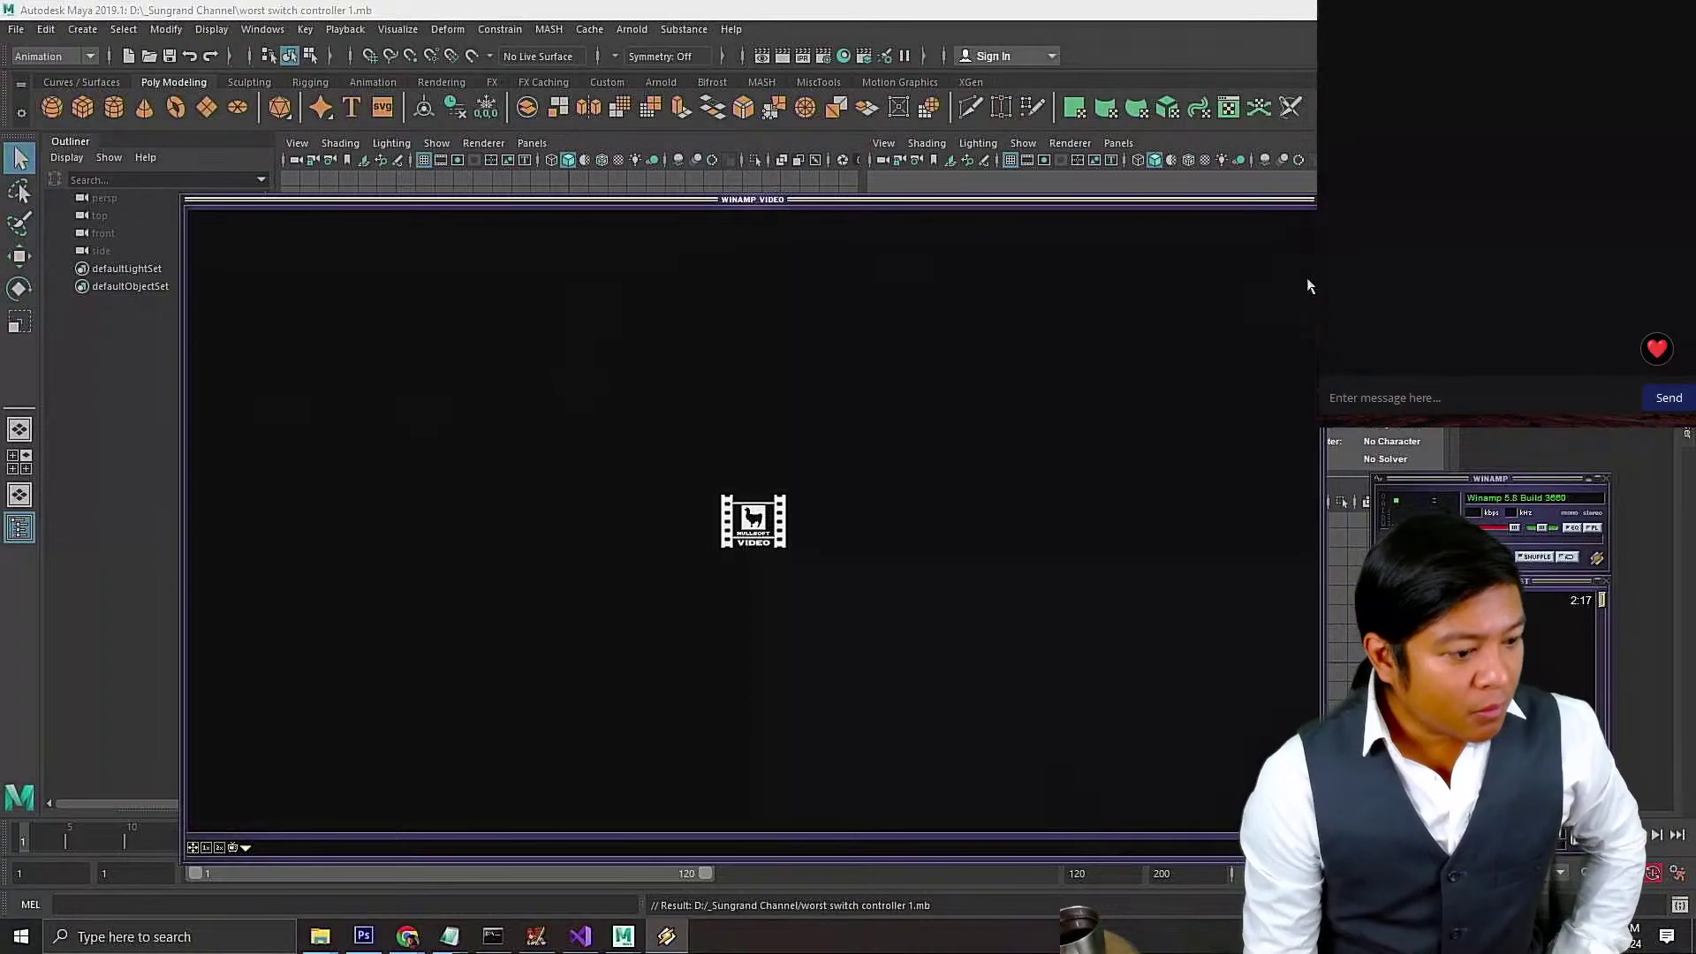
Close the Winamp Video window to reveal Maya's four empty viewports
{"action": "key", "text": "alt+v"}
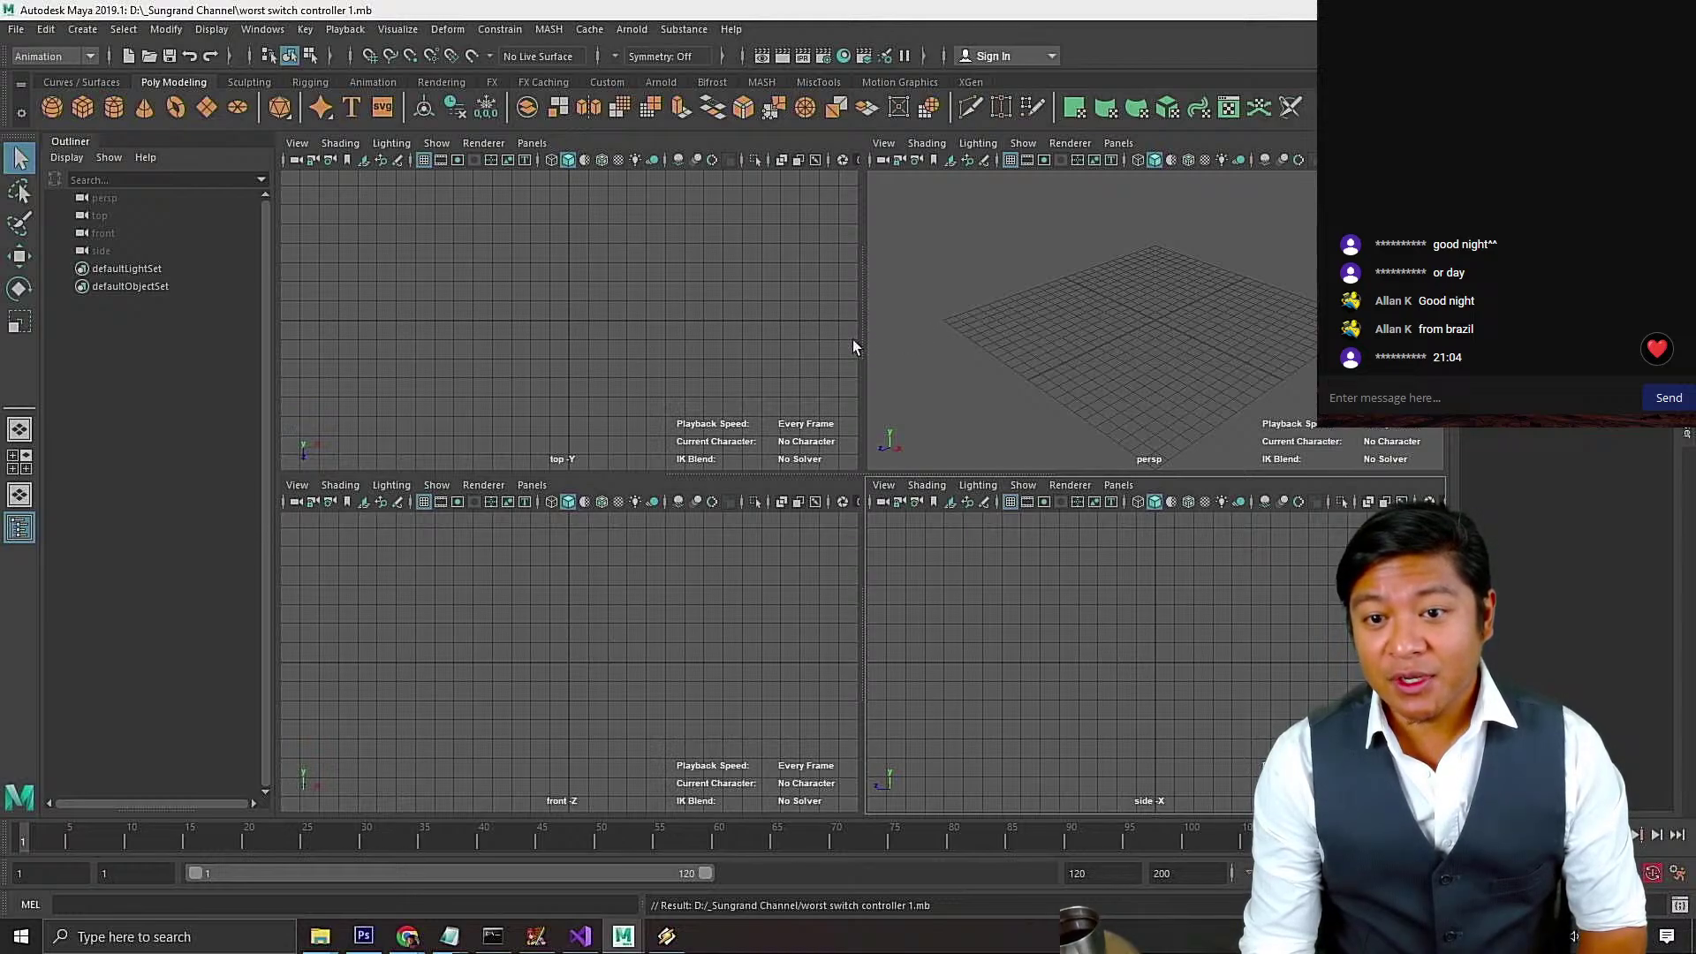
Shift both vertical viewport dividers left to equalize pane widths, then zoom the top view
{"action": "left_click_drag", "start_coordinate": [861, 340], "coordinate": [824, 340]}
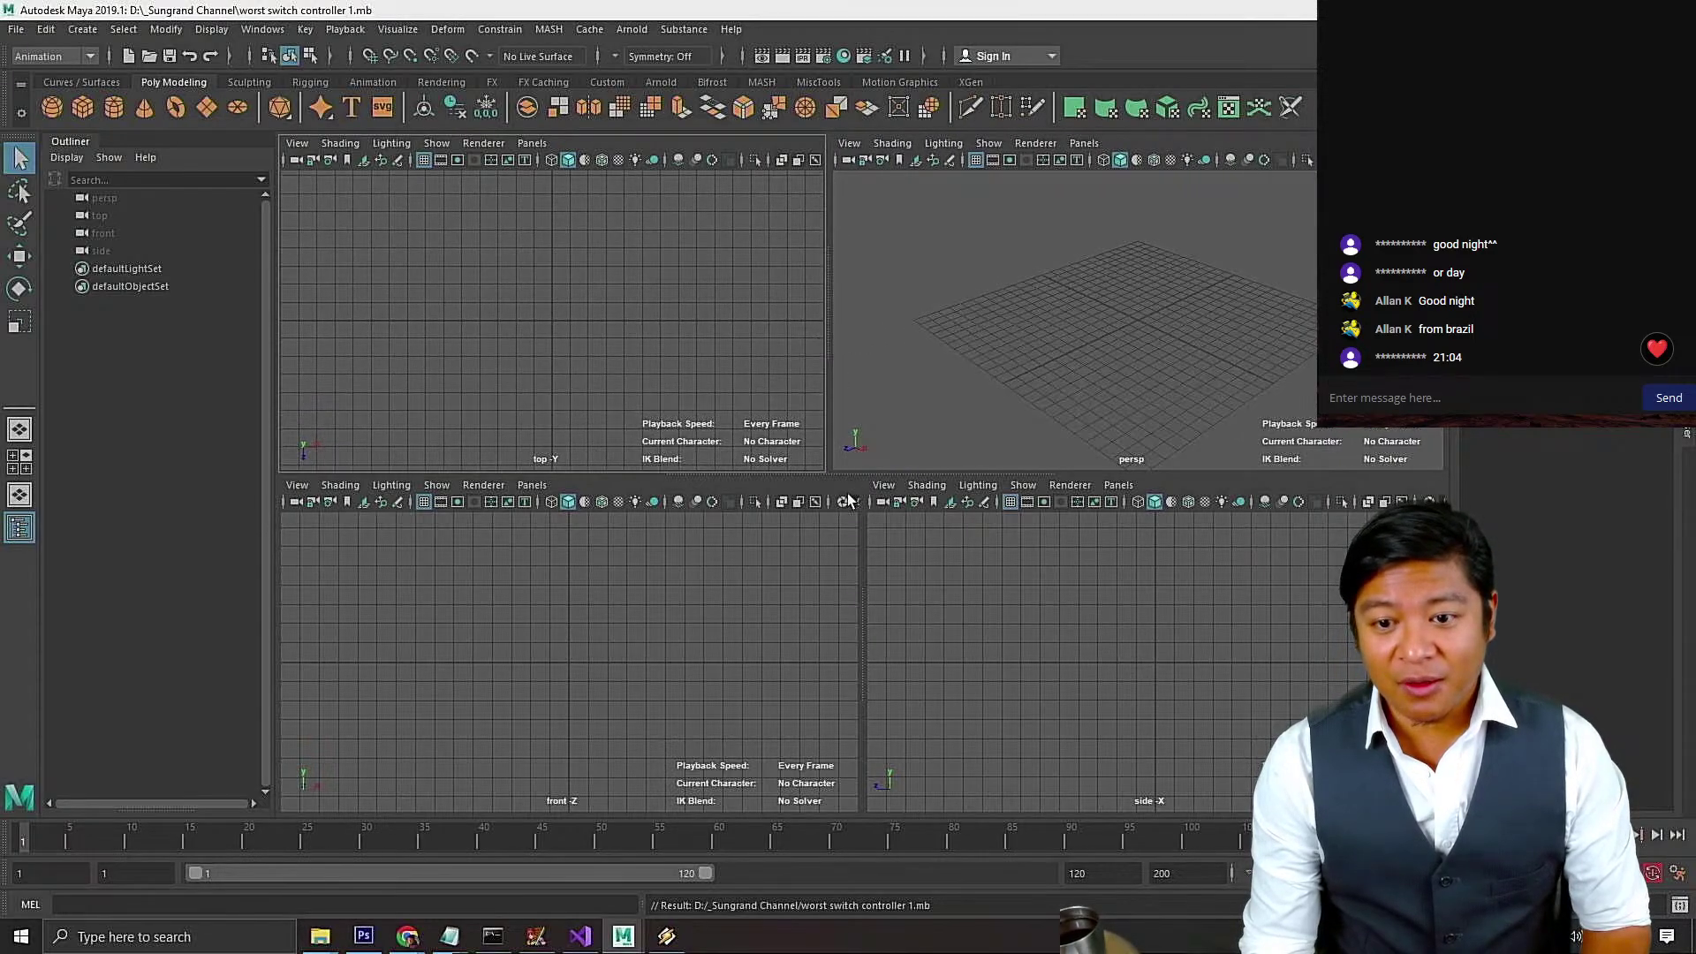
{"action": "left_click_drag", "start_coordinate": [861, 595], "coordinate": [828, 595]}
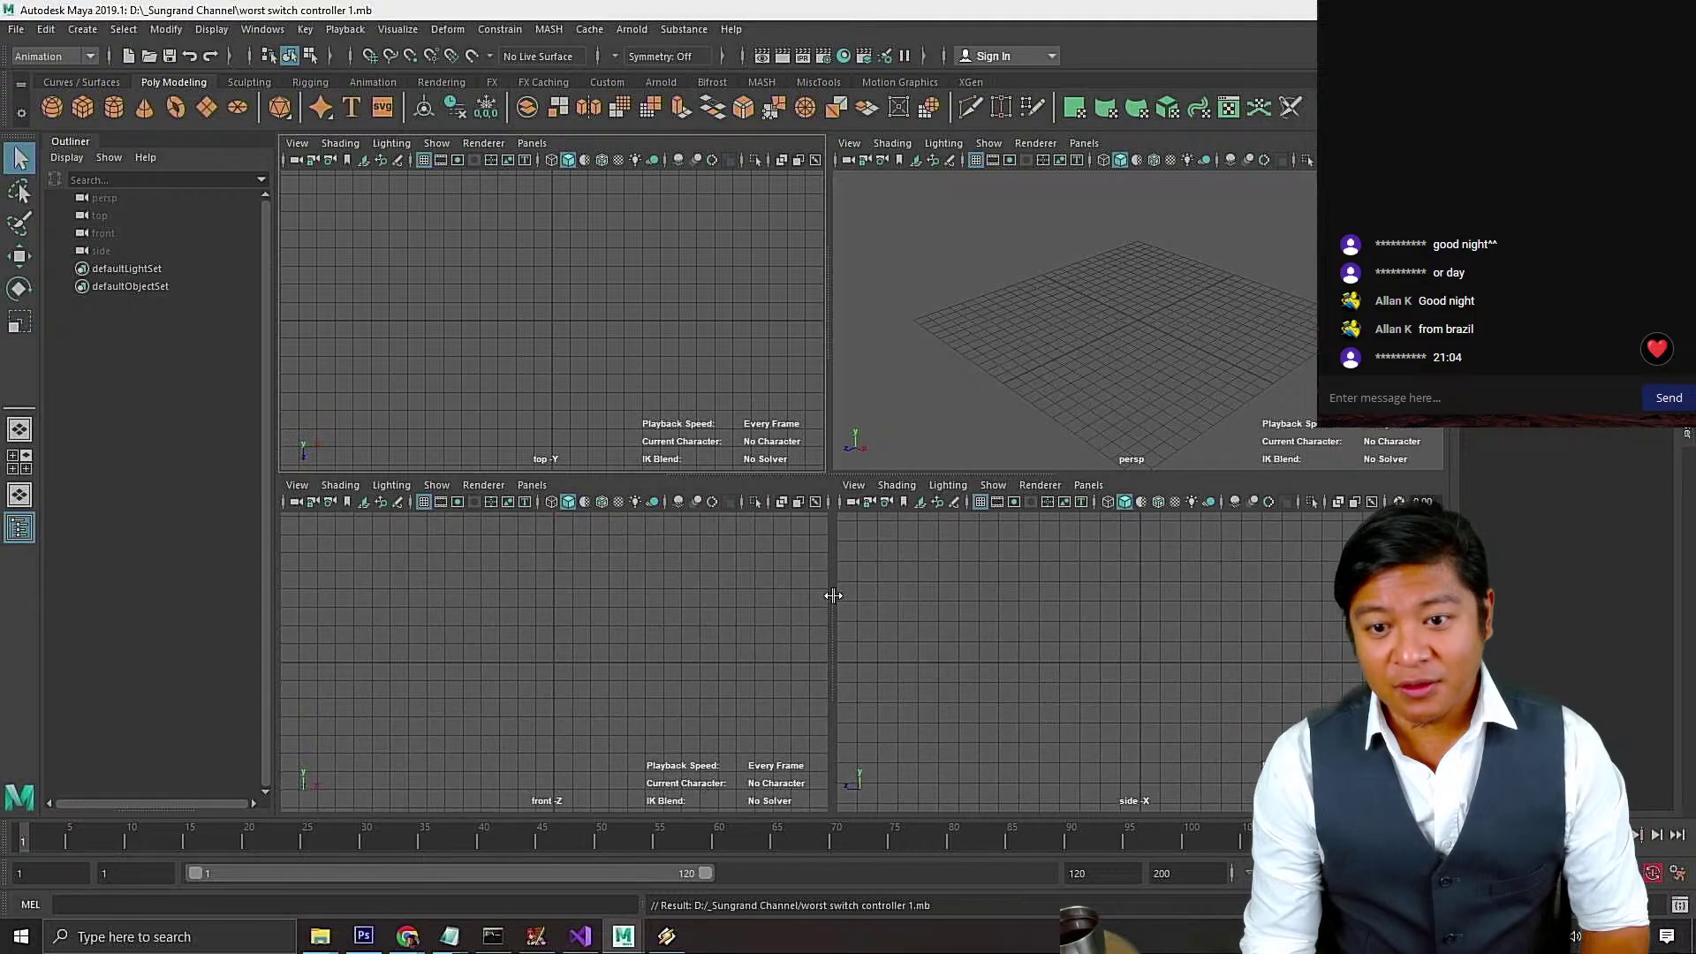
{"action": "scroll", "coordinate": [570, 357], "scroll_direction": "up", "scroll_amount": 4}
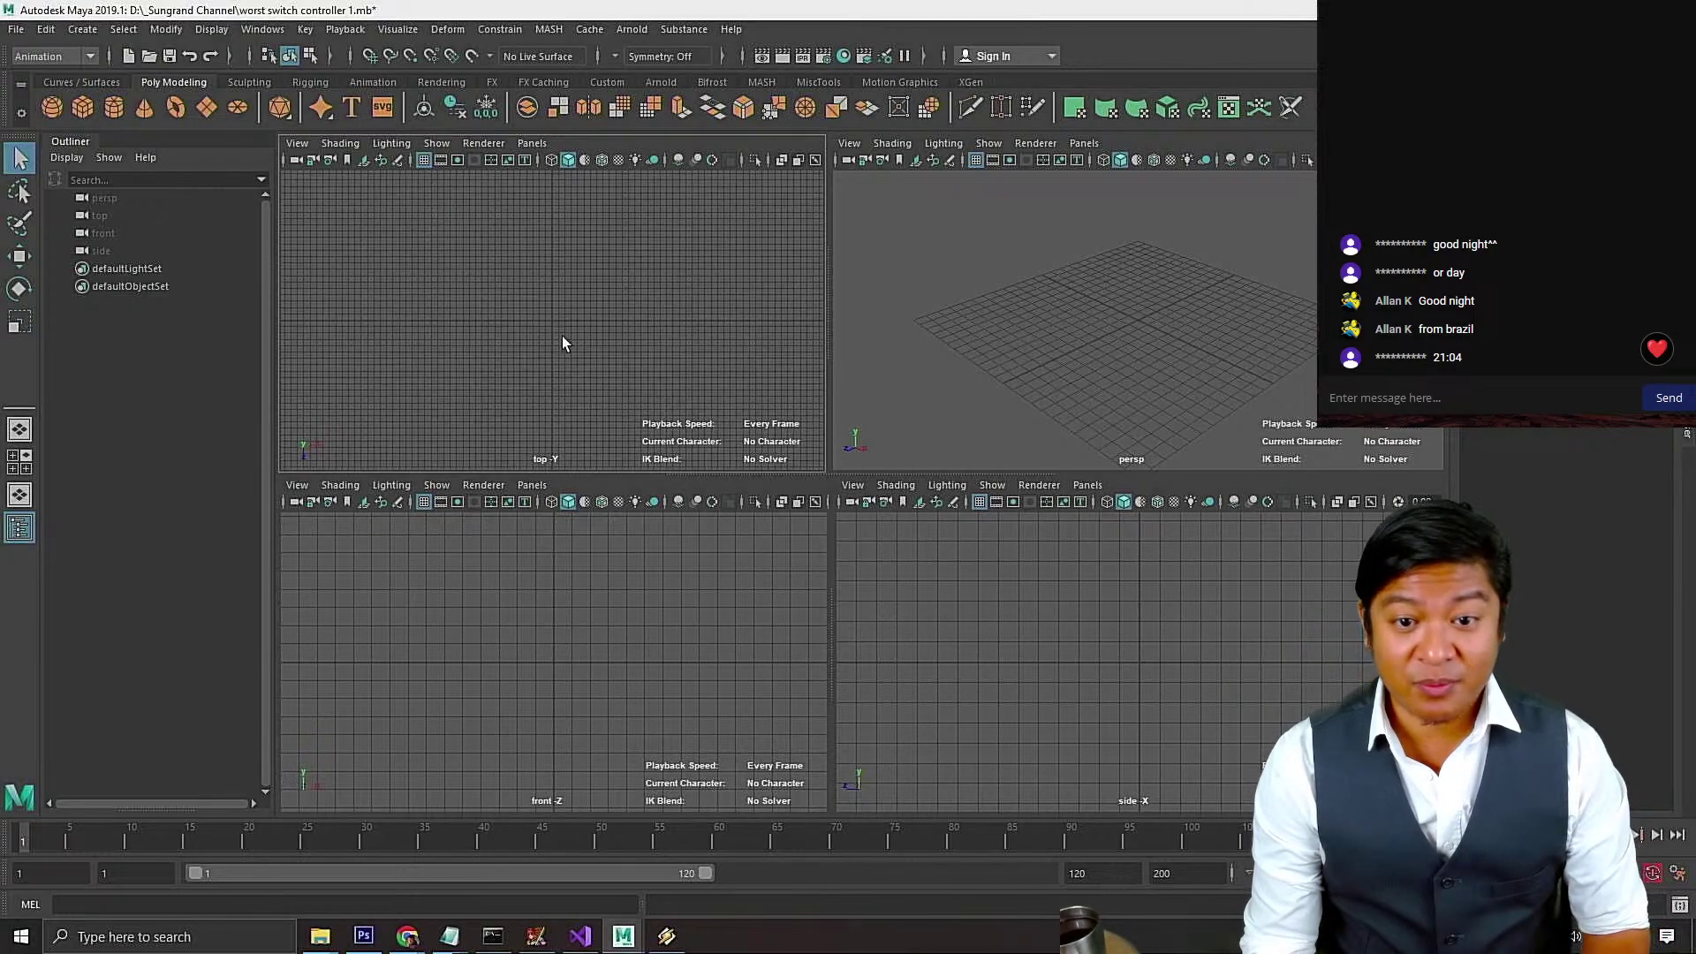
{"action": "scroll", "coordinate": [549, 345], "scroll_direction": "up", "scroll_amount": 1}
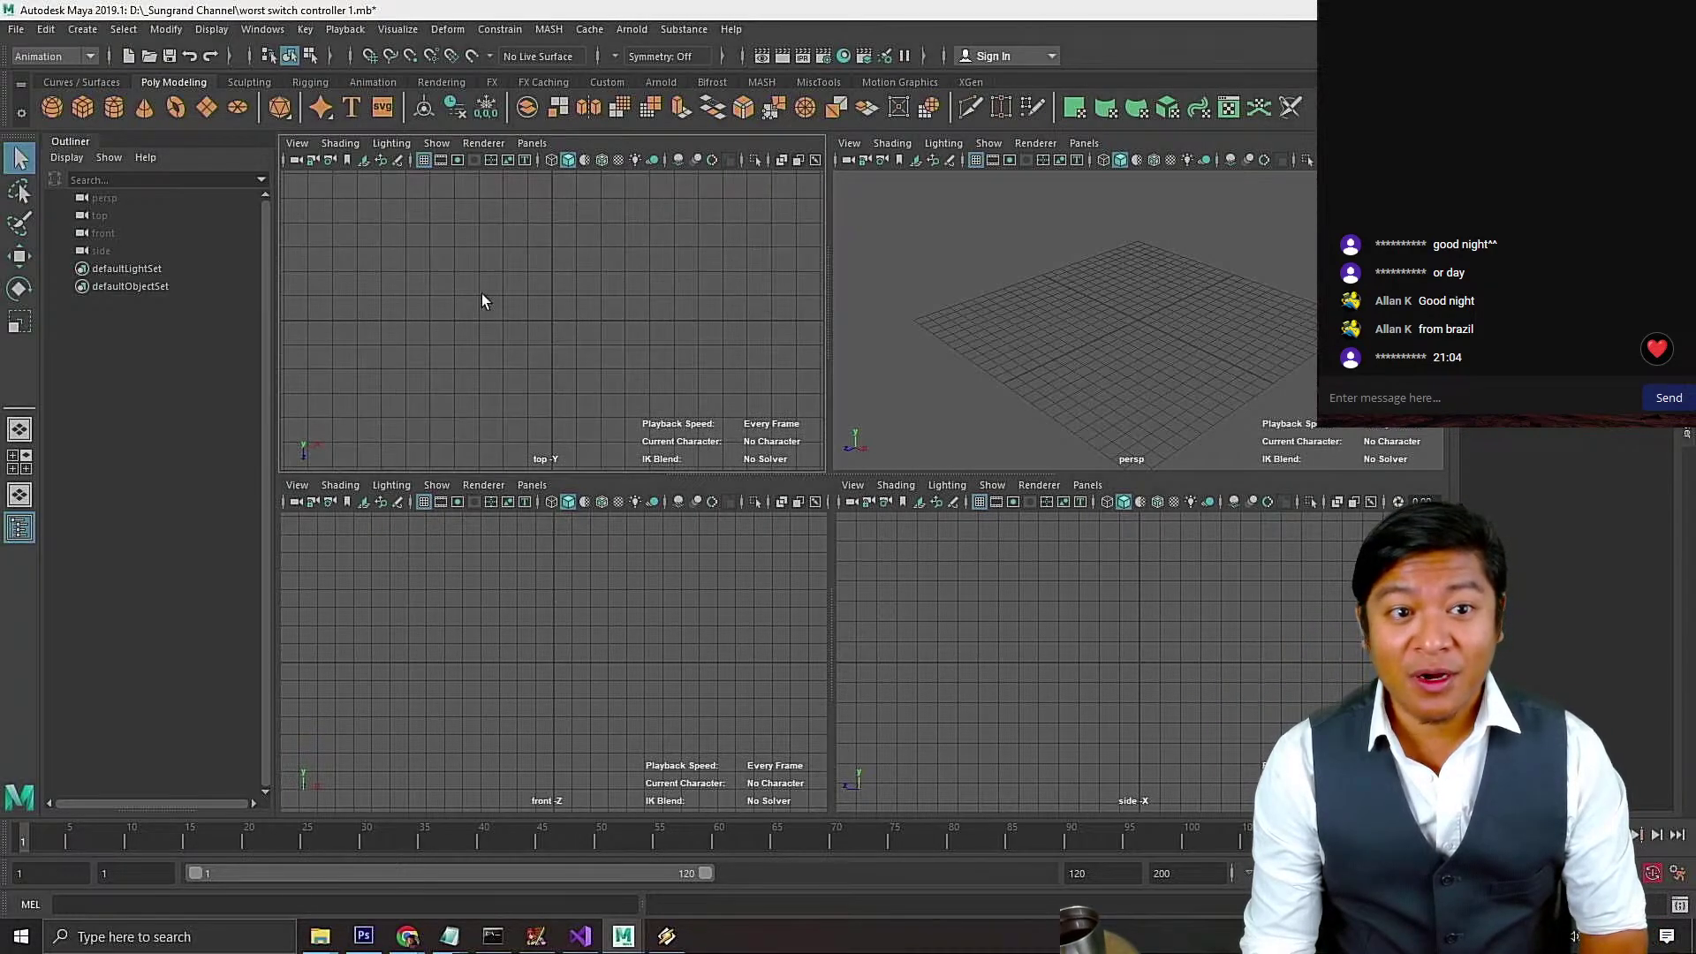
{"action": "double_click", "coordinate": [77, 108]}
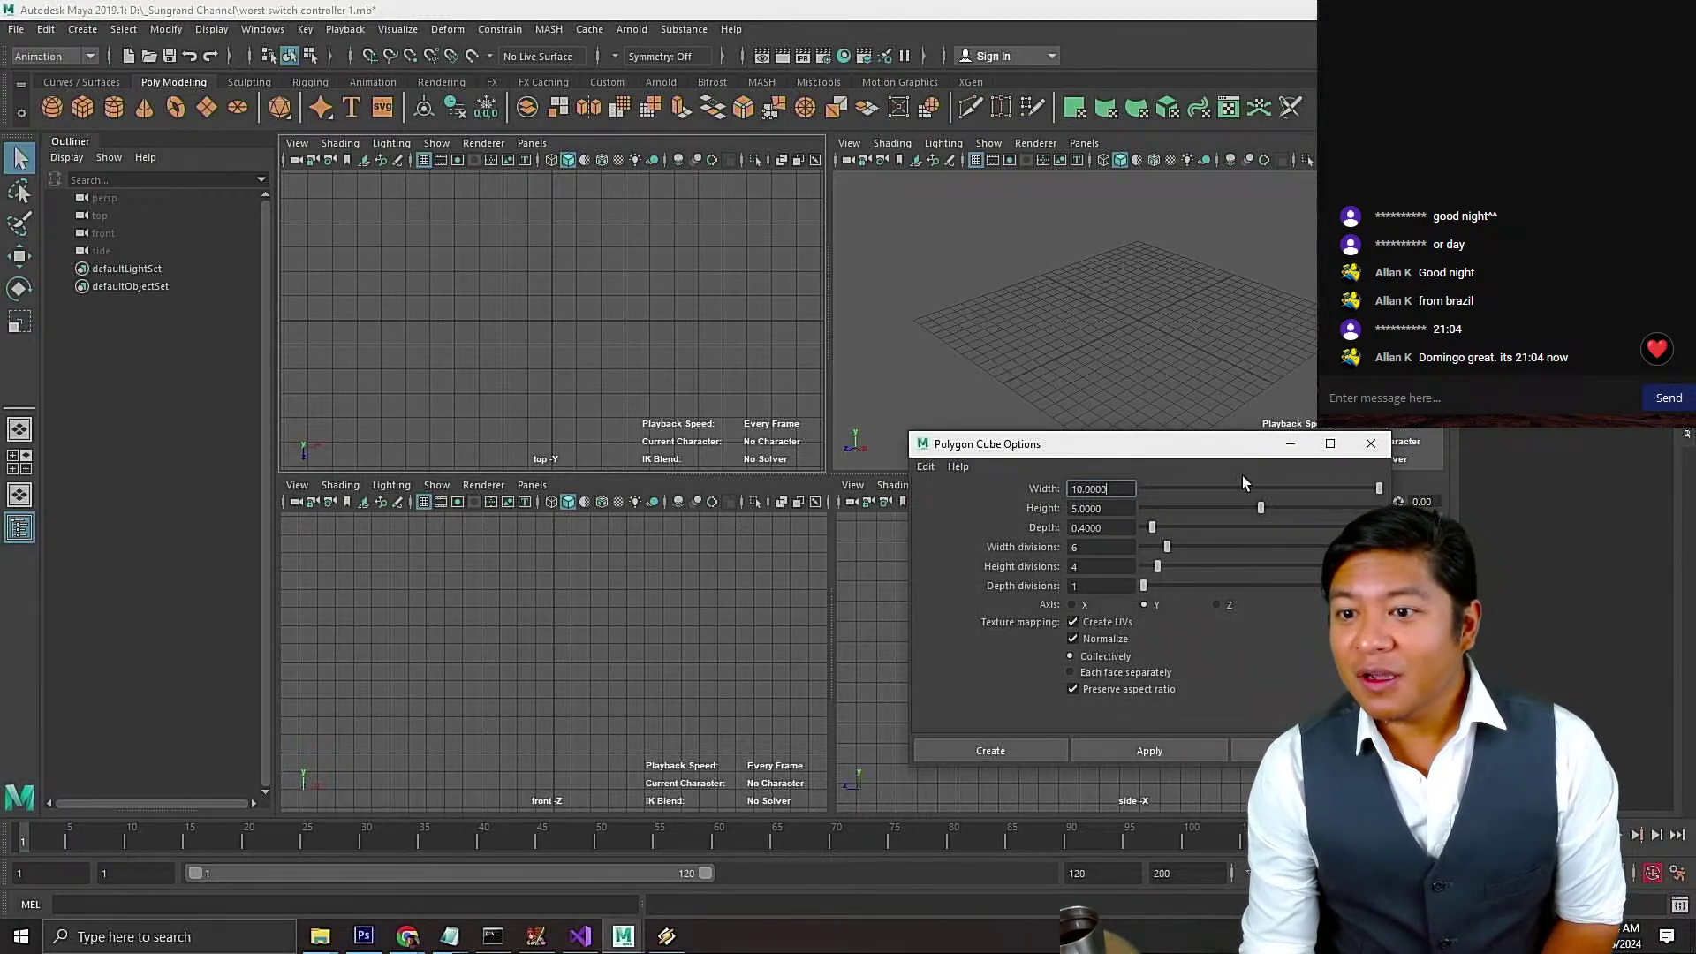
{"action": "left_click_drag", "start_coordinate": [1196, 456], "coordinate": [552, 282]}
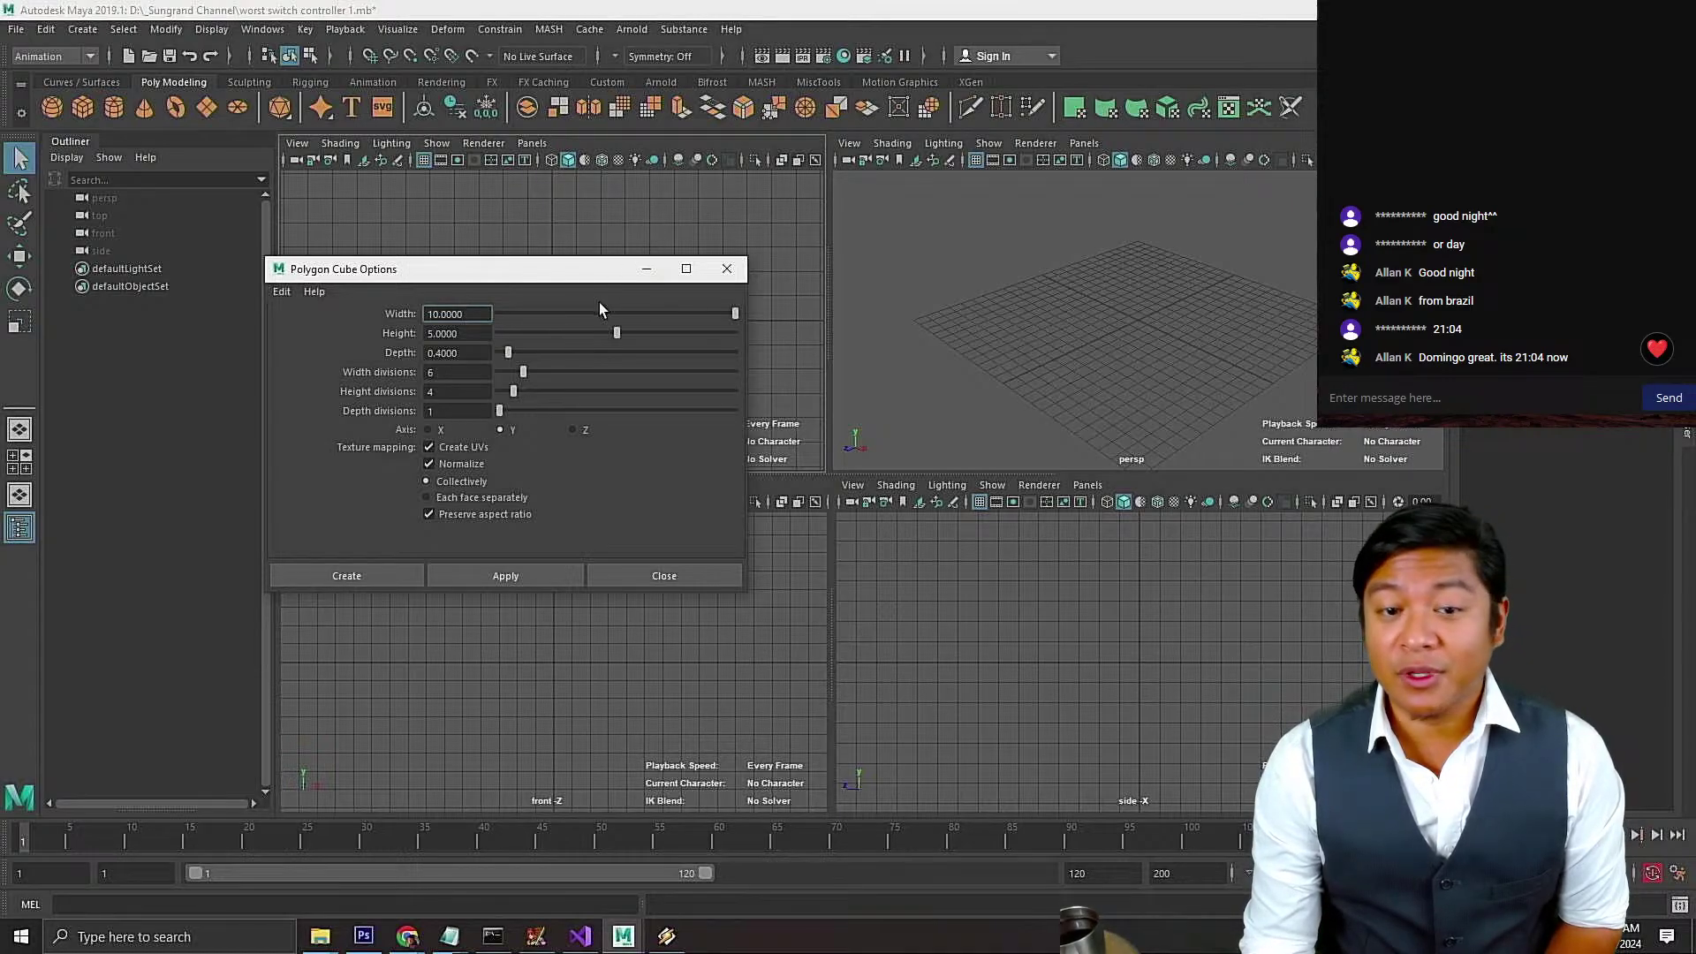
{"action": "left_click", "coordinate": [449, 410]}
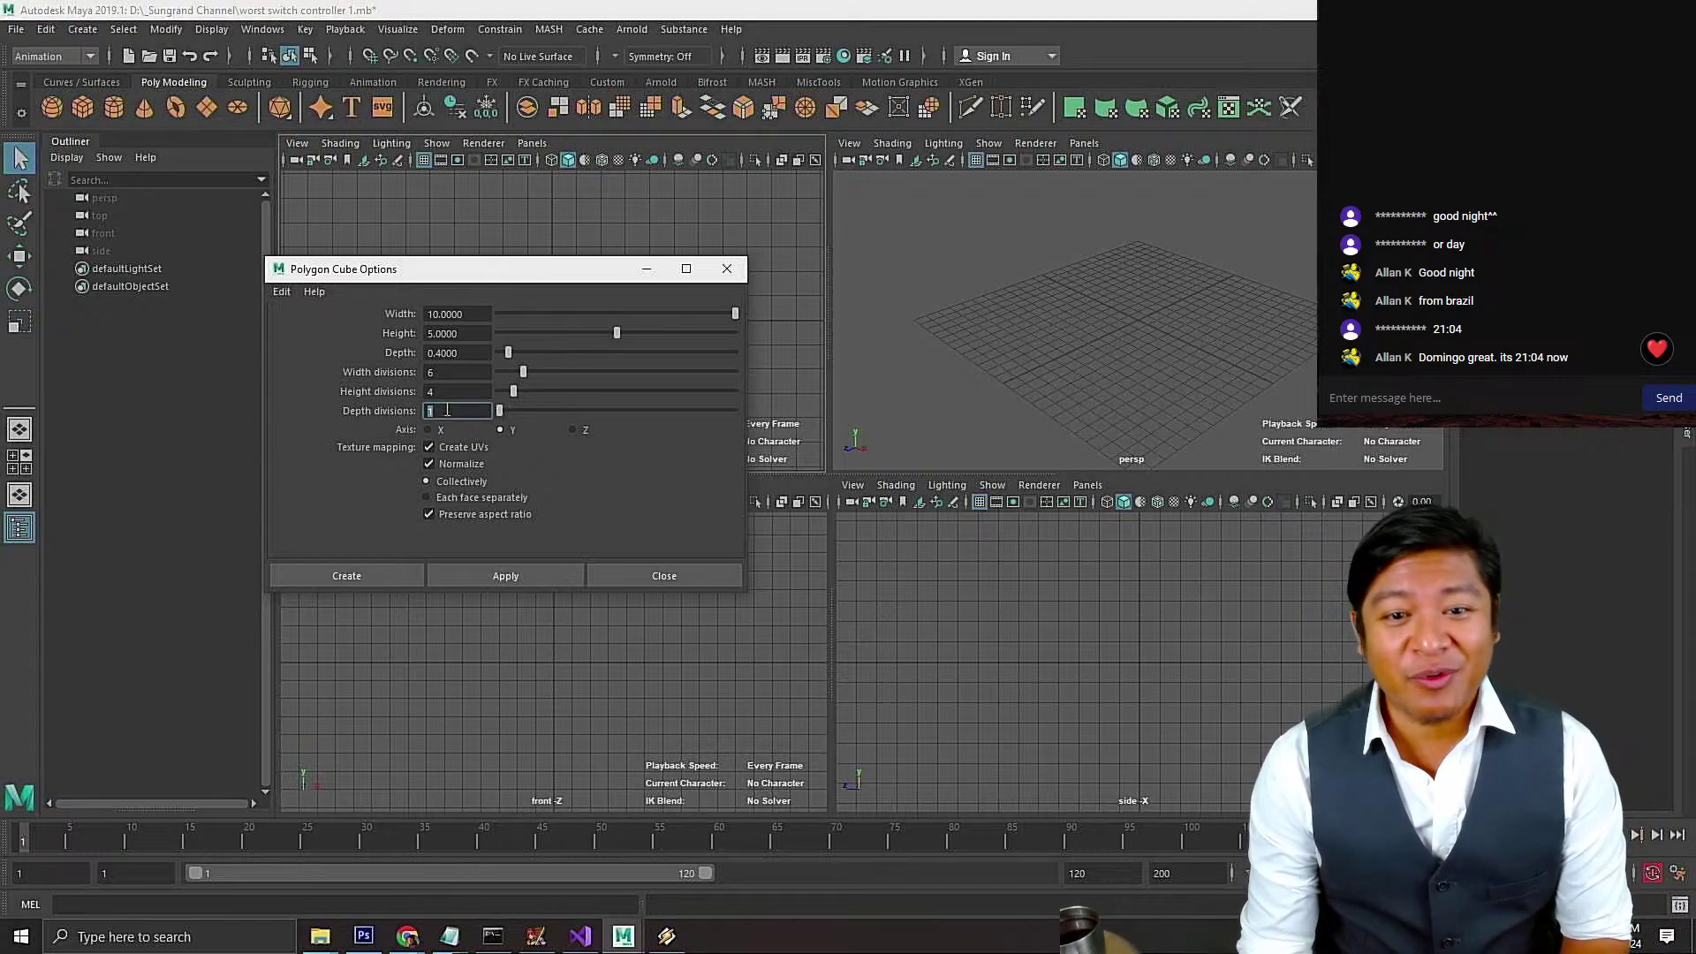
{"action": "left_click_drag", "start_coordinate": [431, 284], "coordinate": [882, 325]}
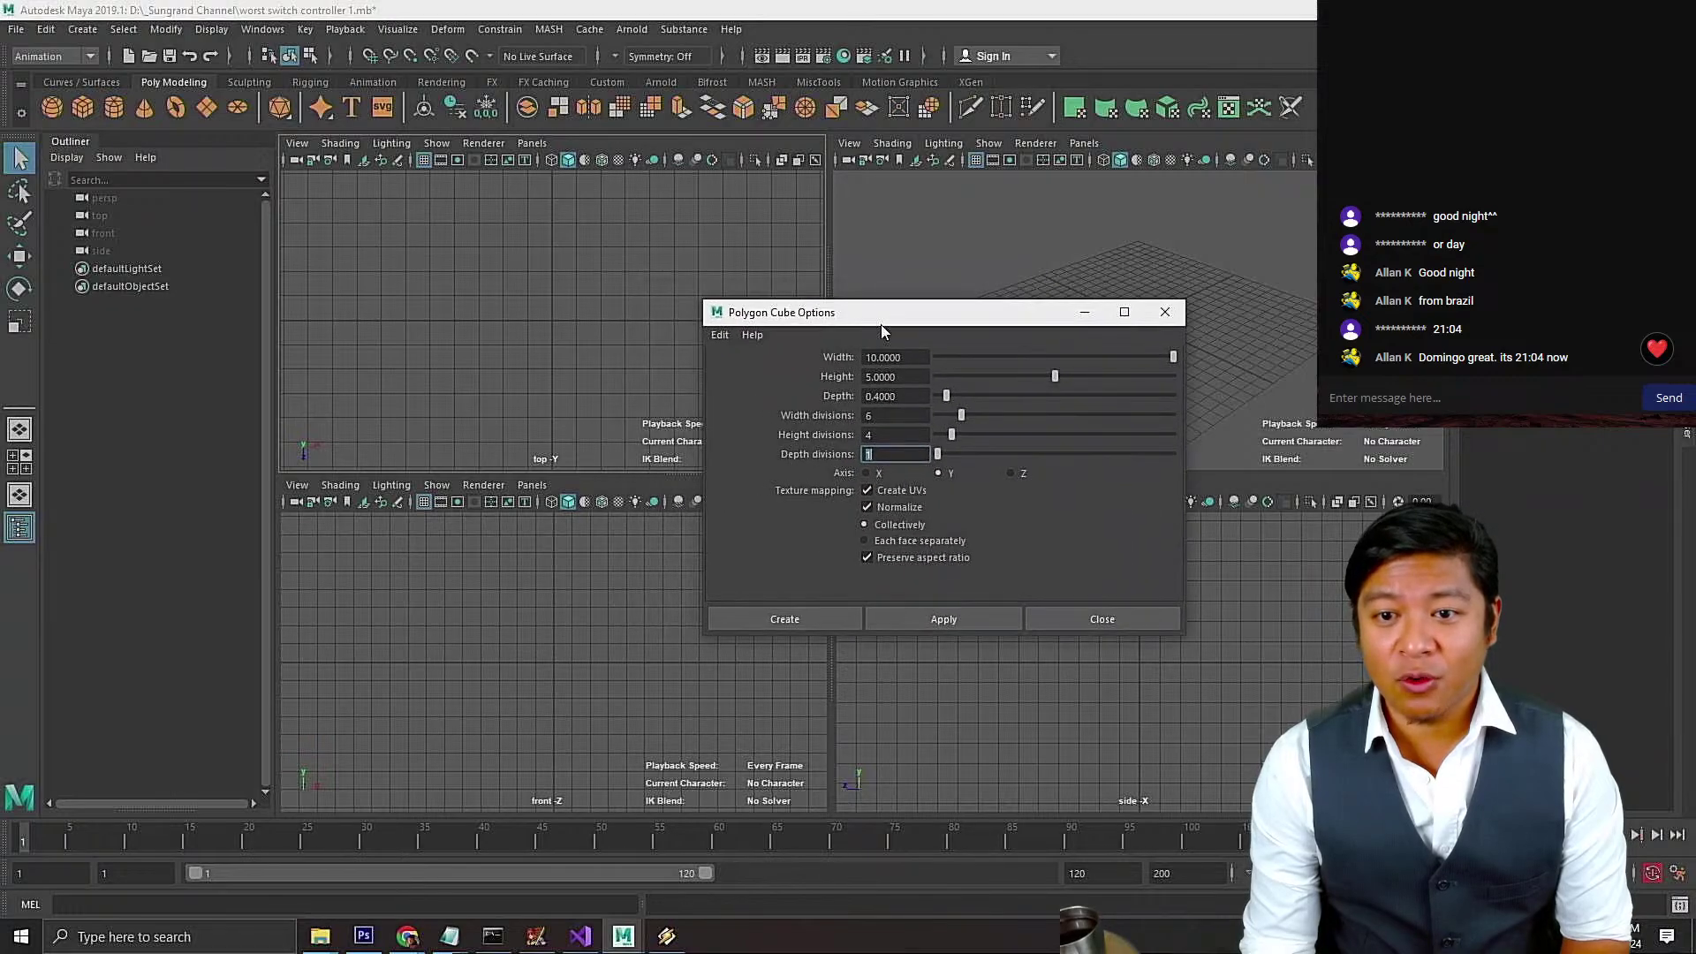
{"action": "left_click", "coordinate": [908, 378]}
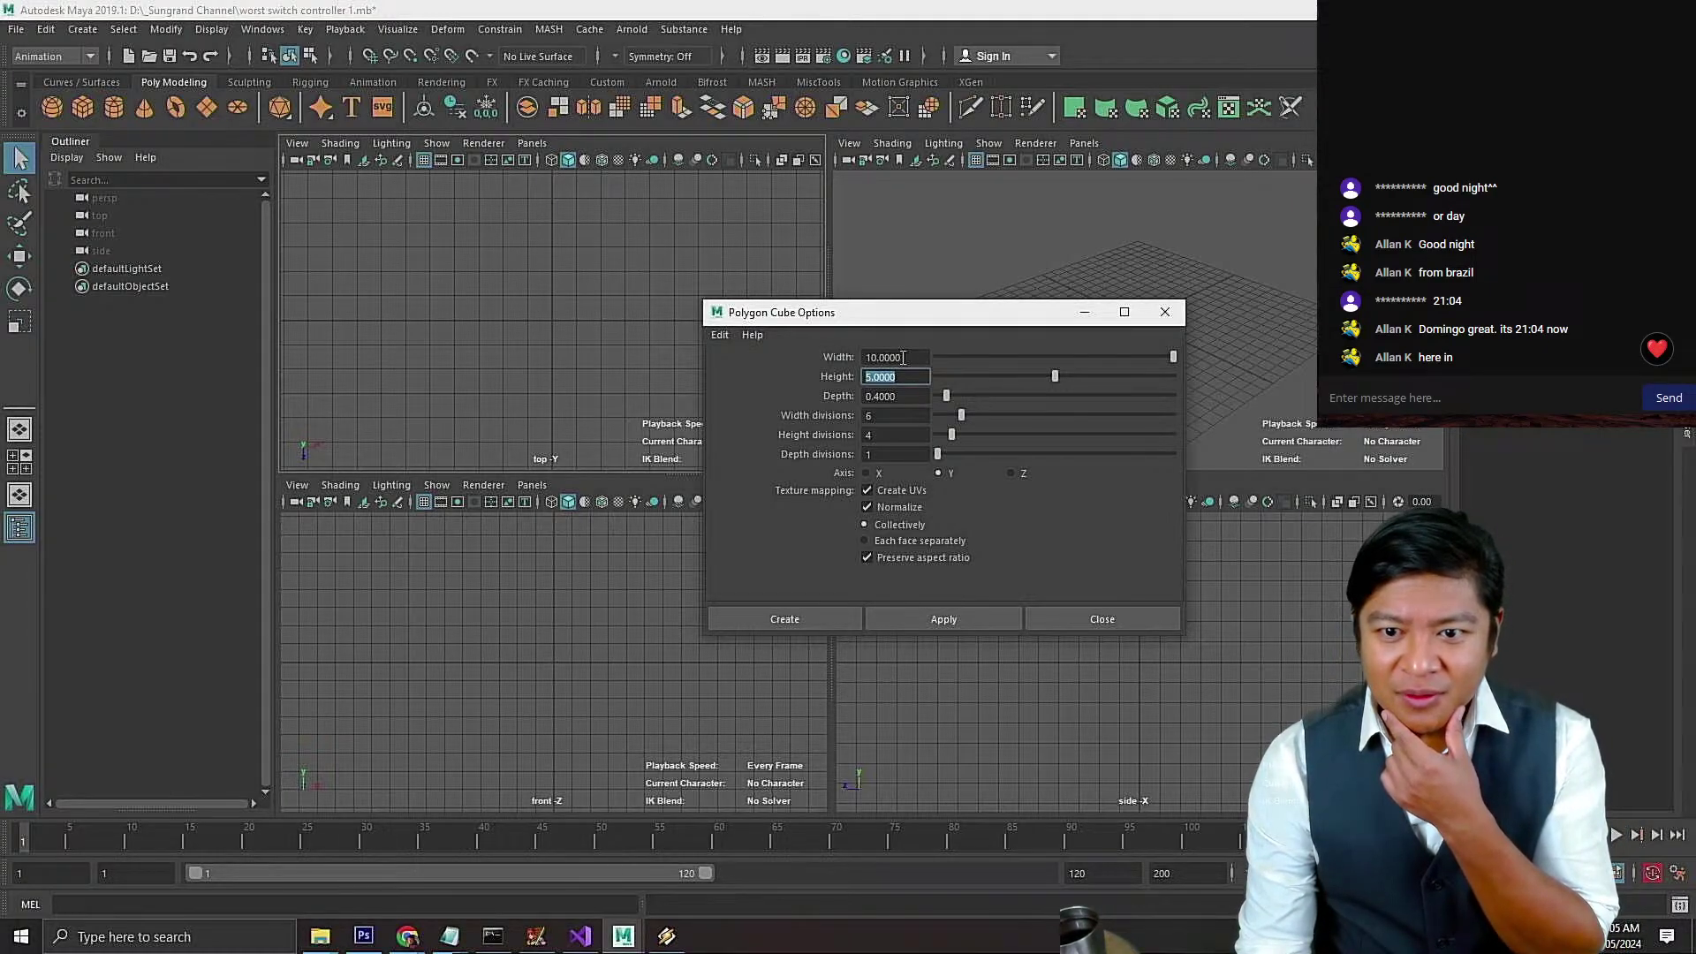
{"action": "left_click", "coordinate": [1058, 627]}
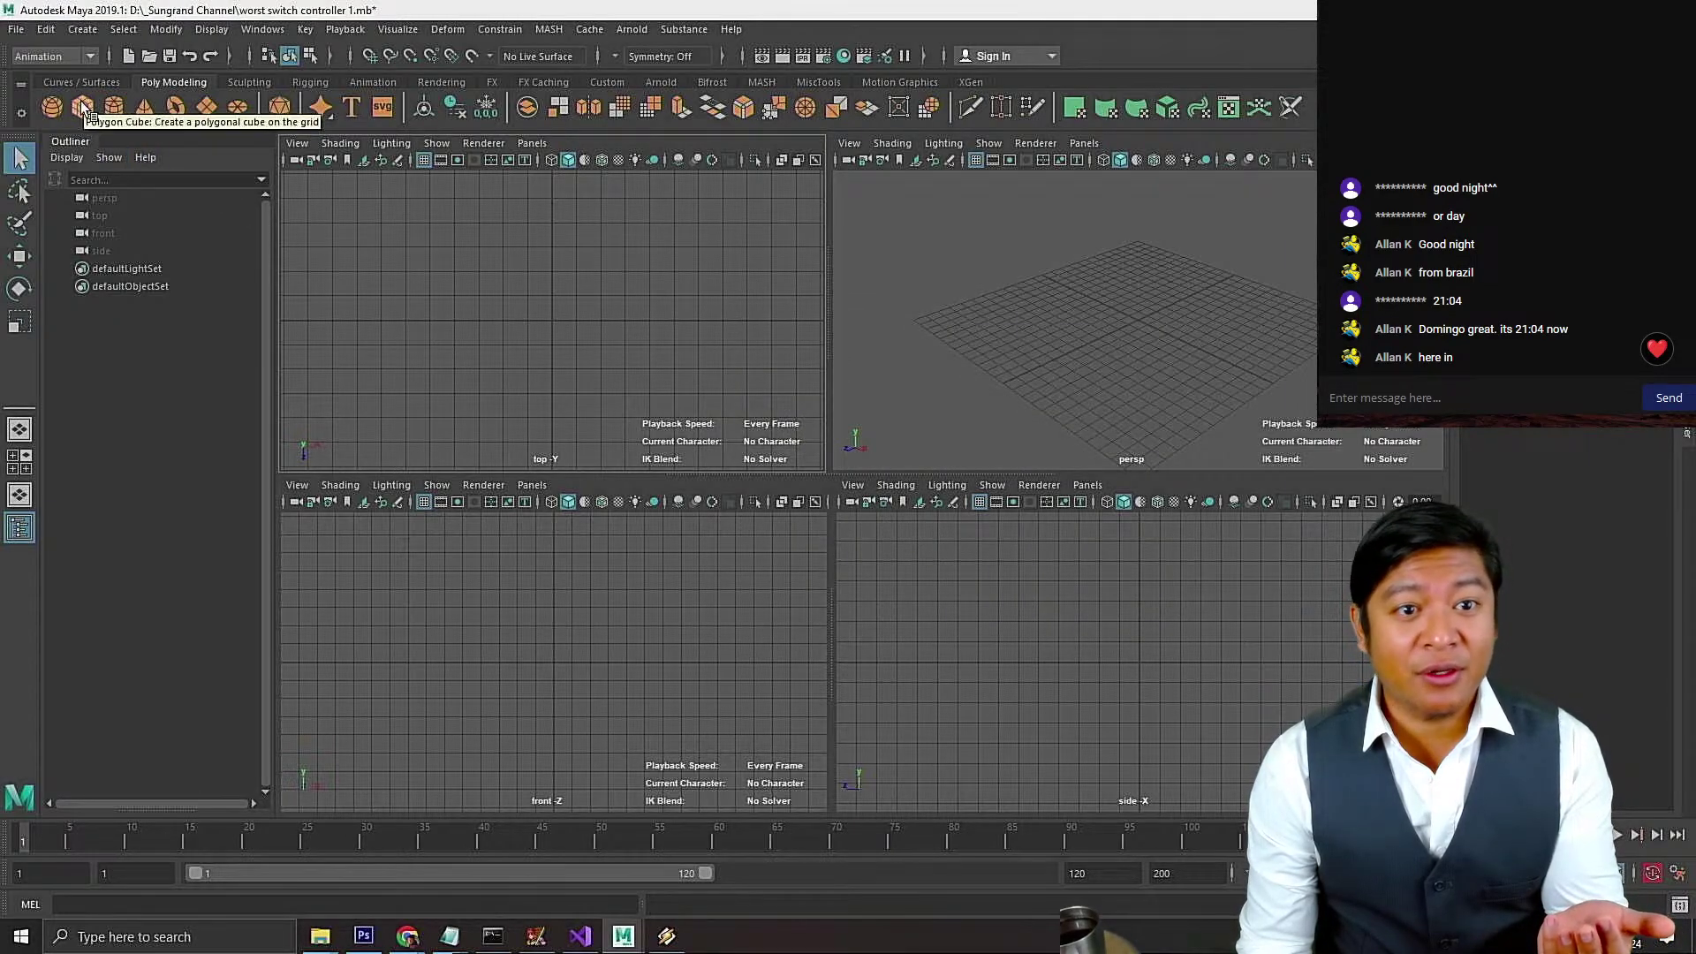
{"action": "left_click", "coordinate": [17, 30]}
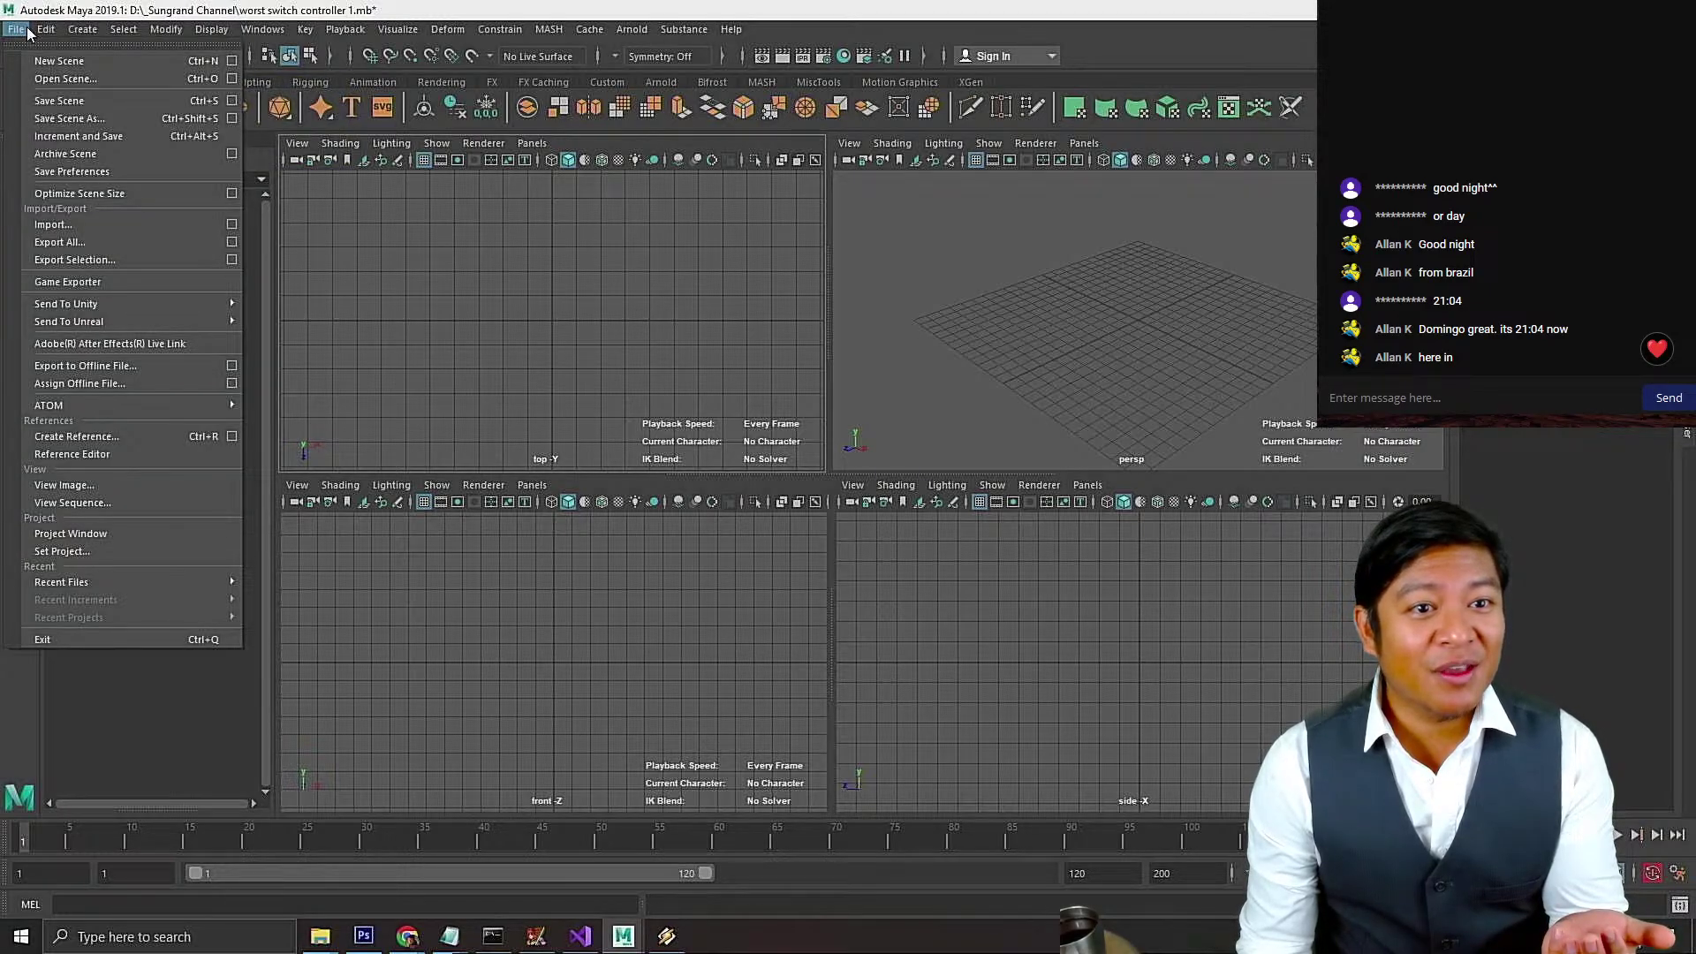
{"action": "left_click", "coordinate": [68, 9]}
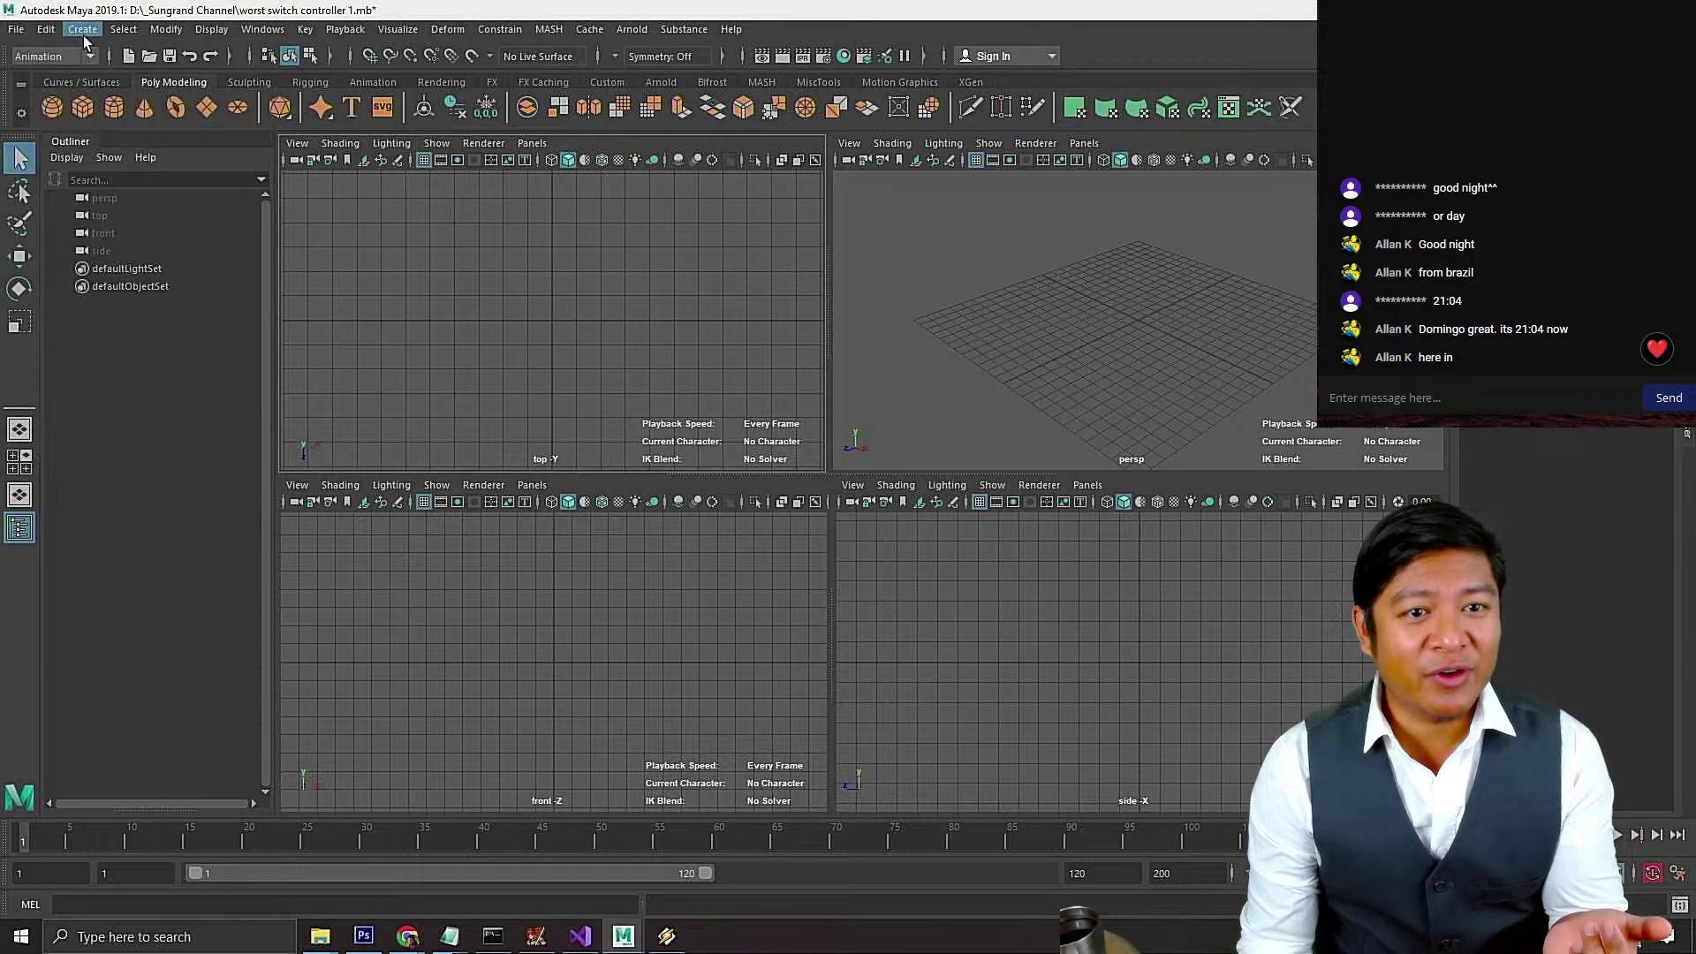
In the Polygon Cube options, enter Width 16, Height 10 and Depth 6.6
{"action": "double_click", "coordinate": [82, 114]}
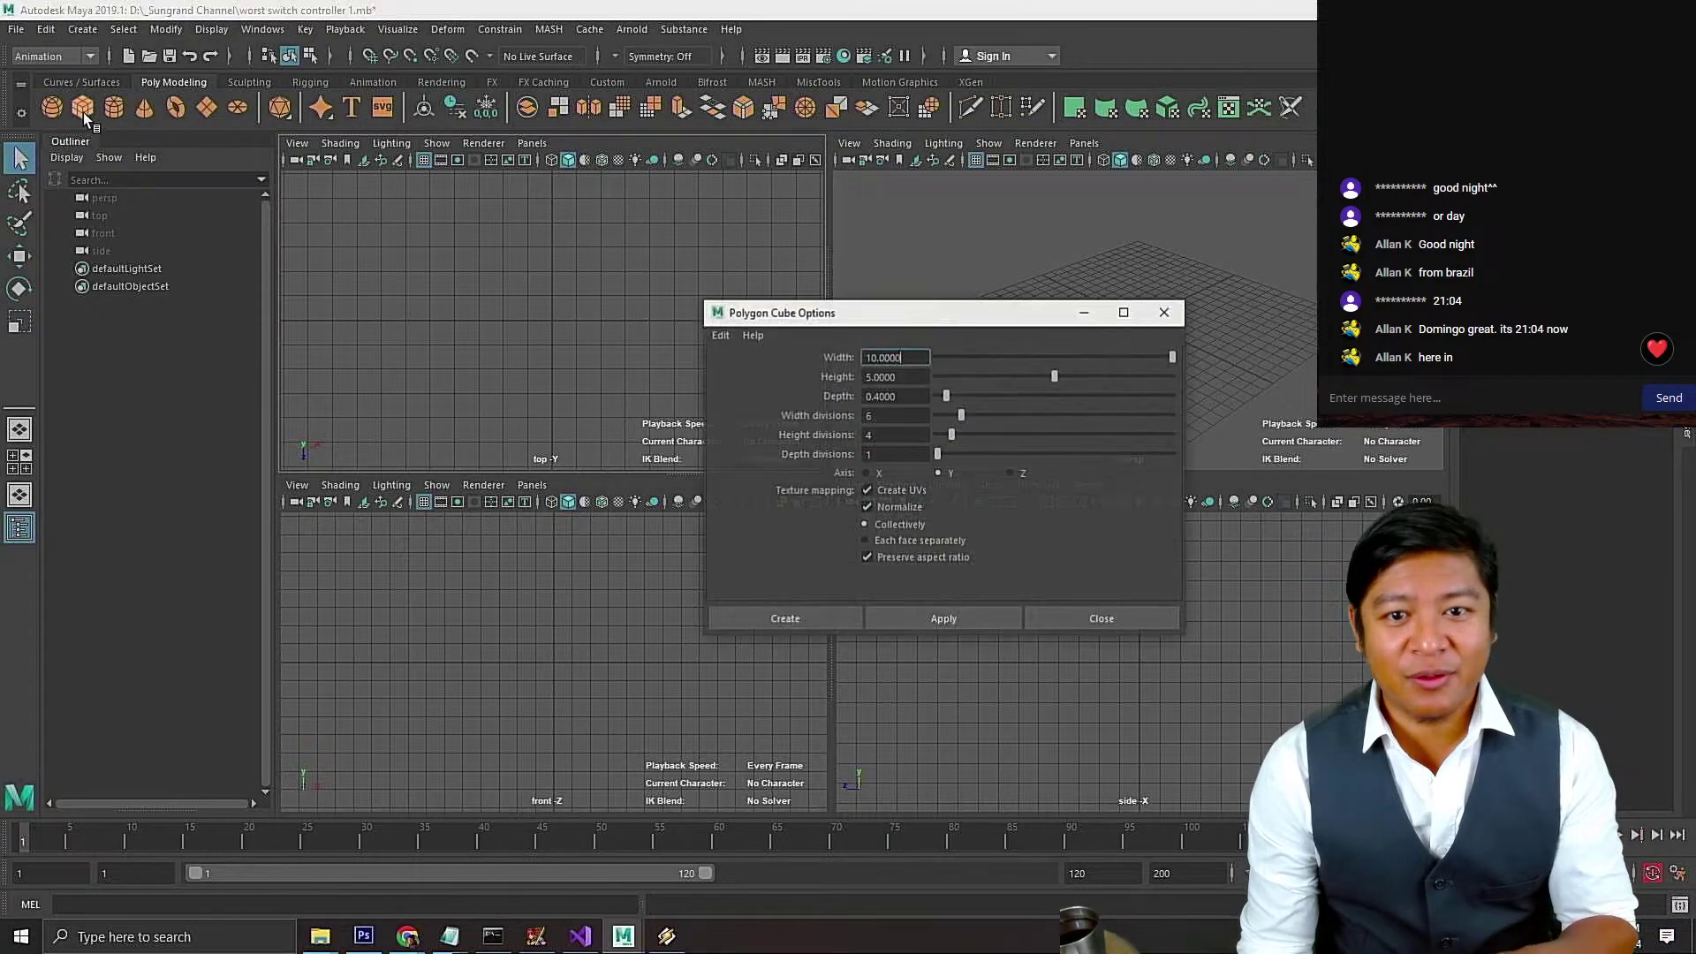
{"action": "left_click", "coordinate": [905, 378]}
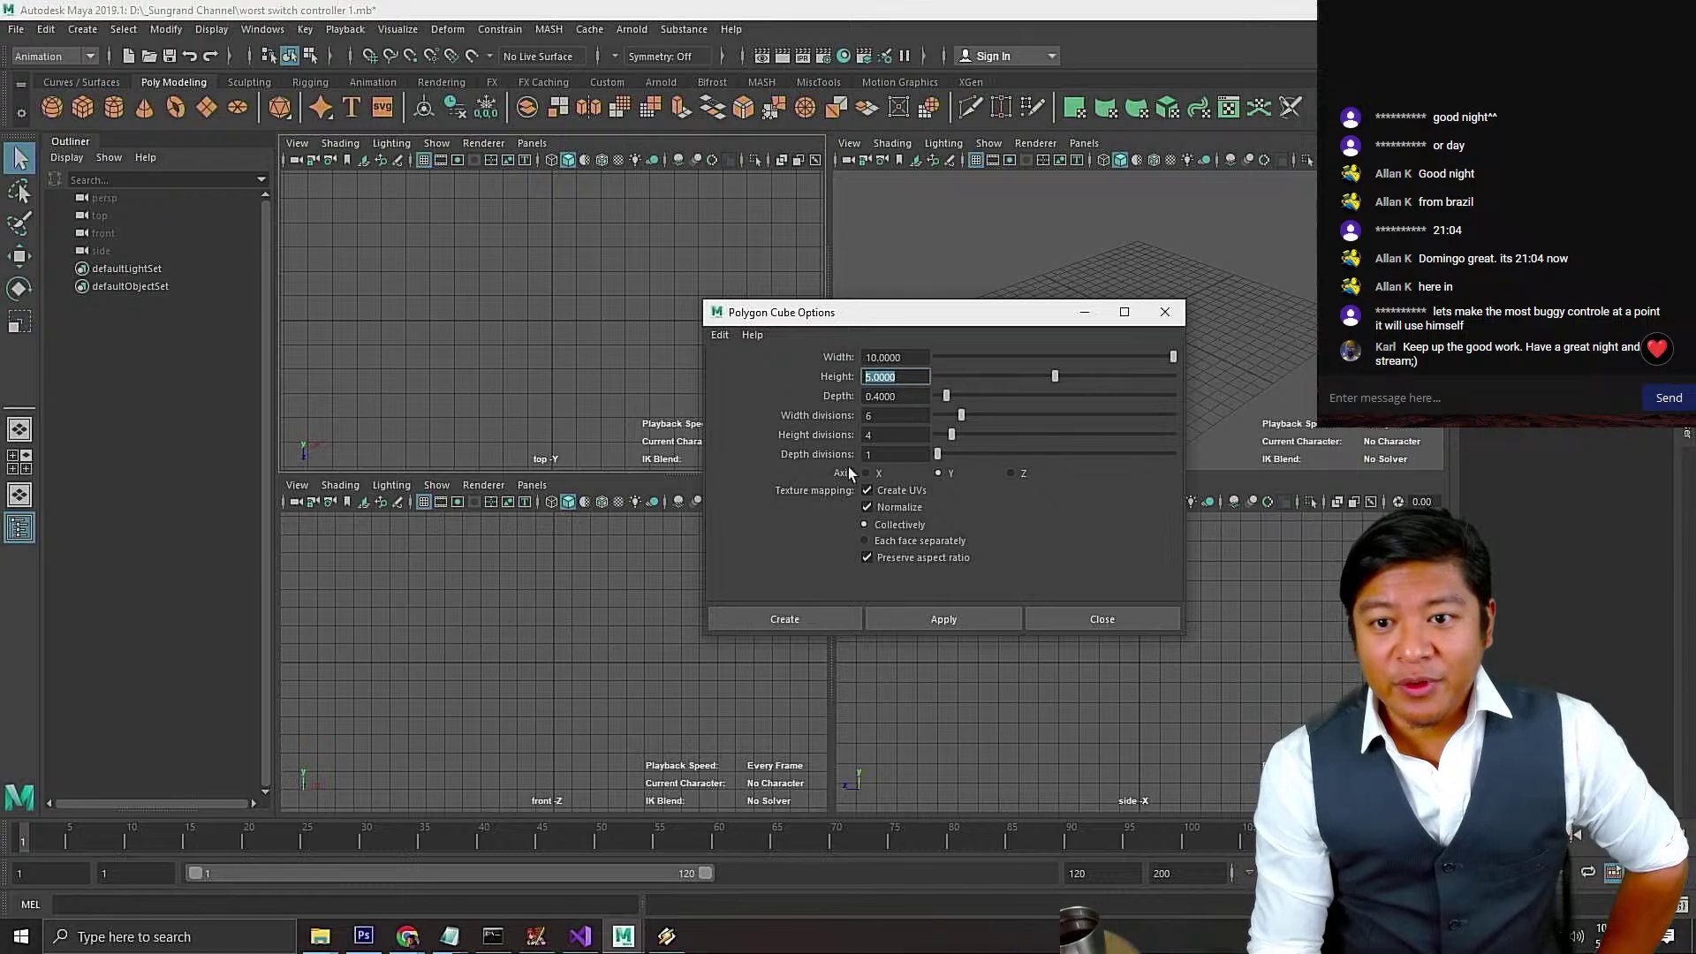
{"action": "left_click", "coordinate": [895, 357]}
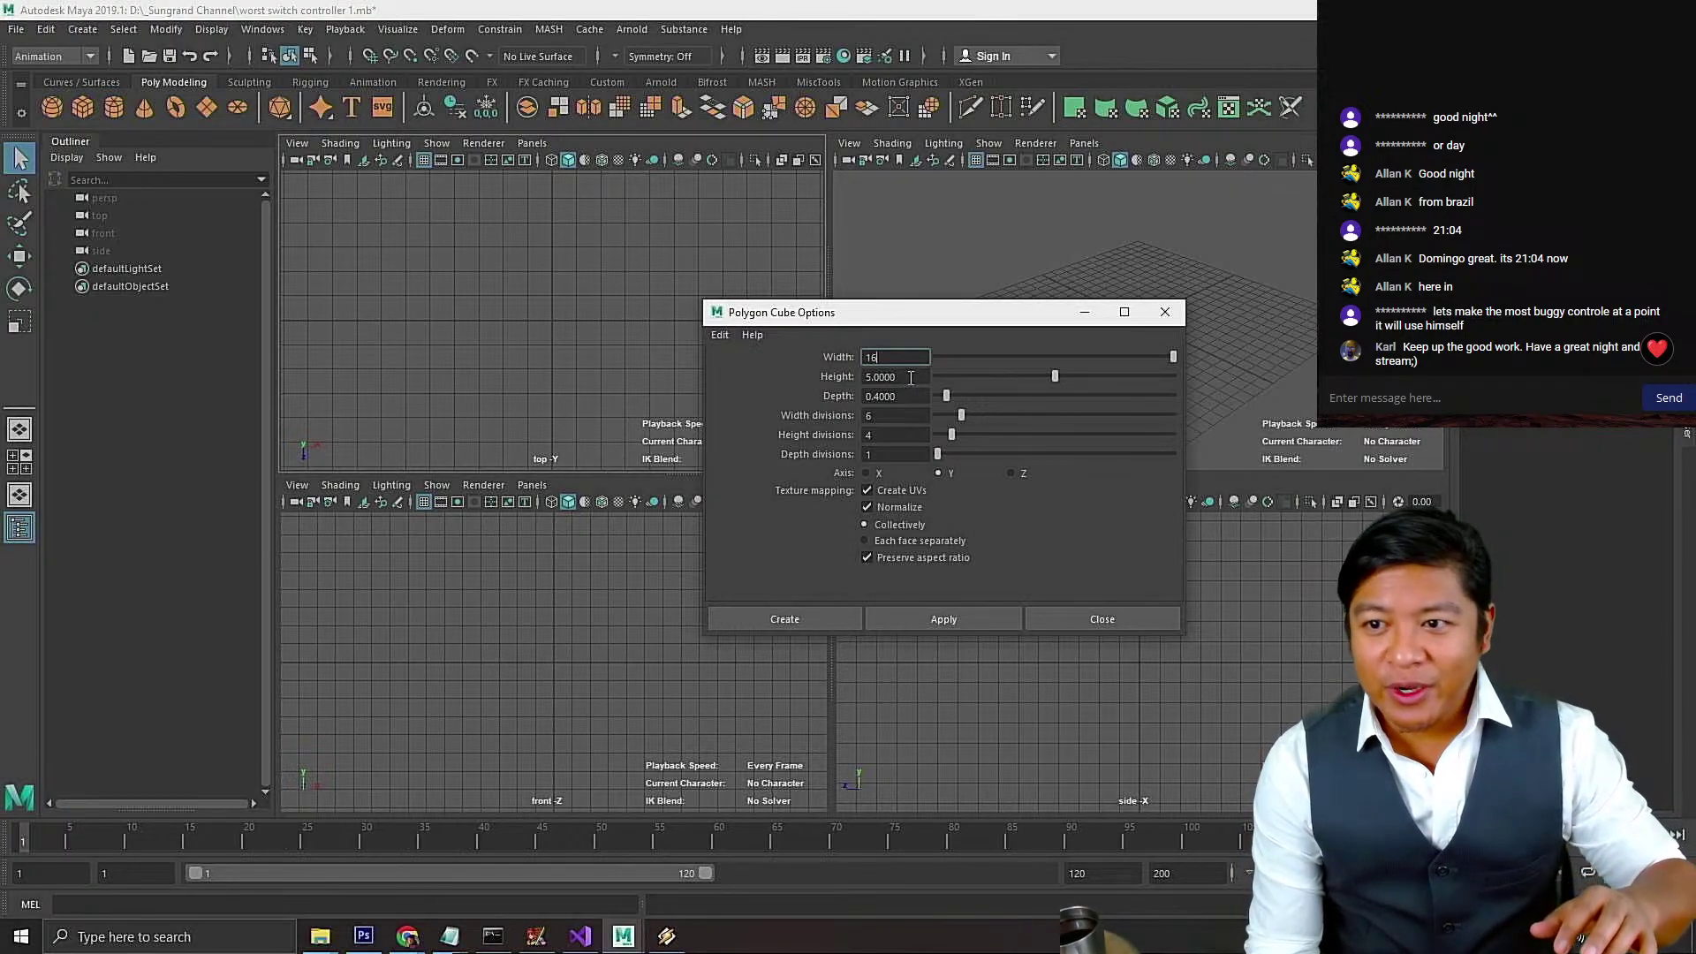
{"action": "key", "text": "Tab"}
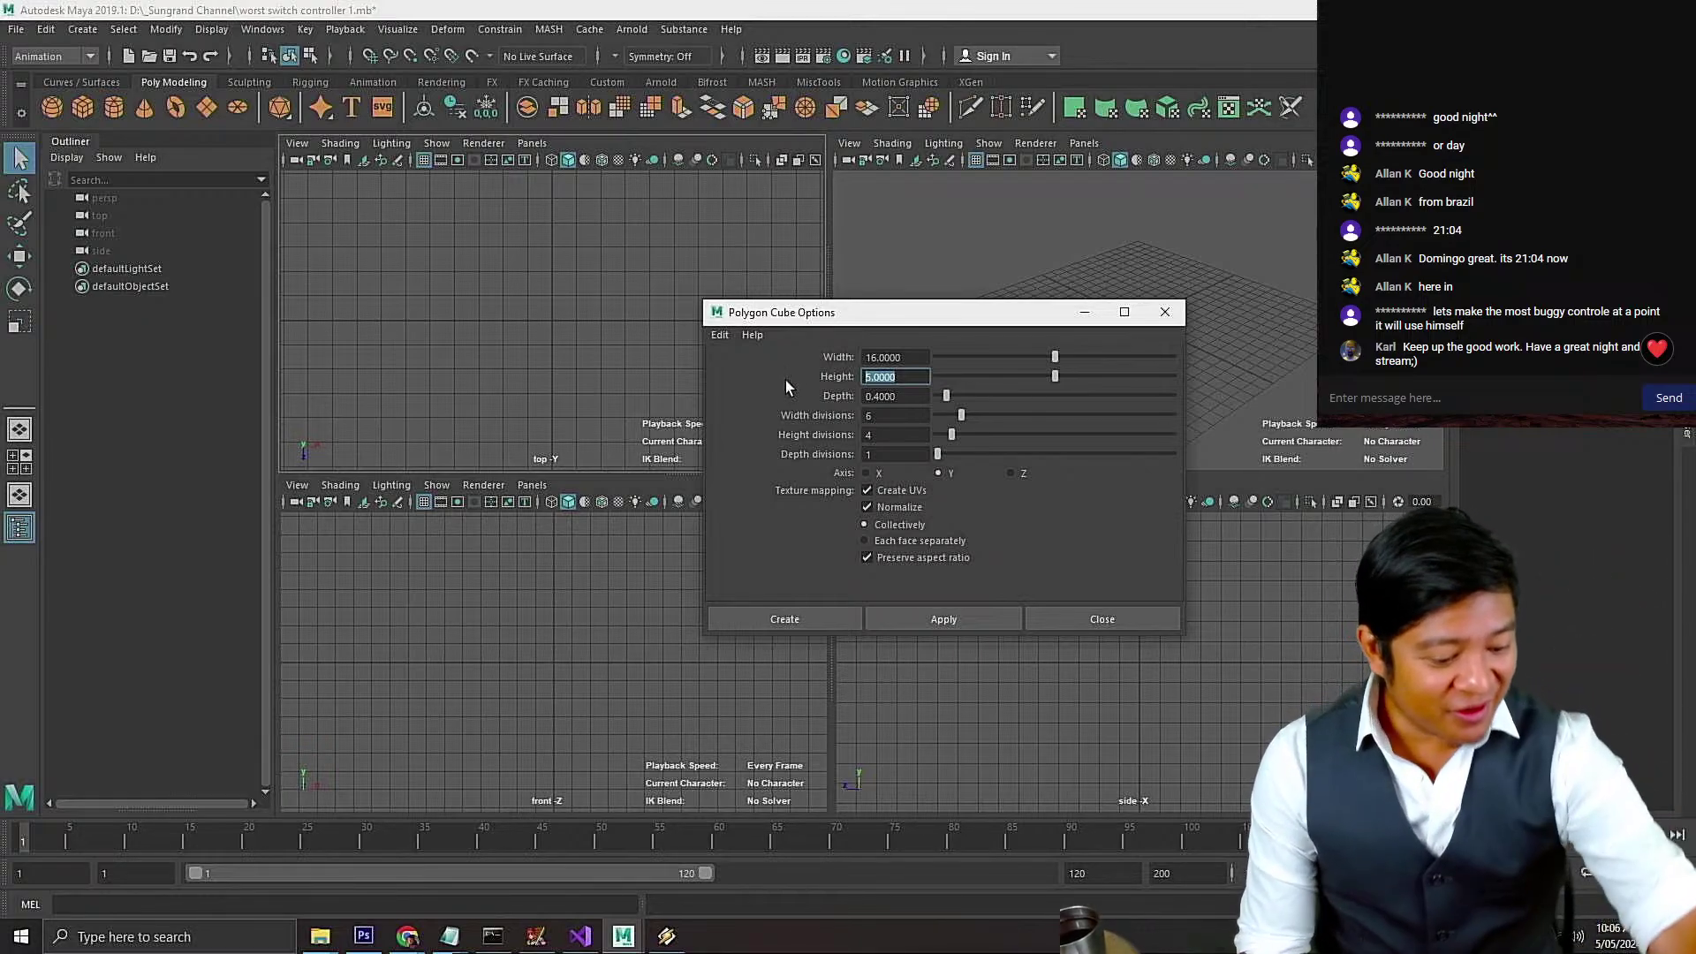
{"action": "type", "text": "15"}
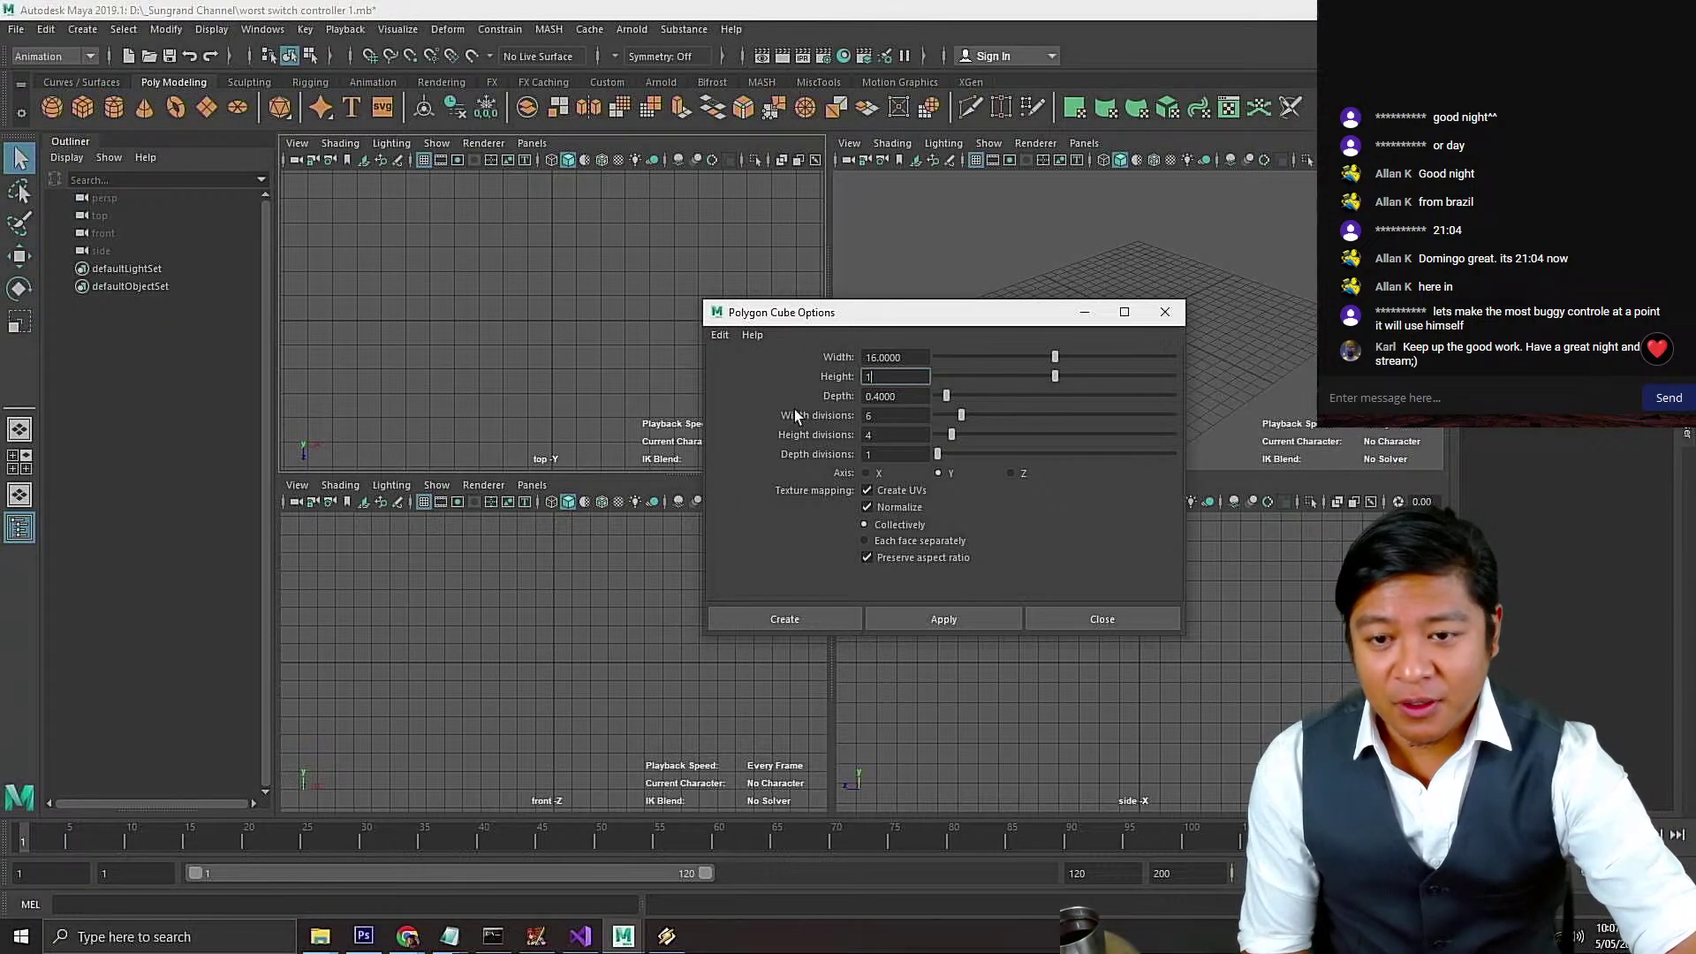
{"action": "type", "text": "0"}
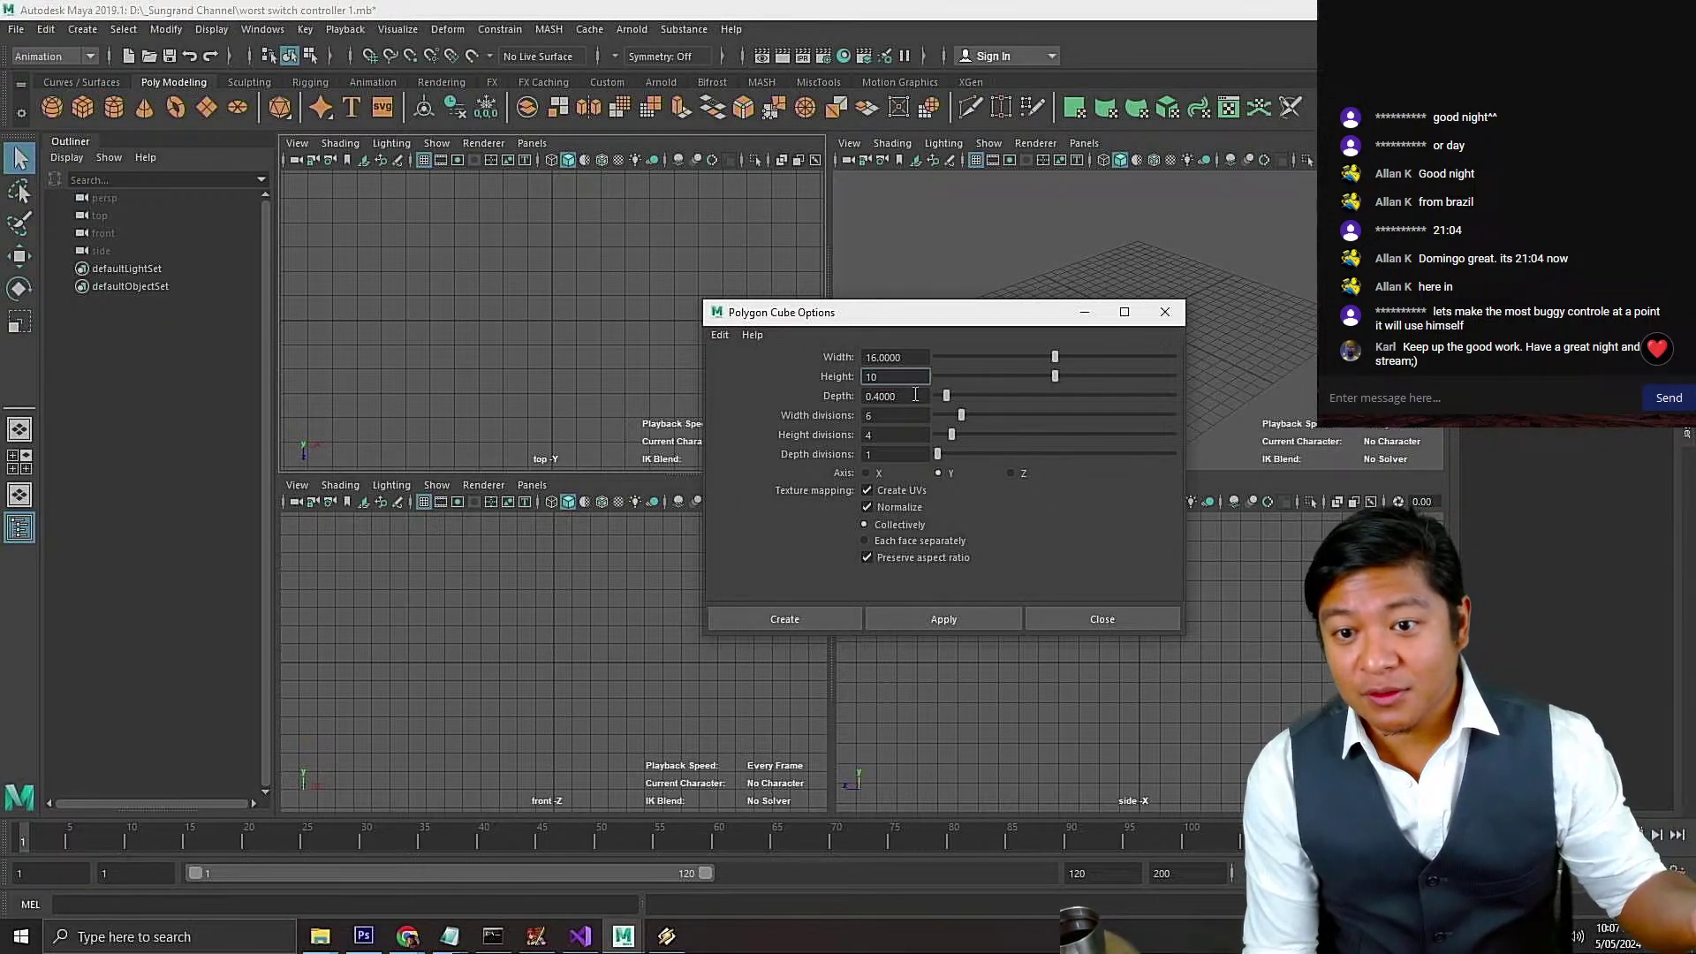
{"action": "key", "text": "Tab"}
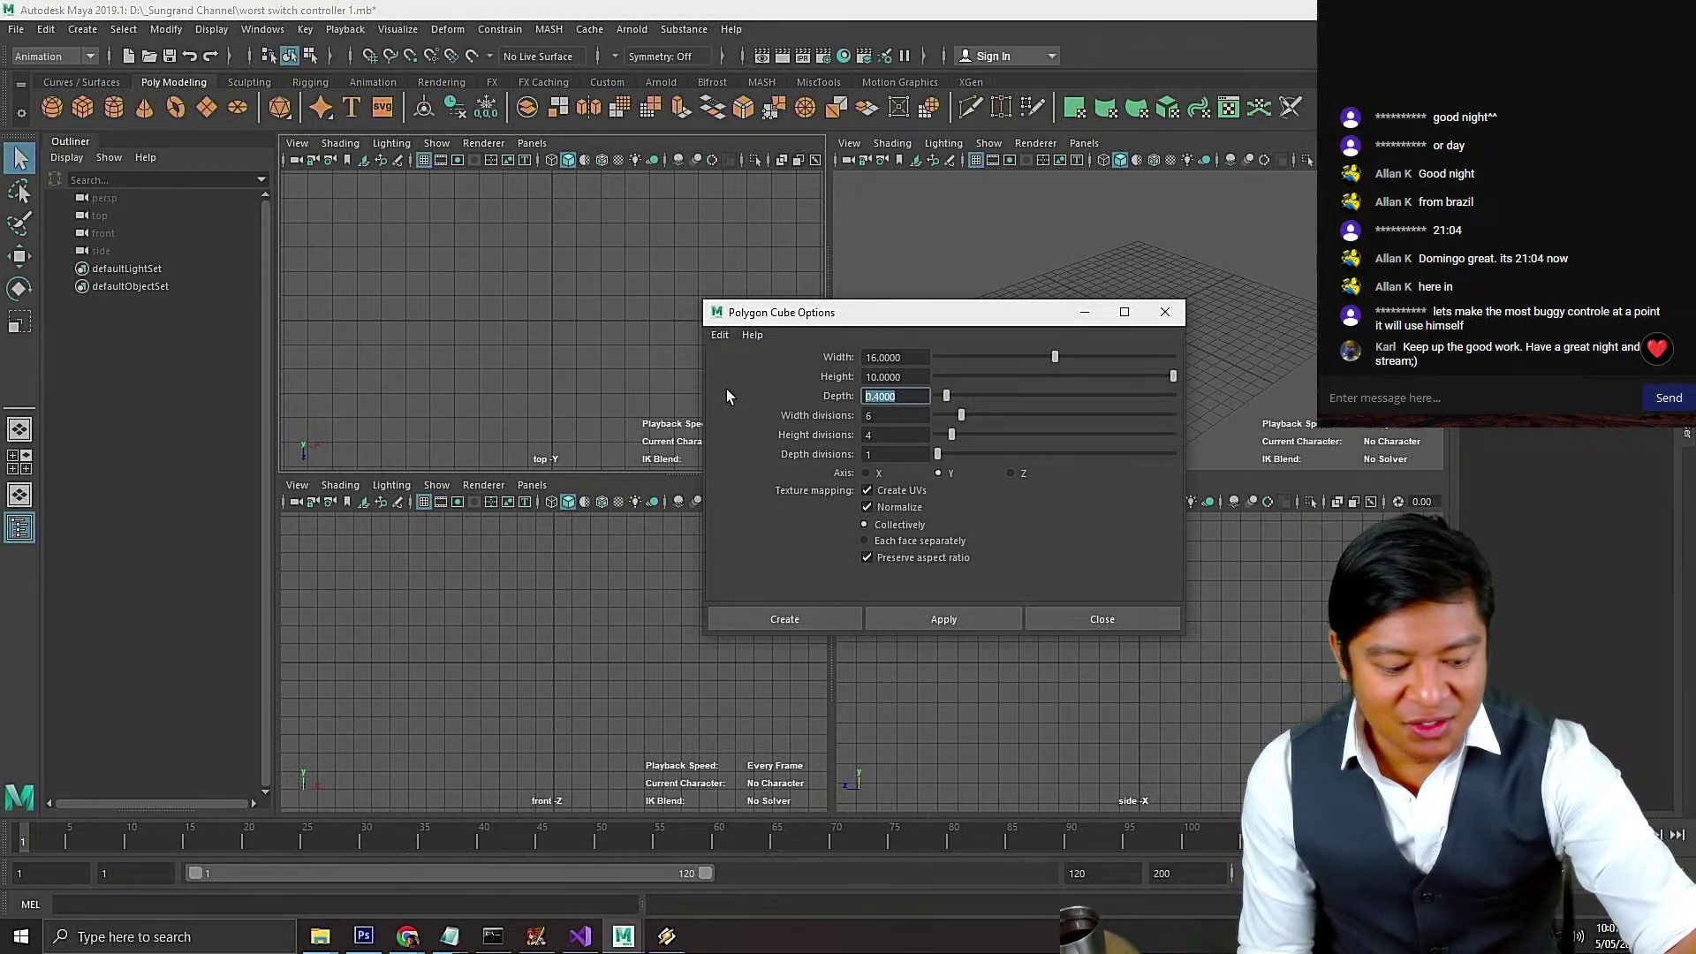
{"action": "type", "text": "6.6"}
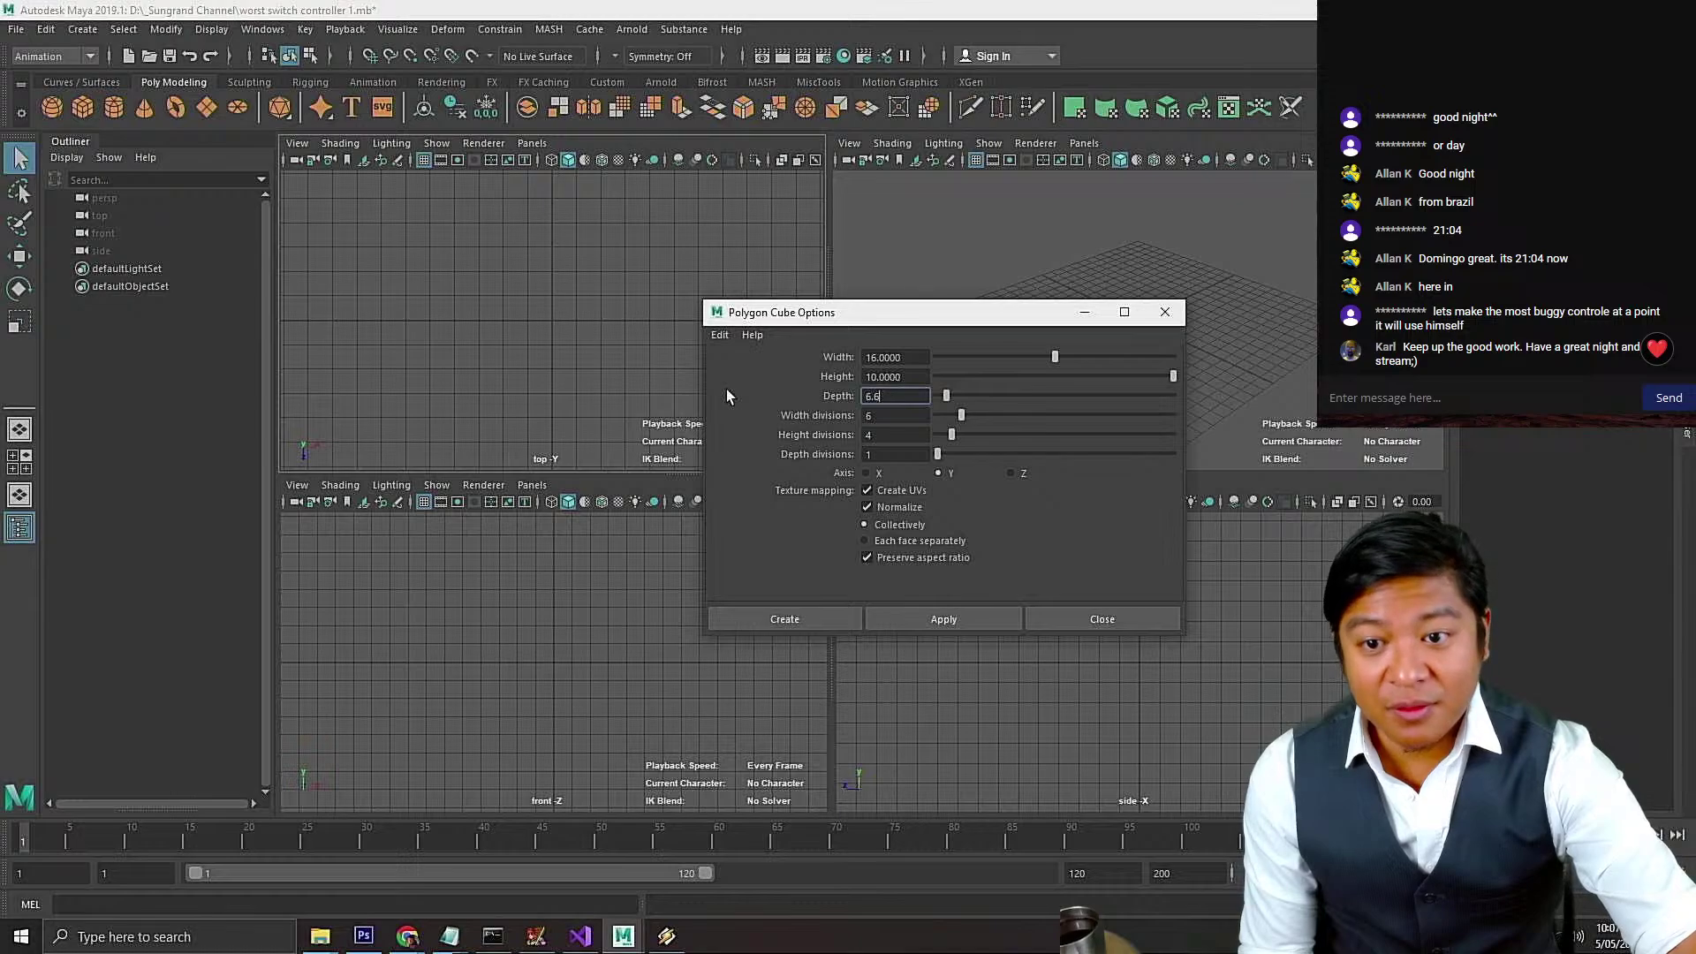
Create the 16 × 10 × 6.6 cube, then deselect and undo back to before its creation
{"action": "left_click", "coordinate": [839, 622]}
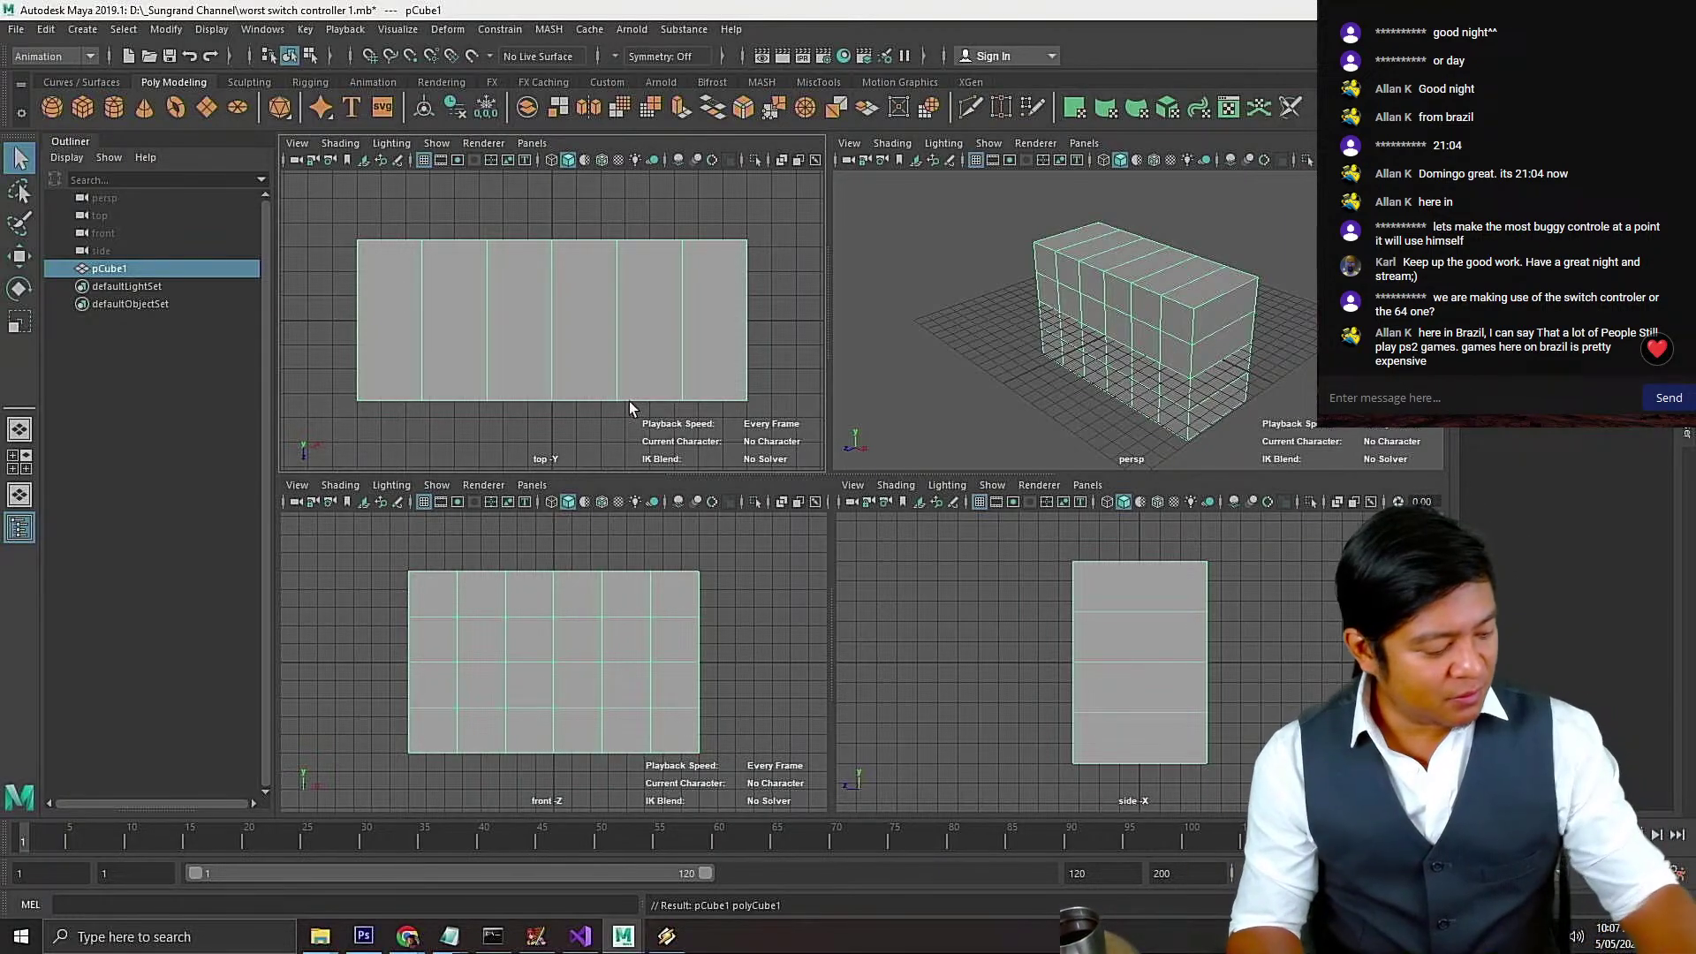
{"action": "key", "text": "ctrl+z"}
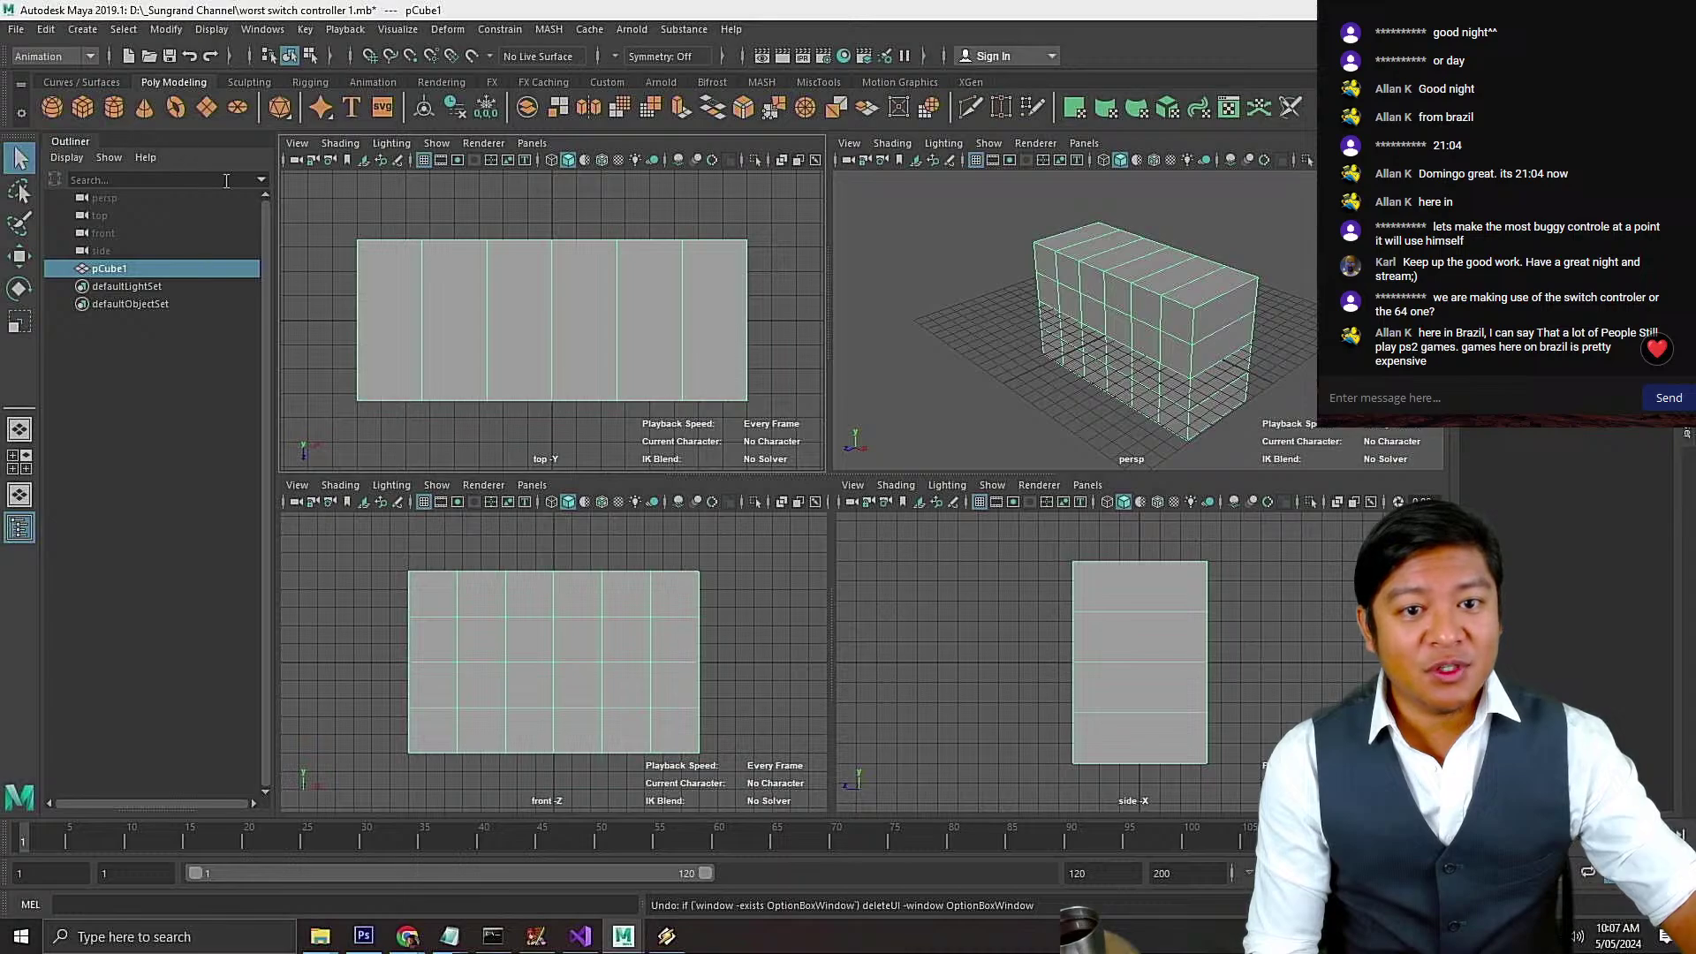
{"action": "left_click", "coordinate": [294, 221]}
{"action": "key", "text": "ctrl+z"}
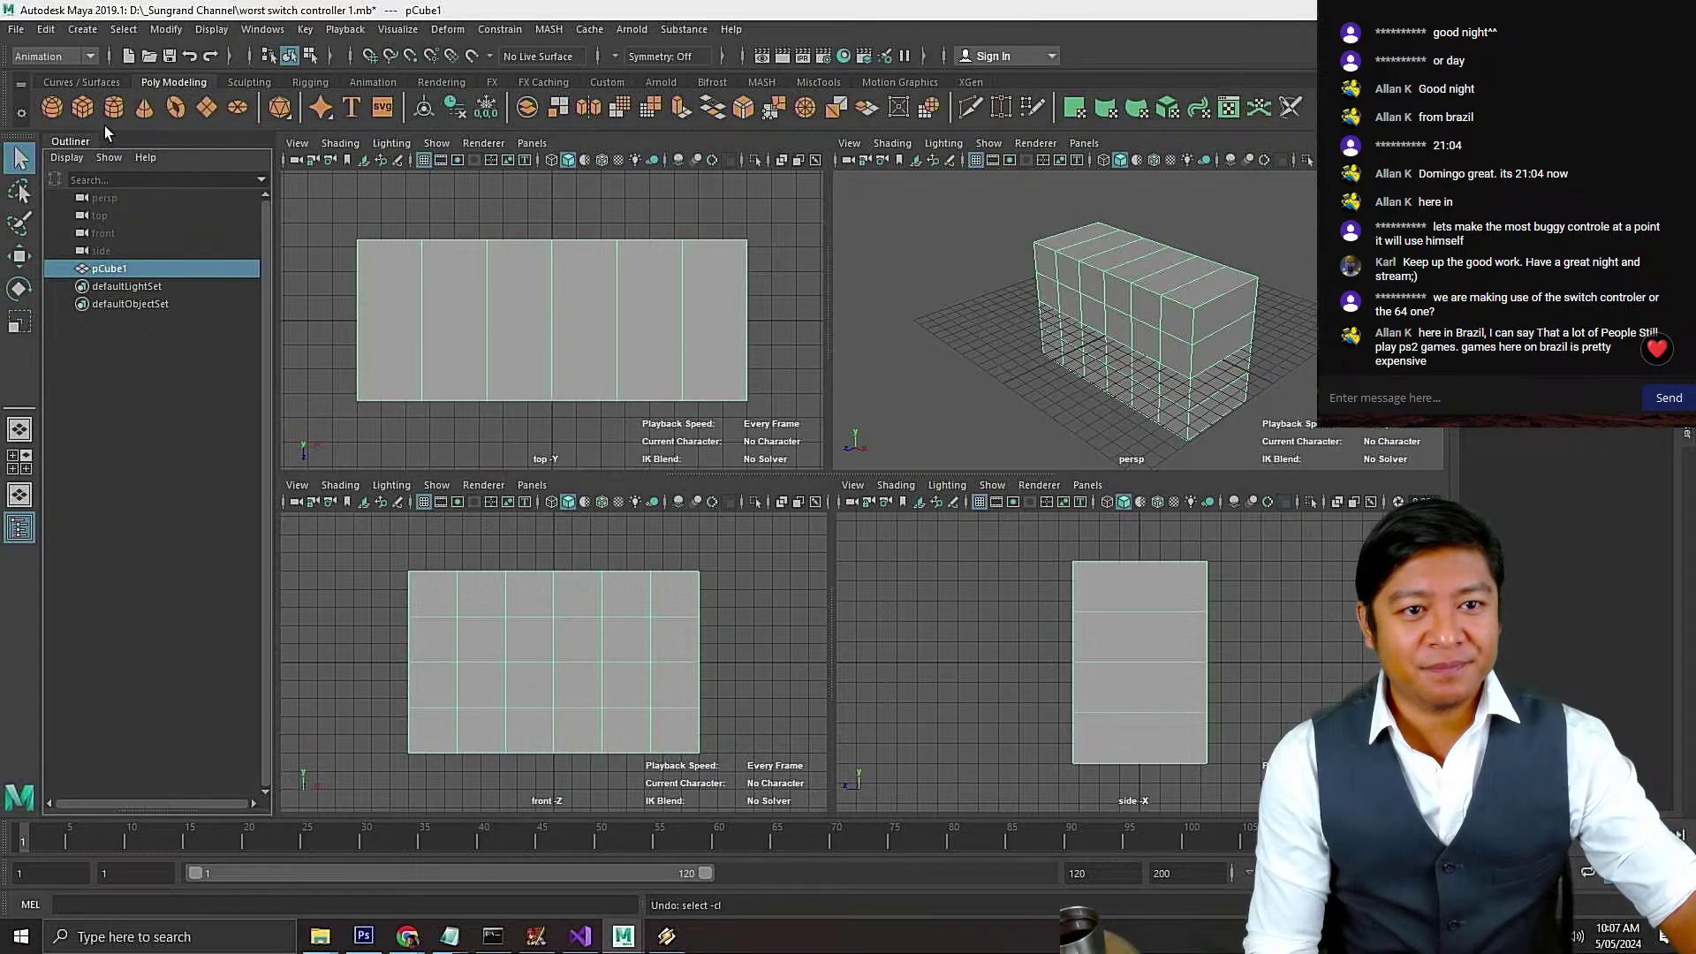
{"action": "key", "text": "ctrl+z"}
Reopen the Polygon Cube options and set Depth to 10 and Height to 6.6
{"action": "double_click", "coordinate": [83, 108]}
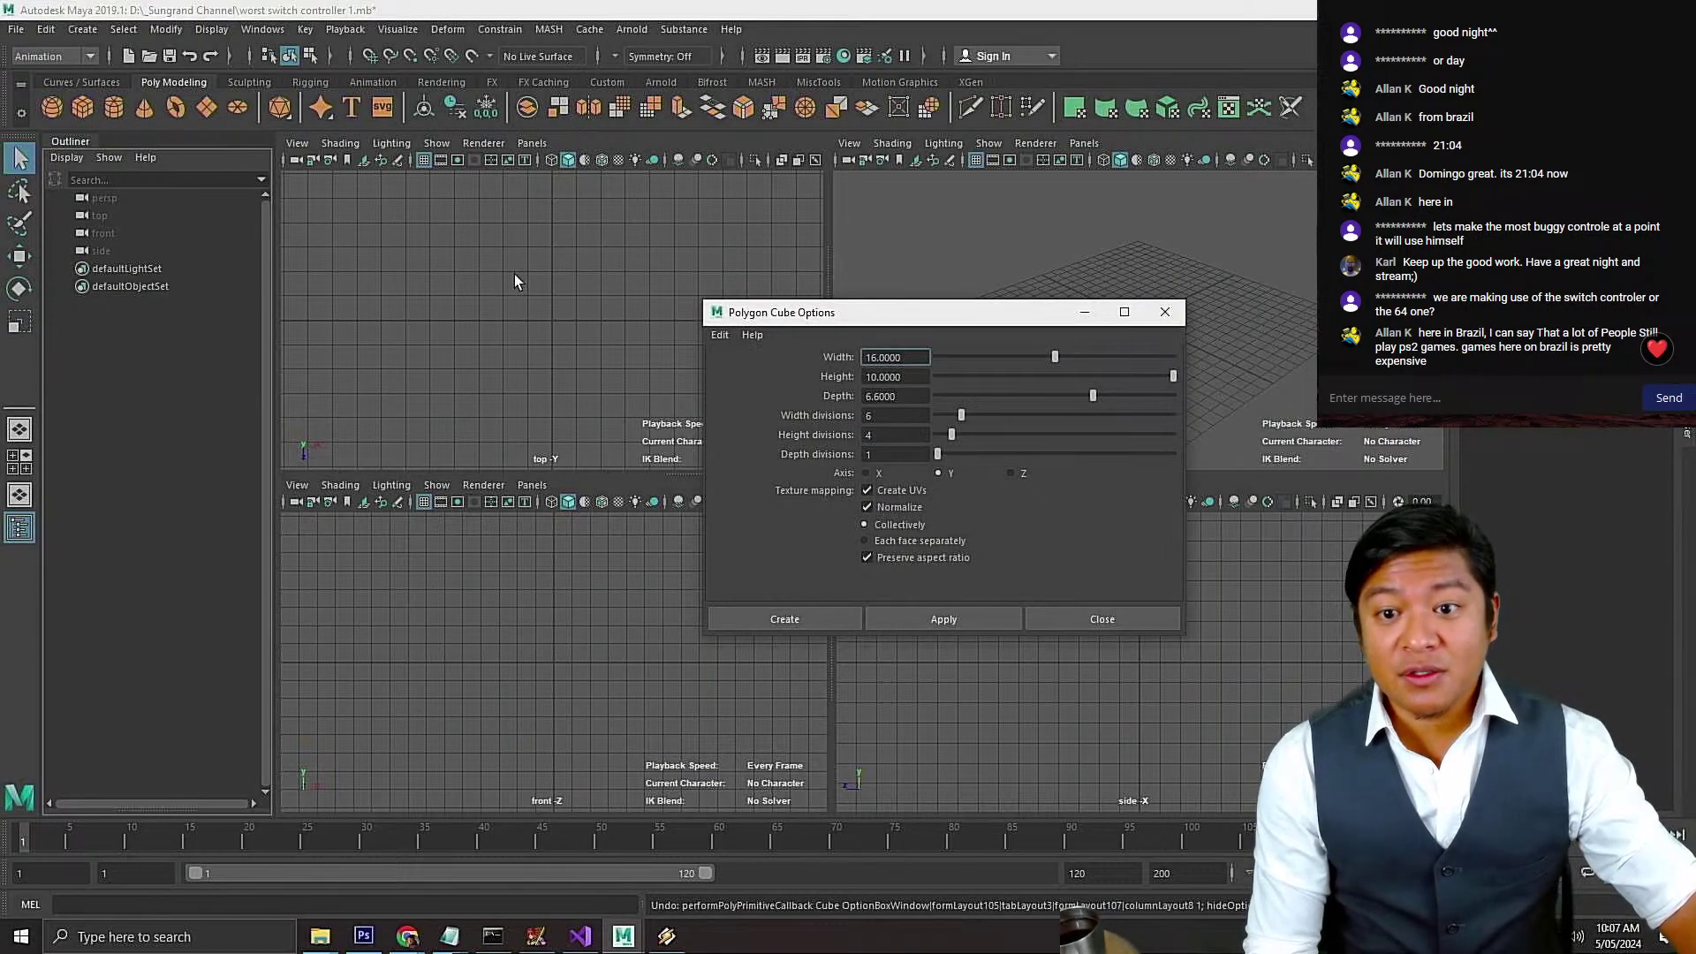
{"action": "left_click", "coordinate": [911, 395]}
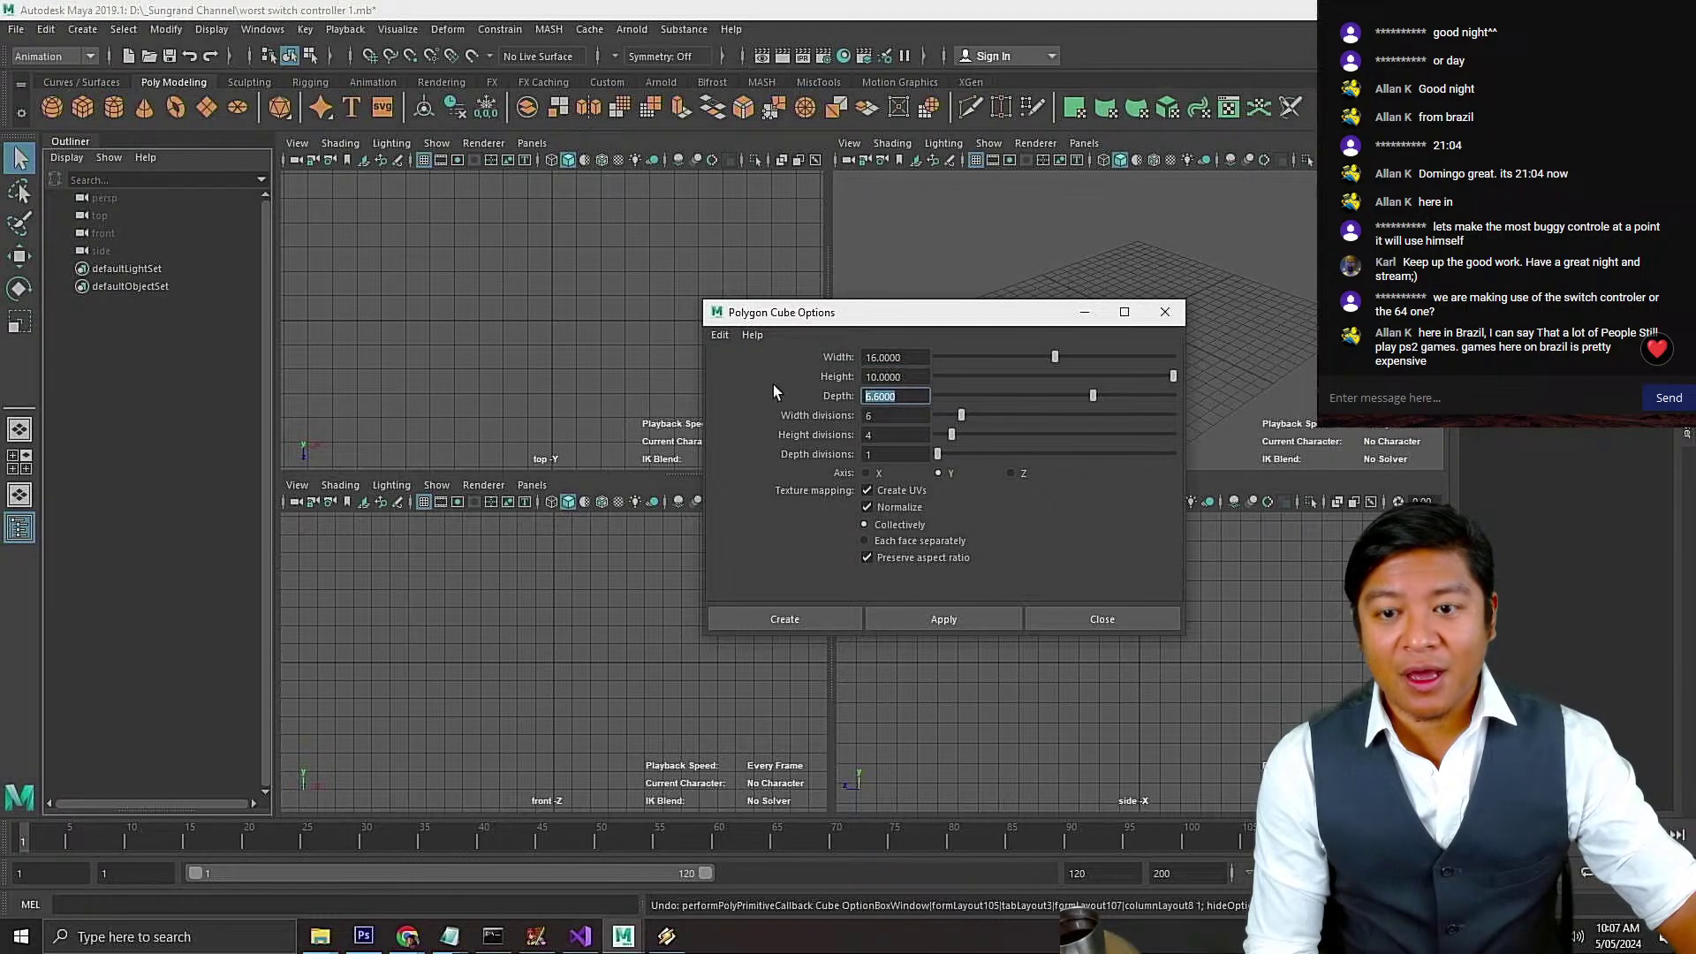
{"action": "type", "text": "10"}
{"action": "left_click", "coordinate": [903, 375]}
{"action": "type", "text": "6.6"}
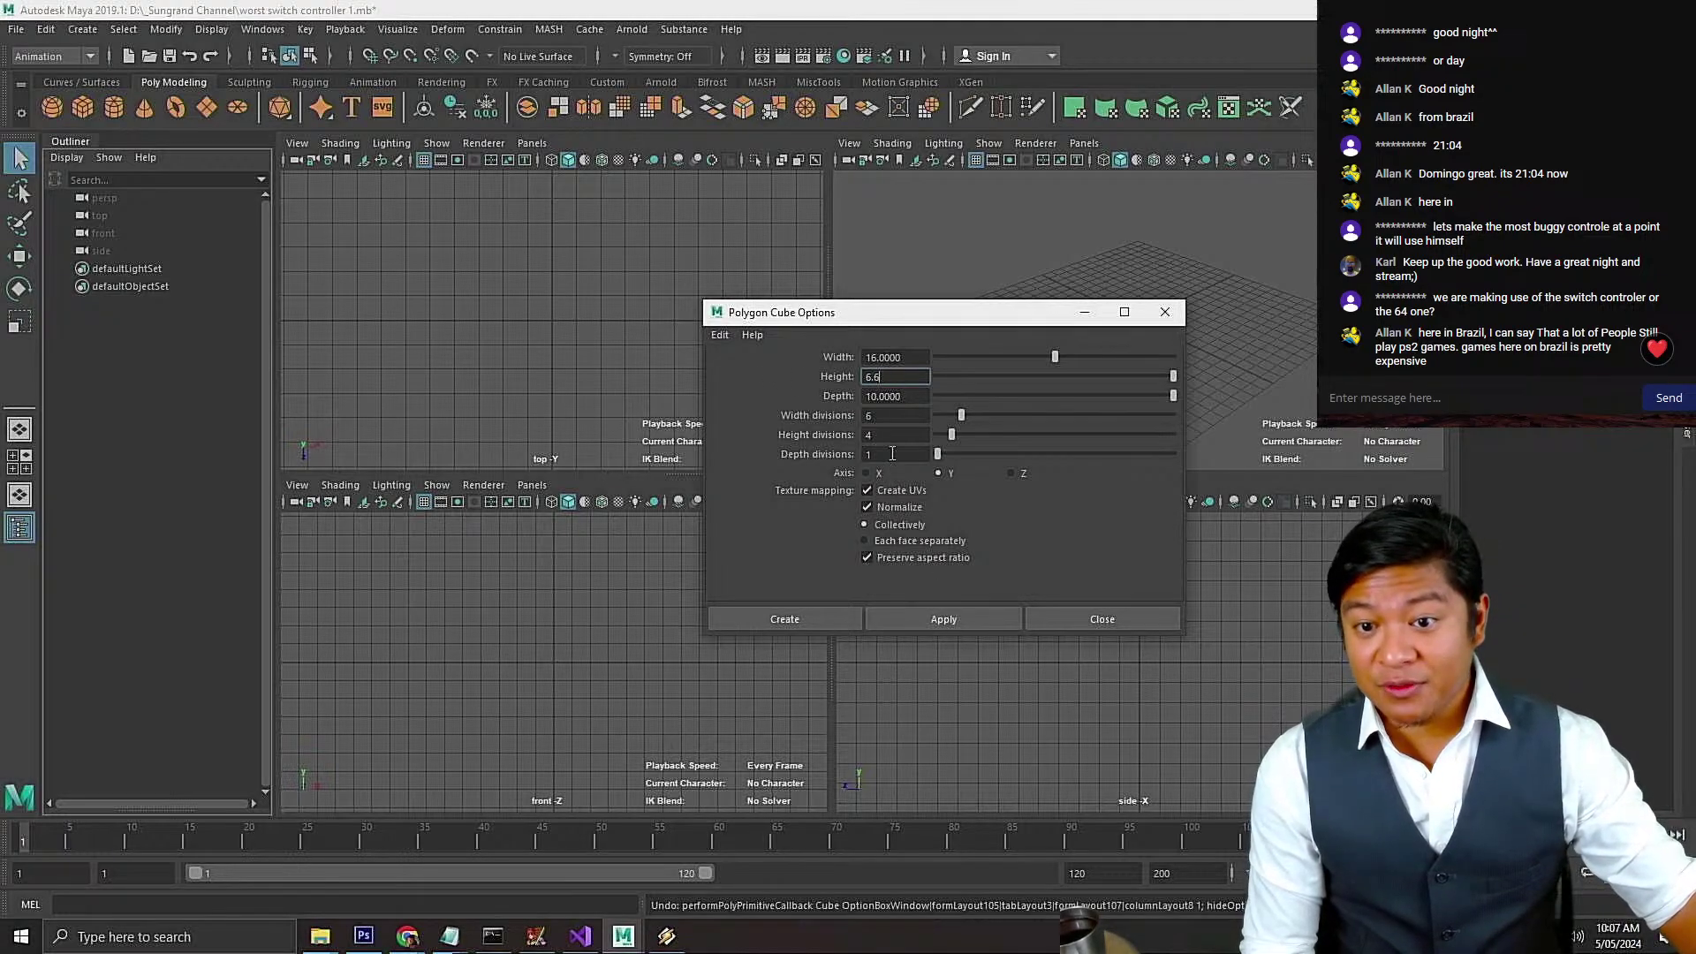
{"action": "left_click", "coordinate": [892, 453]}
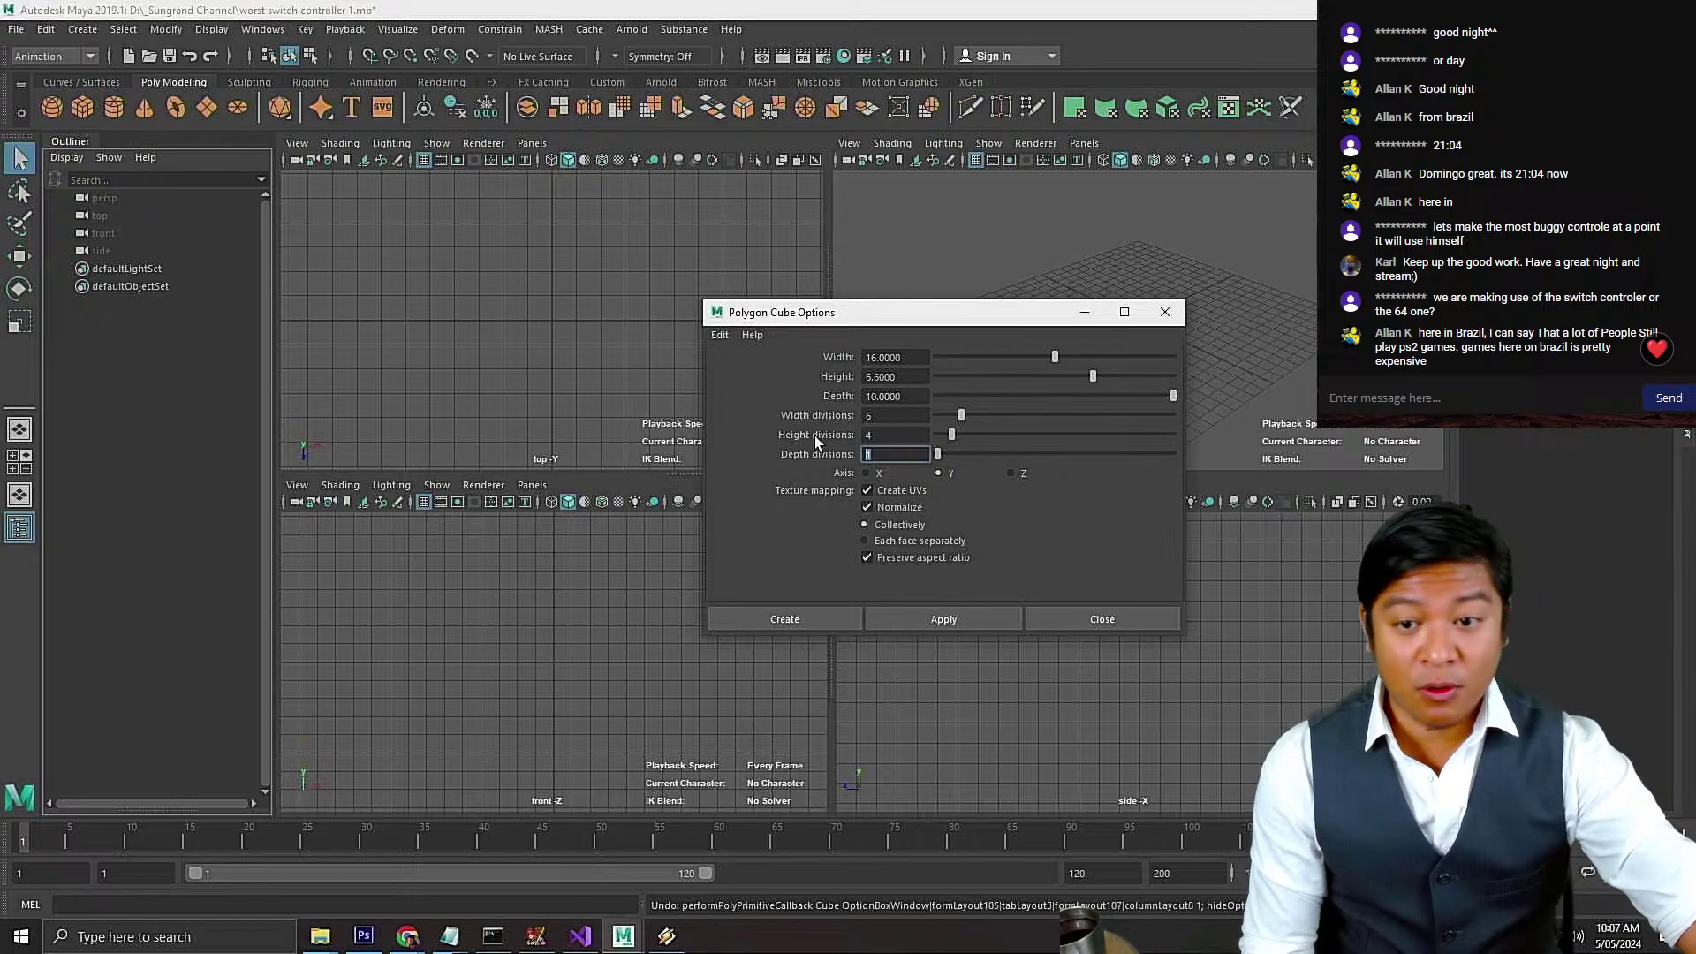
Set width, height and depth divisions to 8 each and create the box
{"action": "type", "text": "8"}
{"action": "left_click", "coordinate": [886, 433]}
{"action": "type", "text": "48"}
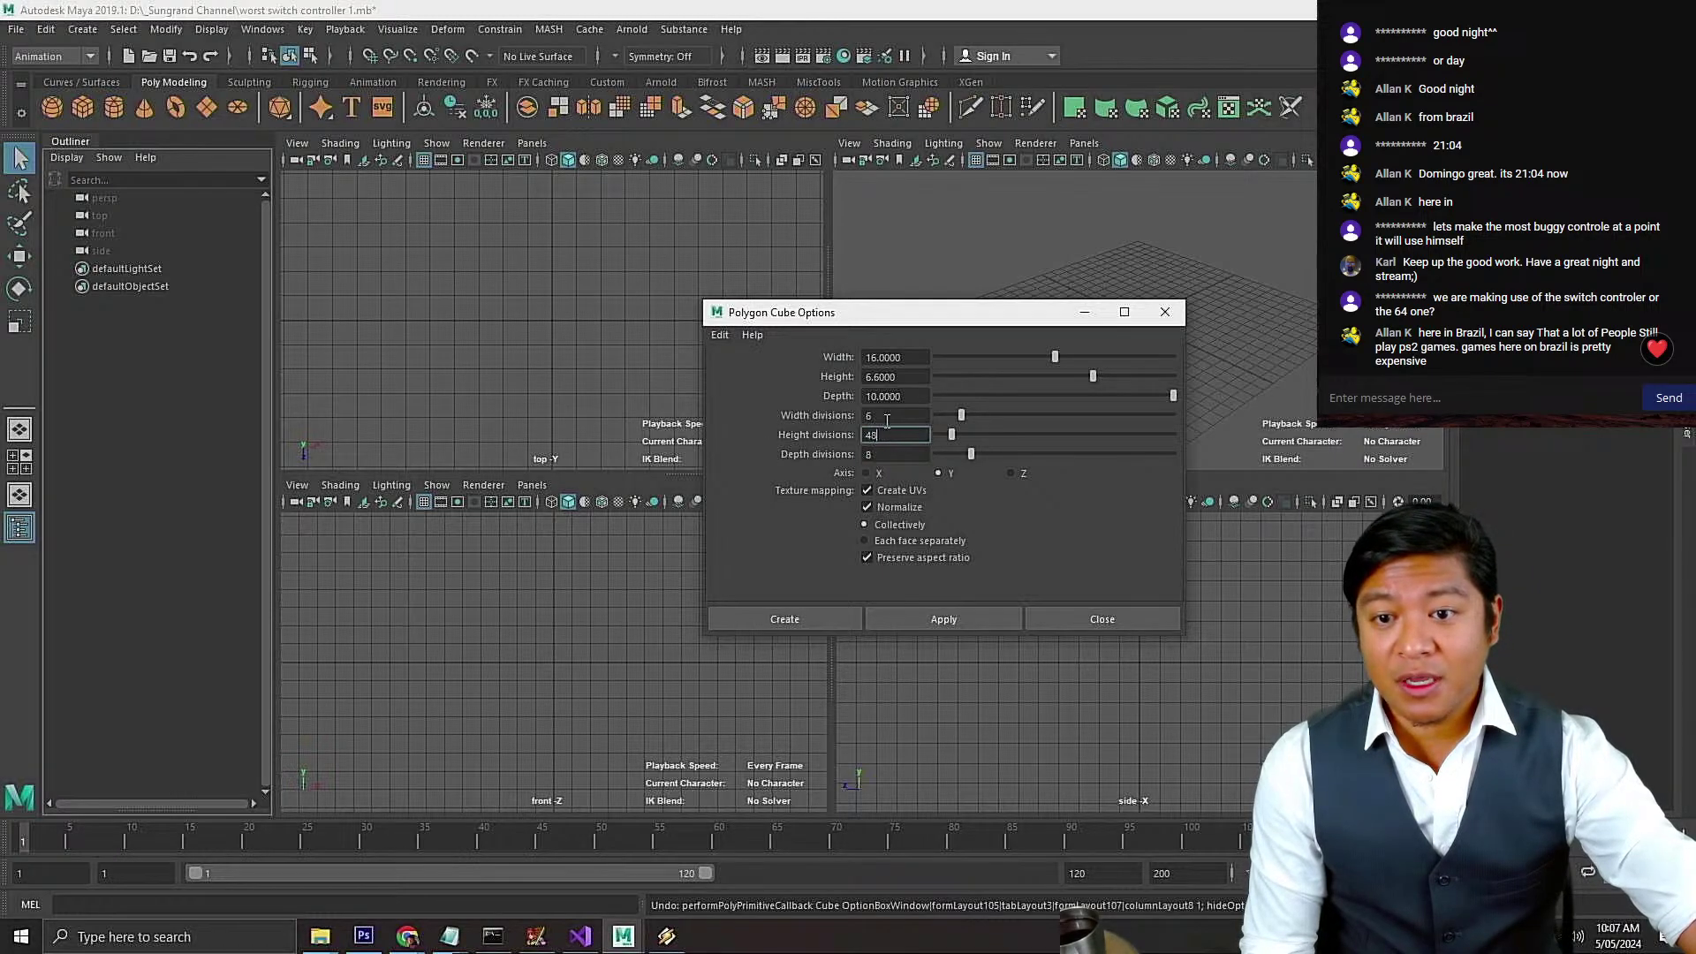
{"action": "left_click", "coordinate": [884, 415]}
{"action": "type", "text": "68"}
{"action": "left_click", "coordinate": [864, 435]}
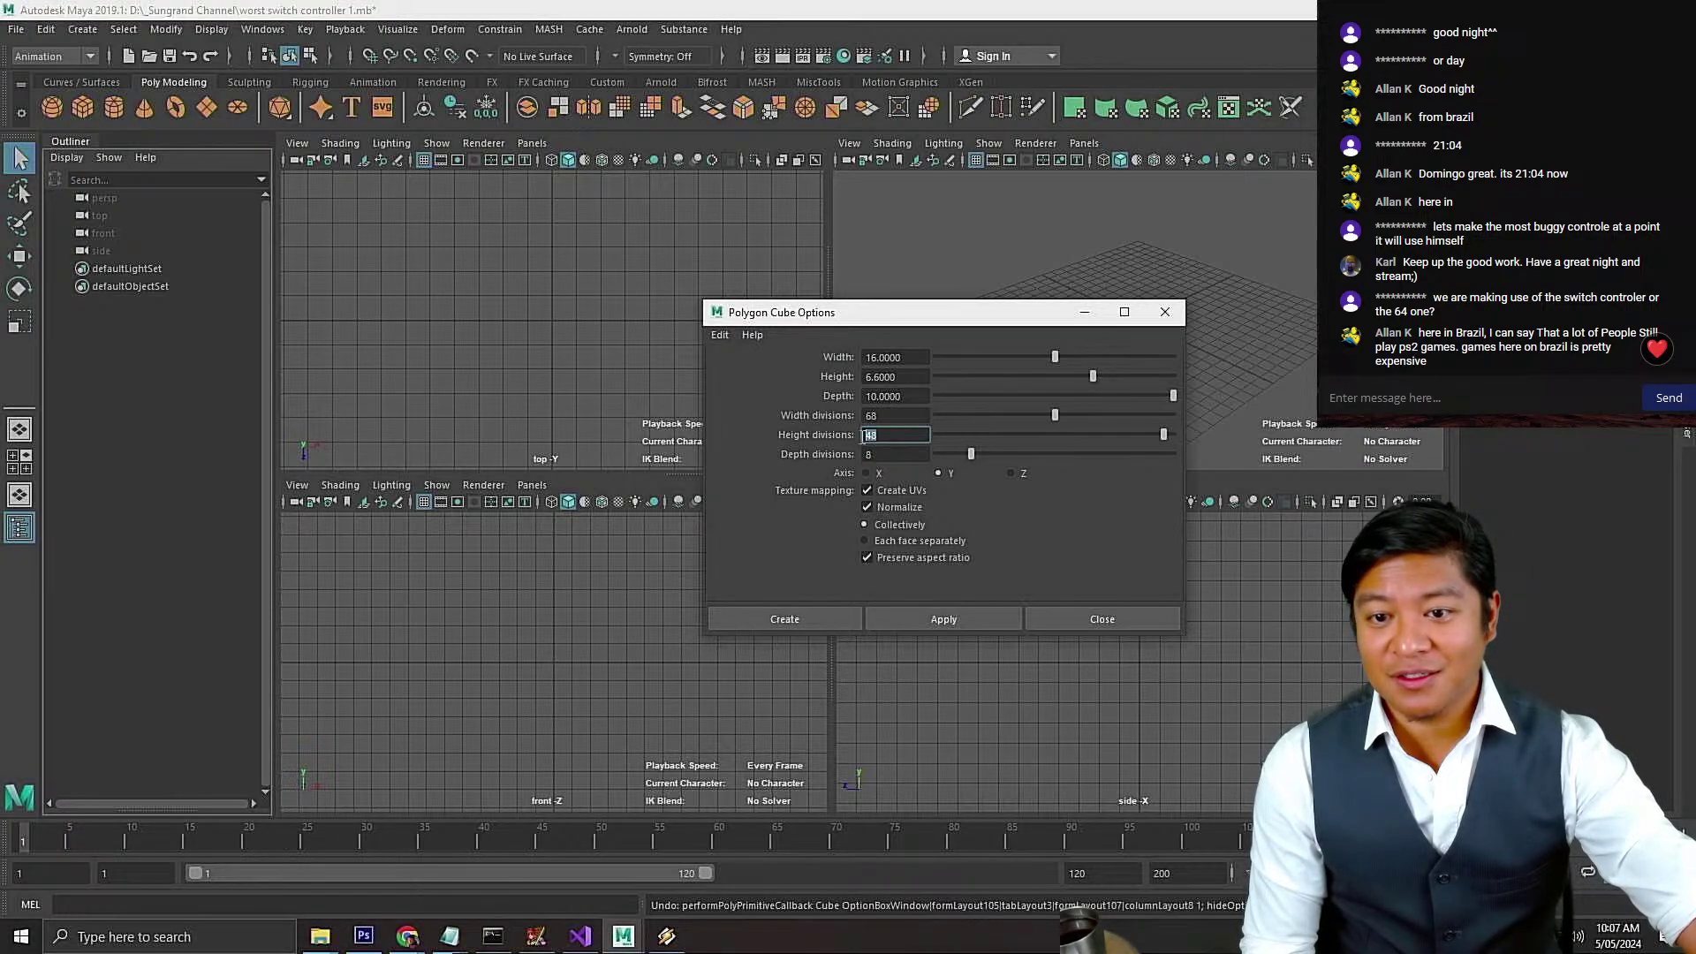
{"action": "left_click", "coordinate": [897, 416]}
{"action": "type", "text": "8"}
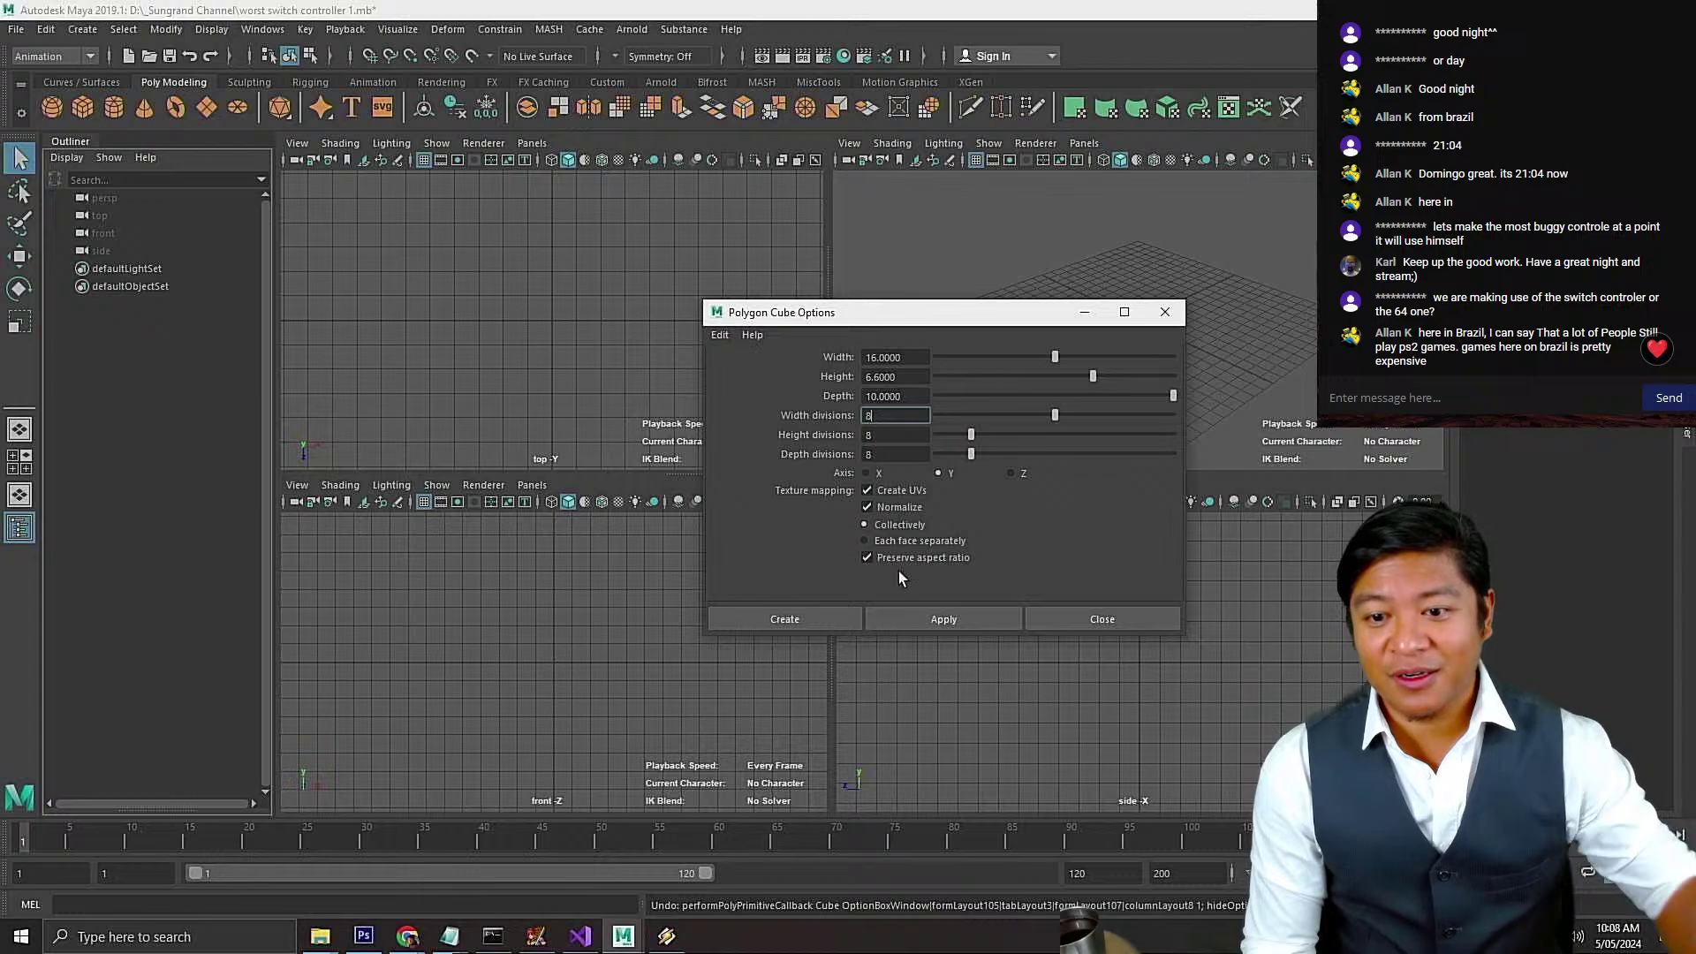
{"action": "left_click", "coordinate": [903, 611]}
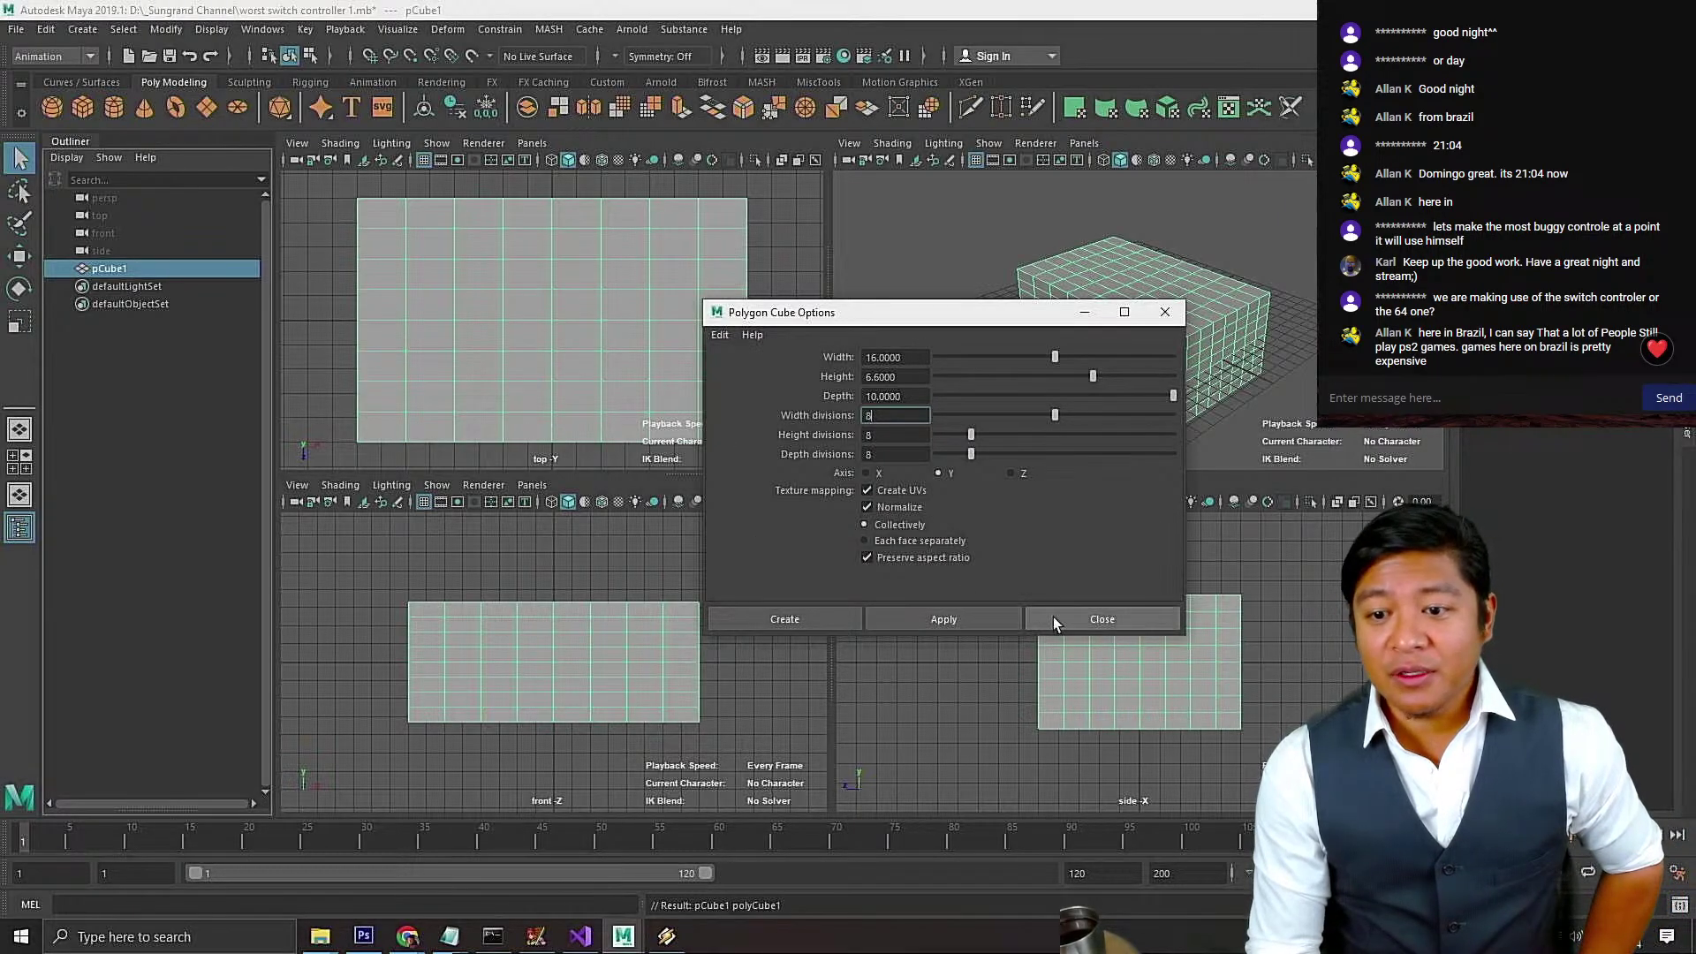
Undo the box and recreate it 3 units tall with 4 height divisions, then close the options
{"action": "left_click", "coordinate": [1084, 622]}
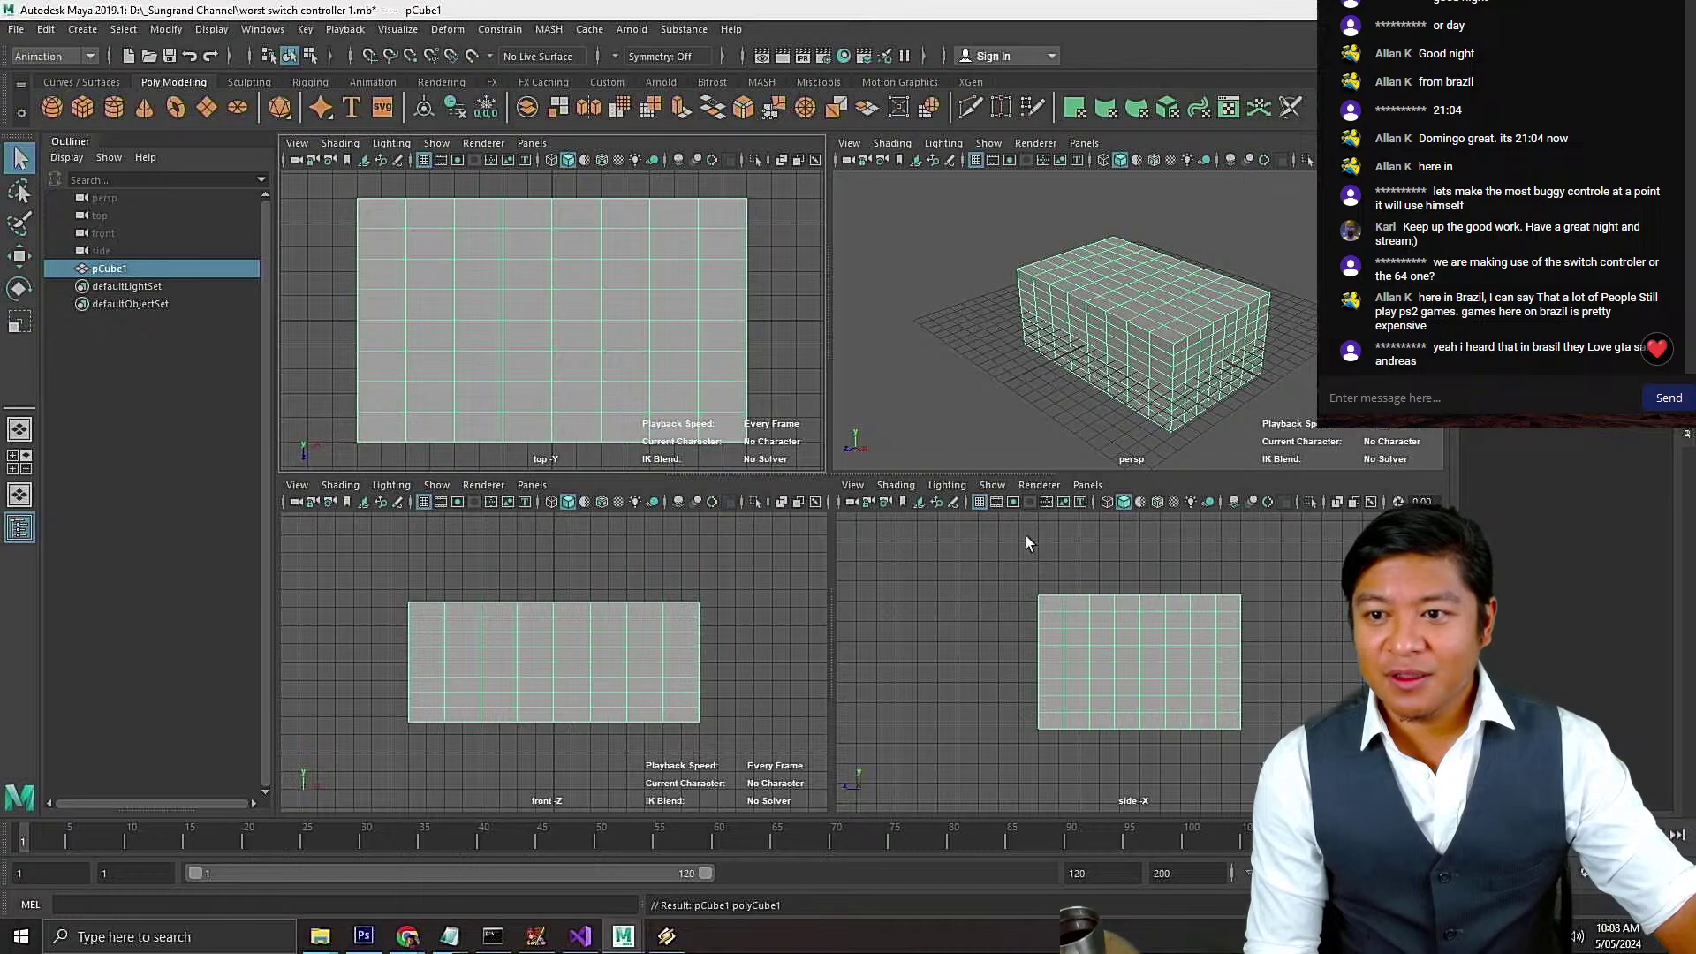
{"action": "key", "text": "ctrl+z"}
{"action": "double_click", "coordinate": [76, 105]}
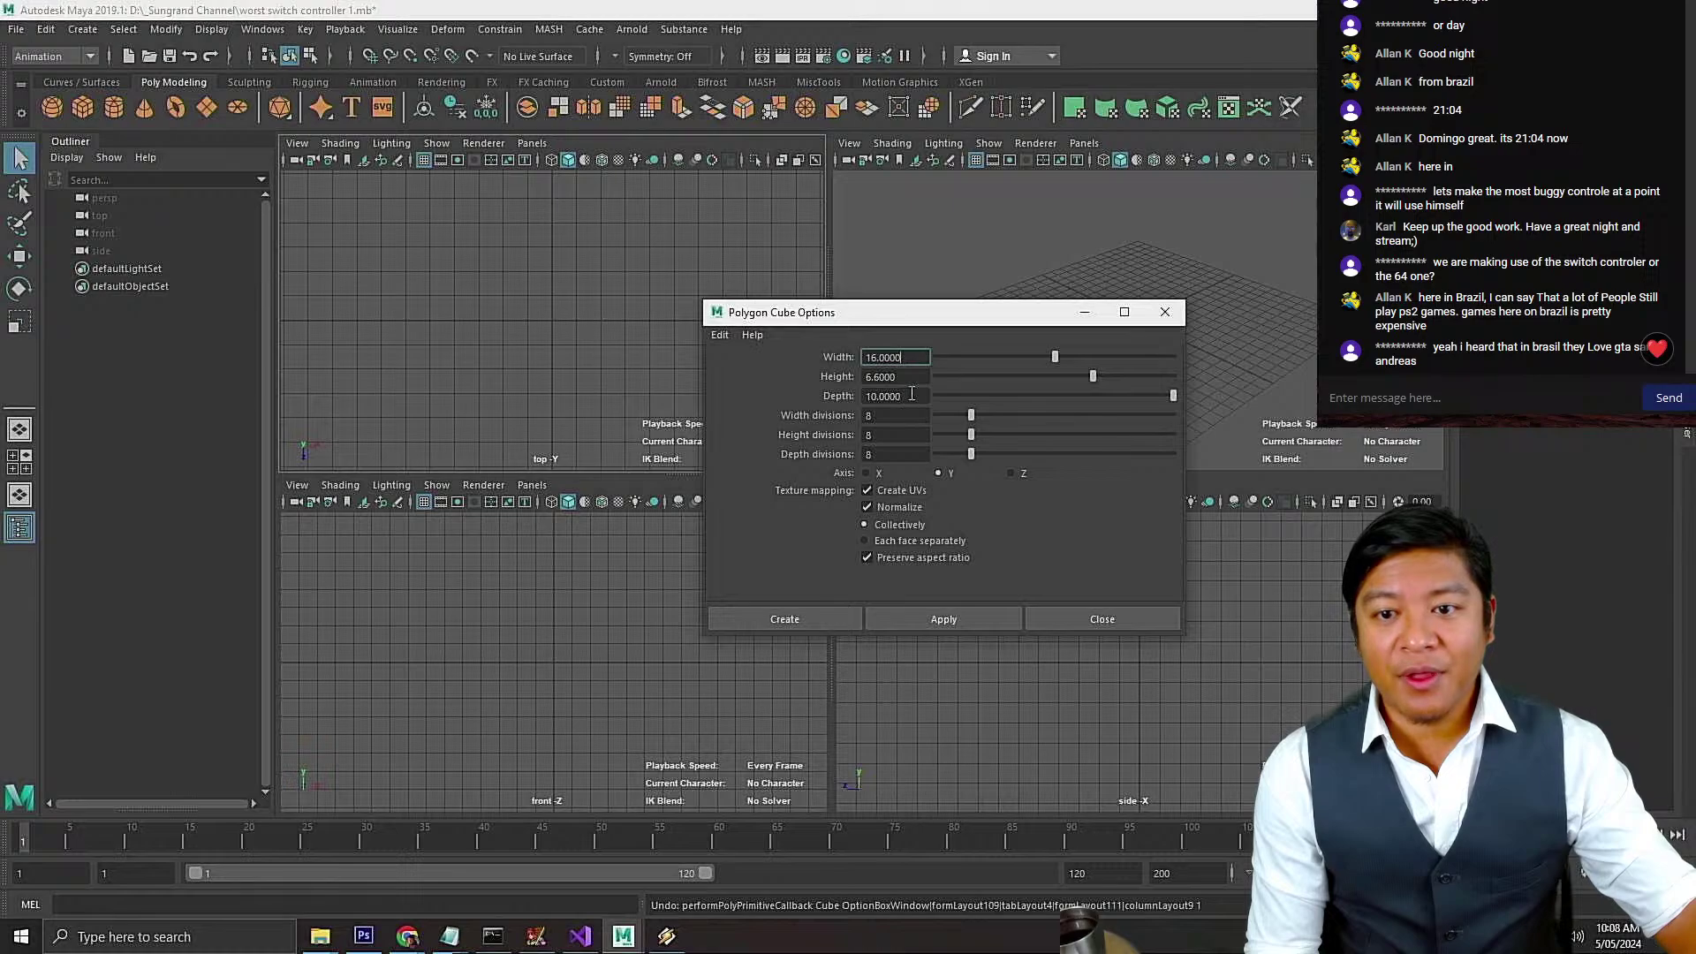
{"action": "key", "text": "Tab"}
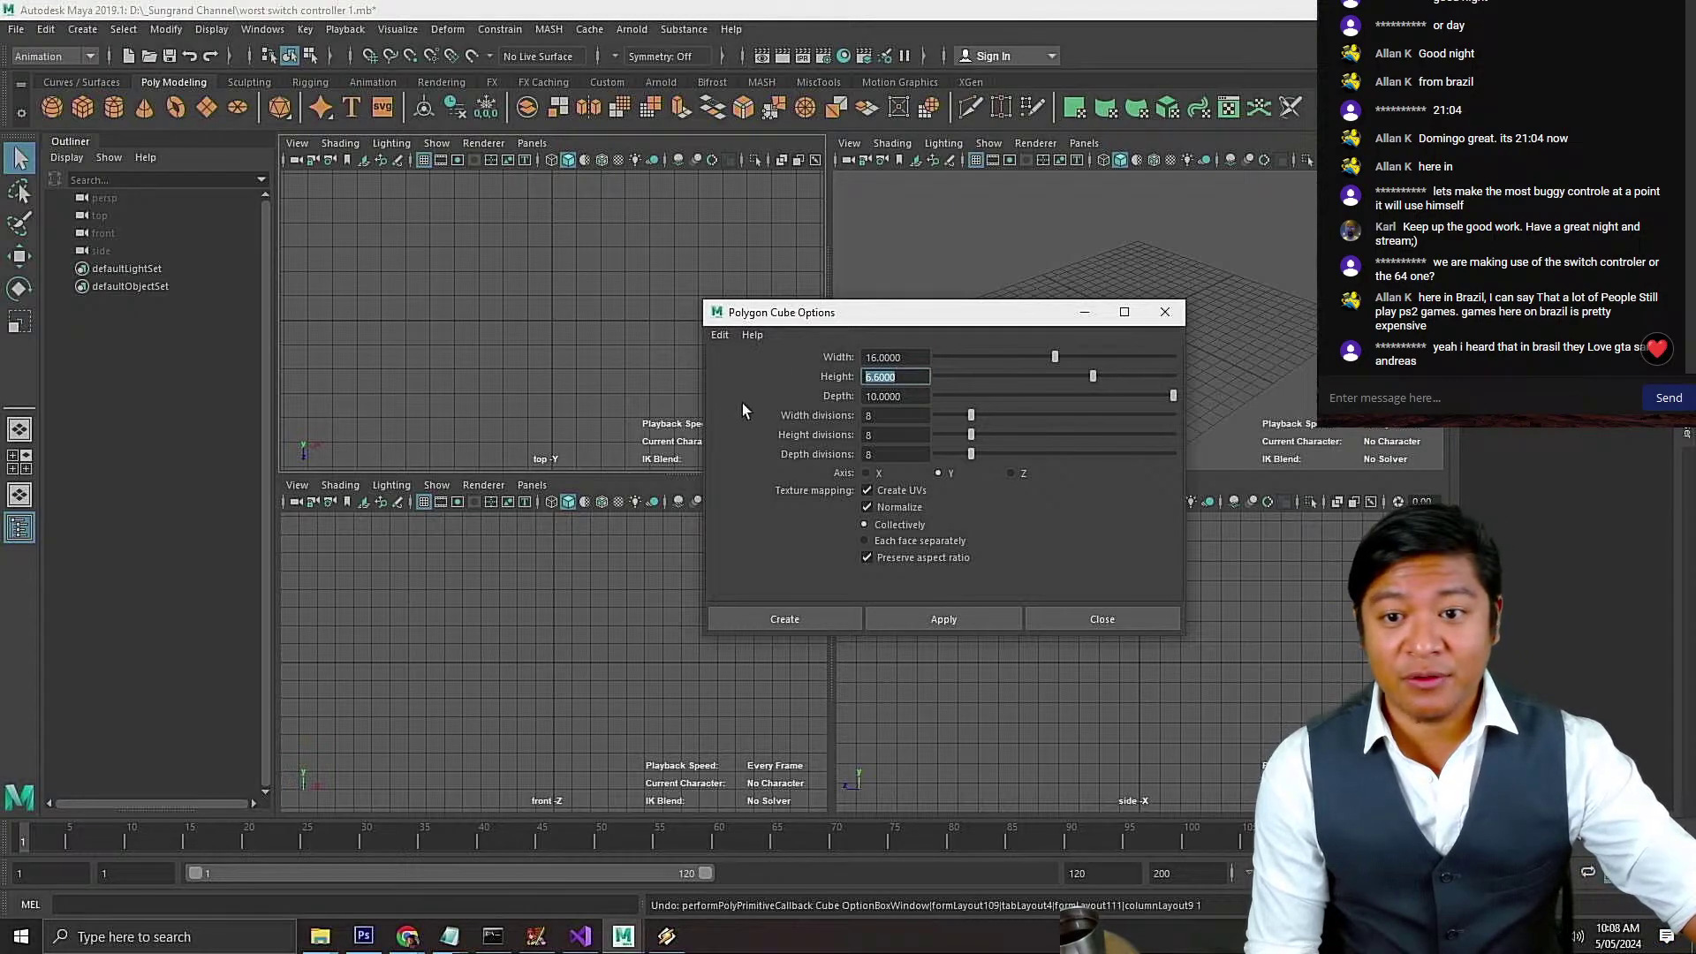
{"action": "type", "text": "3"}
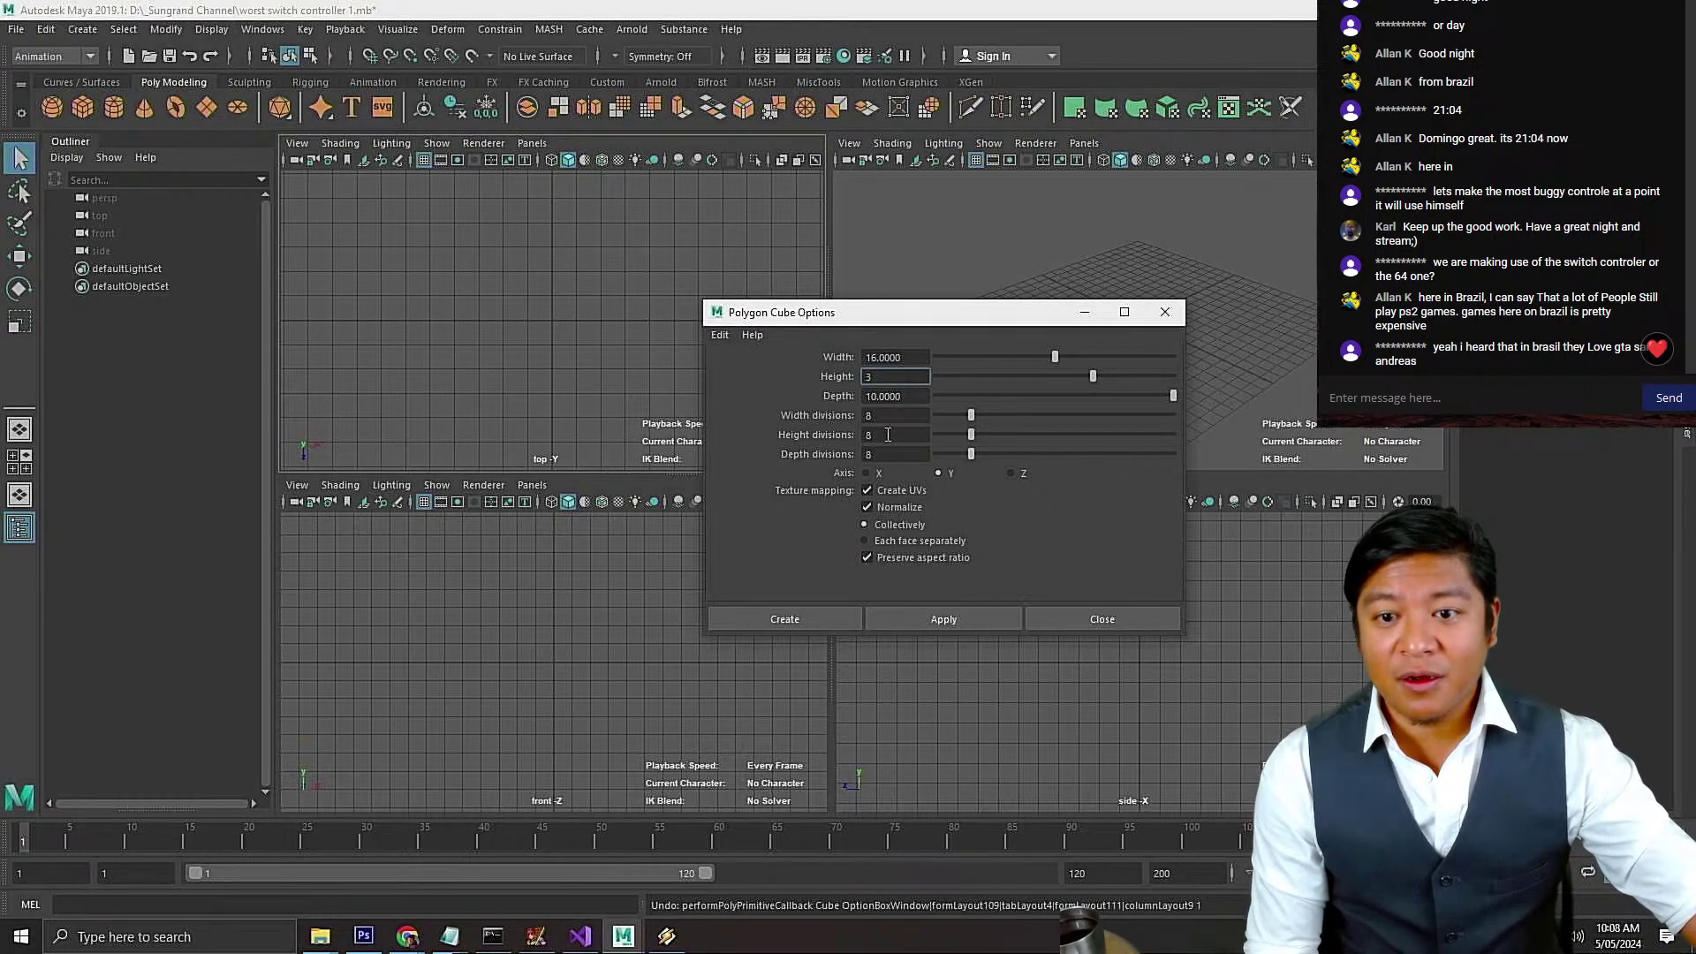
{"action": "left_click", "coordinate": [888, 435]}
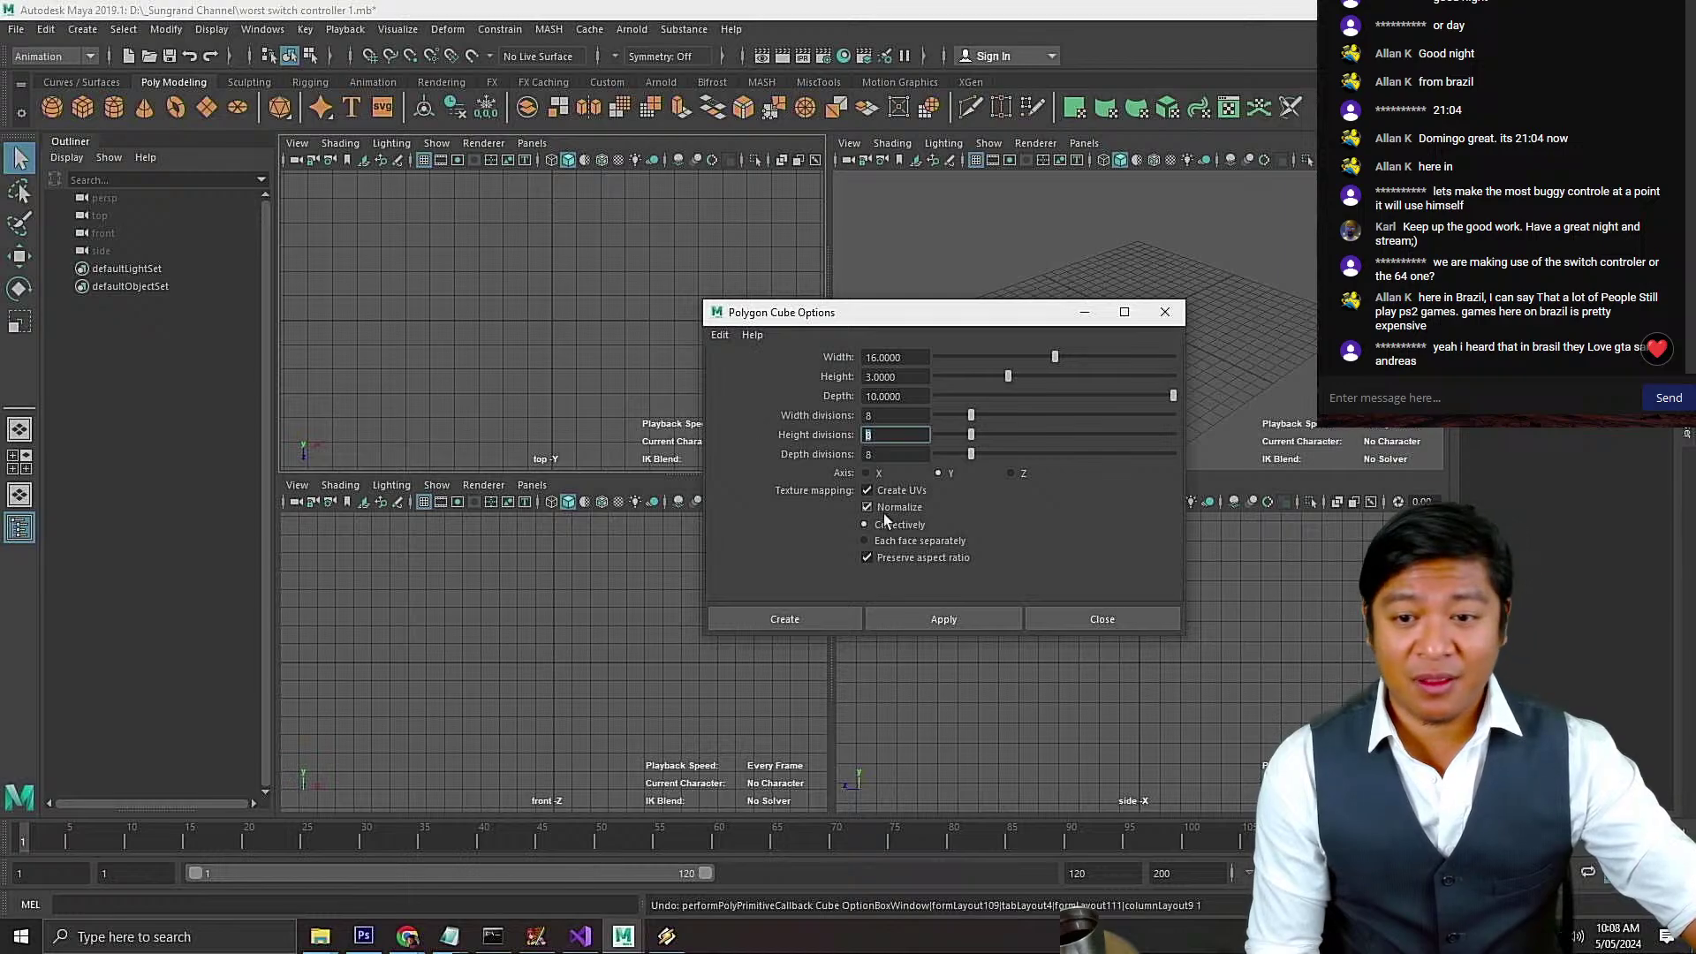
{"action": "left_click", "coordinate": [922, 622]}
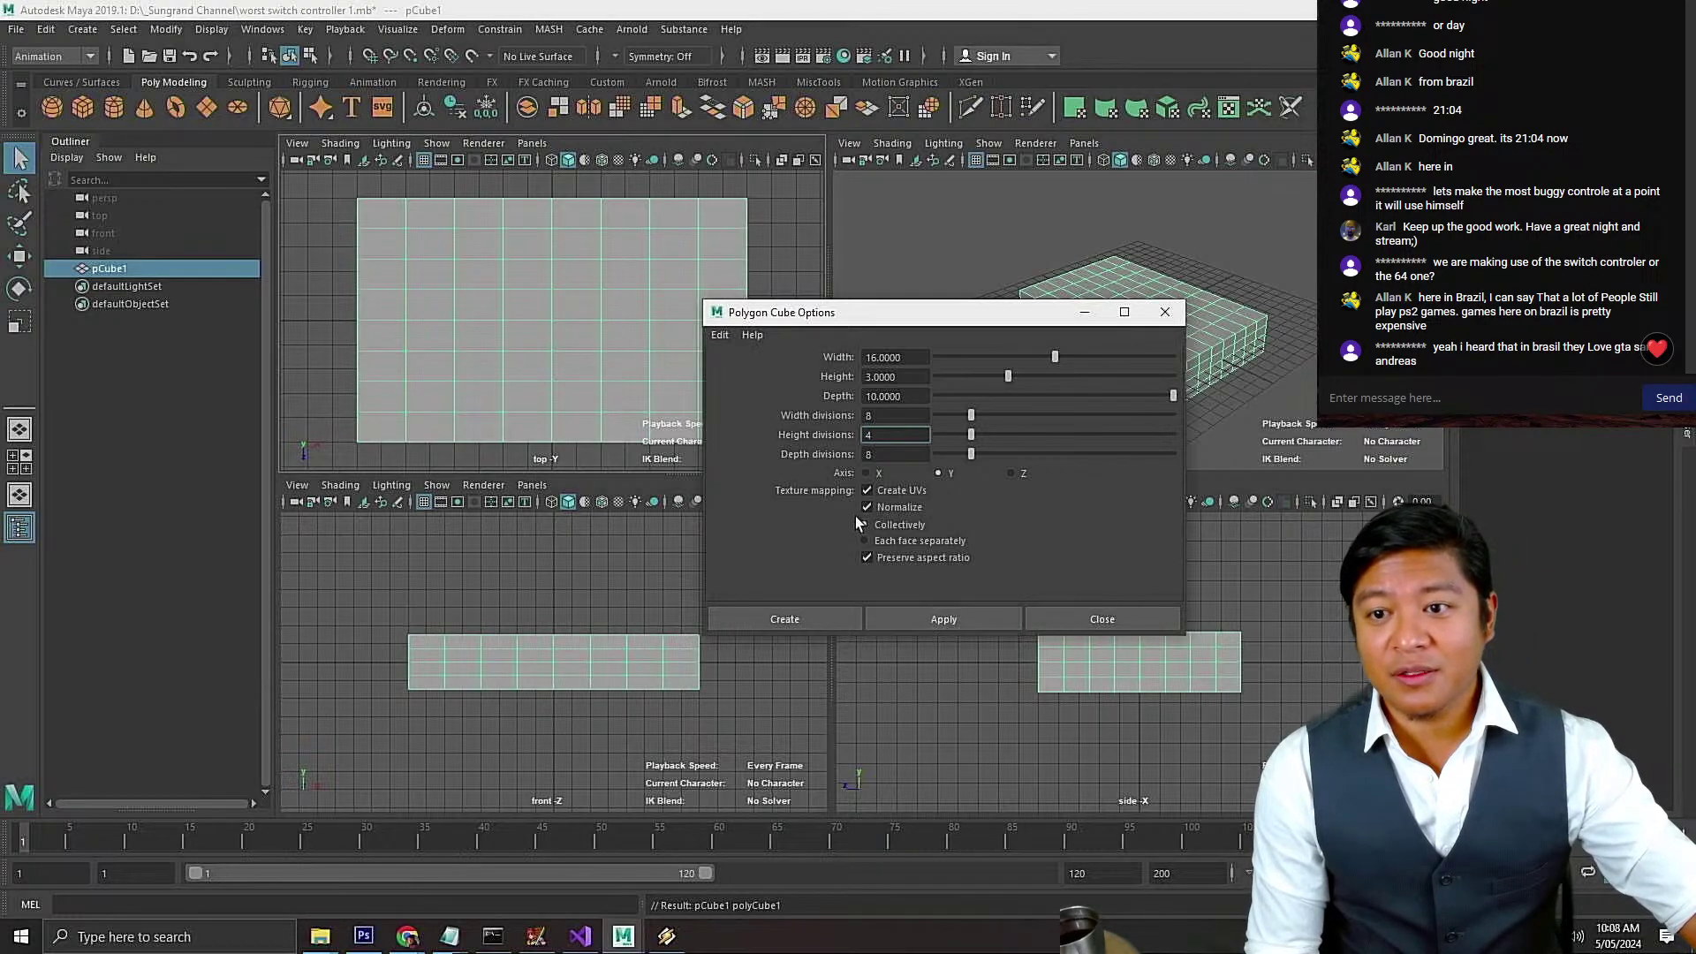
{"action": "left_click", "coordinate": [1074, 617]}
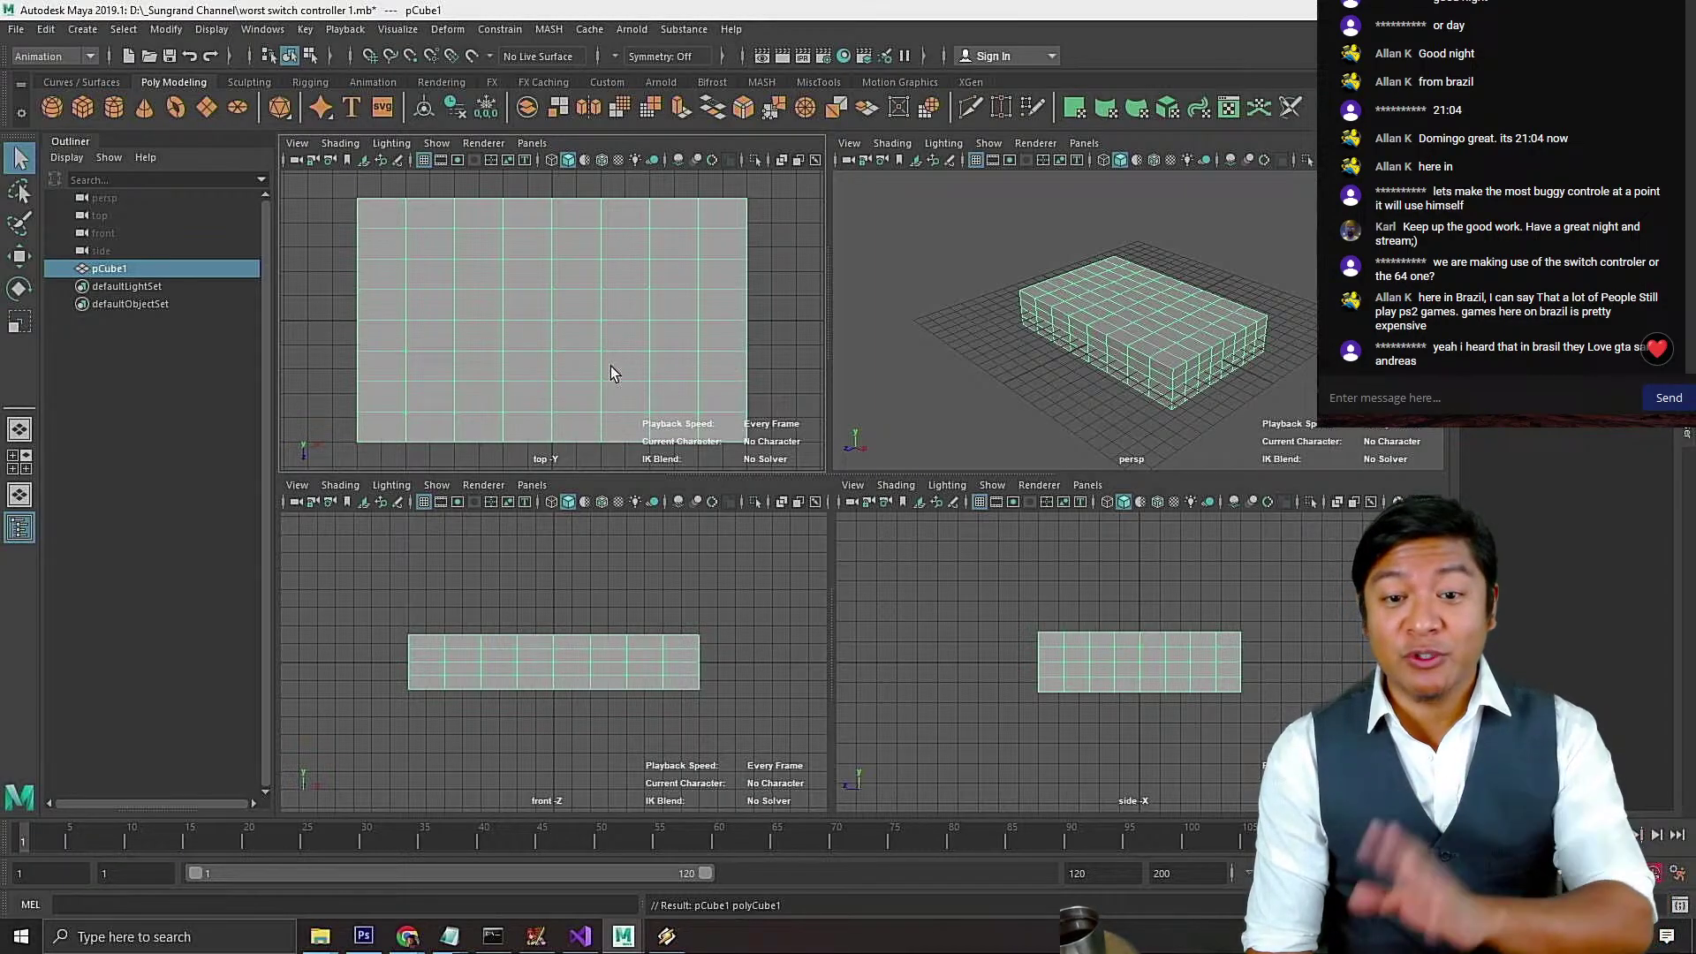
Widen the perspective and side view panels, then save the scene
{"action": "scroll", "coordinate": [611, 366], "scroll_direction": "down", "scroll_amount": 6}
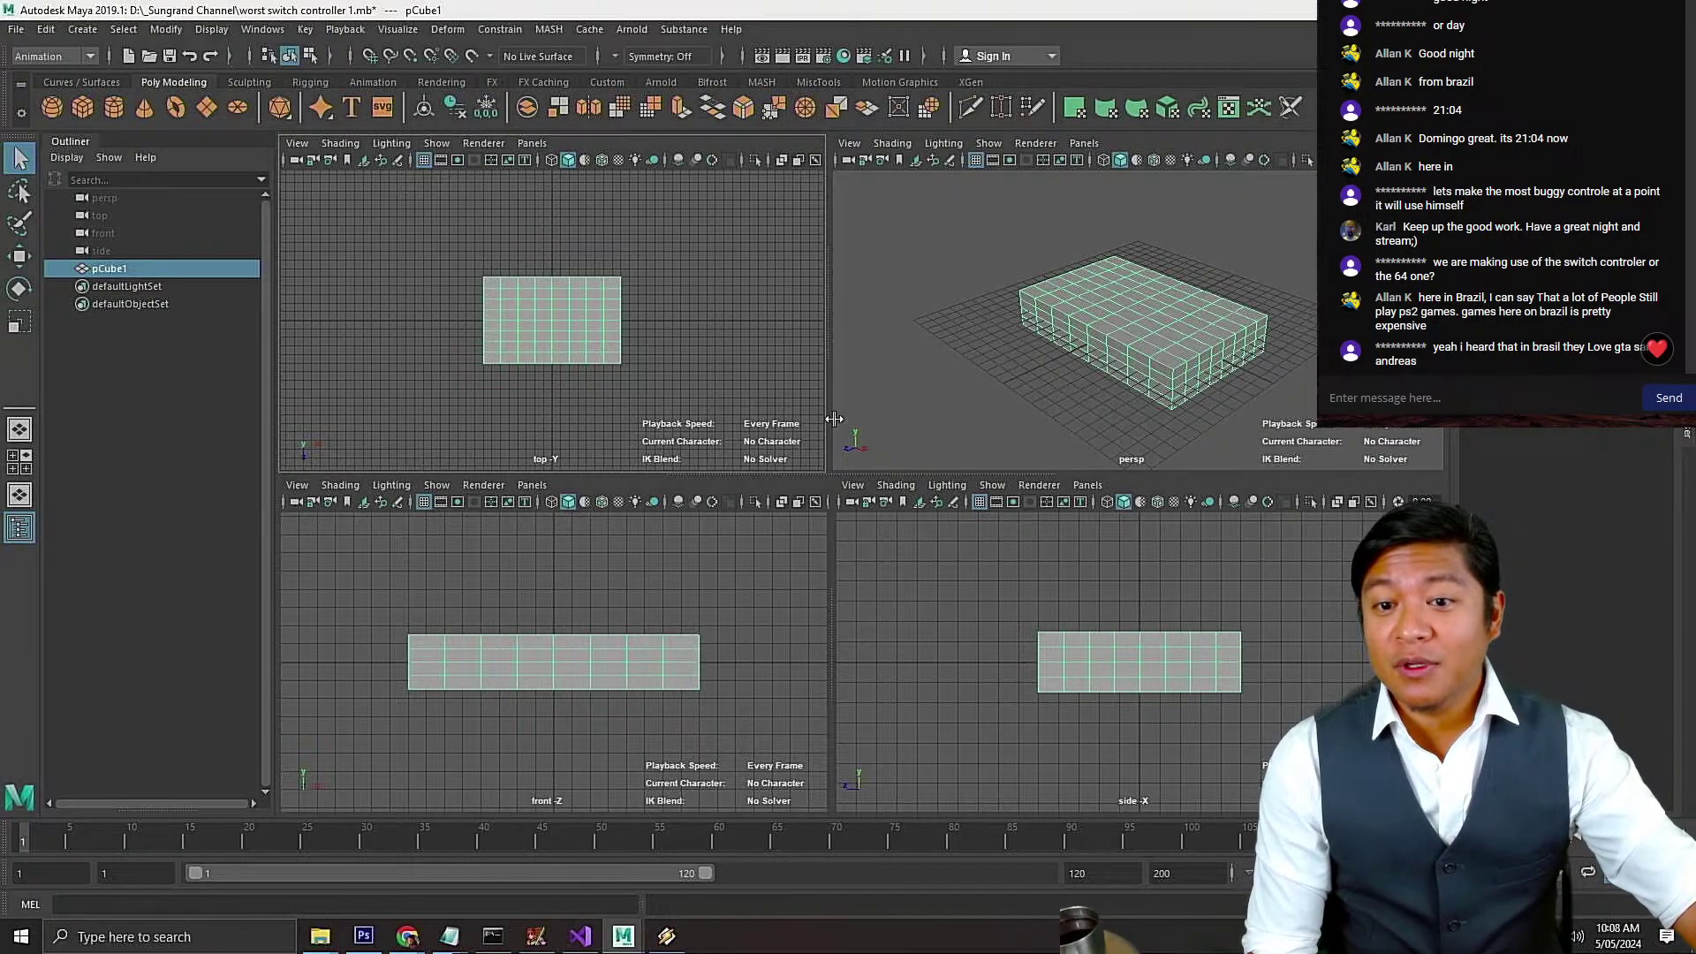
{"action": "left_click_drag", "start_coordinate": [834, 419], "coordinate": [741, 419]}
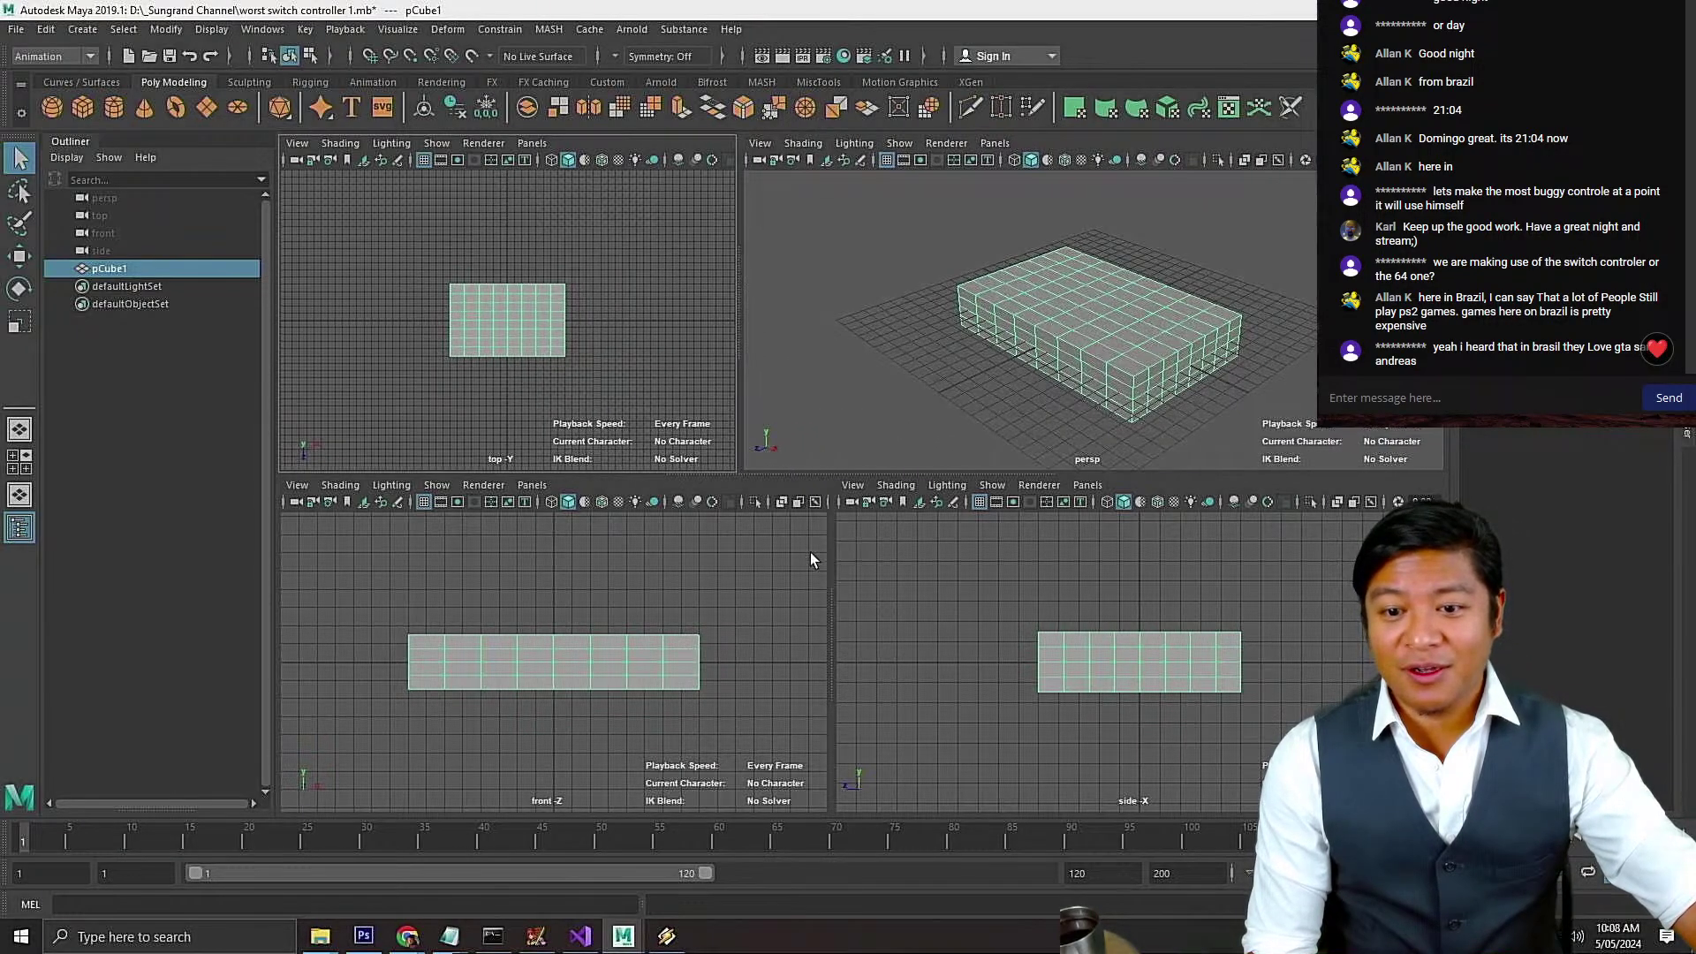
{"action": "left_click_drag", "start_coordinate": [830, 594], "coordinate": [745, 580]}
{"action": "key", "text": "ctrl+s"}
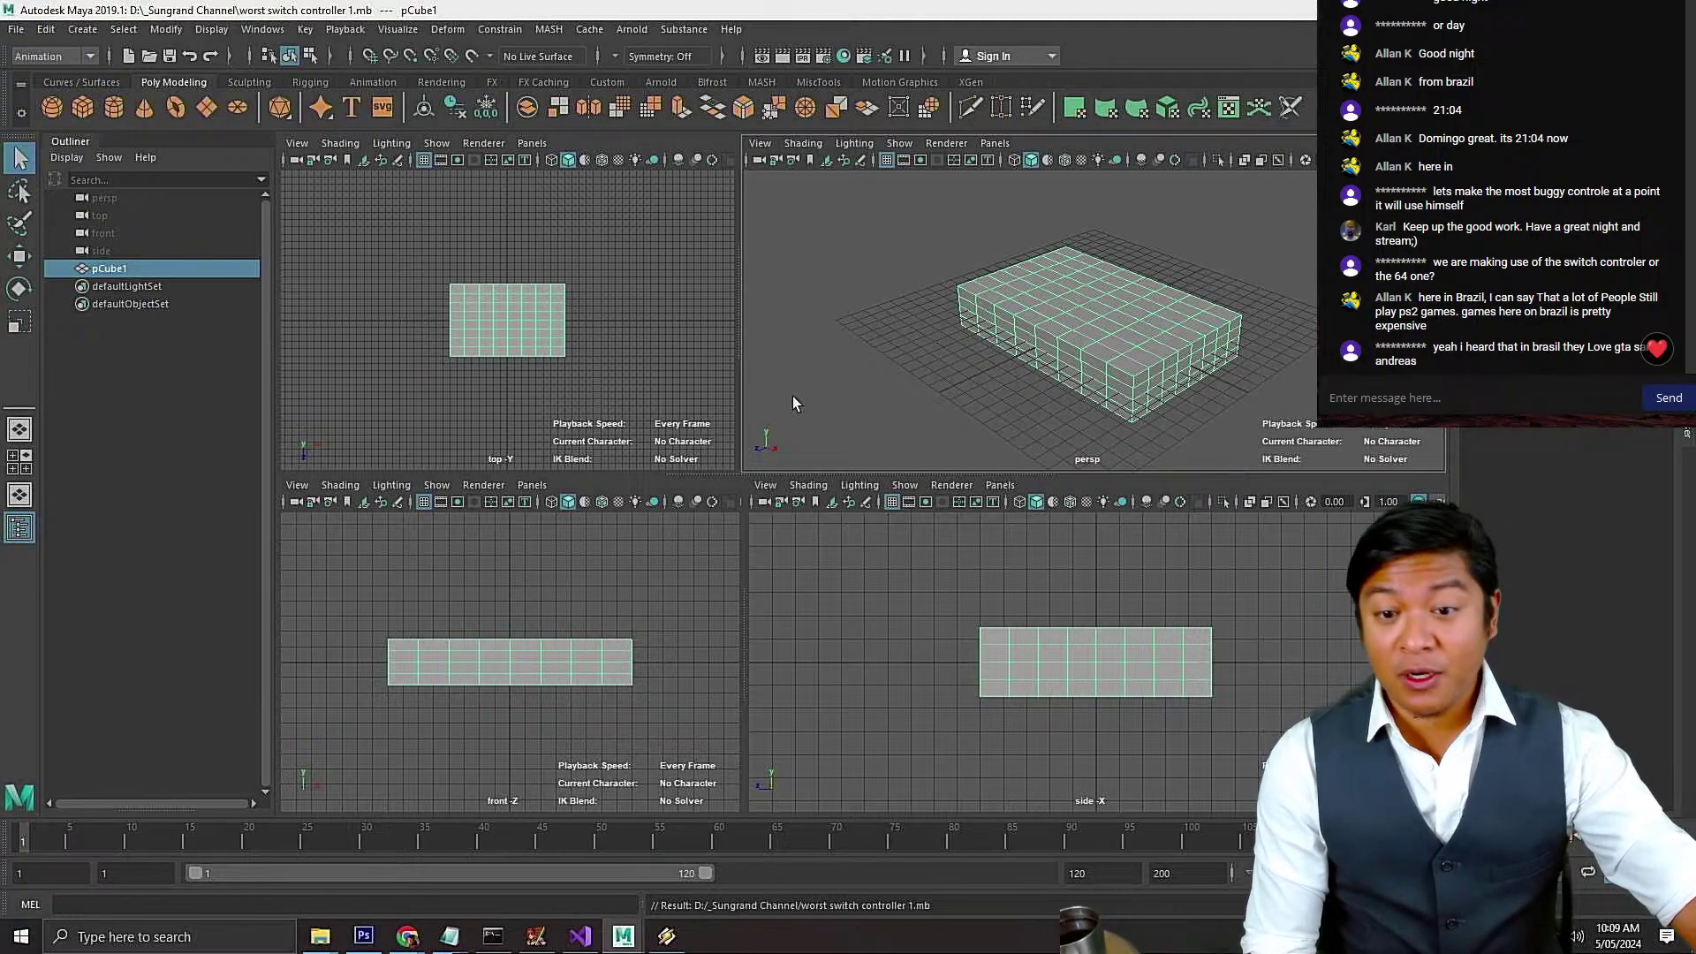
Zoom and tumble the perspective view to look down on the box
{"action": "scroll", "coordinate": [985, 410], "scroll_direction": "up", "scroll_amount": 5}
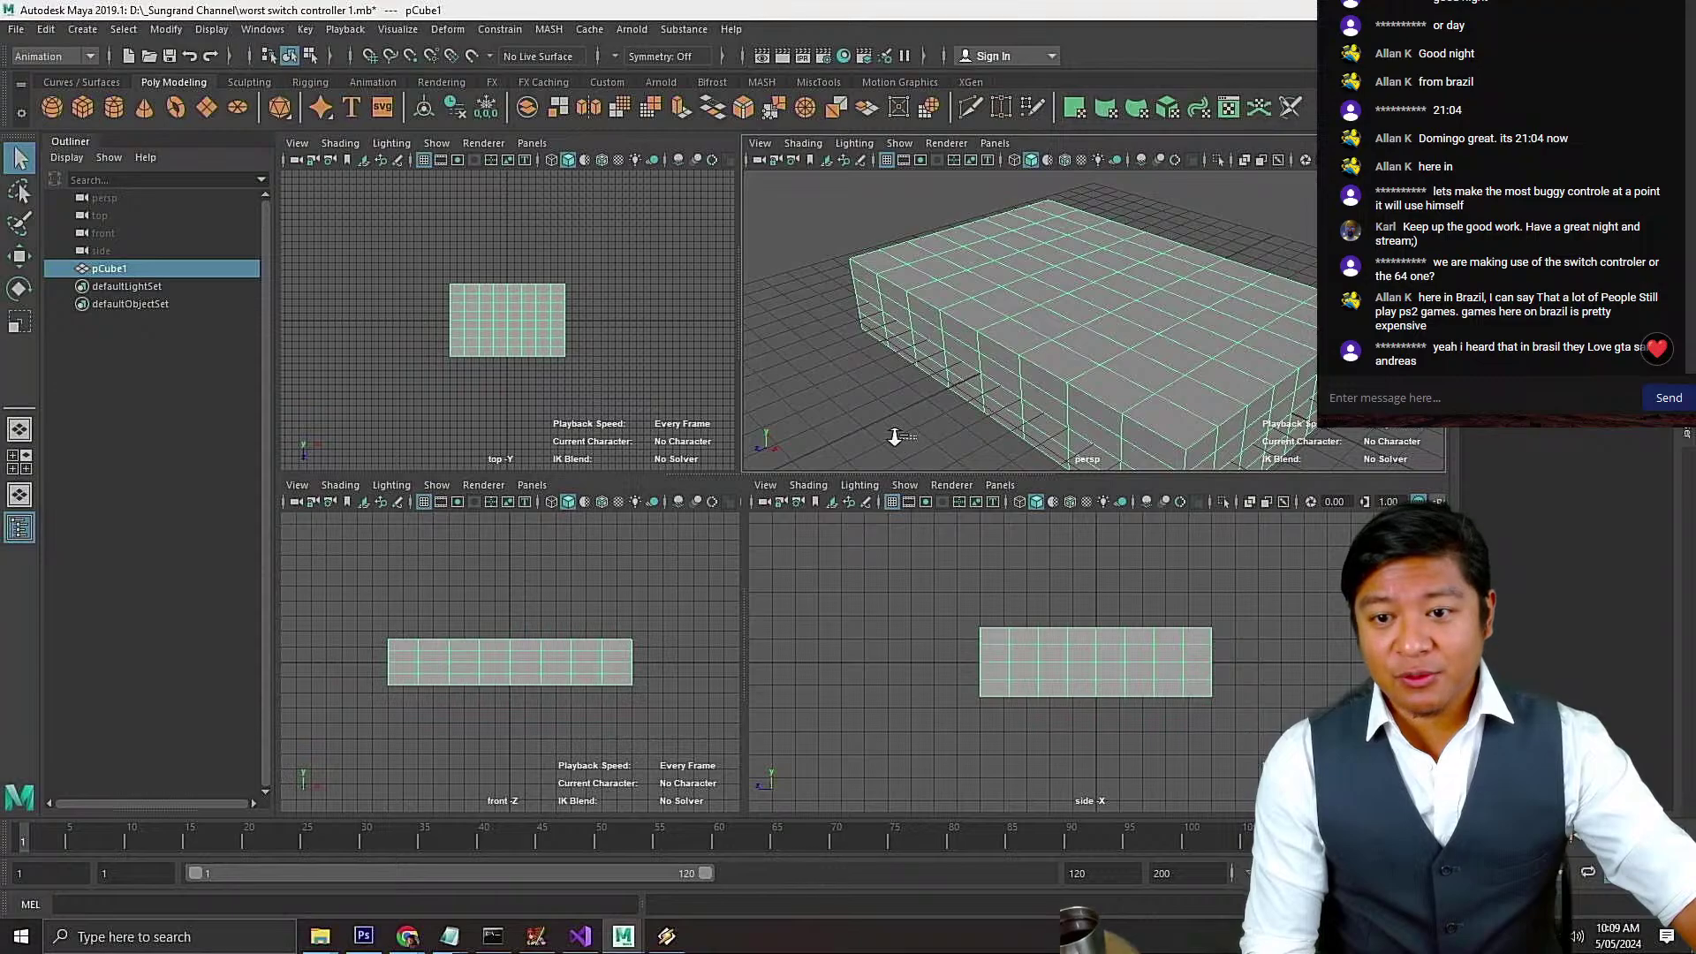
{"action": "scroll", "coordinate": [893, 440], "scroll_direction": "down", "scroll_amount": 10}
{"action": "scroll", "coordinate": [1062, 369], "scroll_direction": "up", "scroll_amount": 10}
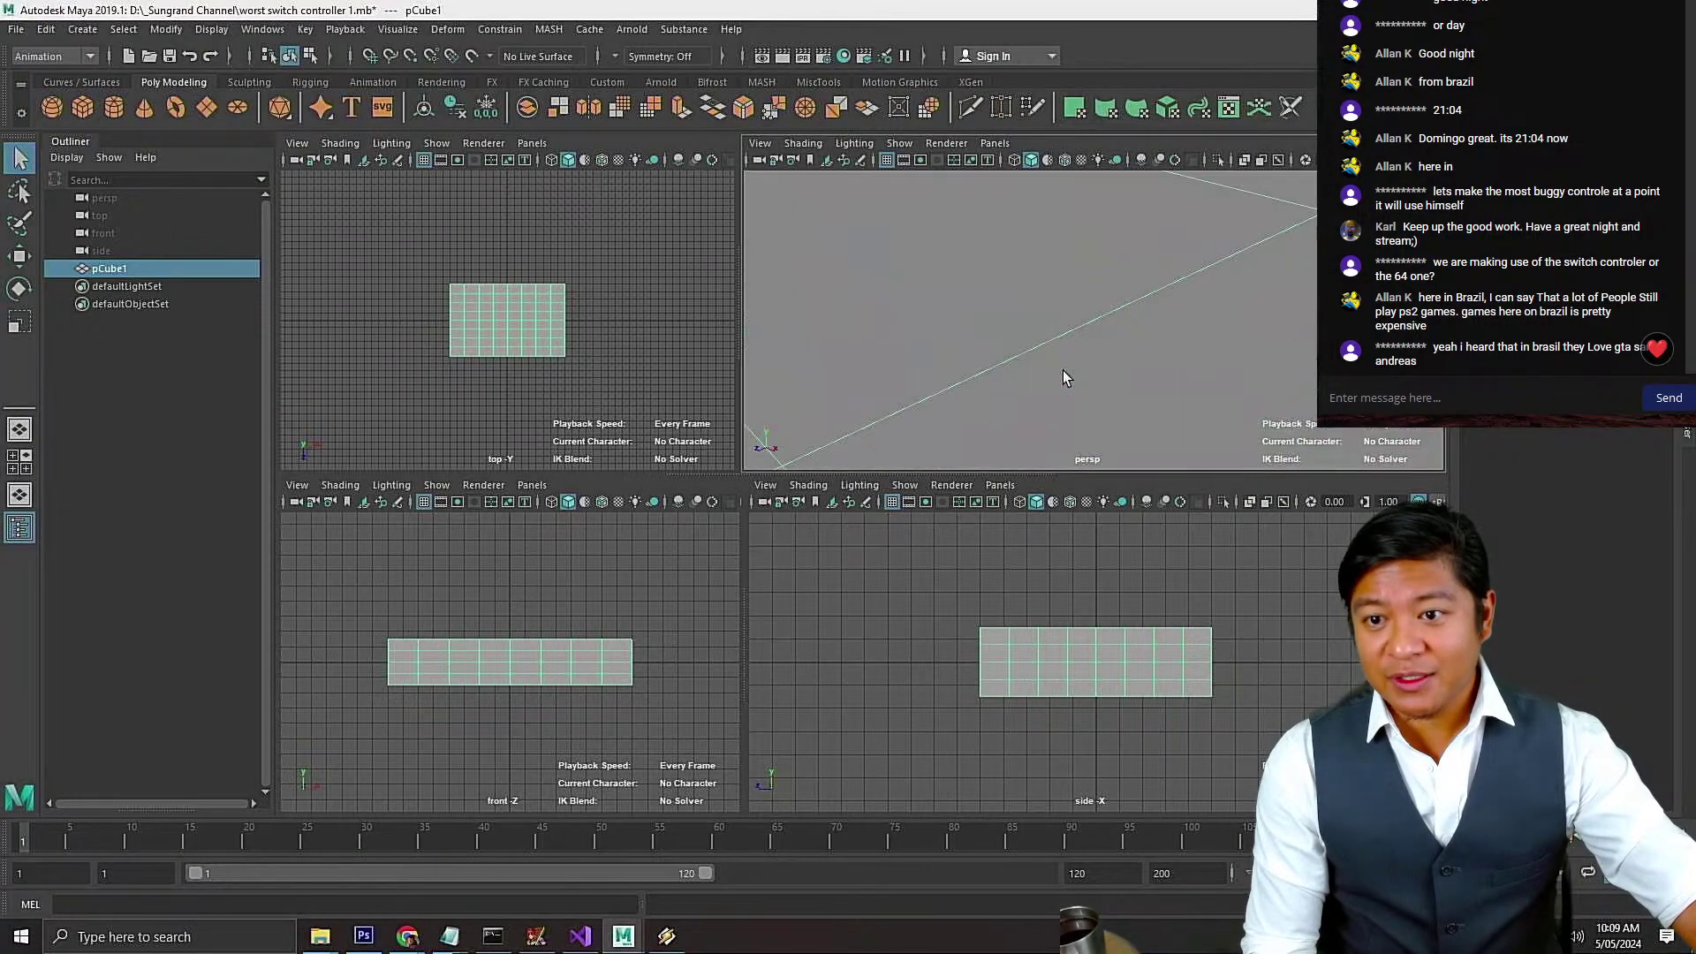
{"action": "left_click_drag", "start_coordinate": [952, 409], "coordinate": [1120, 426], "text": "alt"}
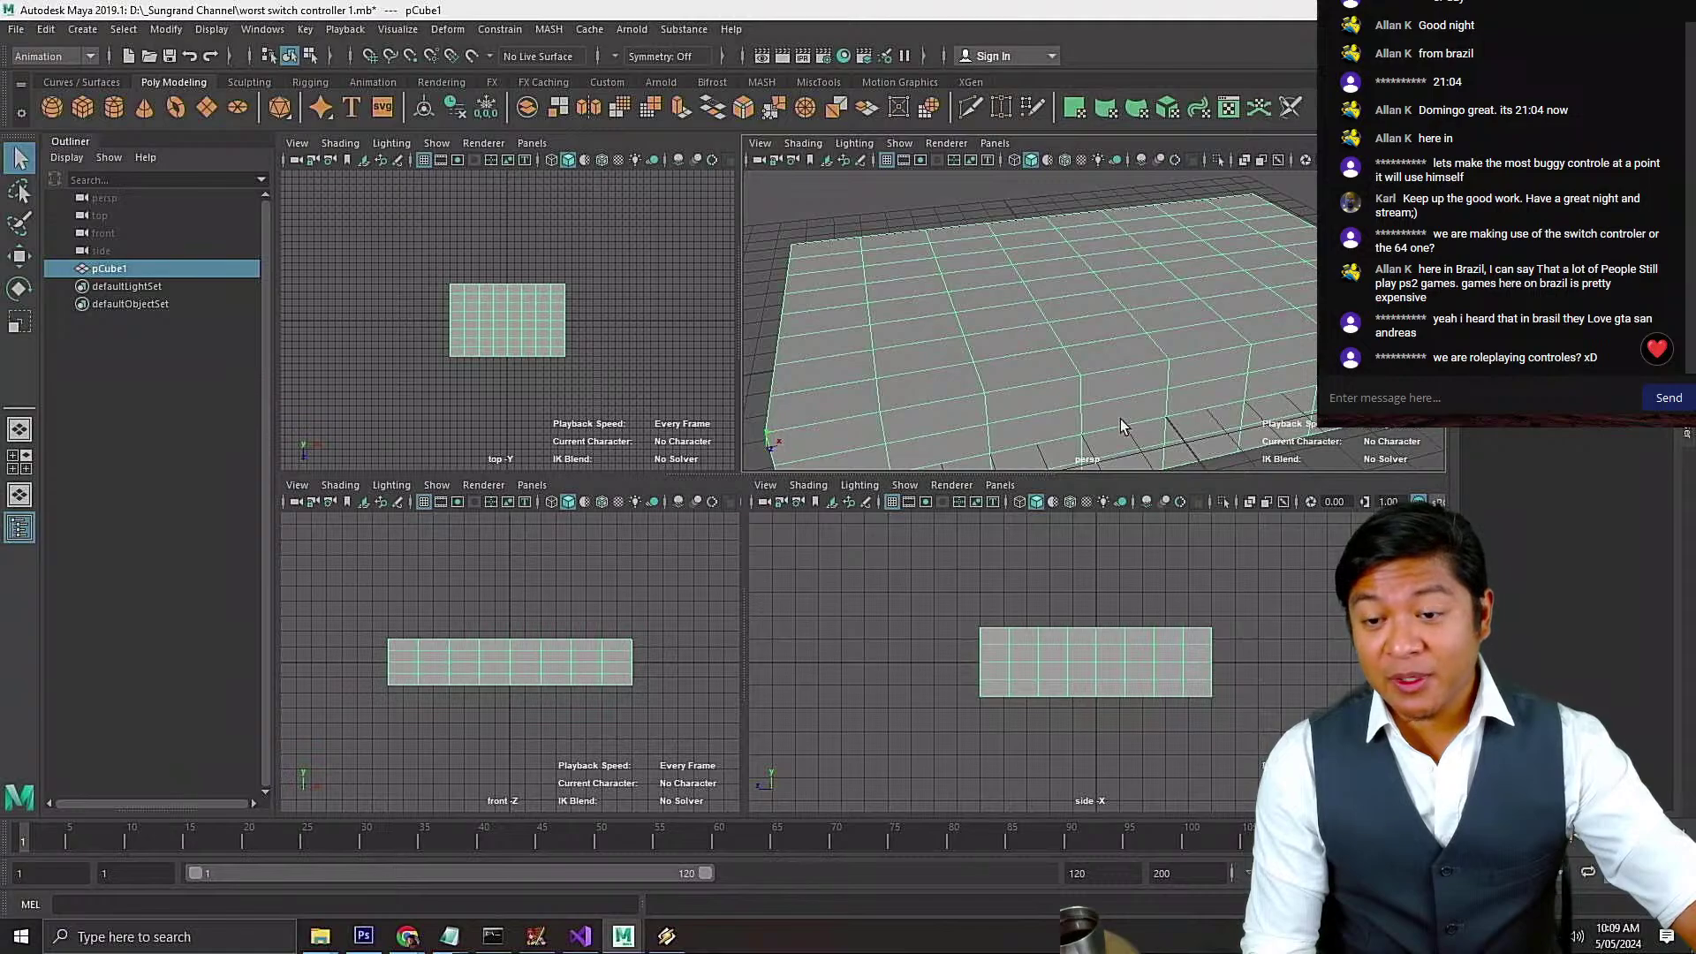
{"action": "scroll", "coordinate": [1120, 424], "scroll_direction": "down", "scroll_amount": 3}
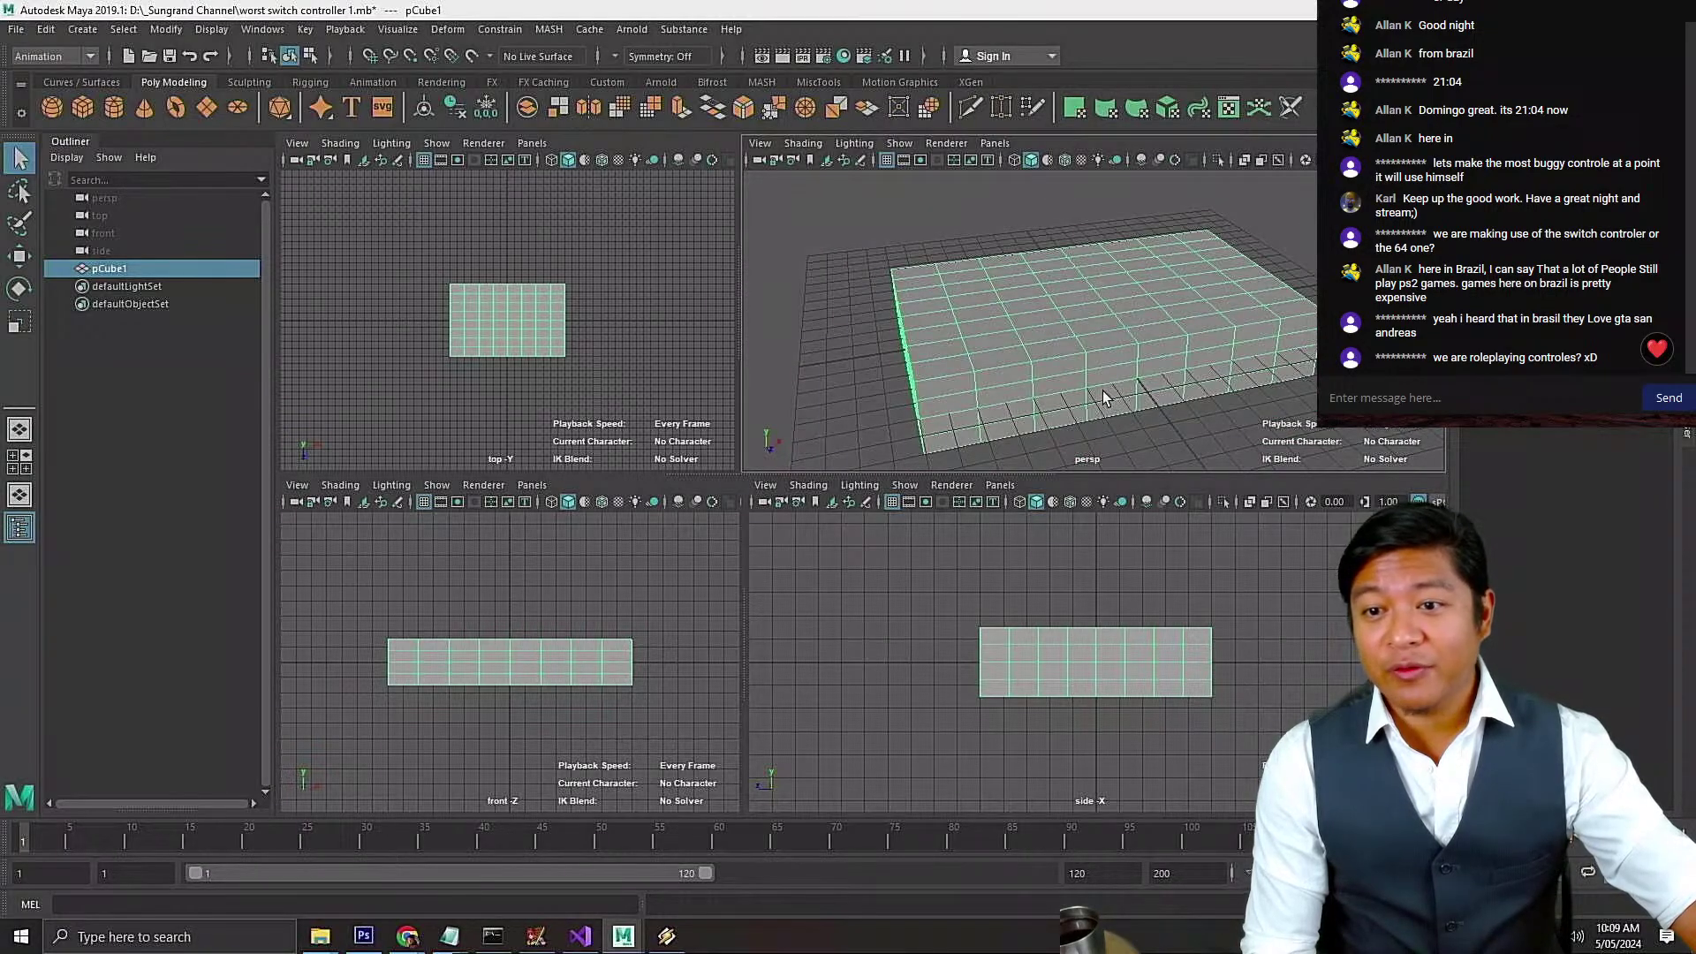
{"action": "right_click_drag", "start_coordinate": [1111, 389], "coordinate": [1126, 438]}
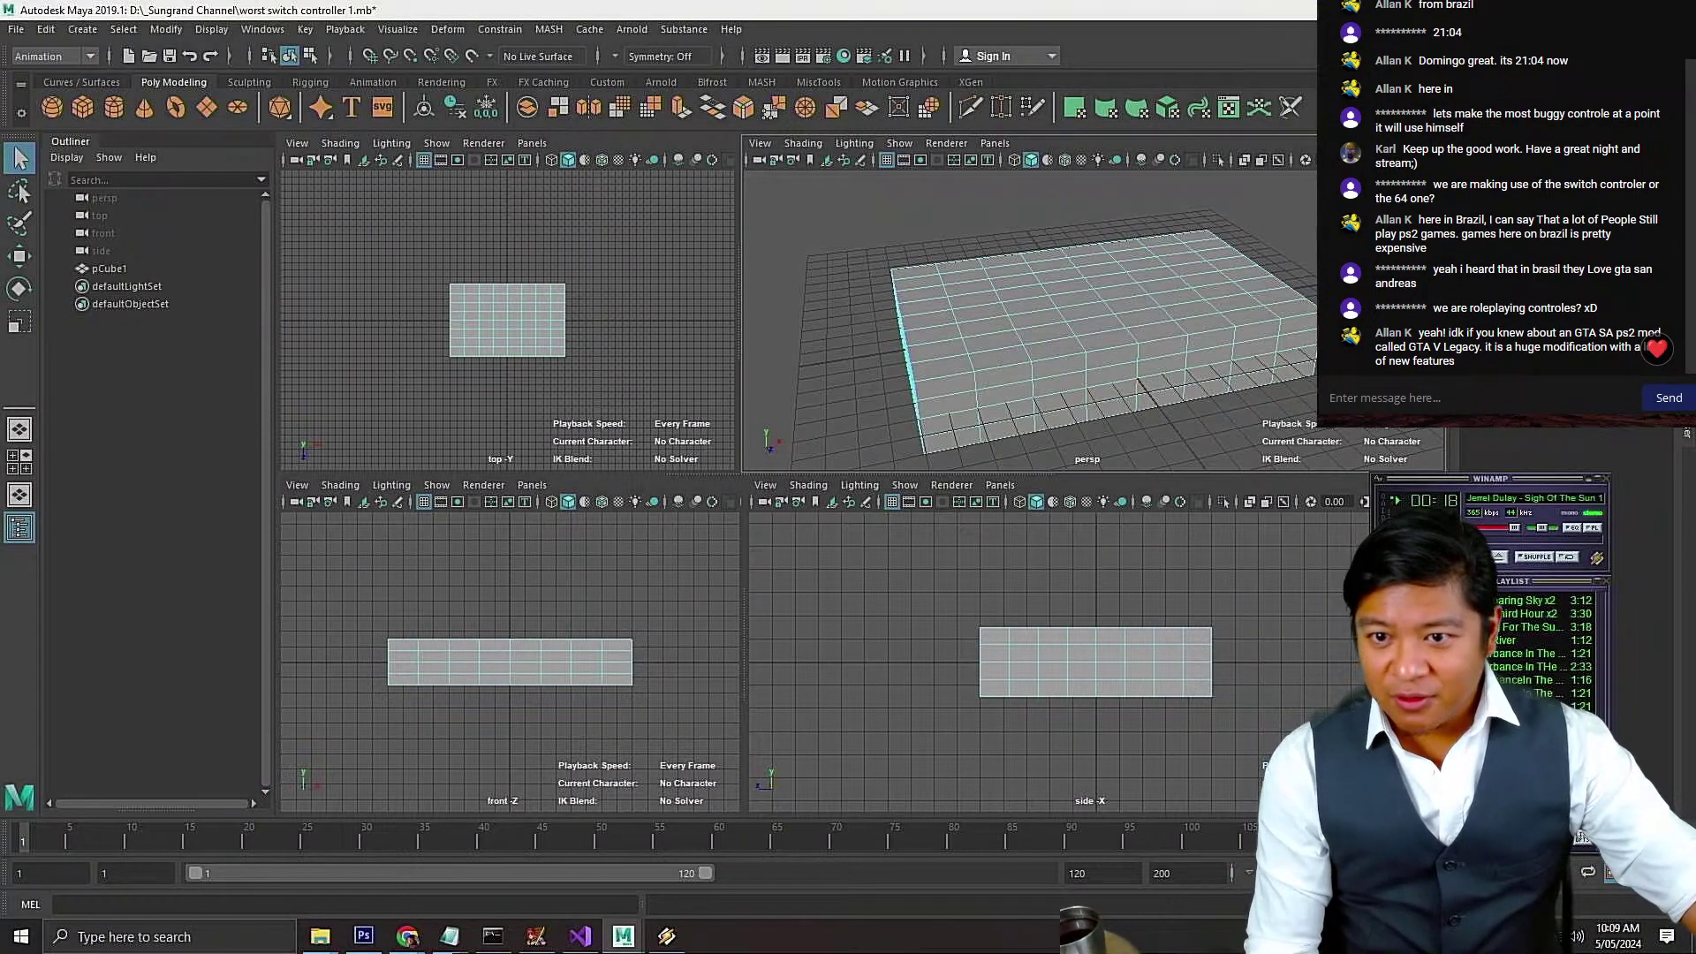
{"action": "scroll", "coordinate": [1250, 331], "scroll_direction": "down", "scroll_amount": 5}
{"action": "scroll", "coordinate": [1250, 326], "scroll_direction": "down", "scroll_amount": 3}
In Vertex mode, select all of pCube1's vertices and scale them wider along X
{"action": "left_click_drag", "start_coordinate": [1233, 331], "coordinate": [1189, 367], "text": "alt"}
{"action": "scroll", "coordinate": [571, 309], "scroll_direction": "up", "scroll_amount": 3}
{"action": "scroll", "coordinate": [573, 316], "scroll_direction": "up", "scroll_amount": 2}
{"action": "scroll", "coordinate": [530, 313], "scroll_direction": "down", "scroll_amount": 2}
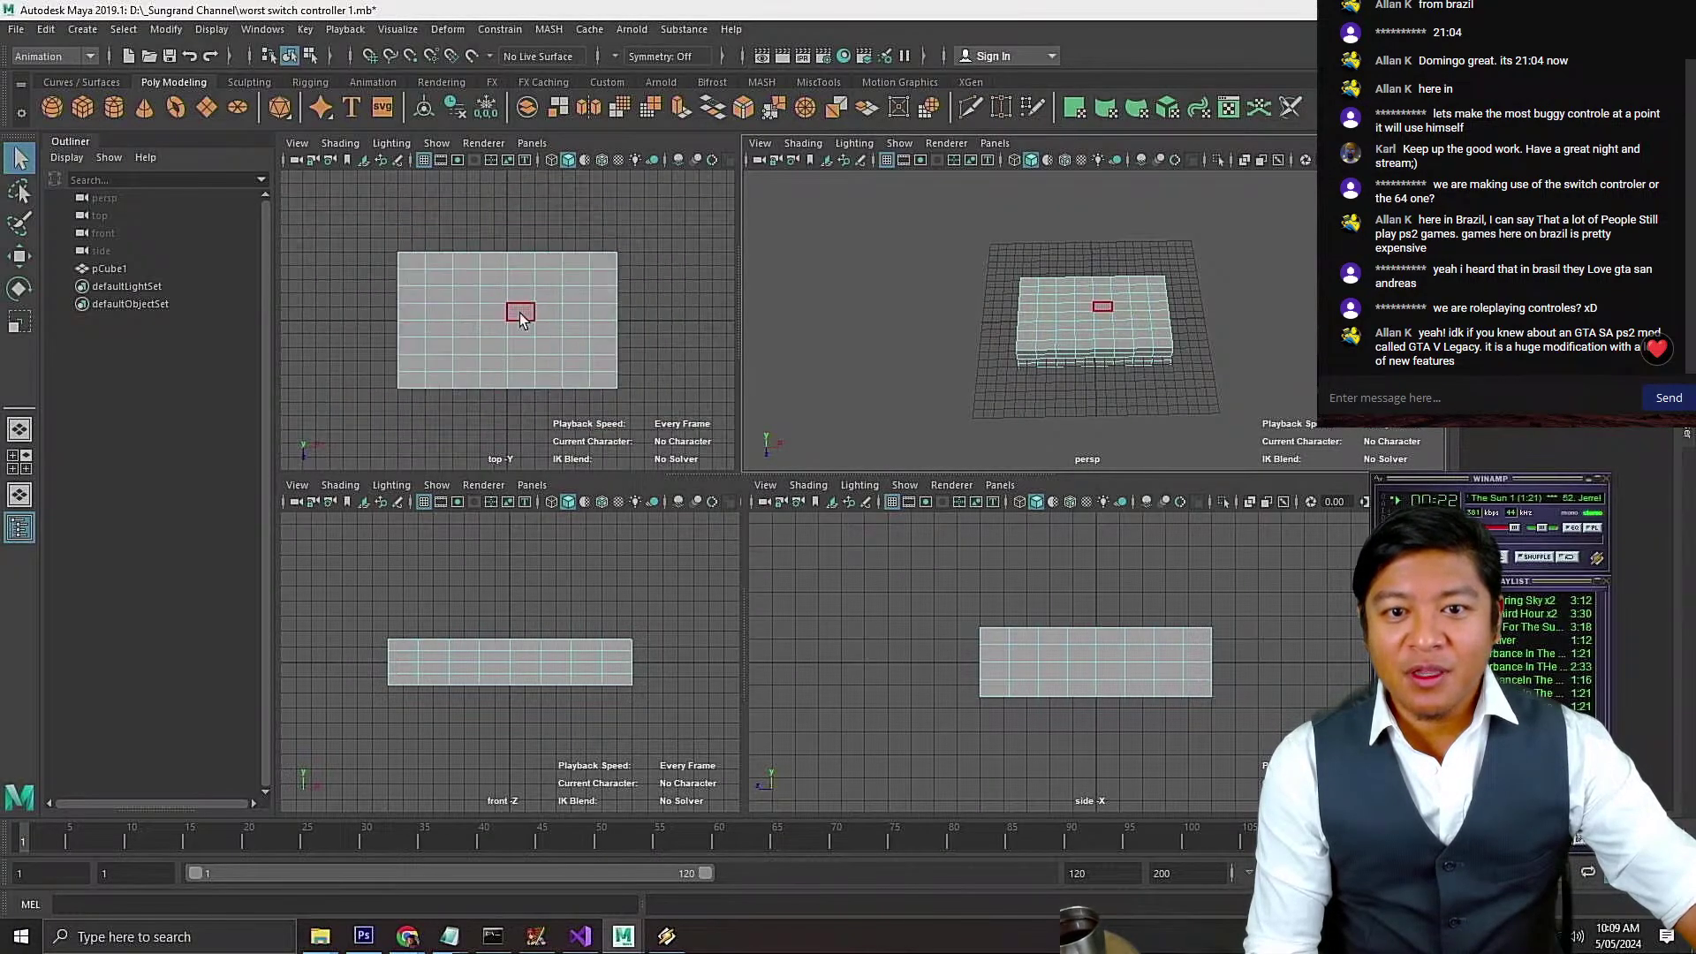
{"action": "right_click", "coordinate": [514, 322]}
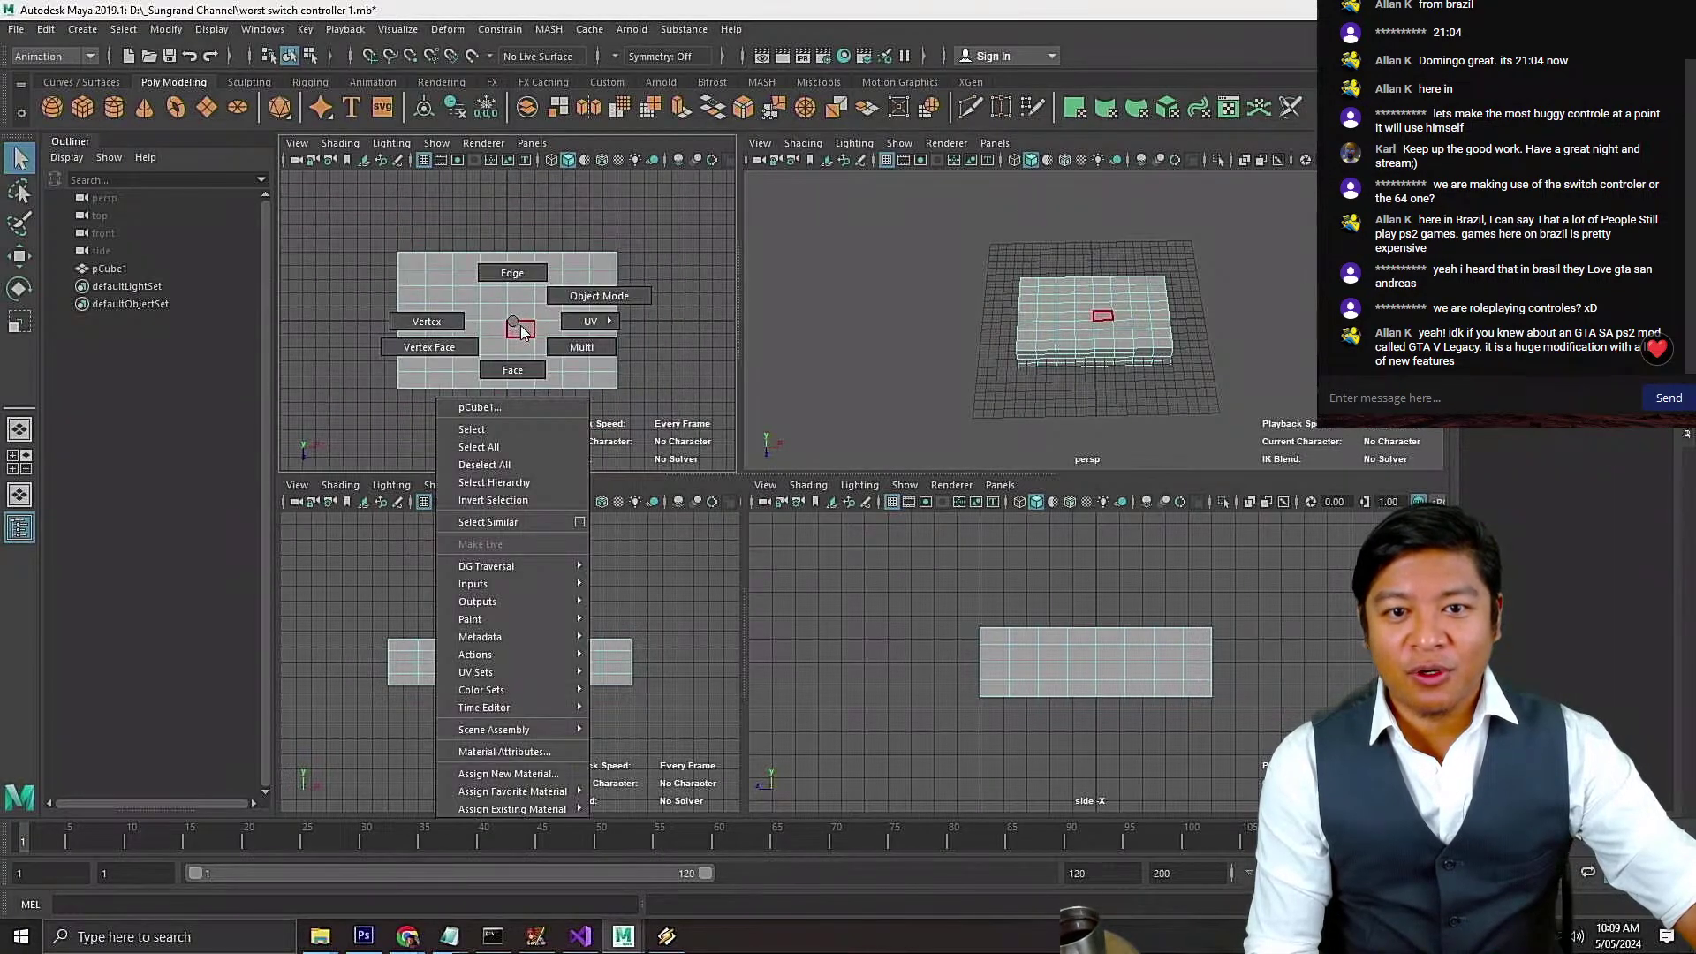
{"action": "left_click", "coordinate": [450, 325]}
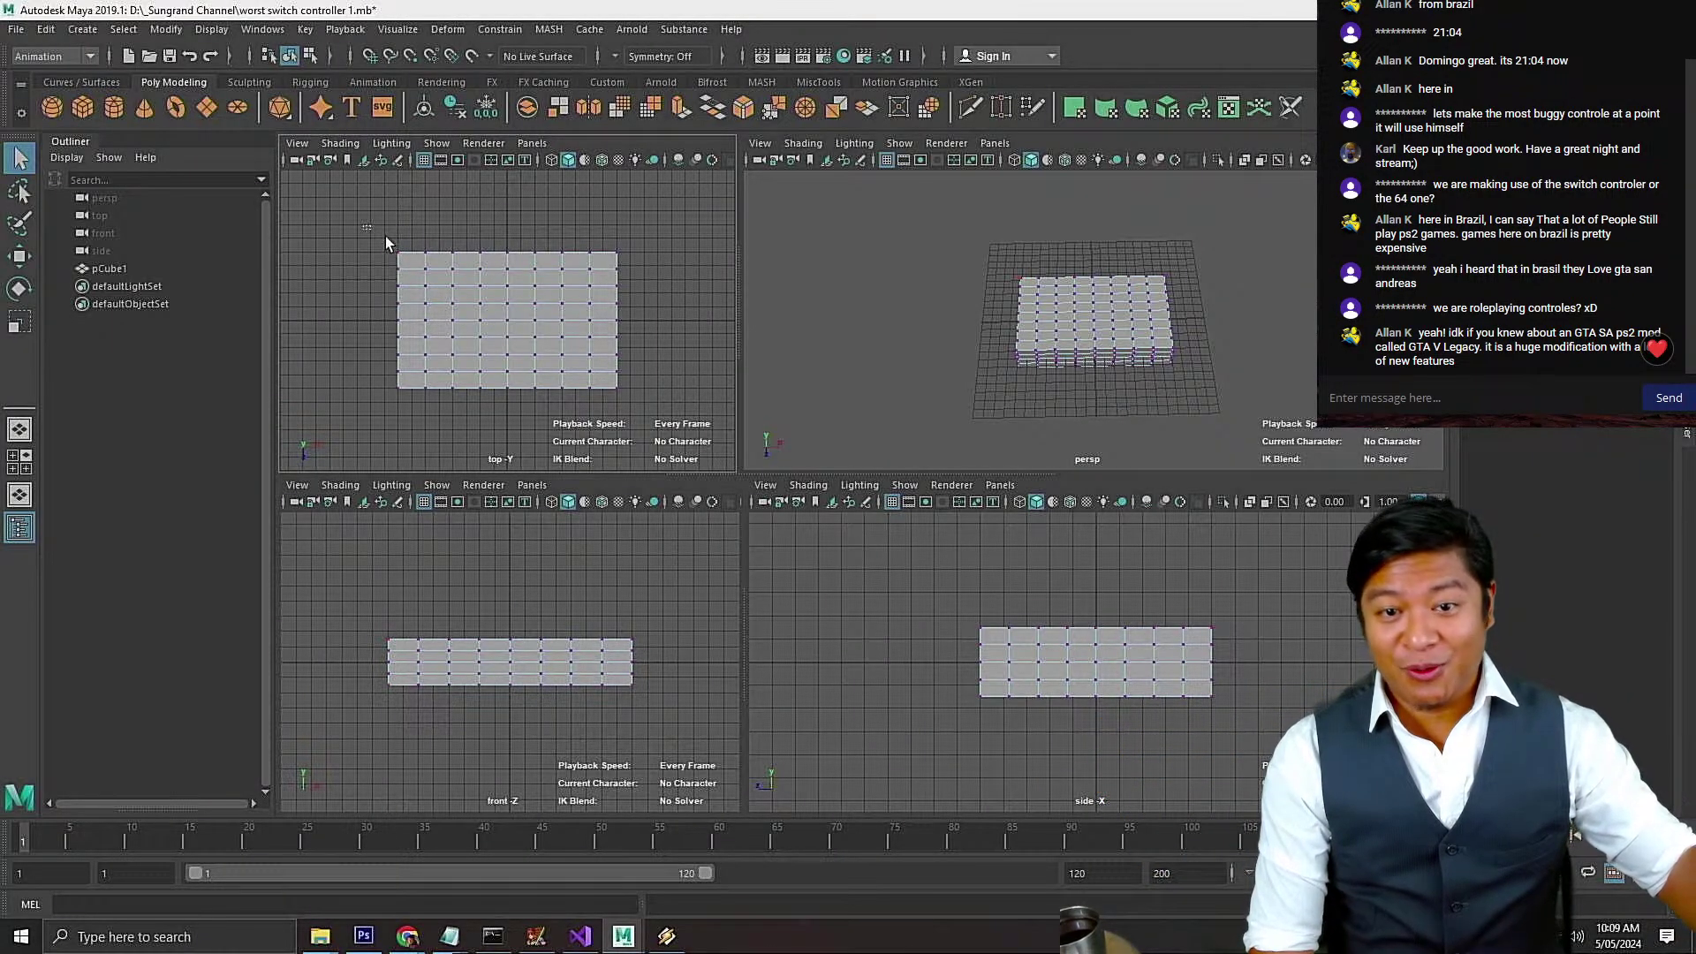
{"action": "left_click_drag", "start_coordinate": [386, 237], "coordinate": [671, 403]}
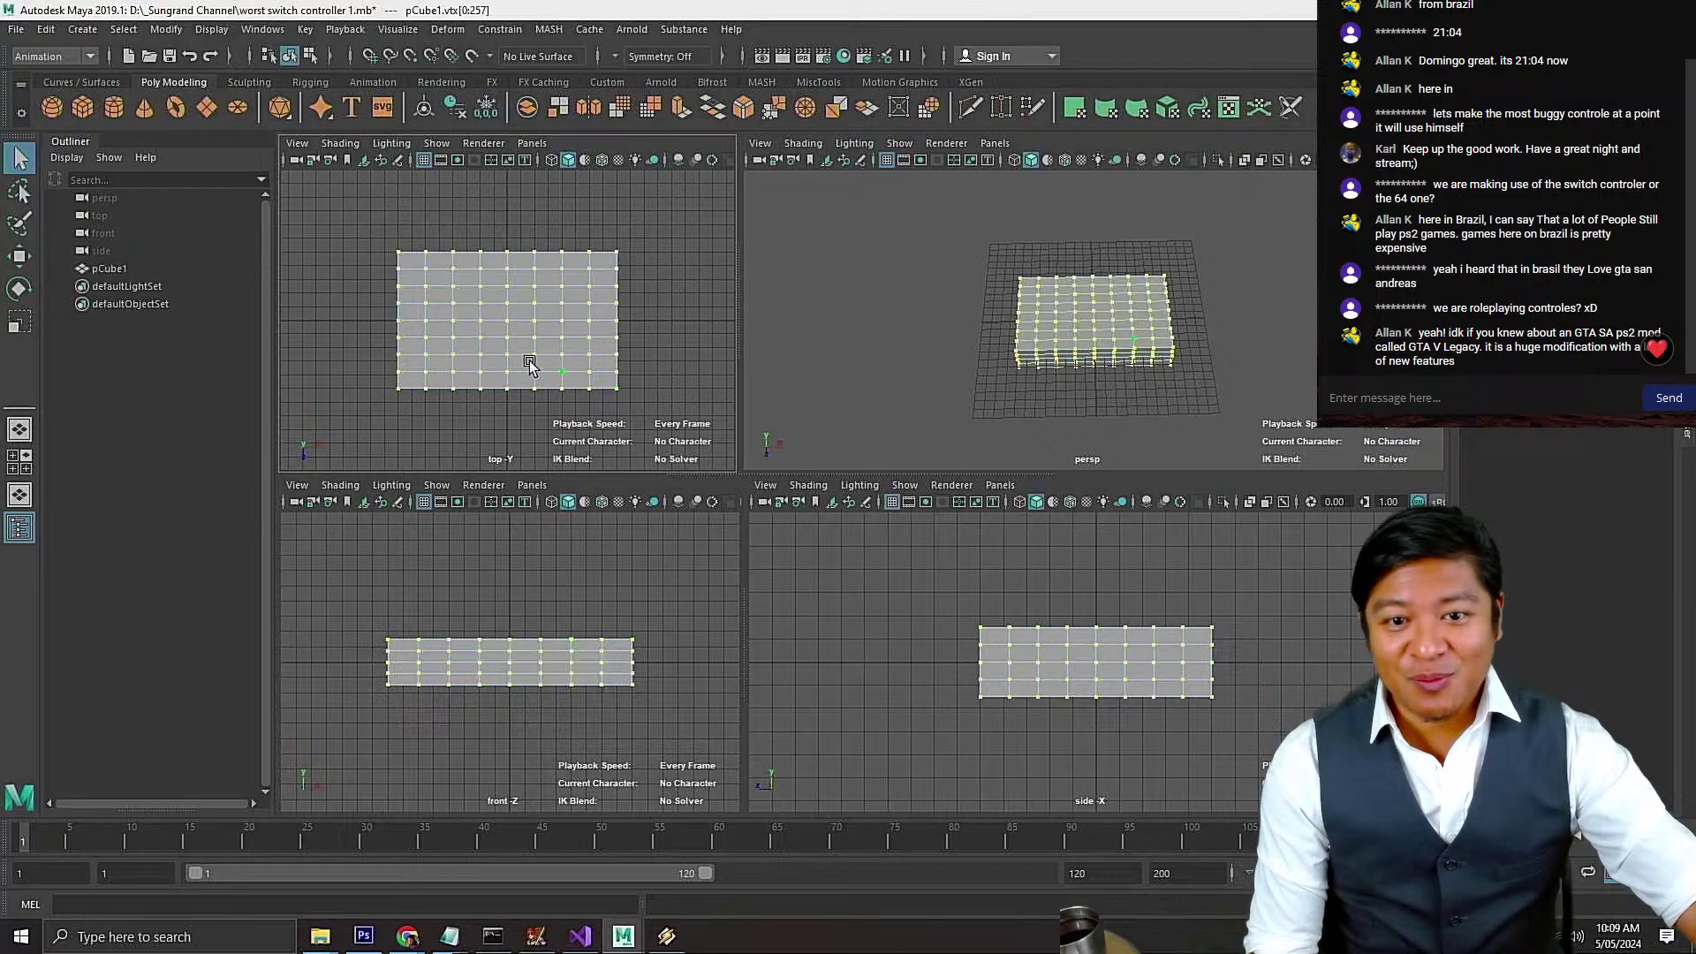
{"action": "key", "text": "r"}
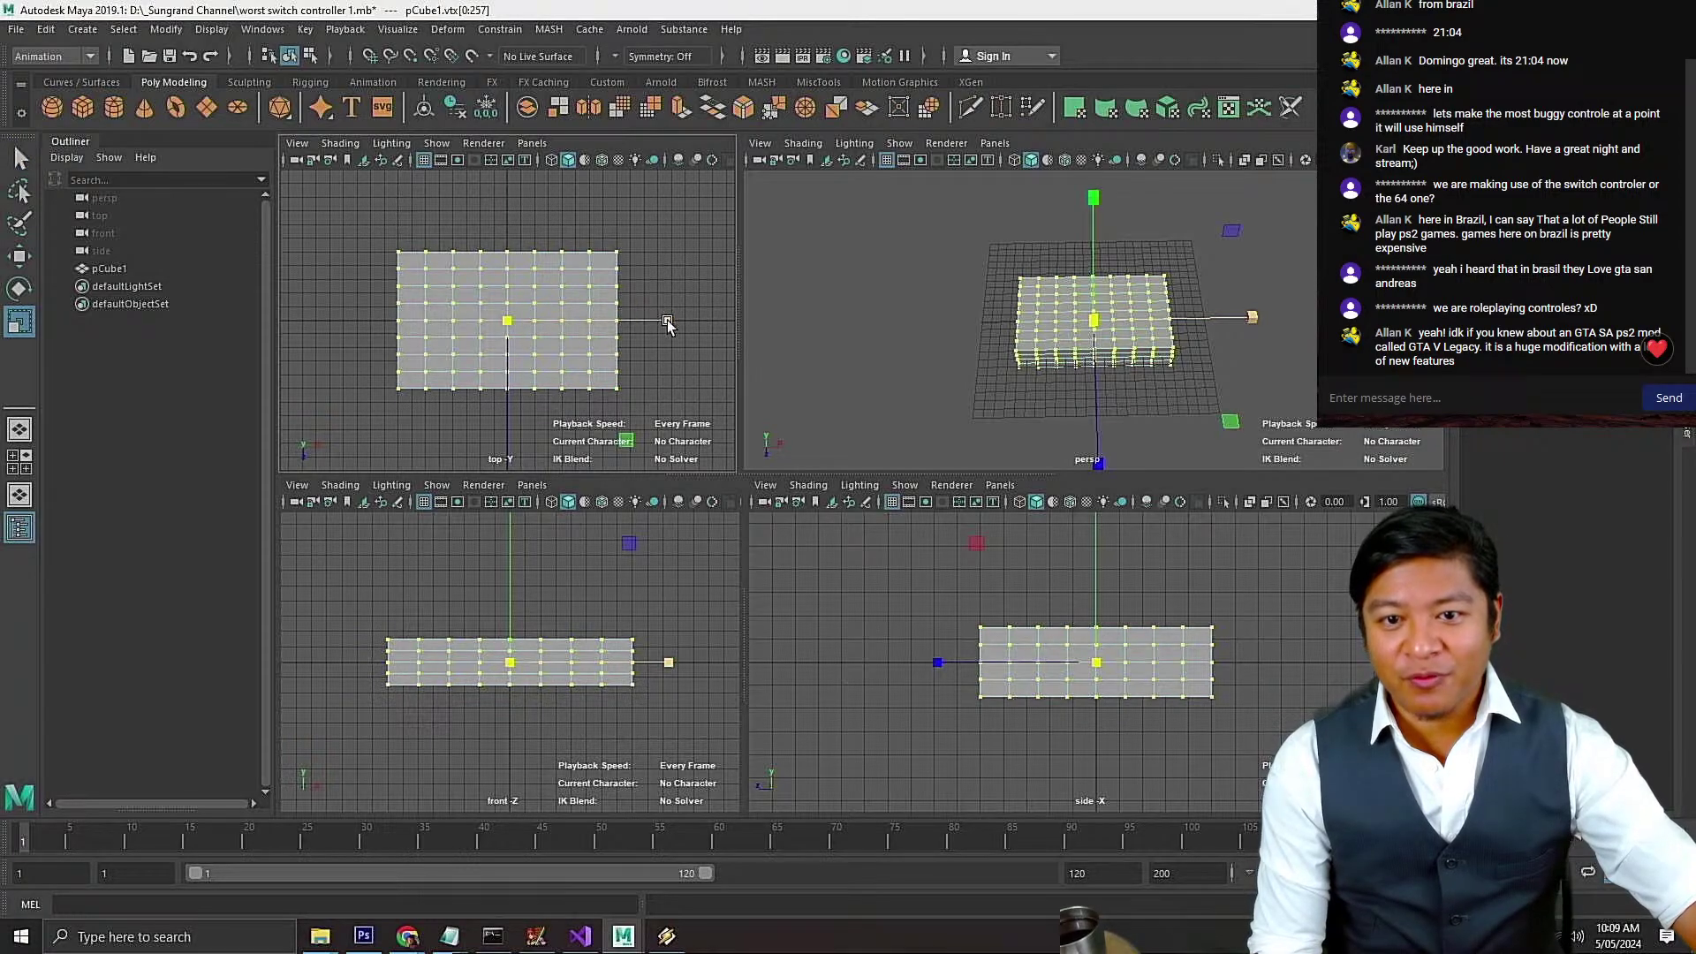
{"action": "left_click_drag", "start_coordinate": [673, 323], "coordinate": [726, 325]}
{"action": "left_click", "coordinate": [669, 399]}
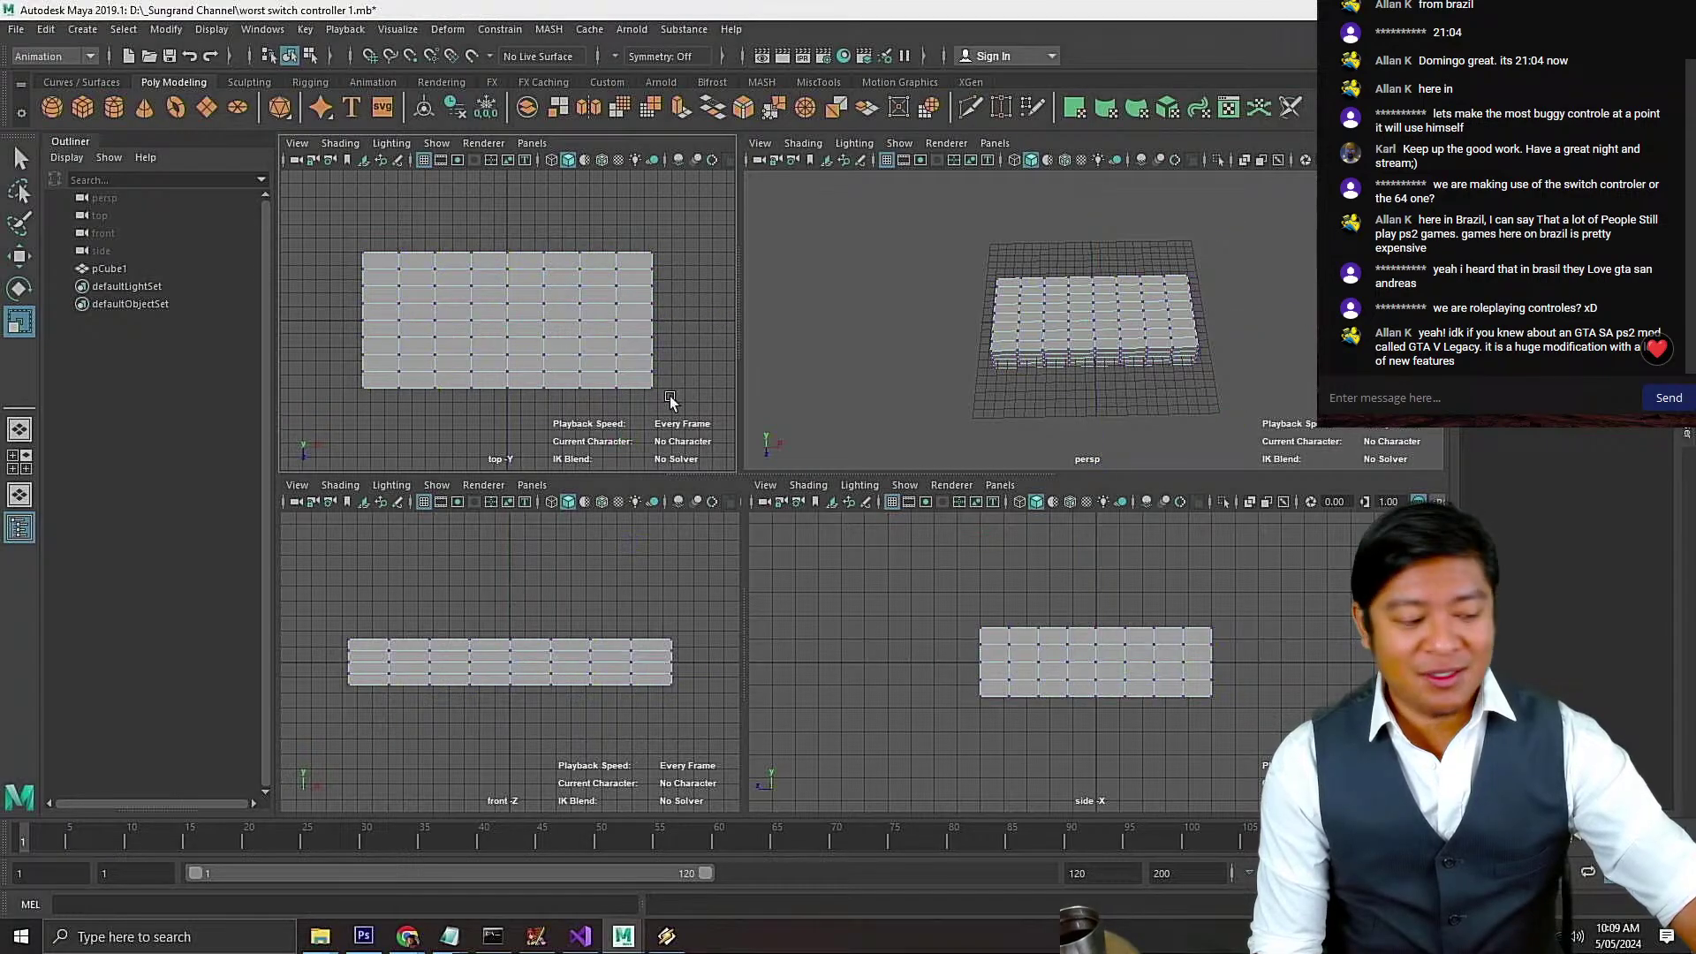
From the browser's address bar, search Google for 'ps3 boomerang controller'
{"action": "mouse_move", "coordinate": [407, 937]}
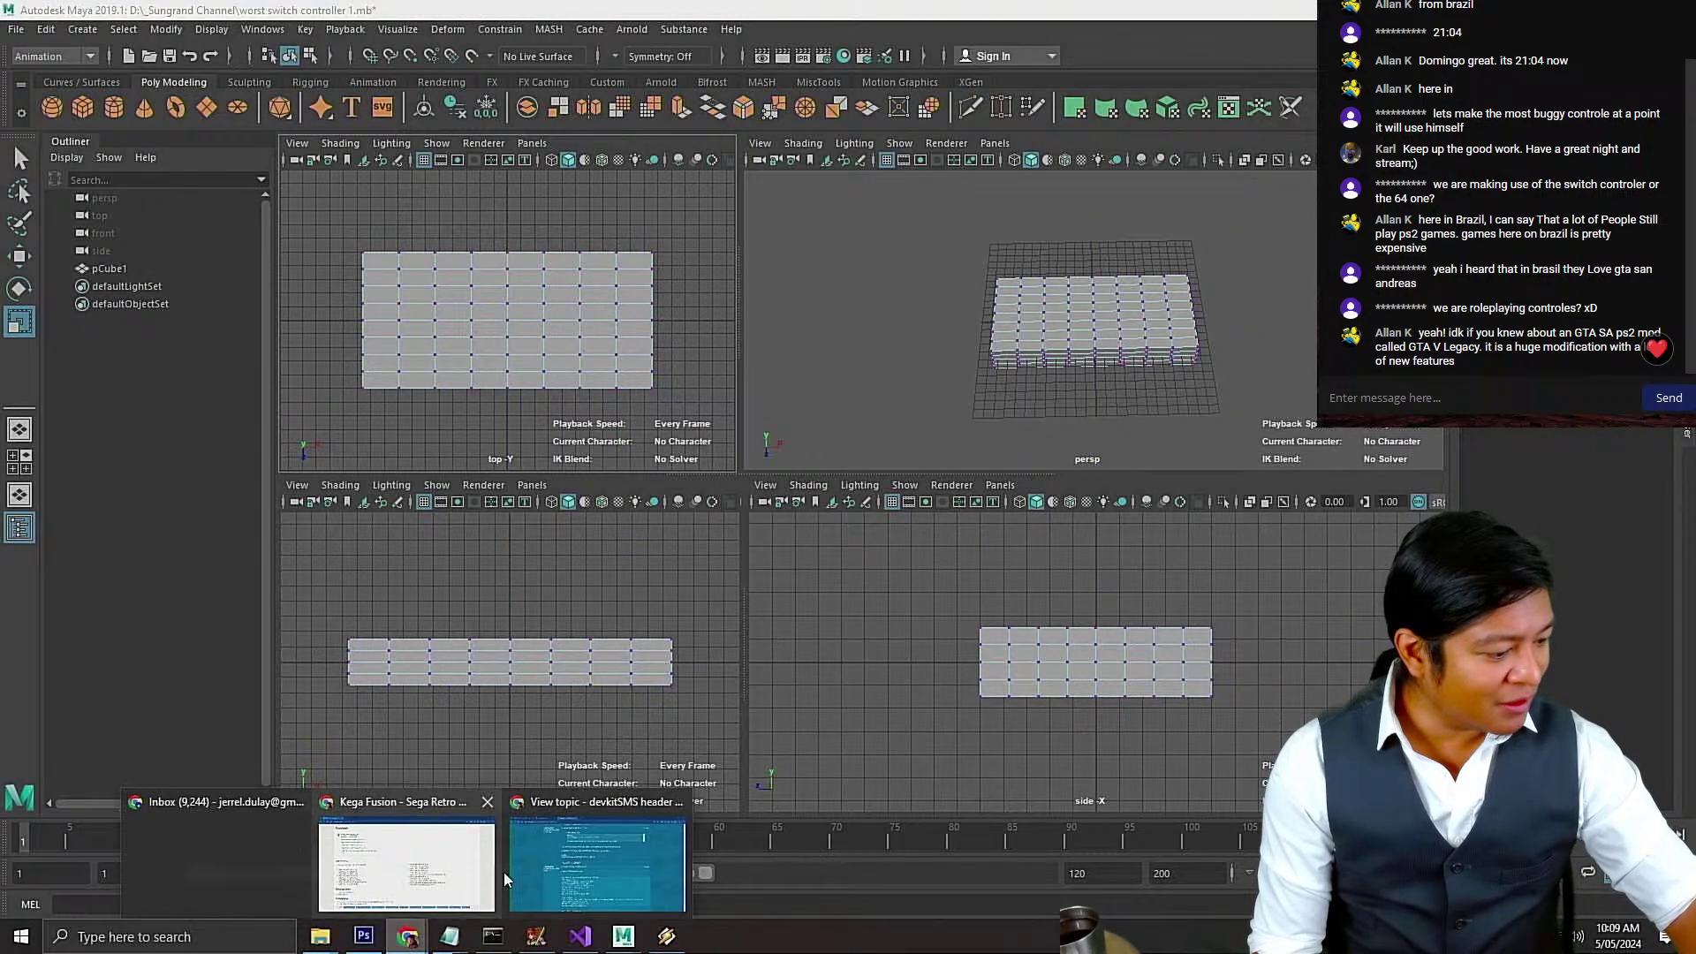
{"action": "left_click", "coordinate": [545, 858]}
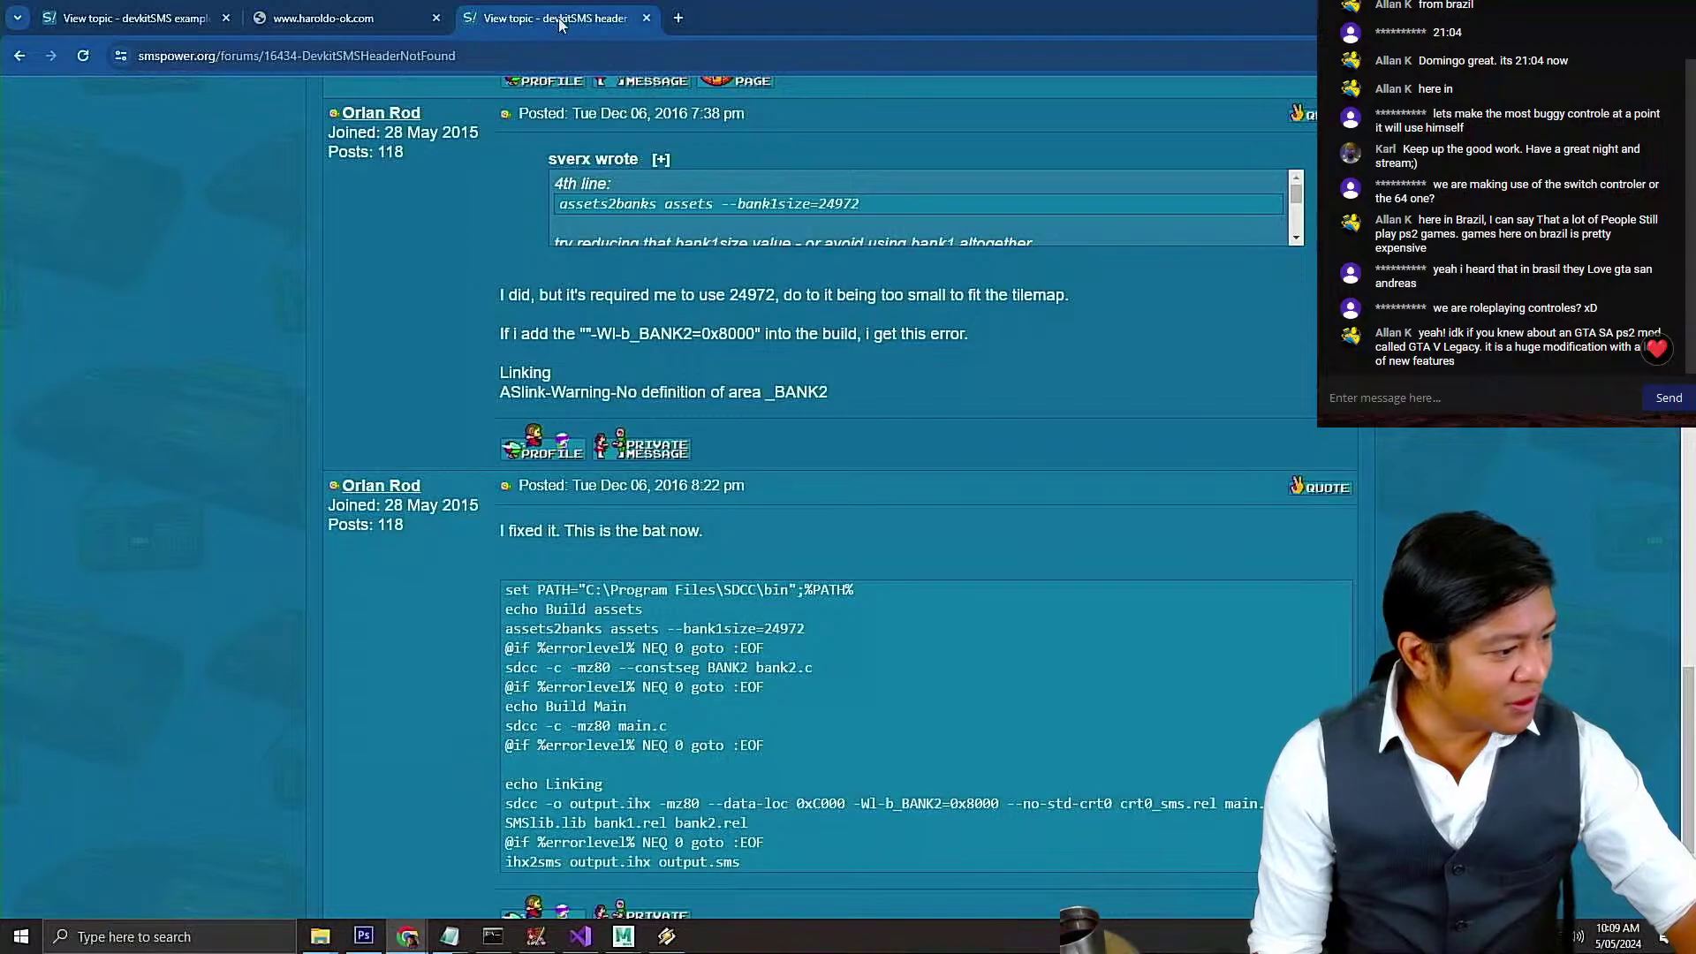
{"action": "left_click", "coordinate": [574, 57]}
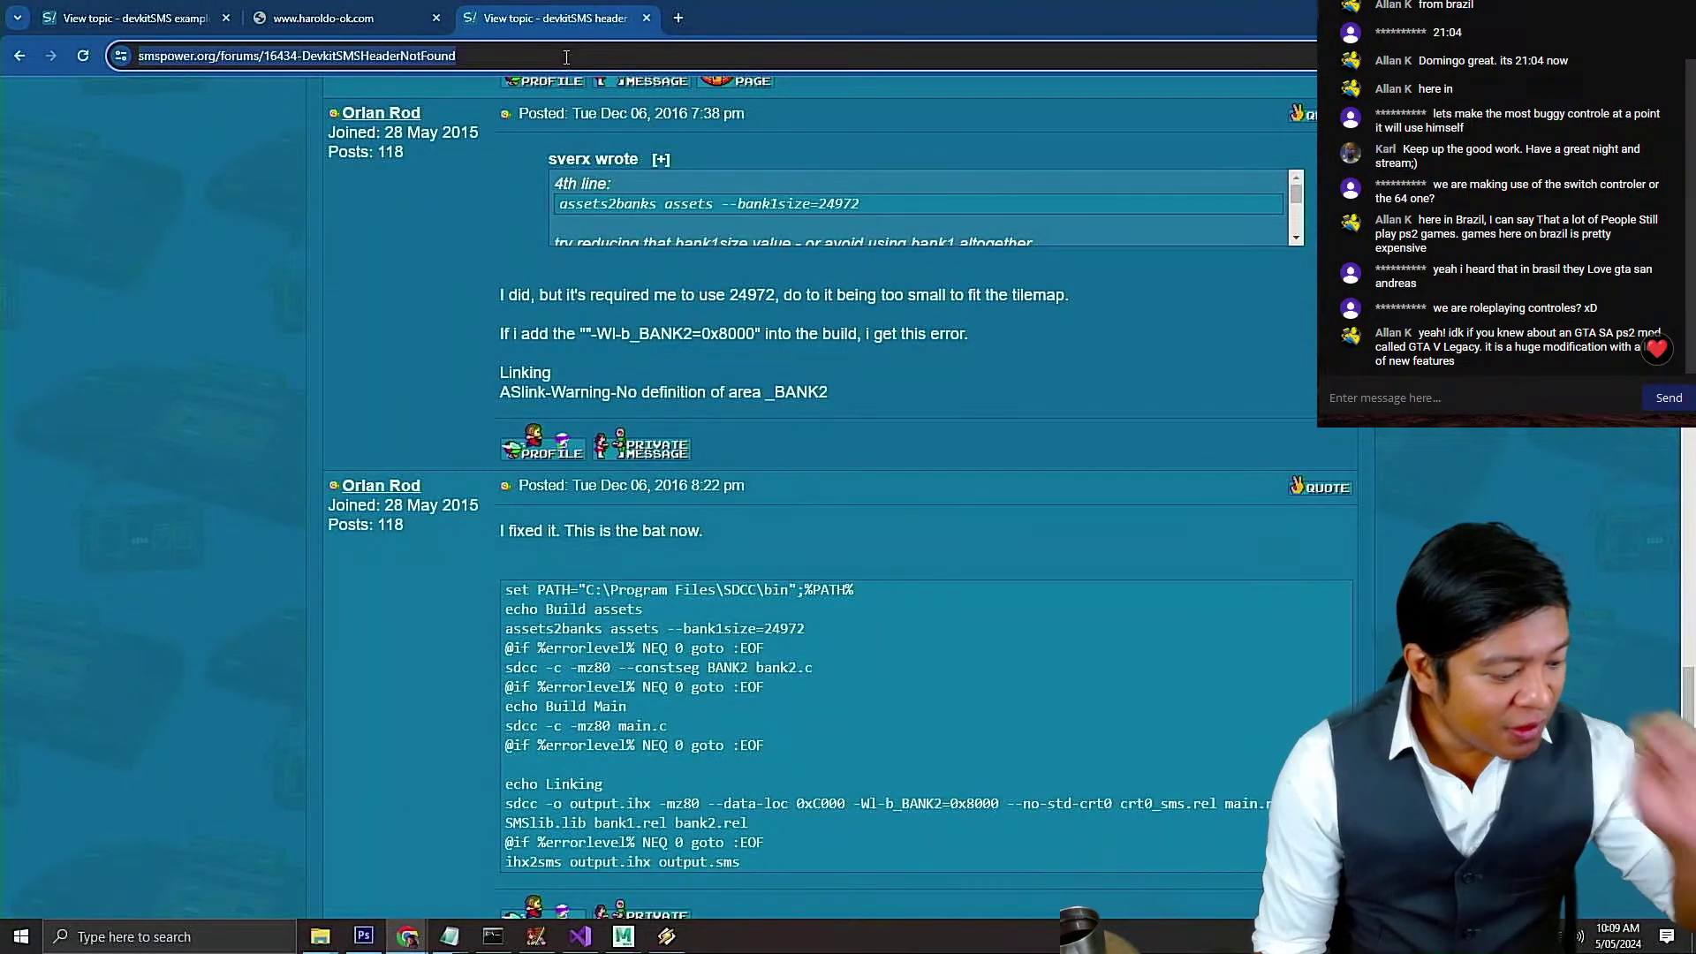
{"action": "type", "text": "p"}
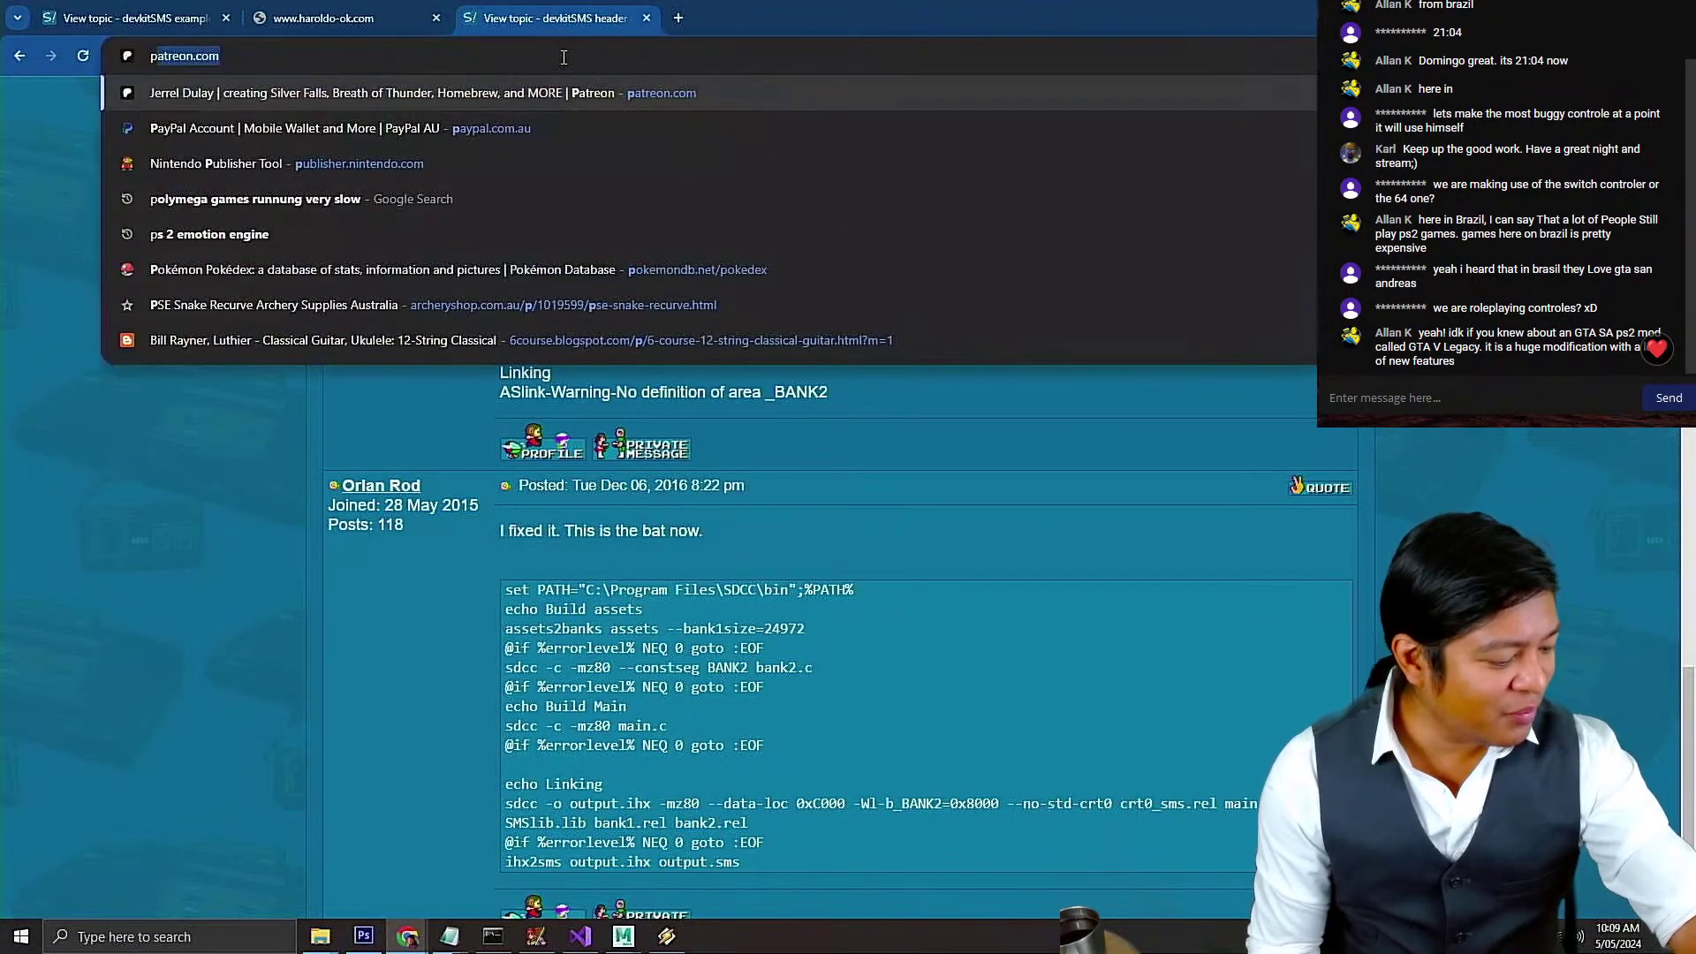
{"action": "type", "text": "s3 boom"}
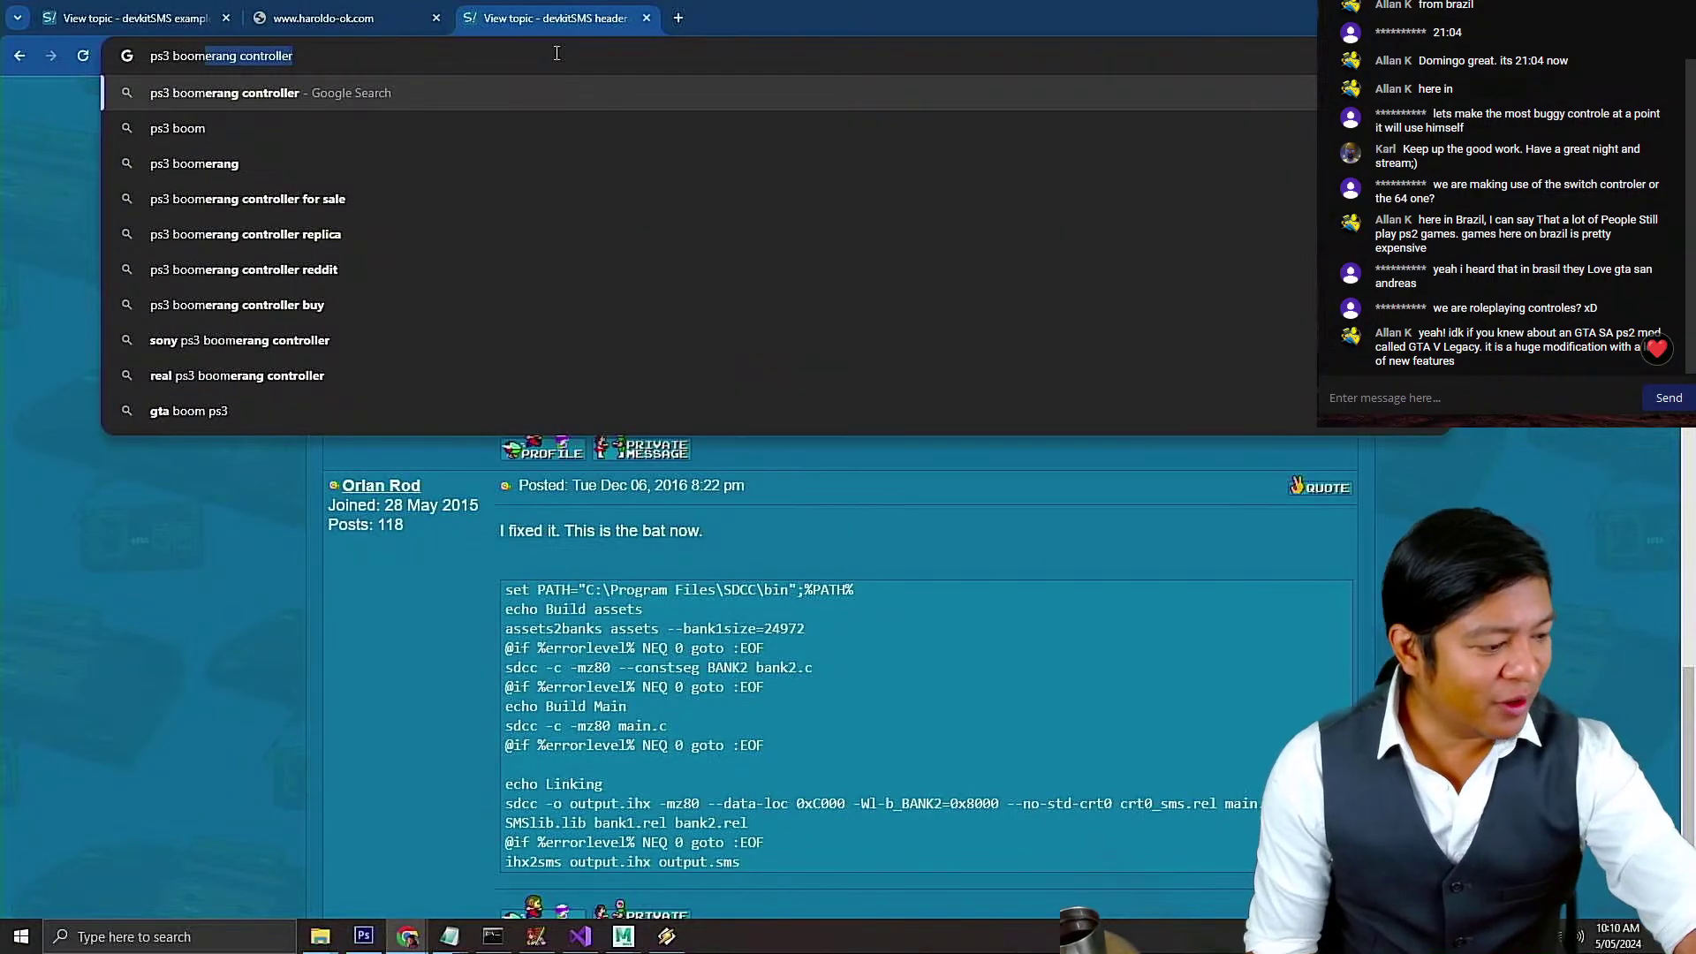
{"action": "key", "text": "Return"}
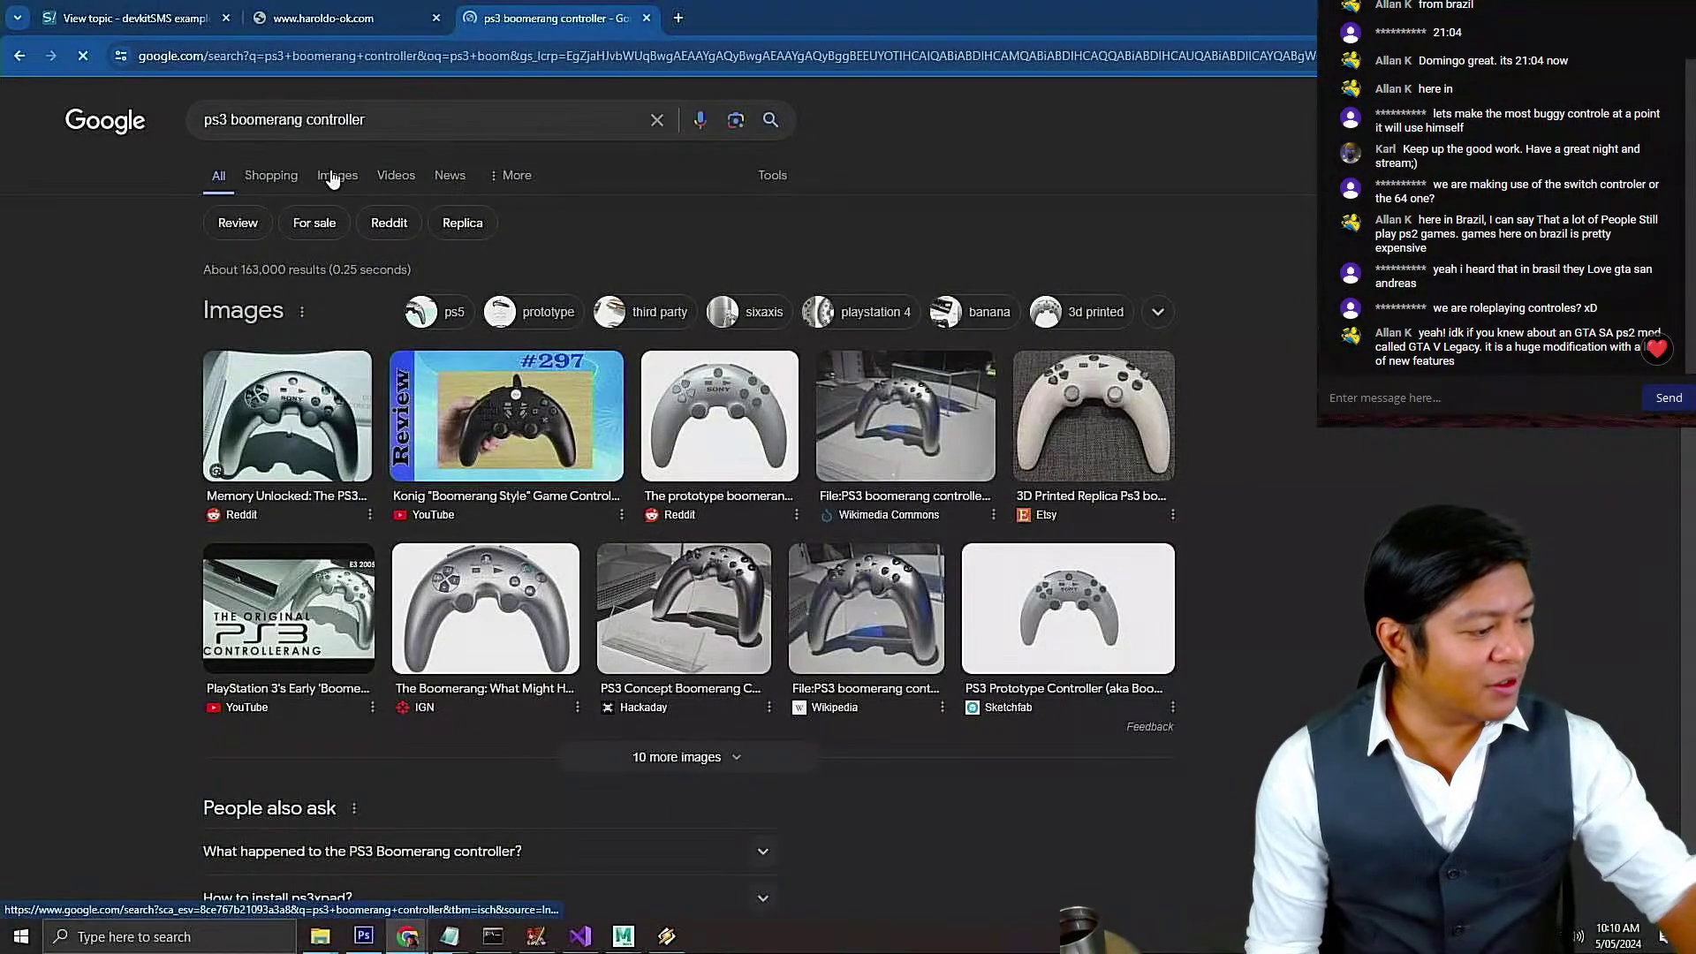
Switch to image results and scroll through the boomerang controller photos
{"action": "left_click", "coordinate": [332, 177]}
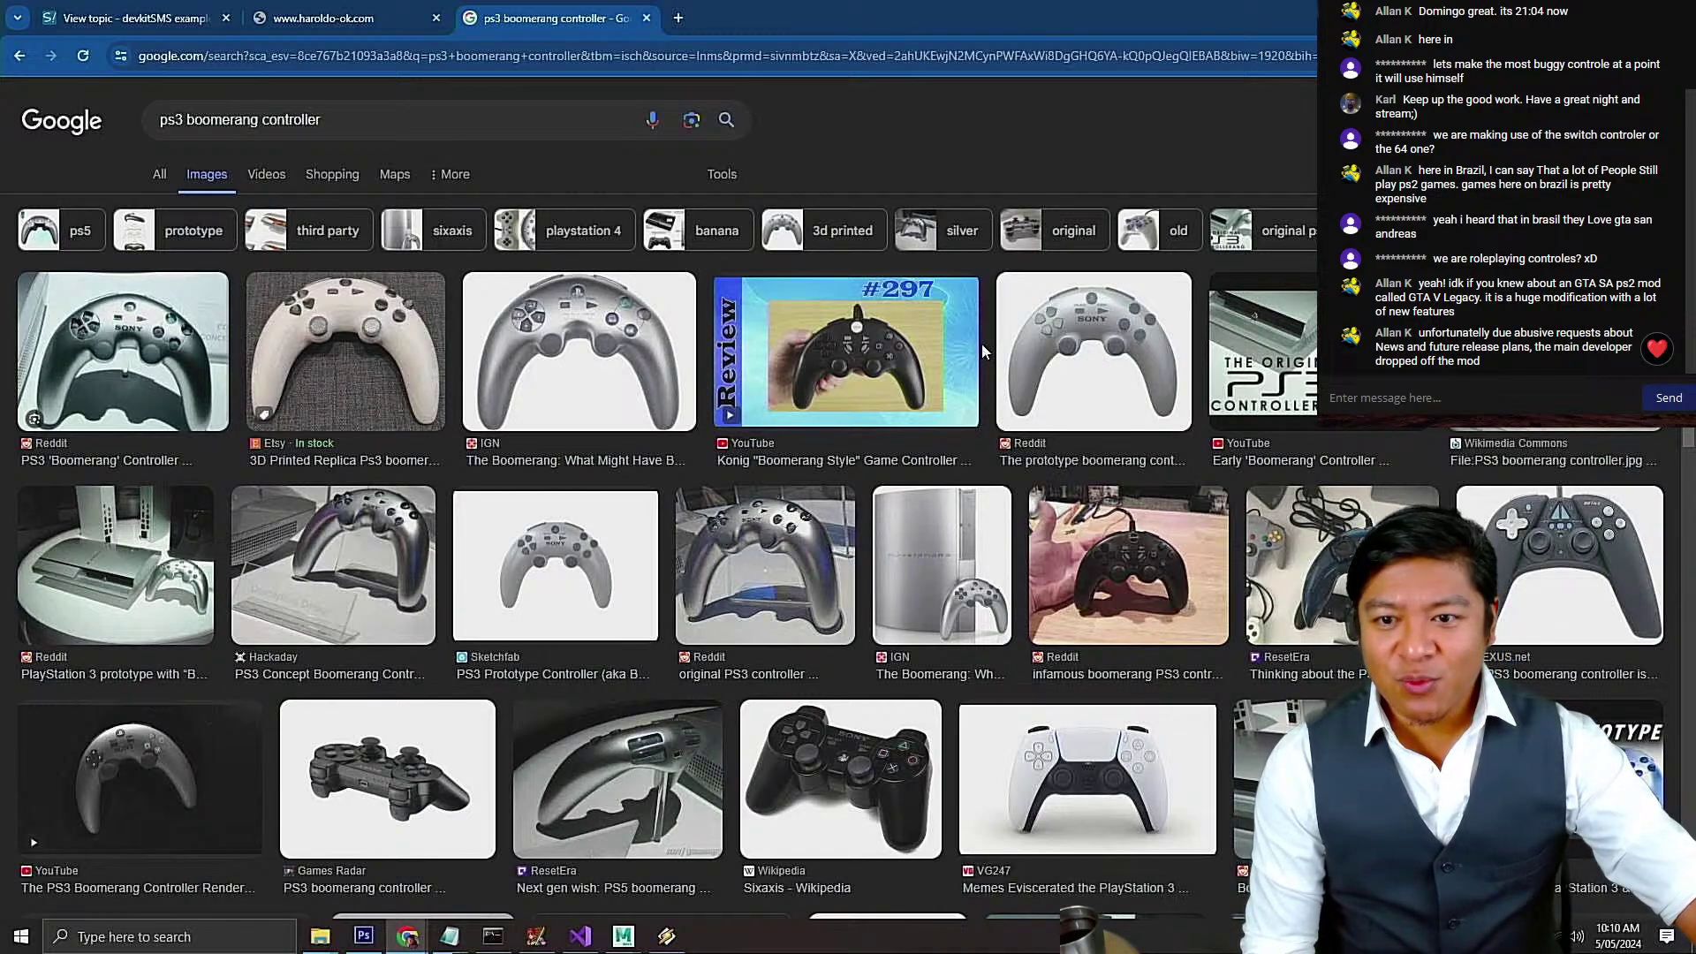
{"action": "scroll", "coordinate": [983, 351], "scroll_direction": "down", "scroll_amount": 2}
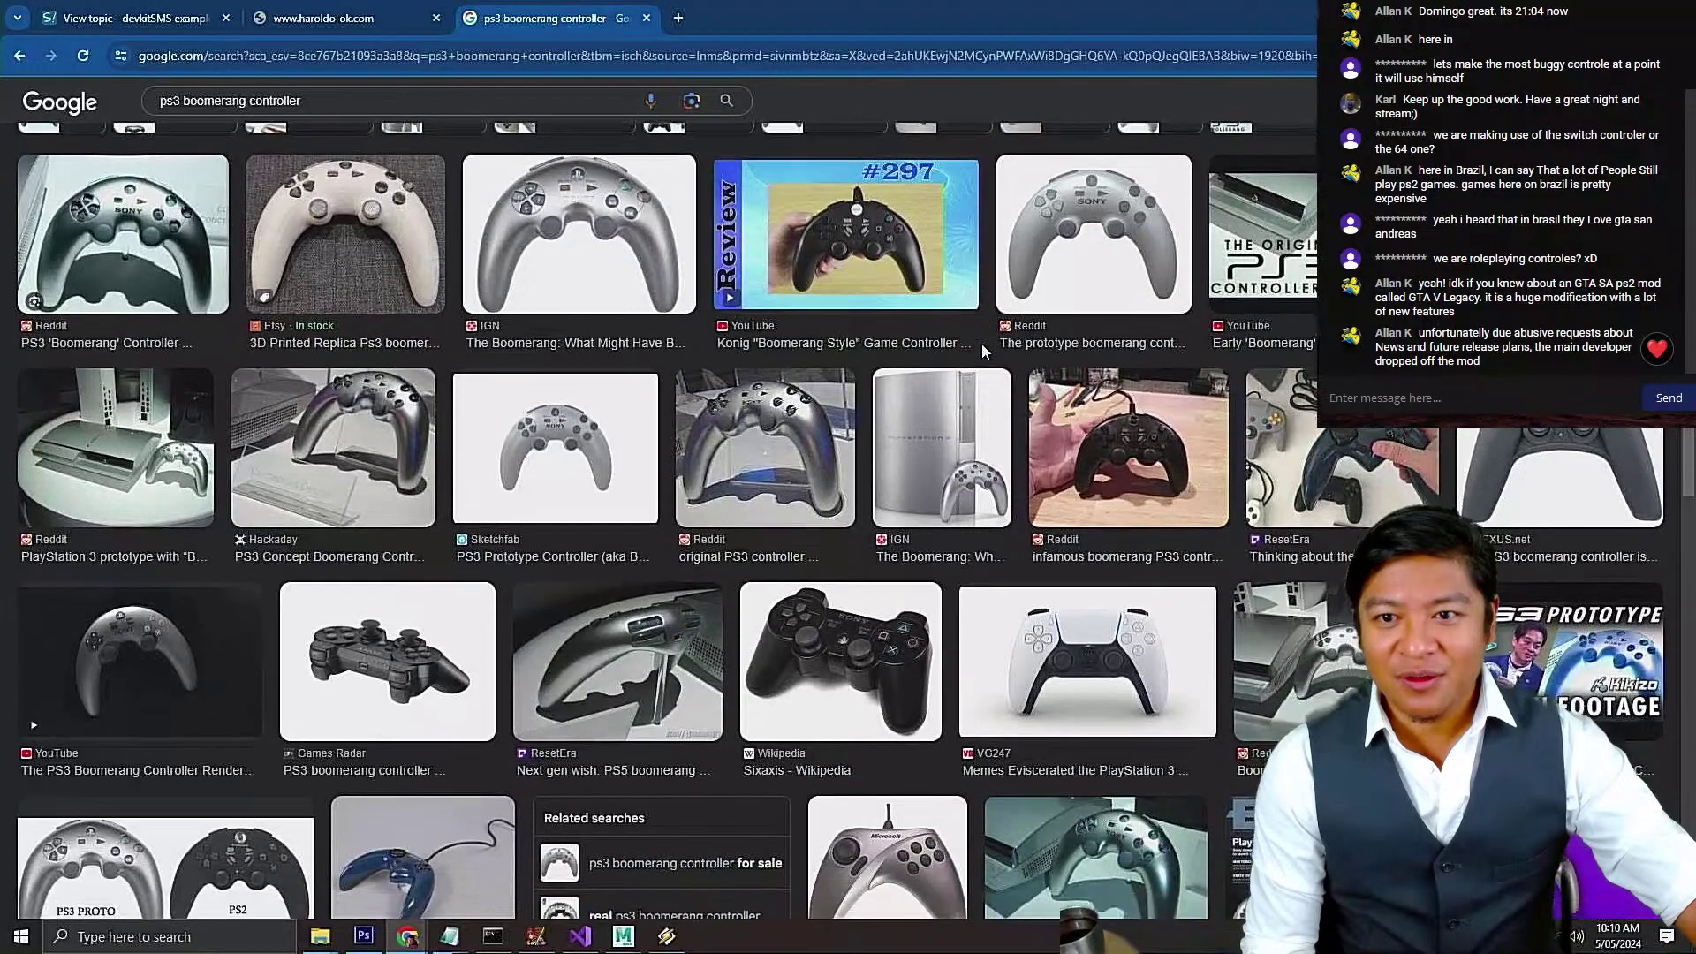
{"action": "scroll", "coordinate": [982, 350], "scroll_direction": "down", "scroll_amount": 1}
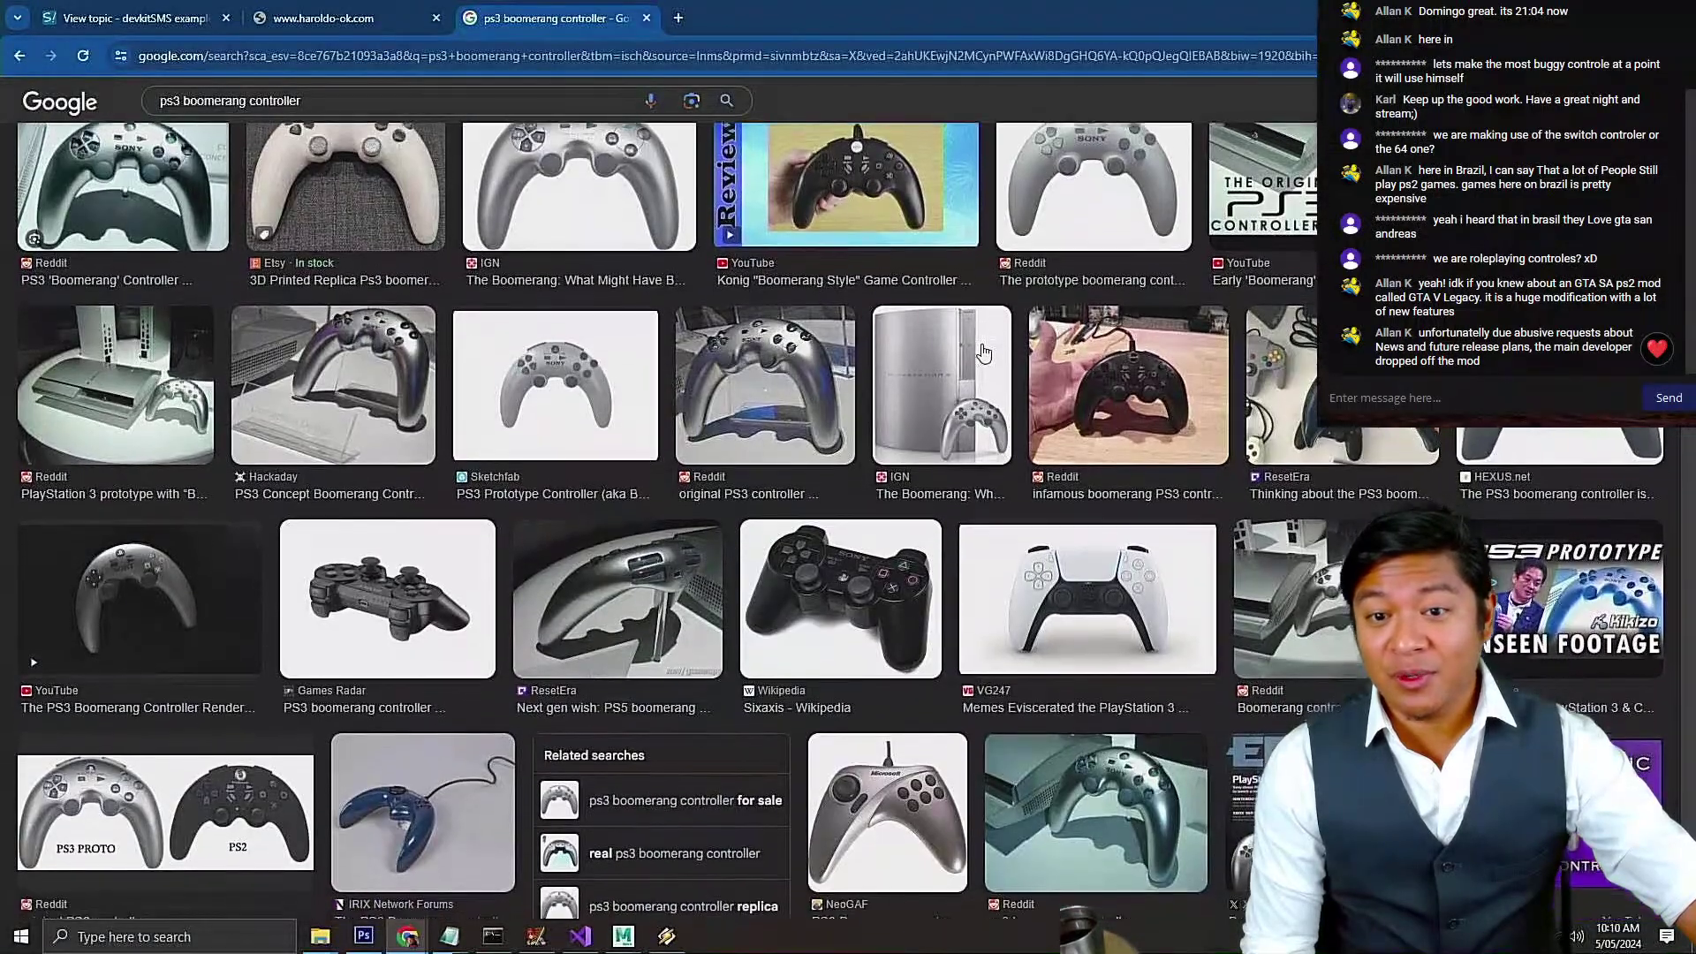
{"action": "scroll", "coordinate": [983, 353], "scroll_direction": "up", "scroll_amount": 2}
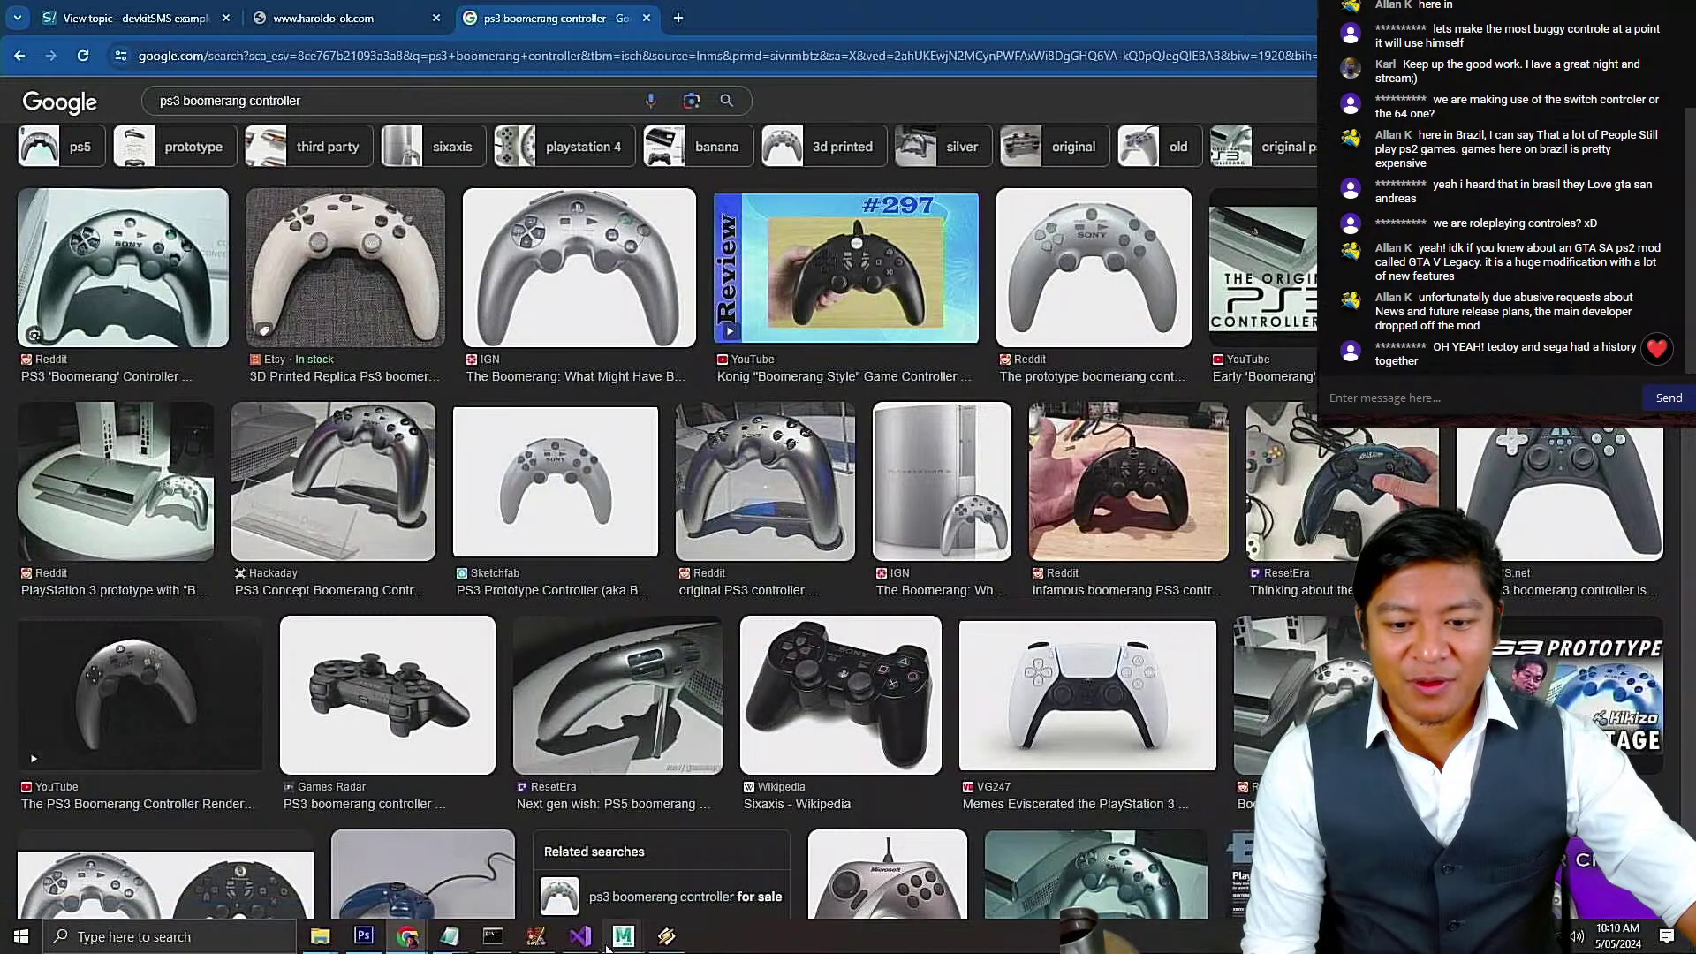
Back in Maya, select the plane's right-end vertices in Vertex mode and open Scale Tool settings
{"action": "mouse_move", "coordinate": [616, 941]}
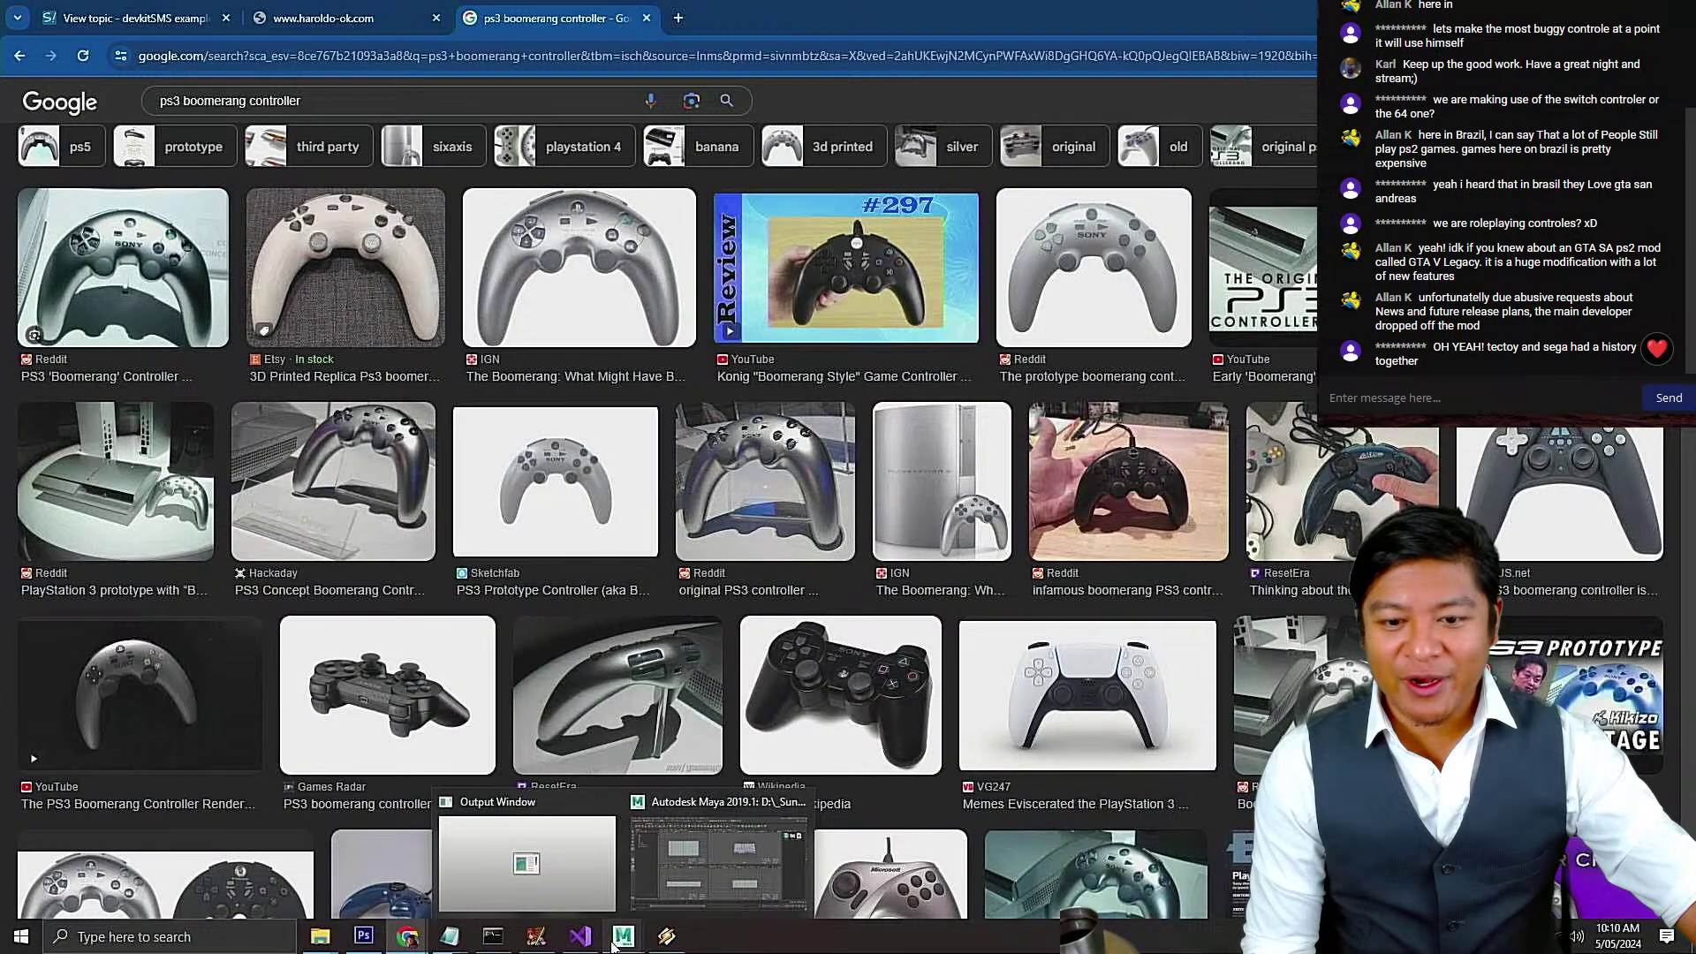
{"action": "left_click", "coordinate": [660, 878]}
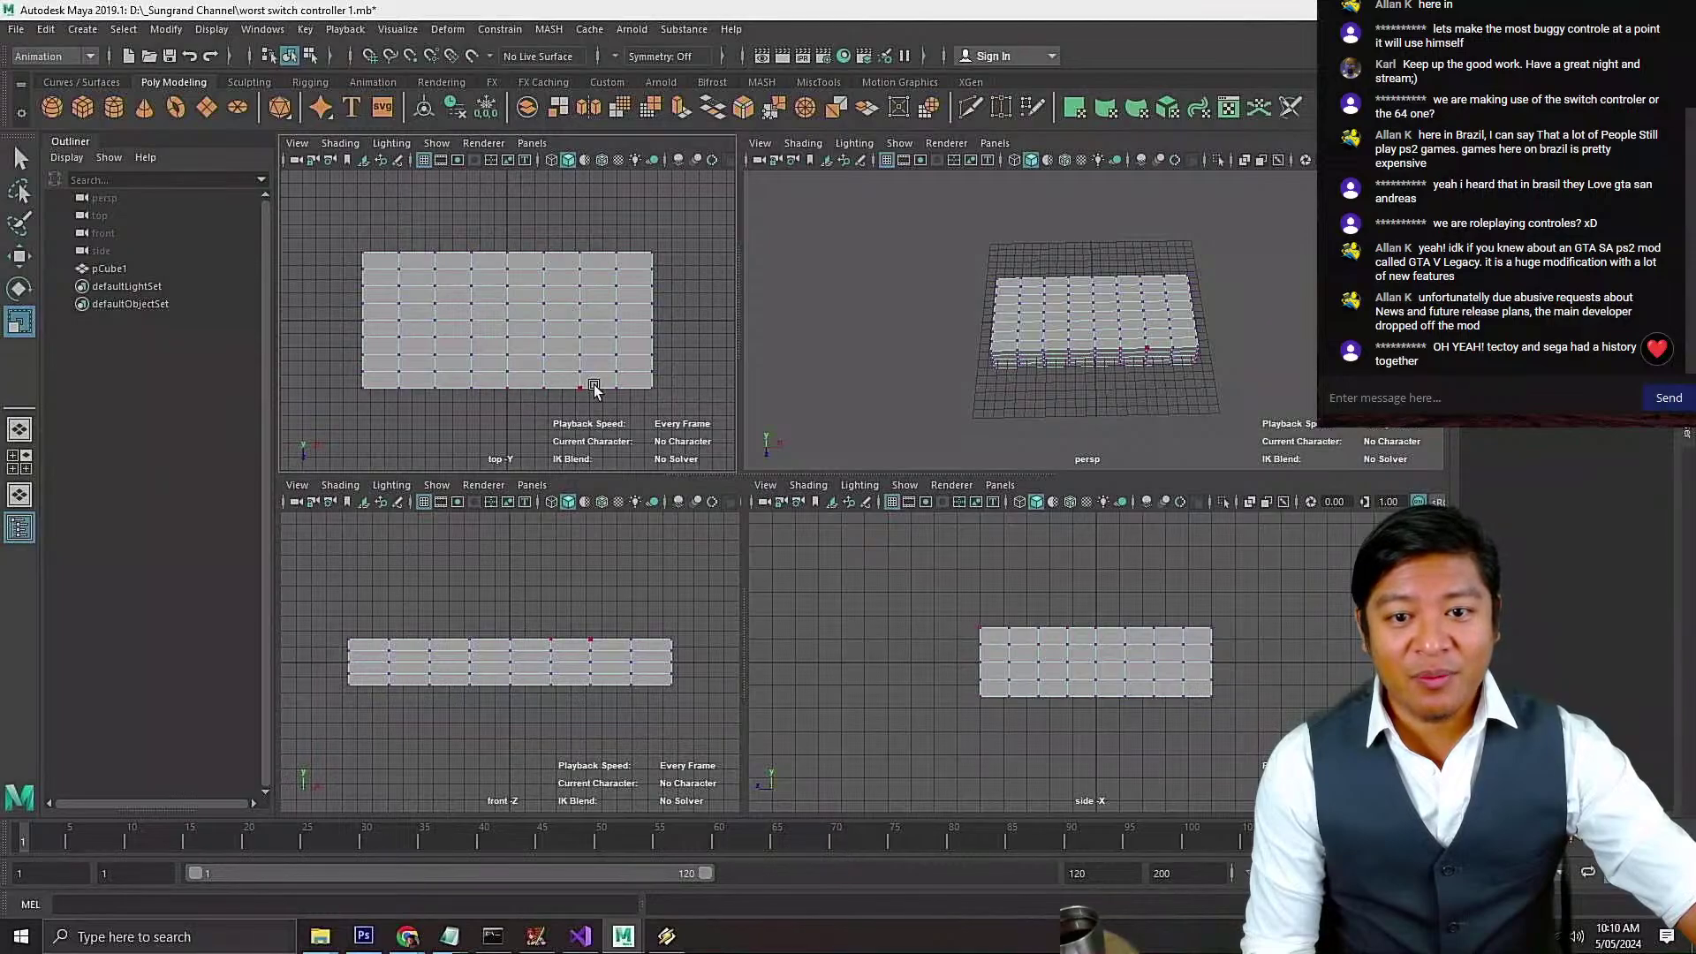
{"action": "right_click_drag", "start_coordinate": [608, 368], "coordinate": [520, 368]}
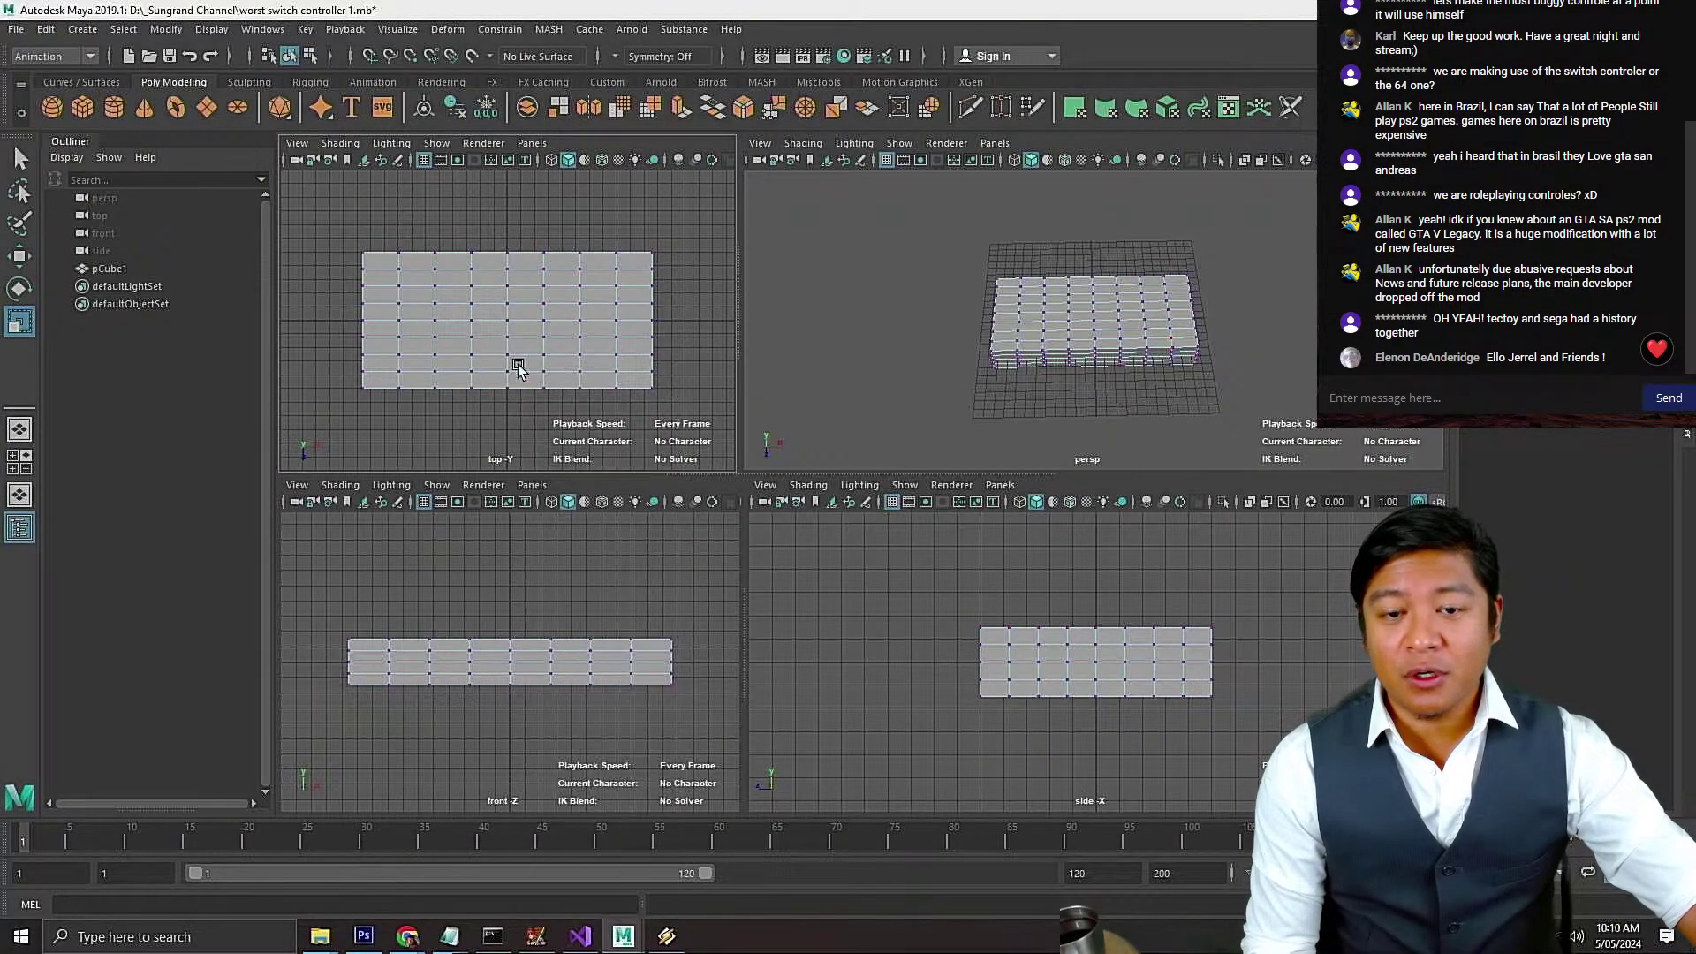
{"action": "left_click_drag", "start_coordinate": [684, 395], "coordinate": [568, 223]}
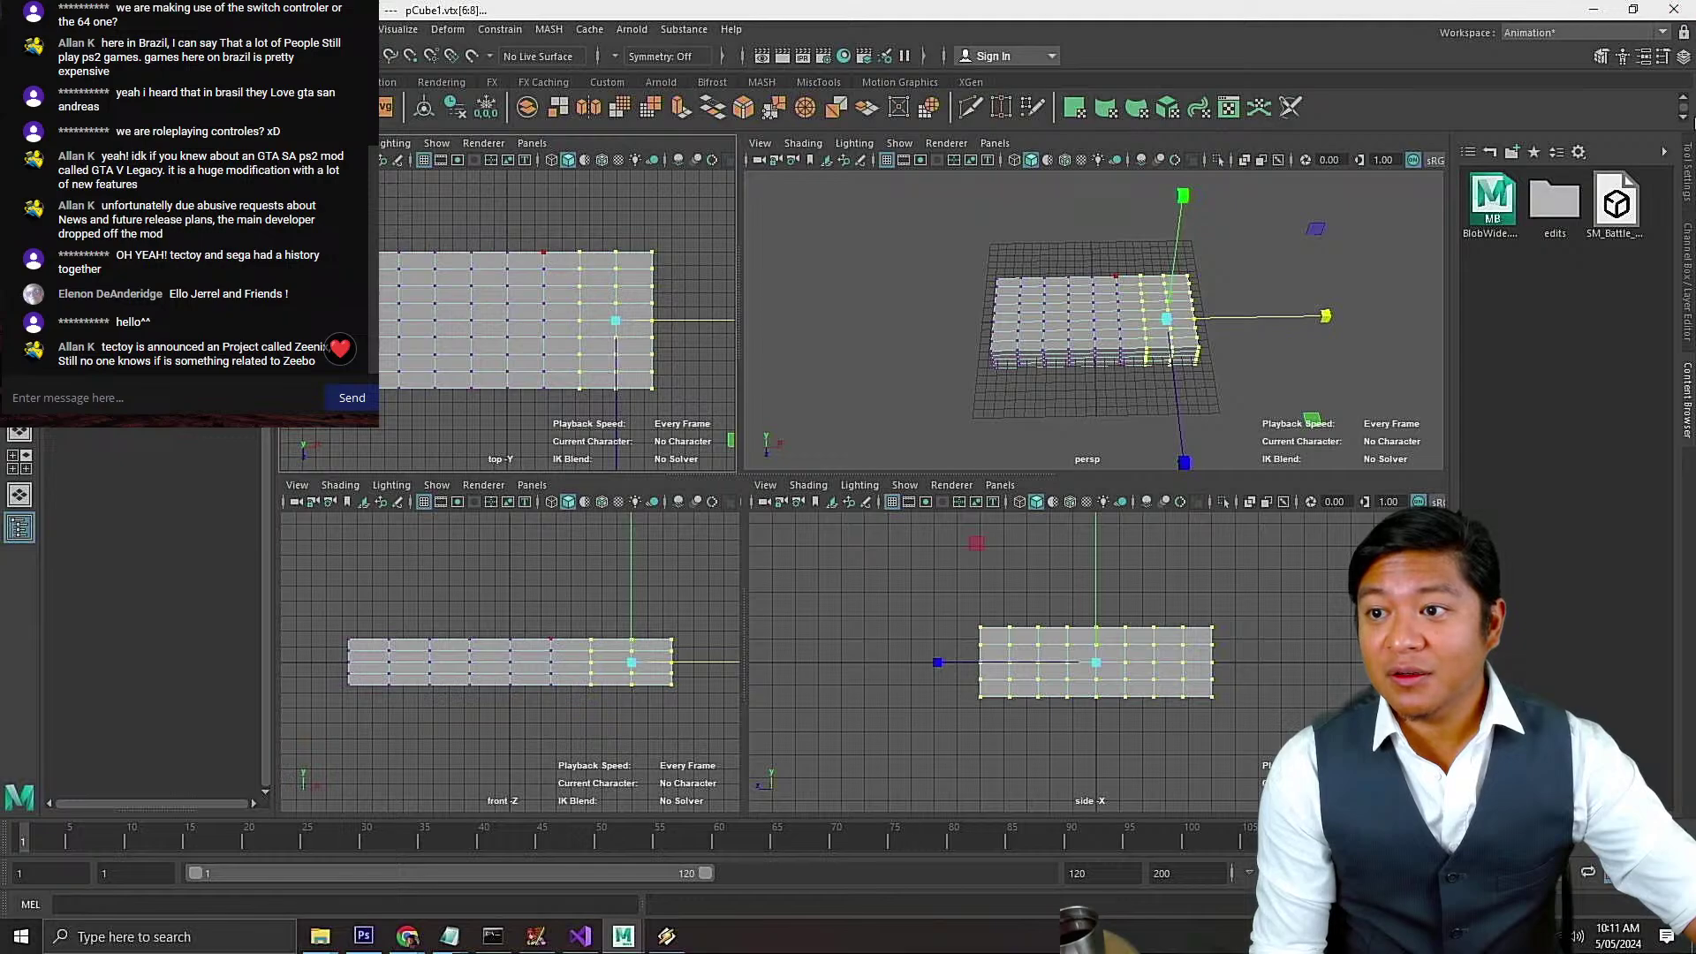
{"action": "left_click", "coordinate": [1688, 201]}
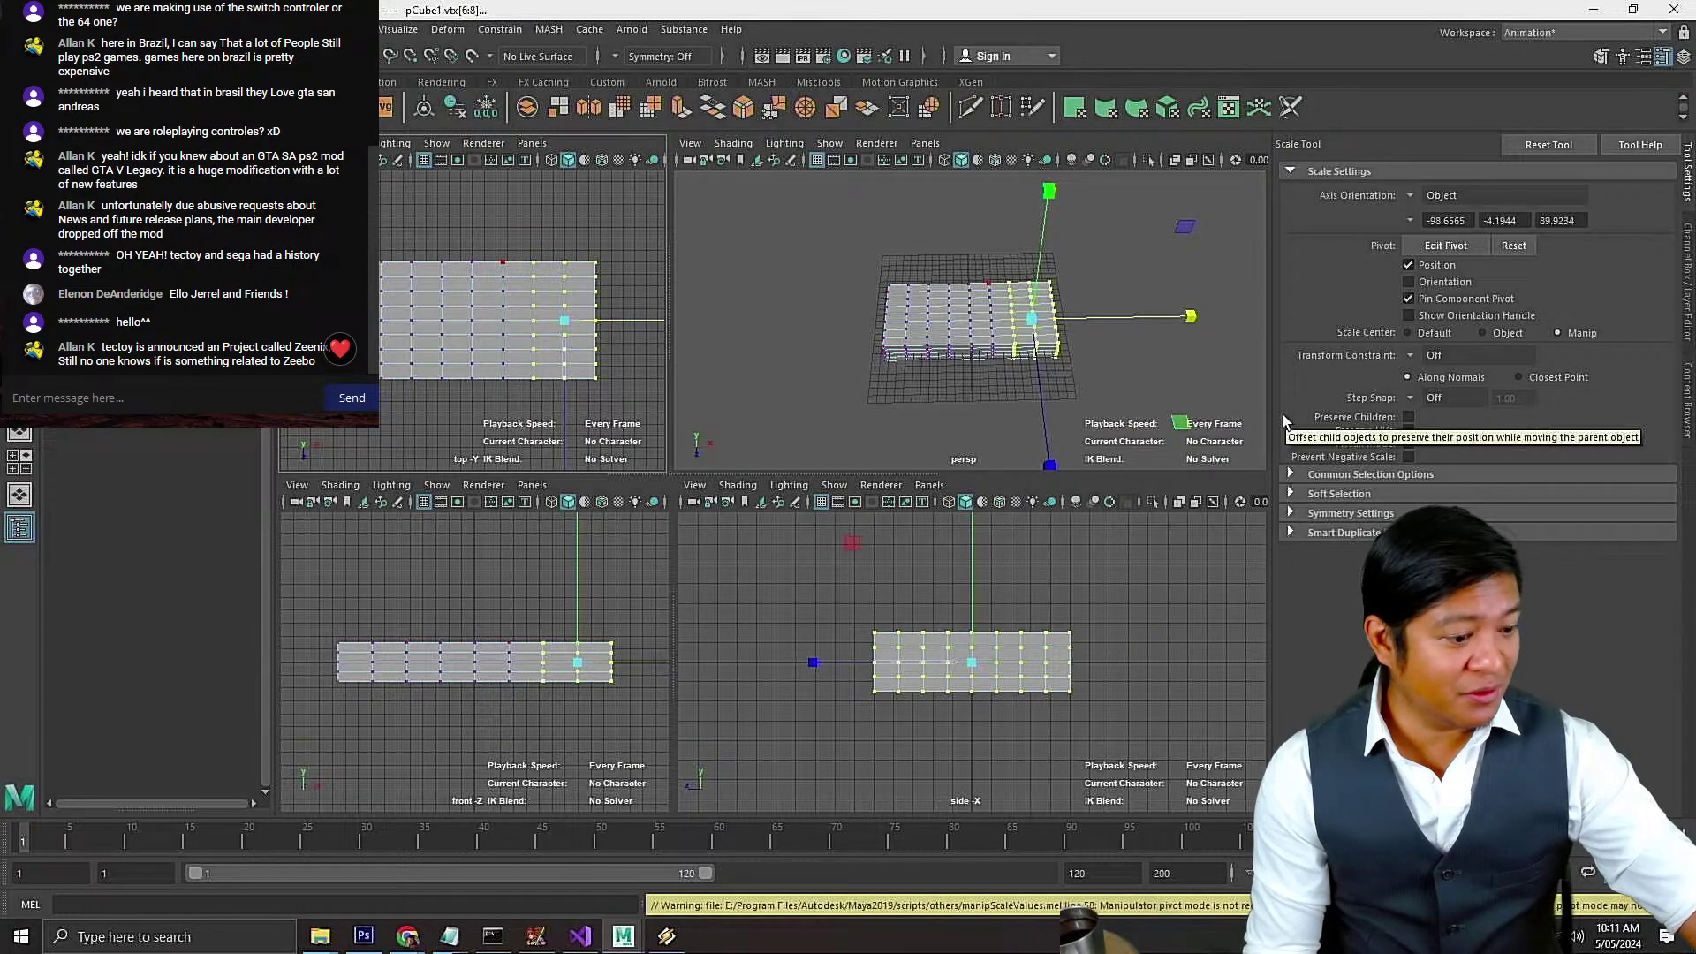
Set vertex symmetry to Object X and enlarge the top view
{"action": "left_click", "coordinate": [1290, 512]}
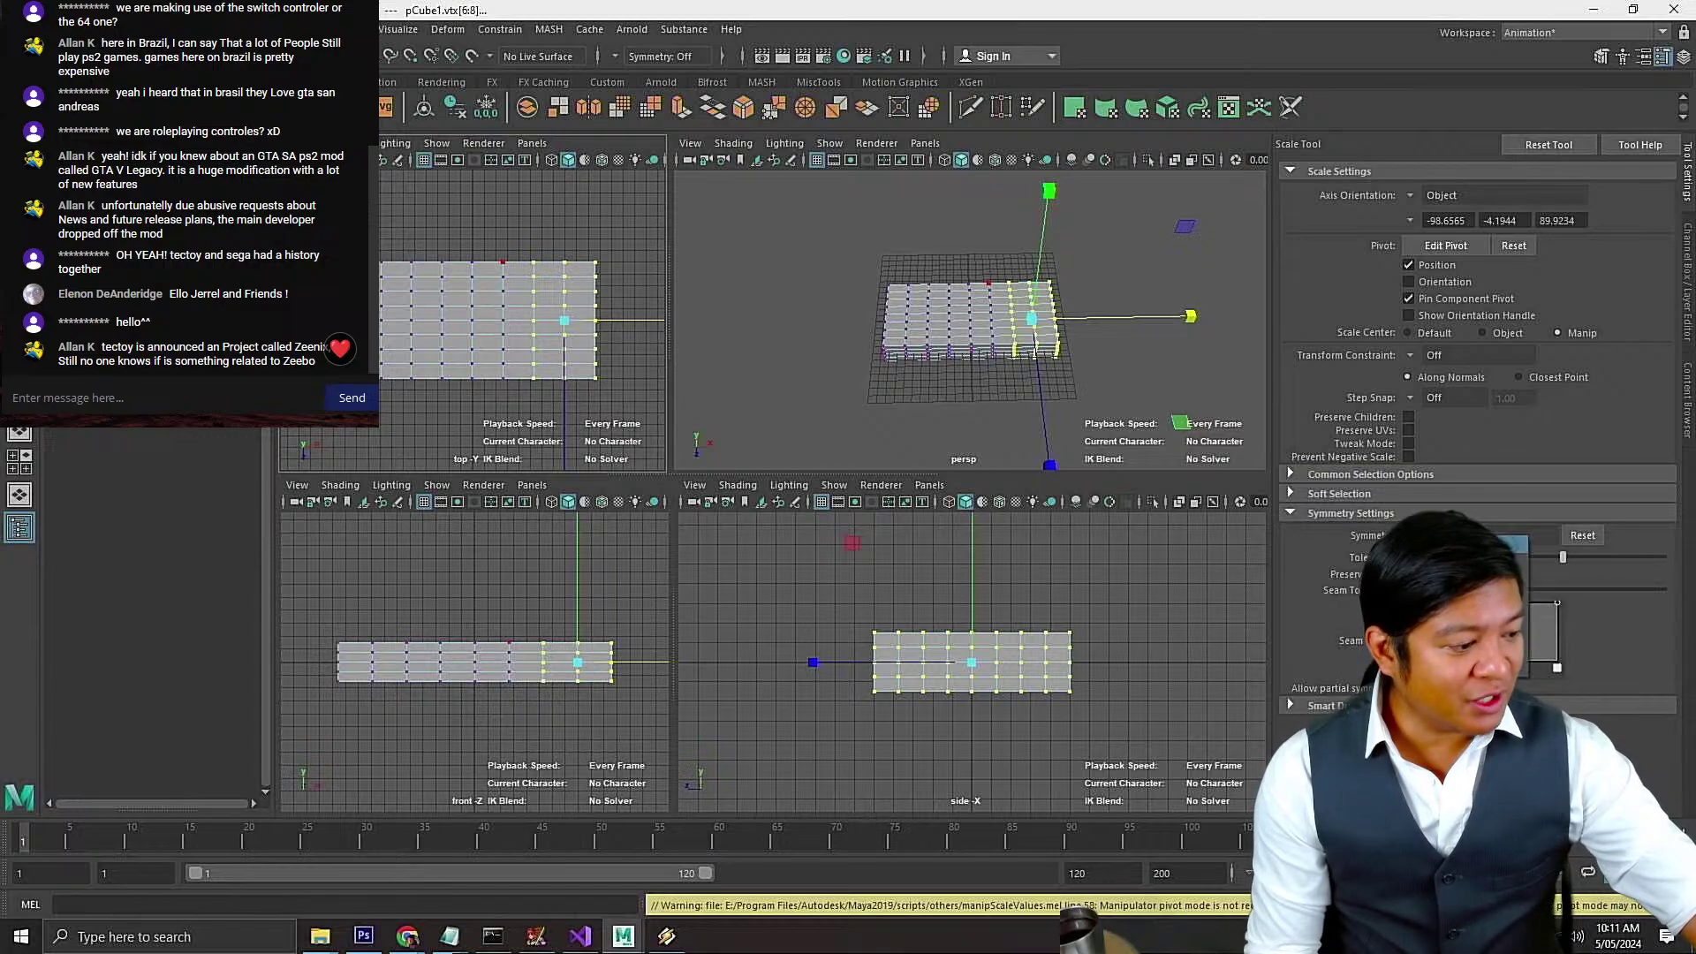
{"action": "left_click", "coordinate": [1466, 561]}
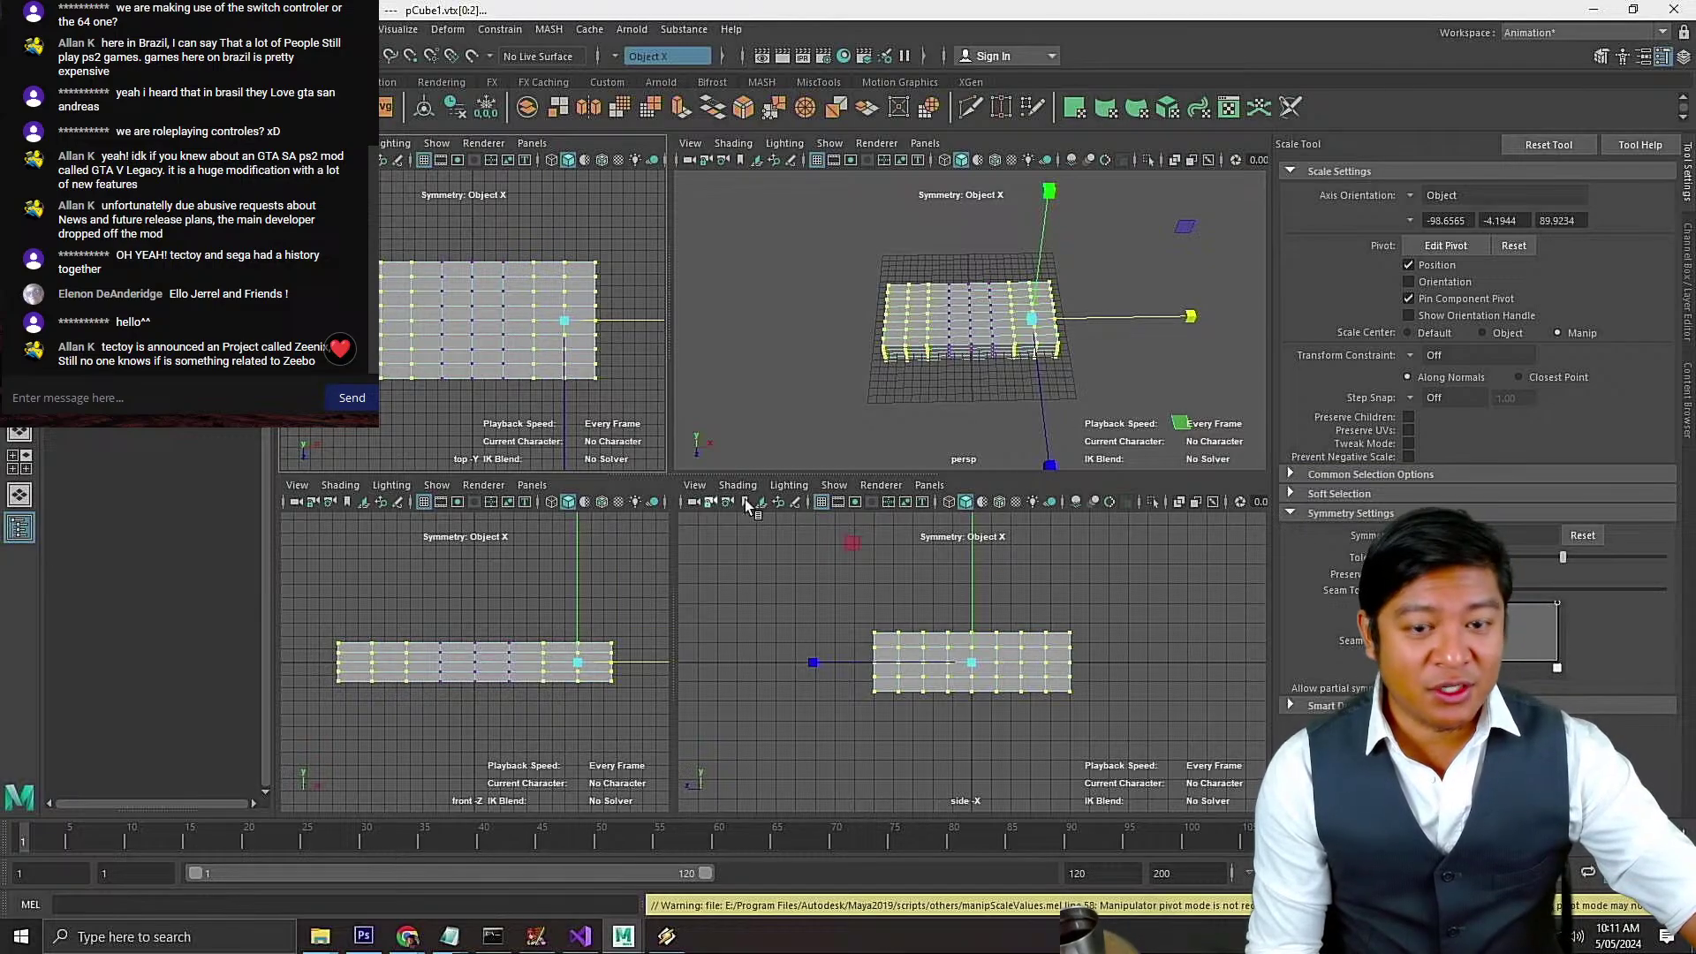
{"action": "left_click_drag", "start_coordinate": [748, 477], "coordinate": [742, 602]}
{"action": "left_click_drag", "start_coordinate": [673, 495], "coordinate": [853, 442]}
{"action": "scroll", "coordinate": [750, 431], "scroll_direction": "down", "scroll_amount": 3}
Rotate the mirrored end vertices as a trial bend, then undo it
{"action": "key", "text": "e"}
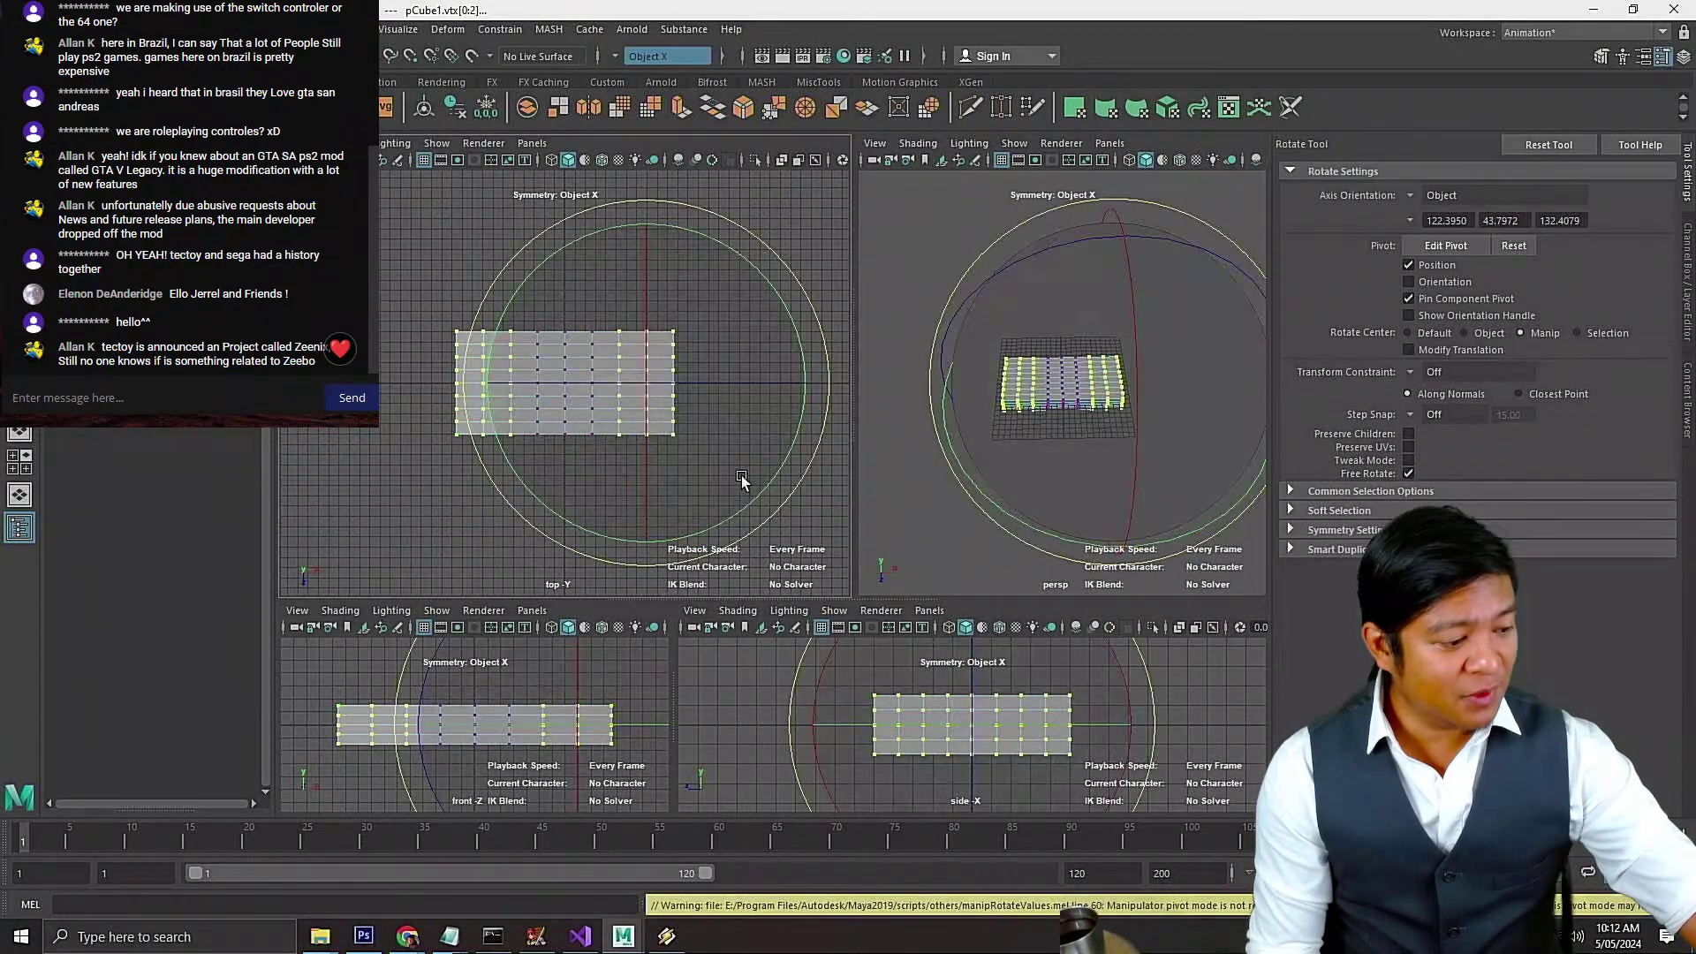
{"action": "left_click_drag", "start_coordinate": [746, 503], "coordinate": [781, 474]}
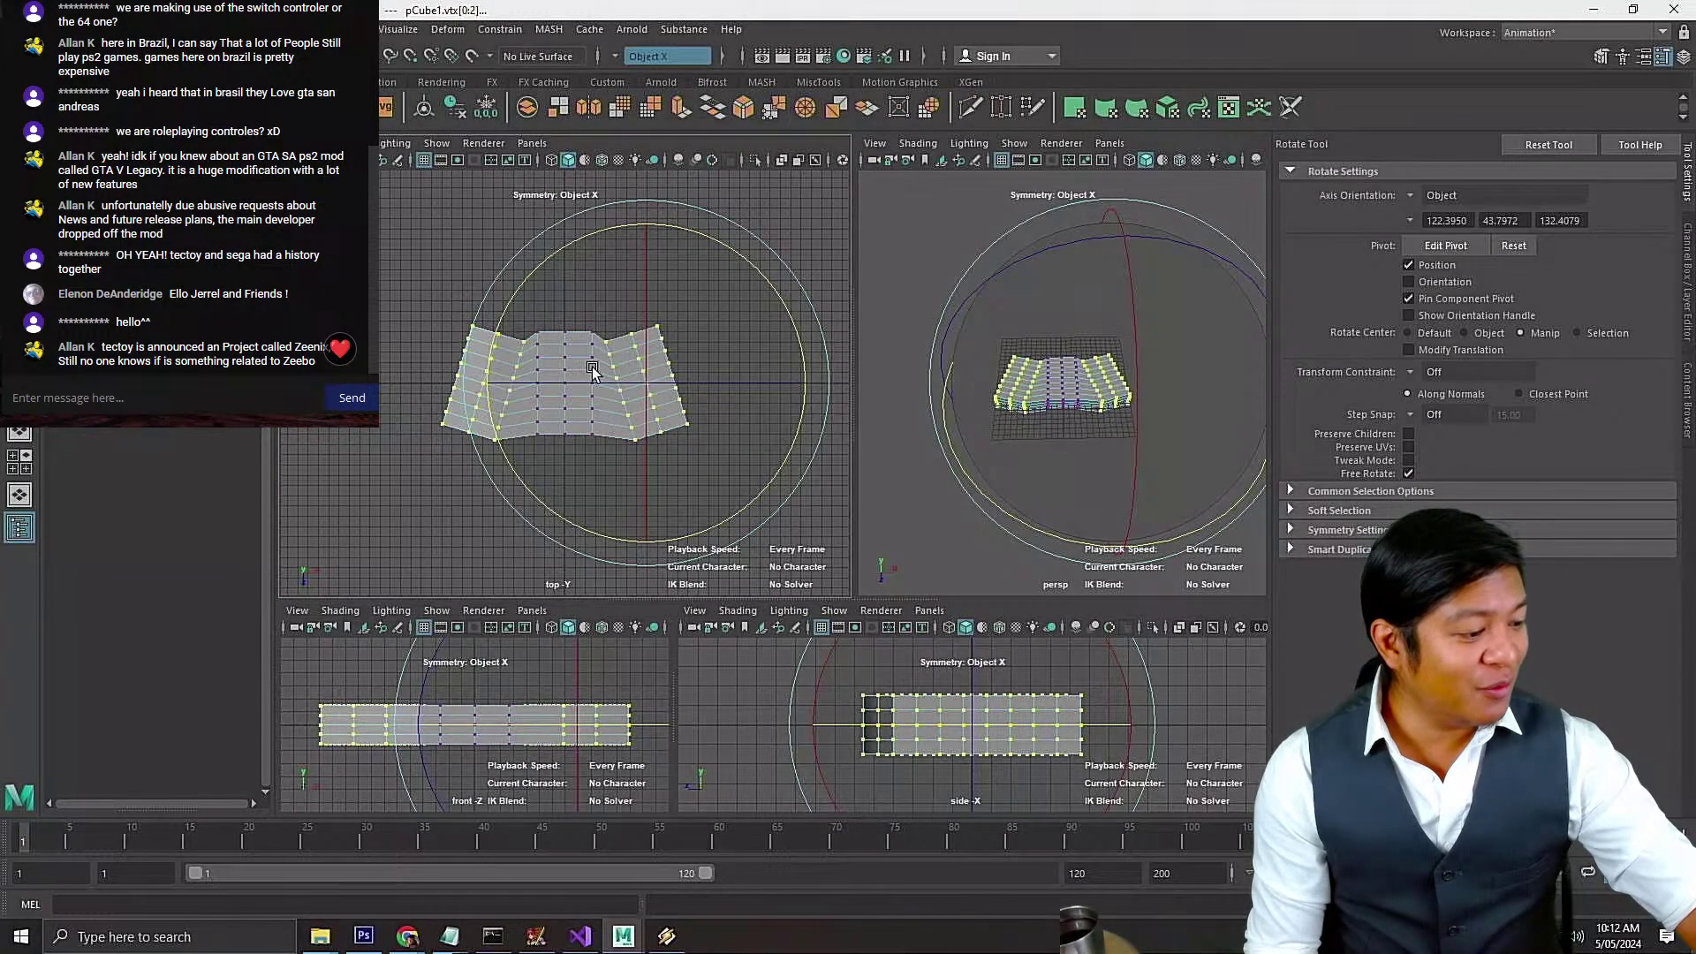
{"action": "scroll", "coordinate": [603, 390], "scroll_direction": "up", "scroll_amount": 3}
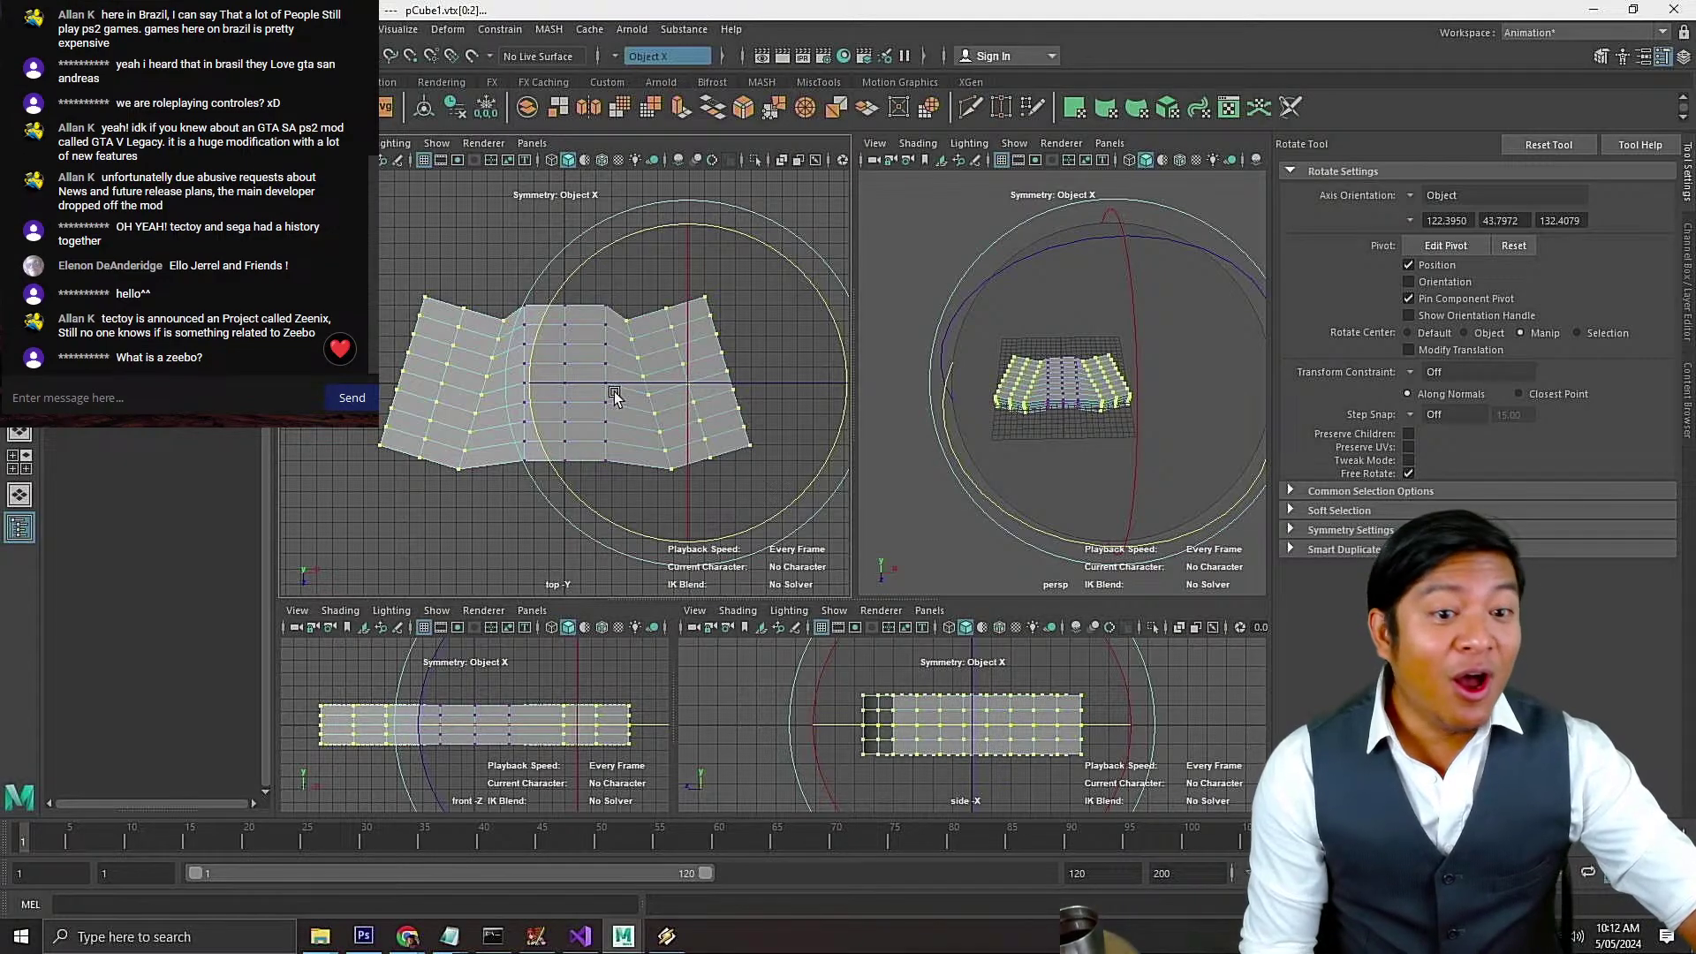
{"action": "key", "text": "ctrl+z"}
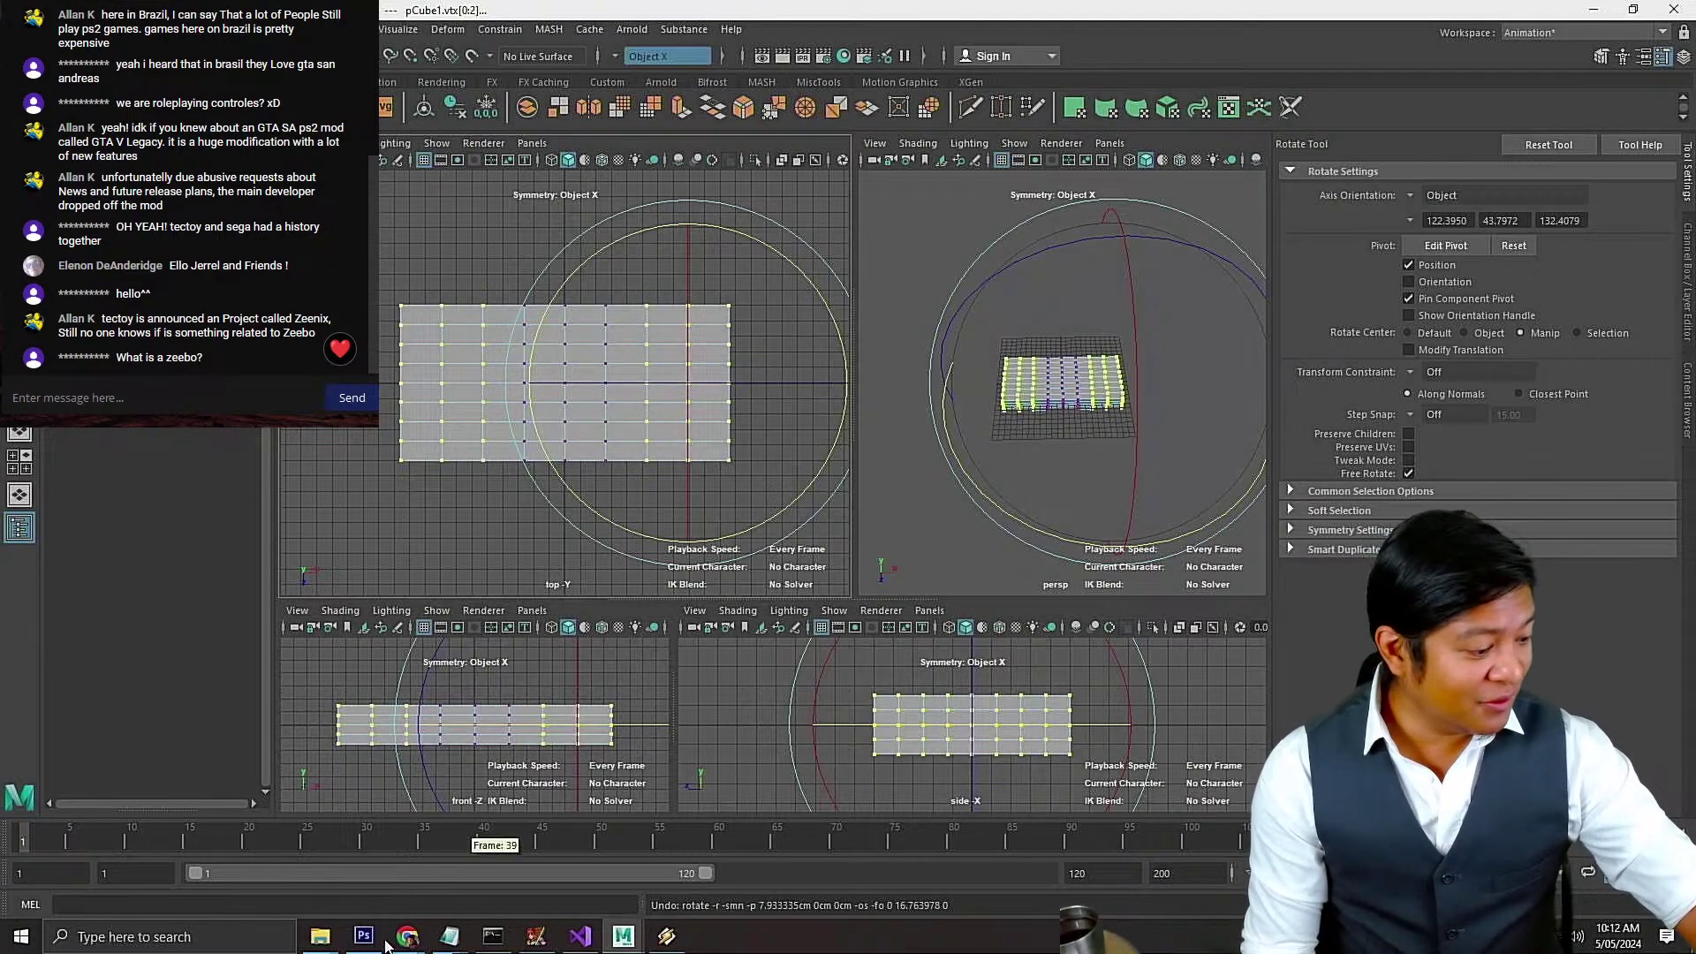
Browse Google image results for 'zeebo console', then return to the Maya scene
{"action": "mouse_move", "coordinate": [407, 936]}
{"action": "left_click", "coordinate": [515, 857]}
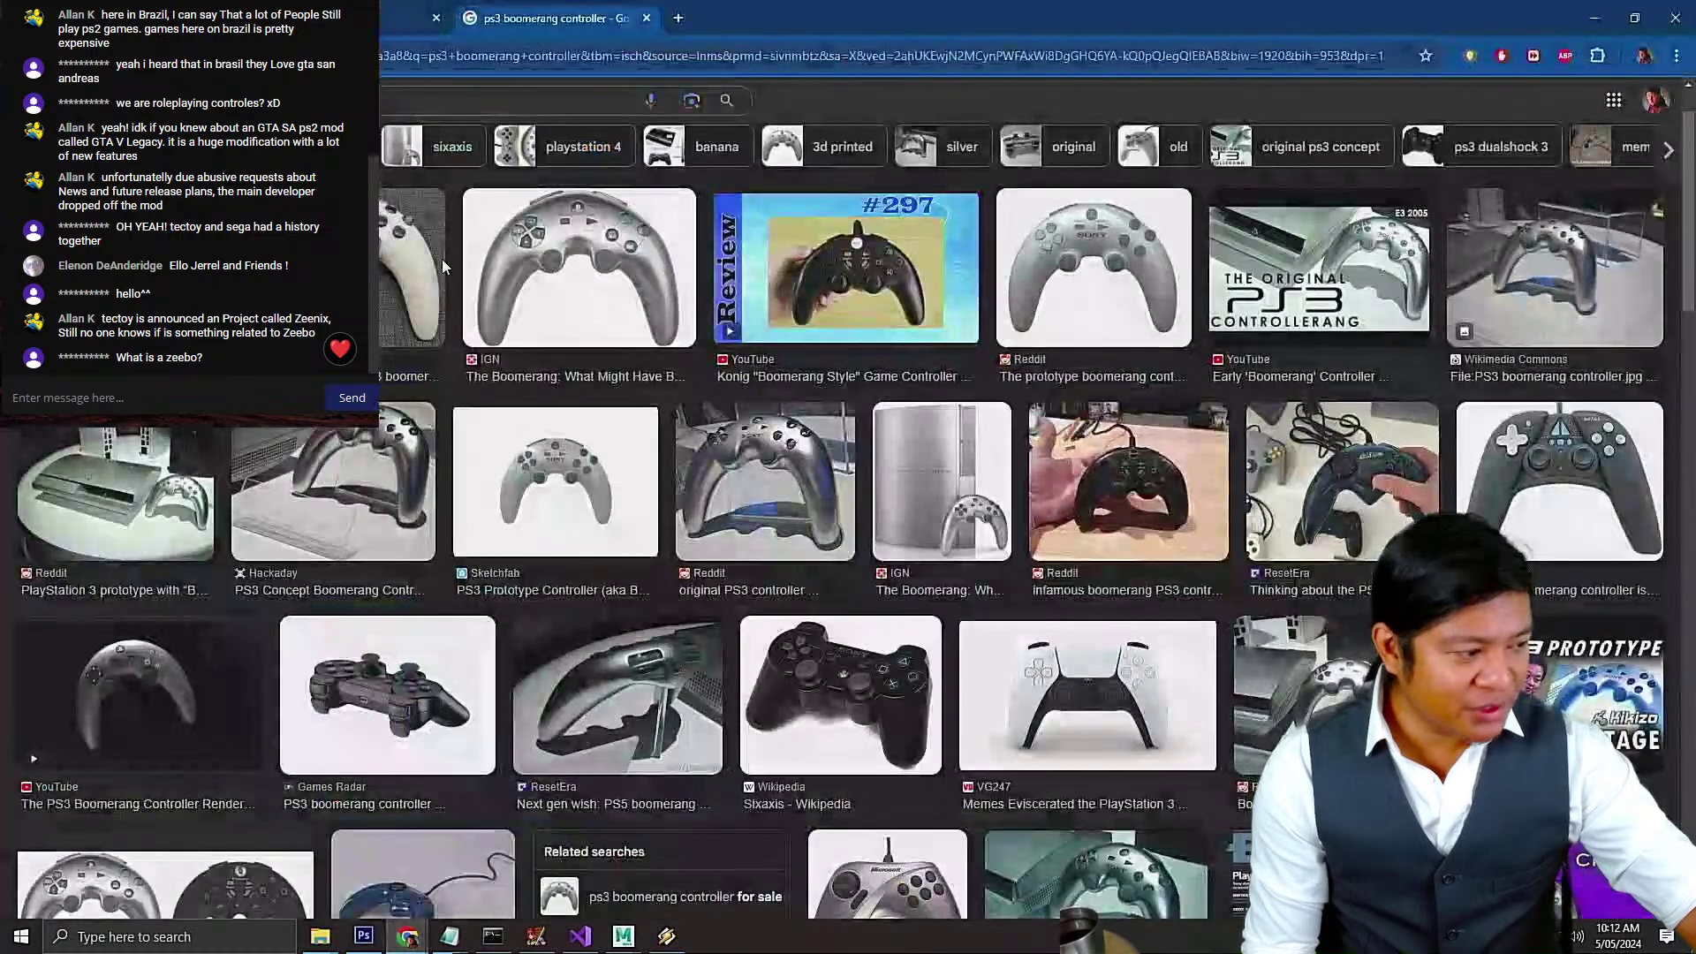
{"action": "left_click_drag", "start_coordinate": [352, 100], "coordinate": [92, 100]}
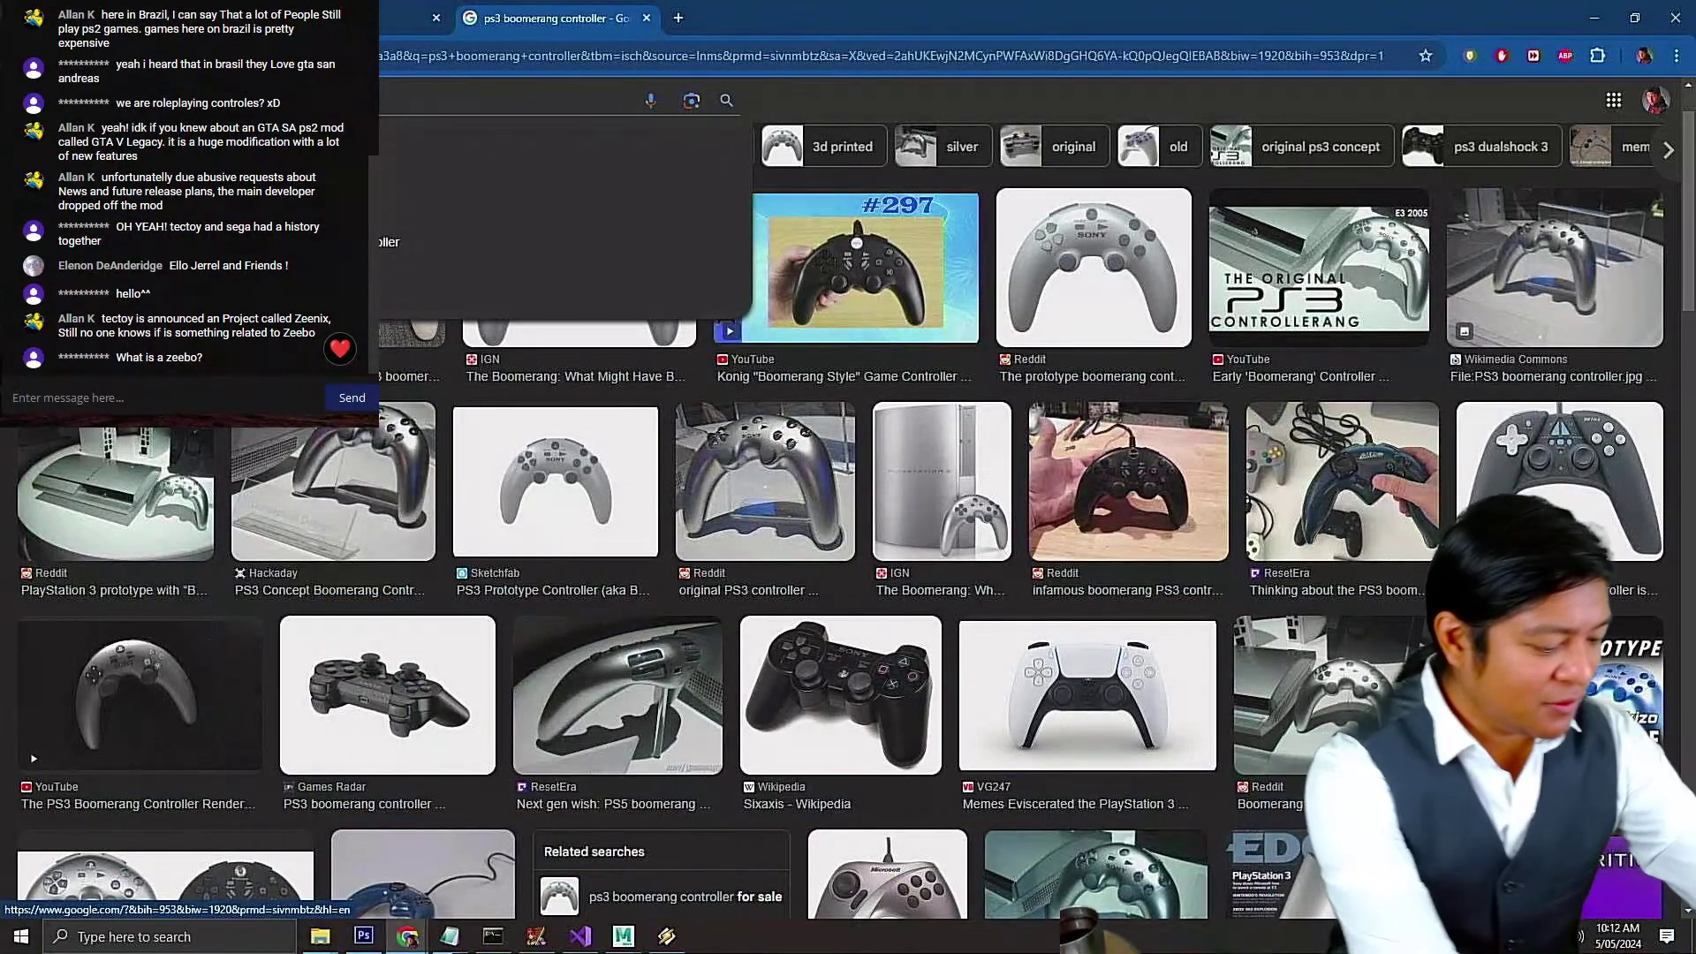
{"action": "type", "text": "zeebo"}
{"action": "key", "text": "Return"}
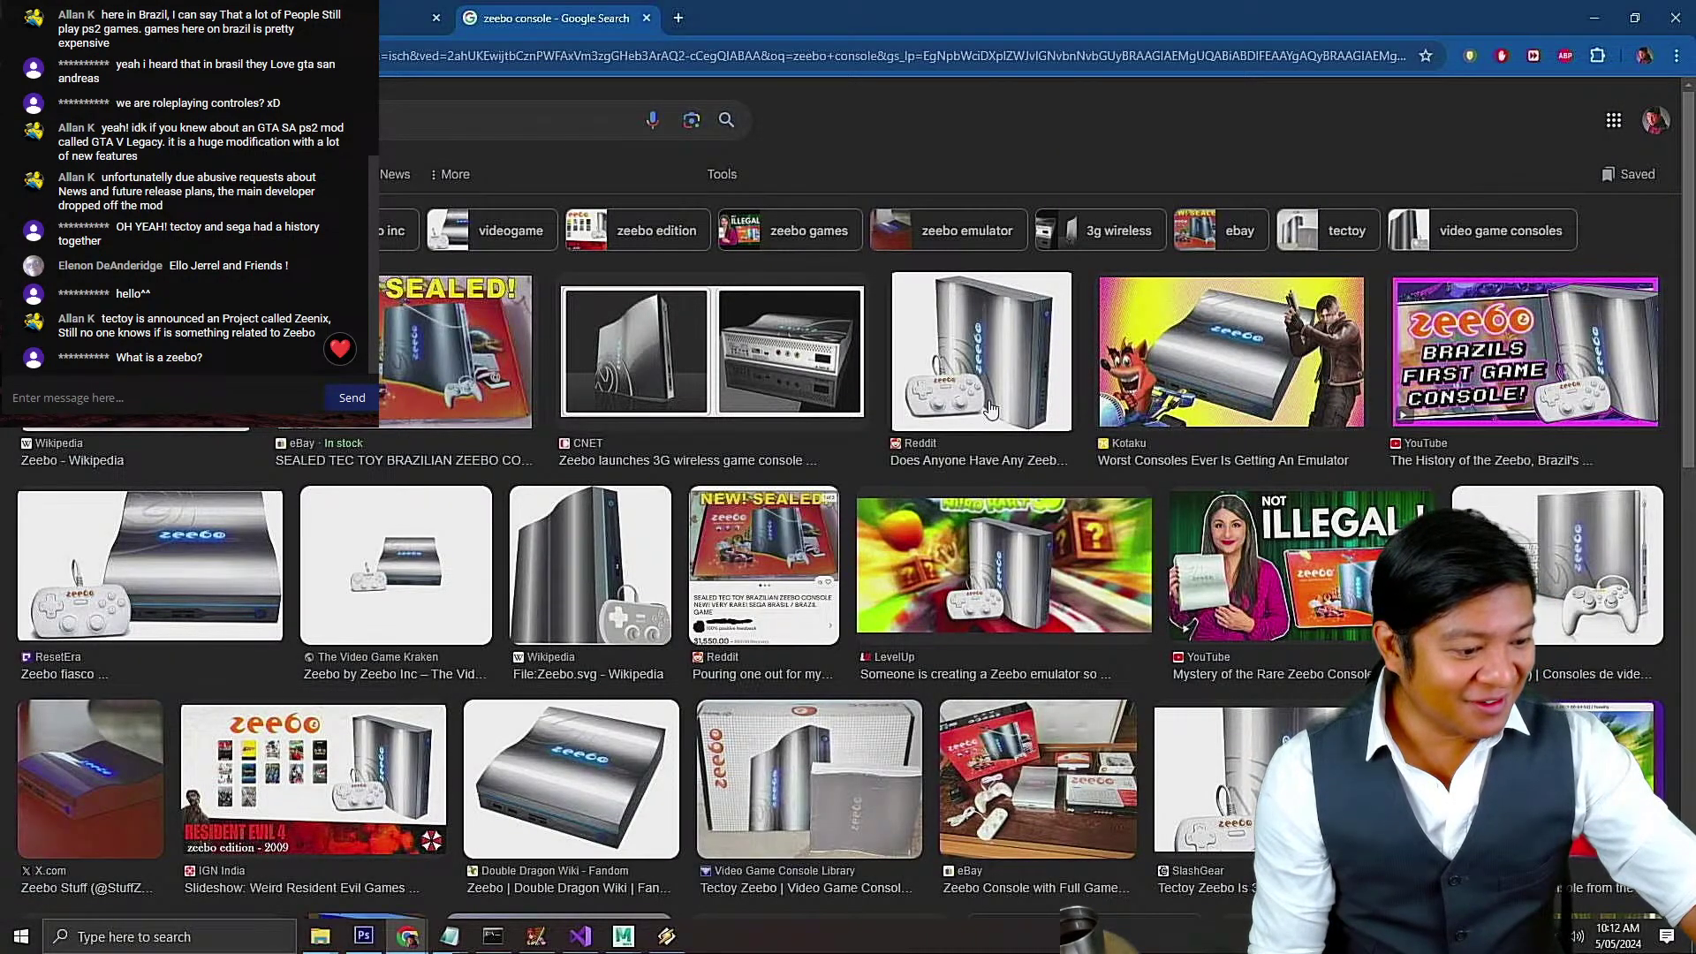
{"action": "scroll", "coordinate": [989, 409], "scroll_direction": "down", "scroll_amount": 3}
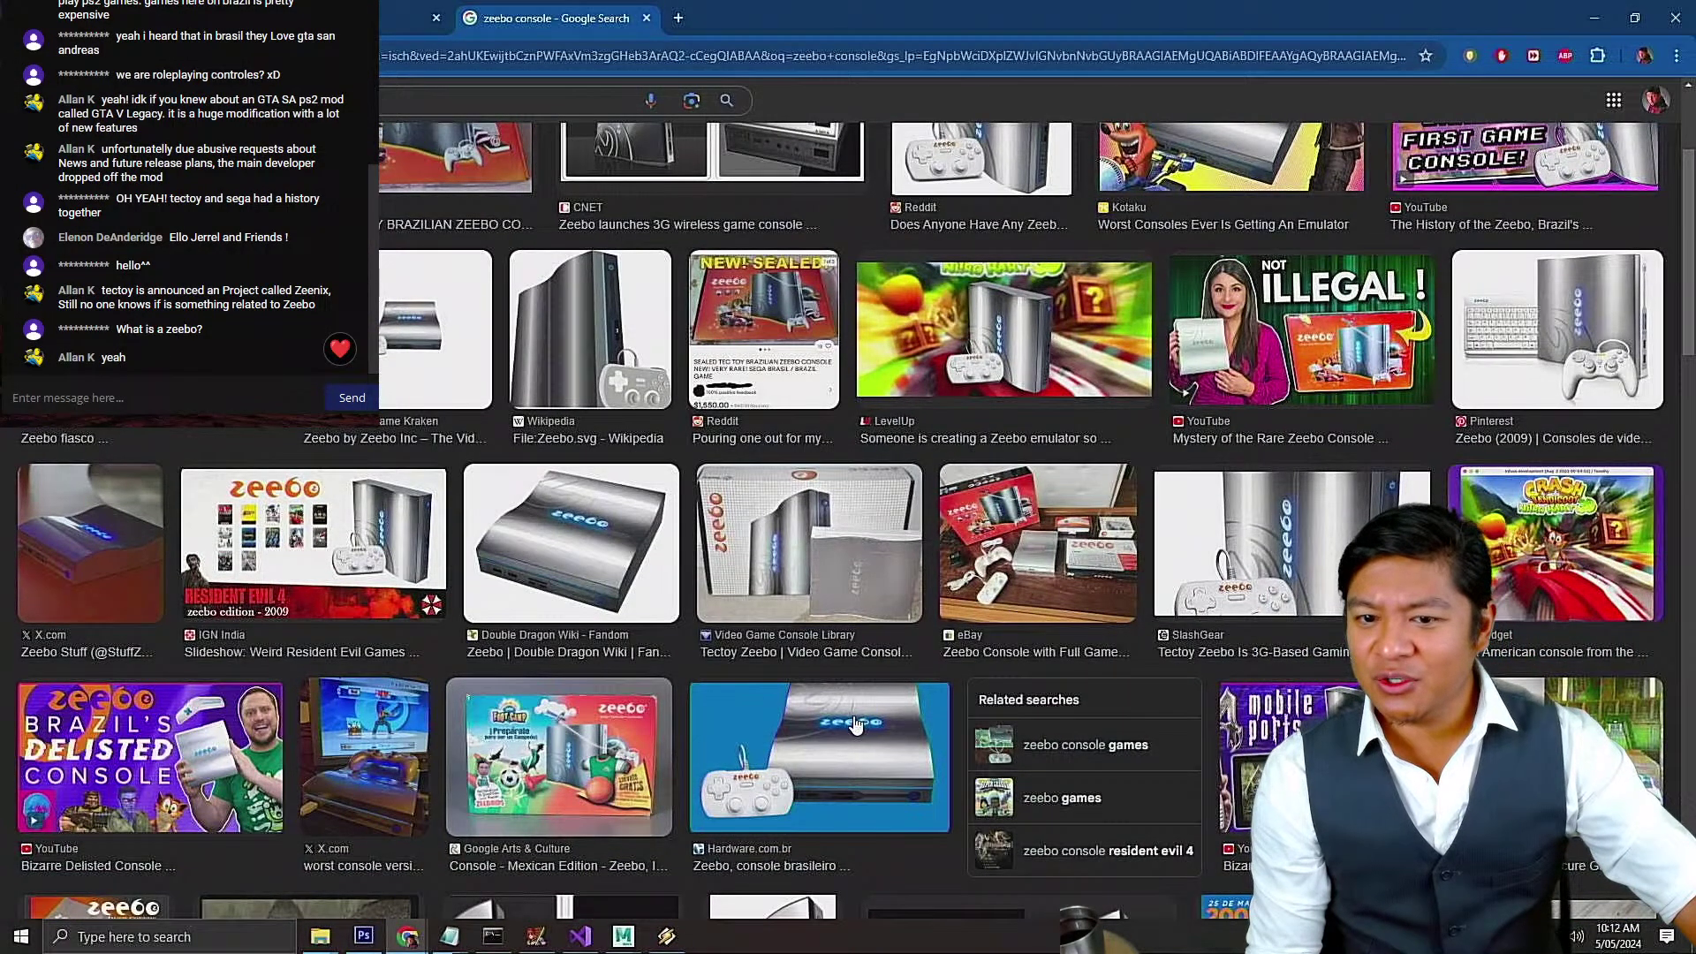
{"action": "scroll", "coordinate": [855, 725], "scroll_direction": "up", "scroll_amount": 3}
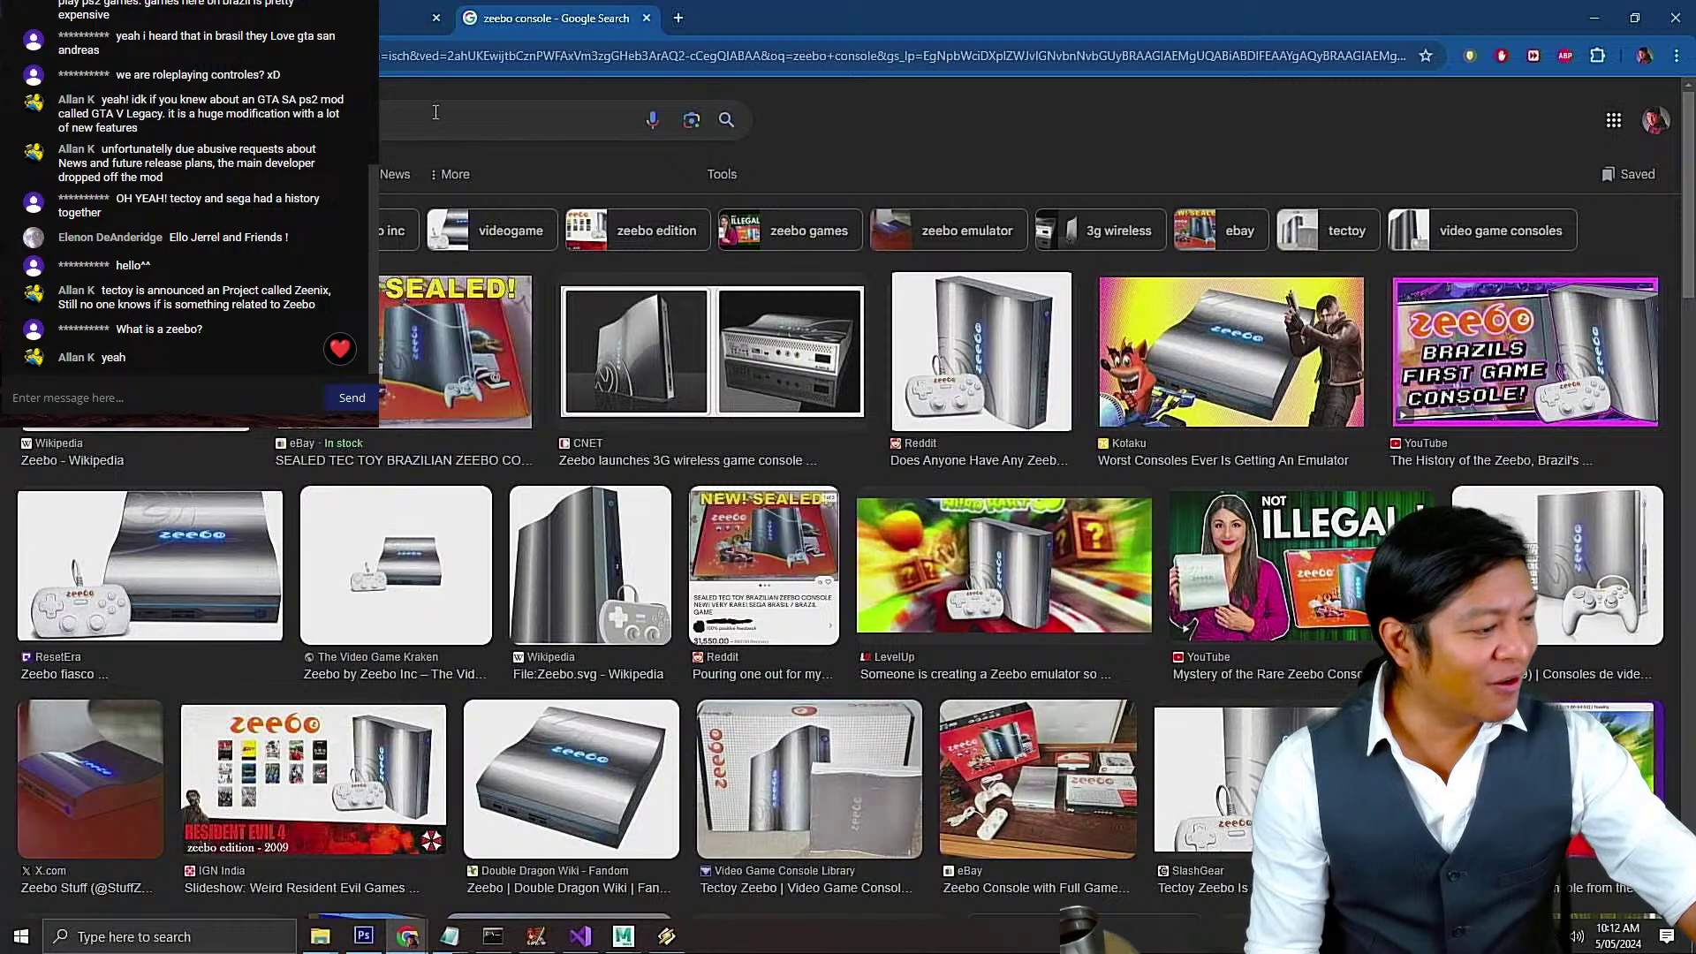
{"action": "mouse_move", "coordinate": [623, 936]}
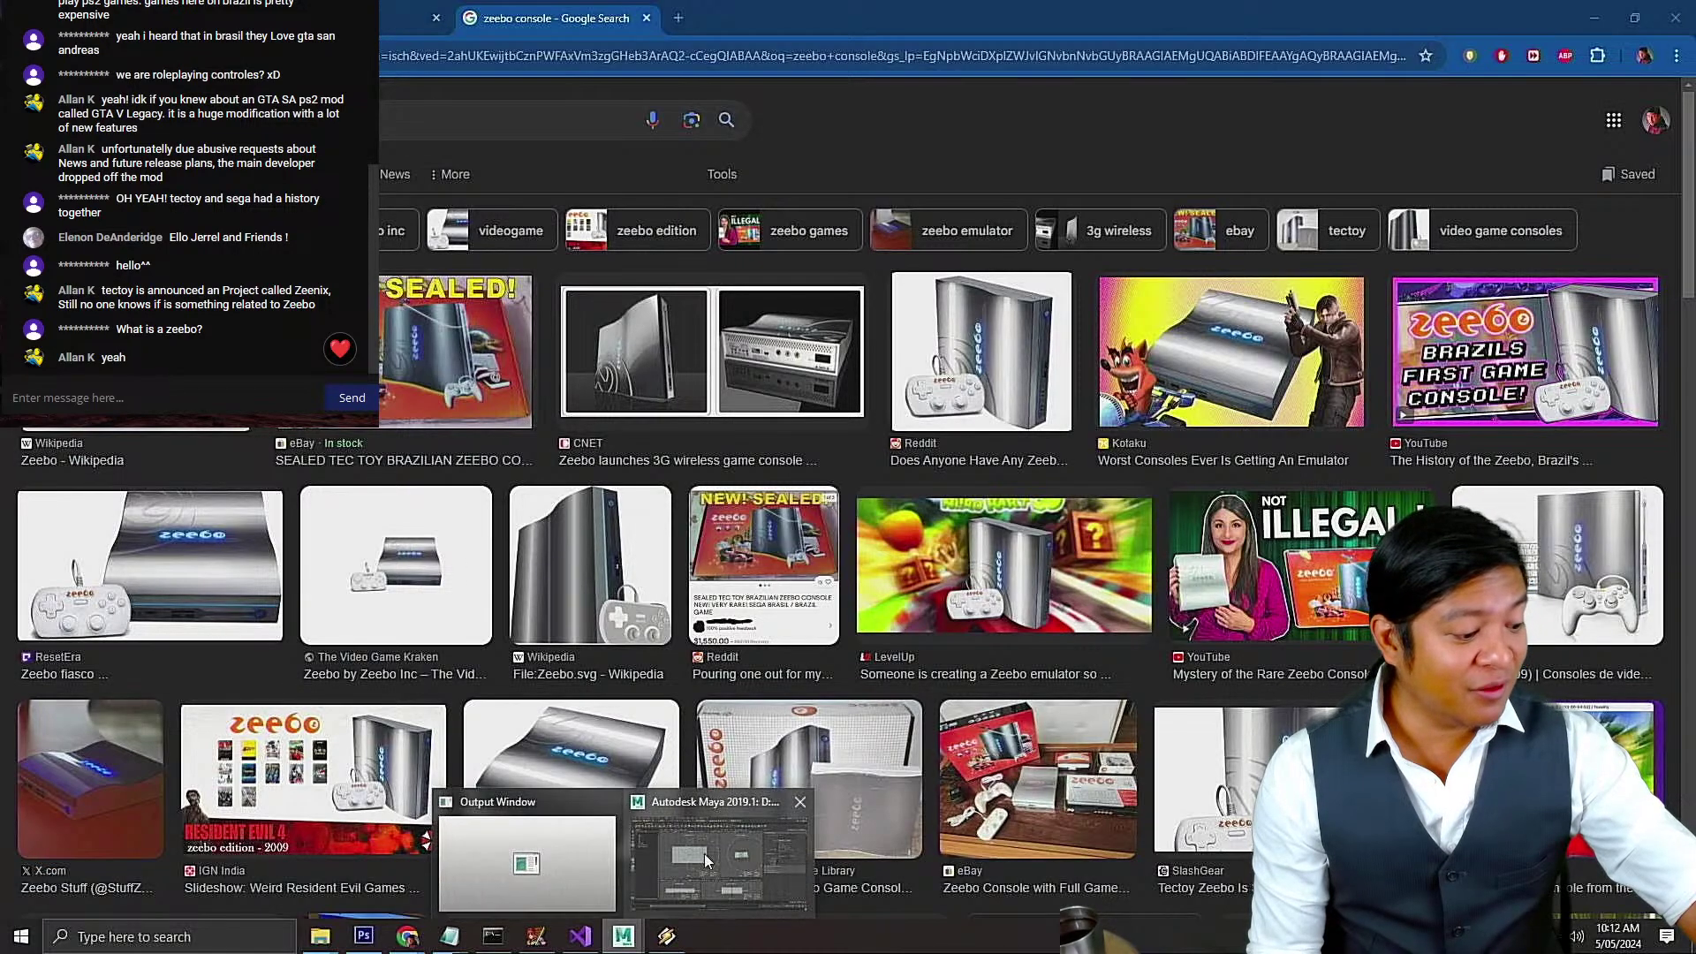
{"action": "left_click", "coordinate": [703, 853]}
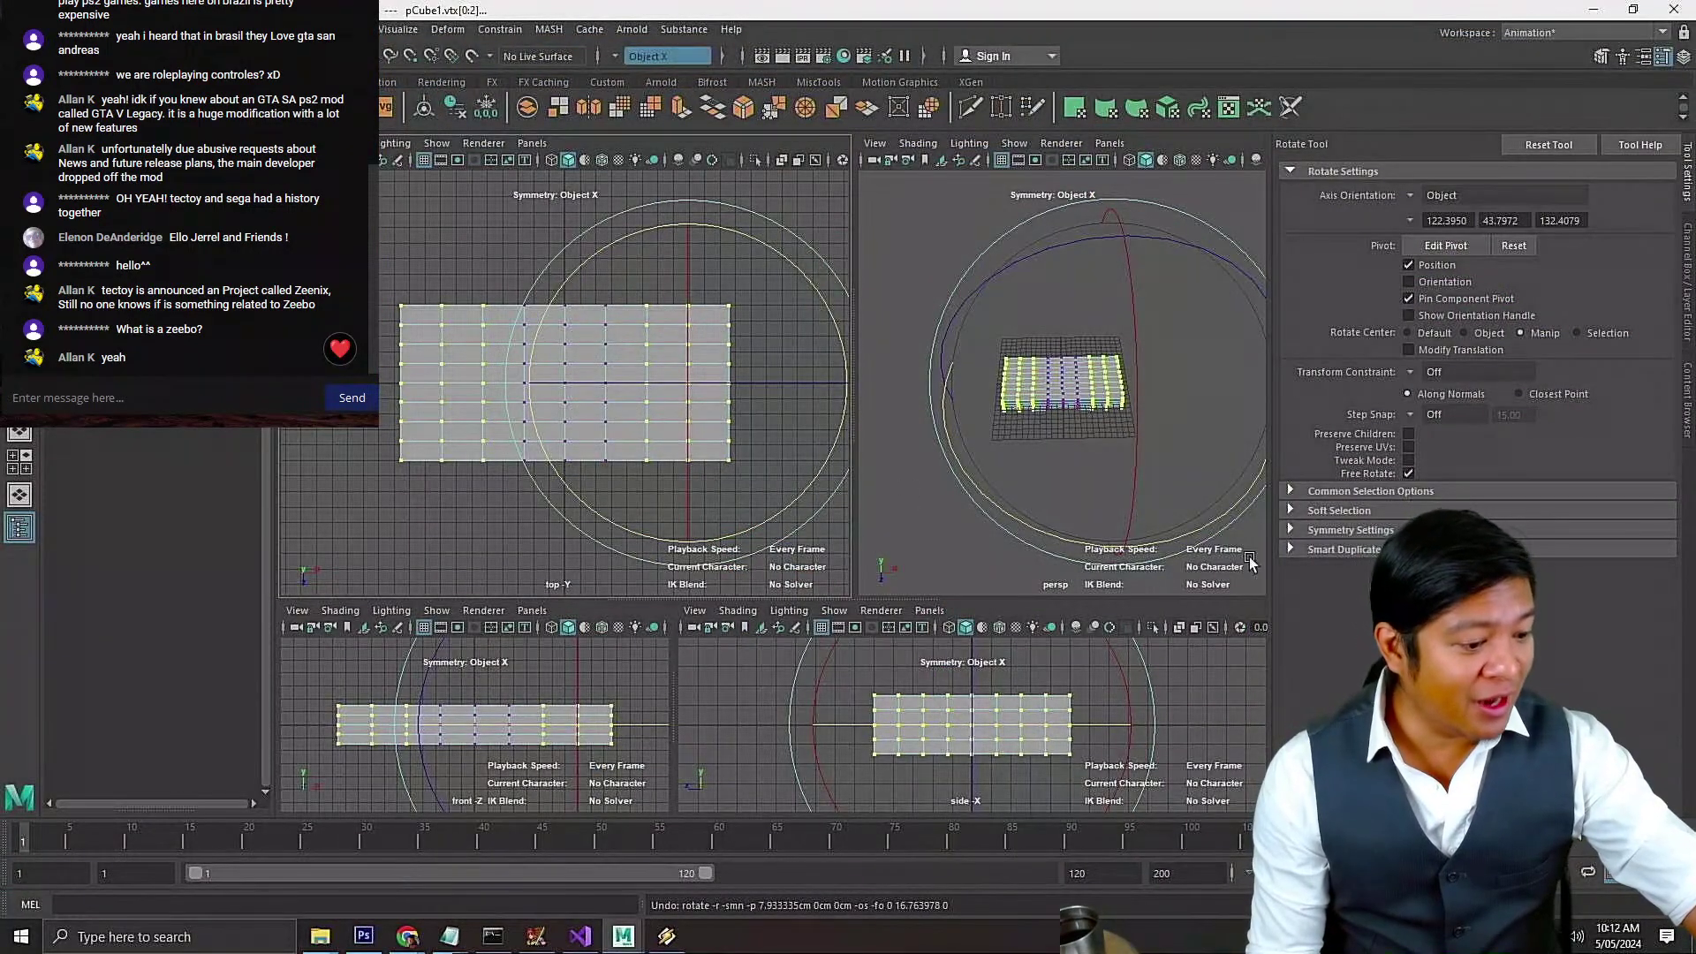
Try a soft-selection fan bend of the end vertices and undo it
{"action": "left_click", "coordinate": [1295, 514]}
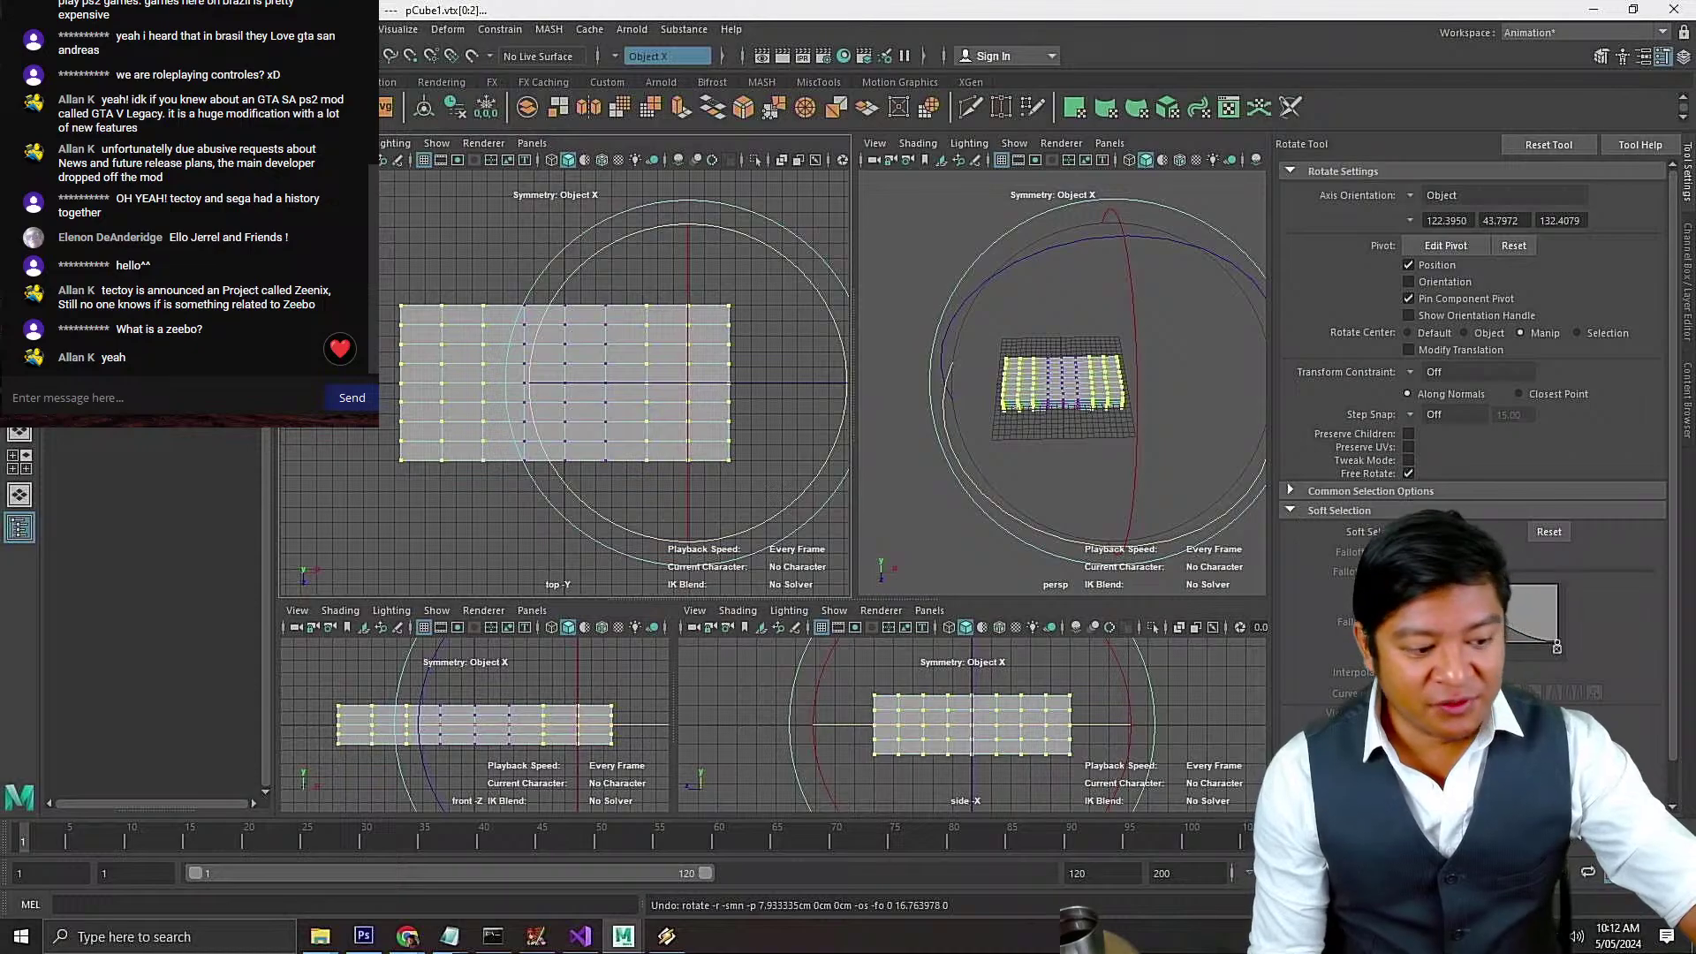
{"action": "left_click_drag", "start_coordinate": [761, 523], "coordinate": [799, 515]}
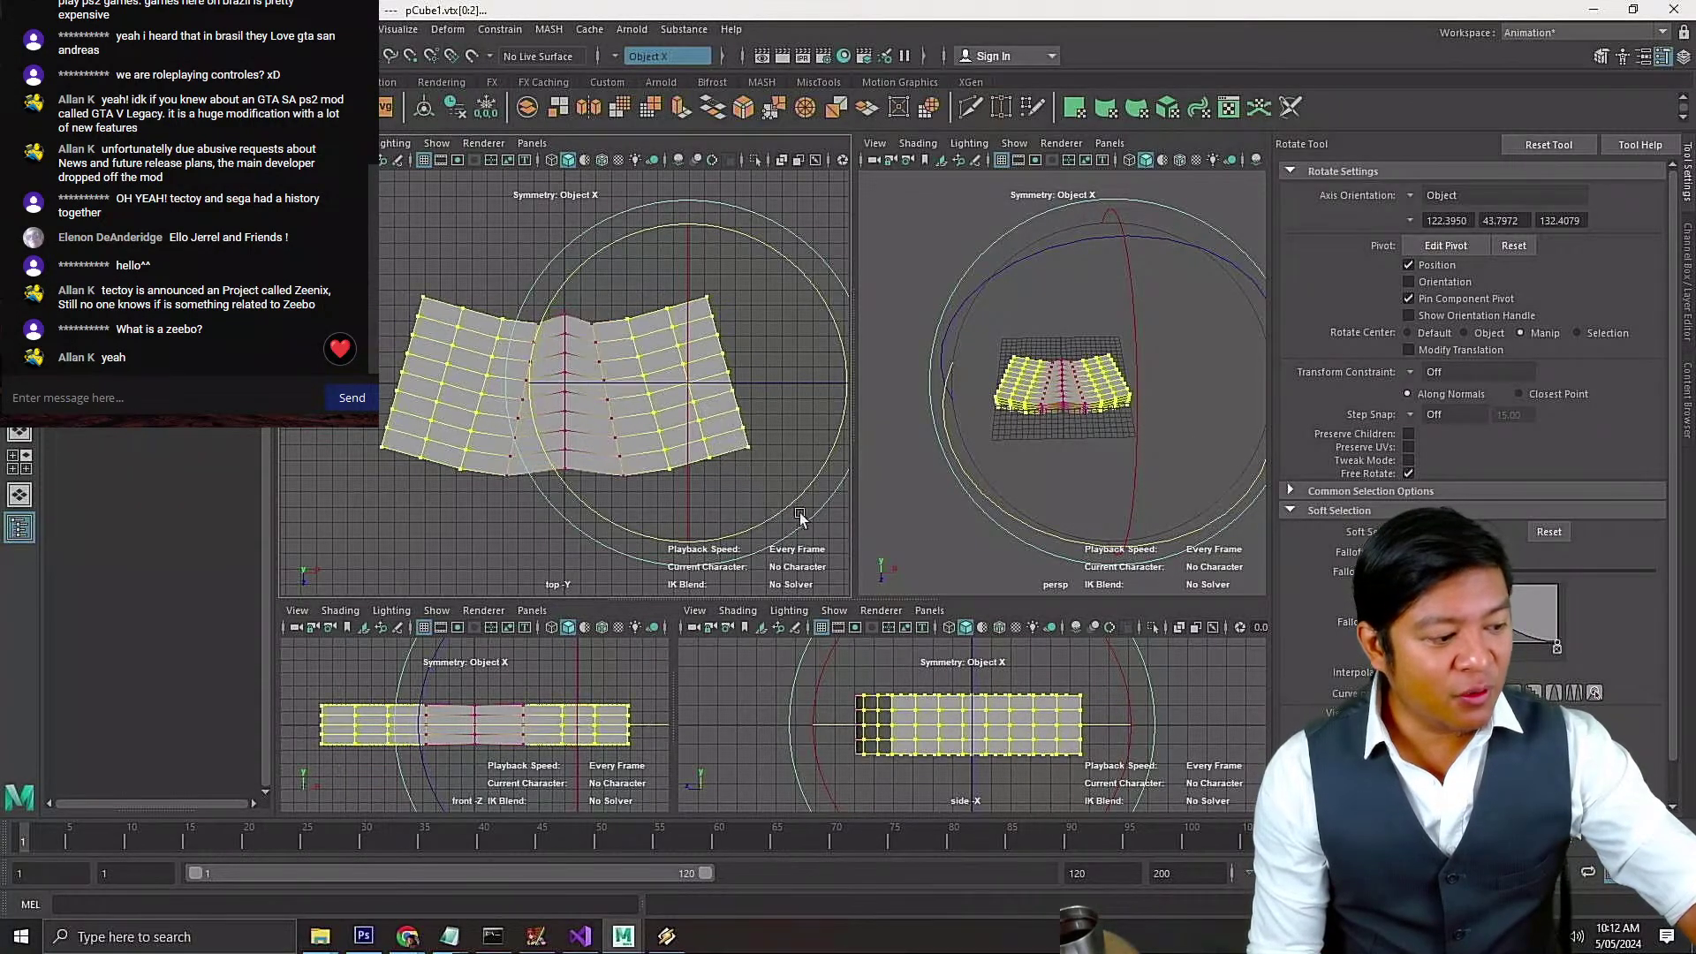
{"action": "key", "text": "ctrl+z"}
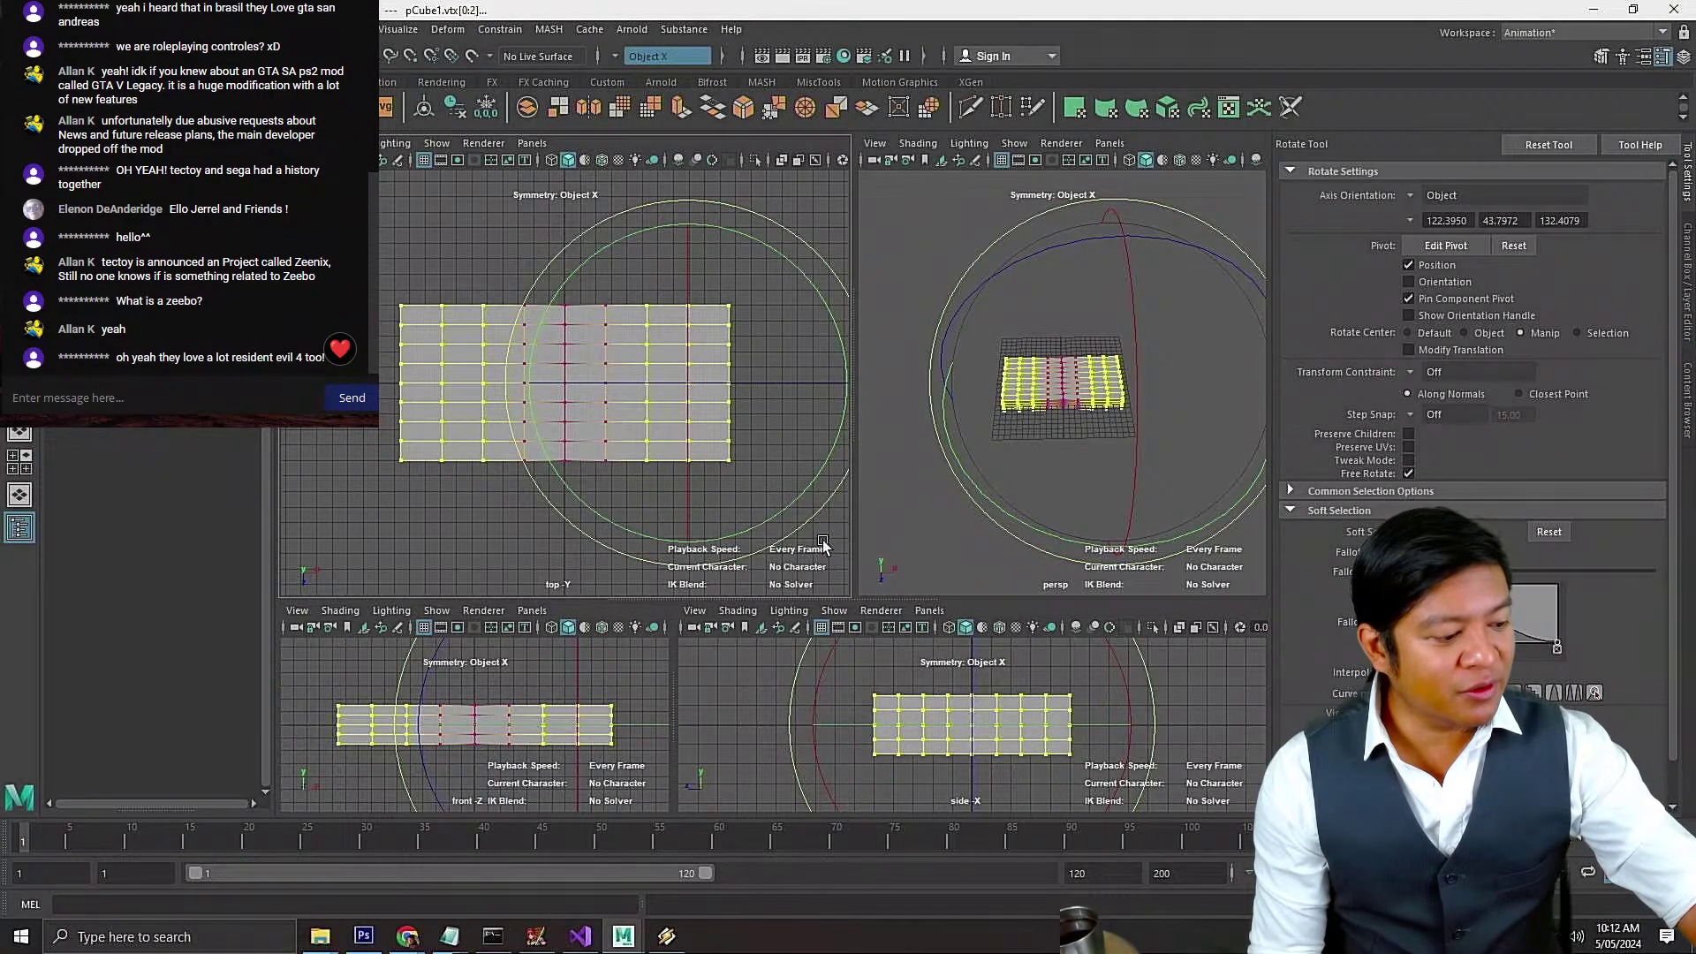
{"action": "left_click", "coordinate": [783, 526]}
{"action": "left_click_drag", "start_coordinate": [675, 263], "coordinate": [644, 485]}
{"action": "key", "text": "ctrl+z"}
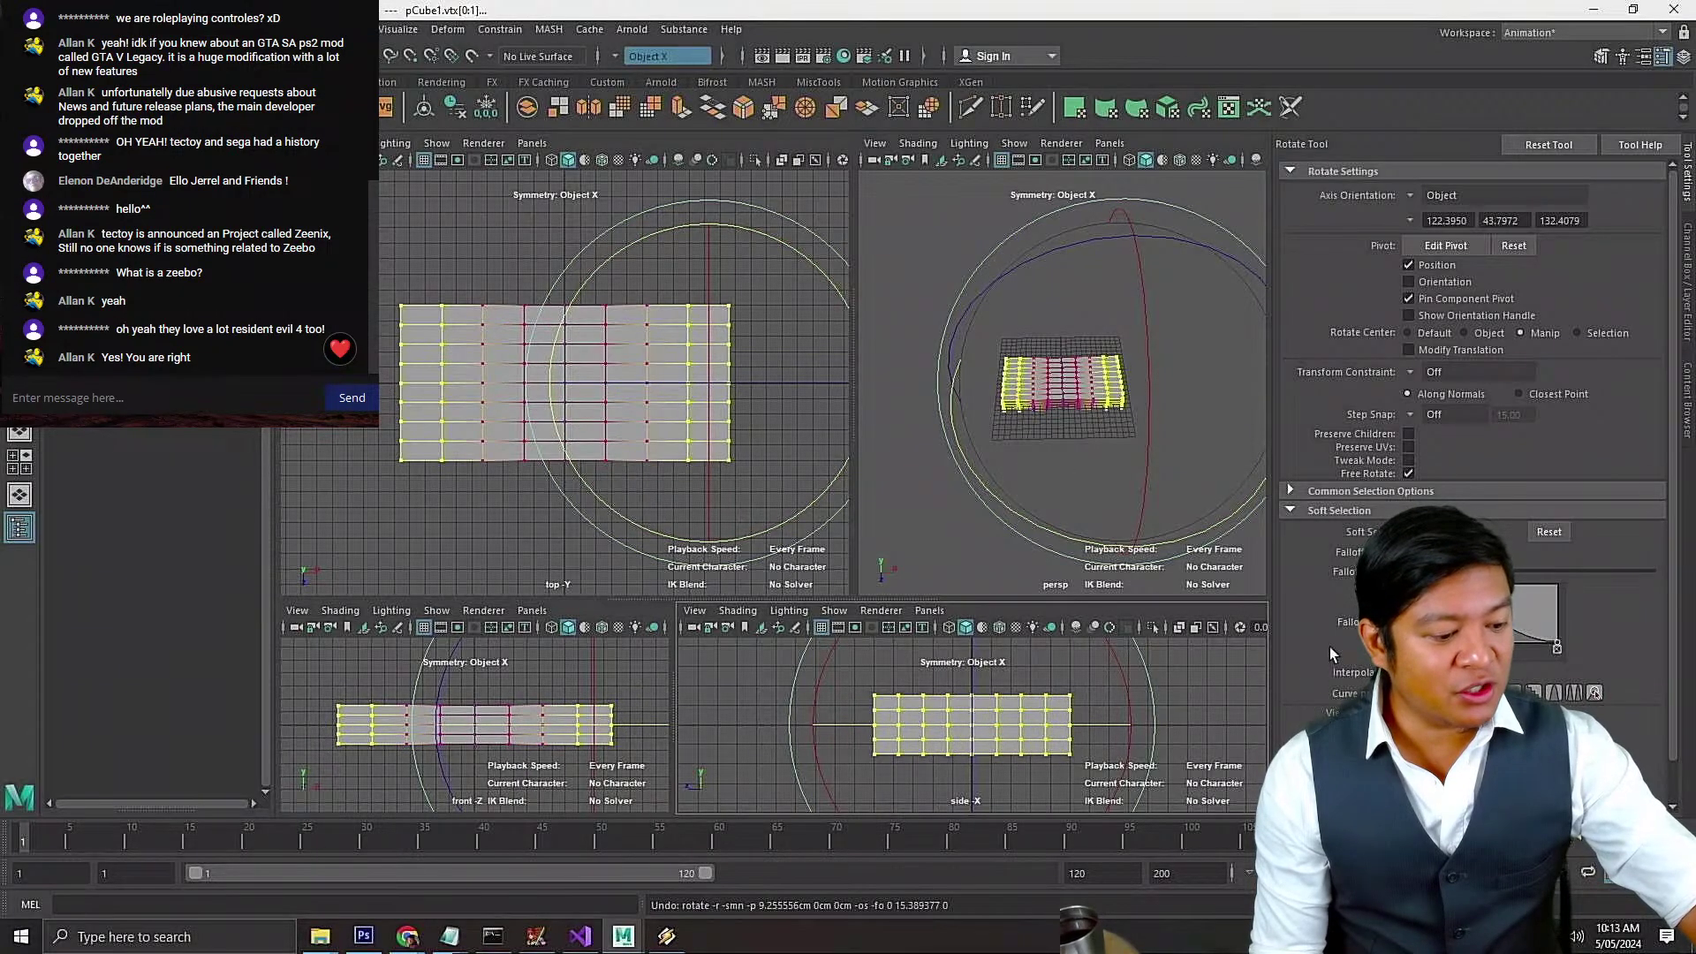
Change the soft falloff curve, select the outer vertex column, and rotate it
{"action": "left_click", "coordinate": [1595, 694]}
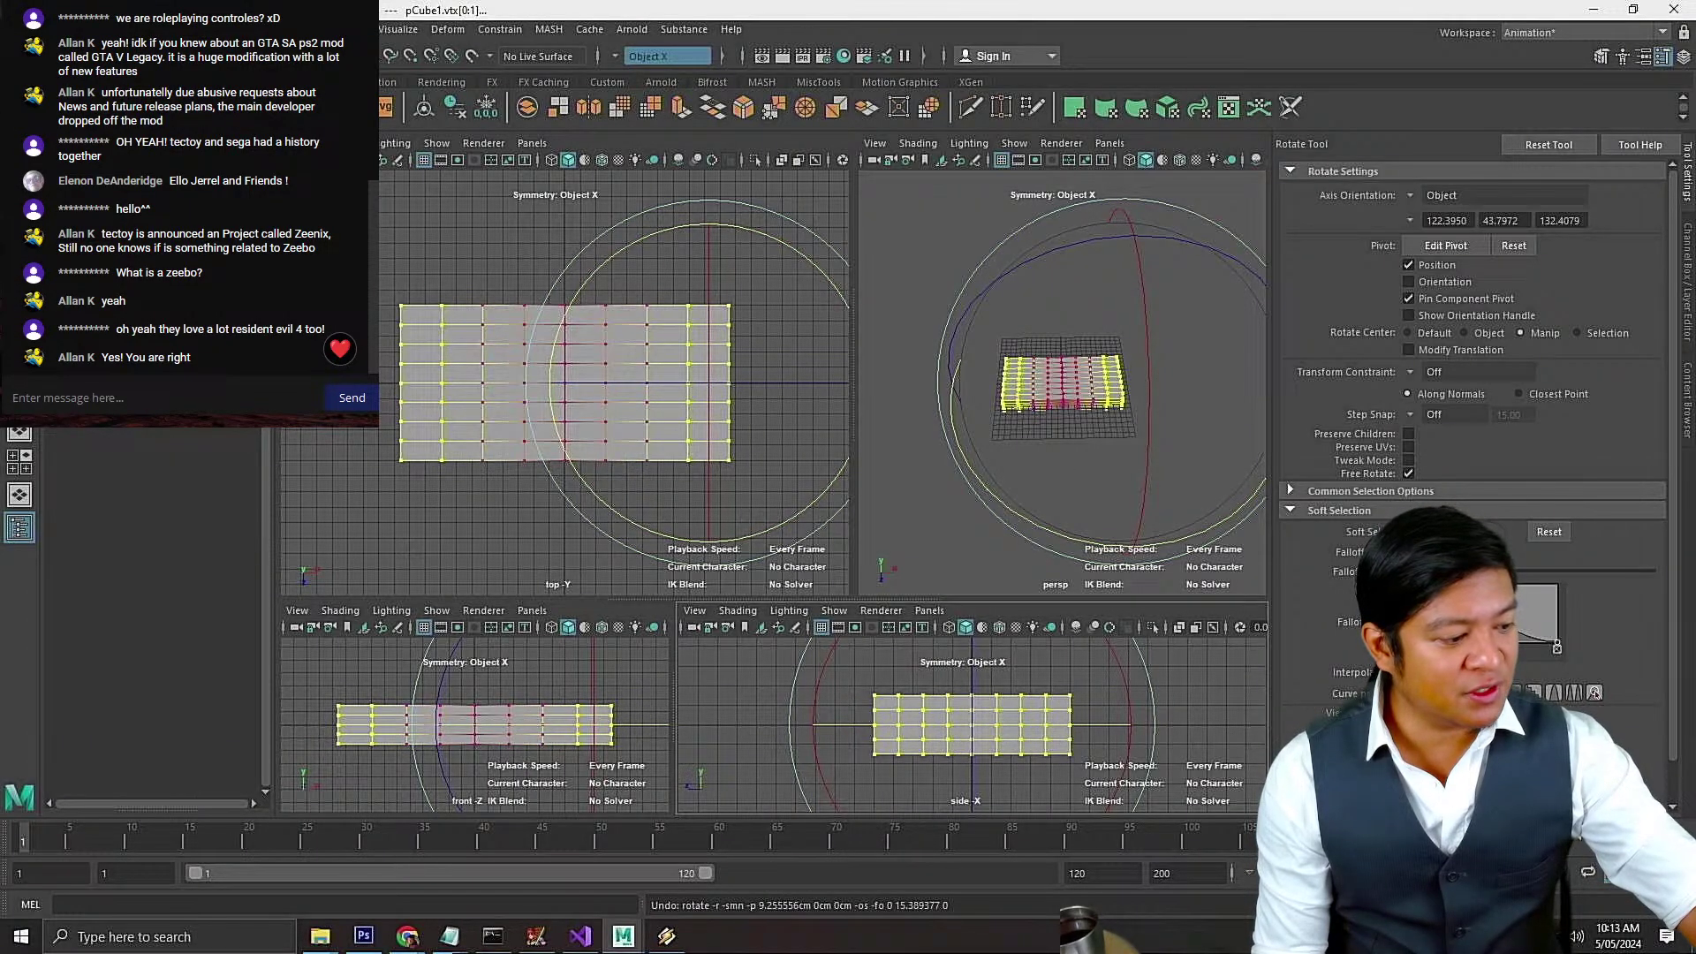
{"action": "left_click", "coordinate": [826, 504]}
{"action": "left_click_drag", "start_coordinate": [795, 517], "coordinate": [709, 285]}
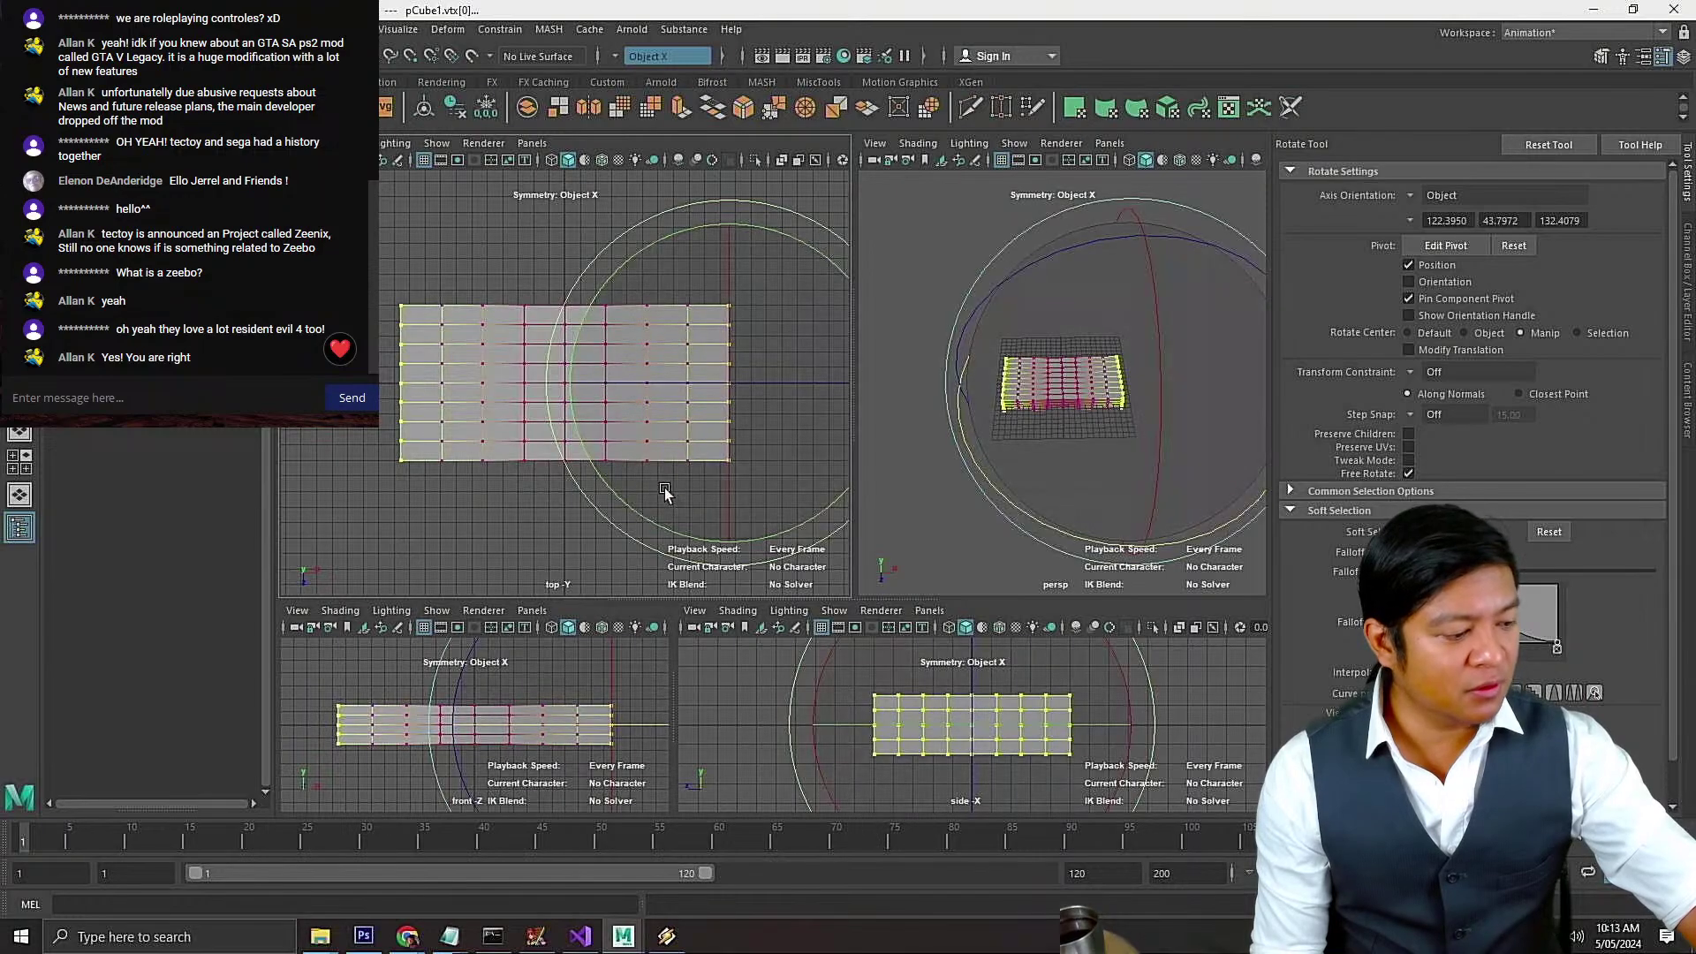
{"action": "left_click_drag", "start_coordinate": [633, 507], "coordinate": [698, 508]}
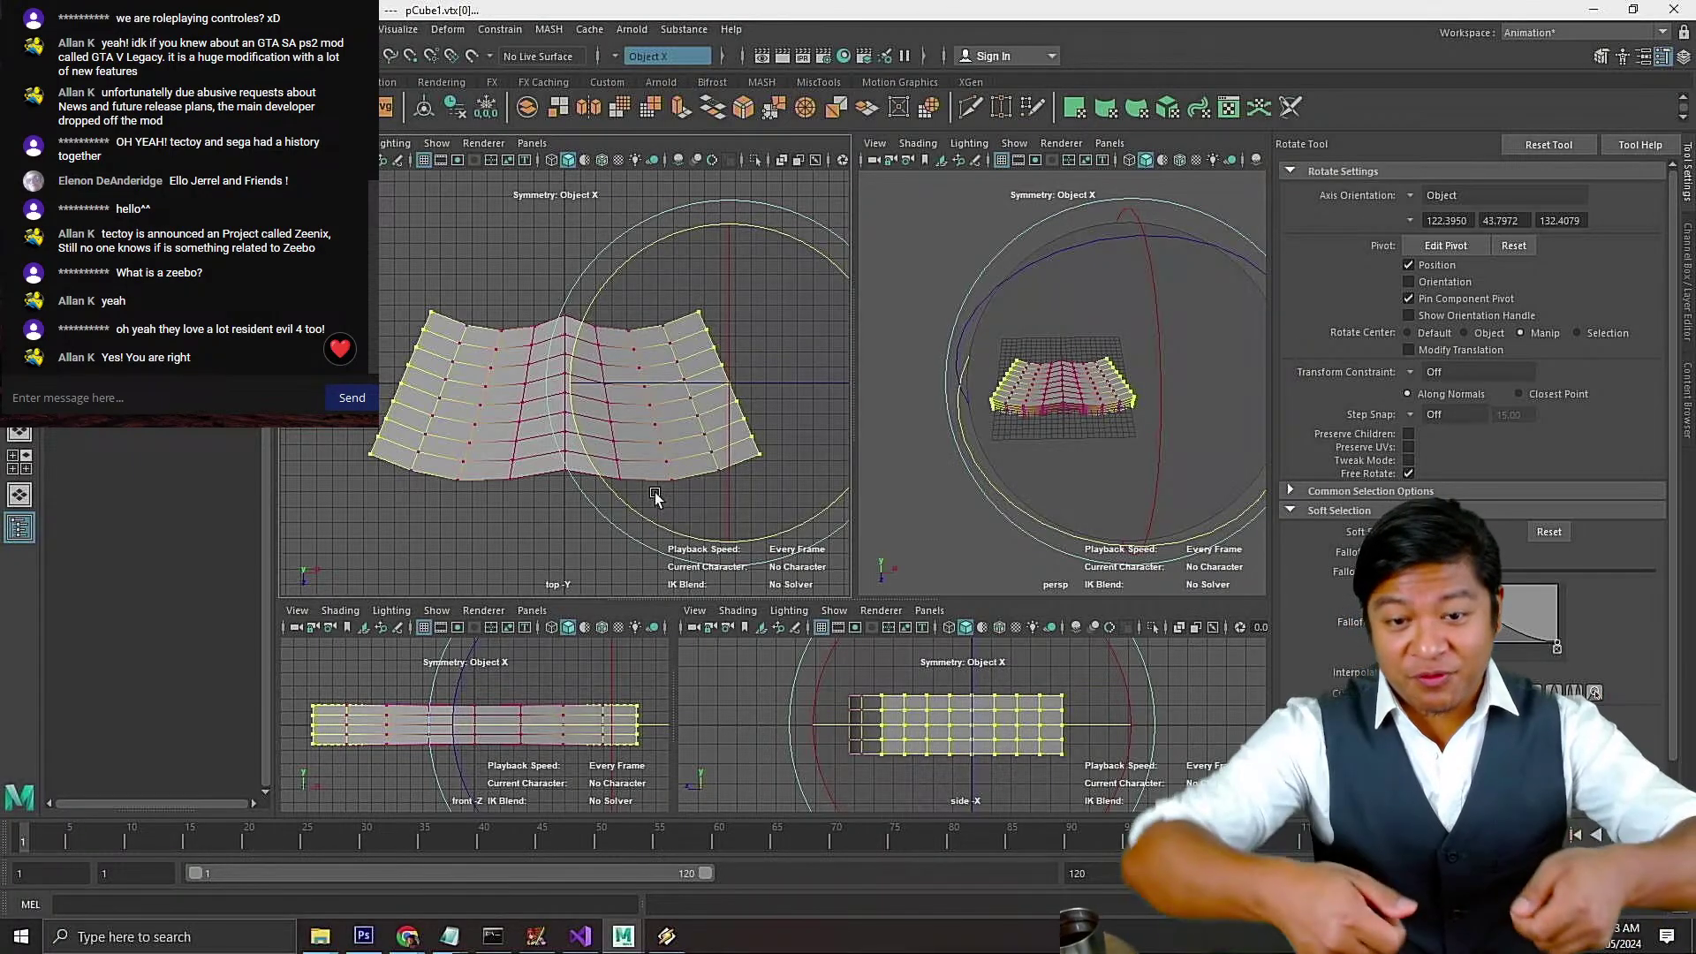
{"action": "left_click_drag", "start_coordinate": [655, 491], "coordinate": [705, 522]}
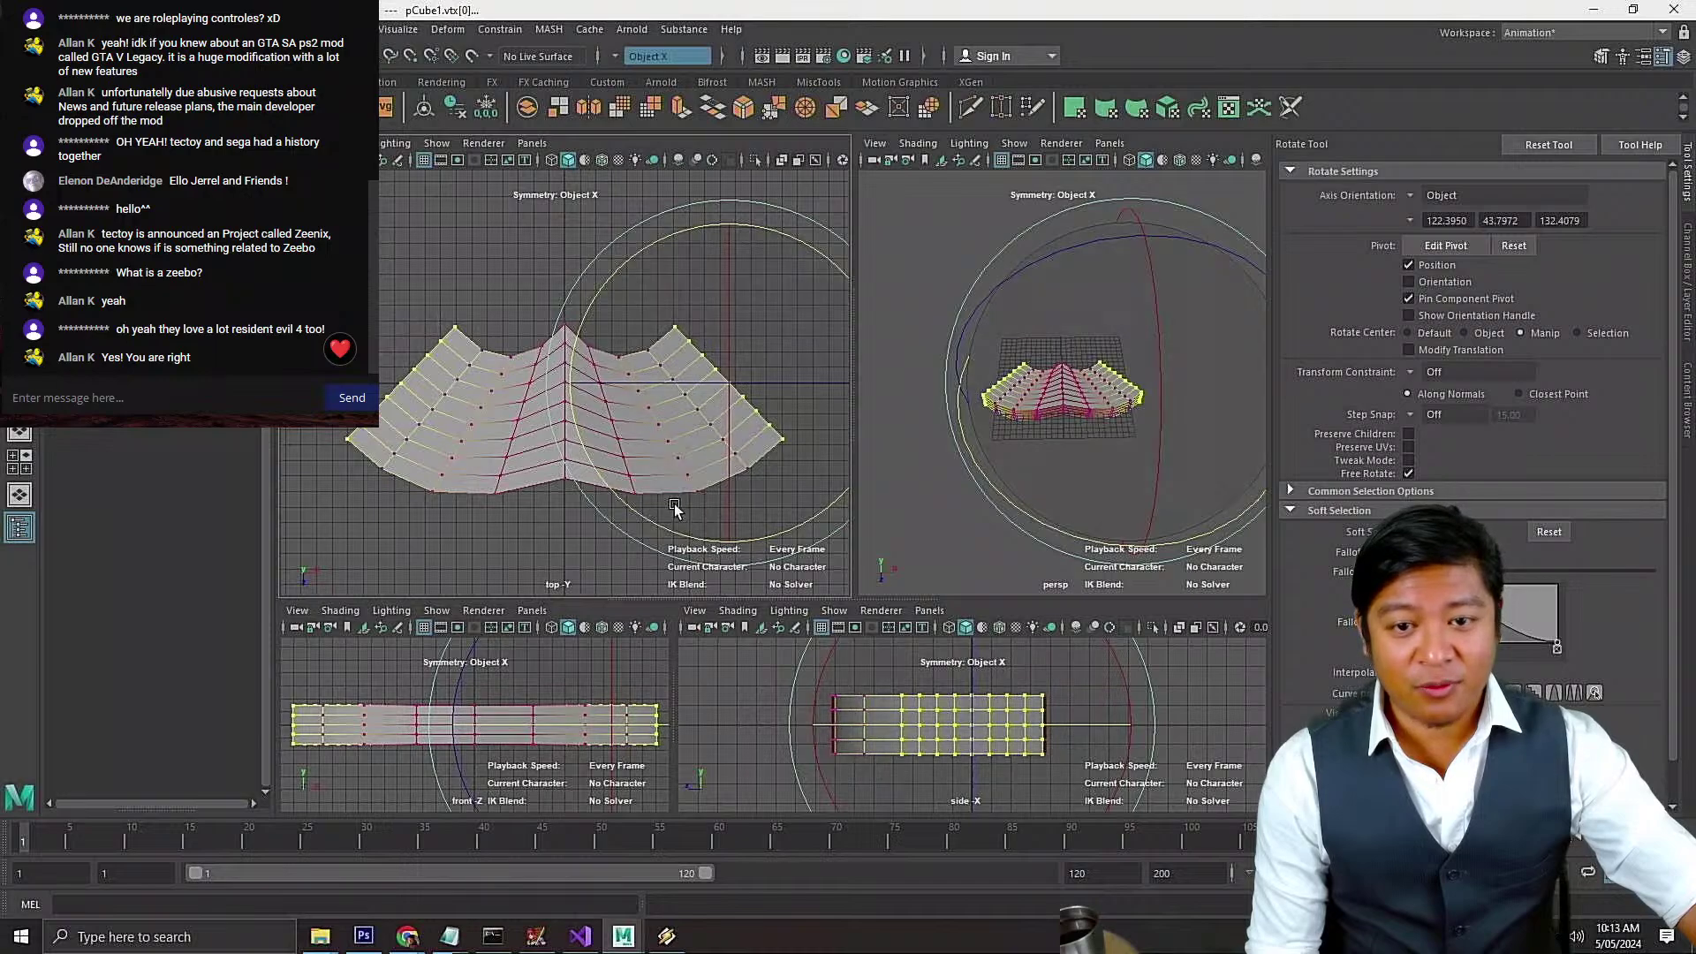
Move the end vertices upward in the top view, undoing a stray corner move
{"action": "key", "text": "w"}
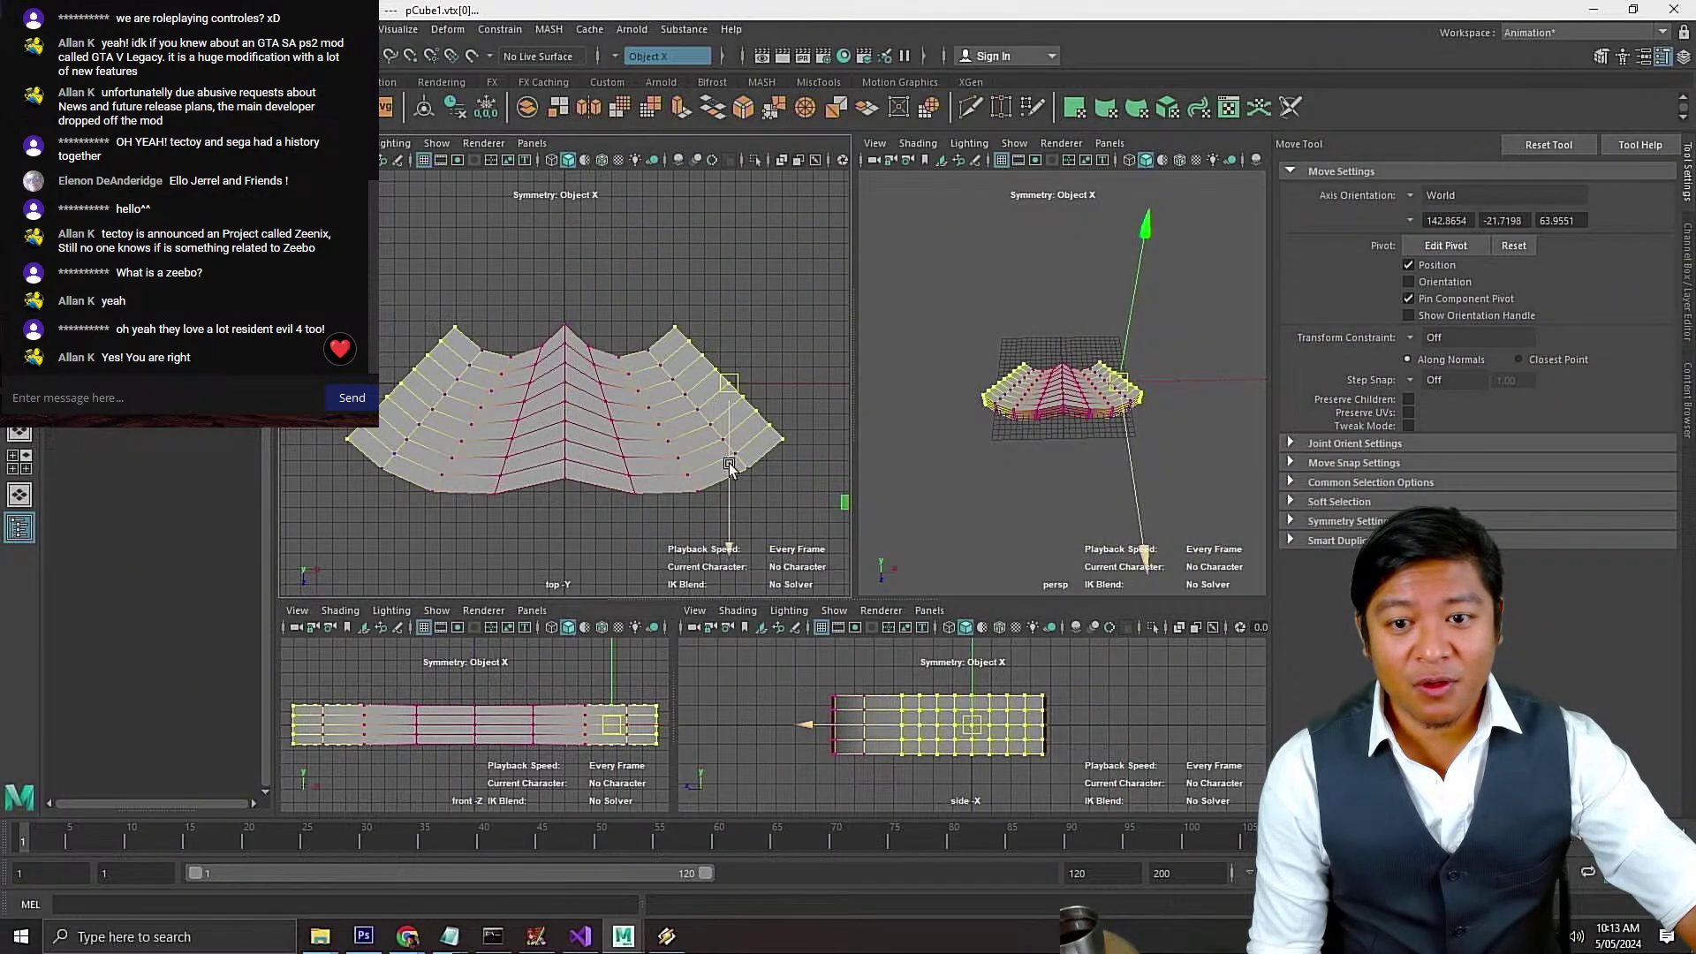
{"action": "left_click_drag", "start_coordinate": [730, 465], "coordinate": [738, 409]}
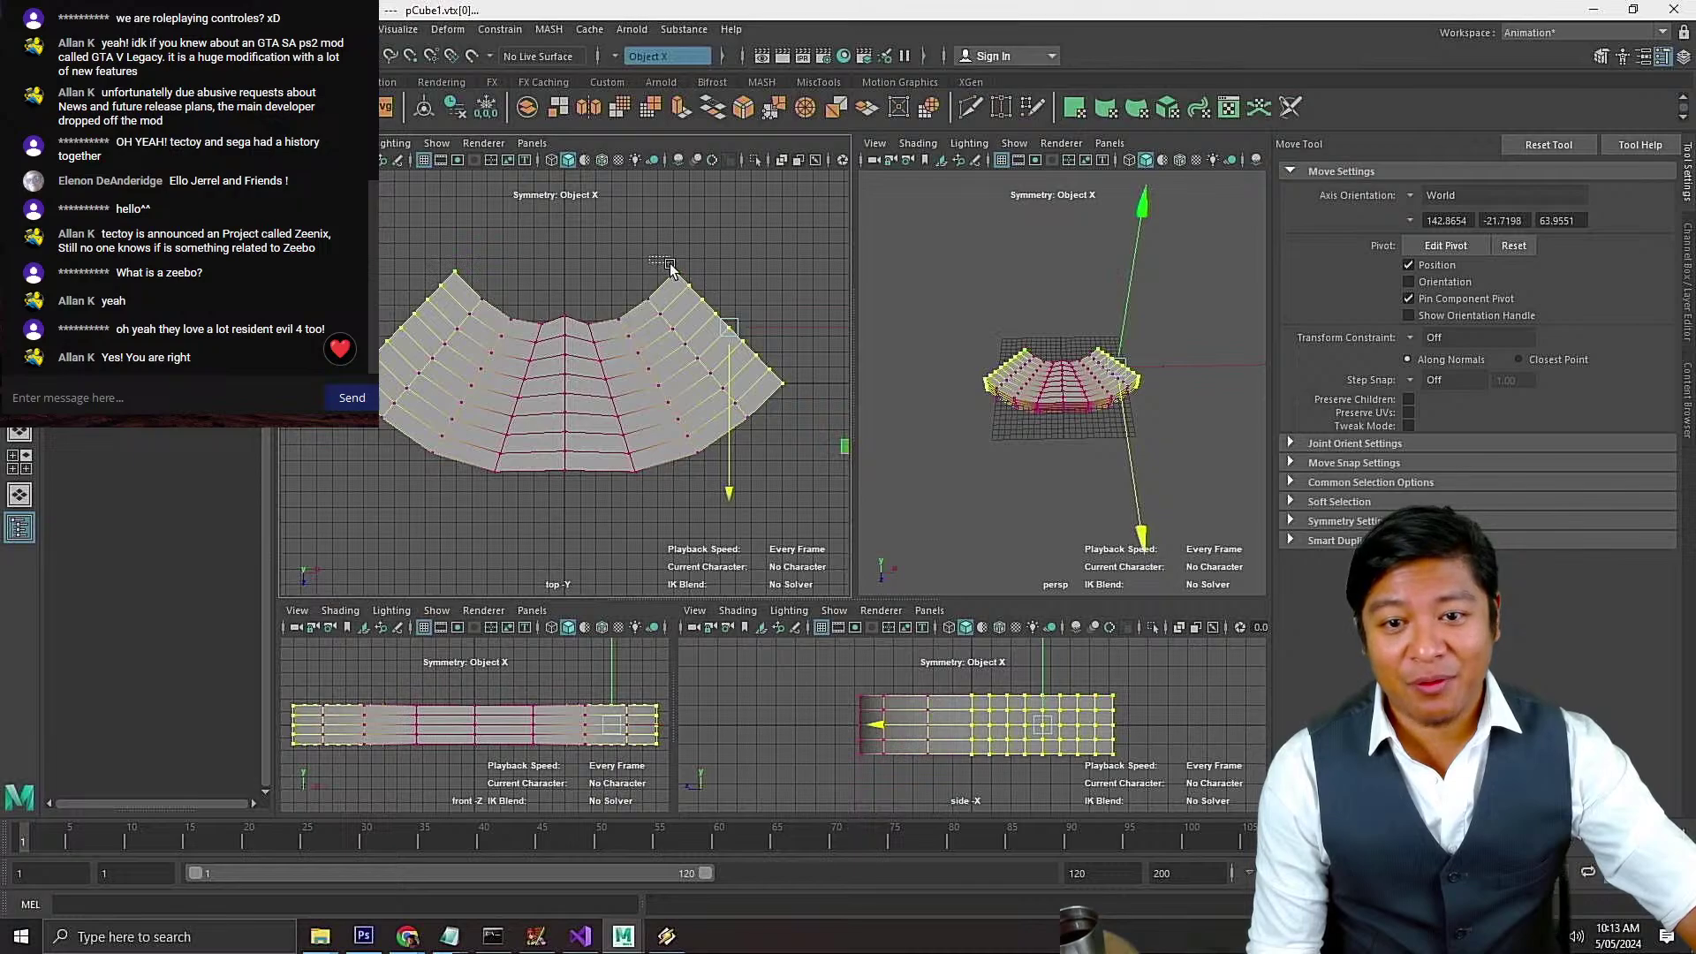
{"action": "left_click_drag", "start_coordinate": [693, 277], "coordinate": [692, 277]}
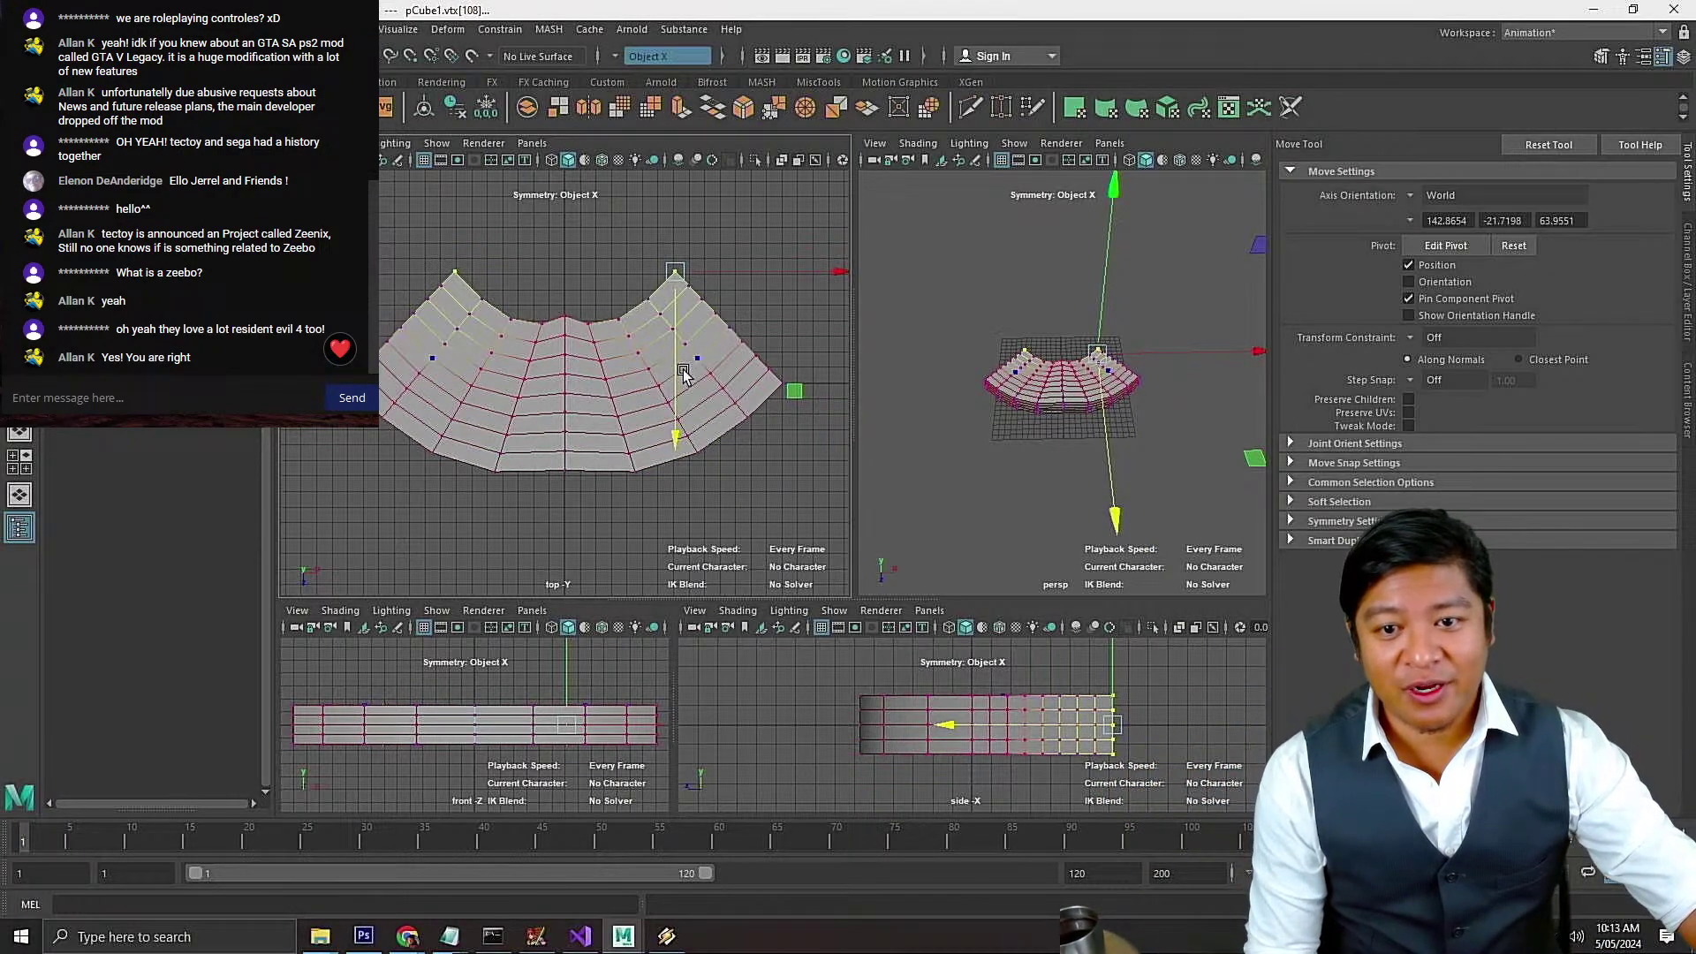
{"action": "mouse_move", "coordinate": [679, 378]}
{"action": "left_mouse_down"}
{"action": "mouse_move", "coordinate": [681, 420]}
{"action": "mouse_move", "coordinate": [683, 404]}
{"action": "left_mouse_up"}
{"action": "key", "text": "ctrl+z"}
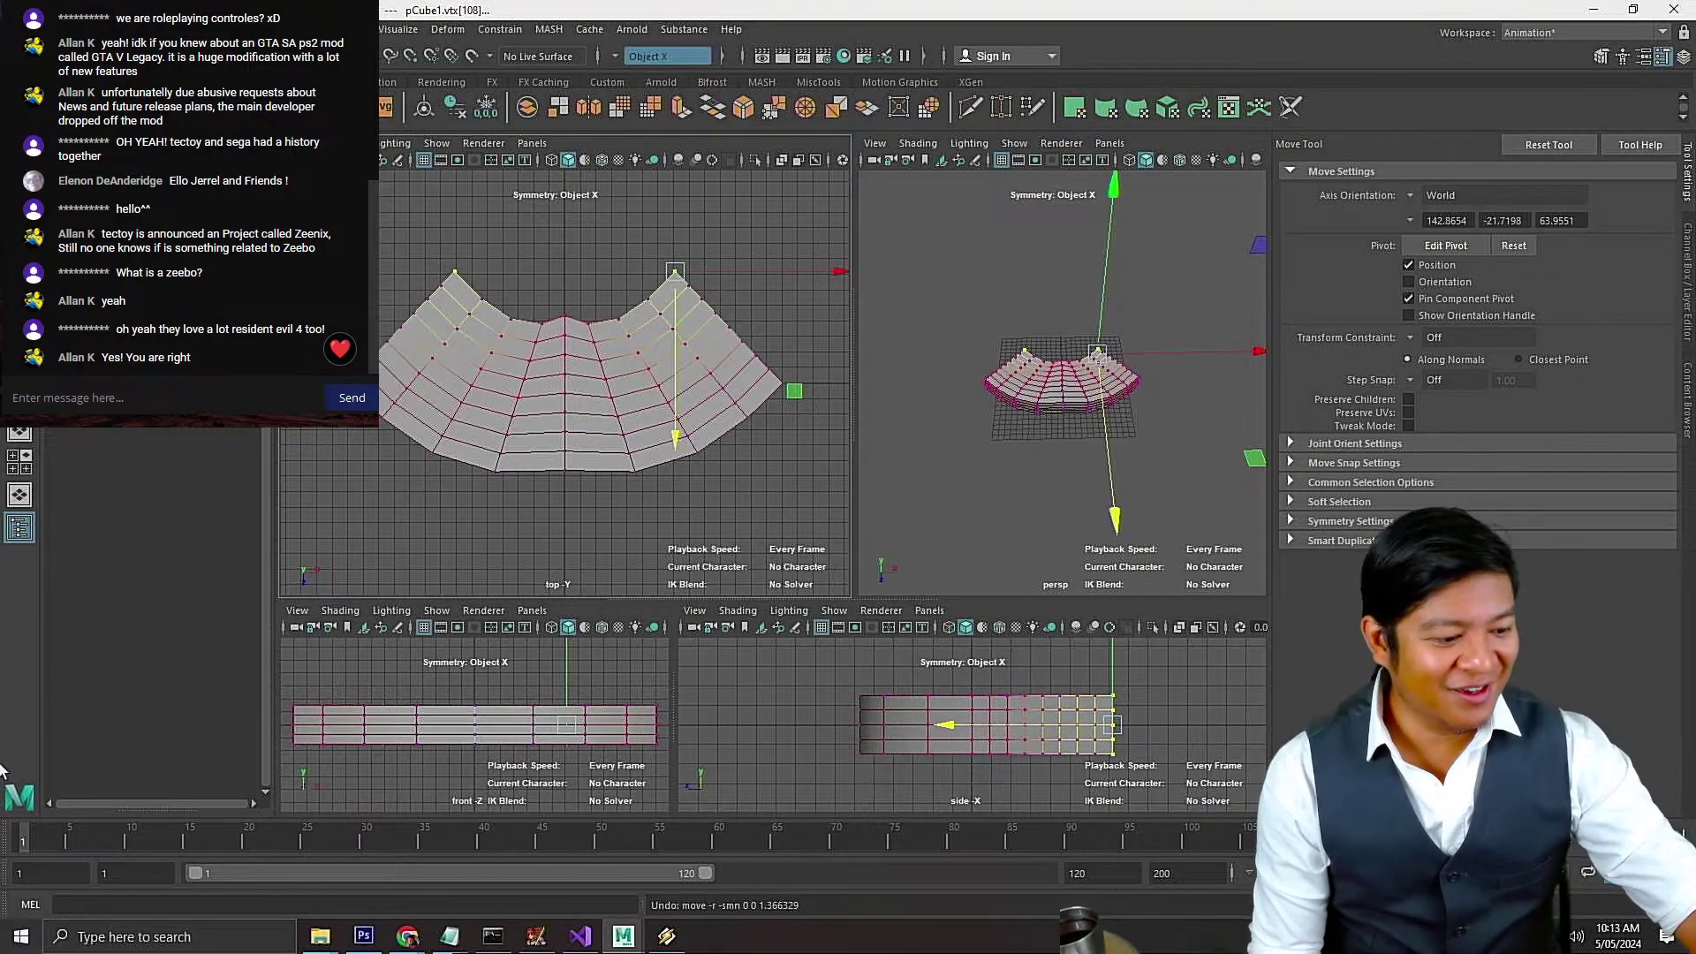
Pull the corner vertex down with a smaller soft falloff, then nudge it left
{"action": "left_click", "coordinate": [1291, 501]}
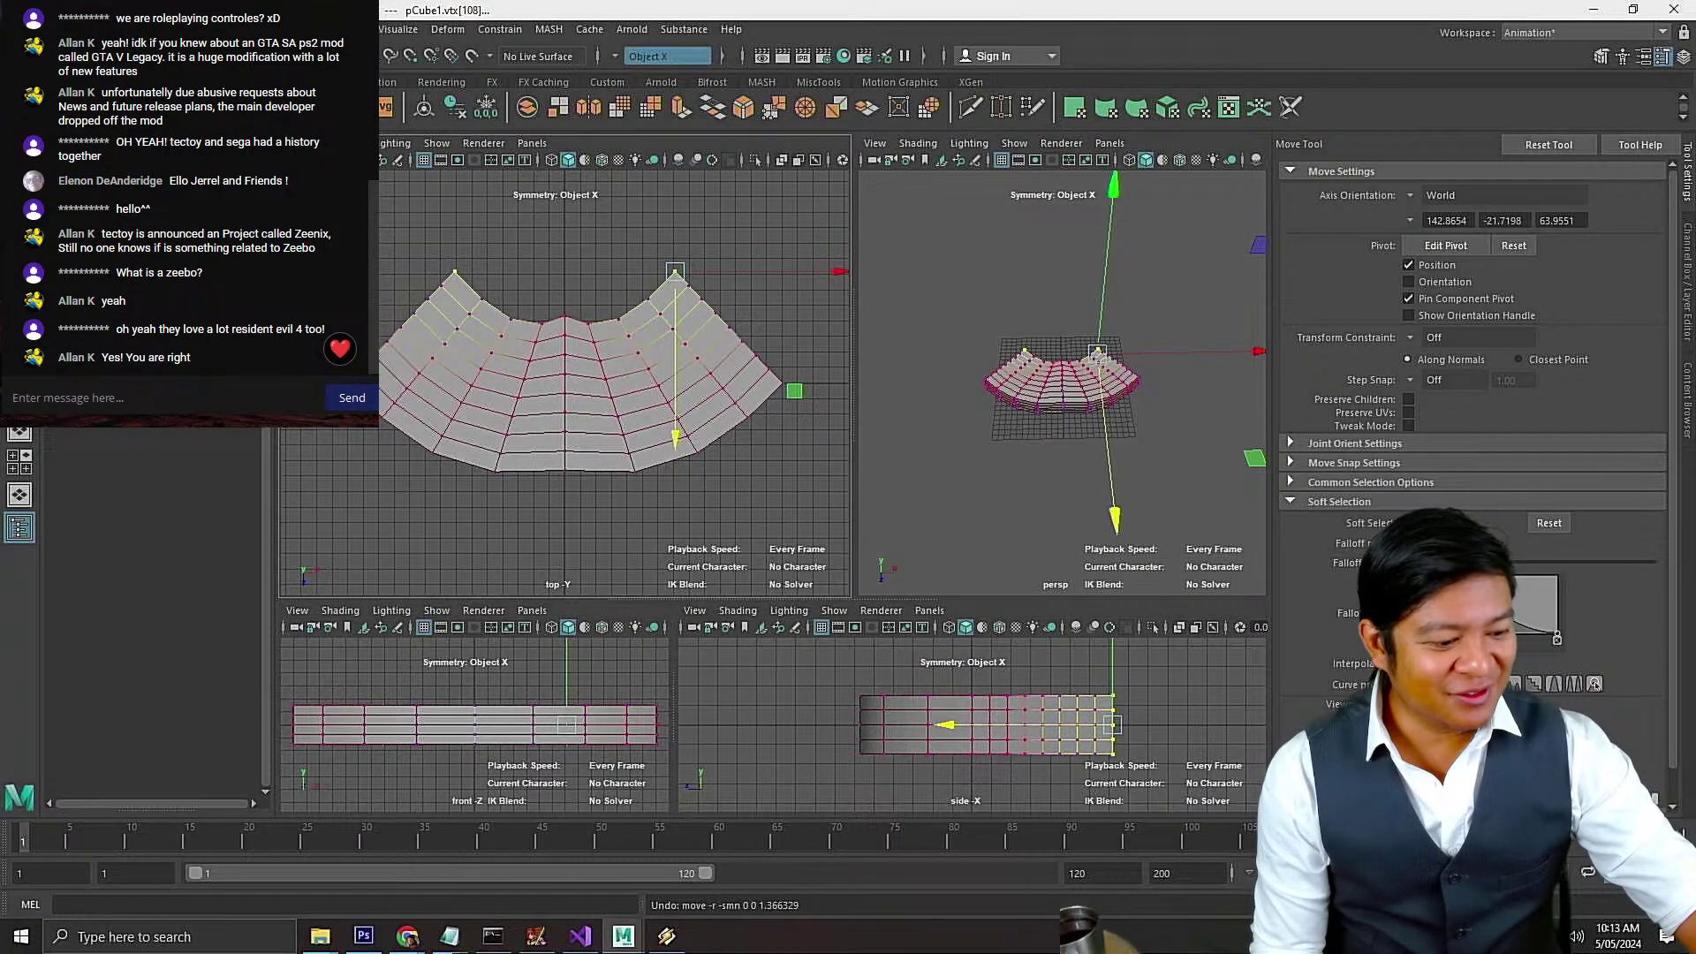
{"action": "left_click_drag", "start_coordinate": [1493, 563], "coordinate": [1476, 562]}
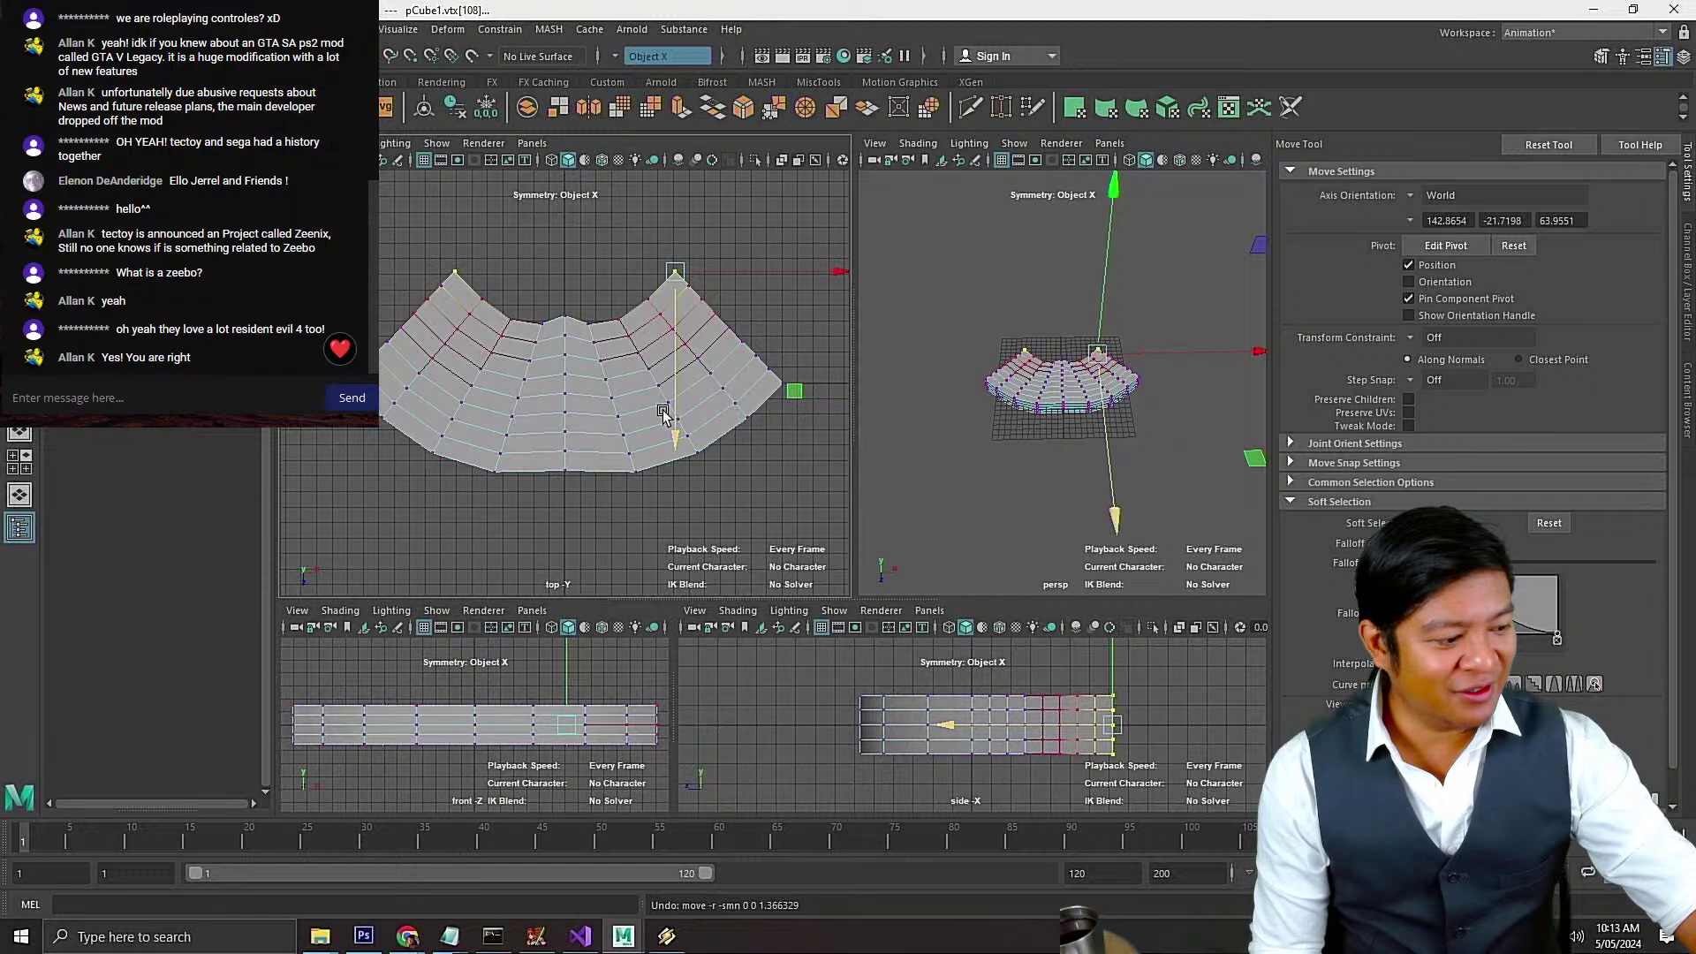
{"action": "mouse_move", "coordinate": [676, 404]}
{"action": "left_mouse_down"}
{"action": "mouse_move", "coordinate": [702, 421]}
{"action": "mouse_move", "coordinate": [678, 426]}
{"action": "left_mouse_up"}
{"action": "key", "text": "b"}
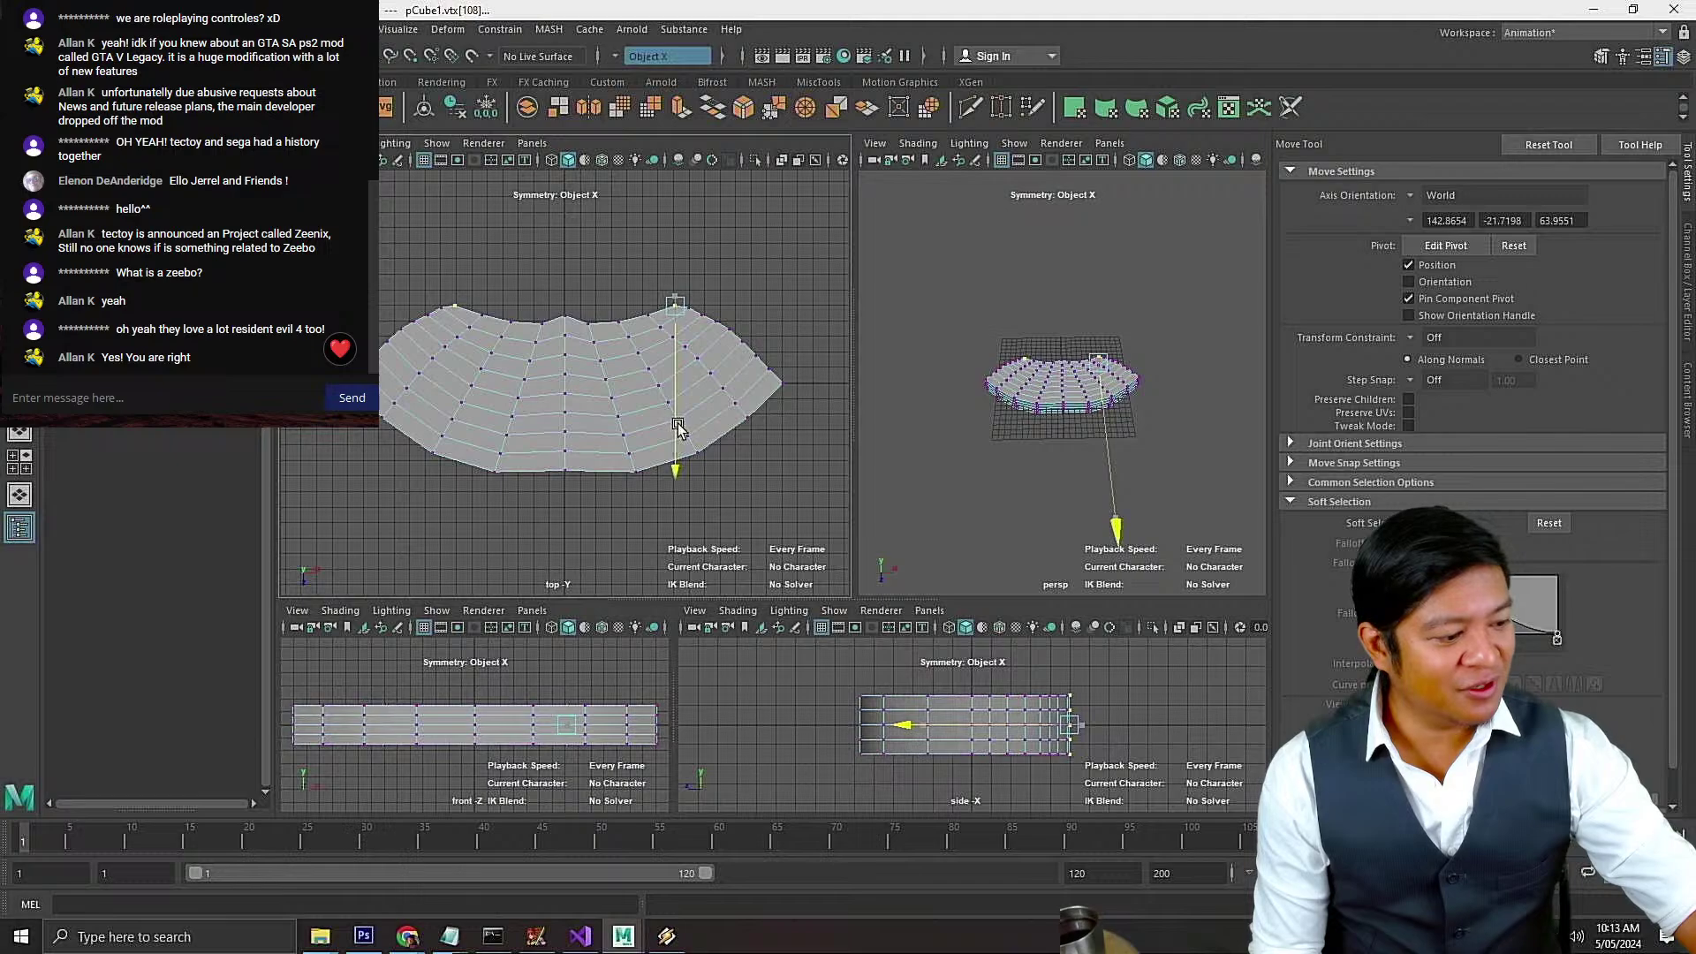
{"action": "scroll", "coordinate": [707, 382], "scroll_direction": "up", "scroll_amount": 3}
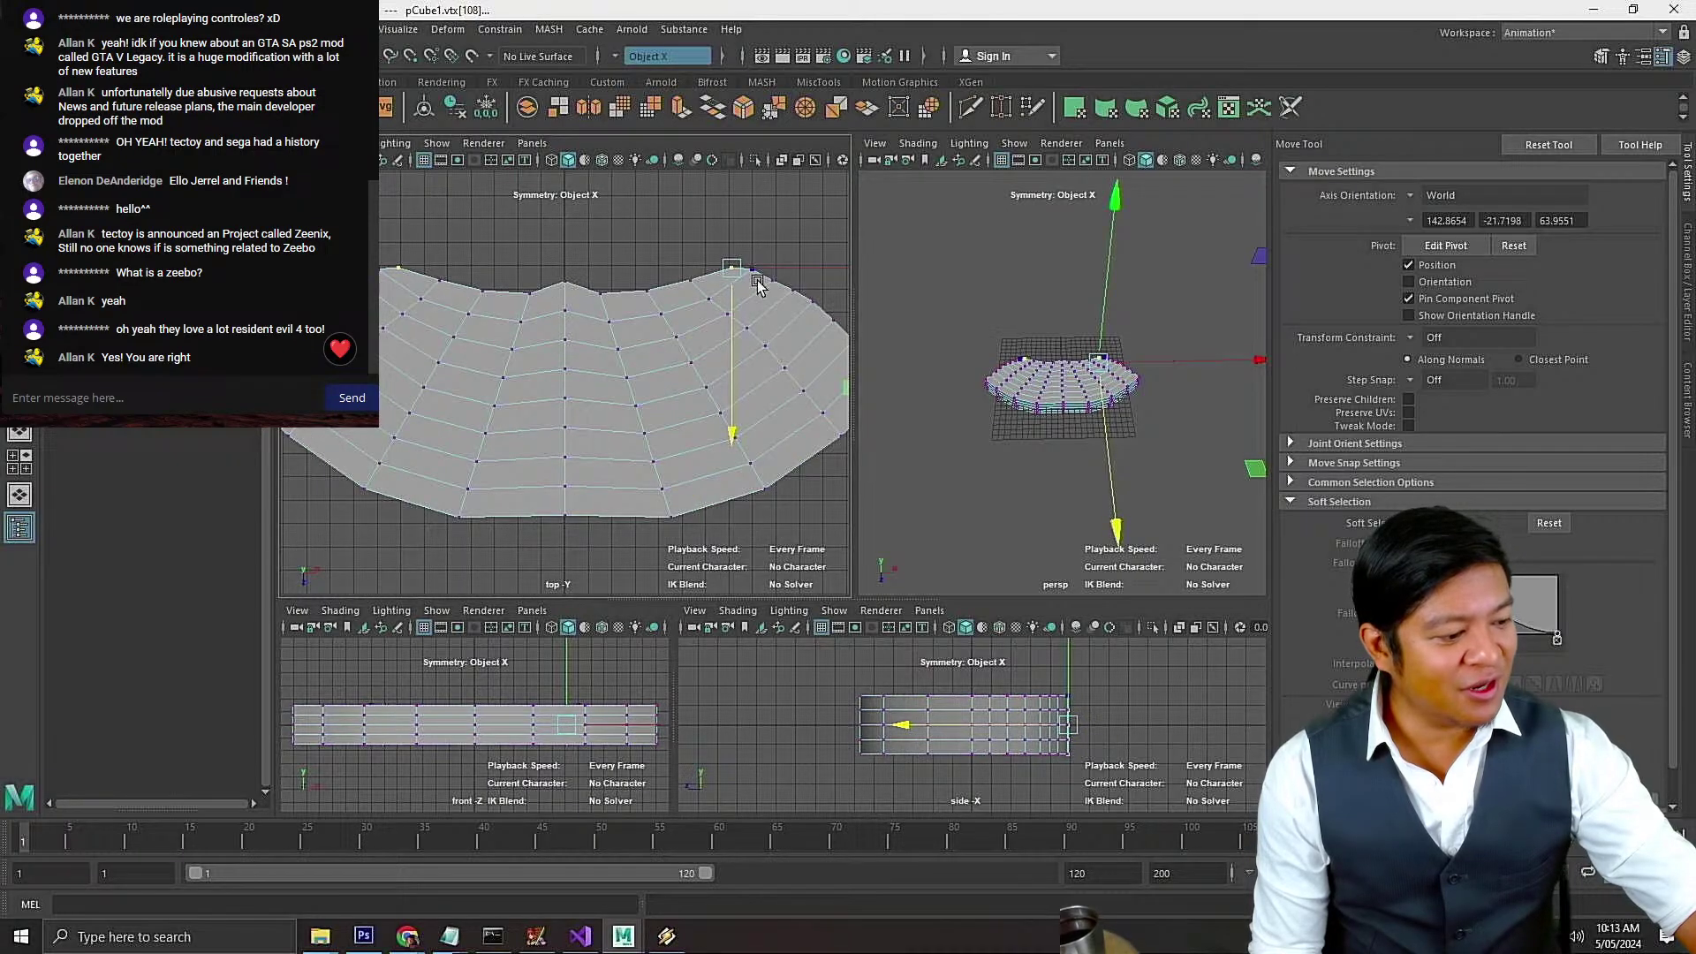
{"action": "left_click_drag", "start_coordinate": [760, 275], "coordinate": [752, 276]}
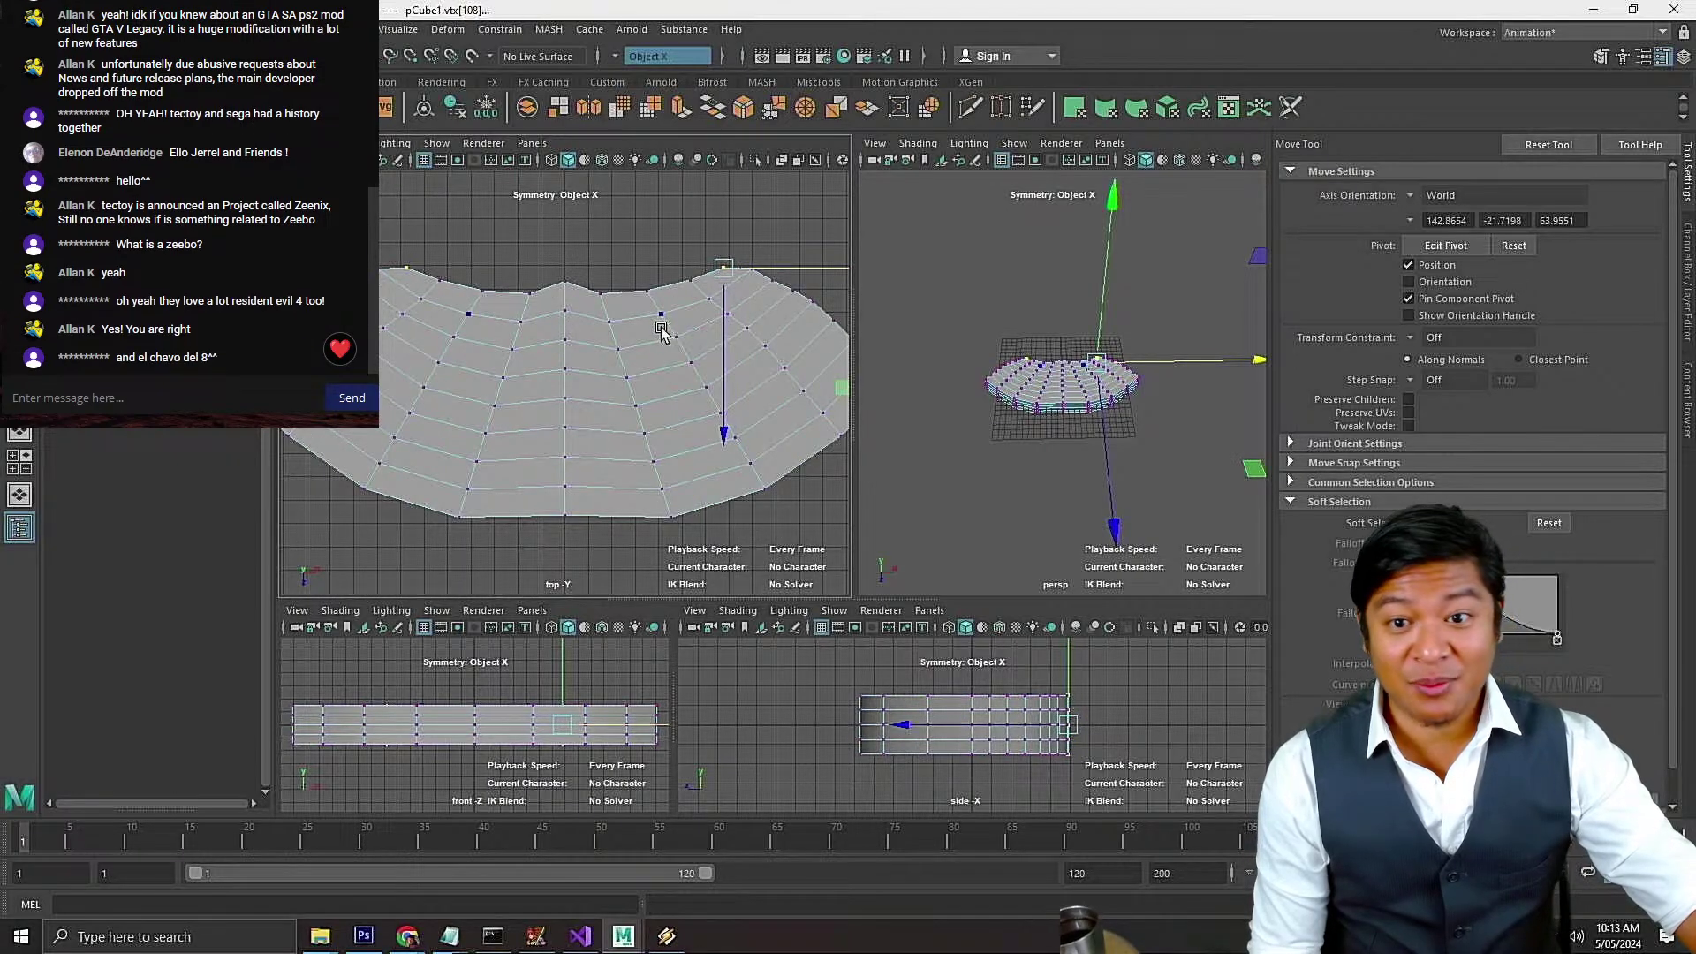
{"action": "scroll", "coordinate": [655, 439], "scroll_direction": "down", "scroll_amount": 4}
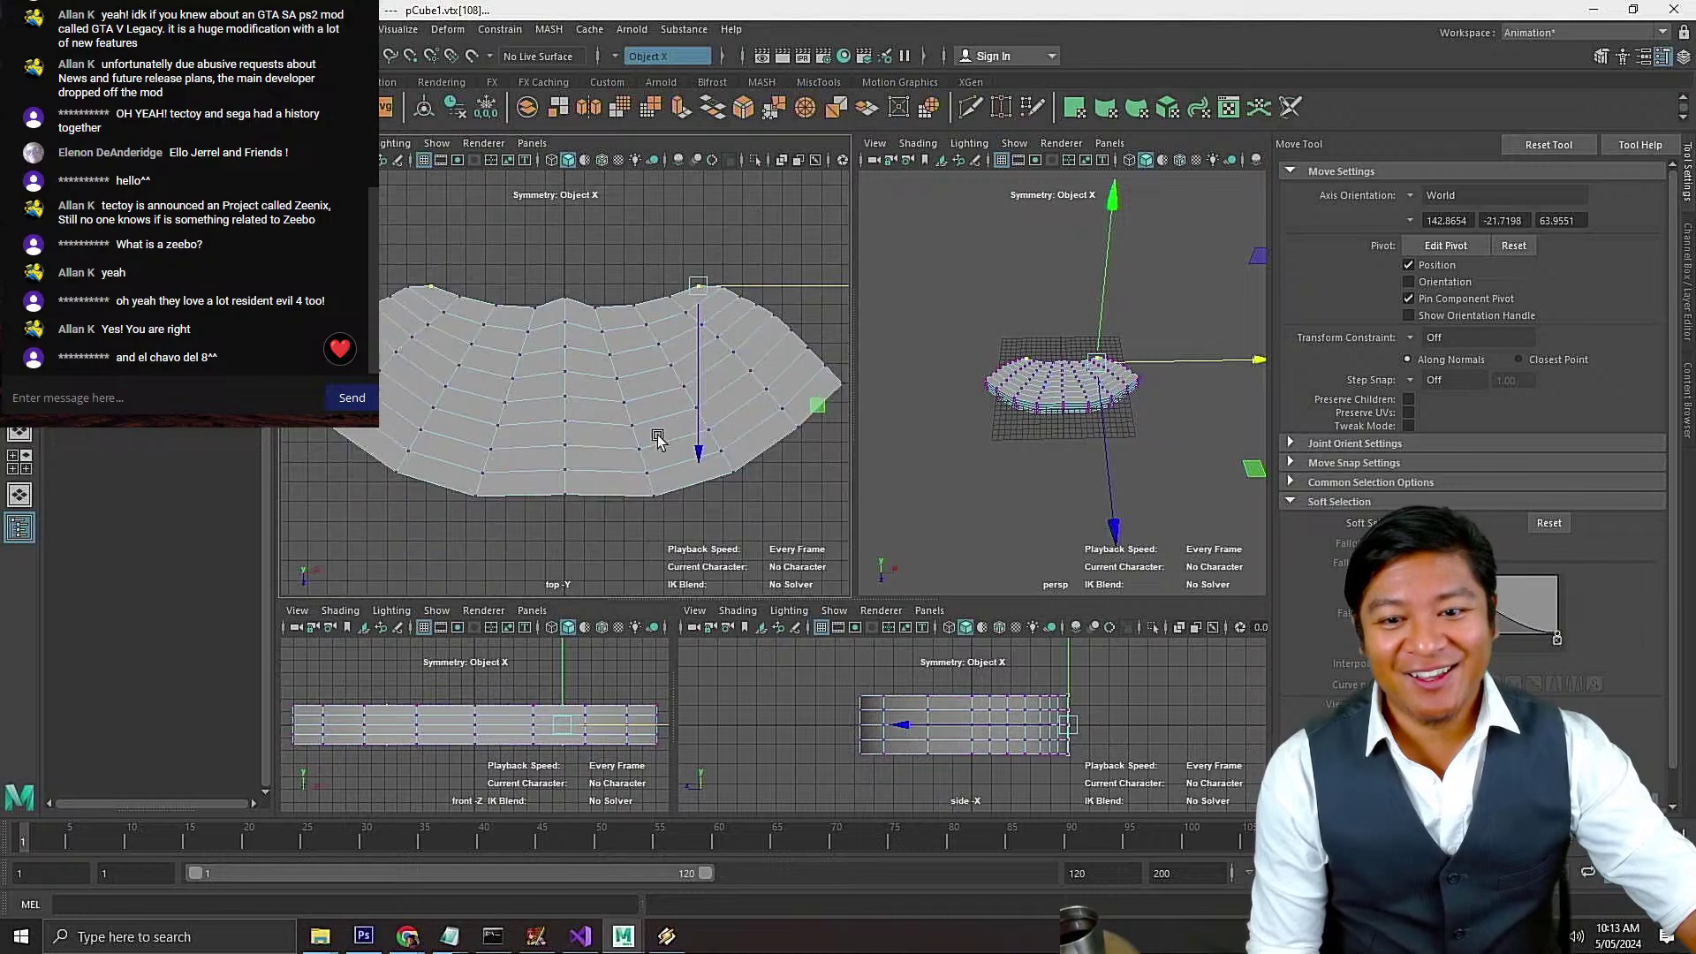
Save the scene as worst switch controller 1.mb and inspect it in an enlarged perspective view
{"action": "key", "text": "ctrl+s"}
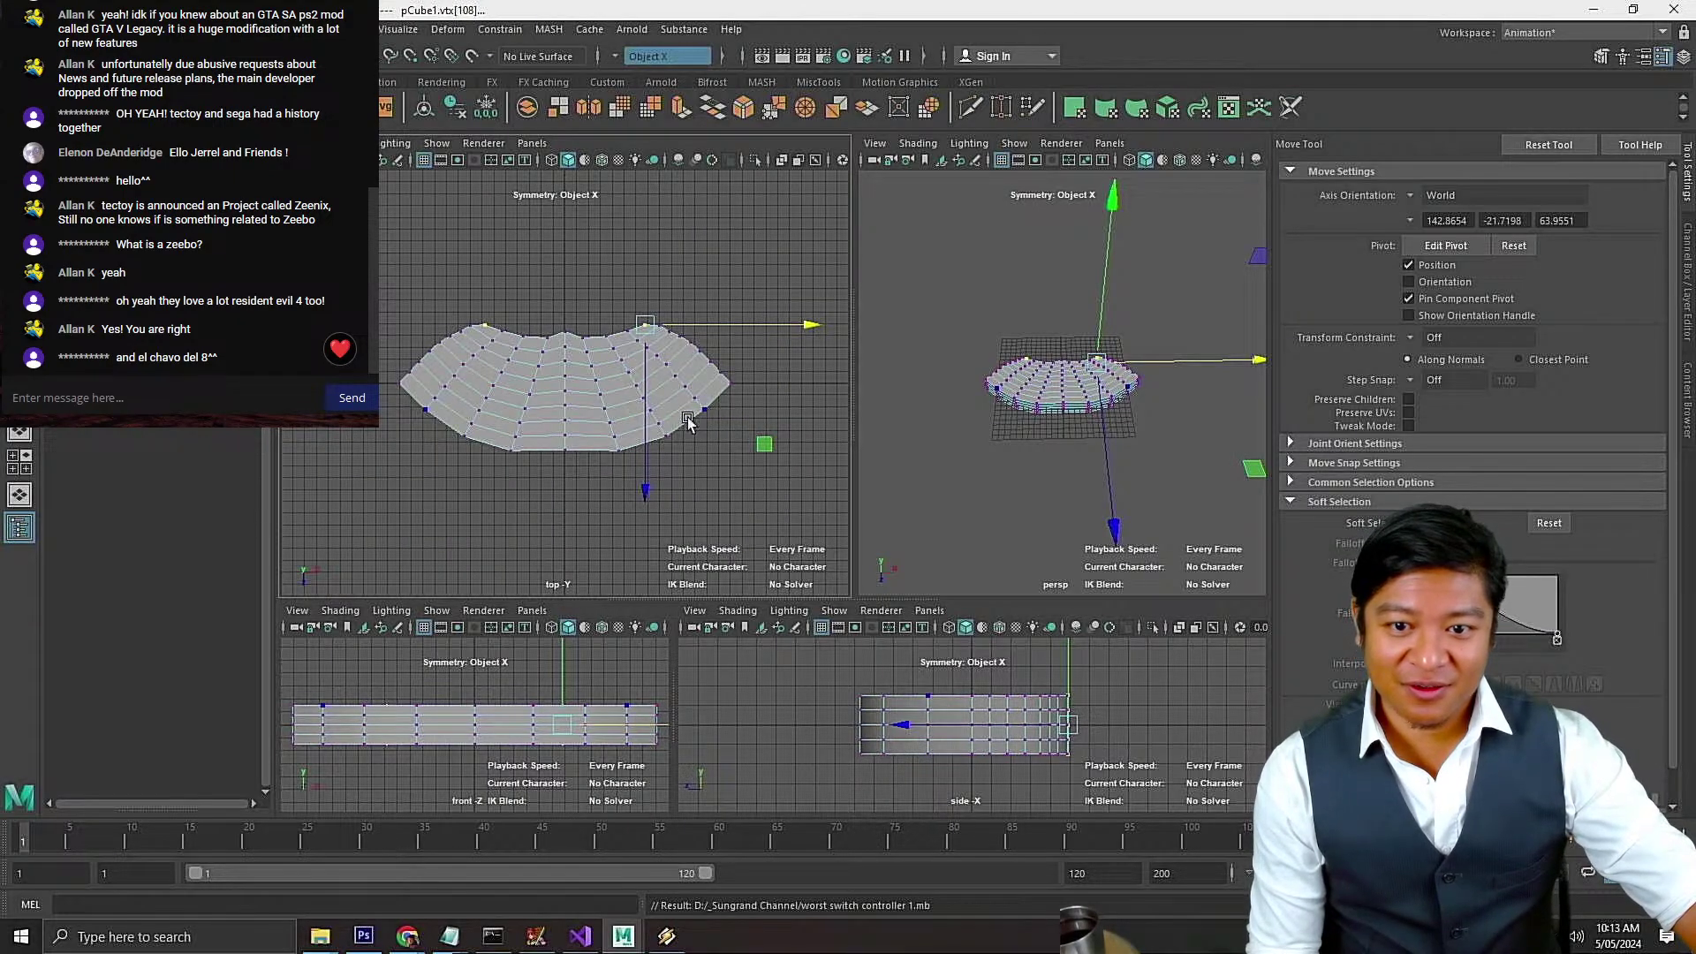
{"action": "scroll", "coordinate": [1123, 444], "scroll_direction": "up", "scroll_amount": 5}
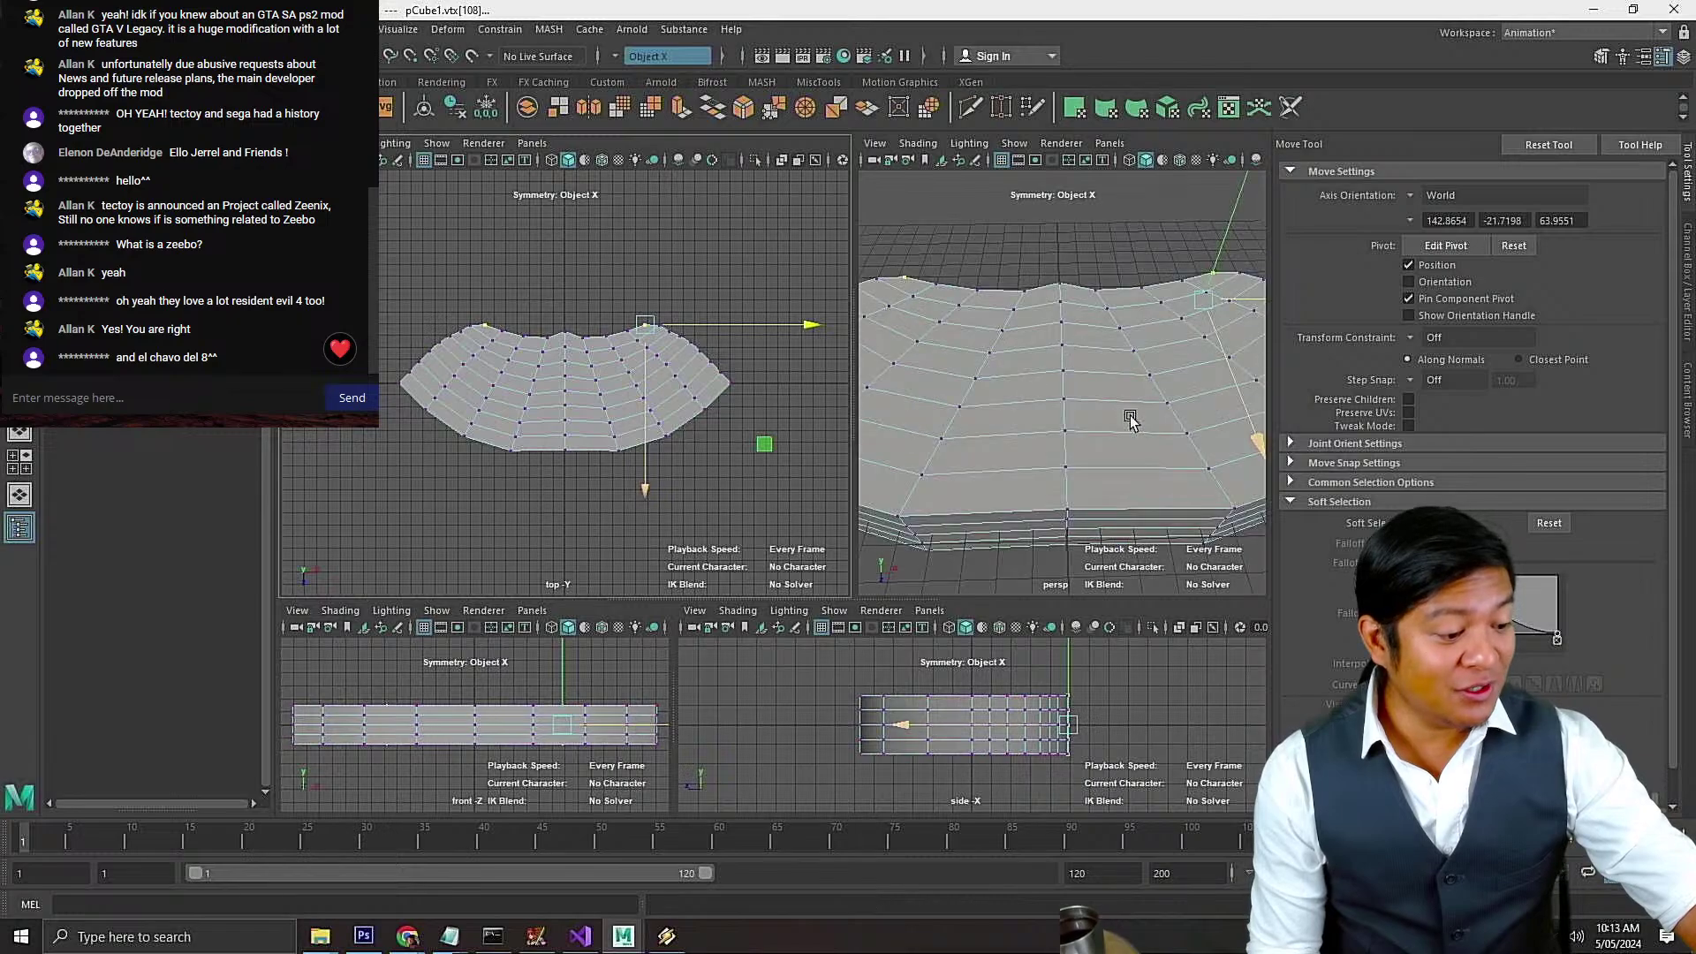
{"action": "scroll", "coordinate": [1139, 428], "scroll_direction": "down", "scroll_amount": 4}
{"action": "left_click_drag", "start_coordinate": [1169, 458], "coordinate": [1073, 437], "text": "alt"}
{"action": "left_click_drag", "start_coordinate": [852, 355], "coordinate": [690, 371]}
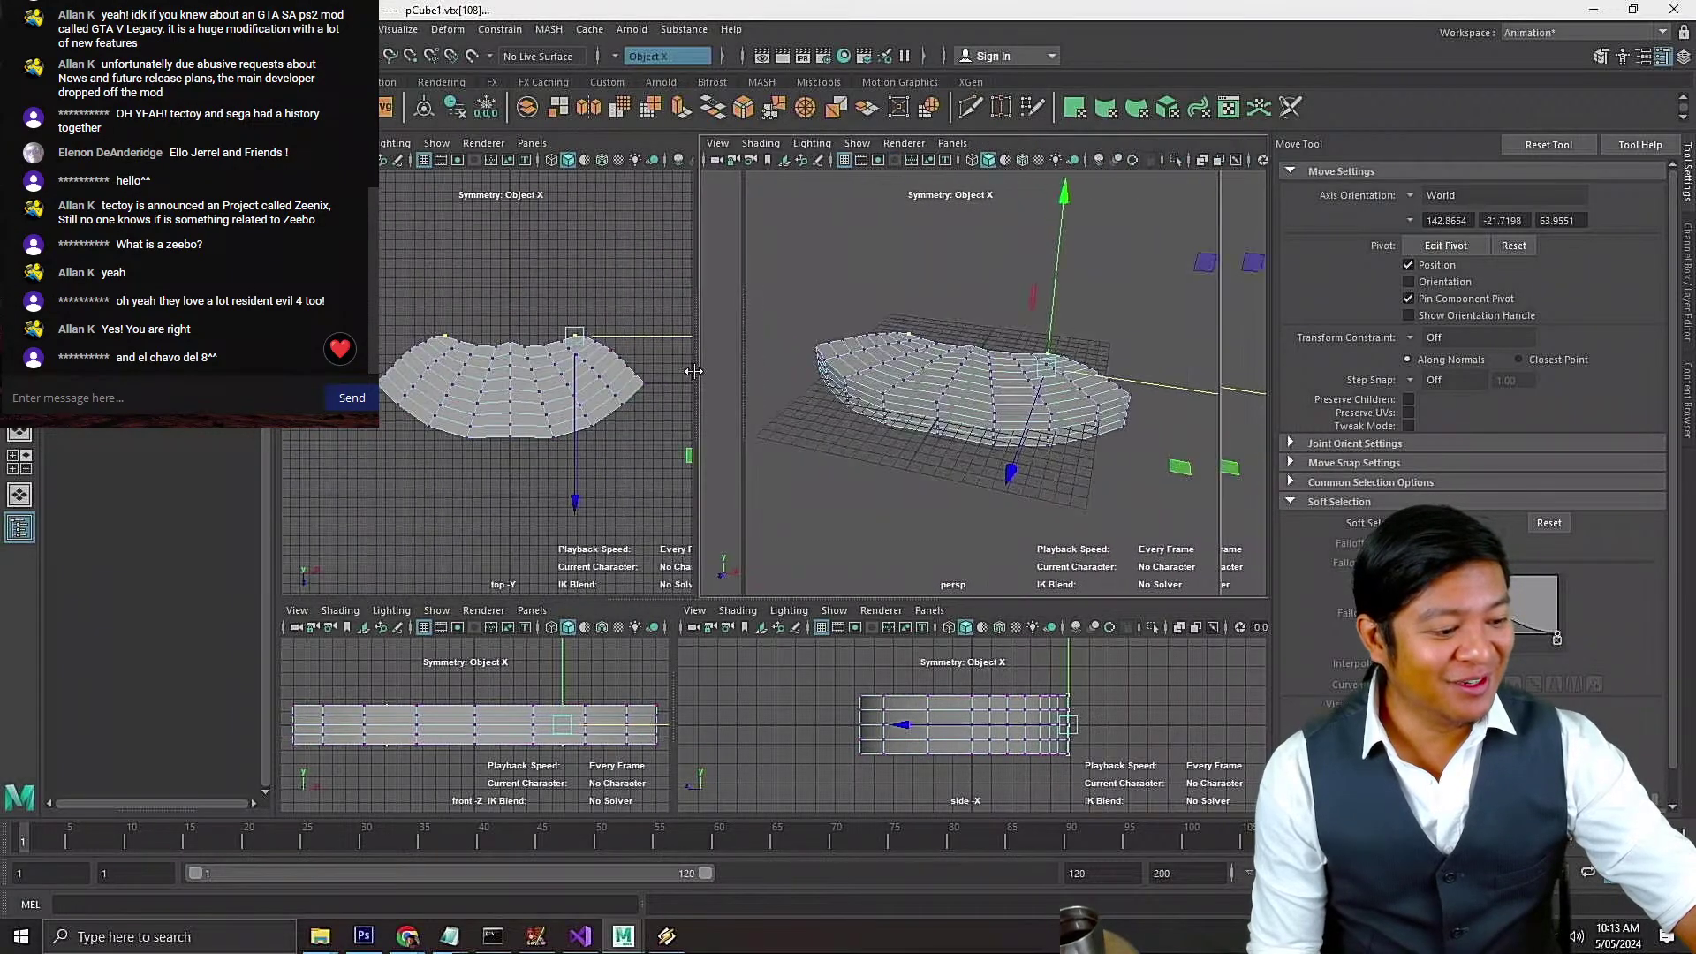
{"action": "scroll", "coordinate": [1162, 431], "scroll_direction": "up", "scroll_amount": 4}
{"action": "scroll", "coordinate": [1156, 436], "scroll_direction": "down", "scroll_amount": 4}
{"action": "left_click_drag", "start_coordinate": [1134, 473], "coordinate": [1073, 466], "text": "alt"}
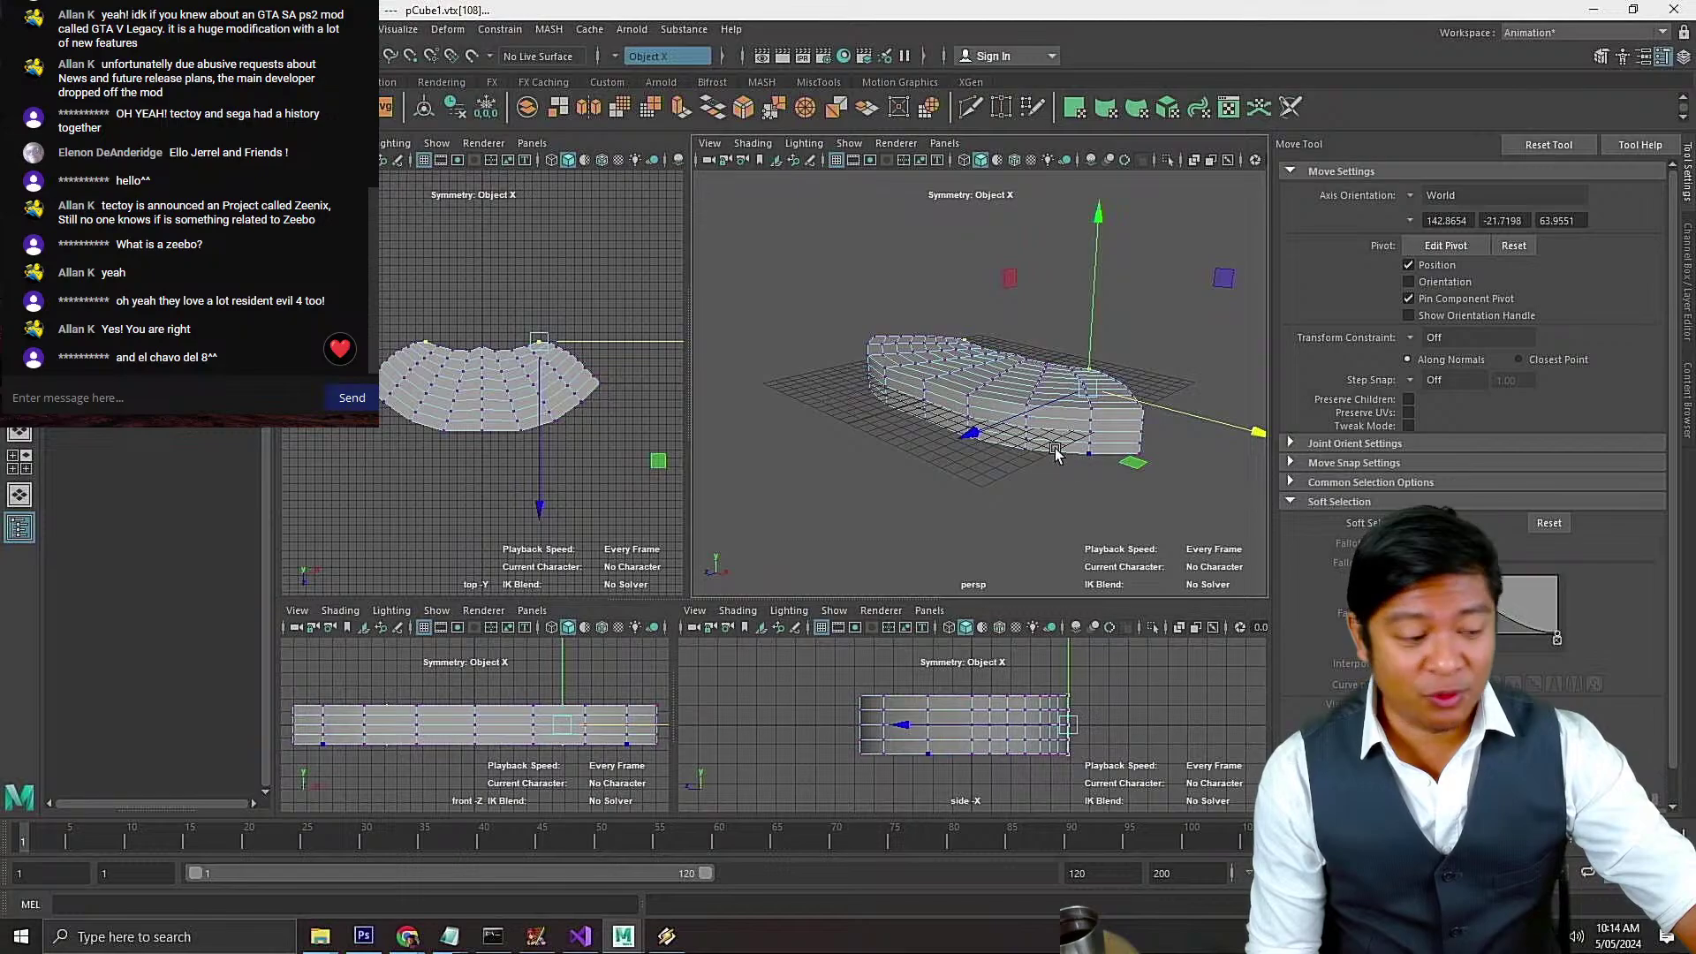
{"action": "mouse_move", "coordinate": [1051, 493]}
{"action": "right_mouse_down"}
{"action": "mouse_move", "coordinate": [994, 476]}
{"action": "mouse_move", "coordinate": [998, 444]}
{"action": "mouse_move", "coordinate": [991, 474]}
{"action": "mouse_move", "coordinate": [1054, 495]}
{"action": "right_mouse_up"}
Select the faces of the body's end sections
{"action": "left_click", "coordinate": [1119, 424]}
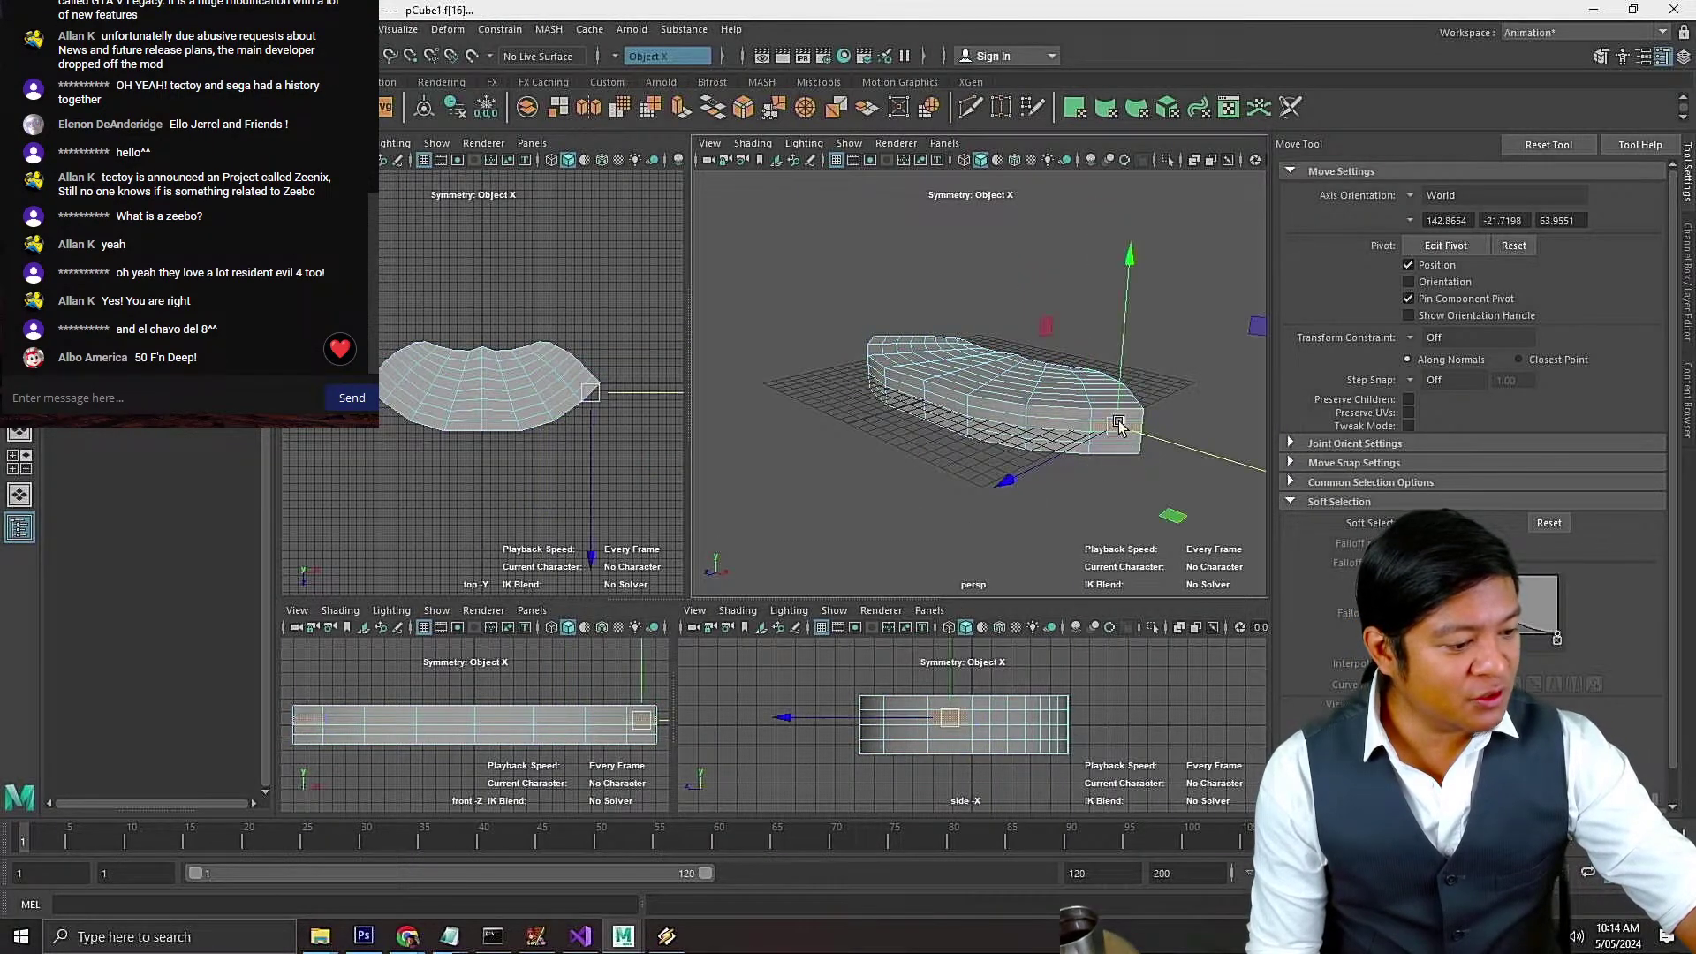
{"action": "scroll", "coordinate": [1118, 424], "scroll_direction": "up", "scroll_amount": 4}
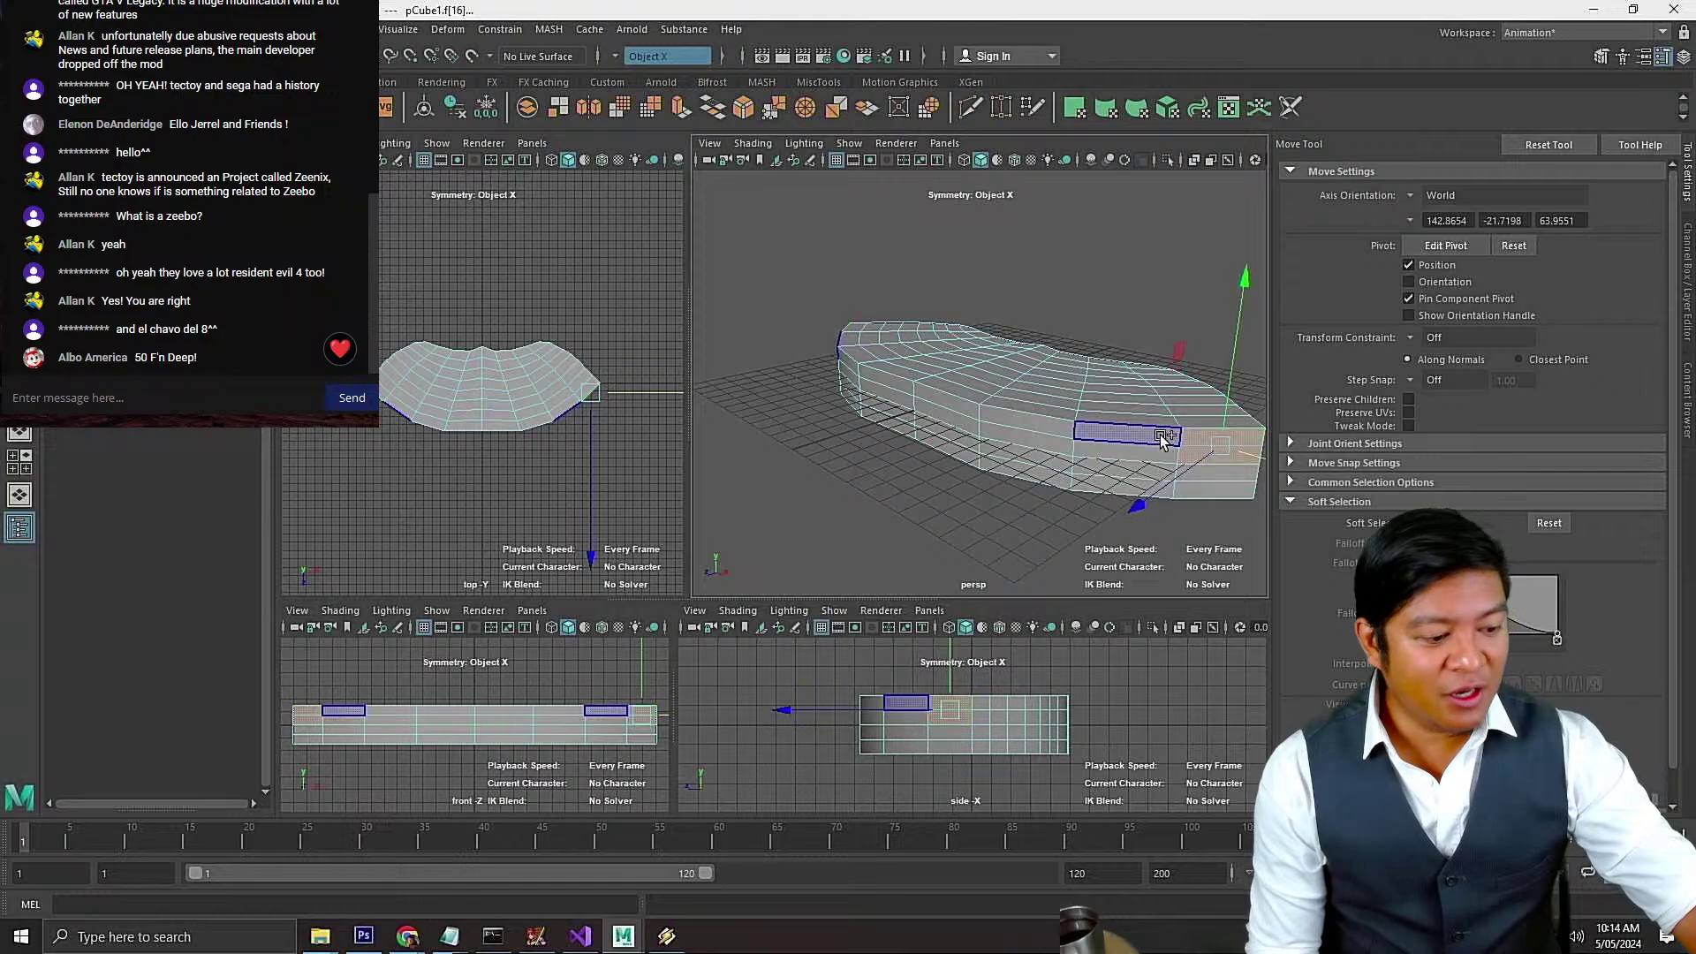
{"action": "left_click", "coordinate": [1193, 473]}
{"action": "left_click", "coordinate": [1192, 473], "text": "shift"}
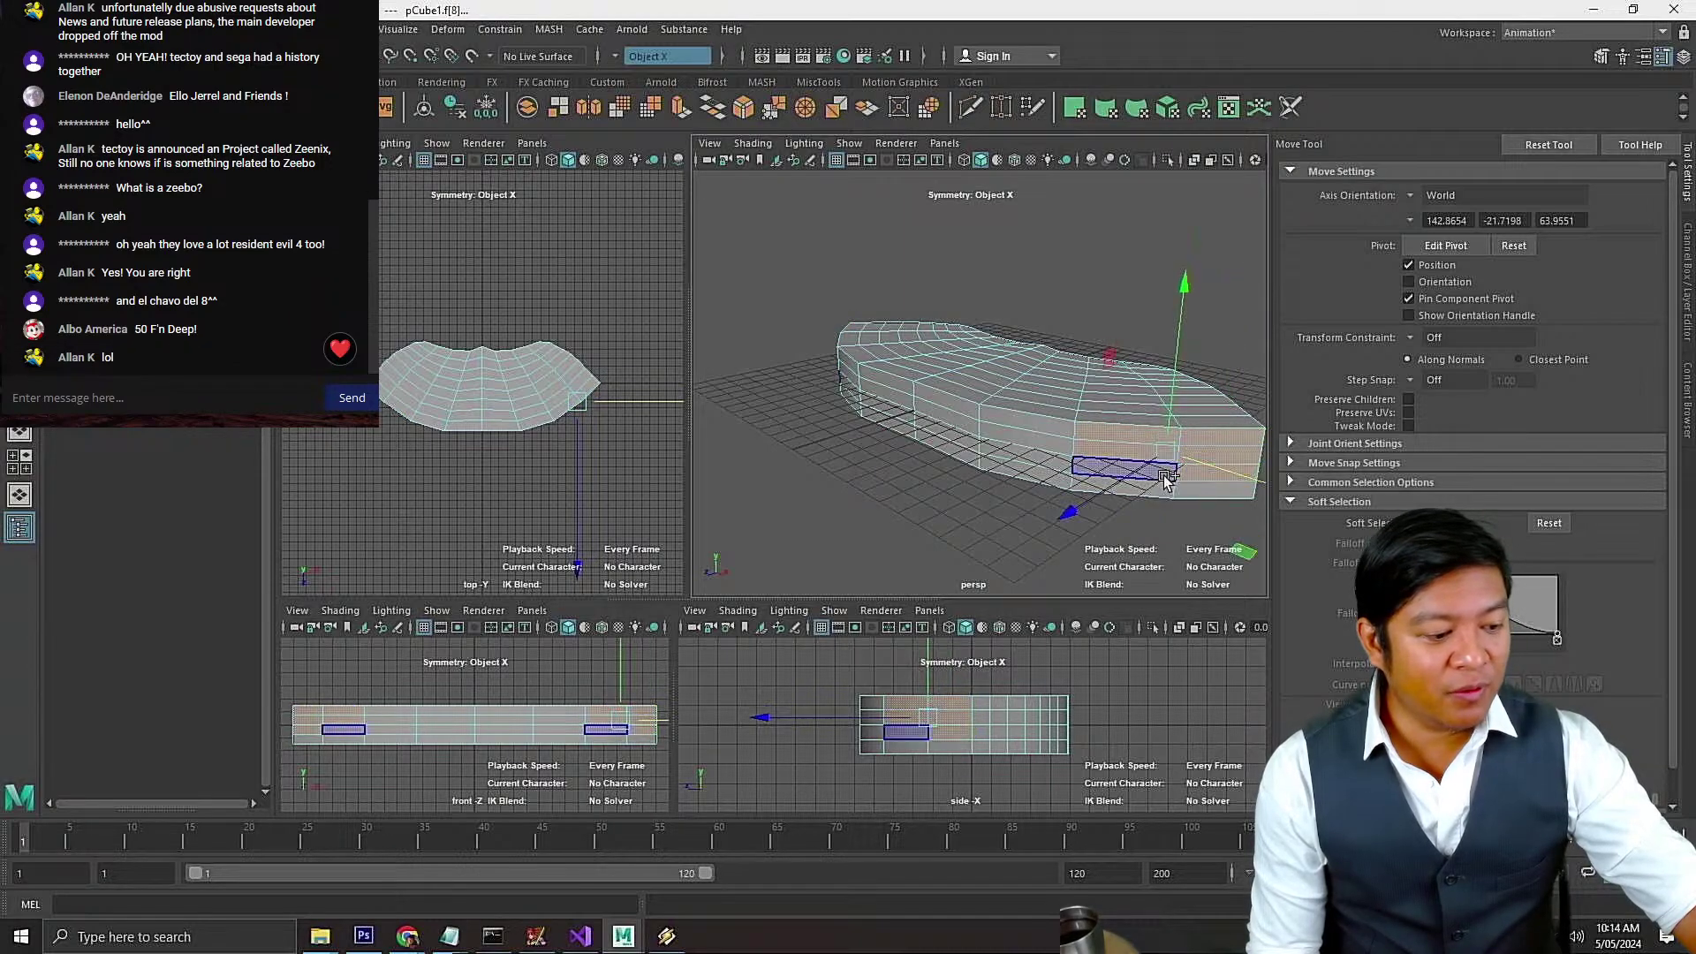
{"action": "left_click", "coordinate": [1162, 470], "text": "shift"}
{"action": "left_click", "coordinate": [1196, 489], "text": "shift"}
{"action": "left_click", "coordinate": [1166, 490], "text": "shift"}
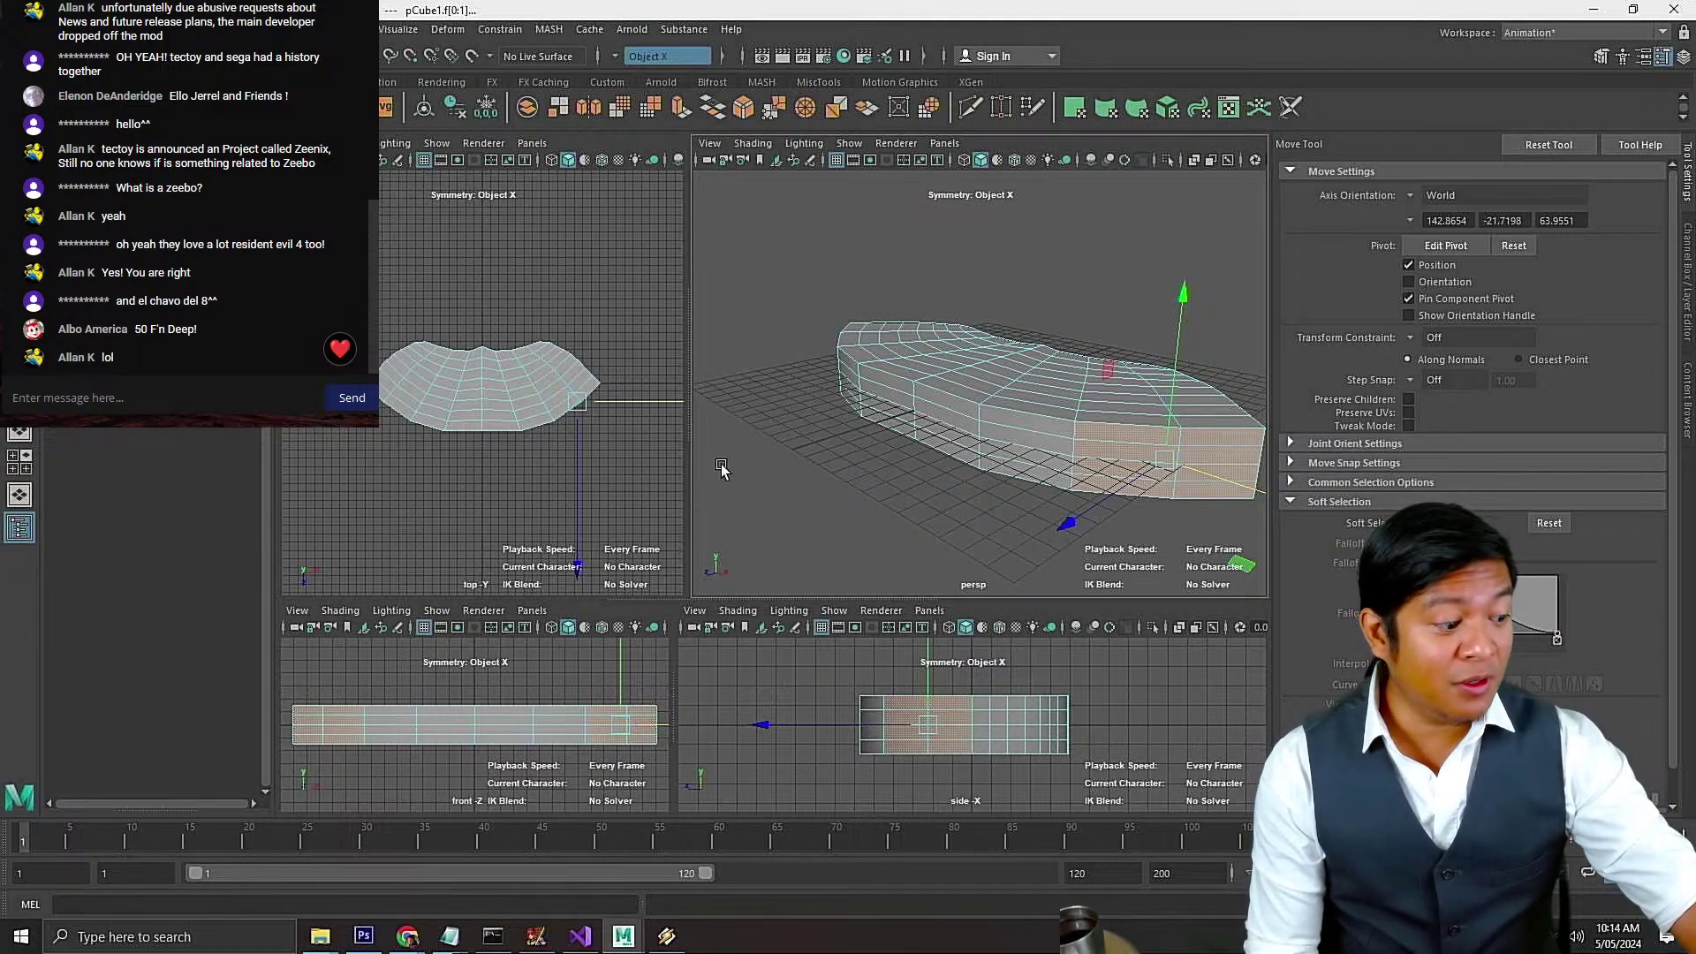
{"action": "scroll", "coordinate": [607, 430], "scroll_direction": "up", "scroll_amount": 2}
Scale the selected end faces narrower along X with soft selection on
{"action": "key", "text": "r"}
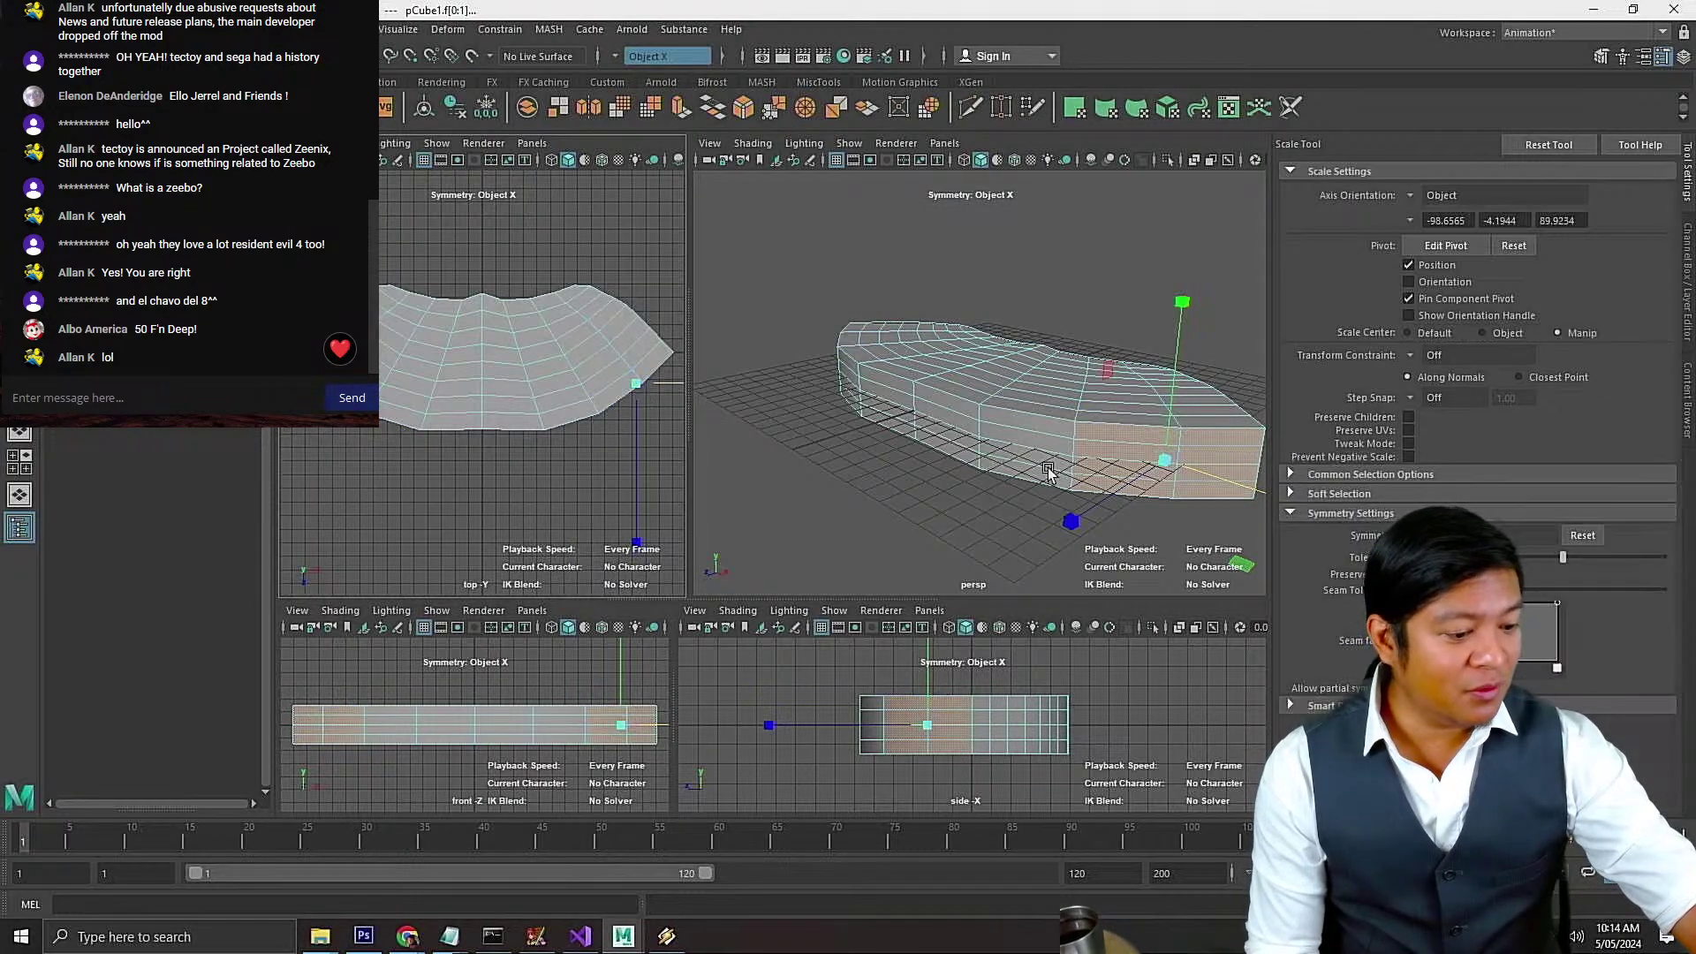
{"action": "left_click", "coordinate": [1342, 495]}
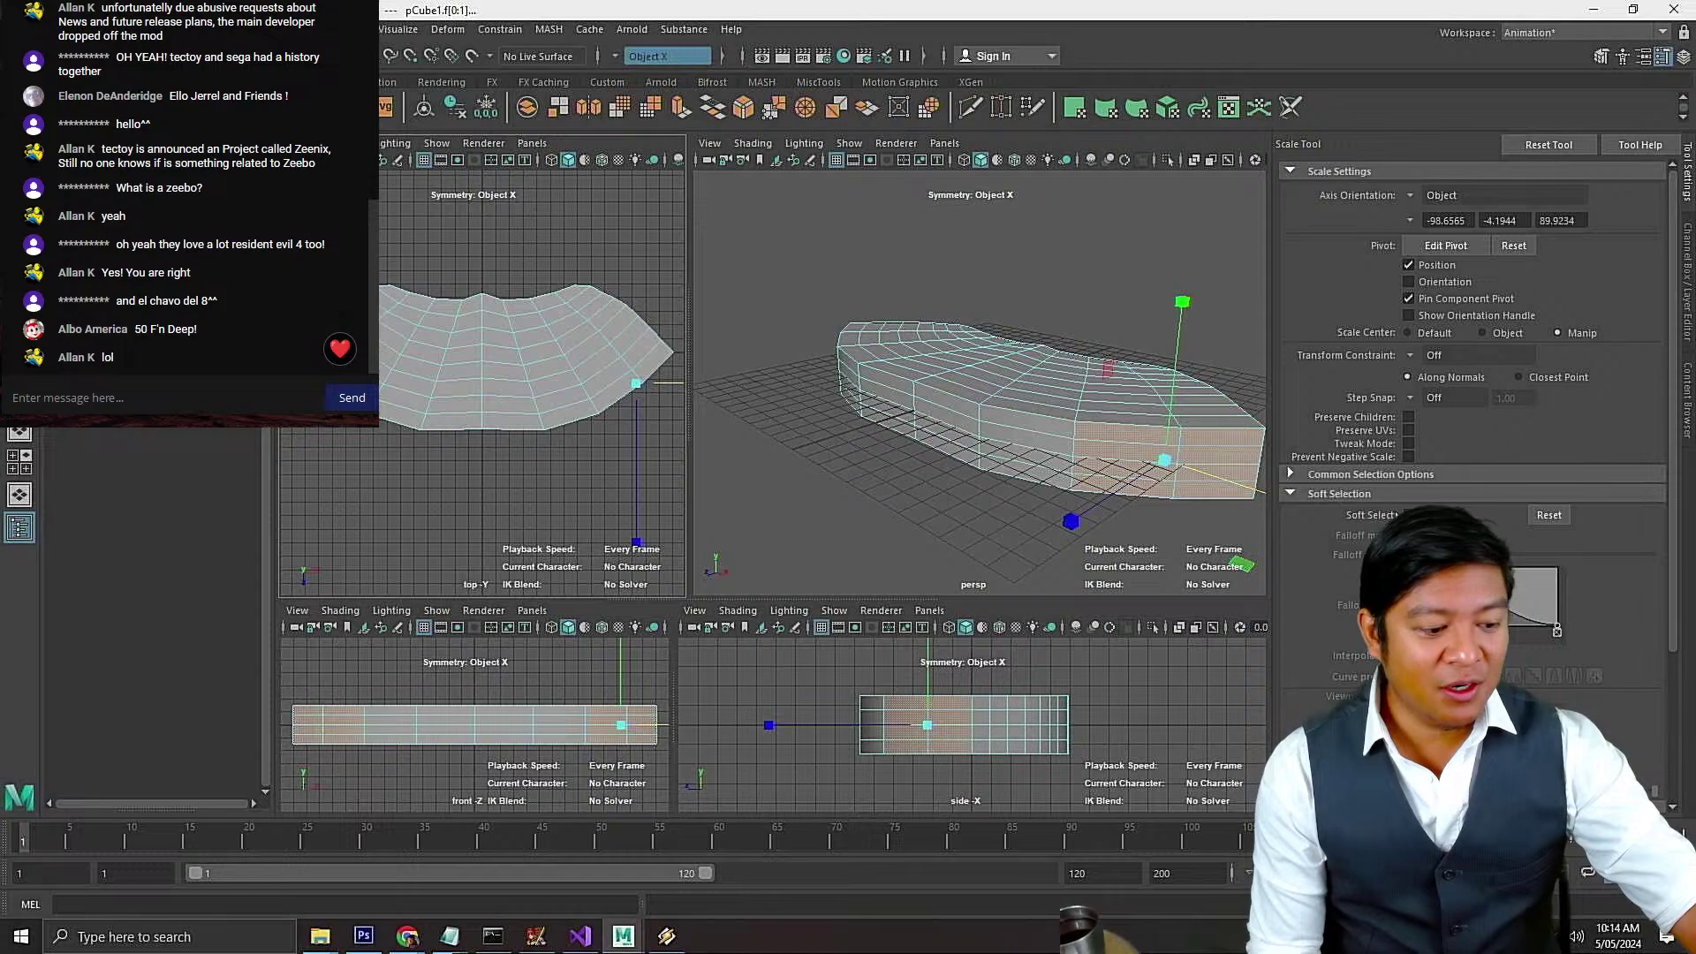
{"action": "key", "text": "b"}
{"action": "mouse_move", "coordinate": [673, 386]}
{"action": "left_mouse_down"}
{"action": "mouse_move", "coordinate": [613, 408]}
{"action": "mouse_move", "coordinate": [644, 433]}
{"action": "mouse_move", "coordinate": [639, 401]}
{"action": "mouse_move", "coordinate": [670, 380]}
{"action": "left_mouse_up"}
{"action": "key", "text": "w"}
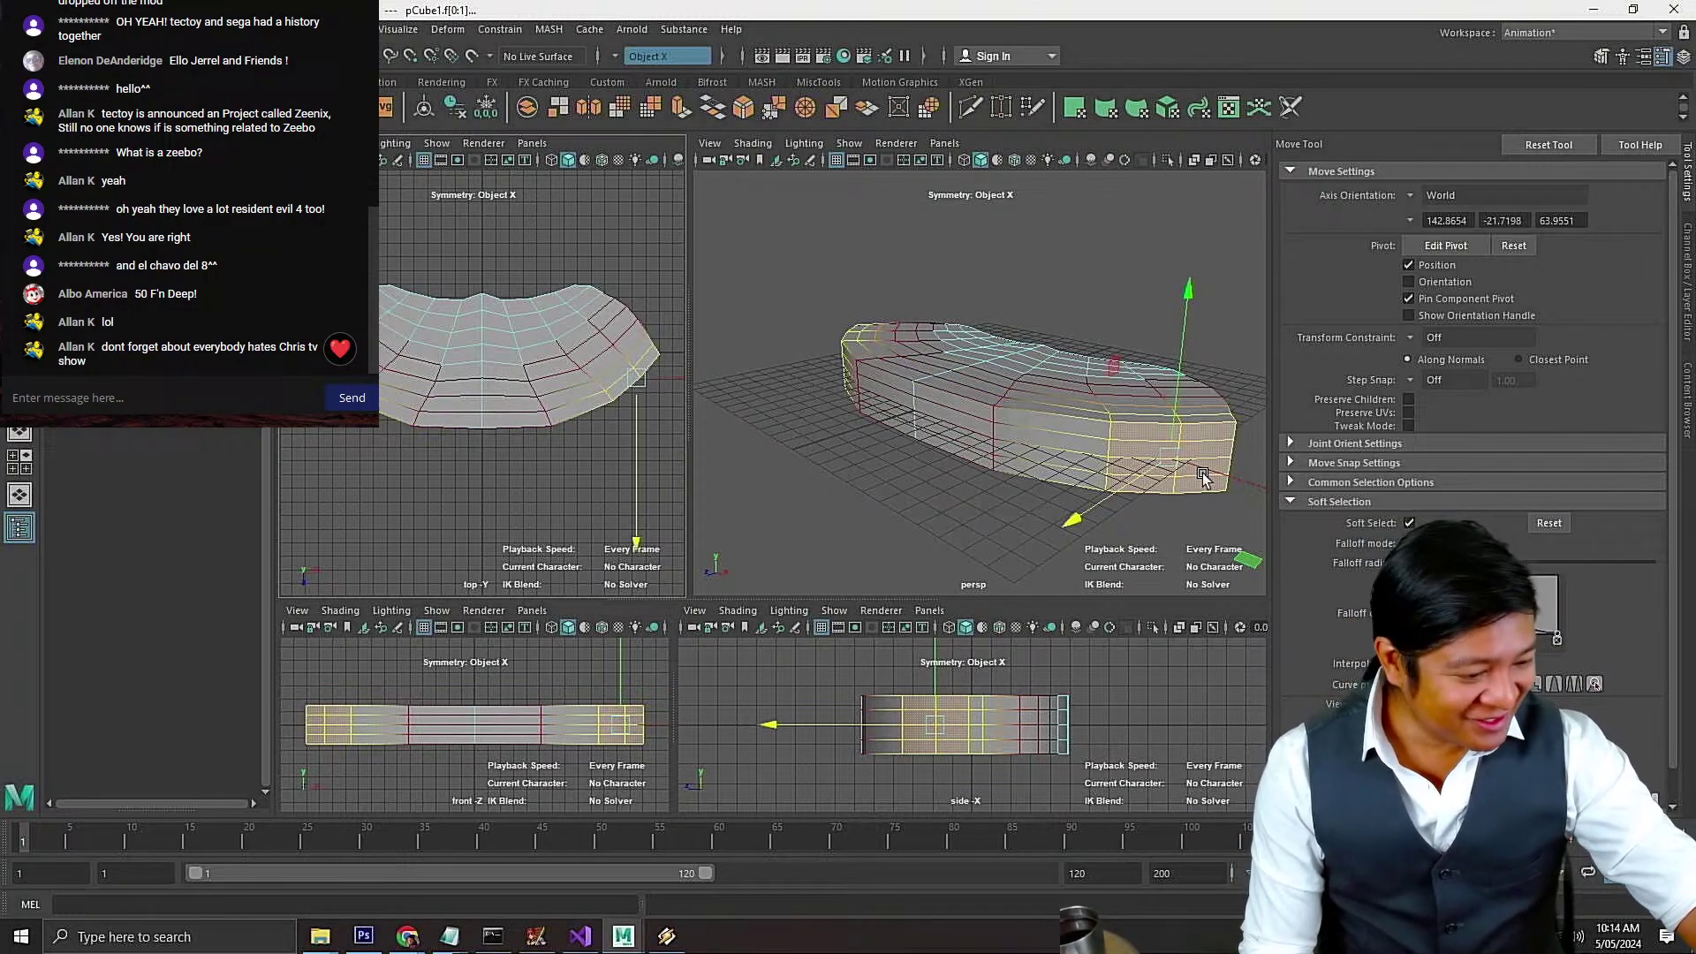
{"action": "key", "text": "r"}
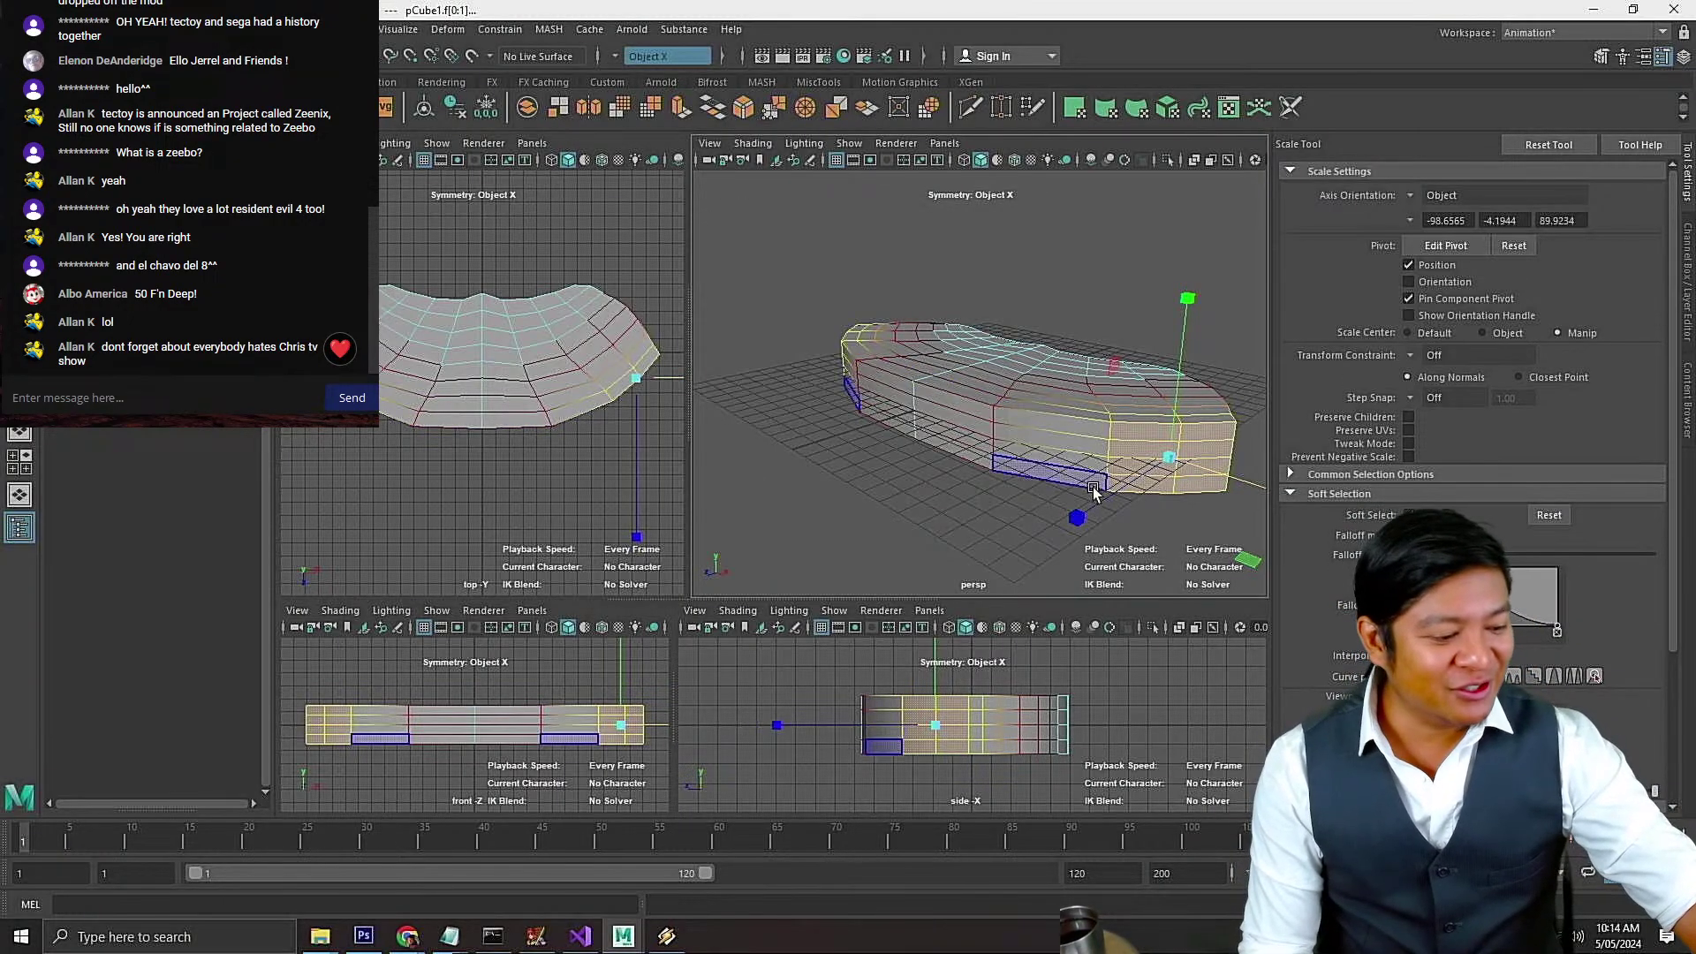
{"action": "left_click_drag", "start_coordinate": [1223, 476], "coordinate": [1217, 474]}
{"action": "scroll", "coordinate": [646, 398], "scroll_direction": "up", "scroll_amount": 1}
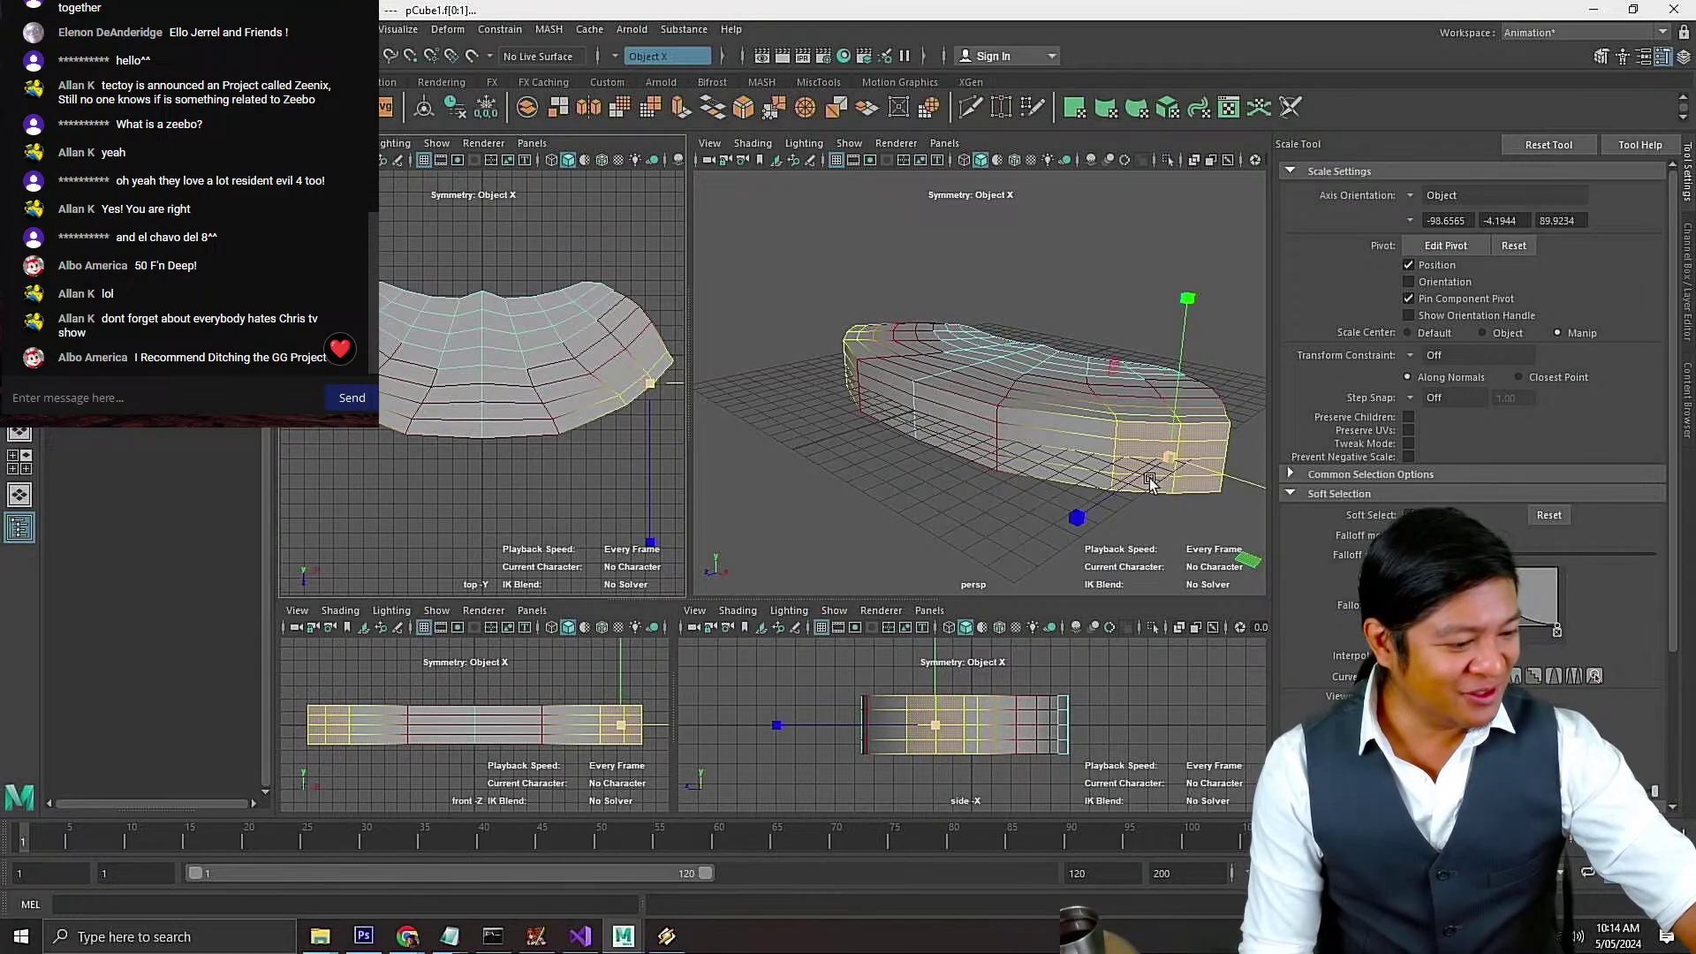
Switch to face selection and the Modeling menu set
{"action": "right_click", "coordinate": [983, 451]}
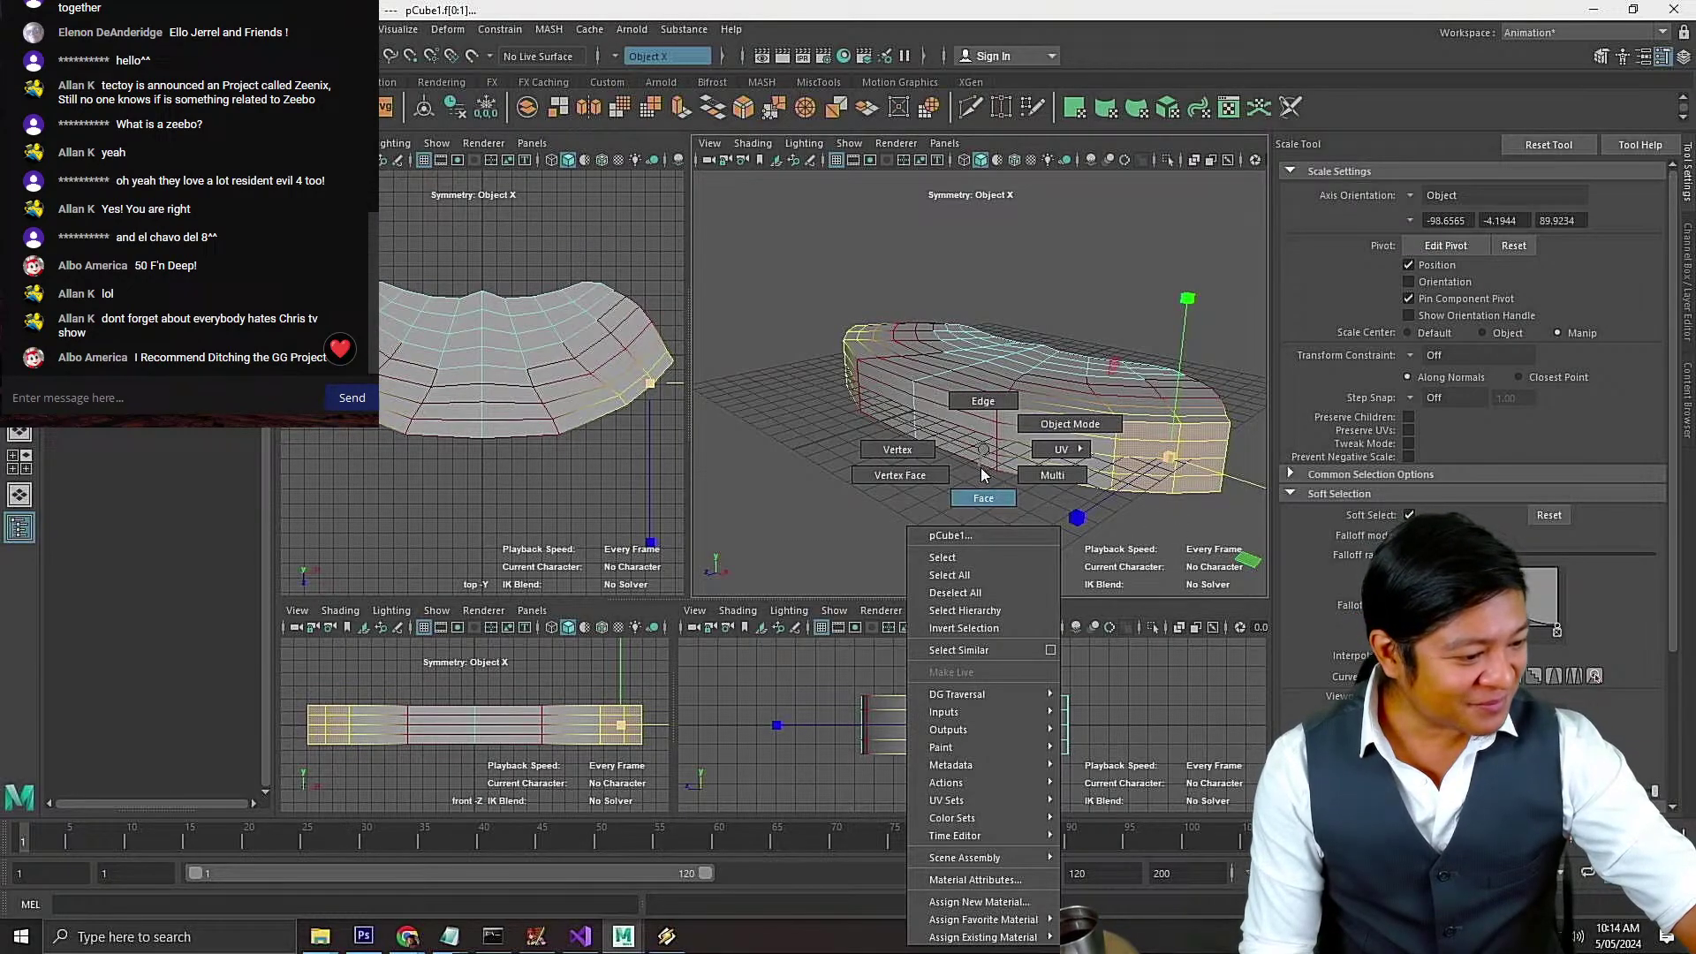
{"action": "right_click_drag", "start_coordinate": [983, 473], "coordinate": [984, 489]}
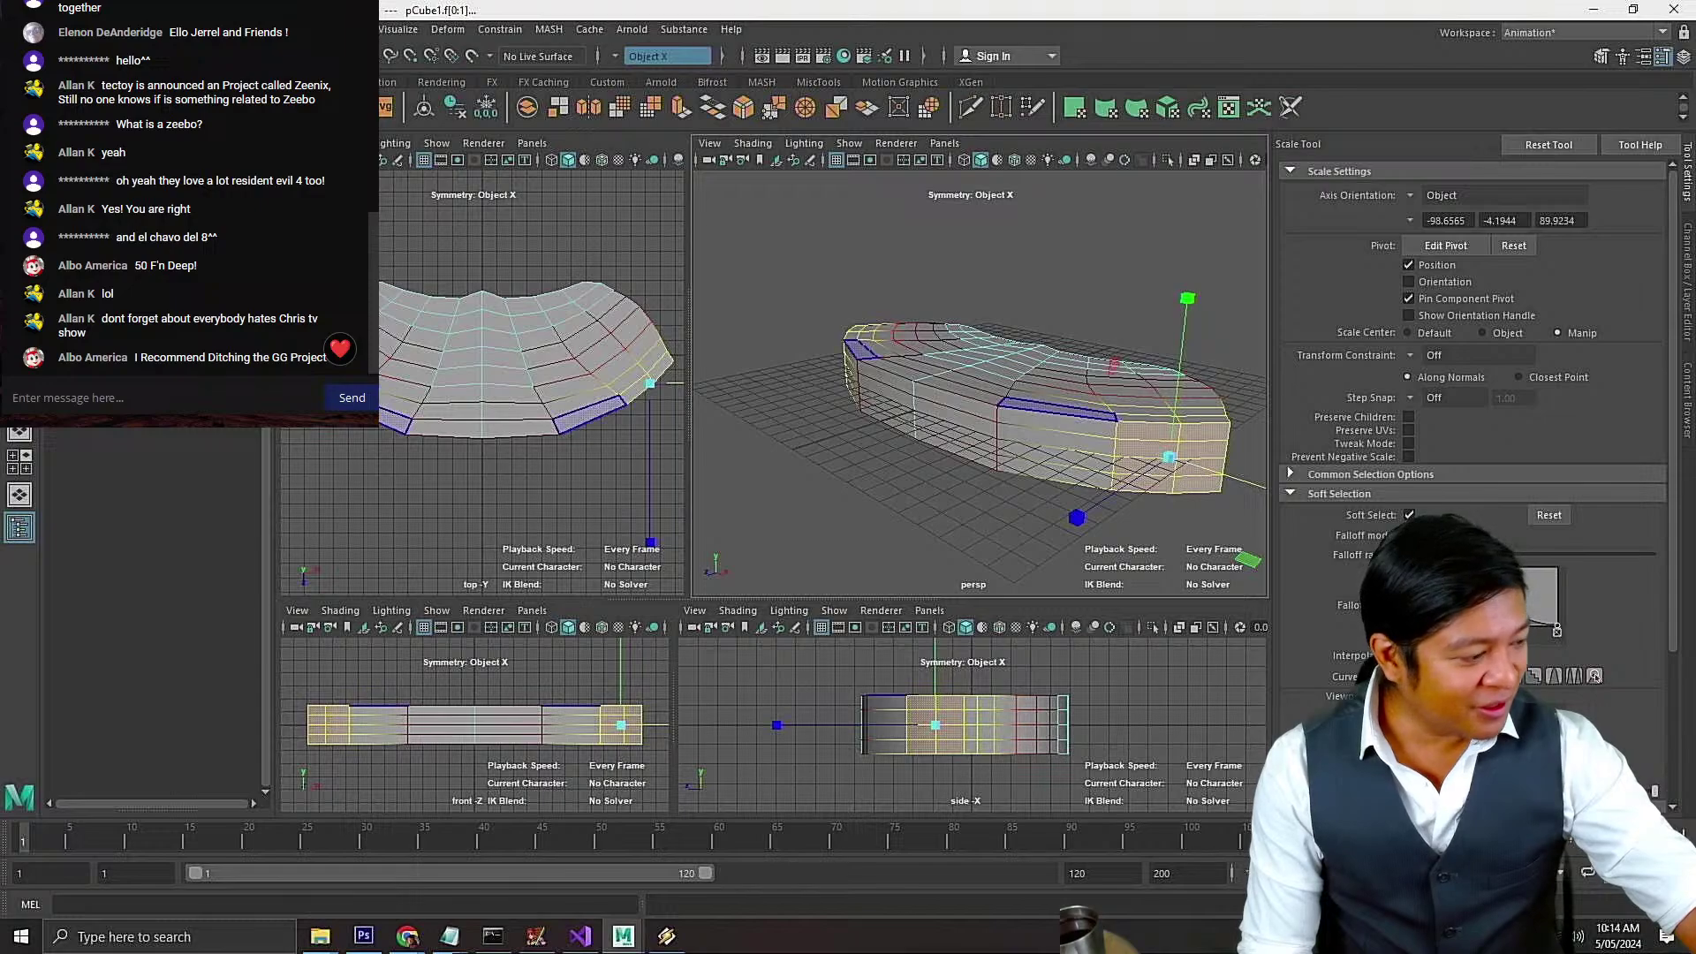
{"action": "left_click", "coordinate": [300, 29]}
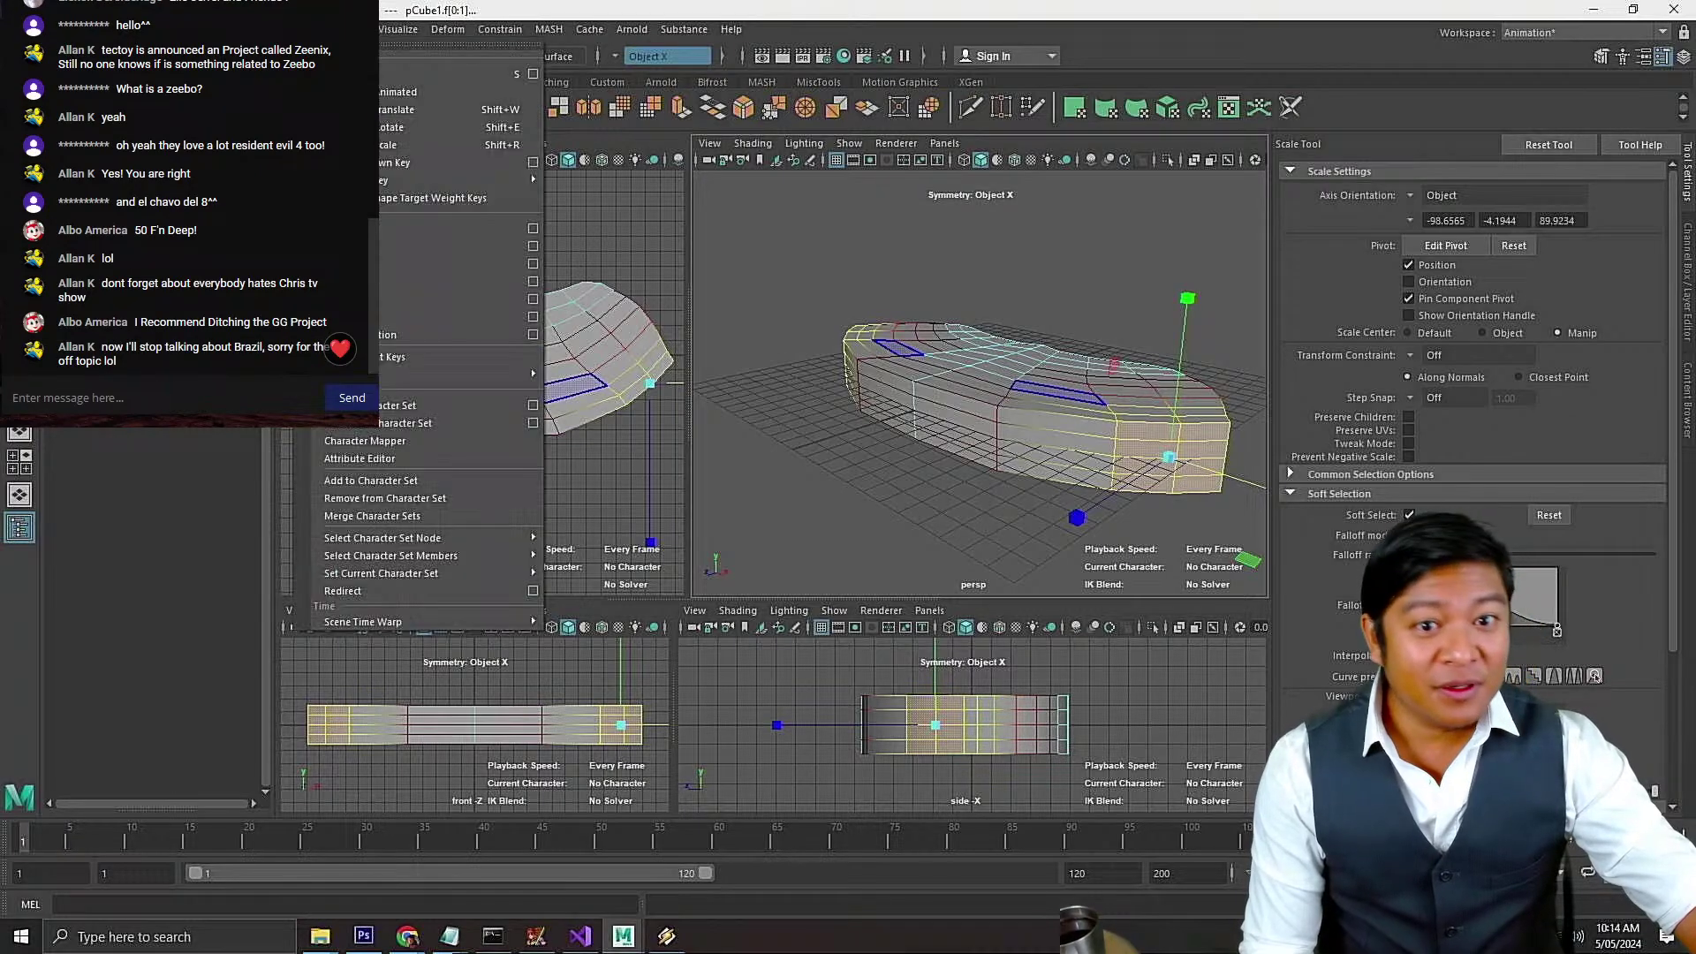
{"action": "mouse_move", "coordinate": [214, 29]}
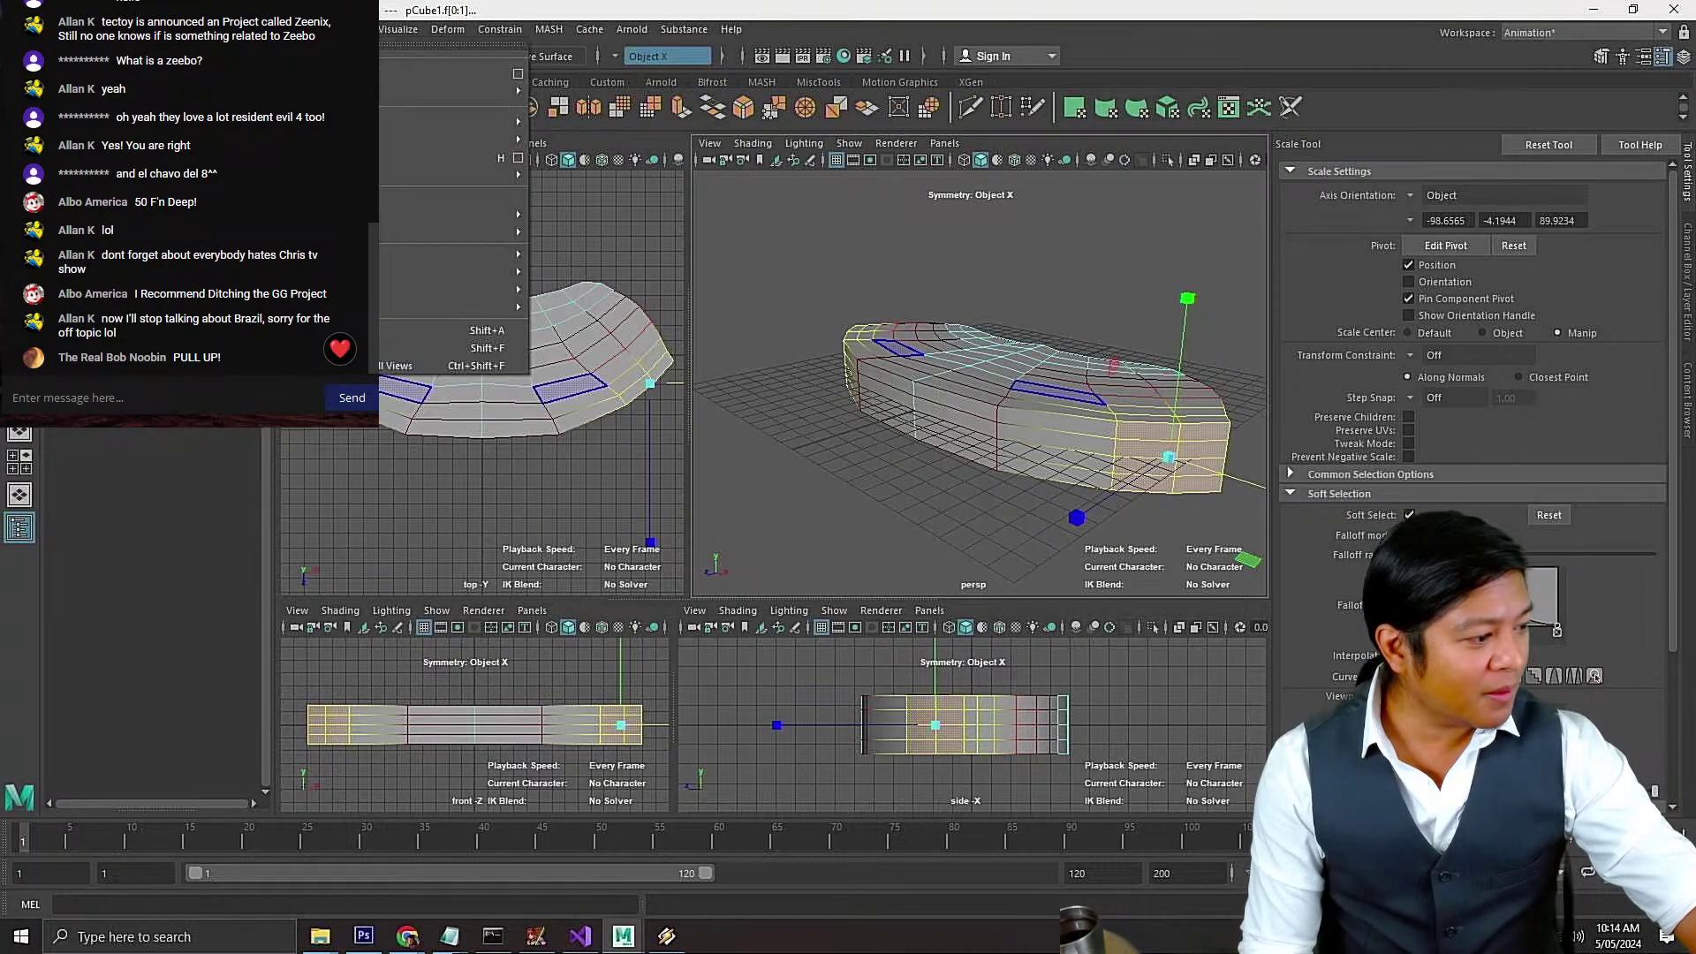
{"action": "mouse_move", "coordinate": [311, 29]}
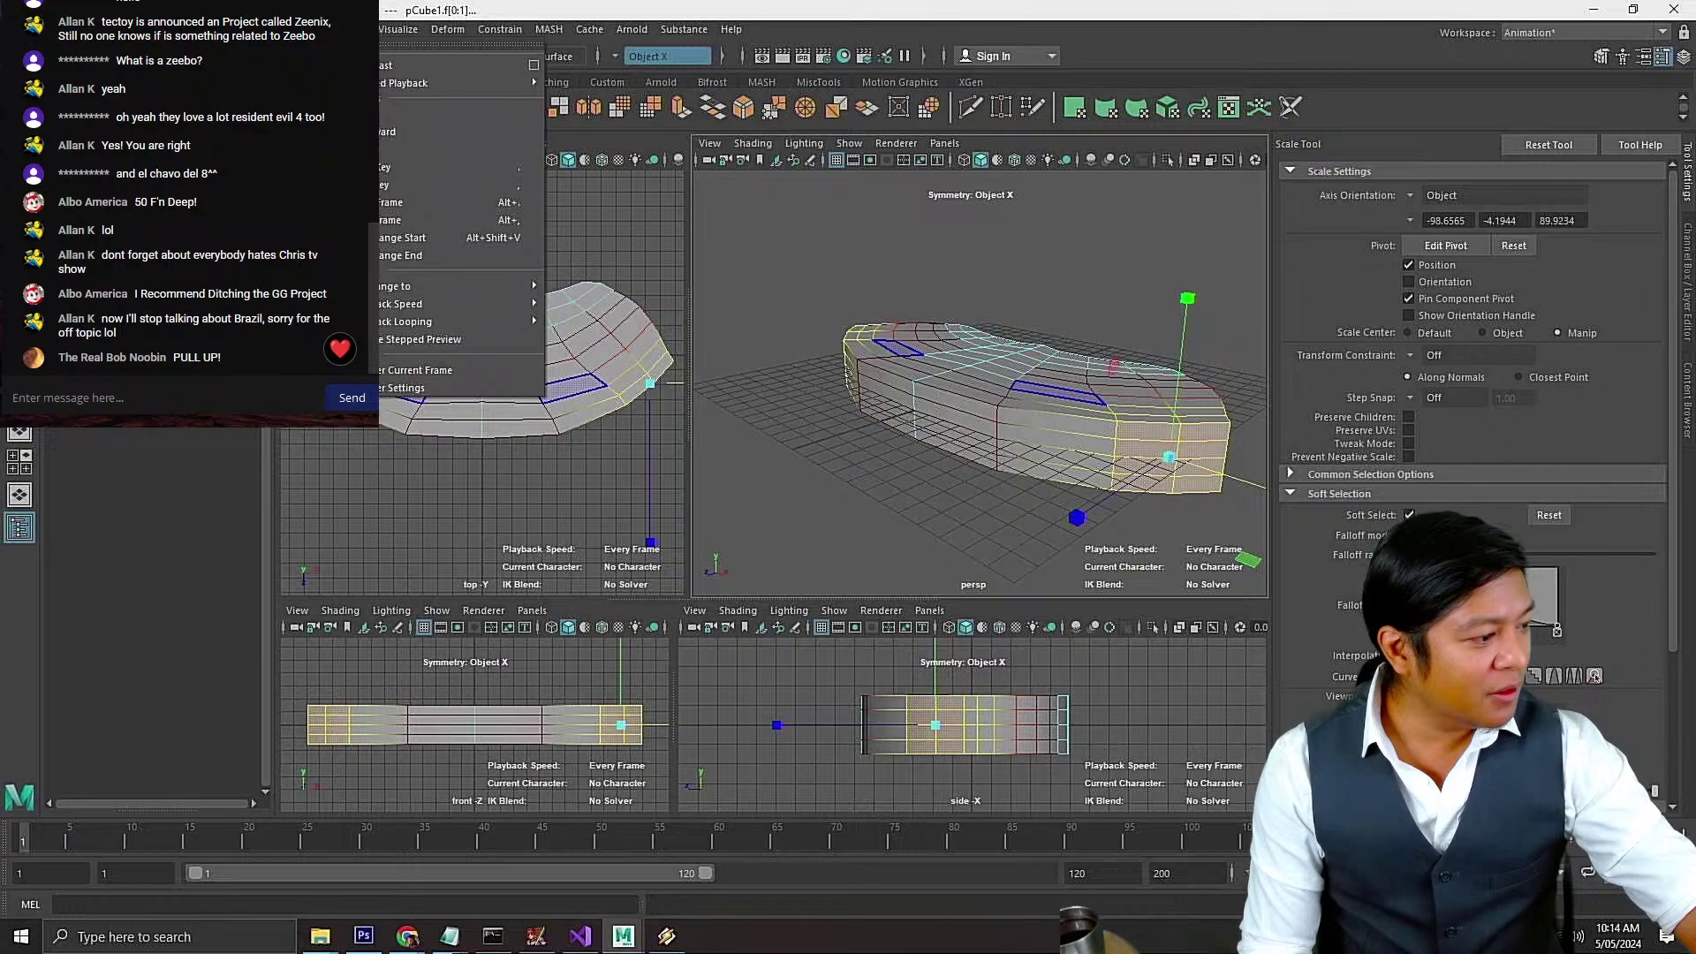
{"action": "key", "text": "F2"}
{"action": "left_click", "coordinate": [302, 29]}
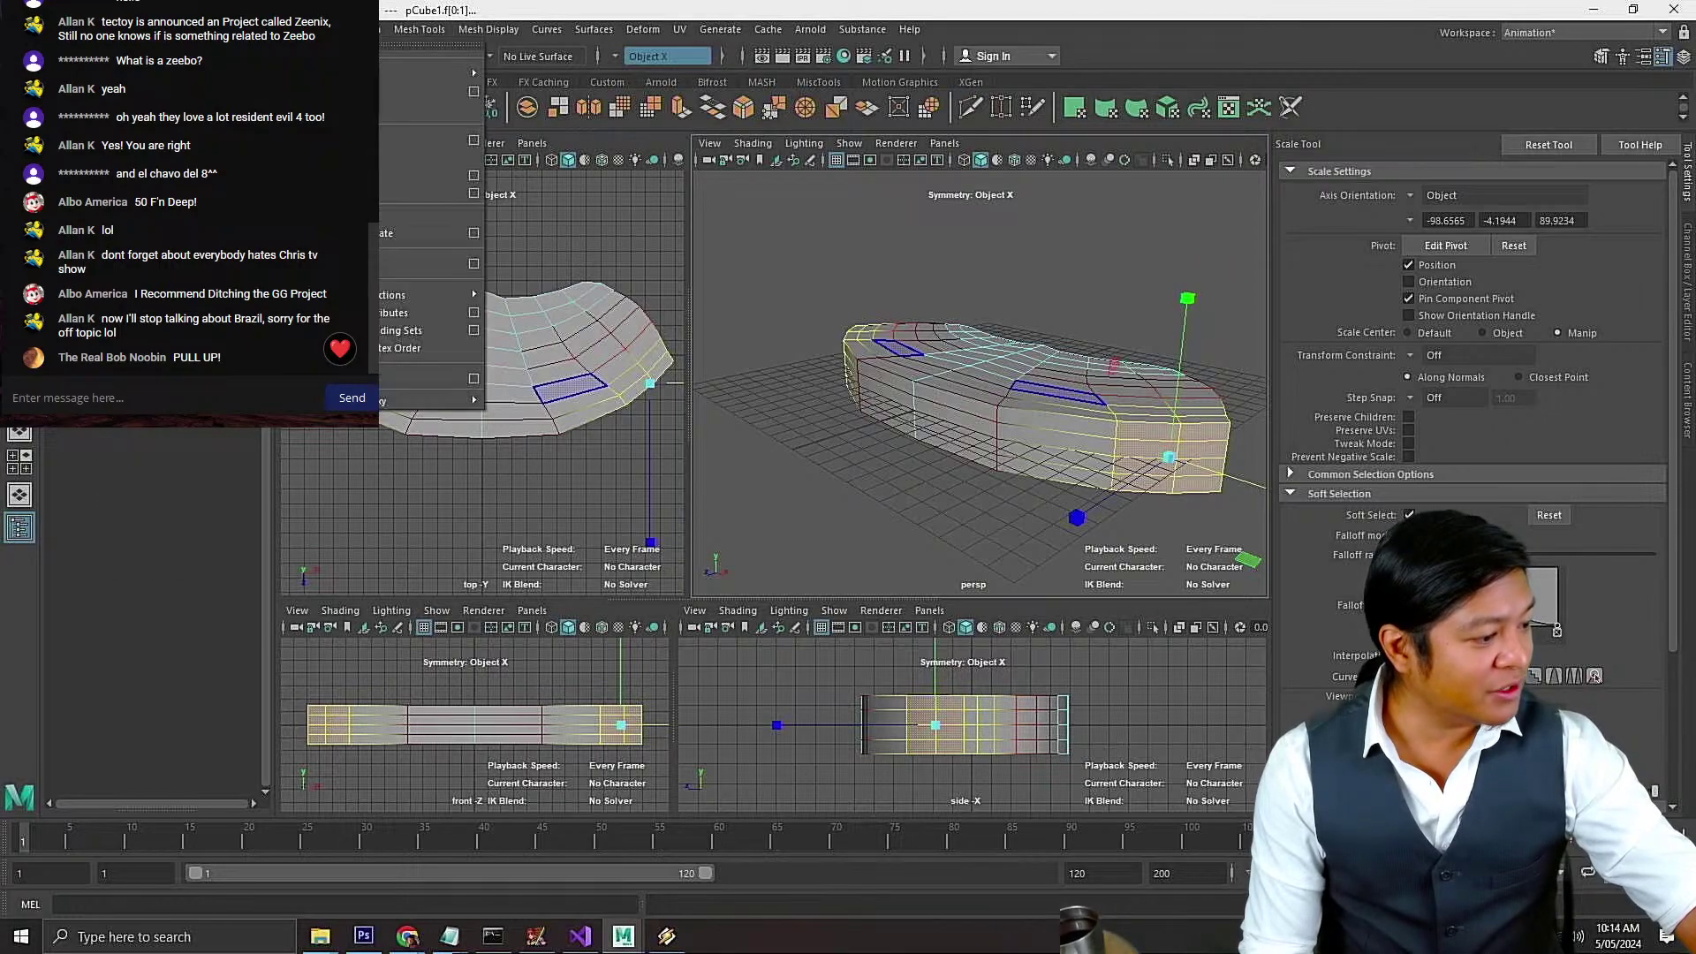
Extrude the end faces 8.923 units outward into grips and select the grip-tip vertices
{"action": "left_click", "coordinate": [349, 29]}
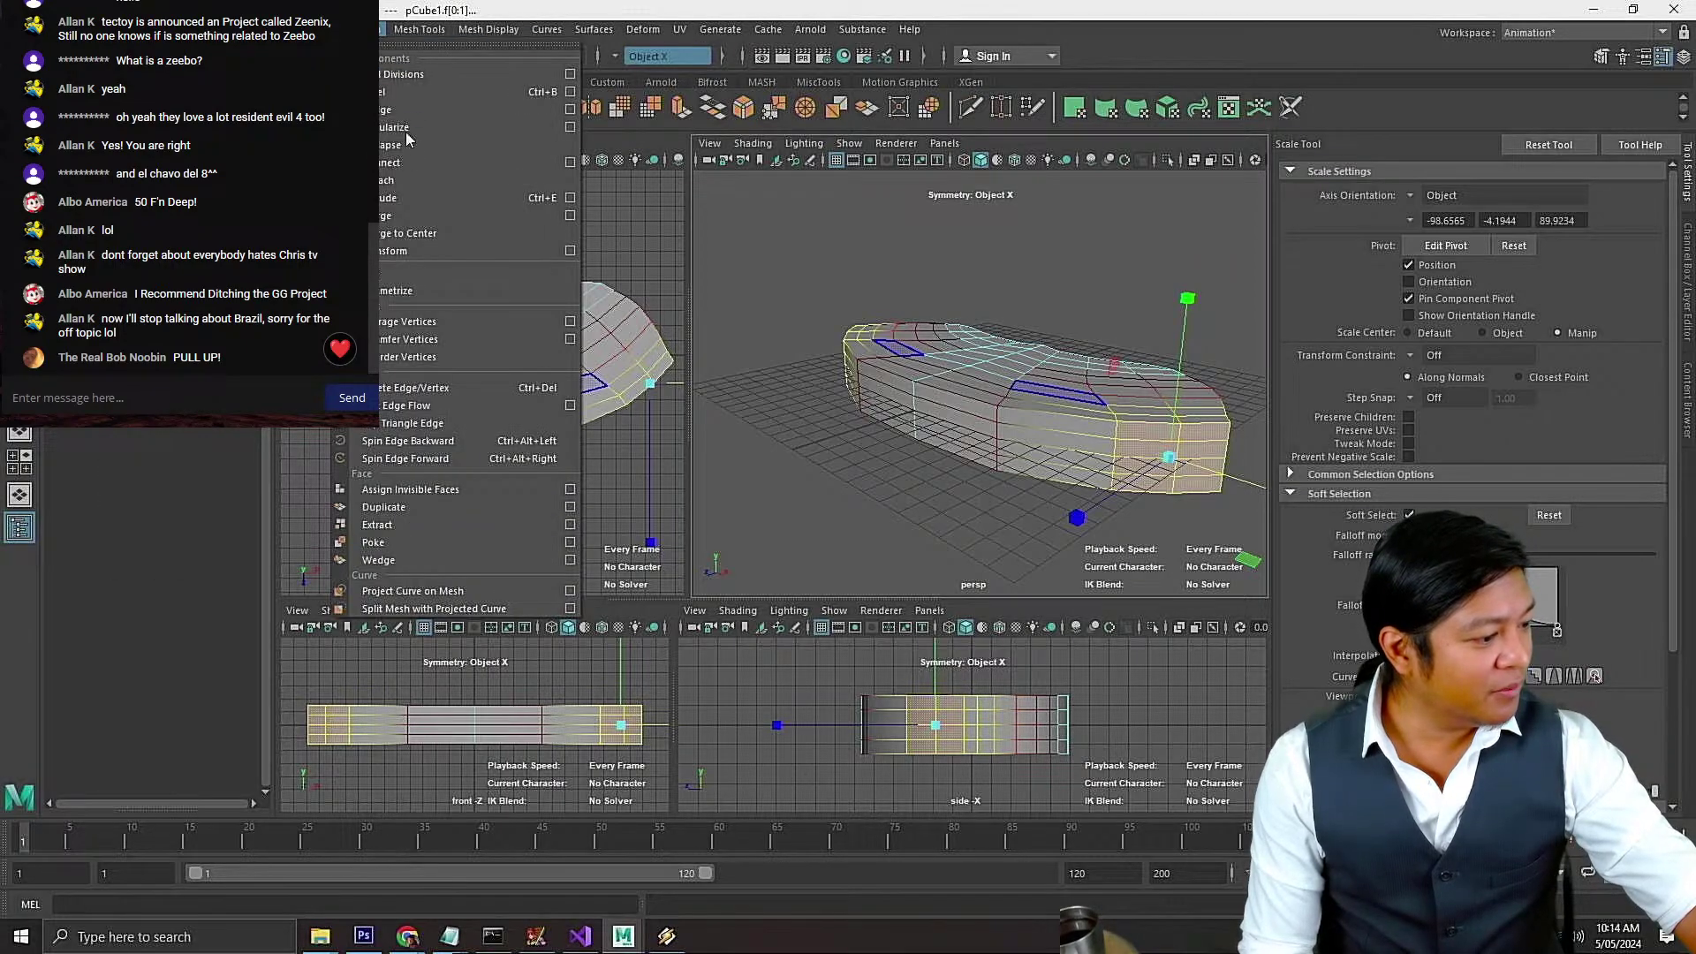
{"action": "left_click", "coordinate": [416, 205]}
{"action": "scroll", "coordinate": [1151, 461], "scroll_direction": "down", "scroll_amount": 5}
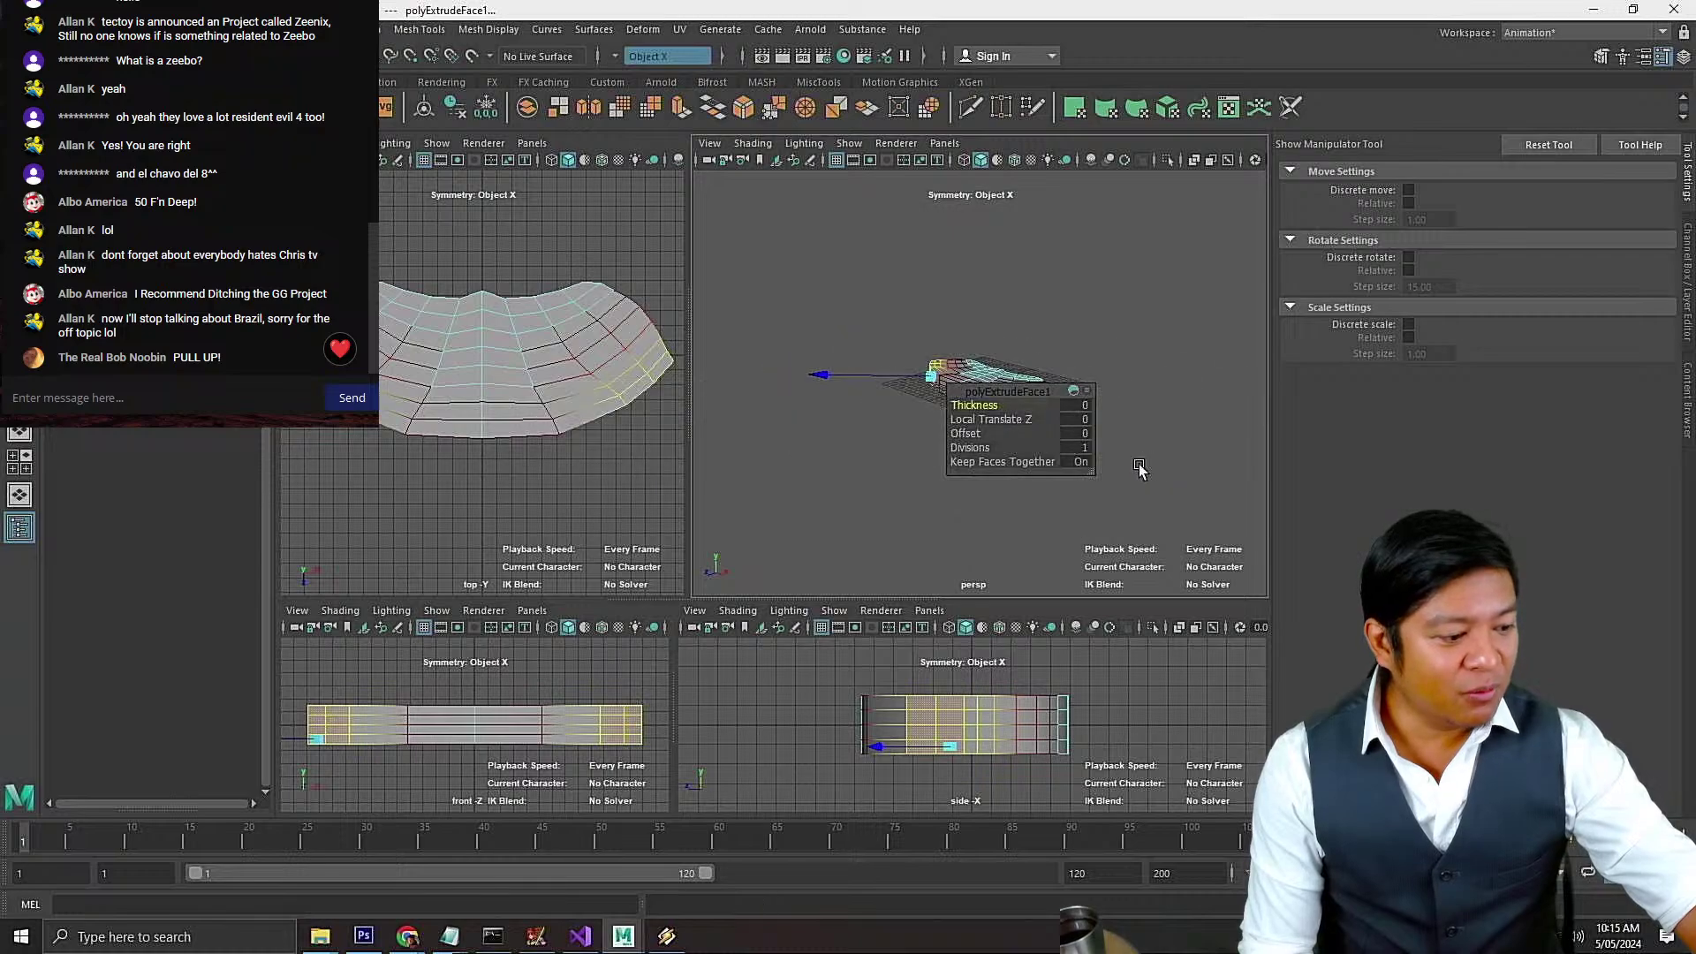
{"action": "scroll", "coordinate": [1043, 453], "scroll_direction": "up", "scroll_amount": 3}
{"action": "left_click_drag", "start_coordinate": [853, 446], "coordinate": [1007, 523], "text": "alt"}
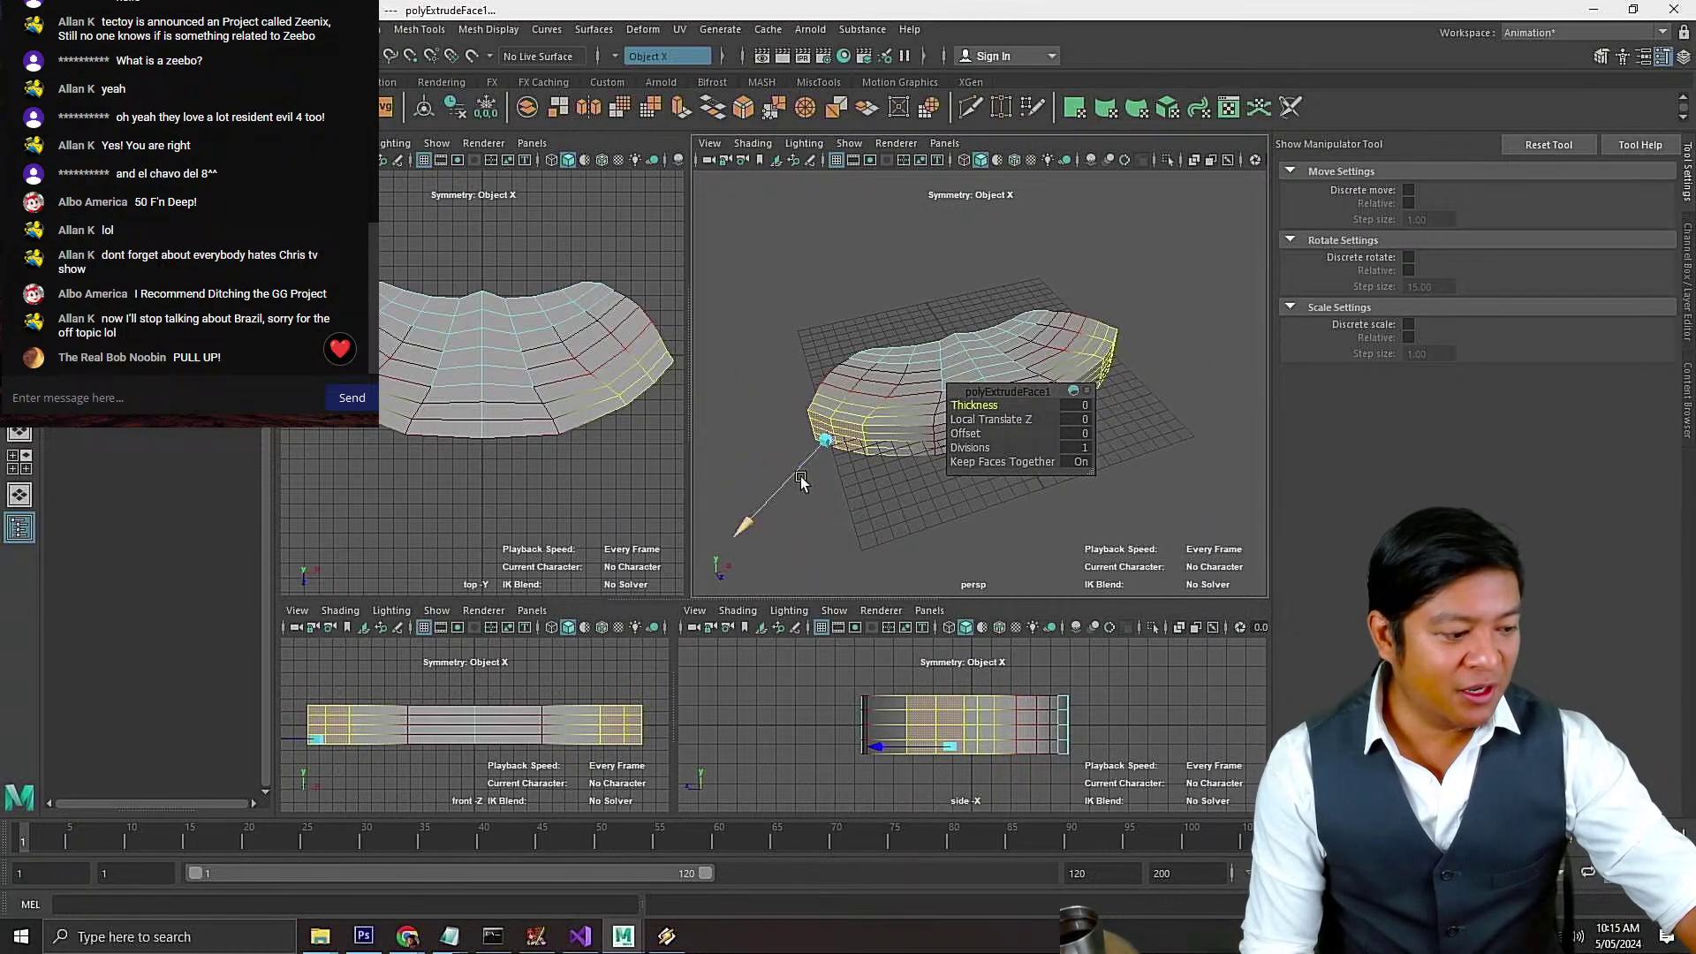
{"action": "left_click_drag", "start_coordinate": [802, 473], "coordinate": [689, 564]}
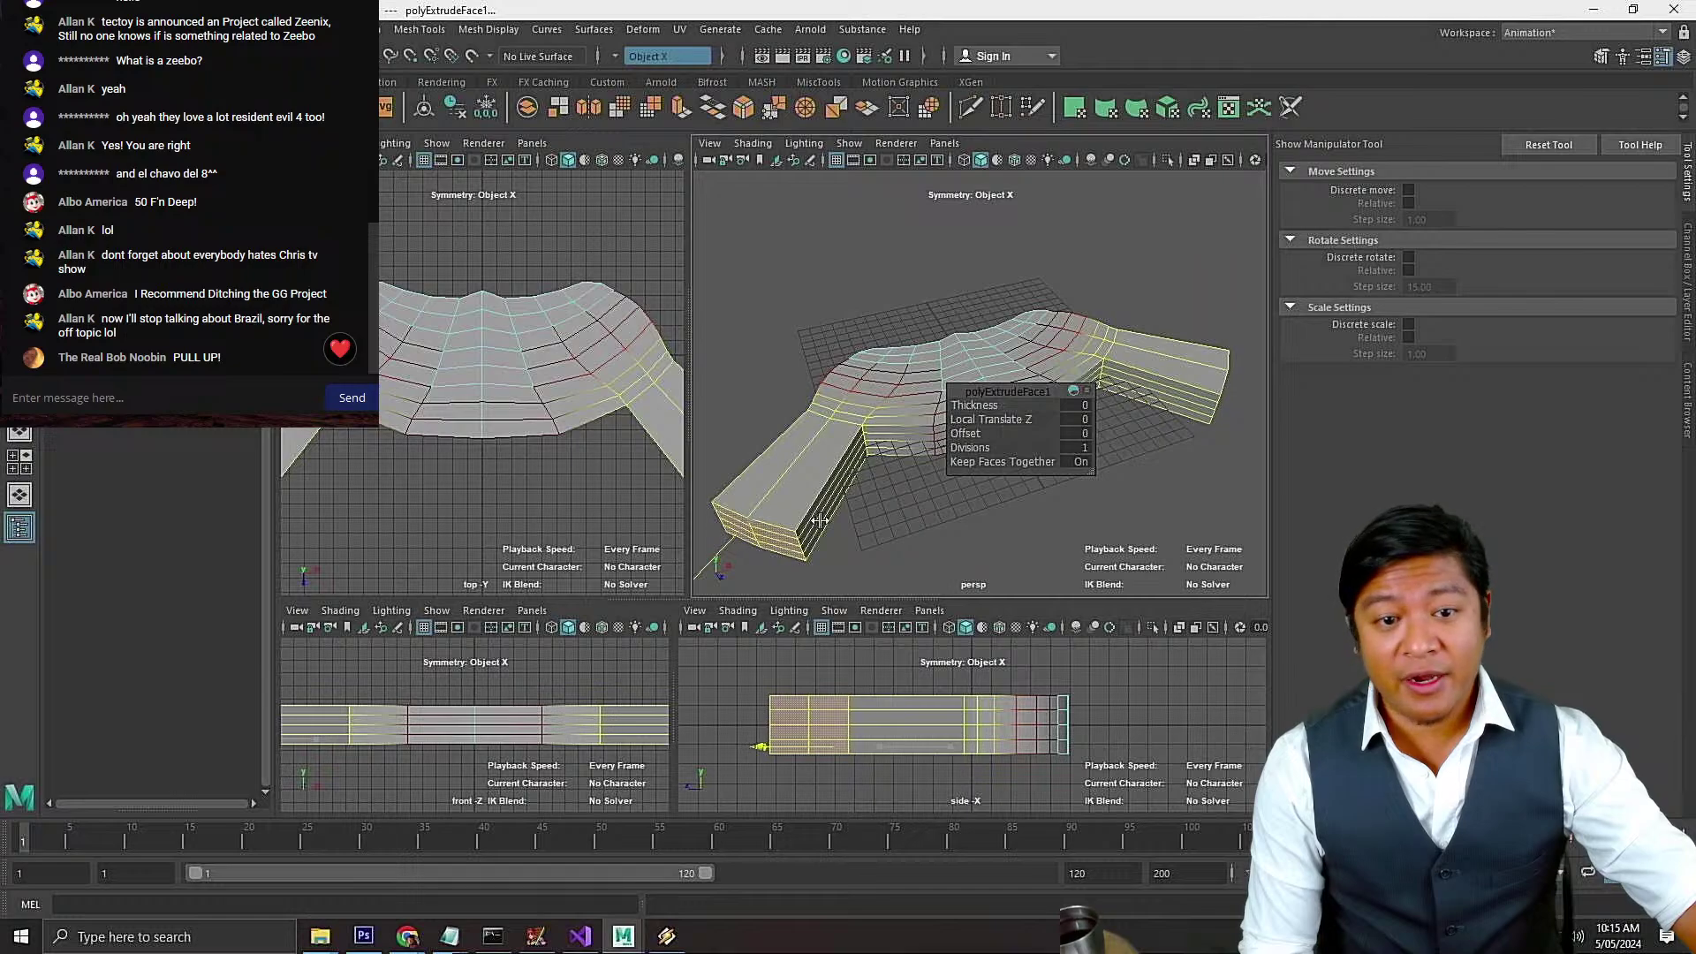
{"action": "scroll", "coordinate": [619, 484], "scroll_direction": "down", "scroll_amount": 2}
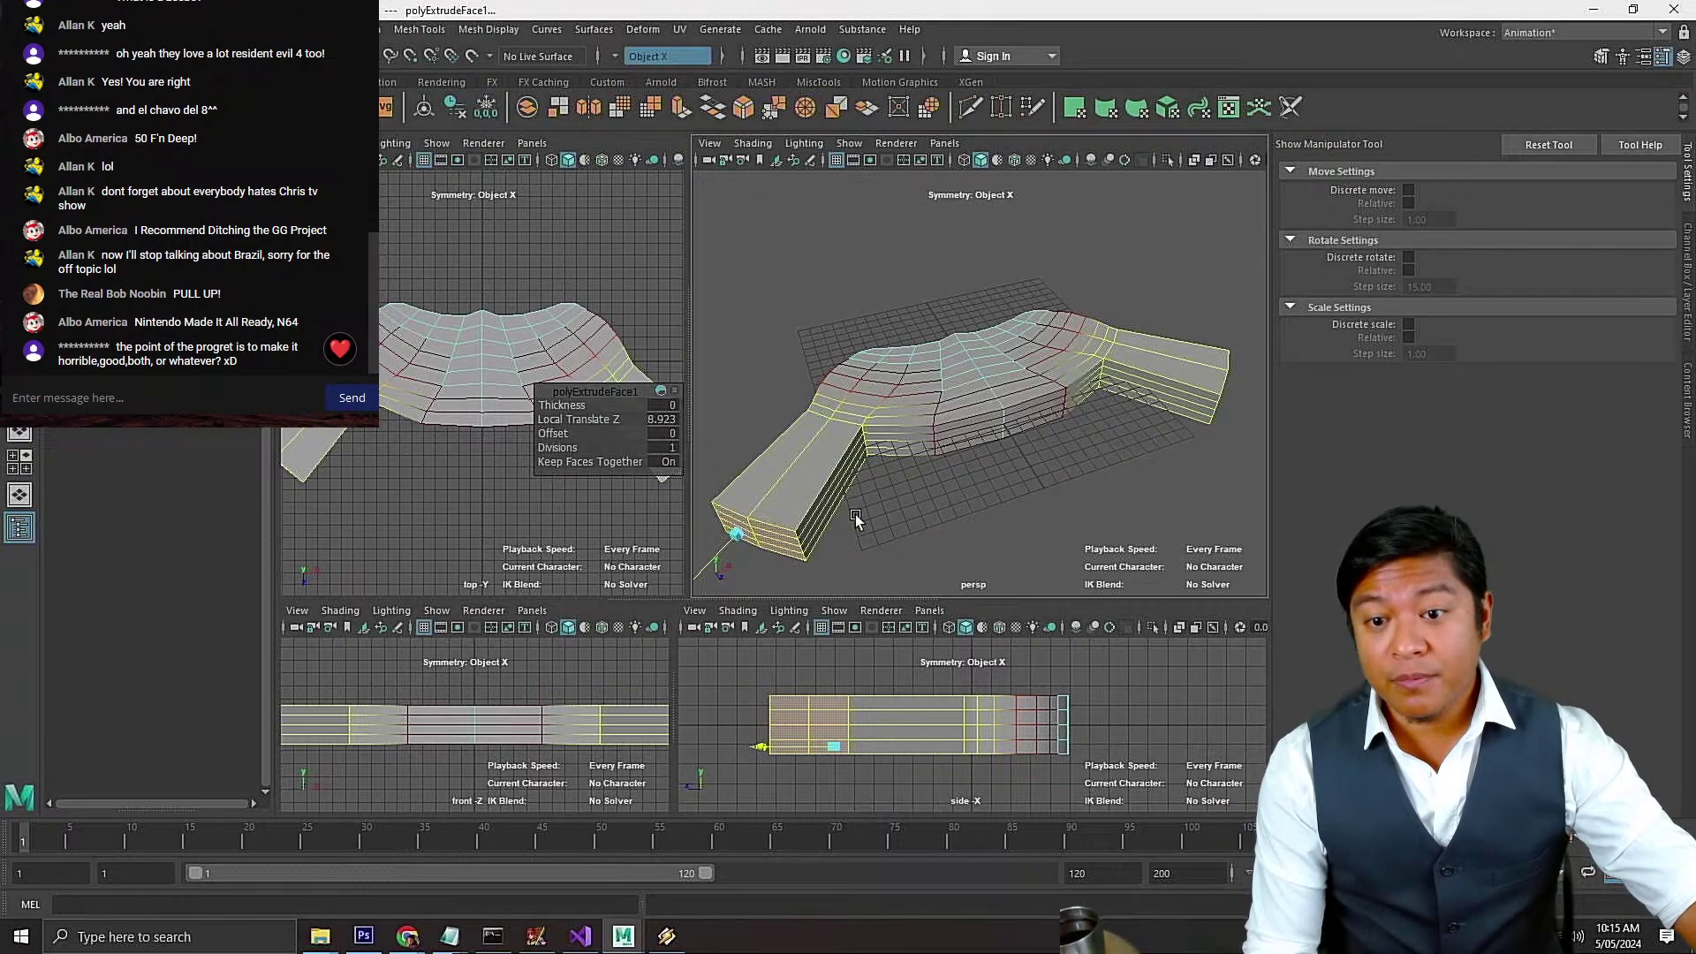
{"action": "left_click_drag", "start_coordinate": [859, 534], "coordinate": [892, 525], "text": "alt"}
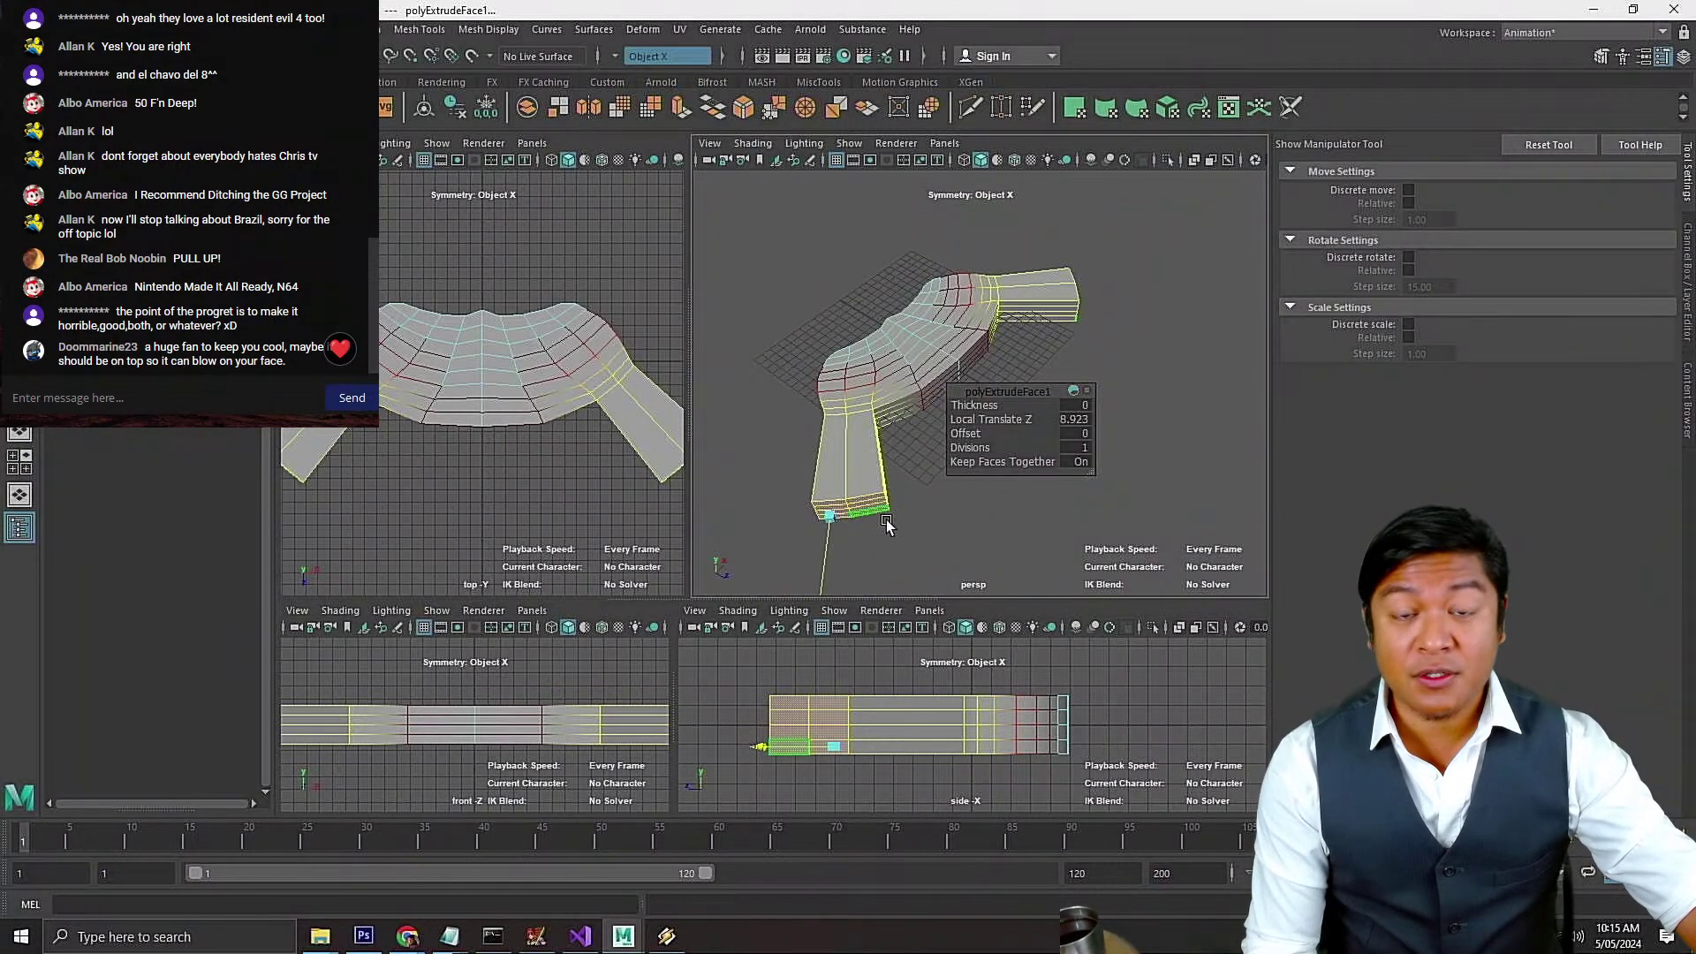
{"action": "right_click_drag", "start_coordinate": [909, 449], "coordinate": [842, 460]}
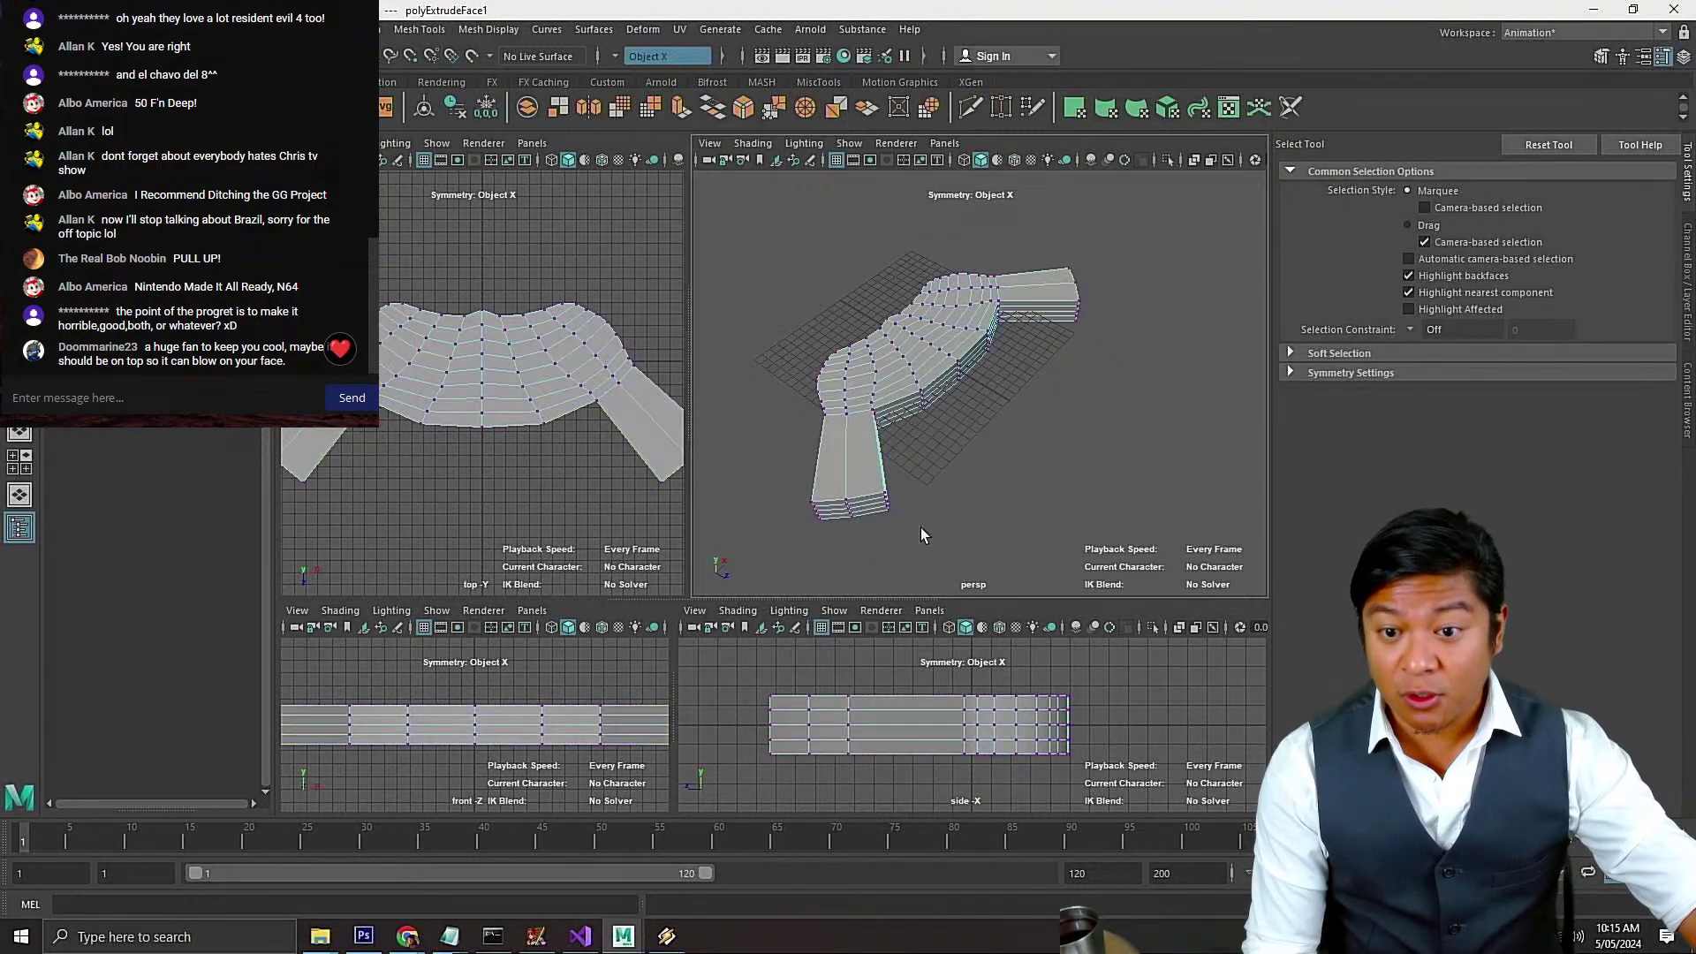
{"action": "left_click_drag", "start_coordinate": [921, 527], "coordinate": [773, 484]}
Activate scaling on the selected grip-tip vertices and orbit to see the whole mesh
{"action": "key", "text": "r"}
{"action": "scroll", "coordinate": [961, 468], "scroll_direction": "down", "scroll_amount": 3}
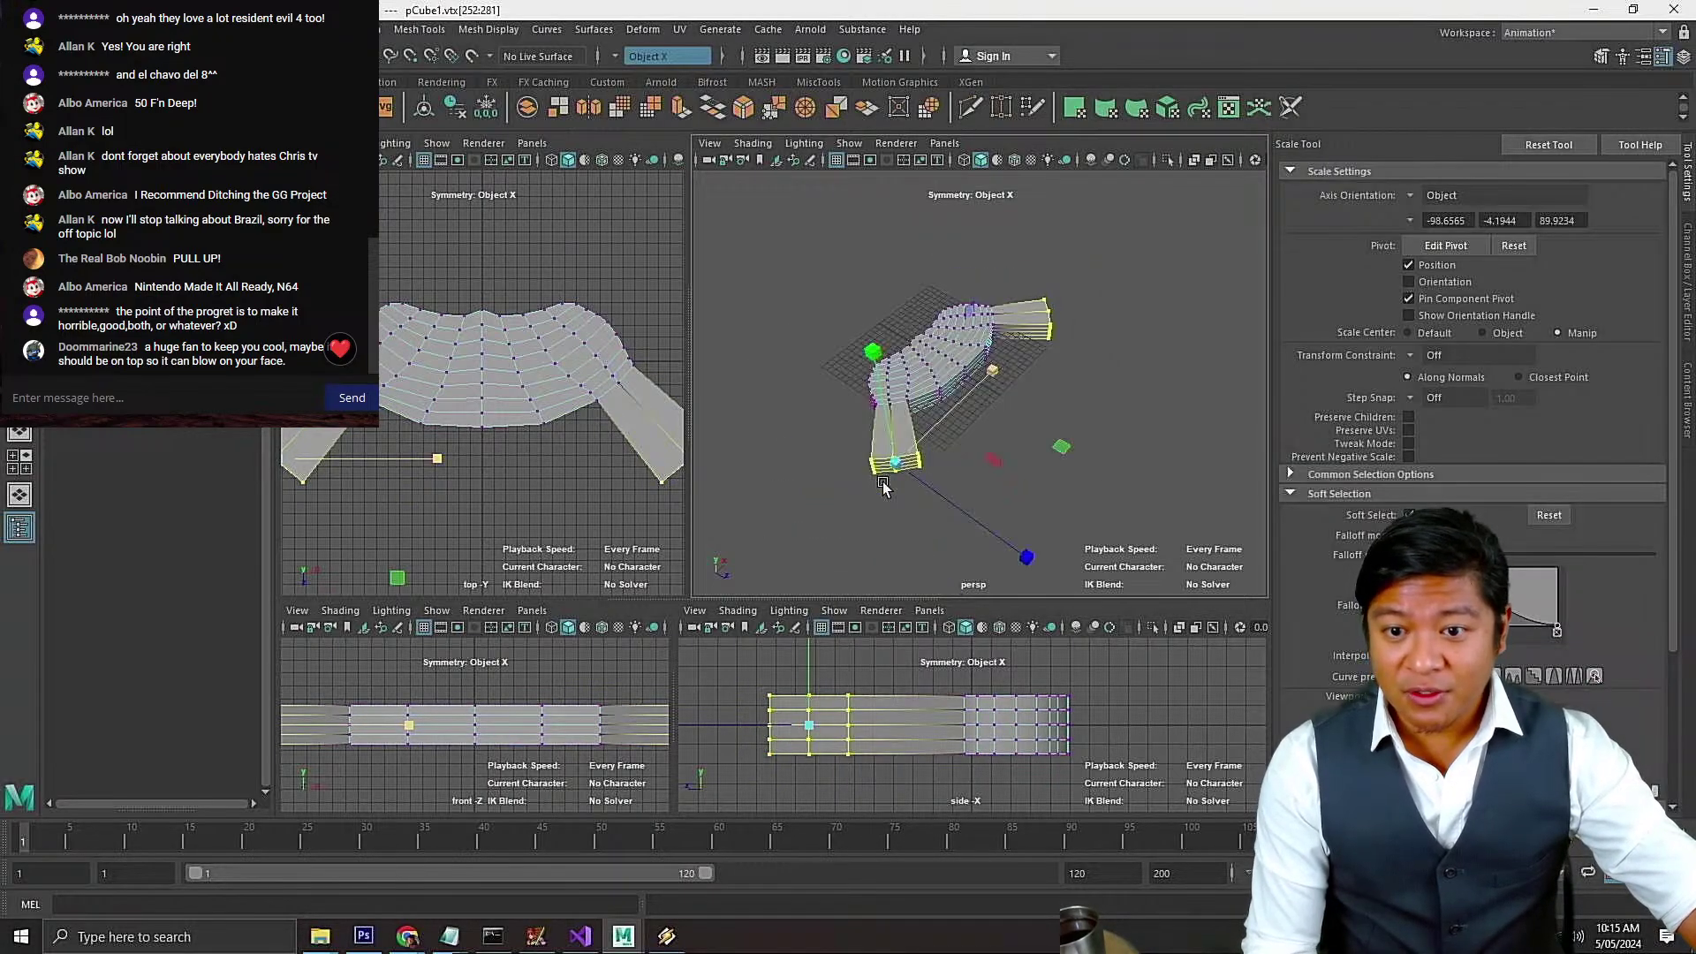
{"action": "scroll", "coordinate": [961, 468], "scroll_direction": "up", "scroll_amount": 8}
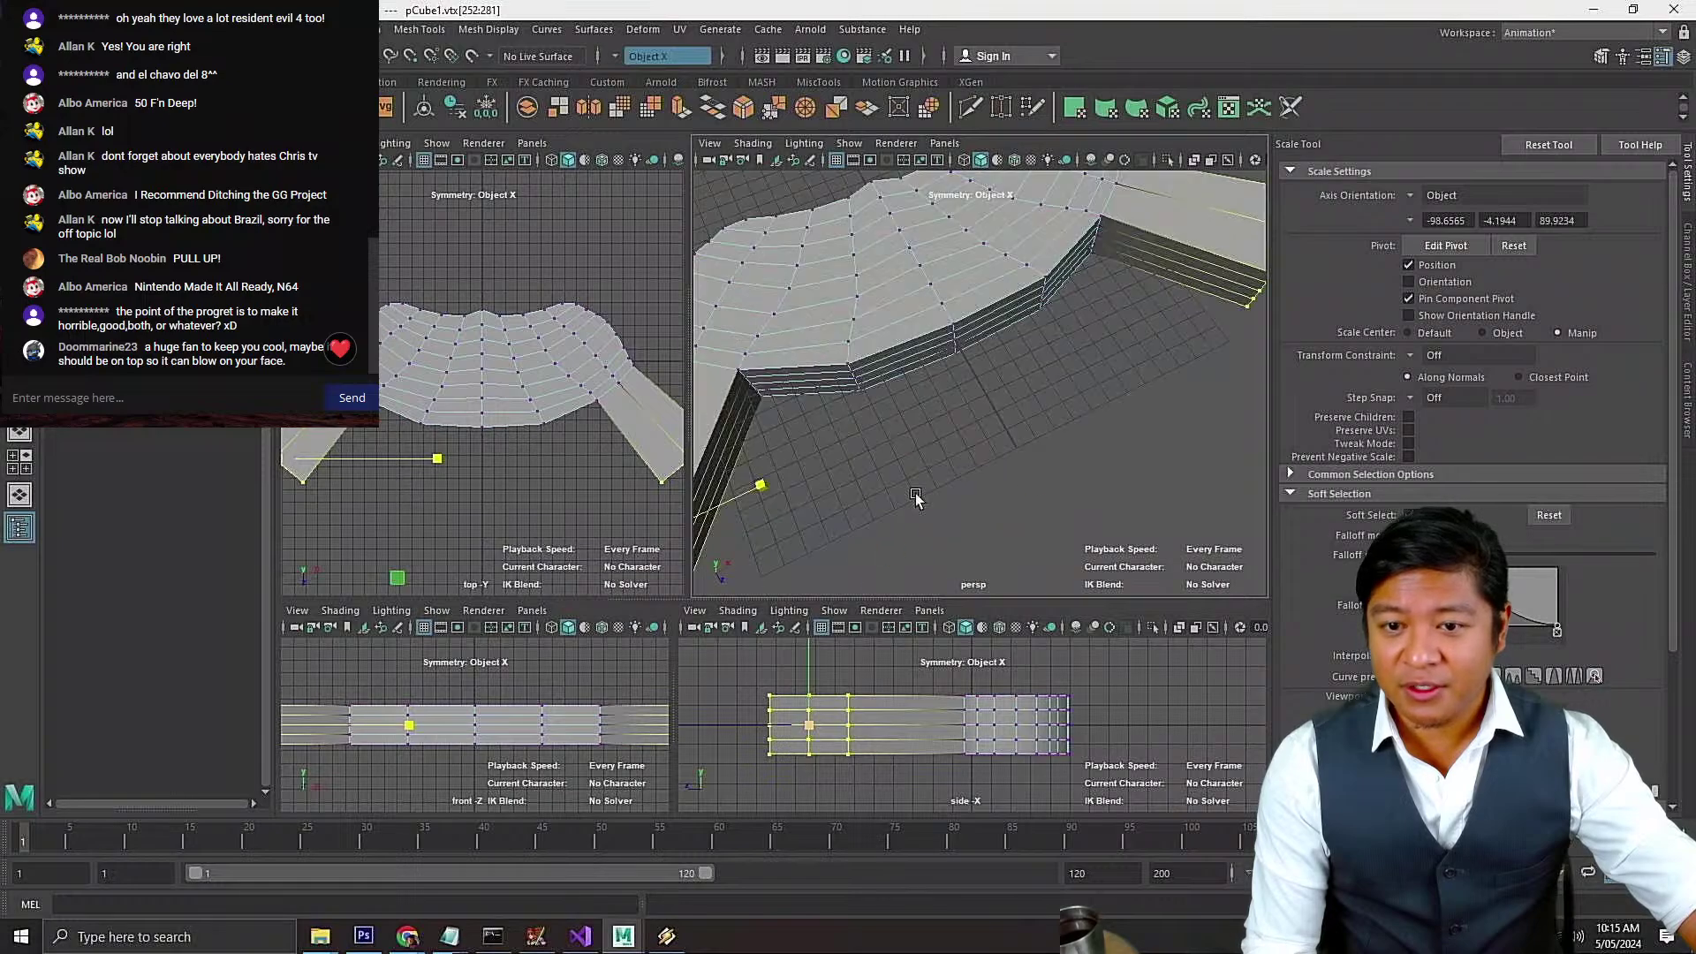
{"action": "scroll", "coordinate": [831, 481], "scroll_direction": "down", "scroll_amount": 6}
{"action": "left_click_drag", "start_coordinate": [848, 510], "coordinate": [901, 486], "text": "alt"}
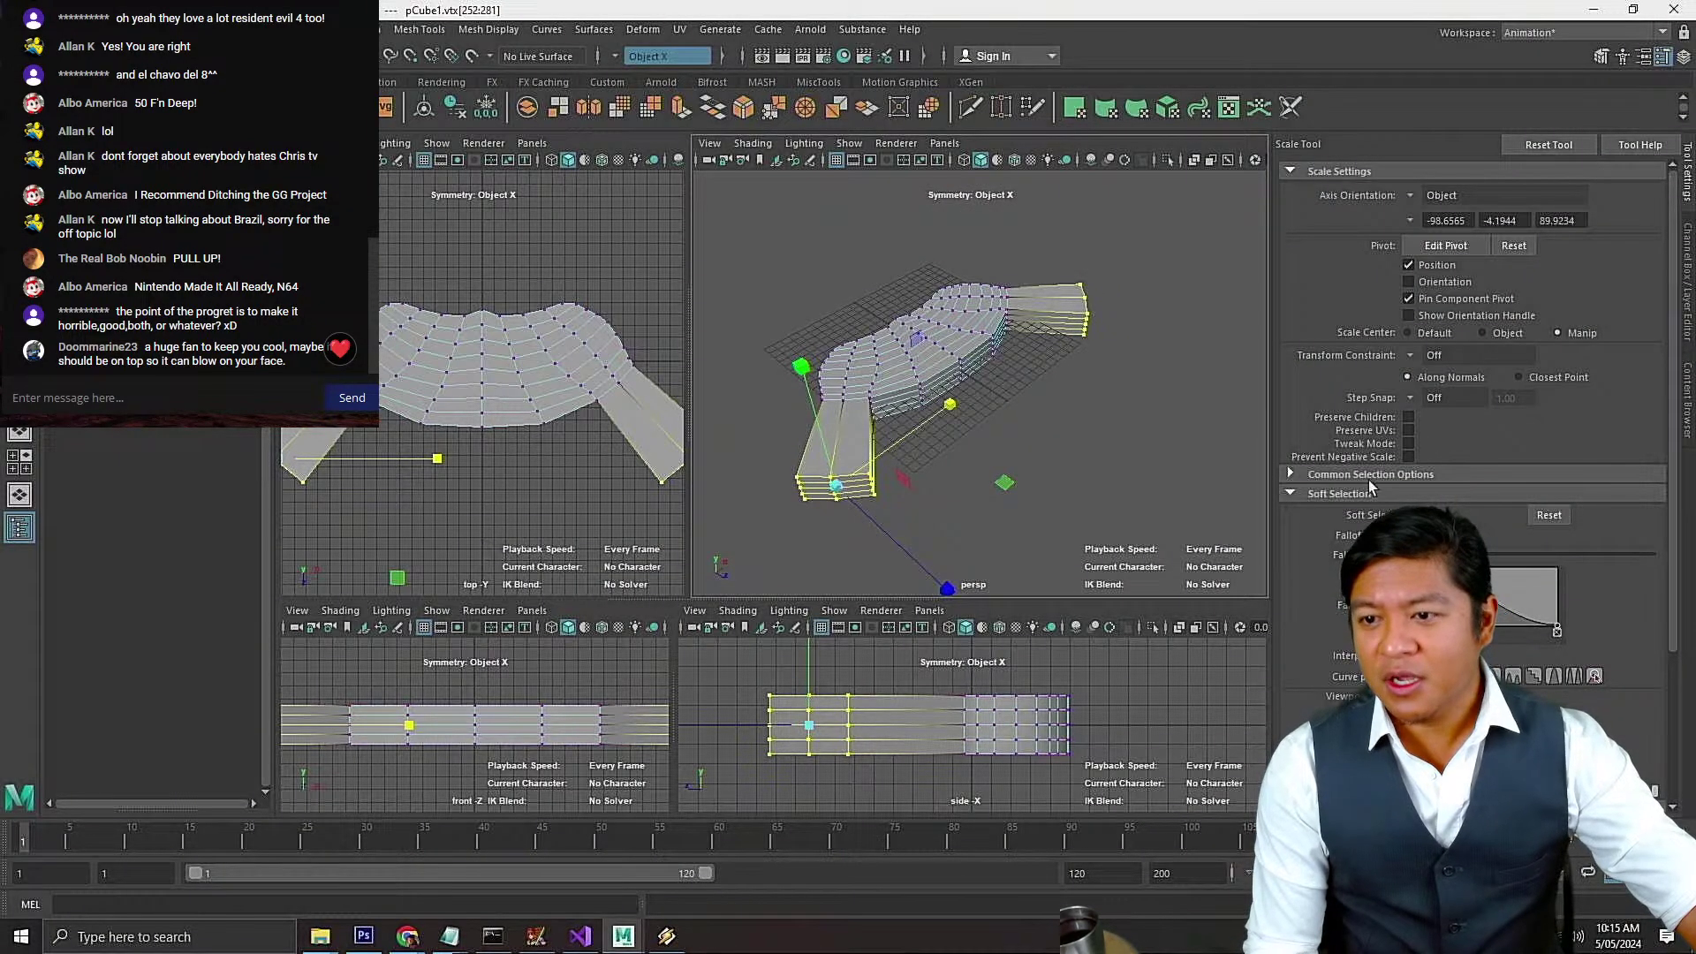
{"action": "scroll", "coordinate": [1373, 470], "scroll_direction": "down", "scroll_amount": 3}
{"action": "scroll", "coordinate": [1383, 388], "scroll_direction": "down", "scroll_amount": 1}
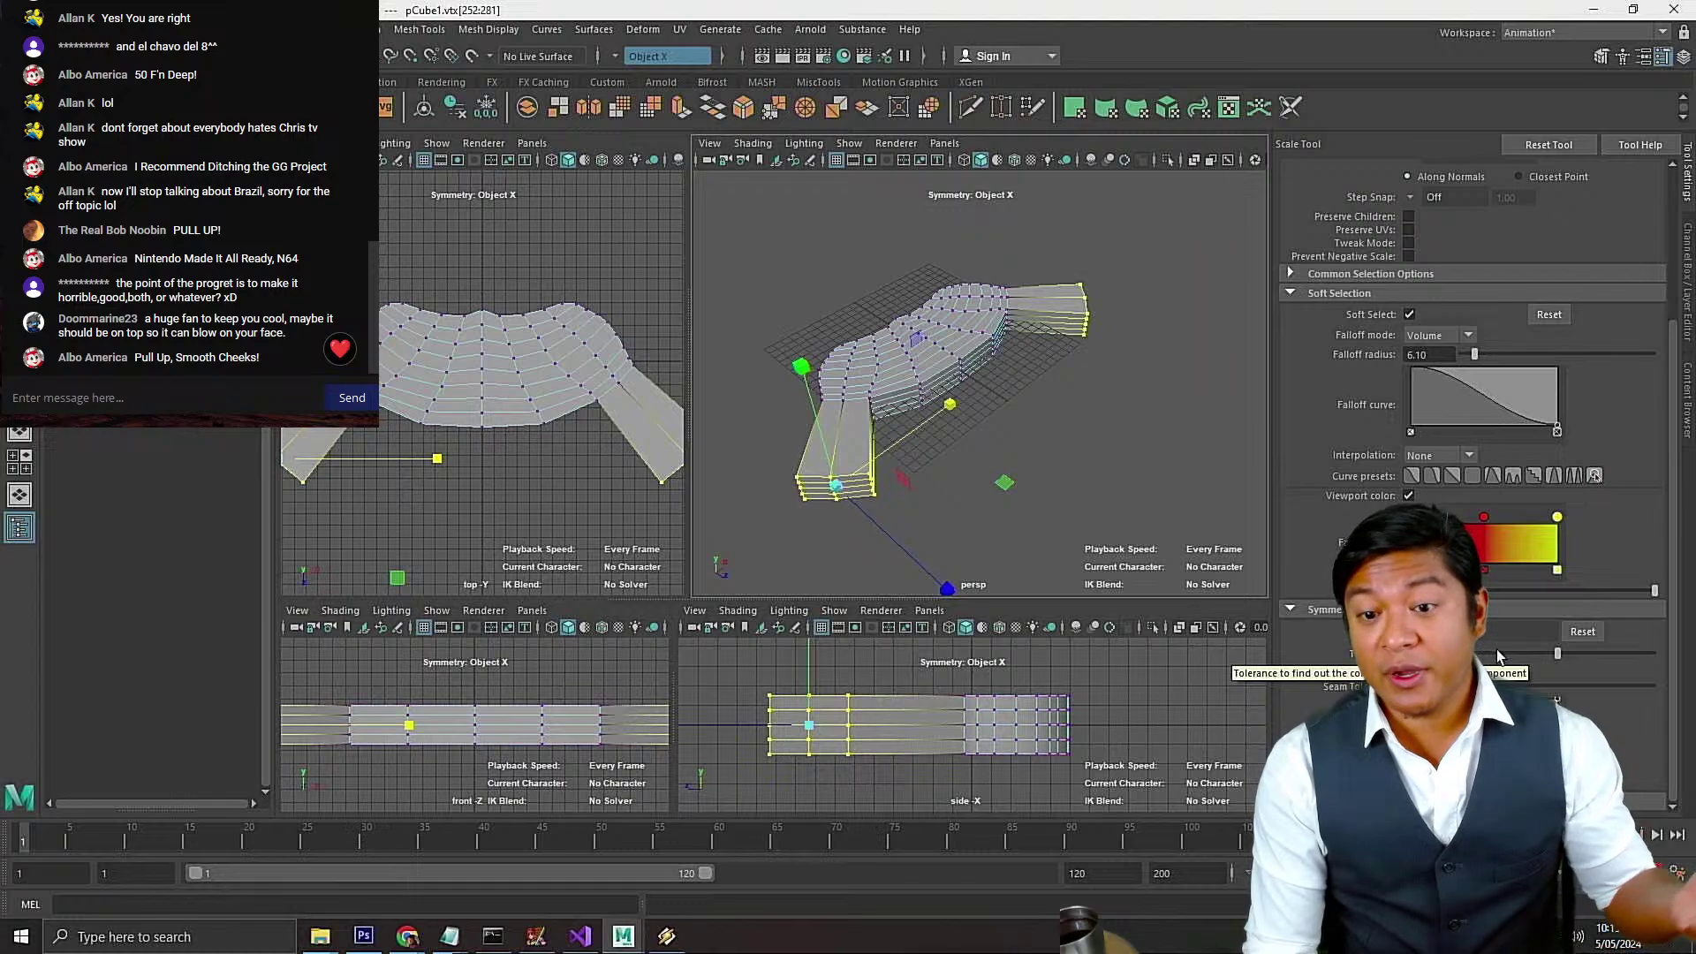
{"action": "scroll", "coordinate": [1442, 360], "scroll_direction": "up", "scroll_amount": 3}
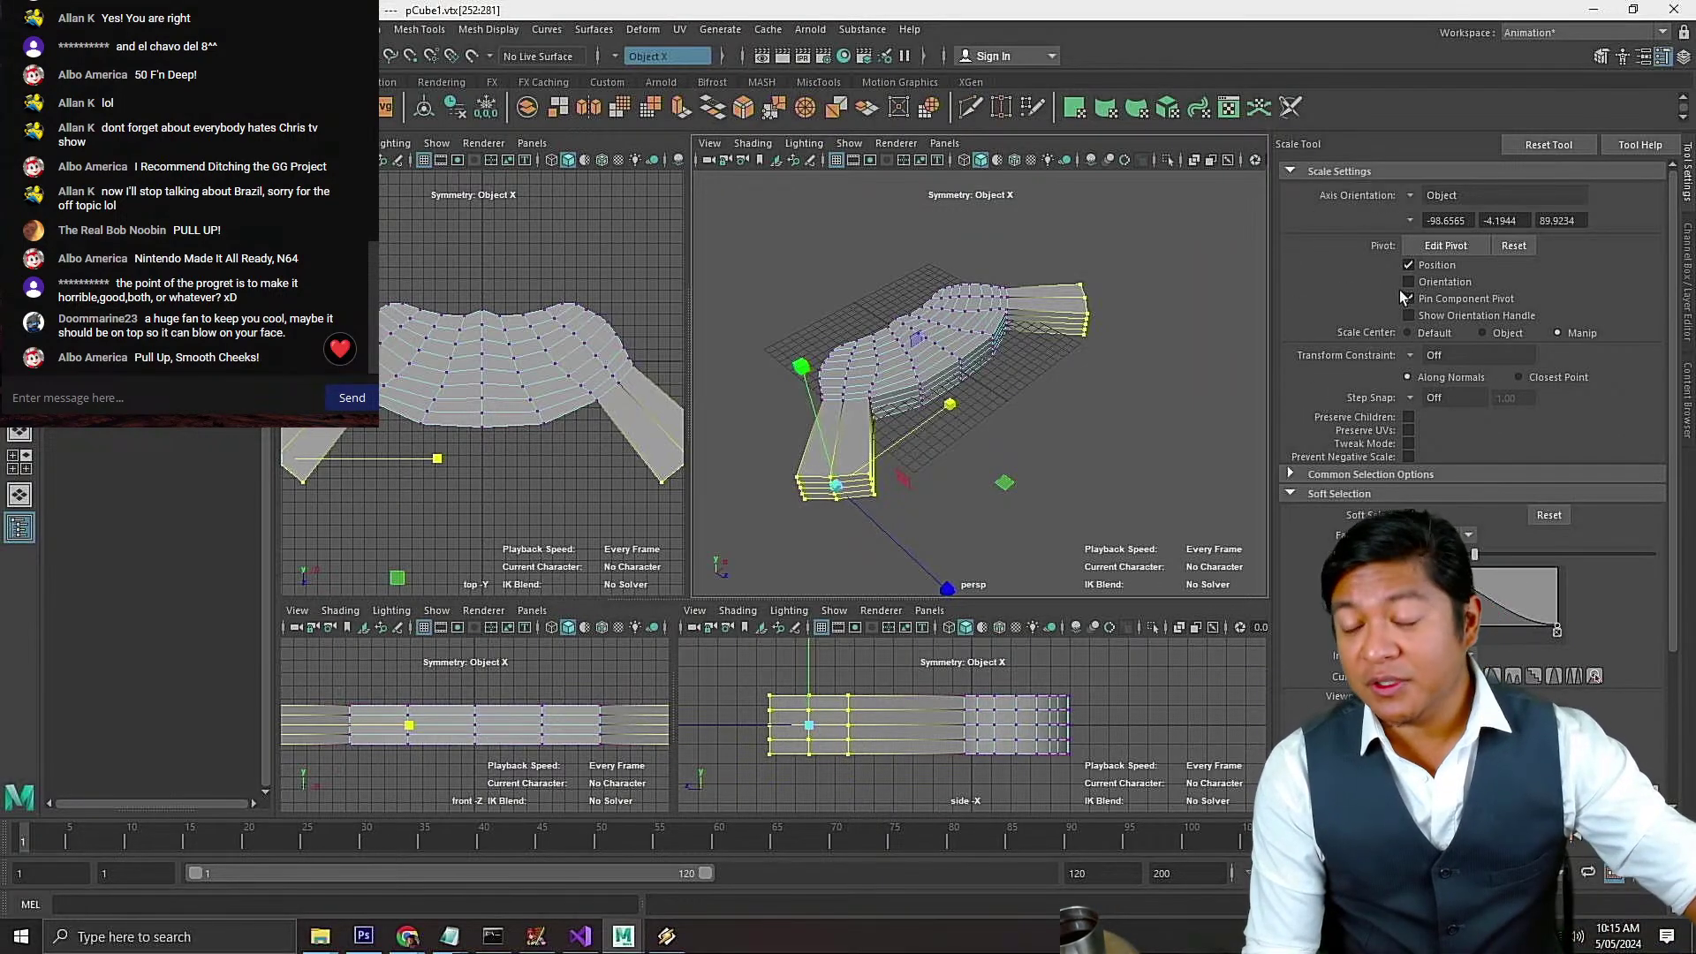
Set scale Axis Orientation to Component and scale the tip vertices along one axis
{"action": "left_click", "coordinate": [1499, 334]}
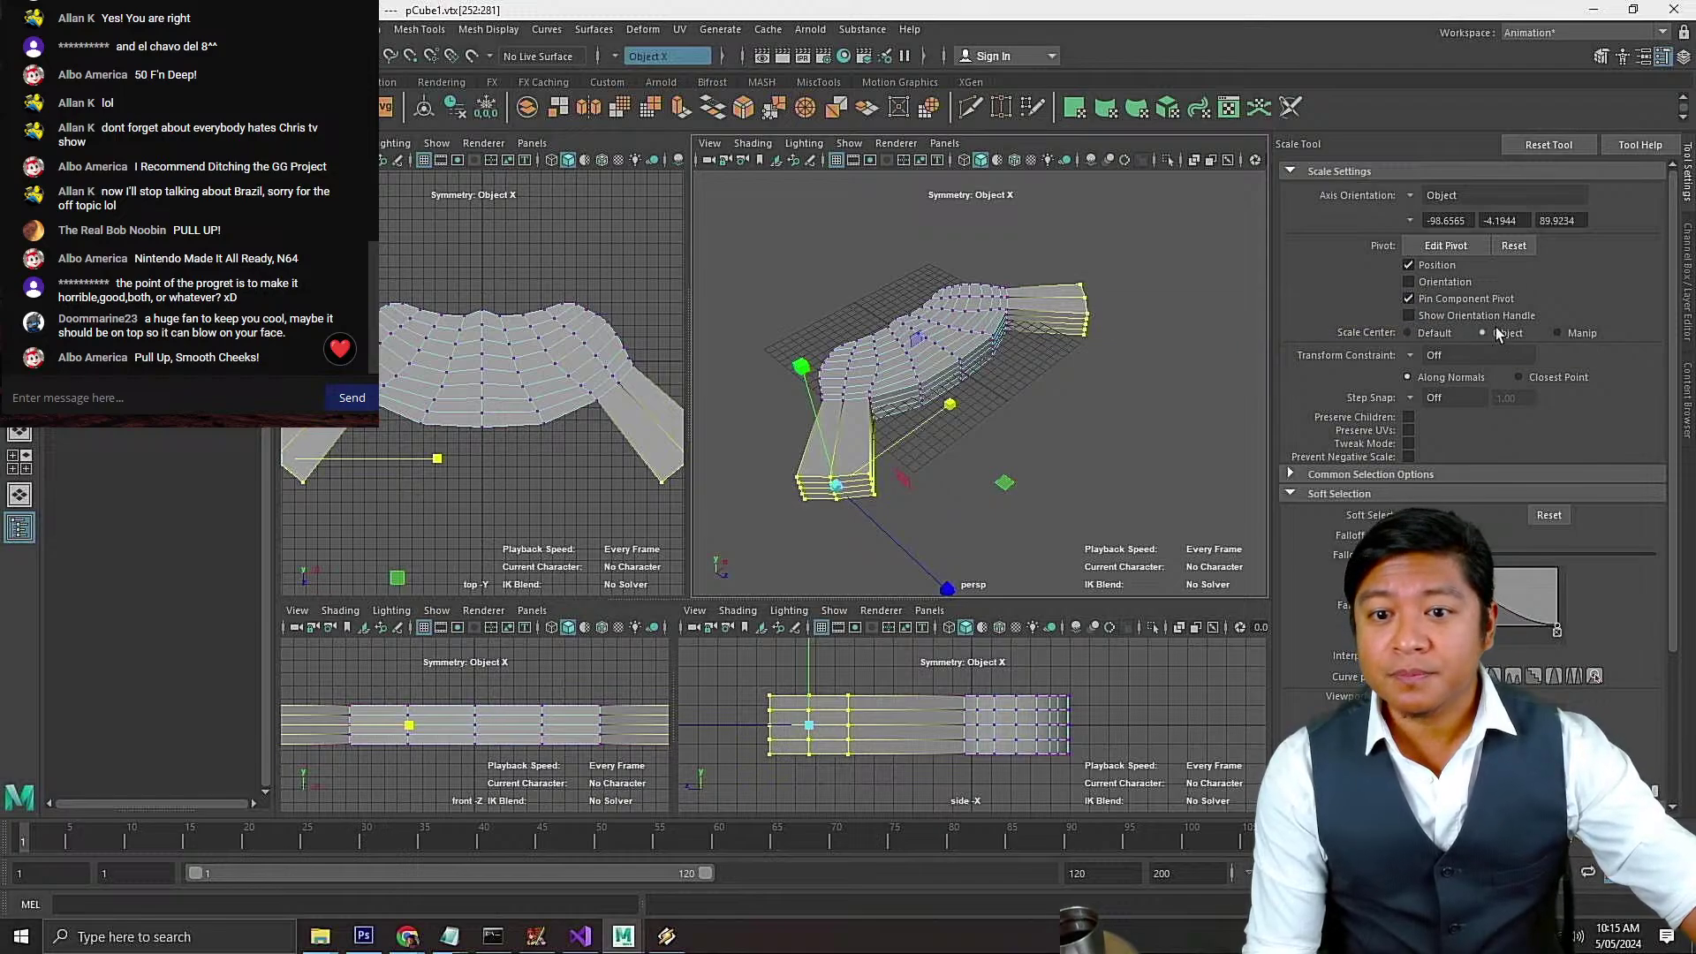
{"action": "left_click", "coordinate": [1582, 336]}
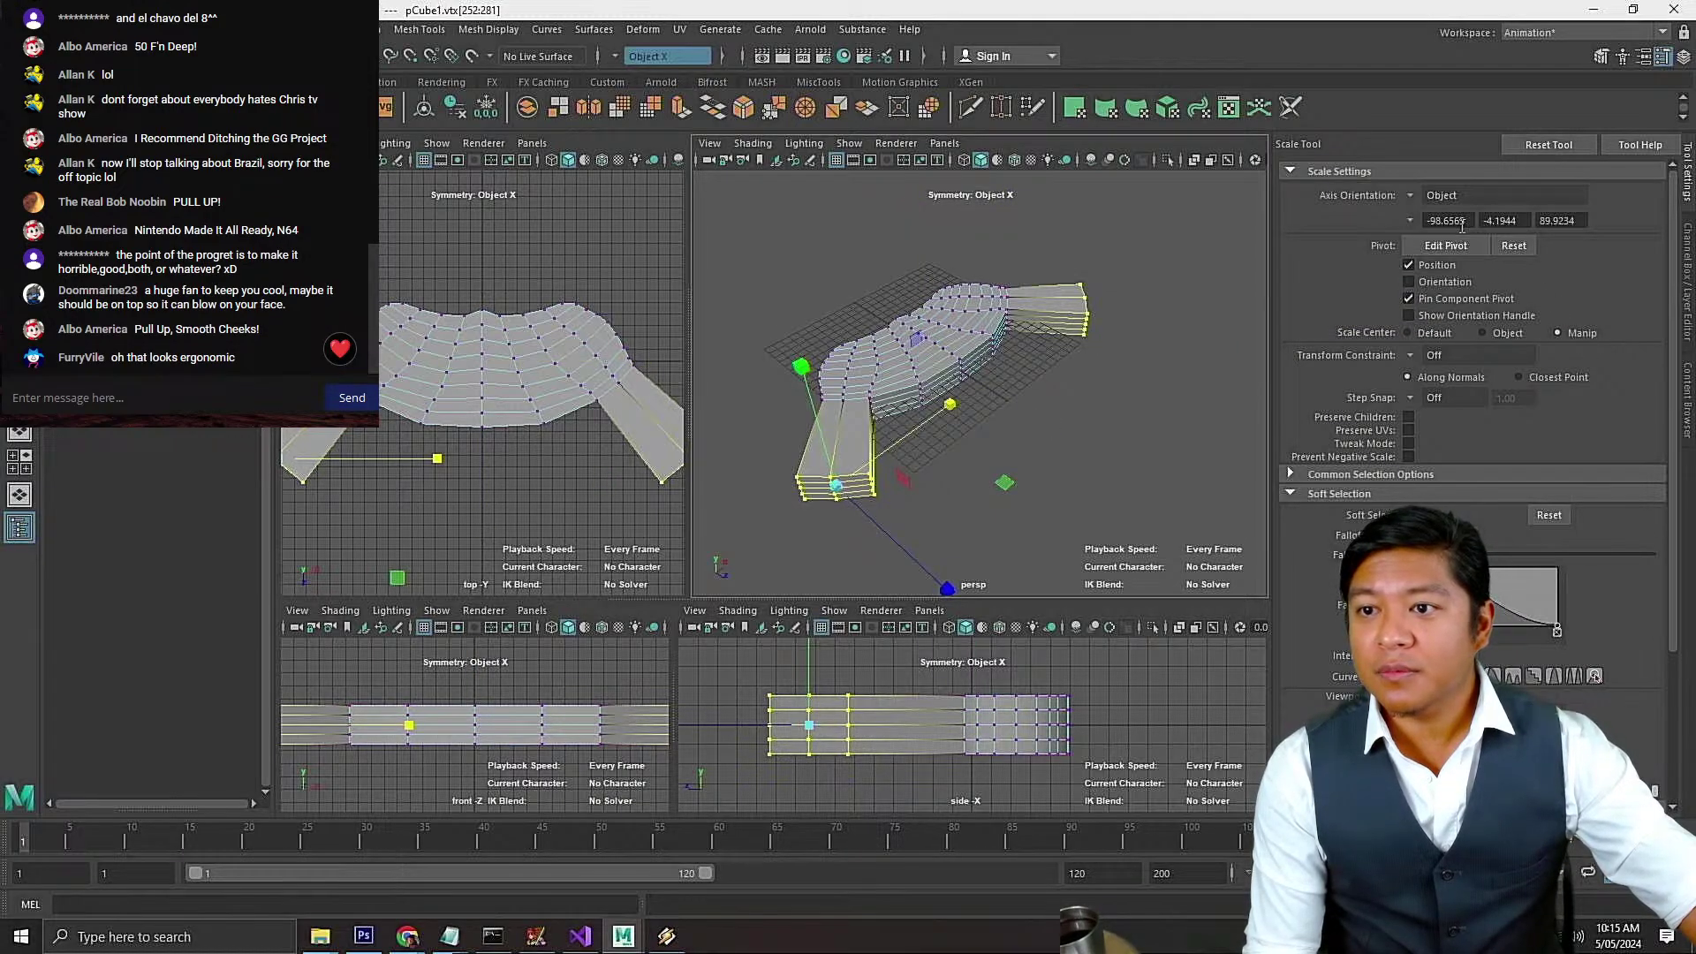
{"action": "left_click", "coordinate": [1406, 194]}
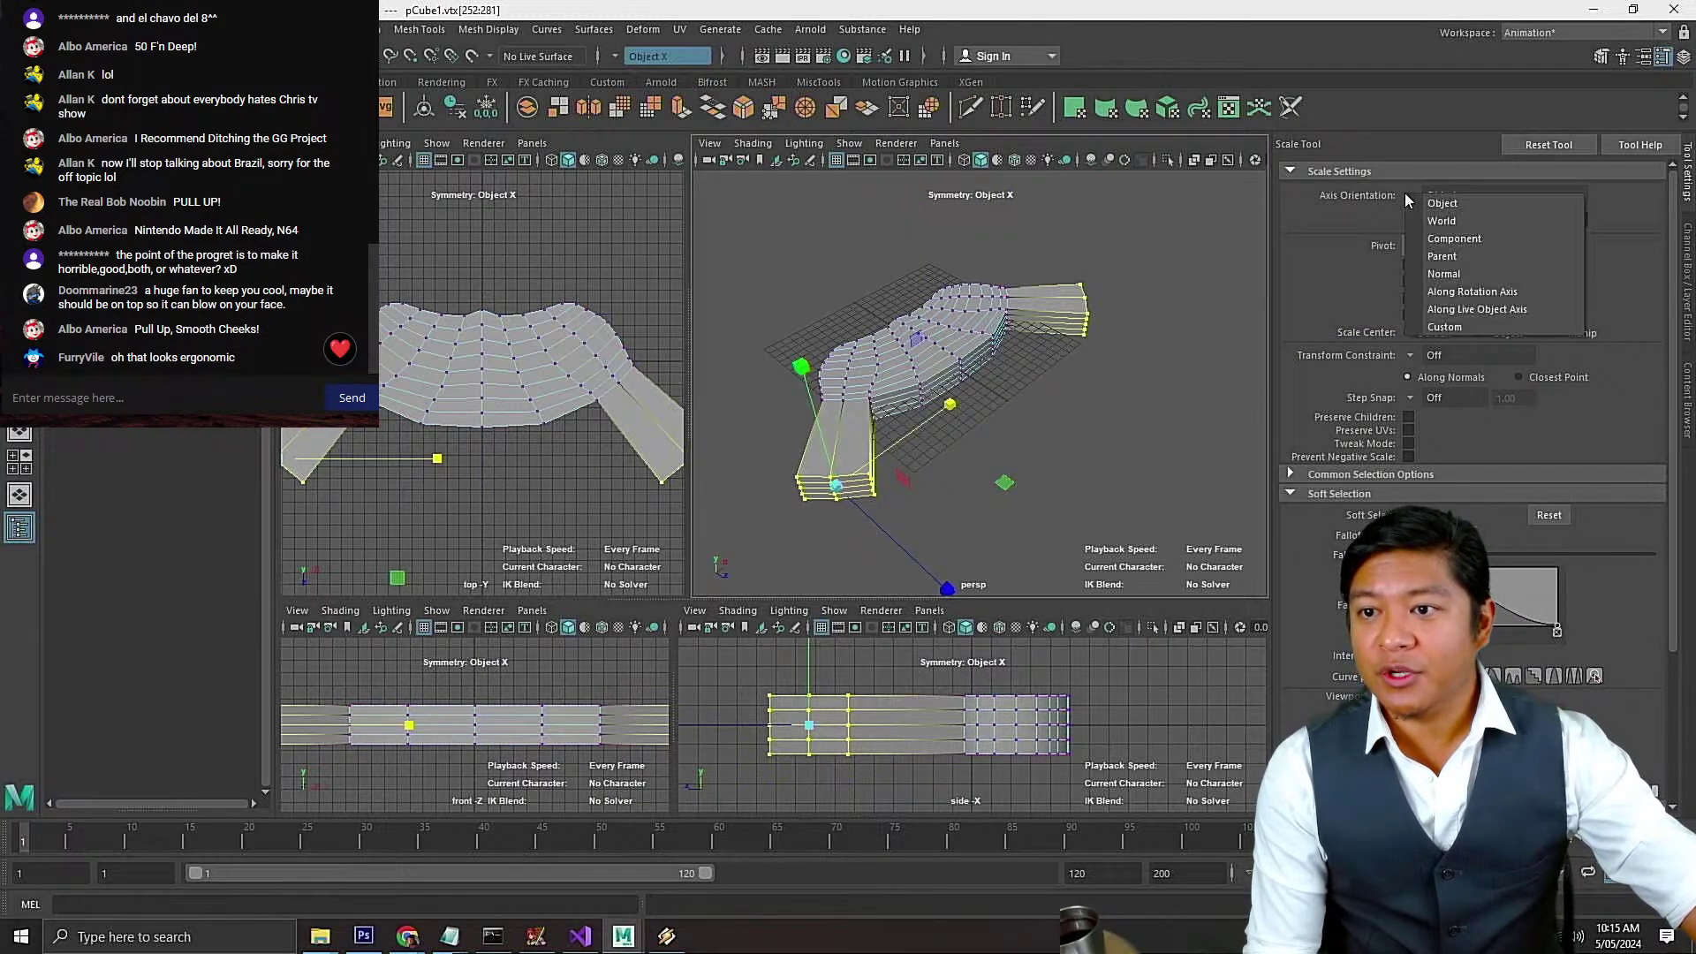
{"action": "left_click", "coordinate": [1418, 238]}
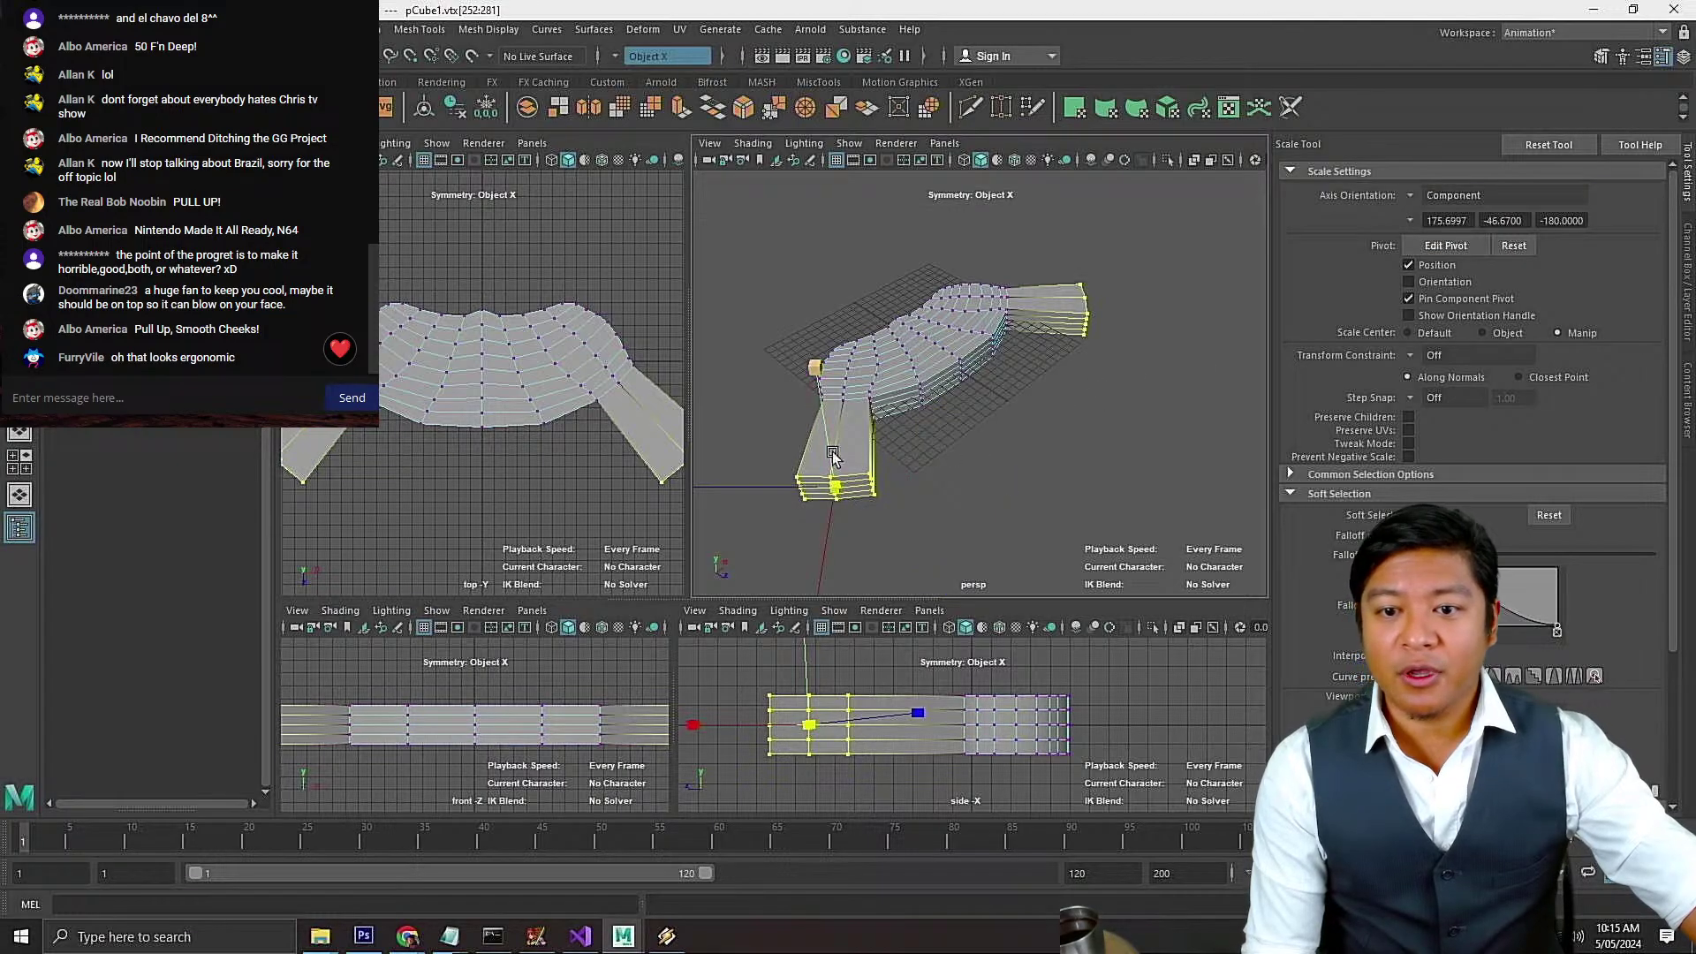
{"action": "left_click_drag", "start_coordinate": [748, 489], "coordinate": [799, 485]}
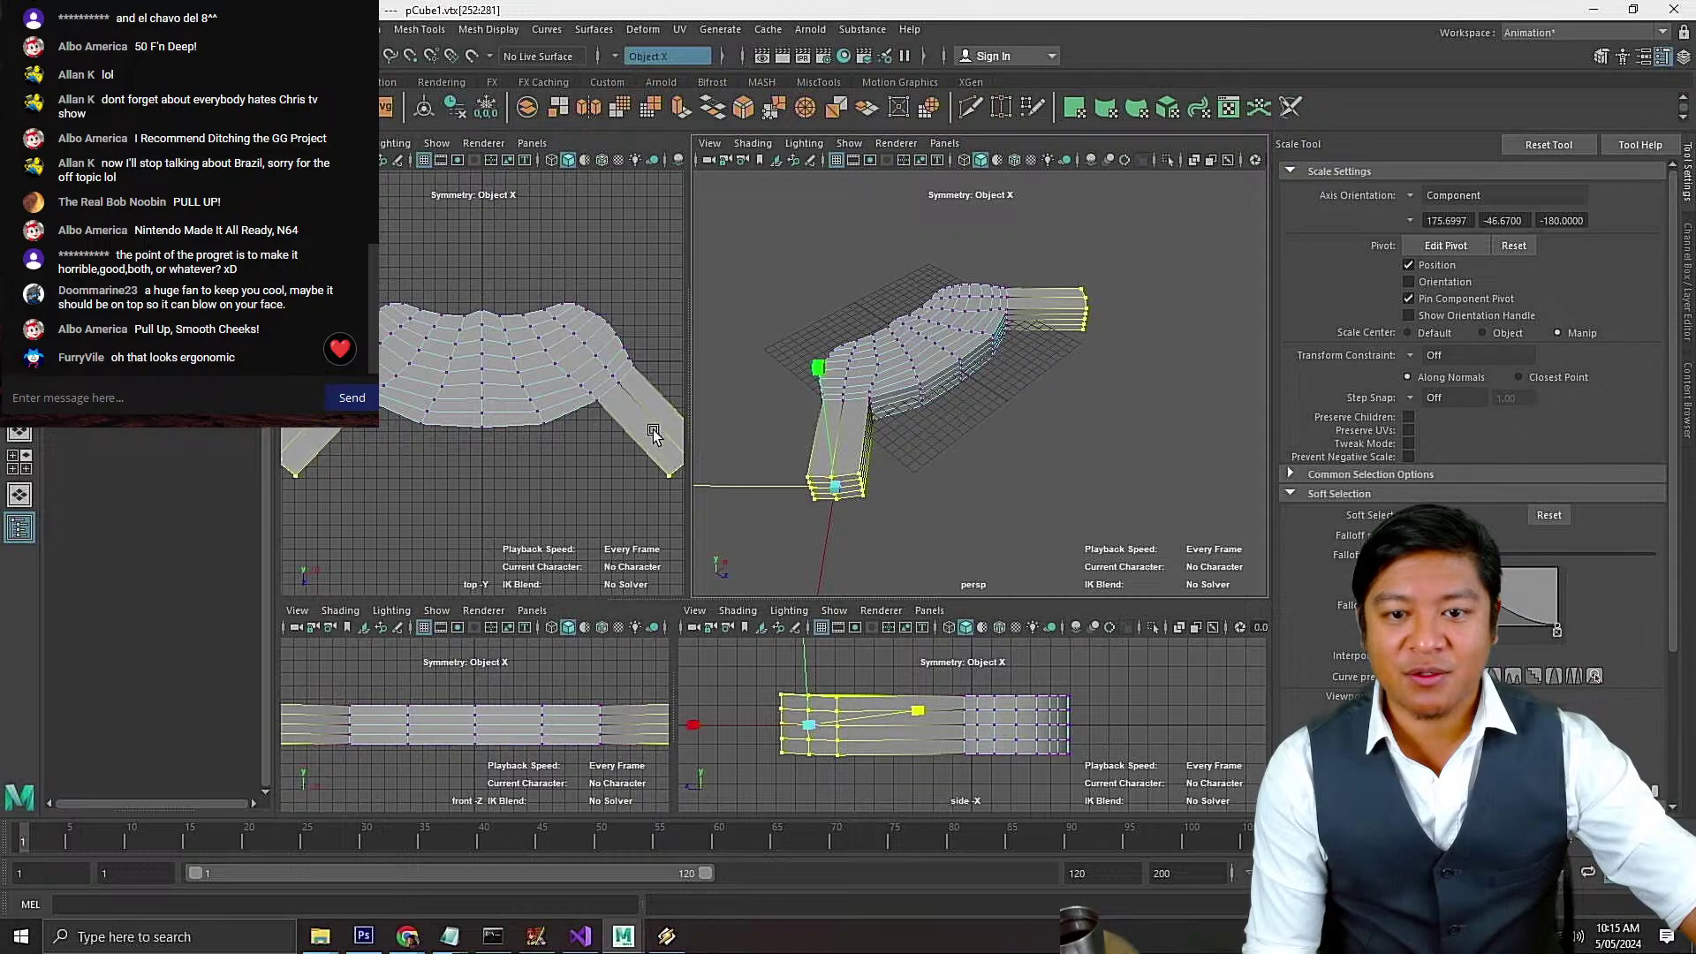
{"action": "left_click_drag", "start_coordinate": [587, 420], "coordinate": [613, 398]}
Widen the soft falloff, try moving the vertex loops inward, undo it, and save
{"action": "key", "text": "w"}
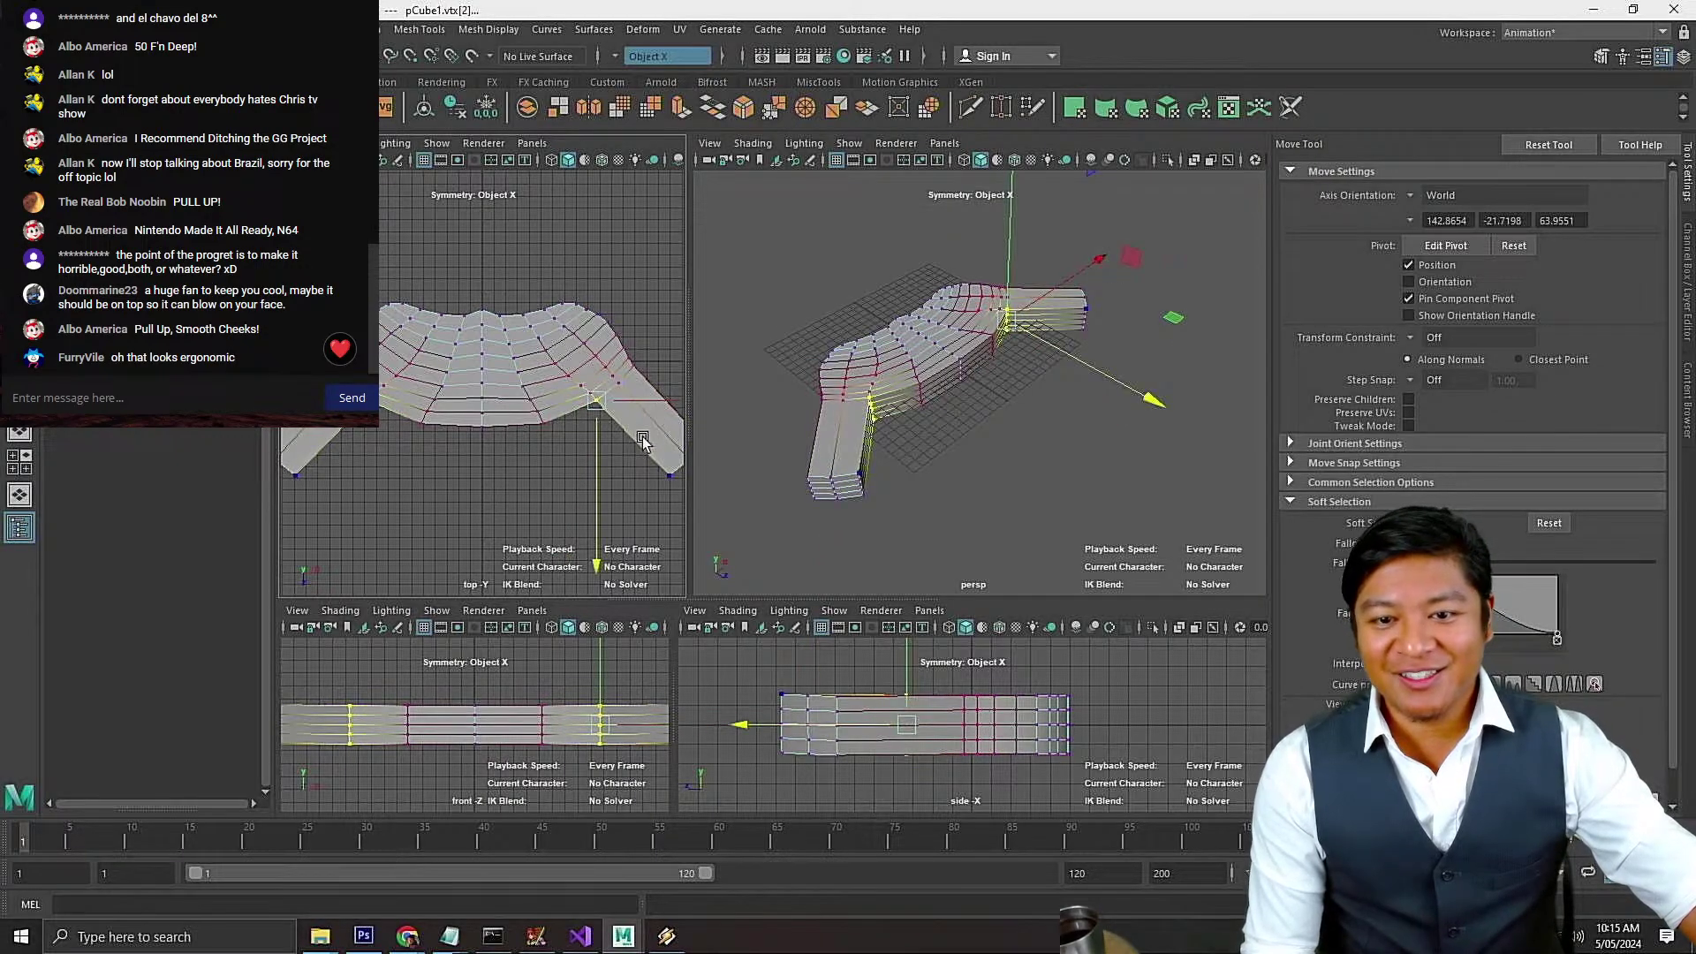
{"action": "scroll", "coordinate": [1360, 477], "scroll_direction": "down", "scroll_amount": 1}
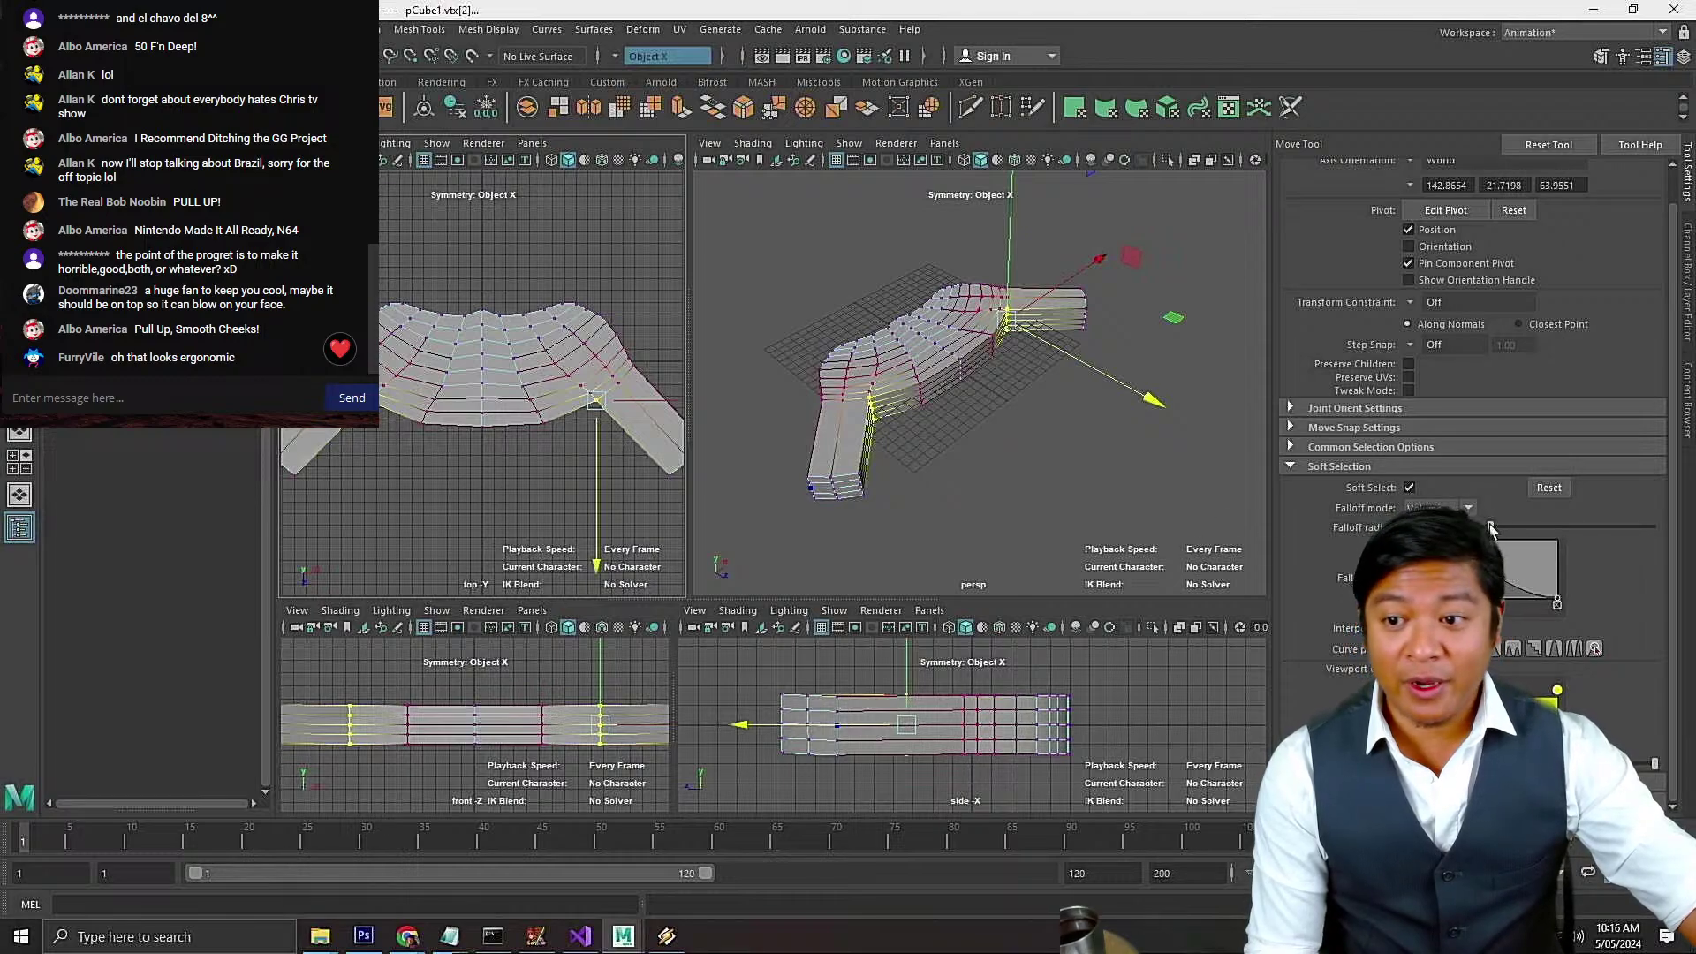
{"action": "left_click_drag", "start_coordinate": [1473, 527], "coordinate": [1495, 529]}
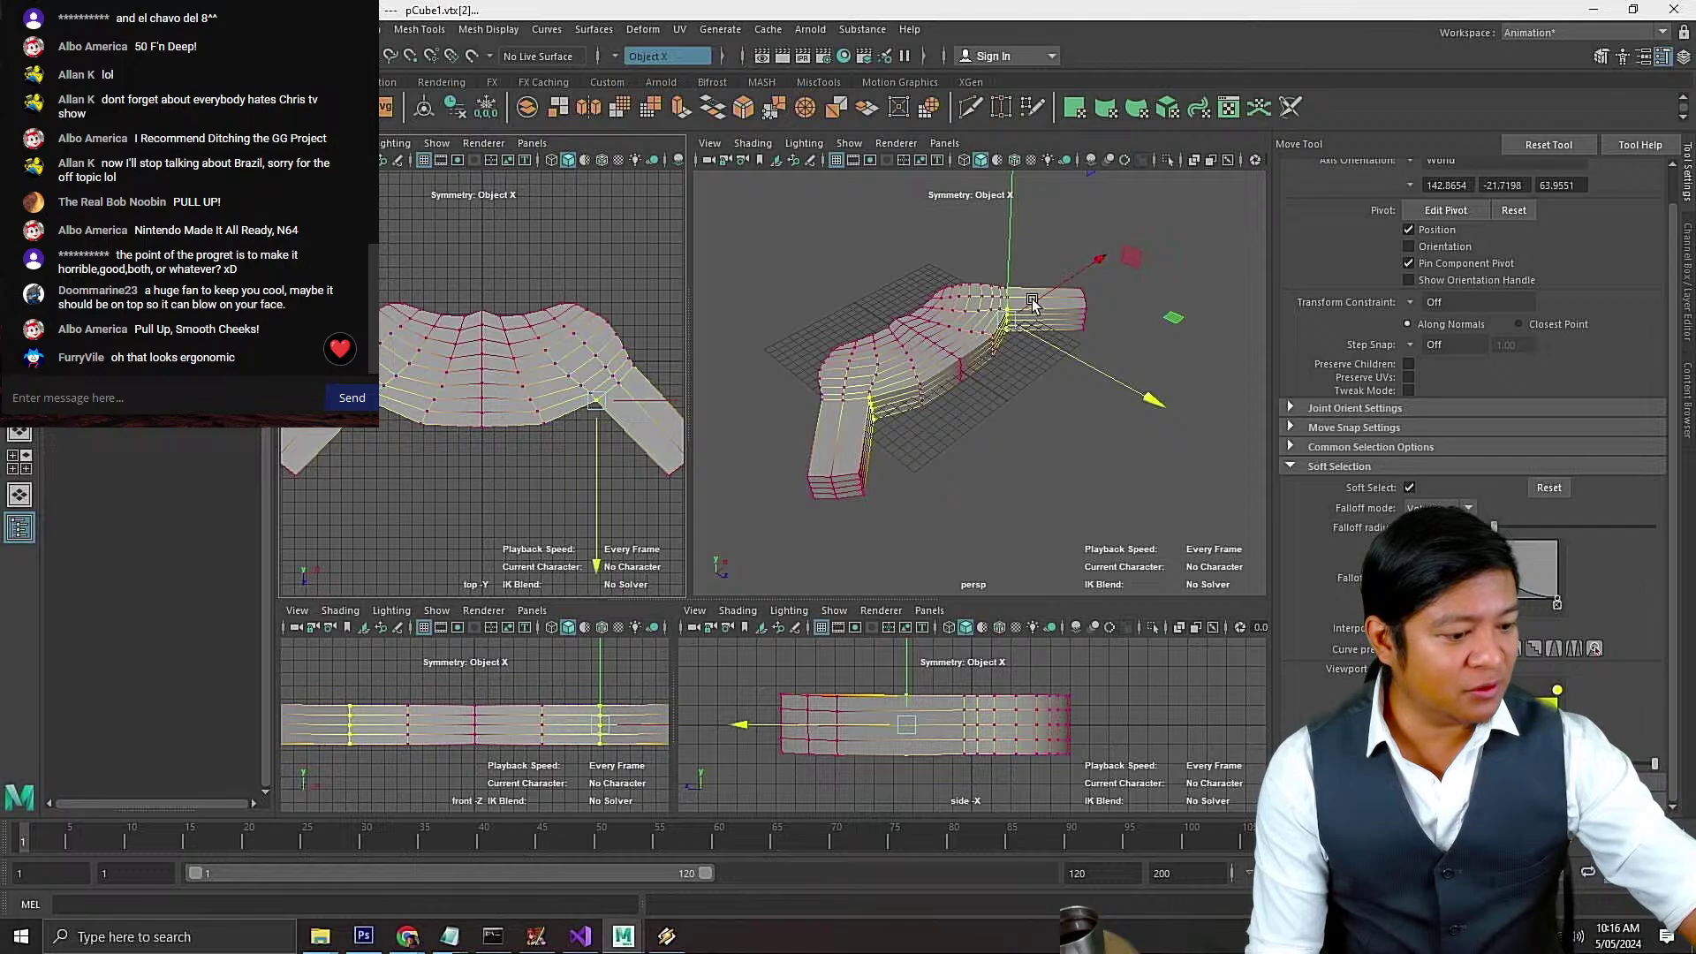
{"action": "left_click_drag", "start_coordinate": [1035, 301], "coordinate": [1075, 364]}
{"action": "key", "text": "ctrl+z"}
{"action": "key", "text": "ctrl+z"}
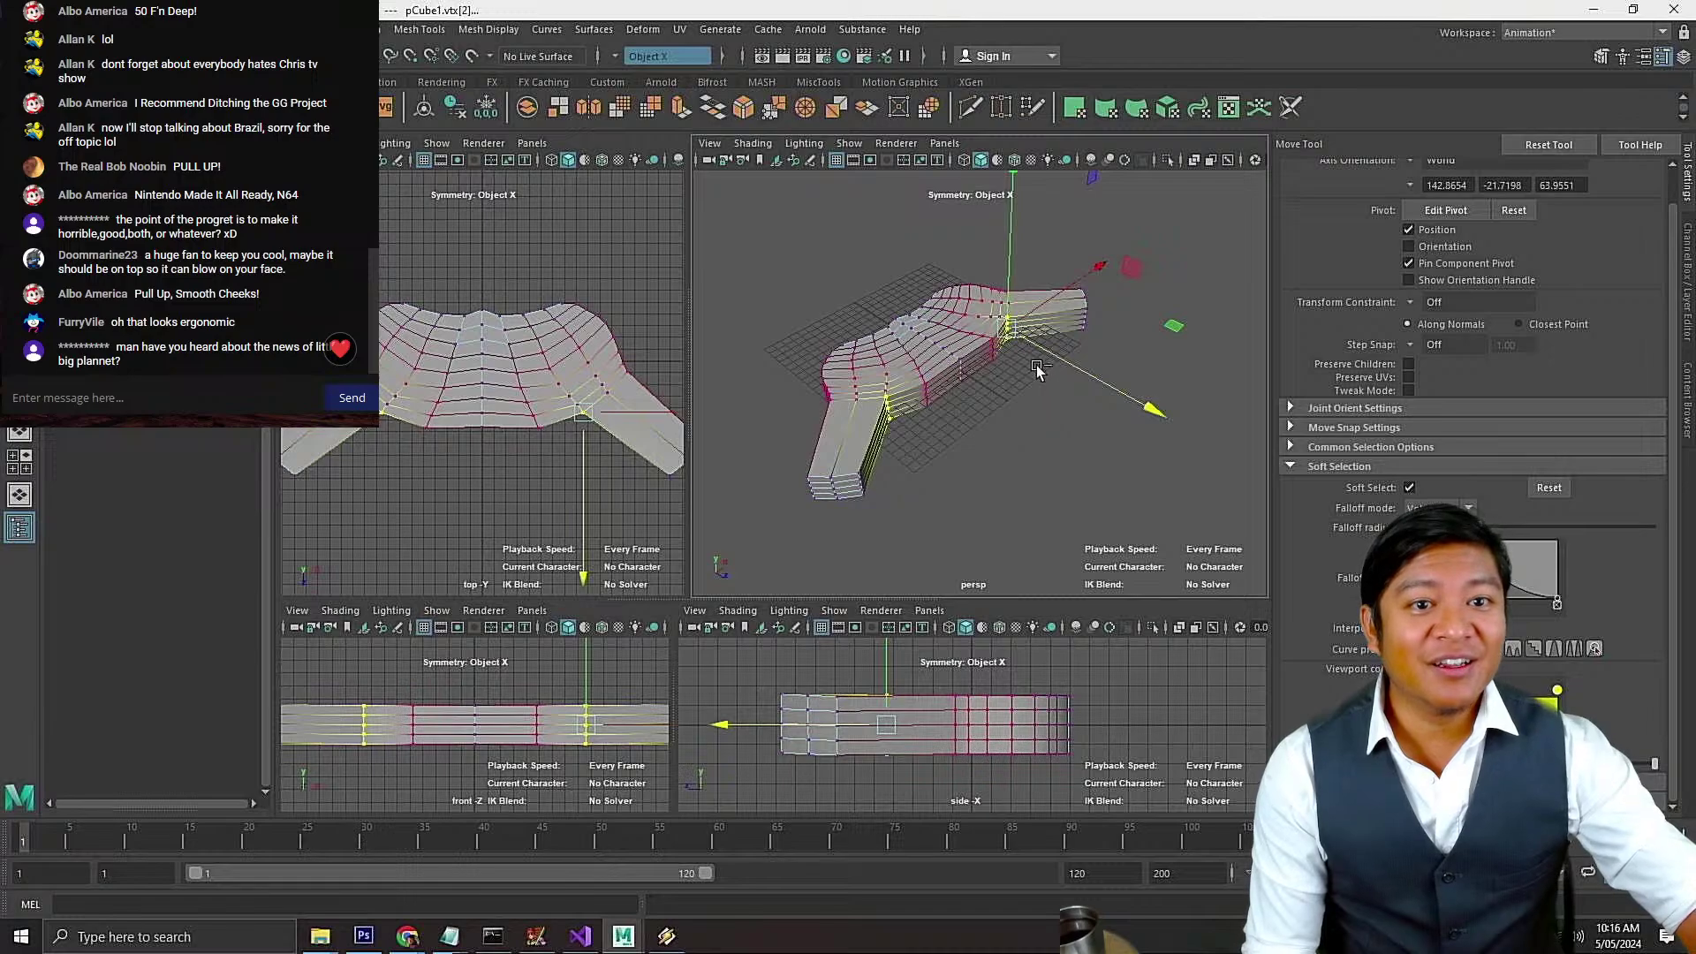
{"action": "key", "text": "ctrl+s"}
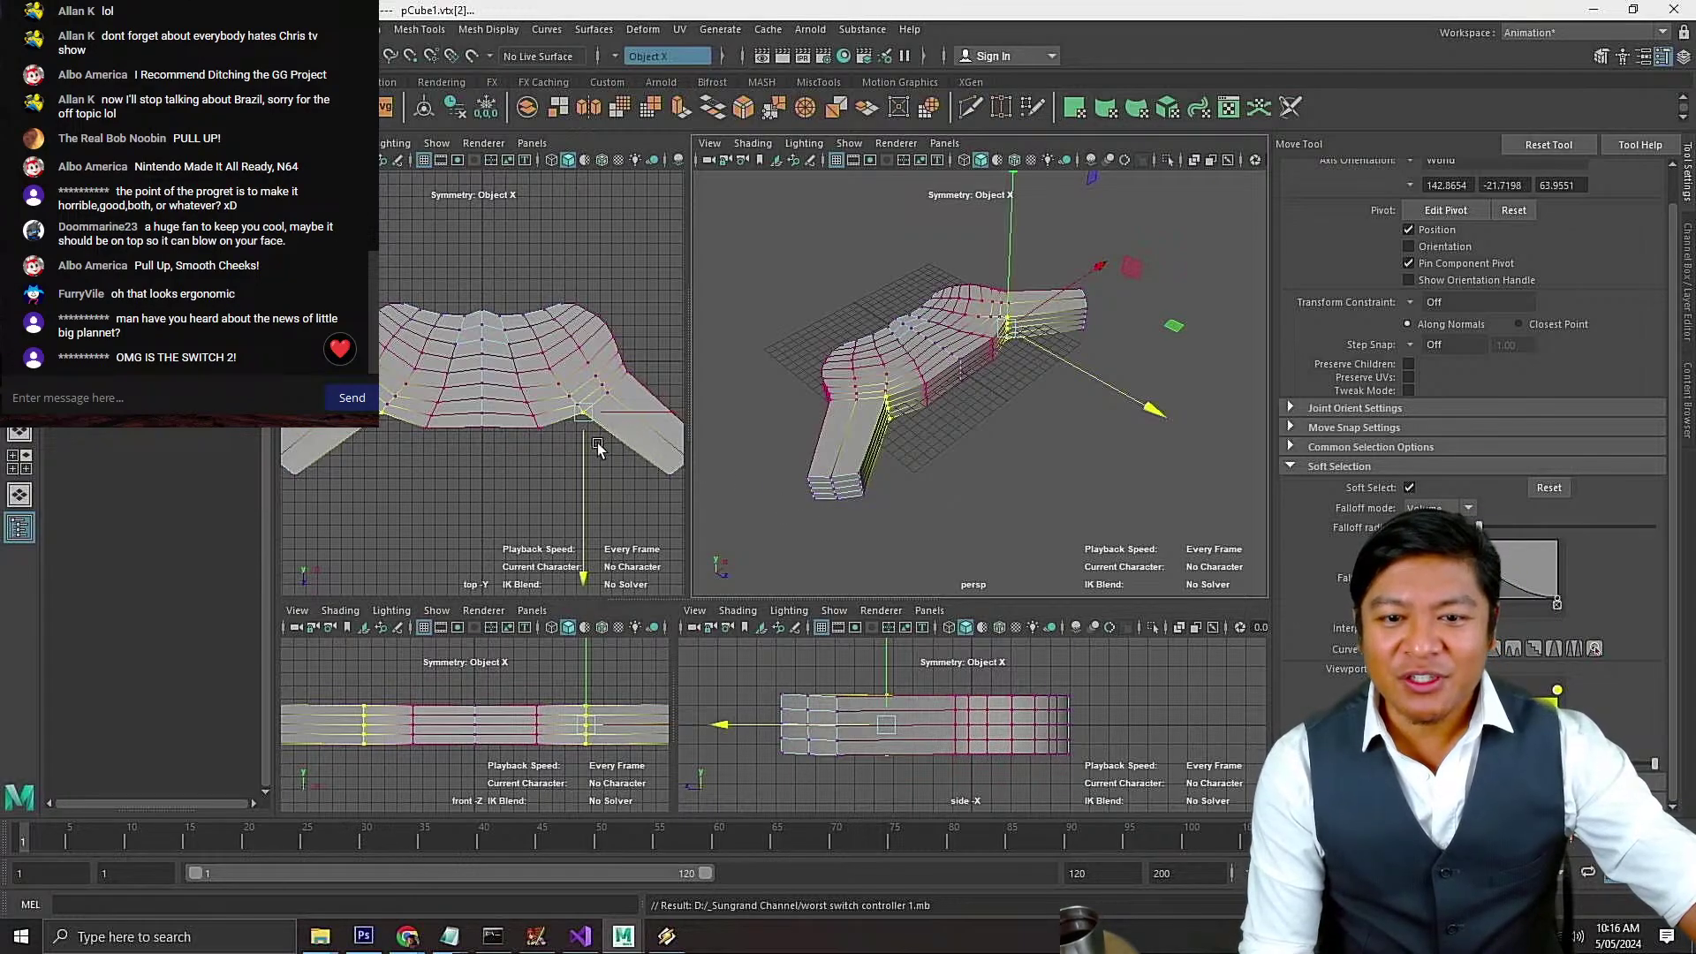
Move front-edge vertices along X symmetrically to smooth the body's arc
{"action": "left_click_drag", "start_coordinate": [634, 409], "coordinate": [636, 409]}
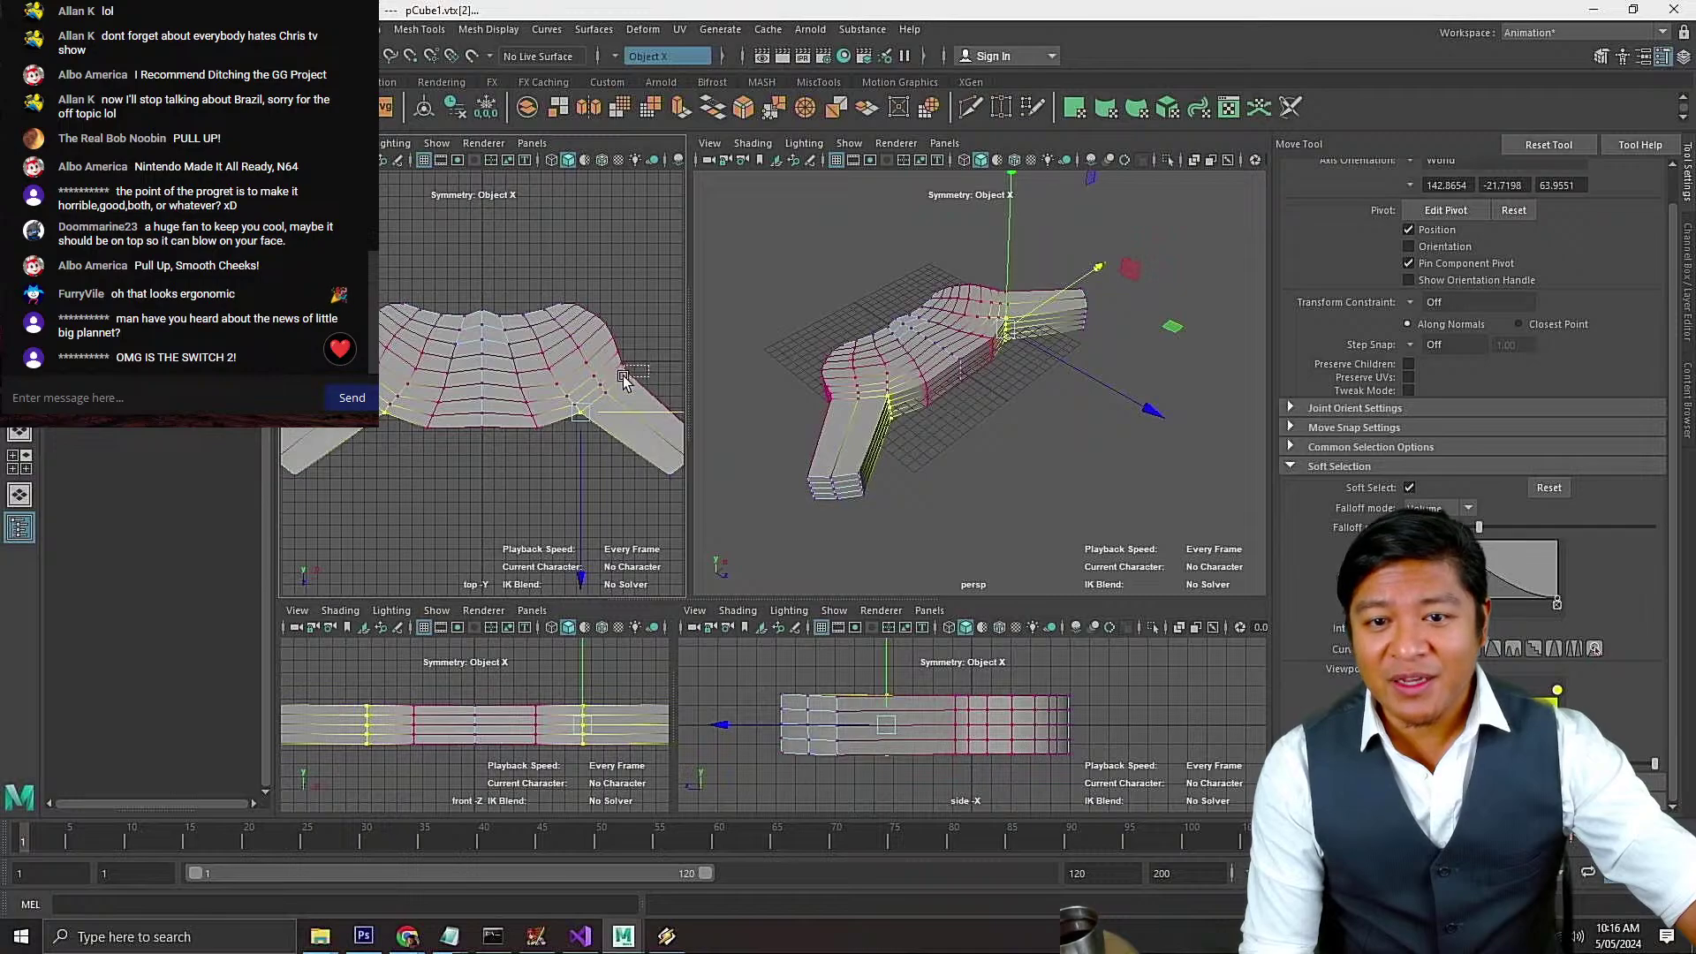
{"action": "left_click", "coordinate": [621, 377]}
{"action": "scroll", "coordinate": [645, 389], "scroll_direction": "down", "scroll_amount": 2}
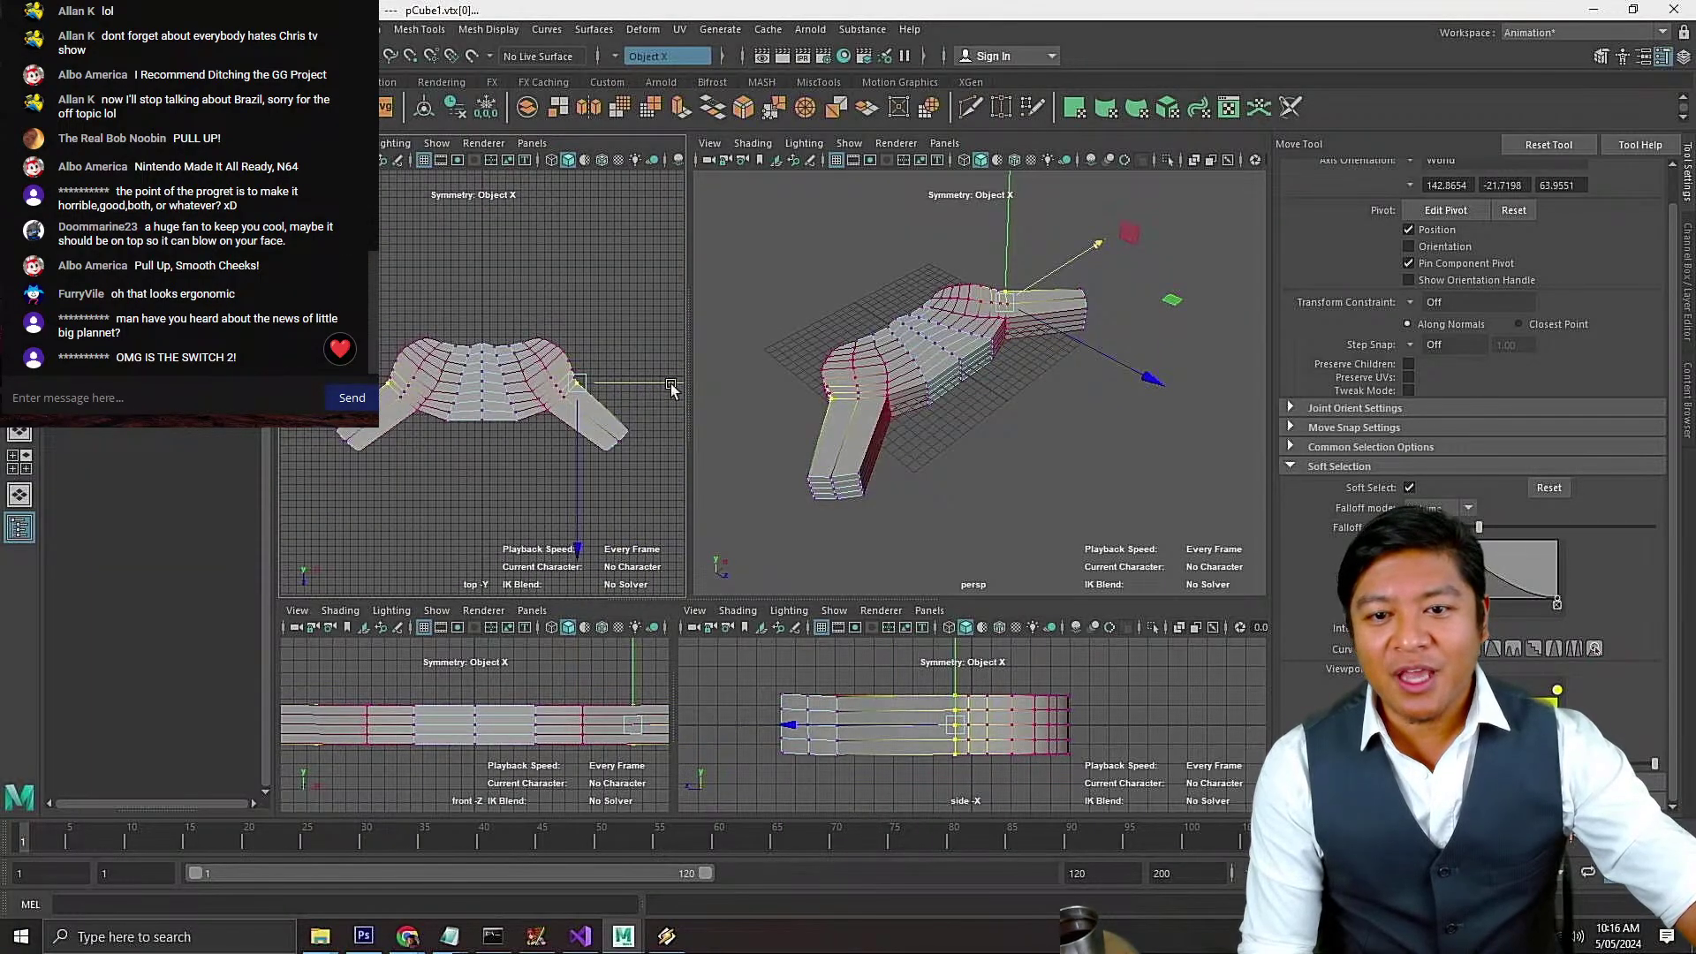
{"action": "scroll", "coordinate": [630, 395], "scroll_direction": "up", "scroll_amount": 5}
{"action": "scroll", "coordinate": [640, 384], "scroll_direction": "down", "scroll_amount": 4}
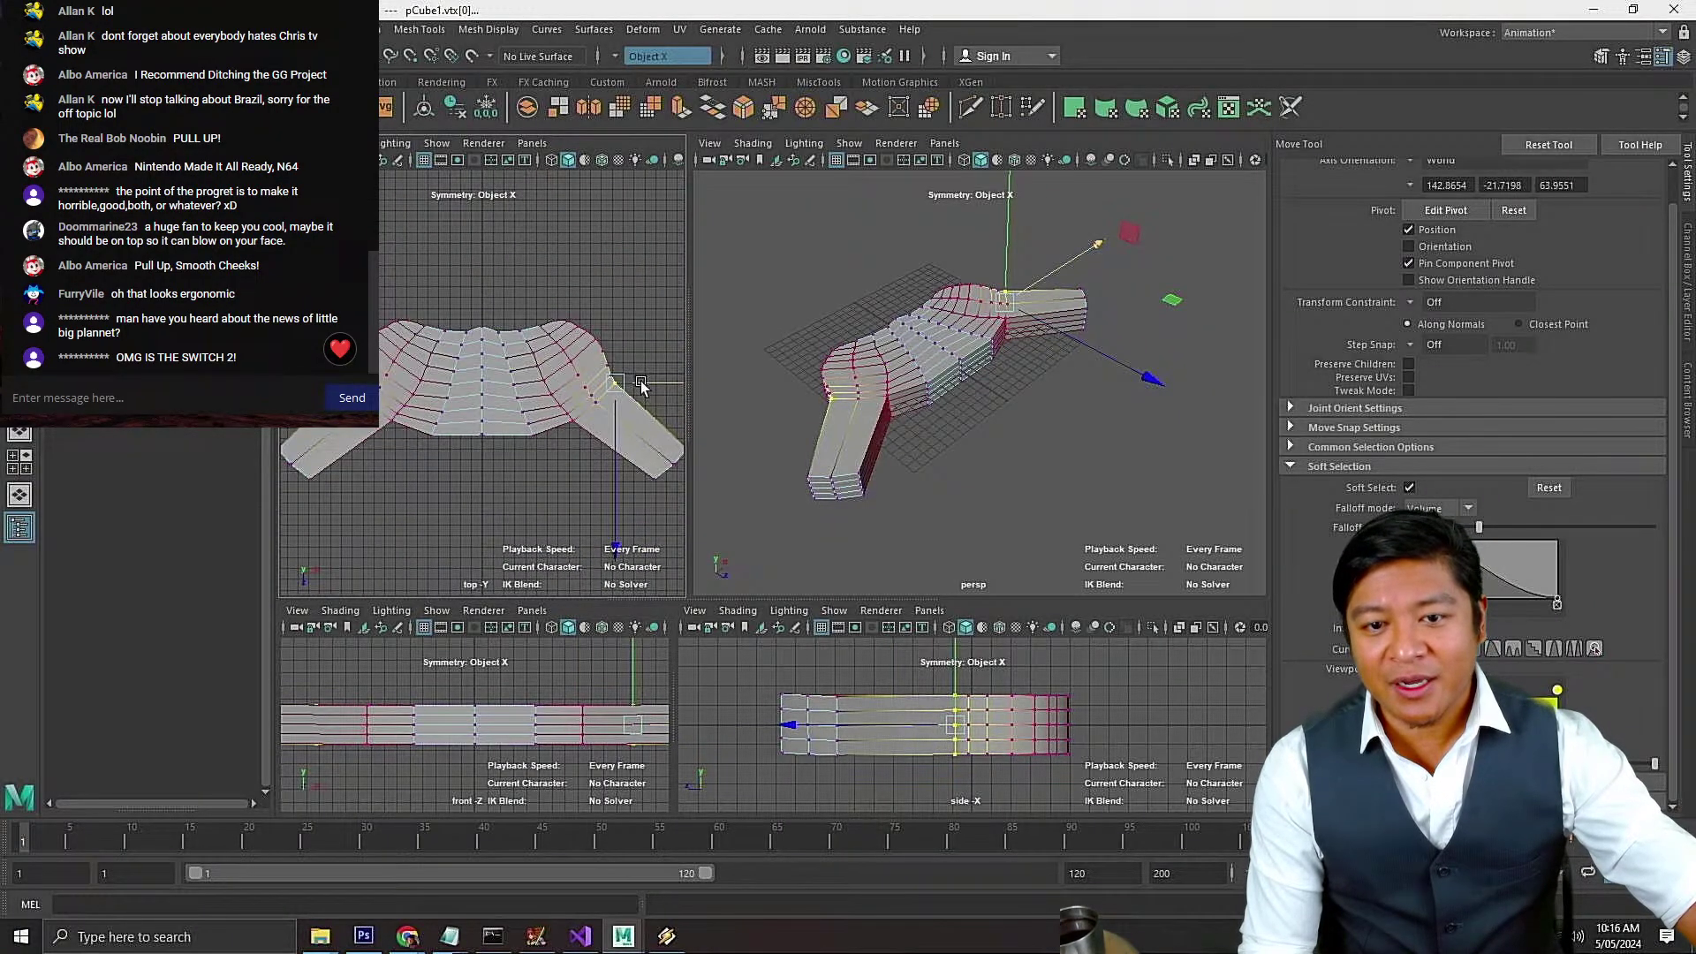
{"action": "left_click_drag", "start_coordinate": [641, 382], "coordinate": [622, 406]}
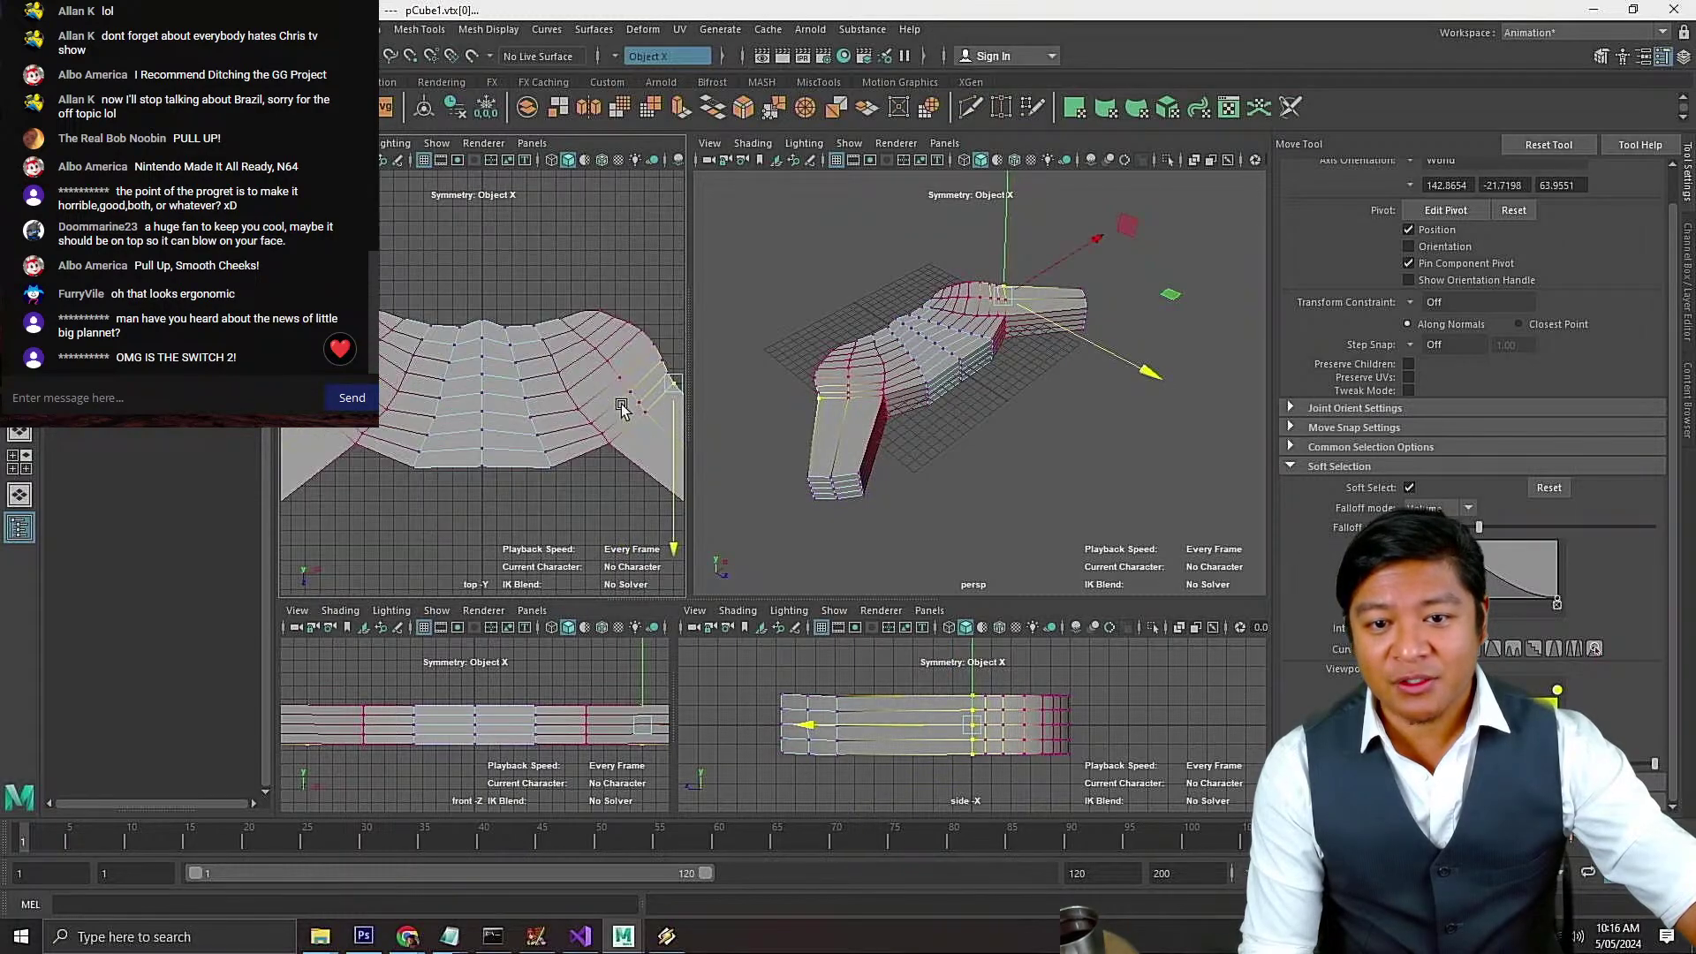
{"action": "scroll", "coordinate": [622, 407], "scroll_direction": "down", "scroll_amount": 4}
{"action": "scroll", "coordinate": [611, 414], "scroll_direction": "up", "scroll_amount": 9}
{"action": "scroll", "coordinate": [577, 425], "scroll_direction": "down", "scroll_amount": 4}
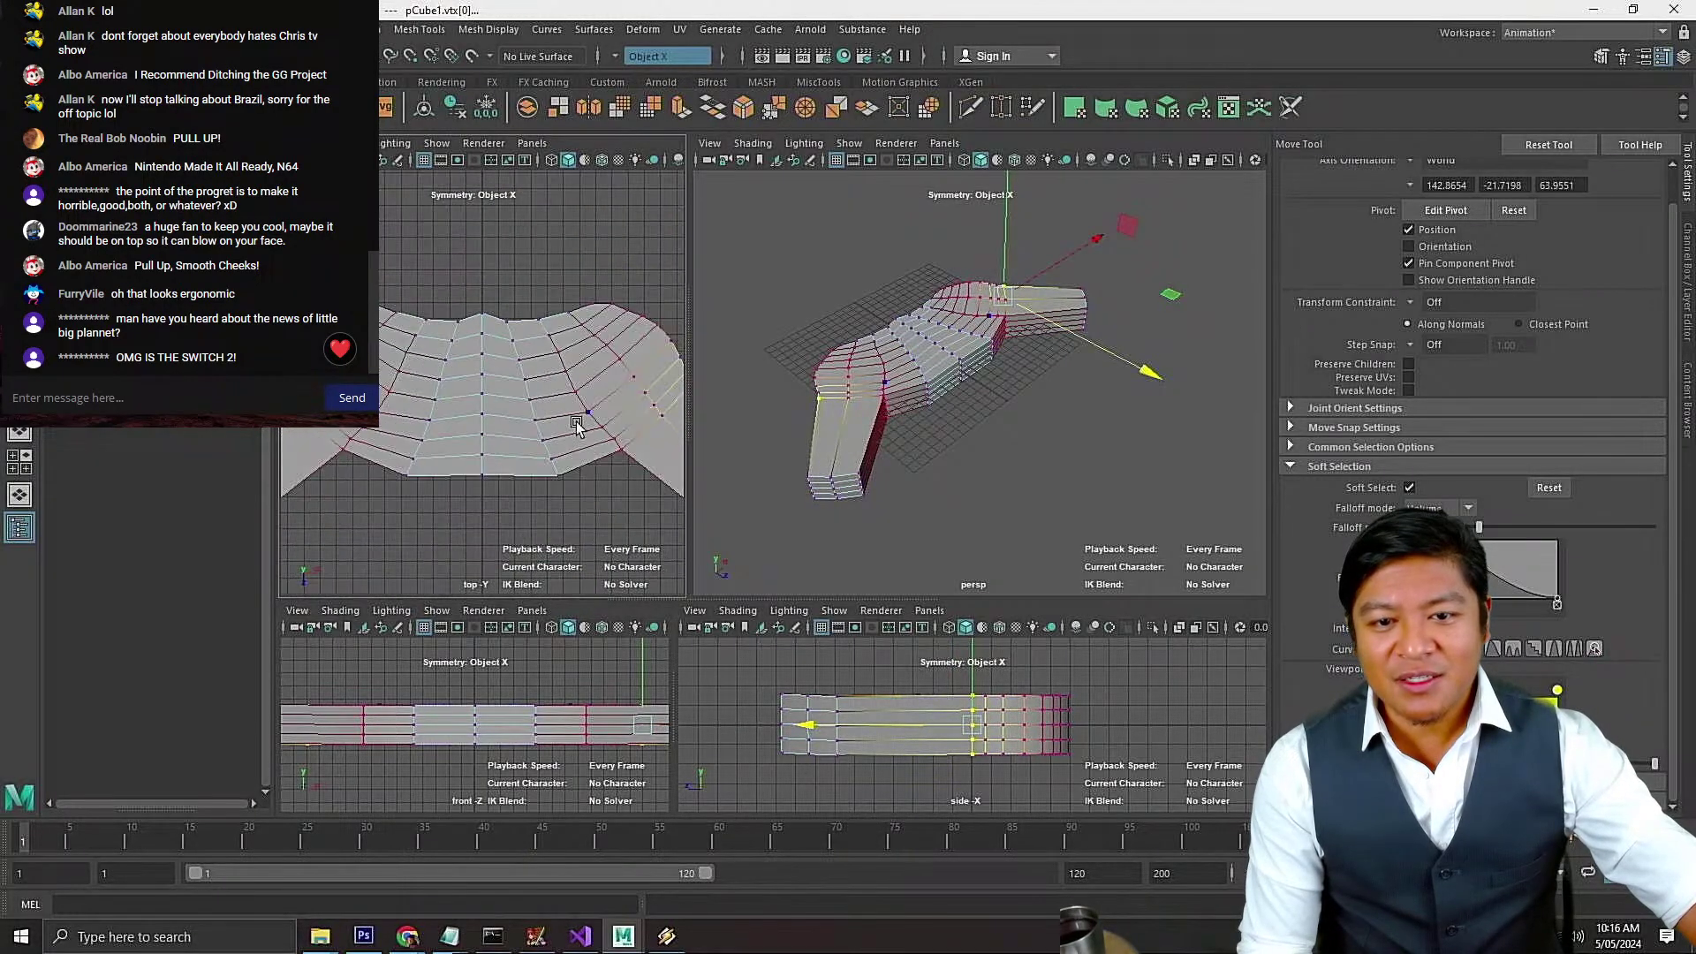
Select the bottom-centre front vertex and toggle Soft Select with B
{"action": "left_click", "coordinate": [603, 477]}
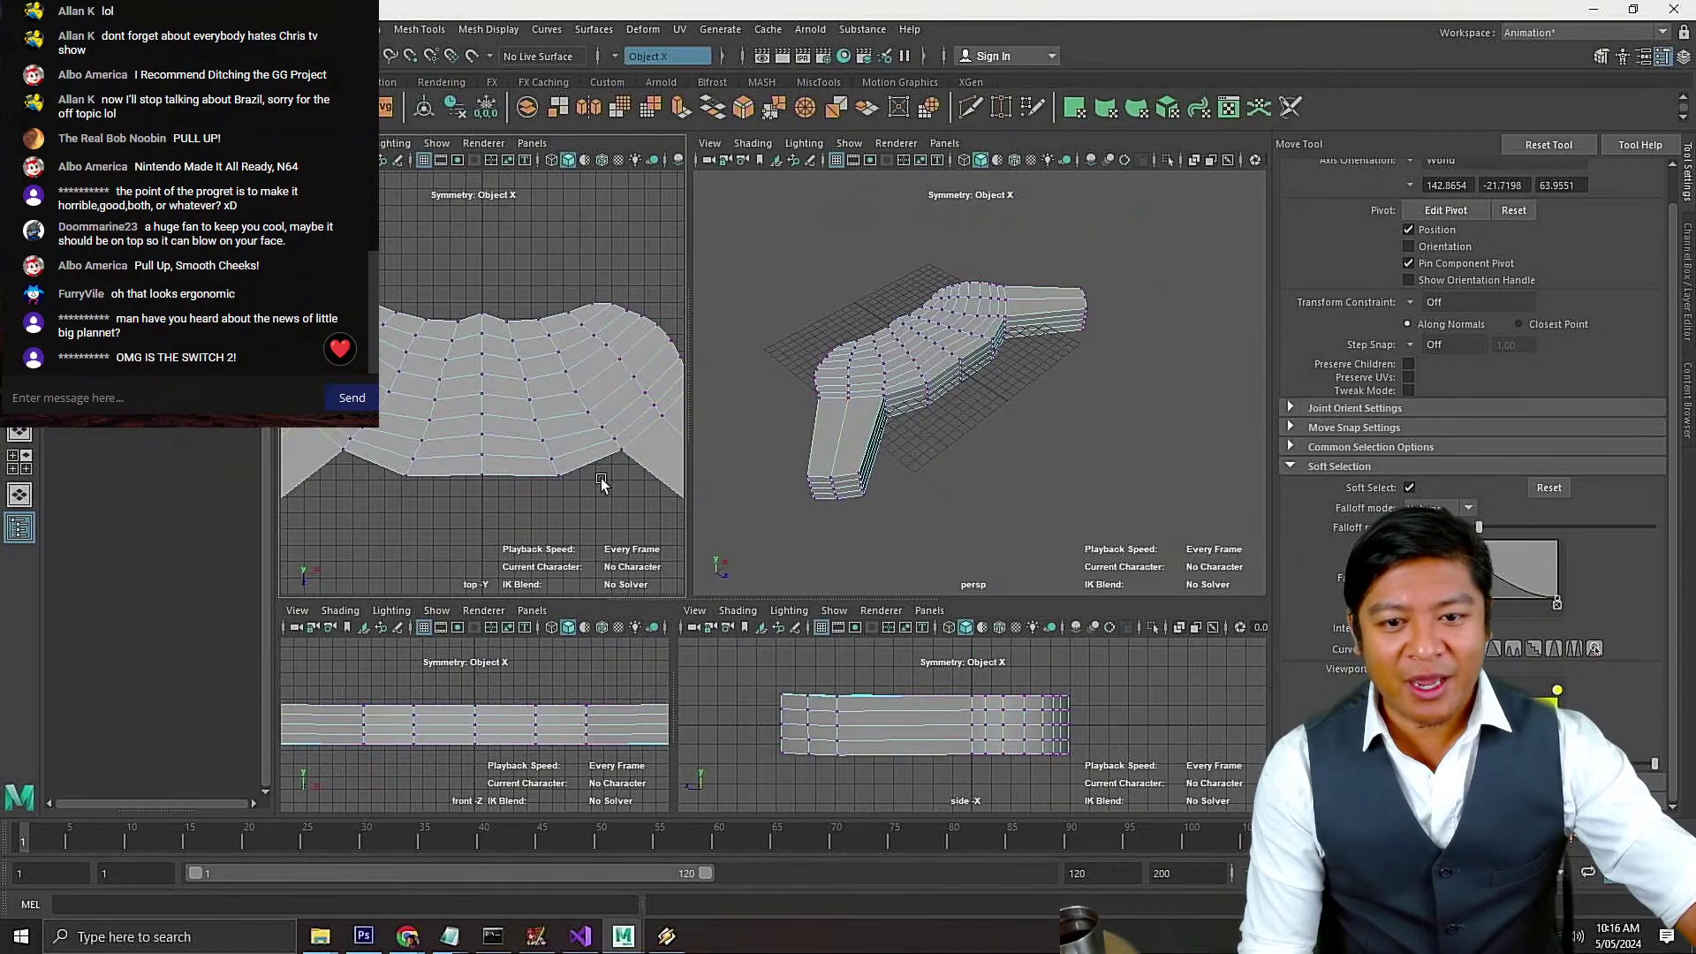
{"action": "left_click", "coordinate": [554, 479]}
{"action": "key", "text": "b"}
{"action": "key", "text": "b"}
{"action": "key", "text": "b"}
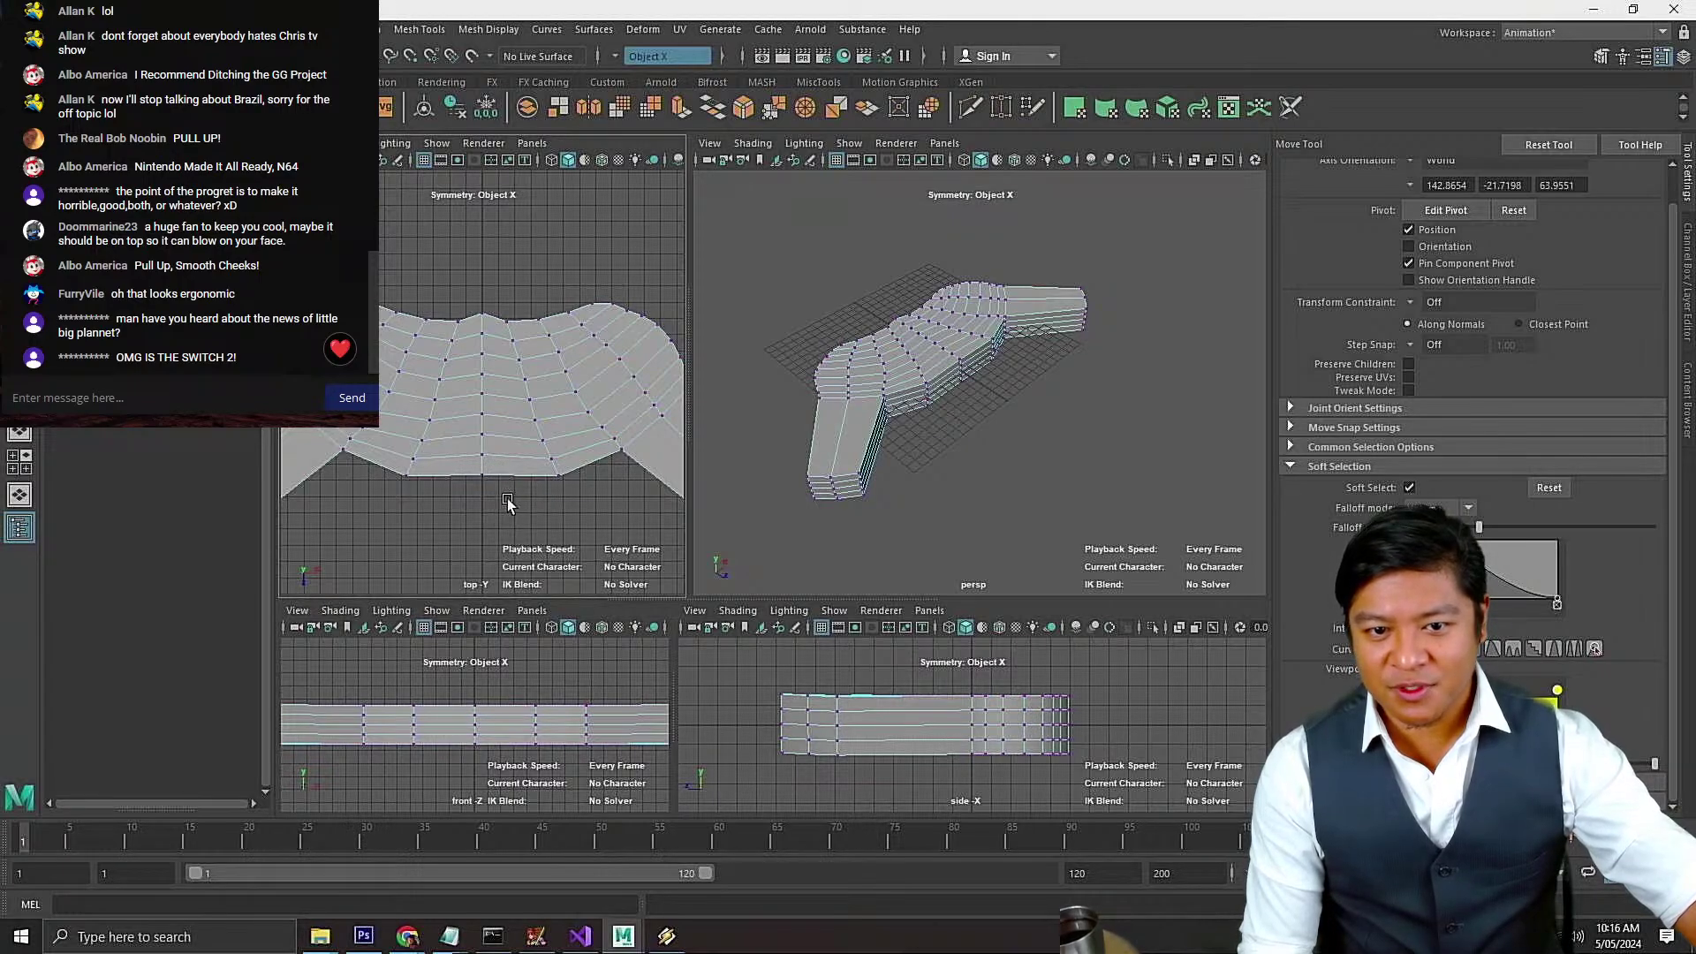
Clear the trial vertex selections and orbit the view to a low front angle
{"action": "left_click", "coordinate": [481, 474]}
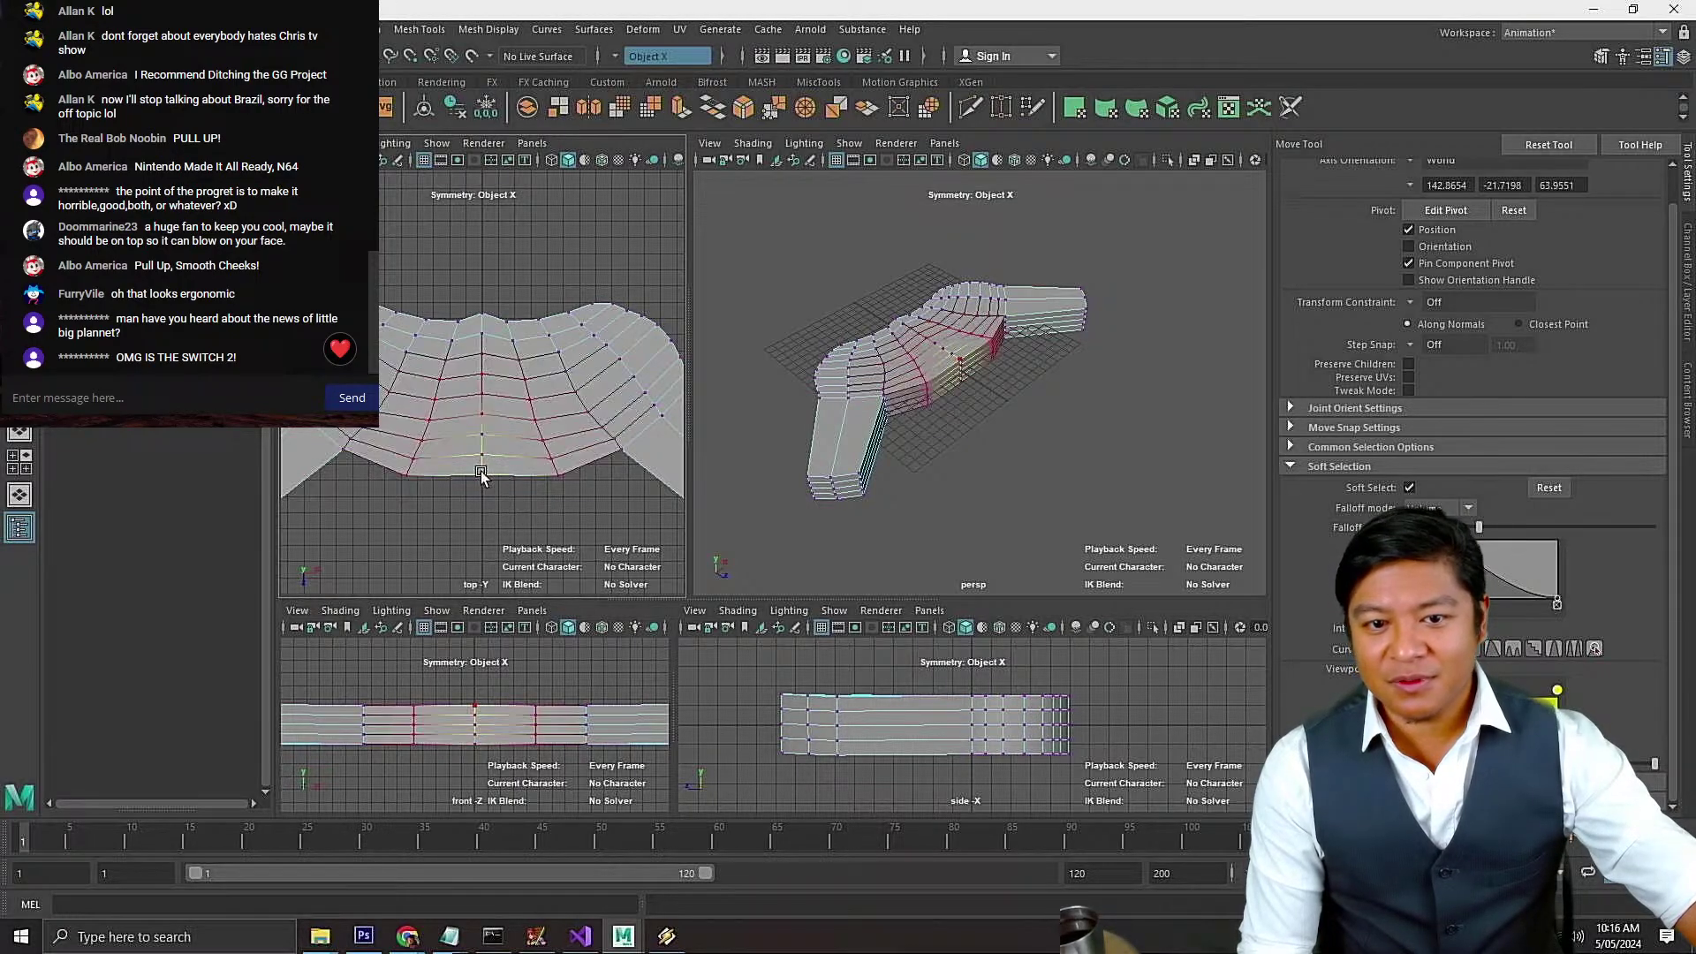
{"action": "left_click", "coordinate": [518, 479]}
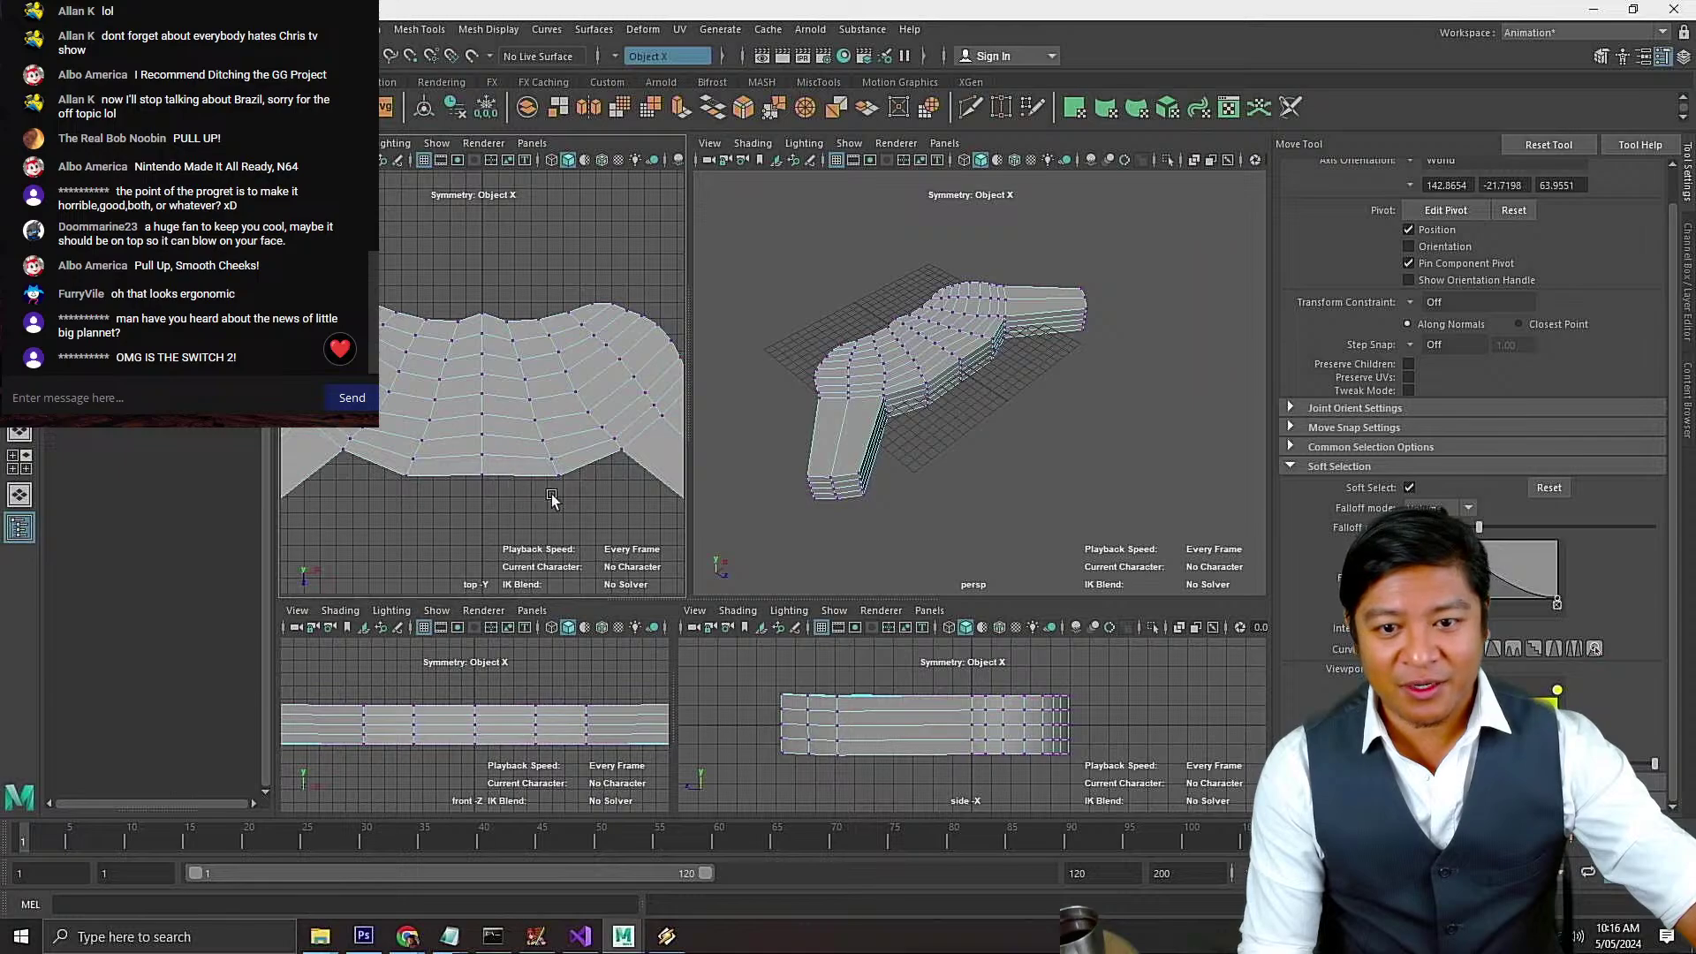
{"action": "left_click", "coordinate": [661, 415]}
{"action": "left_click", "coordinate": [920, 450]}
{"action": "scroll", "coordinate": [952, 457], "scroll_direction": "up", "scroll_amount": 6}
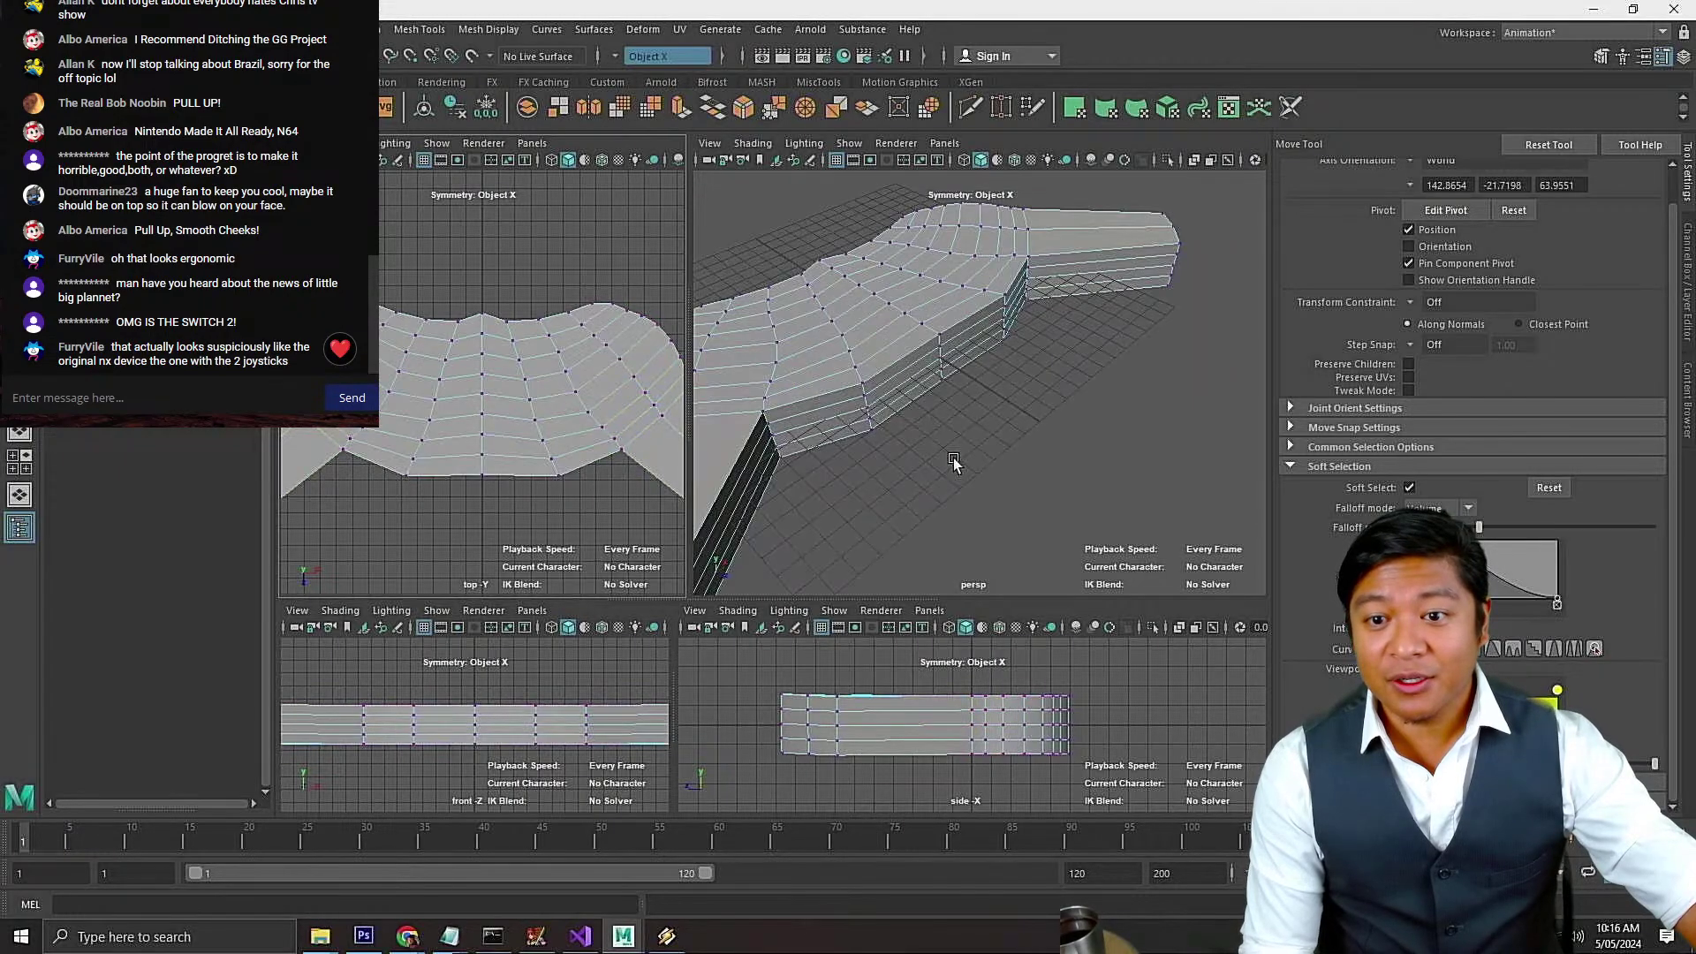
{"action": "left_click_drag", "start_coordinate": [984, 454], "coordinate": [885, 459], "text": "alt"}
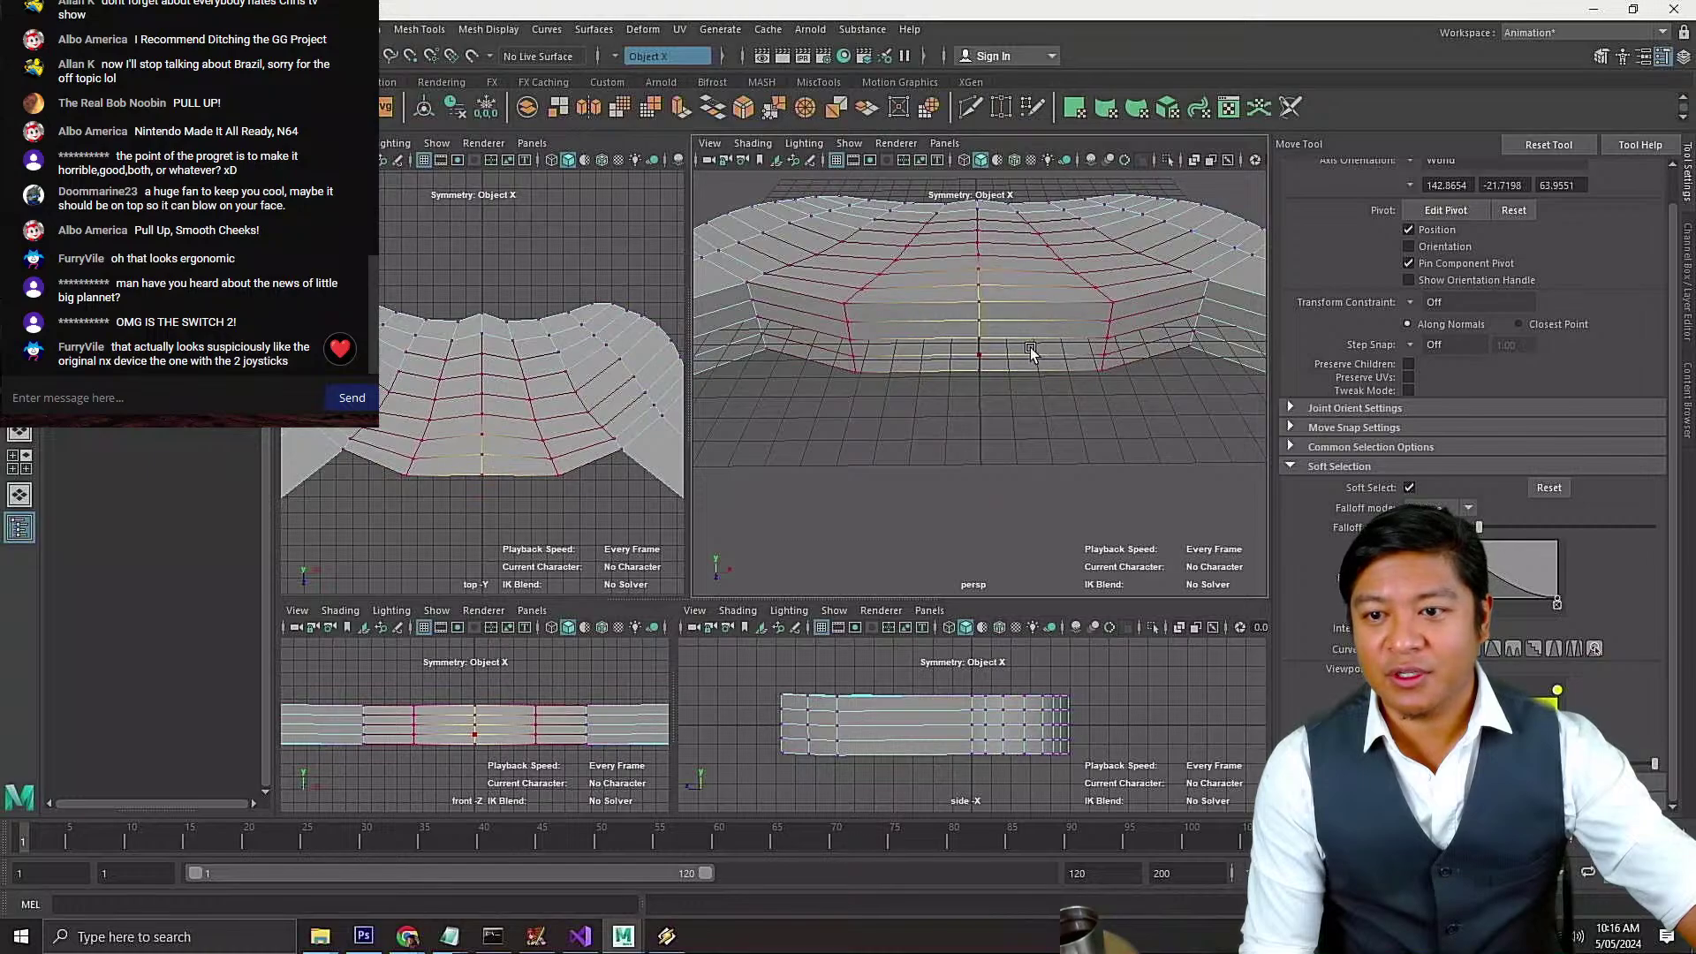
In face mode, select the centre front face rows and open the Edit Mesh menu
{"action": "right_click", "coordinate": [1024, 319]}
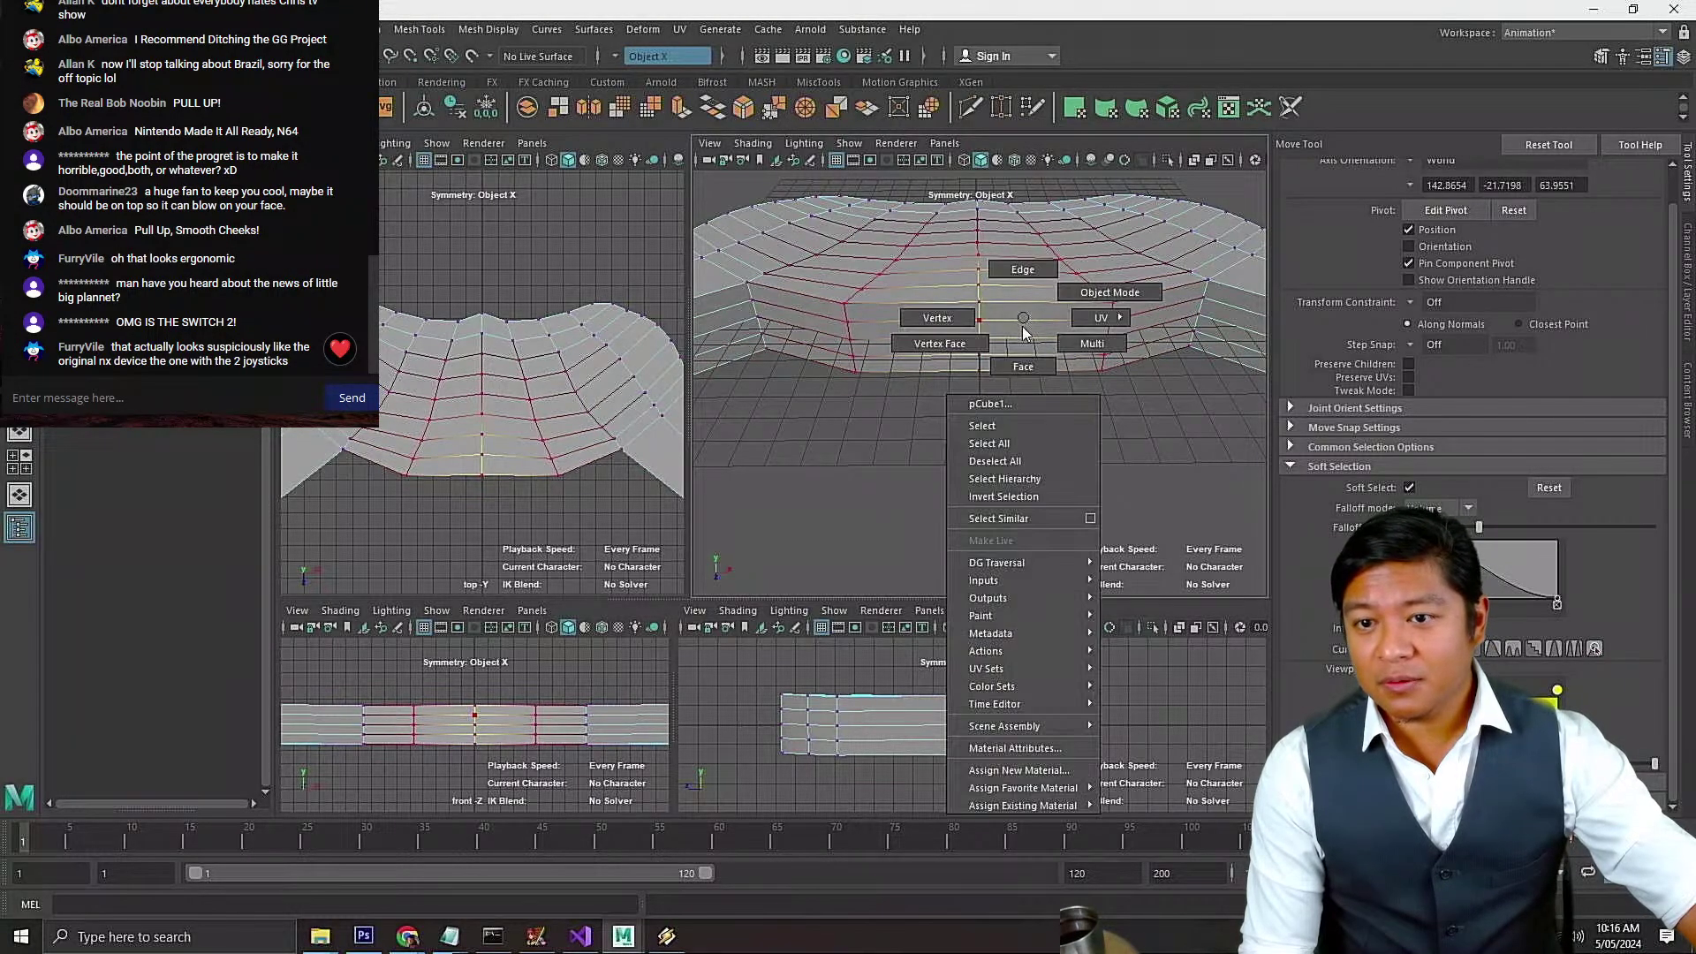
{"action": "left_click", "coordinate": [1021, 362]}
{"action": "left_click", "coordinate": [1018, 309]}
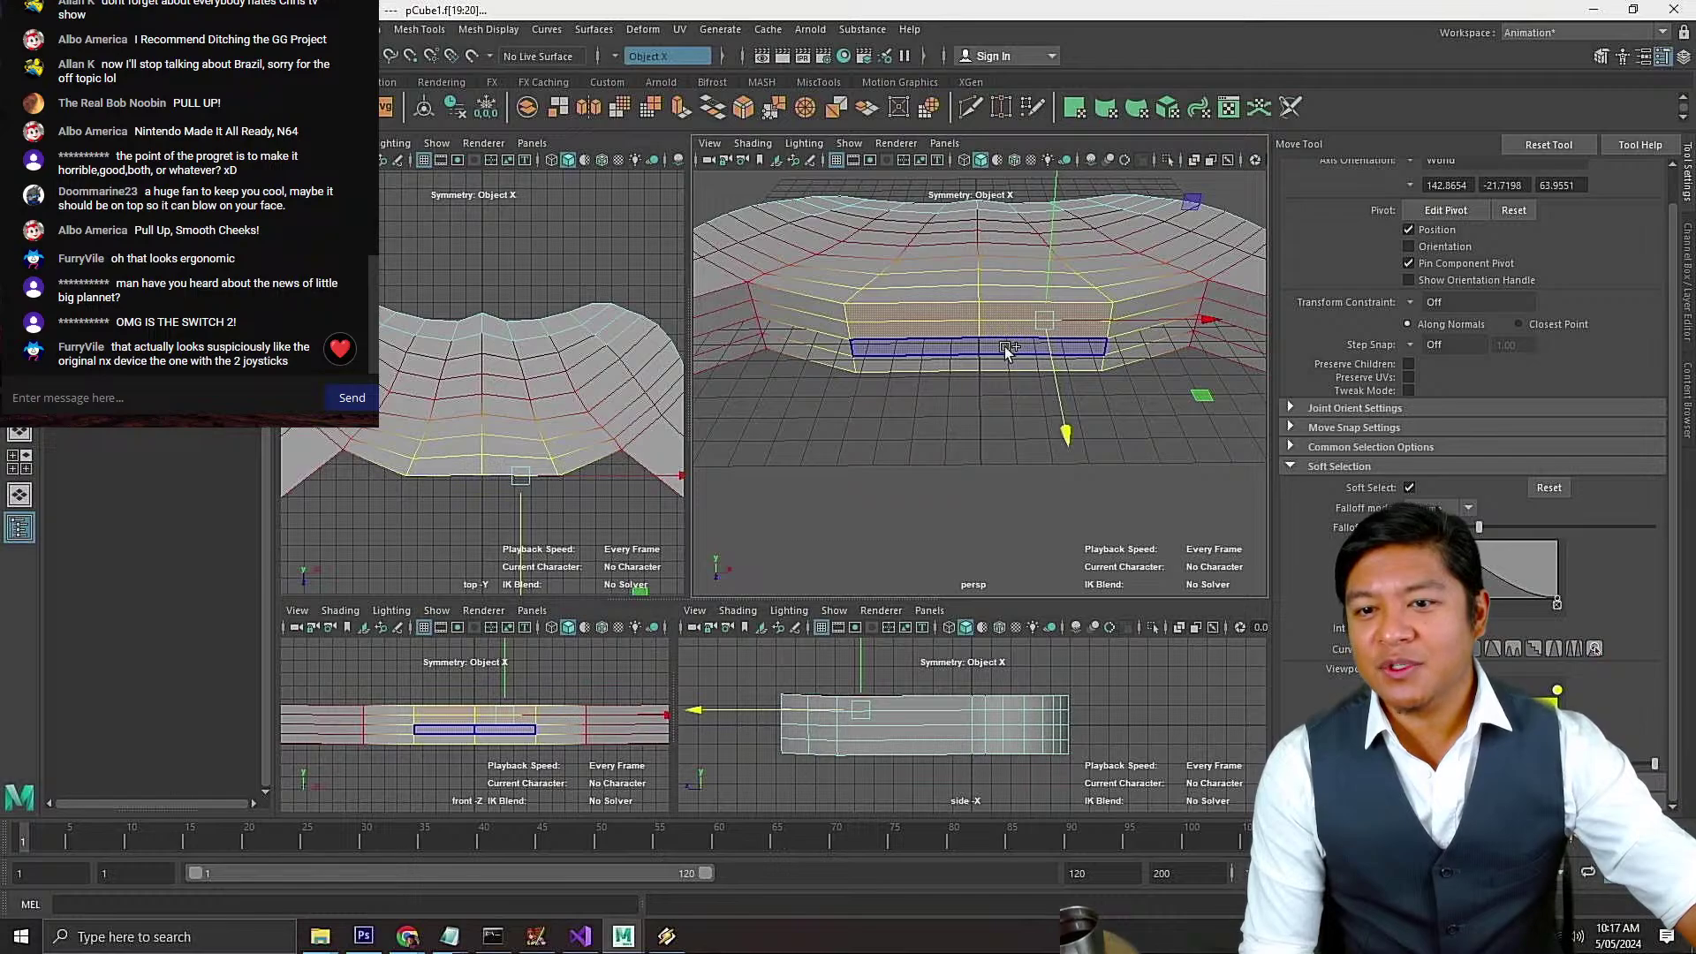
{"action": "left_click", "coordinate": [1007, 362]}
{"action": "left_click", "coordinate": [1006, 363], "text": "shift"}
{"action": "scroll", "coordinate": [1001, 369], "scroll_direction": "down", "scroll_amount": 5}
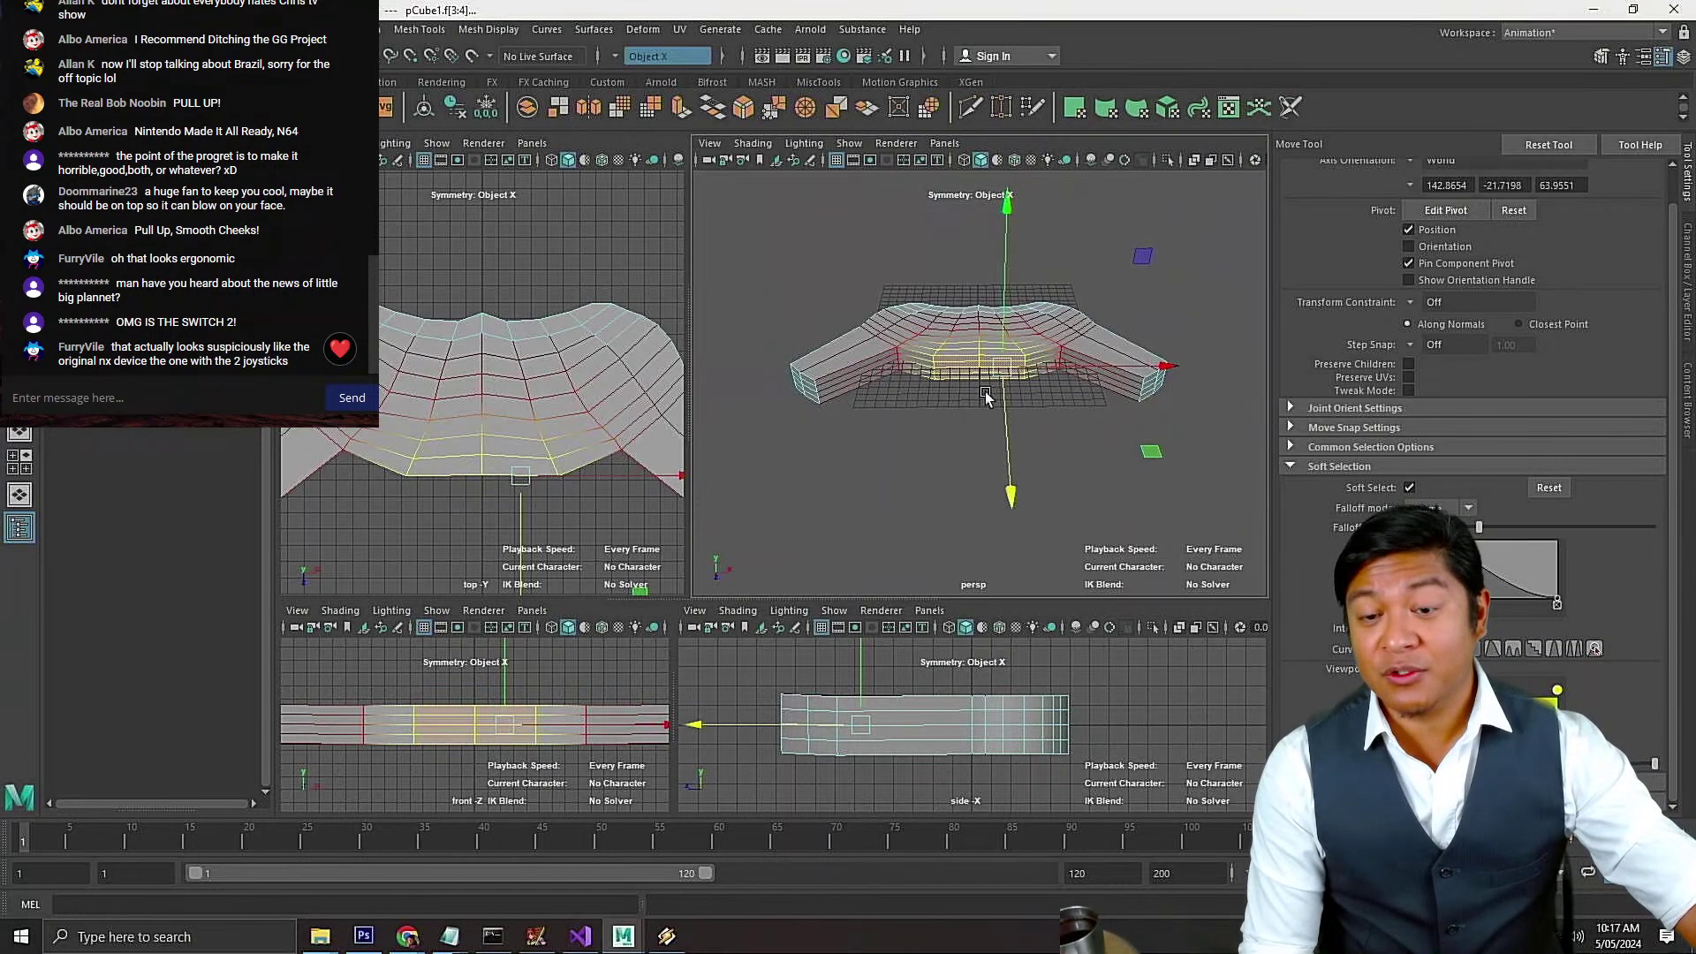
{"action": "scroll", "coordinate": [982, 397], "scroll_direction": "up", "scroll_amount": 3}
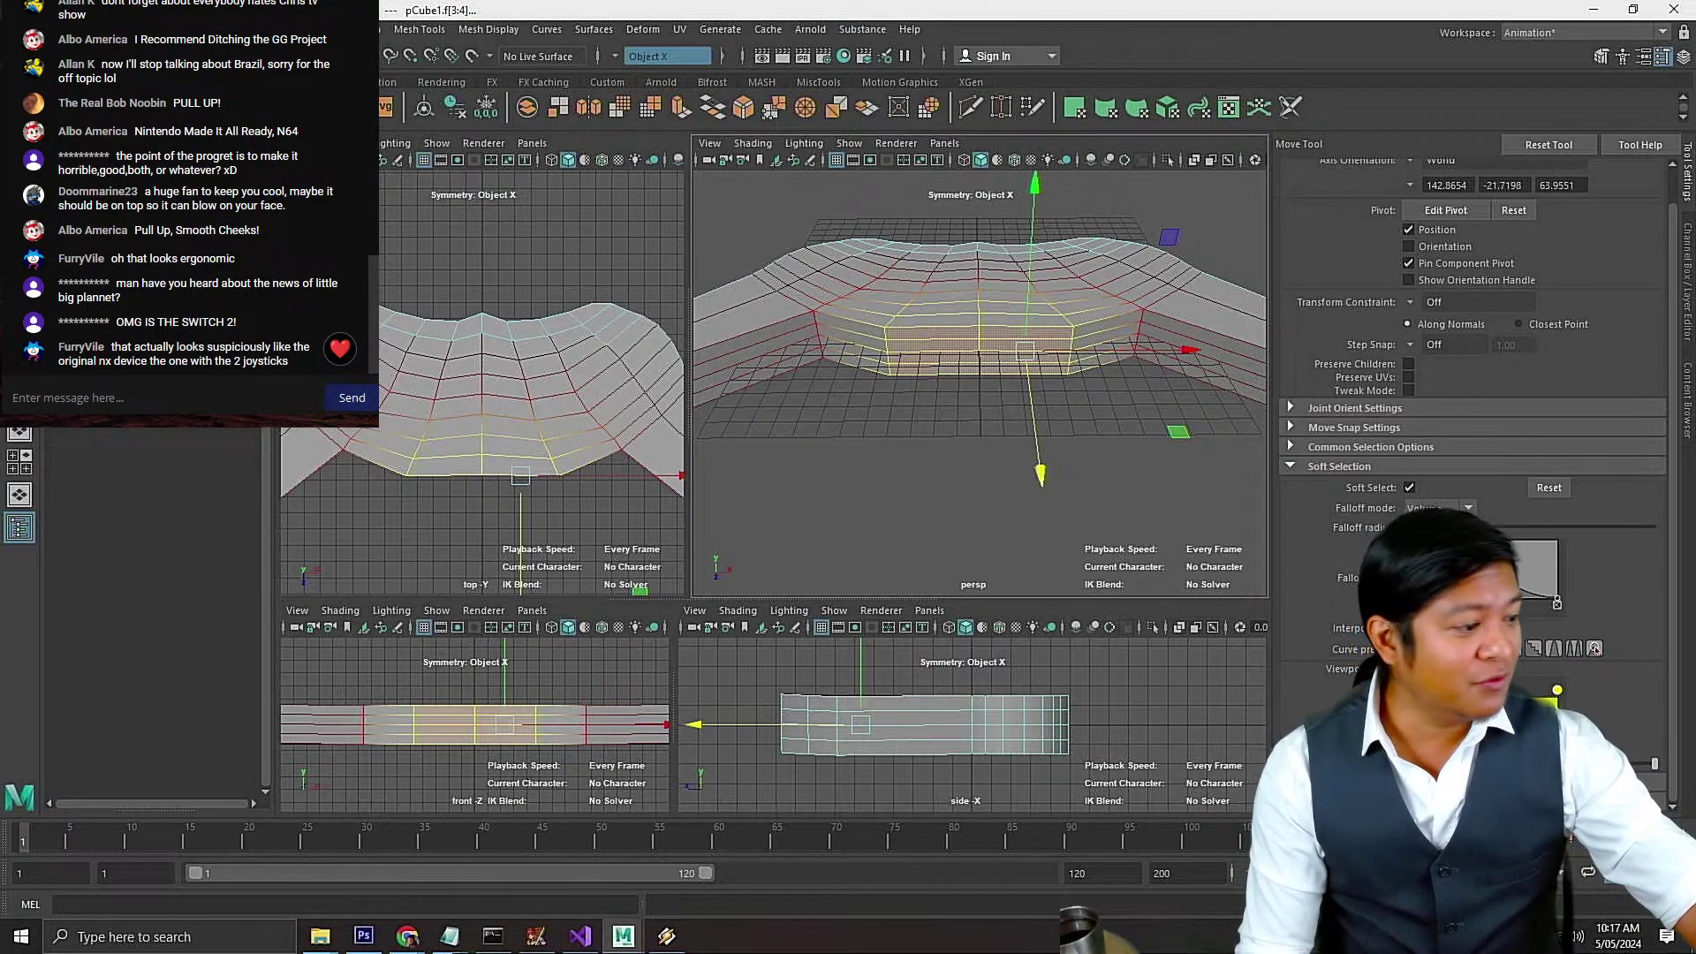
{"action": "left_click", "coordinate": [362, 29]}
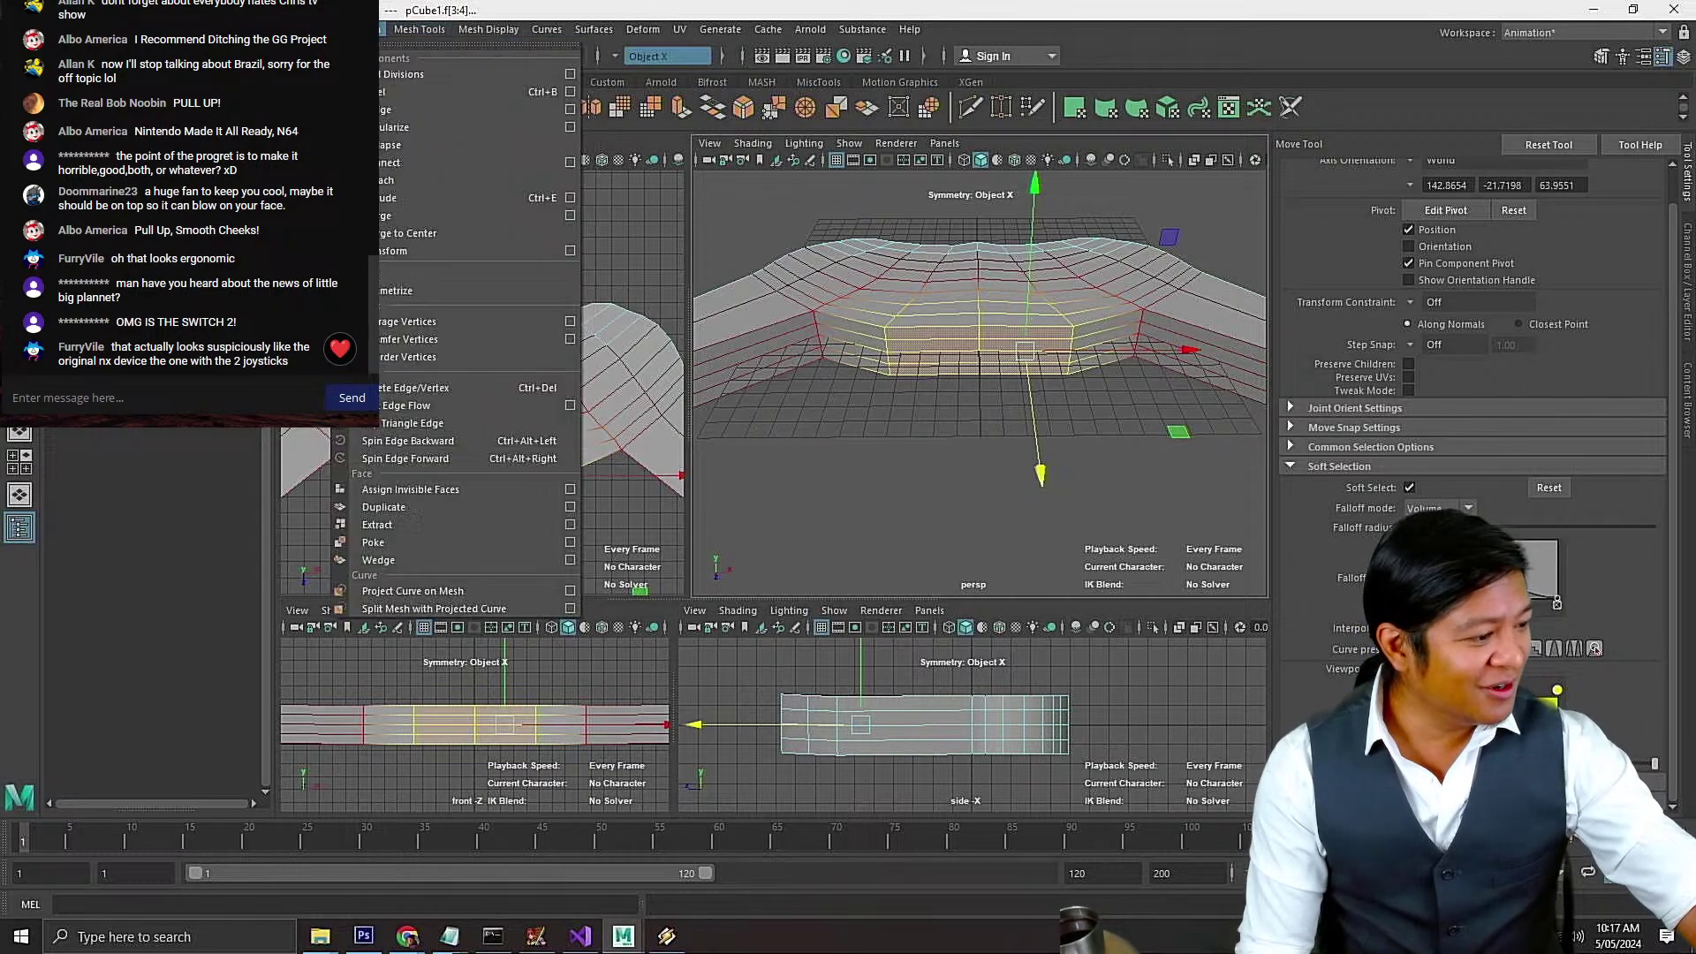
Extrude the front middle faces downward into a block and narrow it
{"action": "mouse_move", "coordinate": [312, 29]}
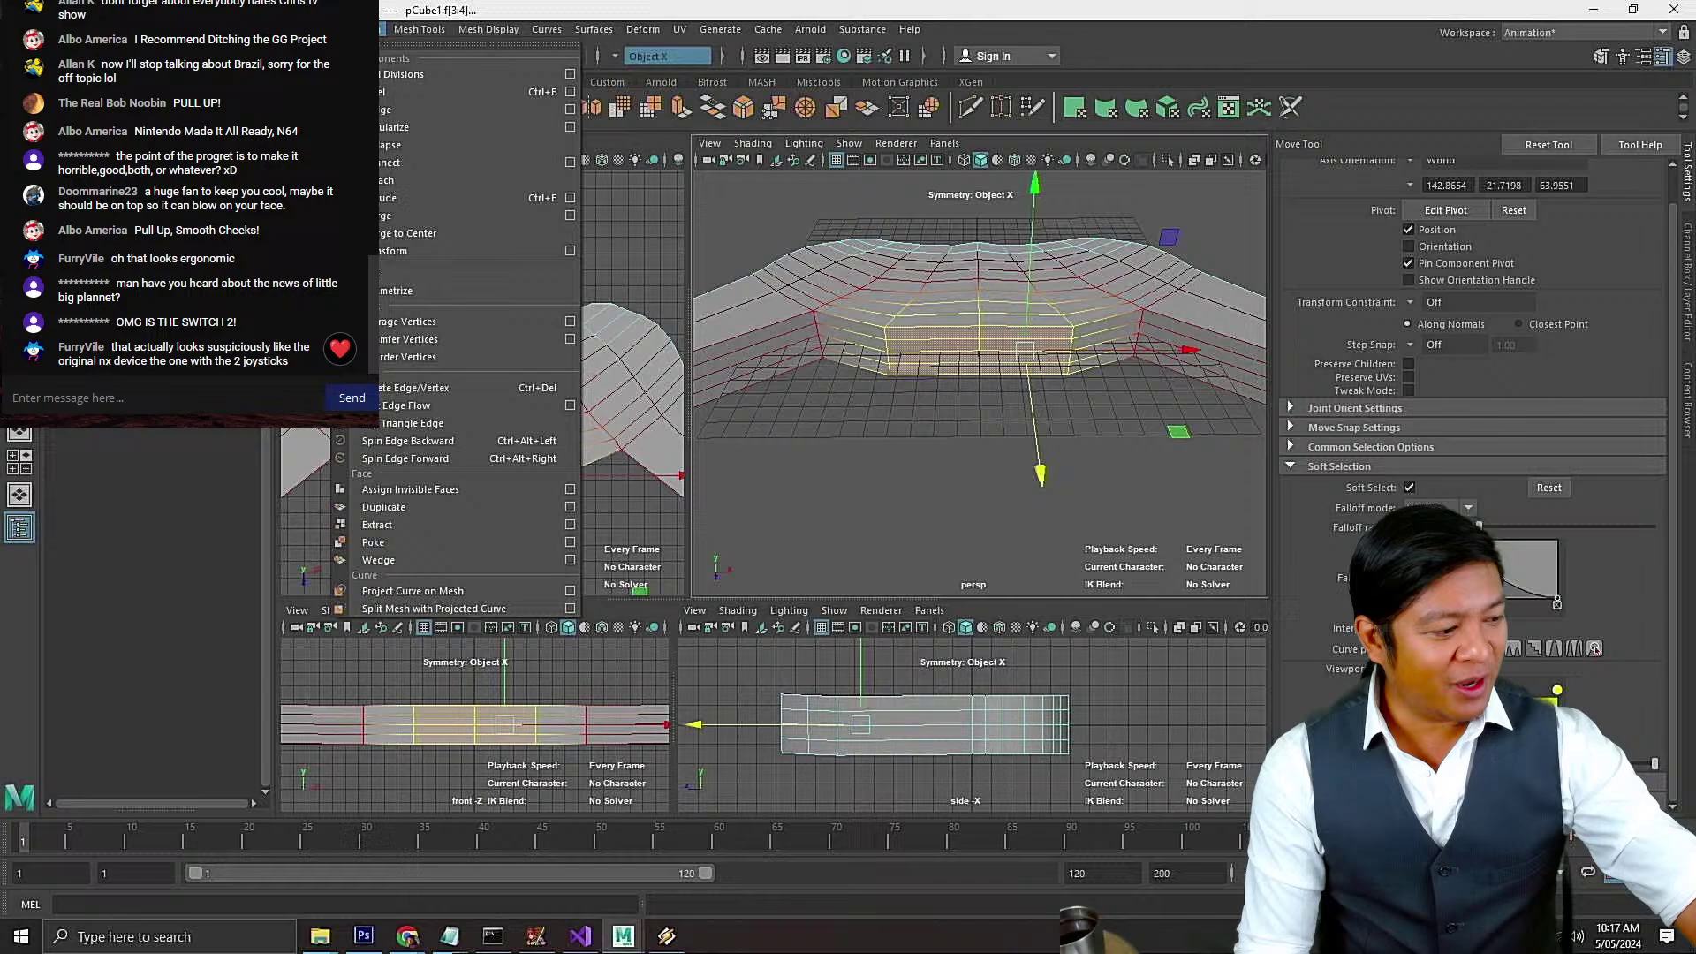
{"action": "left_click", "coordinate": [406, 198]}
{"action": "left_click_drag", "start_coordinate": [933, 412], "coordinate": [931, 508]}
{"action": "key", "text": "r"}
{"action": "left_click_drag", "start_coordinate": [1192, 470], "coordinate": [1095, 486]}
Undo the block's scaling and extrusion, then clear the face selection
{"action": "key", "text": "ctrl+z"}
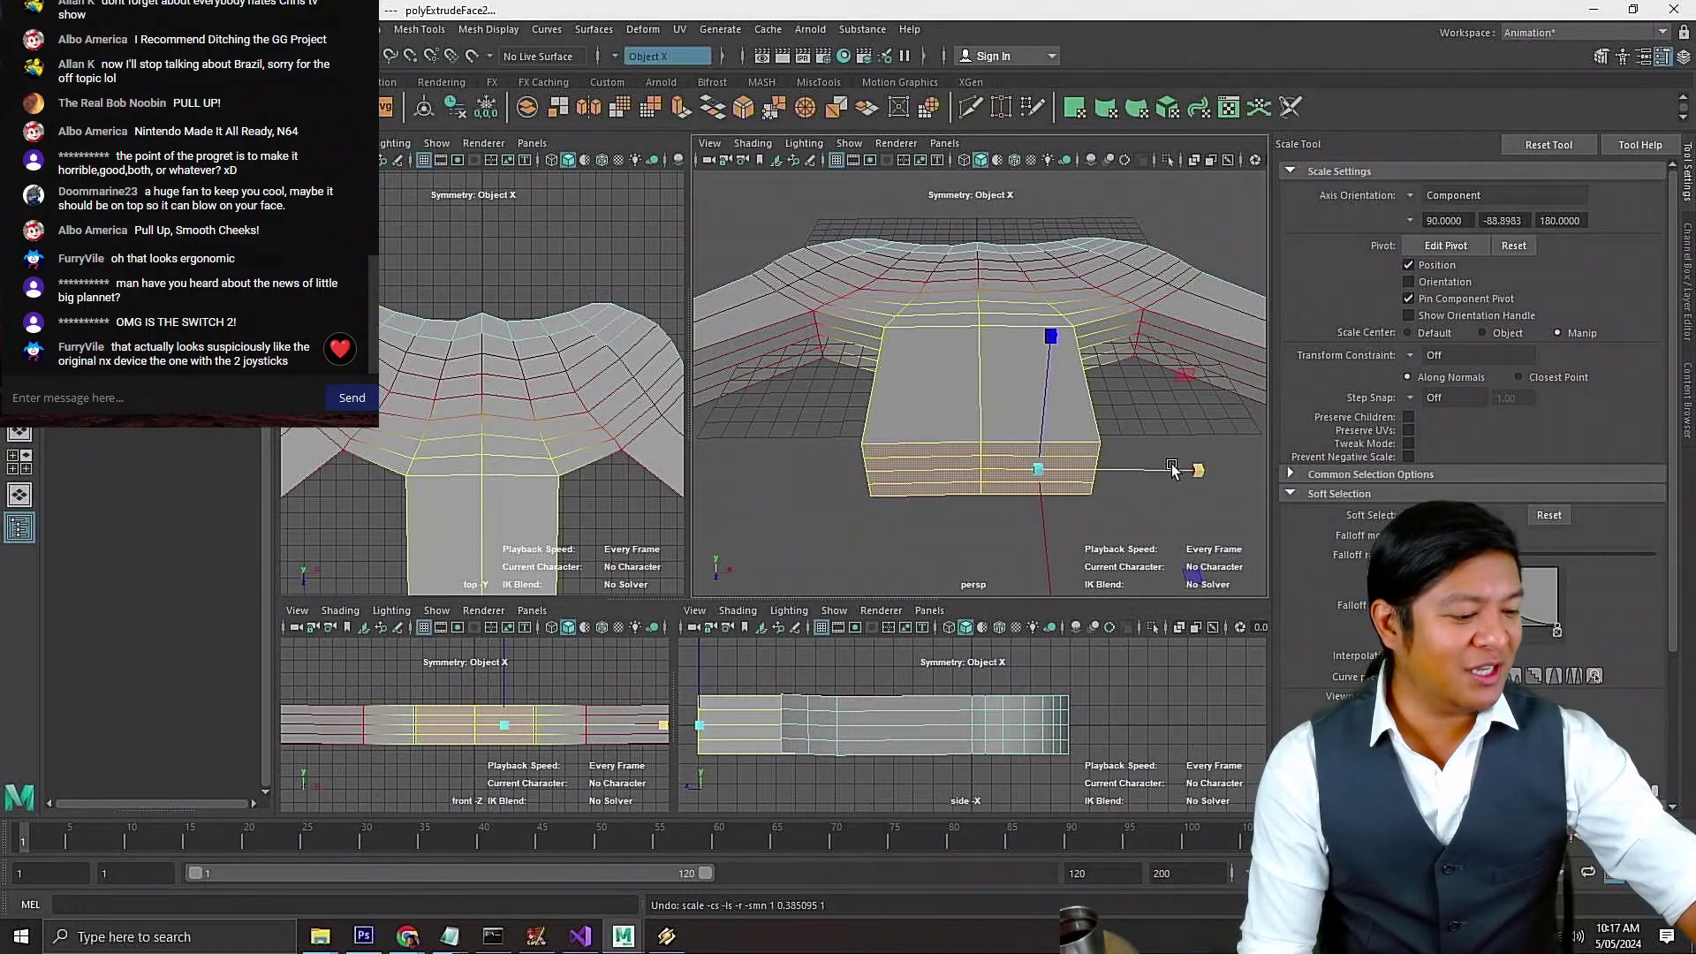
{"action": "left_click_drag", "start_coordinate": [1198, 470], "coordinate": [1230, 475]}
{"action": "key", "text": "ctrl+z"}
{"action": "key", "text": "ctrl+z"}
{"action": "key", "text": "ctrl+z"}
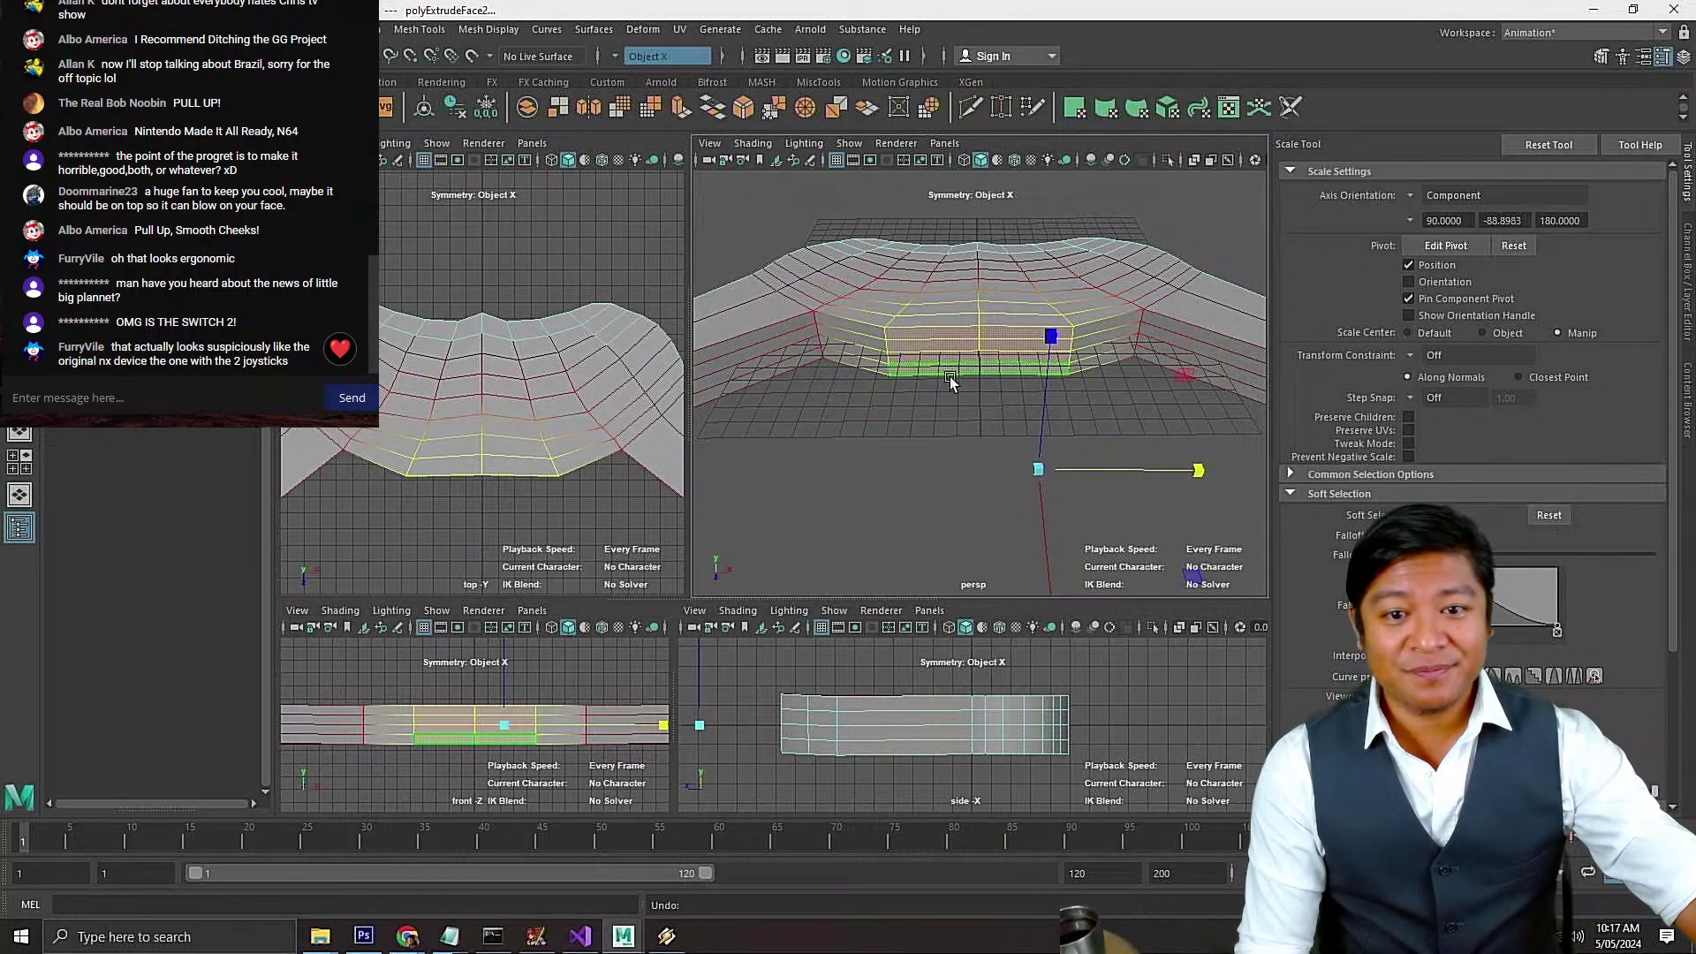
{"action": "scroll", "coordinate": [495, 509], "scroll_direction": "up", "scroll_amount": 3}
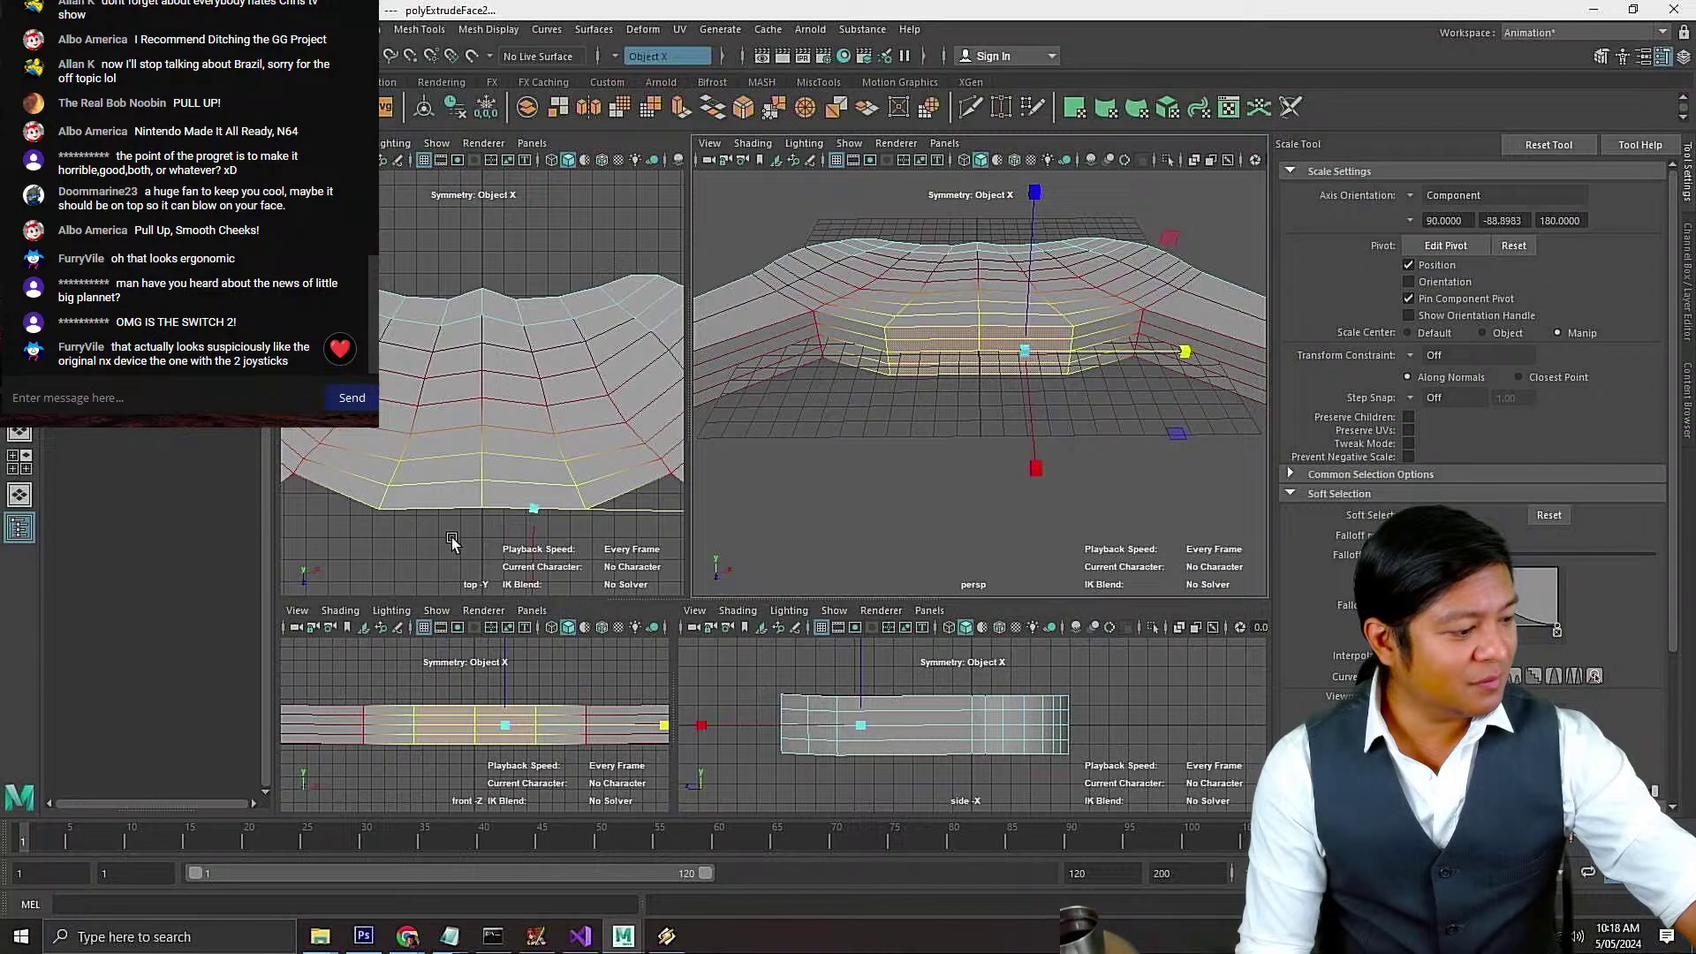
{"action": "scroll", "coordinate": [477, 516], "scroll_direction": "down", "scroll_amount": 3}
{"action": "left_click", "coordinate": [448, 504]}
Switch pCube1 to face mode and select the three front centre face rows
{"action": "scroll", "coordinate": [447, 500], "scroll_direction": "up", "scroll_amount": 3}
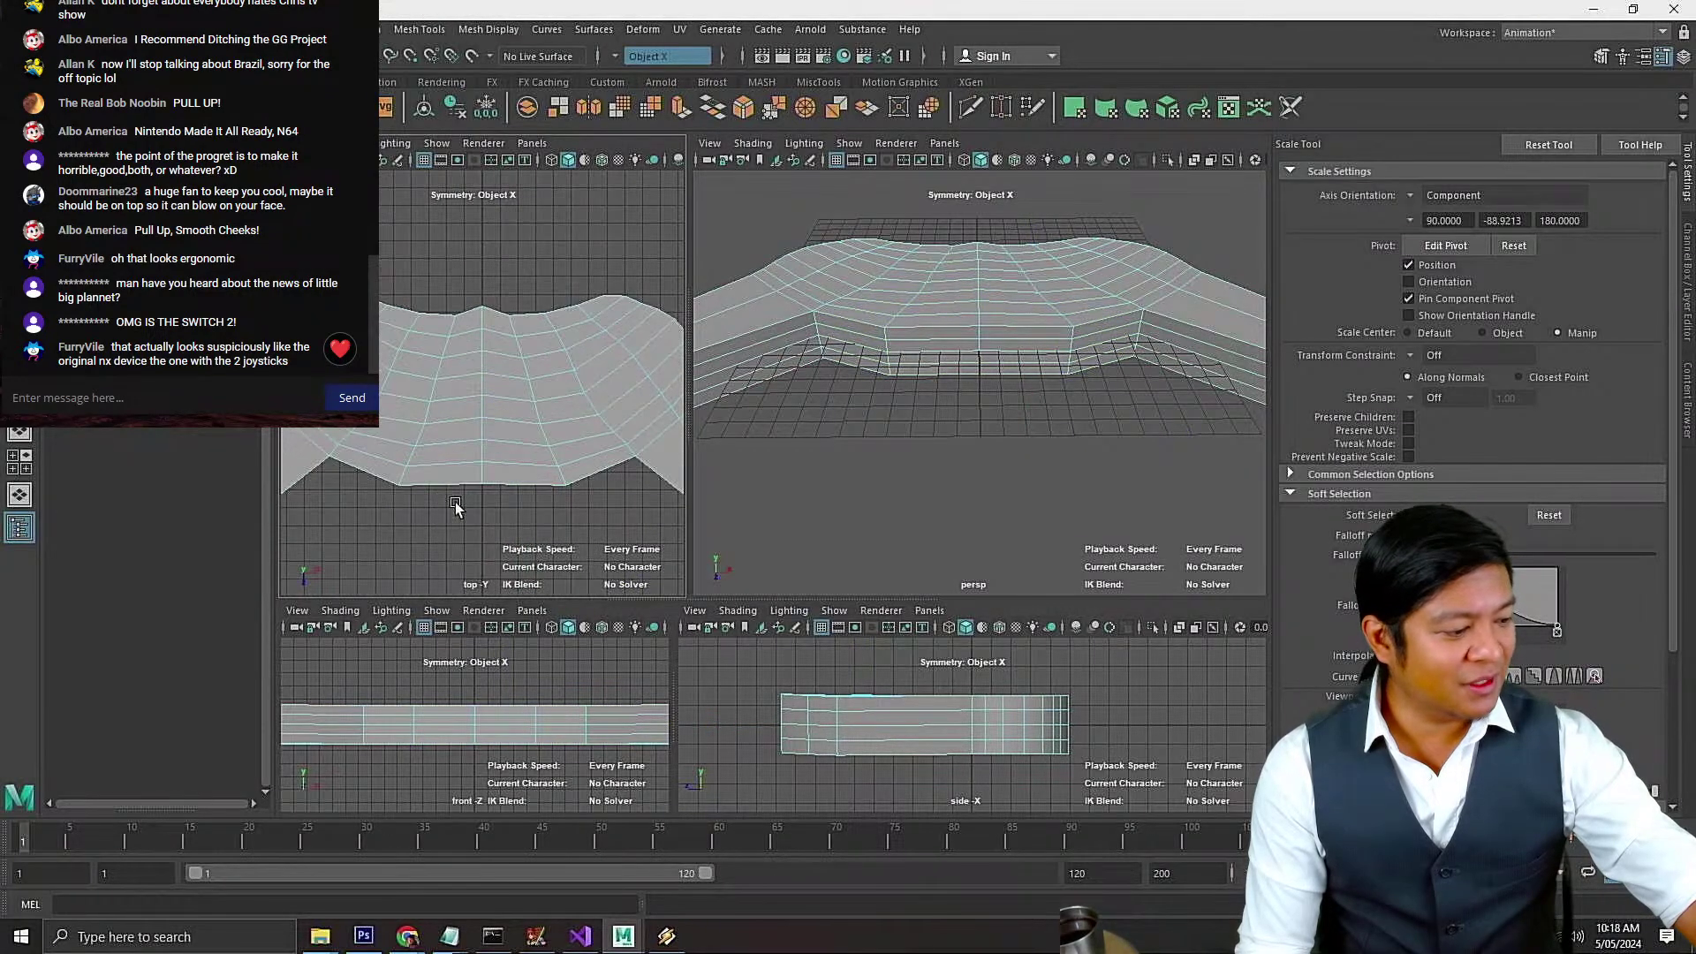
{"action": "right_click_drag", "start_coordinate": [469, 449], "coordinate": [468, 498]}
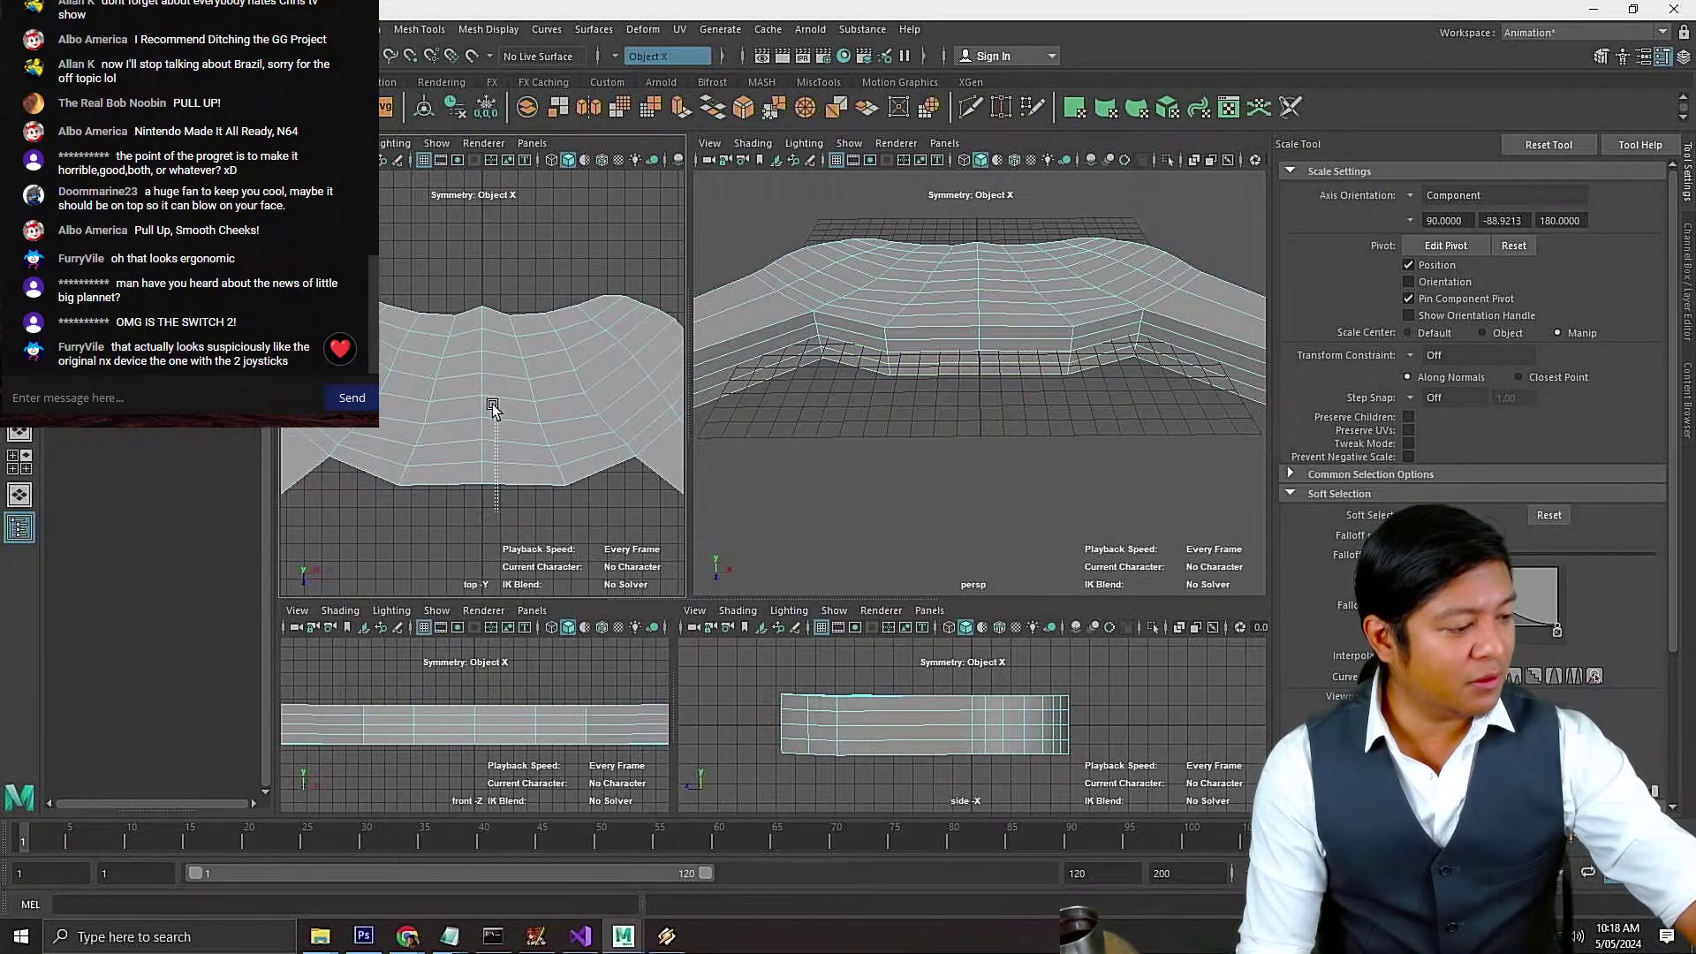
{"action": "left_click", "coordinate": [508, 481]}
{"action": "left_click", "coordinate": [596, 464]}
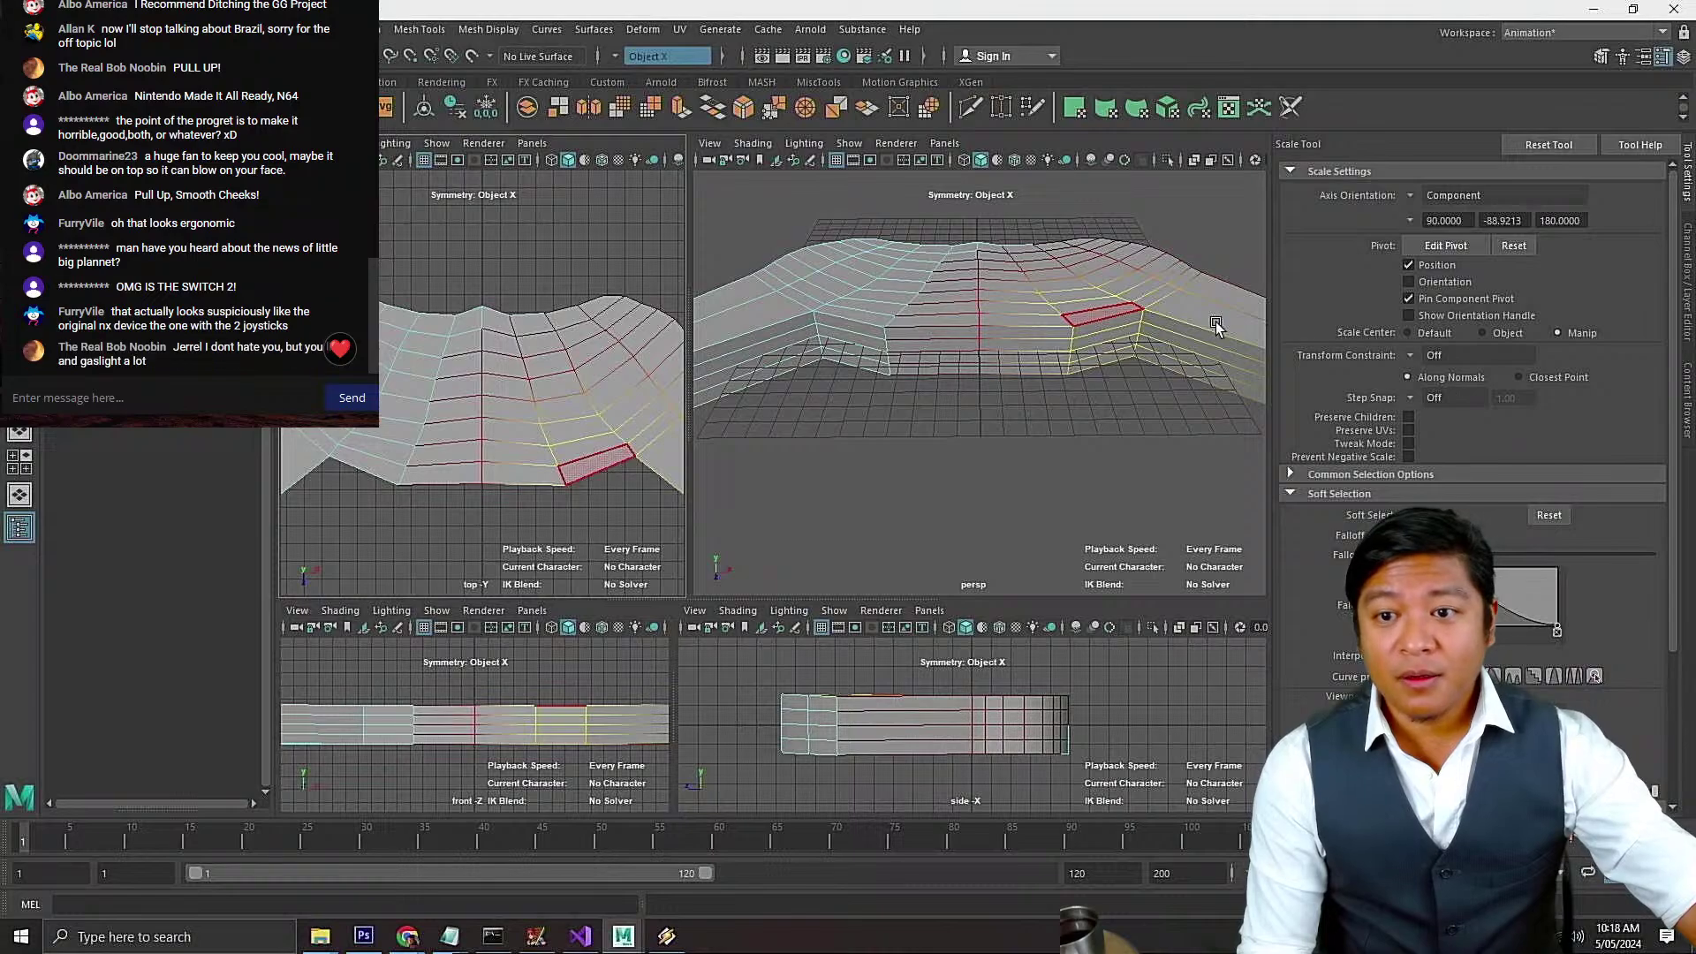
{"action": "scroll", "coordinate": [995, 318], "scroll_direction": "up", "scroll_amount": 5}
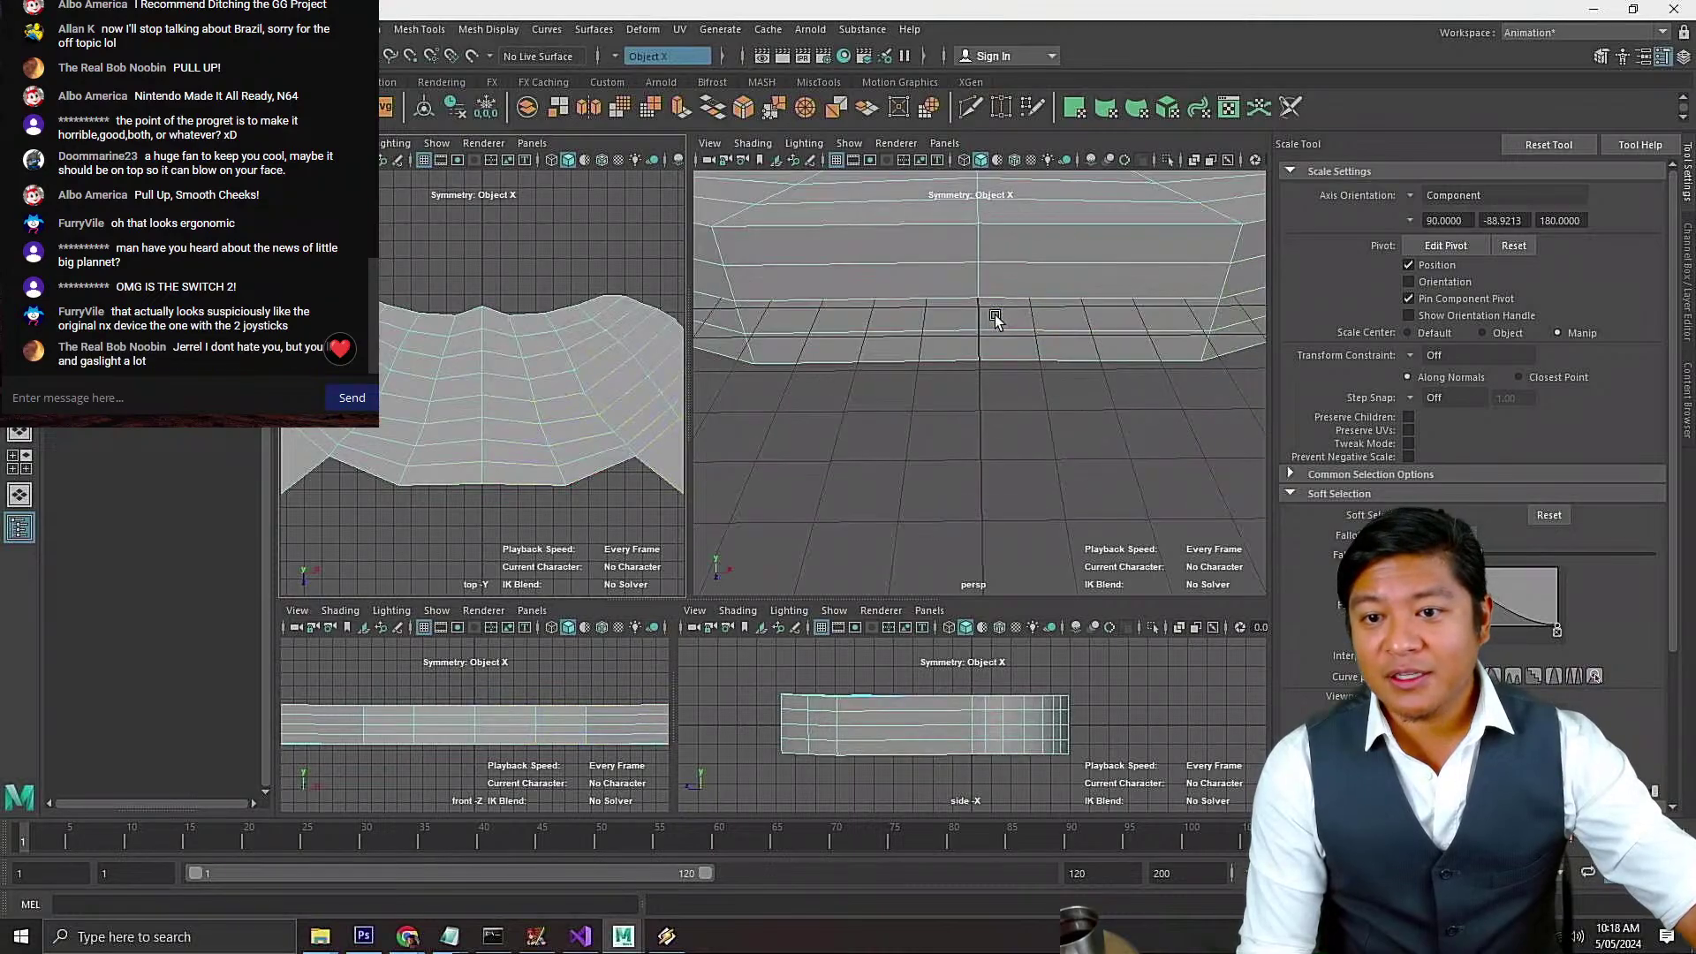
{"action": "left_click", "coordinate": [1023, 241]}
{"action": "left_click", "coordinate": [943, 287]}
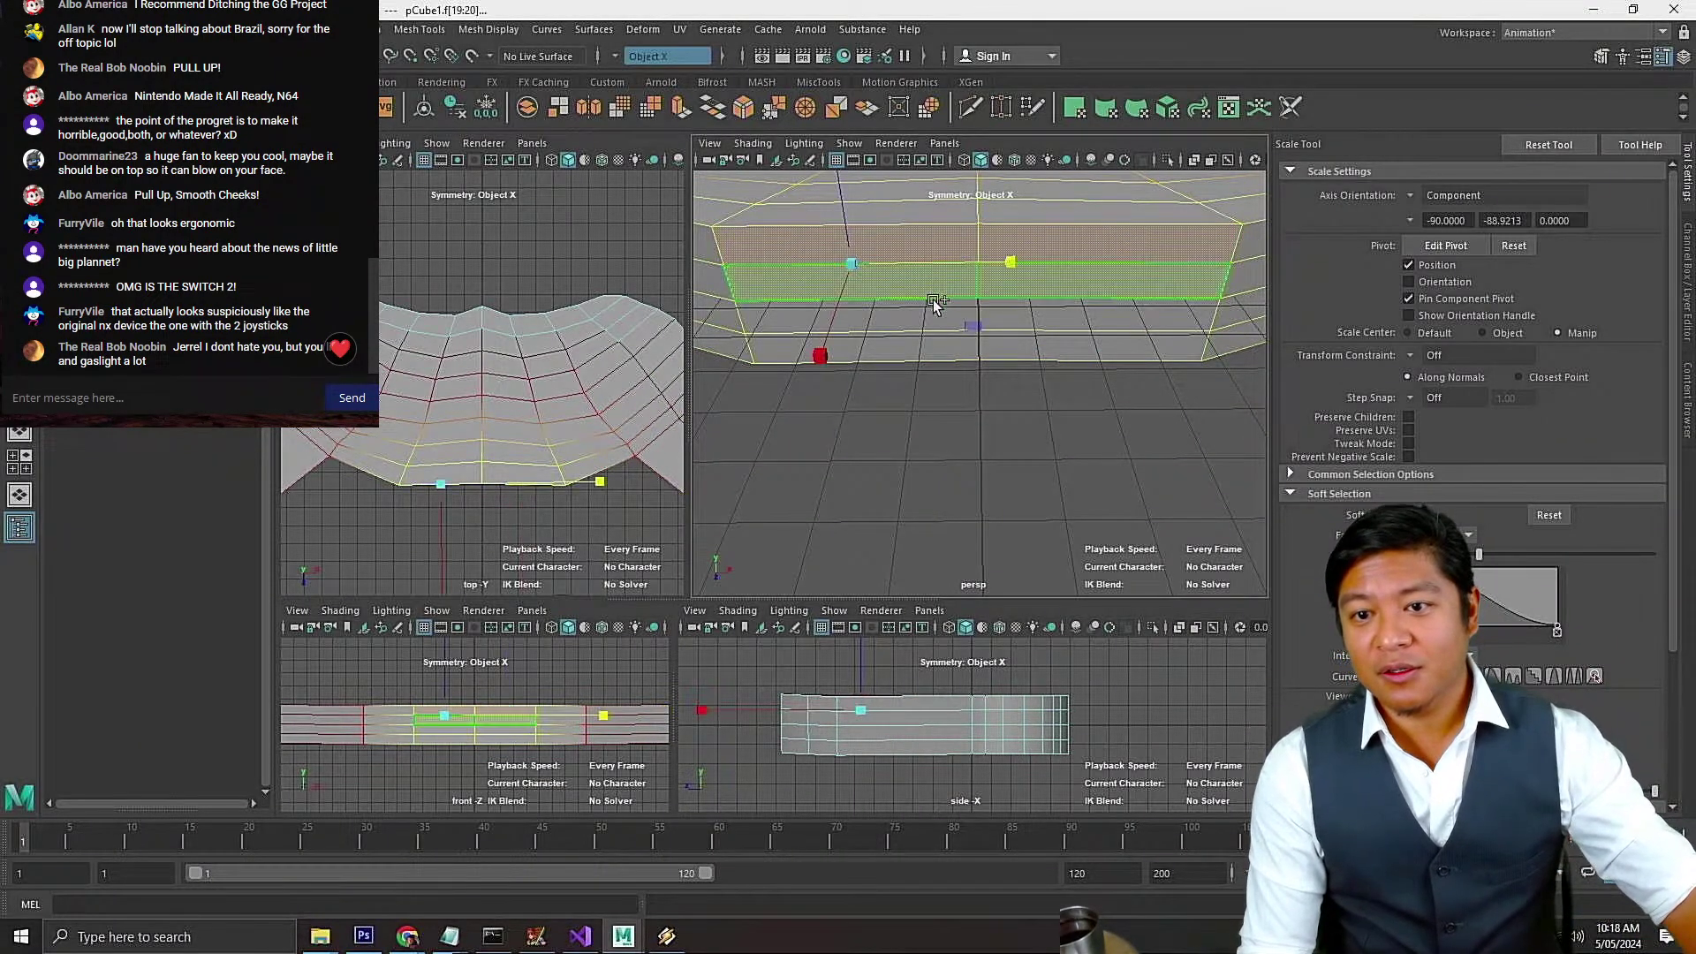
{"action": "left_click", "coordinate": [913, 358]}
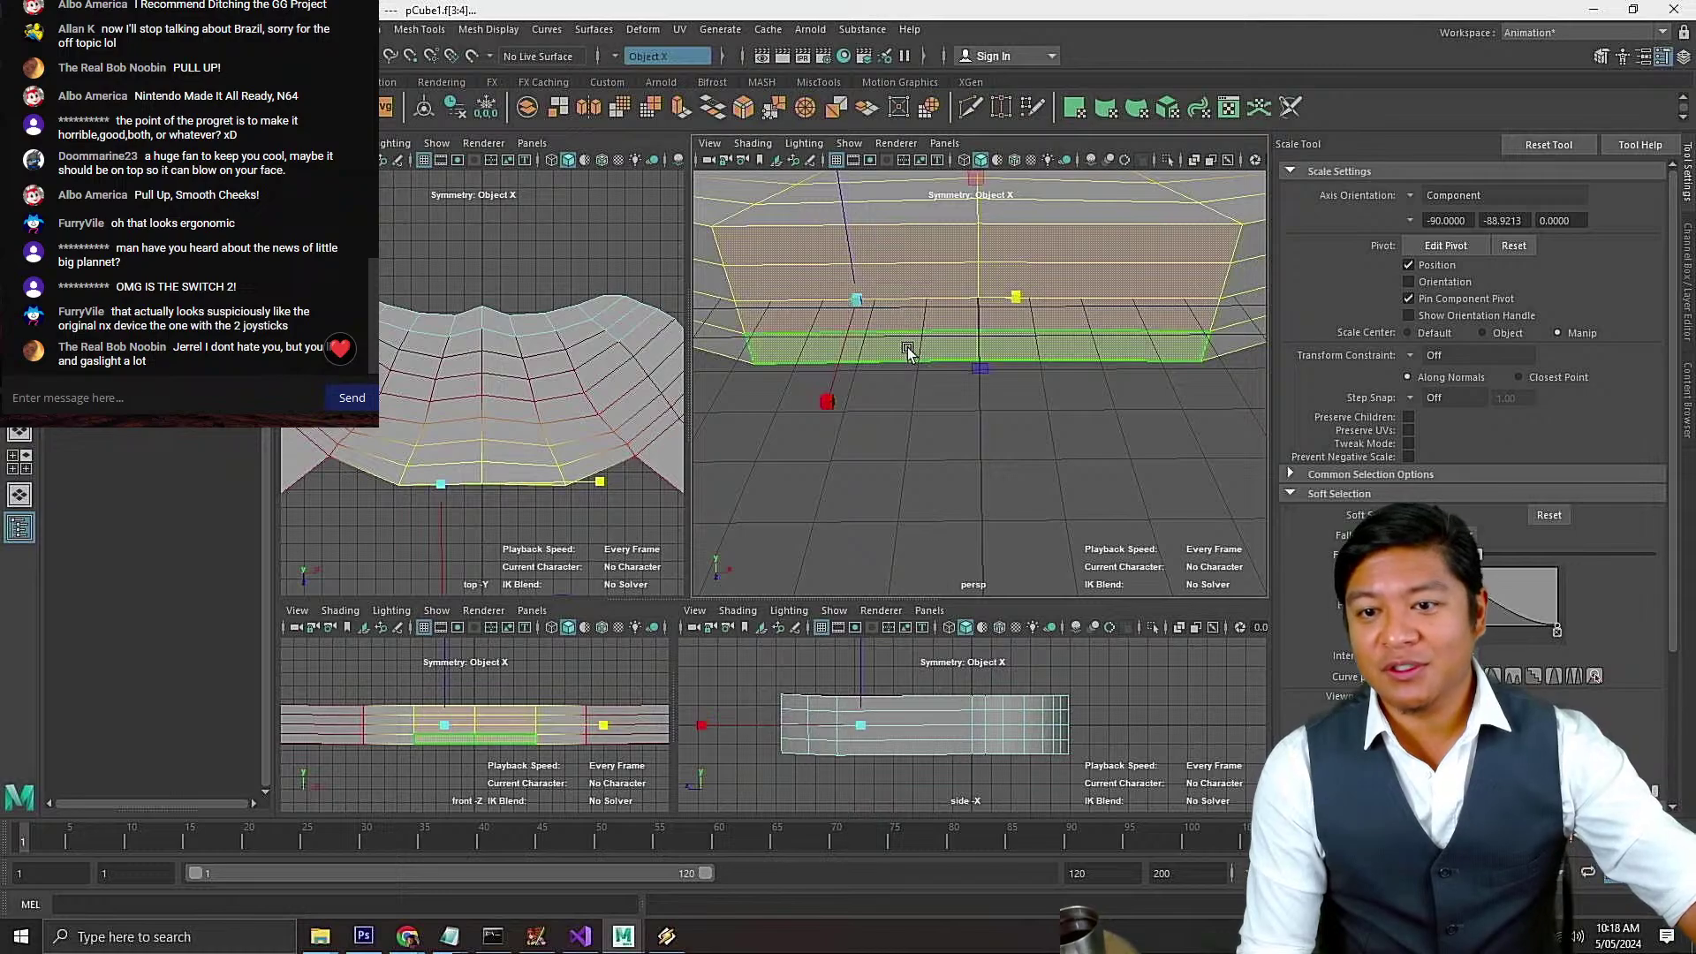
{"action": "scroll", "coordinate": [914, 353], "scroll_direction": "down", "scroll_amount": 4}
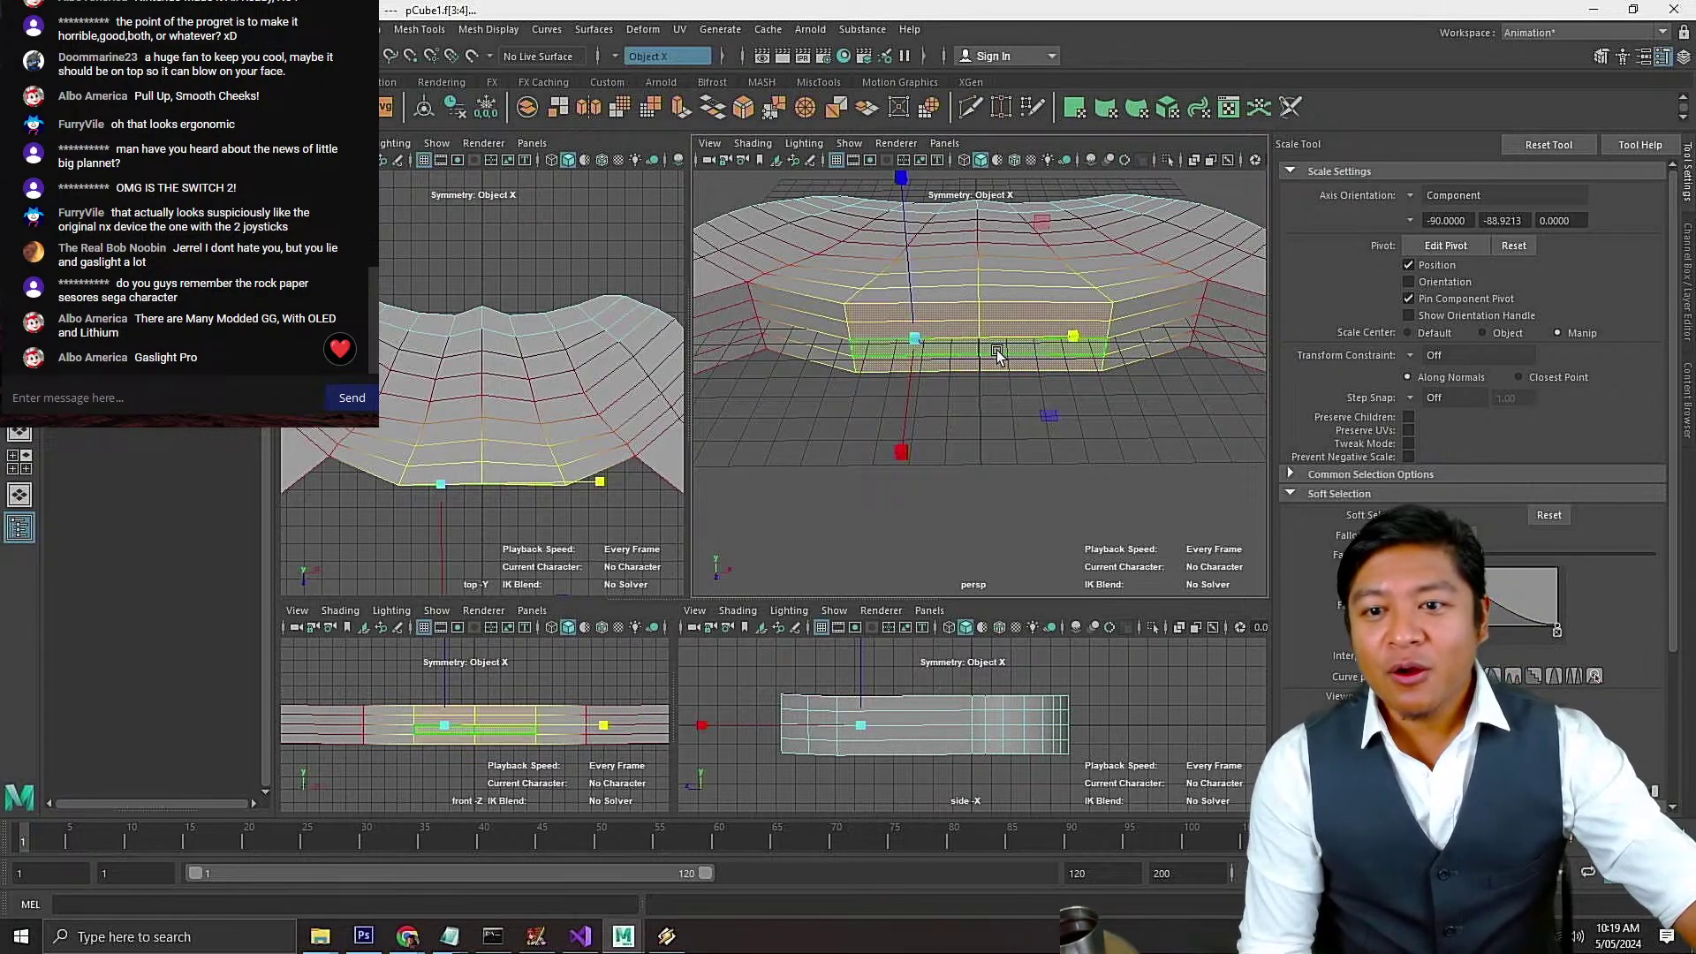
Orbit and zoom the perspective view to check the selected front faces
{"action": "left_click_drag", "start_coordinate": [980, 481], "coordinate": [1056, 457], "text": "alt"}
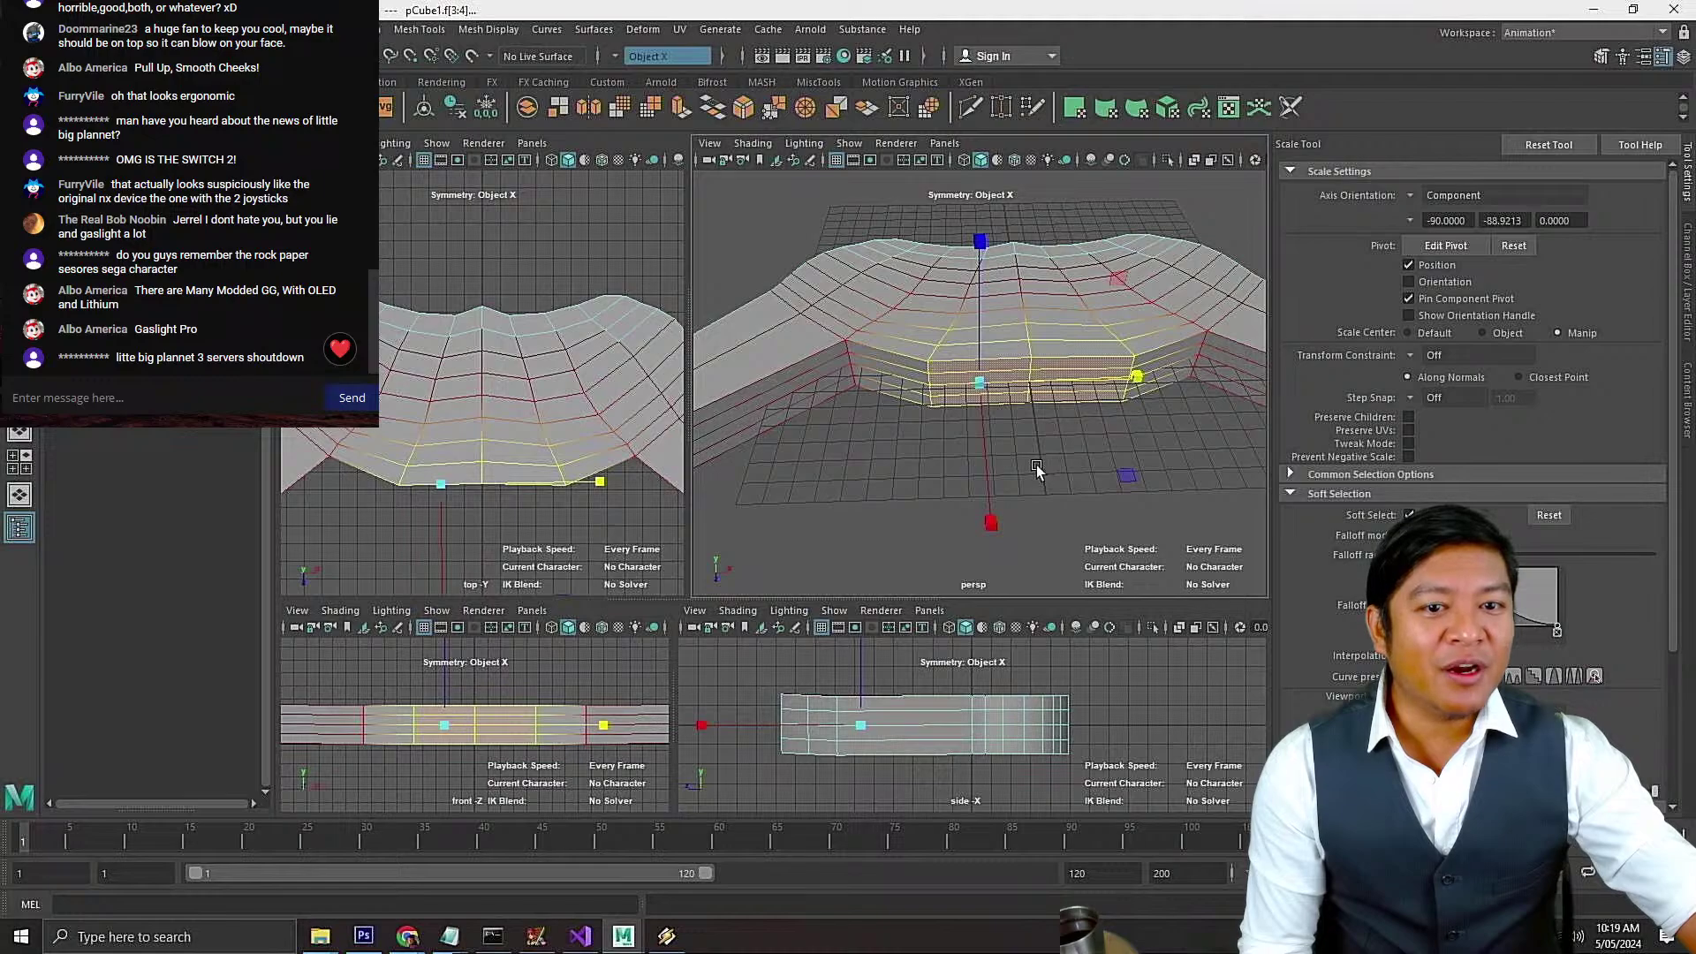
{"action": "left_click_drag", "start_coordinate": [1012, 471], "coordinate": [1021, 436], "text": "alt"}
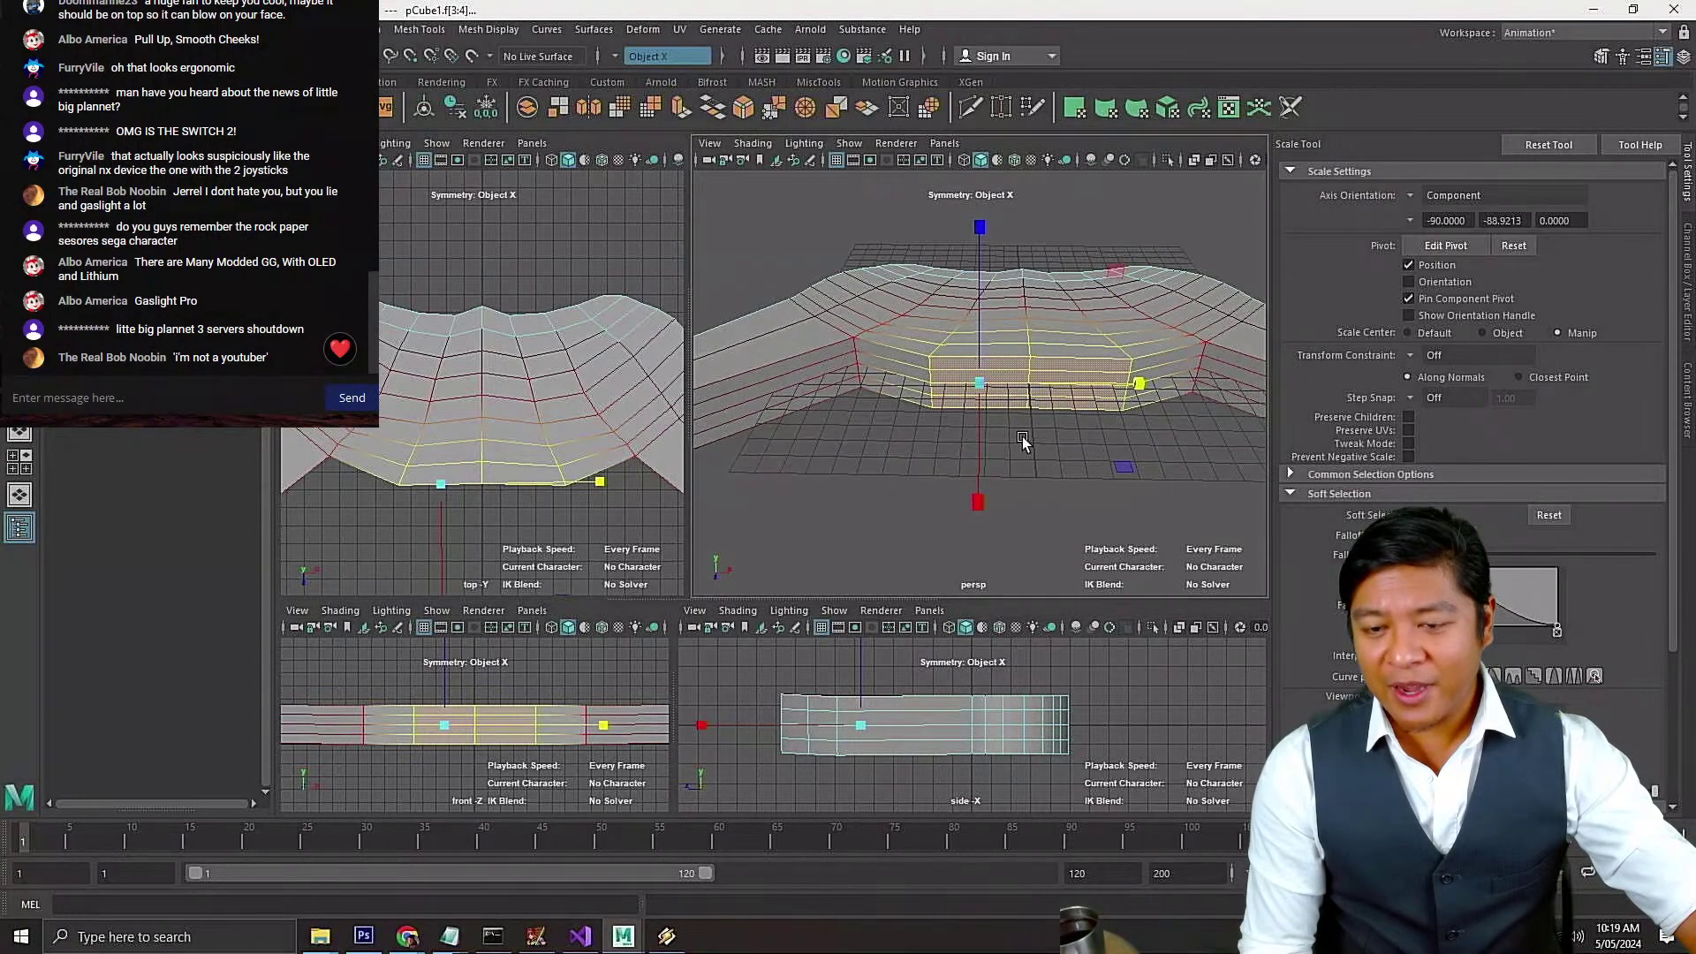
{"action": "scroll", "coordinate": [1021, 437], "scroll_direction": "up", "scroll_amount": 2}
{"action": "scroll", "coordinate": [1021, 436], "scroll_direction": "down", "scroll_amount": 2}
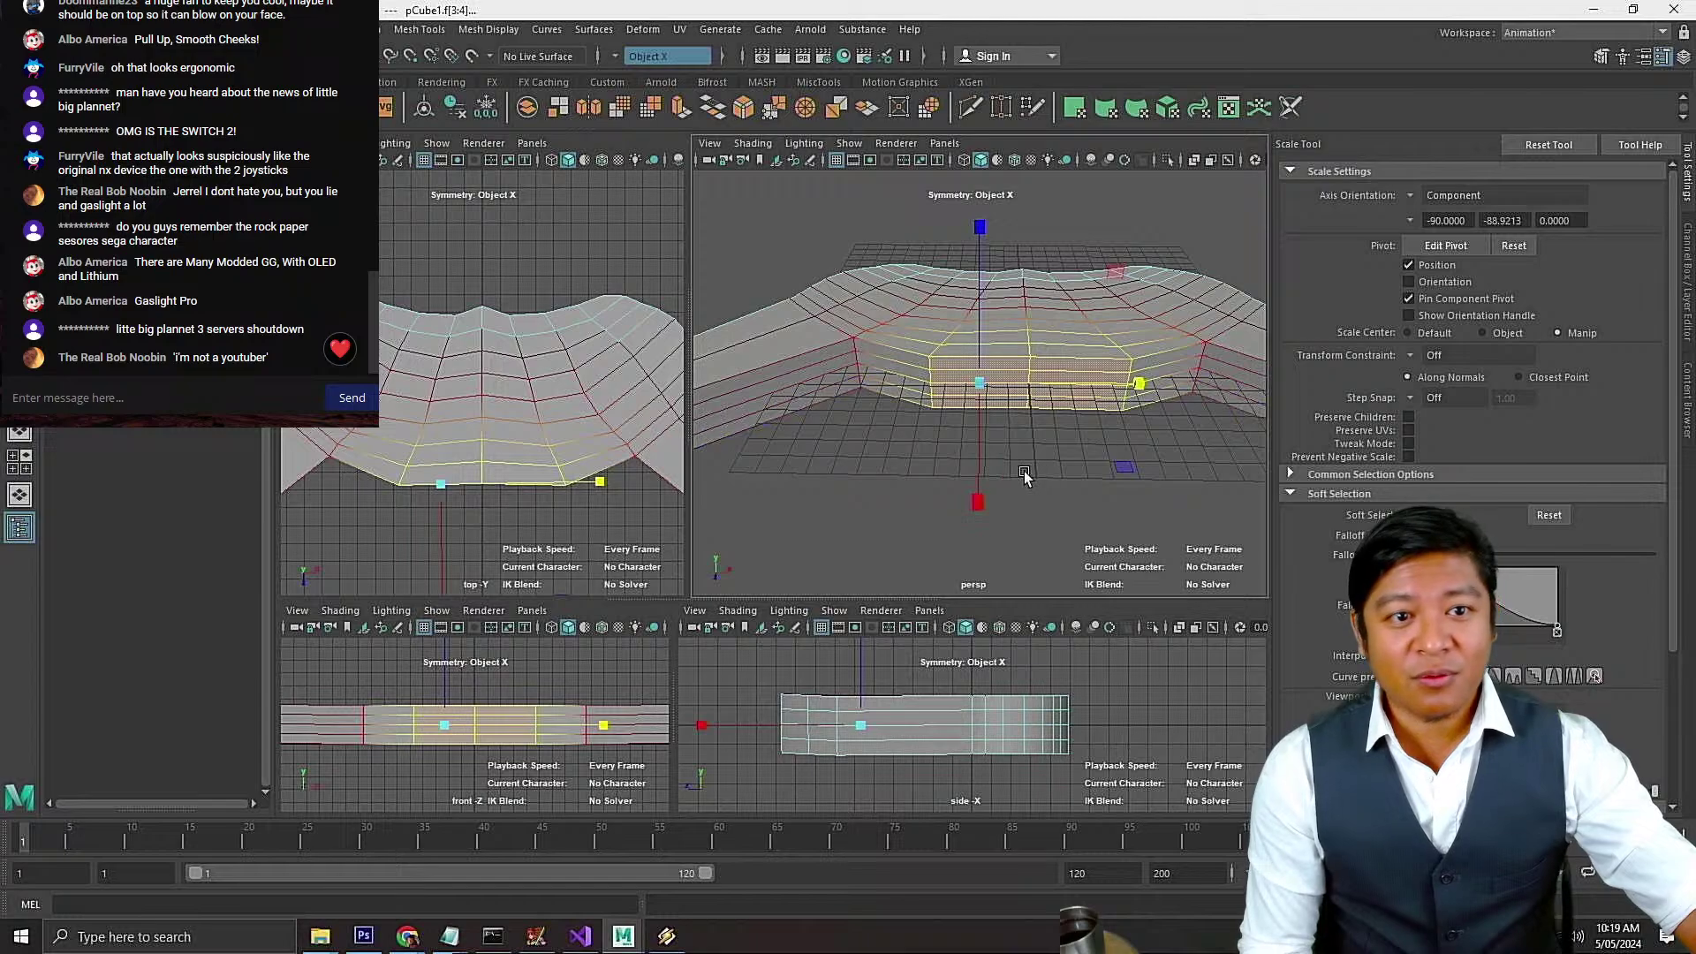
{"action": "scroll", "coordinate": [1017, 477], "scroll_direction": "up", "scroll_amount": 2}
{"action": "scroll", "coordinate": [1018, 477], "scroll_direction": "down", "scroll_amount": 2}
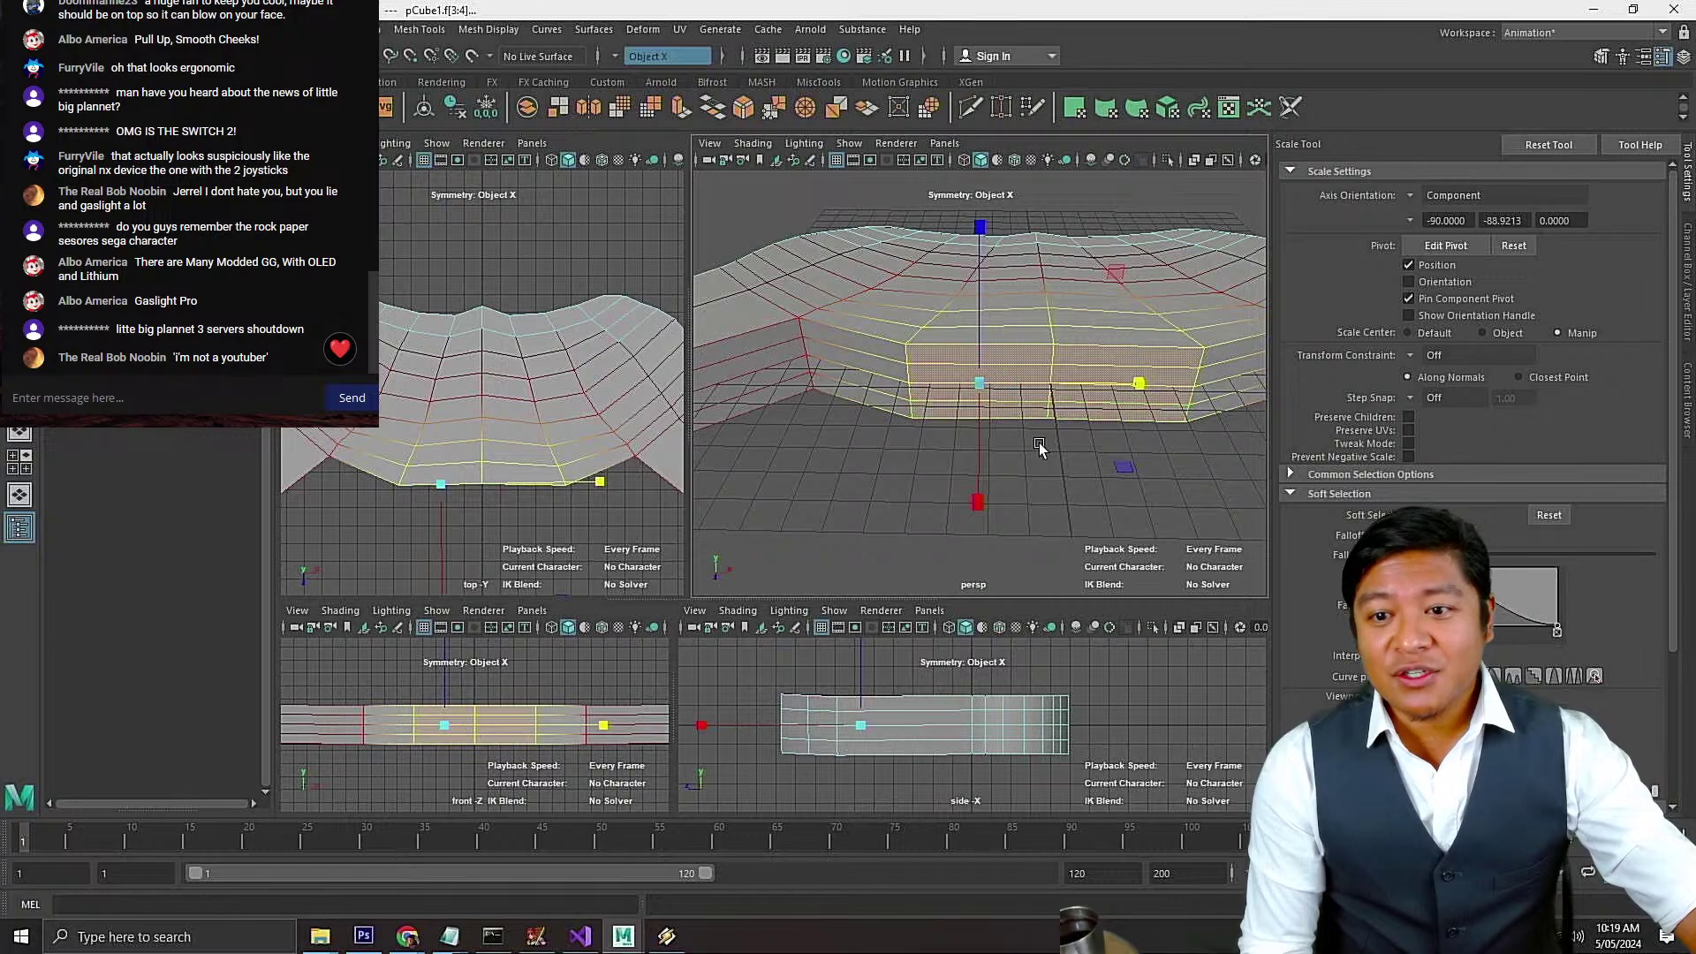
{"action": "scroll", "coordinate": [1016, 437], "scroll_direction": "up", "scroll_amount": 2}
{"action": "scroll", "coordinate": [1016, 436], "scroll_direction": "down", "scroll_amount": 3}
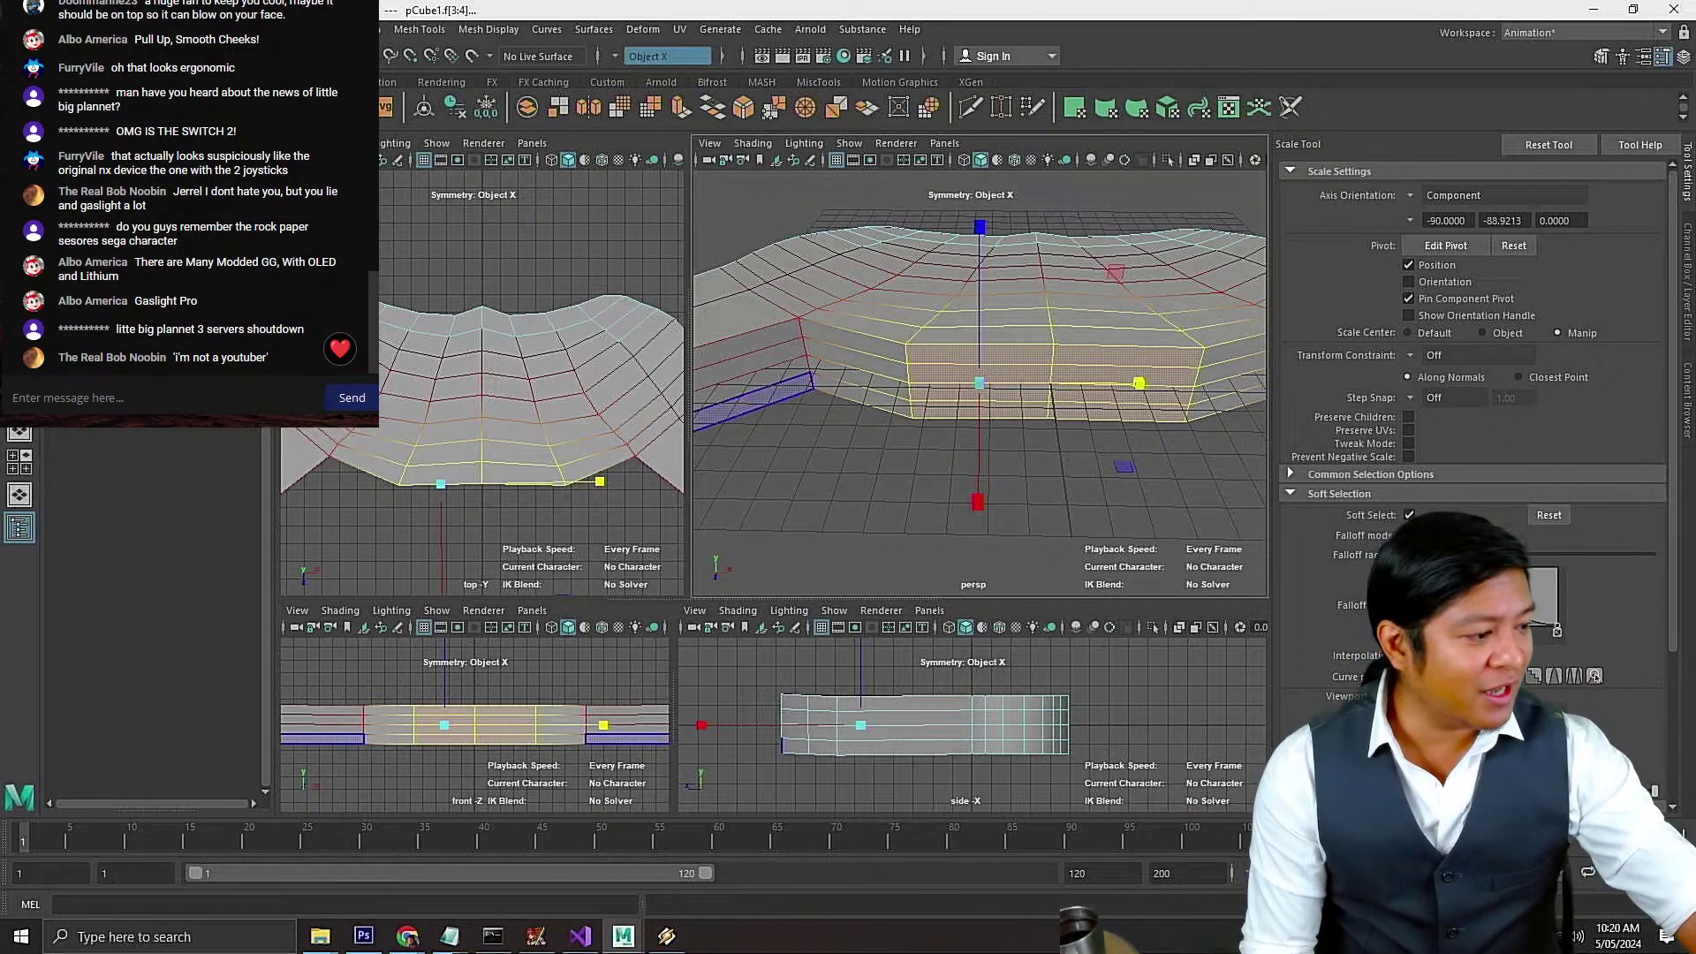
Apply Mesh > Smooth with 1 division to the selected front faces
{"action": "left_click", "coordinate": [309, 30]}
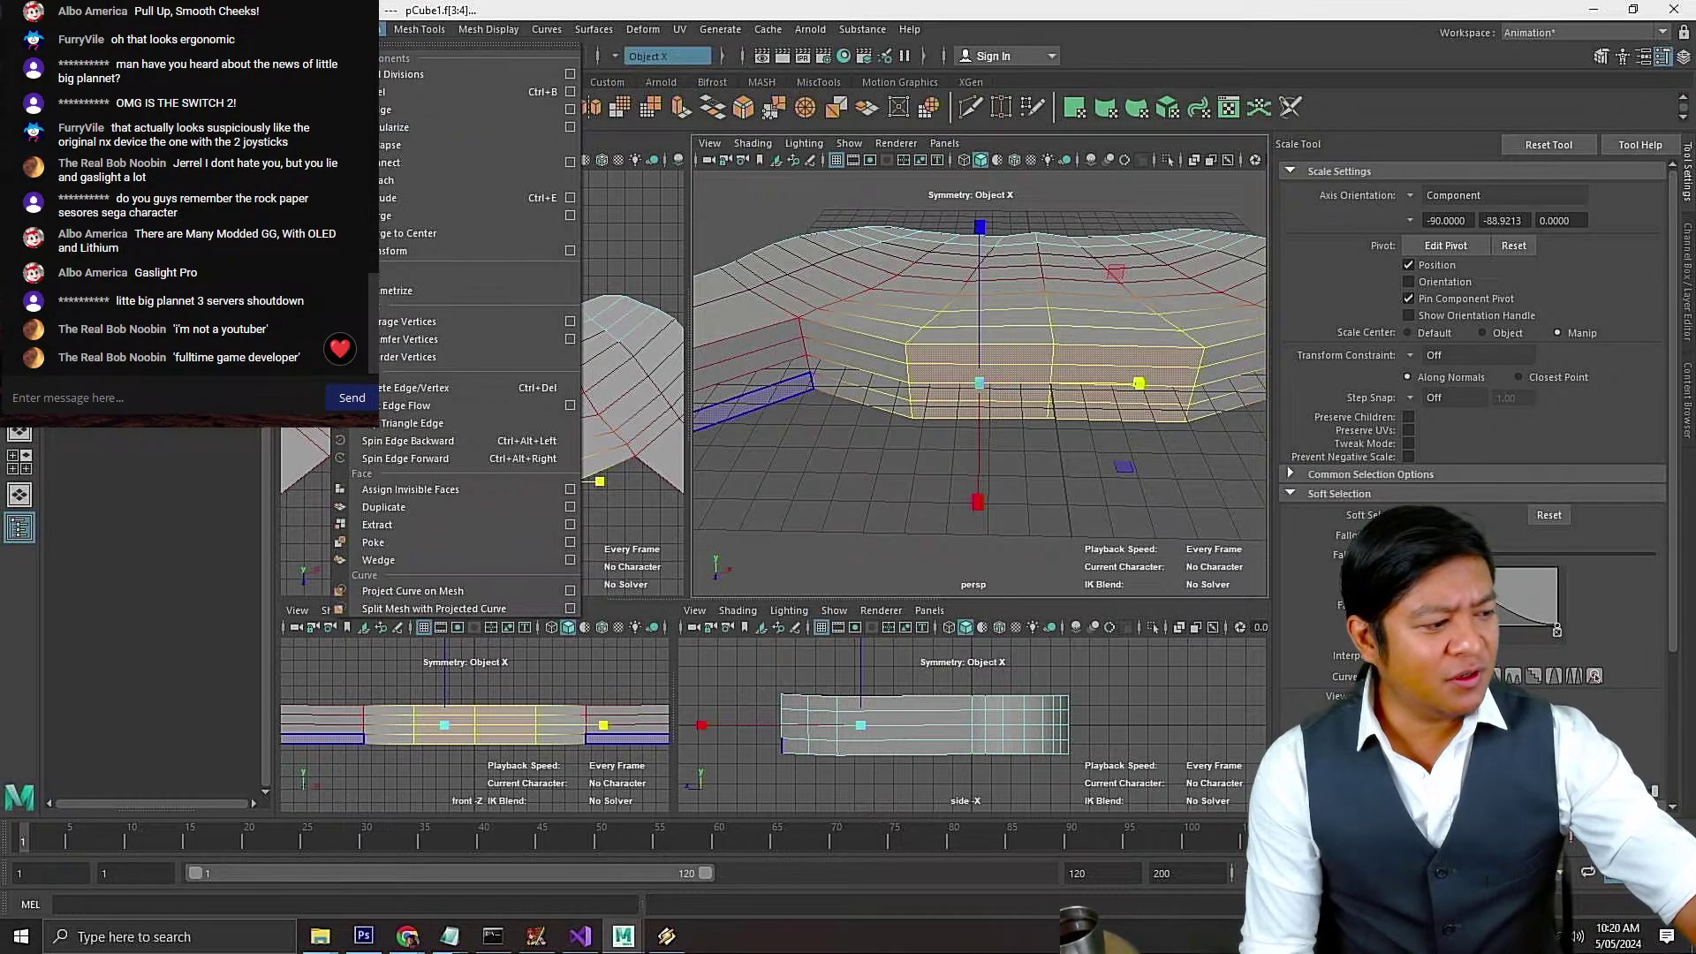
{"action": "left_click", "coordinate": [357, 29]}
{"action": "left_click", "coordinate": [357, 29]}
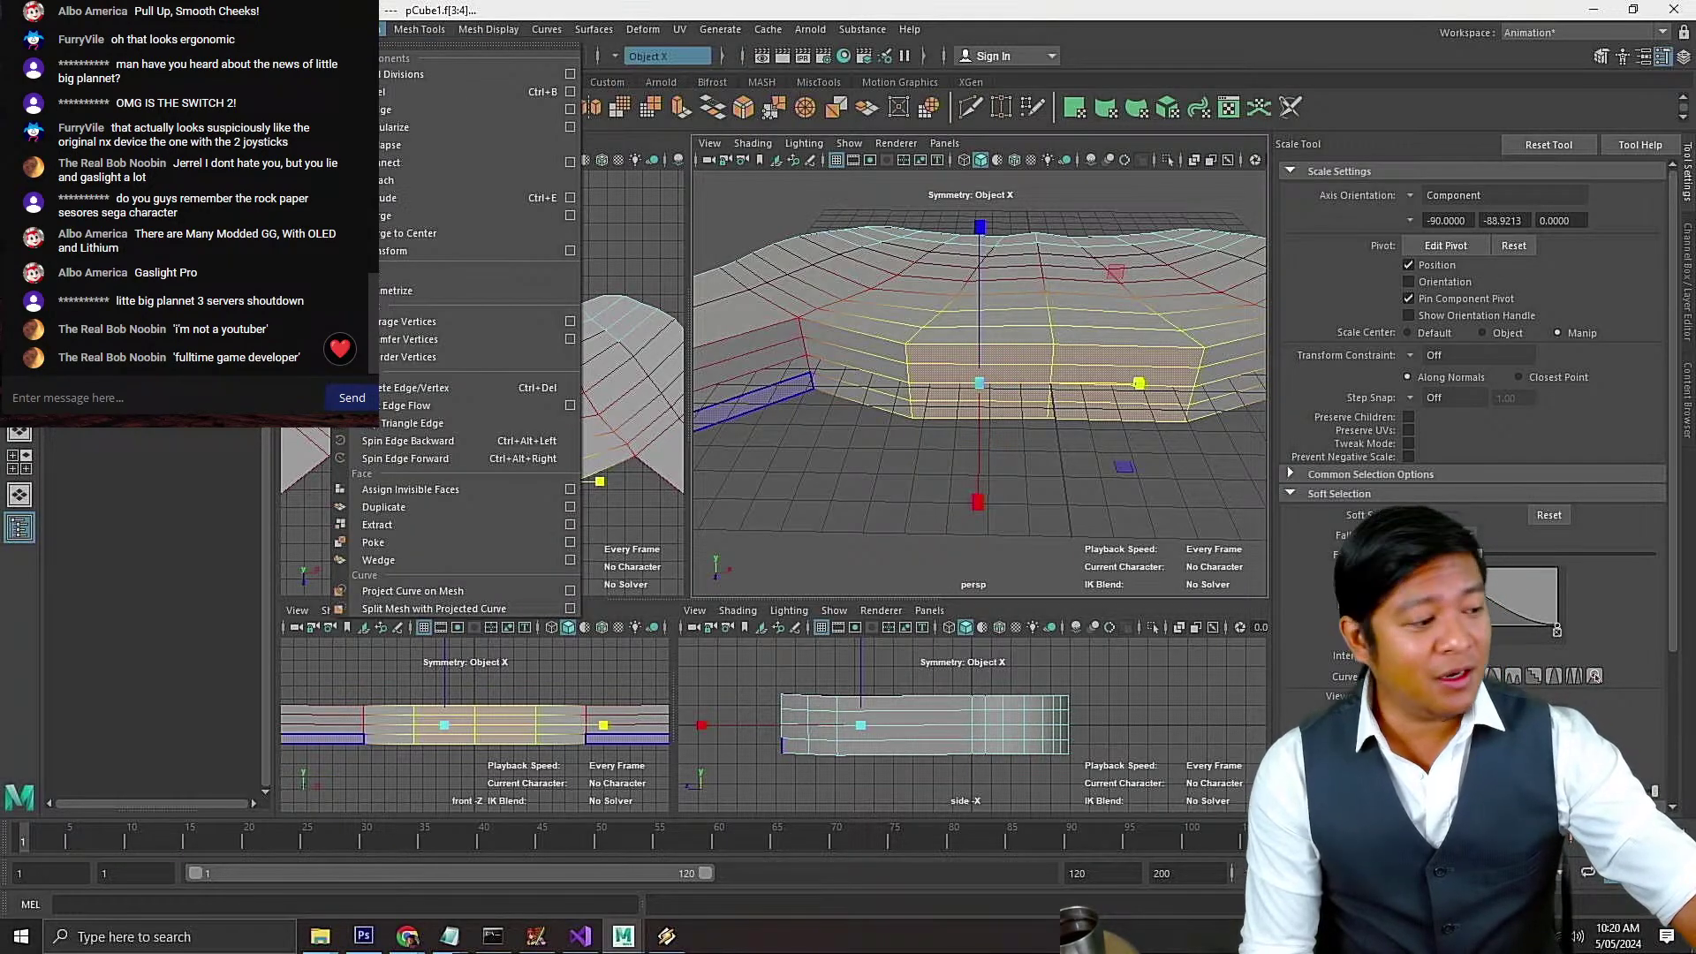
{"action": "mouse_move", "coordinate": [410, 33]}
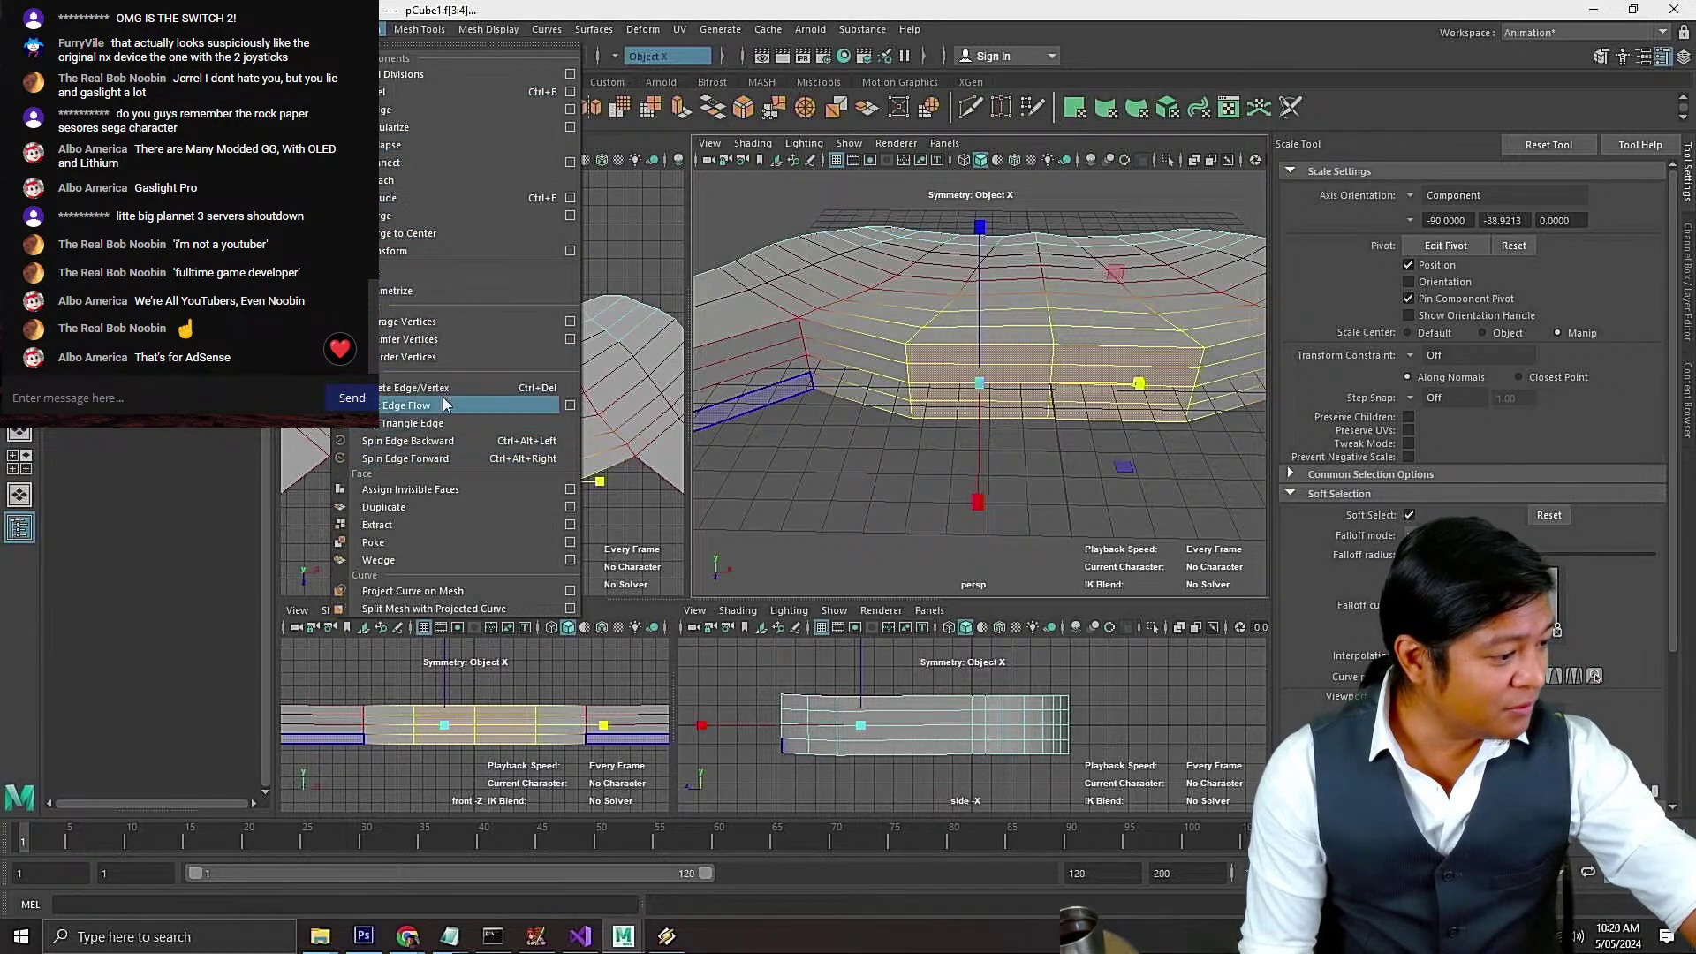
{"action": "mouse_move", "coordinate": [312, 30]}
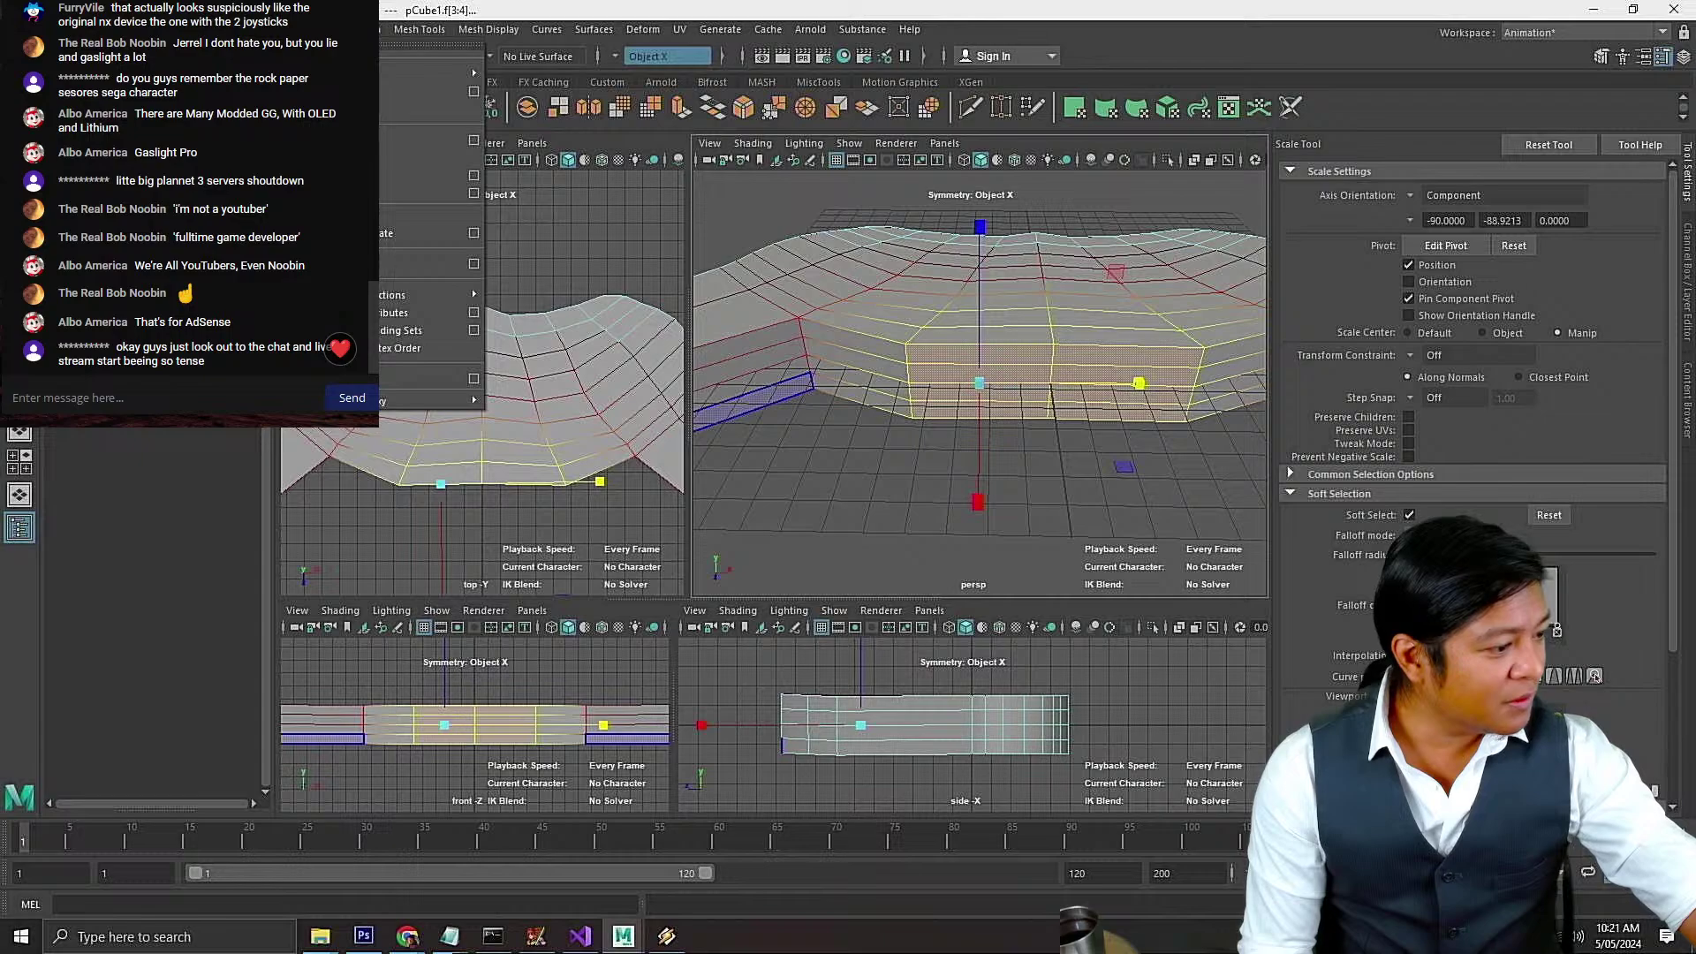
{"action": "left_click", "coordinate": [426, 192]}
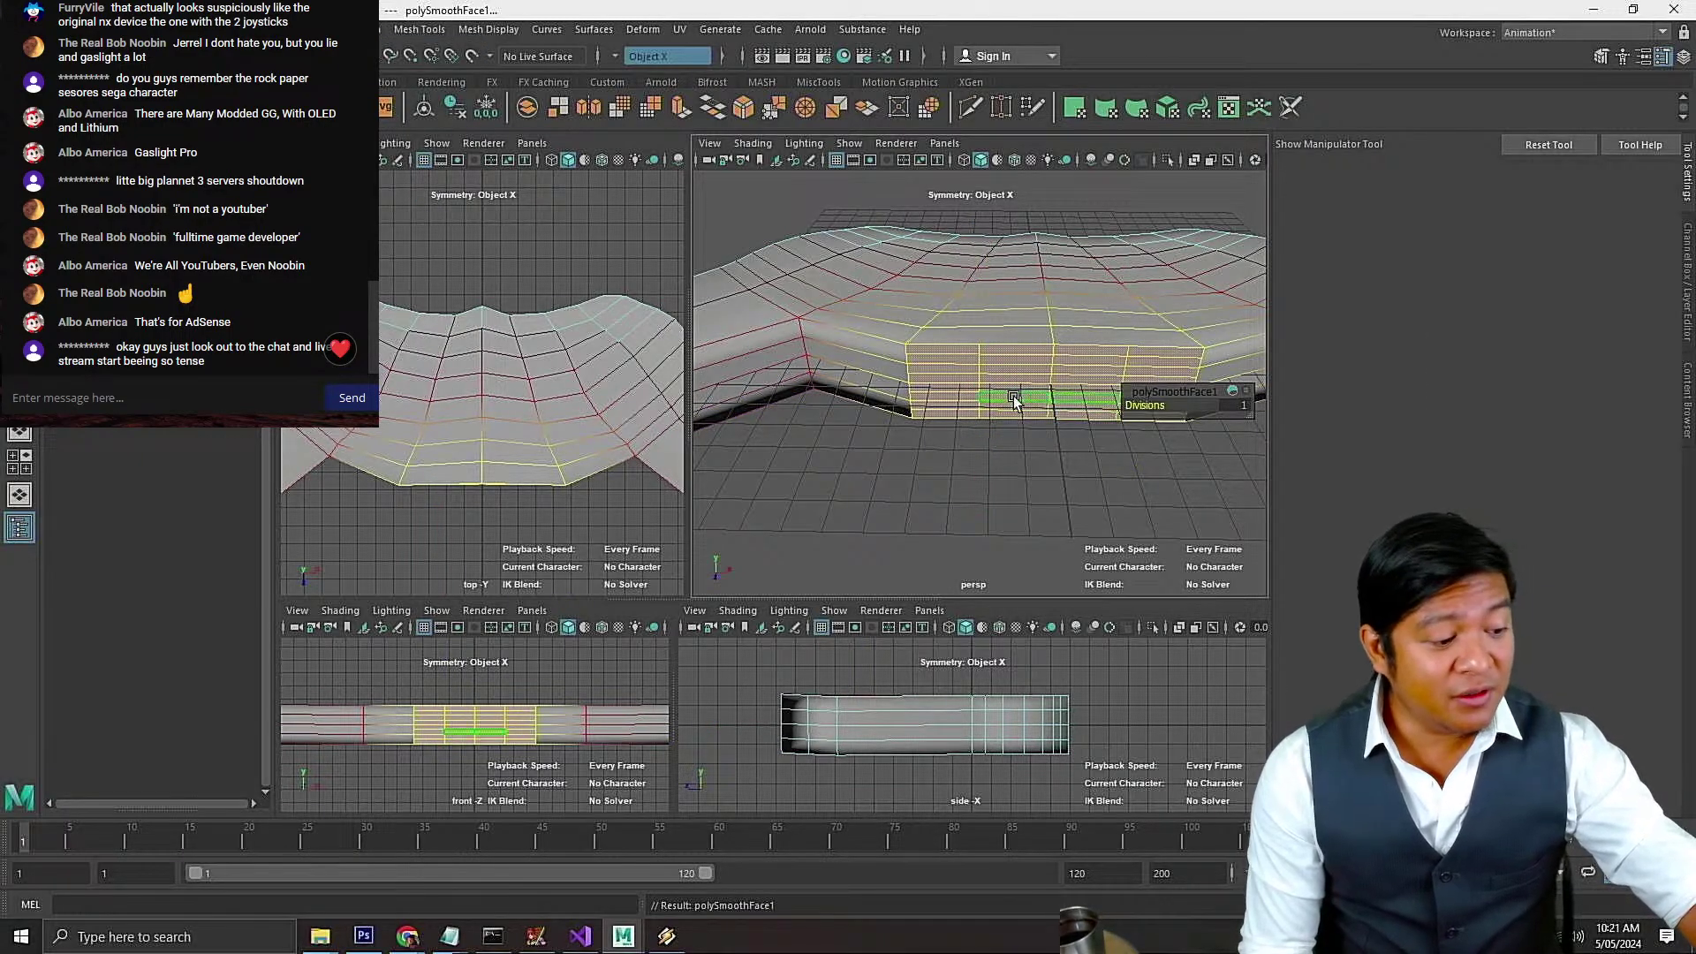
Reselect the subdivided front face rows from the middle down to the bottom edge
{"action": "left_click", "coordinate": [980, 461]}
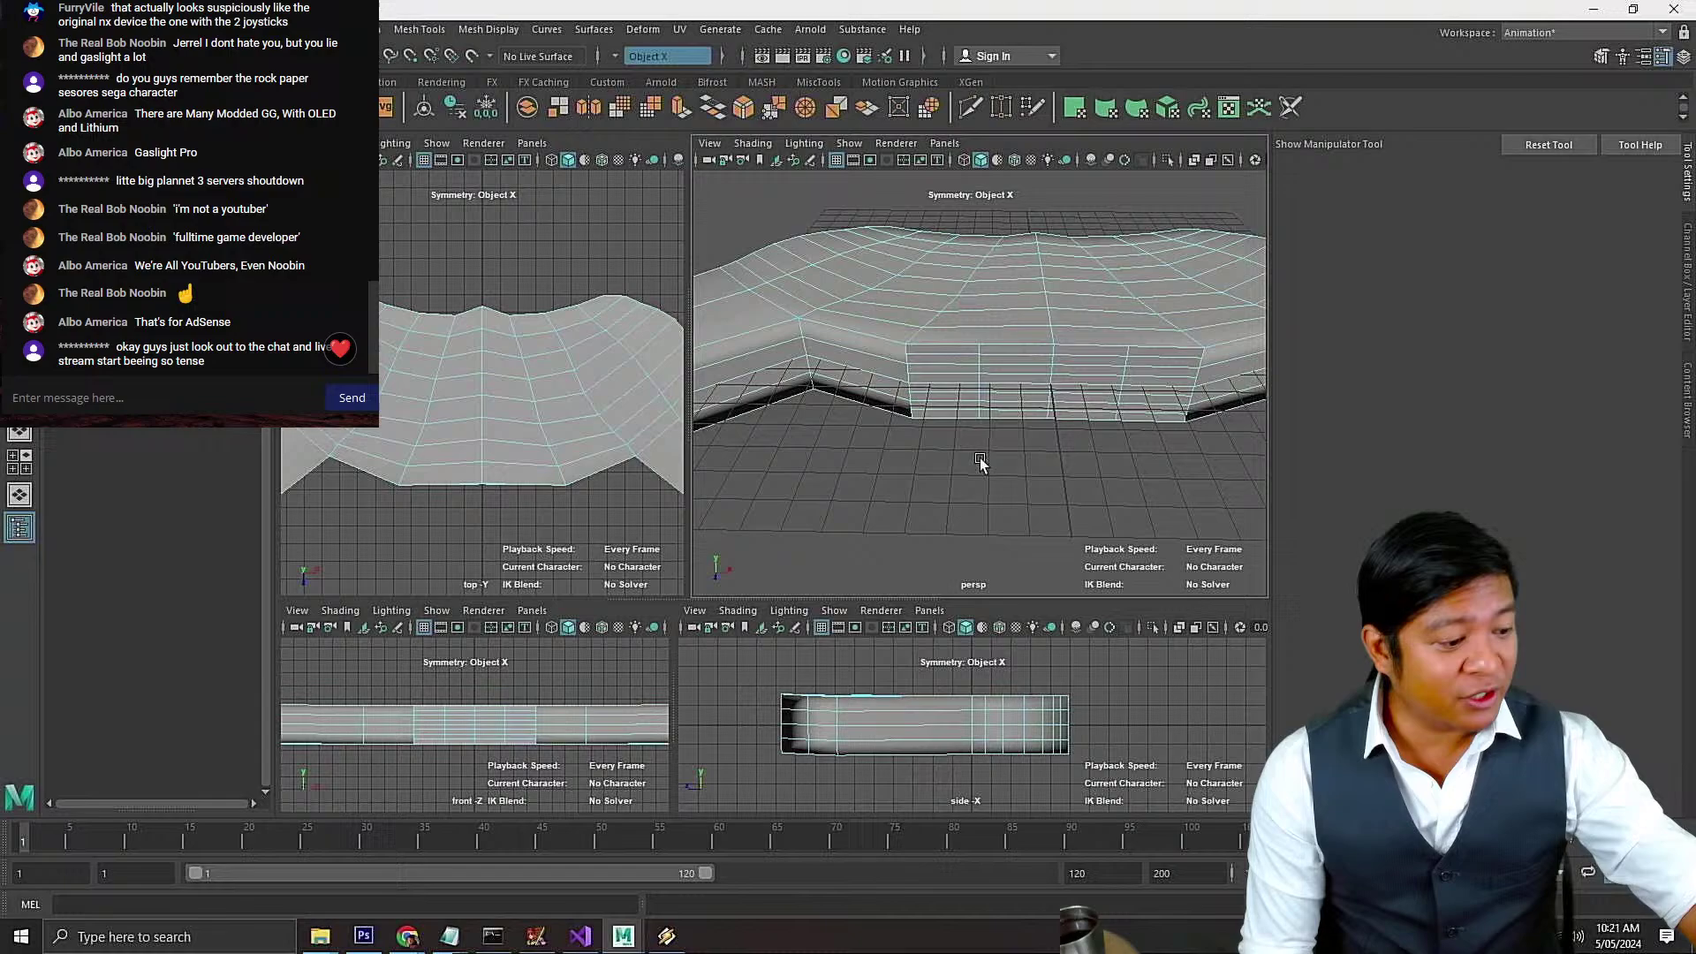
{"action": "left_click", "coordinate": [952, 363]}
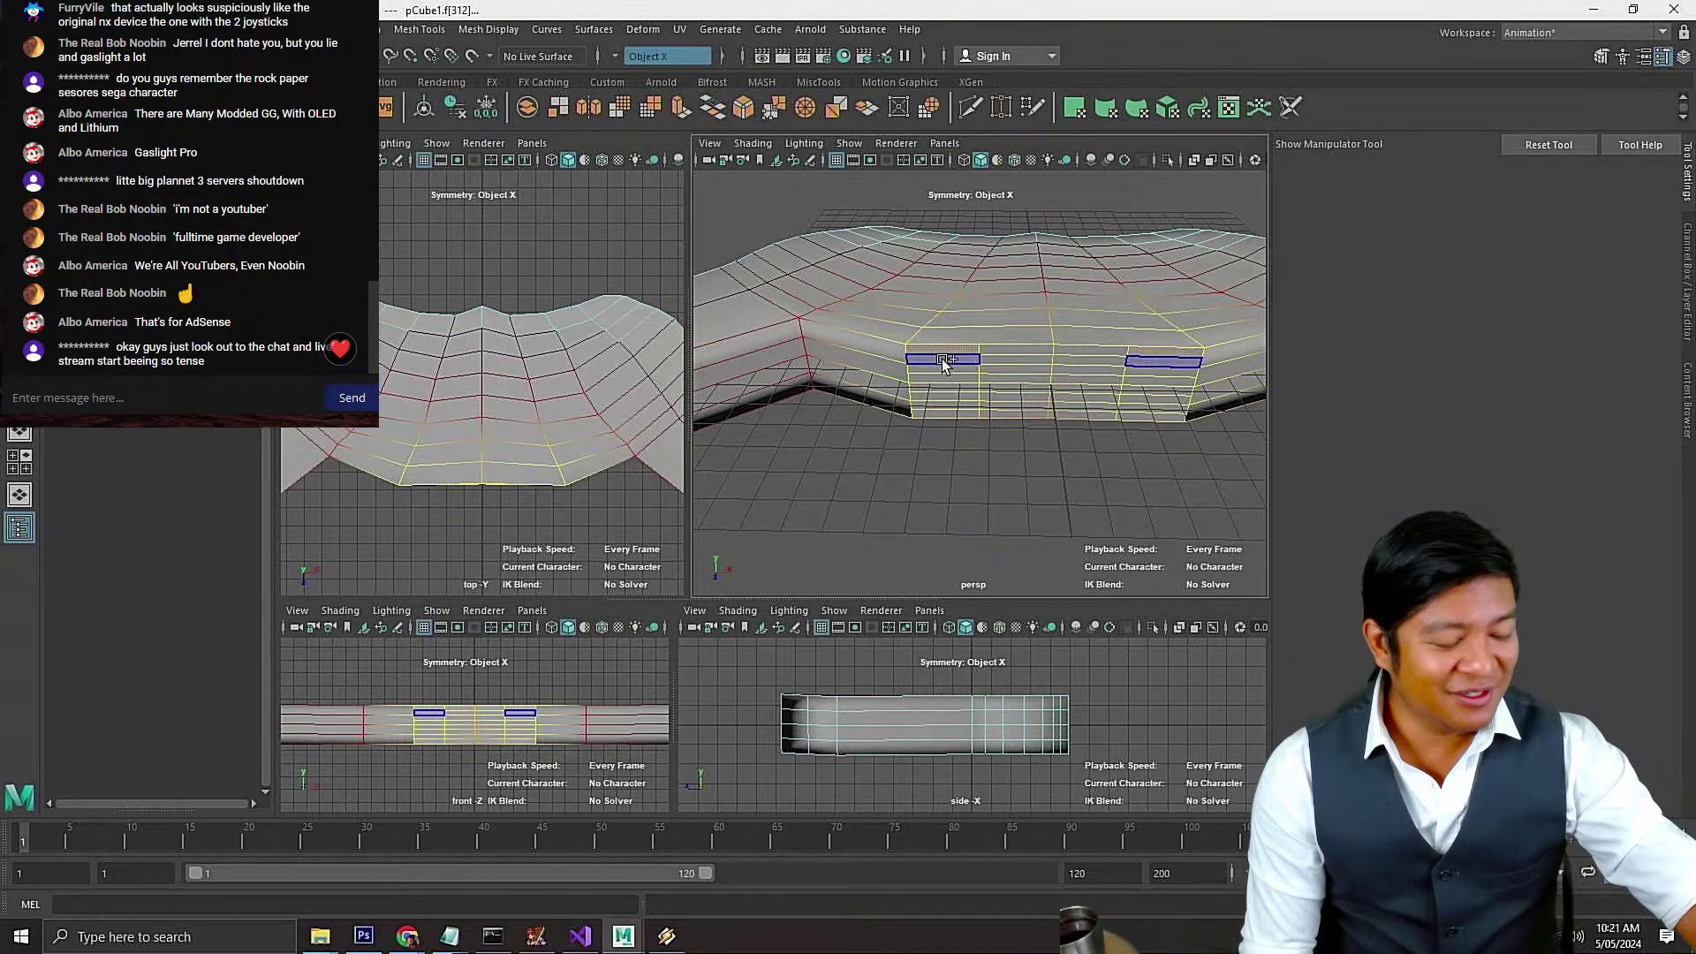
{"action": "left_click", "coordinate": [942, 358], "text": "shift"}
{"action": "left_click", "coordinate": [933, 368], "text": "shift"}
{"action": "left_click", "coordinate": [933, 378], "text": "shift"}
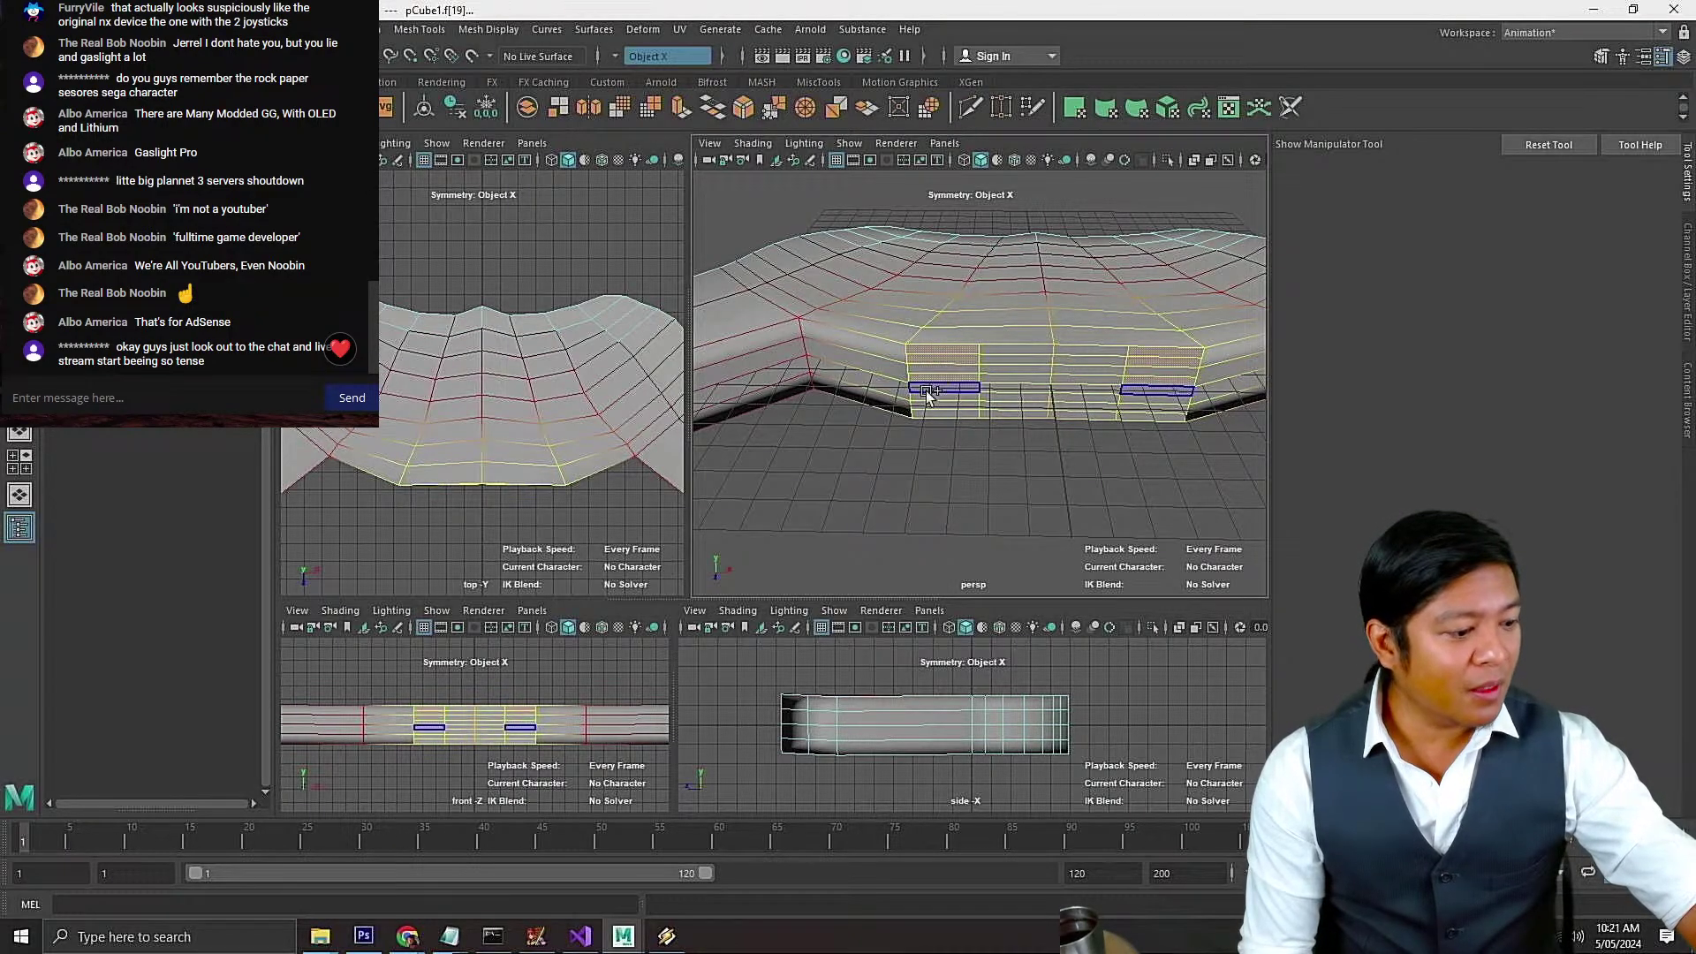
{"action": "key", "text": "f"}
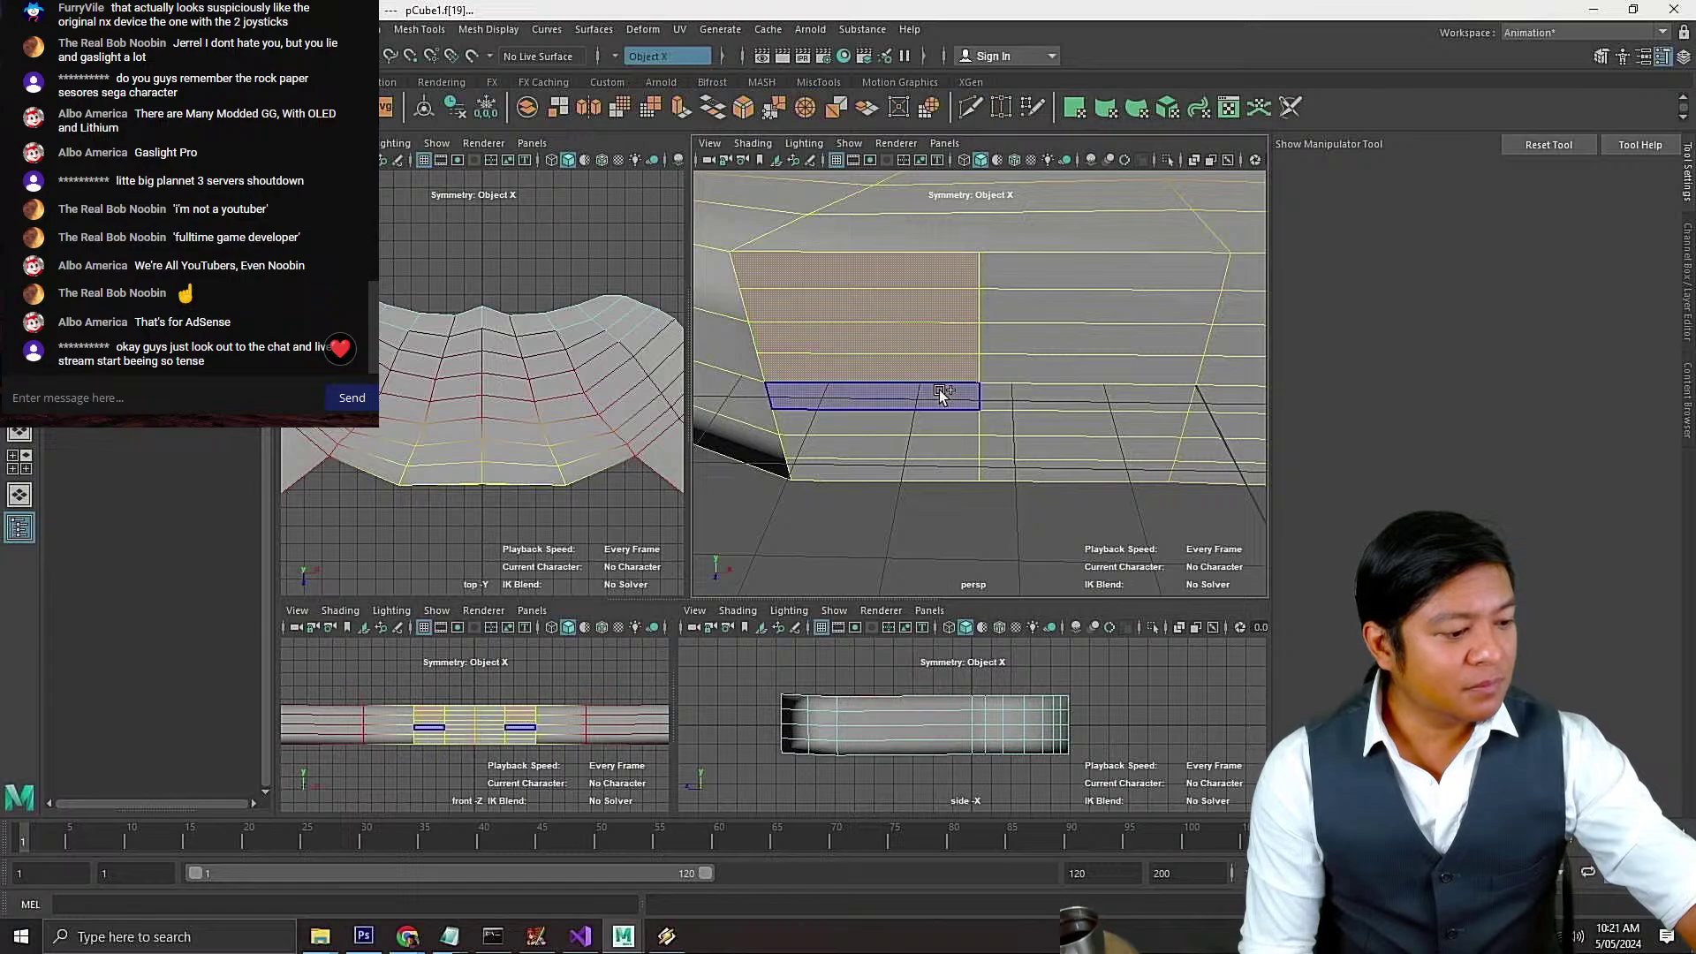
{"action": "left_click", "coordinate": [940, 391], "text": "shift"}
{"action": "left_click", "coordinate": [946, 423], "text": "shift"}
{"action": "left_click", "coordinate": [950, 449], "text": "shift"}
{"action": "left_click", "coordinate": [953, 468], "text": "shift"}
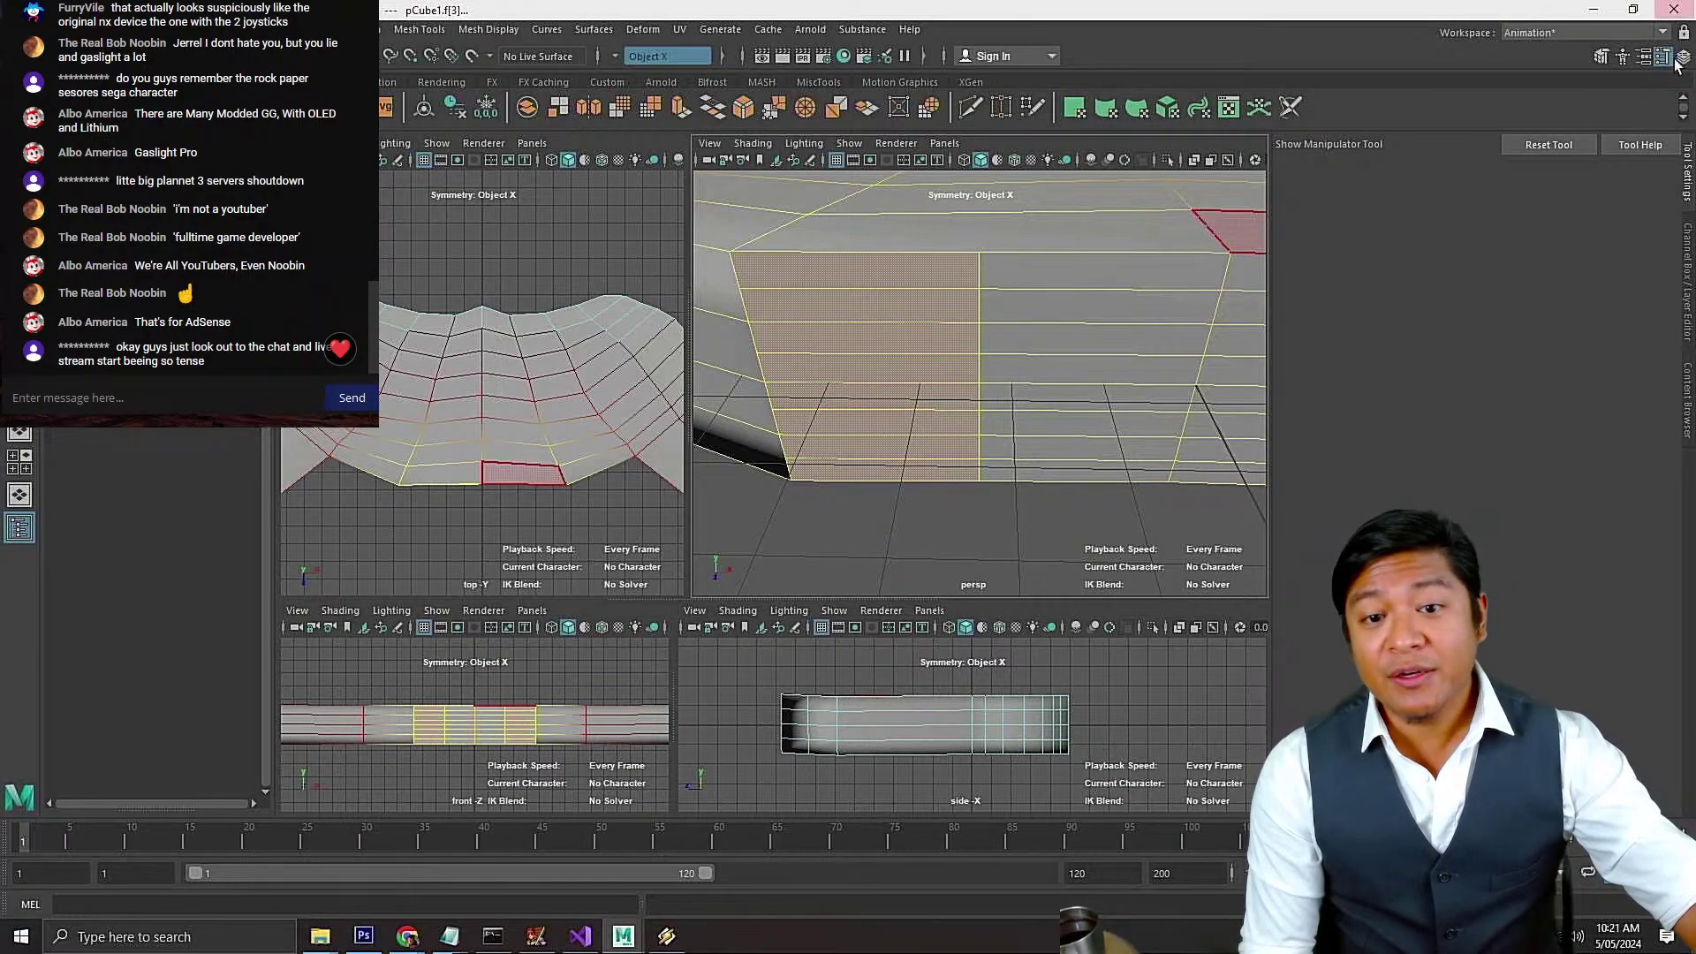
{"action": "scroll", "coordinate": [910, 319], "scroll_direction": "down", "scroll_amount": 7}
{"action": "scroll", "coordinate": [917, 322], "scroll_direction": "up", "scroll_amount": 4}
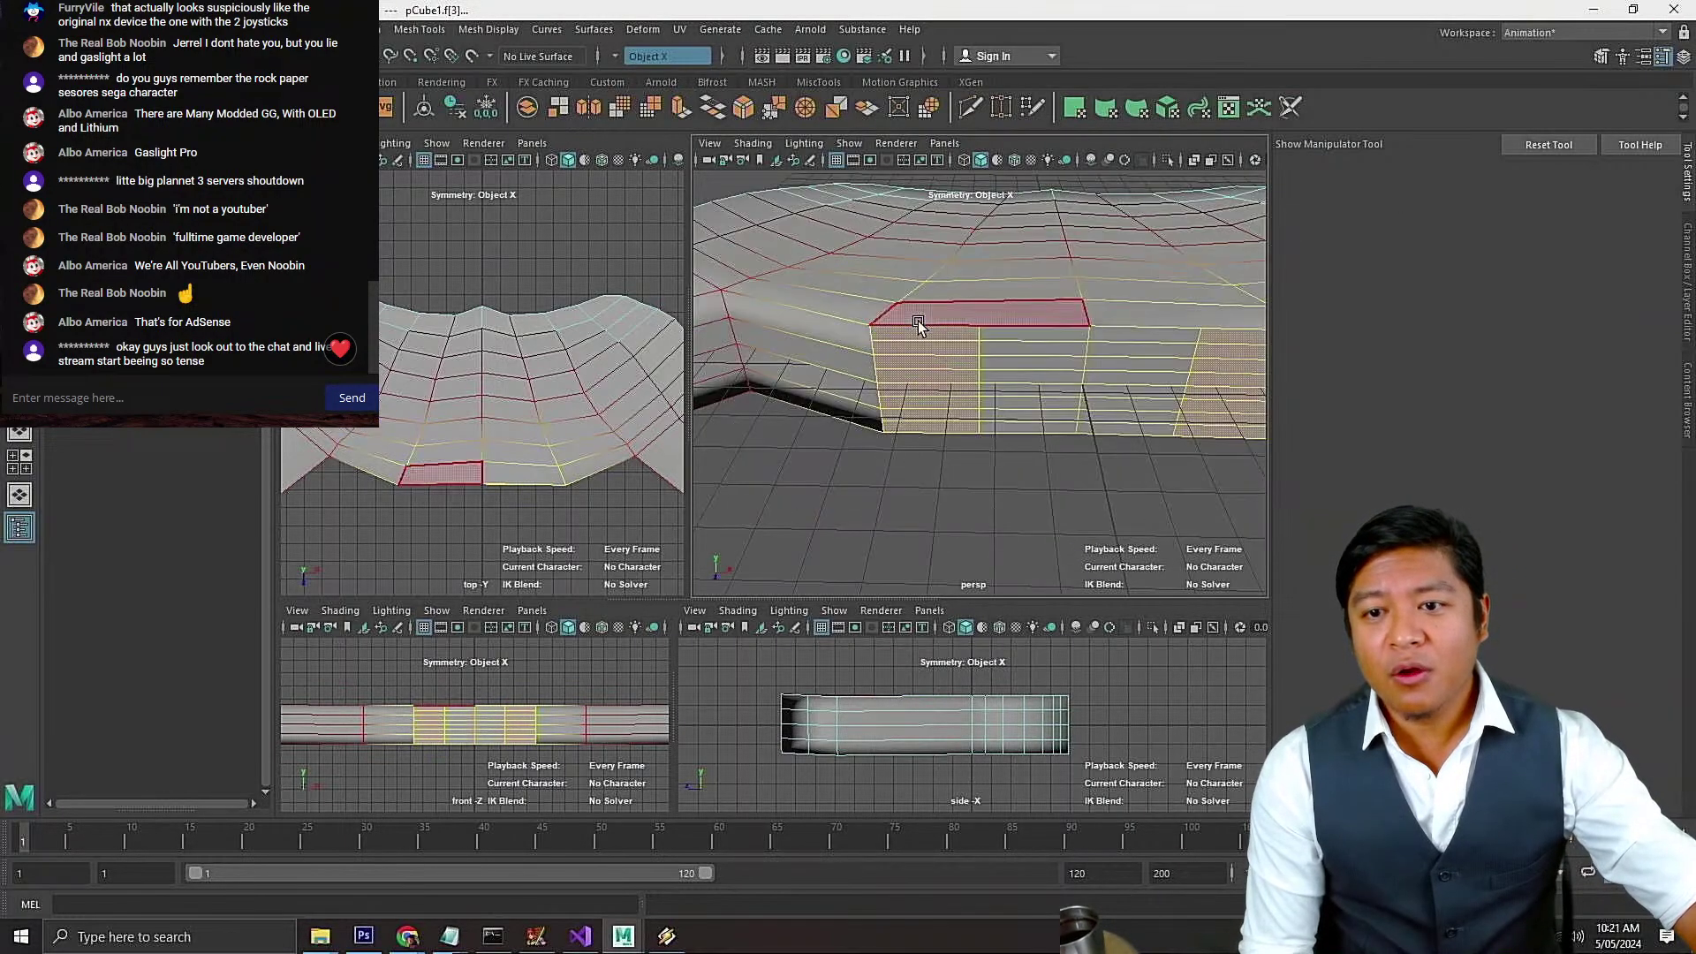
Narrow the selected front faces along one axis and rotate them slightly to curve the front
{"action": "left_click_drag", "start_coordinate": [923, 331], "coordinate": [950, 350], "text": "alt"}
{"action": "key", "text": "r"}
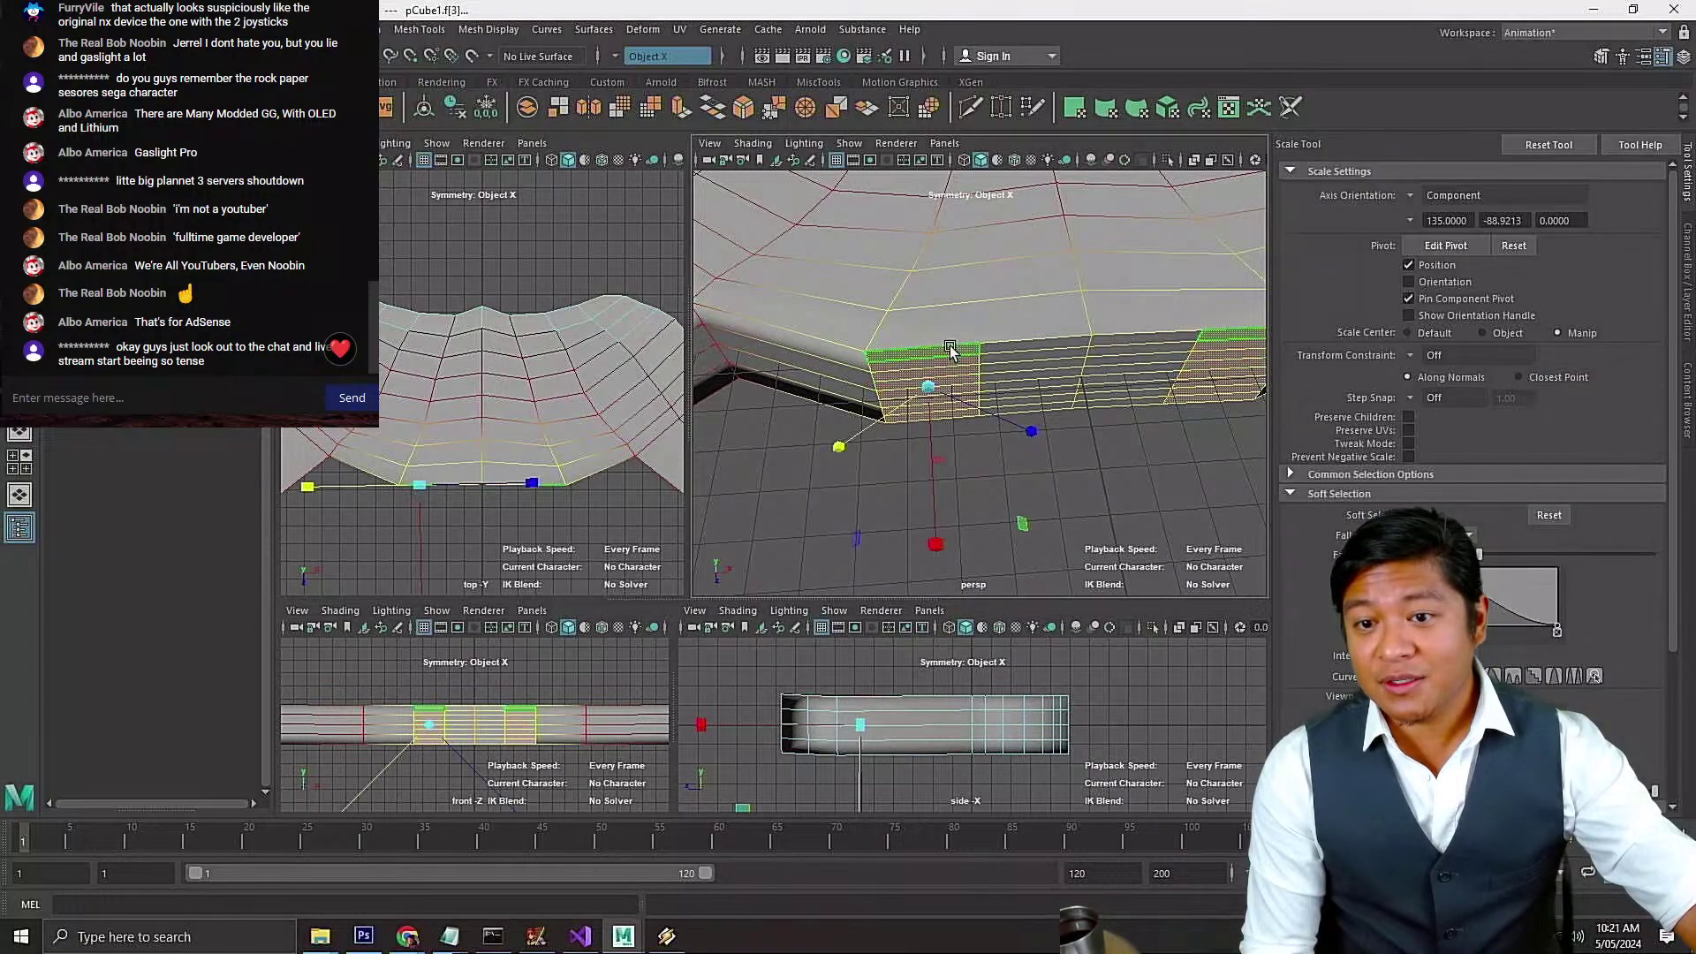
{"action": "scroll", "coordinate": [951, 350], "scroll_direction": "down", "scroll_amount": 4}
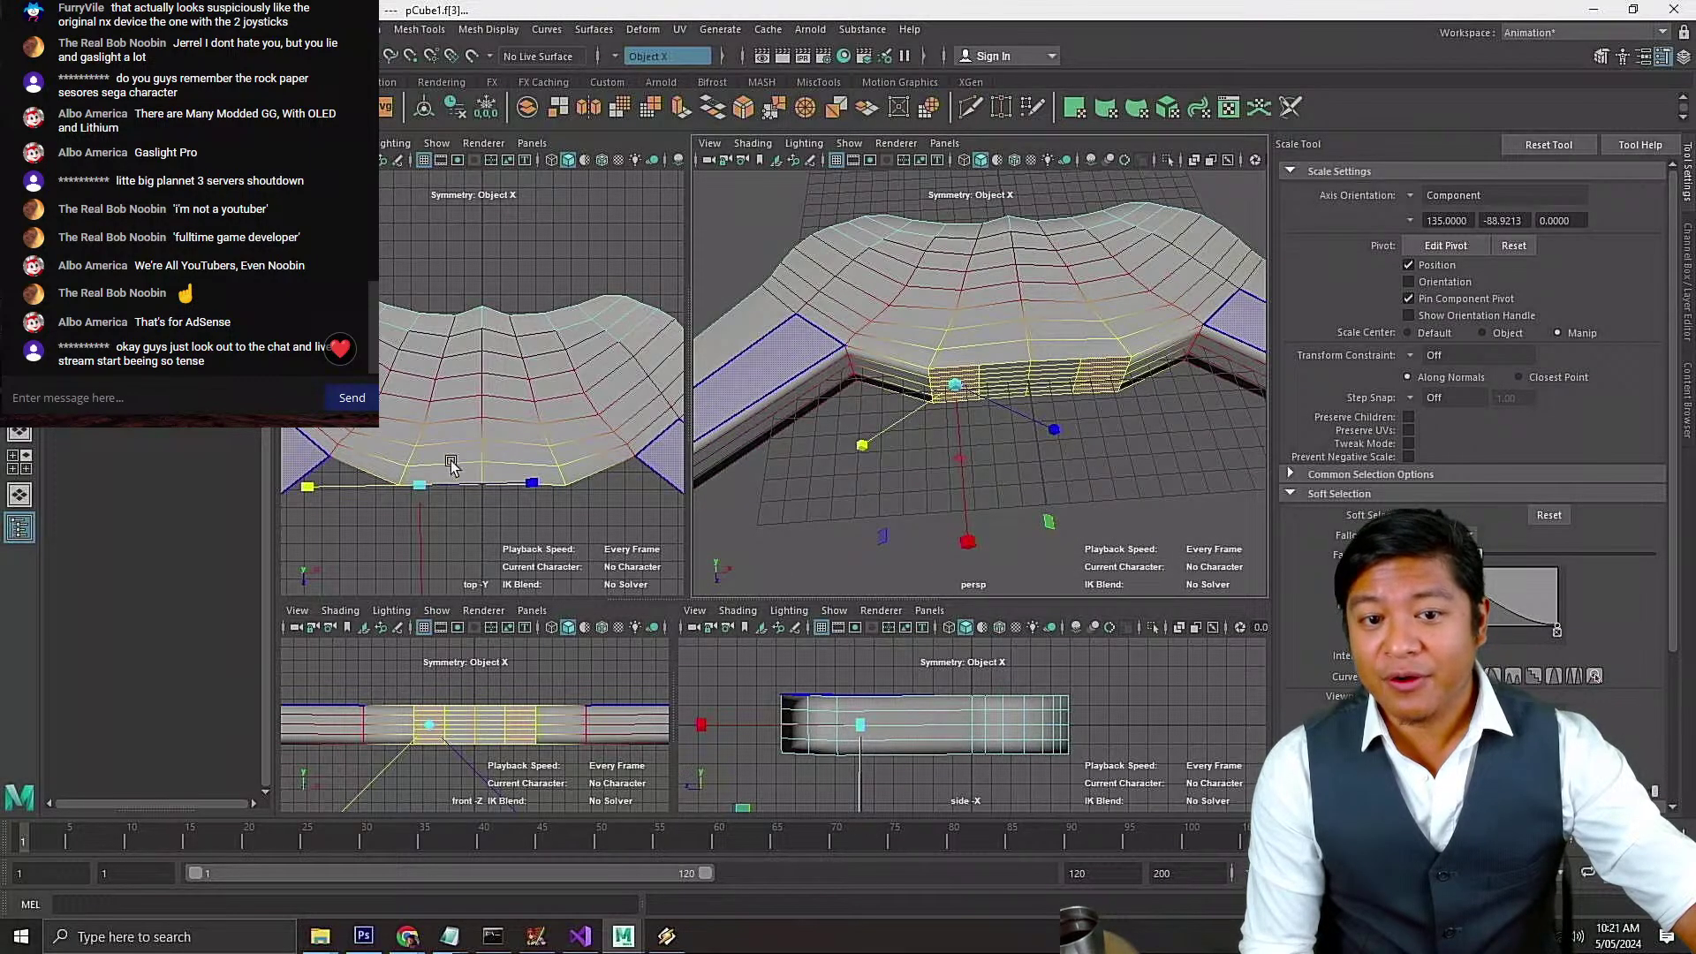
{"action": "left_click_drag", "start_coordinate": [378, 480], "coordinate": [310, 497]}
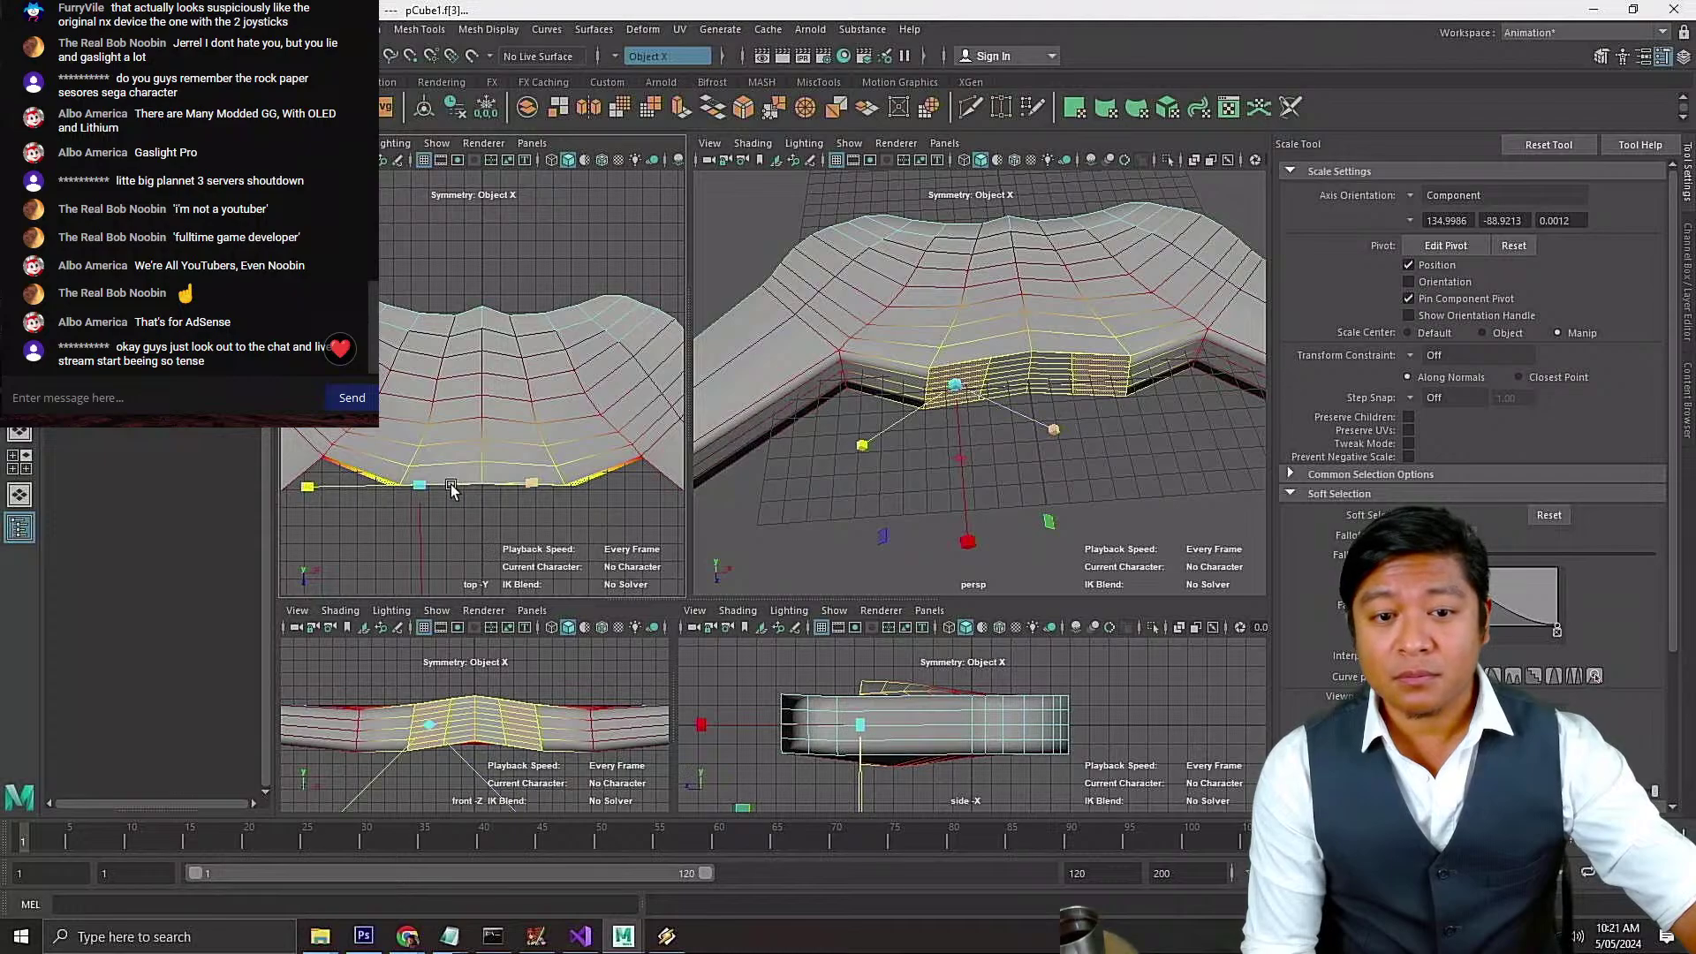
{"action": "key", "text": "e"}
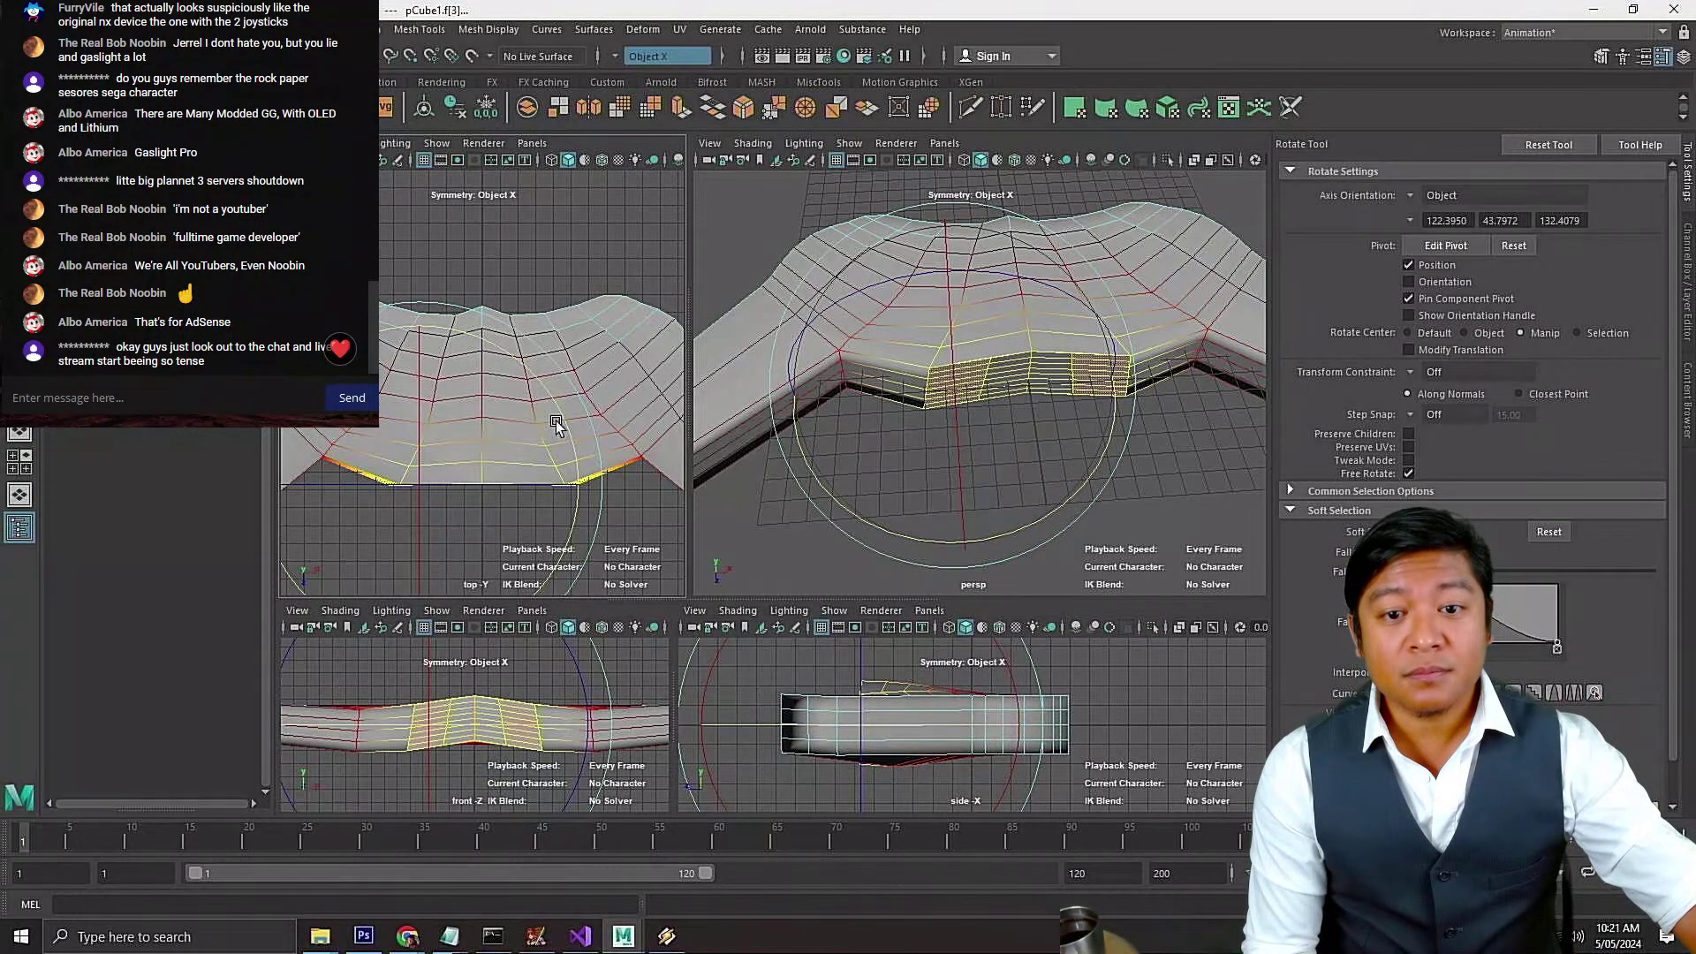
{"action": "left_click_drag", "start_coordinate": [566, 410], "coordinate": [565, 426]}
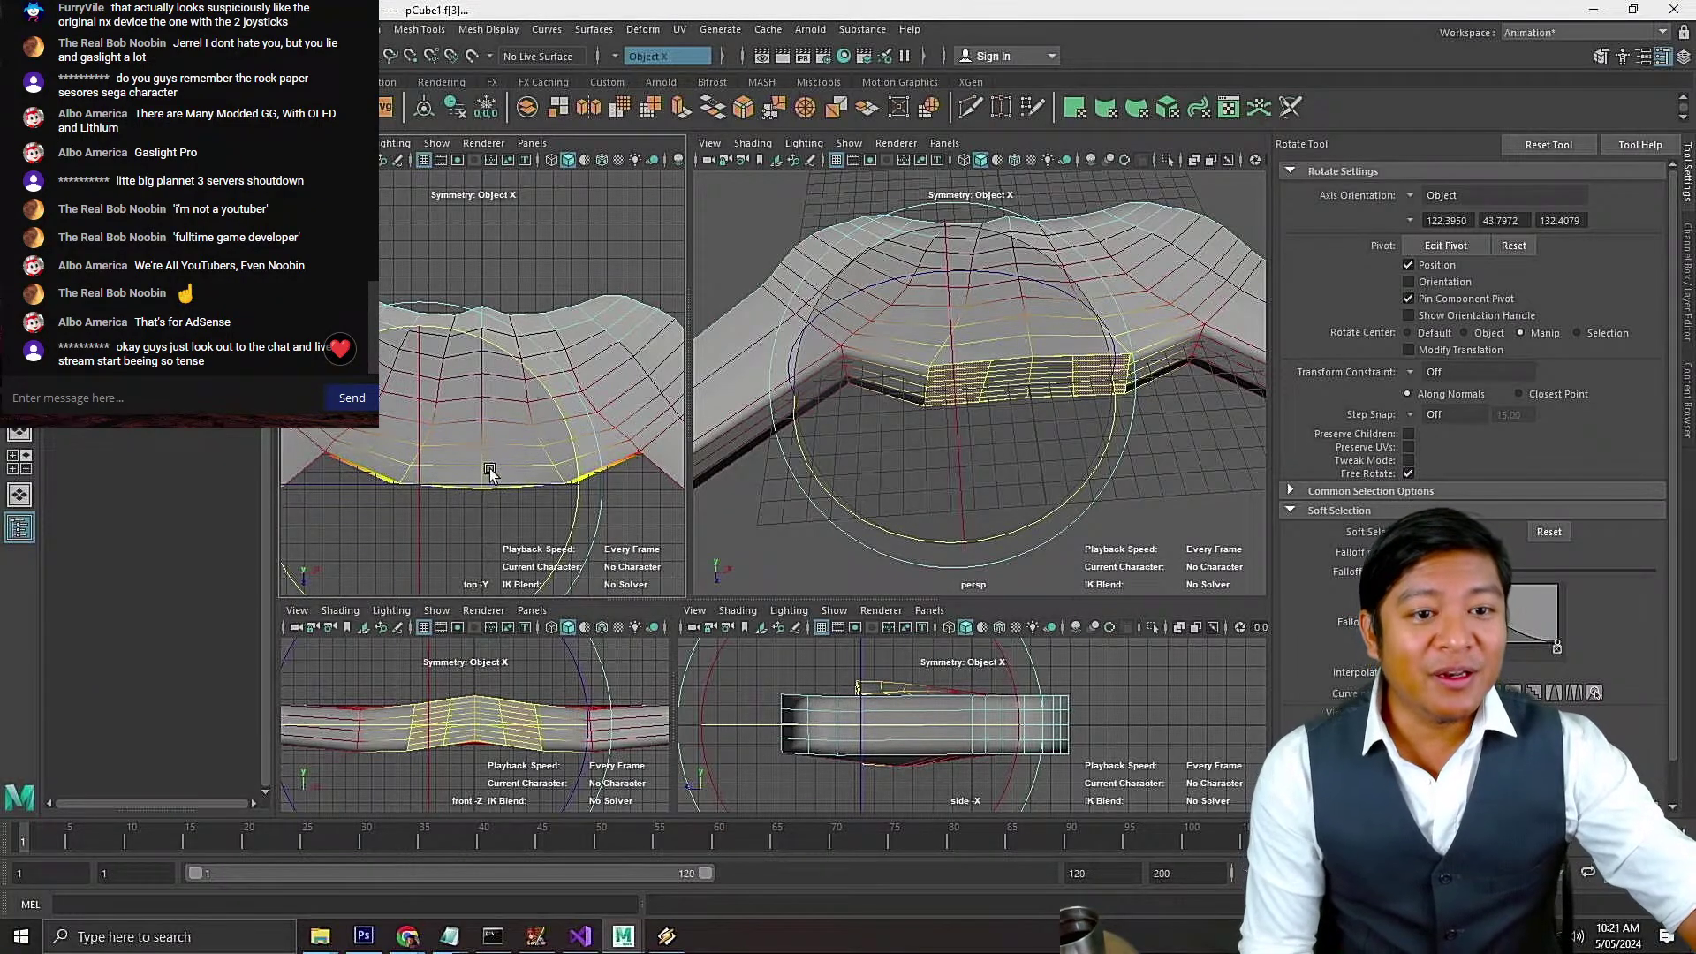
{"action": "scroll", "coordinate": [484, 501], "scroll_direction": "up", "scroll_amount": 3}
{"action": "scroll", "coordinate": [485, 501], "scroll_direction": "down", "scroll_amount": 3}
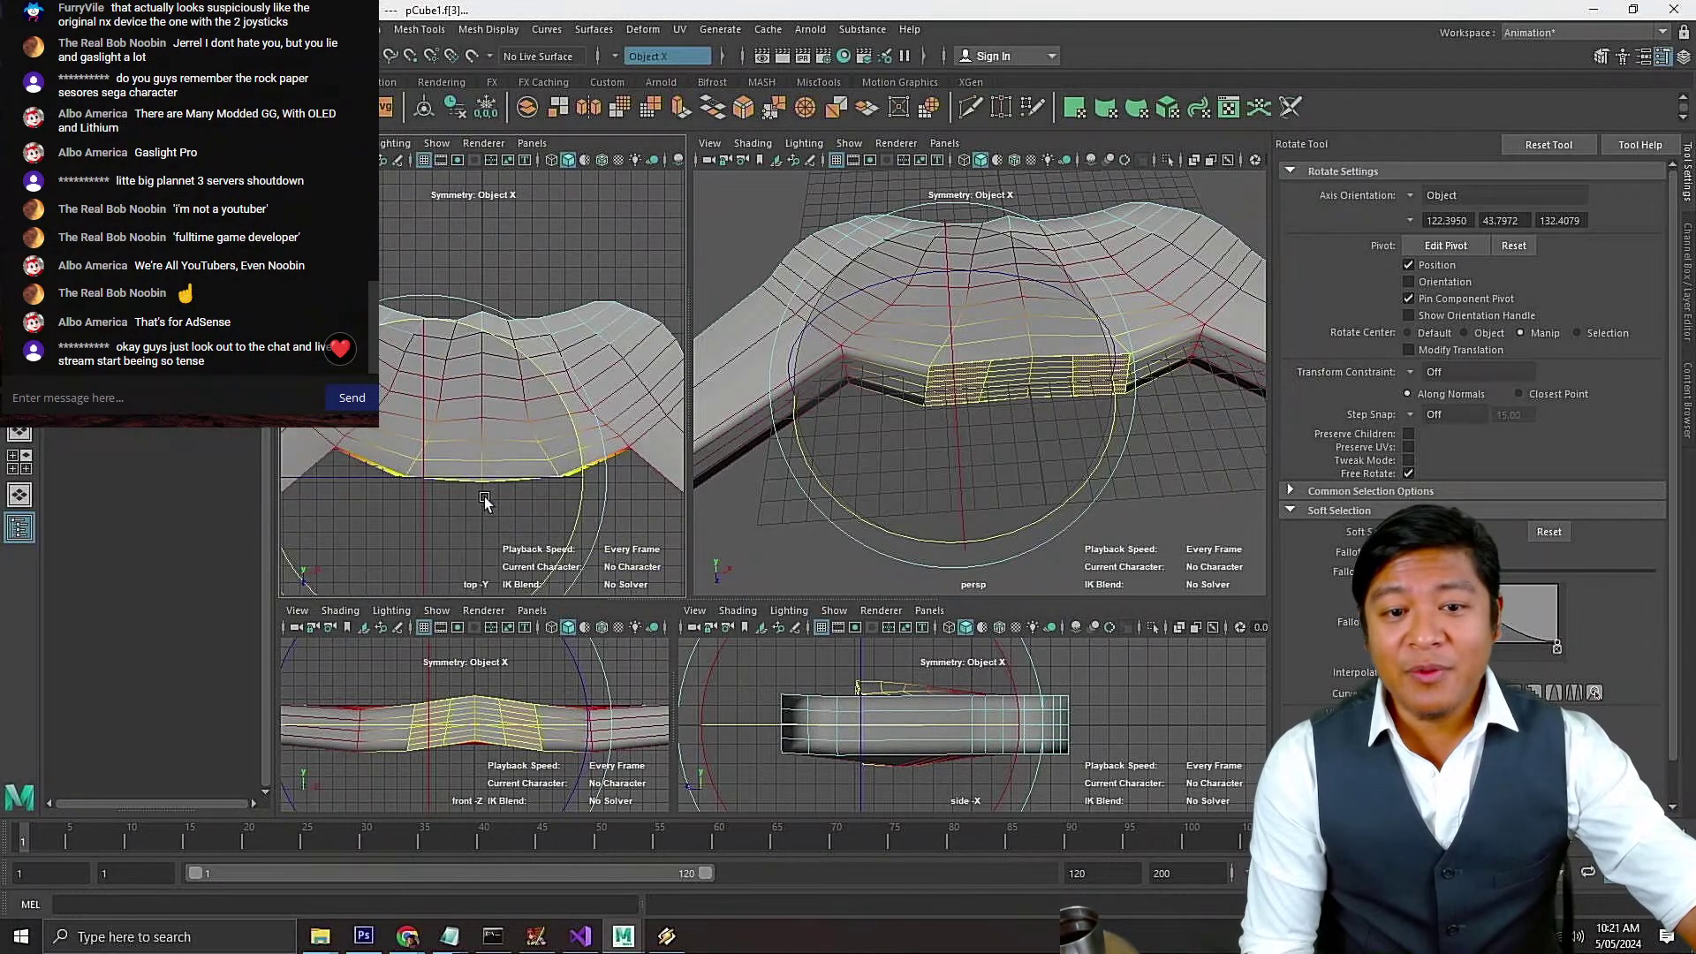
{"action": "scroll", "coordinate": [485, 501], "scroll_direction": "up", "scroll_amount": 3}
{"action": "key", "text": "w"}
{"action": "key", "text": "e"}
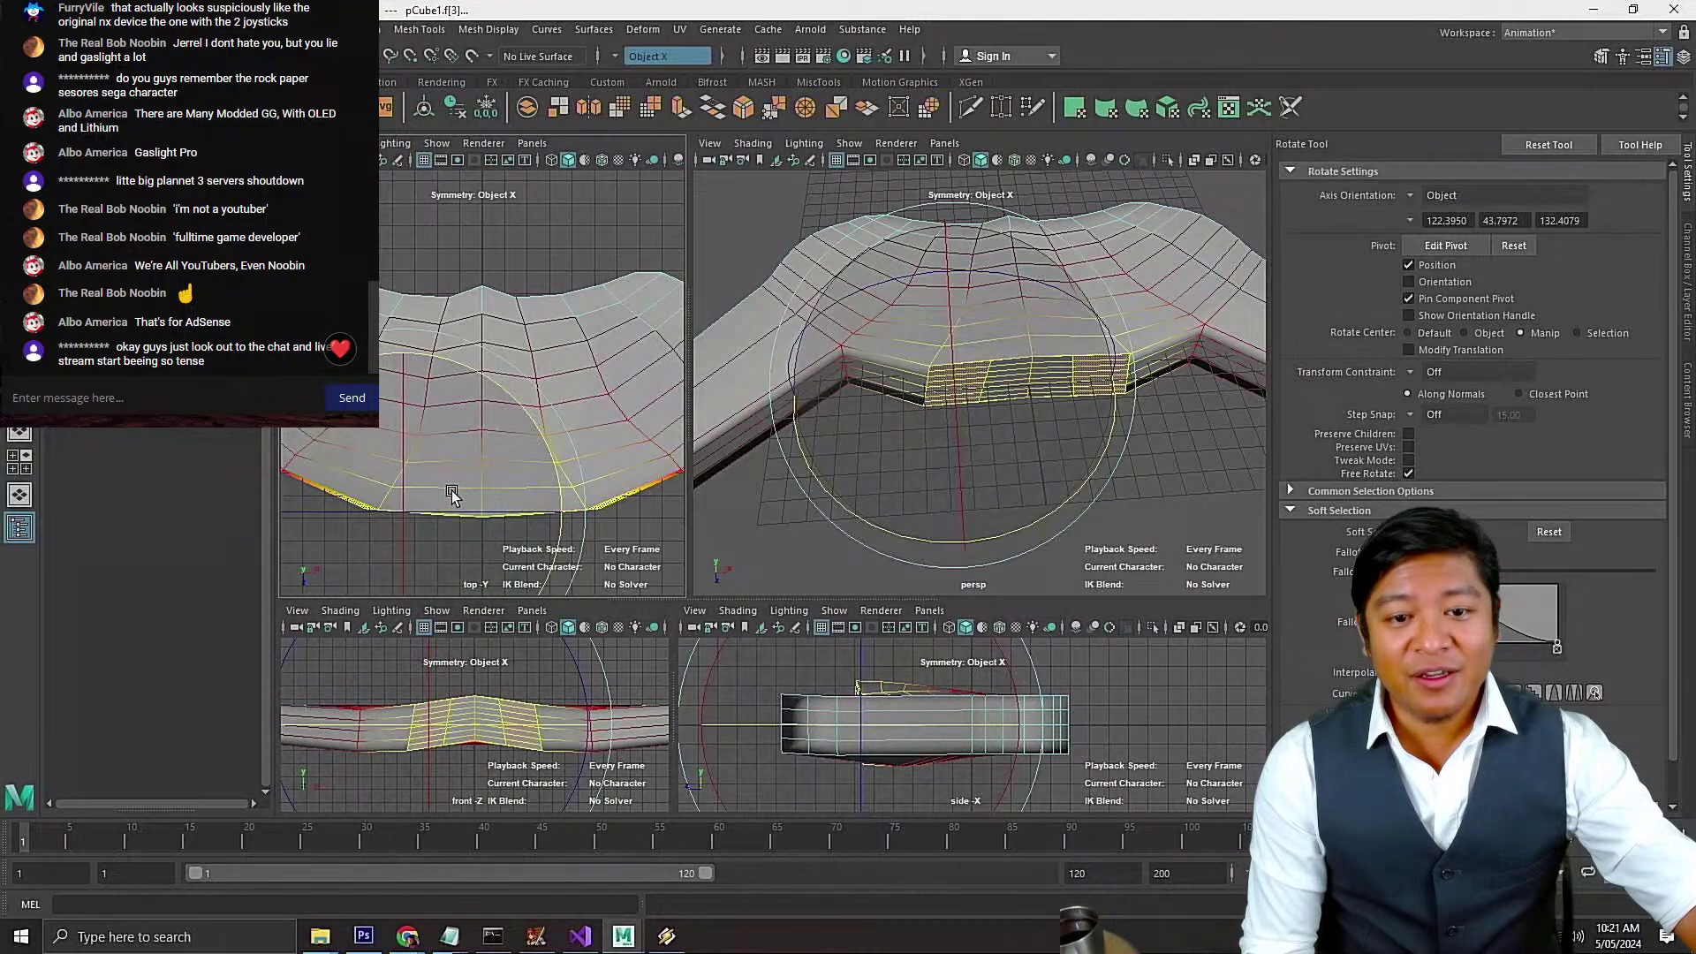
{"action": "scroll", "coordinate": [1479, 505], "scroll_direction": "down", "scroll_amount": 2}
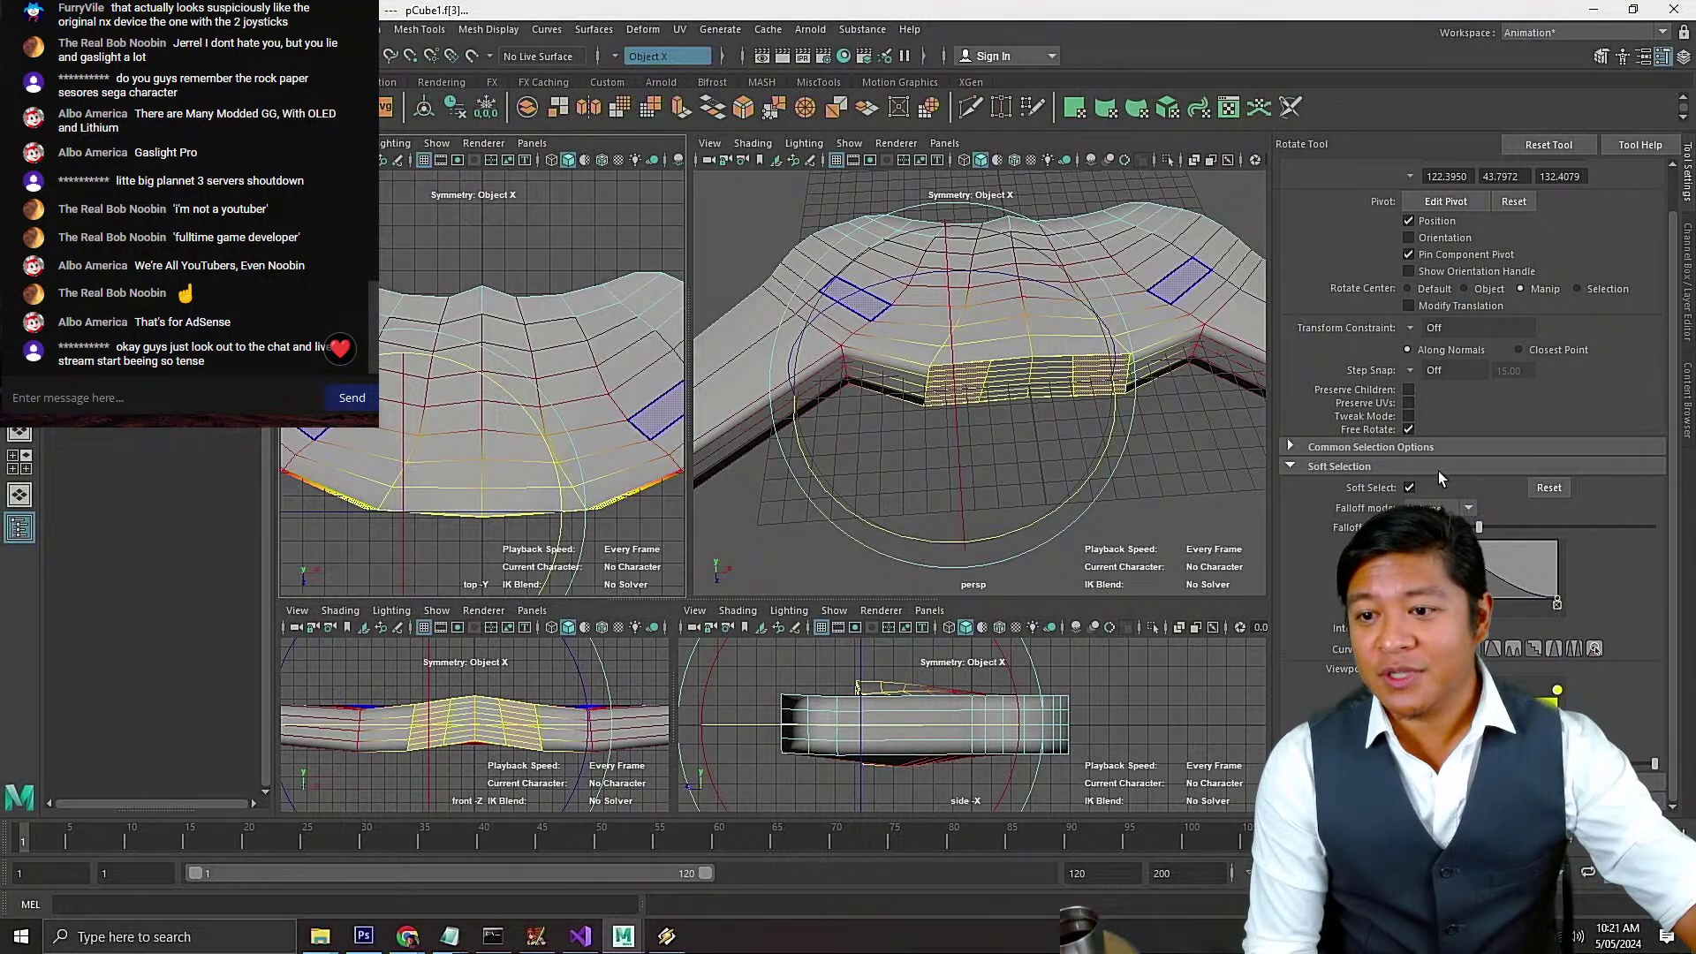
Turn off Soft Select and select a new front face with its mirror
{"action": "left_click", "coordinate": [1409, 487]}
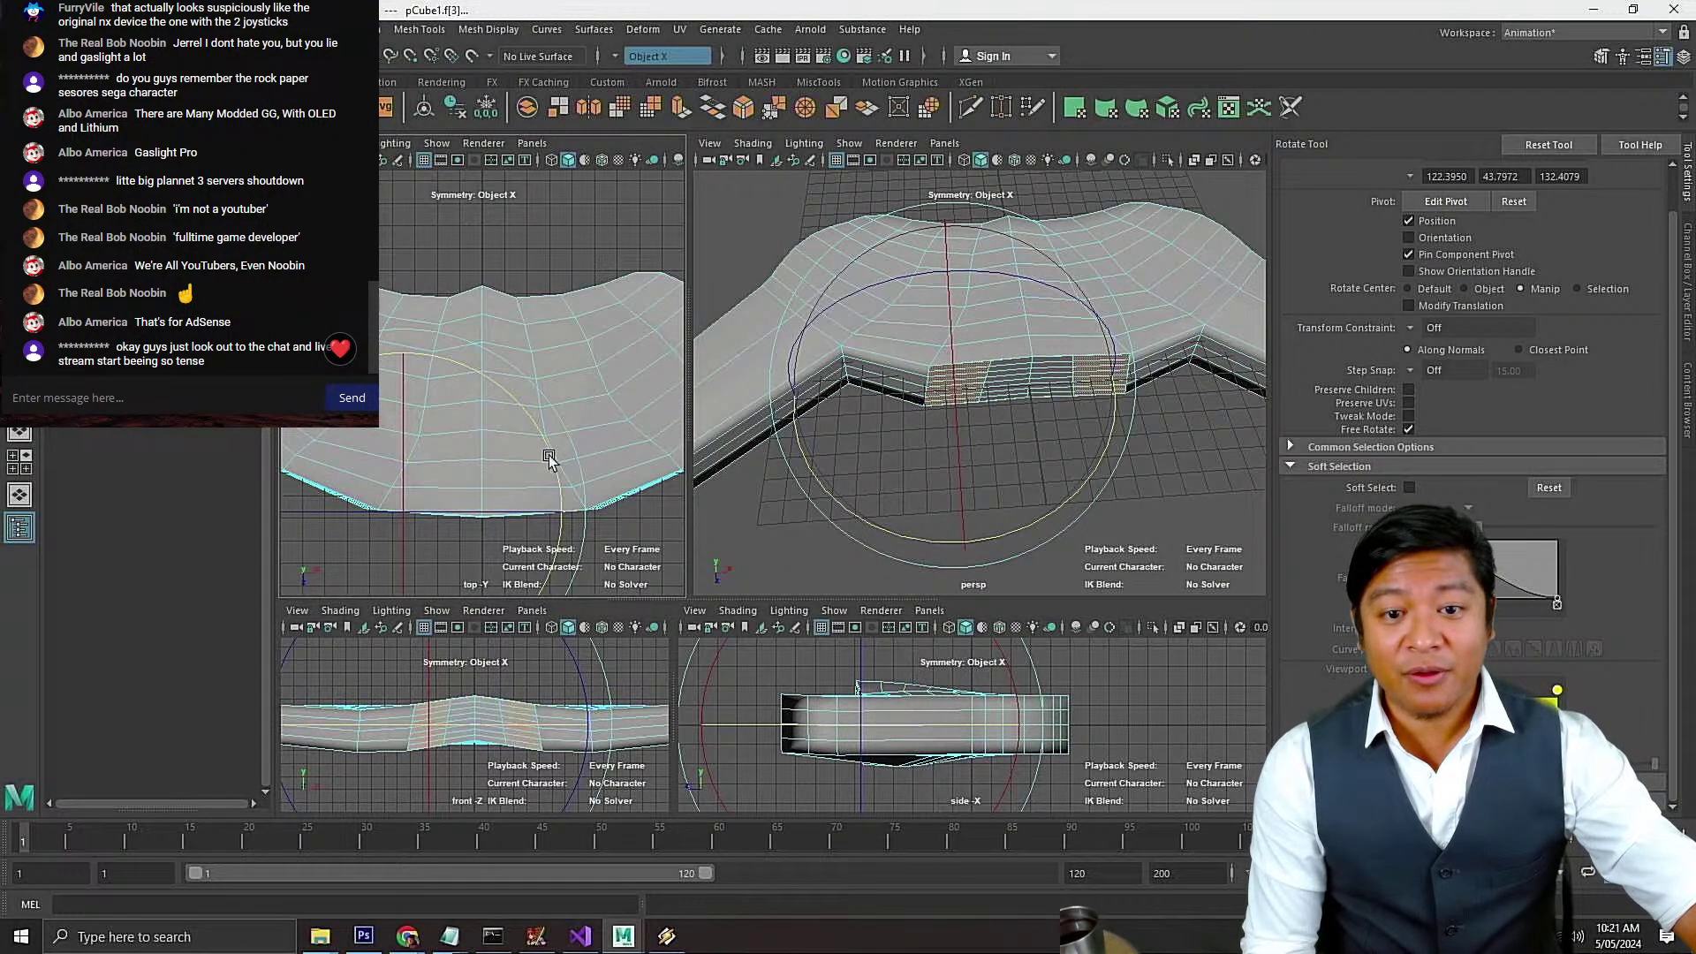
{"action": "key", "text": "ctrl+z"}
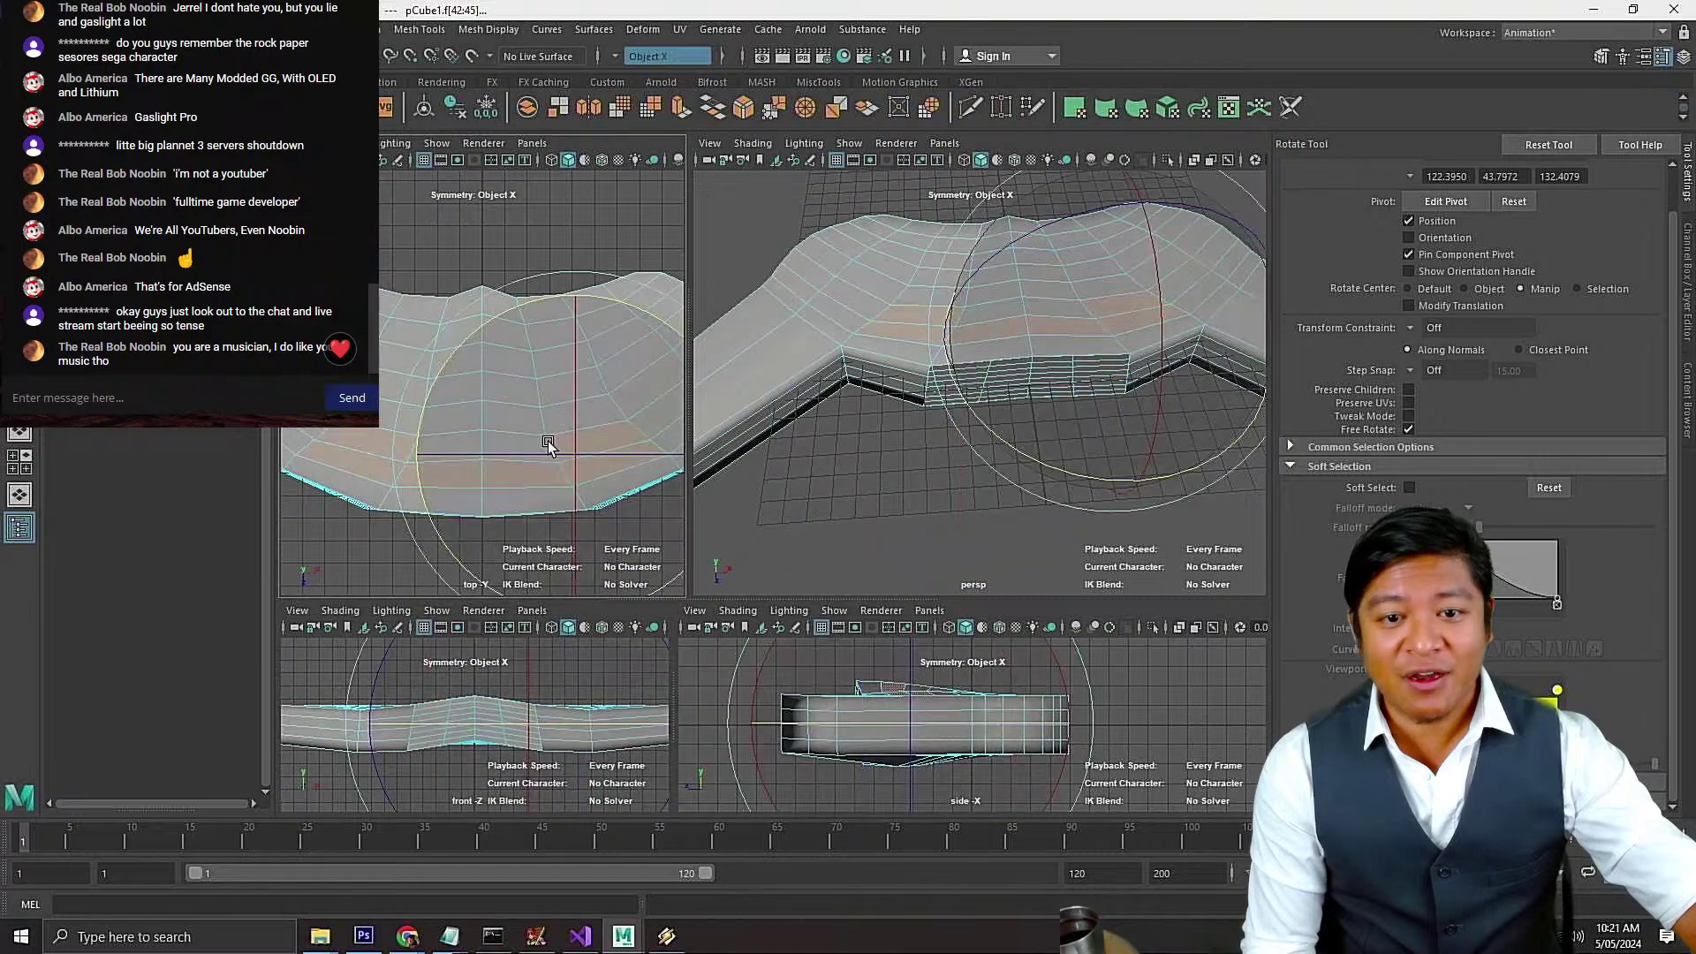
{"action": "left_click", "coordinate": [344, 536]}
{"action": "left_click", "coordinate": [779, 428]}
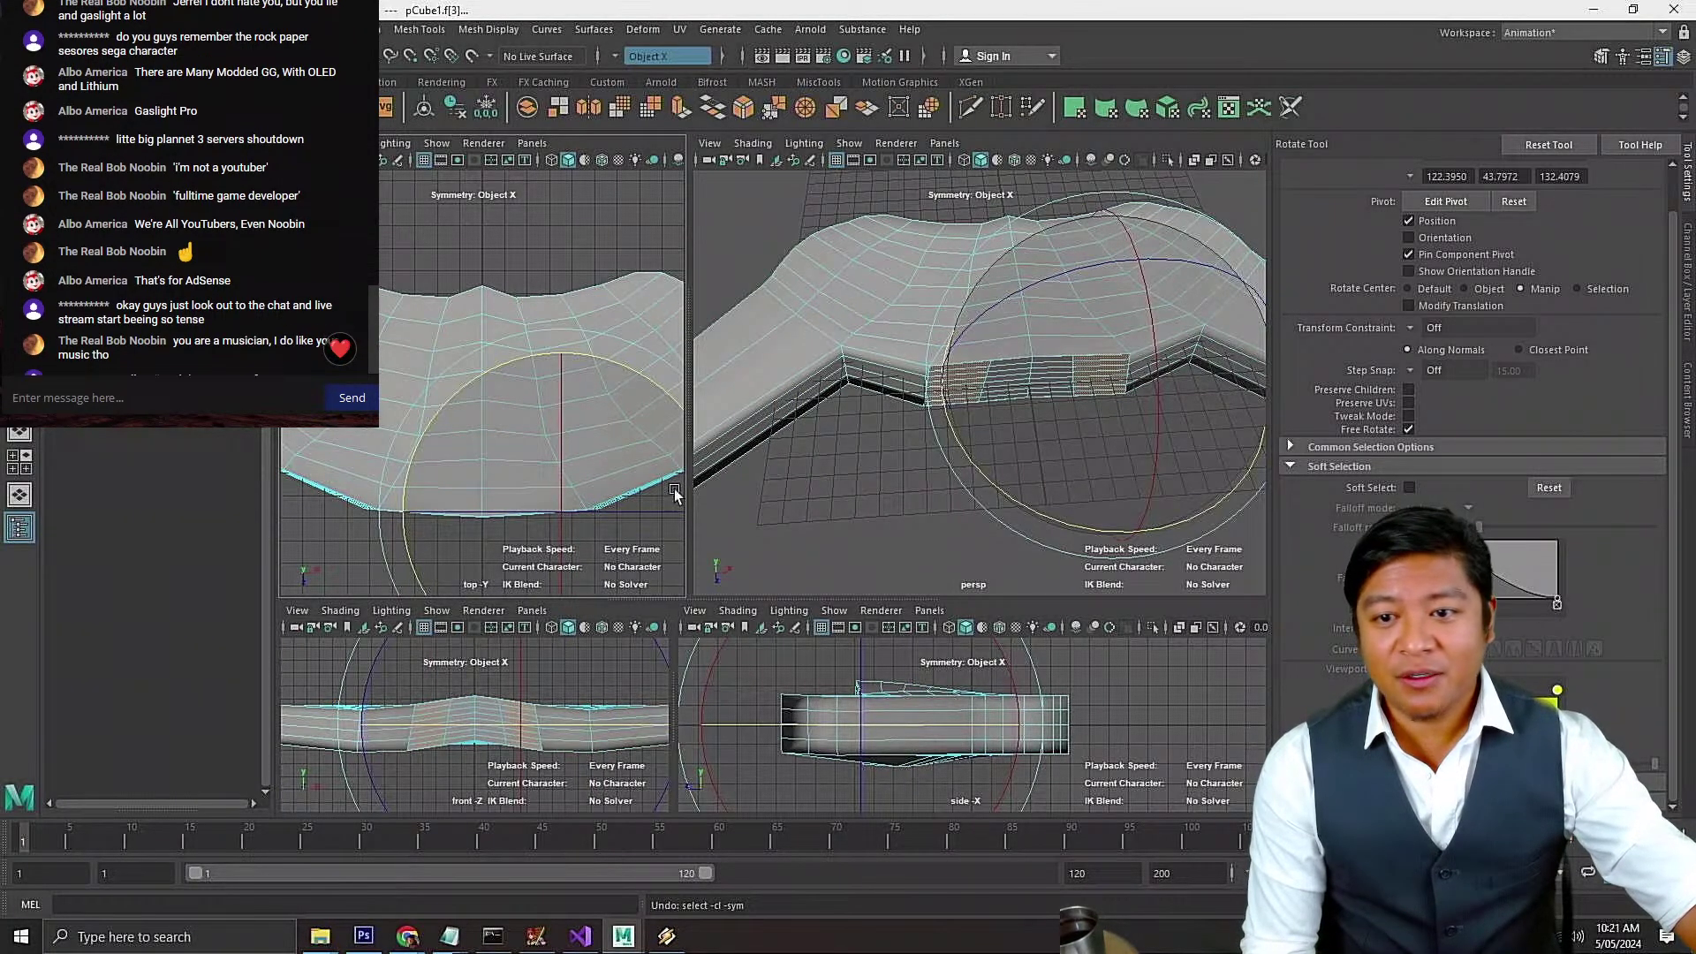
{"action": "scroll", "coordinate": [886, 464], "scroll_direction": "up", "scroll_amount": 5}
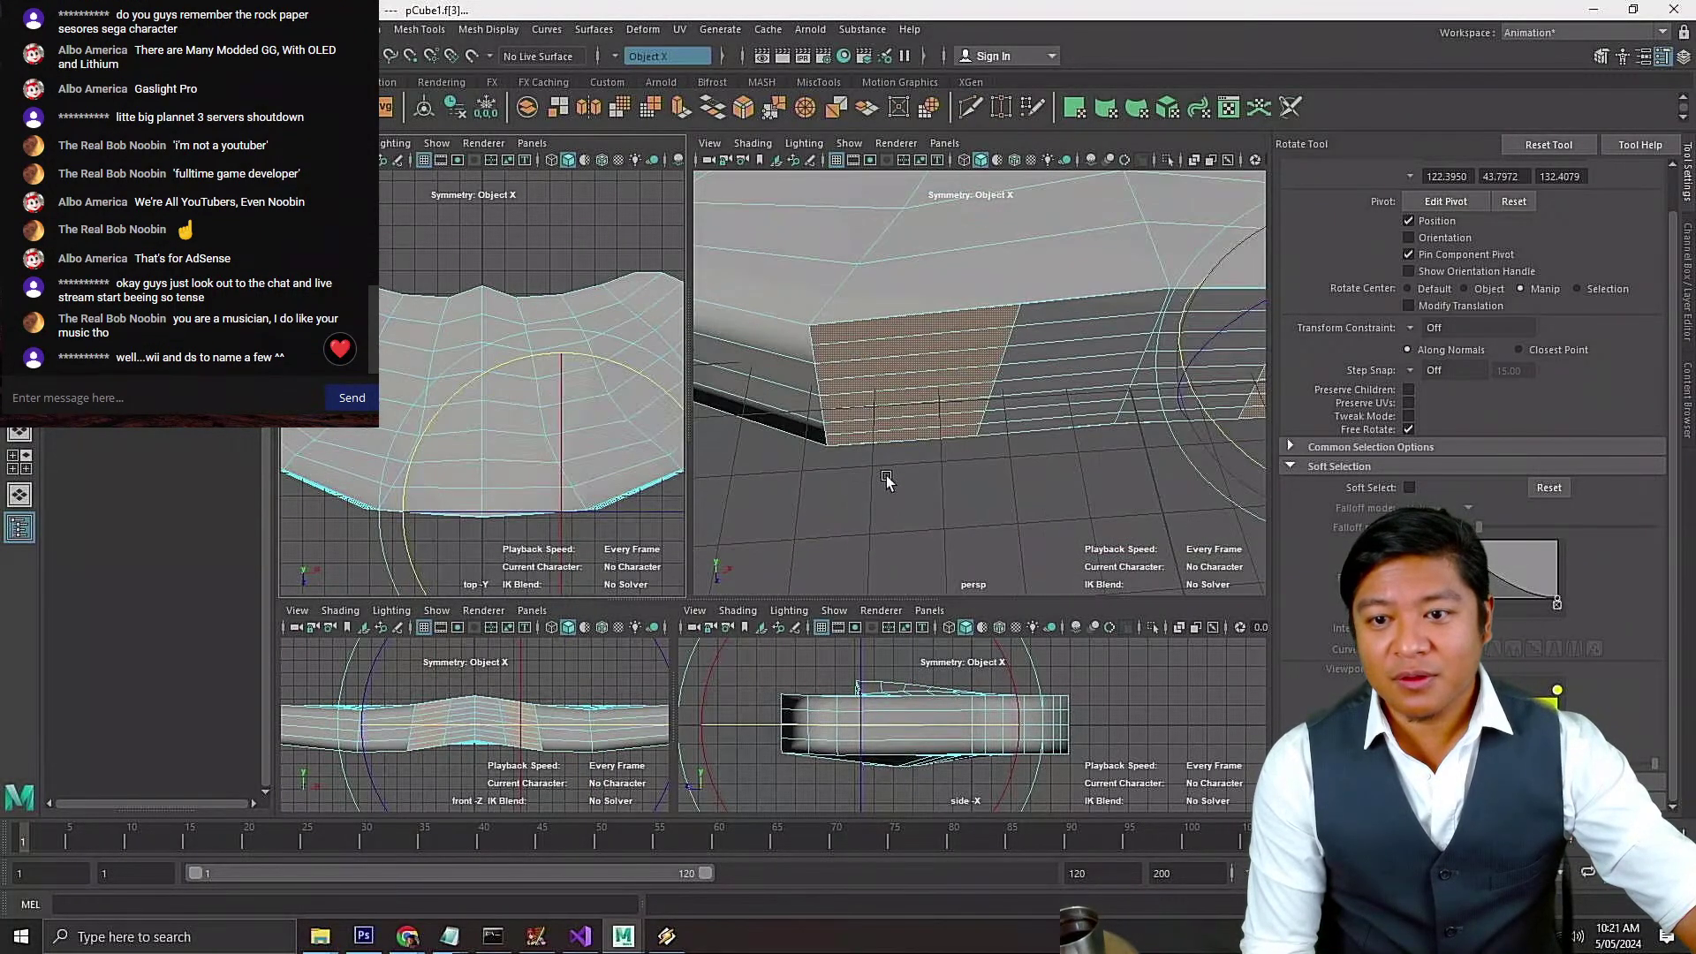
Select the front patch's face strips from the top strip down to the bottom strip
{"action": "left_click", "coordinate": [901, 336]}
{"action": "key", "text": "w"}
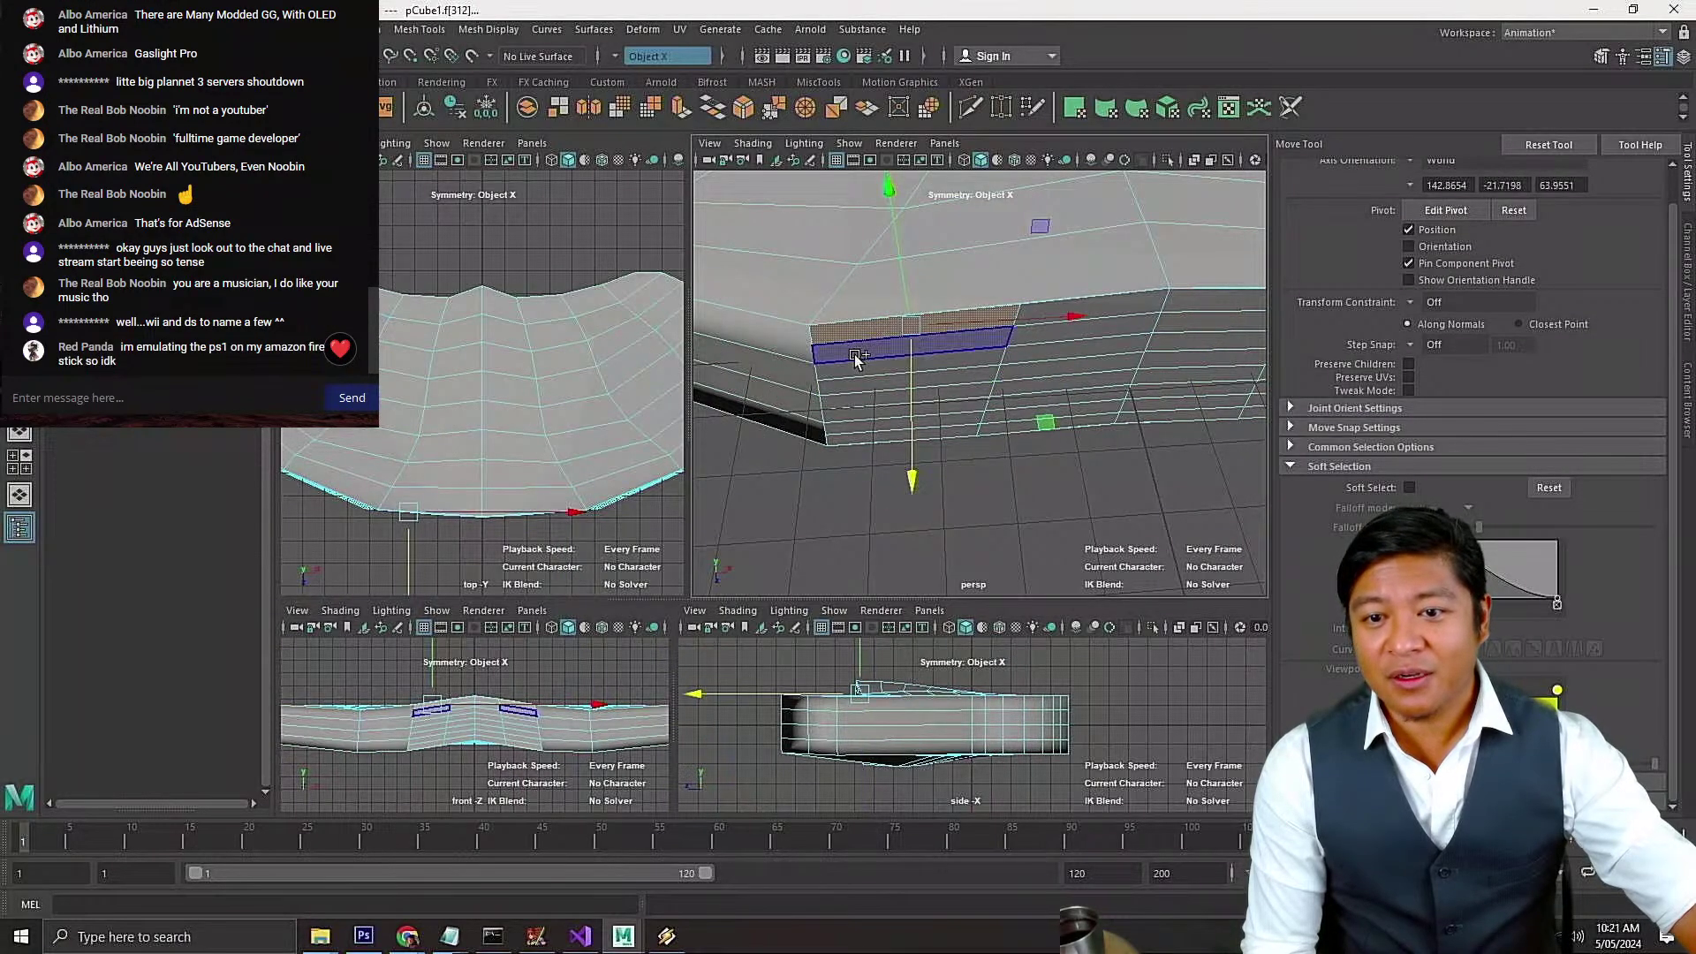
{"action": "left_click", "coordinate": [854, 354], "text": "shift"}
{"action": "left_click", "coordinate": [851, 370], "text": "shift"}
{"action": "left_click", "coordinate": [850, 386], "text": "shift"}
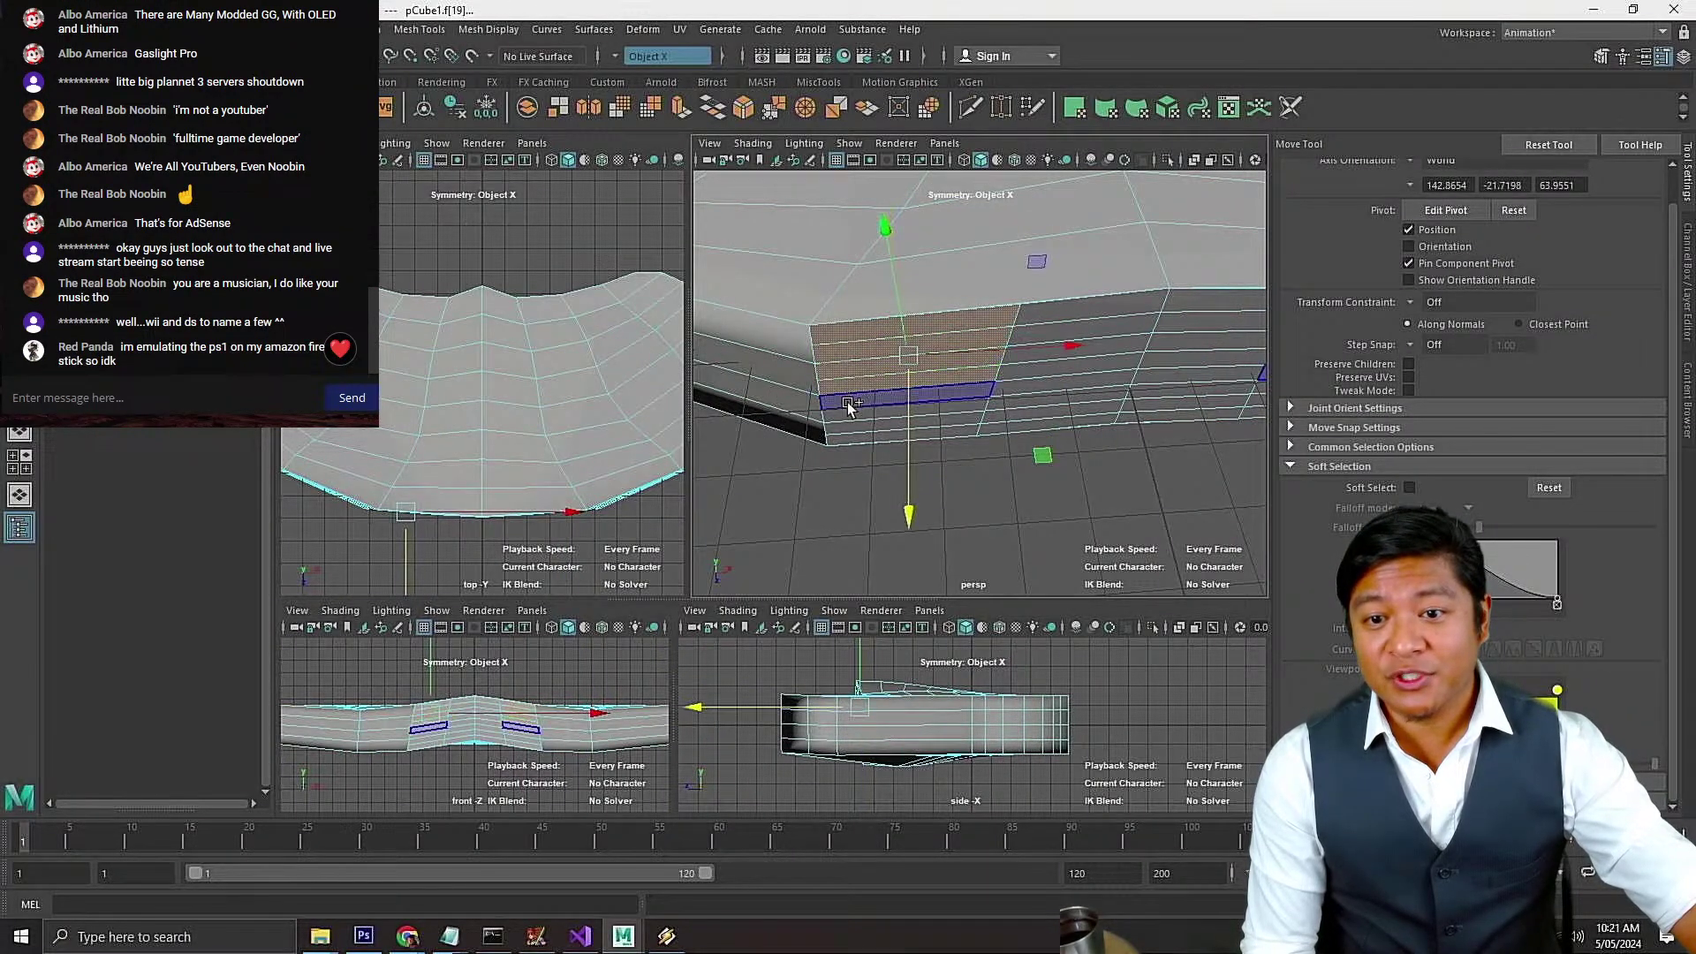
{"action": "left_click", "coordinate": [848, 396], "text": "shift"}
{"action": "left_click", "coordinate": [847, 407], "text": "shift"}
{"action": "left_click", "coordinate": [844, 417], "text": "shift"}
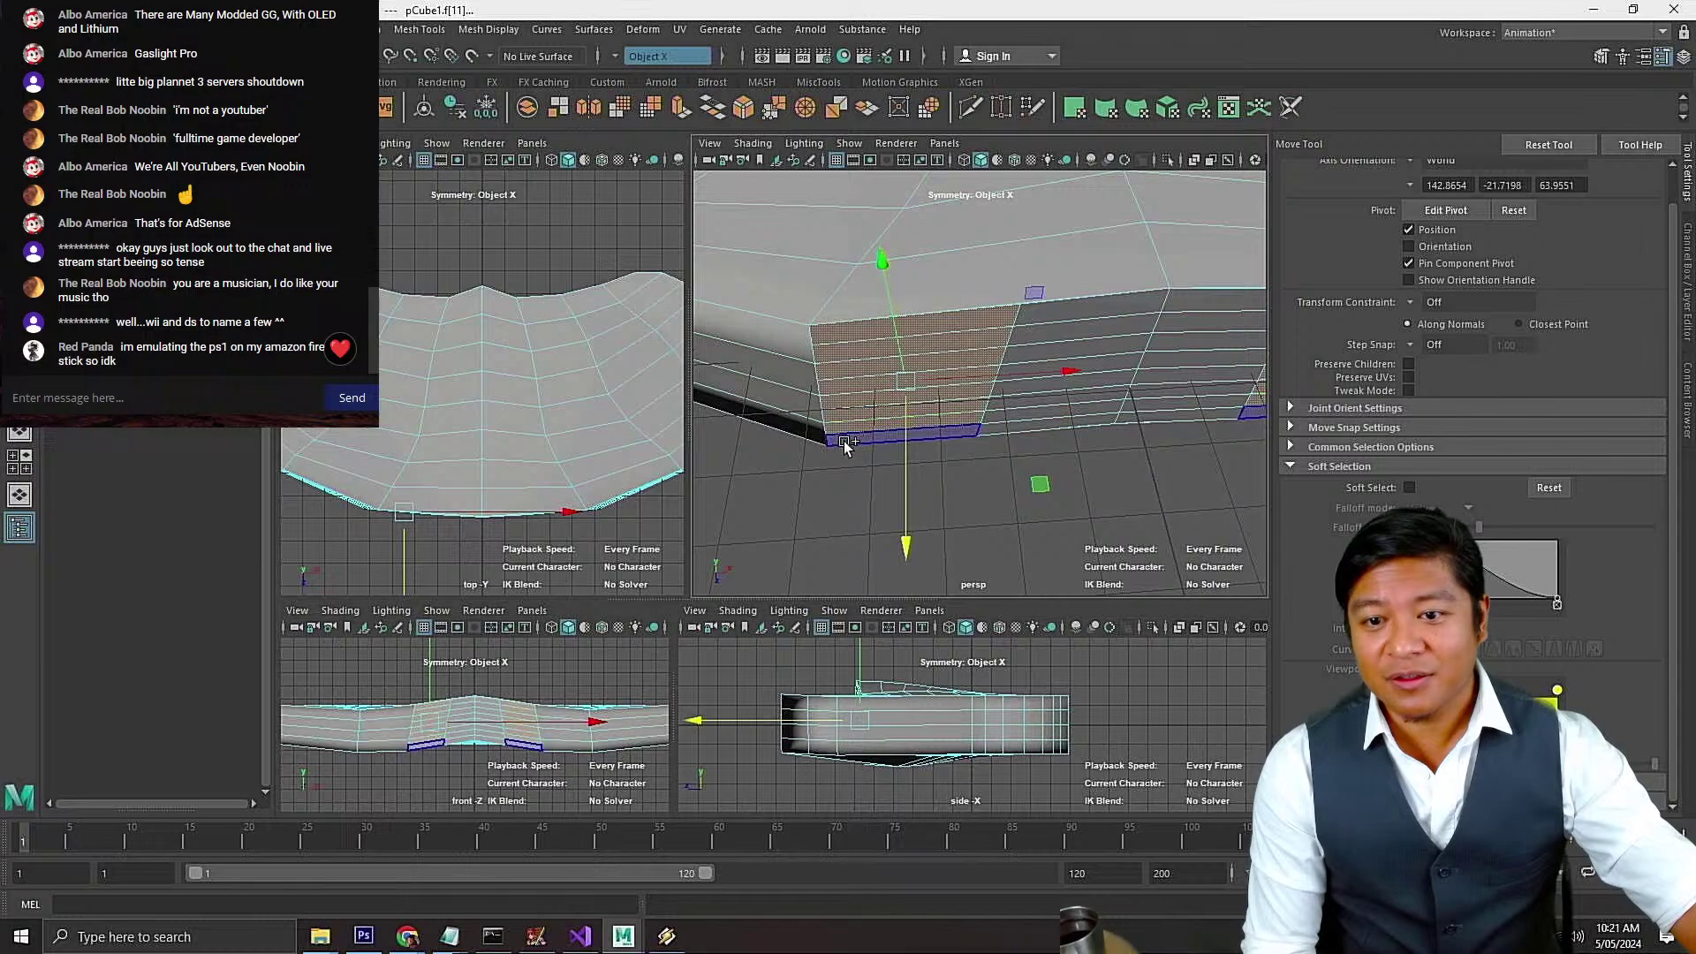
{"action": "left_click", "coordinate": [844, 434], "text": "shift"}
Tilt the strips and pull them out along Z into two V-shaped grip legs
{"action": "key", "text": "e"}
{"action": "left_click_drag", "start_coordinate": [963, 535], "coordinate": [928, 543]}
{"action": "key", "text": "w"}
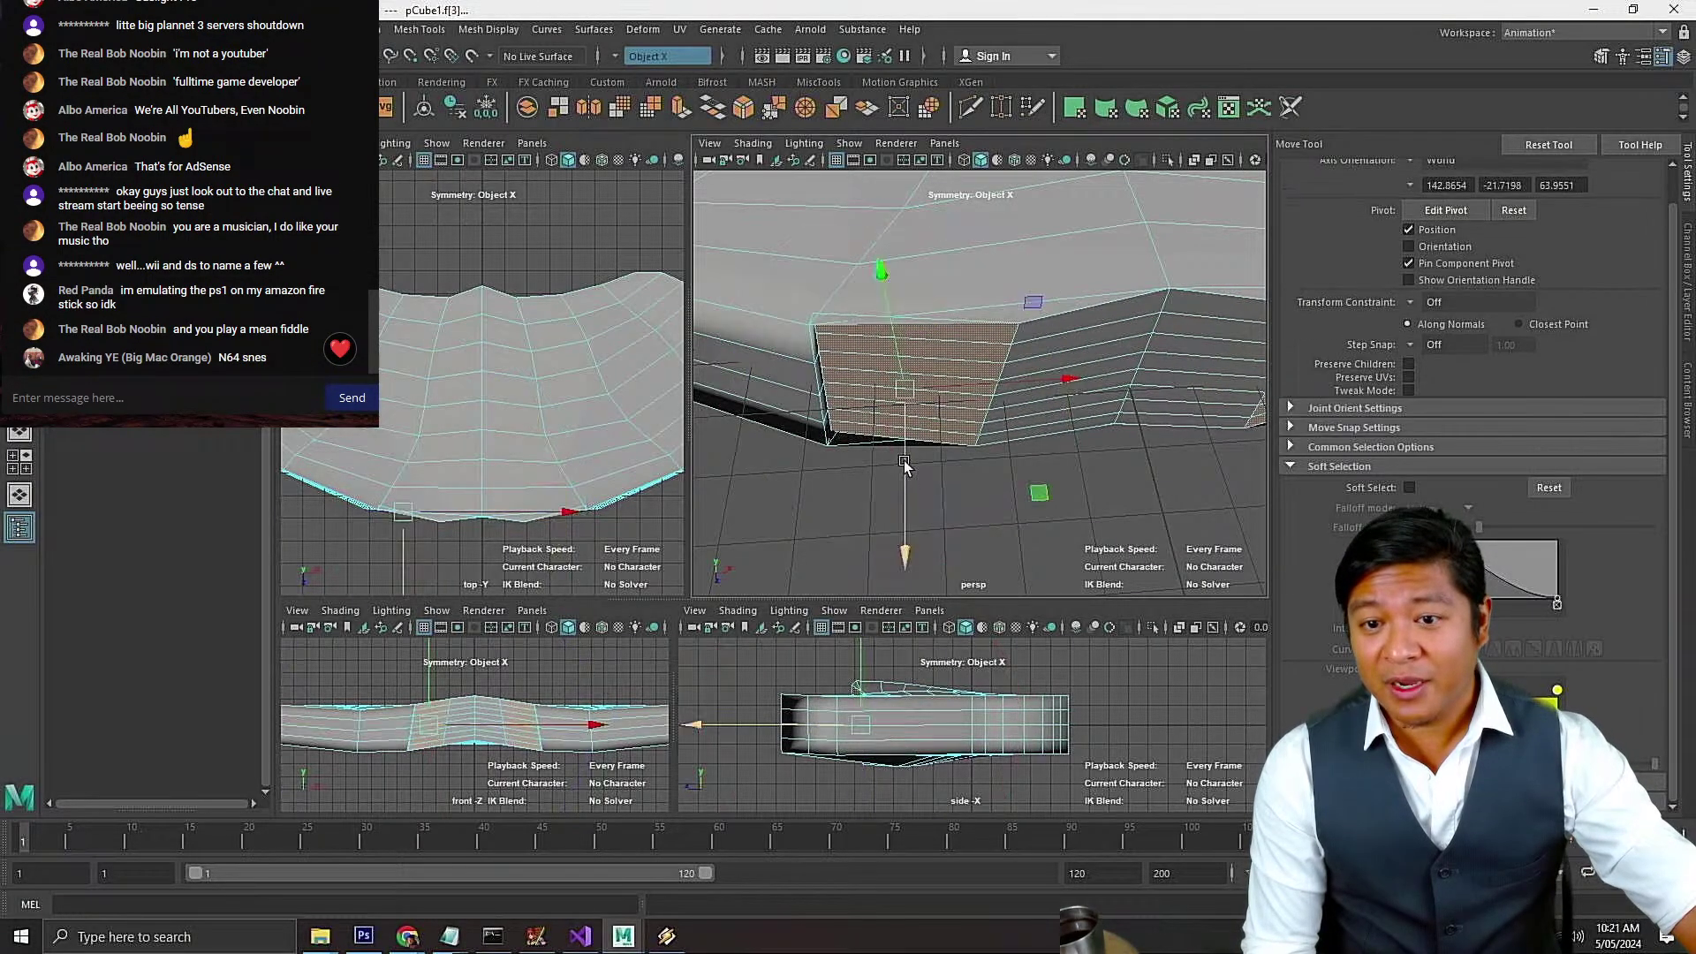
{"action": "left_click_drag", "start_coordinate": [899, 452], "coordinate": [883, 689]}
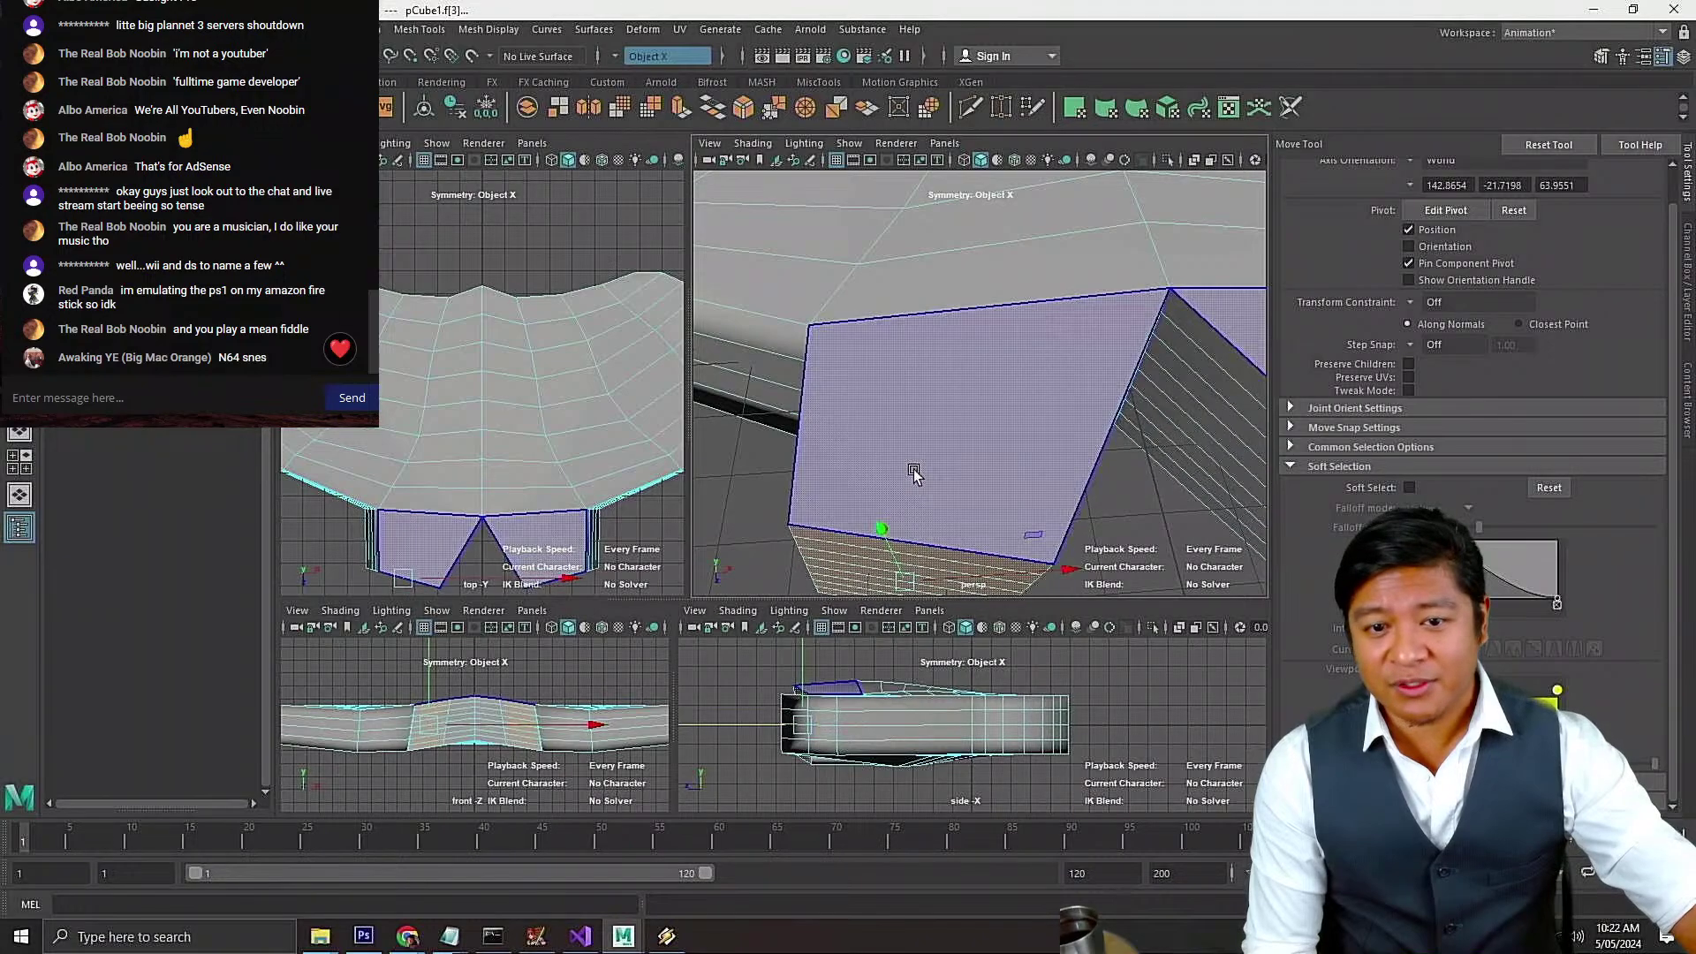
{"action": "scroll", "coordinate": [917, 438], "scroll_direction": "down", "scroll_amount": 10}
{"action": "scroll", "coordinate": [939, 447], "scroll_direction": "up", "scroll_amount": 4}
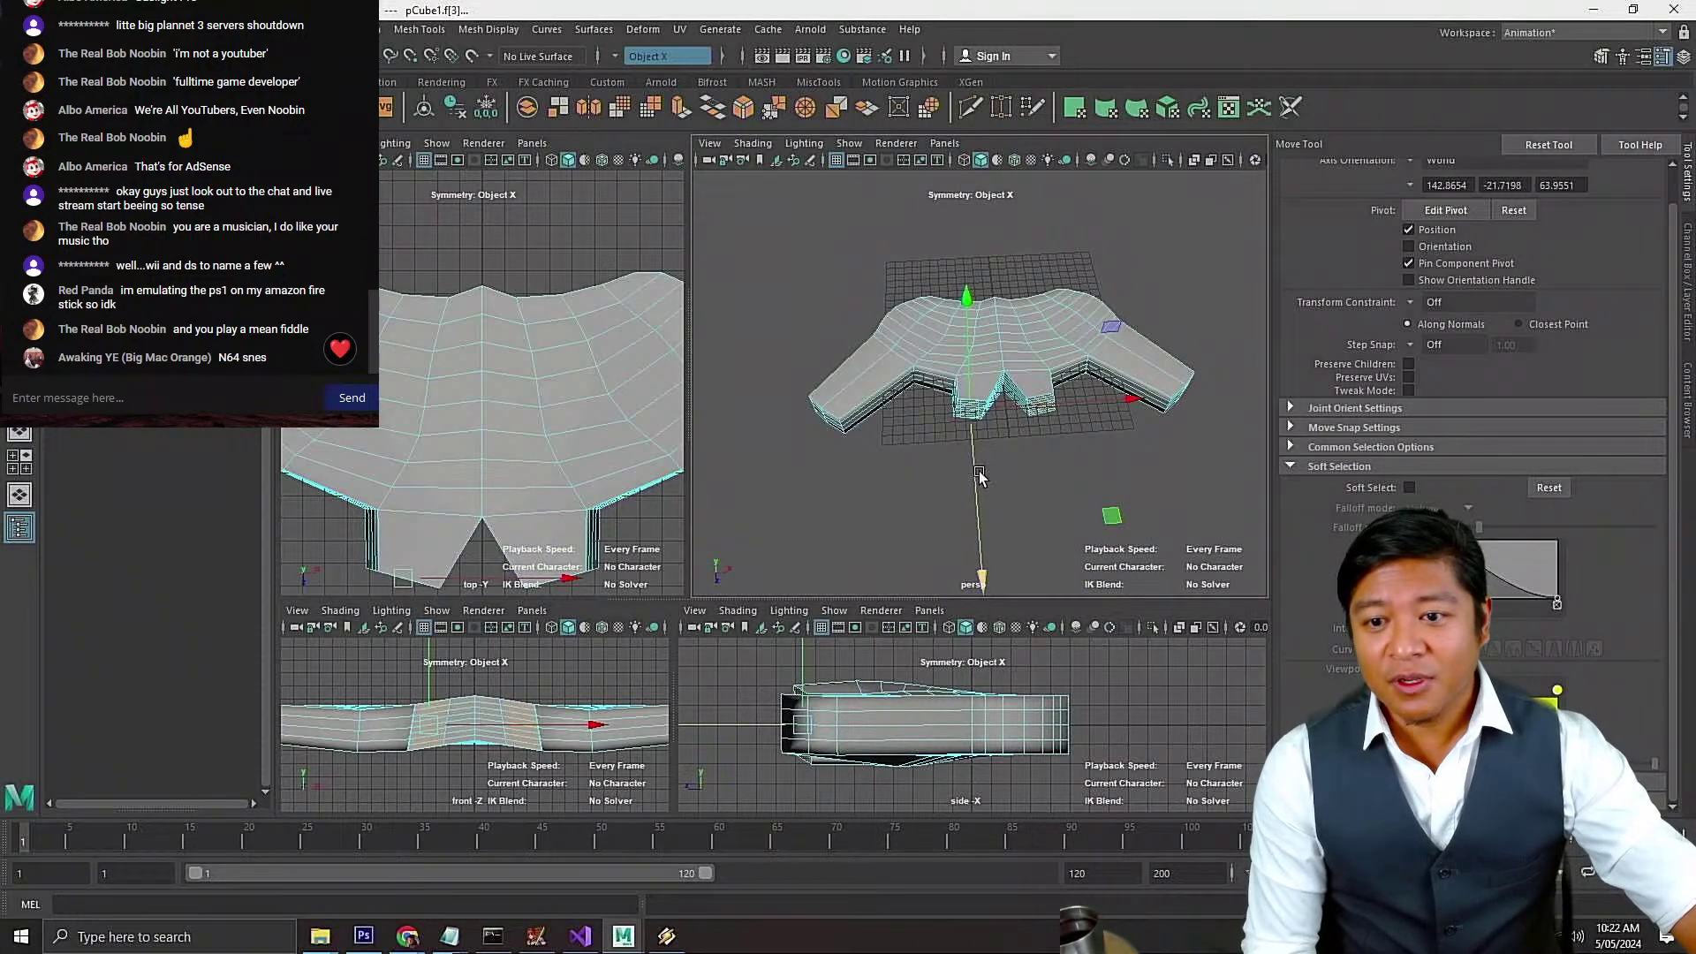
Lengthen the two grip legs and spread them further apart along X
{"action": "left_click_drag", "start_coordinate": [973, 477], "coordinate": [963, 555]}
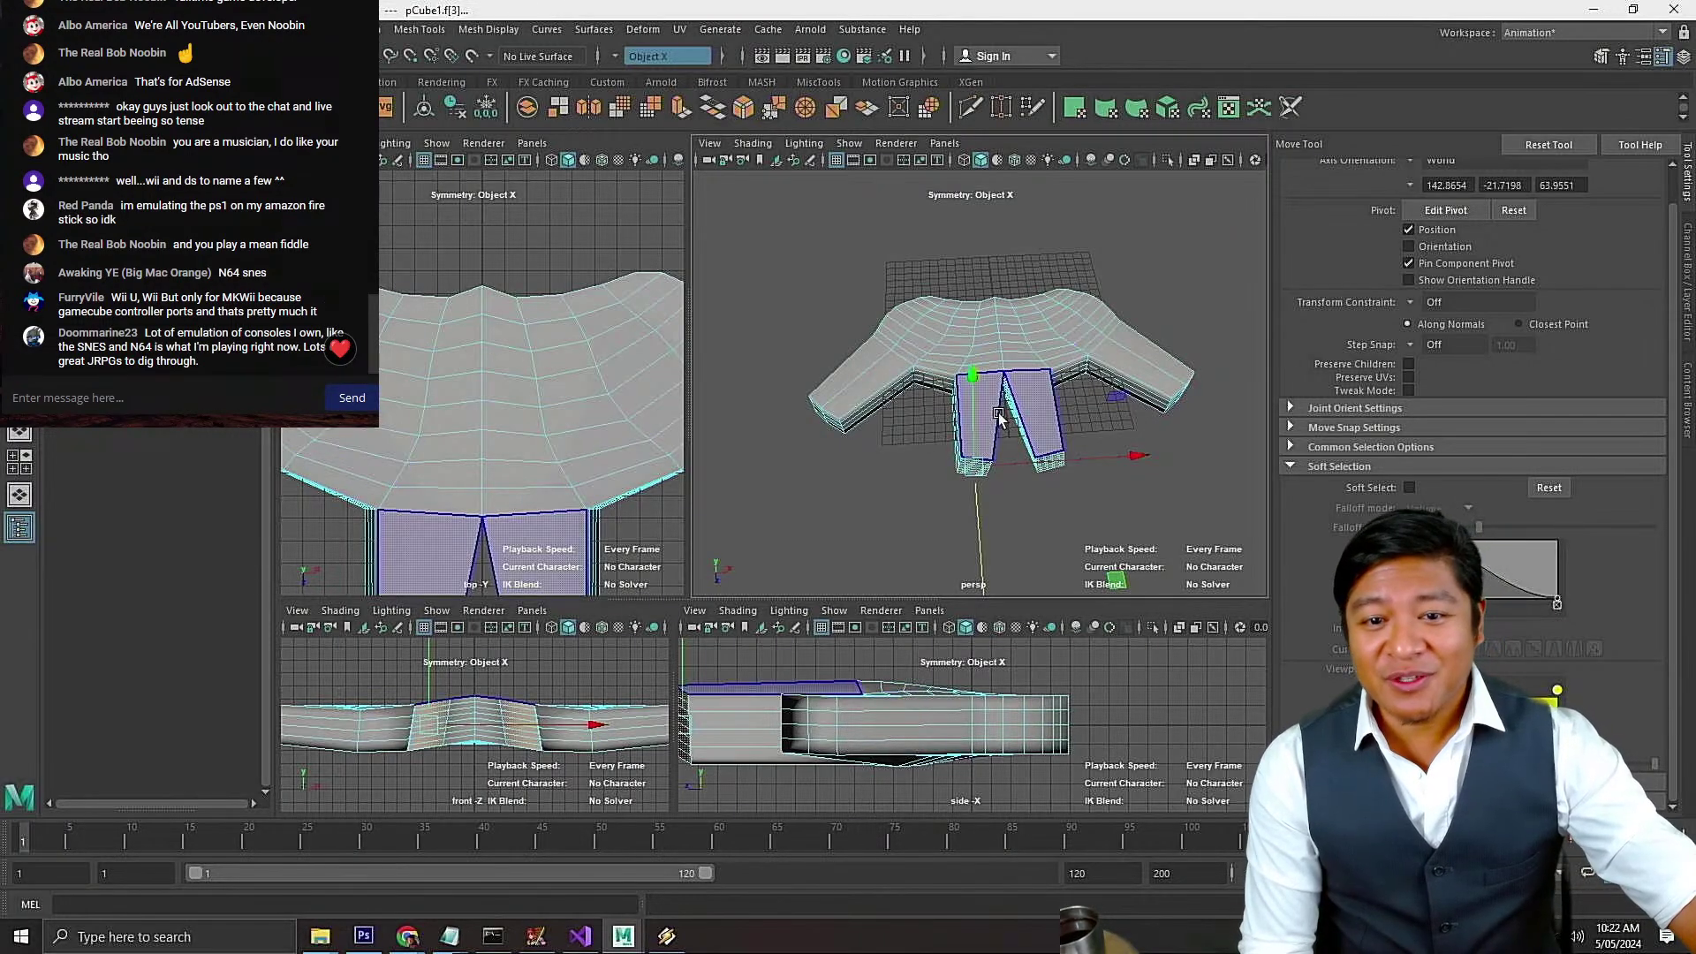
{"action": "scroll", "coordinate": [1004, 446], "scroll_direction": "up", "scroll_amount": 3}
{"action": "scroll", "coordinate": [1004, 446], "scroll_direction": "down", "scroll_amount": 5}
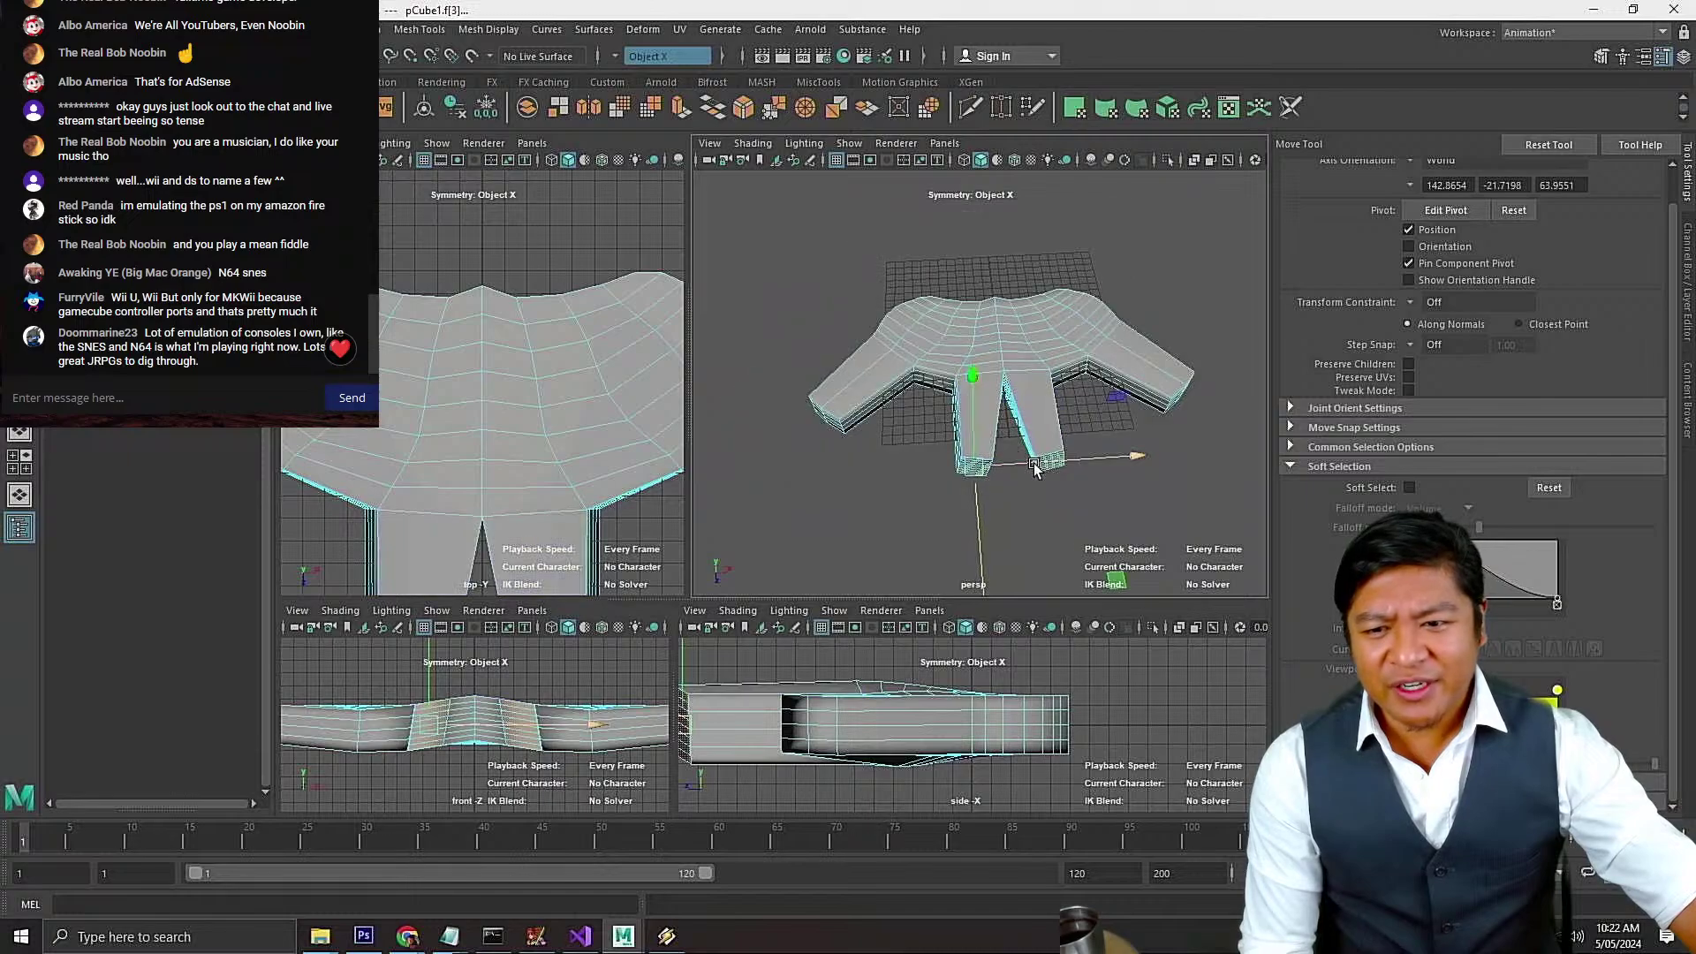
{"action": "left_click_drag", "start_coordinate": [1039, 469], "coordinate": [981, 459]}
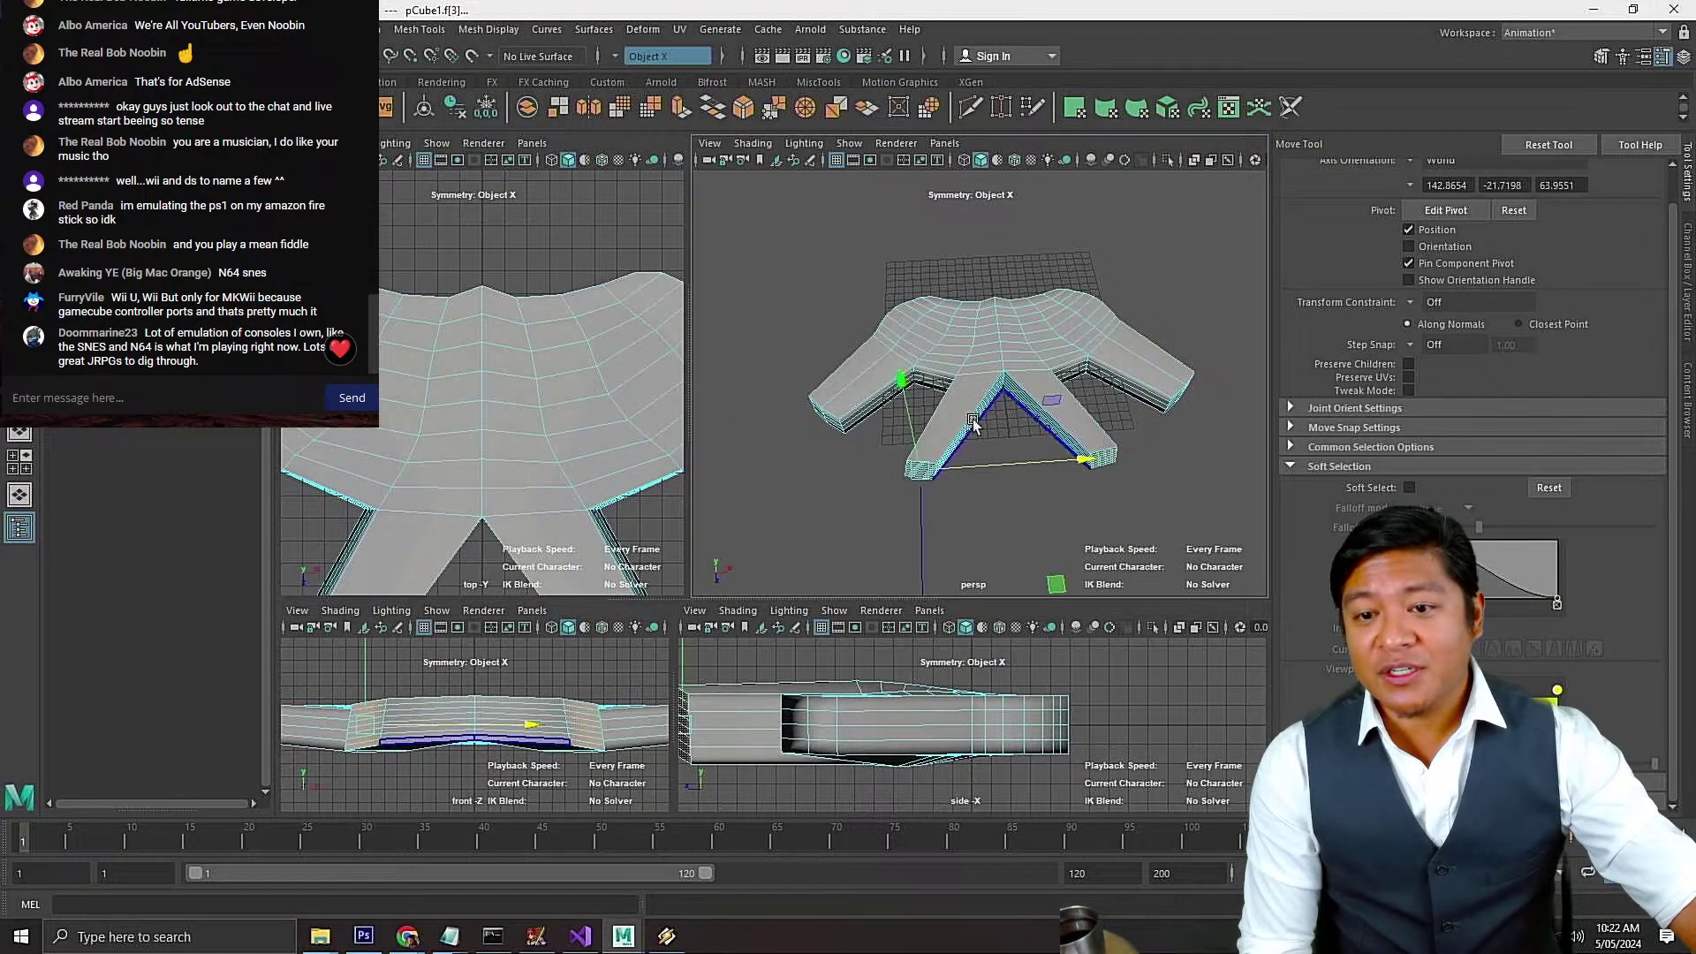
{"action": "scroll", "coordinate": [969, 412], "scroll_direction": "up", "scroll_amount": 3}
{"action": "scroll", "coordinate": [969, 412], "scroll_direction": "up", "scroll_amount": 3}
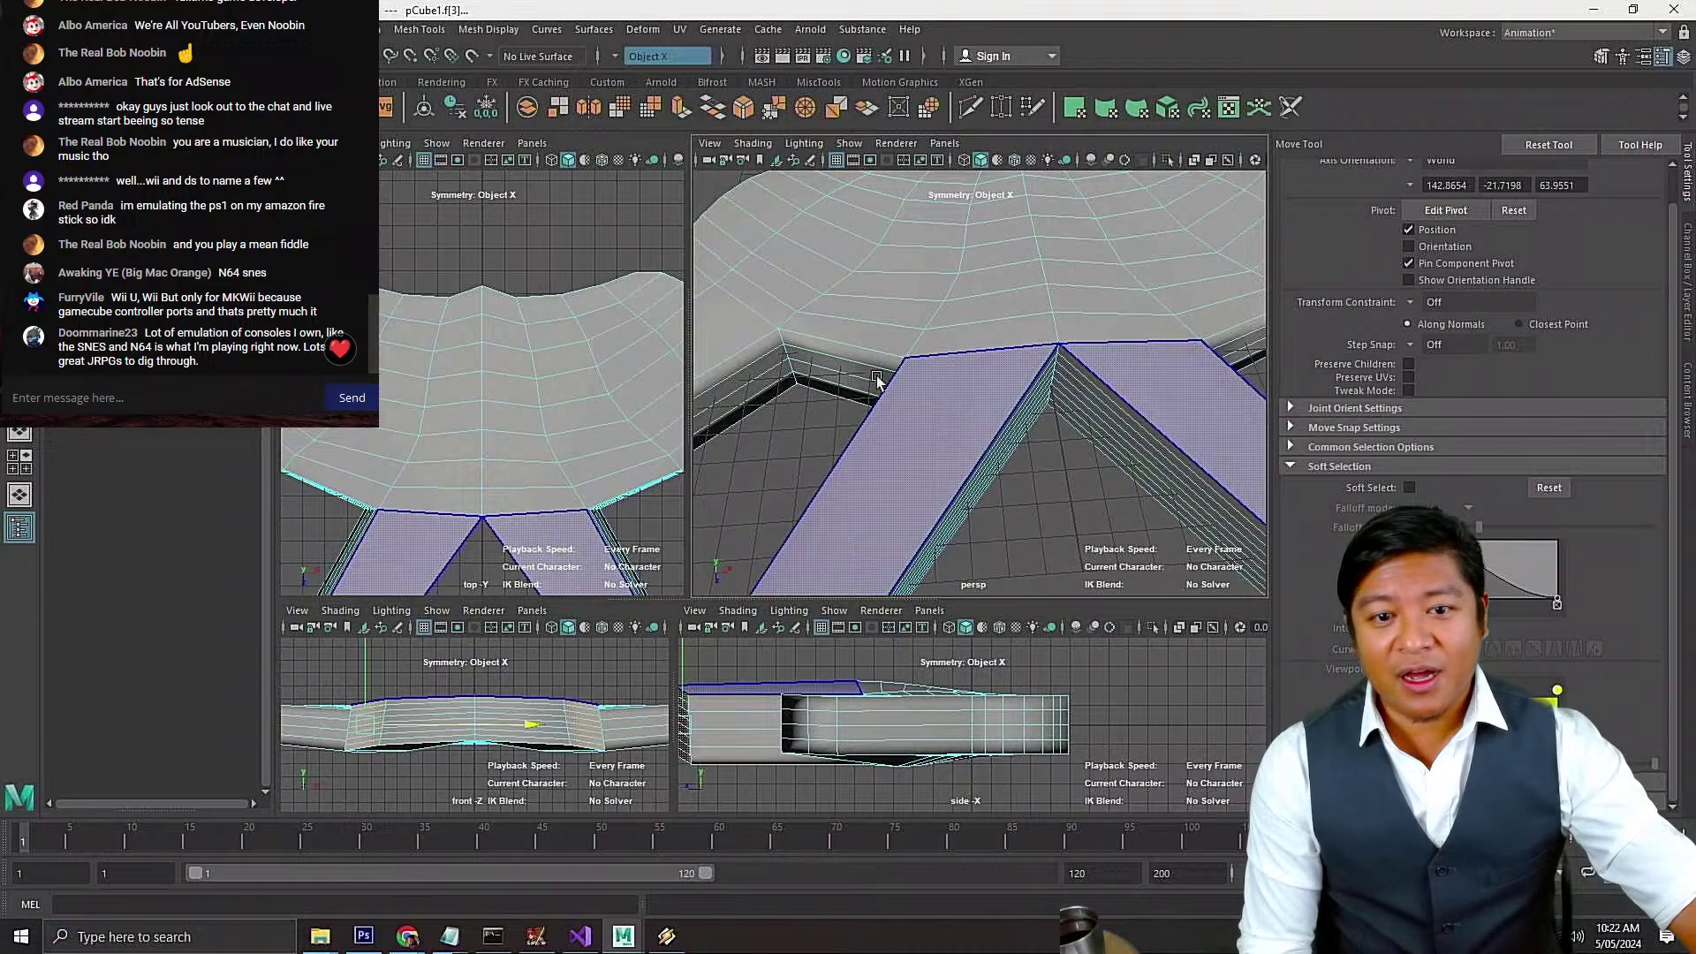
Deselect the leg faces and box-select the junction vertices in vertex mode
{"action": "left_click", "coordinate": [594, 447]}
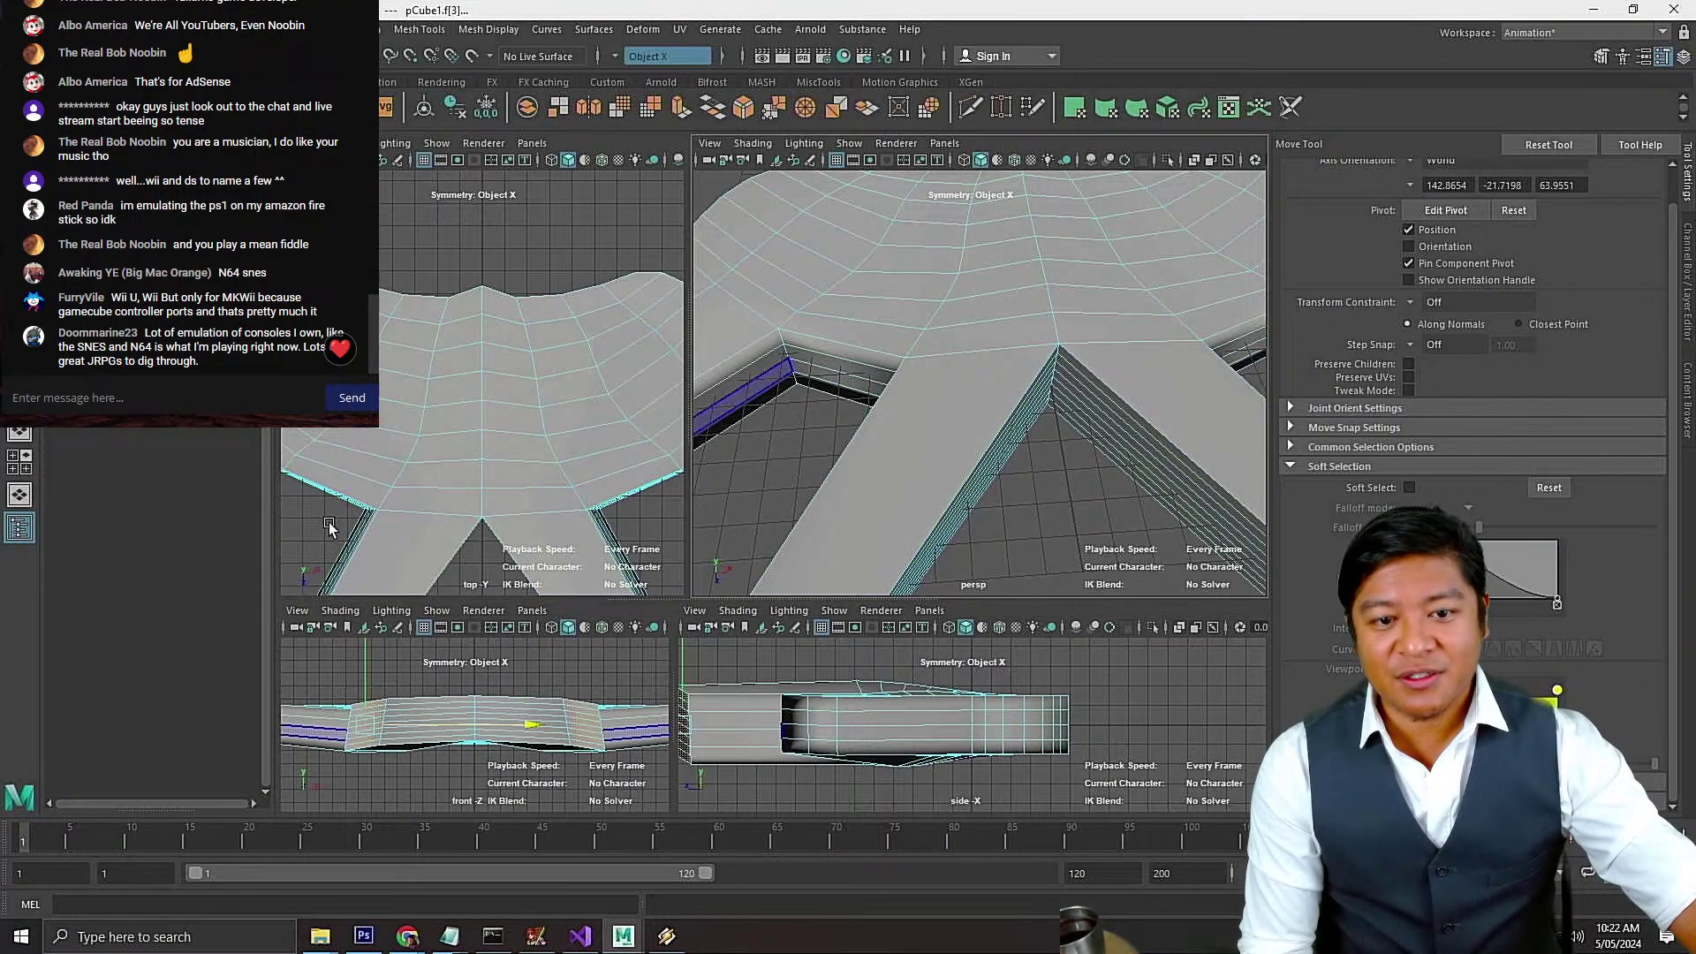
{"action": "right_click_drag", "start_coordinate": [328, 523], "coordinate": [272, 461]}
{"action": "left_click_drag", "start_coordinate": [322, 525], "coordinate": [418, 493]}
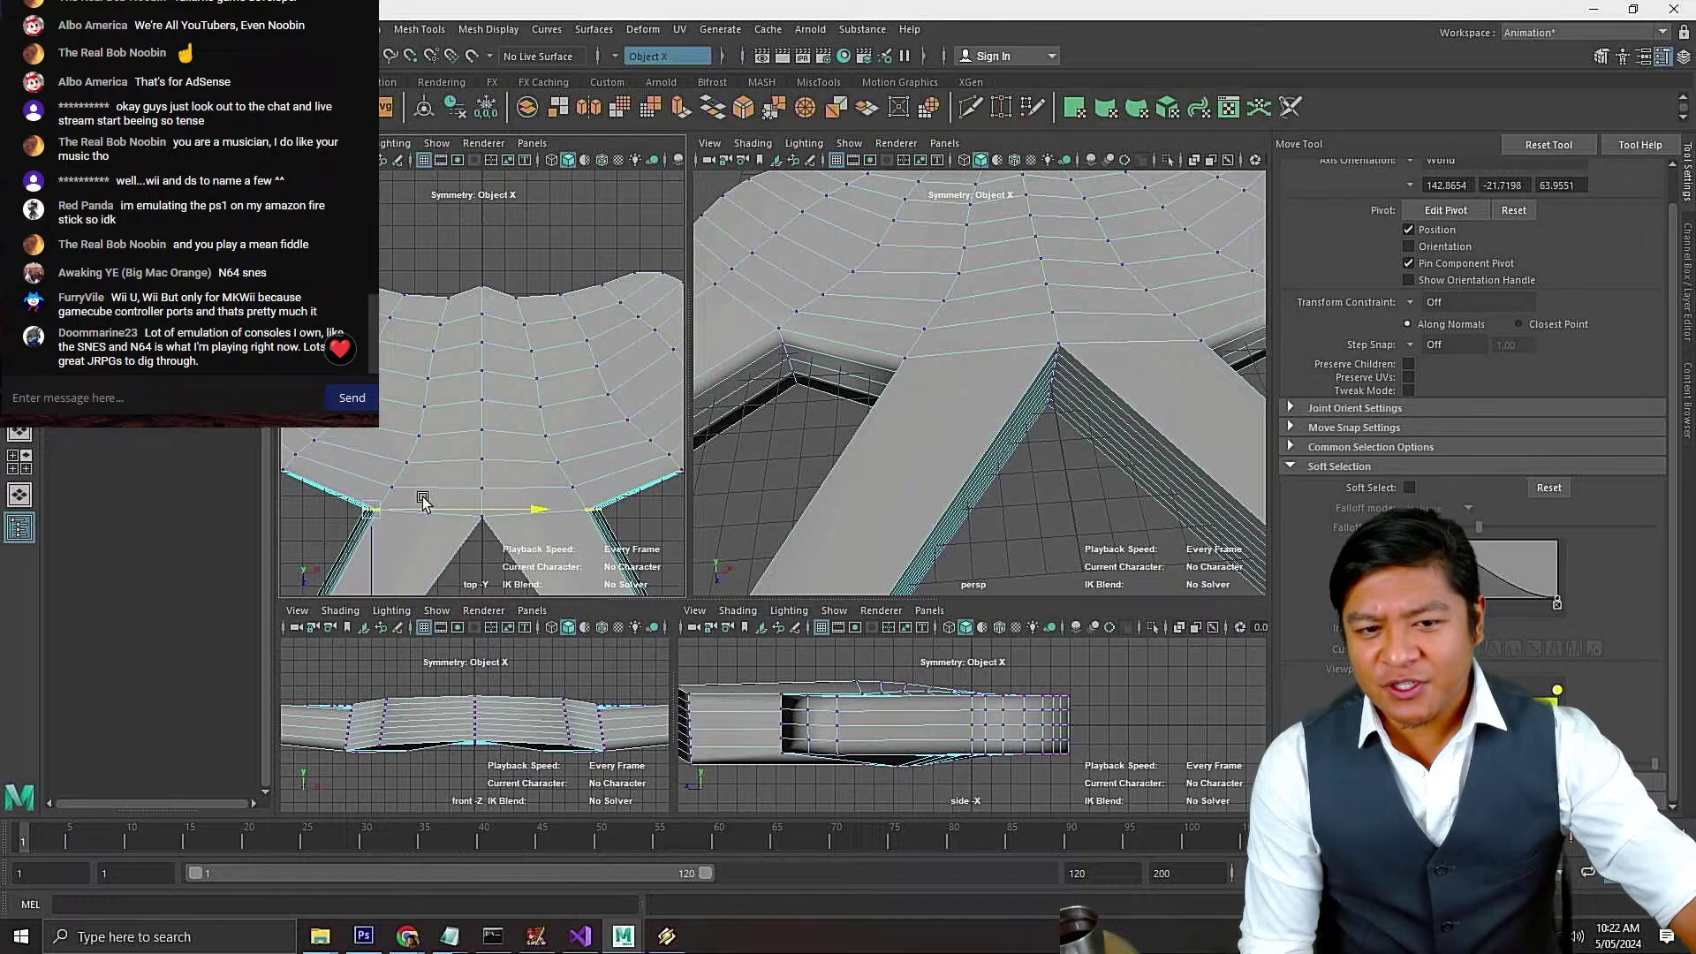
With Soft Select on, shift the junction vertices left and save the scene
{"action": "left_click", "coordinate": [1408, 488]}
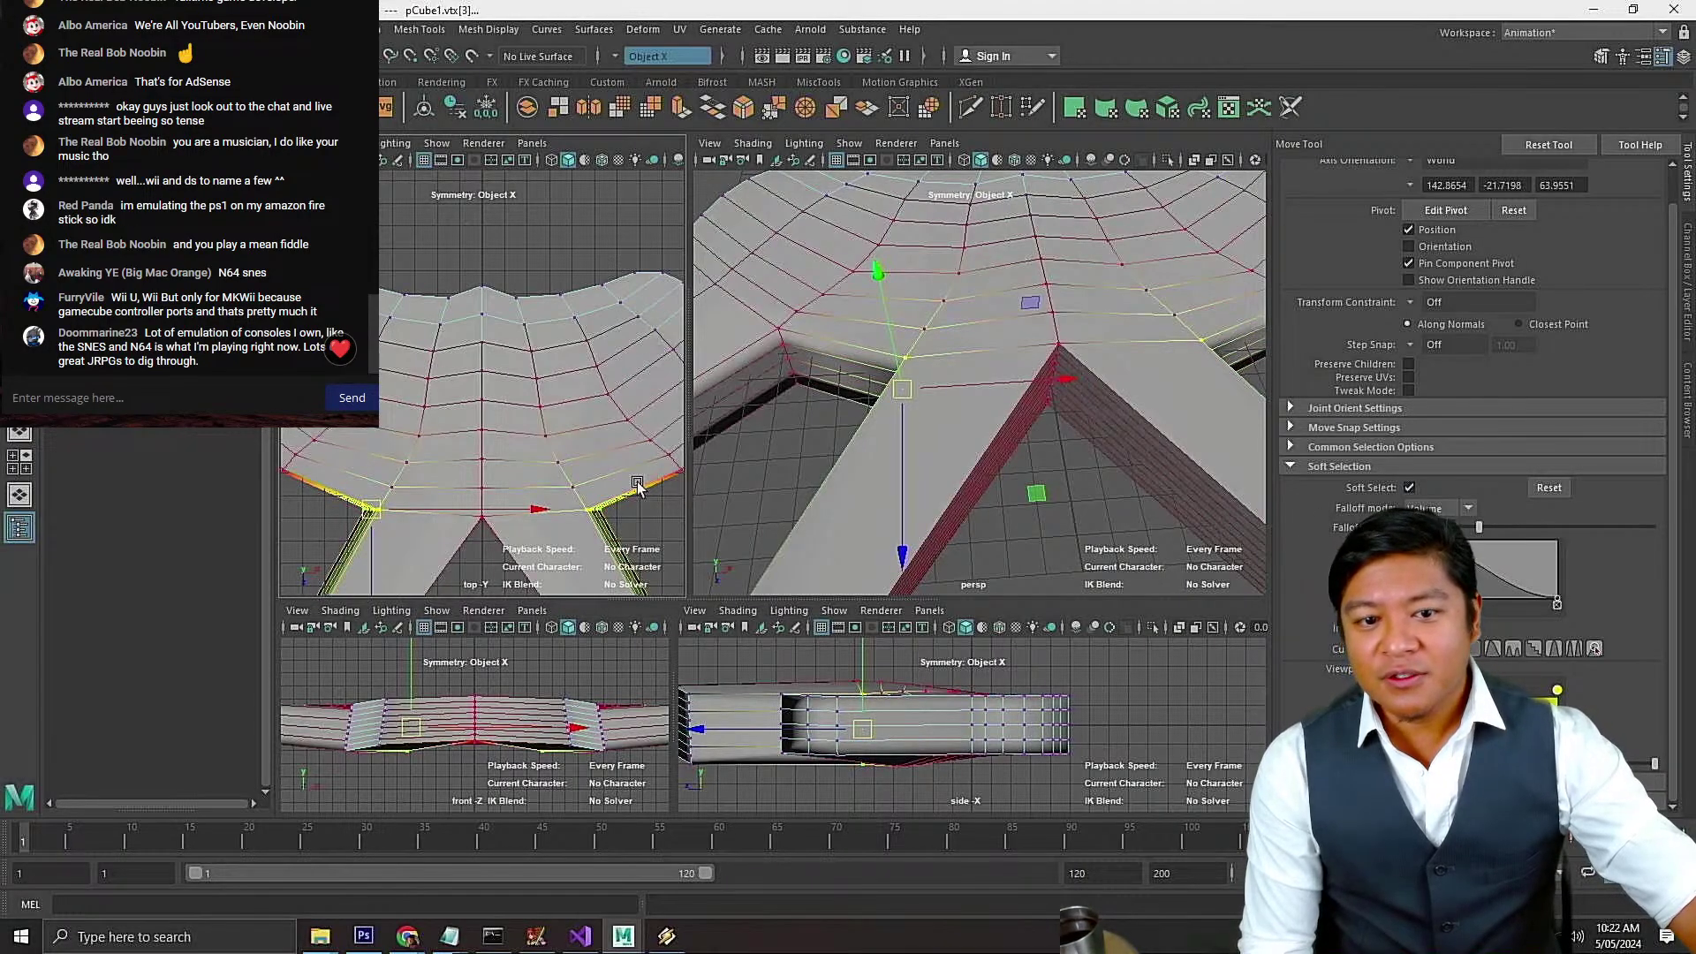
{"action": "left_click_drag", "start_coordinate": [534, 510], "coordinate": [437, 517]}
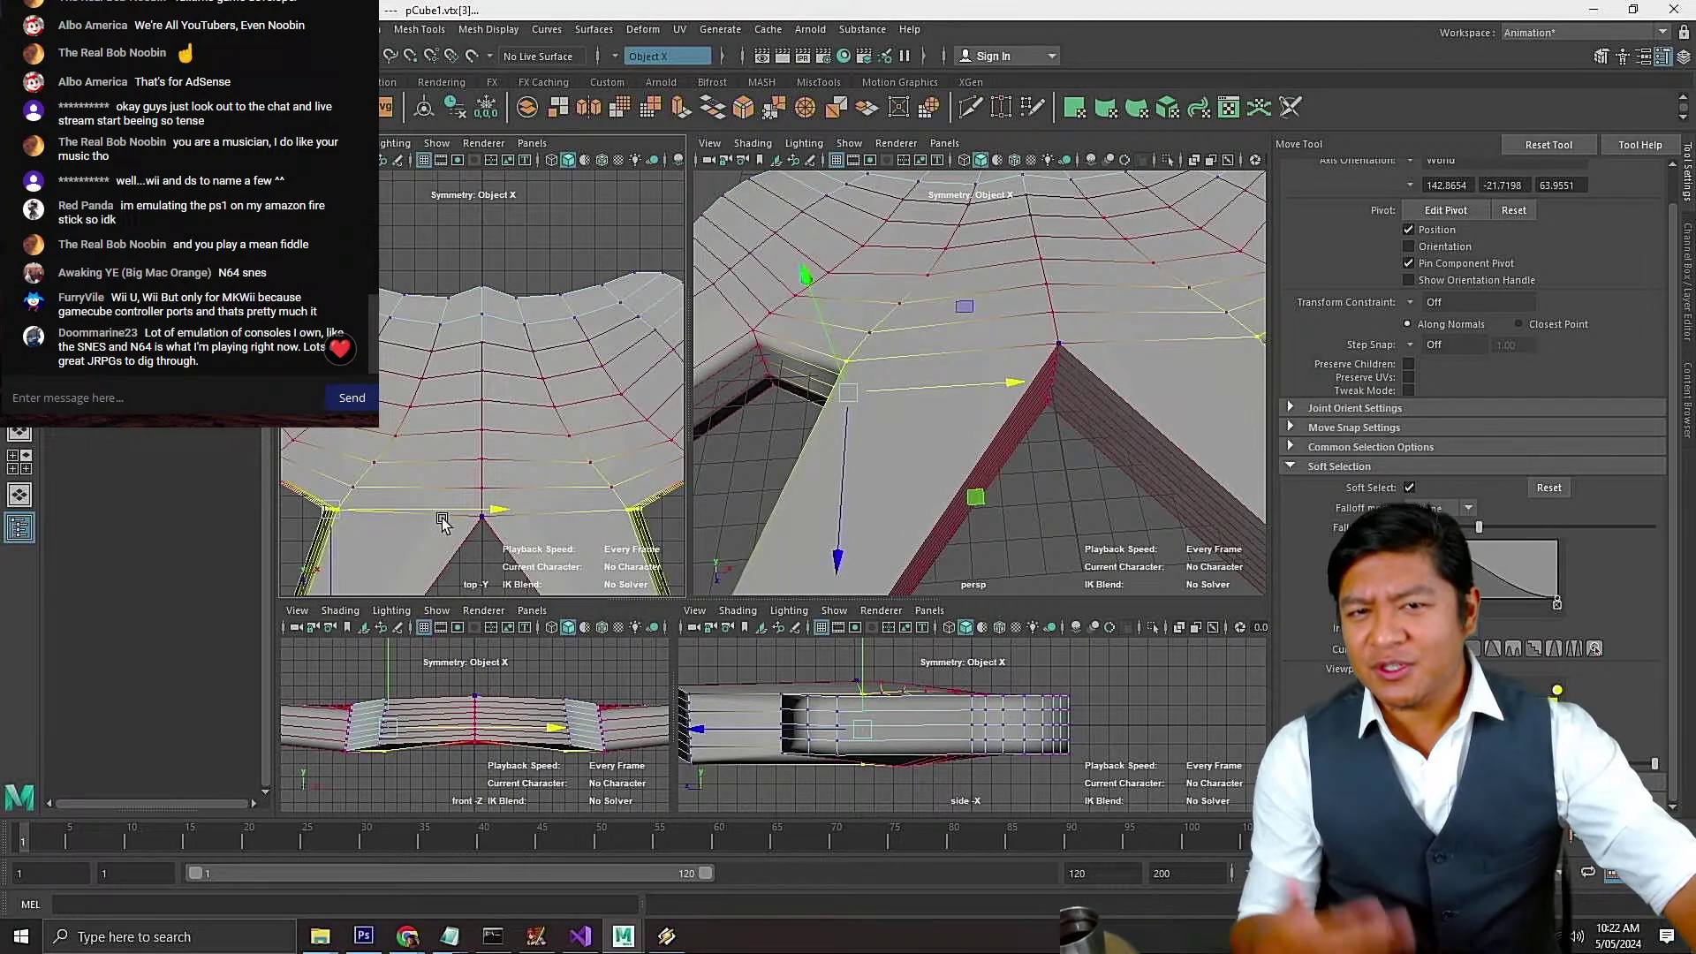
{"action": "key", "text": "ctrl+s"}
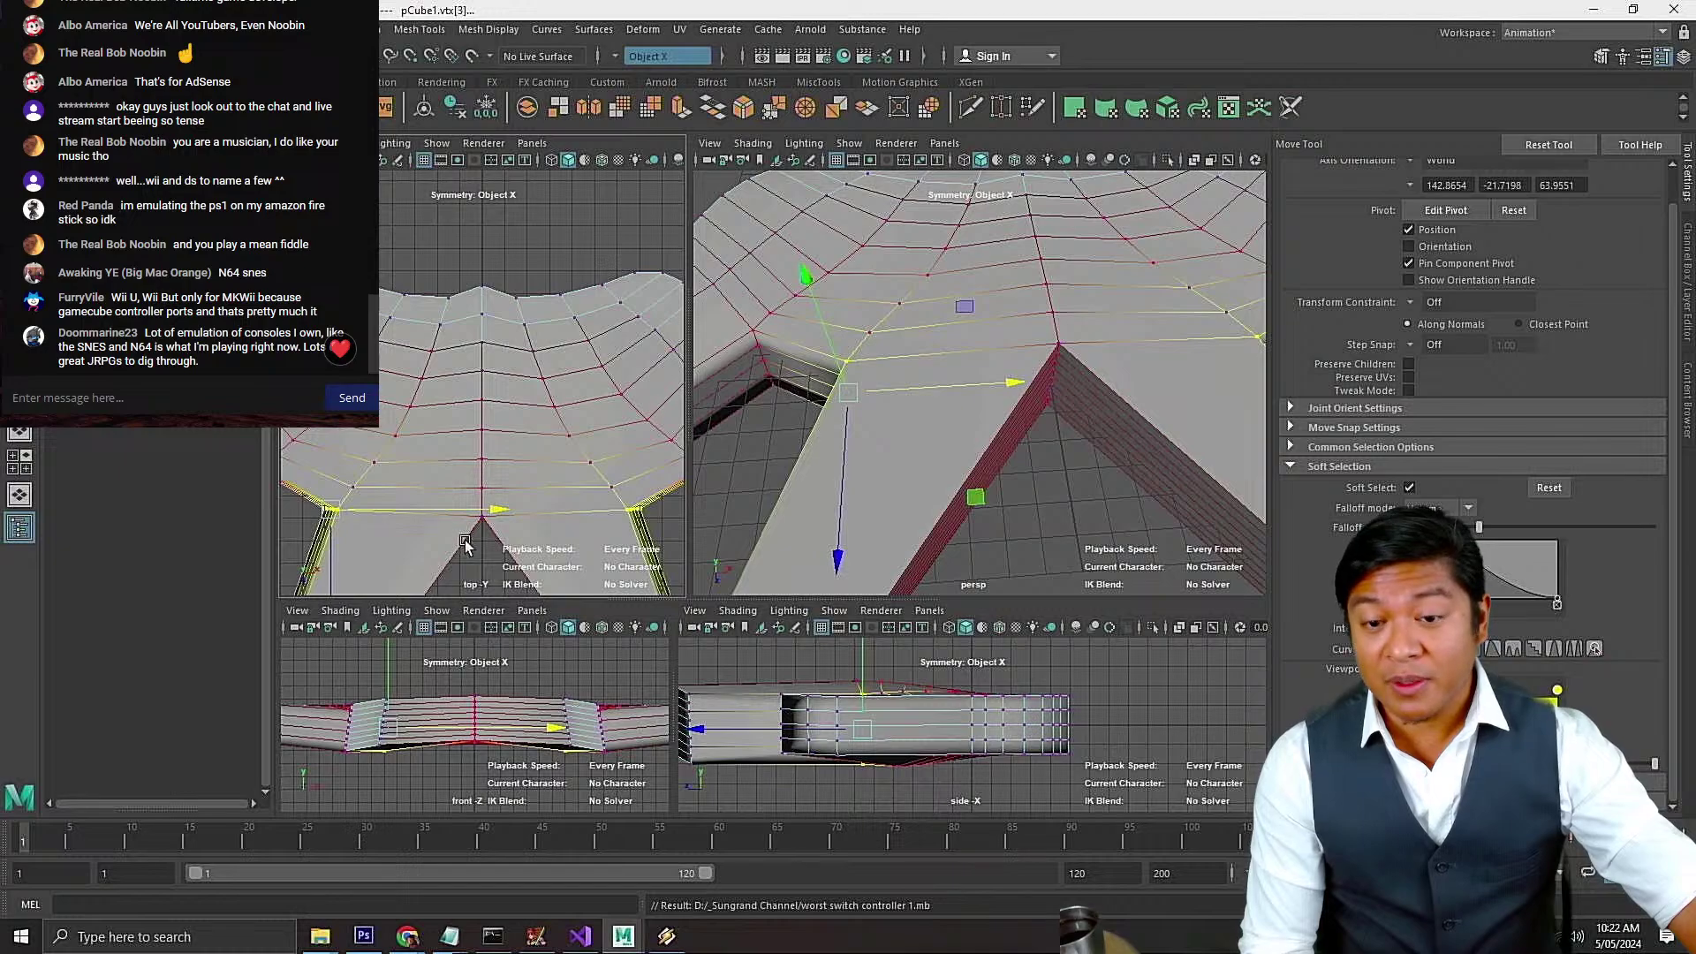
{"action": "scroll", "coordinate": [475, 545], "scroll_direction": "down", "scroll_amount": 4}
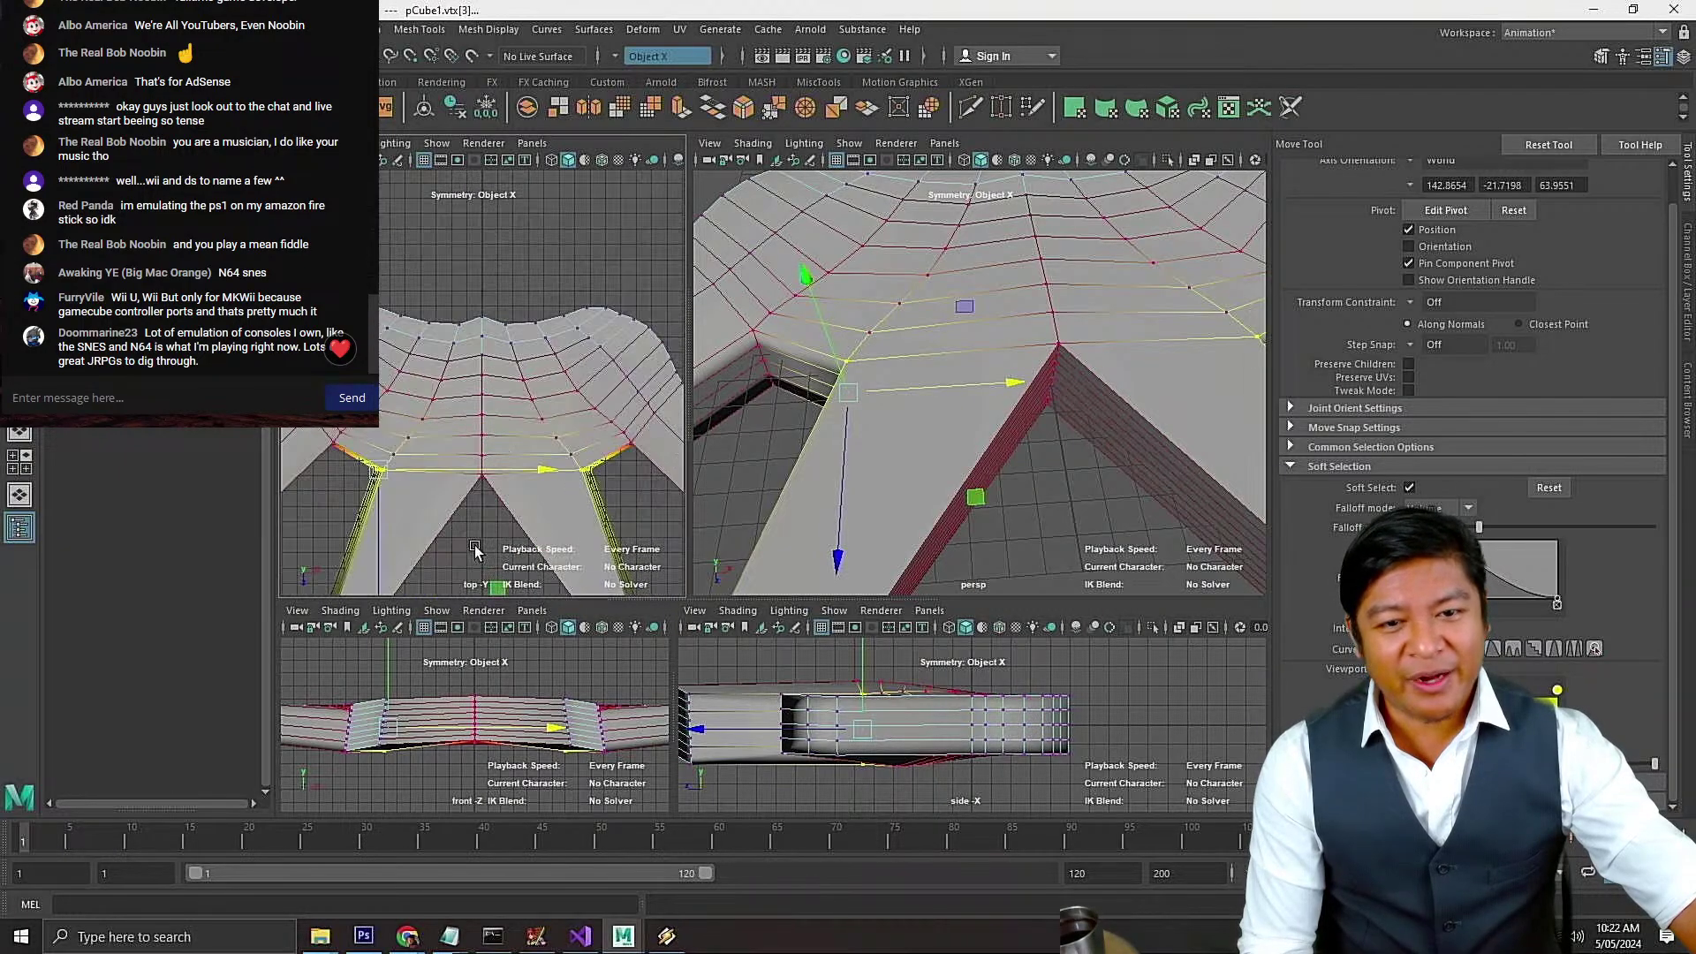
{"action": "scroll", "coordinate": [442, 548], "scroll_direction": "down", "scroll_amount": 3}
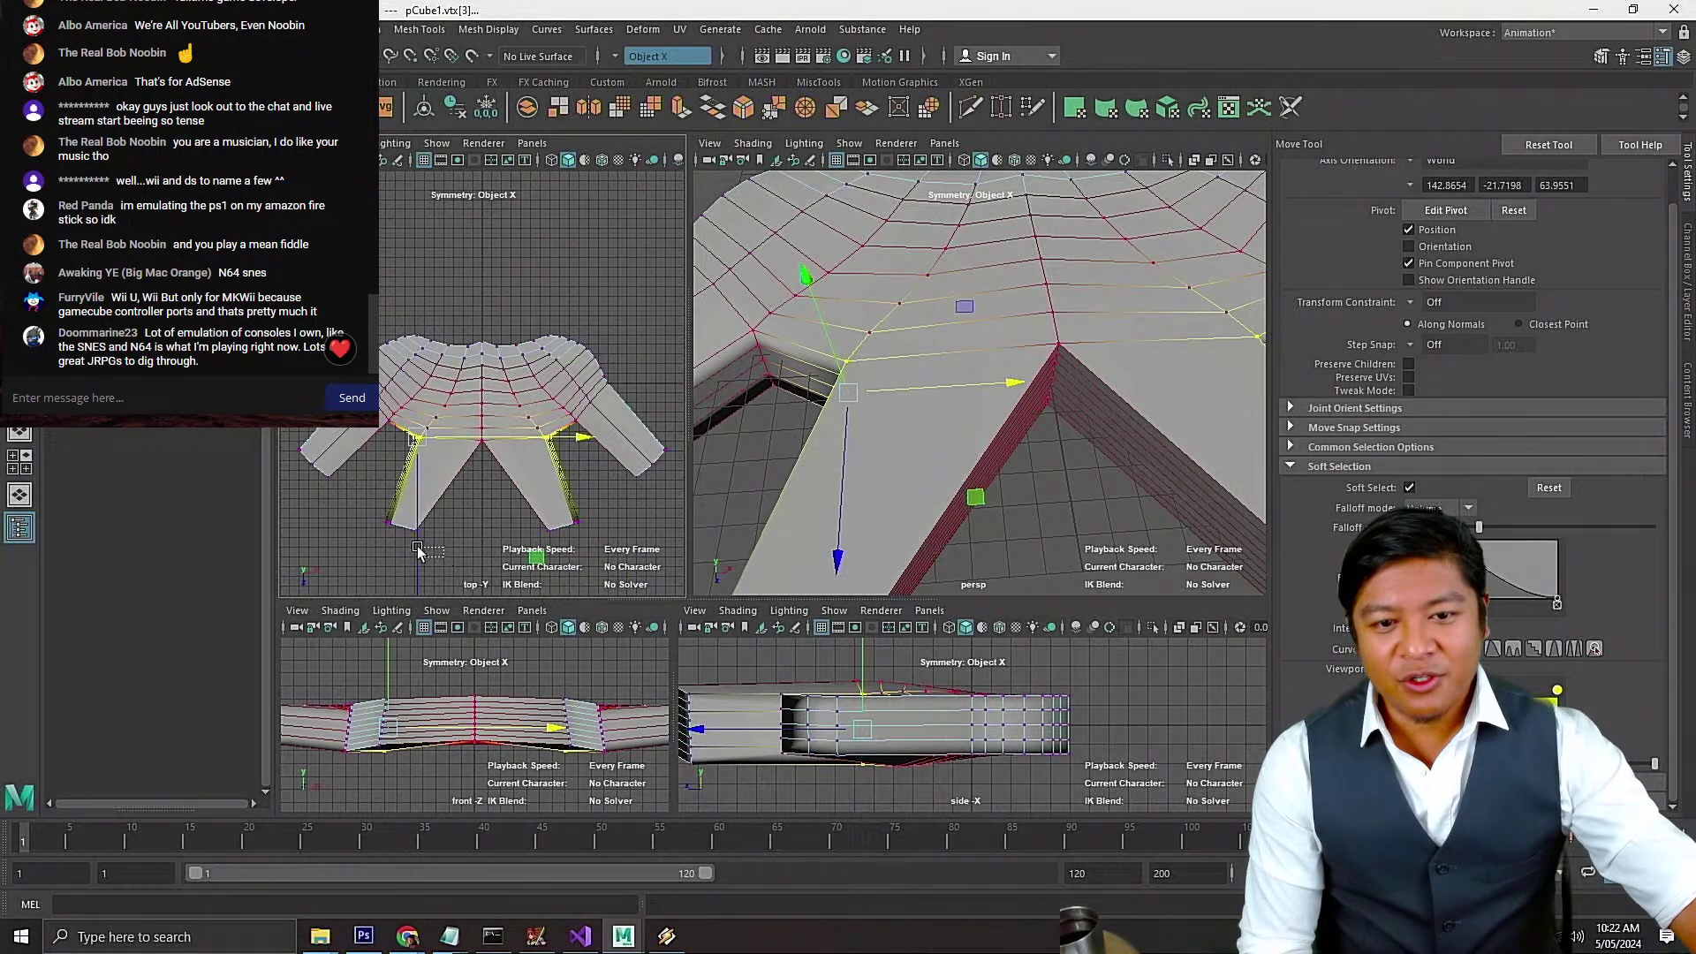
Undo a stray move, turn Soft Select off, nudge the leg-end vertices up, and save
{"action": "left_click", "coordinate": [418, 548]}
{"action": "left_click_drag", "start_coordinate": [378, 509], "coordinate": [397, 545]}
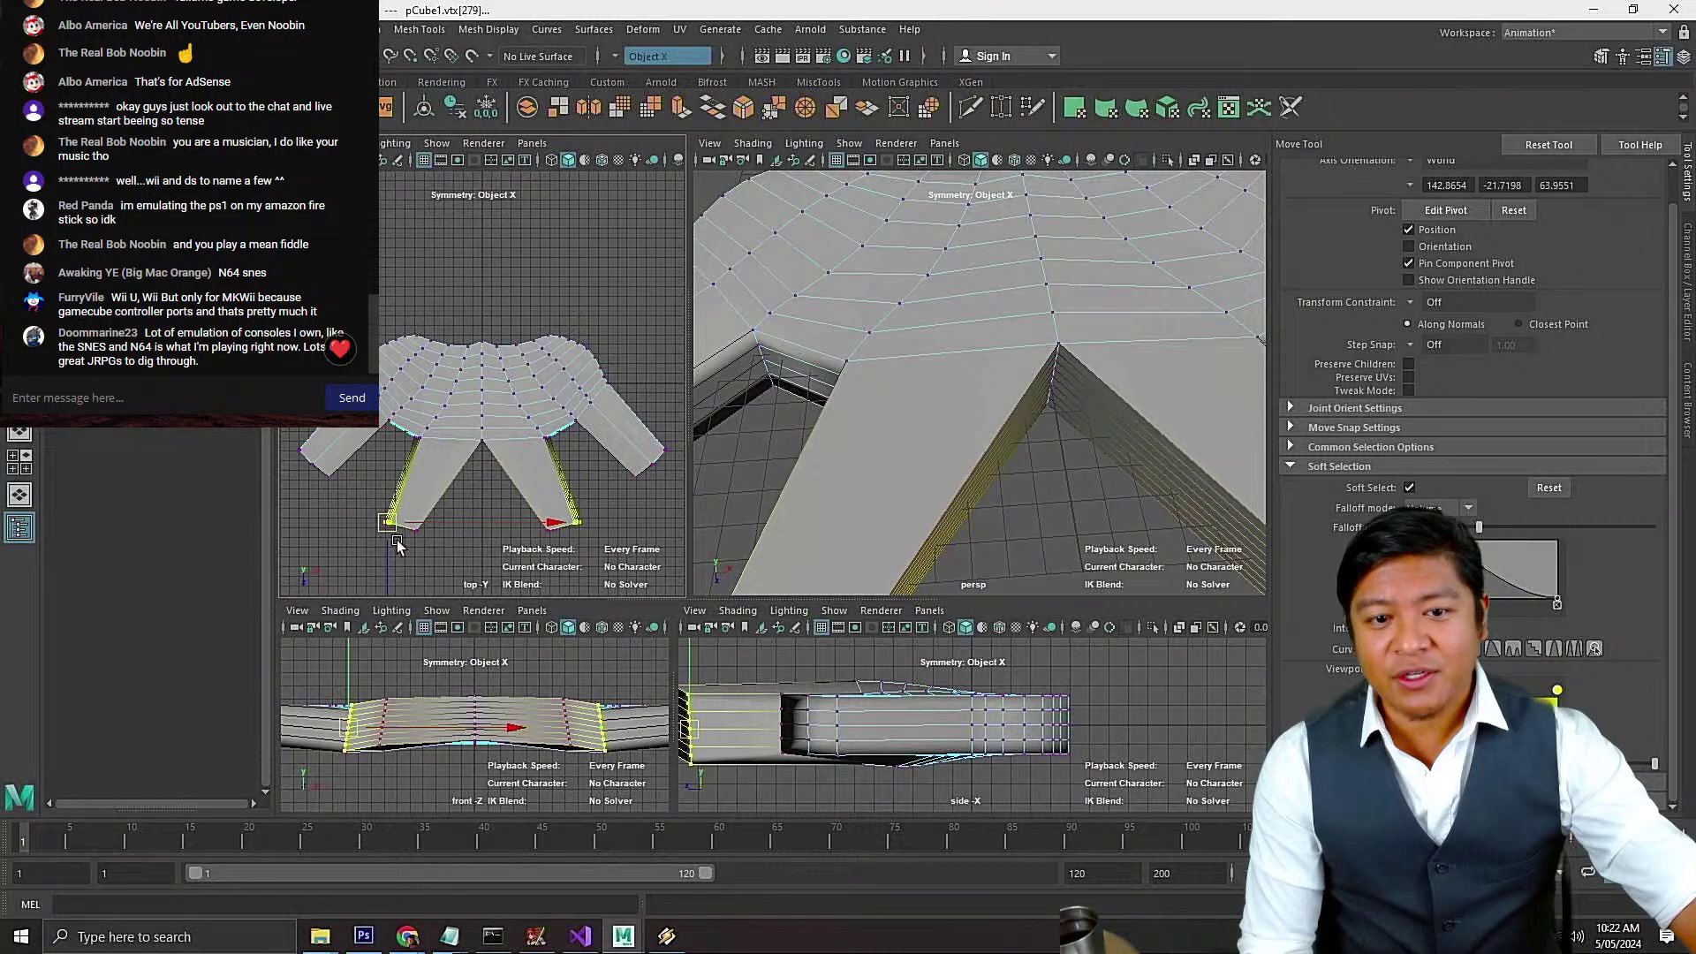
{"action": "key", "text": "ctrl+z"}
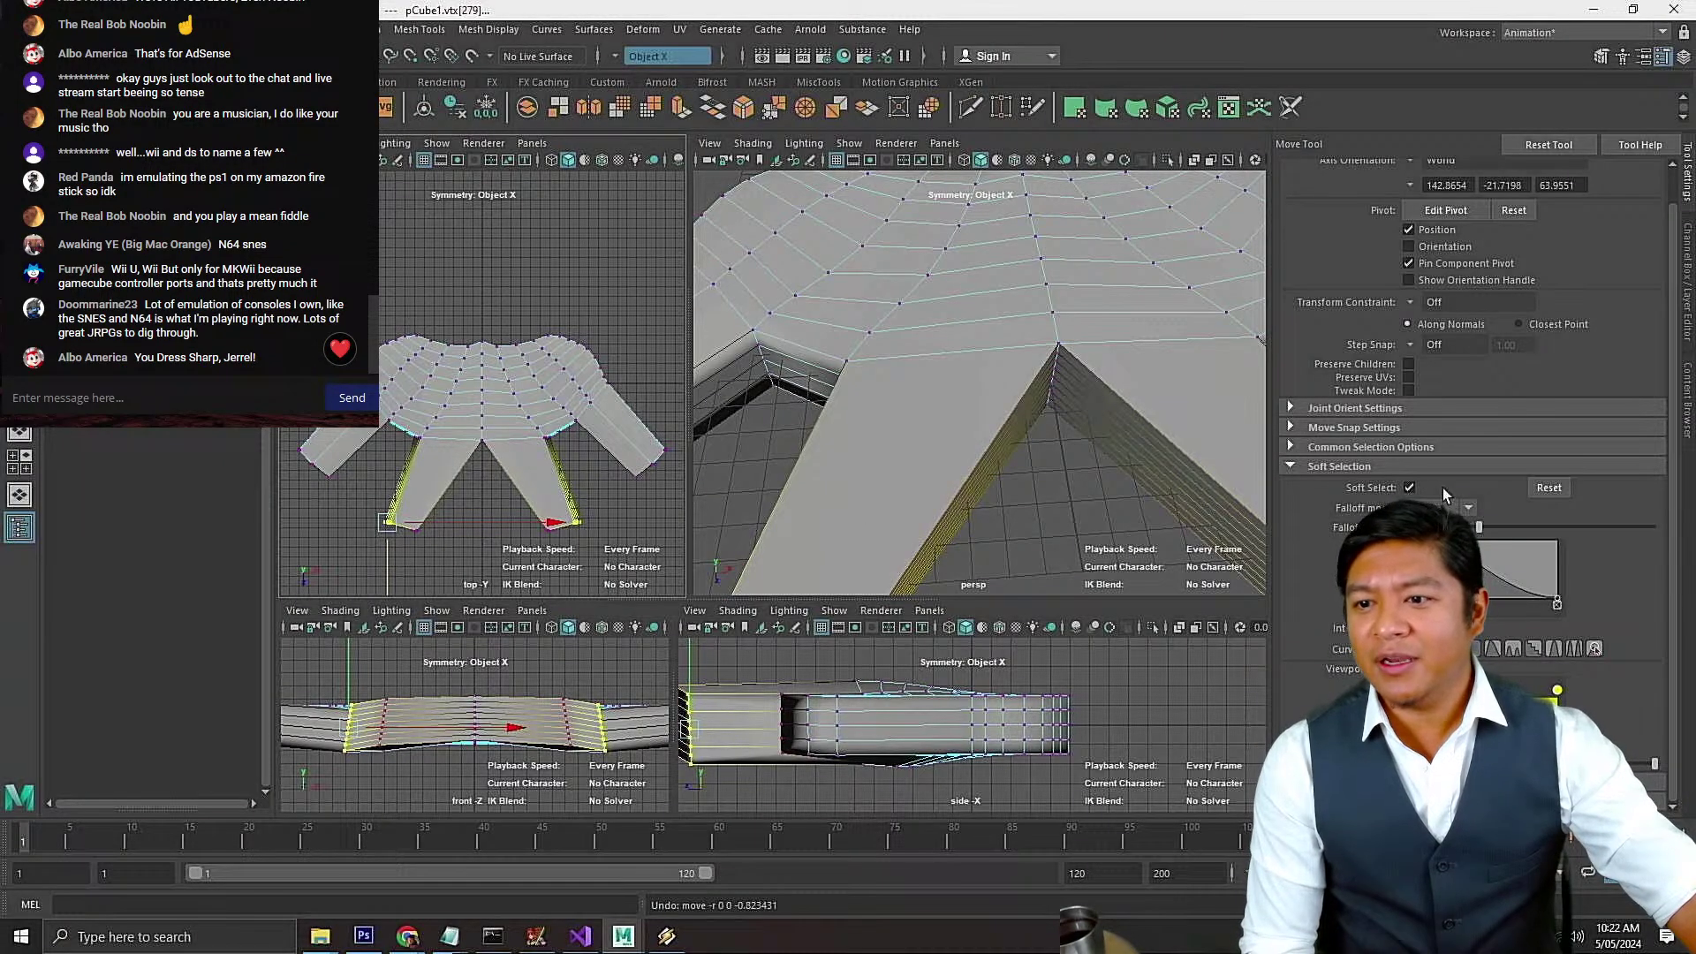
{"action": "left_click", "coordinate": [1410, 487]}
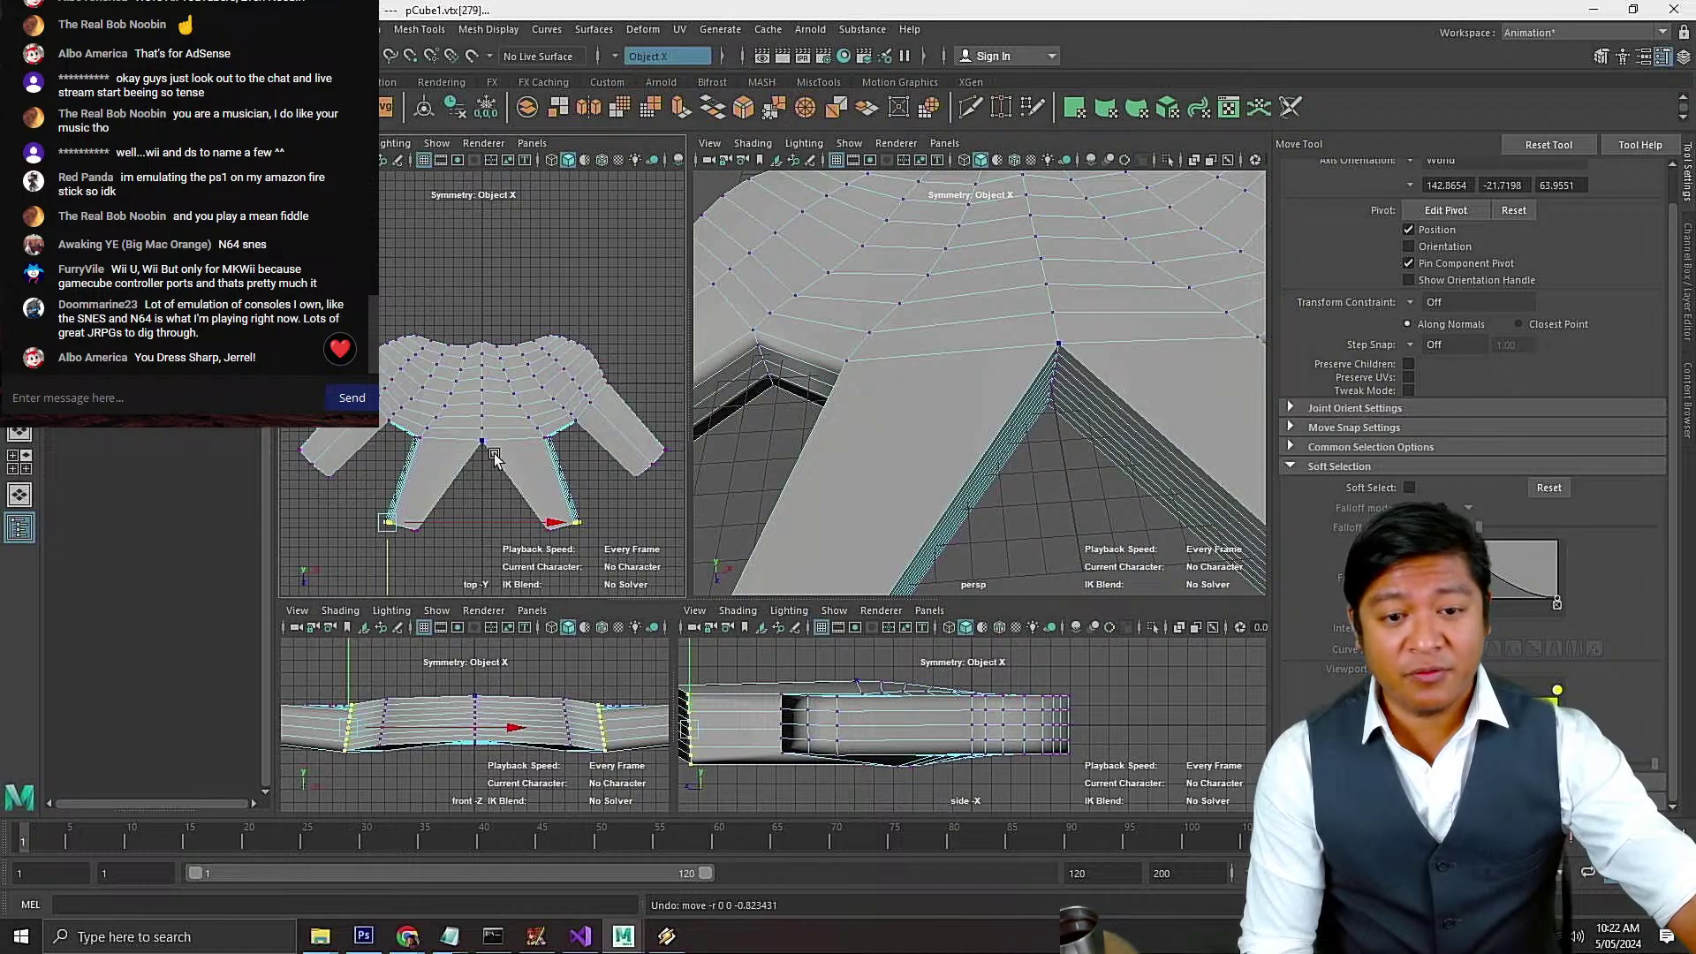
{"action": "left_click_drag", "start_coordinate": [389, 567], "coordinate": [391, 561]}
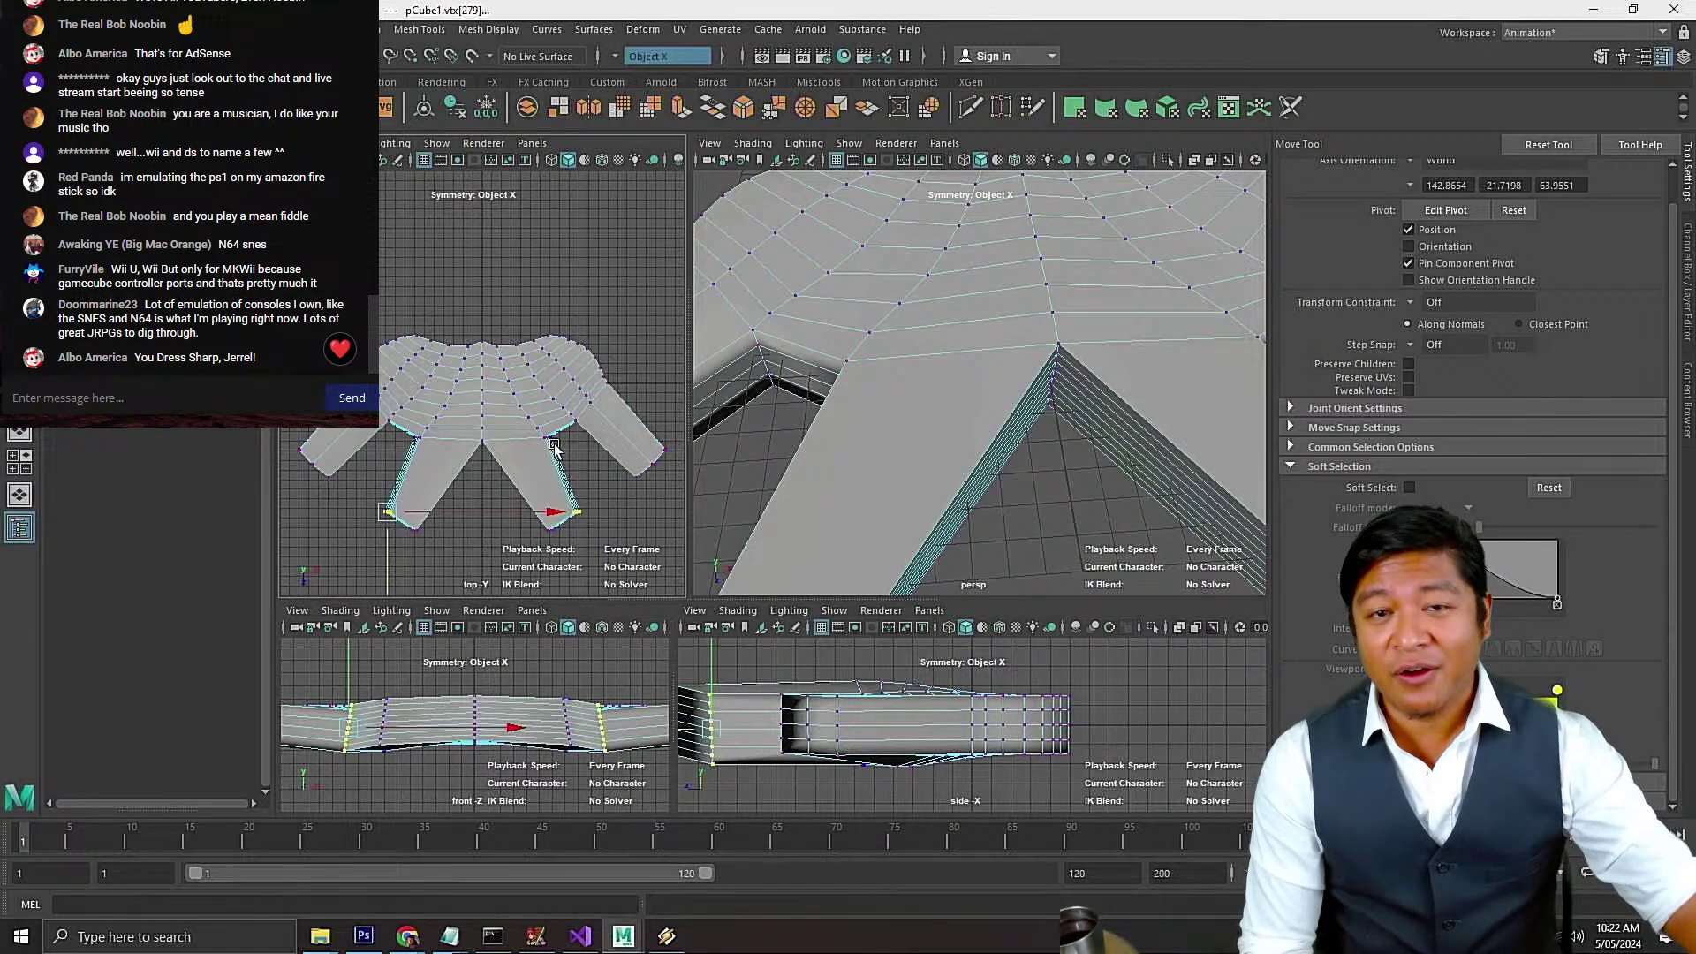
{"action": "key", "text": "ctrl+s"}
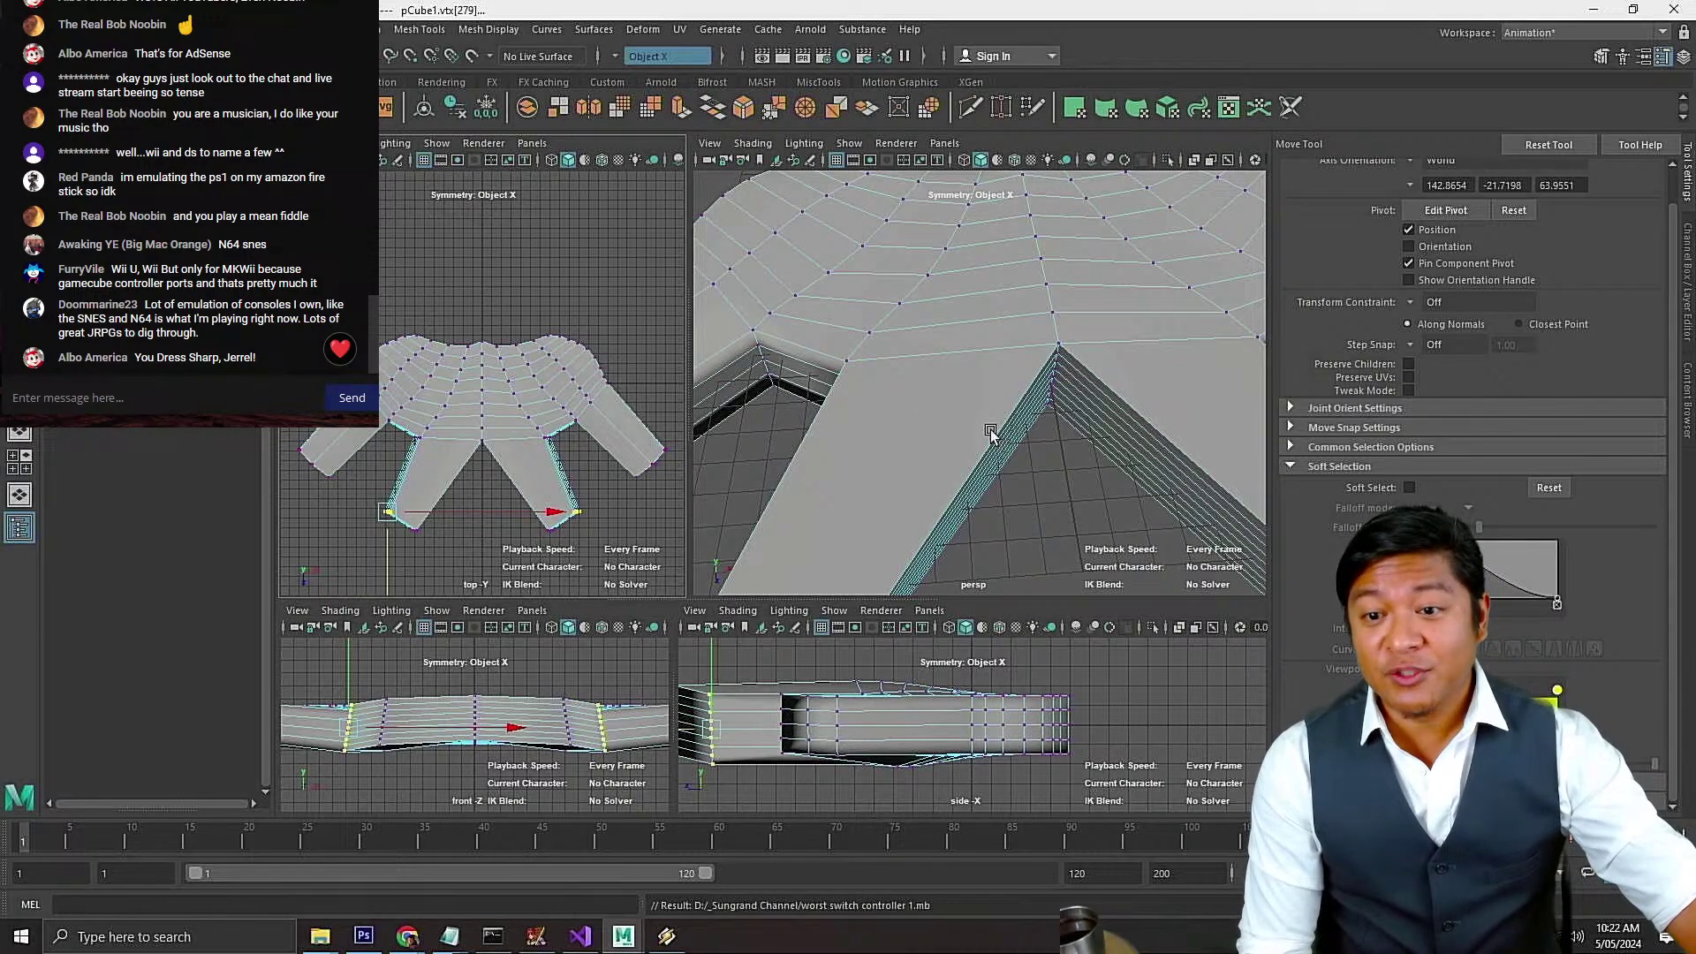
{"action": "scroll", "coordinate": [991, 432], "scroll_direction": "down", "scroll_amount": 5}
{"action": "scroll", "coordinate": [991, 431], "scroll_direction": "up", "scroll_amount": 5}
{"action": "left_click_drag", "start_coordinate": [1064, 460], "coordinate": [1022, 449], "text": "alt"}
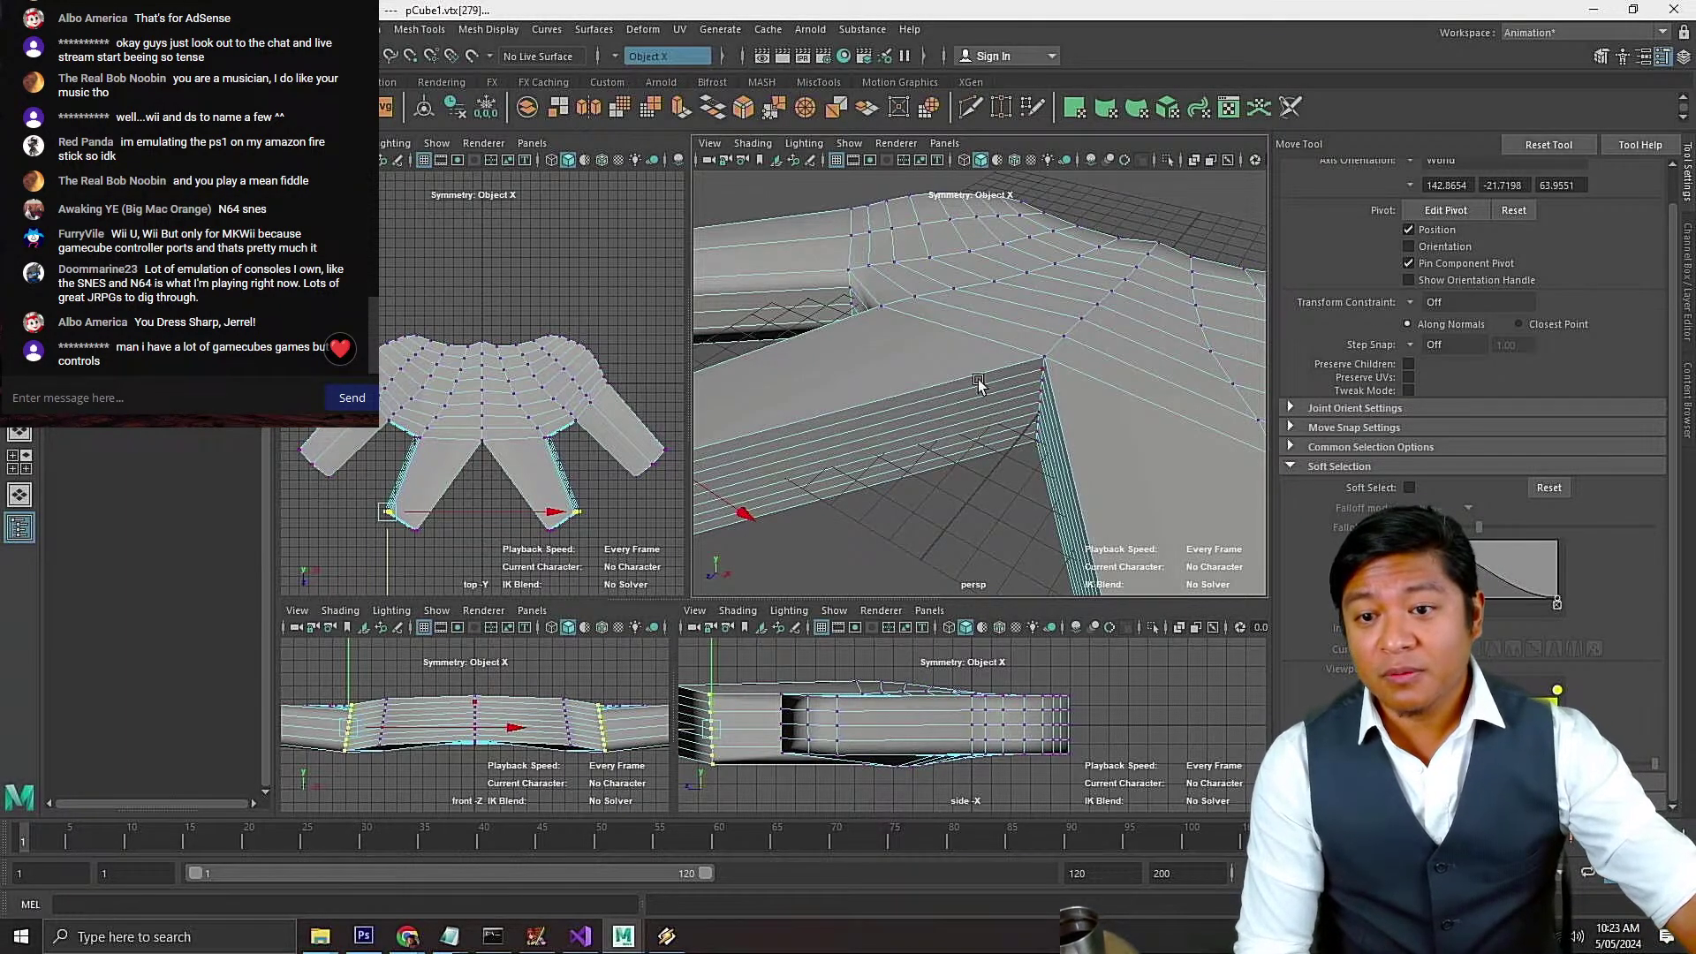
{"action": "right_click_drag", "start_coordinate": [977, 380], "coordinate": [977, 424]}
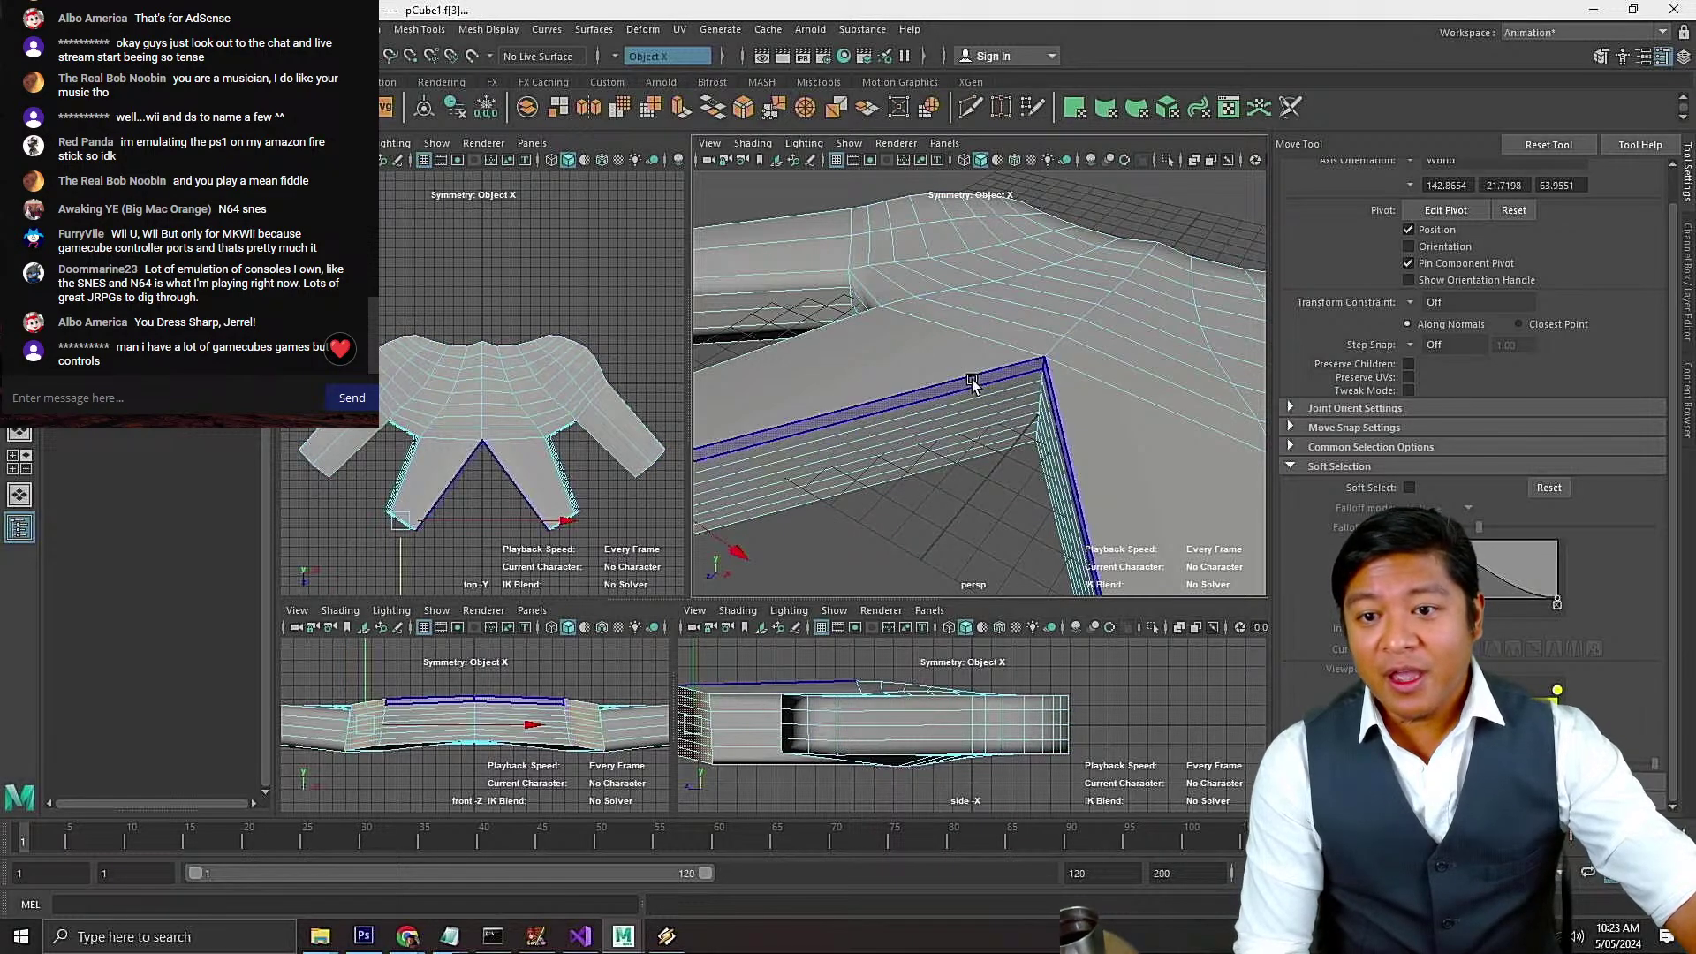
Select an edge loop along the inner leg, try scaling it, then undo
{"action": "left_click", "coordinate": [936, 516]}
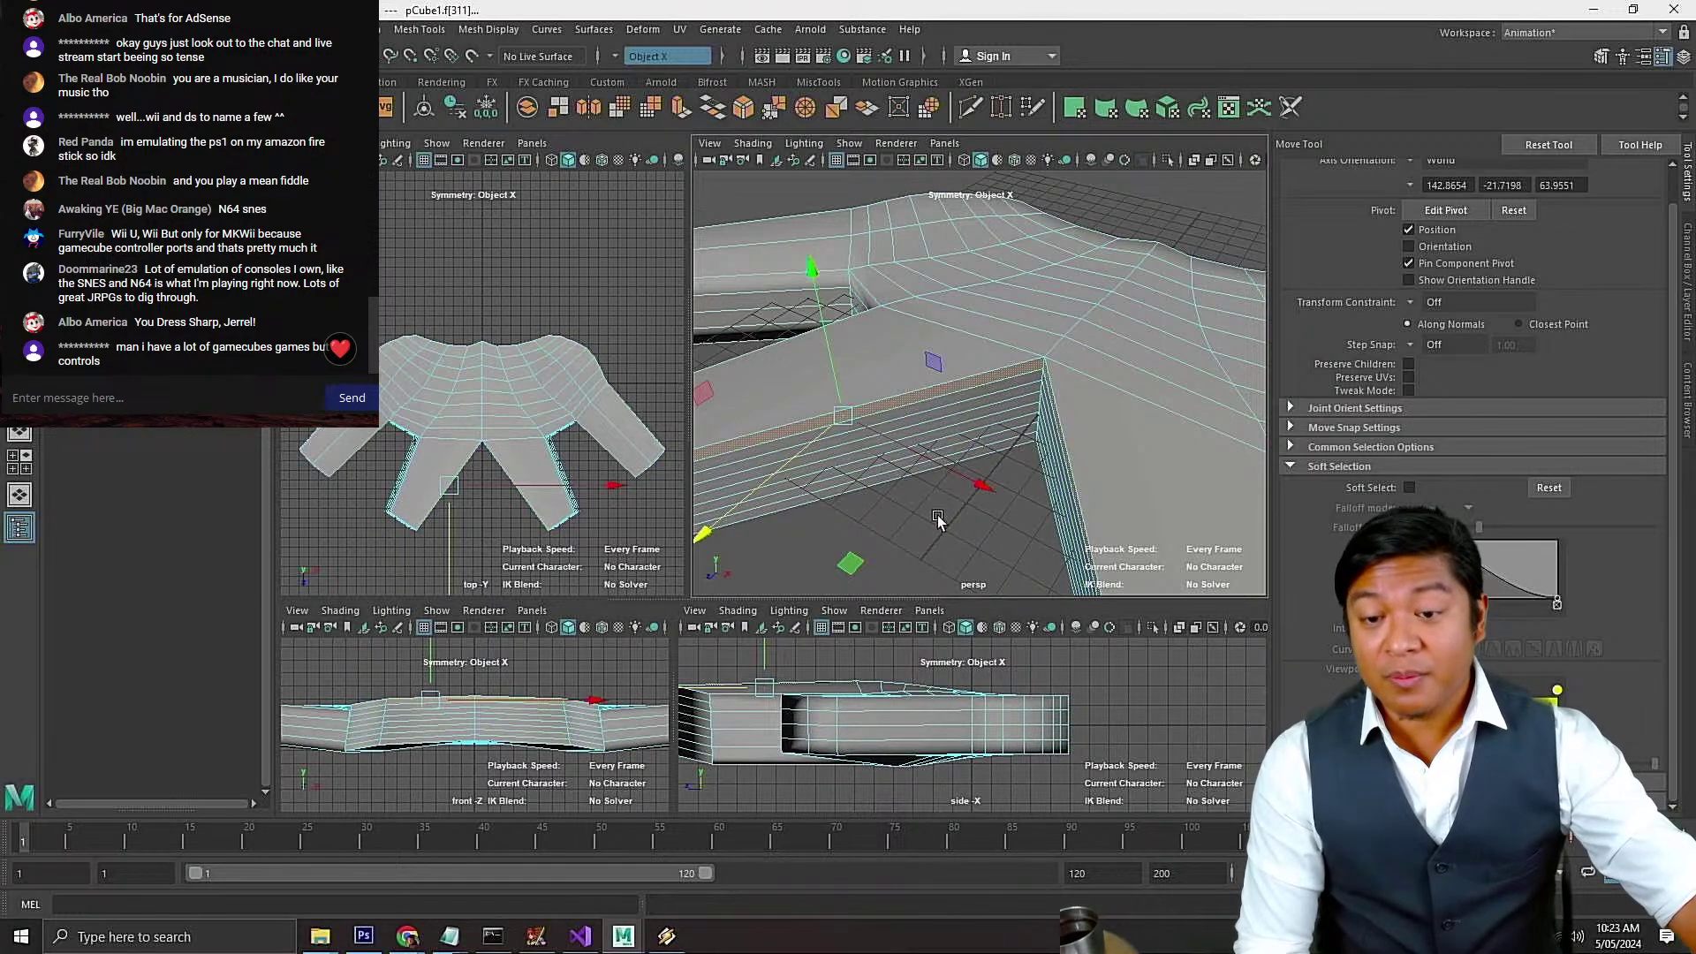
{"action": "right_click_drag", "start_coordinate": [936, 518], "coordinate": [946, 460]}
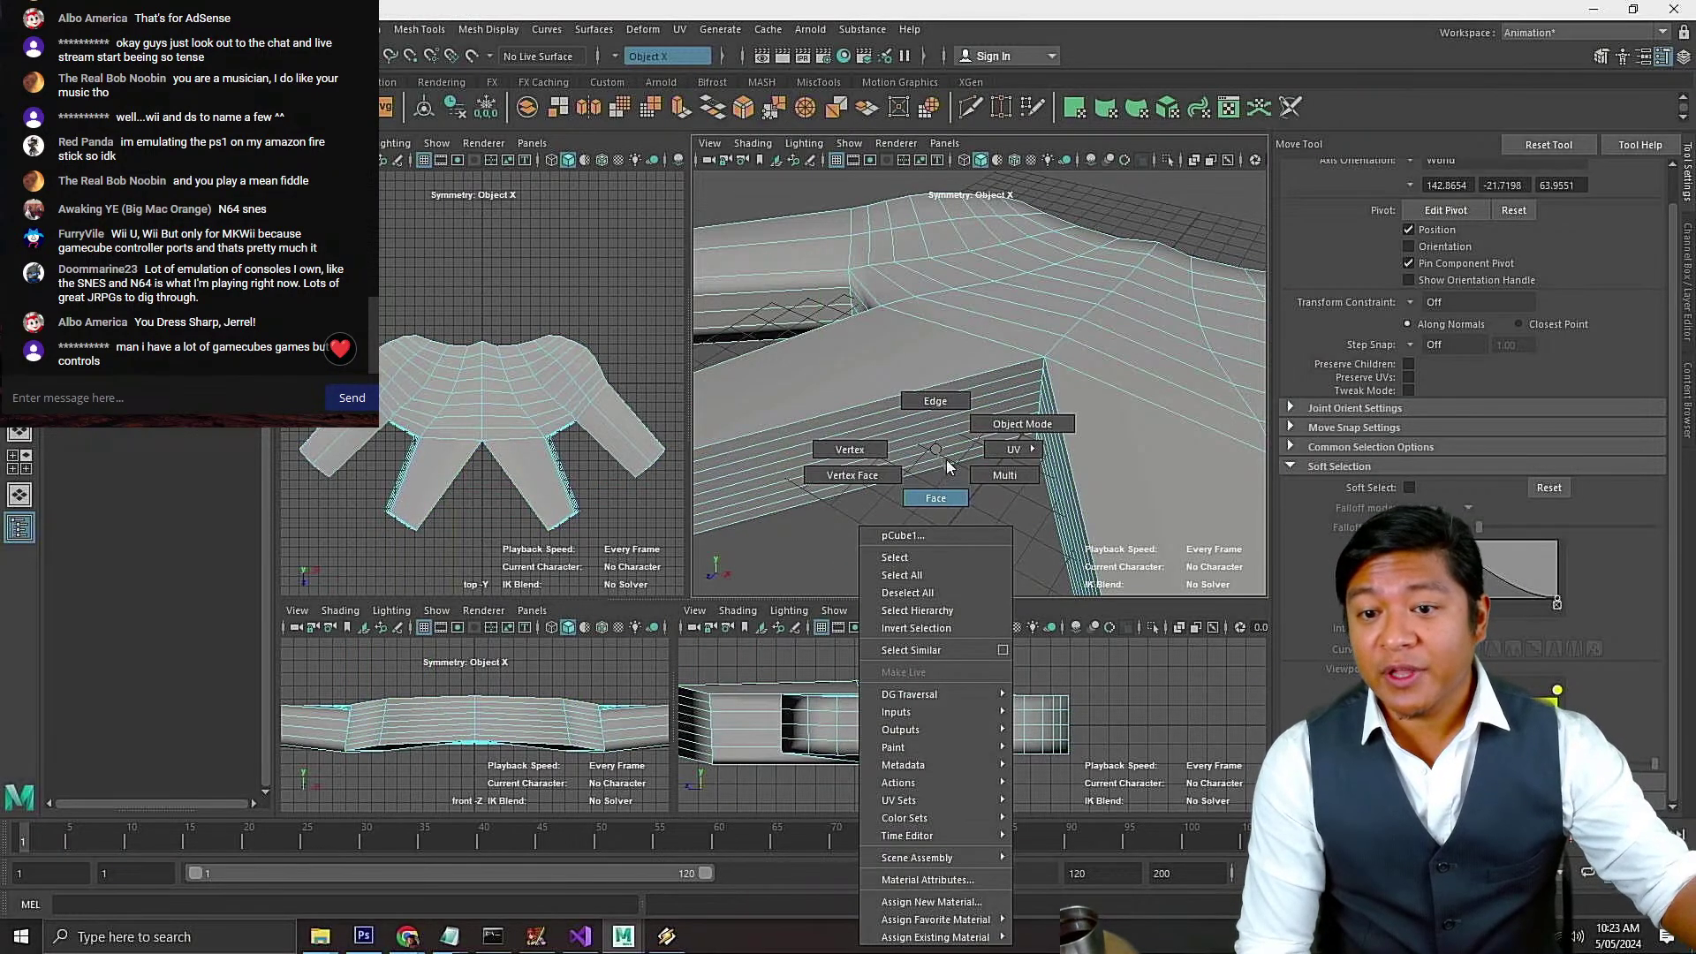
{"action": "right_click_drag", "start_coordinate": [935, 401], "coordinate": [935, 401]}
{"action": "left_click", "coordinate": [937, 390]}
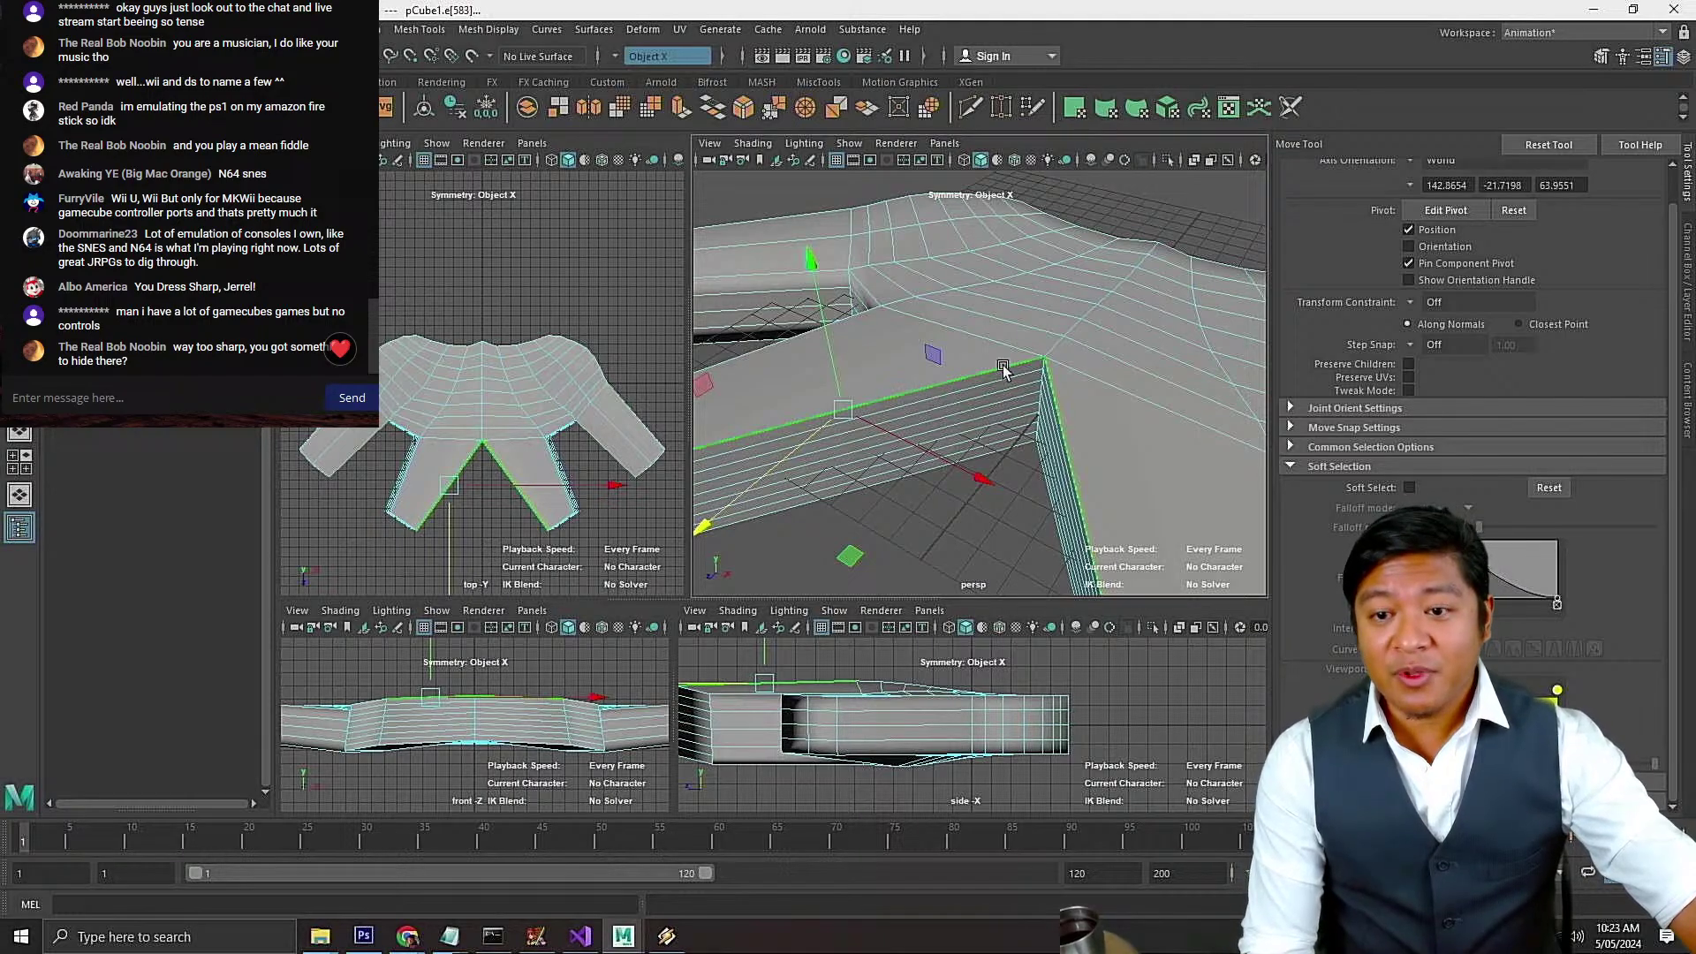
{"action": "scroll", "coordinate": [1000, 368], "scroll_direction": "down", "scroll_amount": 8}
{"action": "scroll", "coordinate": [986, 444], "scroll_direction": "up", "scroll_amount": 6}
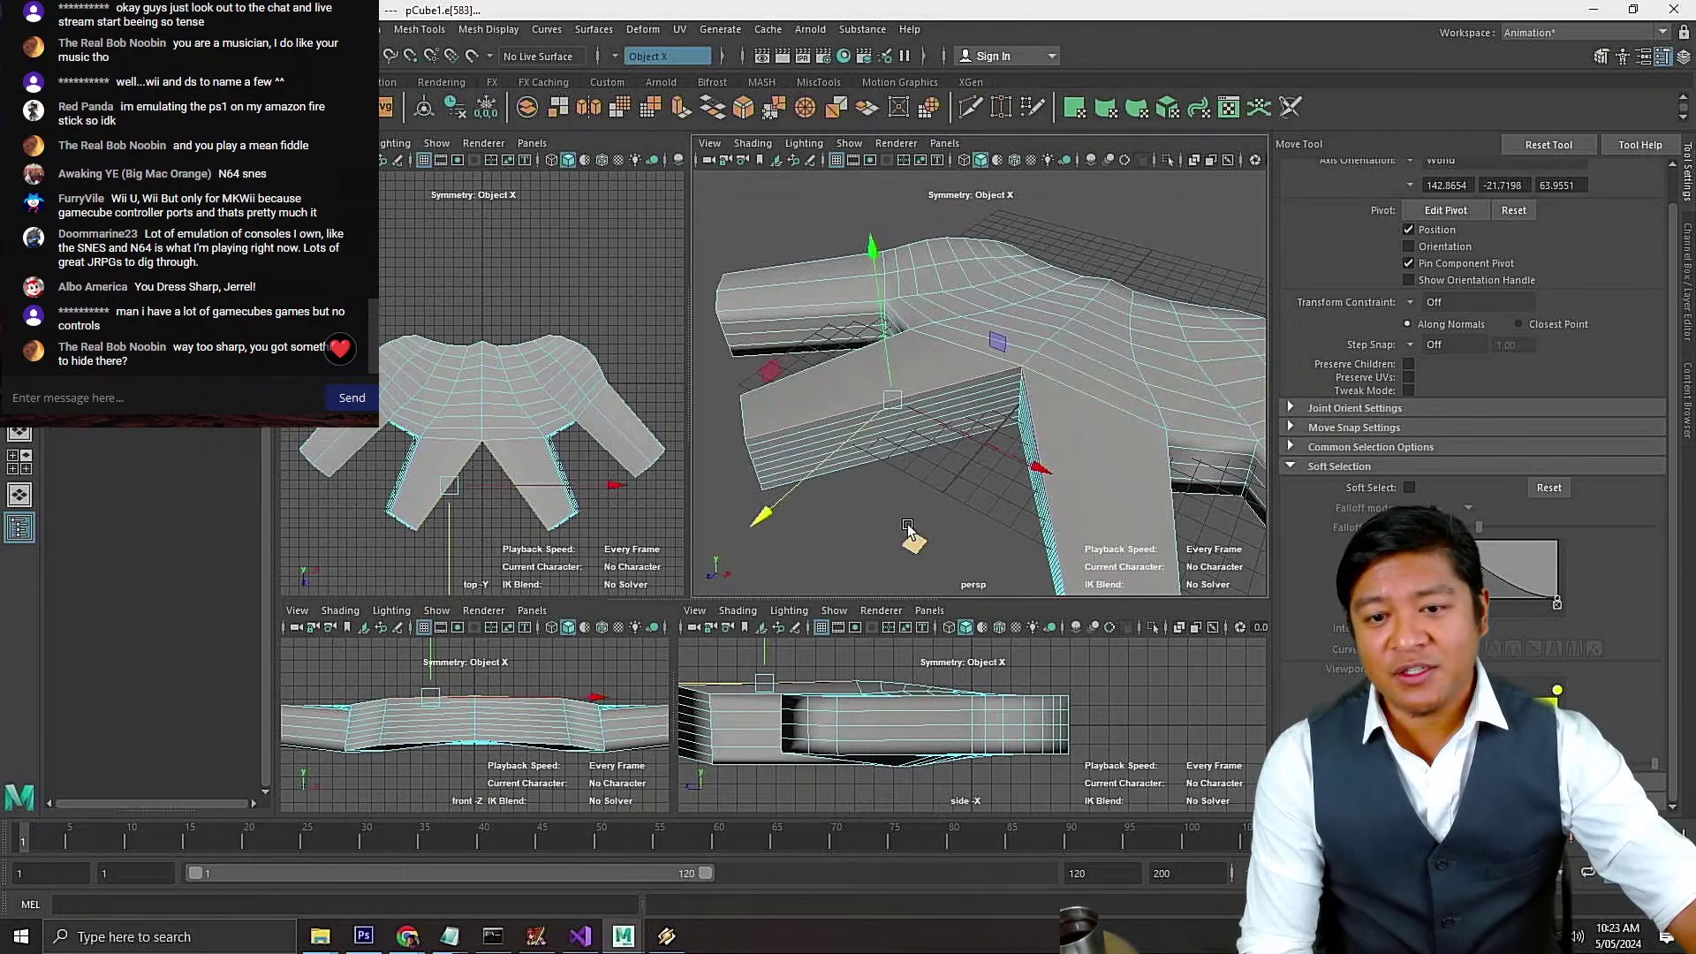
{"action": "left_click_drag", "start_coordinate": [845, 528], "coordinate": [942, 530], "text": "alt"}
{"action": "left_click", "coordinate": [864, 545]}
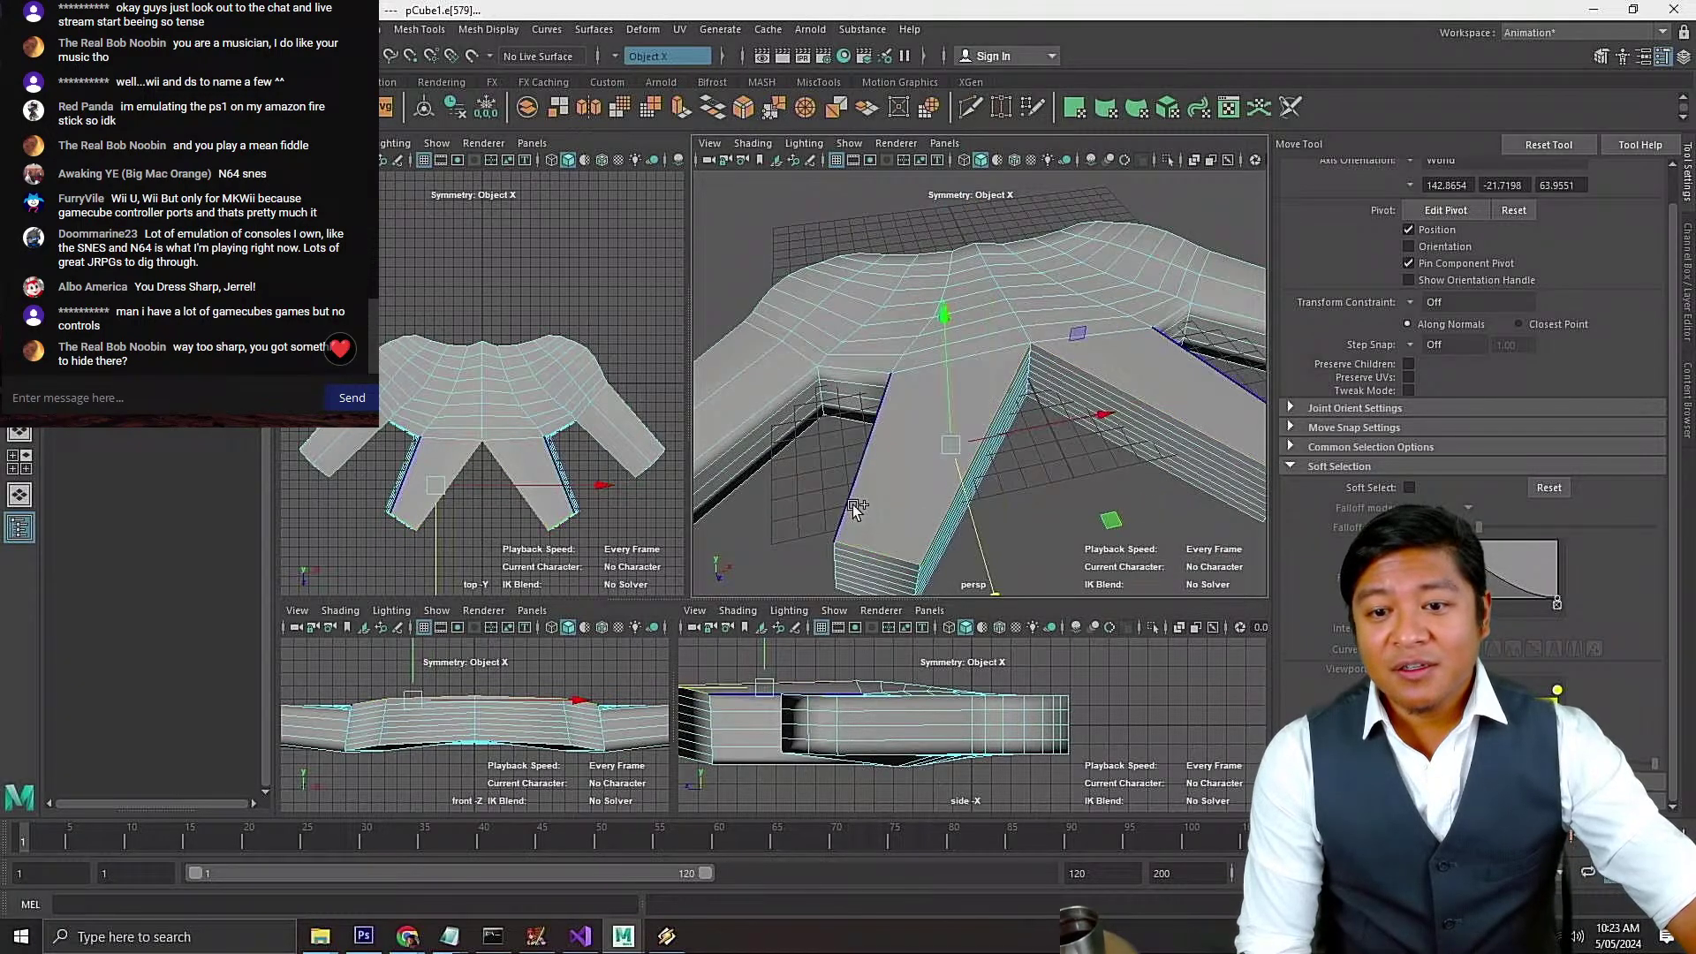
{"action": "key", "text": "r"}
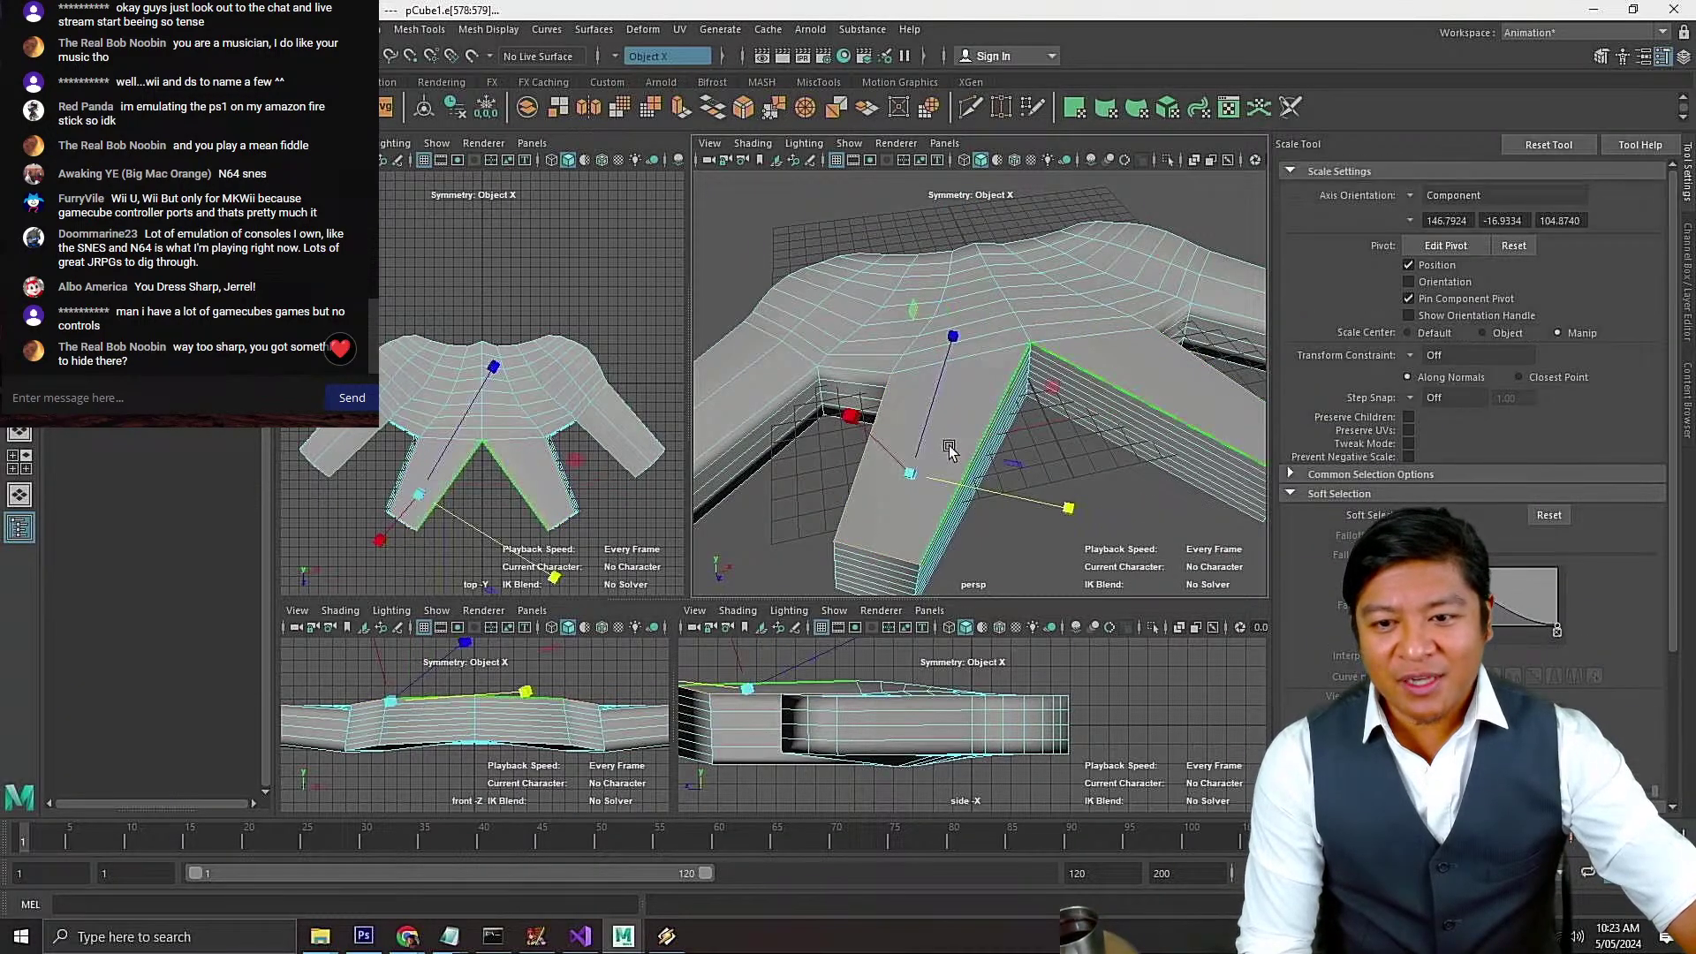
{"action": "left_click_drag", "start_coordinate": [909, 469], "coordinate": [890, 470]}
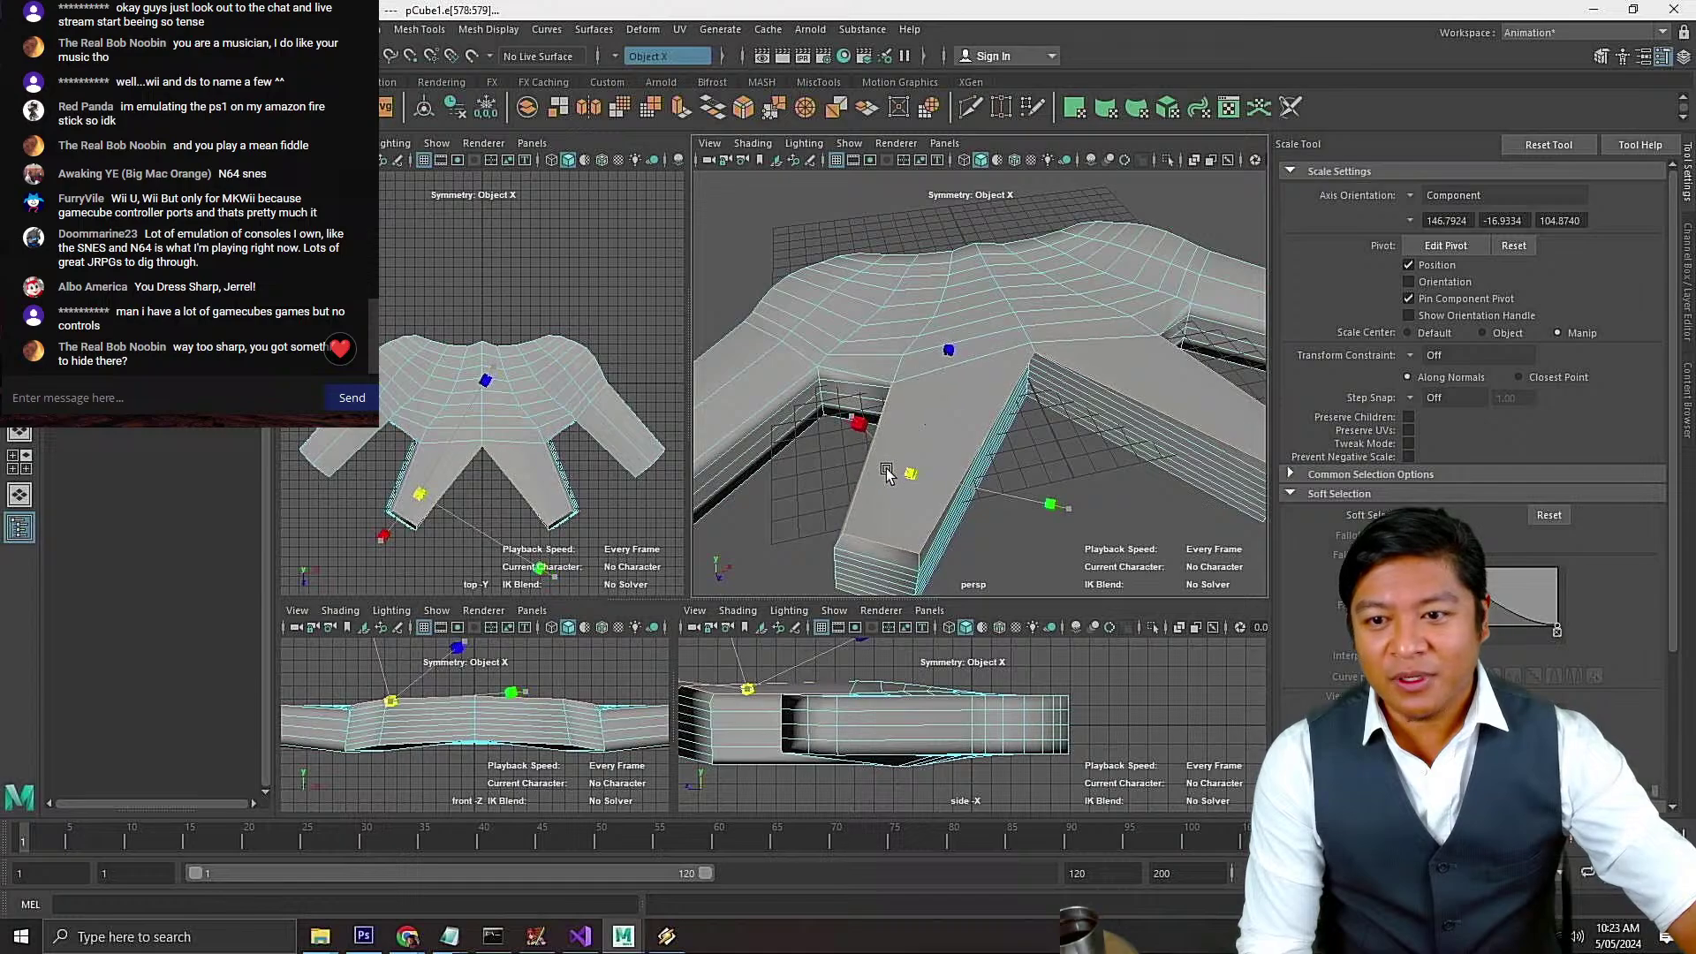
{"action": "key", "text": "ctrl+z"}
{"action": "key", "text": "w"}
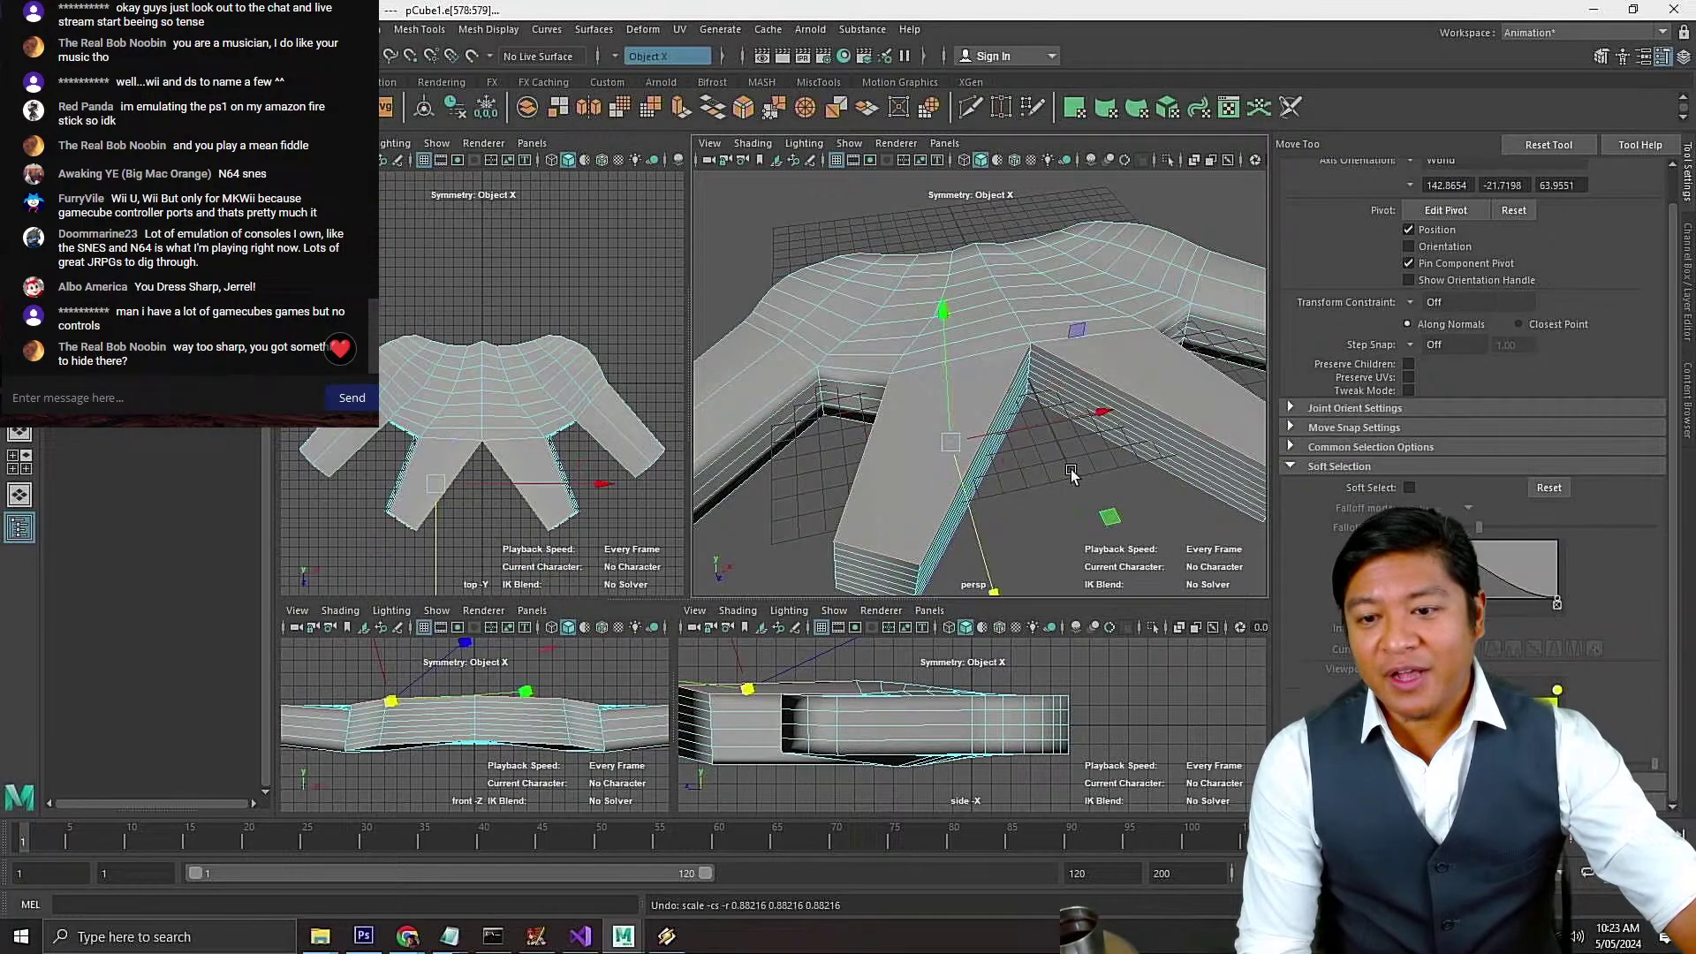
Clear the edges, turn the view so the legs point left, and save
{"action": "left_click", "coordinate": [1094, 477]}
{"action": "scroll", "coordinate": [1087, 480], "scroll_direction": "down", "scroll_amount": 3}
{"action": "scroll", "coordinate": [1088, 482], "scroll_direction": "down", "scroll_amount": 3}
{"action": "left_click_drag", "start_coordinate": [1088, 481], "coordinate": [915, 477], "text": "alt"}
{"action": "scroll", "coordinate": [1010, 448], "scroll_direction": "up", "scroll_amount": 6}
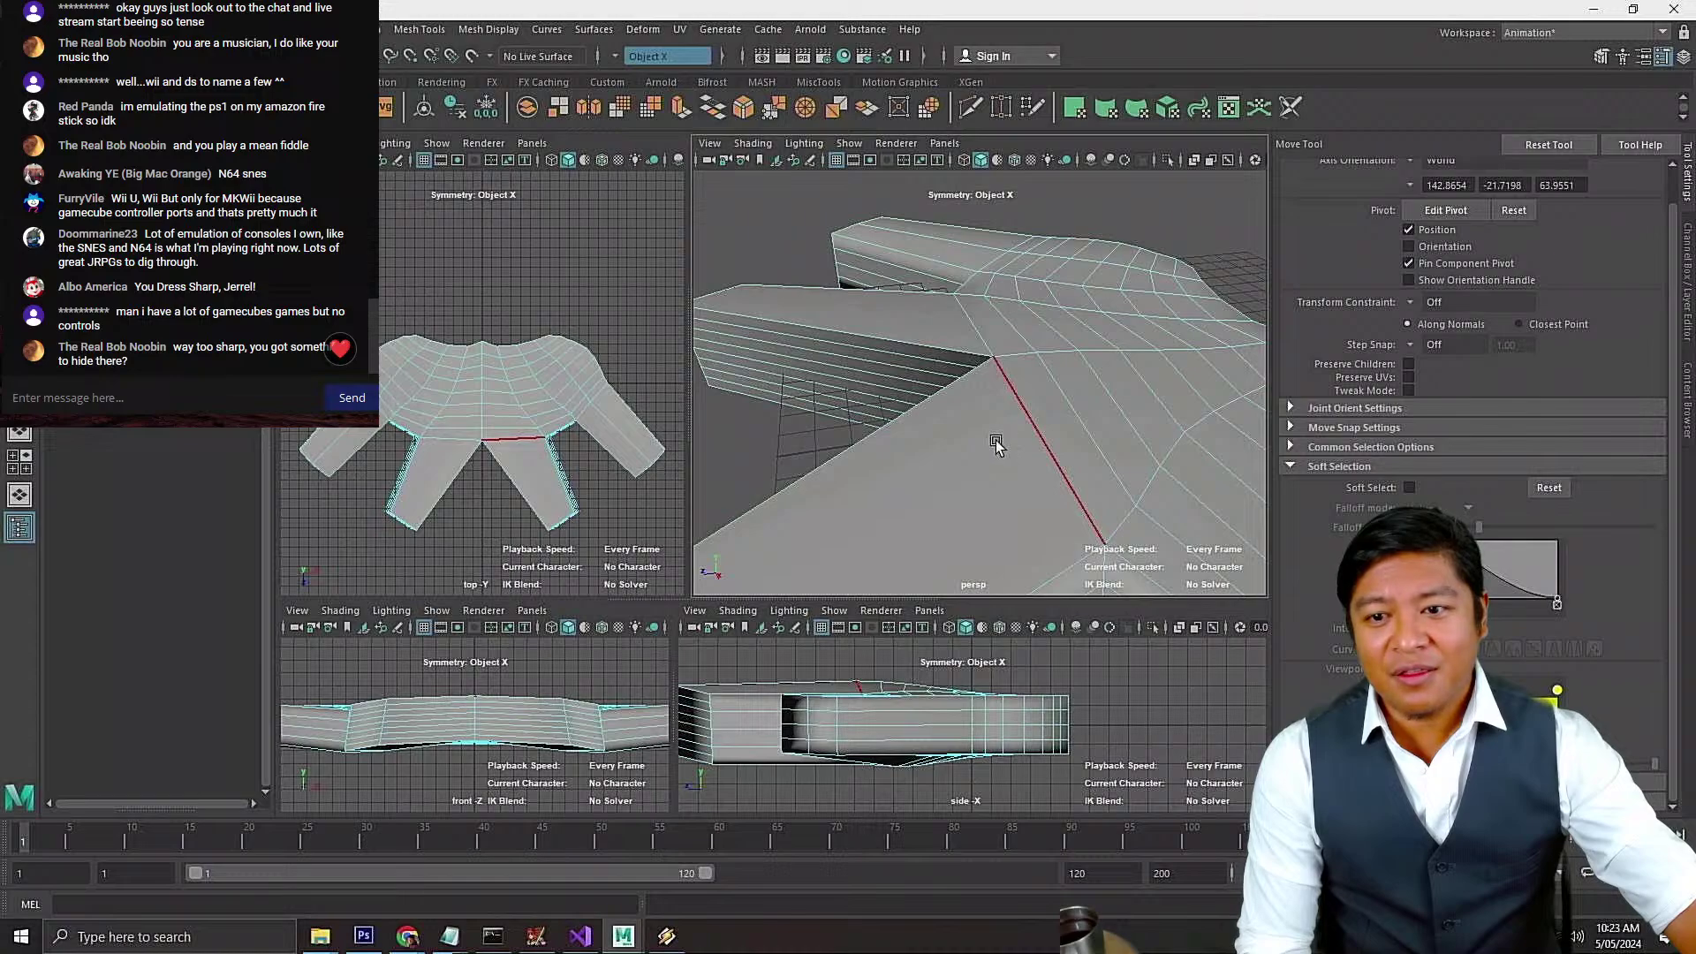
{"action": "key", "text": "ctrl+s"}
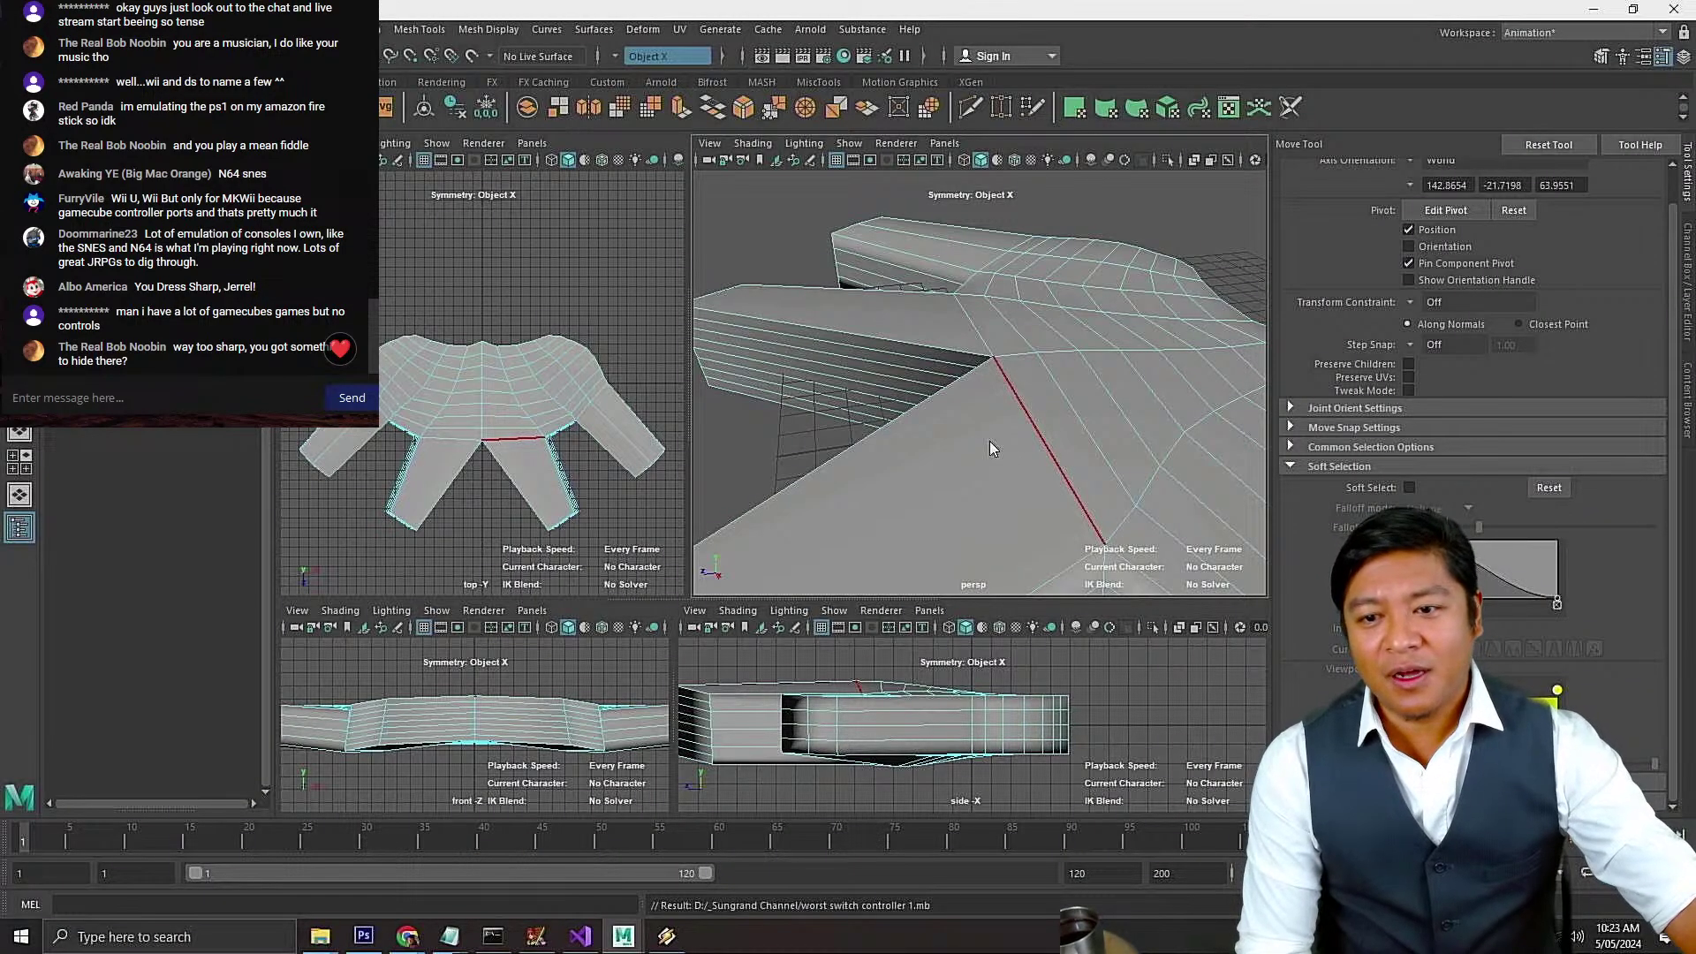
Clear the face selection and switch pCube1 to vertex mode, viewing the grips
{"action": "right_click_drag", "start_coordinate": [989, 448], "coordinate": [983, 484]}
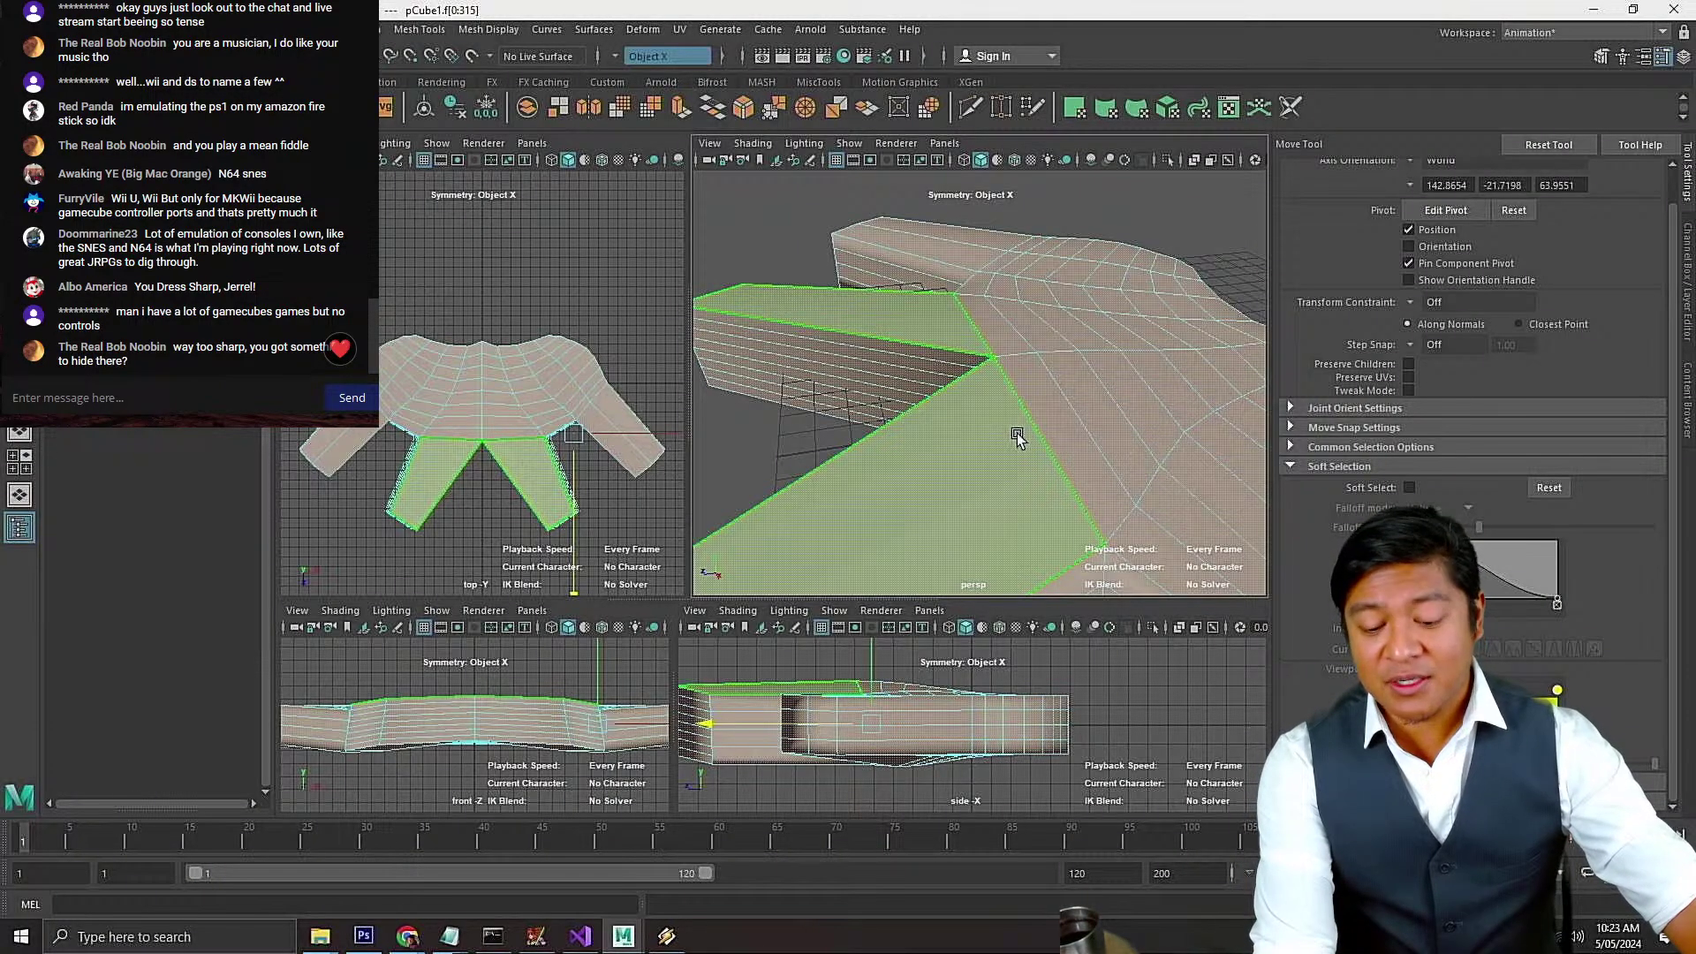
{"action": "scroll", "coordinate": [1095, 319], "scroll_direction": "down", "scroll_amount": 9}
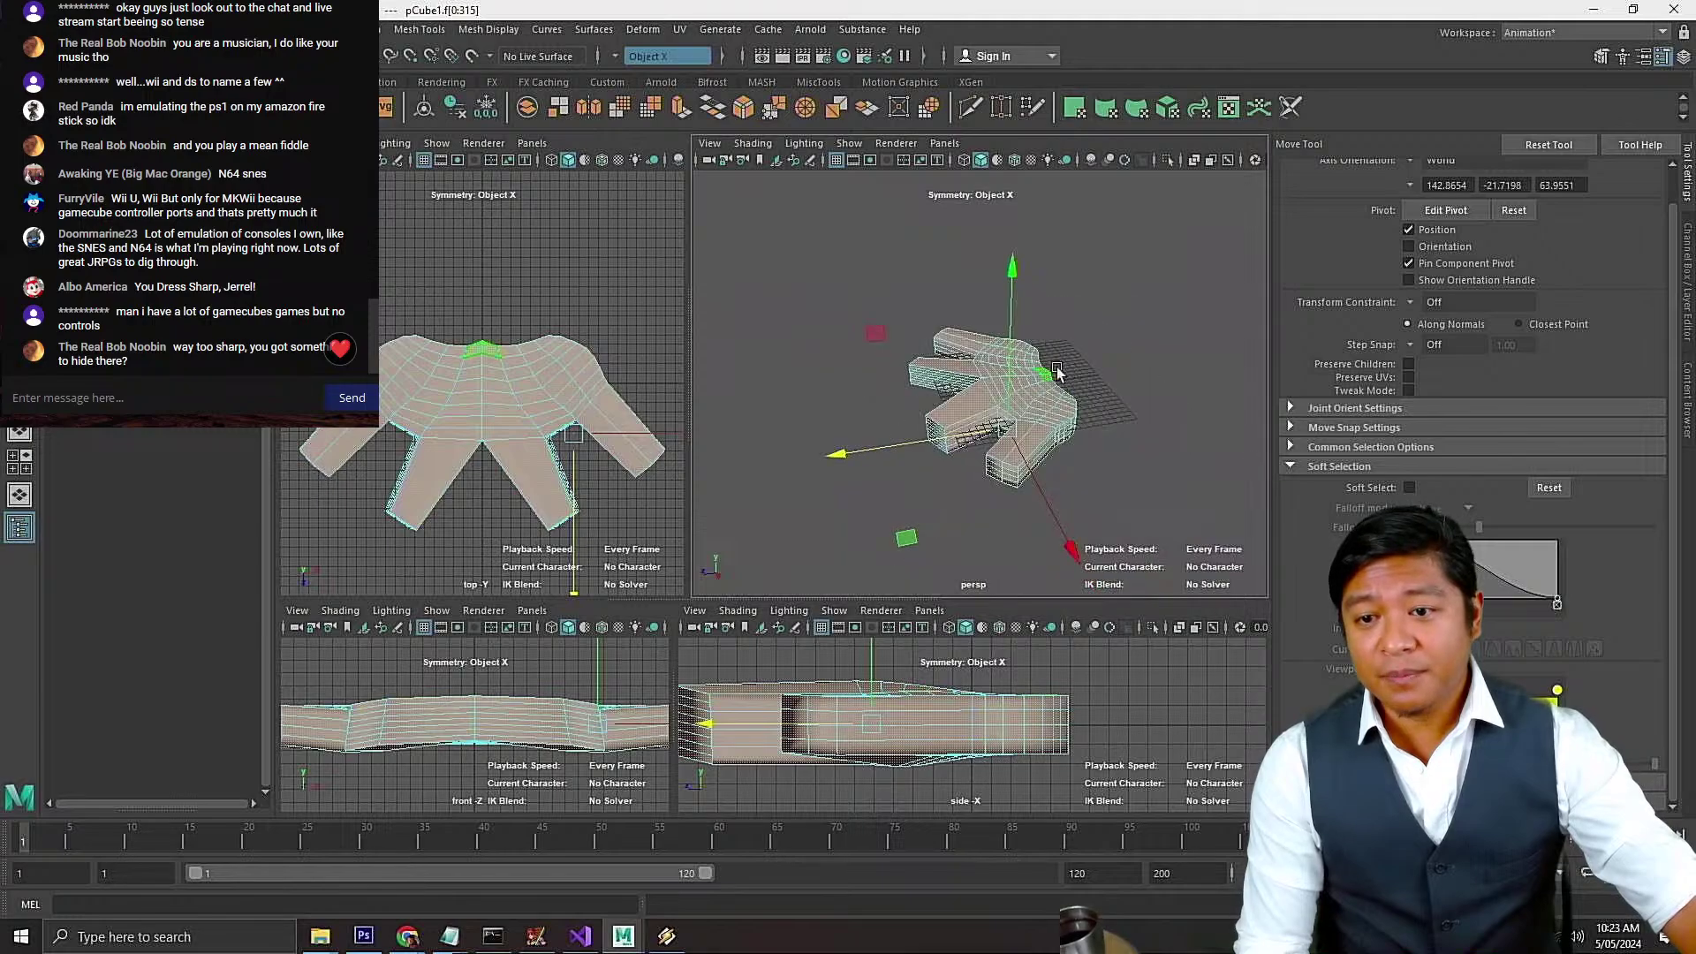
{"action": "left_click", "coordinate": [1137, 367]}
{"action": "scroll", "coordinate": [1011, 427], "scroll_direction": "up", "scroll_amount": 7}
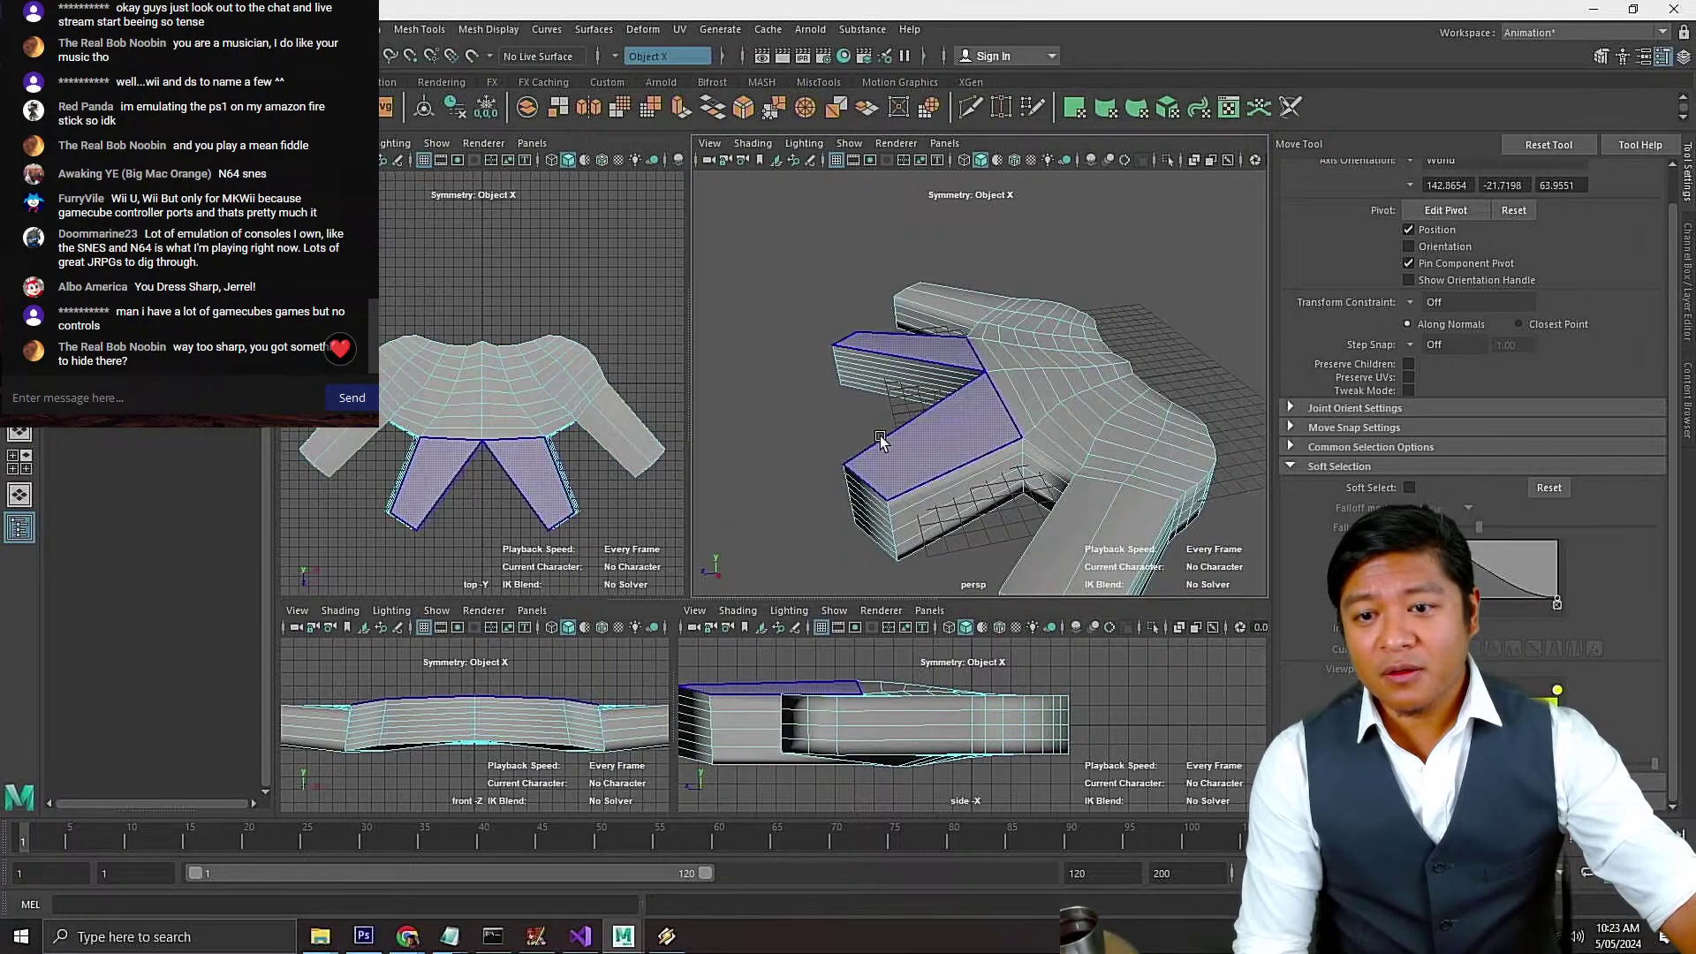
{"action": "left_click_drag", "start_coordinate": [850, 440], "coordinate": [1051, 463], "text": "alt"}
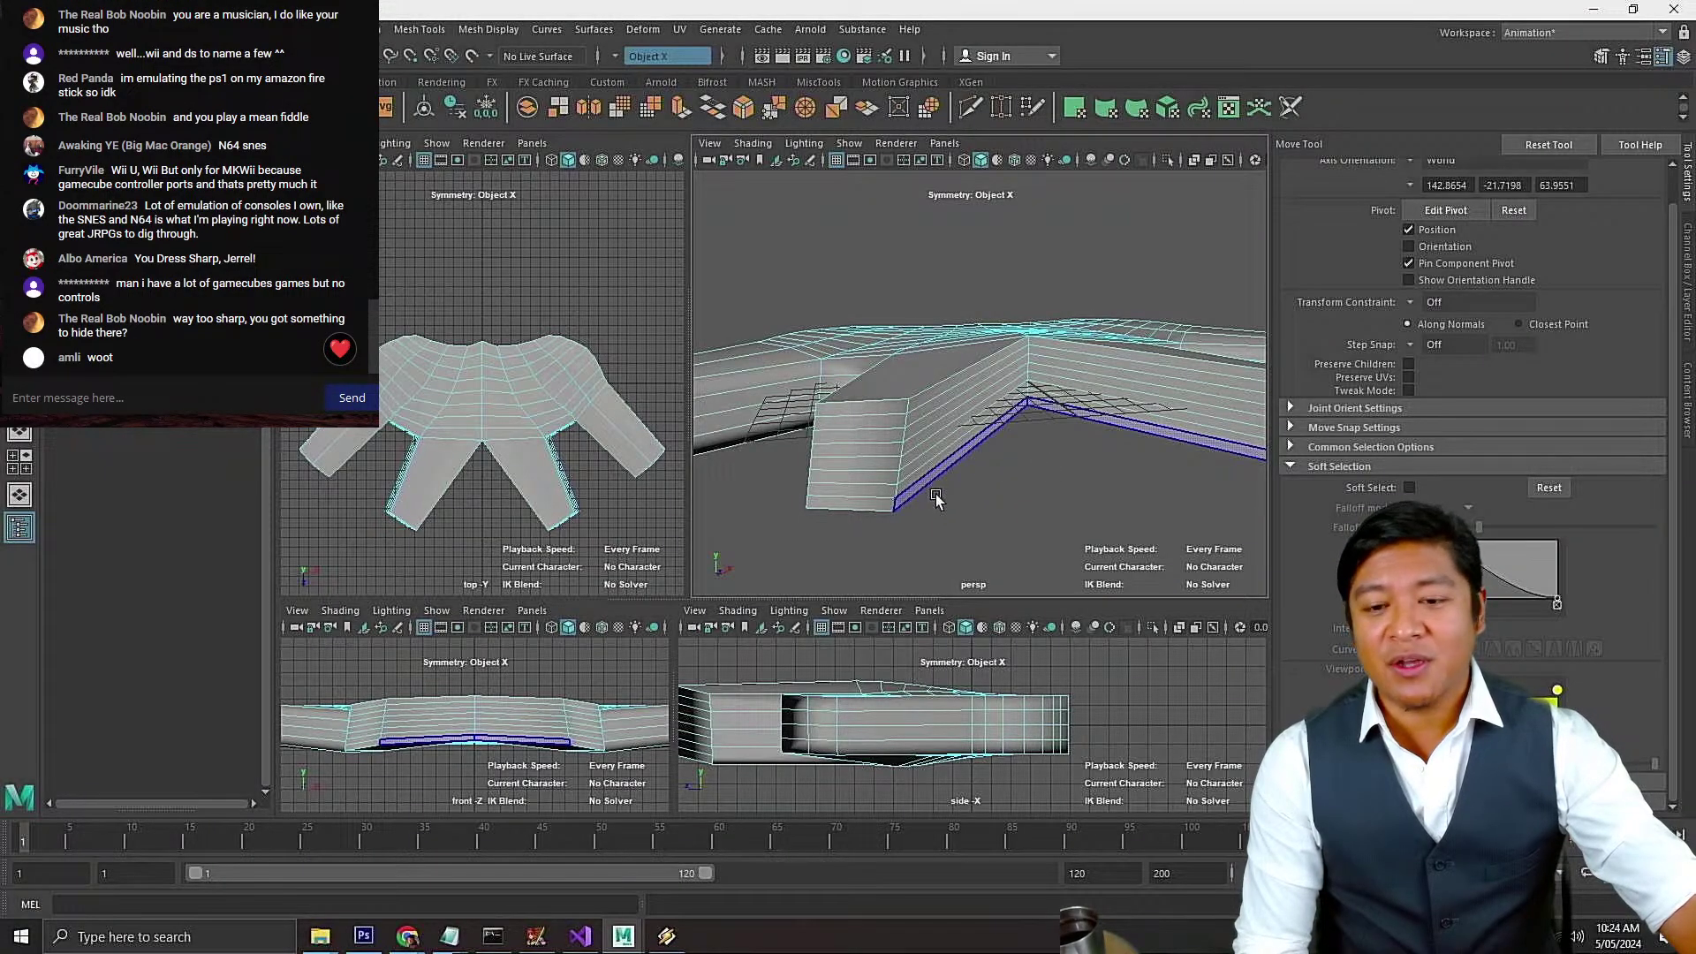
{"action": "right_click_drag", "start_coordinate": [834, 449], "coordinate": [775, 452]}
{"action": "left_click_drag", "start_coordinate": [807, 523], "coordinate": [816, 563], "text": "alt"}
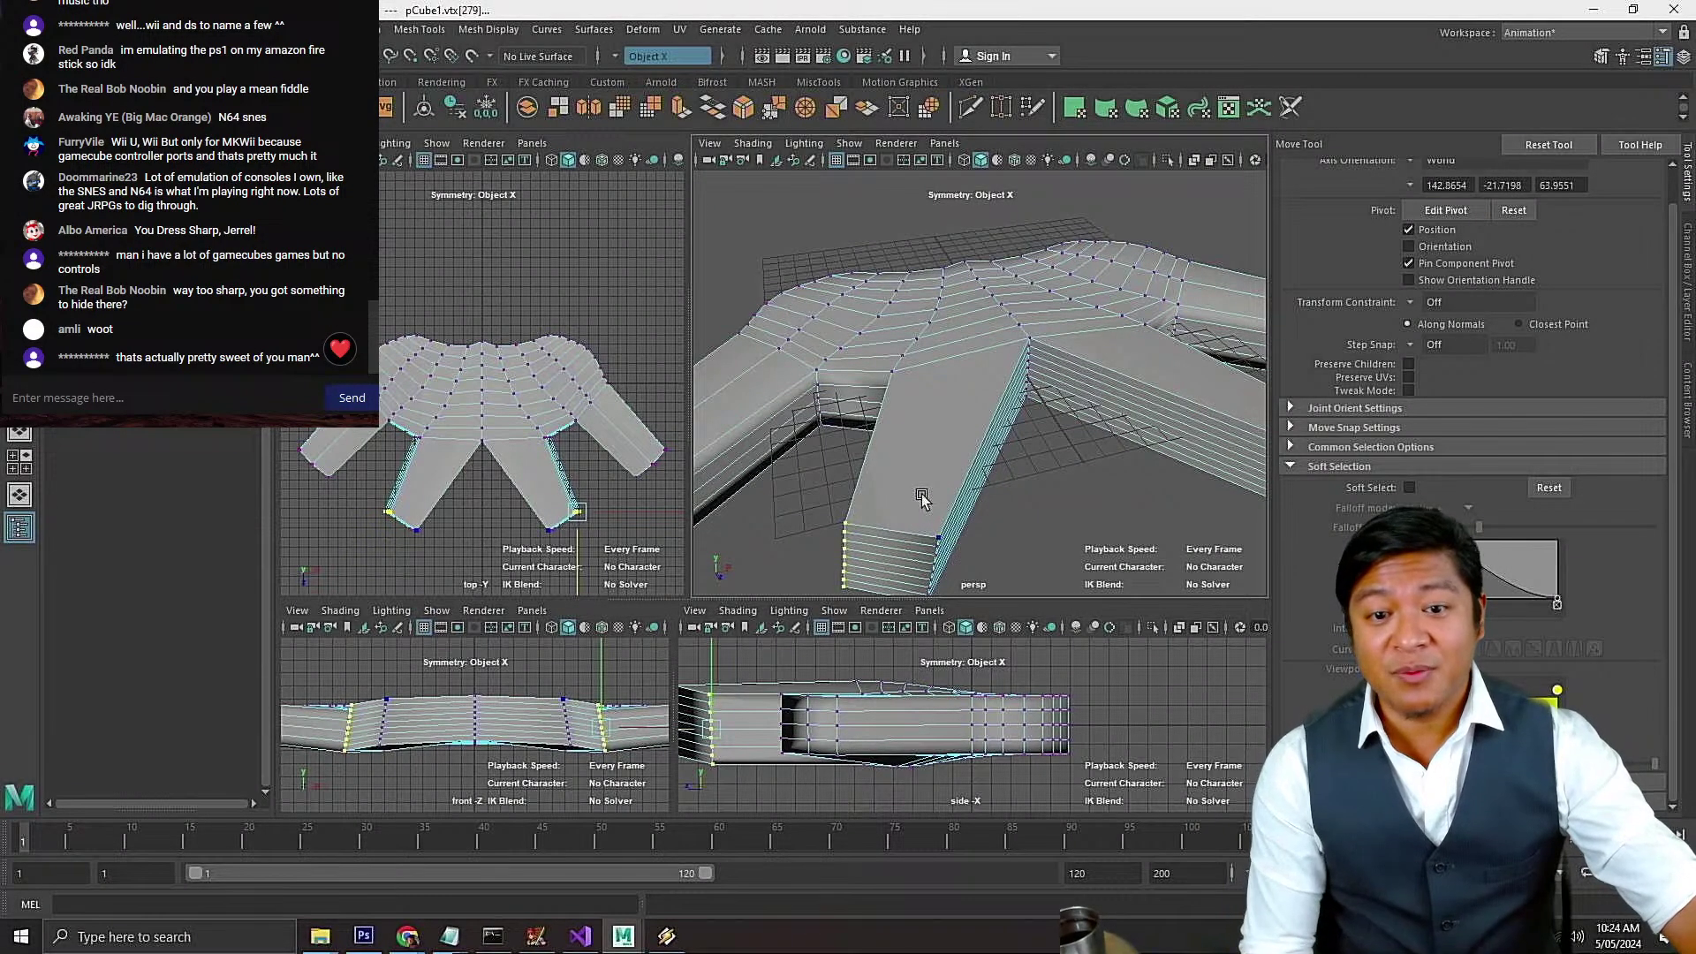
Widen the top view pane and save worst switch controller 1.mb
{"action": "scroll", "coordinate": [947, 415], "scroll_direction": "down", "scroll_amount": 8}
{"action": "left_click_drag", "start_coordinate": [896, 448], "coordinate": [894, 514], "text": "alt"}
{"action": "left_click_drag", "start_coordinate": [694, 412], "coordinate": [805, 412]}
{"action": "scroll", "coordinate": [657, 447], "scroll_direction": "up", "scroll_amount": 5}
{"action": "scroll", "coordinate": [657, 446], "scroll_direction": "down", "scroll_amount": 3}
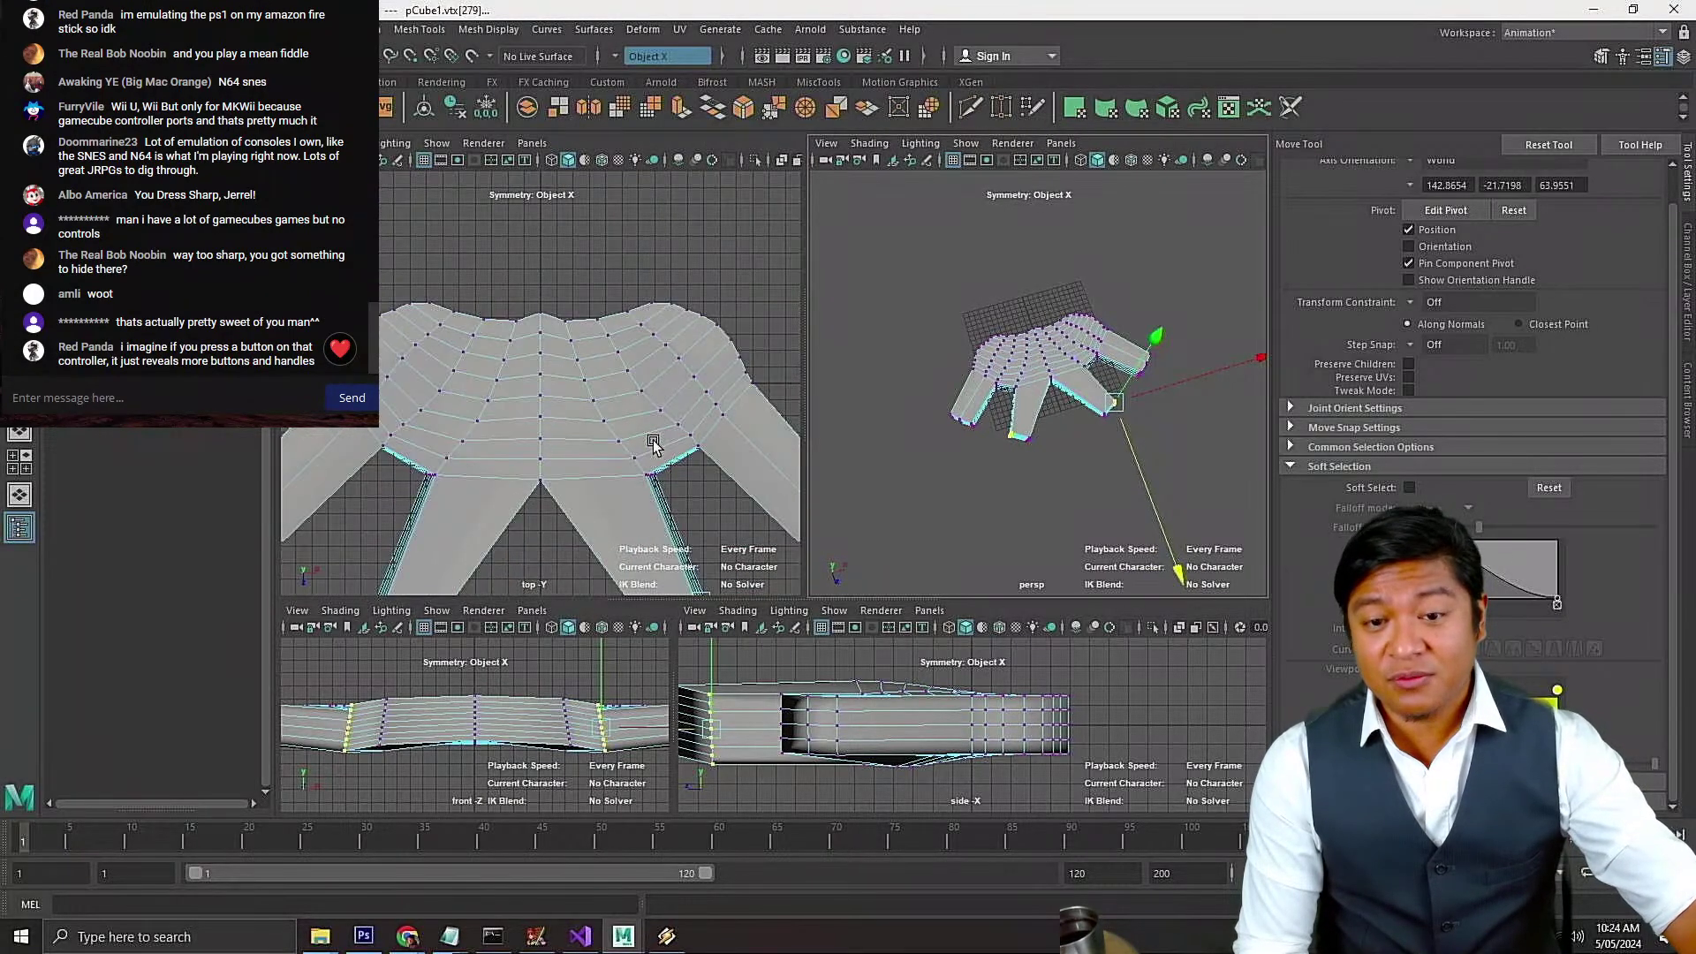
{"action": "key", "text": "ctrl+s"}
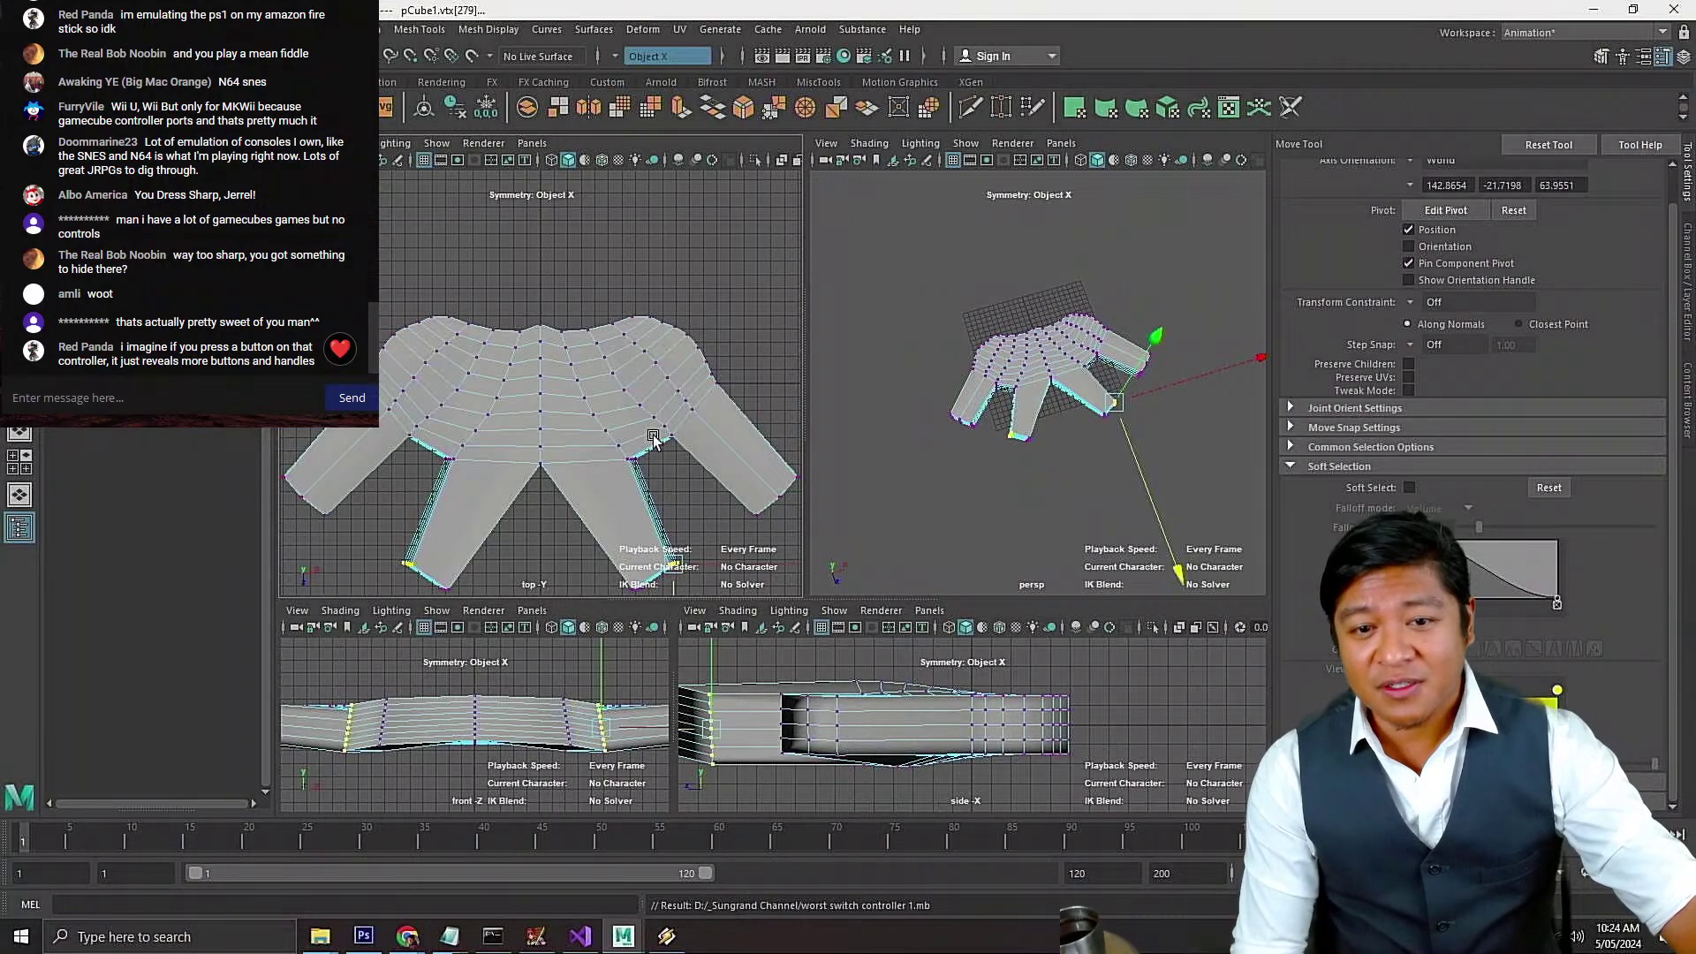
Select all controller vertices, turn on wireframe on shaded, and deselect the grip ends and centre columns
{"action": "scroll", "coordinate": [1122, 434], "scroll_direction": "up", "scroll_amount": 9}
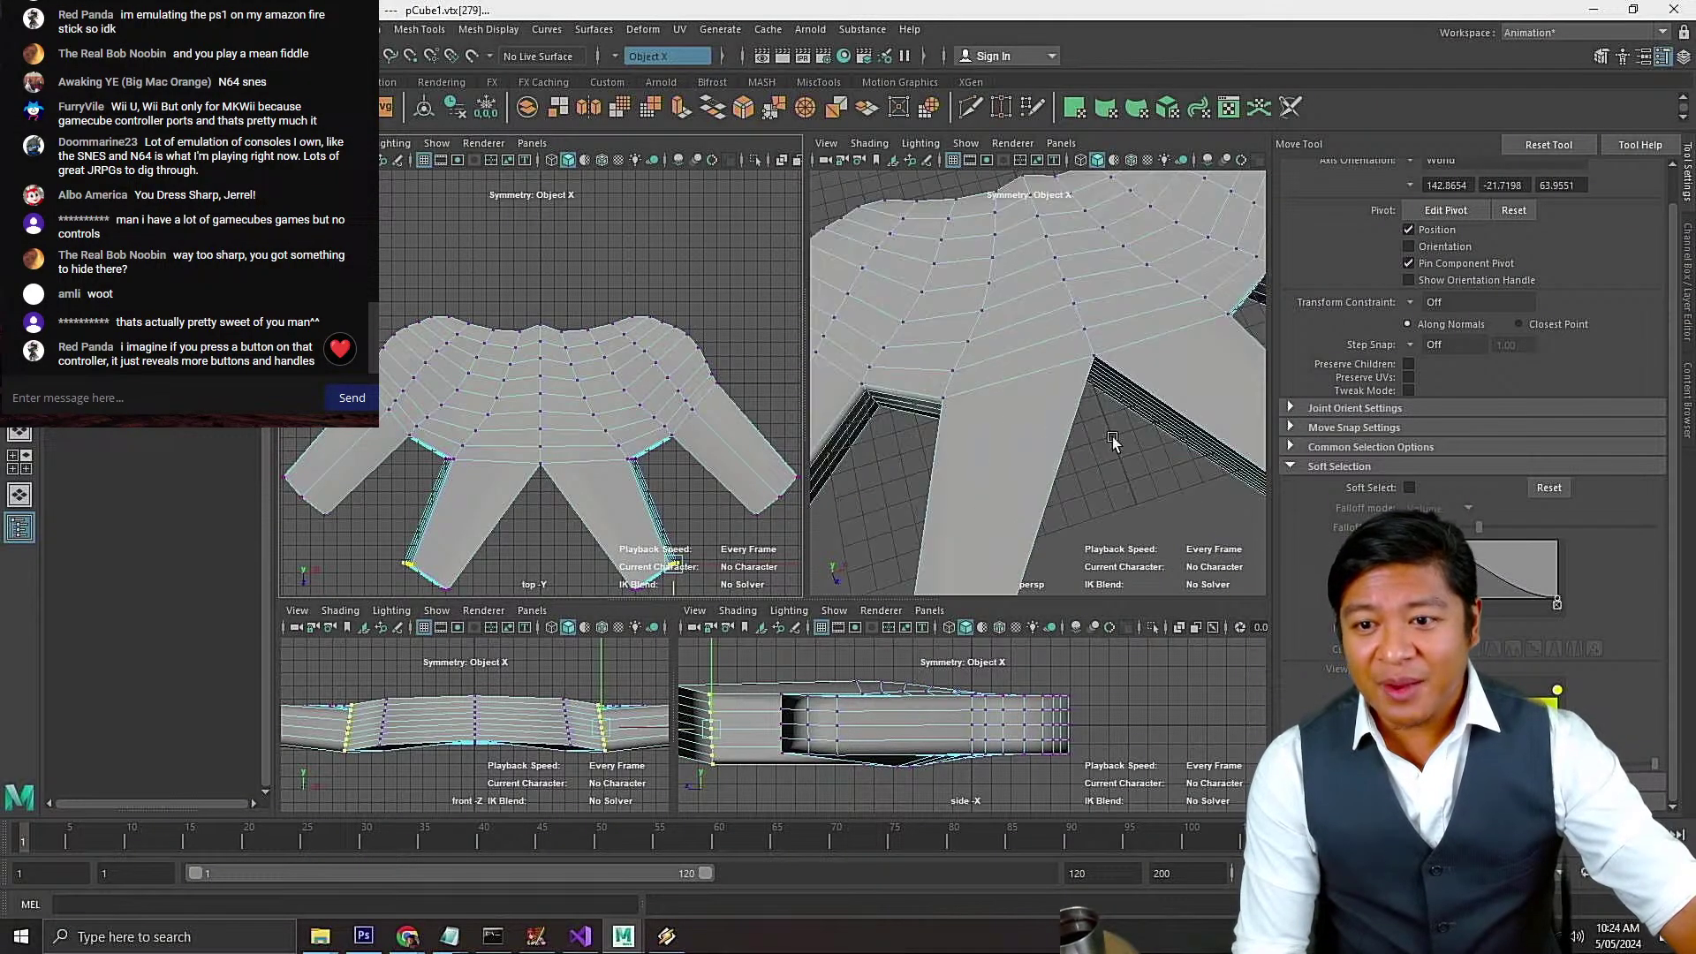
{"action": "left_click_drag", "start_coordinate": [1111, 437], "coordinate": [945, 422], "text": "alt"}
{"action": "scroll", "coordinate": [729, 473], "scroll_direction": "down", "scroll_amount": 3}
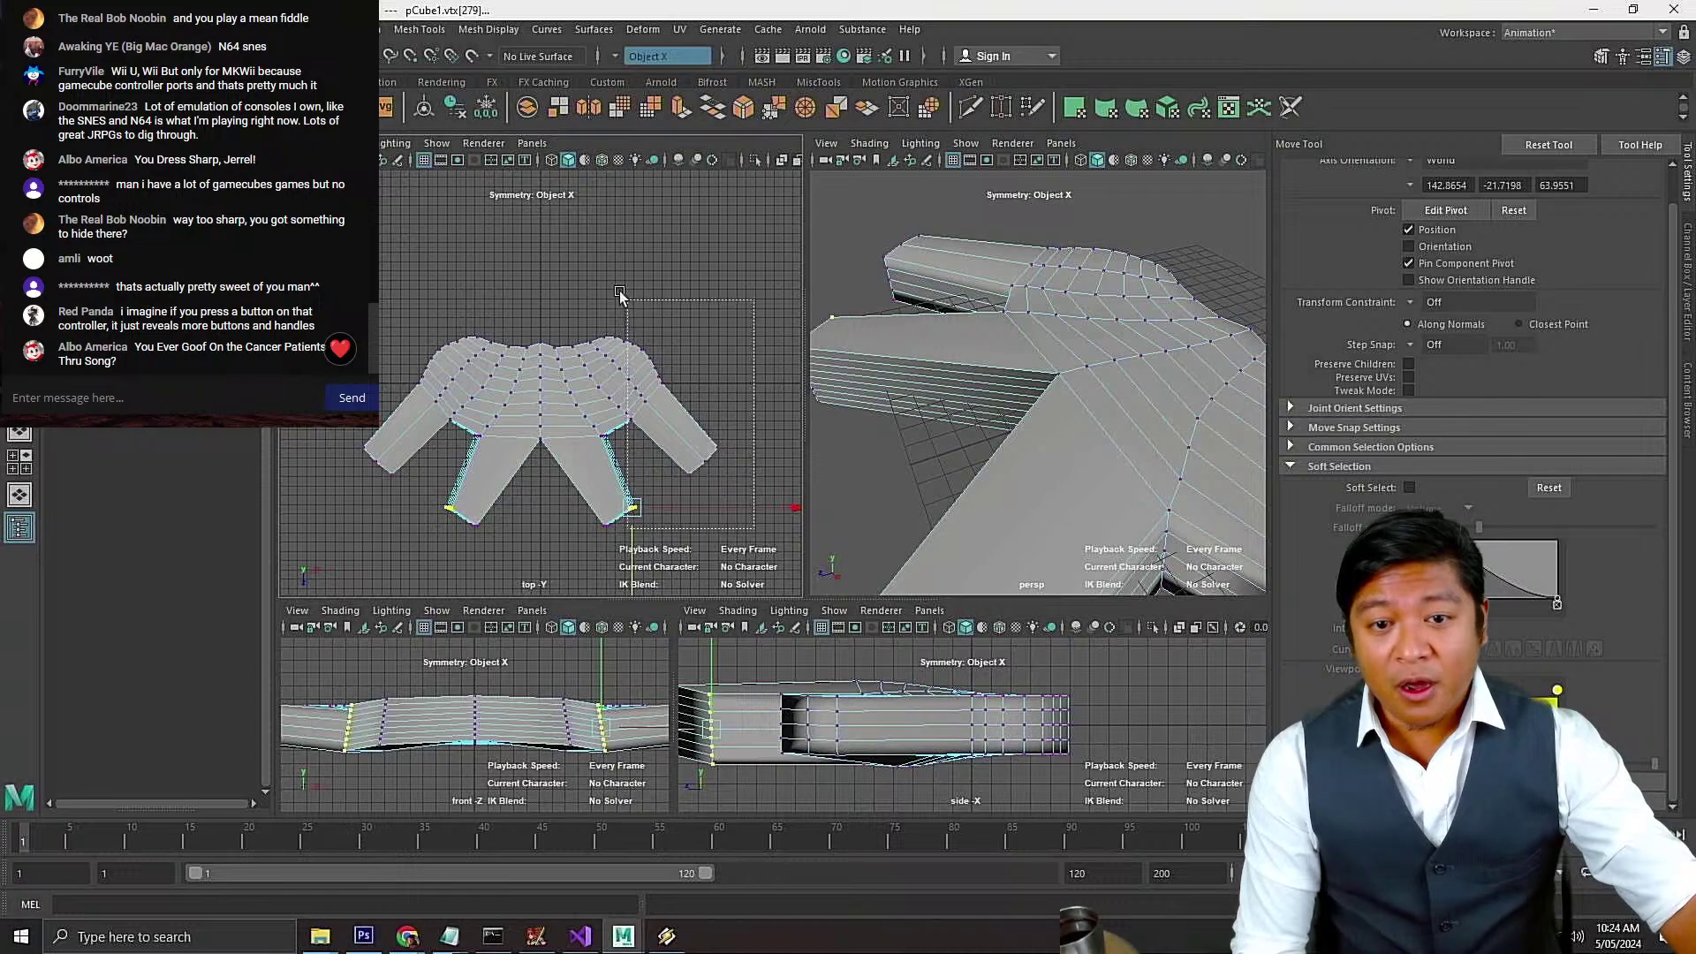
{"action": "left_click_drag", "start_coordinate": [560, 245], "coordinate": [550, 250]}
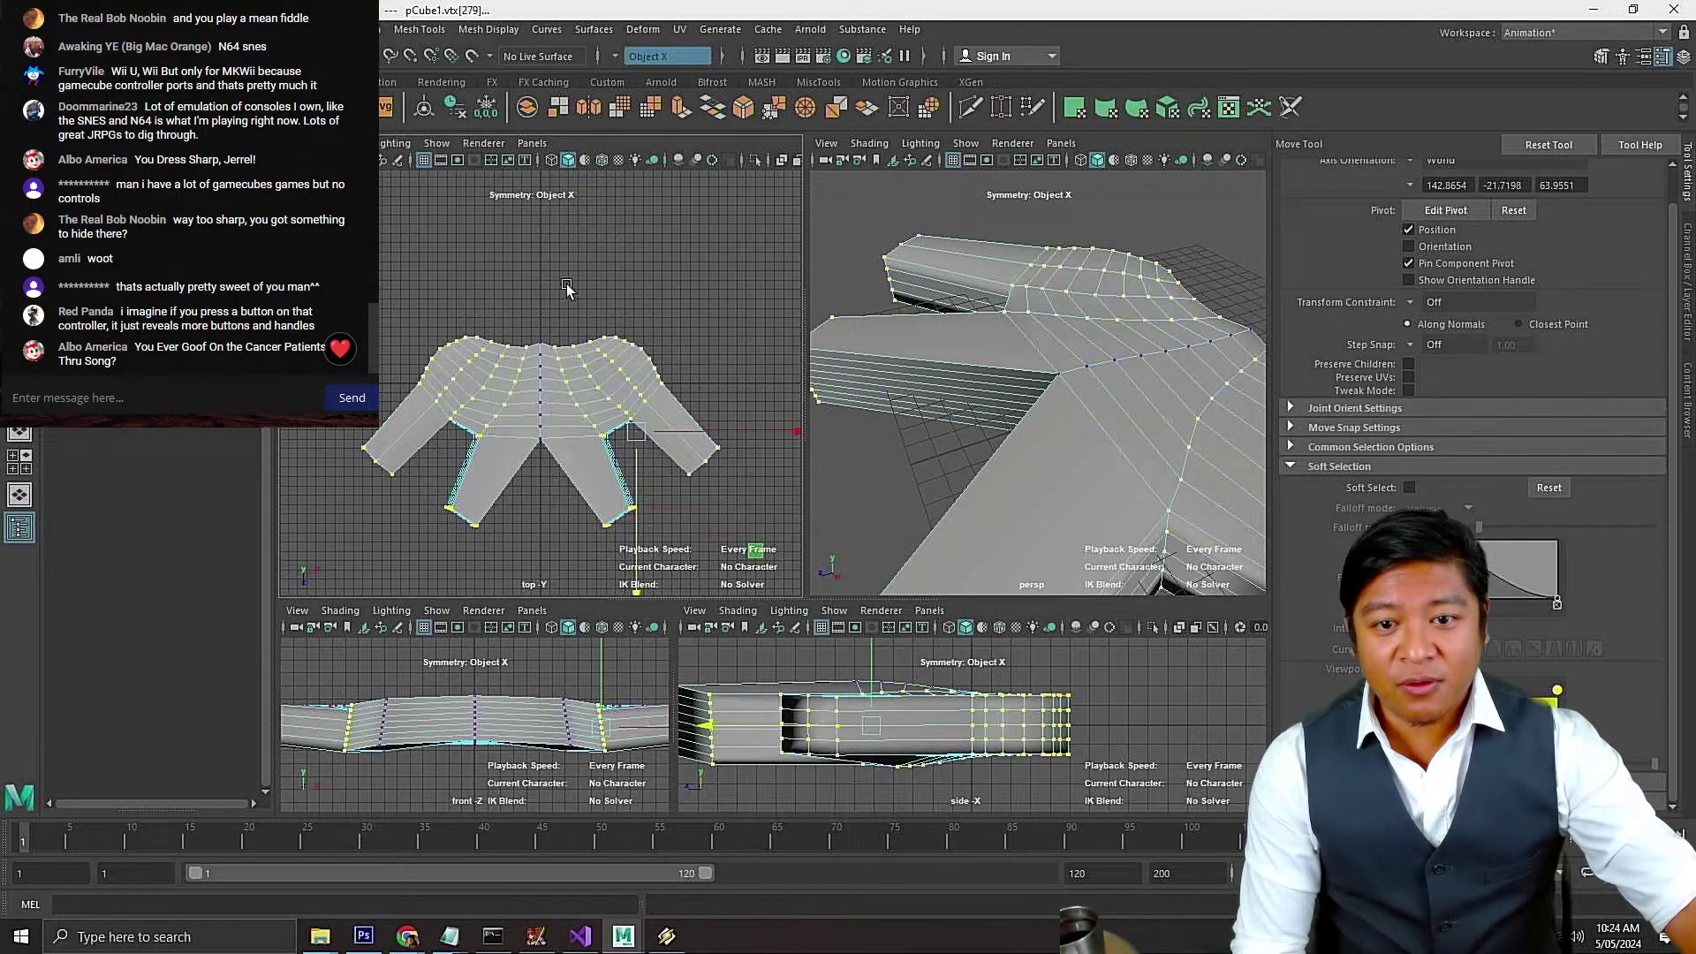
{"action": "scroll", "coordinate": [687, 380], "scroll_direction": "up", "scroll_amount": 3}
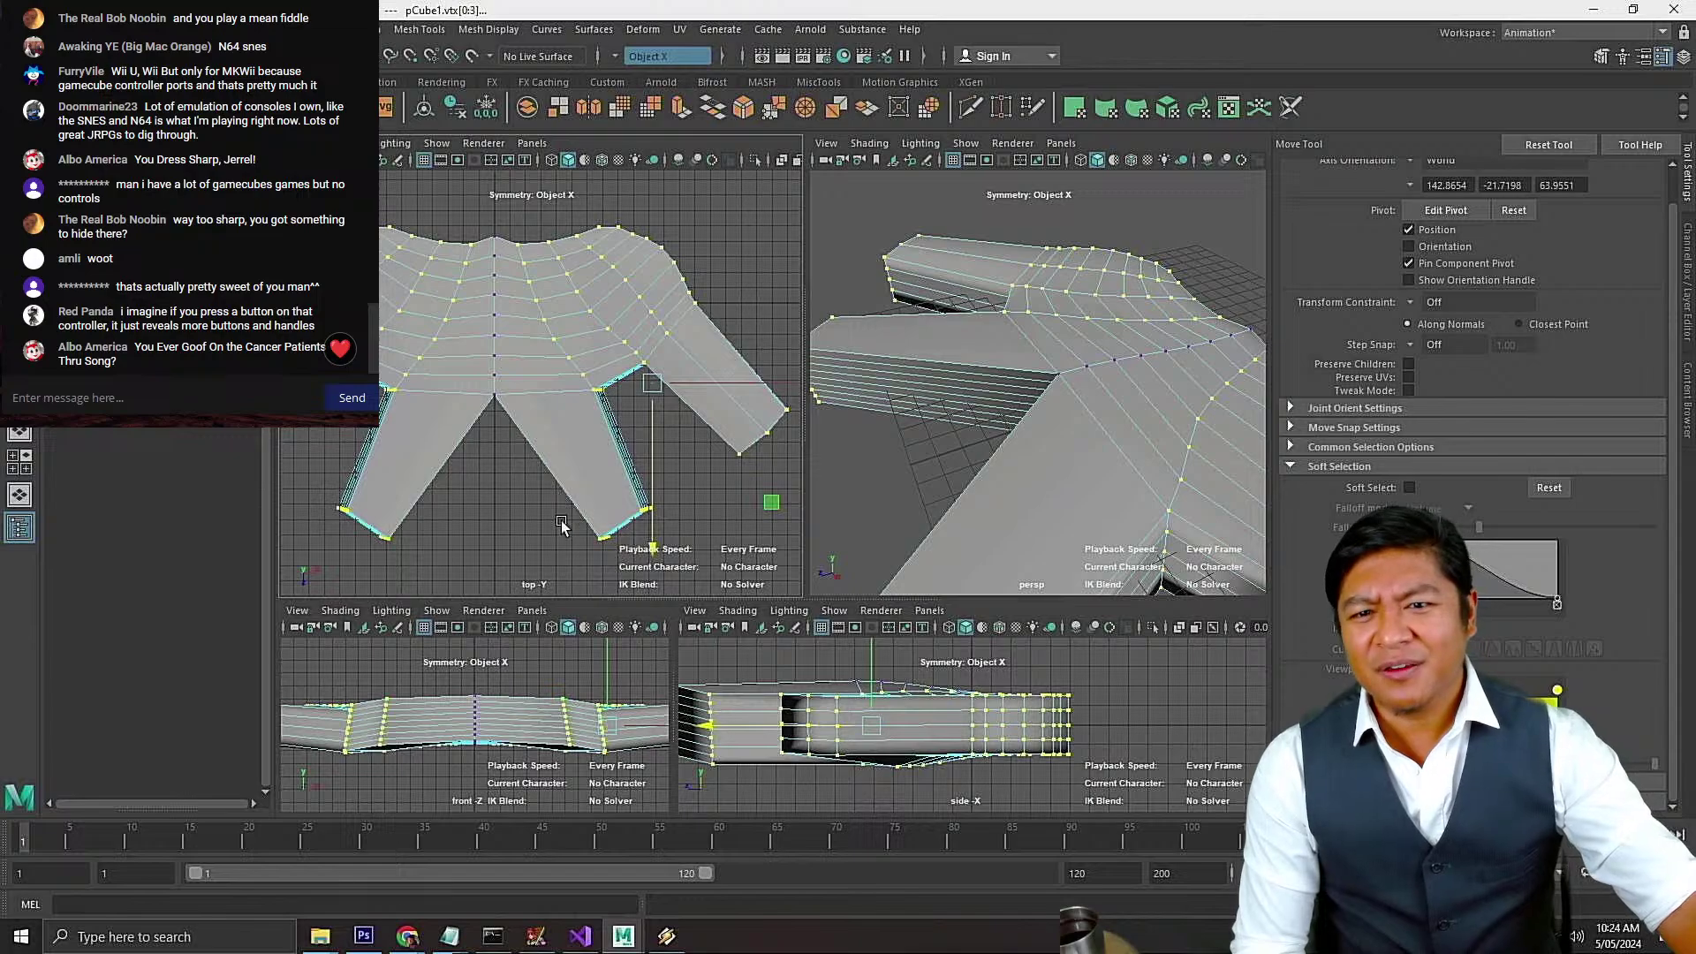
{"action": "left_click_drag", "start_coordinate": [651, 516], "coordinate": [688, 471], "text": "ctrl"}
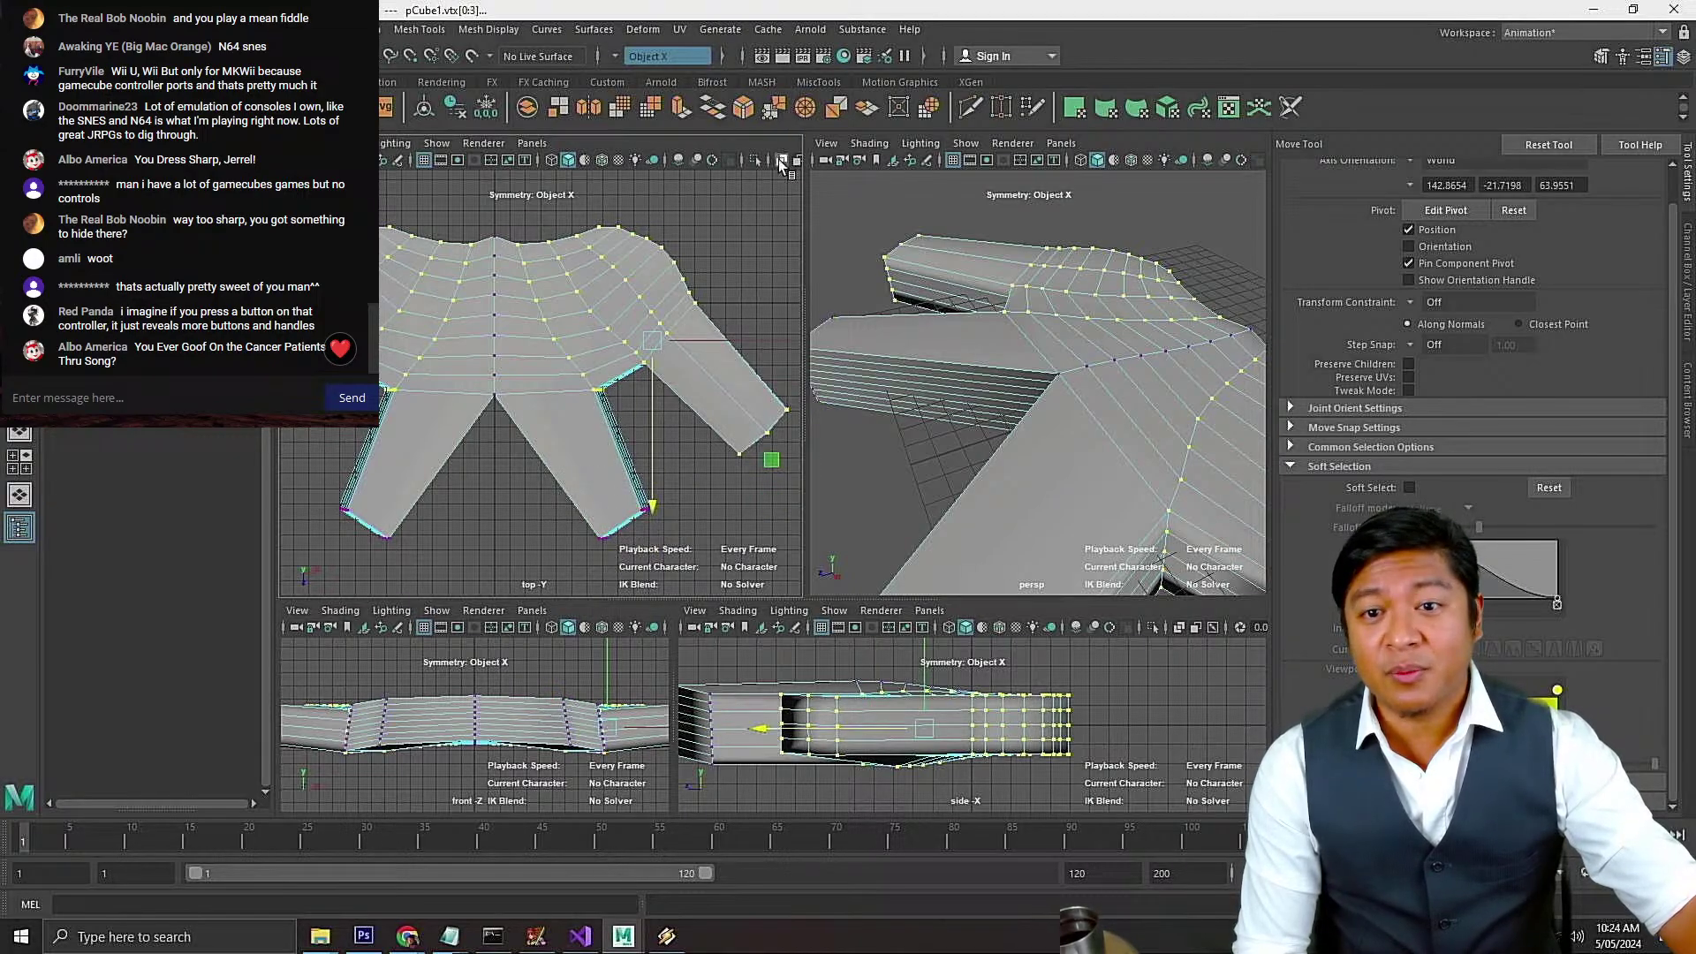
{"action": "left_click", "coordinate": [782, 161]}
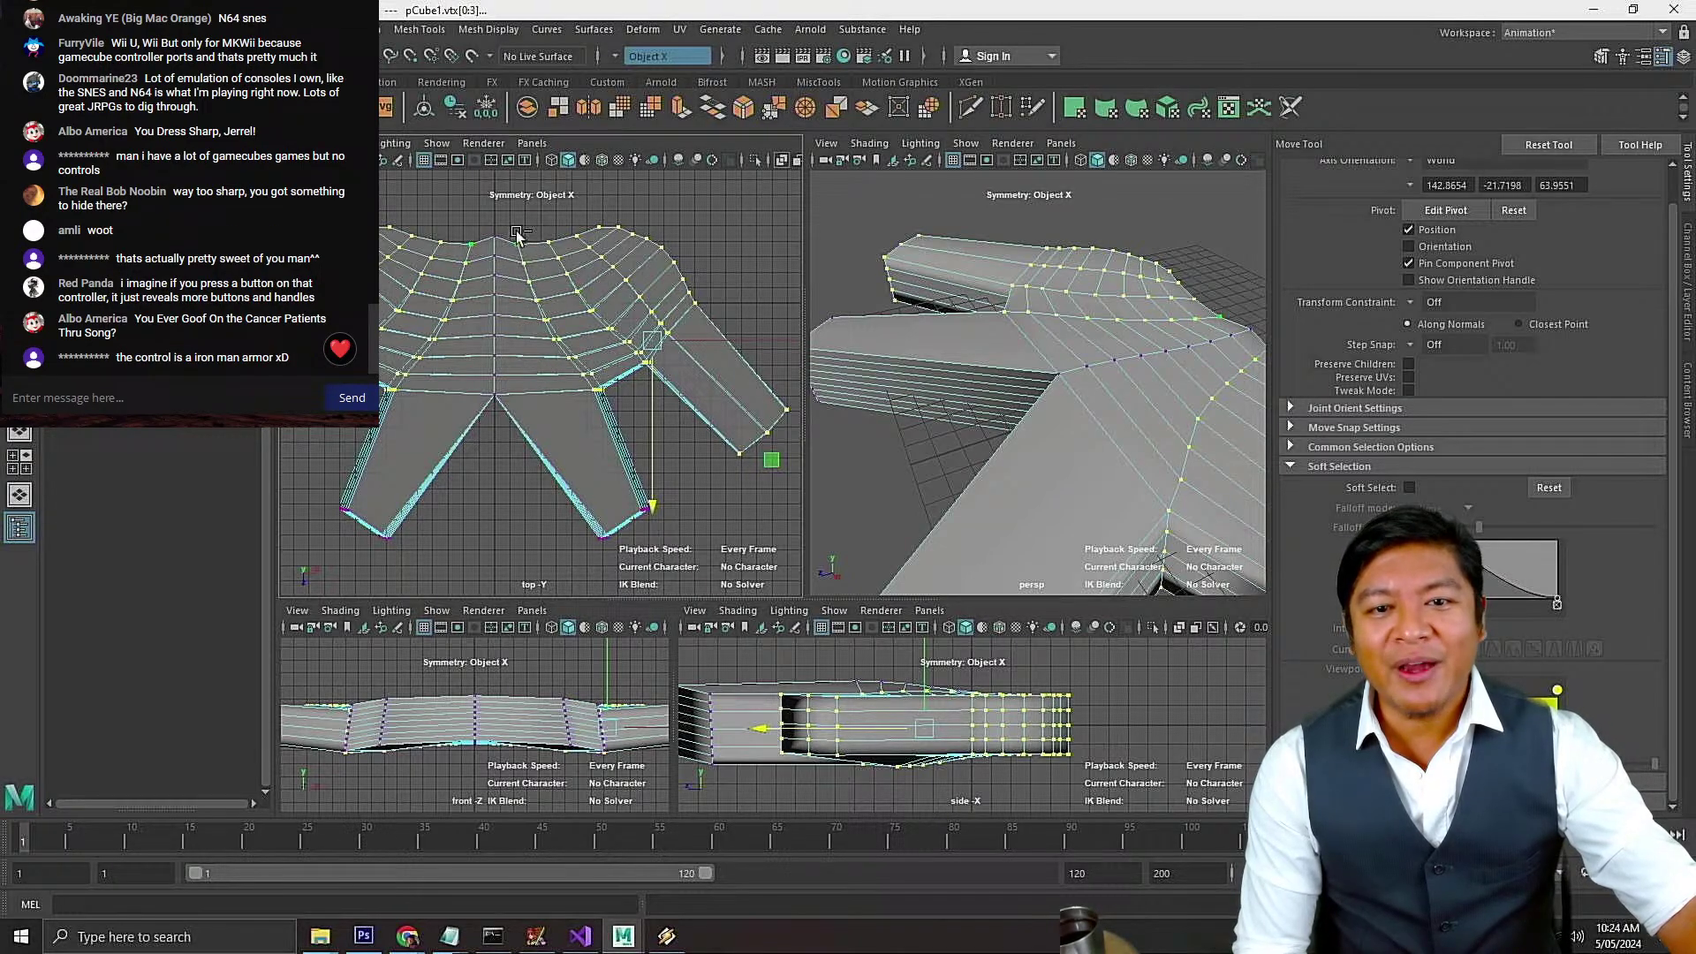
{"action": "left_click_drag", "start_coordinate": [535, 304], "coordinate": [536, 307], "text": "ctrl"}
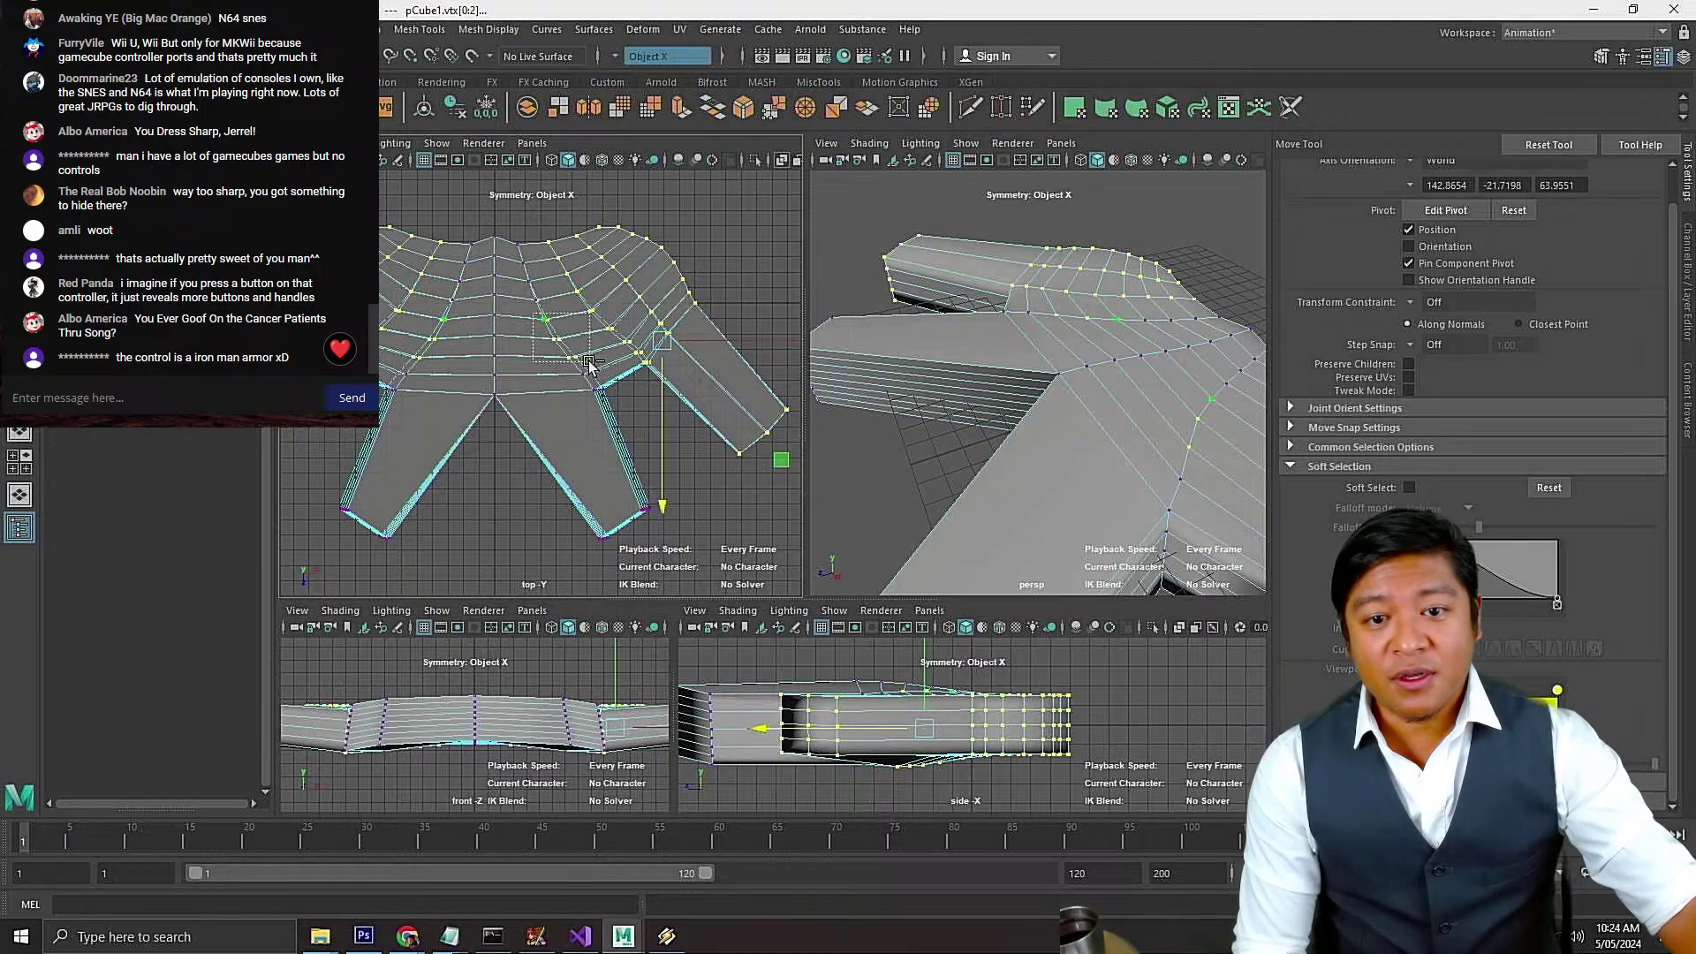
{"action": "left_click_drag", "start_coordinate": [589, 363], "coordinate": [587, 362], "text": "ctrl"}
{"action": "scroll", "coordinate": [1114, 434], "scroll_direction": "down", "scroll_amount": 6}
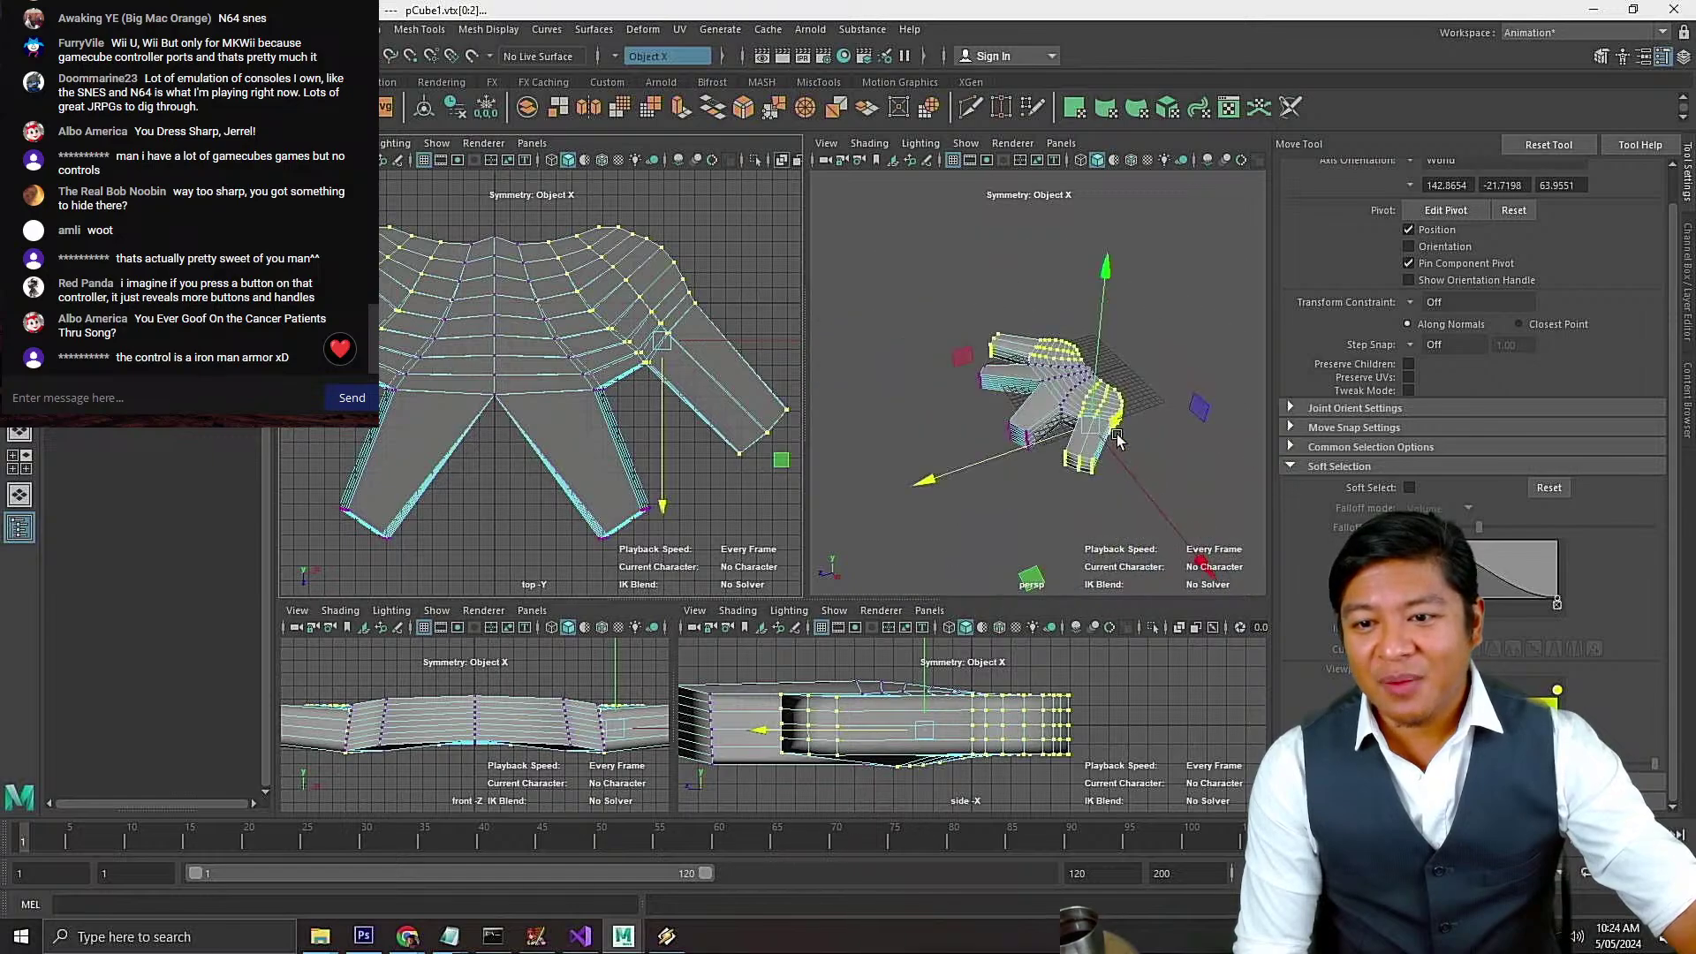
{"action": "scroll", "coordinate": [1117, 437], "scroll_direction": "up", "scroll_amount": 2}
Try rotating the selected arm vertices upward, then undo that rotation
{"action": "left_click_drag", "start_coordinate": [1168, 449], "coordinate": [1213, 238], "text": "alt"}
{"action": "key", "text": "e"}
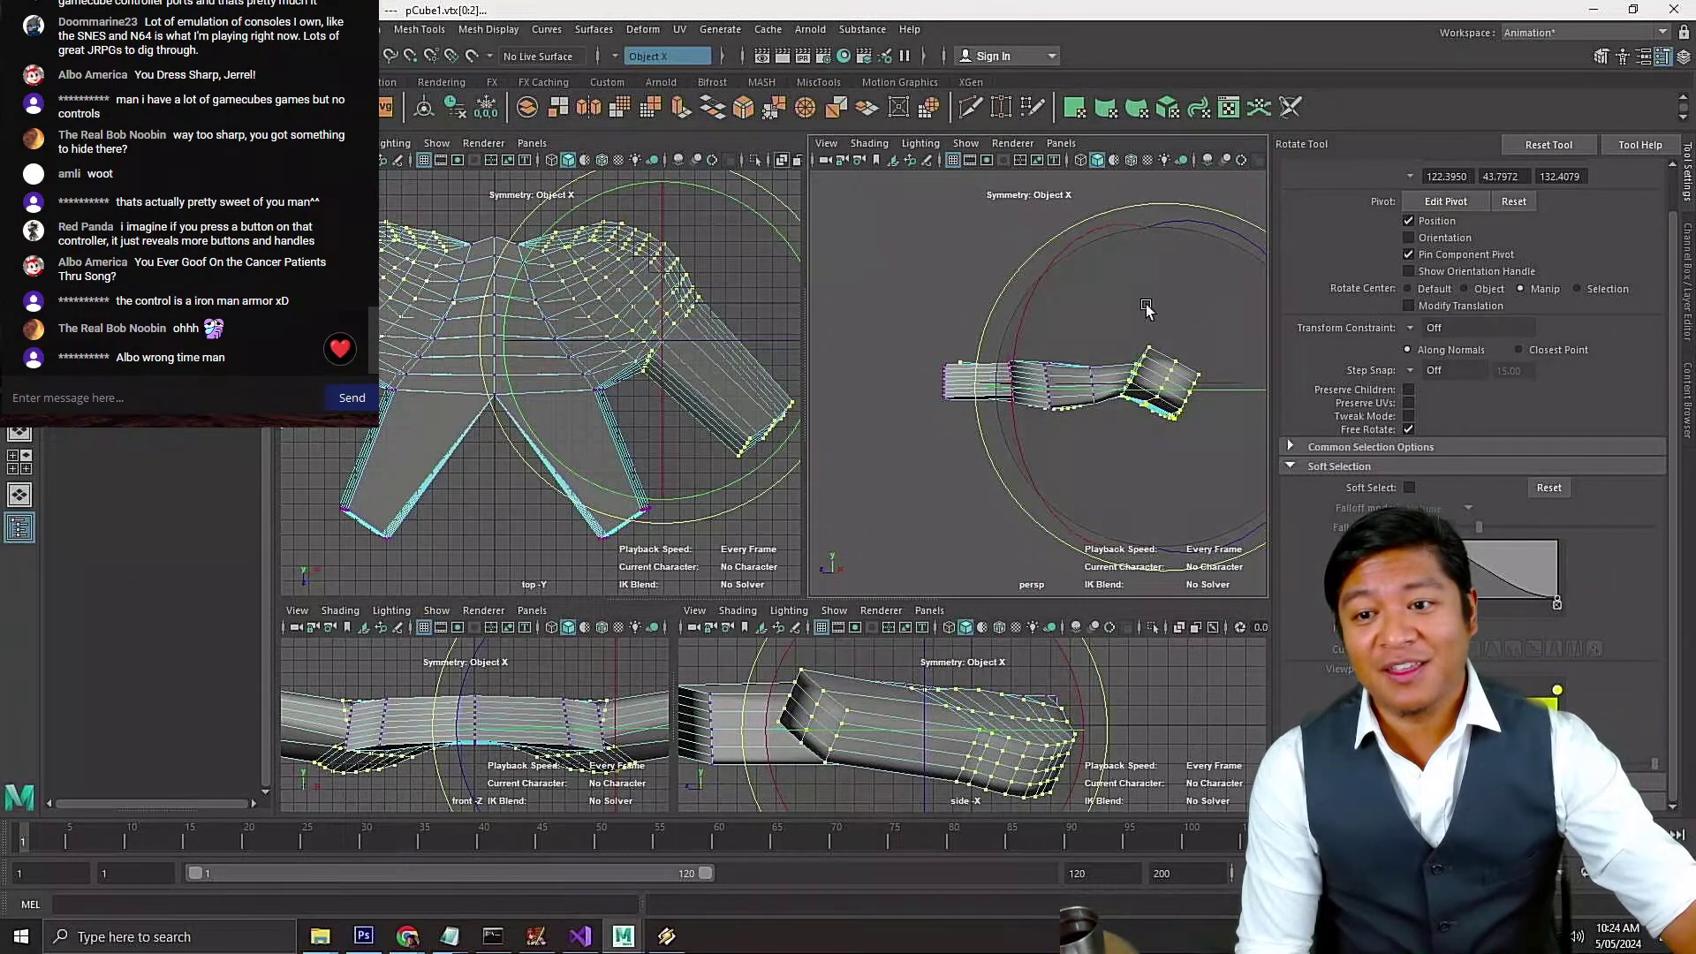
{"action": "left_click_drag", "start_coordinate": [1146, 309], "coordinate": [1068, 344], "text": "alt"}
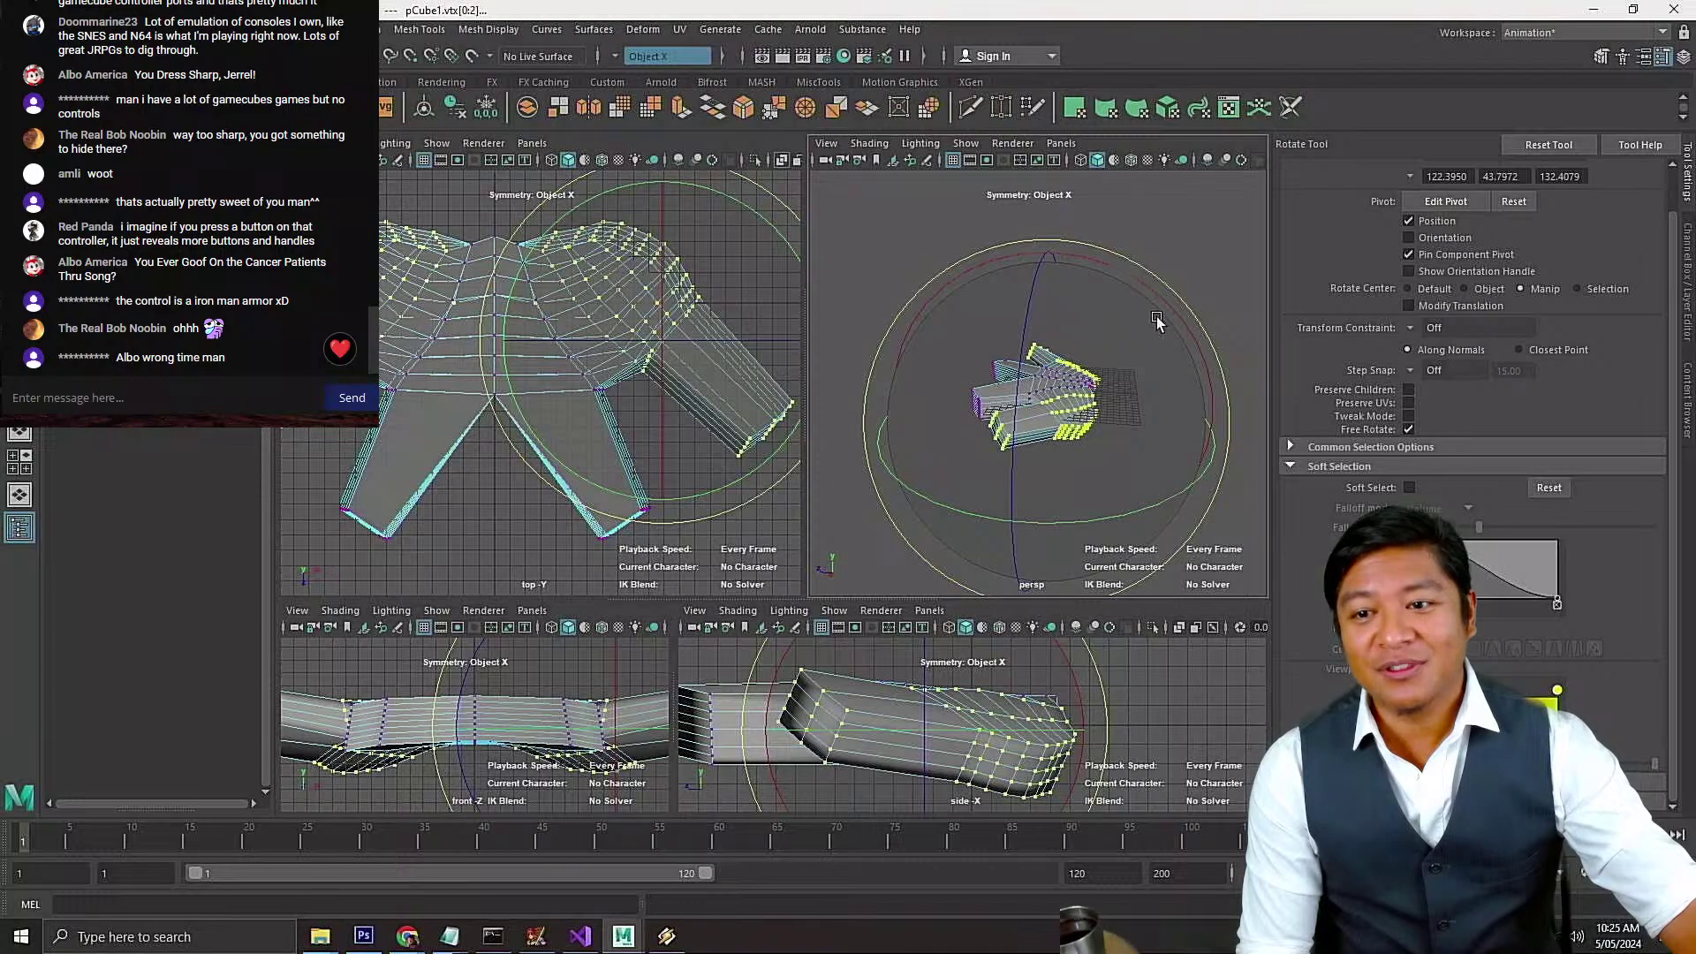
{"action": "left_click_drag", "start_coordinate": [1194, 311], "coordinate": [1077, 326]}
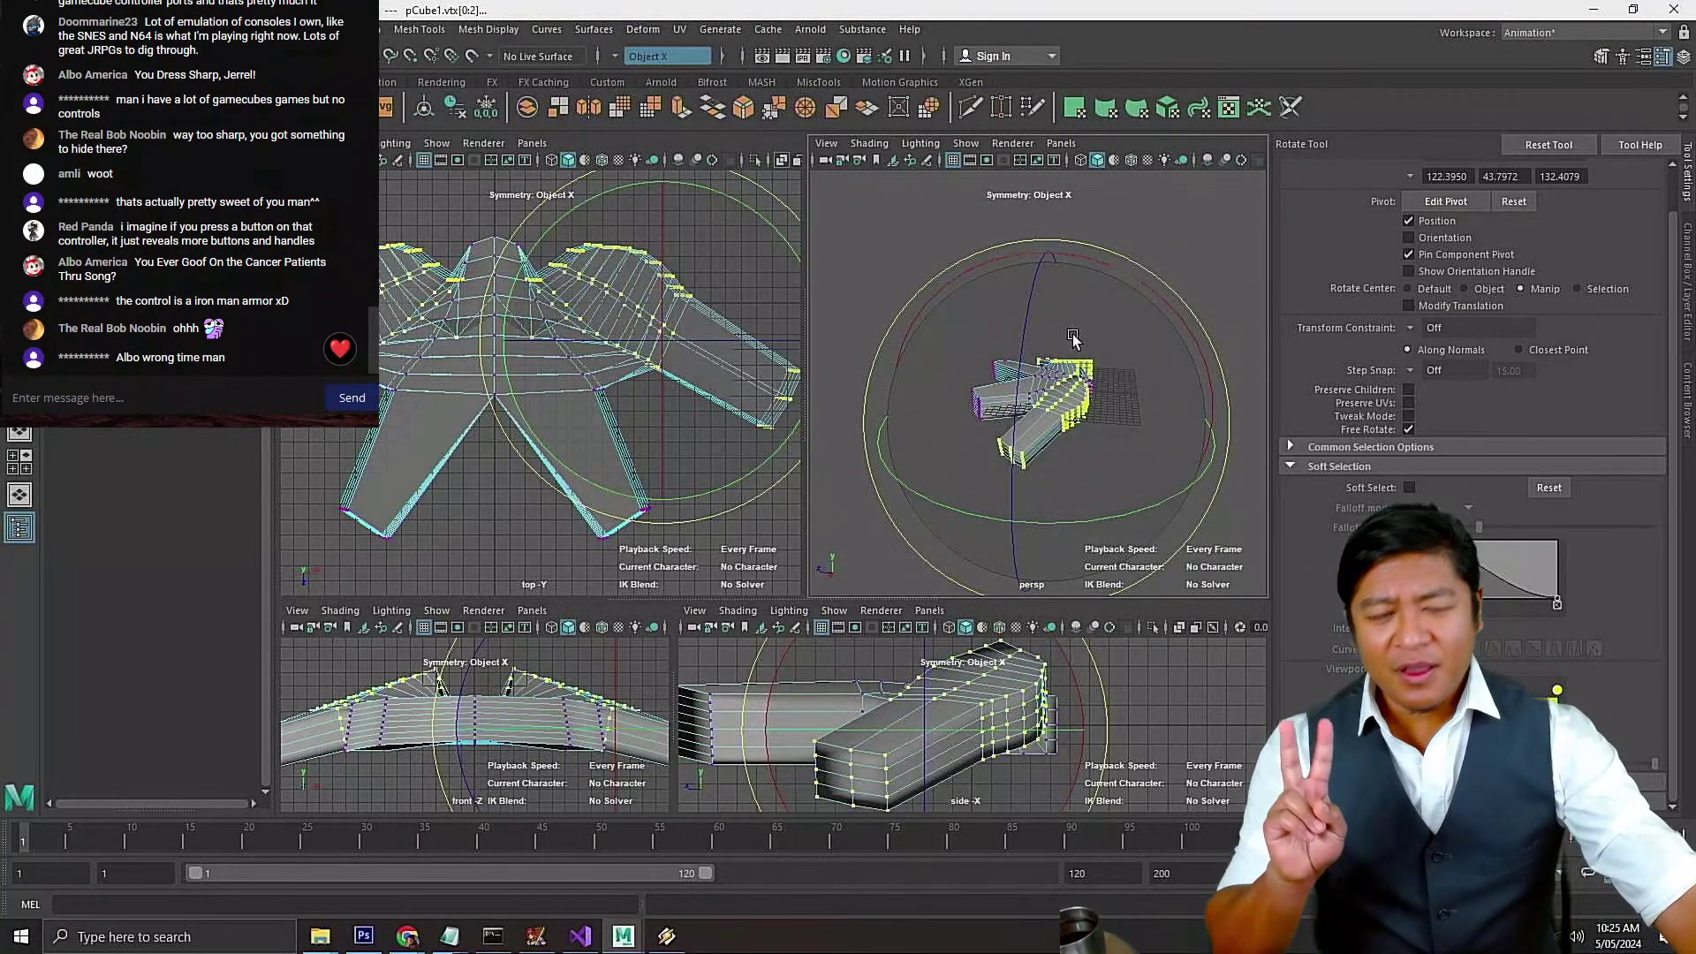
{"action": "right_click_drag", "start_coordinate": [1088, 369], "coordinate": [1128, 448], "text": "alt"}
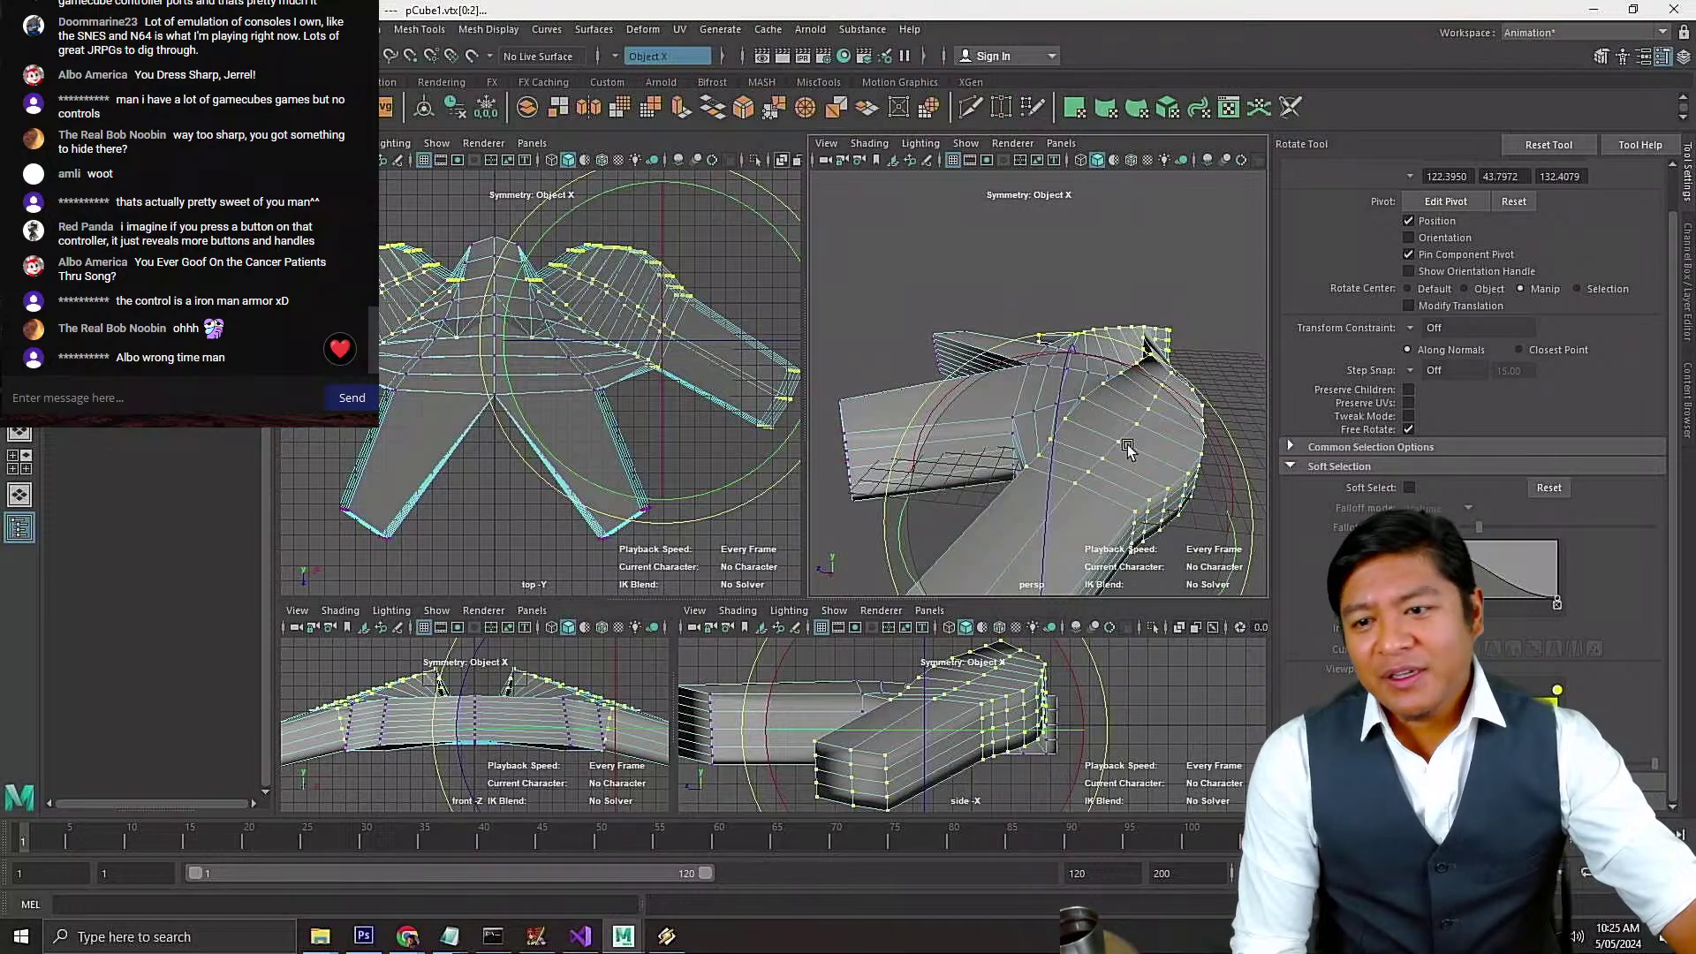
{"action": "key", "text": "ctrl+z"}
{"action": "key", "text": "ctrl+z"}
{"action": "key", "text": "ctrl+z"}
{"action": "key", "text": "ctrl+z"}
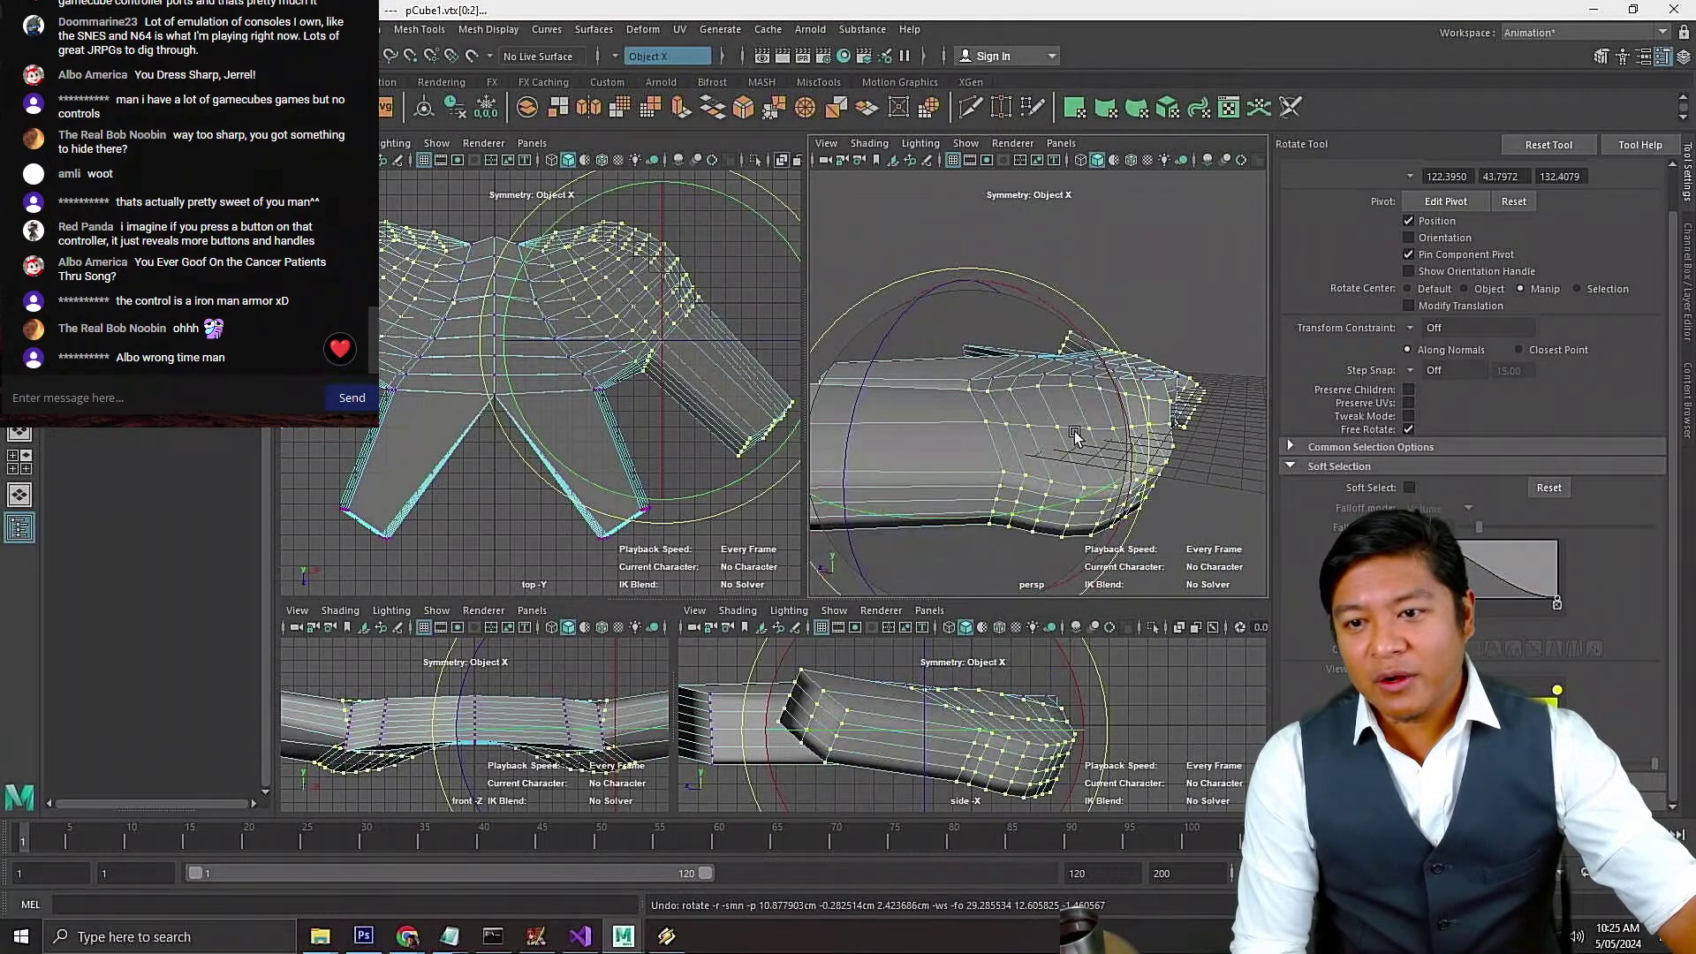
Rotate the selected arm vertices again and move them down in Y
{"action": "left_click_drag", "start_coordinate": [1061, 435], "coordinate": [1122, 500], "text": "alt"}
{"action": "right_click_drag", "start_coordinate": [1122, 500], "coordinate": [1124, 456], "text": "alt"}
{"action": "left_click_drag", "start_coordinate": [1123, 455], "coordinate": [1187, 364], "text": "alt"}
{"action": "mouse_move", "coordinate": [1194, 226]}
{"action": "left_mouse_down", "text": "alt"}
{"action": "mouse_move", "coordinate": [1184, 272]}
{"action": "mouse_move", "coordinate": [1217, 232]}
{"action": "mouse_move", "coordinate": [1239, 239]}
{"action": "mouse_move", "coordinate": [1154, 299]}
{"action": "mouse_move", "coordinate": [1022, 281]}
{"action": "mouse_move", "coordinate": [1241, 384]}
{"action": "mouse_move", "coordinate": [1182, 265]}
{"action": "mouse_move", "coordinate": [1180, 218]}
{"action": "mouse_move", "coordinate": [1198, 221]}
{"action": "left_mouse_up", "text": "alt"}
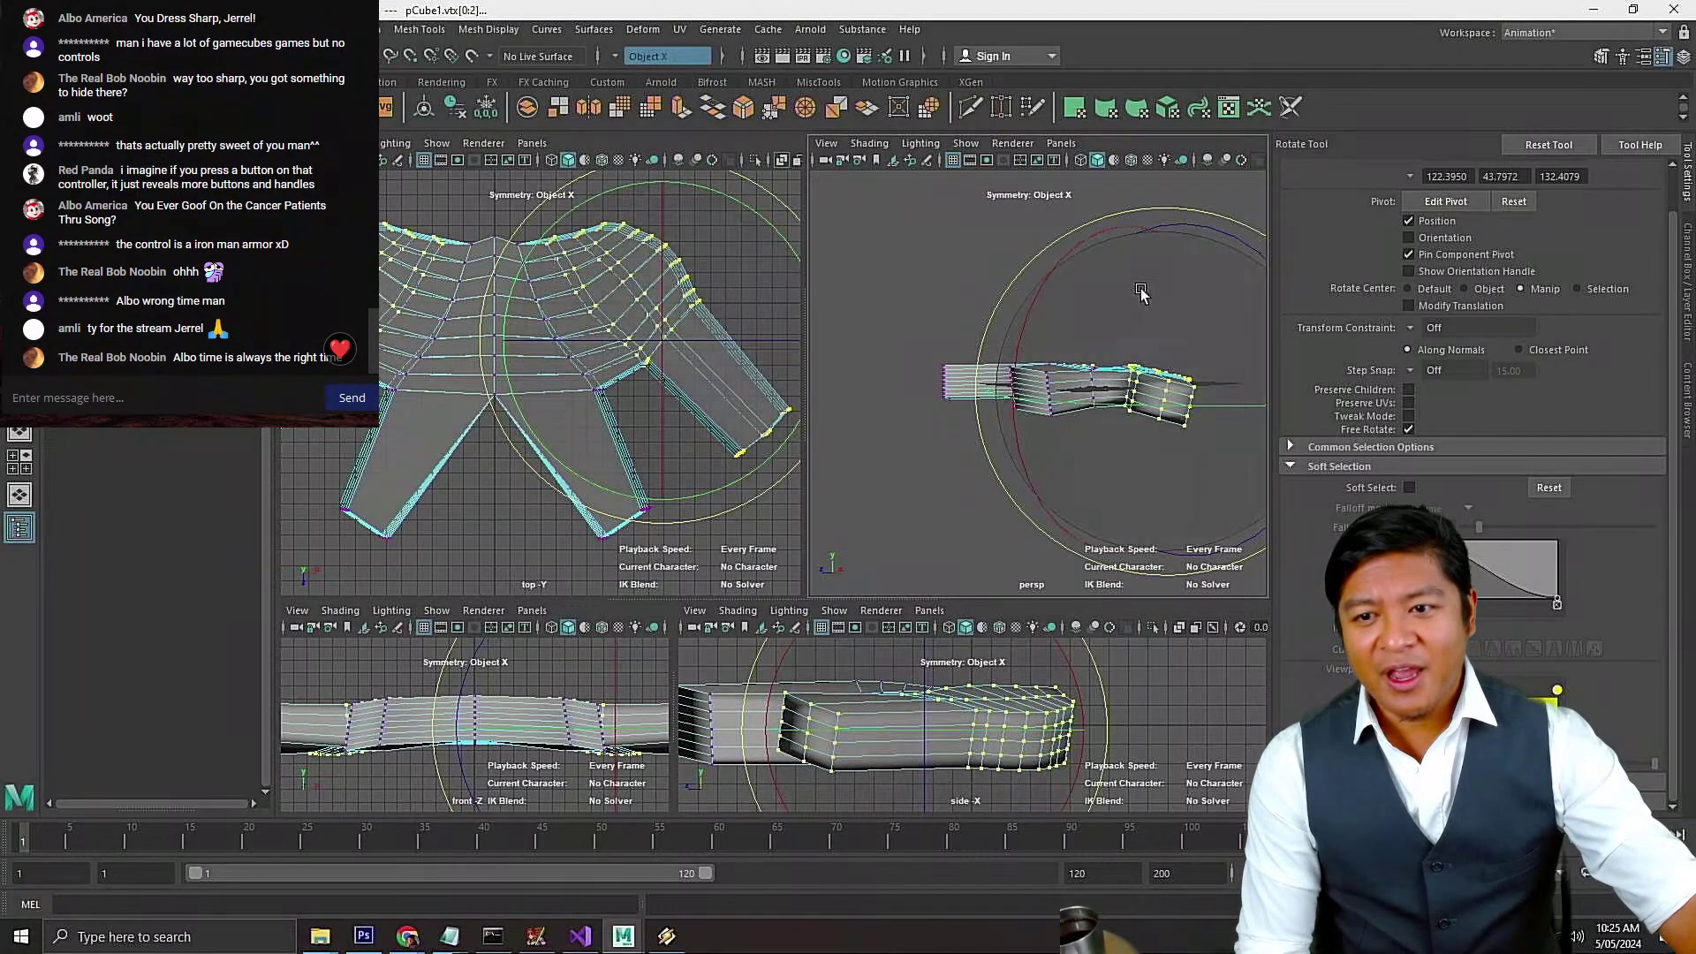
{"action": "left_click_drag", "start_coordinate": [1141, 294], "coordinate": [892, 381], "text": "alt"}
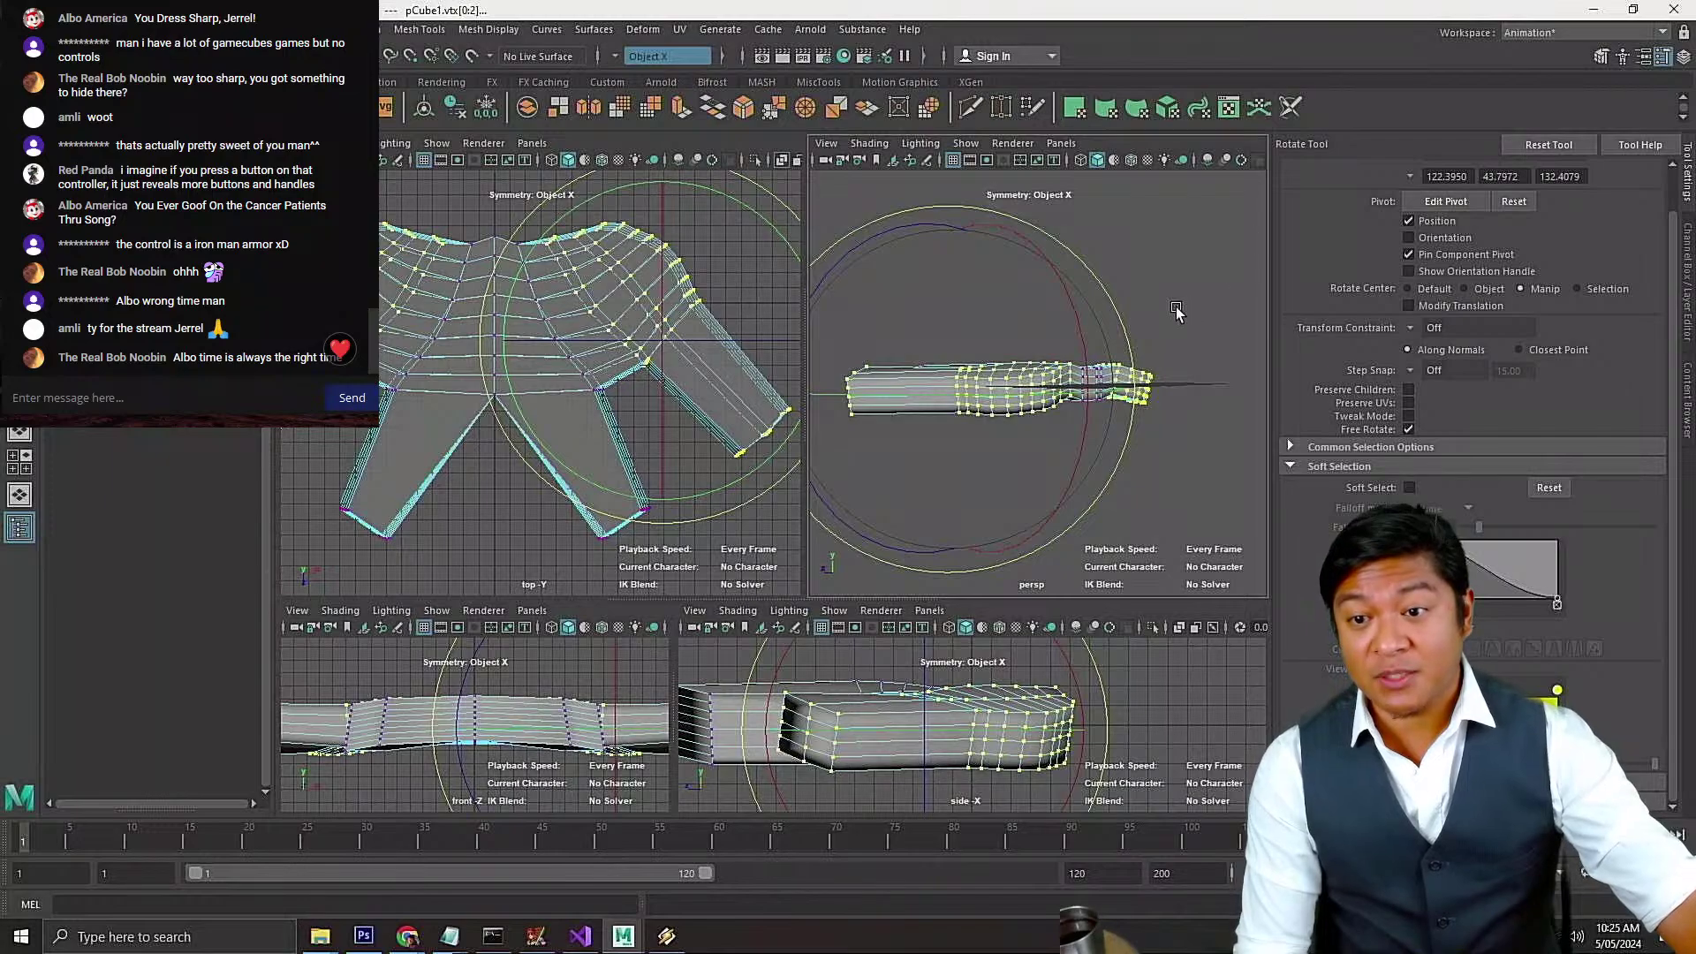
{"action": "left_click_drag", "start_coordinate": [1128, 337], "coordinate": [1122, 315]}
{"action": "key", "text": "w"}
{"action": "left_click_drag", "start_coordinate": [966, 221], "coordinate": [958, 231]}
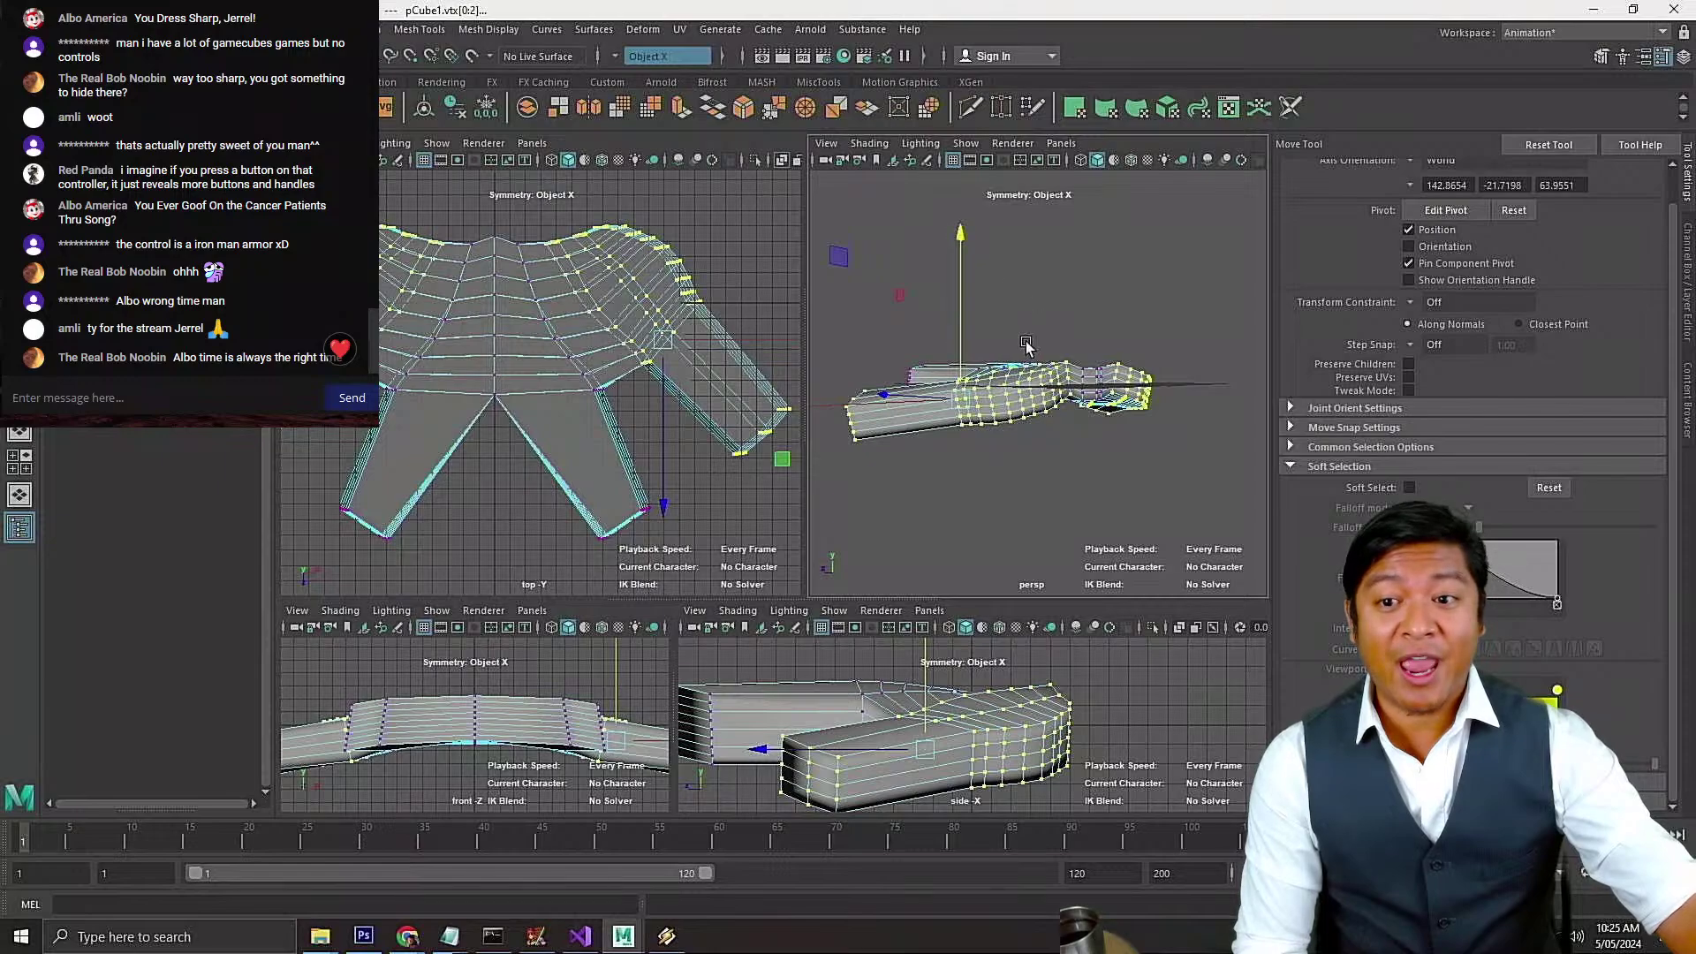
Select the other arm-end vertices (vtx[249:278]), tilt and push them downward, then frame the controller
{"action": "left_click_drag", "start_coordinate": [1026, 344], "coordinate": [1181, 386], "text": "alt"}
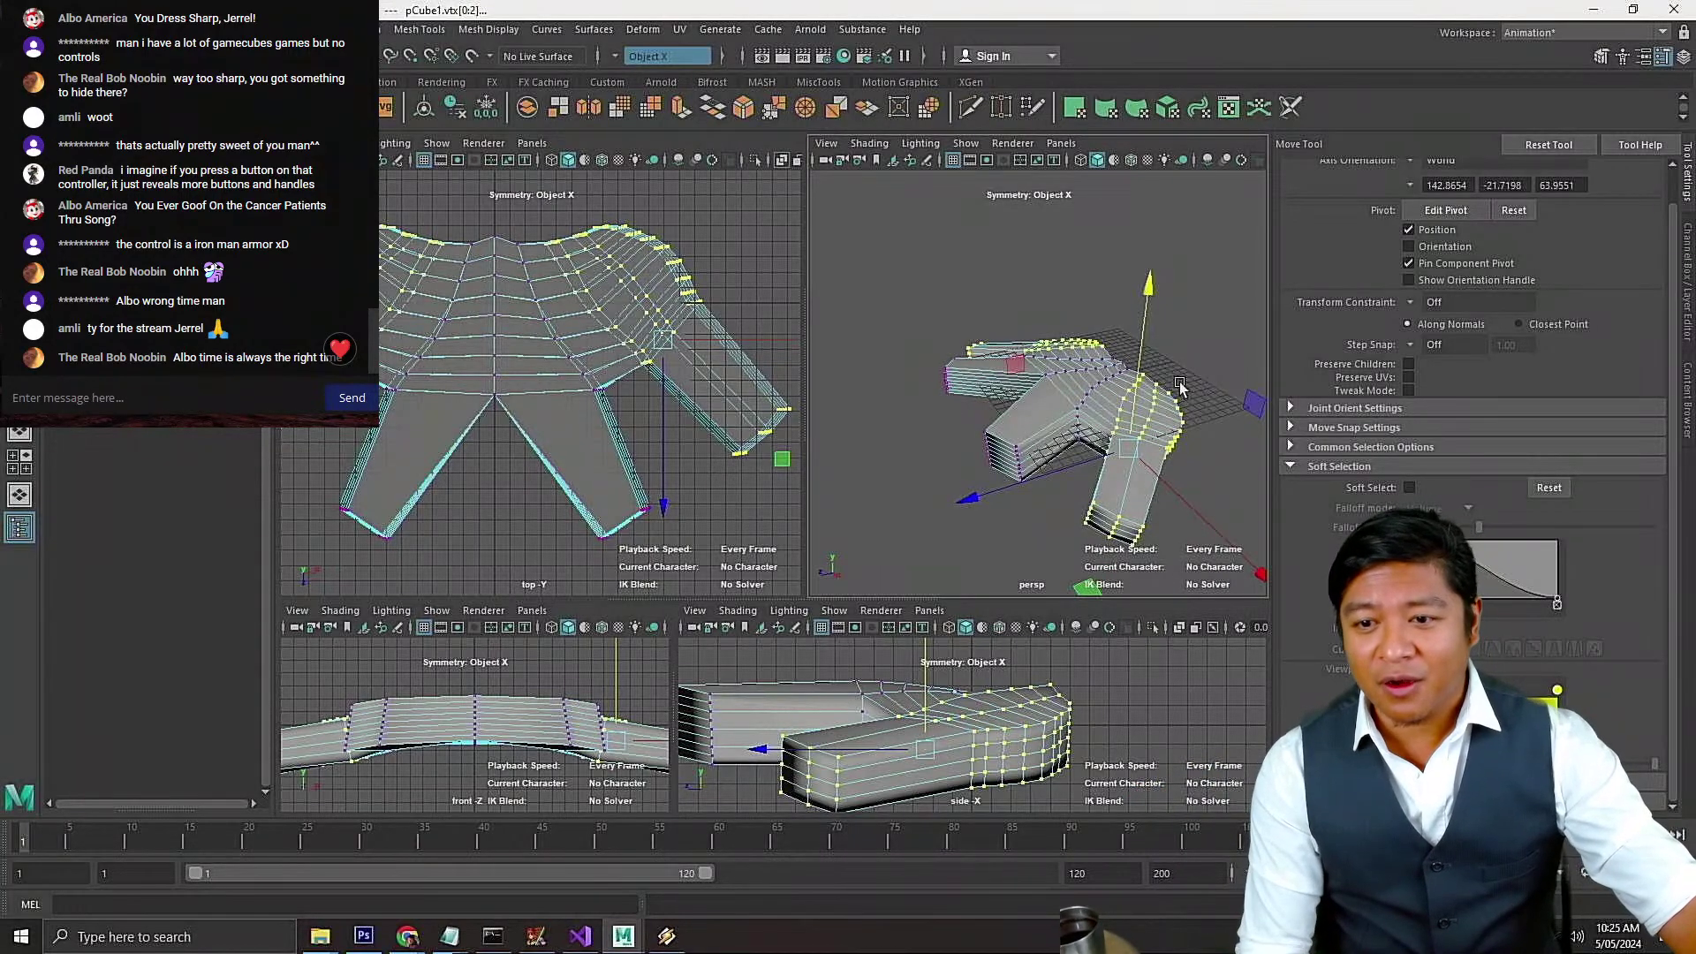
{"action": "mouse_move", "coordinate": [1171, 555]}
{"action": "left_mouse_down", "text": "alt"}
{"action": "mouse_move", "coordinate": [1166, 535]}
{"action": "mouse_move", "coordinate": [1180, 558]}
{"action": "left_mouse_up", "text": "alt"}
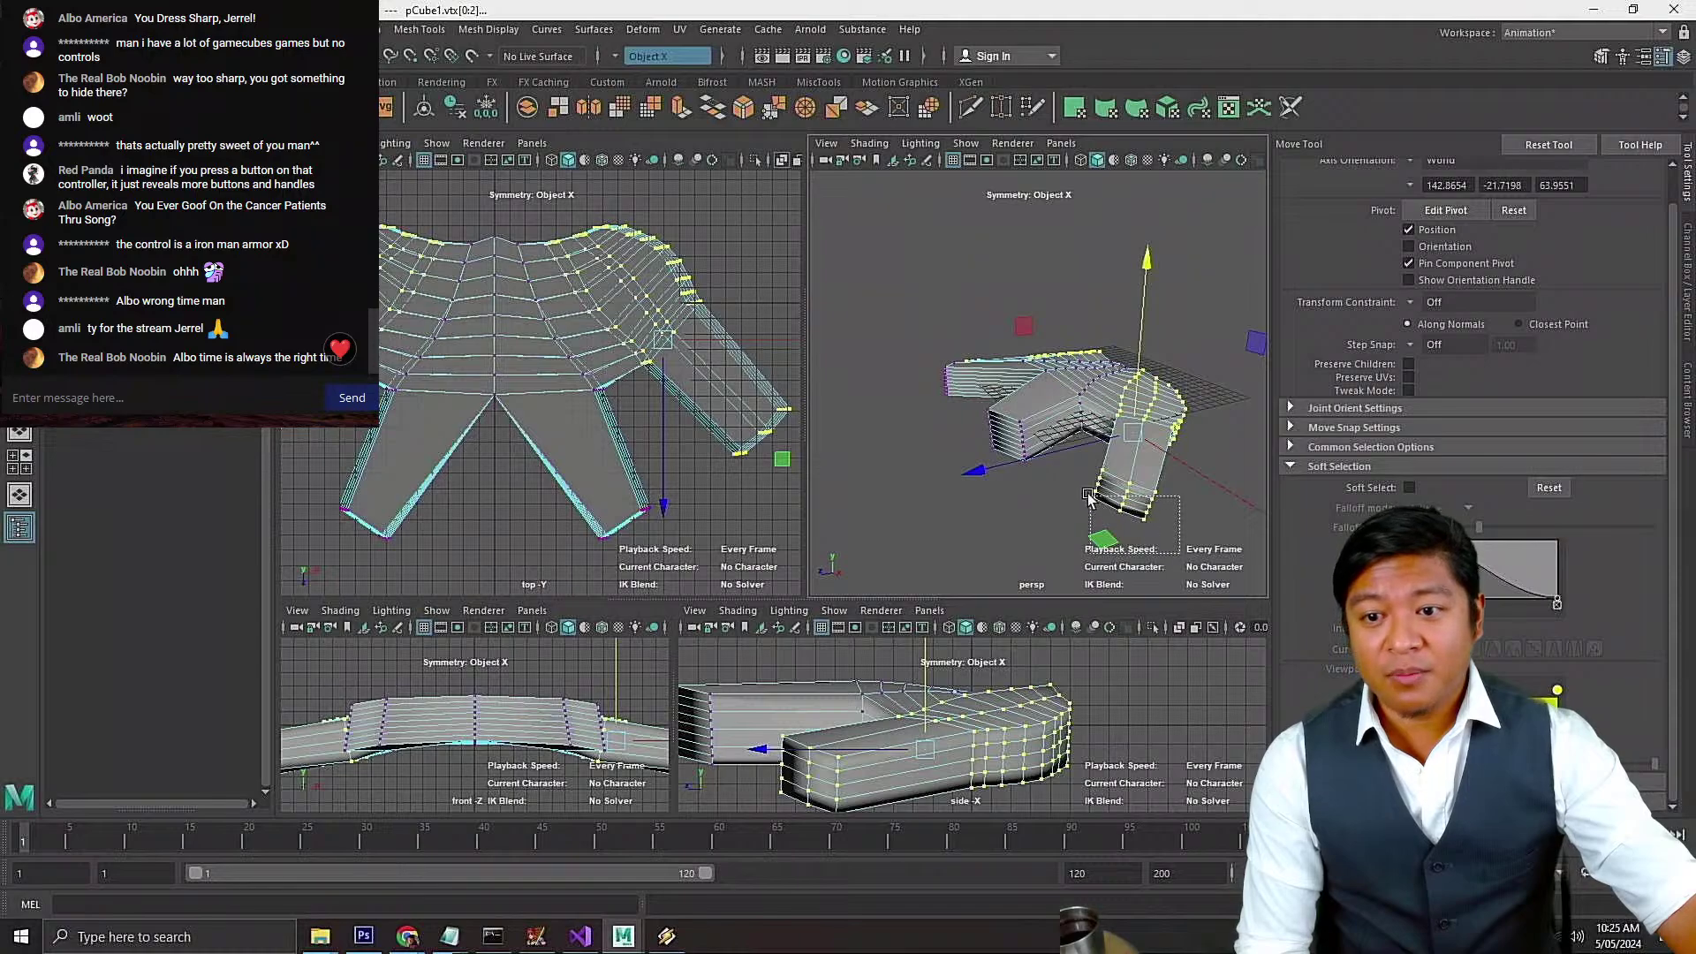
{"action": "left_click_drag", "start_coordinate": [1078, 477], "coordinate": [972, 391]}
{"action": "key", "text": "e"}
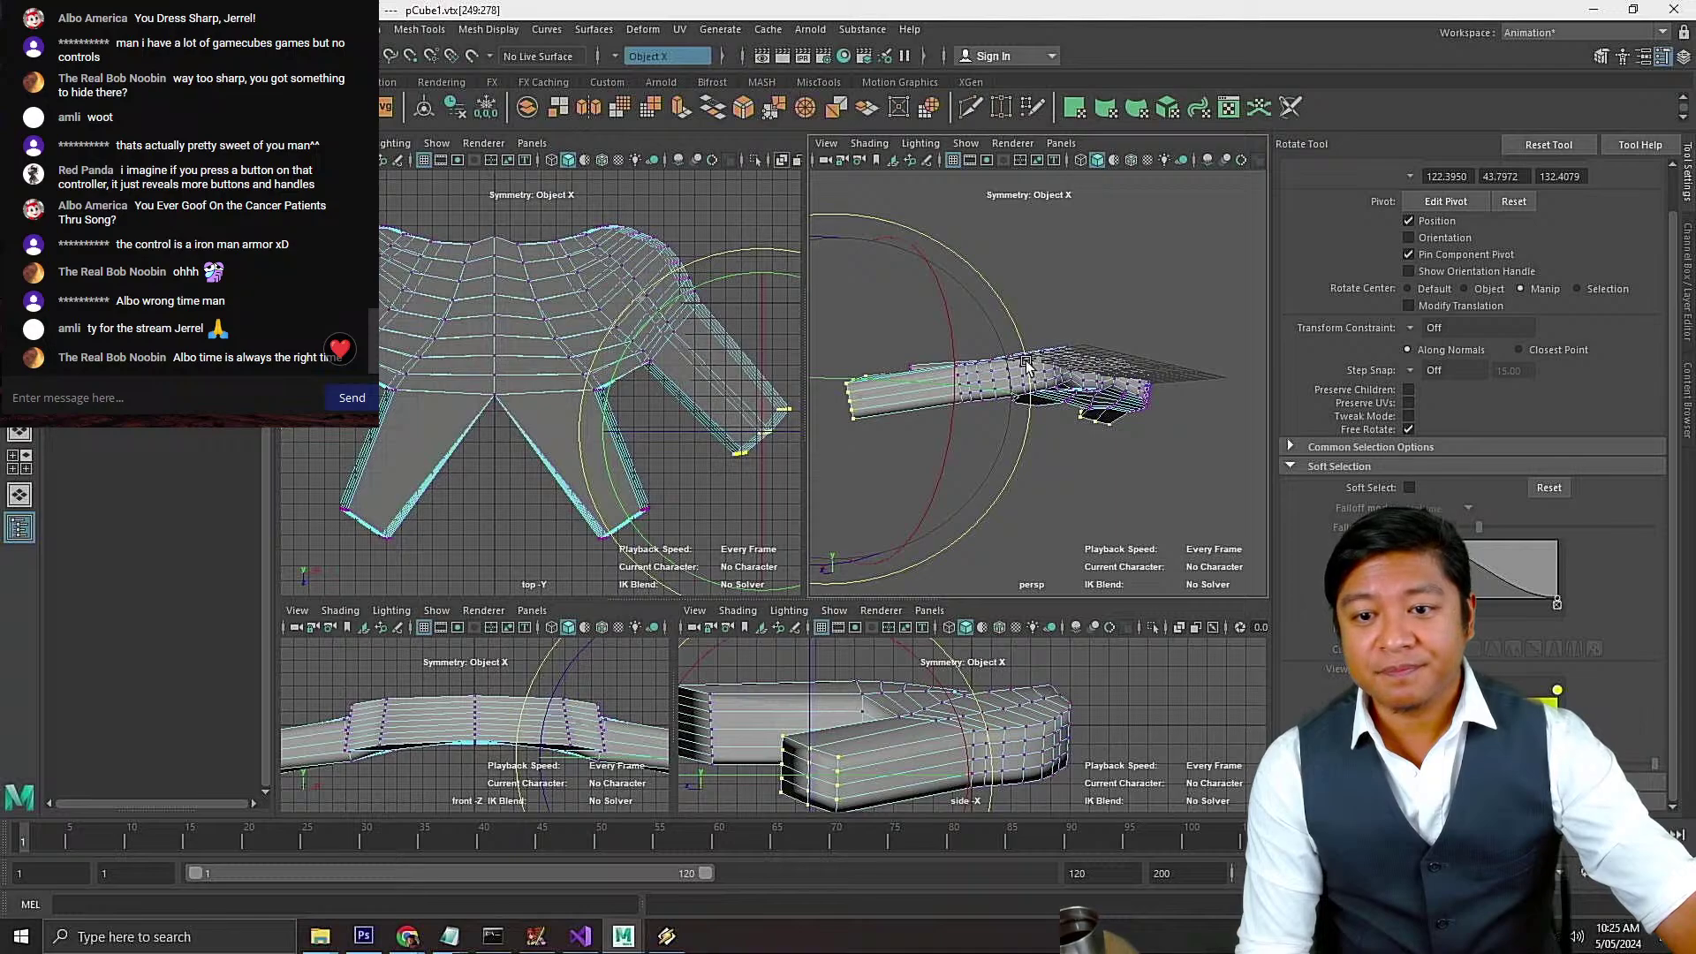
{"action": "left_click_drag", "start_coordinate": [1027, 367], "coordinate": [987, 321]}
{"action": "key", "text": "w"}
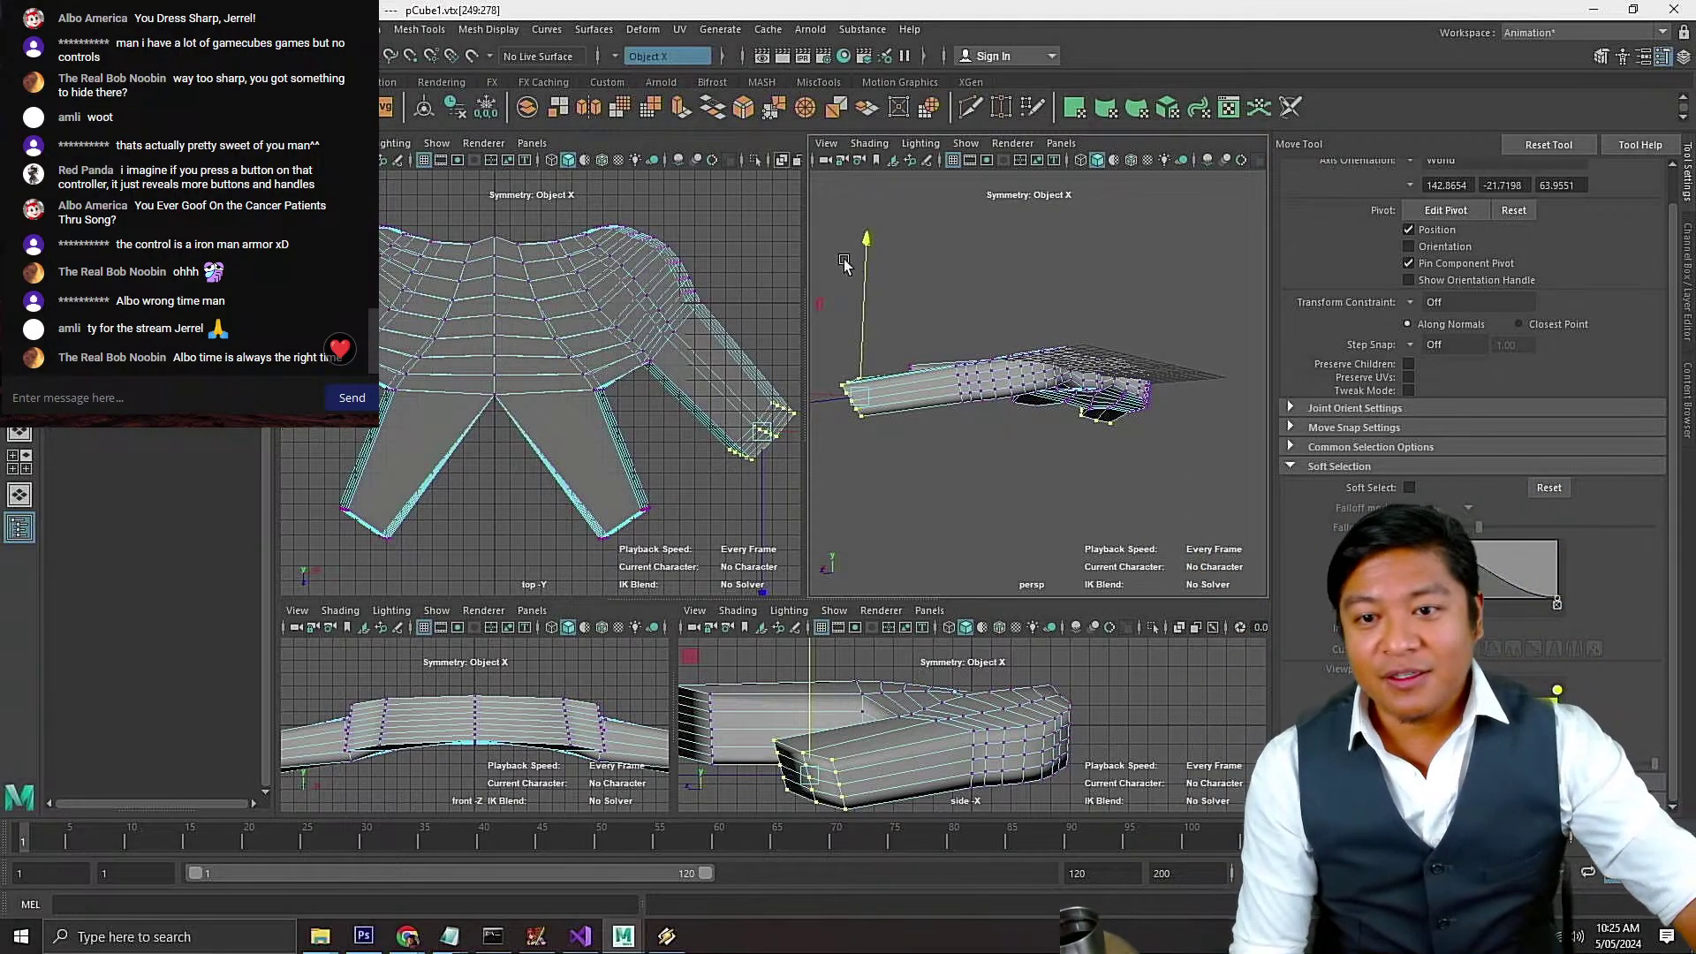
{"action": "left_click_drag", "start_coordinate": [861, 243], "coordinate": [863, 272]}
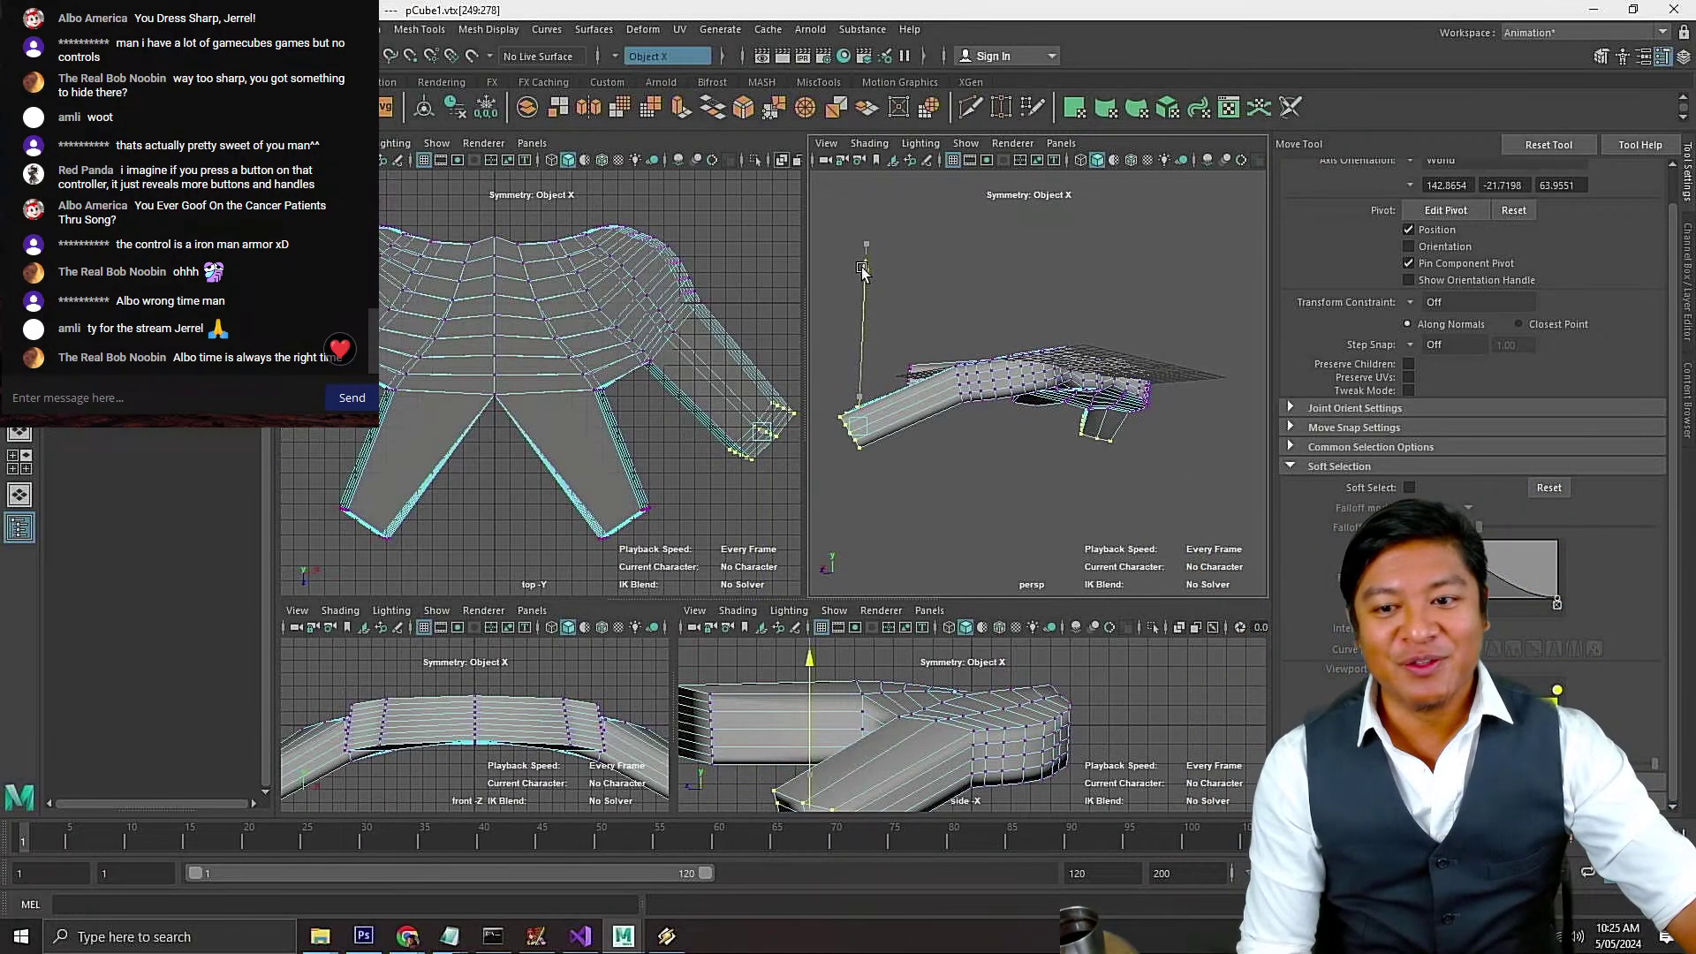
{"action": "left_click_drag", "start_coordinate": [901, 420], "coordinate": [1122, 495], "text": "alt"}
{"action": "scroll", "coordinate": [1020, 465], "scroll_direction": "up", "scroll_amount": 5}
{"action": "key", "text": "f"}
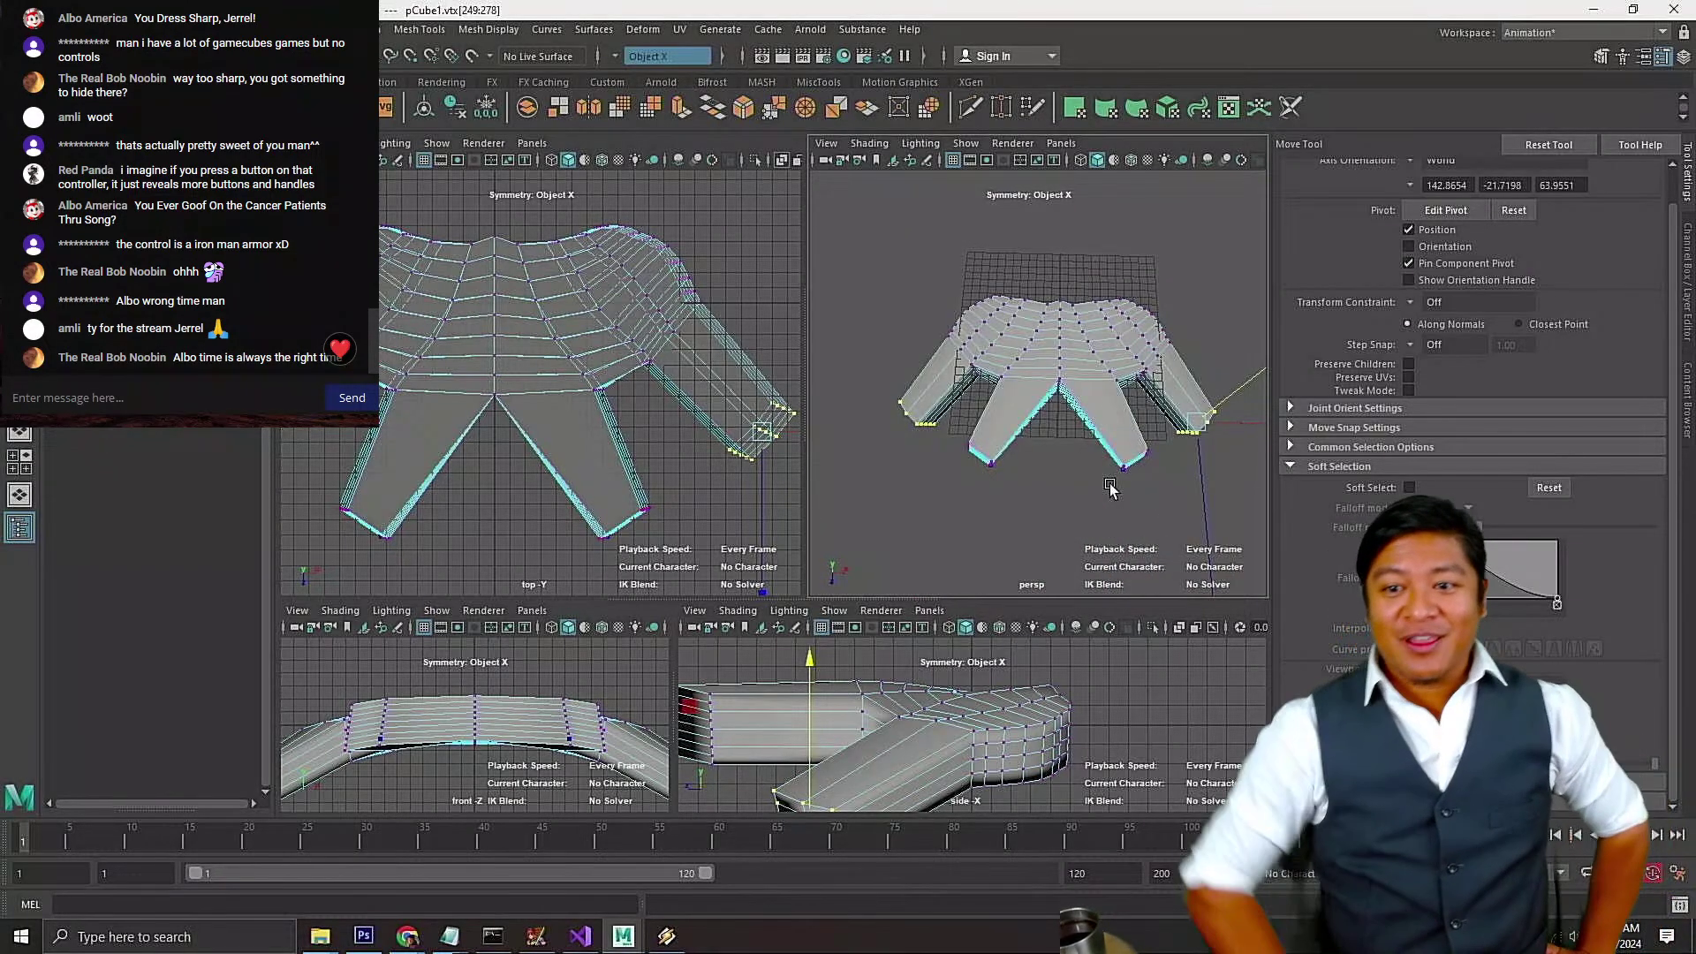
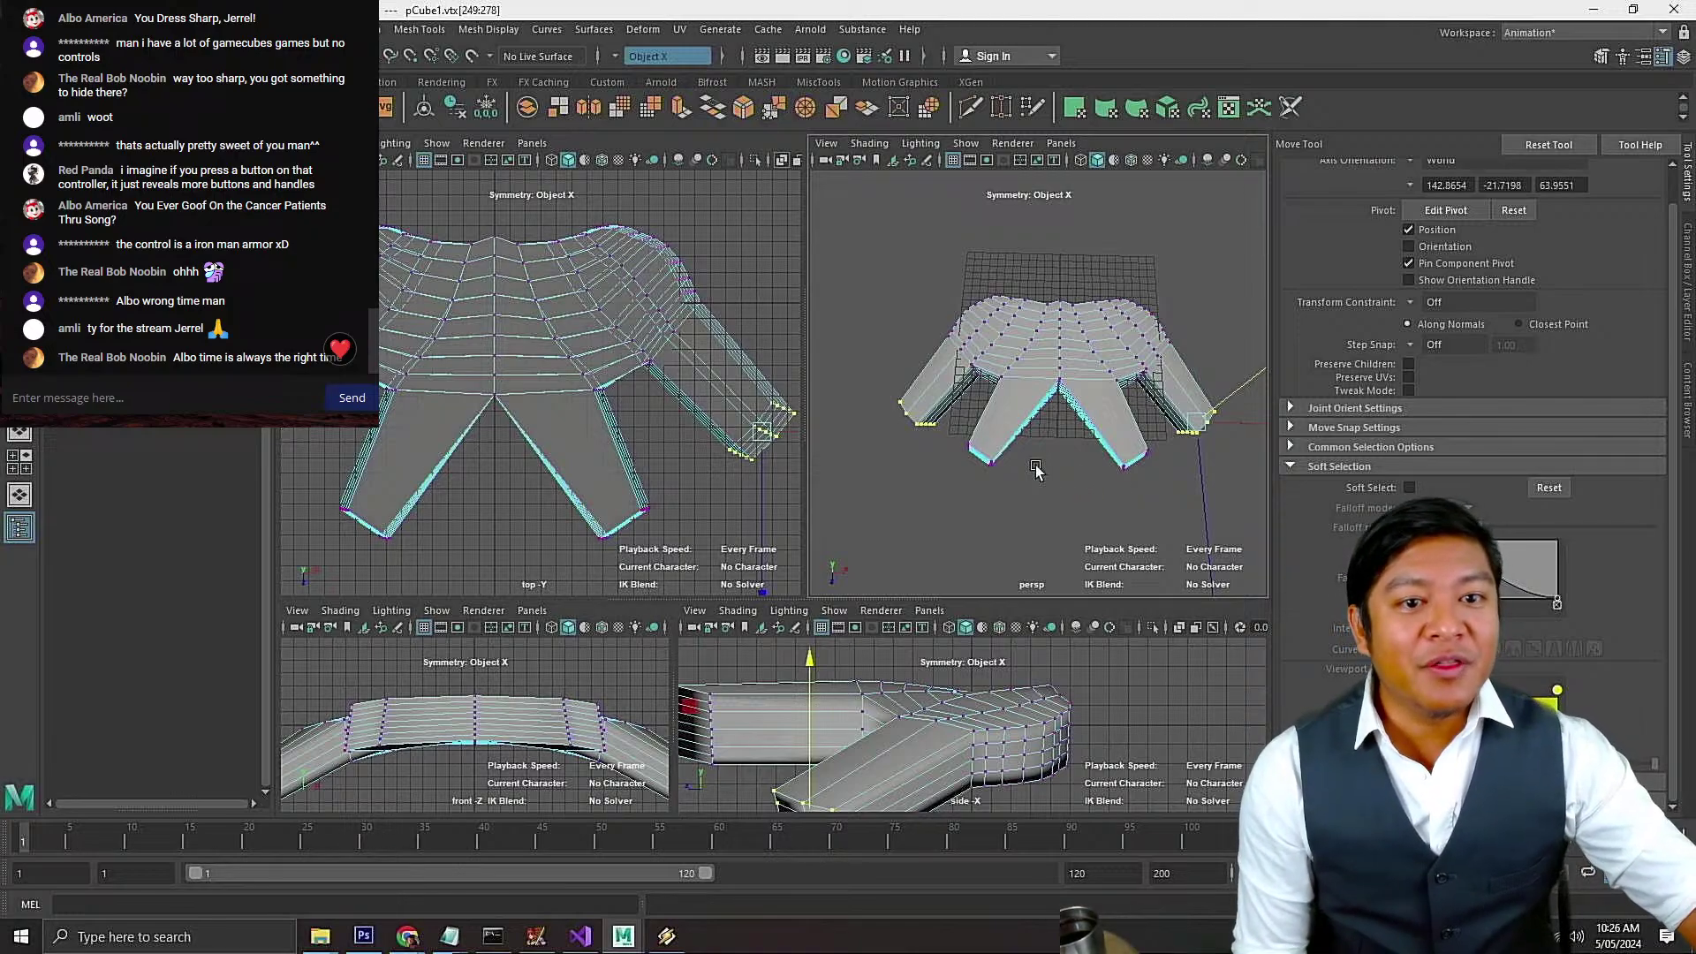
Select the vertex loop at the tip of the grip, viewing it from the side
{"action": "scroll", "coordinate": [1152, 512], "scroll_direction": "up", "scroll_amount": 5}
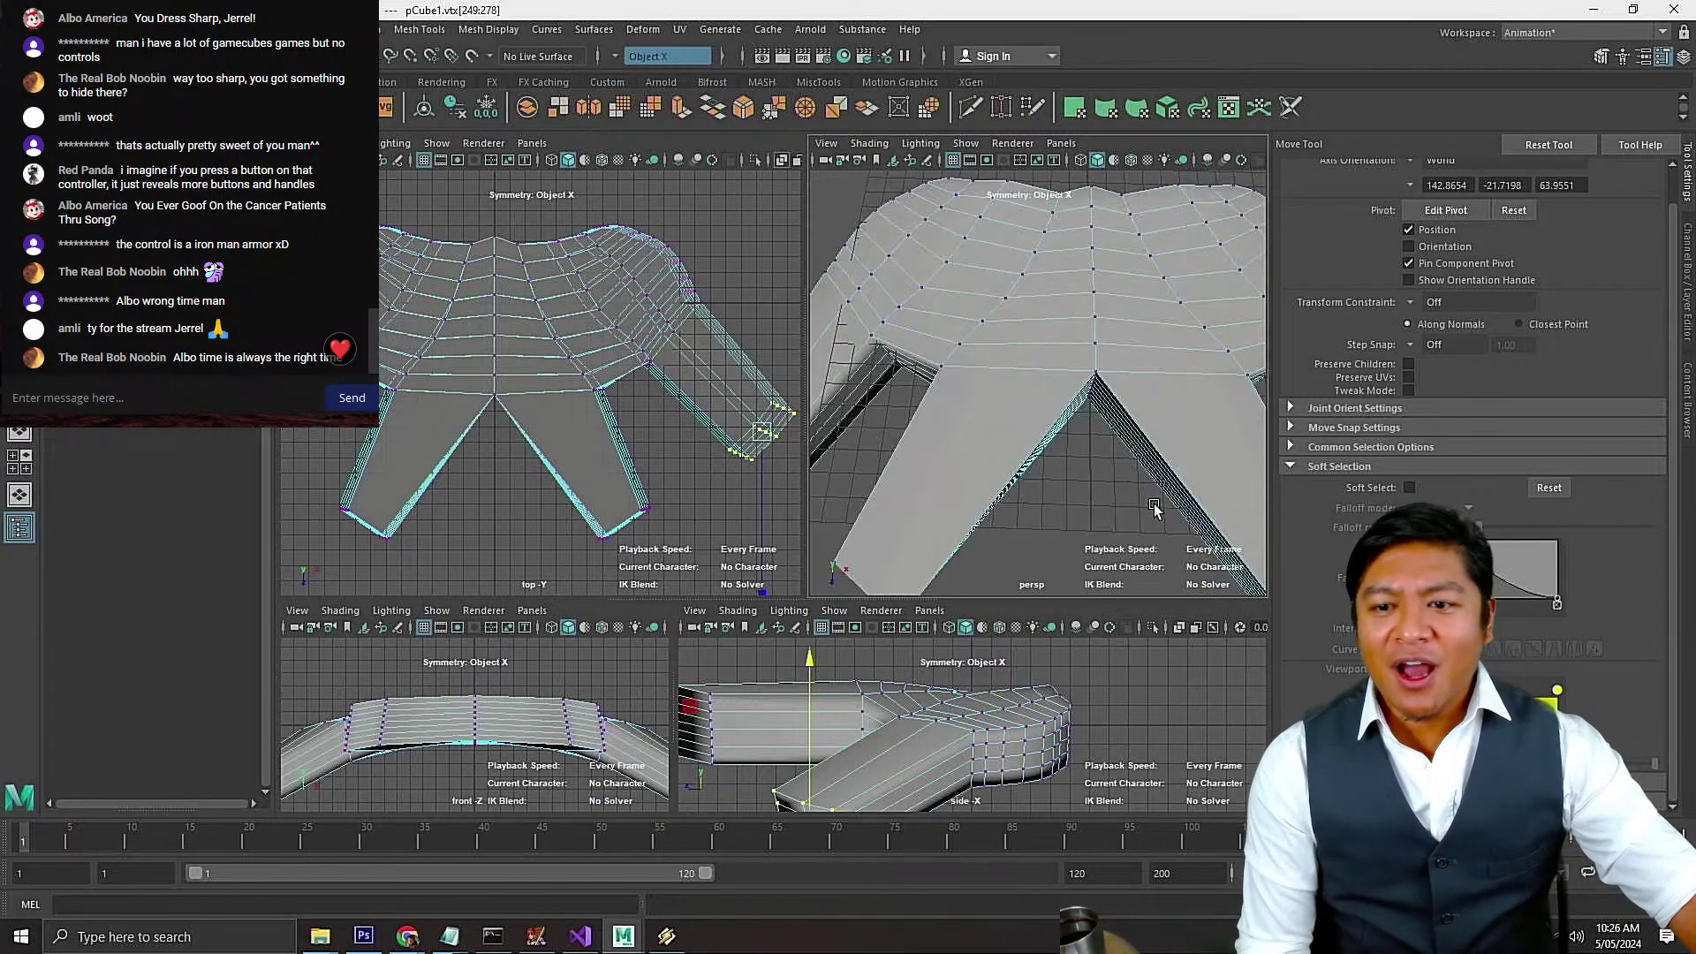
{"action": "scroll", "coordinate": [1144, 507], "scroll_direction": "down", "scroll_amount": 5}
{"action": "left_click_drag", "start_coordinate": [1143, 507], "coordinate": [1014, 479], "text": "alt"}
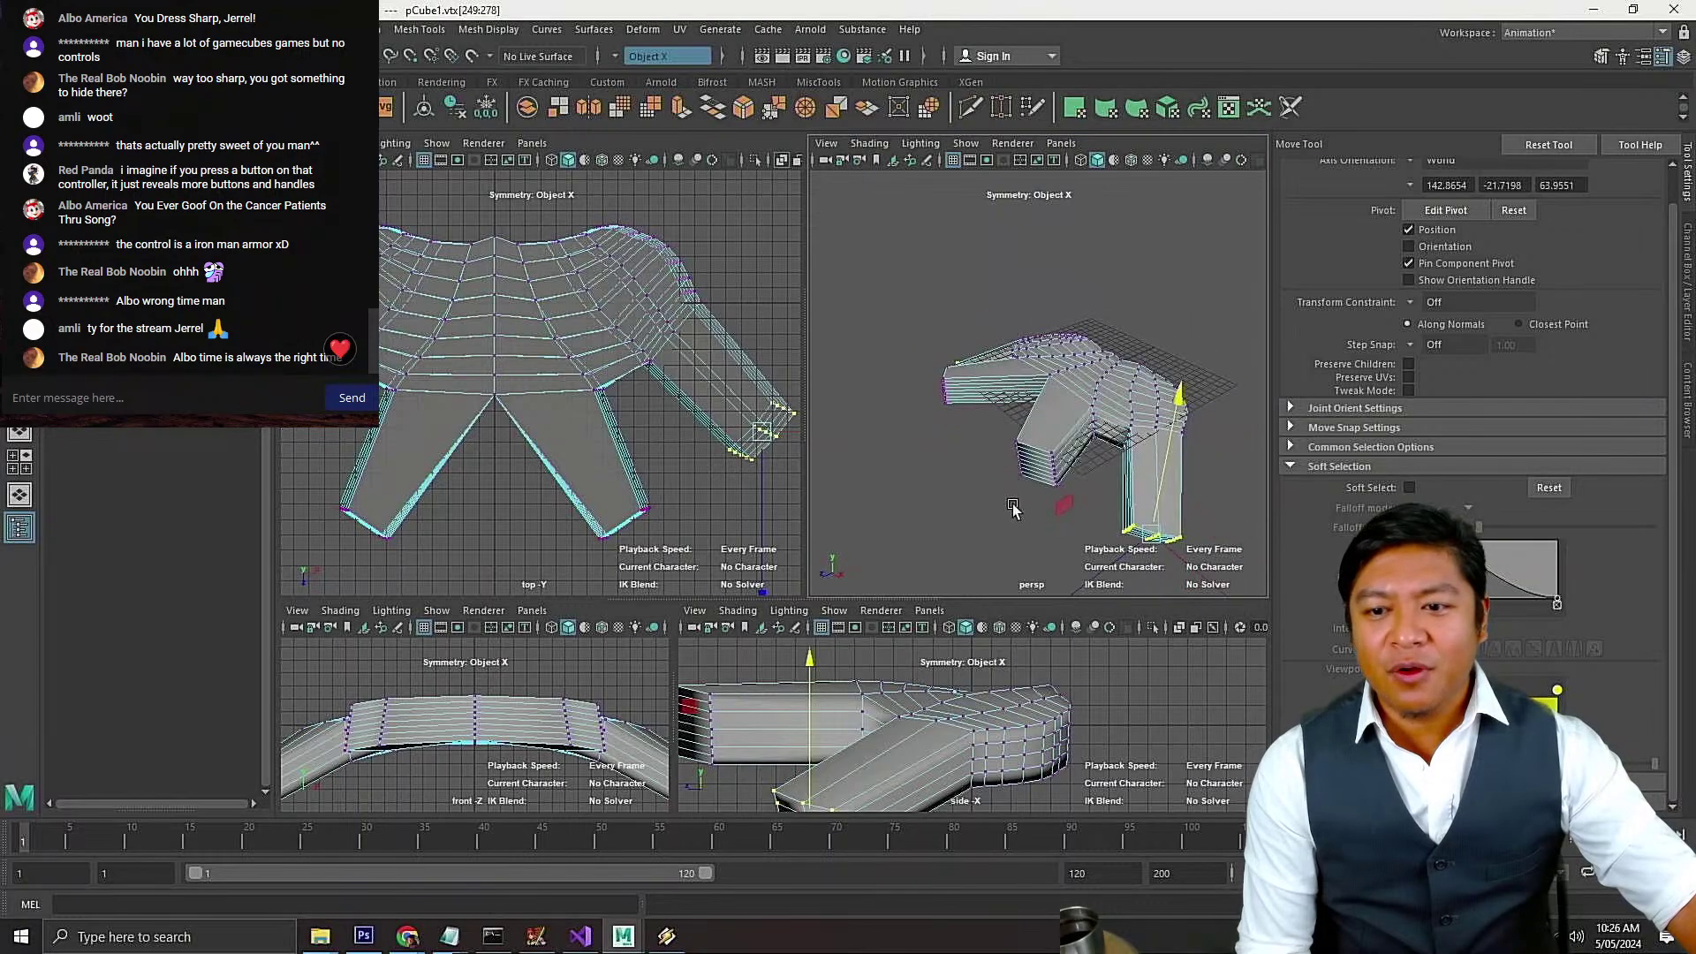
{"action": "left_click", "coordinate": [1065, 437]}
{"action": "scroll", "coordinate": [1054, 465], "scroll_direction": "up", "scroll_amount": 3}
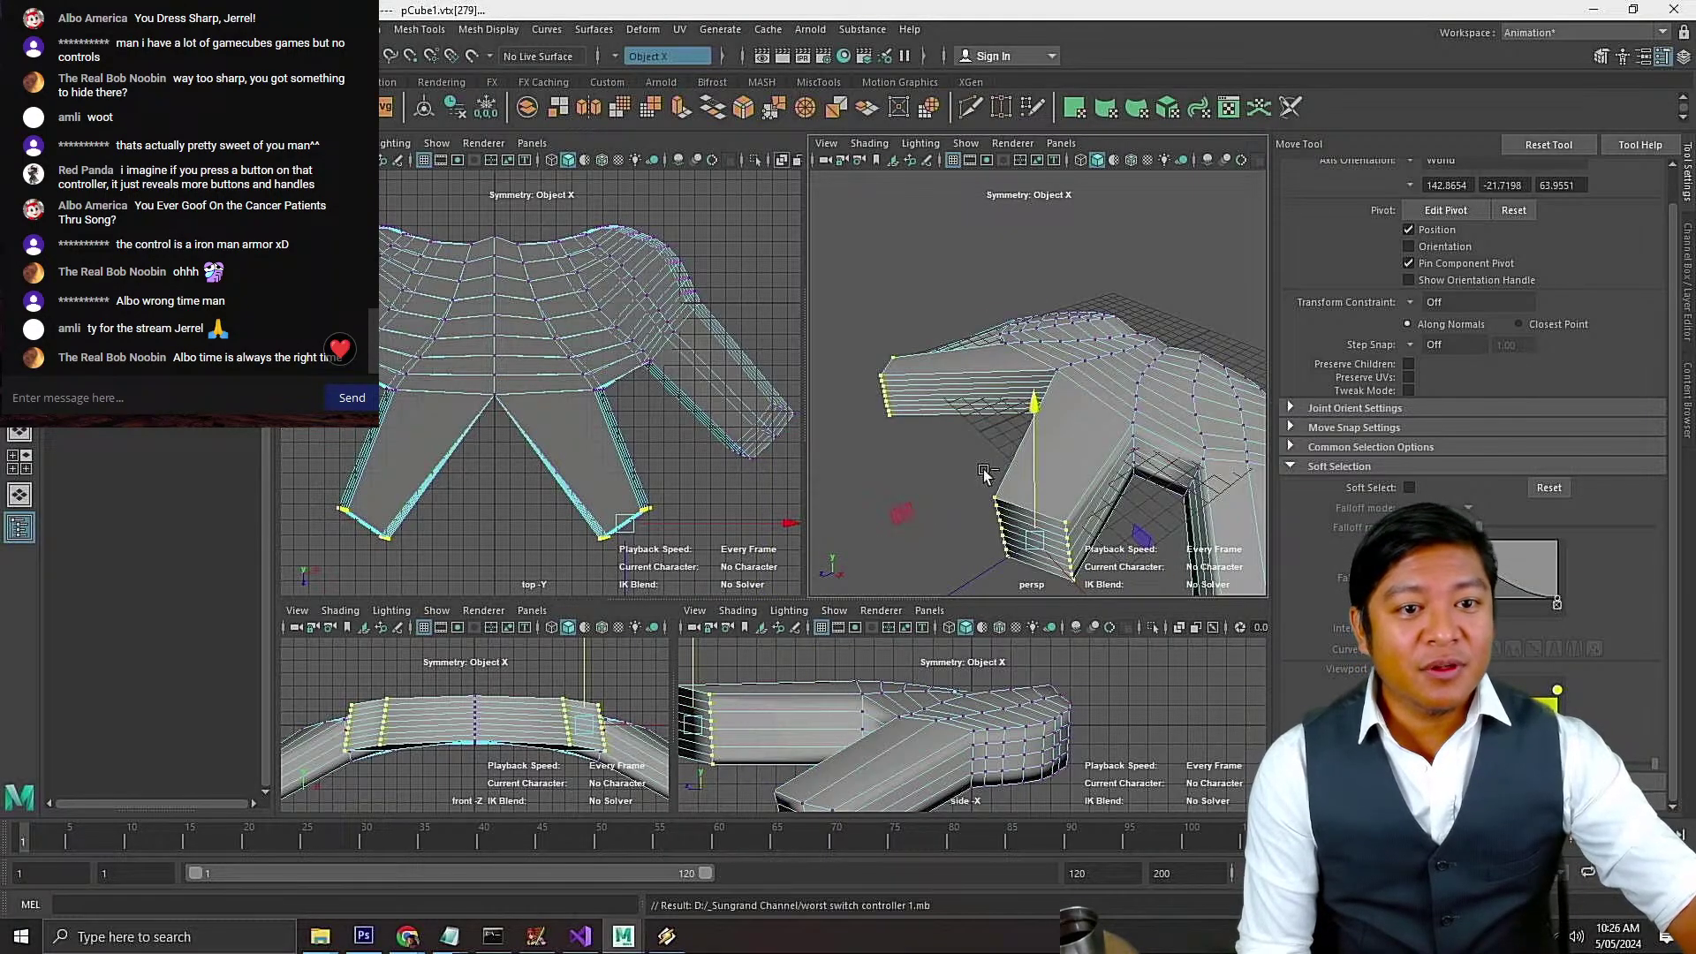
{"action": "left_click_drag", "start_coordinate": [975, 487], "coordinate": [1051, 455], "text": "alt"}
{"action": "scroll", "coordinate": [972, 459], "scroll_direction": "up", "scroll_amount": 5}
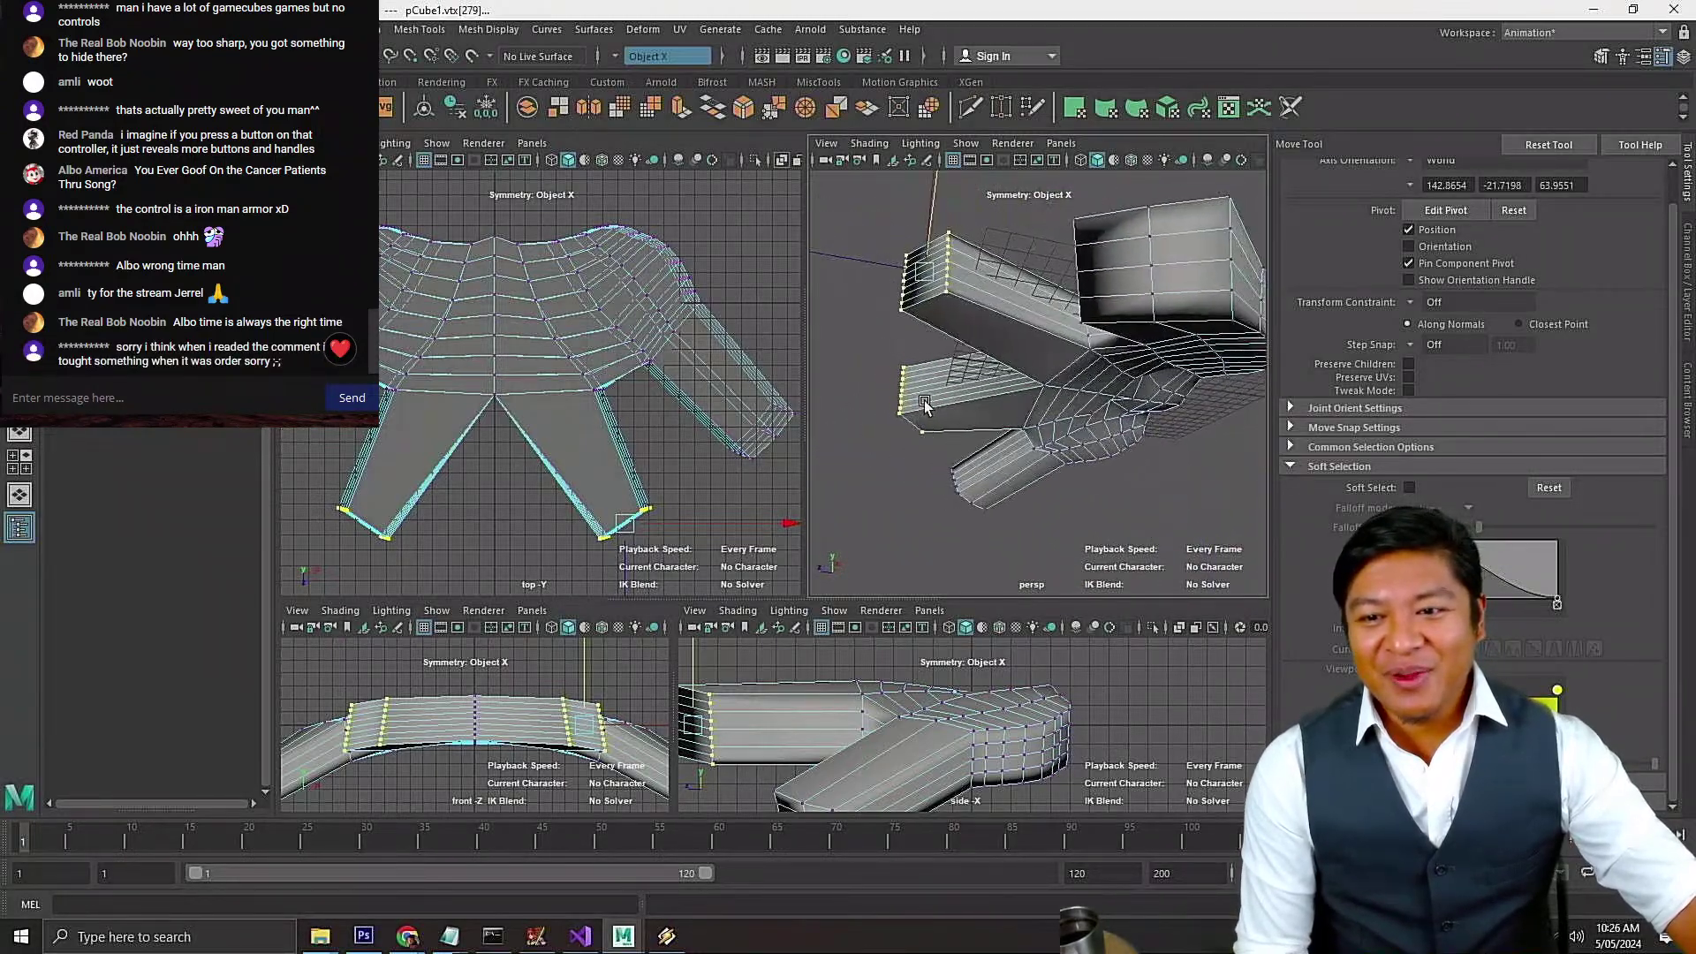
{"action": "left_click_drag", "start_coordinate": [925, 463], "coordinate": [829, 338], "text": "alt"}
Tilt the grip-tip vertex loop with the Rotate tool so the grip end angles
{"action": "key", "text": "e"}
{"action": "key", "text": "w"}
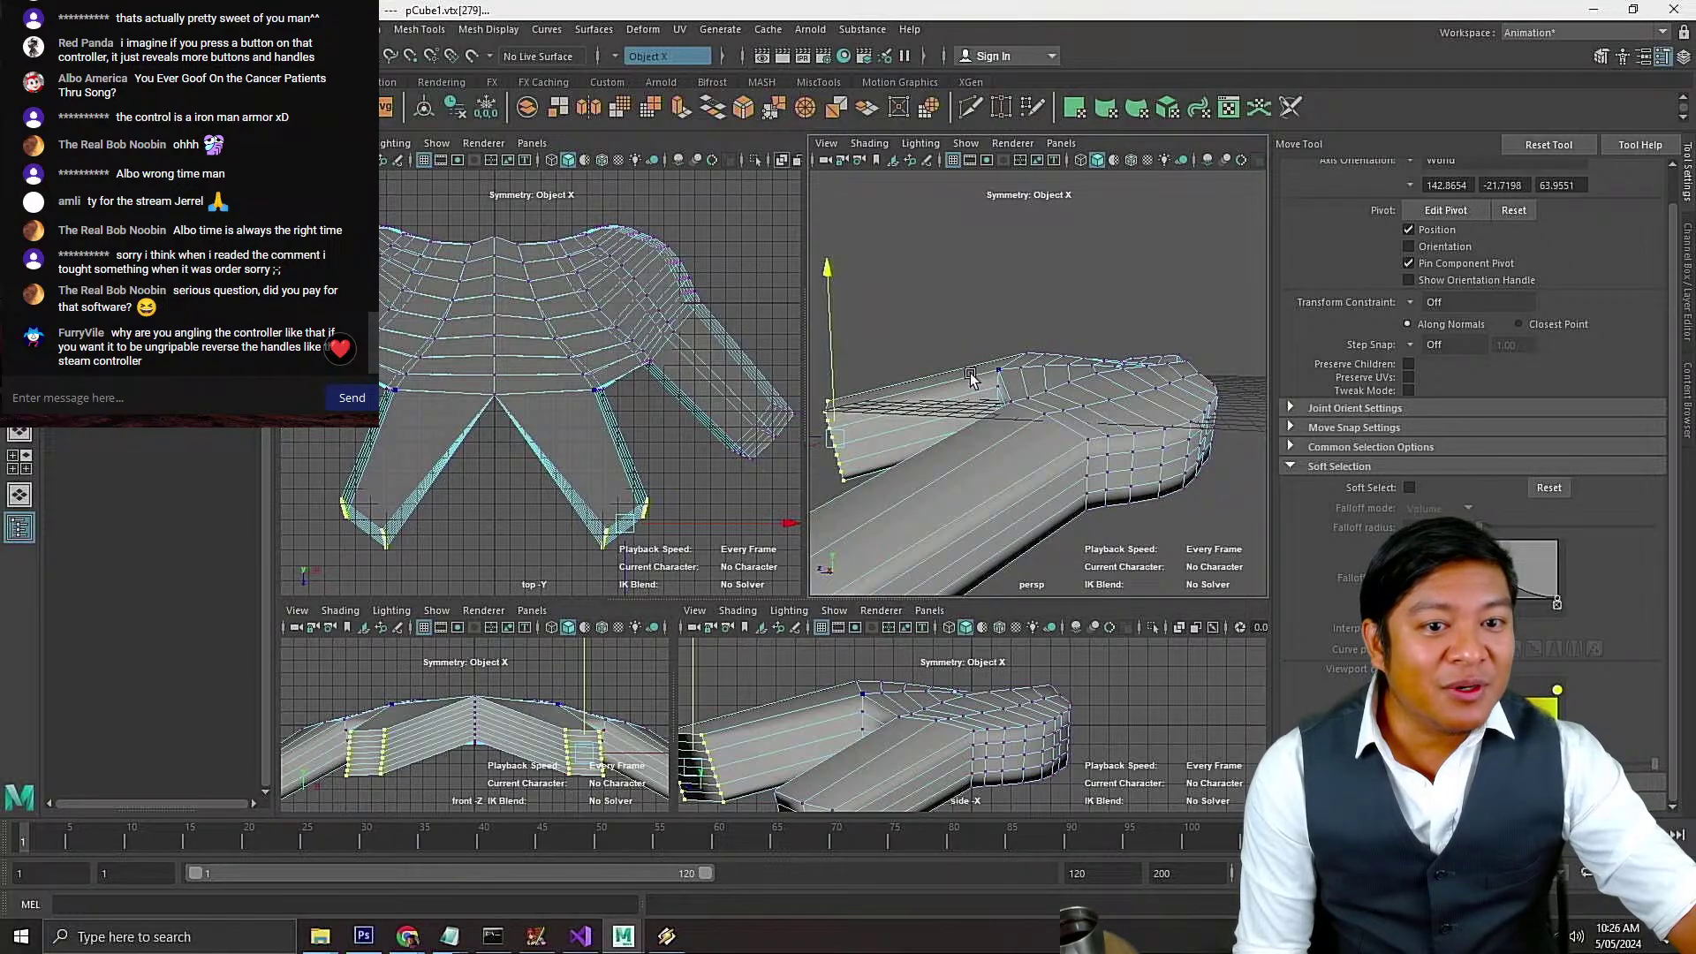
{"action": "left_click_drag", "start_coordinate": [1004, 351], "coordinate": [947, 518], "text": "alt"}
{"action": "key", "text": "r"}
{"action": "scroll", "coordinate": [1033, 386], "scroll_direction": "down", "scroll_amount": 5}
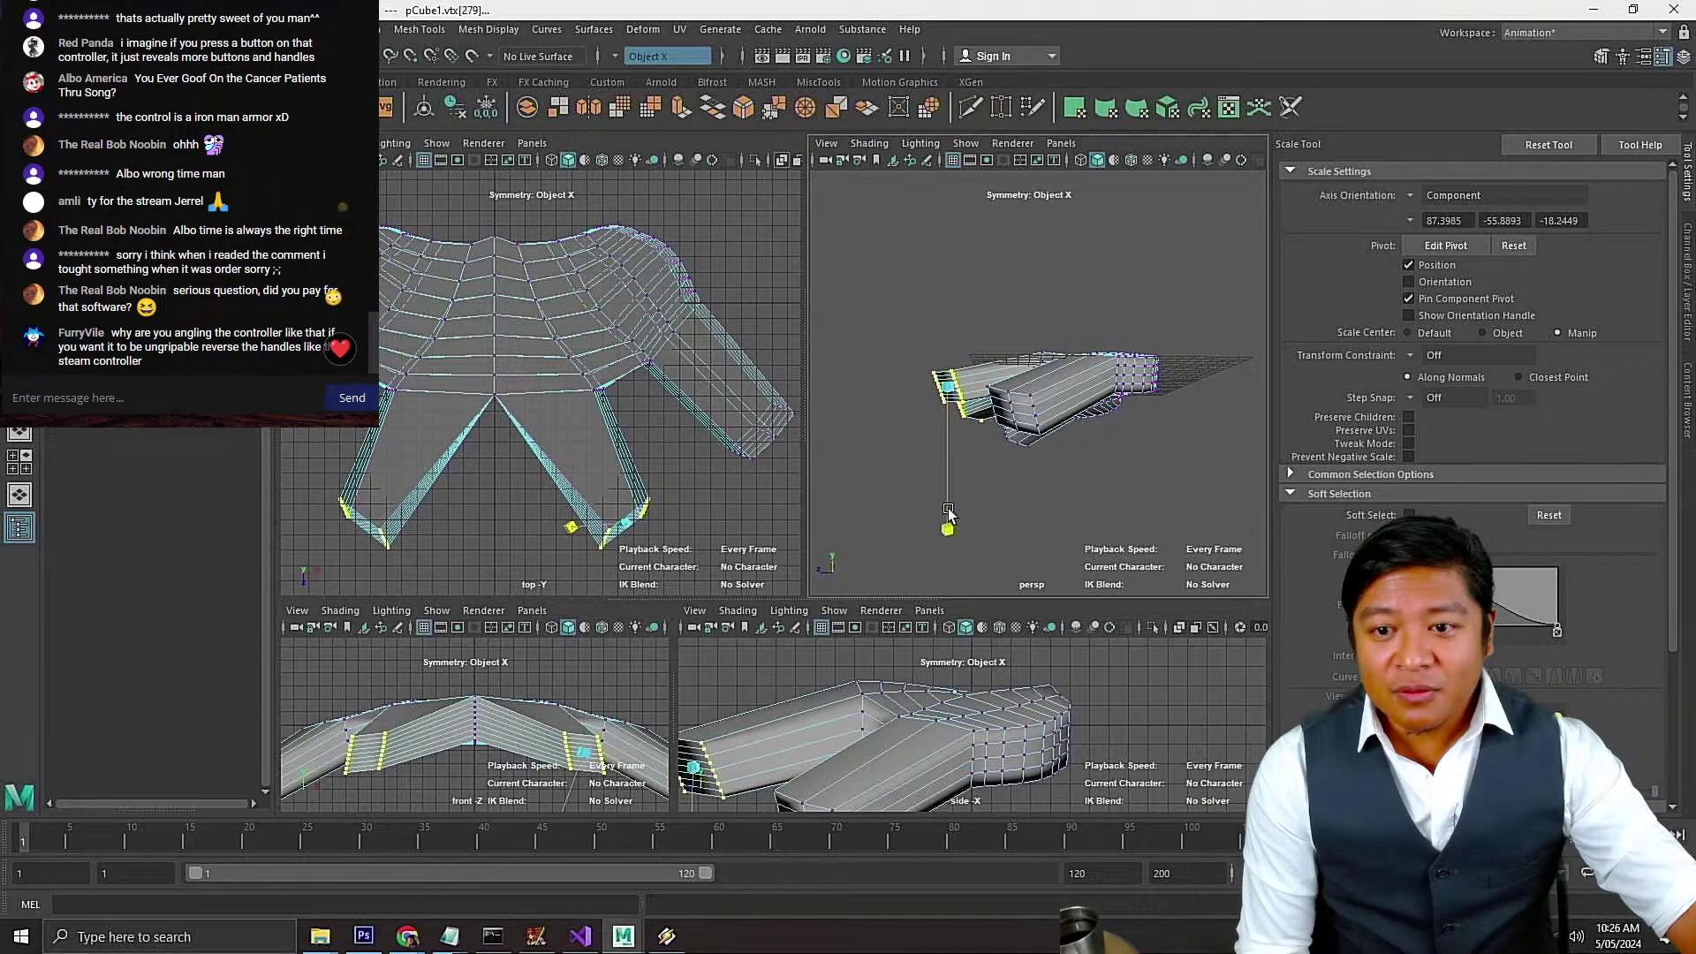
Shrink the grip-end vertices and move them downward
{"action": "left_click_drag", "start_coordinate": [948, 434], "coordinate": [957, 465], "text": "alt"}
{"action": "scroll", "coordinate": [957, 465], "scroll_direction": "up", "scroll_amount": 5}
{"action": "key", "text": "w"}
{"action": "scroll", "coordinate": [957, 408], "scroll_direction": "down", "scroll_amount": 5}
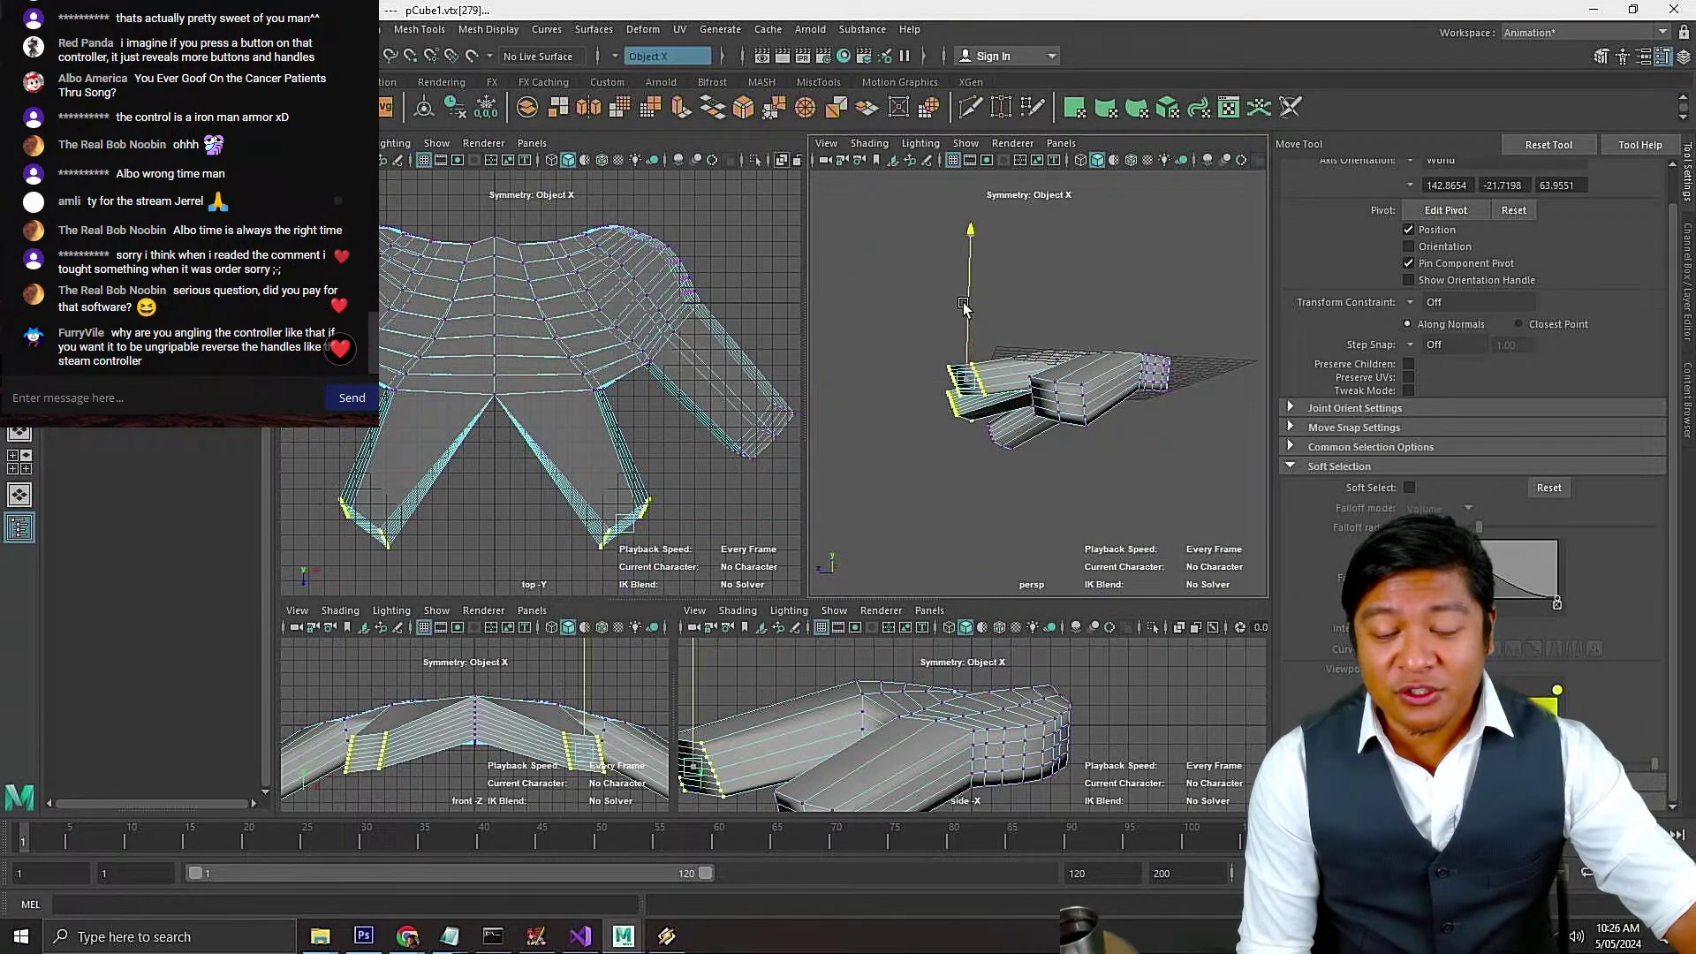
{"action": "left_click_drag", "start_coordinate": [963, 305], "coordinate": [963, 326]}
{"action": "left_click_drag", "start_coordinate": [965, 354], "coordinate": [1174, 333], "text": "alt"}
{"action": "scroll", "coordinate": [1095, 422], "scroll_direction": "up", "scroll_amount": 5}
Rotate the grip-end vertices, narrow them, and angle them further
{"action": "key", "text": "e"}
{"action": "left_click_drag", "start_coordinate": [1055, 370], "coordinate": [1215, 462], "text": "alt"}
{"action": "key", "text": "w"}
{"action": "key", "text": "r"}
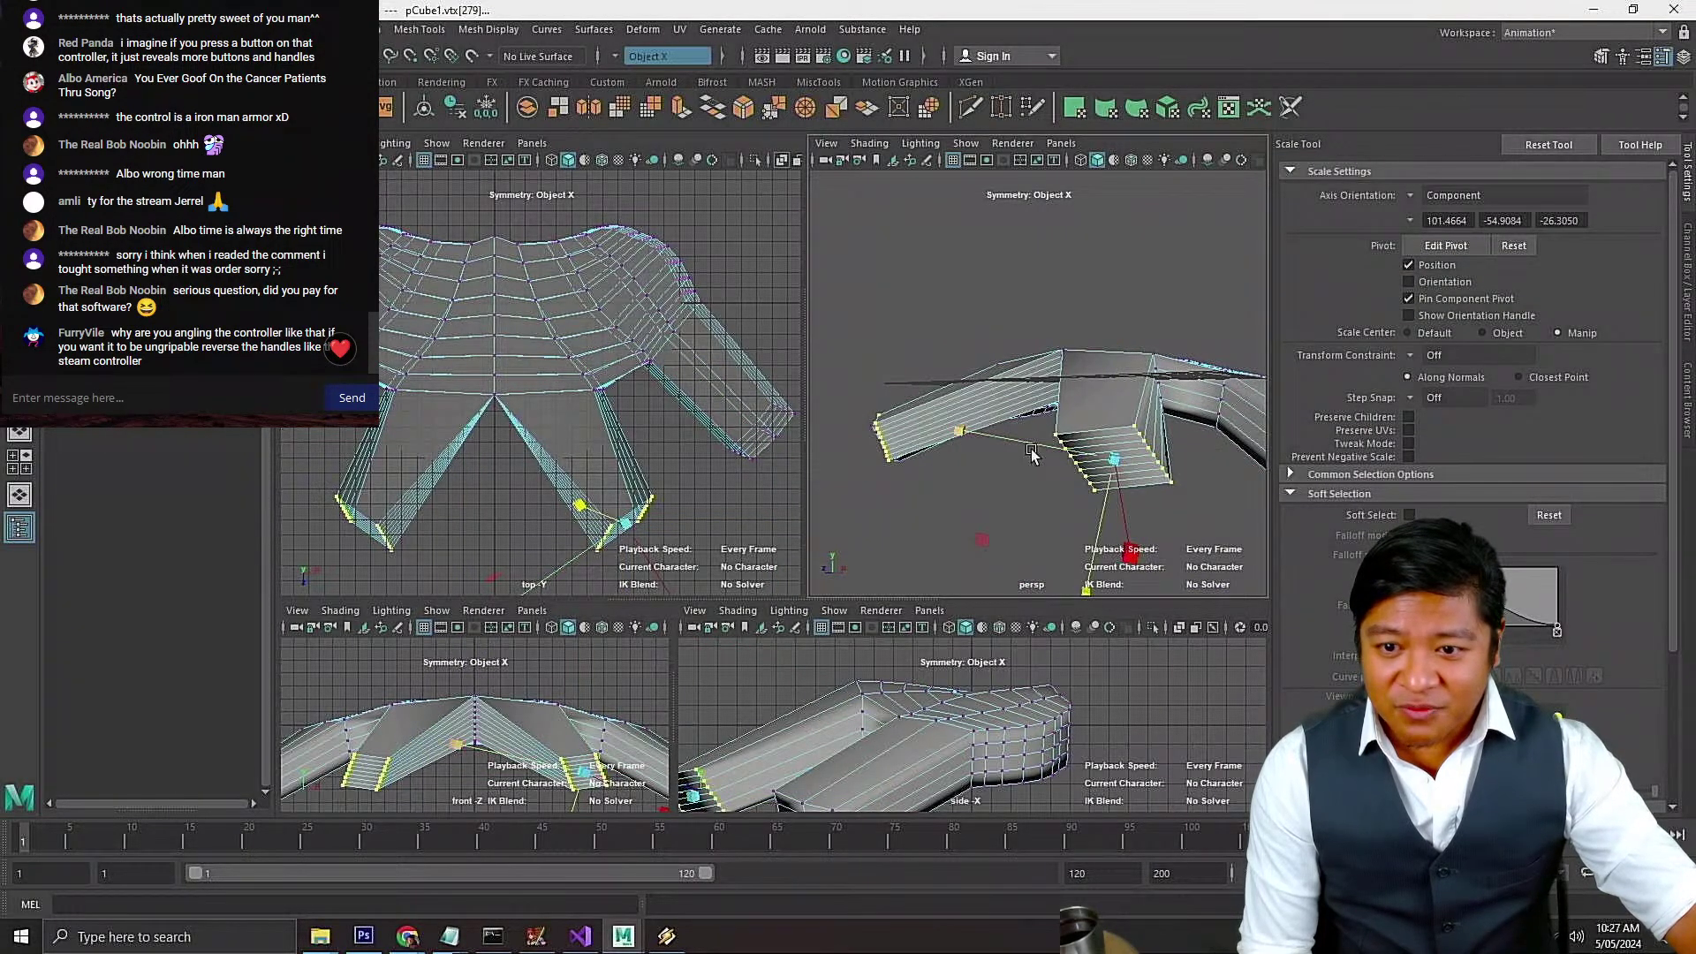
{"action": "left_click_drag", "start_coordinate": [961, 439], "coordinate": [1089, 424]}
{"action": "key", "text": "e"}
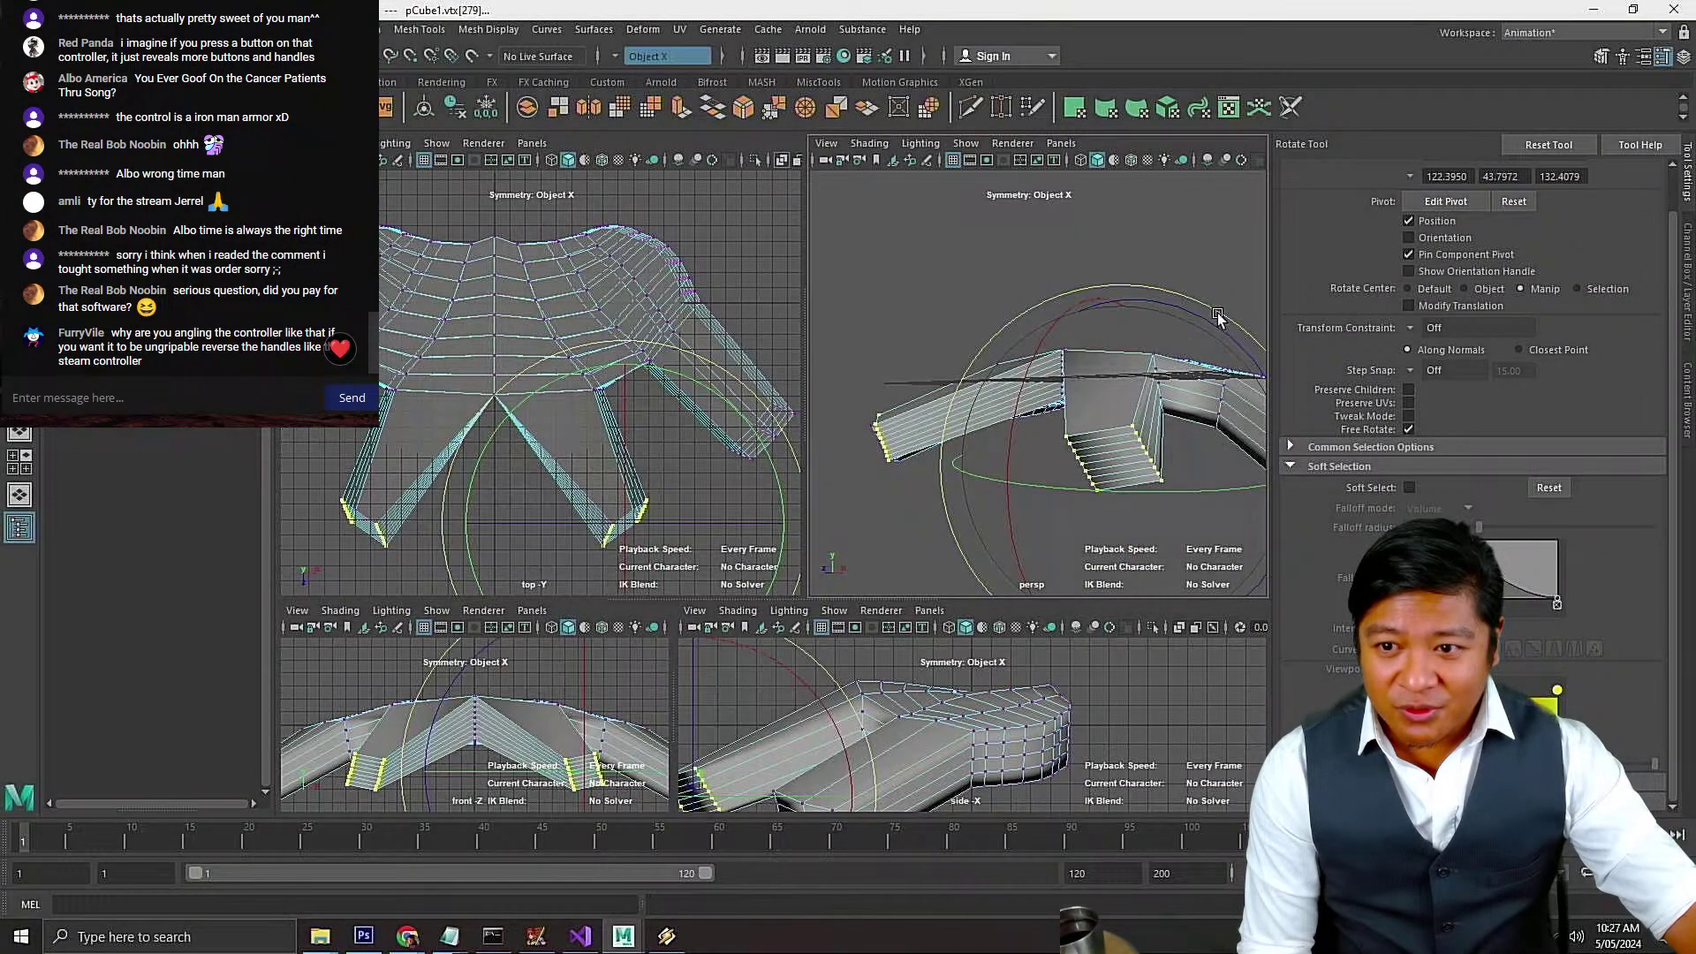
{"action": "left_click_drag", "start_coordinate": [1225, 310], "coordinate": [1249, 358]}
Pull the grip ends inward toward the body's centre, then deselect
{"action": "key", "text": "w"}
{"action": "left_click_drag", "start_coordinate": [1171, 465], "coordinate": [1111, 501]}
{"action": "left_click_drag", "start_coordinate": [1026, 453], "coordinate": [909, 468], "text": "alt"}
{"action": "scroll", "coordinate": [1041, 491], "scroll_direction": "up", "scroll_amount": 4}
{"action": "scroll", "coordinate": [1048, 449], "scroll_direction": "down", "scroll_amount": 5}
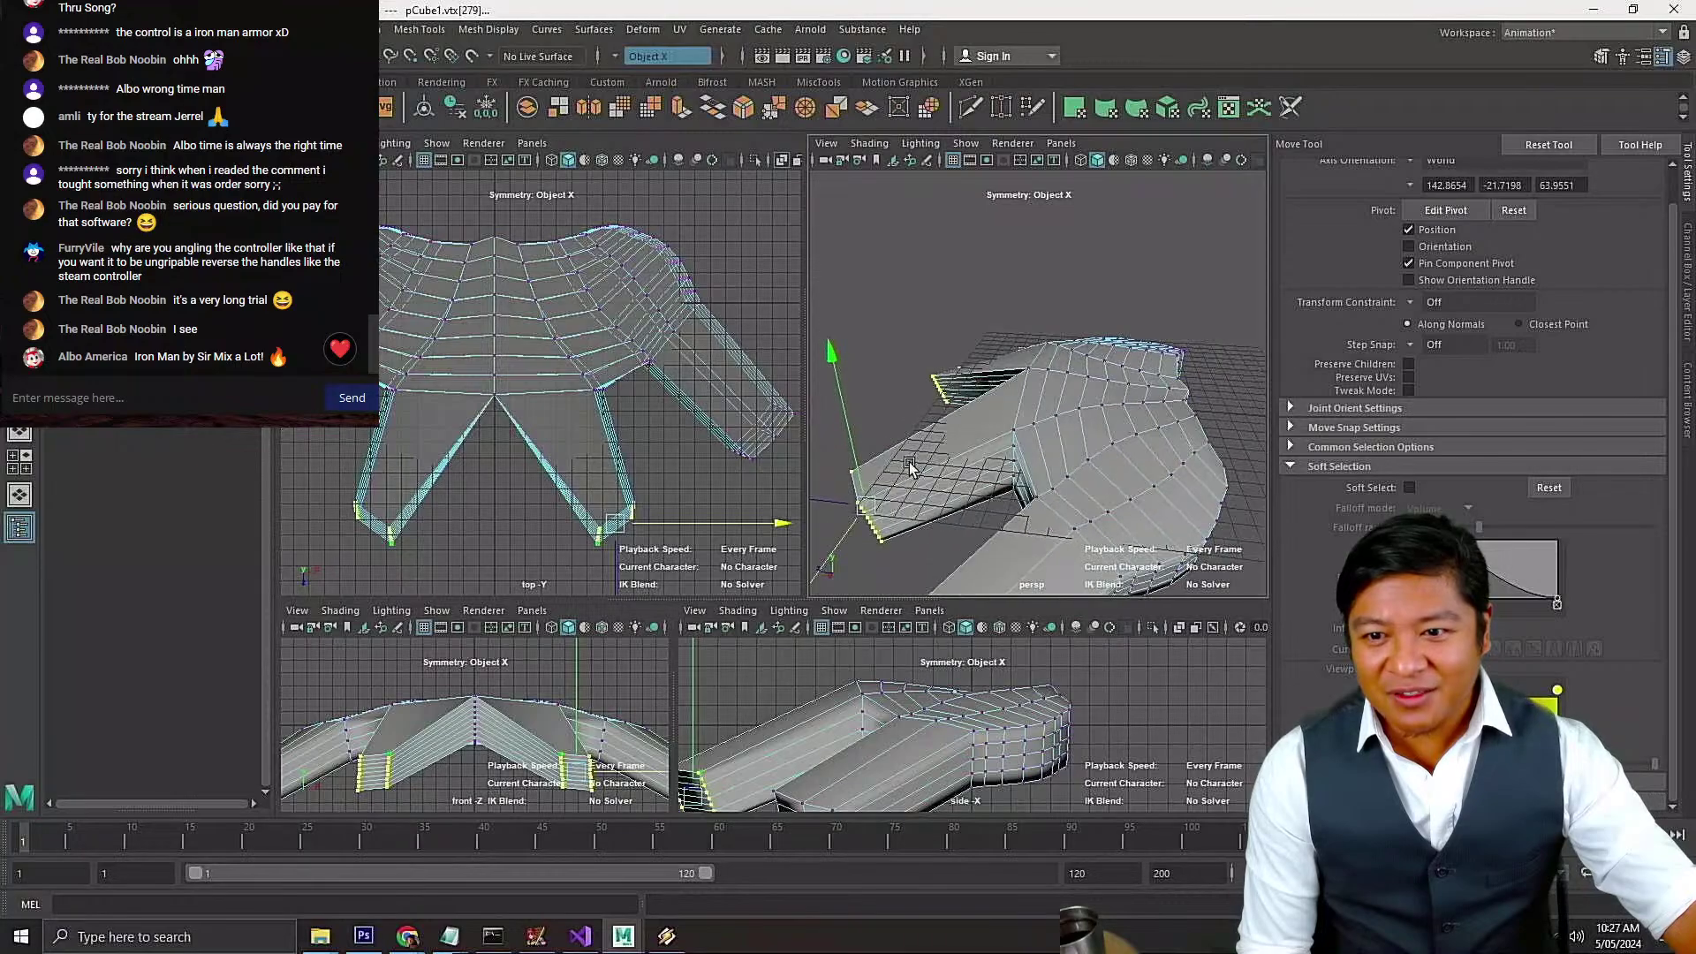
{"action": "scroll", "coordinate": [1035, 395], "scroll_direction": "up", "scroll_amount": 4}
{"action": "left_click_drag", "start_coordinate": [1035, 395], "coordinate": [1051, 303], "text": "alt"}
{"action": "left_click", "coordinate": [1051, 303]}
{"action": "right_click", "coordinate": [1032, 289]}
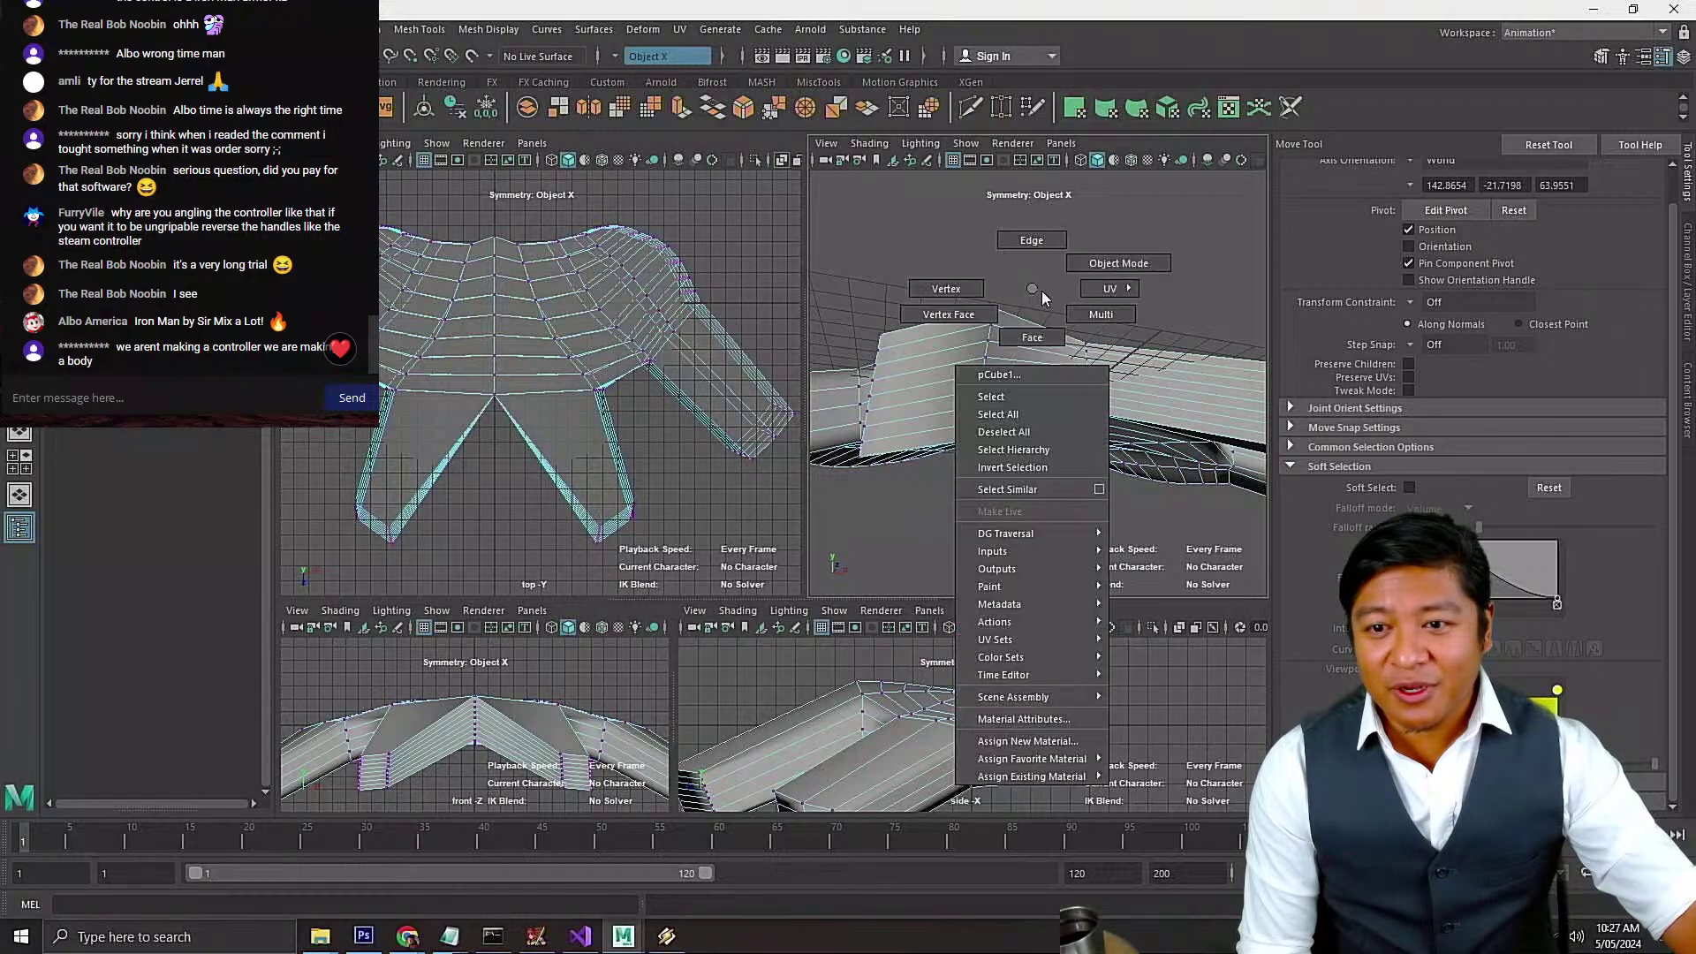
{"action": "left_click", "coordinate": [1089, 267]}
{"action": "left_click_drag", "start_coordinate": [1089, 267], "coordinate": [976, 406], "text": "alt"}
{"action": "scroll", "coordinate": [1027, 350], "scroll_direction": "up", "scroll_amount": 4}
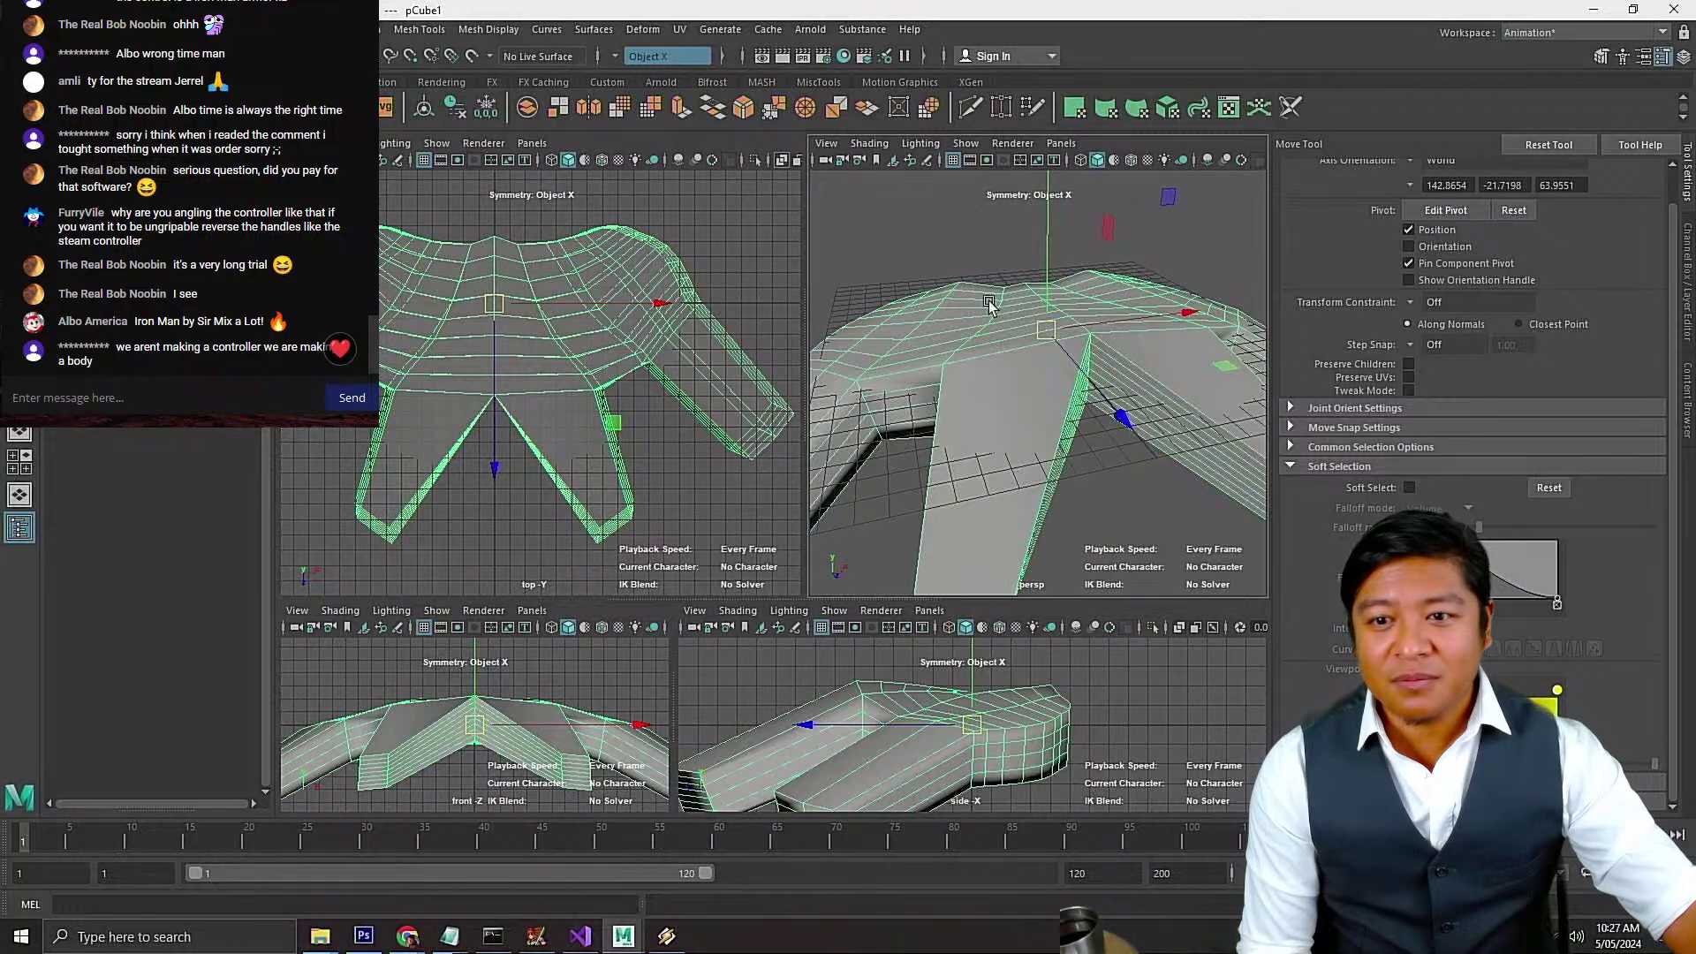
{"action": "left_click", "coordinate": [965, 243]}
{"action": "left_click", "coordinate": [1095, 313]}
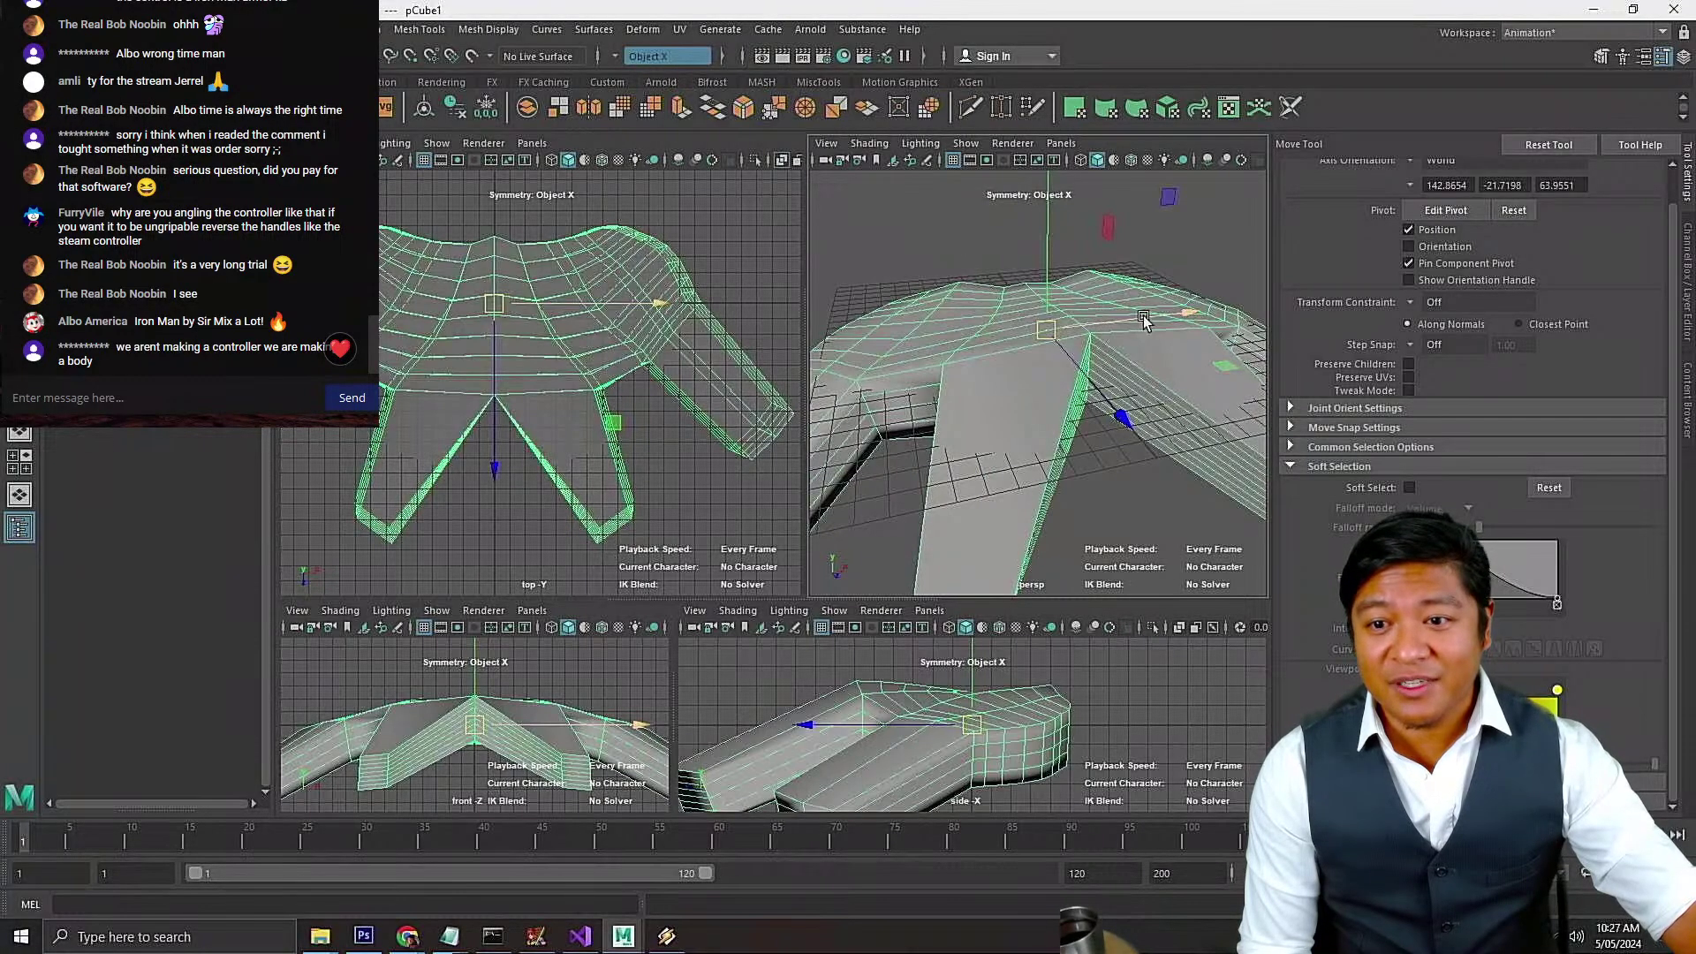
{"action": "left_click_drag", "start_coordinate": [1095, 314], "coordinate": [985, 379], "text": "alt"}
{"action": "scroll", "coordinate": [1139, 400], "scroll_direction": "up", "scroll_amount": 4}
{"action": "scroll", "coordinate": [1158, 391], "scroll_direction": "down", "scroll_amount": 4}
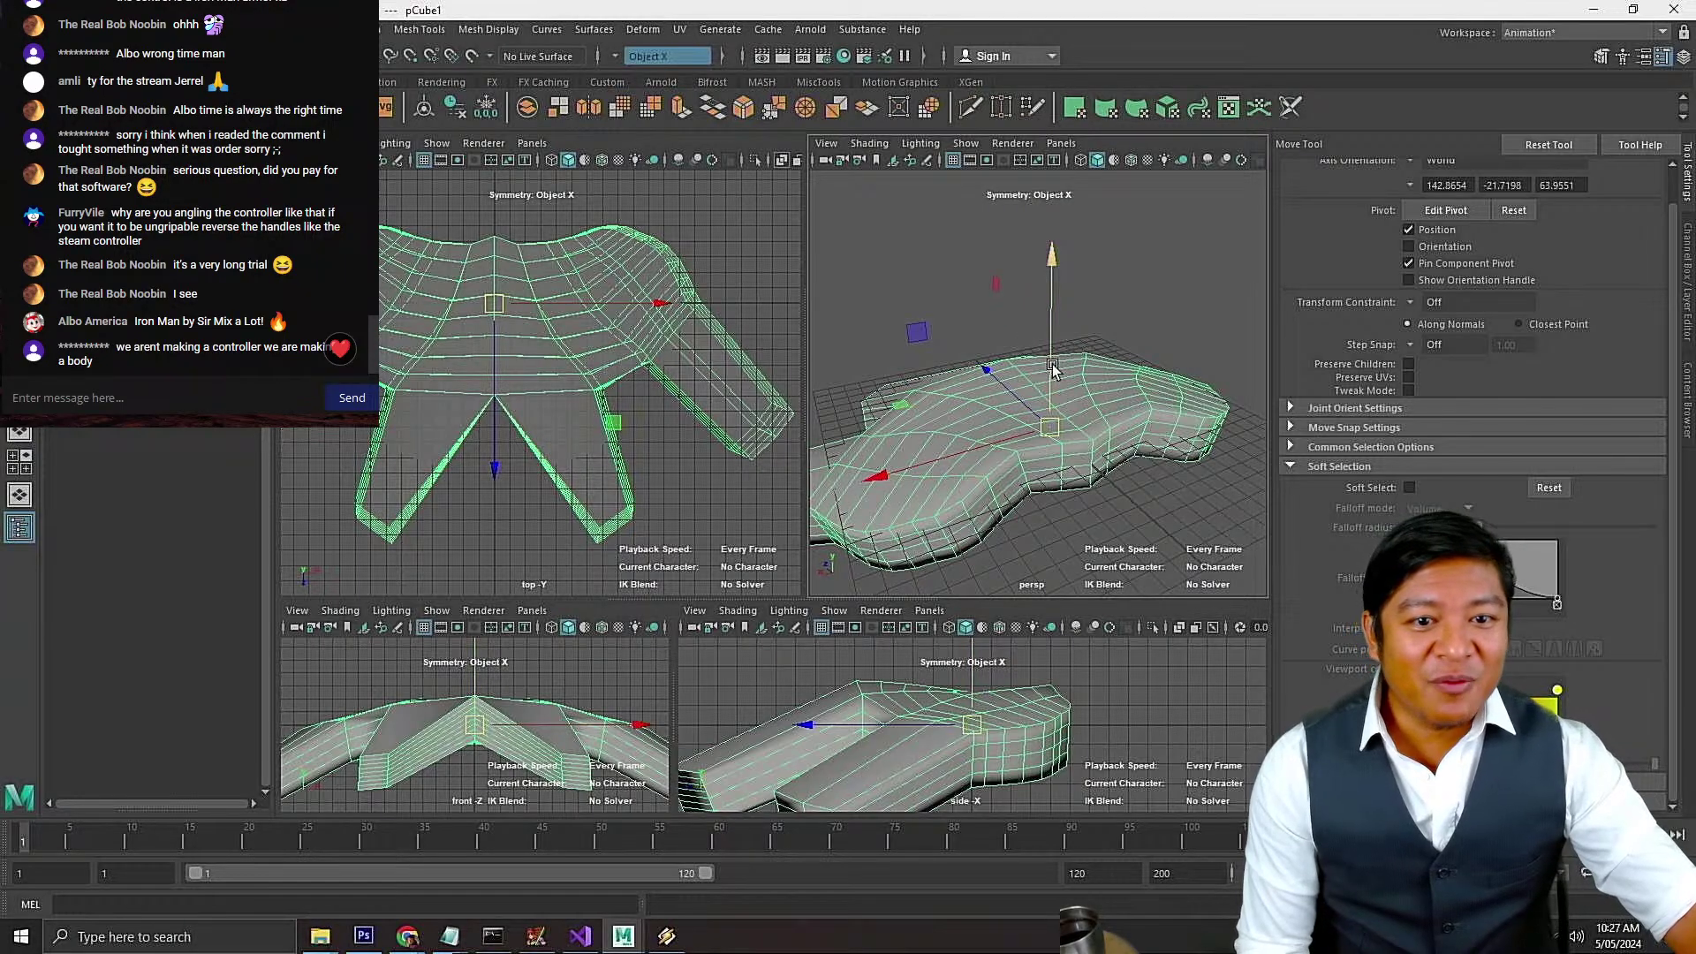
{"action": "left_click_drag", "start_coordinate": [1096, 363], "coordinate": [1127, 420], "text": "alt"}
{"action": "right_click", "coordinate": [1147, 420]}
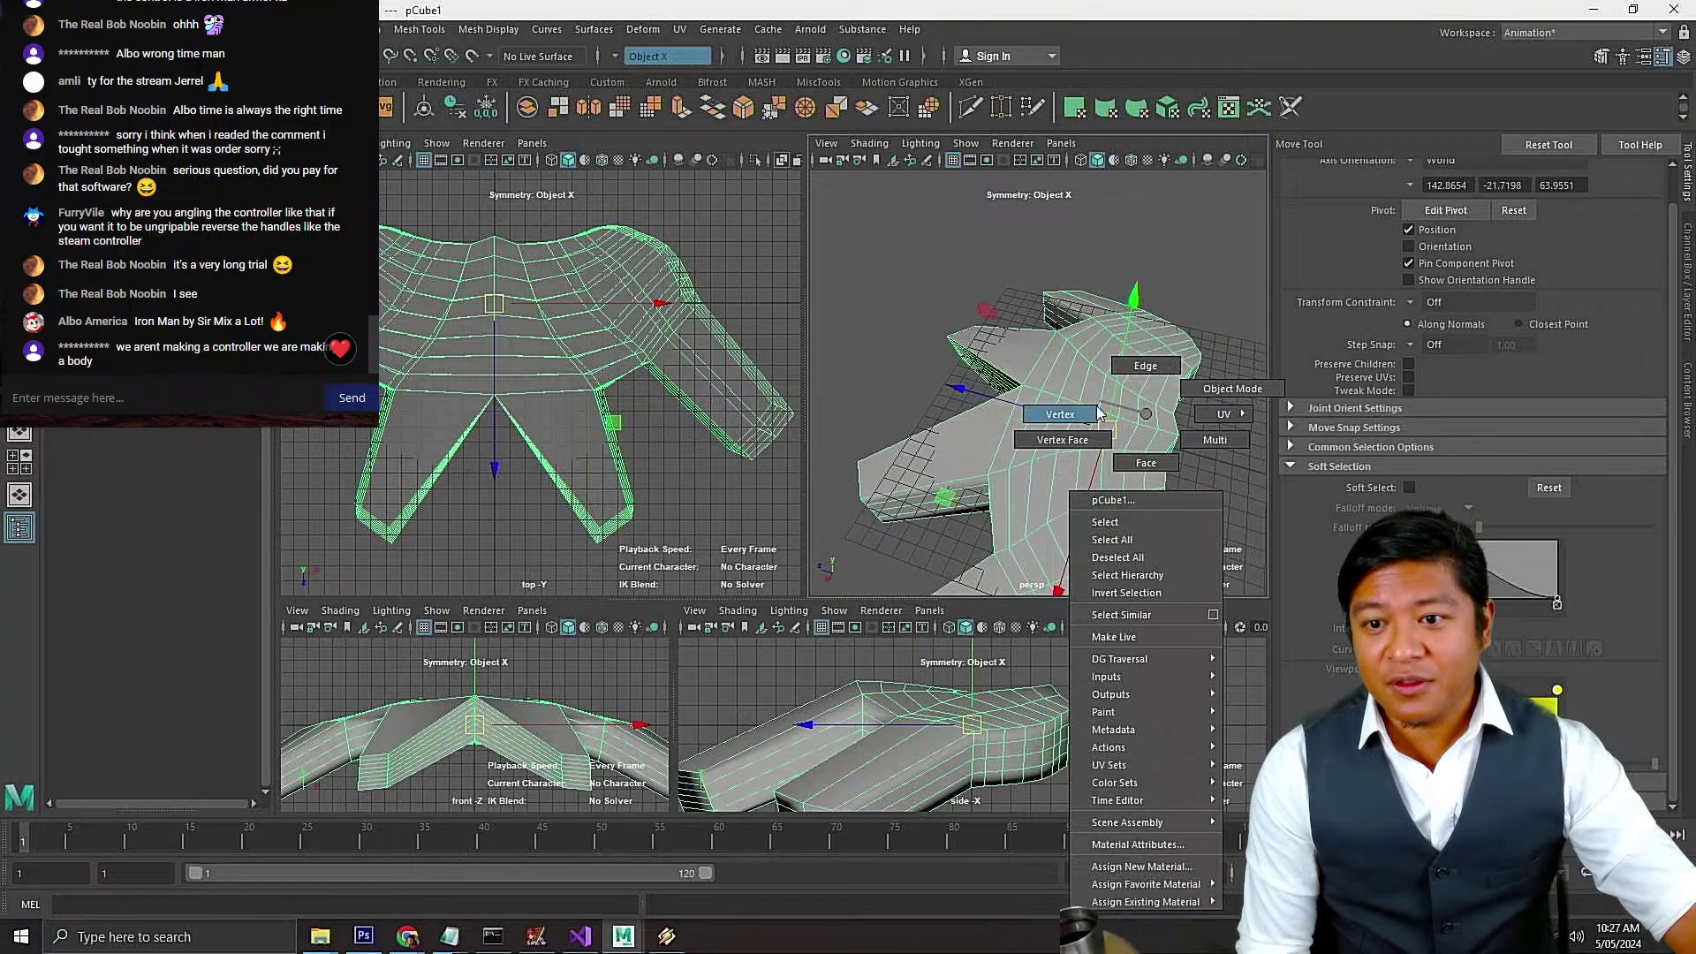
{"action": "right_click_drag", "start_coordinate": [1101, 413], "coordinate": [1146, 461]}
{"action": "left_click", "coordinate": [1165, 429]}
{"action": "key", "text": "f"}
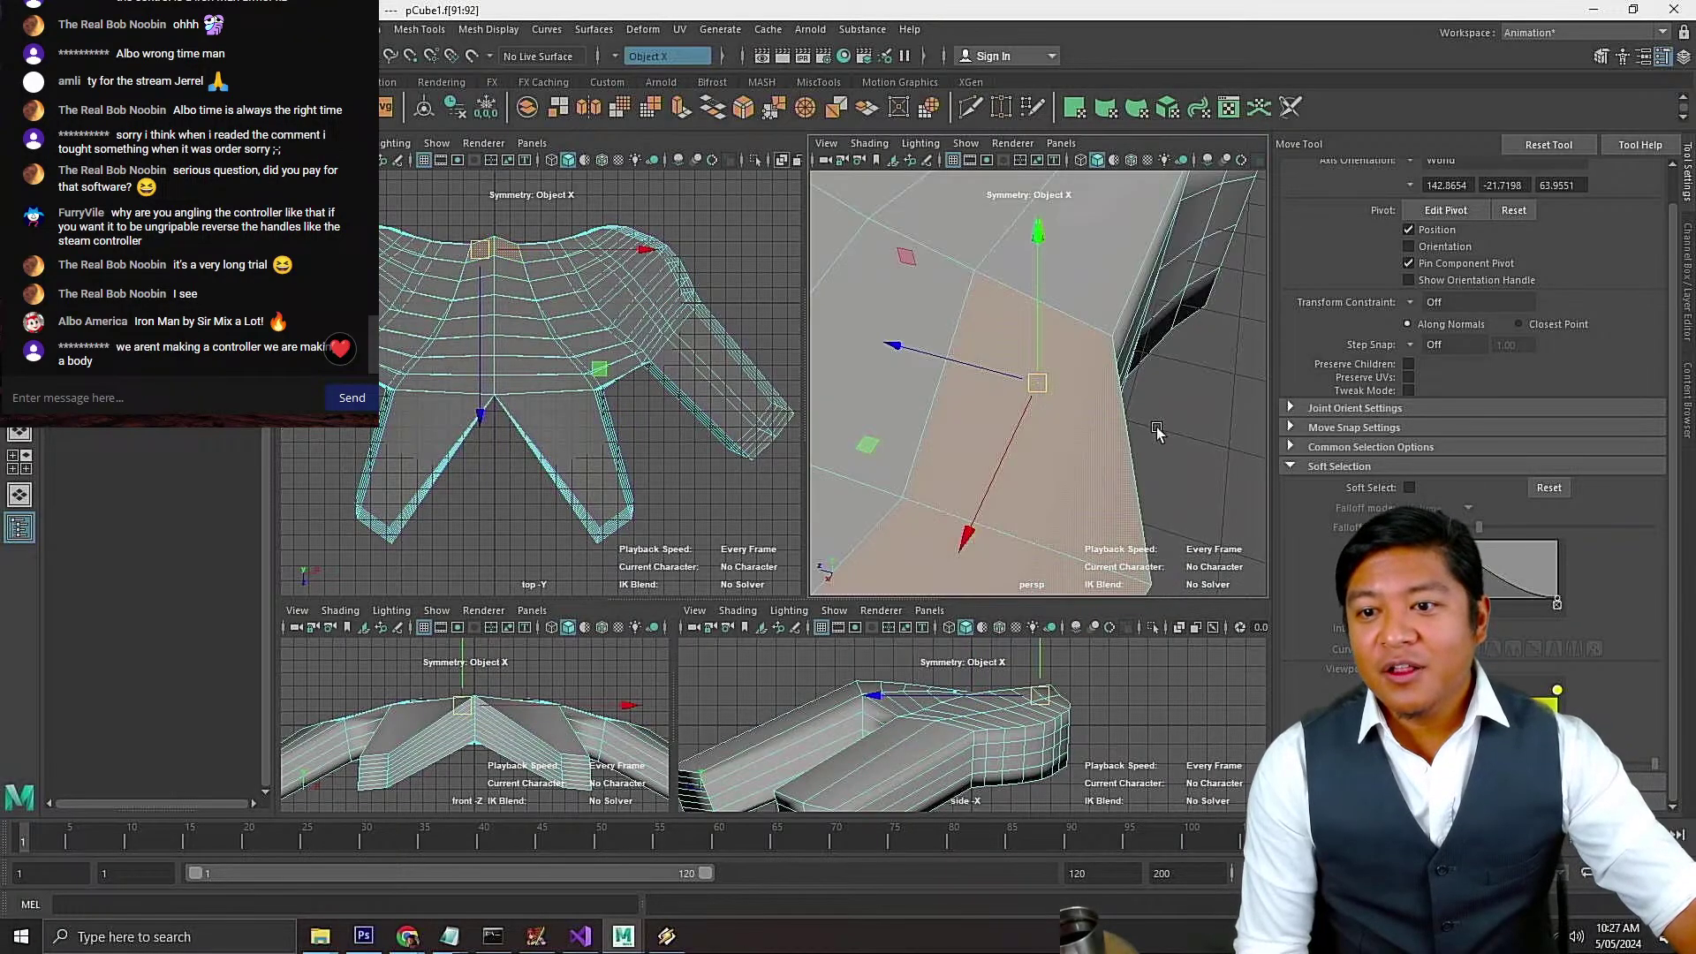
{"action": "scroll", "coordinate": [964, 426], "scroll_direction": "down", "scroll_amount": 5}
{"action": "left_click_drag", "start_coordinate": [965, 424], "coordinate": [1072, 446], "text": "alt"}
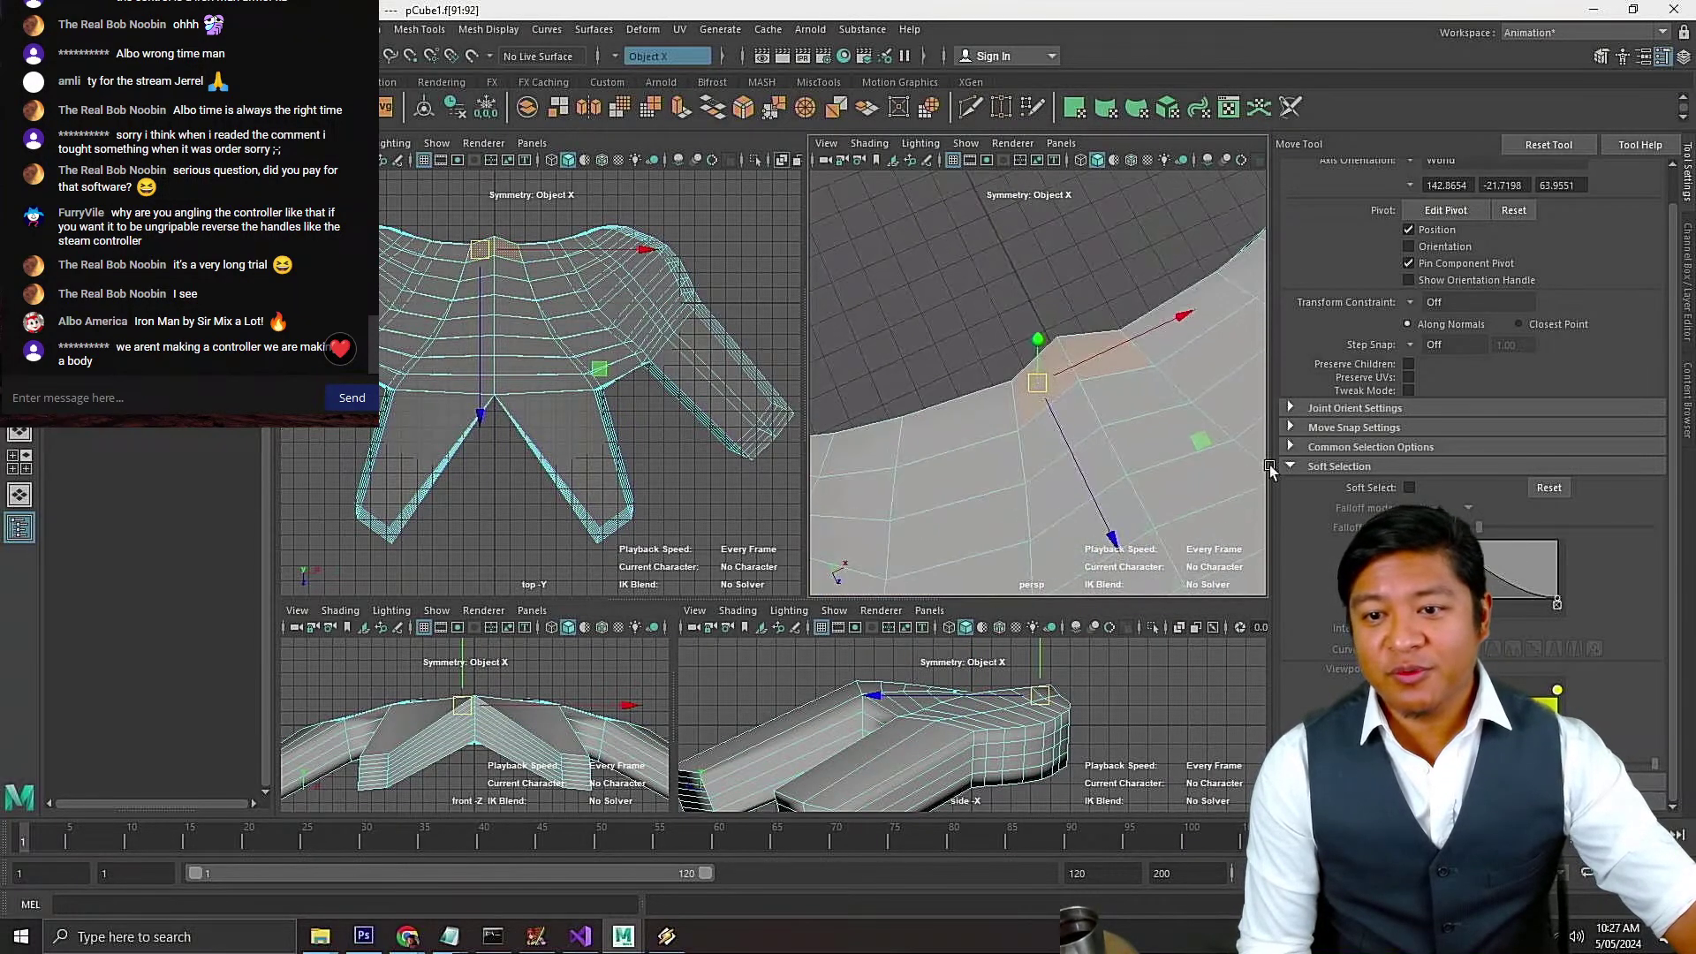
{"action": "scroll", "coordinate": [625, 274], "scroll_direction": "up", "scroll_amount": 2}
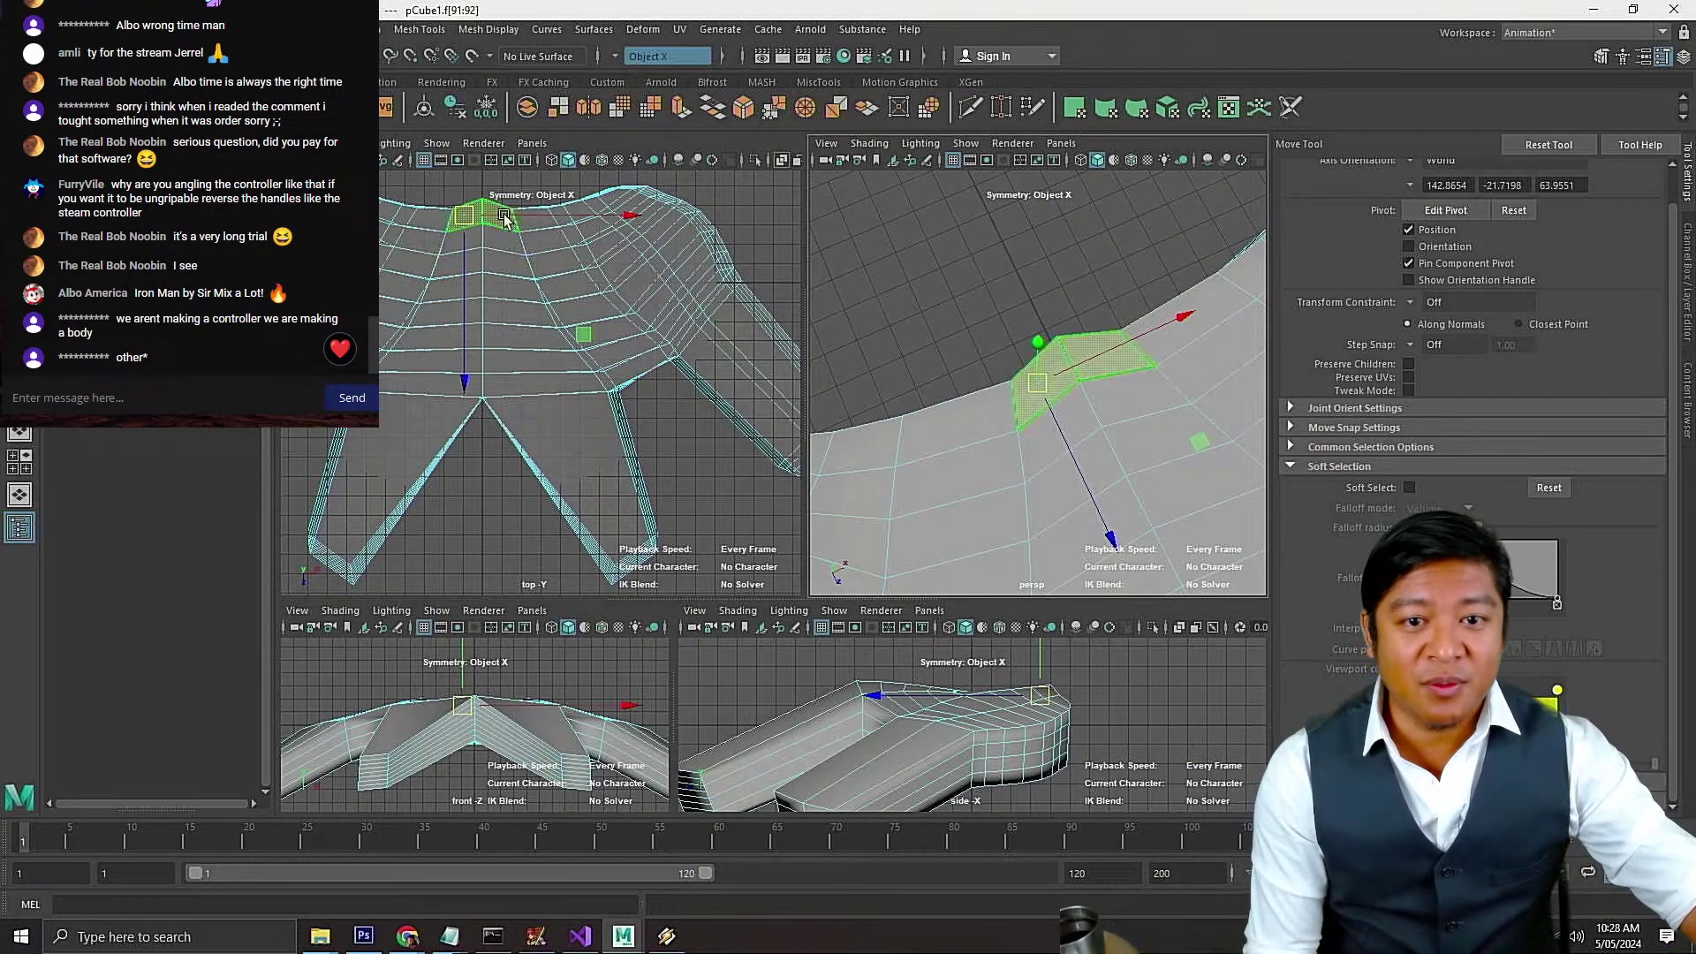
{"action": "right_click_drag", "start_coordinate": [510, 220], "coordinate": [453, 225]}
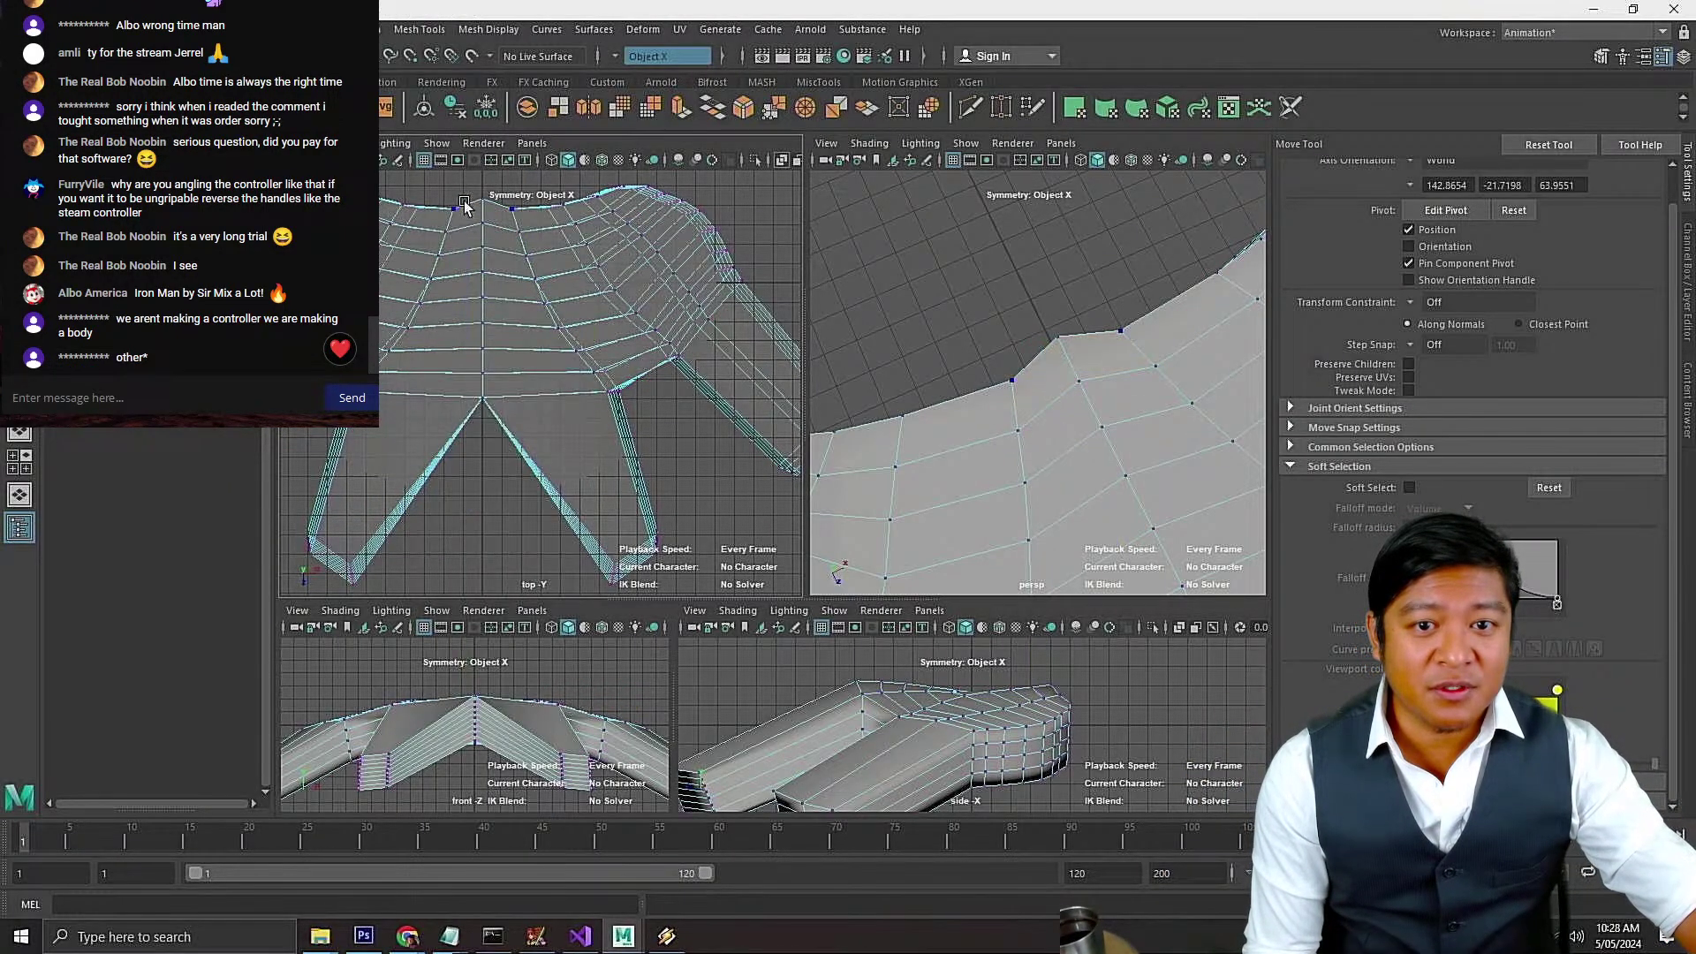
{"action": "left_click", "coordinate": [479, 195]}
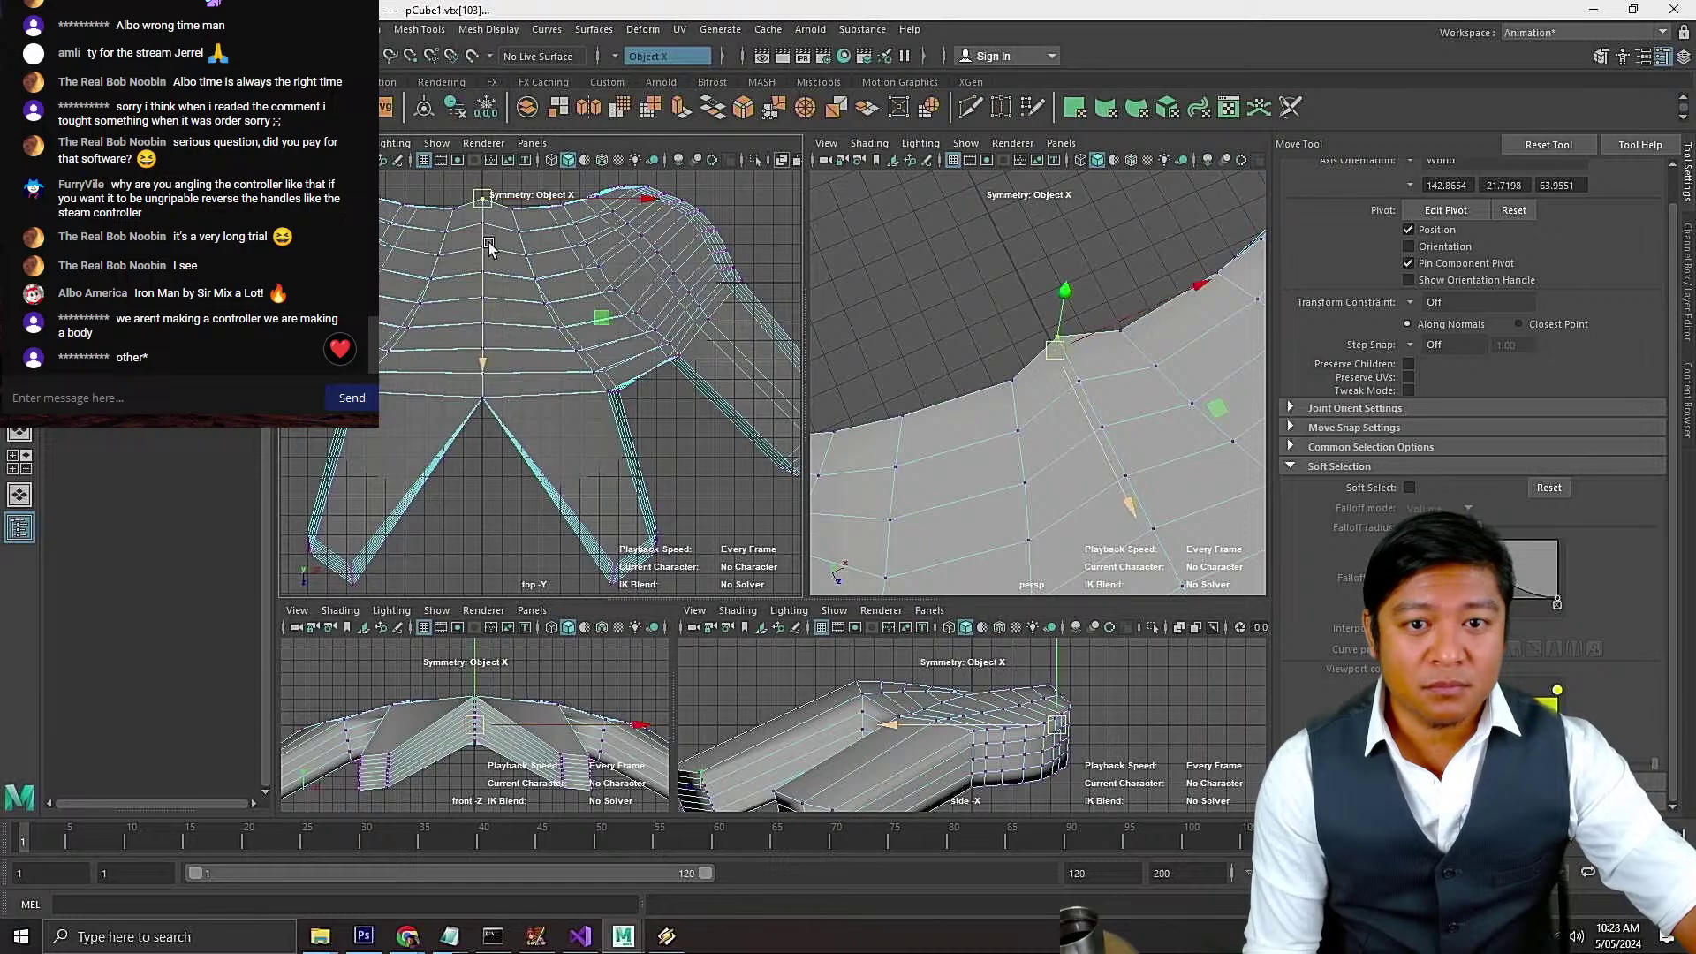
Test-move the top-centre vertex with and without soft selection, undoing both attempts
{"action": "left_click_drag", "start_coordinate": [483, 259], "coordinate": [483, 270]}
{"action": "key", "text": "ctrl+z"}
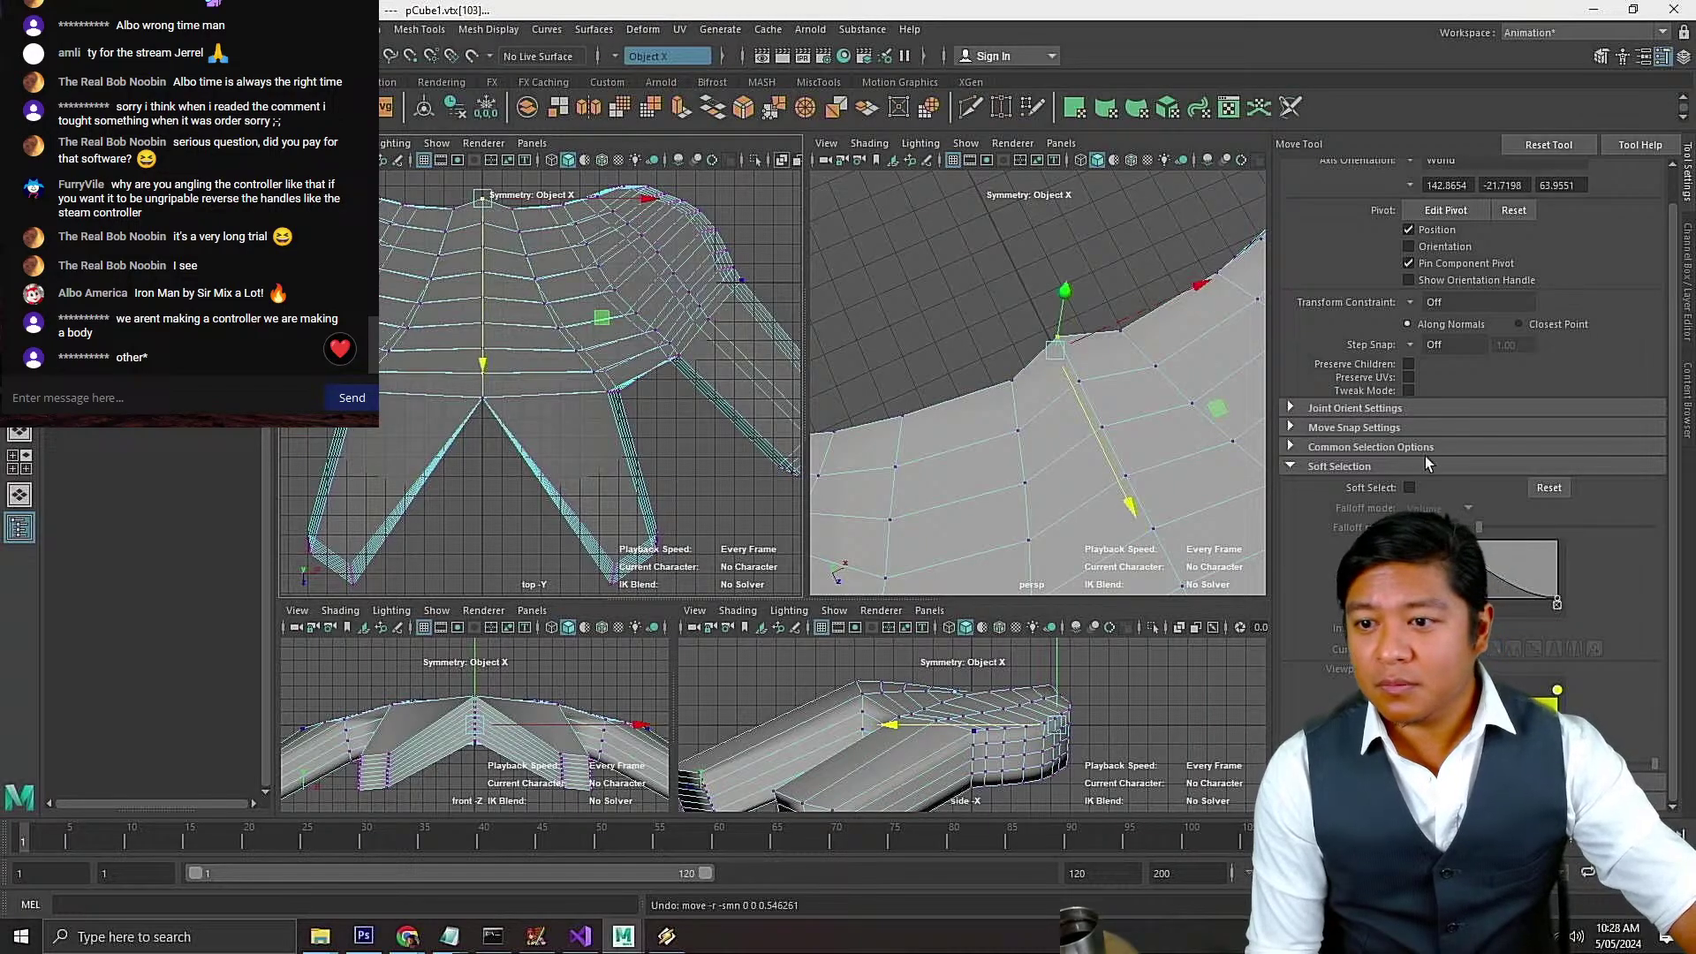
{"action": "left_click", "coordinate": [1409, 487]}
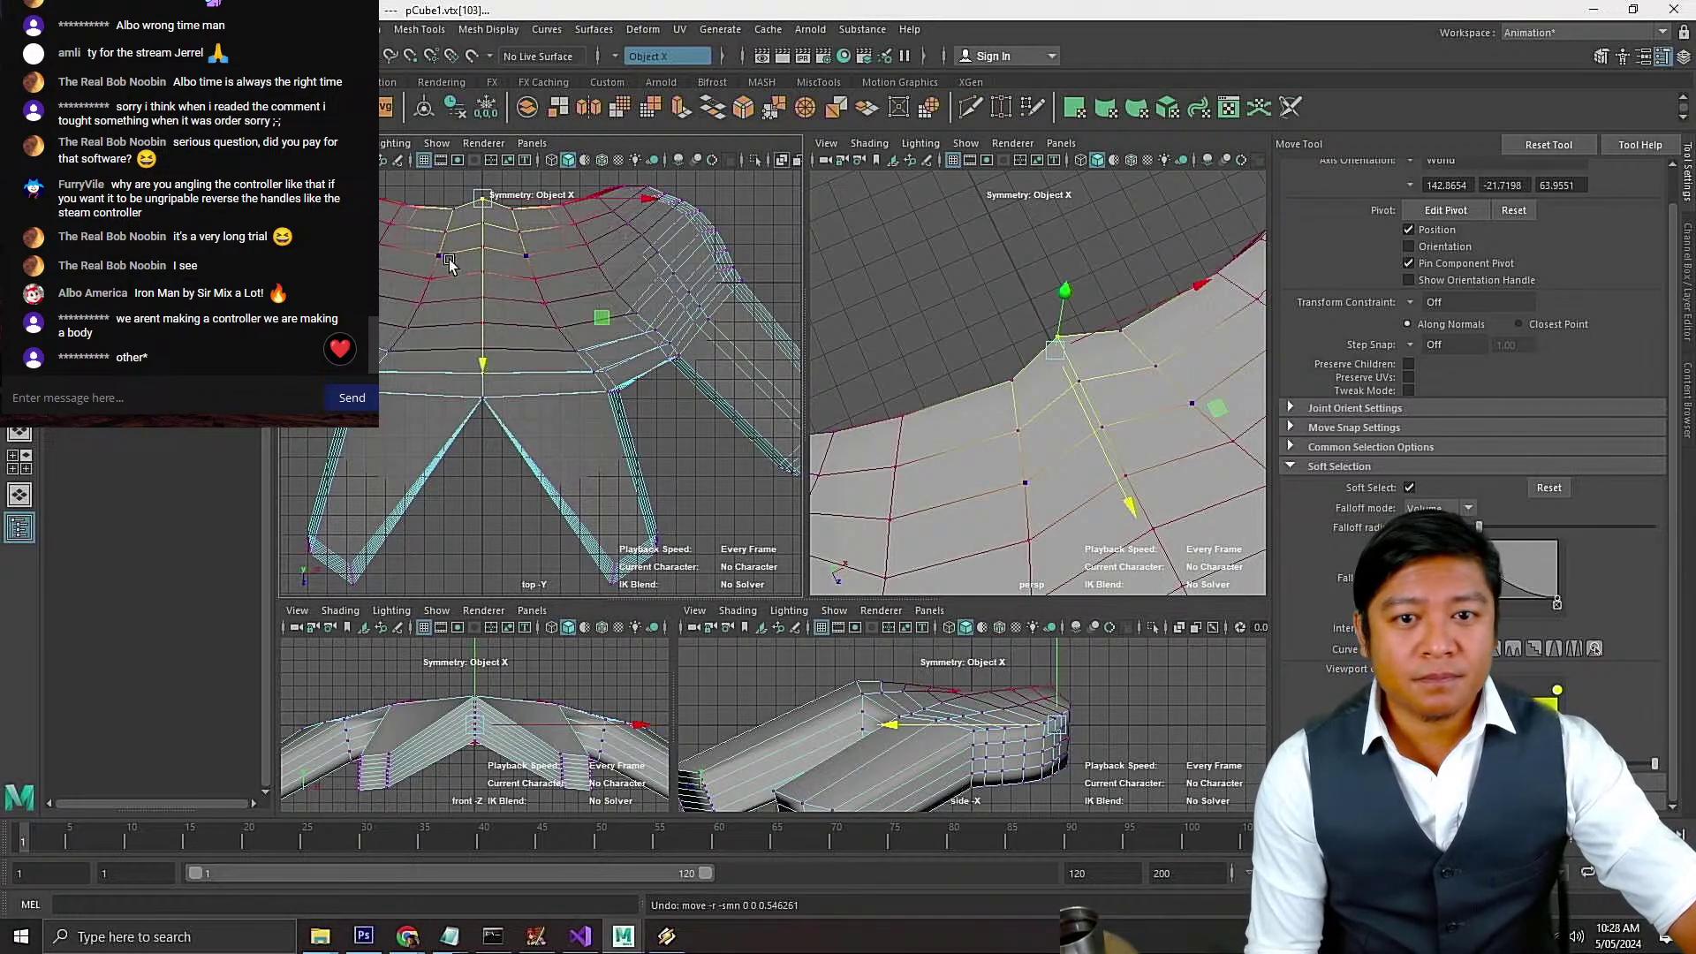
{"action": "left_click_drag", "start_coordinate": [483, 262], "coordinate": [483, 274]}
{"action": "key", "text": "ctrl+z"}
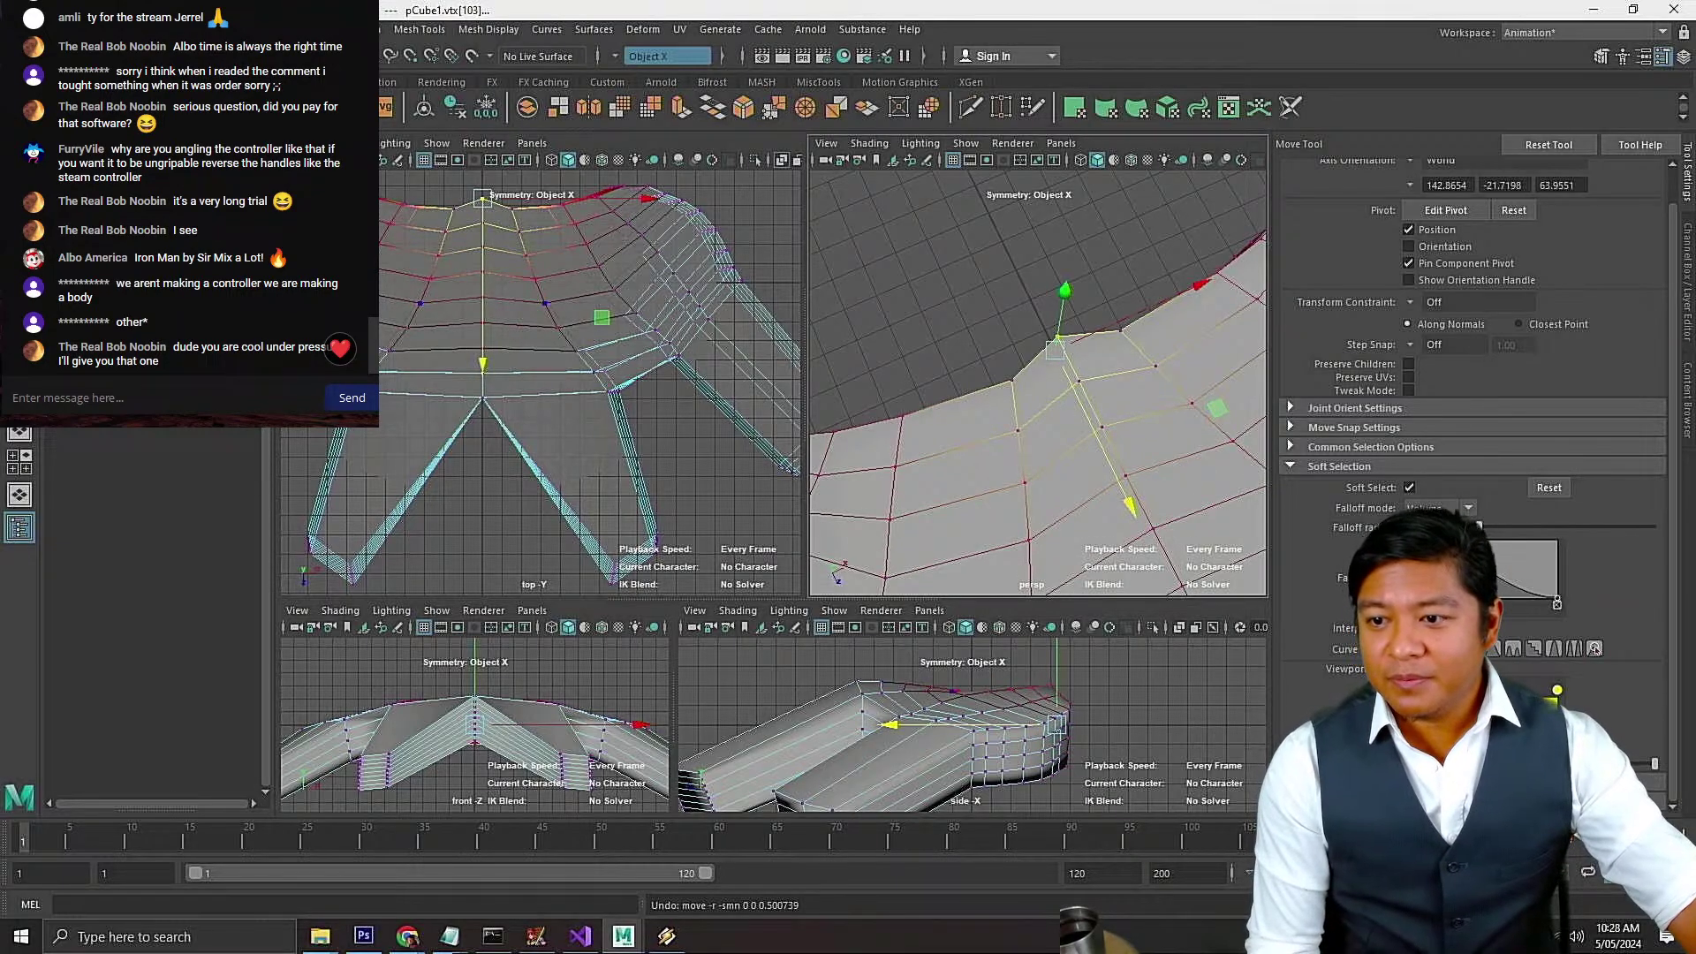
Shrink the soft-selection radius, nudge the vertex, and try moving vertex 94 before undoing
{"action": "left_click_drag", "start_coordinate": [1470, 528], "coordinate": [1464, 527]}
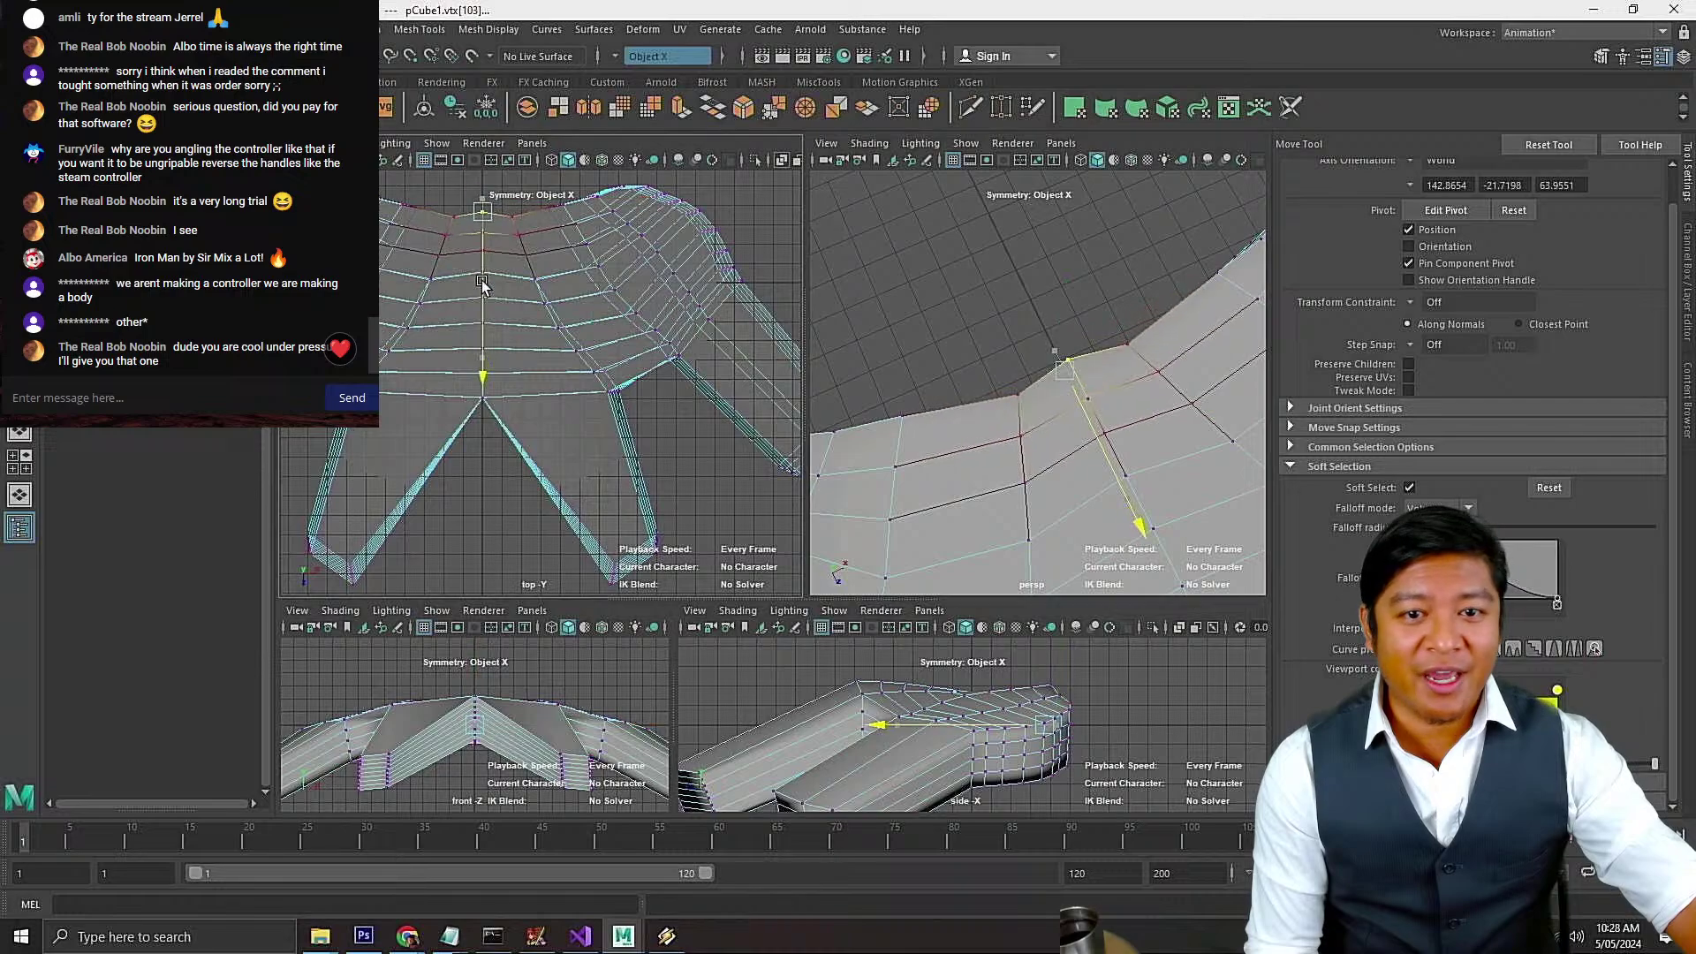
{"action": "key", "text": "ctrl+z"}
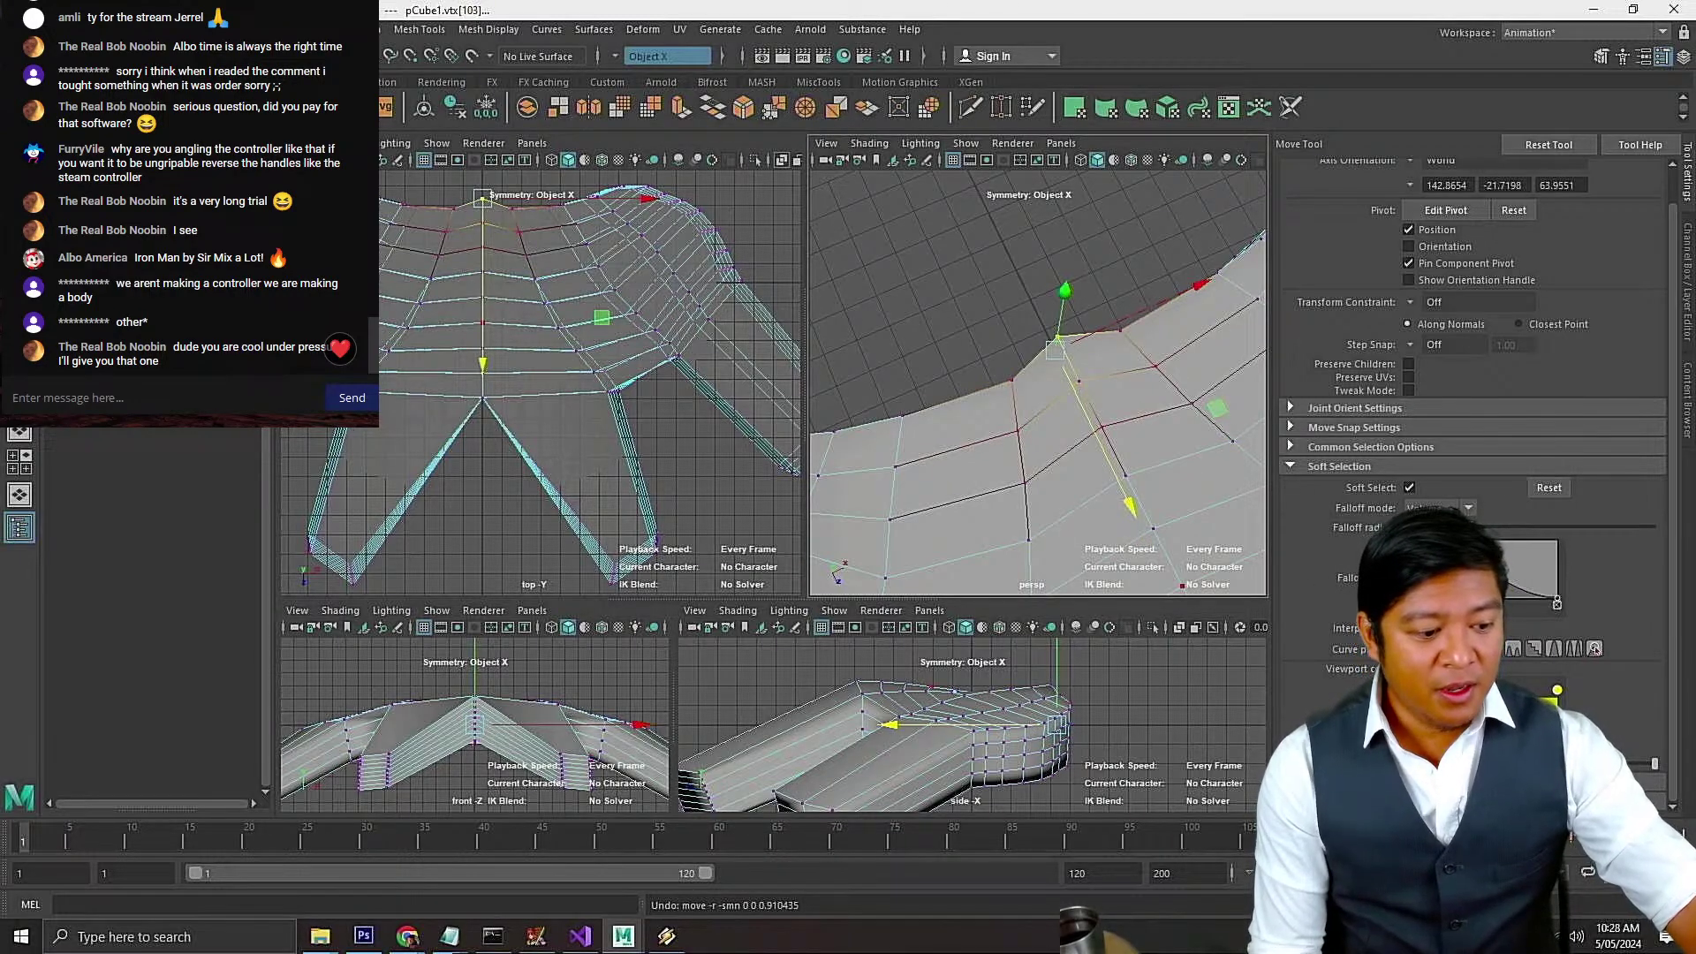
{"action": "key", "text": "Return"}
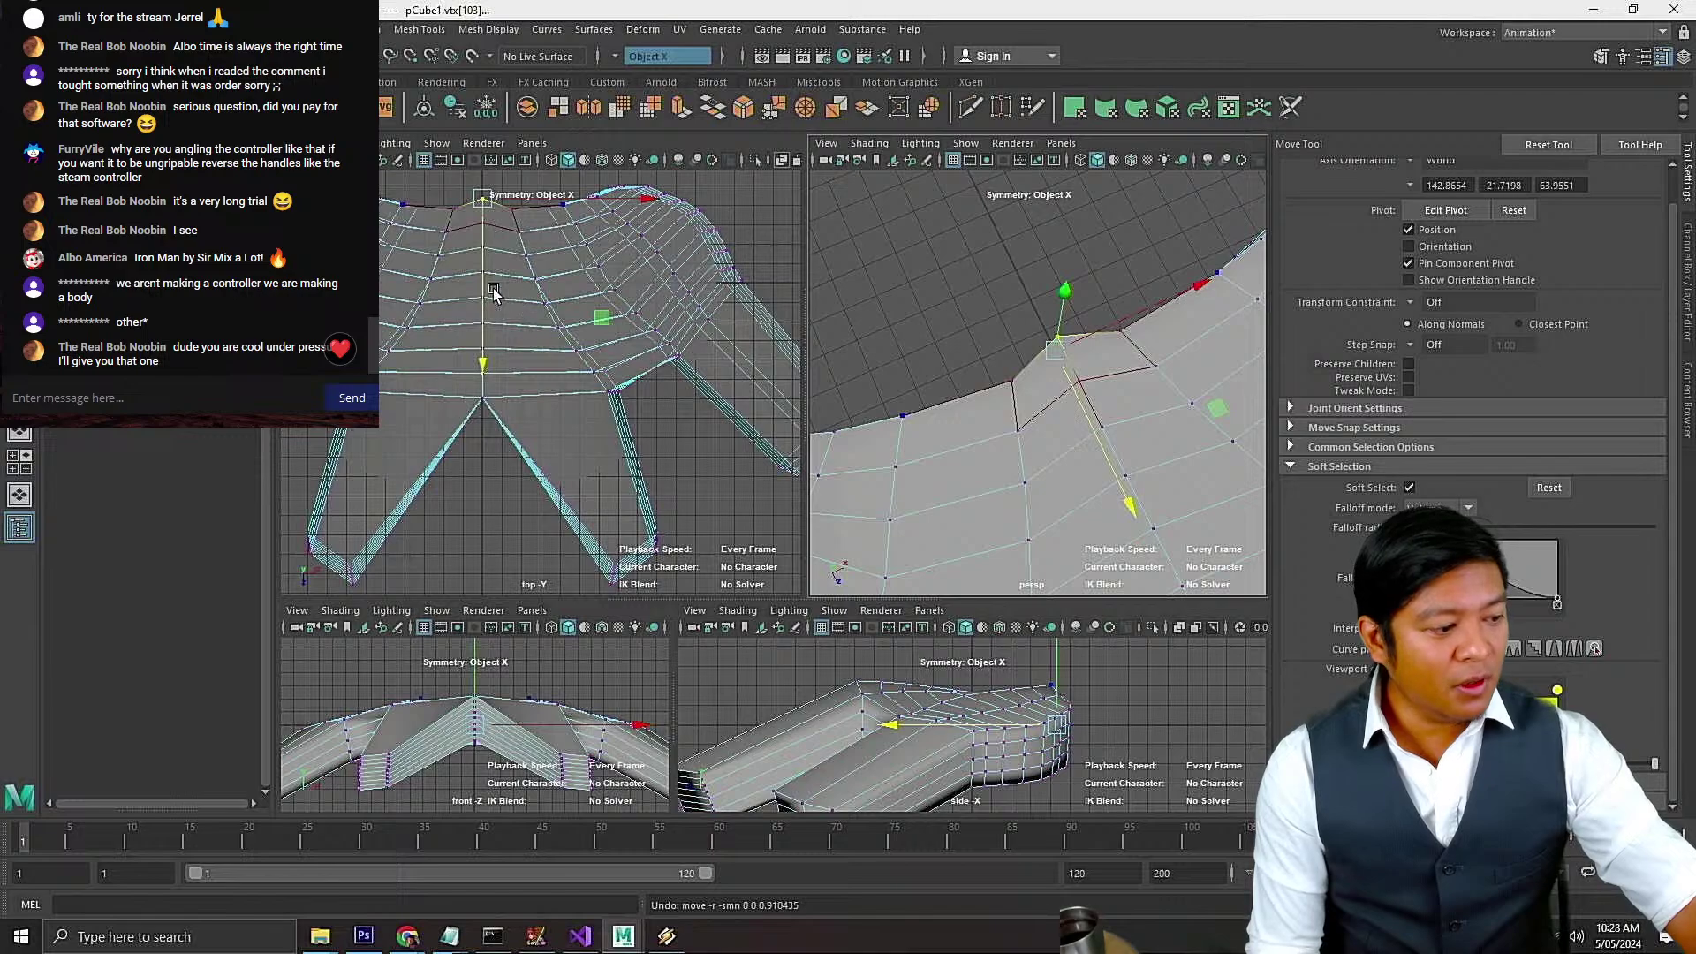
{"action": "left_click_drag", "start_coordinate": [486, 294], "coordinate": [484, 303]}
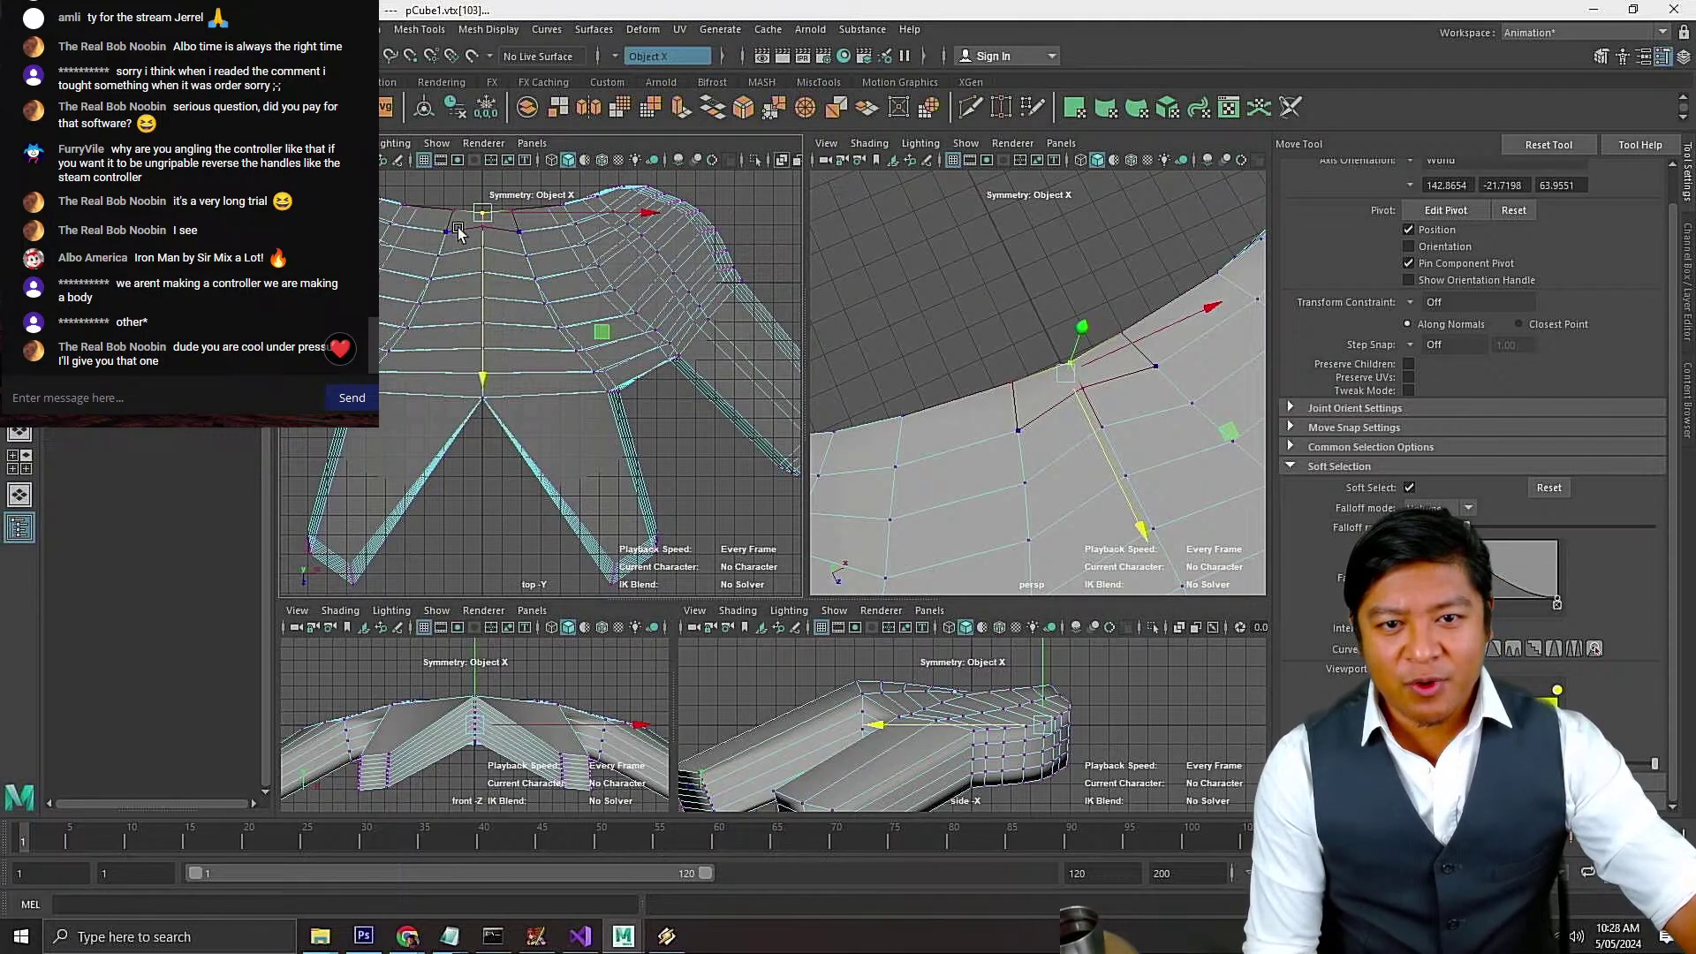
{"action": "scroll", "coordinate": [460, 232], "scroll_direction": "up", "scroll_amount": 2}
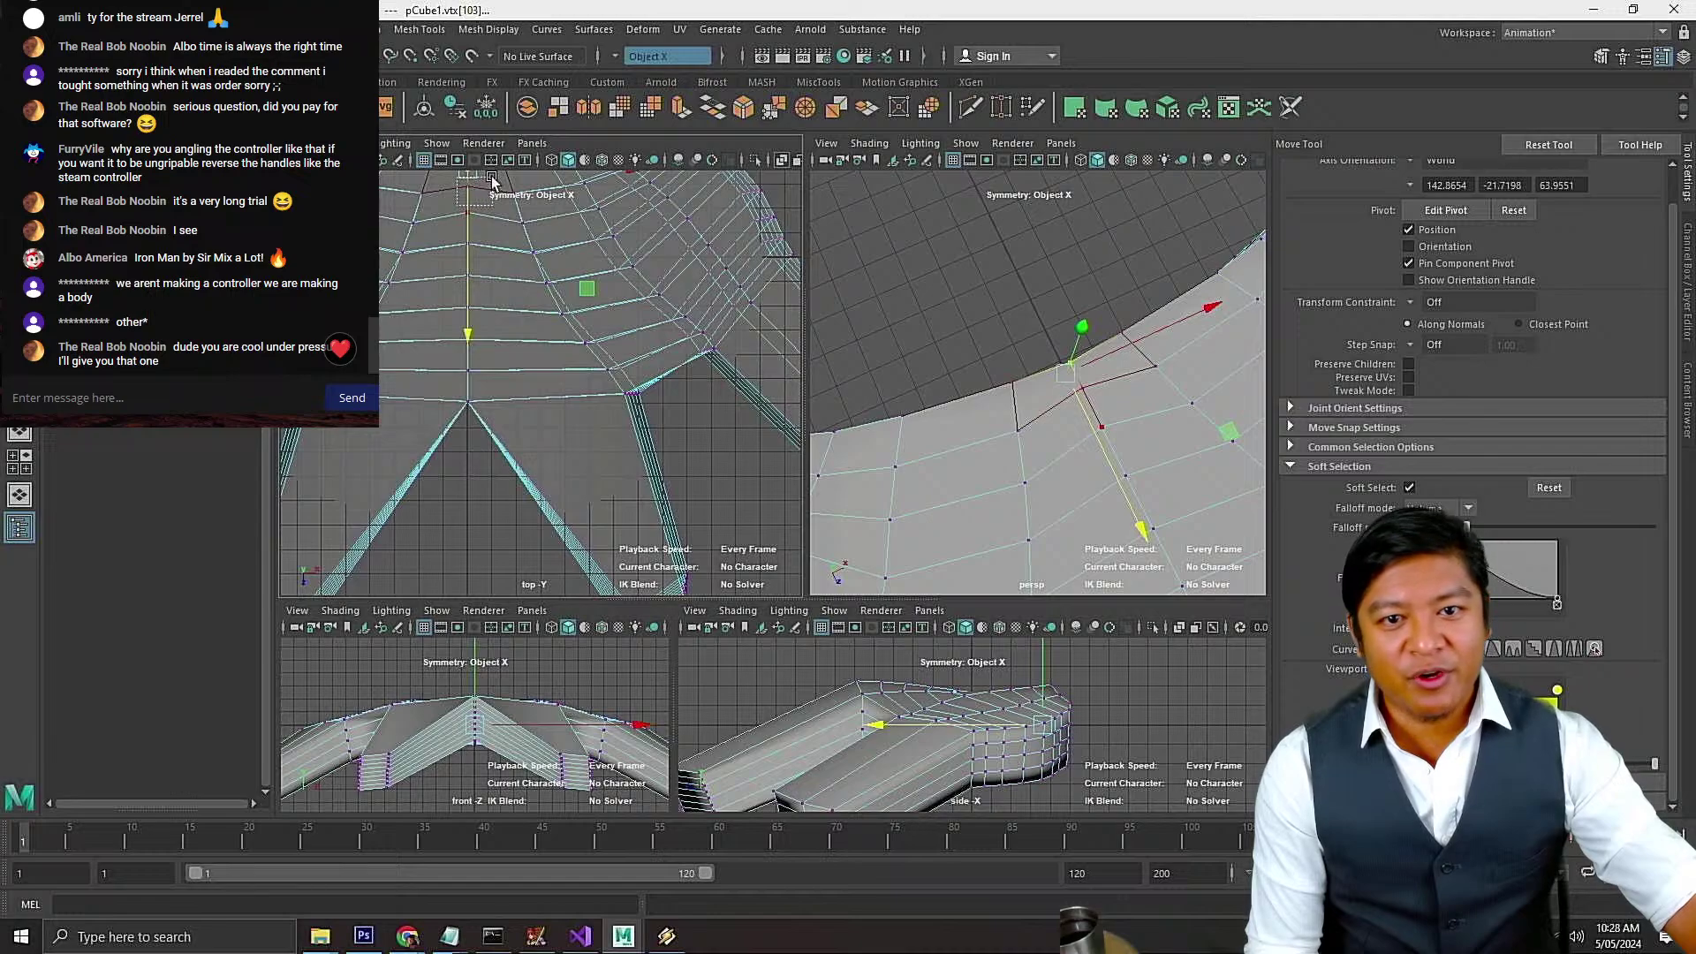
{"action": "left_click", "coordinate": [467, 186]}
{"action": "left_click_drag", "start_coordinate": [473, 238], "coordinate": [468, 251]}
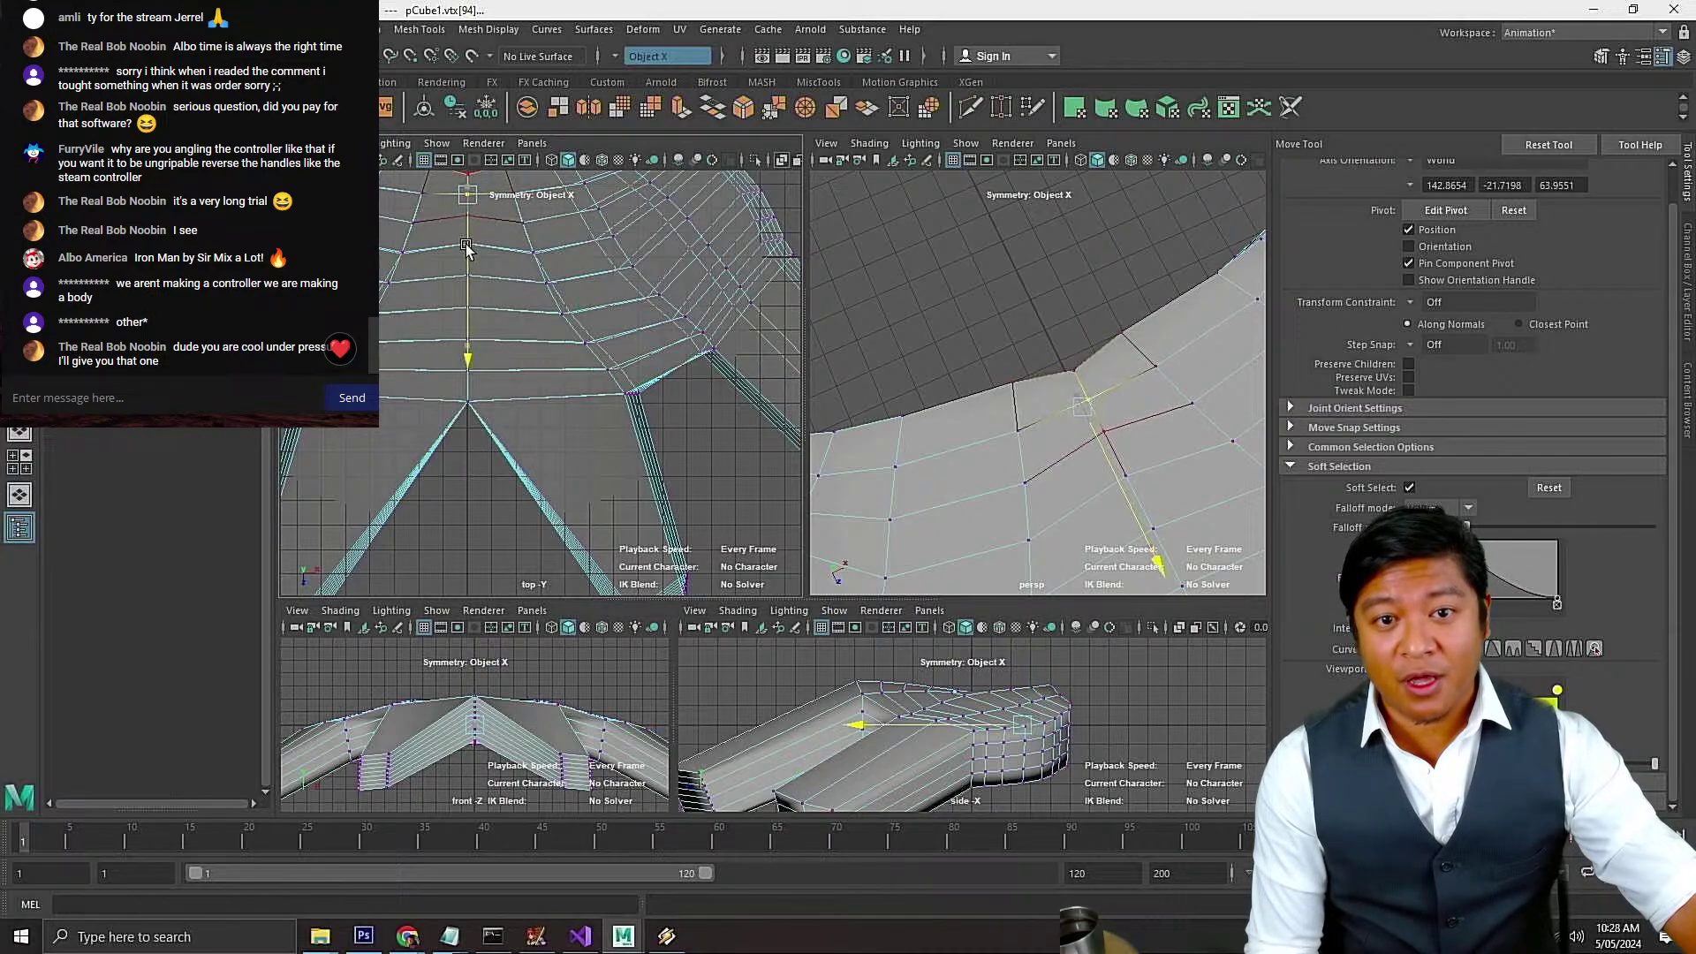
{"action": "key", "text": "ctrl+z"}
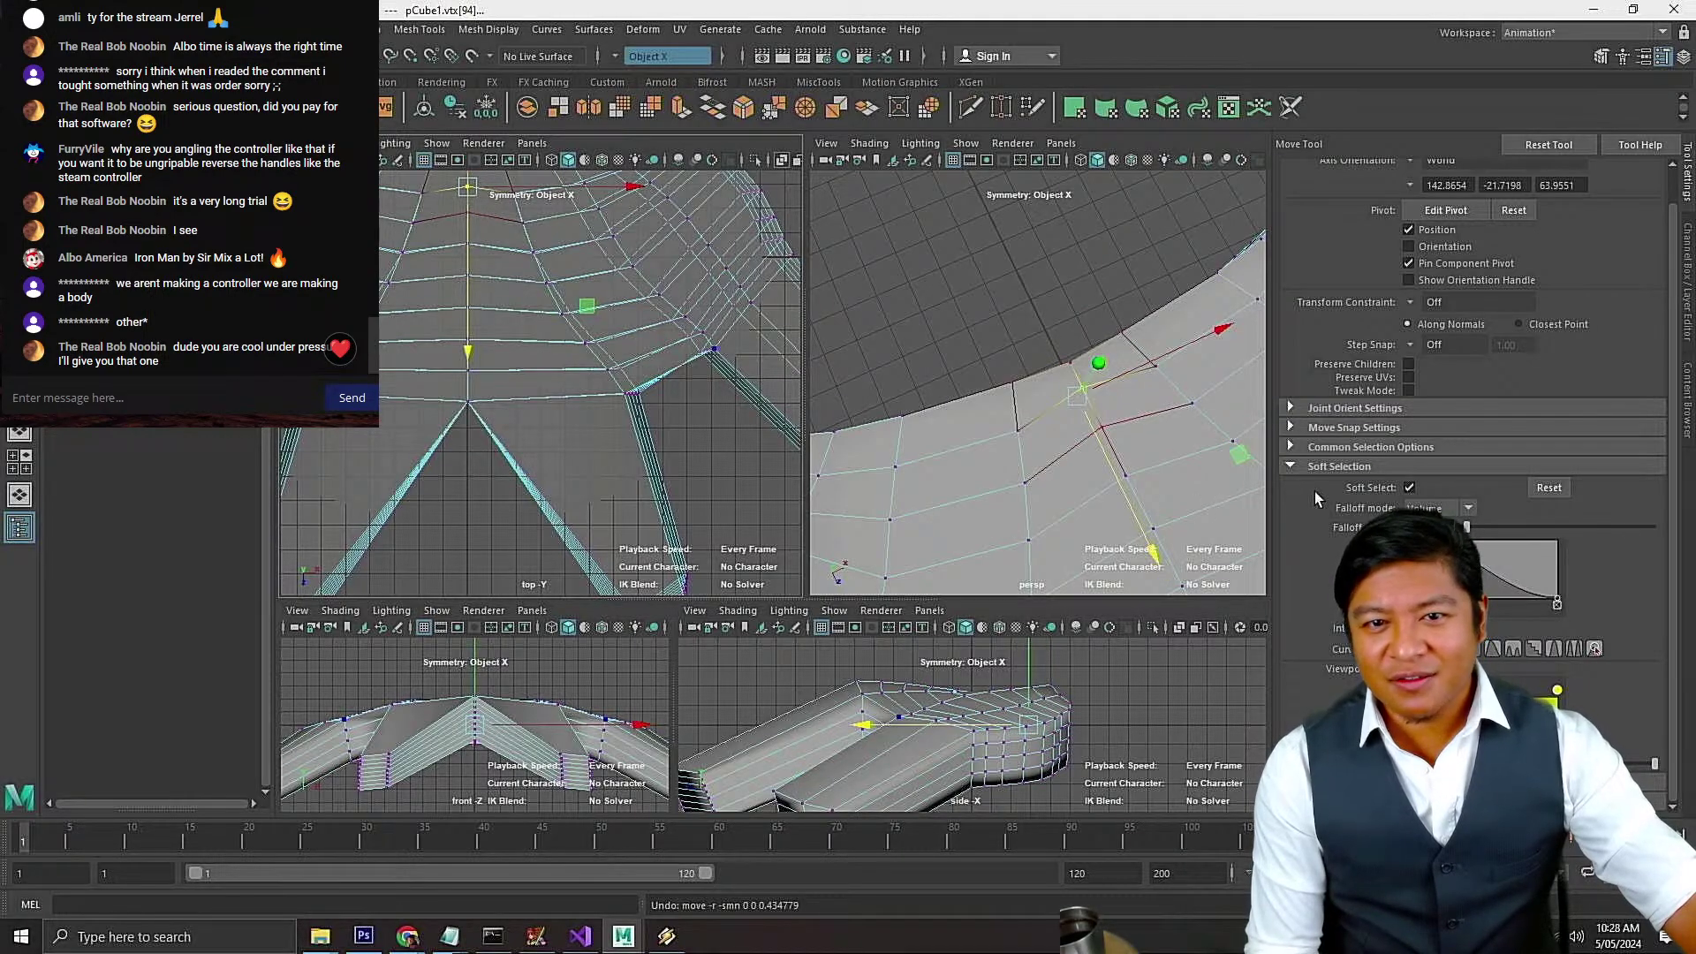
Turn off soft selection and lower the body's centre-line vertices slightly
{"action": "left_click", "coordinate": [1410, 489]}
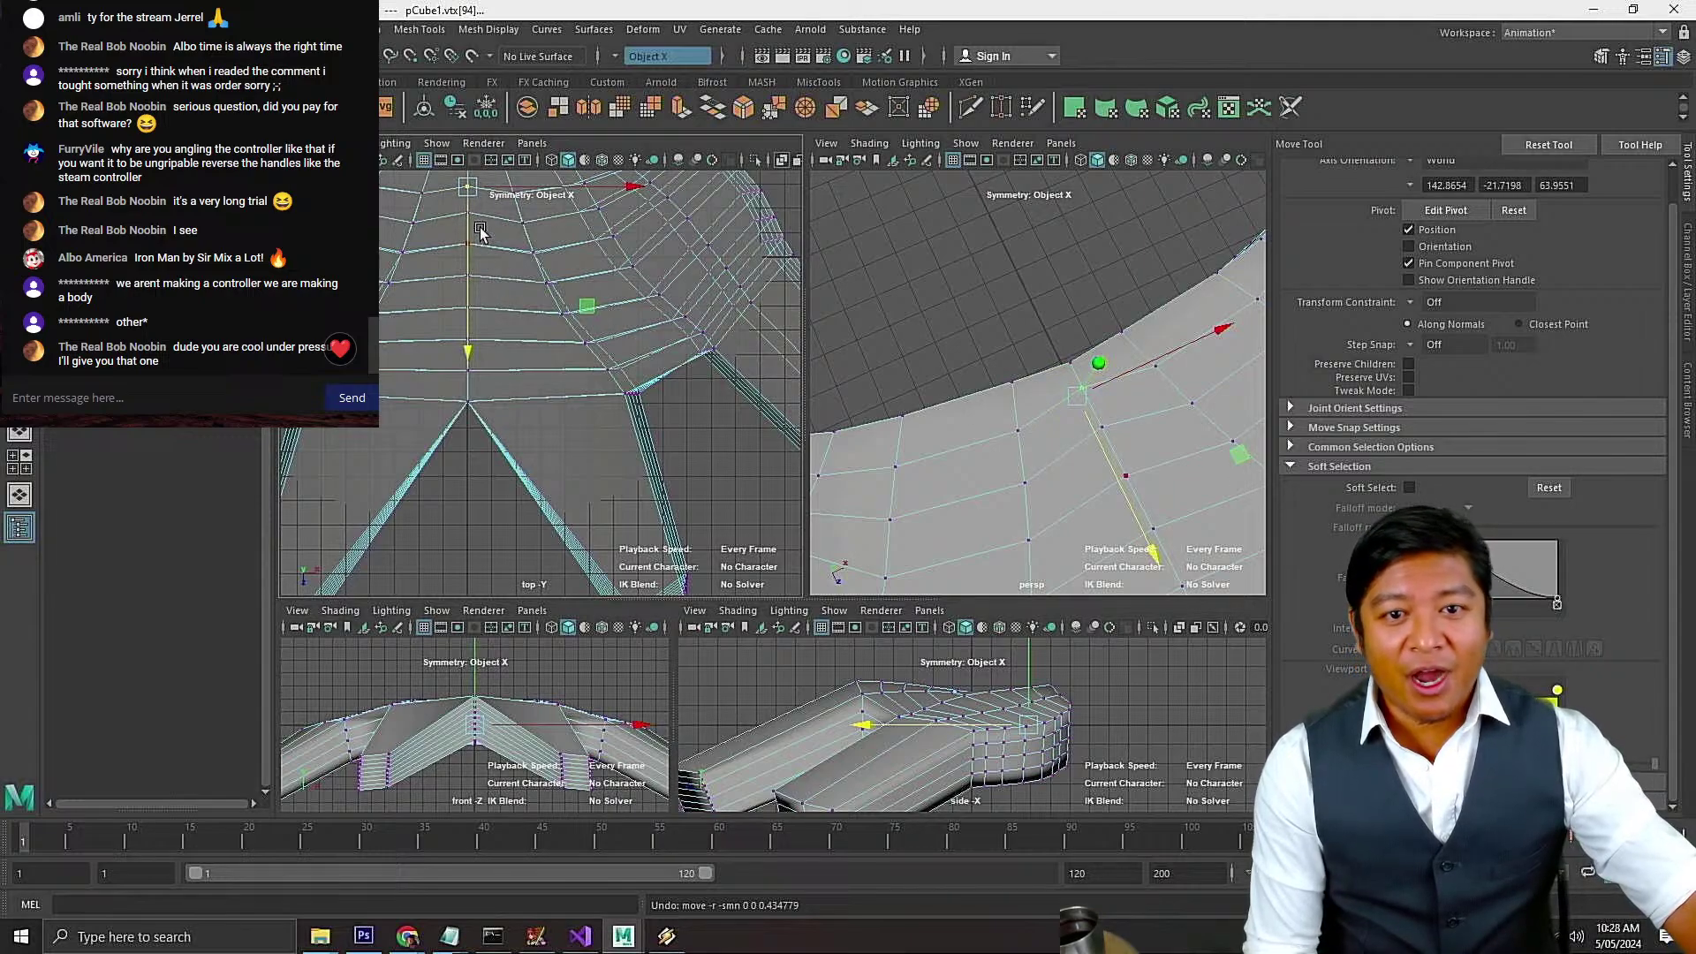
{"action": "left_click_drag", "start_coordinate": [482, 228], "coordinate": [445, 183]}
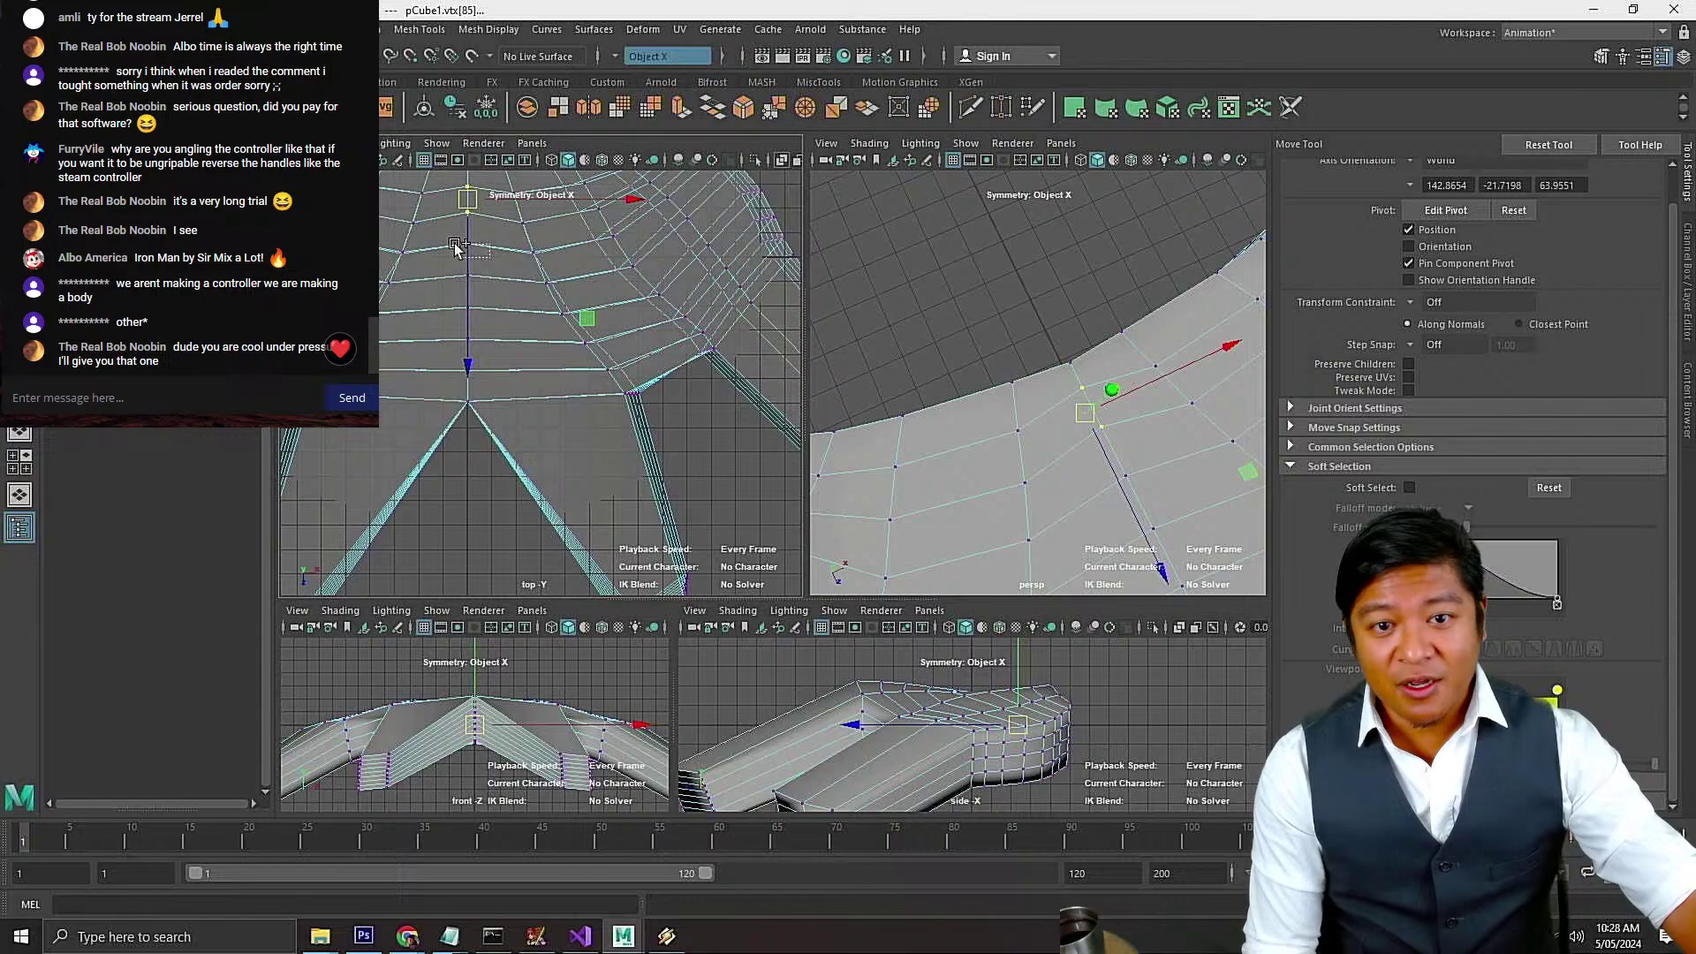
{"action": "left_click_drag", "start_coordinate": [454, 245], "coordinate": [466, 276], "text": "shift"}
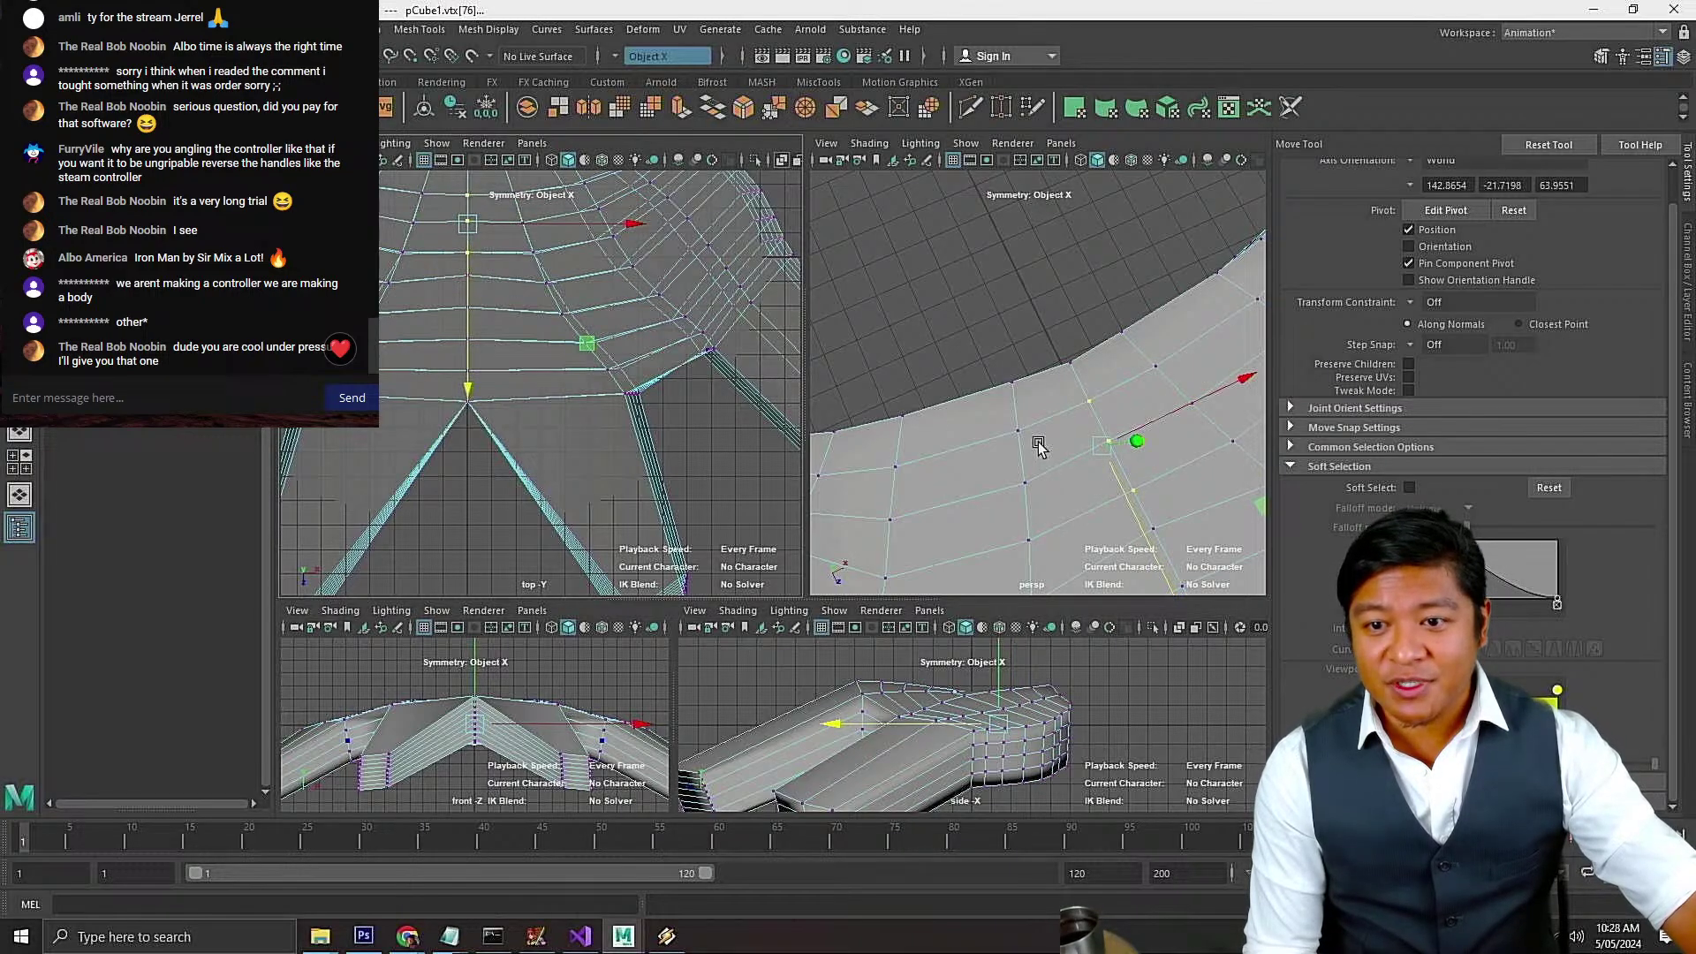
{"action": "right_click_drag", "start_coordinate": [1040, 413], "coordinate": [1042, 464]}
Select the four top faces f[90:93] on the controller body
{"action": "left_click", "coordinate": [1073, 380]}
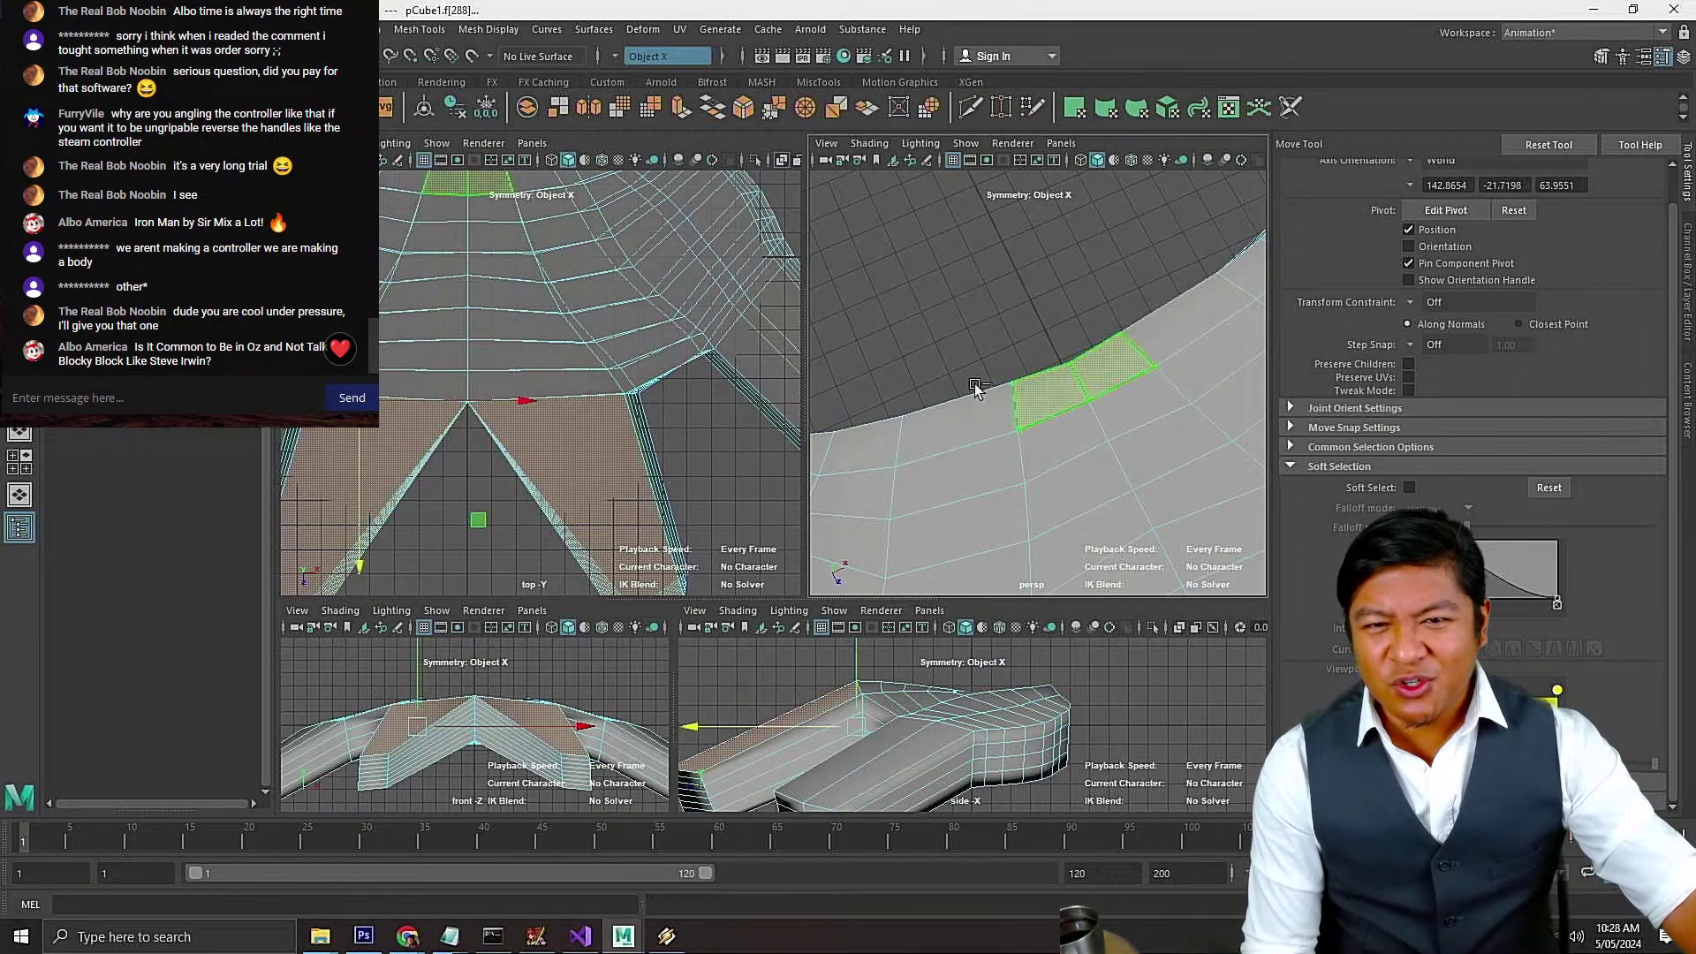
{"action": "left_click", "coordinate": [989, 395]}
{"action": "left_click", "coordinate": [988, 399]}
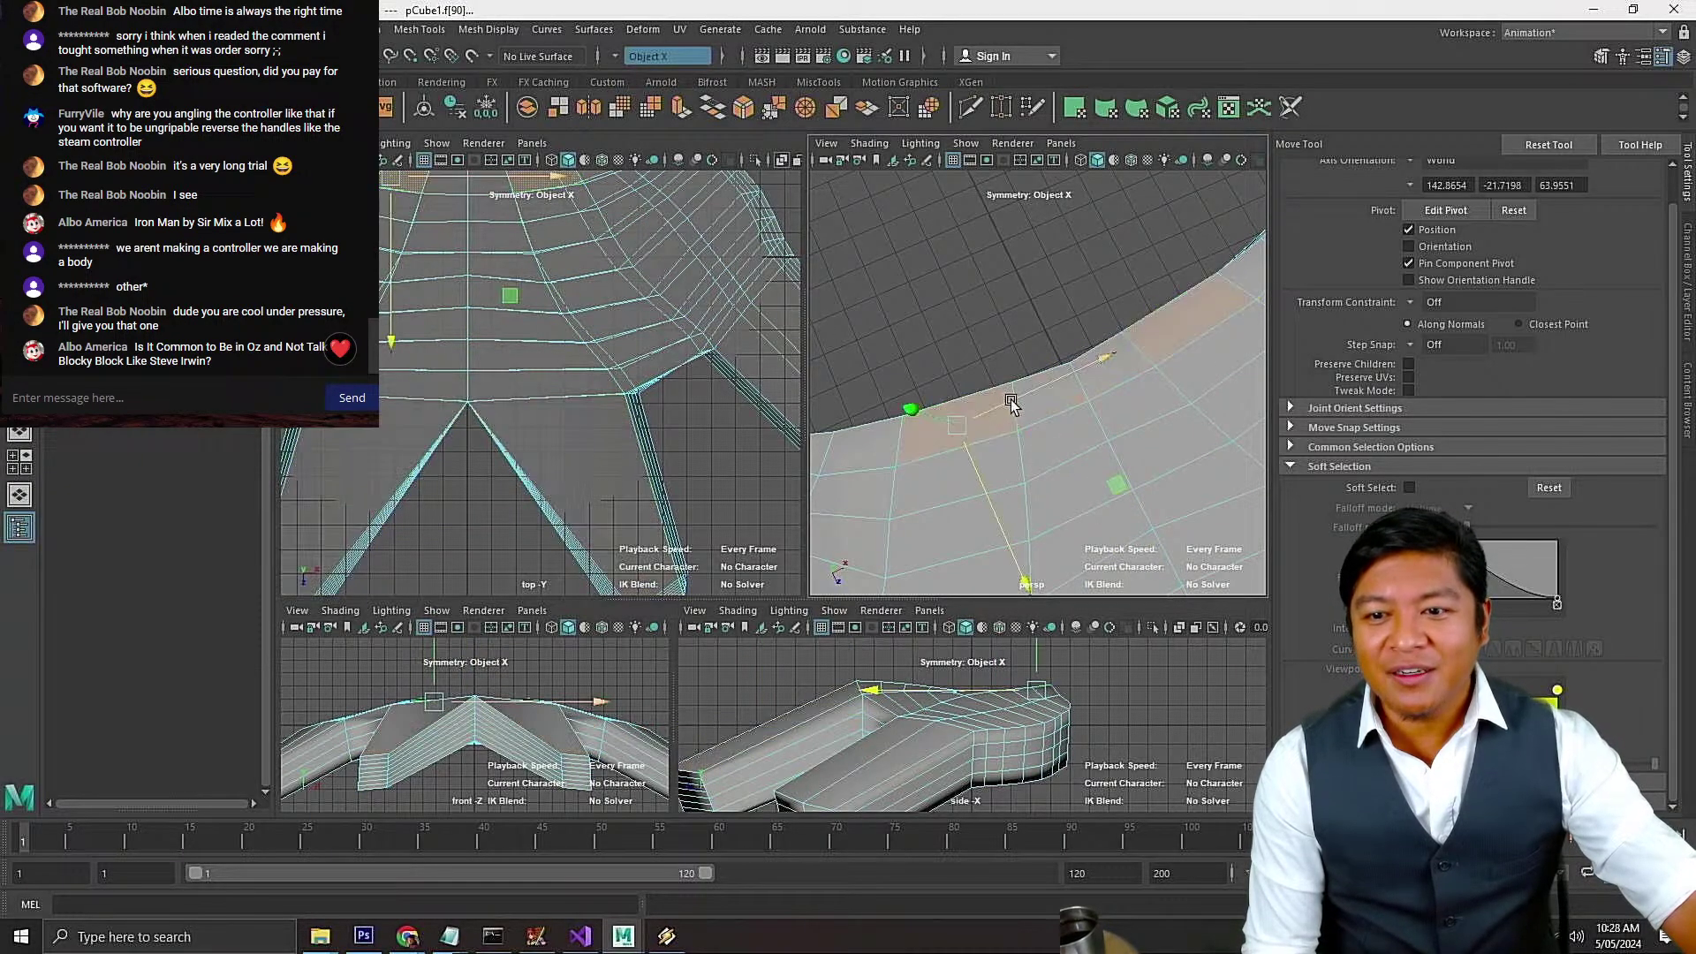
{"action": "left_click", "coordinate": [1059, 407], "text": "shift"}
{"action": "key", "text": "f"}
{"action": "scroll", "coordinate": [1056, 409], "scroll_direction": "down", "scroll_amount": 12}
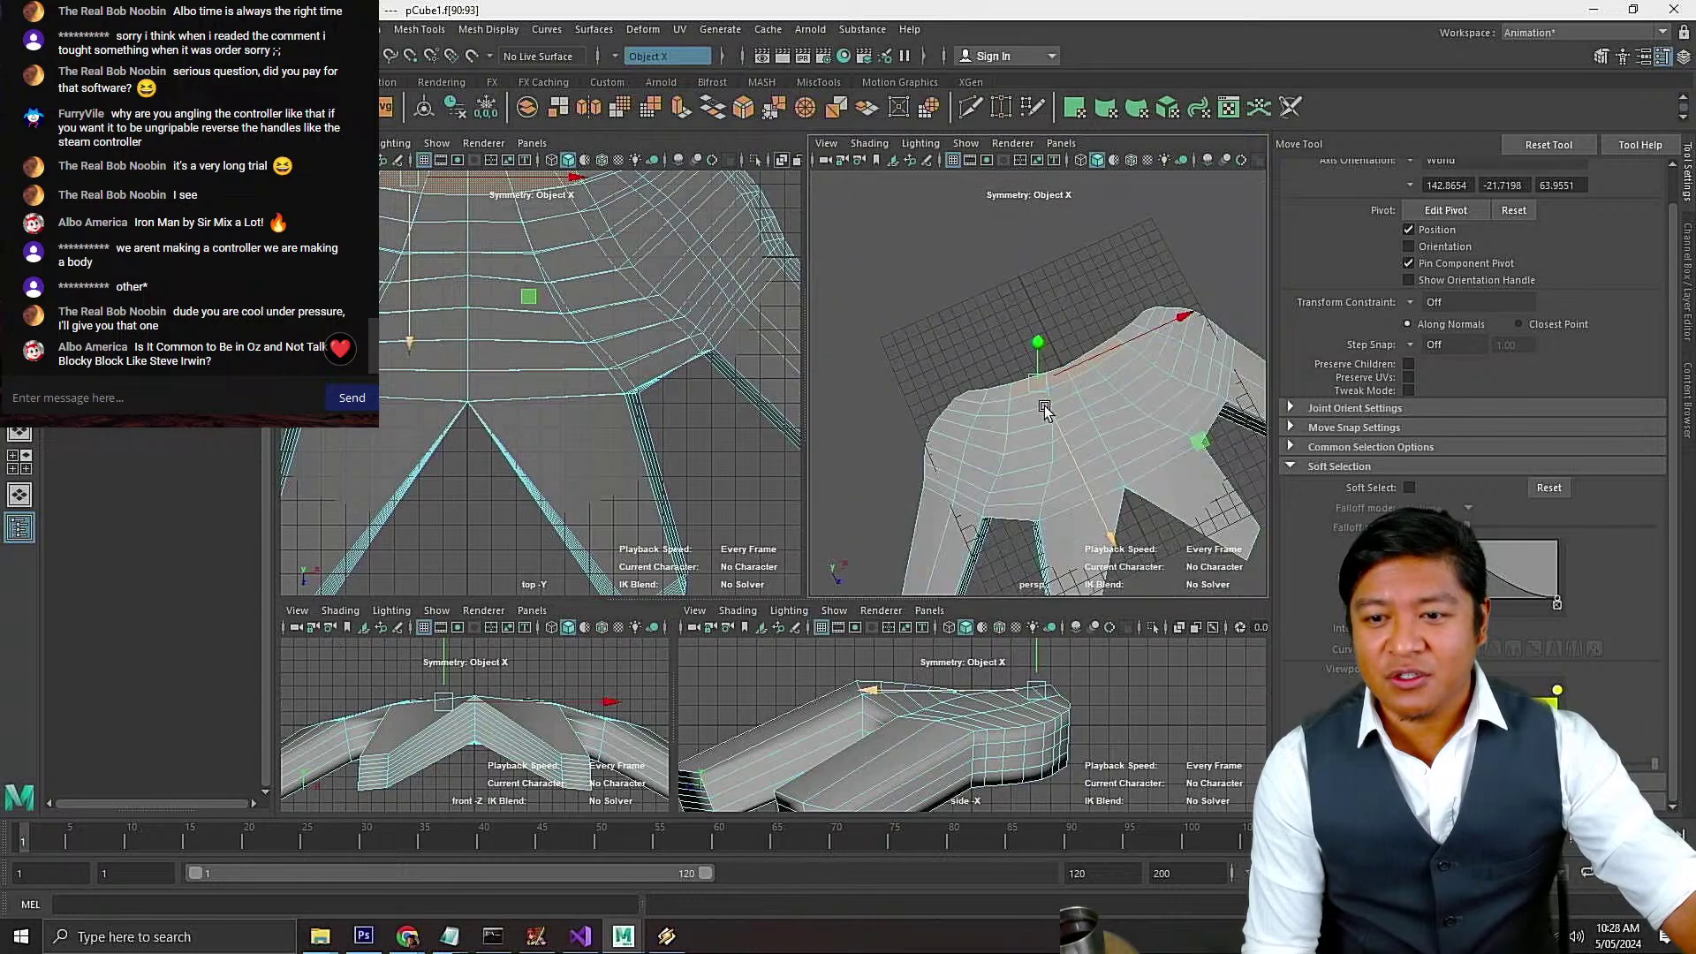
{"action": "left_click_drag", "start_coordinate": [991, 357], "coordinate": [844, 273], "text": "alt"}
{"action": "scroll", "coordinate": [1077, 371], "scroll_direction": "up", "scroll_amount": 10}
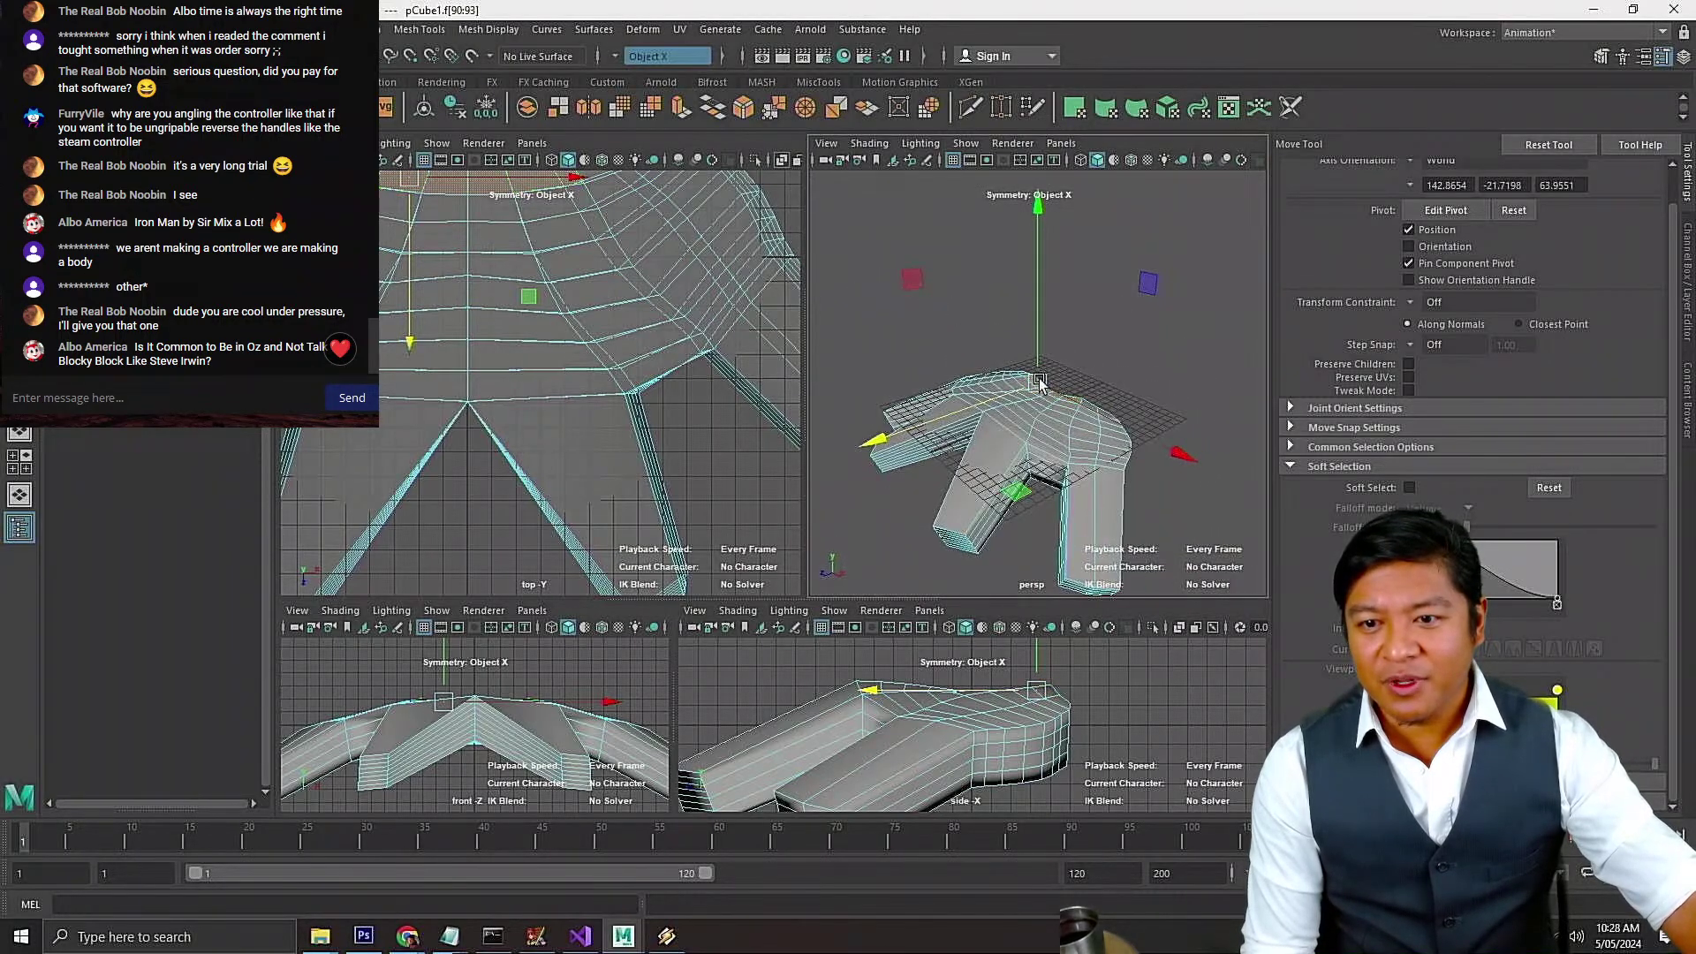
{"action": "left_click_drag", "start_coordinate": [1146, 396], "coordinate": [1204, 421], "text": "alt"}
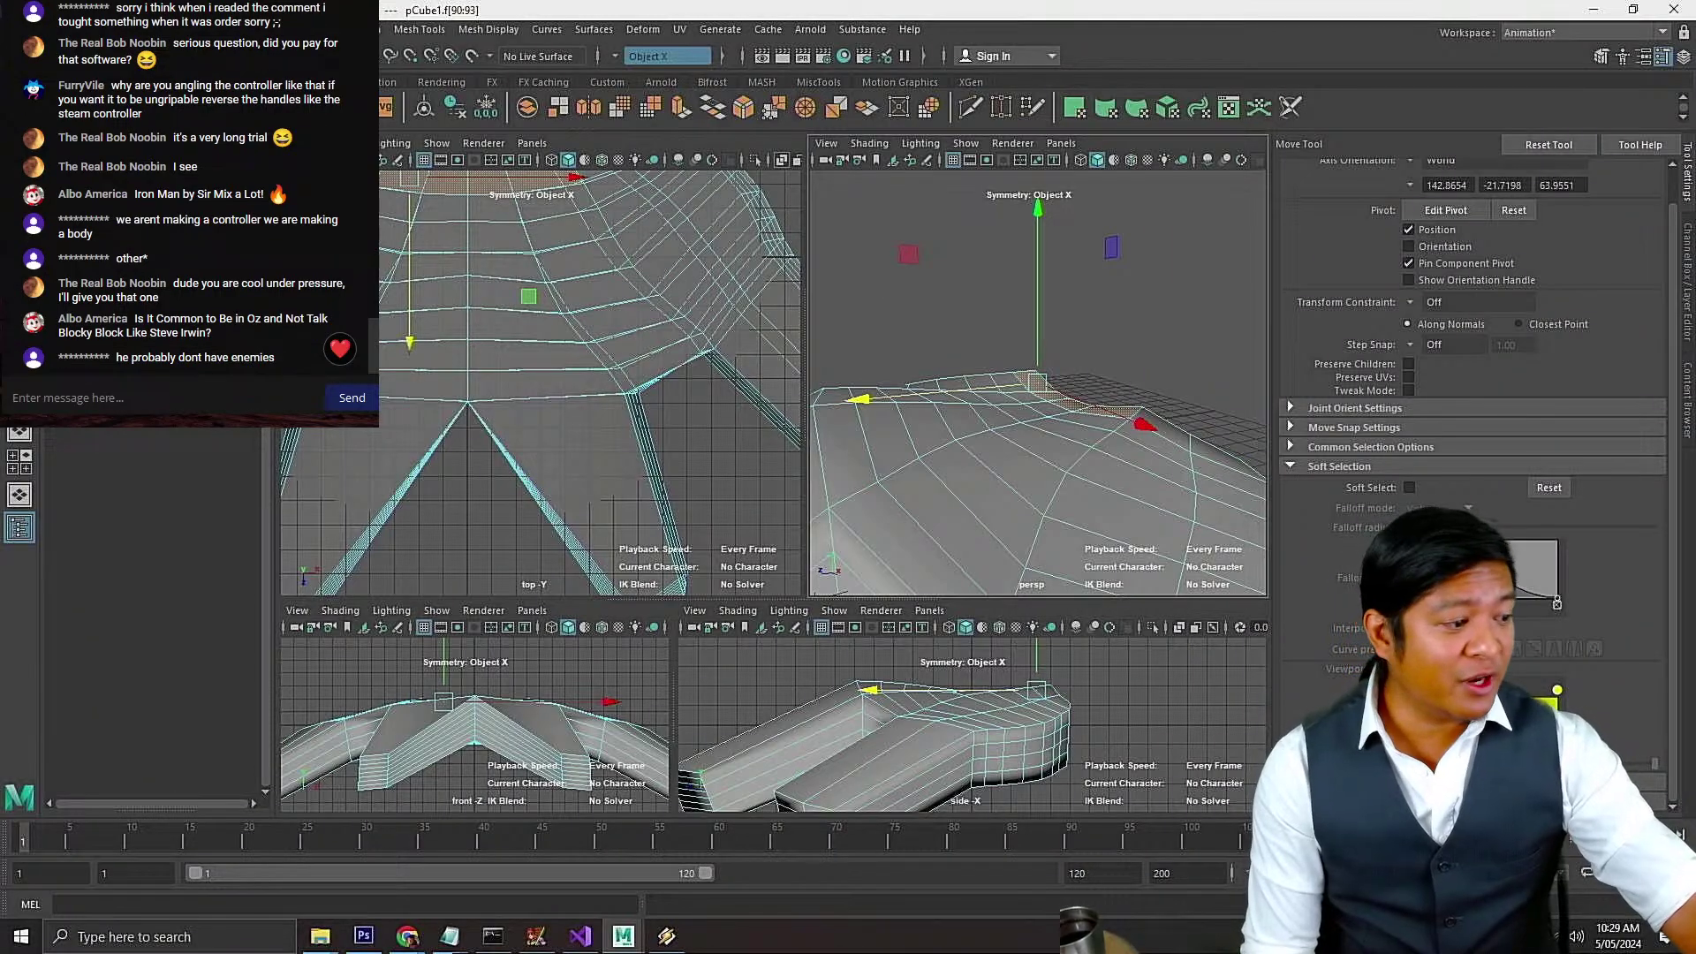
Extrude the four faces upward into a tall fin (Local Translate Z 7.852)
{"action": "left_click", "coordinate": [383, 33]}
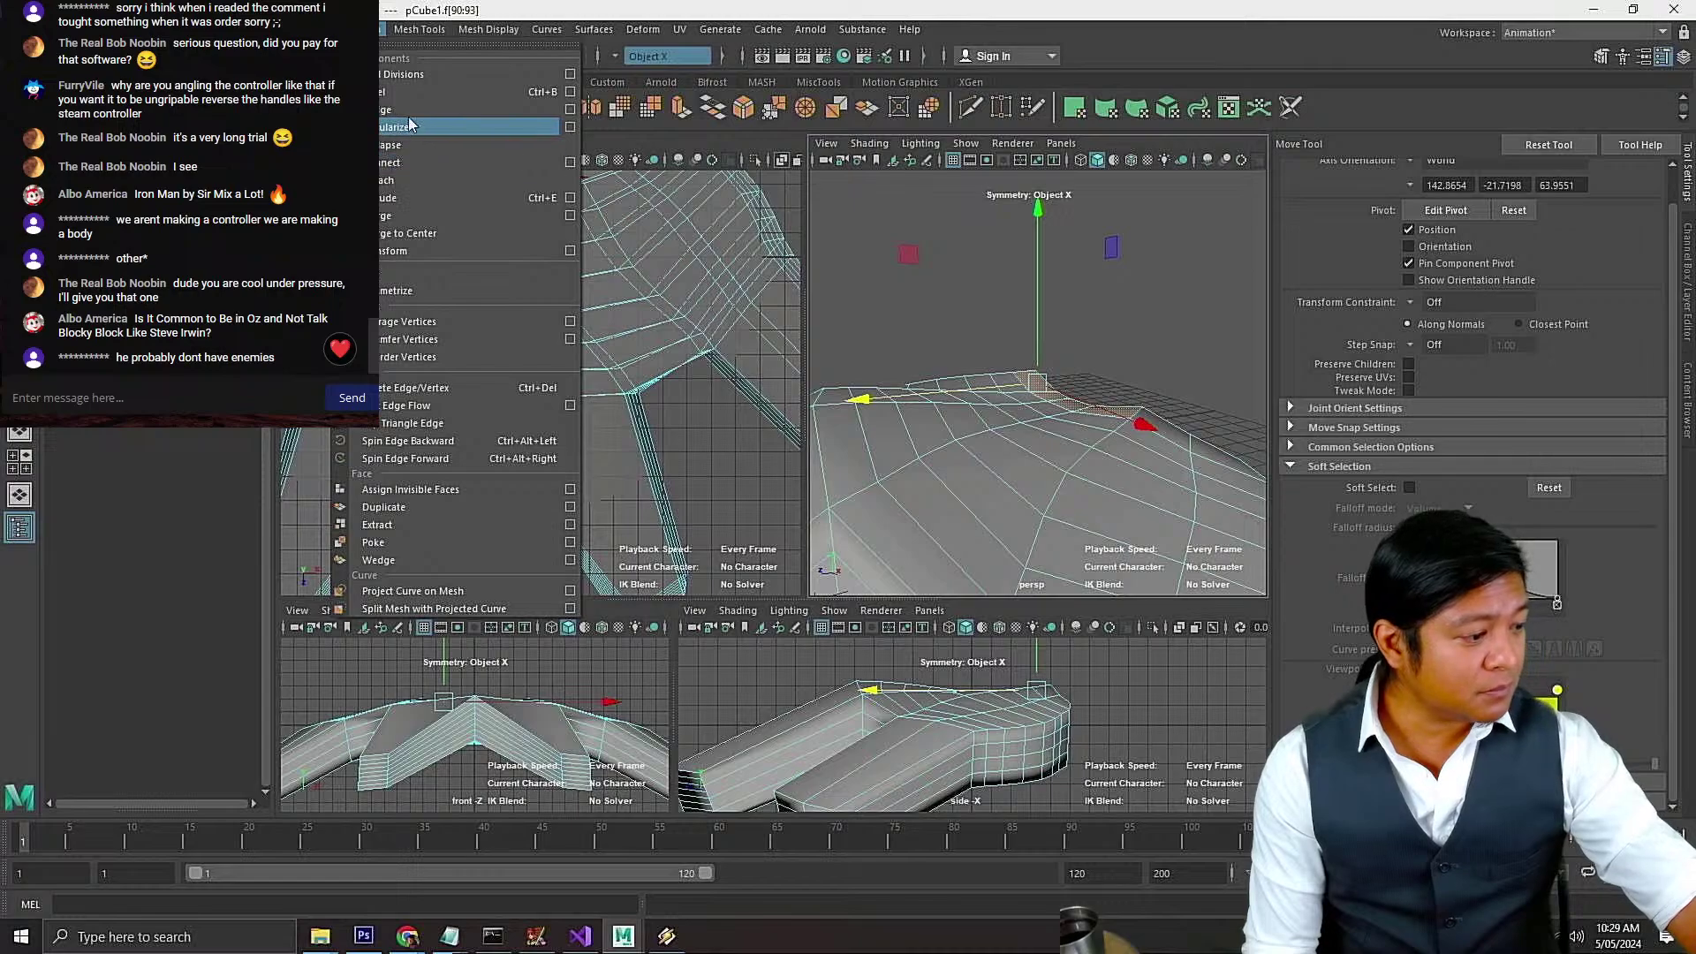
{"action": "left_click", "coordinate": [398, 206]}
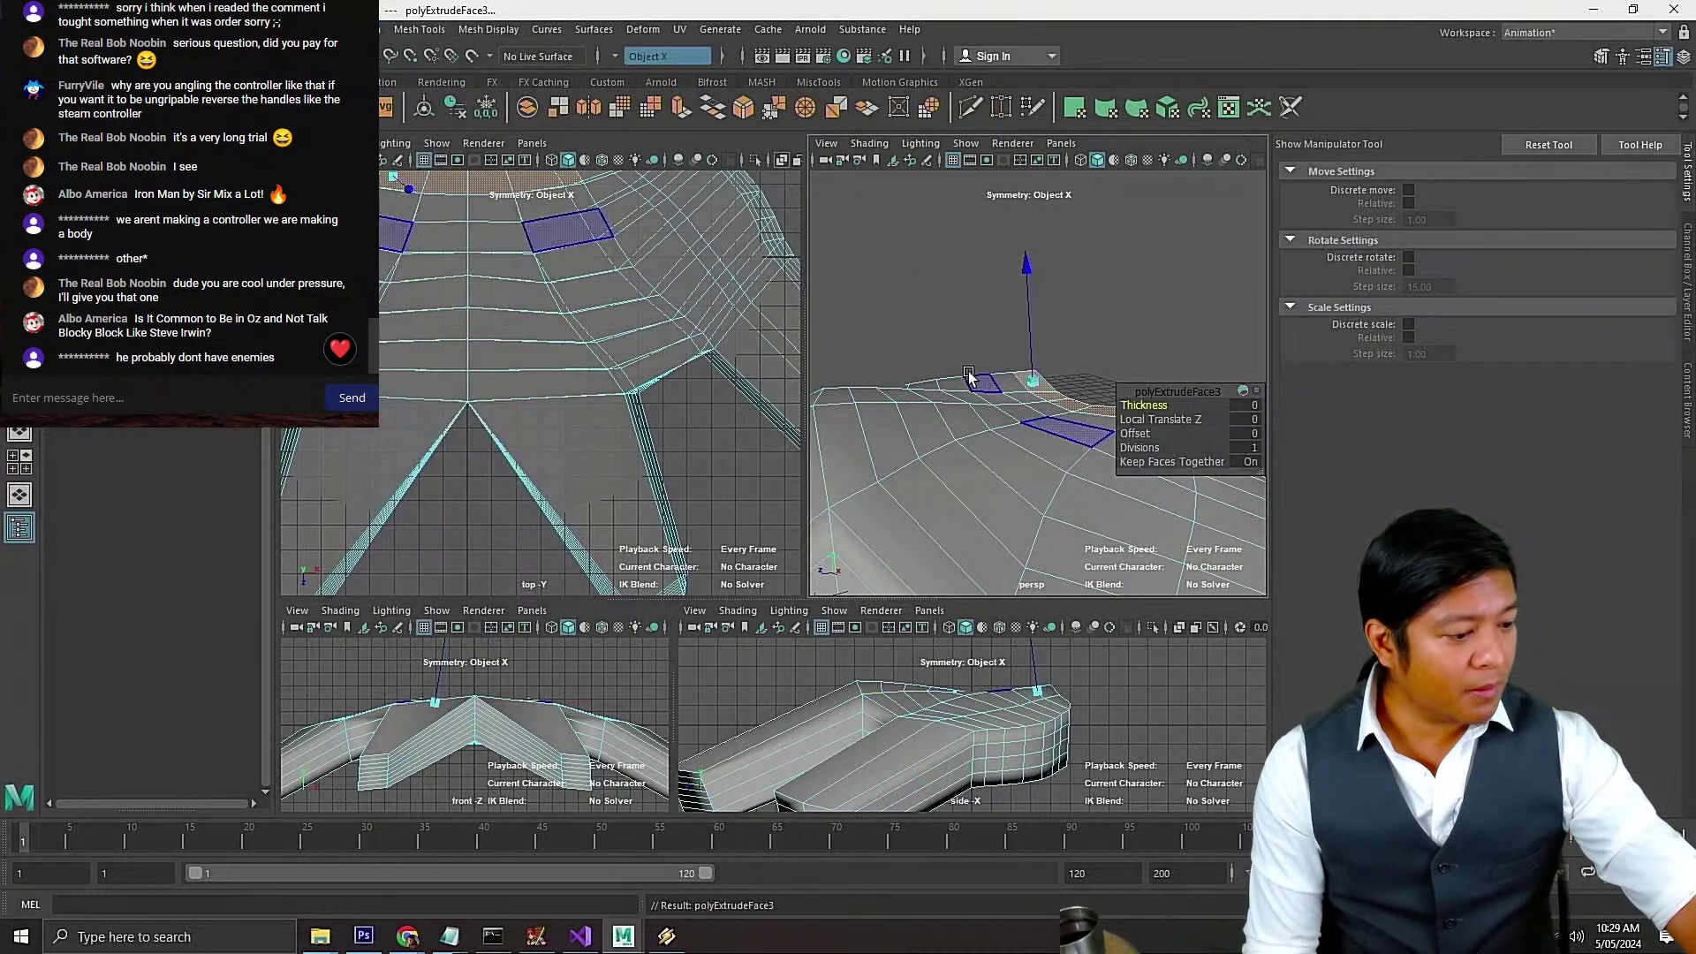
{"action": "left_click_drag", "start_coordinate": [1031, 354], "coordinate": [1053, 182]}
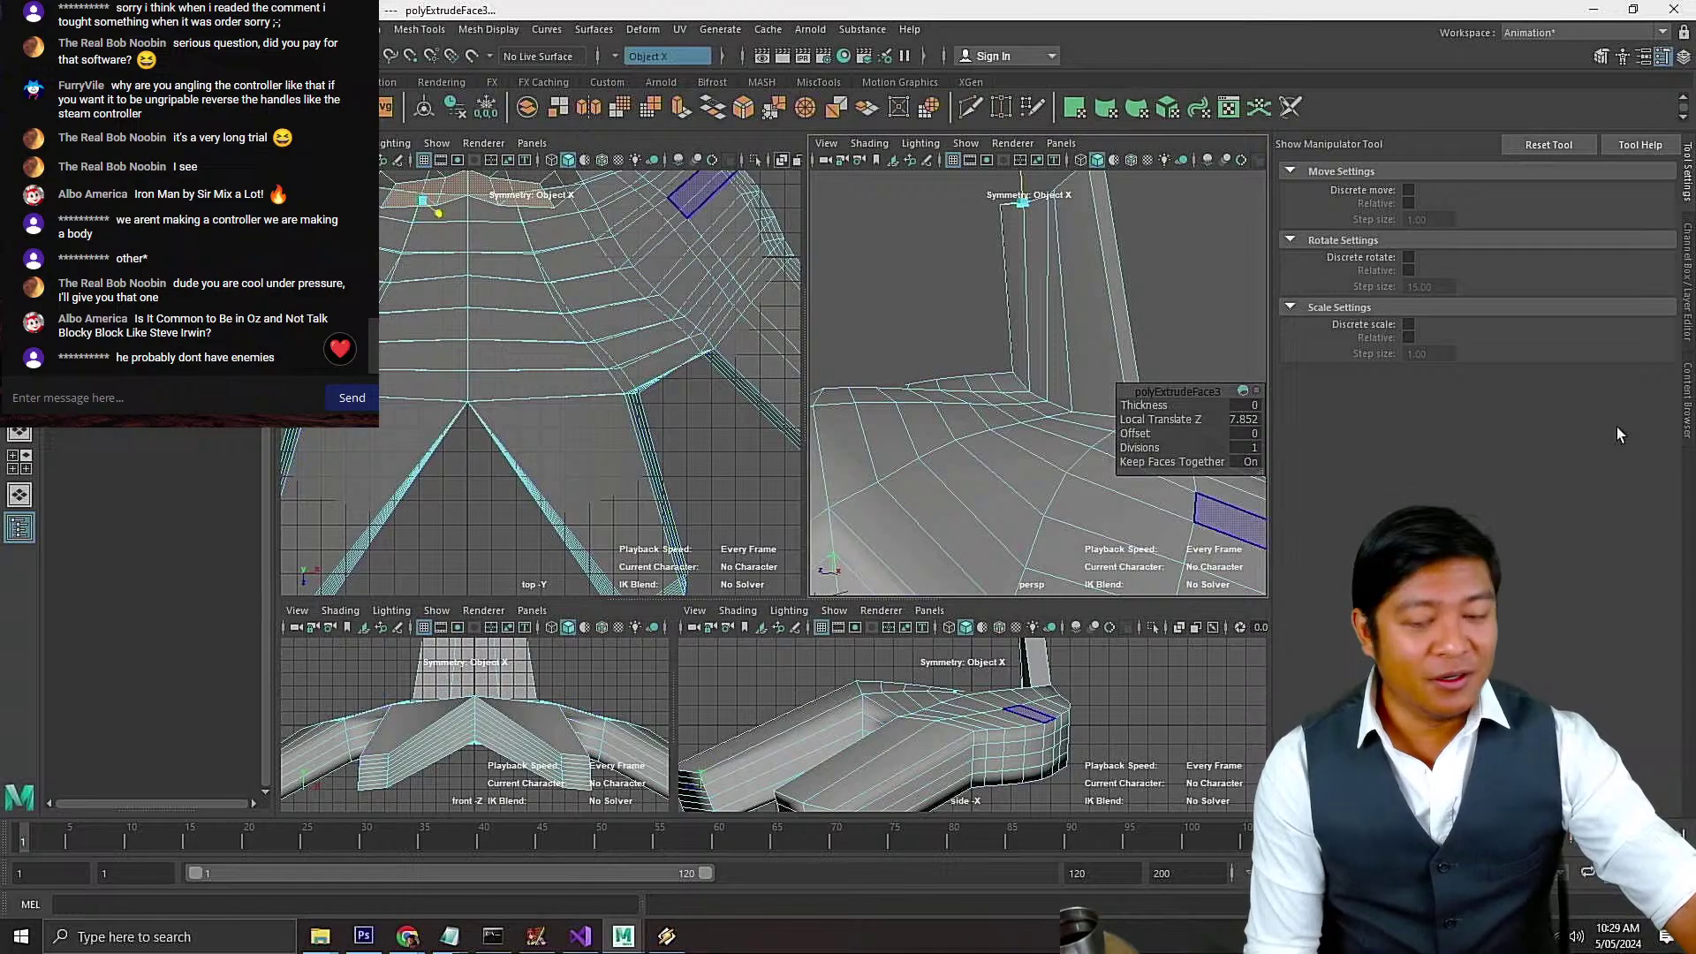
{"action": "left_click", "coordinate": [595, 444]}
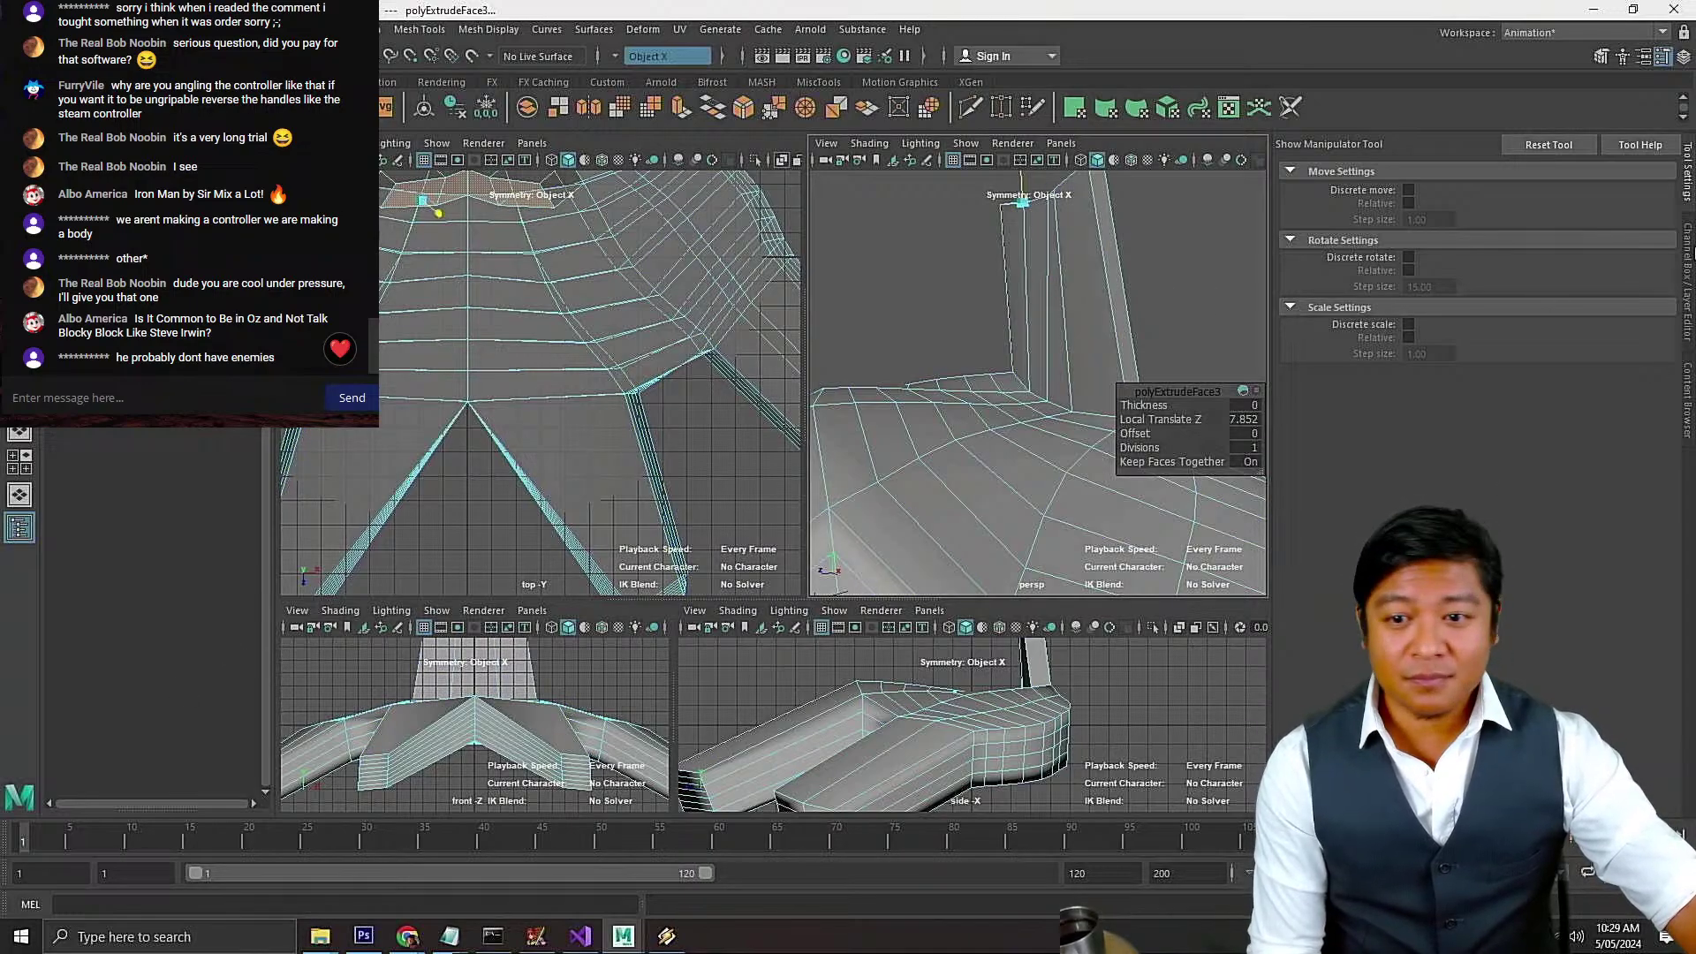
{"action": "key", "text": "ctrl+z"}
Select edges at the fin's base and a vertical fin edge
{"action": "left_click_drag", "start_coordinate": [967, 315], "coordinate": [919, 292], "text": "alt"}
{"action": "right_click_drag", "start_coordinate": [920, 288], "coordinate": [921, 327]}
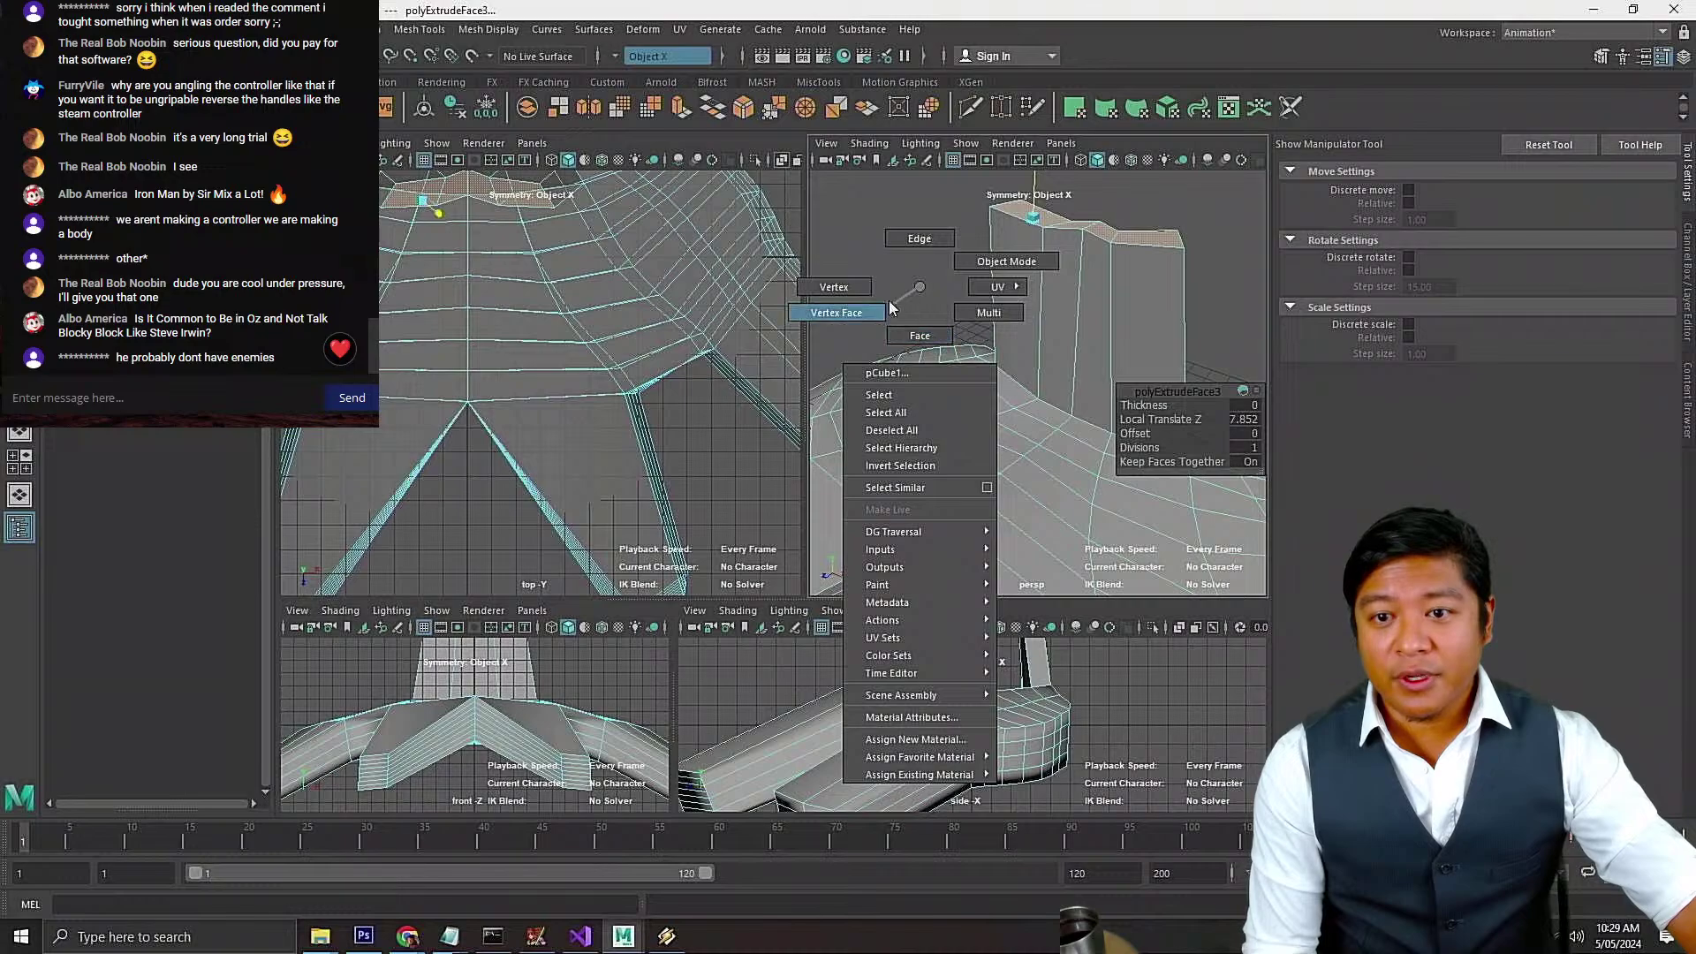
{"action": "right_click_drag", "start_coordinate": [920, 242], "coordinate": [918, 241]}
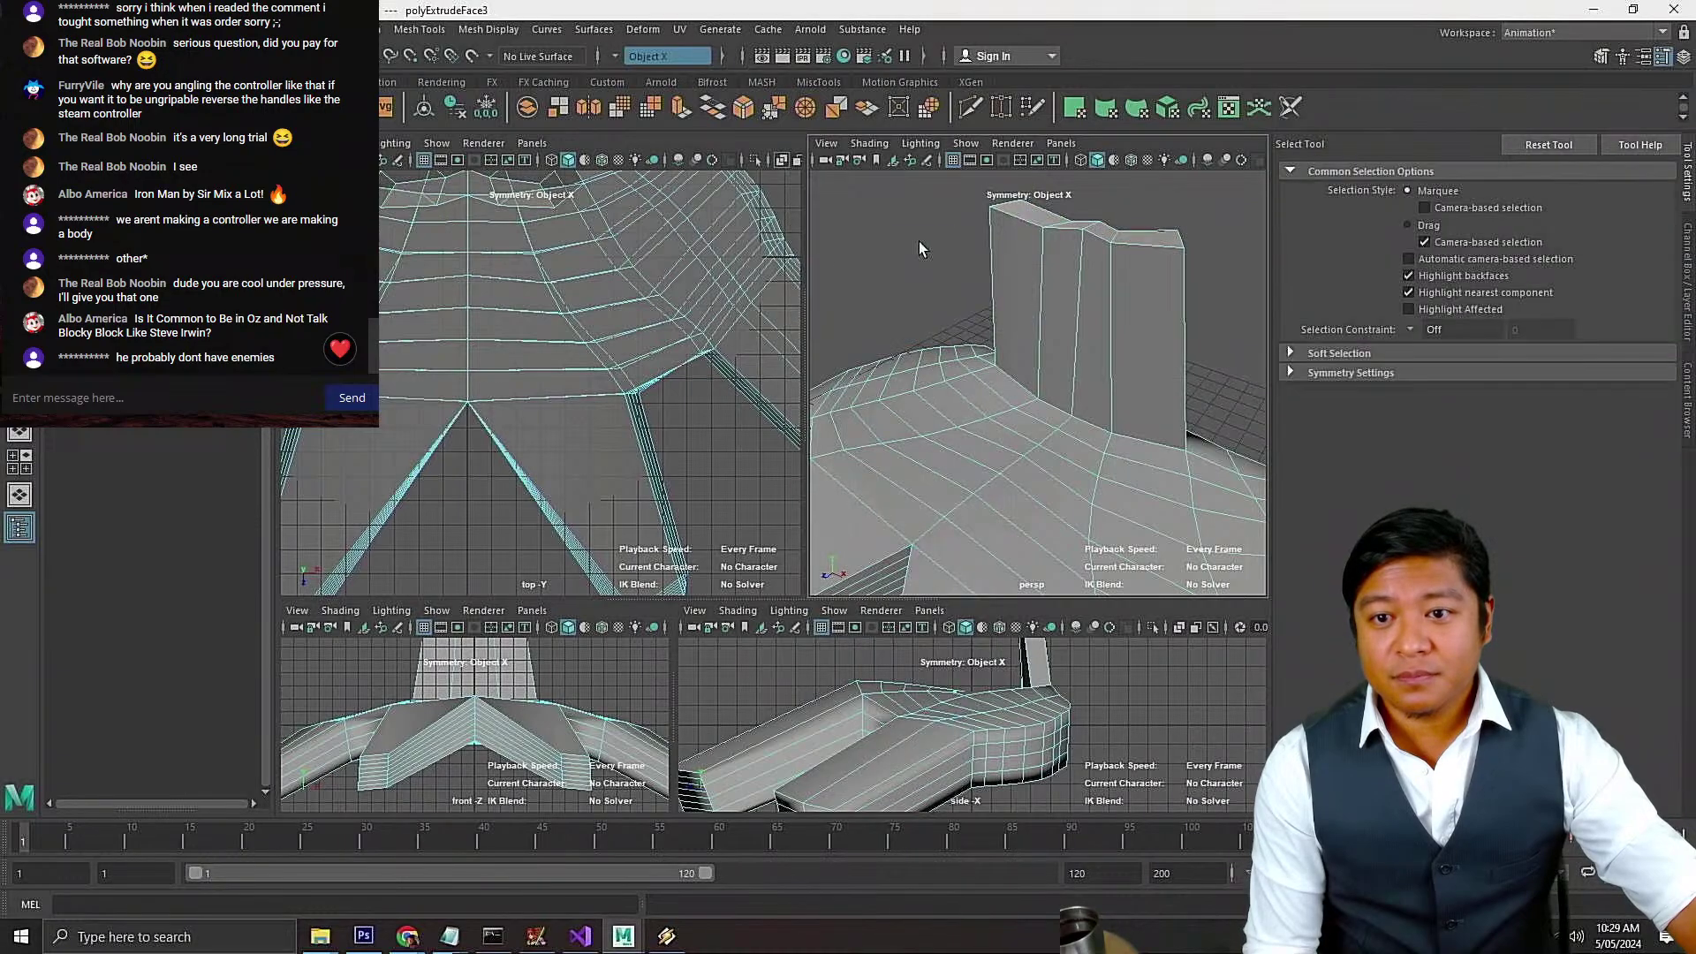
{"action": "left_click", "coordinate": [1065, 414]}
{"action": "left_click", "coordinate": [1011, 389]}
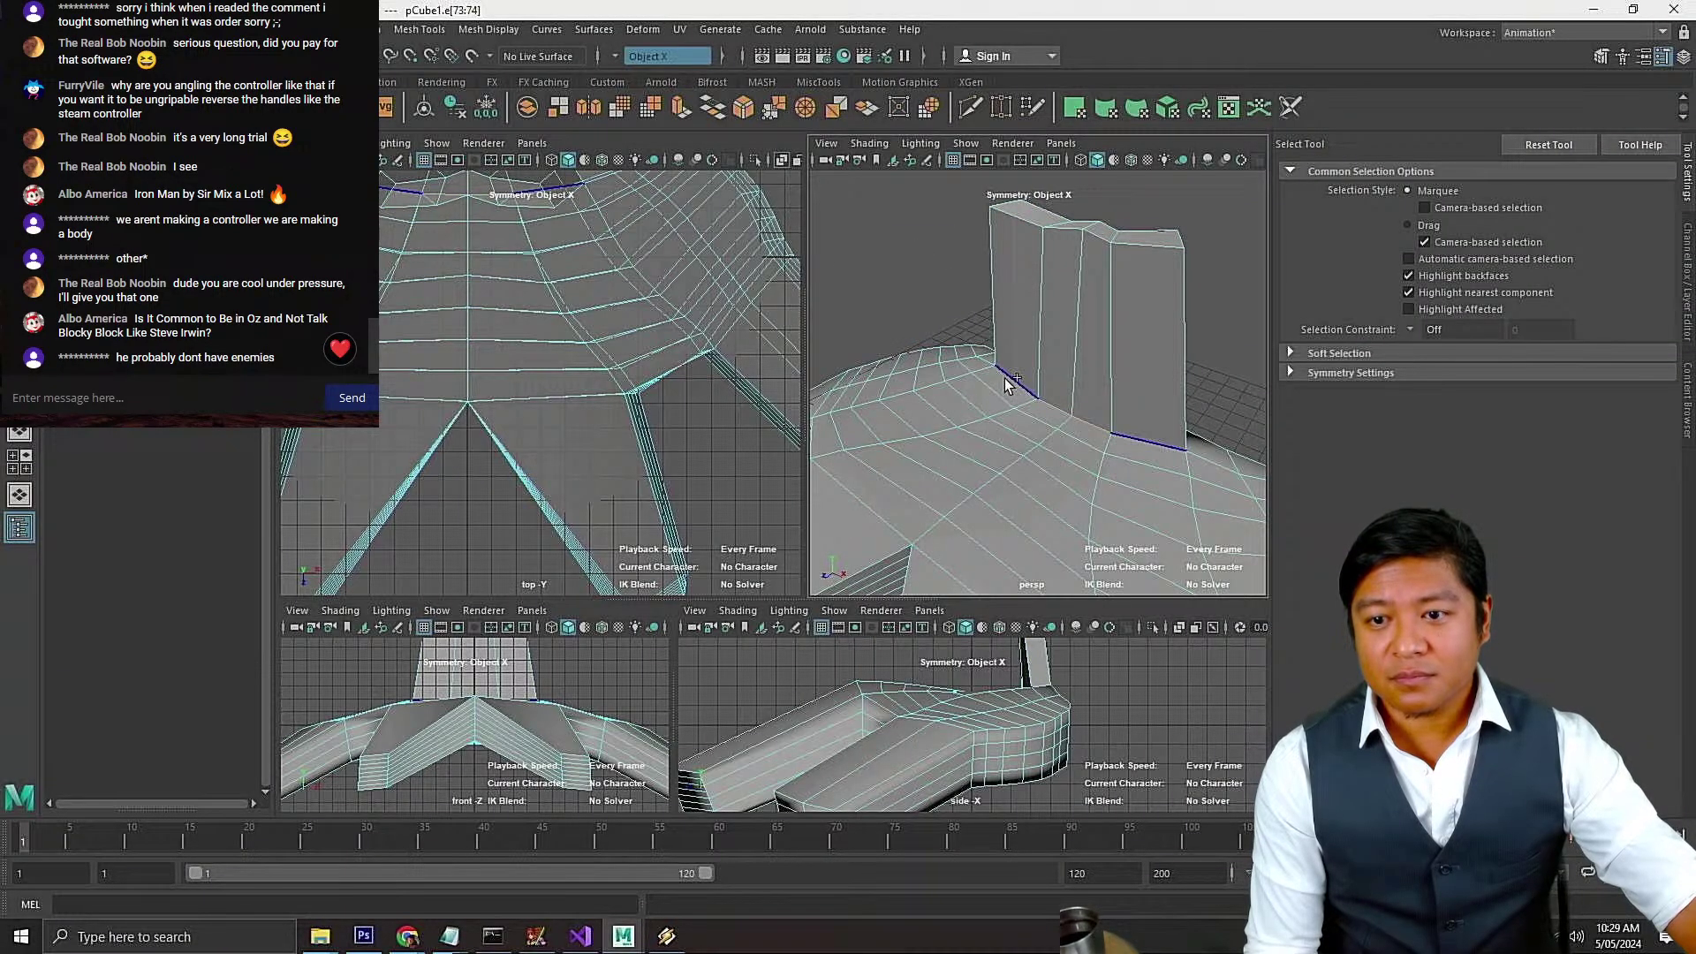
{"action": "left_click", "coordinate": [1056, 398]}
Select a middle column of faces on the fin with the Move Tool
{"action": "right_click_drag", "start_coordinate": [1128, 333], "coordinate": [1106, 375]}
{"action": "left_click", "coordinate": [1084, 358]}
{"action": "left_click_drag", "start_coordinate": [1084, 358], "coordinate": [1042, 474], "text": "alt"}
{"action": "key", "text": "w"}
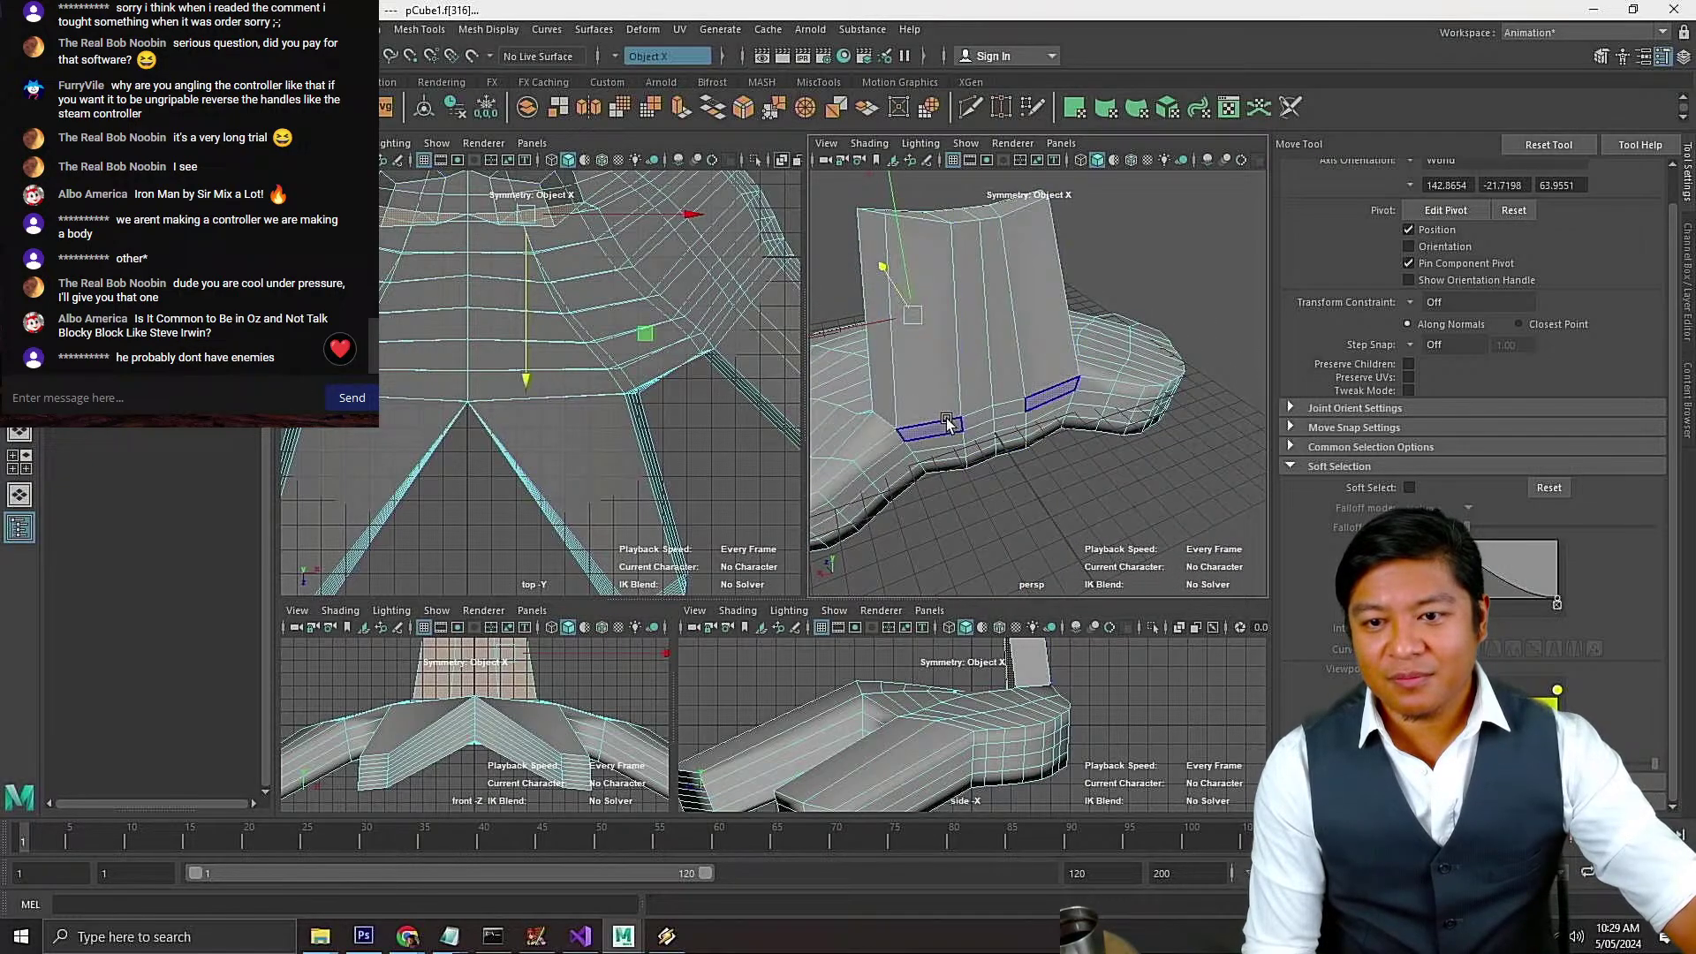
{"action": "right_click_drag", "start_coordinate": [946, 424], "coordinate": [945, 385]}
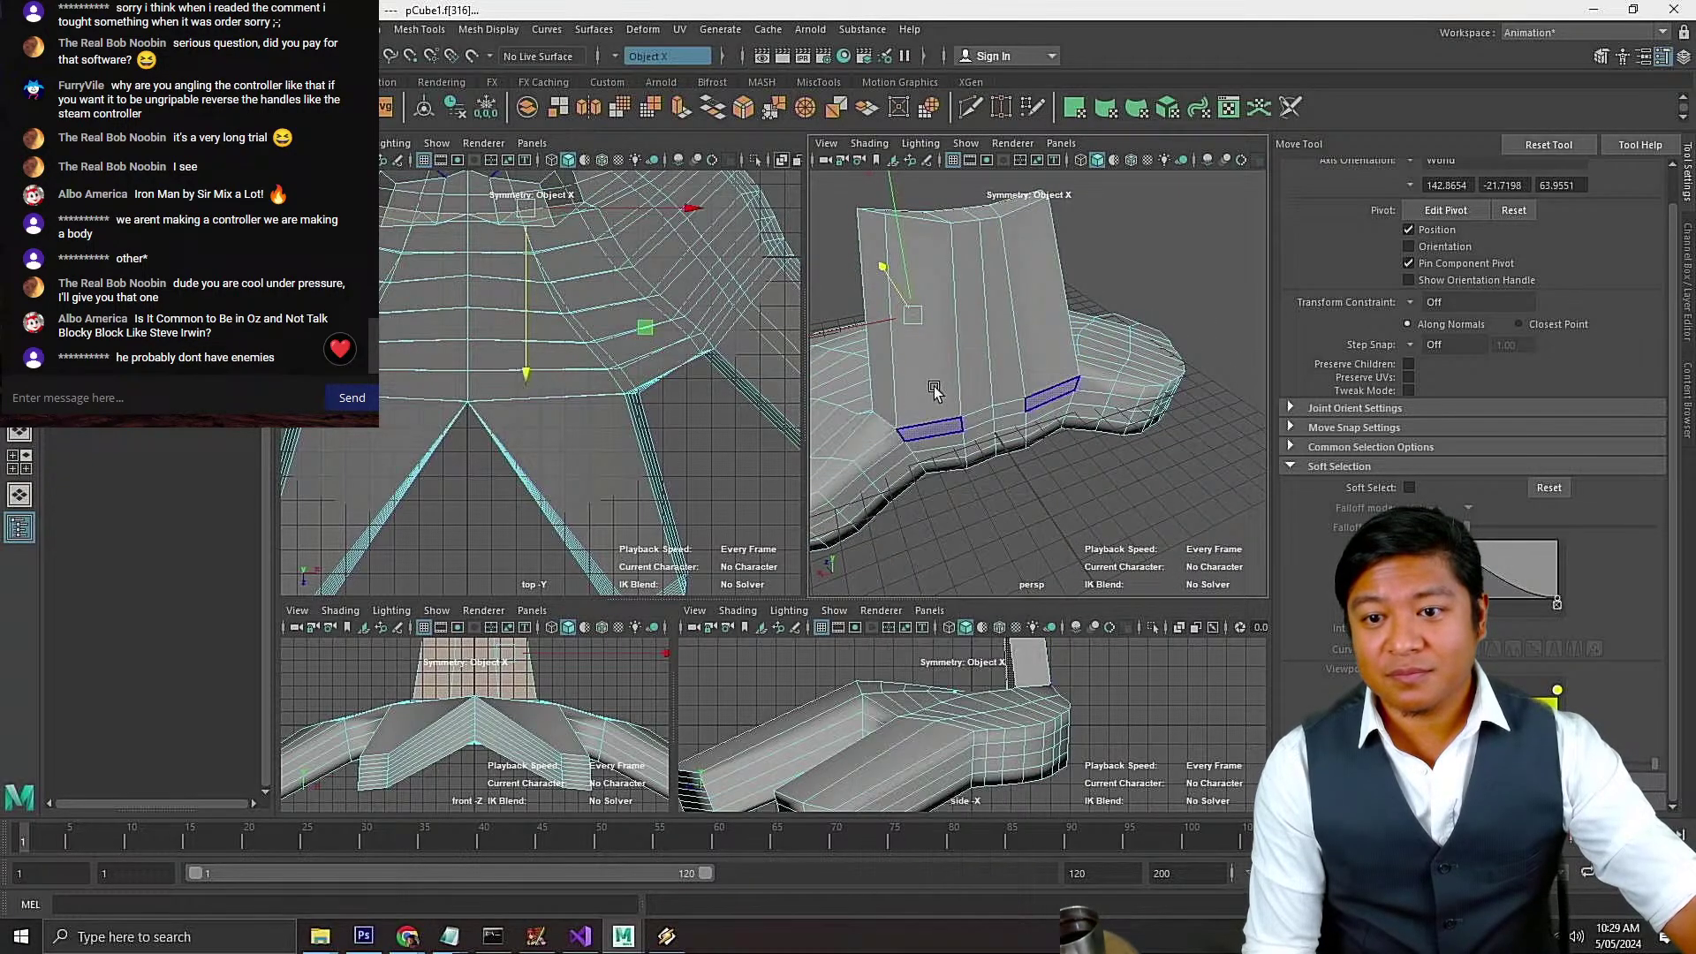
Select the fin's base edges e[80:83] and save the scene
{"action": "left_click", "coordinate": [980, 422]}
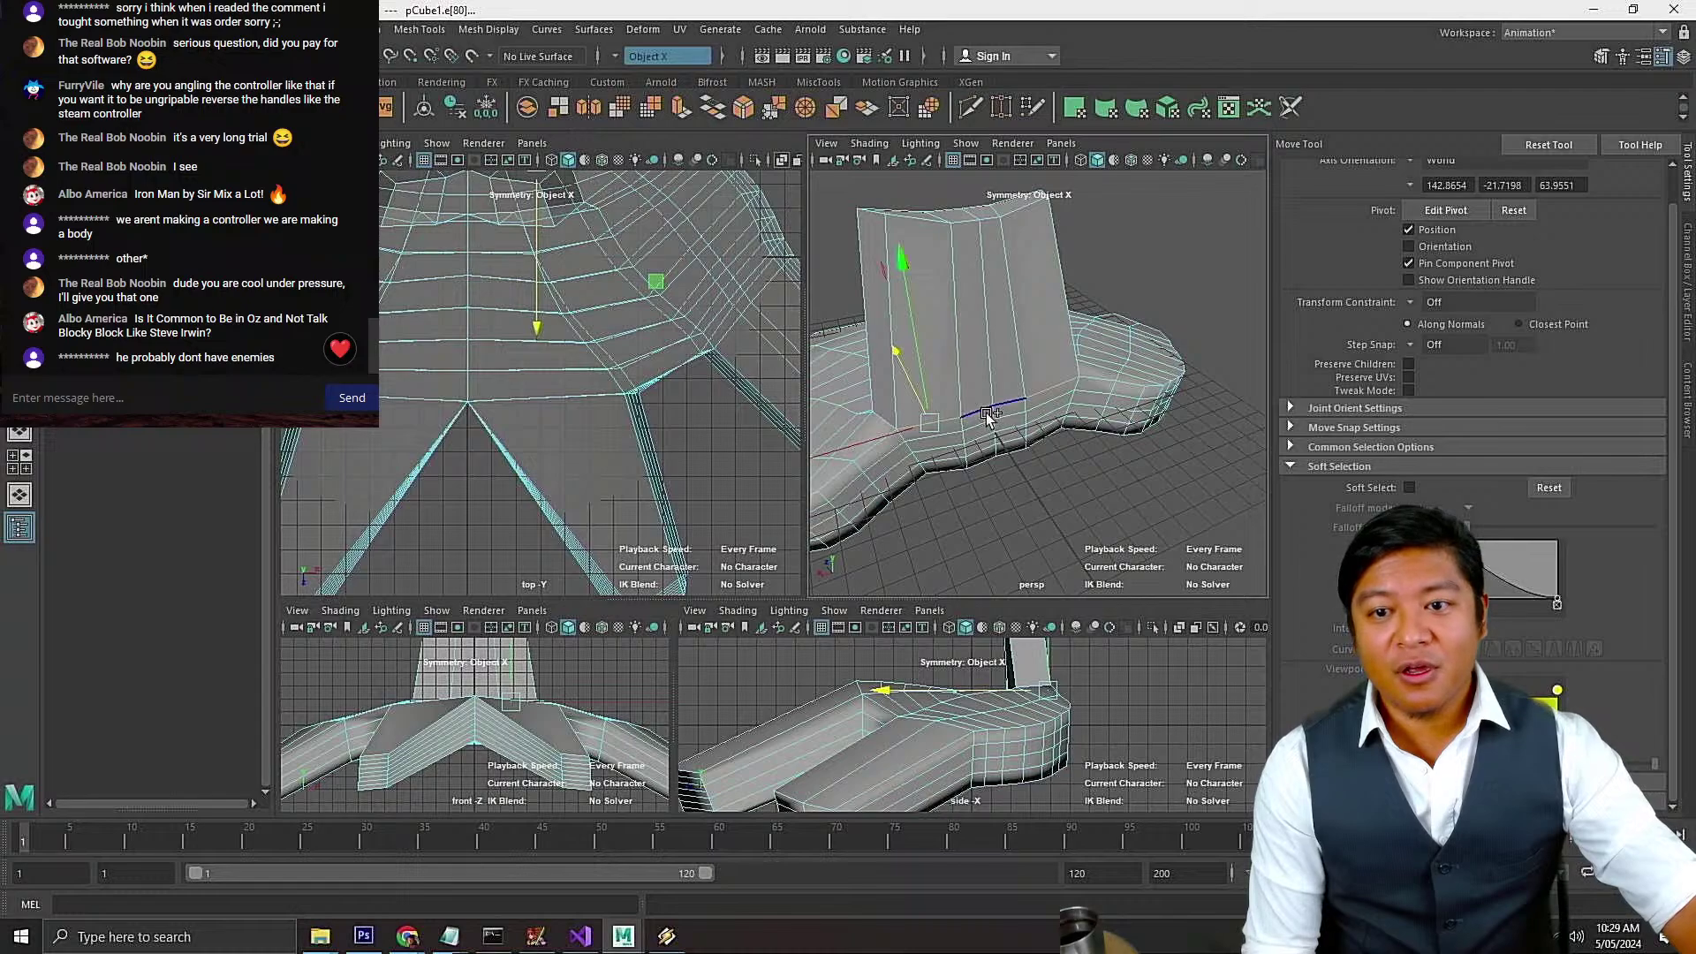
{"action": "left_click_drag", "start_coordinate": [988, 415], "coordinate": [1049, 453], "text": "shift"}
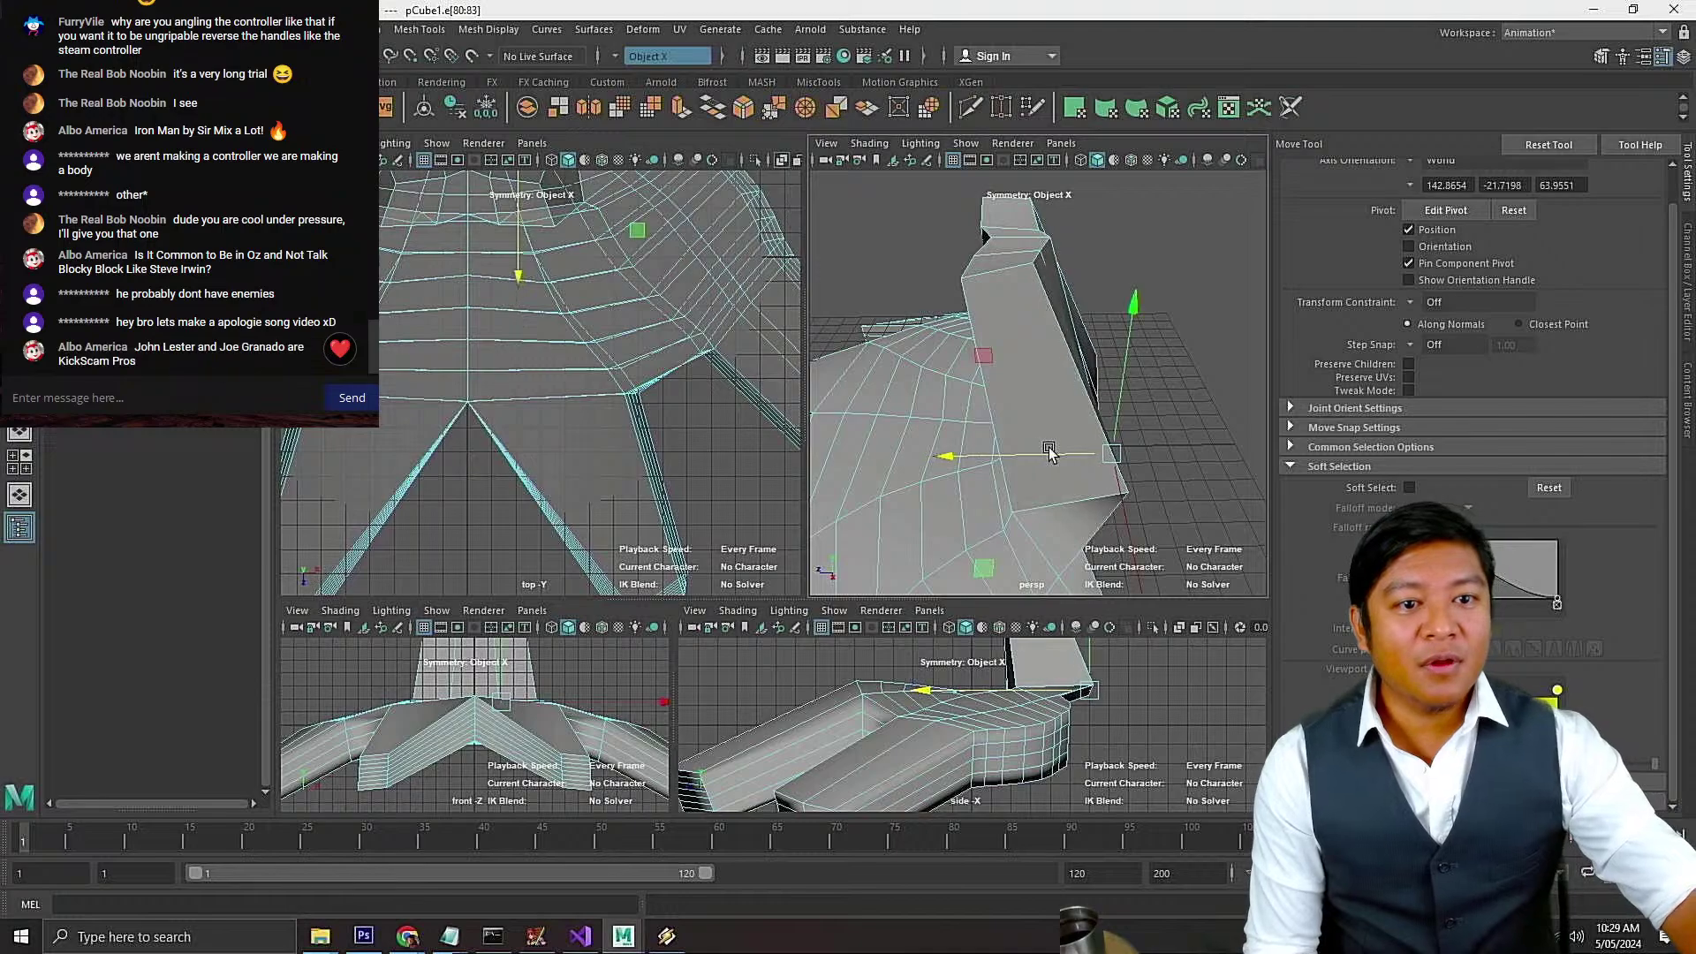
{"action": "key", "text": "ctrl+s"}
Select base vertices vtx[99:100] and slide them to the left
{"action": "left_click_drag", "start_coordinate": [931, 446], "coordinate": [1344, 442], "text": "alt"}
{"action": "scroll", "coordinate": [1045, 459], "scroll_direction": "up", "scroll_amount": 5}
{"action": "left_click_drag", "start_coordinate": [1033, 468], "coordinate": [1073, 424], "text": "alt"}
{"action": "right_click", "coordinate": [1074, 422]}
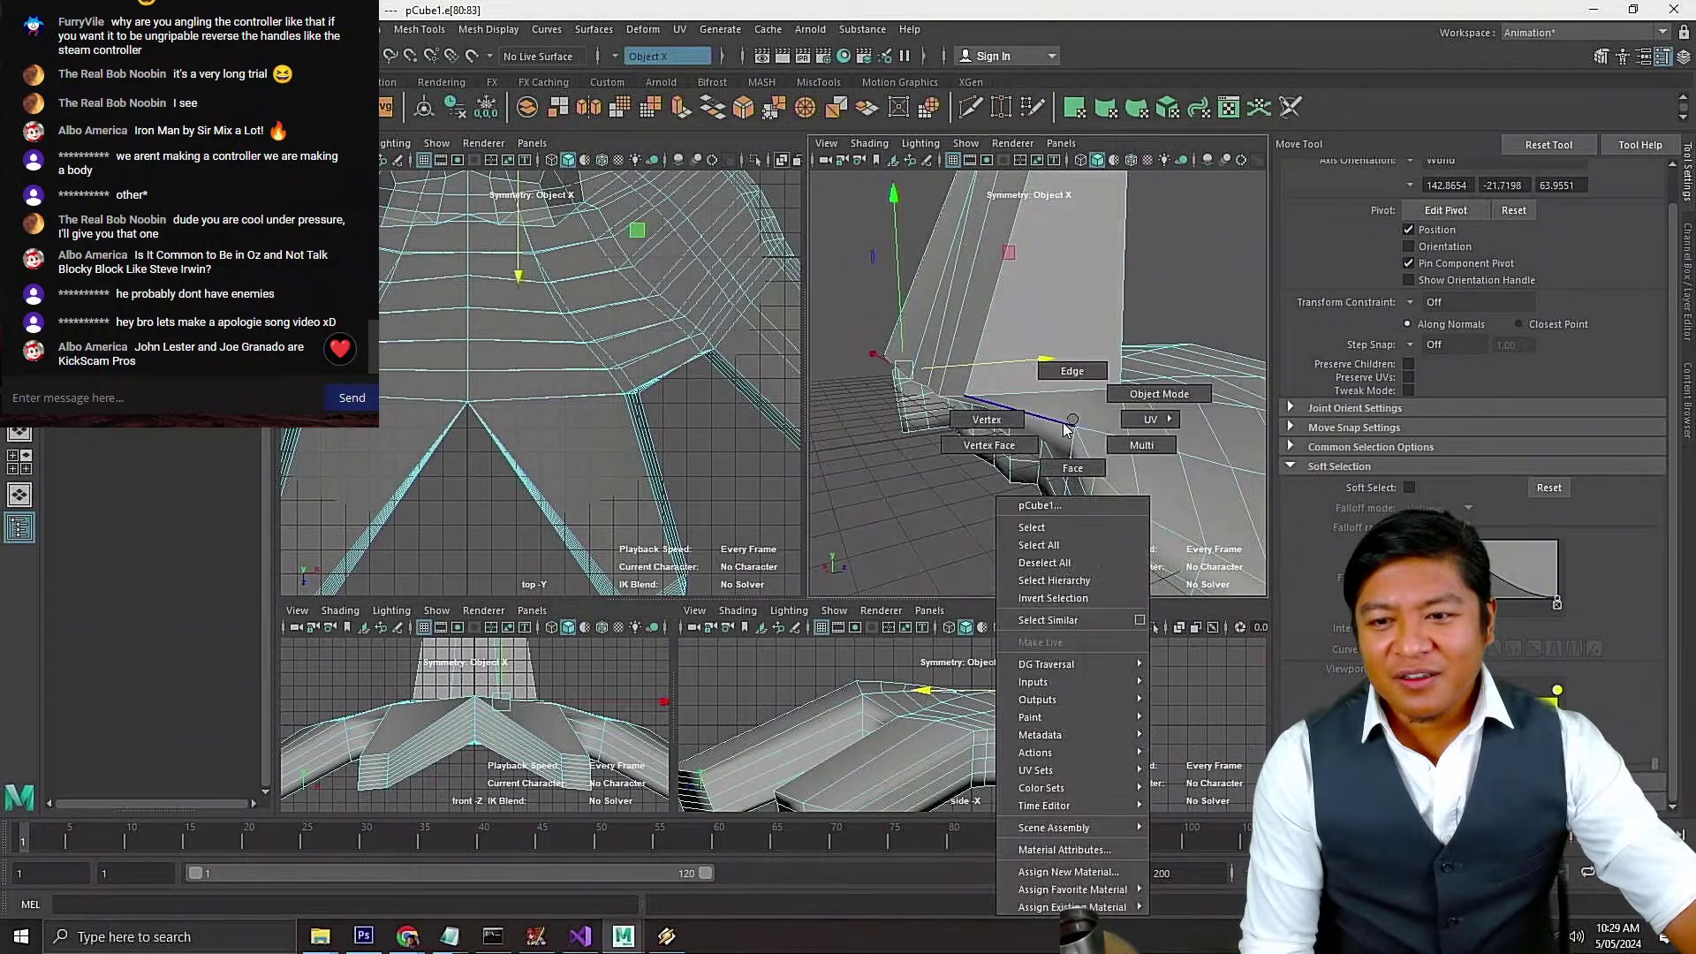
{"action": "left_click", "coordinate": [994, 421]}
{"action": "left_click", "coordinate": [1016, 402]}
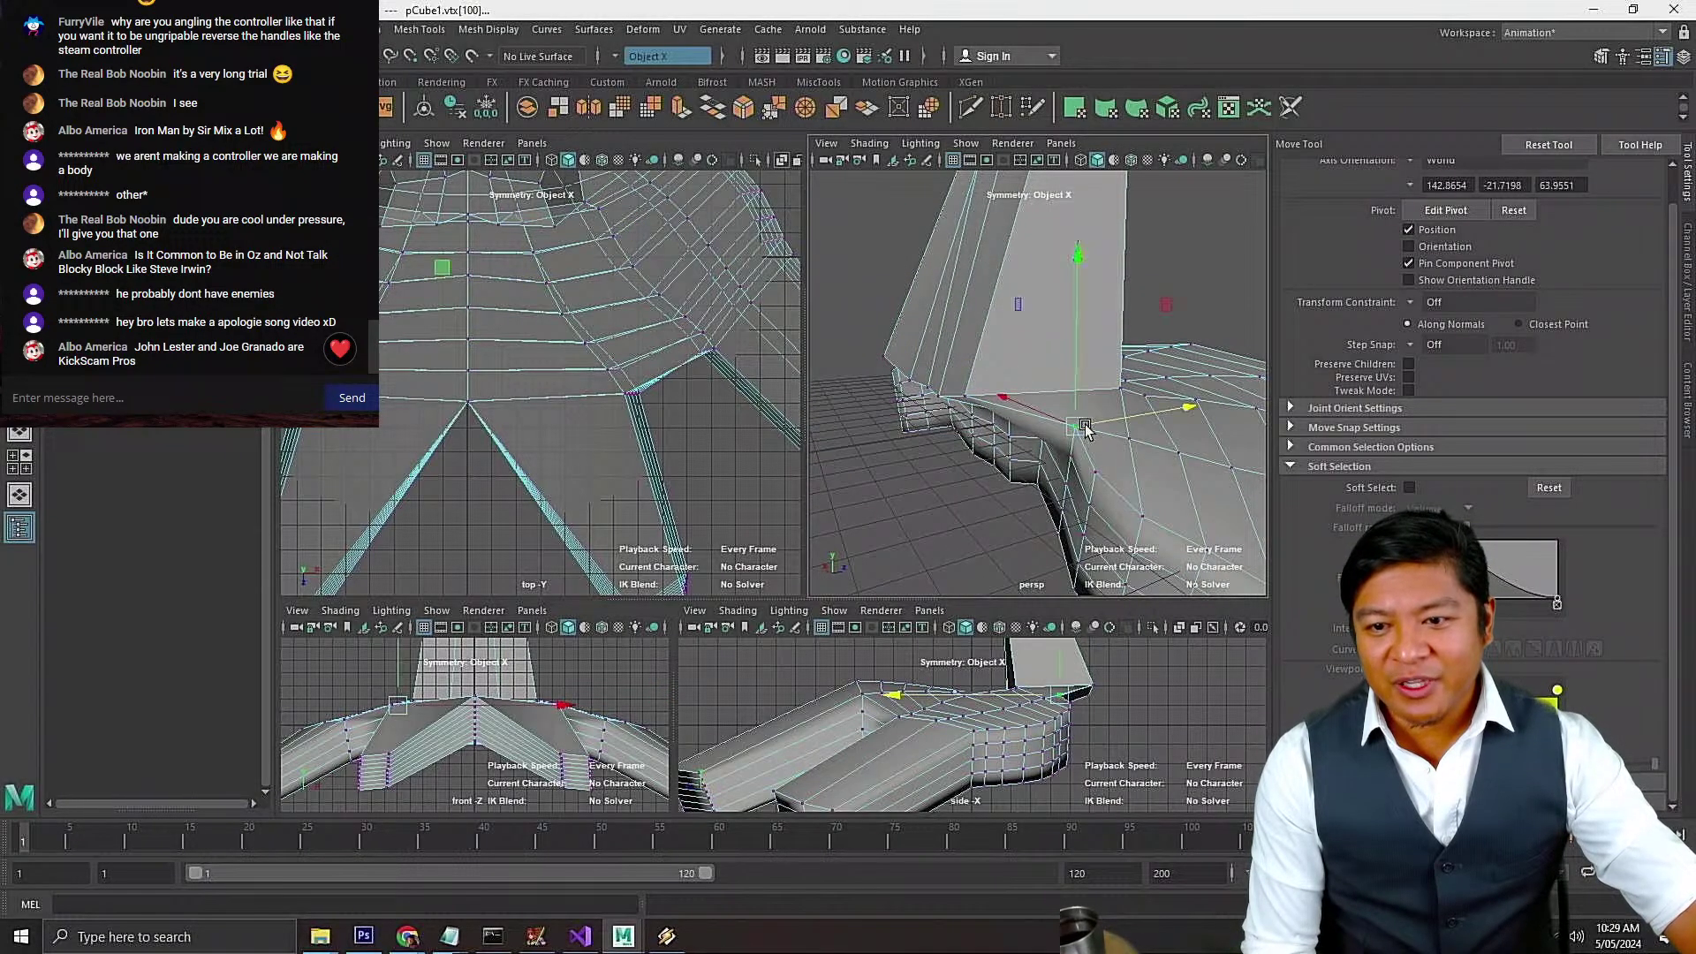
{"action": "left_click_drag", "start_coordinate": [1016, 402], "coordinate": [1035, 474], "text": "alt"}
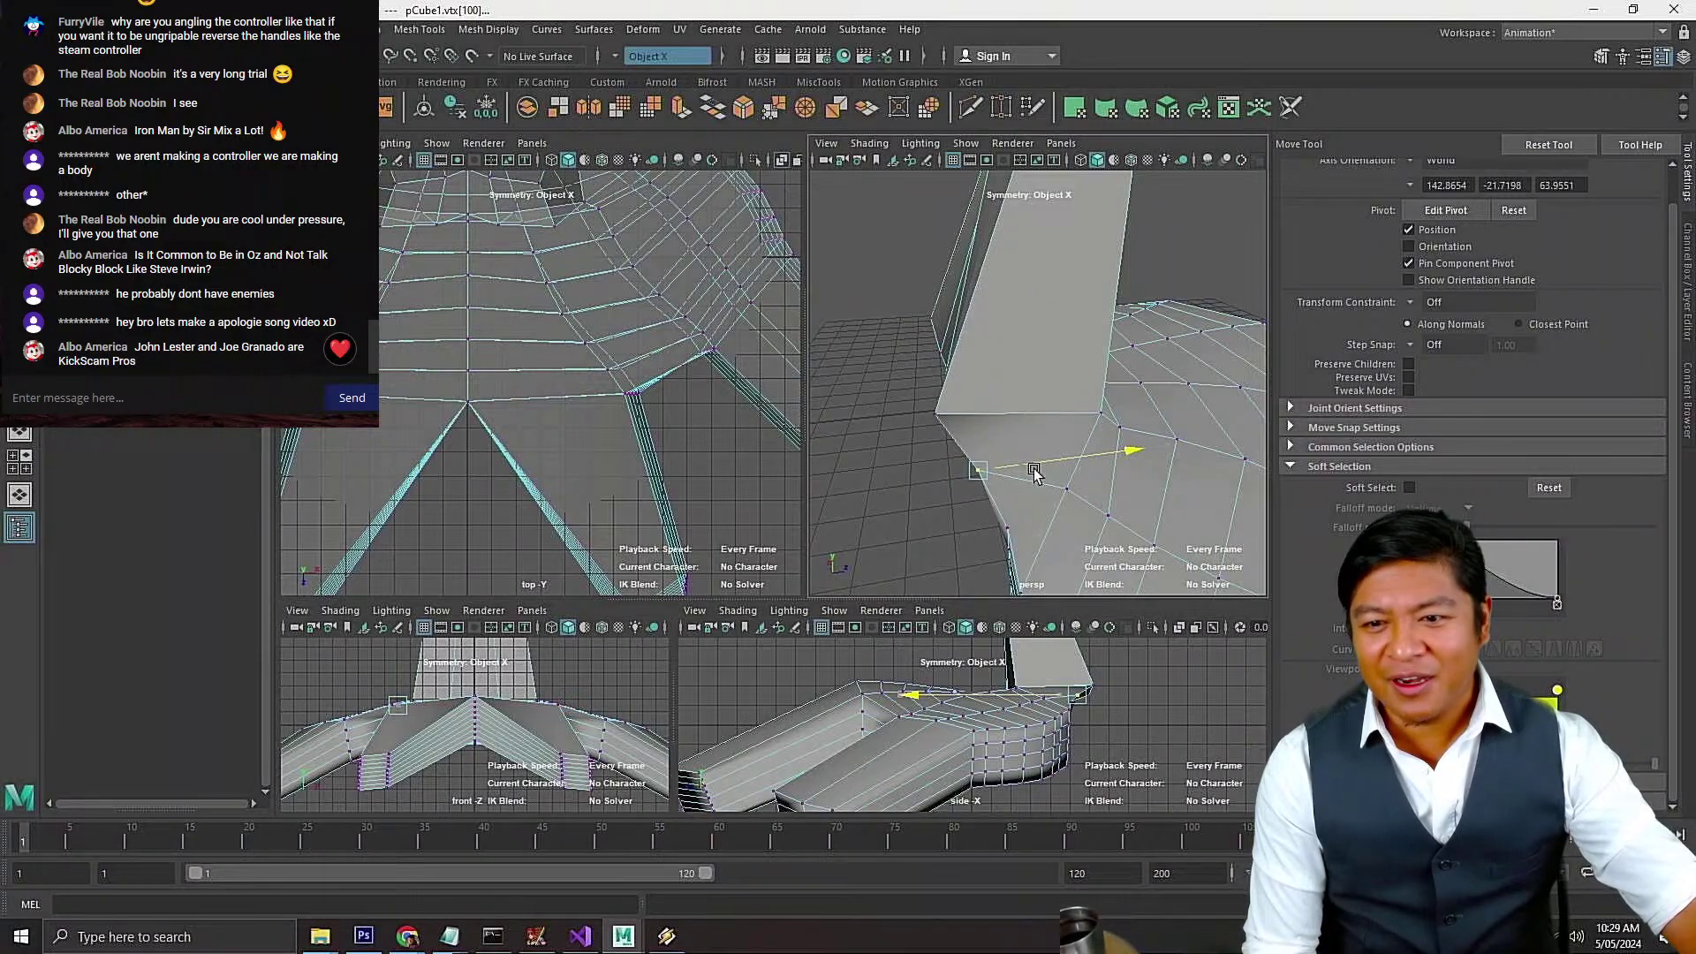
{"action": "left_click", "coordinate": [1011, 534], "text": "shift"}
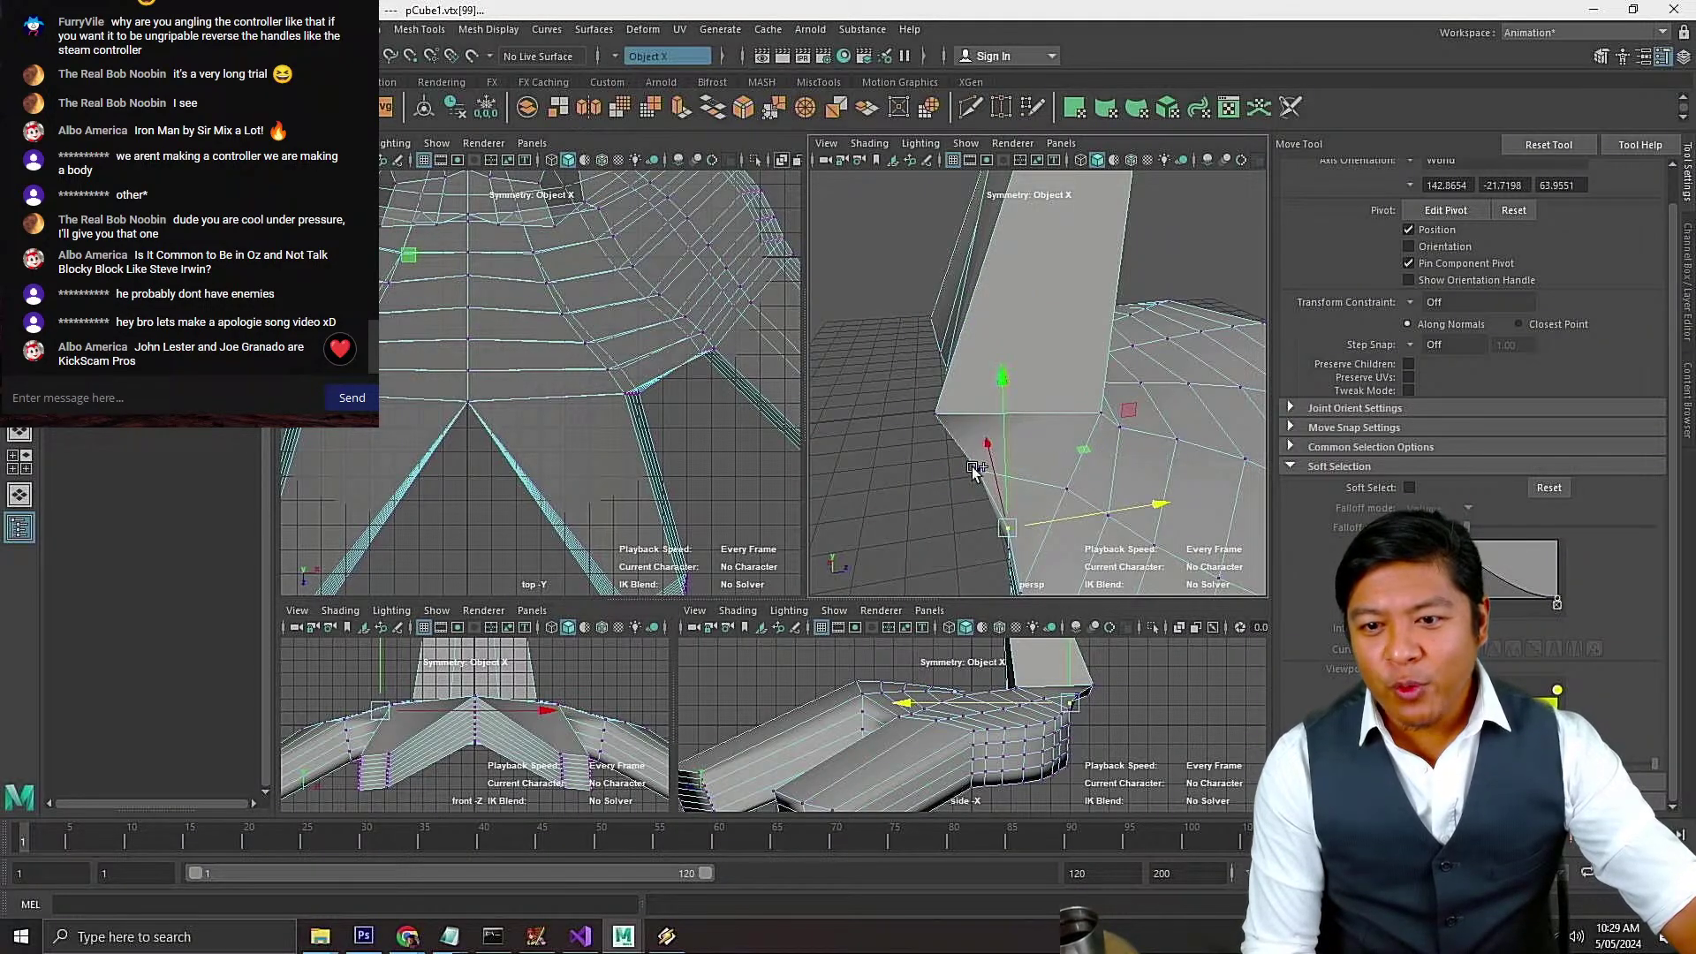
{"action": "left_click_drag", "start_coordinate": [1052, 492], "coordinate": [858, 528]}
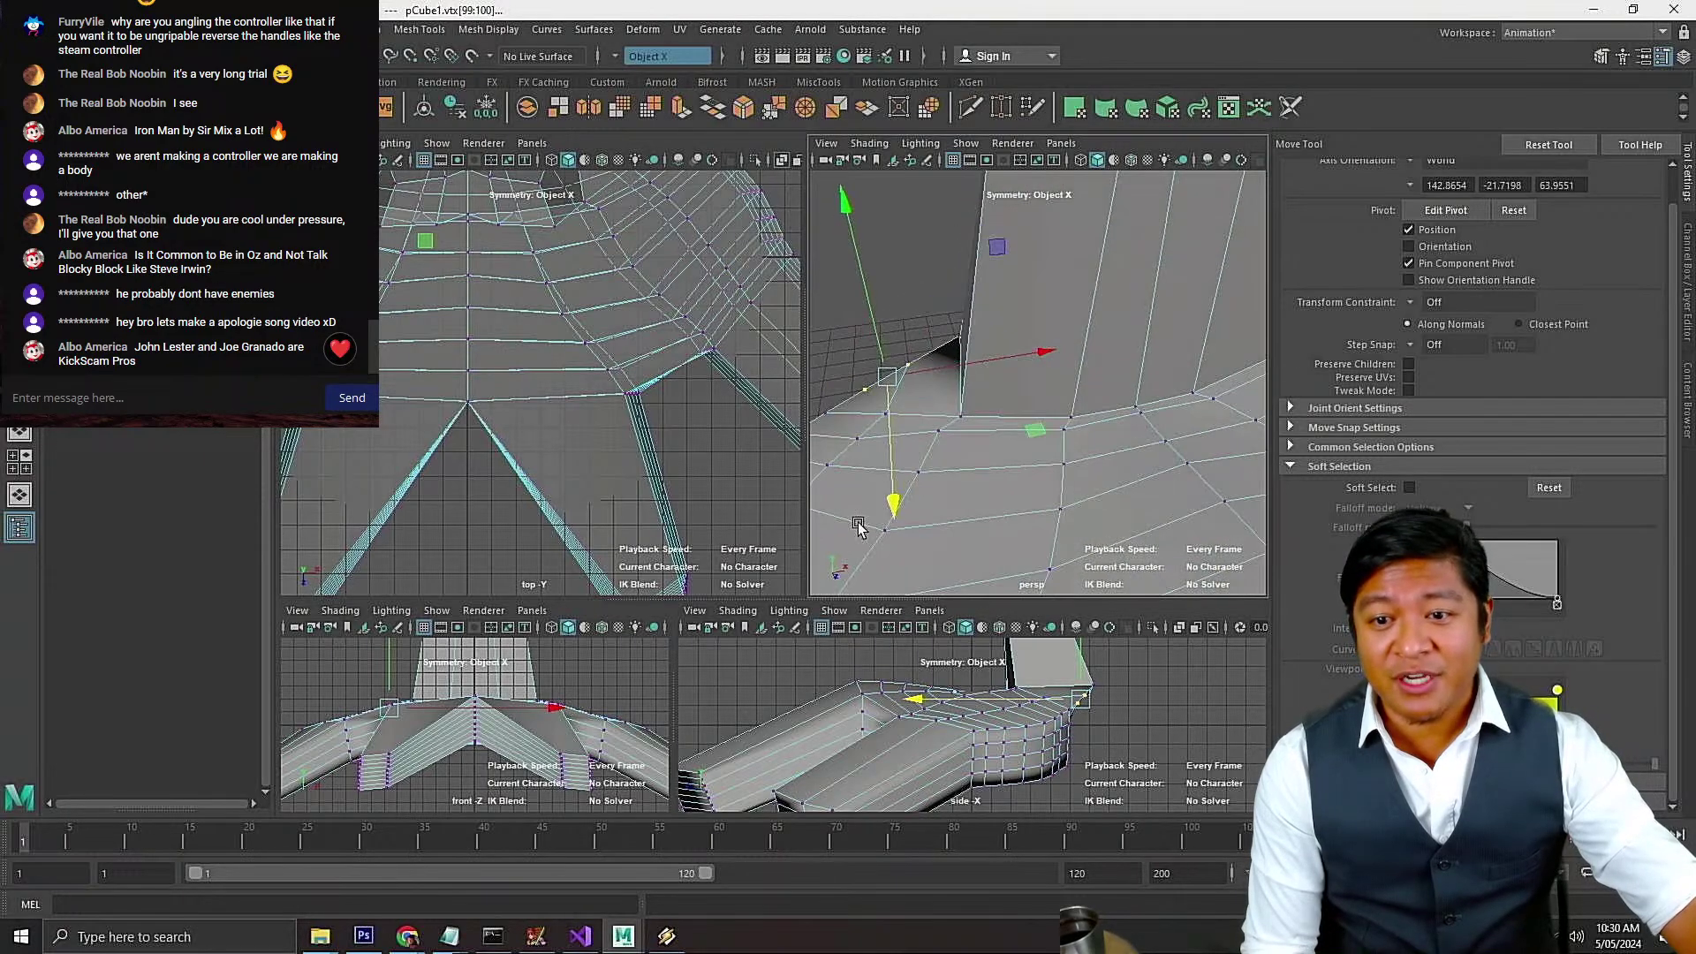
Save worst switch controller 1.mb and inspect the model from below
{"action": "scroll", "coordinate": [995, 457], "scroll_direction": "down", "scroll_amount": 10}
{"action": "left_click_drag", "start_coordinate": [1099, 463], "coordinate": [1075, 437], "text": "alt"}
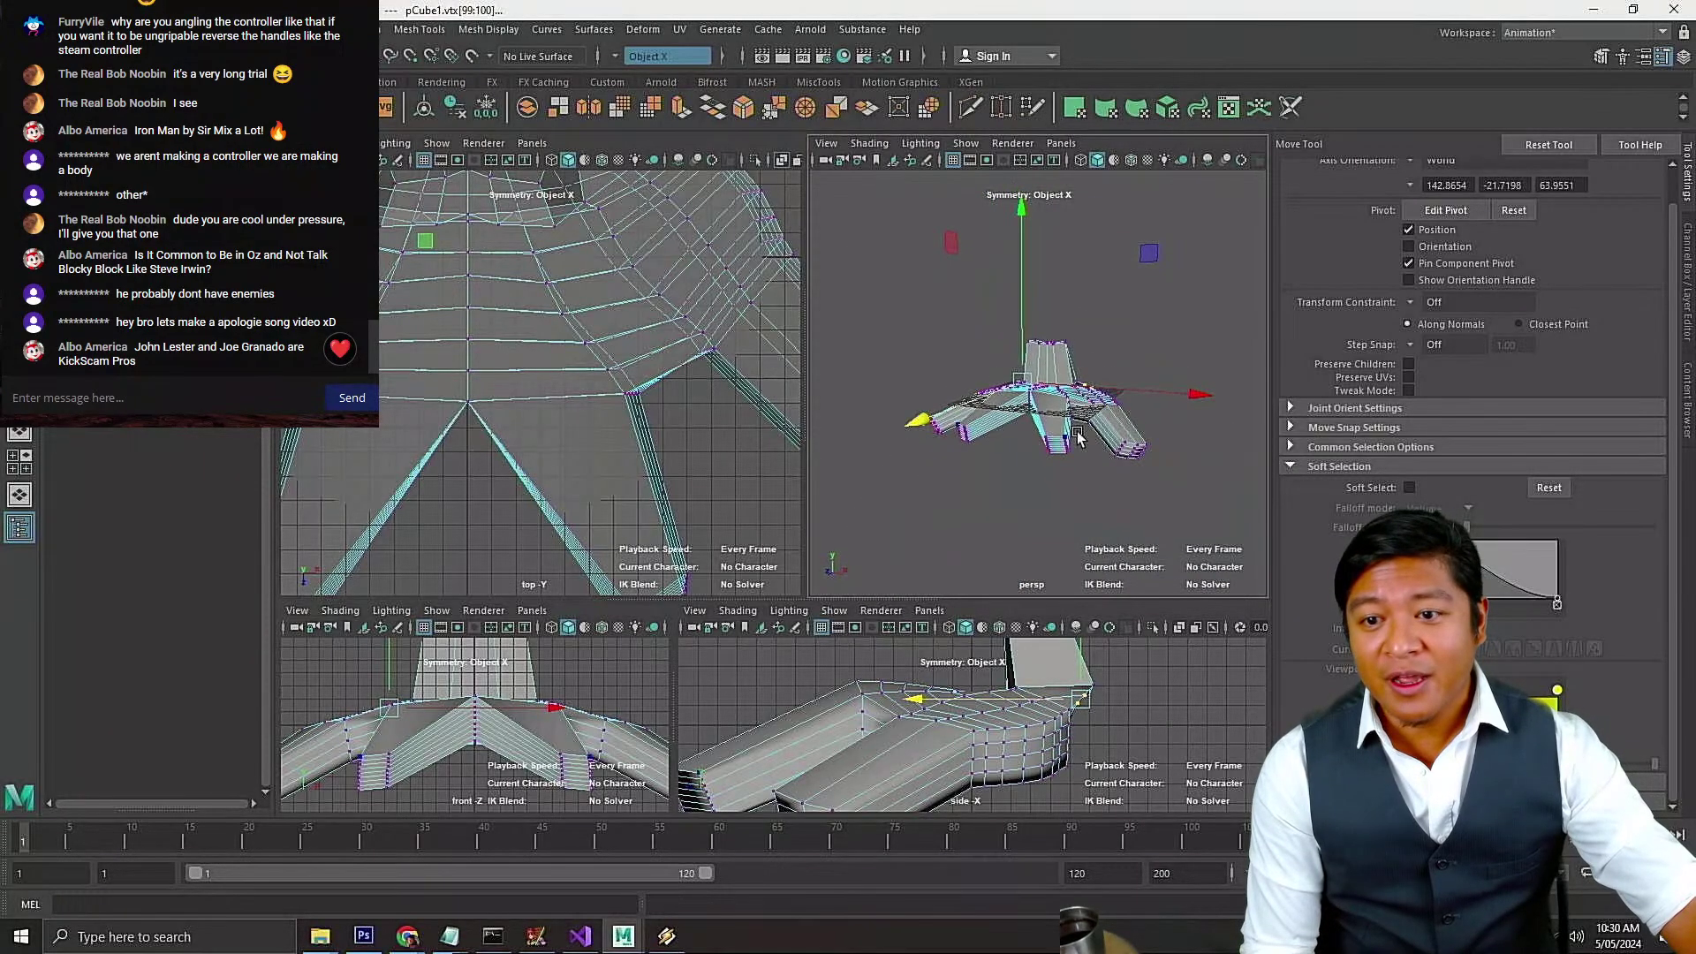
{"action": "scroll", "coordinate": [1074, 437], "scroll_direction": "up", "scroll_amount": 7}
{"action": "scroll", "coordinate": [1071, 440], "scroll_direction": "down", "scroll_amount": 2}
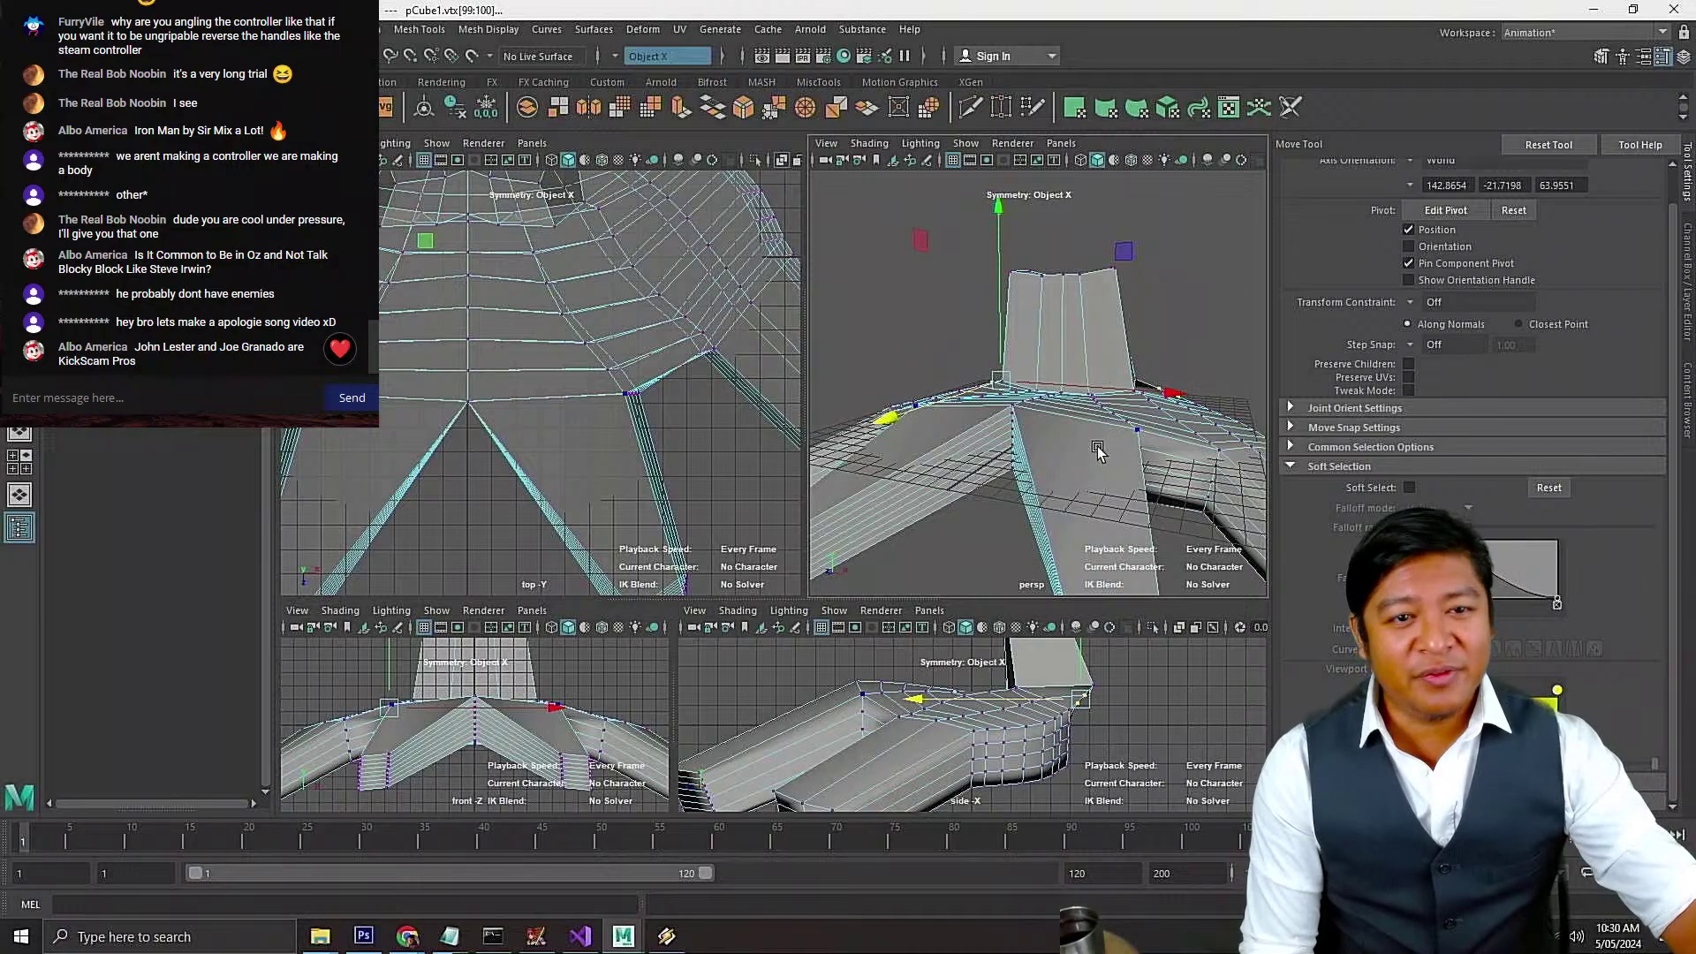
{"action": "key", "text": "ctrl+s"}
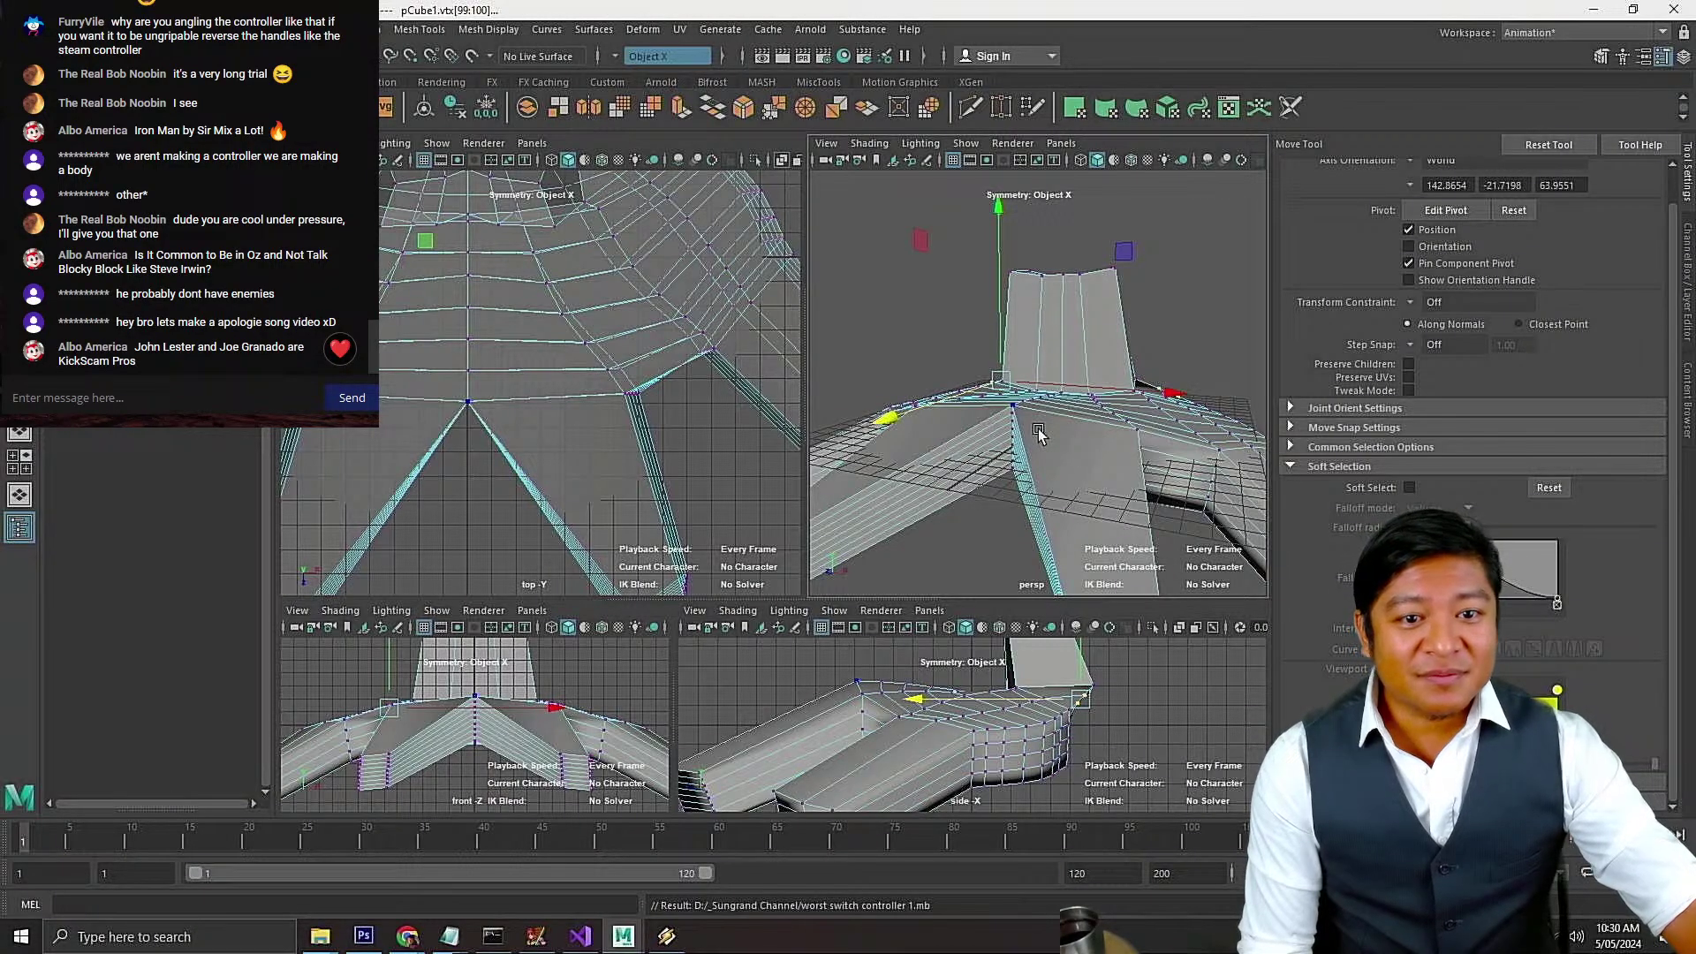
{"action": "scroll", "coordinate": [1037, 427], "scroll_direction": "down", "scroll_amount": 3}
{"action": "left_click_drag", "start_coordinate": [1038, 428], "coordinate": [1010, 422], "text": "alt"}
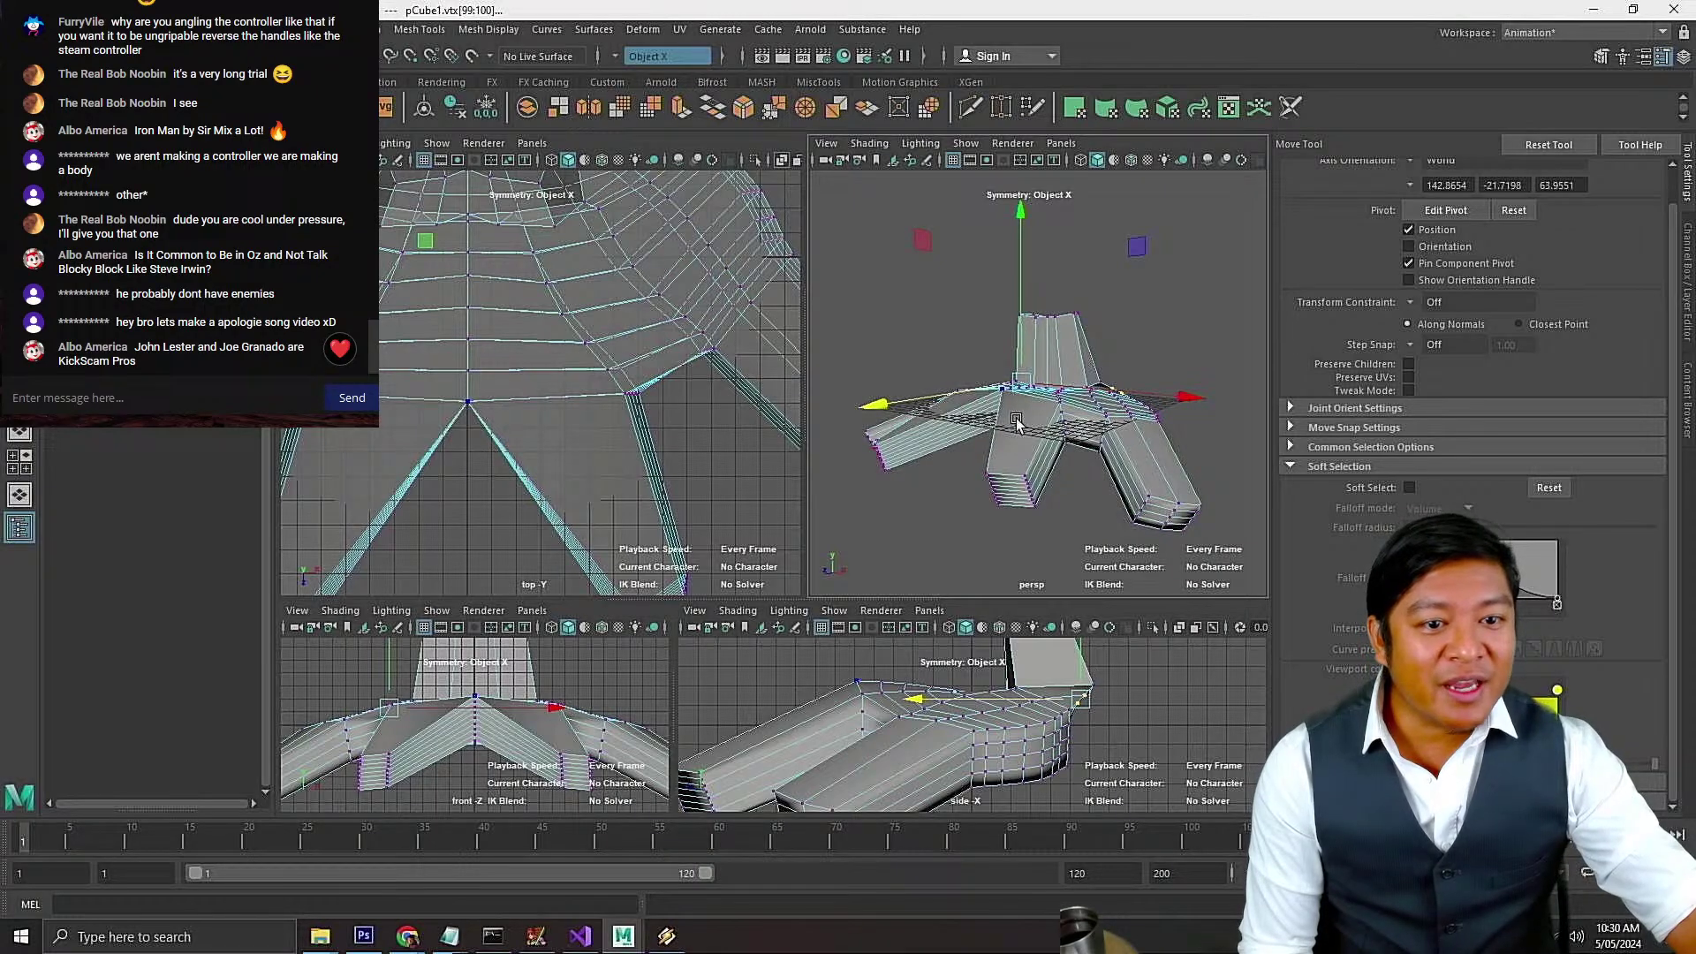
{"action": "scroll", "coordinate": [1002, 420], "scroll_direction": "up", "scroll_amount": 5}
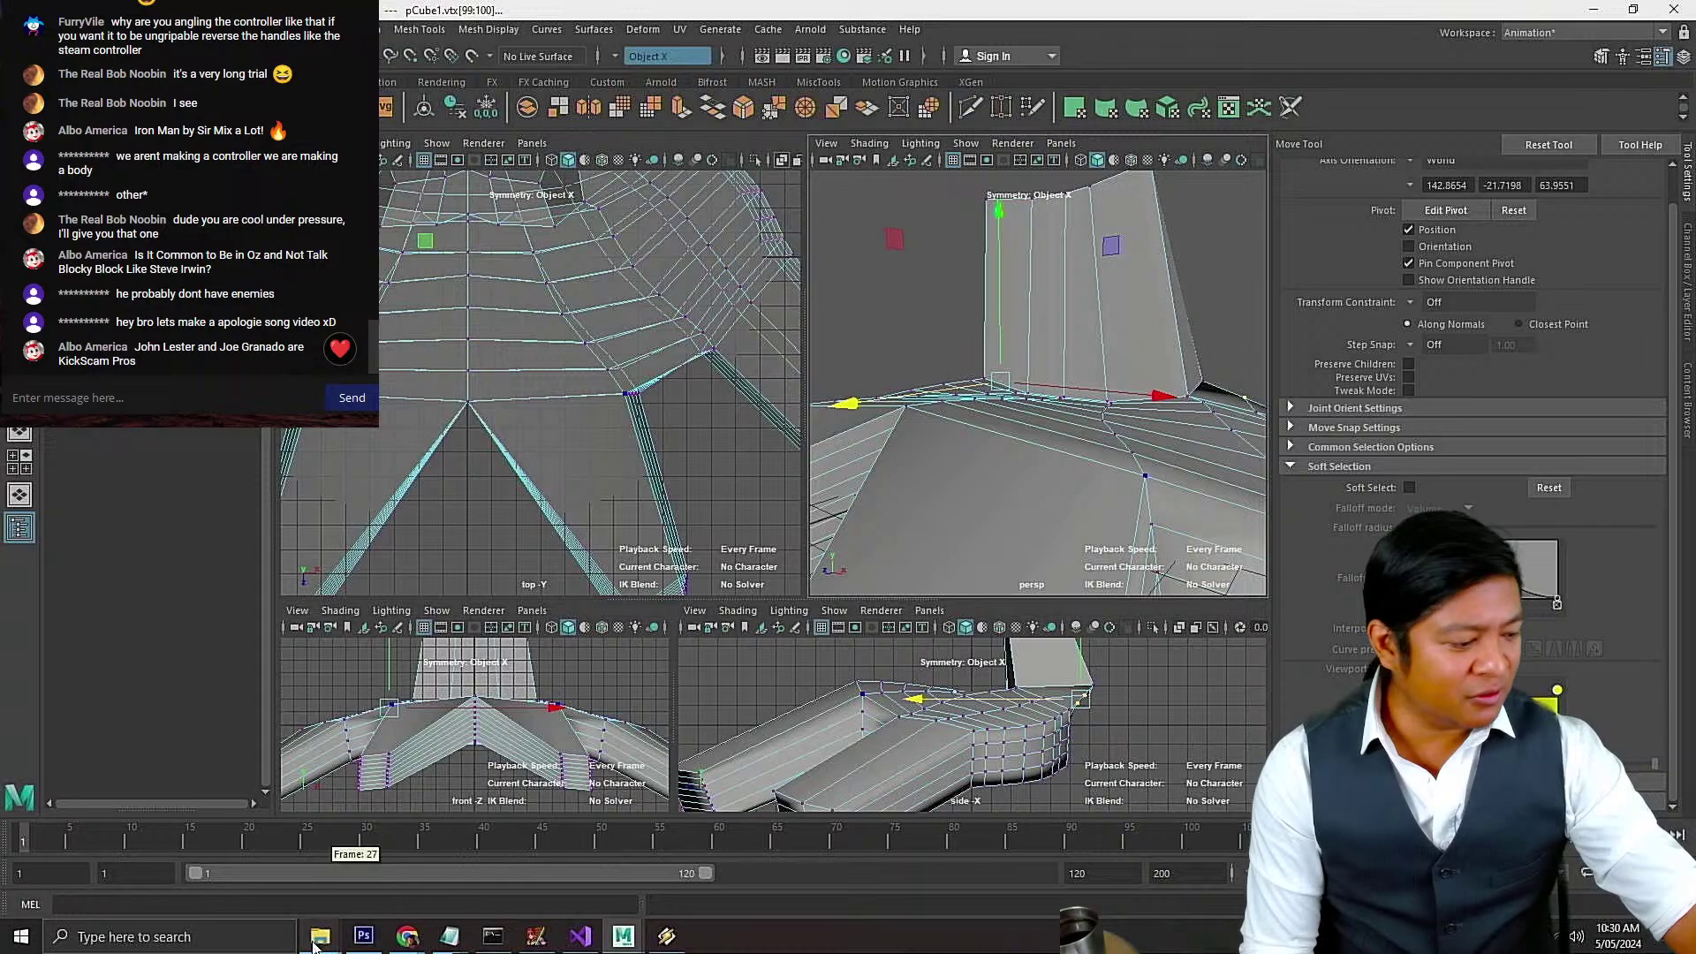
Bring Chrome back up and search the web for the game creator's name
{"action": "mouse_move", "coordinate": [405, 942]}
{"action": "left_click", "coordinate": [411, 887]}
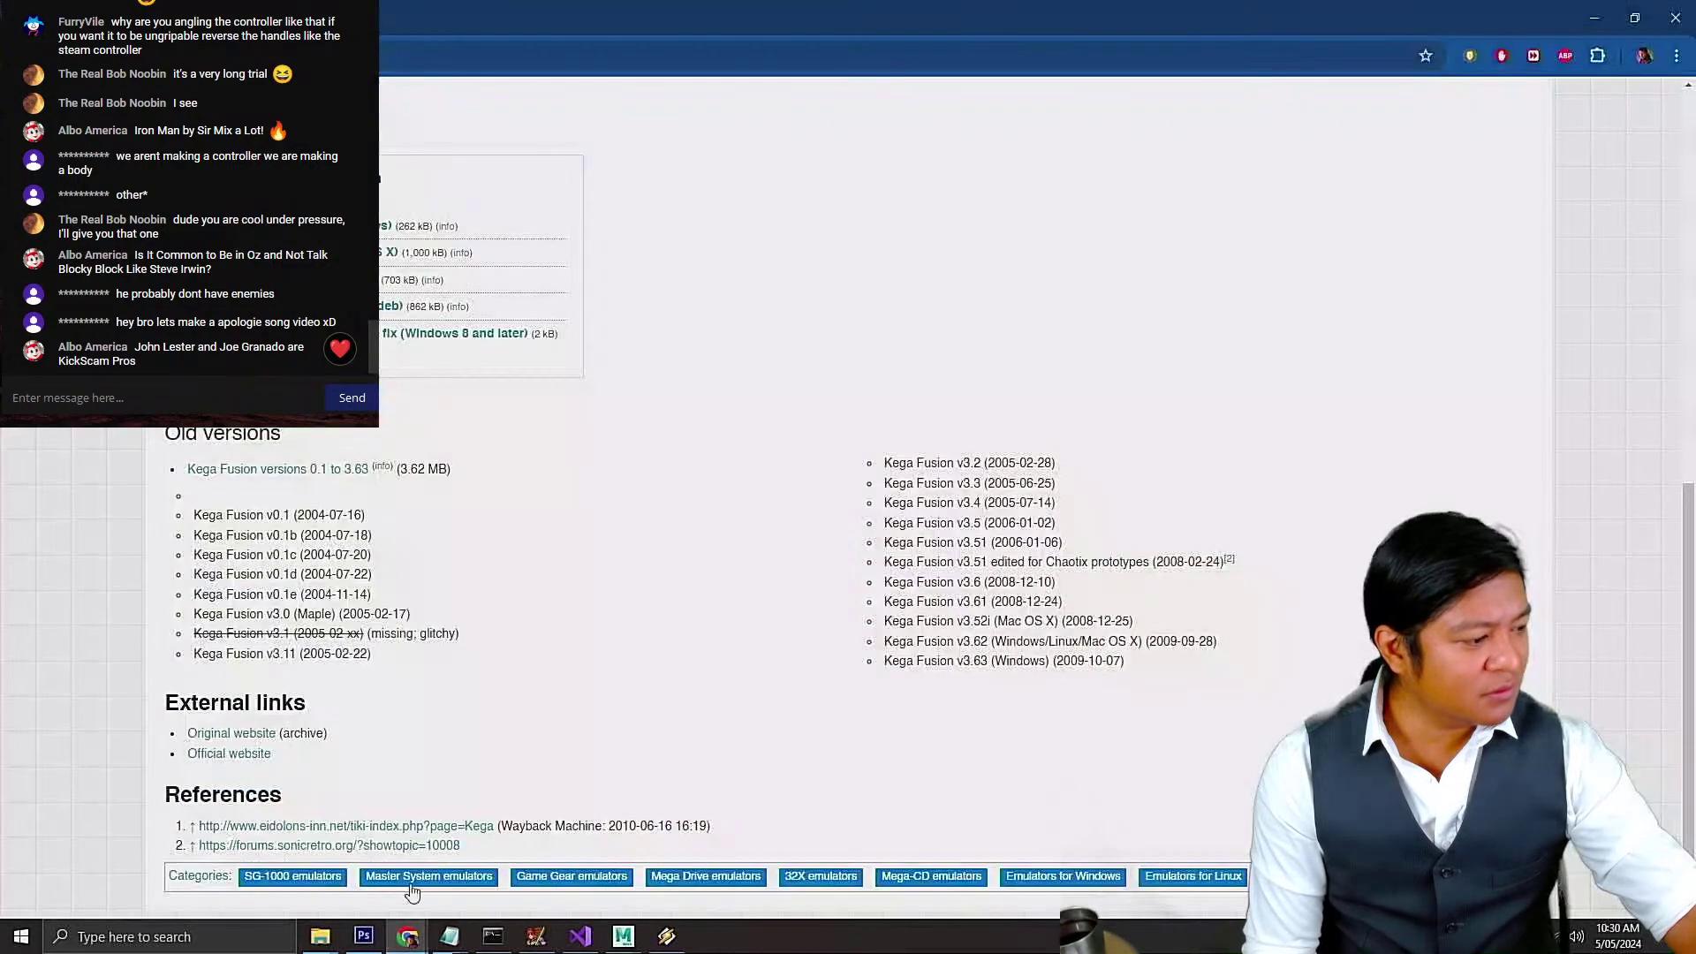
{"action": "double_click", "coordinate": [467, 8]}
{"action": "left_click", "coordinate": [892, 194]}
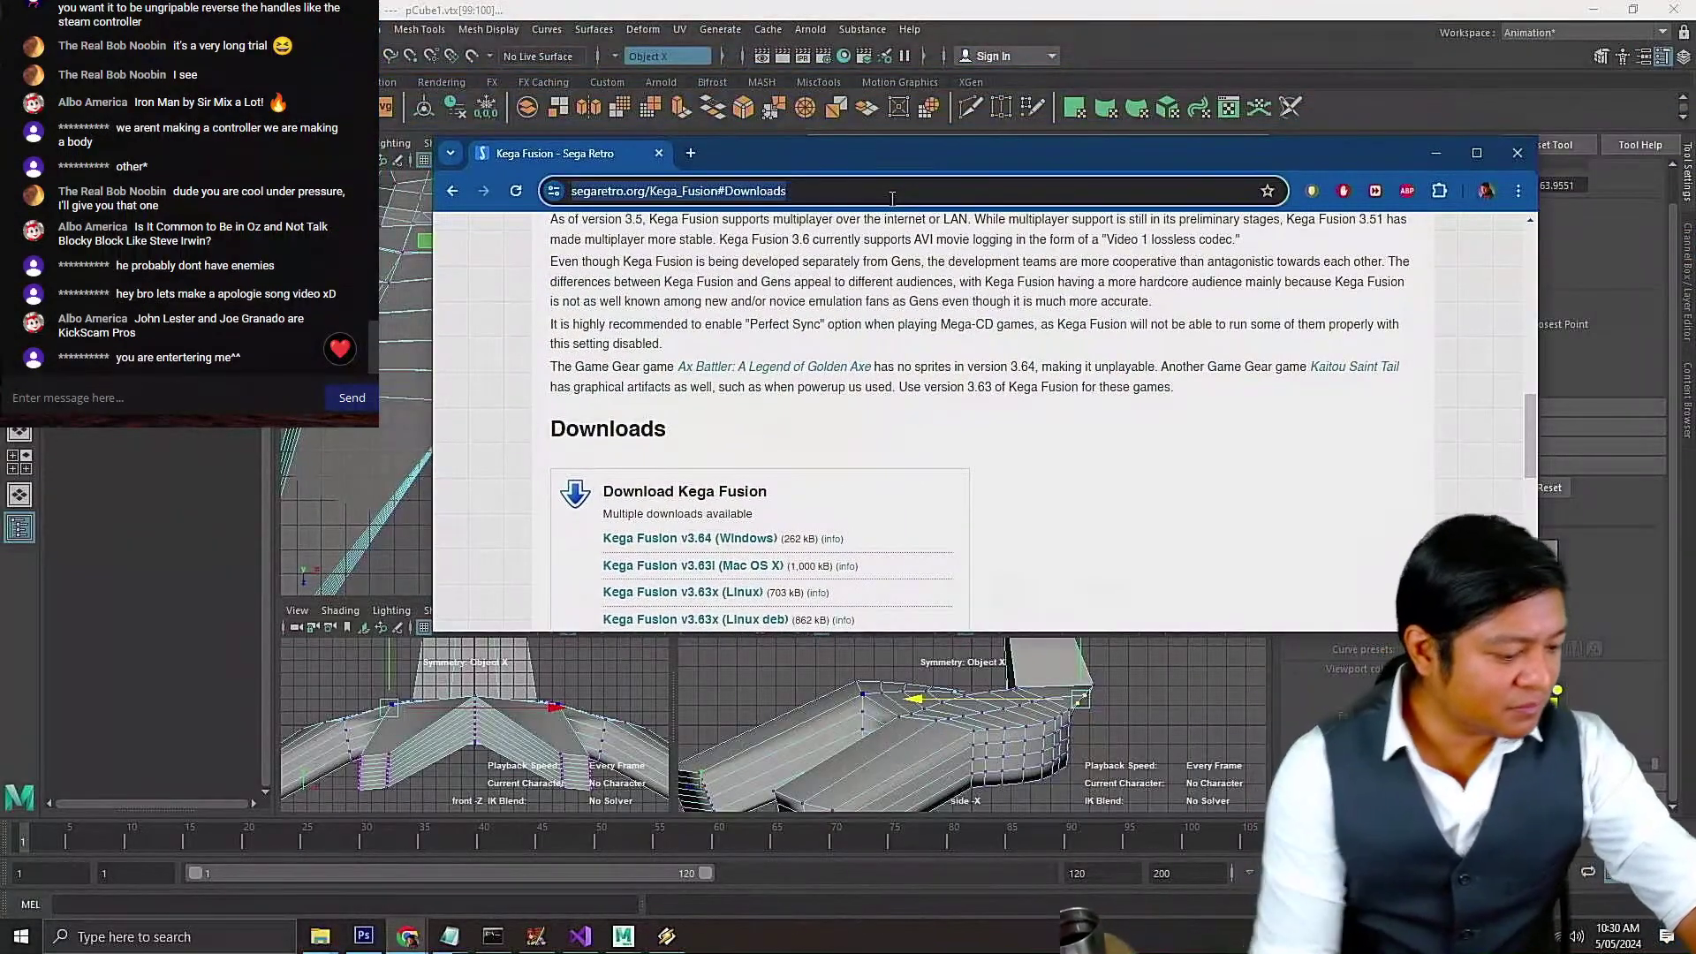
{"action": "type", "text": "jhon"}
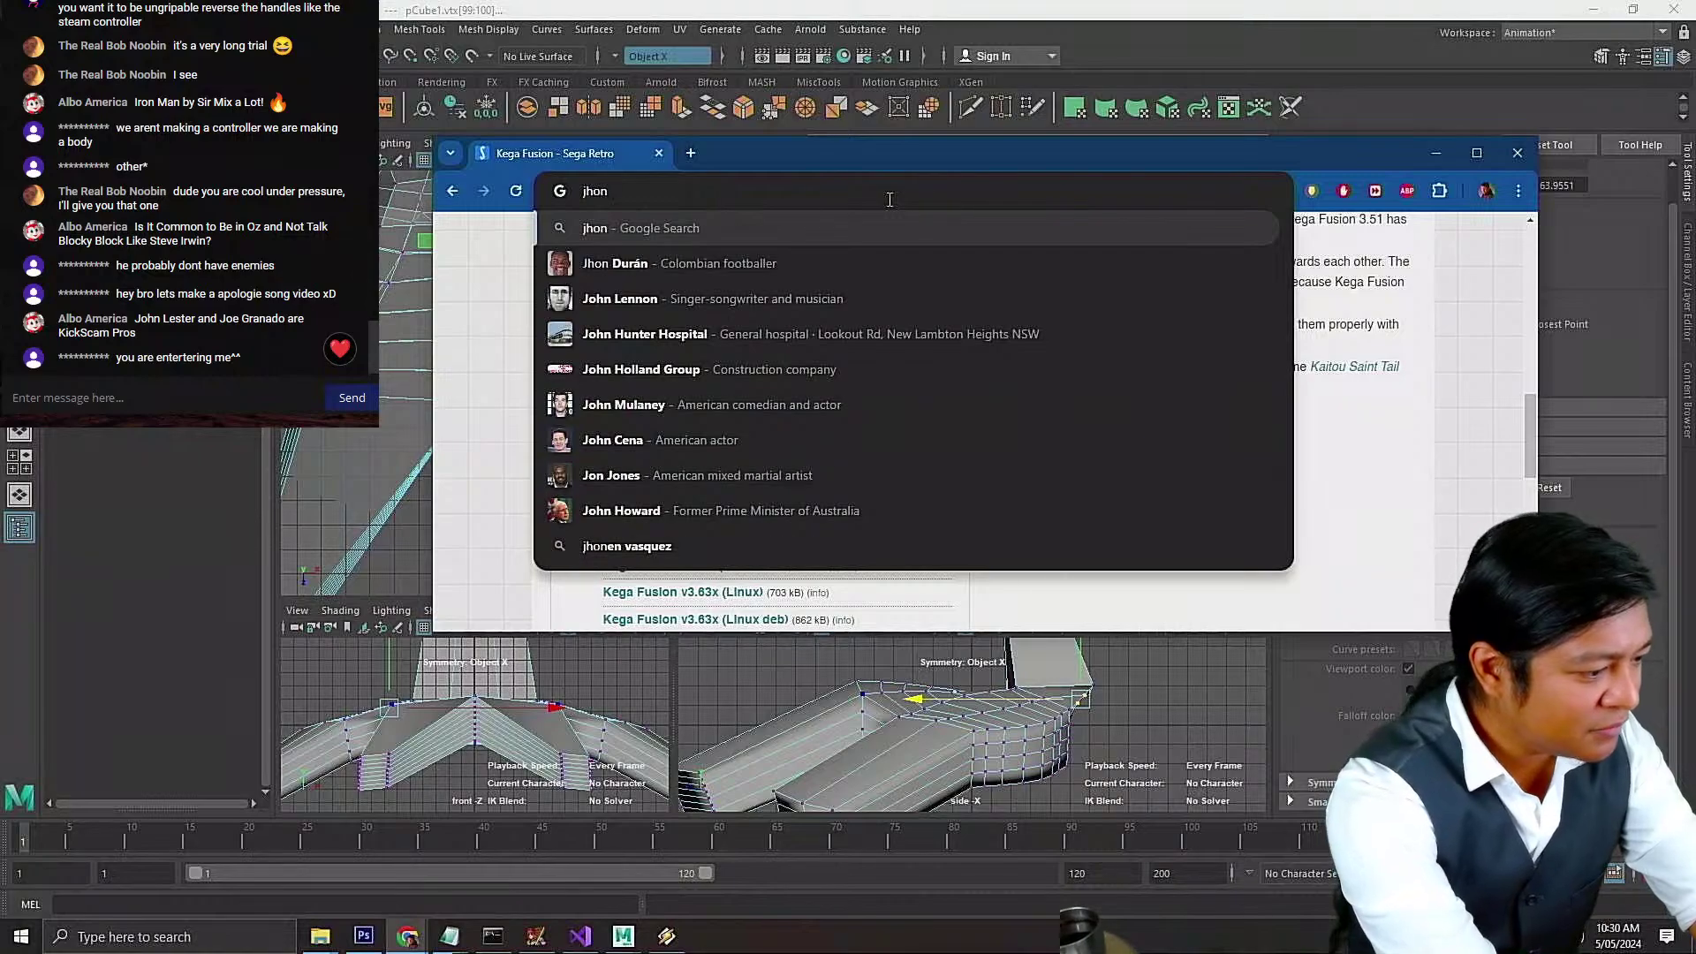
{"action": "key", "text": "BackSpace"}
{"action": "key", "text": "BackSpace"}
{"action": "key", "text": "BackSpace"}
{"action": "type", "text": "ohn "}
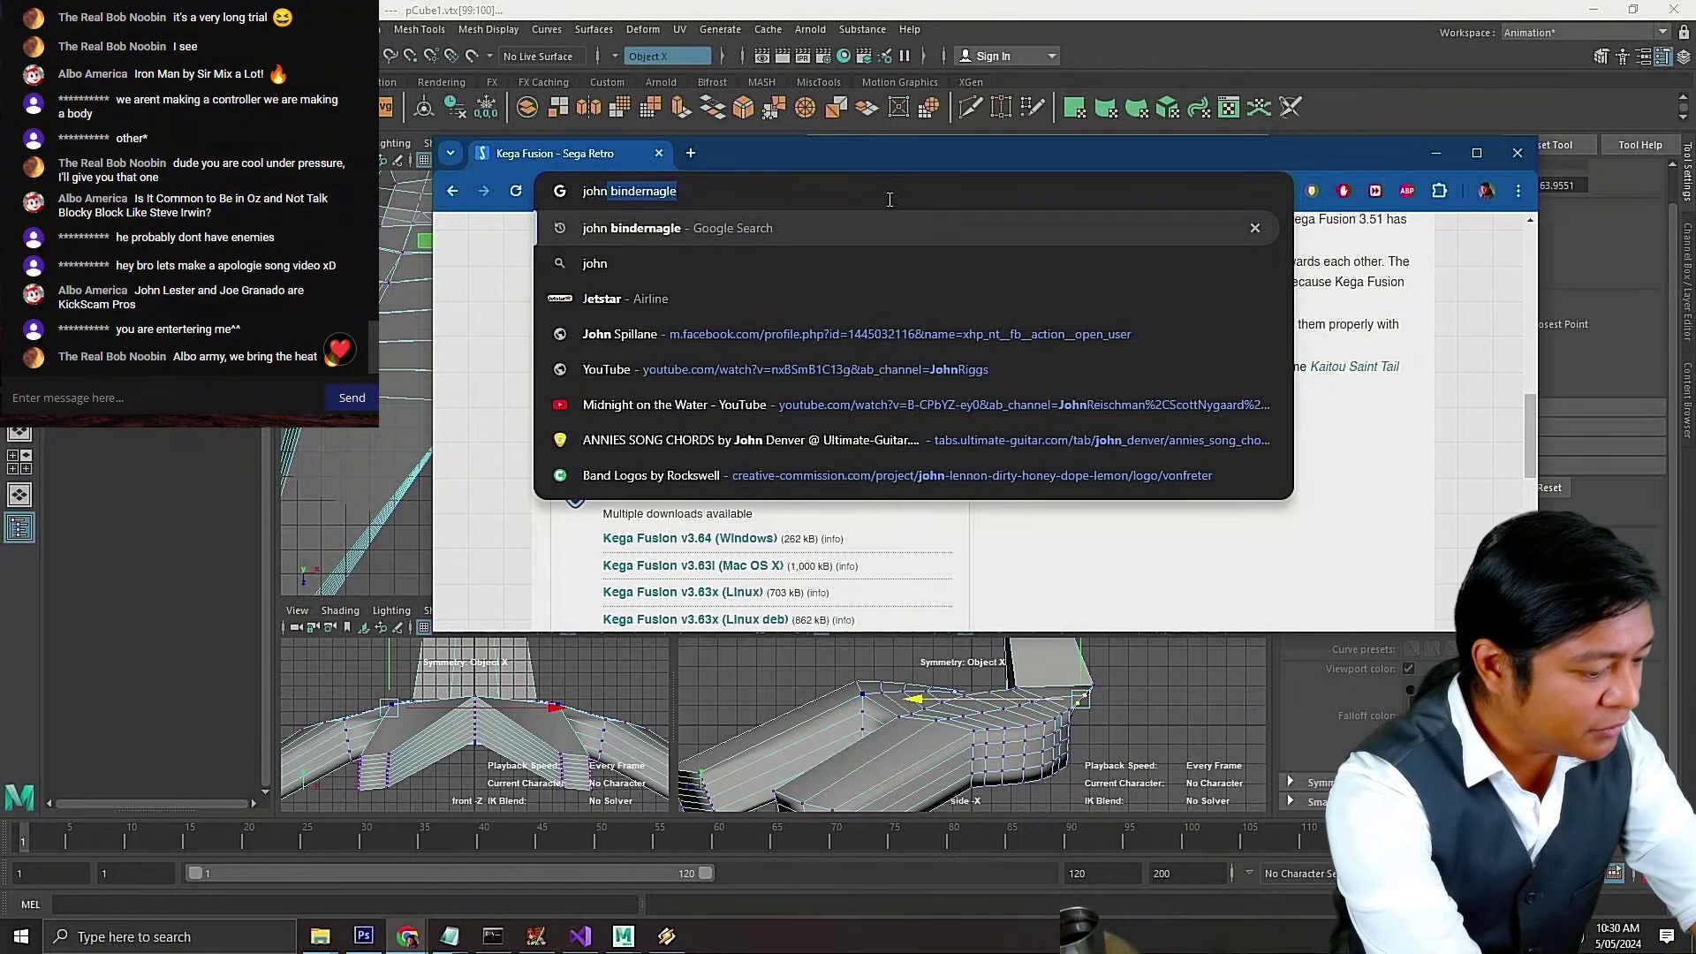
{"action": "type", "text": "lester"}
{"action": "key", "text": "Return"}
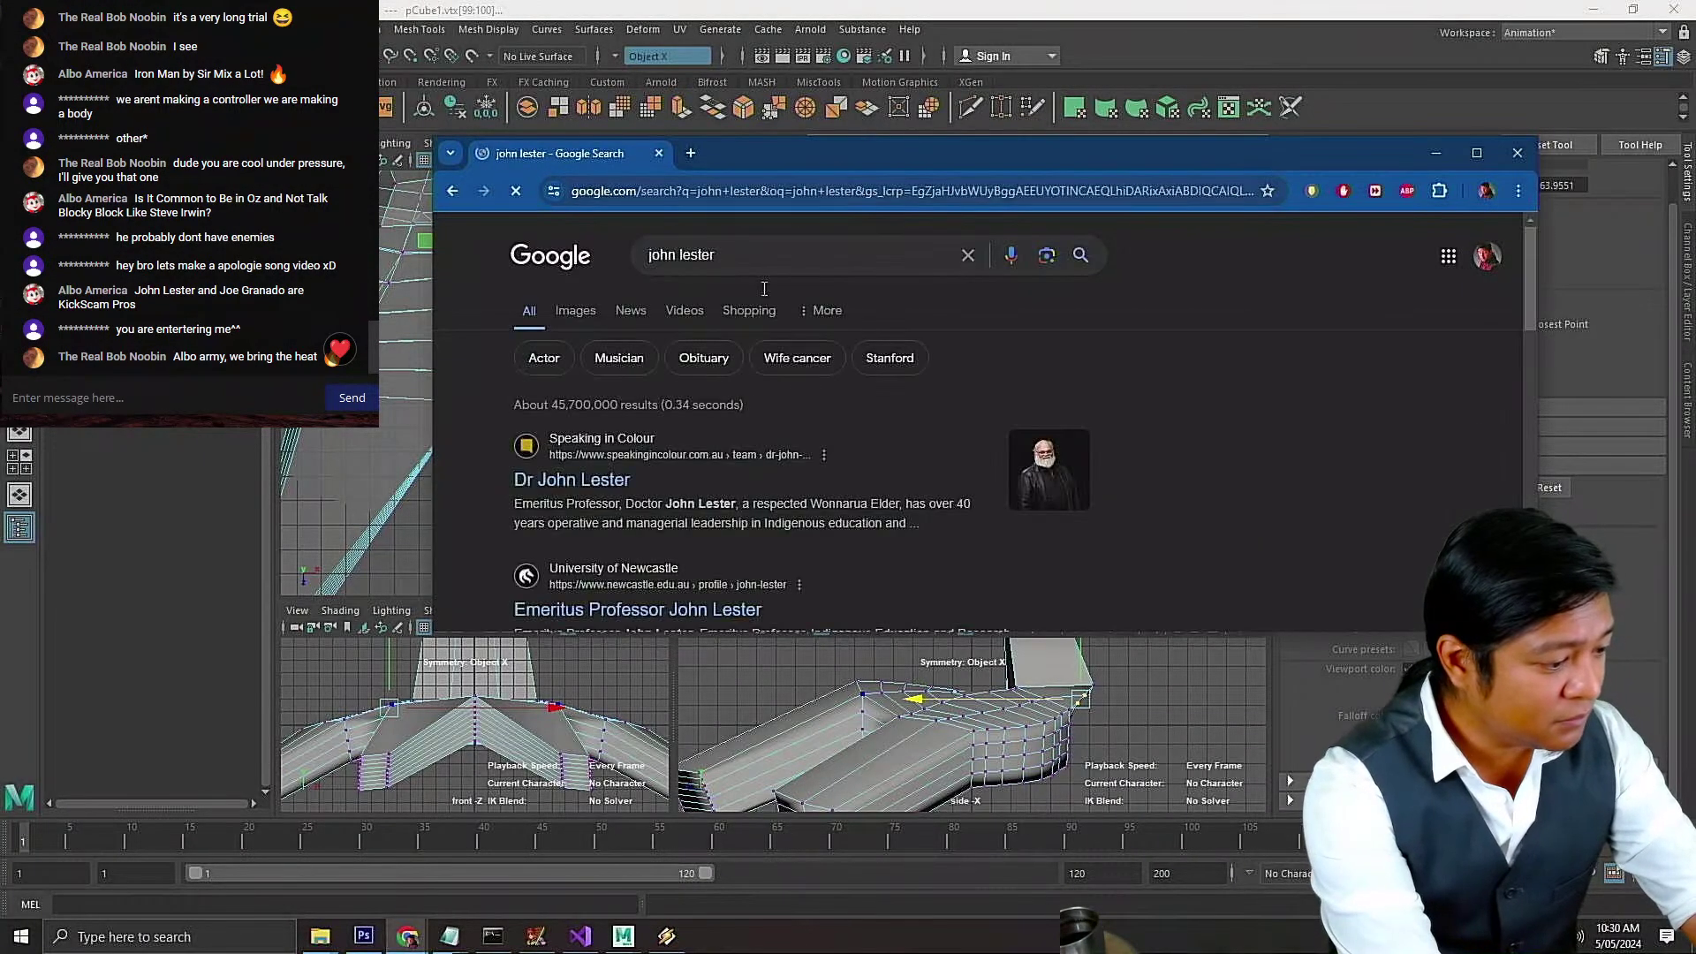
Add 'kickstarter' to the search query and search again
{"action": "double_click", "coordinate": [821, 152]}
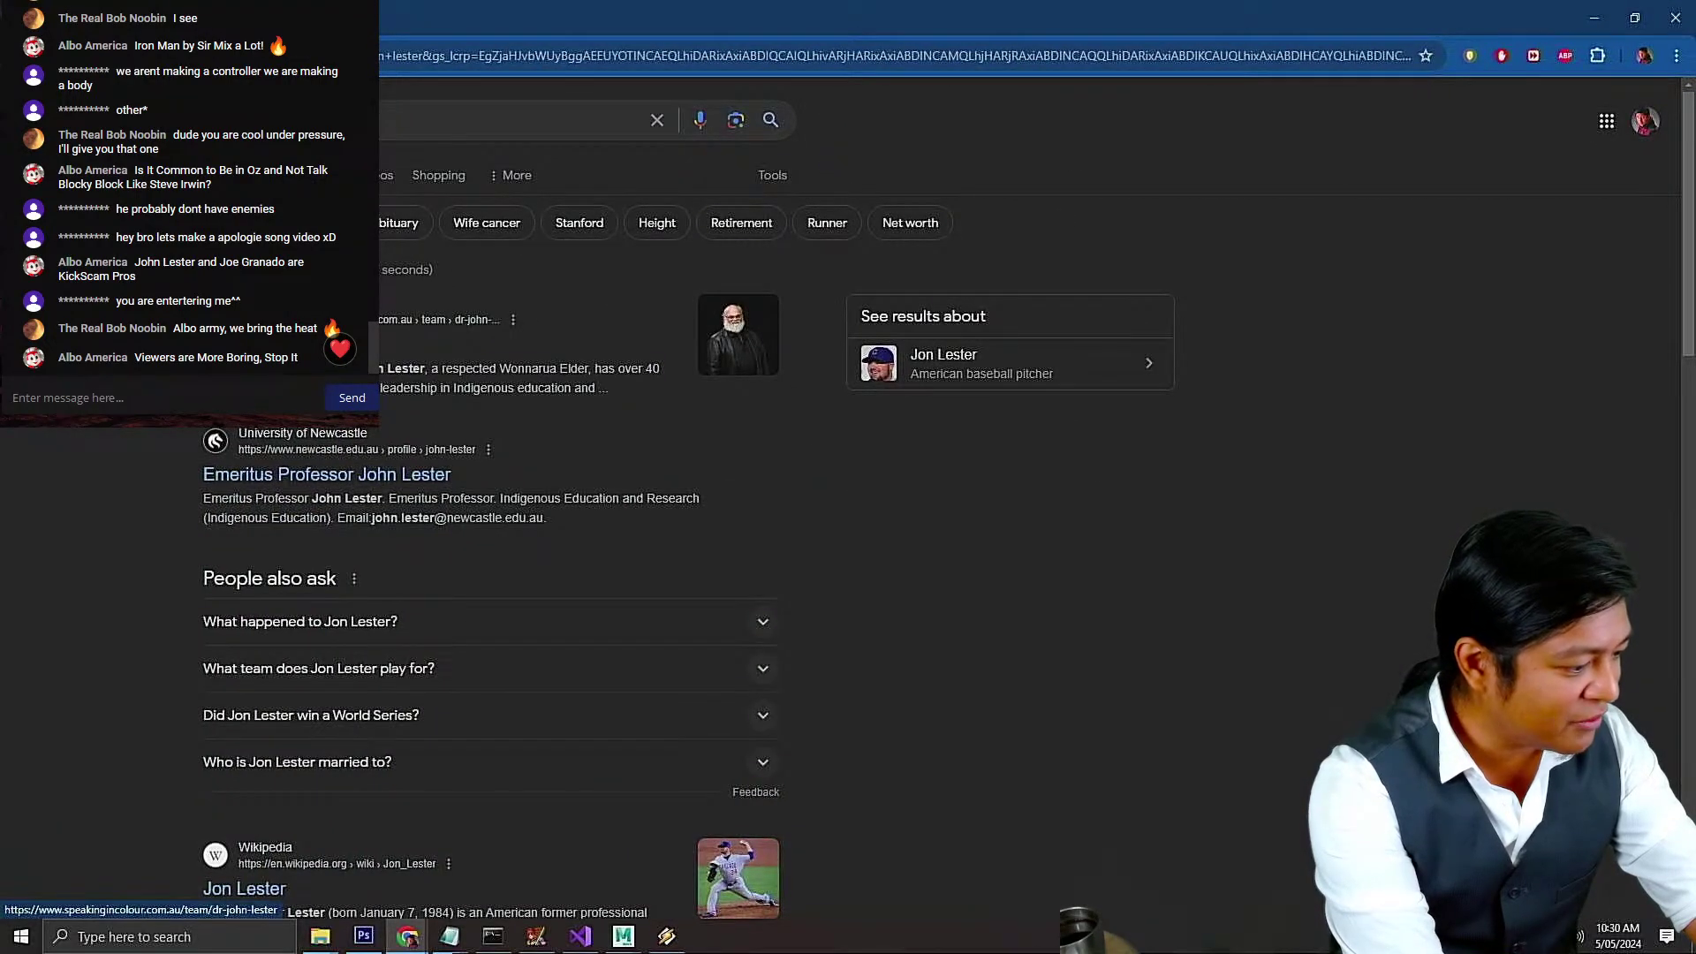
{"action": "left_click", "coordinate": [327, 120]}
{"action": "left_click", "coordinate": [106, 265]}
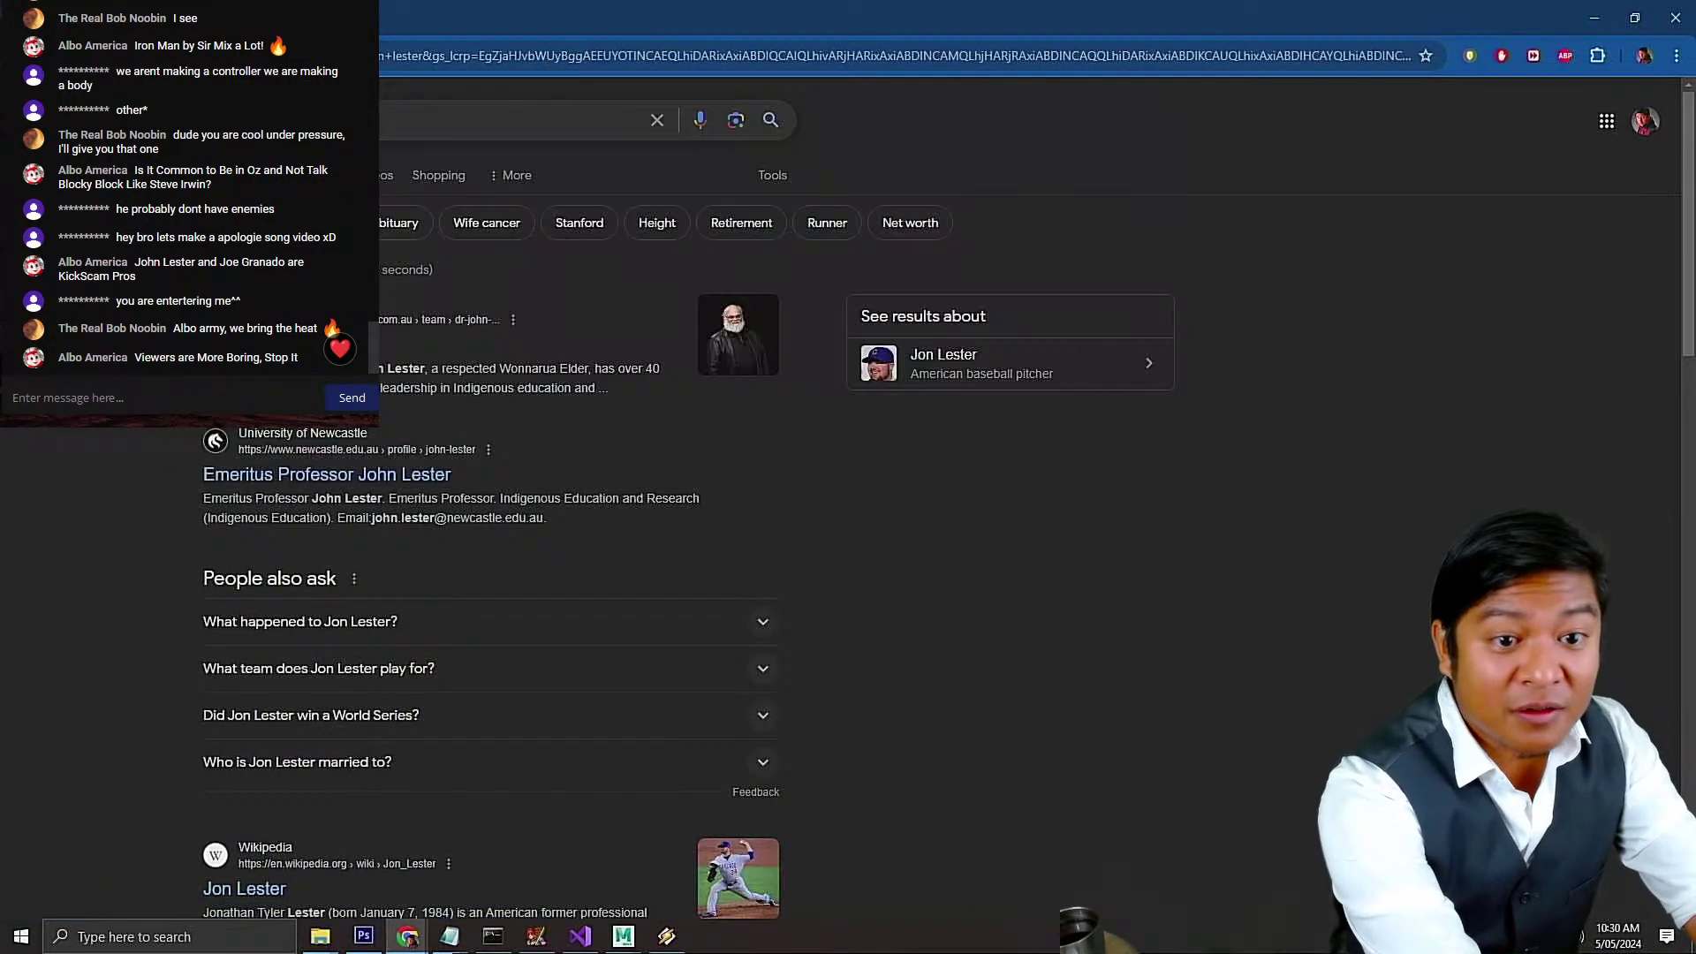
{"action": "type", "text": "kickstarter"}
{"action": "key", "text": "Return"}
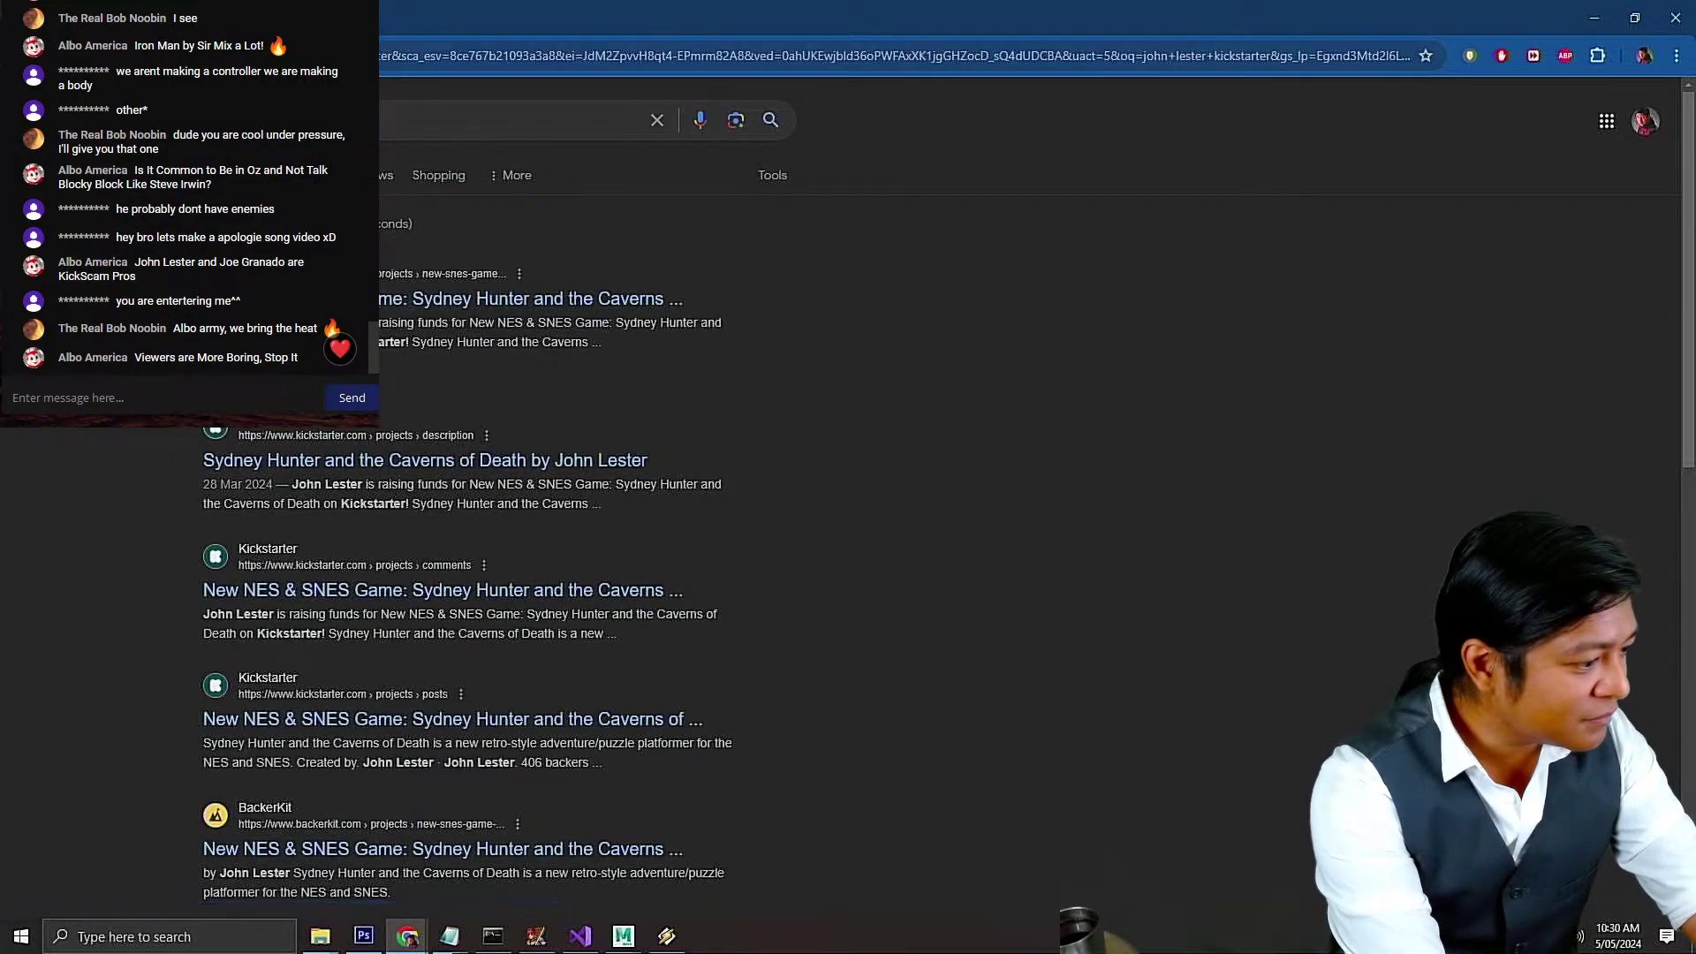
Open the Sydney Hunter and the Caverns of Death Kickstarter page, then minimise Chrome
{"action": "left_click", "coordinate": [265, 175]}
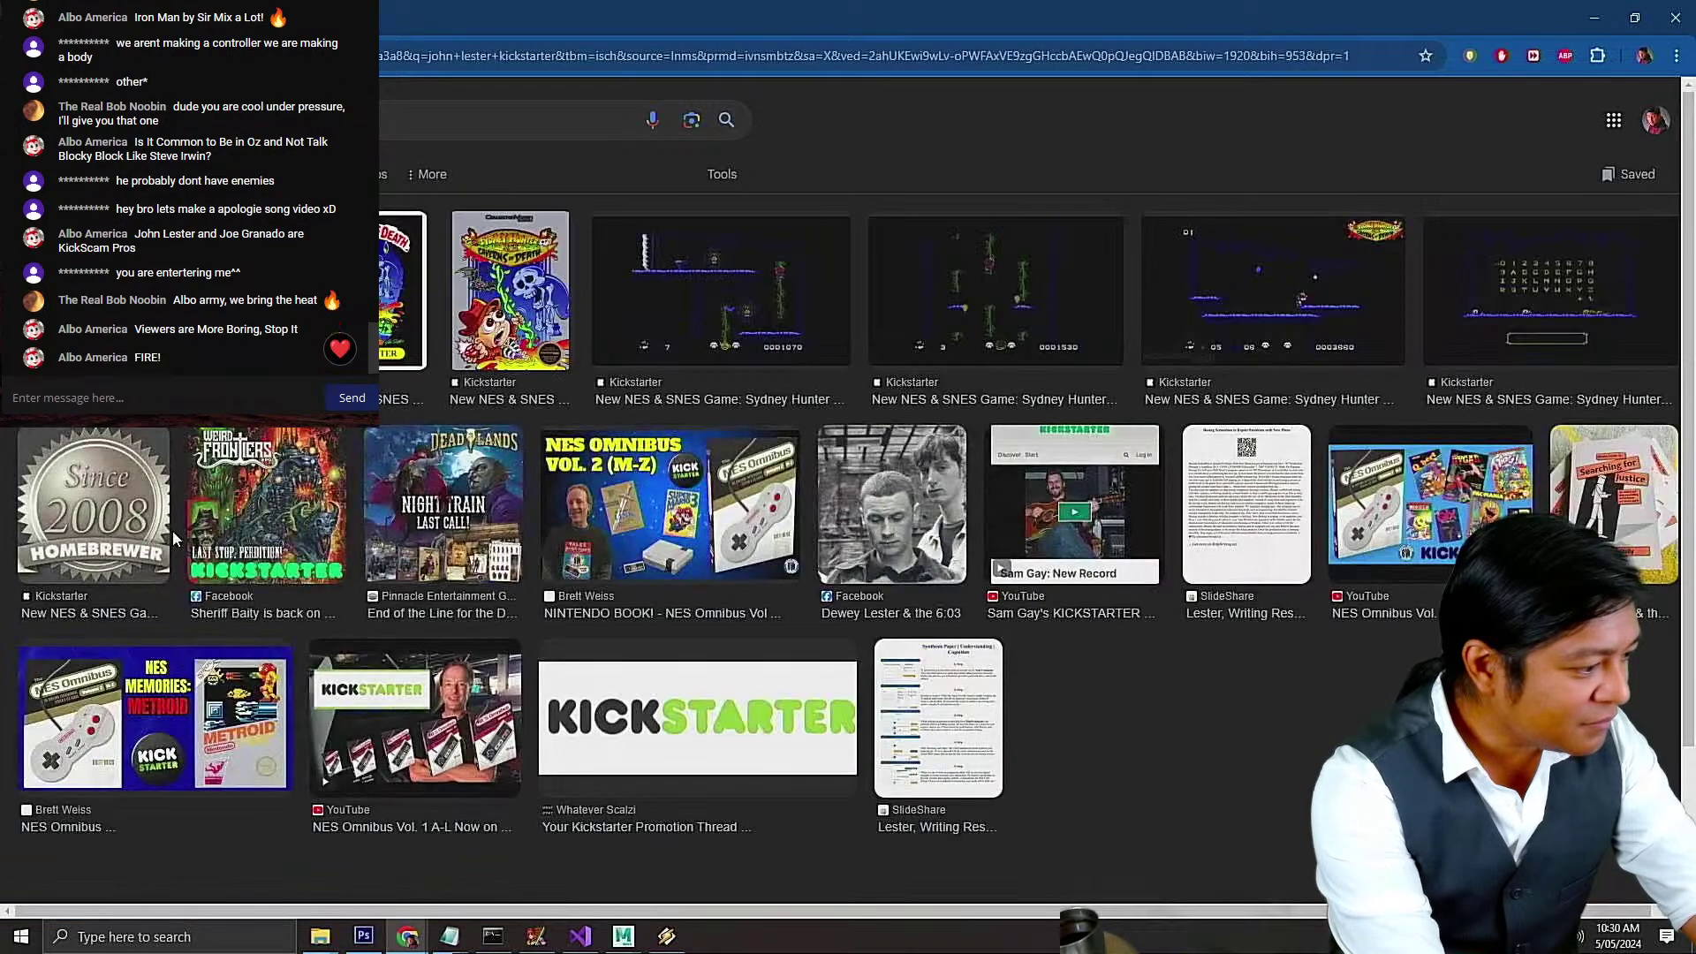
{"action": "left_click", "coordinate": [159, 175]}
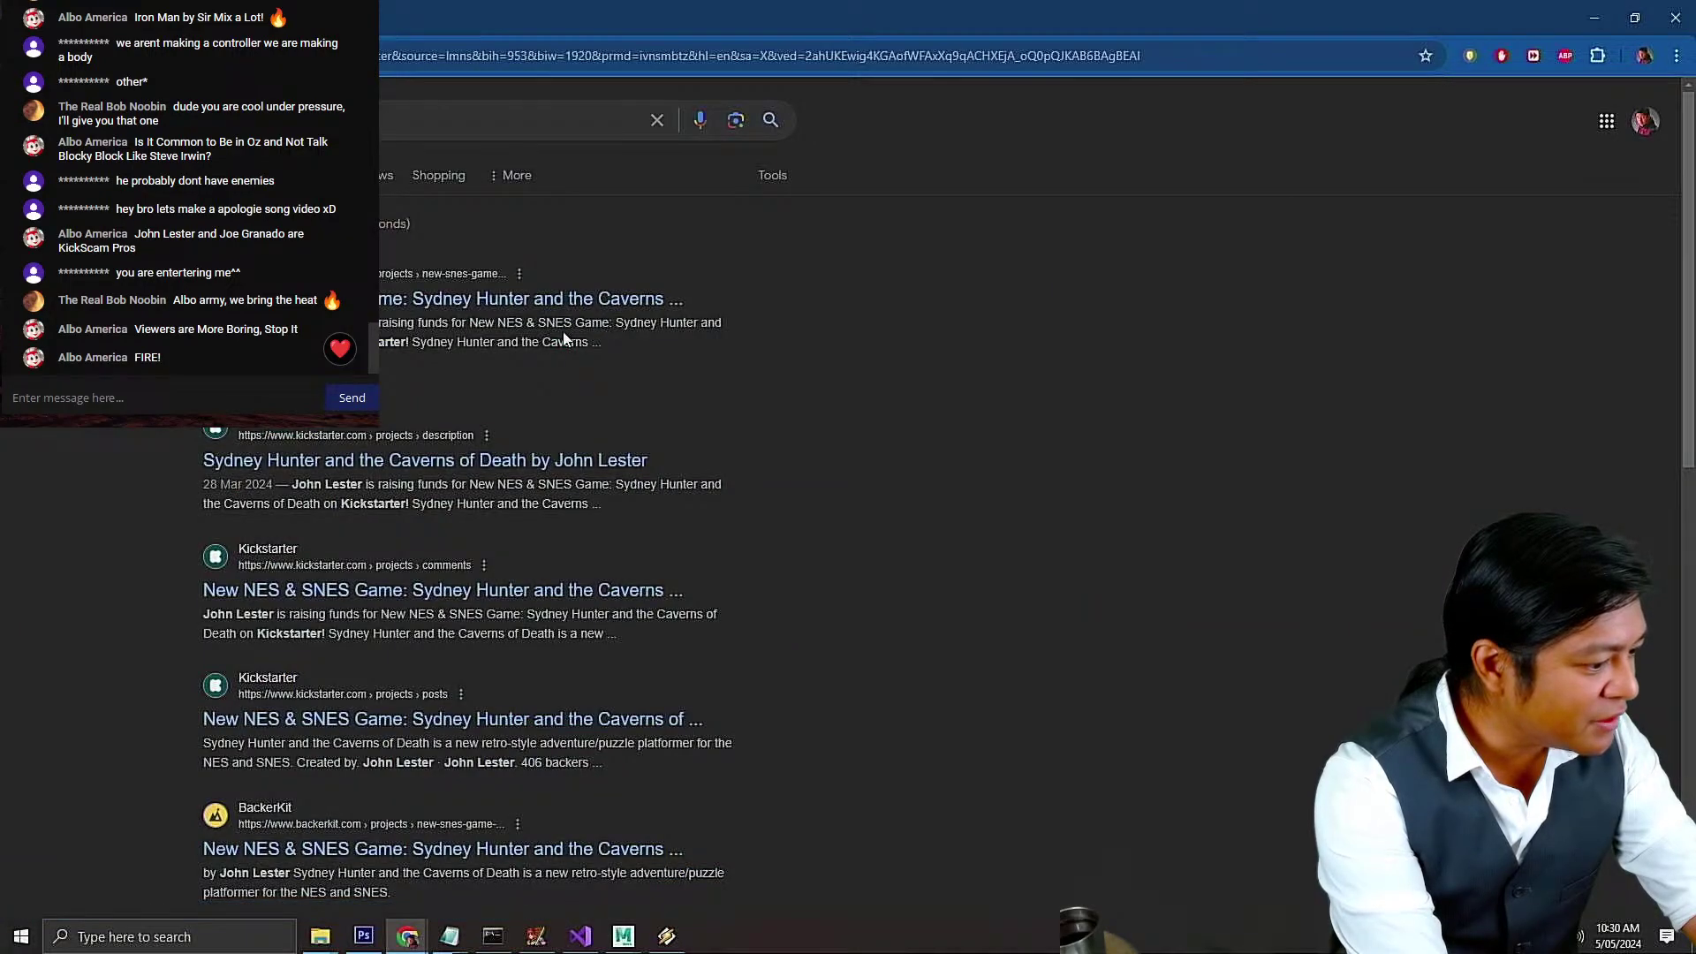
{"action": "left_click", "coordinate": [439, 302]}
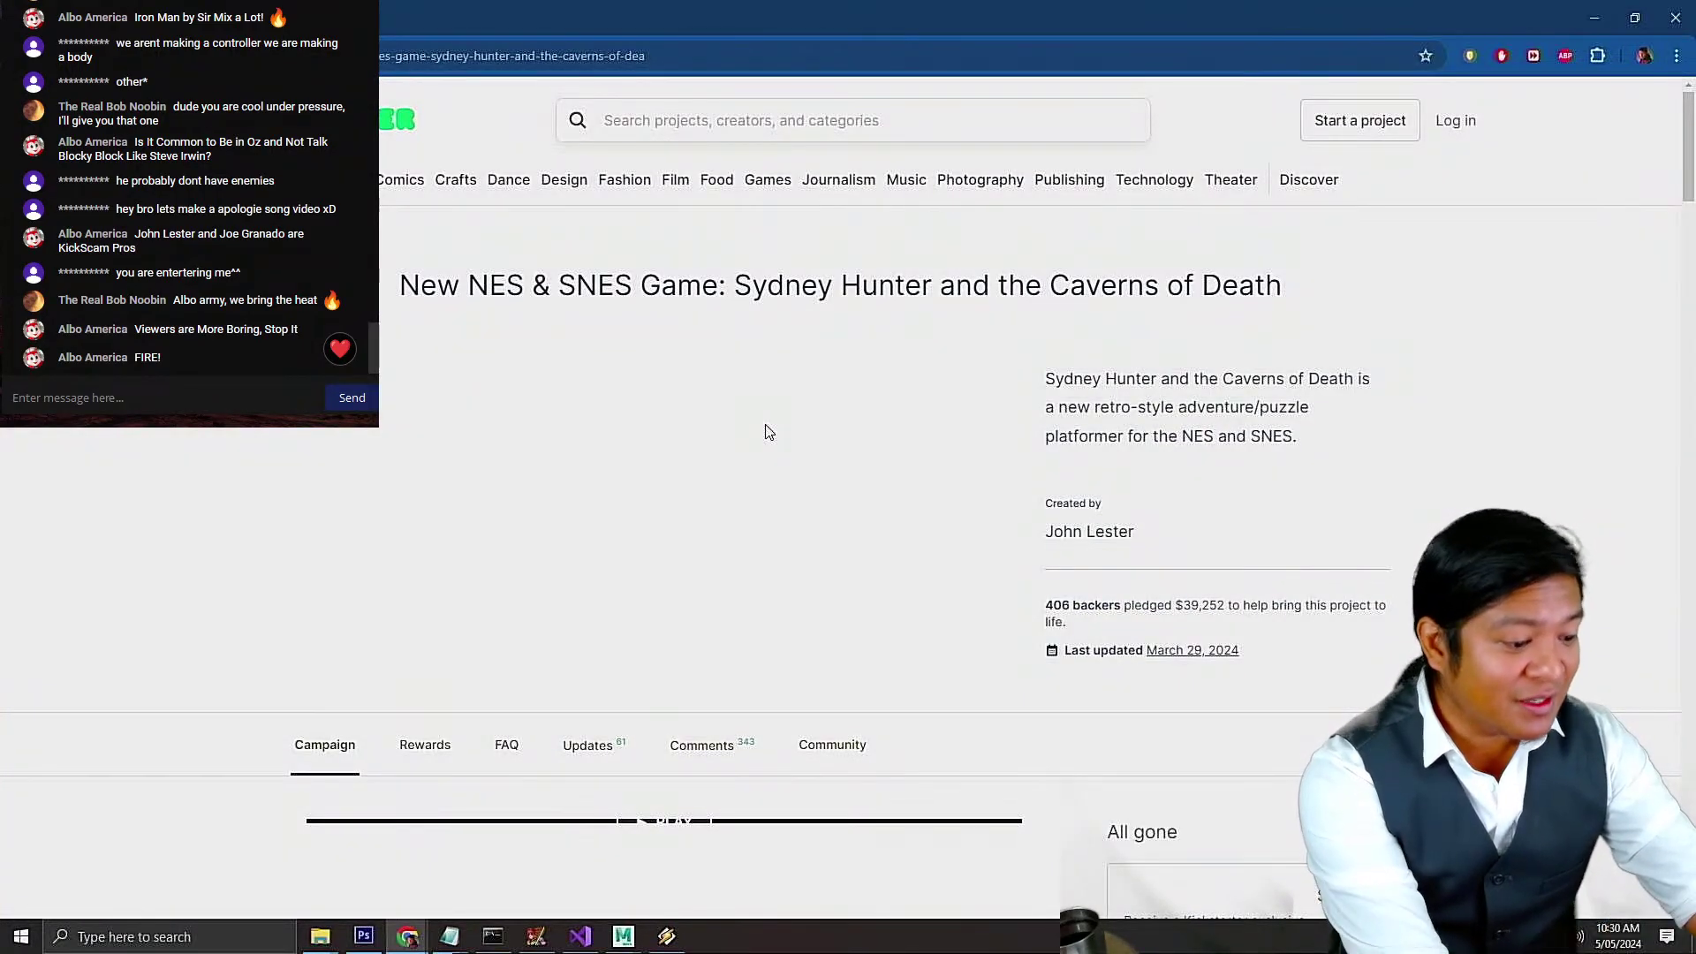
{"action": "left_click", "coordinate": [1594, 18]}
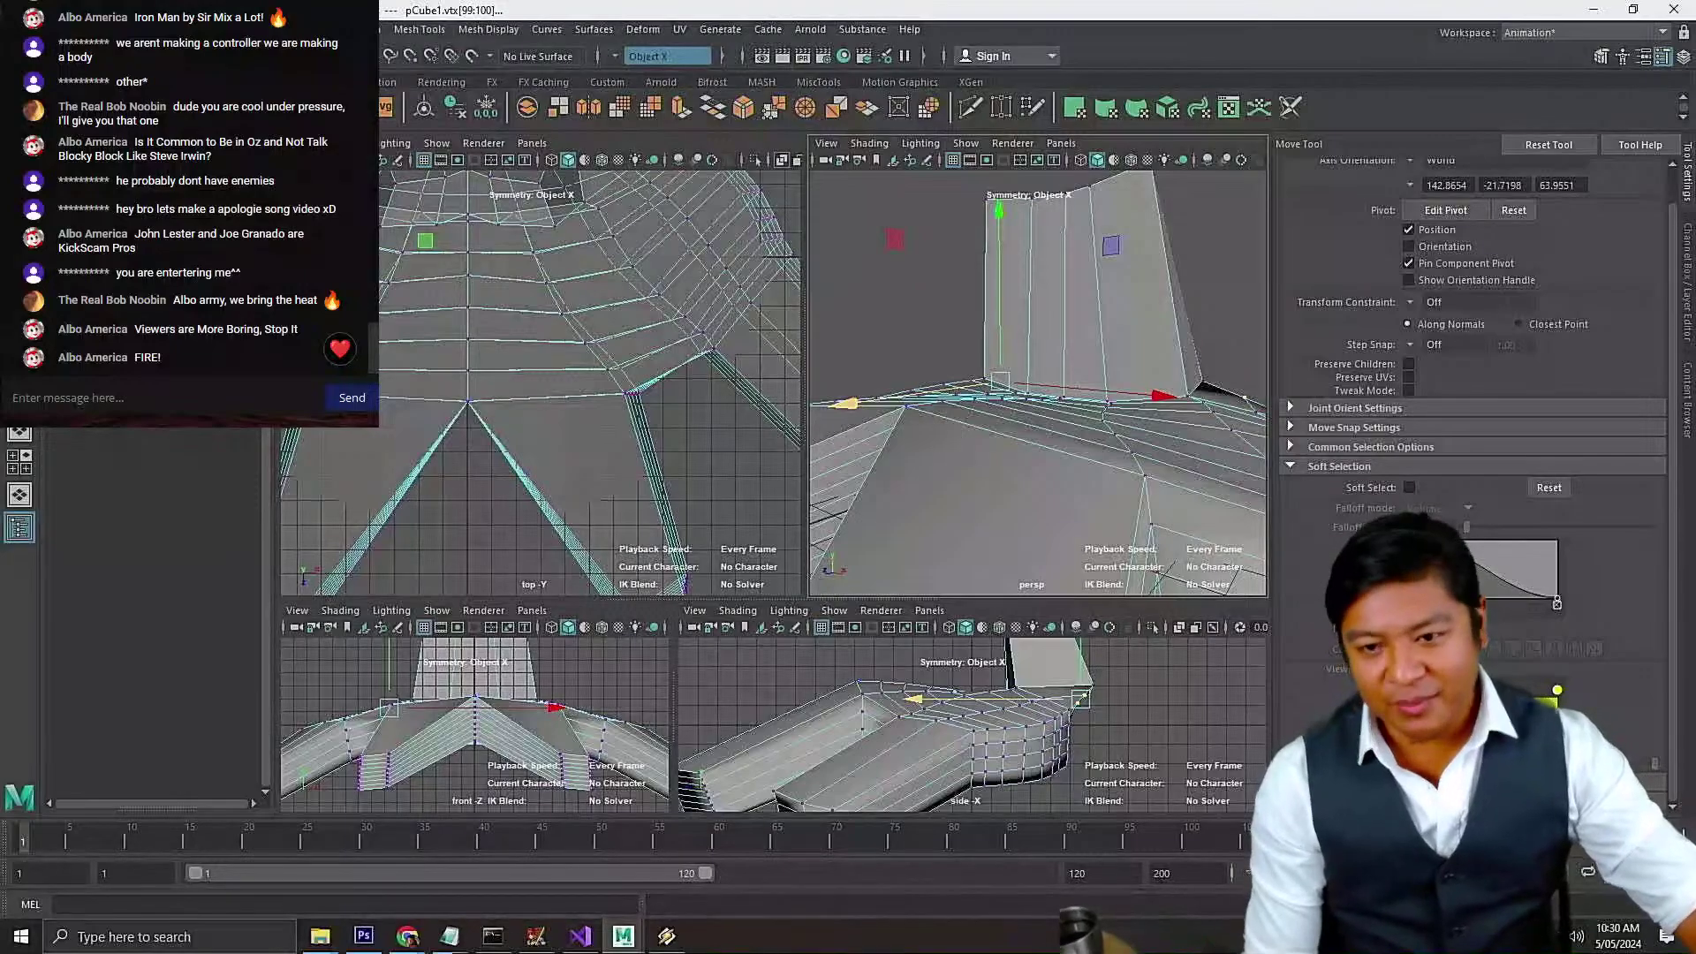
Deselect, save worst switch controller 1.mb, and open Polygon Cylinder Options to edit axis divisions
{"action": "scroll", "coordinate": [711, 410], "scroll_direction": "down", "scroll_amount": 3}
{"action": "scroll", "coordinate": [936, 443], "scroll_direction": "down", "scroll_amount": 2}
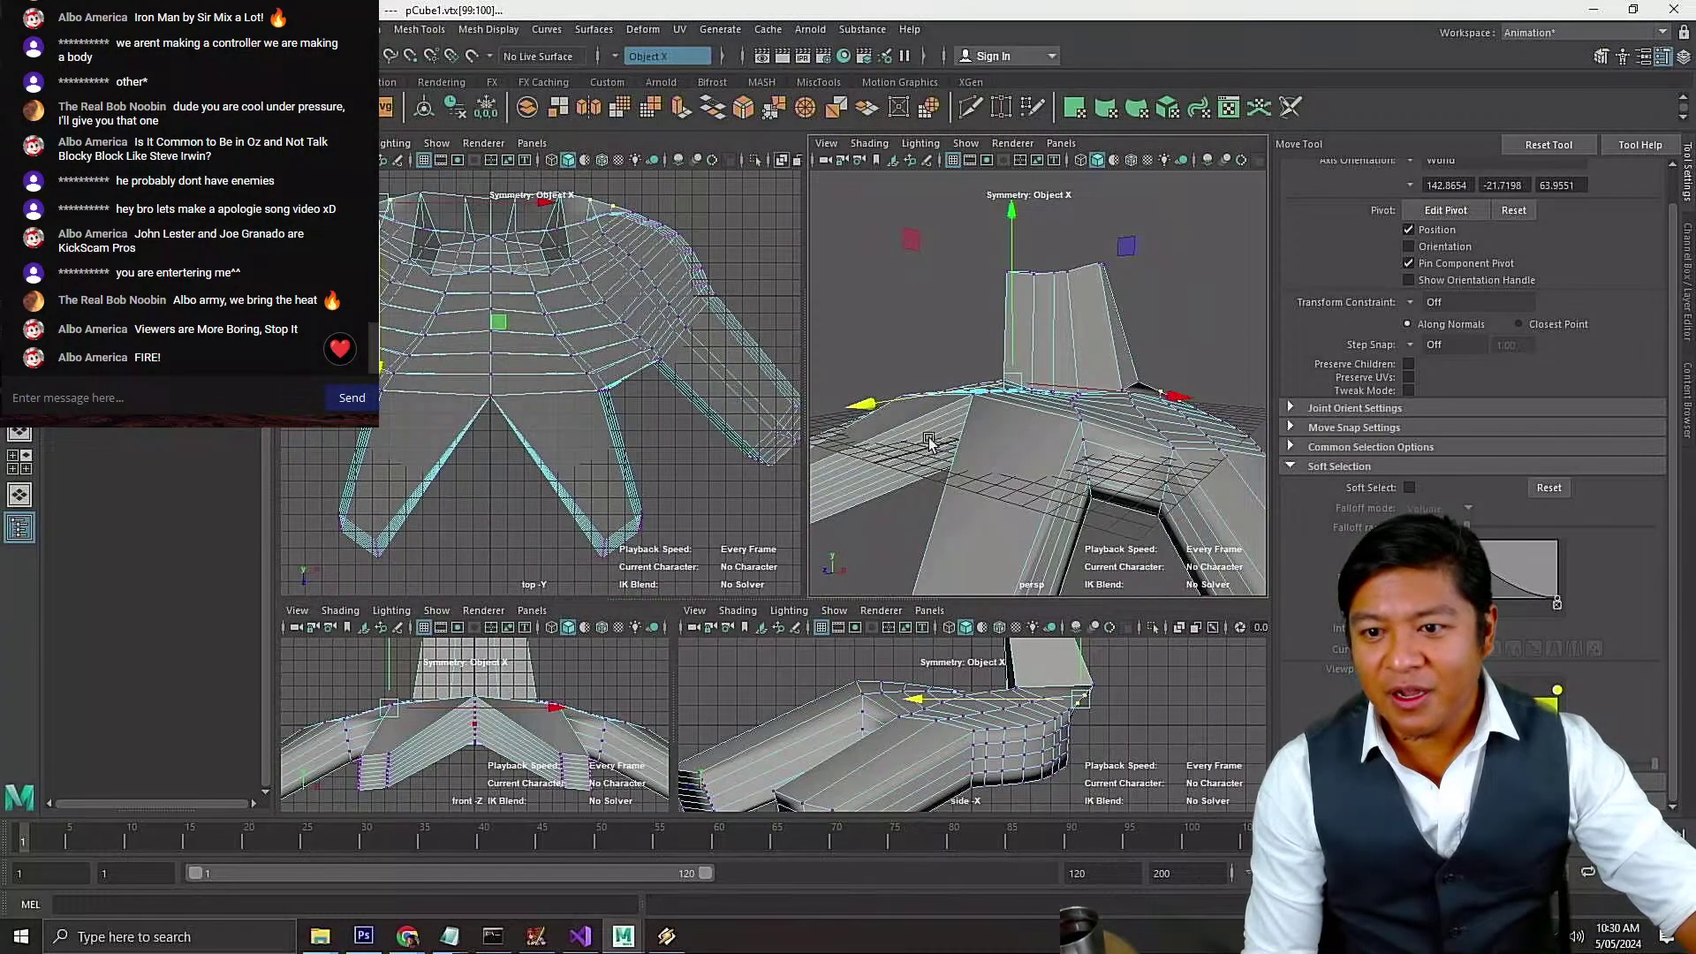
{"action": "left_click_drag", "start_coordinate": [930, 443], "coordinate": [987, 477], "text": "alt"}
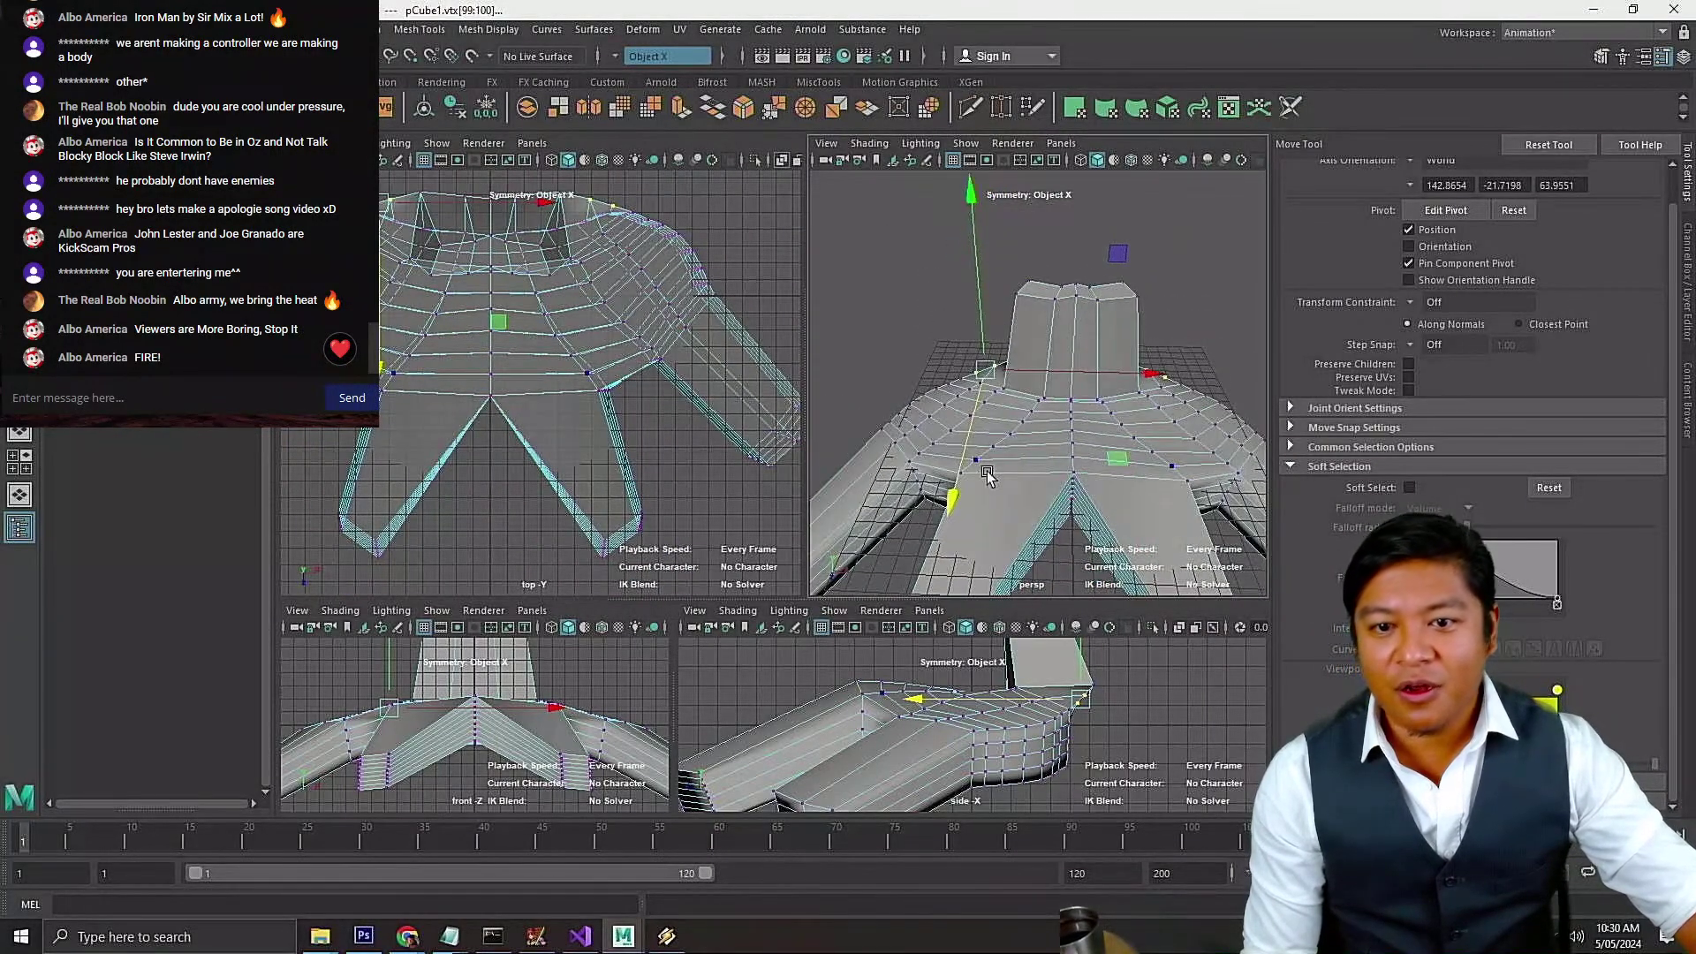
{"action": "left_click", "coordinate": [886, 305]}
{"action": "key", "text": "ctrl+s"}
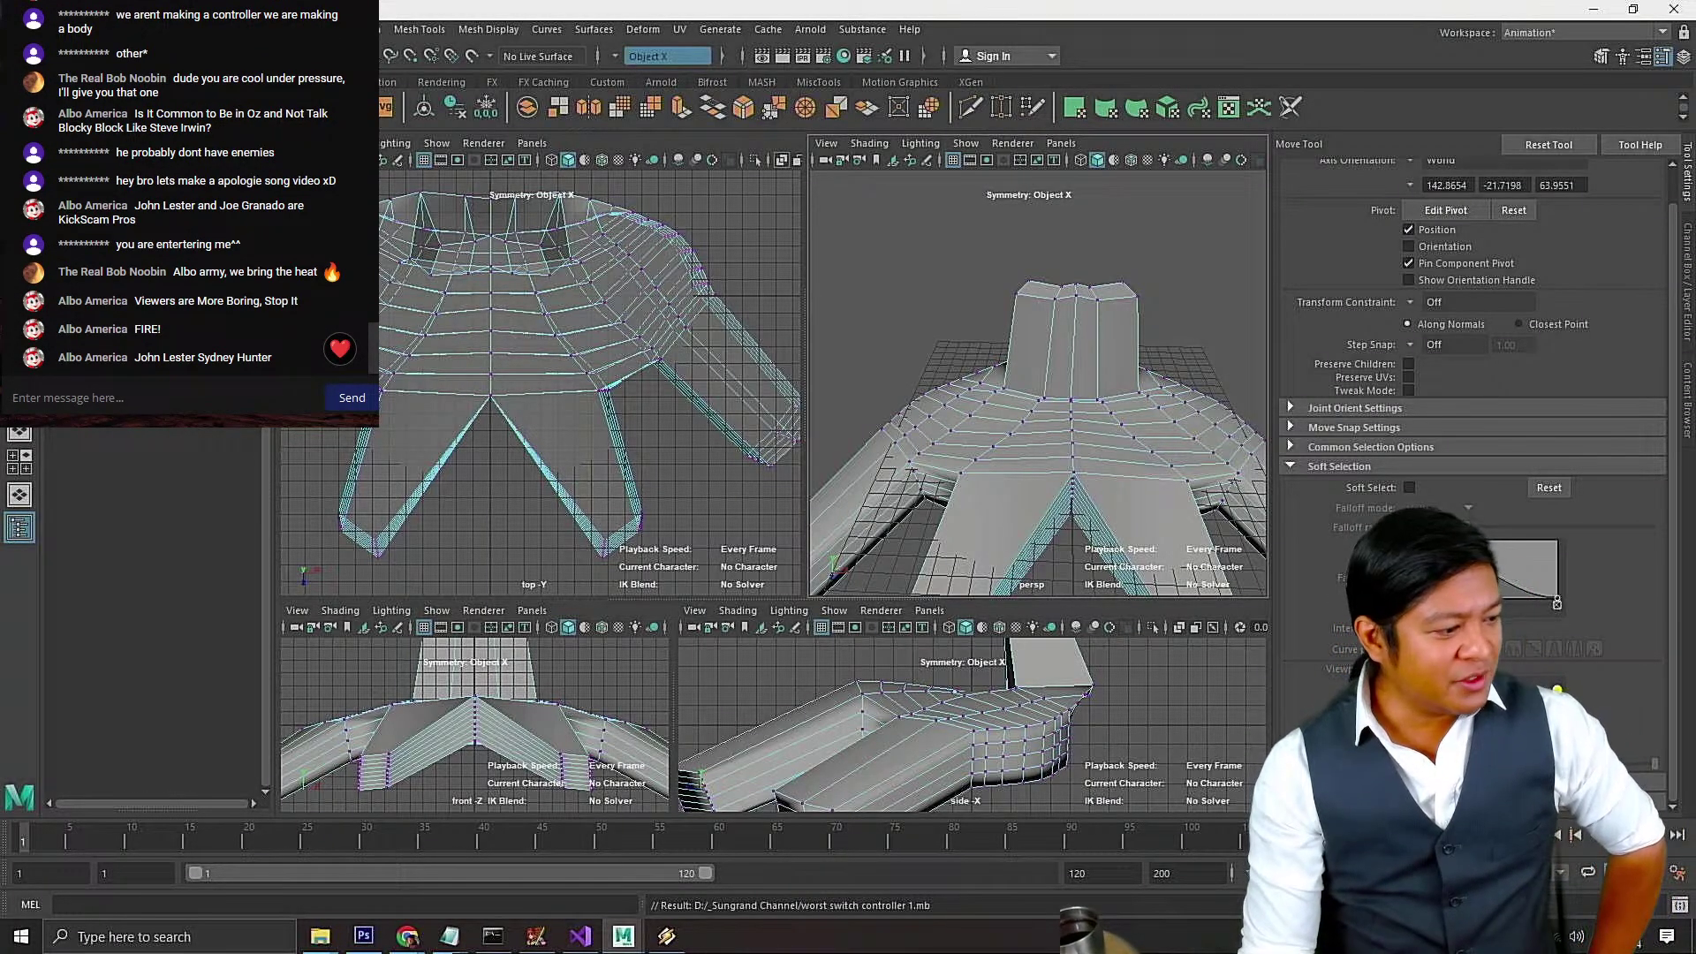
{"action": "double_click", "coordinate": [115, 107]}
{"action": "double_click", "coordinate": [901, 396]}
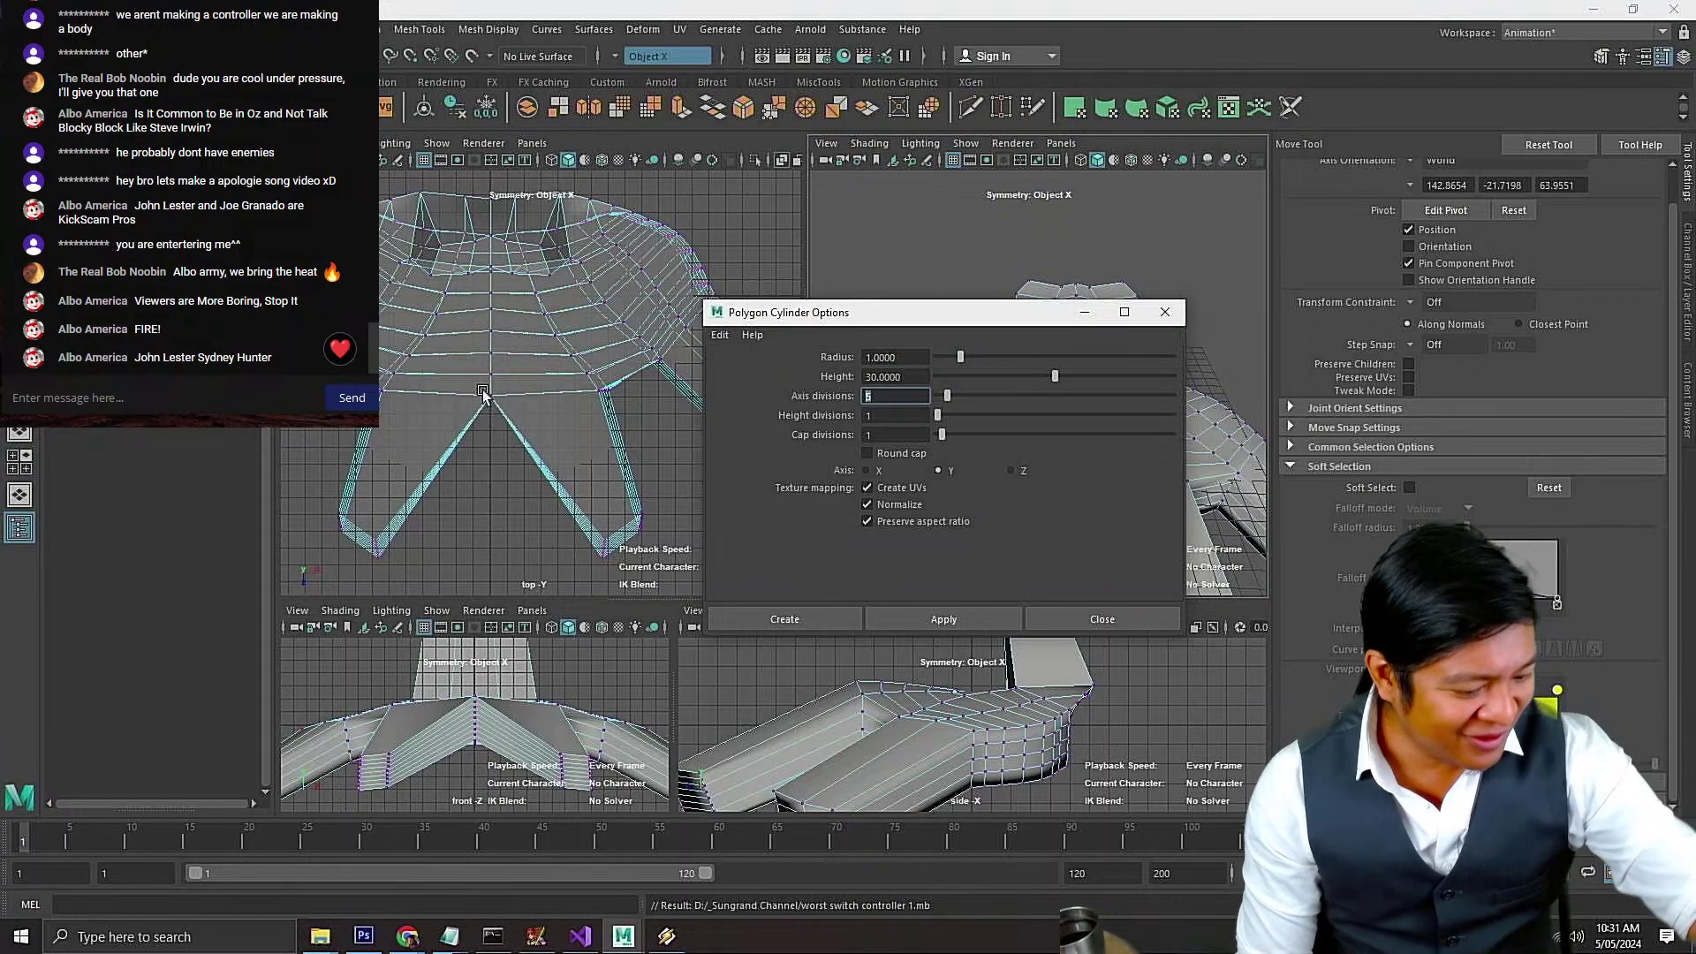
Set 20 axis divisions and 3 height and cap divisions, apply a test cylinder, then undo it
{"action": "left_click", "coordinate": [897, 416]}
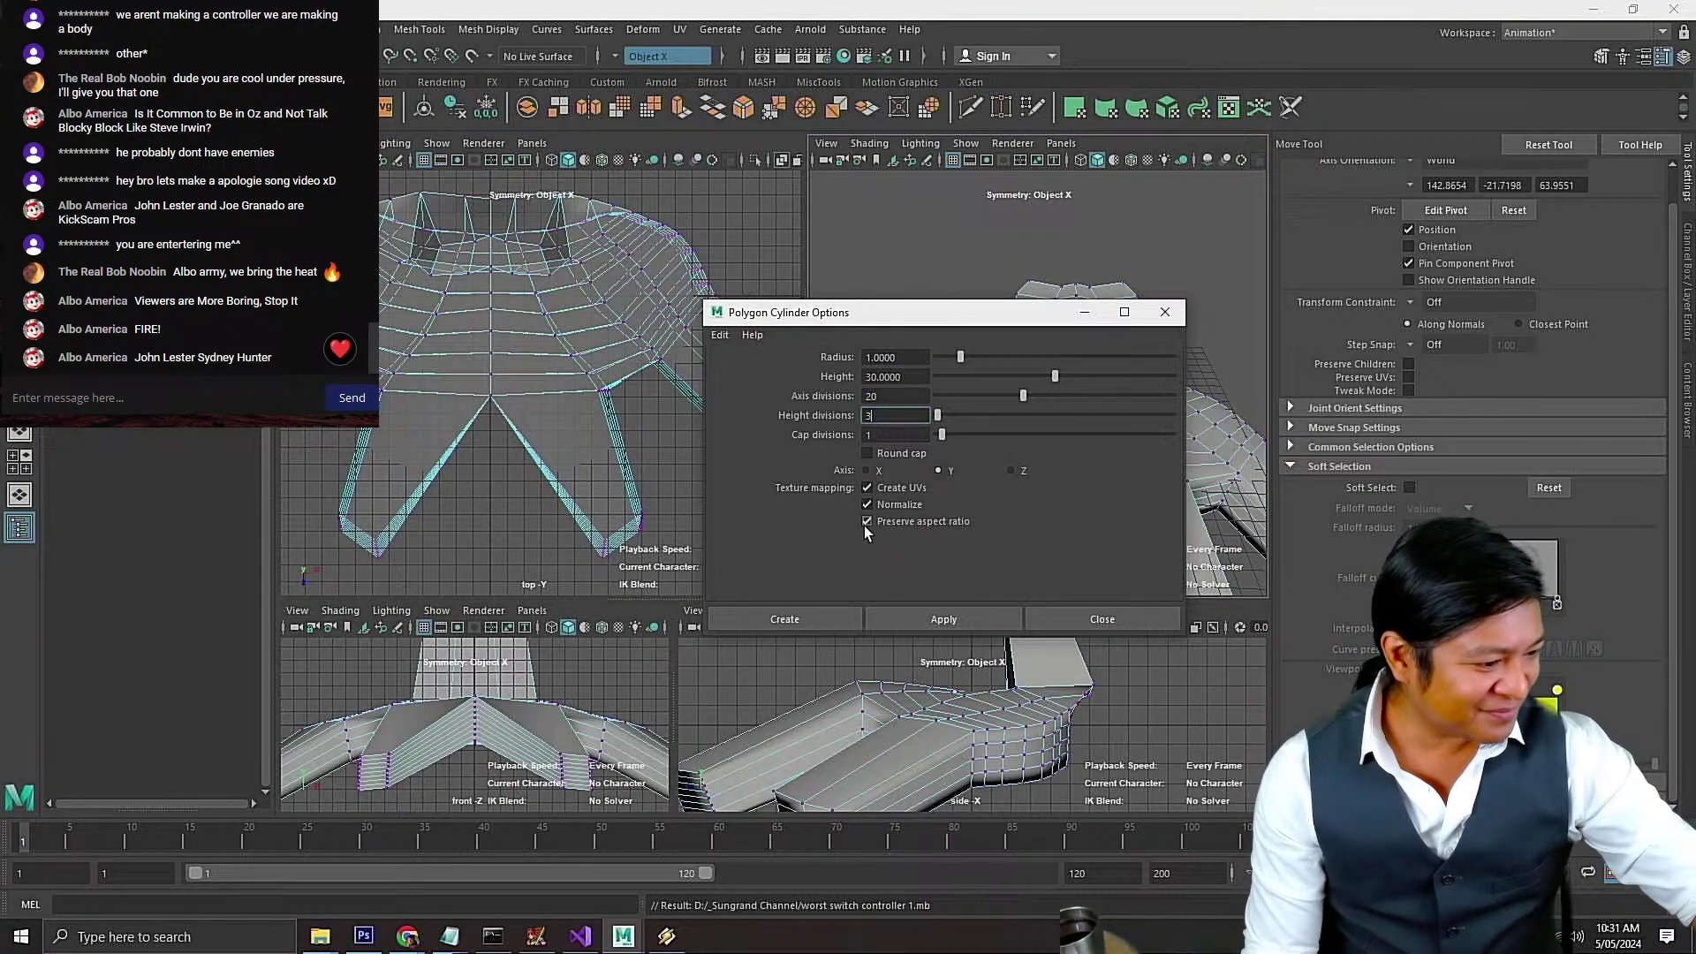
{"action": "double_click", "coordinate": [896, 437]}
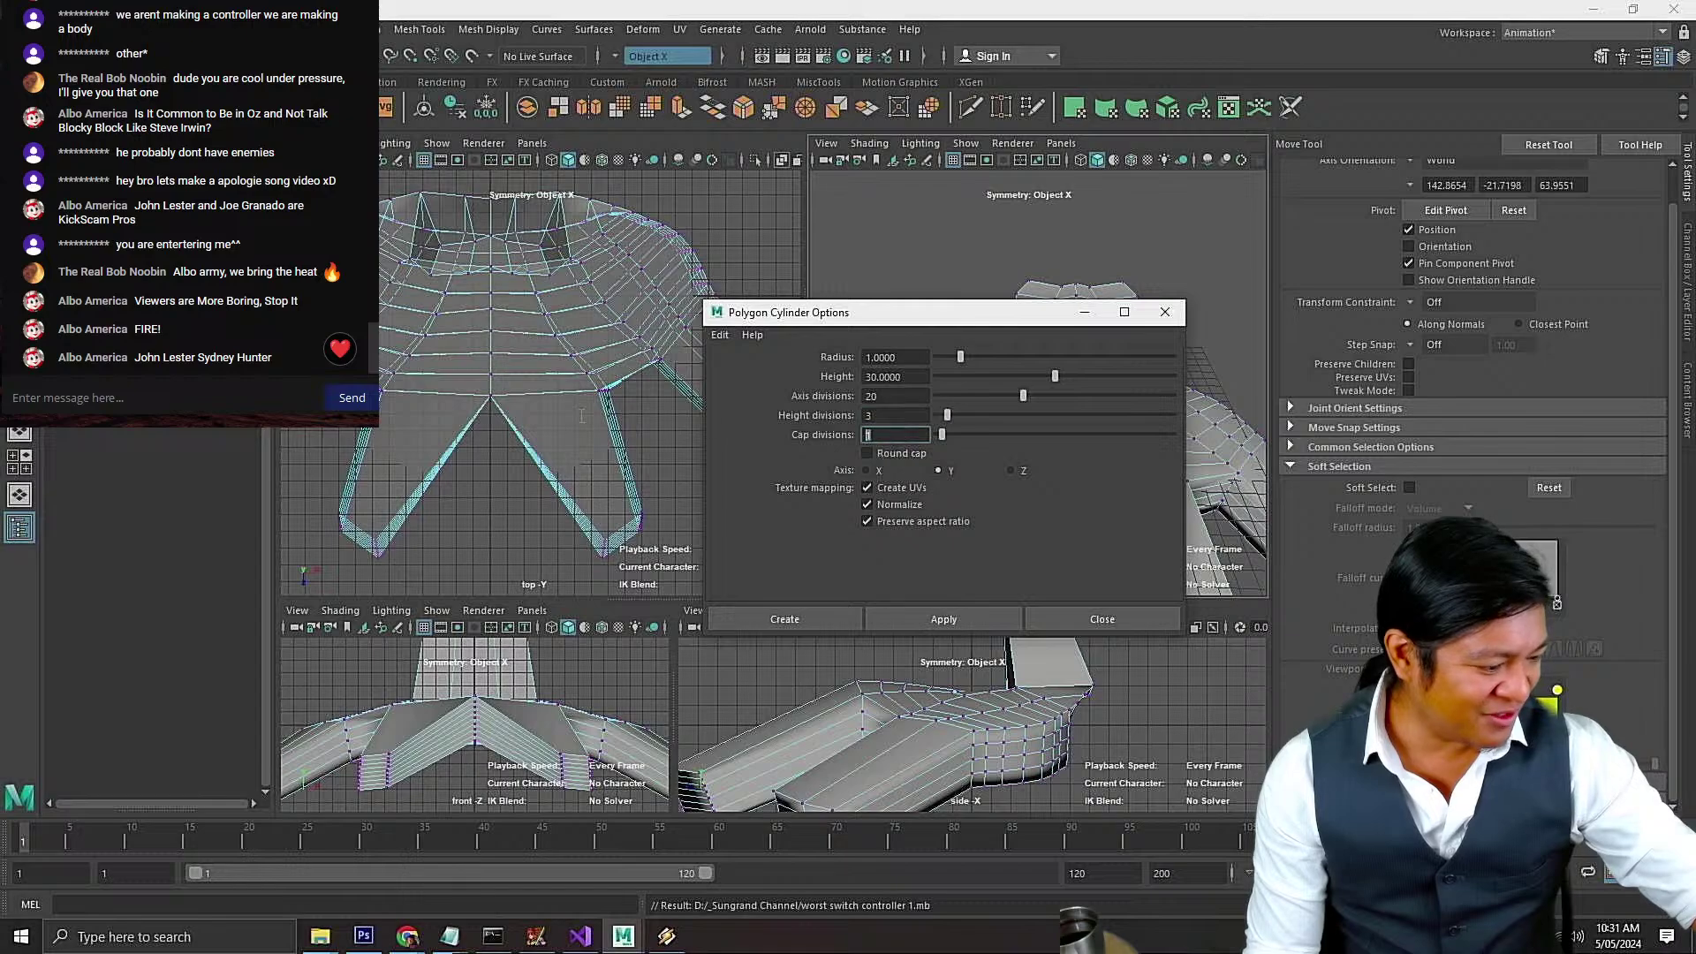
{"action": "type", "text": "3"}
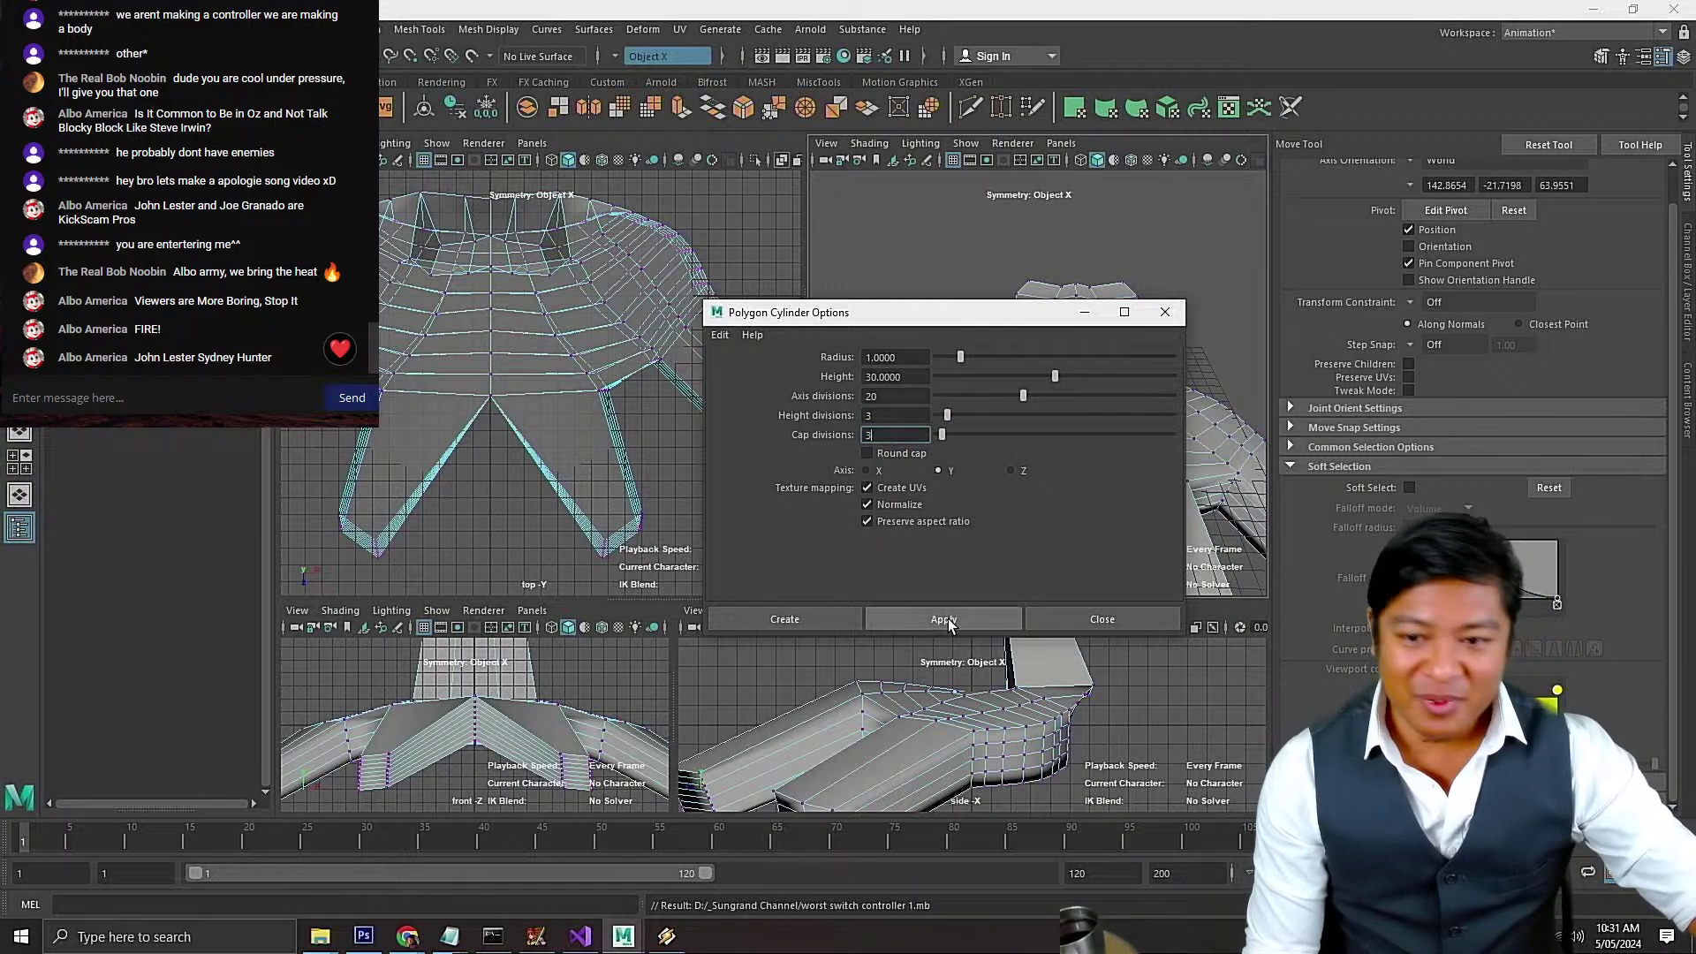
{"action": "left_click", "coordinate": [942, 621]}
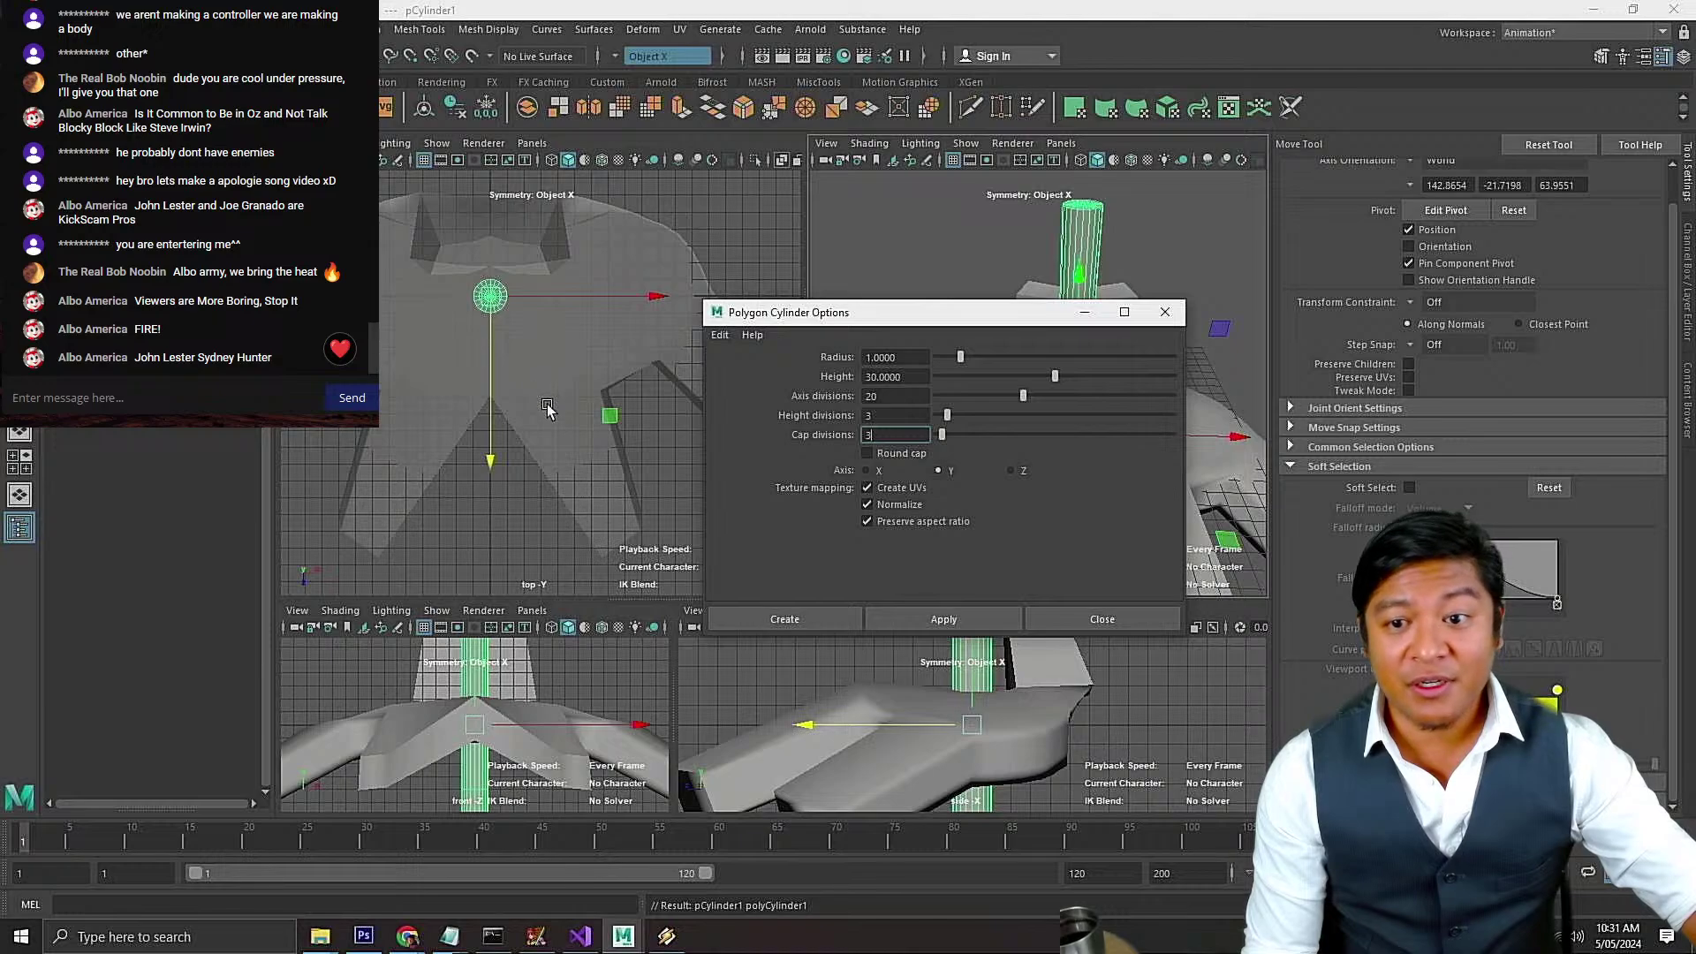
{"action": "key", "text": "ctrl+z"}
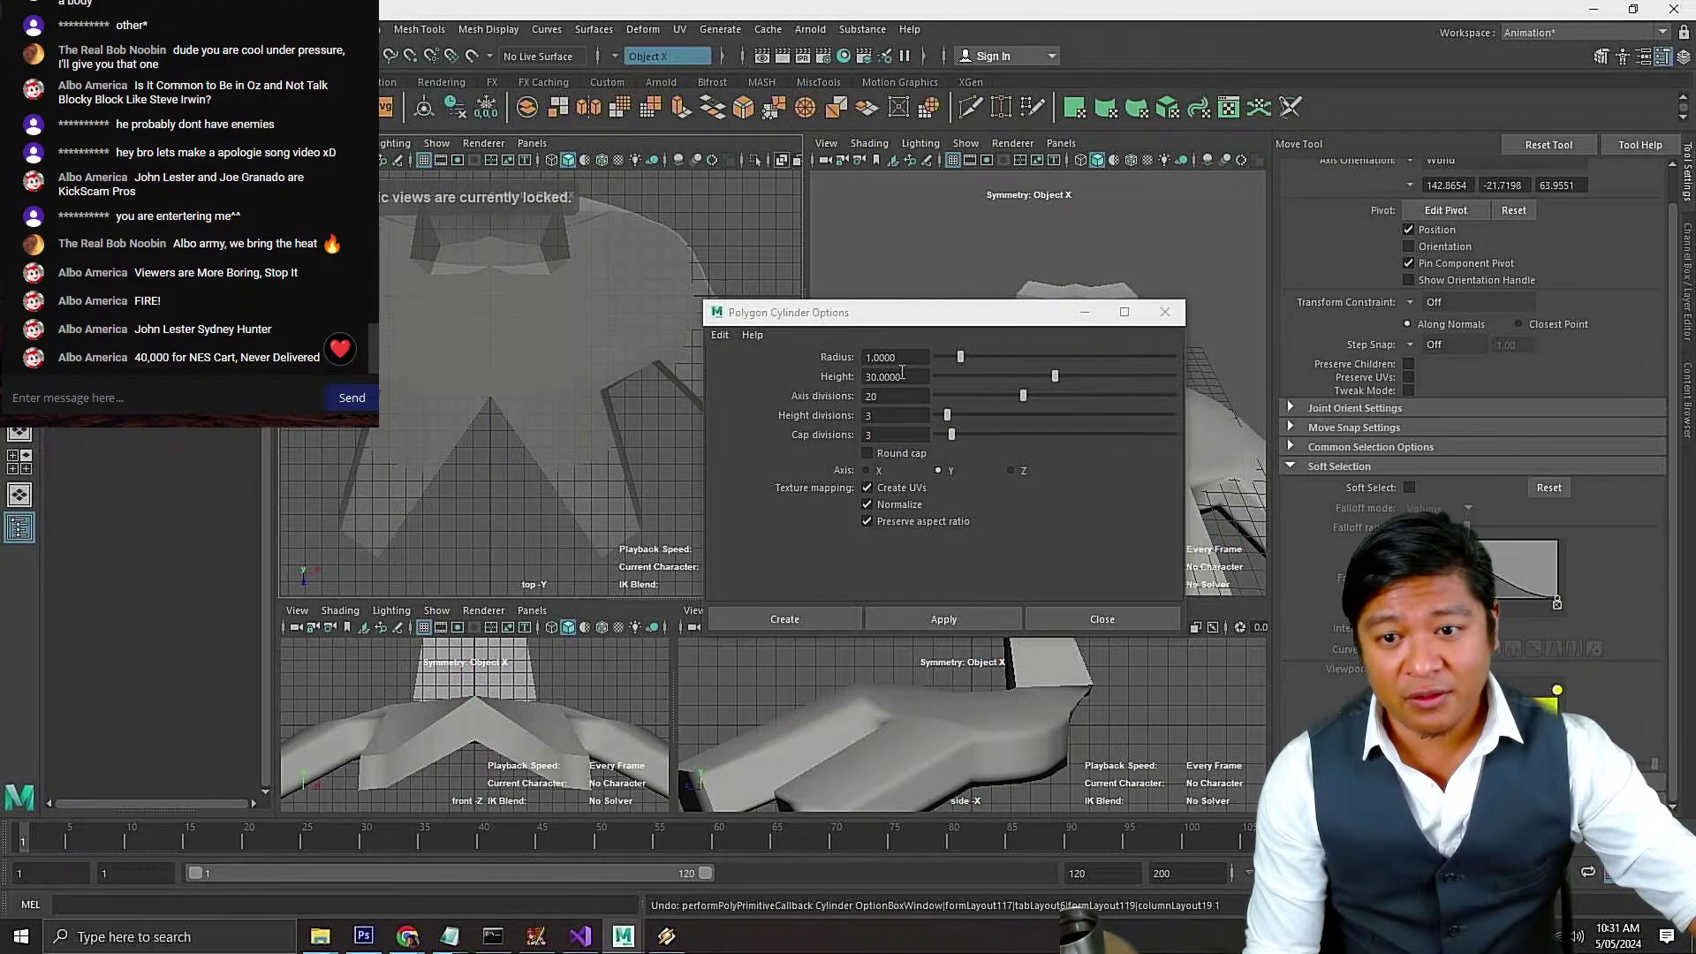
Set cylinder radius 2 and height 10, apply, and move the options window aside
{"action": "double_click", "coordinate": [906, 358]}
{"action": "type", "text": "2"}
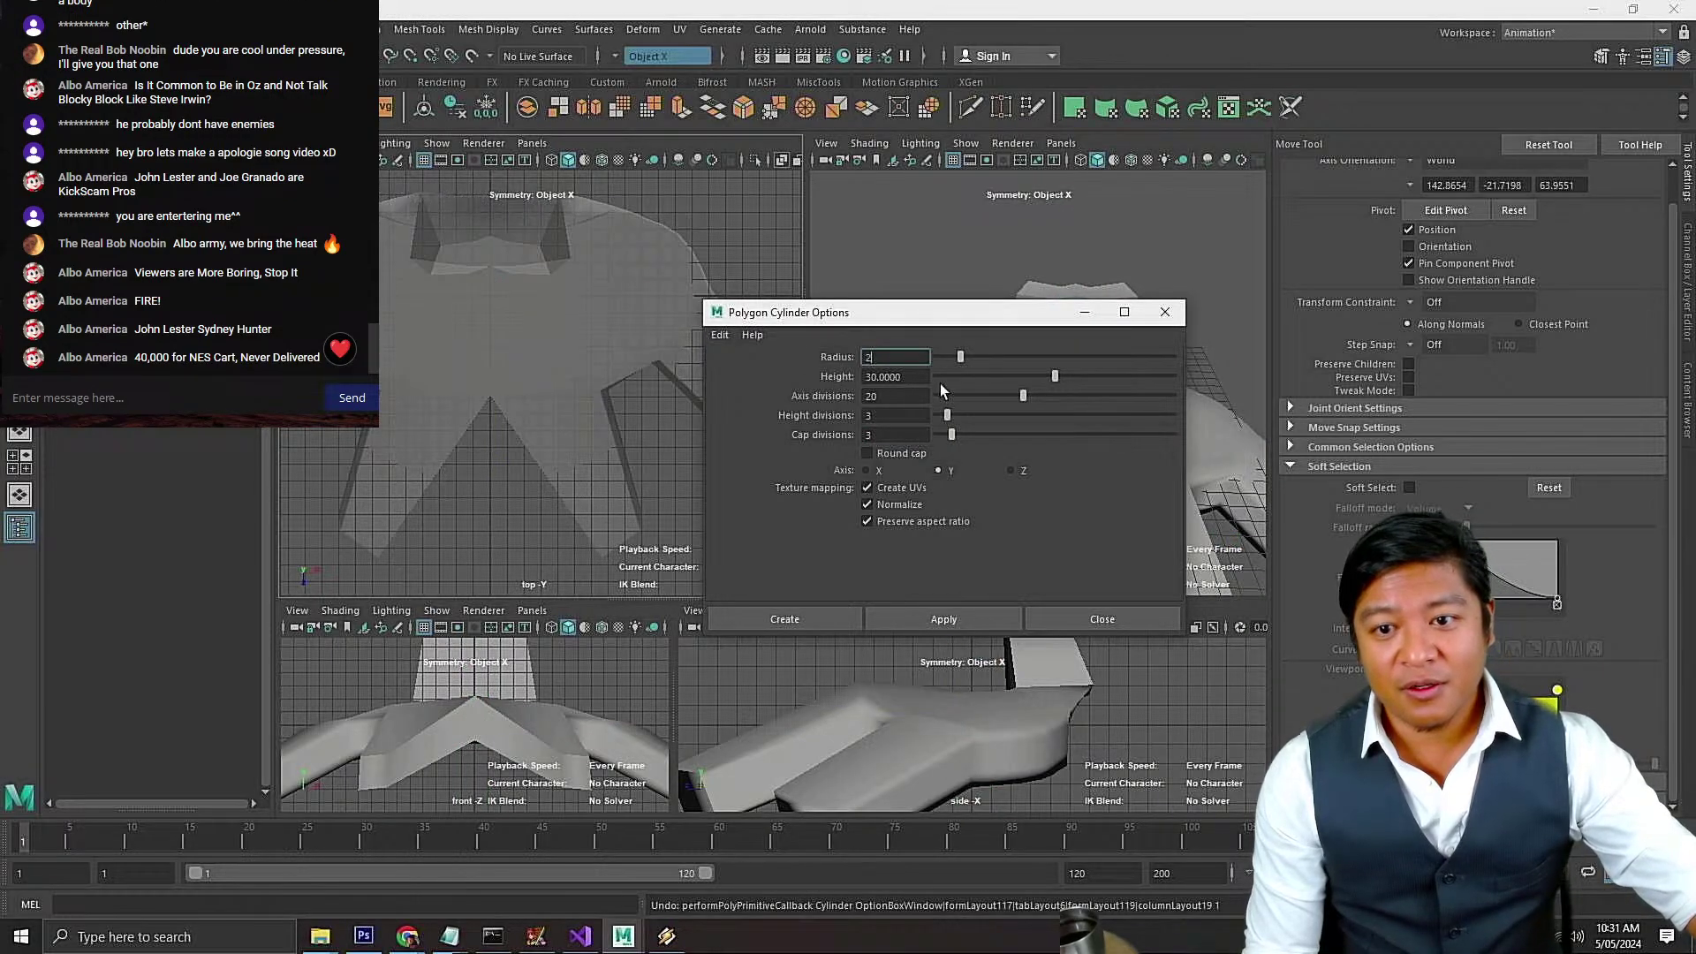
{"action": "key", "text": "Tab"}
{"action": "type", "text": "10"}
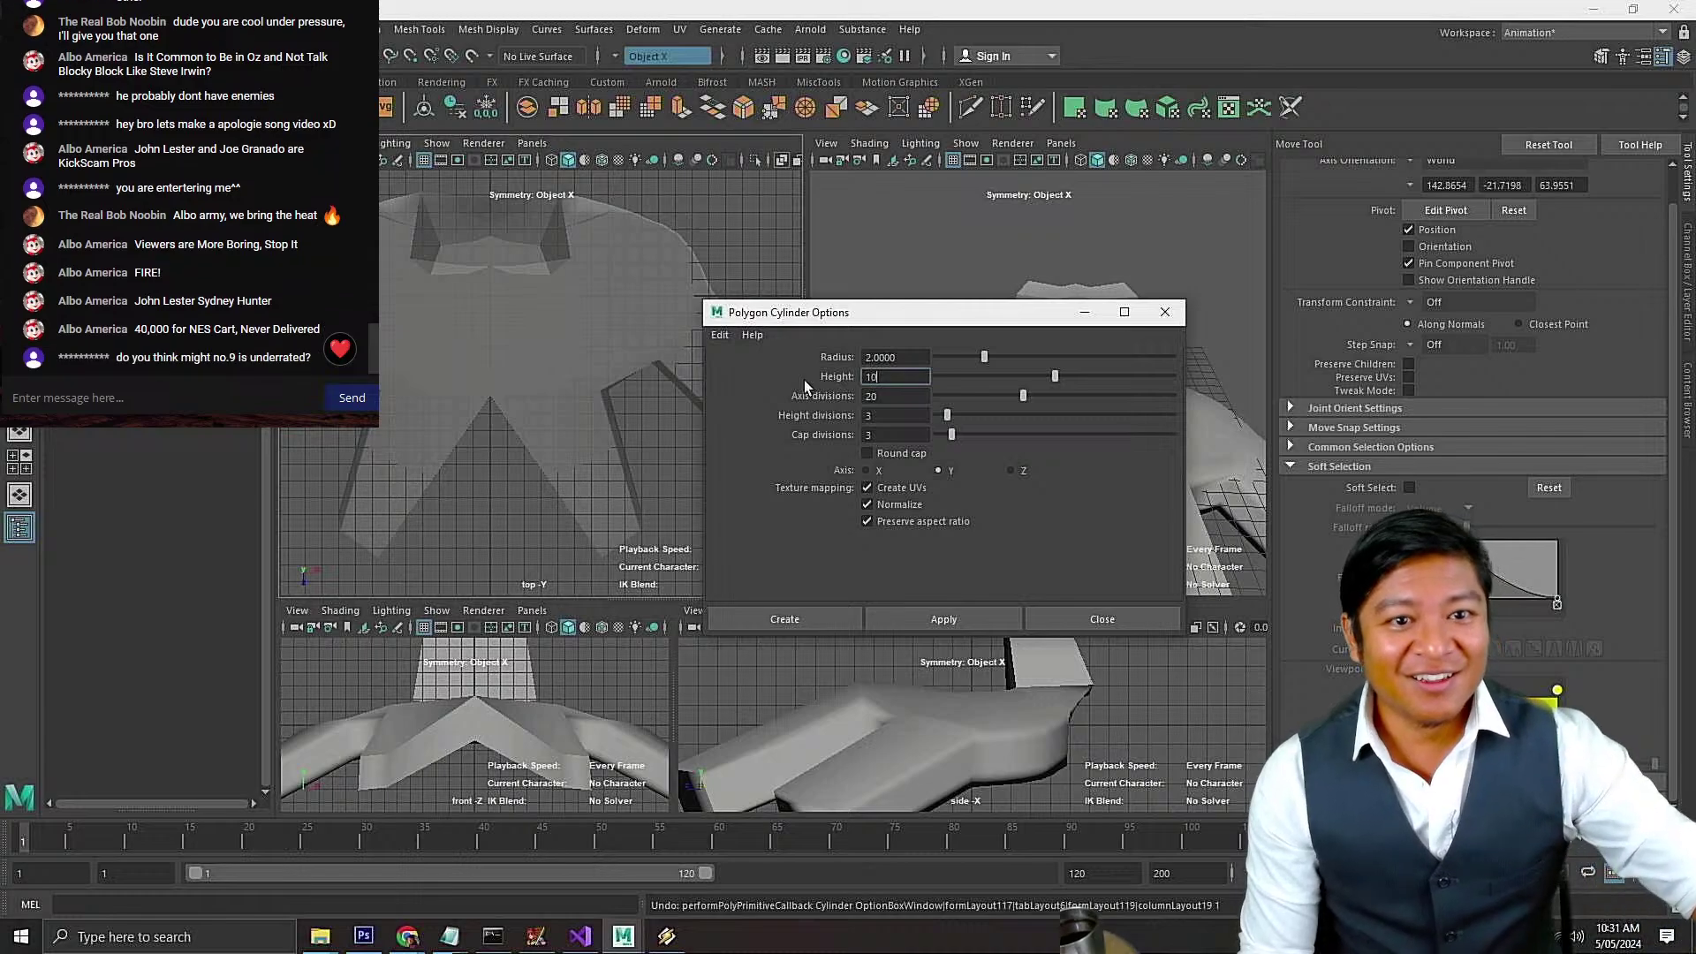
{"action": "left_click", "coordinate": [939, 615]}
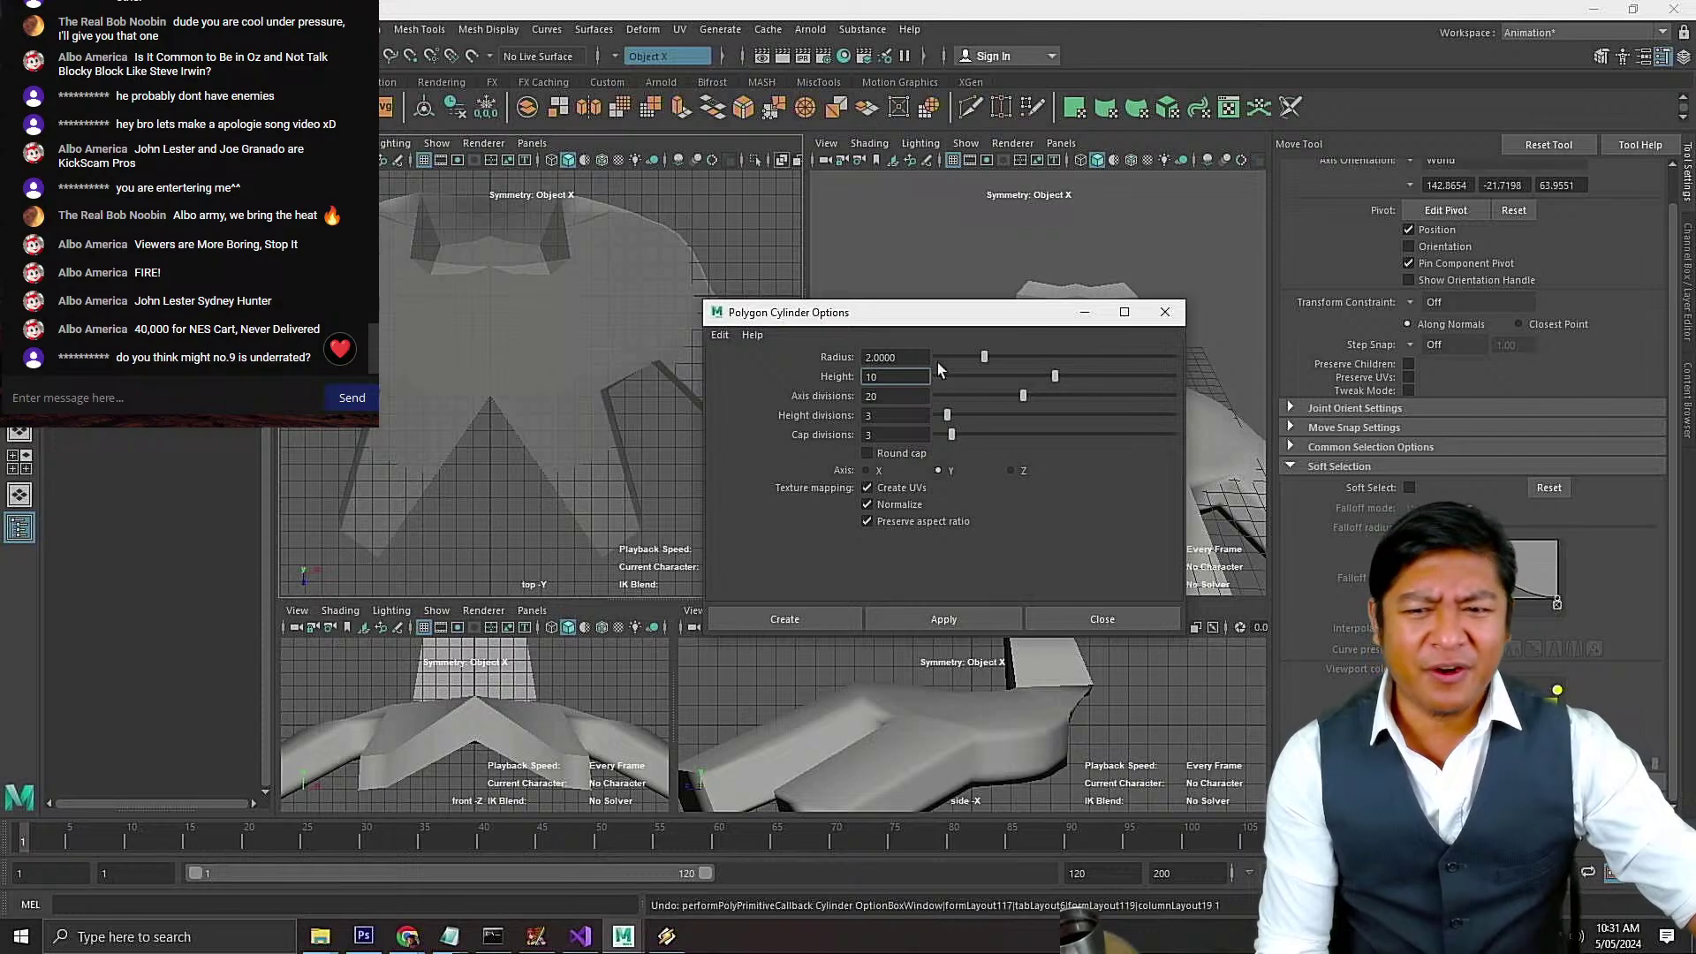
{"action": "left_click_drag", "start_coordinate": [899, 302], "coordinate": [1357, 165]}
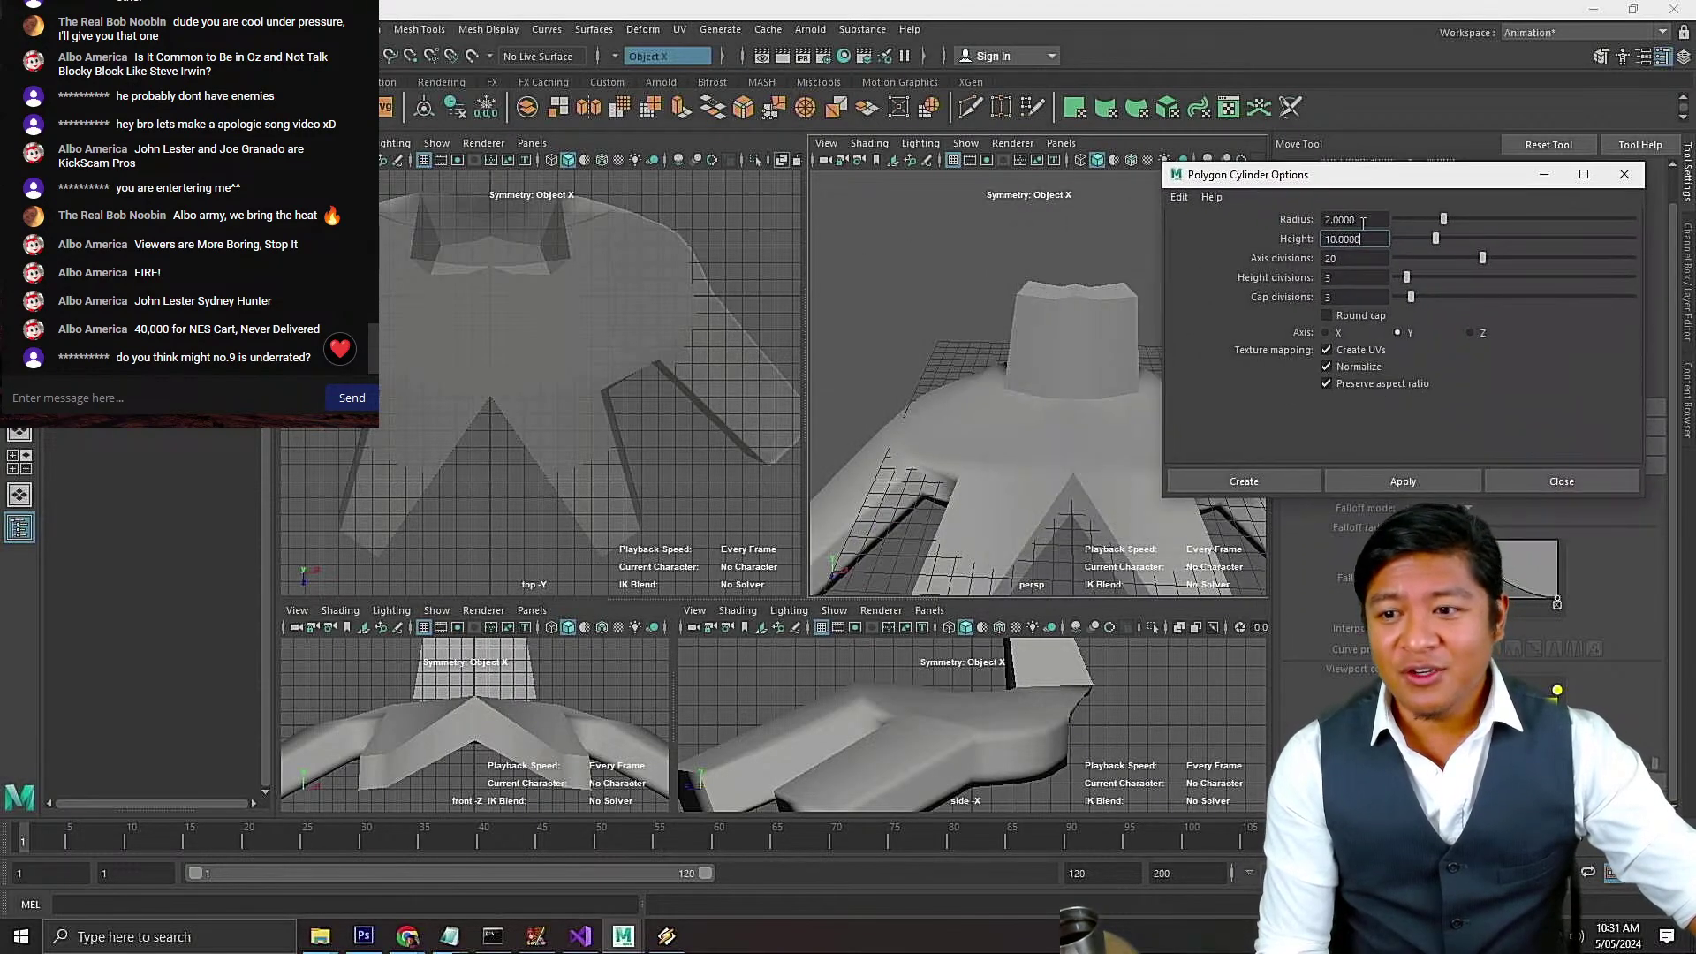
Create a flat polygon cylinder with radius 2 and height 1, replacing the too-tall first one
{"action": "left_click", "coordinate": [1401, 480]}
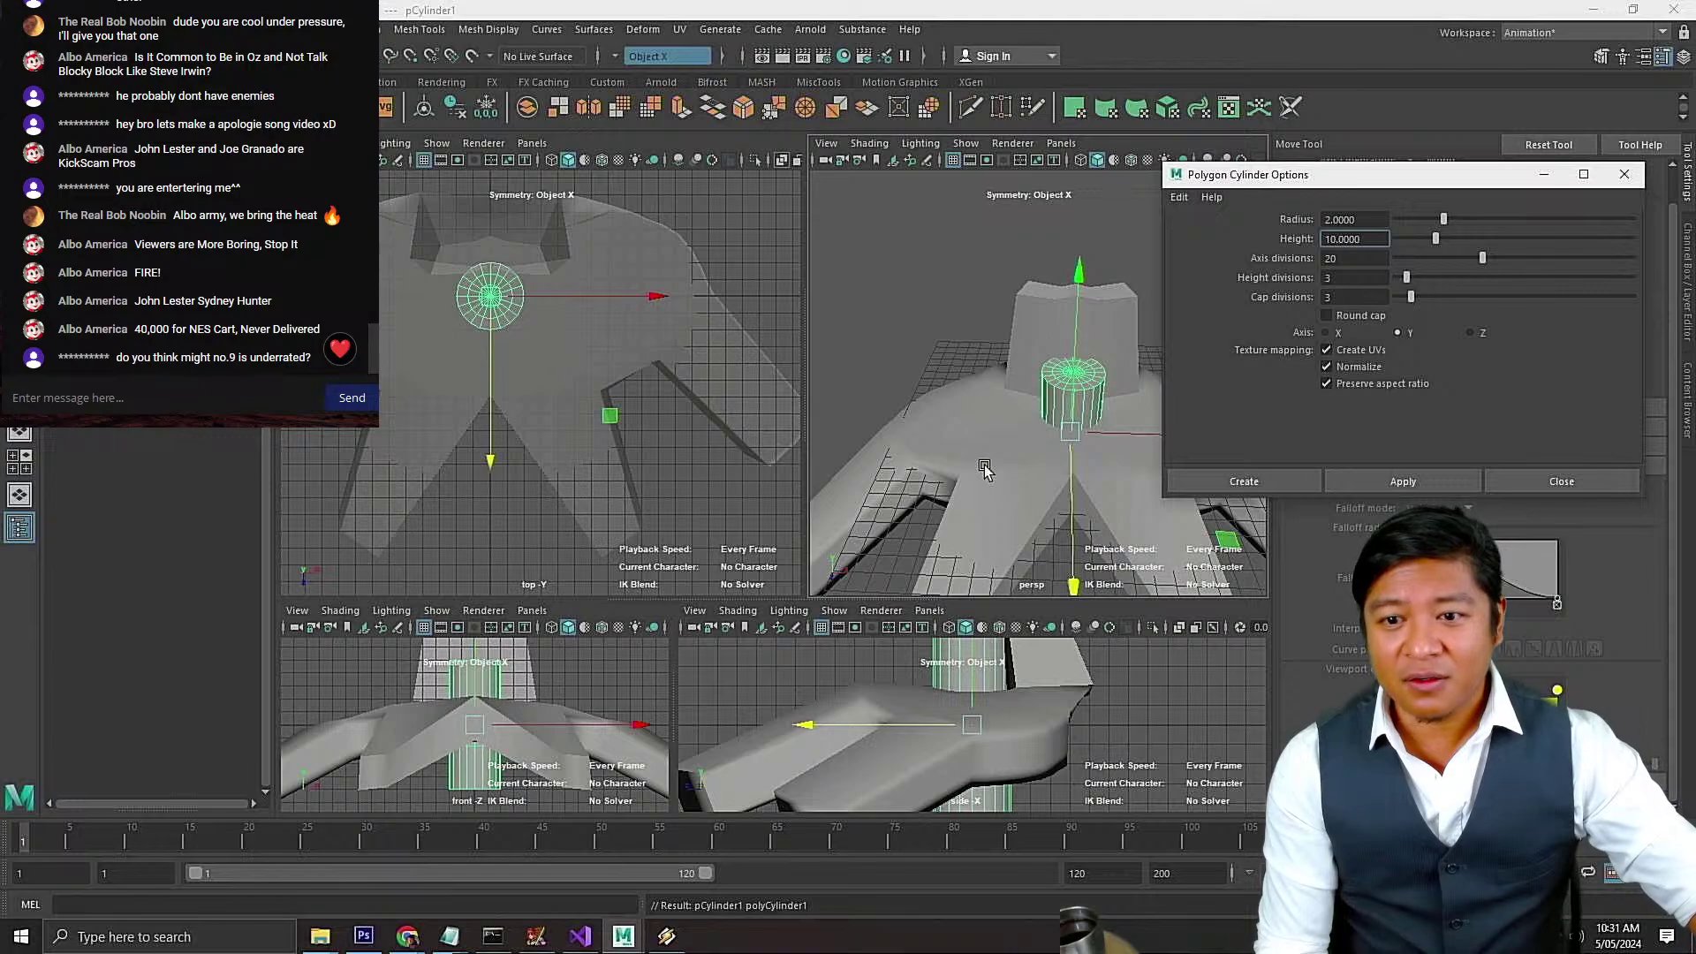
{"action": "key", "text": "ctrl+z"}
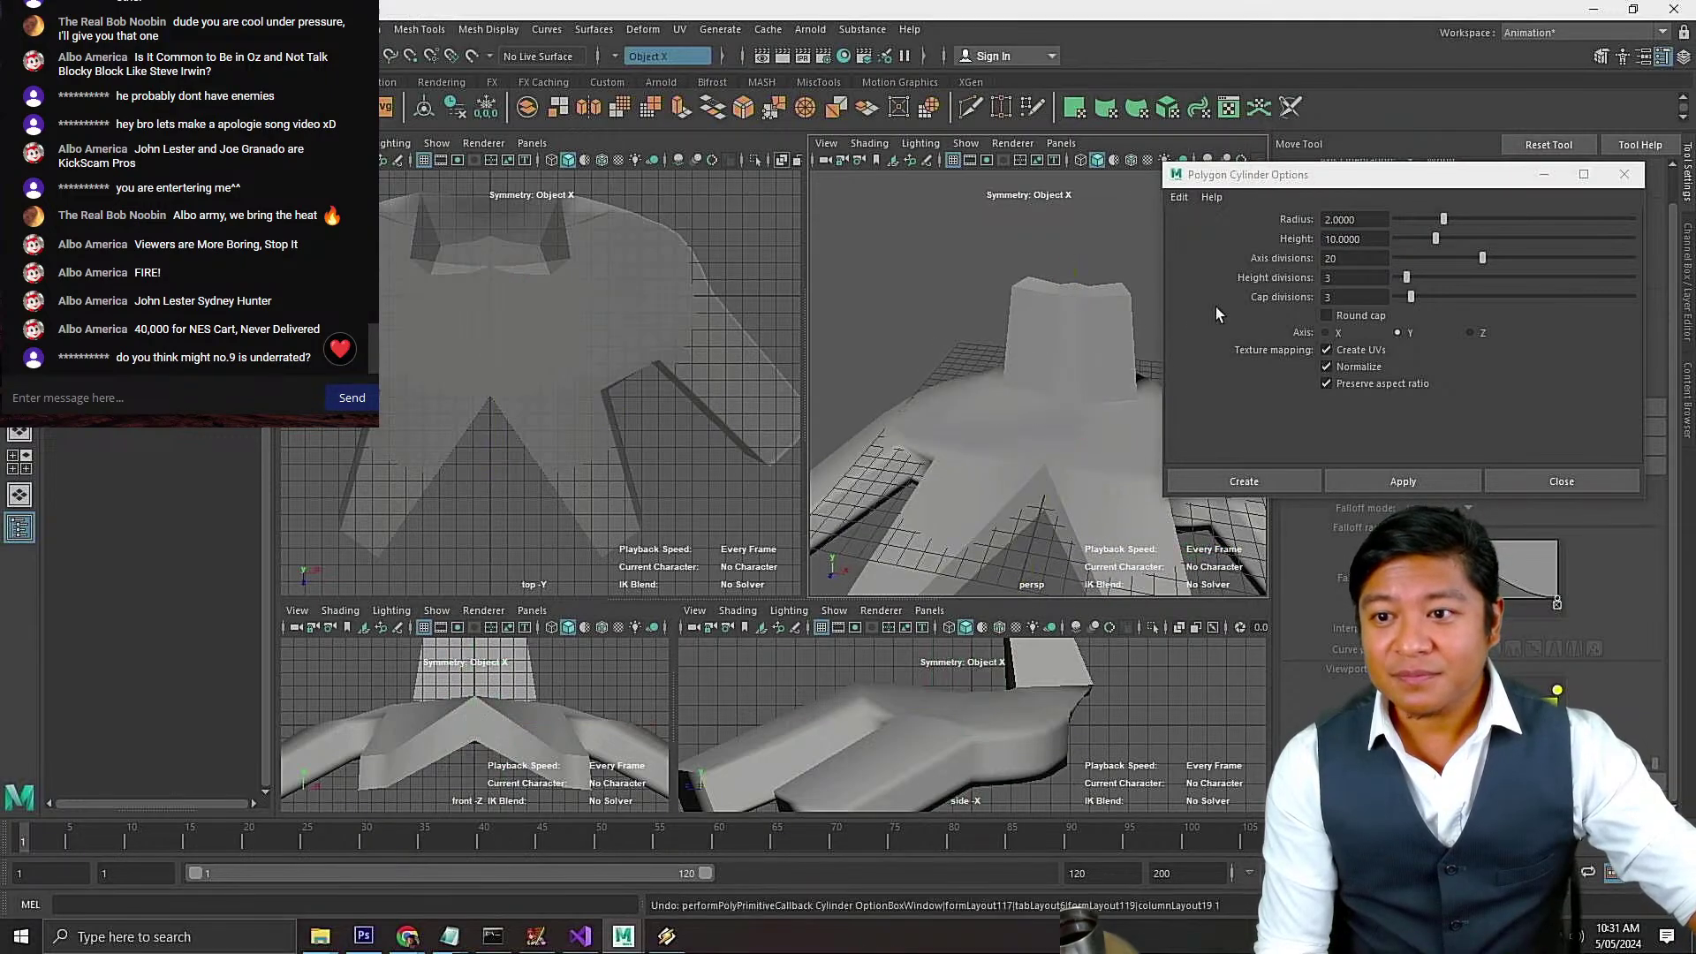
{"action": "left_click", "coordinate": [1358, 236]}
{"action": "type", "text": "1"}
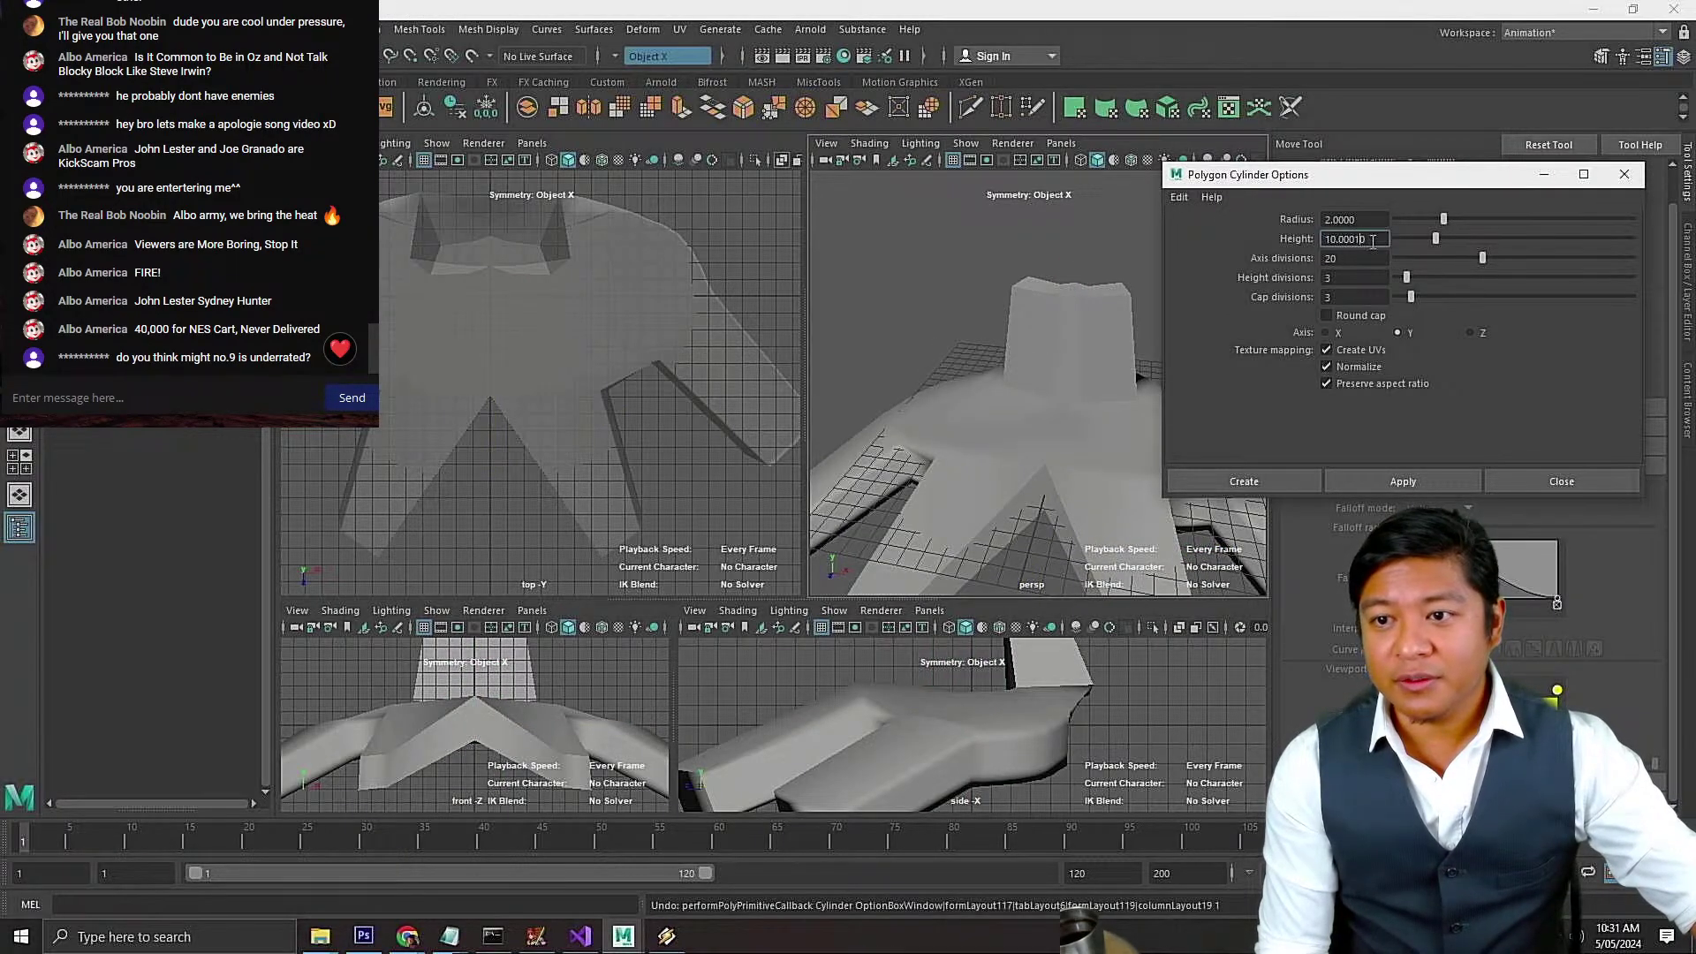
{"action": "left_click_drag", "start_coordinate": [1374, 241], "coordinate": [1211, 271]}
{"action": "type", "text": "1"}
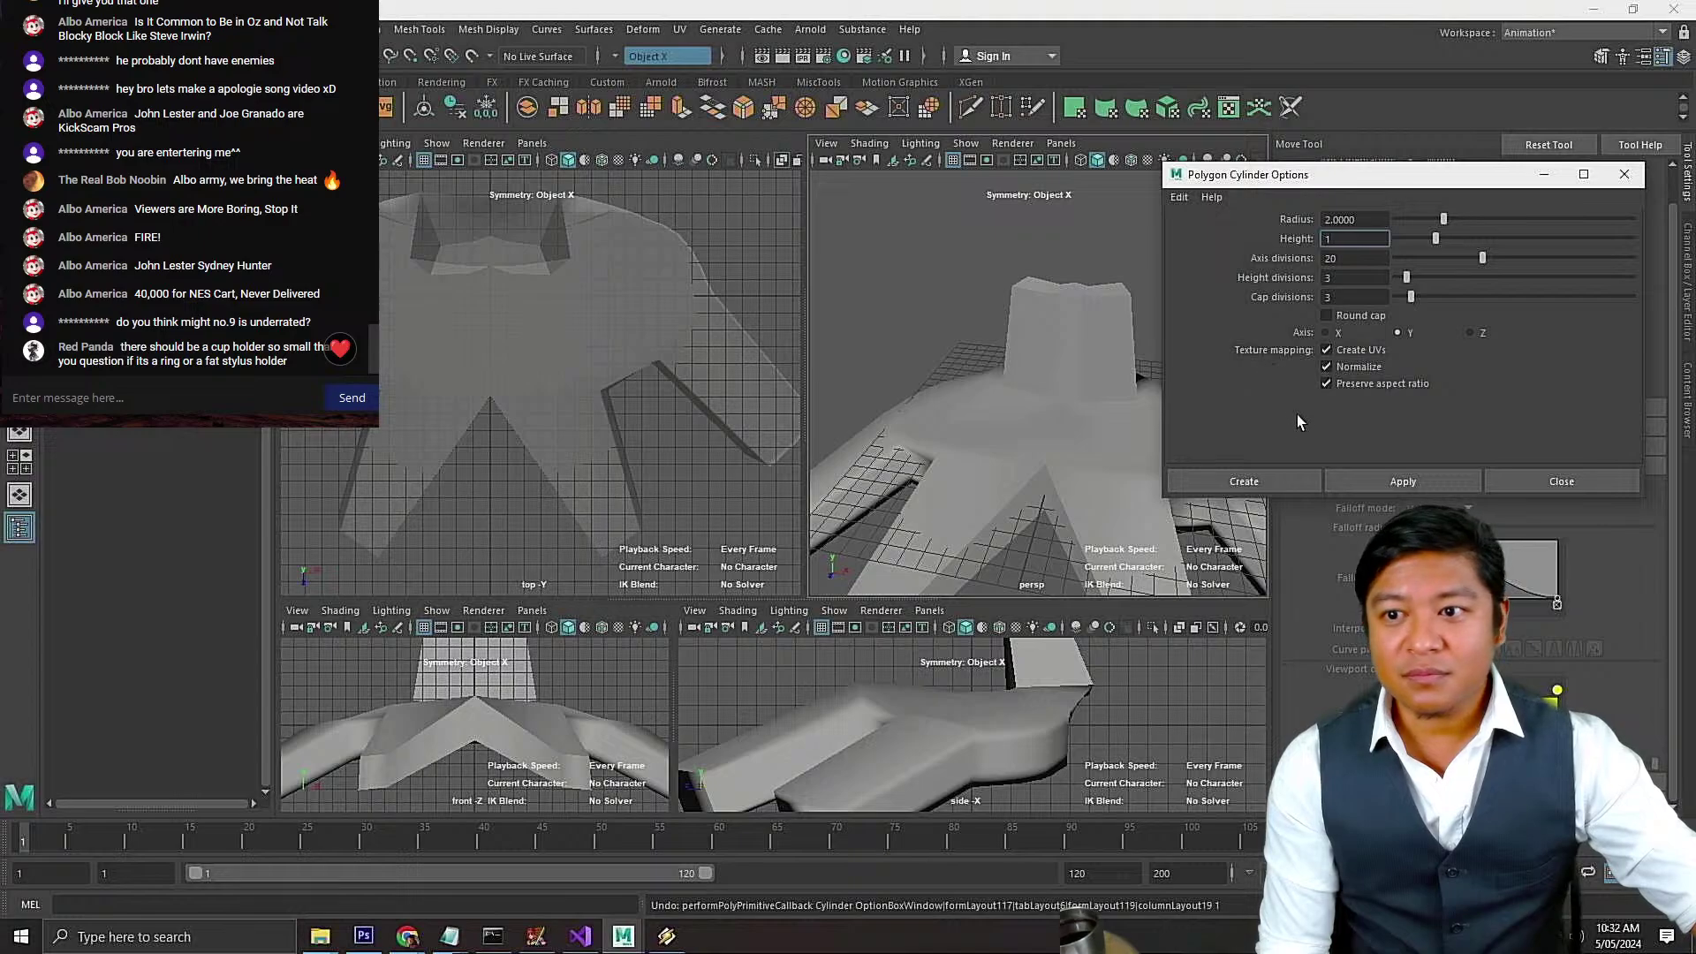
{"action": "left_click", "coordinate": [1376, 481]}
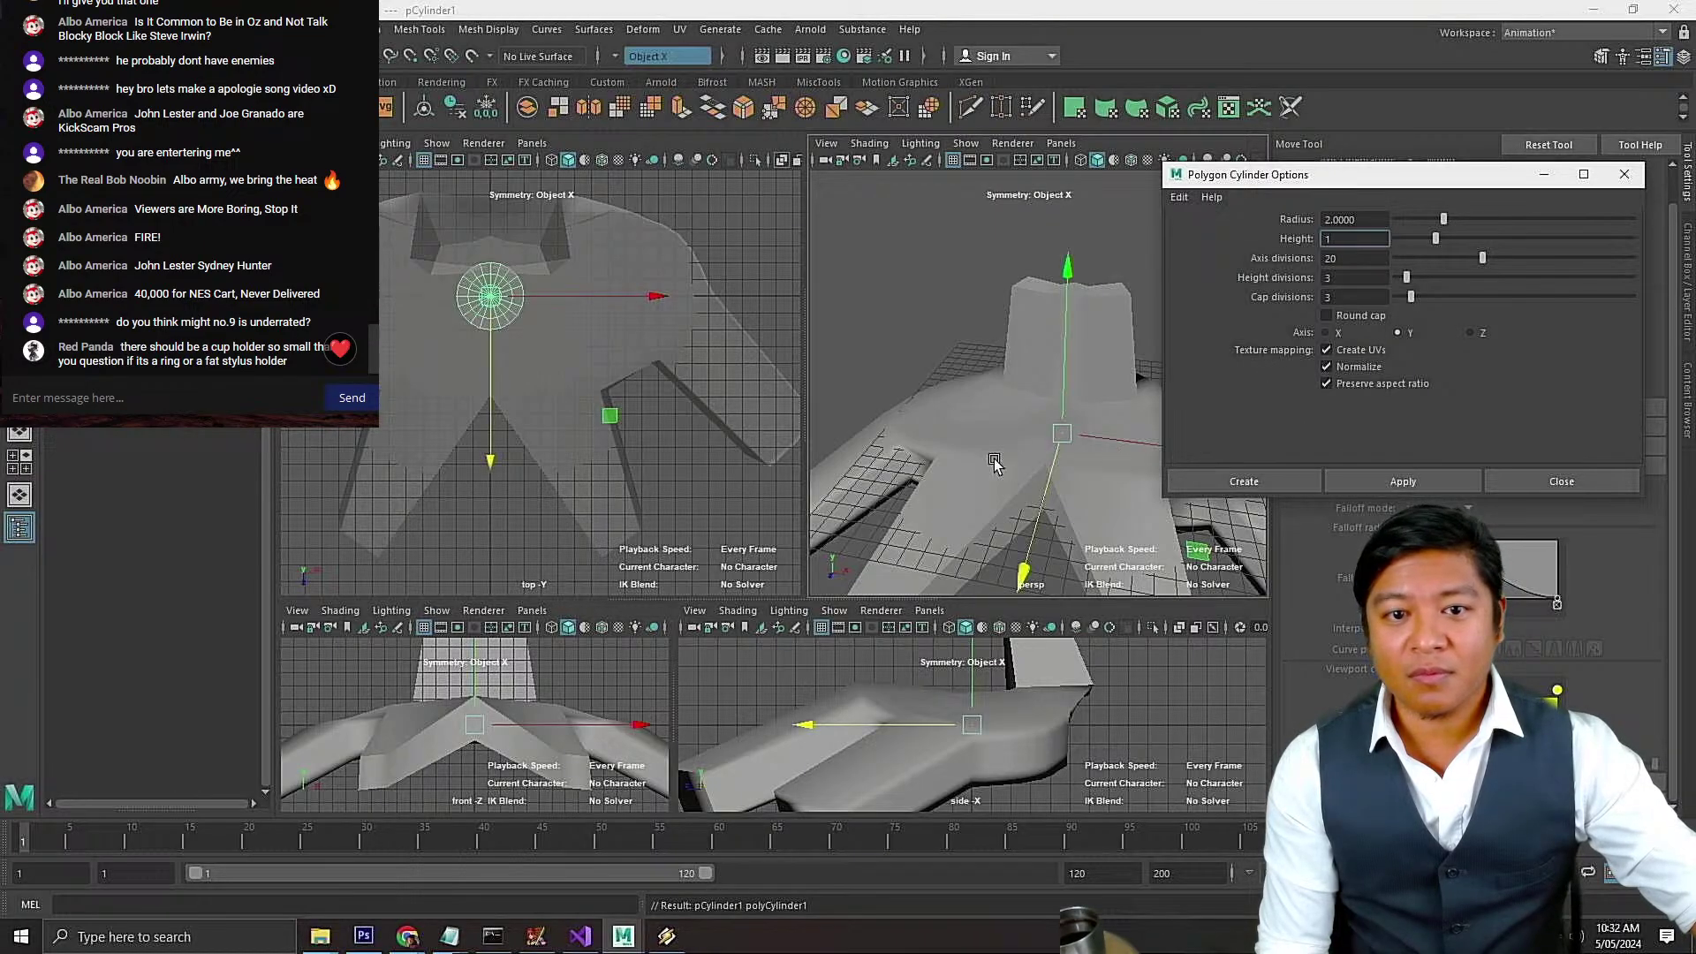
Position the cylinder in the top view and raise it onto the controller body
{"action": "left_click_drag", "start_coordinate": [487, 386], "coordinate": [512, 439]}
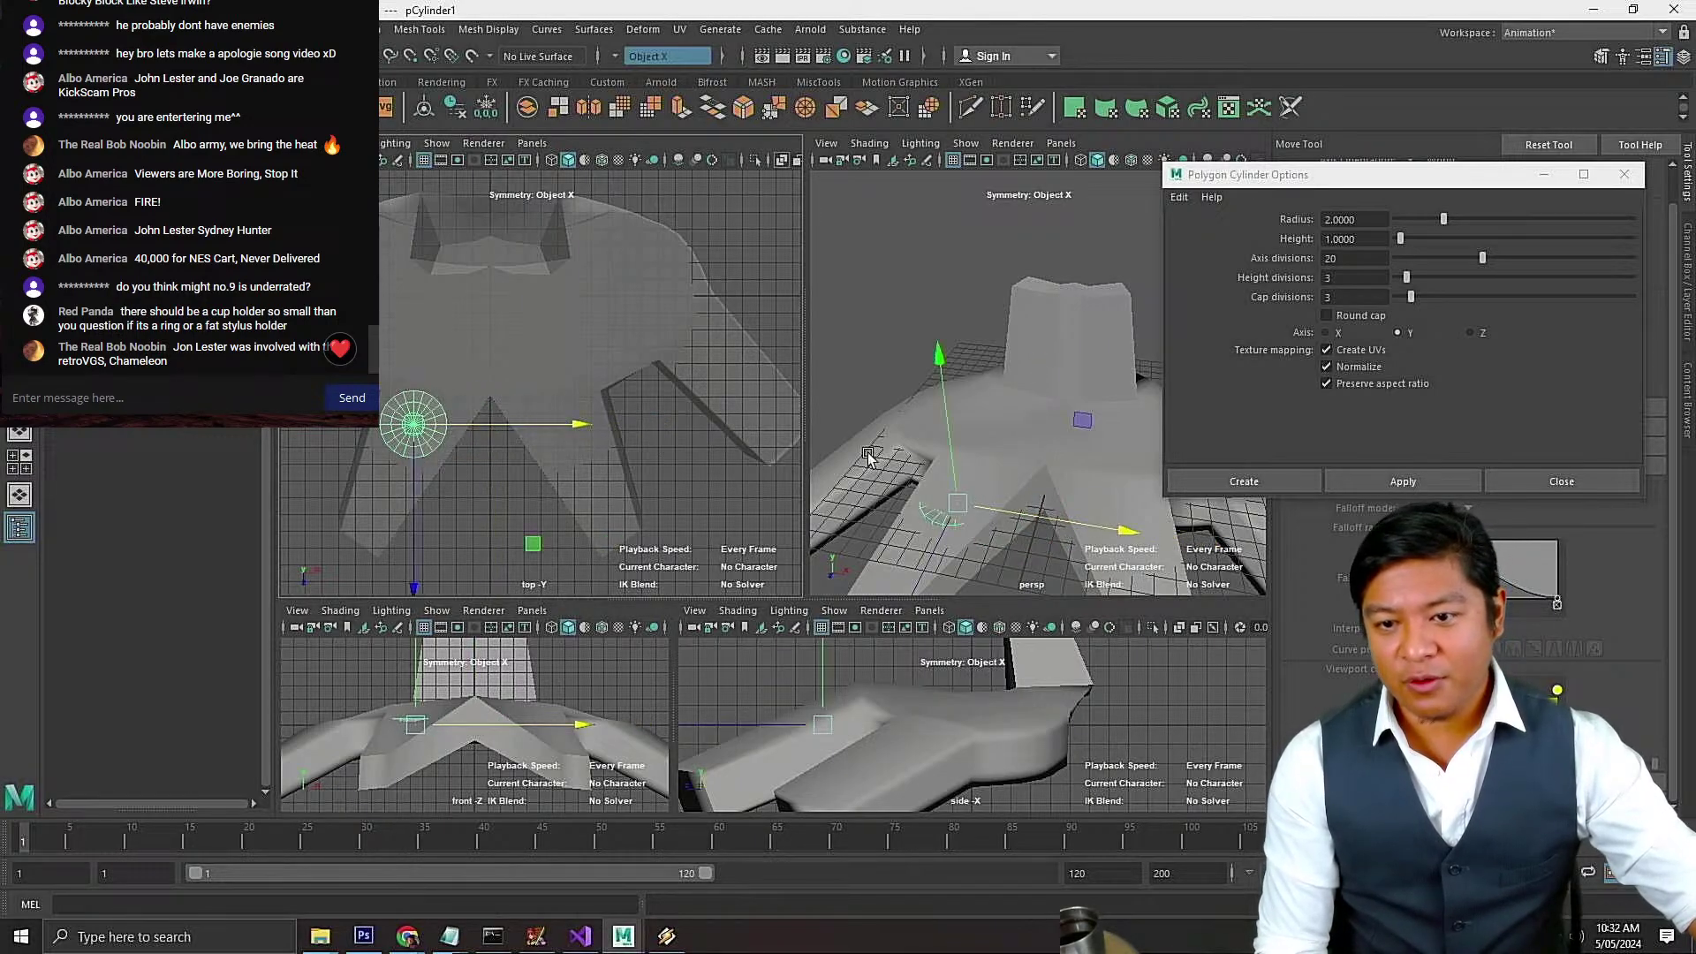
{"action": "left_click_drag", "start_coordinate": [964, 468], "coordinate": [945, 432]}
{"action": "key", "text": "f"}
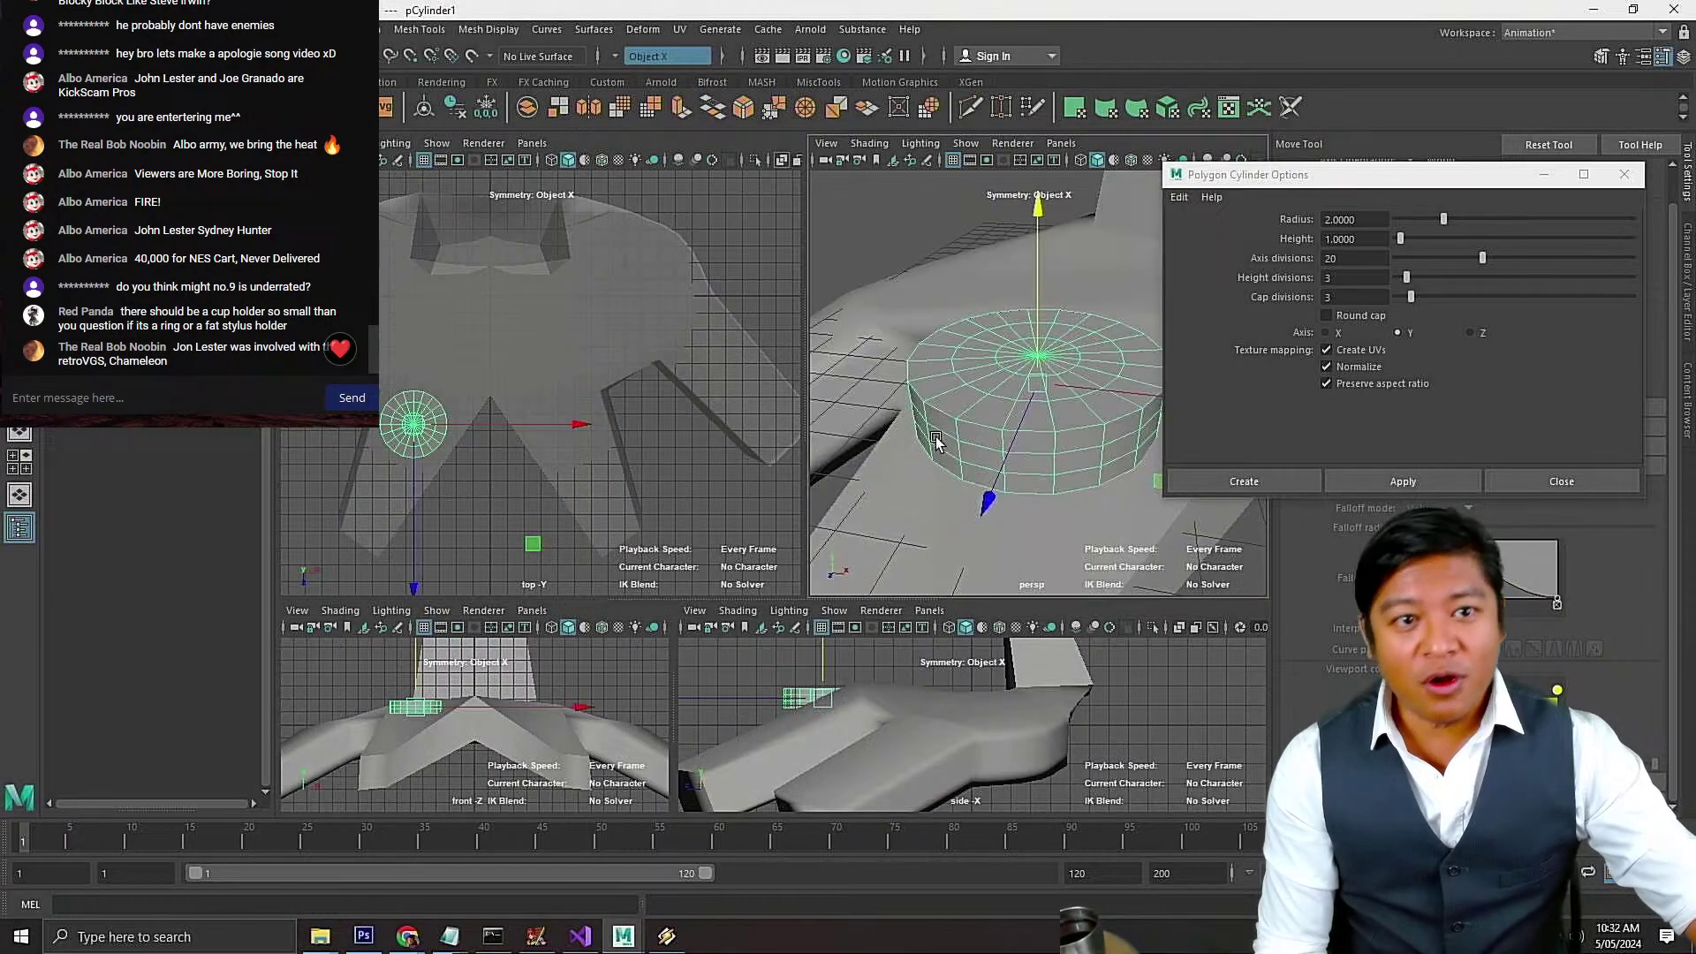
{"action": "scroll", "coordinate": [1013, 477], "scroll_direction": "down", "scroll_amount": 6}
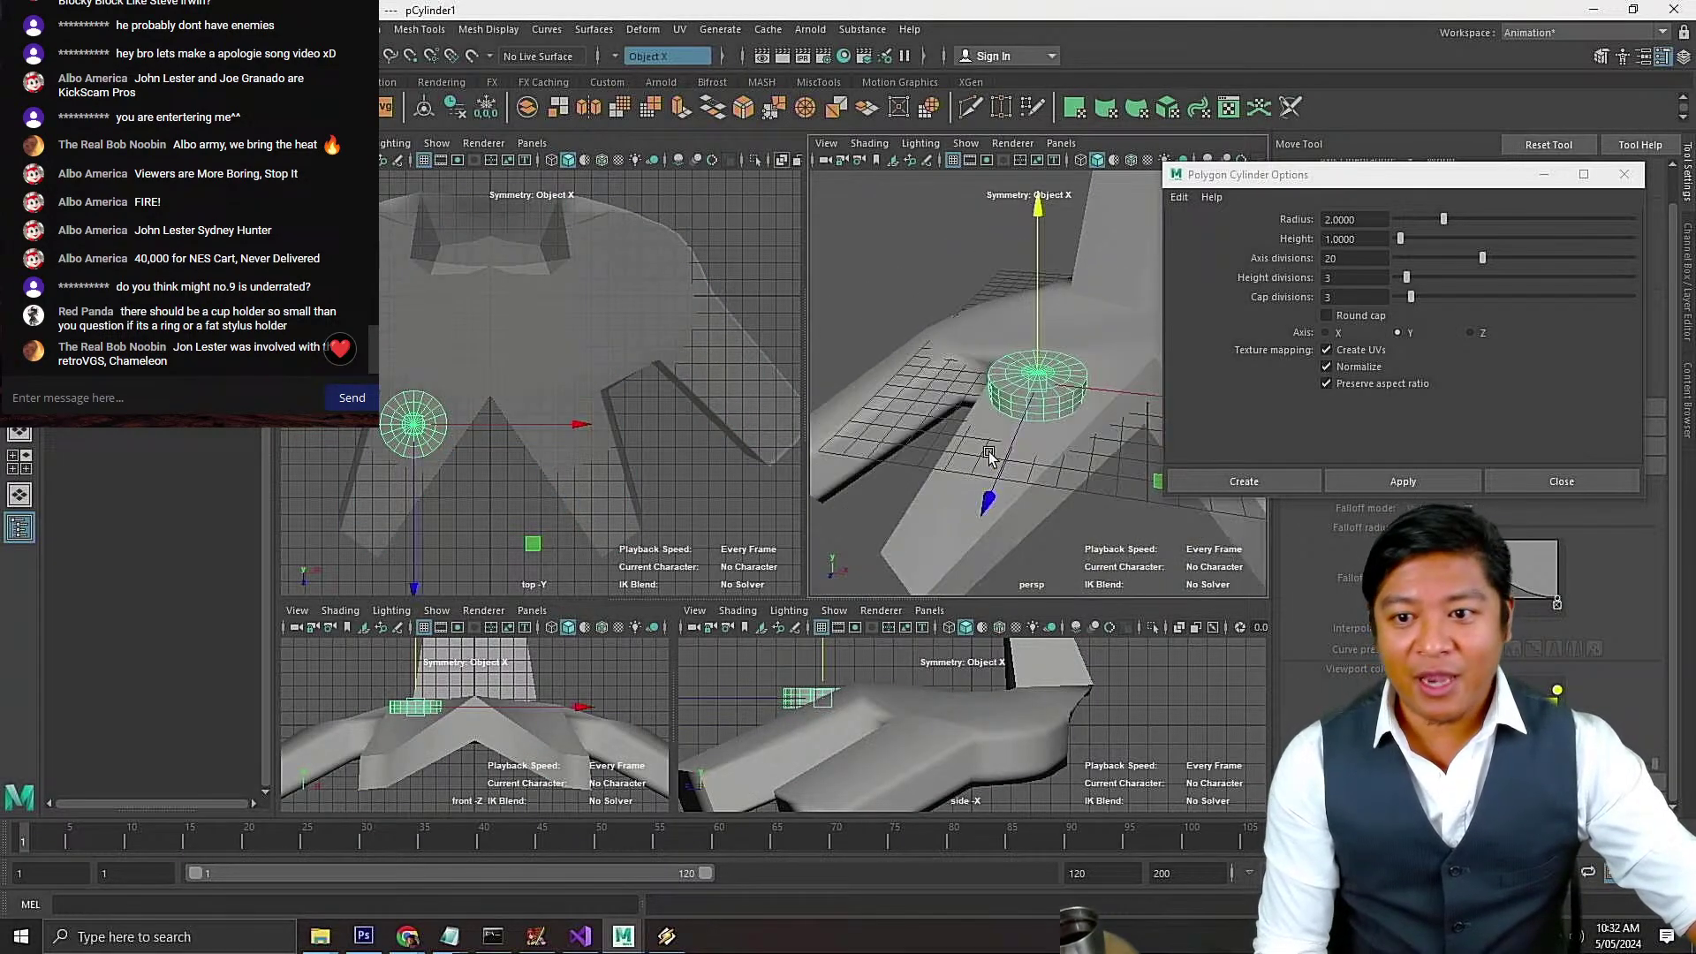
{"action": "left_click_drag", "start_coordinate": [999, 474], "coordinate": [950, 445], "text": "alt"}
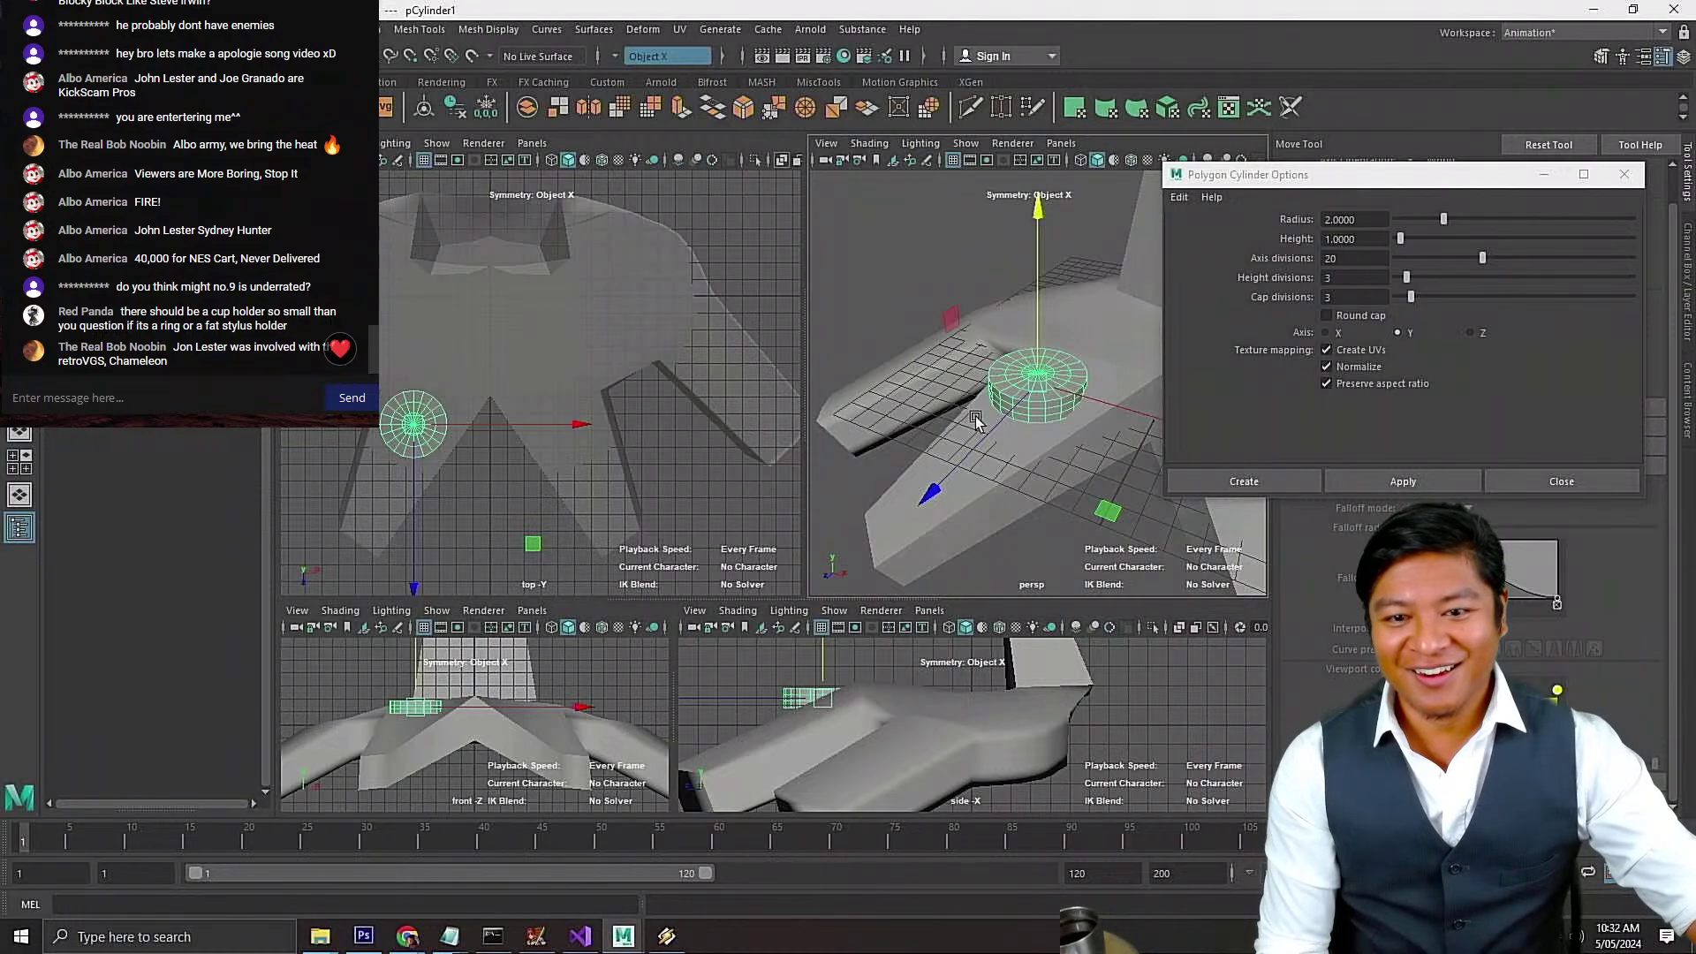
Scale the cylinder up evenly into the top button, undoing a trial tilt
{"action": "key", "text": "r"}
{"action": "left_click_drag", "start_coordinate": [1044, 386], "coordinate": [1083, 399]}
{"action": "key", "text": "e"}
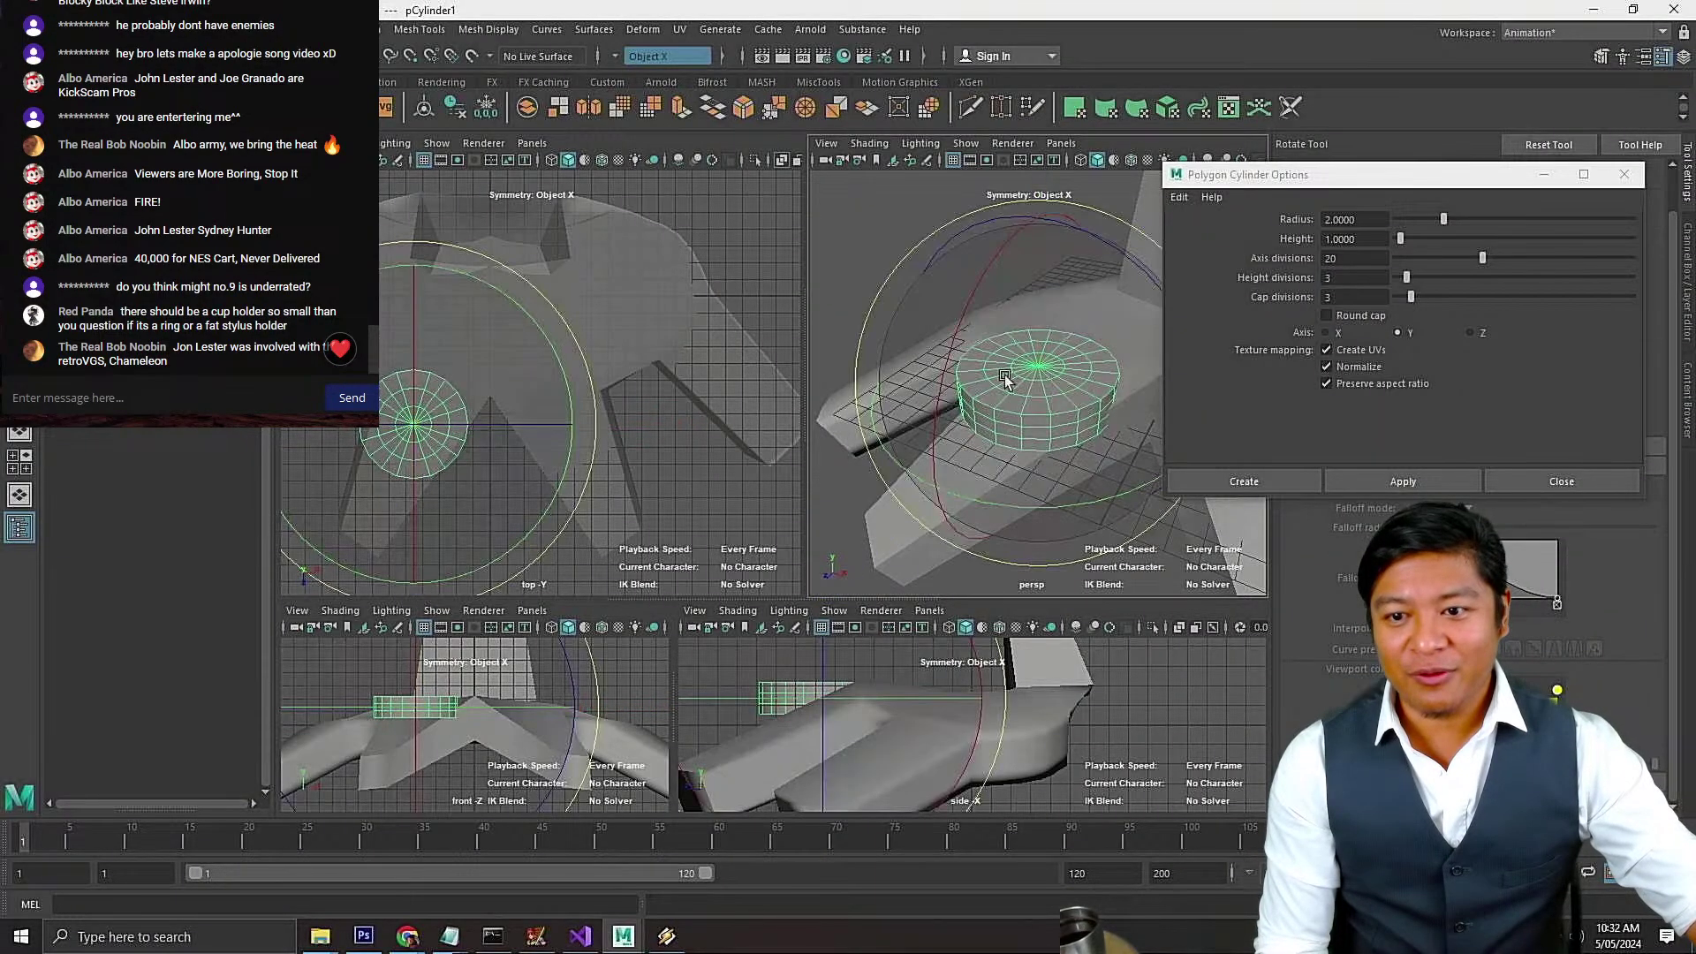
{"action": "left_click_drag", "start_coordinate": [965, 378], "coordinate": [1045, 449]}
{"action": "key", "text": "ctrl+z"}
{"action": "key", "text": "w"}
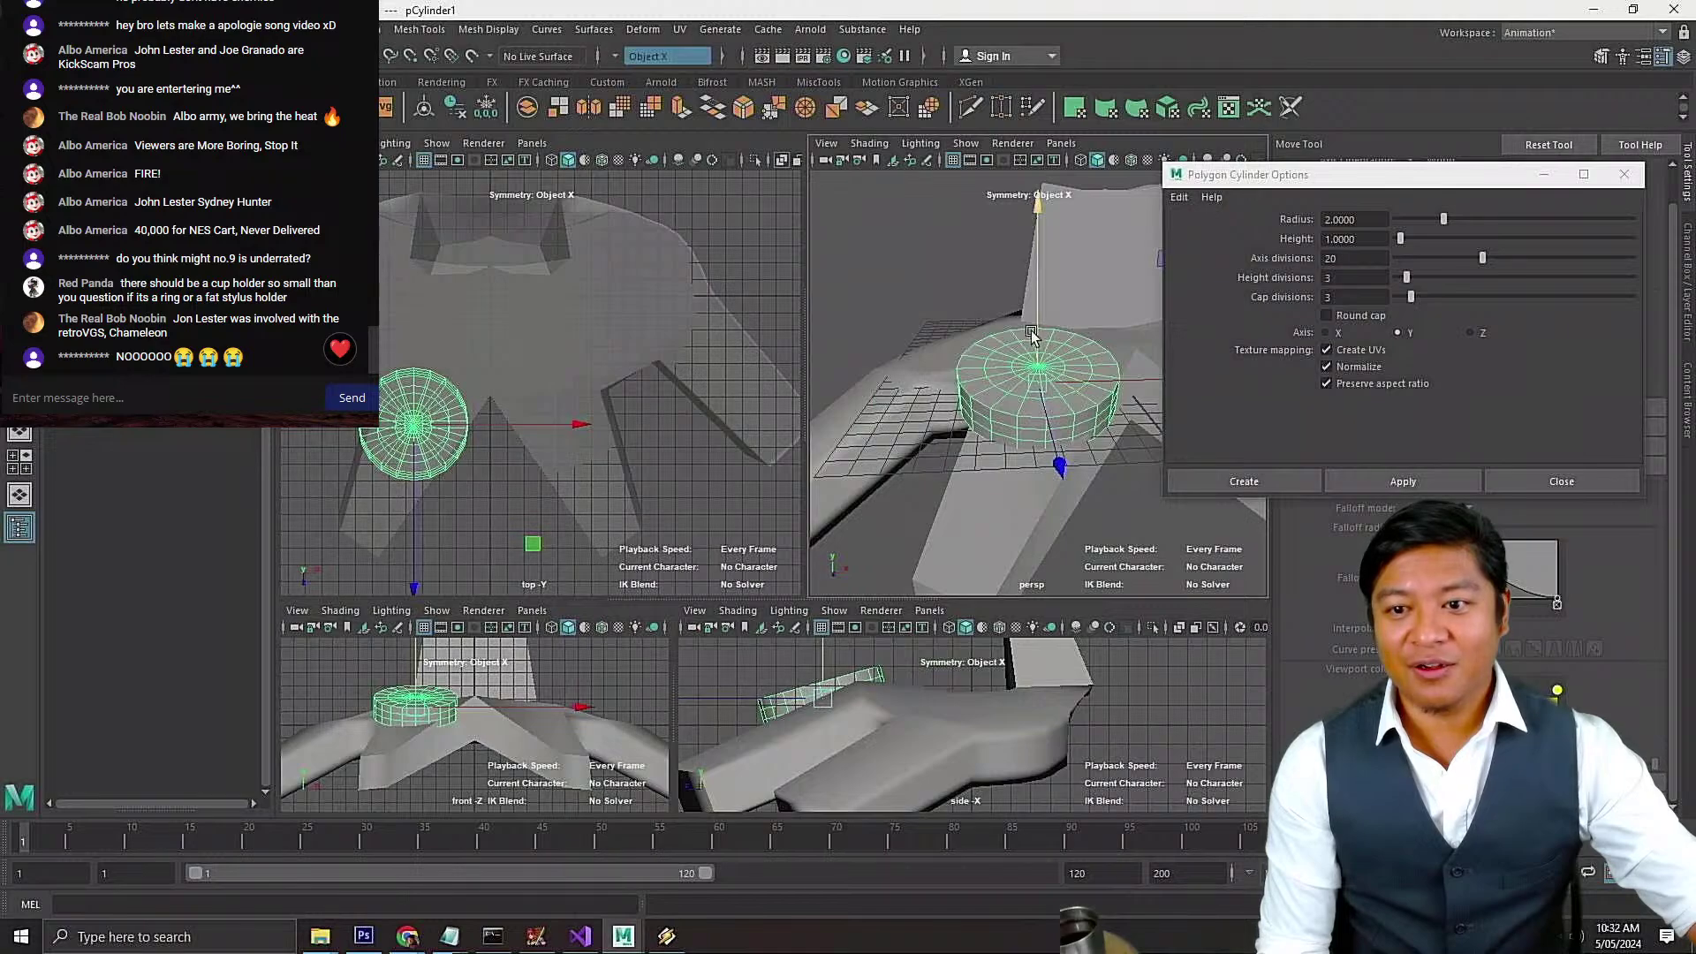
{"action": "left_click_drag", "start_coordinate": [966, 314], "coordinate": [942, 347], "text": "alt"}
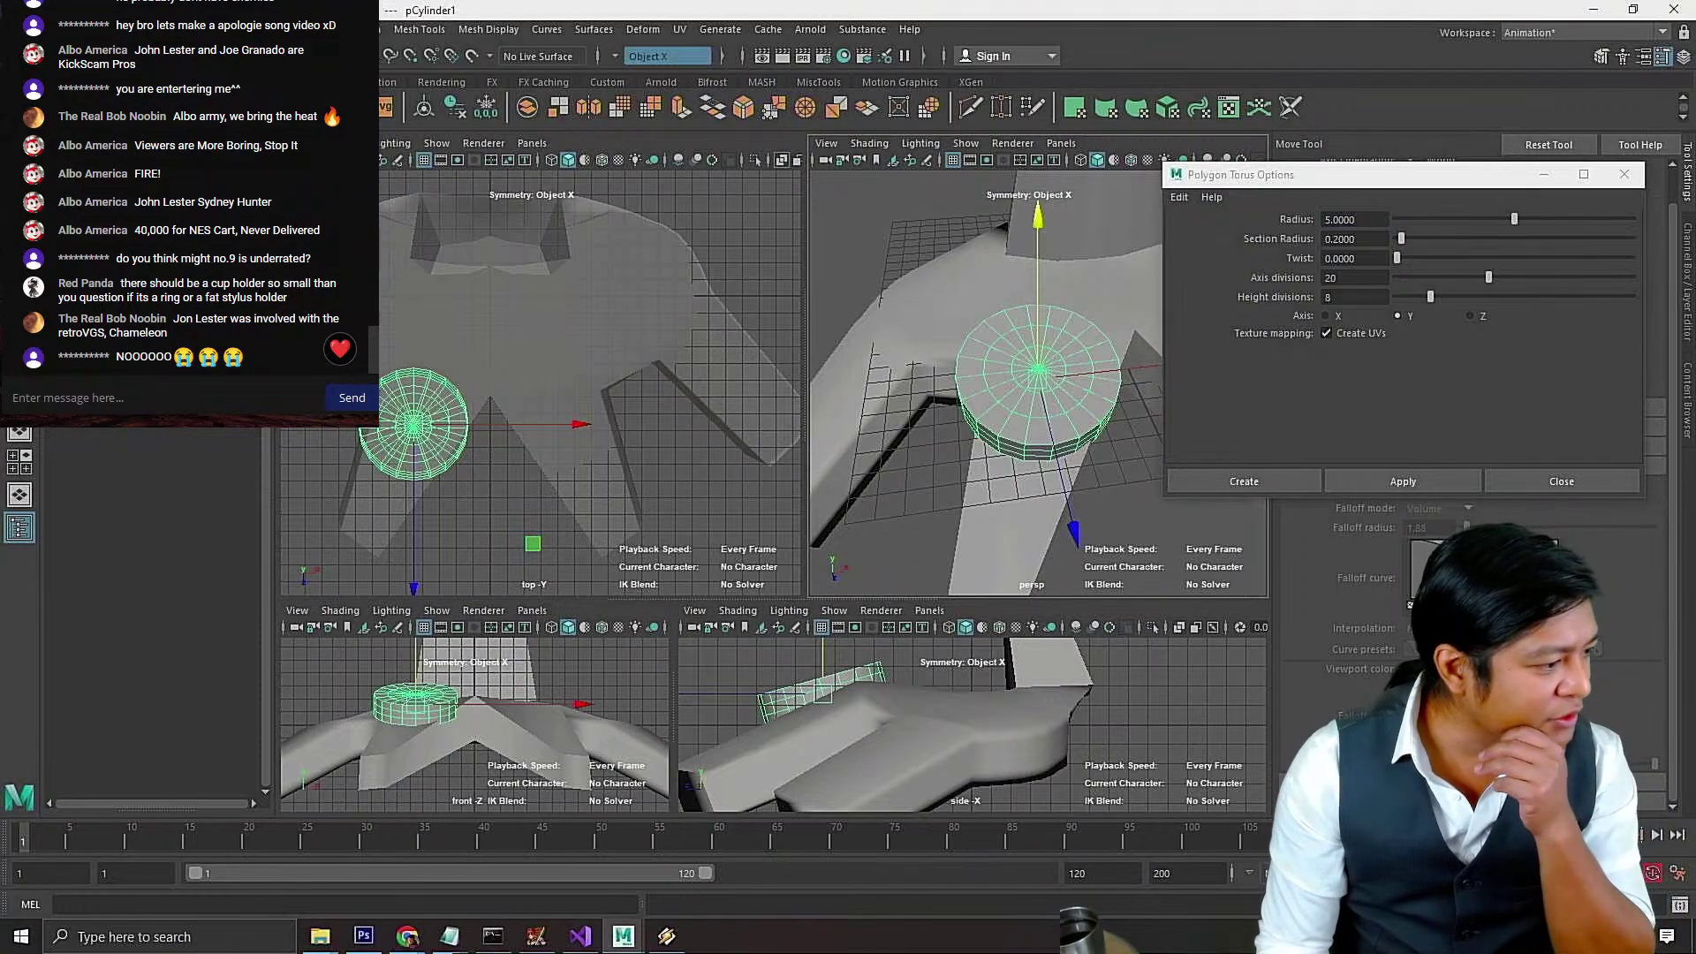
{"action": "mouse_move", "coordinate": [141, 78]}
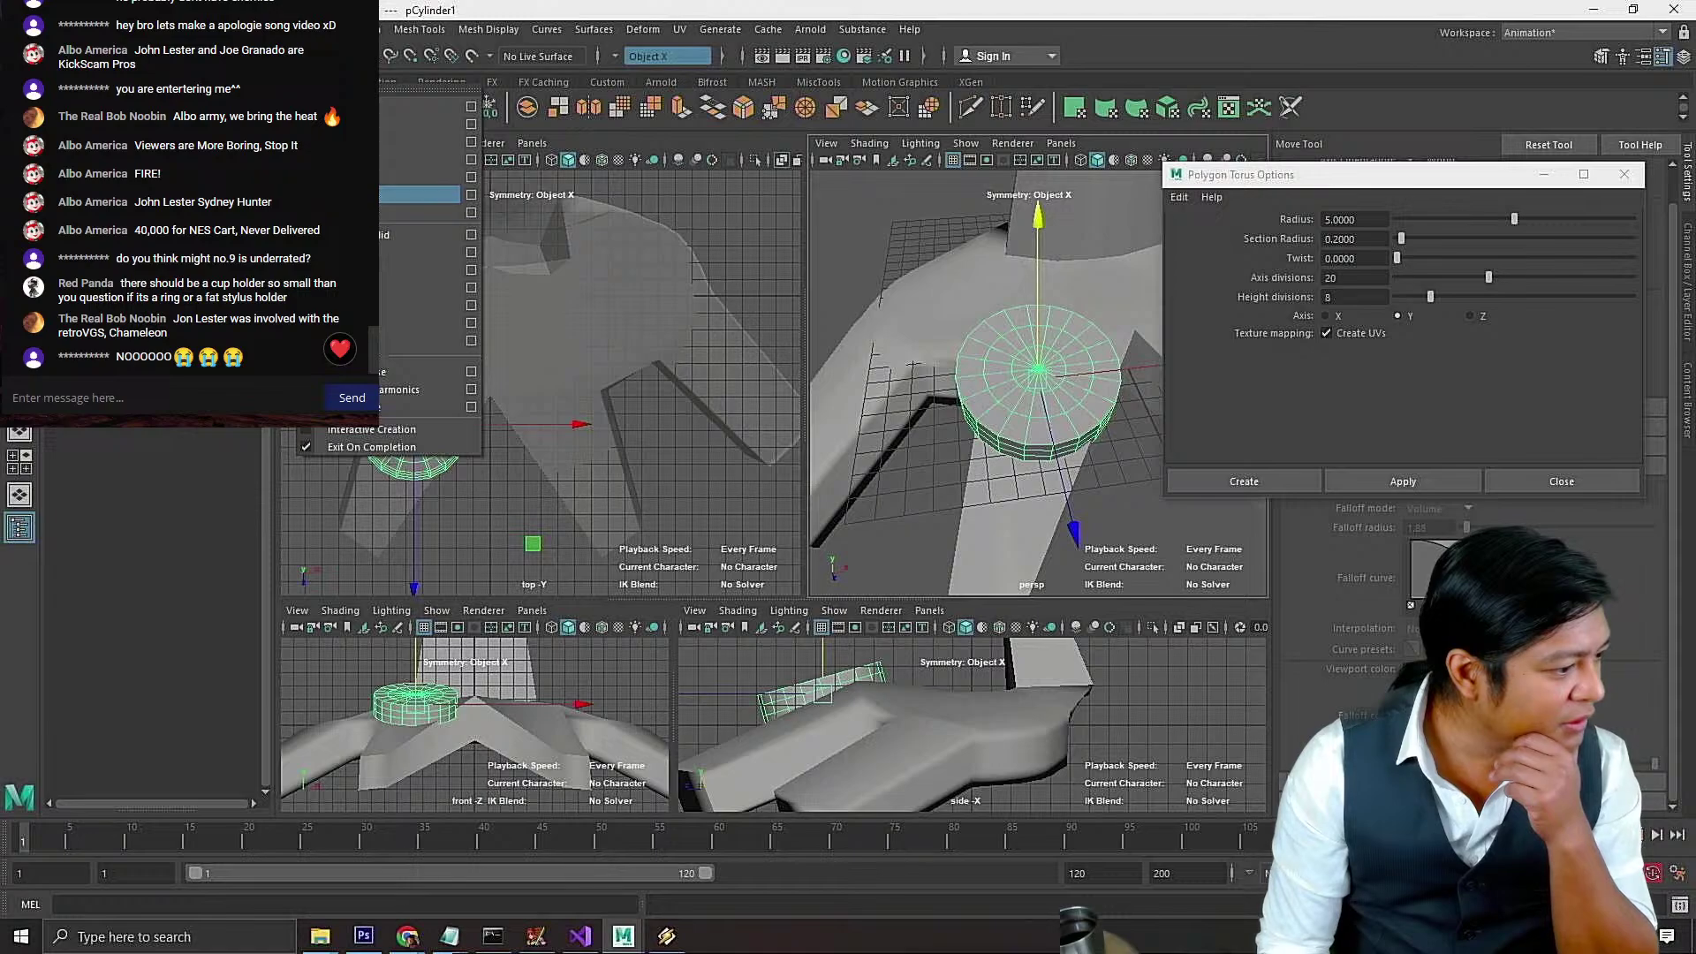
Create a polygon pipe and move it beside the controller along X and Z
{"action": "left_click", "coordinate": [380, 290]}
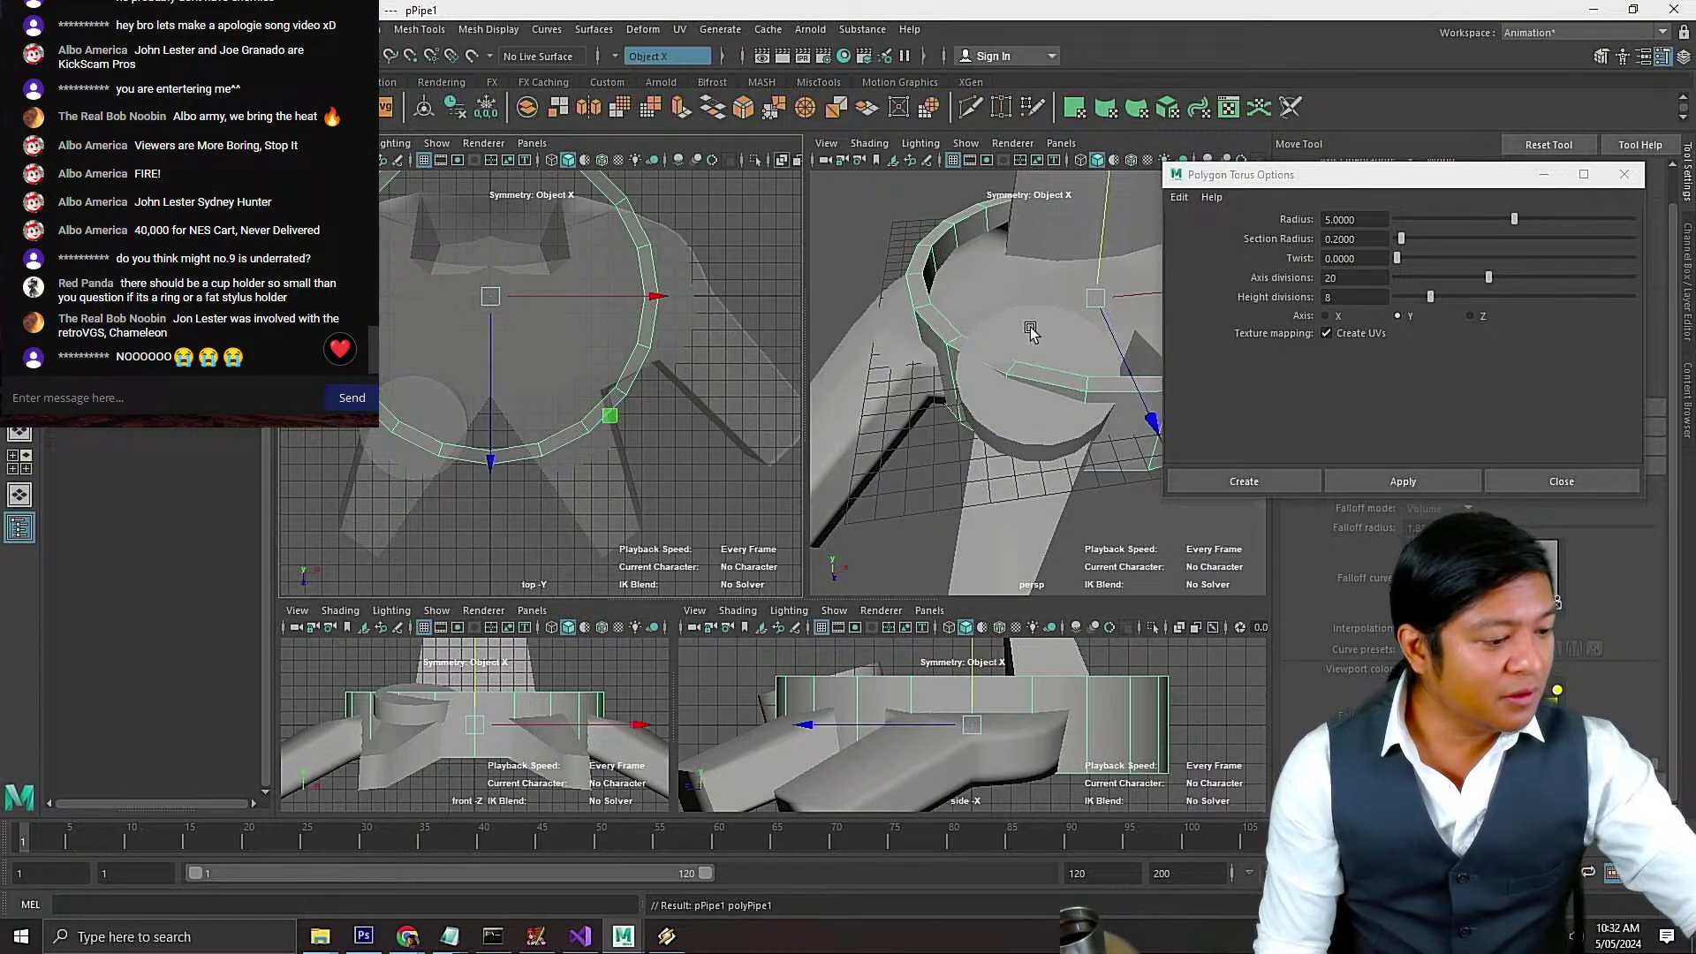
{"action": "key", "text": "f"}
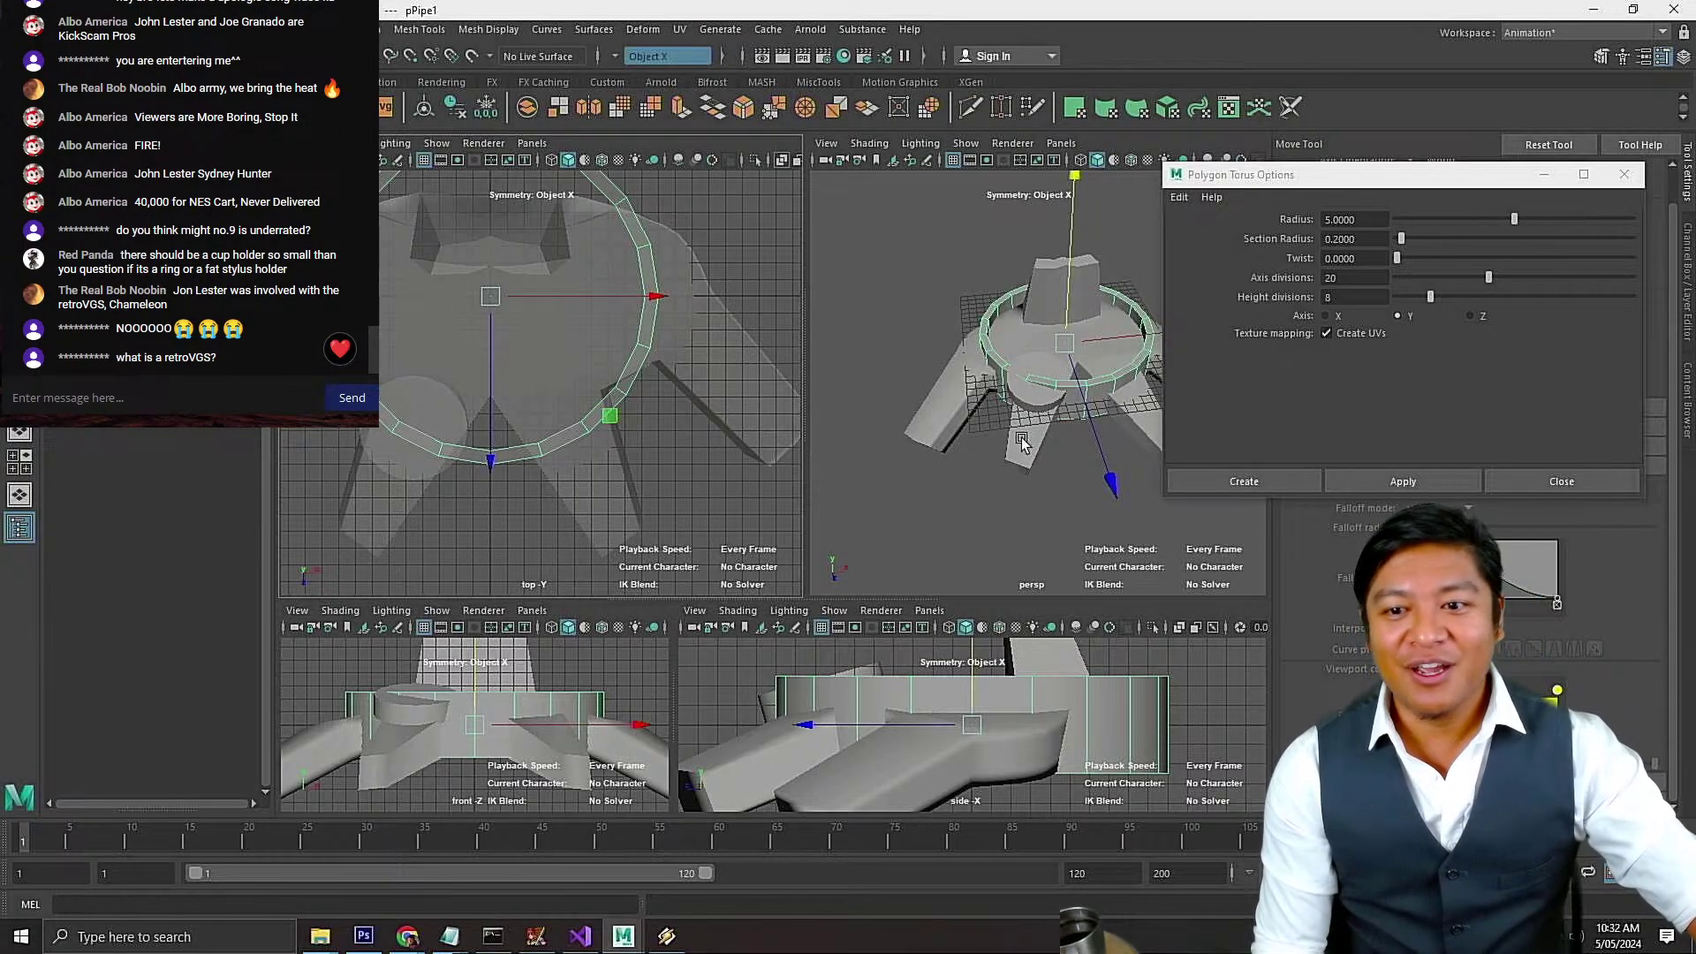
{"action": "mouse_move", "coordinate": [1012, 336]}
{"action": "left_mouse_down", "text": "alt"}
{"action": "mouse_move", "coordinate": [1049, 348]}
{"action": "mouse_move", "coordinate": [1104, 319]}
{"action": "mouse_move", "coordinate": [946, 318]}
{"action": "mouse_move", "coordinate": [1002, 319]}
{"action": "left_mouse_up", "text": "alt"}
{"action": "left_click_drag", "start_coordinate": [968, 394], "coordinate": [989, 291]}
Scale the pipe into a thin ring and view it from a low side angle
{"action": "key", "text": "r"}
{"action": "key", "text": "f"}
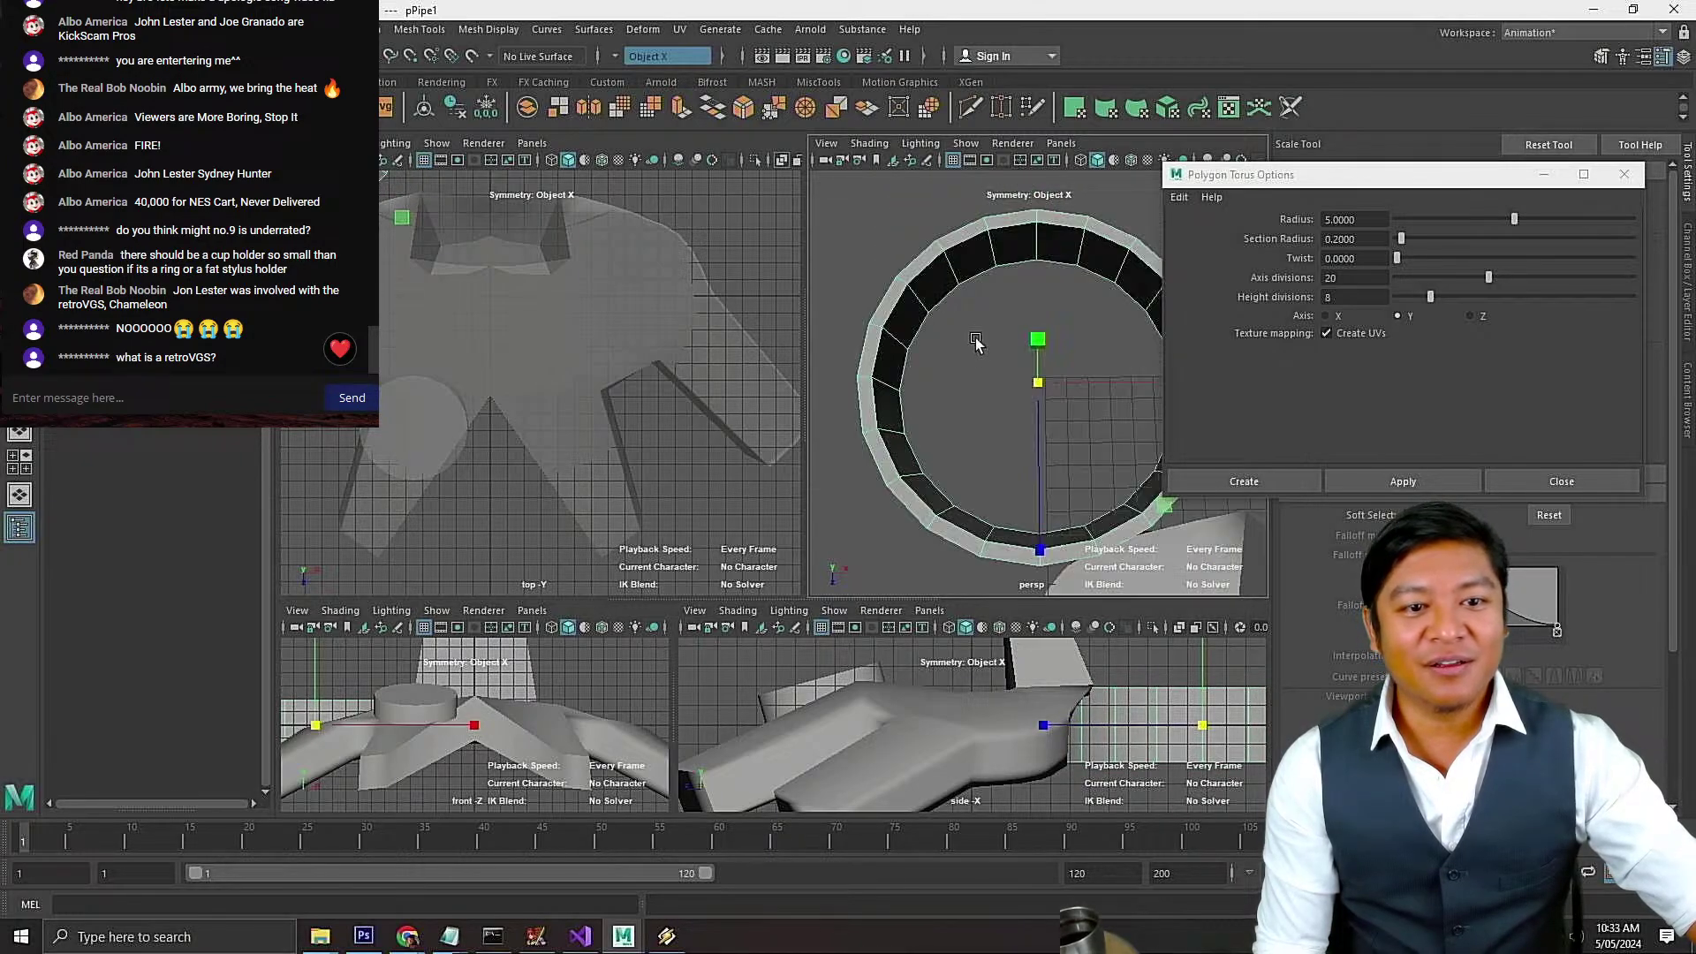
{"action": "scroll", "coordinate": [970, 412], "scroll_direction": "down", "scroll_amount": 5}
{"action": "left_click_drag", "start_coordinate": [931, 446], "coordinate": [970, 355], "text": "alt"}
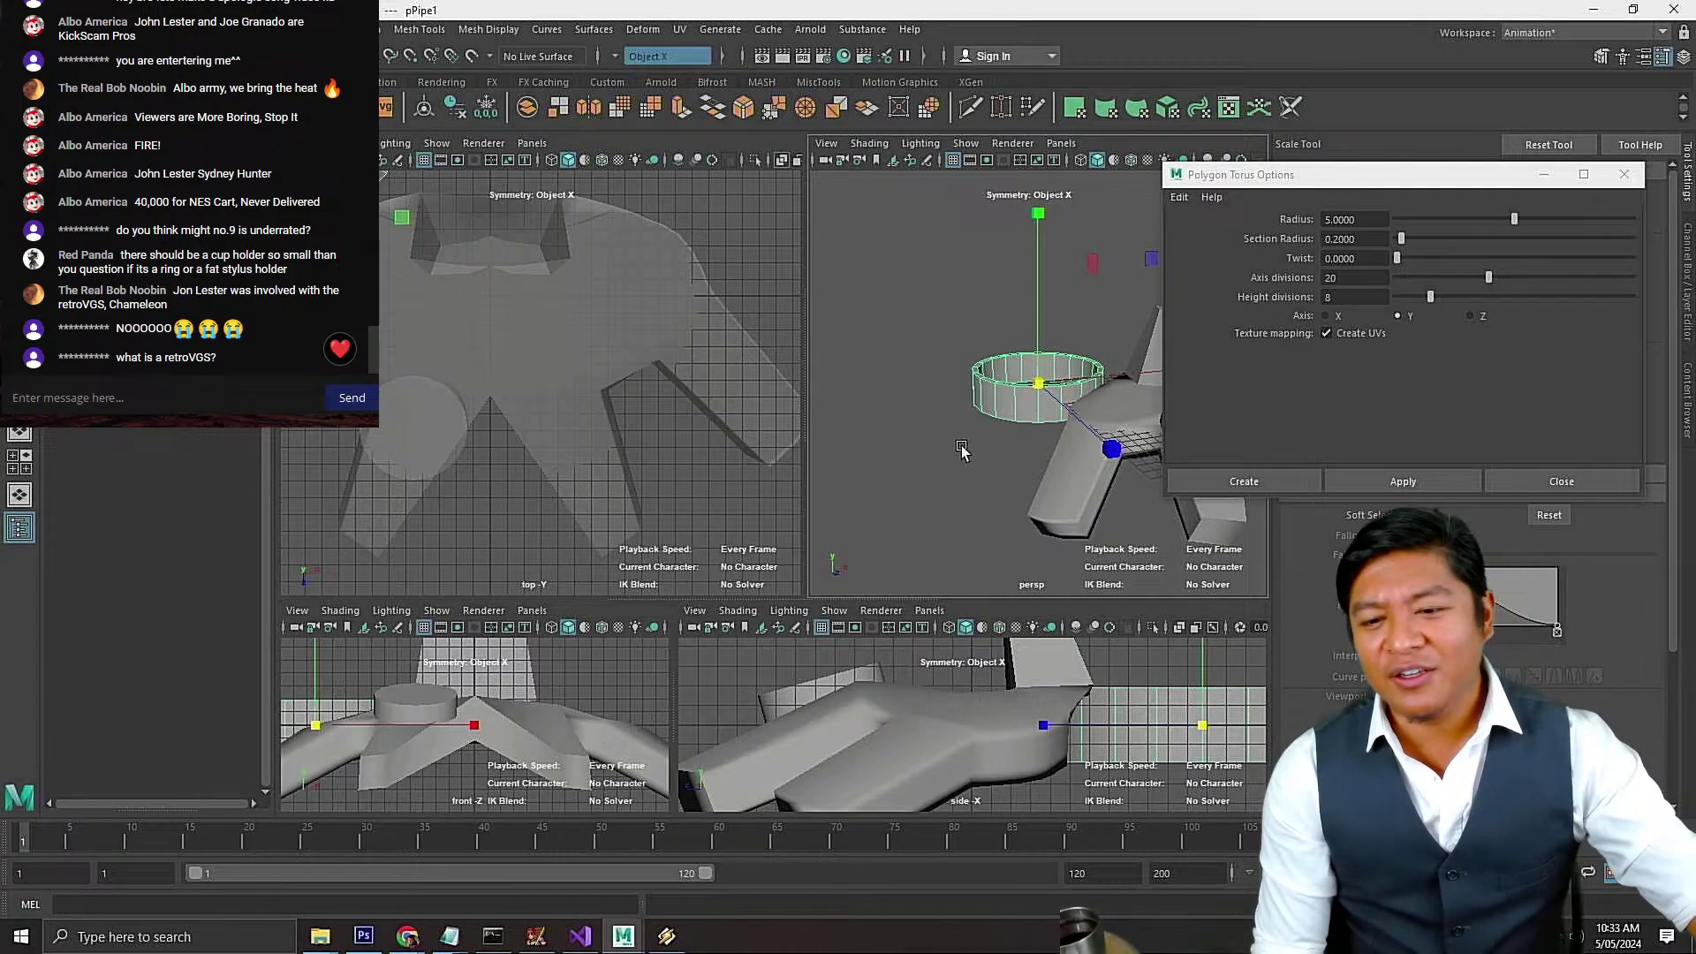
Switch the ring to vertex mode and select its bottom vertices
{"action": "right_click", "coordinate": [1115, 680]}
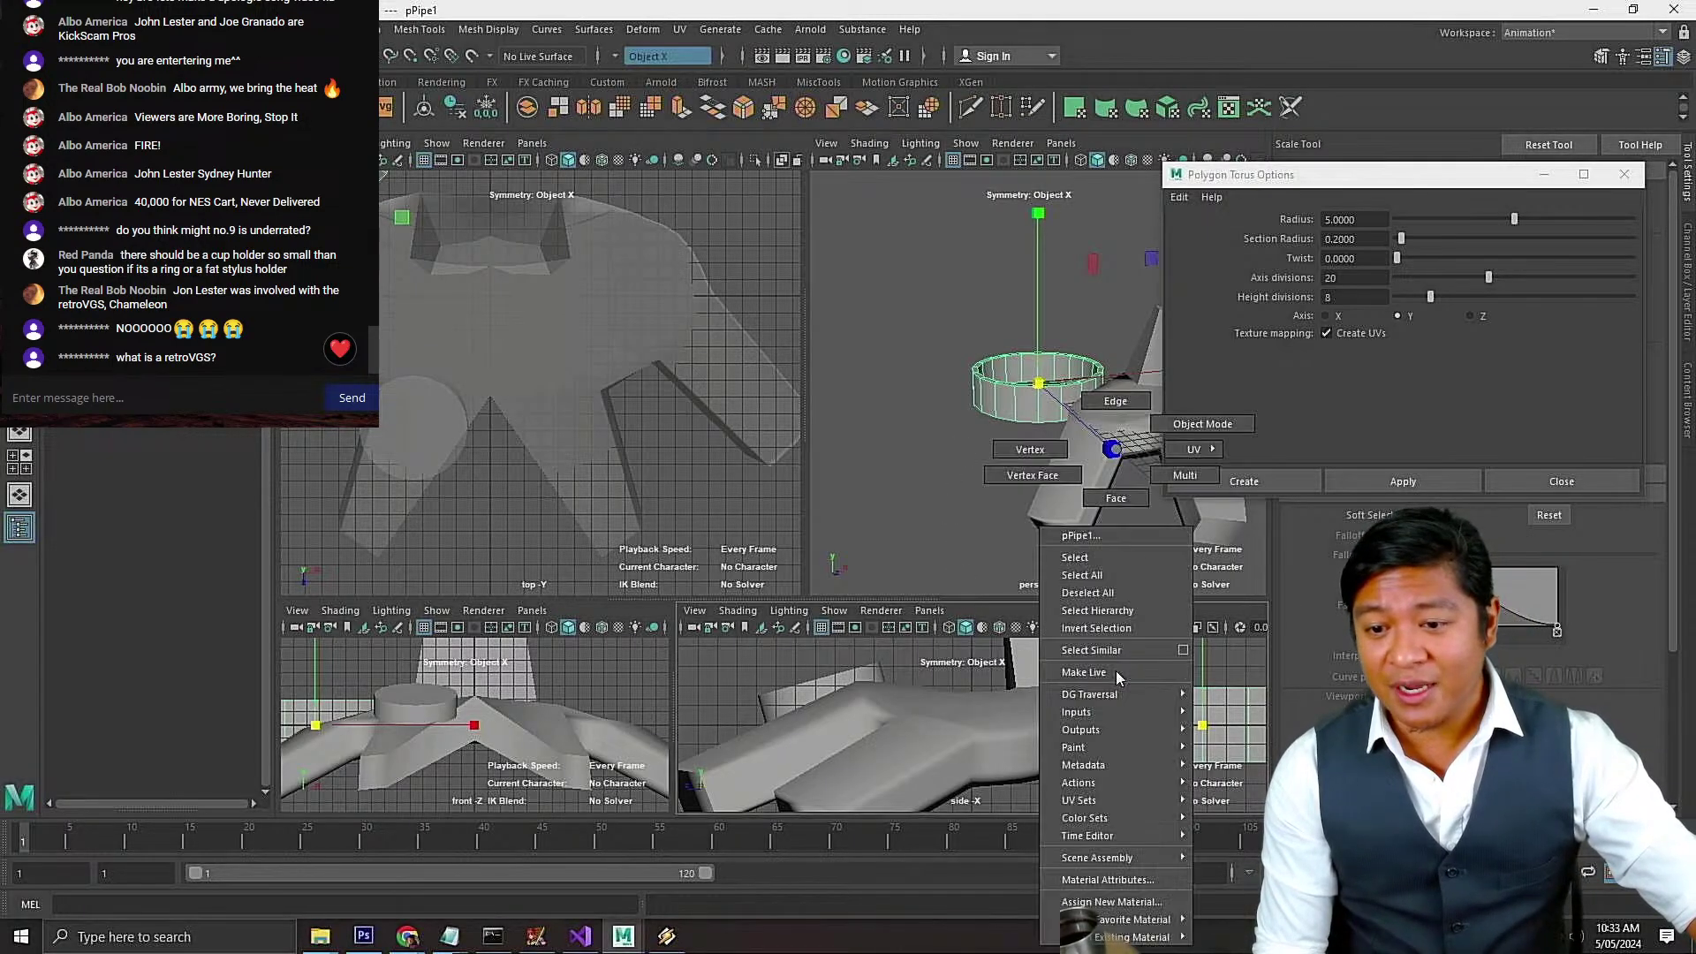
{"action": "left_click", "coordinate": [1051, 451]}
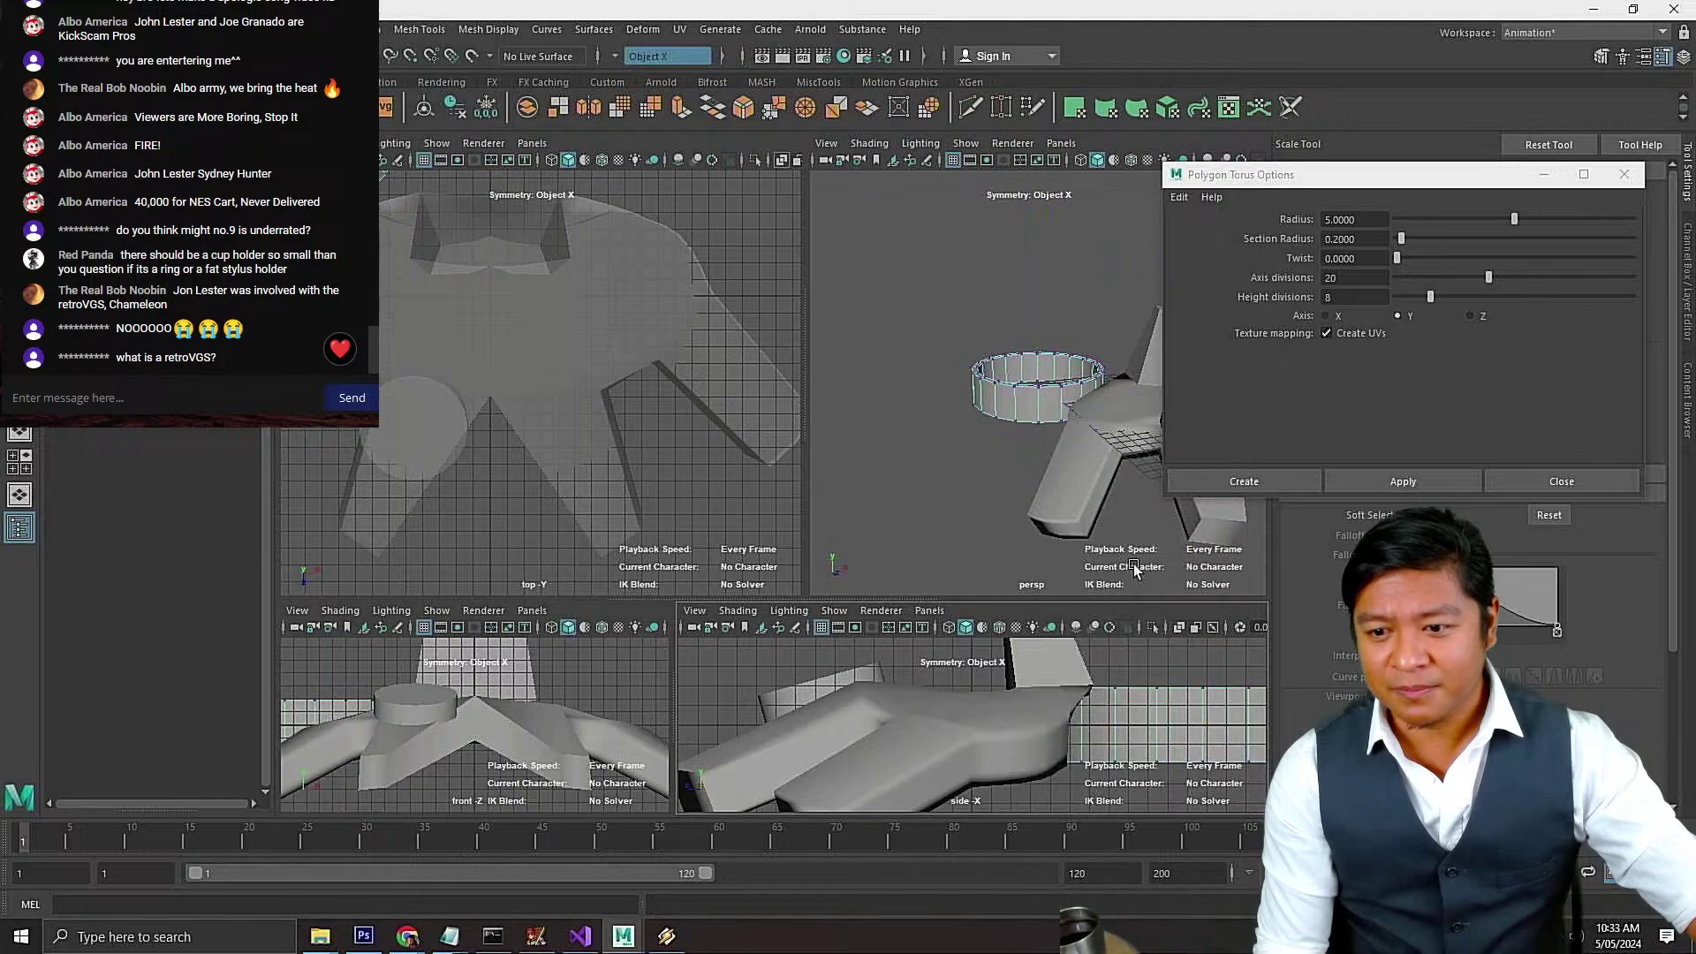
{"action": "scroll", "coordinate": [1148, 704], "scroll_direction": "down", "scroll_amount": 4}
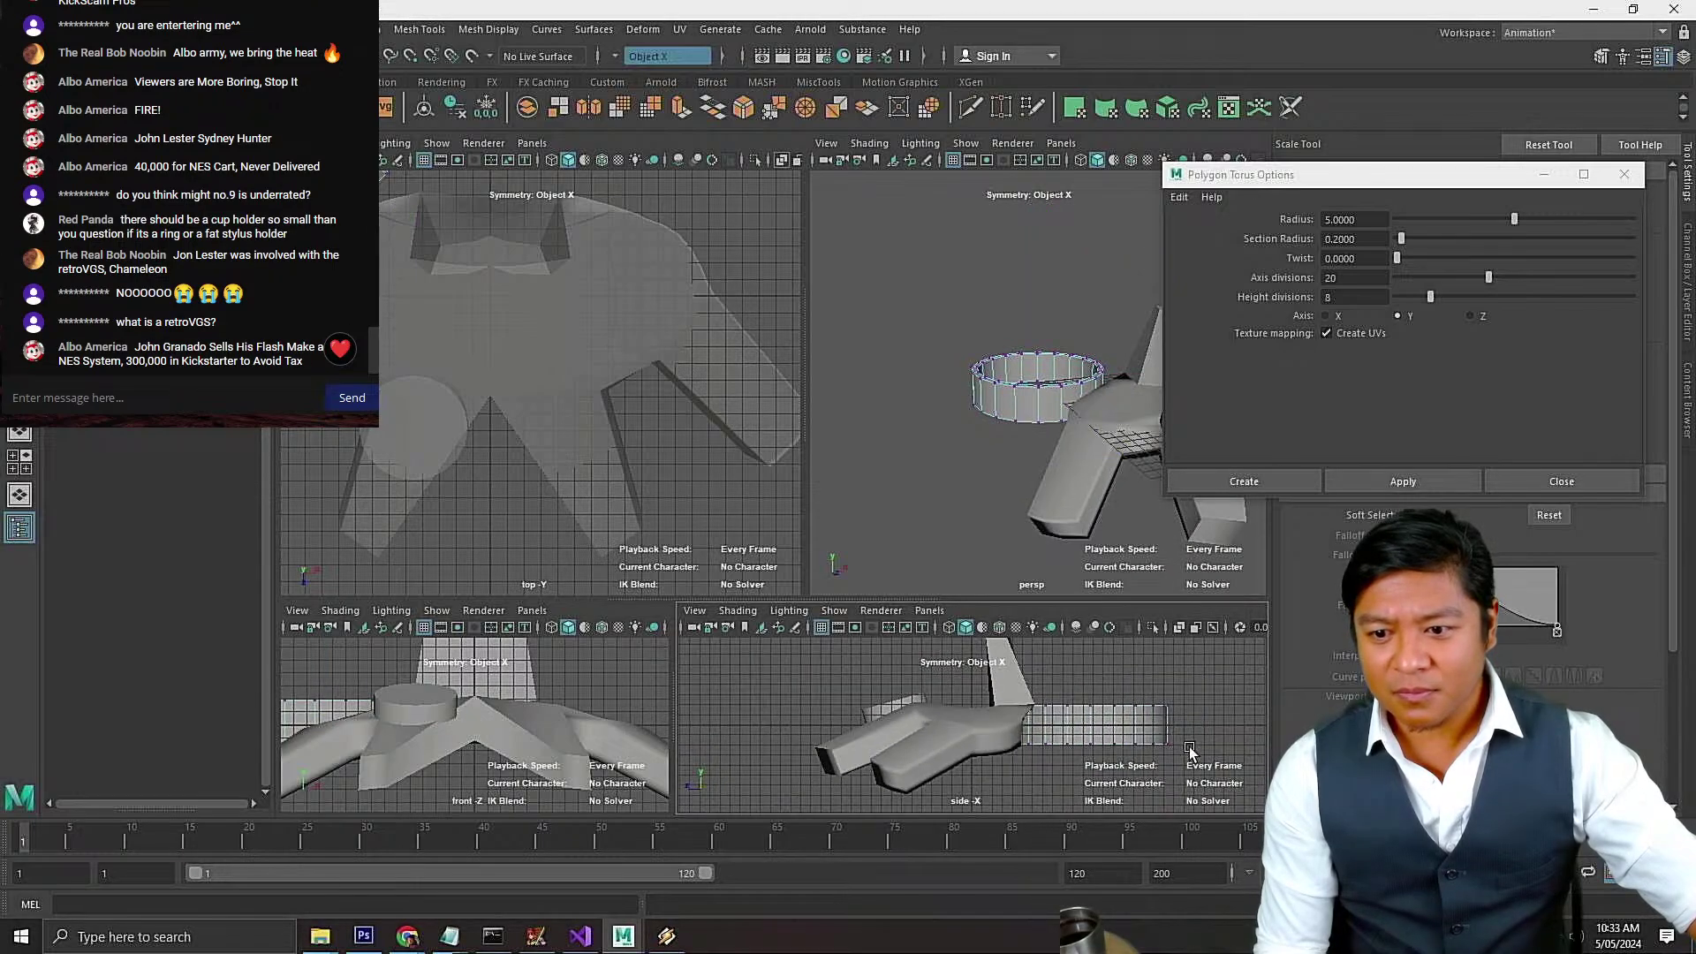
{"action": "left_click_drag", "start_coordinate": [1196, 754], "coordinate": [983, 724]}
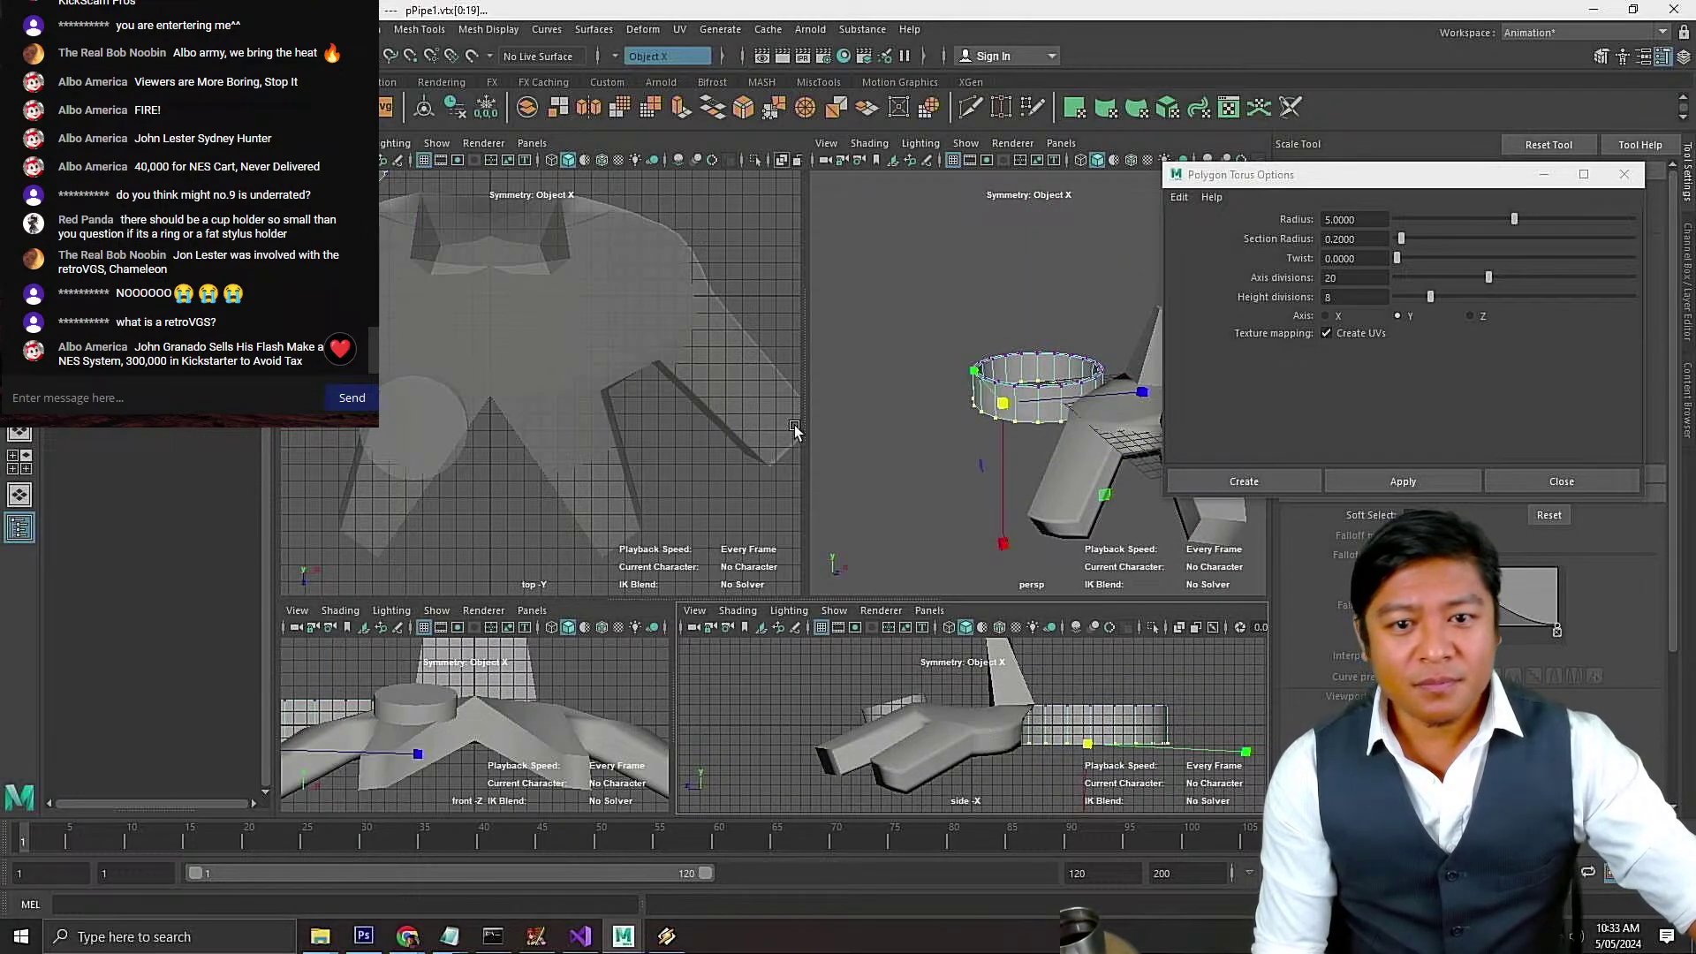
{"action": "scroll", "coordinate": [658, 402], "scroll_direction": "down", "scroll_amount": 3}
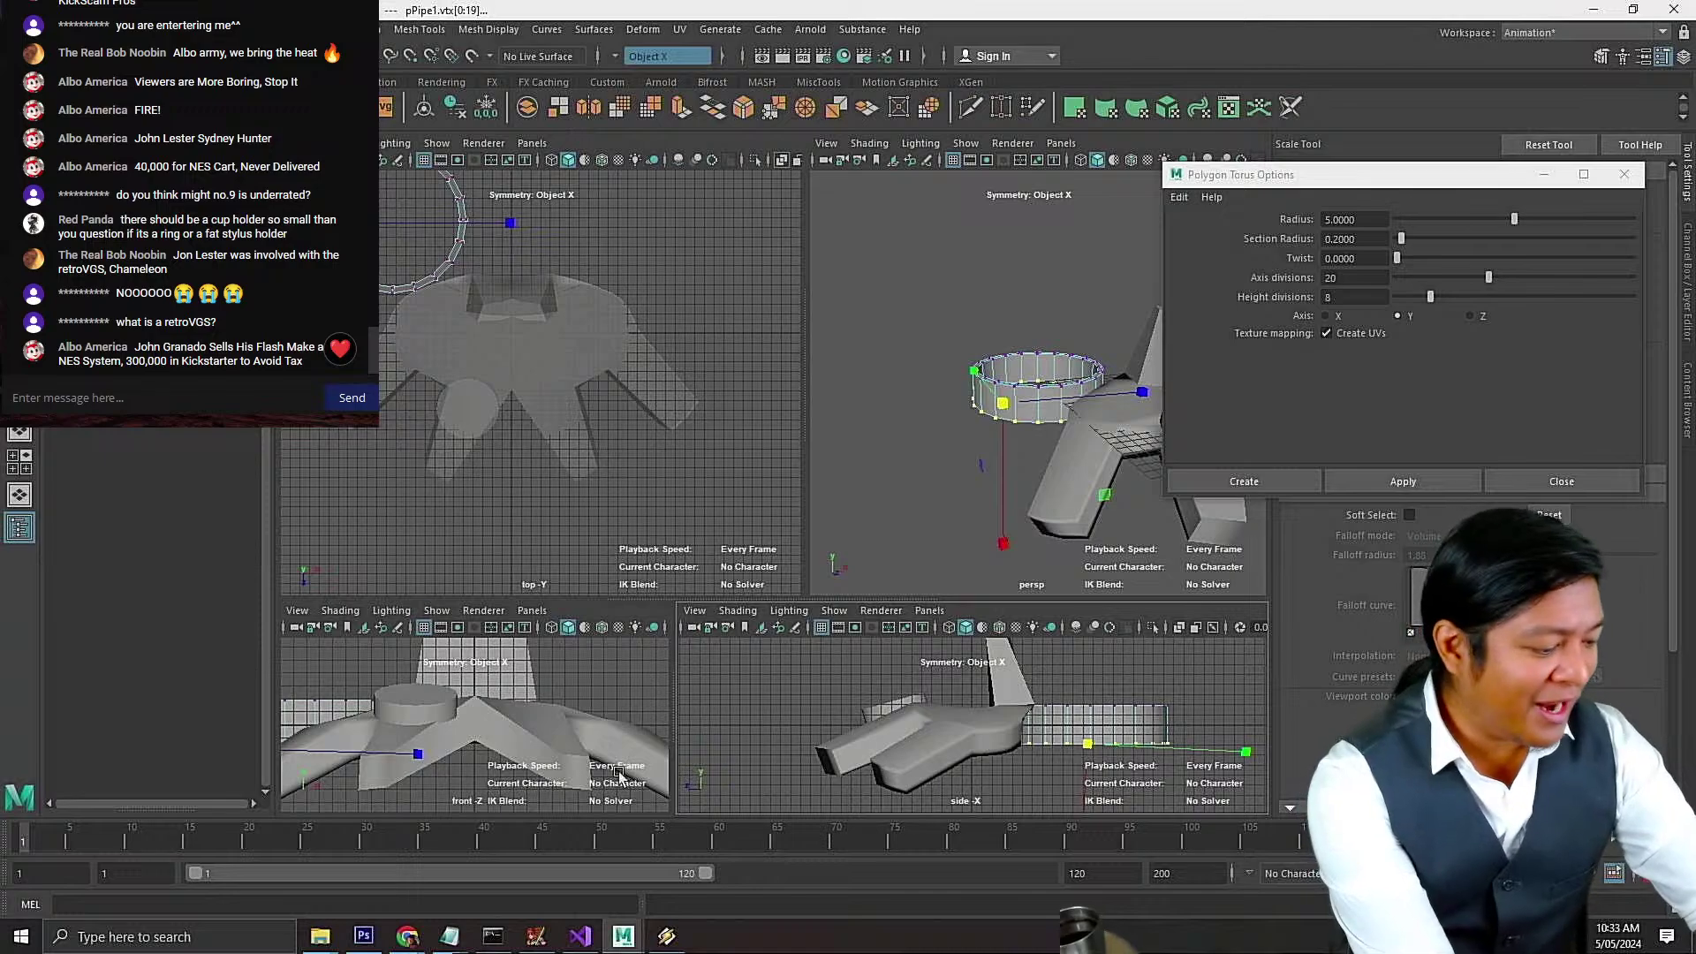
Search the web for 'retro vgs' and glance at its image results
{"action": "mouse_move", "coordinate": [407, 936]}
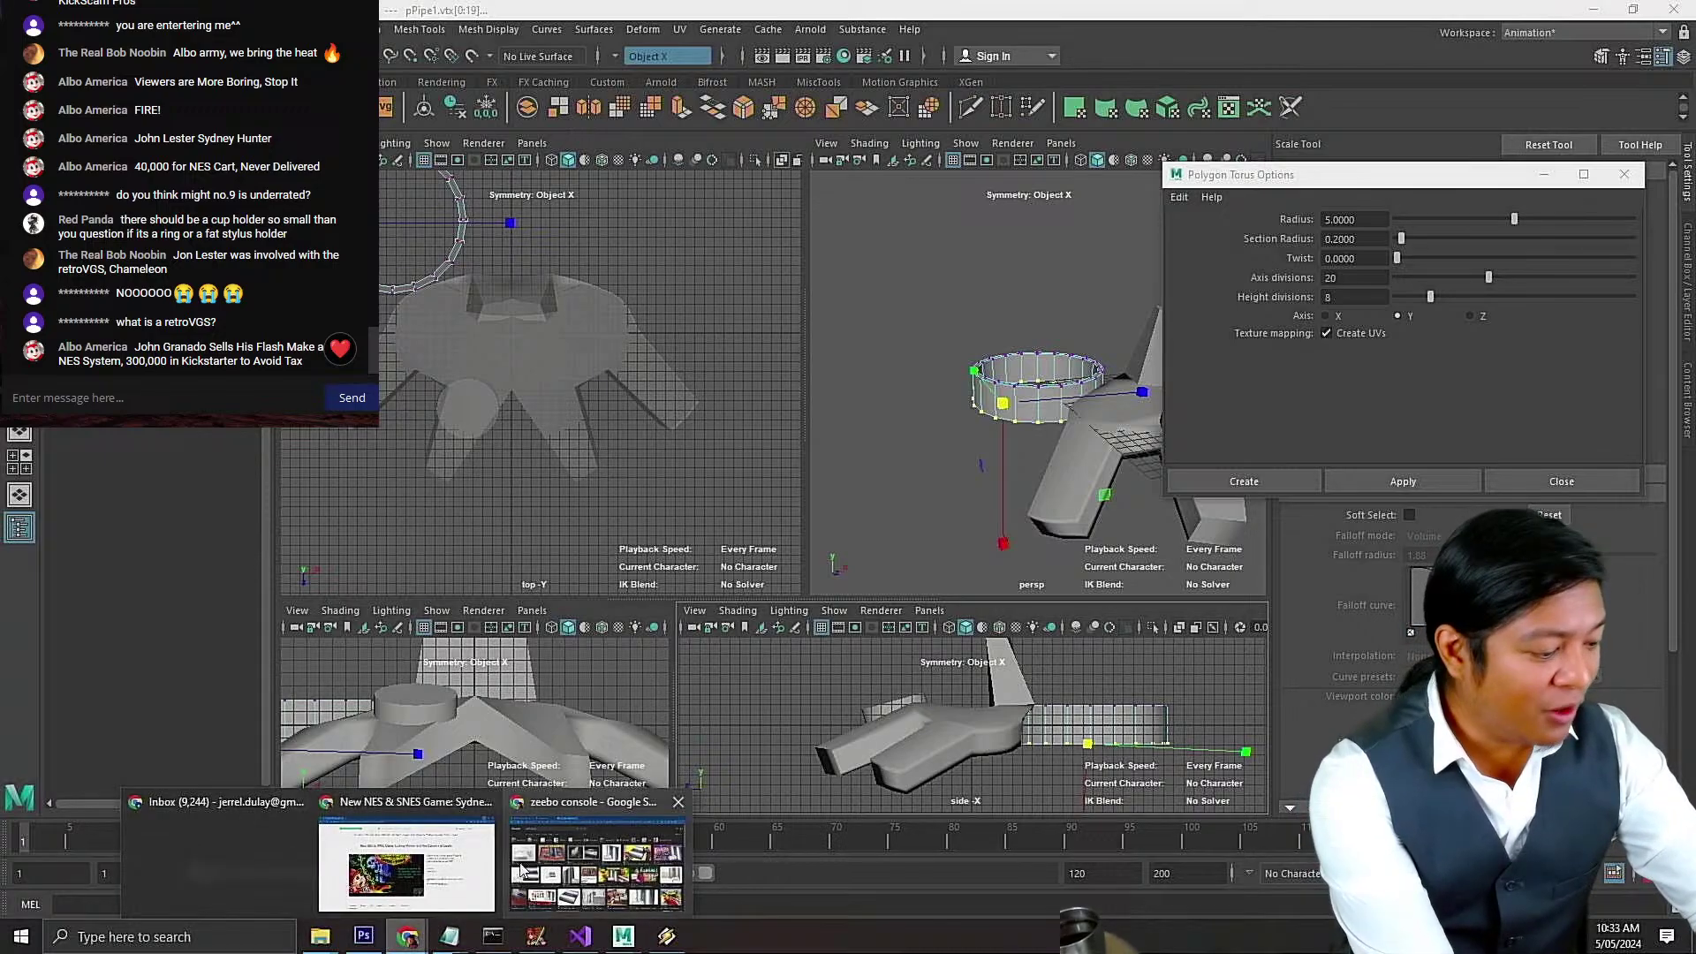
{"action": "left_click", "coordinate": [411, 888]}
{"action": "left_click", "coordinate": [629, 65]}
{"action": "type", "text": "retro vgs"}
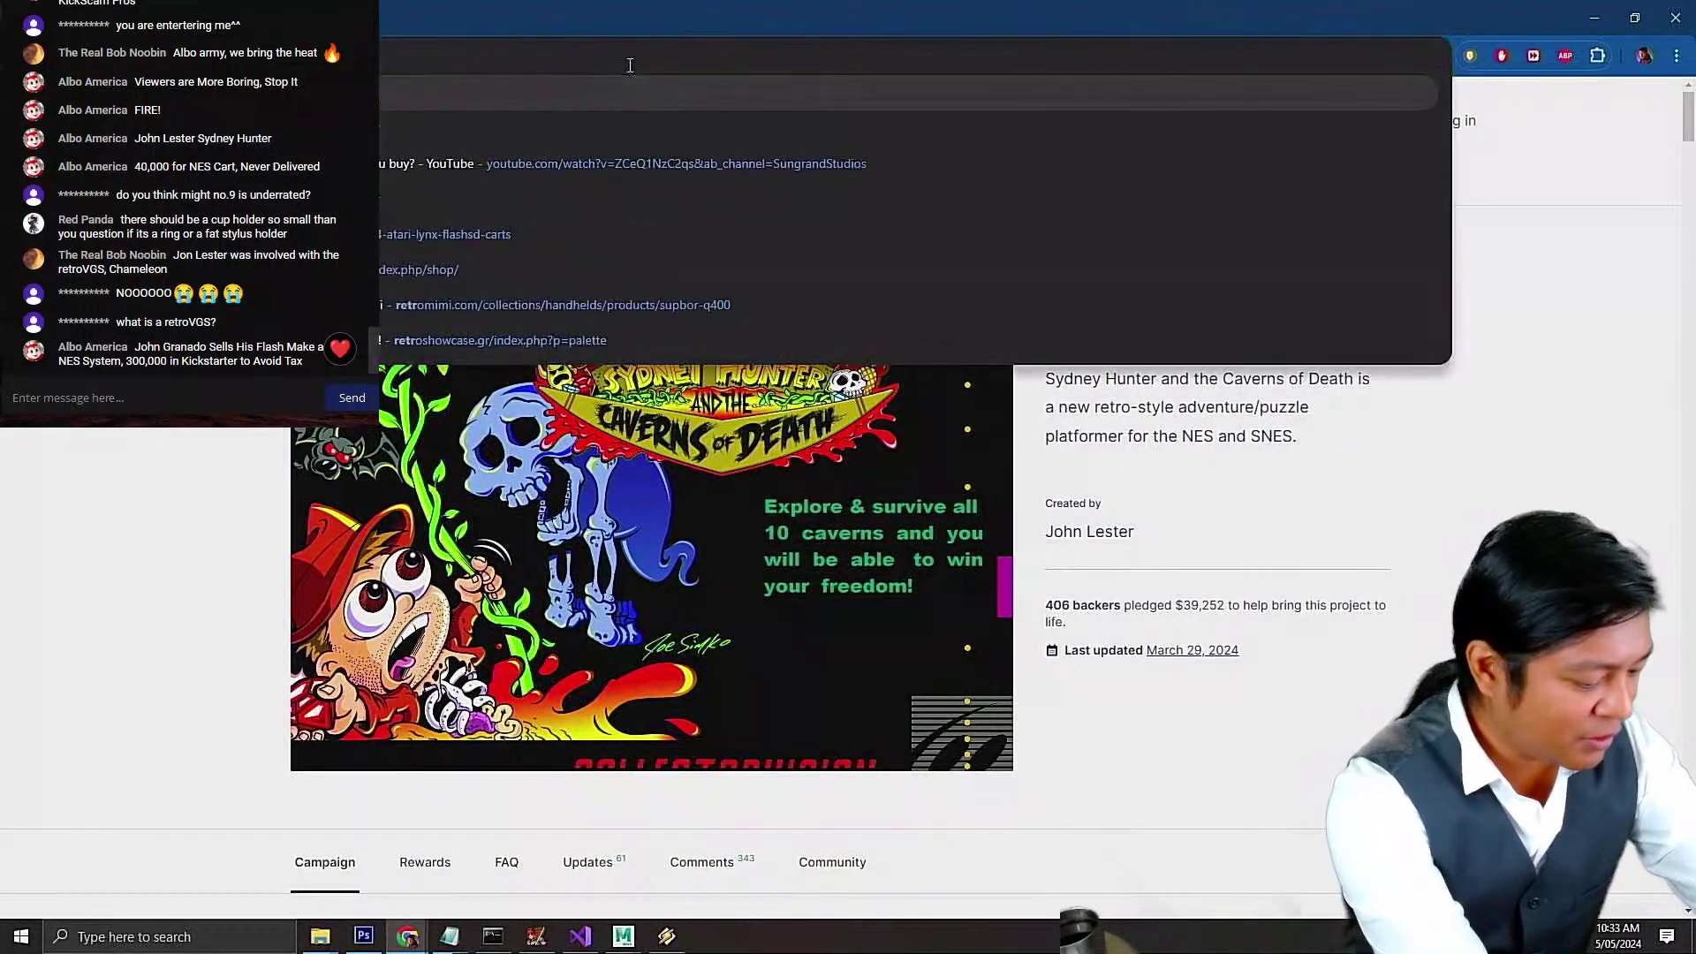
{"action": "key", "text": "Return"}
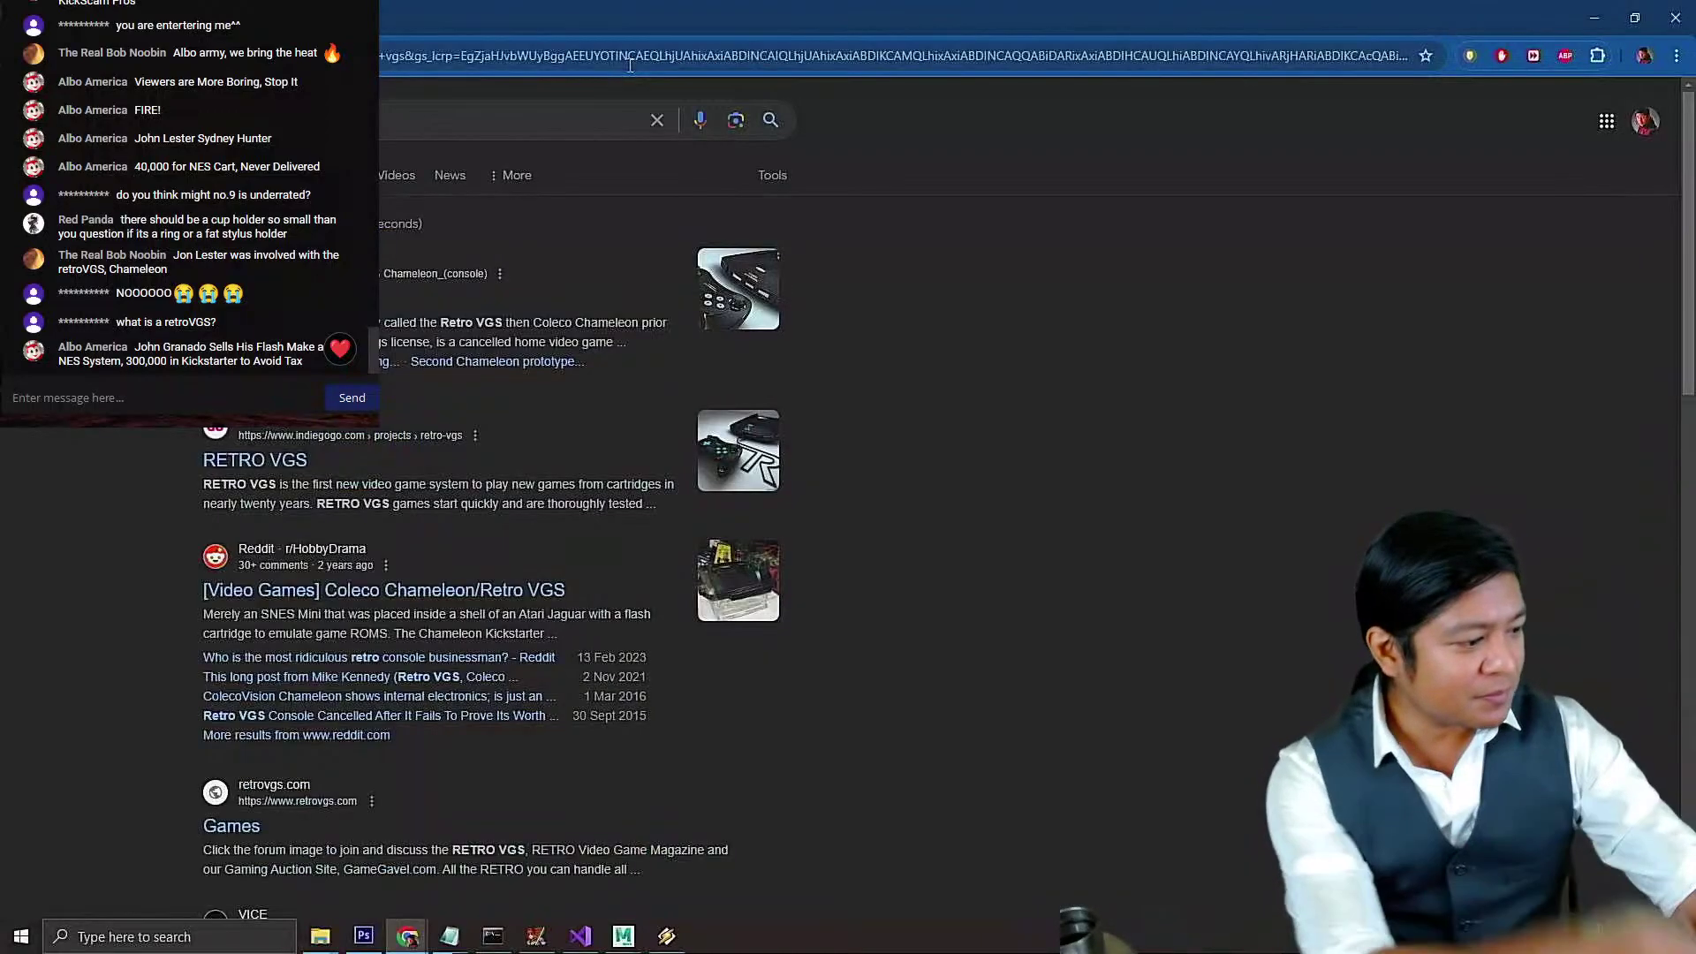
{"action": "left_click", "coordinate": [335, 174]}
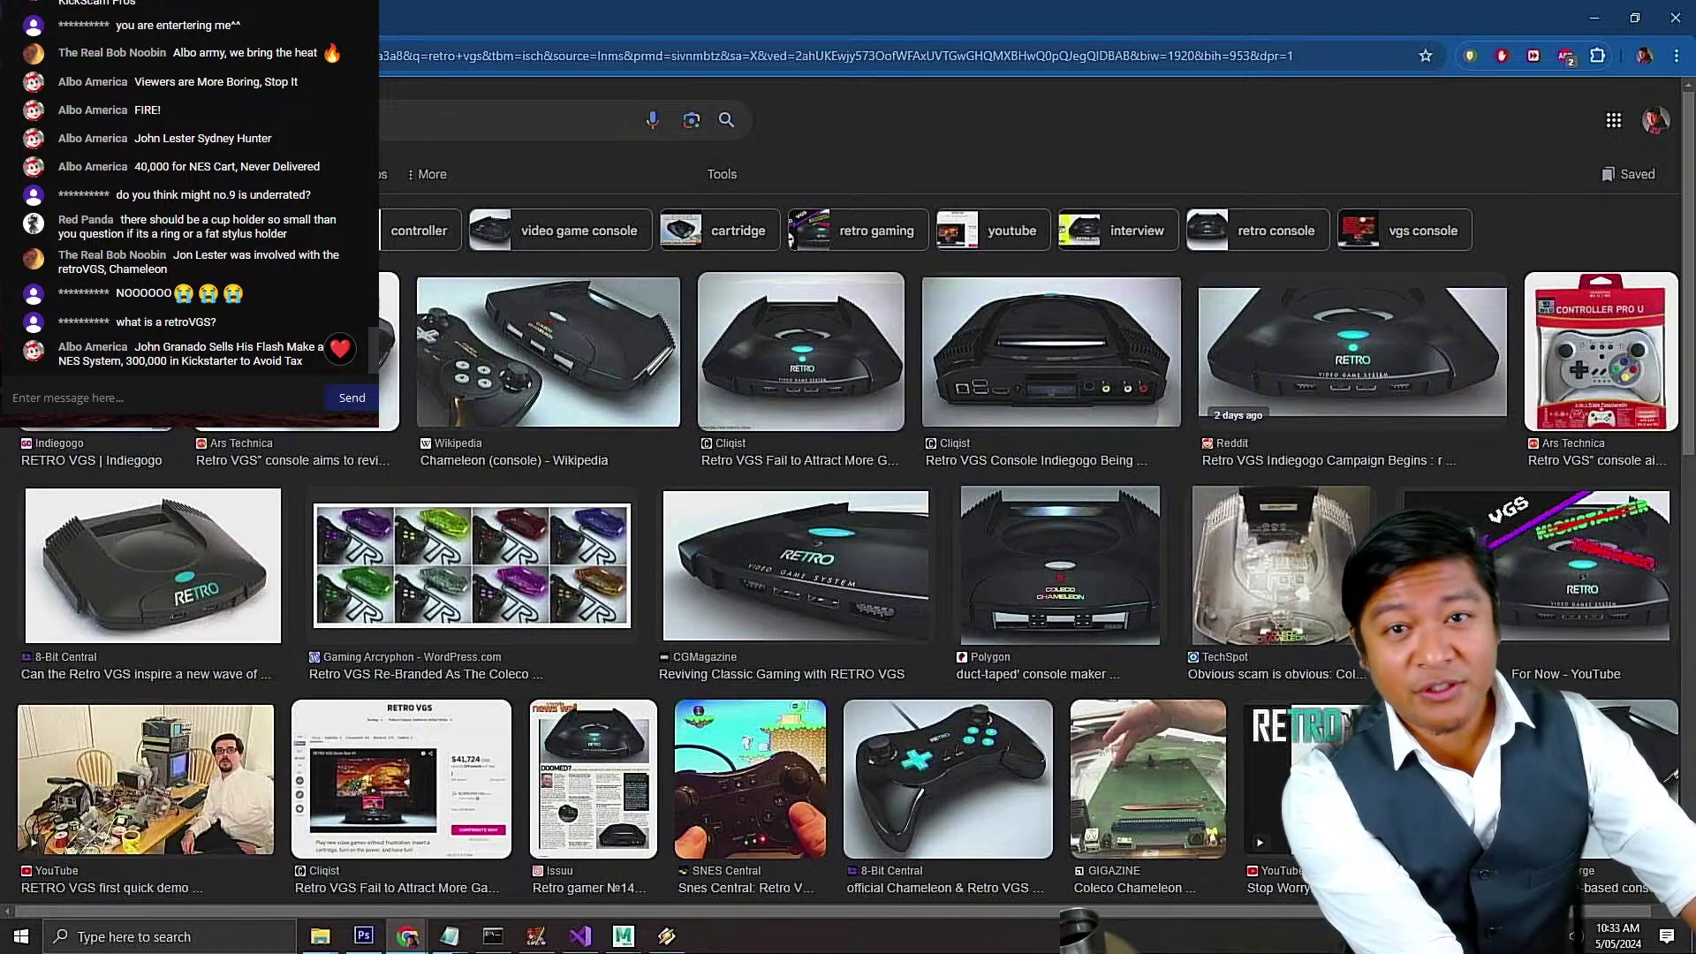
{"action": "key", "text": "alt+Left"}
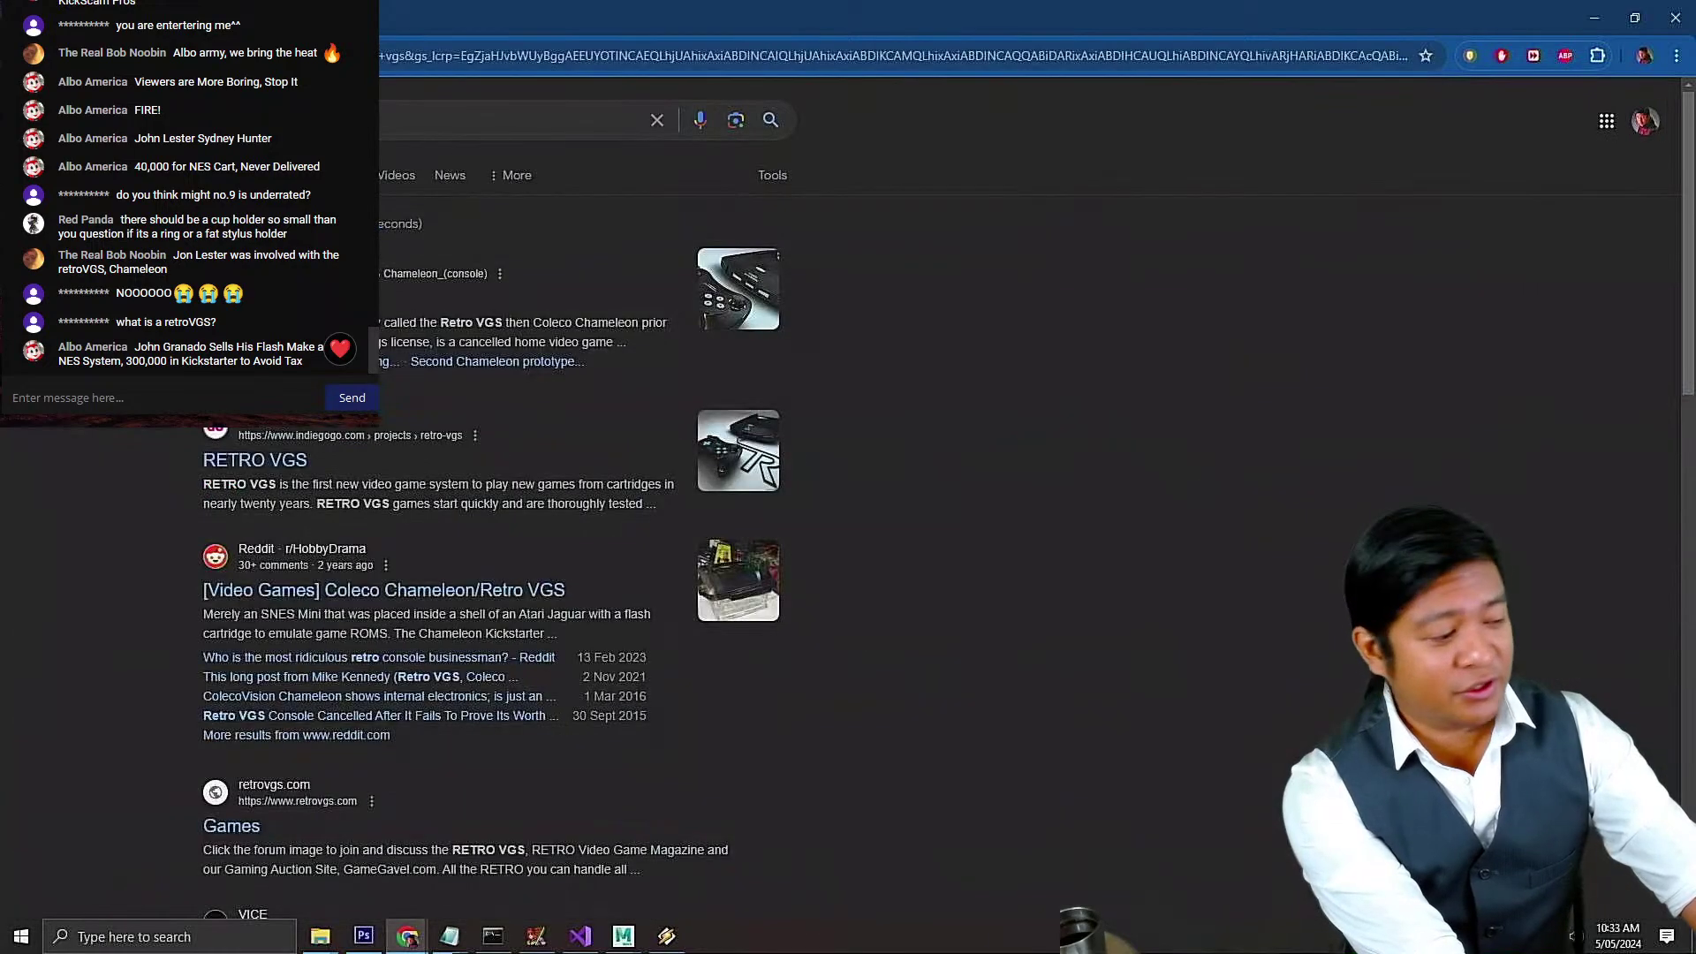
Browse the RETRO VGS Indiegogo campaign page
{"action": "left_click", "coordinate": [238, 466]}
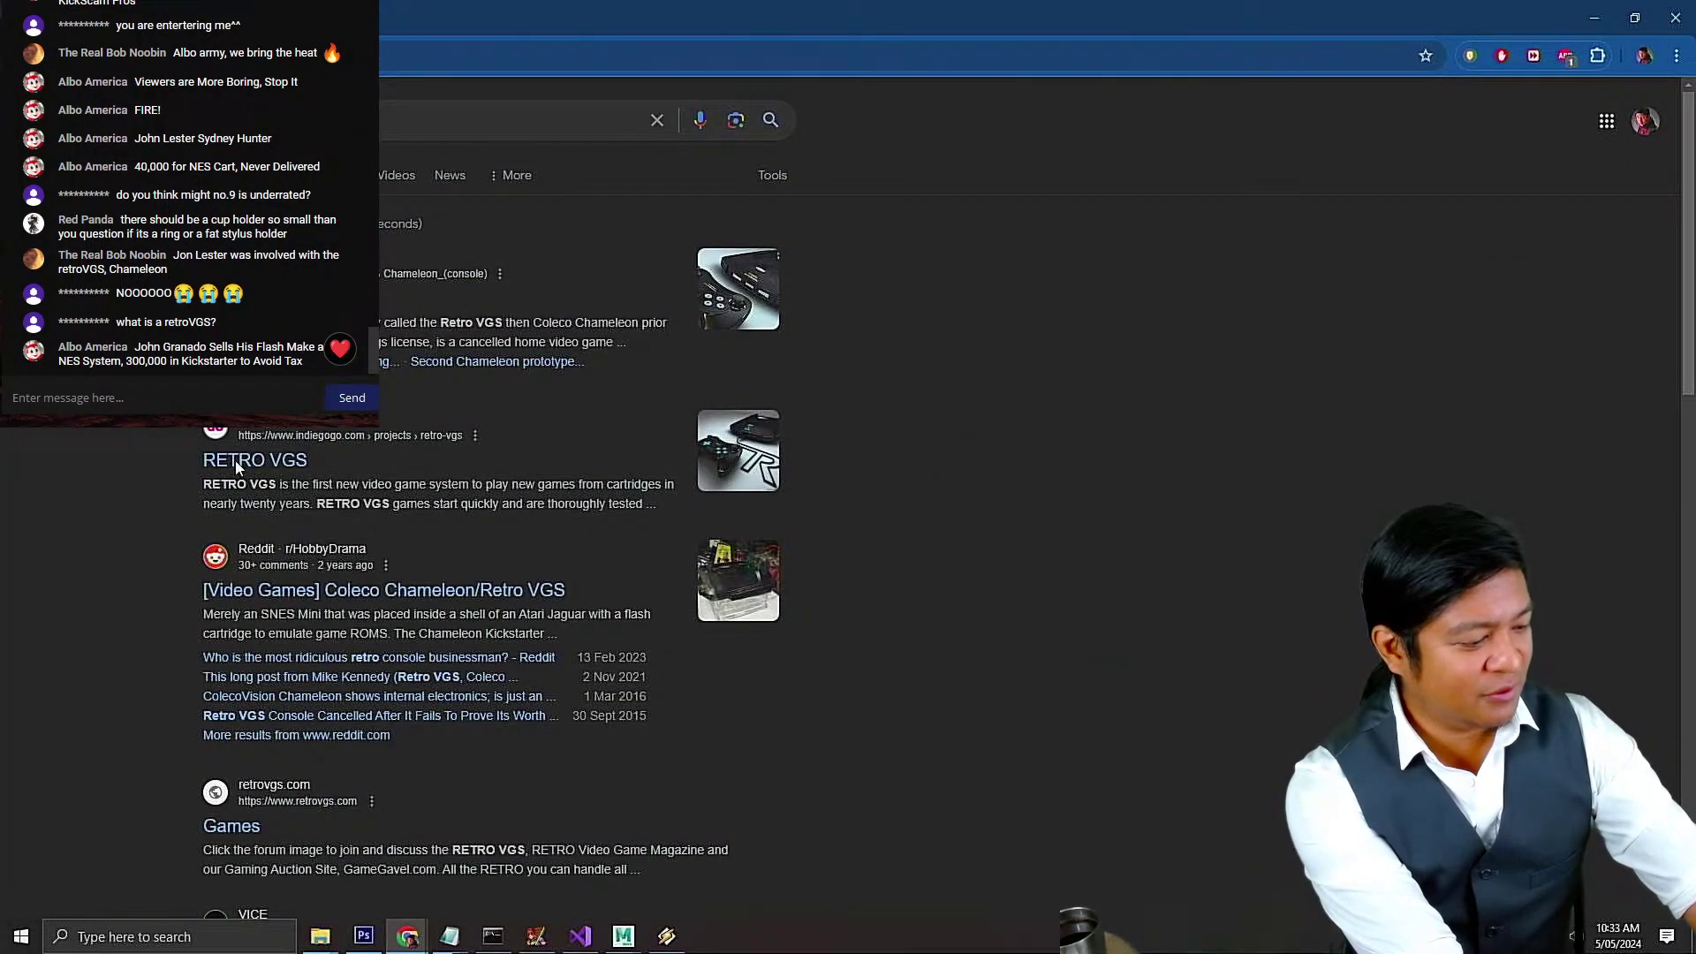
{"action": "scroll", "coordinate": [610, 521], "scroll_direction": "down", "scroll_amount": 7}
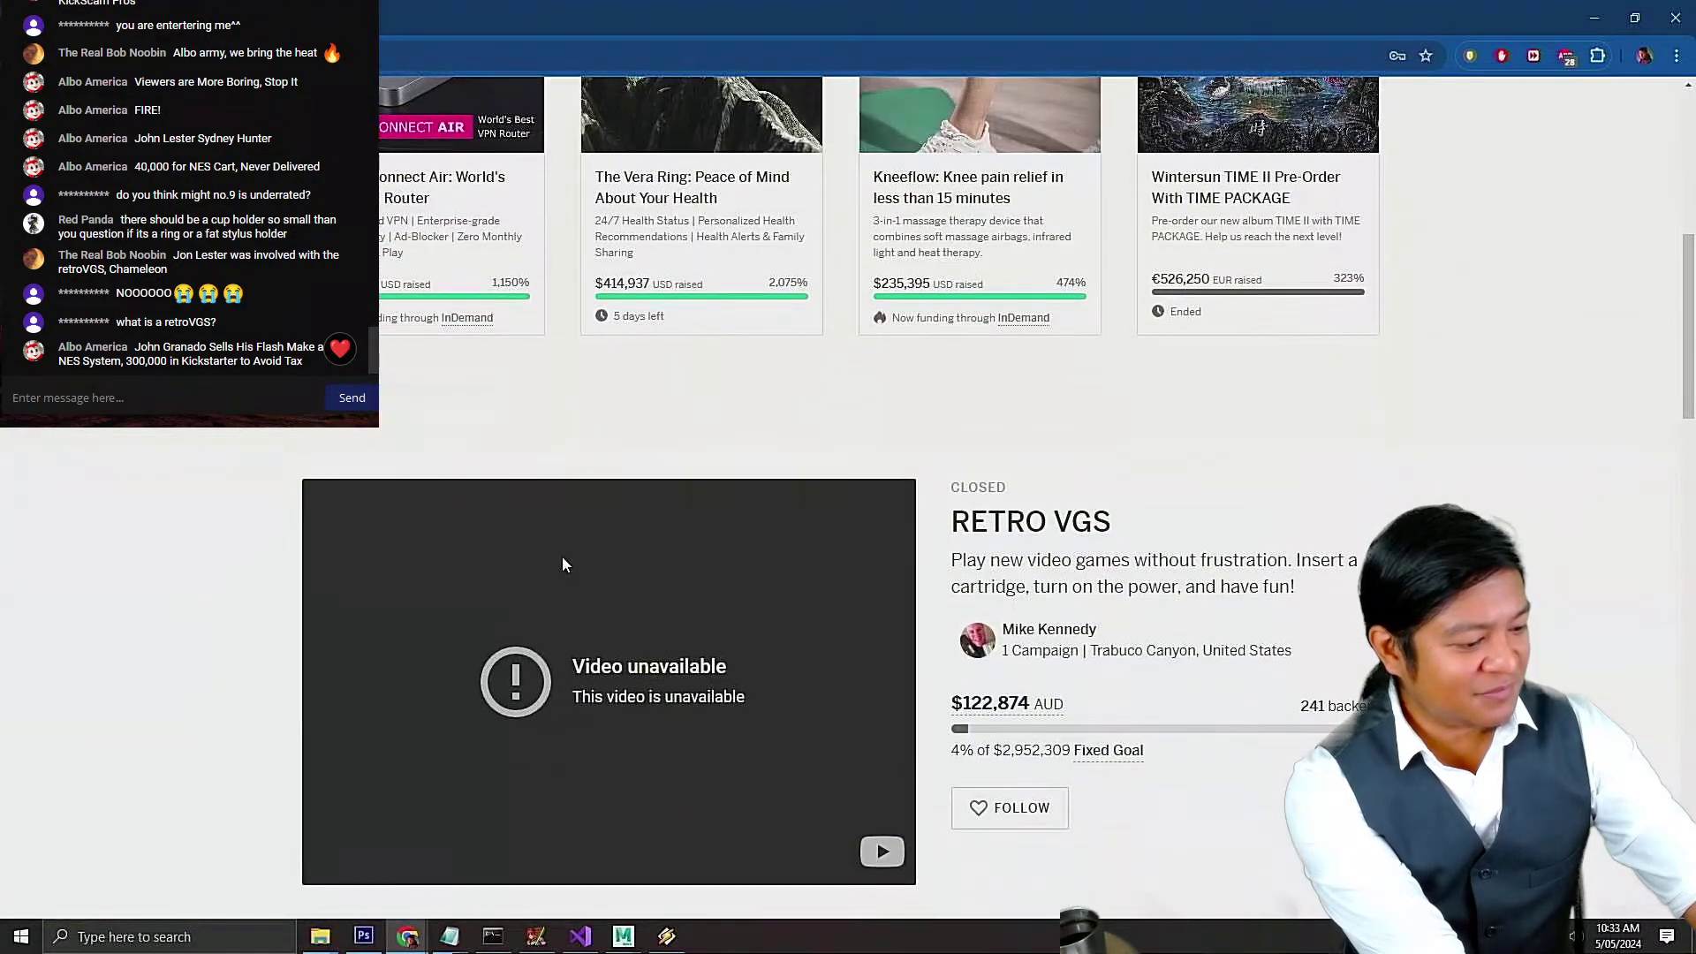
{"action": "scroll", "coordinate": [564, 563], "scroll_direction": "down", "scroll_amount": 5}
{"action": "scroll", "coordinate": [564, 564], "scroll_direction": "up", "scroll_amount": 2}
{"action": "scroll", "coordinate": [562, 554], "scroll_direction": "up", "scroll_amount": 2}
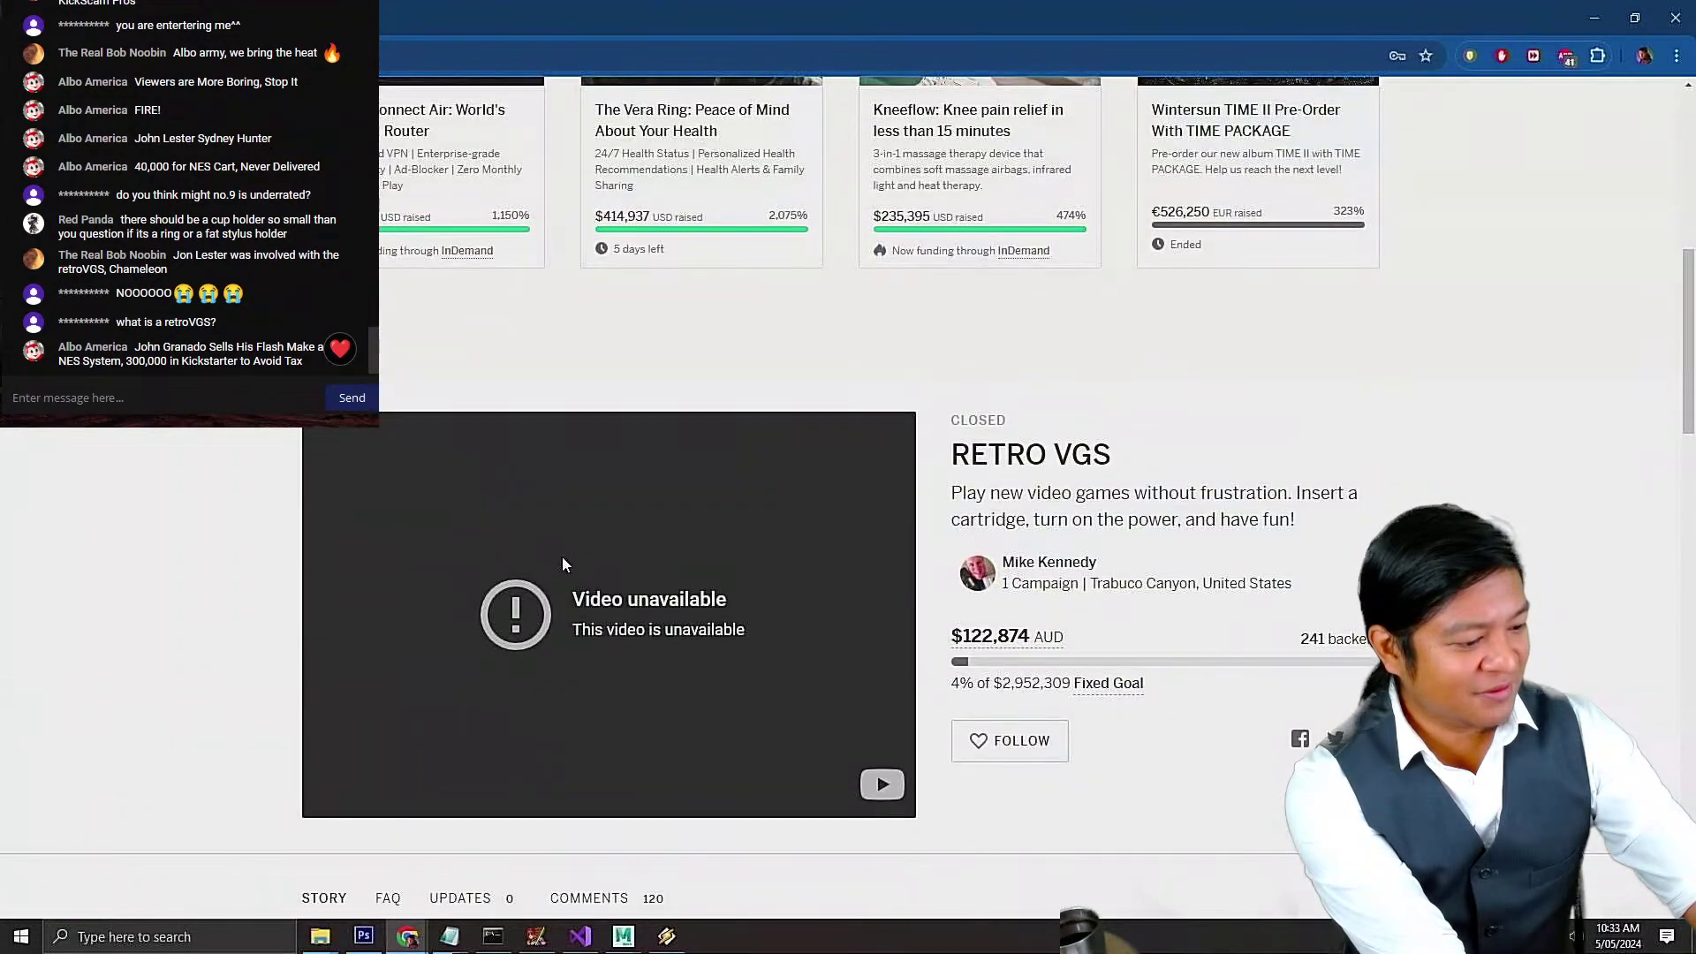
{"action": "scroll", "coordinate": [668, 765], "scroll_direction": "up", "scroll_amount": 2}
{"action": "scroll", "coordinate": [761, 712], "scroll_direction": "down", "scroll_amount": 10}
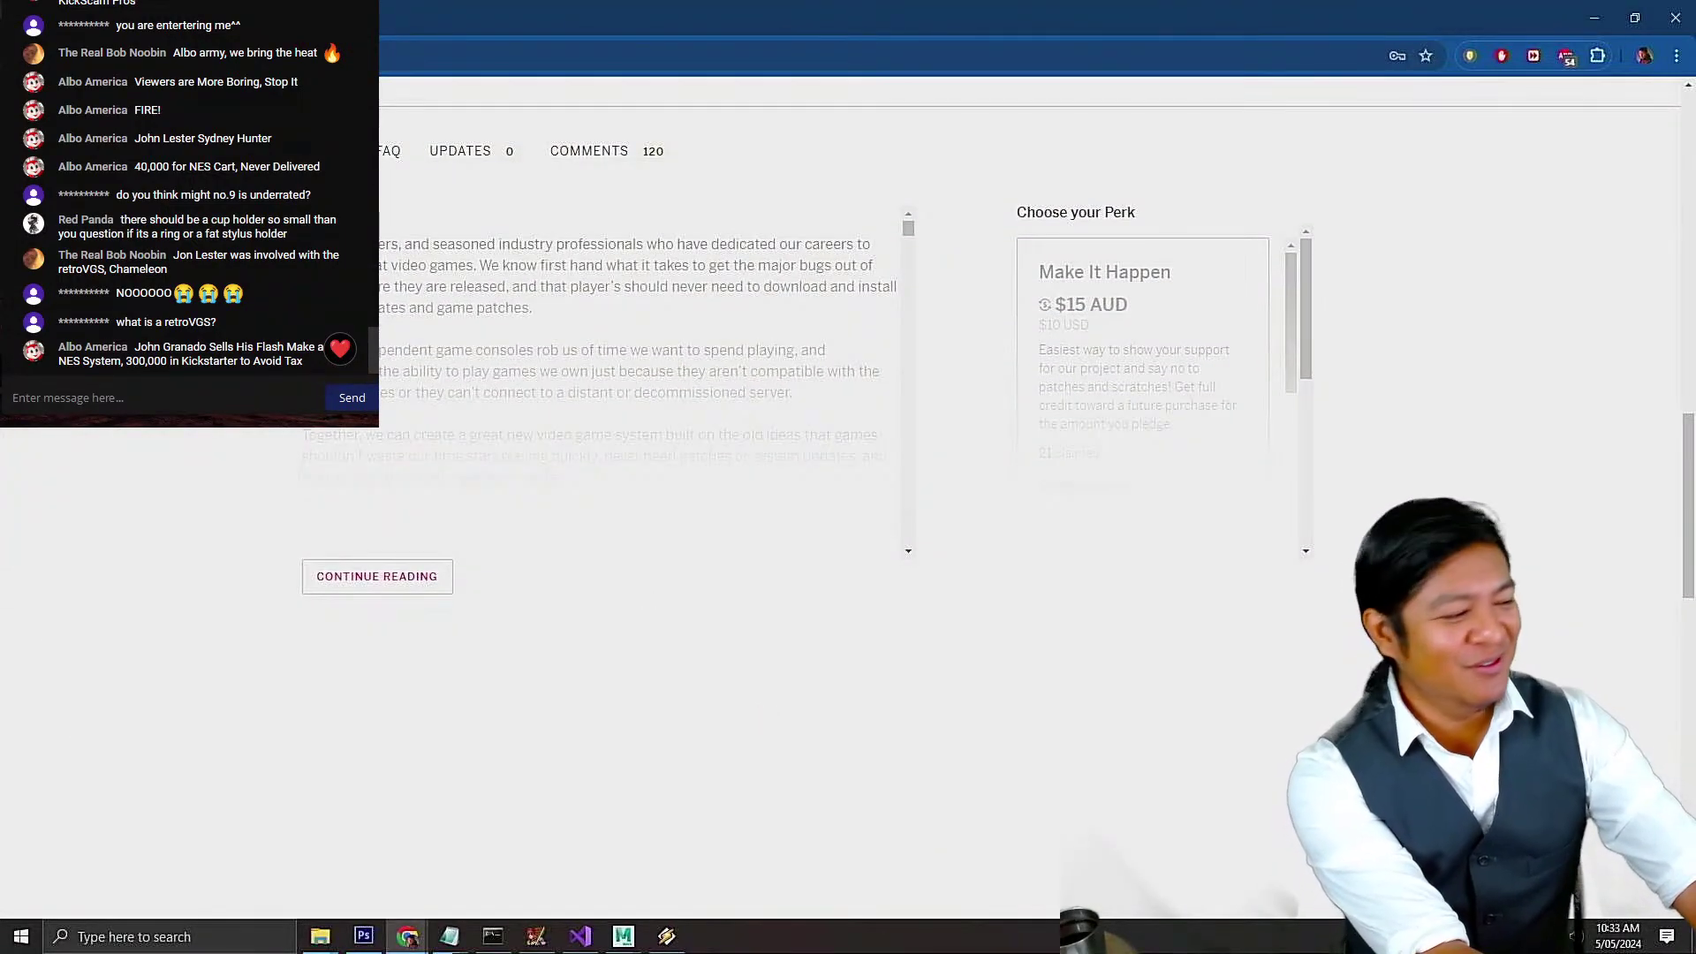
Go back and look through the Retro VGS image results again
{"action": "left_click", "coordinate": [18, 56]}
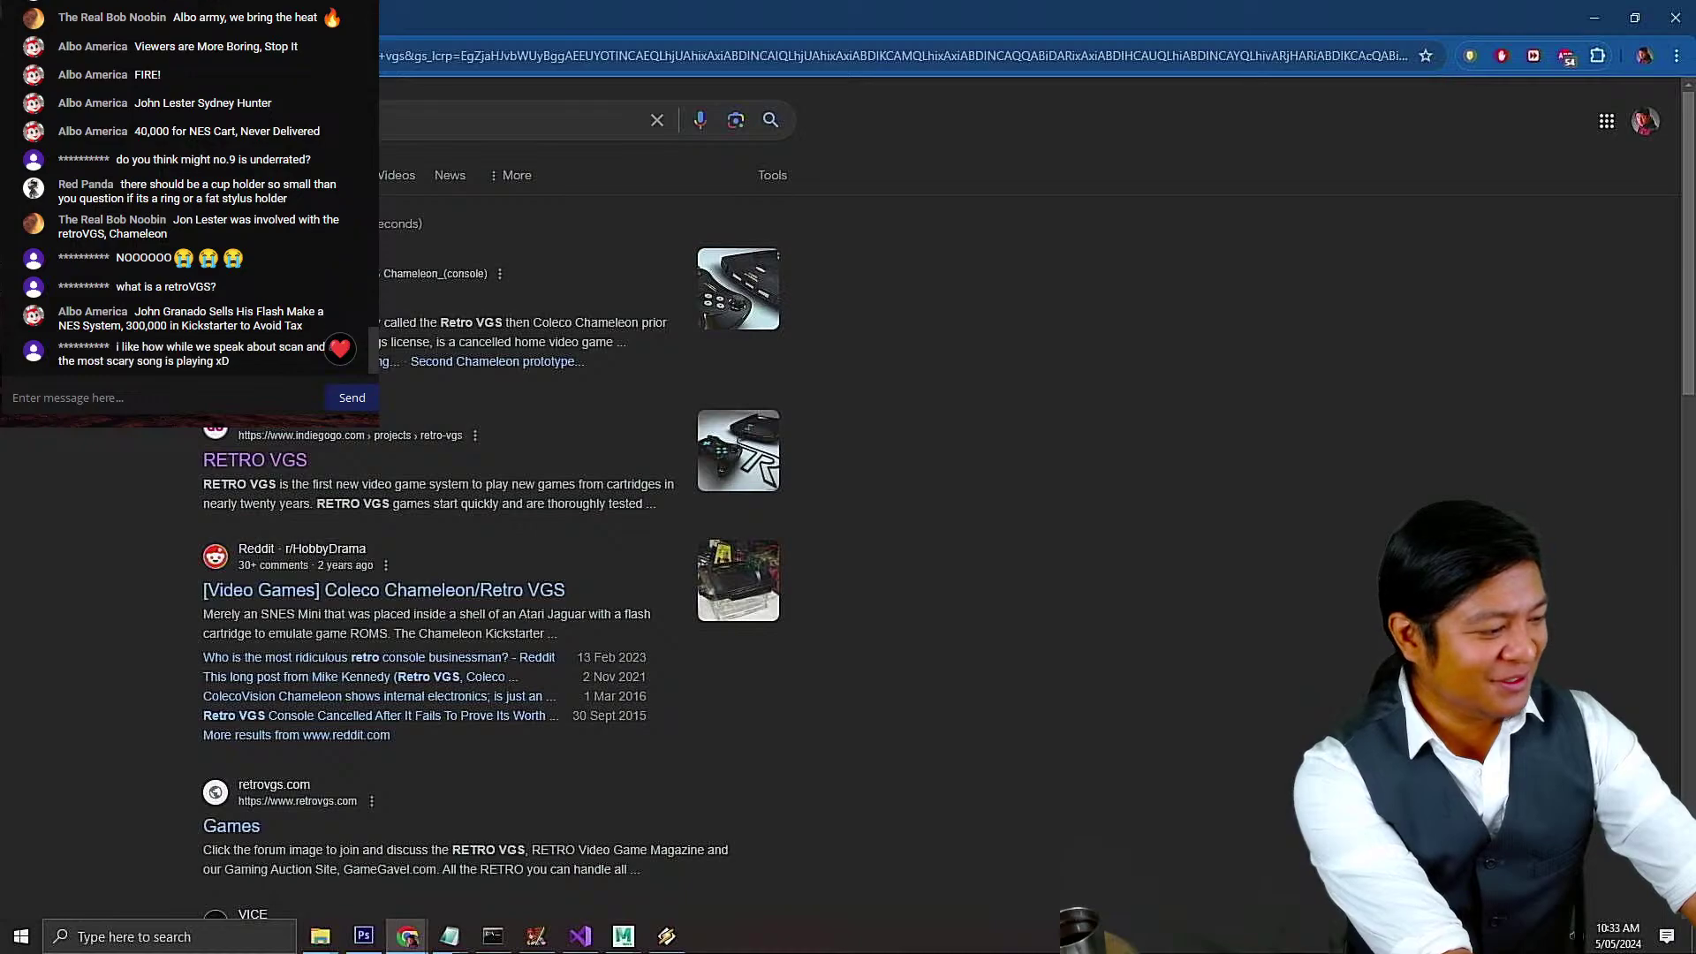
{"action": "left_click", "coordinate": [340, 175]}
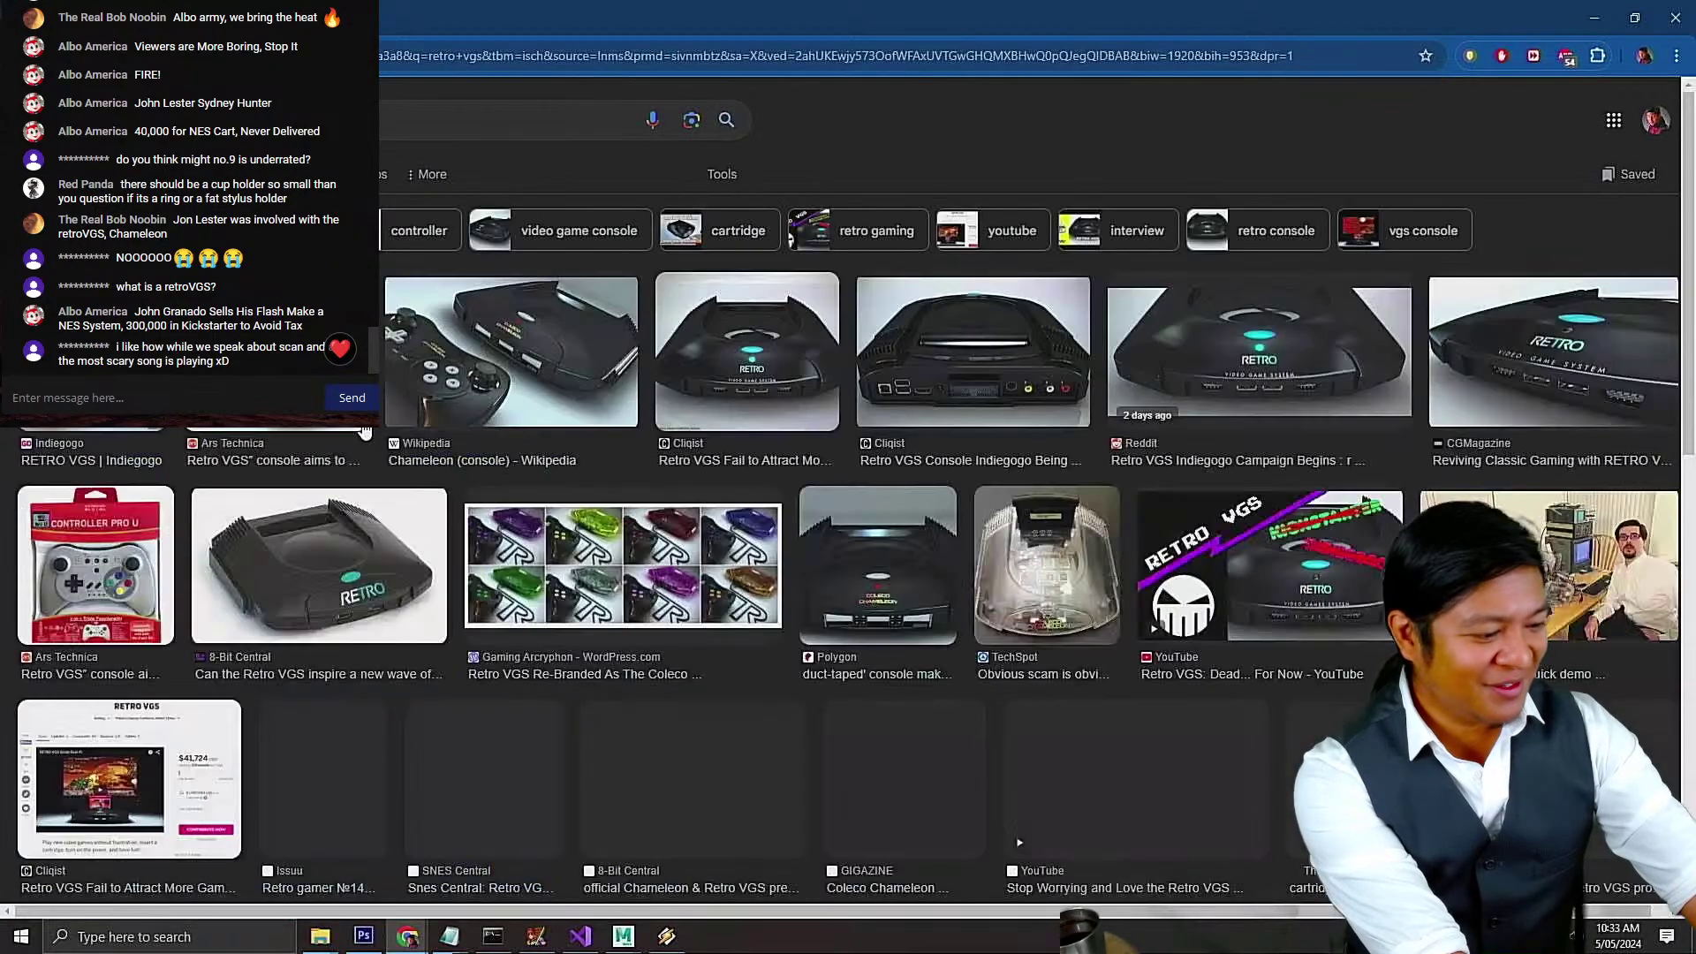
{"action": "scroll", "coordinate": [590, 496], "scroll_direction": "down", "scroll_amount": 3}
{"action": "scroll", "coordinate": [590, 497], "scroll_direction": "up", "scroll_amount": 3}
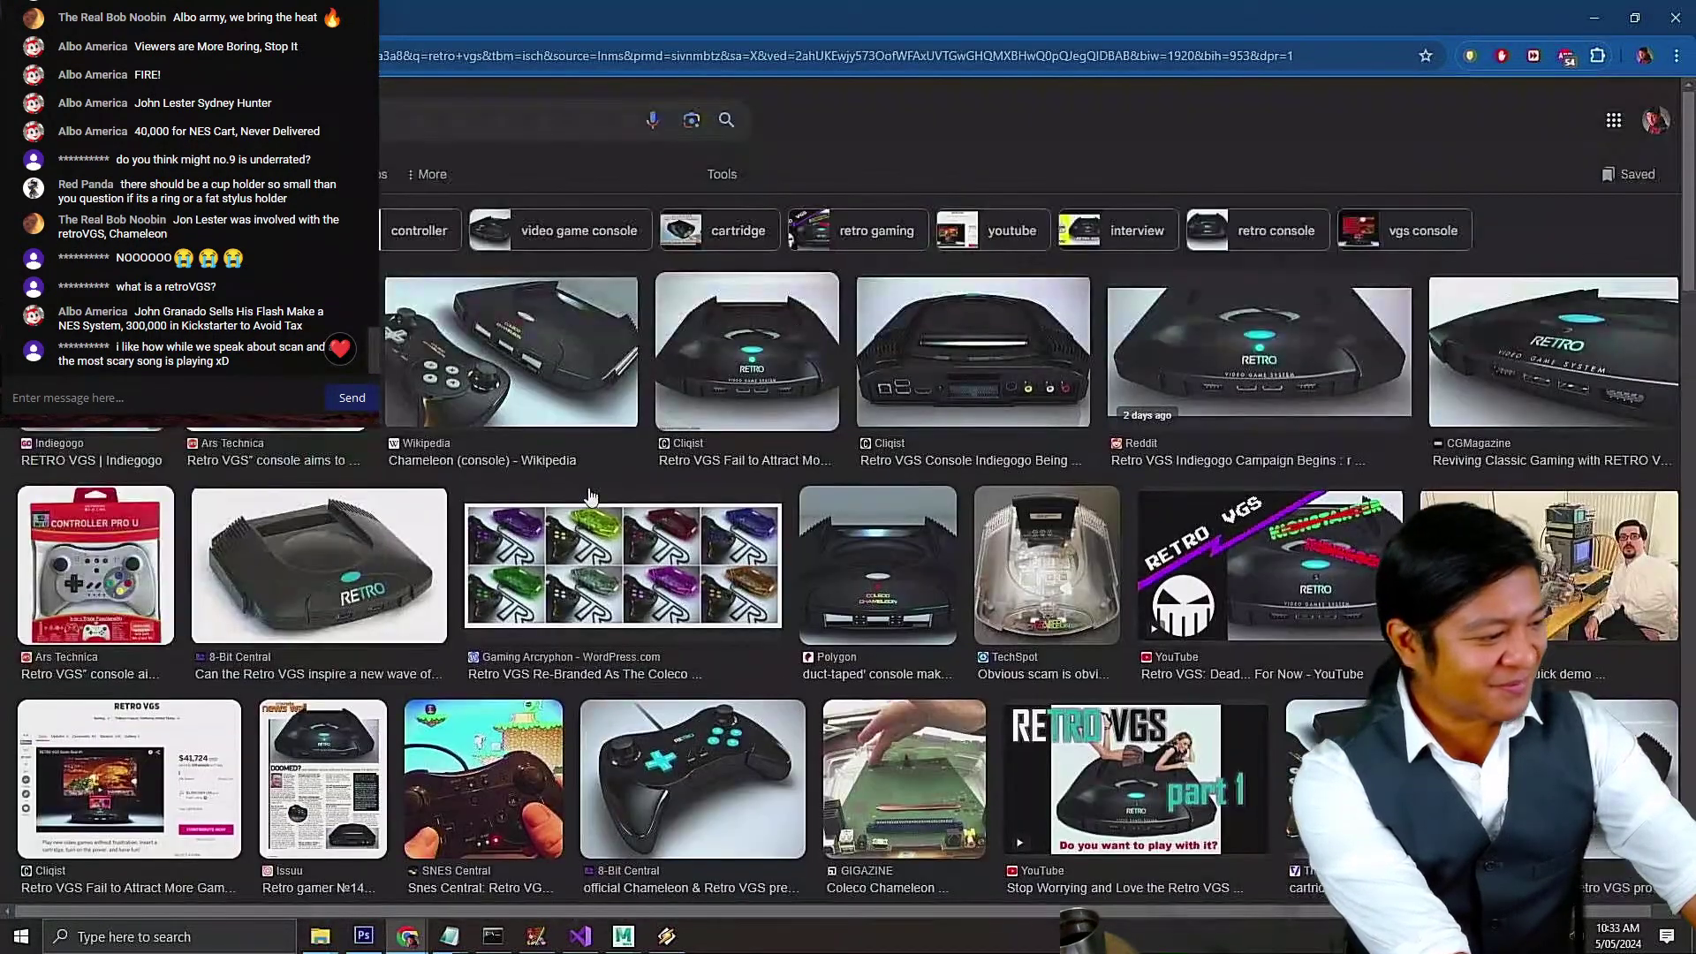
Image-search 'chameleon console', preview the Chameleon (console) Wikipedia entry, and minimize the browser
{"action": "left_click_drag", "start_coordinate": [265, 120], "coordinate": [79, 120]}
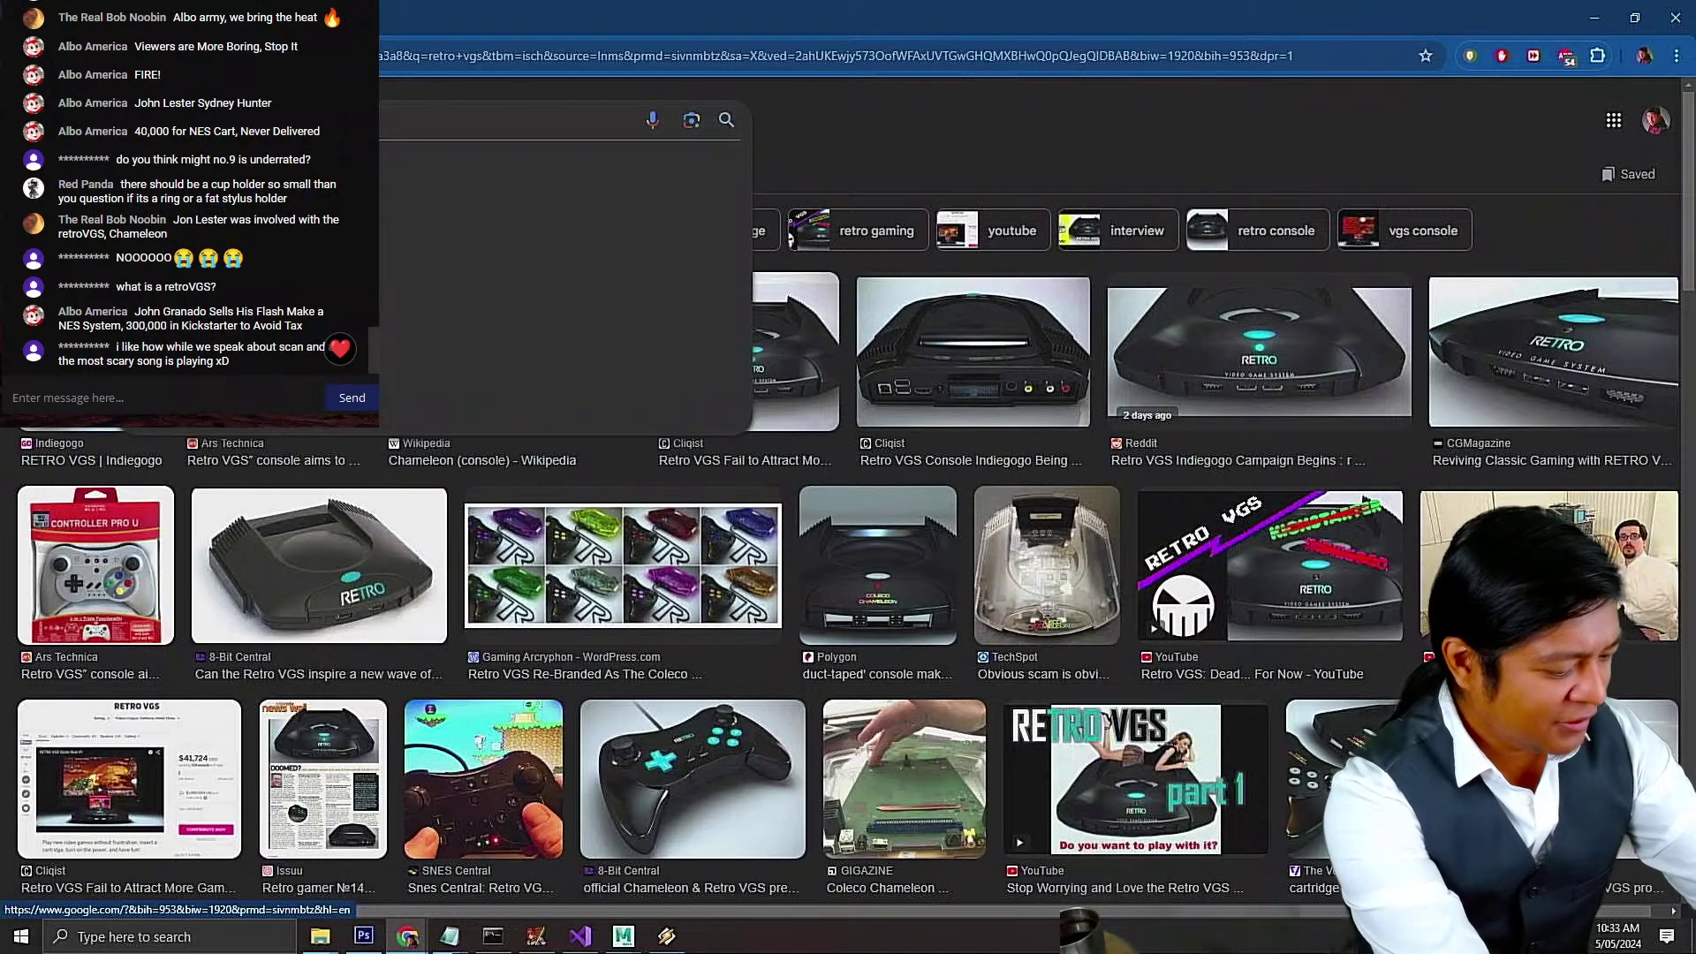
{"action": "key", "text": "Return"}
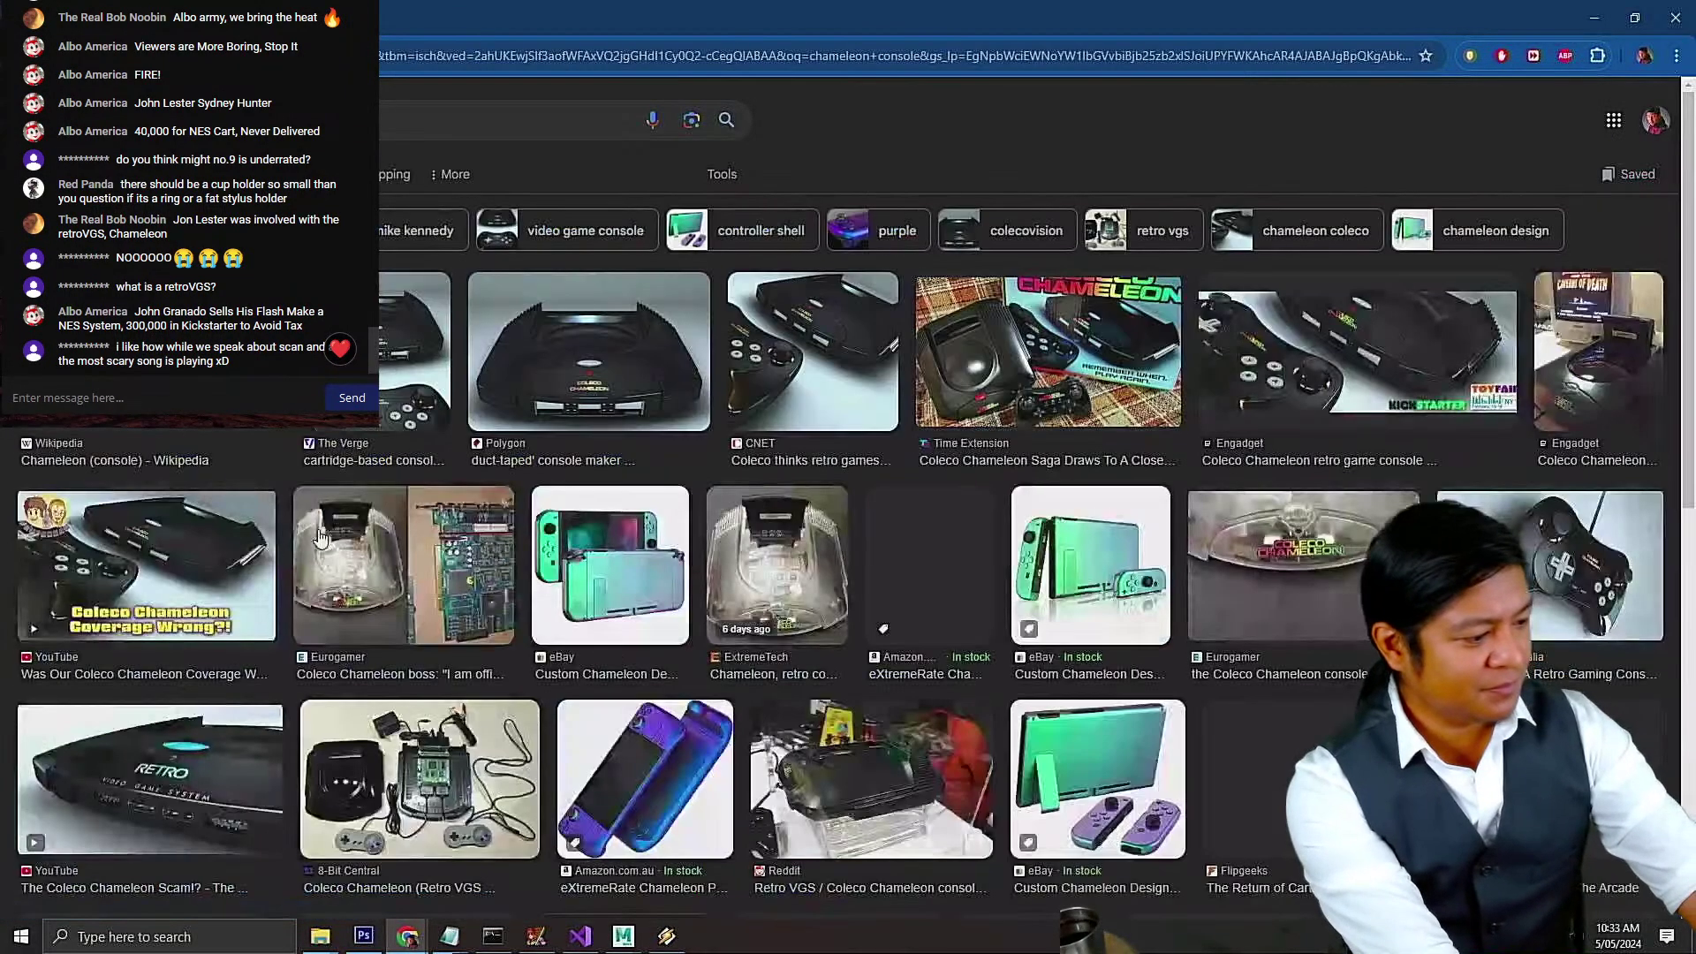
{"action": "left_click", "coordinate": [159, 353]}
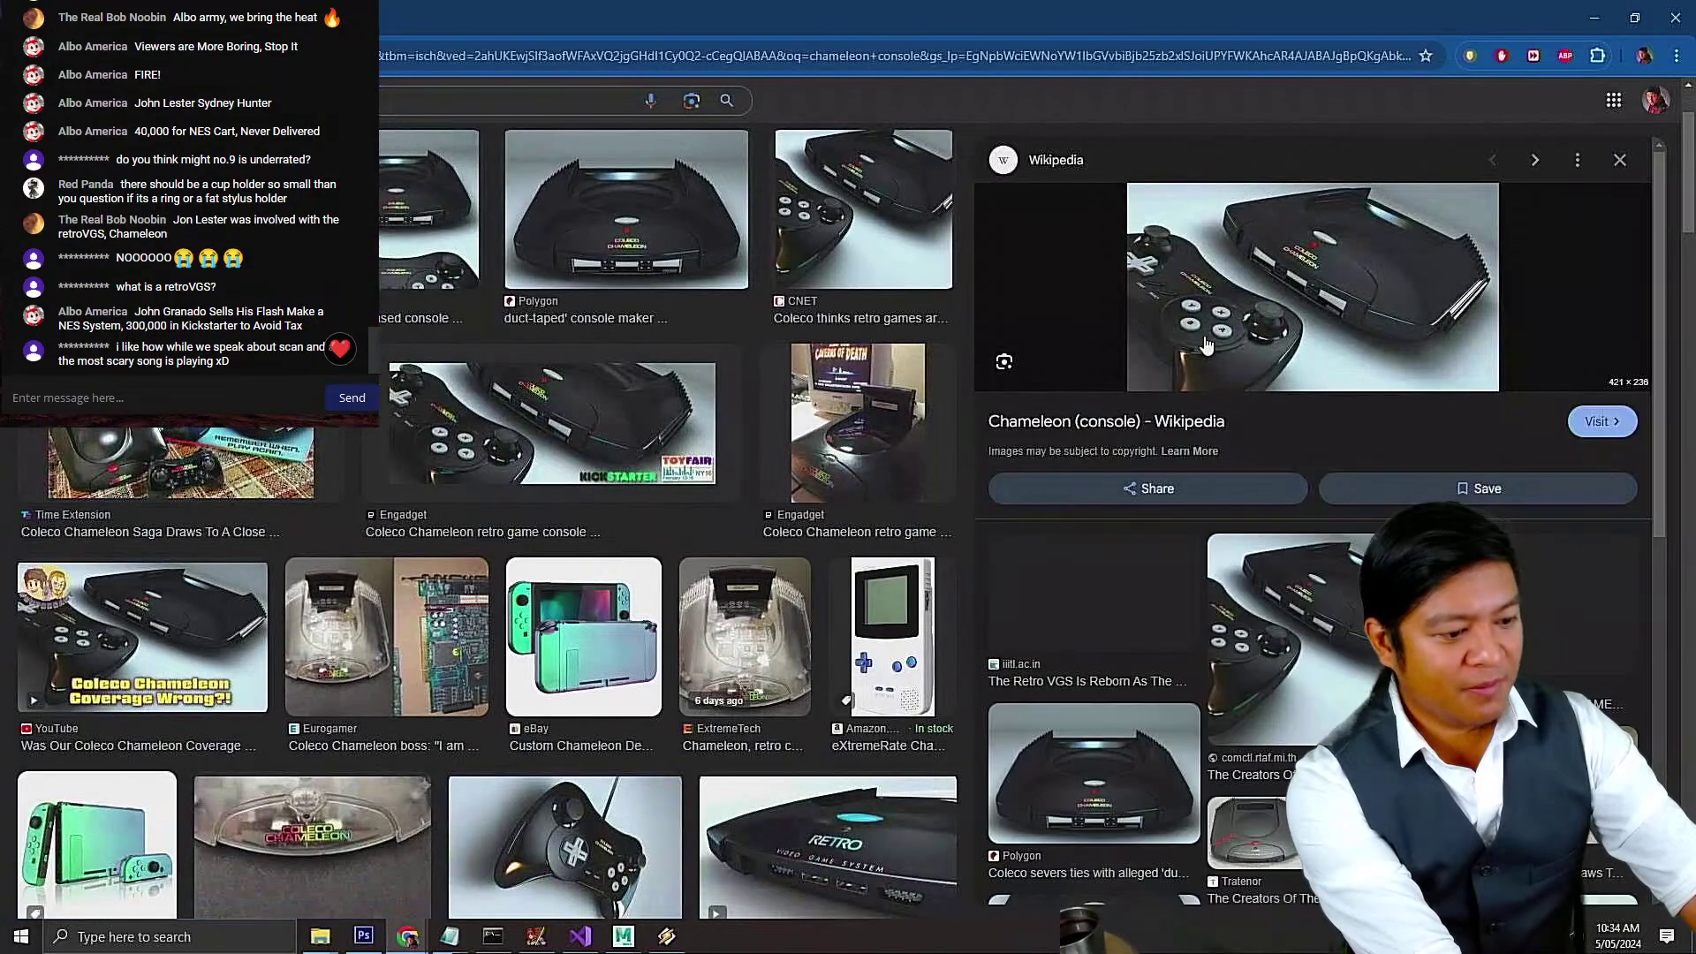
{"action": "left_click", "coordinate": [1586, 27]}
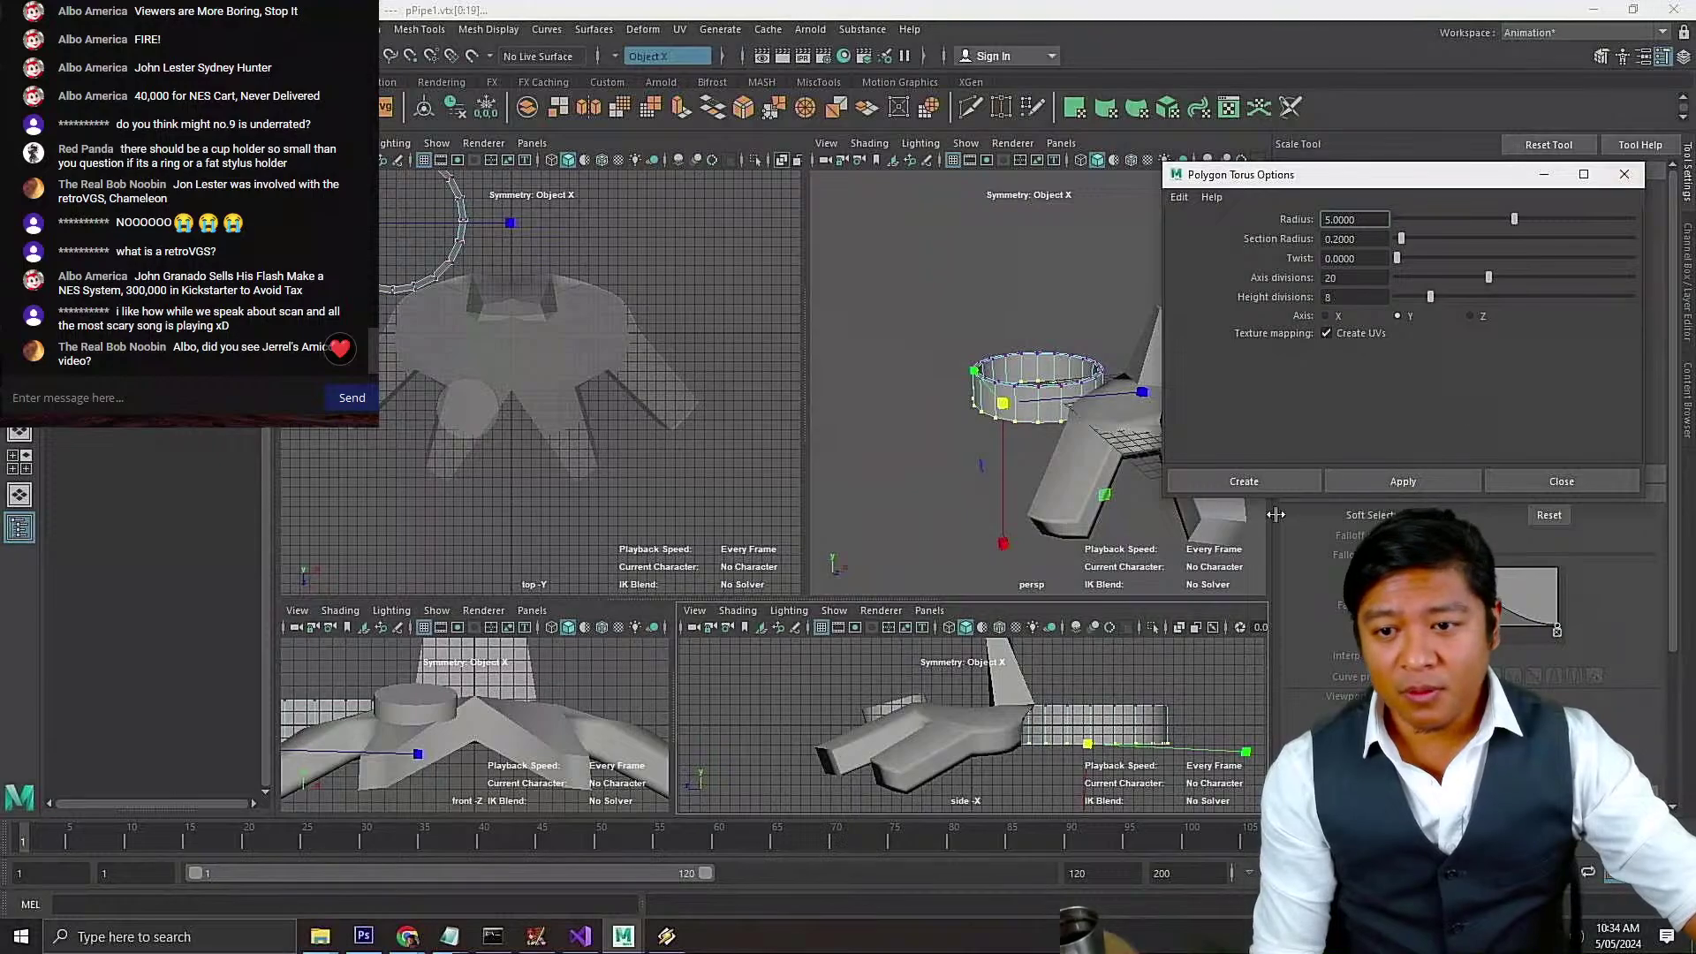
Close the Polygon Torus Options and set modelling Symmetry to Off
{"action": "left_click", "coordinate": [1590, 519]}
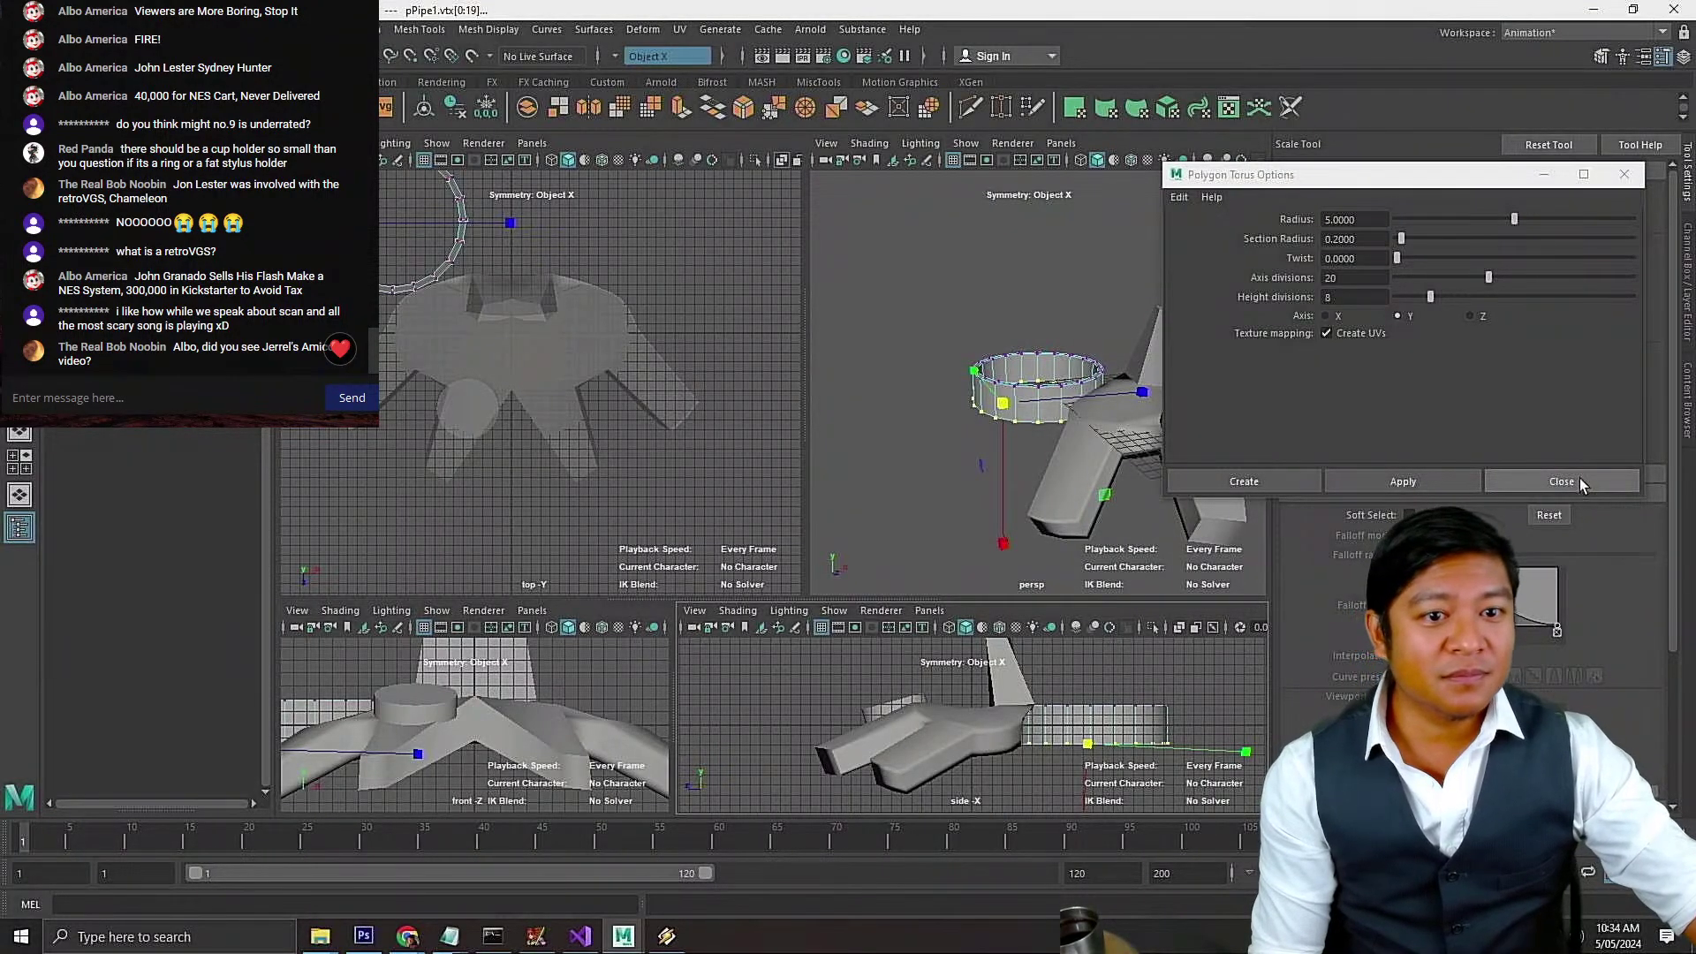
{"action": "left_click", "coordinate": [1579, 479]}
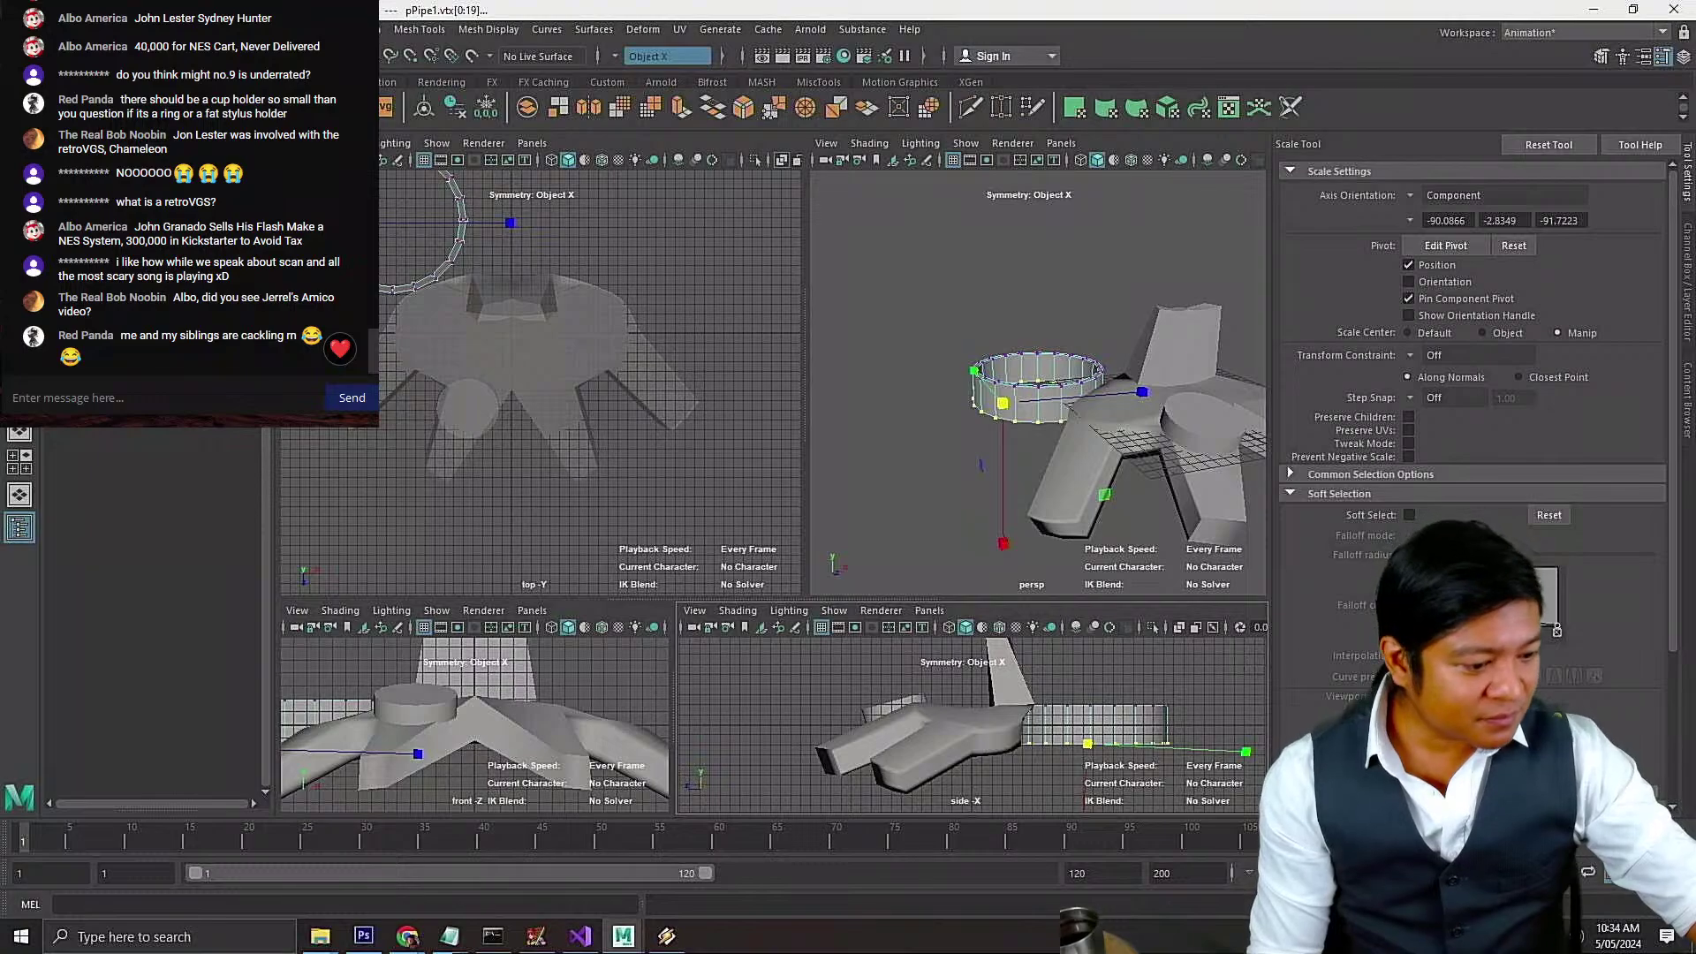
{"action": "scroll", "coordinate": [1421, 406], "scroll_direction": "down", "scroll_amount": 5}
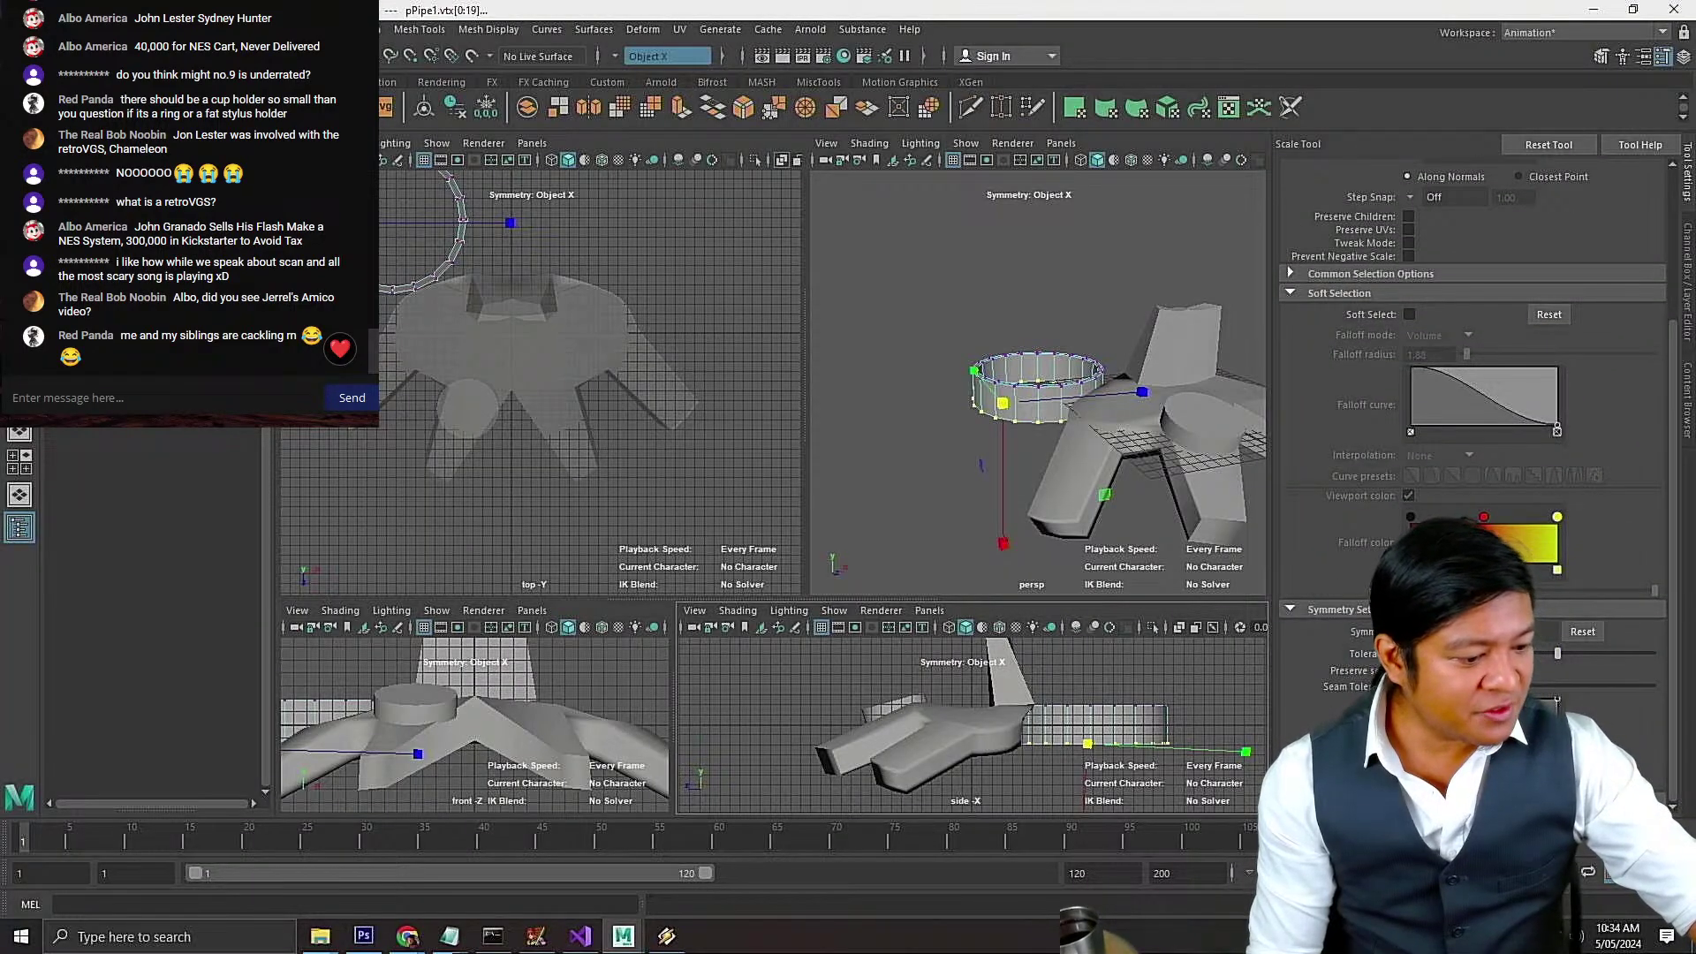
{"action": "left_click", "coordinate": [1440, 623]}
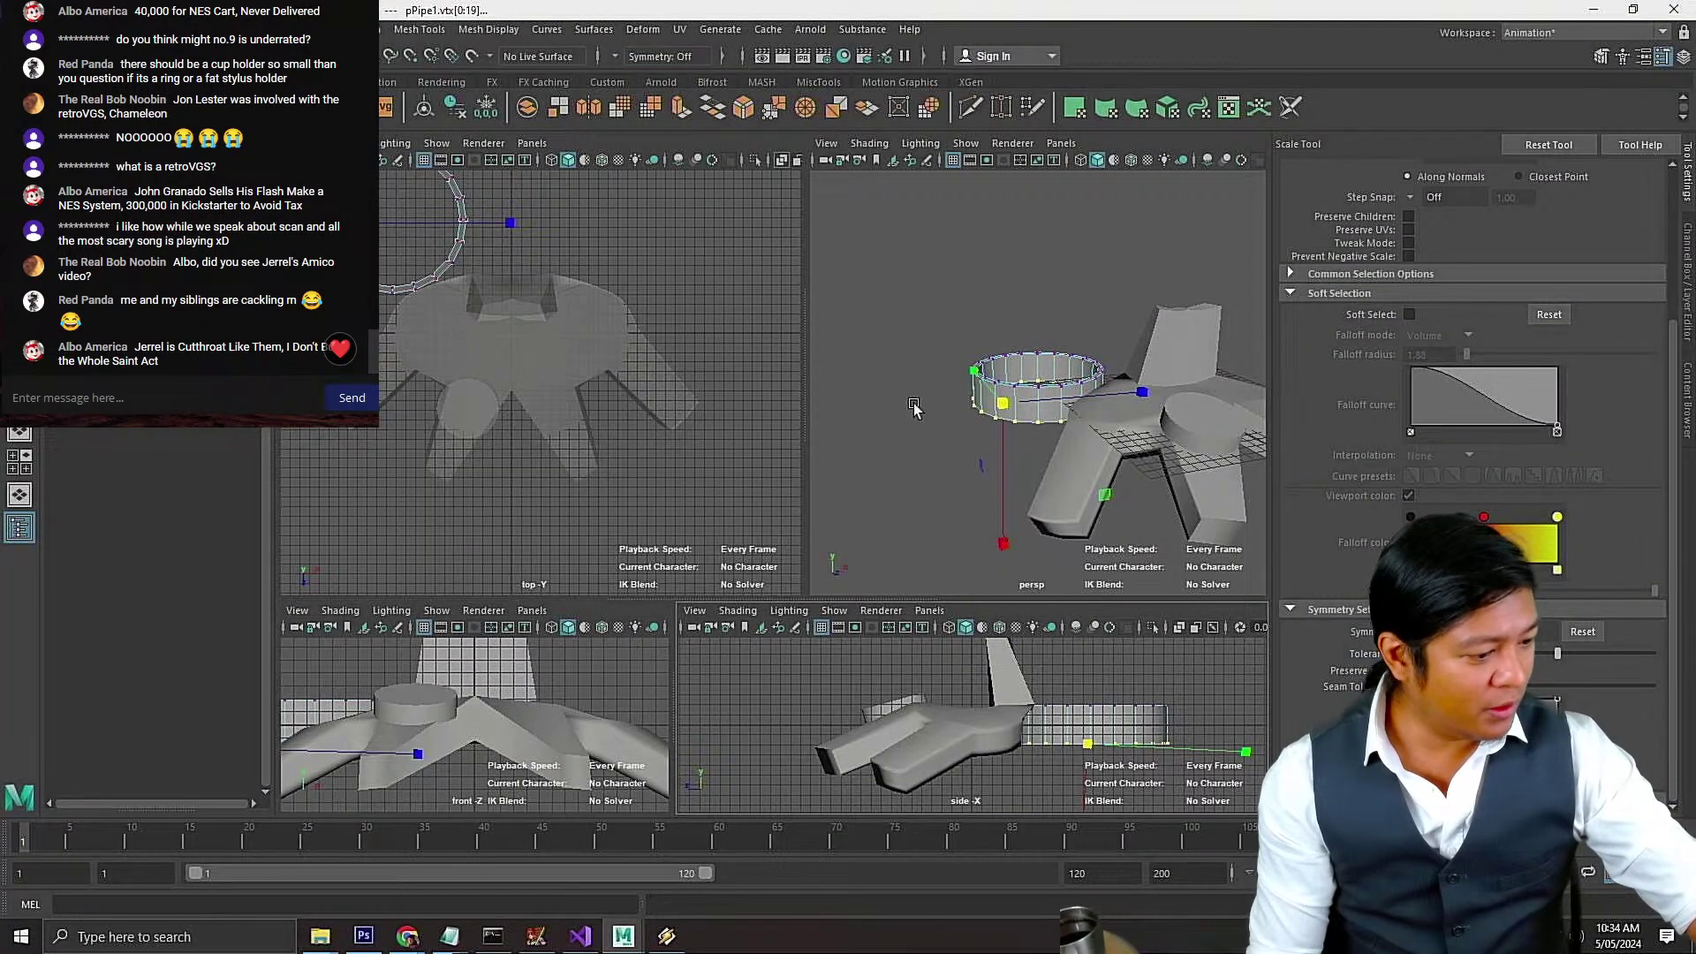
Reselect the pipe ring's bottom vertex row and scale it slightly inward
{"action": "left_click", "coordinate": [1175, 778]}
{"action": "left_click_drag", "start_coordinate": [1181, 728], "coordinate": [983, 760]}
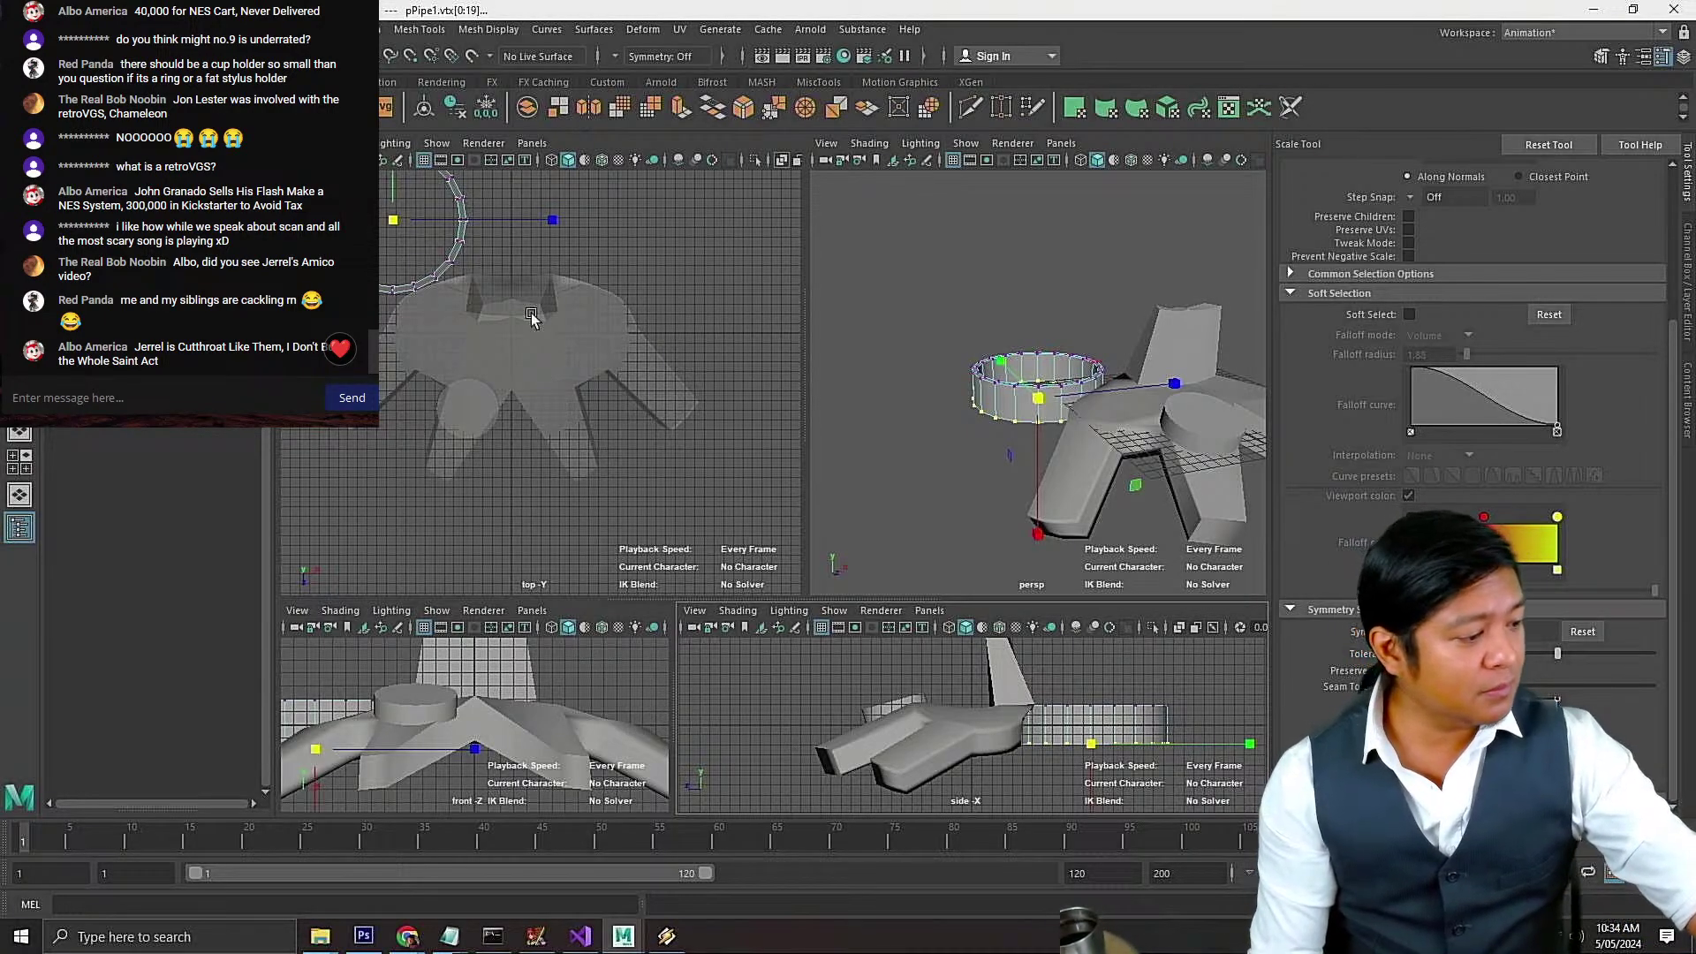
{"action": "left_click_drag", "start_coordinate": [399, 225], "coordinate": [386, 239]}
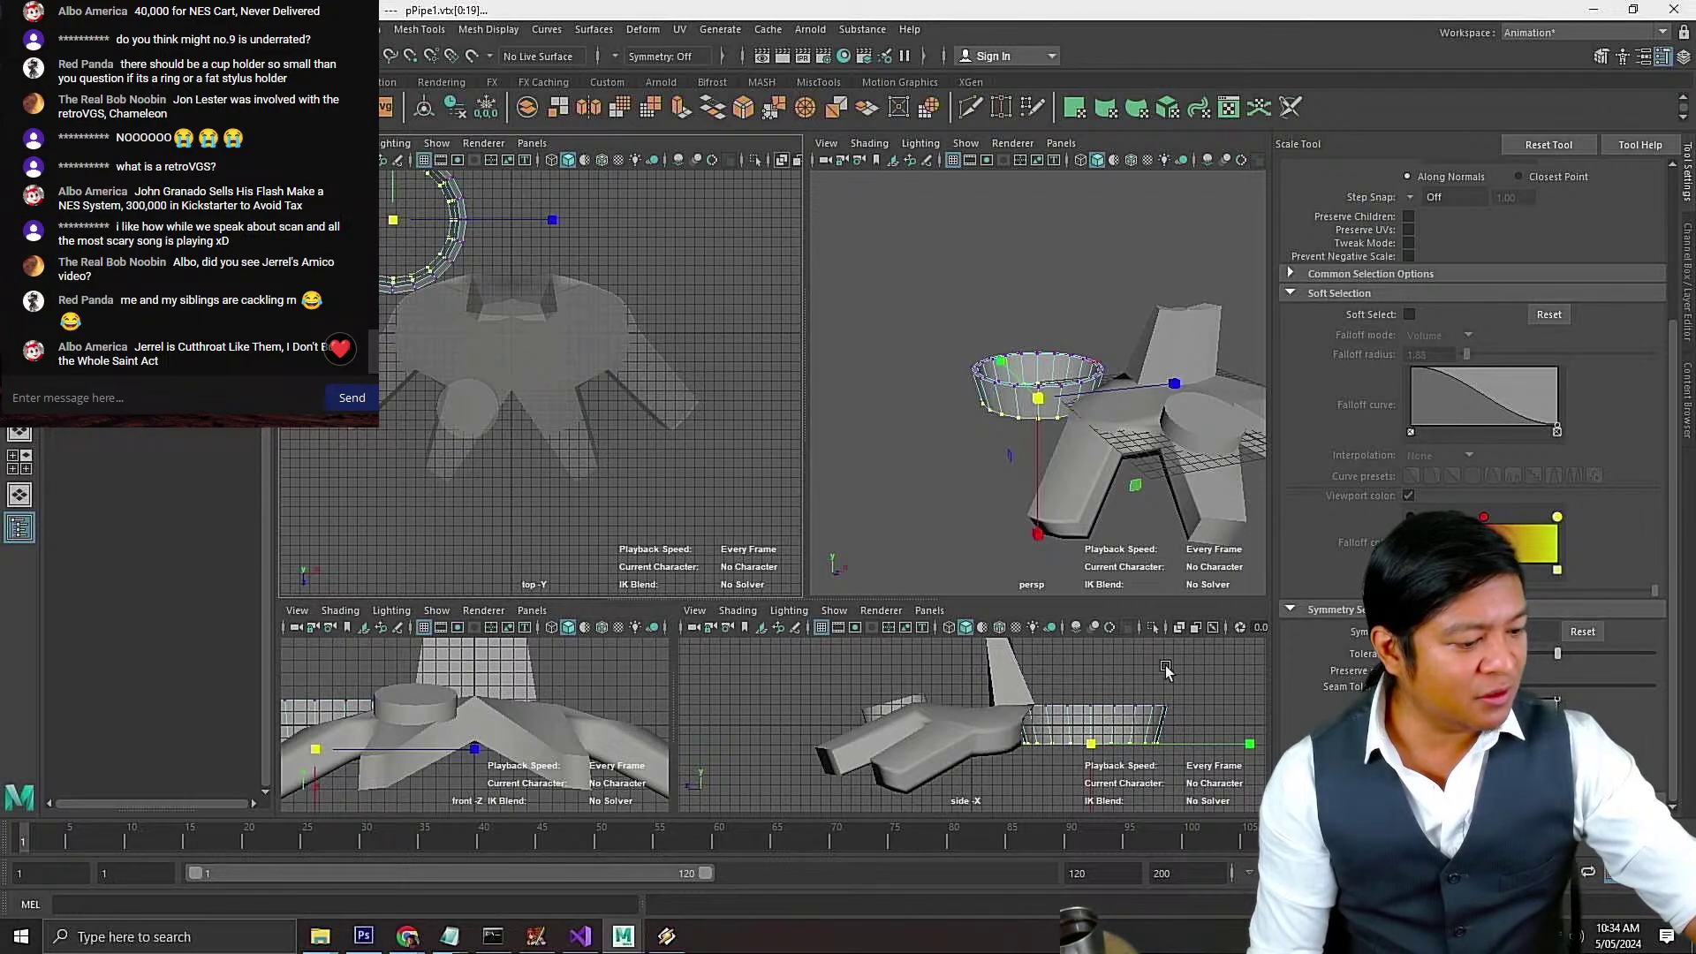
Orbit under the pipe and switch it to face selection
{"action": "left_click", "coordinate": [961, 450]}
{"action": "scroll", "coordinate": [1070, 429], "scroll_direction": "up", "scroll_amount": 4}
{"action": "left_click_drag", "start_coordinate": [1038, 442], "coordinate": [1142, 380], "text": "alt"}
{"action": "right_click_drag", "start_coordinate": [1102, 381], "coordinate": [1098, 422]}
Extrude one side face of the pipe using Edit Mesh > Extrude
{"action": "left_click", "coordinate": [1122, 382]}
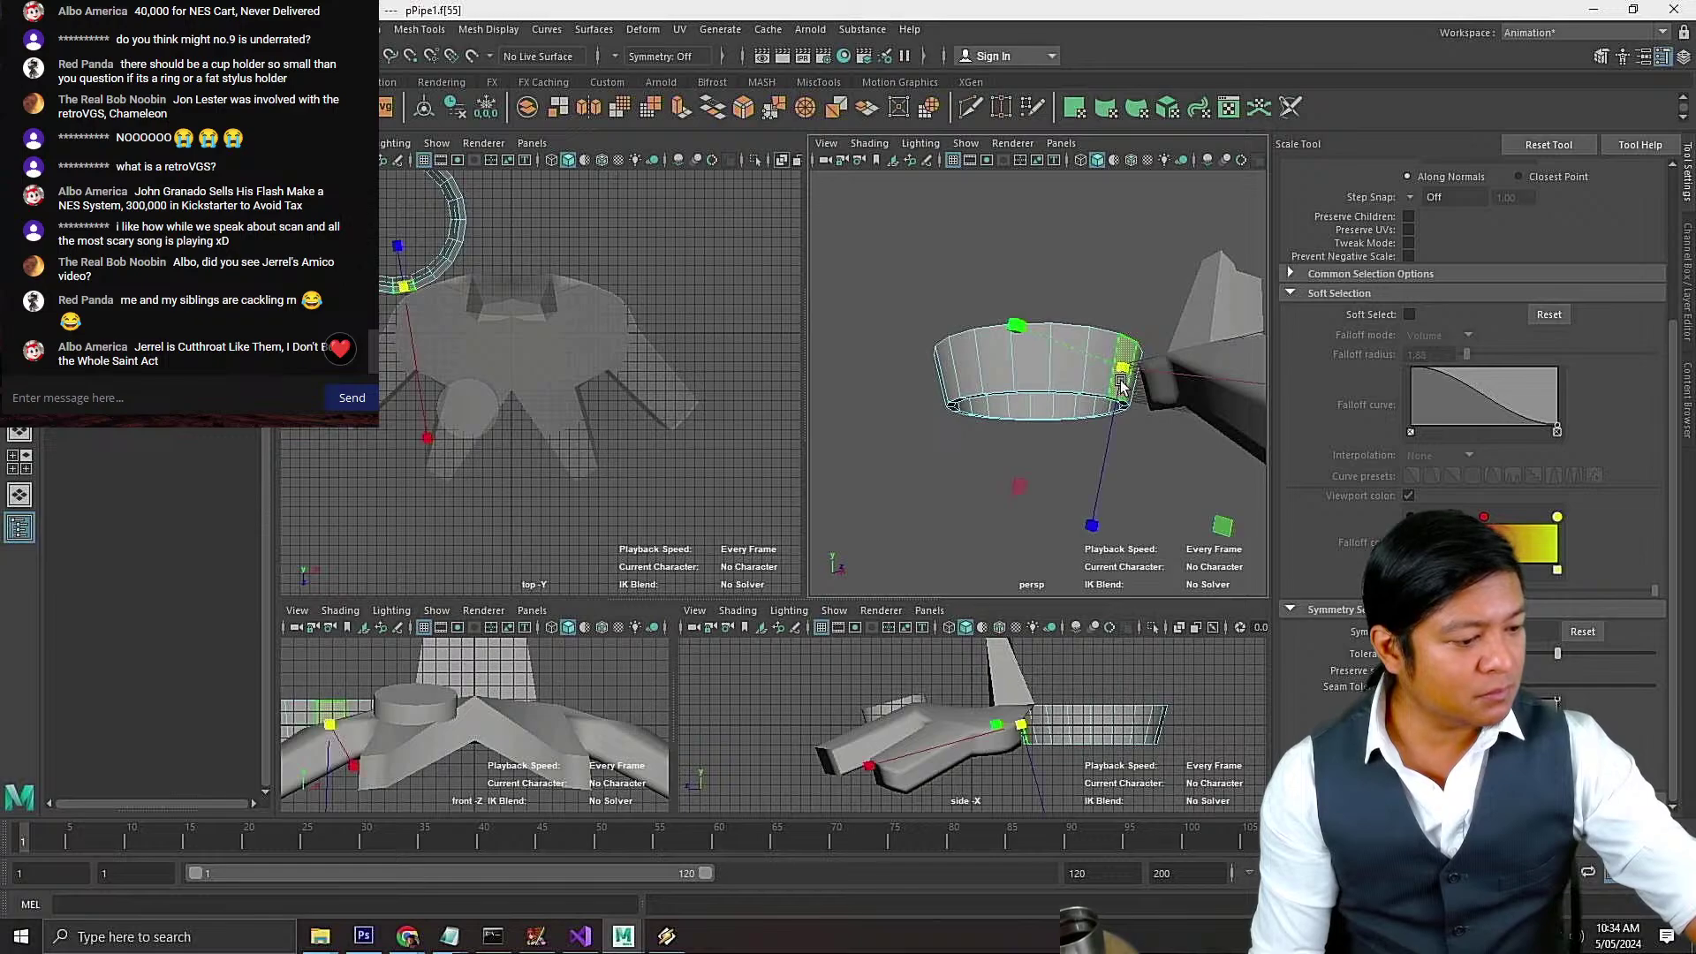
{"action": "key", "text": "f"}
{"action": "left_click_drag", "start_coordinate": [1035, 405], "coordinate": [1079, 442], "text": "alt"}
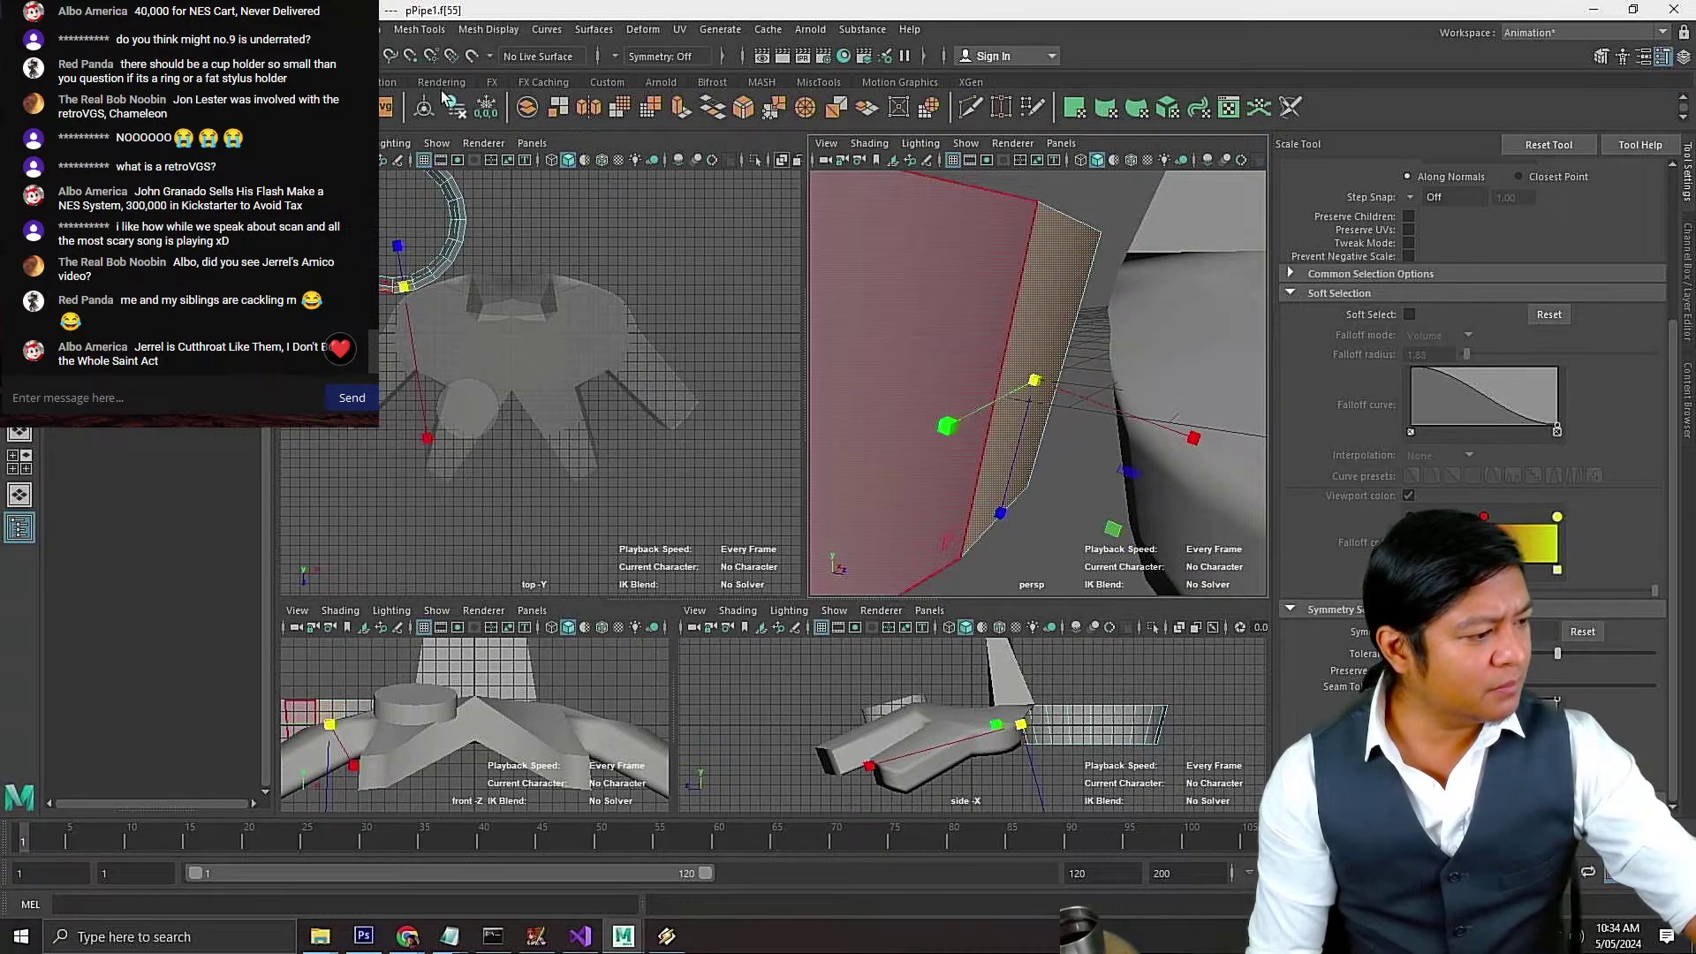
{"action": "left_click", "coordinate": [419, 29]}
{"action": "mouse_move", "coordinate": [357, 30]}
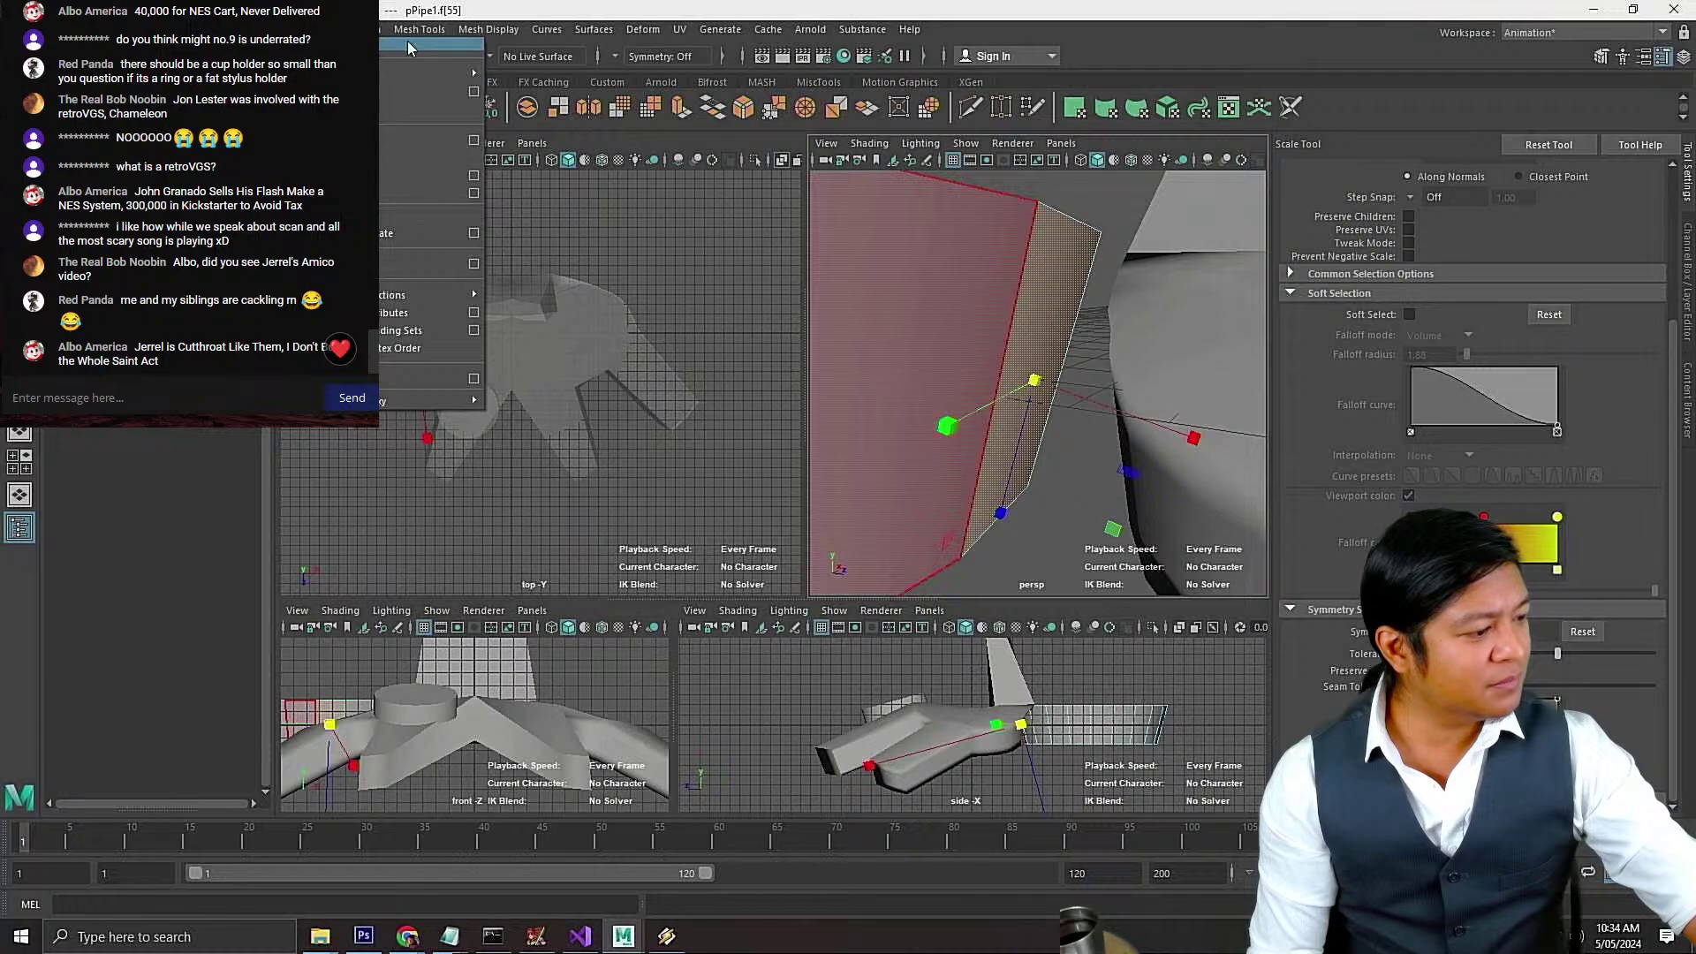
{"action": "mouse_move", "coordinate": [492, 31]}
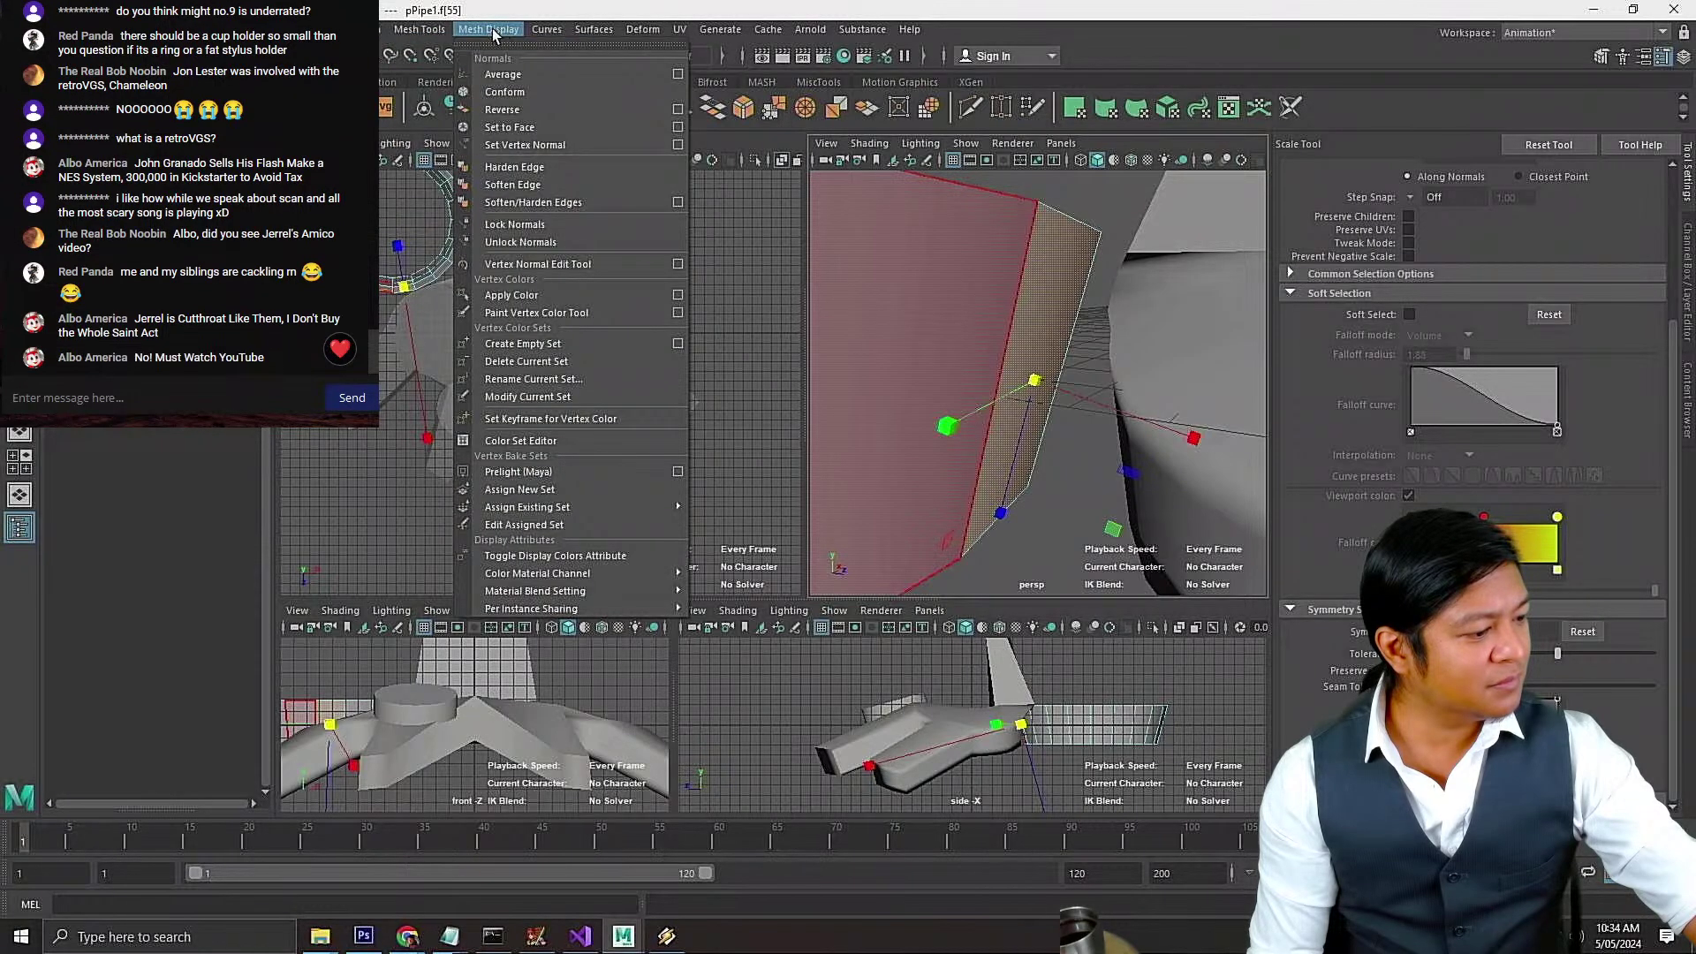
{"action": "mouse_move", "coordinate": [435, 26]}
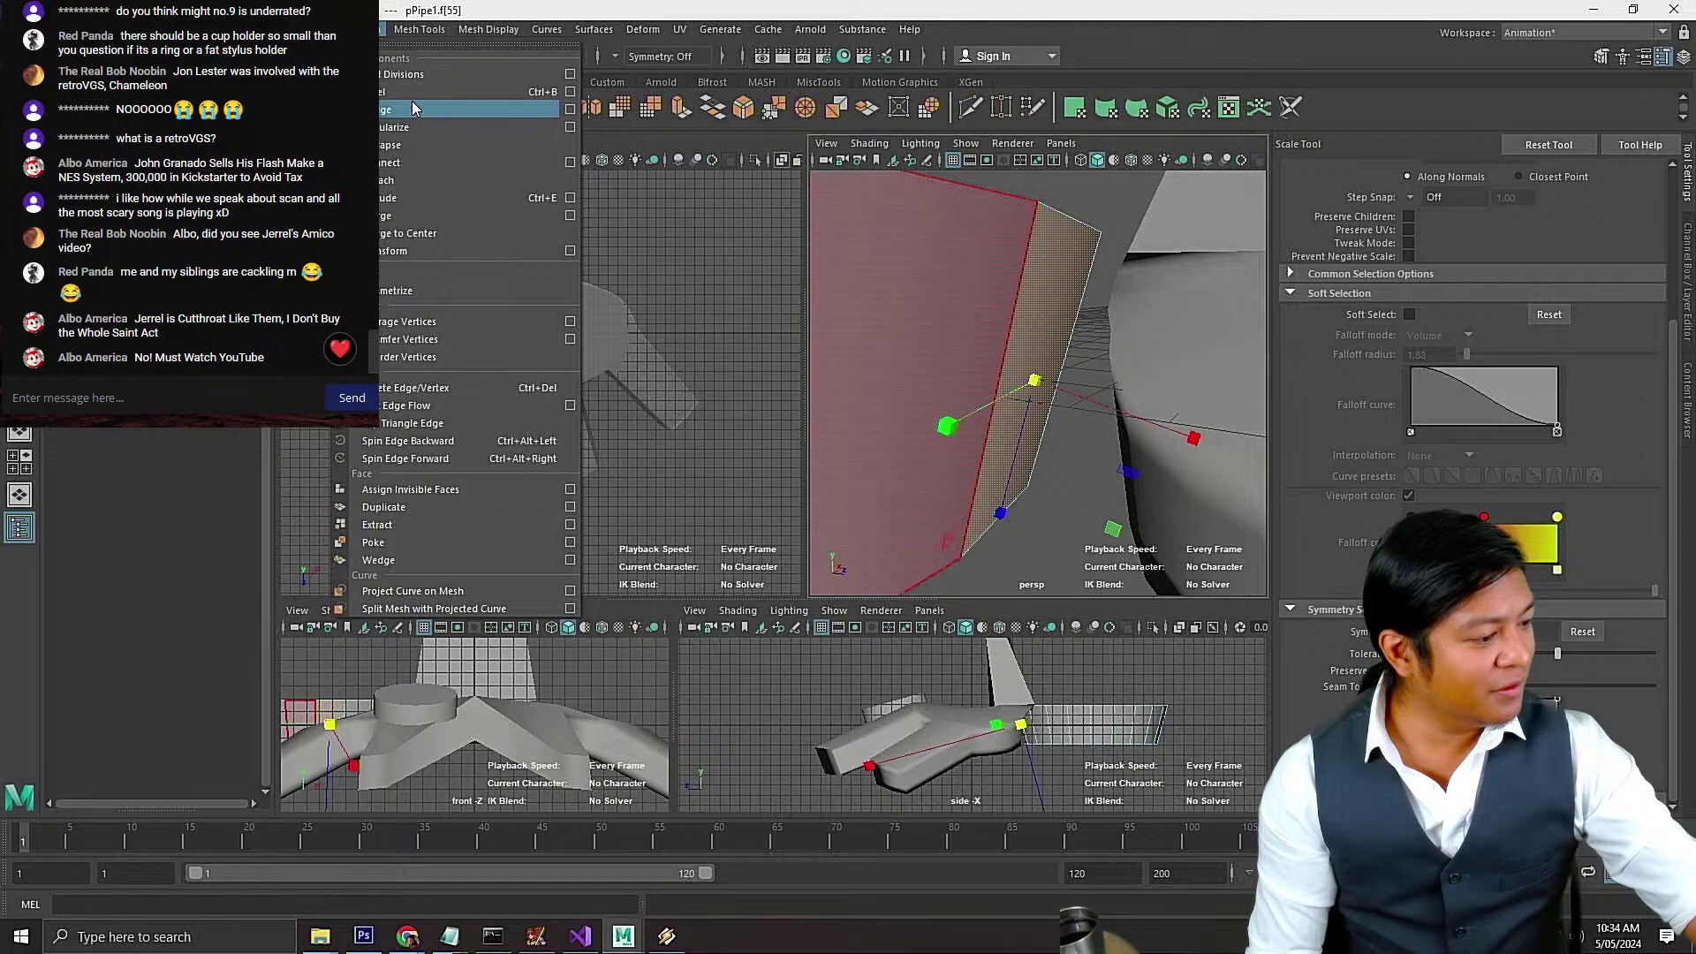
{"action": "left_click", "coordinate": [411, 198]}
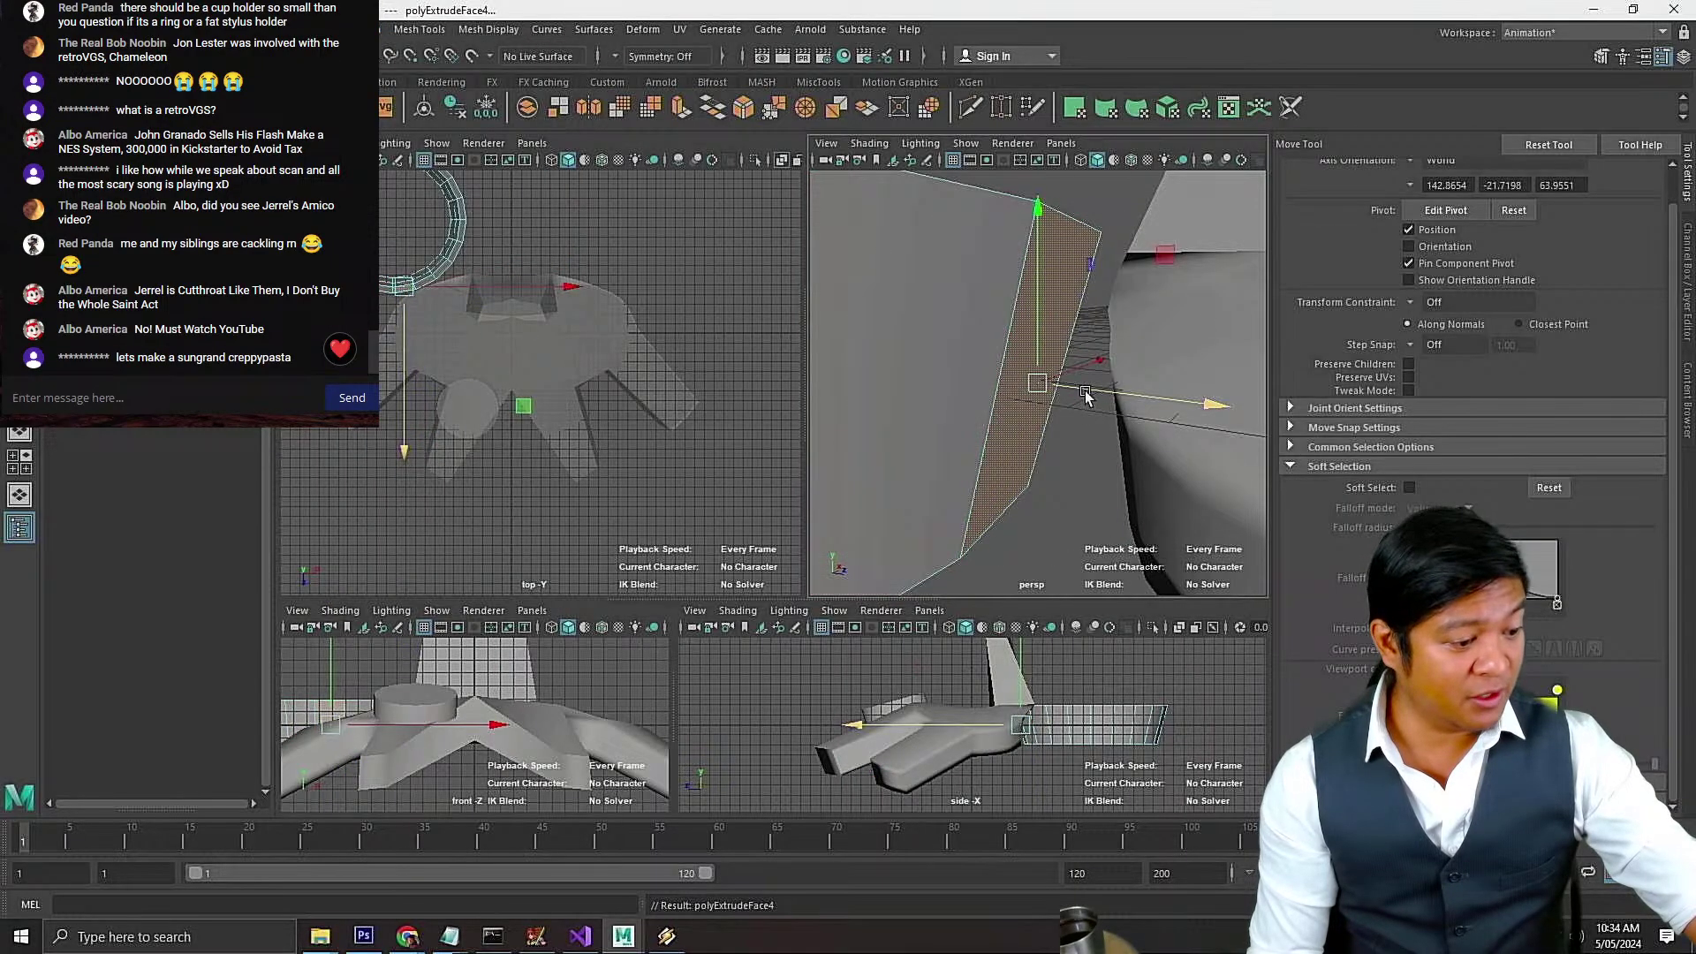
Pull the extruded face toward the body, flatten and narrow it, then lower it into the body
{"action": "left_click_drag", "start_coordinate": [1085, 391], "coordinate": [1234, 415]}
{"action": "key", "text": "f"}
{"action": "scroll", "coordinate": [1090, 403], "scroll_direction": "down", "scroll_amount": 5}
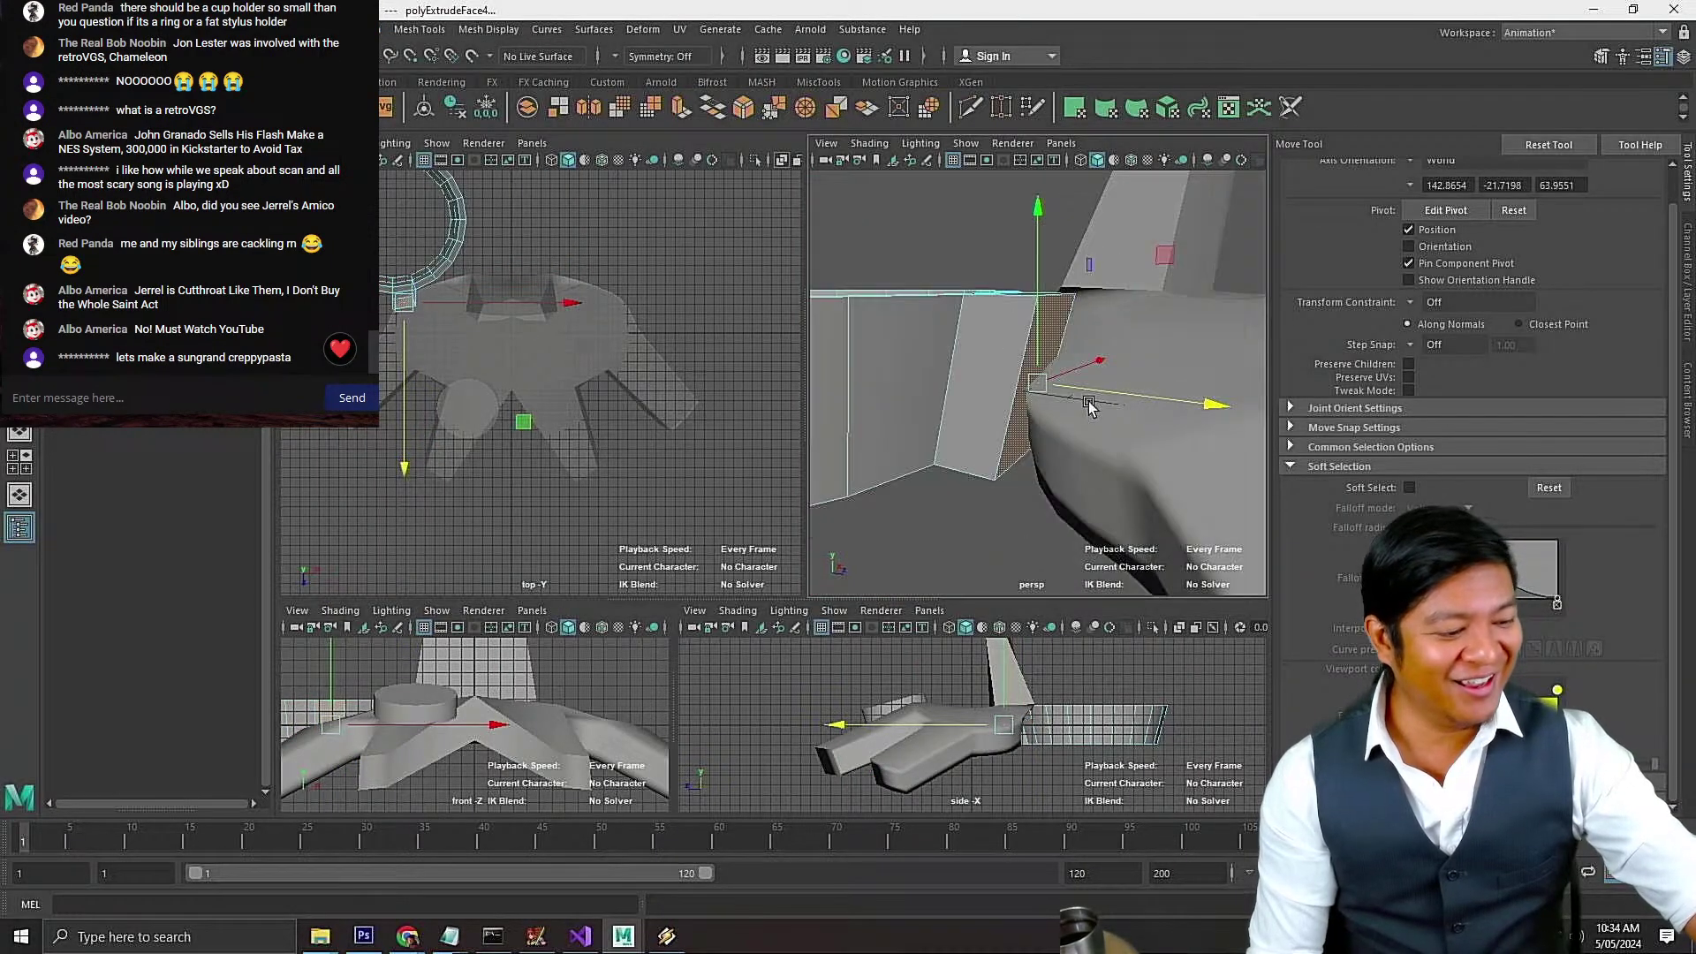
{"action": "key", "text": "r"}
{"action": "left_click_drag", "start_coordinate": [997, 516], "coordinate": [1013, 455]}
{"action": "left_click_drag", "start_coordinate": [1129, 414], "coordinate": [1129, 400]}
{"action": "key", "text": "w"}
{"action": "key", "text": "r"}
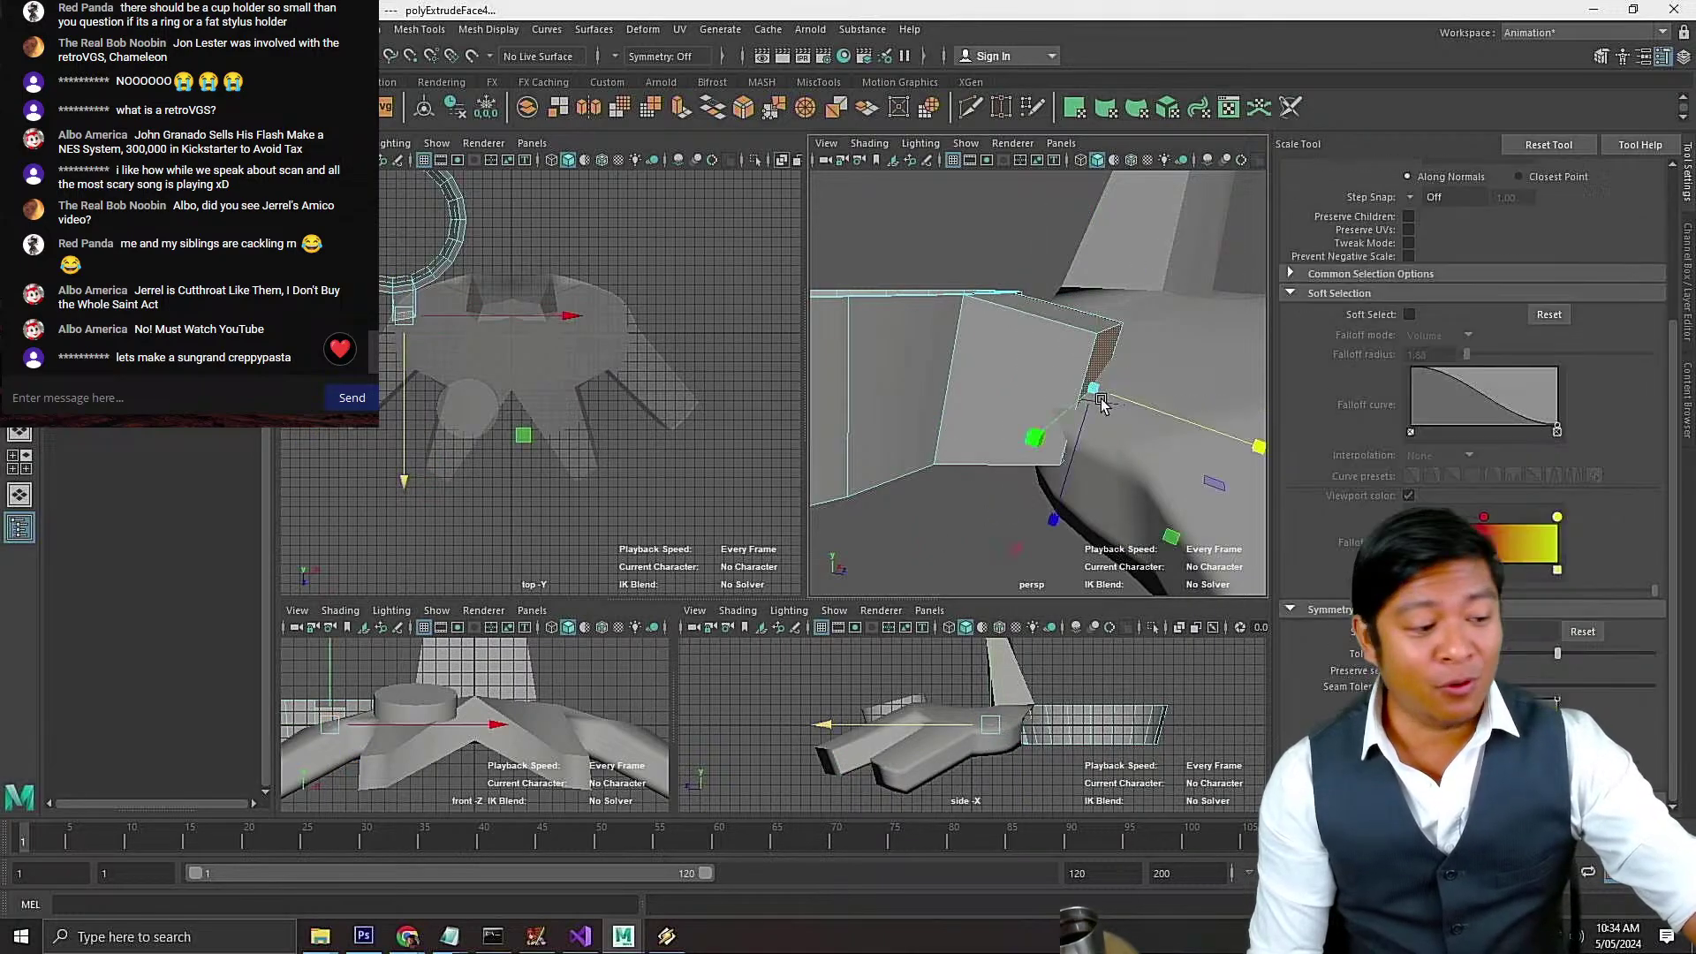
{"action": "left_click_drag", "start_coordinate": [1067, 499], "coordinate": [1073, 455]}
{"action": "key", "text": "w"}
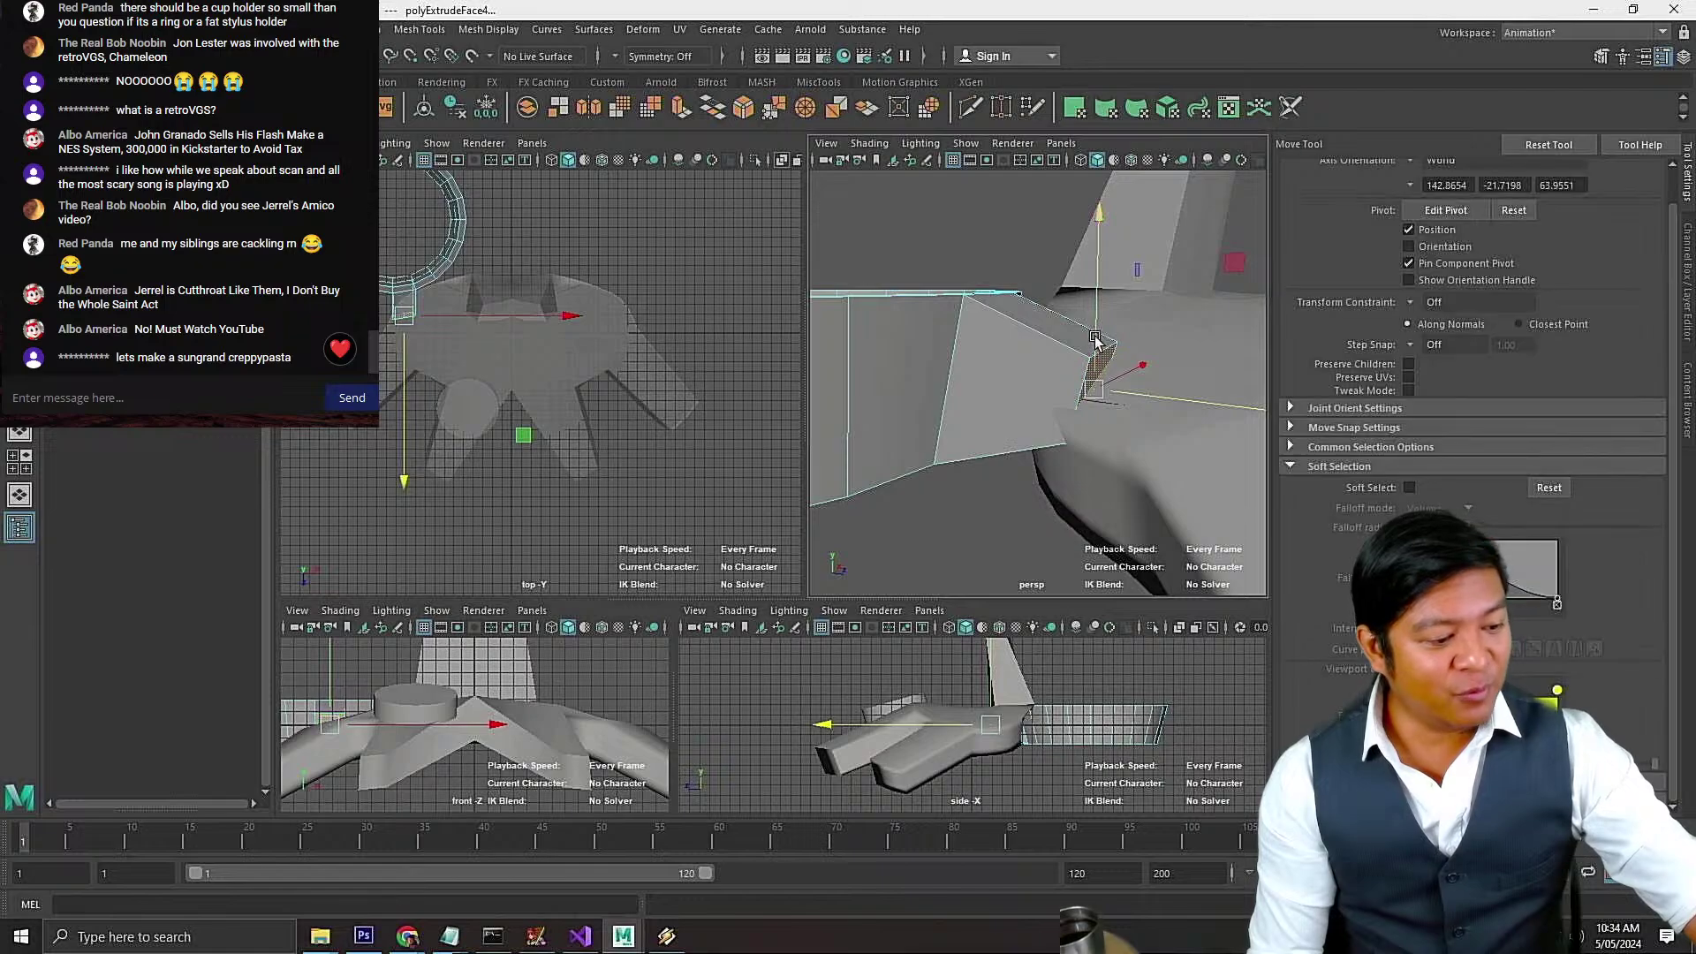
{"action": "left_click_drag", "start_coordinate": [1092, 332], "coordinate": [934, 393]}
Inspect the whole model from the side, then select the pipe faces with scaling active
{"action": "scroll", "coordinate": [1105, 368], "scroll_direction": "down", "scroll_amount": 5}
{"action": "scroll", "coordinate": [934, 394], "scroll_direction": "down", "scroll_amount": 6}
{"action": "left_click_drag", "start_coordinate": [1079, 399], "coordinate": [1035, 423], "text": "alt"}
{"action": "scroll", "coordinate": [1039, 428], "scroll_direction": "up", "scroll_amount": 5}
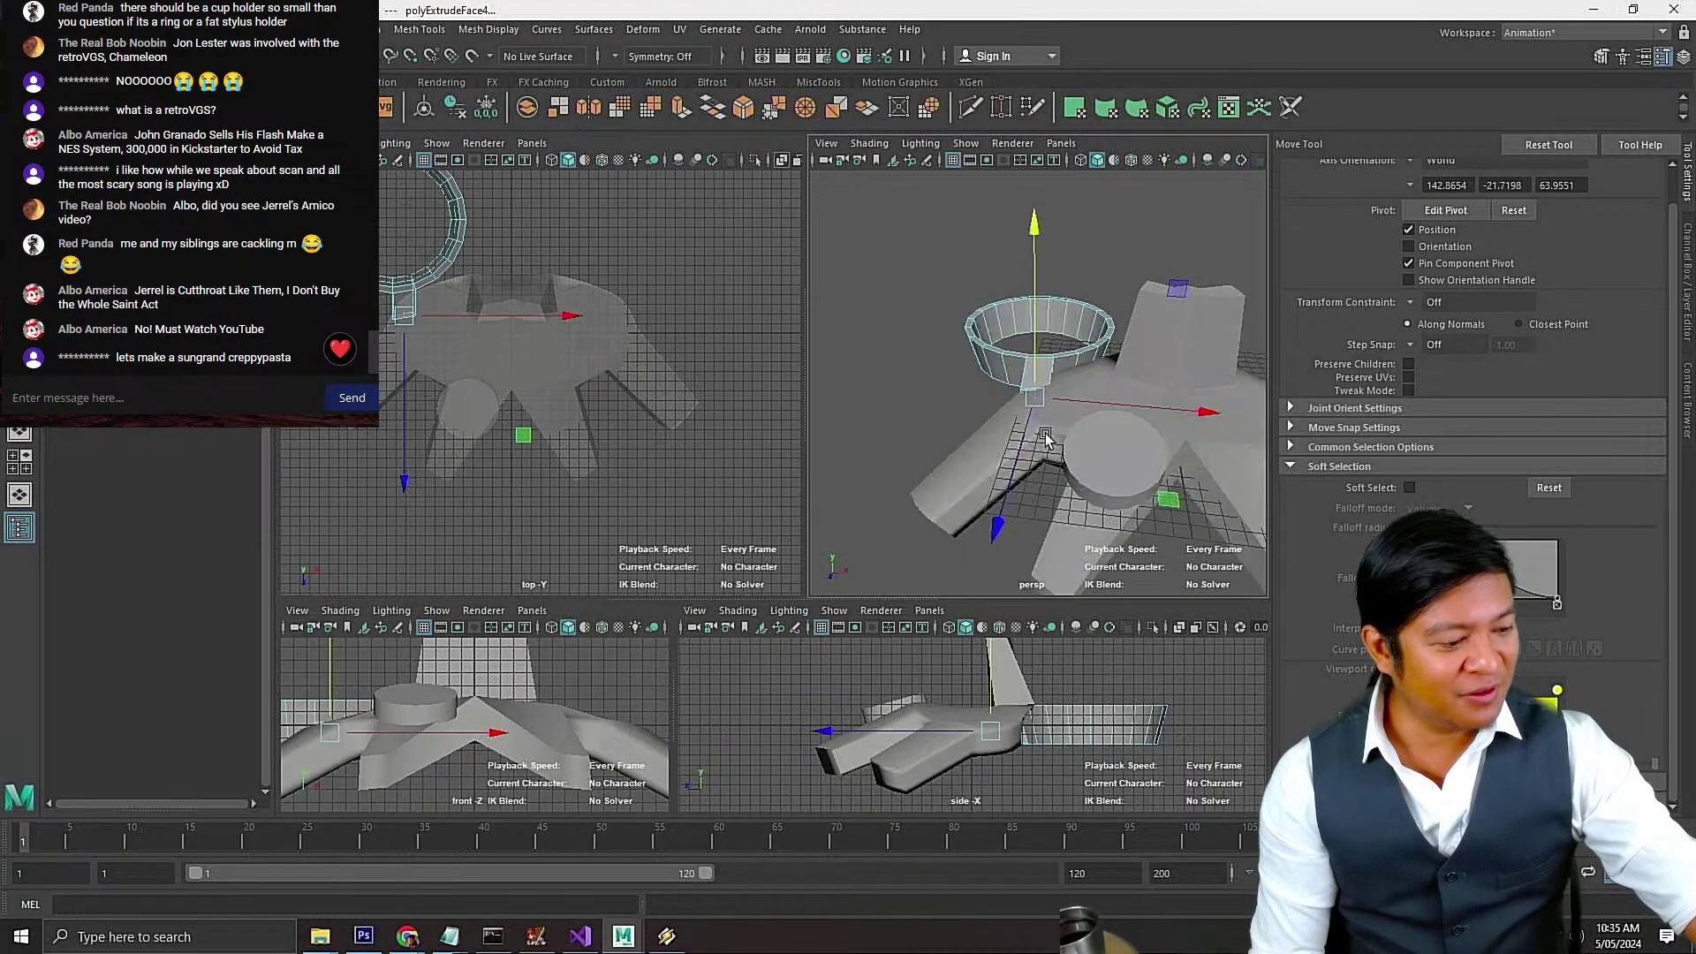
{"action": "left_click_drag", "start_coordinate": [991, 340], "coordinate": [1086, 385], "text": "alt"}
{"action": "scroll", "coordinate": [1091, 380], "scroll_direction": "up", "scroll_amount": 4}
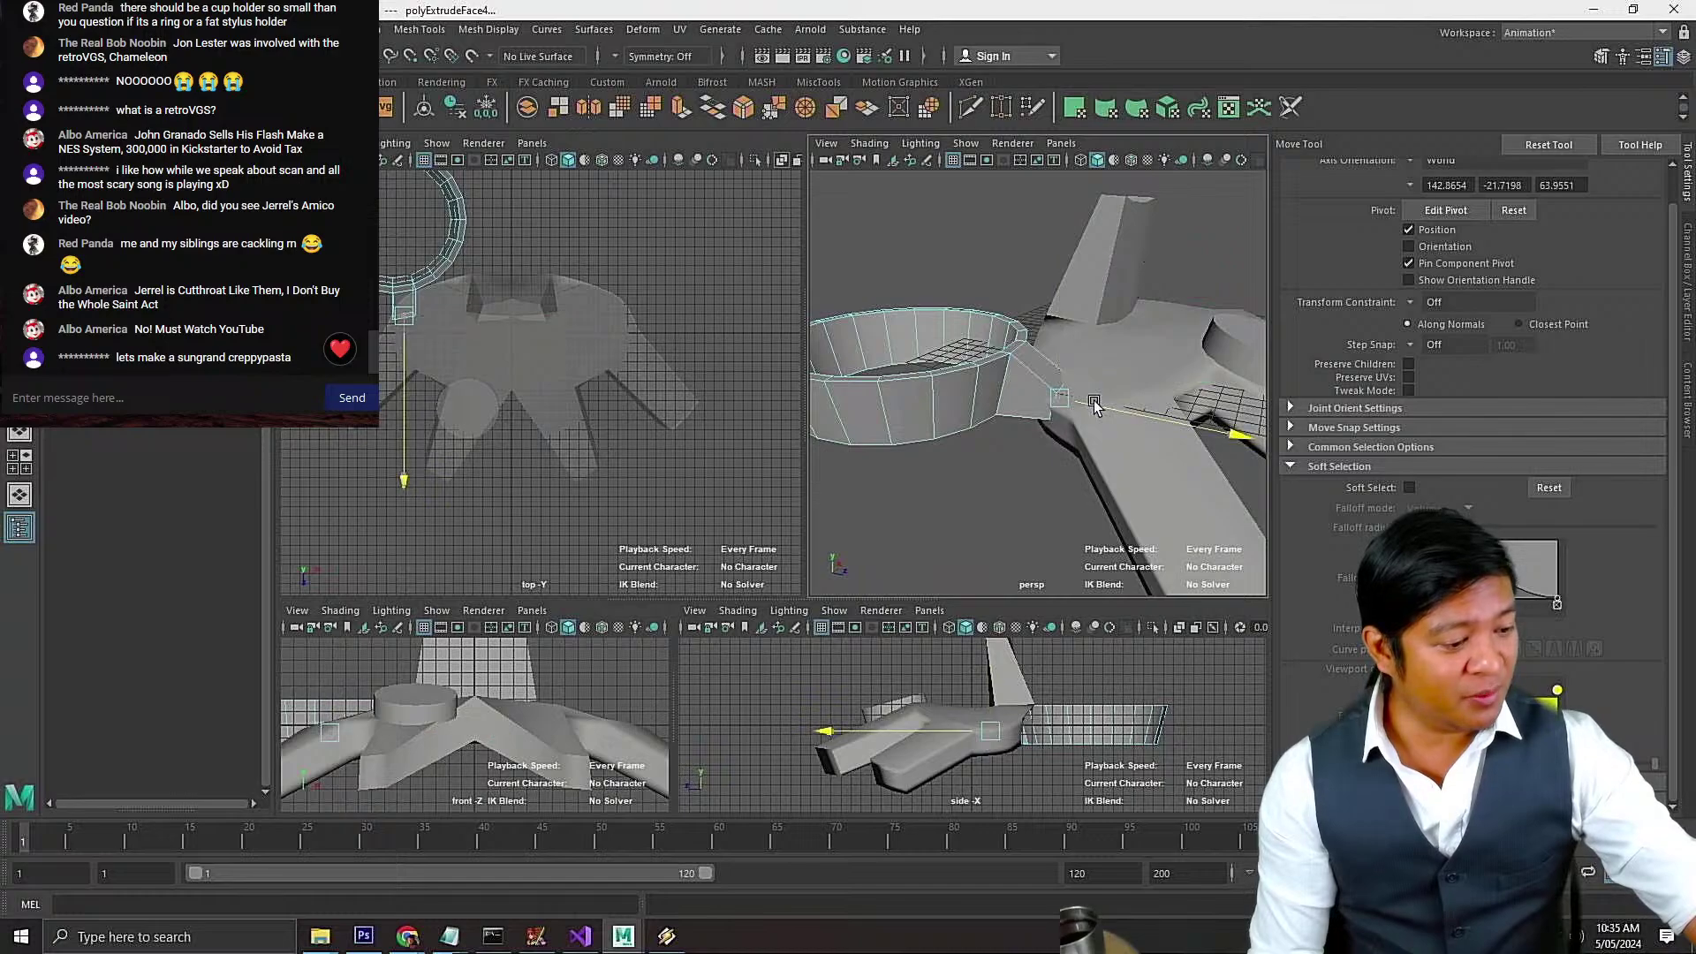
{"action": "key", "text": "r"}
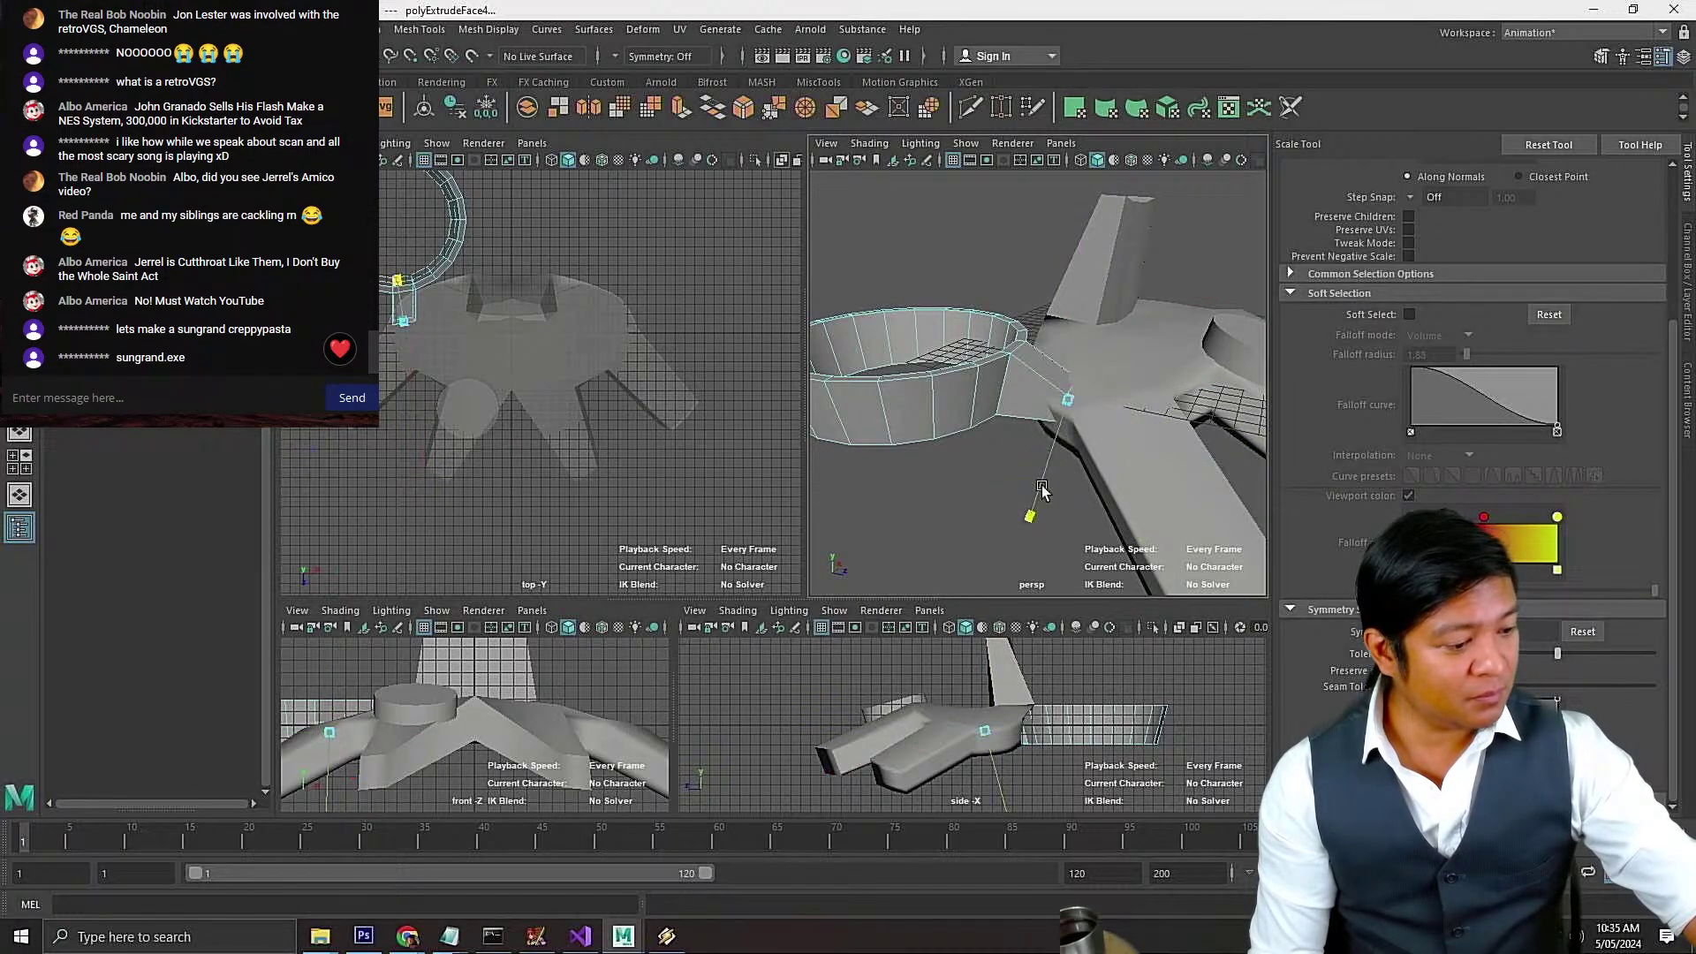
{"action": "left_click", "coordinate": [1013, 471]}
{"action": "left_click_drag", "start_coordinate": [1184, 667], "coordinate": [1002, 770]}
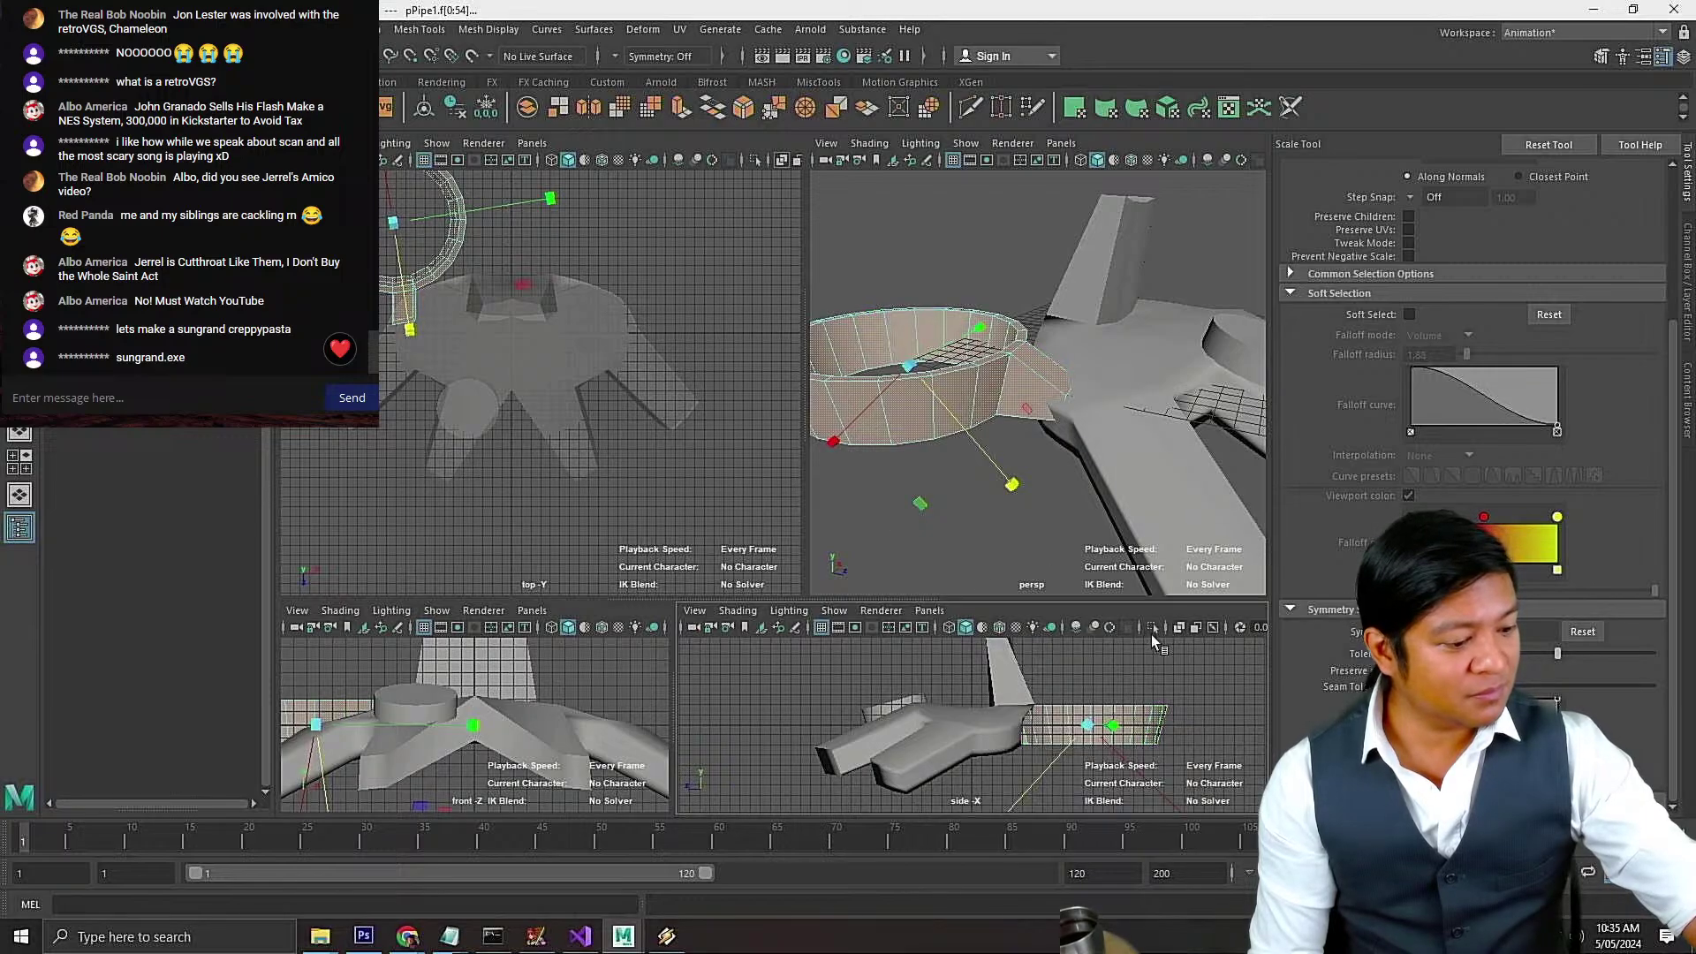
In a maximized X-ray side view, select the pipe's vertices, undoing a stray sideways scale
{"action": "key", "text": "space"}
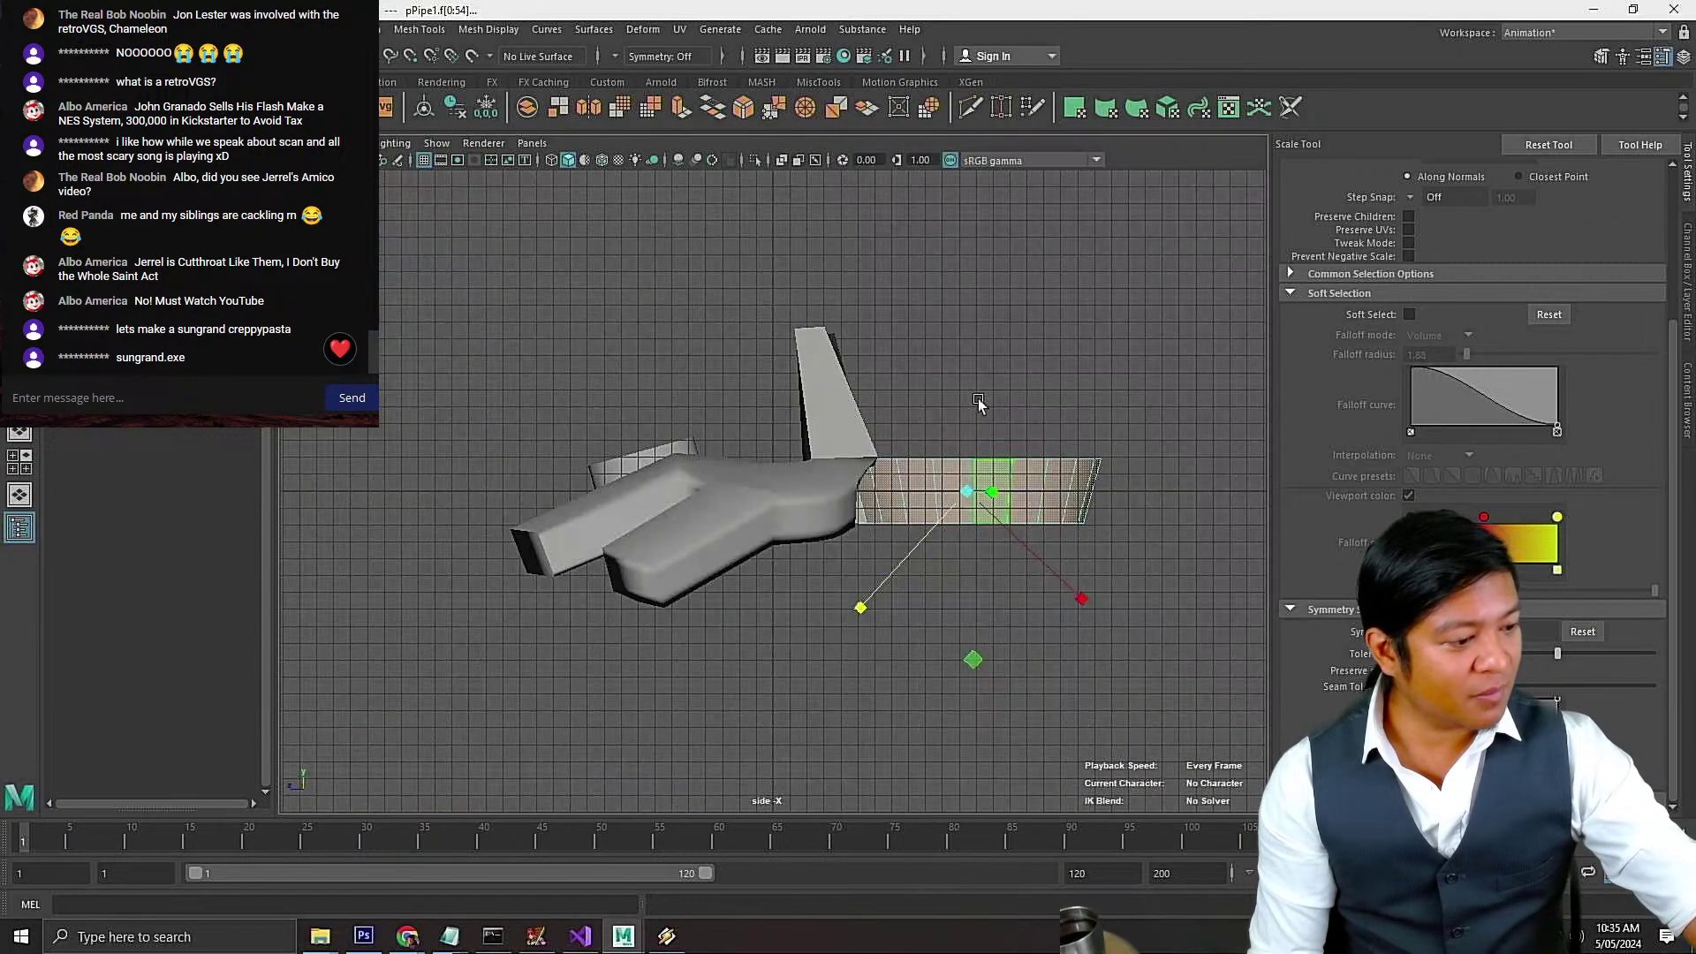
{"action": "left_click", "coordinate": [782, 160]}
{"action": "right_click_drag", "start_coordinate": [1052, 352], "coordinate": [972, 352]}
{"action": "left_click_drag", "start_coordinate": [1085, 381], "coordinate": [846, 653]}
{"action": "left_click_drag", "start_coordinate": [984, 650], "coordinate": [983, 632]}
{"action": "key", "text": "ctrl+z"}
{"action": "left_click_drag", "start_coordinate": [1203, 433], "coordinate": [822, 646]}
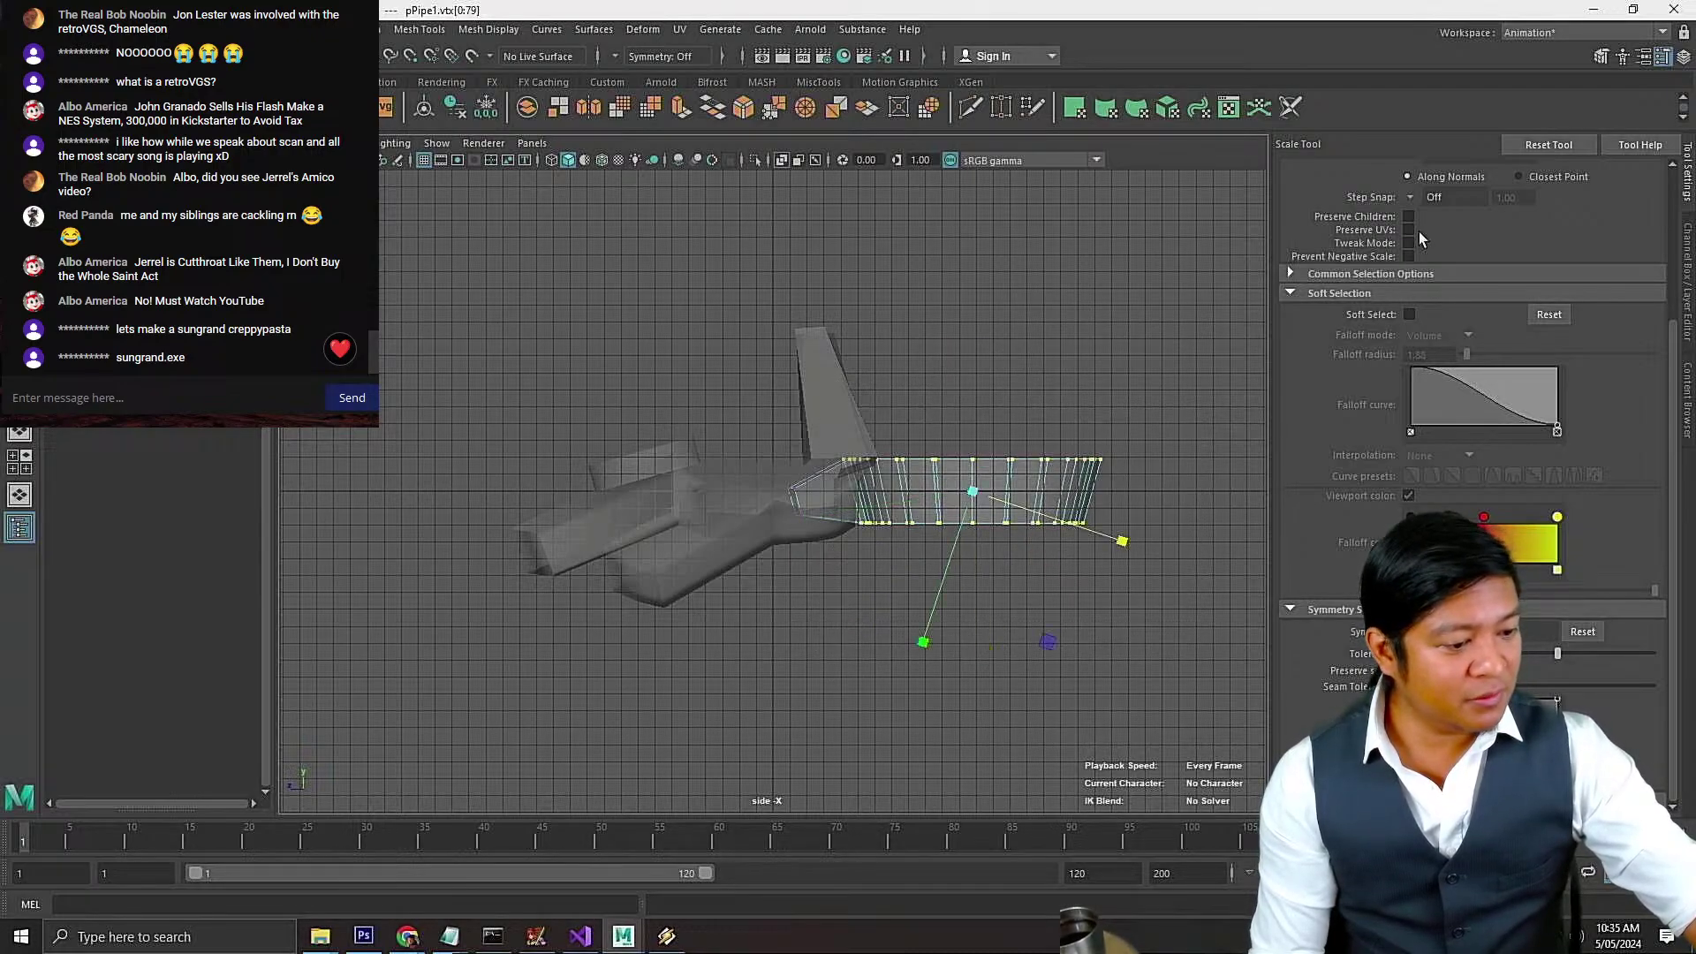
{"action": "scroll", "coordinate": [1347, 300], "scroll_direction": "up", "scroll_amount": 5}
Set Scale Axis Orientation to World and squash the pipe vertices vertically
{"action": "left_click", "coordinate": [1423, 195]}
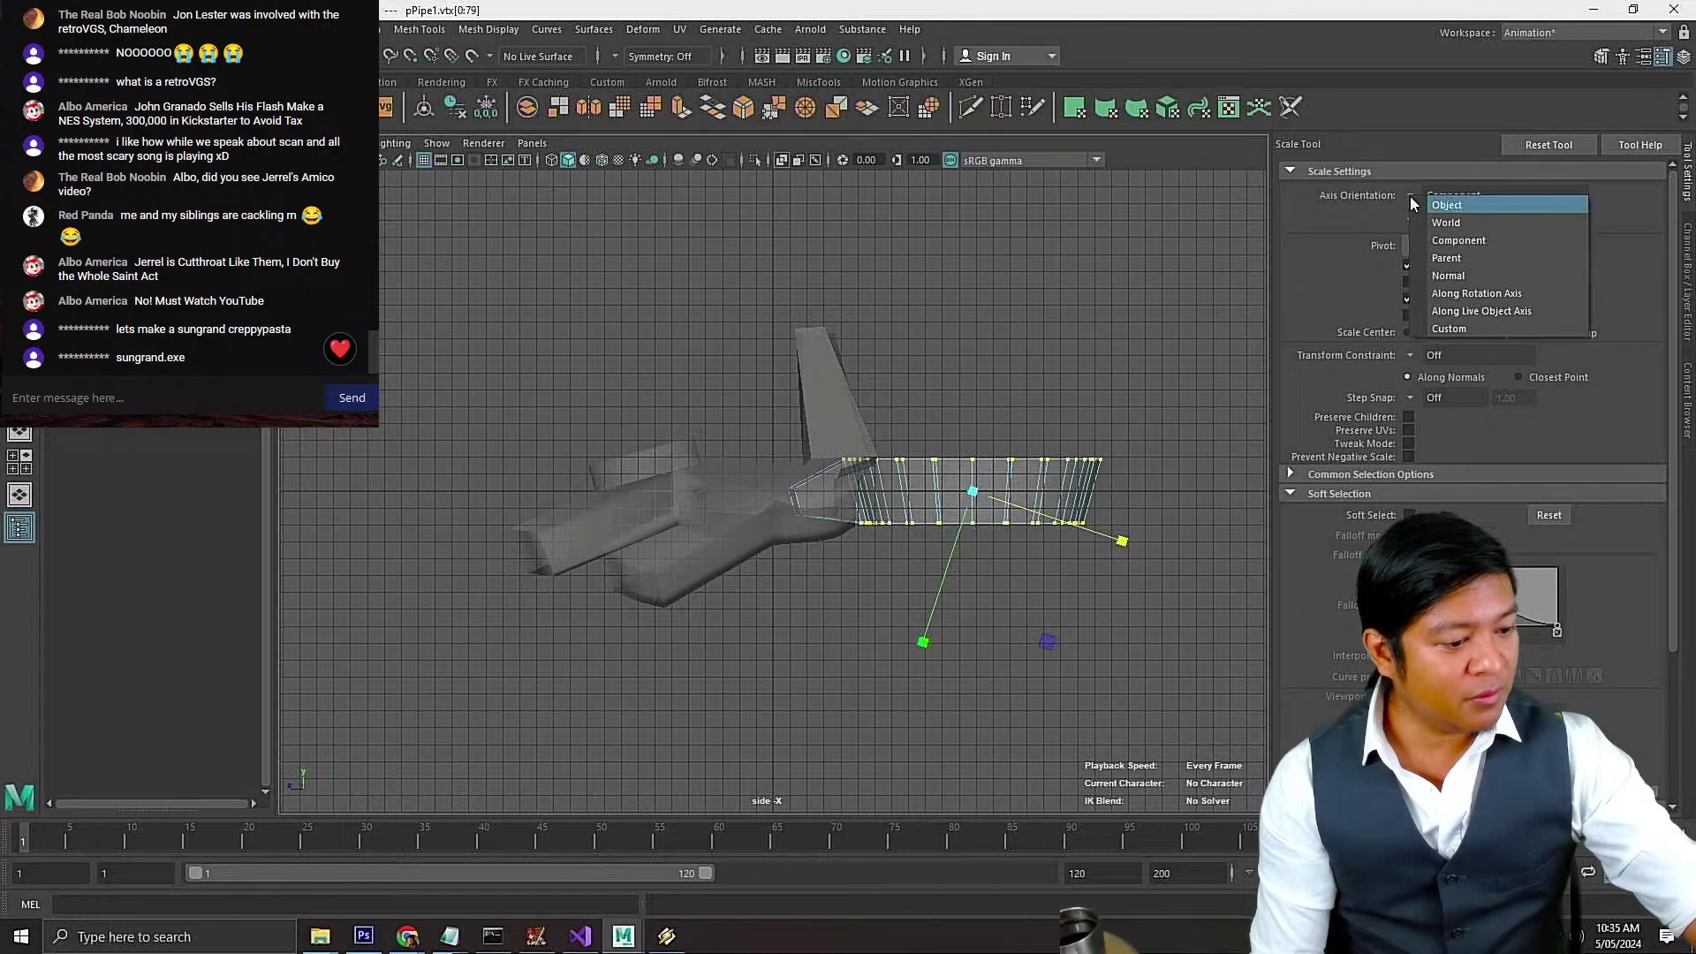
{"action": "left_click", "coordinate": [1440, 205]}
{"action": "left_click_drag", "start_coordinate": [986, 346], "coordinate": [892, 427]}
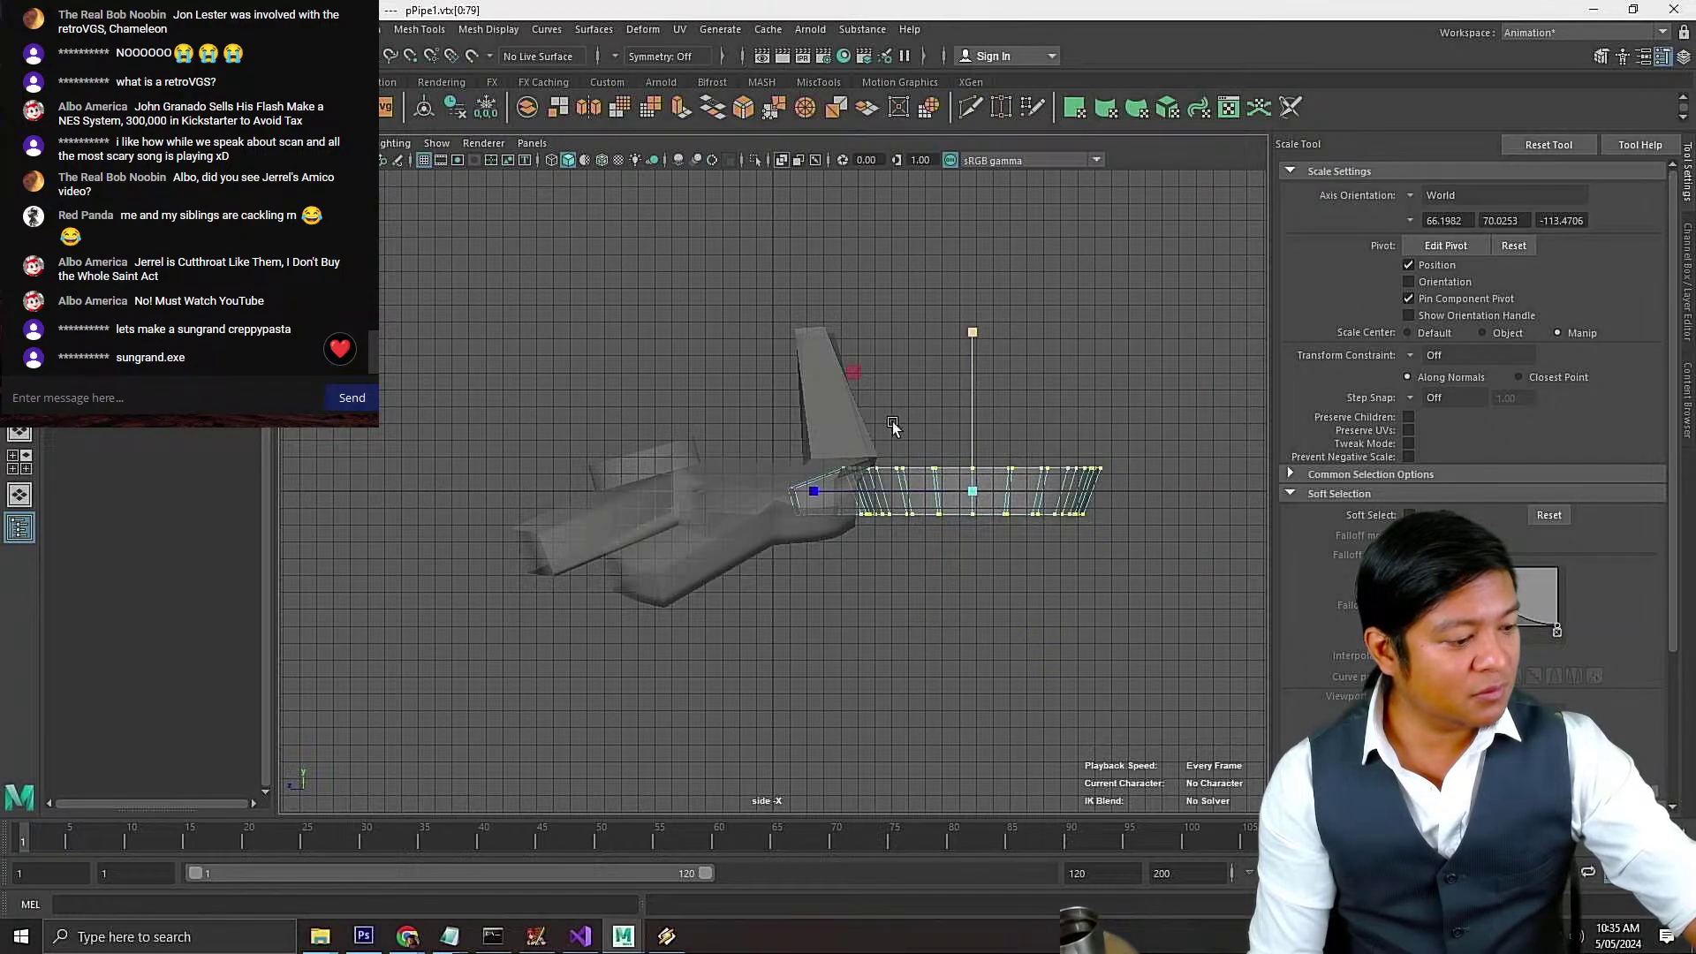
{"action": "left_click_drag", "start_coordinate": [823, 585], "coordinate": [780, 387]}
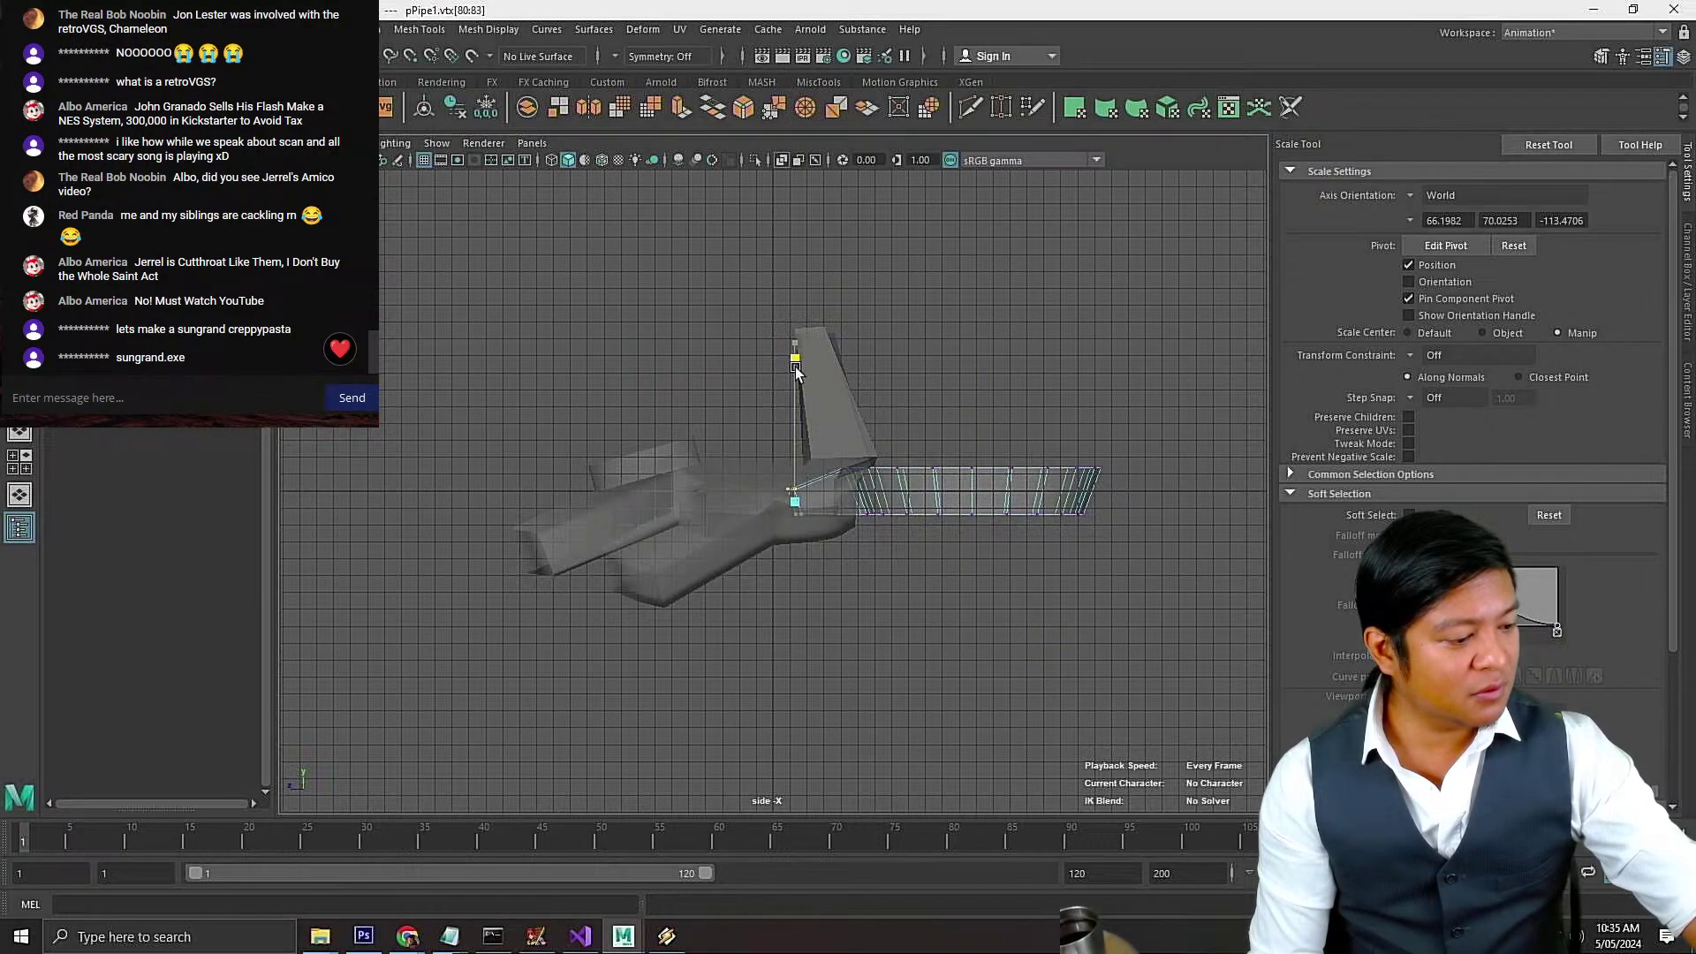
Back in object mode, slide the pipe ring along Z and save as worst switch controller 1.mb
{"action": "key", "text": "space"}
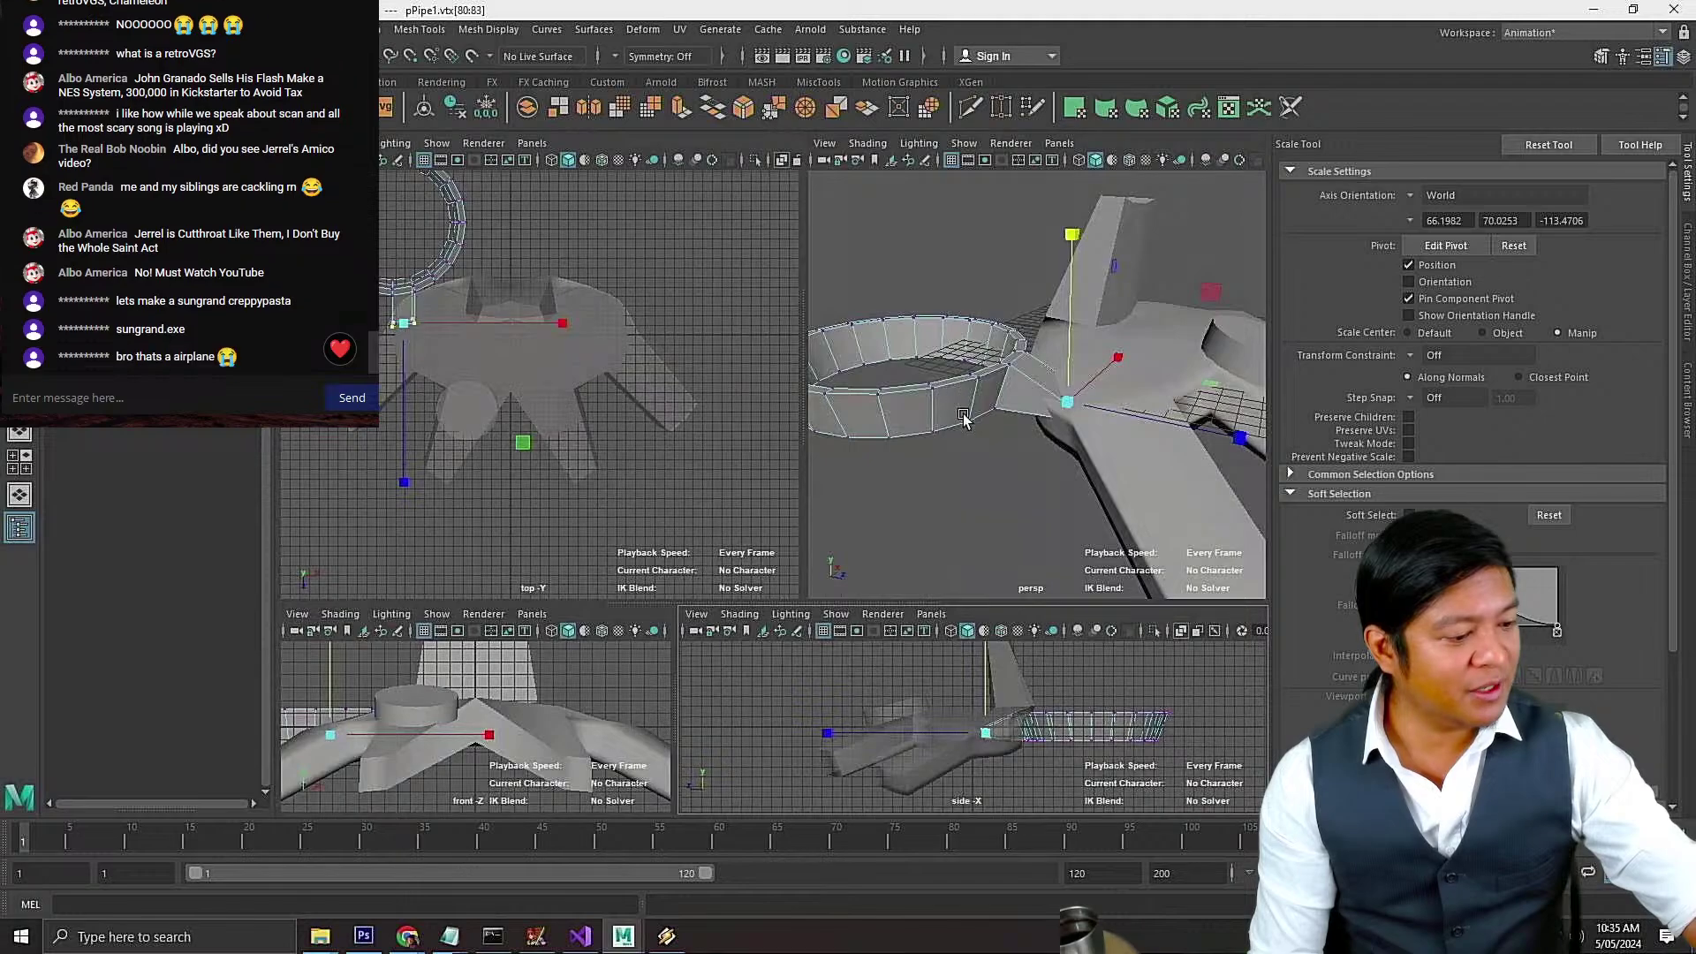
{"action": "left_click_drag", "start_coordinate": [980, 389], "coordinate": [920, 469], "text": "alt"}
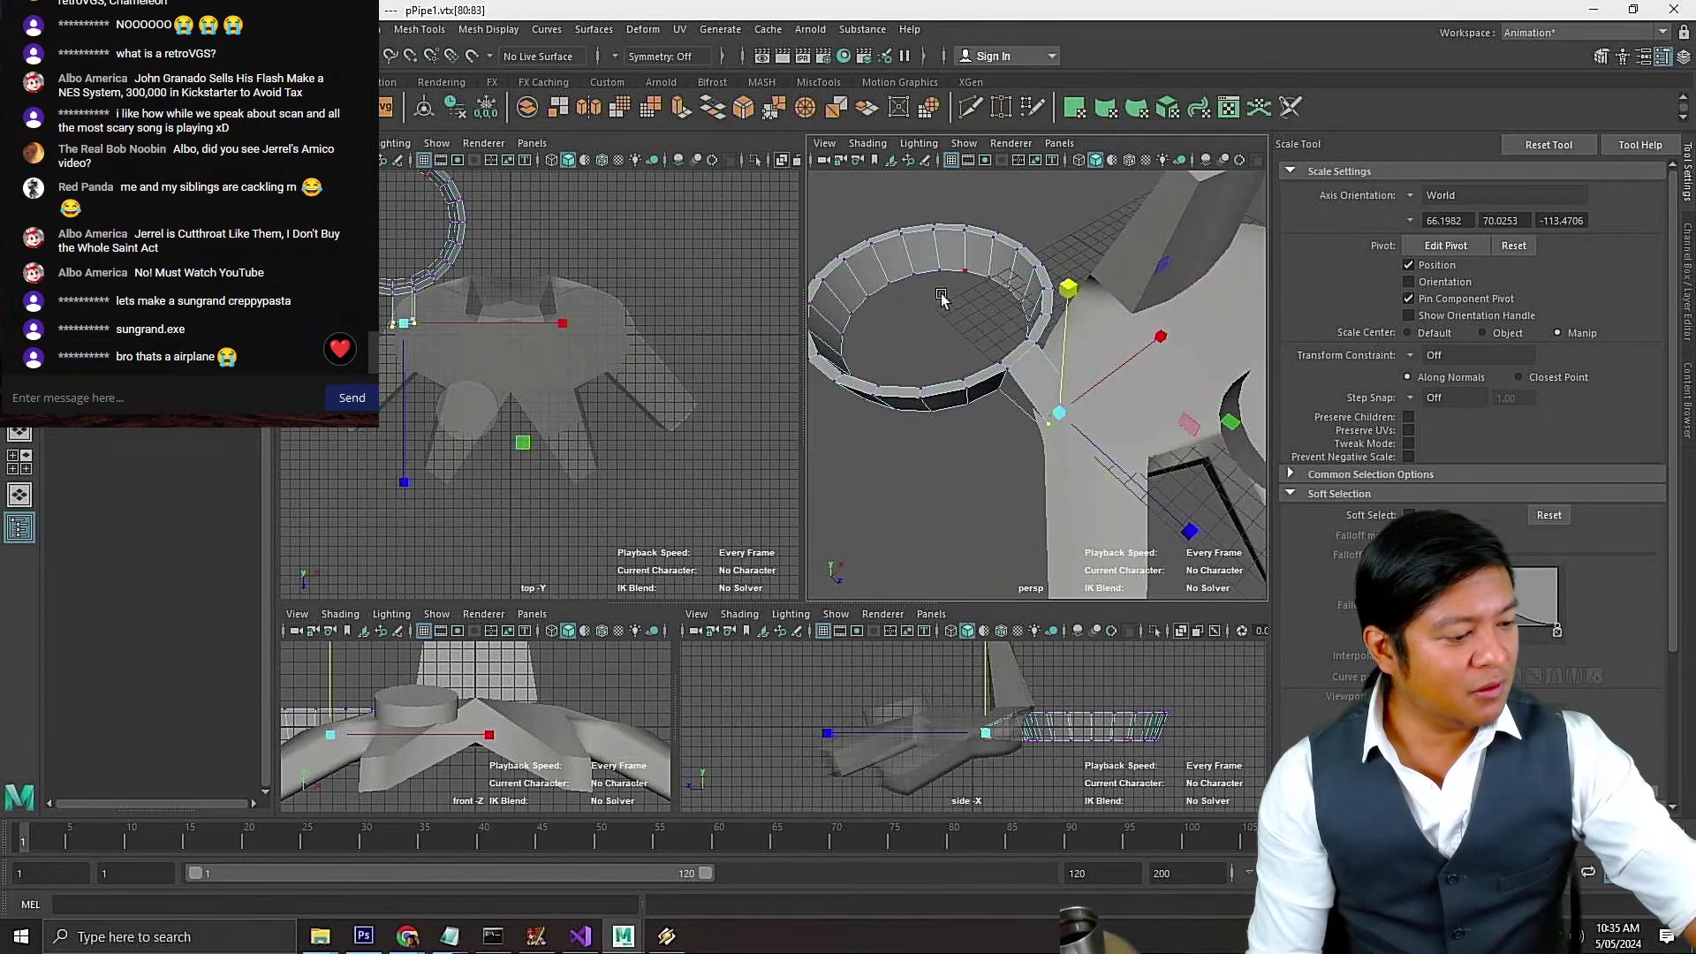
{"action": "right_click_drag", "start_coordinate": [934, 319], "coordinate": [1002, 283]}
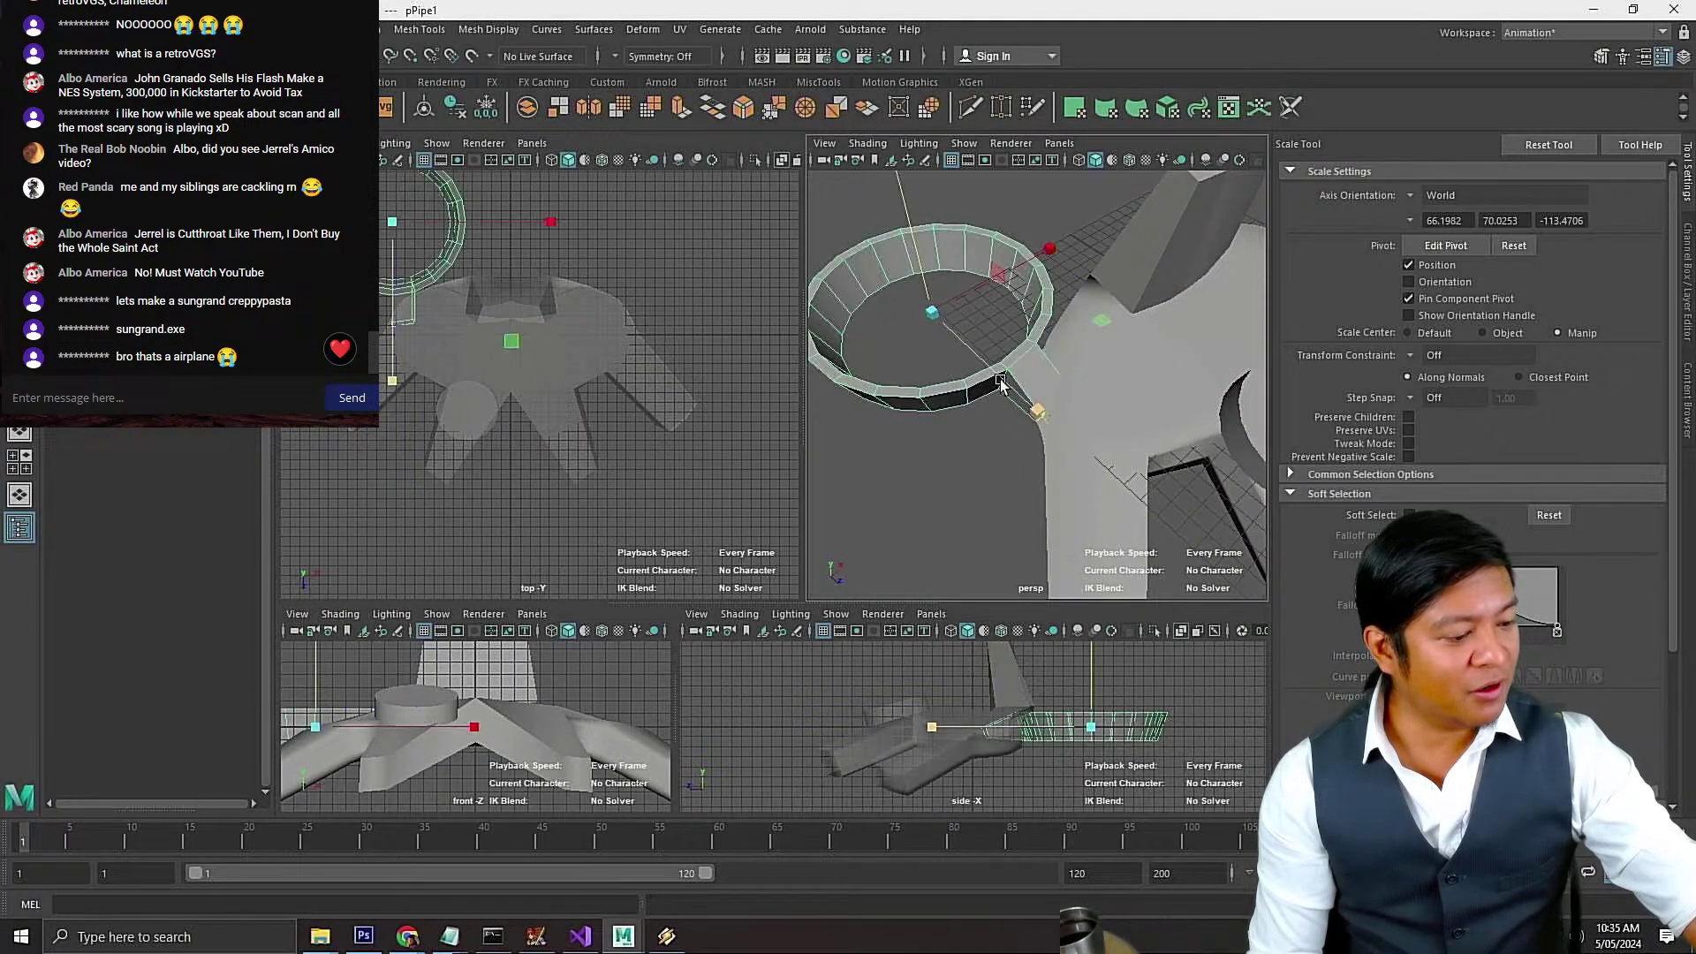
{"action": "key", "text": "e"}
{"action": "key", "text": "w"}
{"action": "left_click_drag", "start_coordinate": [970, 444], "coordinate": [936, 295], "text": "alt"}
{"action": "left_click_drag", "start_coordinate": [1000, 375], "coordinate": [987, 389]}
{"action": "key", "text": "ctrl+s"}
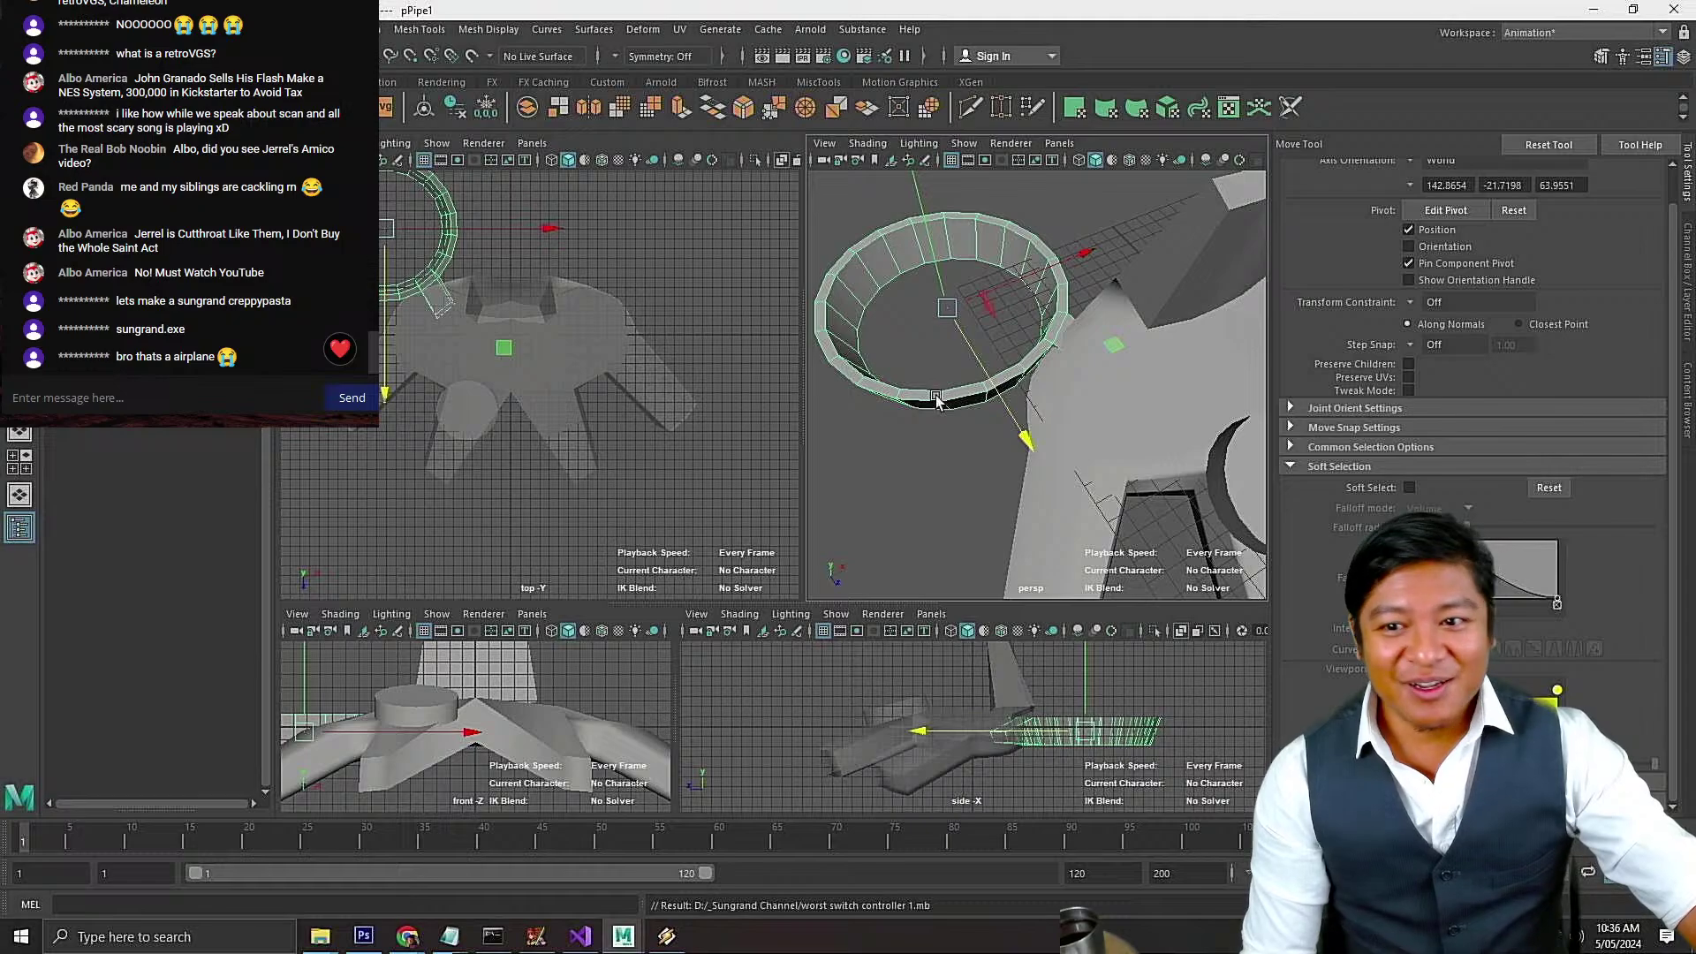
Orbit around and frame all views on the controller body to inspect the model
{"action": "scroll", "coordinate": [1037, 407], "scroll_direction": "down", "scroll_amount": 5}
{"action": "left_click_drag", "start_coordinate": [1129, 442], "coordinate": [1082, 426], "text": "alt"}
{"action": "scroll", "coordinate": [1078, 425], "scroll_direction": "up", "scroll_amount": 3}
{"action": "left_click", "coordinate": [1152, 397]}
{"action": "key", "text": "shift+f"}
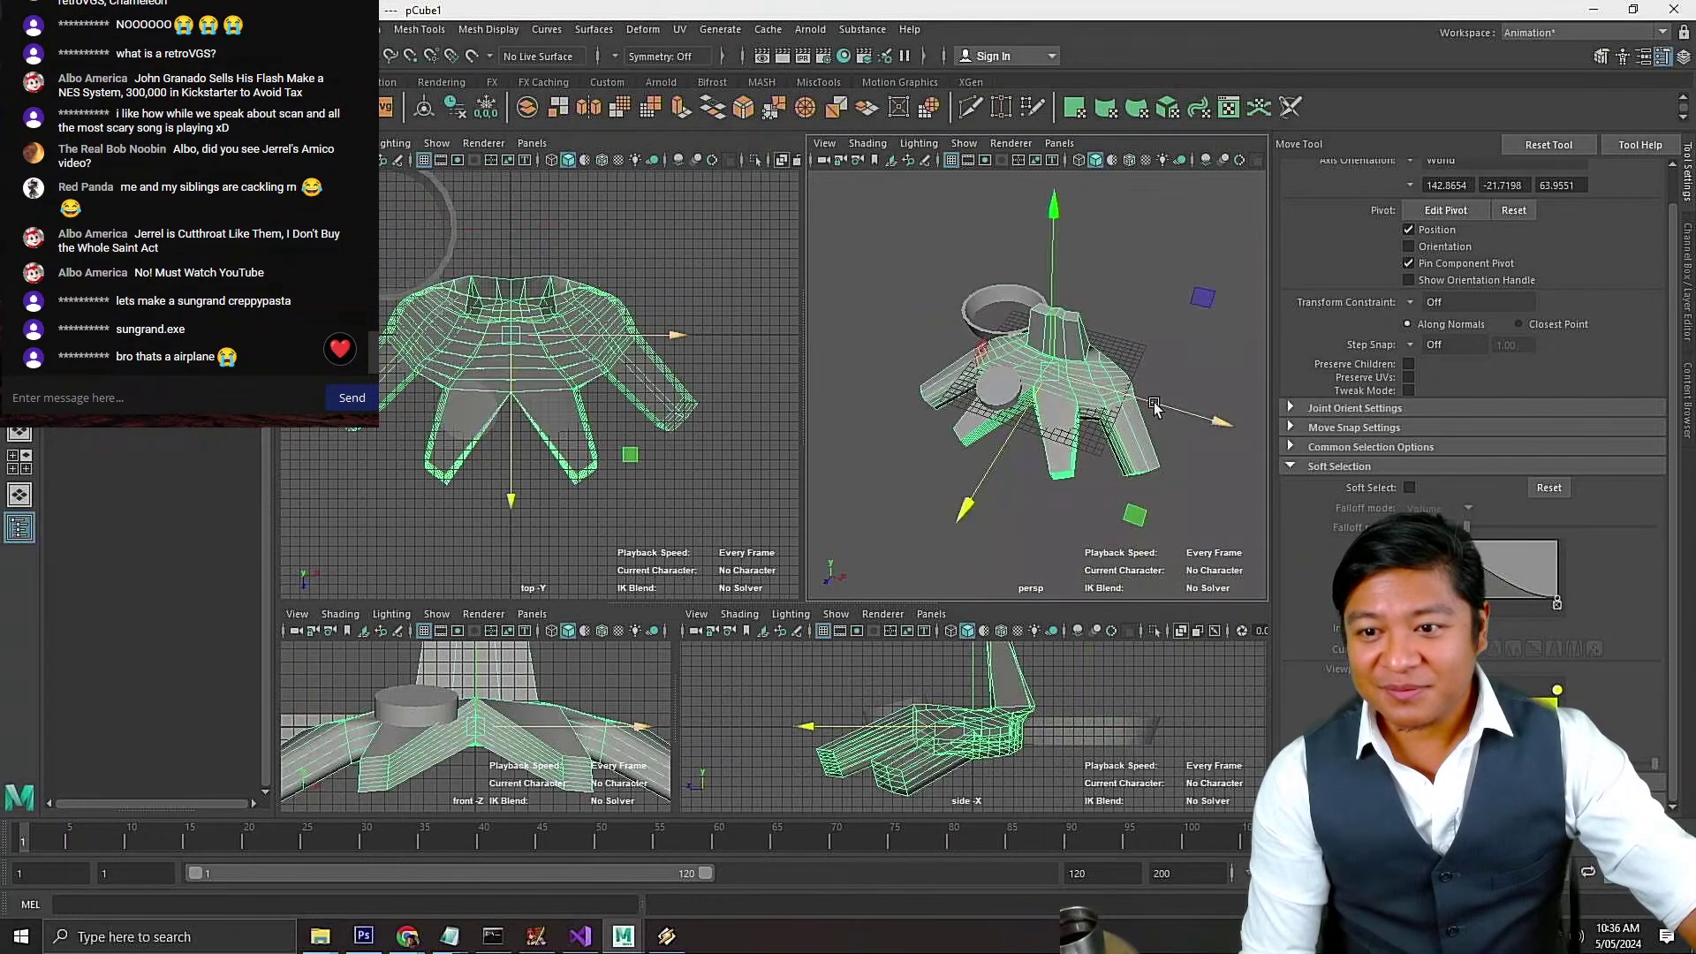
{"action": "key", "text": "space"}
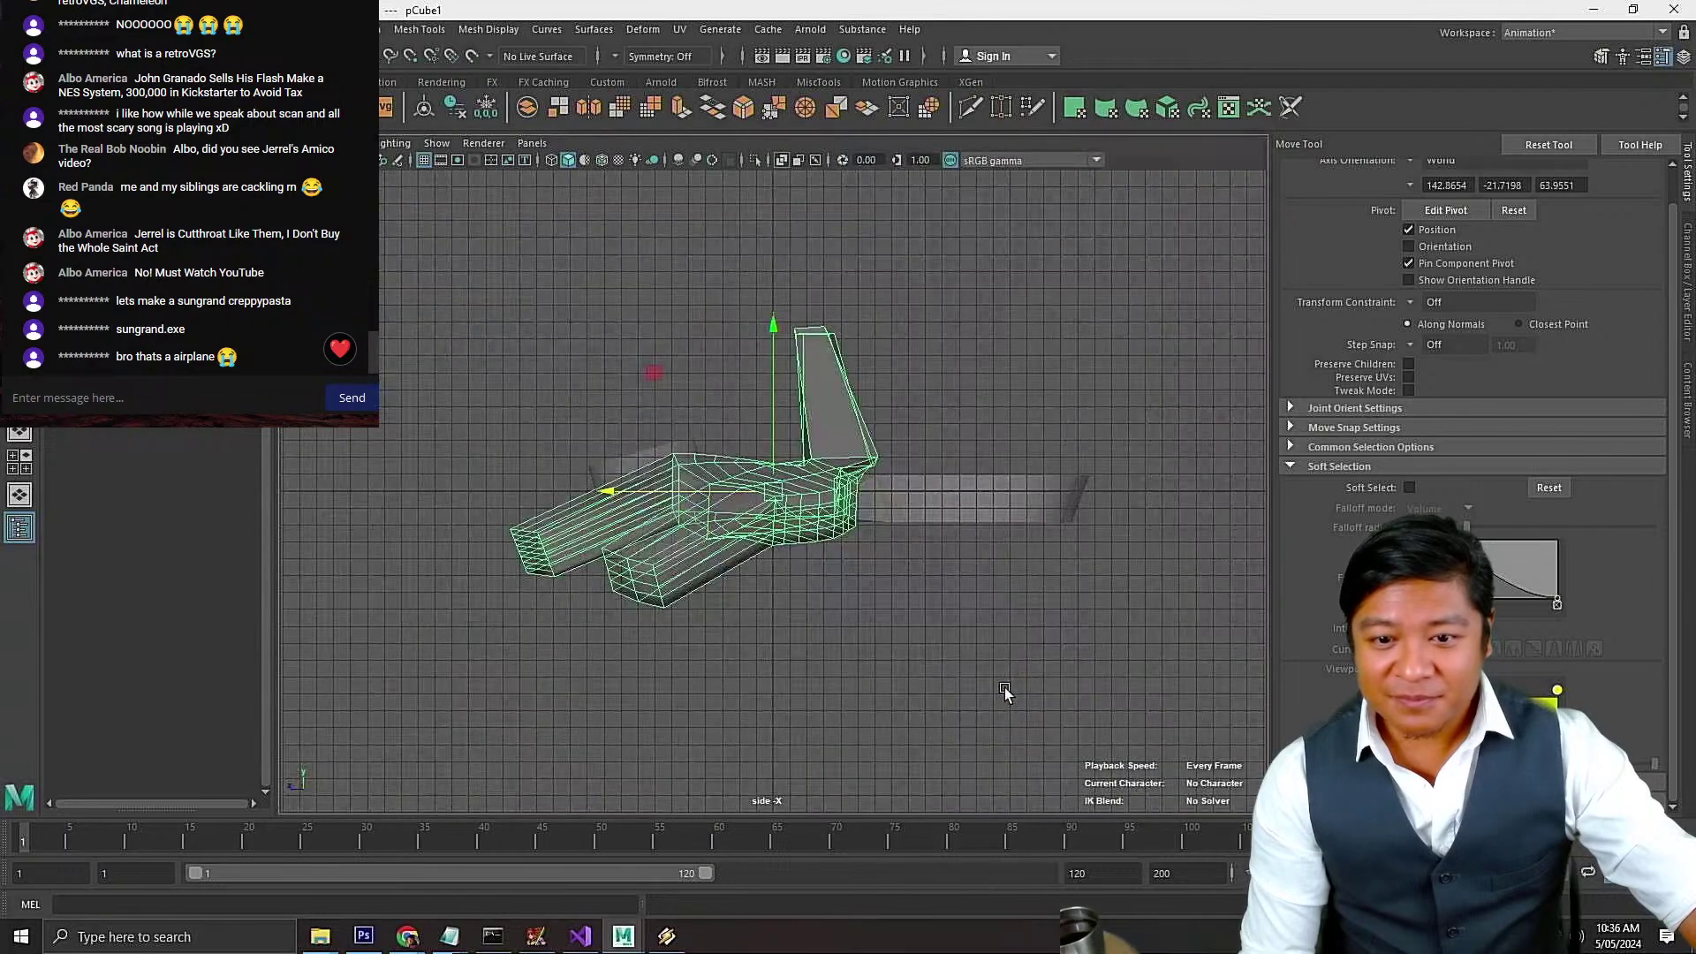
{"action": "key", "text": "space"}
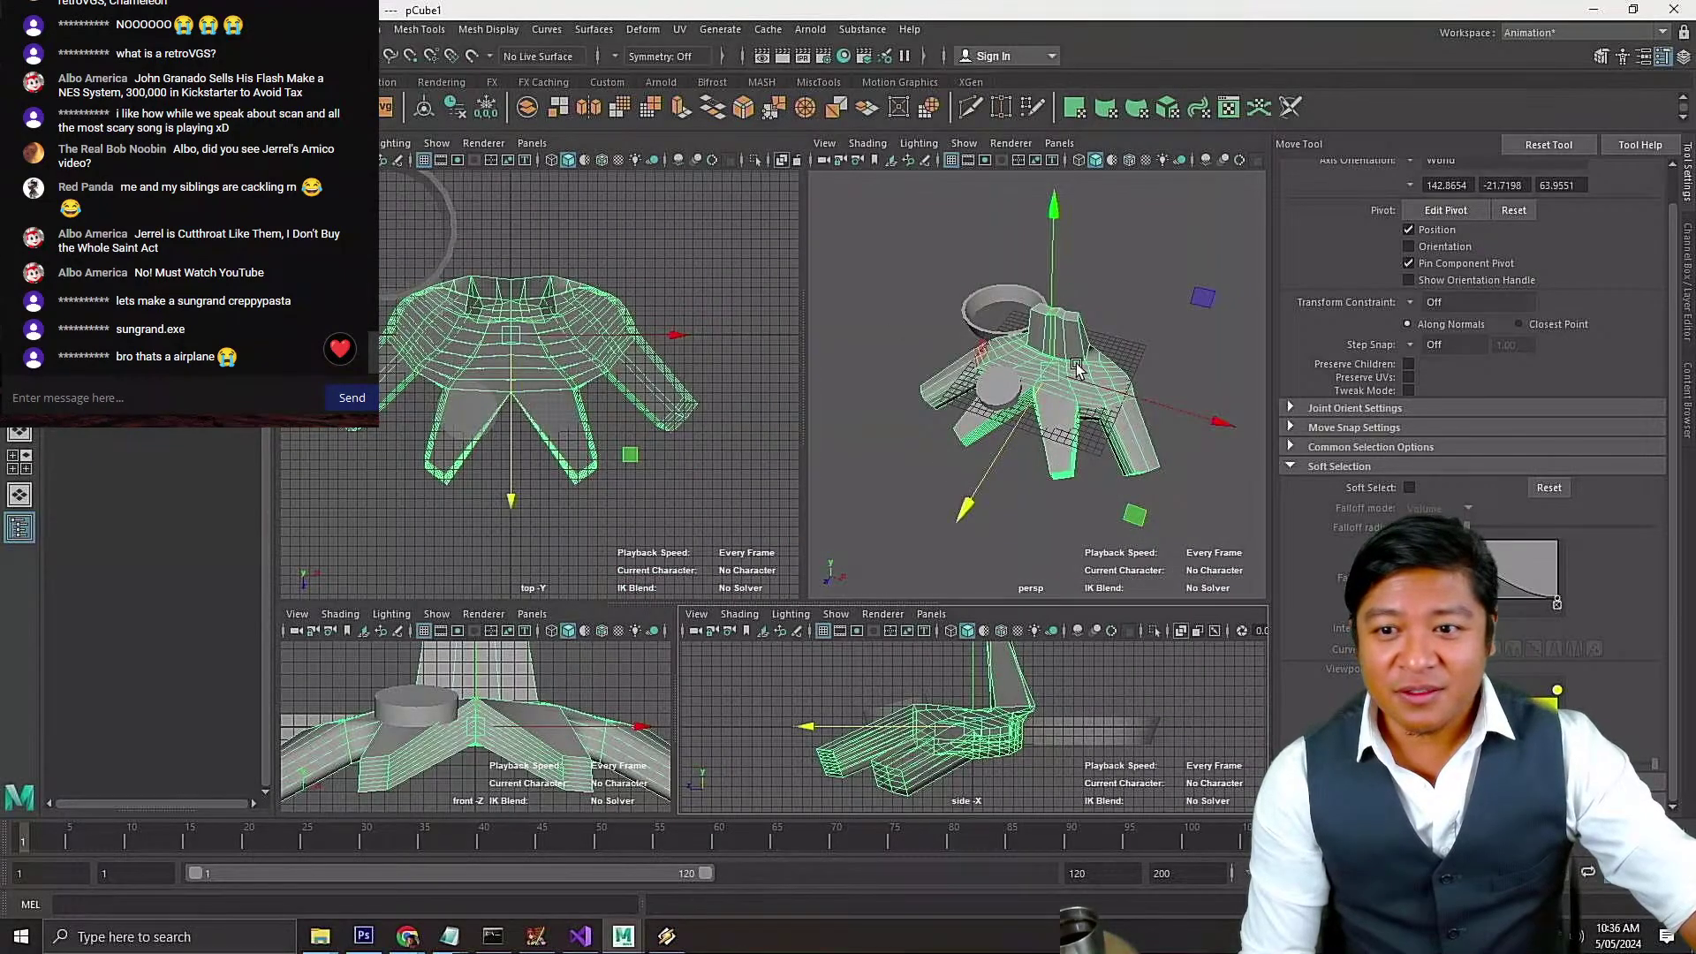
{"action": "scroll", "coordinate": [1091, 362], "scroll_direction": "up", "scroll_amount": 5}
{"action": "scroll", "coordinate": [1091, 363], "scroll_direction": "down", "scroll_amount": 4}
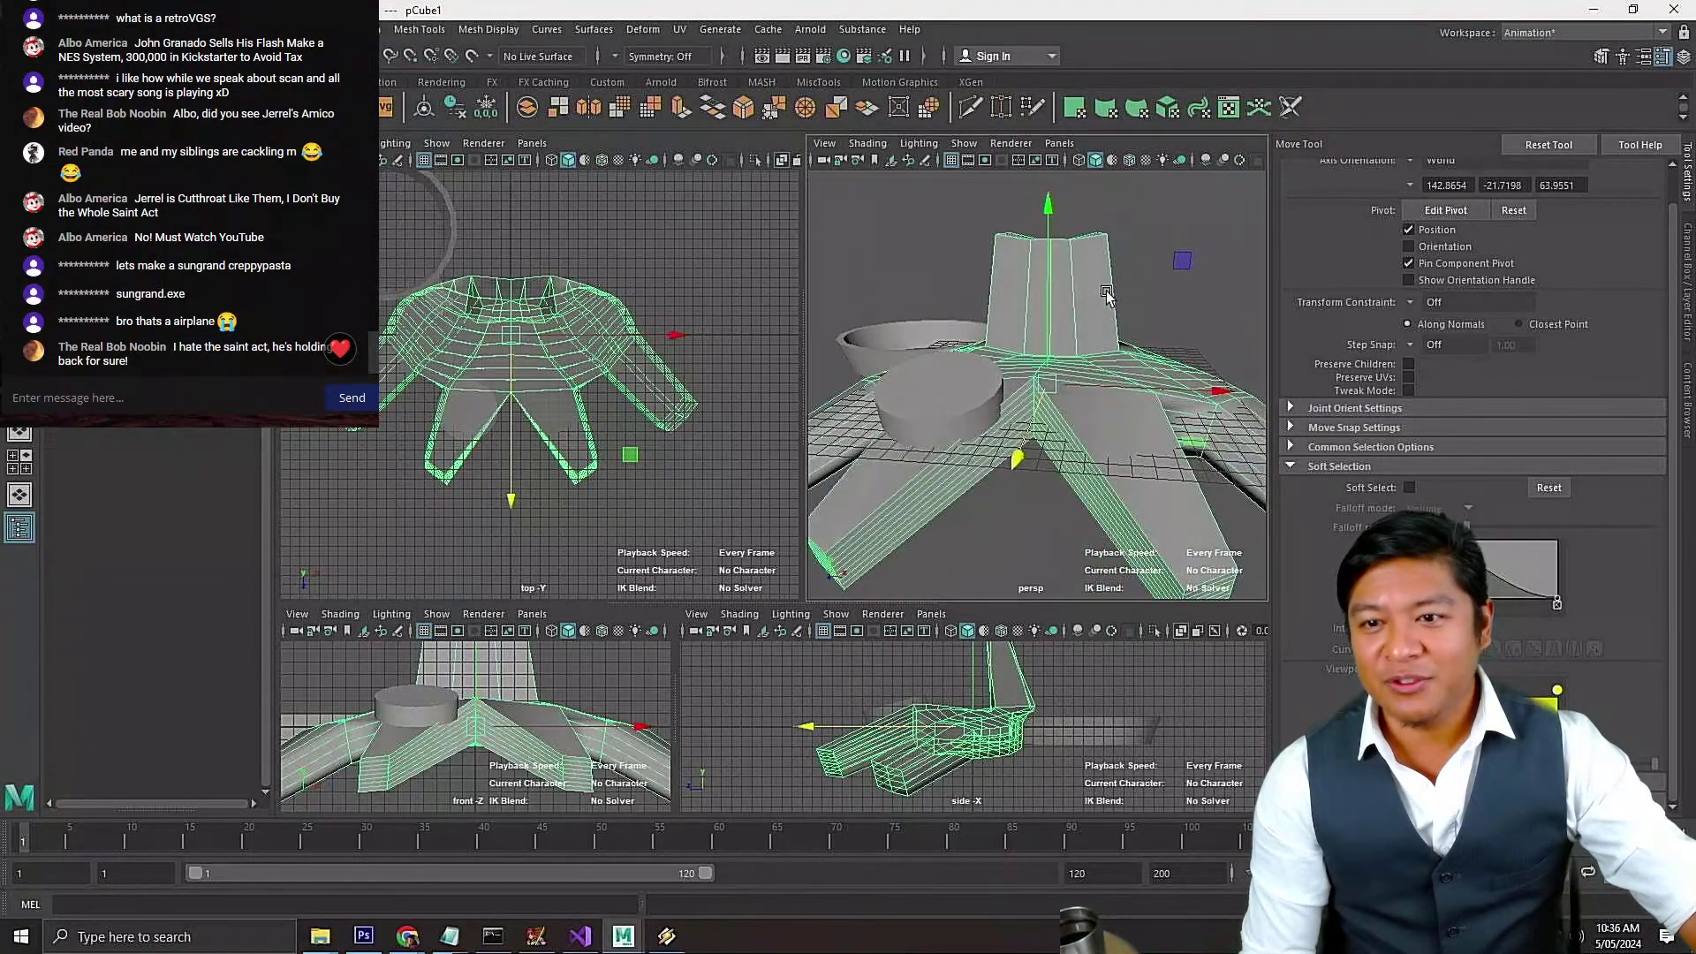
{"action": "mouse_move", "coordinate": [1074, 288]}
{"action": "right_mouse_down"}
{"action": "mouse_move", "coordinate": [1042, 288]}
{"action": "mouse_move", "coordinate": [1060, 295]}
{"action": "right_mouse_up"}
Deselect, resave worst switch controller 1.mb, and bring up Polygon Cylinder Options
{"action": "left_click", "coordinate": [920, 257]}
{"action": "key", "text": "ctrl+s"}
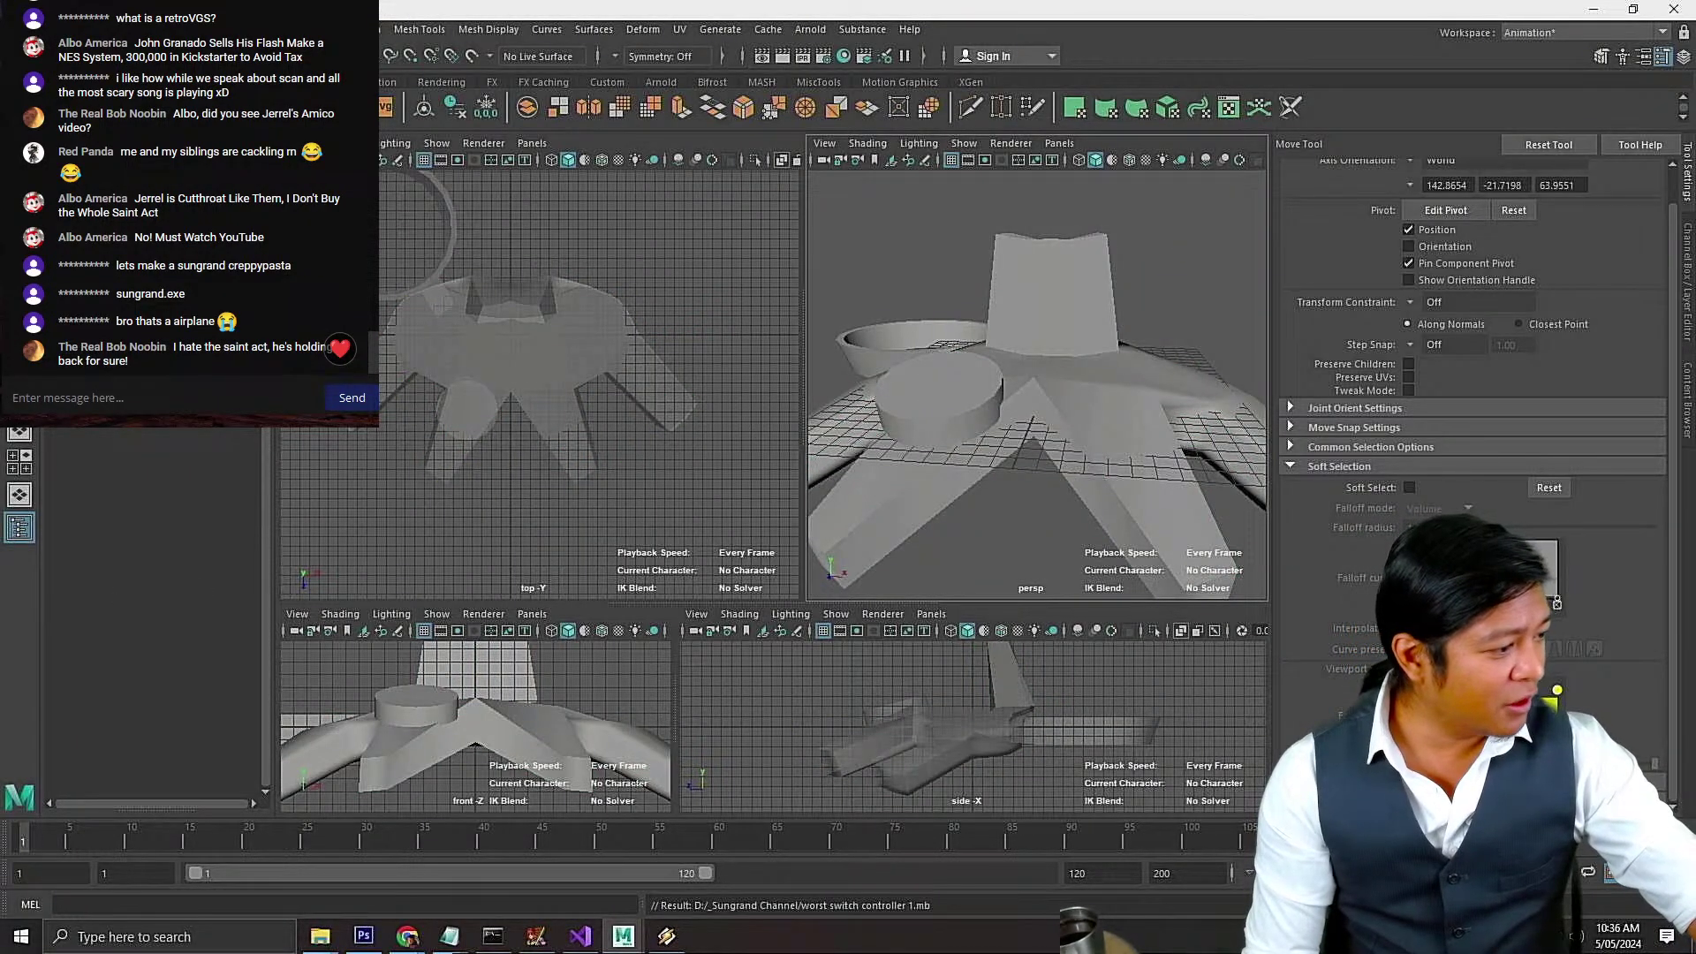
{"action": "double_click", "coordinate": [104, 108]}
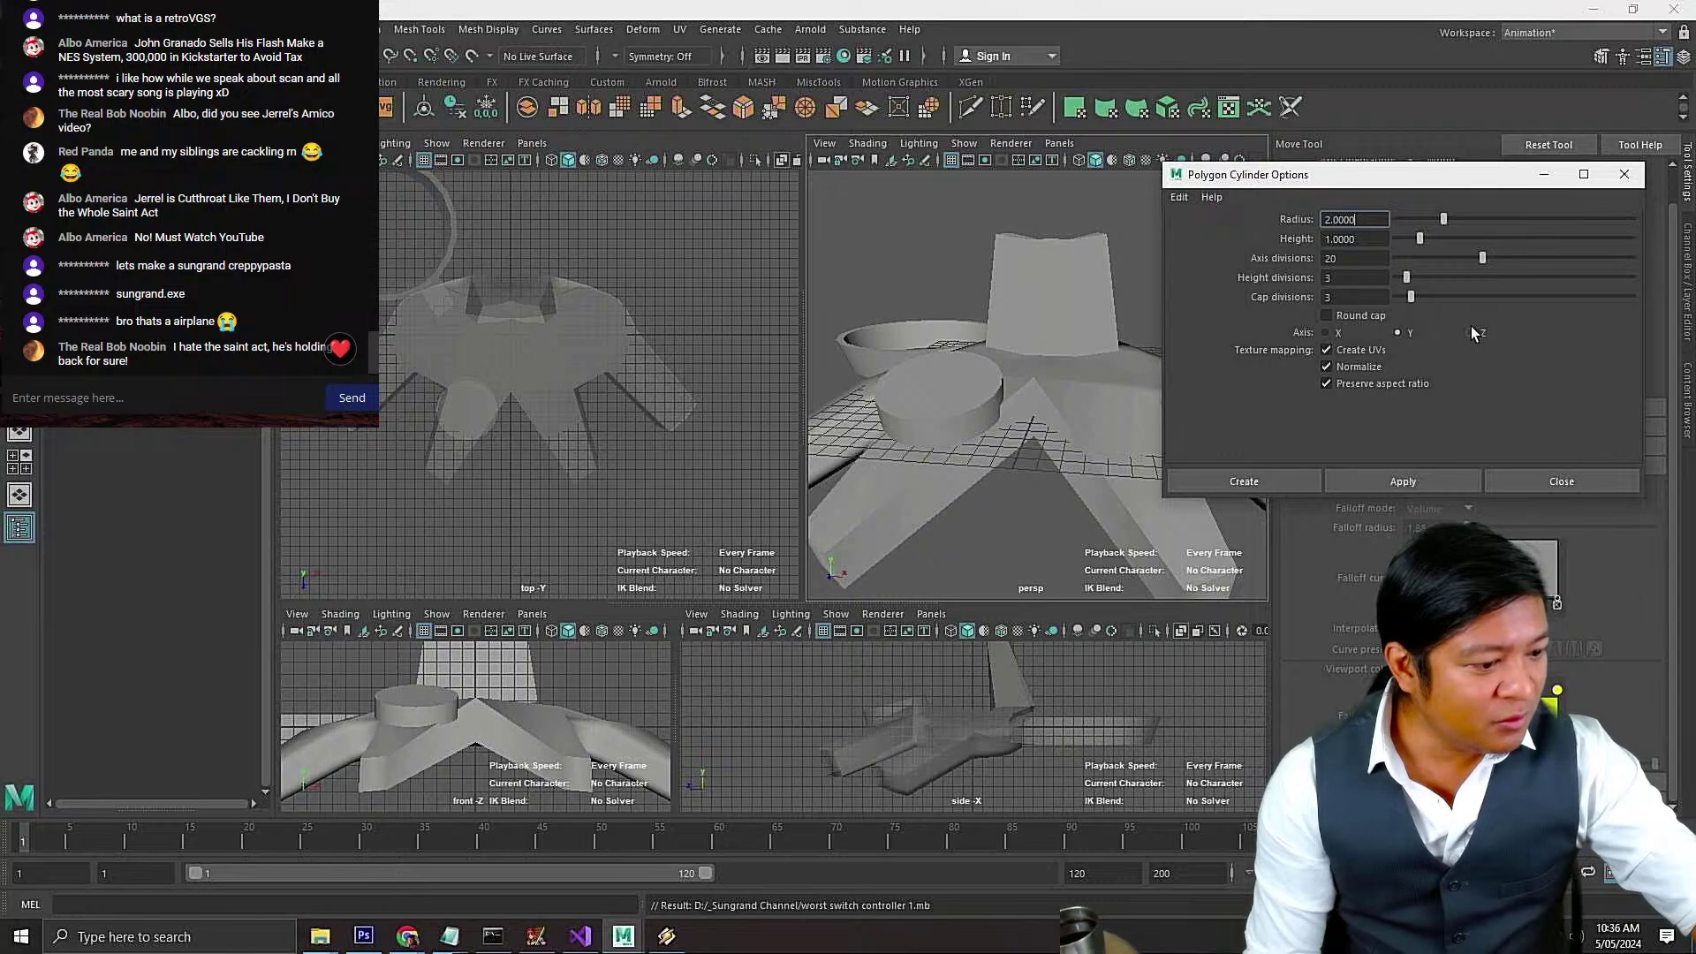
Test Z-axis cylinders with 10 and then 20 height divisions, undoing each attempt
{"action": "left_click", "coordinate": [1470, 332]}
{"action": "left_click", "coordinate": [1417, 480]}
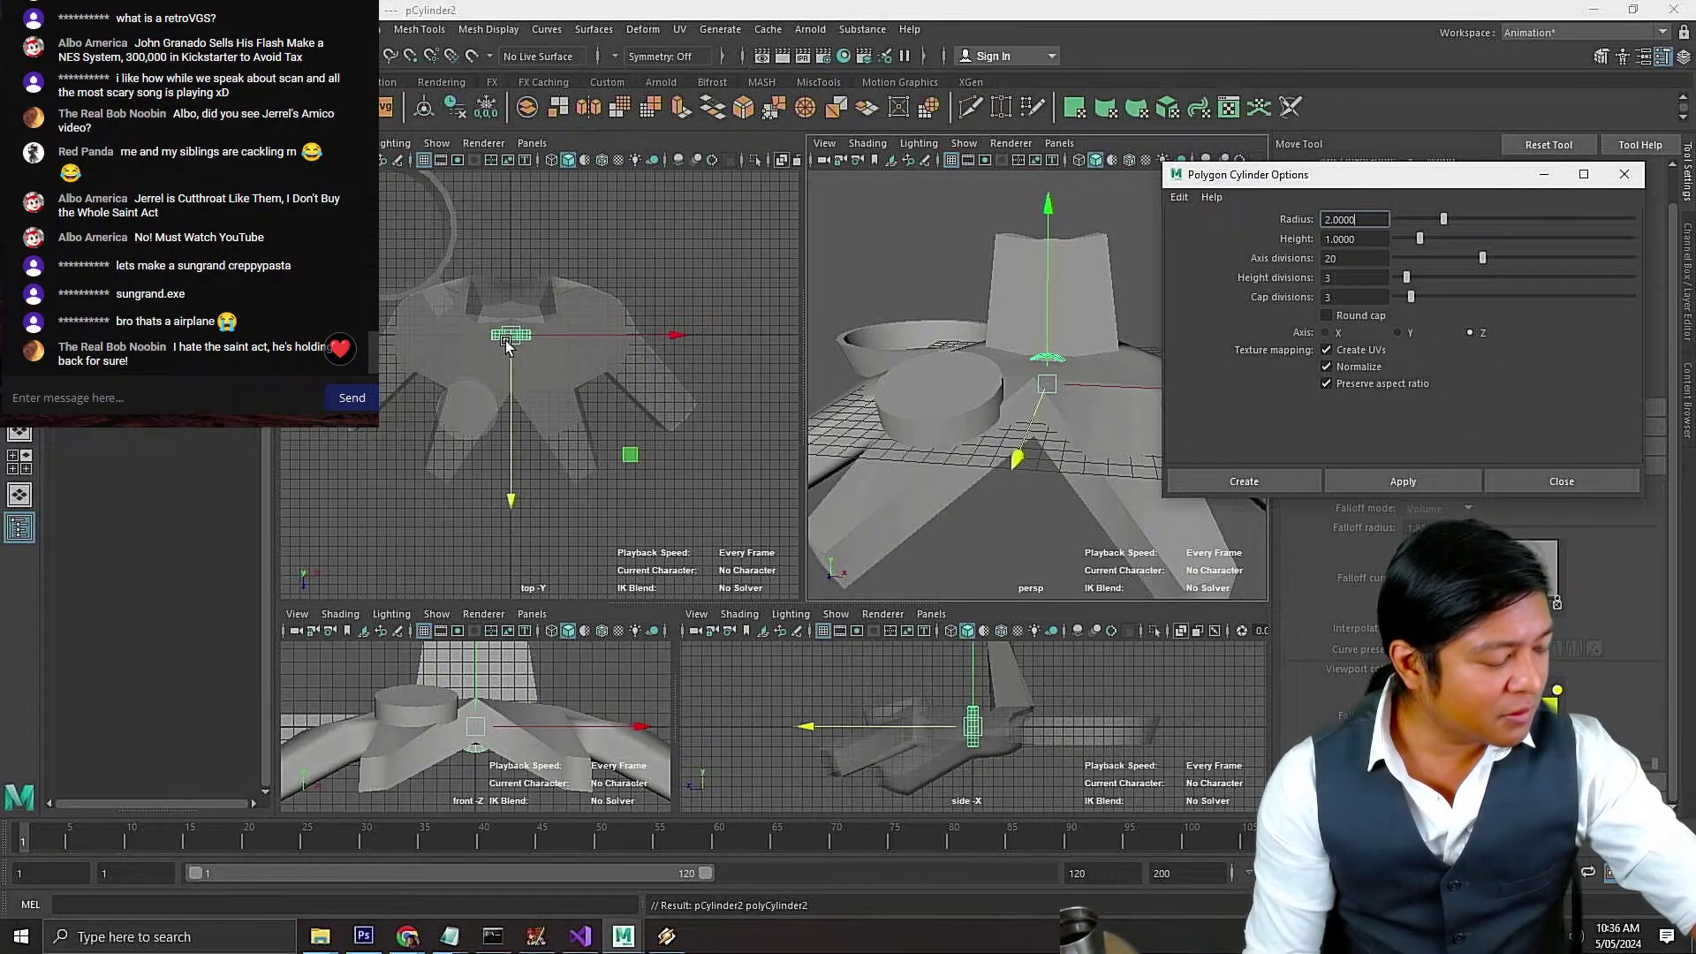
{"action": "key", "text": "ctrl+z"}
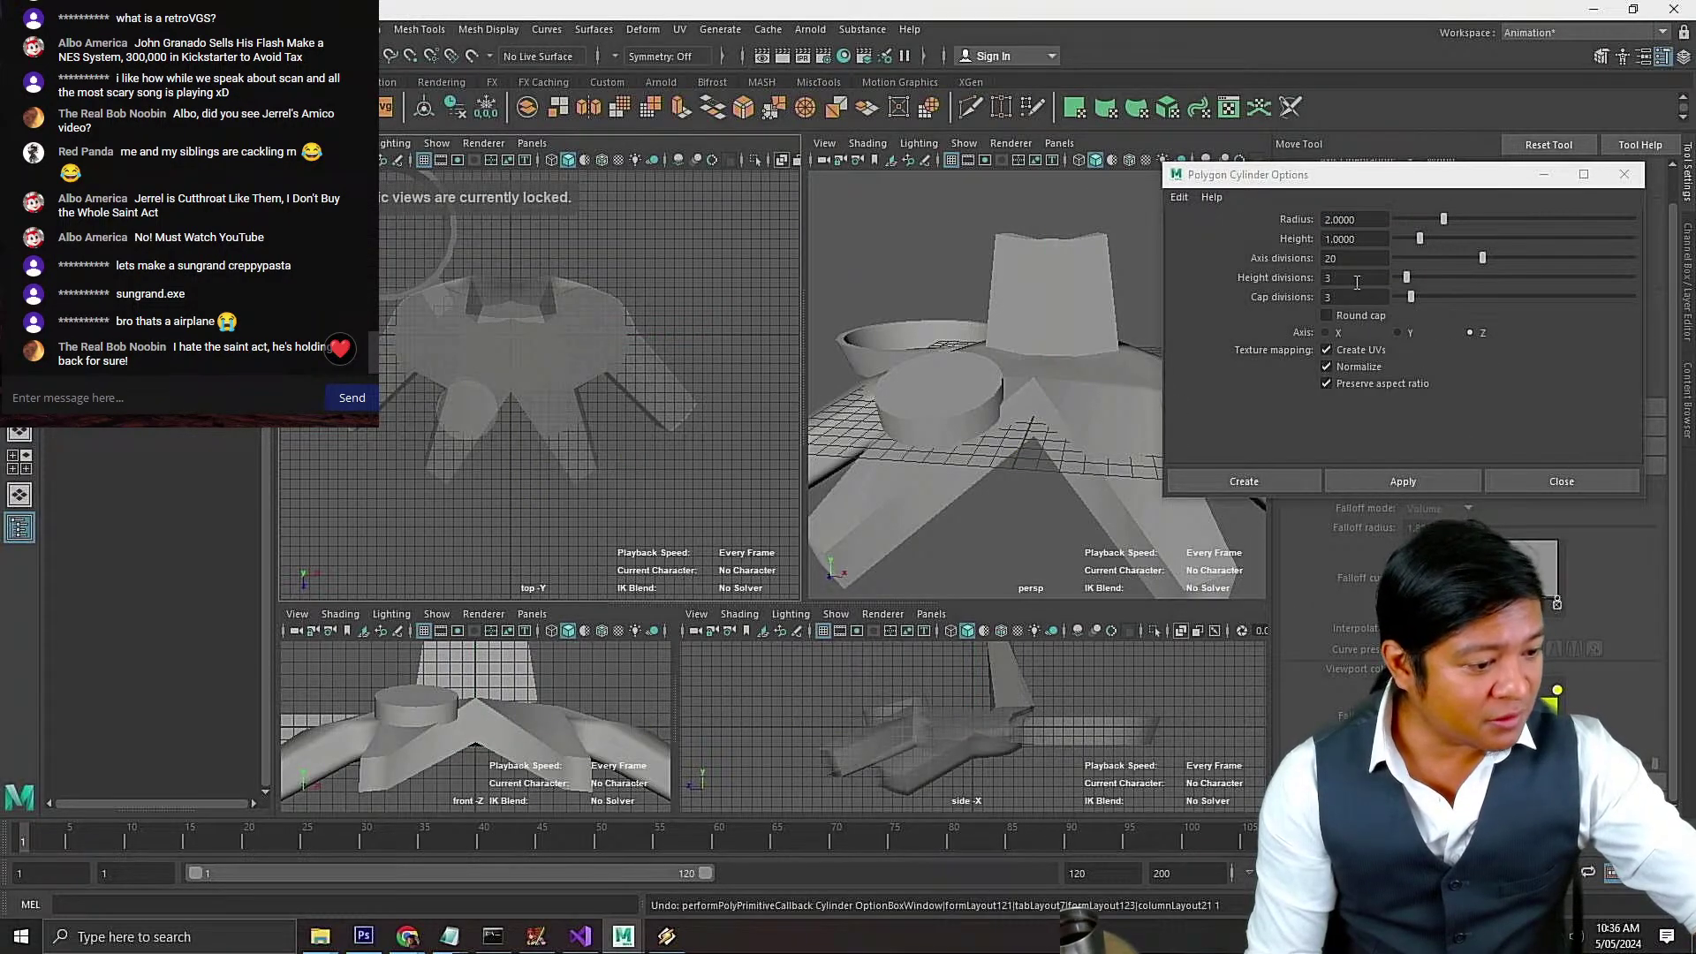
{"action": "type", "text": "10"}
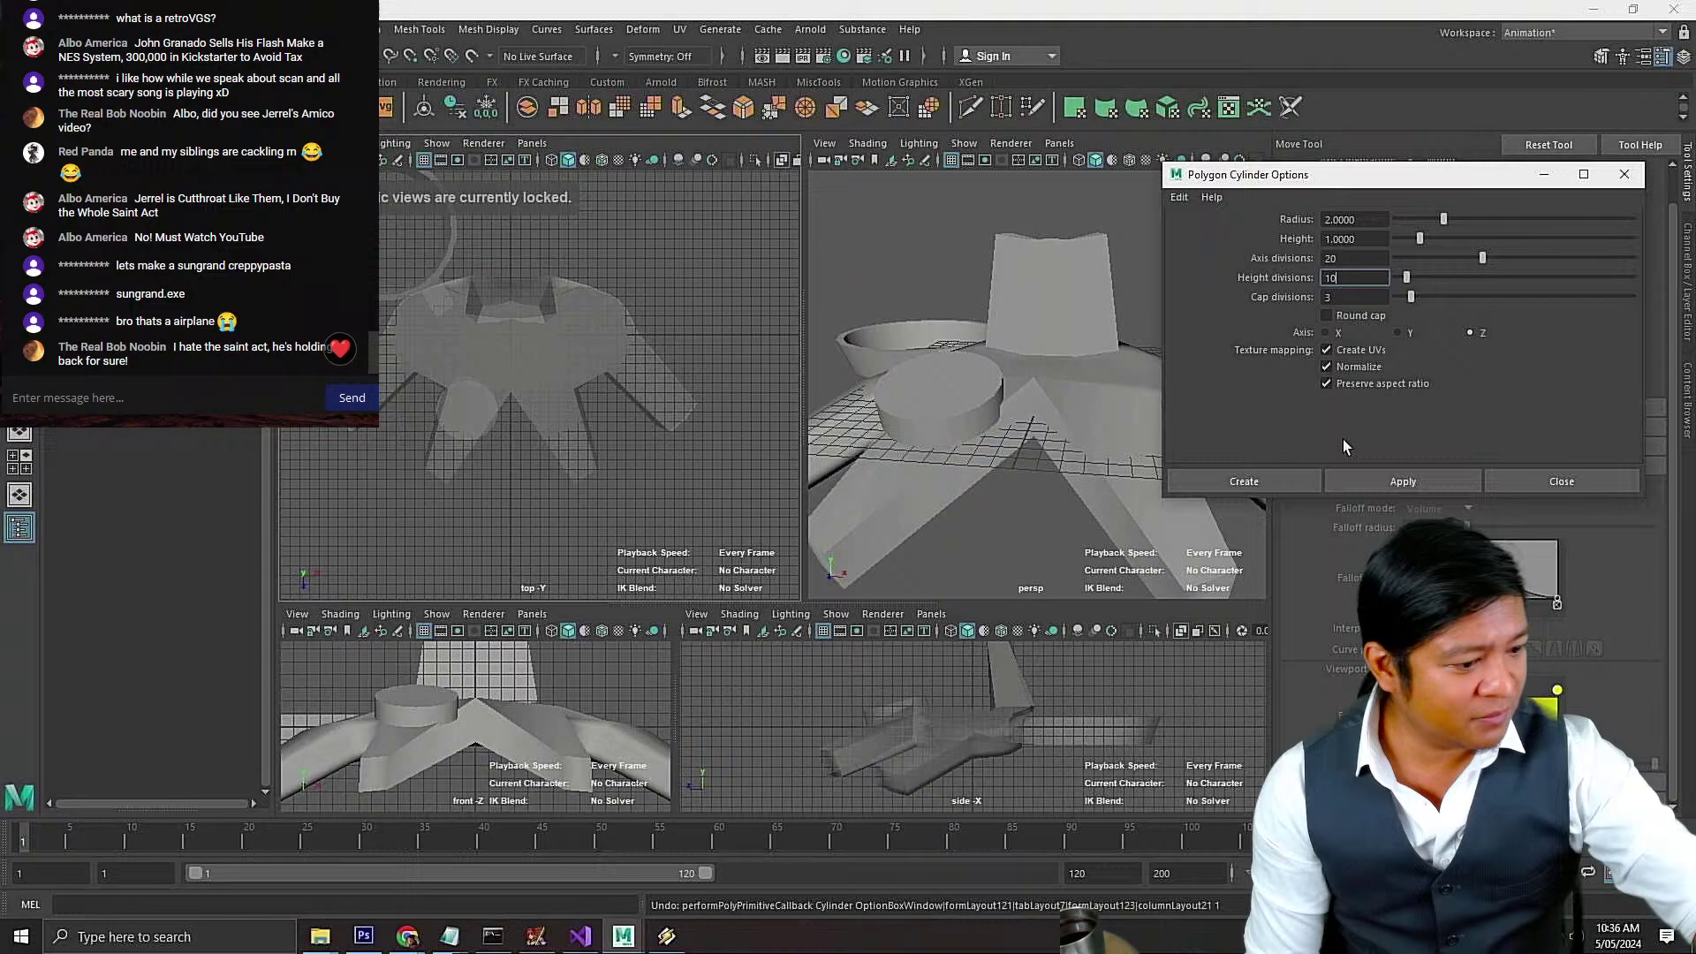
{"action": "left_click", "coordinate": [1401, 482]}
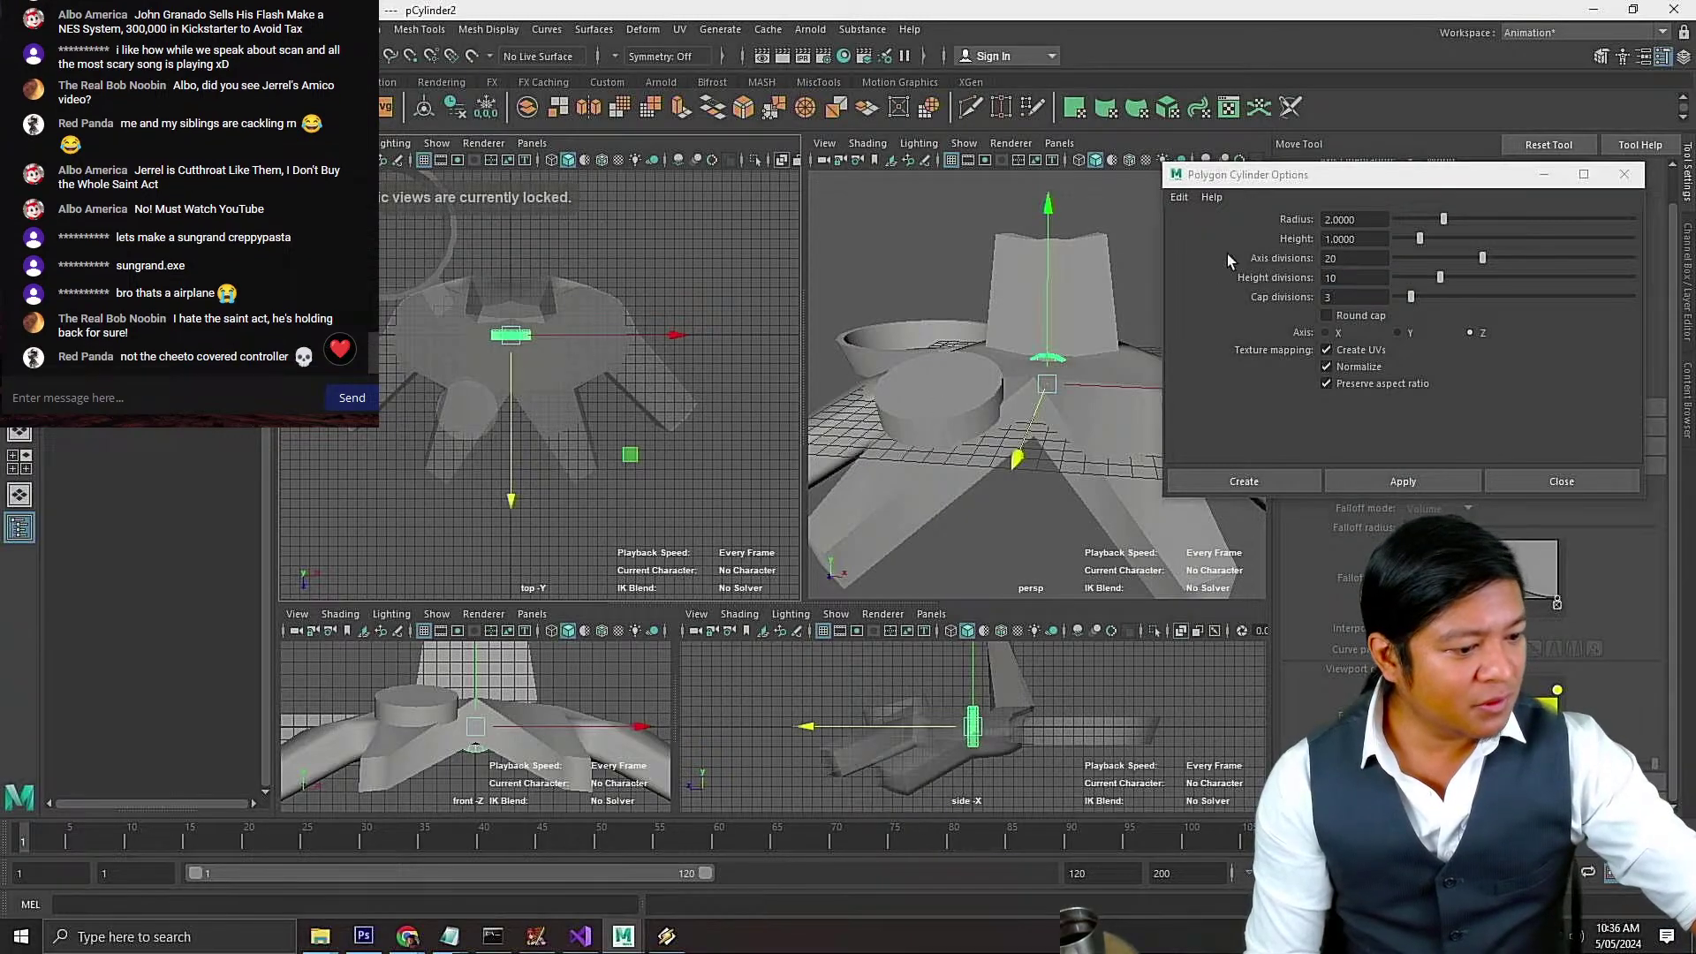
{"action": "key", "text": "ctrl+z"}
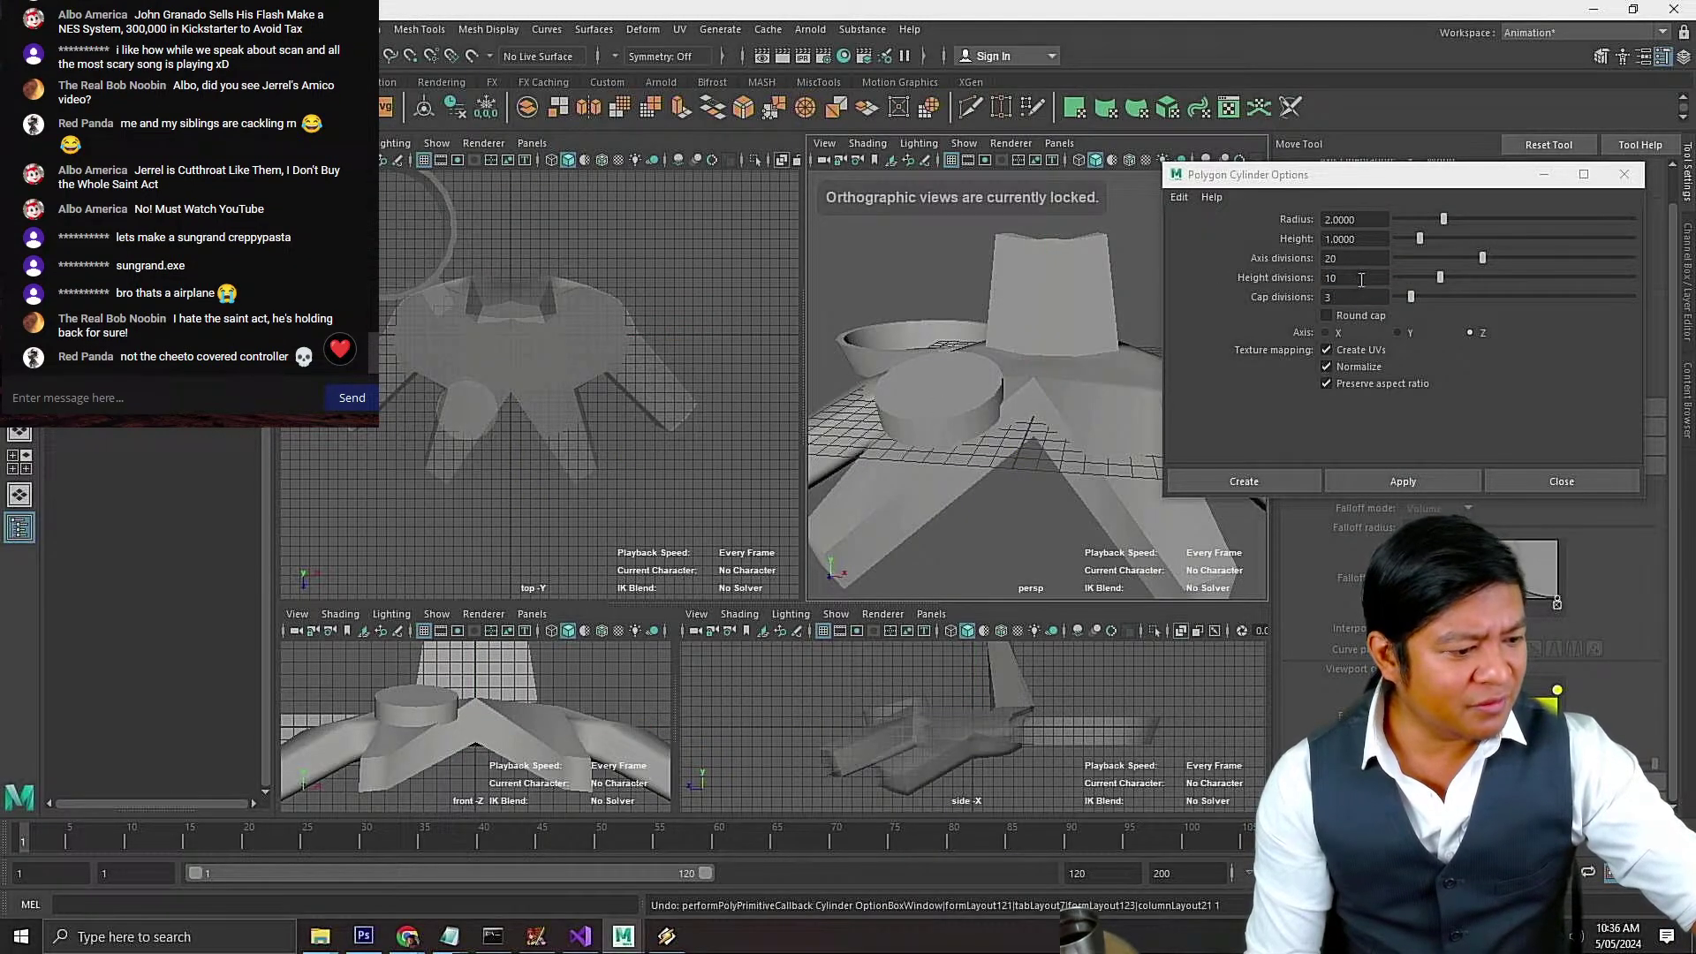
{"action": "double_click", "coordinate": [1359, 283]}
{"action": "type", "text": "20"}
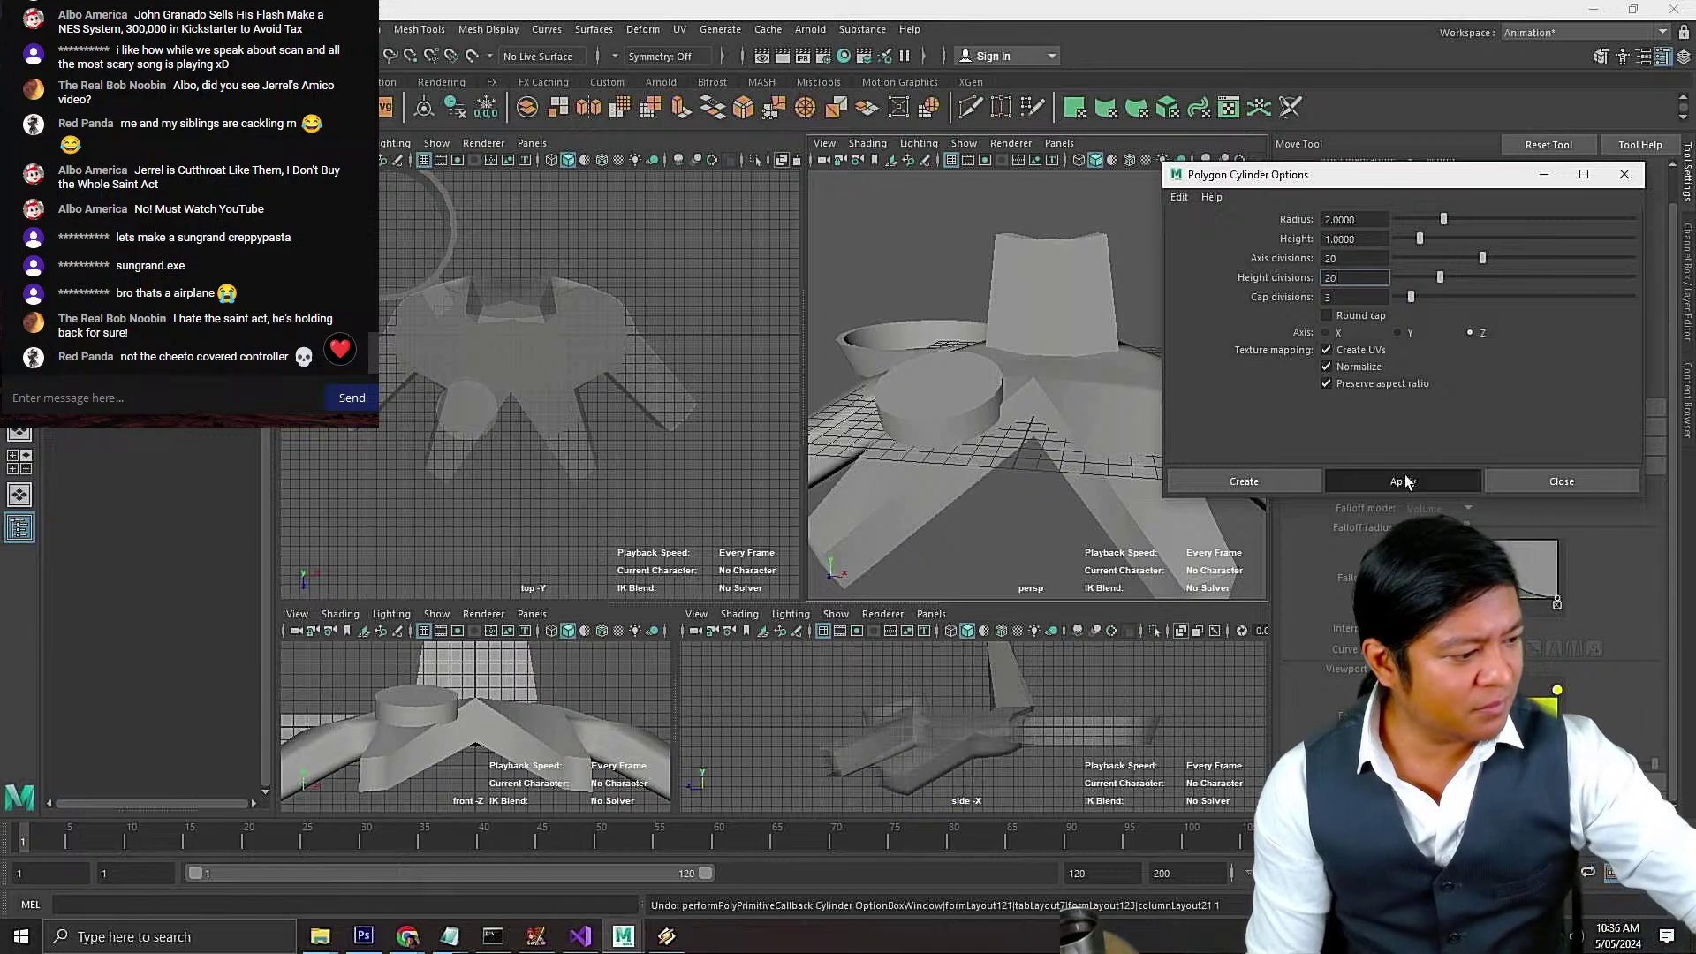
{"action": "left_click", "coordinate": [1403, 481]}
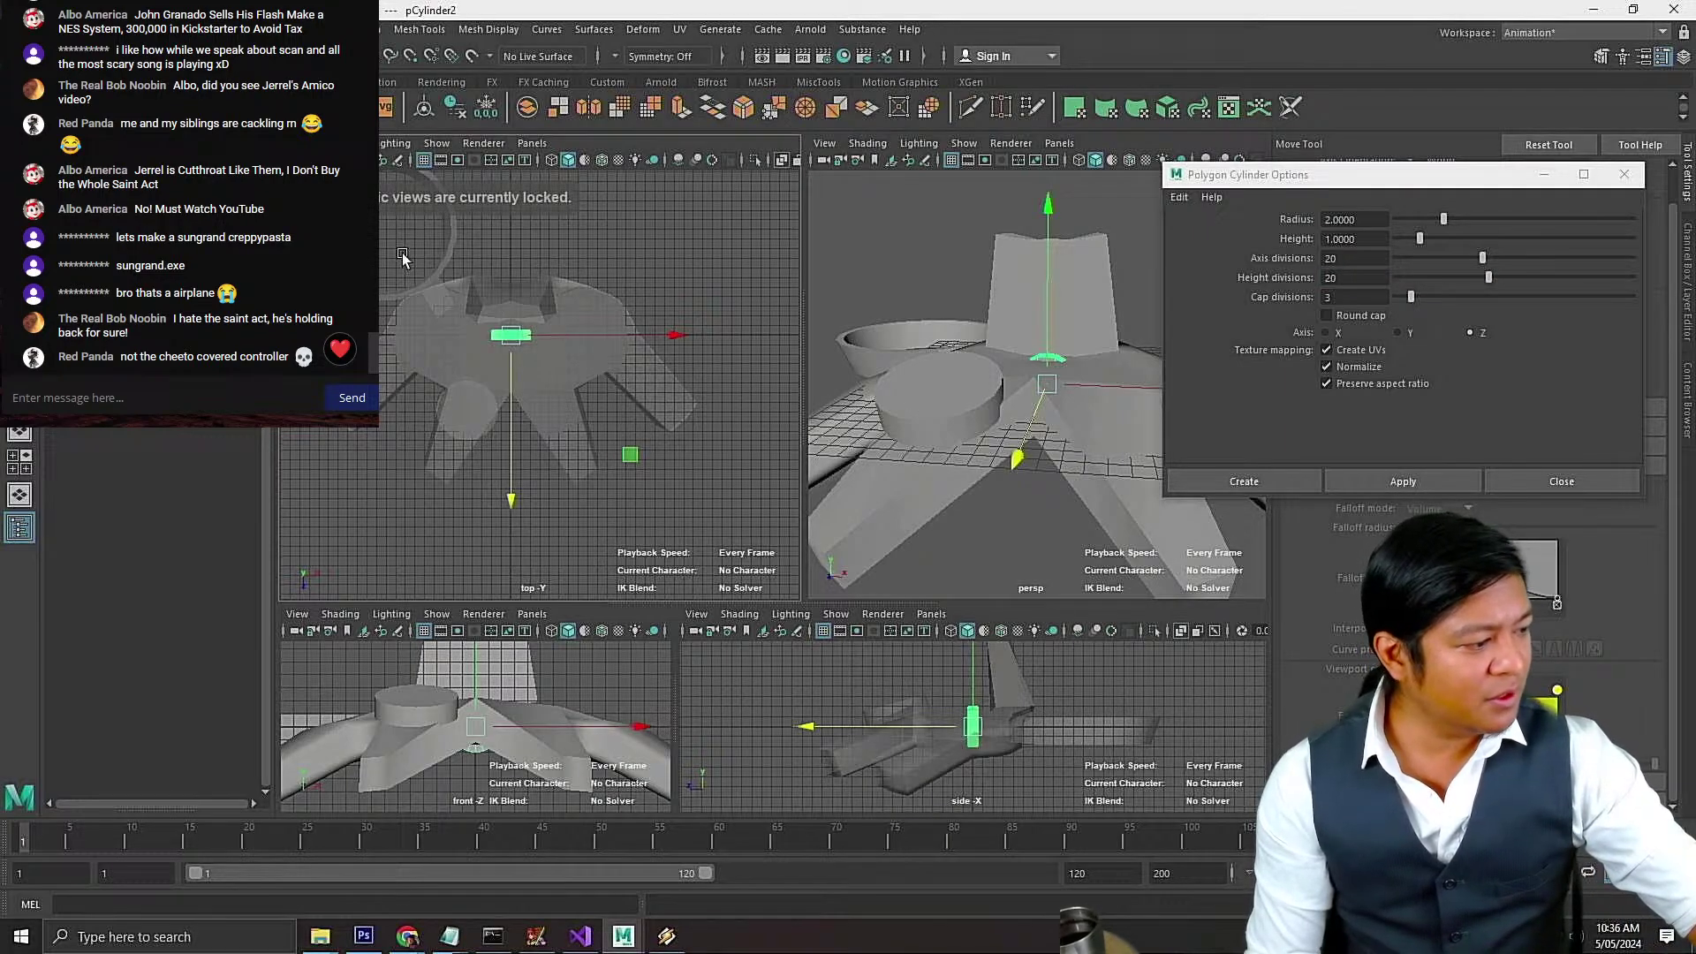
{"action": "key", "text": "ctrl+z"}
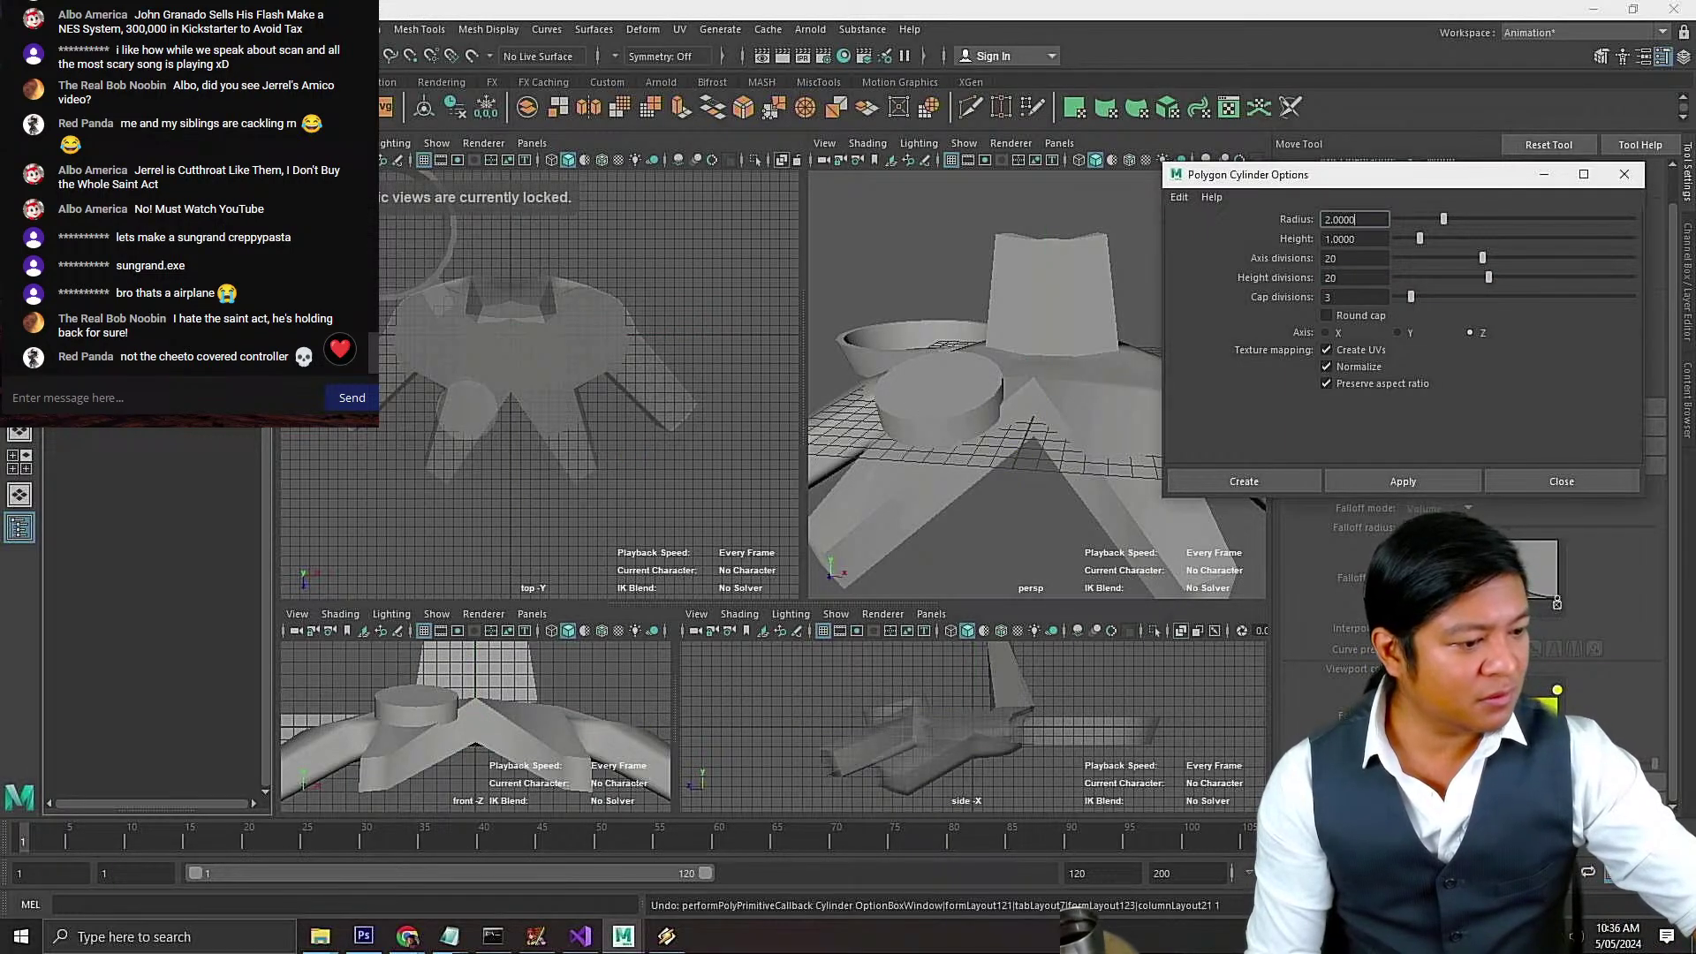
{"action": "left_click", "coordinate": [1403, 481]}
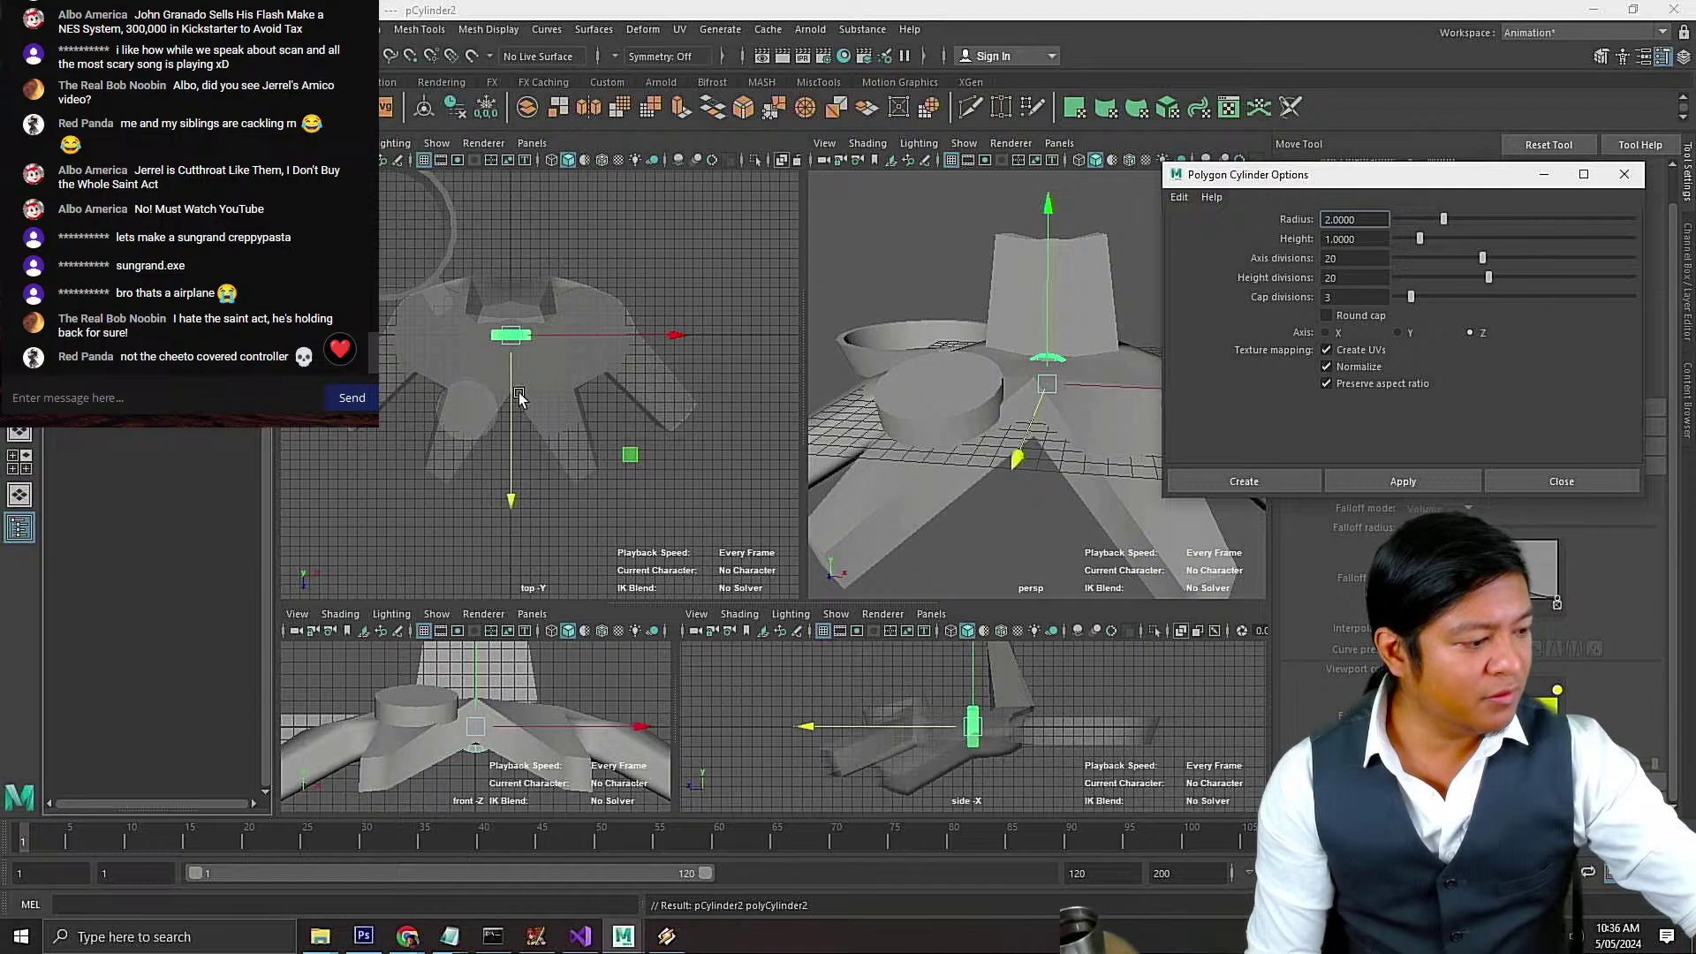
{"action": "key", "text": "ctrl+z"}
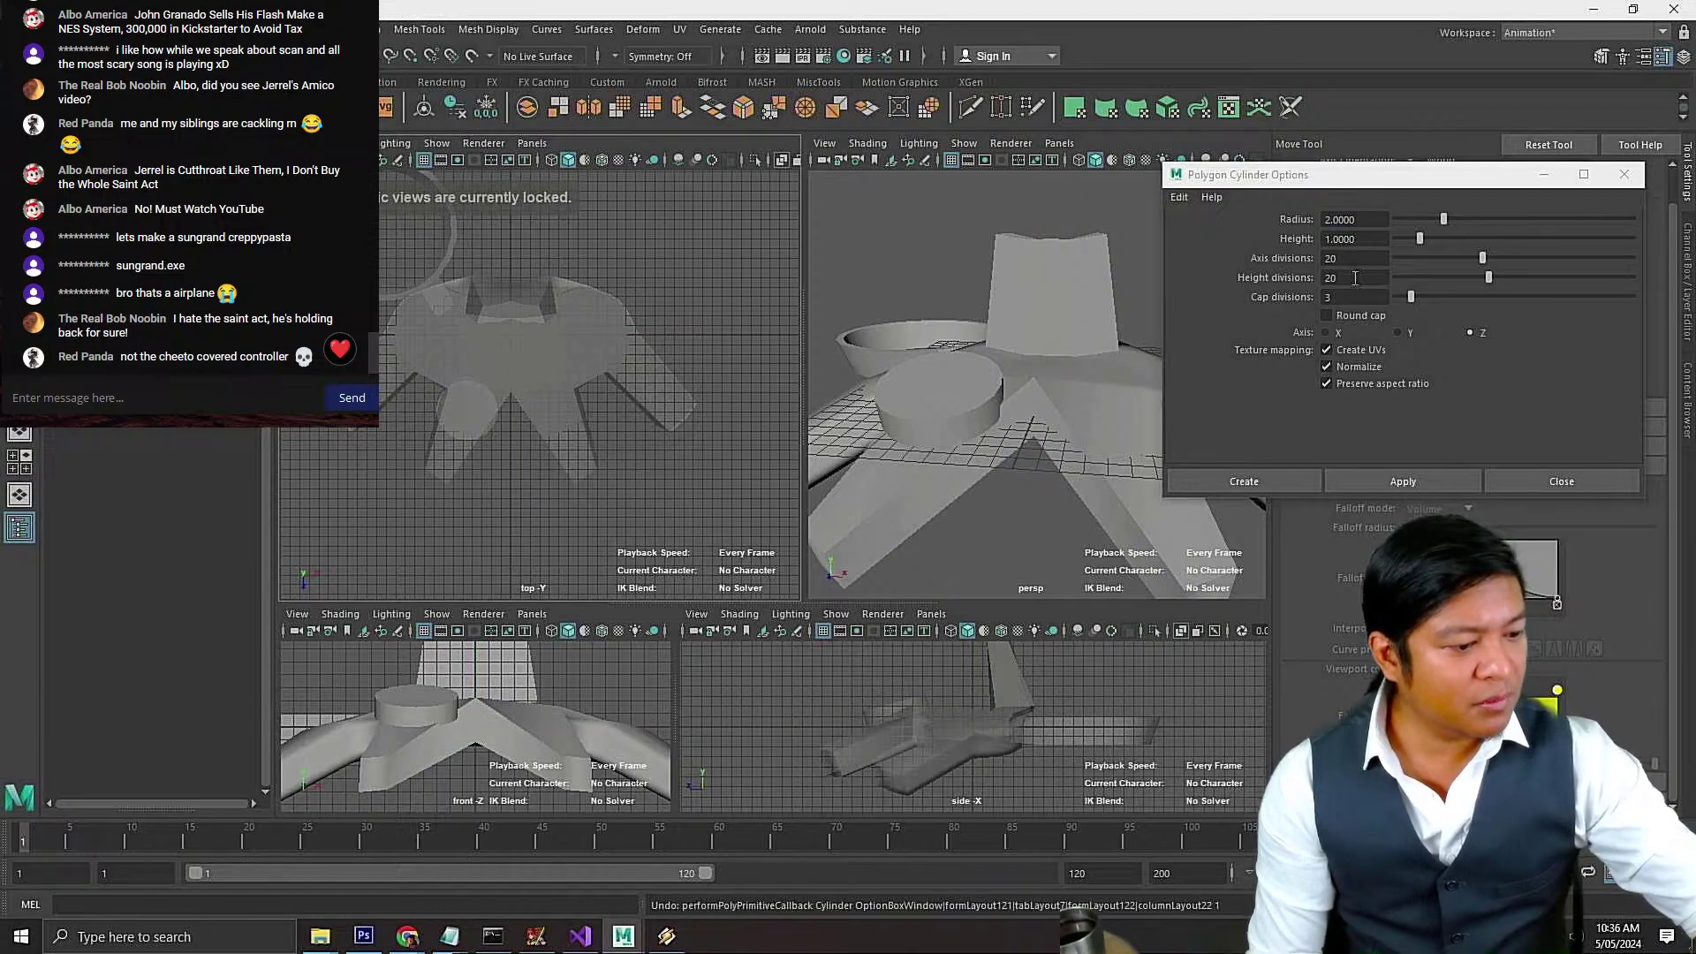
Create the Z-axis cylinder with height 10, height divisions 1 and 25 axis divisions
{"action": "double_click", "coordinate": [1355, 278]}
{"action": "double_click", "coordinate": [1367, 239]}
{"action": "type", "text": "10"}
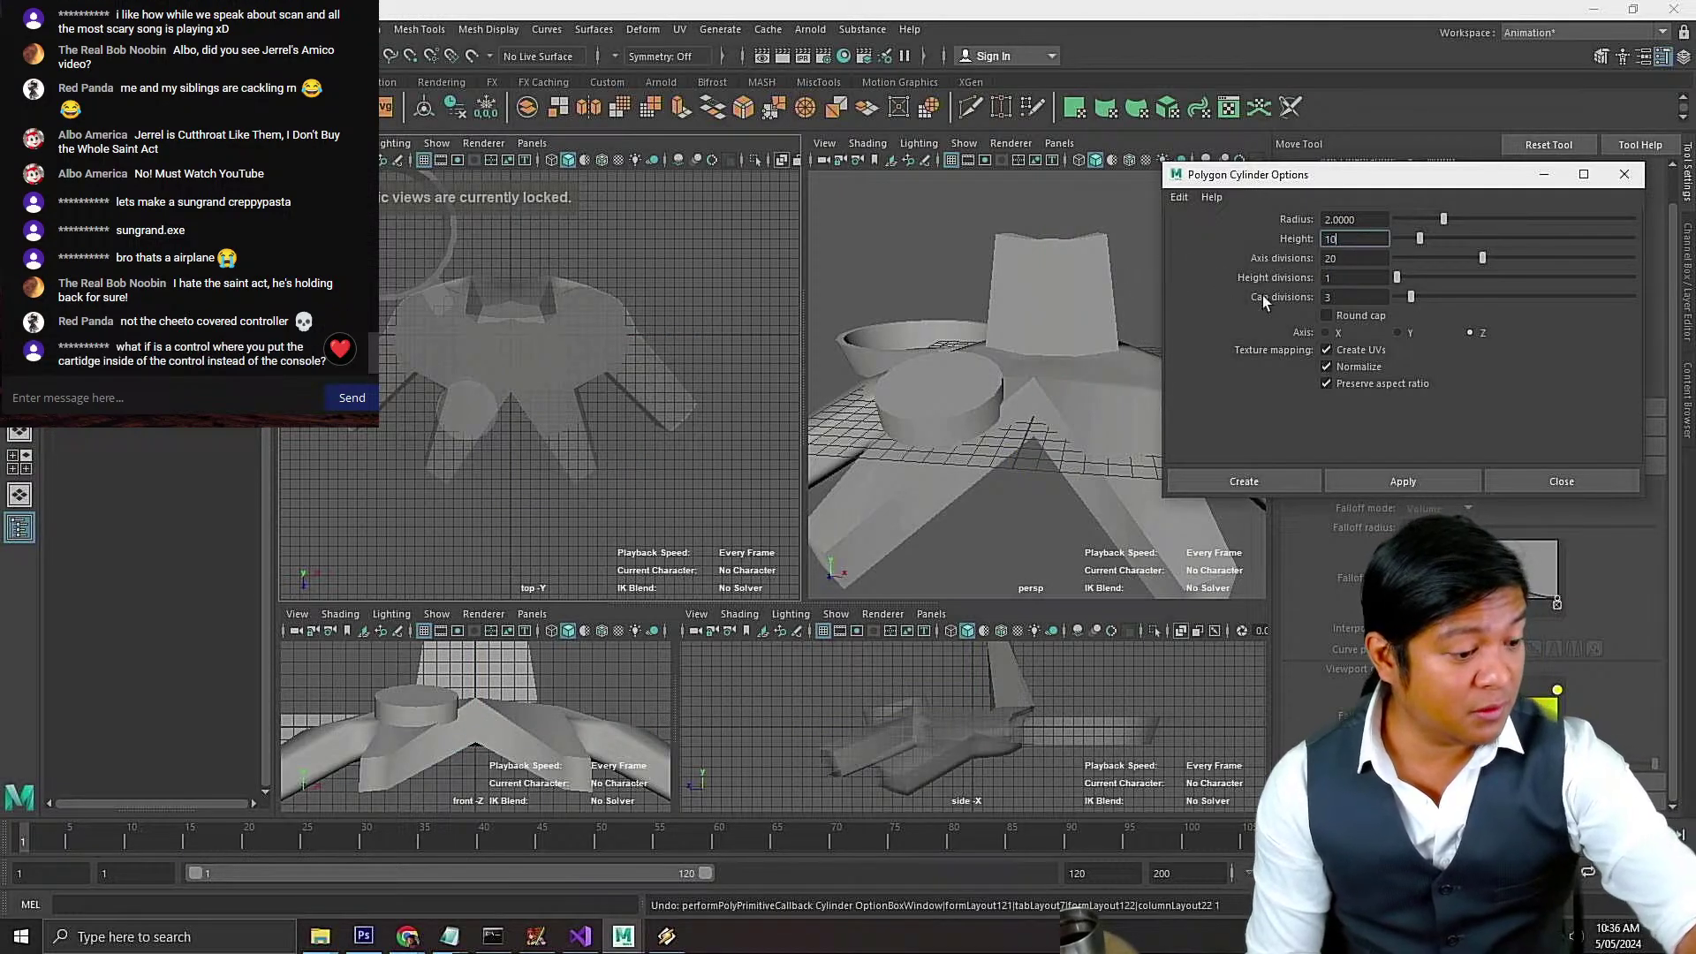
{"action": "left_click_drag", "start_coordinate": [1366, 261], "coordinate": [1197, 262]}
{"action": "type", "text": "1"}
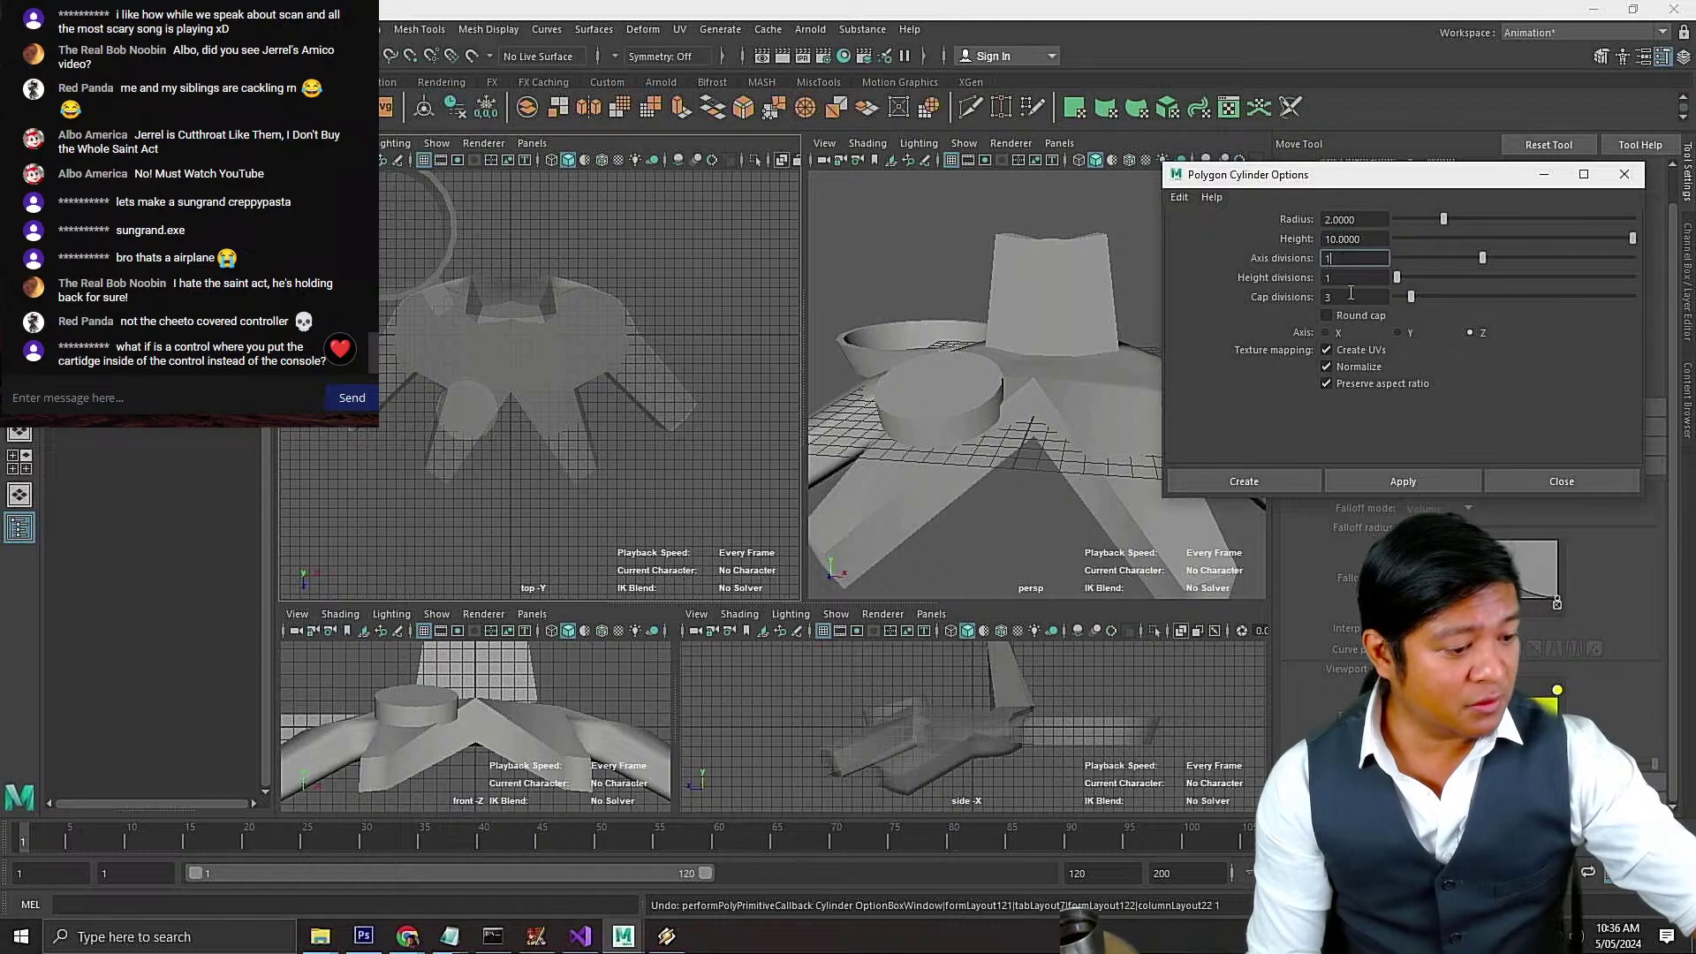
{"action": "left_click_drag", "start_coordinate": [1349, 295], "coordinate": [1009, 276]}
{"action": "type", "text": "125"}
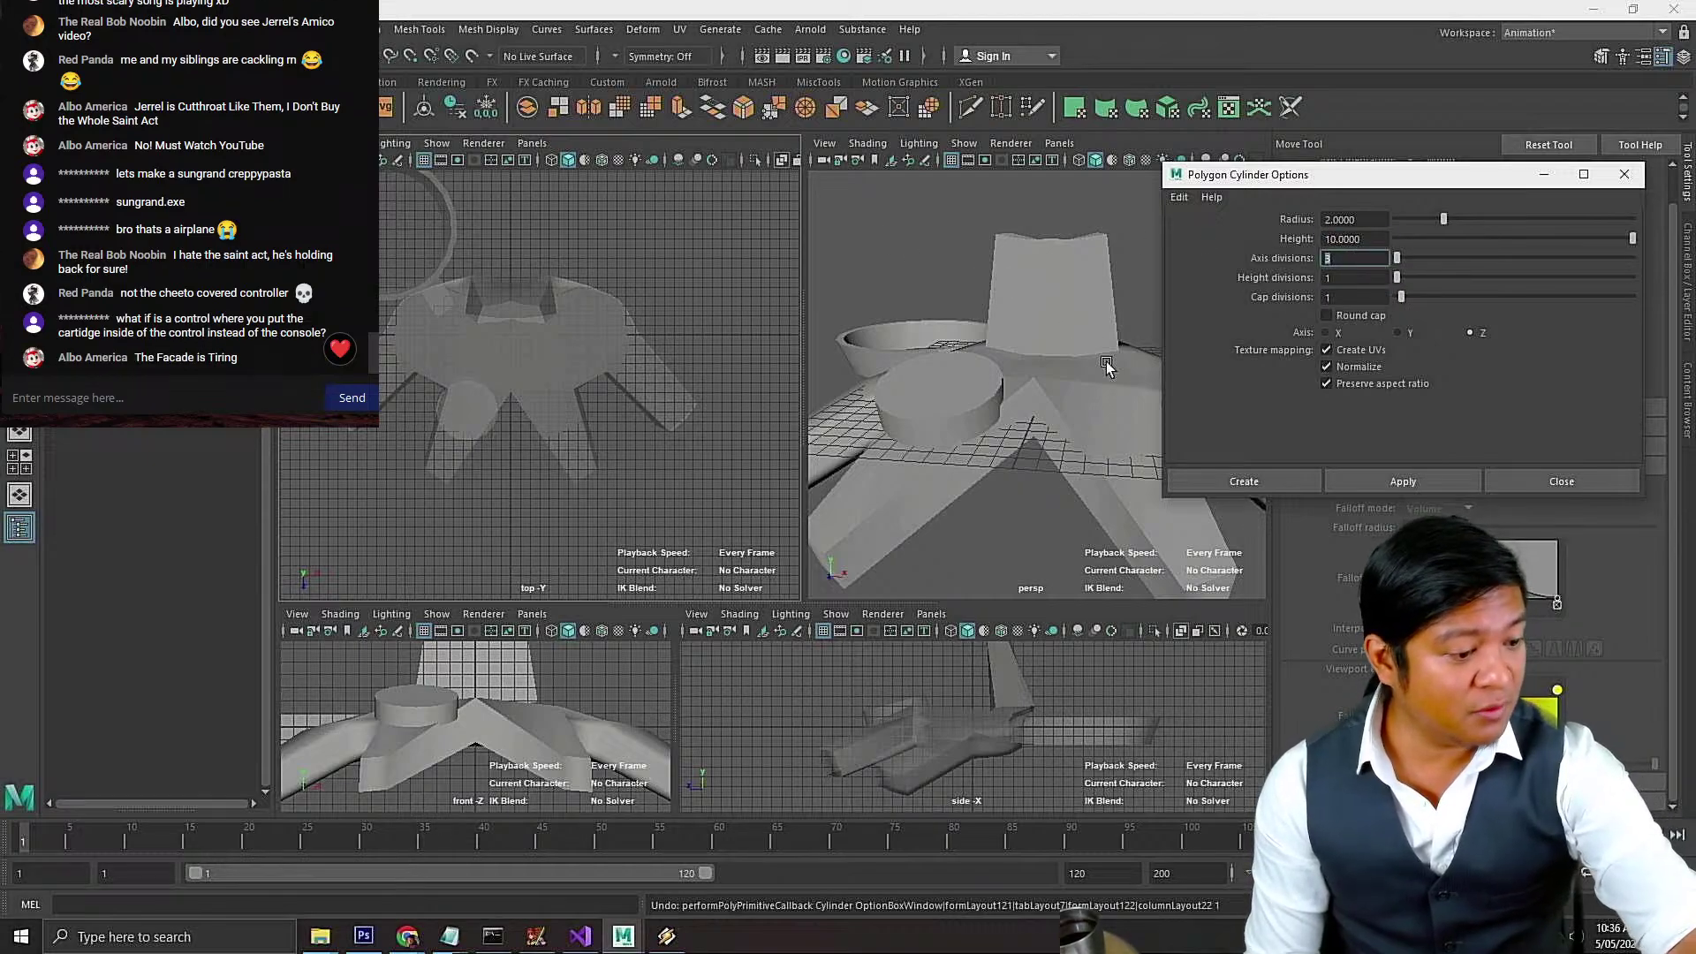
{"action": "left_click", "coordinate": [1428, 482]}
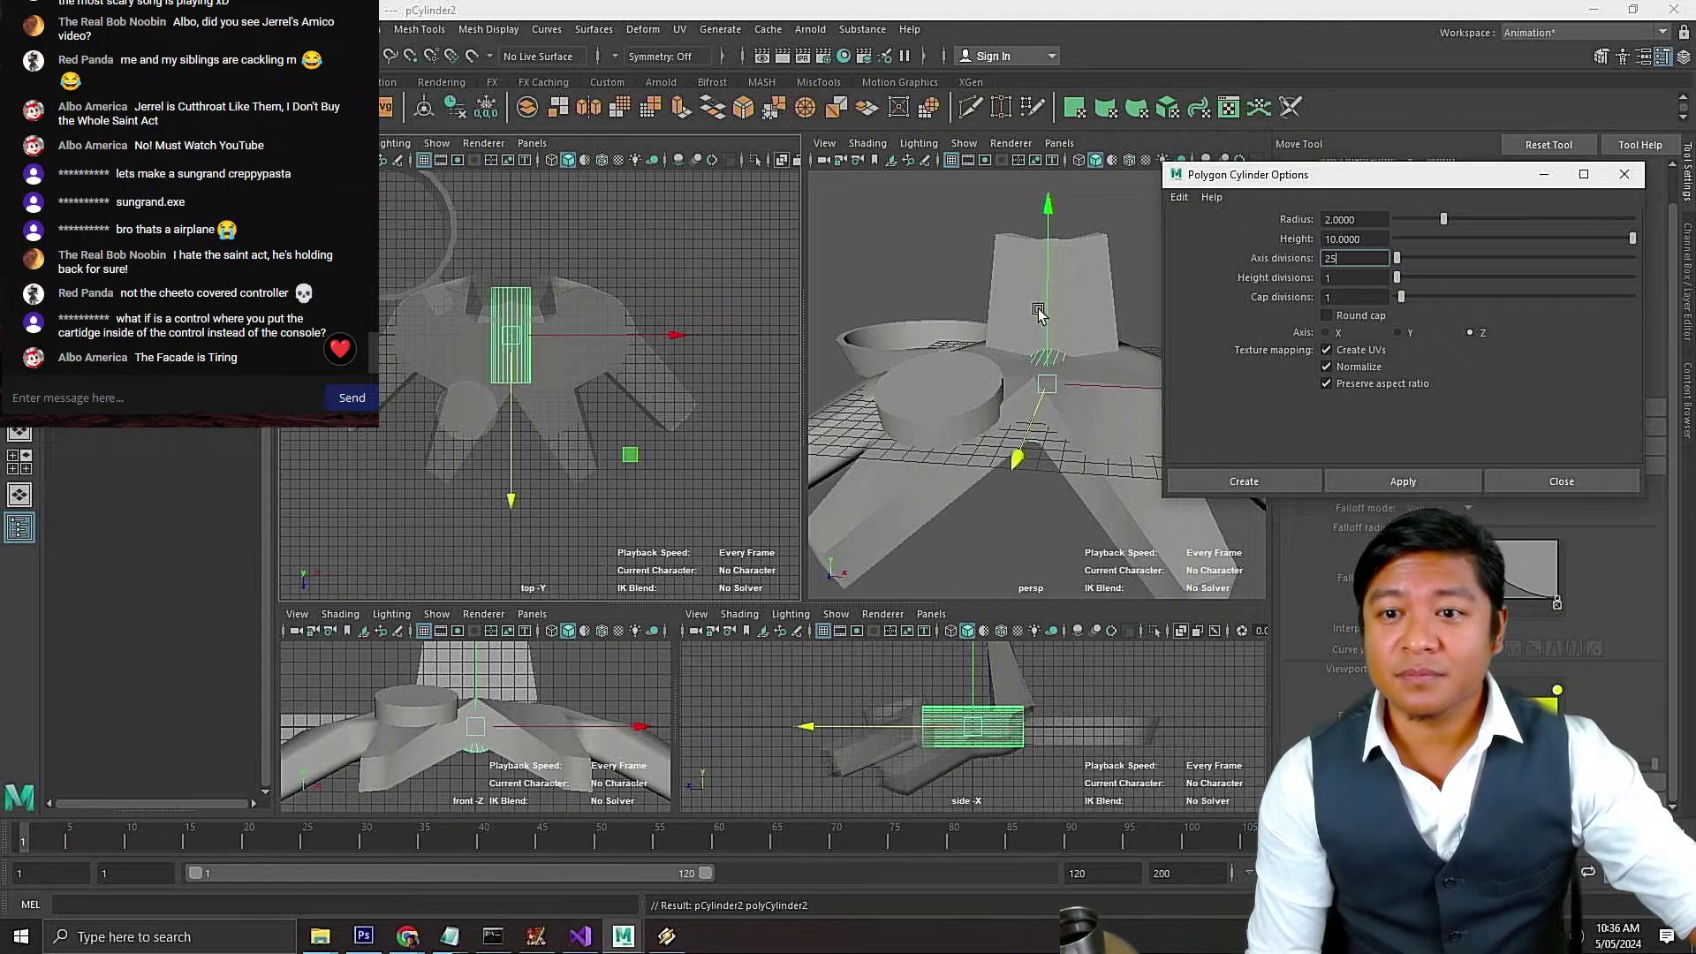
Raise pCylinder2 to fin height and slide it along Z through the upright fin
{"action": "left_click_drag", "start_coordinate": [1043, 310], "coordinate": [1072, 218]}
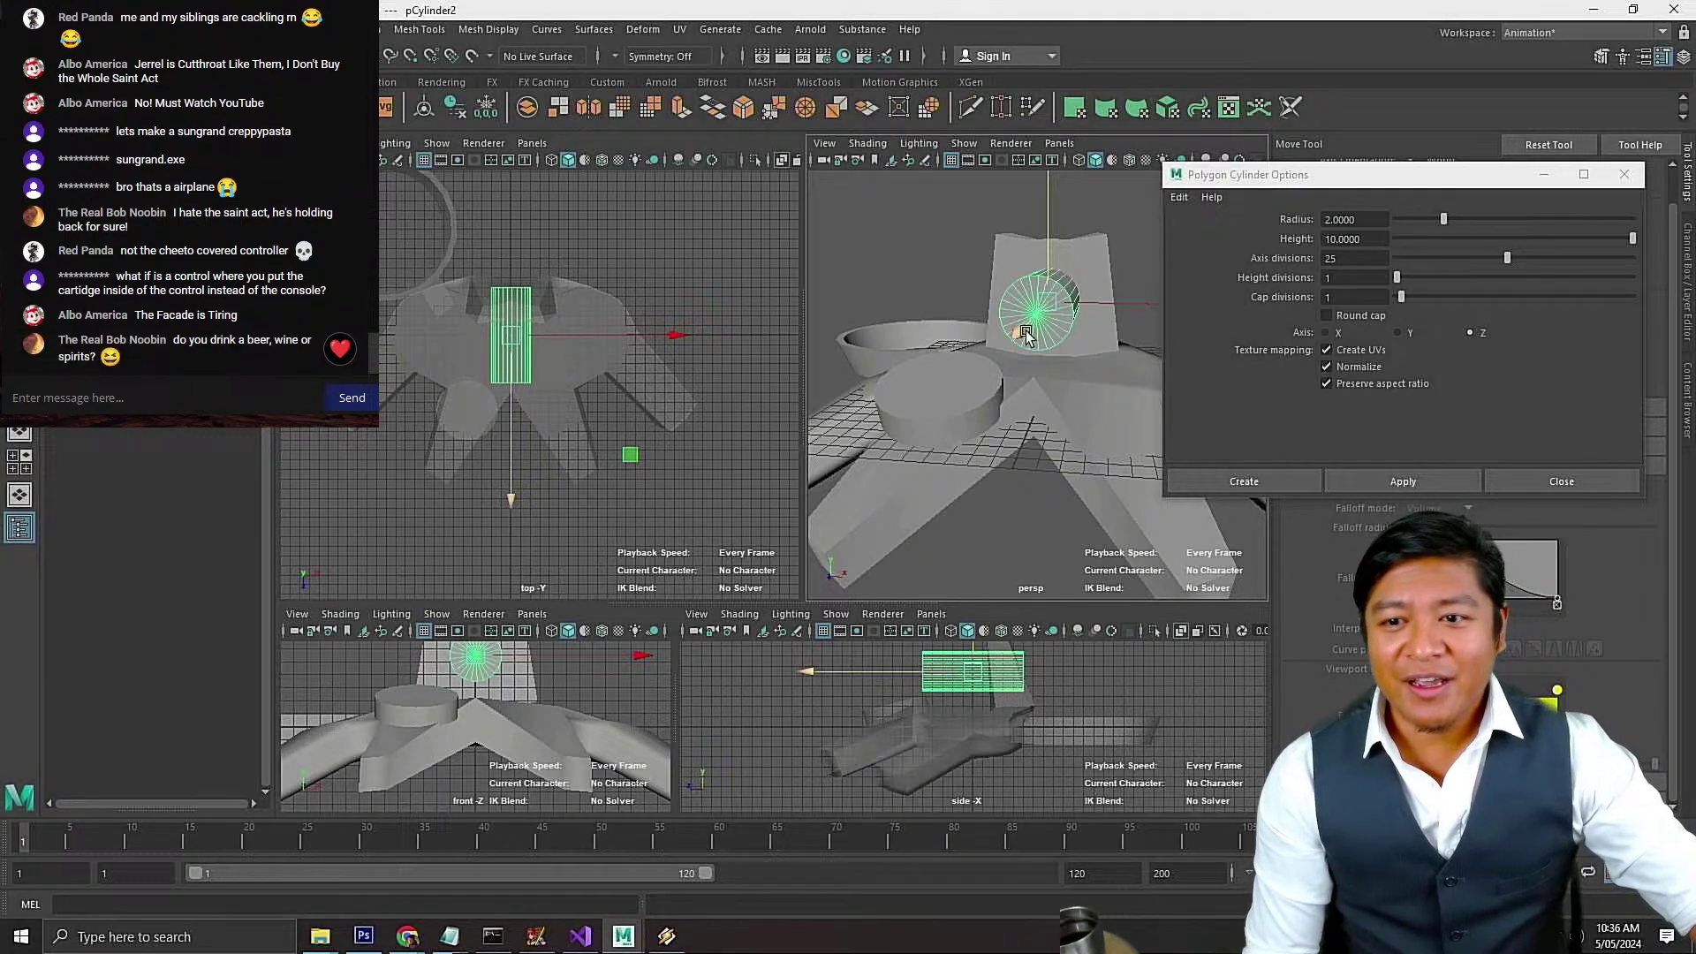
{"action": "mouse_move", "coordinate": [1065, 316]}
{"action": "left_mouse_down", "text": "alt"}
{"action": "mouse_move", "coordinate": [1013, 334]}
{"action": "mouse_move", "coordinate": [1061, 306]}
{"action": "left_mouse_up", "text": "alt"}
{"action": "left_click_drag", "start_coordinate": [1076, 545], "coordinate": [1102, 566], "text": "alt"}
Scale pCylinder2 up uniformly, then select the controller body pCube1
{"action": "key", "text": "r"}
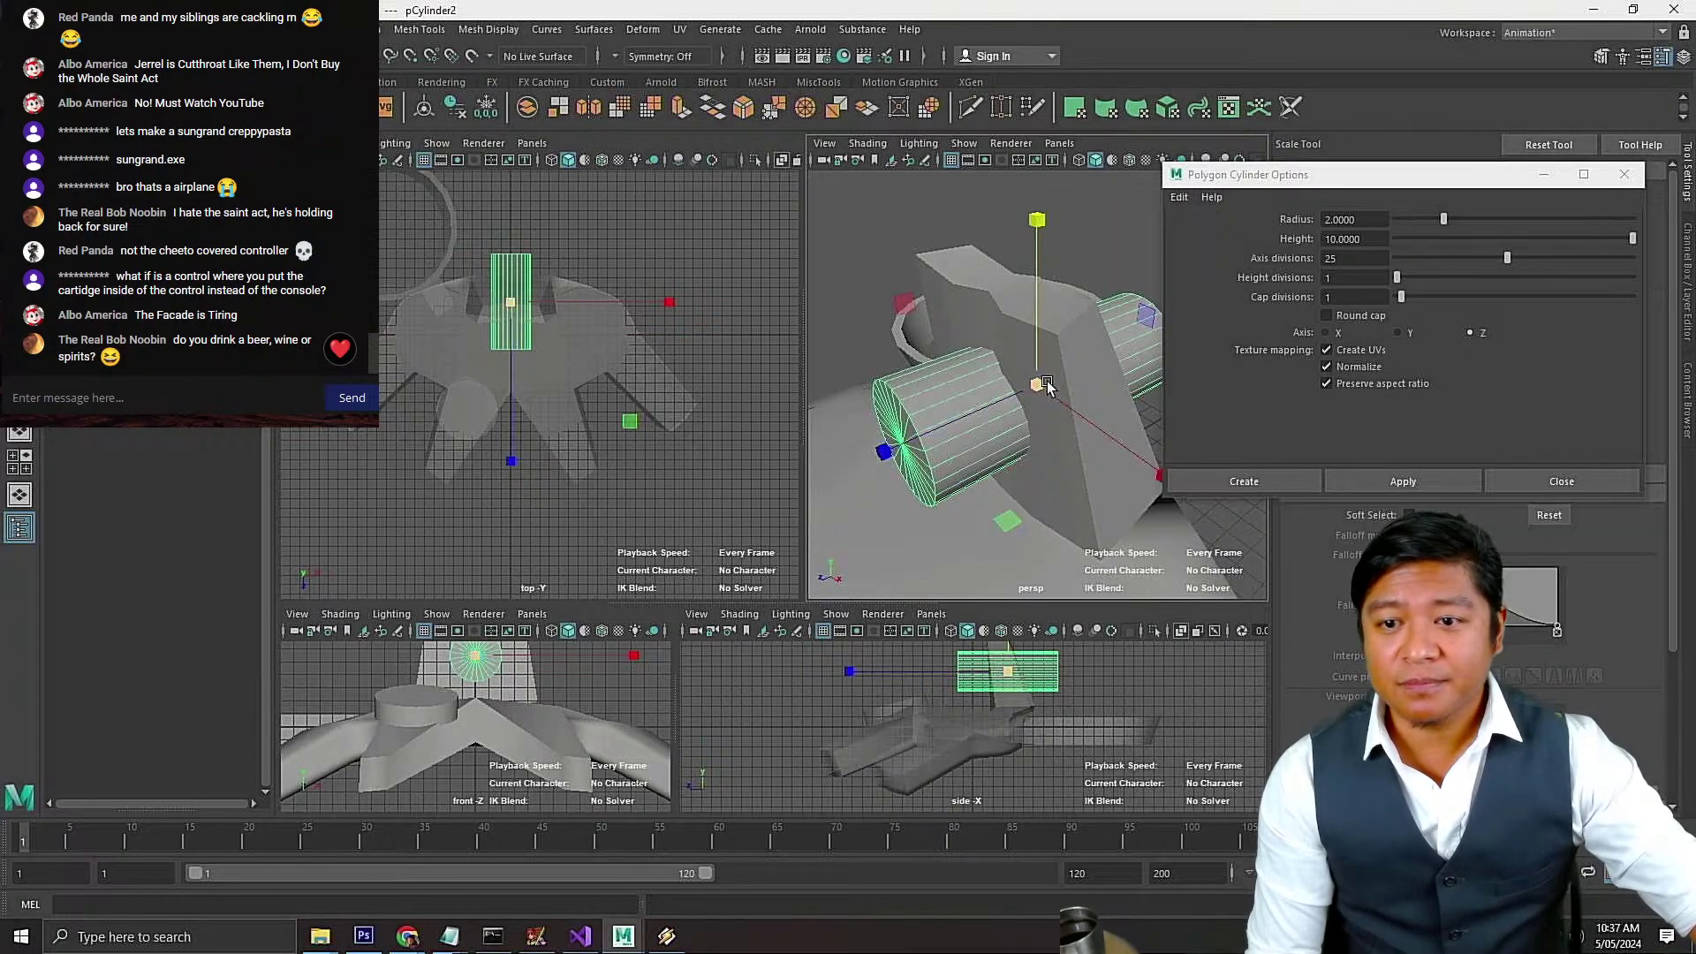
{"action": "left_click_drag", "start_coordinate": [1035, 380], "coordinate": [1091, 441]}
{"action": "left_click", "coordinate": [582, 355]}
{"action": "scroll", "coordinate": [582, 355], "scroll_direction": "up", "scroll_amount": 3}
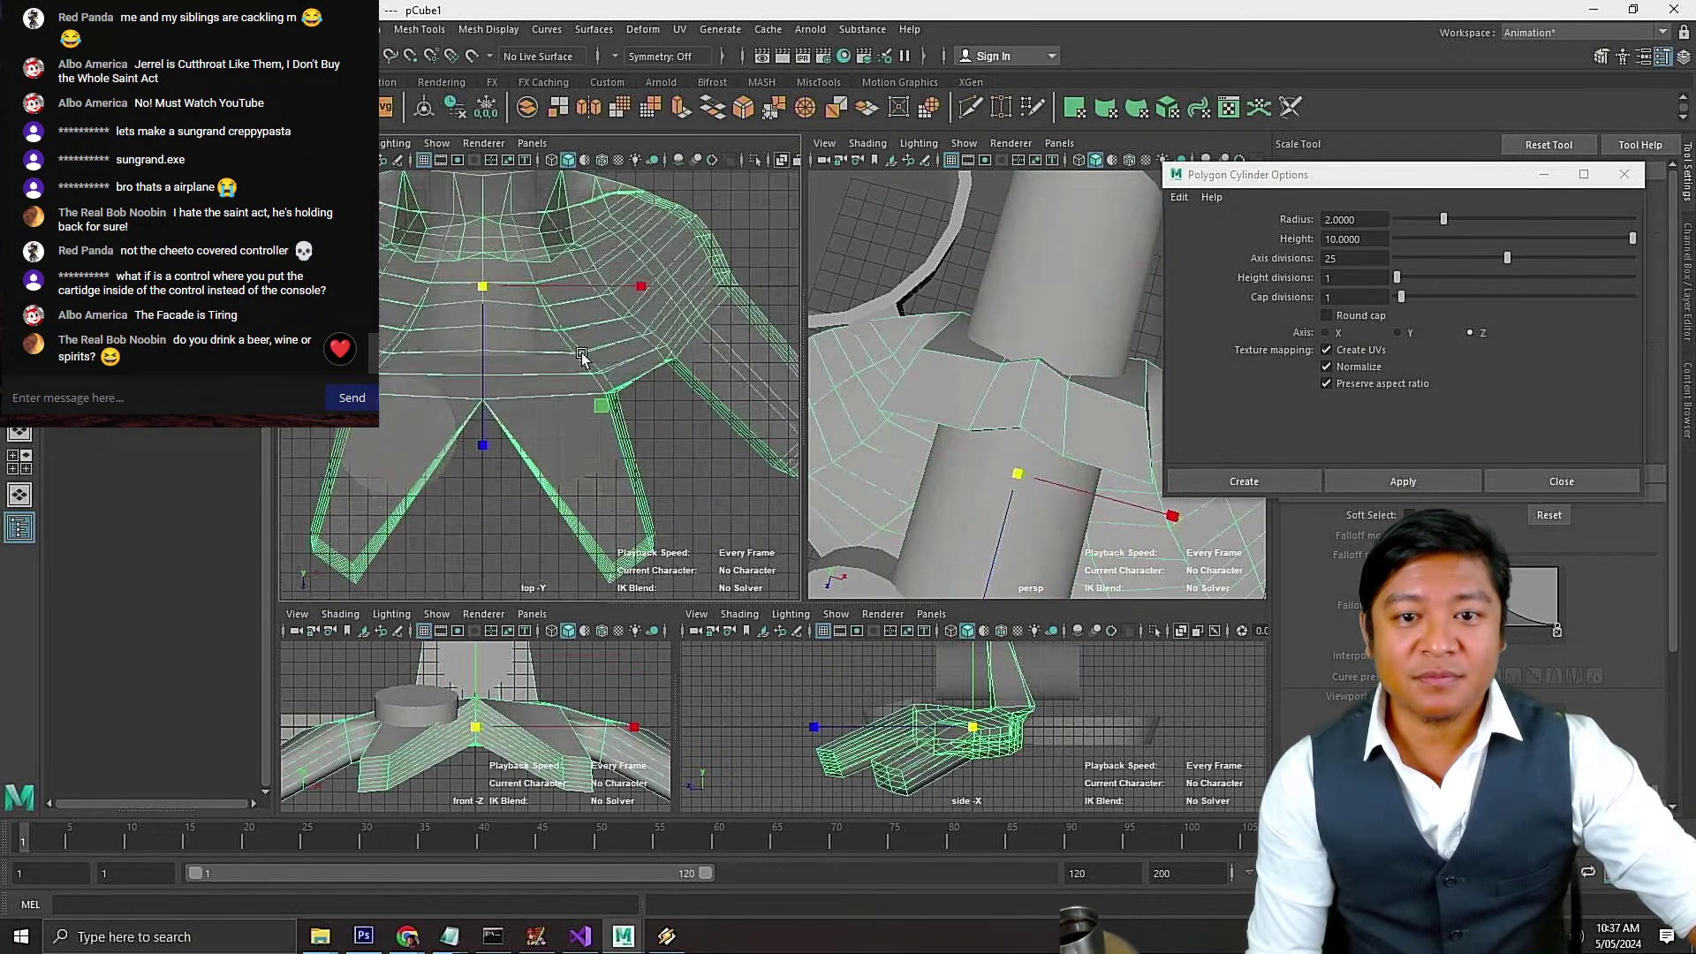
{"action": "key", "text": "space"}
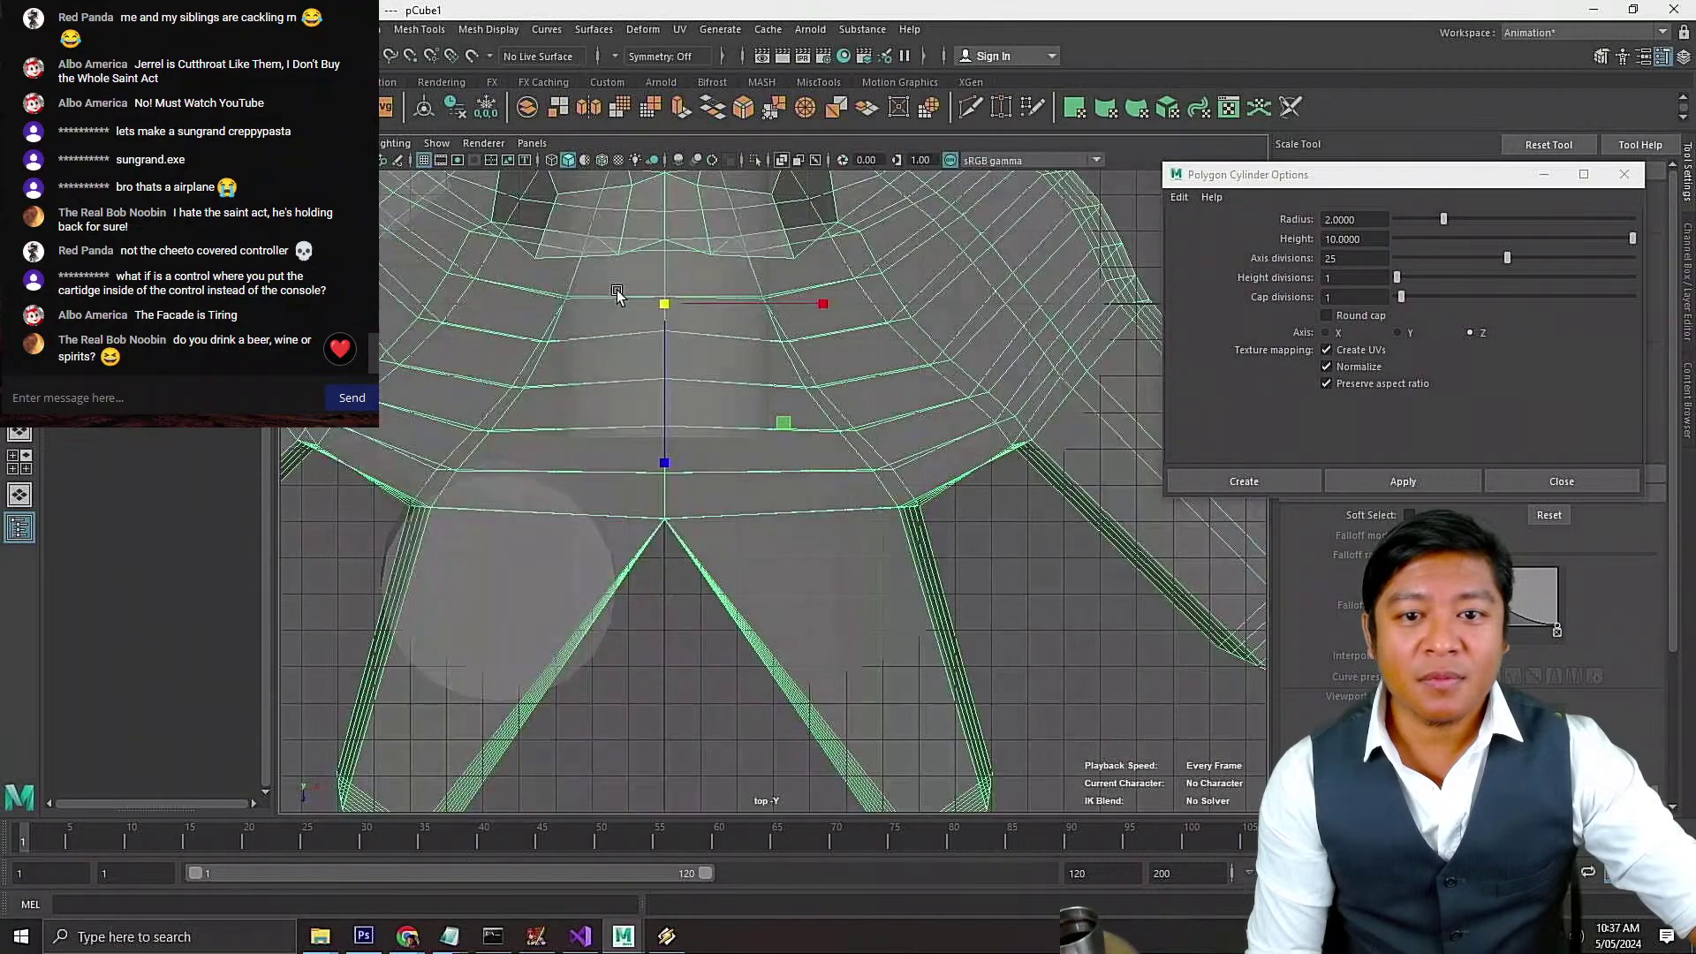
Switch pCube1 to Vertex mode and select a vertex beside the cylinder
{"action": "right_click_drag", "start_coordinate": [687, 274], "coordinate": [690, 320]}
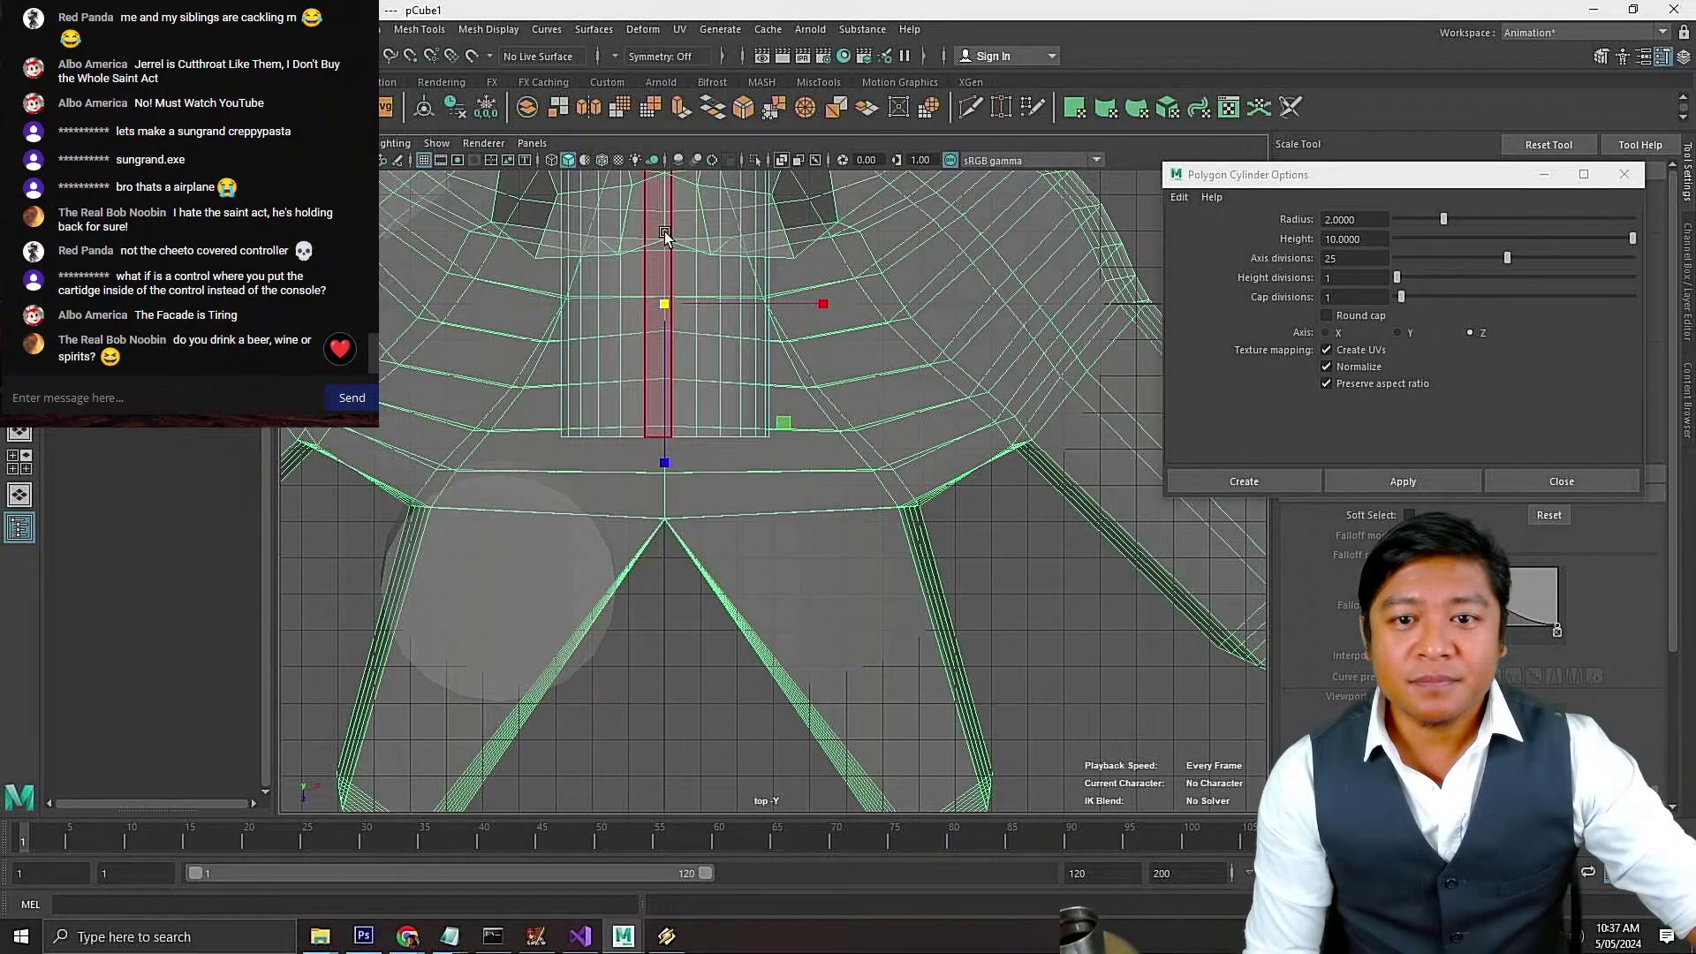
{"action": "left_click", "coordinate": [526, 199]}
{"action": "right_click_drag", "start_coordinate": [527, 198], "coordinate": [533, 246]}
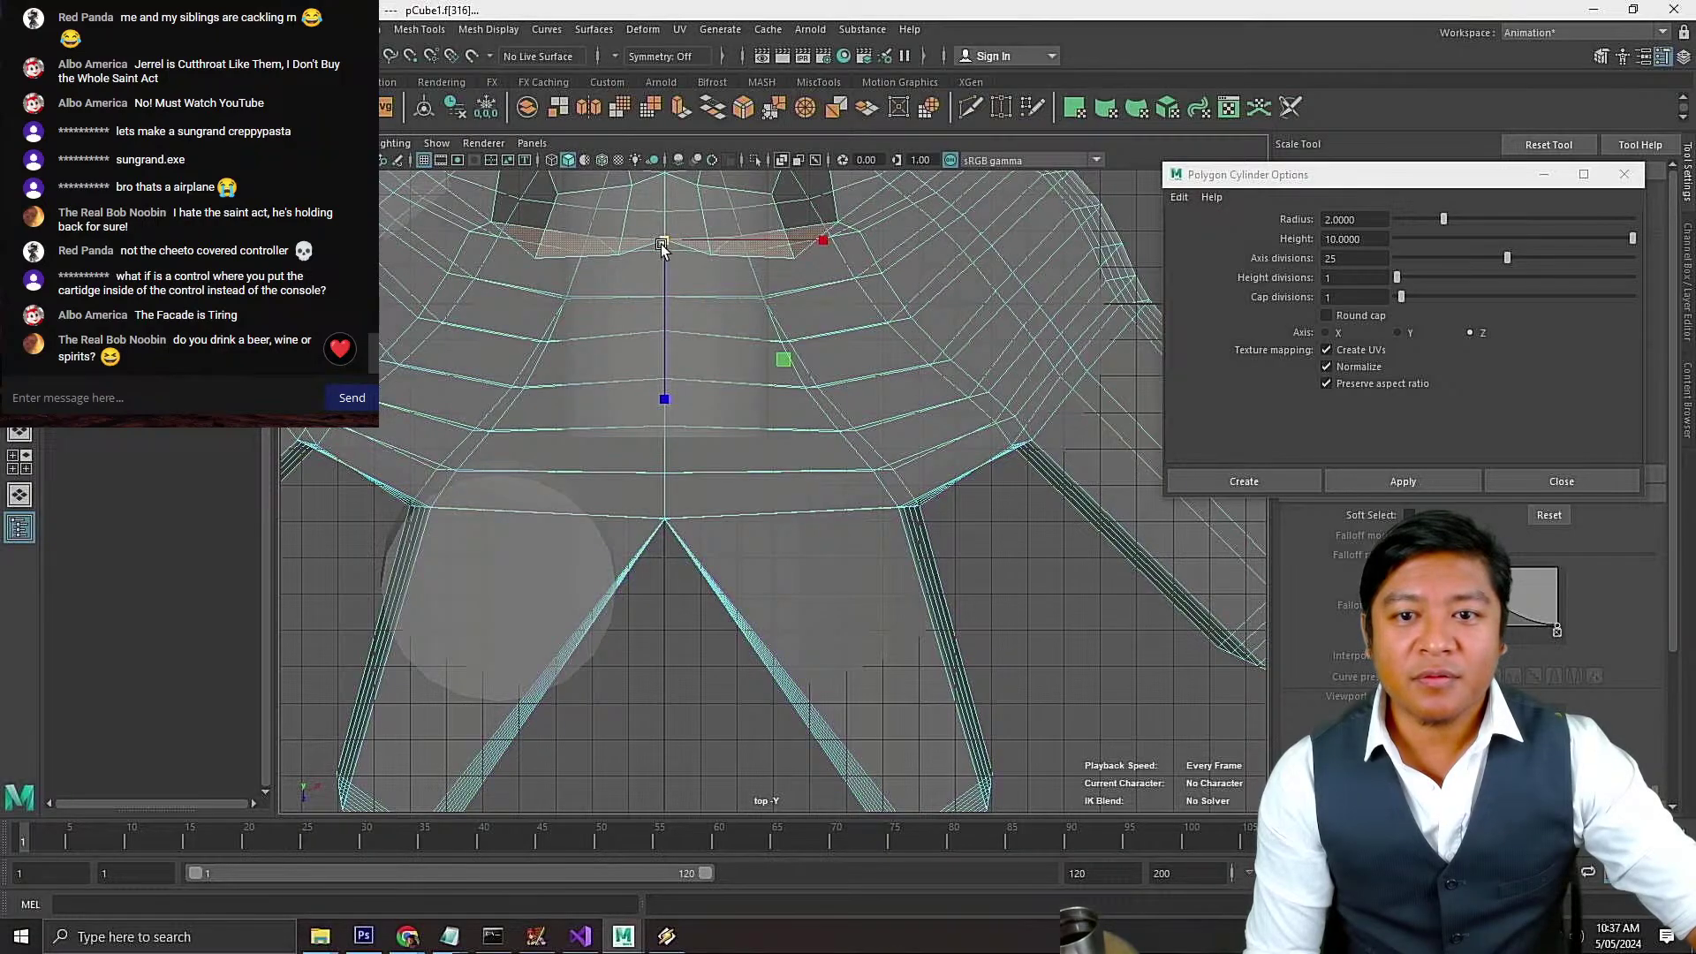
{"action": "right_click_drag", "start_coordinate": [953, 449], "coordinate": [870, 470]}
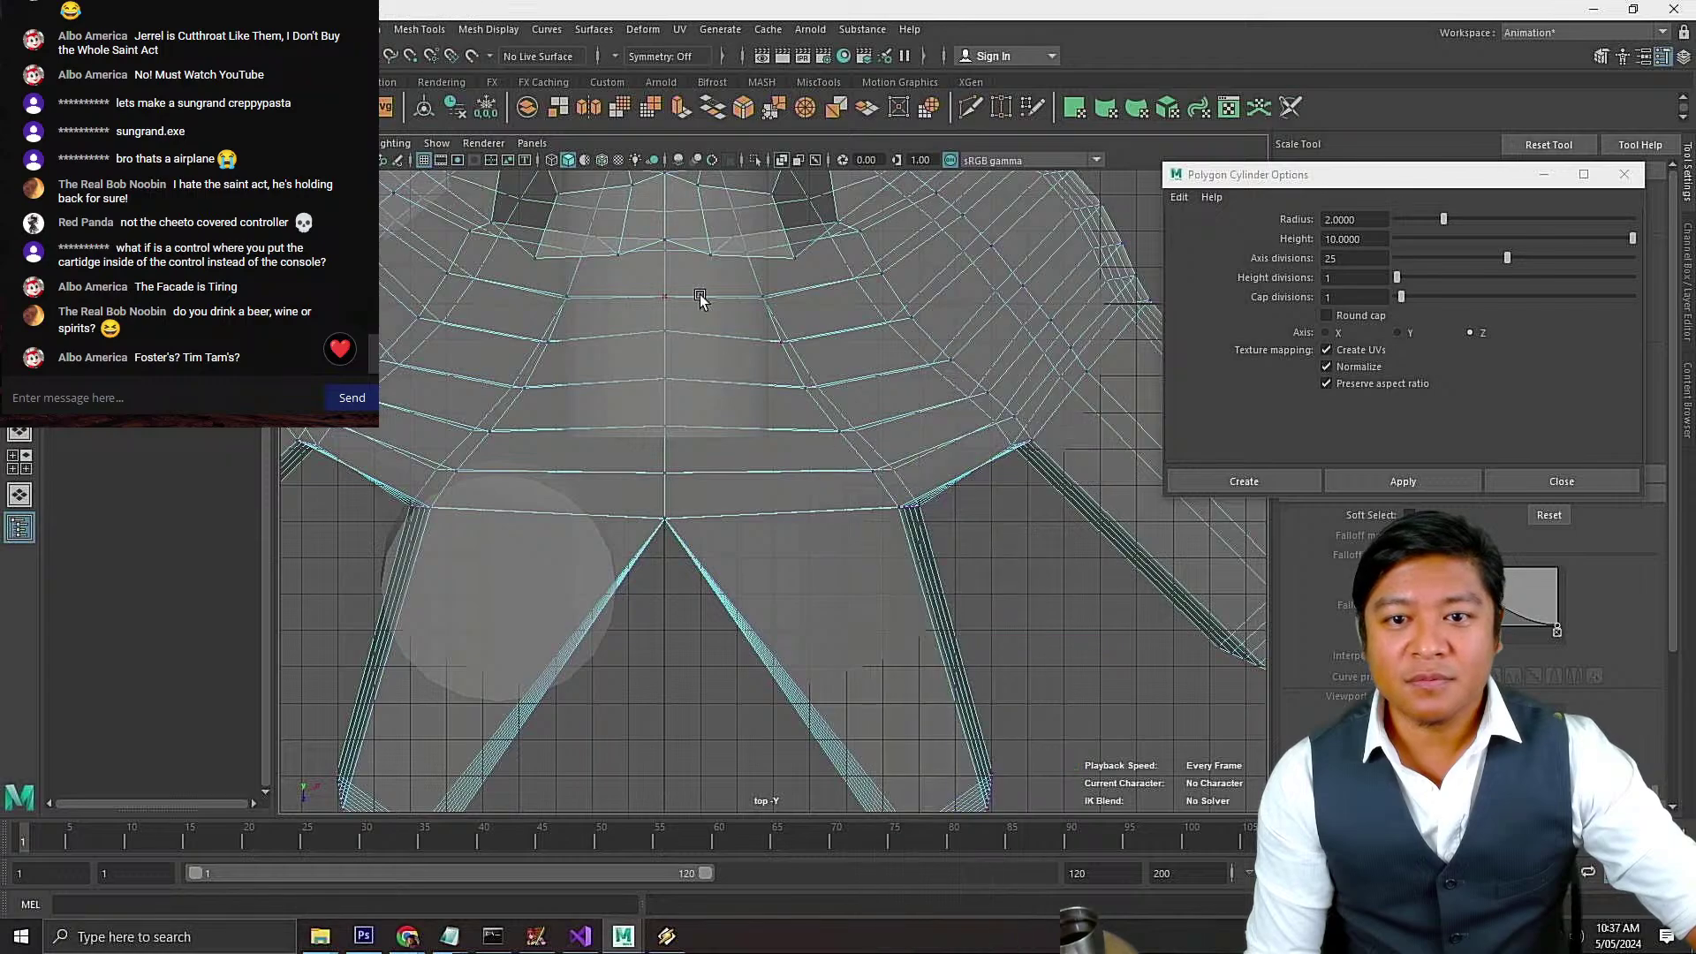
{"action": "left_click", "coordinate": [671, 249]}
{"action": "key", "text": "f"}
{"action": "key", "text": "space"}
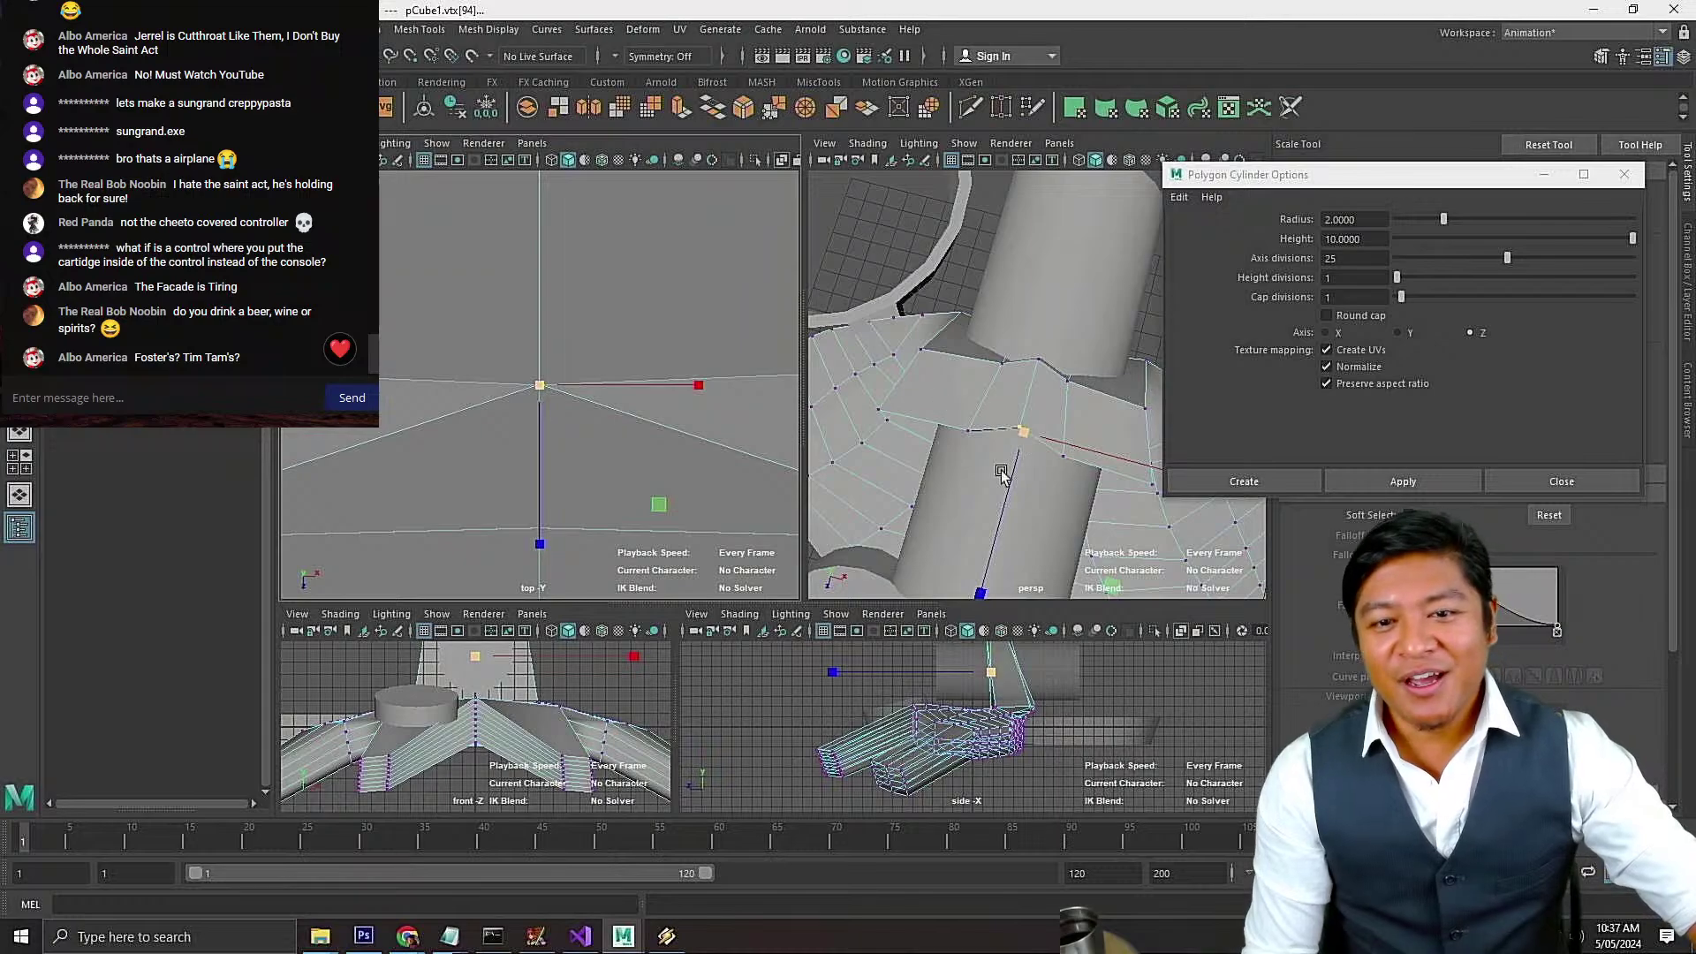
{"action": "scroll", "coordinate": [589, 429], "scroll_direction": "down", "scroll_amount": 5}
{"action": "scroll", "coordinate": [562, 433], "scroll_direction": "up", "scroll_amount": 3}
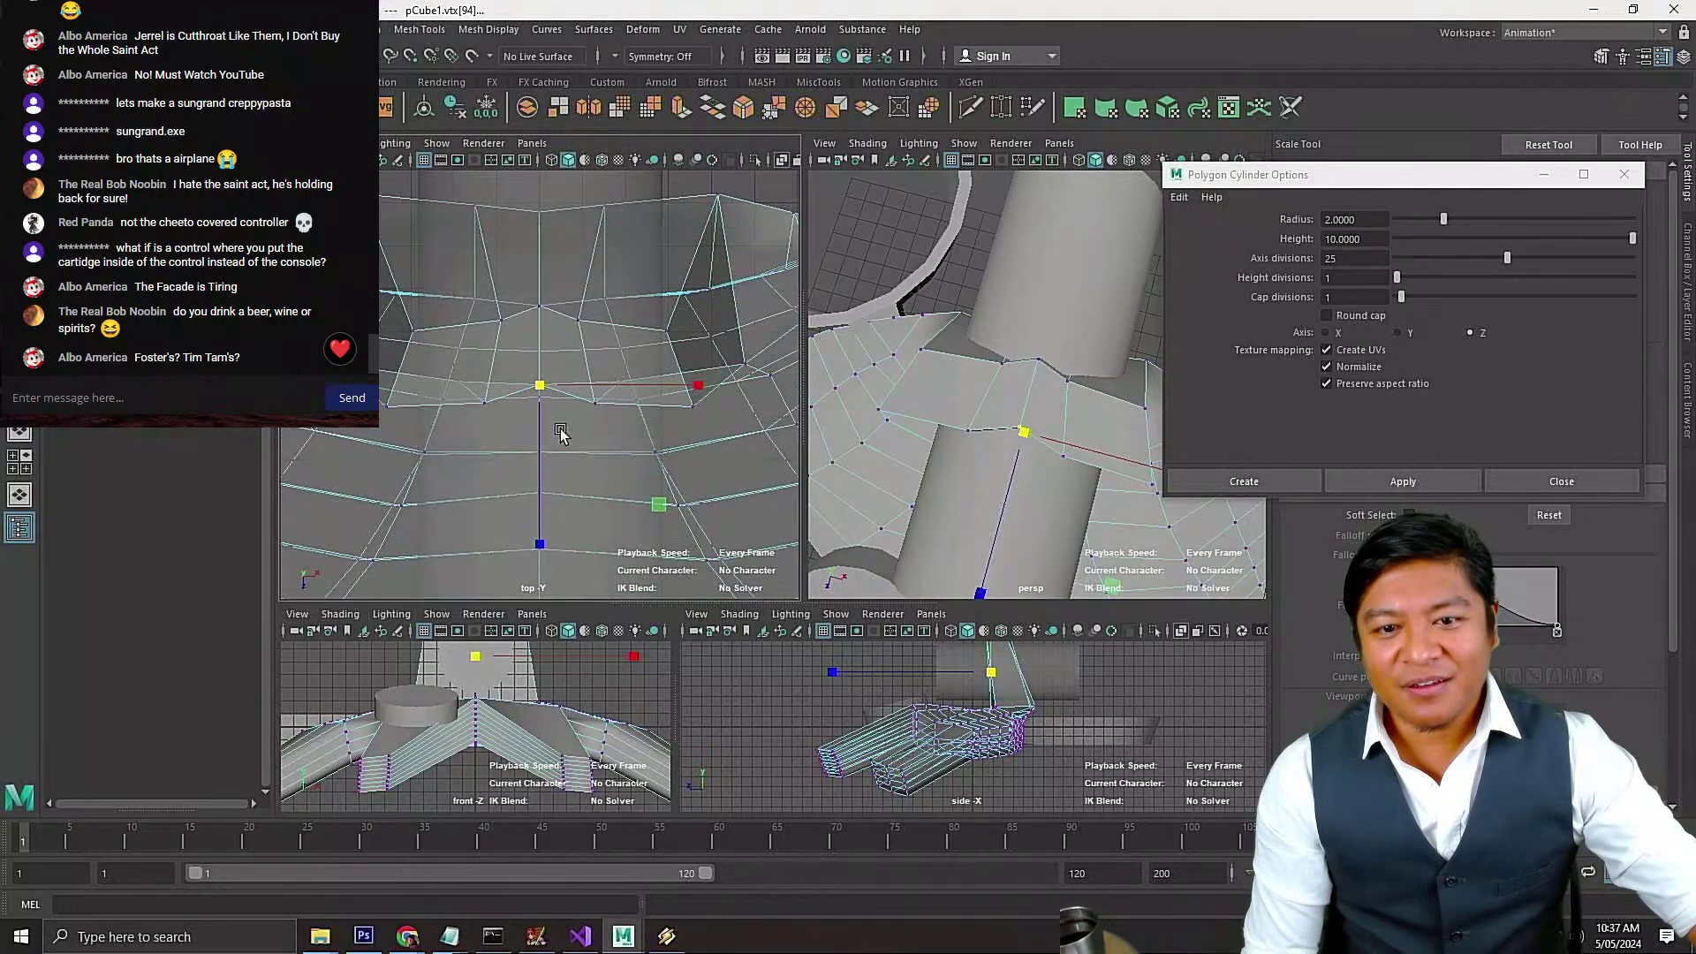
Lower the selected vertex and slide a floor-edge vertex left along X
{"action": "key", "text": "w"}
{"action": "left_click_drag", "start_coordinate": [539, 430], "coordinate": [543, 443]}
{"action": "key", "text": "space"}
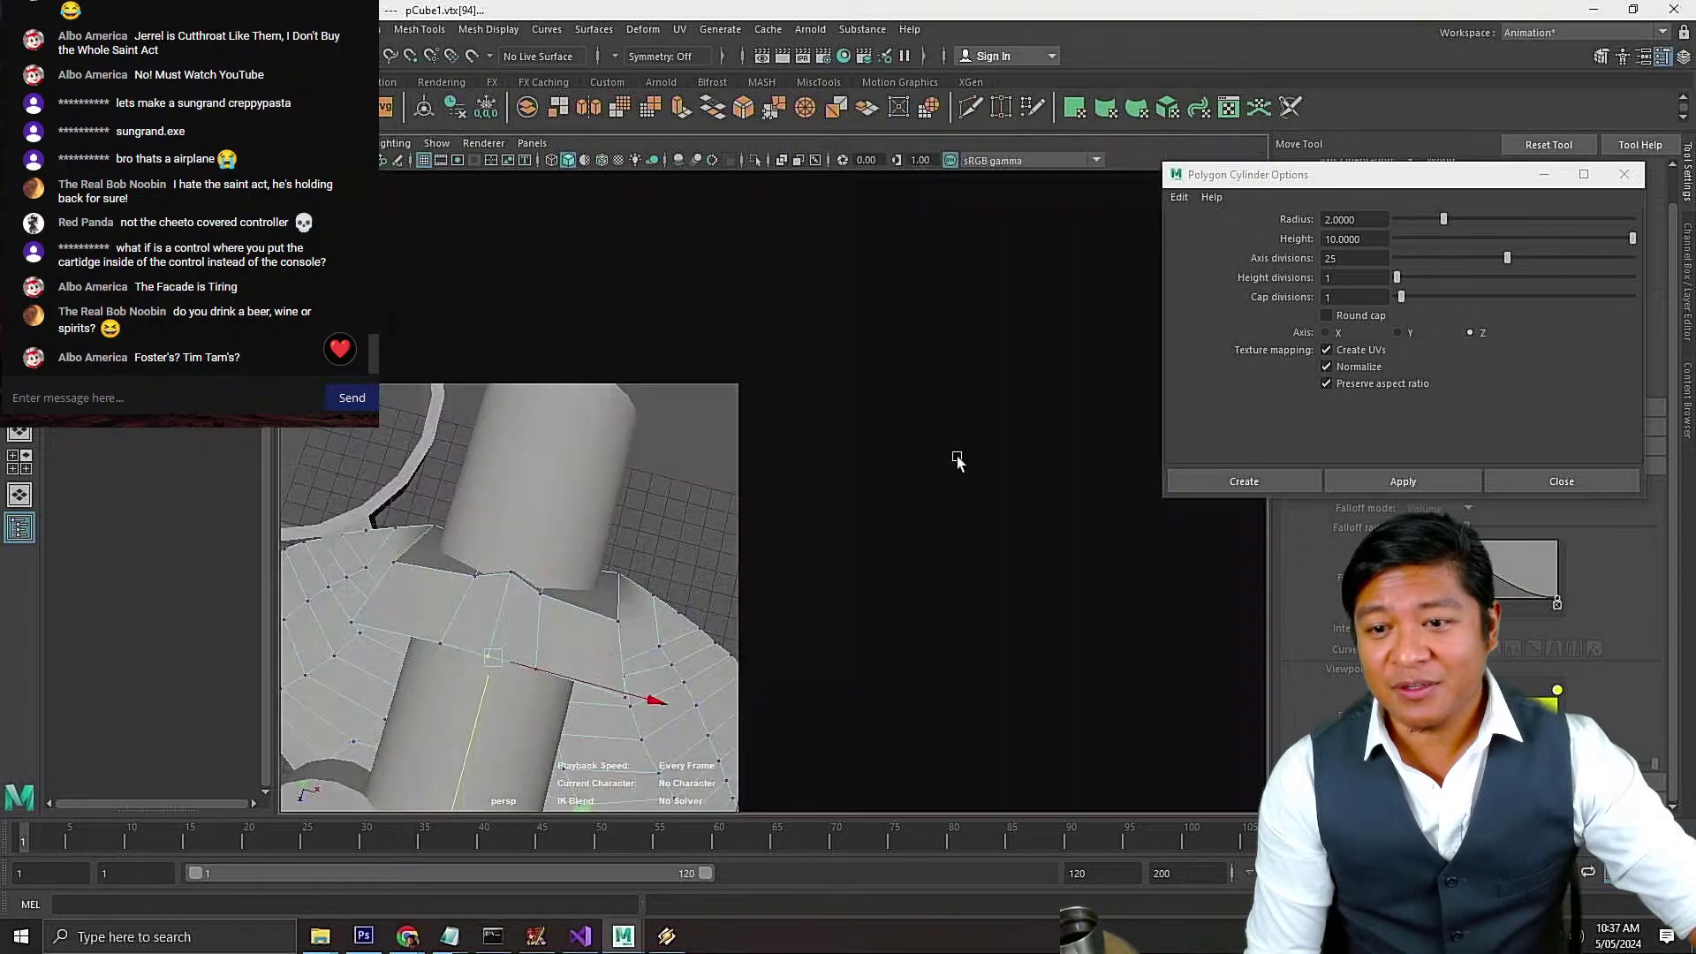
{"action": "left_click_drag", "start_coordinate": [803, 543], "coordinate": [972, 459], "text": "alt"}
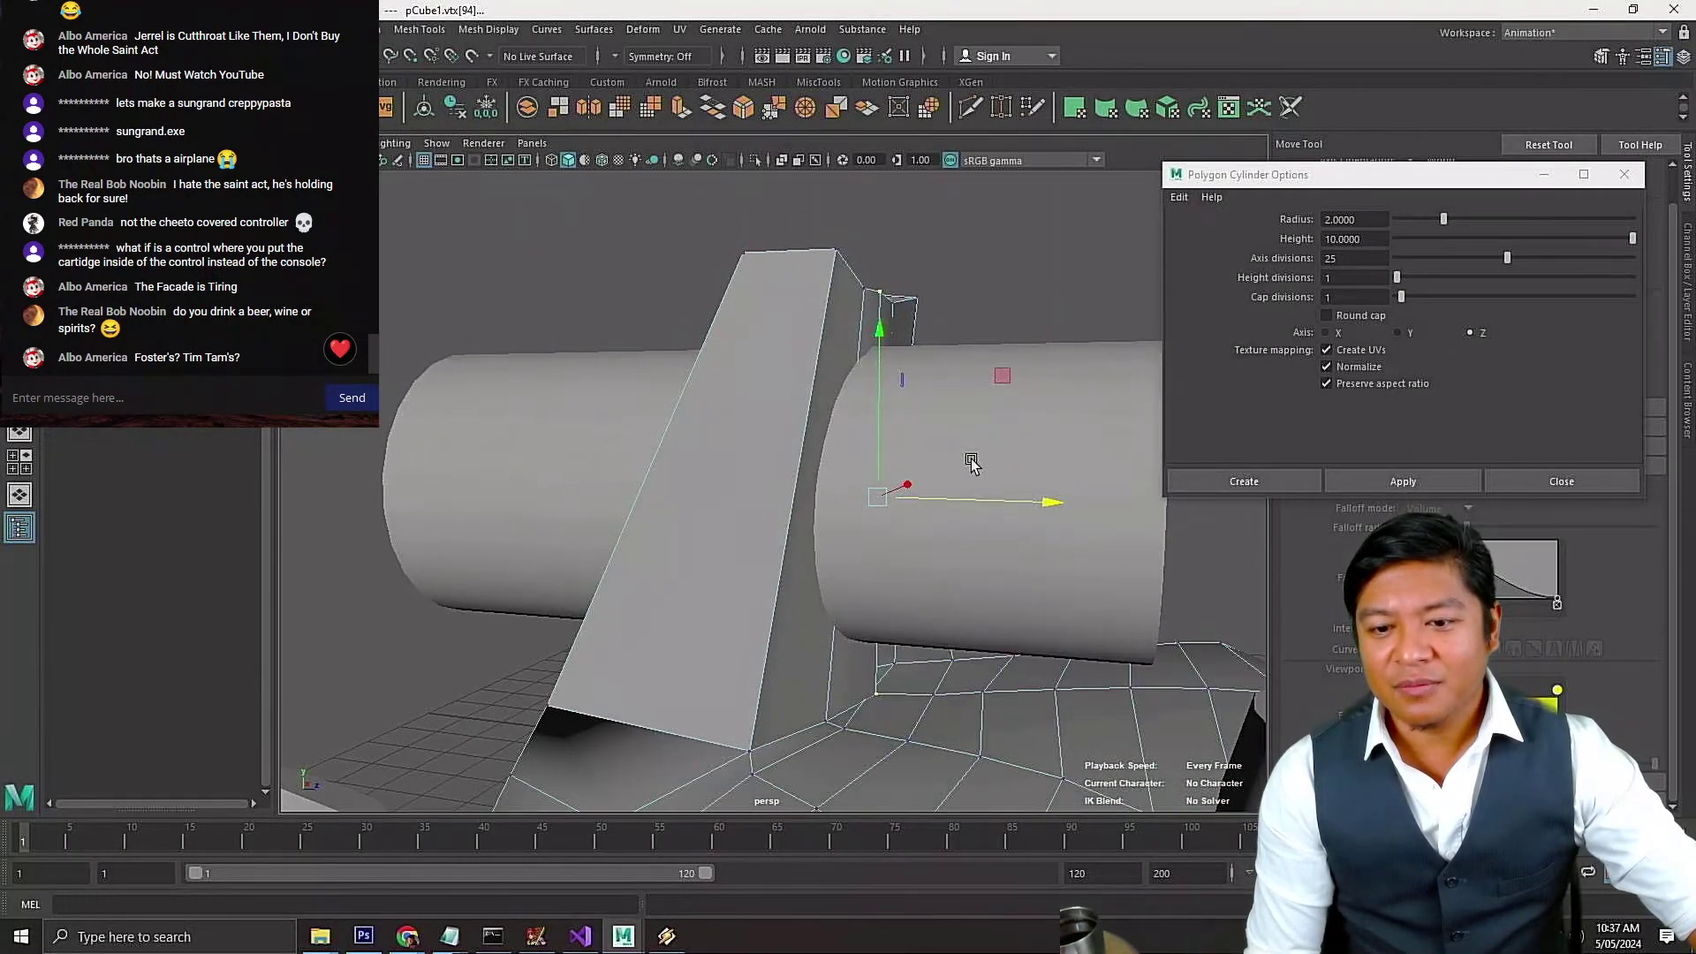
{"action": "left_click", "coordinate": [884, 695]}
{"action": "left_click_drag", "start_coordinate": [919, 701], "coordinate": [895, 695]}
Nudge the selected edge row slightly in the top view
{"action": "key", "text": "space"}
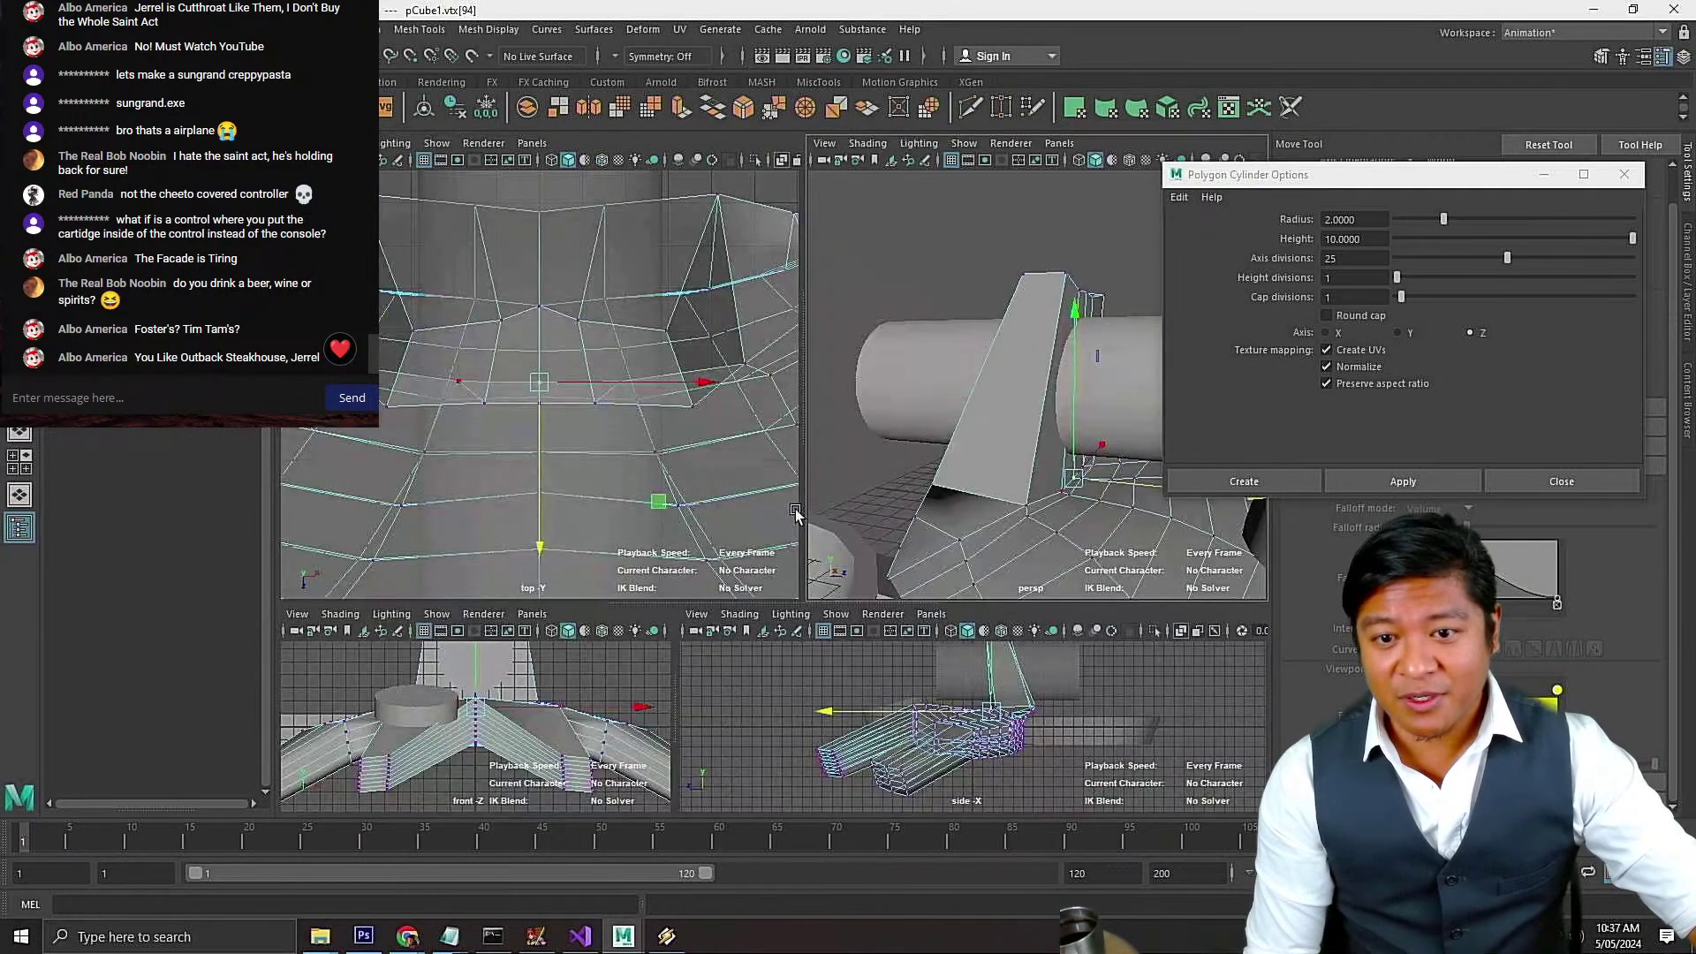
{"action": "key", "text": "space"}
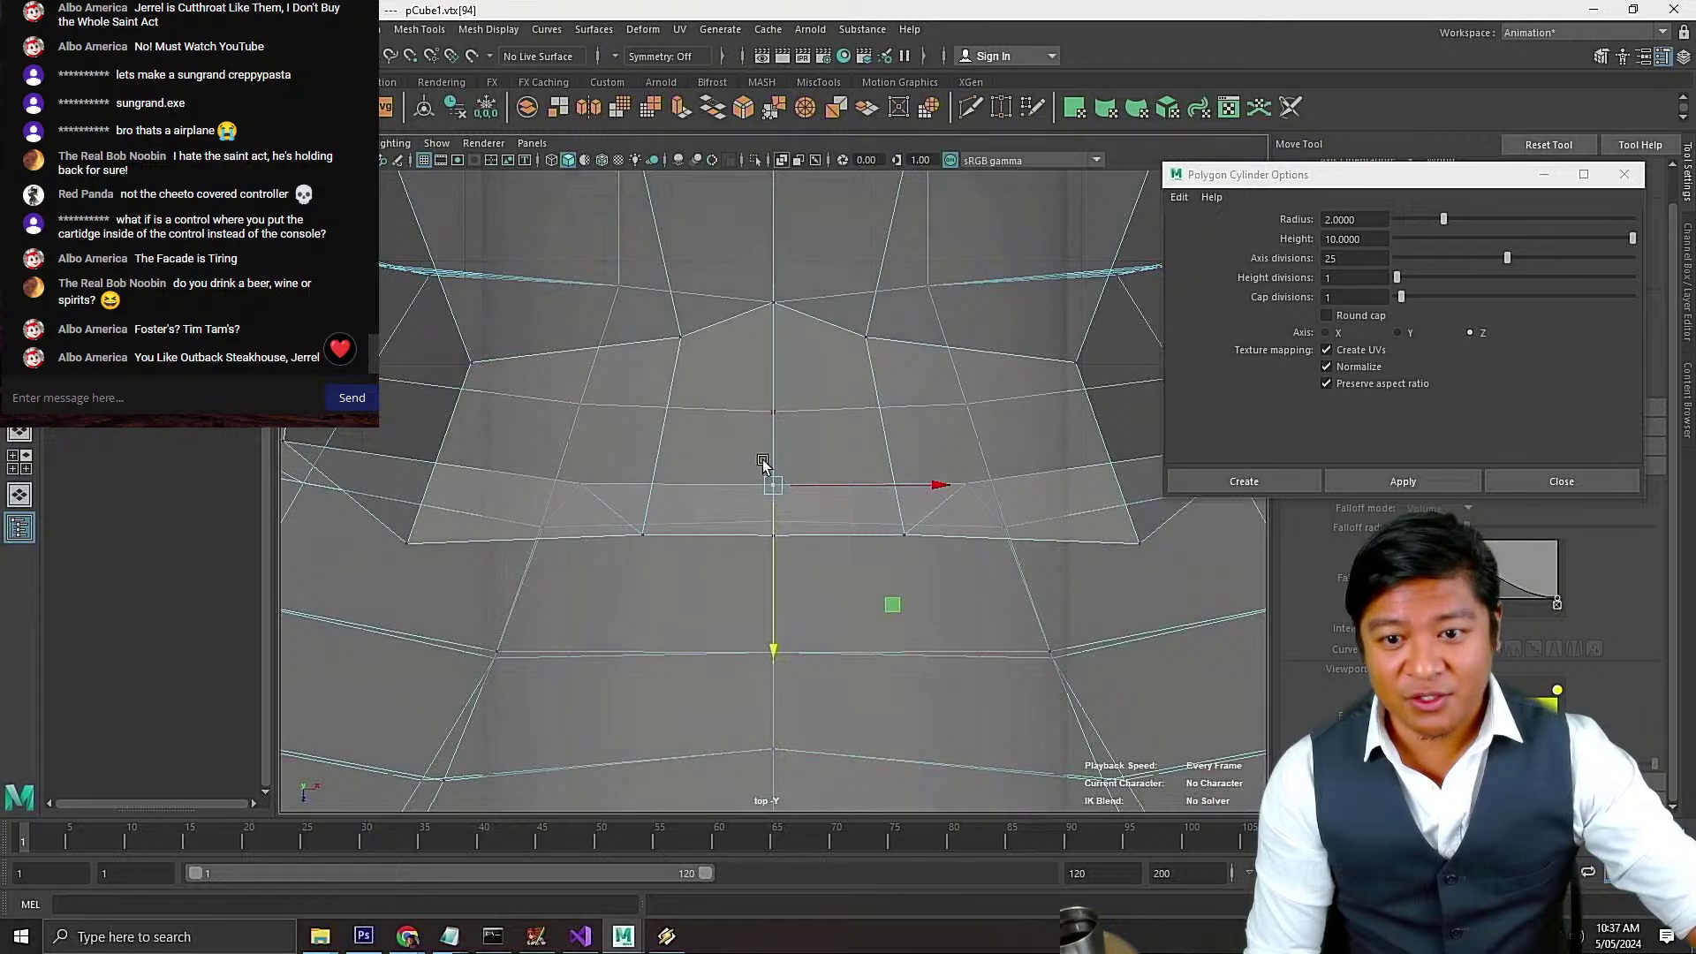
{"action": "scroll", "coordinate": [763, 464], "scroll_direction": "up", "scroll_amount": 3}
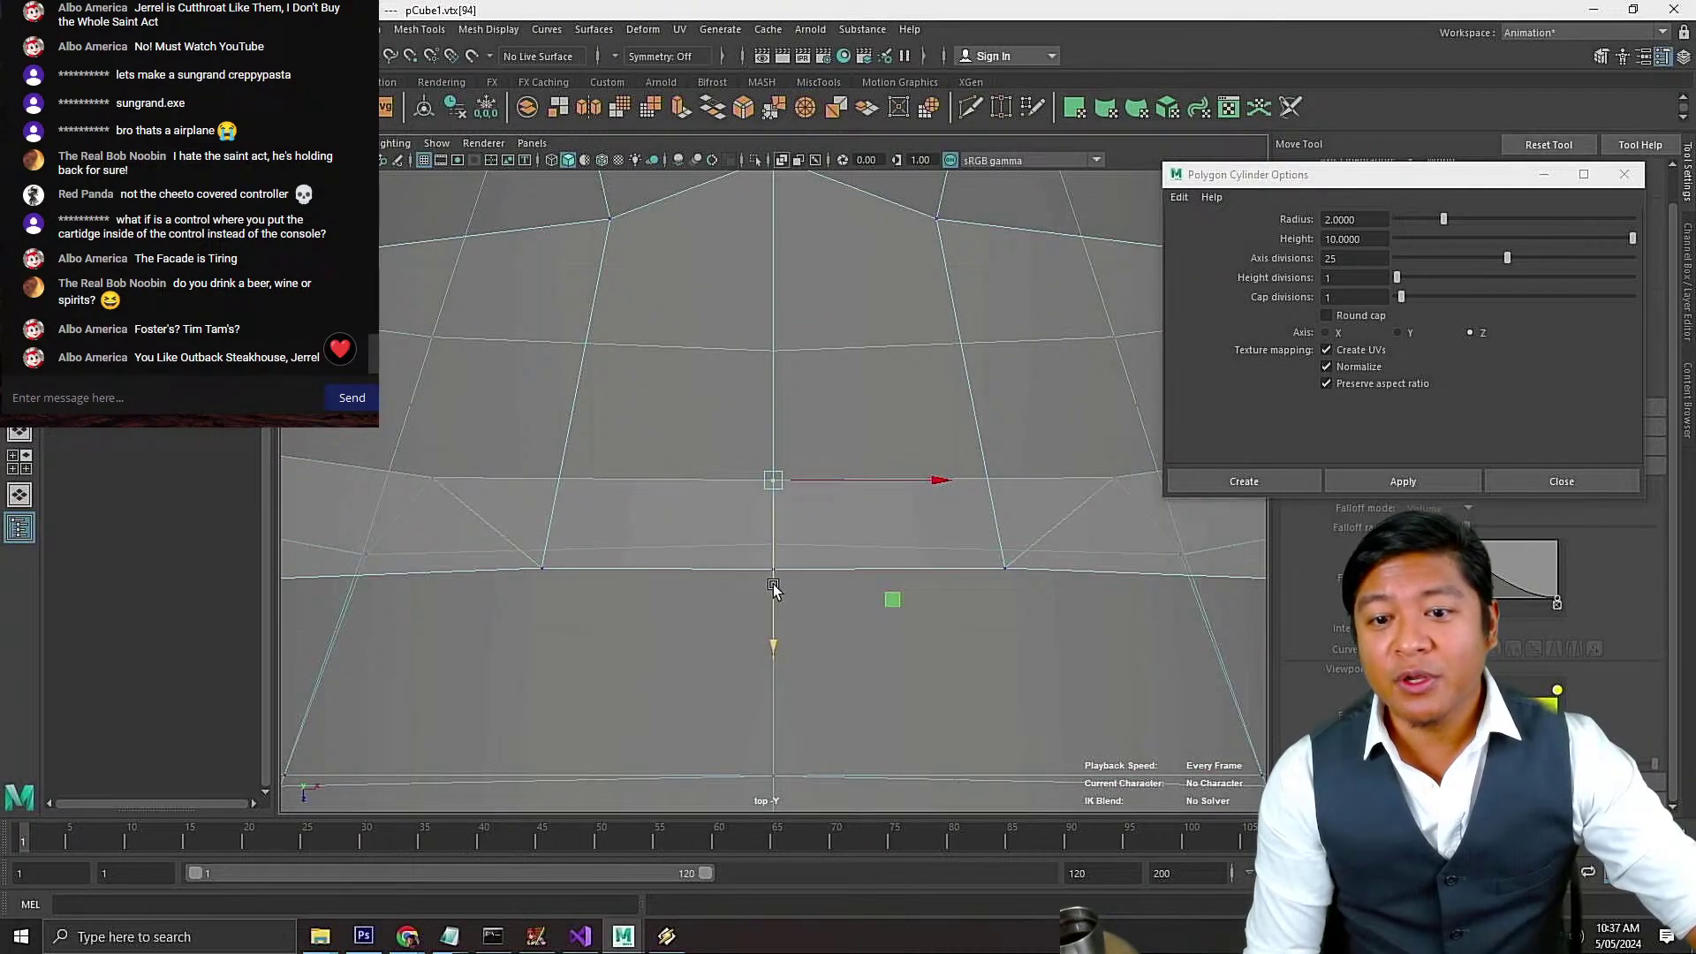
{"action": "mouse_move", "coordinate": [773, 590]}
{"action": "left_mouse_down"}
{"action": "mouse_move", "coordinate": [773, 622]}
{"action": "mouse_move", "coordinate": [775, 596]}
{"action": "left_mouse_up"}
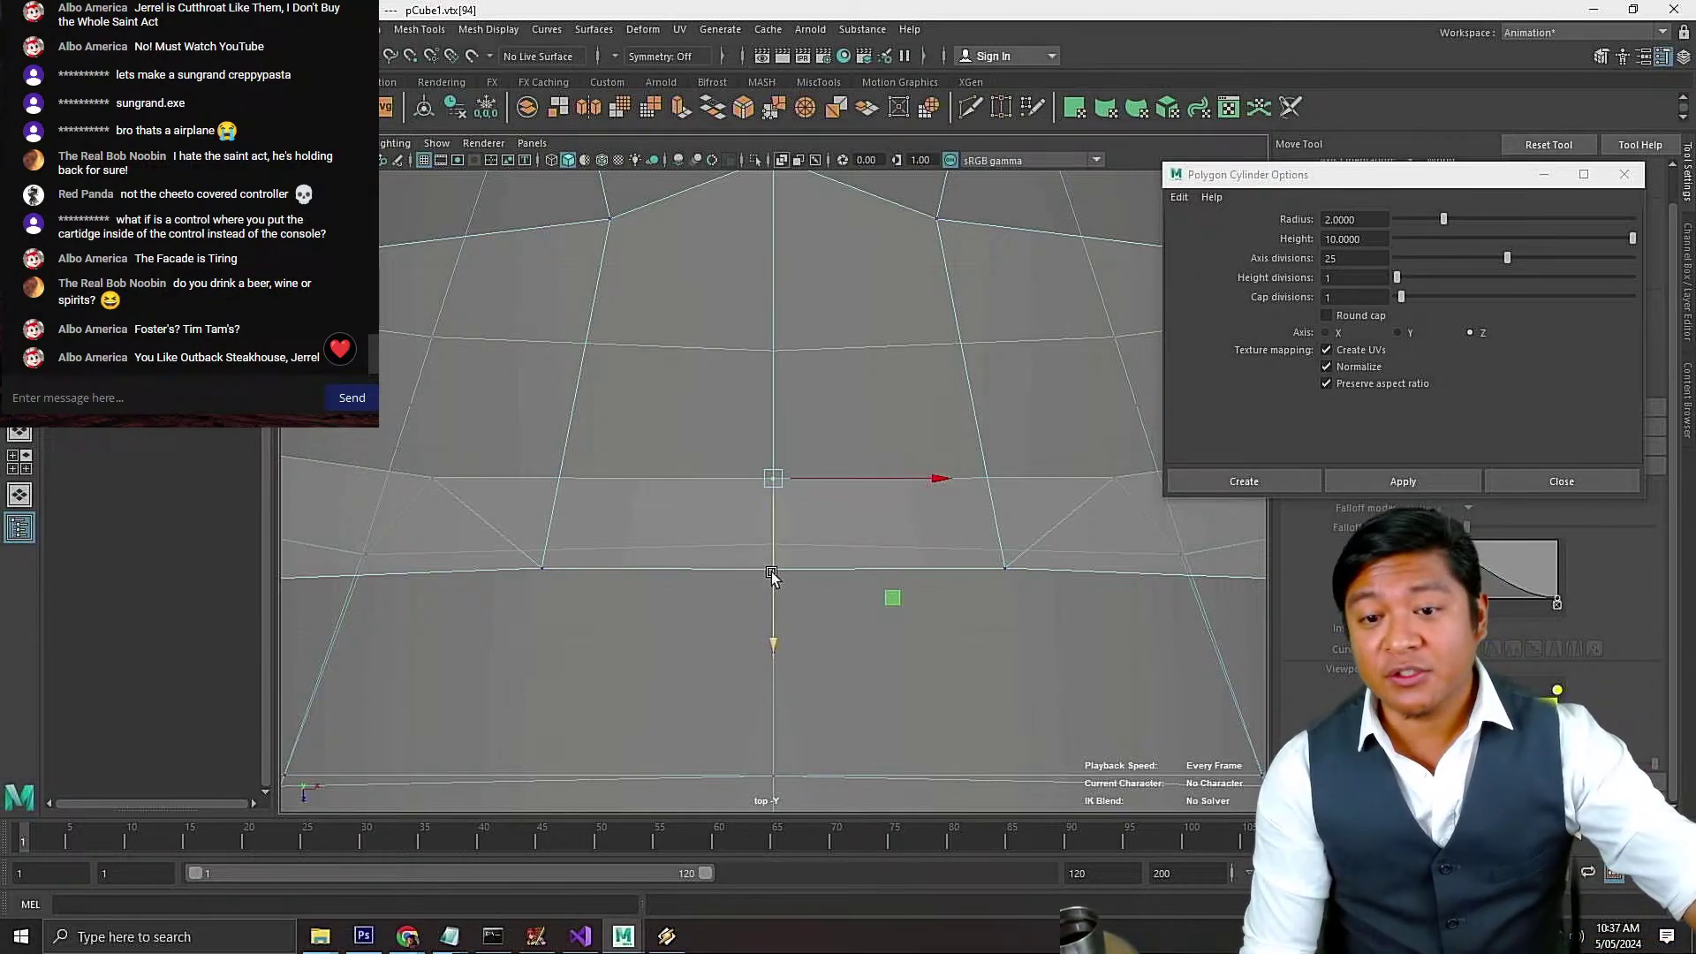
{"action": "key", "text": "space"}
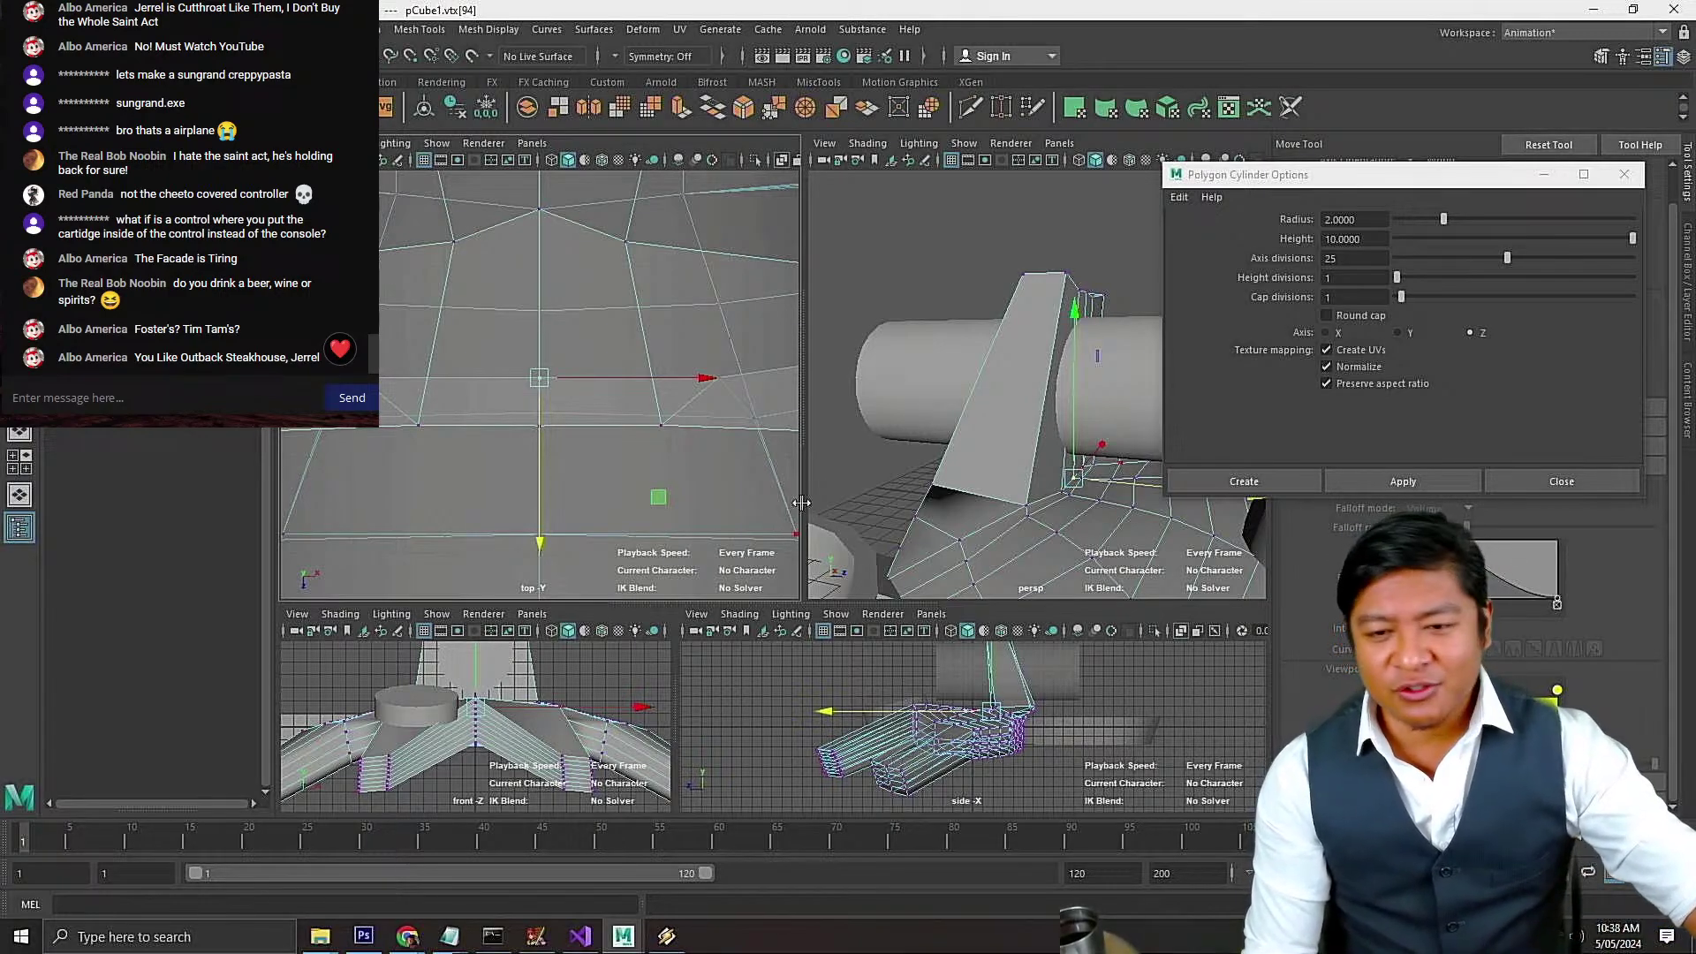
Select the fin's top corner vertices and lower them on Y to flatten its top
{"action": "key", "text": "space"}
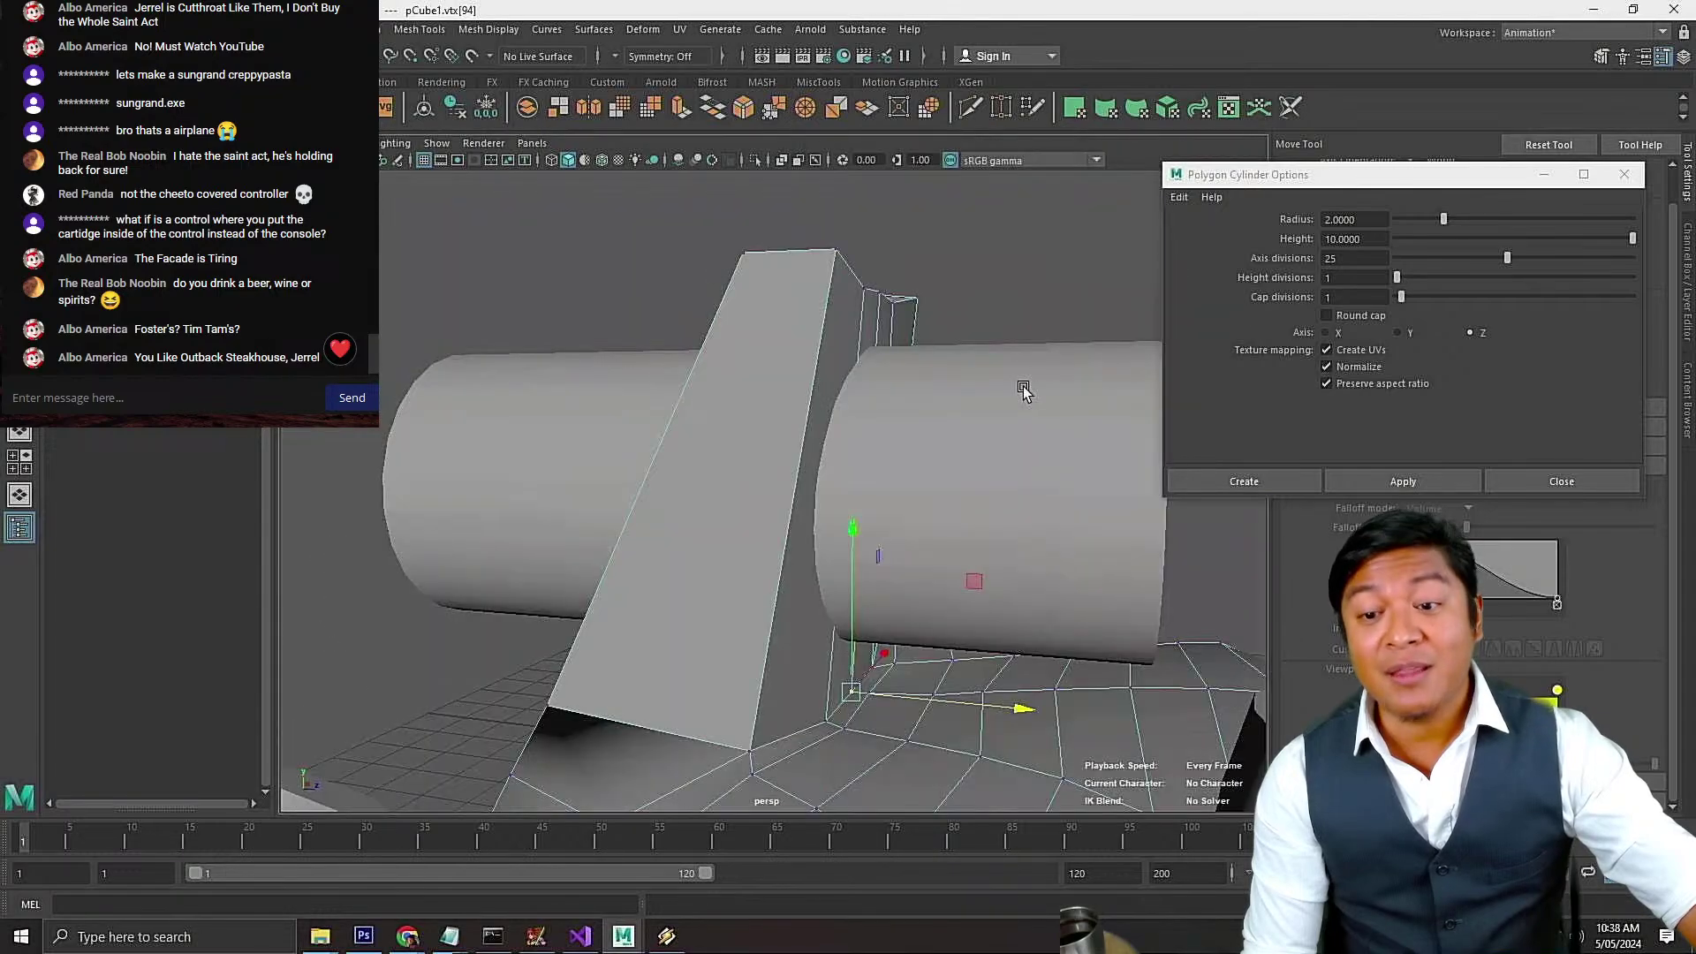
{"action": "left_click_drag", "start_coordinate": [991, 334], "coordinate": [839, 327], "text": "alt"}
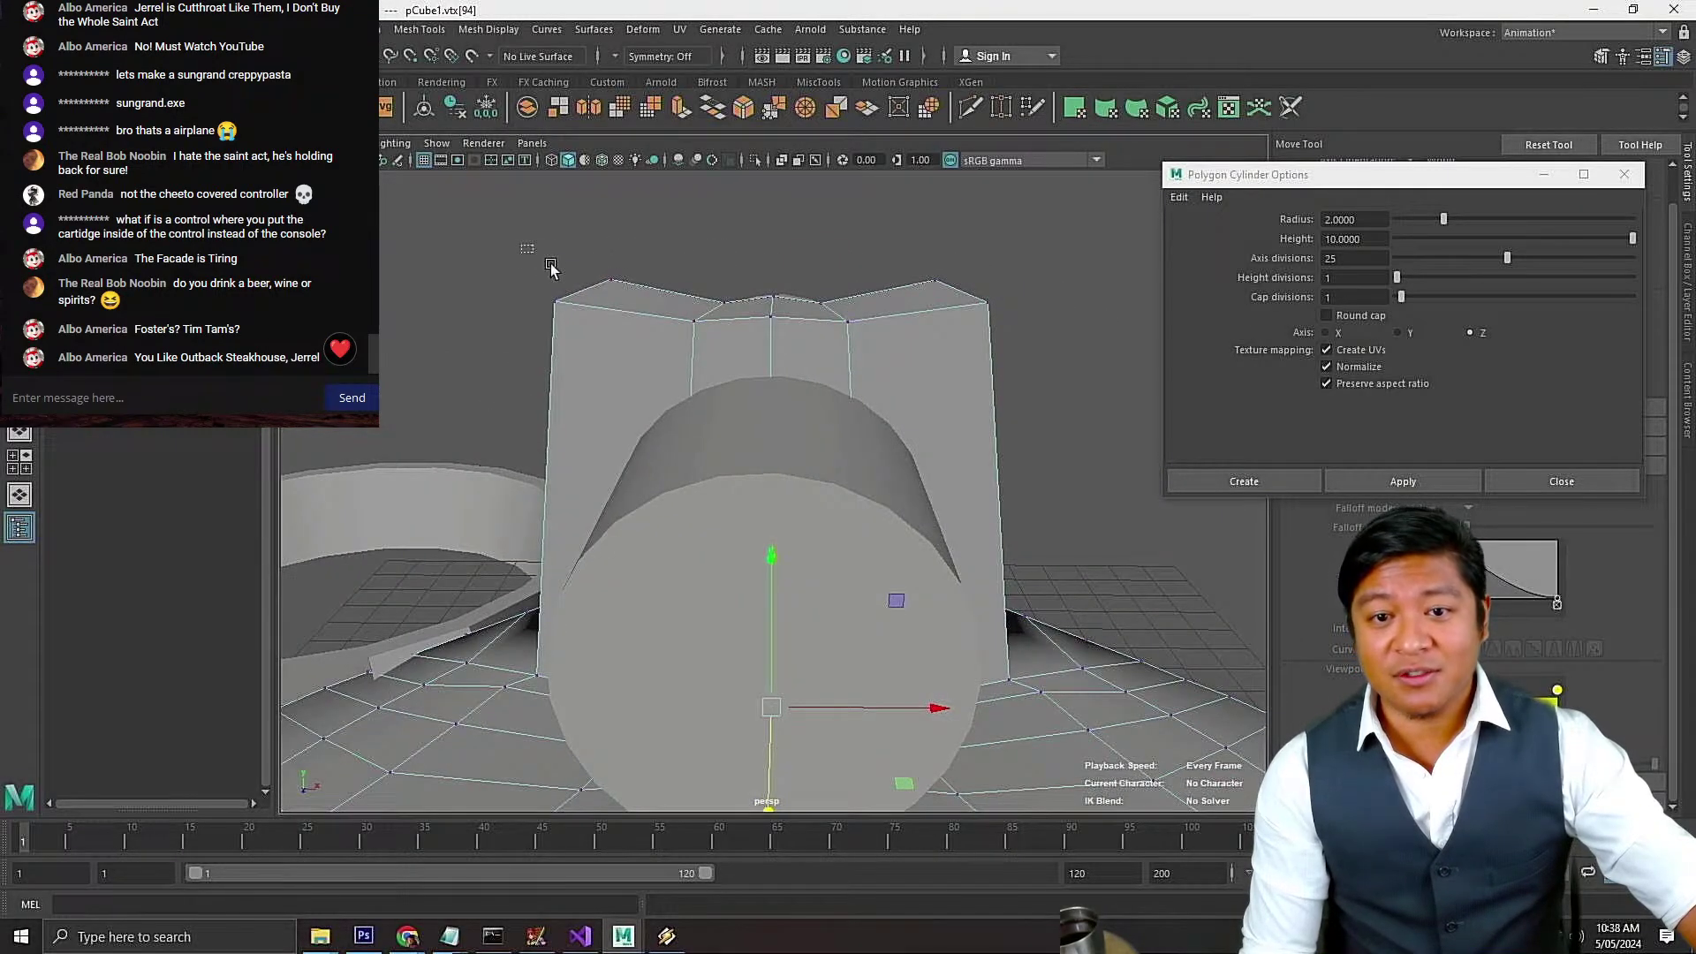
{"action": "left_click_drag", "start_coordinate": [550, 268], "coordinate": [618, 344]}
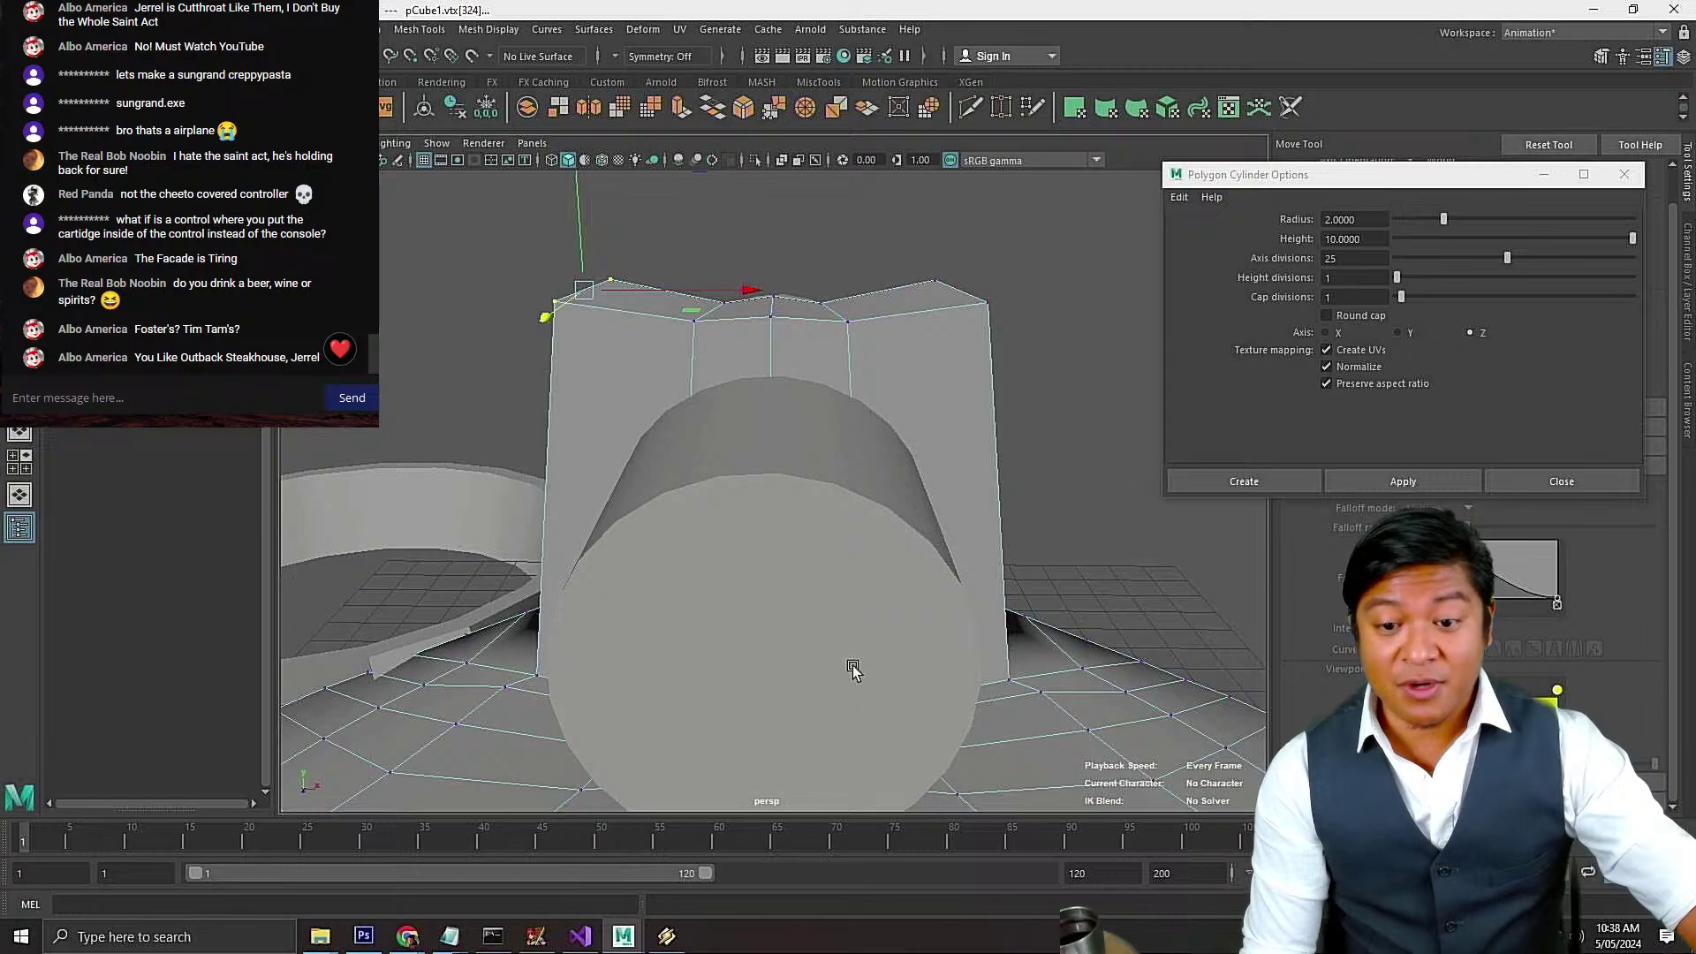
{"action": "key", "text": "space"}
{"action": "key", "text": "space"}
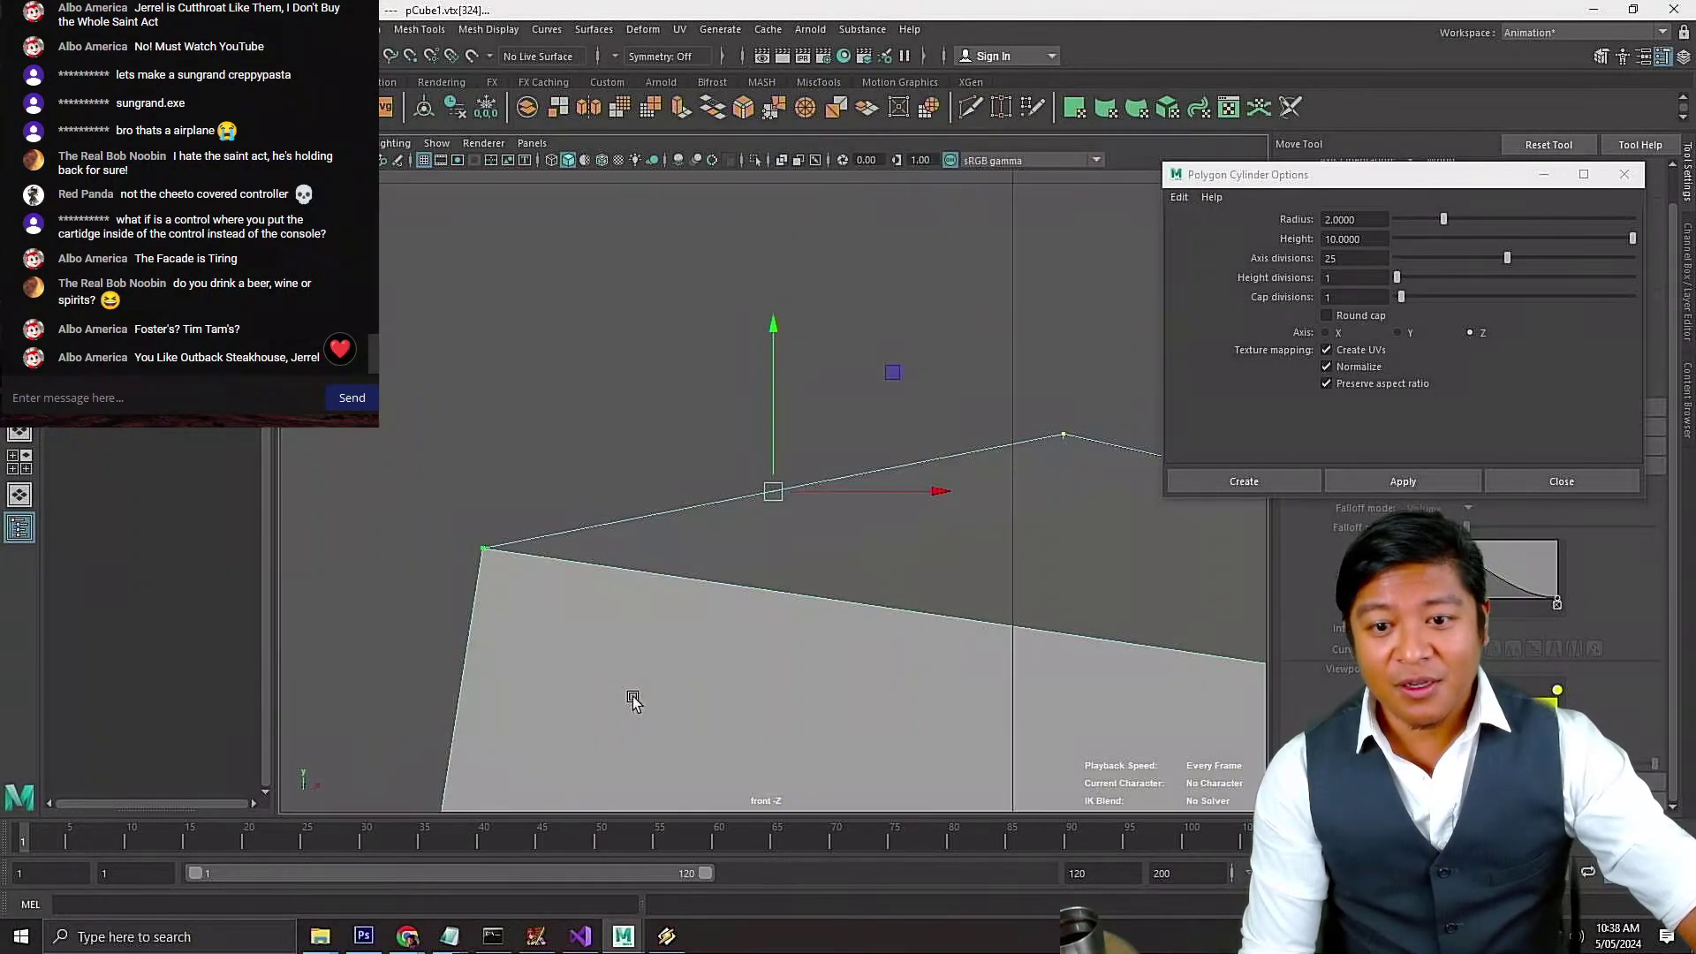
{"action": "scroll", "coordinate": [839, 536], "scroll_direction": "down", "scroll_amount": 5}
{"action": "scroll", "coordinate": [839, 532], "scroll_direction": "up", "scroll_amount": 3}
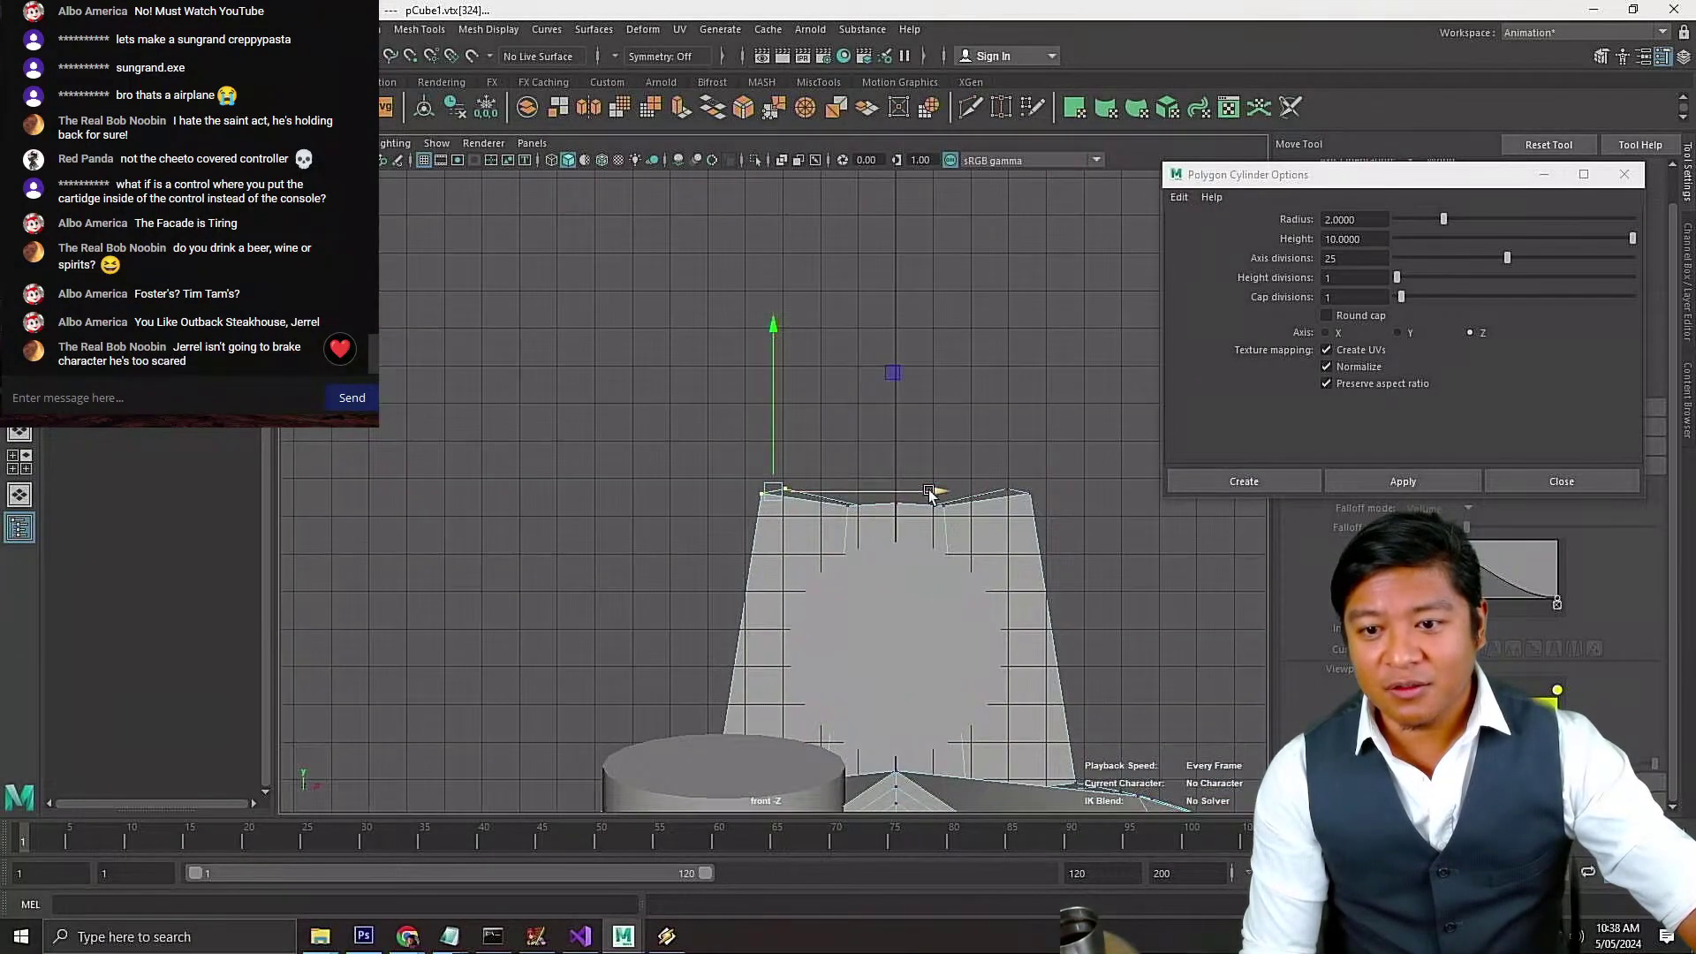
{"action": "left_click_drag", "start_coordinate": [1101, 463], "coordinate": [1144, 530], "text": "shift"}
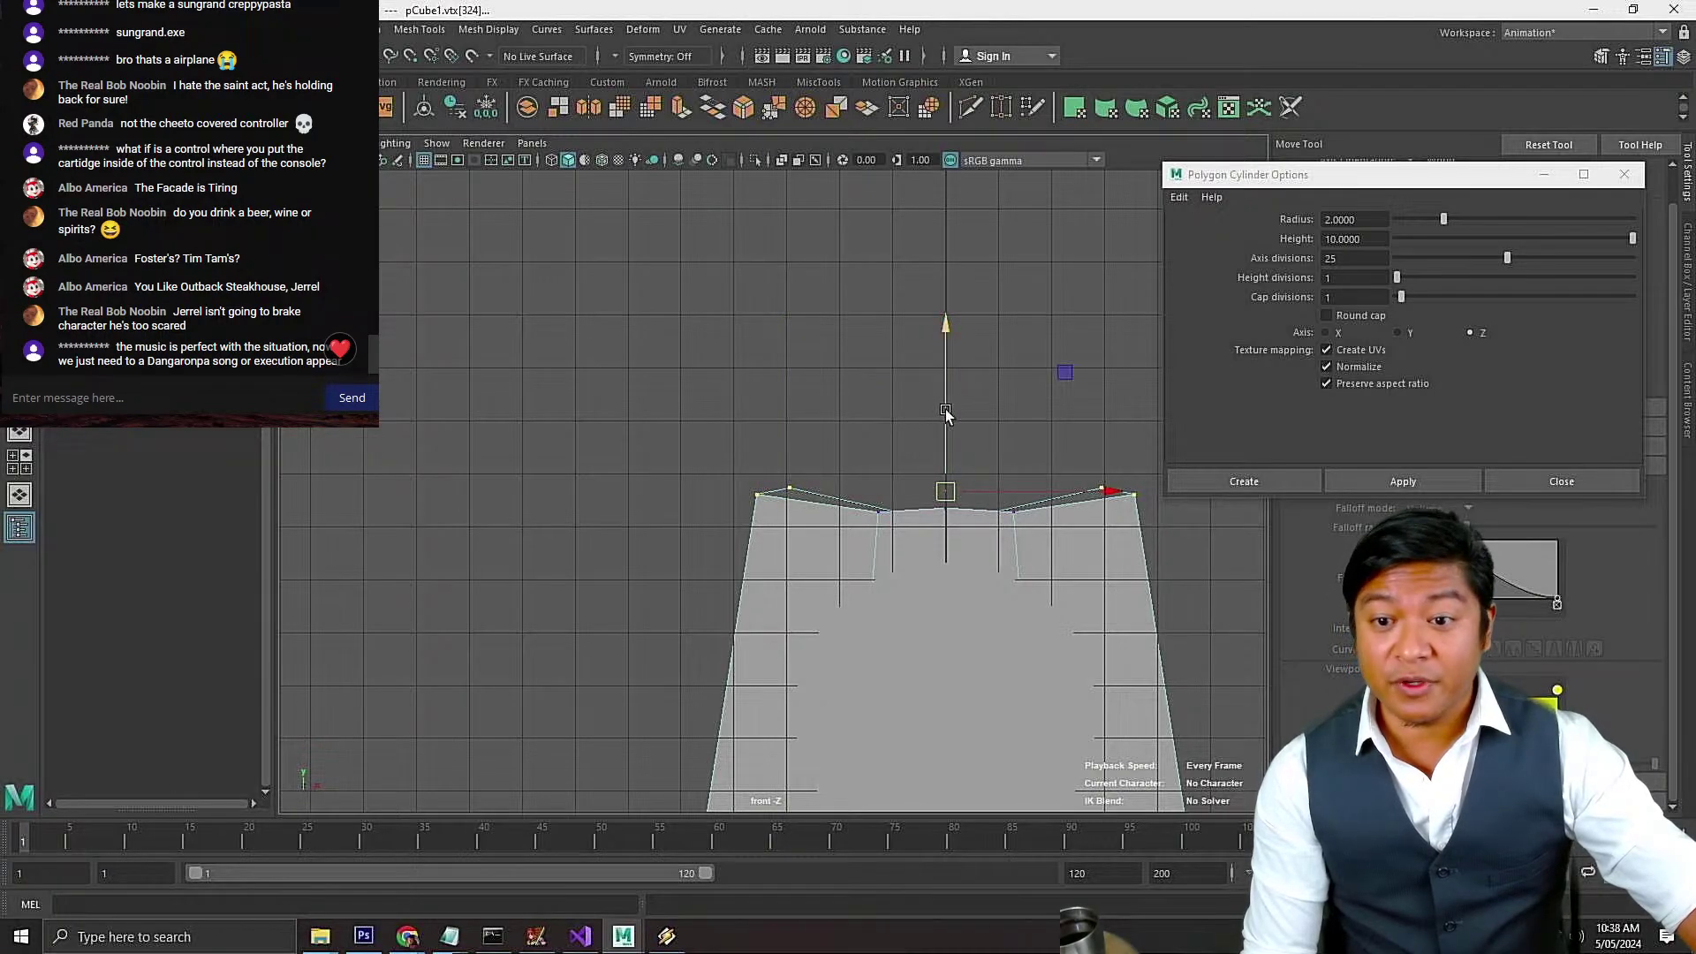
{"action": "left_click_drag", "start_coordinate": [946, 415], "coordinate": [941, 459]}
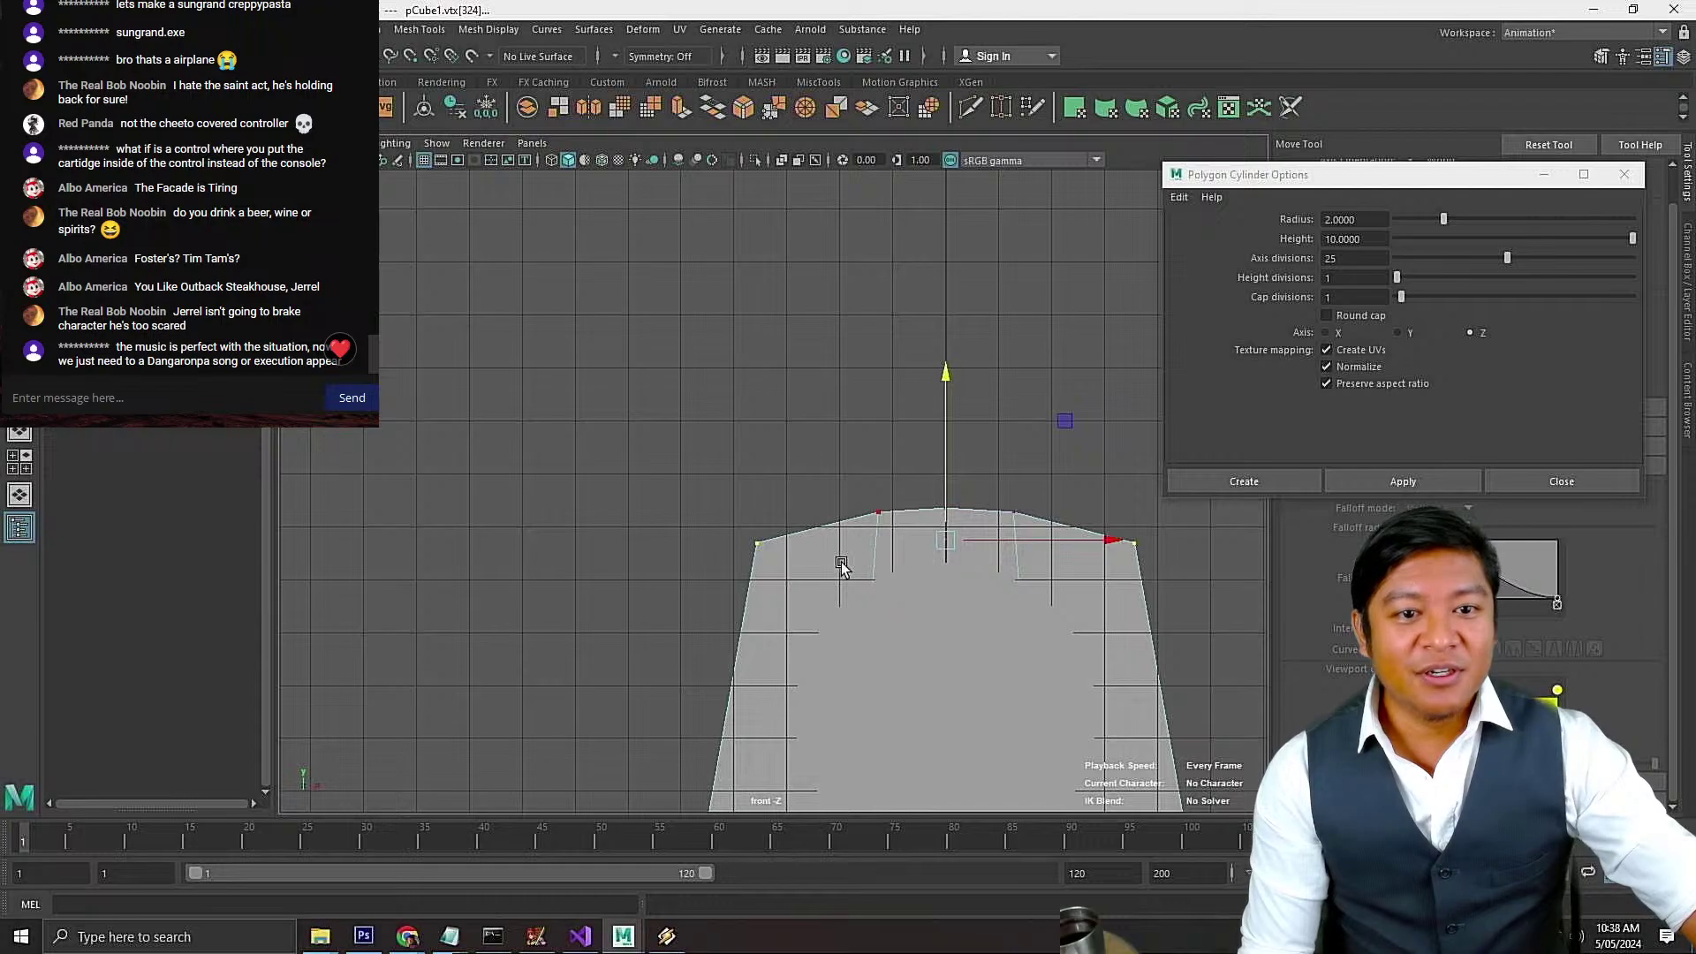
Save the scene as worst switch controller 1.mb and select the controller body pCube1
{"action": "key", "text": "space"}
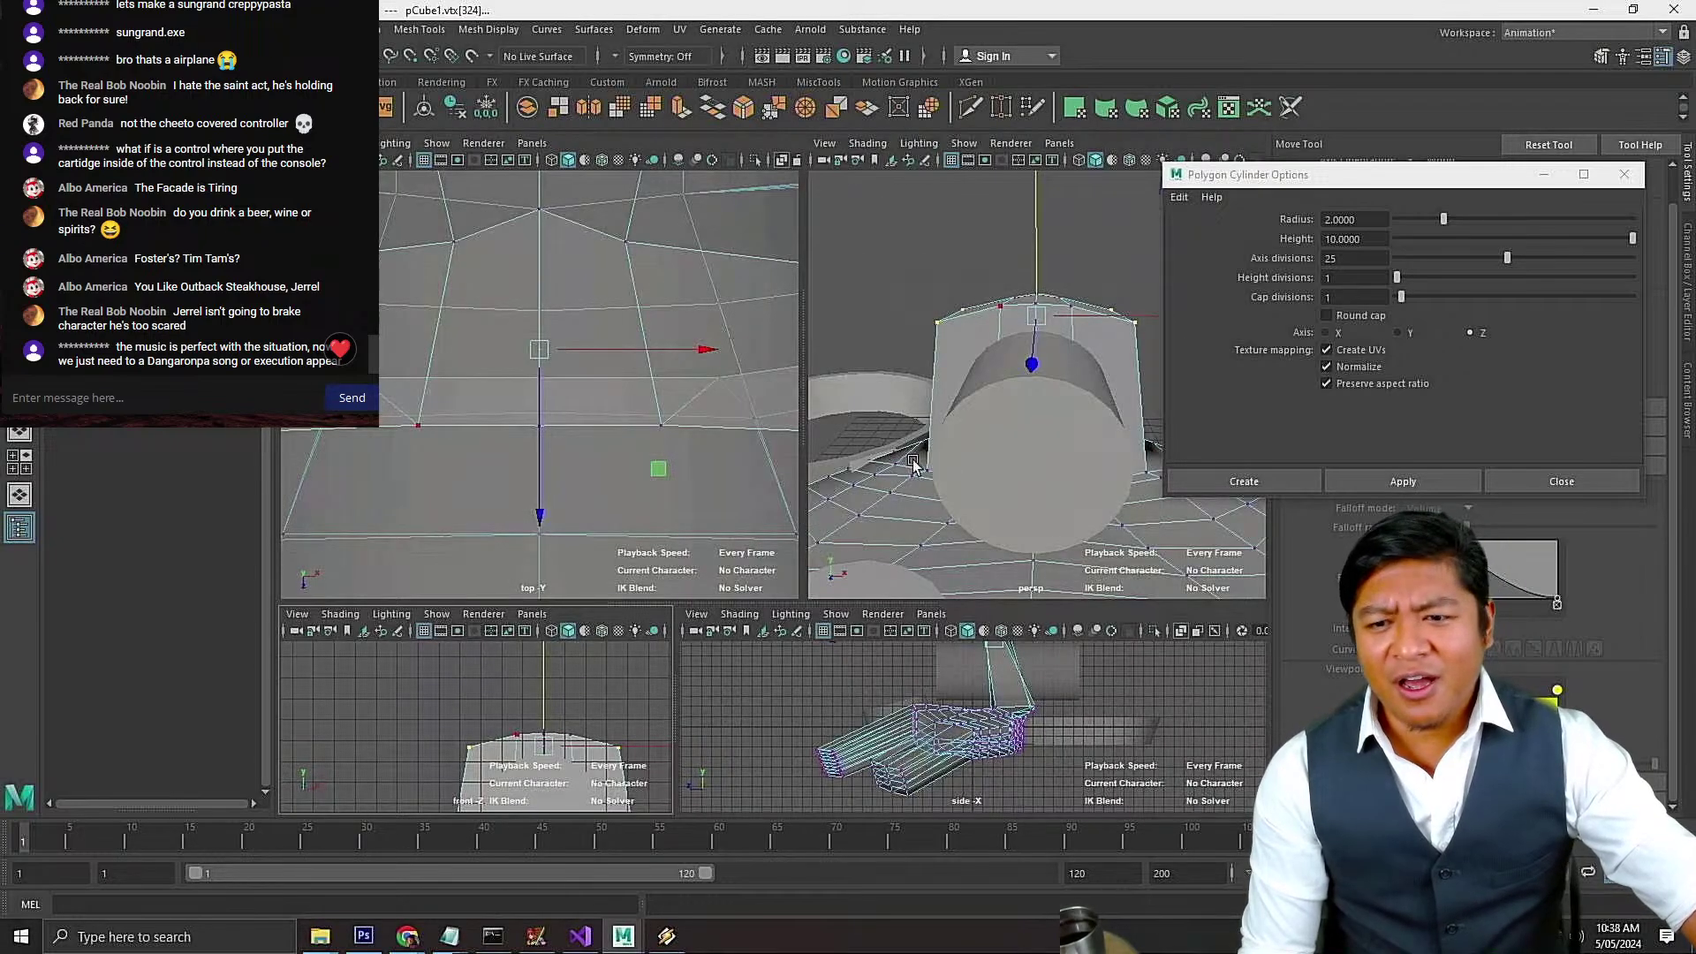
{"action": "key", "text": "space"}
{"action": "left_click_drag", "start_coordinate": [757, 452], "coordinate": [867, 465], "text": "alt"}
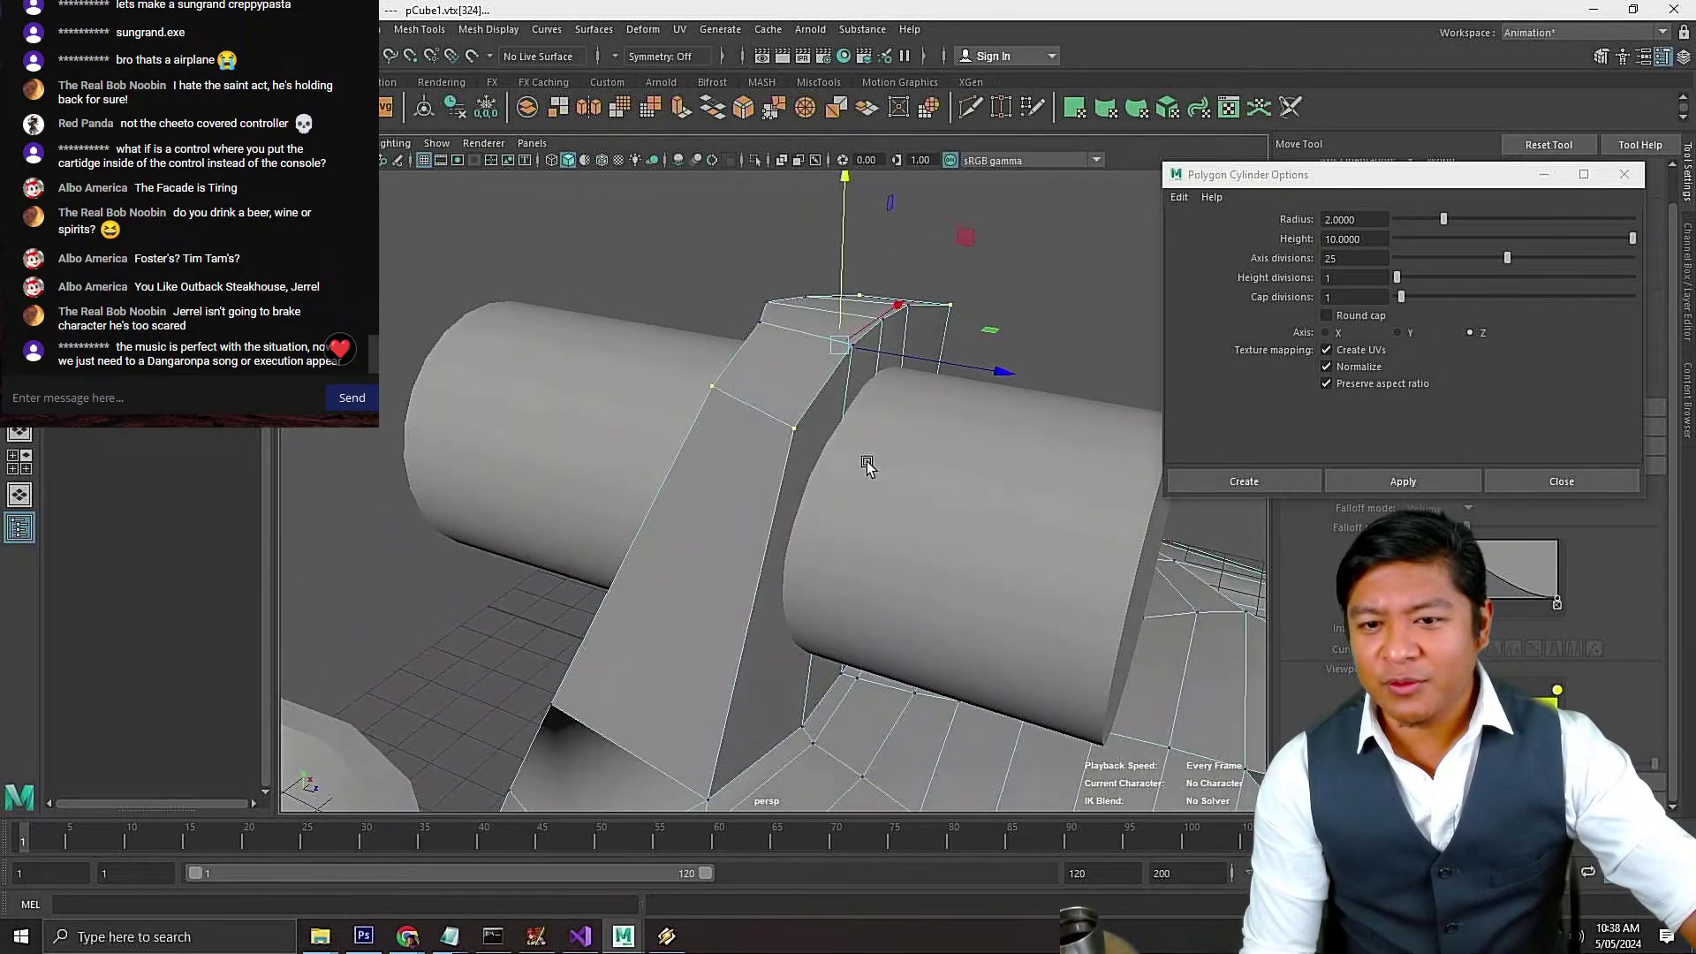
{"action": "left_click", "coordinate": [532, 502]}
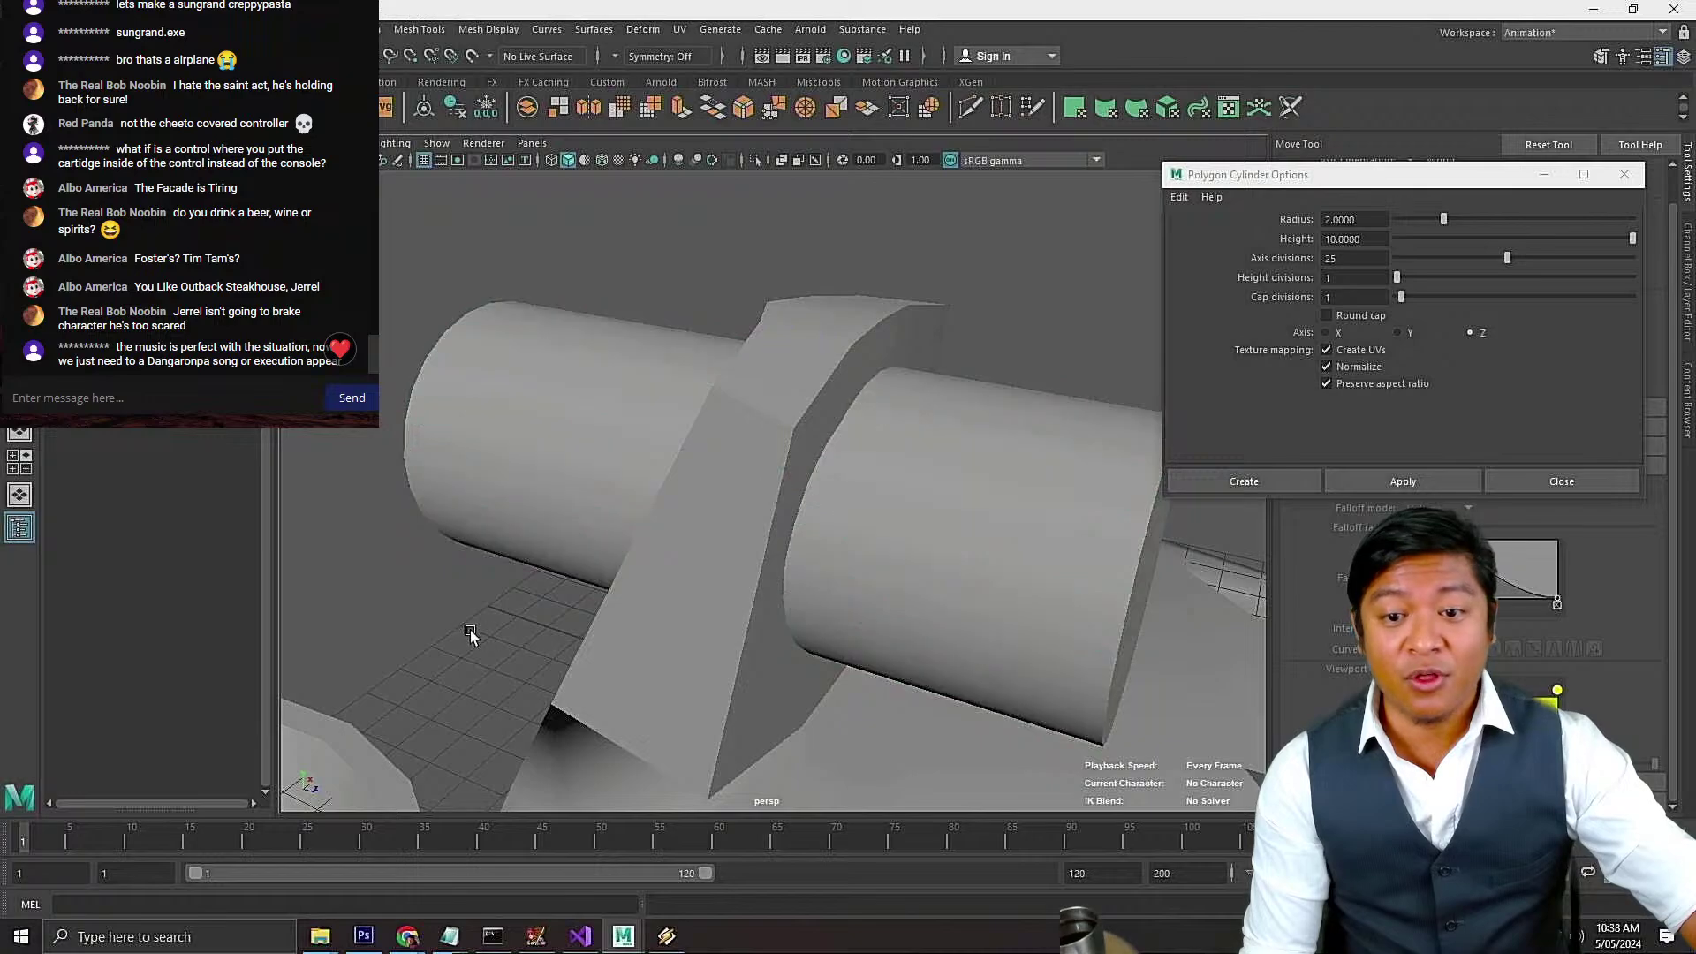
{"action": "left_click_drag", "start_coordinate": [470, 629], "coordinate": [357, 597], "text": "alt"}
{"action": "left_click_drag", "start_coordinate": [720, 489], "coordinate": [739, 525], "text": "alt"}
{"action": "key", "text": "ctrl+s"}
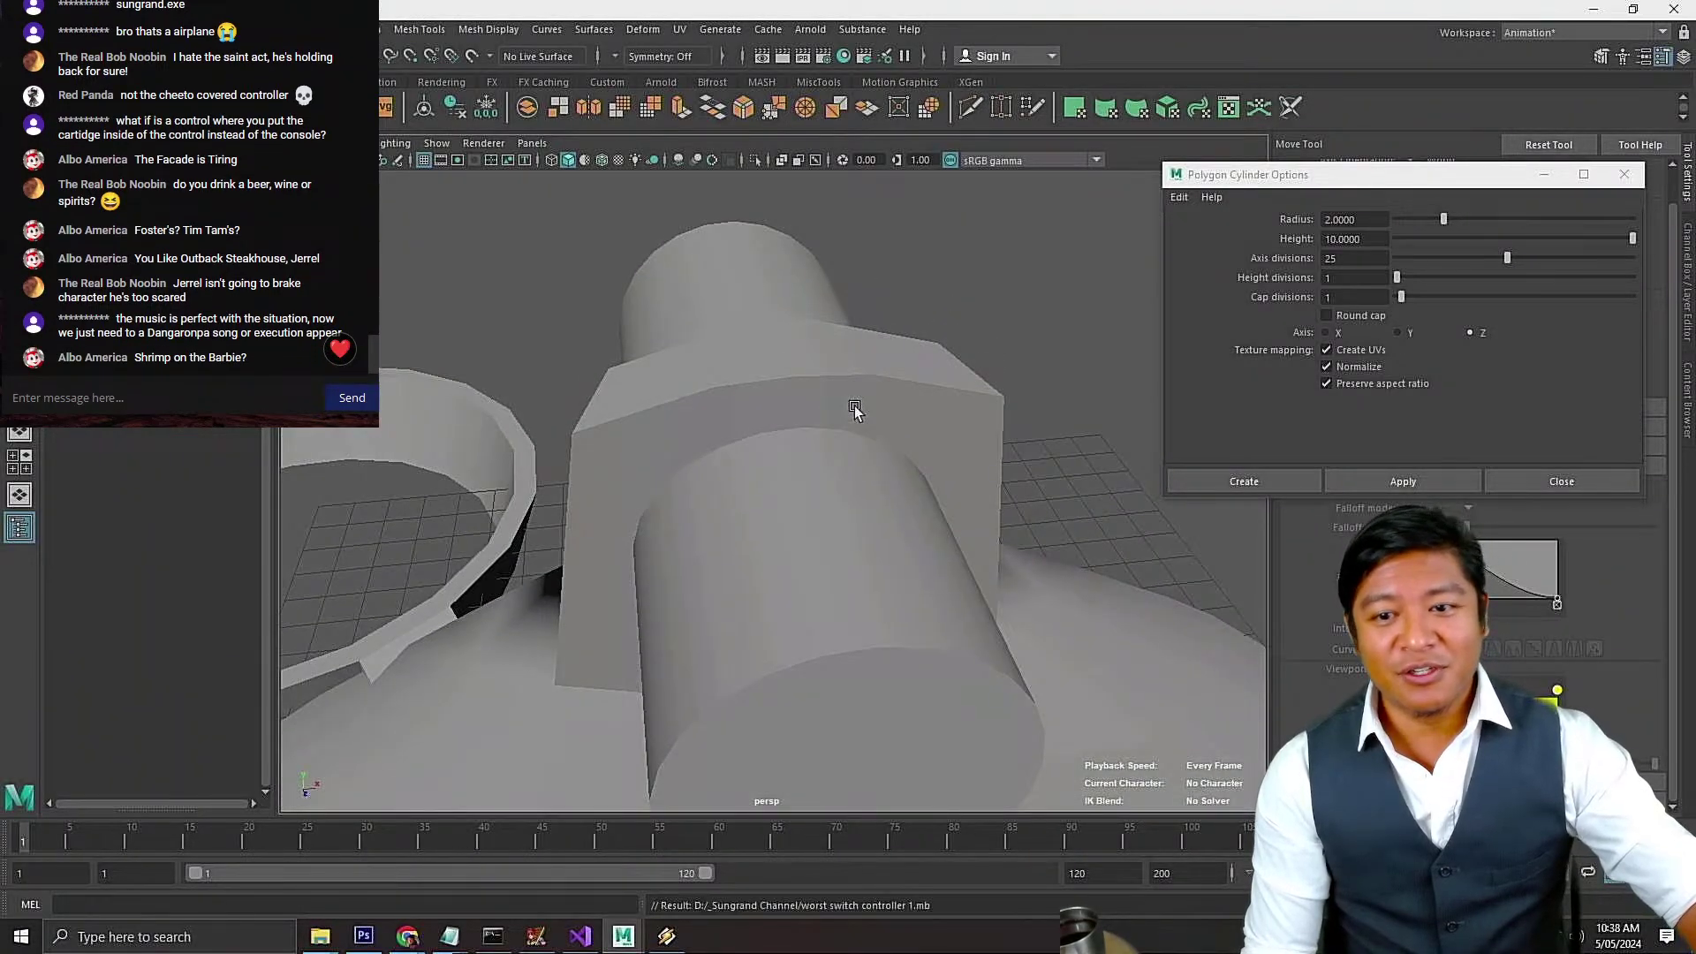
{"action": "right_click_drag", "start_coordinate": [957, 304], "coordinate": [988, 288]}
{"action": "left_click", "coordinate": [925, 389]}
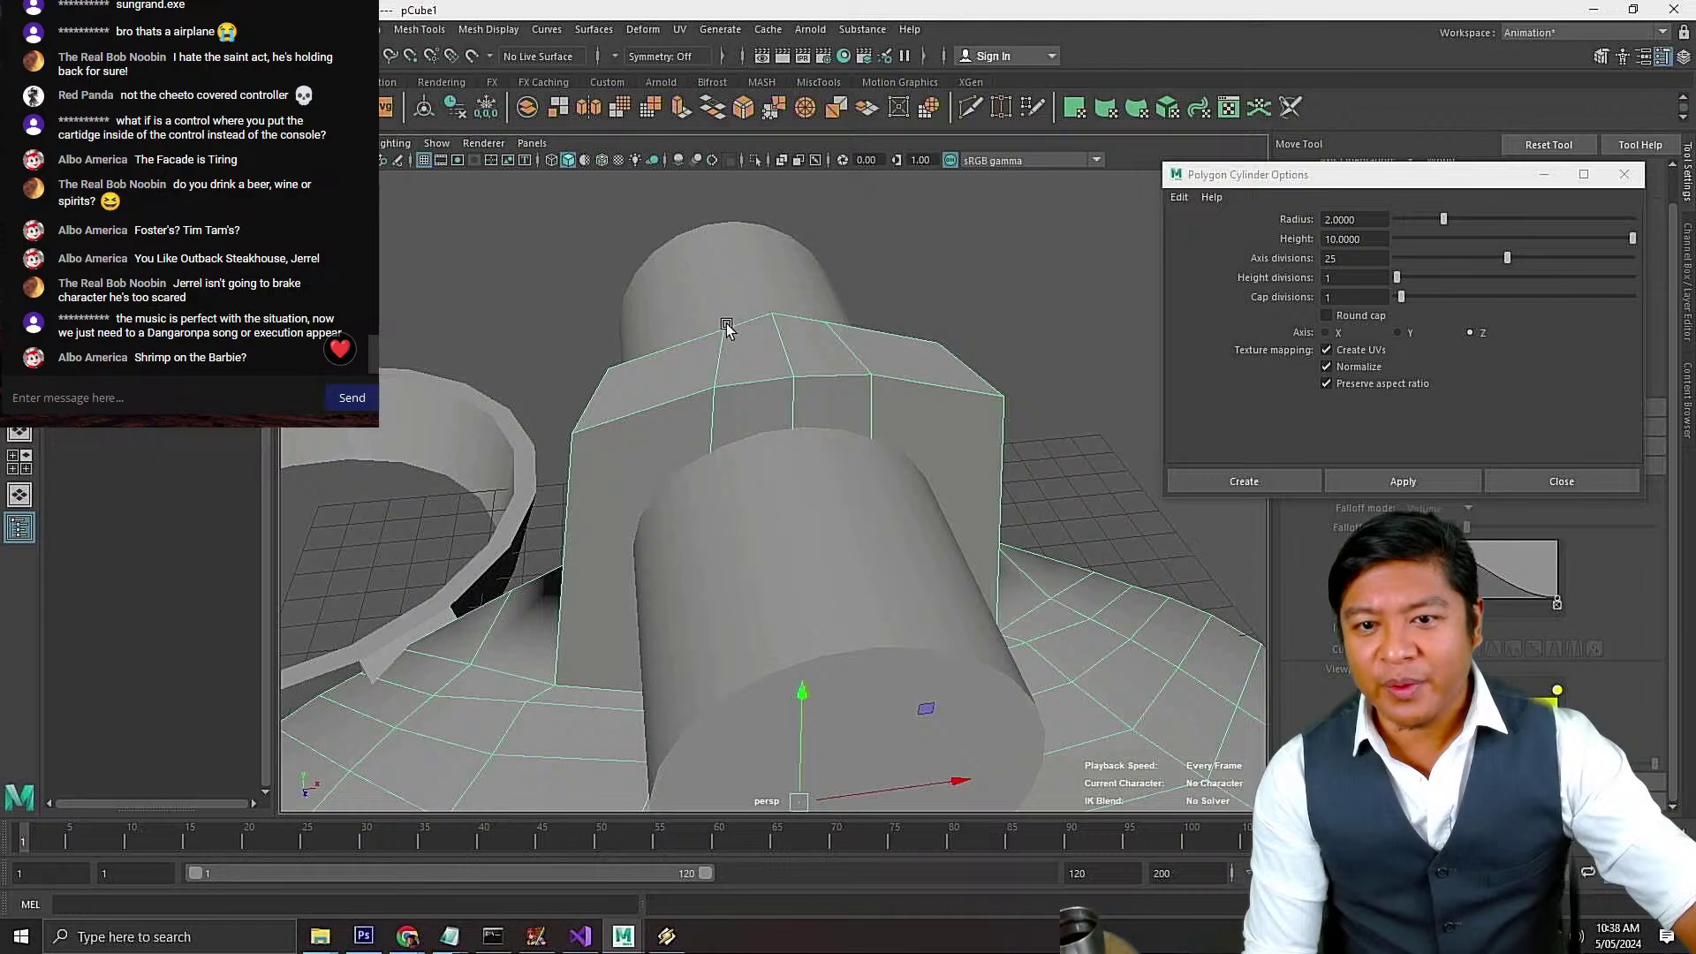
Subtract pCylinder2 from pCube1 with Mesh > Booleans > Difference to cut the fin hole
{"action": "left_click", "coordinate": [693, 272]}
{"action": "scroll", "coordinate": [691, 267], "scroll_direction": "down", "scroll_amount": 5}
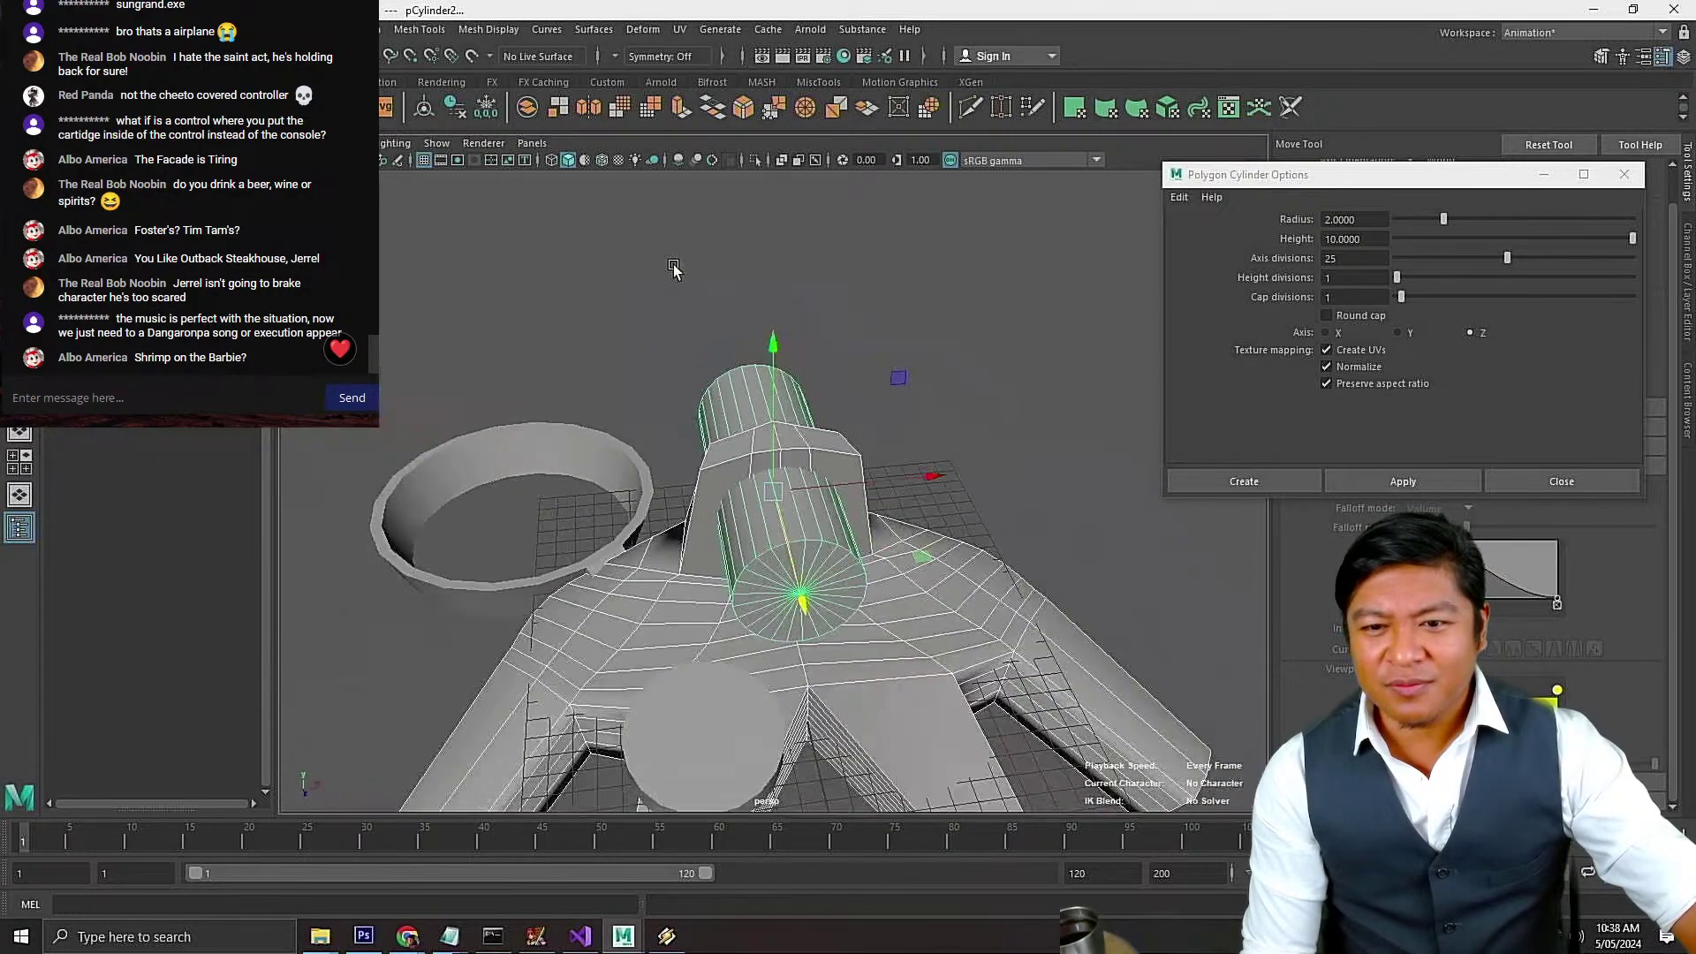
{"action": "left_click_drag", "start_coordinate": [648, 298], "coordinate": [661, 356], "text": "alt"}
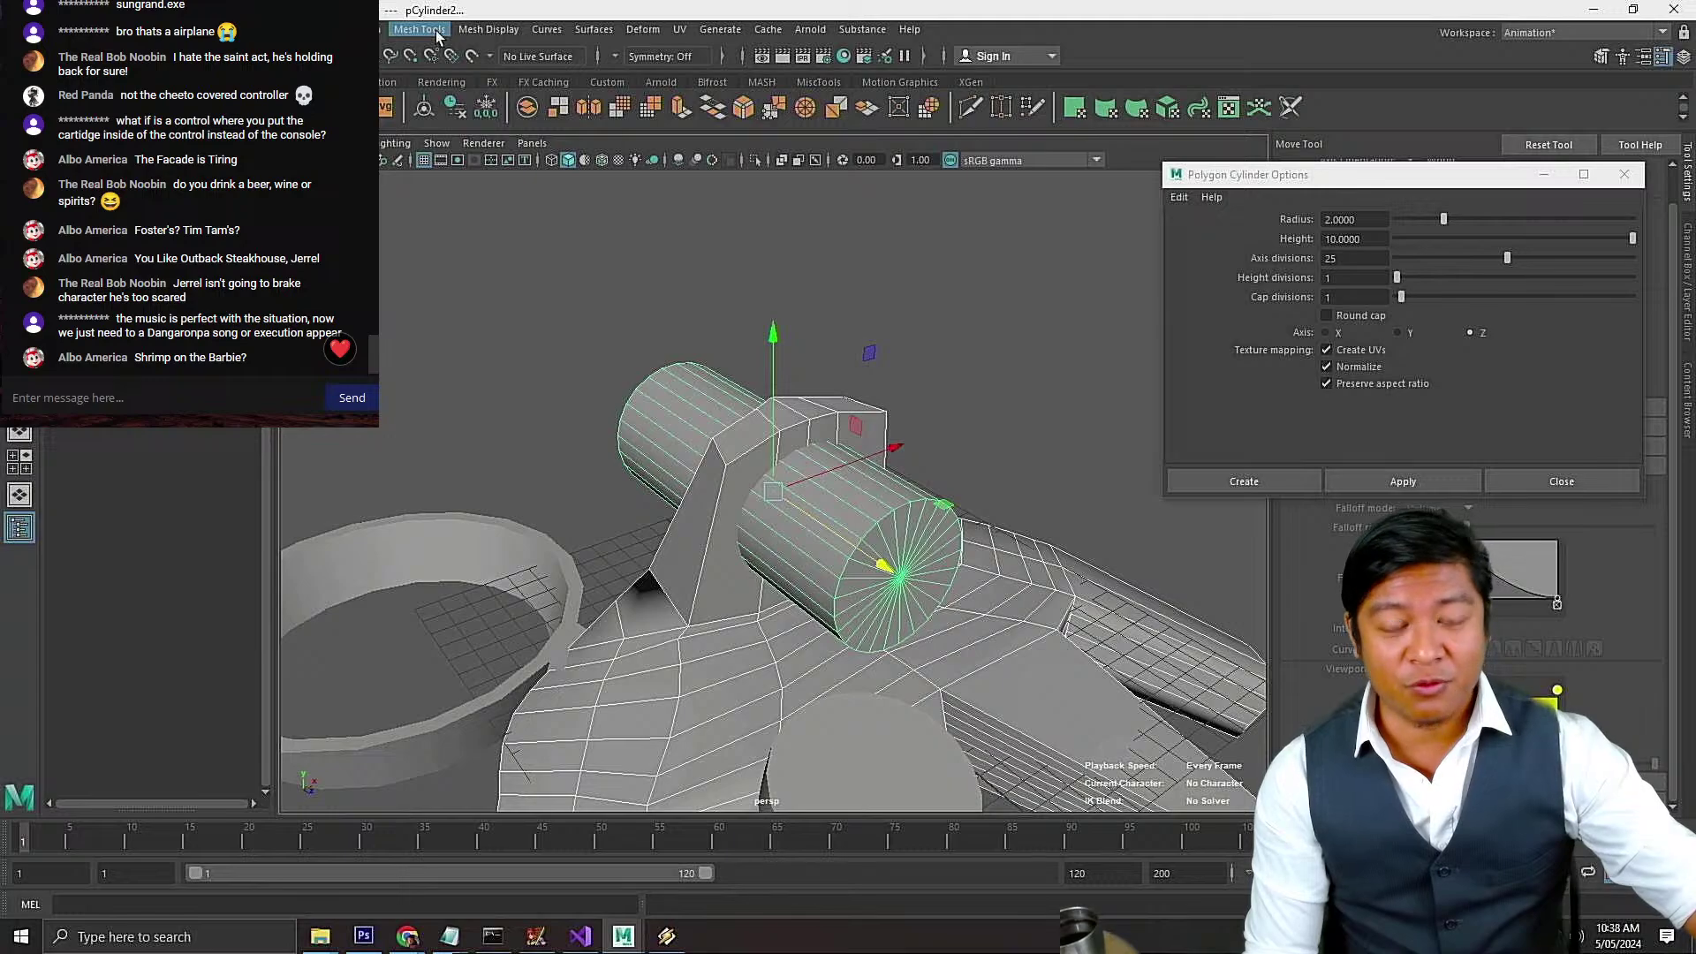
{"action": "left_click", "coordinate": [482, 32]}
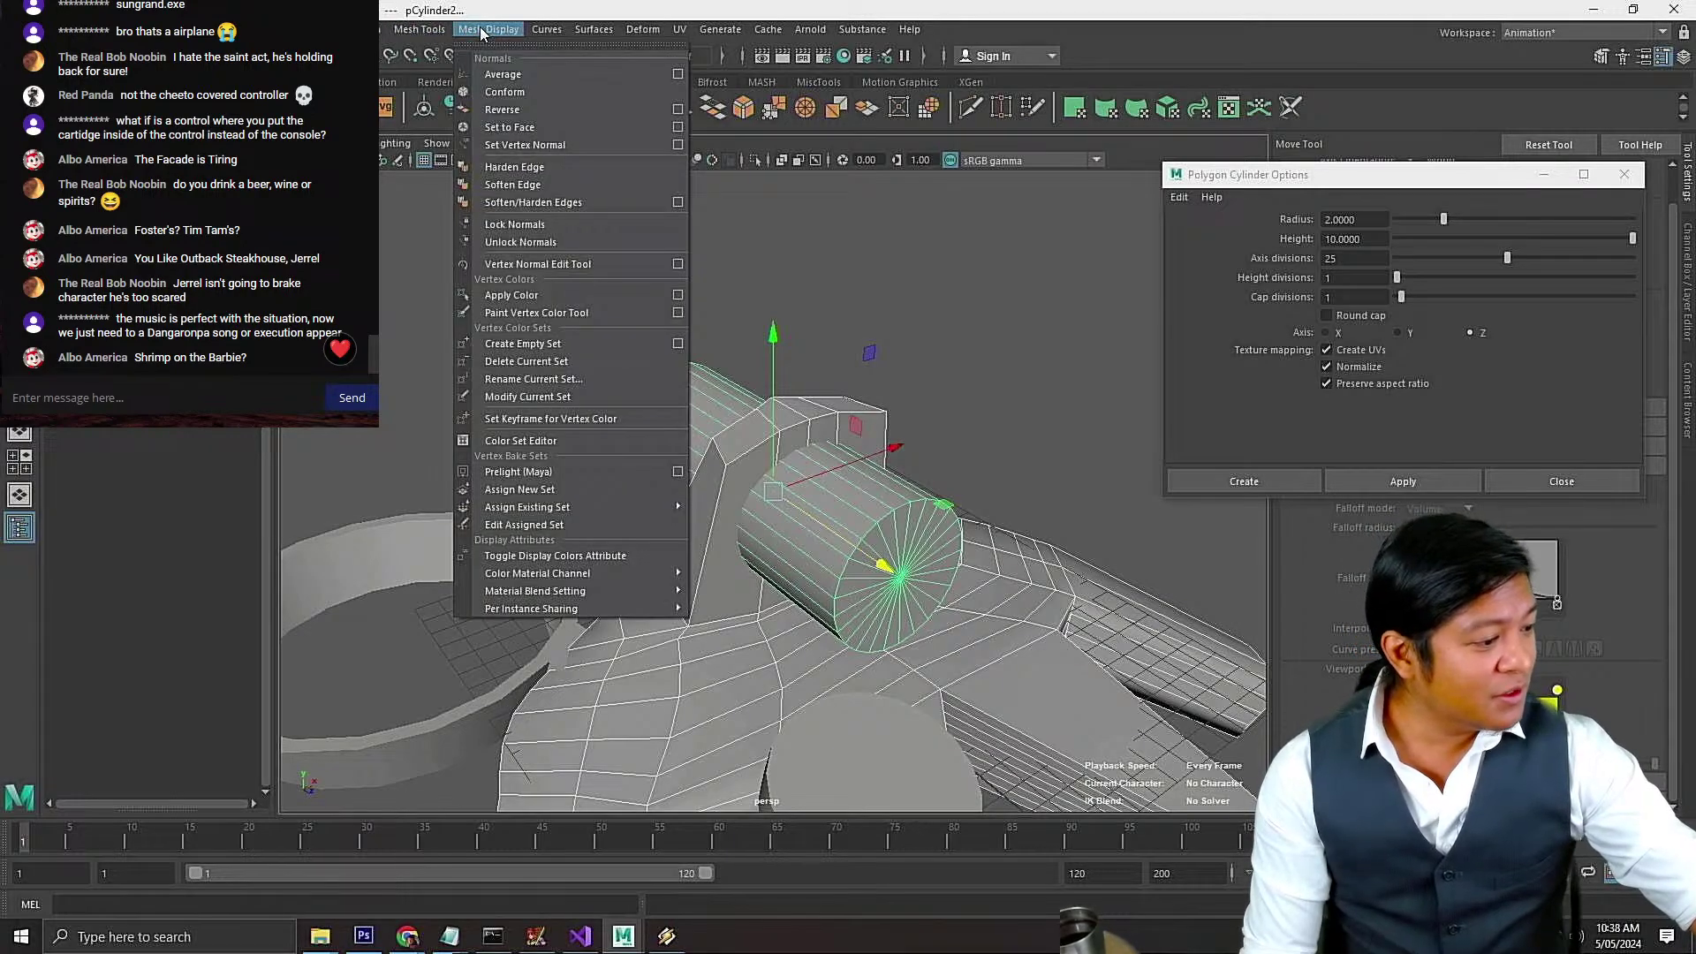
{"action": "mouse_move", "coordinate": [309, 30]}
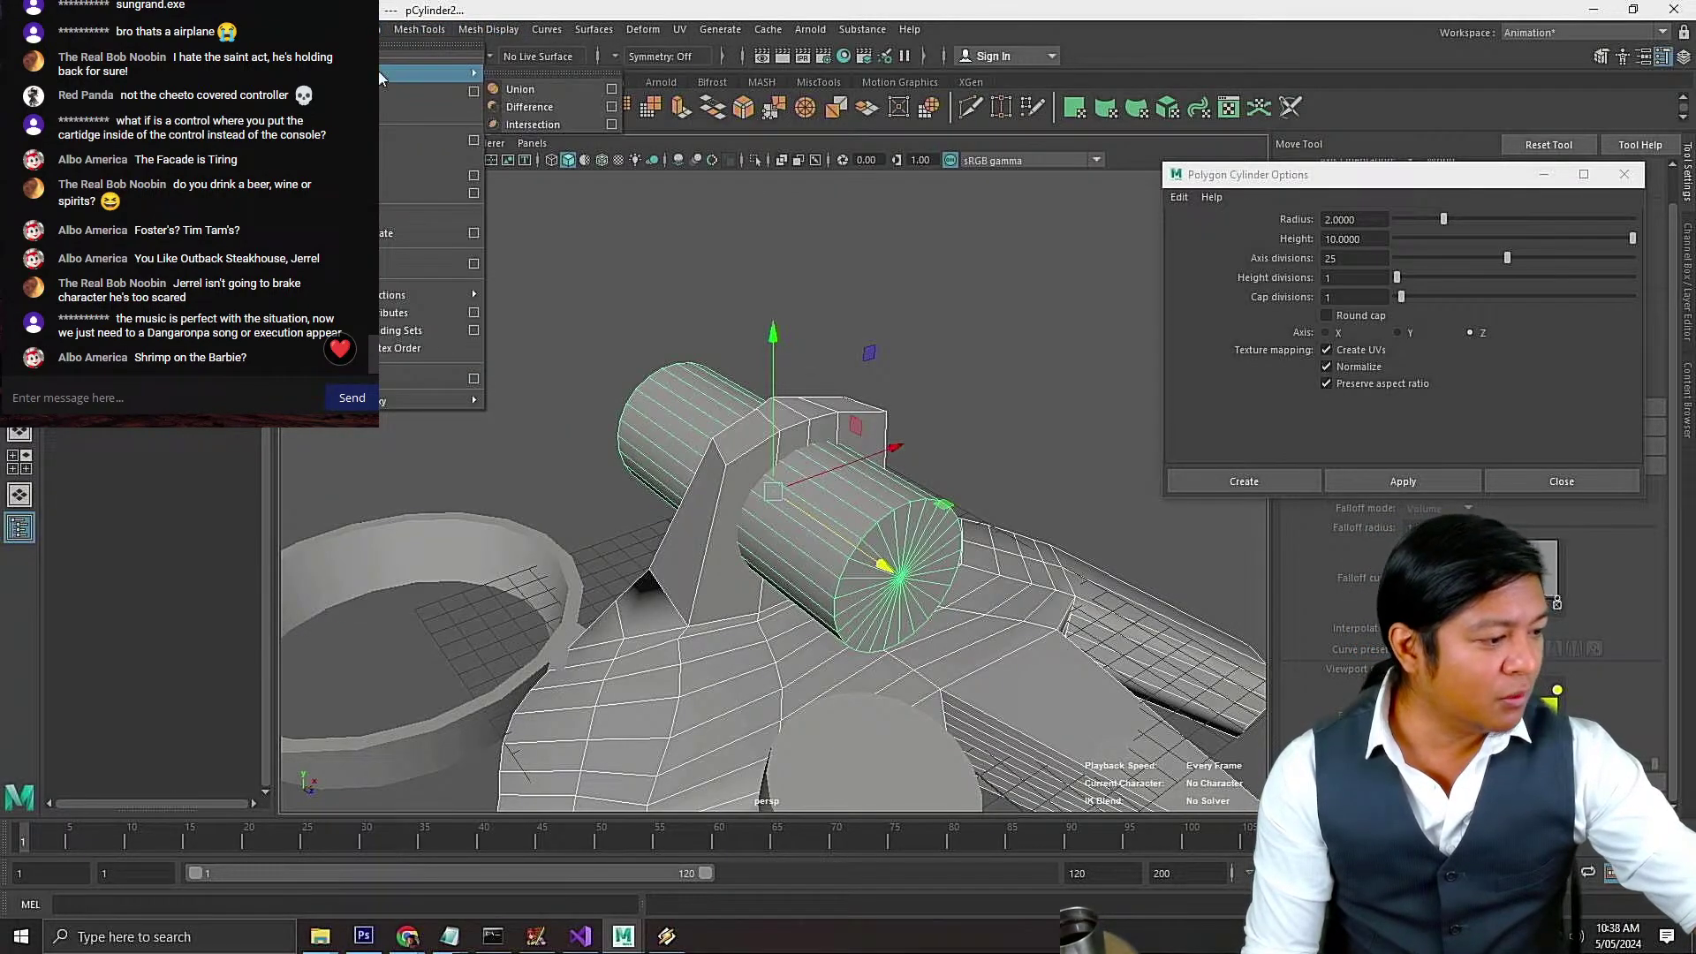
{"action": "left_click", "coordinate": [565, 95]}
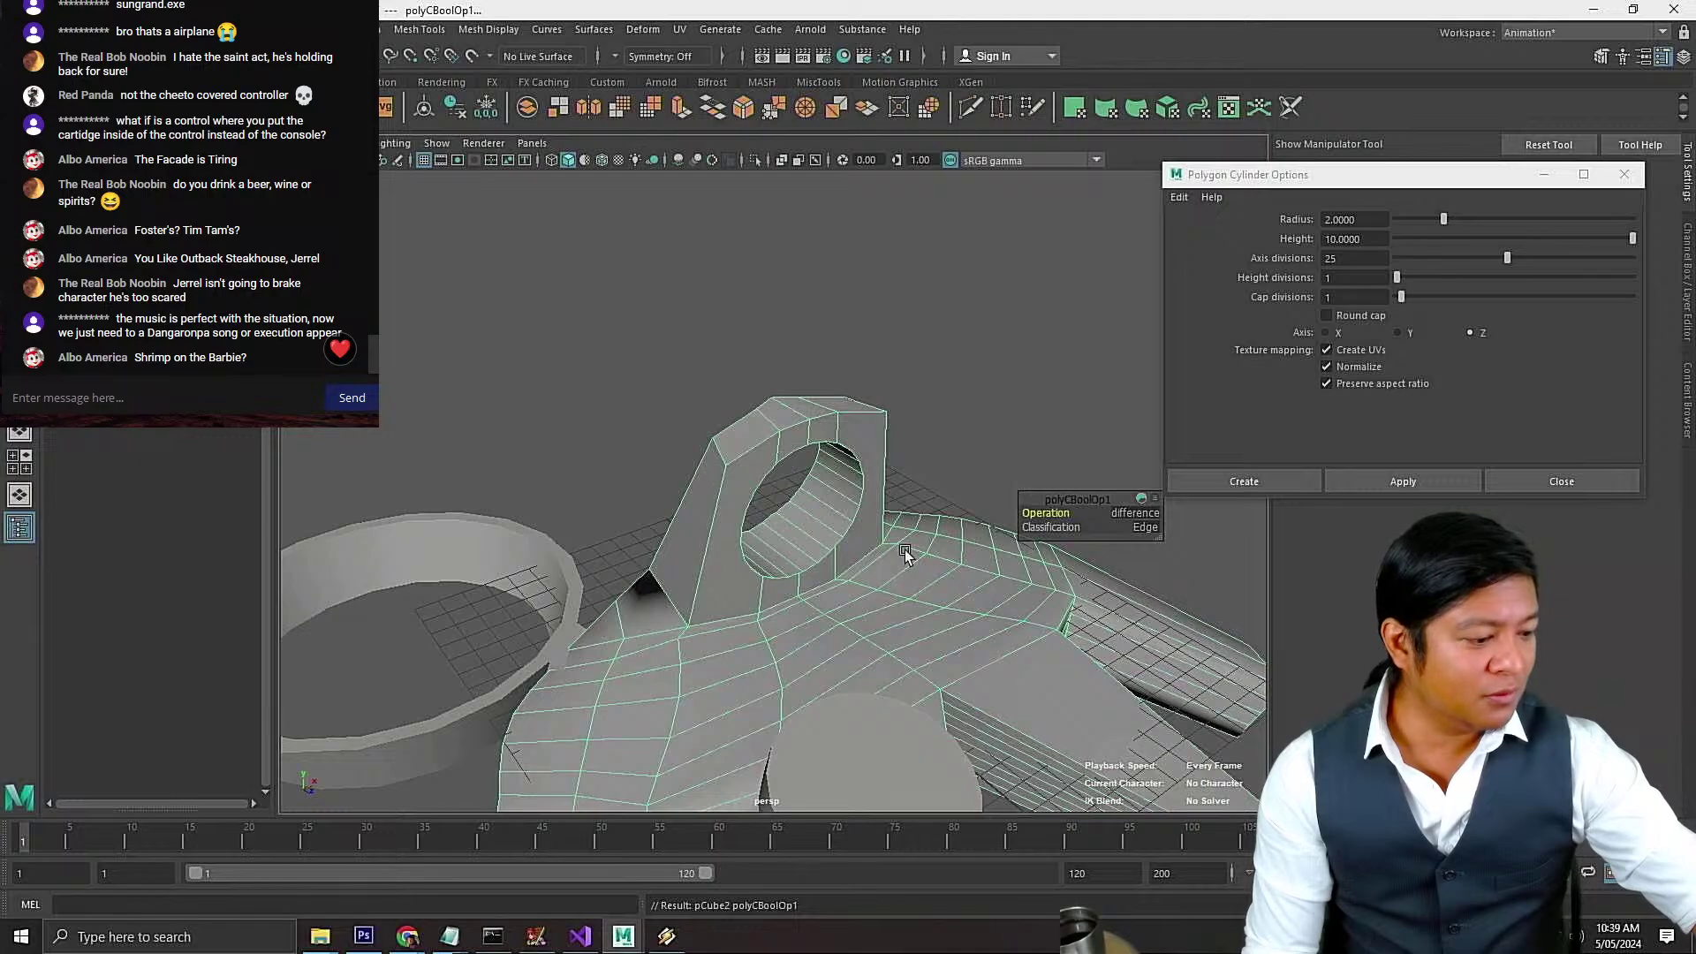
{"action": "left_click_drag", "start_coordinate": [906, 554], "coordinate": [998, 575], "text": "alt"}
Switch the body to Vertex mode from the marking menu
{"action": "right_click", "coordinate": [919, 632]}
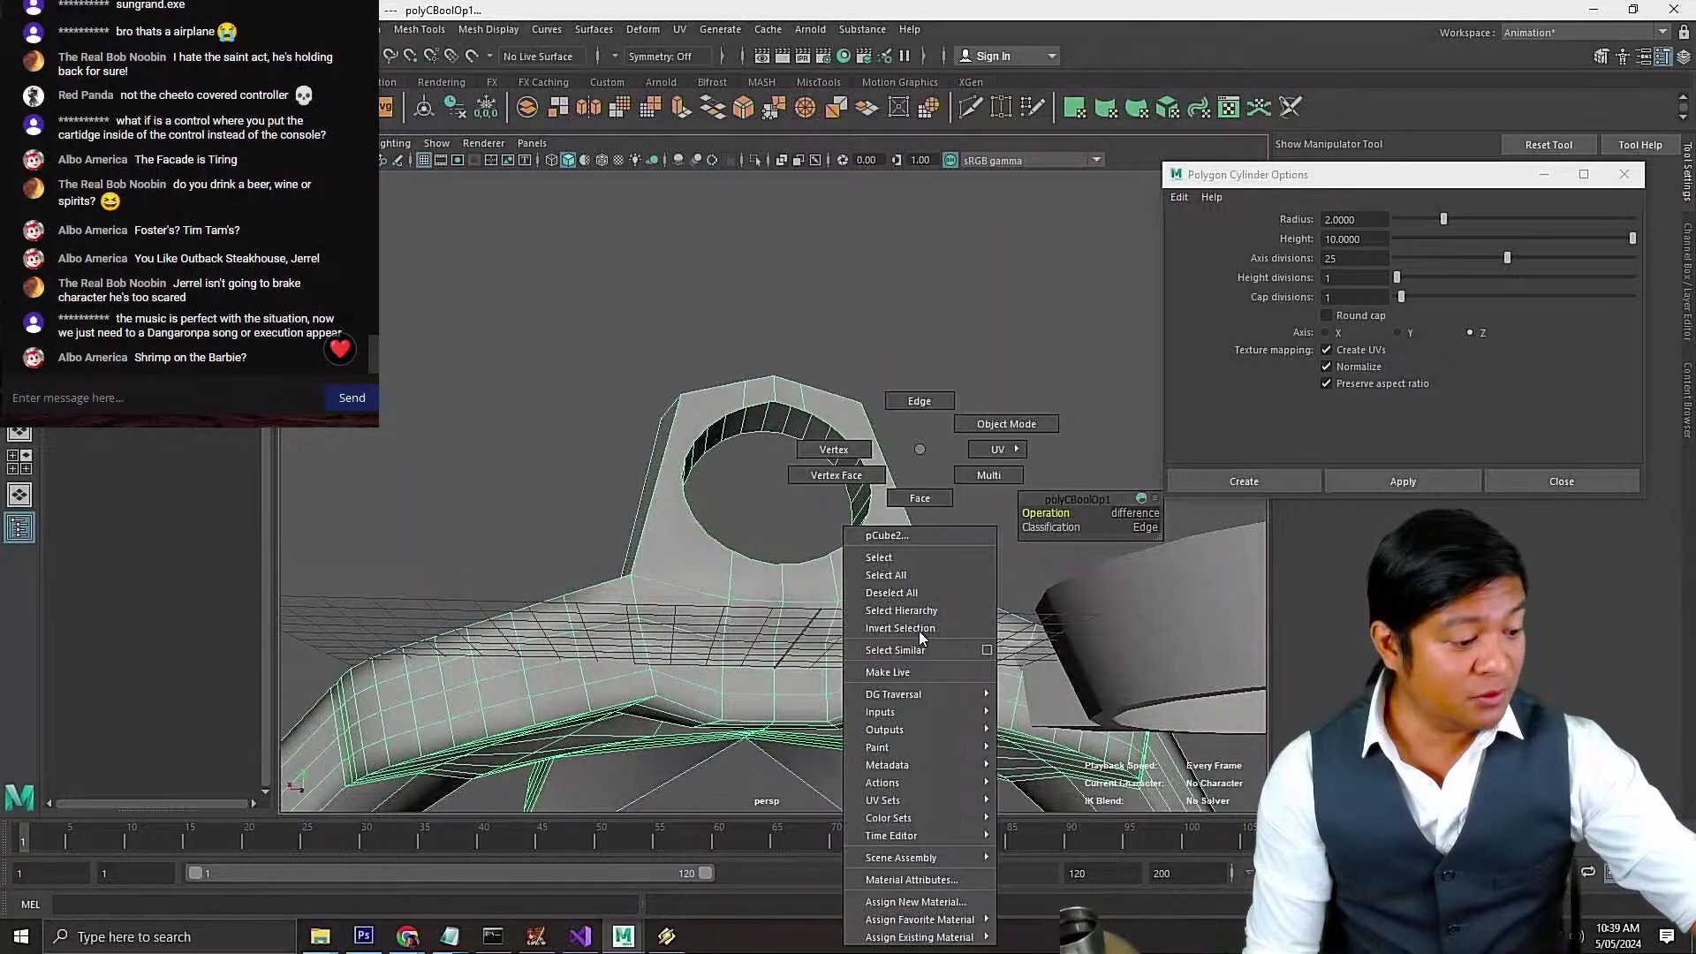
{"action": "right_click_drag", "start_coordinate": [920, 636], "coordinate": [834, 450]}
{"action": "left_click", "coordinate": [910, 628]}
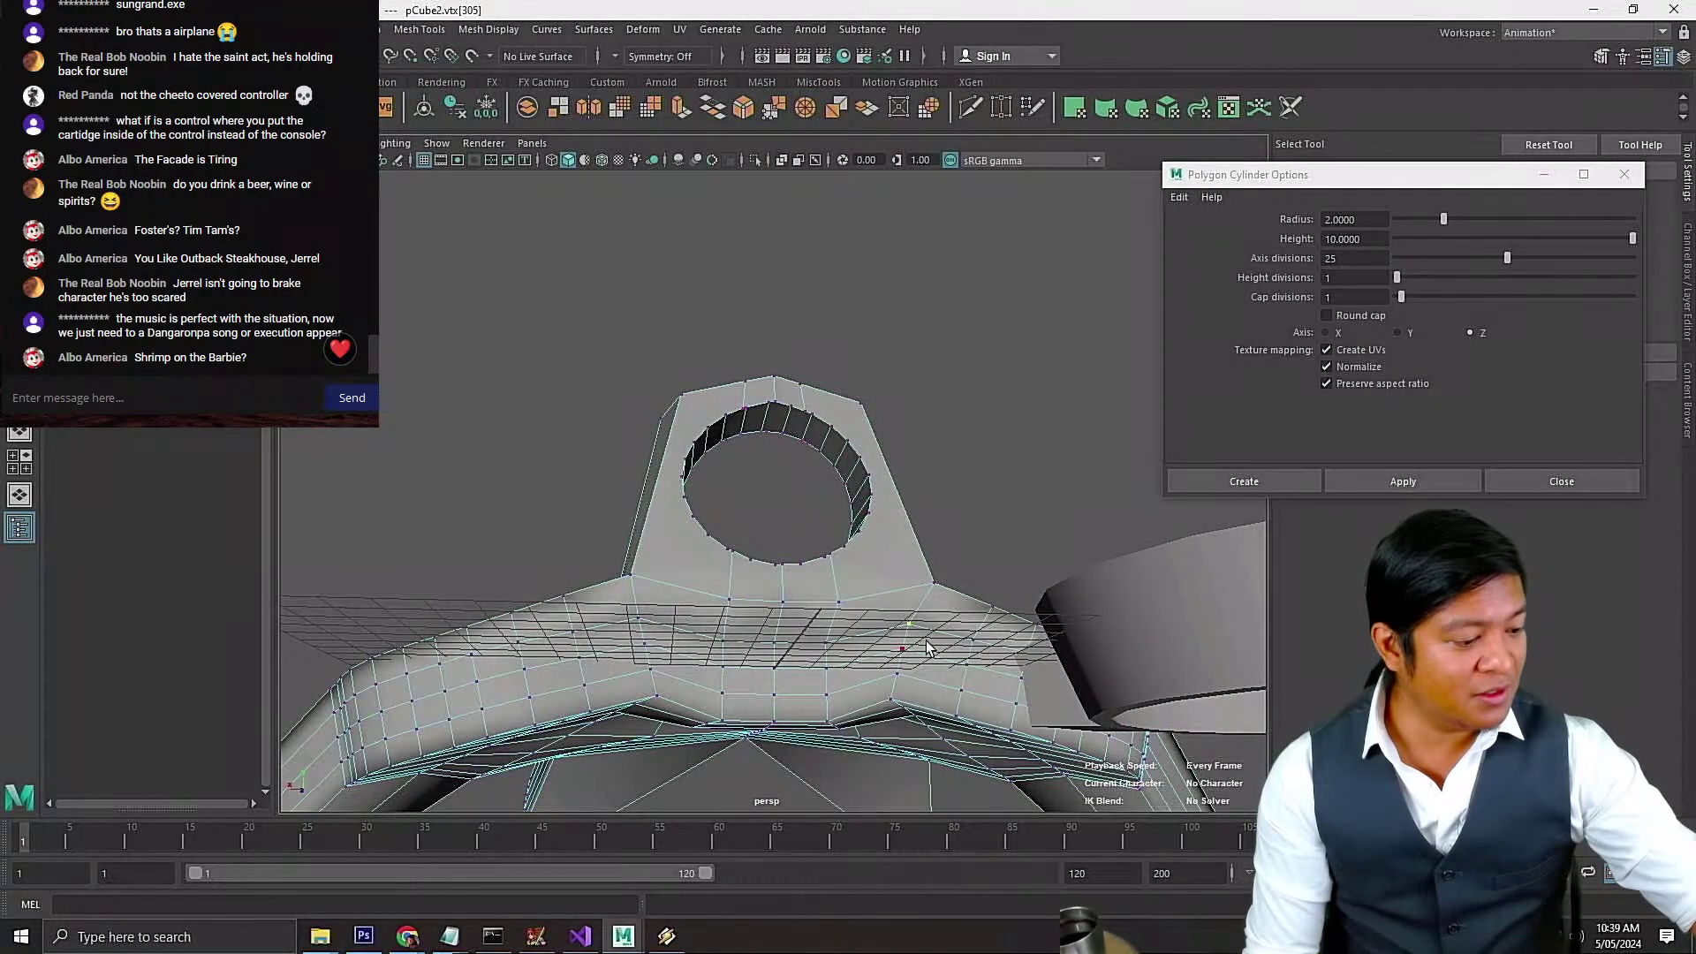
Enable object X symmetry and try lowering the fin-base vertex, then undo it
{"action": "left_click_drag", "start_coordinate": [926, 647], "coordinate": [771, 545], "text": "alt"}
{"action": "left_click_drag", "start_coordinate": [1325, 175], "coordinate": [939, 628]}
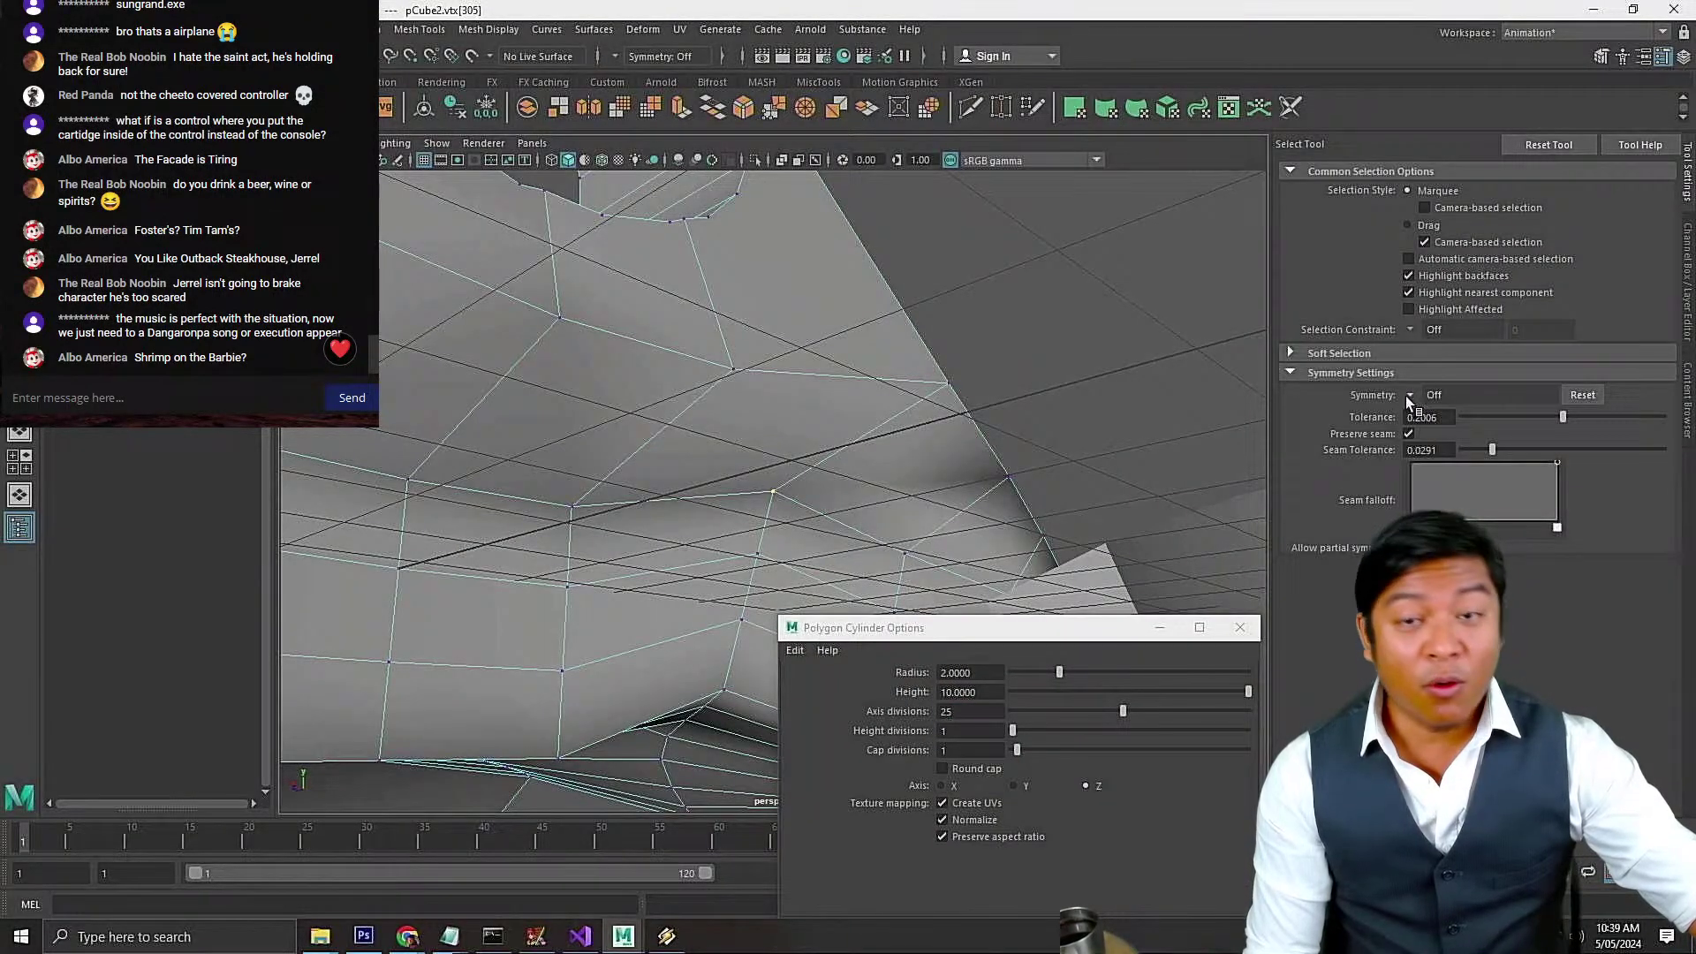
{"action": "left_click", "coordinate": [1411, 395]}
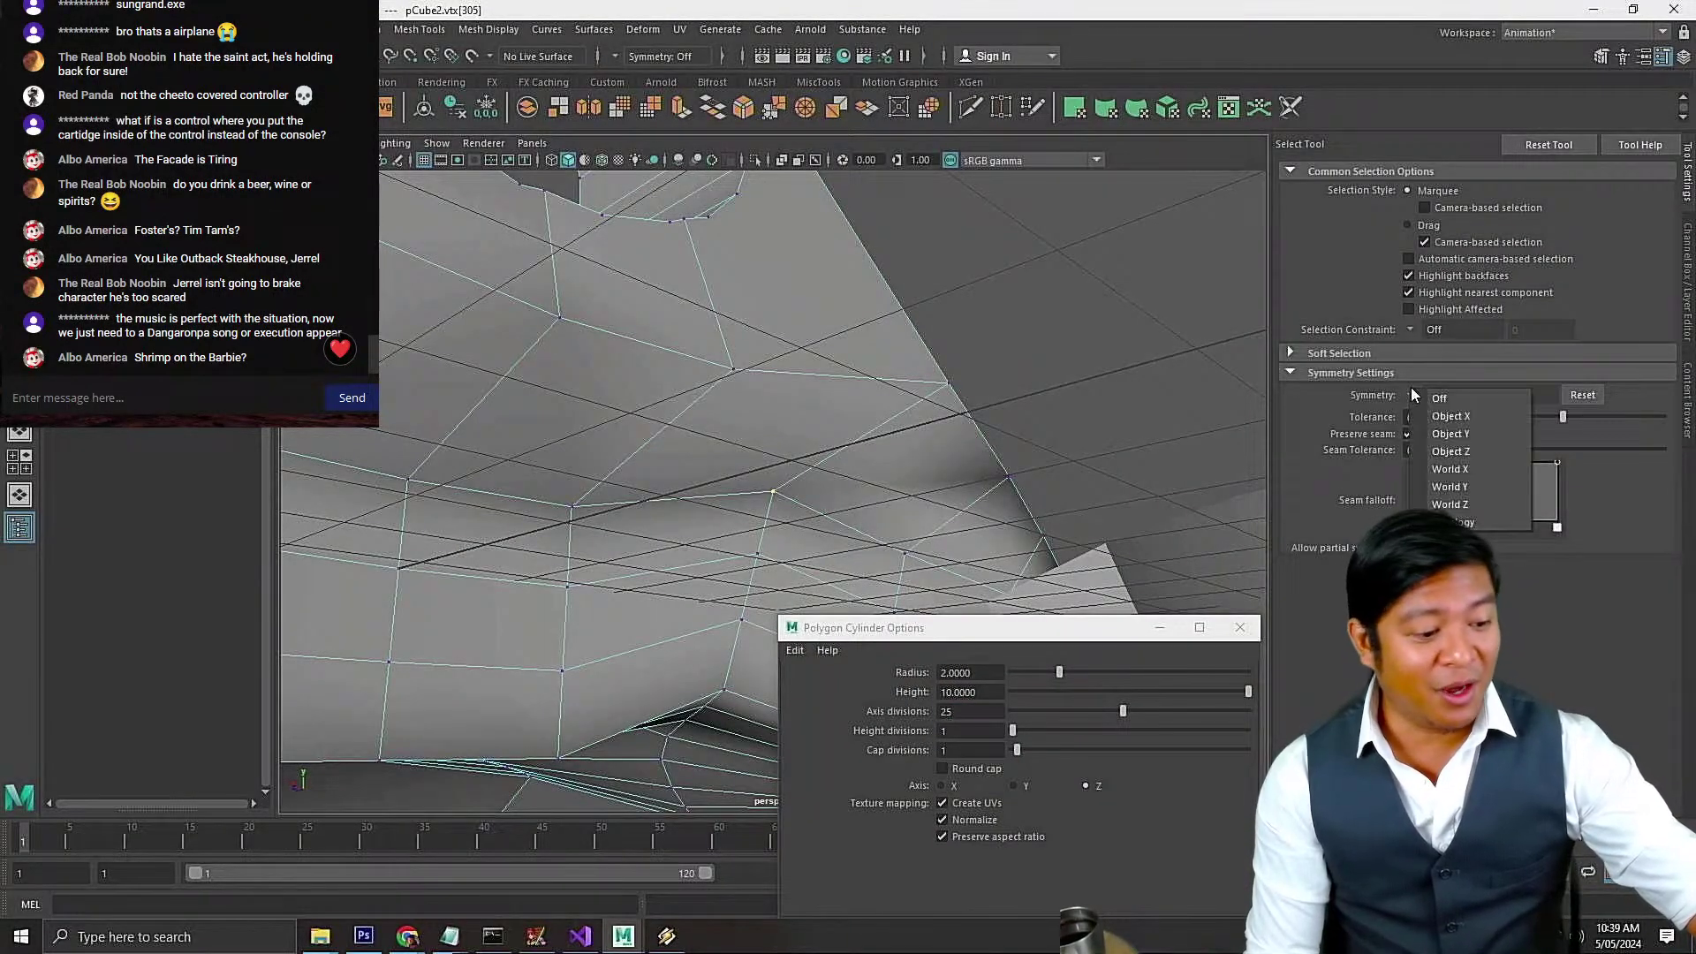
{"action": "left_click", "coordinate": [1451, 416]}
{"action": "left_click_drag", "start_coordinate": [892, 415], "coordinate": [1016, 477], "text": "alt"}
{"action": "key", "text": "w"}
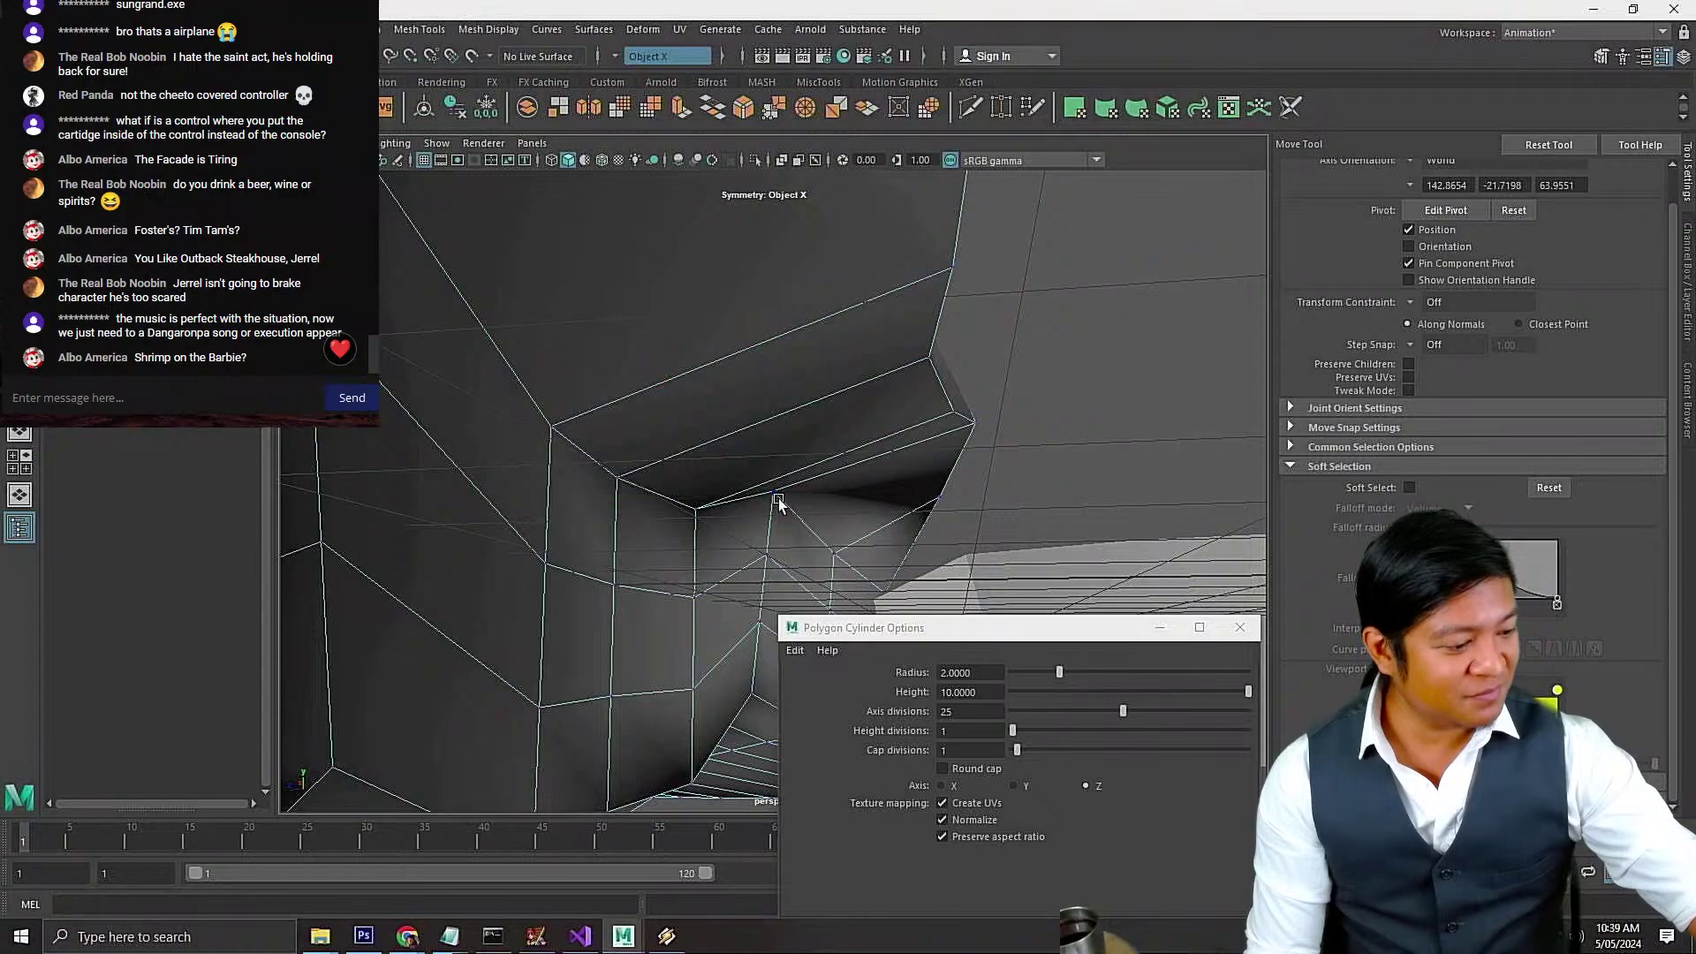
{"action": "left_click_drag", "start_coordinate": [782, 491], "coordinate": [781, 514]}
{"action": "key", "text": "ctrl+z"}
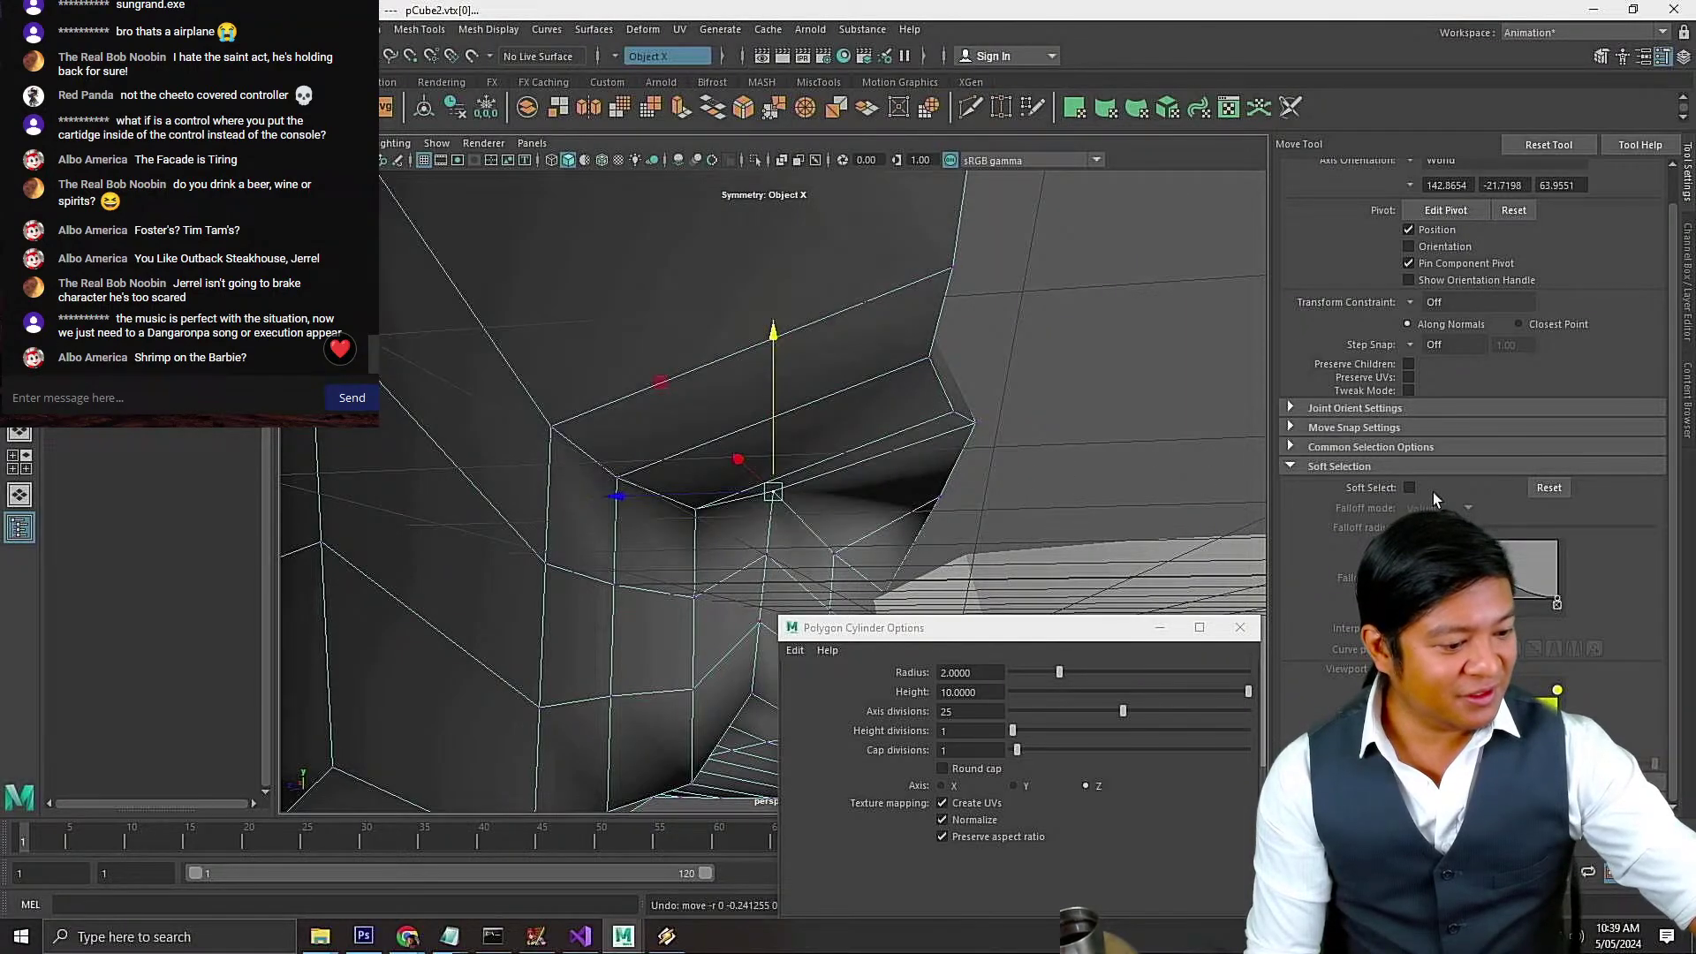
Turn on Soft Select, pull the fin-base vertices down with falloff, and save
{"action": "left_click", "coordinate": [1408, 488]}
{"action": "left_click_drag", "start_coordinate": [774, 416], "coordinate": [774, 438]}
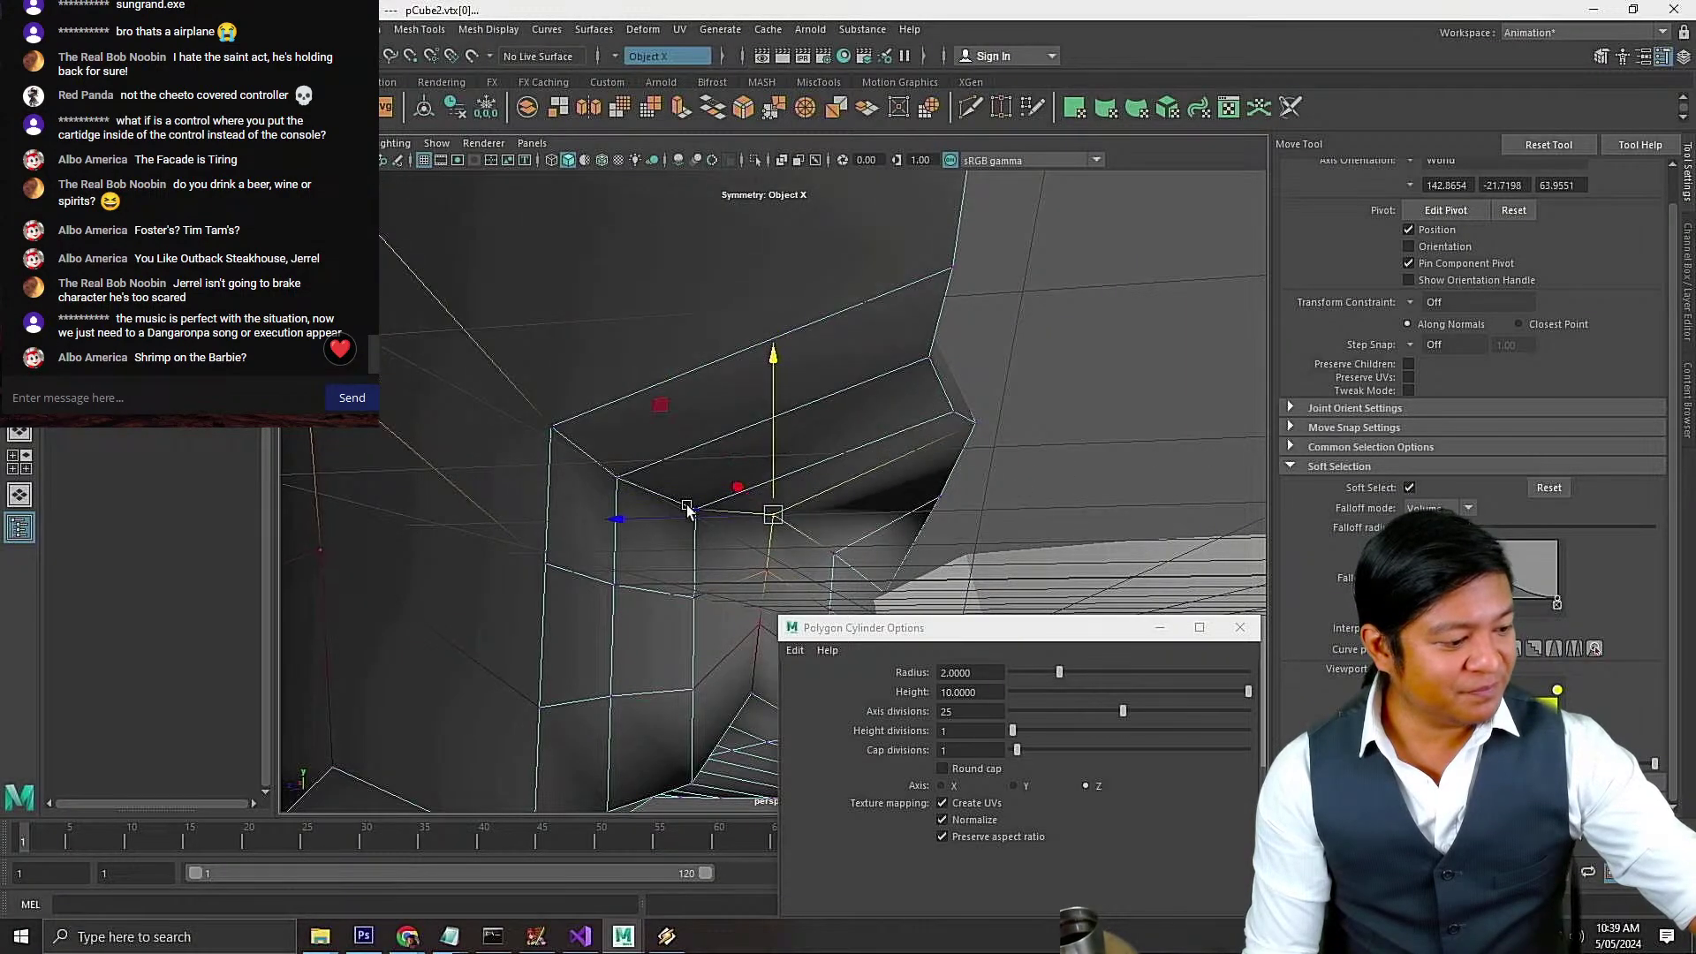
{"action": "left_click_drag", "start_coordinate": [659, 516], "coordinate": [681, 517]}
{"action": "key", "text": "ctrl+z"}
{"action": "left_click_drag", "start_coordinate": [849, 563], "coordinate": [636, 467], "text": "alt"}
{"action": "key", "text": "ctrl+z"}
{"action": "left_click_drag", "start_coordinate": [777, 424], "coordinate": [777, 465]}
{"action": "left_click_drag", "start_coordinate": [895, 461], "coordinate": [683, 484], "text": "alt"}
{"action": "left_click", "coordinate": [703, 532]}
{"action": "left_click_drag", "start_coordinate": [682, 484], "coordinate": [892, 517], "text": "alt"}
{"action": "scroll", "coordinate": [767, 541], "scroll_direction": "down", "scroll_amount": 6}
{"action": "key", "text": "ctrl+s"}
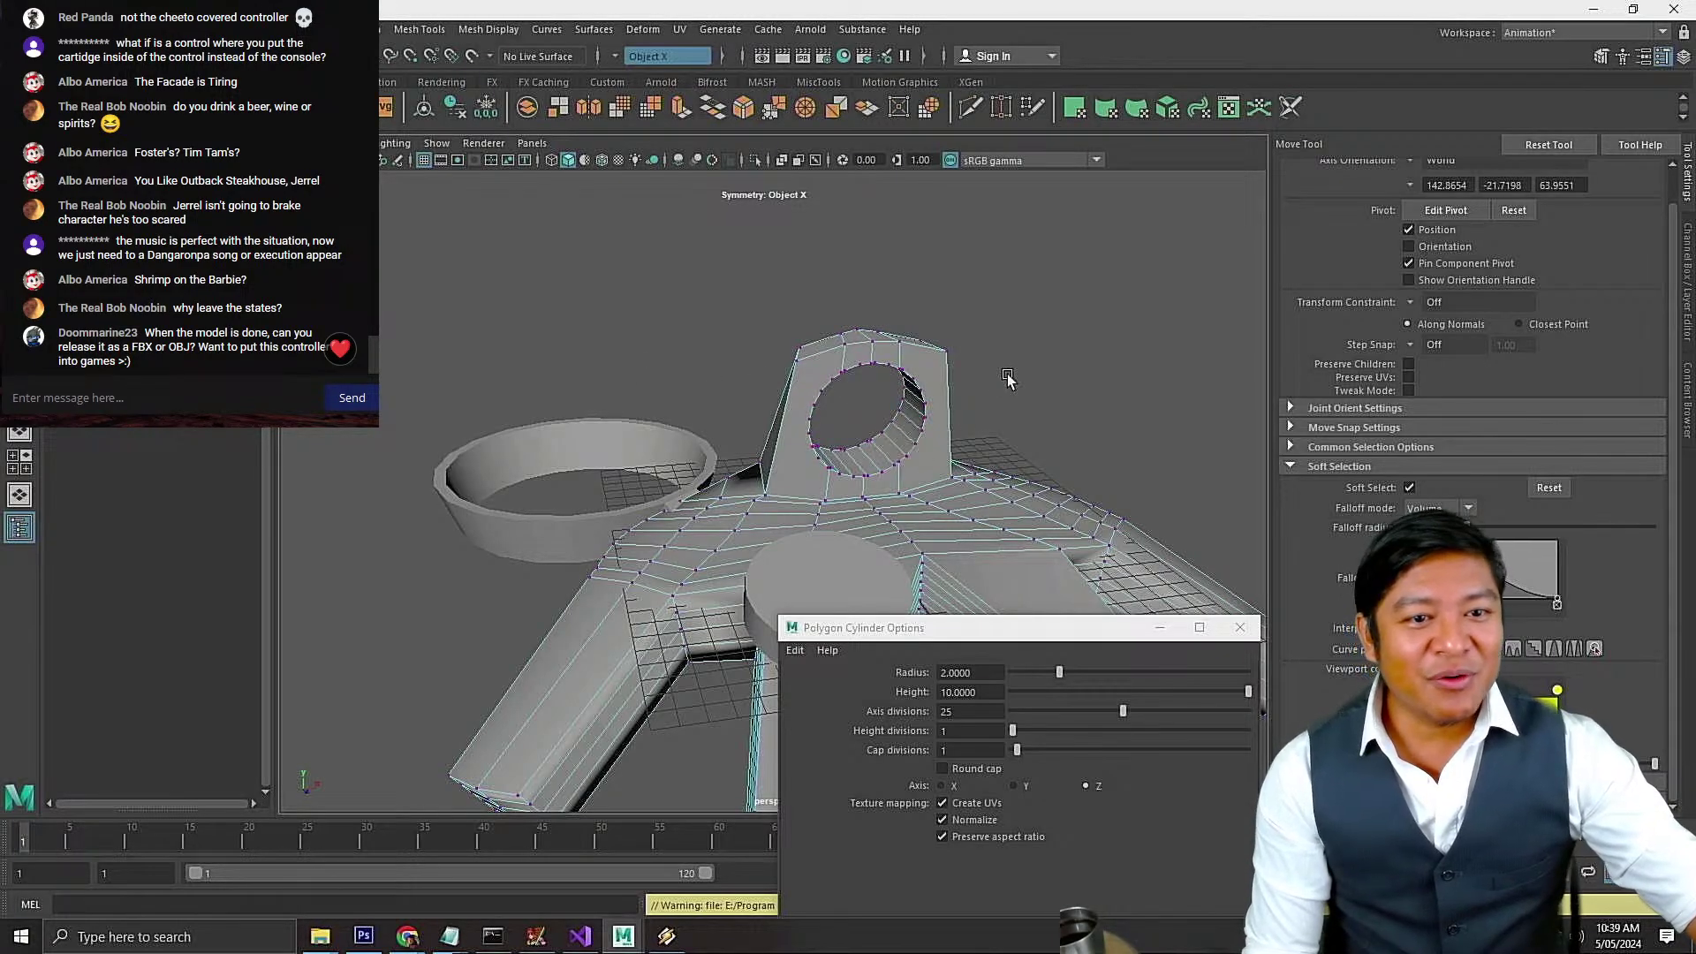
Return to Object Mode and tilt the round top button pCylinder1 by rotating it
{"action": "left_click_drag", "start_coordinate": [1007, 378], "coordinate": [908, 378], "text": "alt"}
{"action": "right_click", "coordinate": [911, 386]}
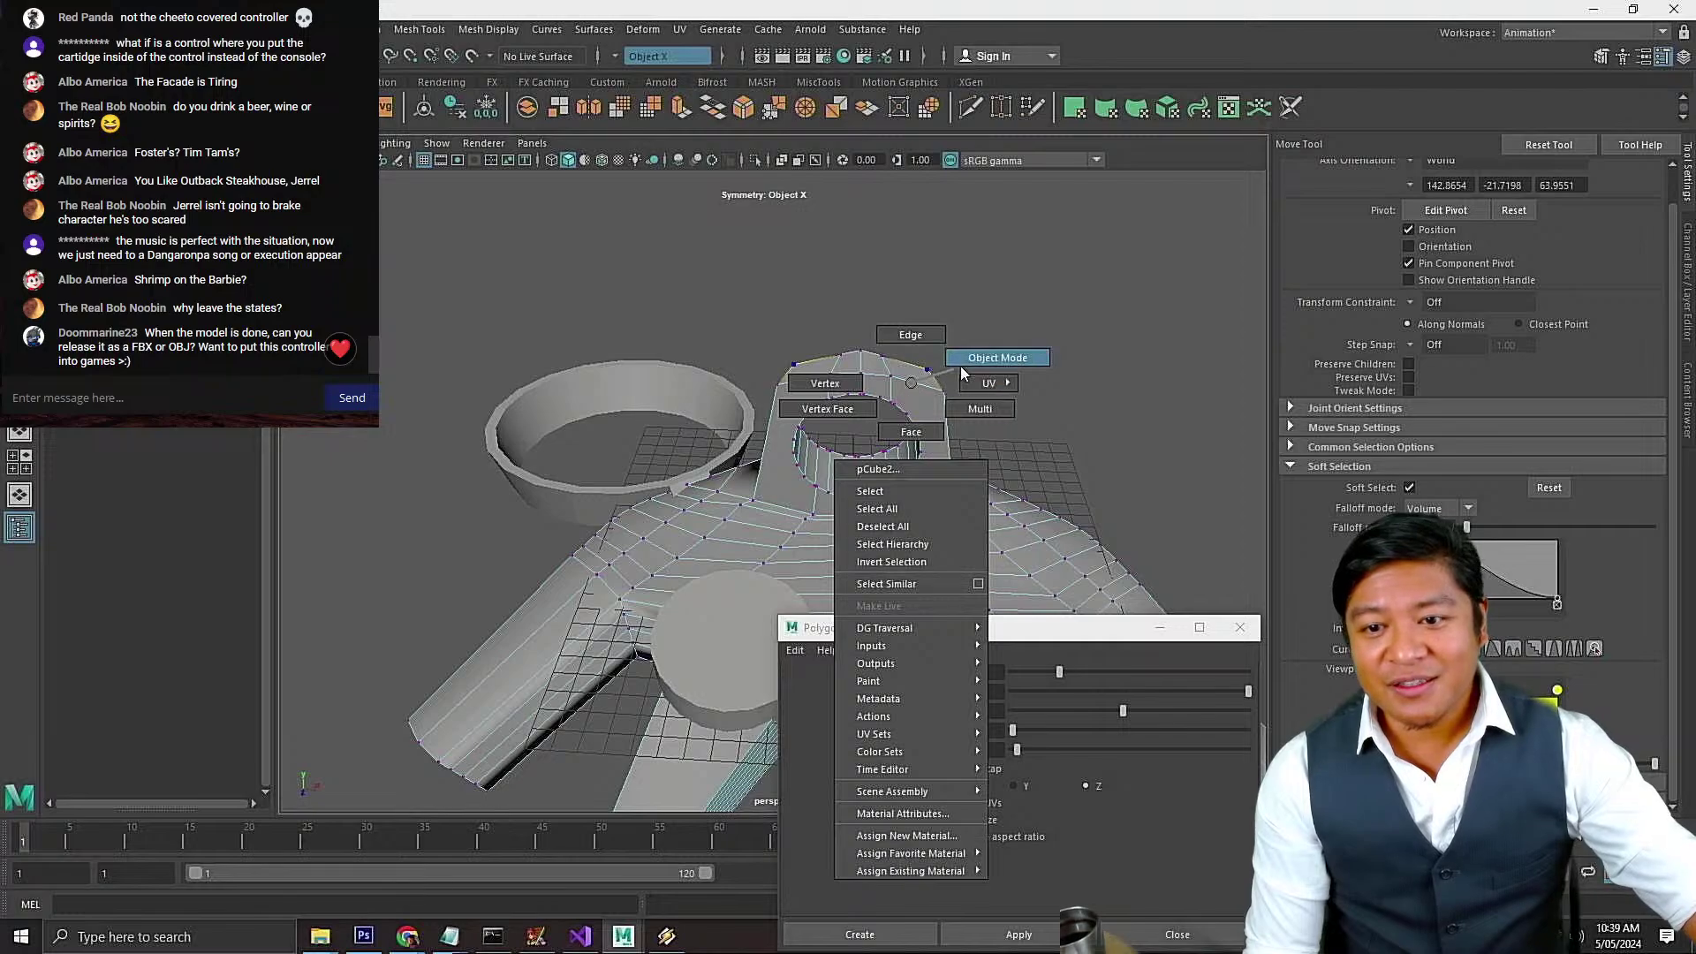
{"action": "left_click", "coordinate": [968, 357]}
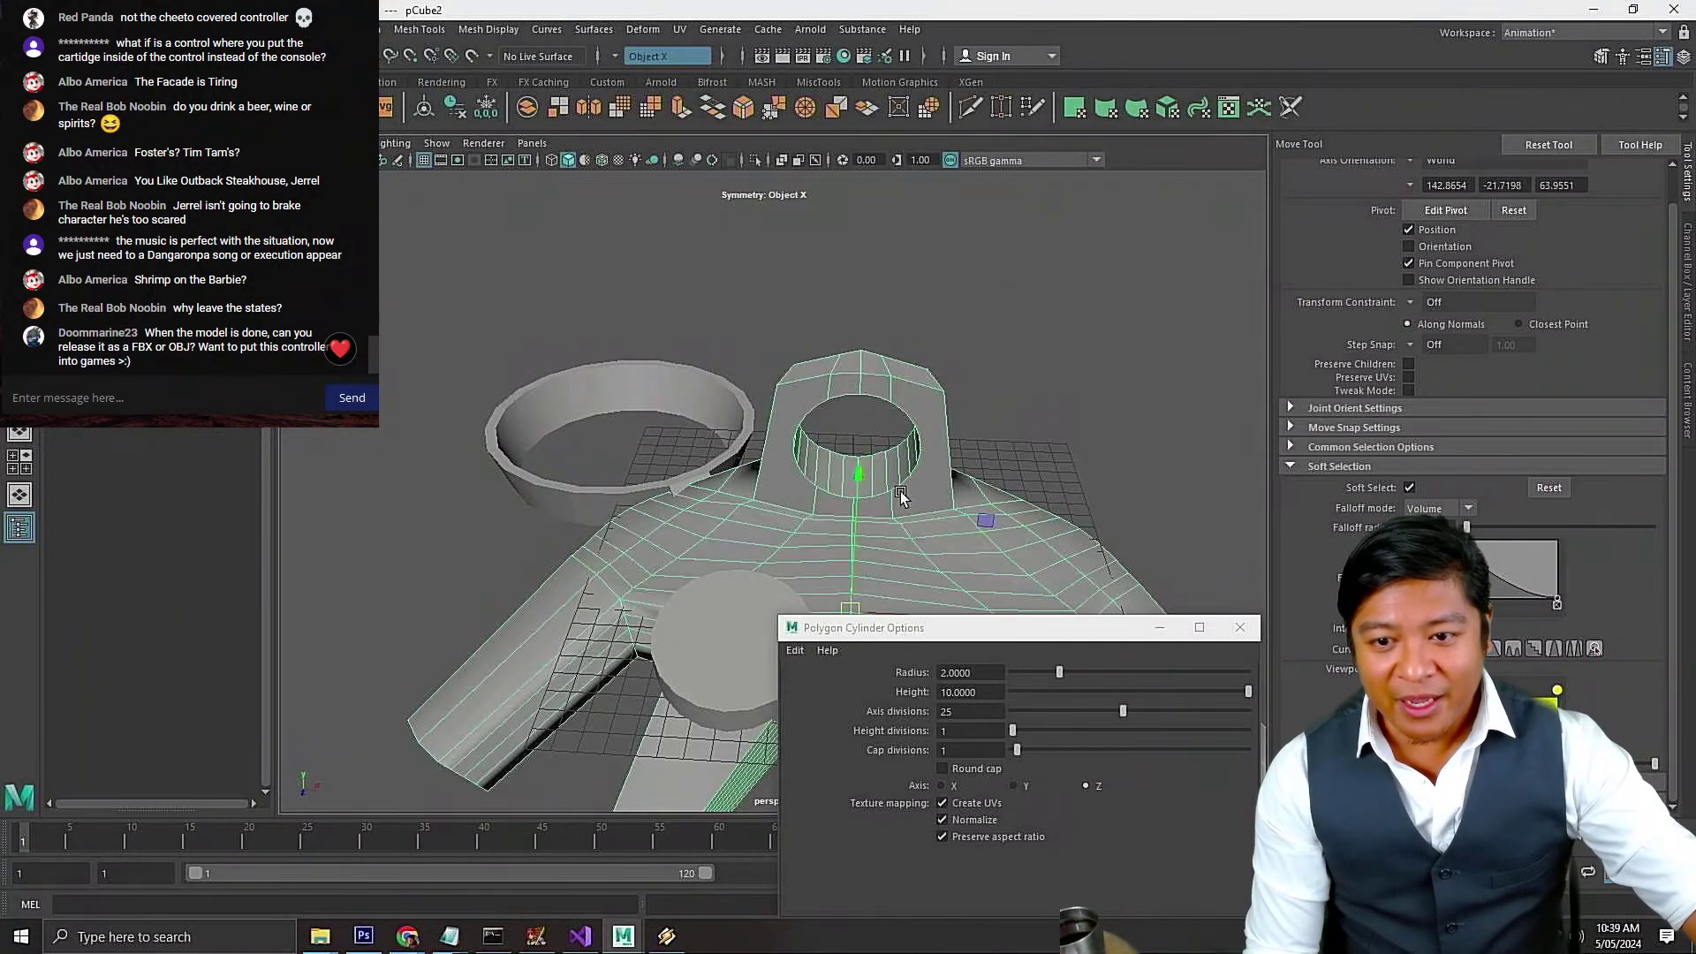
{"action": "key", "text": "f"}
{"action": "scroll", "coordinate": [884, 490], "scroll_direction": "down", "scroll_amount": 5}
{"action": "scroll", "coordinate": [861, 490], "scroll_direction": "up", "scroll_amount": 6}
{"action": "left_click_drag", "start_coordinate": [766, 508], "coordinate": [797, 486], "text": "alt"}
{"action": "left_click", "coordinate": [701, 507]}
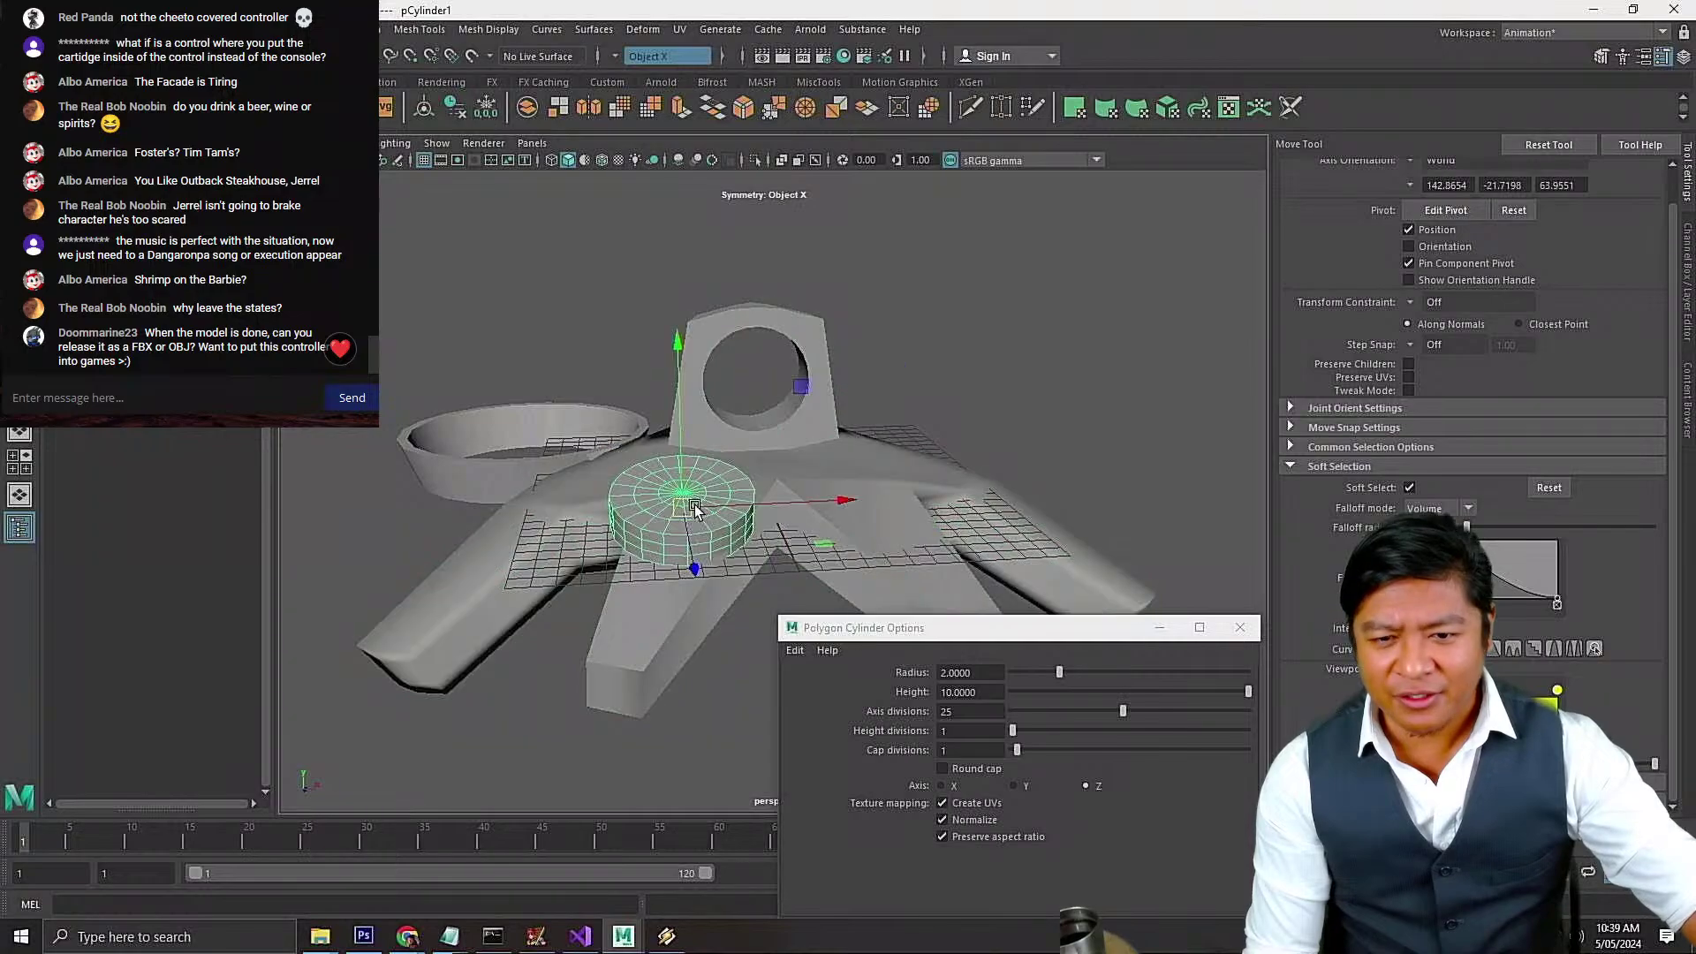
{"action": "scroll", "coordinate": [735, 481], "scroll_direction": "up", "scroll_amount": 2}
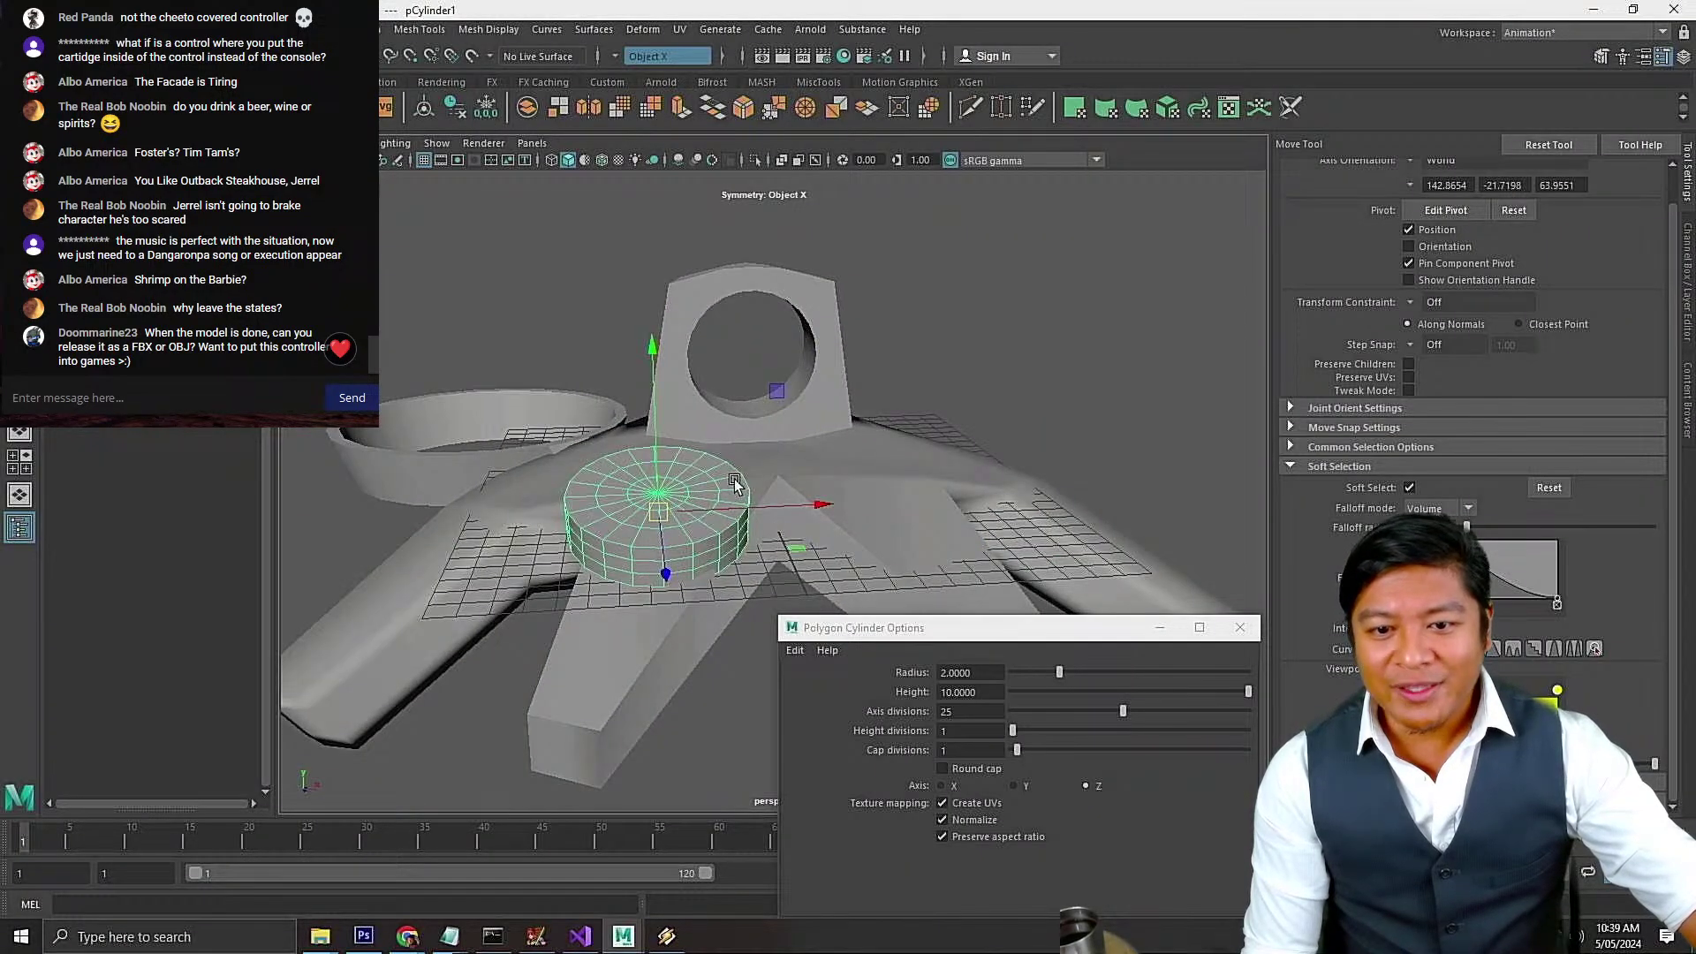
{"action": "key", "text": "e"}
{"action": "left_click_drag", "start_coordinate": [786, 442], "coordinate": [777, 422]}
Move the top button down toward the front of the body, then deselect
{"action": "left_click_drag", "start_coordinate": [652, 522], "coordinate": [767, 527], "text": "alt"}
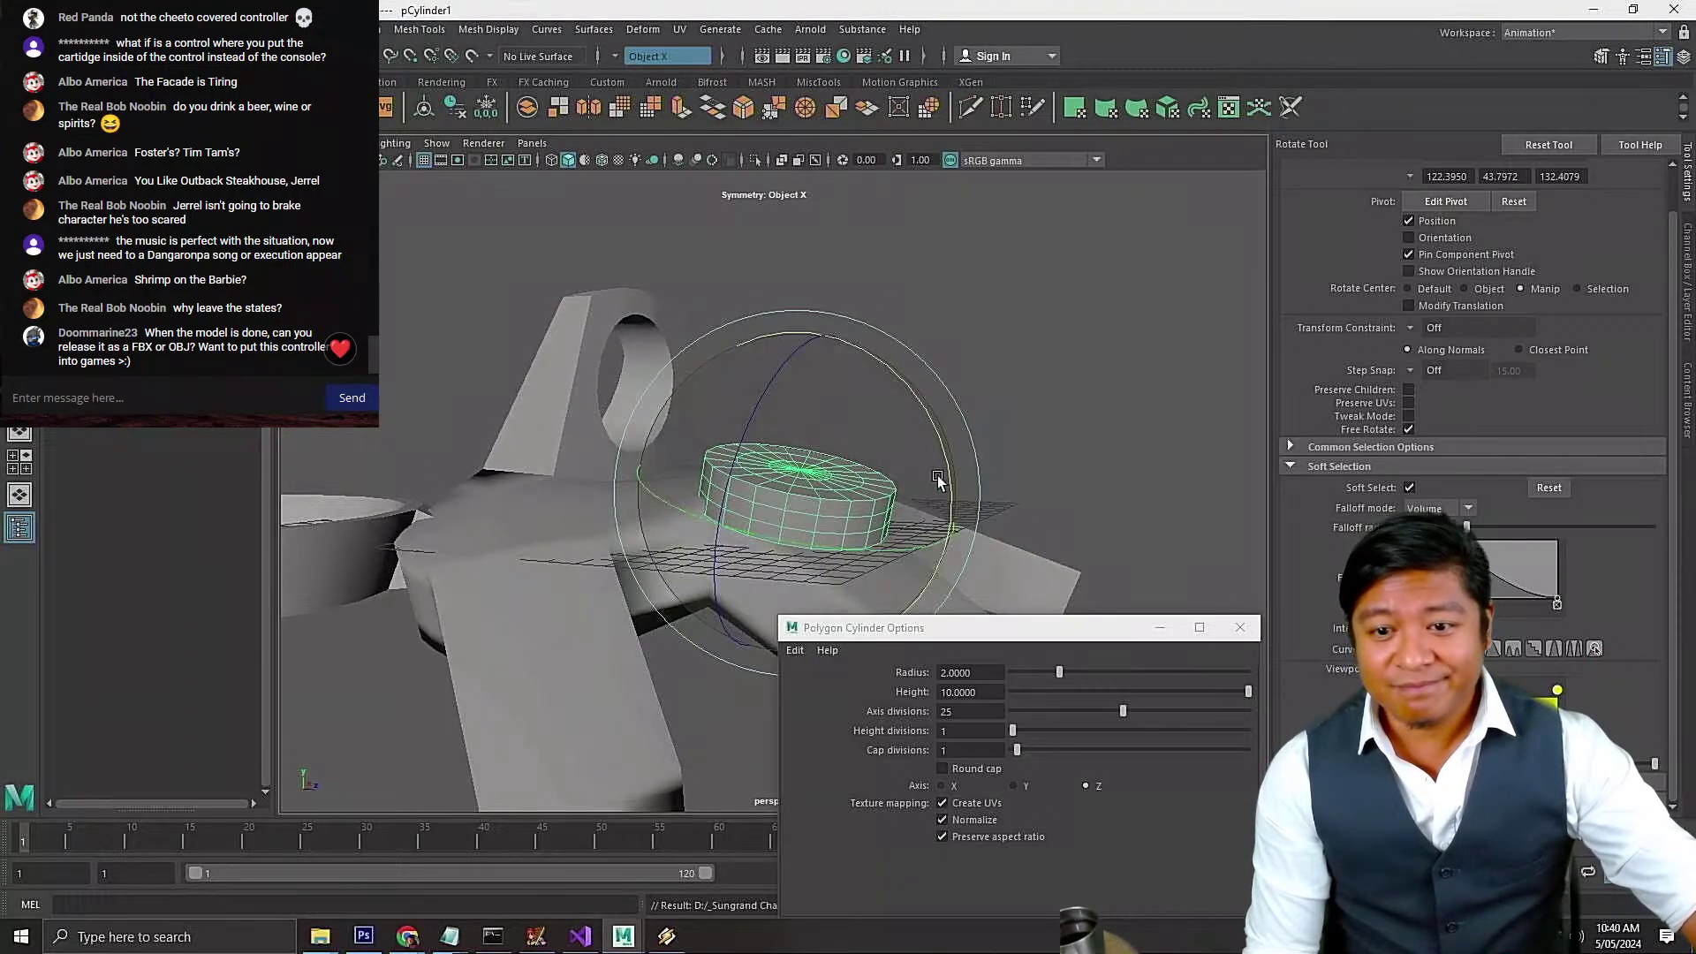
{"action": "left_click_drag", "start_coordinate": [1019, 491], "coordinate": [924, 498], "text": "alt"}
{"action": "key", "text": "w"}
{"action": "left_click", "coordinate": [938, 386]}
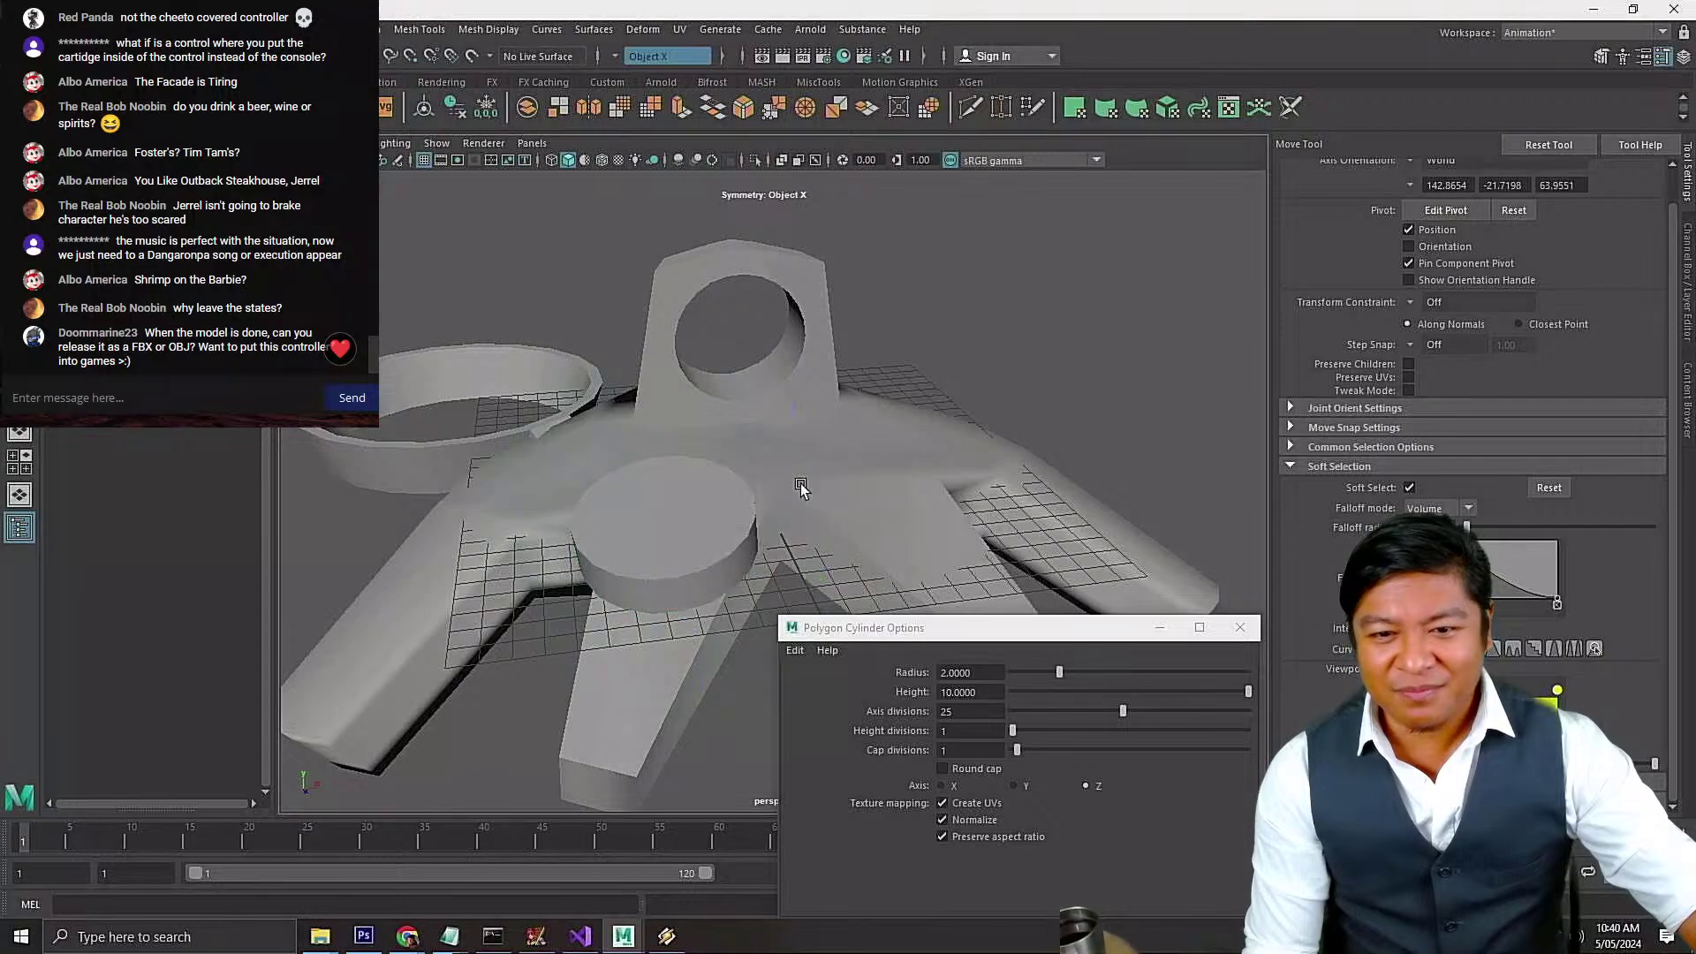
{"action": "left_click", "coordinate": [663, 548]}
{"action": "left_click_drag", "start_coordinate": [683, 592], "coordinate": [685, 610]}
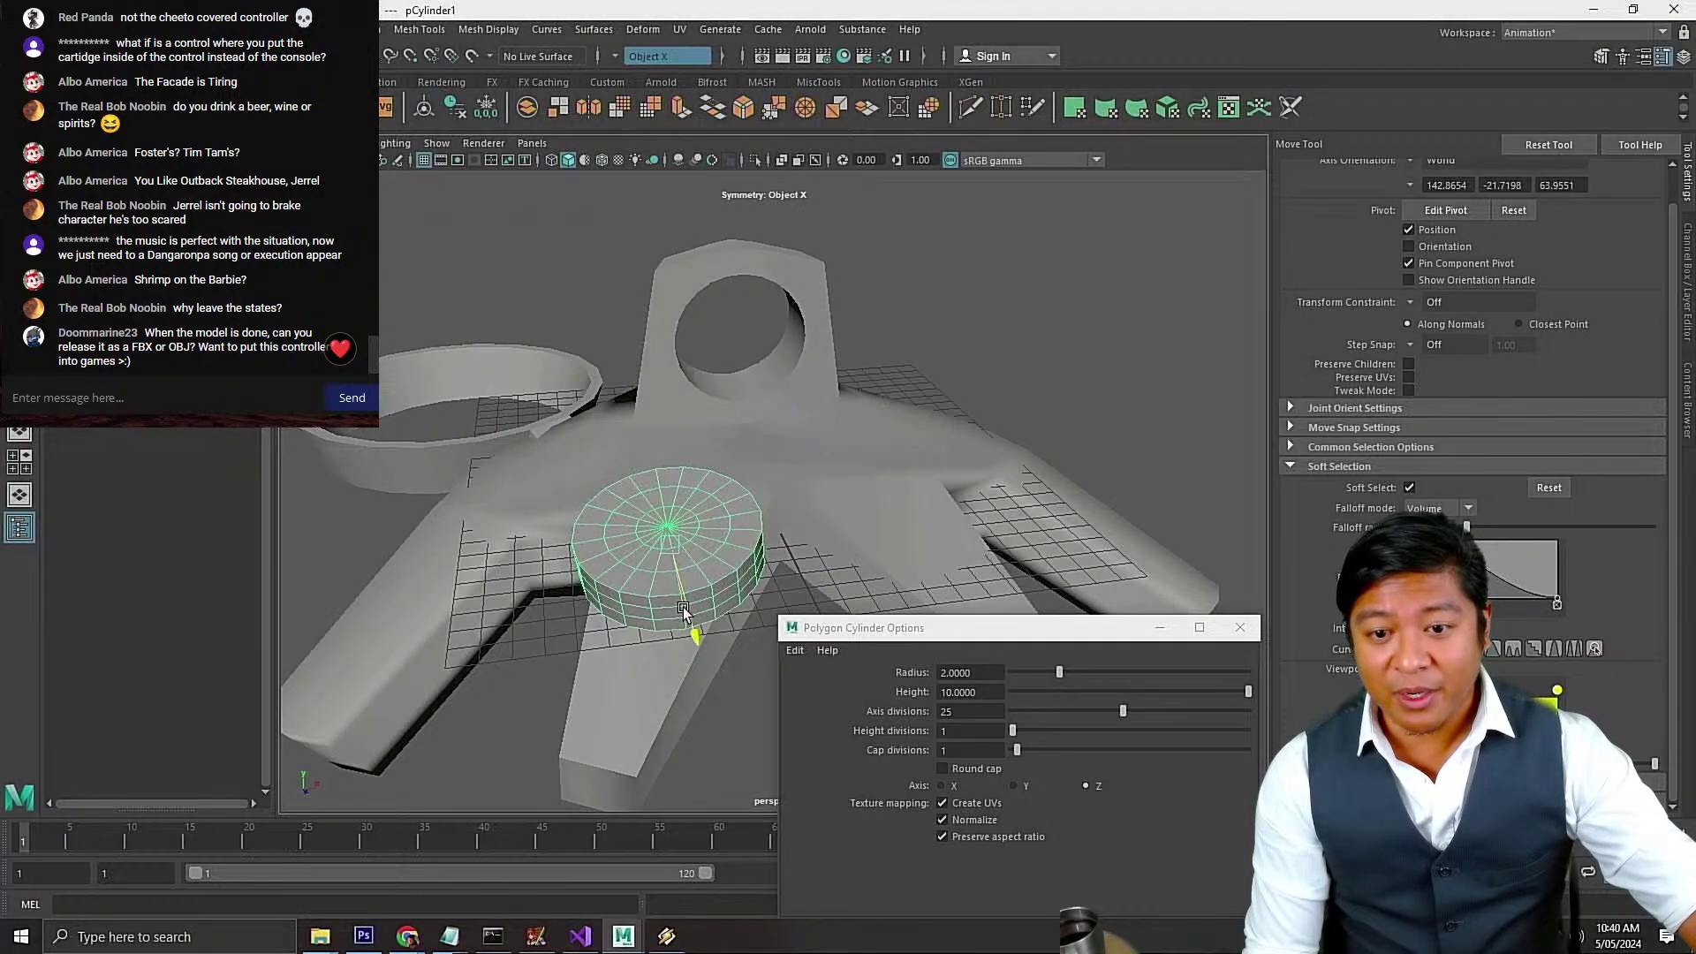
{"action": "left_click", "coordinate": [753, 524], "text": "shift"}
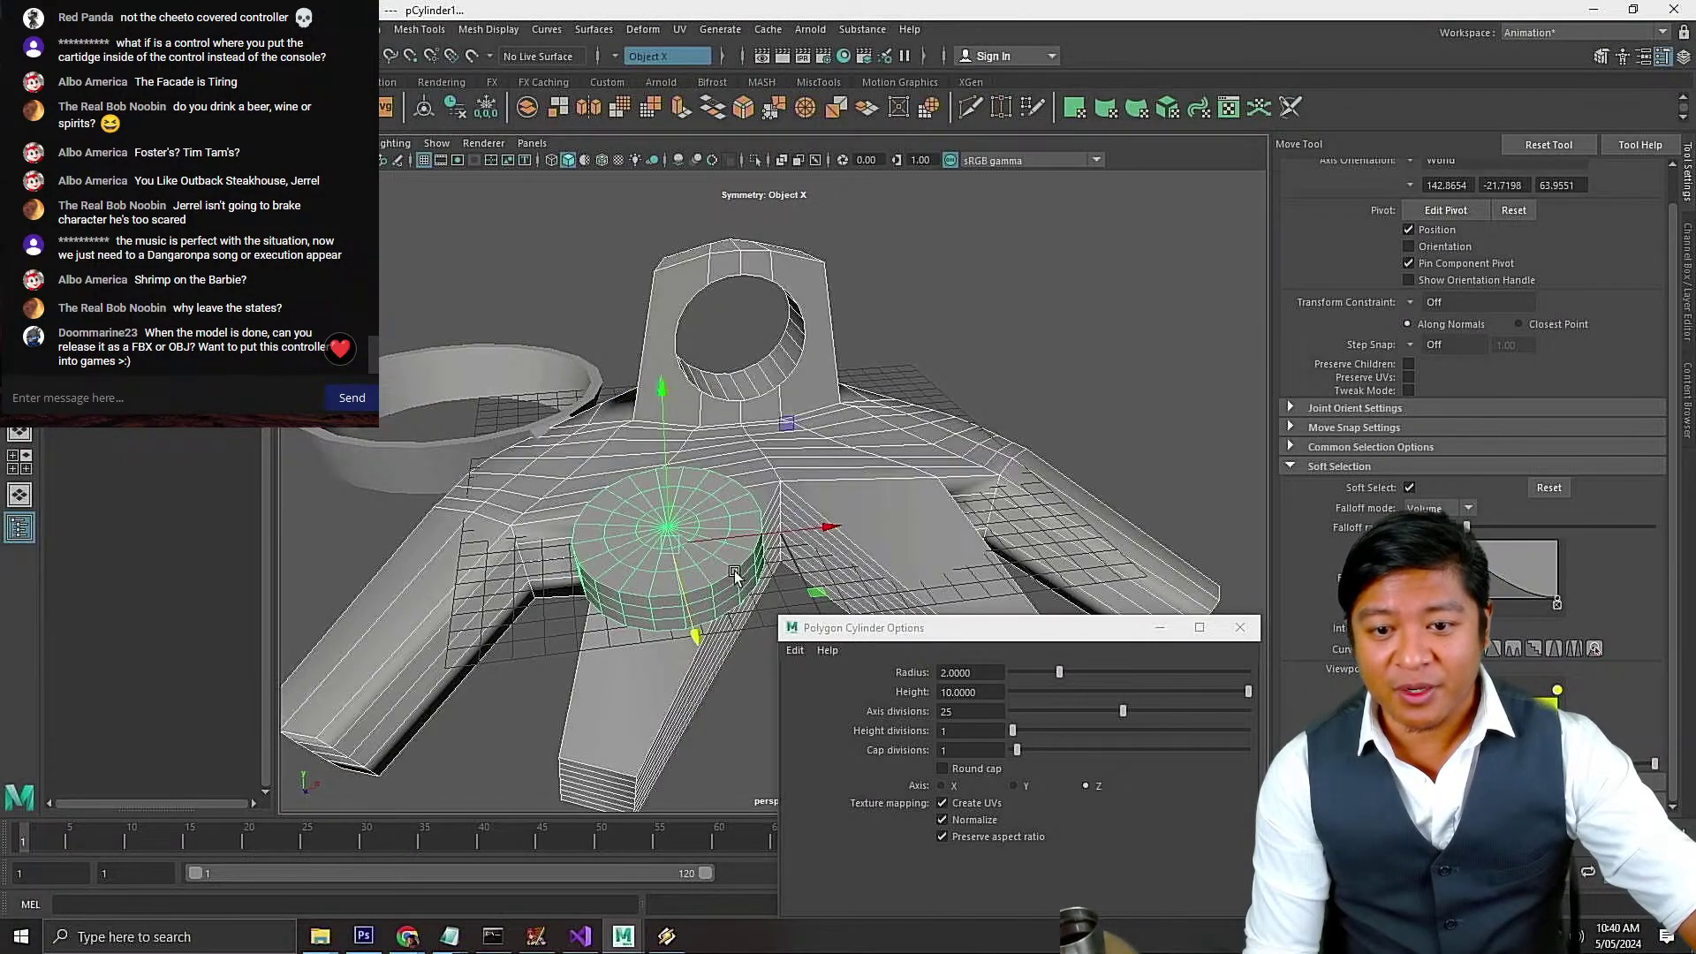
{"action": "left_click", "coordinate": [1022, 344]}
{"action": "left_click_drag", "start_coordinate": [883, 396], "coordinate": [813, 449], "text": "alt"}
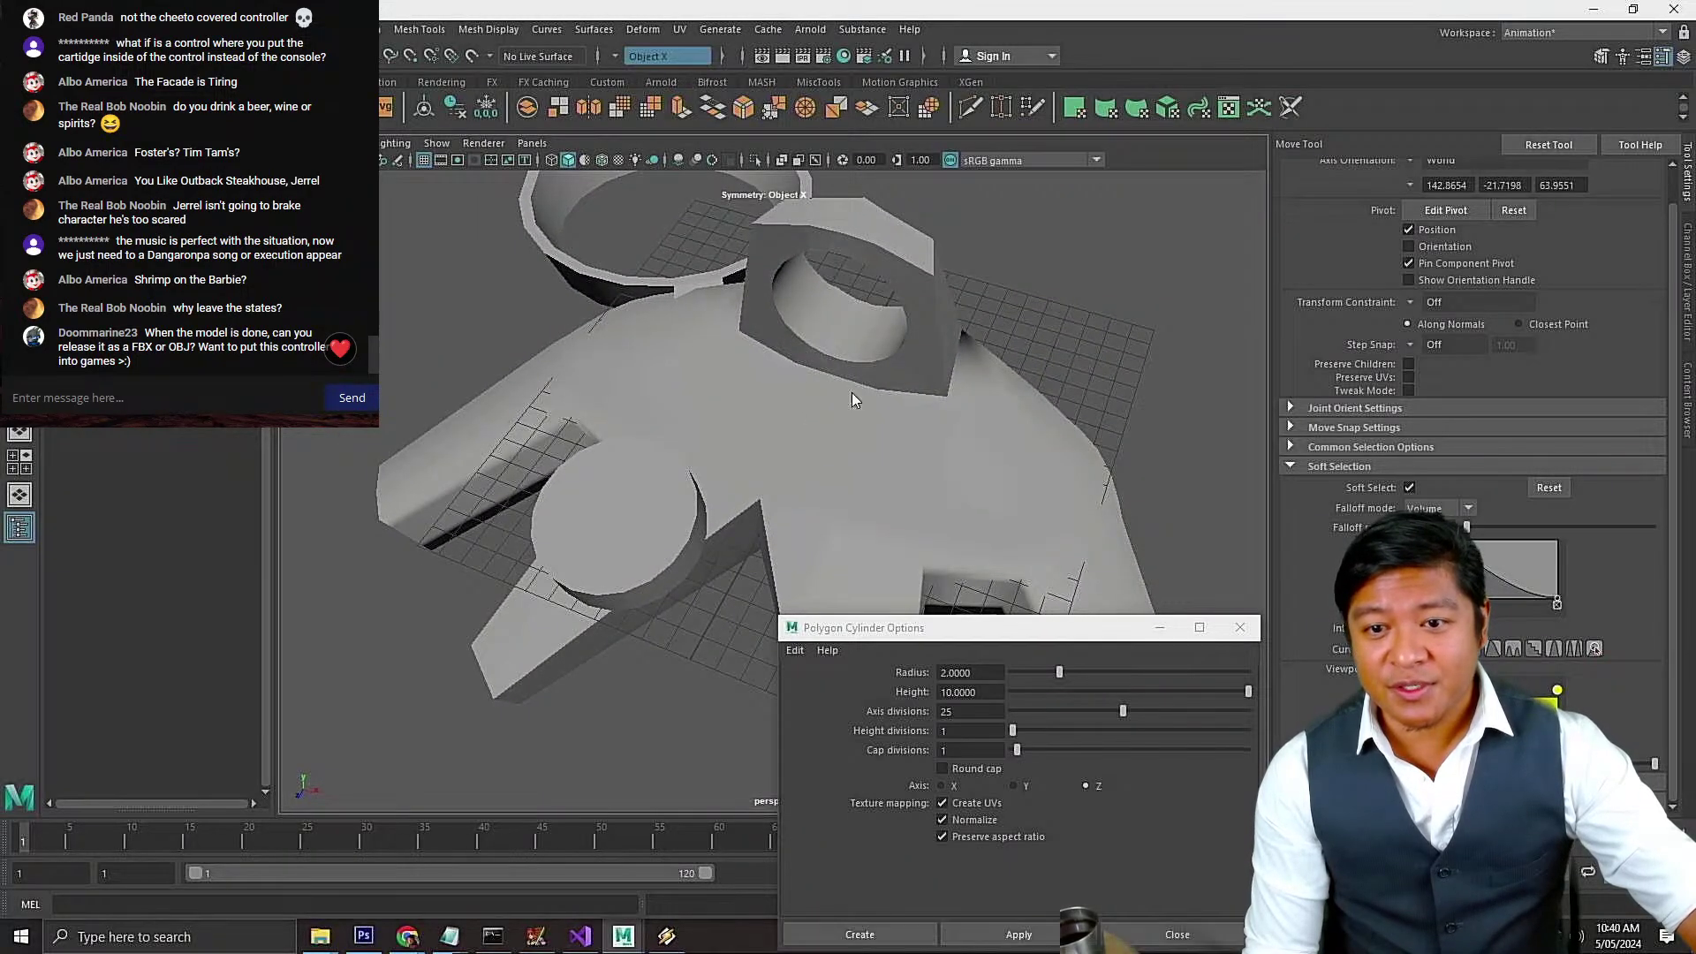
Select all of pPipe1's vertices and scale them down slightly on Y
{"action": "right_click", "coordinate": [848, 392]}
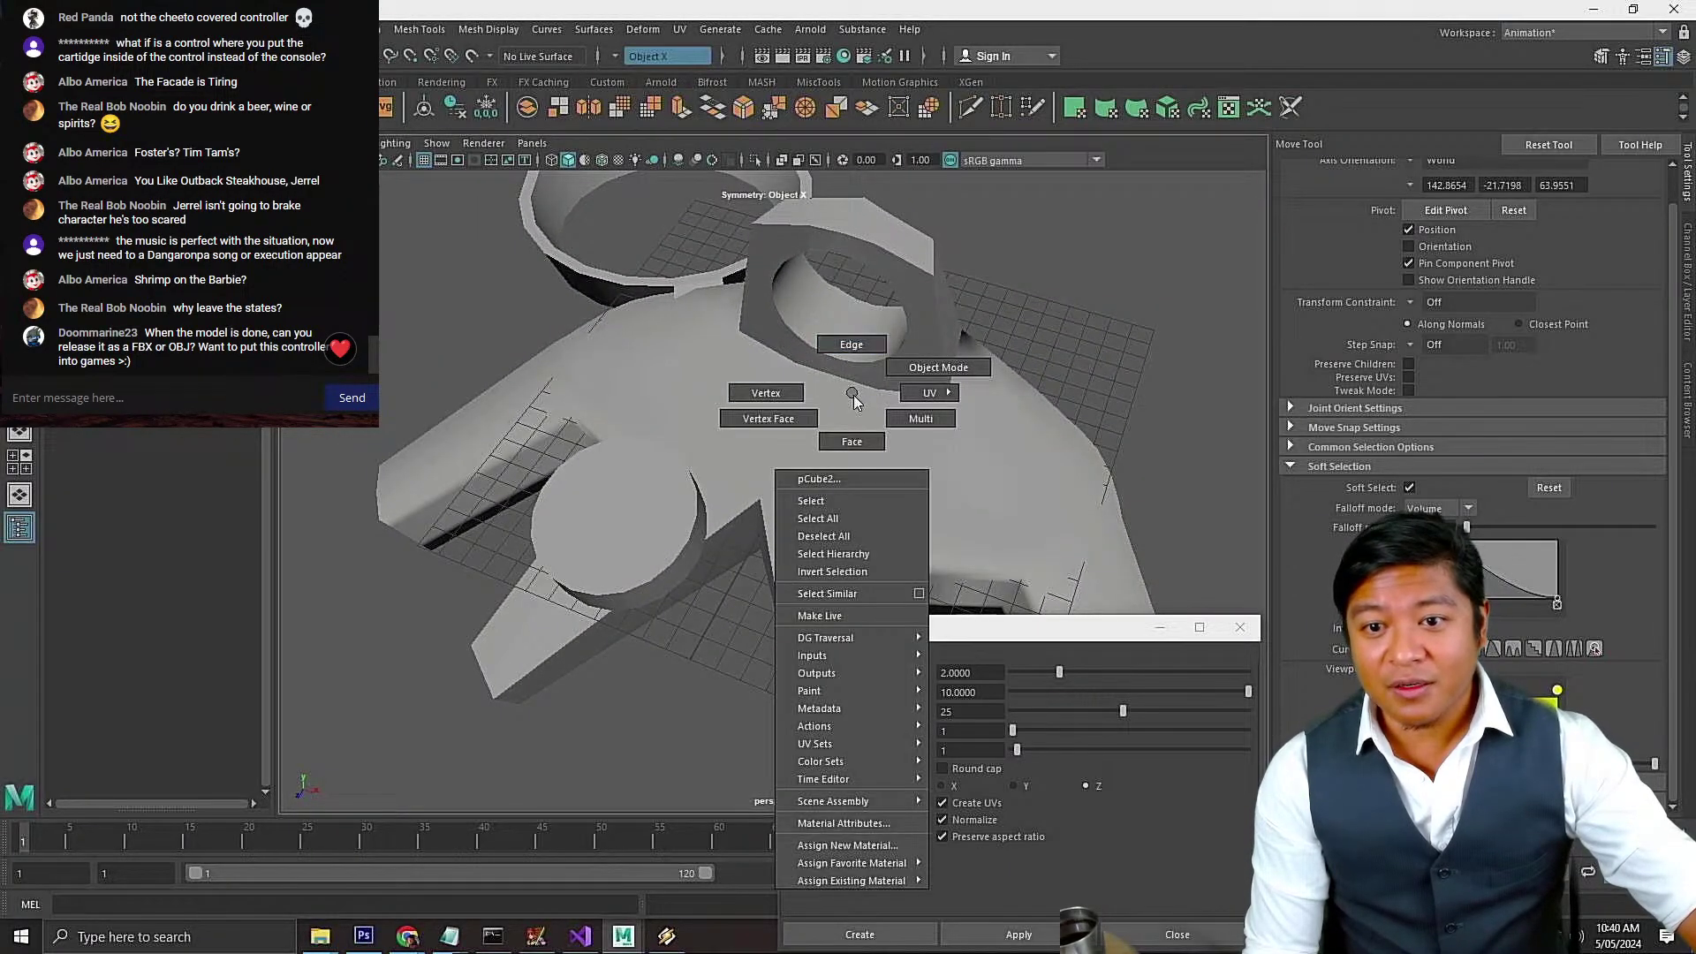
{"action": "right_click_drag", "start_coordinate": [853, 395], "coordinate": [960, 354]}
{"action": "left_click_drag", "start_coordinate": [1030, 332], "coordinate": [588, 435], "text": "alt"}
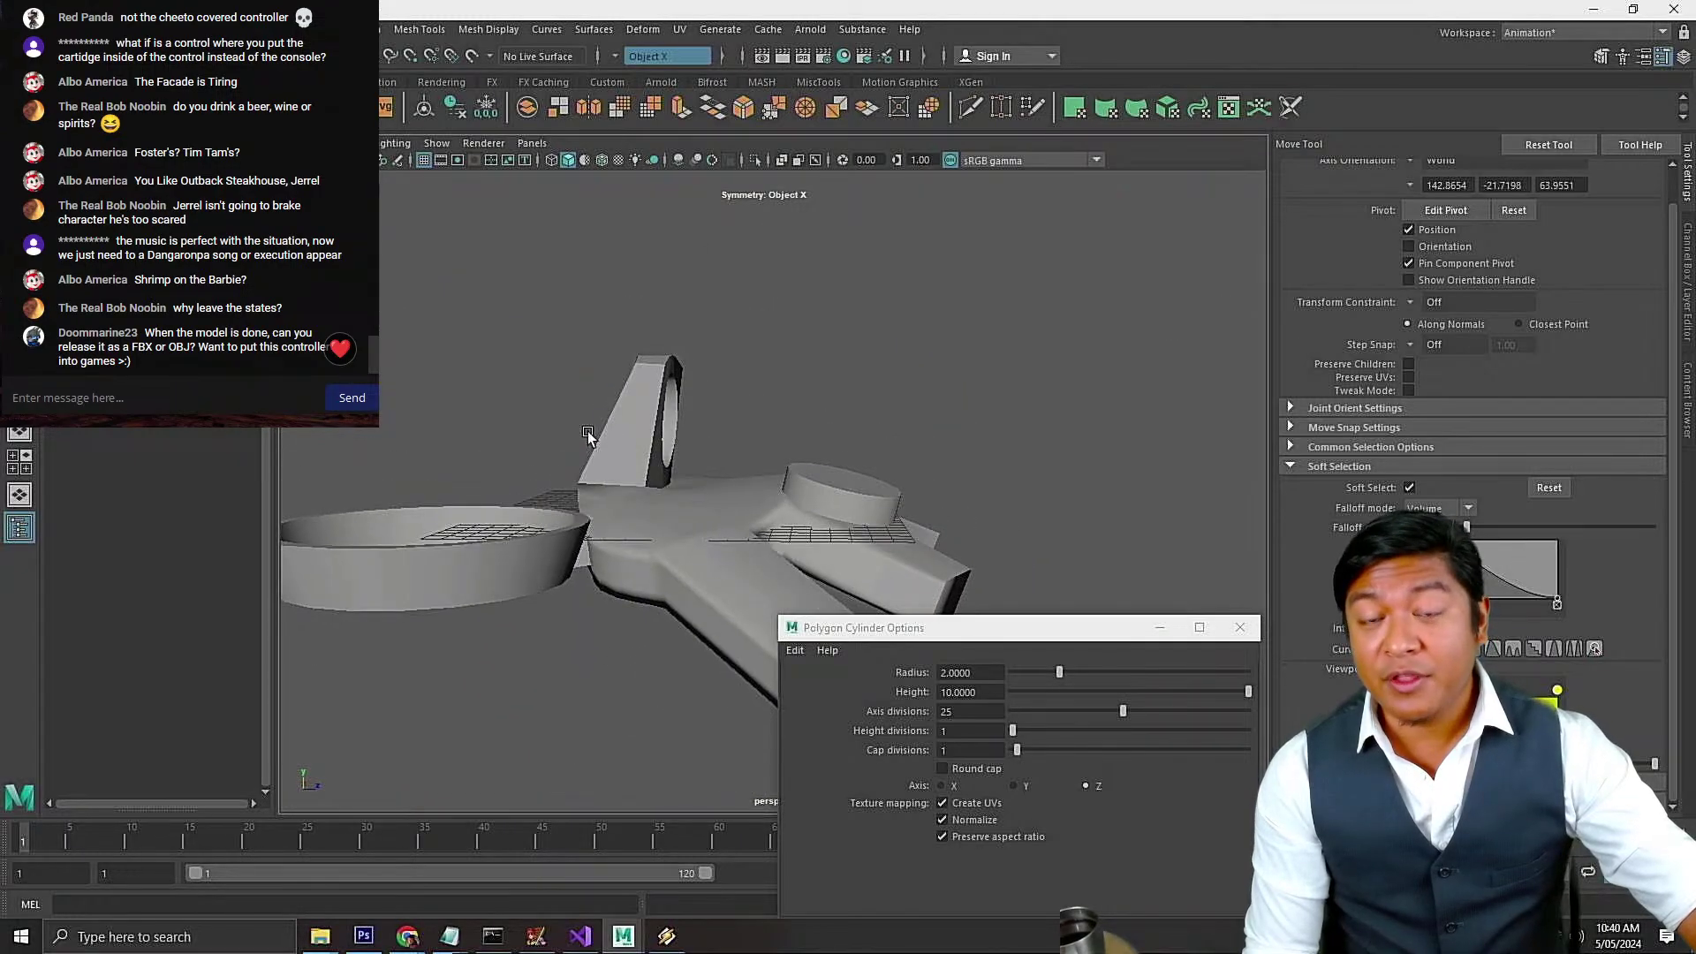
{"action": "left_click", "coordinate": [536, 587]}
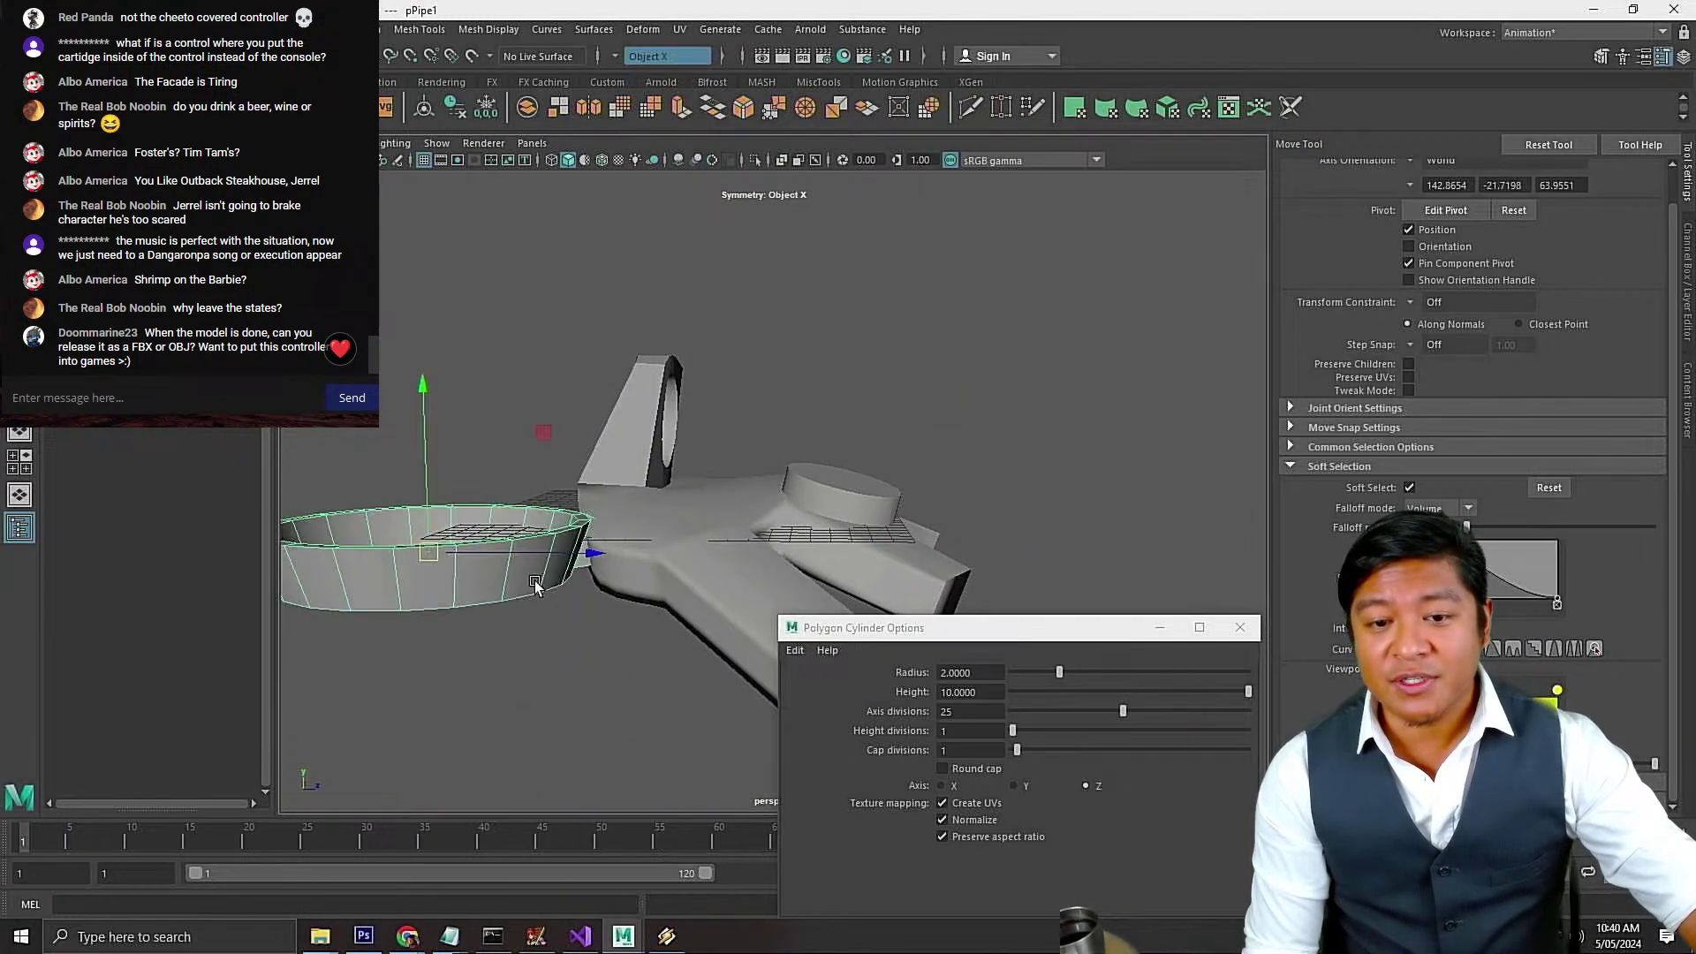
{"action": "right_click_drag", "start_coordinate": [521, 578], "coordinate": [463, 459]}
{"action": "scroll", "coordinate": [567, 541], "scroll_direction": "down", "scroll_amount": 3}
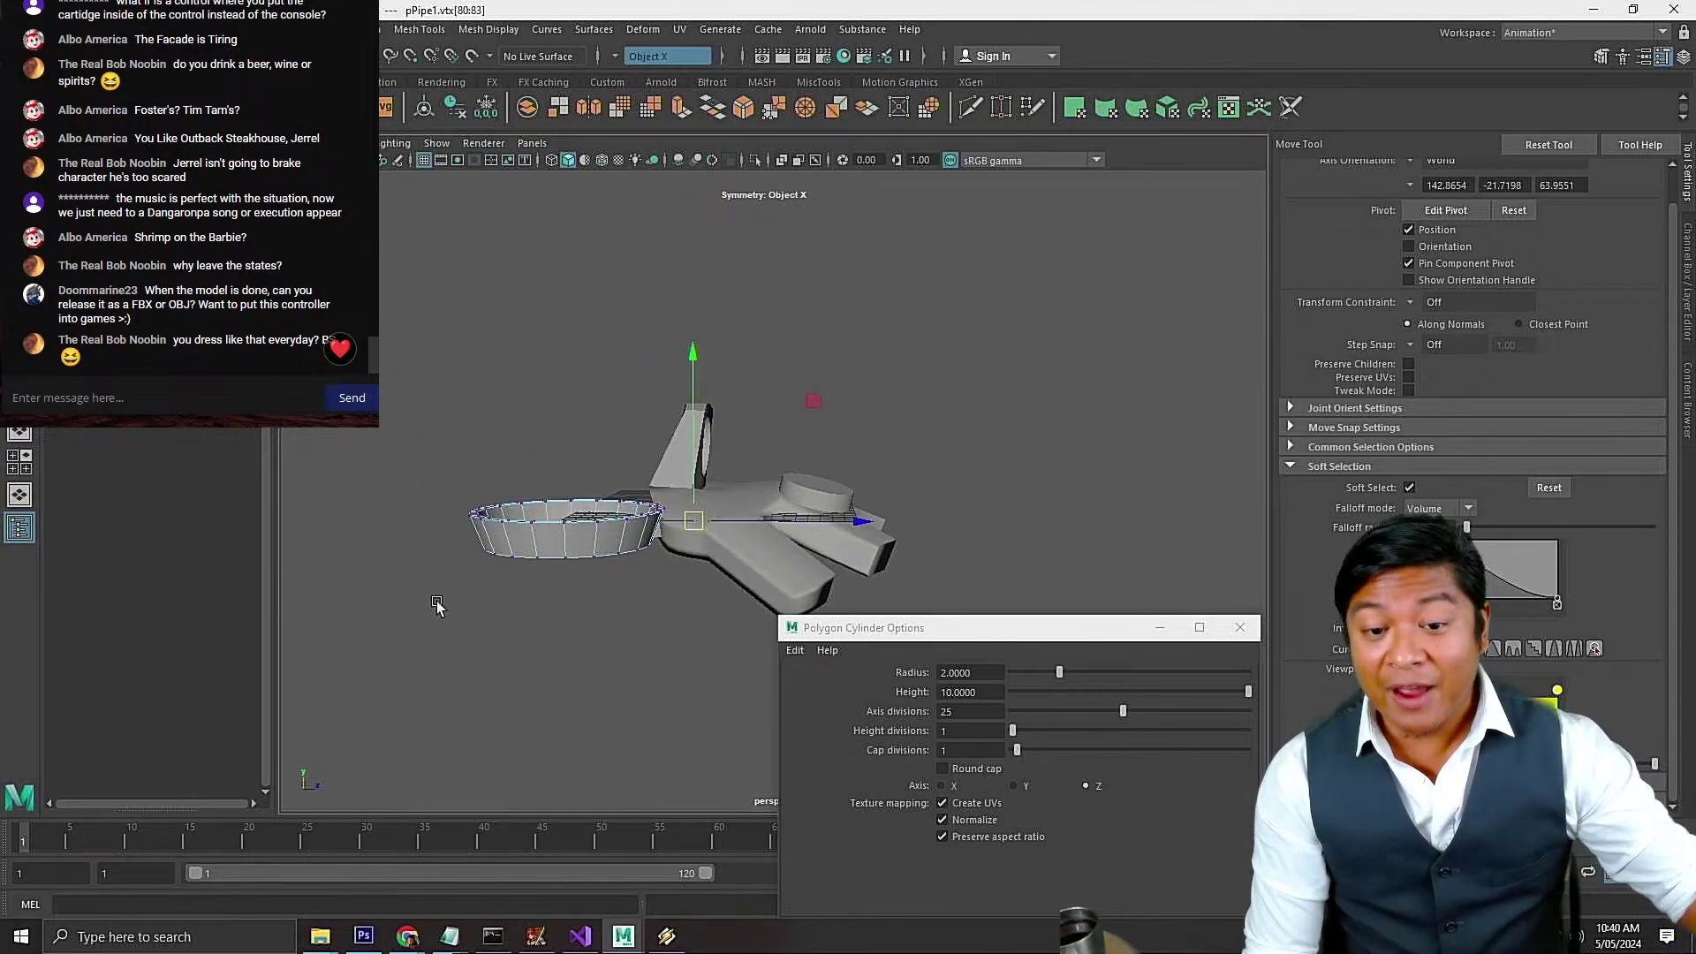
{"action": "left_click_drag", "start_coordinate": [436, 606], "coordinate": [689, 415]}
{"action": "scroll", "coordinate": [689, 473], "scroll_direction": "up", "scroll_amount": 3}
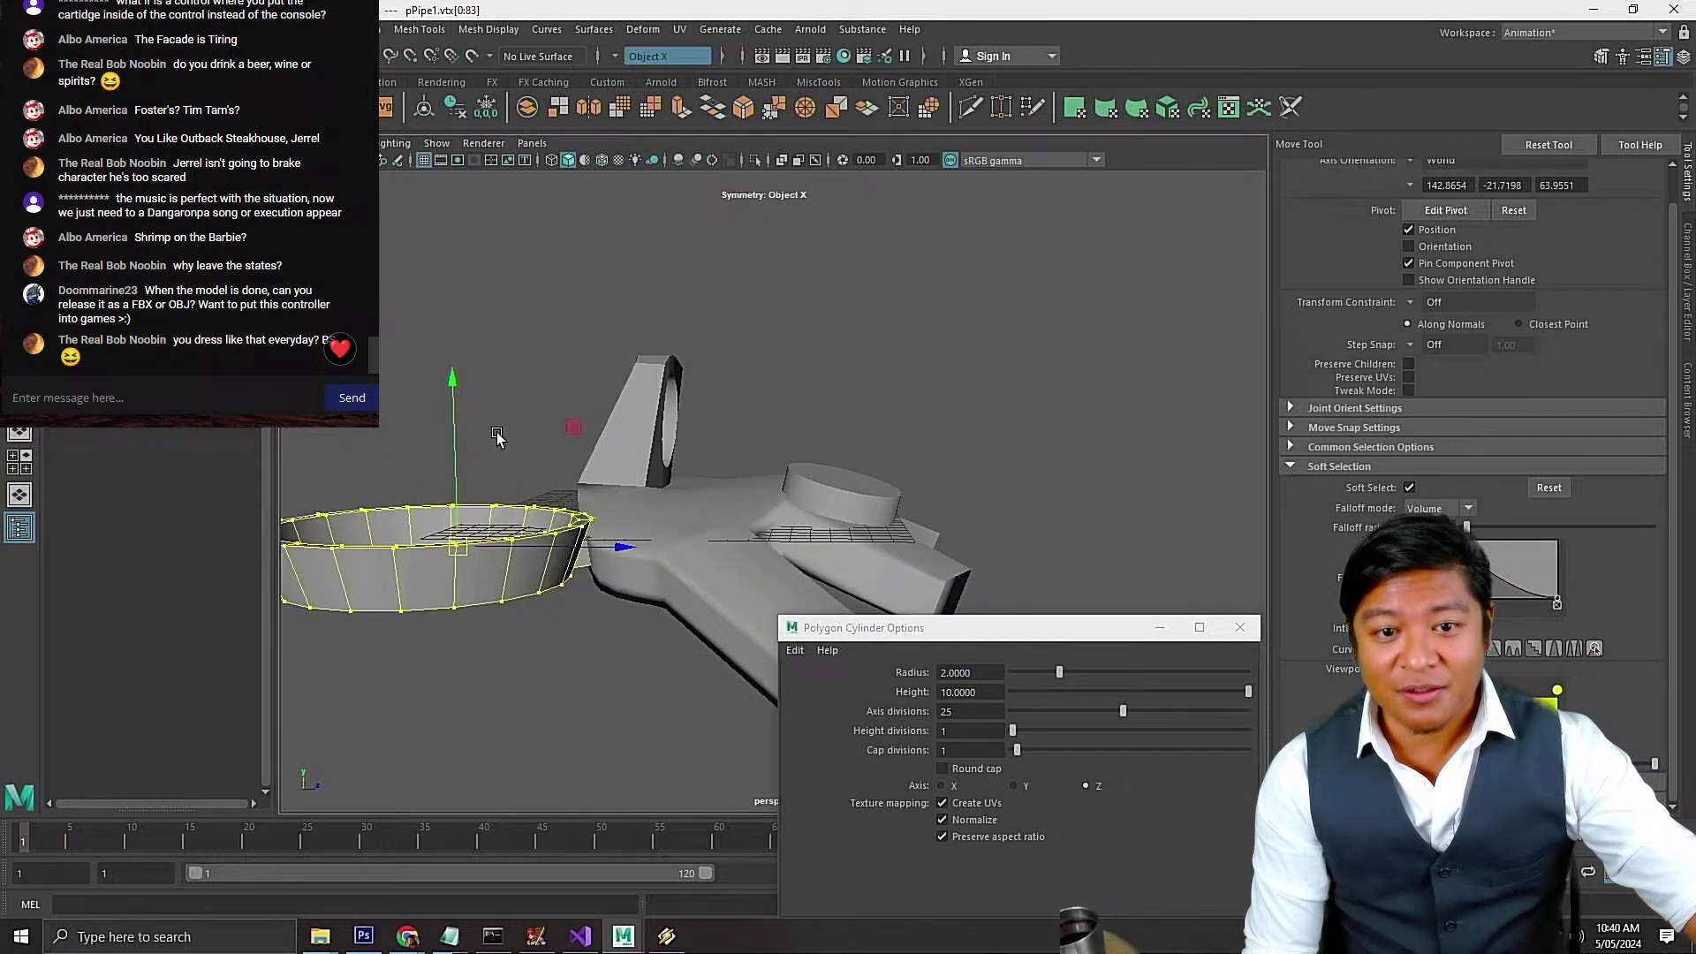
{"action": "key", "text": "r"}
{"action": "left_click_drag", "start_coordinate": [452, 380], "coordinate": [459, 399]}
{"action": "key", "text": "w"}
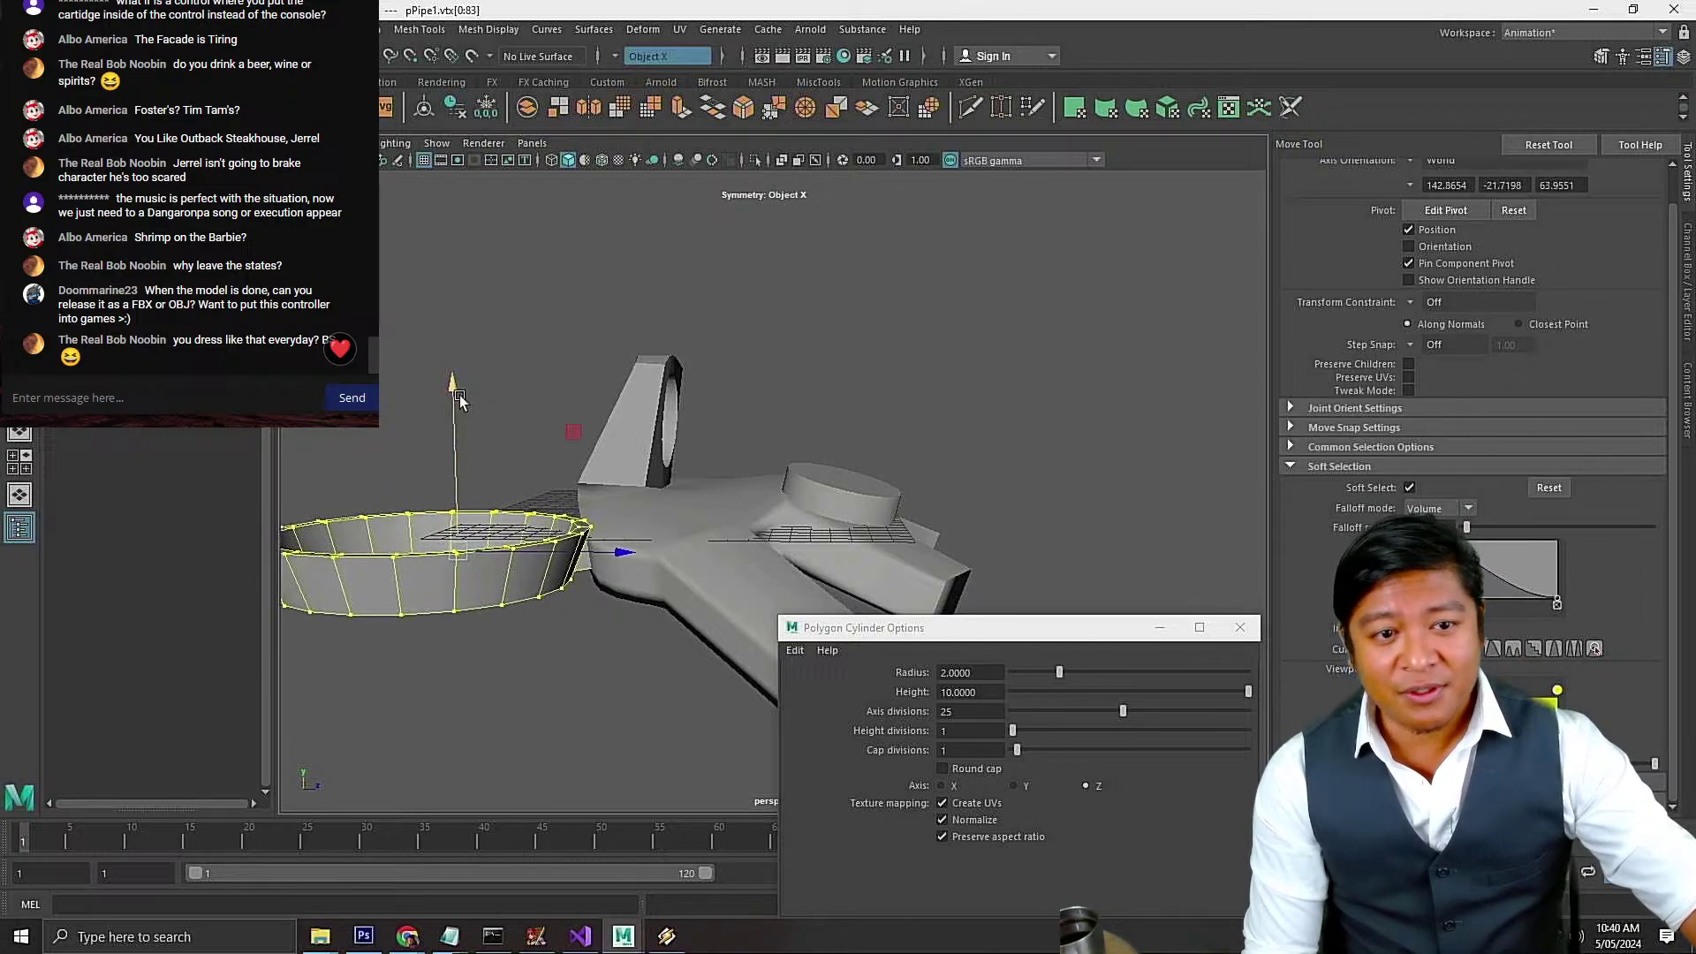
Inspect the shortened pipe ring from several angles, return to Object Mode and deselect
{"action": "left_click_drag", "start_coordinate": [979, 385], "coordinate": [790, 465], "text": "alt"}
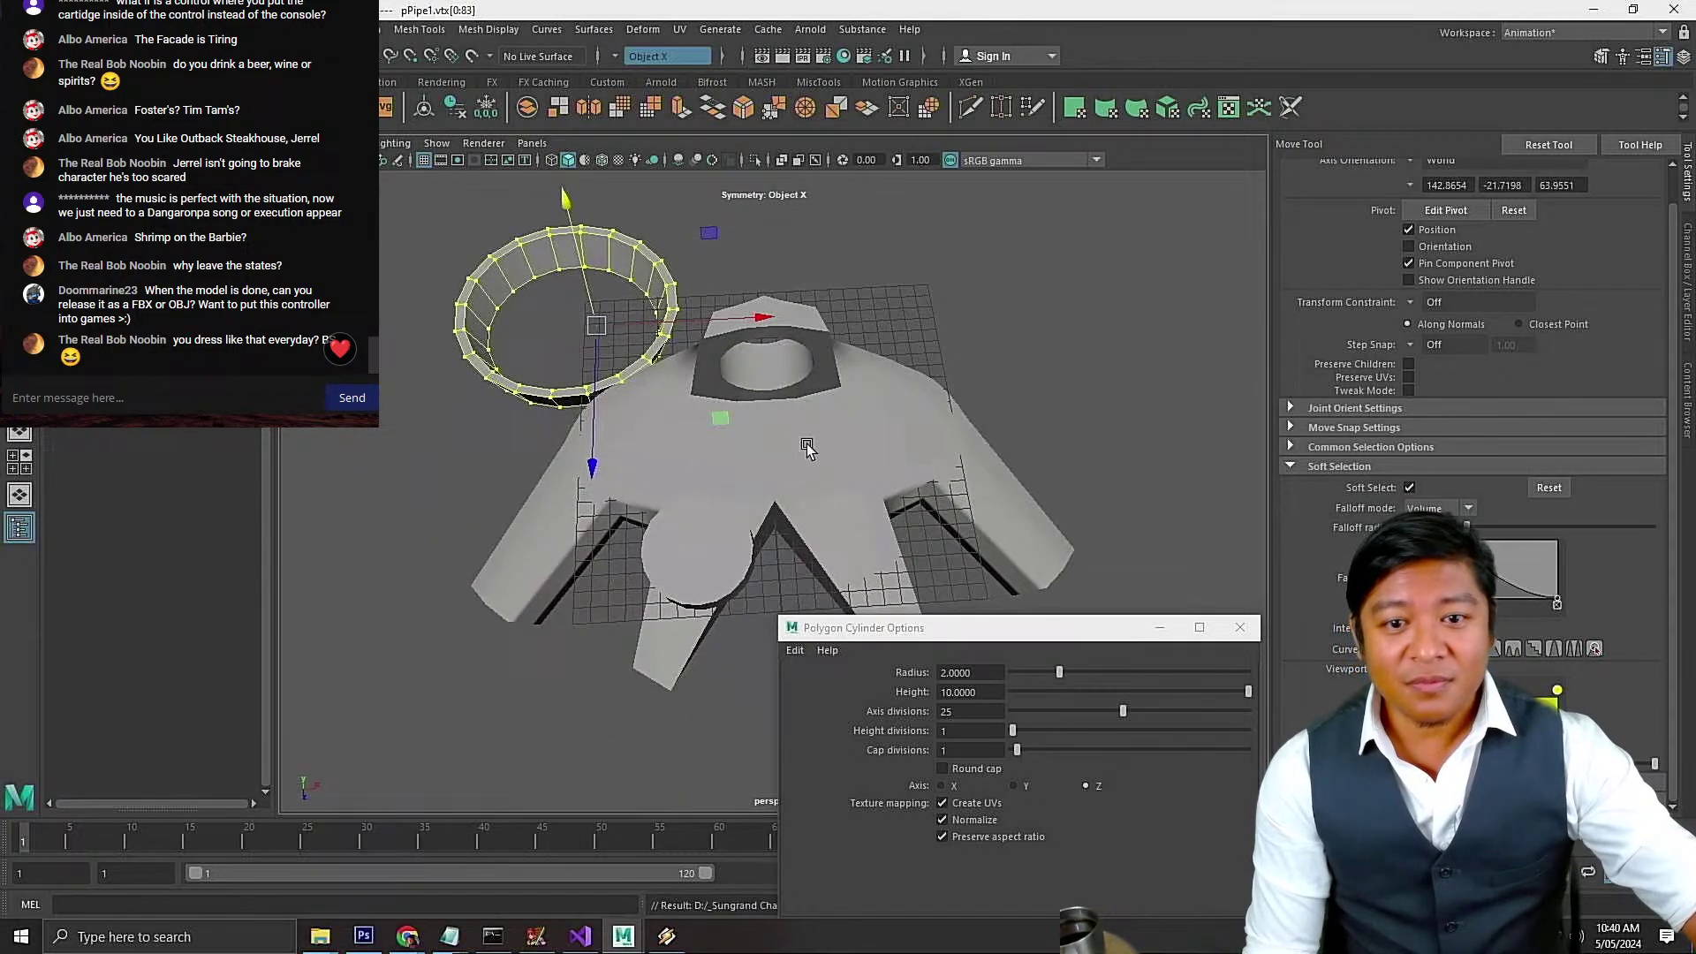
{"action": "scroll", "coordinate": [806, 448], "scroll_direction": "up", "scroll_amount": 3}
{"action": "scroll", "coordinate": [764, 445], "scroll_direction": "down", "scroll_amount": 5}
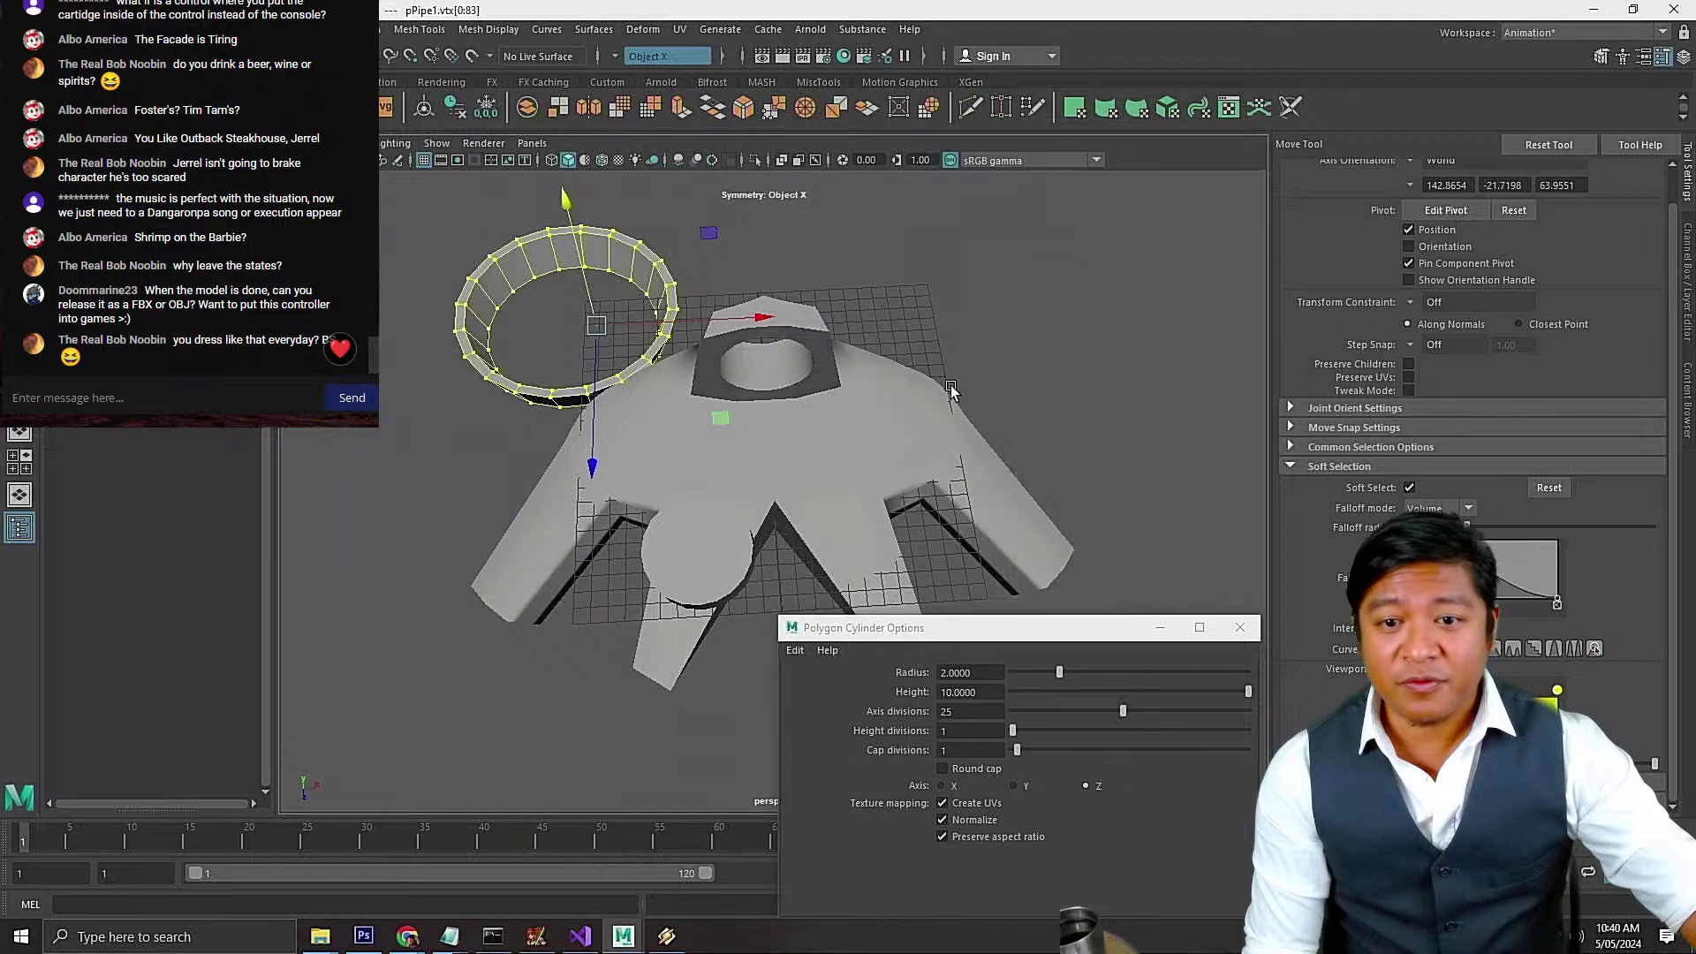
{"action": "left_click_drag", "start_coordinate": [950, 389], "coordinate": [746, 357], "text": "alt"}
{"action": "scroll", "coordinate": [891, 378], "scroll_direction": "up", "scroll_amount": 3}
{"action": "scroll", "coordinate": [897, 404], "scroll_direction": "up", "scroll_amount": 3}
{"action": "scroll", "coordinate": [784, 377], "scroll_direction": "down", "scroll_amount": 4}
{"action": "left_click_drag", "start_coordinate": [917, 455], "coordinate": [870, 458], "text": "alt"}
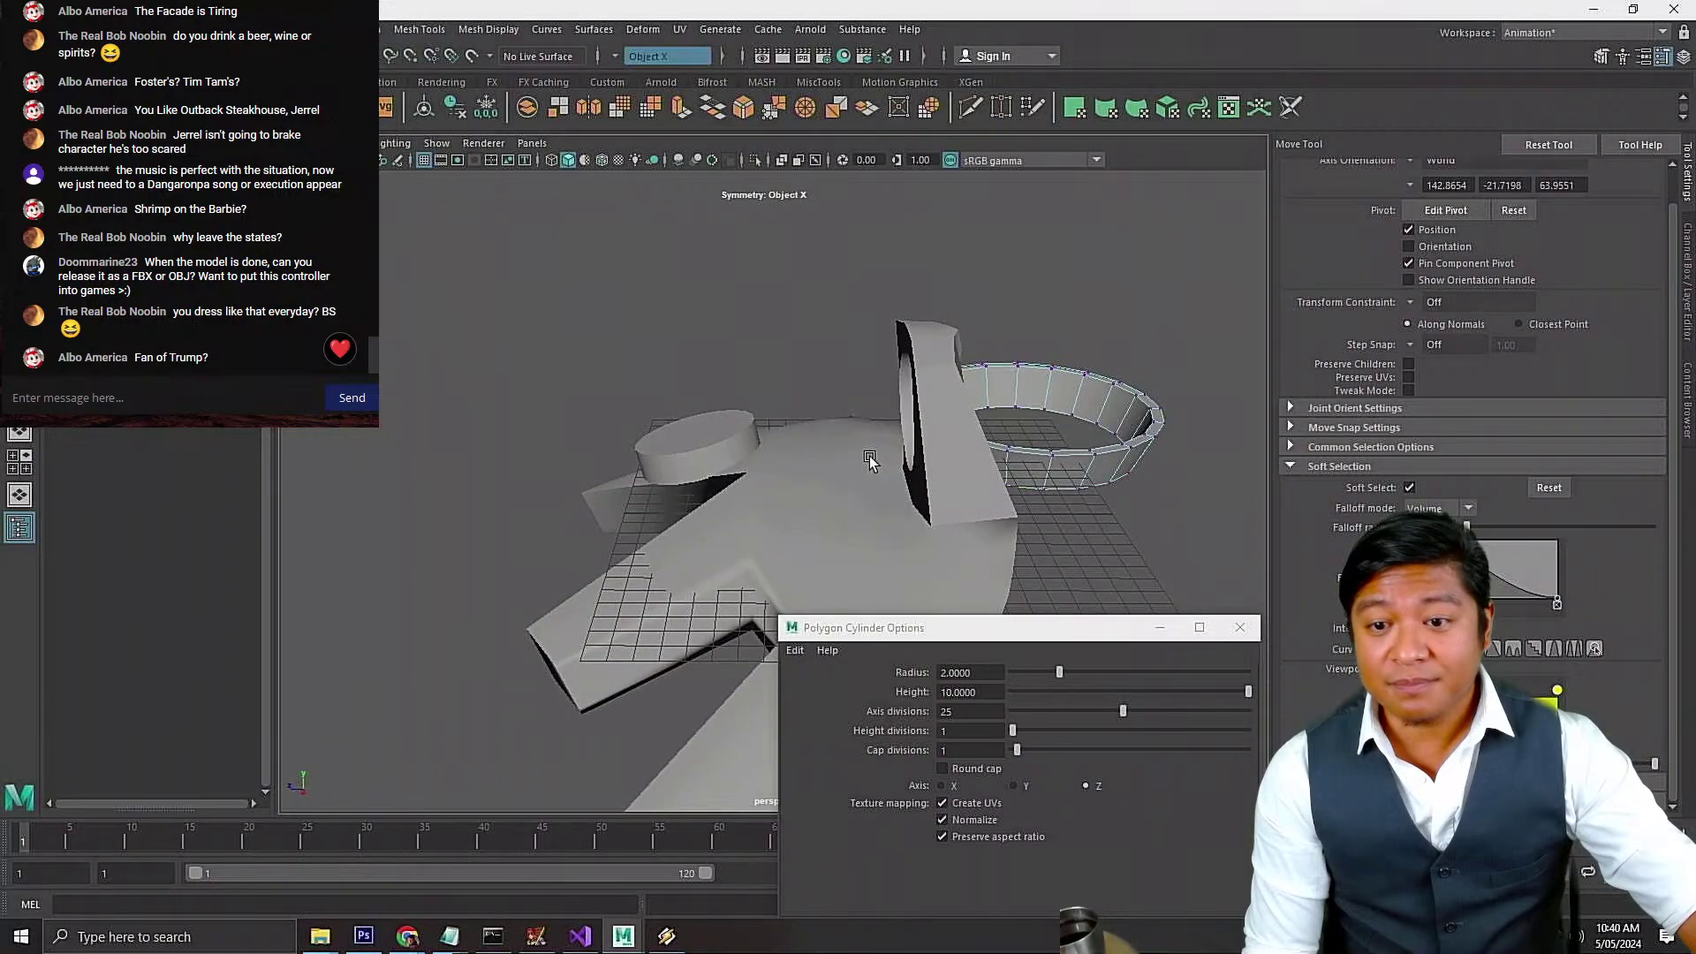
{"action": "right_click_drag", "start_coordinate": [875, 478], "coordinate": [923, 431]}
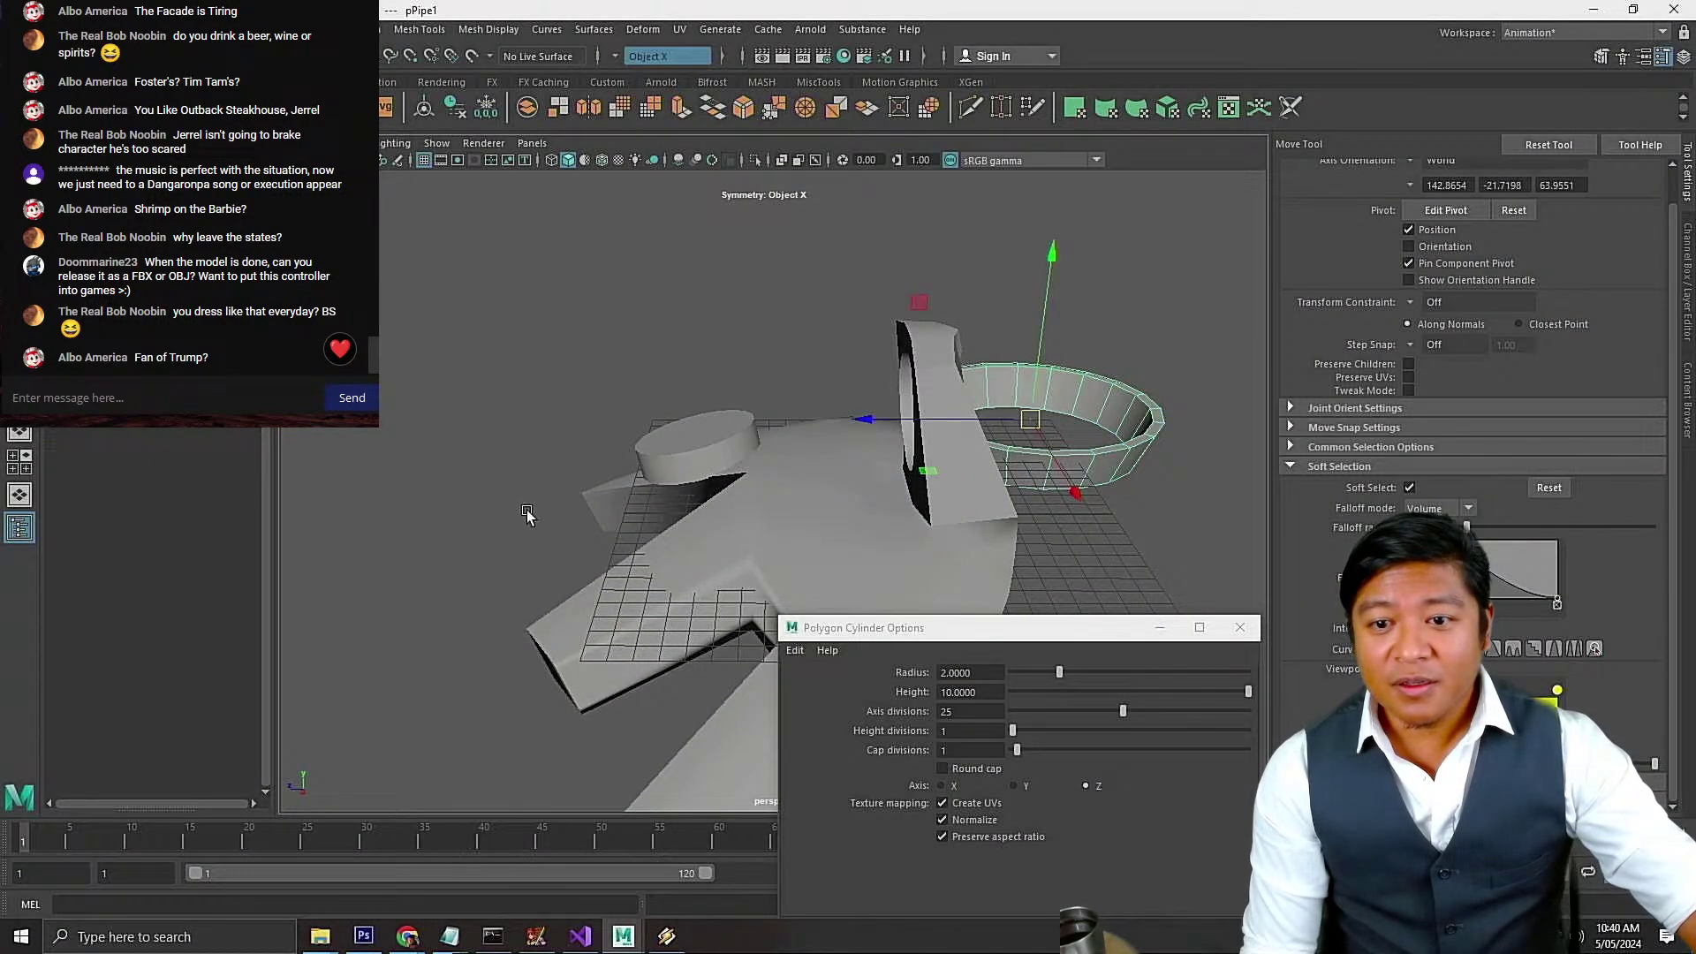
{"action": "left_click_drag", "start_coordinate": [526, 514], "coordinate": [863, 427], "text": "alt"}
{"action": "left_click", "coordinate": [957, 332]}
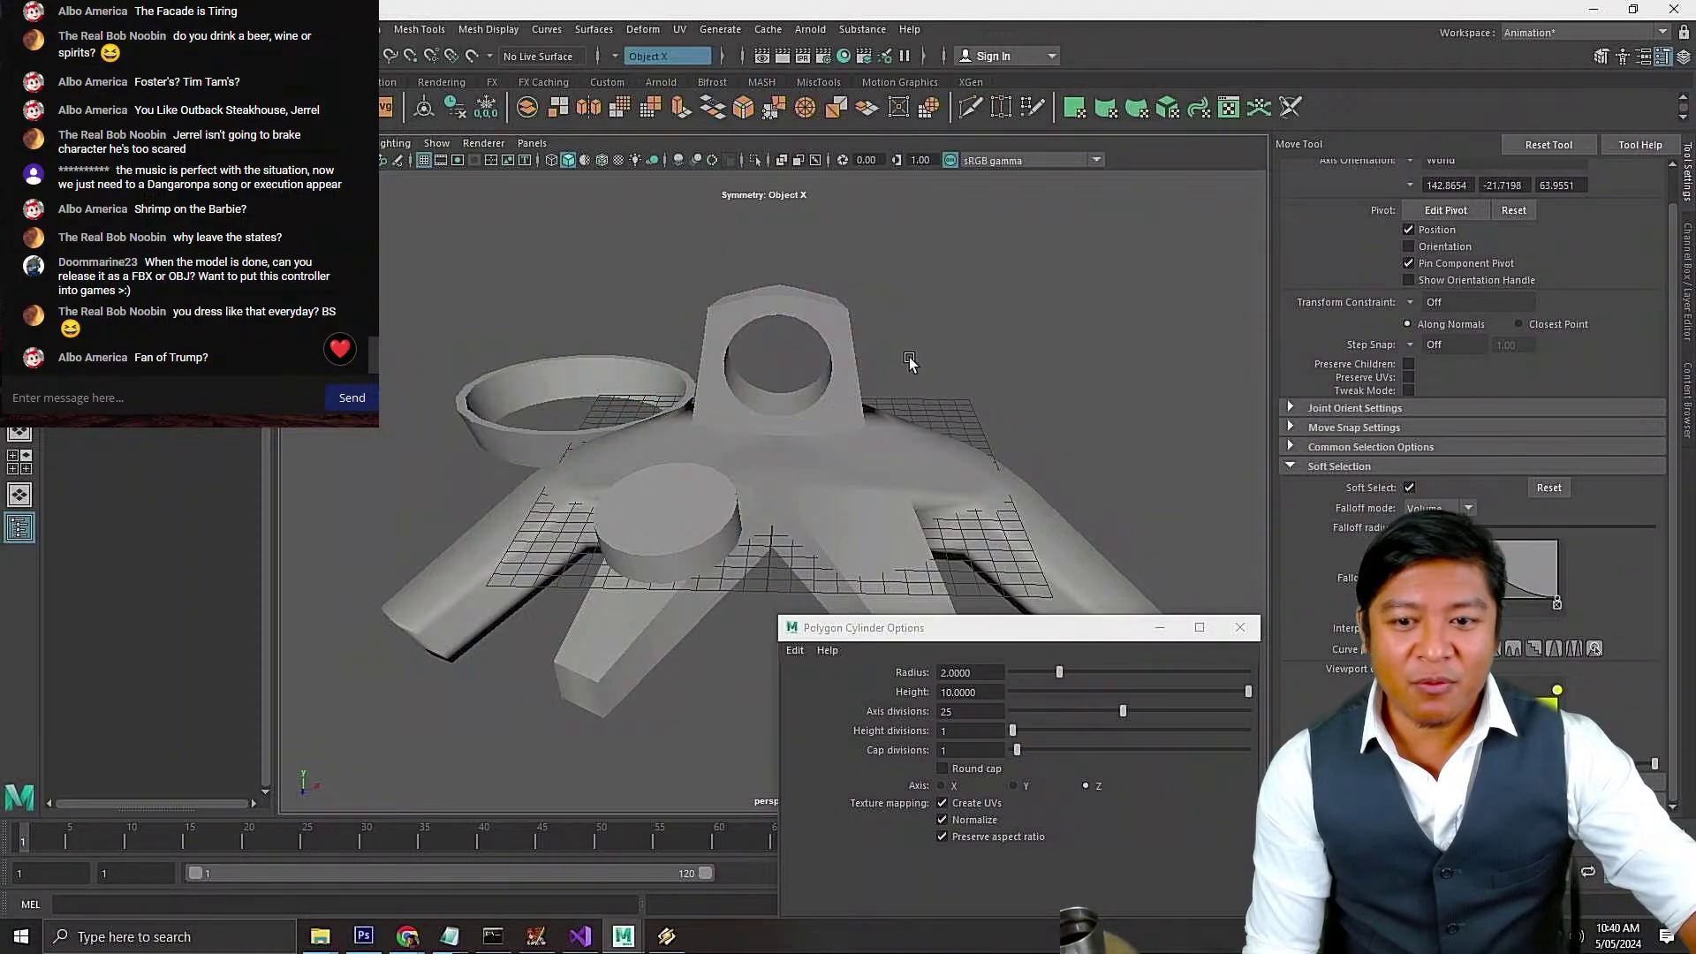
{"action": "left_click_drag", "start_coordinate": [957, 331], "coordinate": [918, 374], "text": "alt"}
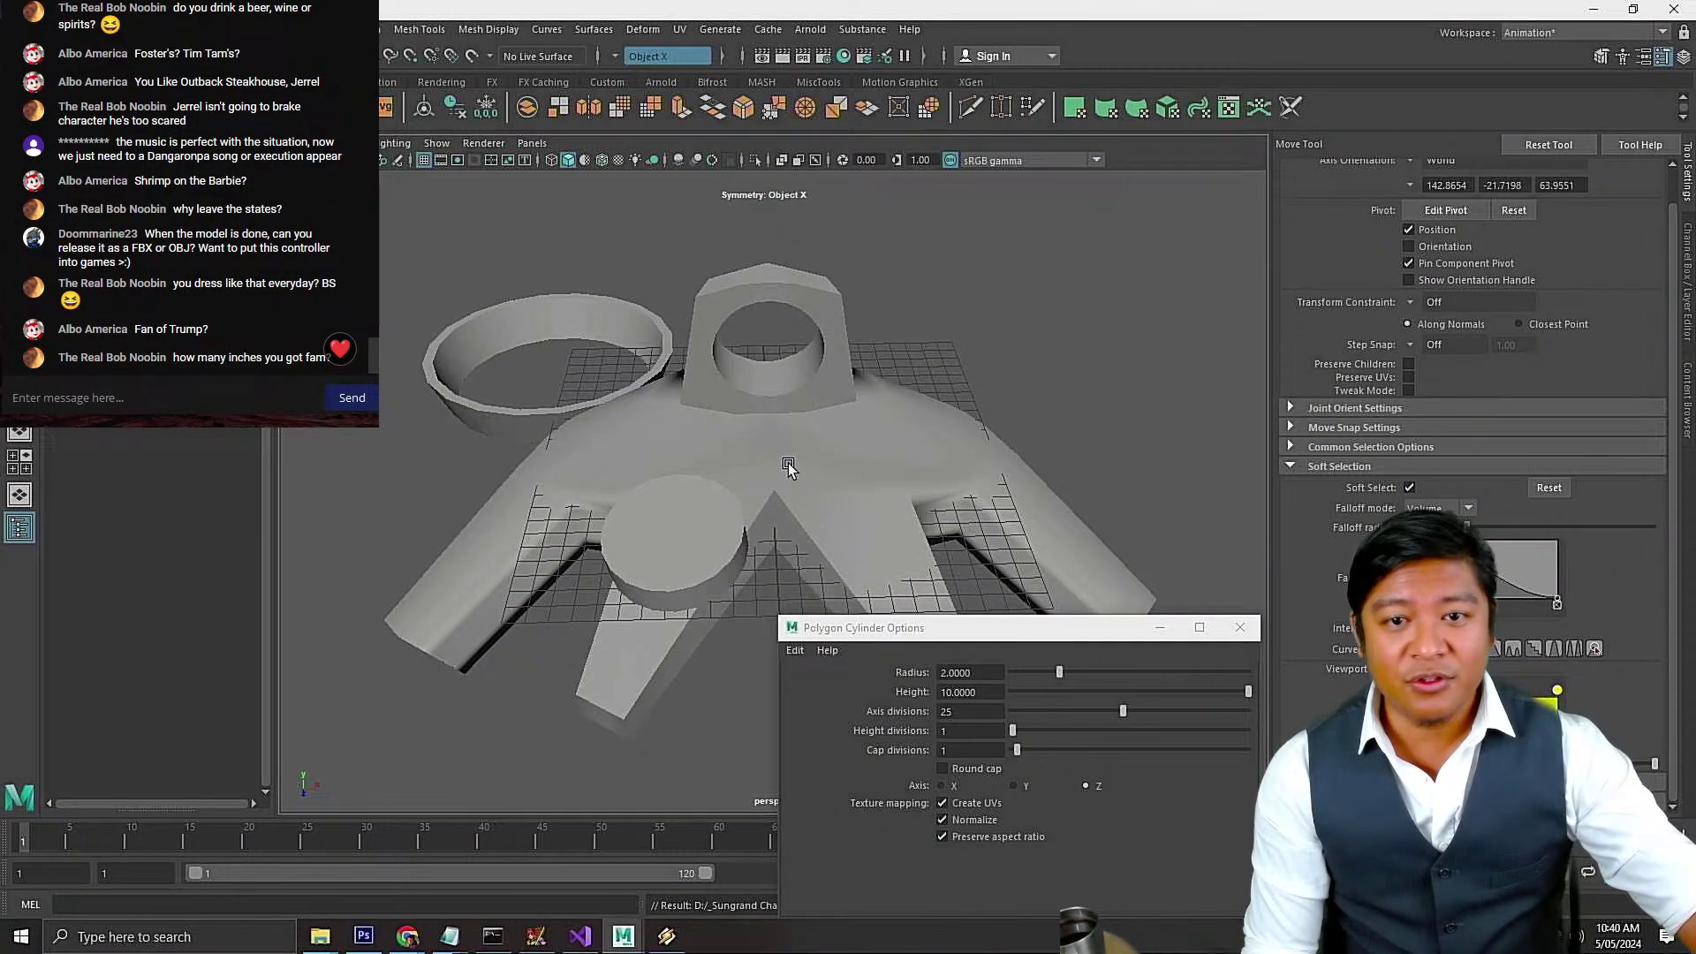
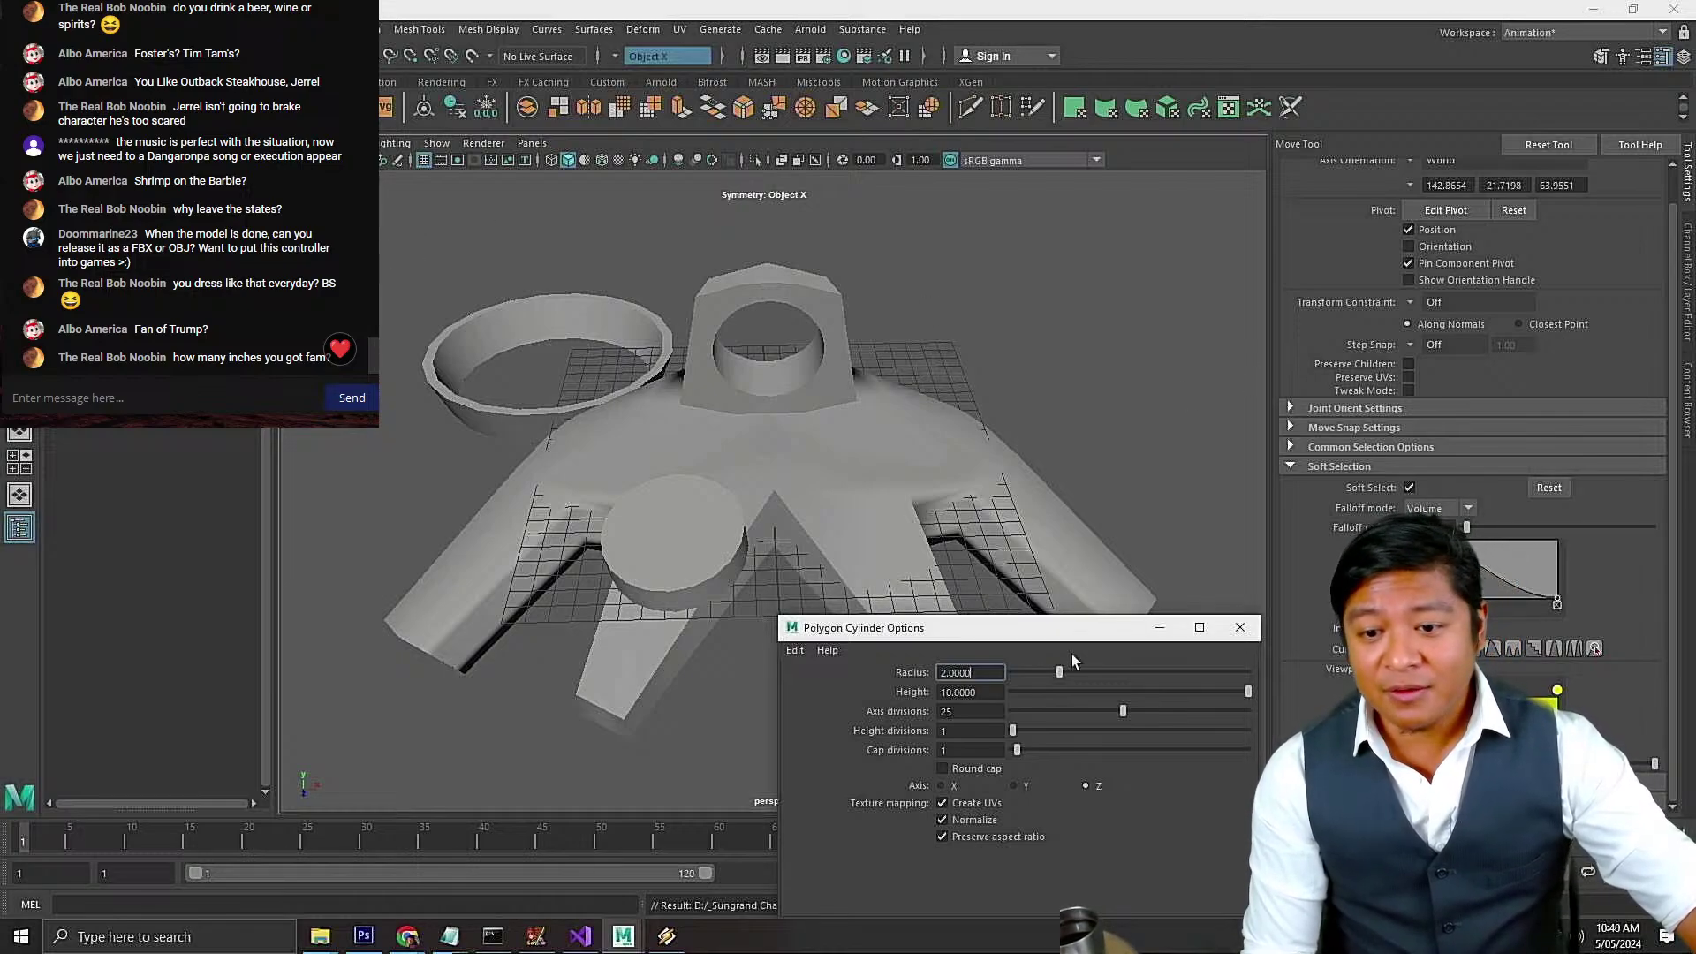
Test-create a cylinder with the current option settings, then undo it
{"action": "left_click_drag", "start_coordinate": [1078, 631], "coordinate": [1301, 247]}
{"action": "scroll", "coordinate": [866, 310], "scroll_direction": "up", "scroll_amount": 3}
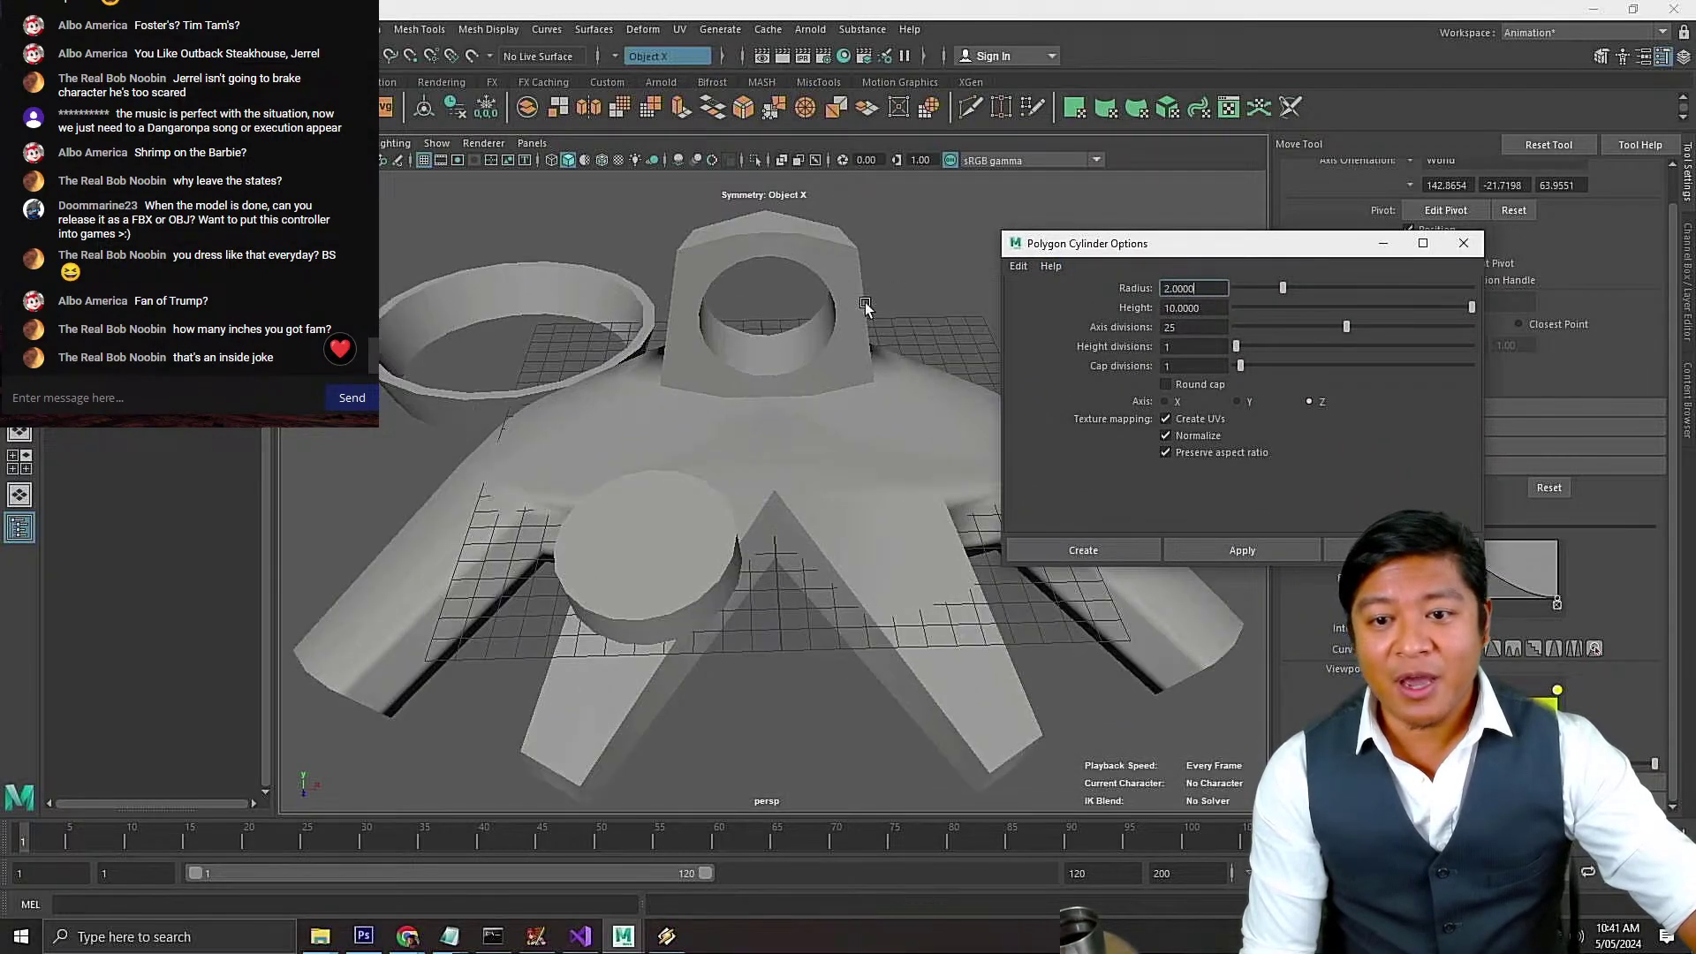
{"action": "left_click_drag", "start_coordinate": [936, 315], "coordinate": [786, 326], "text": "alt"}
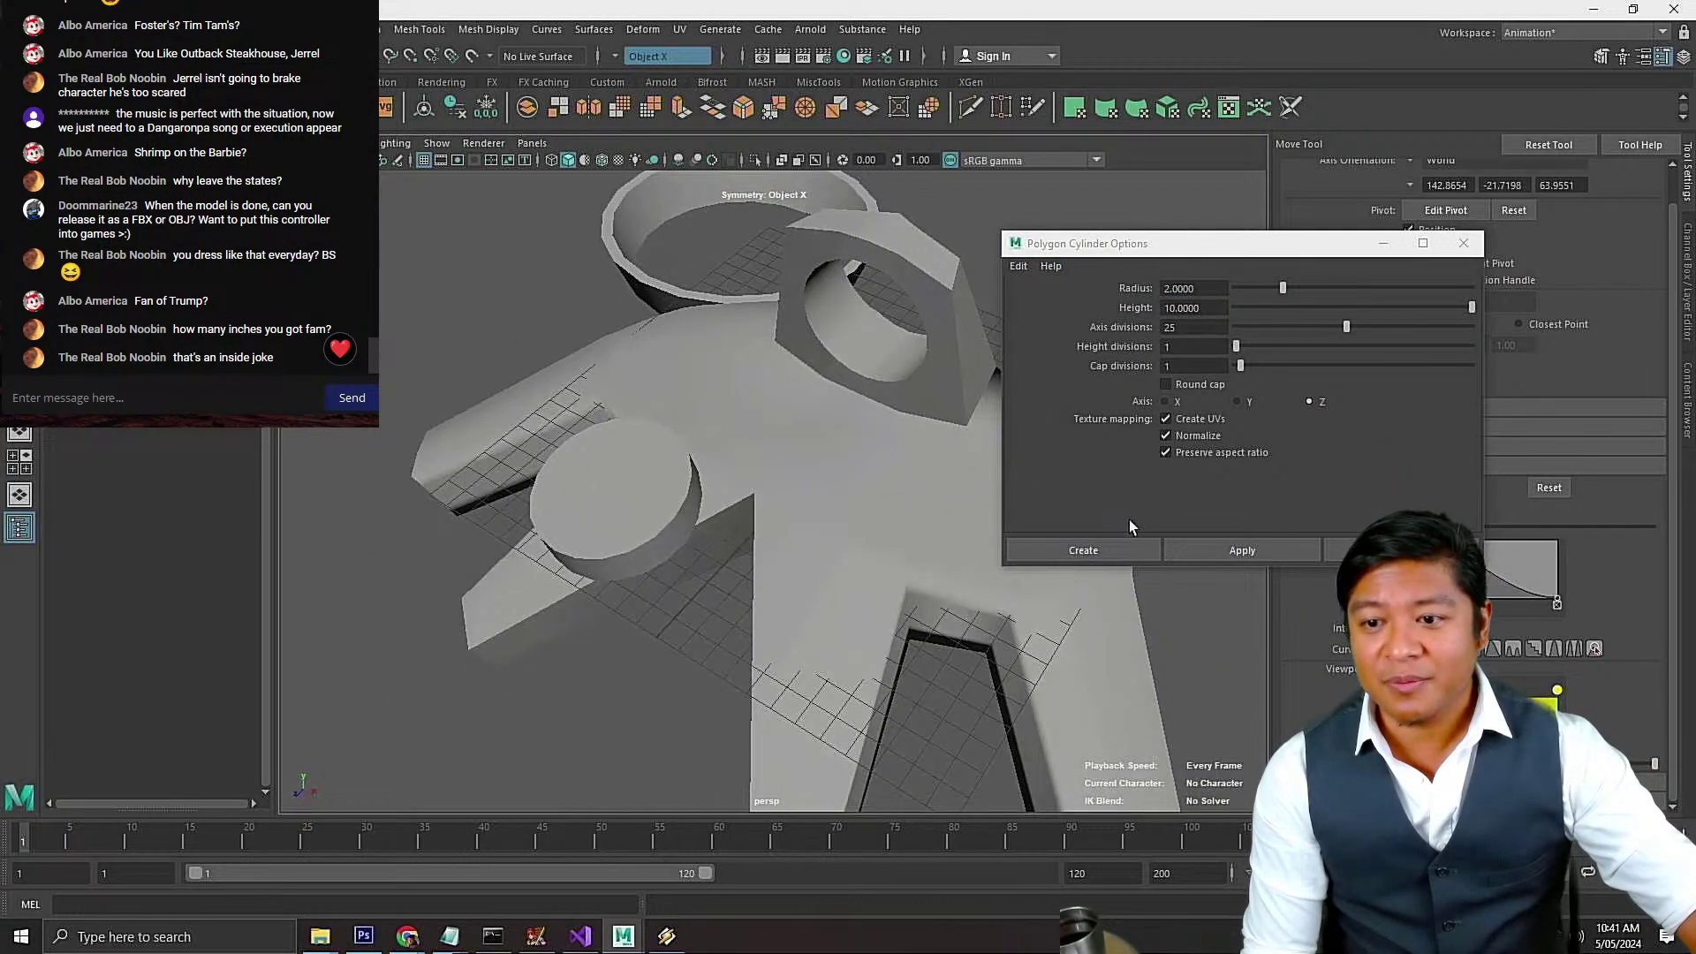
{"action": "left_click", "coordinate": [1226, 548]}
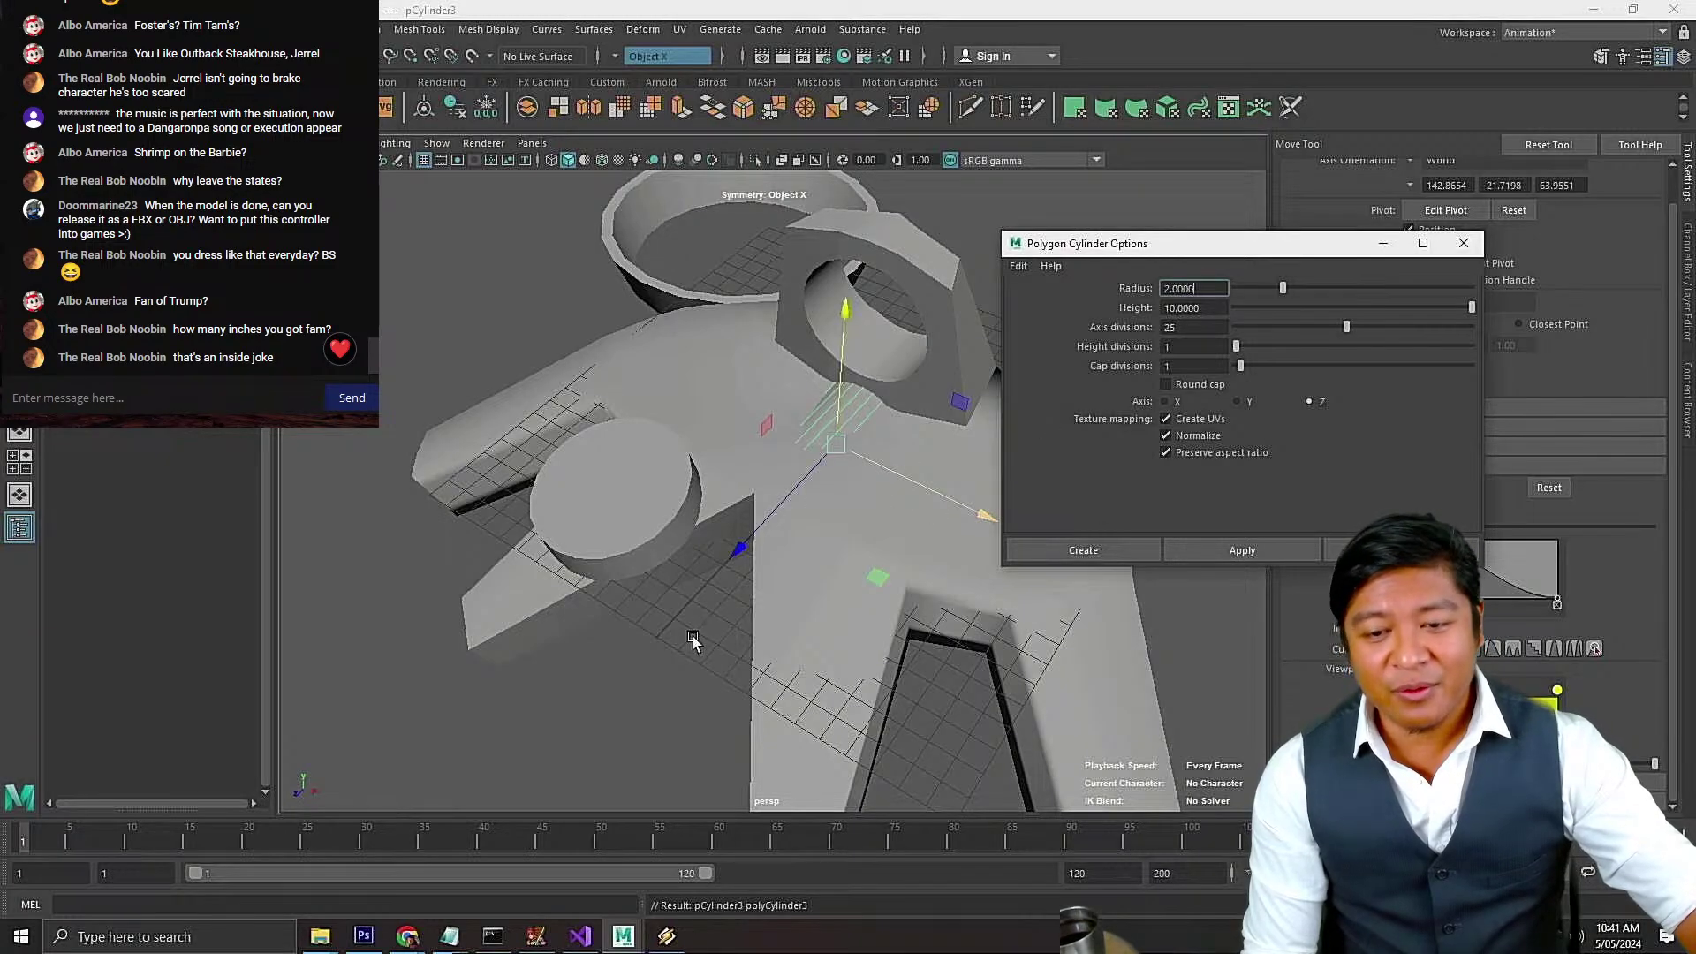
{"action": "left_click_drag", "start_coordinate": [692, 636], "coordinate": [709, 580], "text": "alt"}
{"action": "key", "text": "ctrl+z"}
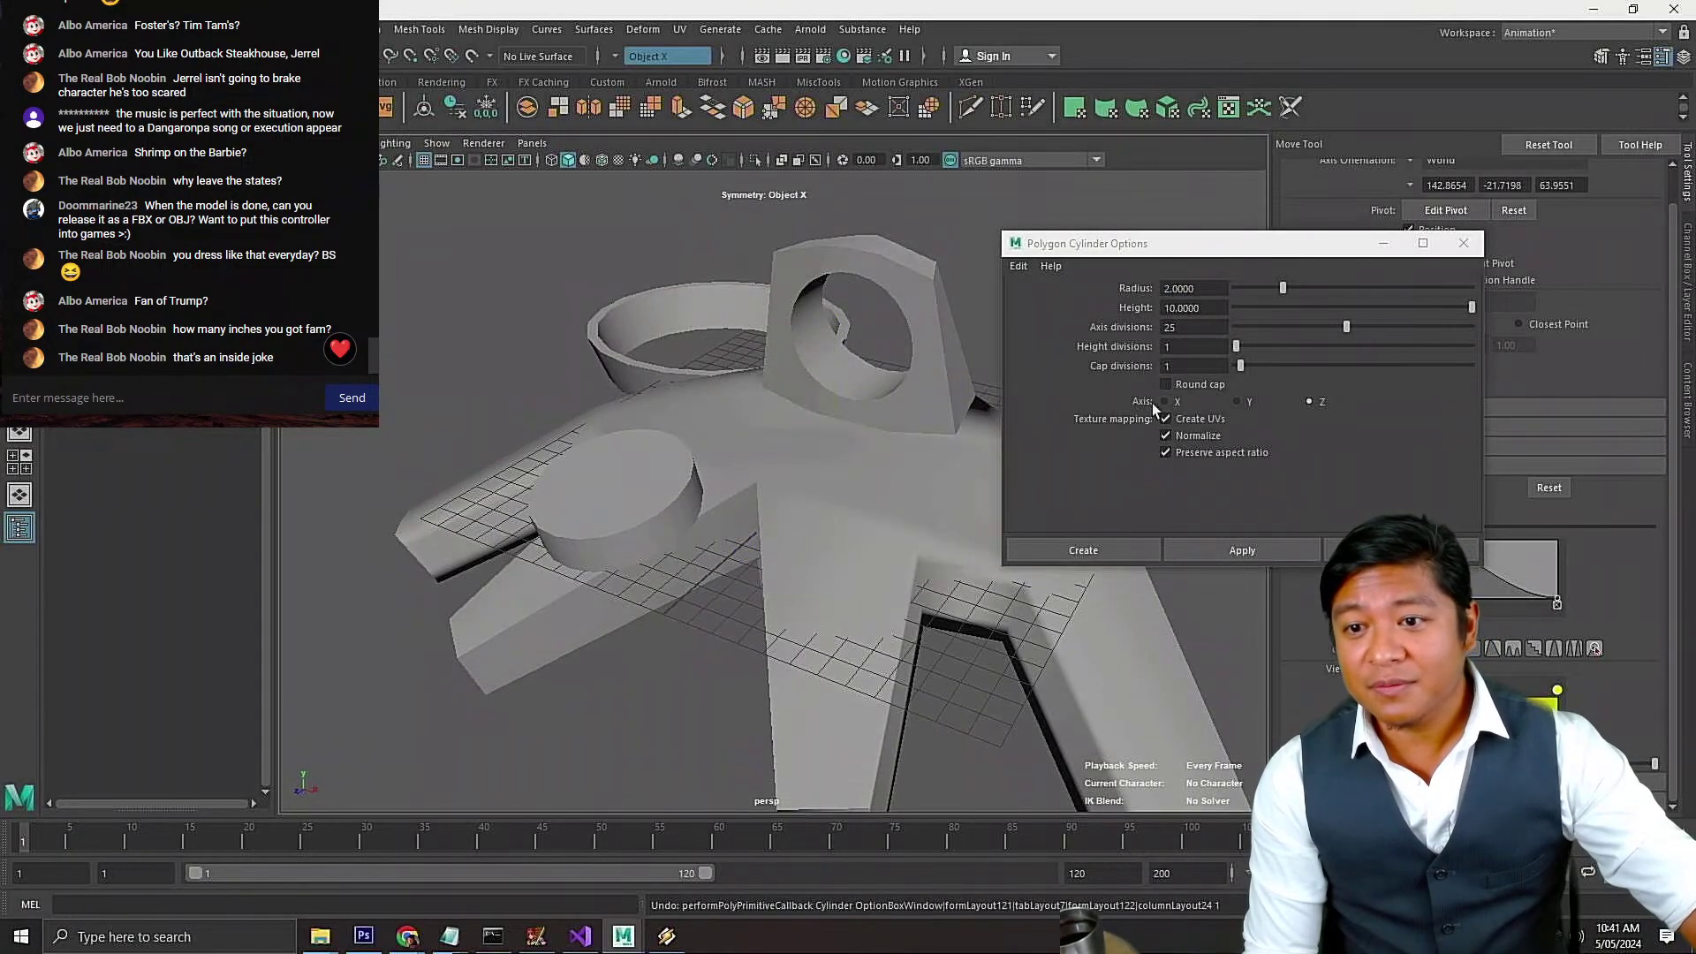
Set the cylinder axis to Y with 5 axis divisions, test it, then undo
{"action": "left_click", "coordinate": [1237, 401]}
{"action": "double_click", "coordinate": [1180, 327]}
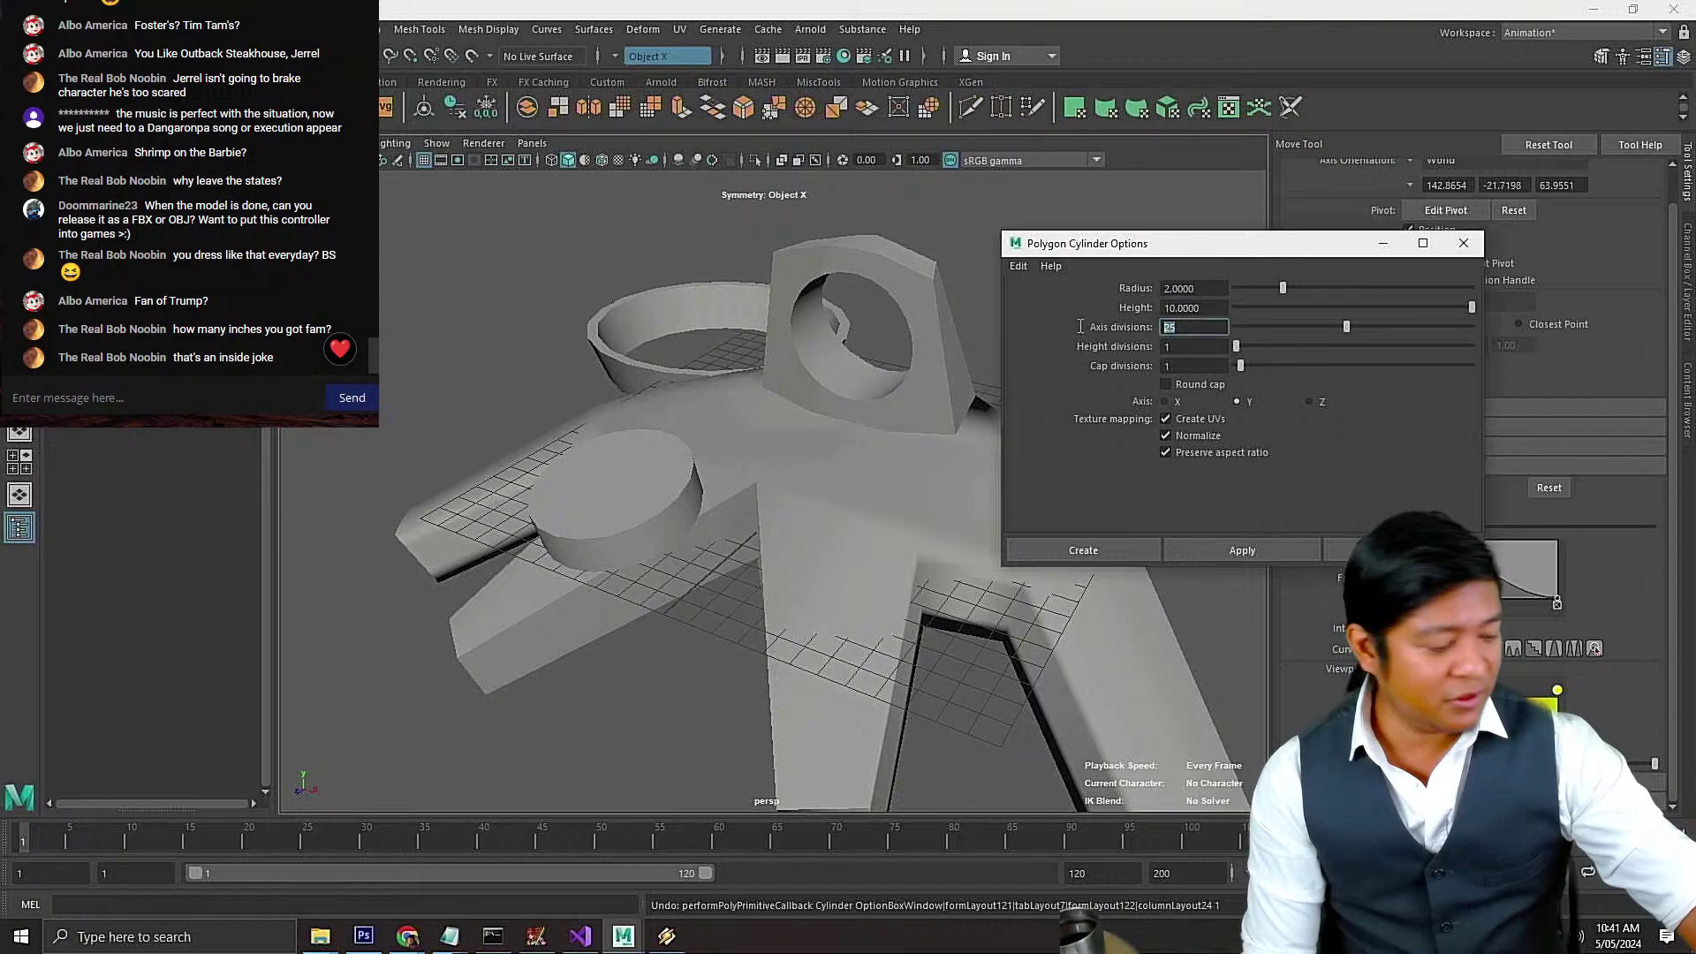
{"action": "type", "text": "5"}
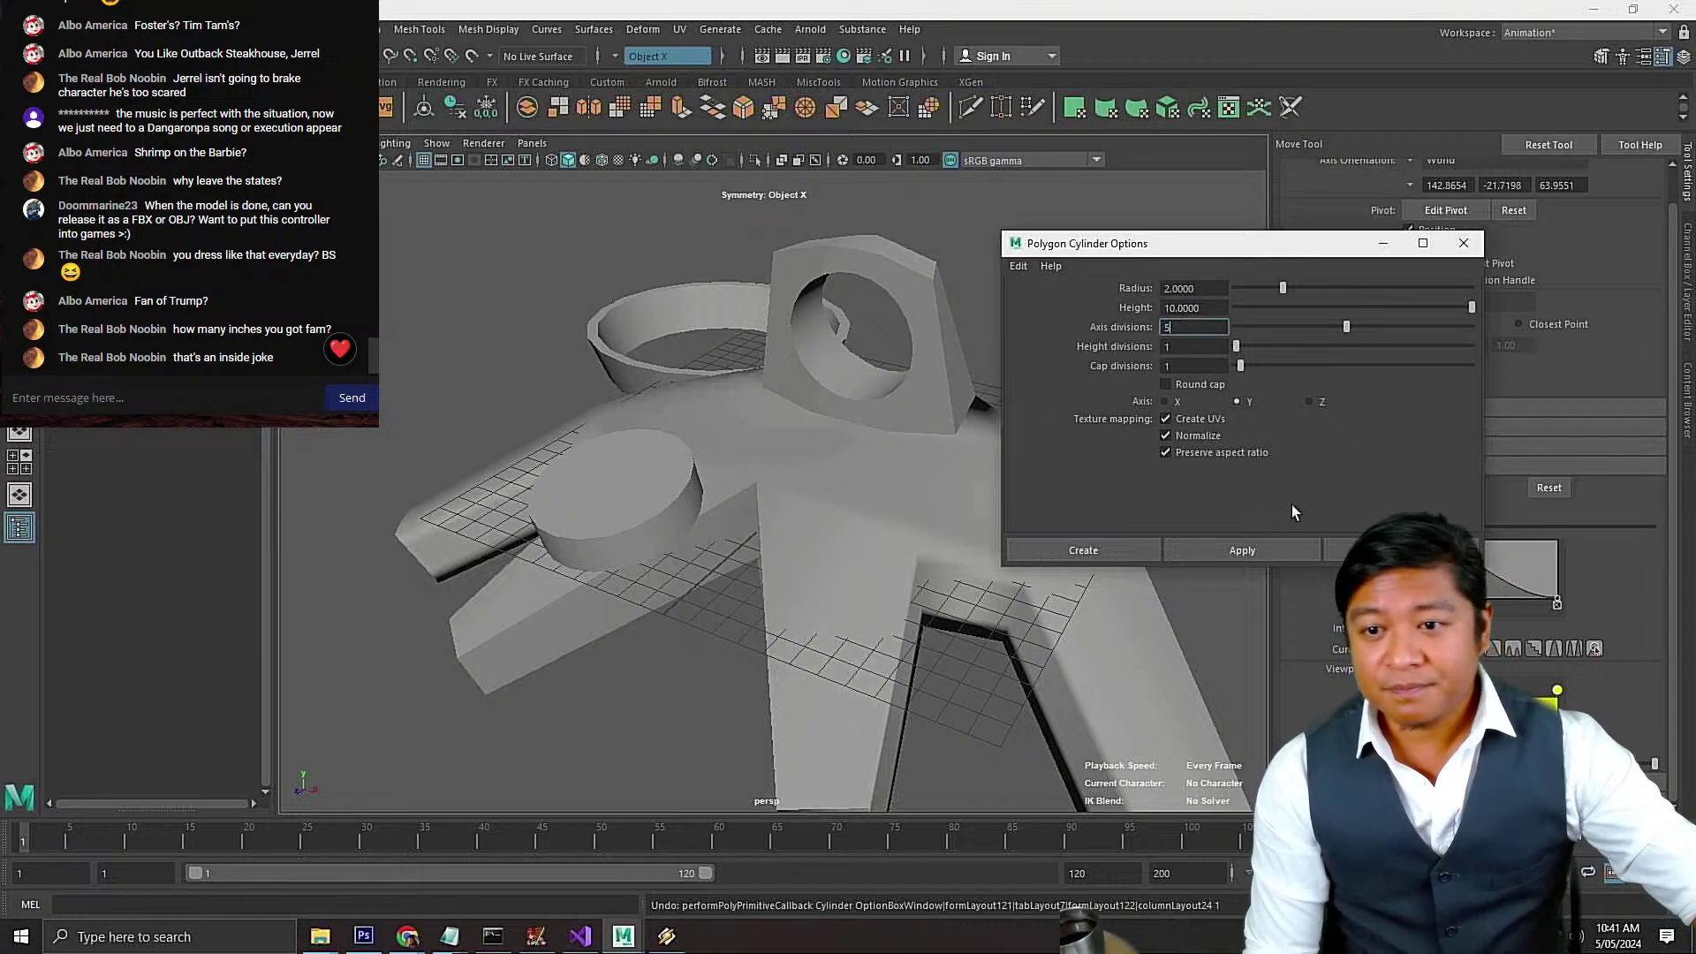
{"action": "left_click", "coordinate": [1269, 549]}
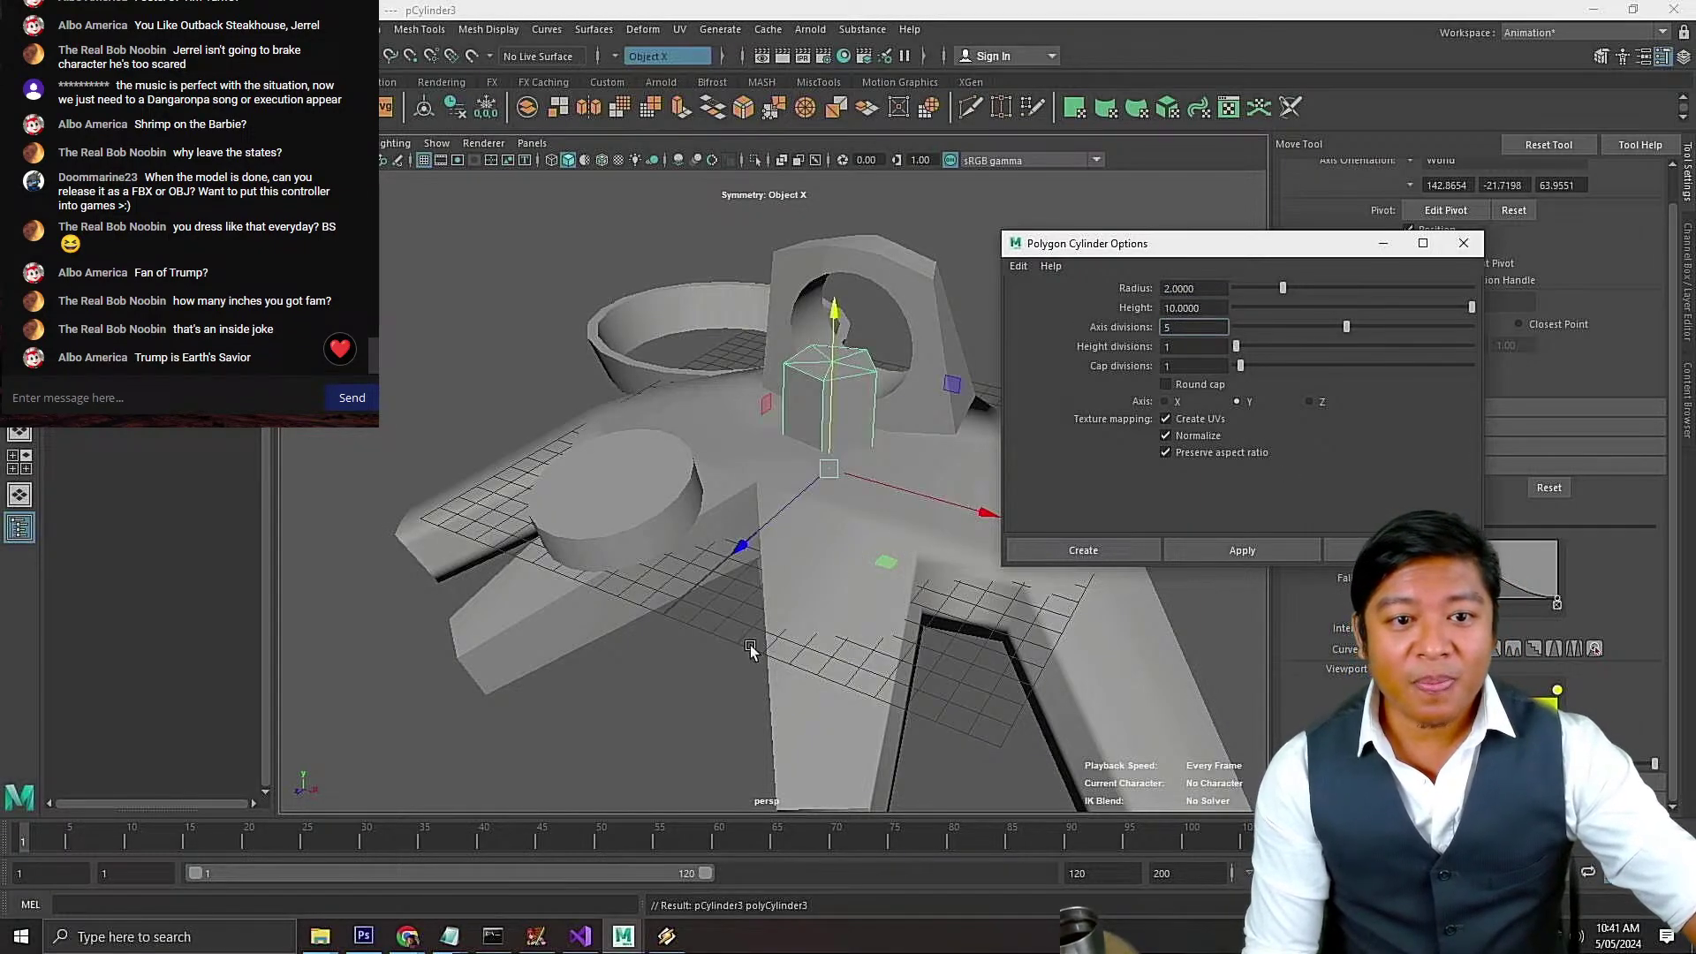
{"action": "left_click_drag", "start_coordinate": [719, 671], "coordinate": [731, 549], "text": "alt"}
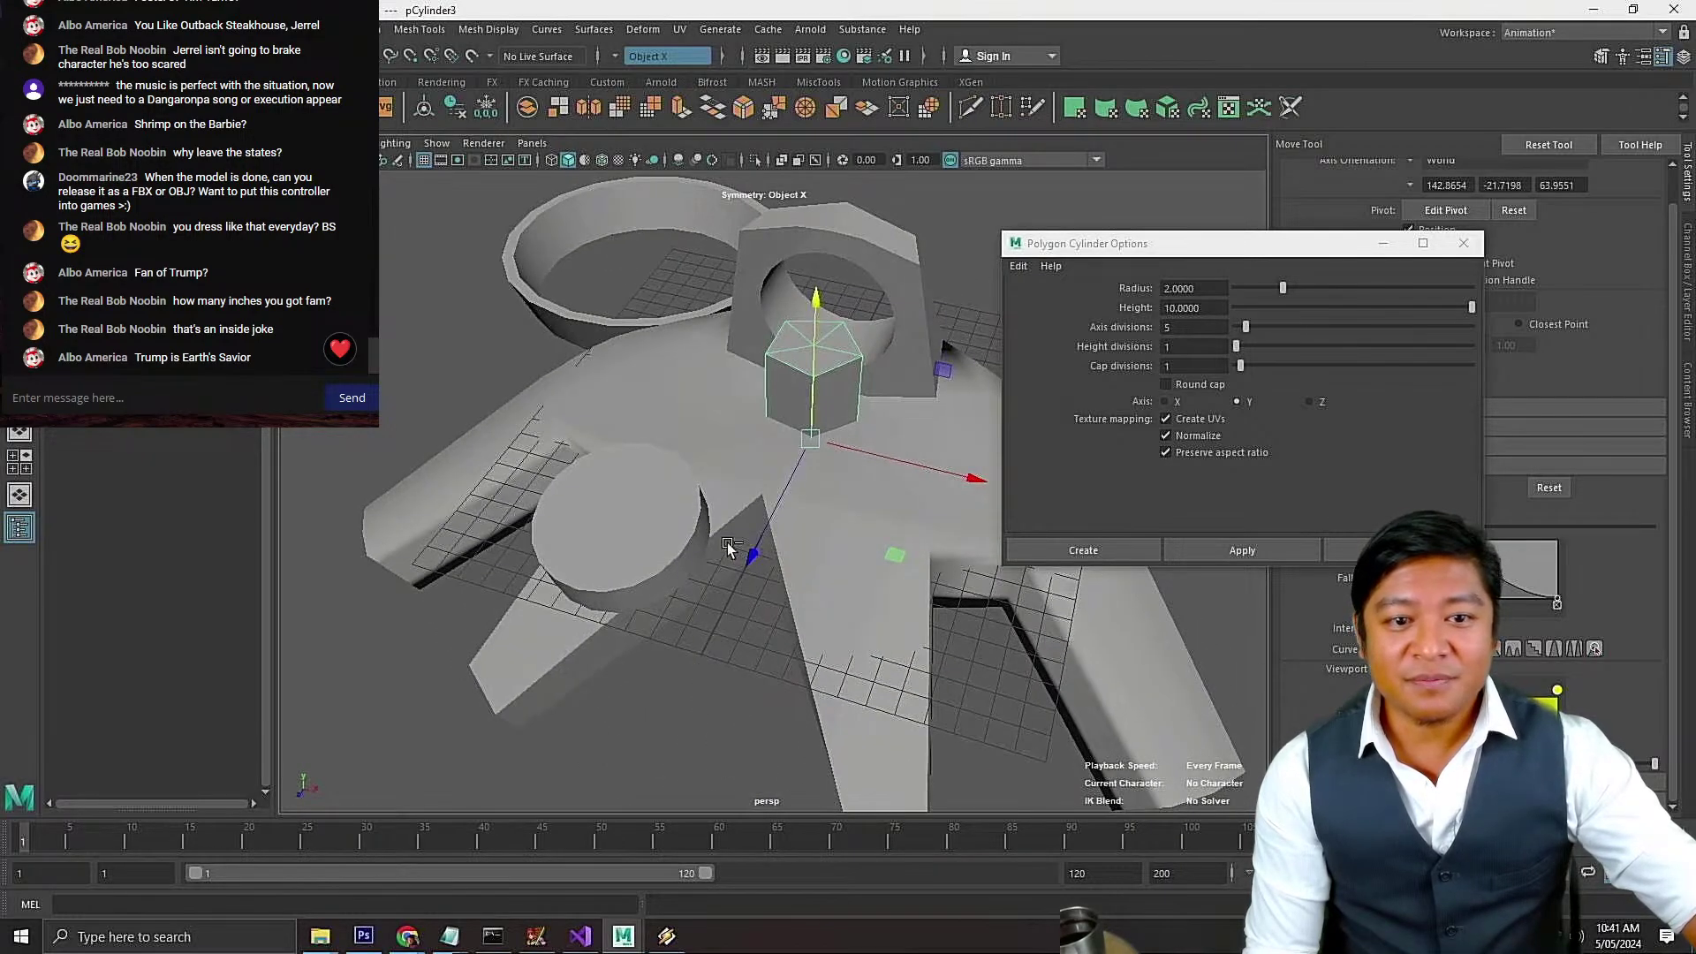
{"action": "key", "text": "ctrl+z"}
Change axis divisions to 20, test-create the cylinder, and undo it
{"action": "left_click_drag", "start_coordinate": [859, 590], "coordinate": [909, 575], "text": "alt"}
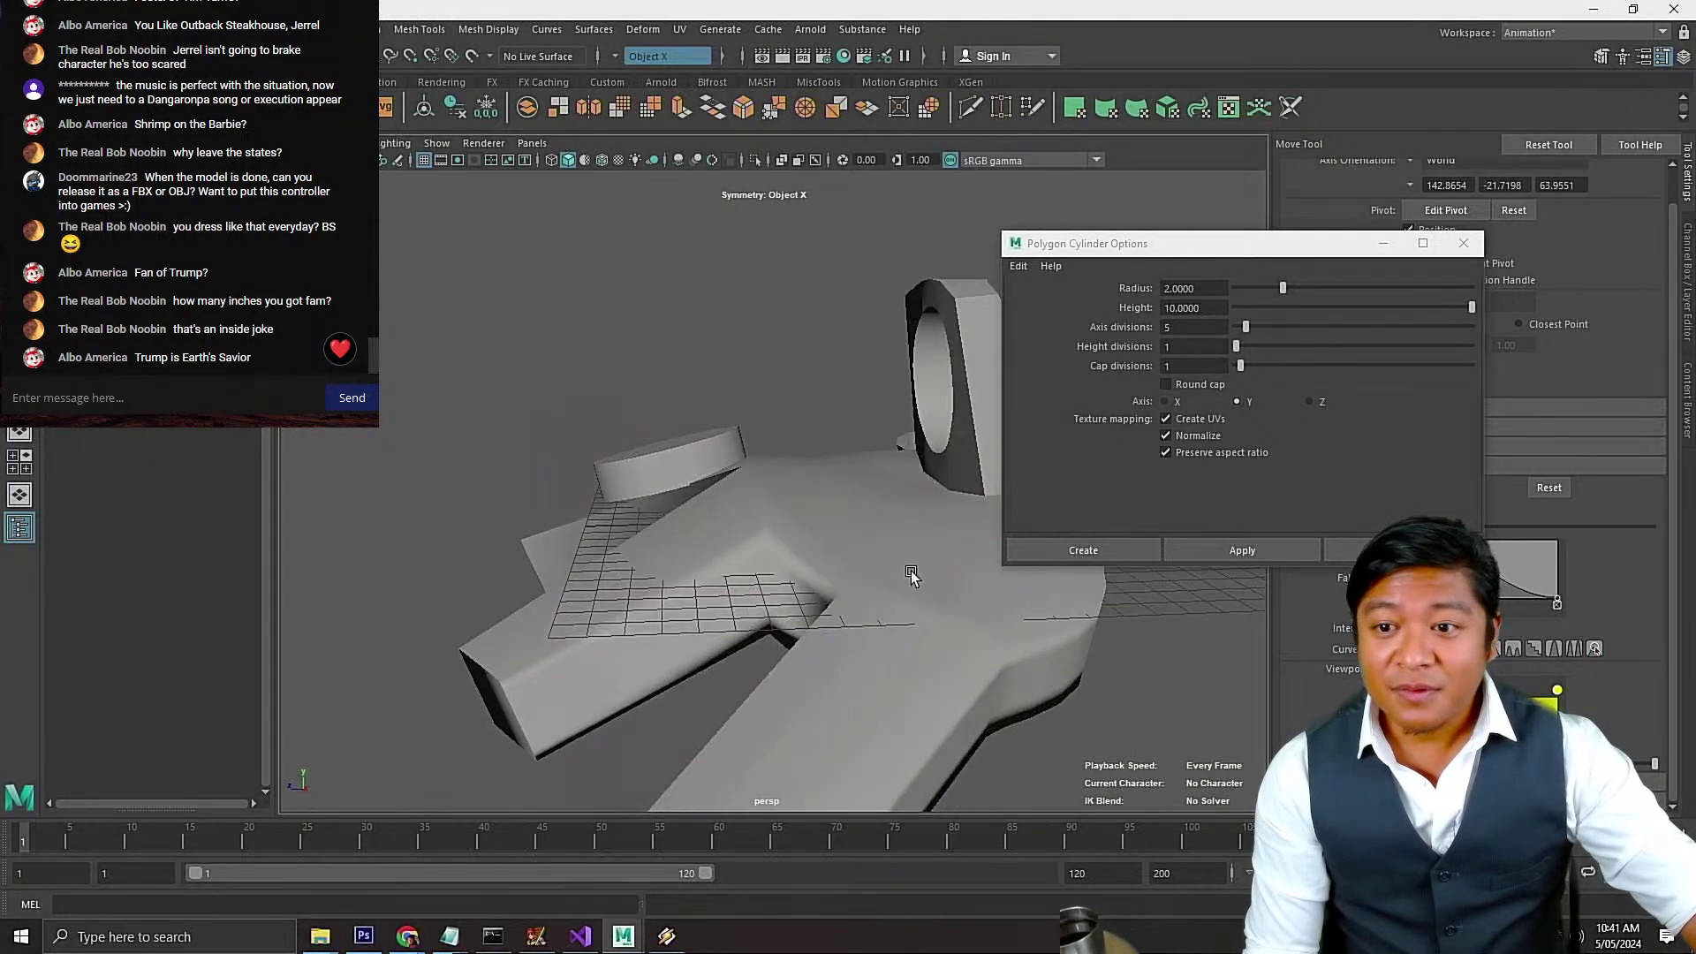
{"action": "double_click", "coordinate": [1184, 327]}
{"action": "type", "text": "20"}
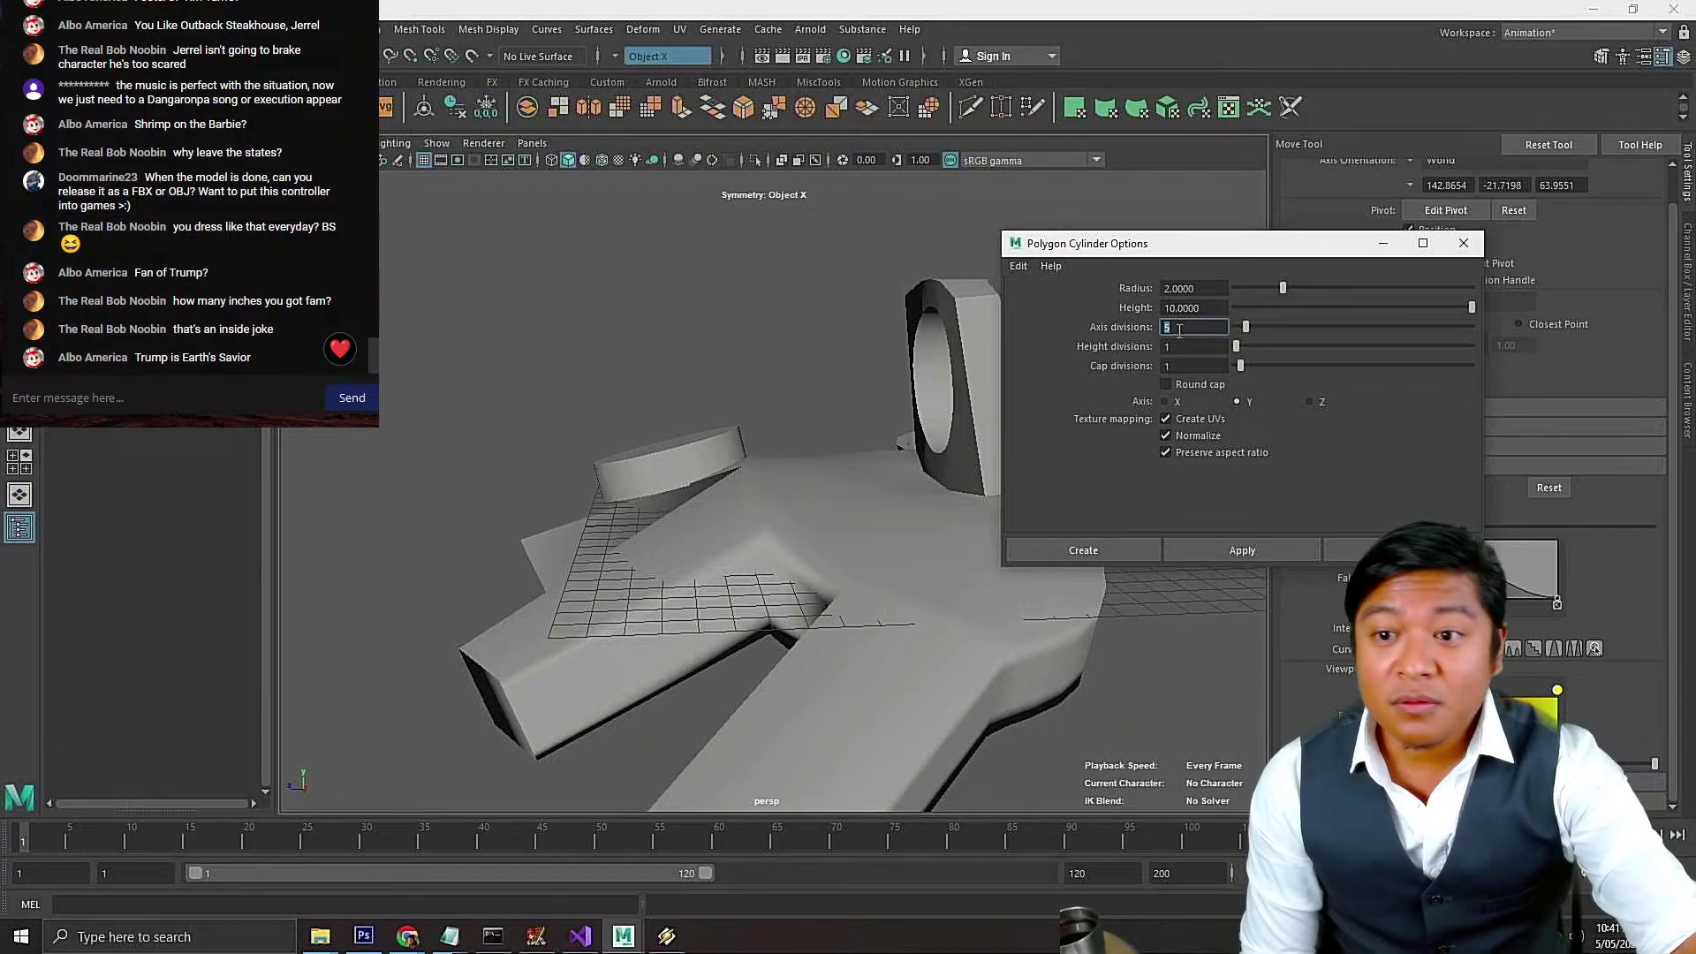
{"action": "left_click", "coordinate": [1190, 549]}
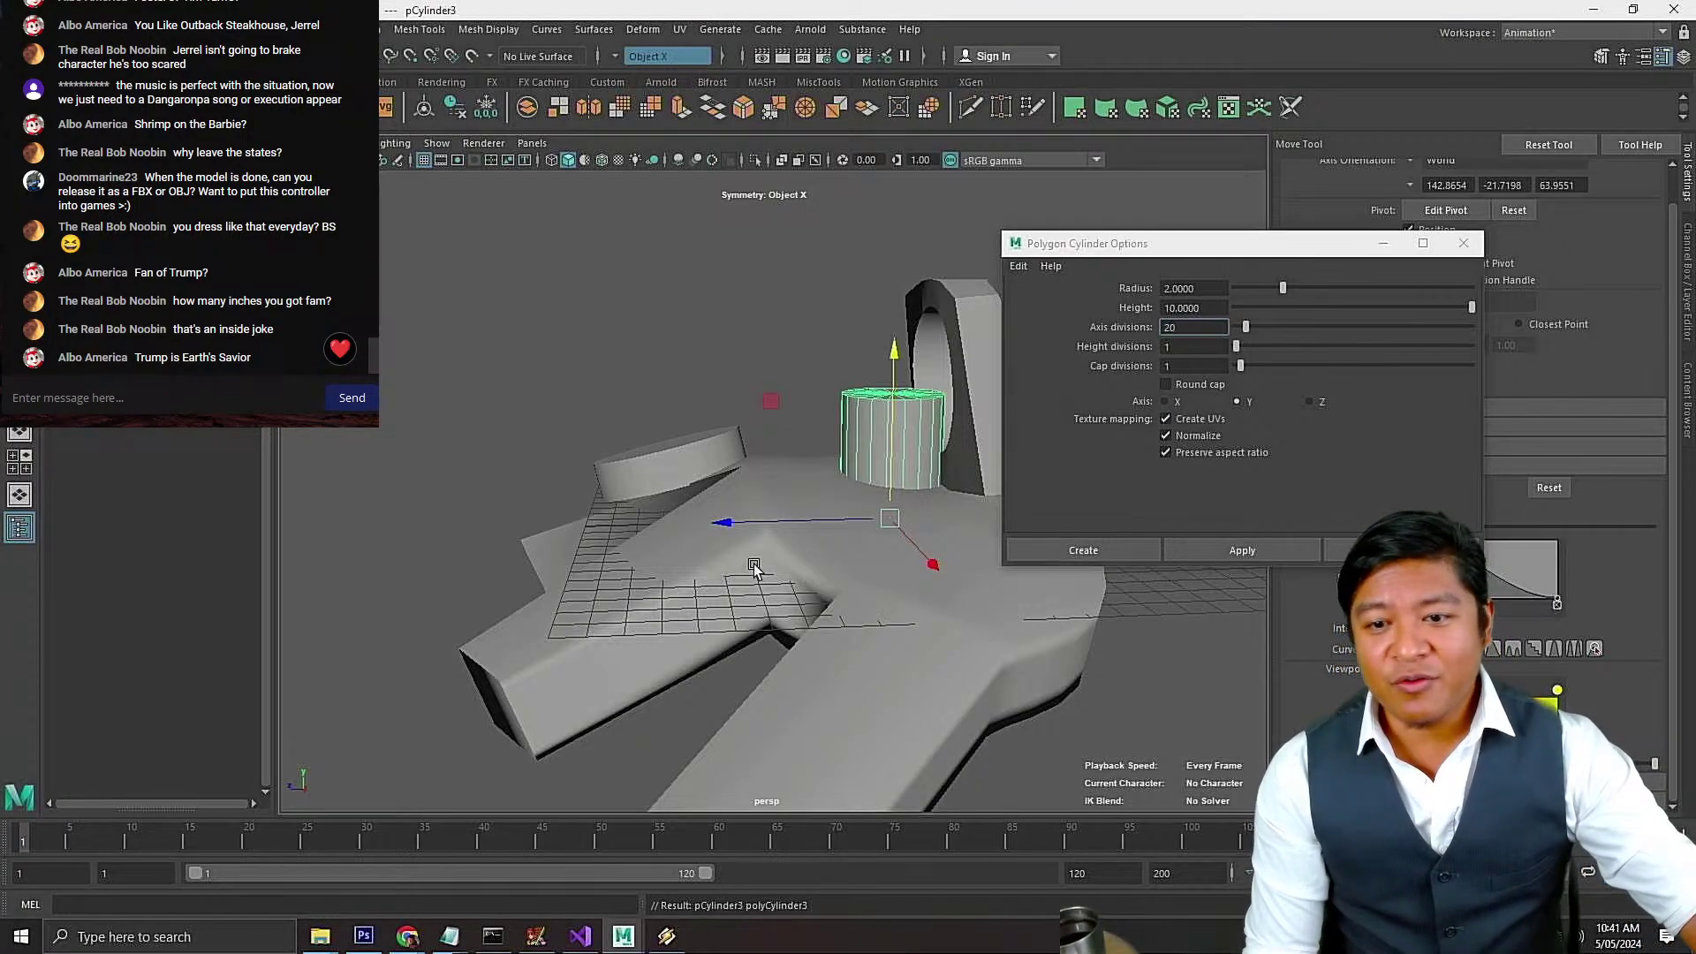
{"action": "left_click_drag", "start_coordinate": [892, 645], "coordinate": [871, 521], "text": "alt"}
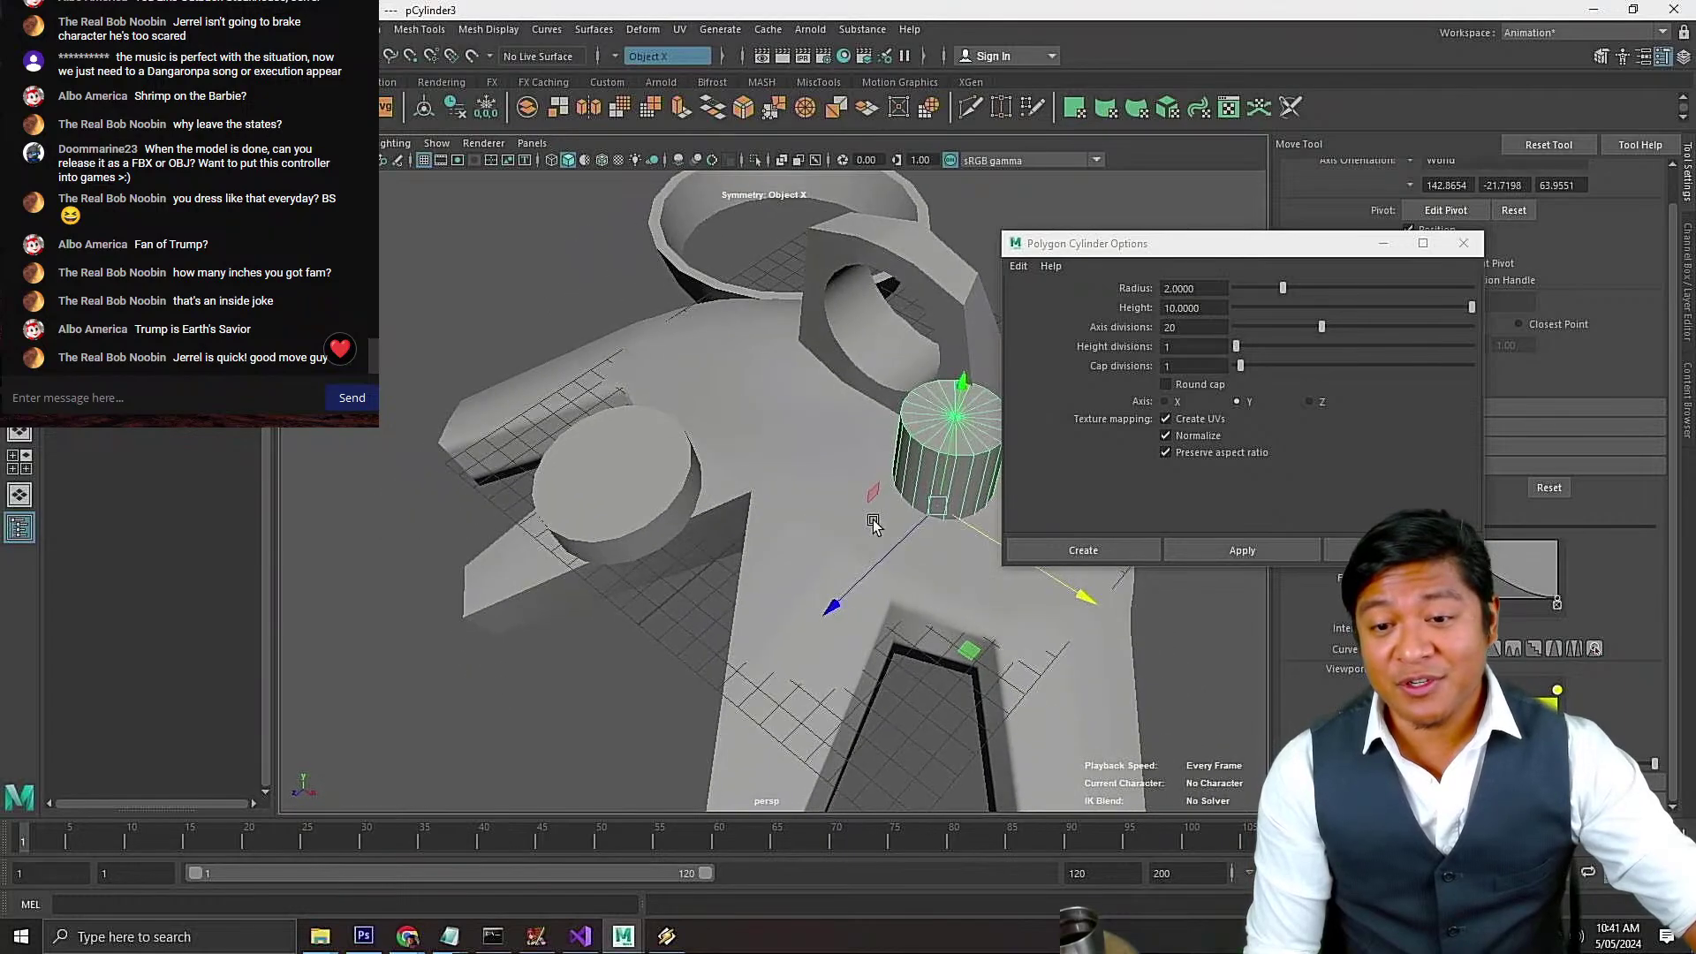
{"action": "key", "text": "ctrl+z"}
{"action": "key", "text": "ctrl+z"}
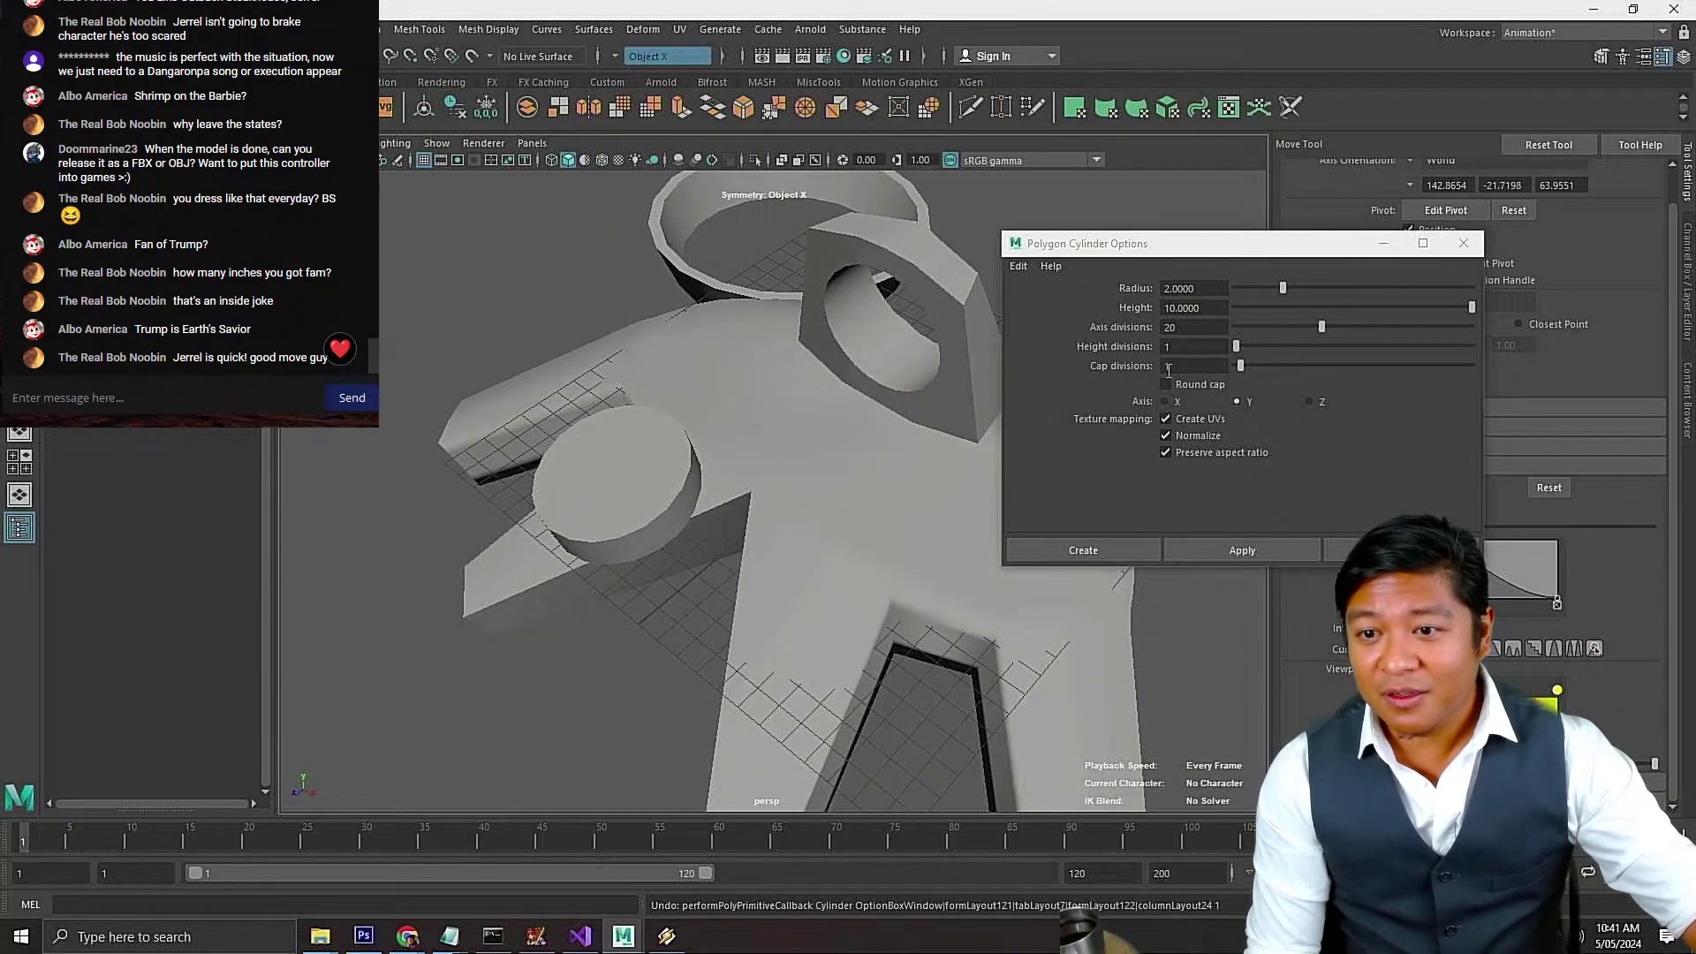
{"action": "left_click_drag", "start_coordinate": [971, 474], "coordinate": [924, 536], "text": "alt"}
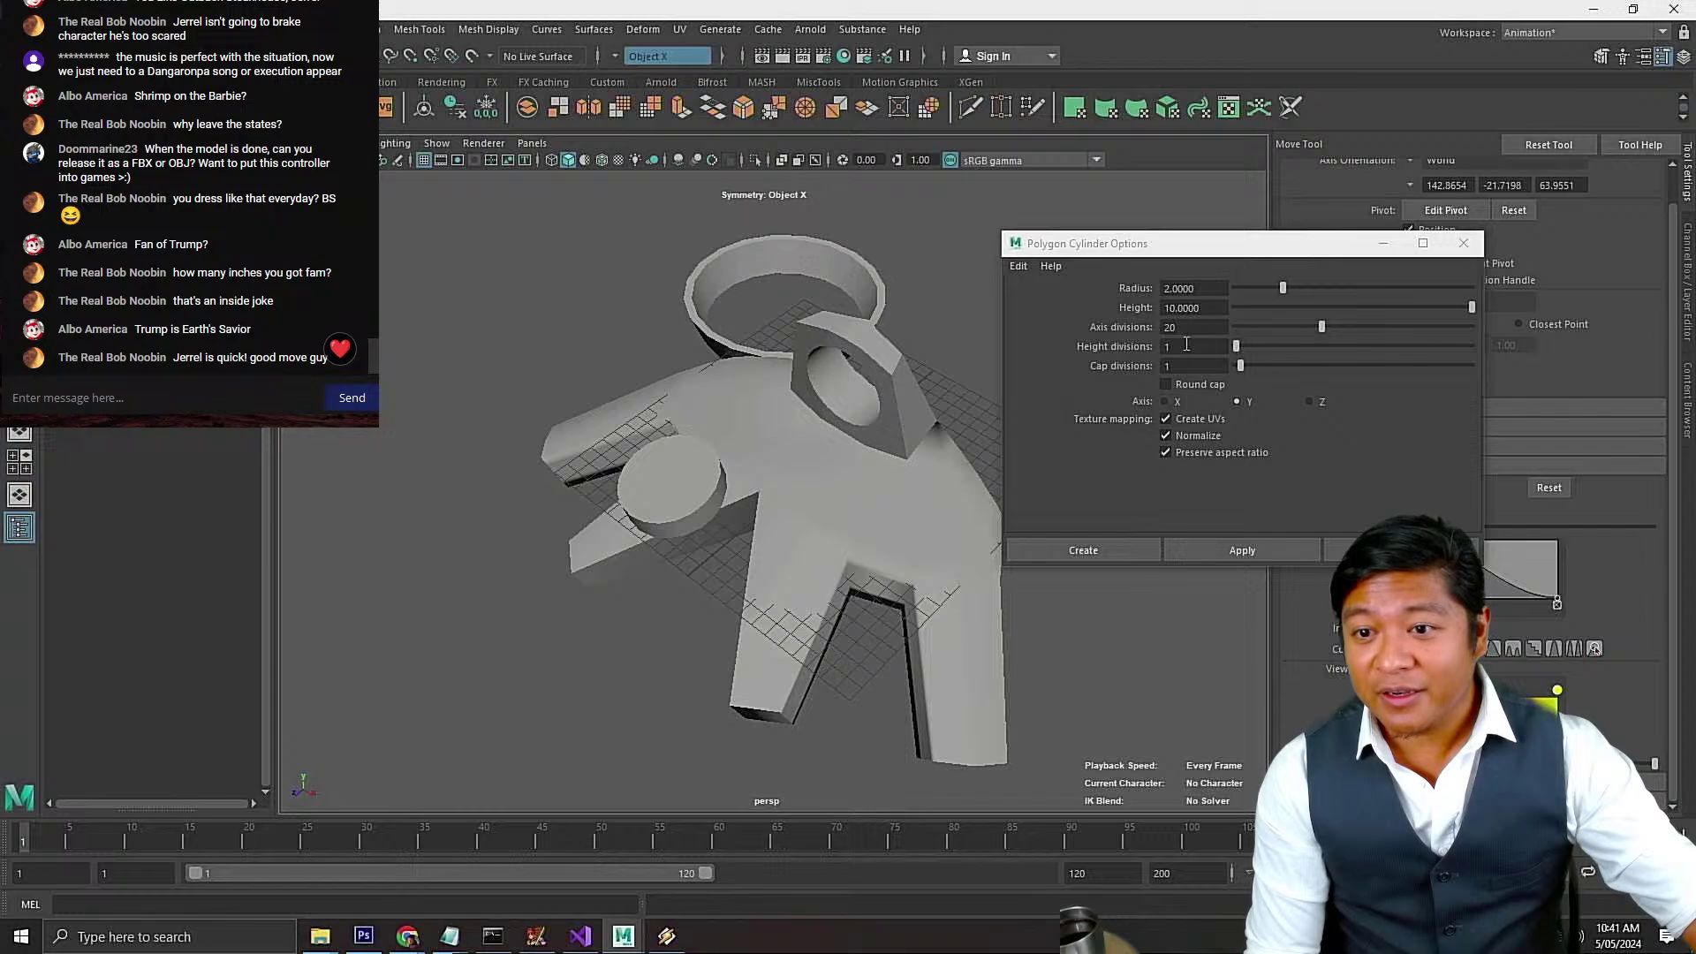
Set cylinder radius 5 and height 0.1 and create a trial flat disc
{"action": "left_click", "coordinate": [1205, 277]}
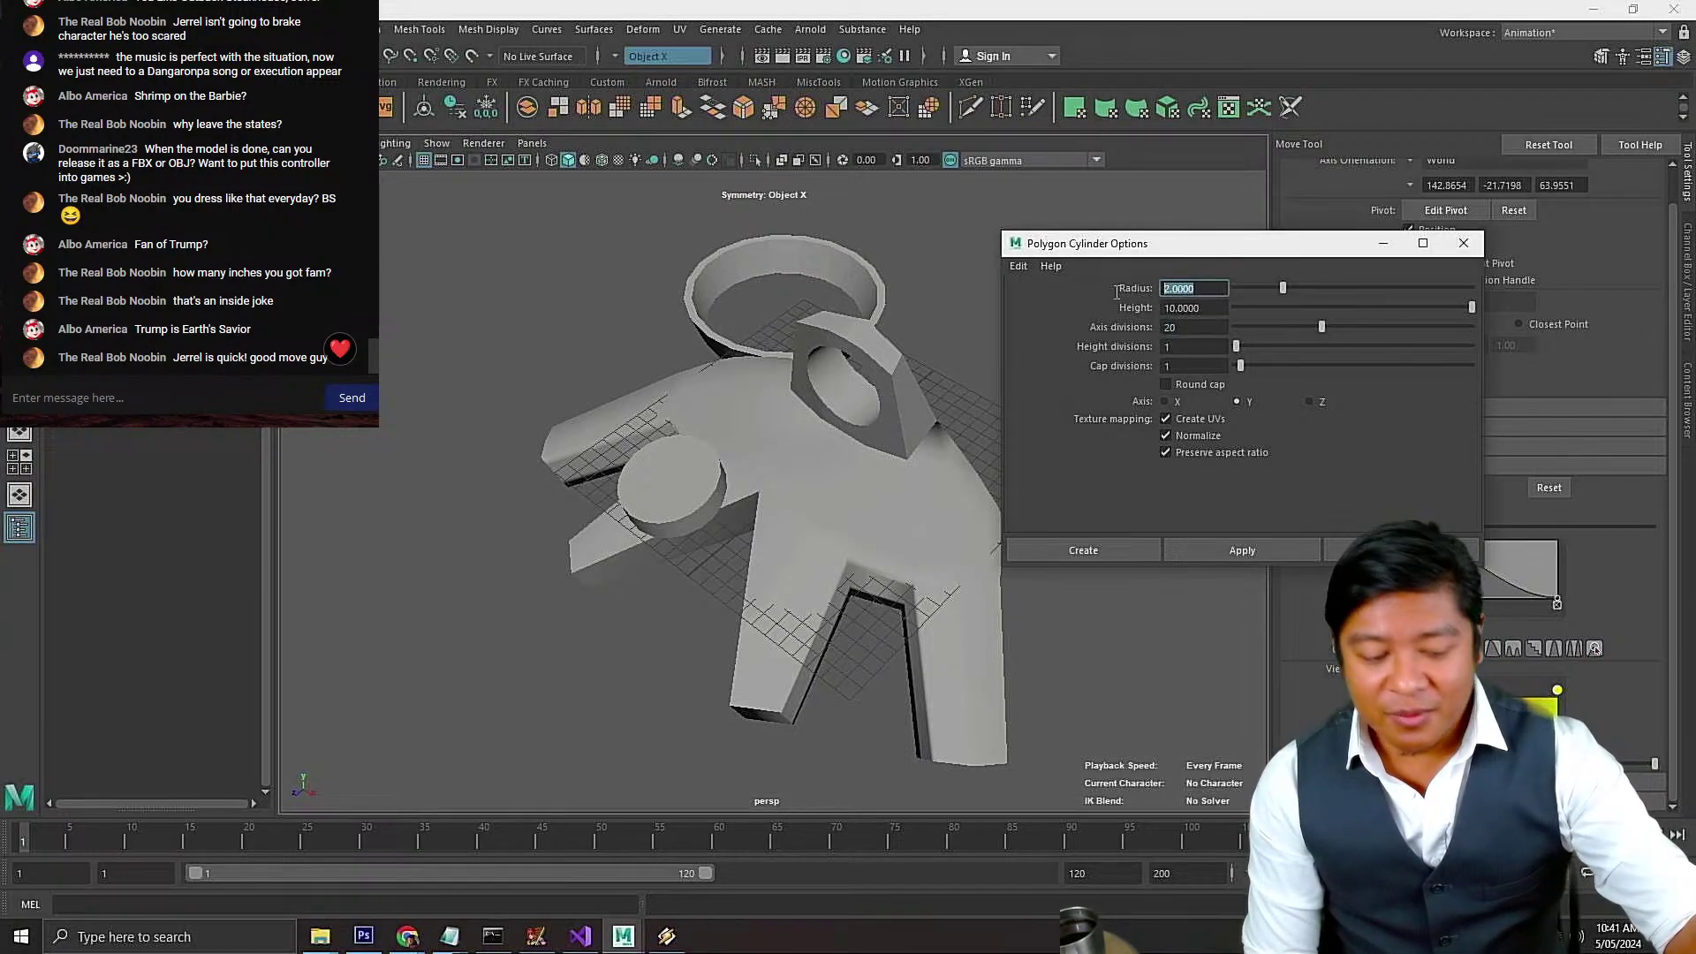
{"action": "type", "text": "05"}
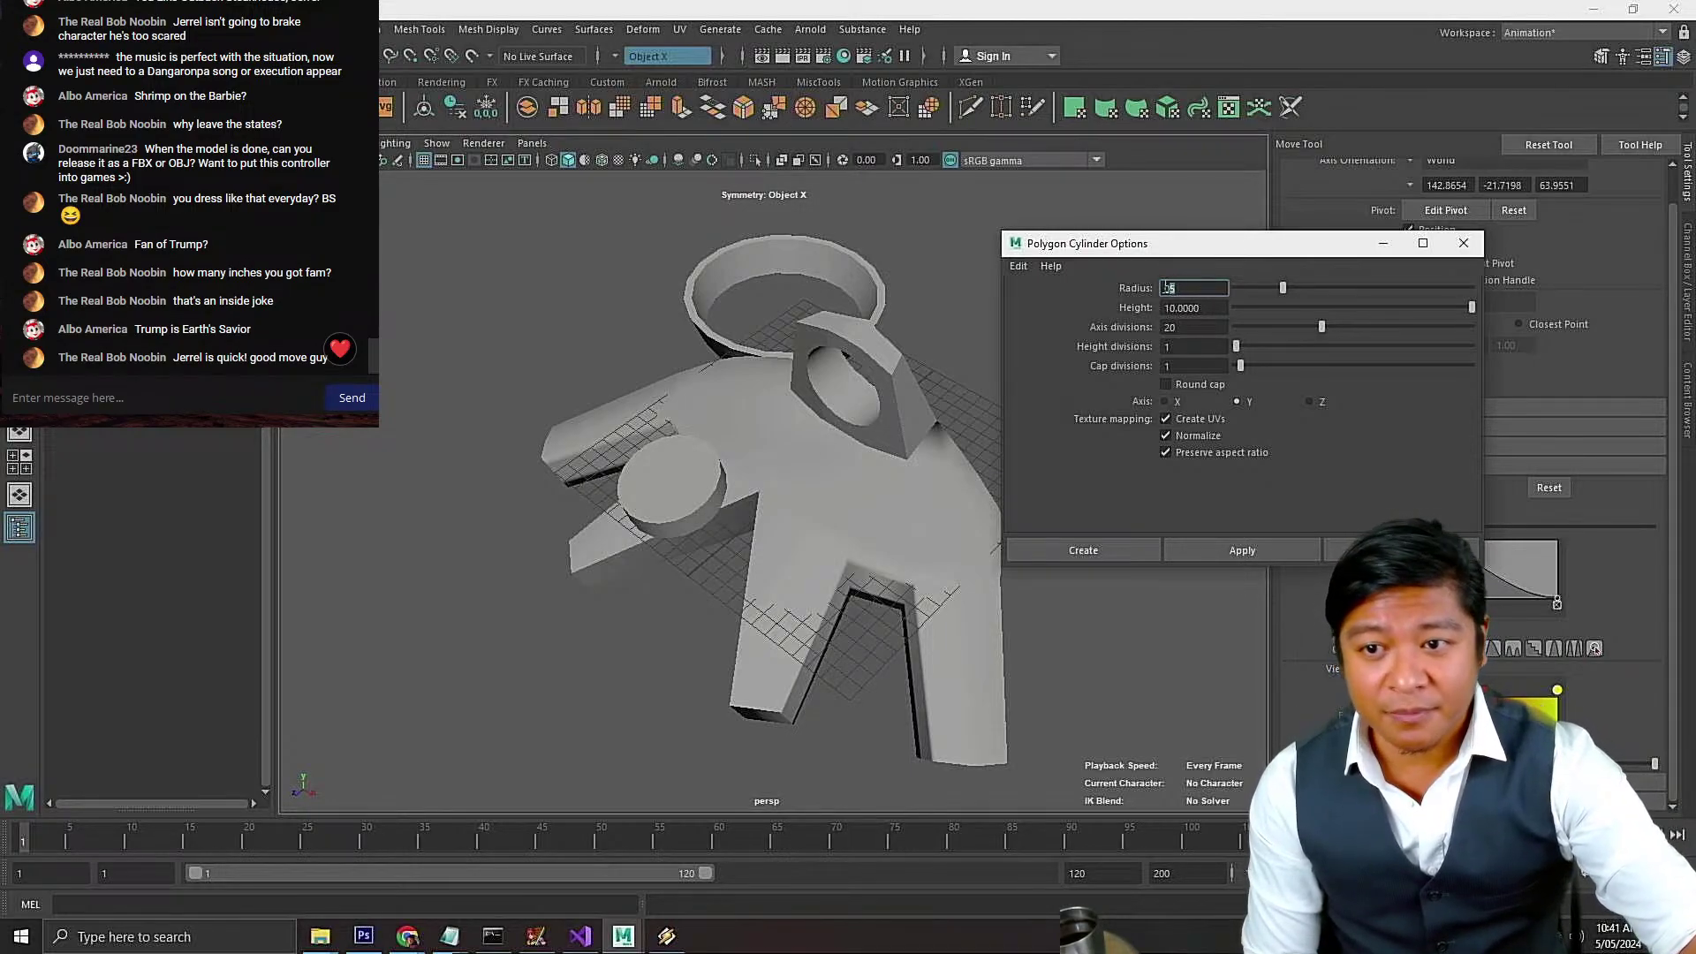
{"action": "left_click", "coordinate": [1212, 309]}
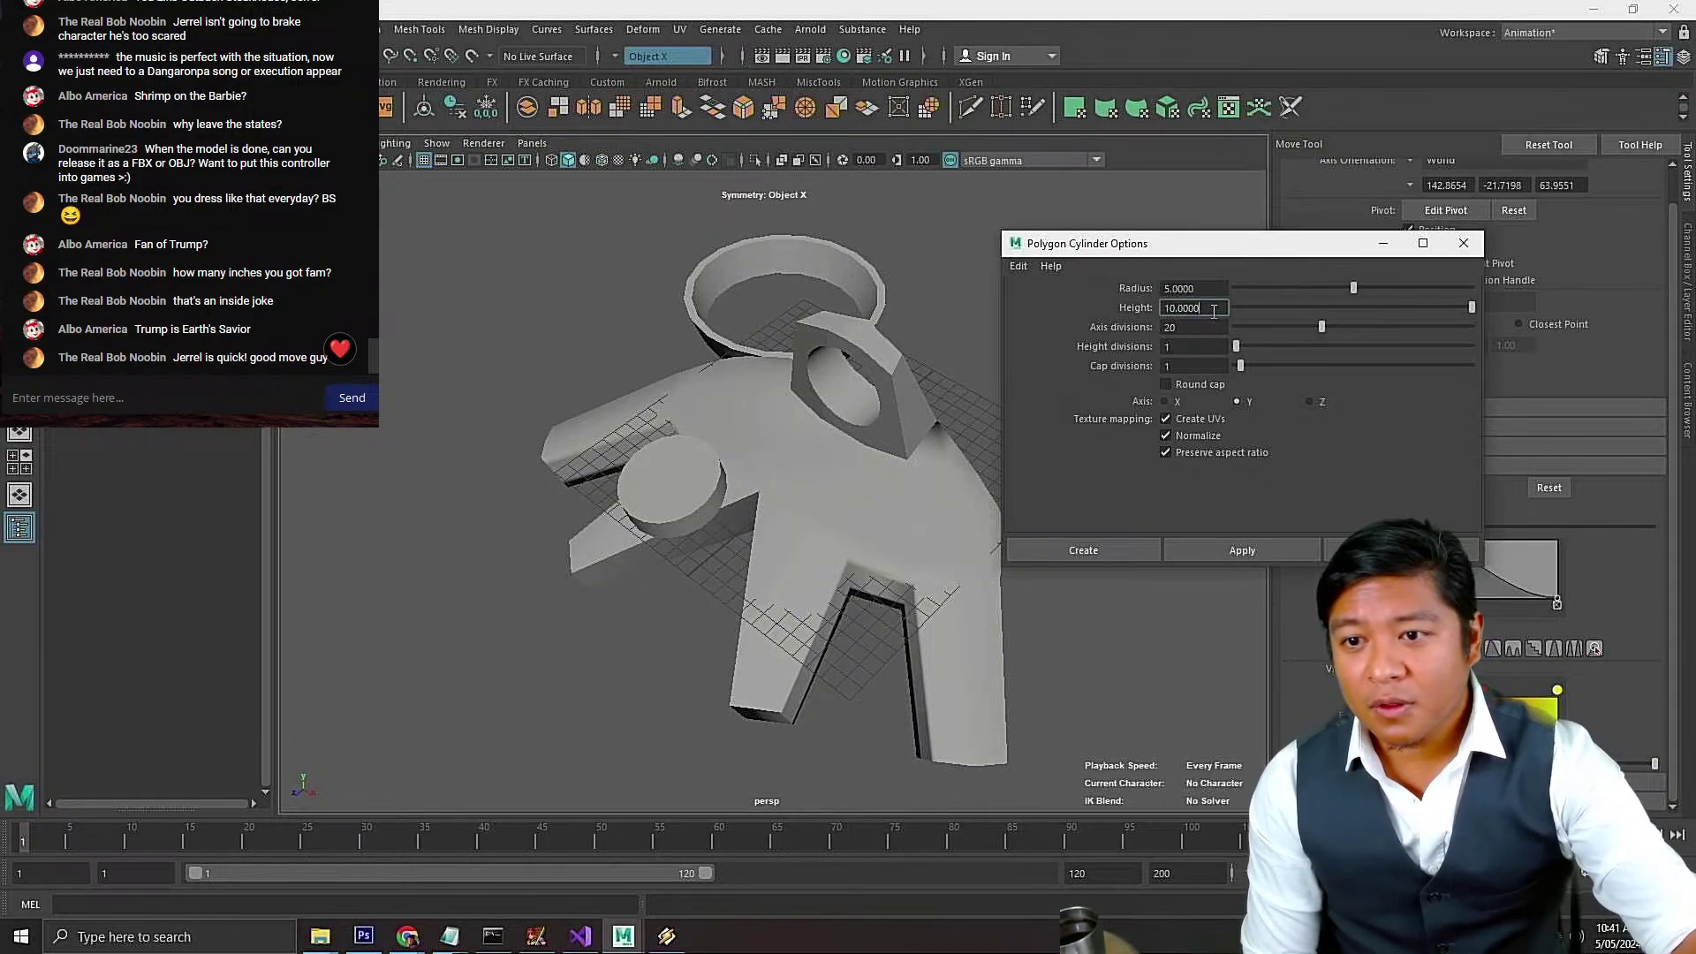
{"action": "type", "text": "0.1"}
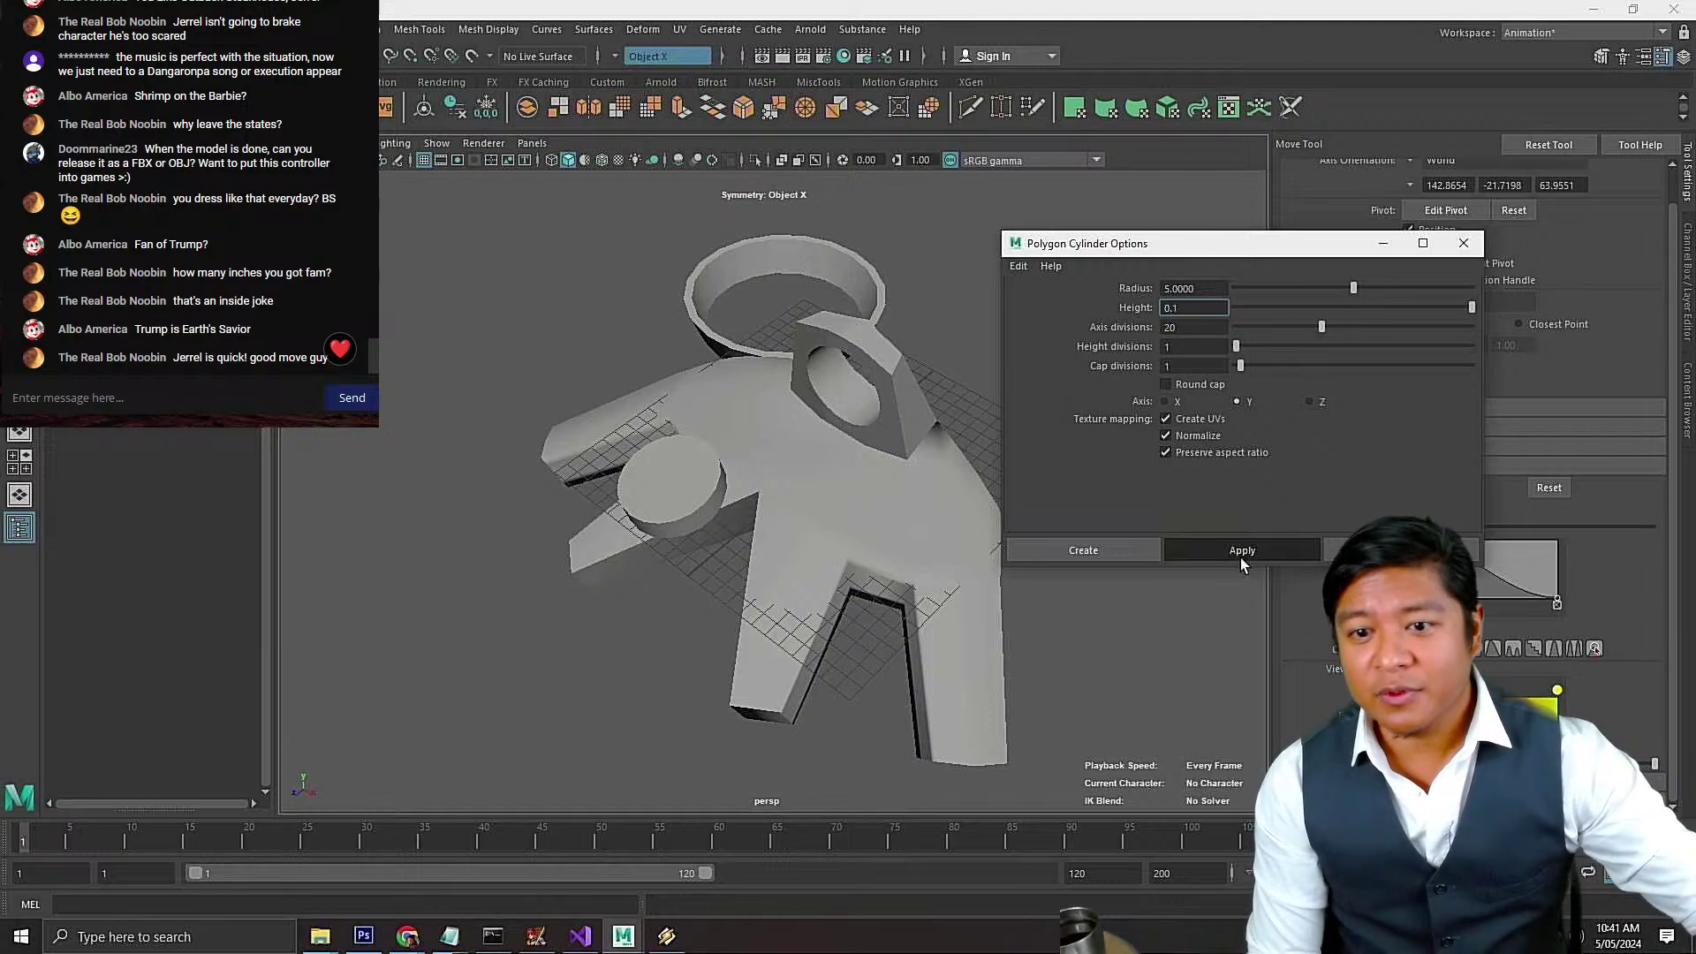
{"action": "left_click", "coordinate": [1241, 556]}
Frame the flat disc, undo its sideways move, and delete it
{"action": "mouse_move", "coordinate": [836, 424]}
{"action": "left_mouse_down"}
{"action": "mouse_move", "coordinate": [816, 420]}
{"action": "mouse_move", "coordinate": [840, 415]}
{"action": "left_mouse_up"}
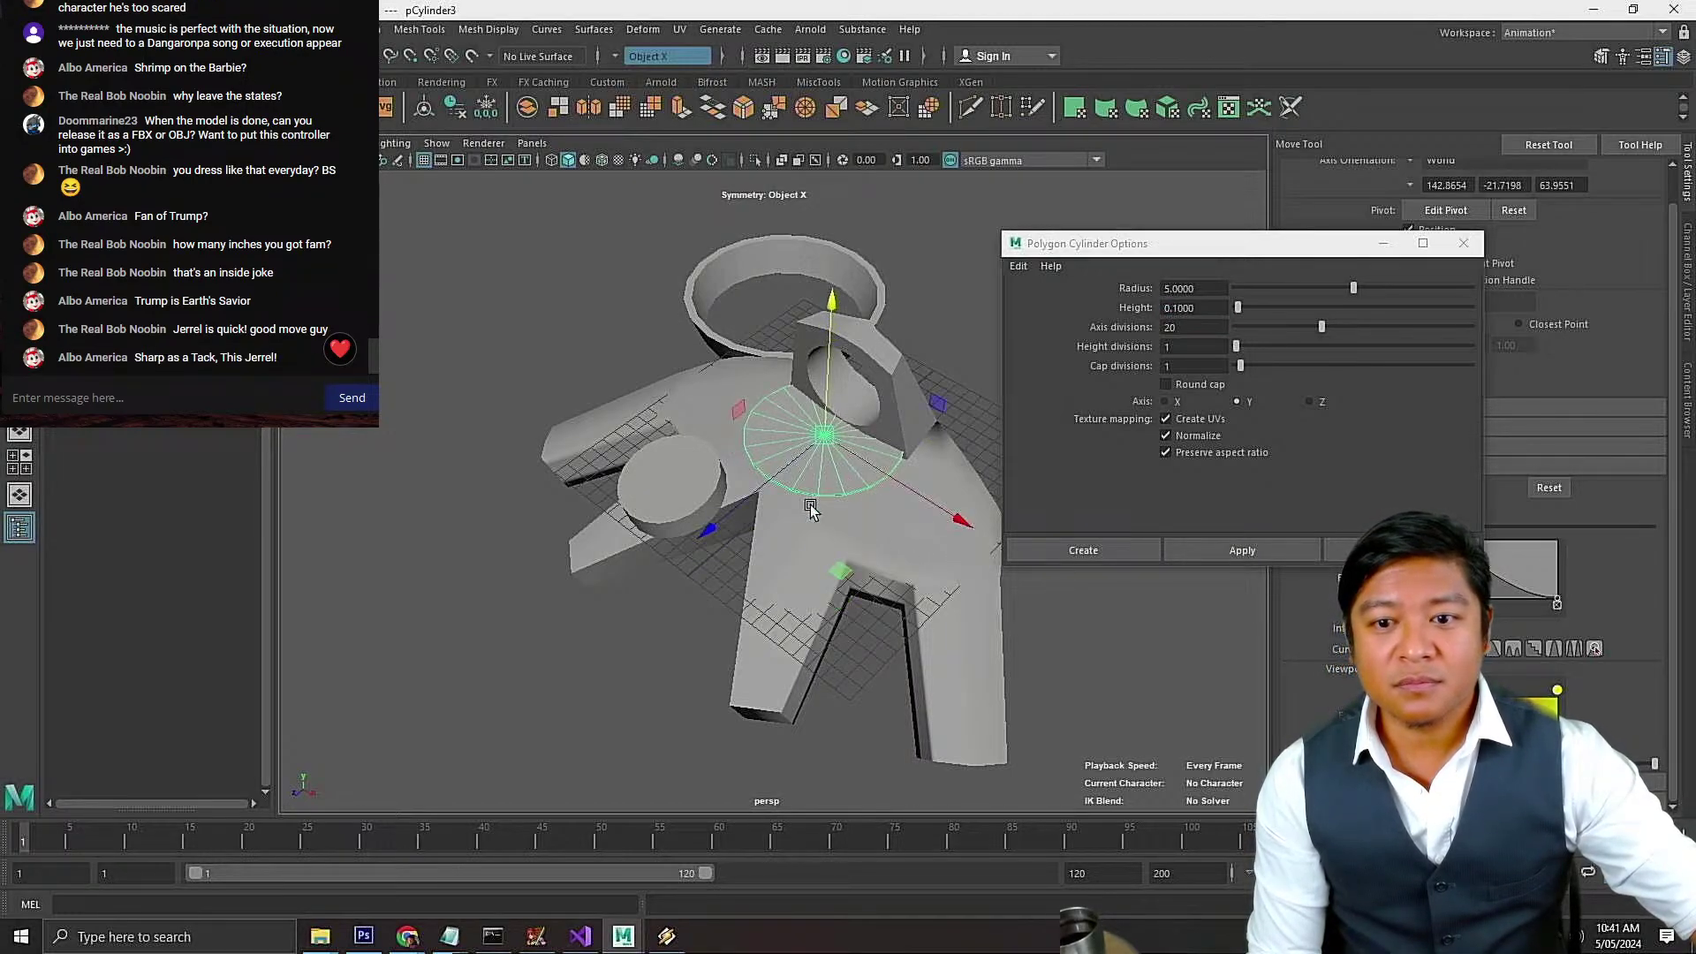
{"action": "left_click_drag", "start_coordinate": [810, 510], "coordinate": [970, 510], "text": "alt"}
{"action": "key", "text": "f"}
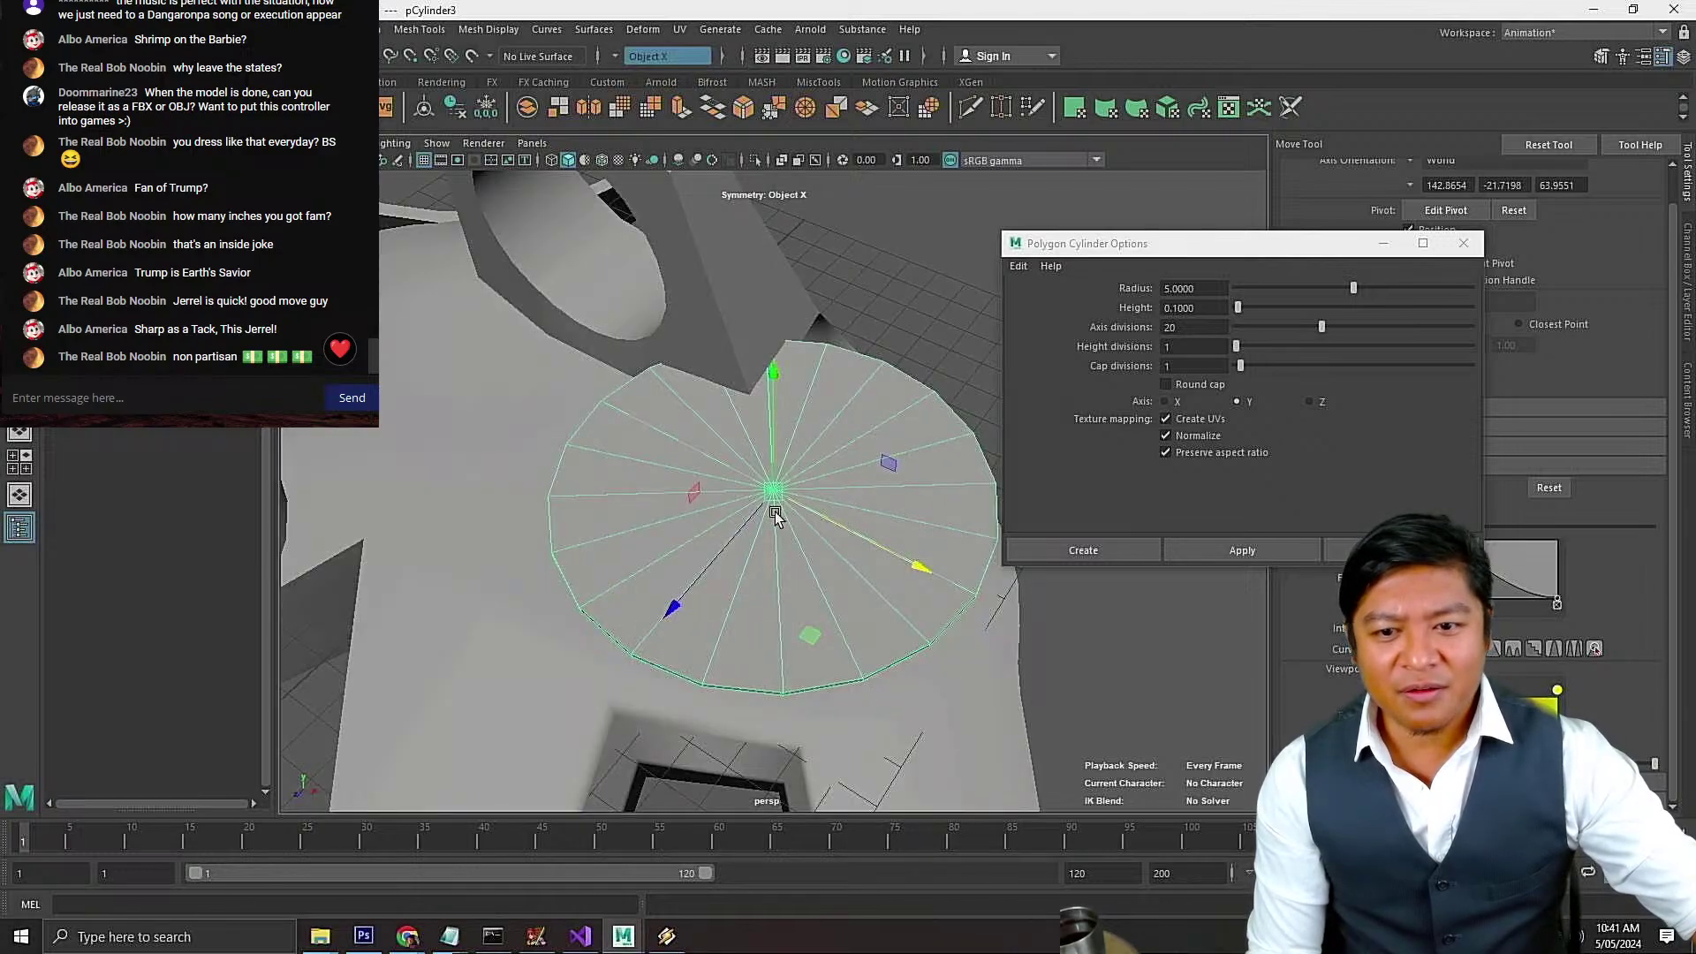
{"action": "mouse_move", "coordinate": [776, 515]}
{"action": "left_mouse_down", "text": "alt"}
{"action": "mouse_move", "coordinate": [750, 552]}
{"action": "mouse_move", "coordinate": [758, 505]}
{"action": "mouse_move", "coordinate": [758, 544]}
{"action": "left_mouse_up", "text": "alt"}
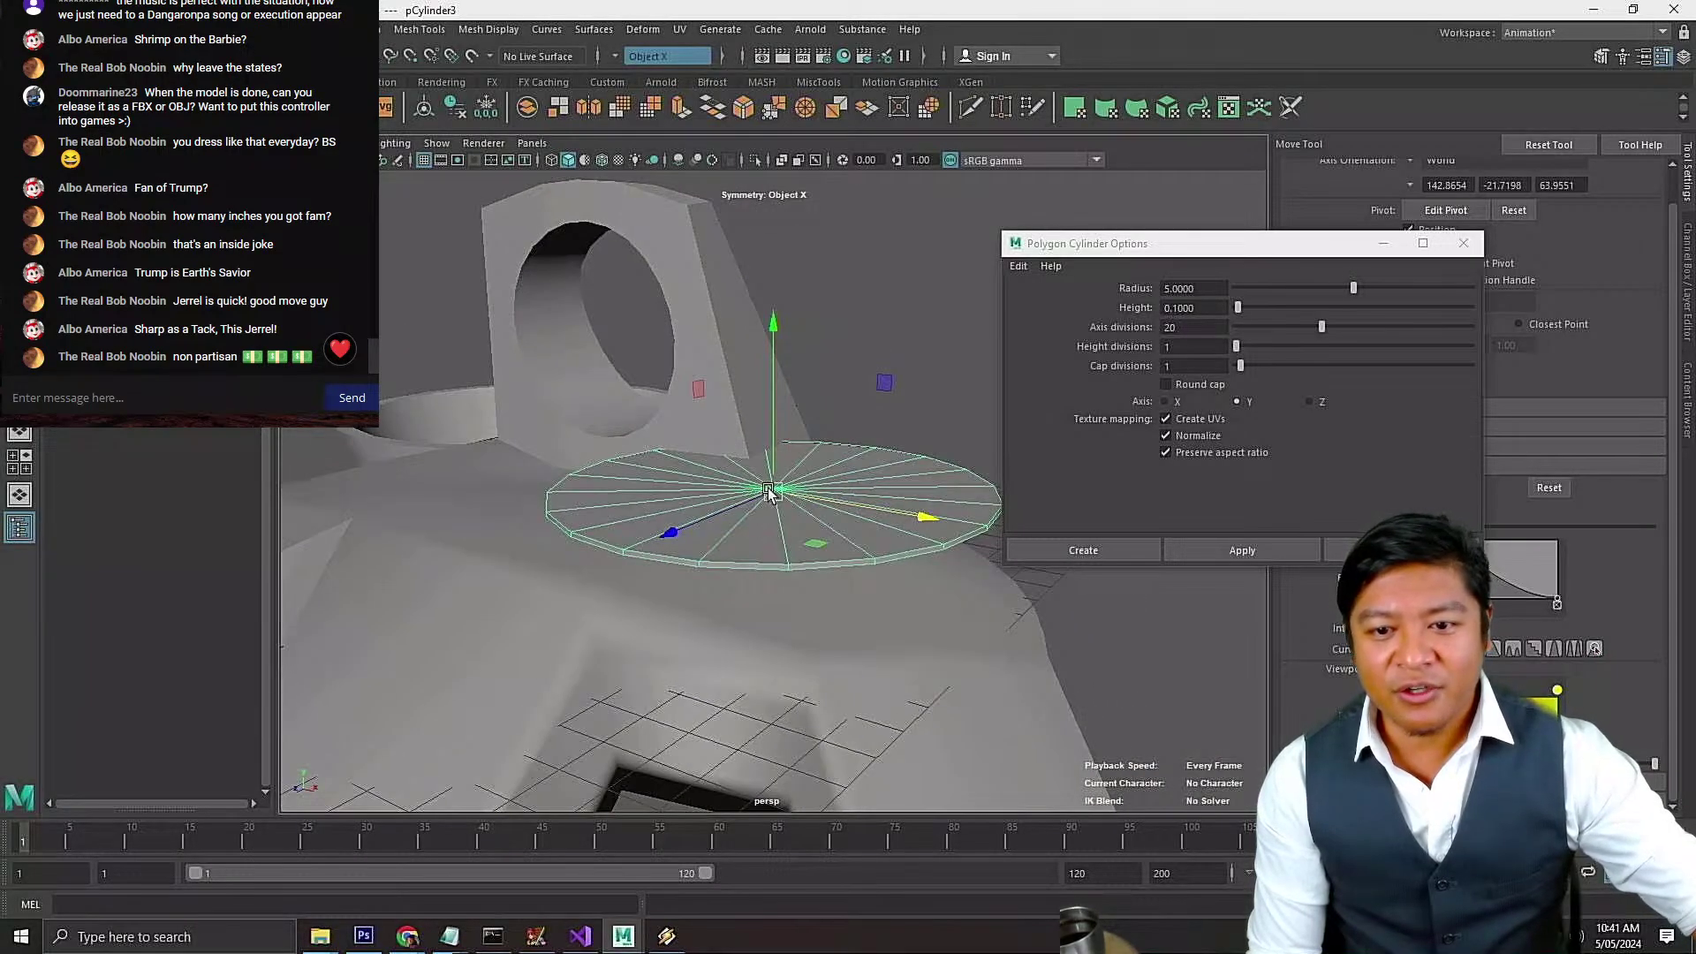
{"action": "key", "text": "ctrl+z"}
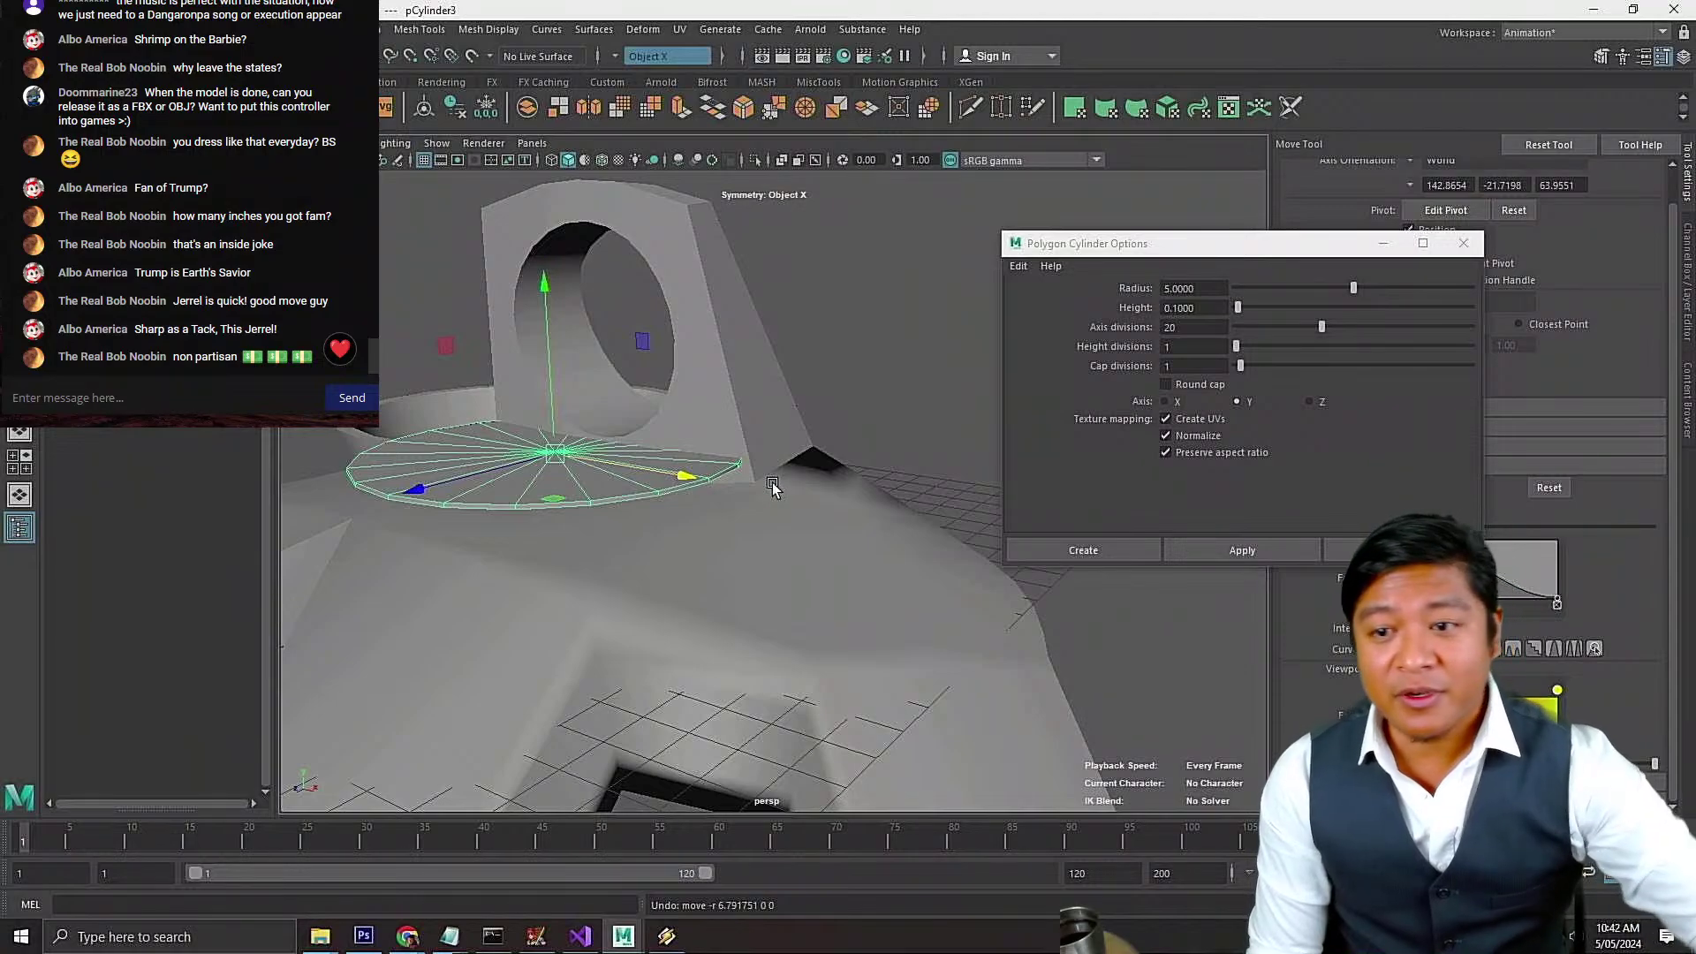
{"action": "key", "text": "Delete"}
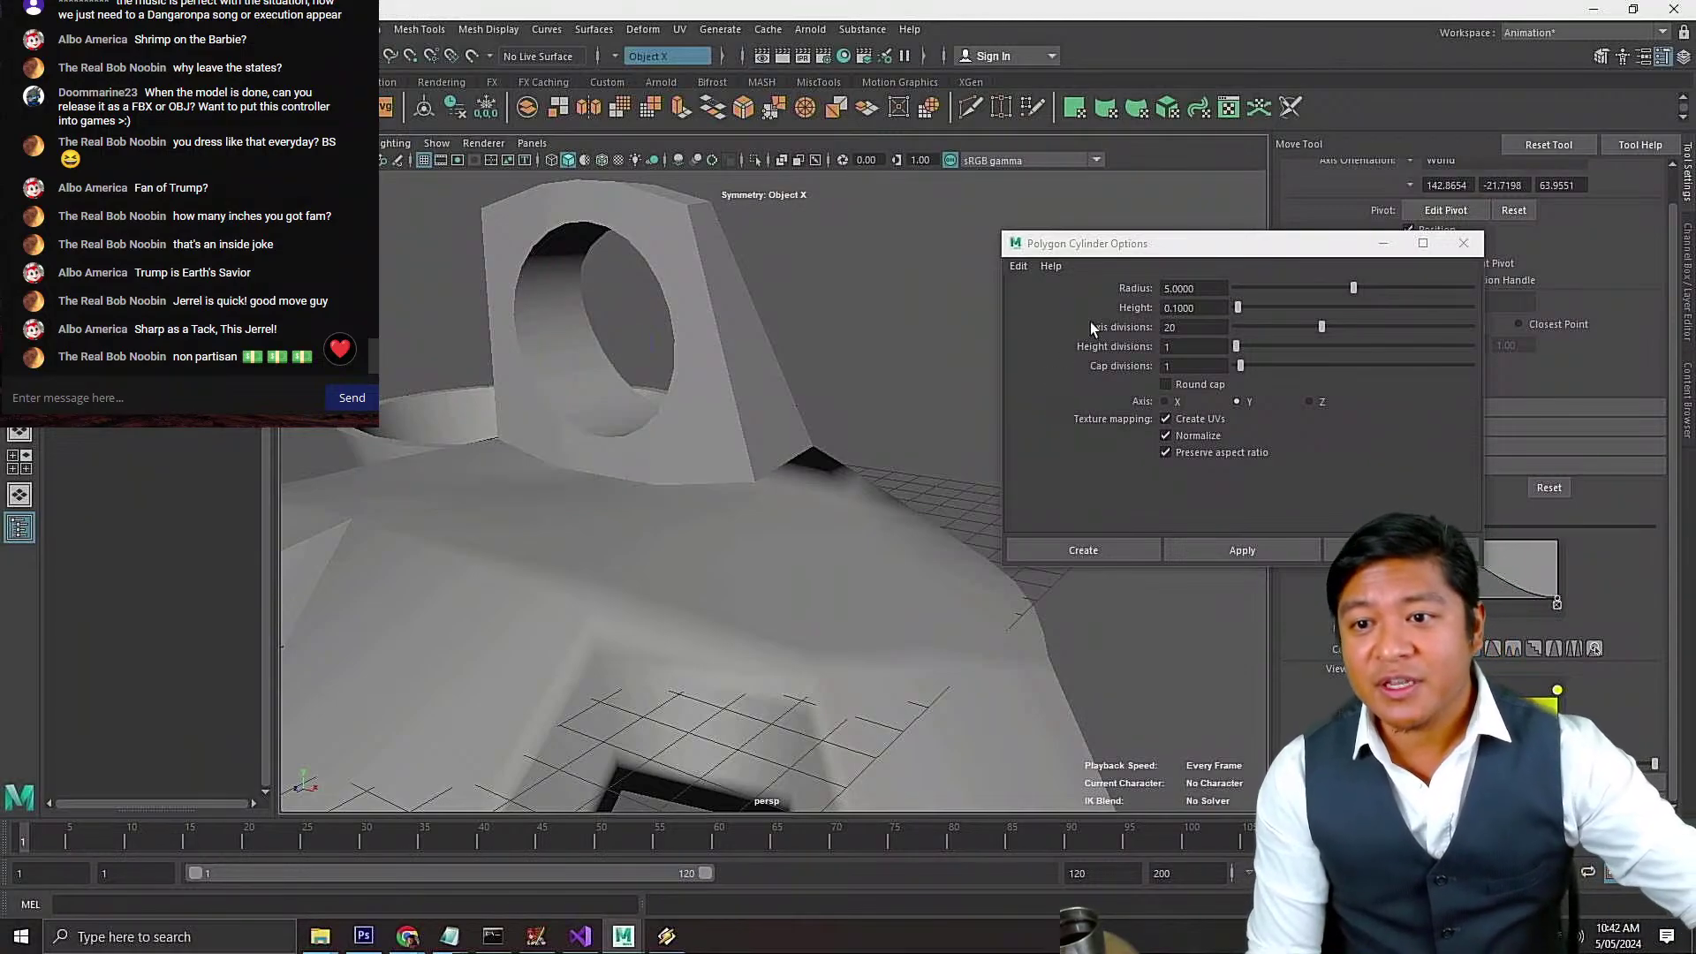
Create a small cylinder with radius 0.1 and height 2
{"action": "double_click", "coordinate": [1213, 289]}
{"action": "type", "text": "0.1"}
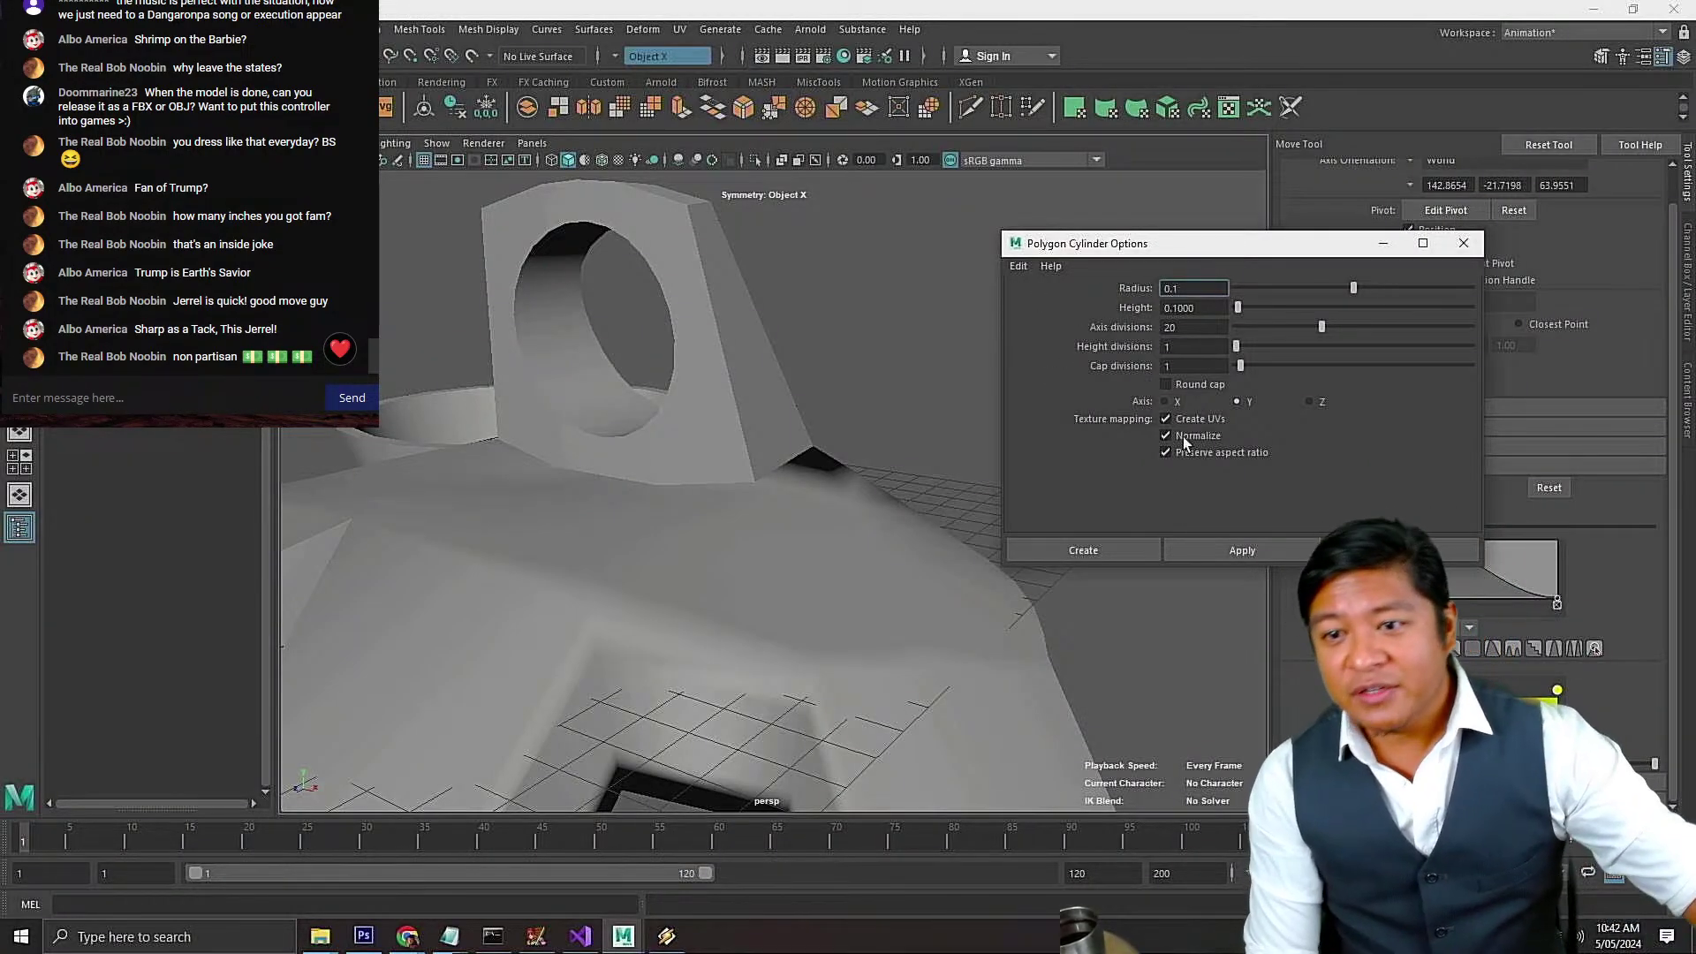
{"action": "double_click", "coordinate": [1174, 309]}
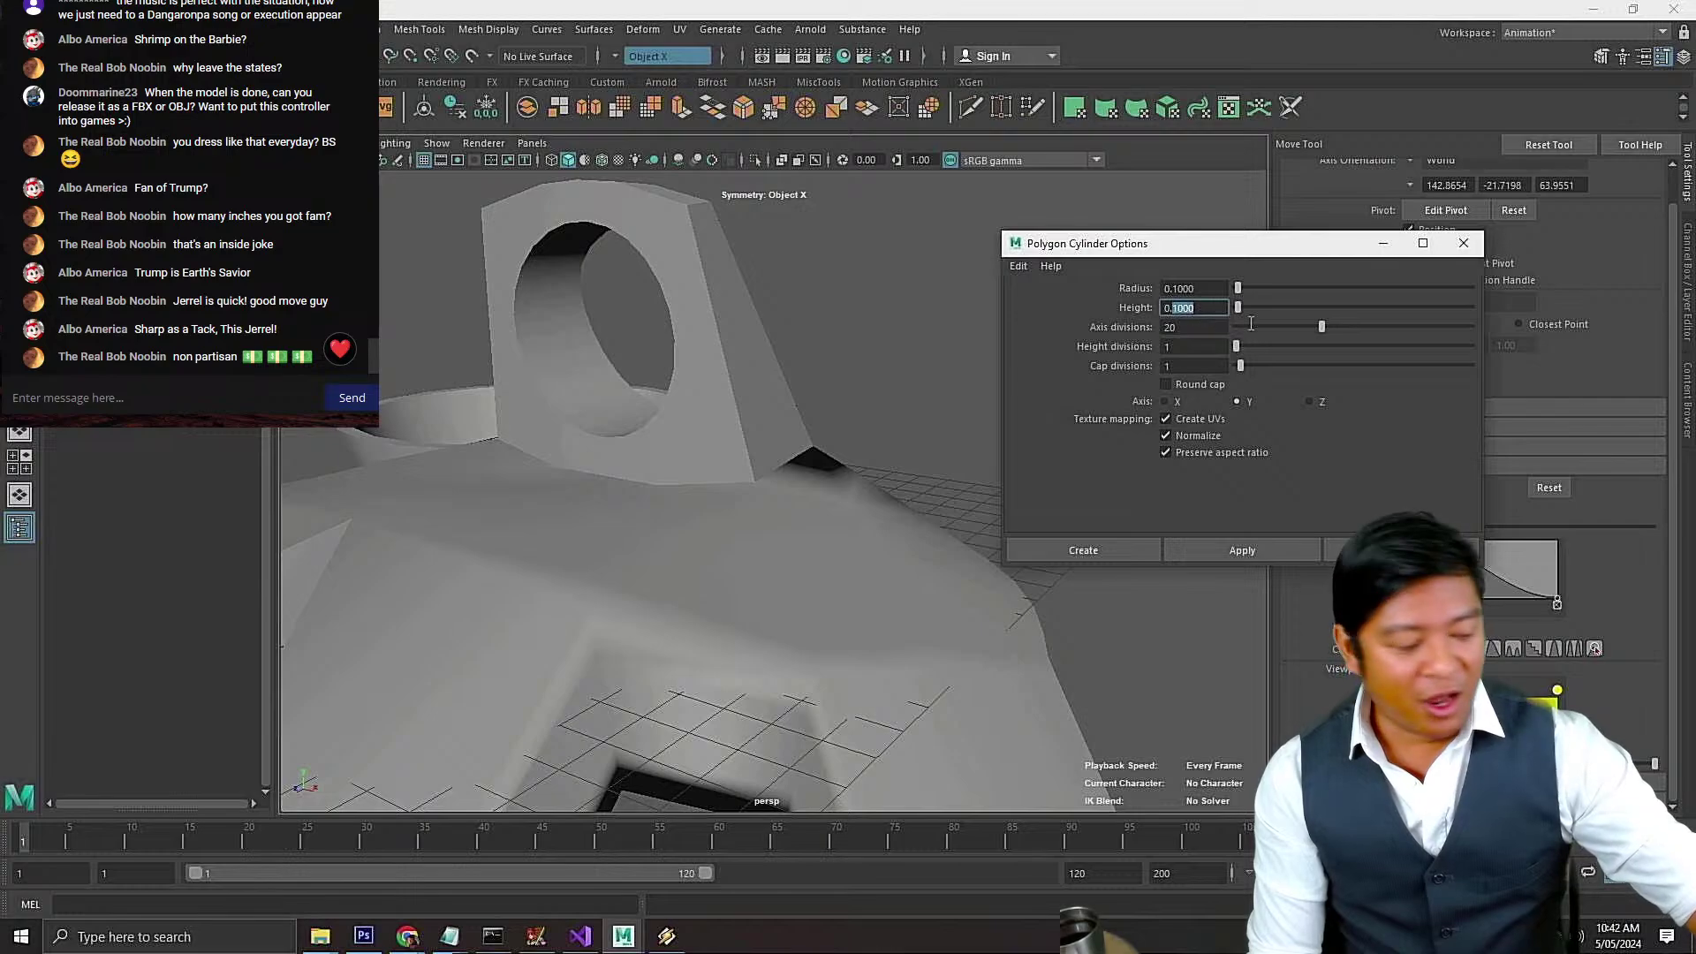
{"action": "type", "text": "2"}
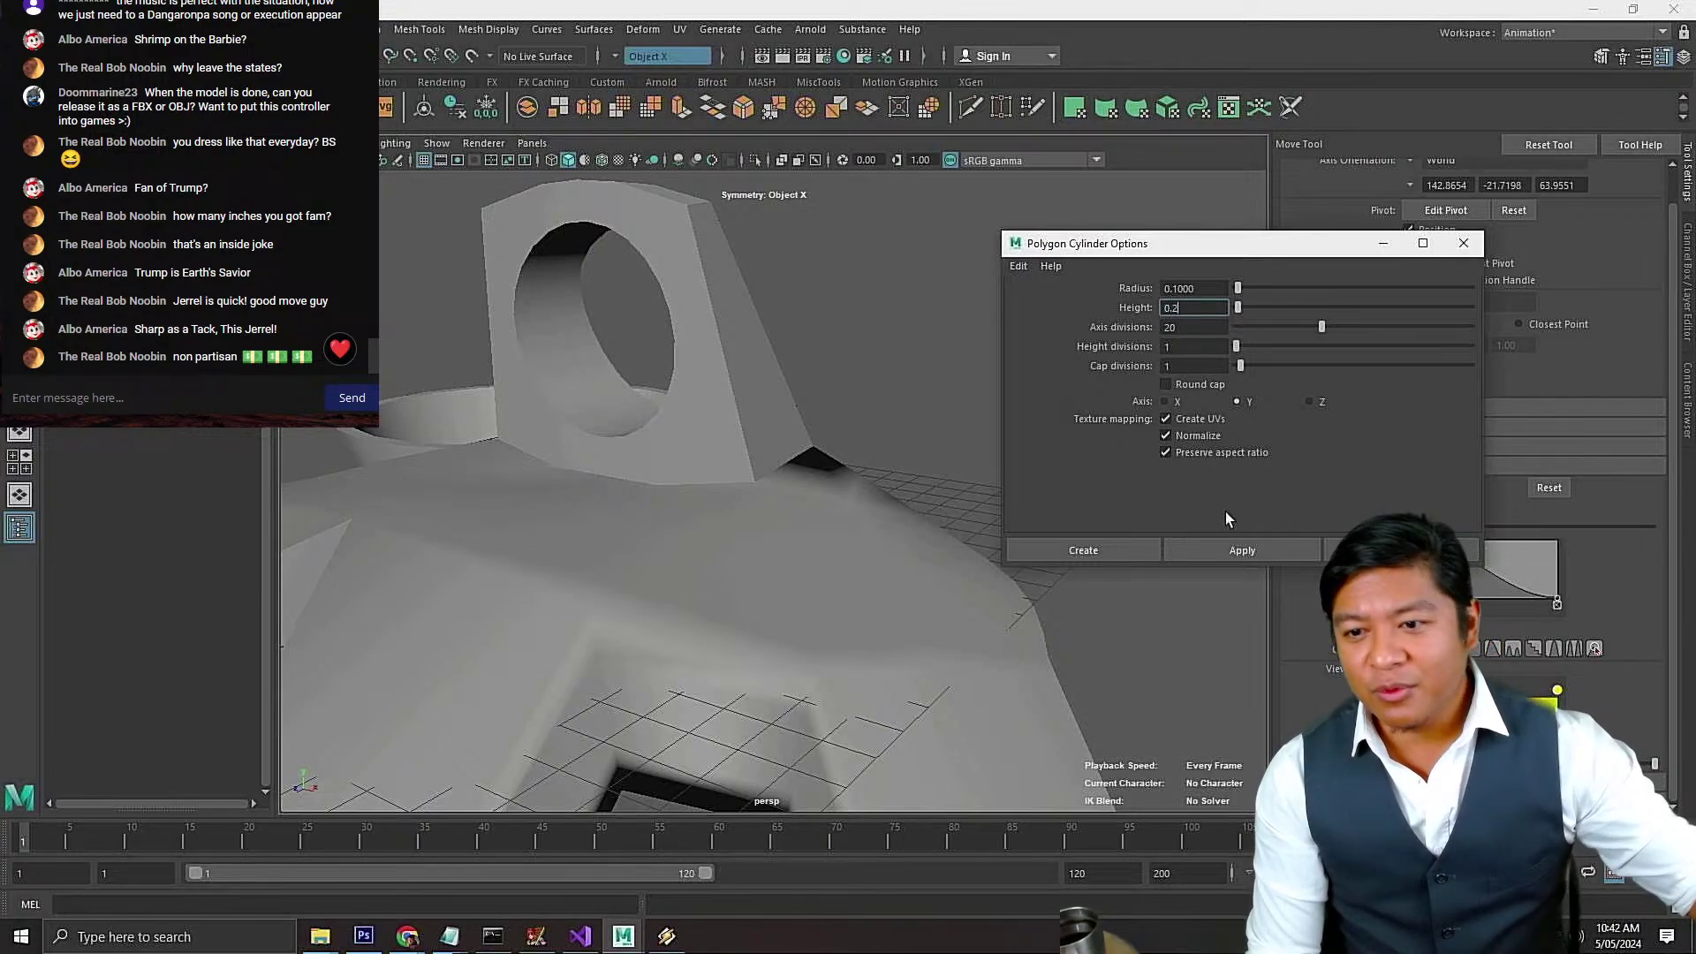
{"action": "left_click", "coordinate": [1235, 557]}
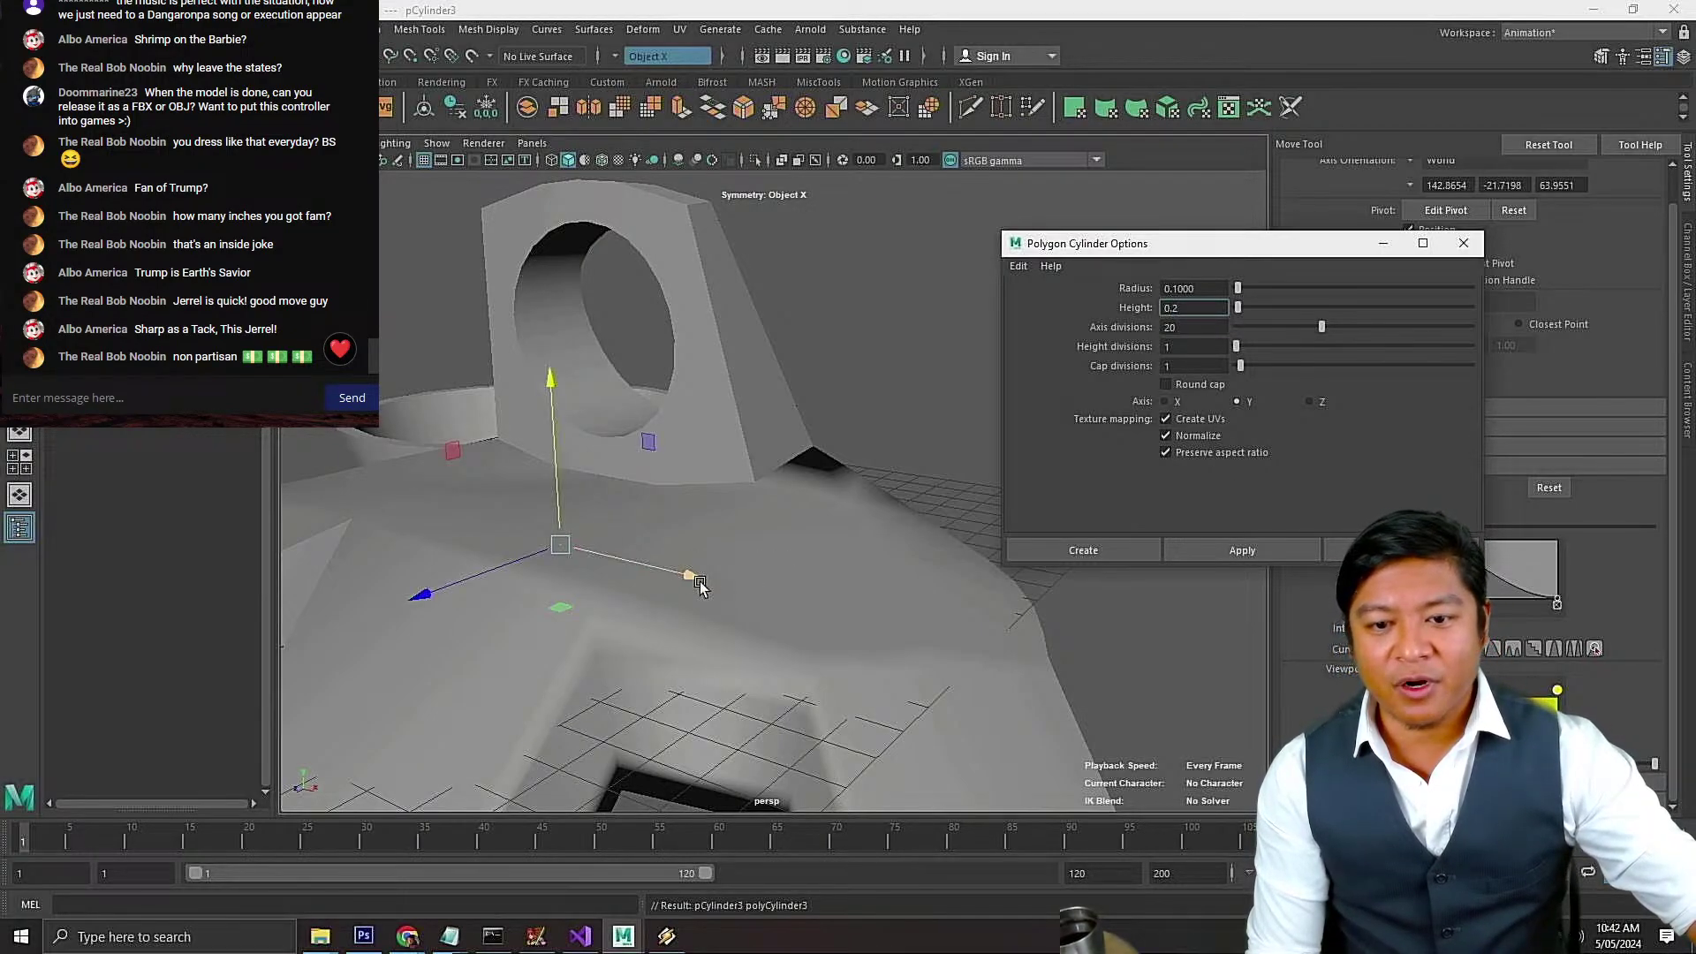
Move the small cylinder along X and upward, then frame and inspect it
{"action": "left_click_drag", "start_coordinate": [700, 585], "coordinate": [1031, 627]}
{"action": "left_click_drag", "start_coordinate": [824, 554], "coordinate": [814, 634]}
{"action": "key", "text": "f"}
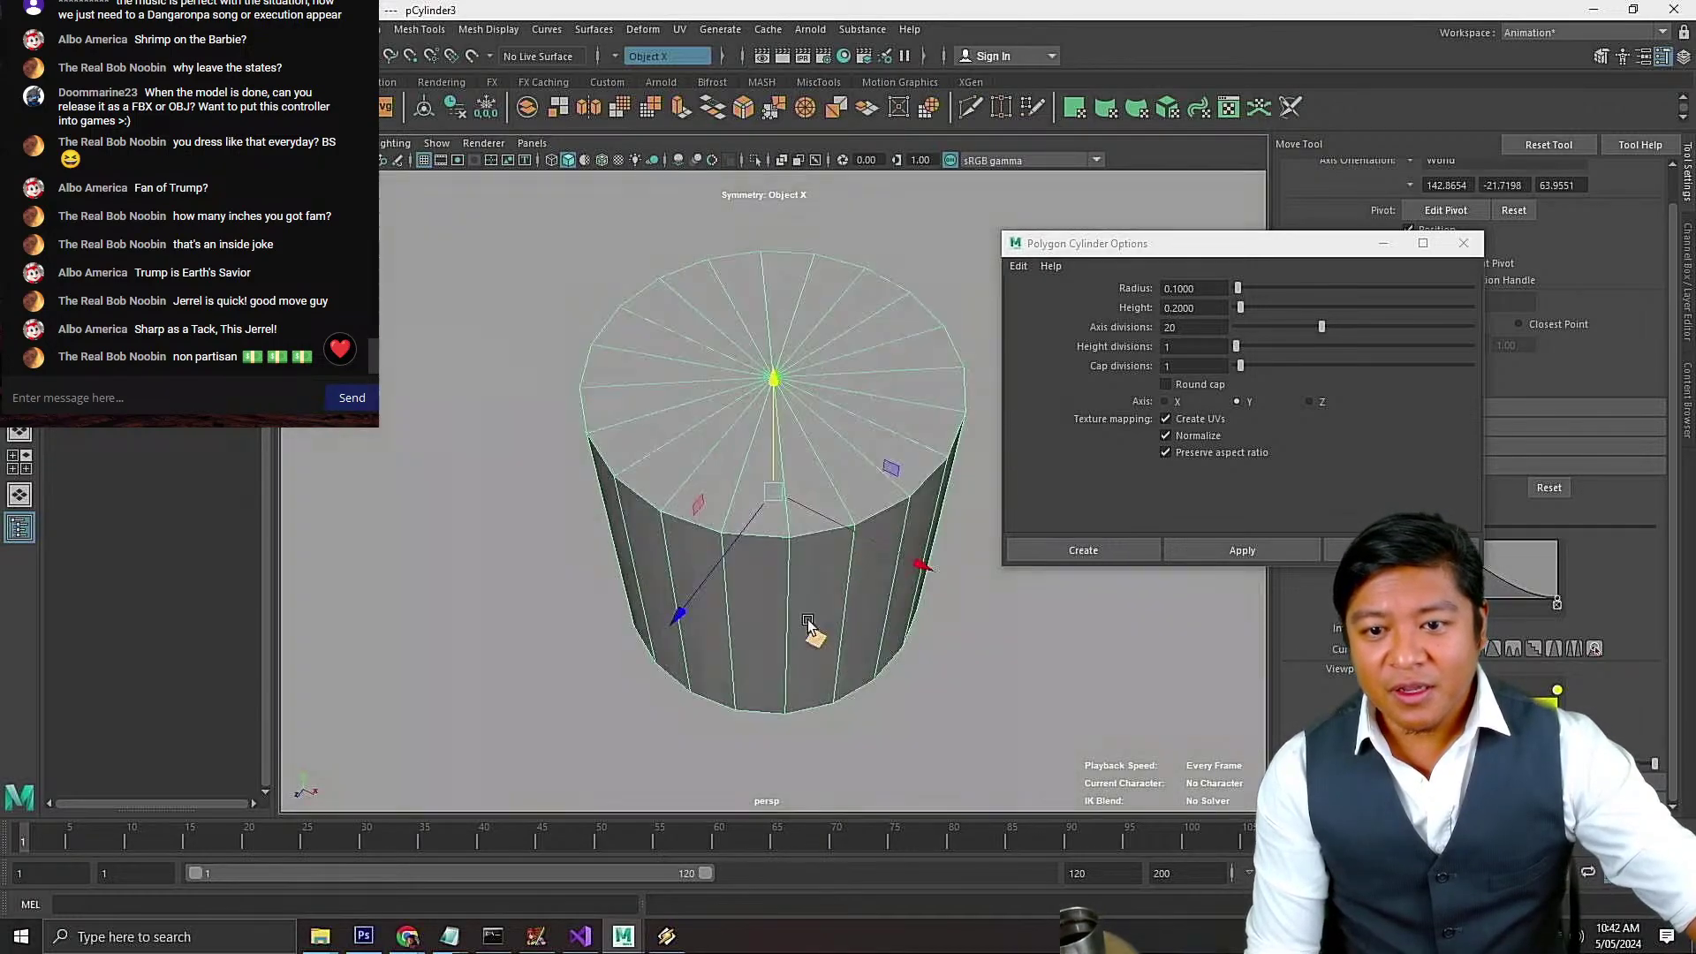
{"action": "scroll", "coordinate": [821, 578], "scroll_direction": "down", "scroll_amount": 7}
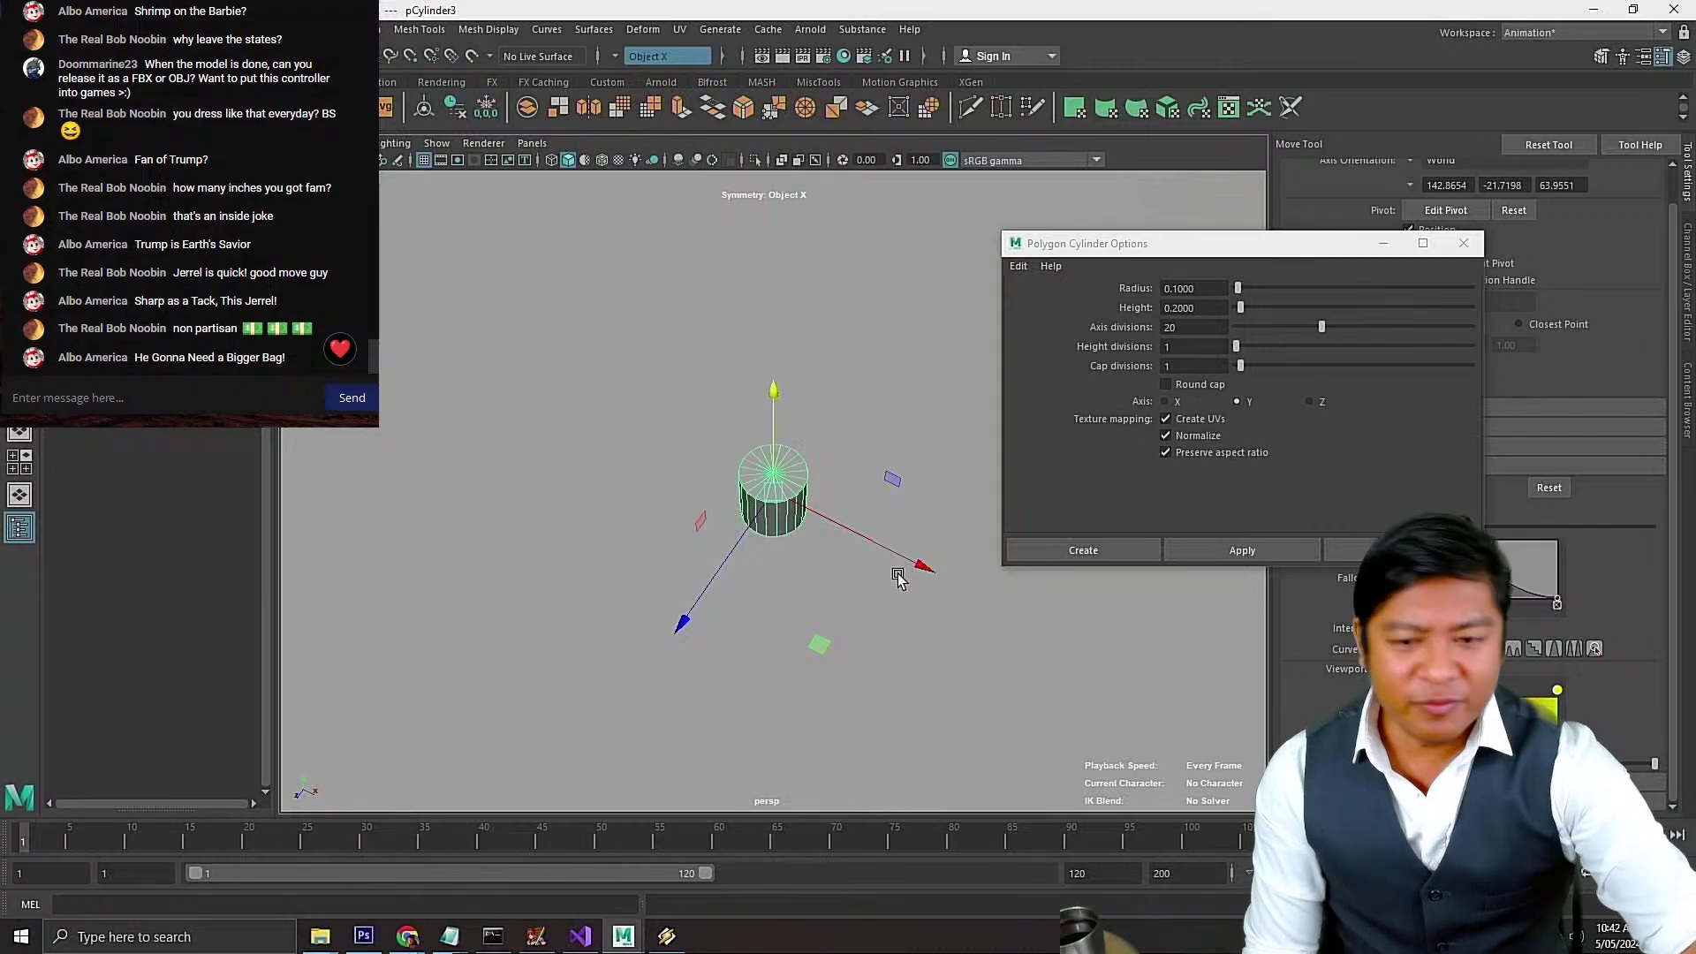
{"action": "scroll", "coordinate": [874, 565], "scroll_direction": "up", "scroll_amount": 5}
{"action": "scroll", "coordinate": [835, 565], "scroll_direction": "down", "scroll_amount": 5}
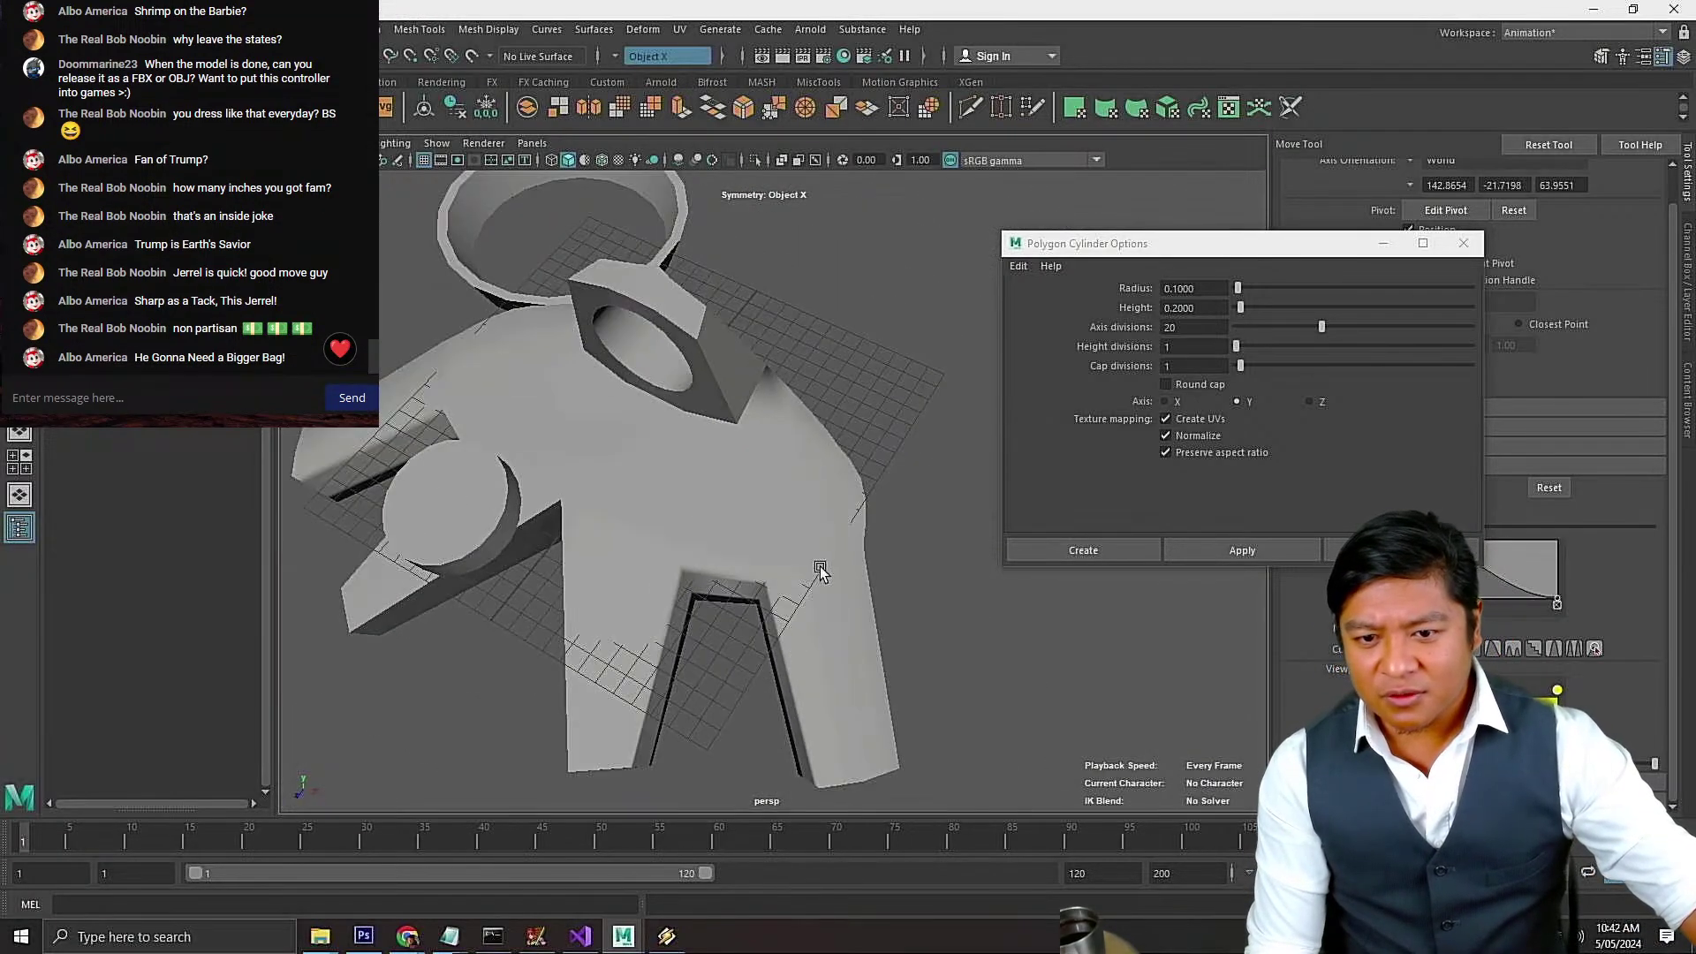
{"action": "left_click_drag", "start_coordinate": [814, 568], "coordinate": [783, 521], "text": "alt"}
{"action": "scroll", "coordinate": [784, 521], "scroll_direction": "up", "scroll_amount": 3}
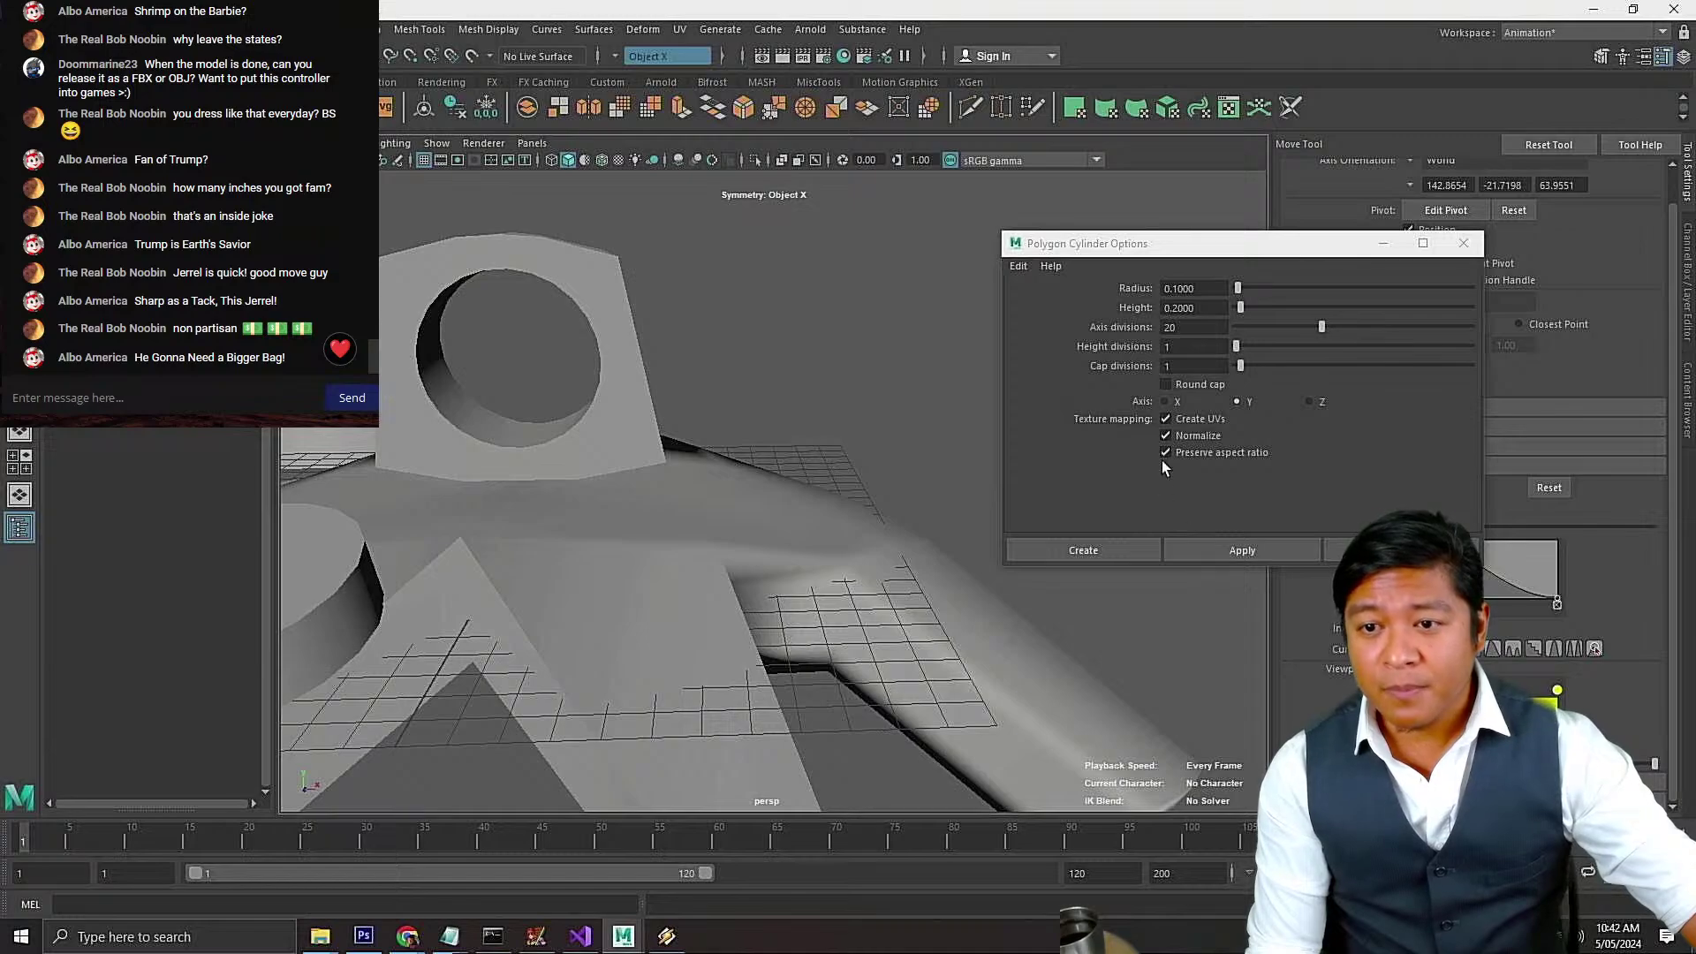
Create a cylinder with height 0.5, slide it right and up, then deselect
{"action": "left_click", "coordinate": [1185, 329]}
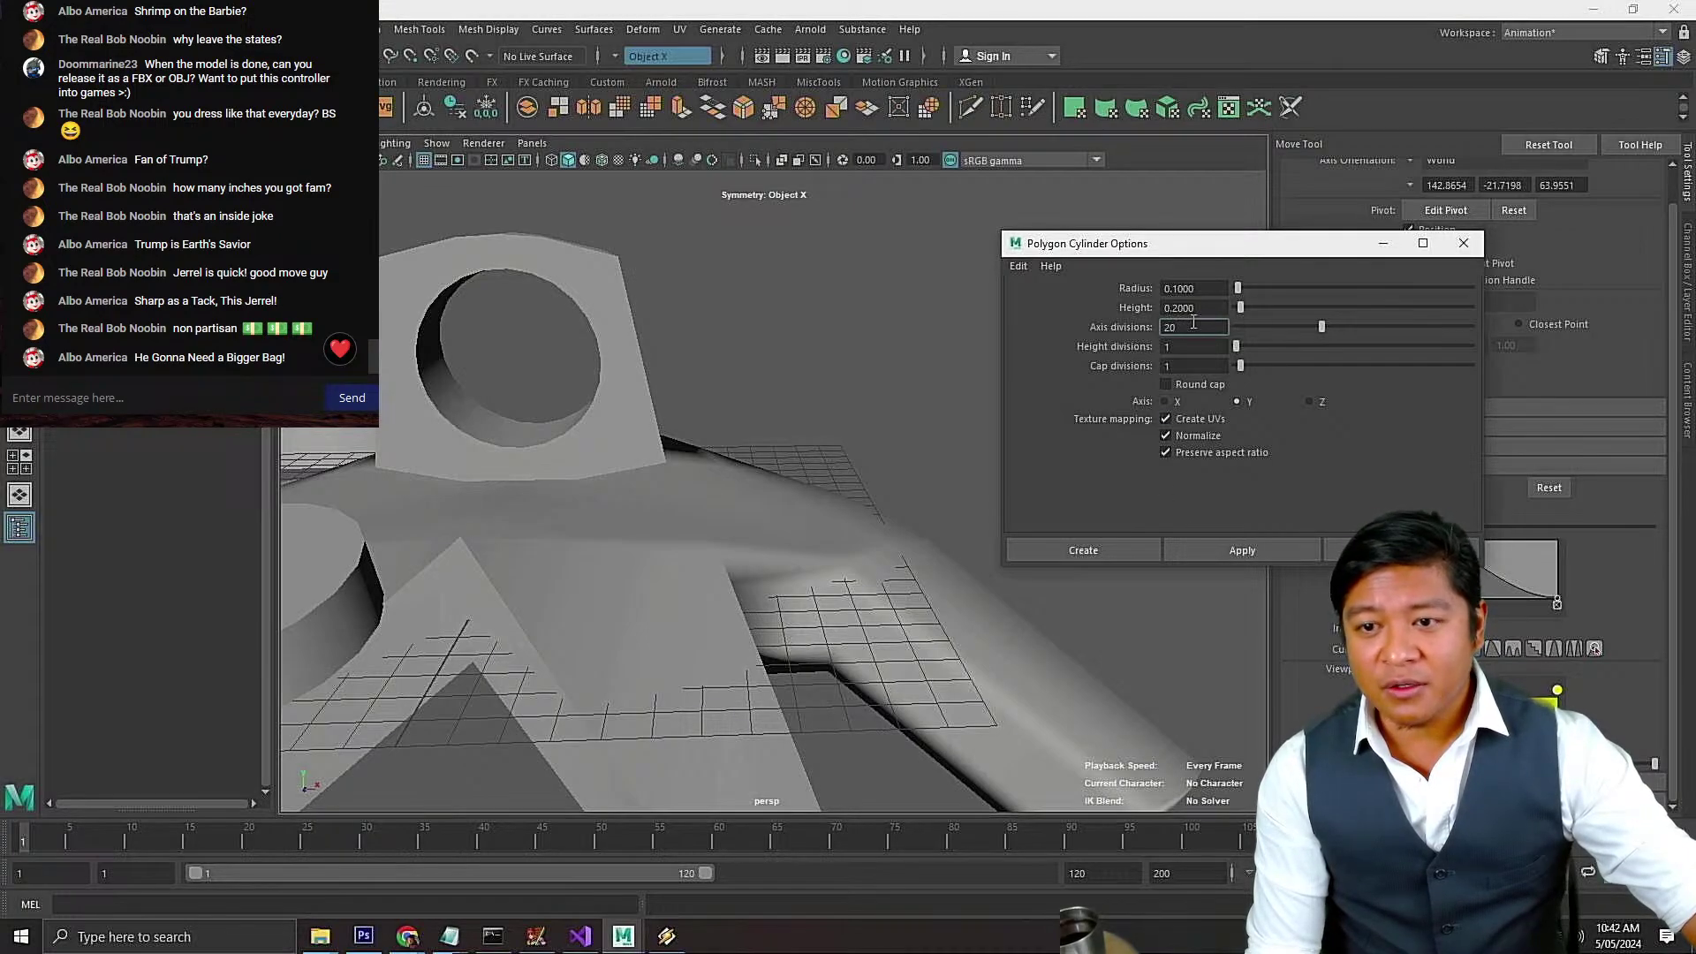
{"action": "left_click", "coordinate": [1198, 308]}
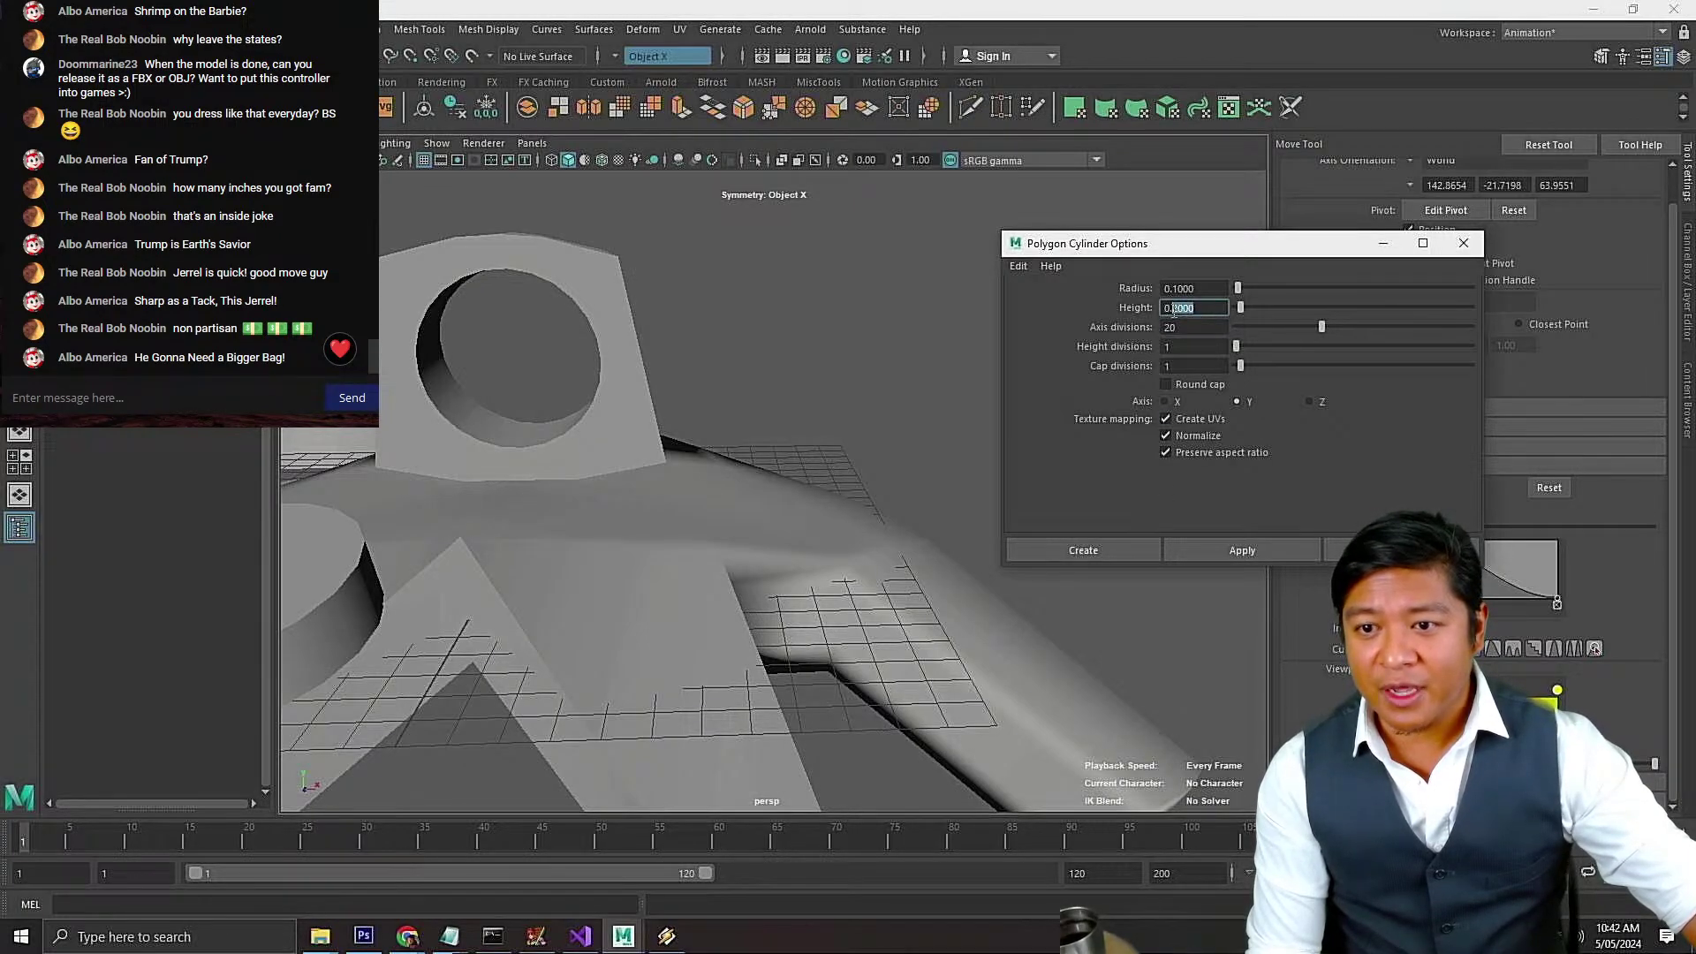
{"action": "left_click_drag", "start_coordinate": [1173, 310], "coordinate": [1185, 316]}
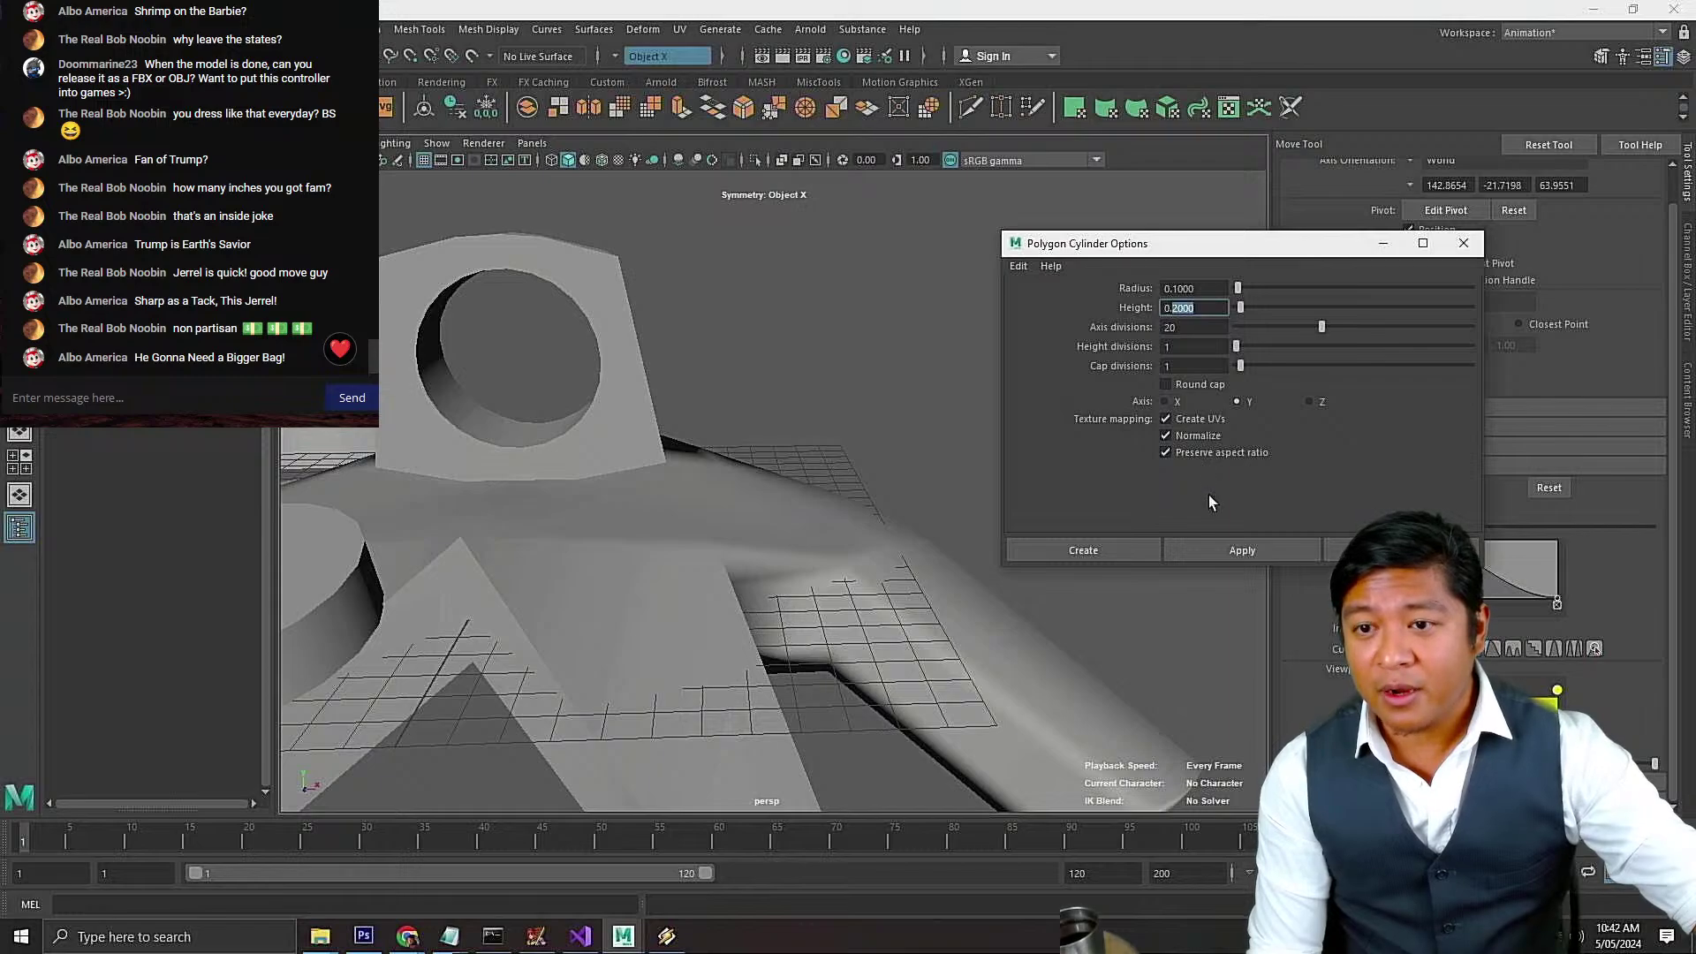
{"action": "type", "text": "5"}
{"action": "left_click", "coordinate": [1211, 546]}
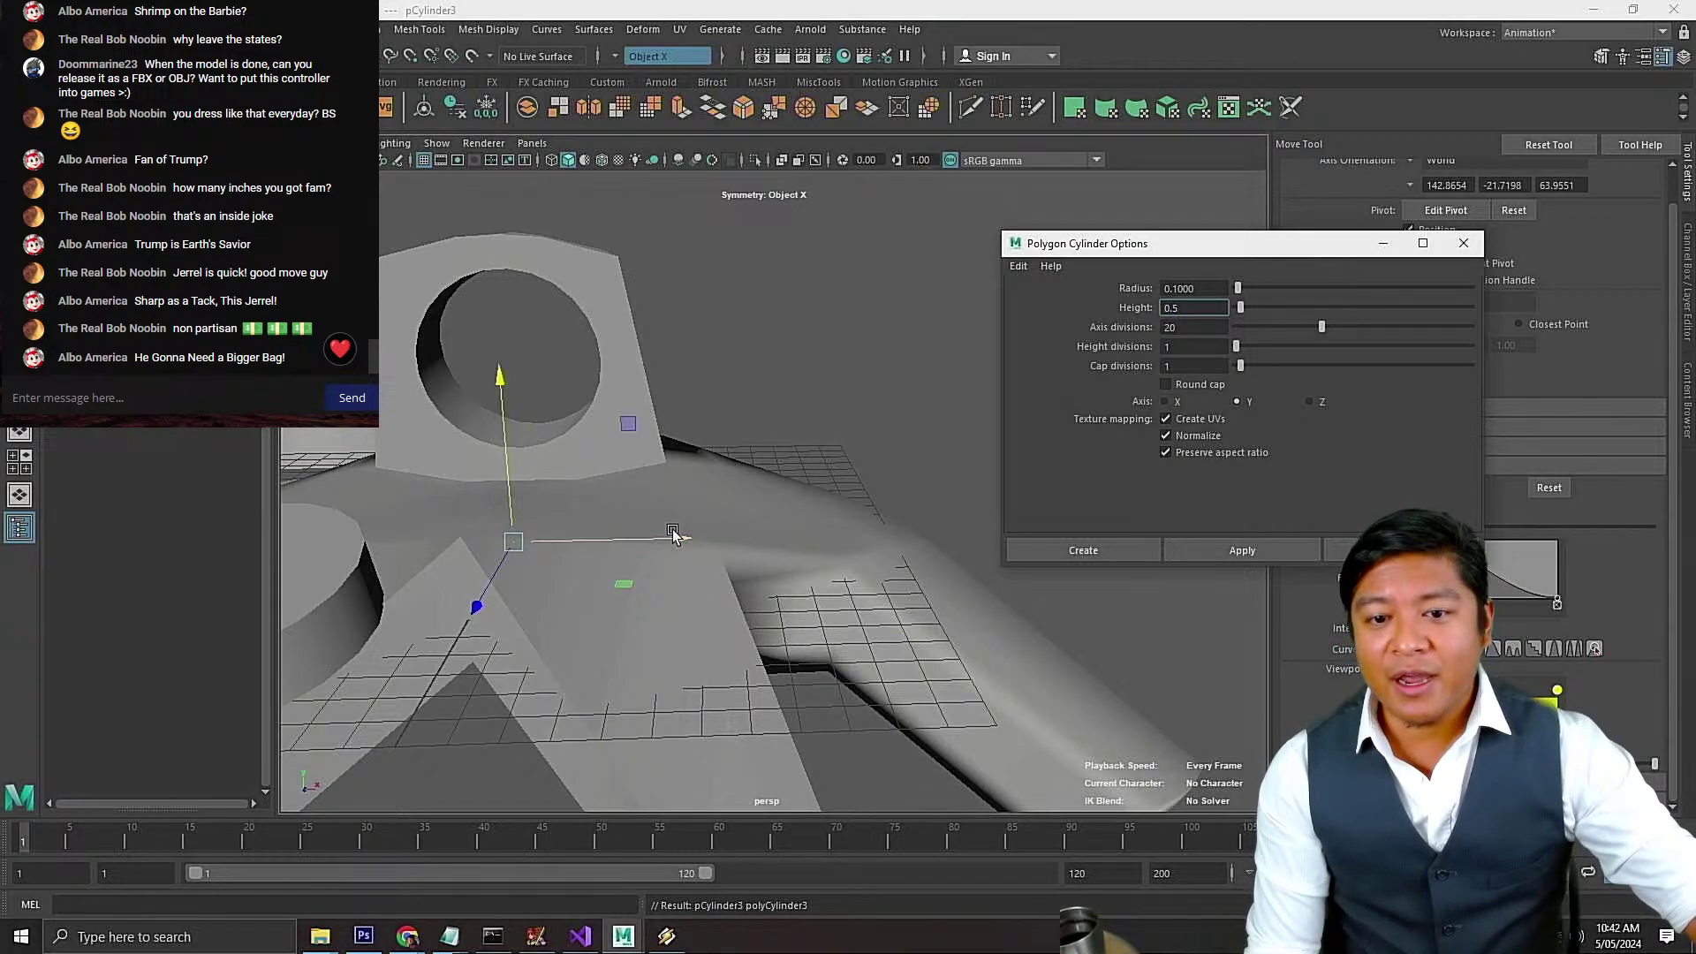
{"action": "left_click_drag", "start_coordinate": [655, 541], "coordinate": [956, 539]}
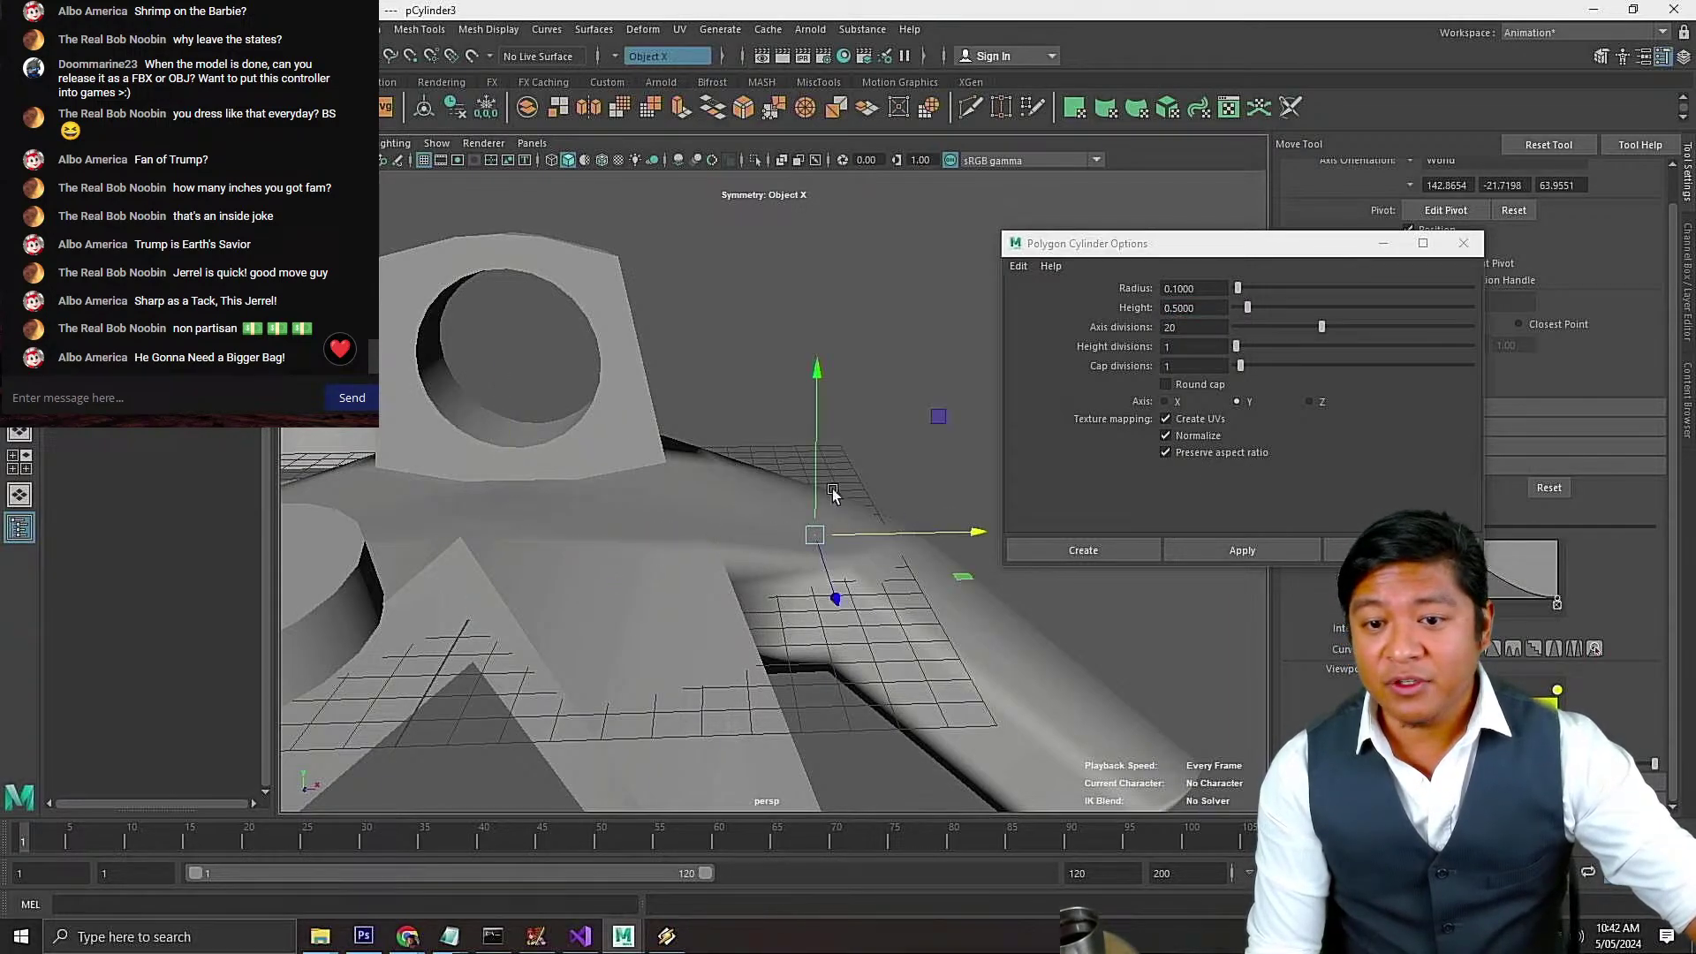
{"action": "left_click_drag", "start_coordinate": [814, 469], "coordinate": [835, 517]}
{"action": "left_click", "coordinate": [833, 513]}
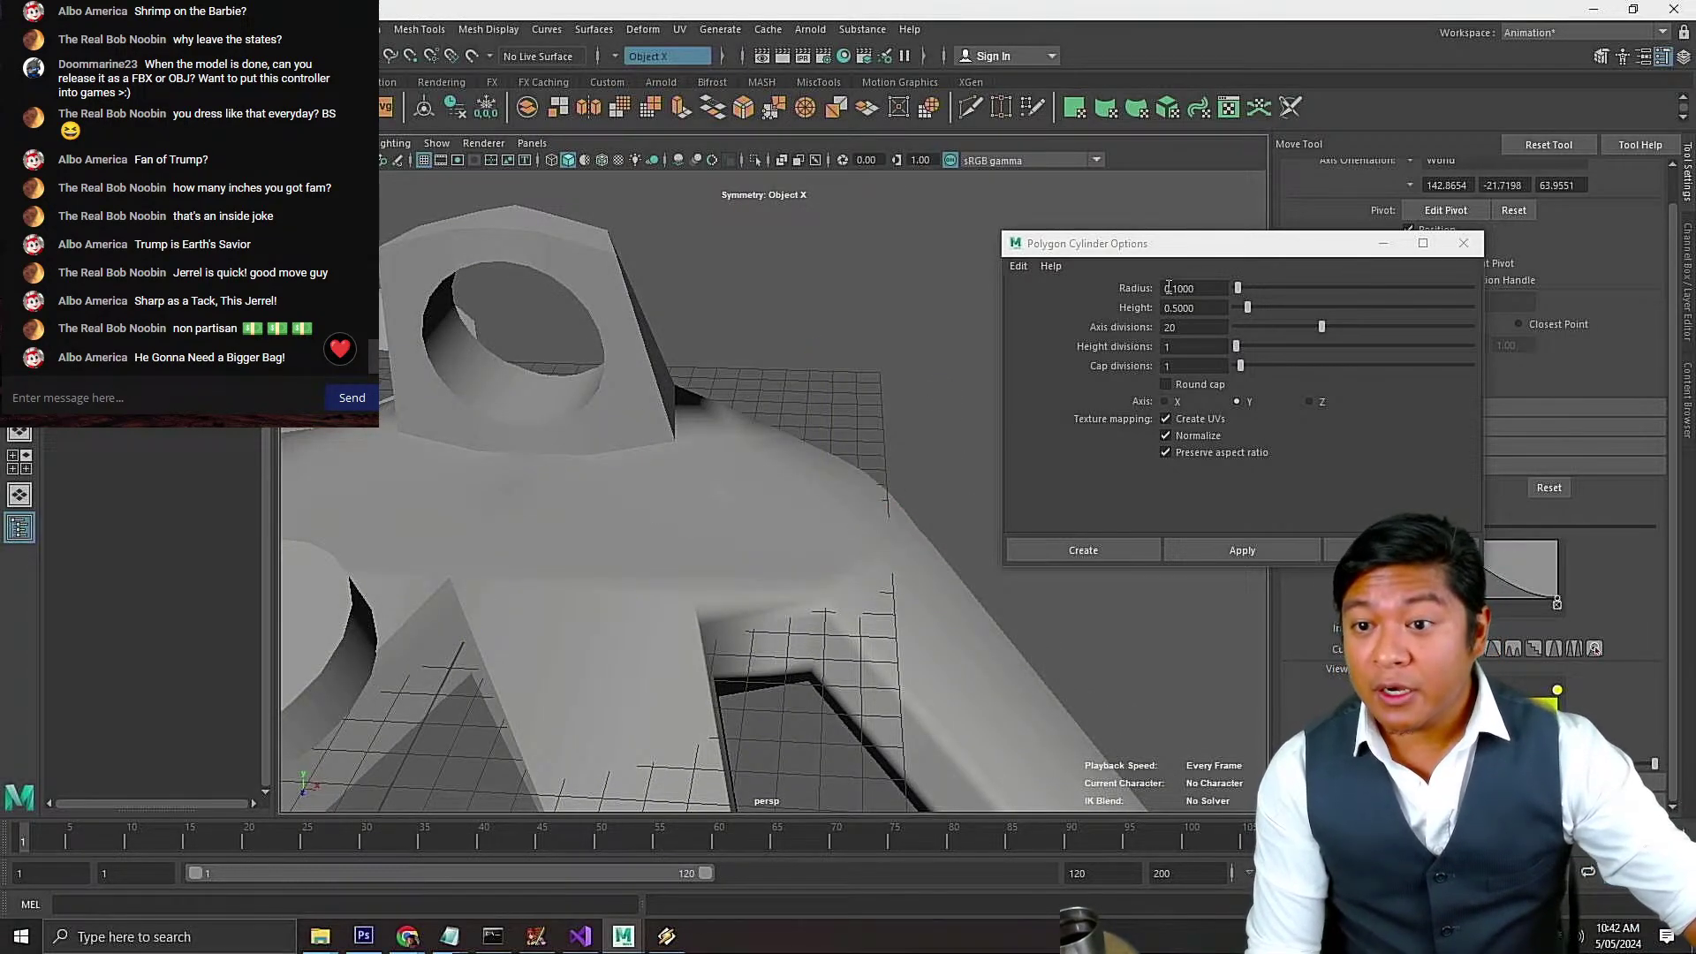
Create a cylinder with radius 0.3 and slide it to the right
{"action": "left_click_drag", "start_coordinate": [1174, 289], "coordinate": [1249, 300]}
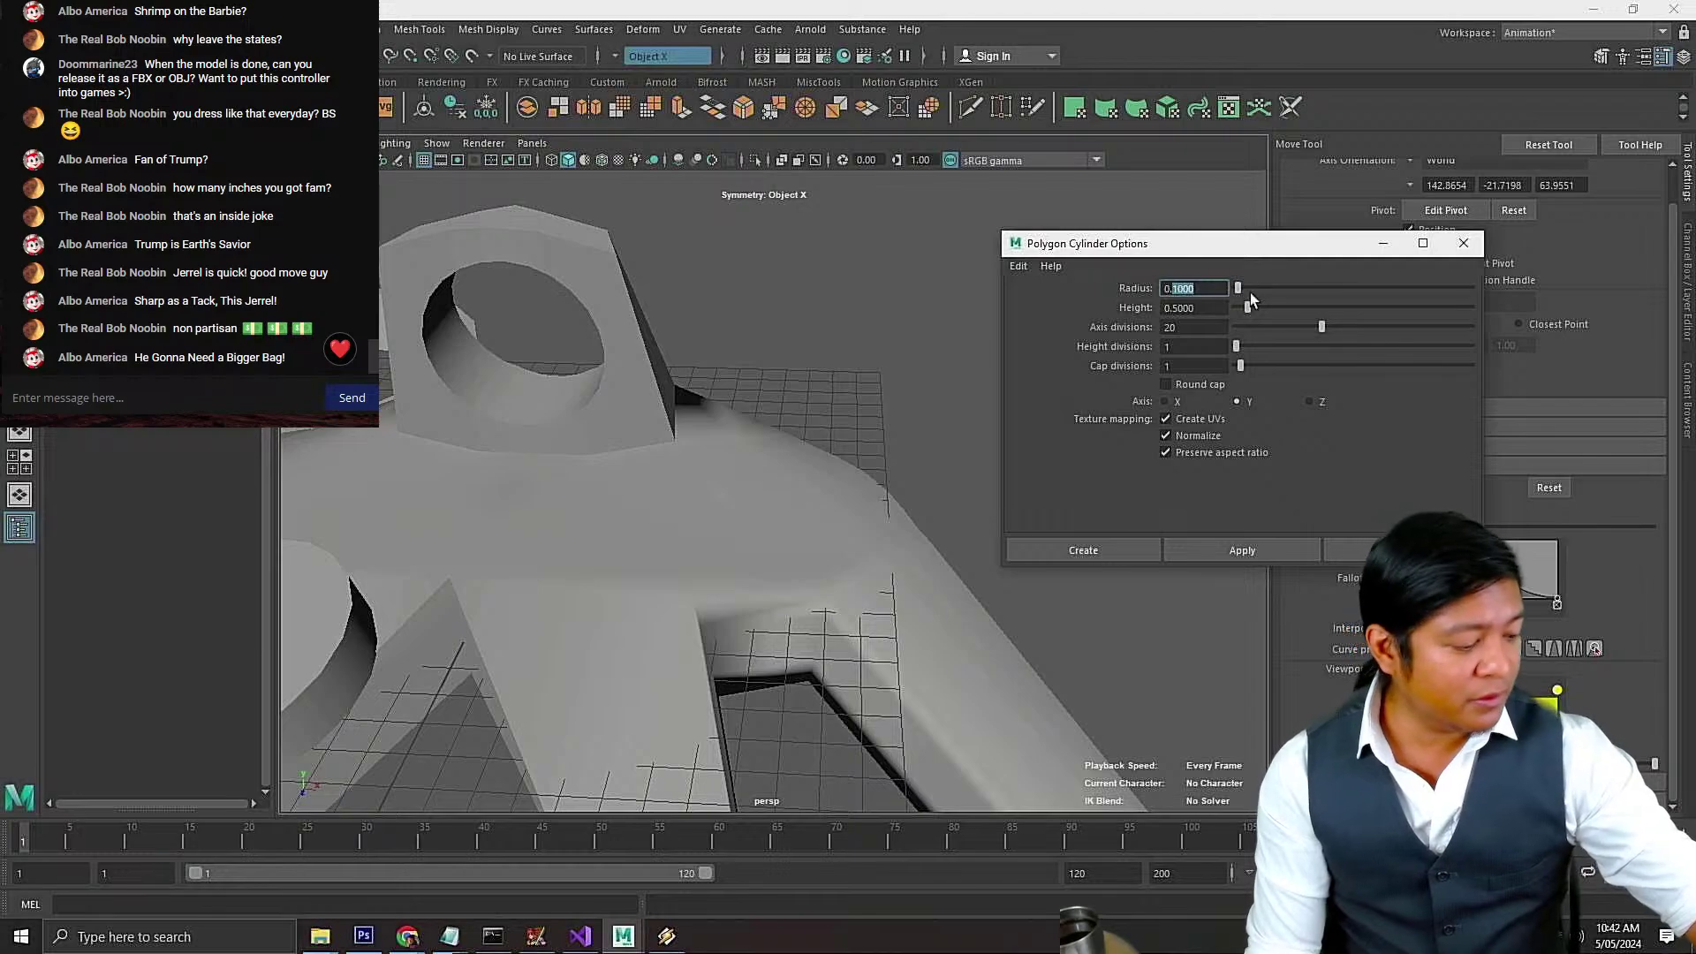
{"action": "type", "text": "3"}
{"action": "left_click", "coordinate": [1242, 548]}
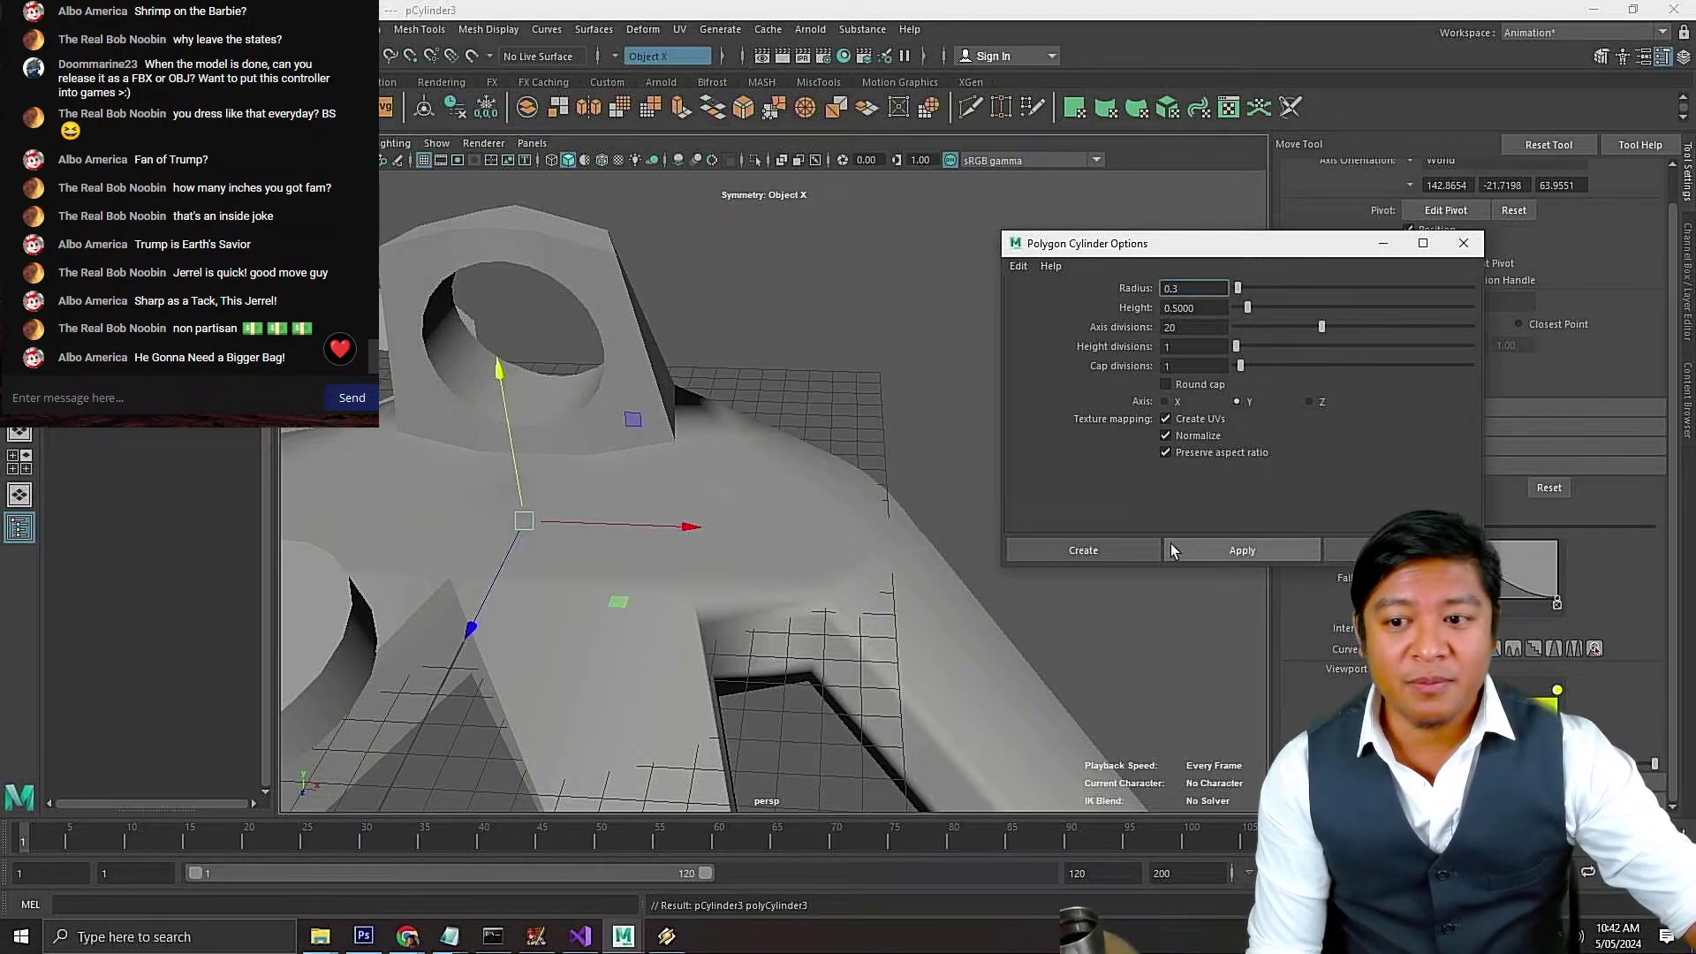
{"action": "left_click_drag", "start_coordinate": [643, 528], "coordinate": [975, 517]}
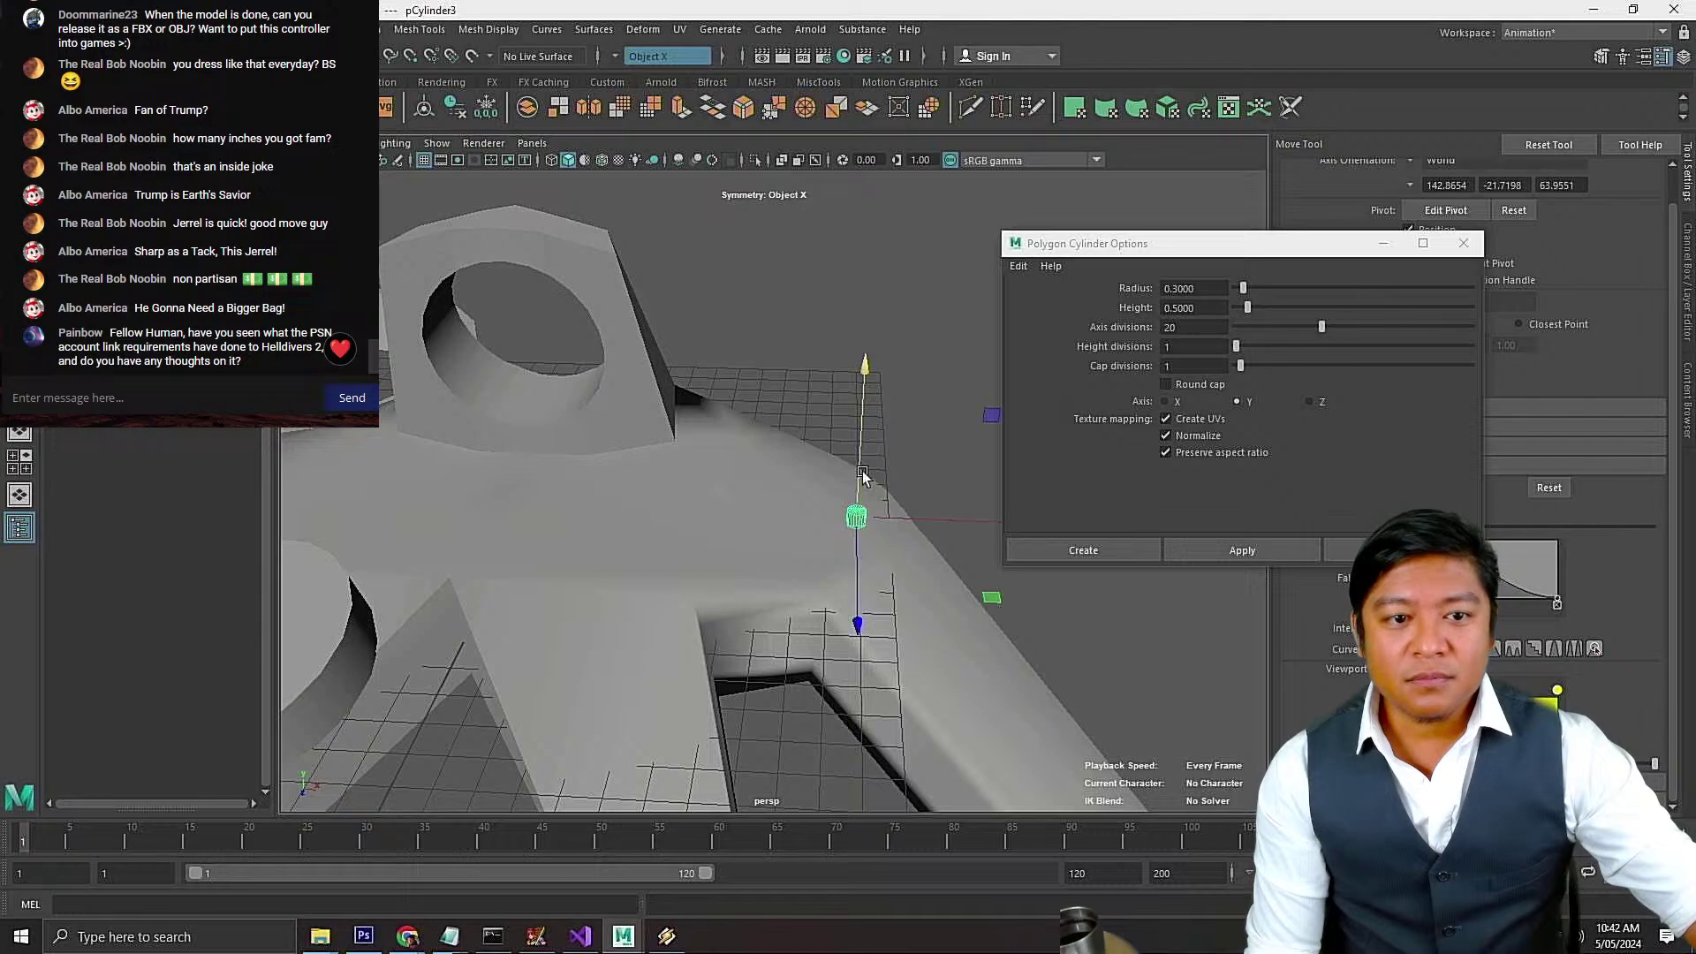
Save the scene, then try rotating and scaling the cylinder, undoing the flattening
{"action": "key", "text": "f"}
{"action": "key", "text": "ctrl+s"}
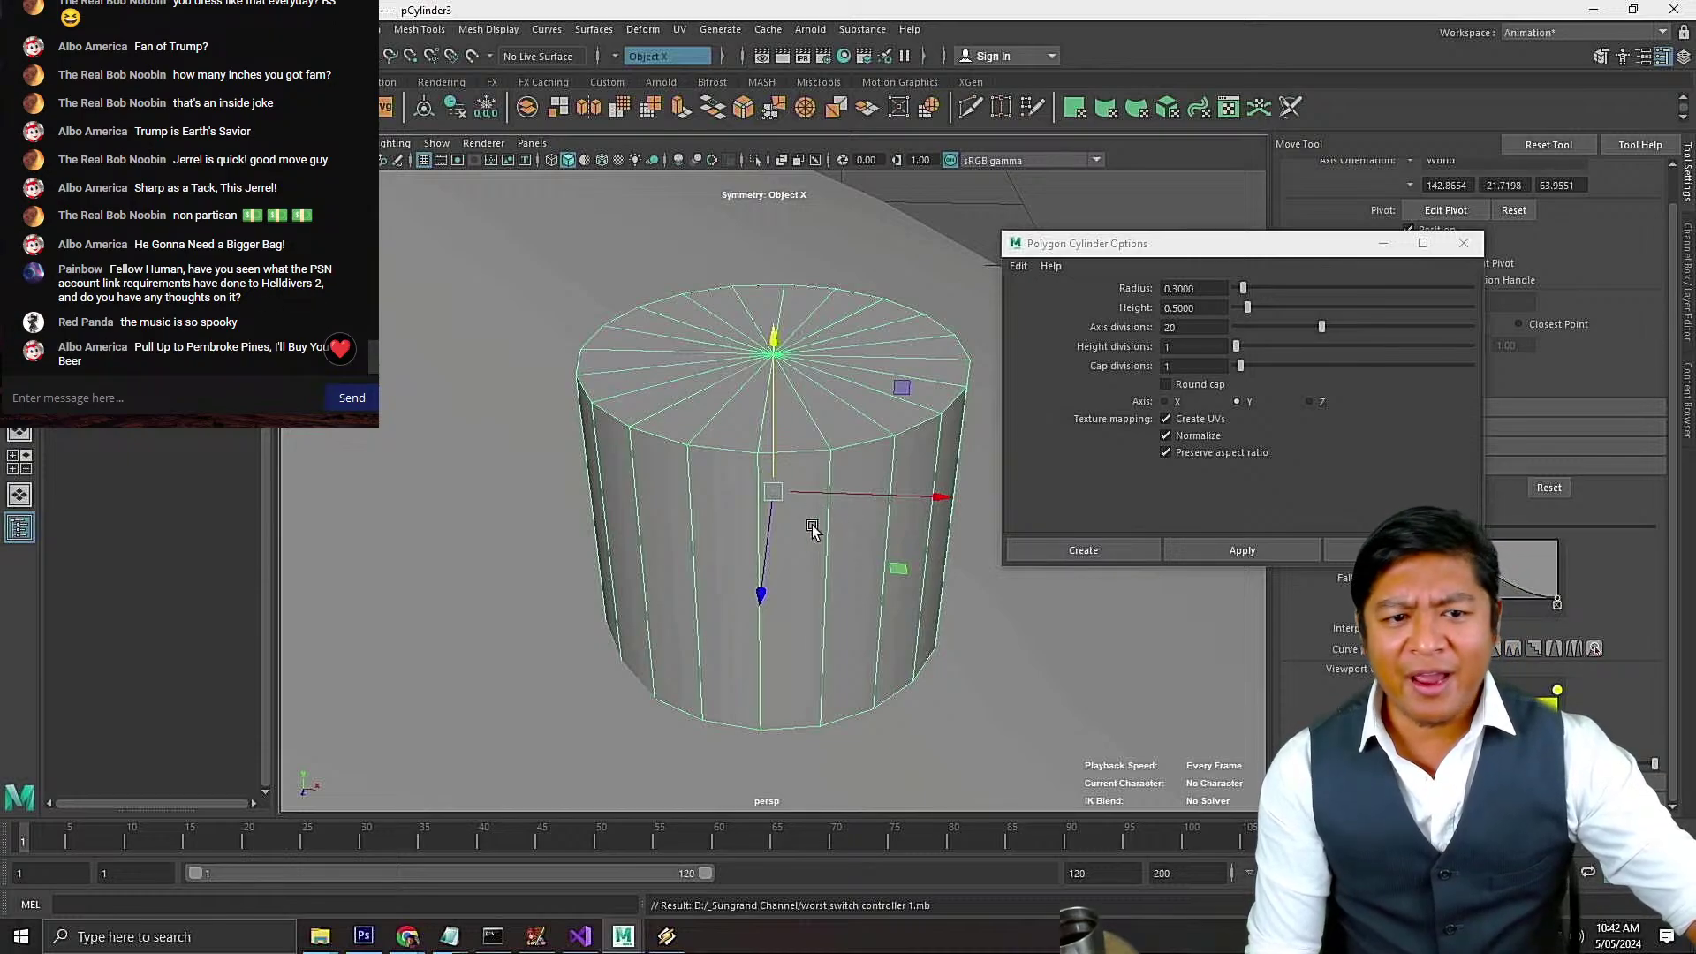
{"action": "scroll", "coordinate": [813, 525], "scroll_direction": "down", "scroll_amount": 8}
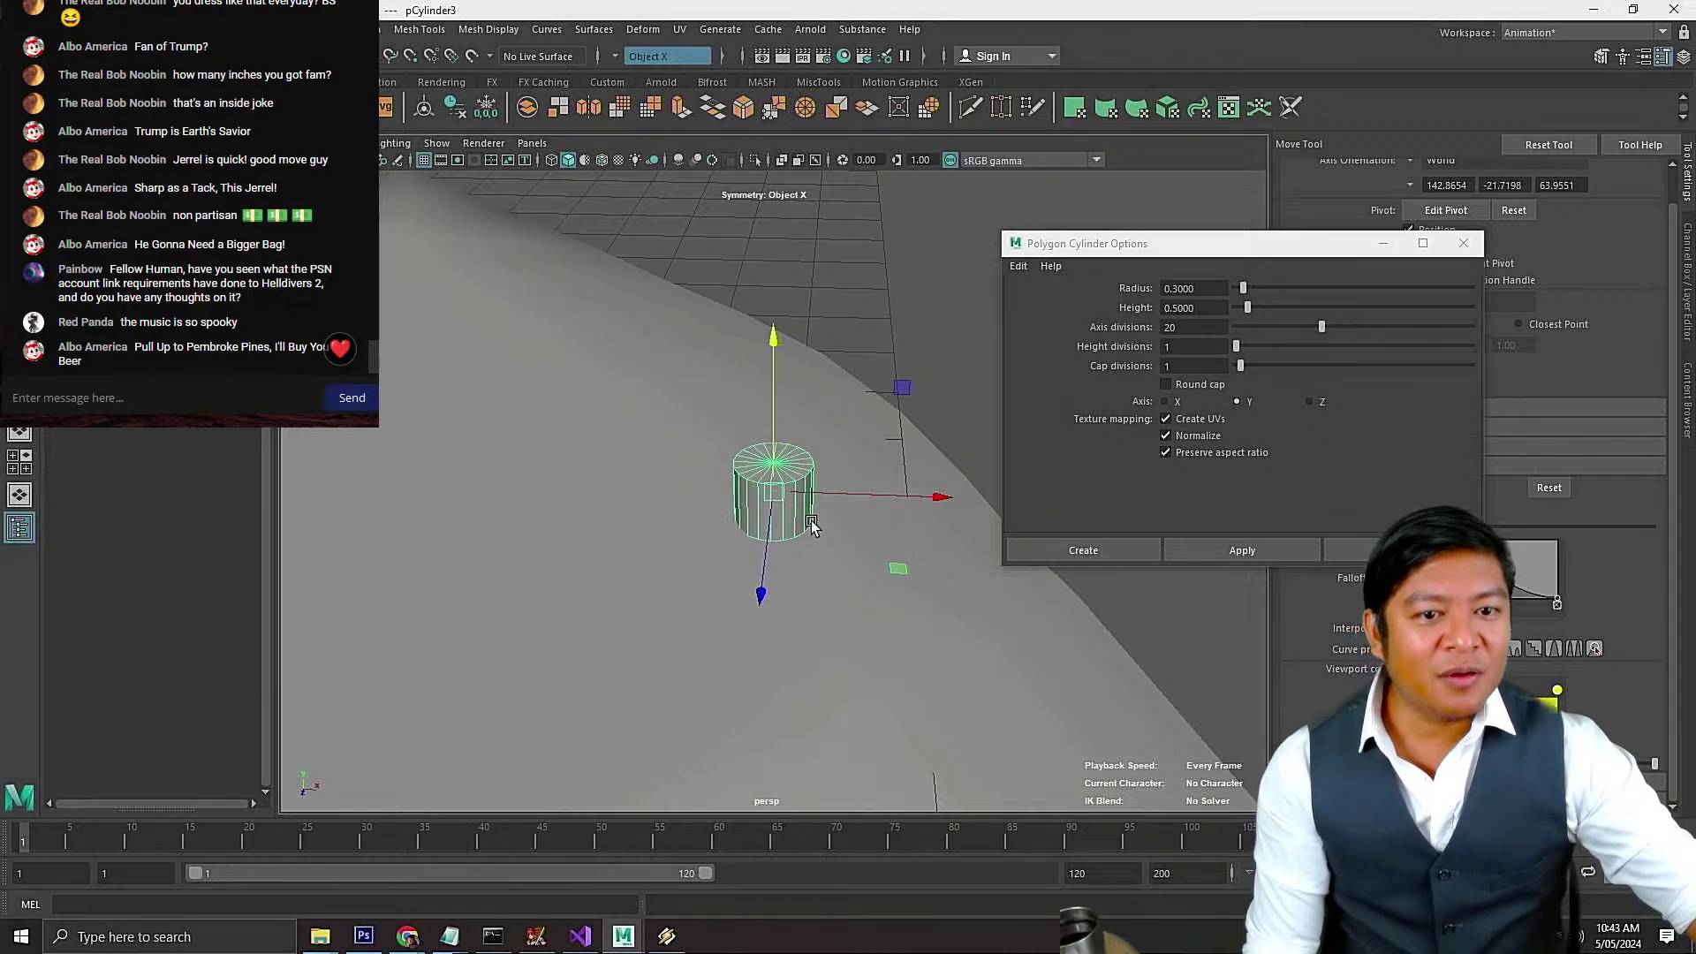
{"action": "scroll", "coordinate": [805, 515], "scroll_direction": "down", "scroll_amount": 5}
{"action": "left_click_drag", "start_coordinate": [796, 552], "coordinate": [809, 492], "text": "alt"}
{"action": "key", "text": "e"}
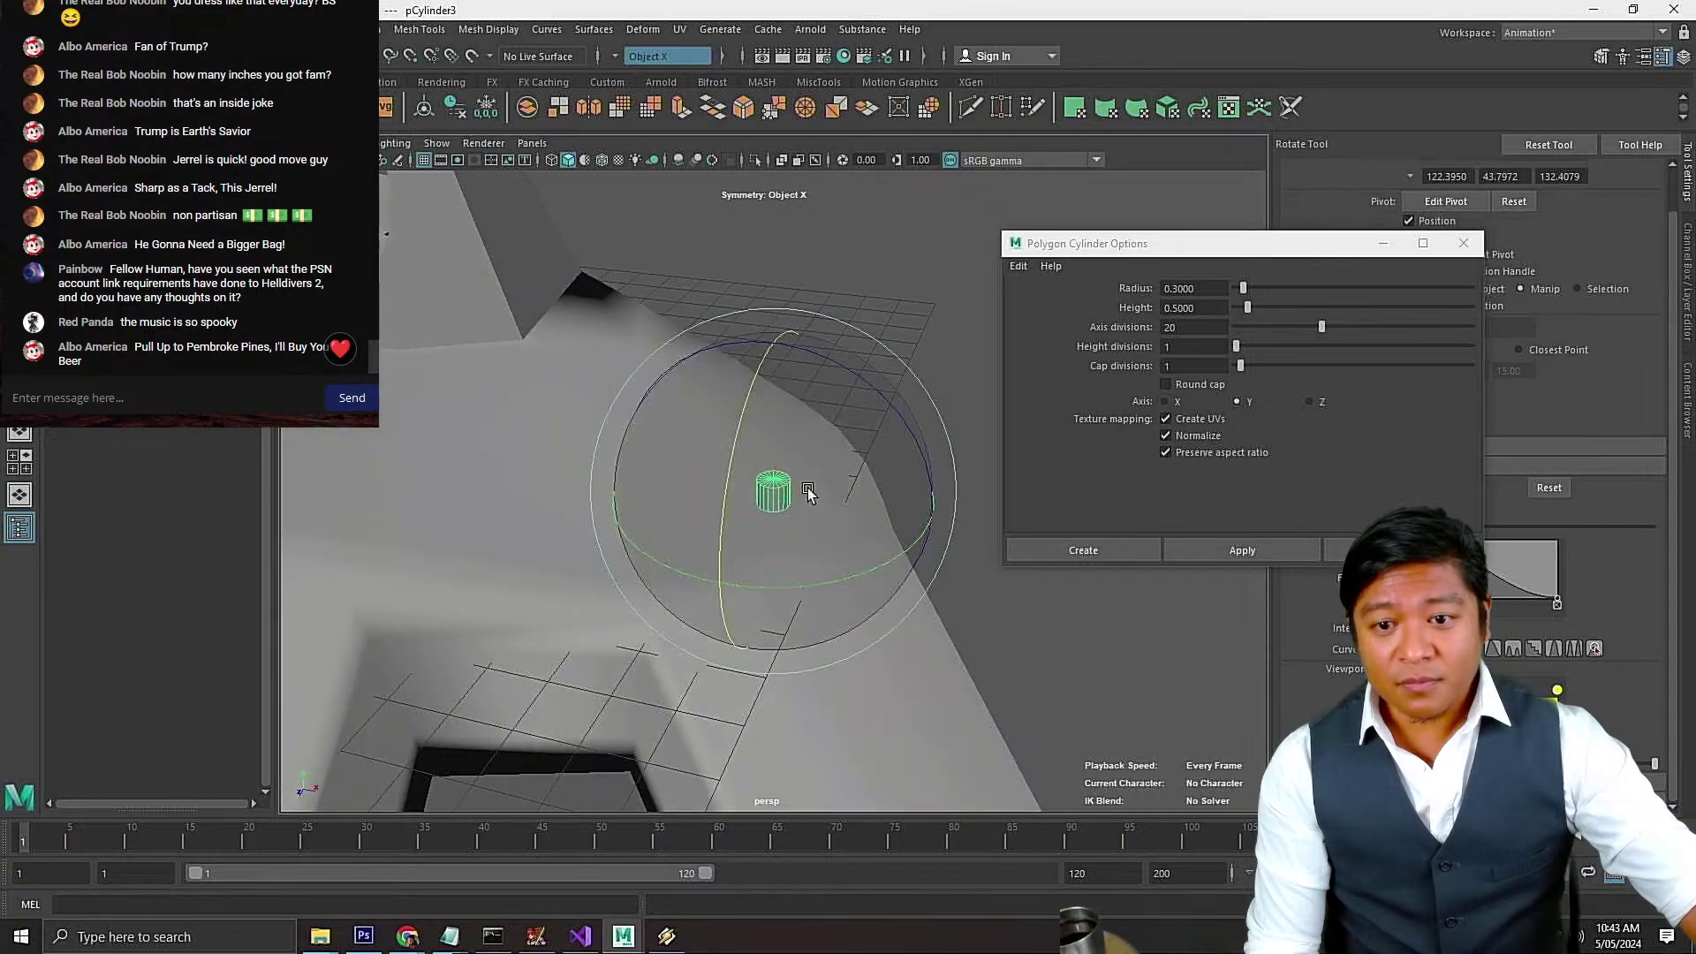
{"action": "left_click_drag", "start_coordinate": [873, 386], "coordinate": [901, 415]}
{"action": "key", "text": "r"}
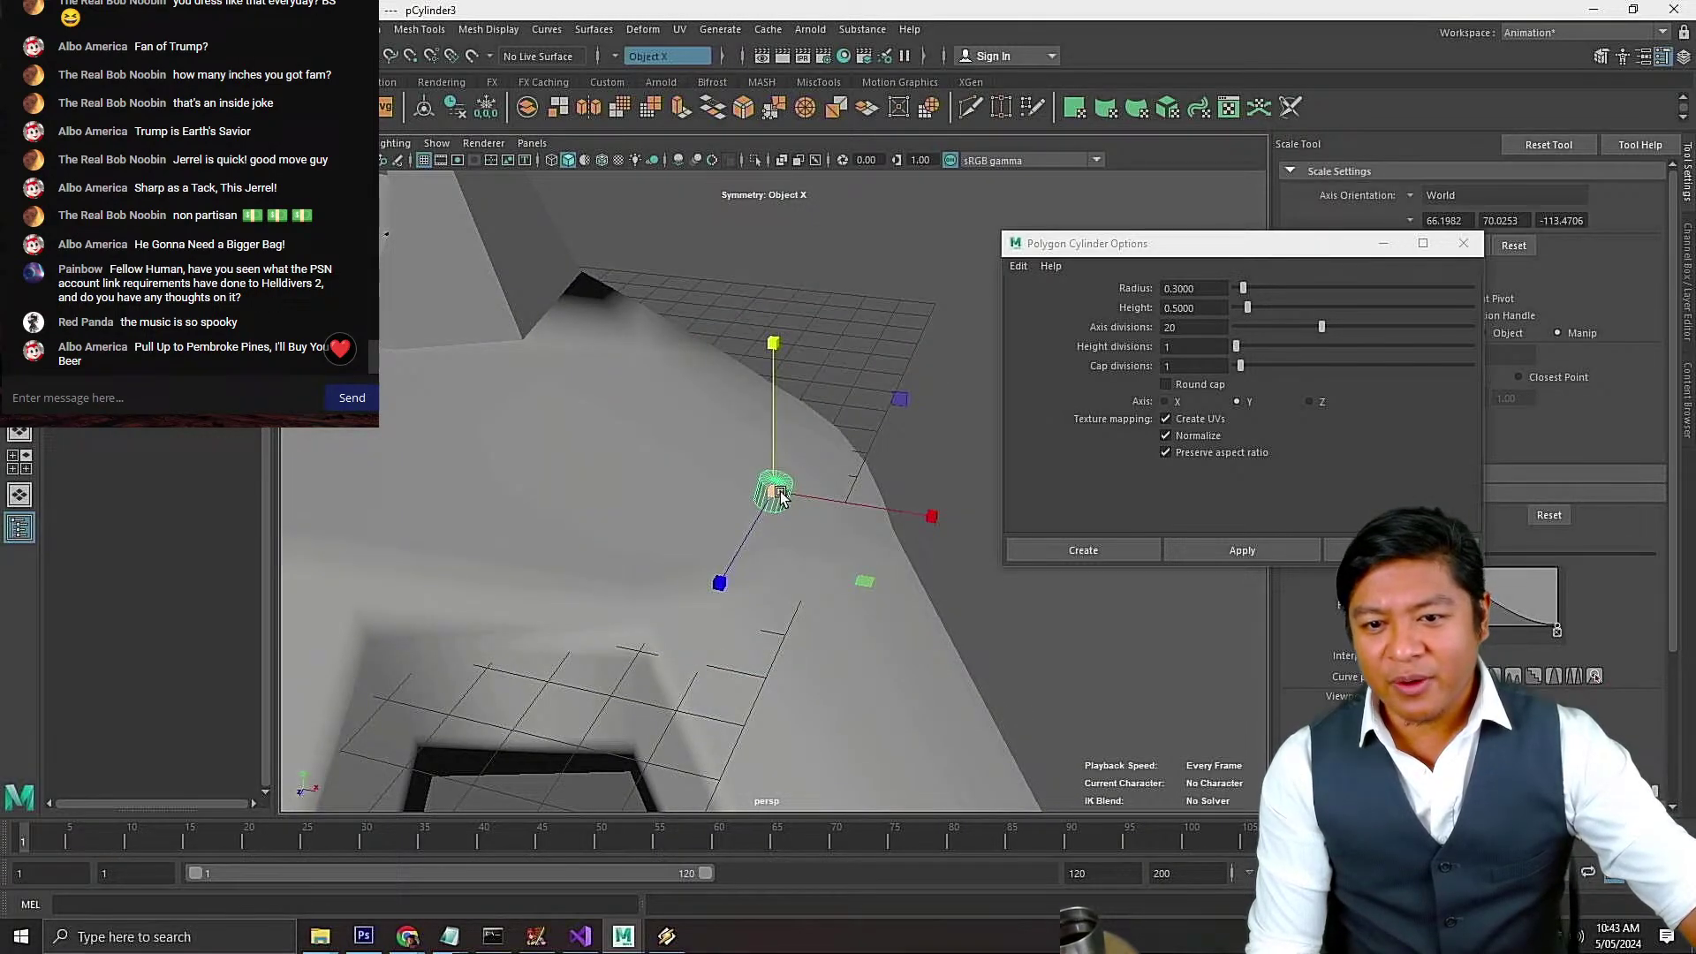
{"action": "left_click_drag", "start_coordinate": [780, 497], "coordinate": [846, 492]}
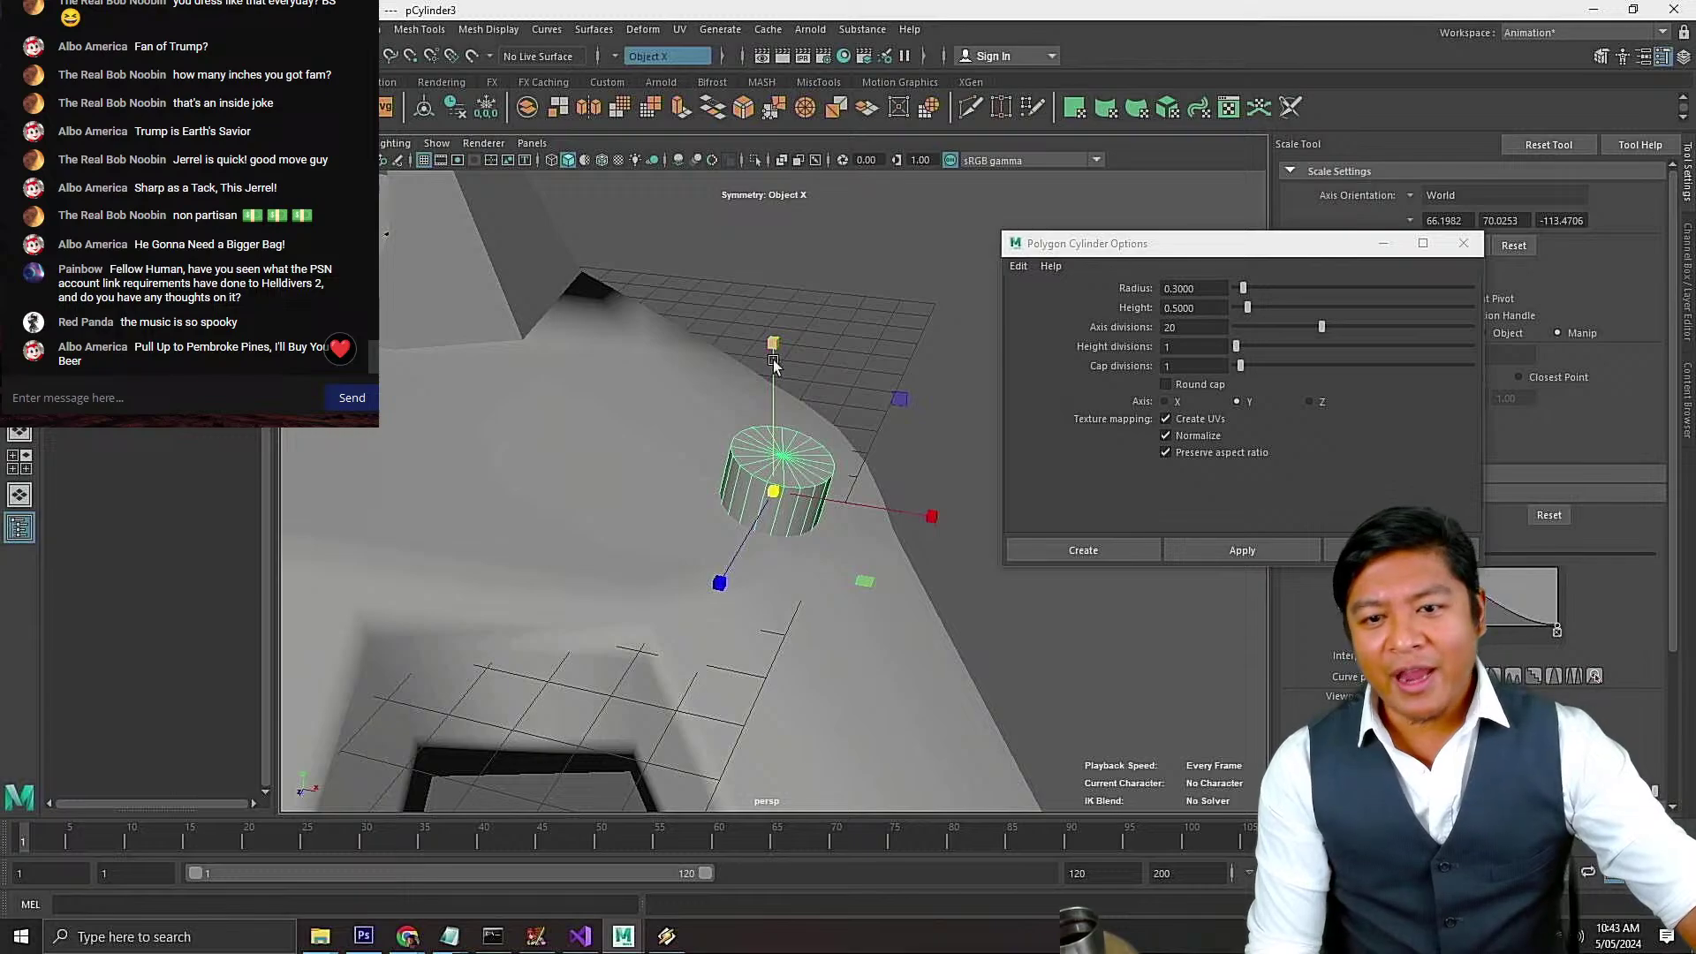
{"action": "left_click_drag", "start_coordinate": [774, 351], "coordinate": [768, 477]}
{"action": "key", "text": "ctrl+z"}
{"action": "key", "text": "ctrl+z"}
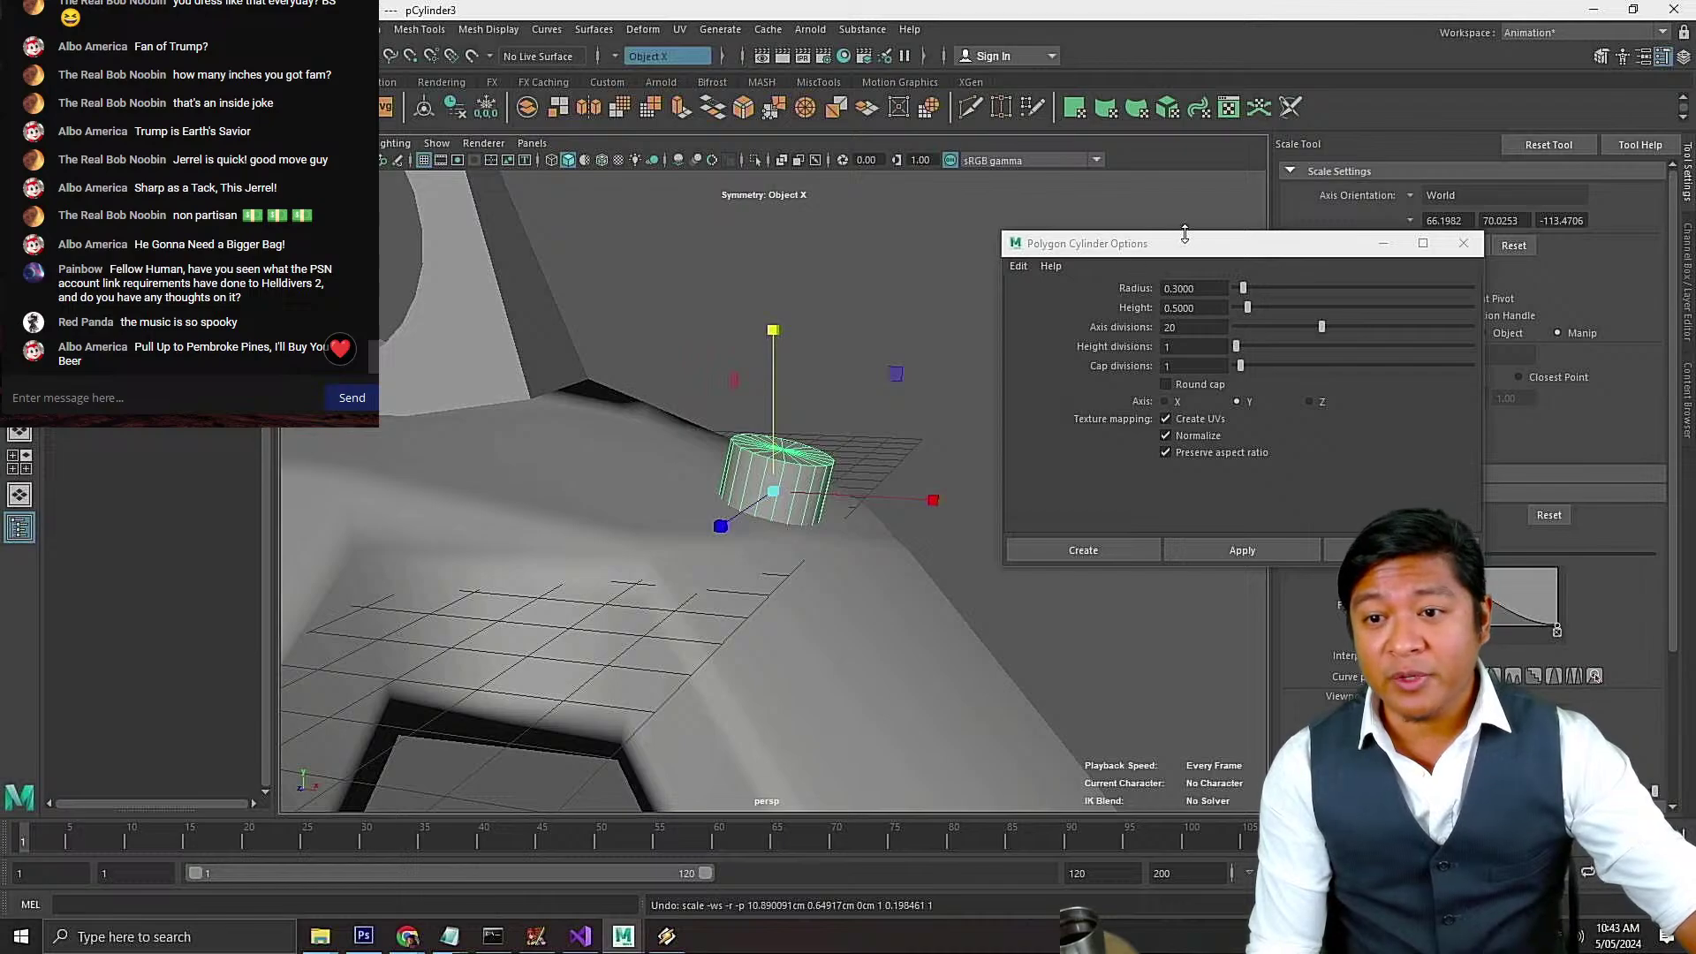
Move the cylinder along Z and X and raise it onto the body's top
{"action": "left_click_drag", "start_coordinate": [1191, 246], "coordinate": [1105, 273]}
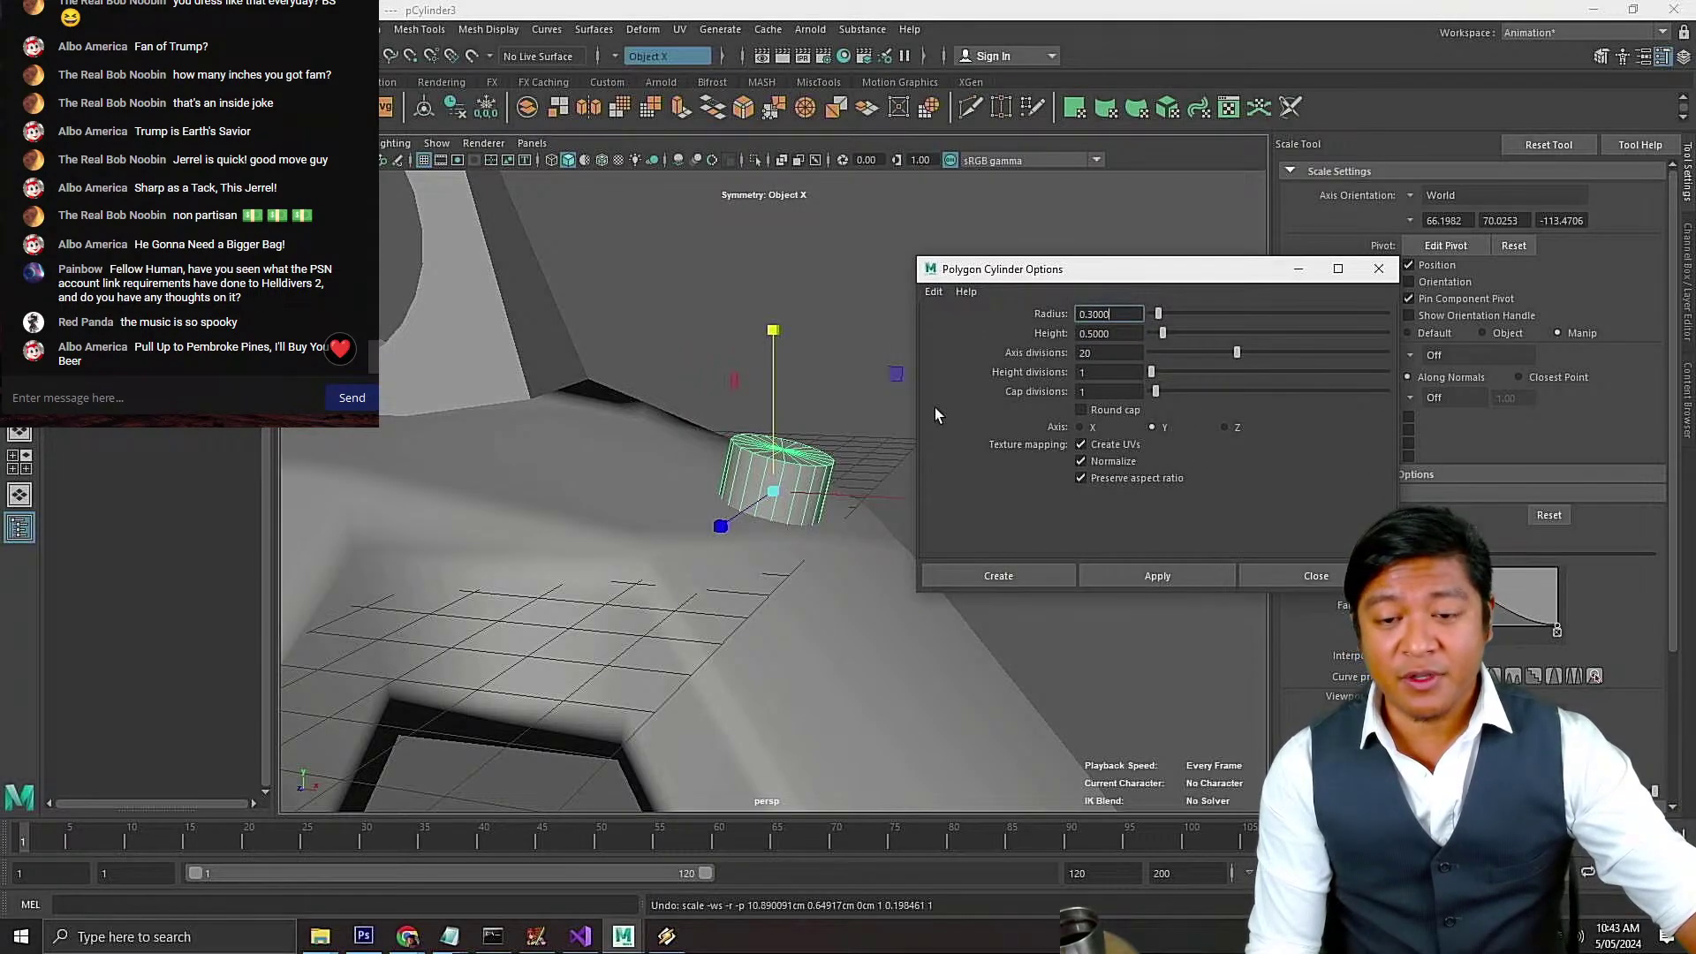
{"action": "left_click_drag", "start_coordinate": [861, 439], "coordinate": [833, 461], "text": "alt"}
{"action": "key", "text": "w"}
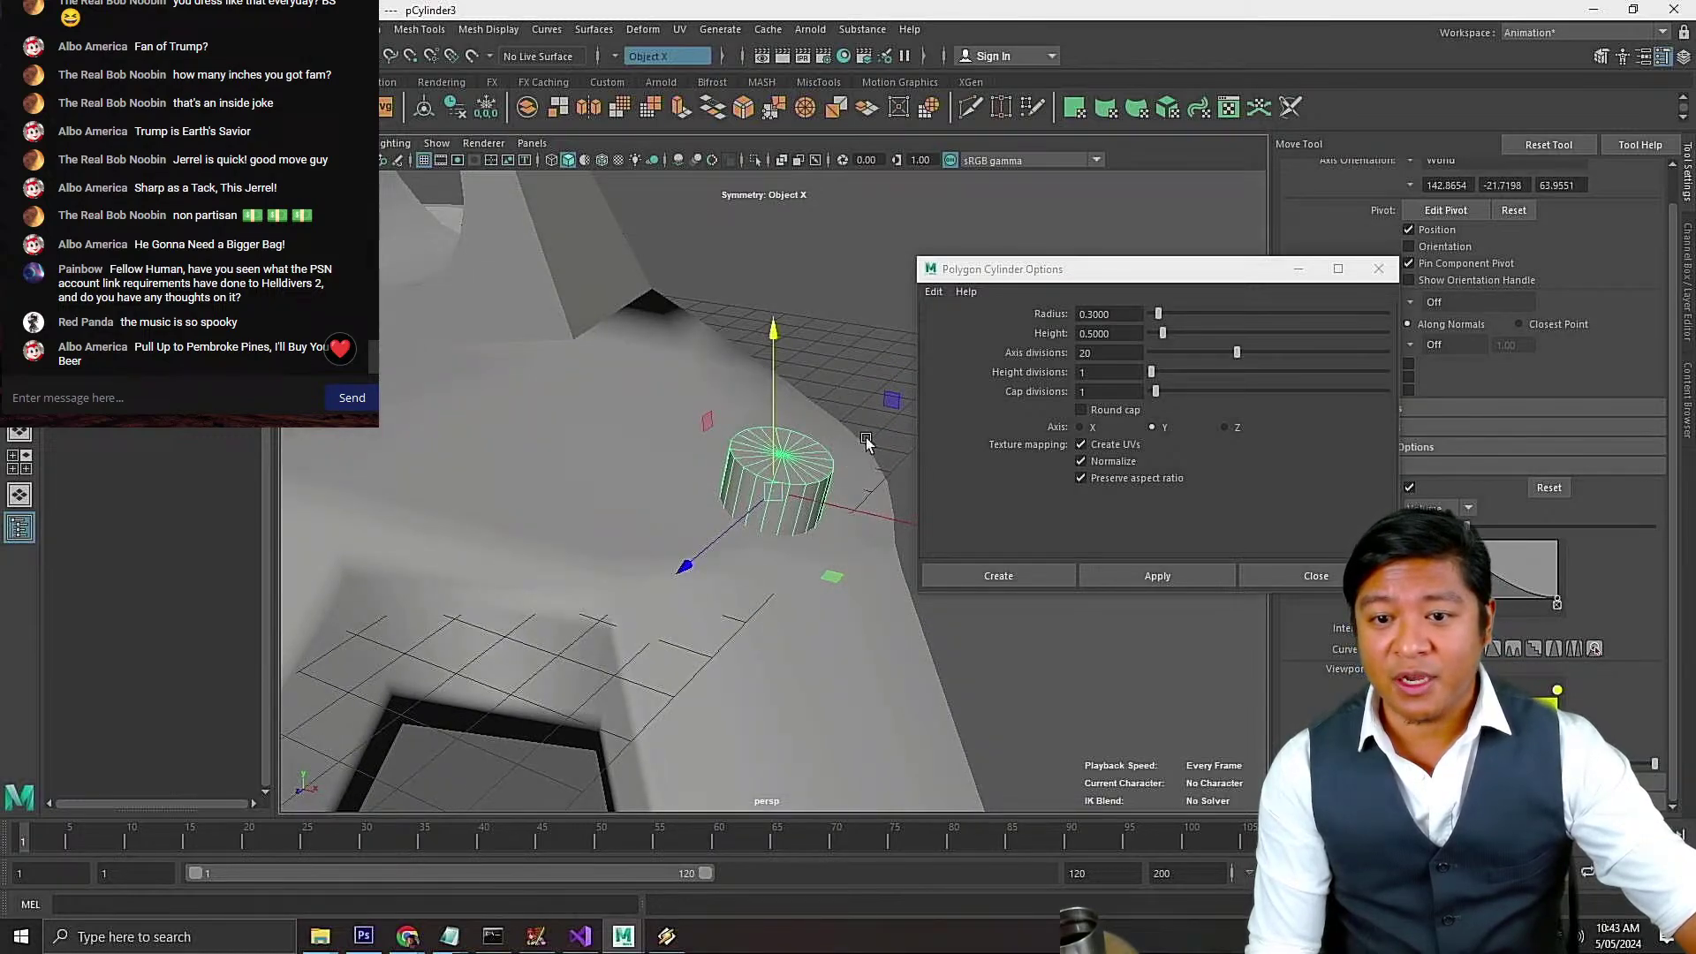
{"action": "left_click_drag", "start_coordinate": [717, 534], "coordinate": [777, 521]}
{"action": "left_click_drag", "start_coordinate": [864, 475], "coordinate": [720, 433]}
{"action": "left_click_drag", "start_coordinate": [673, 363], "coordinate": [689, 316]}
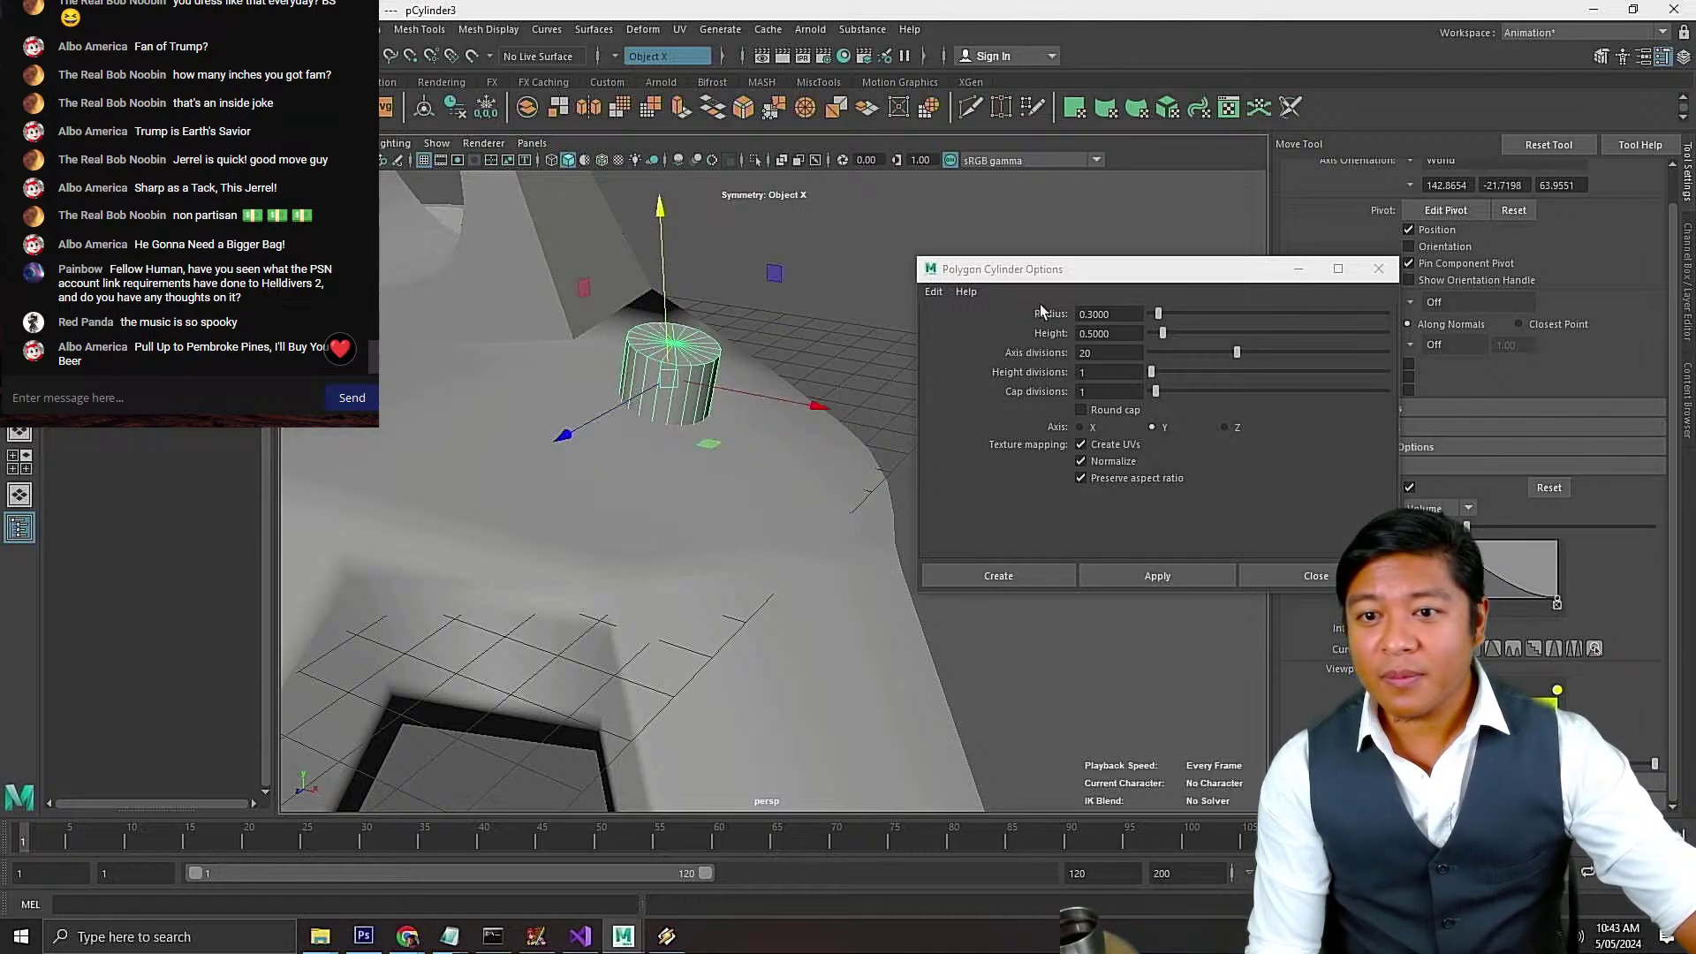
Select the other small cylinder and slide it right along X
{"action": "left_click_drag", "start_coordinate": [1059, 277], "coordinate": [984, 190]}
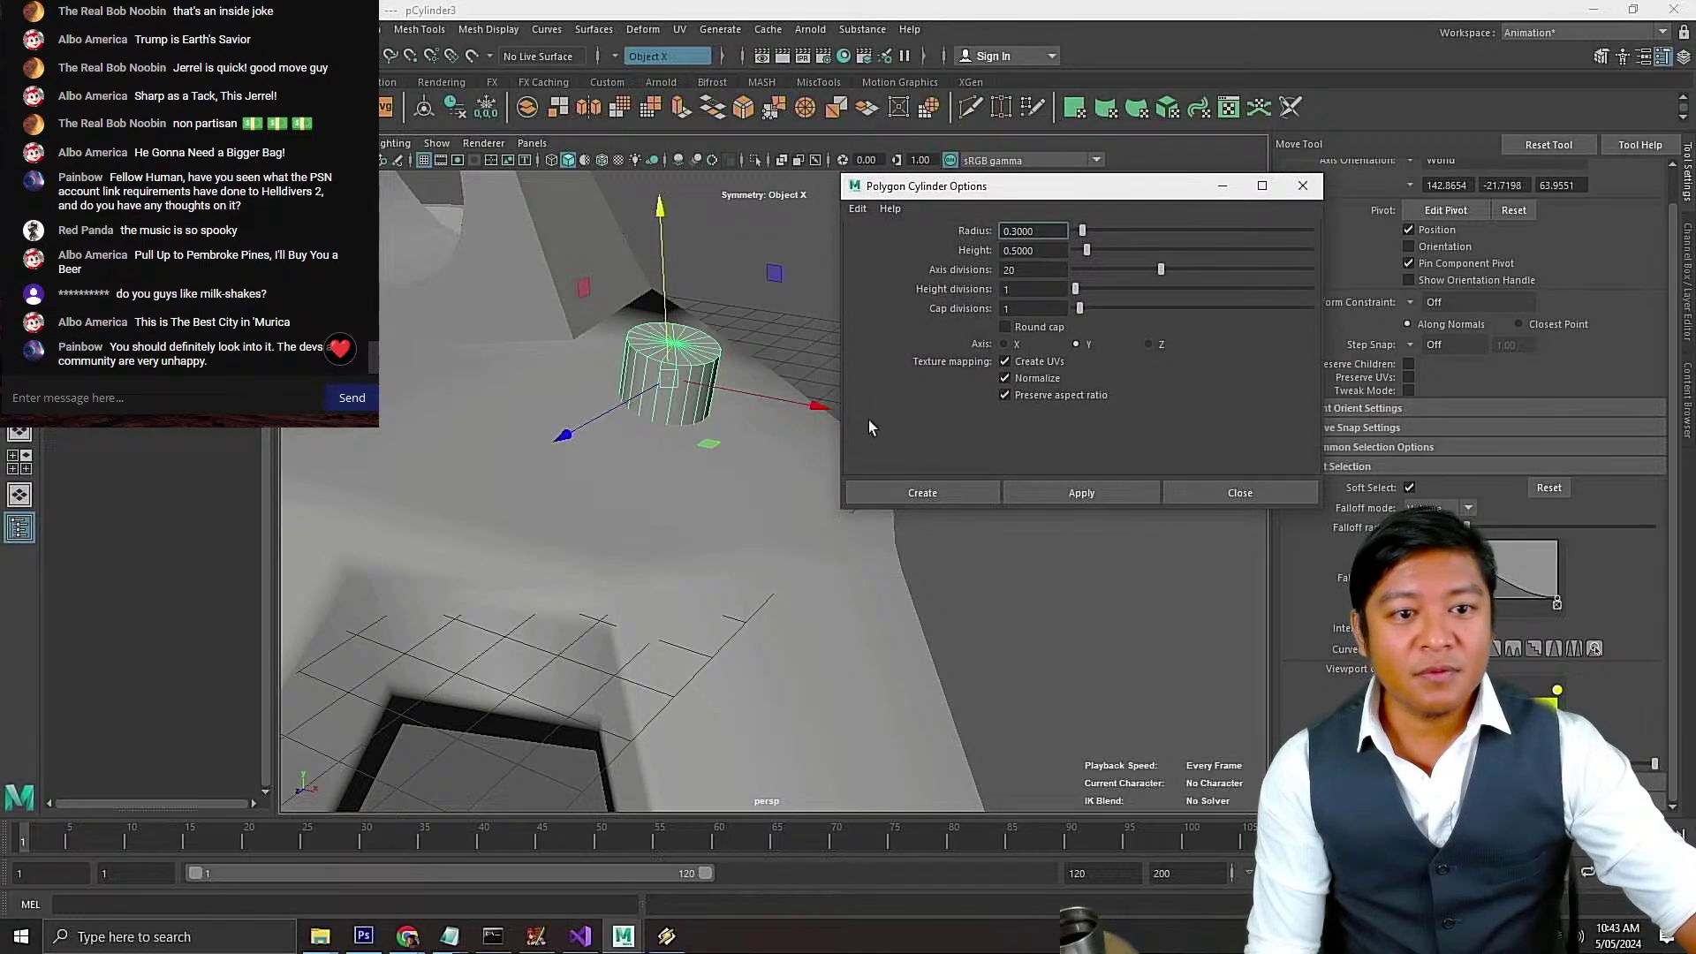
{"action": "left_click_drag", "start_coordinate": [735, 365], "coordinate": [727, 402], "text": "alt"}
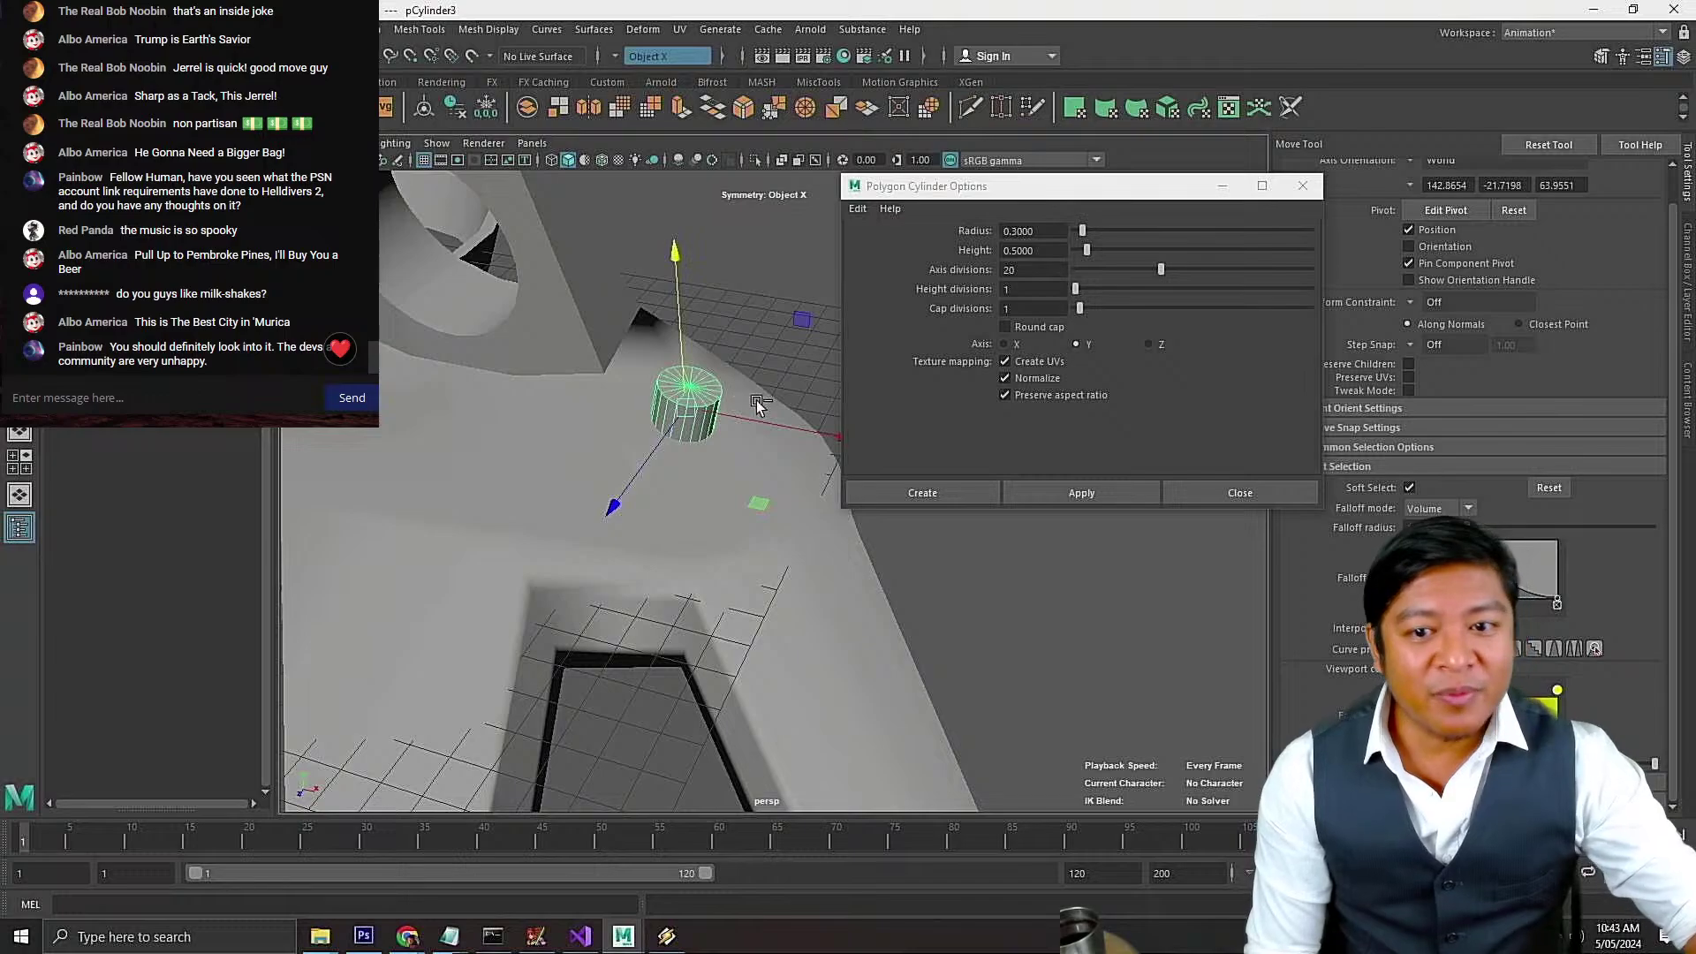
{"action": "left_click", "coordinate": [809, 441]}
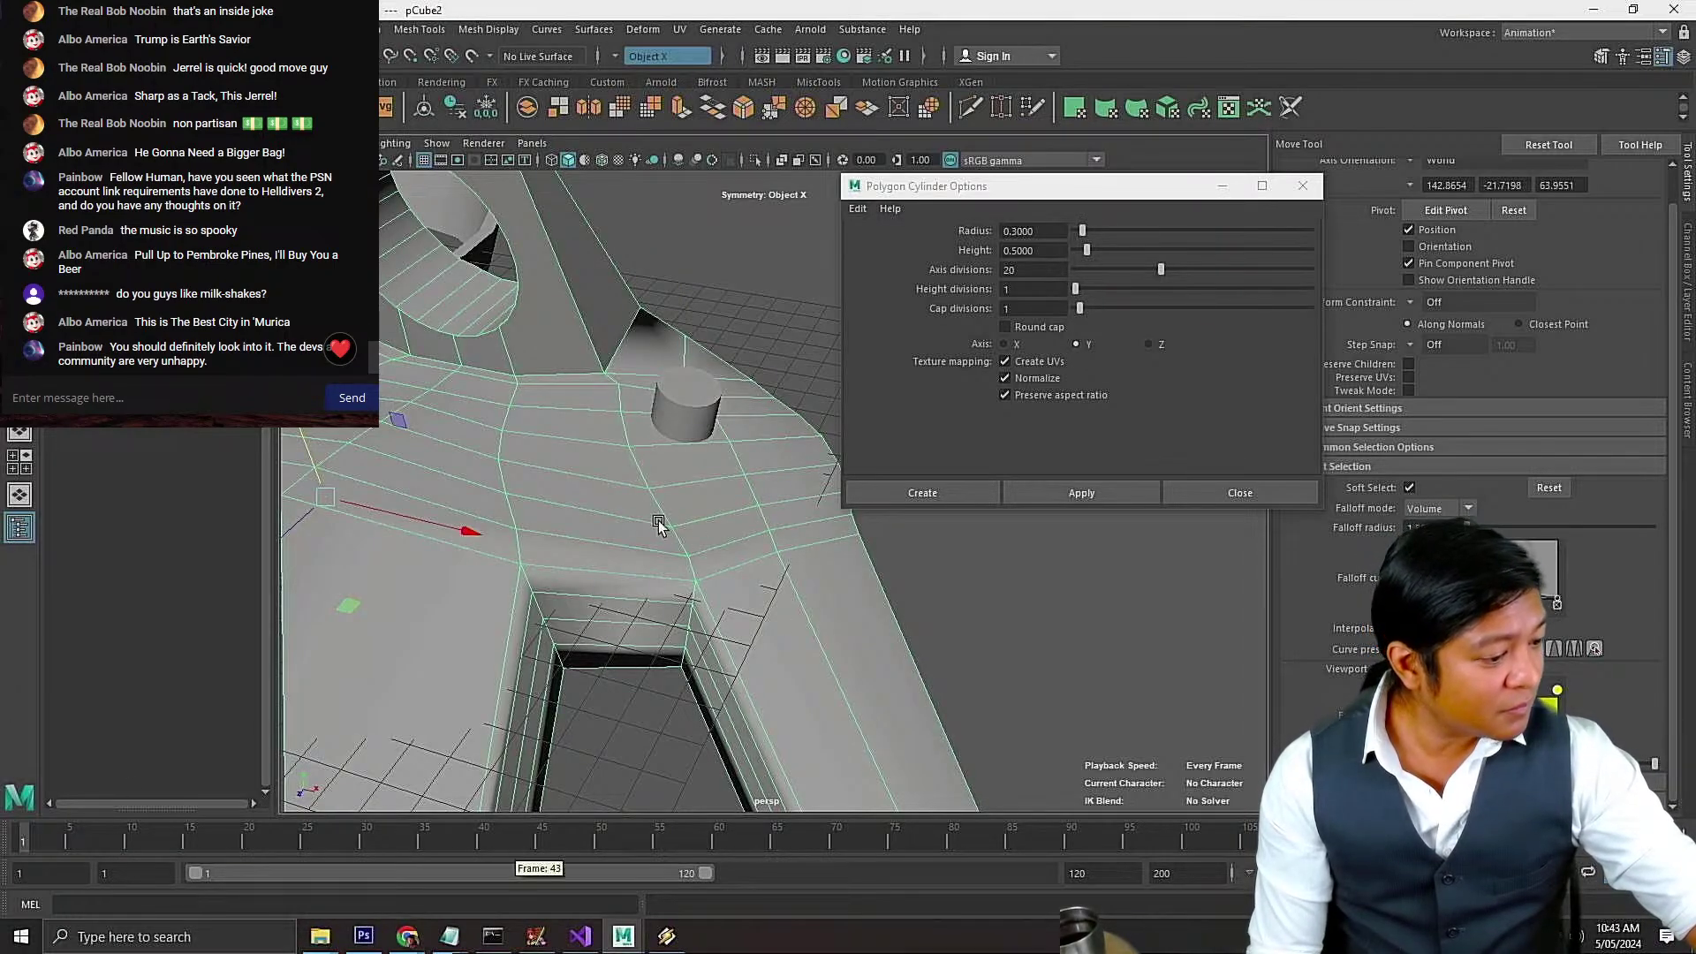
{"action": "left_click_drag", "start_coordinate": [655, 518], "coordinate": [758, 474], "text": "alt"}
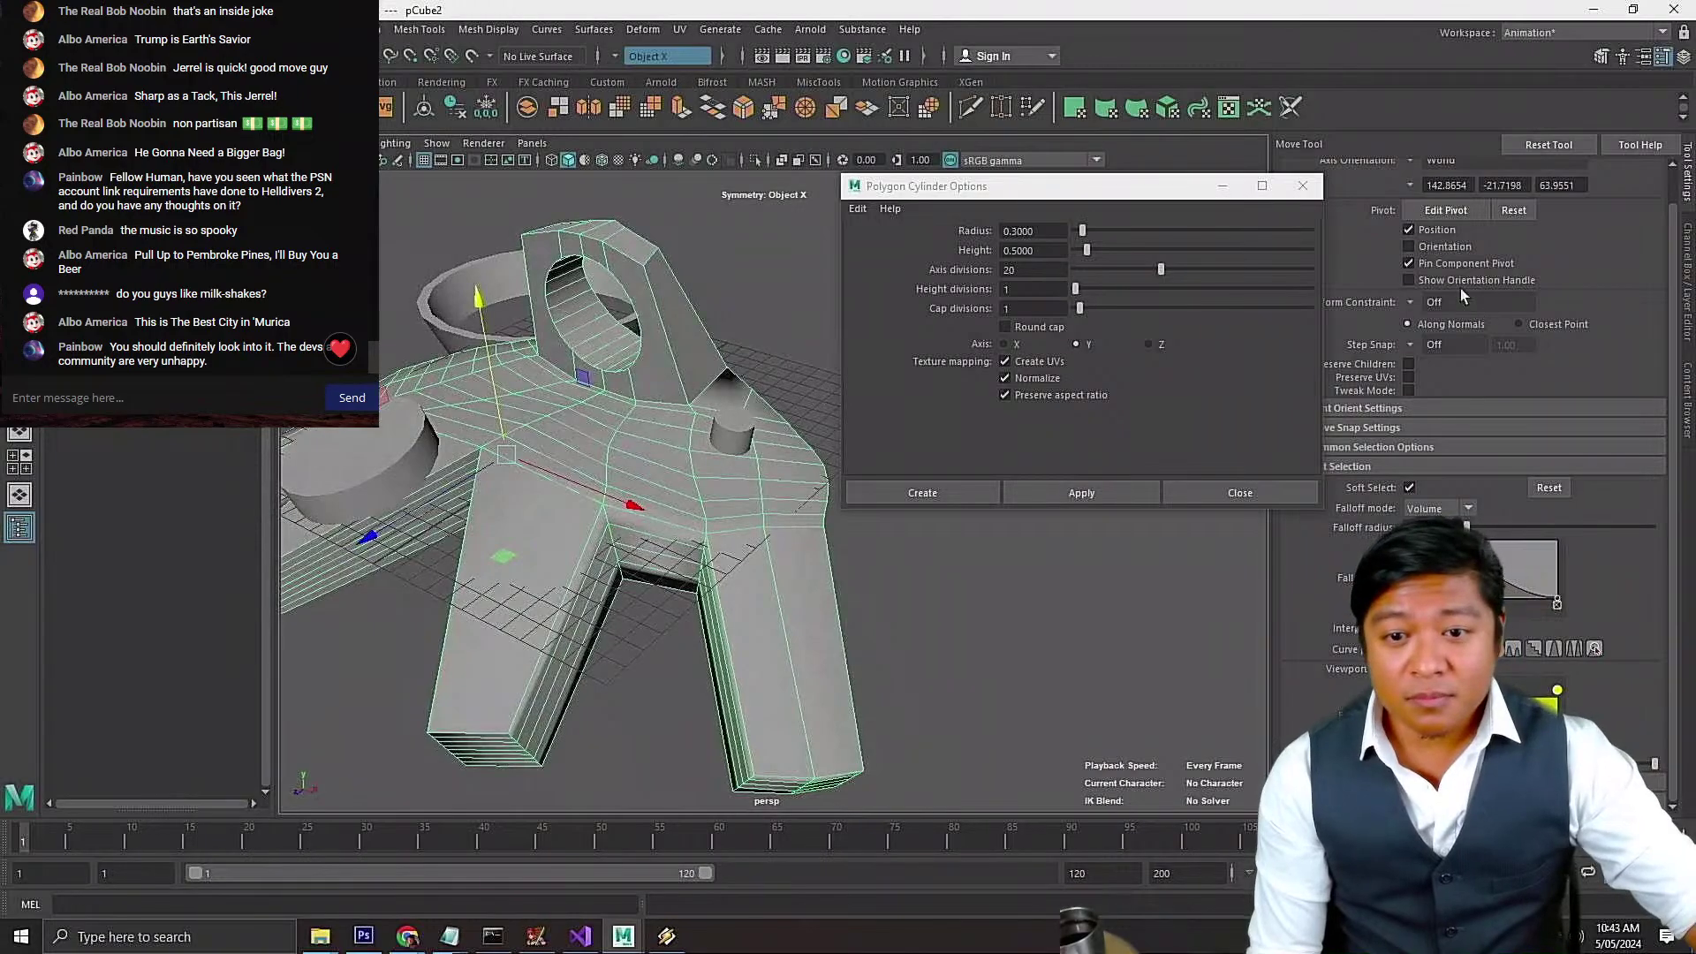
{"action": "left_click", "coordinate": [740, 436]}
{"action": "left_click_drag", "start_coordinate": [795, 458], "coordinate": [862, 489]}
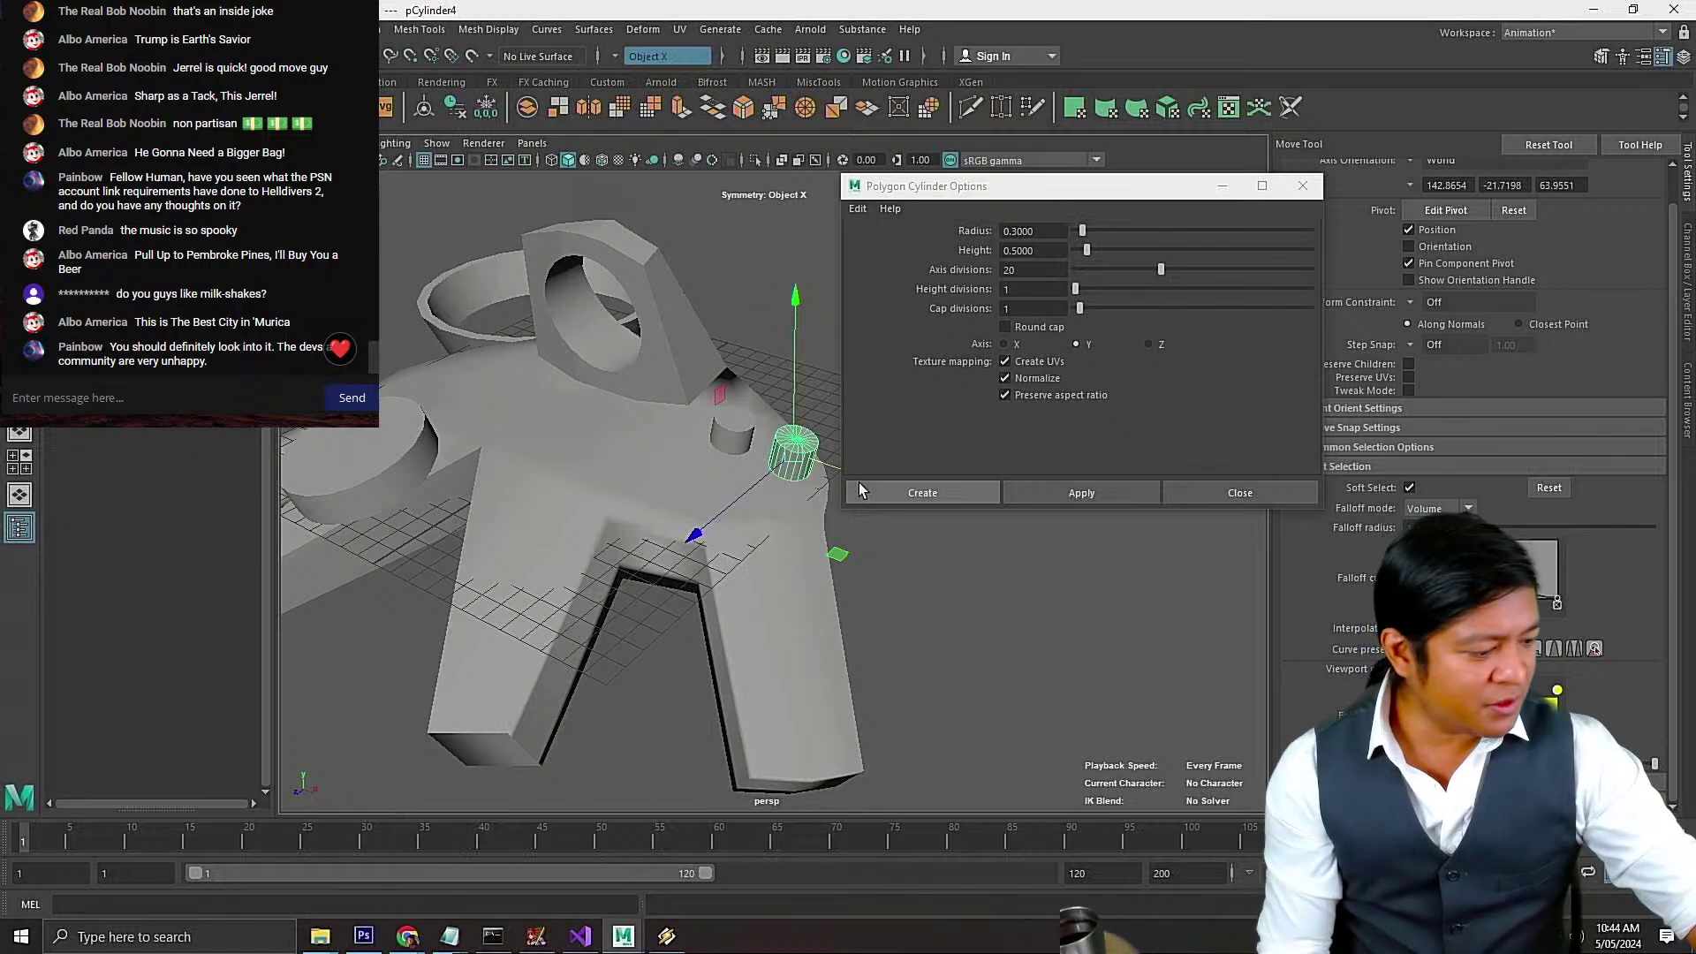
Nudge the button cylinder down and rotate it on the controller body
{"action": "left_click", "coordinate": [683, 930]}
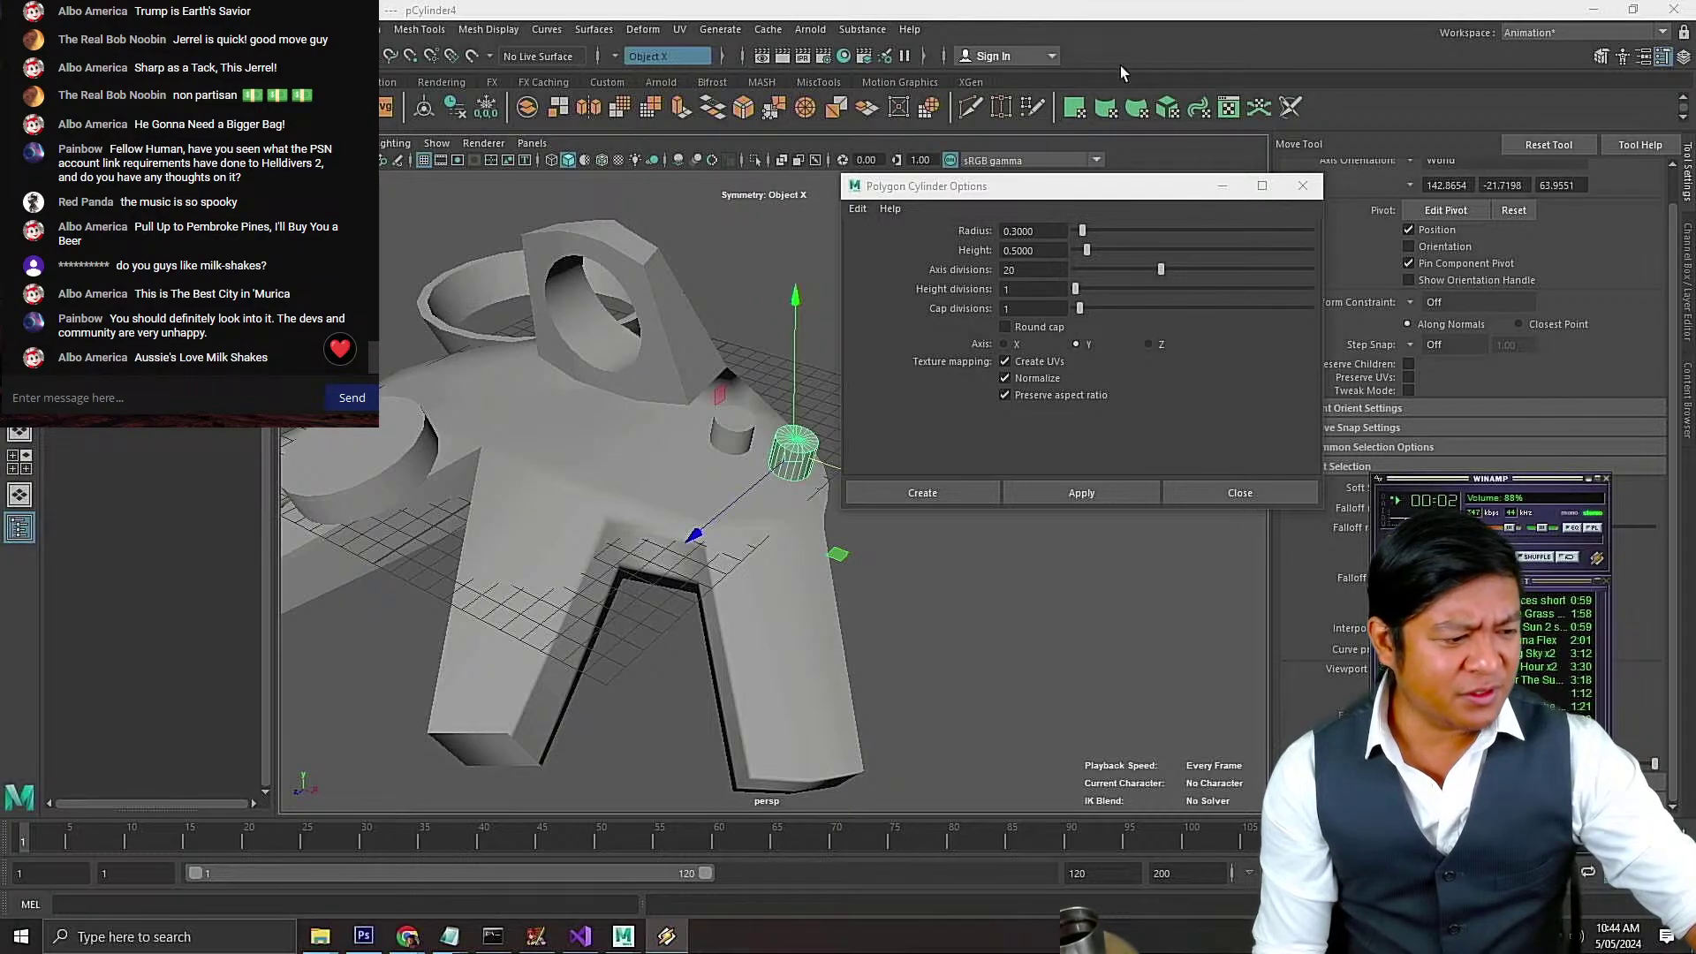
{"action": "left_click", "coordinate": [1084, 46]}
{"action": "left_click_drag", "start_coordinate": [815, 508], "coordinate": [787, 430], "text": "alt"}
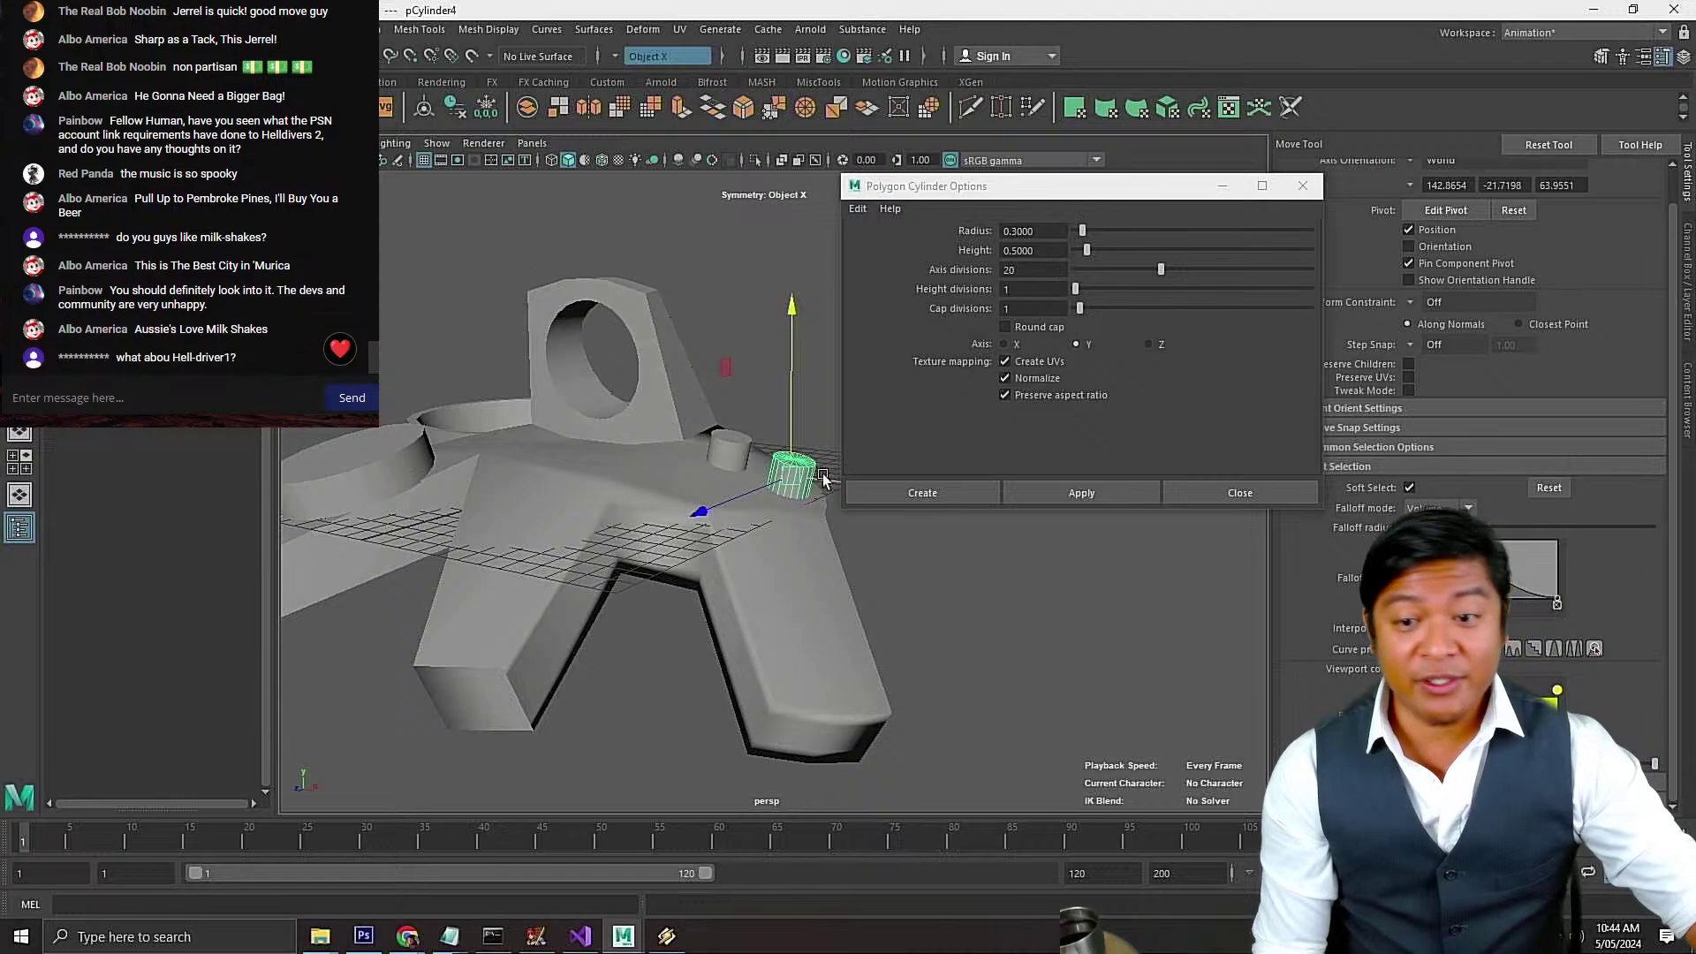
{"action": "mouse_move", "coordinate": [813, 514]}
{"action": "left_mouse_down", "text": "alt"}
{"action": "mouse_move", "coordinate": [780, 521]}
{"action": "mouse_move", "coordinate": [795, 496]}
{"action": "left_mouse_up", "text": "alt"}
{"action": "key", "text": "e"}
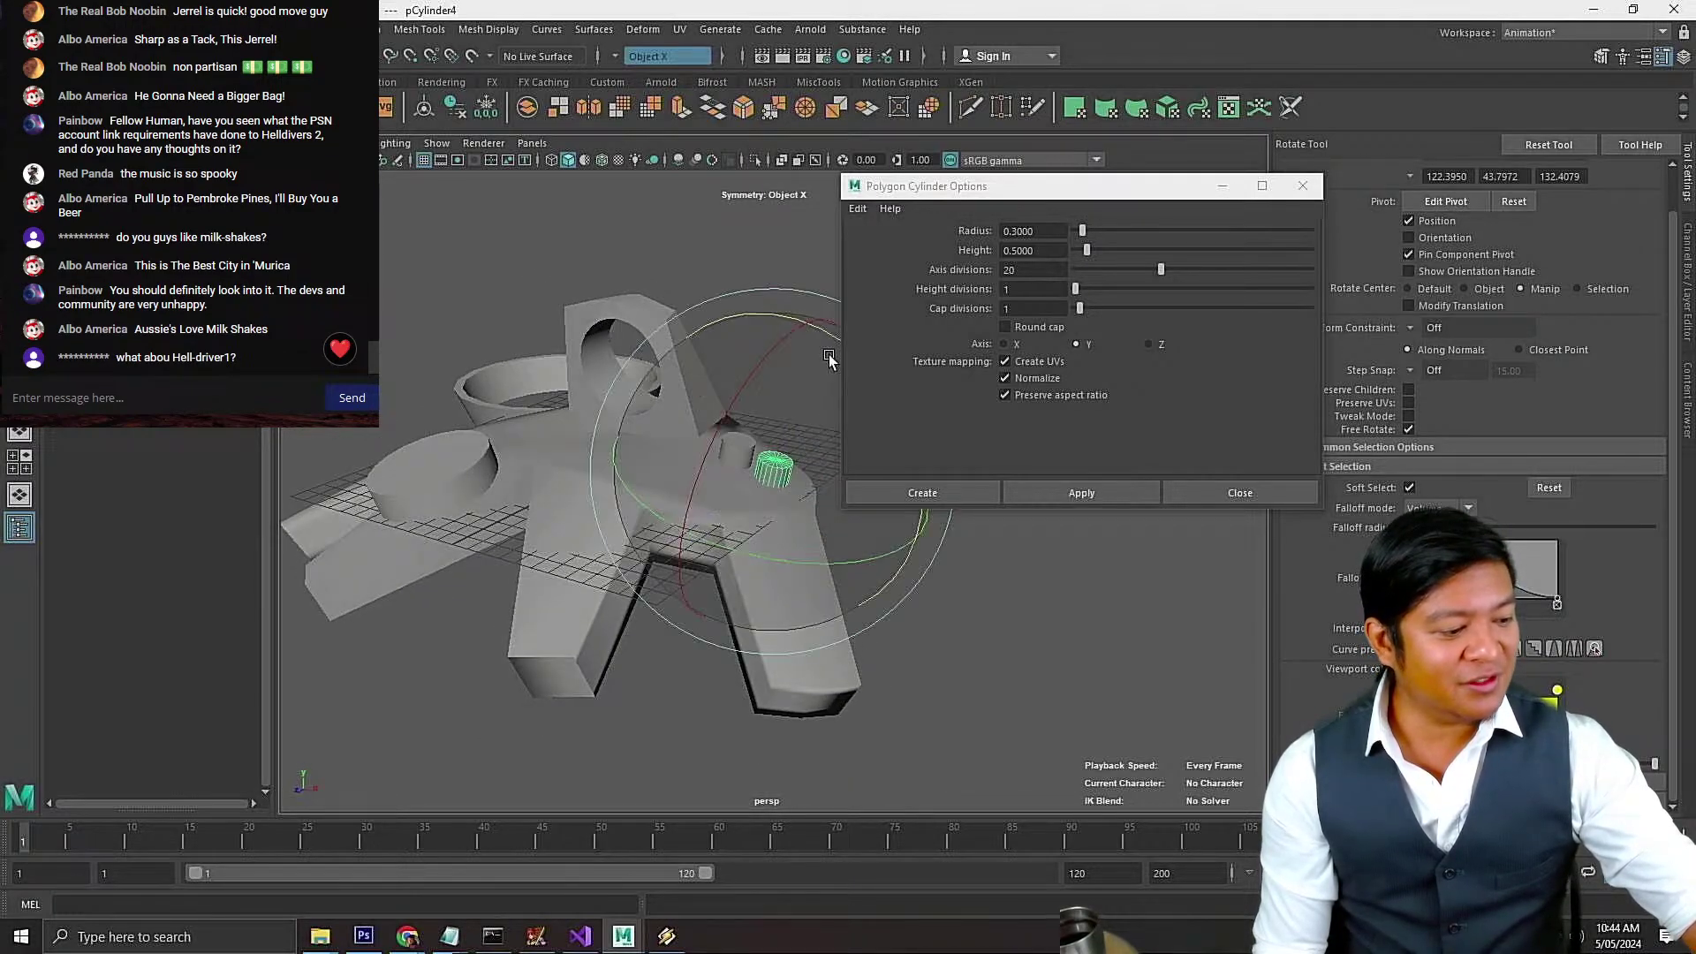
{"action": "left_click_drag", "start_coordinate": [831, 358], "coordinate": [893, 389]}
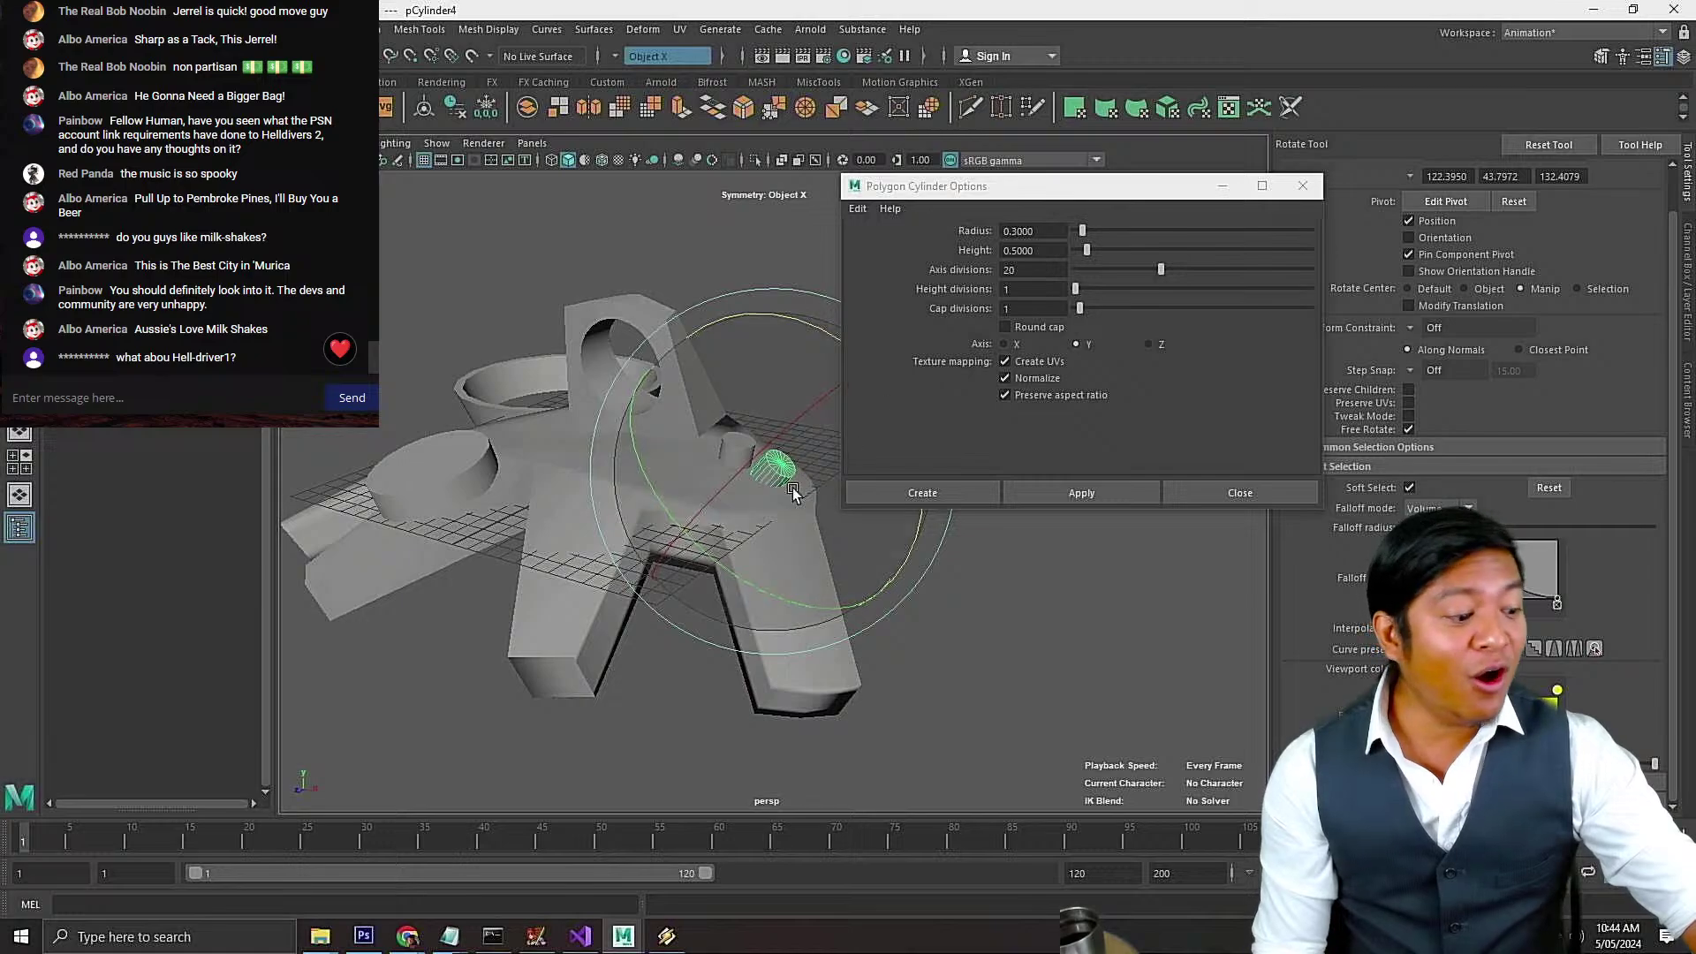
{"action": "left_click_drag", "start_coordinate": [795, 490], "coordinate": [671, 490], "text": "alt"}
Duplicate the cylinder, set manipulator orientation to World, and save worst switch controller 1.mb
{"action": "key", "text": "ctrl+d"}
{"action": "key", "text": "w"}
{"action": "key", "text": "e"}
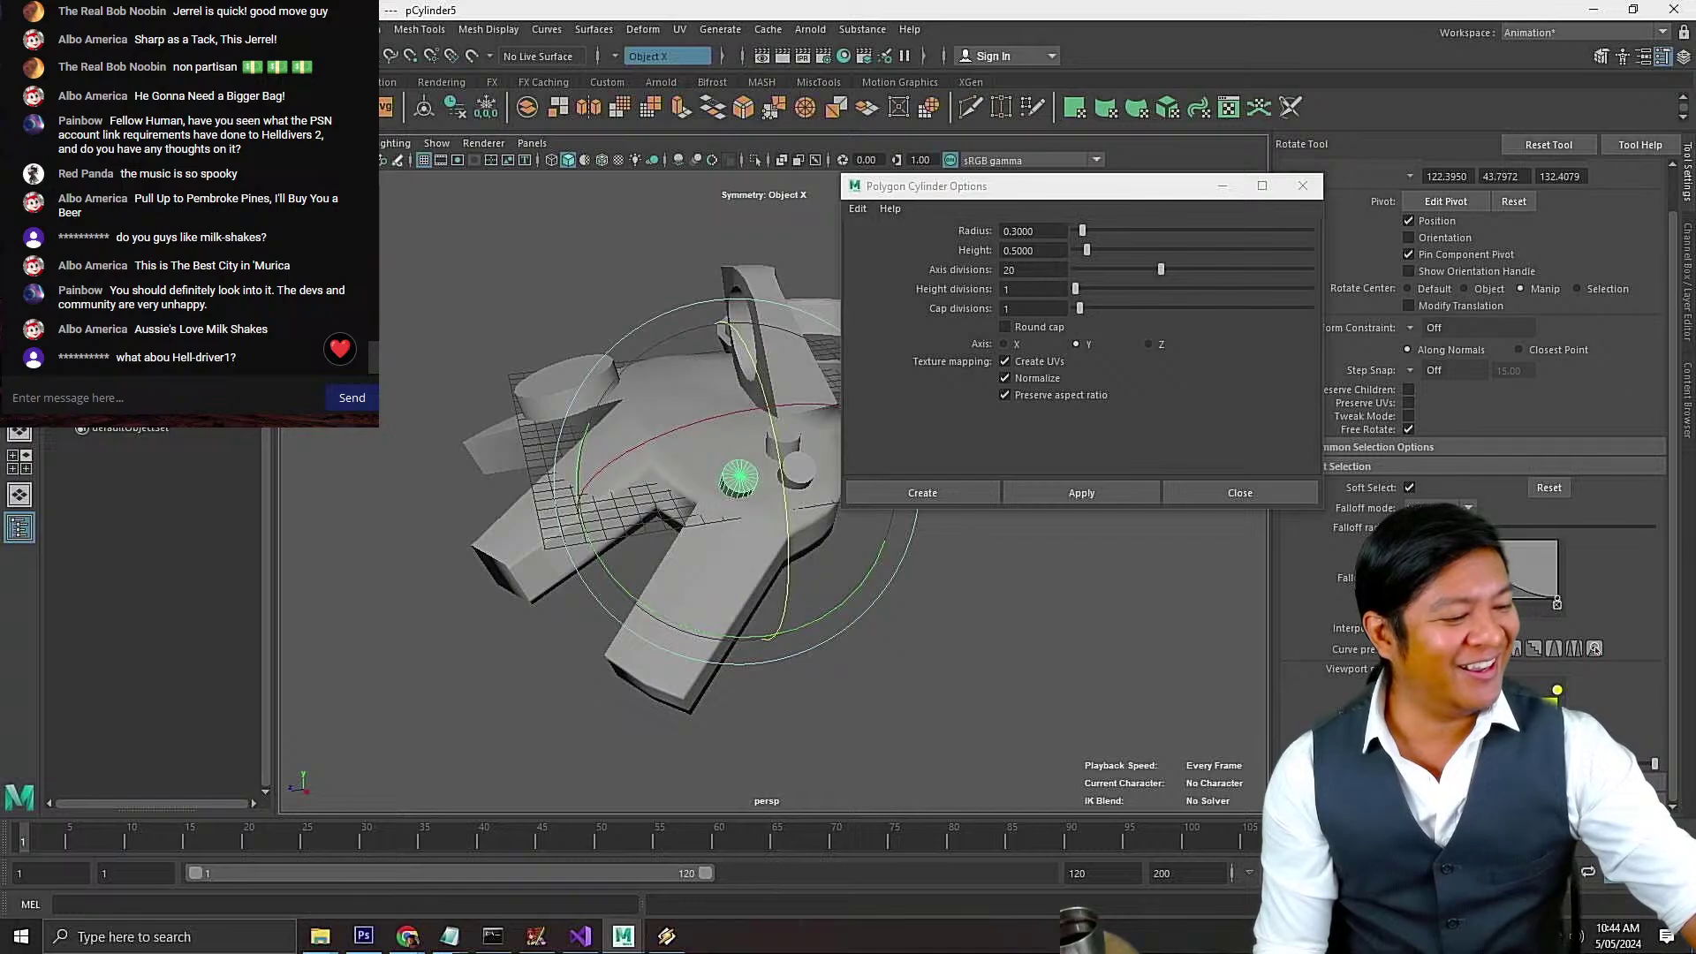
{"action": "scroll", "coordinate": [1422, 224], "scroll_direction": "up", "scroll_amount": 1}
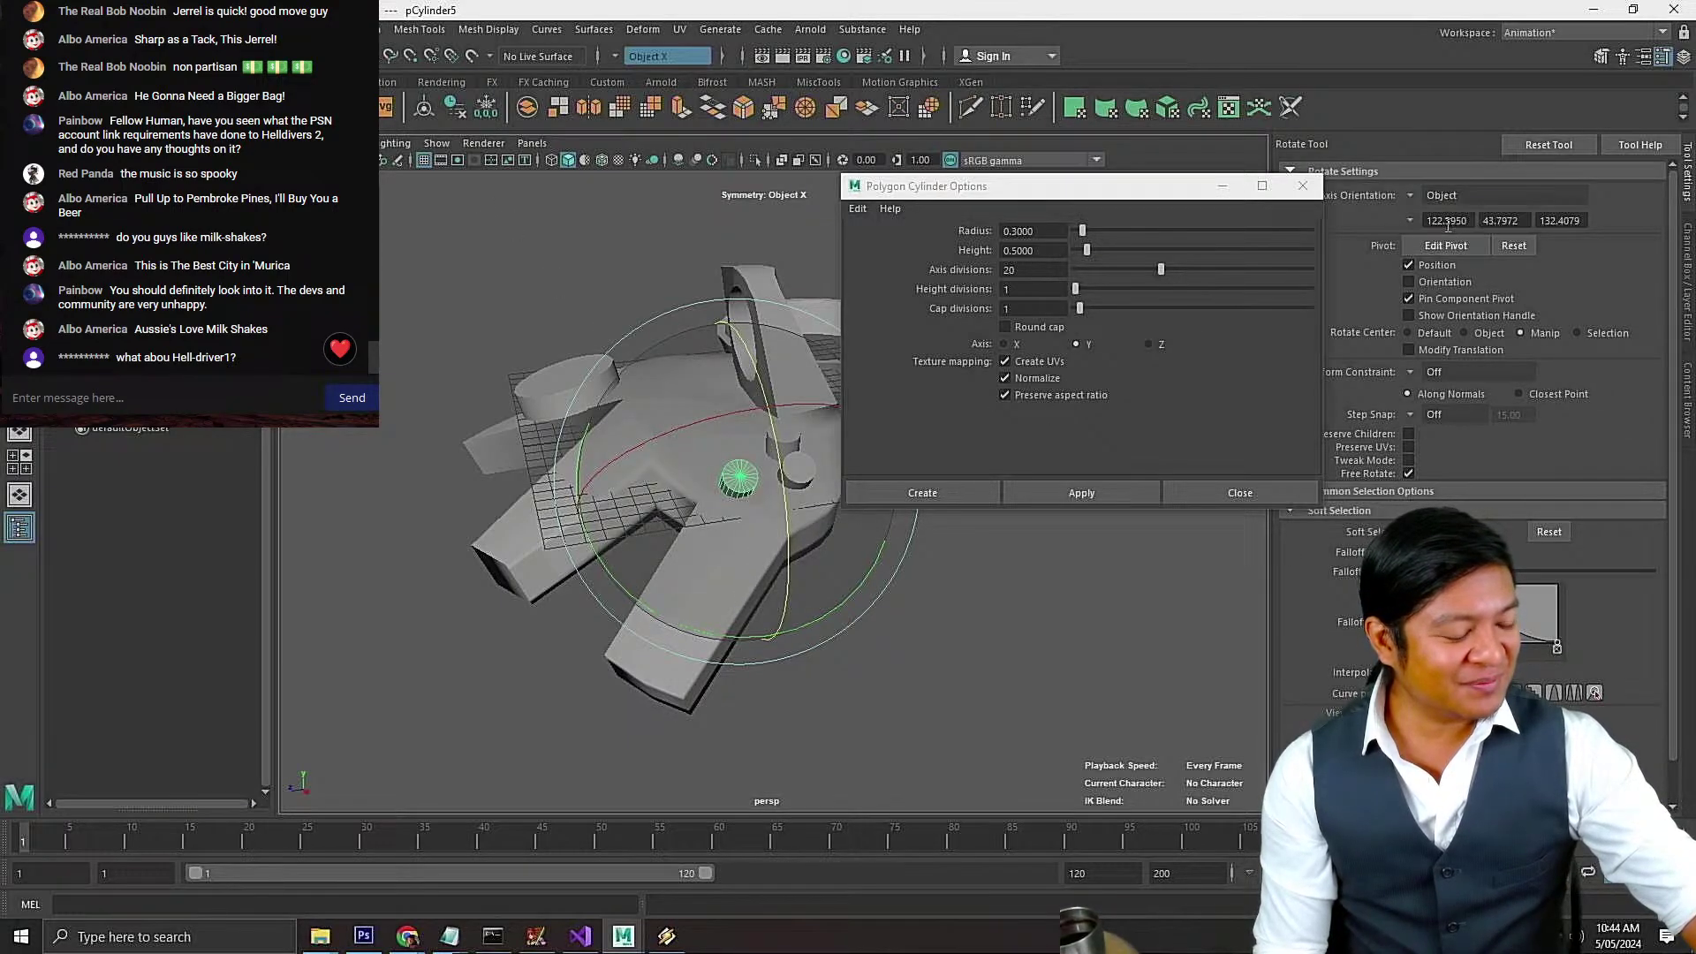
{"action": "left_click", "coordinate": [1422, 196]}
{"action": "left_click", "coordinate": [1453, 221]}
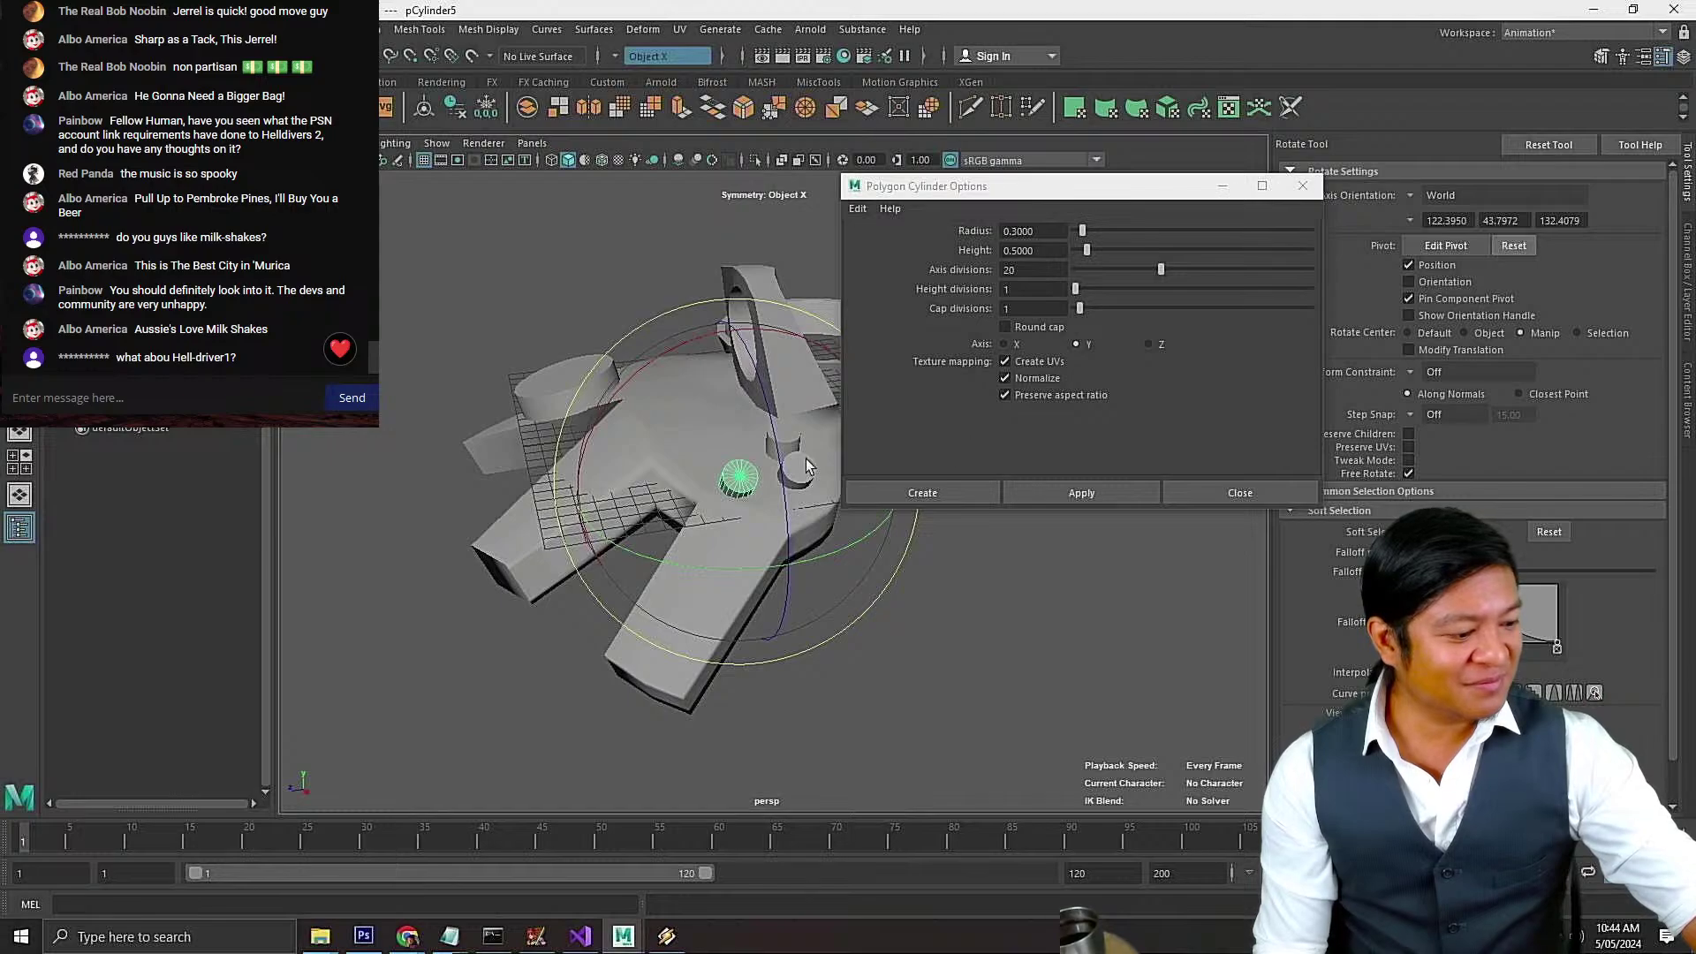
{"action": "left_click_drag", "start_coordinate": [707, 442], "coordinate": [695, 497], "text": "alt"}
{"action": "key", "text": "w"}
{"action": "key", "text": "ctrl+s"}
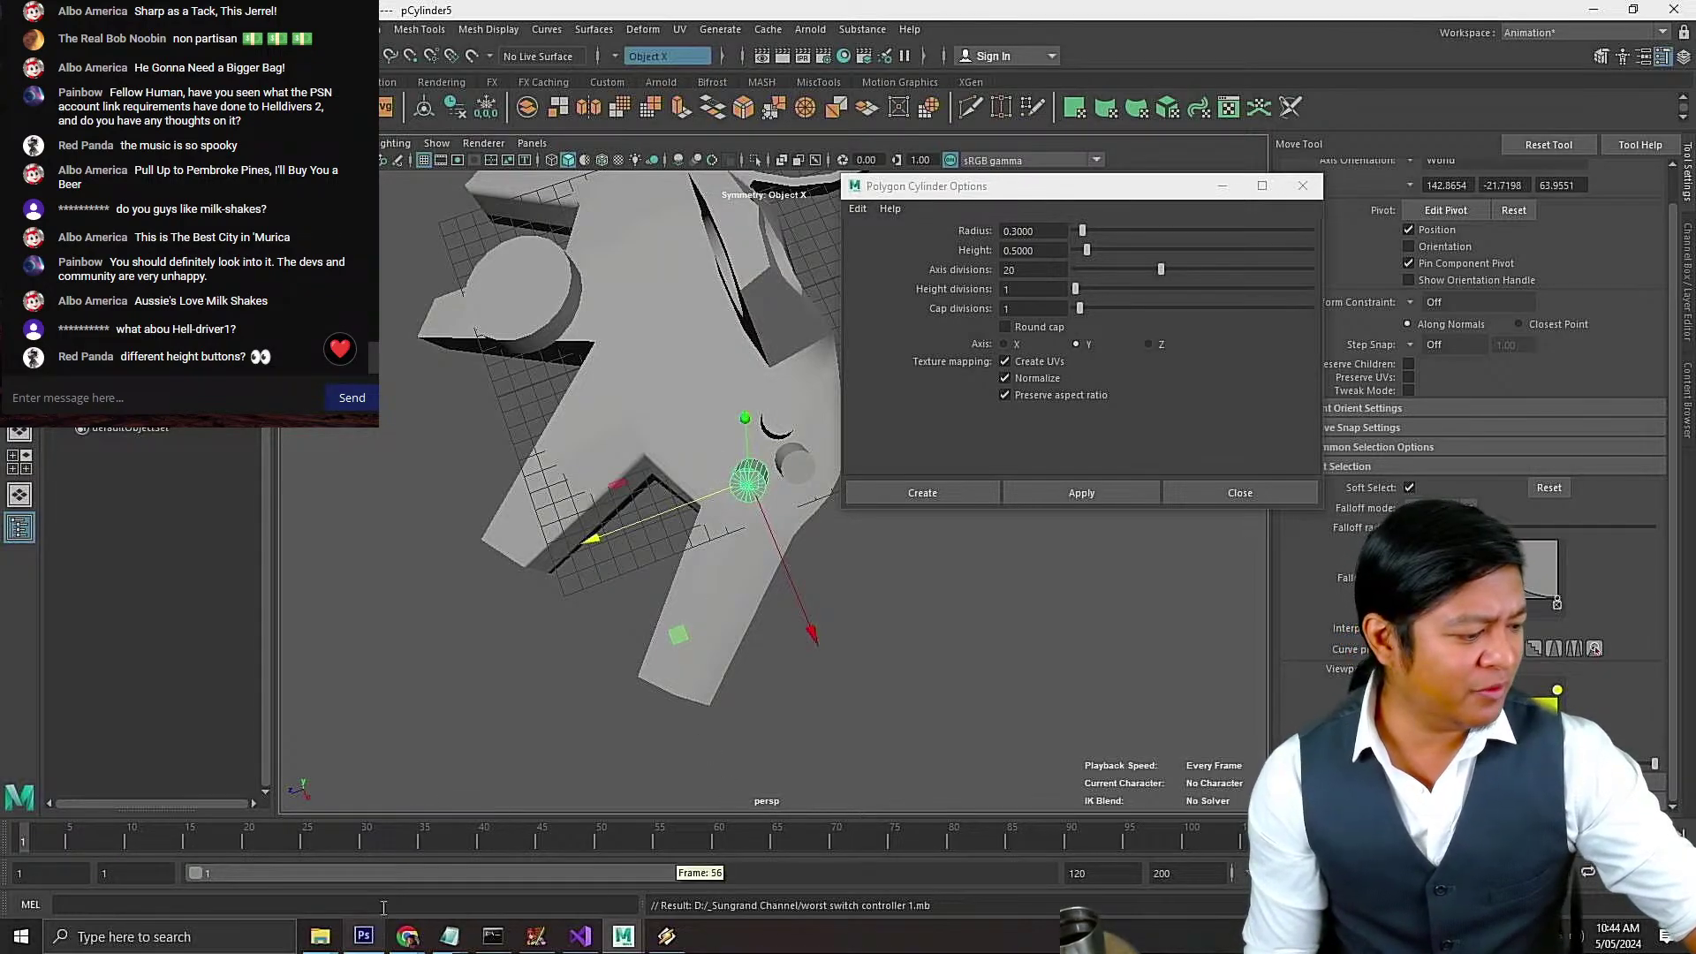
Search the web for 'psn helldivers 2 account requirement'
{"action": "key", "text": "alt+Tab"}
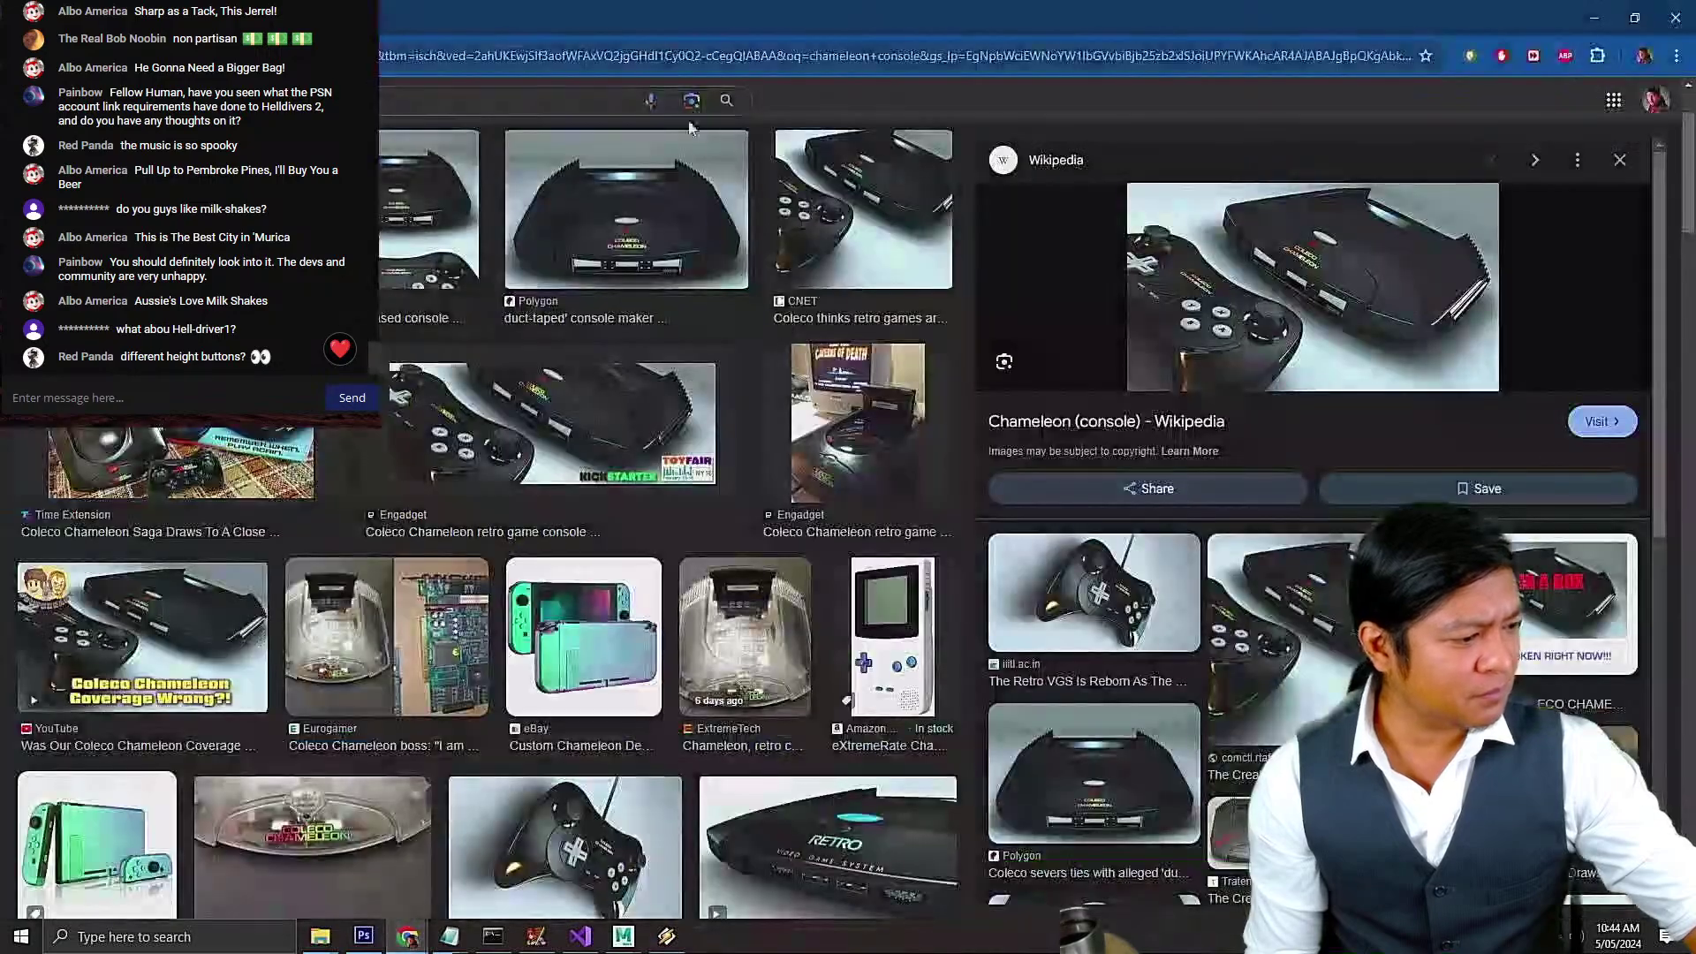
{"action": "type", "text": "psn h"}
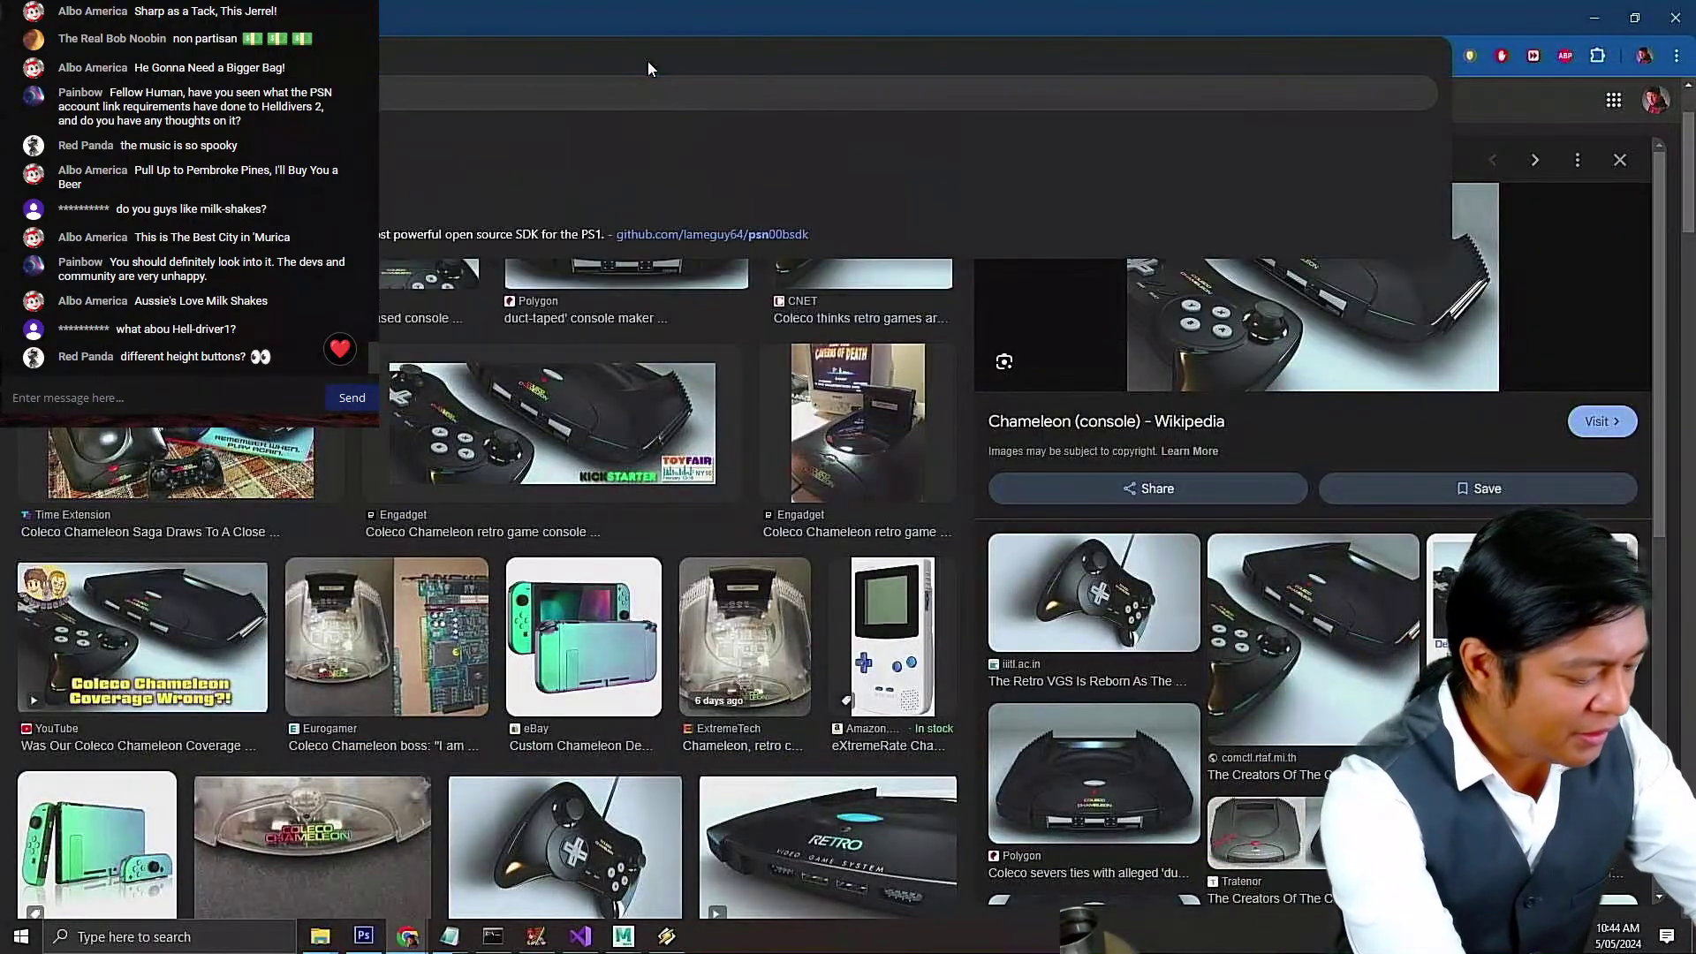
{"action": "type", "text": "e"}
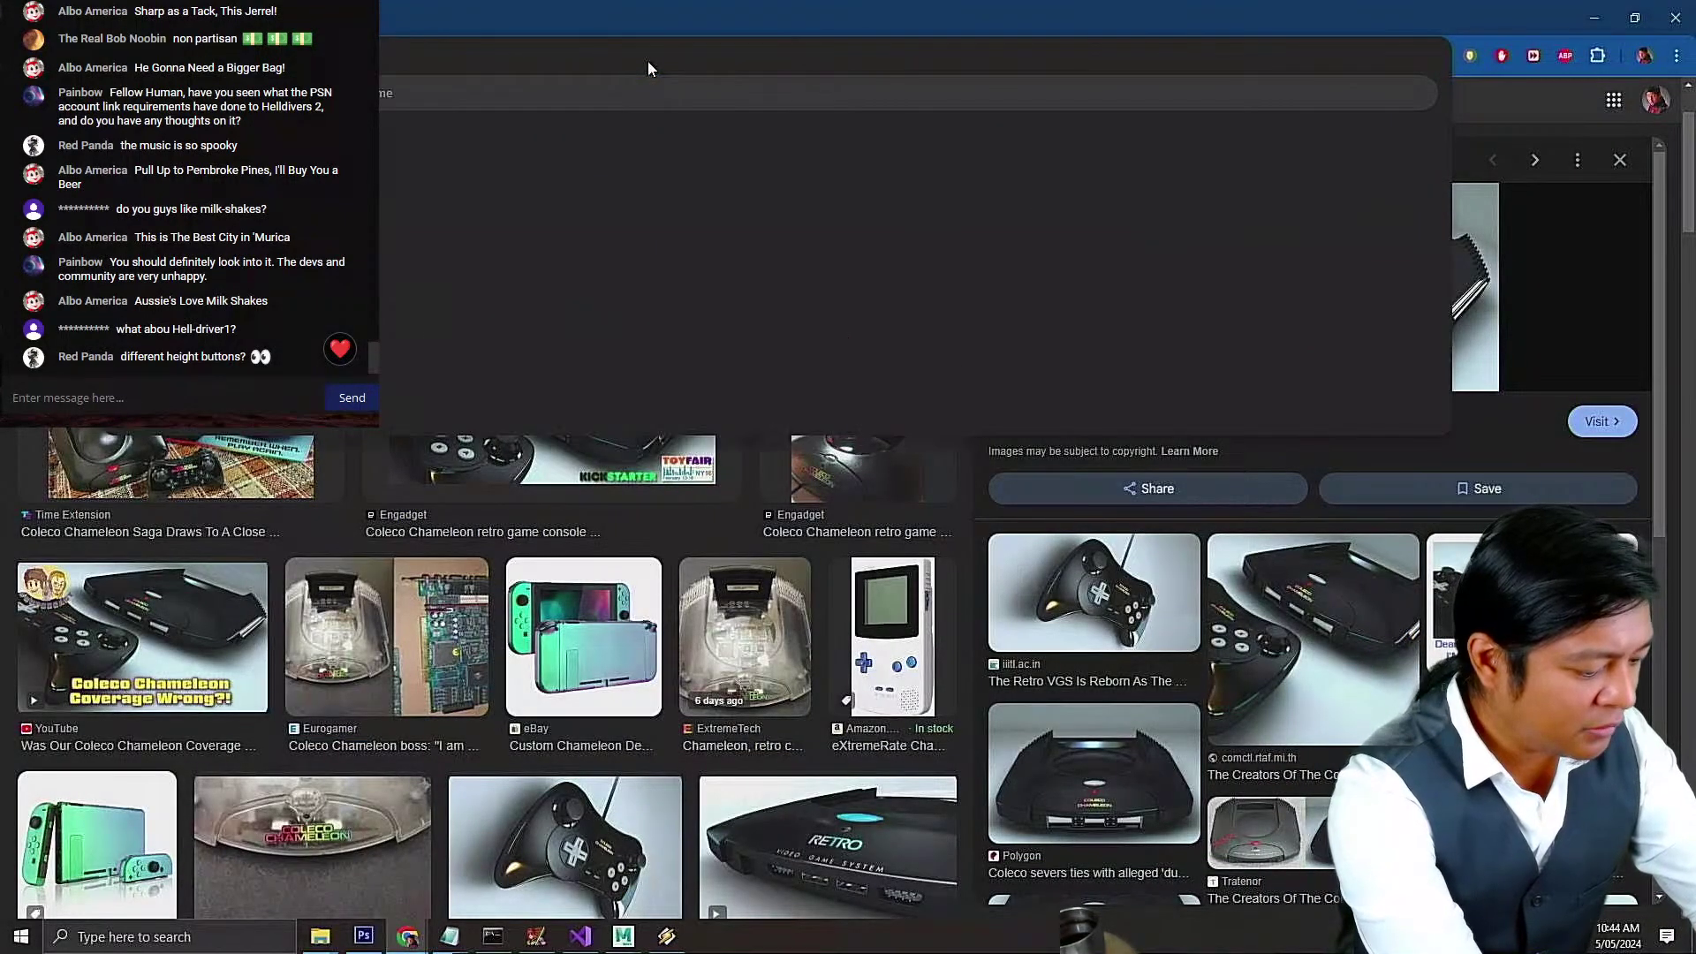
{"action": "type", "text": "lldivers 2"}
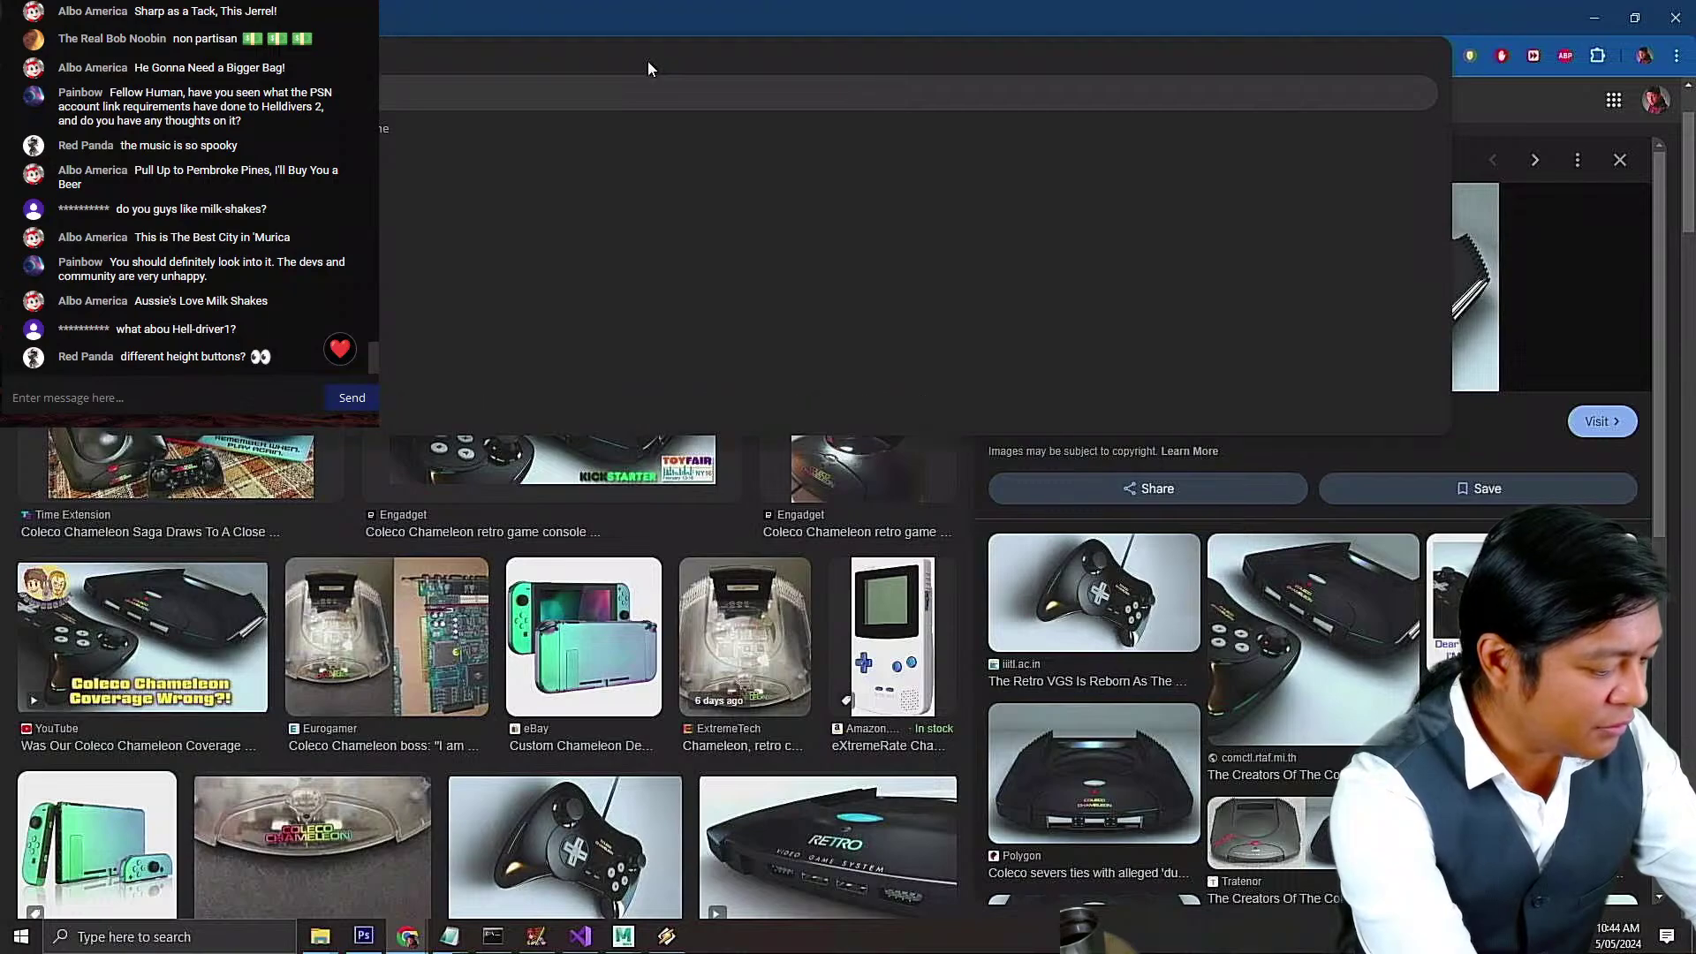
{"action": "type", "text": " account requirement"}
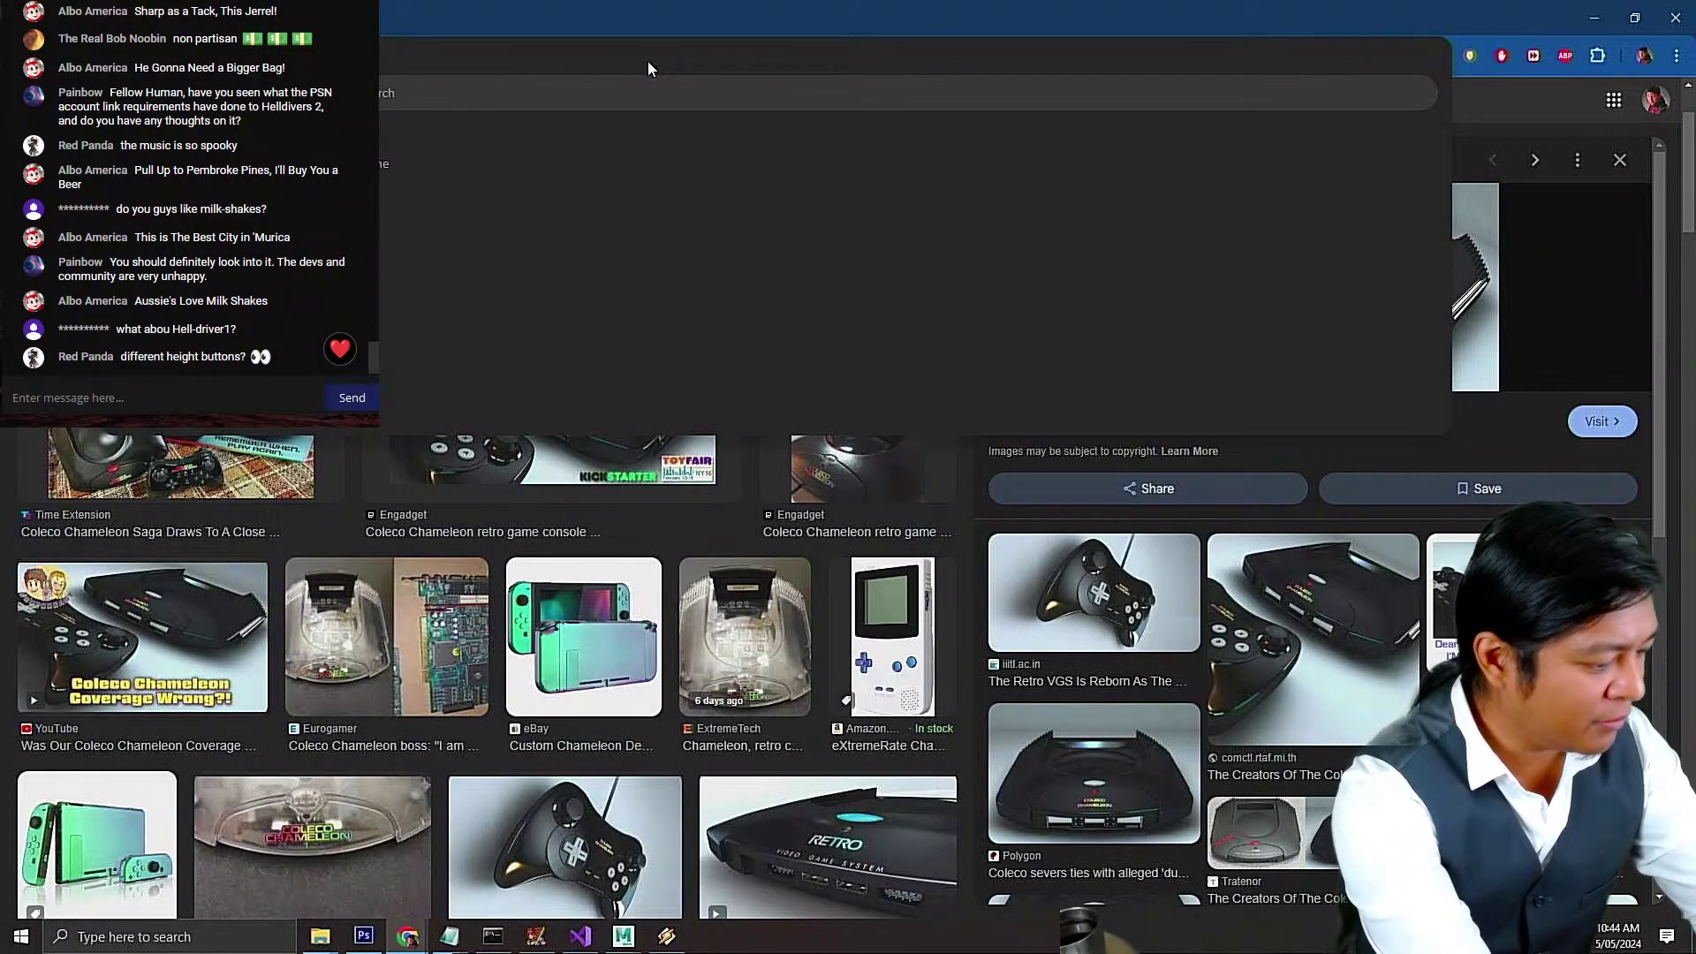
{"action": "key", "text": "Return"}
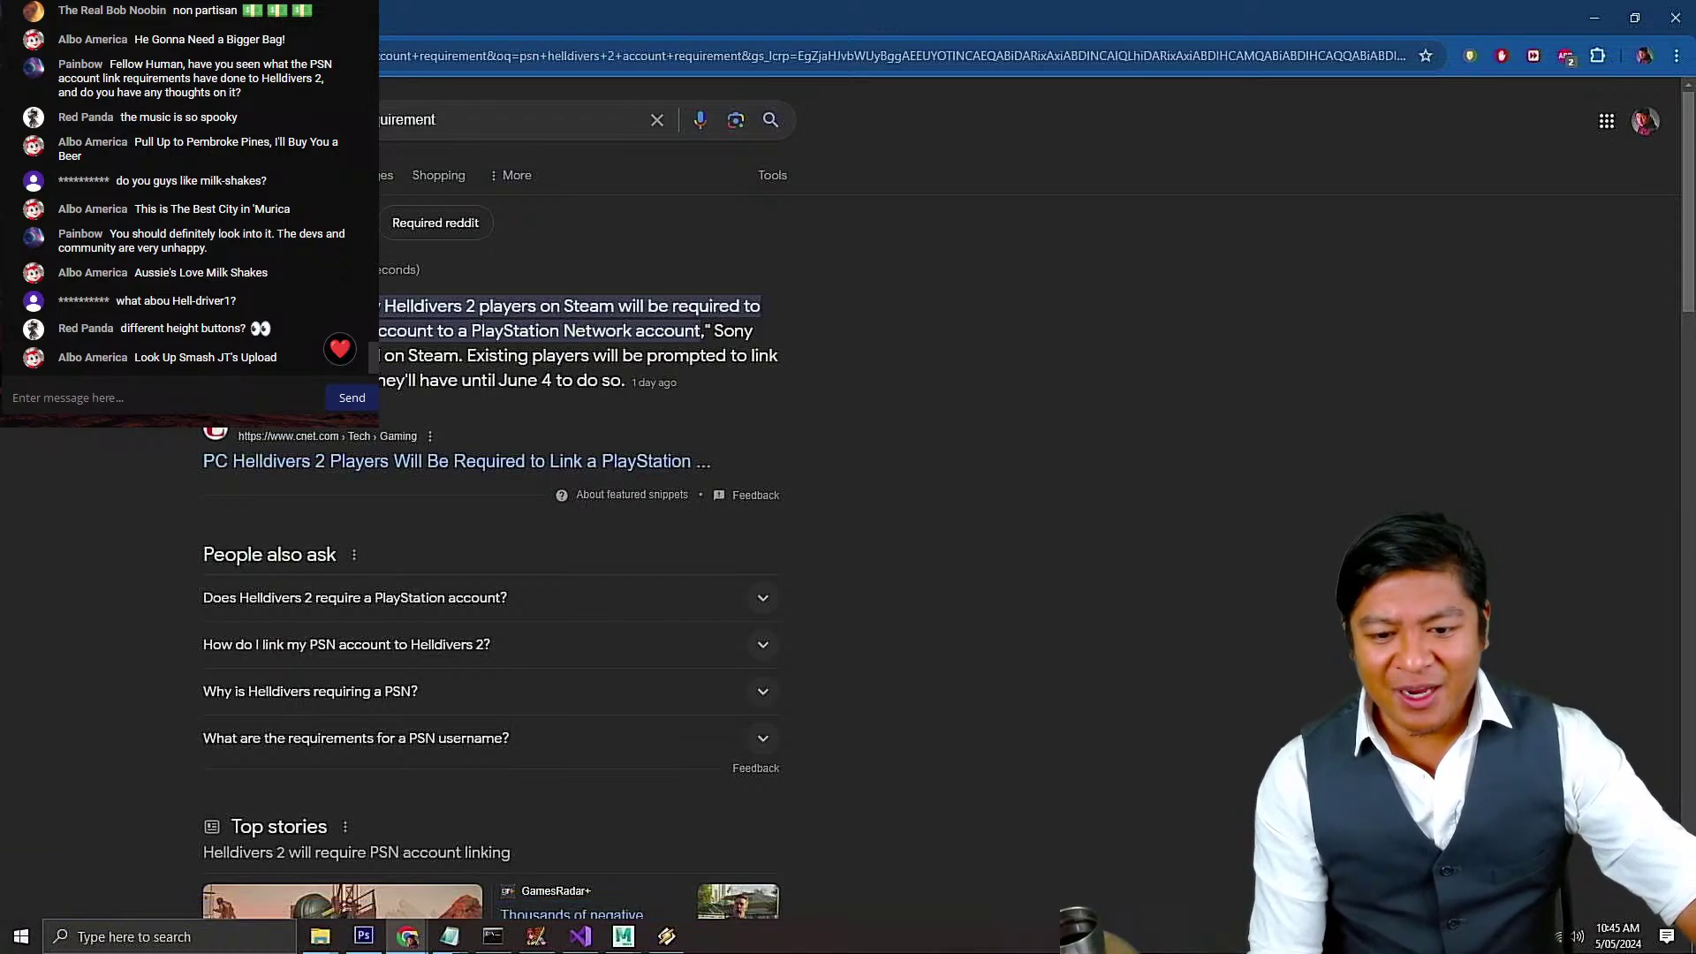
Duplicate a button cylinder and move the copy down-left and along X on the body
{"action": "mouse_move", "coordinate": [628, 943]}
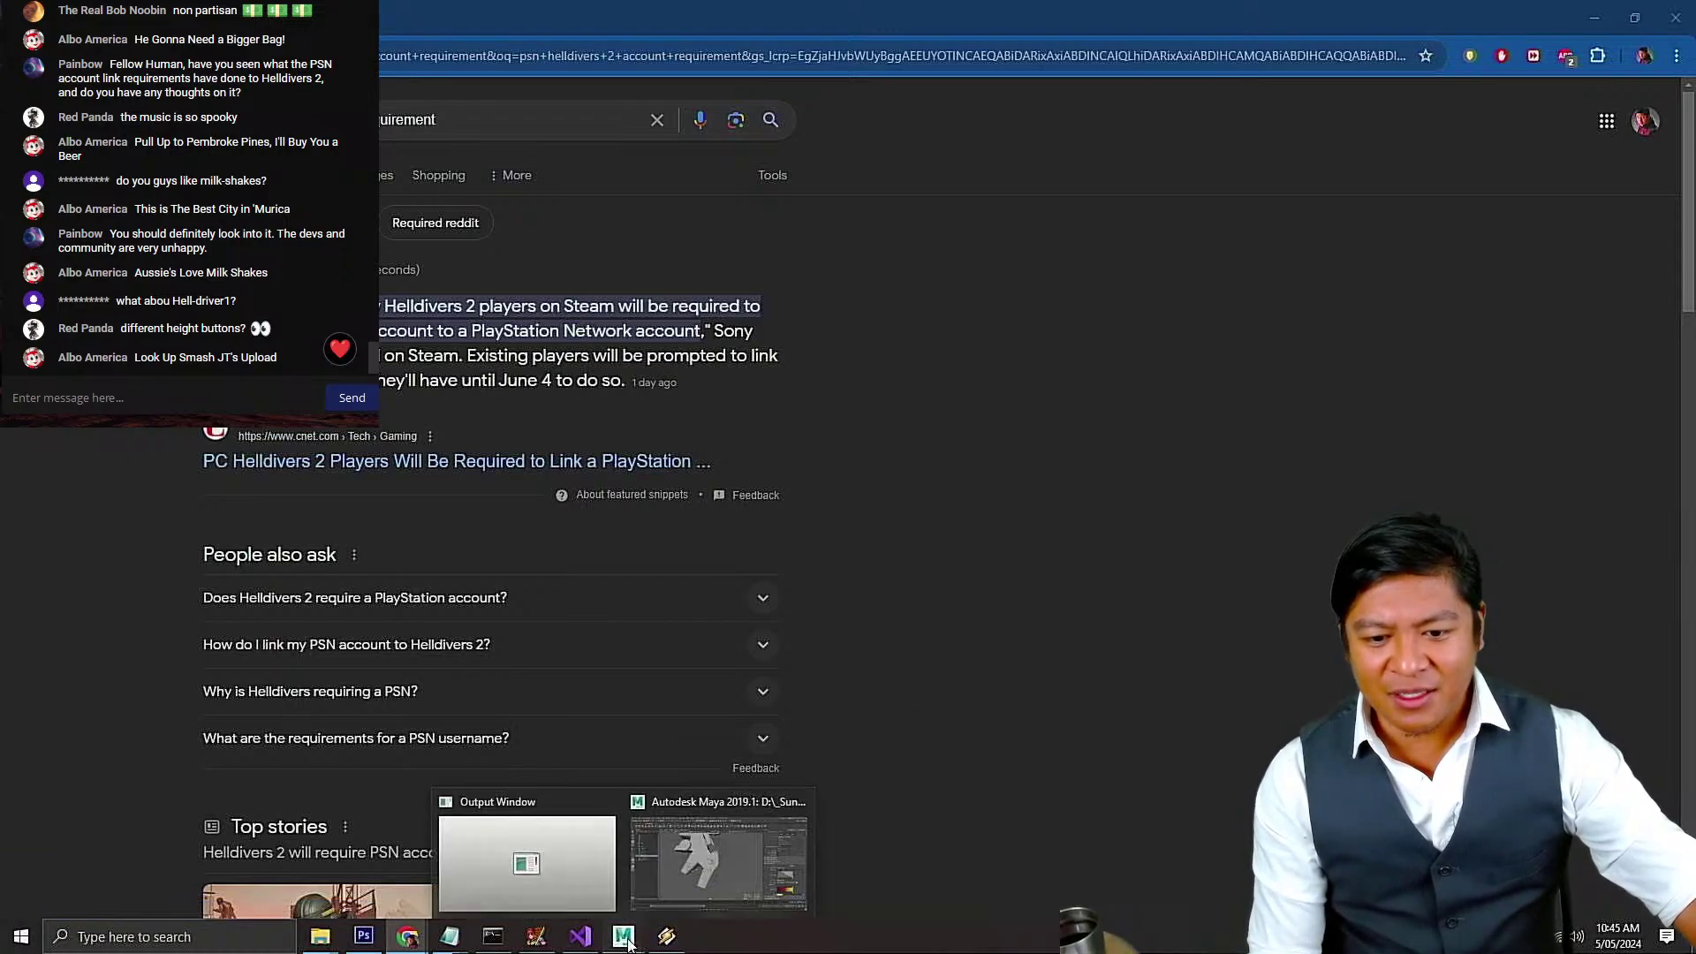
{"action": "left_click", "coordinate": [720, 853]}
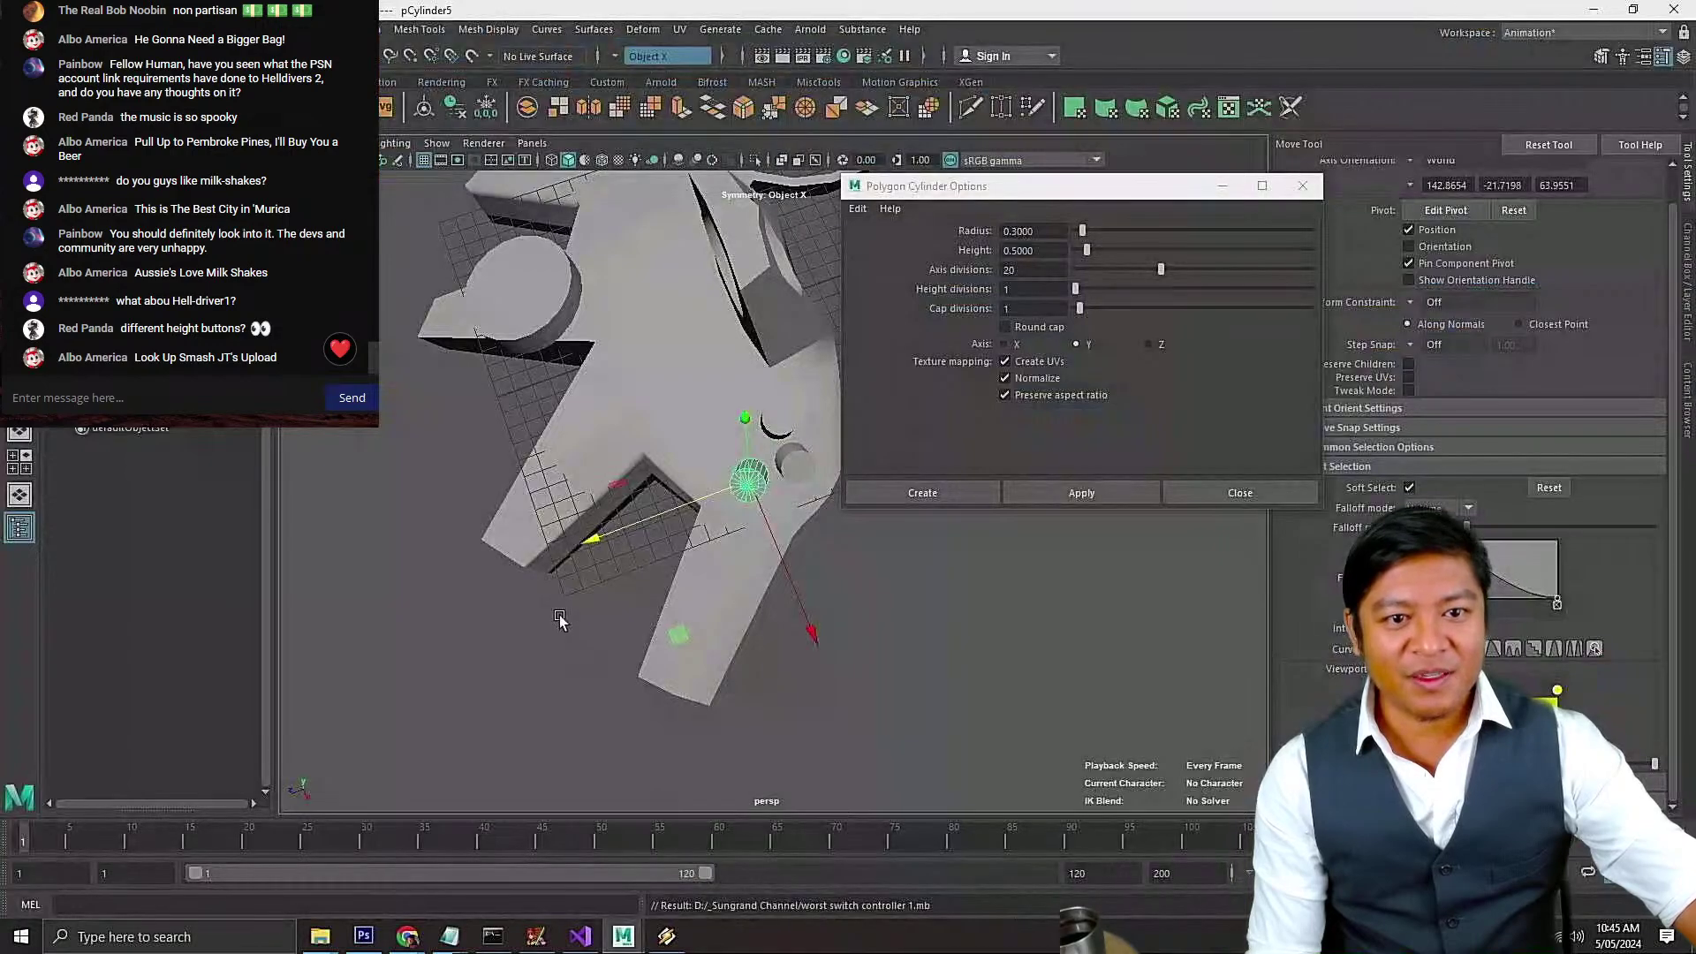
{"action": "left_click_drag", "start_coordinate": [517, 698], "coordinate": [615, 550], "text": "alt"}
{"action": "scroll", "coordinate": [623, 528], "scroll_direction": "up", "scroll_amount": 6}
{"action": "left_click", "coordinate": [655, 362]}
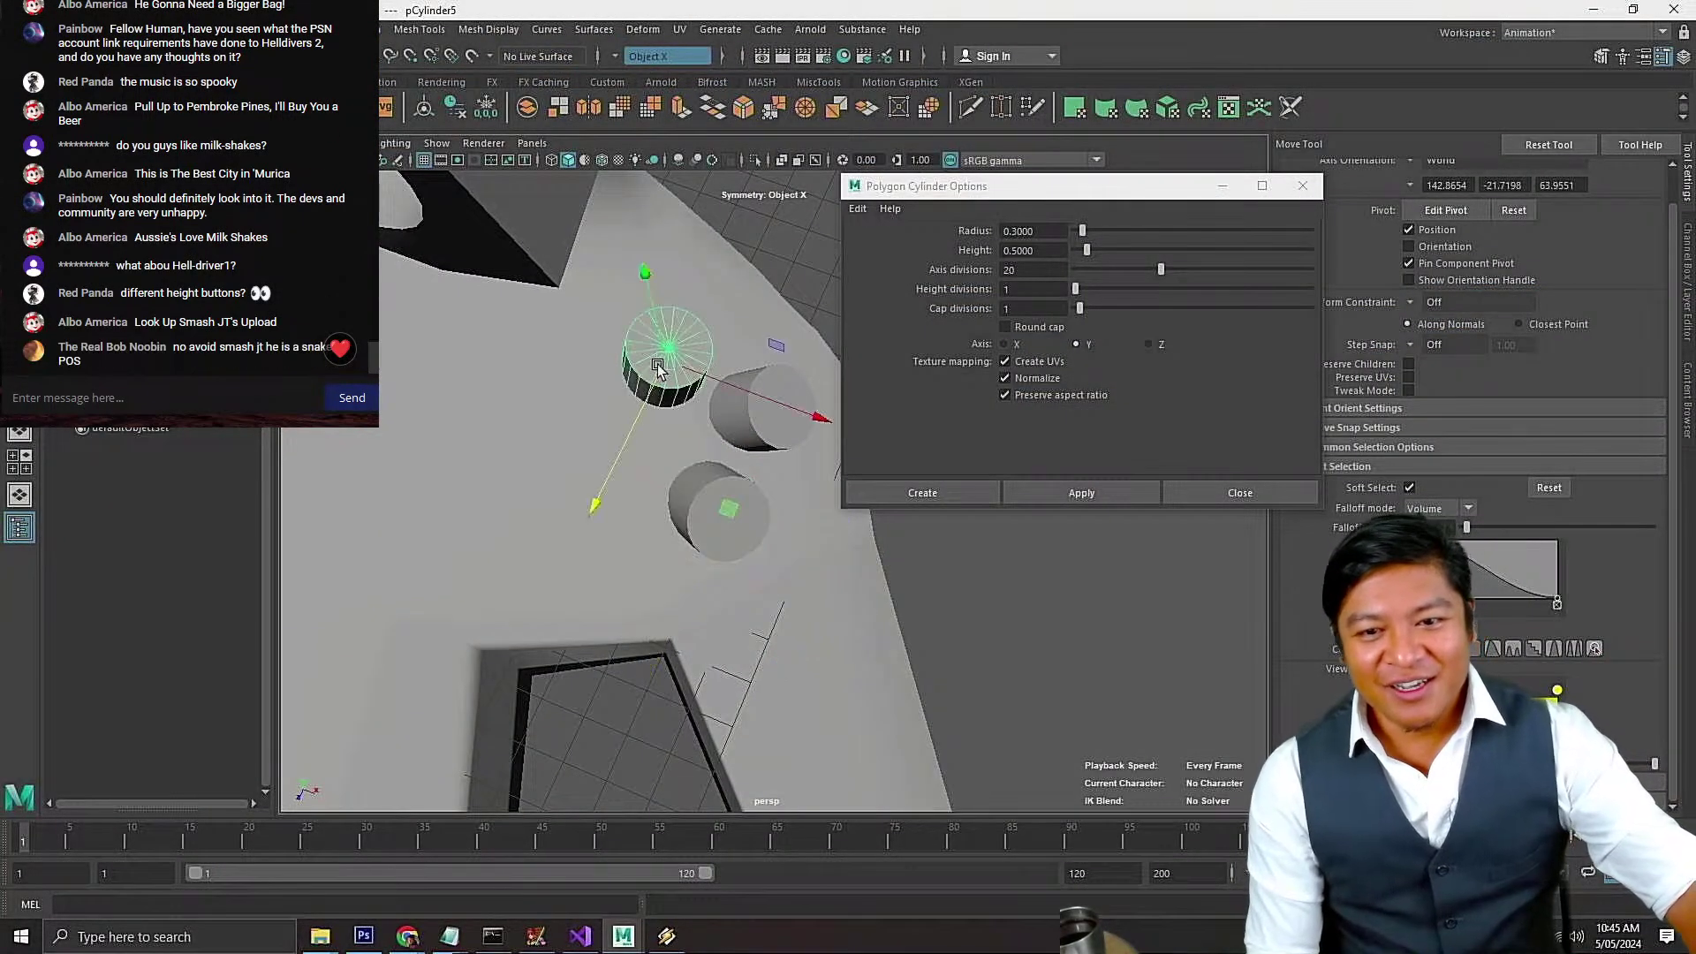
{"action": "key", "text": "ctrl+d"}
{"action": "left_click_drag", "start_coordinate": [594, 504], "coordinate": [546, 603]}
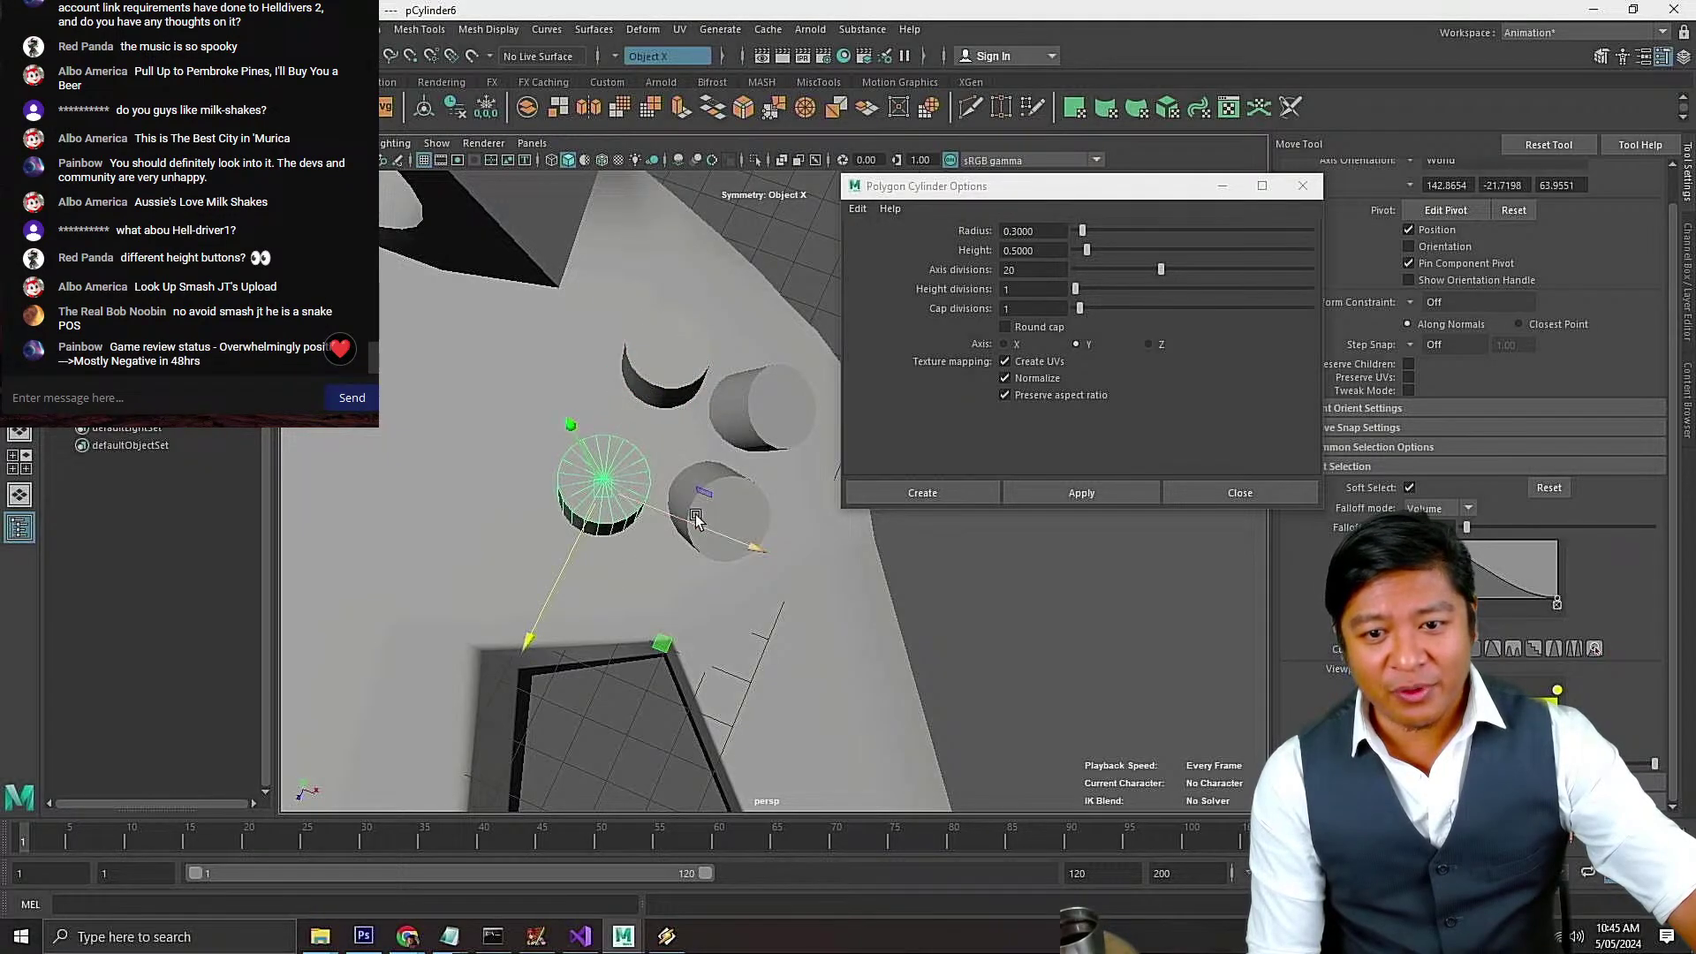
{"action": "left_click_drag", "start_coordinate": [692, 528], "coordinate": [712, 510]}
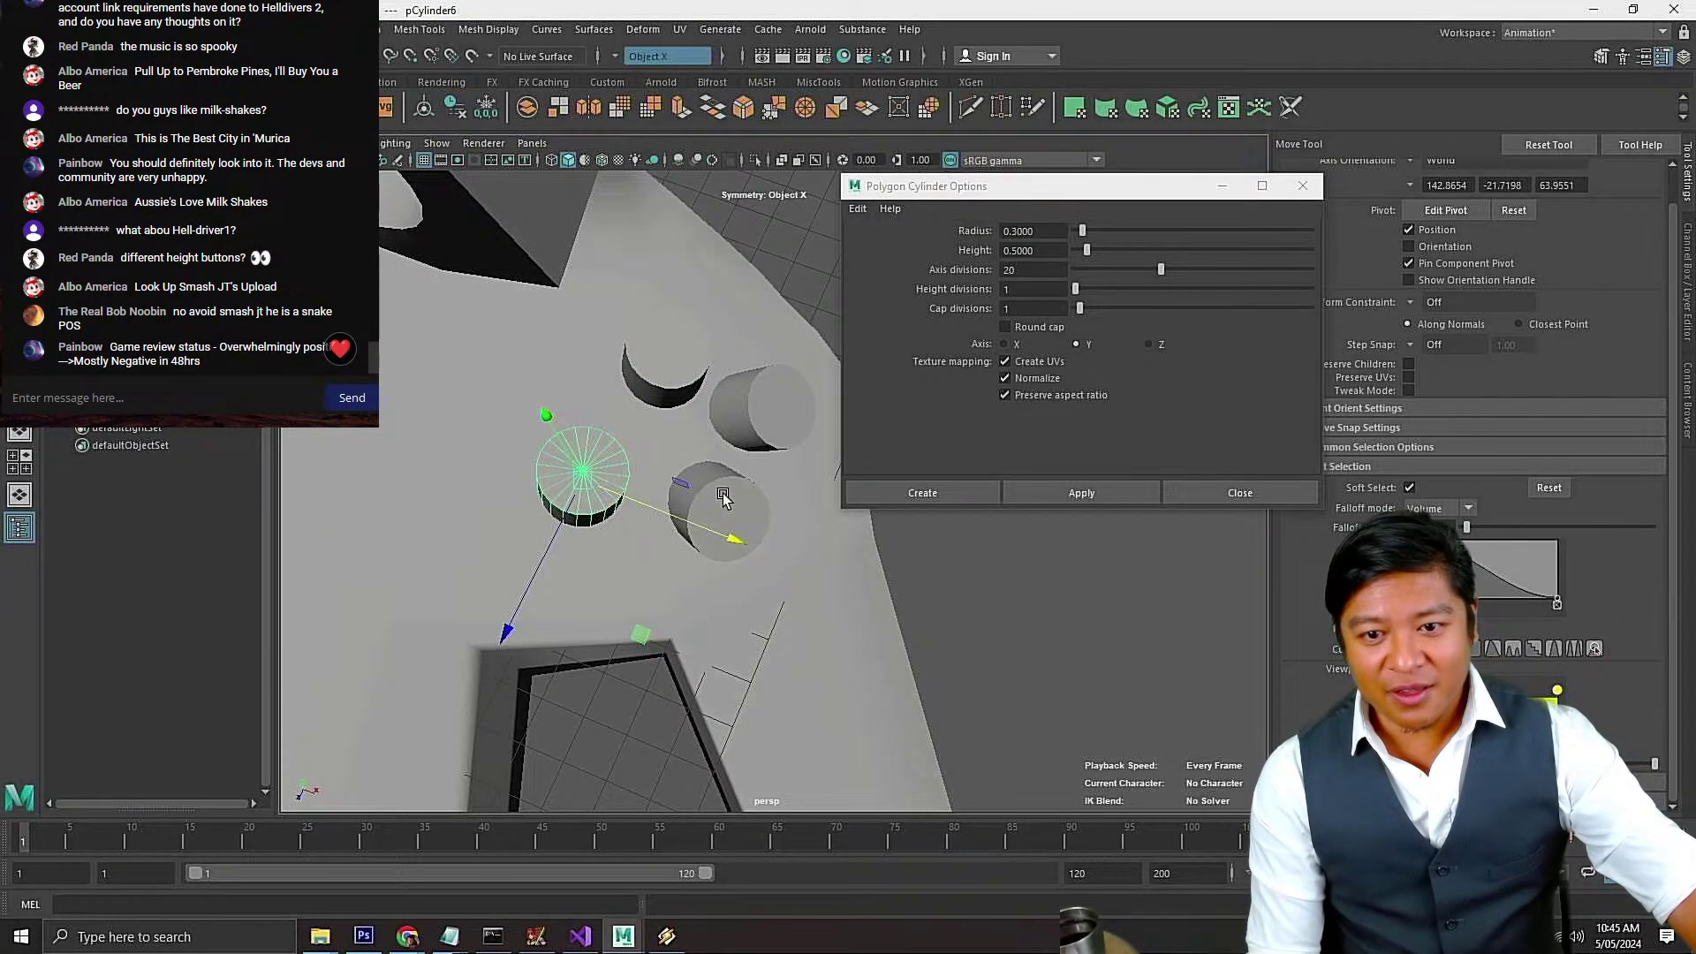
Move pCylinder5 down along Z and nudge it slightly left
{"action": "left_click", "coordinate": [723, 497]}
{"action": "left_click_drag", "start_coordinate": [671, 576], "coordinate": [669, 609]}
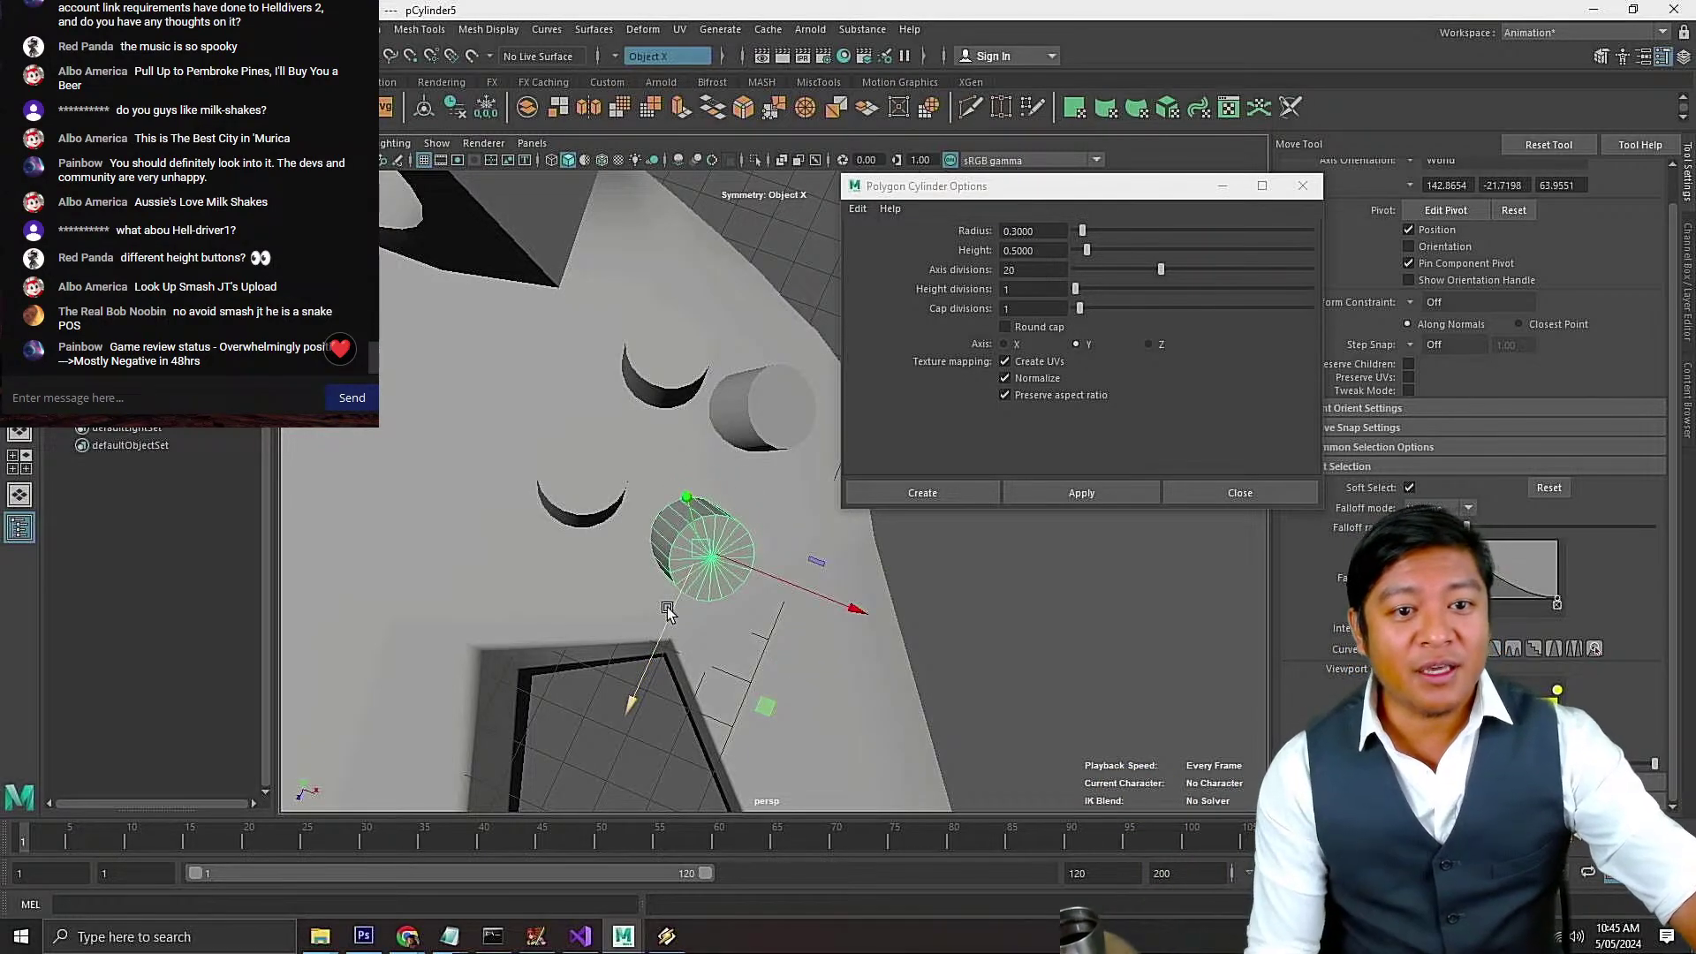
{"action": "scroll", "coordinate": [550, 696], "scroll_direction": "down", "scroll_amount": 4}
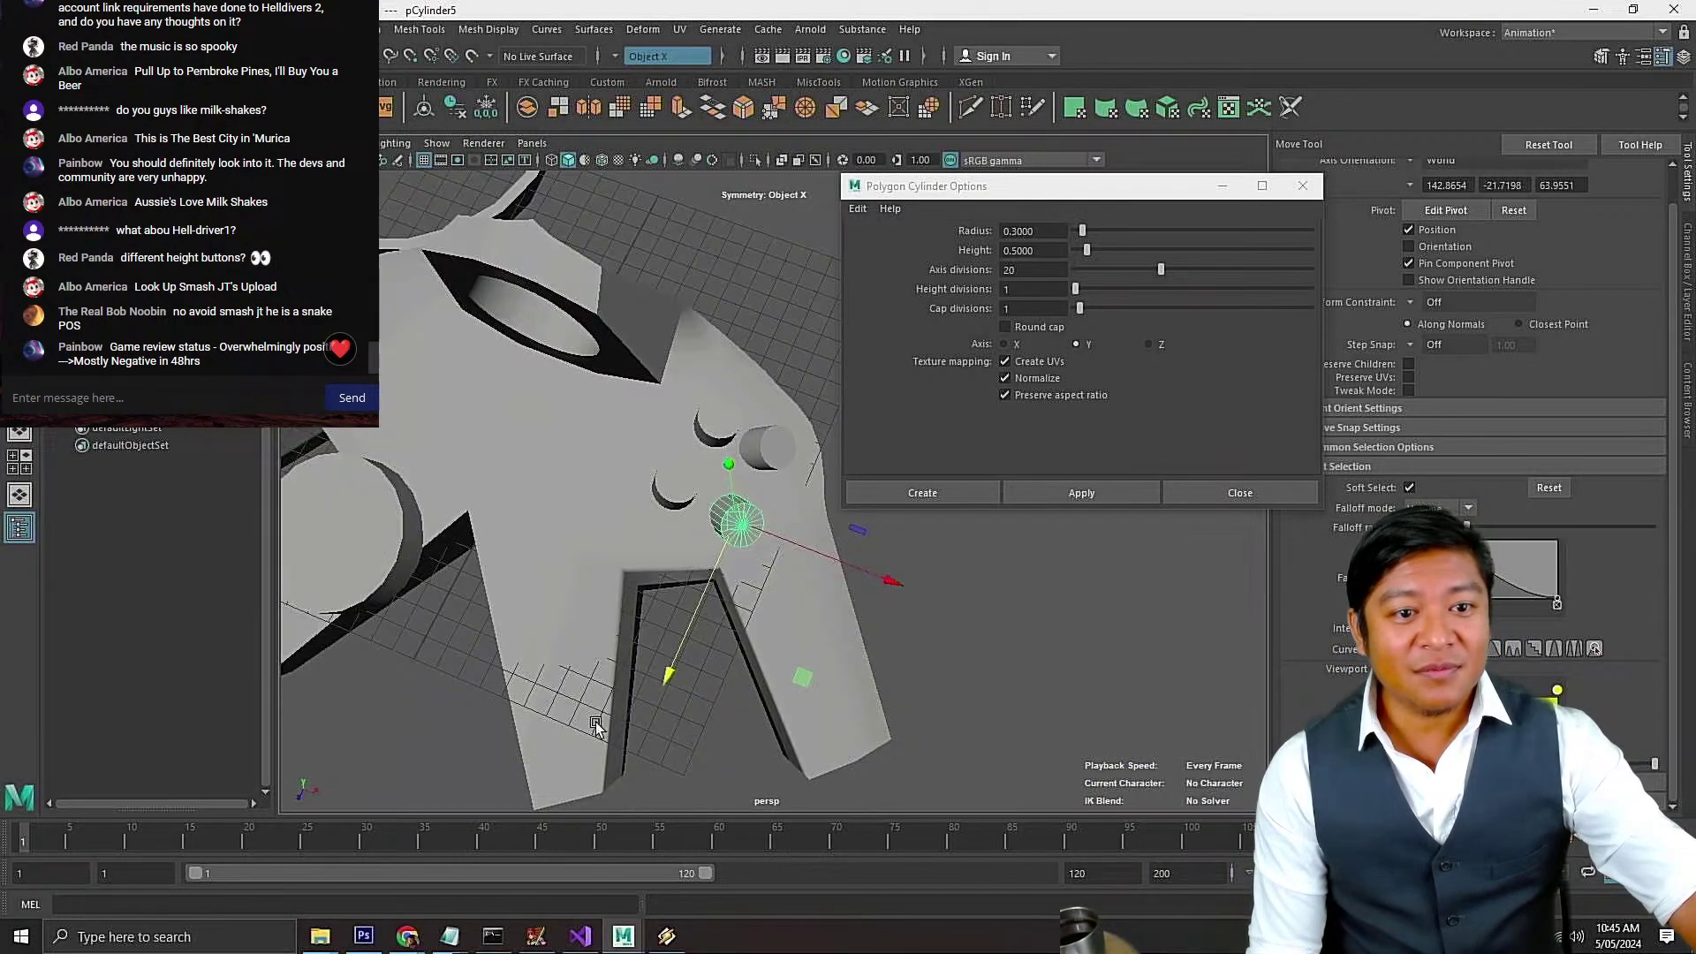
{"action": "left_click_drag", "start_coordinate": [595, 725], "coordinate": [671, 693], "text": "alt"}
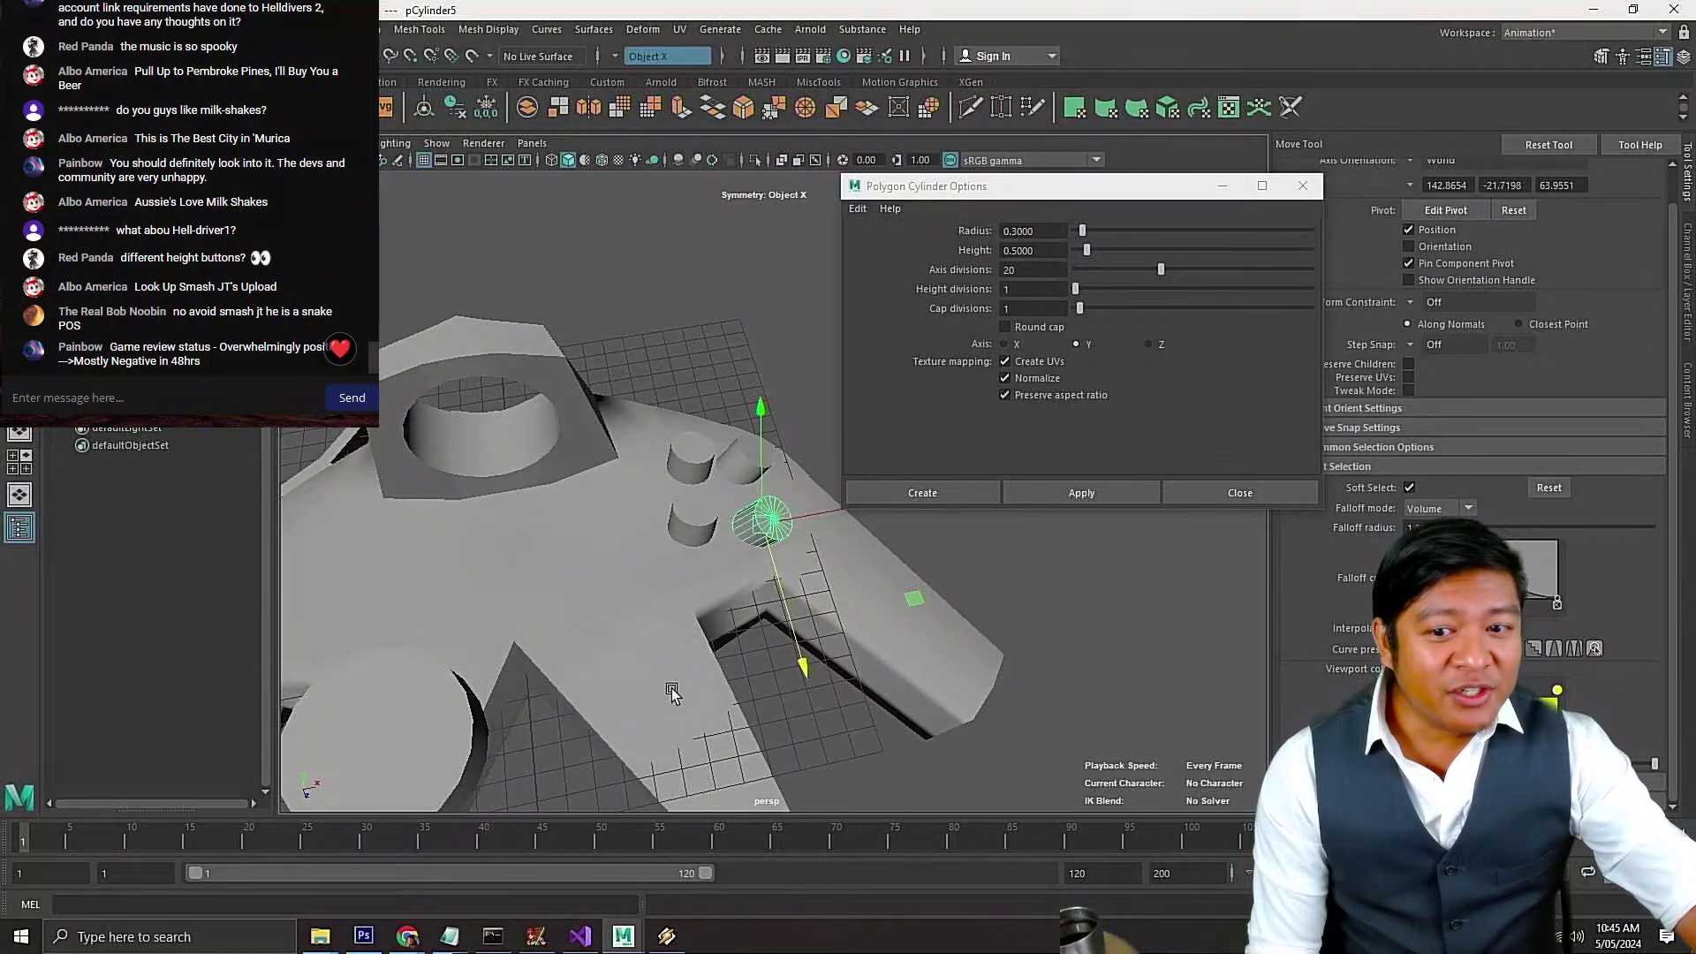
{"action": "scroll", "coordinate": [672, 694], "scroll_direction": "up", "scroll_amount": 3}
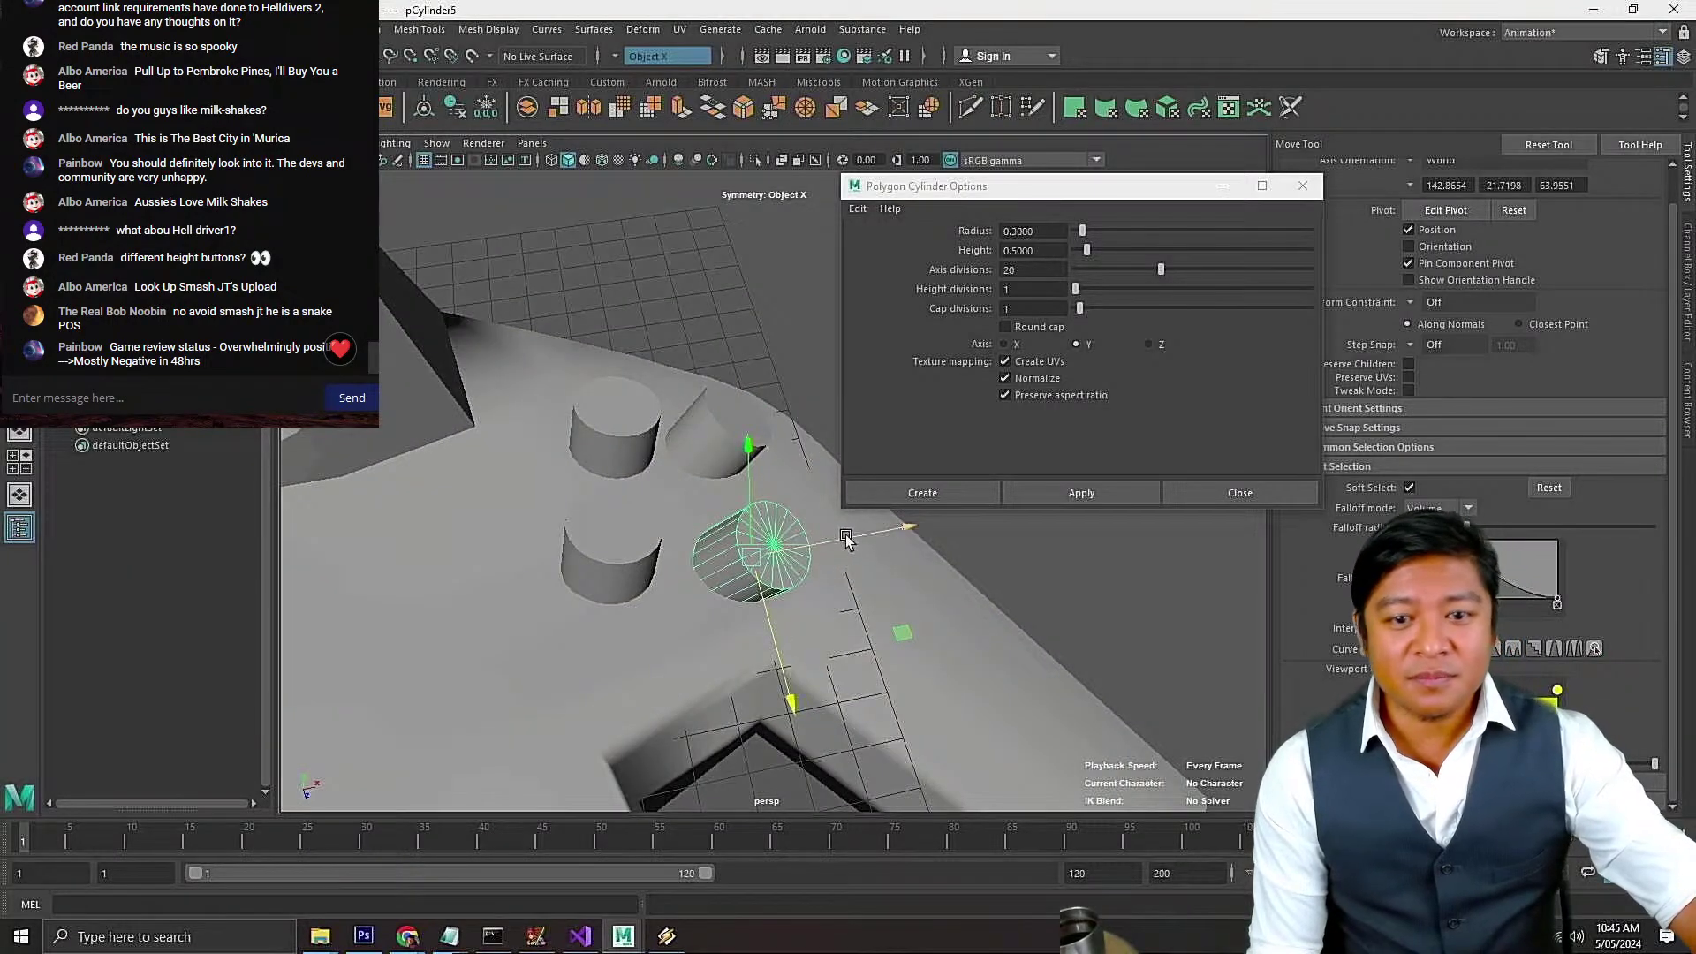
{"action": "left_click_drag", "start_coordinate": [847, 544], "coordinate": [828, 549]}
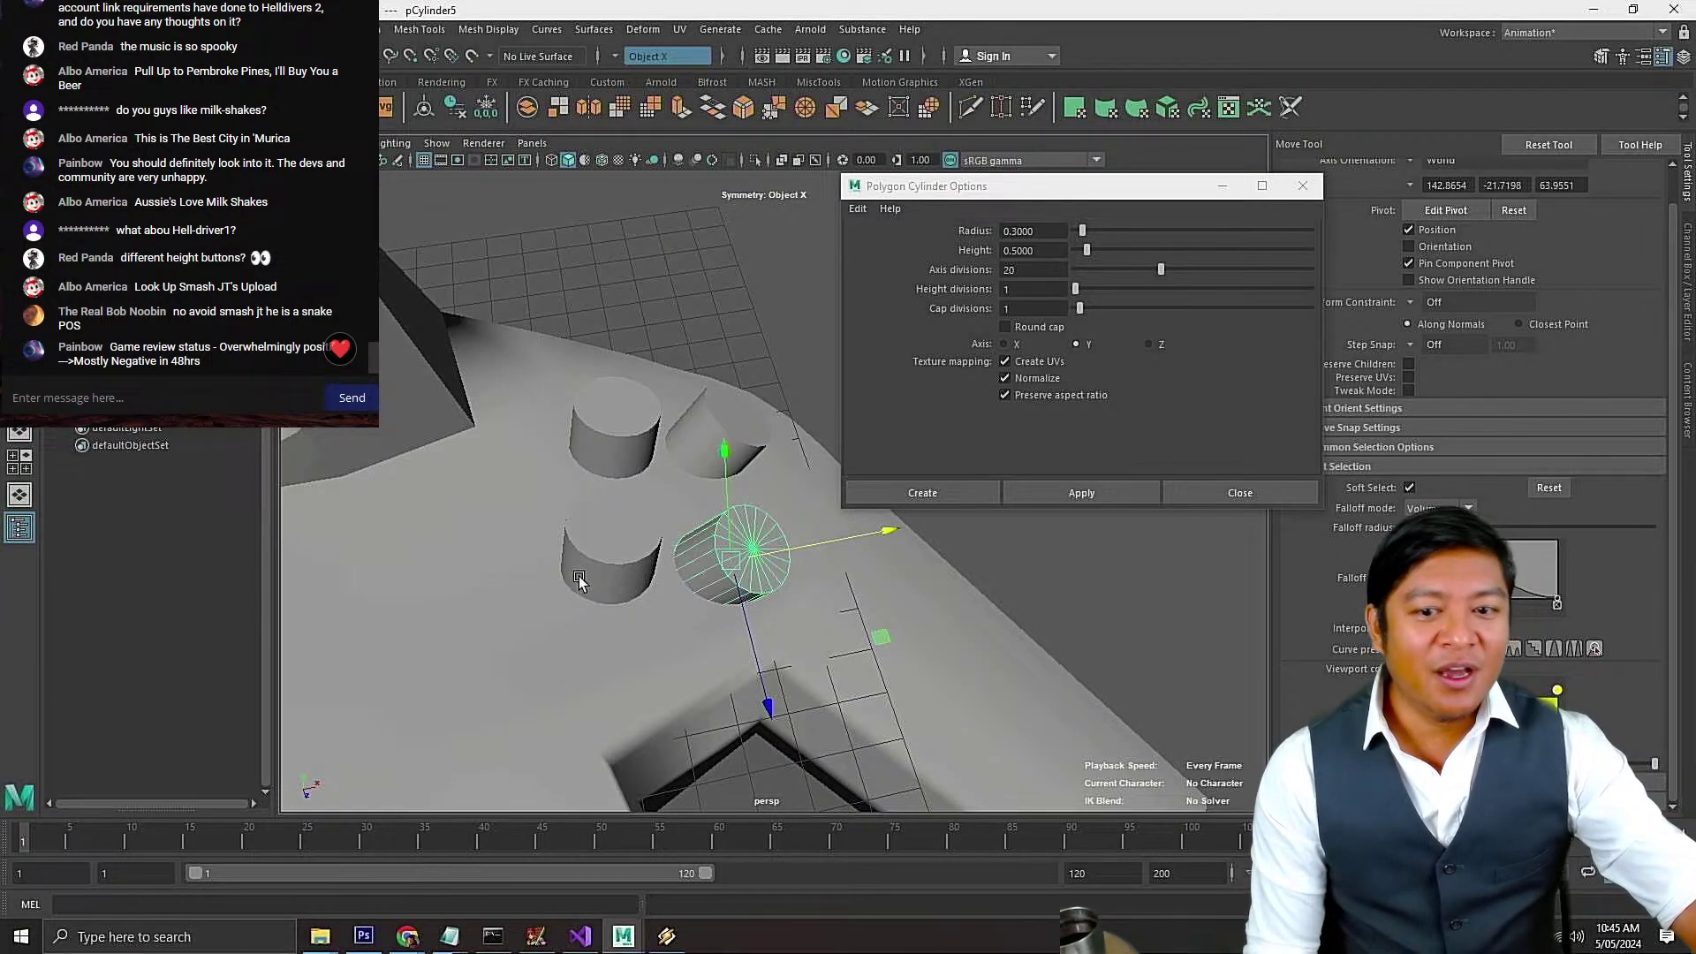
Shift duplicate pCylinder6 slightly along Z and save the scene
{"action": "left_click", "coordinate": [614, 565]}
{"action": "left_click_drag", "start_coordinate": [614, 566], "coordinate": [644, 615], "text": "alt"}
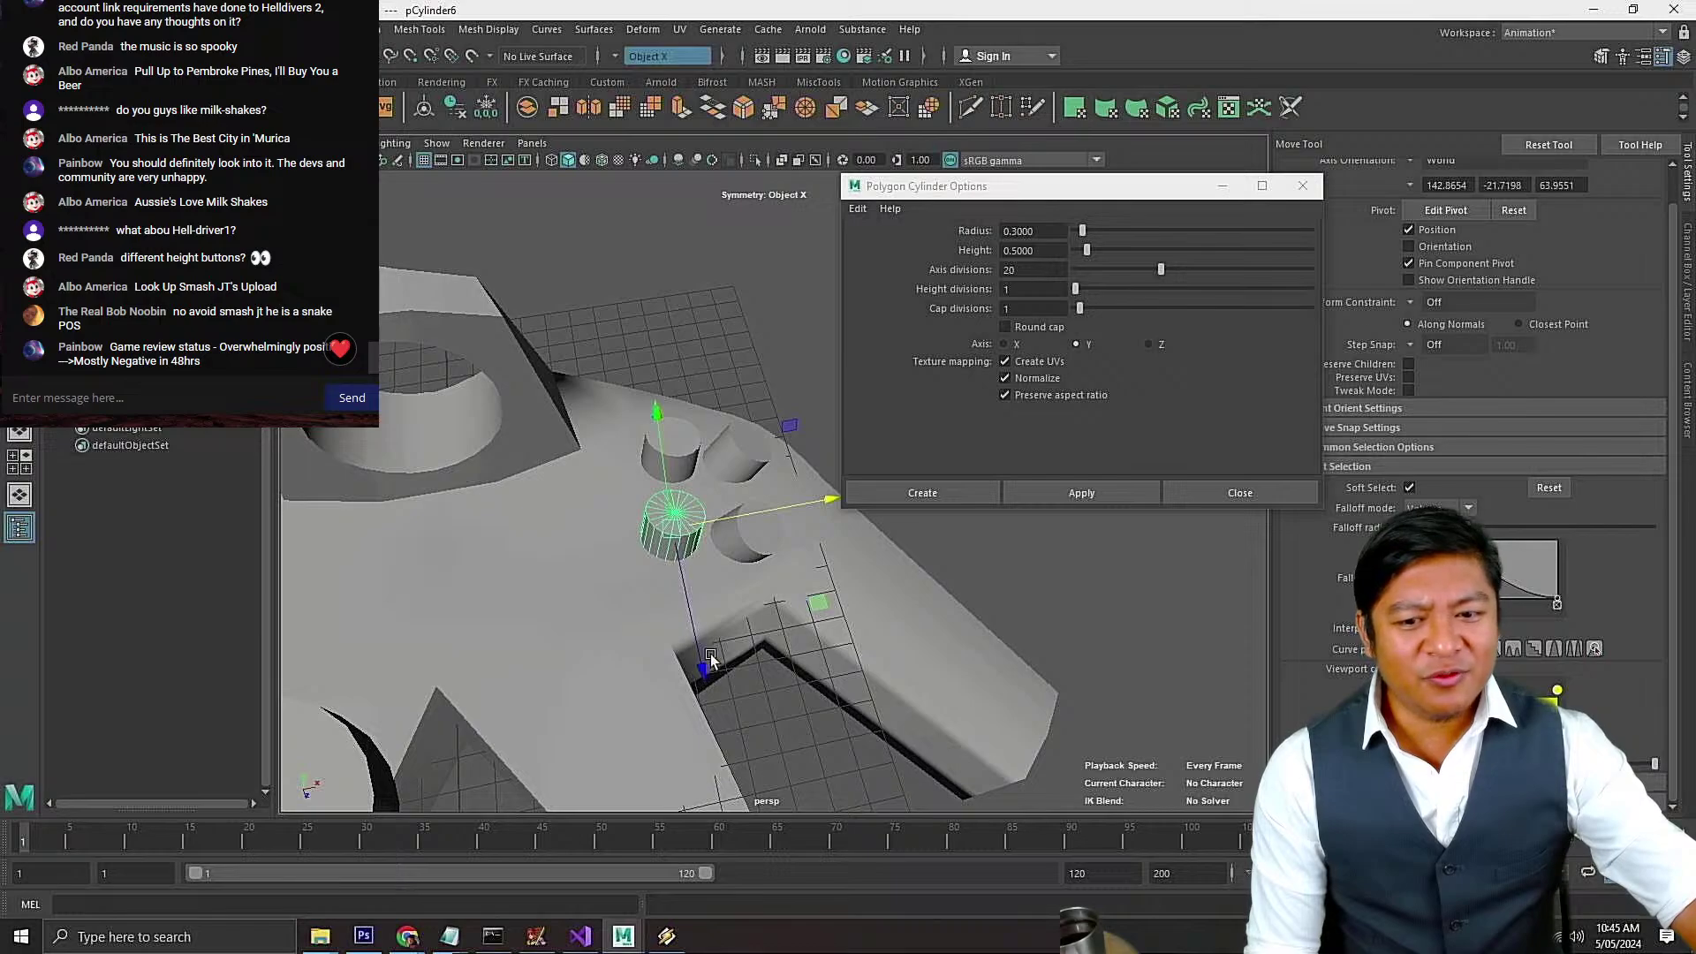
{"action": "left_click_drag", "start_coordinate": [699, 668], "coordinate": [699, 664]}
{"action": "key", "text": "ctrl+s"}
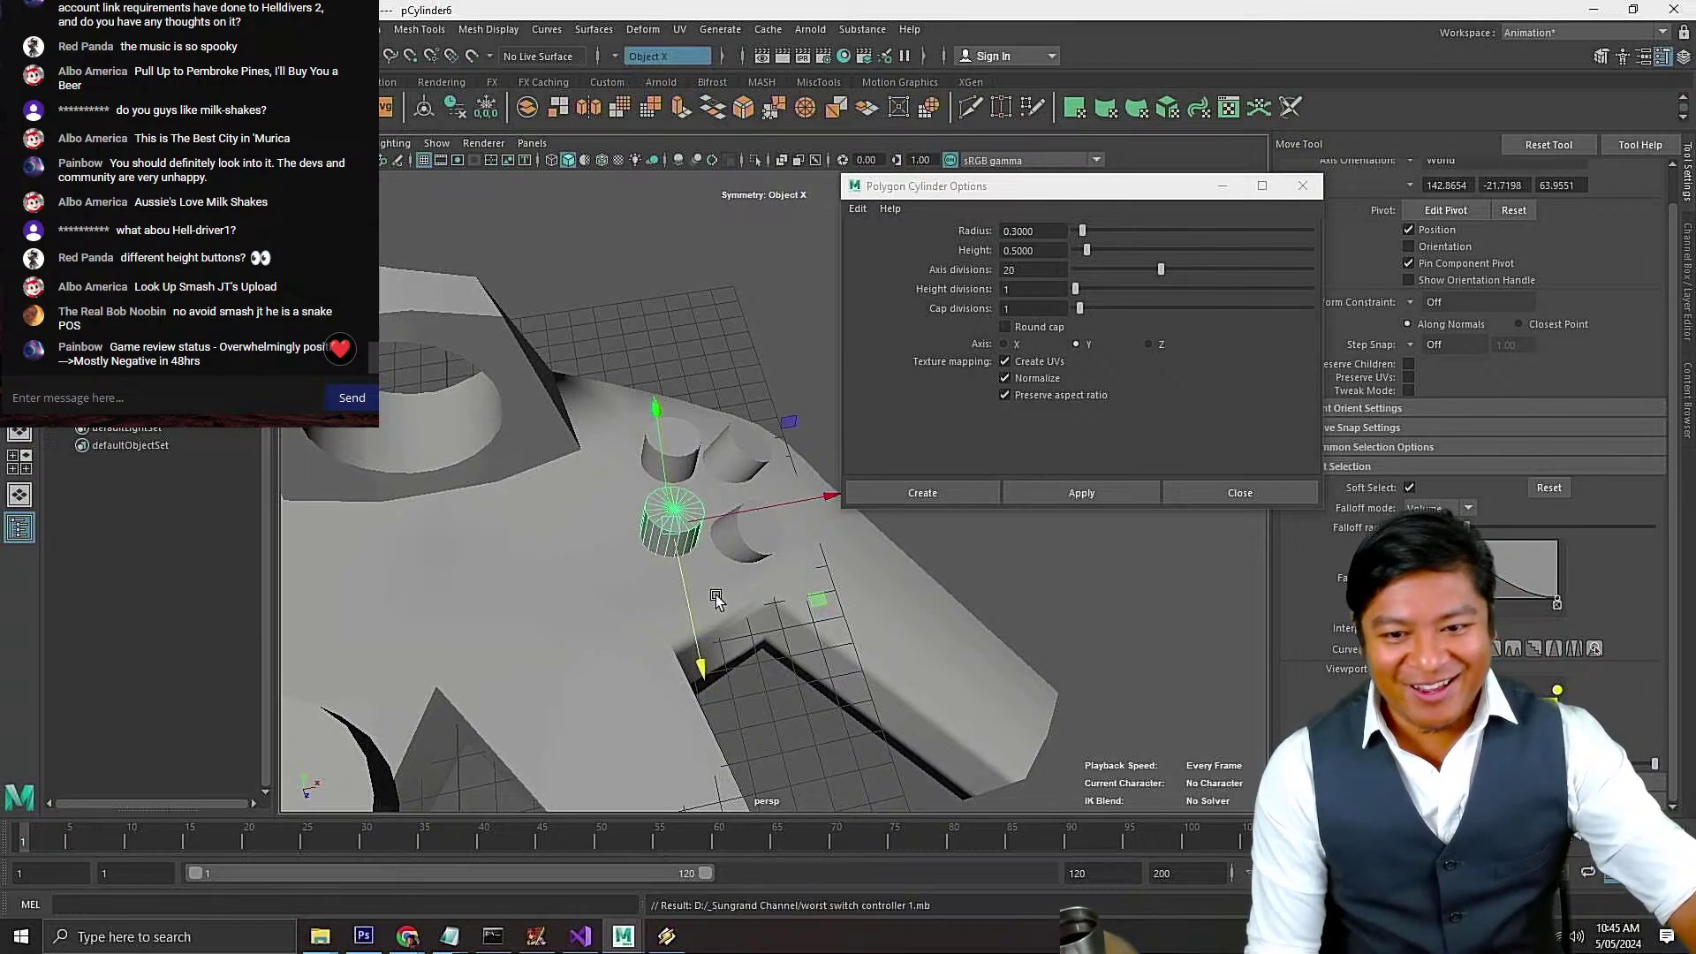
Inspect the button layout from several angles and select the slotted frame block pCube2
{"action": "left_click_drag", "start_coordinate": [698, 528], "coordinate": [671, 545], "text": "alt"}
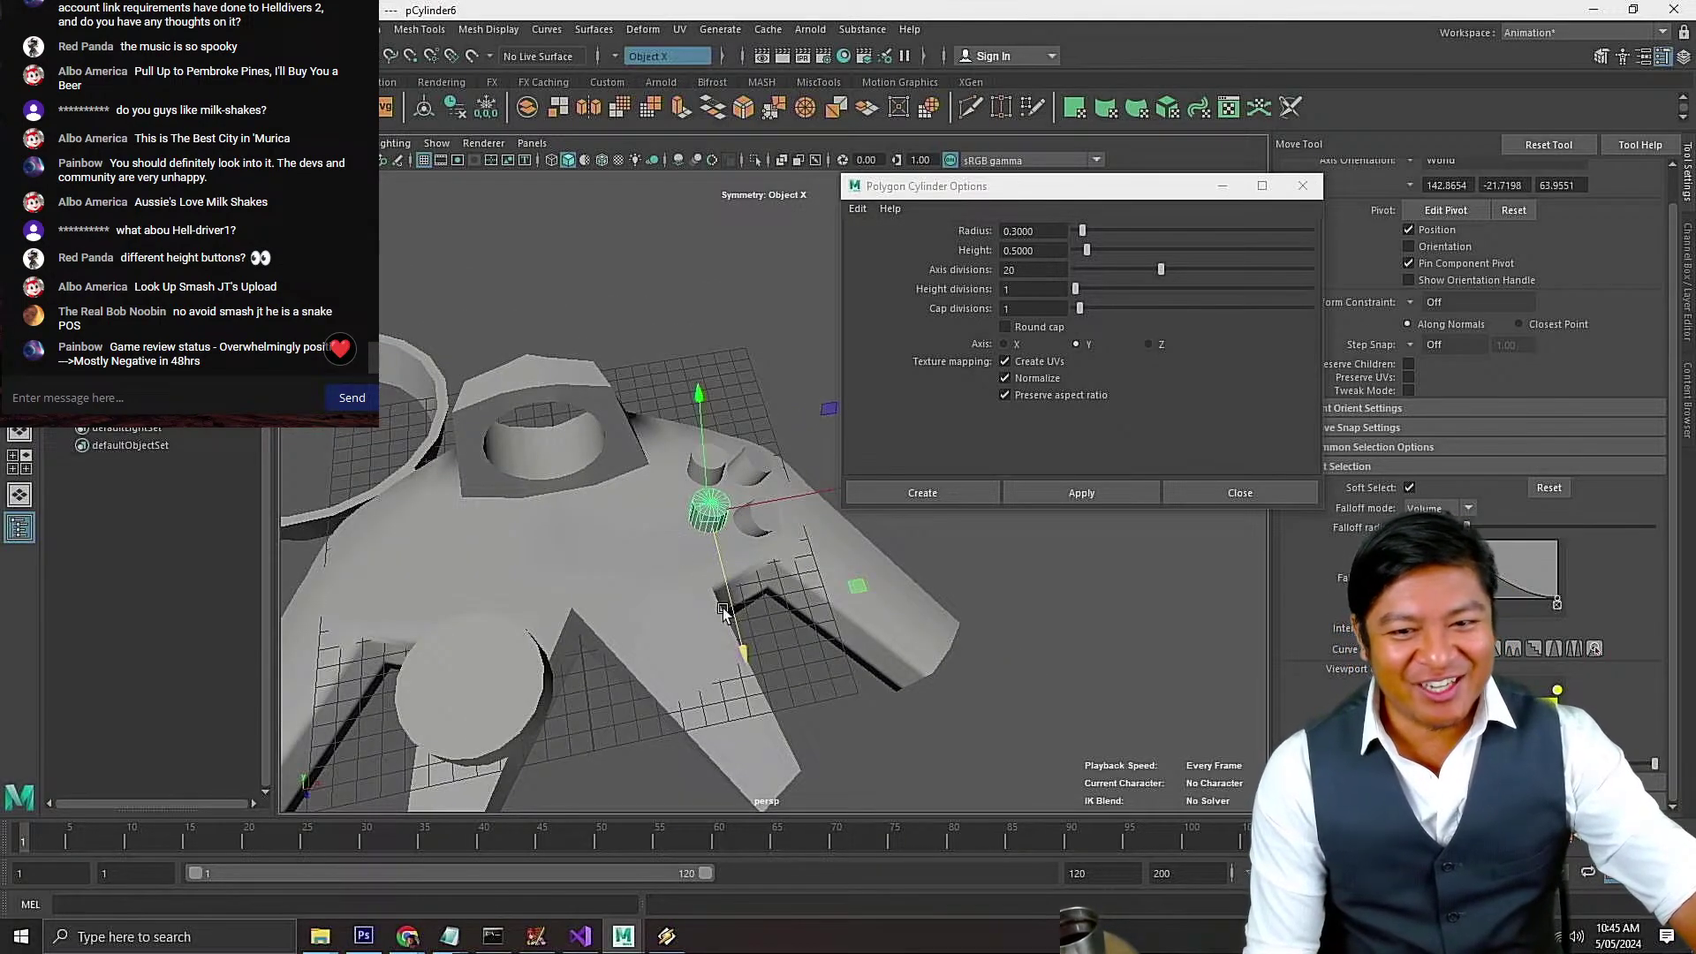
{"action": "scroll", "coordinate": [706, 622], "scroll_direction": "up", "scroll_amount": 2}
{"action": "scroll", "coordinate": [705, 622], "scroll_direction": "down", "scroll_amount": 2}
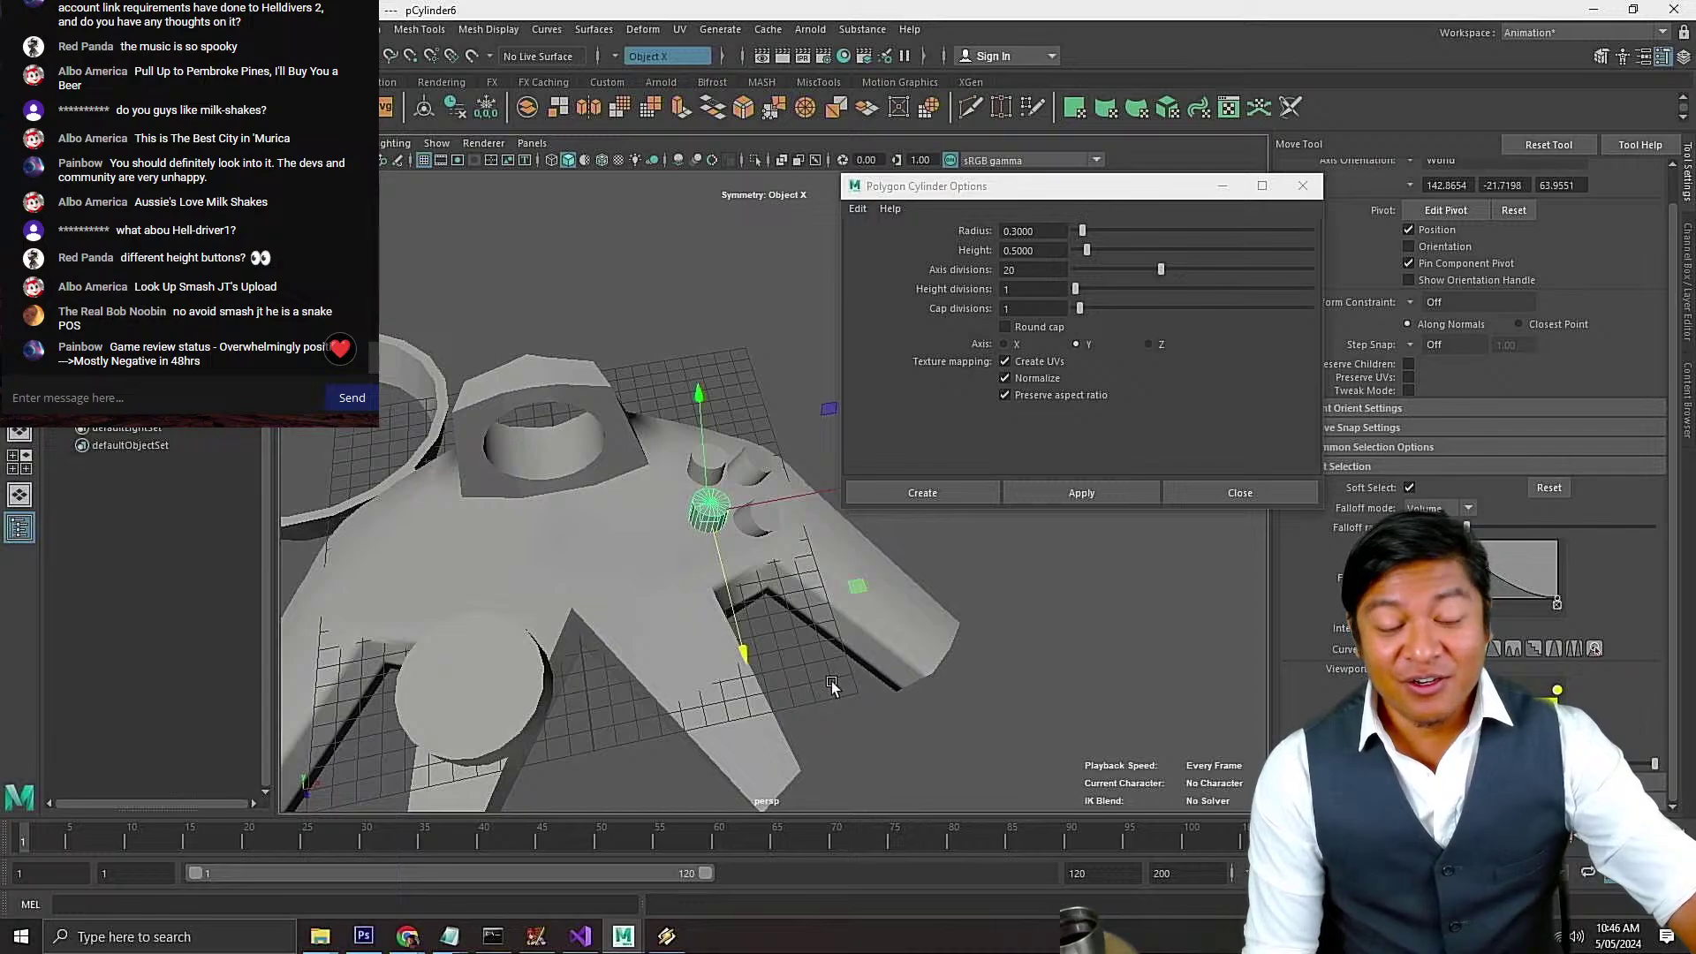
{"action": "left_click_drag", "start_coordinate": [831, 687], "coordinate": [740, 691], "text": "alt"}
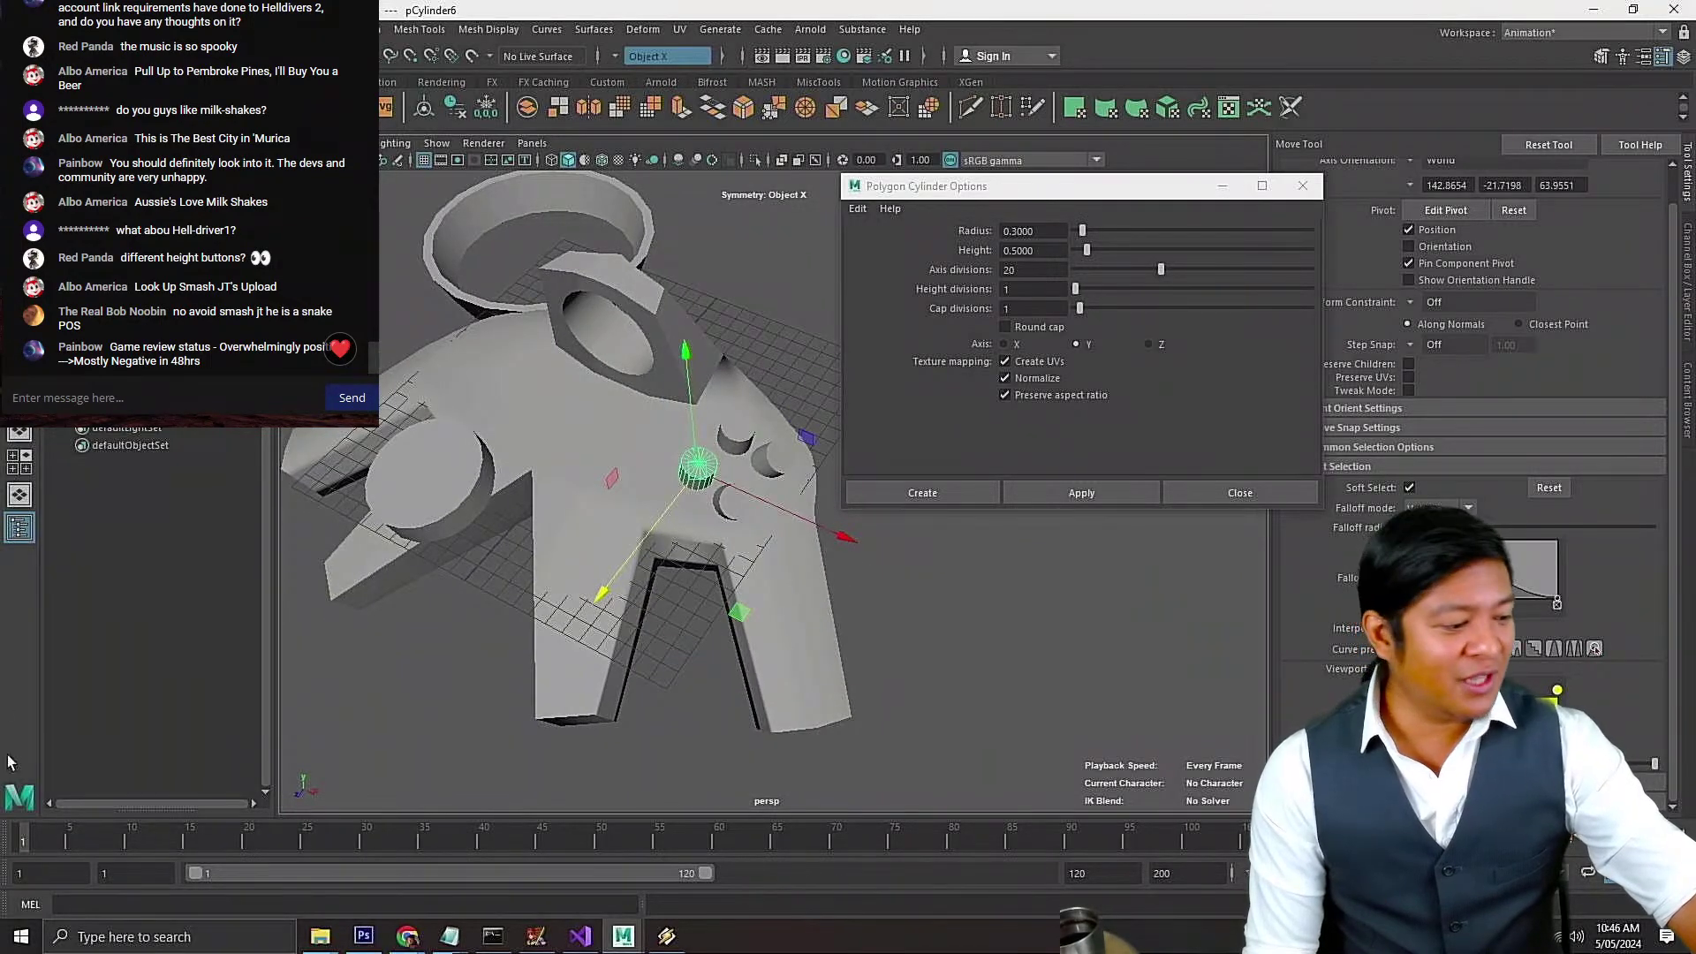
{"action": "left_click_drag", "start_coordinate": [424, 721], "coordinate": [500, 551], "text": "alt"}
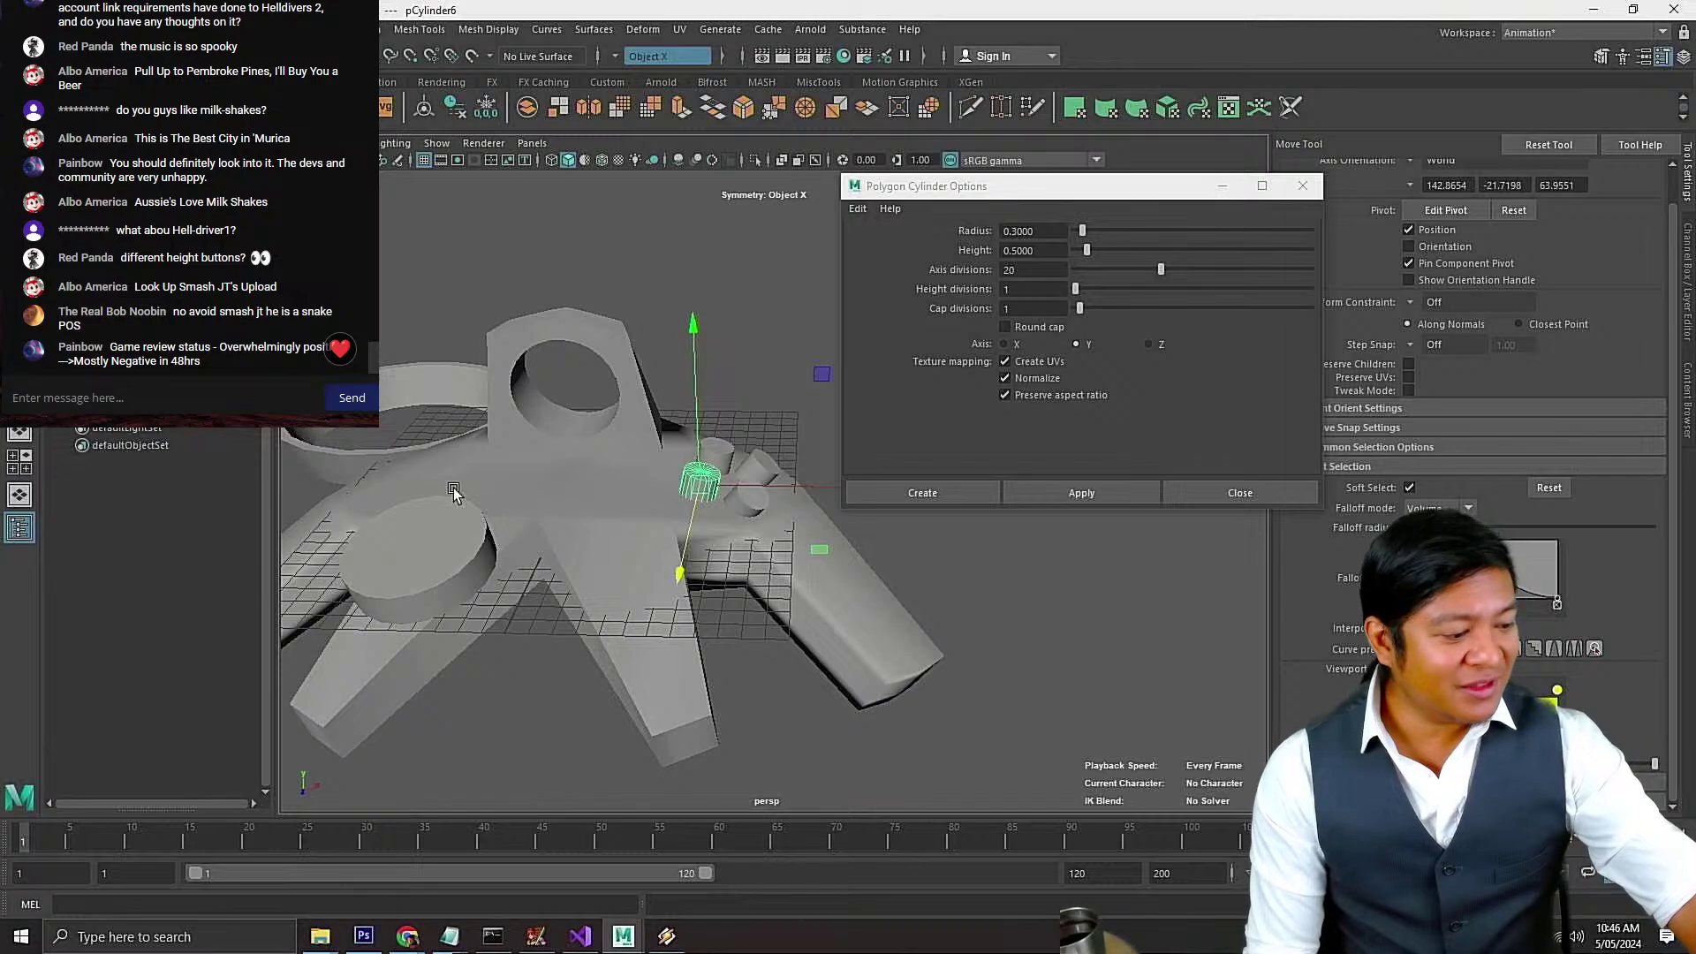
{"action": "left_click", "coordinate": [648, 576]}
Frame pCube2, set 3 width divisions, test a cube with 1 depth division, then undo
{"action": "key", "text": "f"}
{"action": "scroll", "coordinate": [862, 618], "scroll_direction": "up", "scroll_amount": 5}
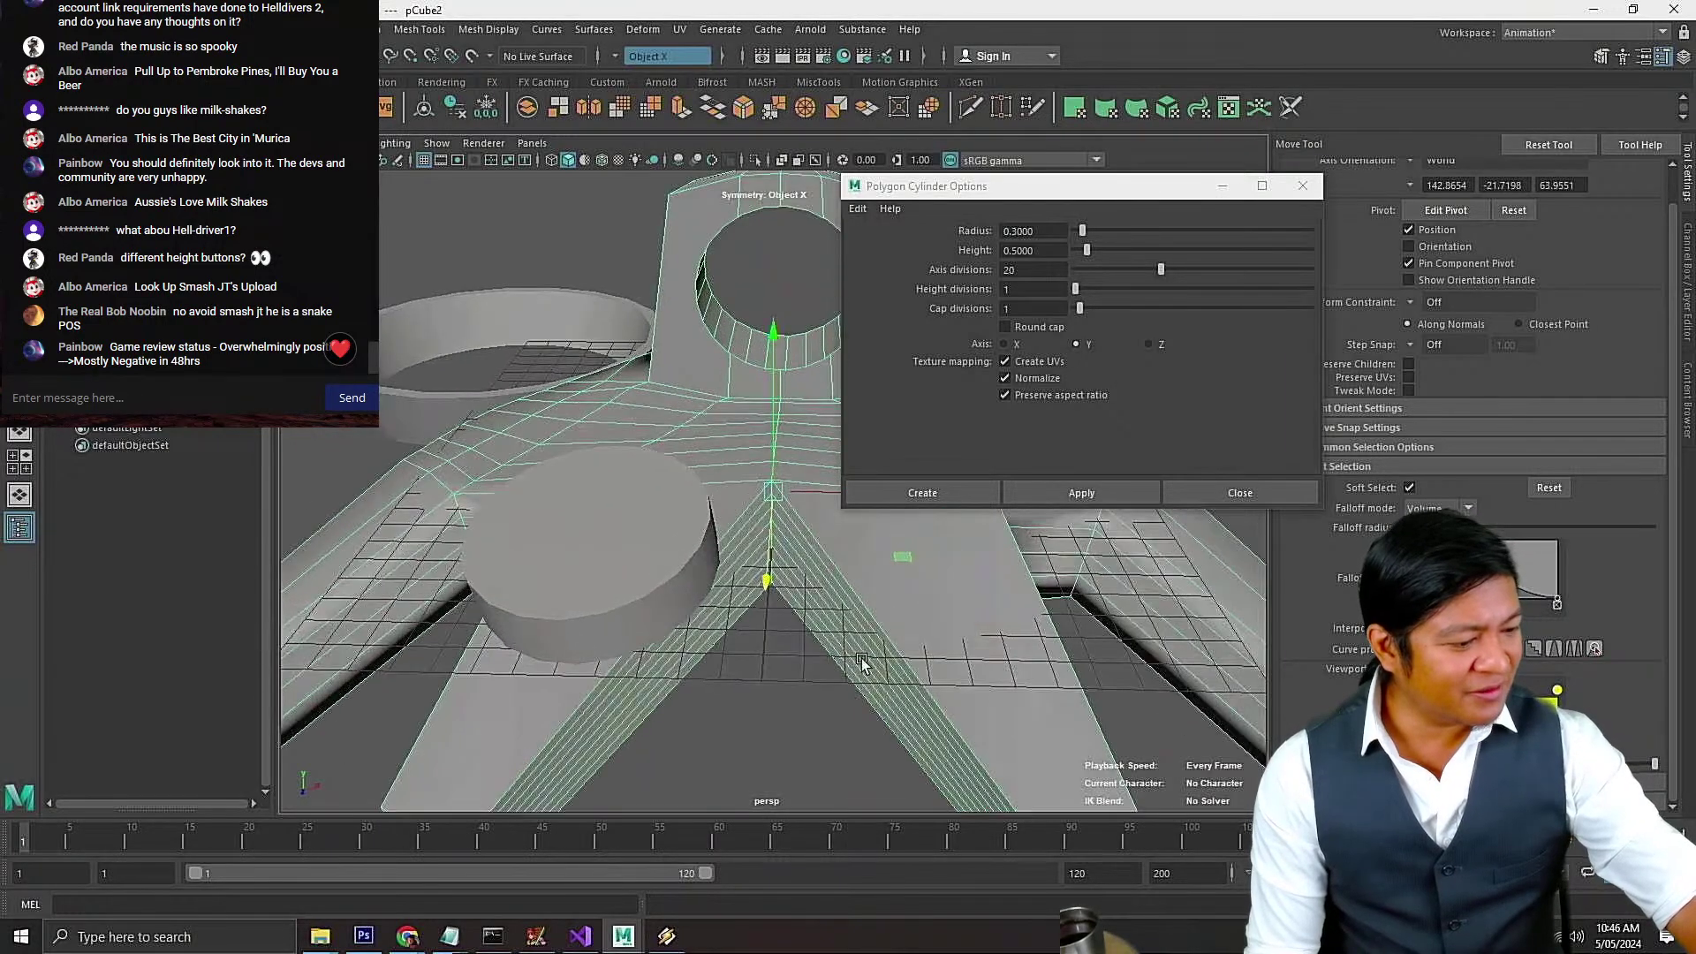
{"action": "left_click_drag", "start_coordinate": [863, 666], "coordinate": [797, 634], "text": "alt"}
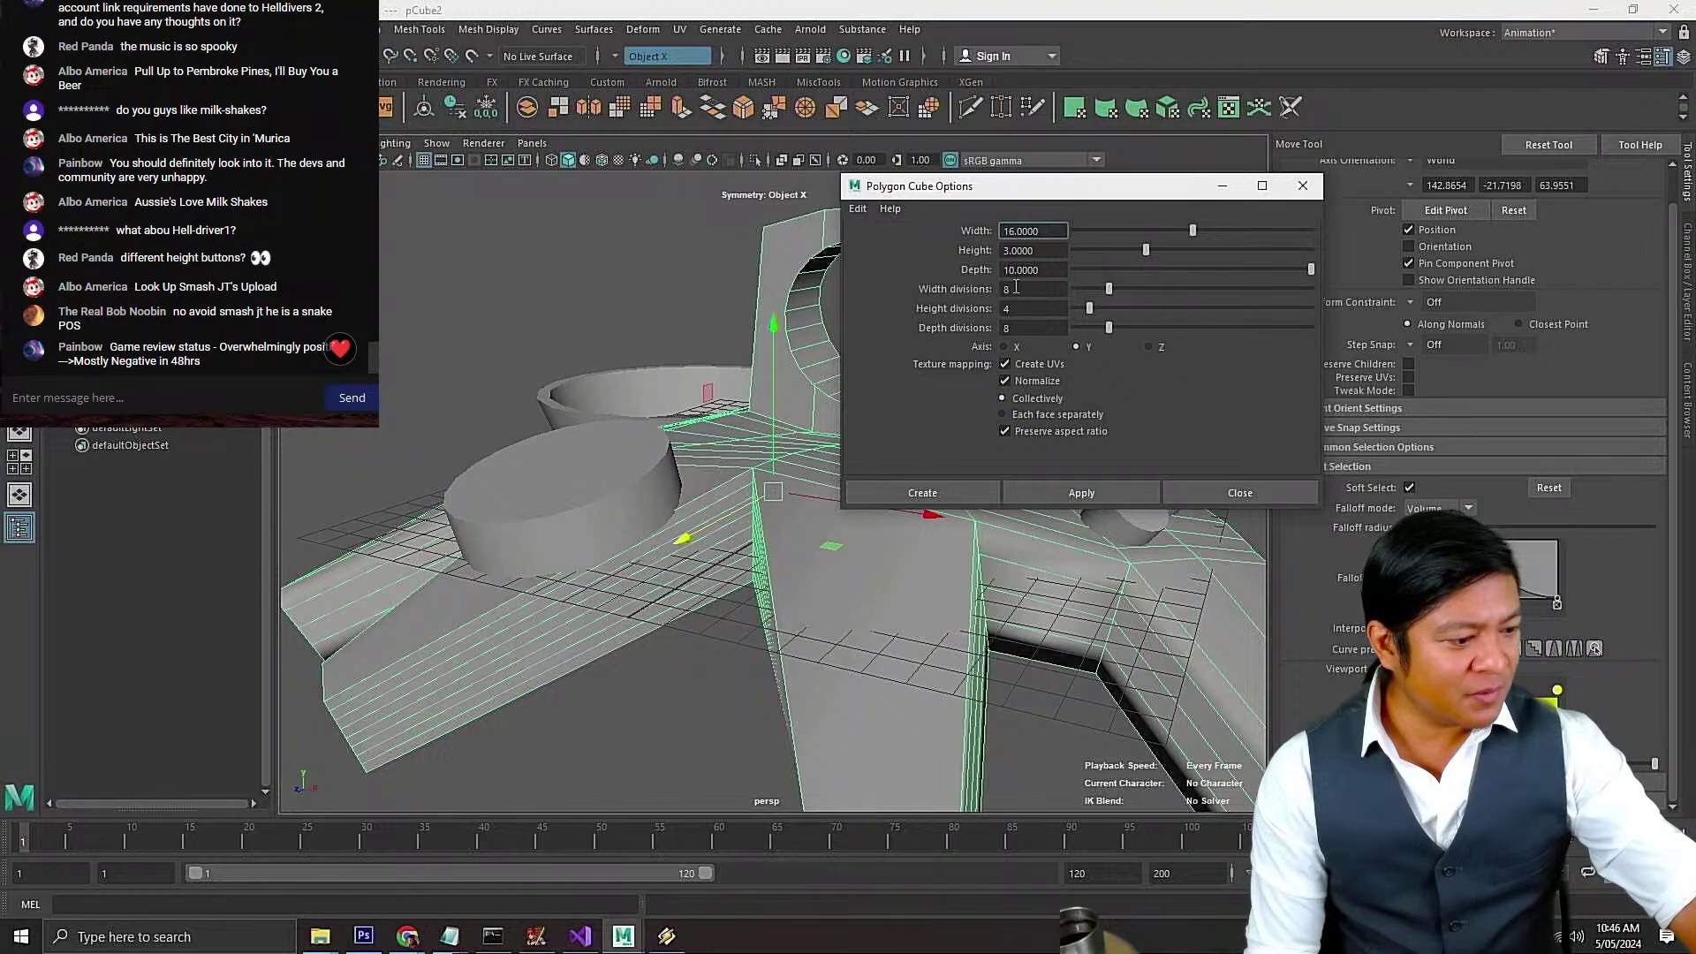
{"action": "left_click", "coordinate": [1043, 291]}
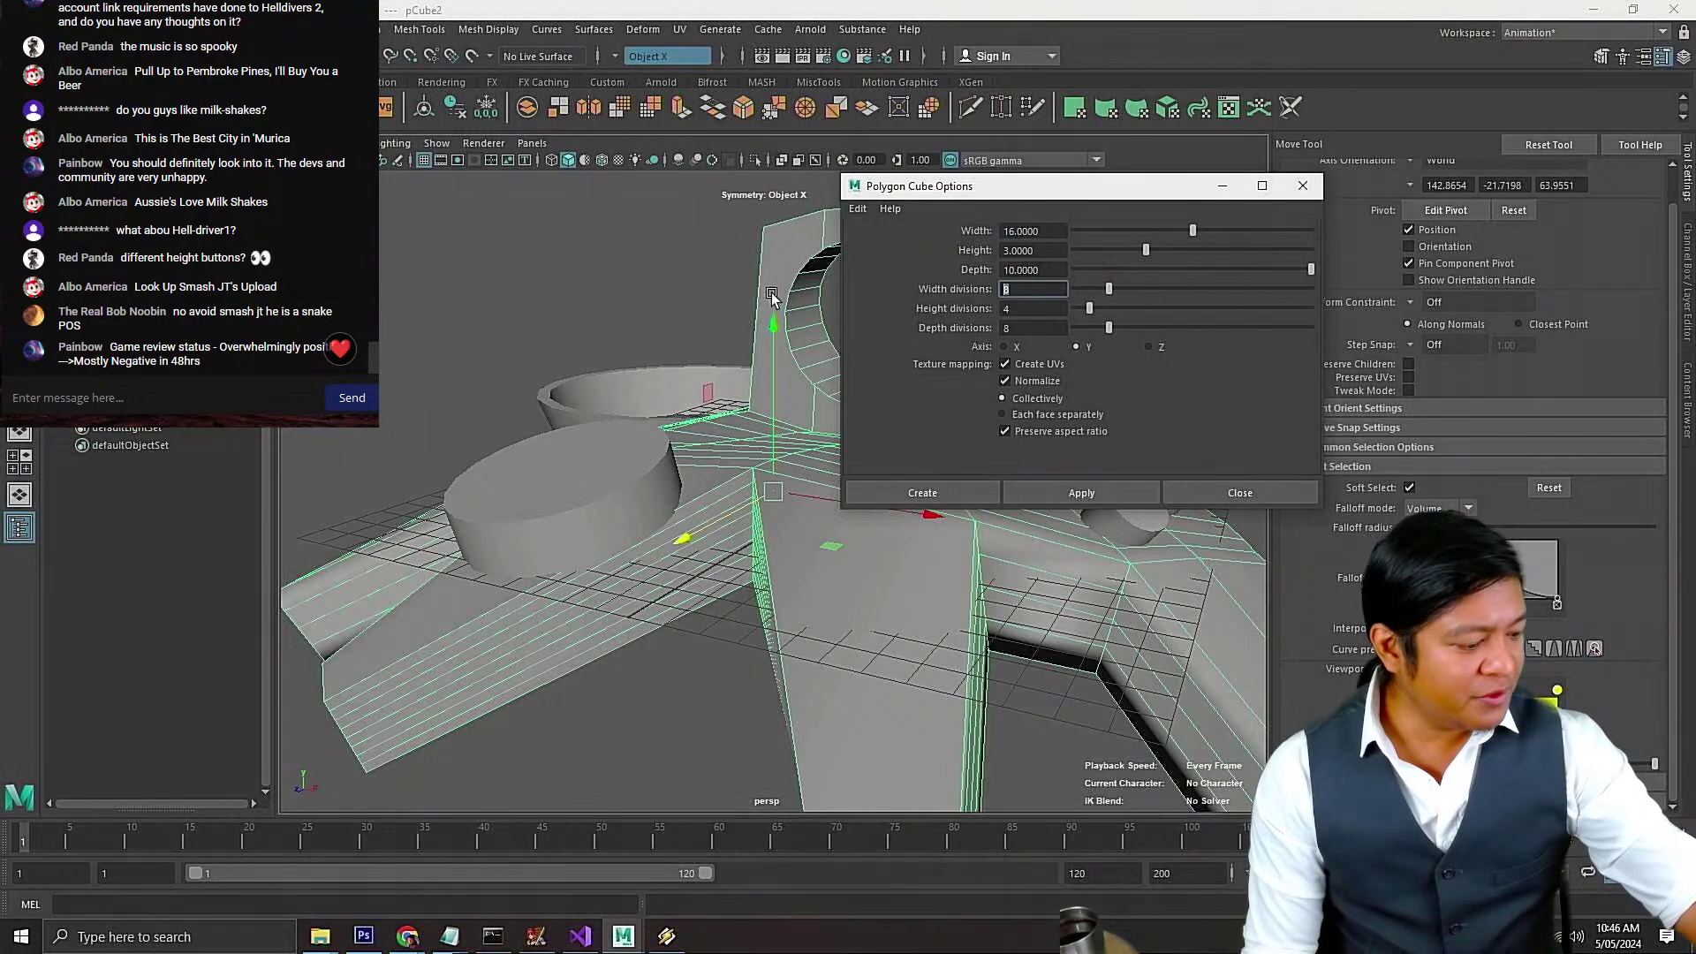
{"action": "left_click", "coordinate": [1027, 309]}
{"action": "left_click", "coordinate": [1030, 329]}
{"action": "type", "text": "1"}
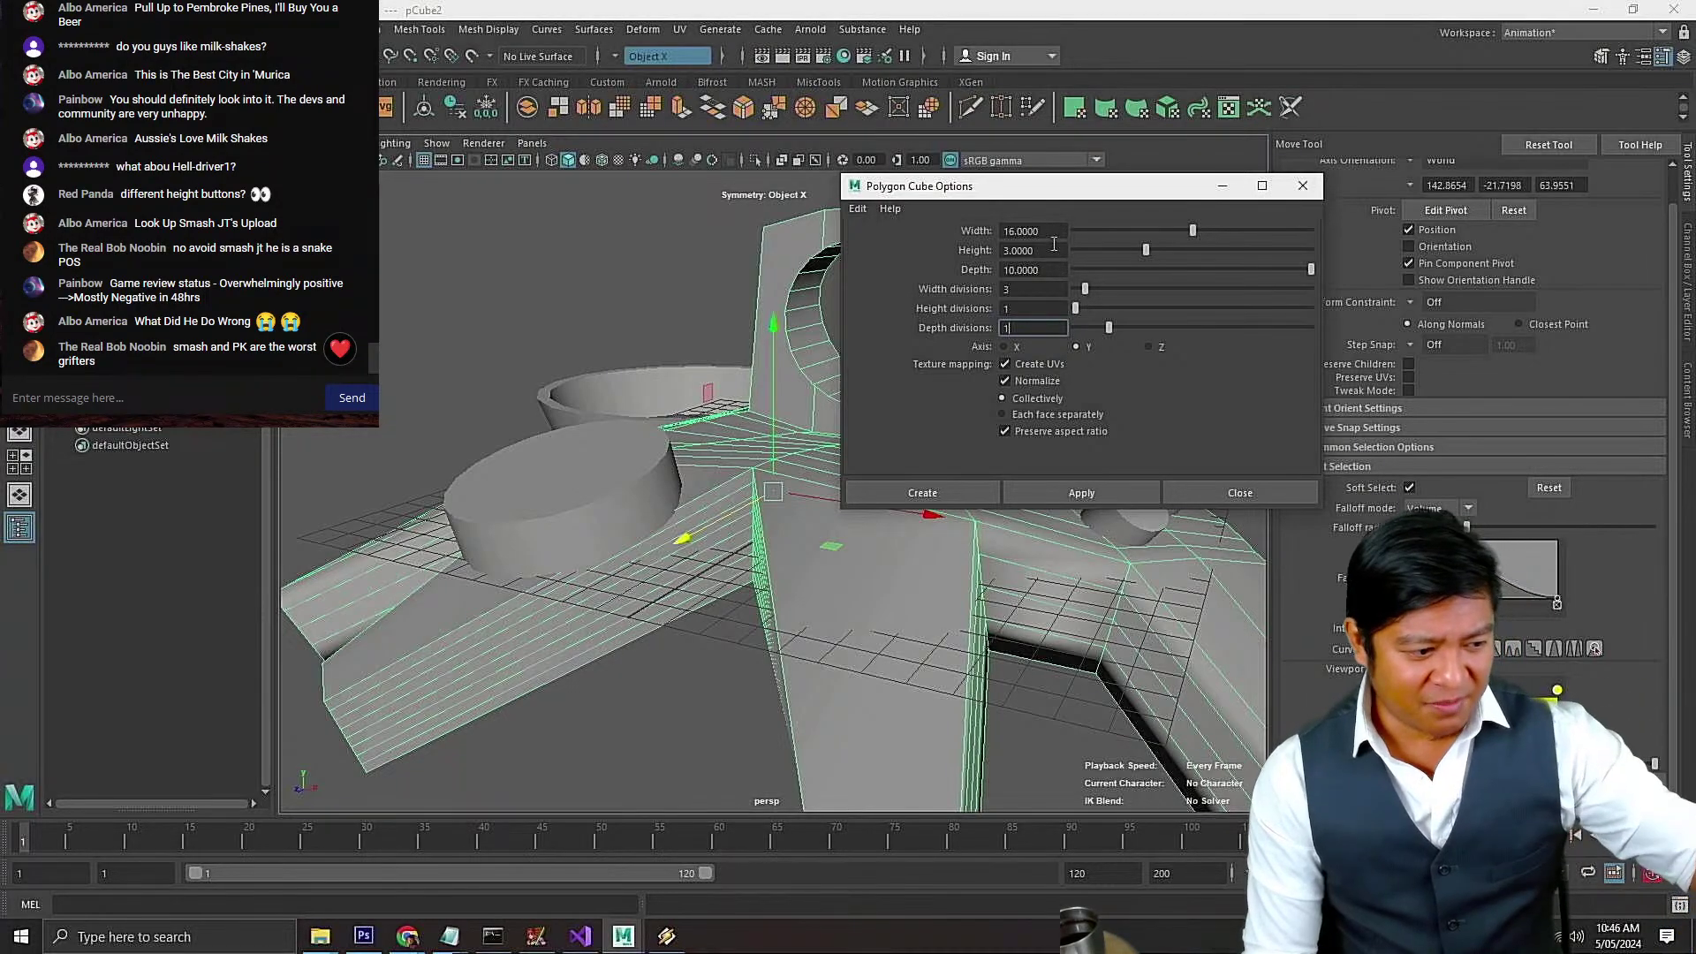
{"action": "left_click", "coordinate": [1081, 493]}
{"action": "left_click_drag", "start_coordinate": [795, 530], "coordinate": [680, 652], "text": "alt"}
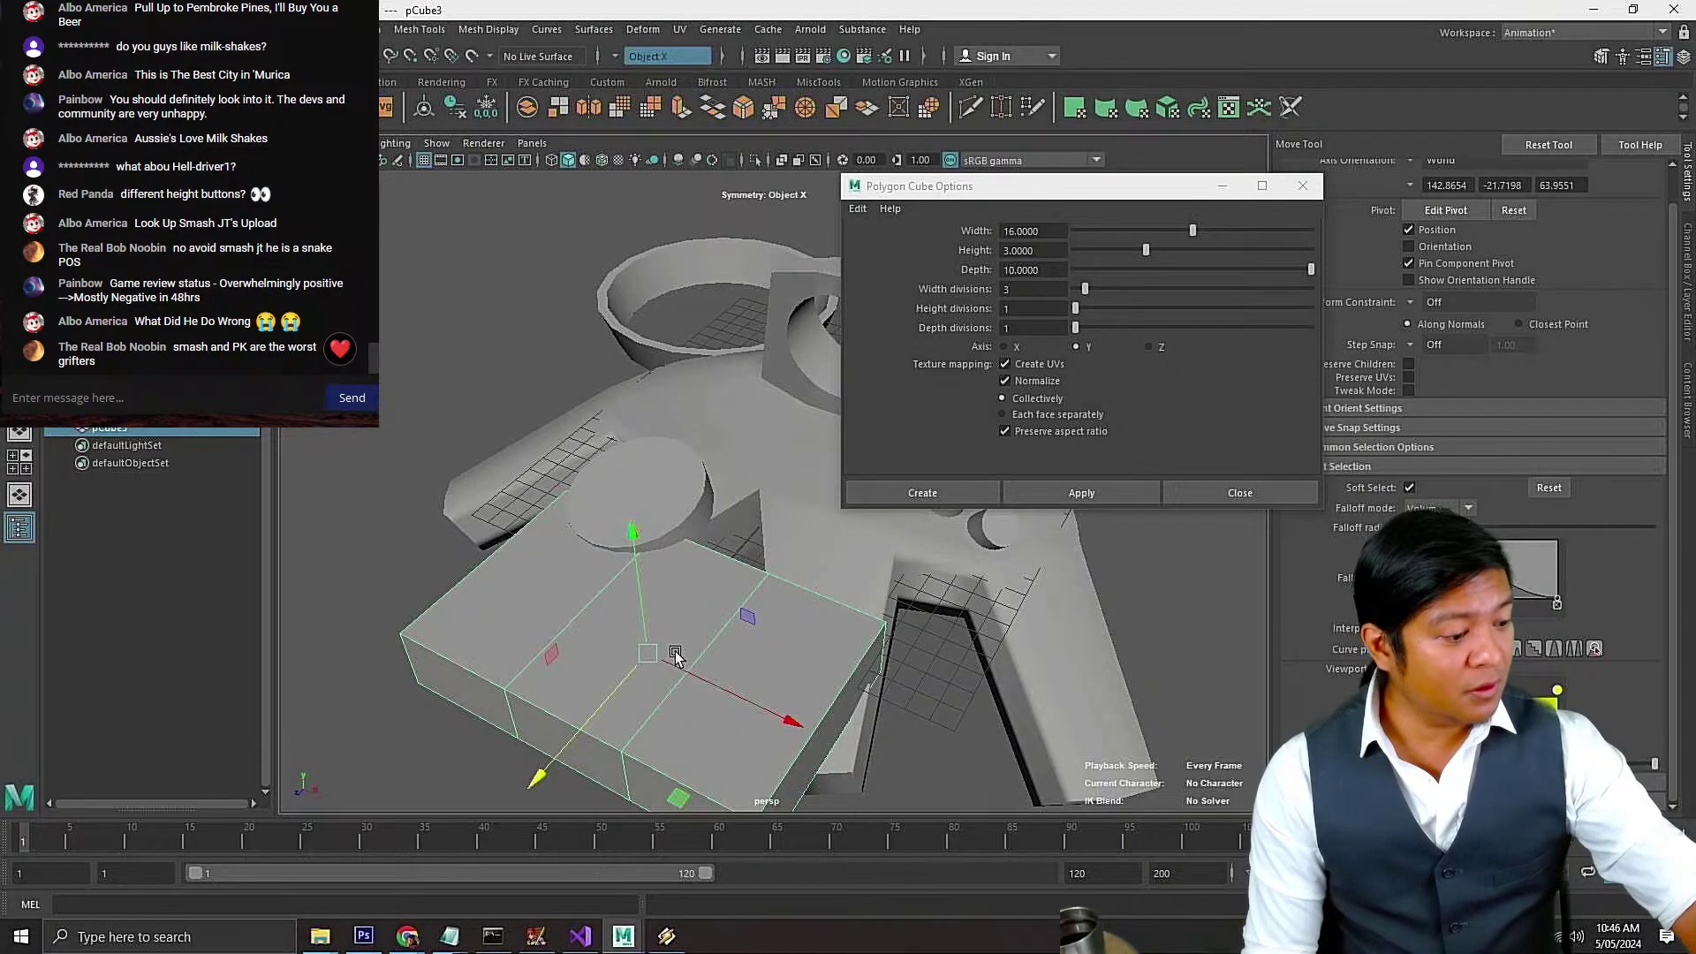
{"action": "key", "text": "ctrl+z"}
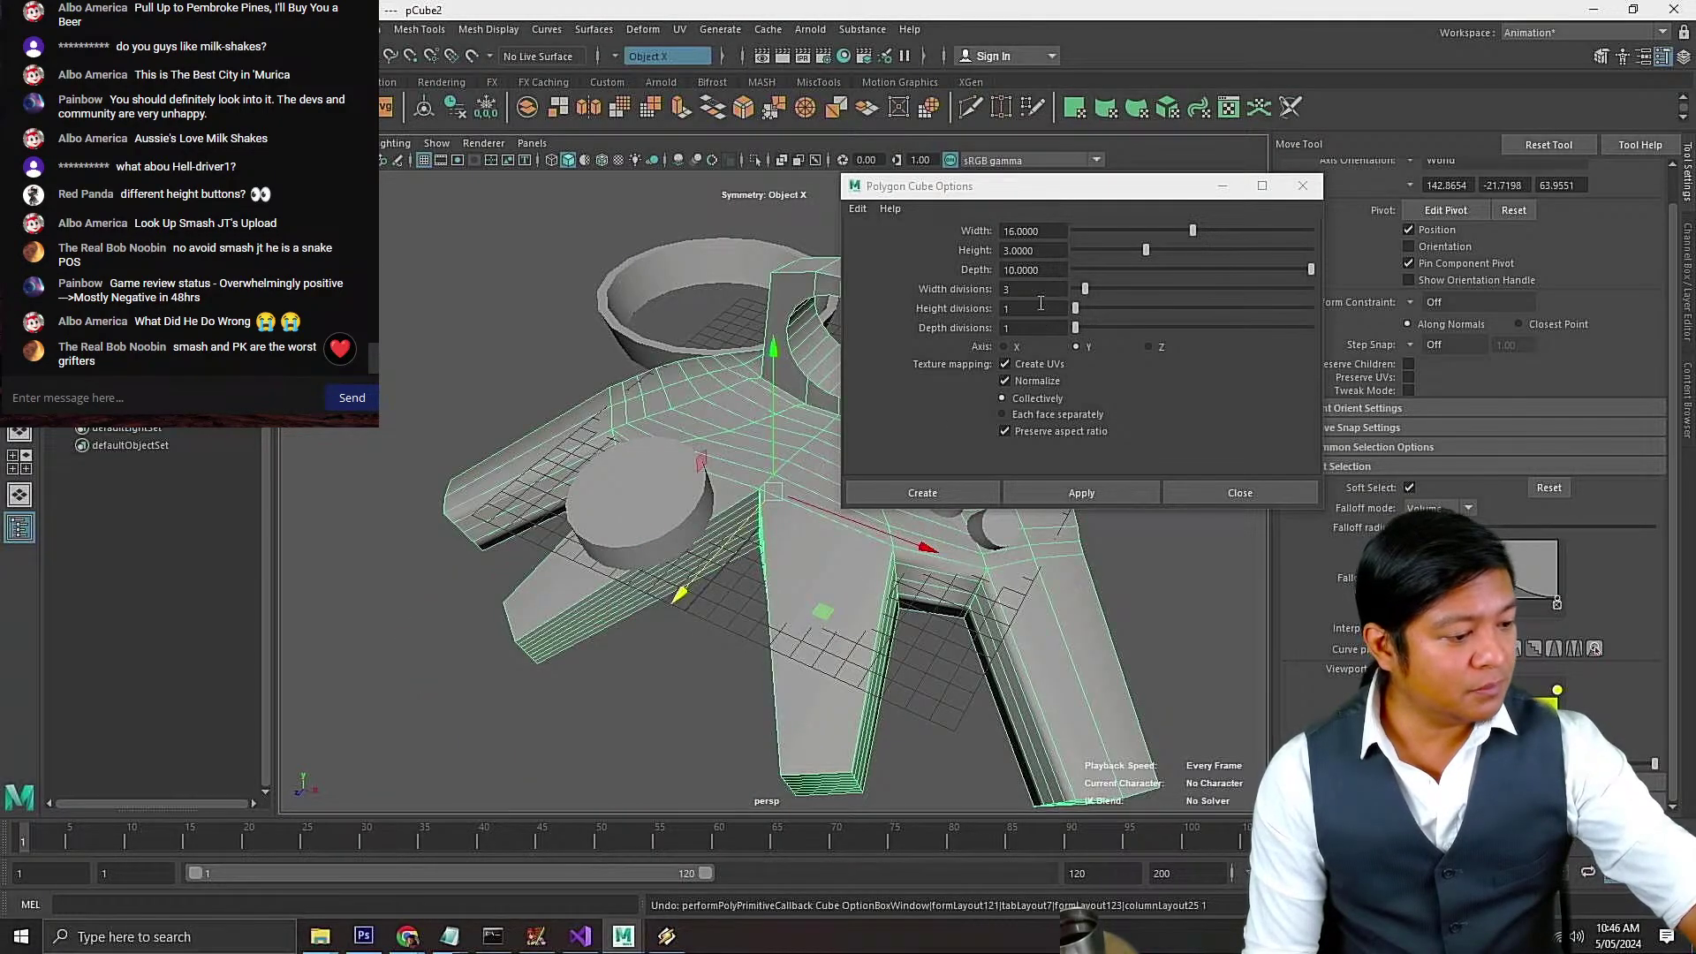
Set depth divisions to 3 and create the 16 × 3 × 10 box pCube3
{"action": "left_click", "coordinate": [1033, 328]}
{"action": "type", "text": "3"}
{"action": "left_click", "coordinate": [1053, 489]}
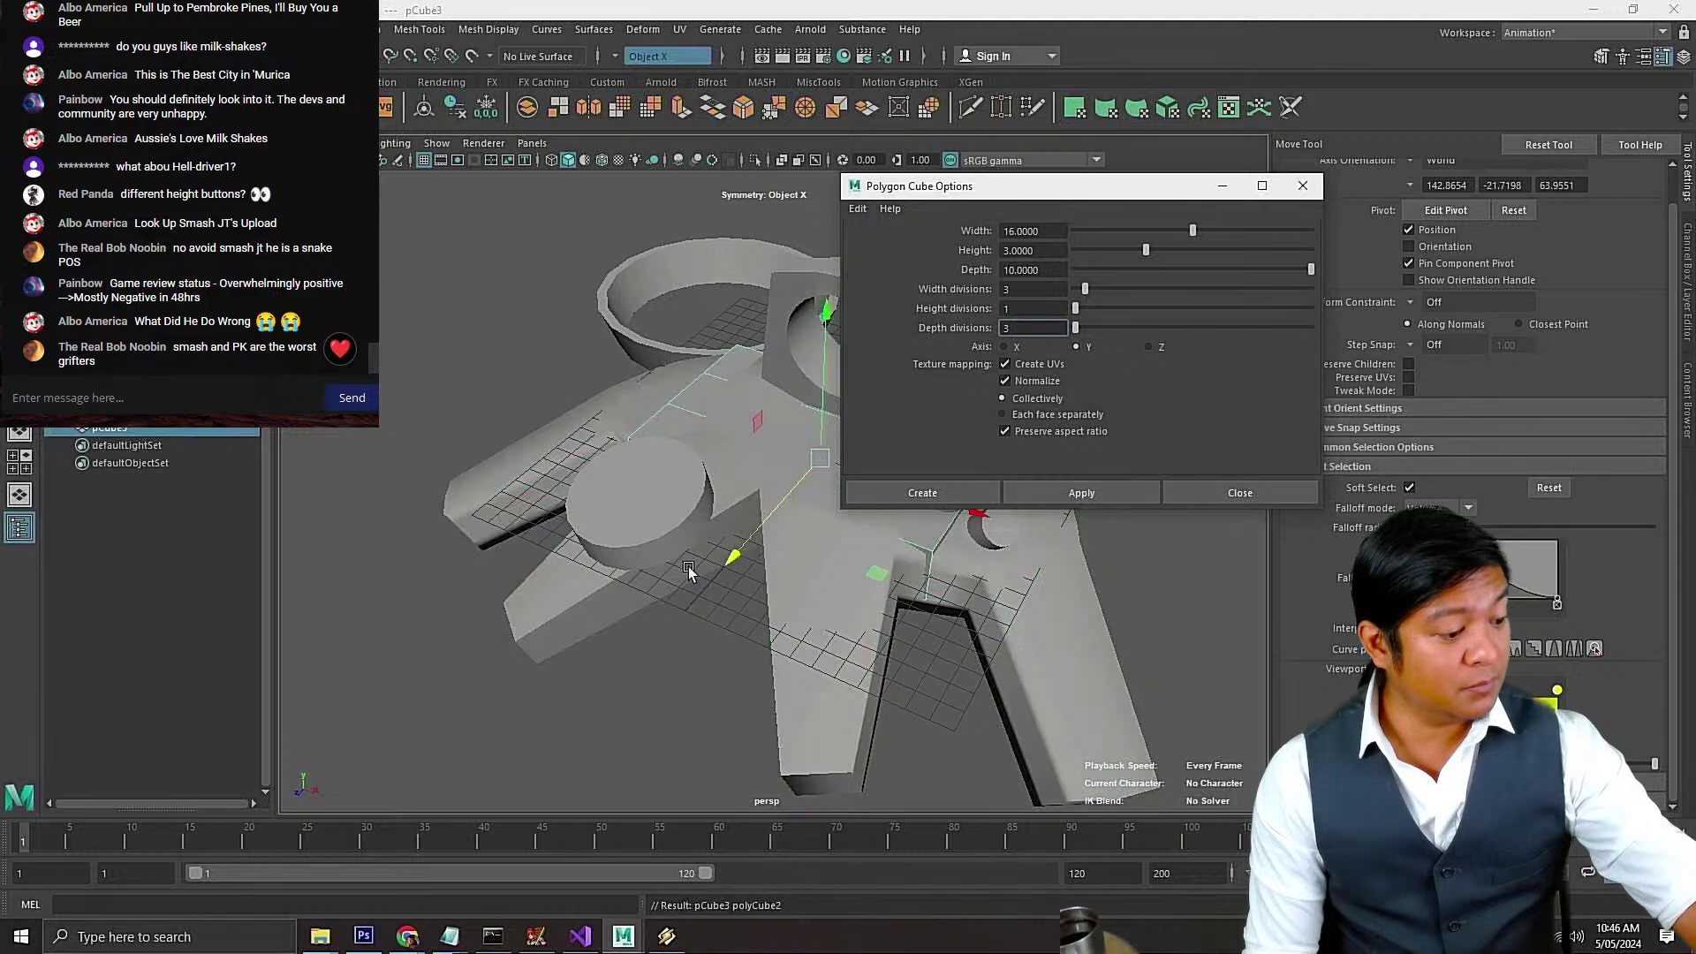
{"action": "left_click_drag", "start_coordinate": [757, 527], "coordinate": [522, 730], "text": "alt"}
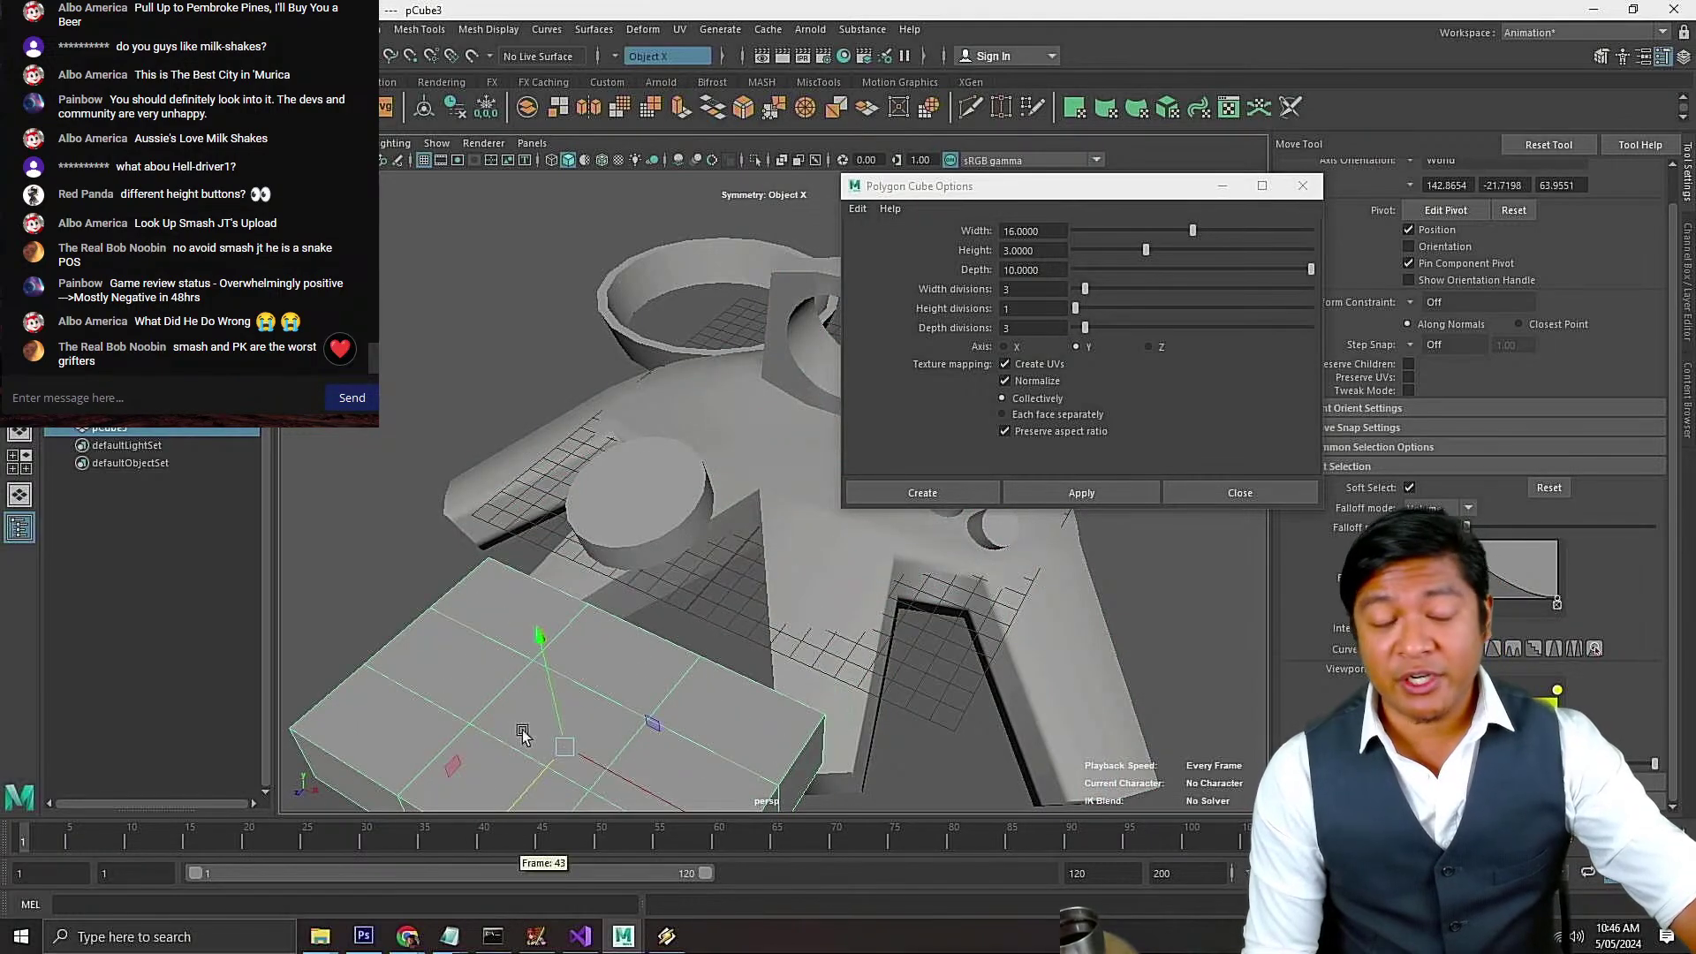
Move the new box along its depth axis, then select all its vertices and scale them
{"action": "scroll", "coordinate": [557, 705], "scroll_direction": "down", "scroll_amount": 2}
{"action": "left_click_drag", "start_coordinate": [665, 666], "coordinate": [549, 805], "text": "alt"}
{"action": "key", "text": "f"}
{"action": "right_click_drag", "start_coordinate": [807, 447], "coordinate": [711, 438]}
{"action": "scroll", "coordinate": [711, 438], "scroll_direction": "down", "scroll_amount": 2}
{"action": "scroll", "coordinate": [711, 438], "scroll_direction": "down", "scroll_amount": 2}
{"action": "left_click_drag", "start_coordinate": [561, 313], "coordinate": [1119, 775]}
{"action": "key", "text": "r"}
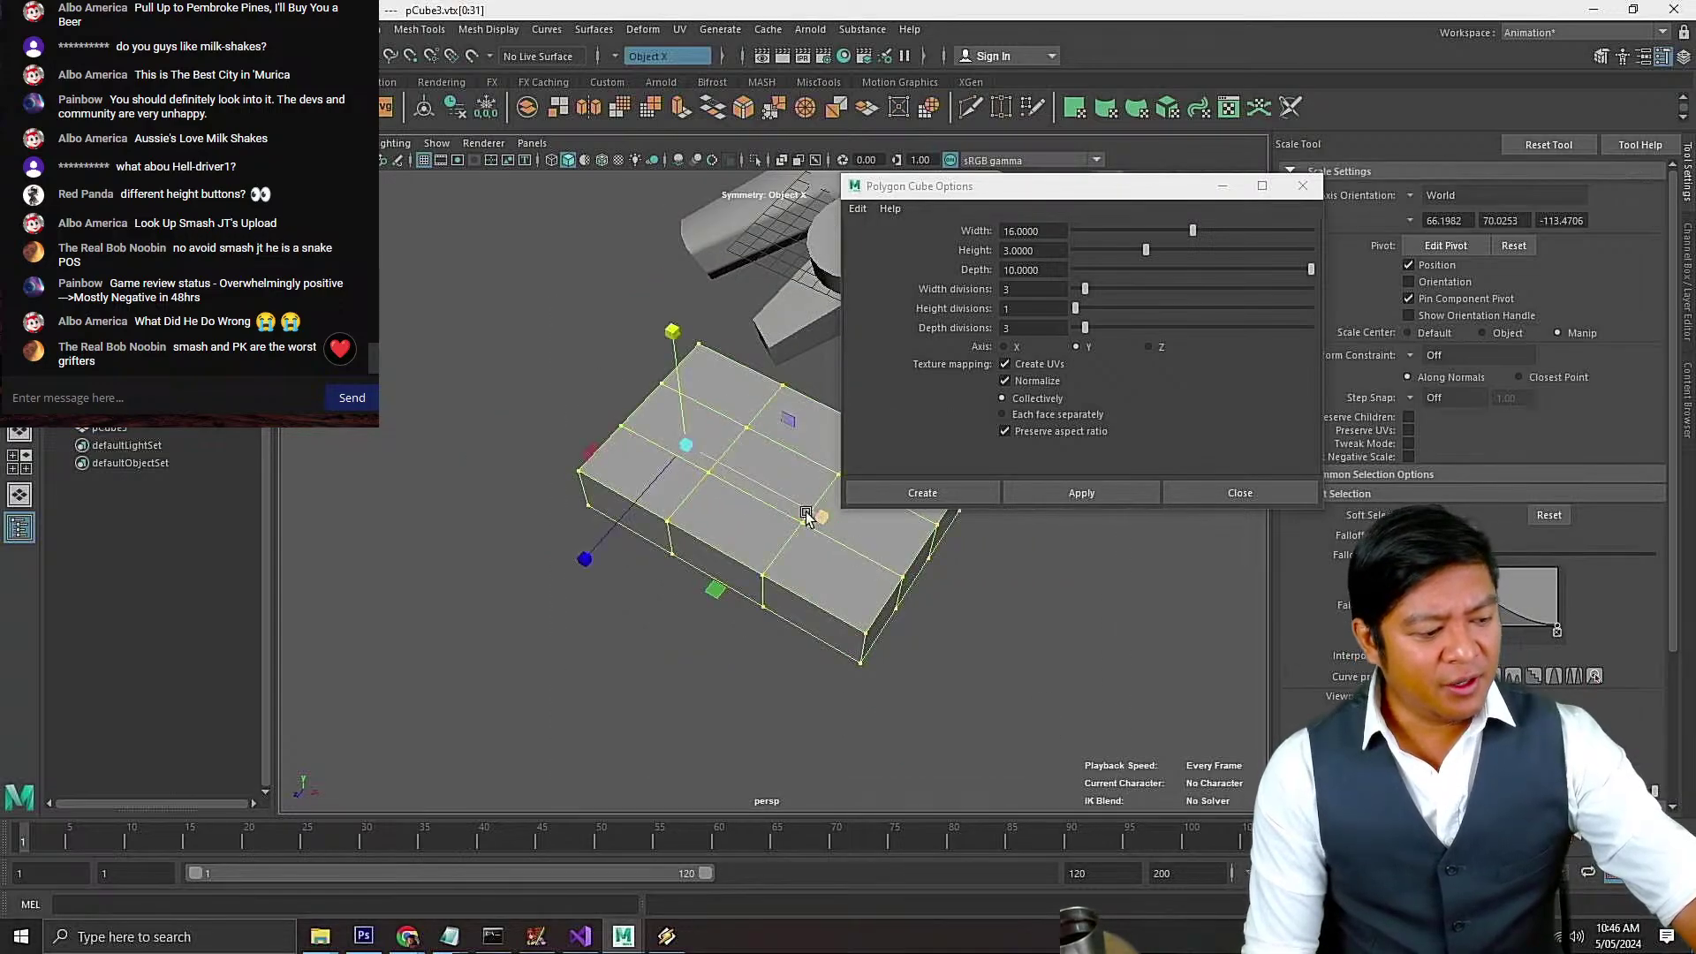
{"action": "left_click_drag", "start_coordinate": [808, 512], "coordinate": [821, 520]}
Turn soft selection off and set symmetry to Off for vertex editing
{"action": "key", "text": "b"}
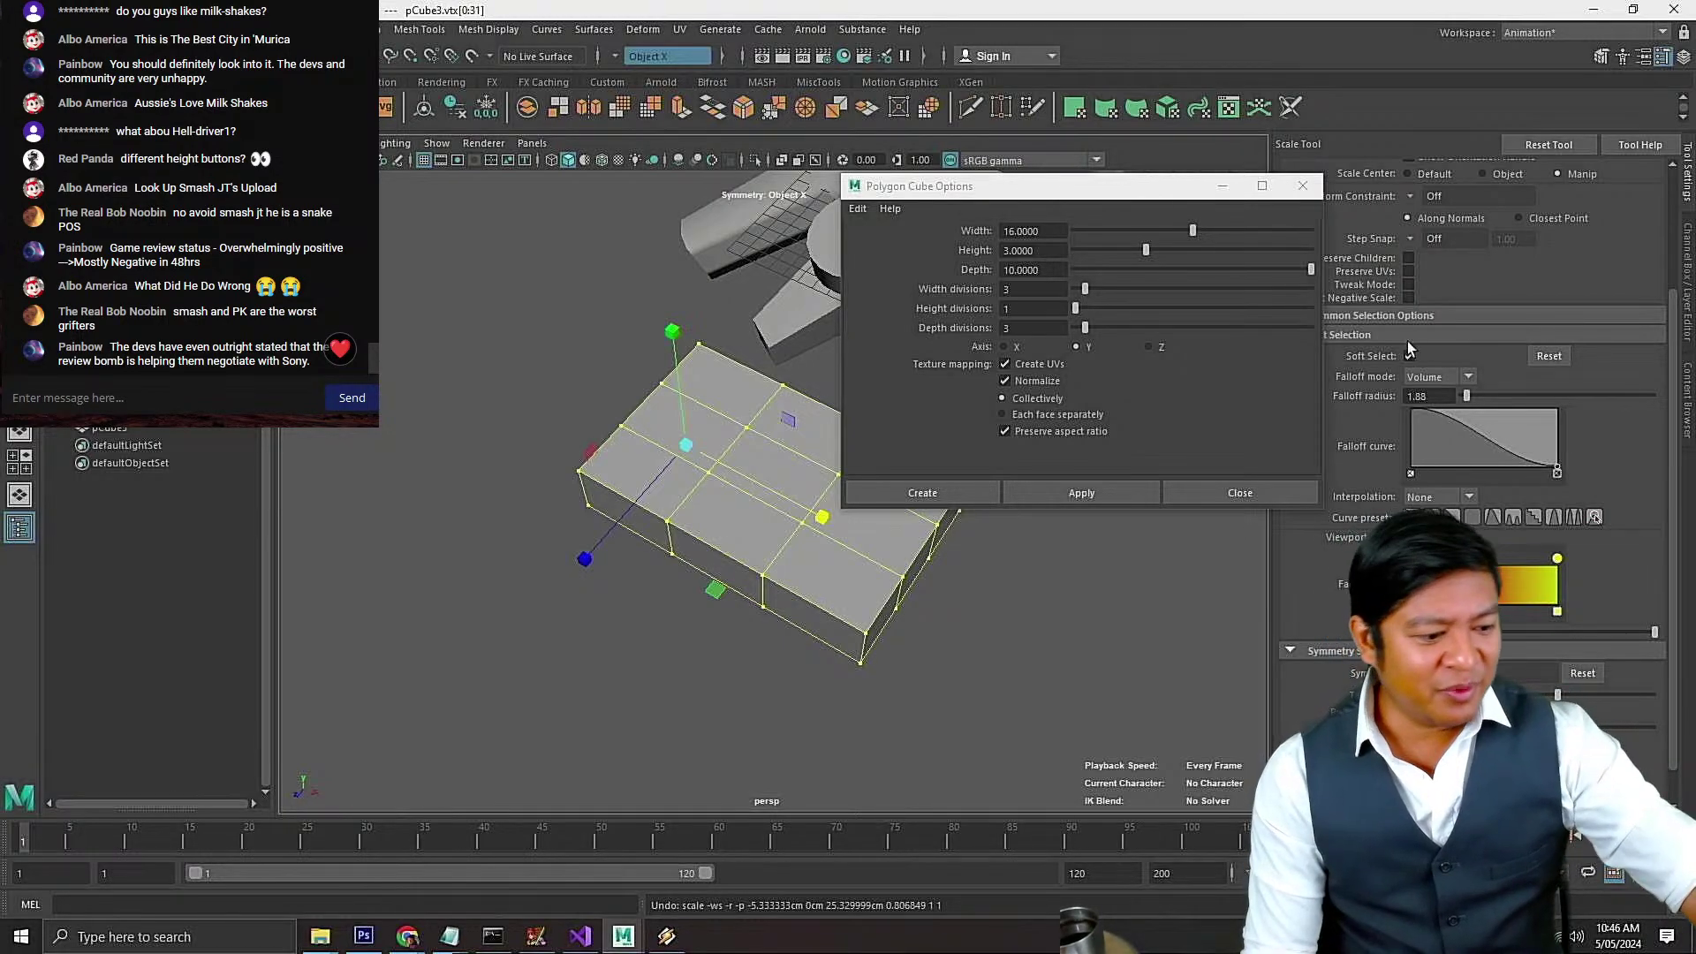
{"action": "left_click_drag", "start_coordinate": [1184, 185], "coordinate": [1209, 67]}
{"action": "scroll", "coordinate": [861, 521], "scroll_direction": "up", "scroll_amount": 3}
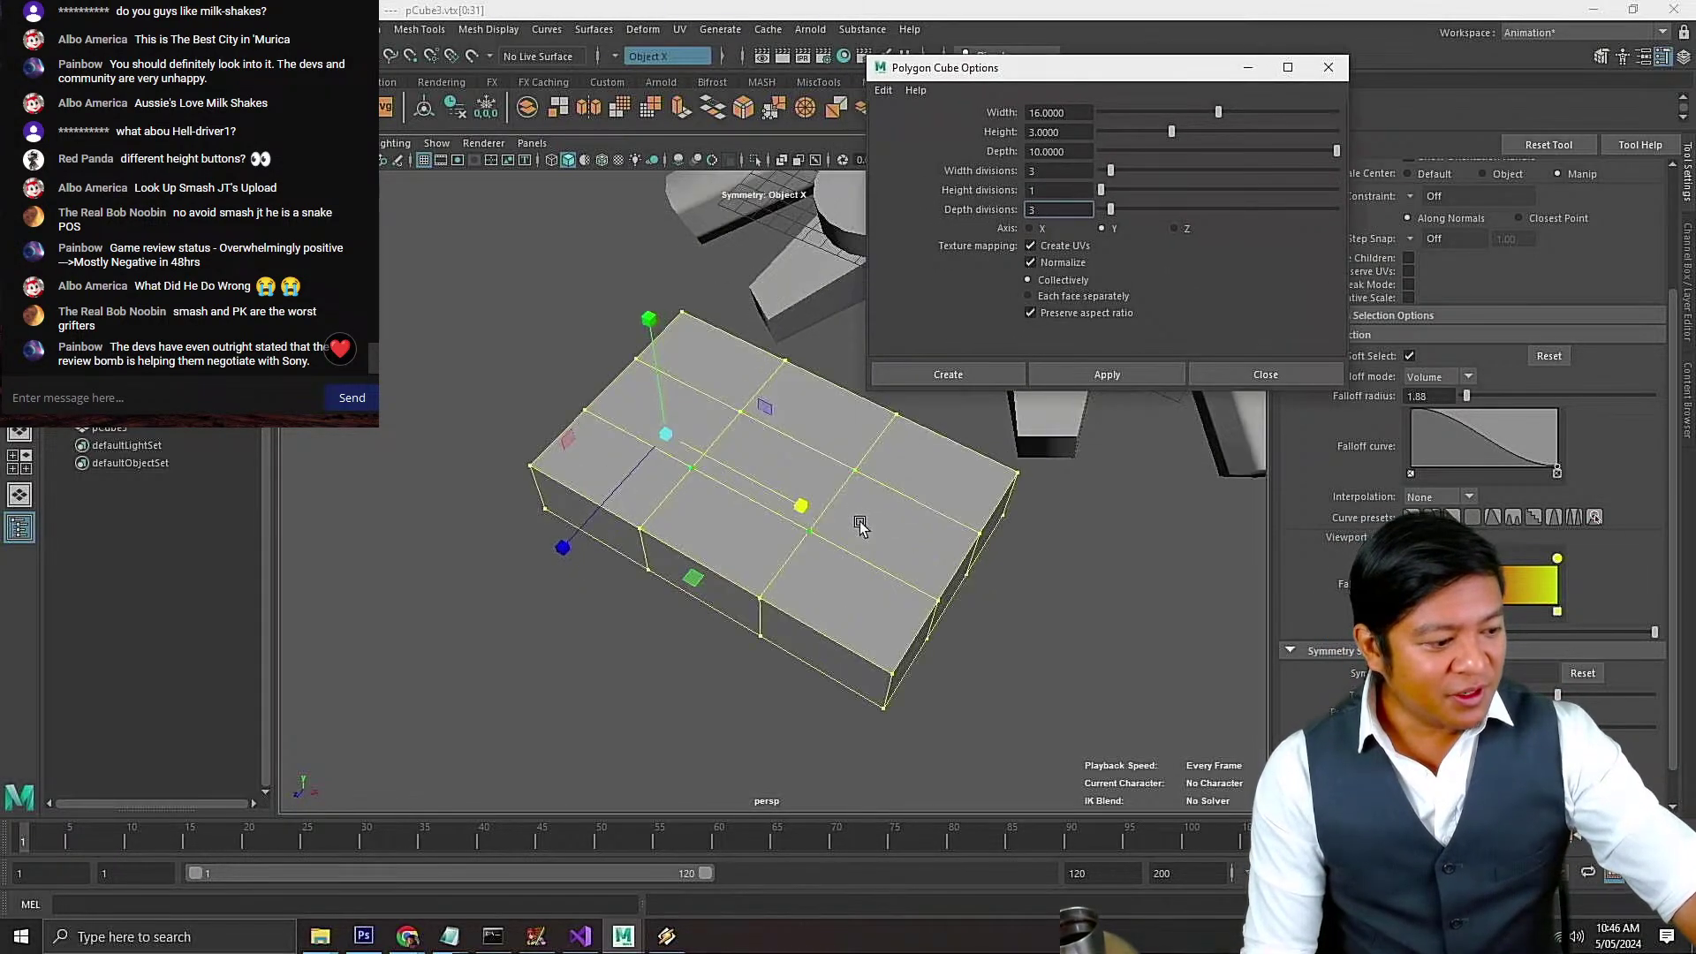
{"action": "left_click", "coordinate": [1409, 356]}
{"action": "scroll", "coordinate": [1120, 612], "scroll_direction": "down", "scroll_amount": 4}
{"action": "left_click_drag", "start_coordinate": [1029, 632], "coordinate": [1076, 688], "text": "alt"}
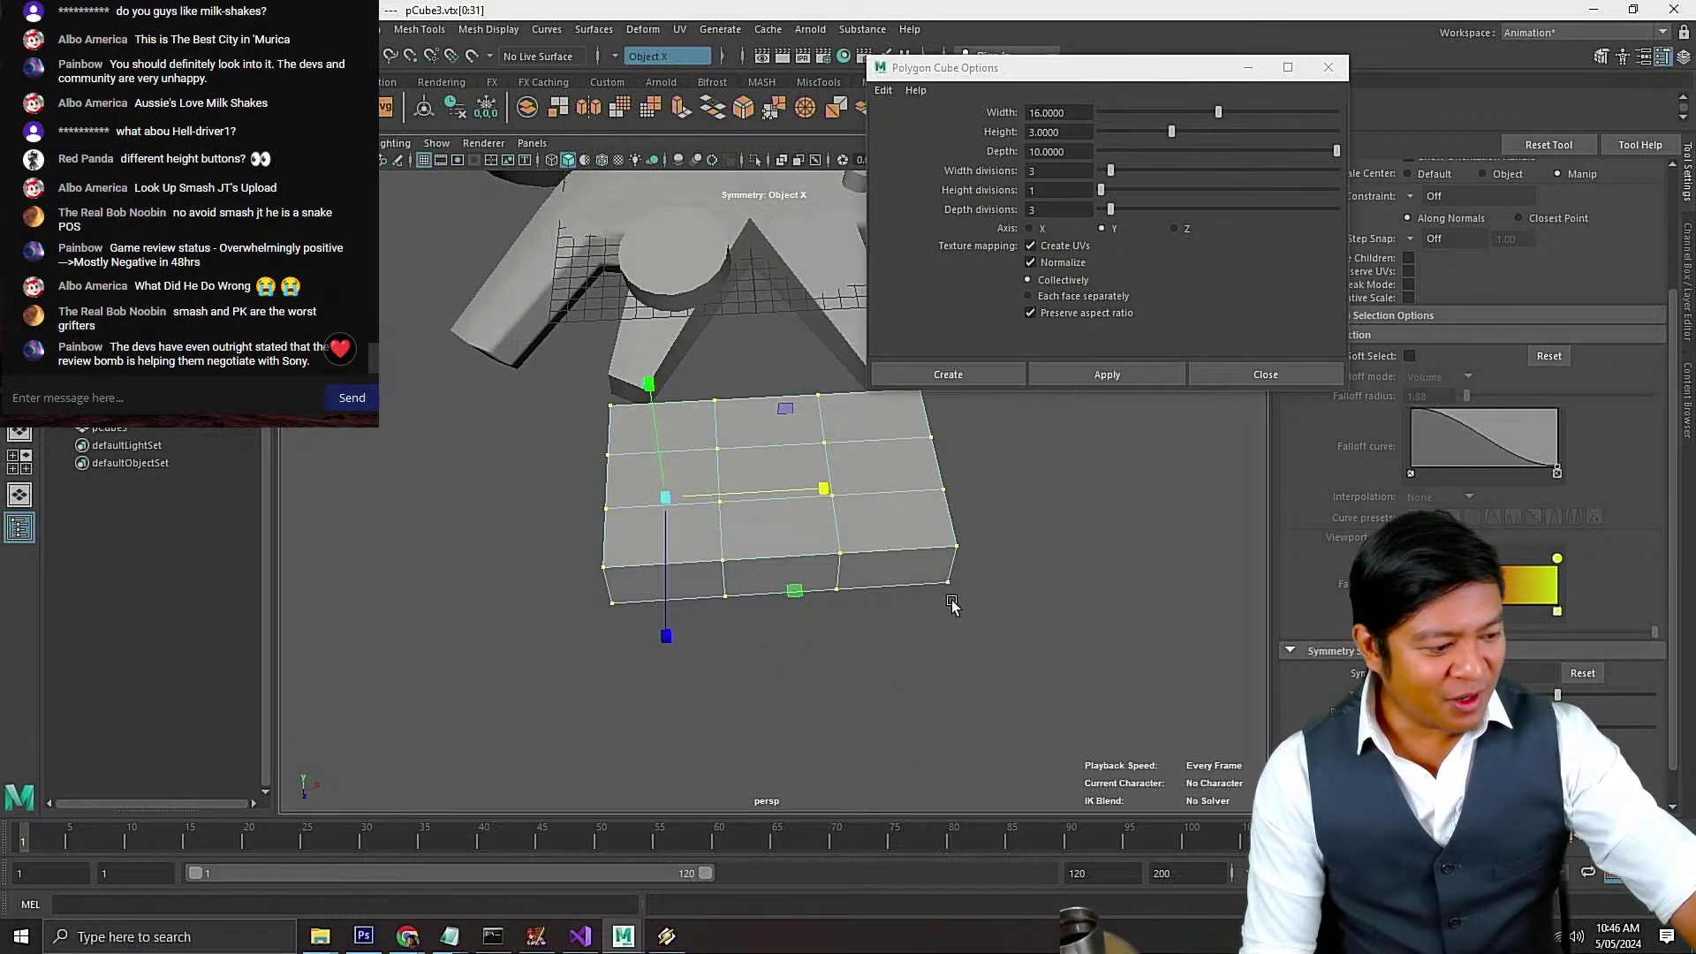
{"action": "left_click_drag", "start_coordinate": [1169, 78], "coordinate": [1137, 44]}
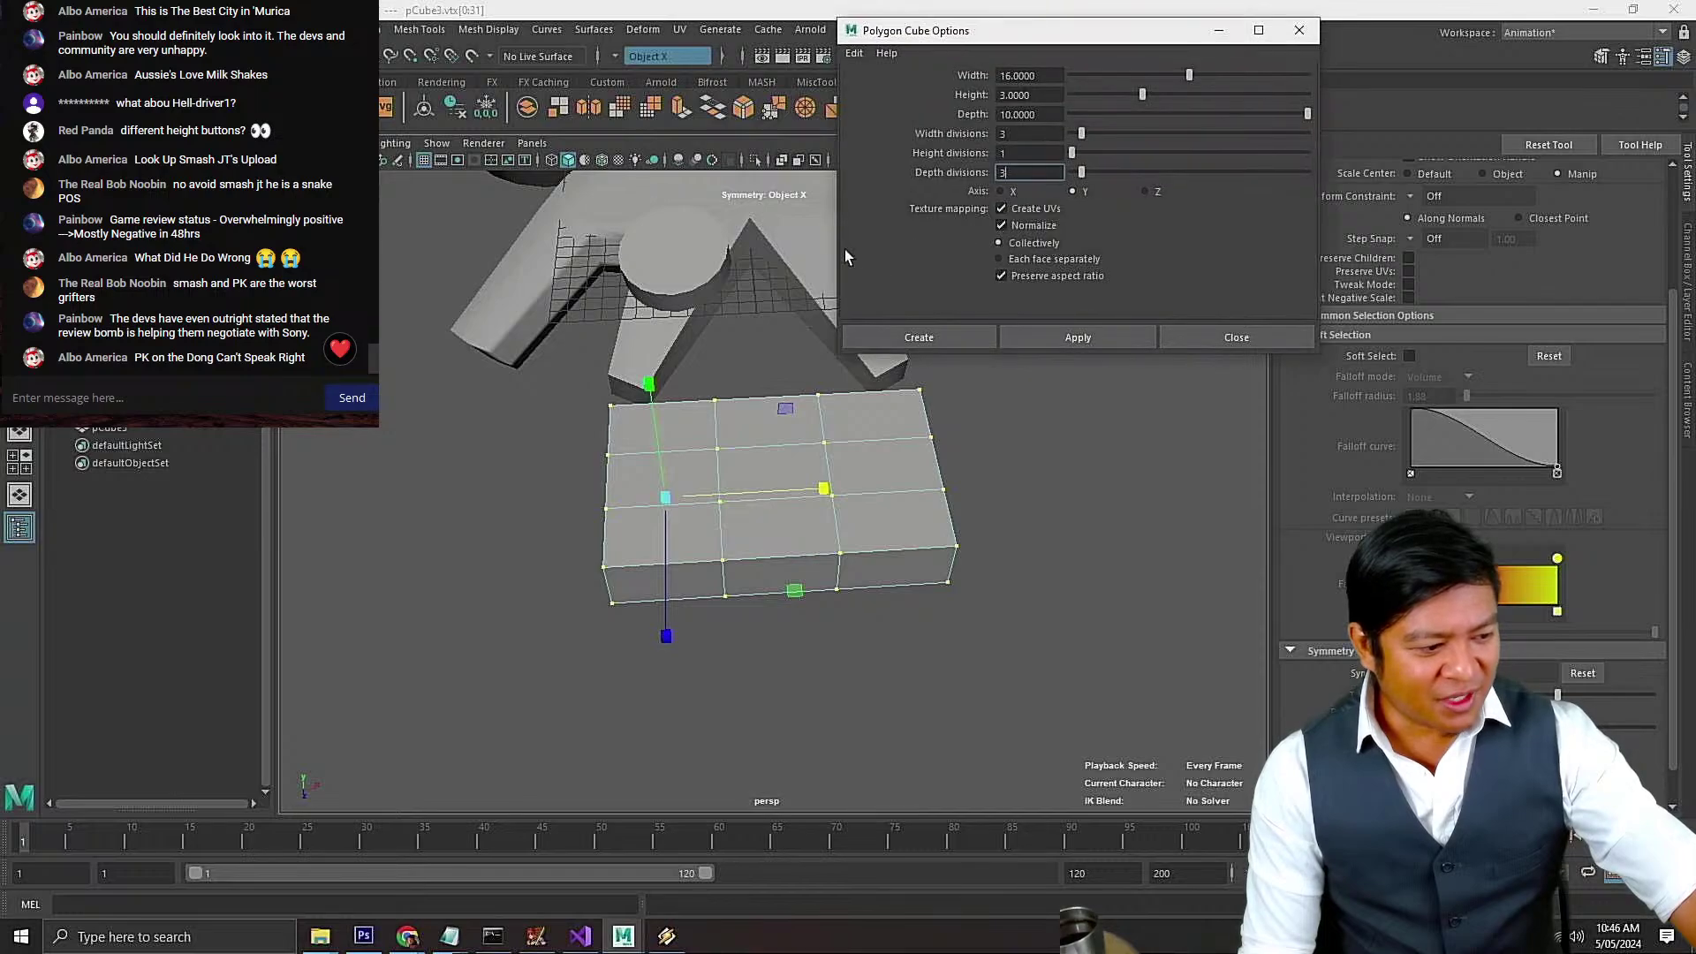
{"action": "left_click_drag", "start_coordinate": [839, 246], "coordinate": [994, 235]}
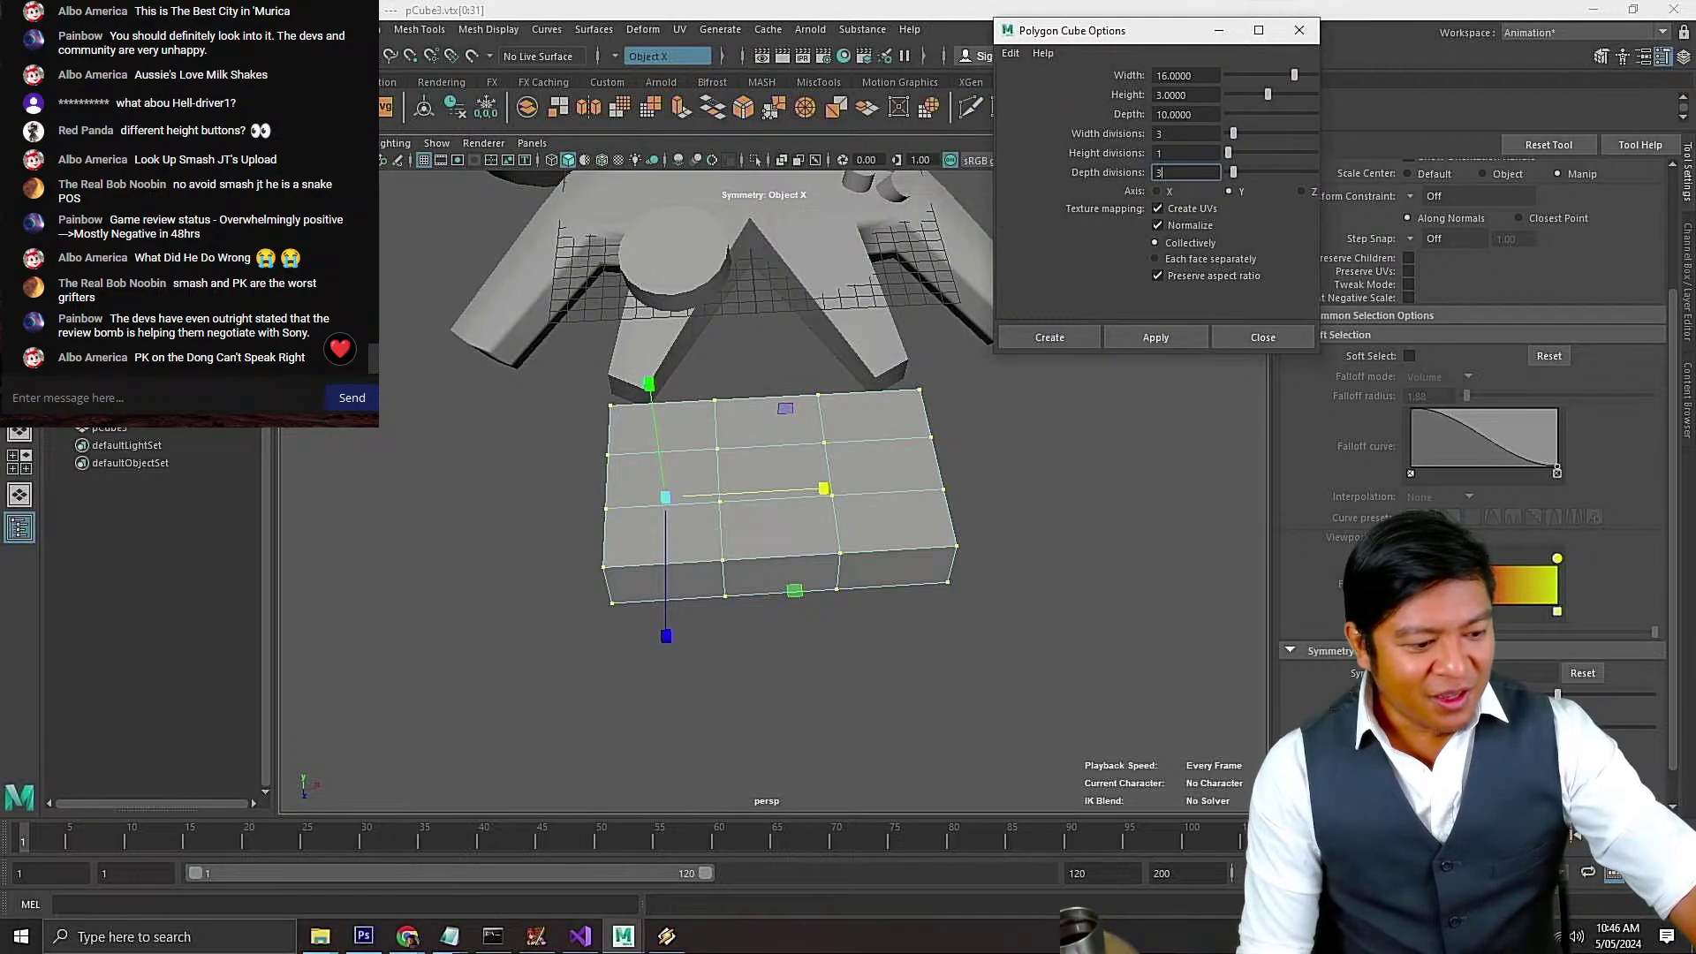
{"action": "left_click_drag", "start_coordinate": [1091, 563], "coordinate": [1292, 516], "text": "alt"}
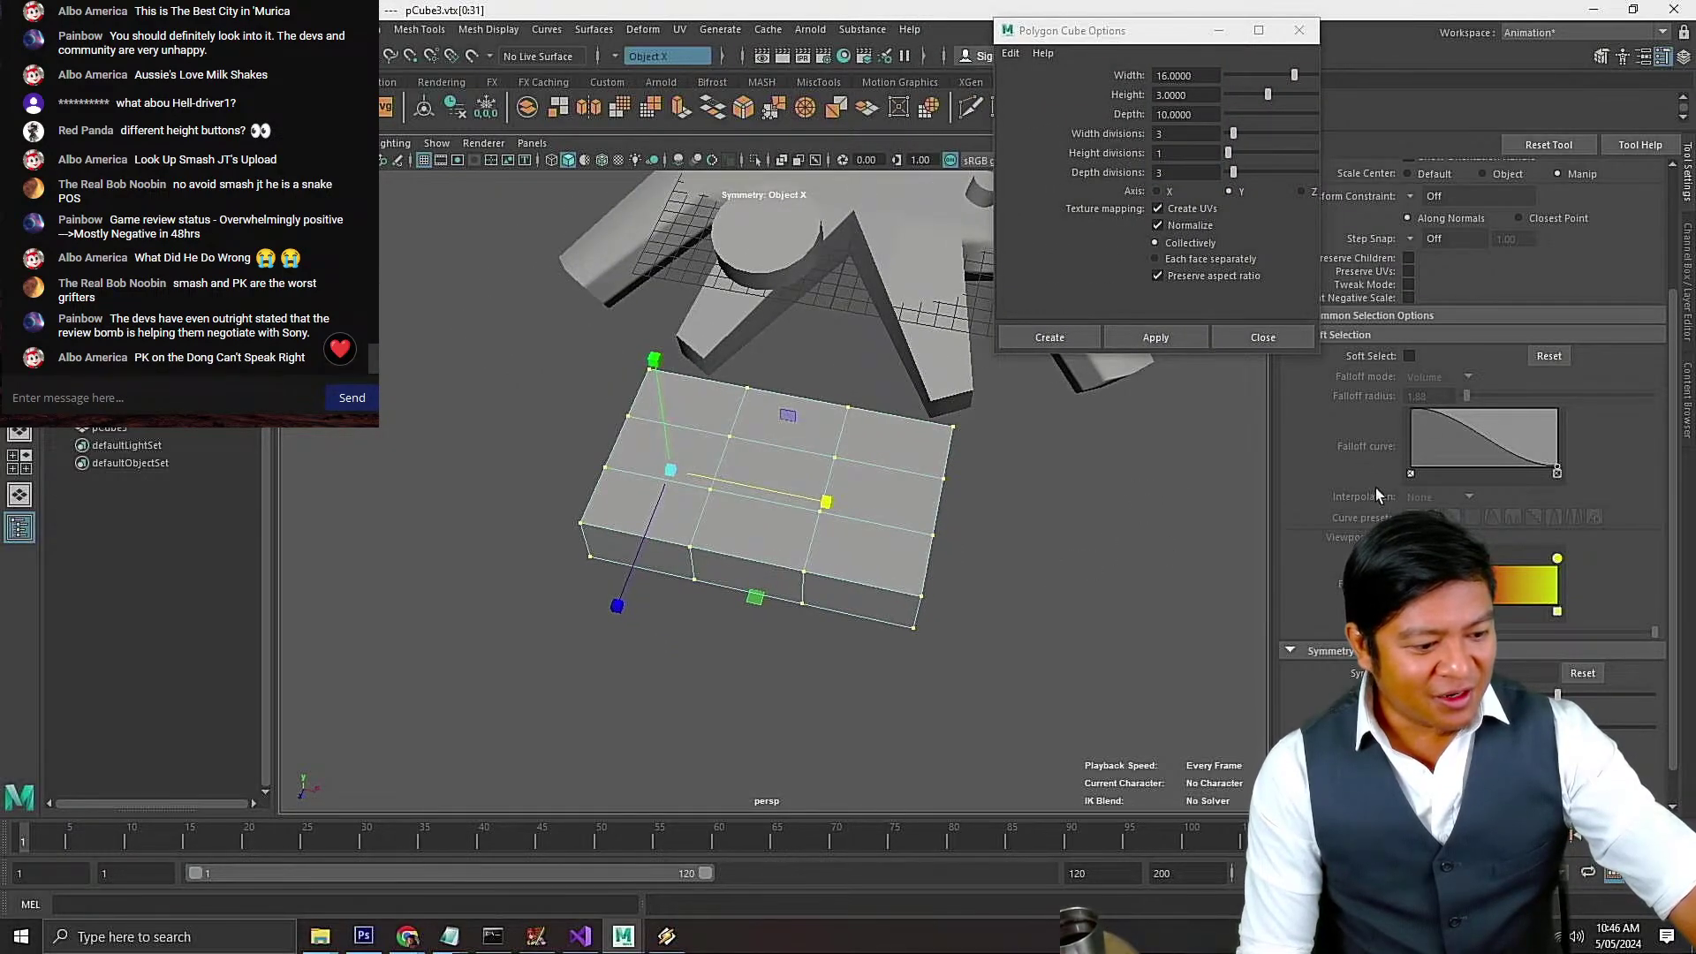
{"action": "scroll", "coordinate": [1375, 496], "scroll_direction": "up", "scroll_amount": 3}
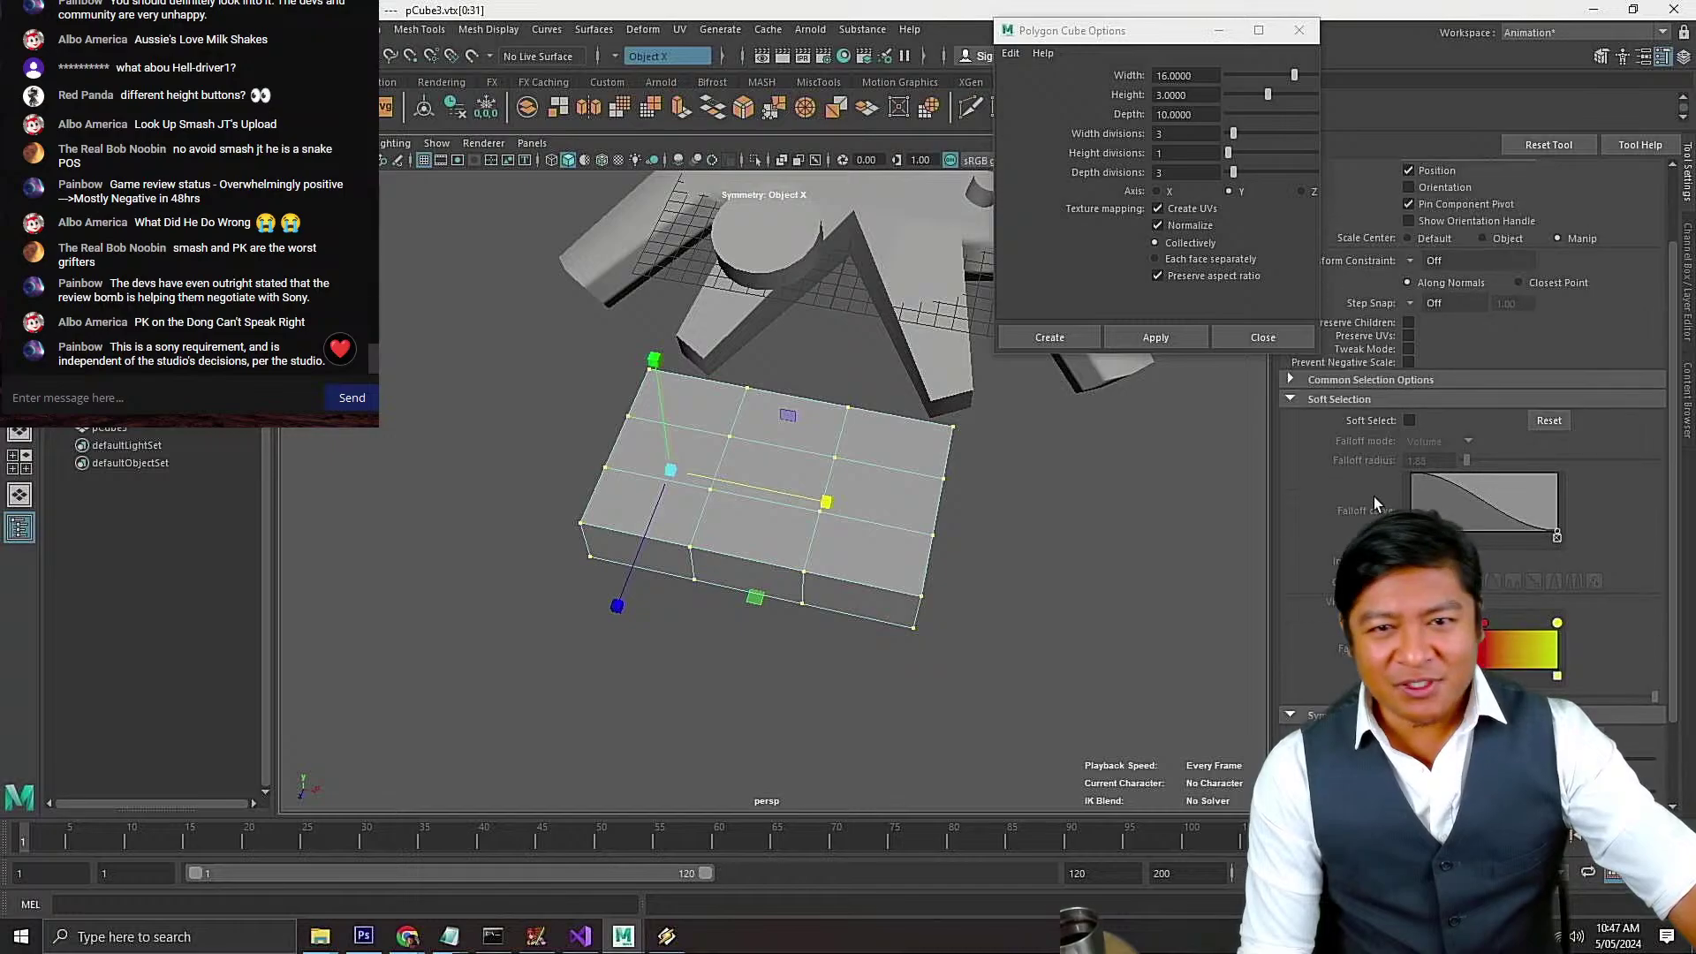
{"action": "left_click", "coordinate": [1117, 572]}
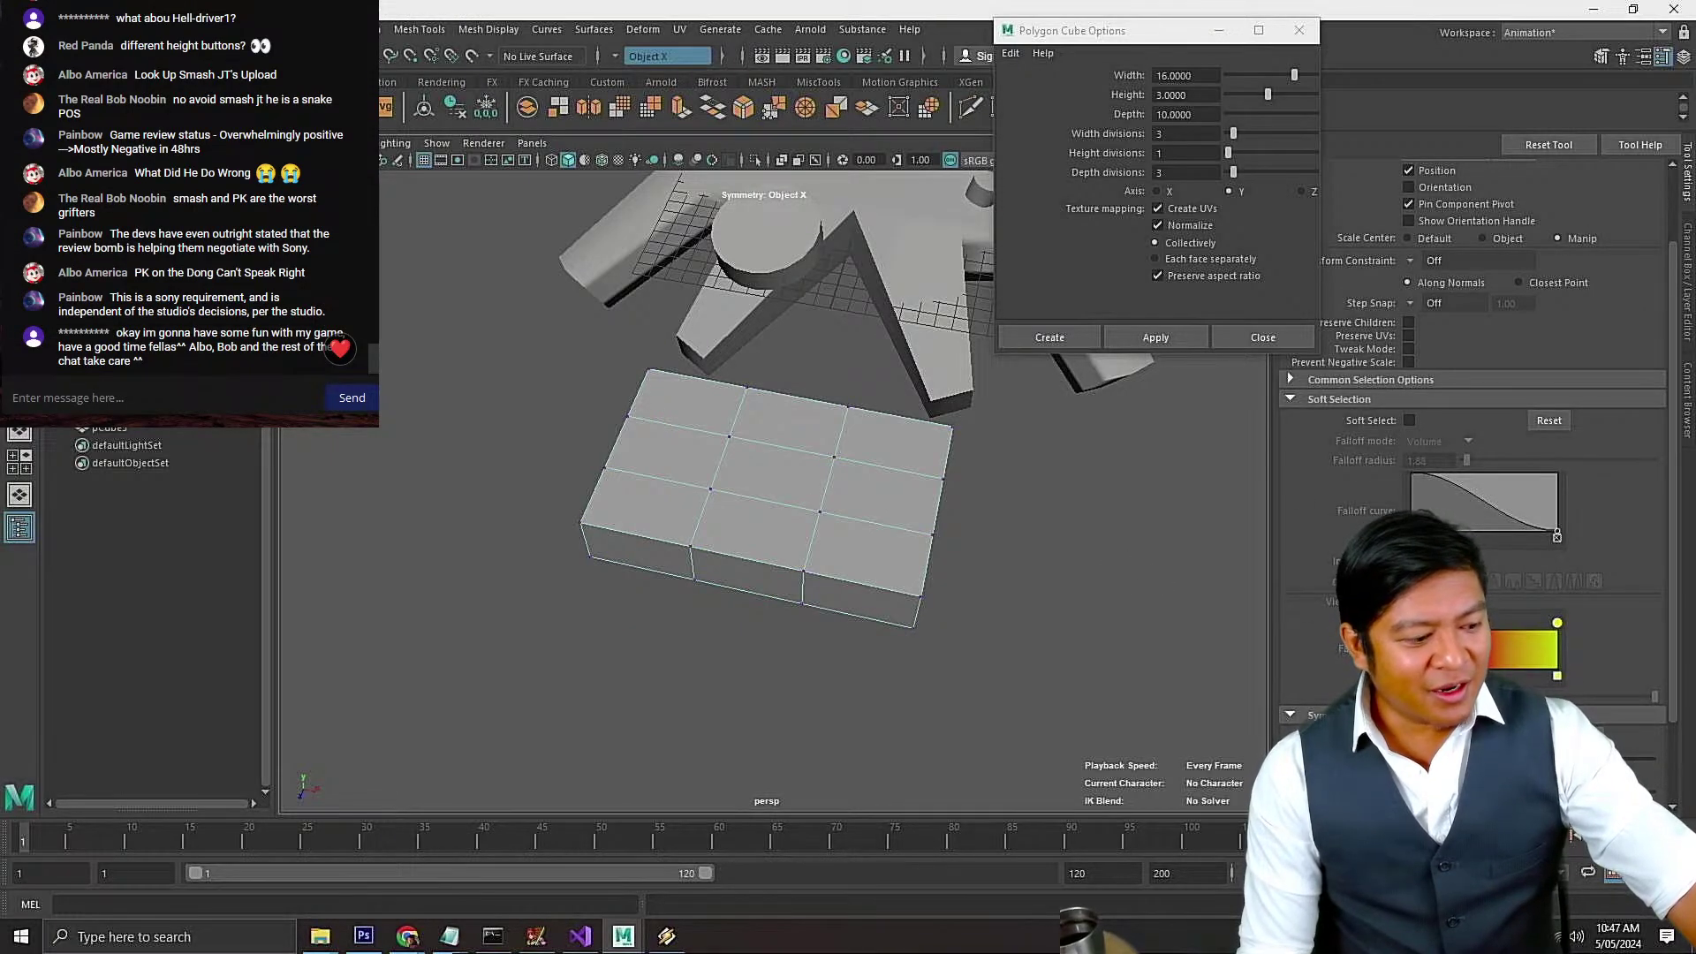
{"action": "left_click", "coordinate": [1442, 723]}
Select all the box's vertices and scale them narrower in X and shorter in Y
{"action": "left_click_drag", "start_coordinate": [965, 688], "coordinate": [481, 354]}
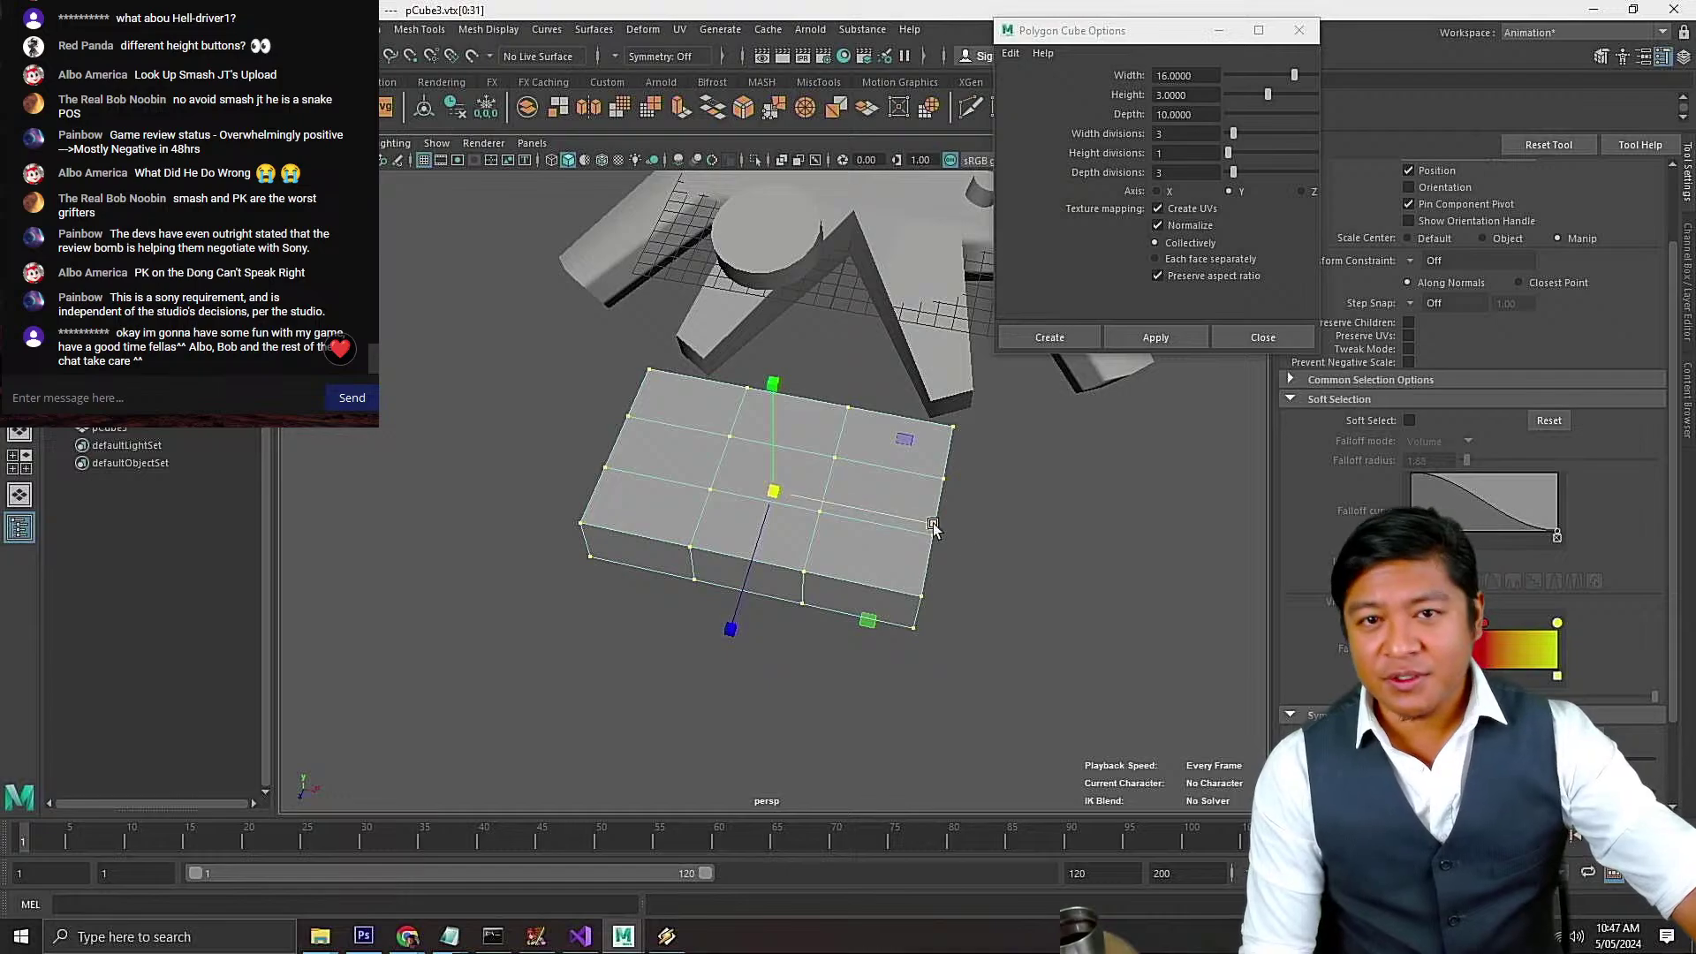
{"action": "left_click_drag", "start_coordinate": [929, 523], "coordinate": [863, 477]}
{"action": "left_click_drag", "start_coordinate": [773, 330], "coordinate": [795, 470]}
In the top view, spread the middle vertex rows toward the ends and inner columns toward the sides
{"action": "key", "text": "space"}
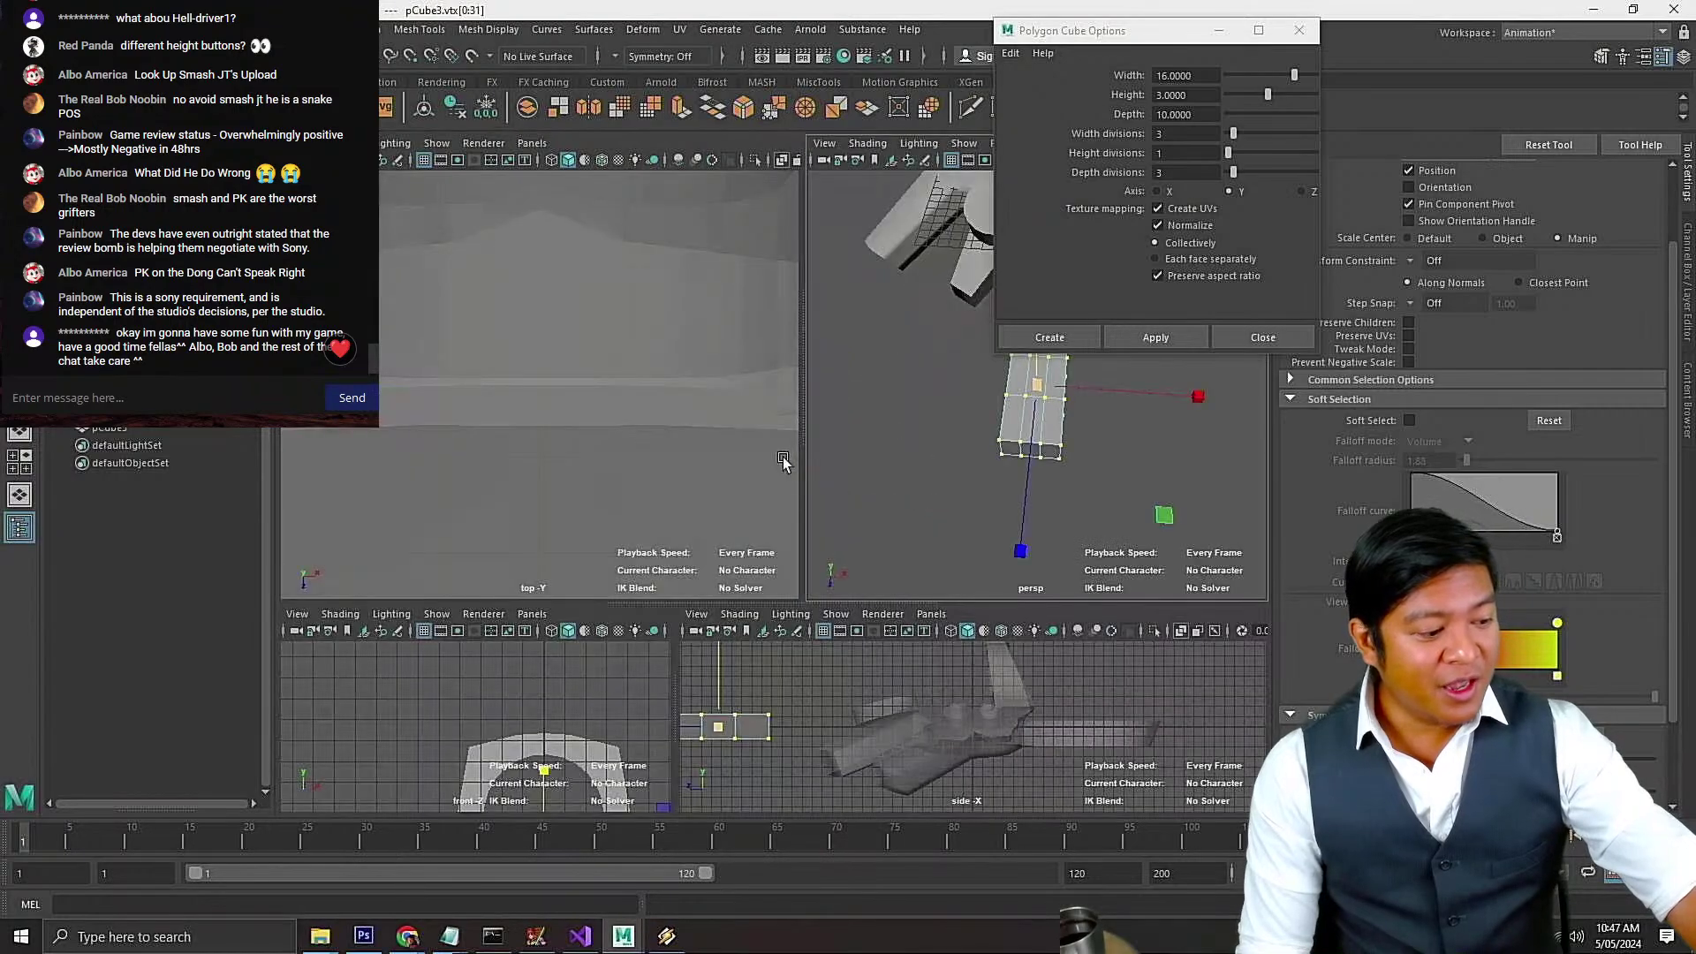
{"action": "key", "text": "space"}
{"action": "scroll", "coordinate": [808, 455], "scroll_direction": "down", "scroll_amount": 2}
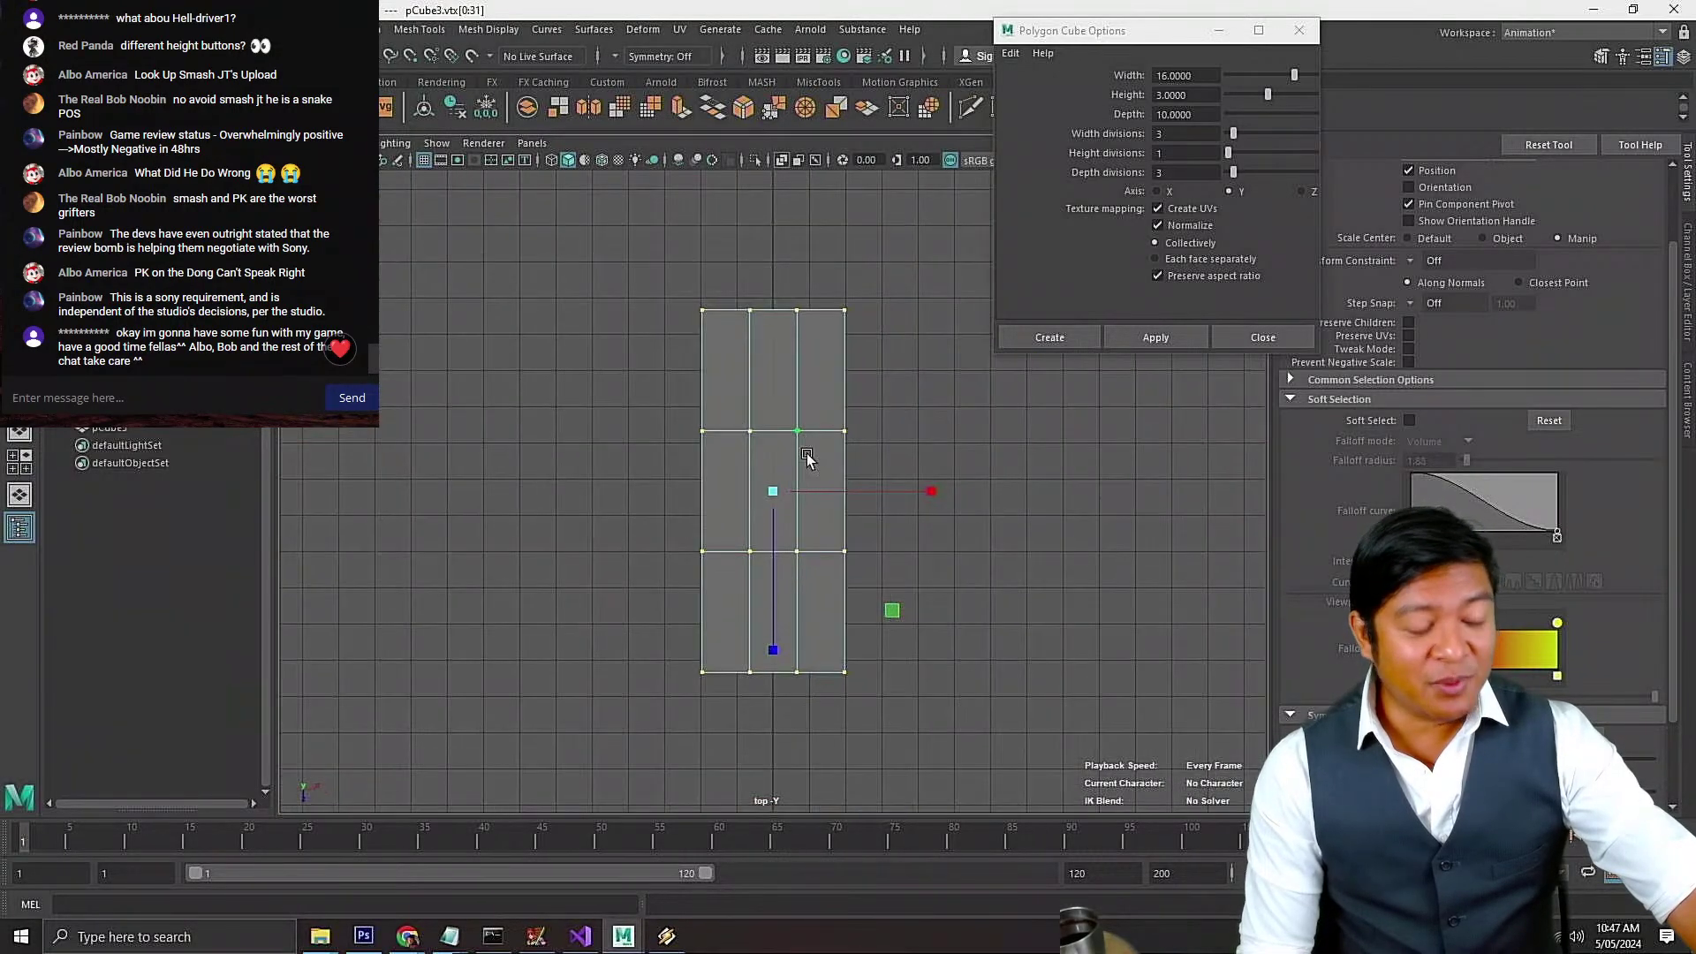
{"action": "left_click", "coordinate": [957, 586]}
{"action": "left_click_drag", "start_coordinate": [958, 588], "coordinate": [554, 405]}
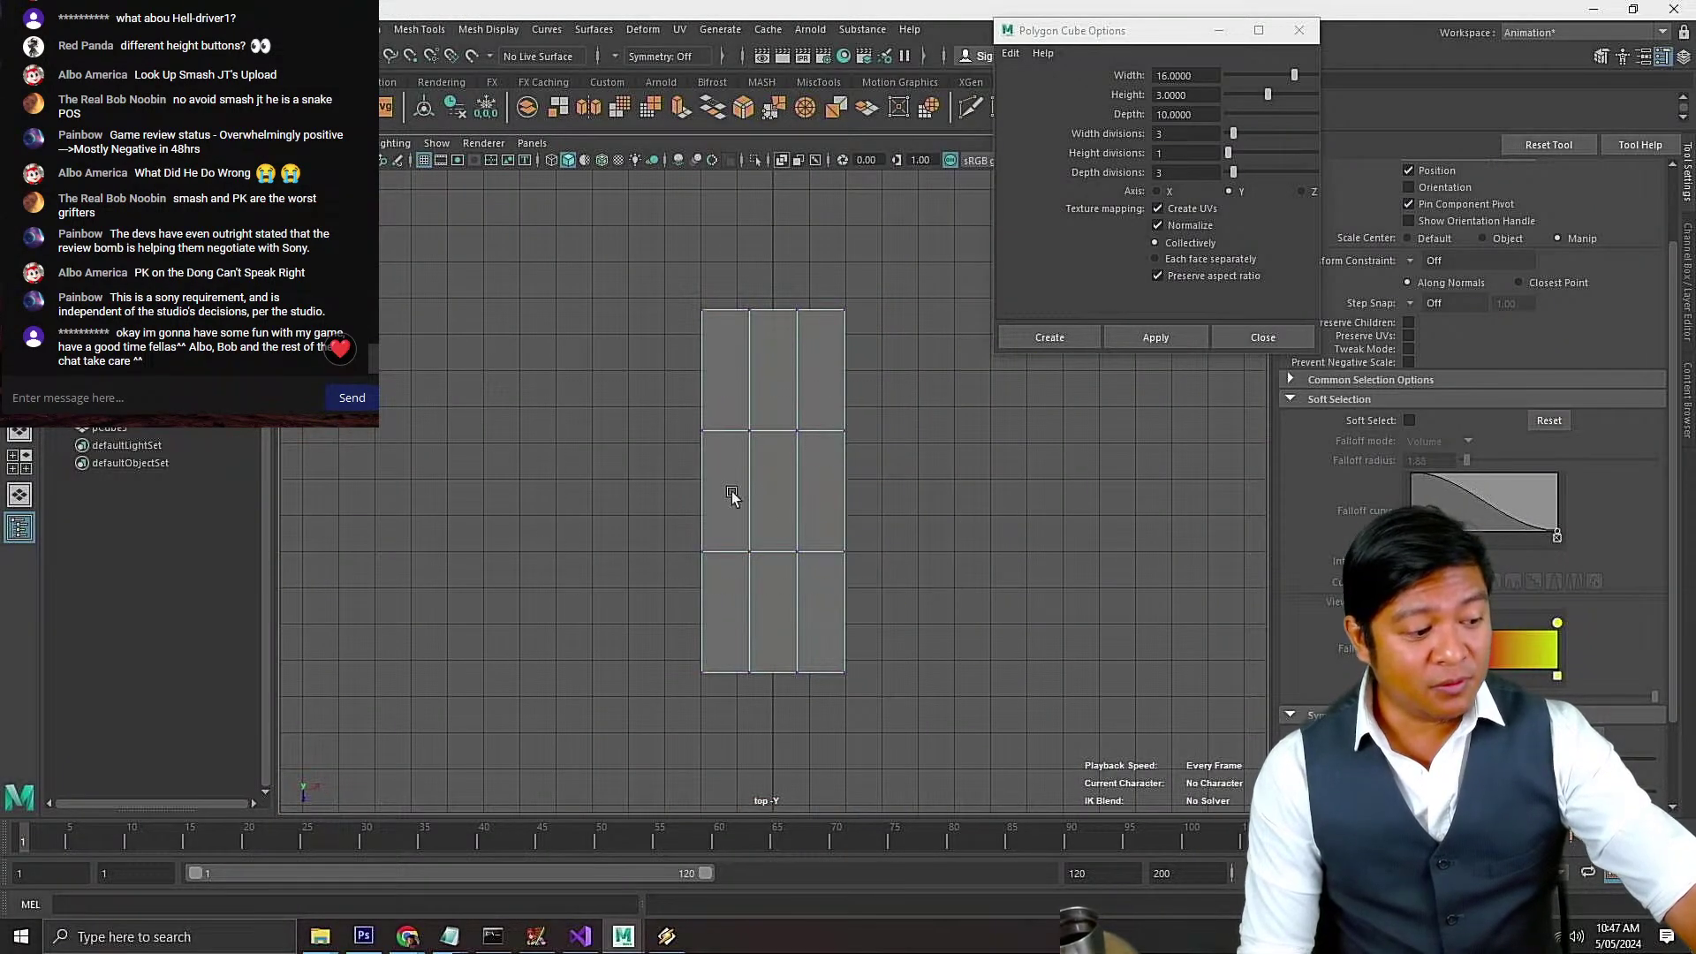
{"action": "left_click_drag", "start_coordinate": [789, 583], "coordinate": [803, 818]}
{"action": "left_click_drag", "start_coordinate": [819, 711], "coordinate": [743, 330]}
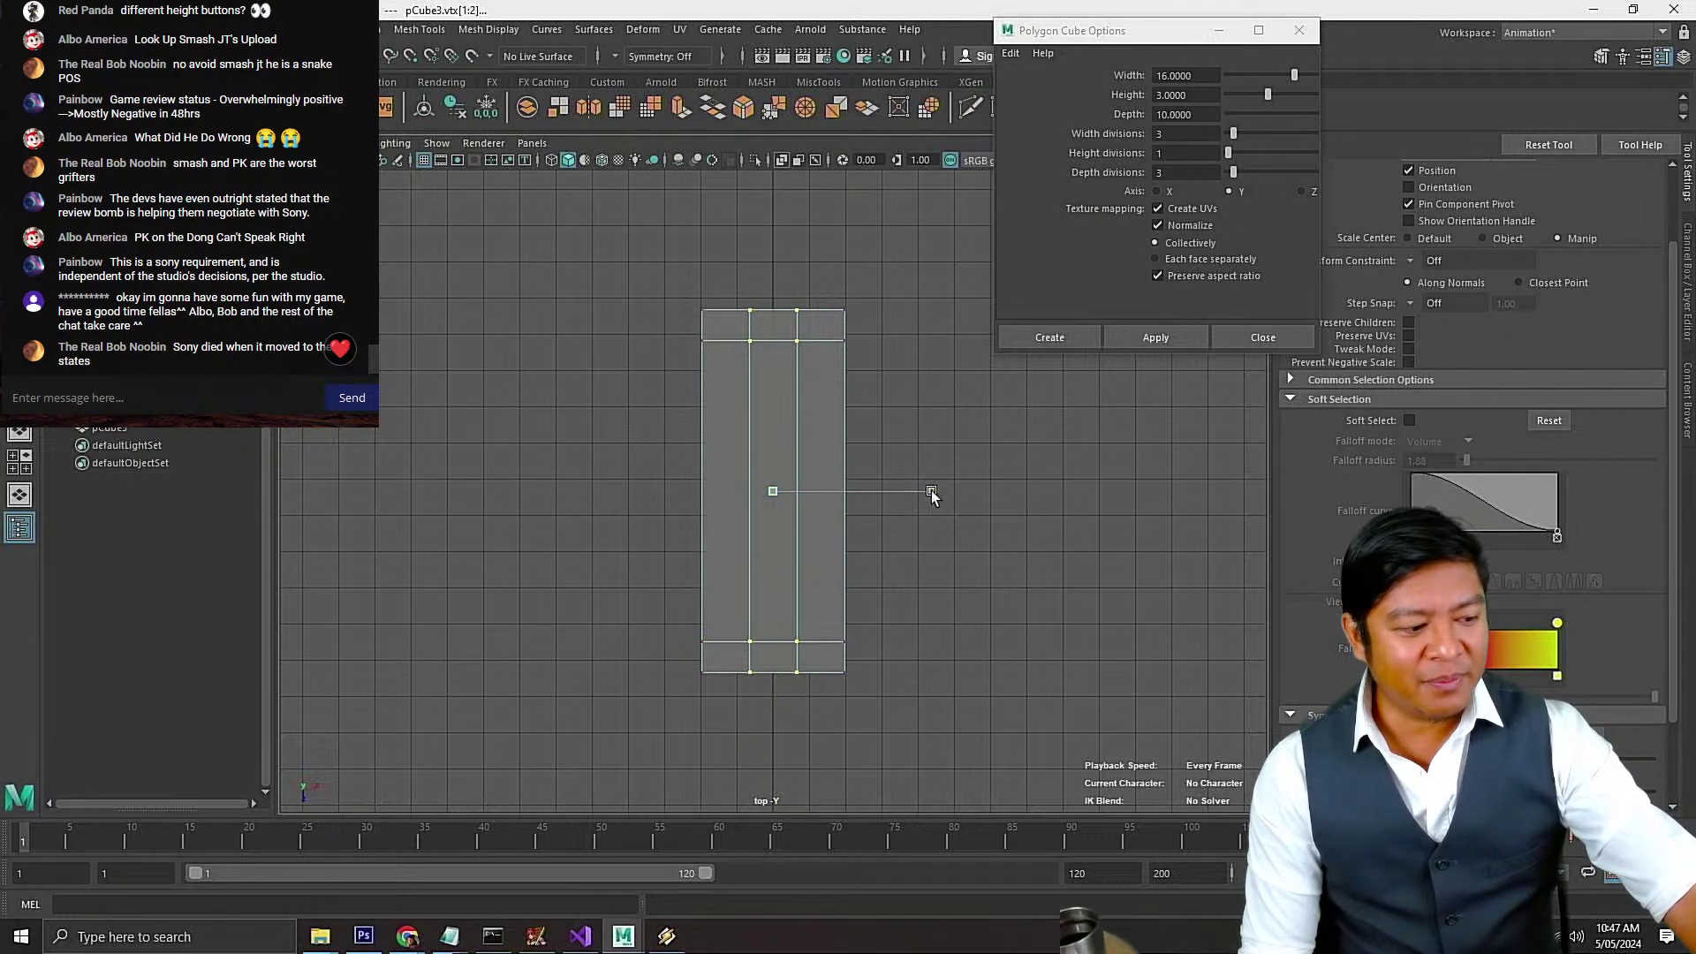
{"action": "left_click_drag", "start_coordinate": [931, 491], "coordinate": [1102, 498]}
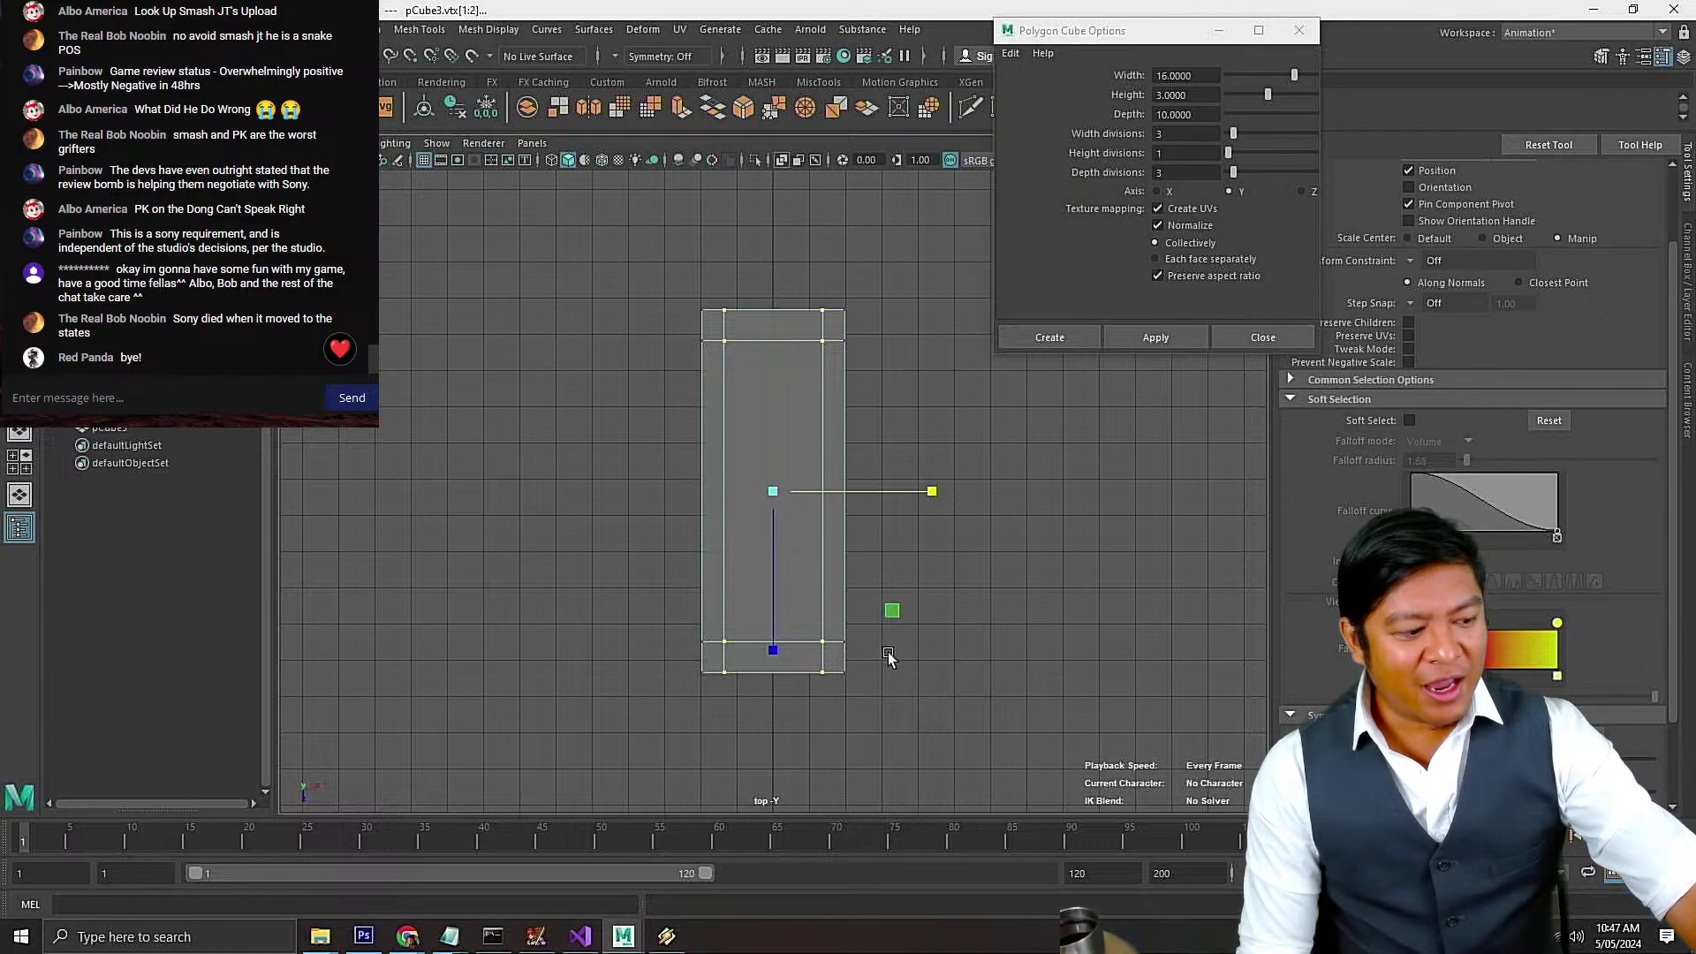
Fine-tune the inner rows and columns, then select the long central top face in Face mode
{"action": "left_click_drag", "start_coordinate": [887, 654], "coordinate": [617, 331]}
{"action": "left_click_drag", "start_coordinate": [773, 583], "coordinate": [776, 575]}
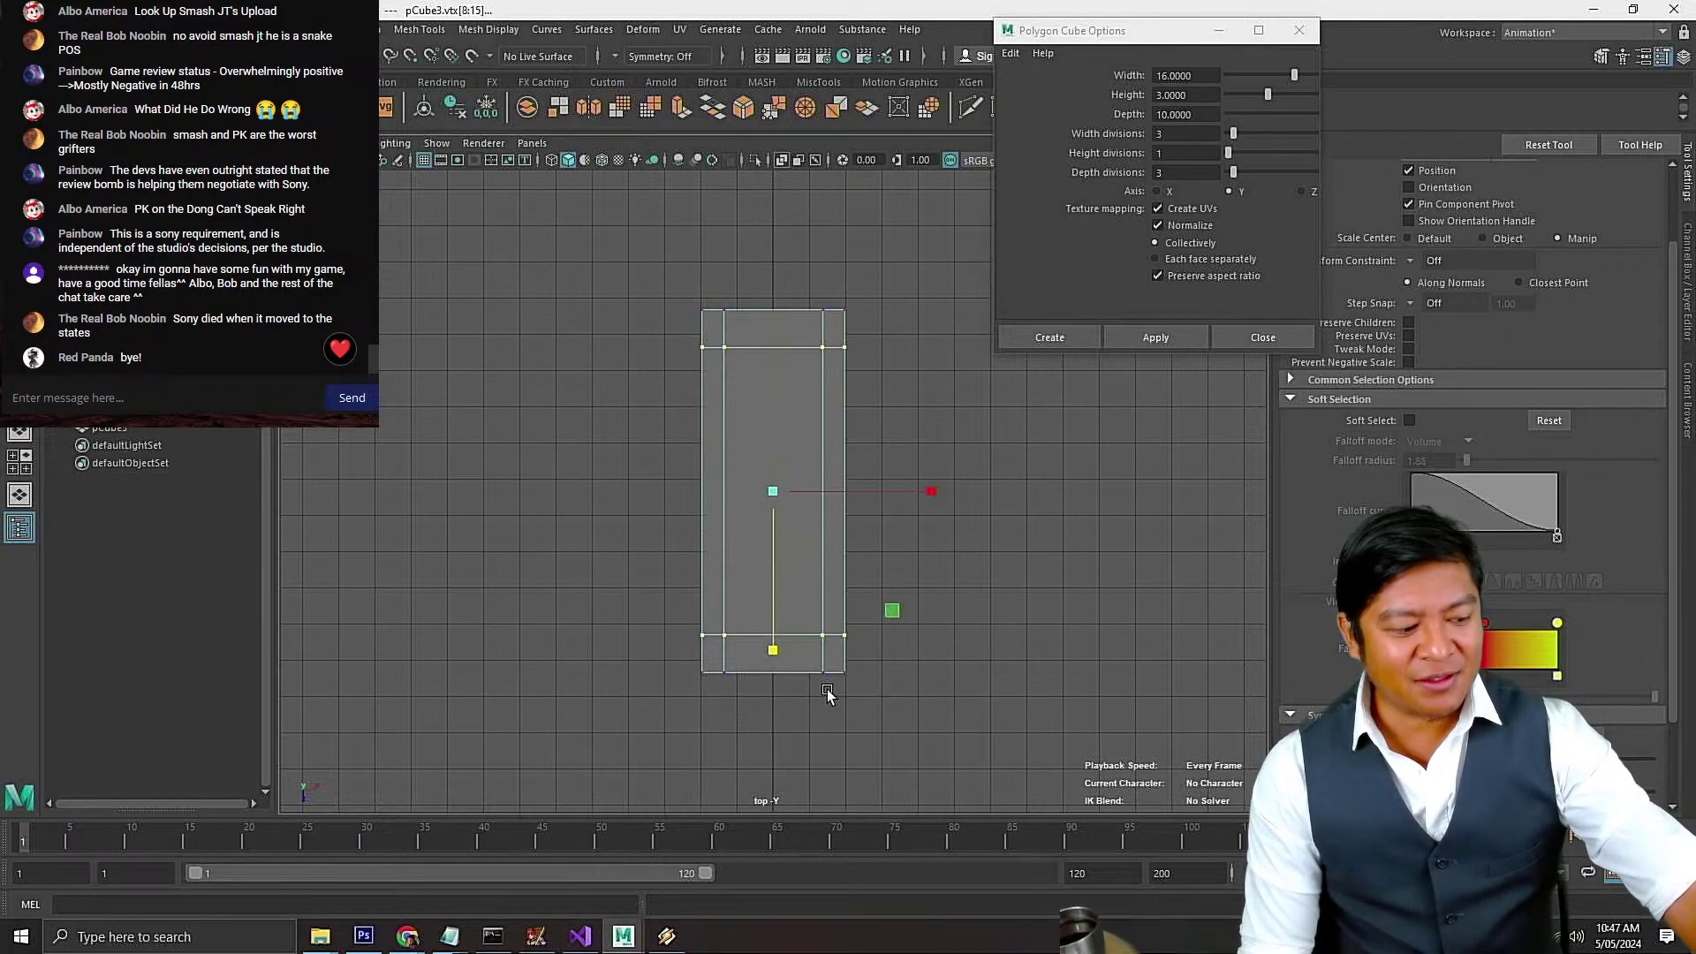
{"action": "left_click_drag", "start_coordinate": [833, 664], "coordinate": [718, 256]}
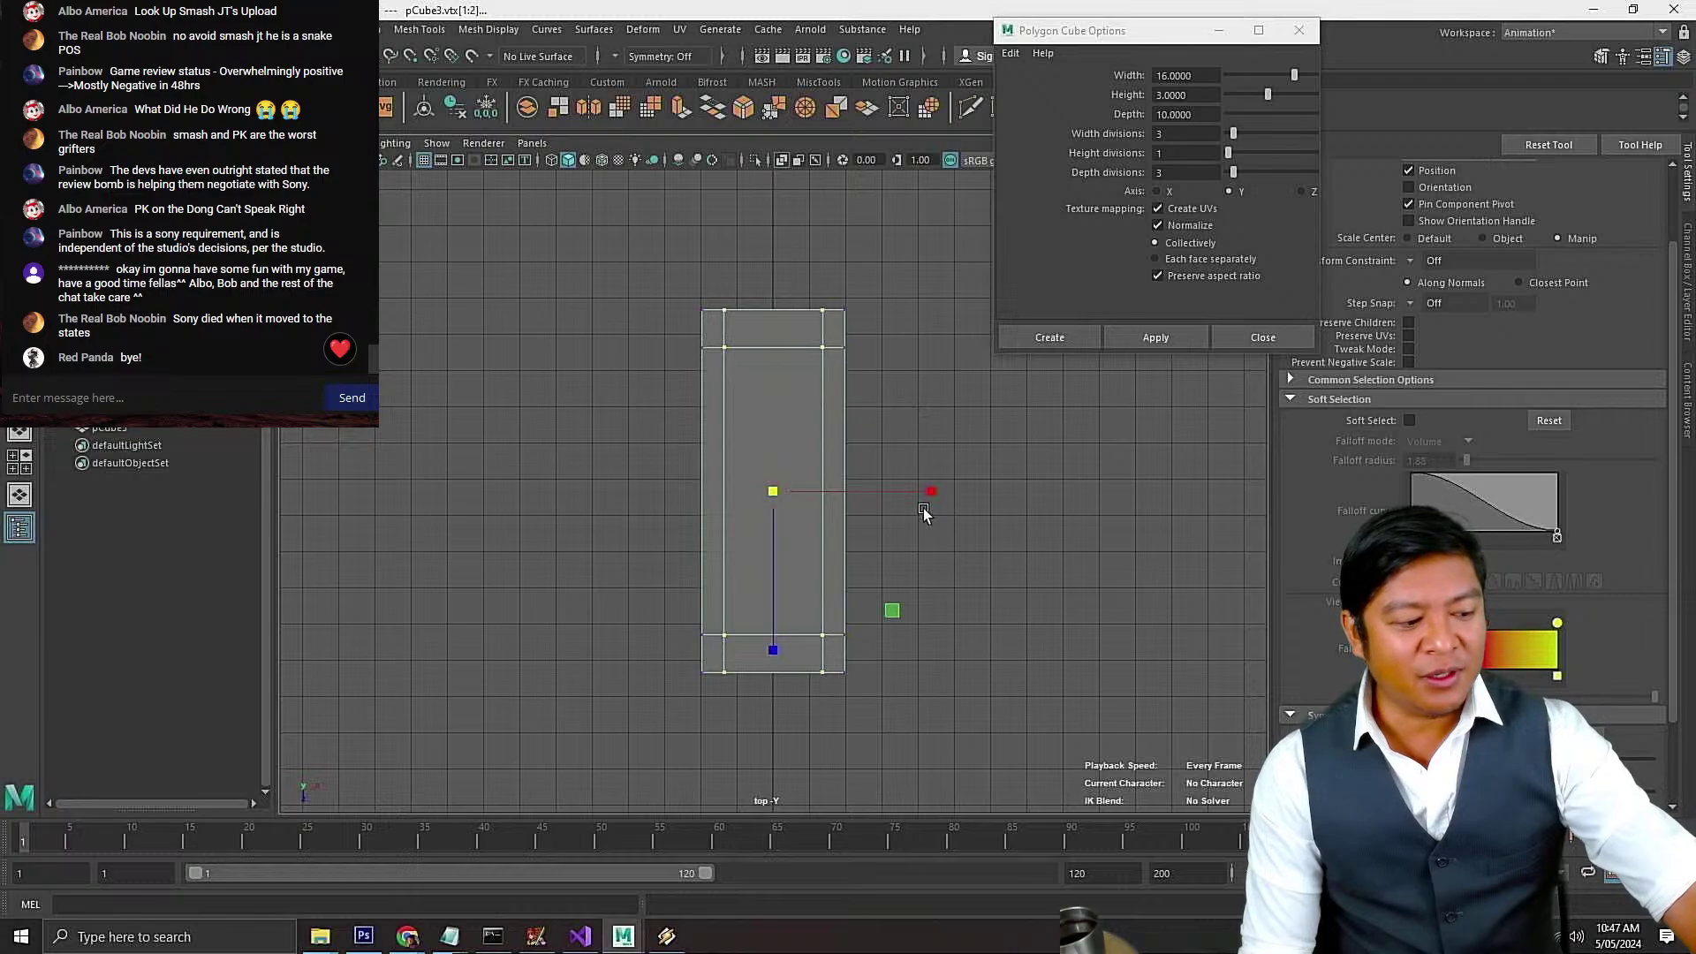
{"action": "left_click_drag", "start_coordinate": [927, 495], "coordinate": [905, 493]}
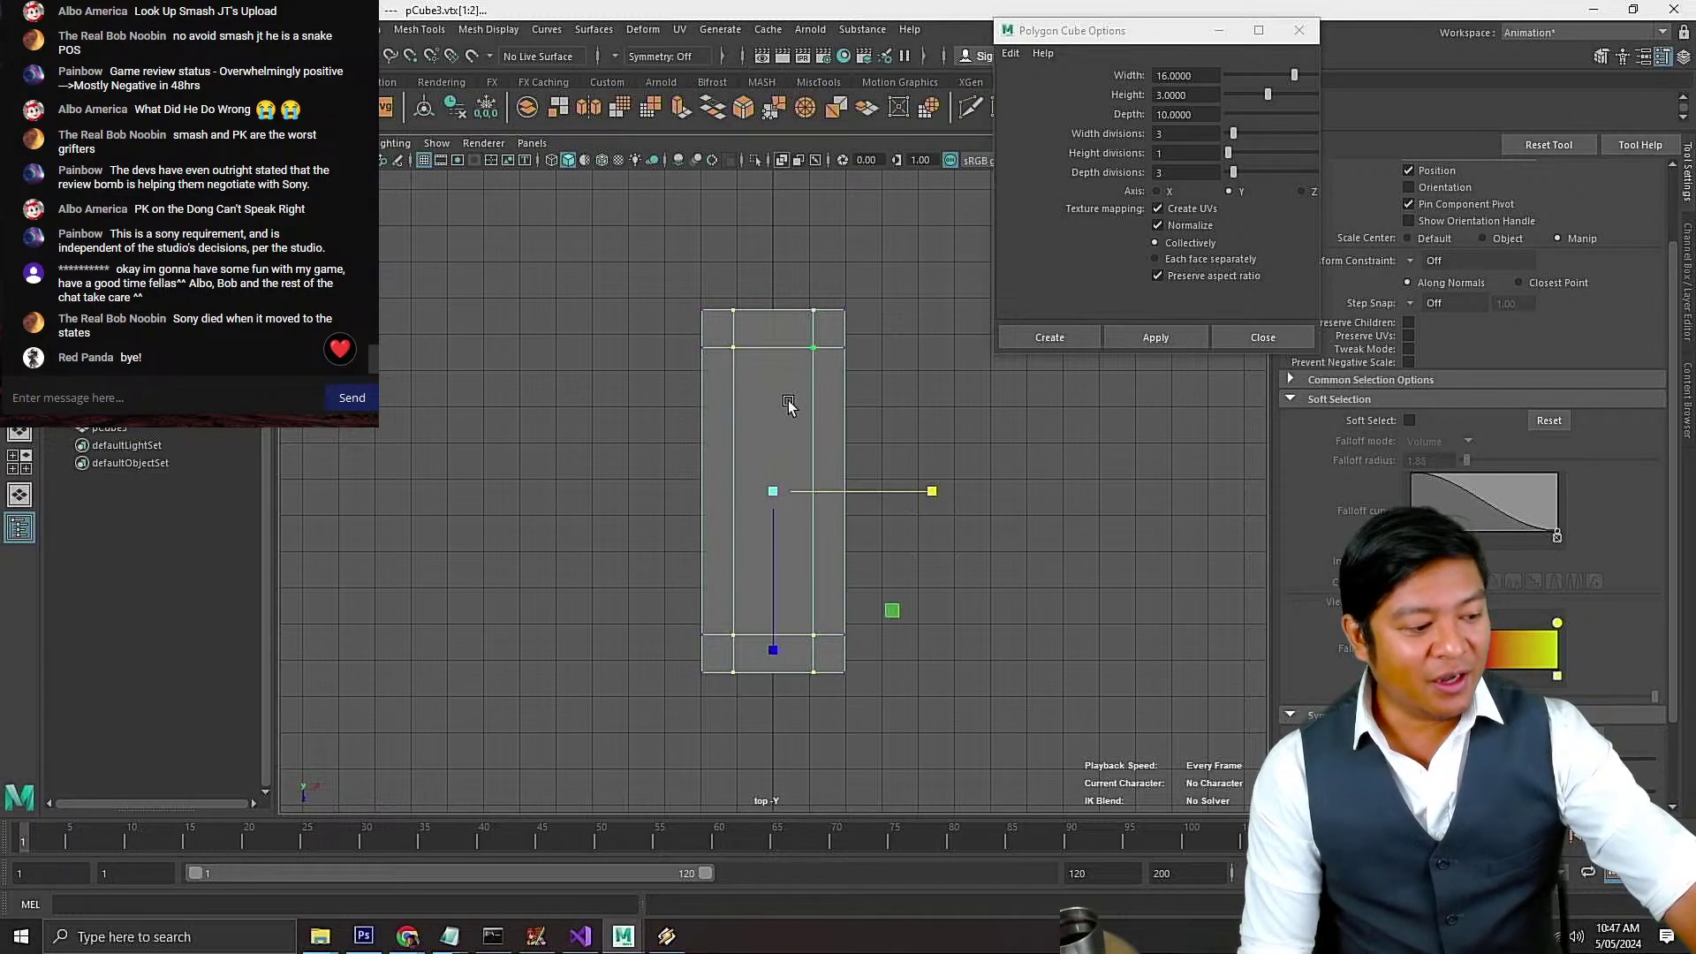
{"action": "right_click", "coordinate": [787, 402]}
{"action": "left_click", "coordinate": [788, 450]}
{"action": "left_click", "coordinate": [778, 410]}
{"action": "key", "text": "space"}
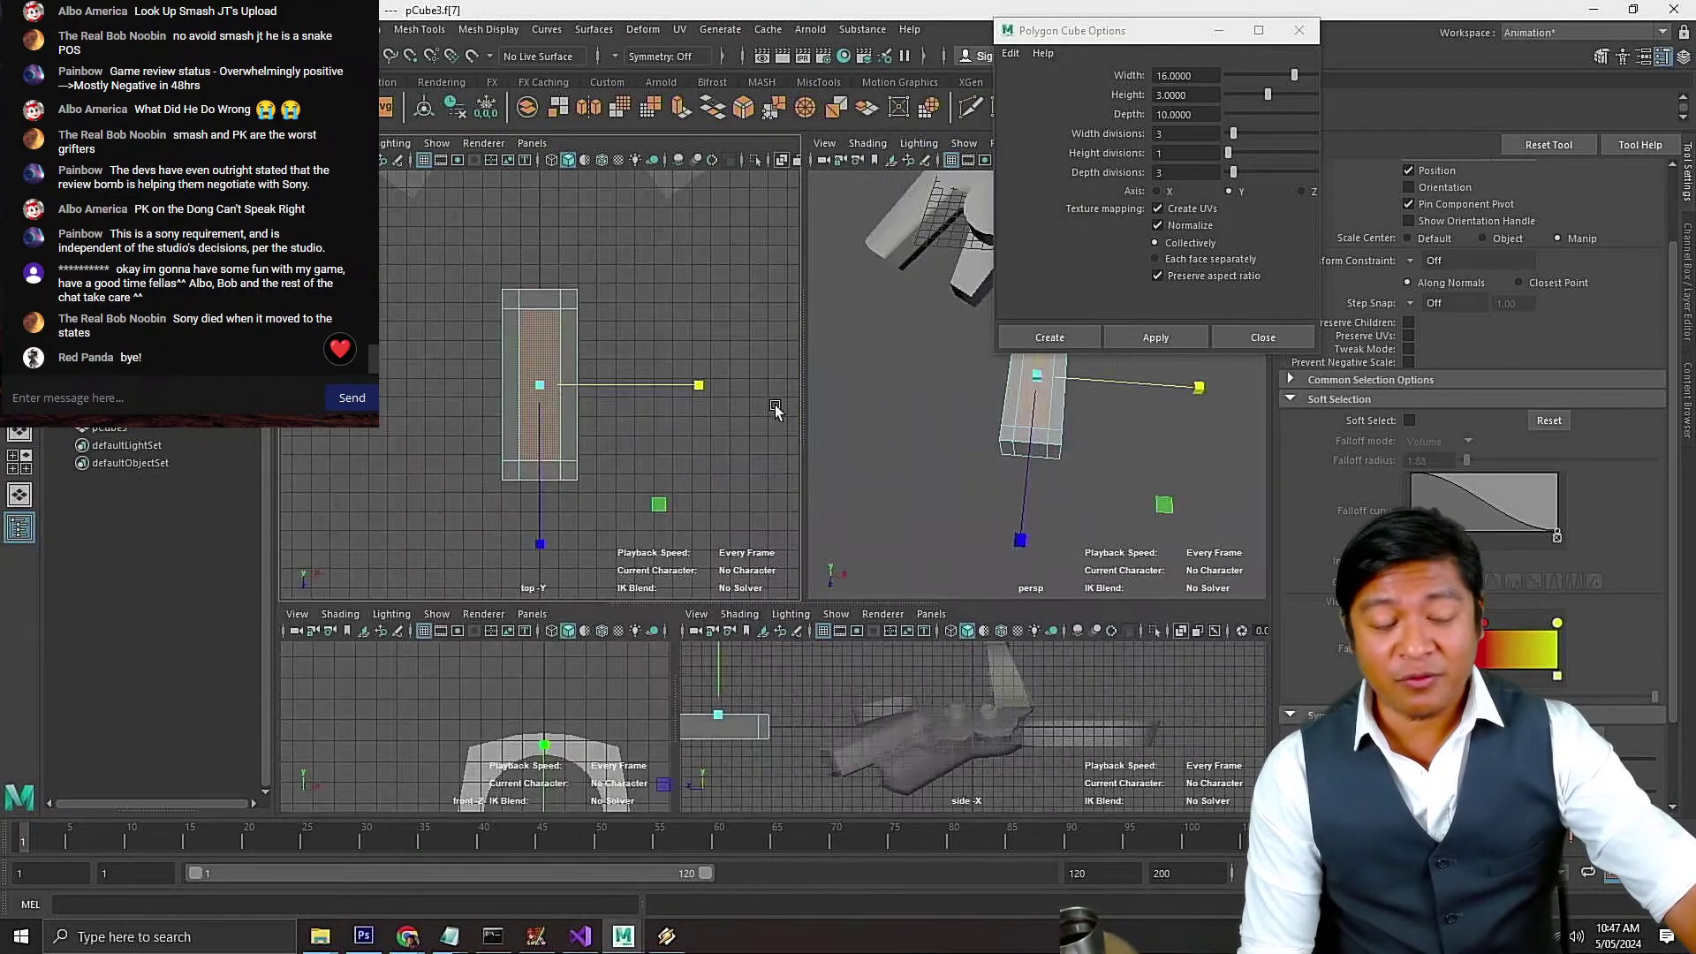
Orbit the perspective view to an oblique angle and save the scene
{"action": "left_click_drag", "start_coordinate": [998, 344], "coordinate": [1052, 422], "text": "alt"}
{"action": "key", "text": "w"}
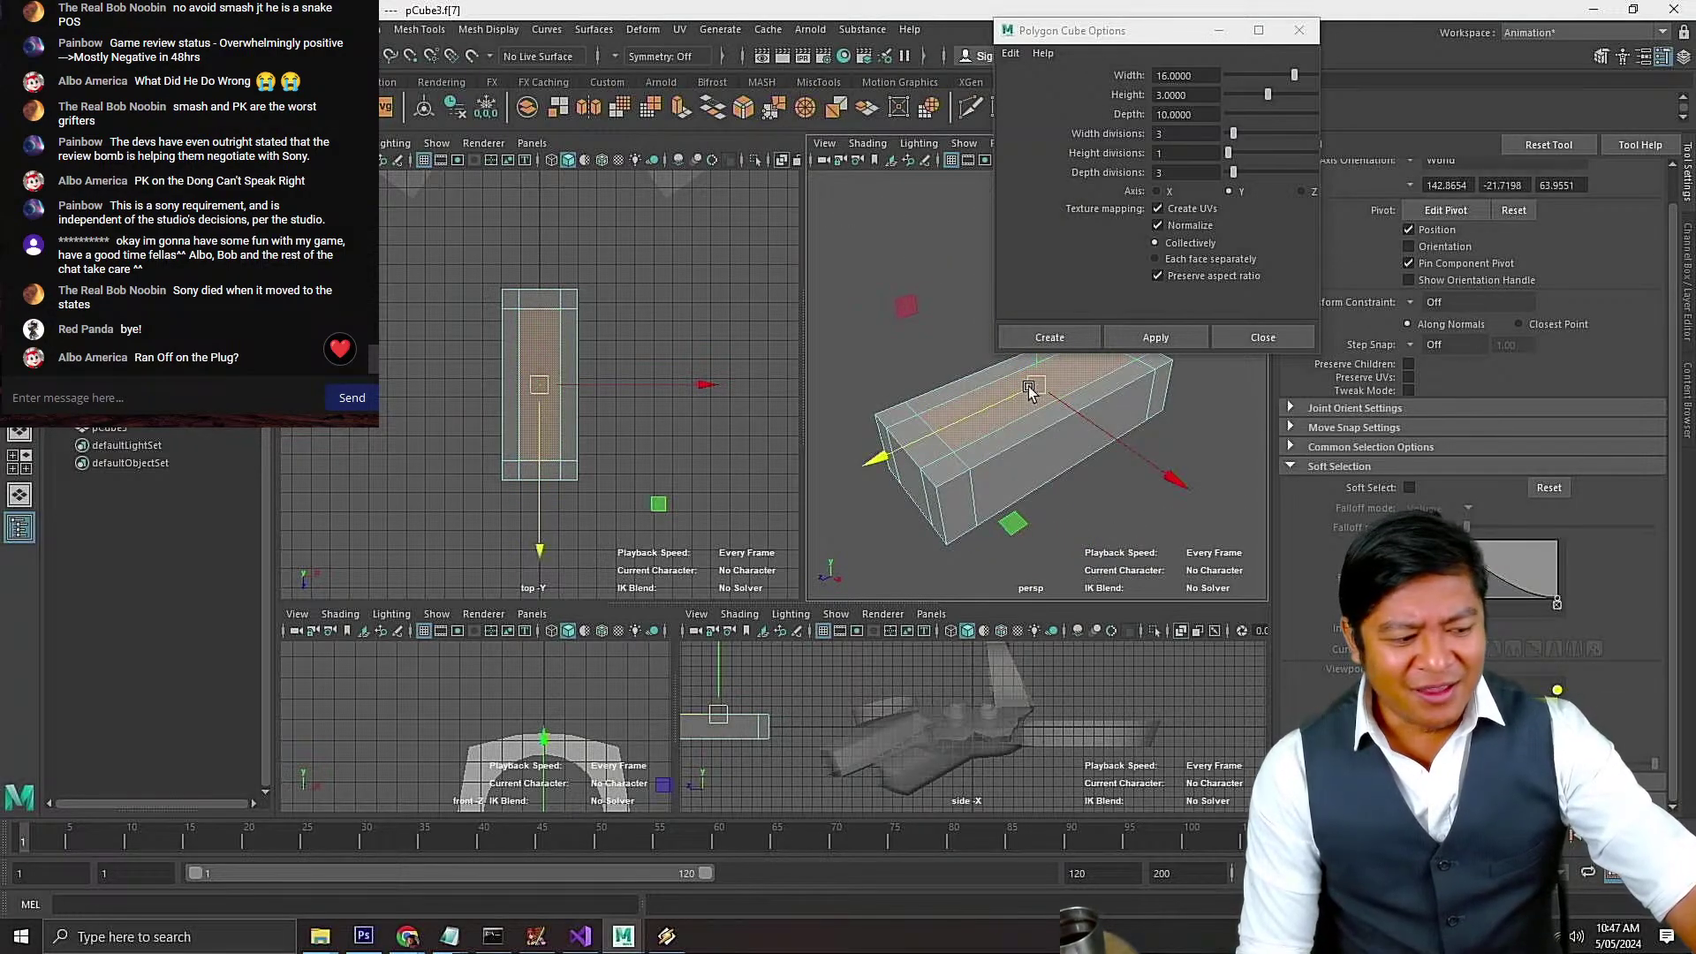
{"action": "key", "text": "ctrl+s"}
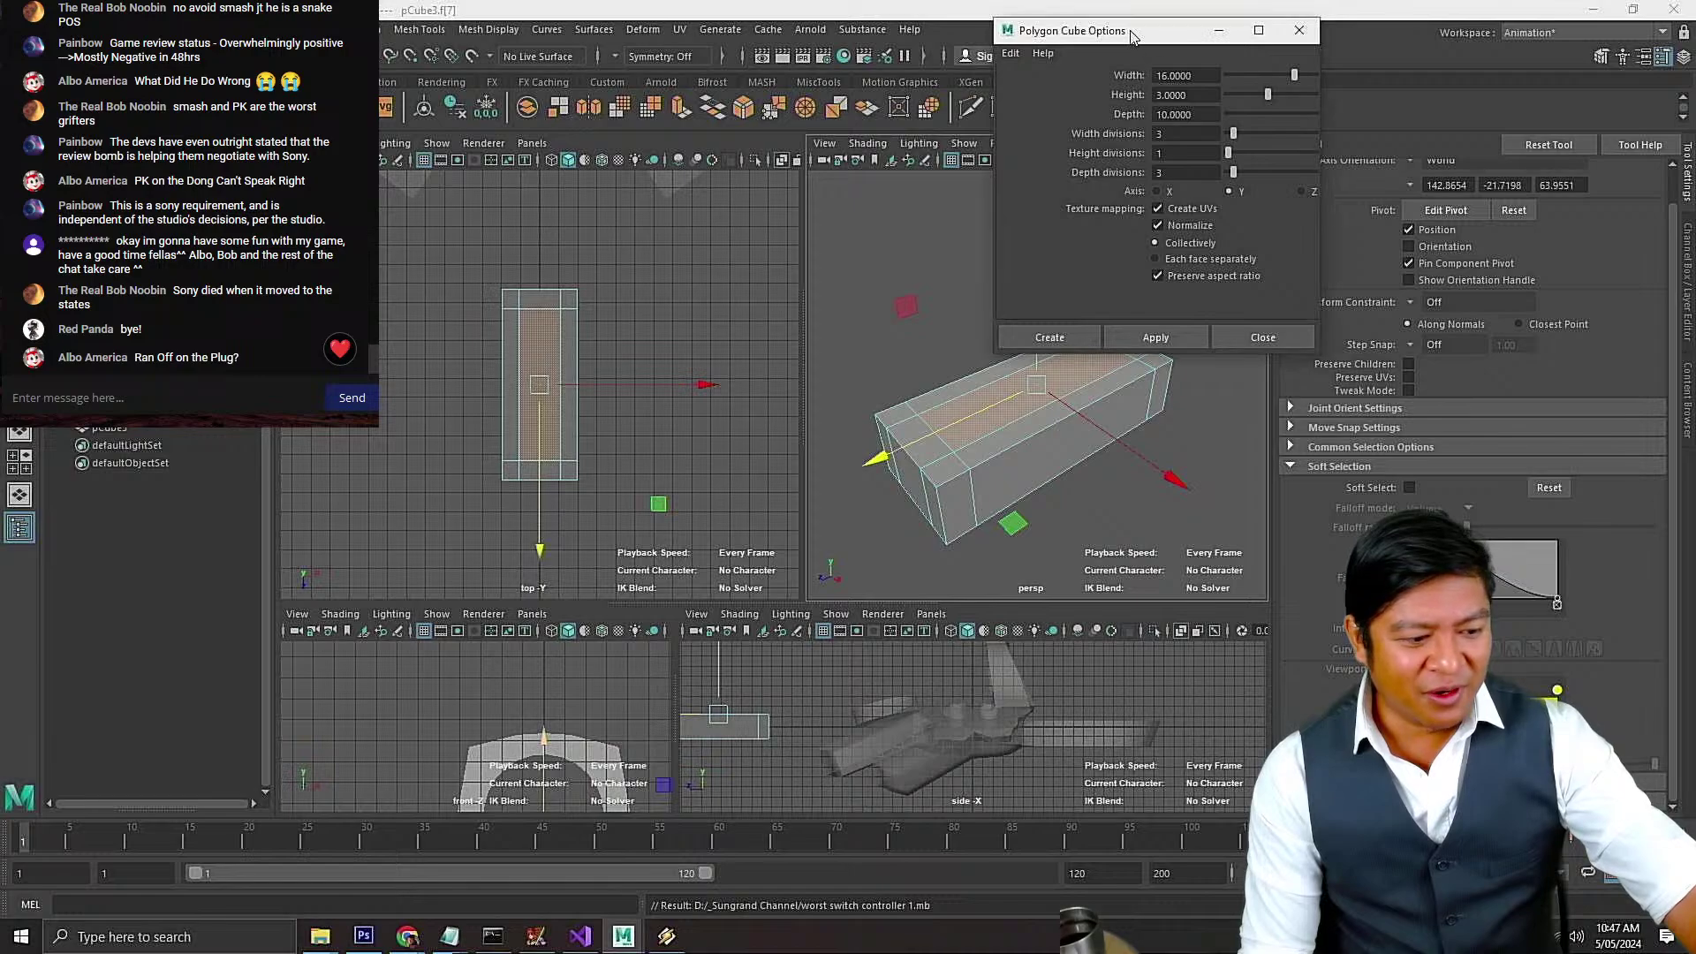
{"action": "left_click_drag", "start_coordinate": [1077, 30], "coordinate": [1240, 47]}
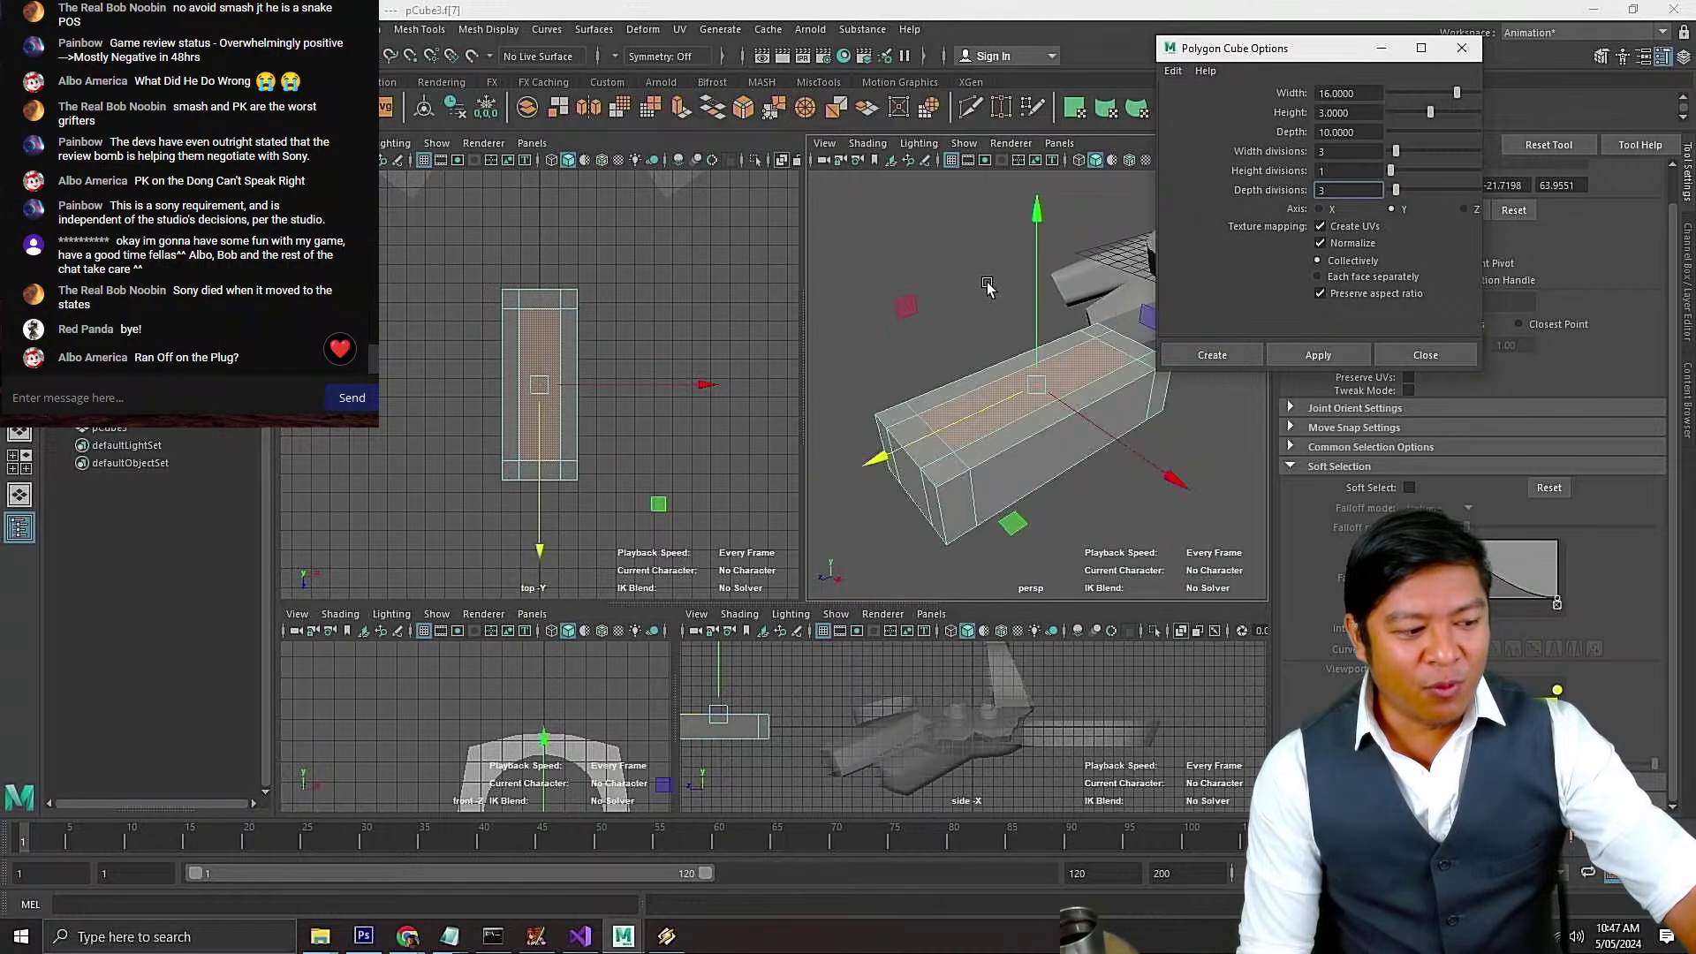
{"action": "mouse_move", "coordinate": [989, 292]}
{"action": "left_mouse_down", "text": "alt"}
{"action": "mouse_move", "coordinate": [995, 318]}
{"action": "mouse_move", "coordinate": [972, 300]}
{"action": "left_mouse_up", "text": "alt"}
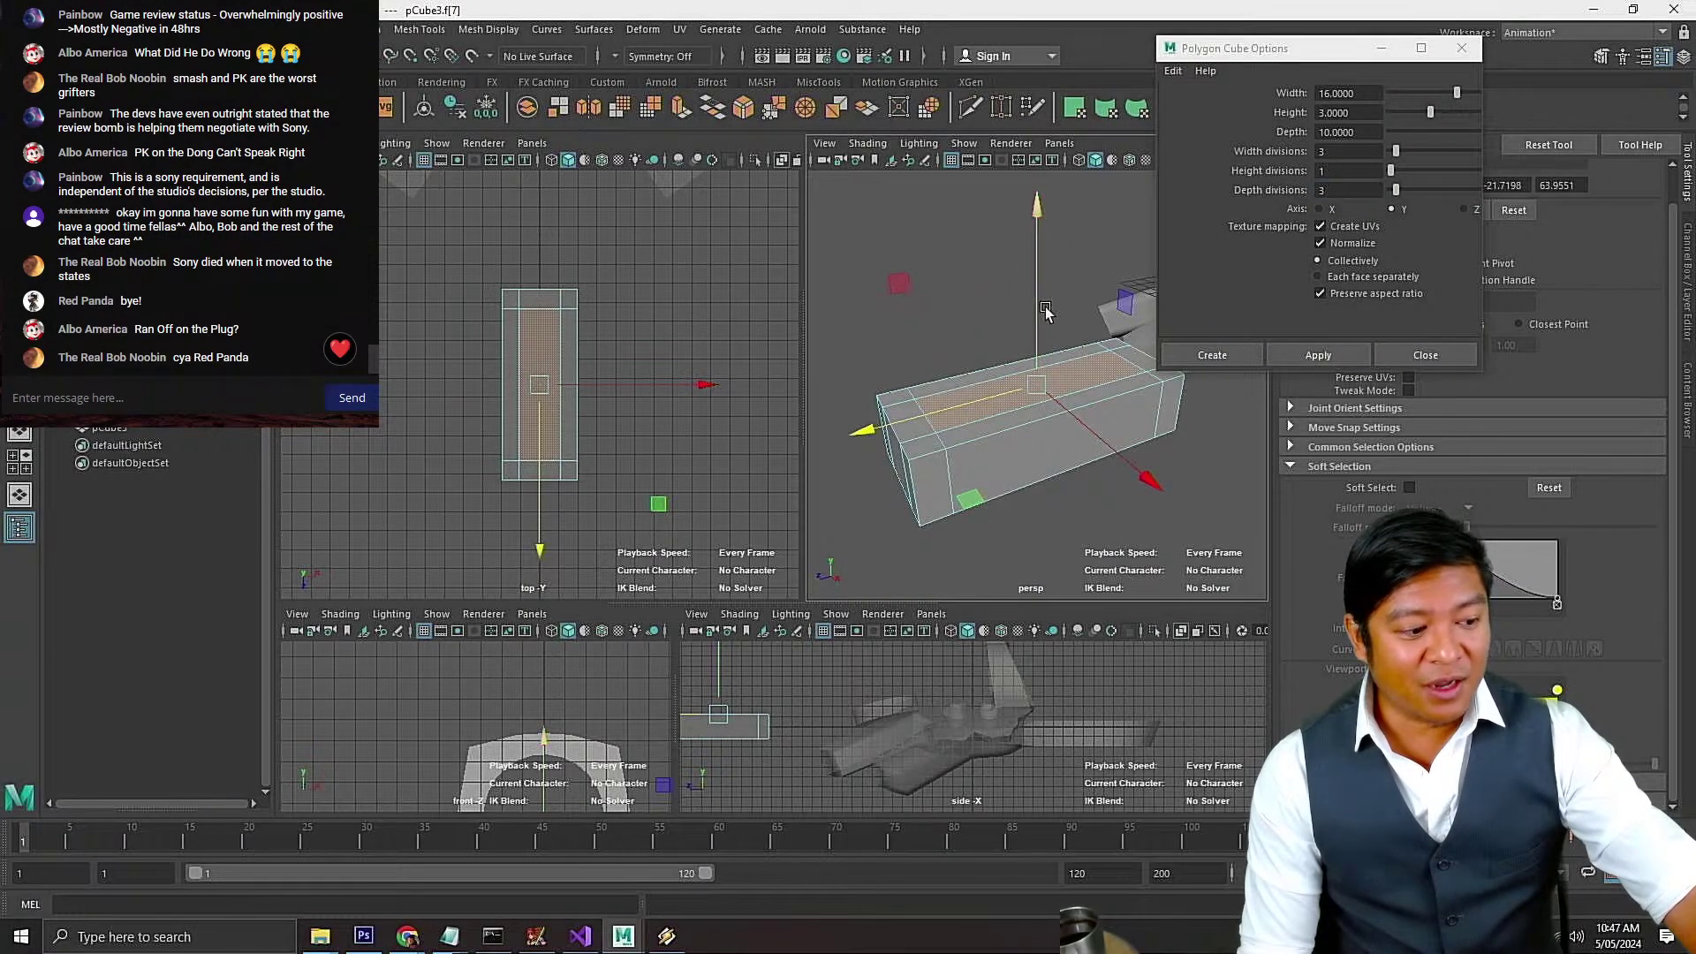
Apply Merge from the Edit Mesh menu, then undo it
{"action": "left_click", "coordinate": [404, 29]}
{"action": "mouse_move", "coordinate": [380, 32]}
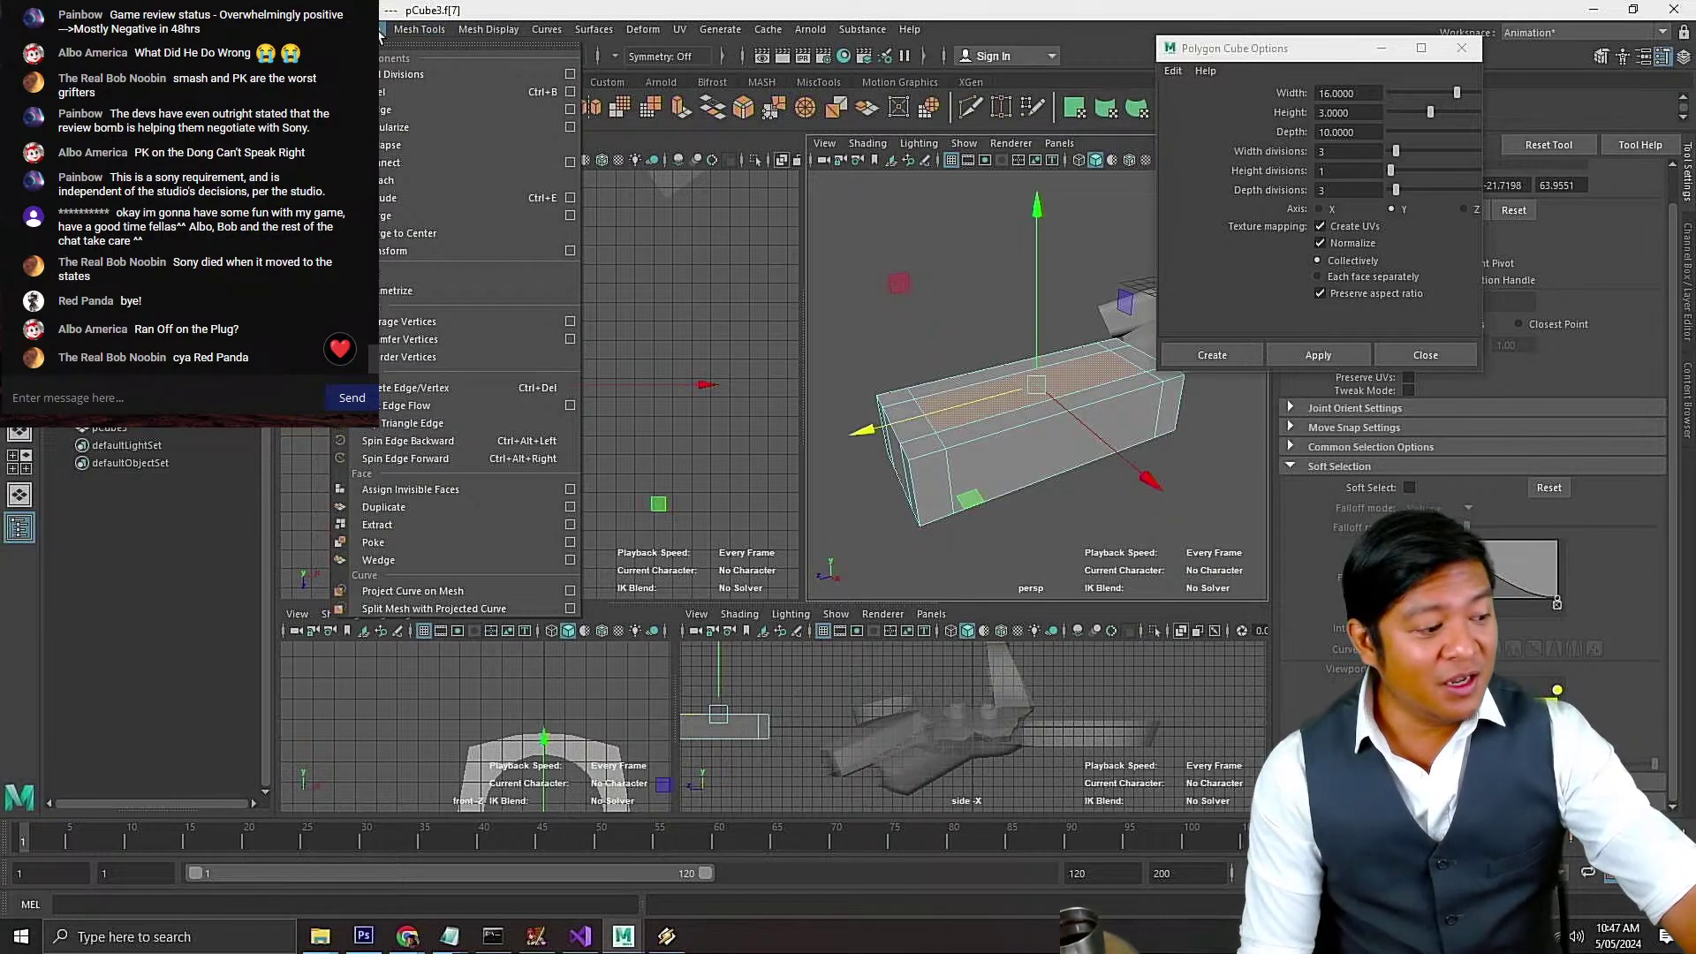
{"action": "left_click", "coordinate": [426, 216]}
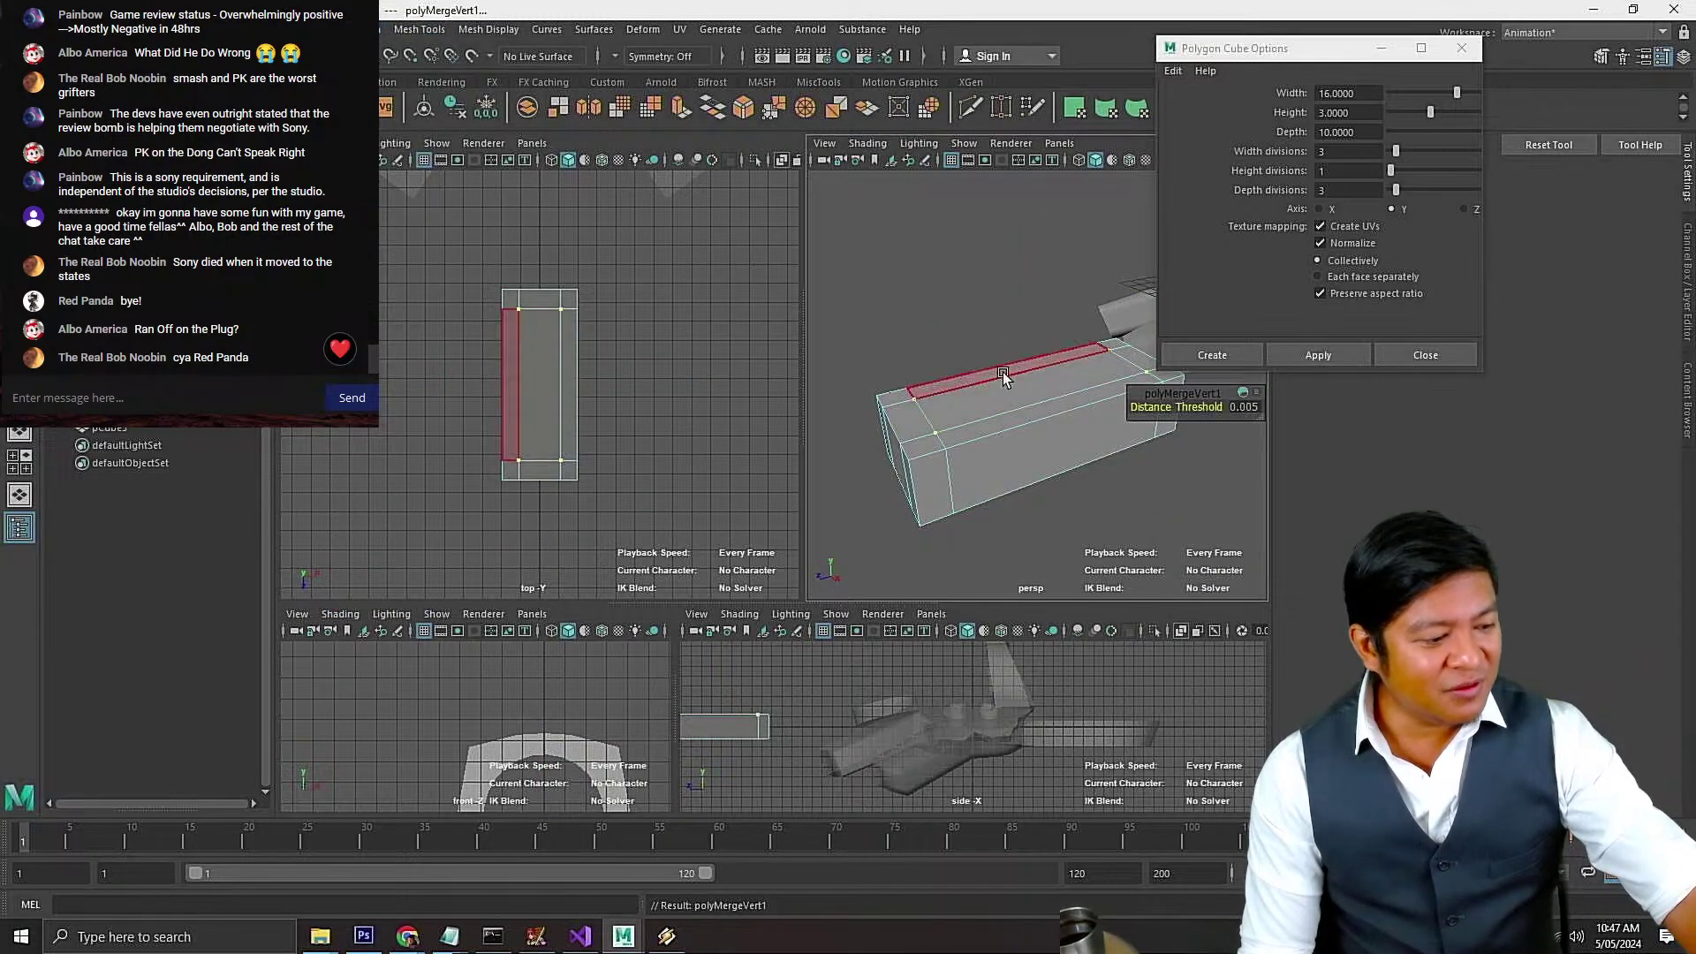
{"action": "key", "text": "ctrl+z"}
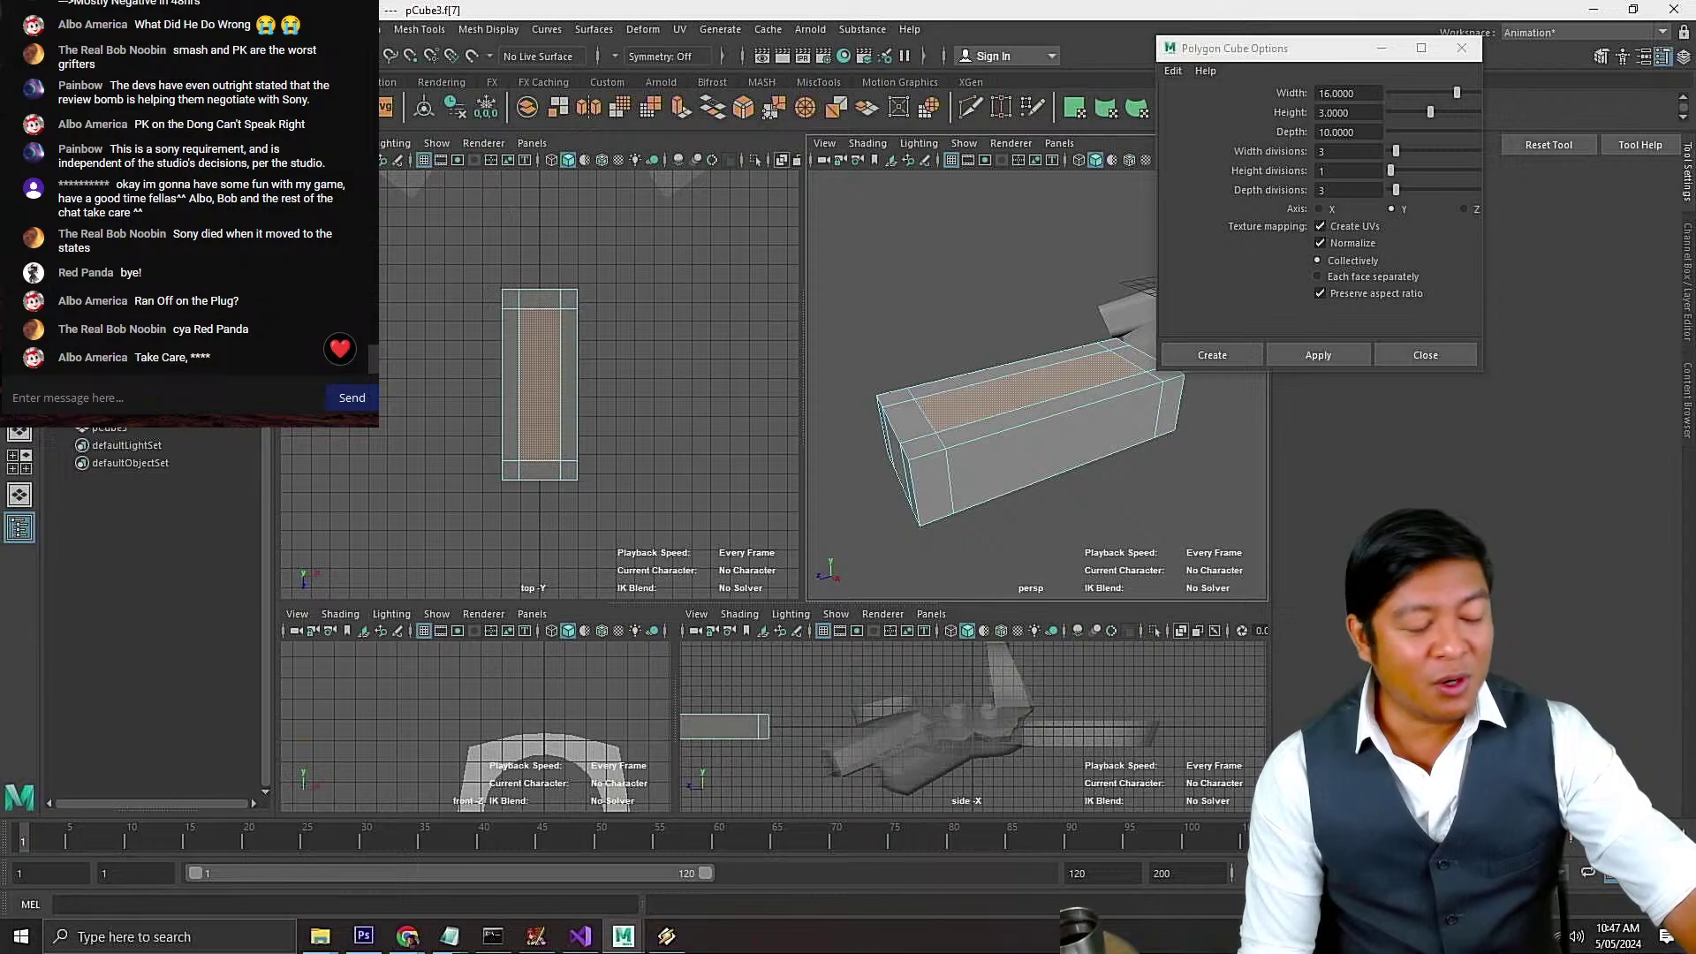
Reselect only the block's top middle face for extrusion
{"action": "left_click", "coordinate": [311, 29]}
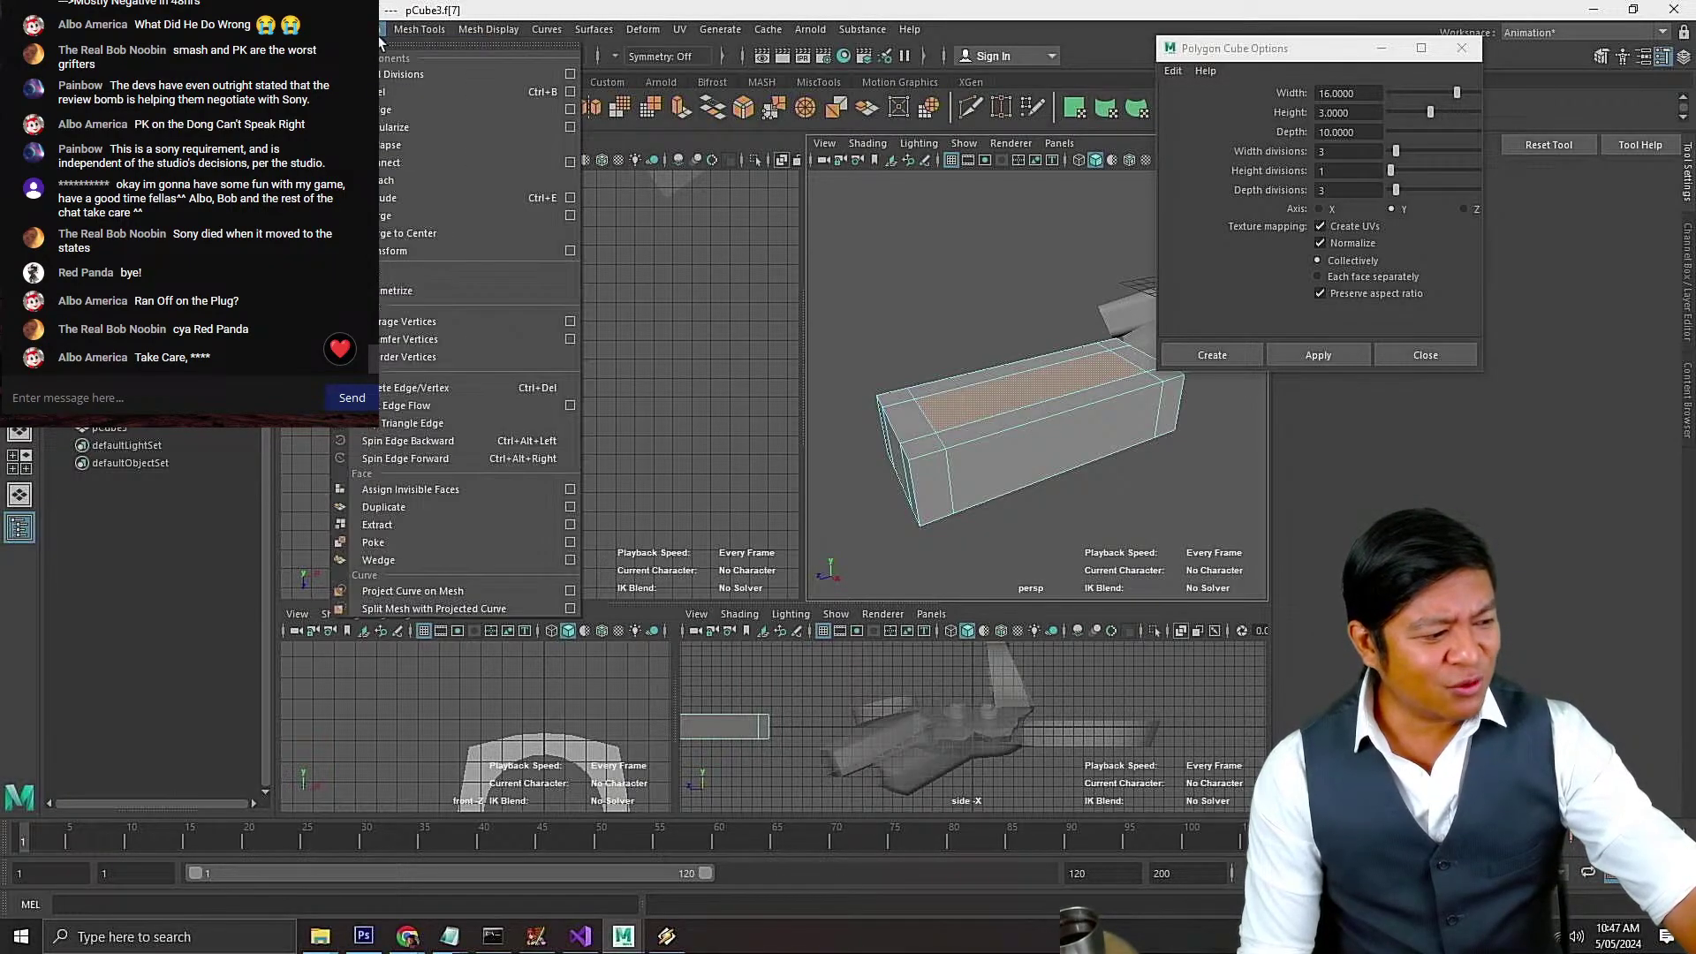
{"action": "left_click", "coordinate": [973, 355]}
{"action": "left_click", "coordinate": [1025, 378]}
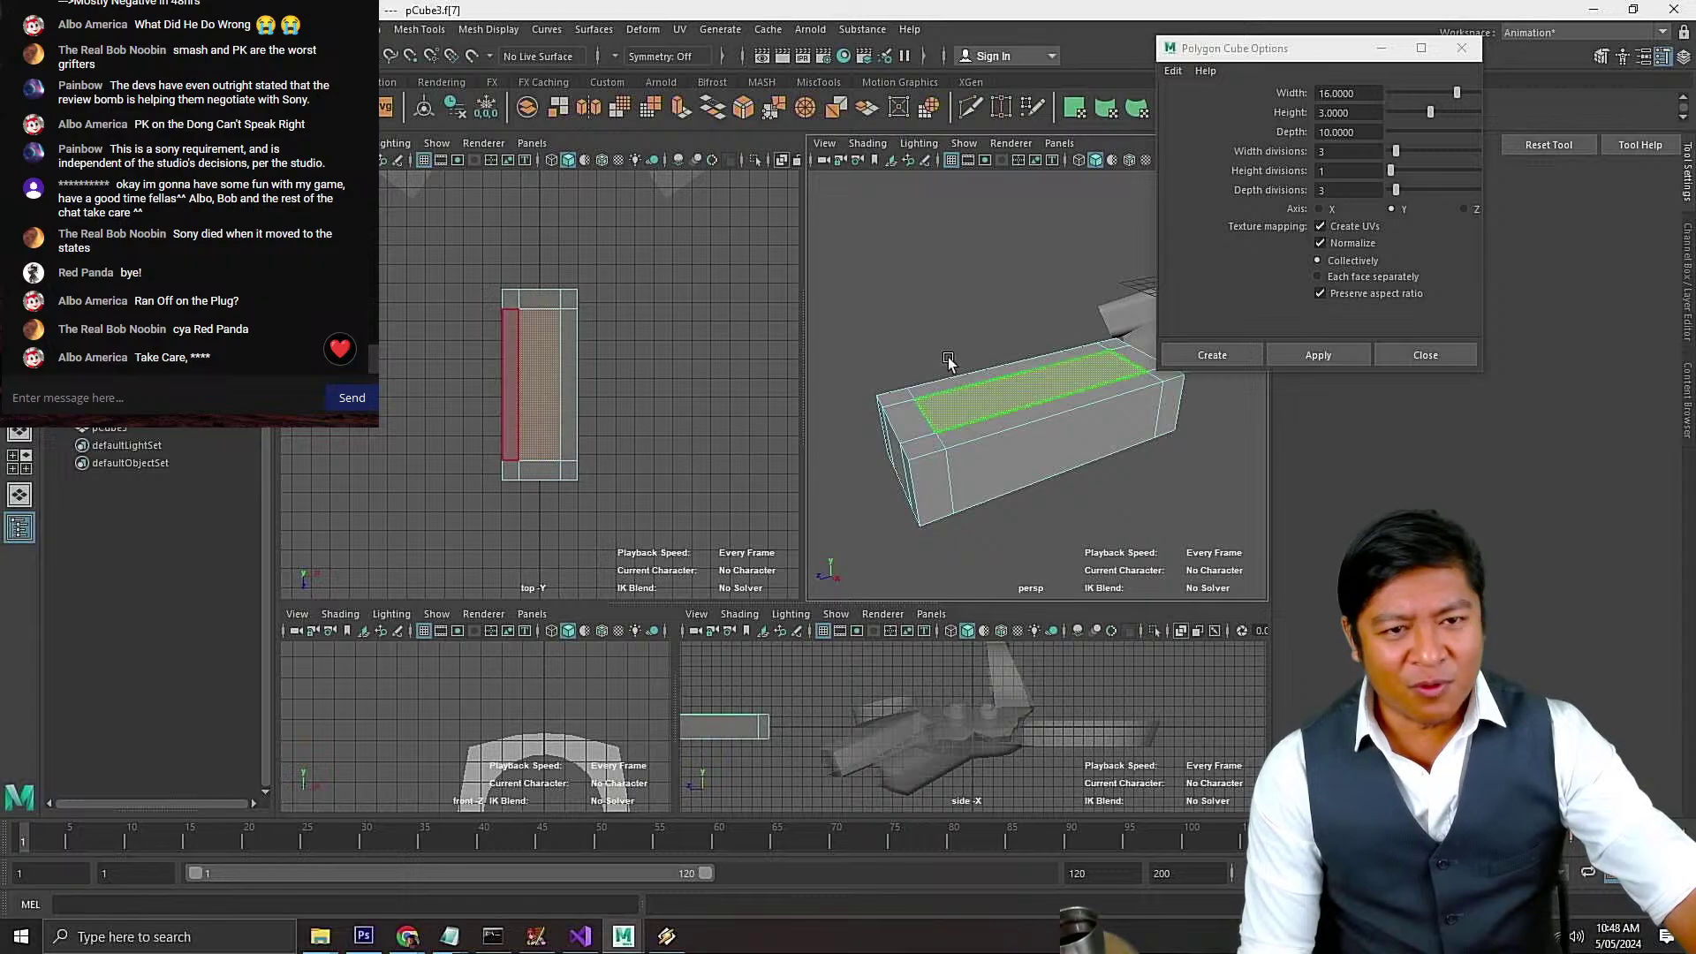
{"action": "left_click", "coordinate": [359, 29]}
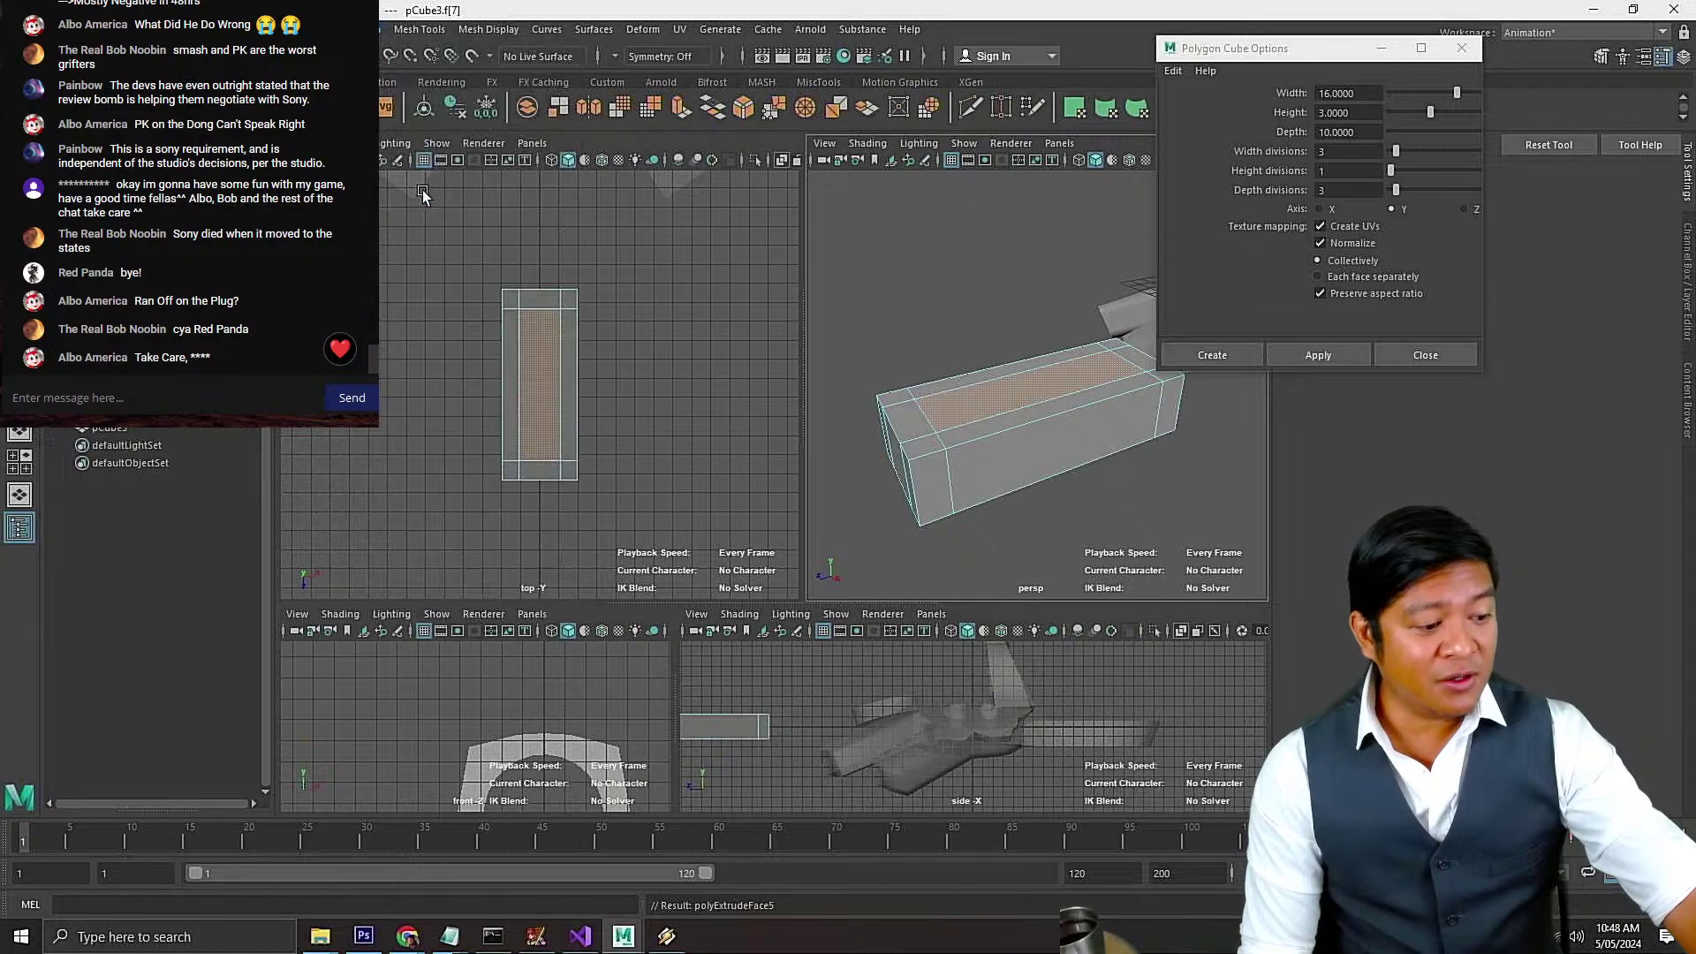
Extrude the top face and push it down about 1.852 units into a recess
{"action": "left_click", "coordinate": [422, 194]}
{"action": "left_click_drag", "start_coordinate": [1038, 281], "coordinate": [1043, 336]}
{"action": "left_click_drag", "start_coordinate": [857, 279], "coordinate": [954, 307], "text": "alt"}
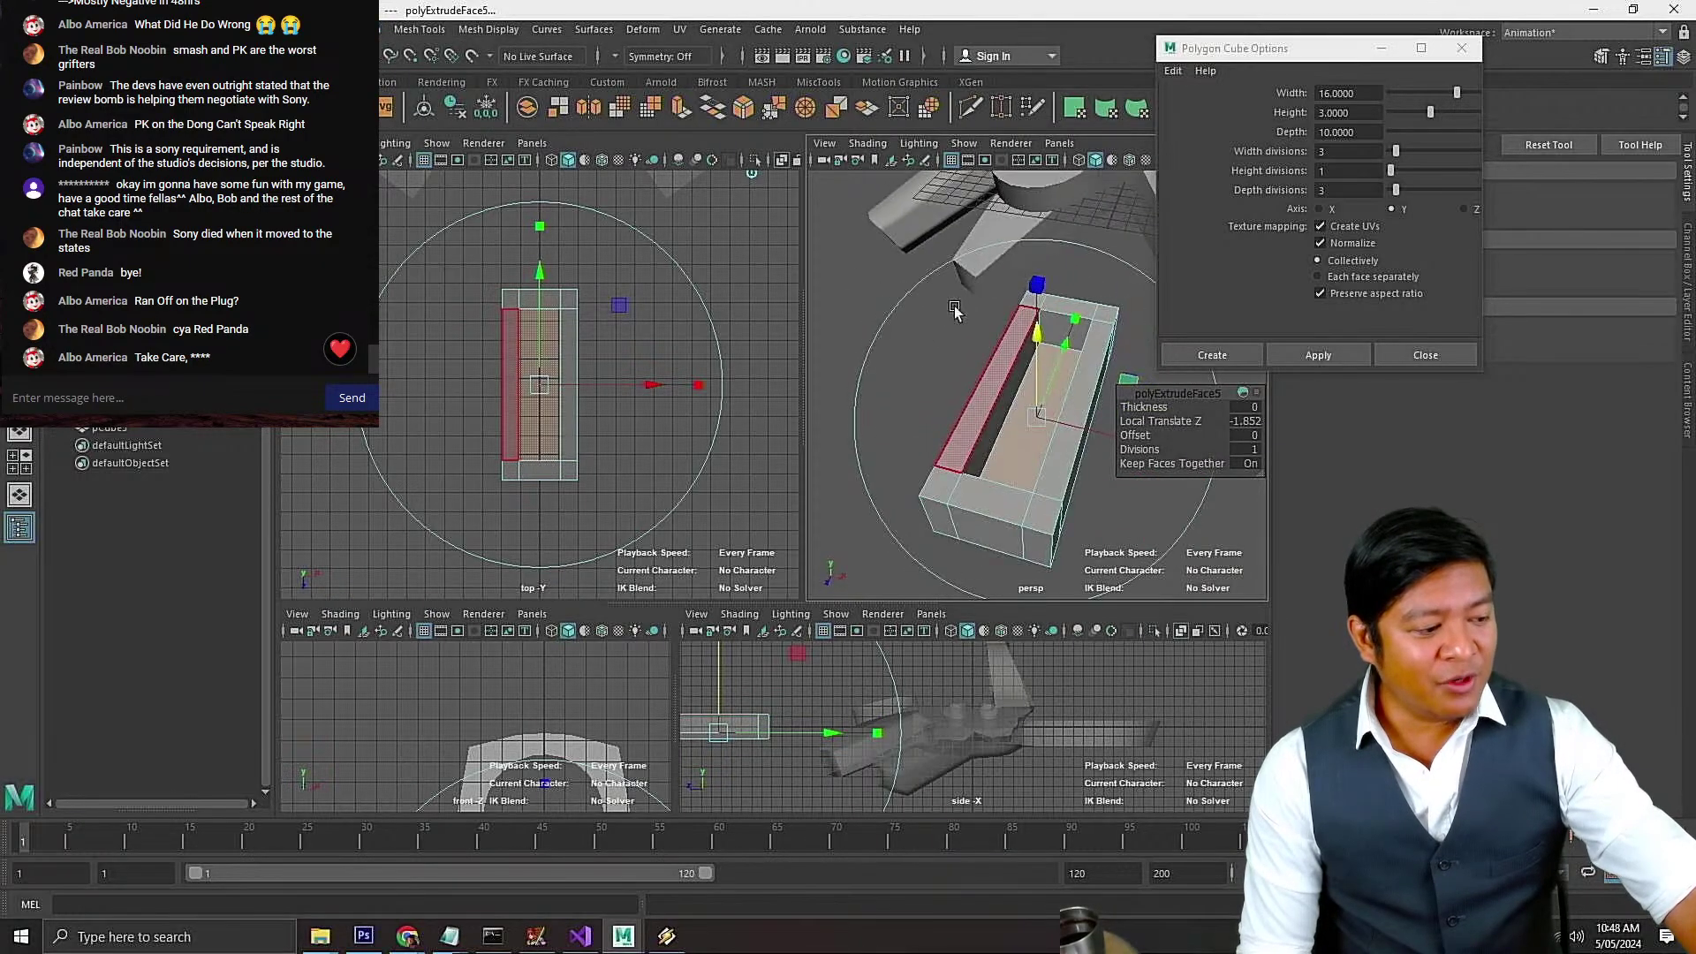
{"action": "key", "text": "w"}
Move the block's right vertex columns inward to narrow it into a slim frame
{"action": "left_click", "coordinate": [638, 442]}
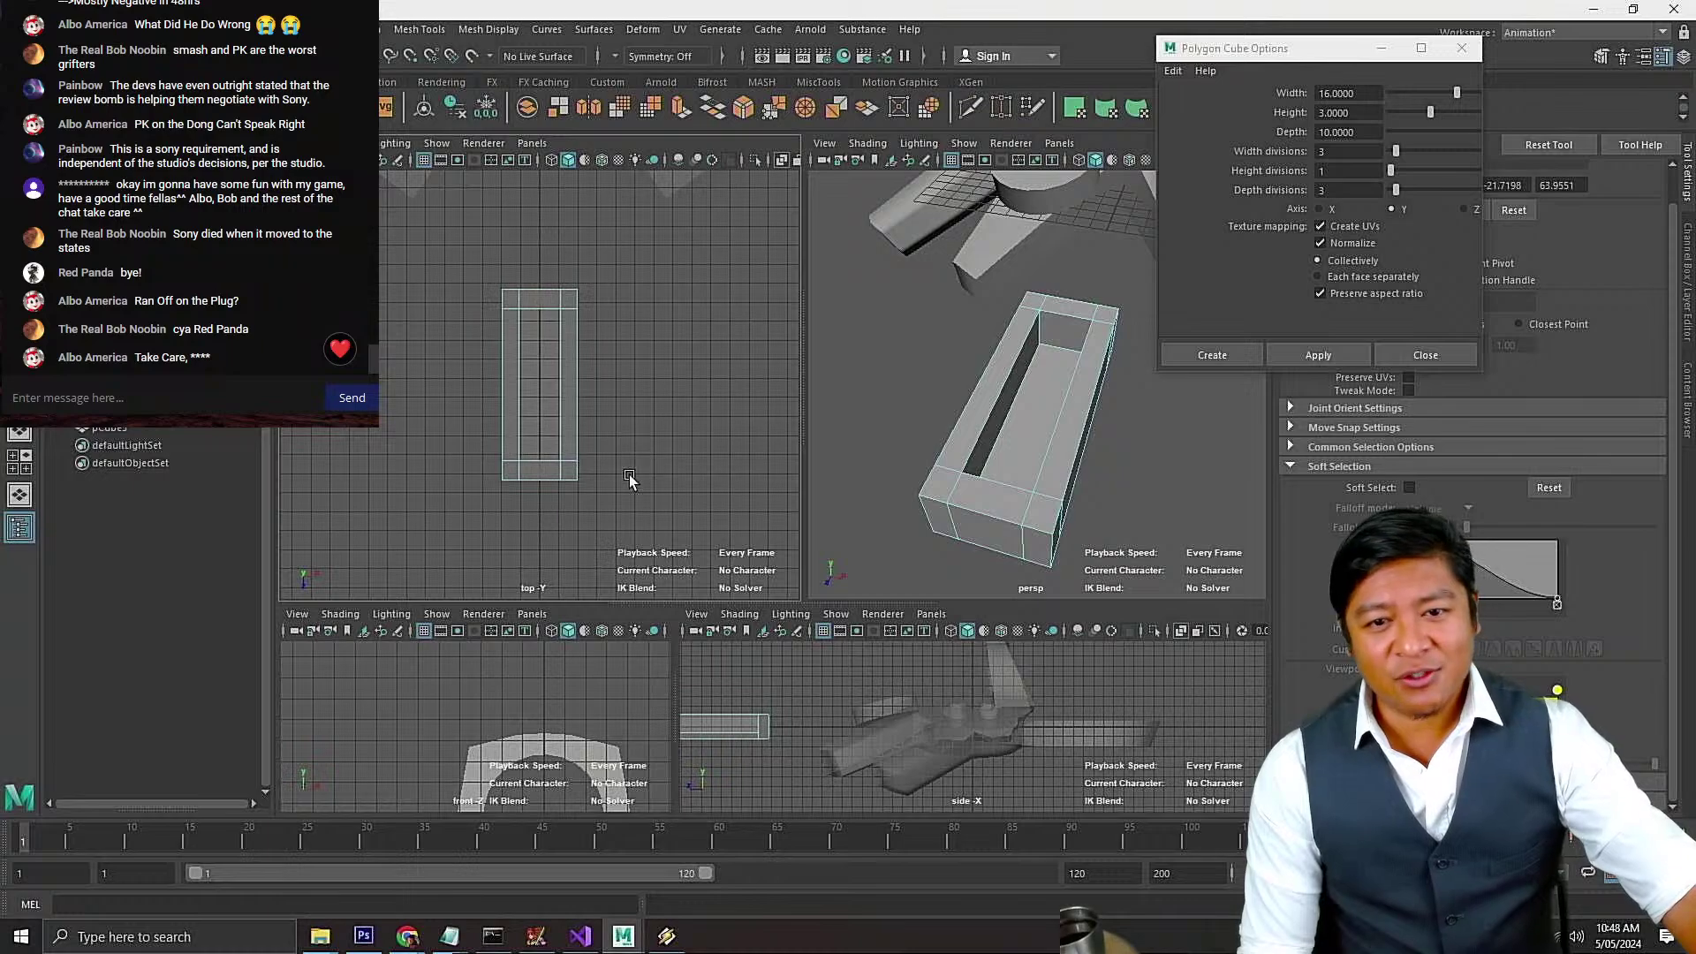
{"action": "right_click_drag", "start_coordinate": [618, 477], "coordinate": [557, 446]}
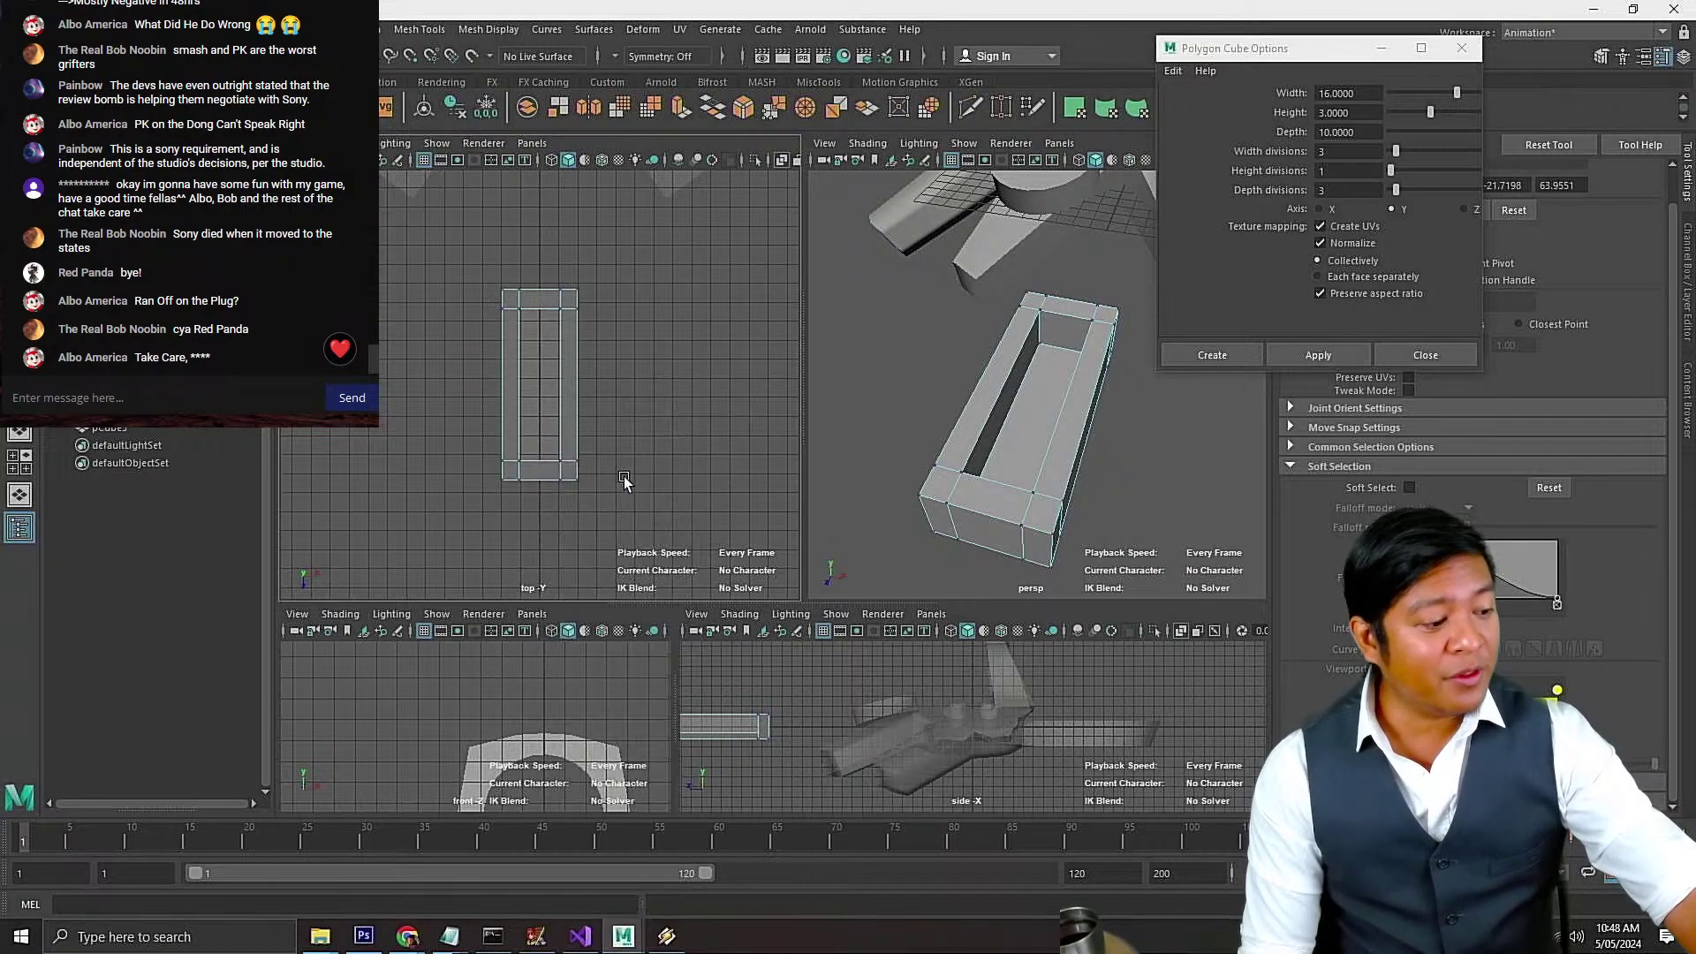
{"action": "left_click_drag", "start_coordinate": [627, 523], "coordinate": [548, 273]}
{"action": "left_click_drag", "start_coordinate": [646, 385], "coordinate": [627, 385]}
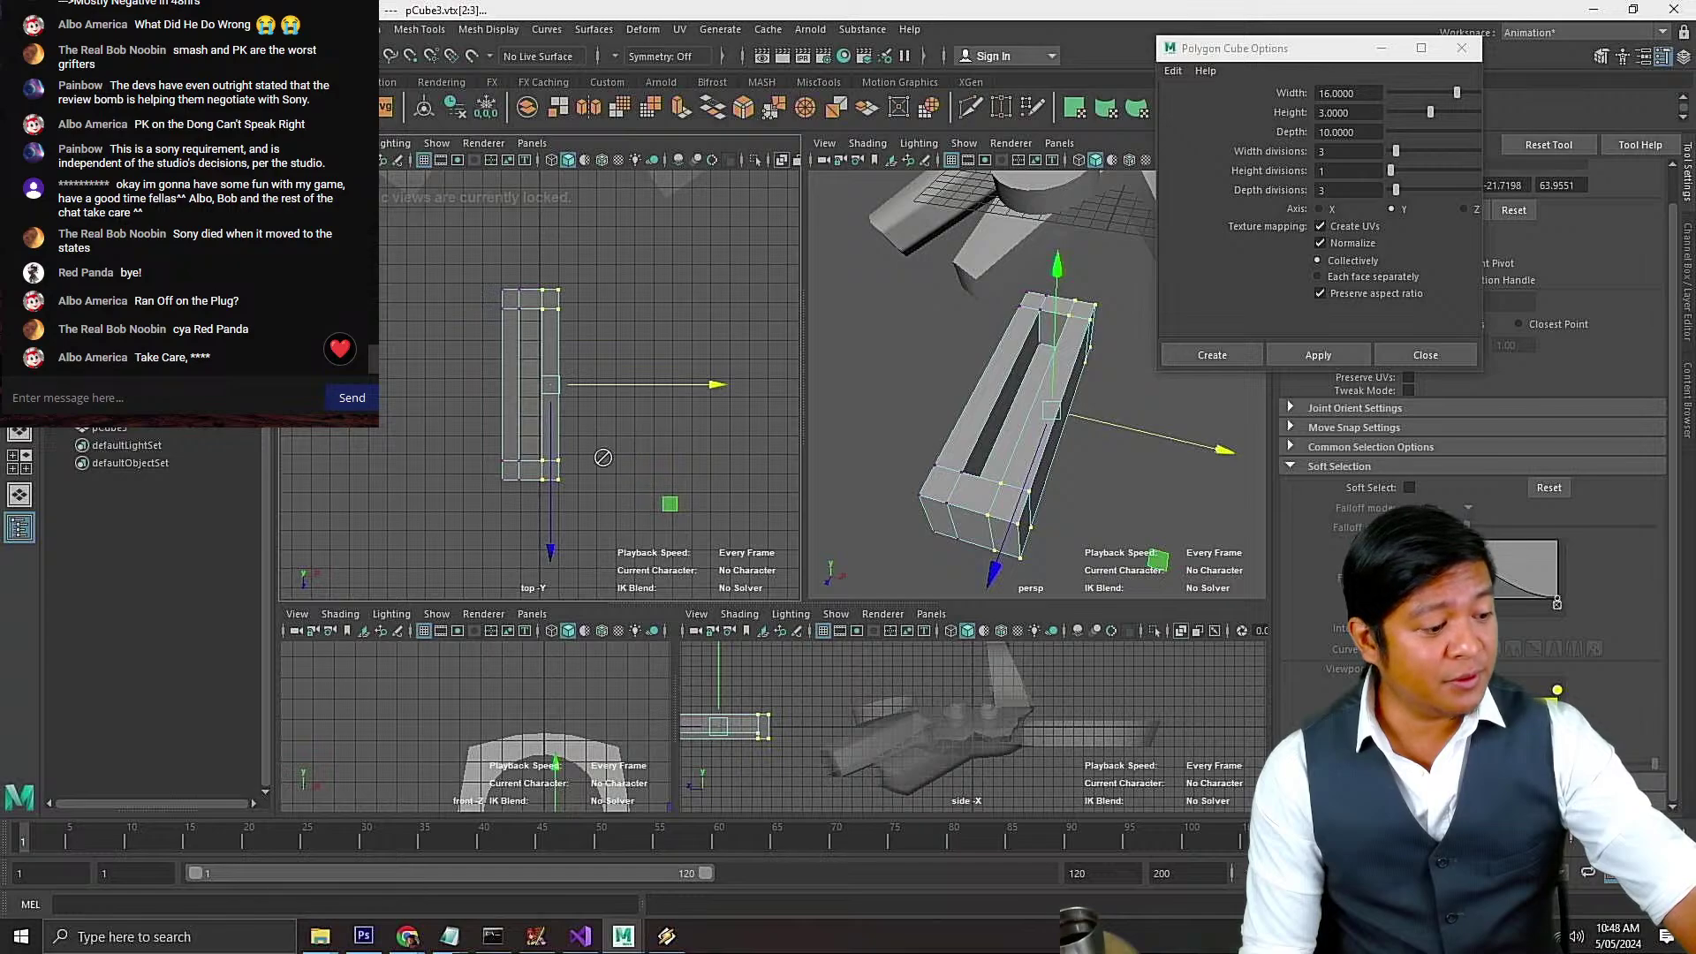
Adjust the narrowed side, then move the block up and sideways toward the controller body
{"action": "left_click_drag", "start_coordinate": [598, 452], "coordinate": [662, 444], "text": "alt"}
{"action": "right_click_drag", "start_coordinate": [622, 386], "coordinate": [704, 362]}
{"action": "scroll", "coordinate": [601, 495], "scroll_direction": "down", "scroll_amount": 5}
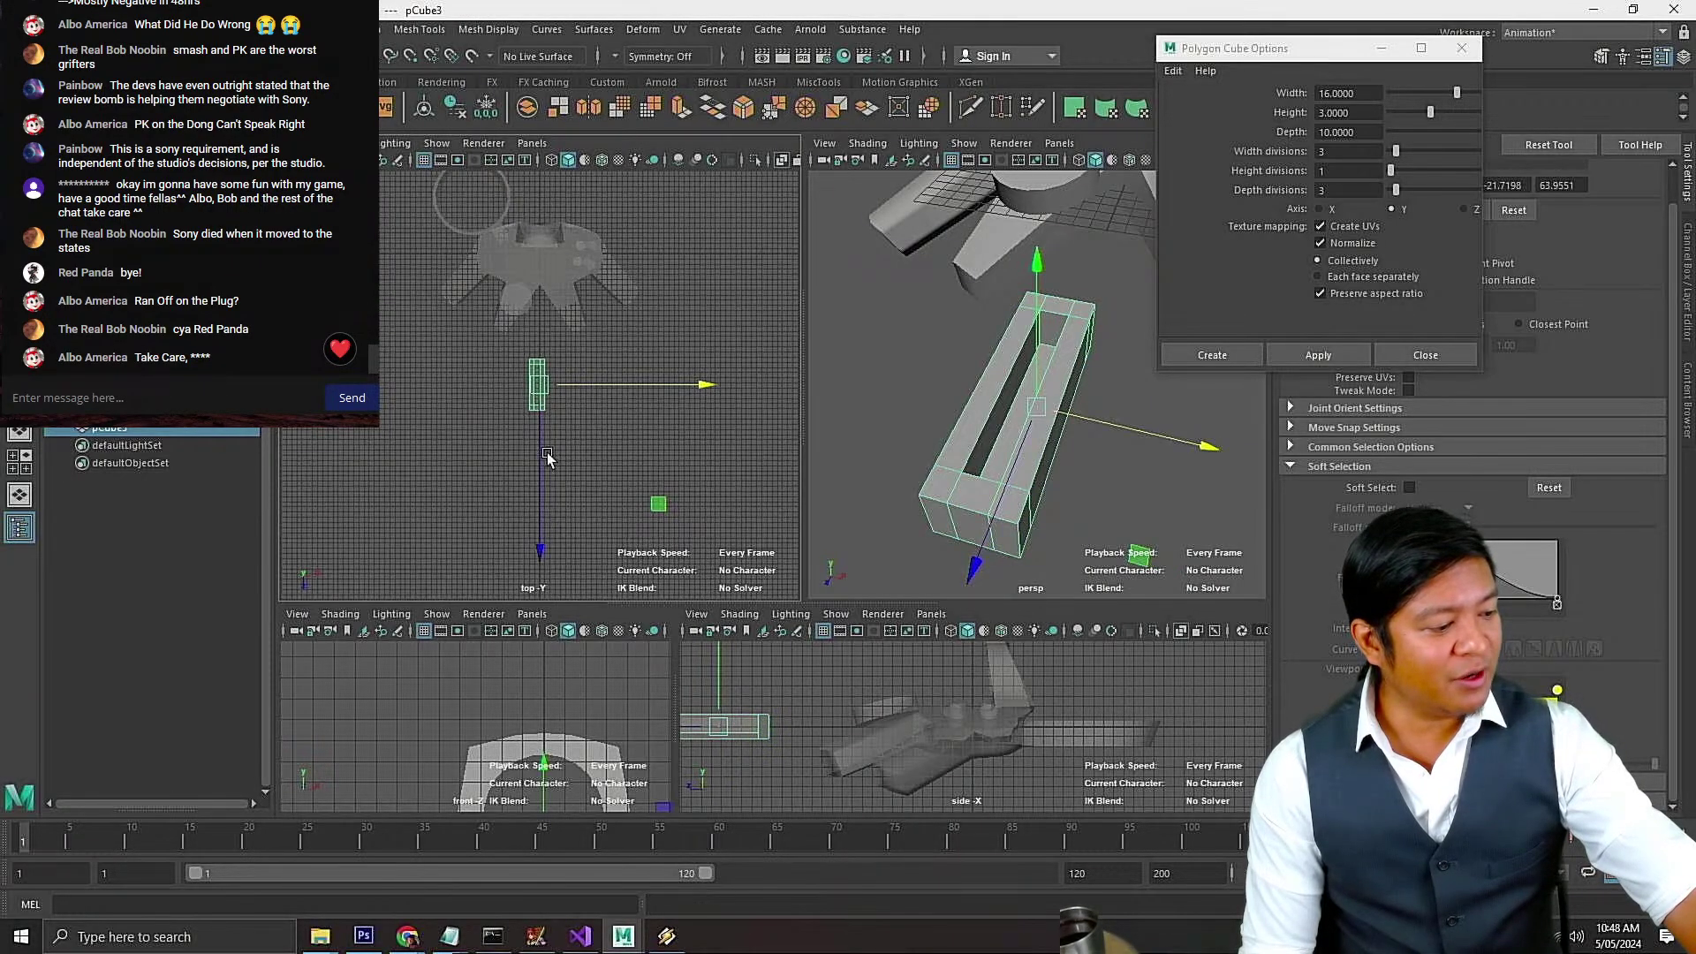
{"action": "left_click_drag", "start_coordinate": [543, 458], "coordinate": [562, 374]}
{"action": "left_click_drag", "start_coordinate": [627, 302], "coordinate": [652, 303]}
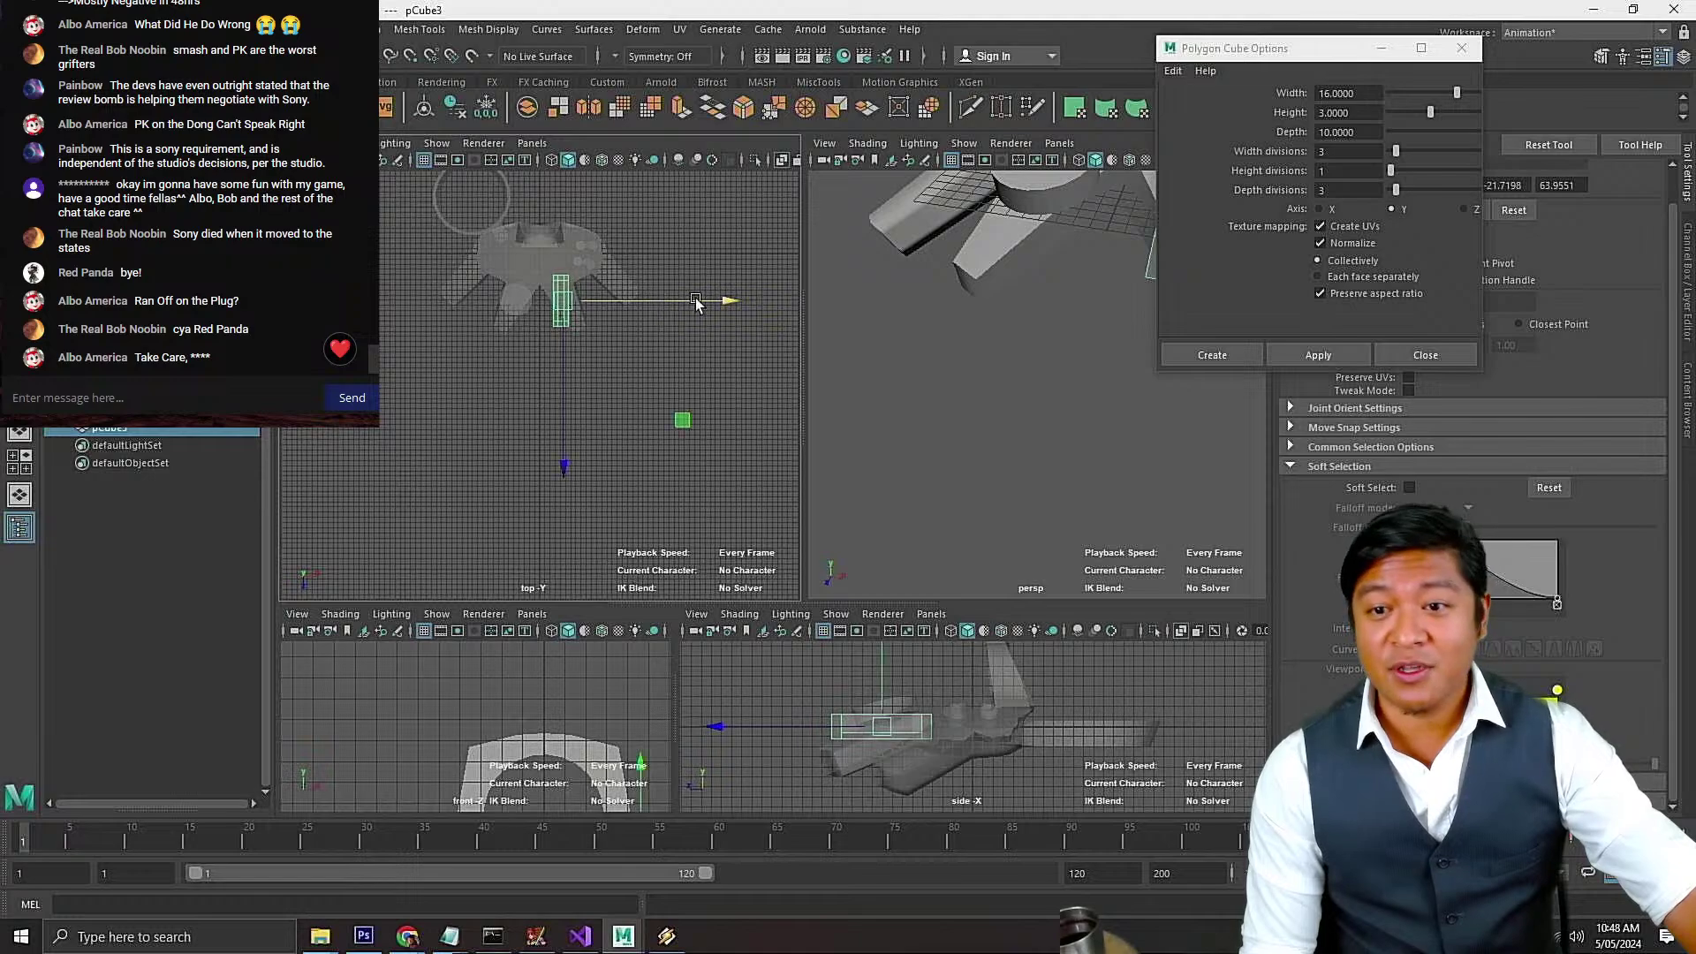
{"action": "key", "text": "f"}
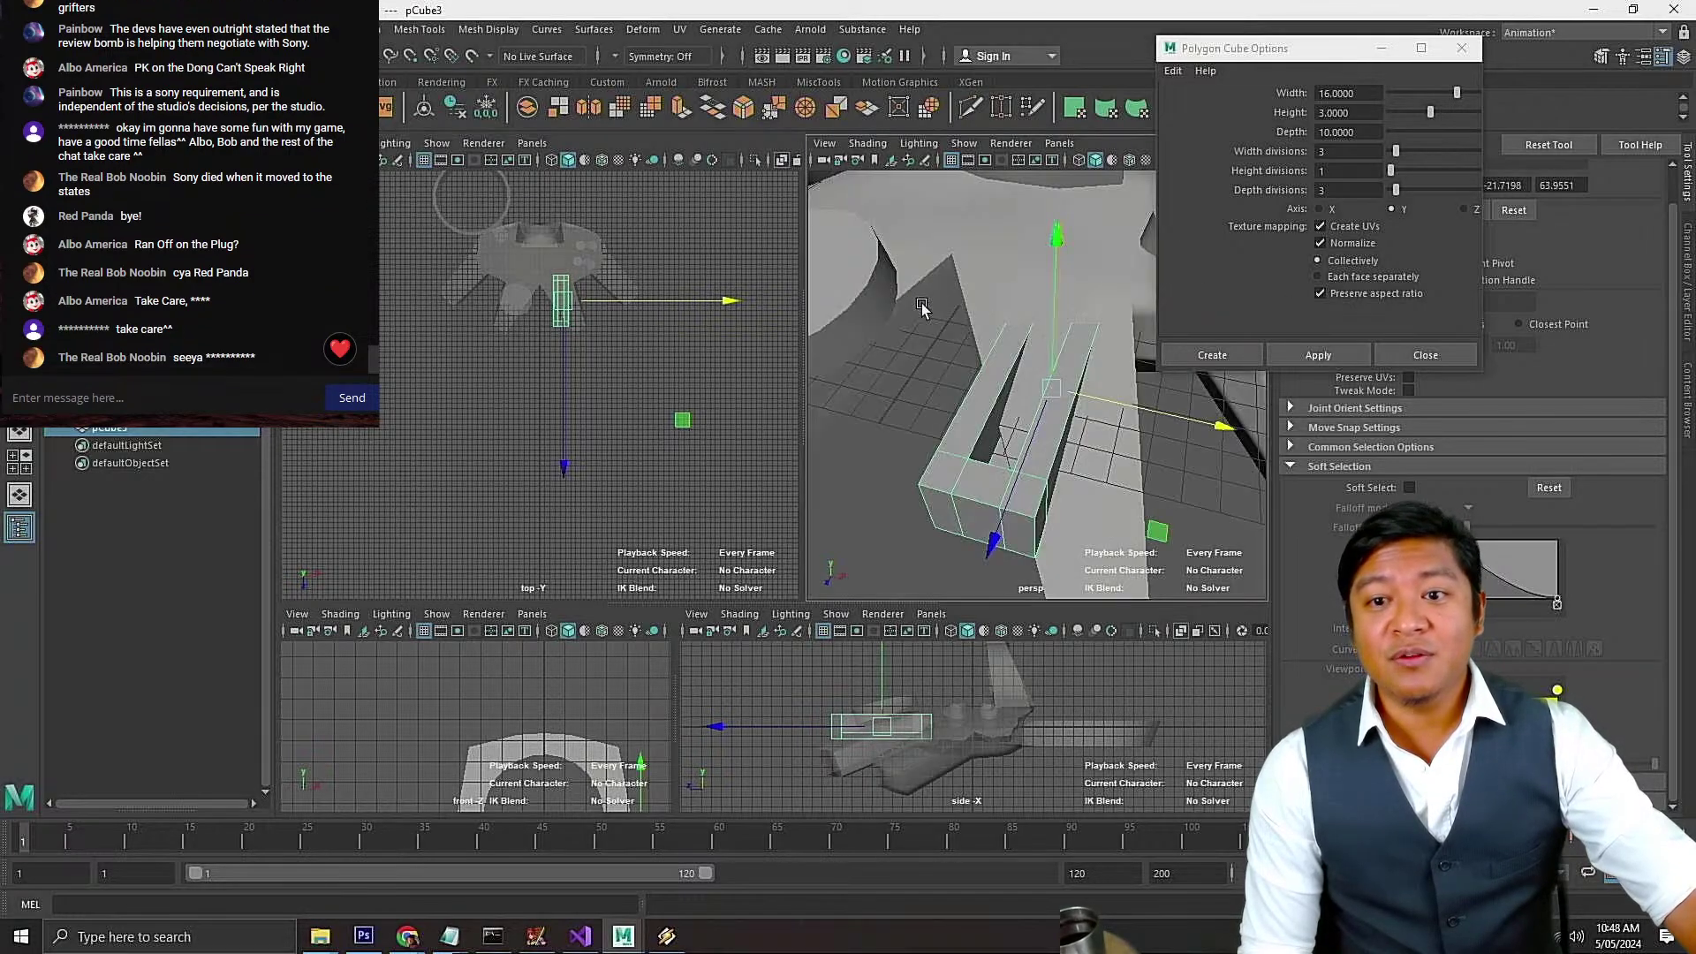
{"action": "scroll", "coordinate": [987, 355], "scroll_direction": "down", "scroll_amount": 6}
Rotate the block to a new angle, close the cube options, and save the scene
{"action": "key", "text": "e"}
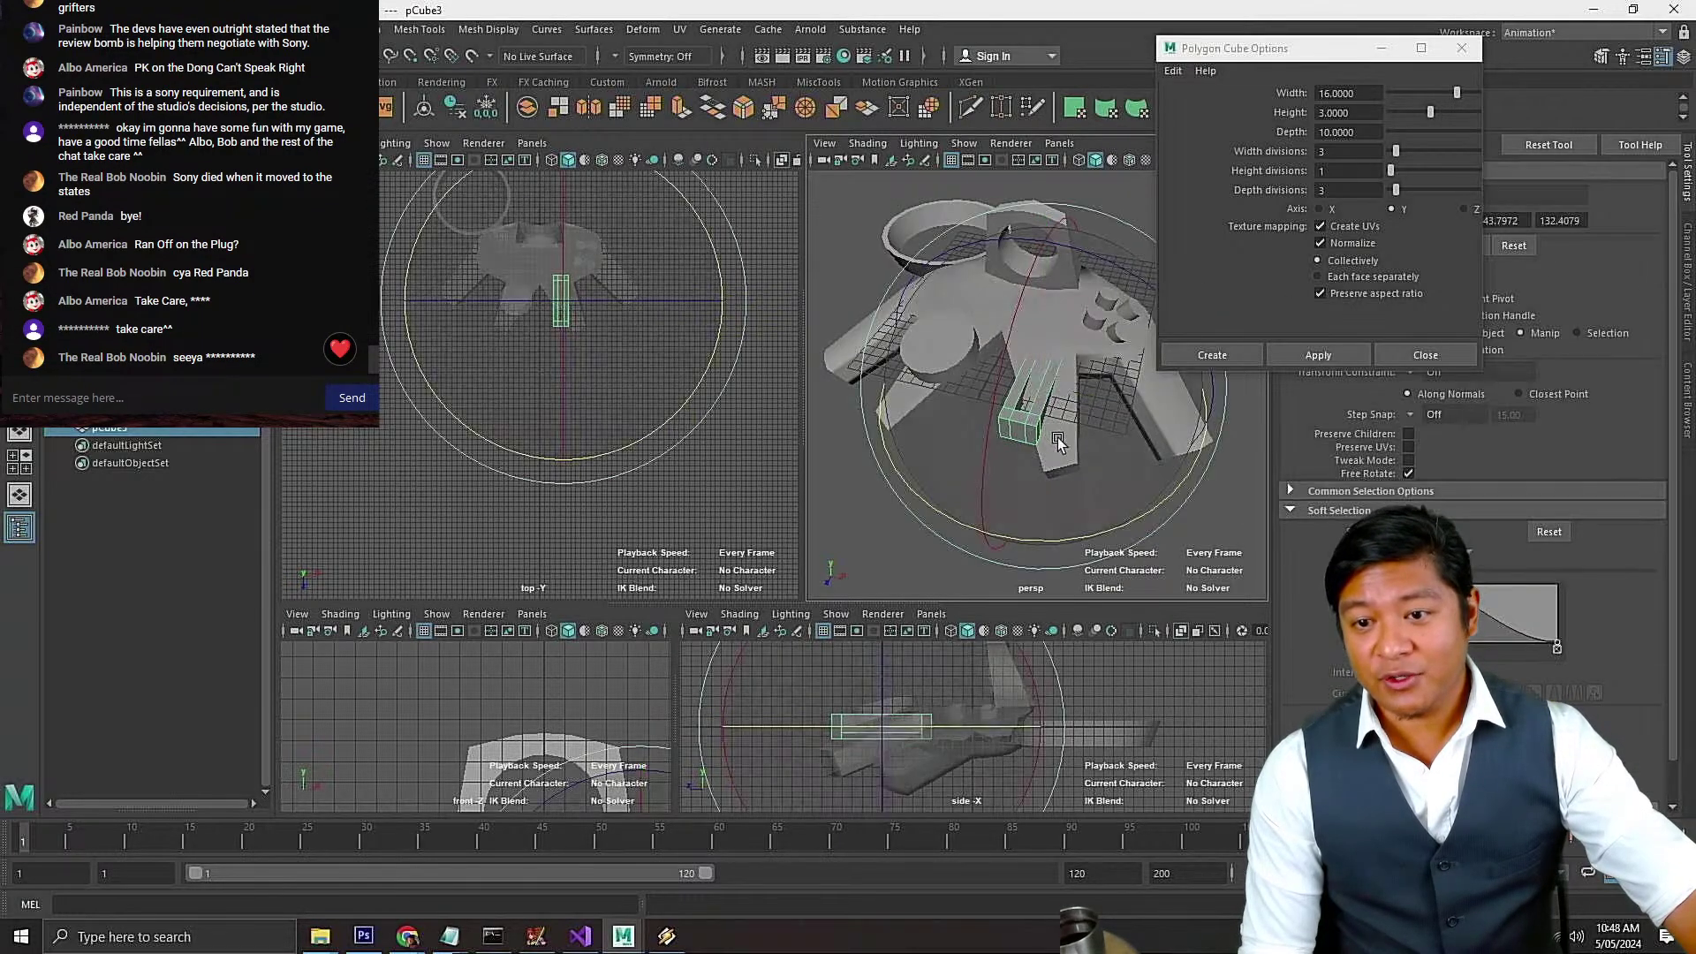
{"action": "left_click_drag", "start_coordinate": [1059, 539], "coordinate": [1145, 545]}
{"action": "scroll", "coordinate": [1046, 436], "scroll_direction": "up", "scroll_amount": 5}
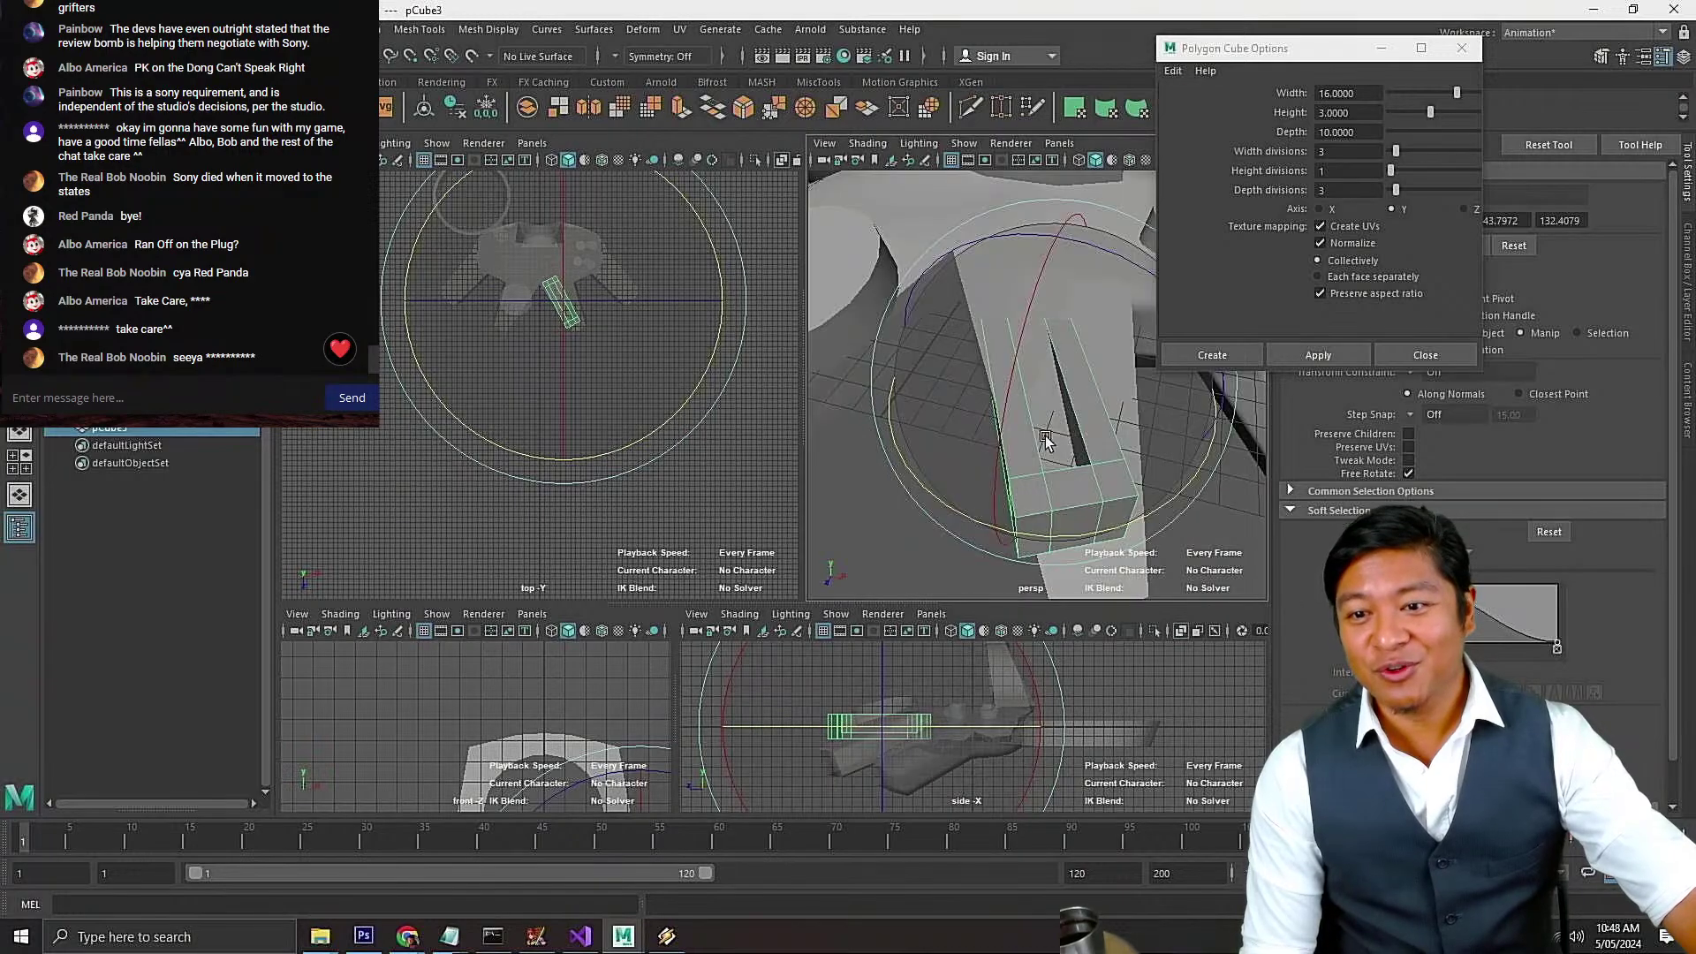
{"action": "left_click", "coordinate": [1036, 390]}
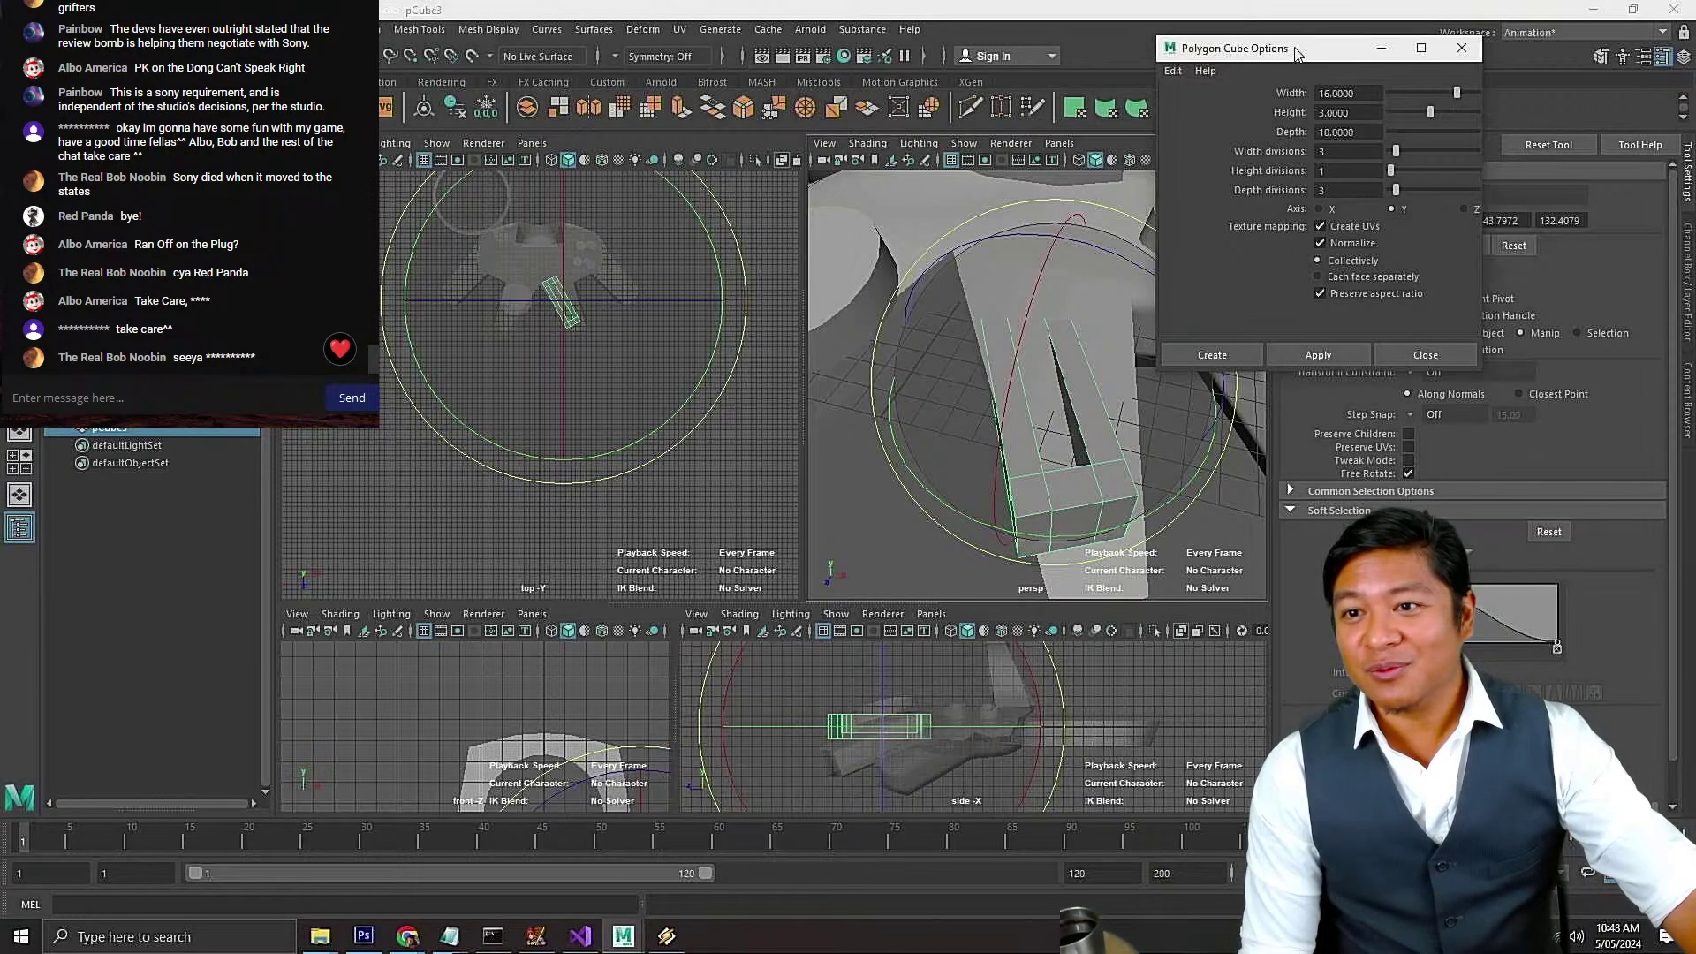
{"action": "left_click_drag", "start_coordinate": [1298, 52], "coordinate": [636, 293]}
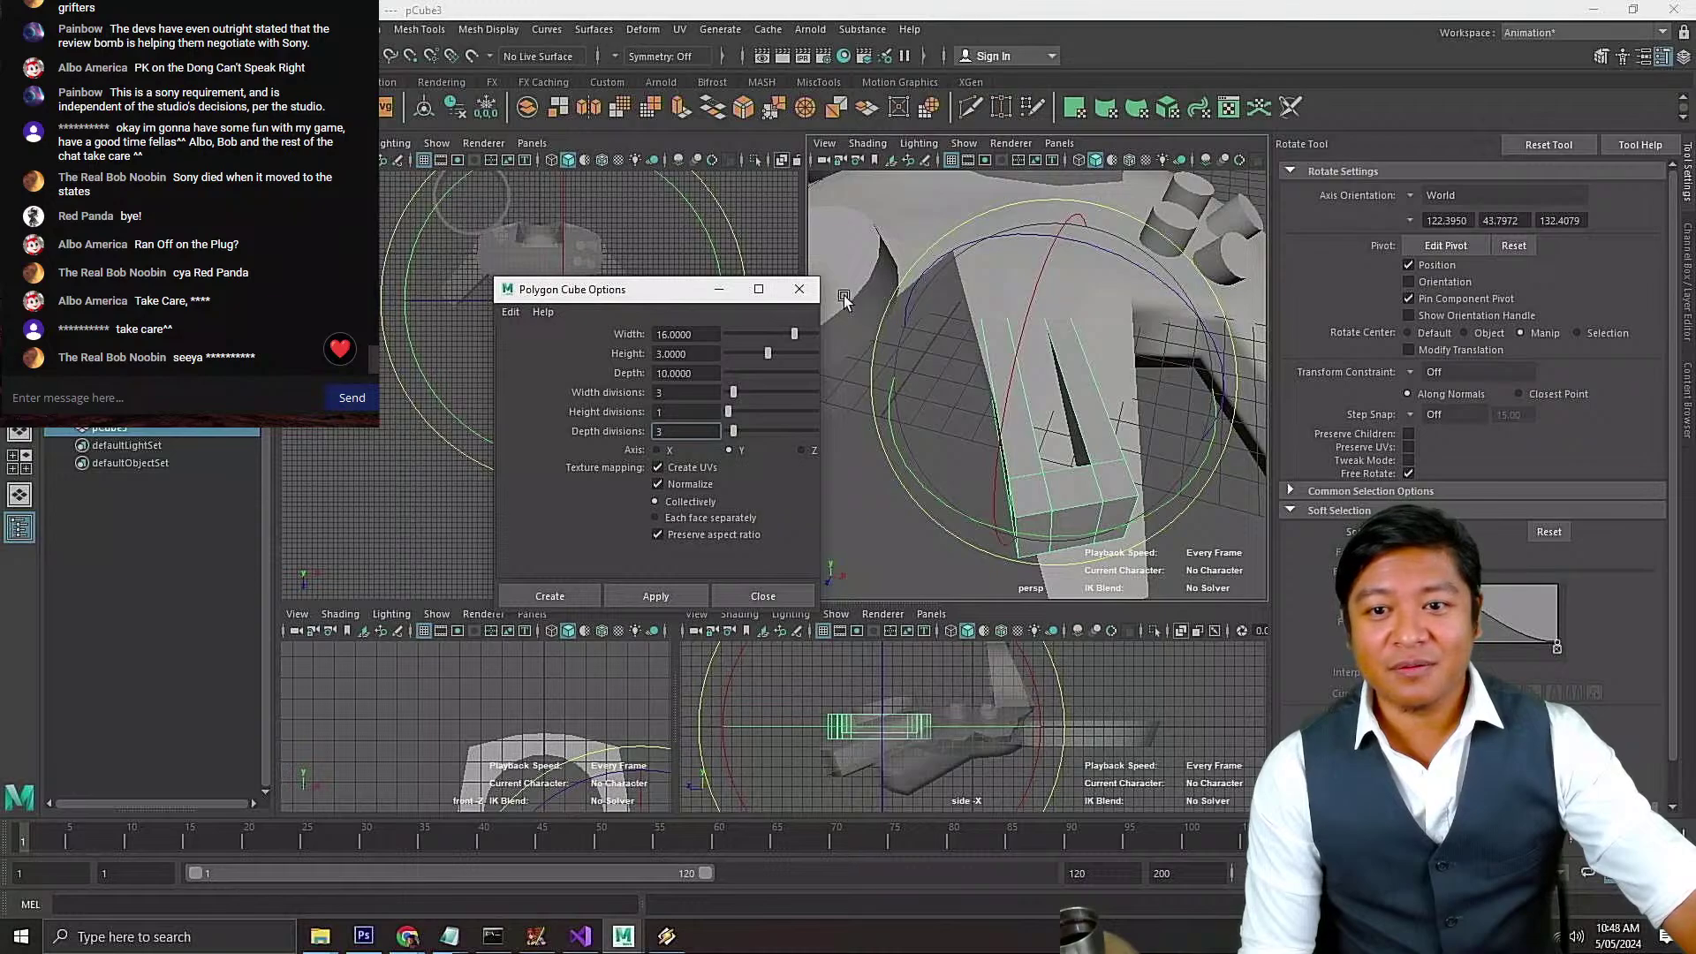
{"action": "left_click", "coordinate": [799, 288]}
{"action": "key", "text": "ctrl+s"}
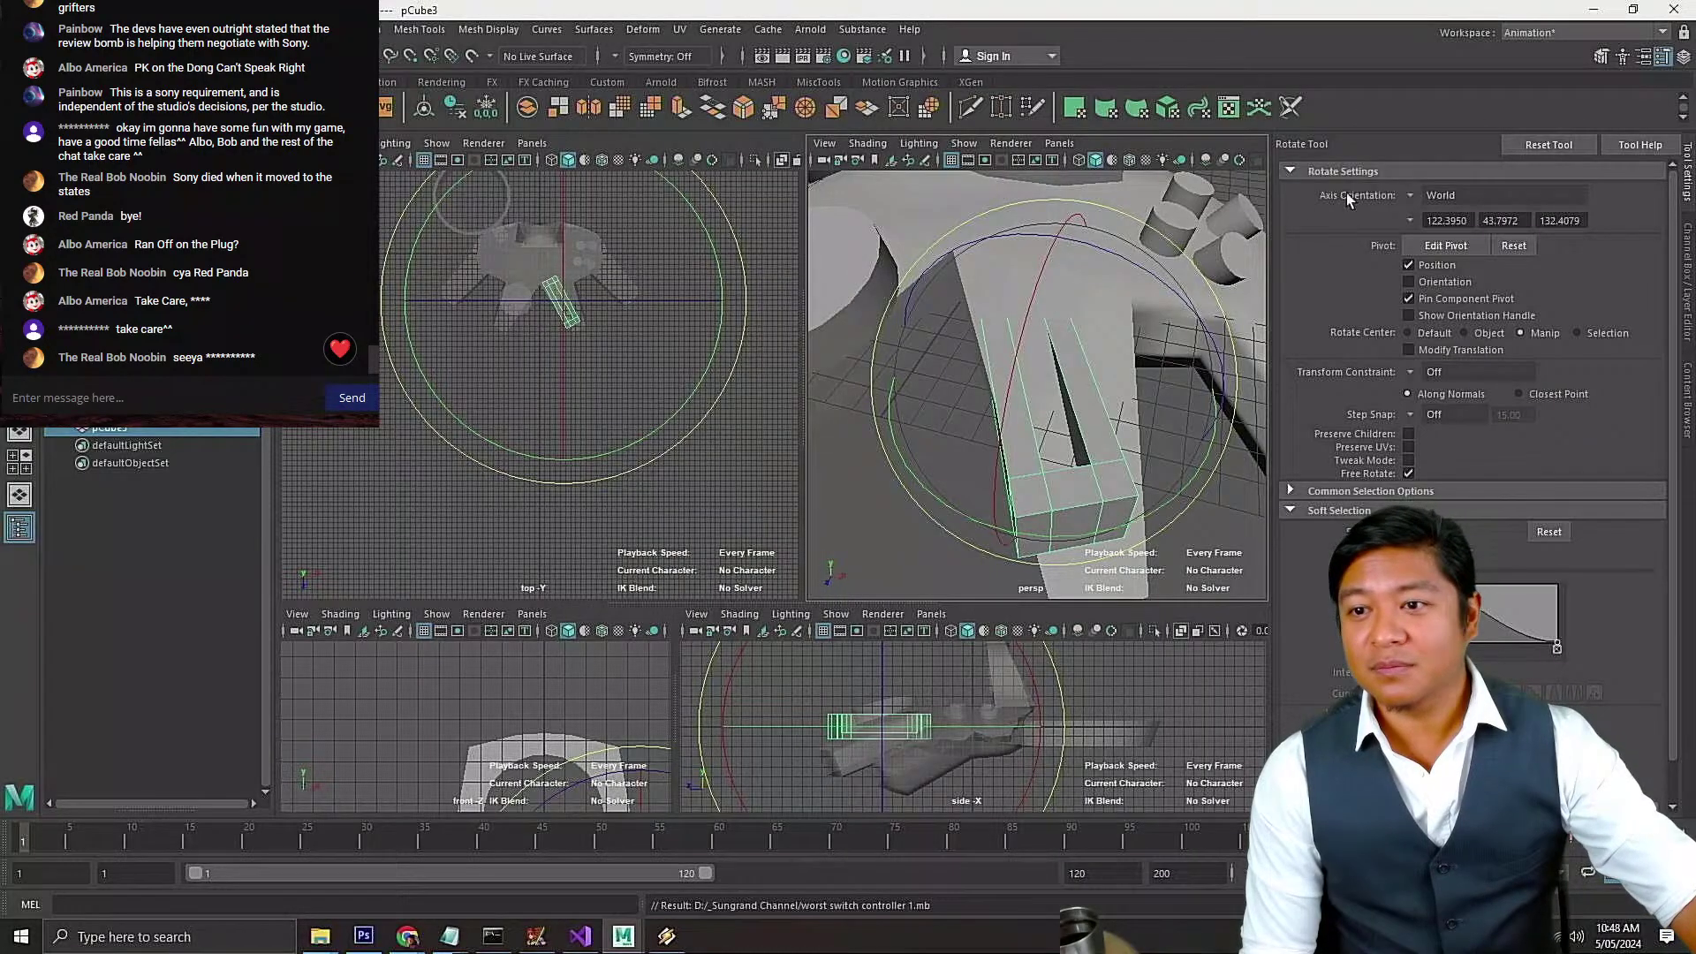
Set the axis orientation to Object and move the block along Z under the body
{"action": "left_click", "coordinate": [1412, 192]}
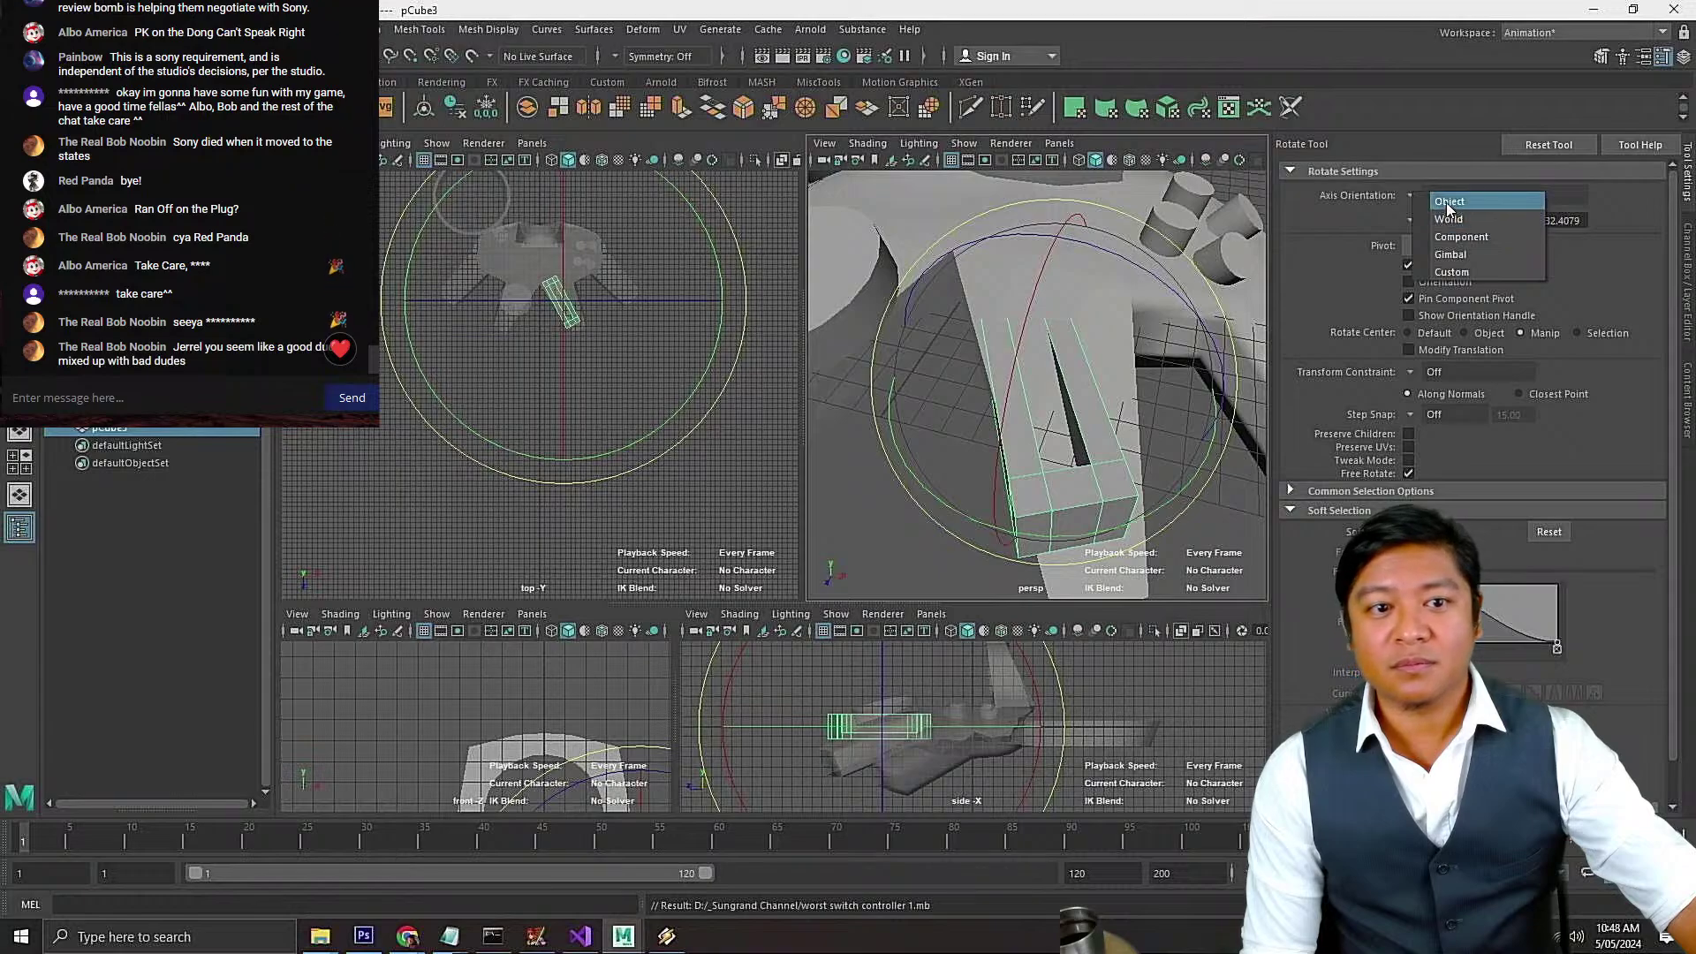
{"action": "left_click", "coordinate": [1445, 201]}
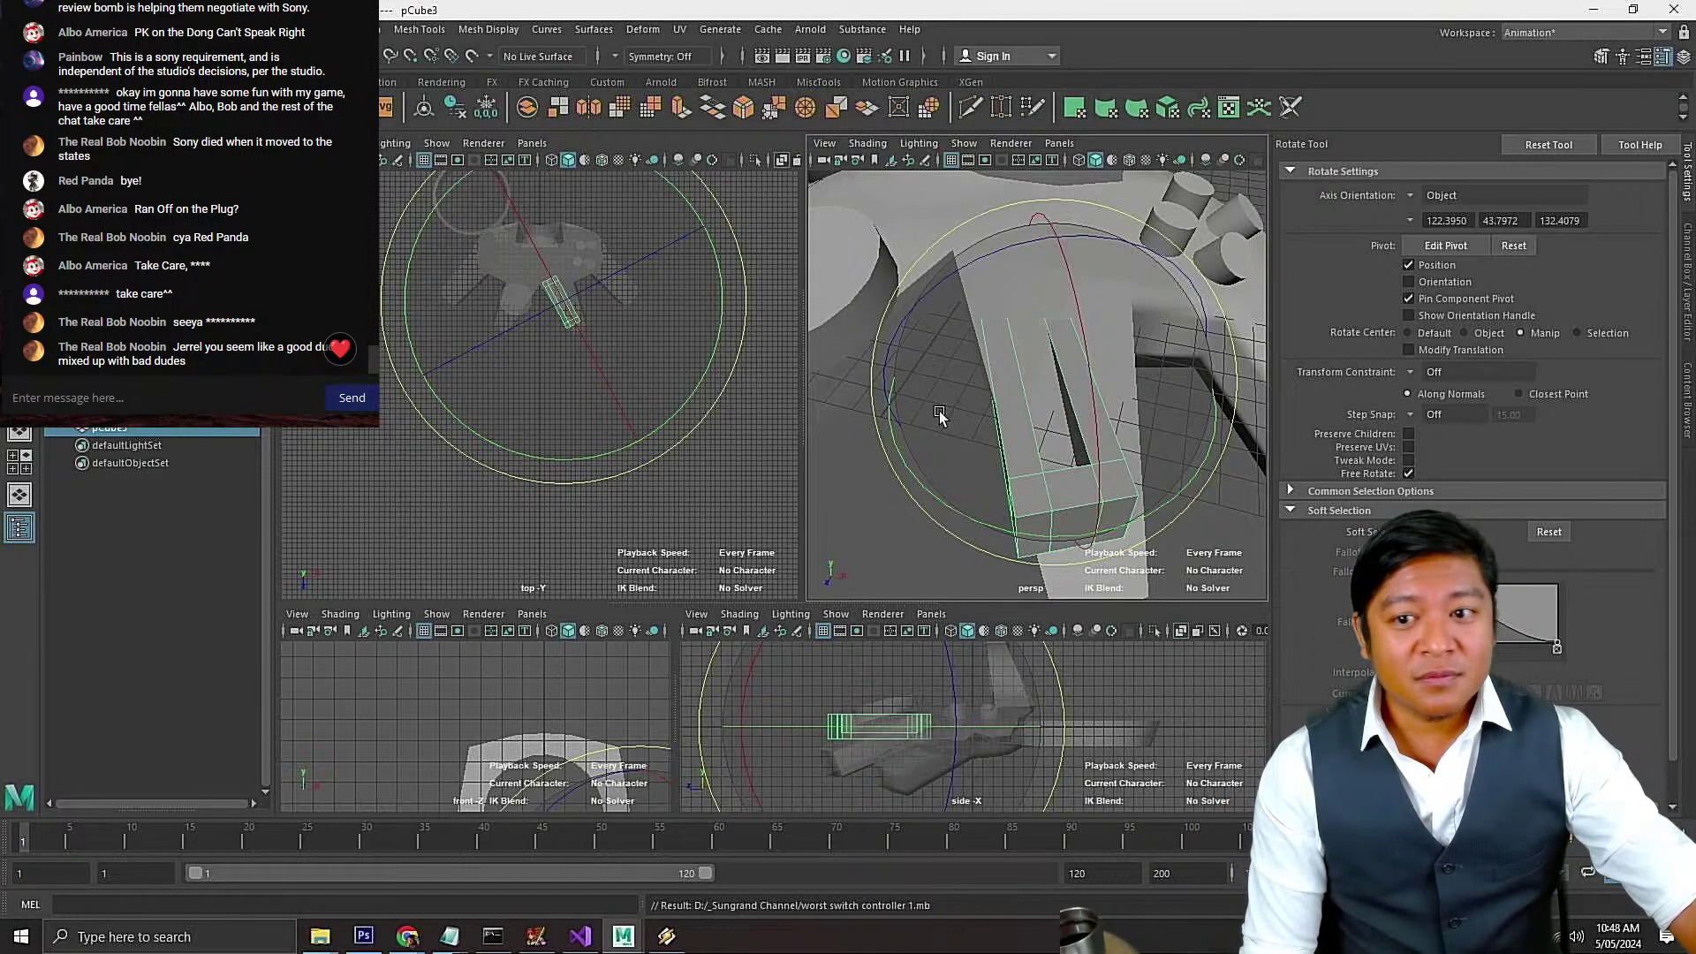
{"action": "key", "text": "w"}
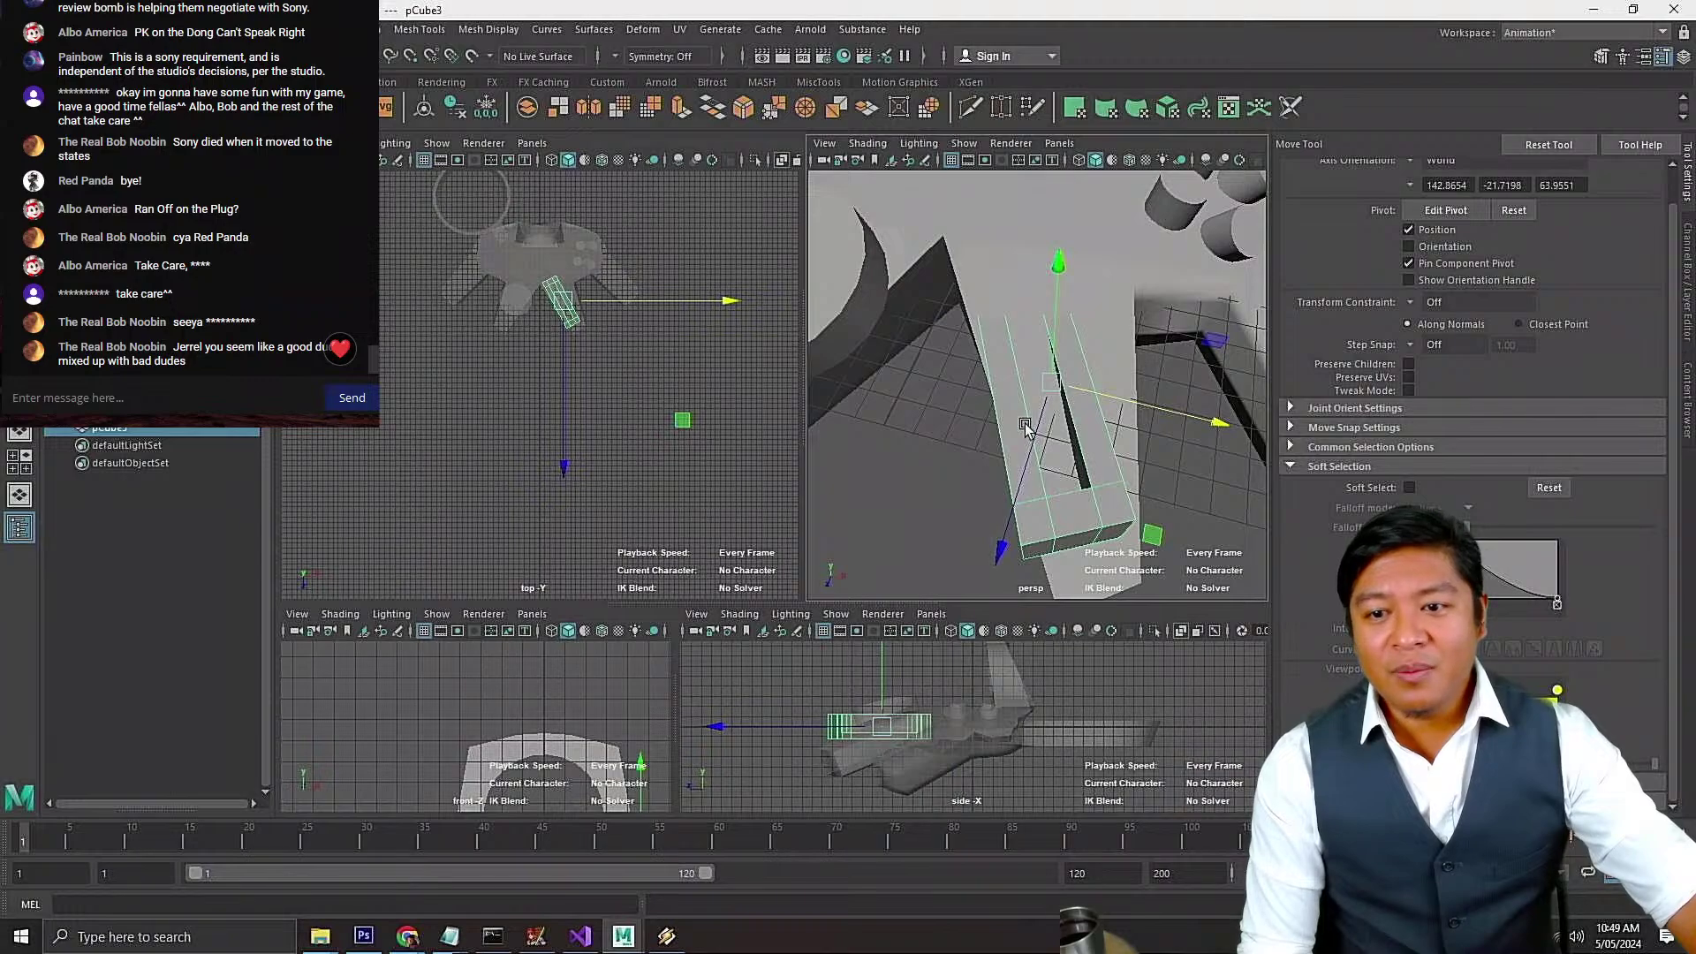
{"action": "left_click_drag", "start_coordinate": [1028, 439], "coordinate": [1058, 515]}
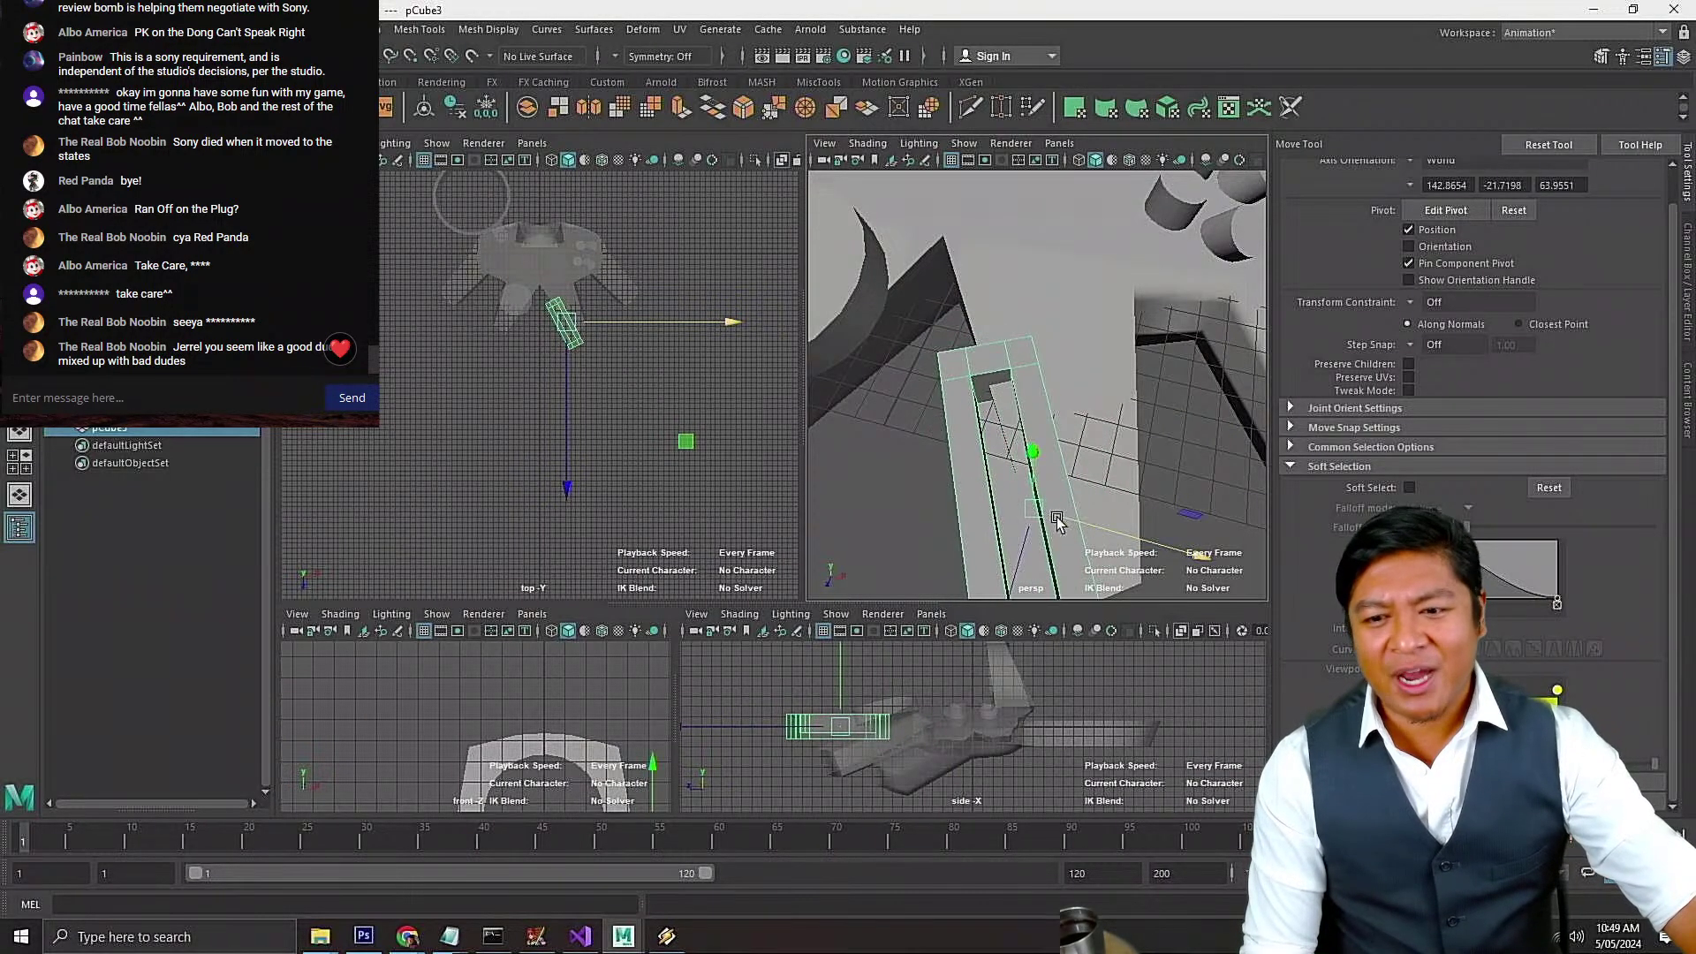
{"action": "key", "text": "a"}
{"action": "left_click", "coordinate": [1067, 474]}
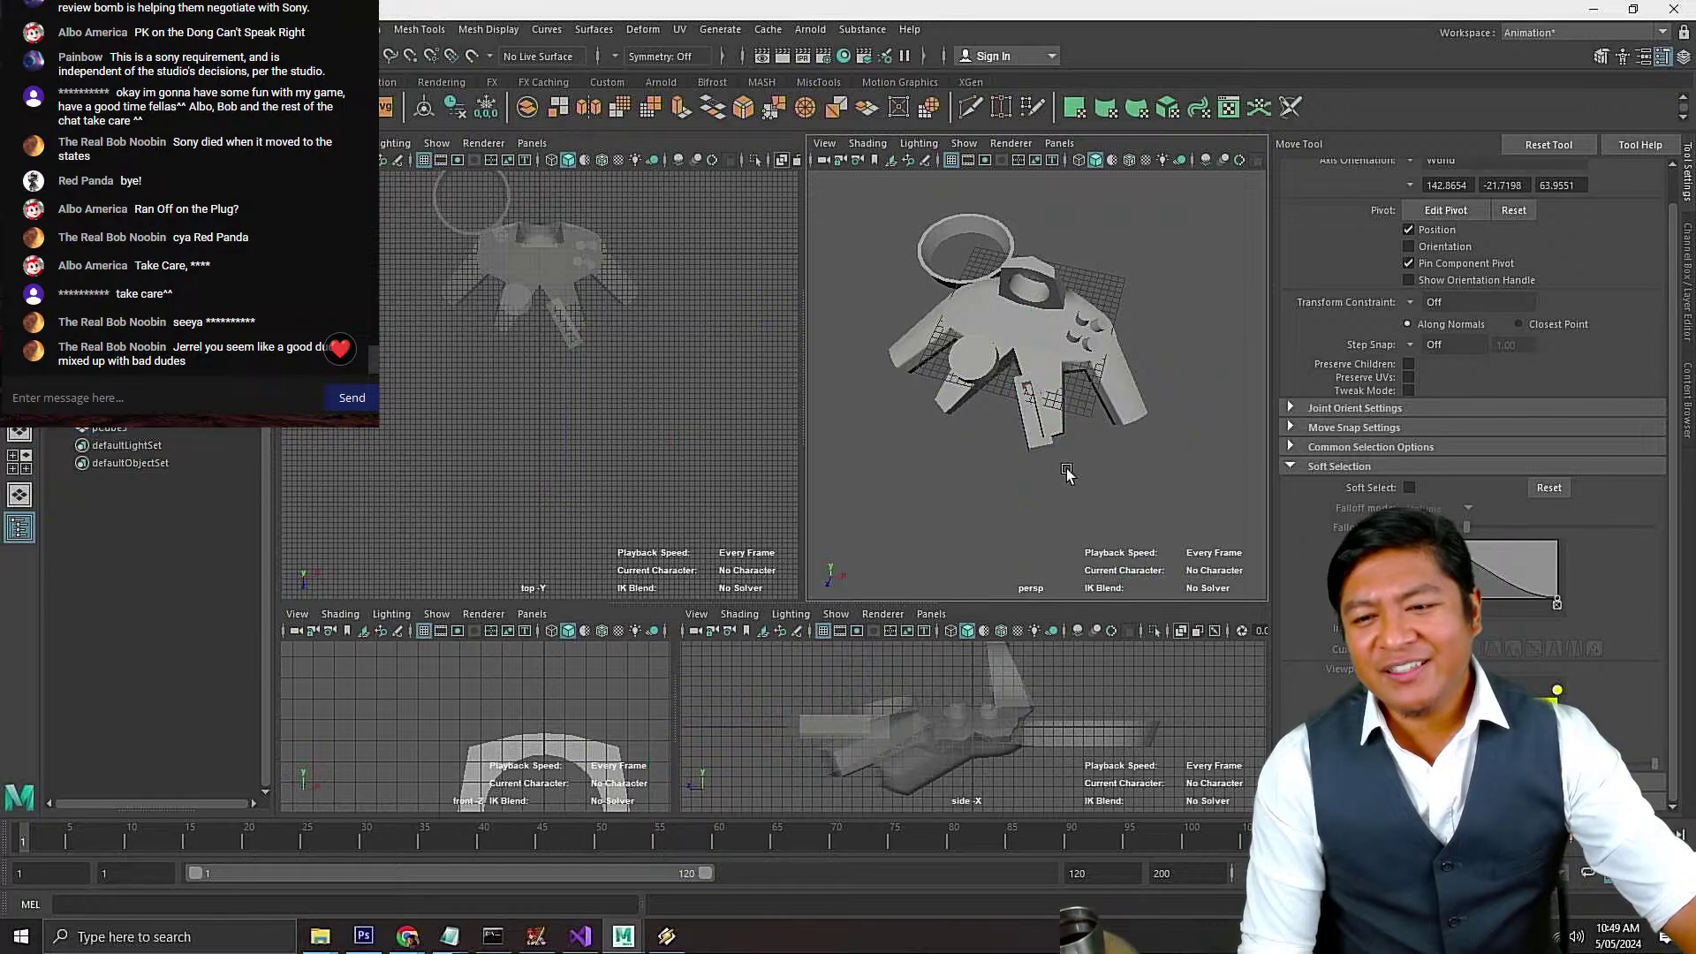
{"action": "left_click", "coordinate": [1045, 439]}
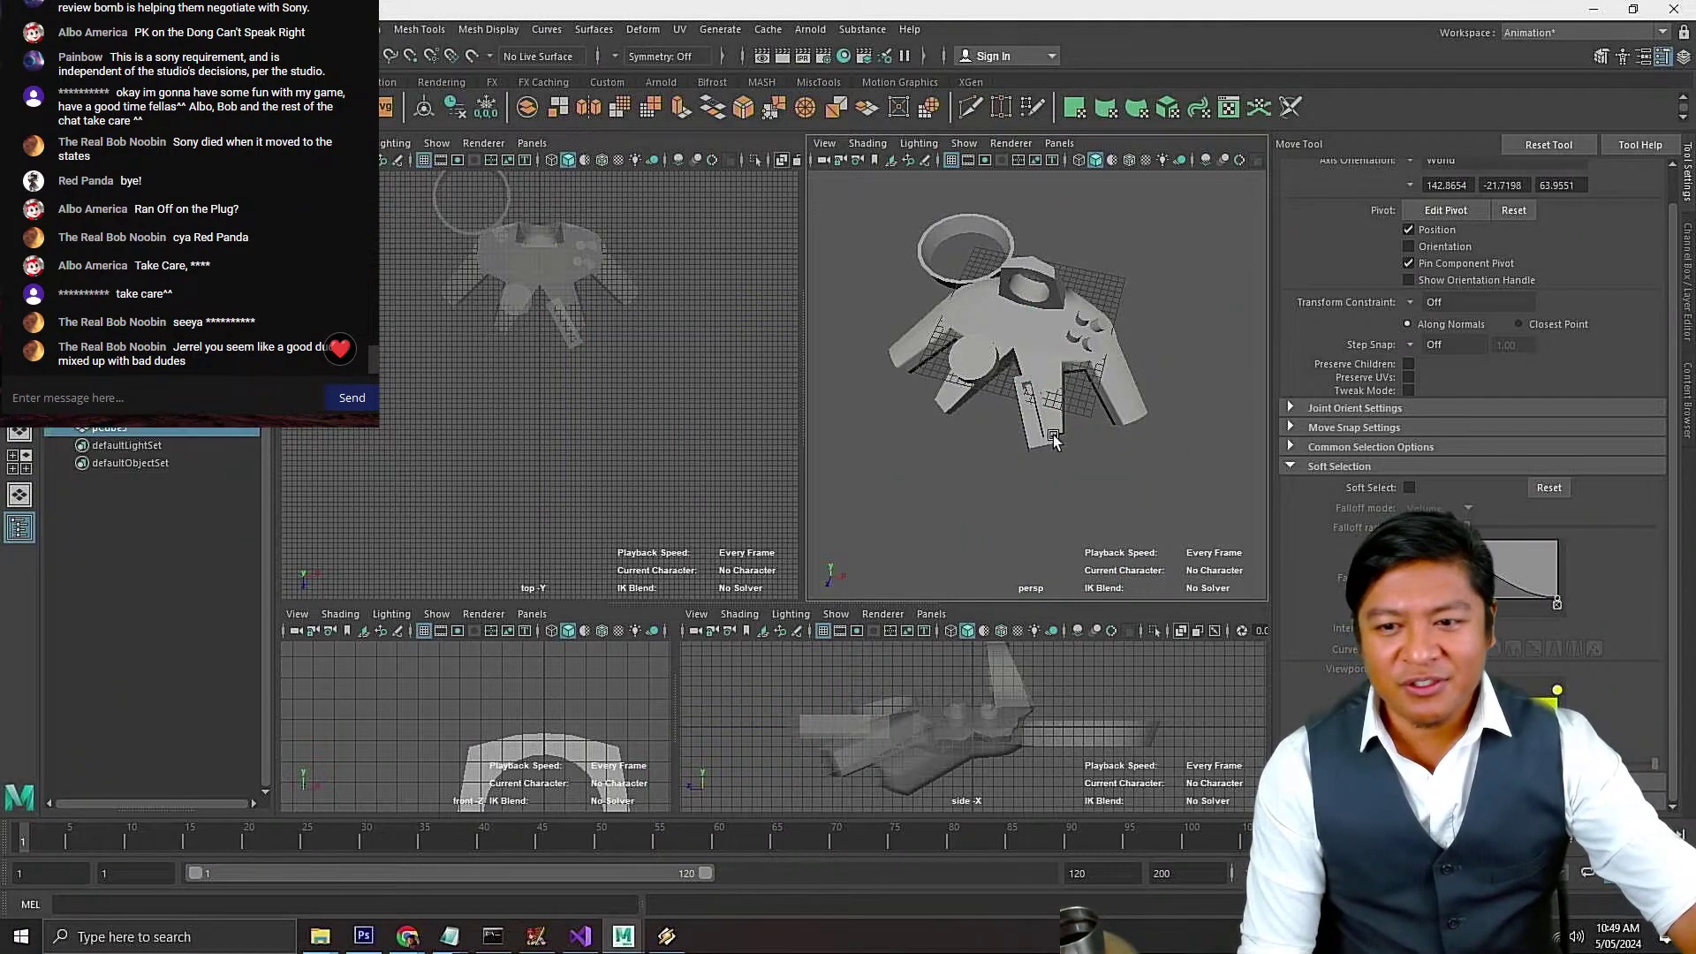
{"action": "left_click_drag", "start_coordinate": [1016, 457], "coordinate": [997, 409]}
{"action": "scroll", "coordinate": [1061, 449], "scroll_direction": "up", "scroll_amount": 5}
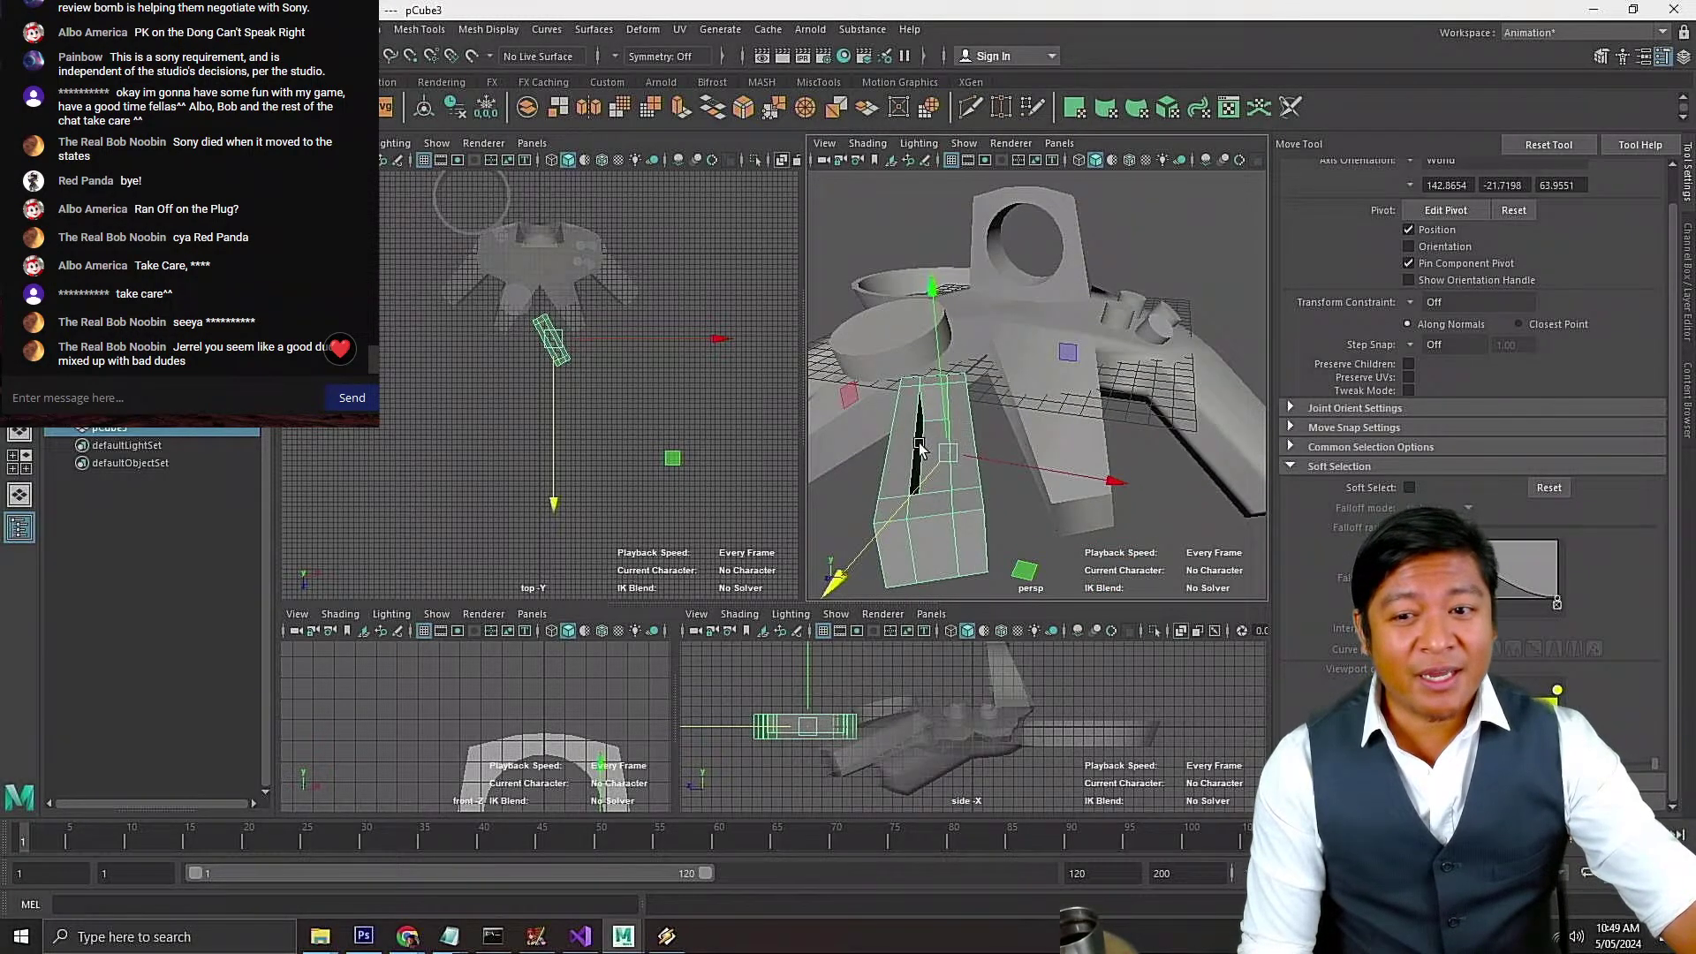
Scale all of the slotted block's vertices down uniformly, return to Object Mode, and save
{"action": "right_click_drag", "start_coordinate": [919, 449], "coordinate": [850, 448]}
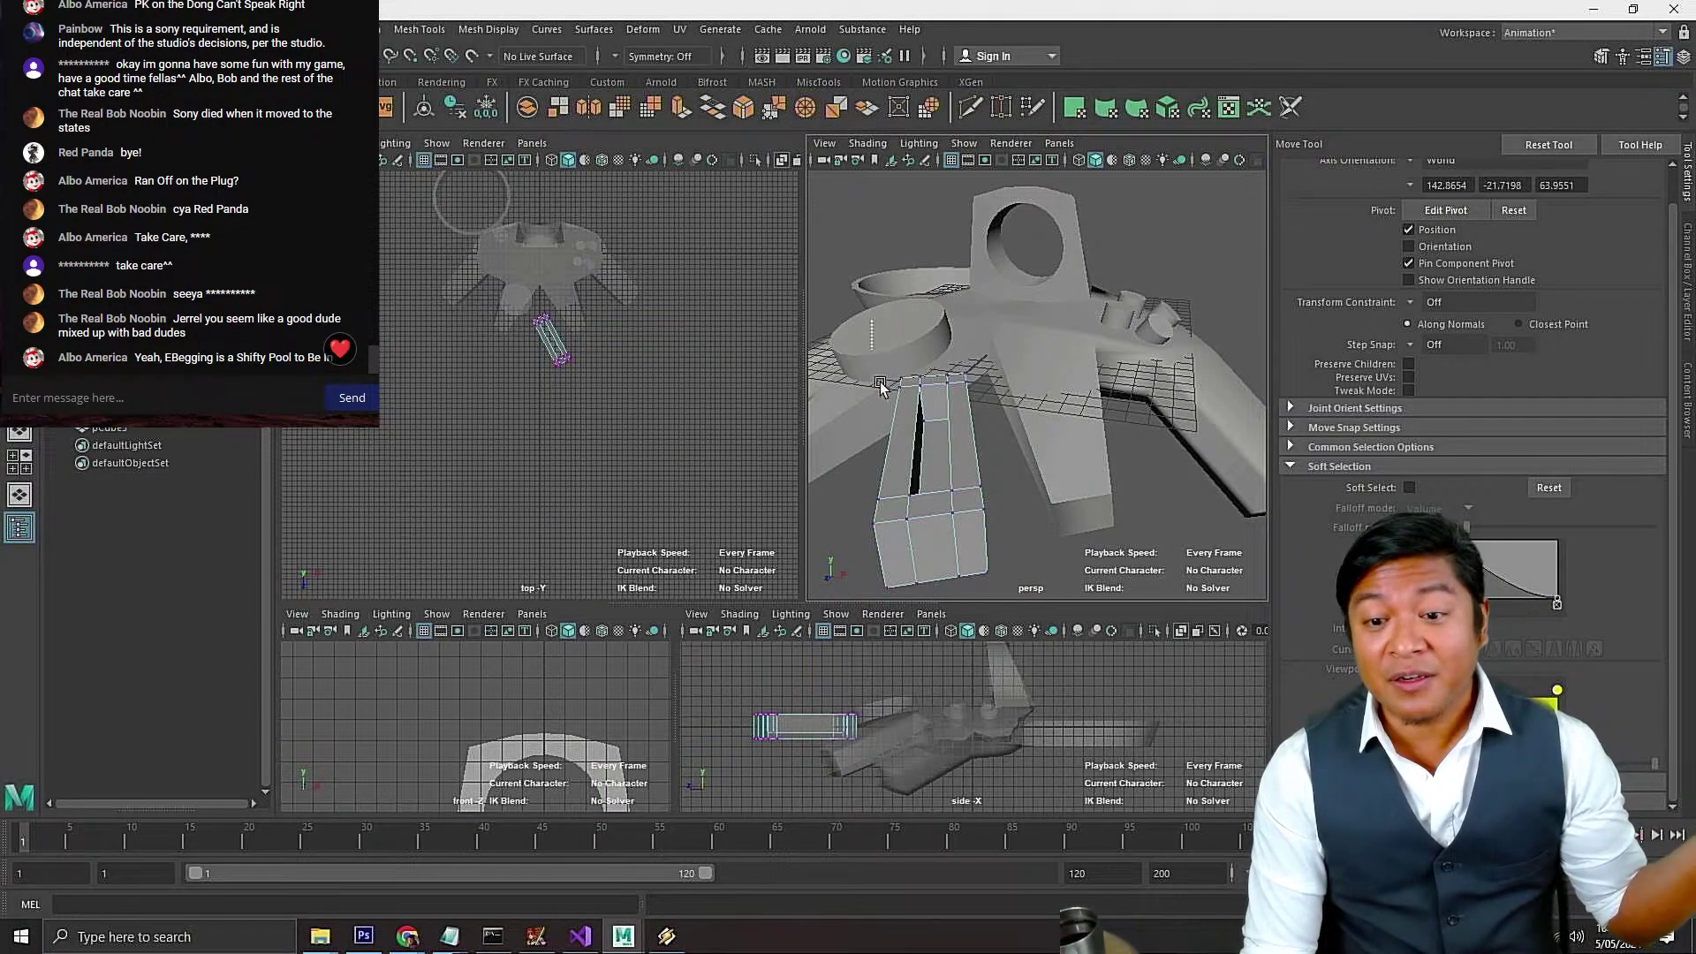
{"action": "left_click_drag", "start_coordinate": [879, 382], "coordinate": [1143, 561]}
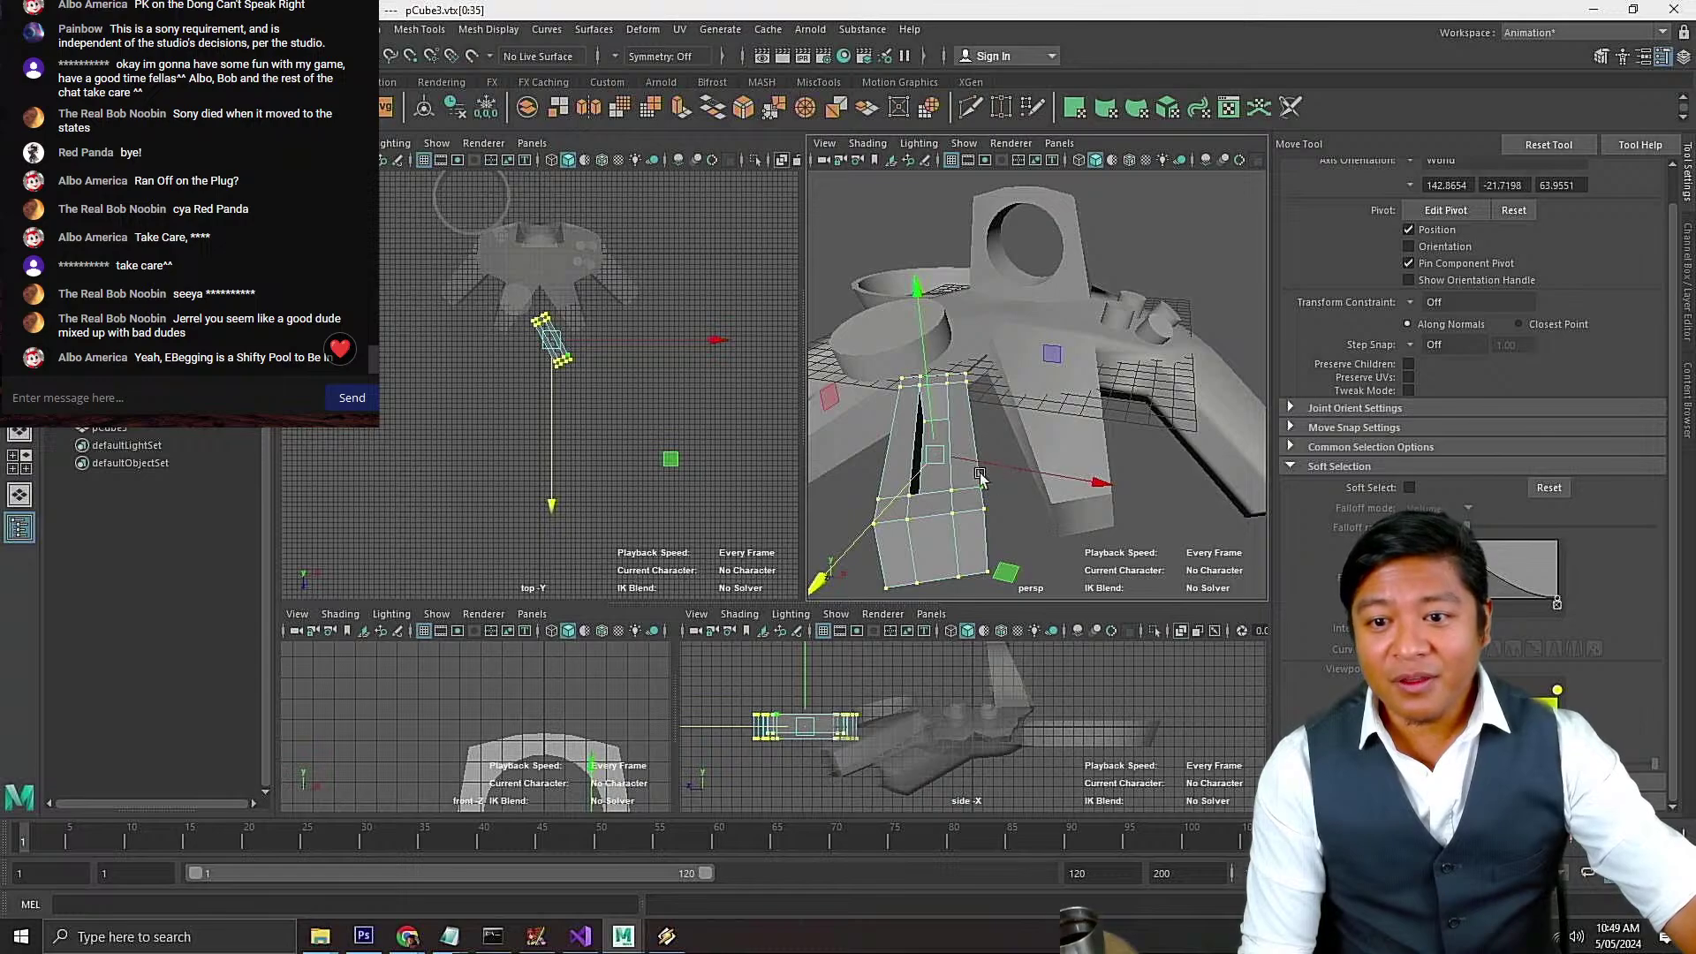
{"action": "key", "text": "r"}
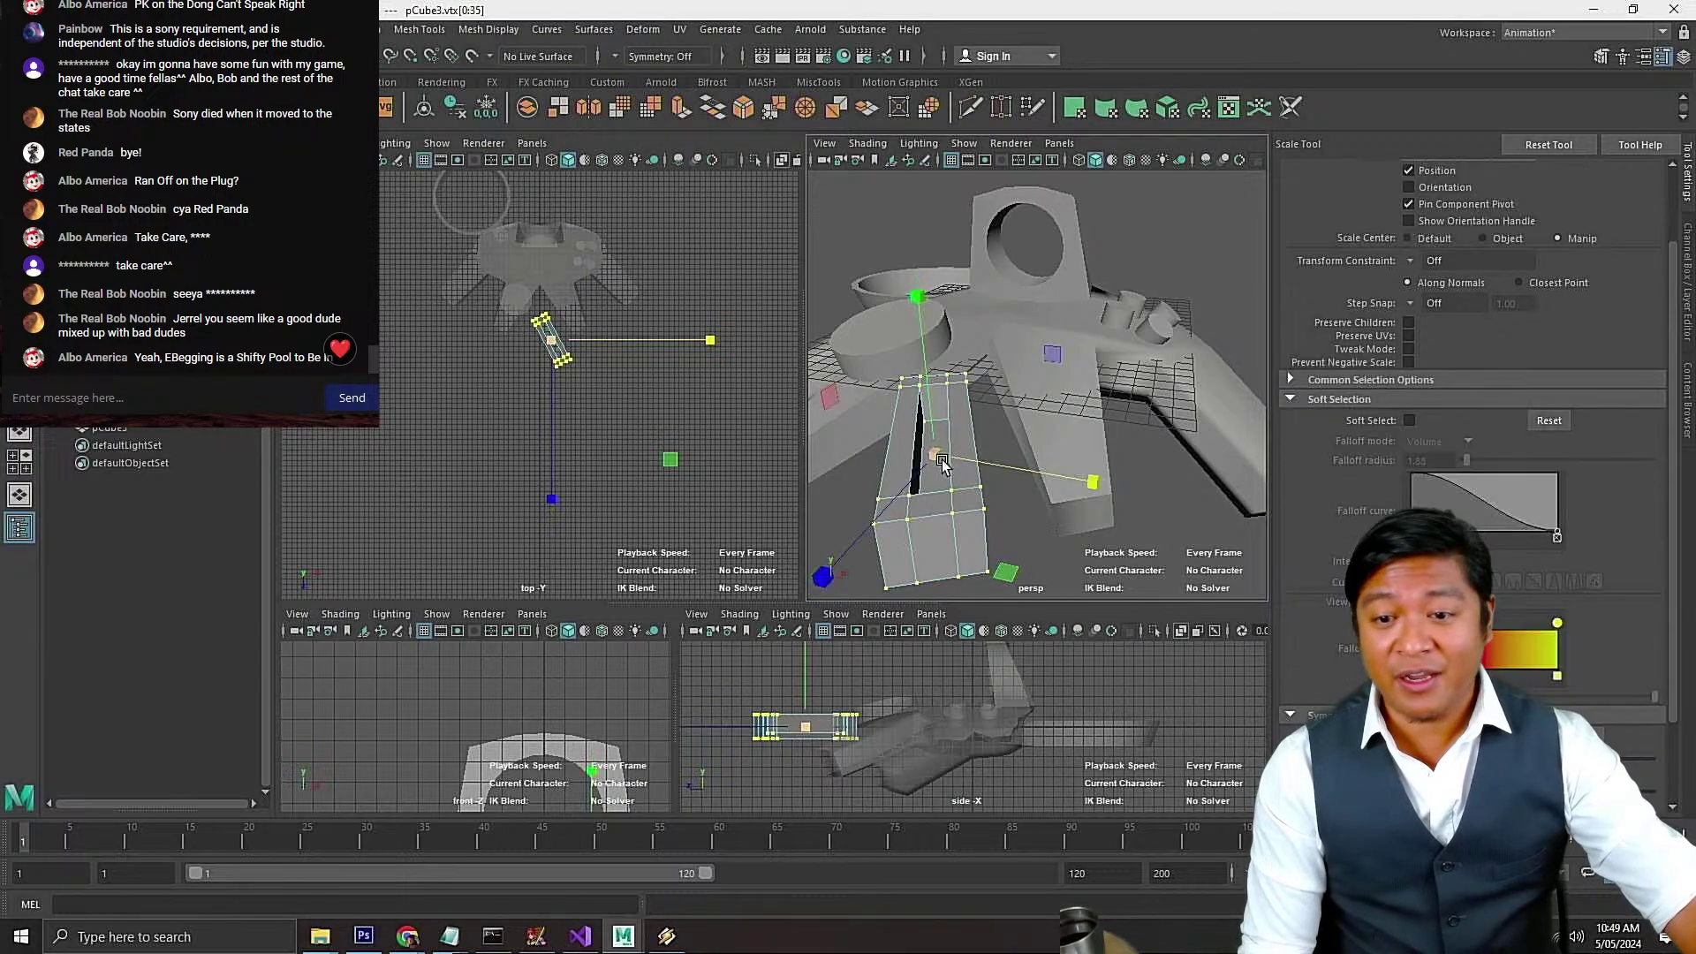
{"action": "left_click_drag", "start_coordinate": [932, 455], "coordinate": [851, 485]}
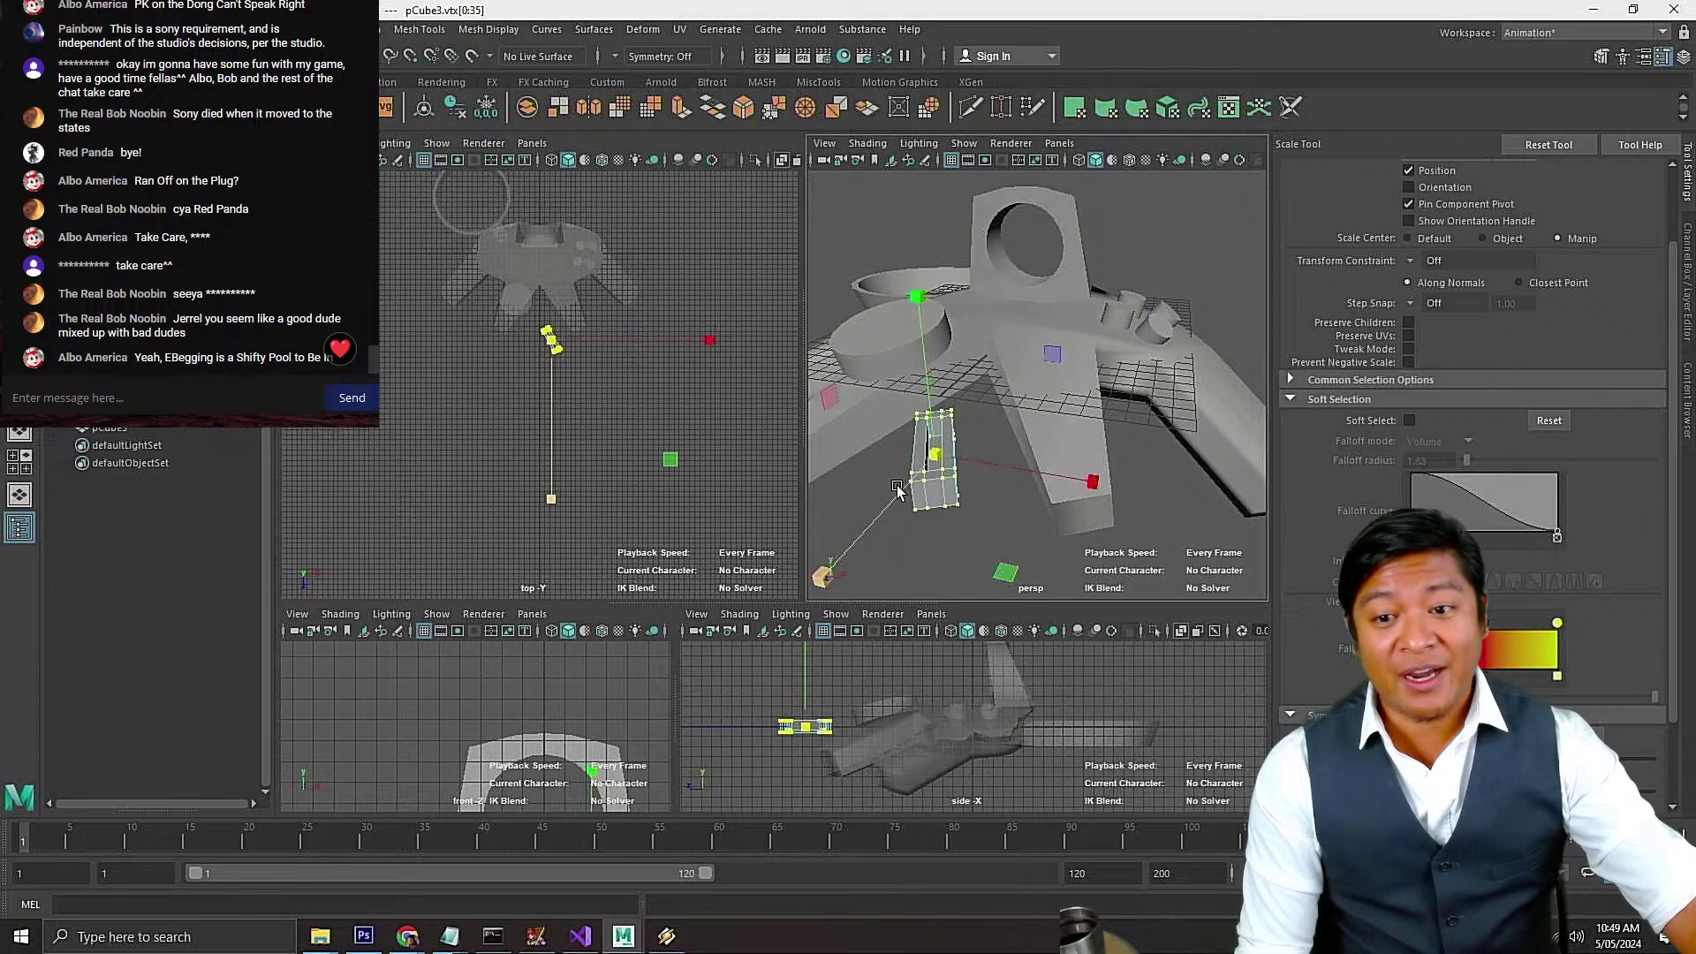
{"action": "key", "text": "w"}
{"action": "scroll", "coordinate": [617, 379], "scroll_direction": "up", "scroll_amount": 5}
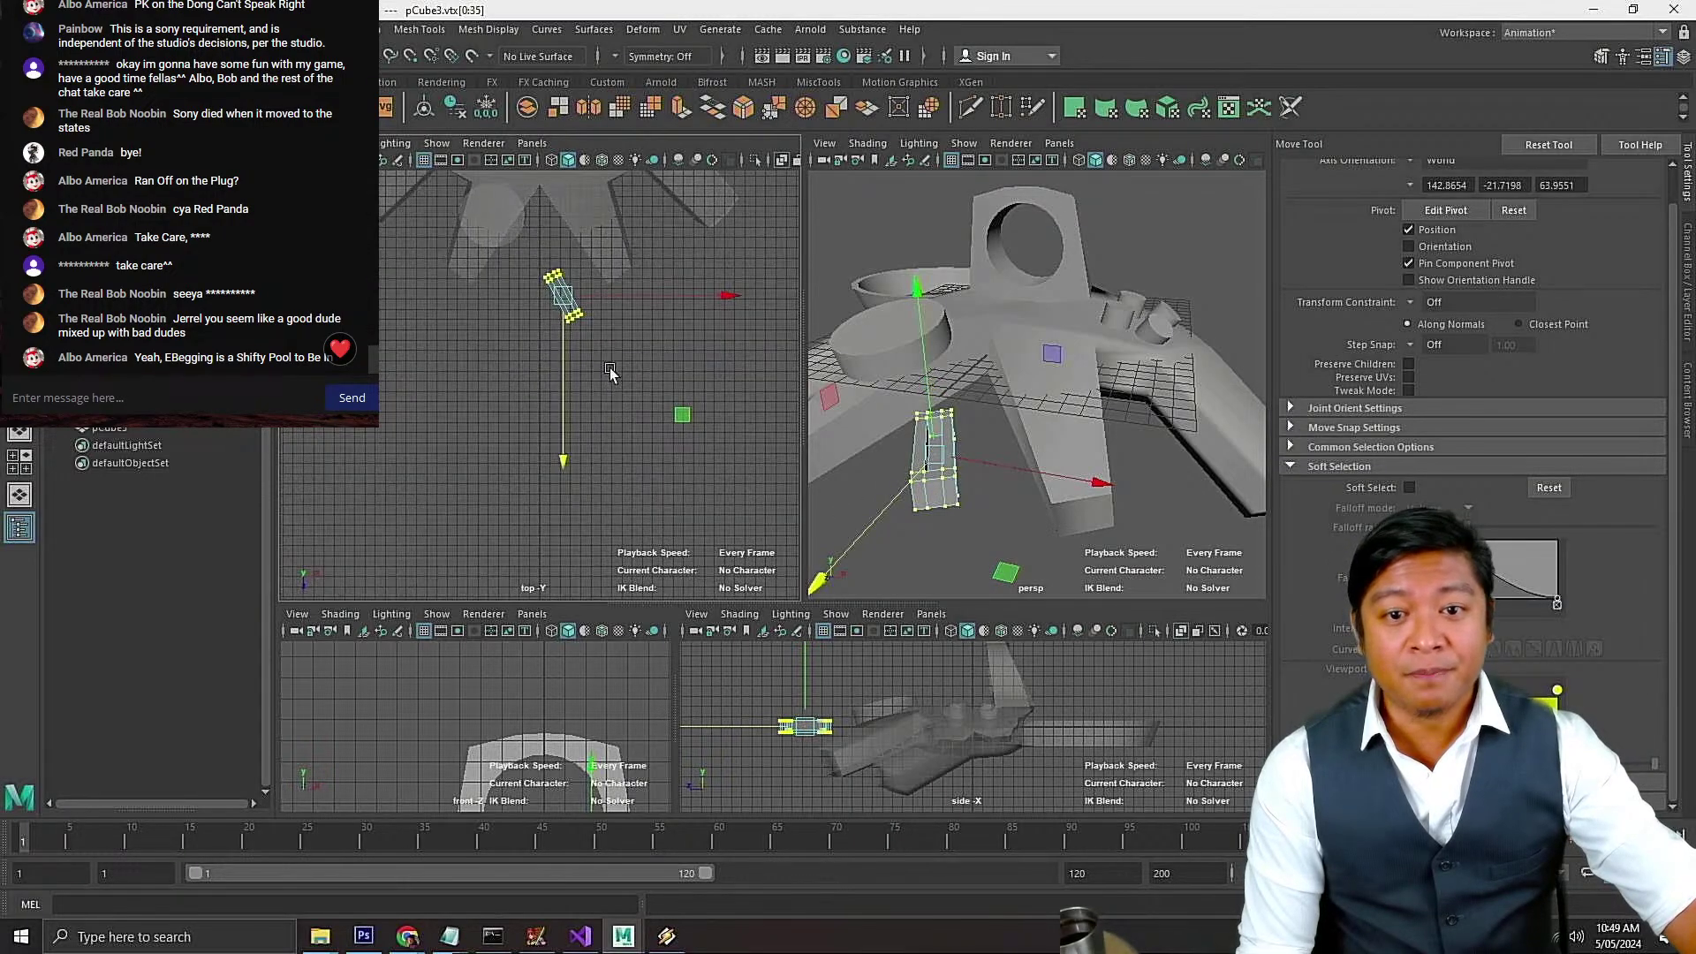
{"action": "left_click", "coordinate": [615, 342]}
{"action": "right_click_drag", "start_coordinate": [612, 319], "coordinate": [689, 300]}
{"action": "left_click", "coordinate": [670, 313]}
{"action": "key", "text": "ctrl+s"}
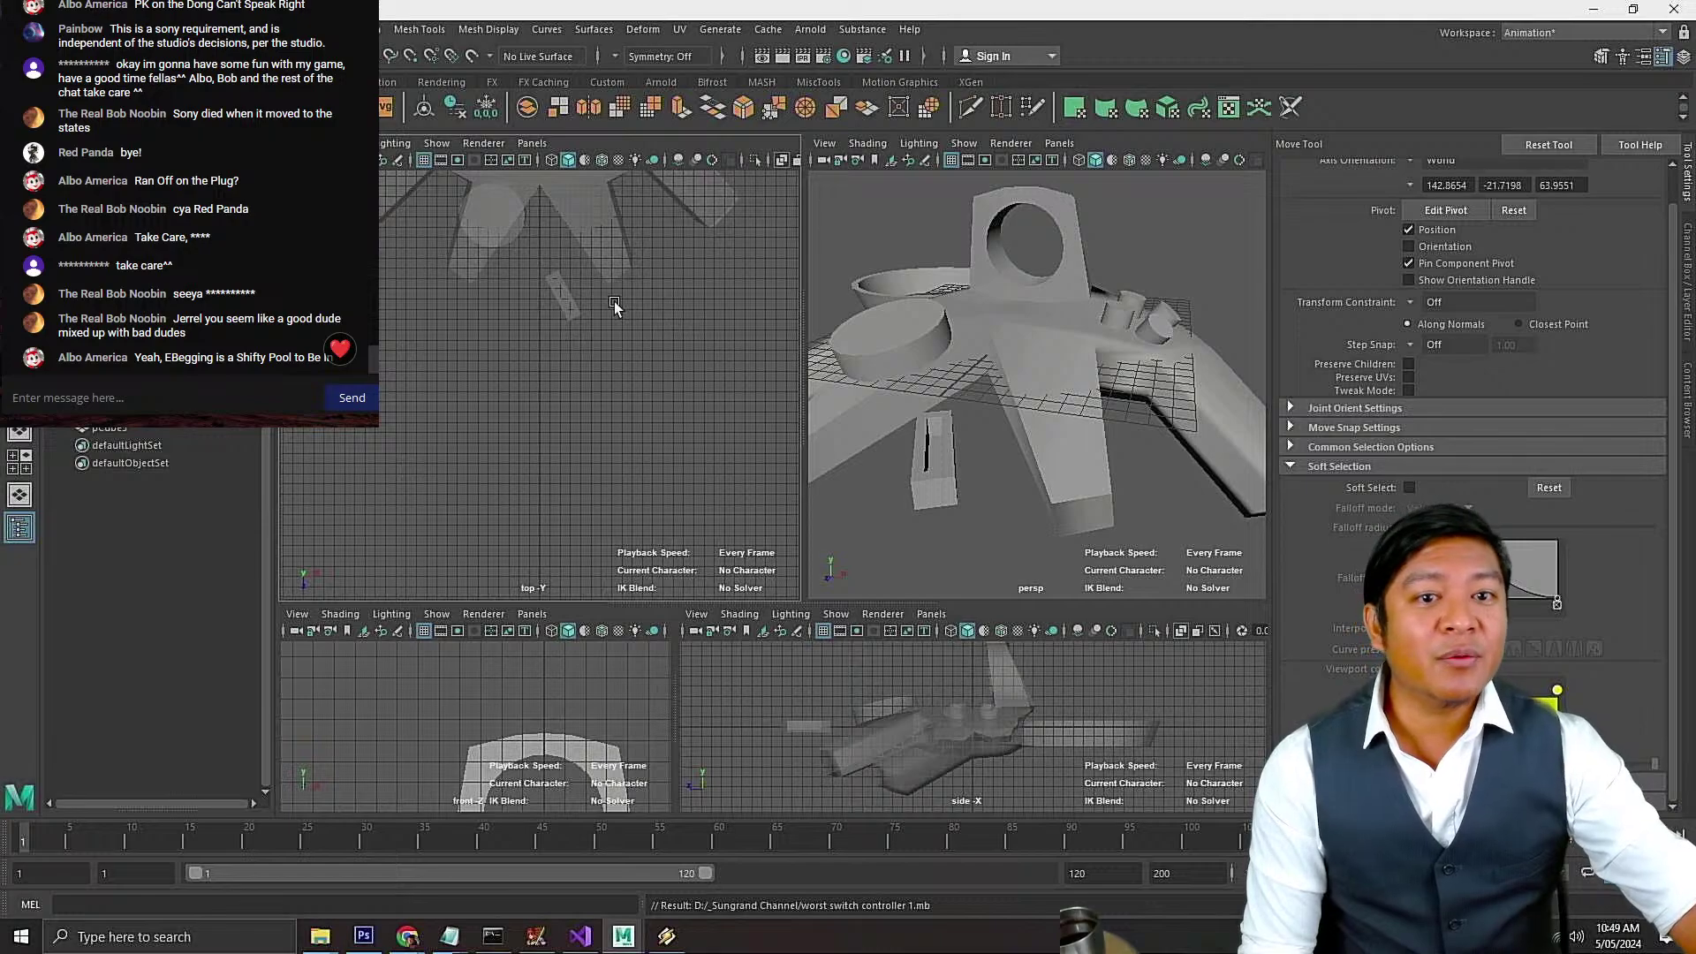
Reposition the slotted block along Z near the controller body
{"action": "left_click", "coordinate": [566, 292]}
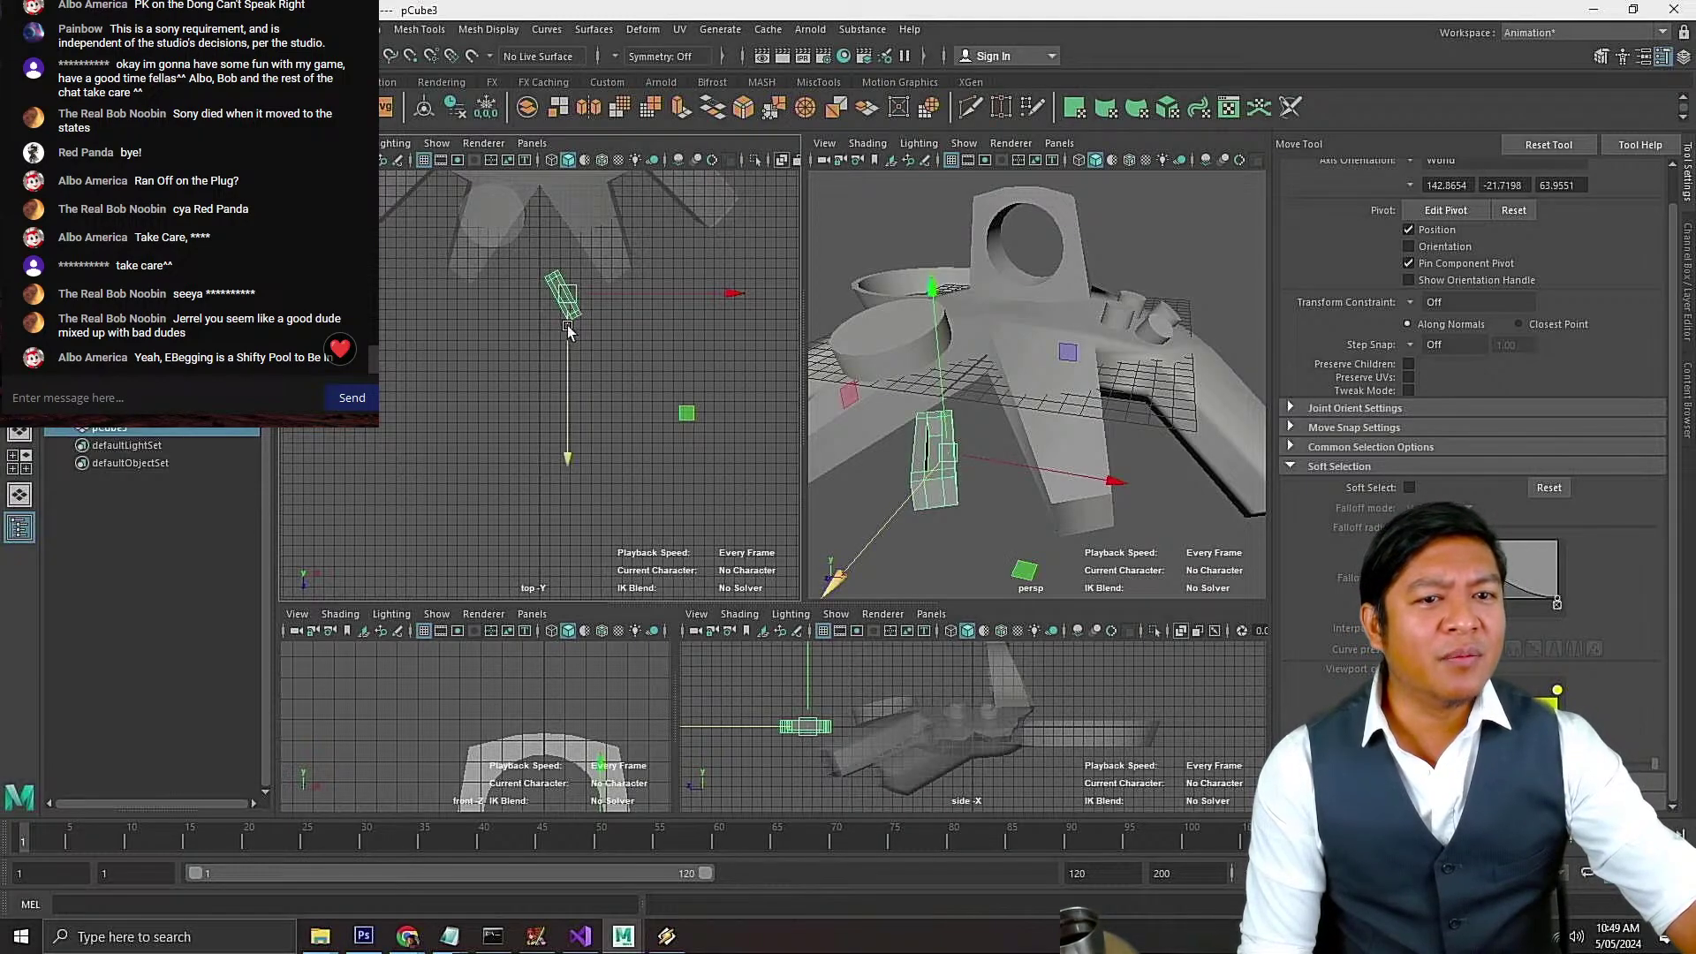
{"action": "left_click_drag", "start_coordinate": [568, 349], "coordinate": [670, 283]}
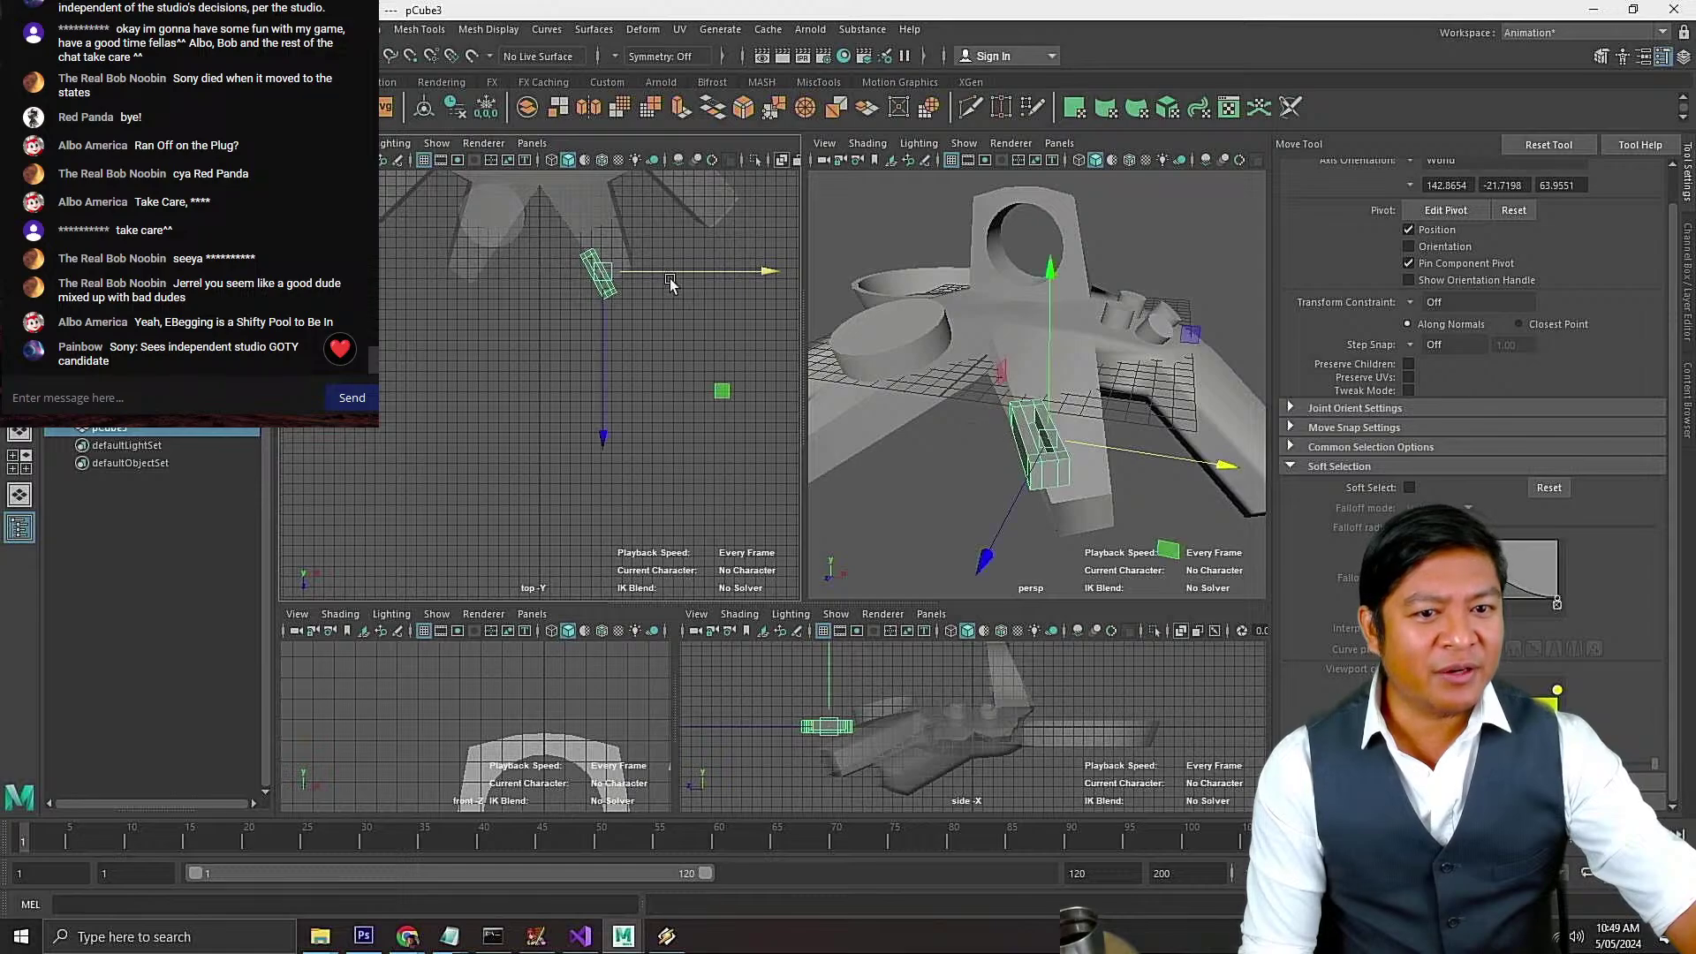
{"action": "left_click_drag", "start_coordinate": [604, 346], "coordinate": [598, 395]}
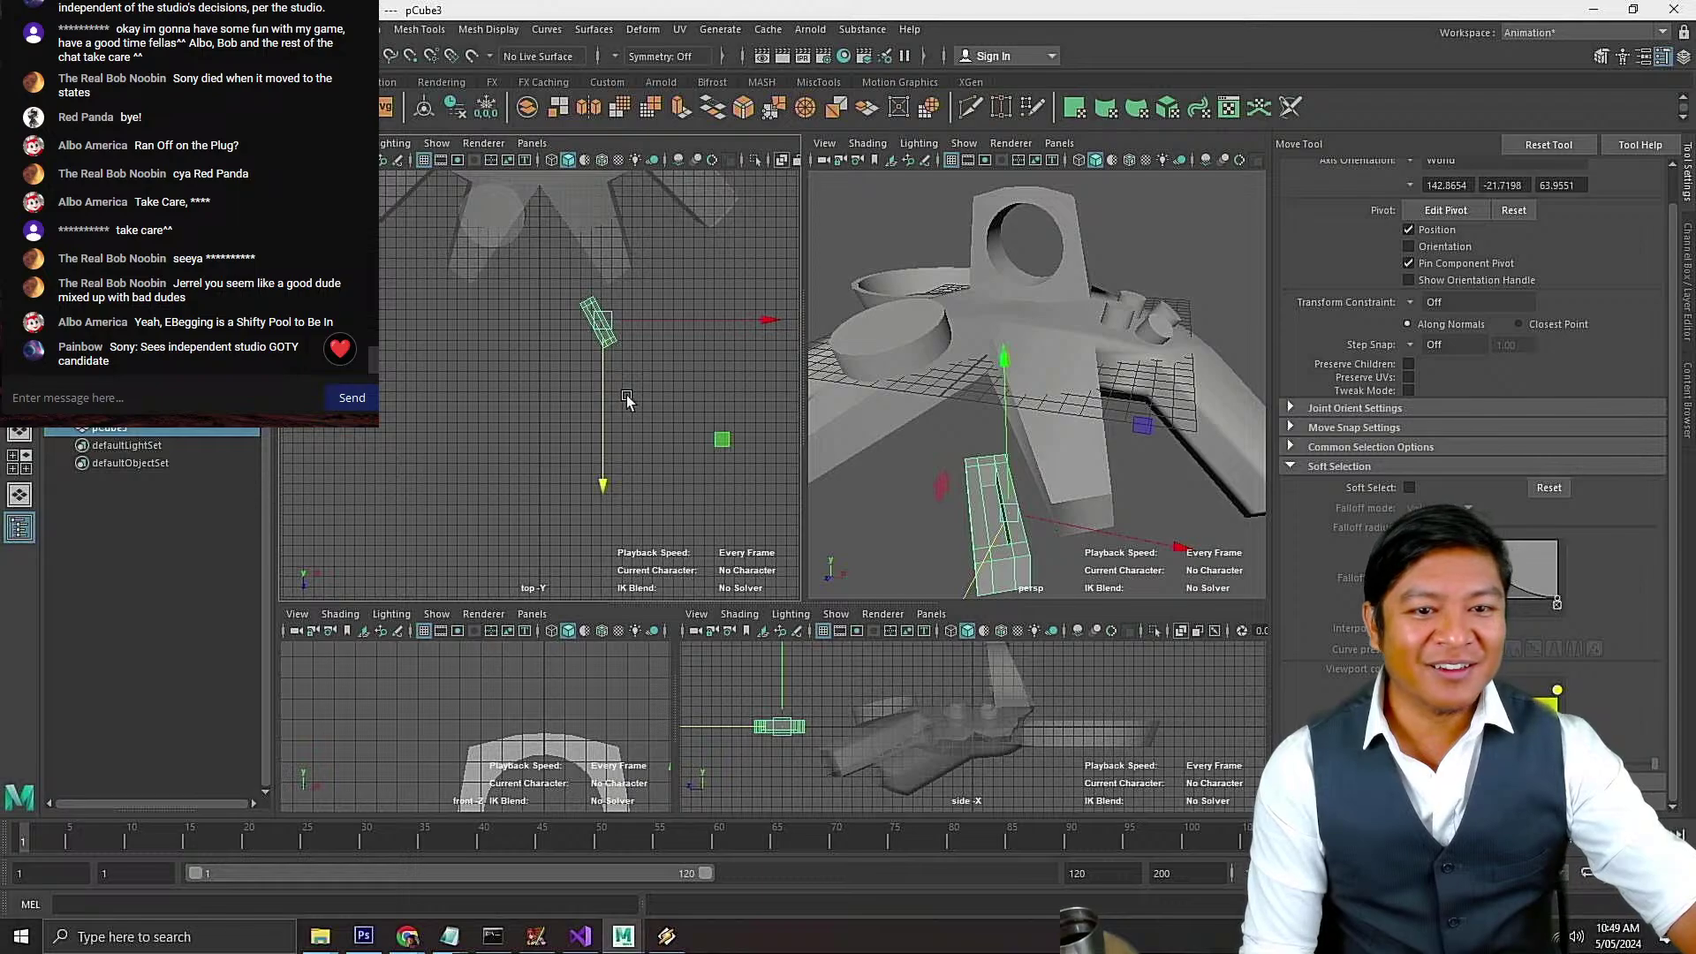
{"action": "right_click_drag", "start_coordinate": [655, 409], "coordinate": [887, 444], "text": "alt"}
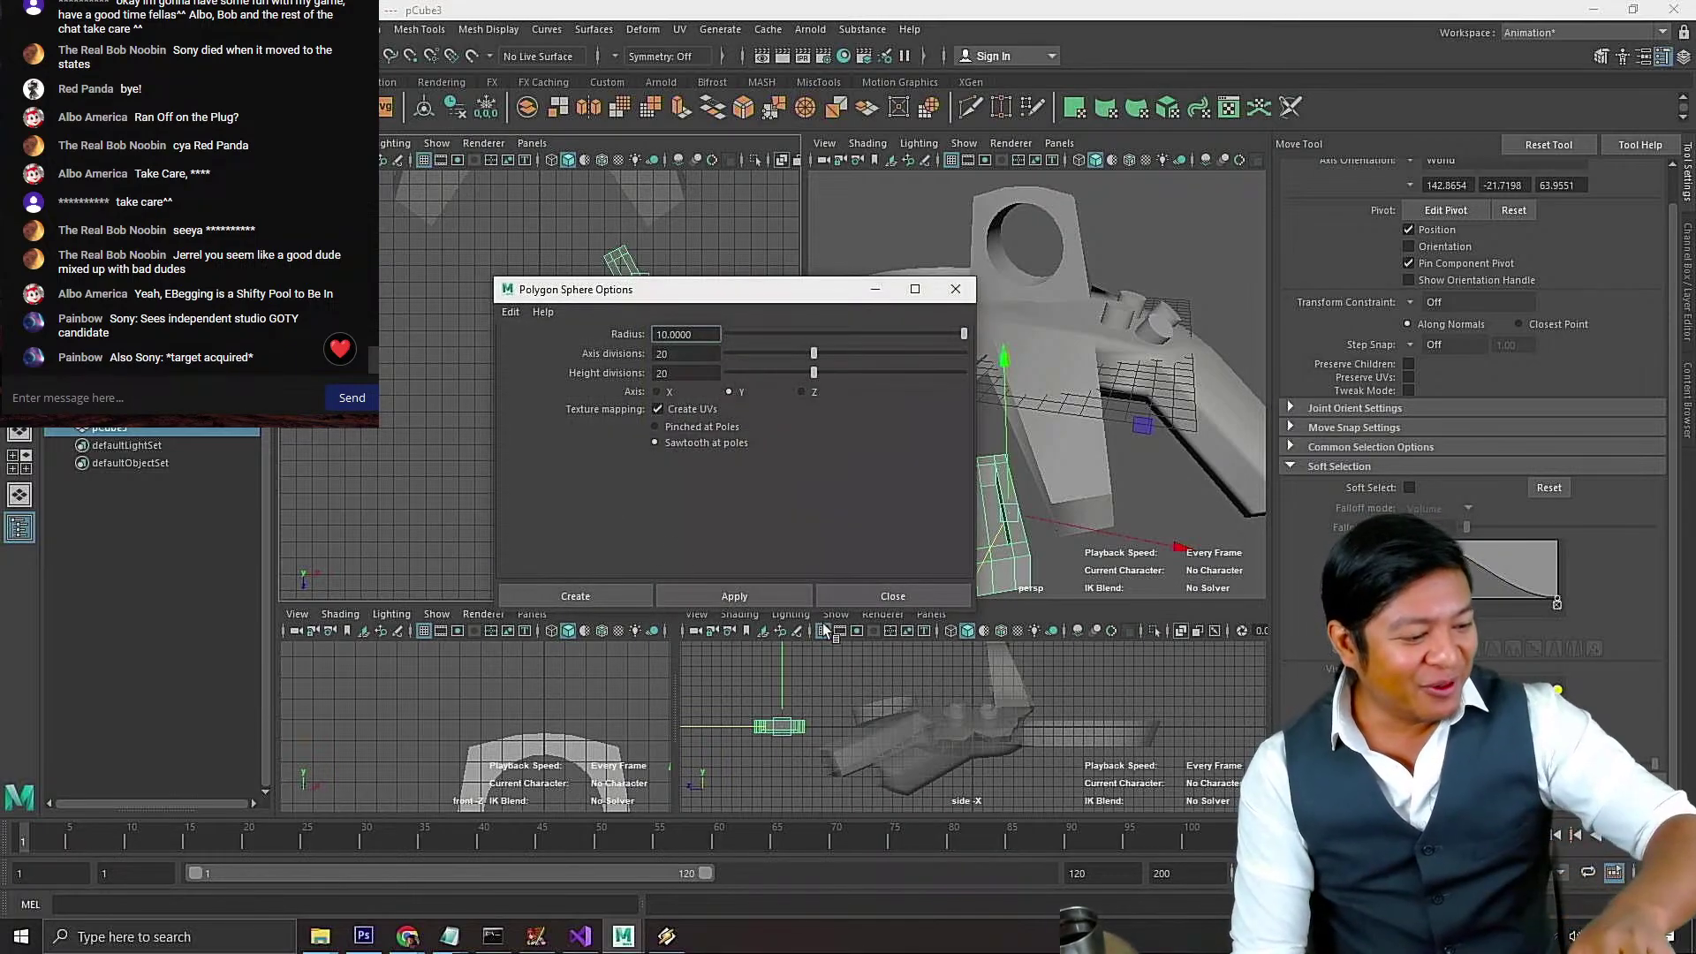
Create a polygon sphere with 15 axis and 15 height divisions
{"action": "key", "text": "Tab"}
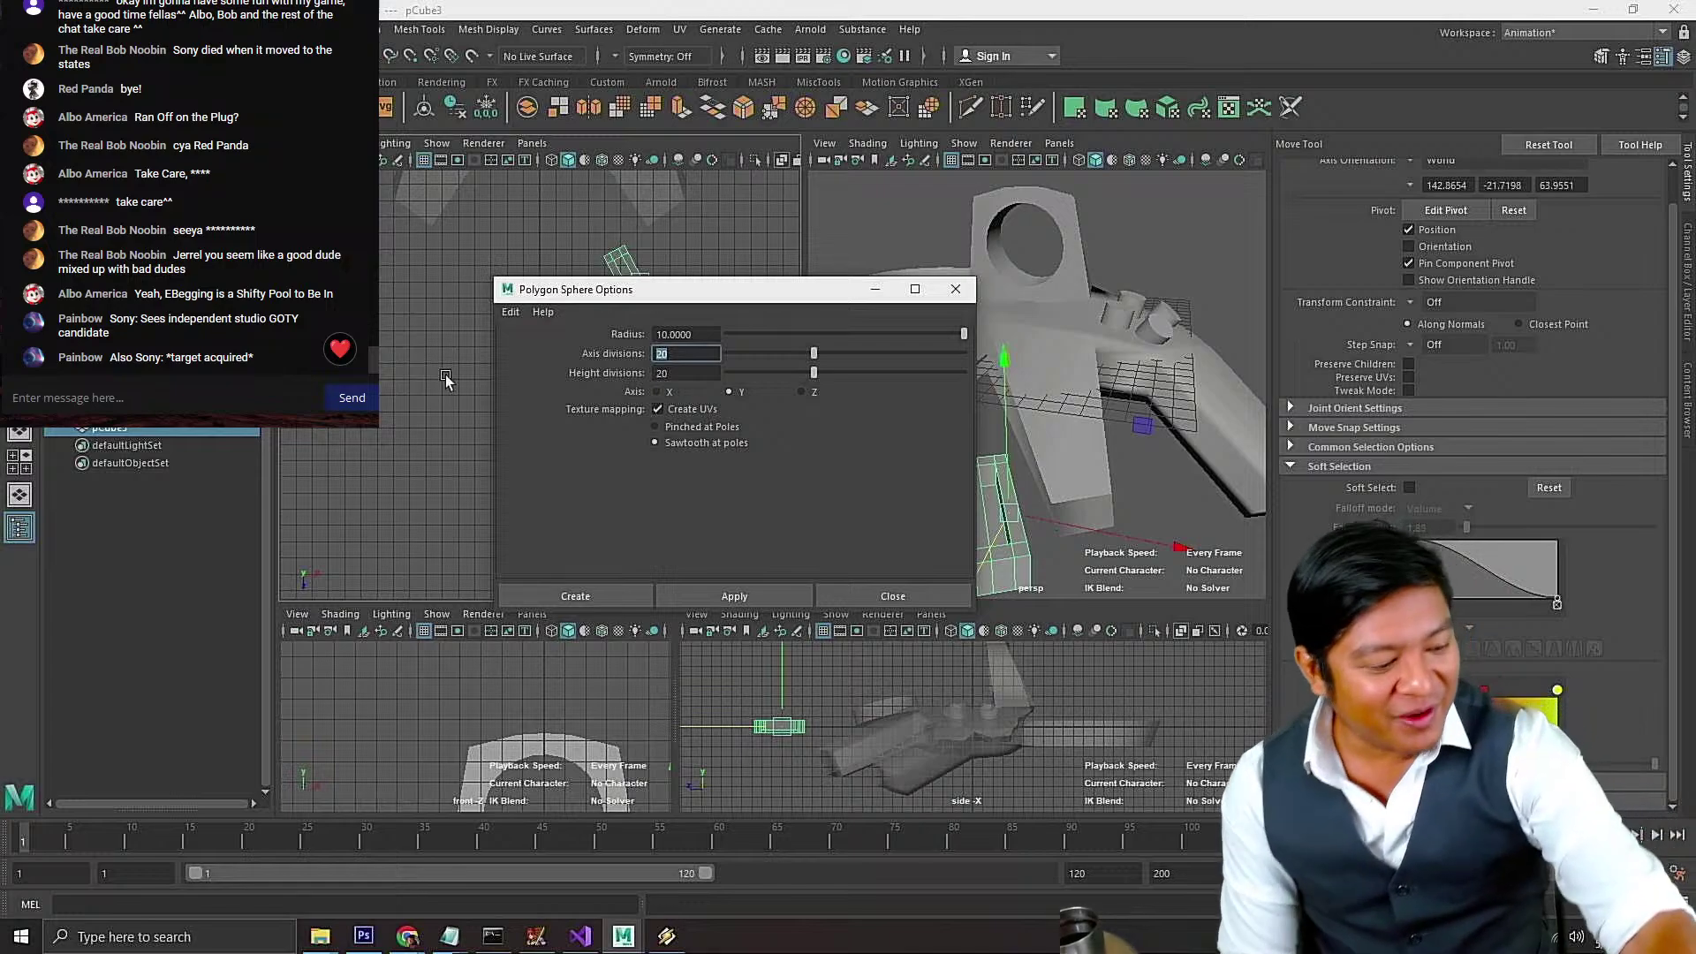
{"action": "type", "text": "15"}
{"action": "key", "text": "Tab"}
{"action": "type", "text": "15"}
{"action": "left_click", "coordinate": [734, 596]}
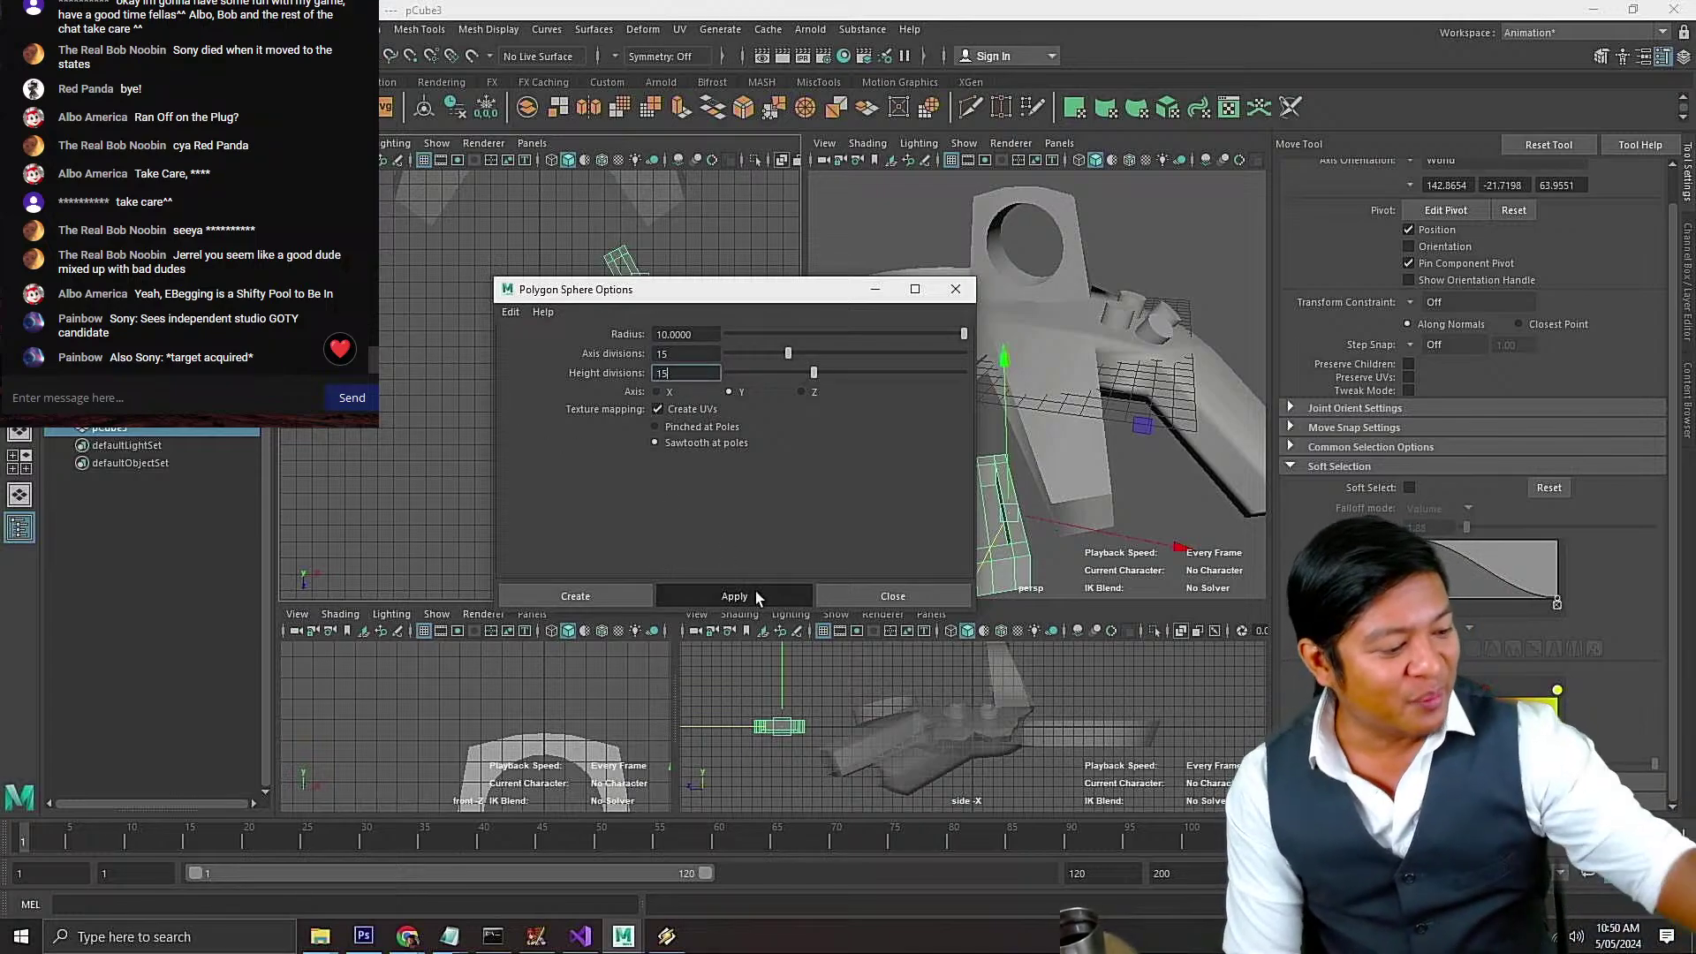
{"action": "left_click", "coordinate": [927, 596]}
Move the sphere toward the front of the body and raise it above it
{"action": "left_click_drag", "start_coordinate": [1006, 364], "coordinate": [872, 544], "text": "alt"}
{"action": "key", "text": "r"}
{"action": "key", "text": "w"}
{"action": "left_click_drag", "start_coordinate": [960, 453], "coordinate": [1002, 468]}
{"action": "mouse_move", "coordinate": [940, 383]}
{"action": "left_mouse_down"}
{"action": "mouse_move", "coordinate": [941, 449]}
{"action": "mouse_move", "coordinate": [935, 406]}
{"action": "left_mouse_up"}
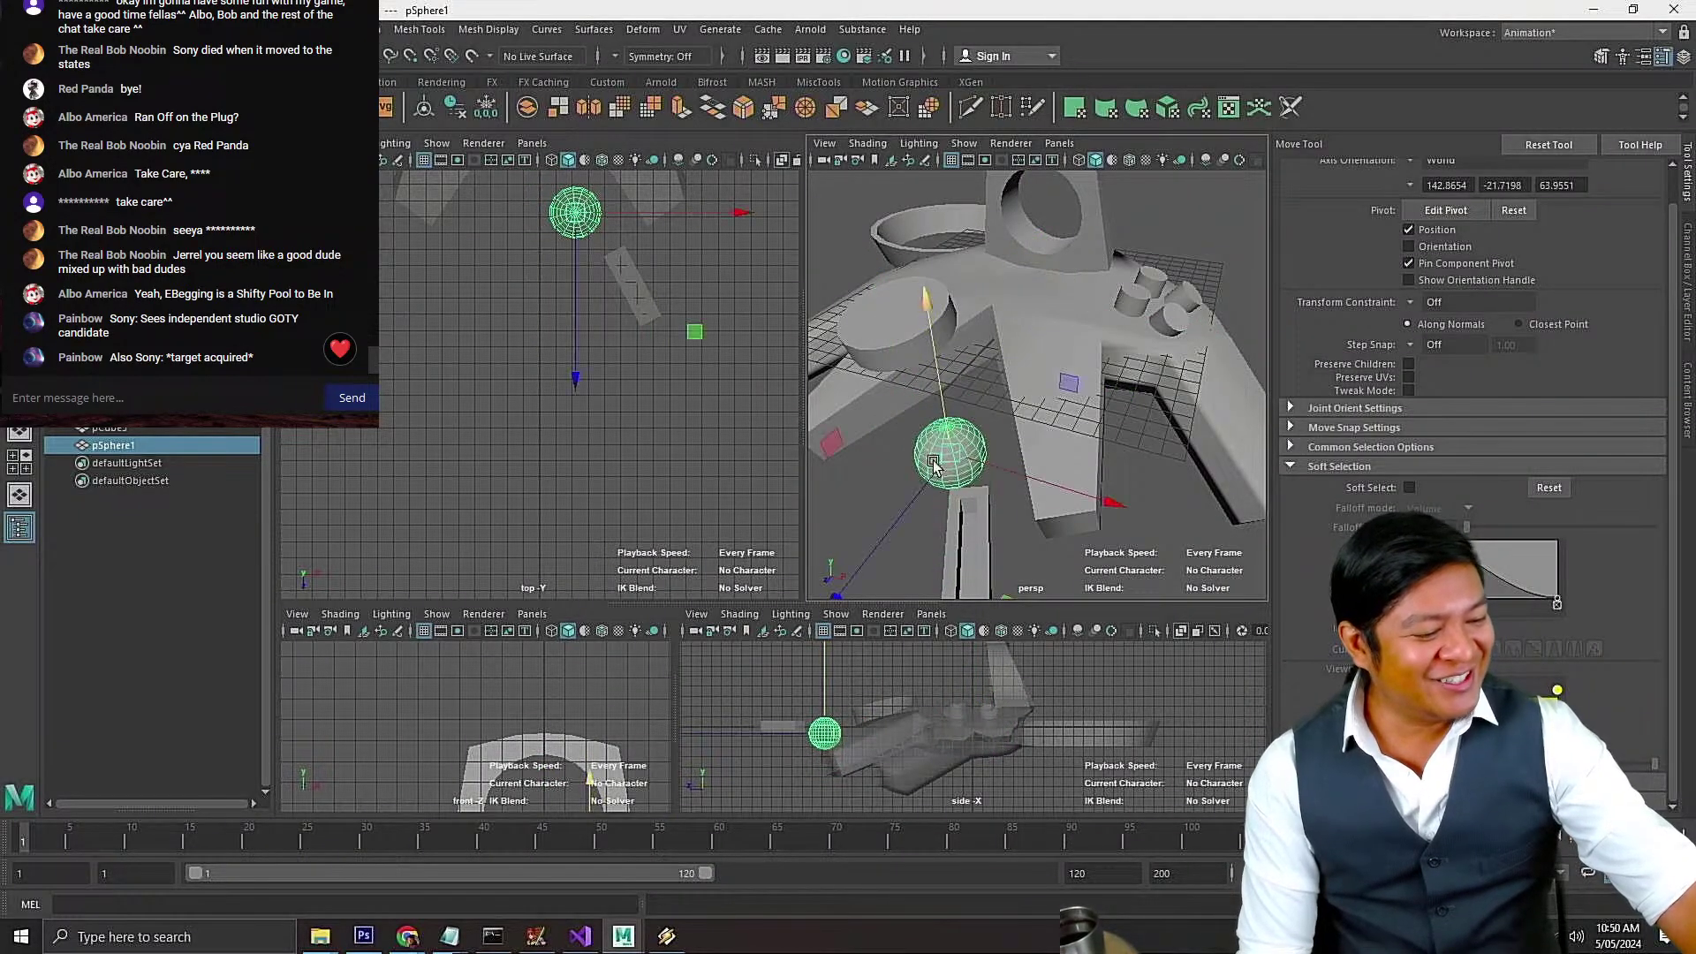
{"action": "left_click_drag", "start_coordinate": [906, 516], "coordinate": [881, 548]}
{"action": "left_click_drag", "start_coordinate": [1004, 505], "coordinate": [940, 574]}
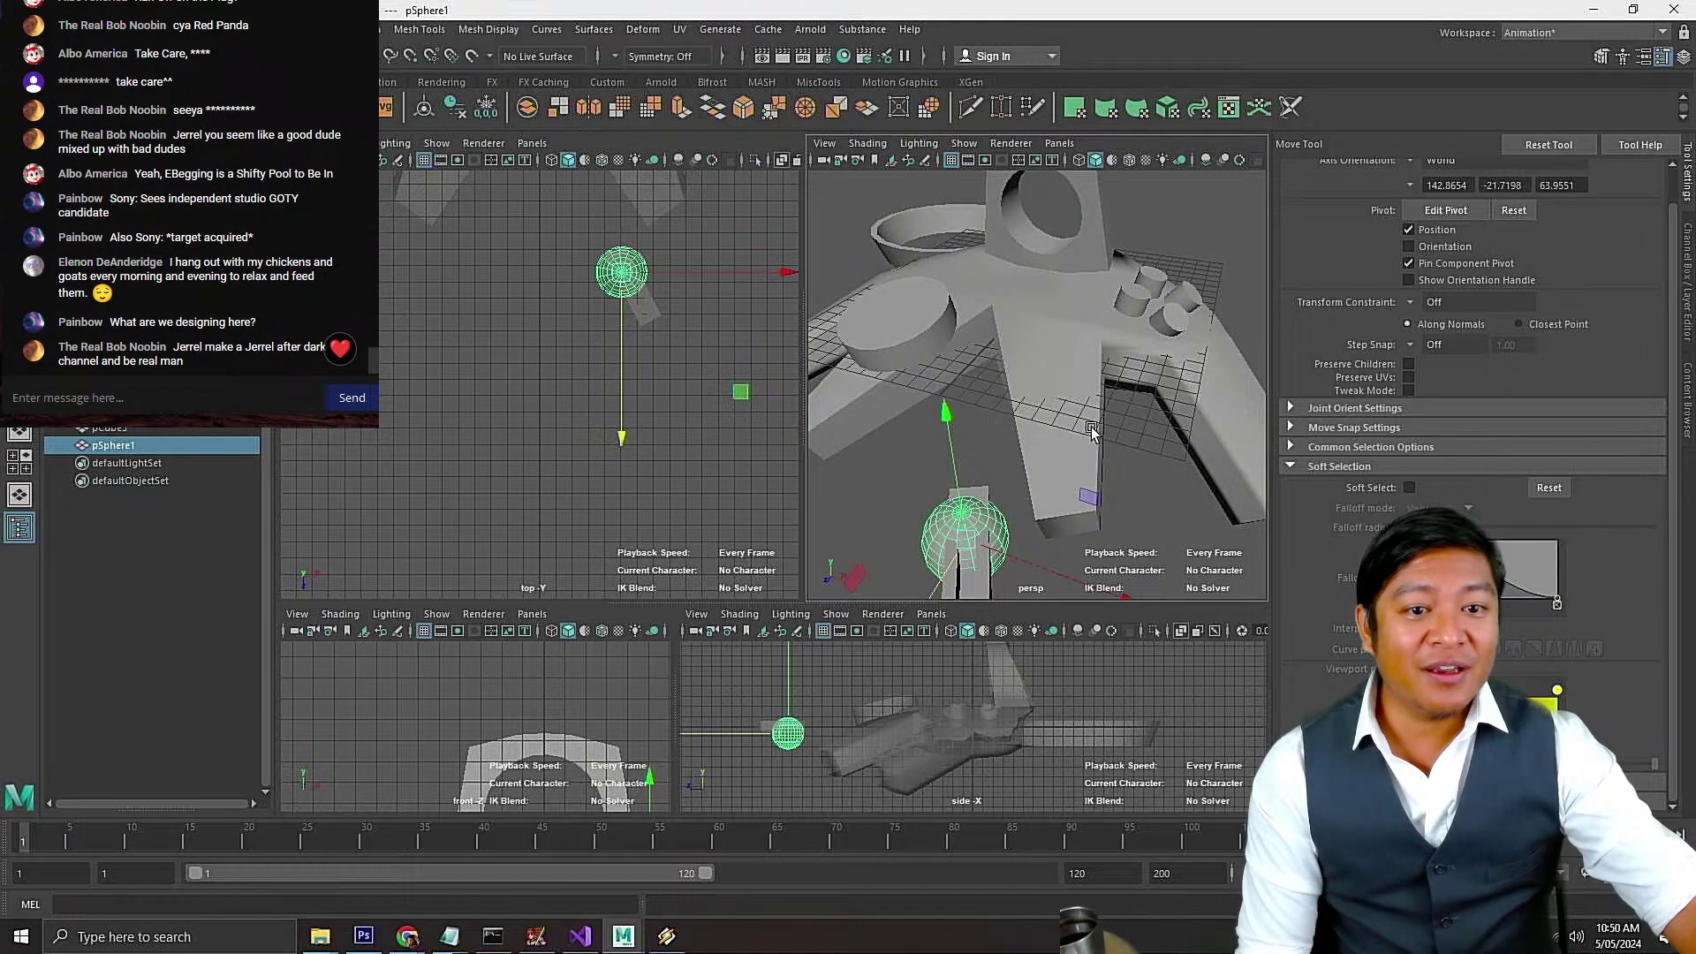
{"action": "left_click_drag", "start_coordinate": [979, 471], "coordinate": [967, 308], "text": "alt"}
{"action": "key", "text": "f"}
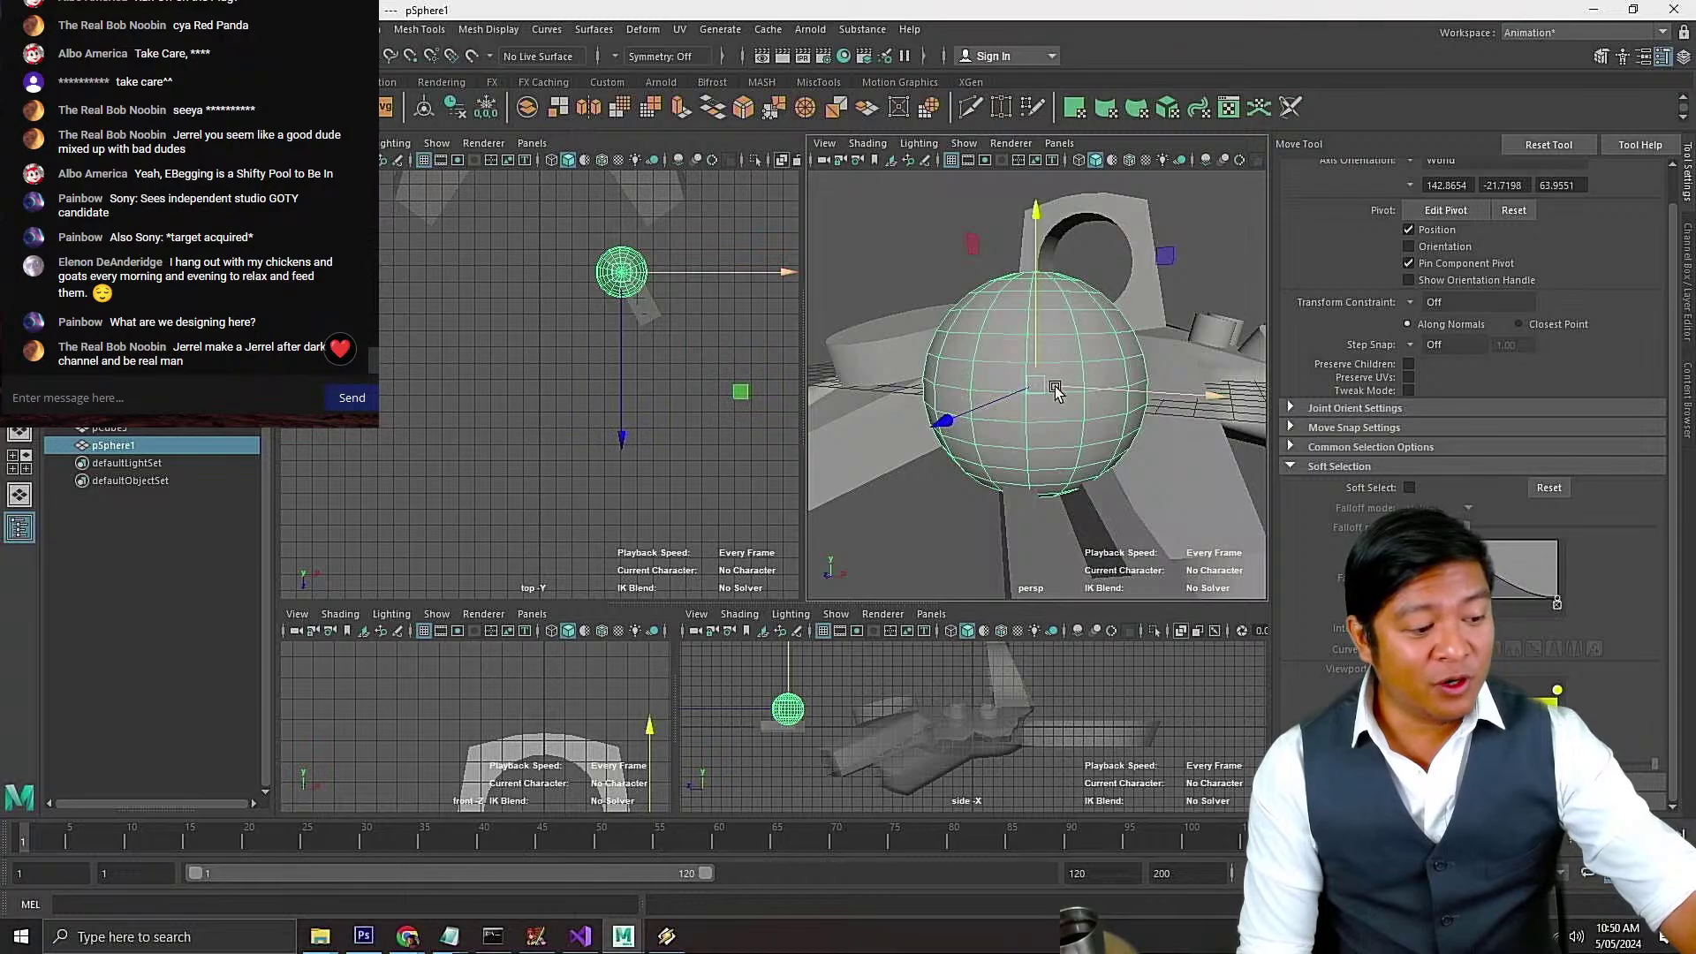
Shrink the sphere uniformly and fine-tune its height above the controller body
{"action": "key", "text": "r"}
{"action": "left_click_drag", "start_coordinate": [1041, 383], "coordinate": [971, 422]}
{"action": "key", "text": "w"}
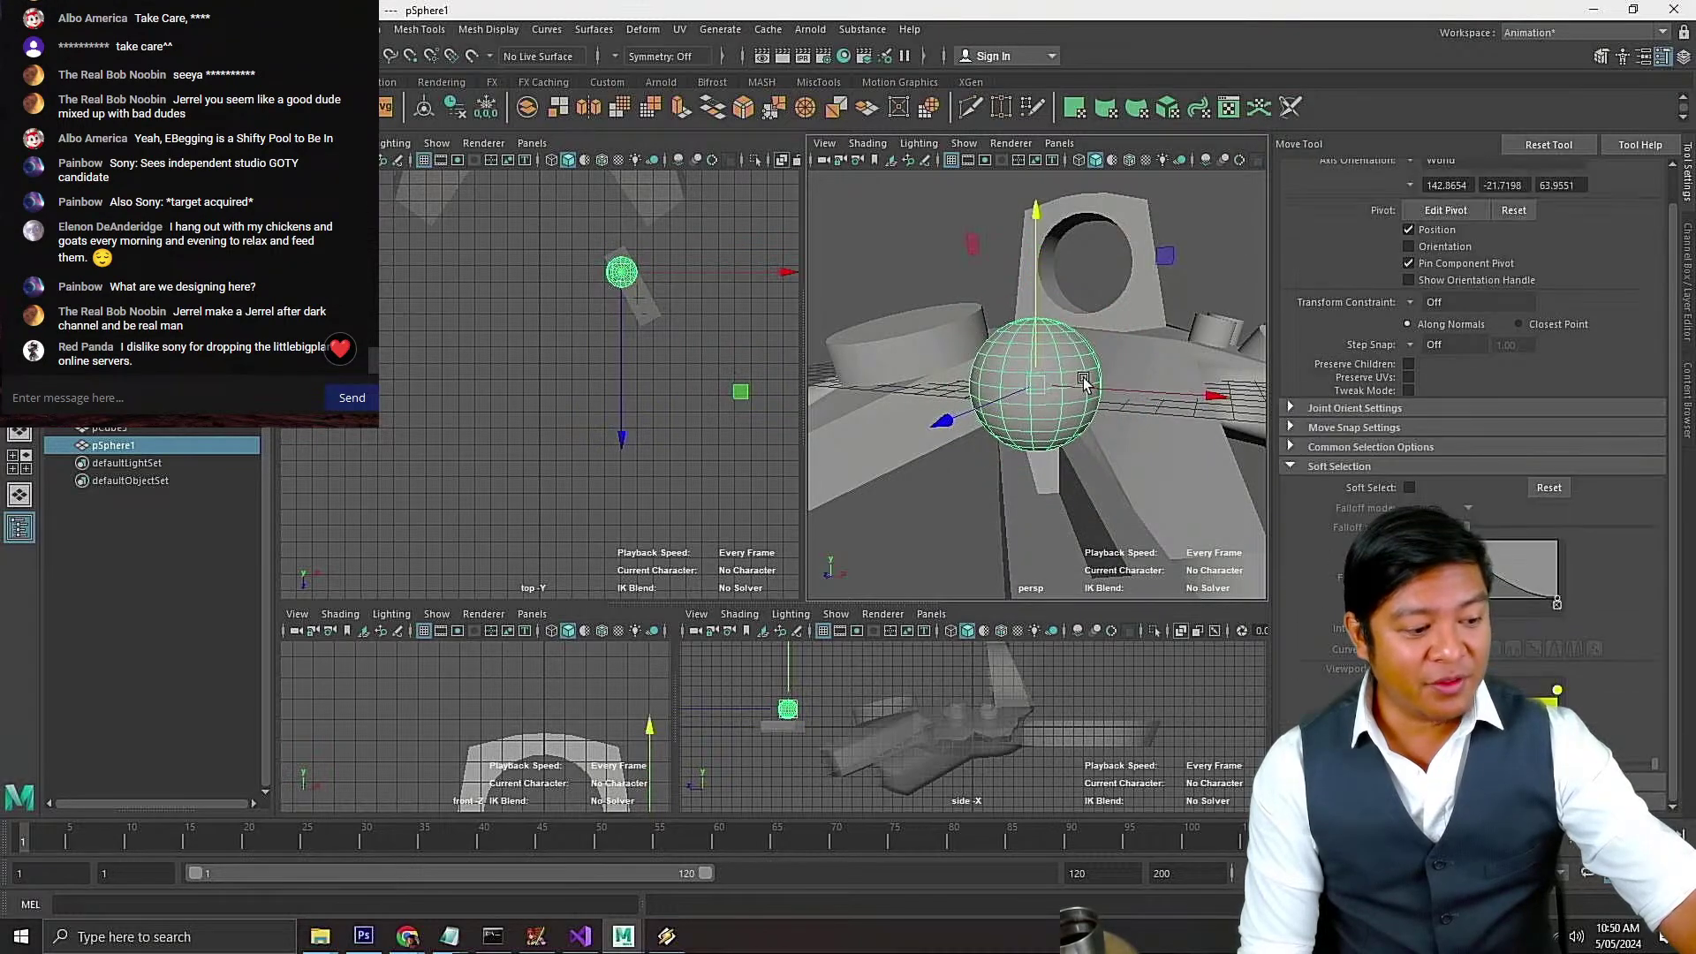
{"action": "left_click", "coordinate": [1098, 378]}
{"action": "left_click", "coordinate": [1079, 382]}
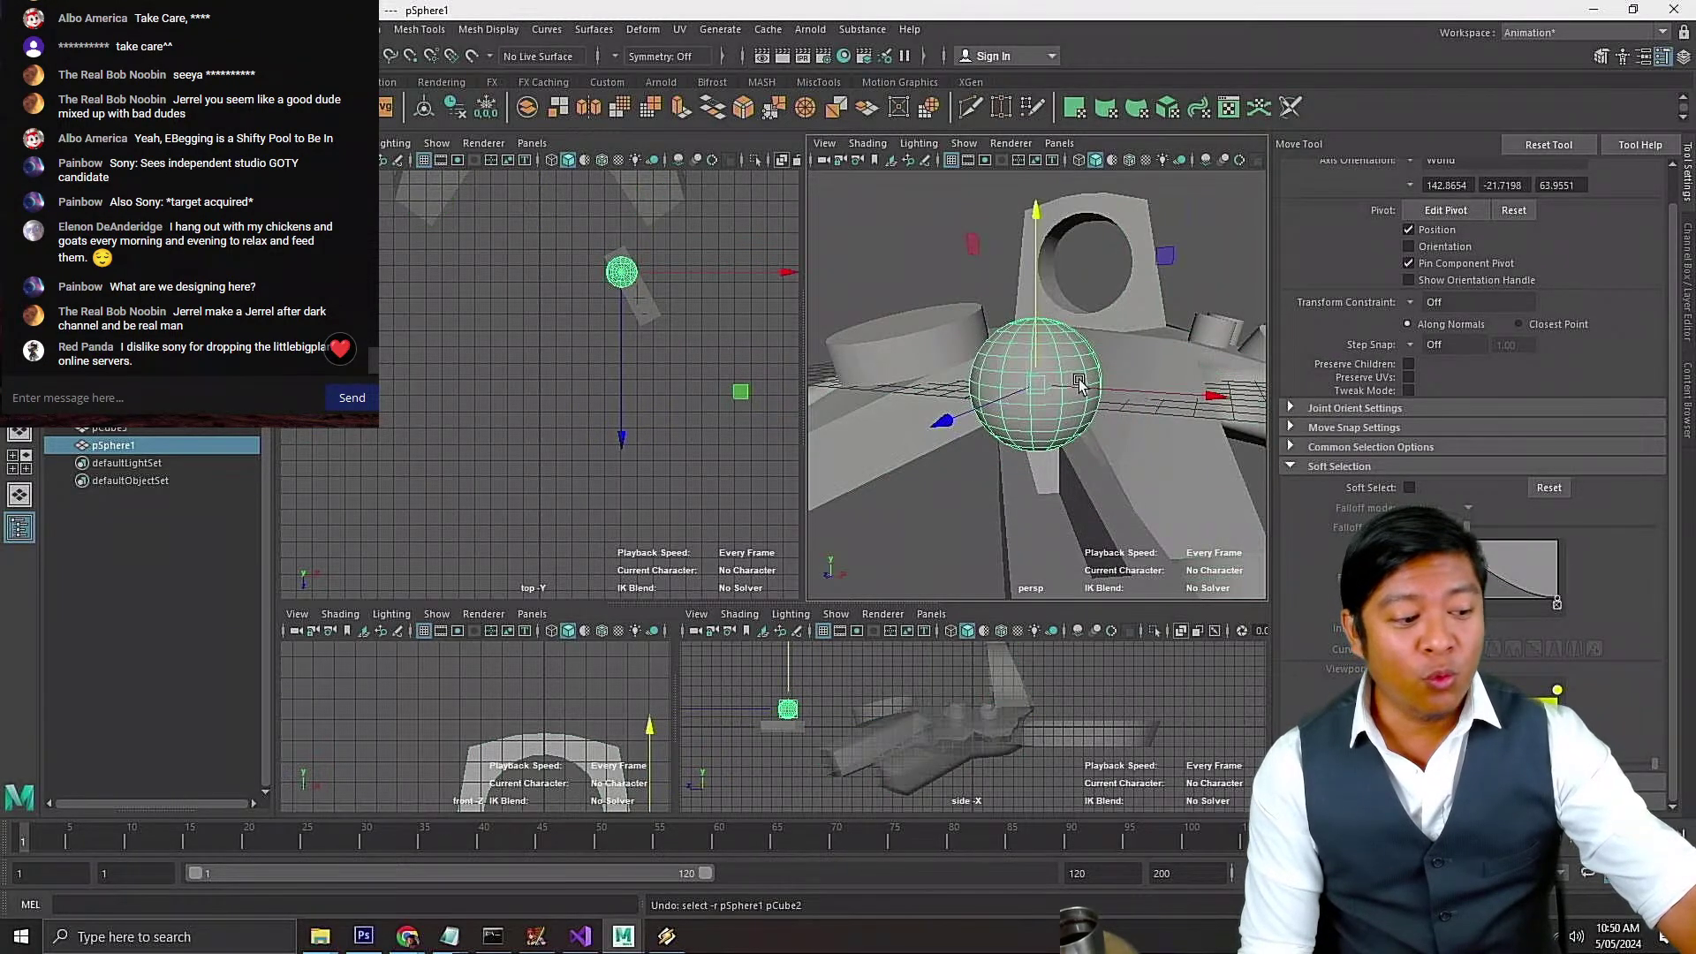
{"action": "mouse_move", "coordinate": [1079, 382]}
{"action": "left_mouse_down", "text": "alt"}
{"action": "mouse_move", "coordinate": [1091, 394]}
{"action": "mouse_move", "coordinate": [1015, 367]}
{"action": "mouse_move", "coordinate": [1094, 394]}
{"action": "left_mouse_up", "text": "alt"}
{"action": "key", "text": "f"}
{"action": "left_click_drag", "start_coordinate": [1033, 292], "coordinate": [1032, 322]}
{"action": "left_click_drag", "start_coordinate": [1159, 475], "coordinate": [1048, 405], "text": "alt"}
{"action": "left_click_drag", "start_coordinate": [1036, 342], "coordinate": [1052, 252]}
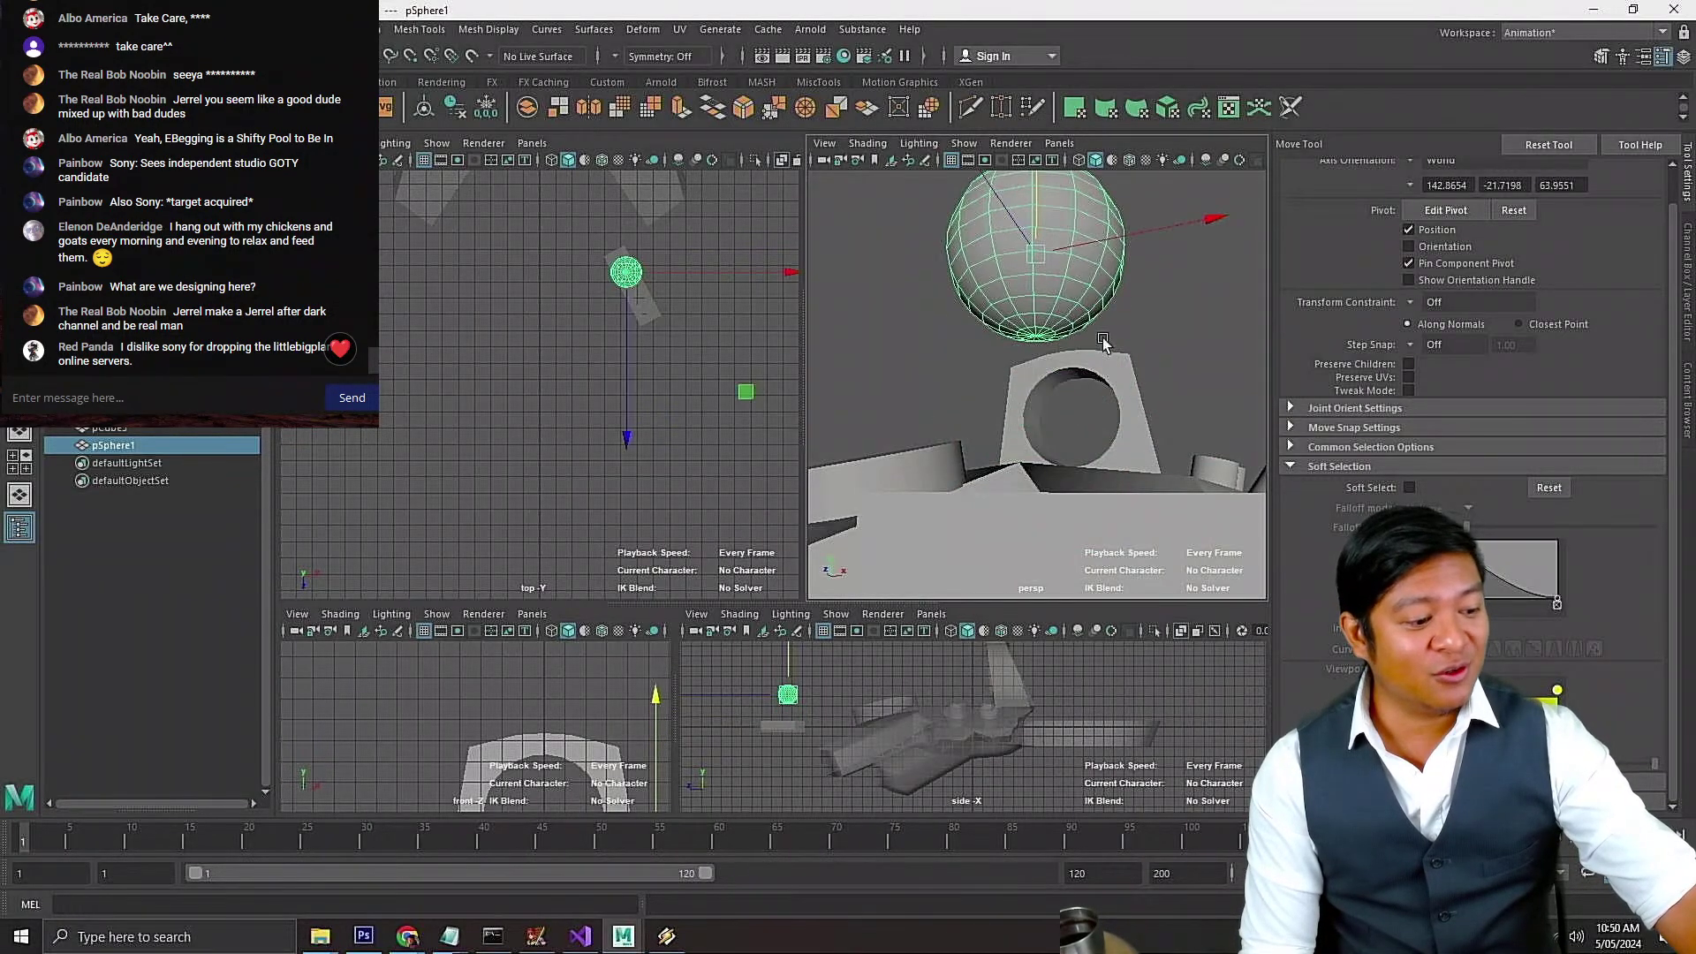
Orbit beneath pSphere1 and switch it to Face selection mode
{"action": "left_click_drag", "start_coordinate": [1073, 337], "coordinate": [1047, 278], "text": "alt"}
{"action": "scroll", "coordinate": [1053, 337], "scroll_direction": "up", "scroll_amount": 3}
{"action": "scroll", "coordinate": [1052, 336], "scroll_direction": "up", "scroll_amount": 2}
{"action": "right_click_drag", "start_coordinate": [1058, 311], "coordinate": [1056, 353]}
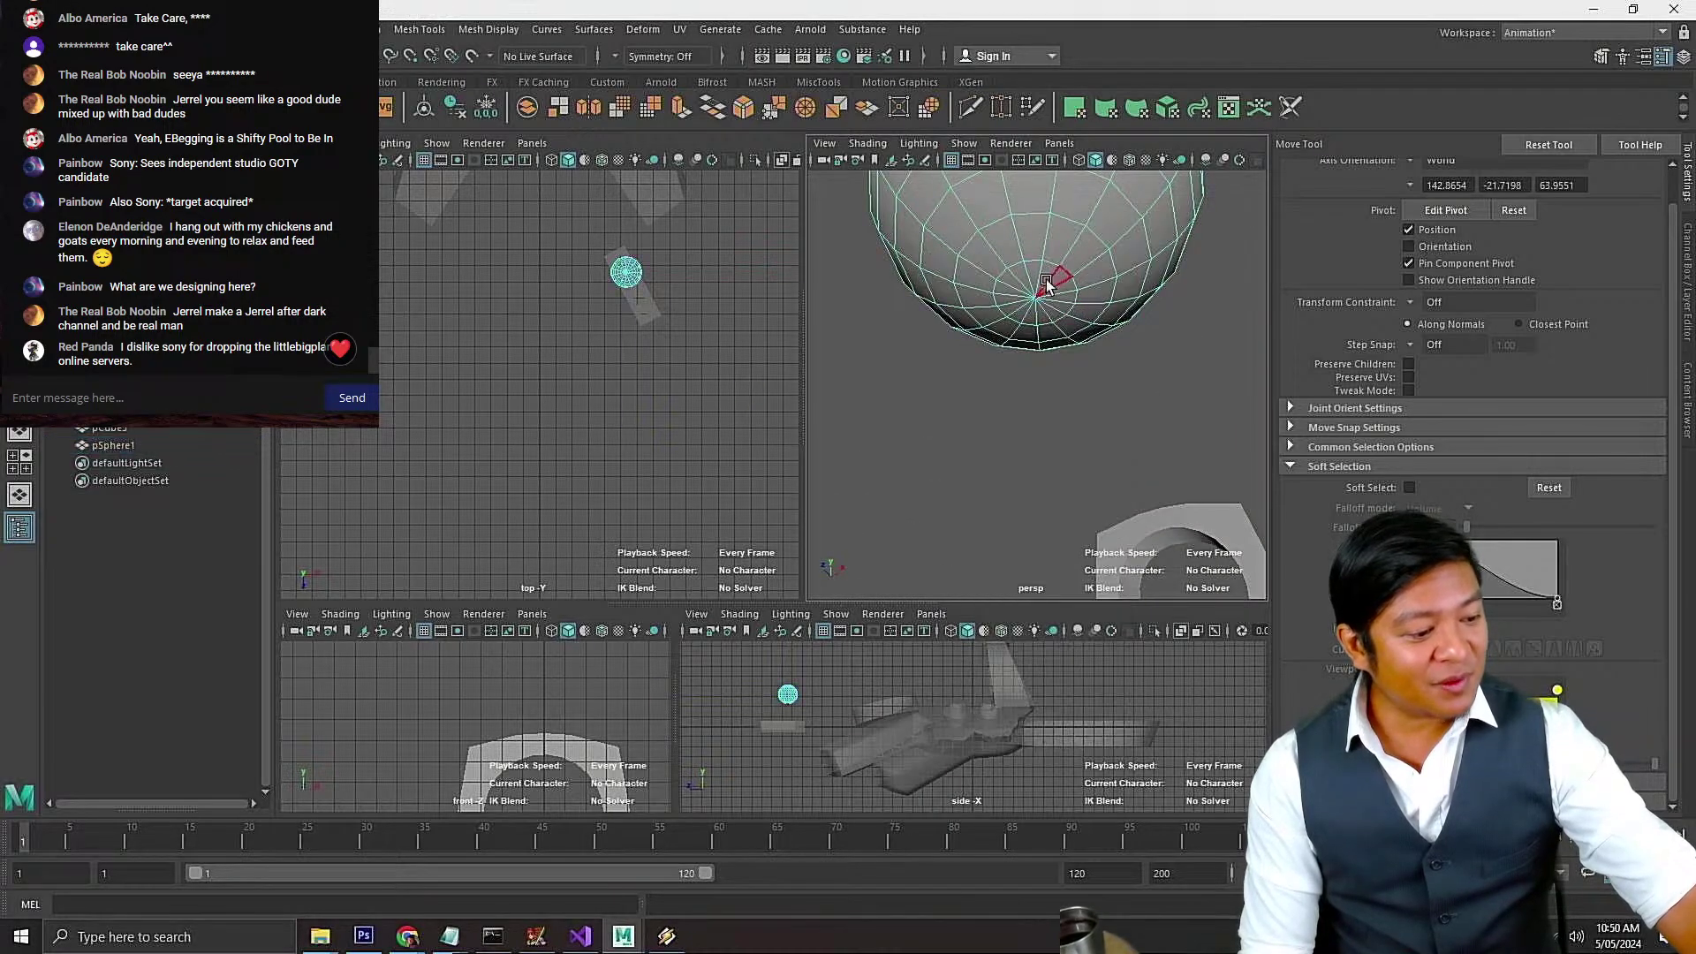
{"action": "left_click", "coordinate": [1029, 281]}
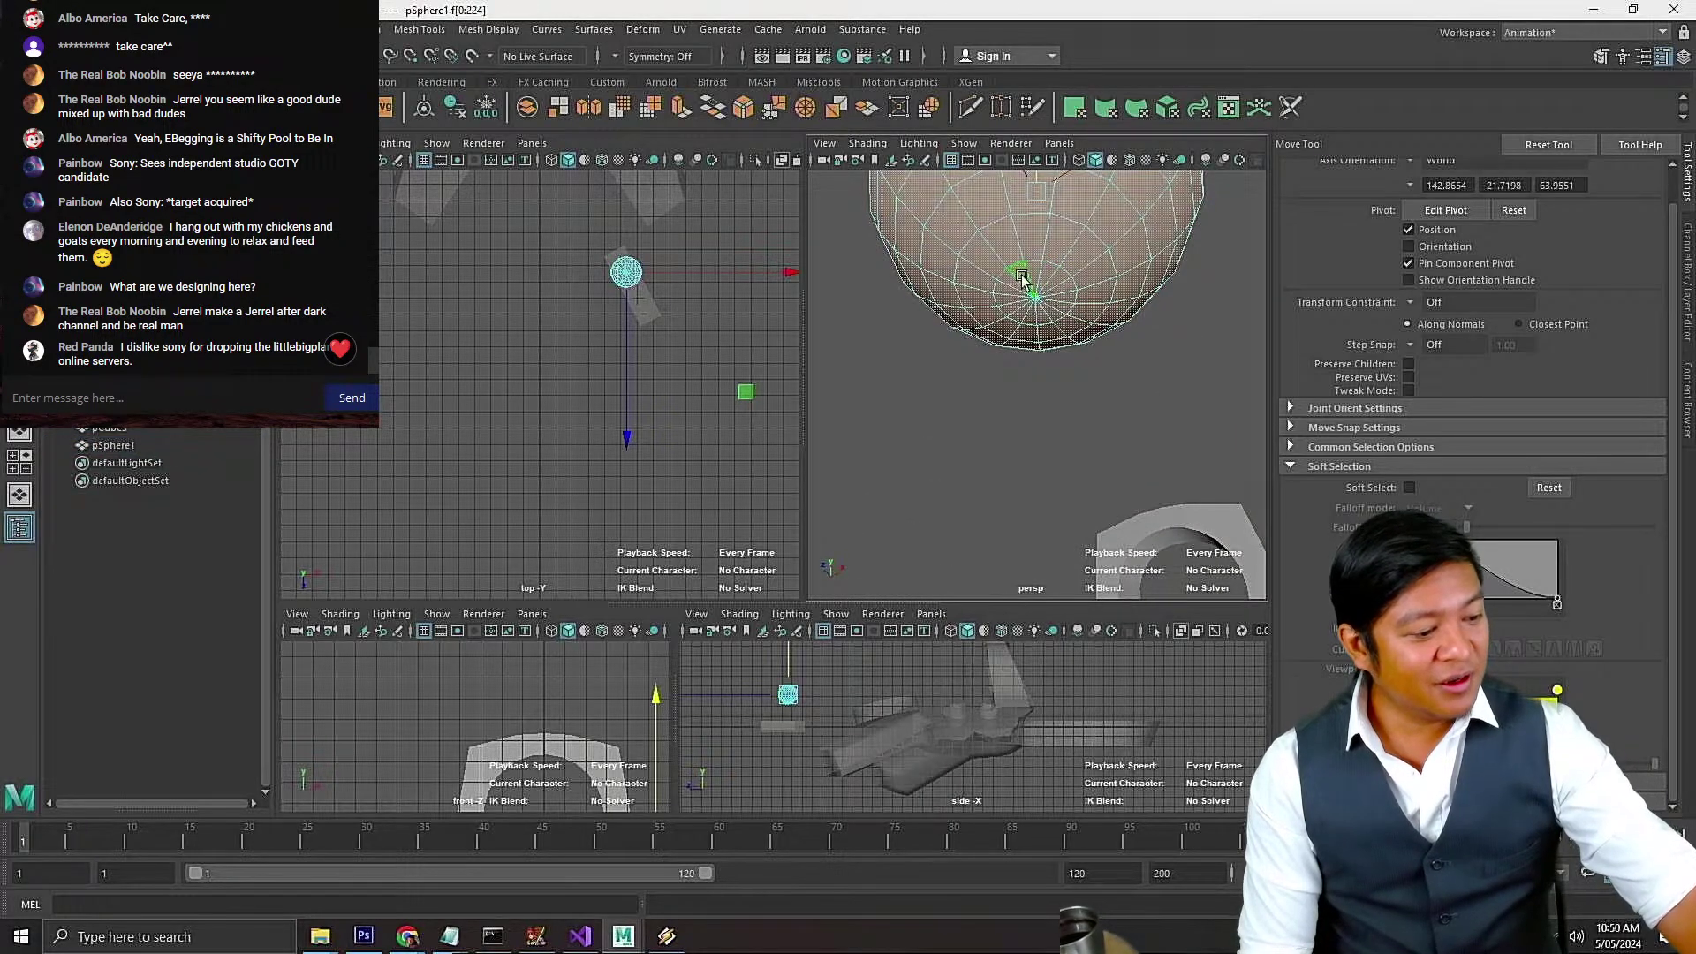
{"action": "scroll", "coordinate": [1022, 279], "scroll_direction": "up", "scroll_amount": 2}
Select the full ring of faces around the sphere's bottom pole
{"action": "left_click", "coordinate": [1027, 235]}
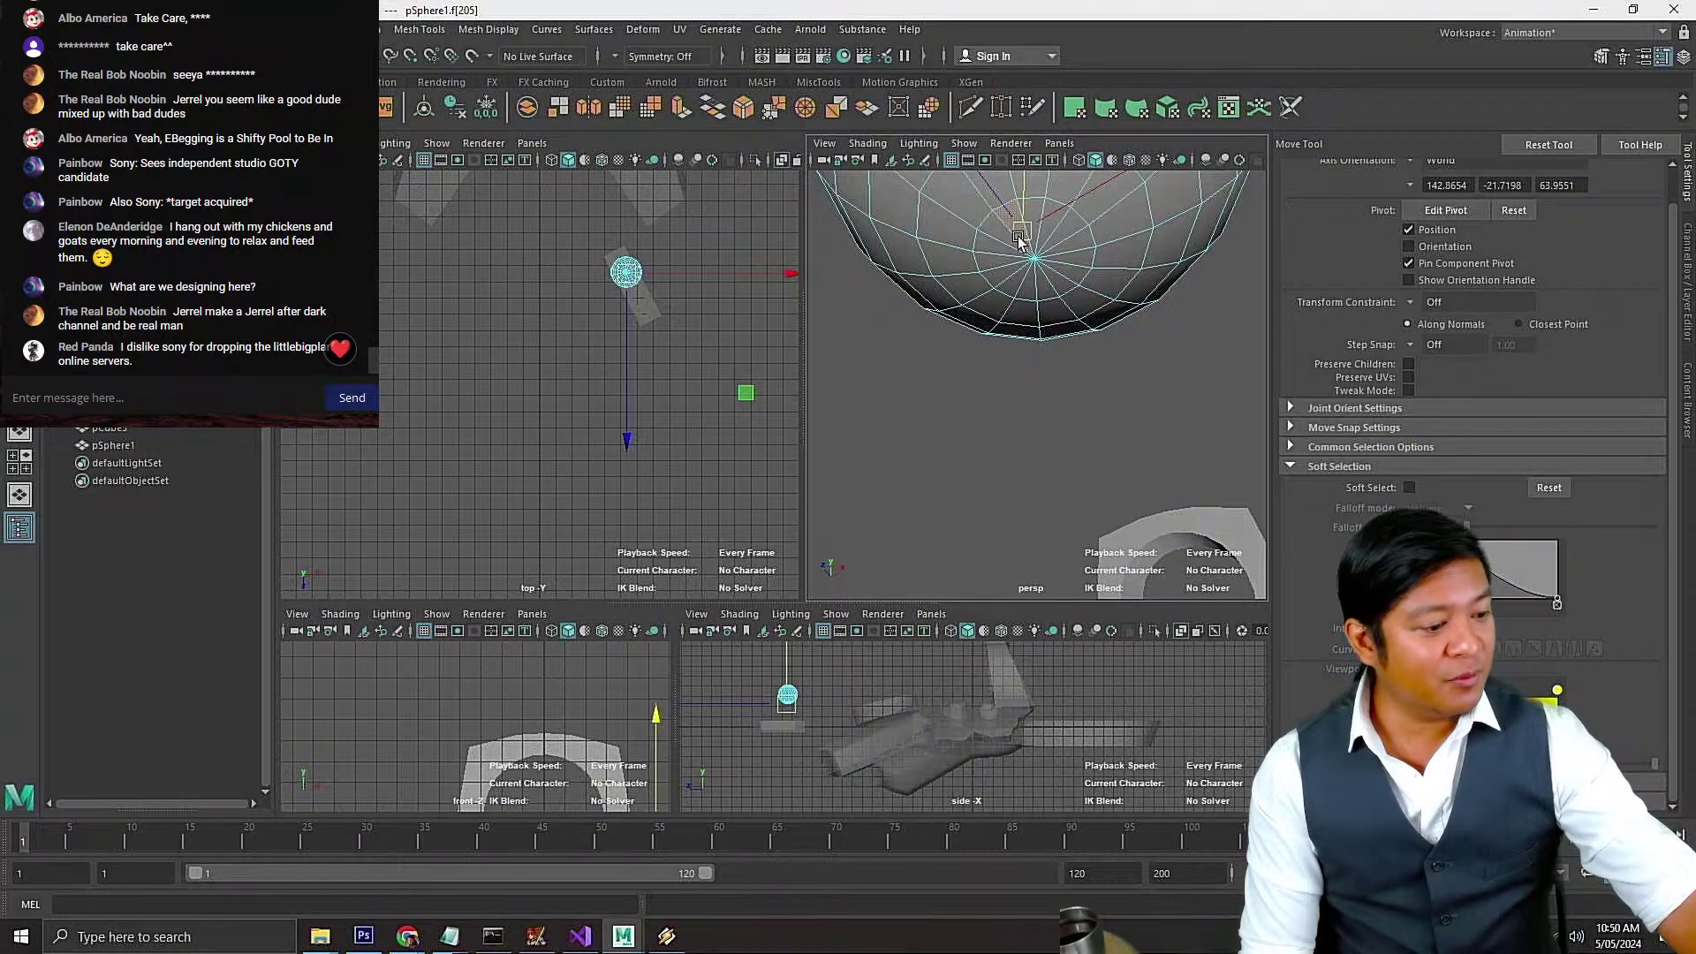
{"action": "left_click", "coordinate": [994, 259], "text": "shift"}
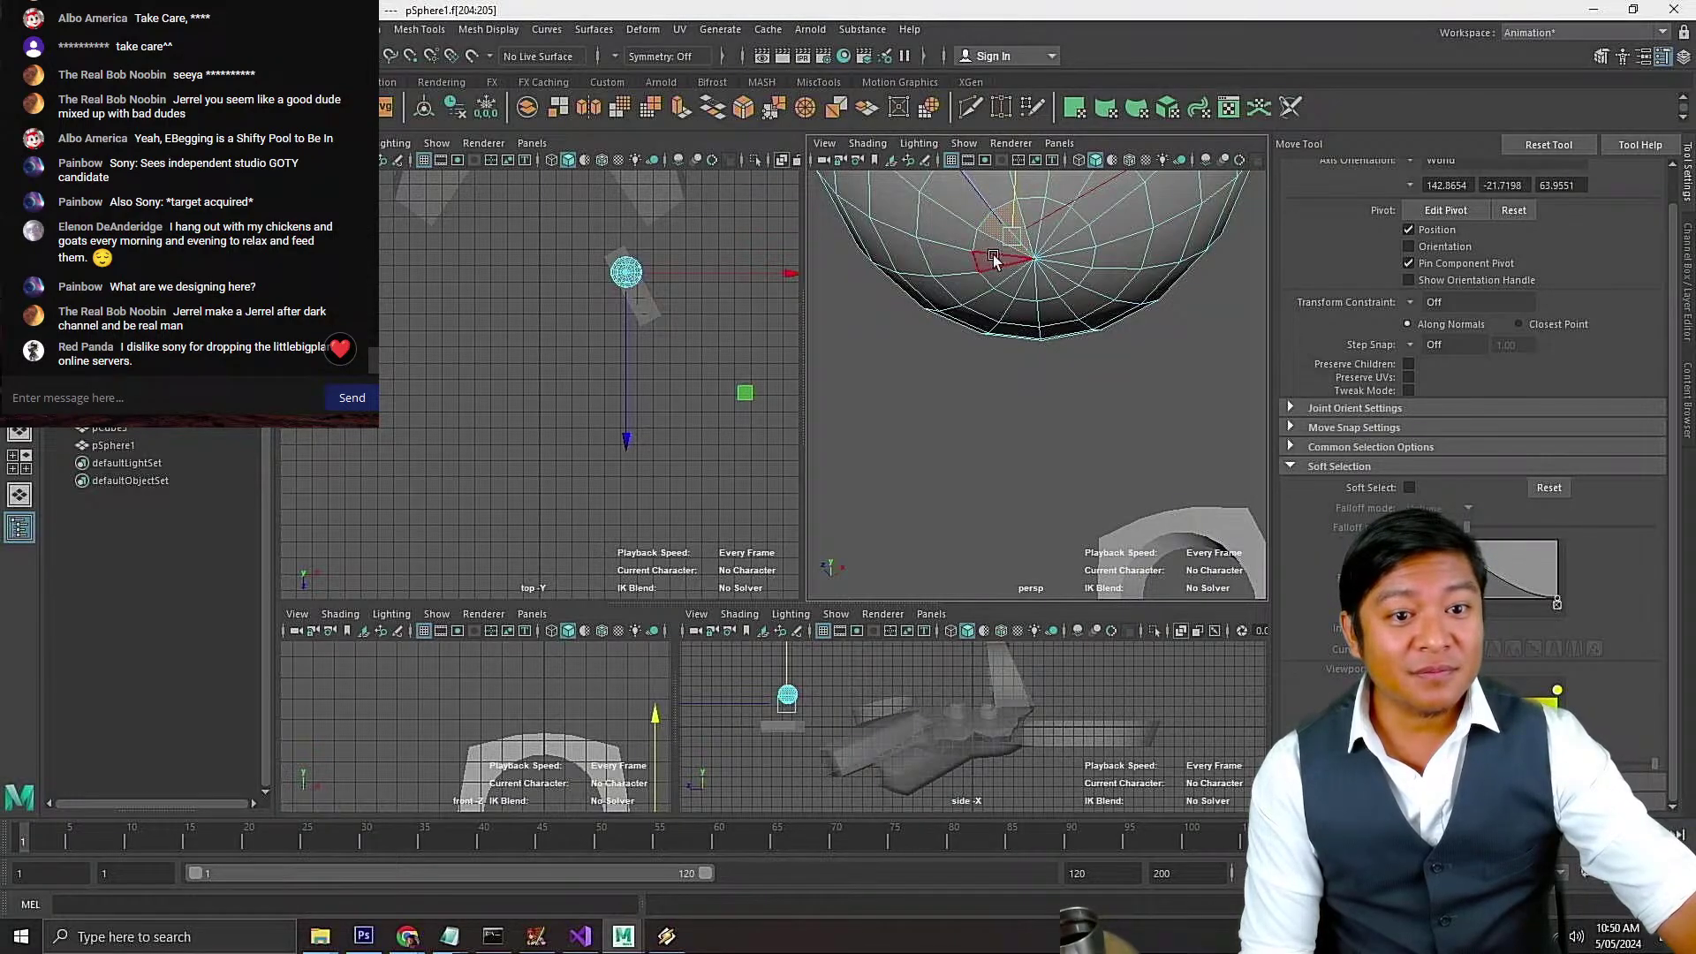
{"action": "left_click", "coordinate": [995, 264], "text": "shift"}
{"action": "left_click", "coordinate": [997, 273], "text": "shift"}
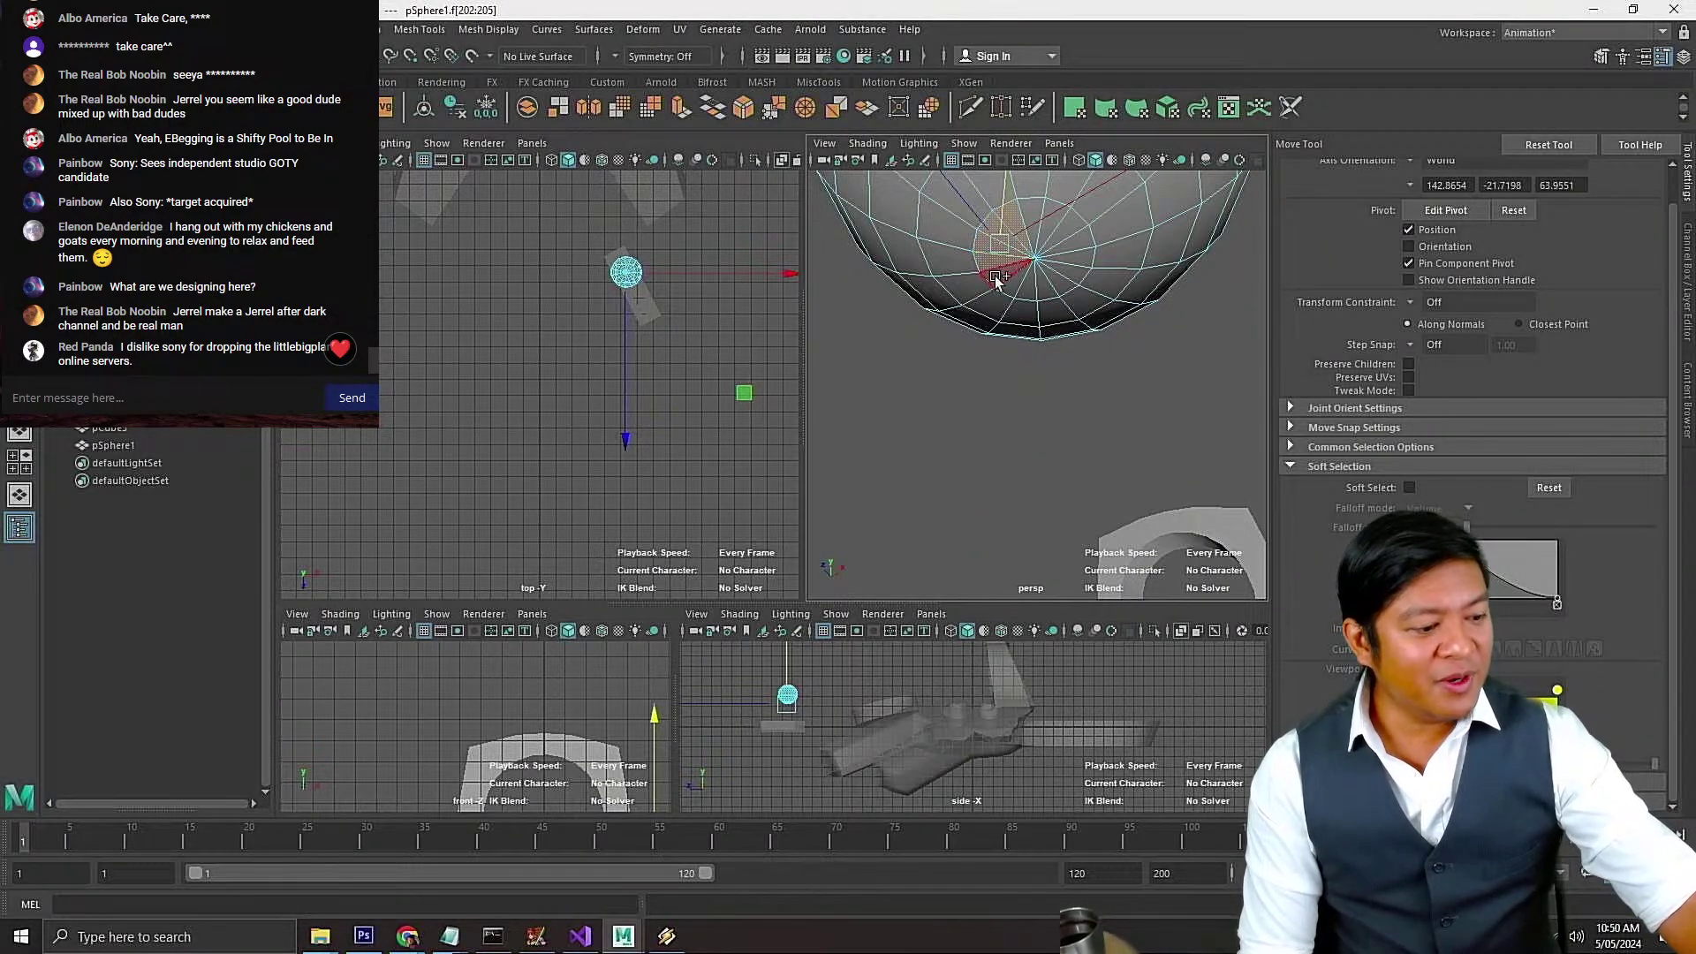
{"action": "left_click", "coordinate": [1008, 283], "text": "shift"}
{"action": "left_click", "coordinate": [1024, 292], "text": "shift"}
{"action": "left_click", "coordinate": [1049, 294], "text": "shift"}
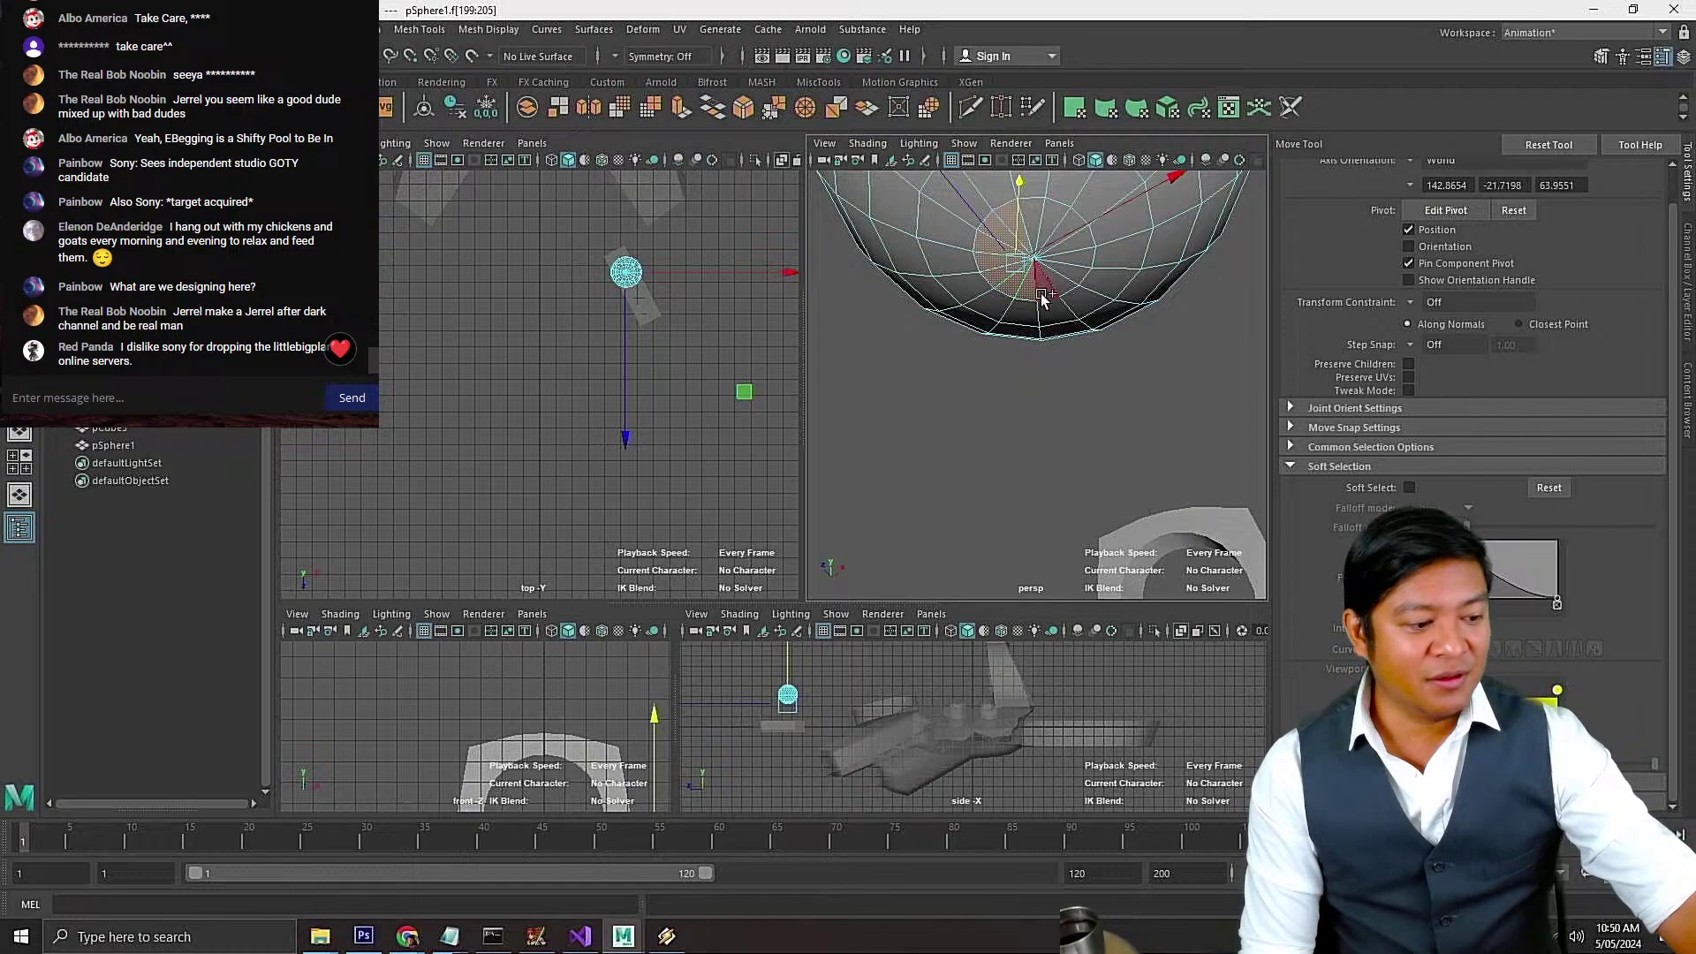
{"action": "left_click", "coordinate": [1069, 288], "text": "shift"}
{"action": "left_click", "coordinate": [1081, 272], "text": "shift"}
{"action": "left_click", "coordinate": [1085, 256], "text": "shift"}
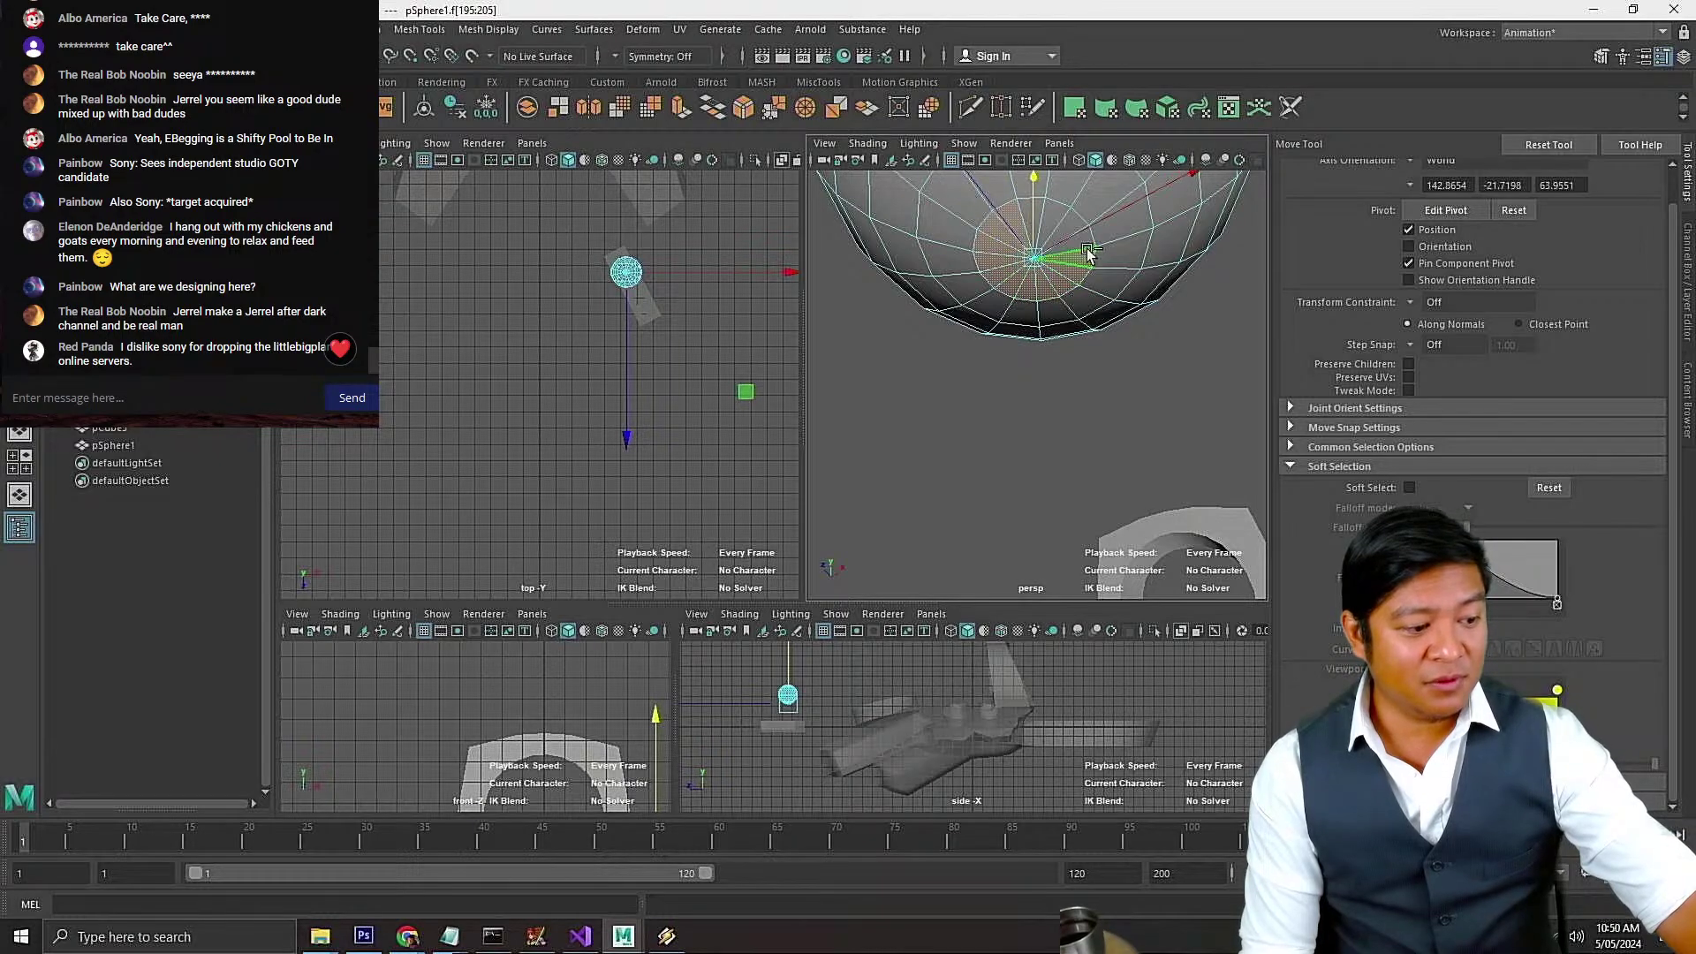
{"action": "left_click", "coordinate": [1088, 240], "text": "shift"}
{"action": "left_click", "coordinate": [1072, 221], "text": "shift"}
{"action": "left_click", "coordinate": [1059, 213], "text": "shift"}
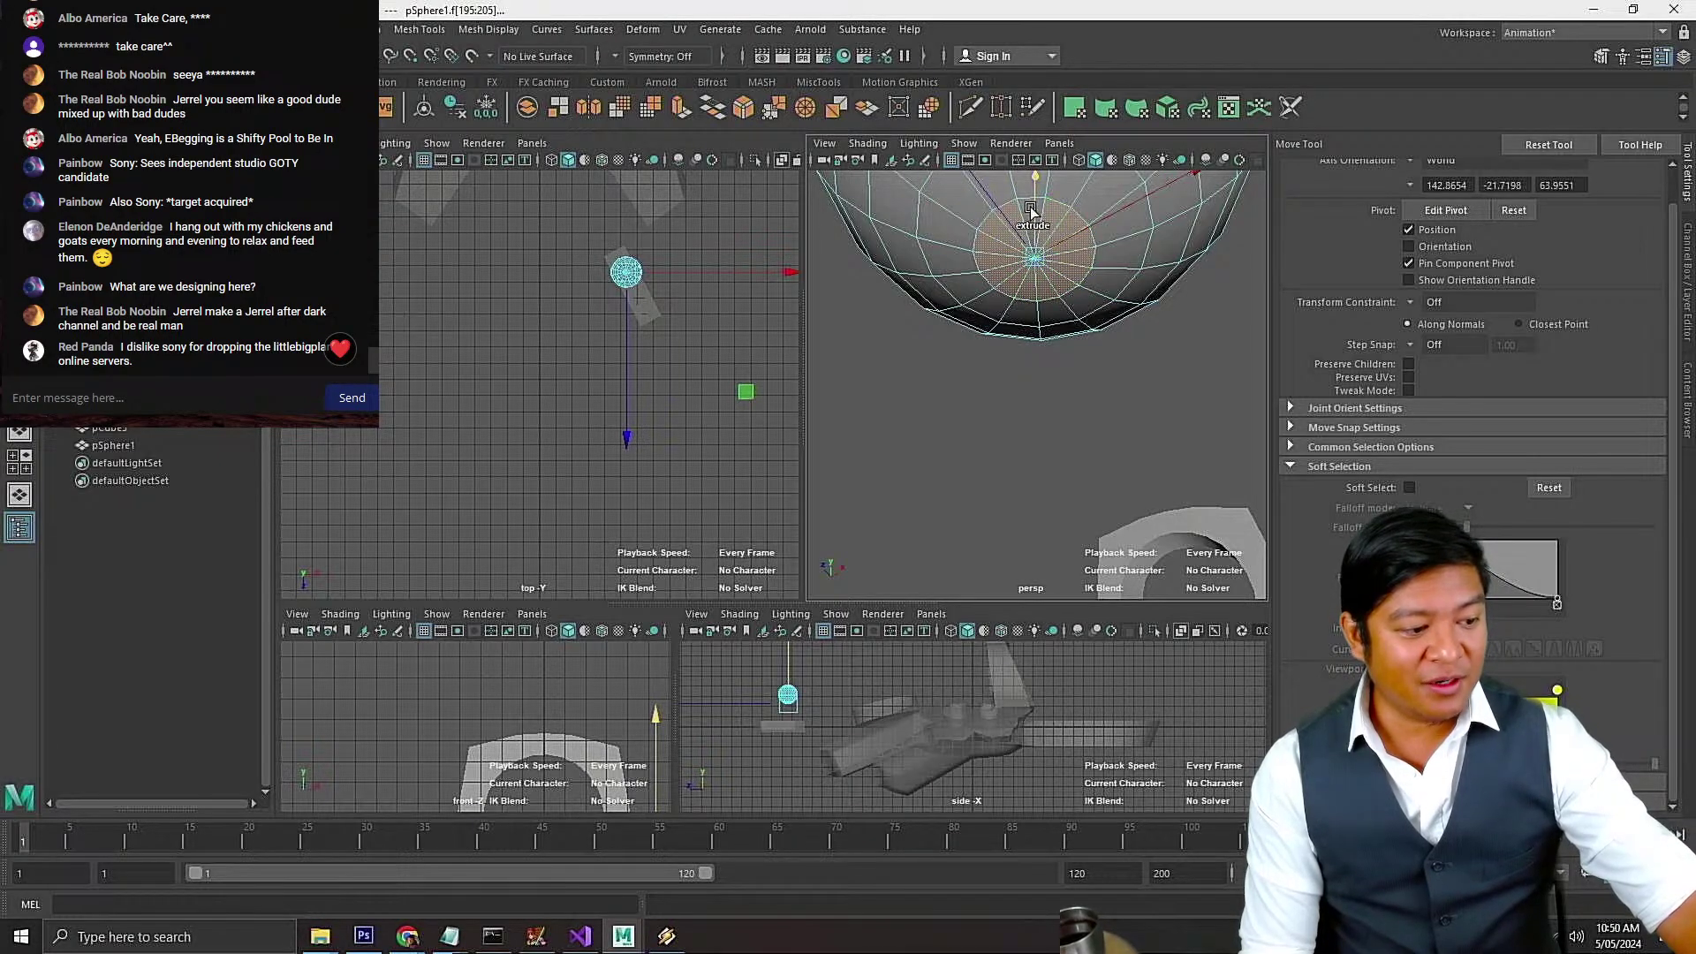
{"action": "scroll", "coordinate": [1030, 222], "scroll_direction": "up", "scroll_amount": 2}
{"action": "key", "text": "f"}
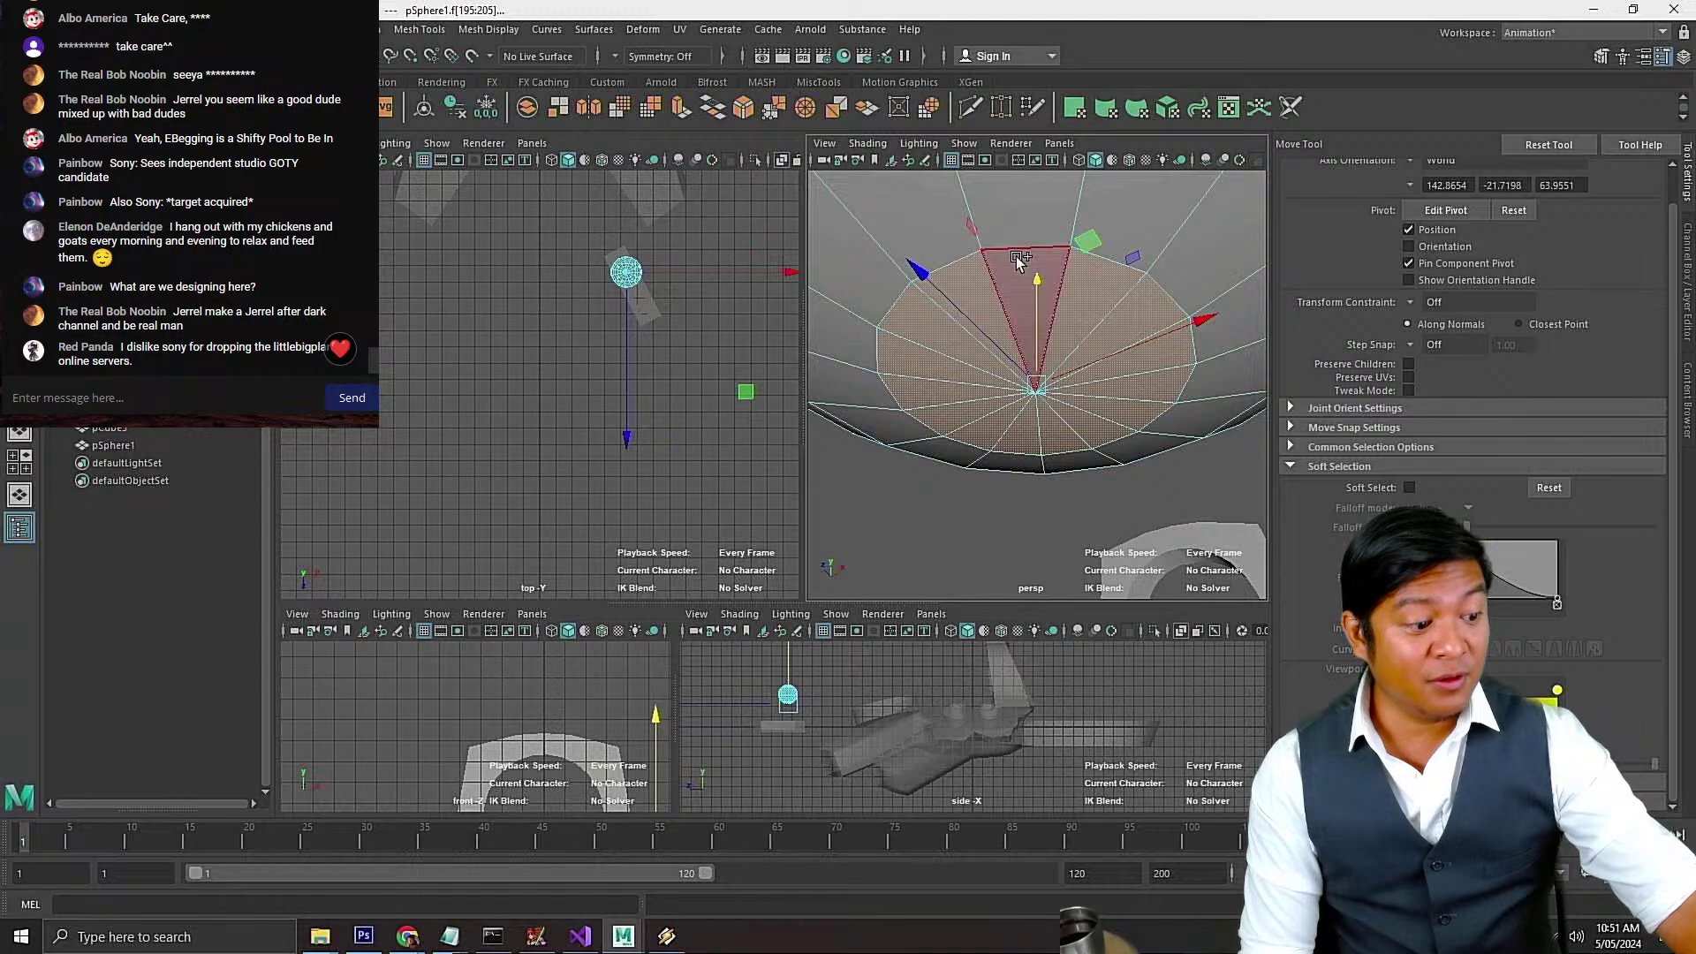
{"action": "left_click", "coordinate": [1018, 260], "text": "shift"}
{"action": "scroll", "coordinate": [1068, 371], "scroll_direction": "down", "scroll_amount": 3}
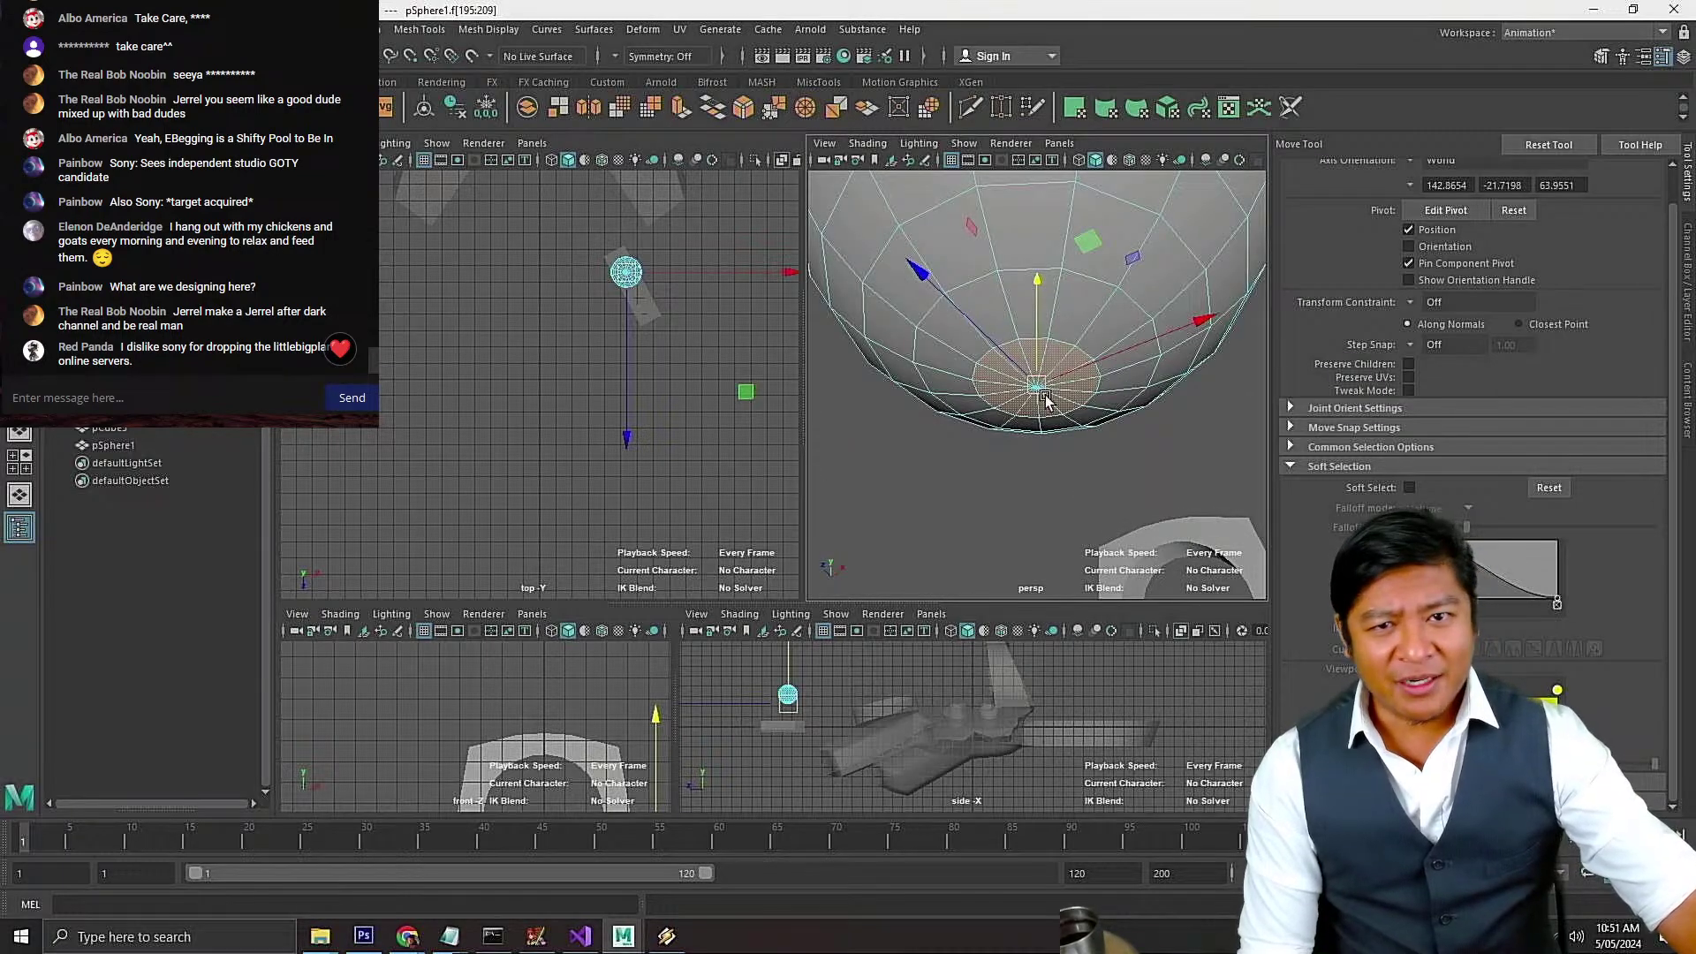
Drag the selected pole faces down into a tapered stem beneath the ball
{"action": "right_click_drag", "start_coordinate": [1006, 400], "coordinate": [1011, 433]}
{"action": "mouse_move", "coordinate": [1013, 389]}
{"action": "left_mouse_down", "text": "alt"}
{"action": "mouse_move", "coordinate": [1033, 422]}
{"action": "mouse_move", "coordinate": [1035, 400]}
{"action": "left_mouse_up", "text": "alt"}
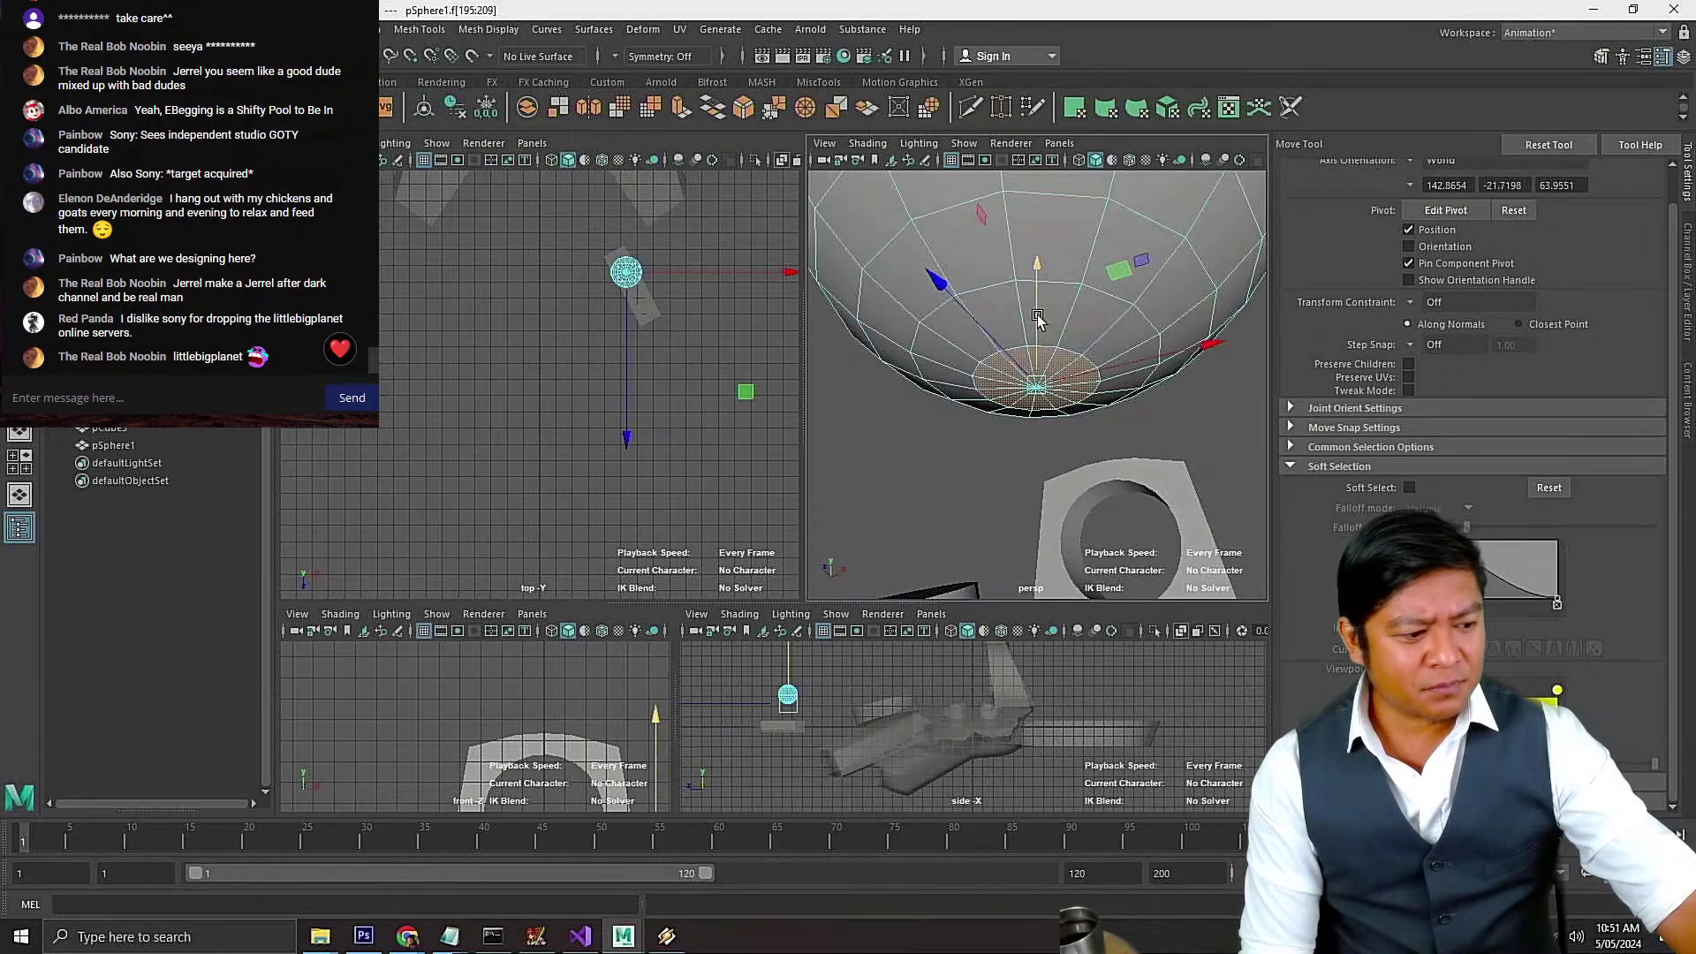
{"action": "left_click_drag", "start_coordinate": [1037, 321], "coordinate": [1037, 465]}
{"action": "key", "text": "ctrl+z"}
{"action": "left_click_drag", "start_coordinate": [1041, 356], "coordinate": [1042, 389], "text": "alt"}
{"action": "left_click_drag", "start_coordinate": [1032, 320], "coordinate": [1083, 367]}
{"action": "scroll", "coordinate": [1069, 439], "scroll_direction": "down", "scroll_amount": 7}
Return to Object Mode, select pSphere1 and save the scene as worst switch controller 1.mb
{"action": "left_click", "coordinate": [930, 414]}
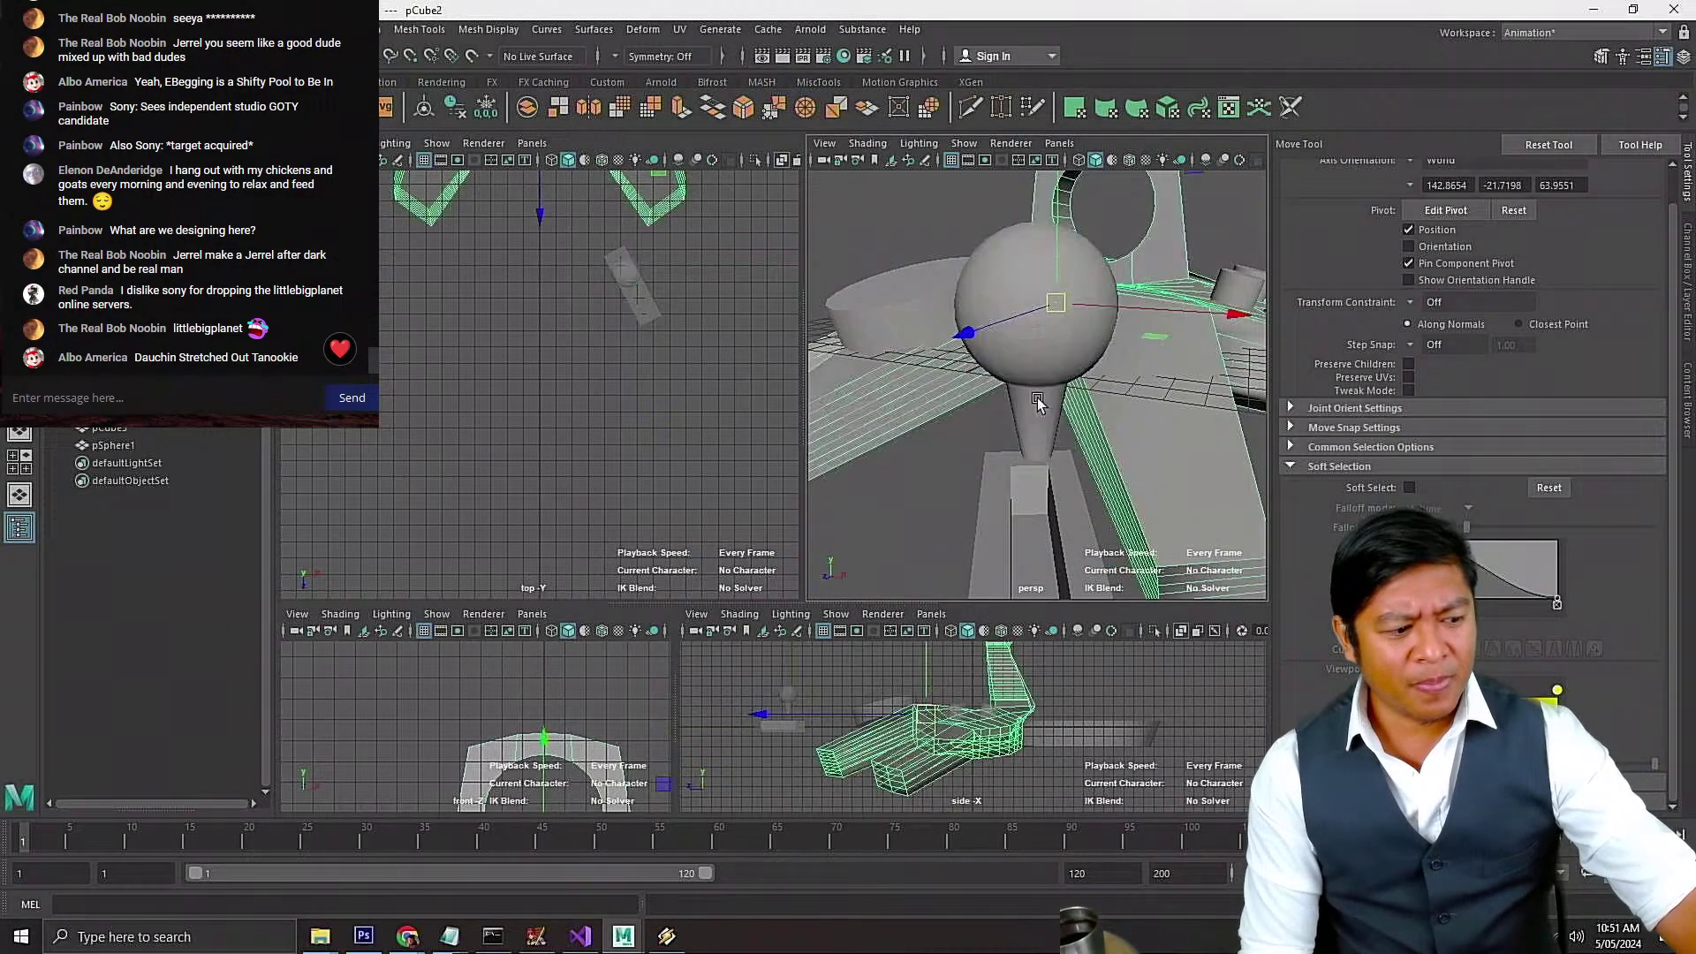
{"action": "right_click", "coordinate": [975, 424]}
{"action": "right_click_drag", "start_coordinate": [973, 422], "coordinate": [1060, 397]}
{"action": "left_click", "coordinate": [1035, 340]}
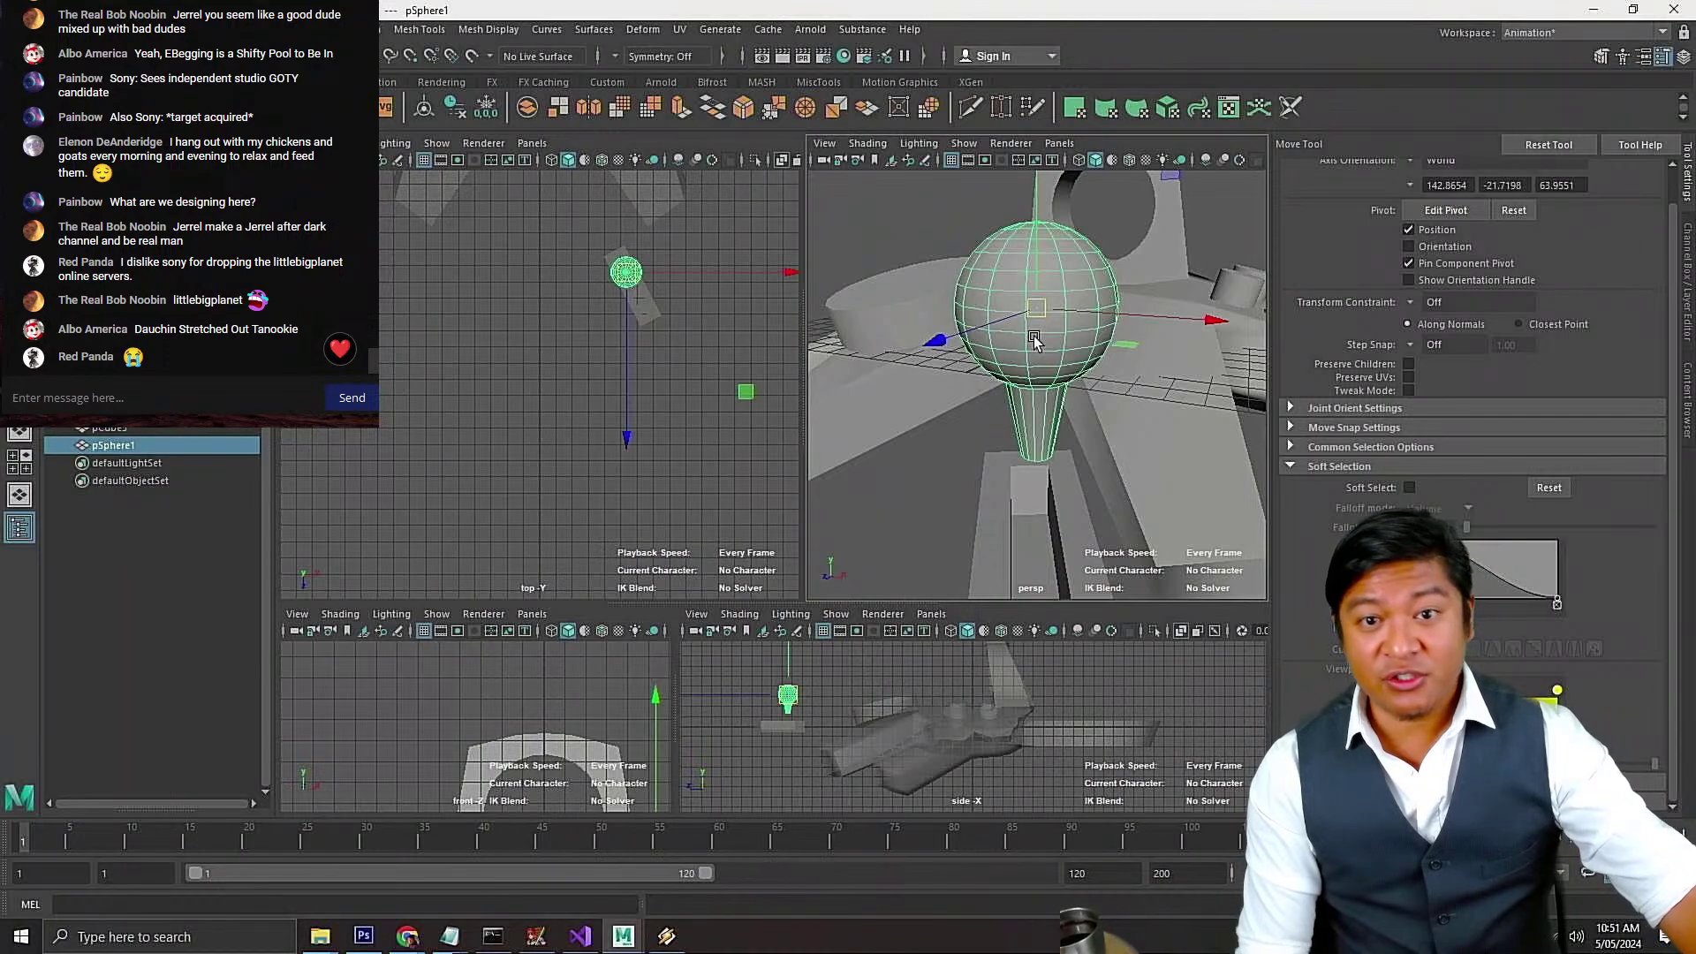
{"action": "key", "text": "ctrl+s"}
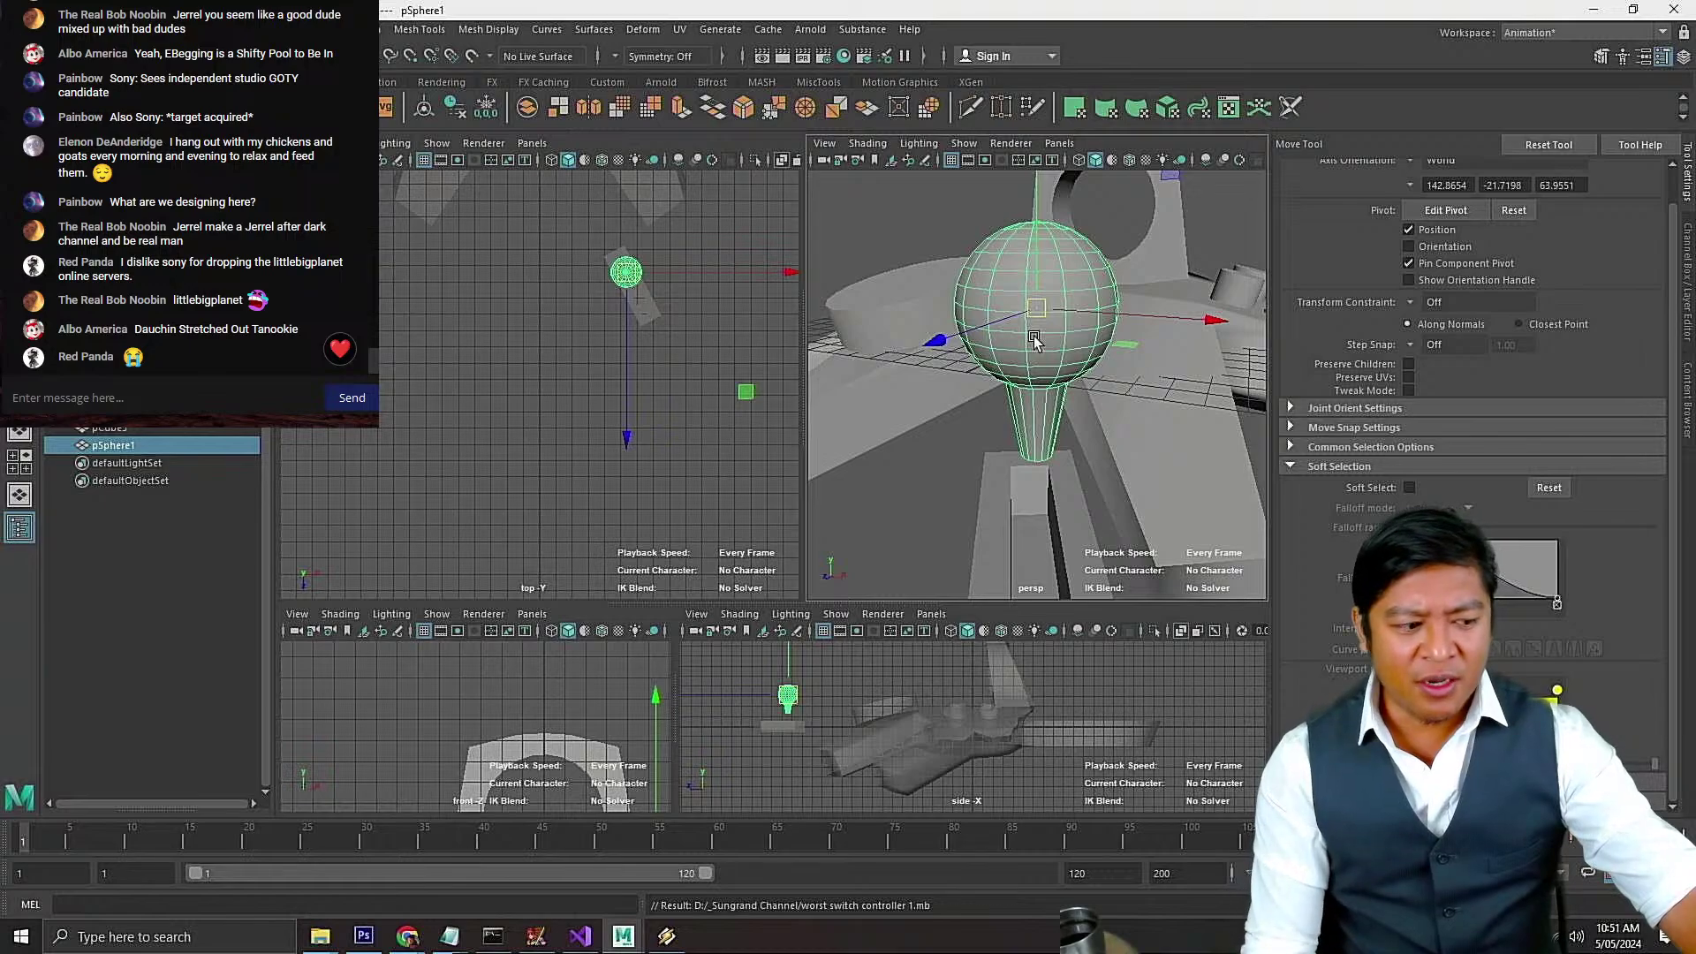
Shrink the stemmed ball and lower it toward the controller, then switch to Vertex mode
{"action": "left_click_drag", "start_coordinate": [1037, 256], "coordinate": [1122, 448]}
{"action": "key", "text": "r"}
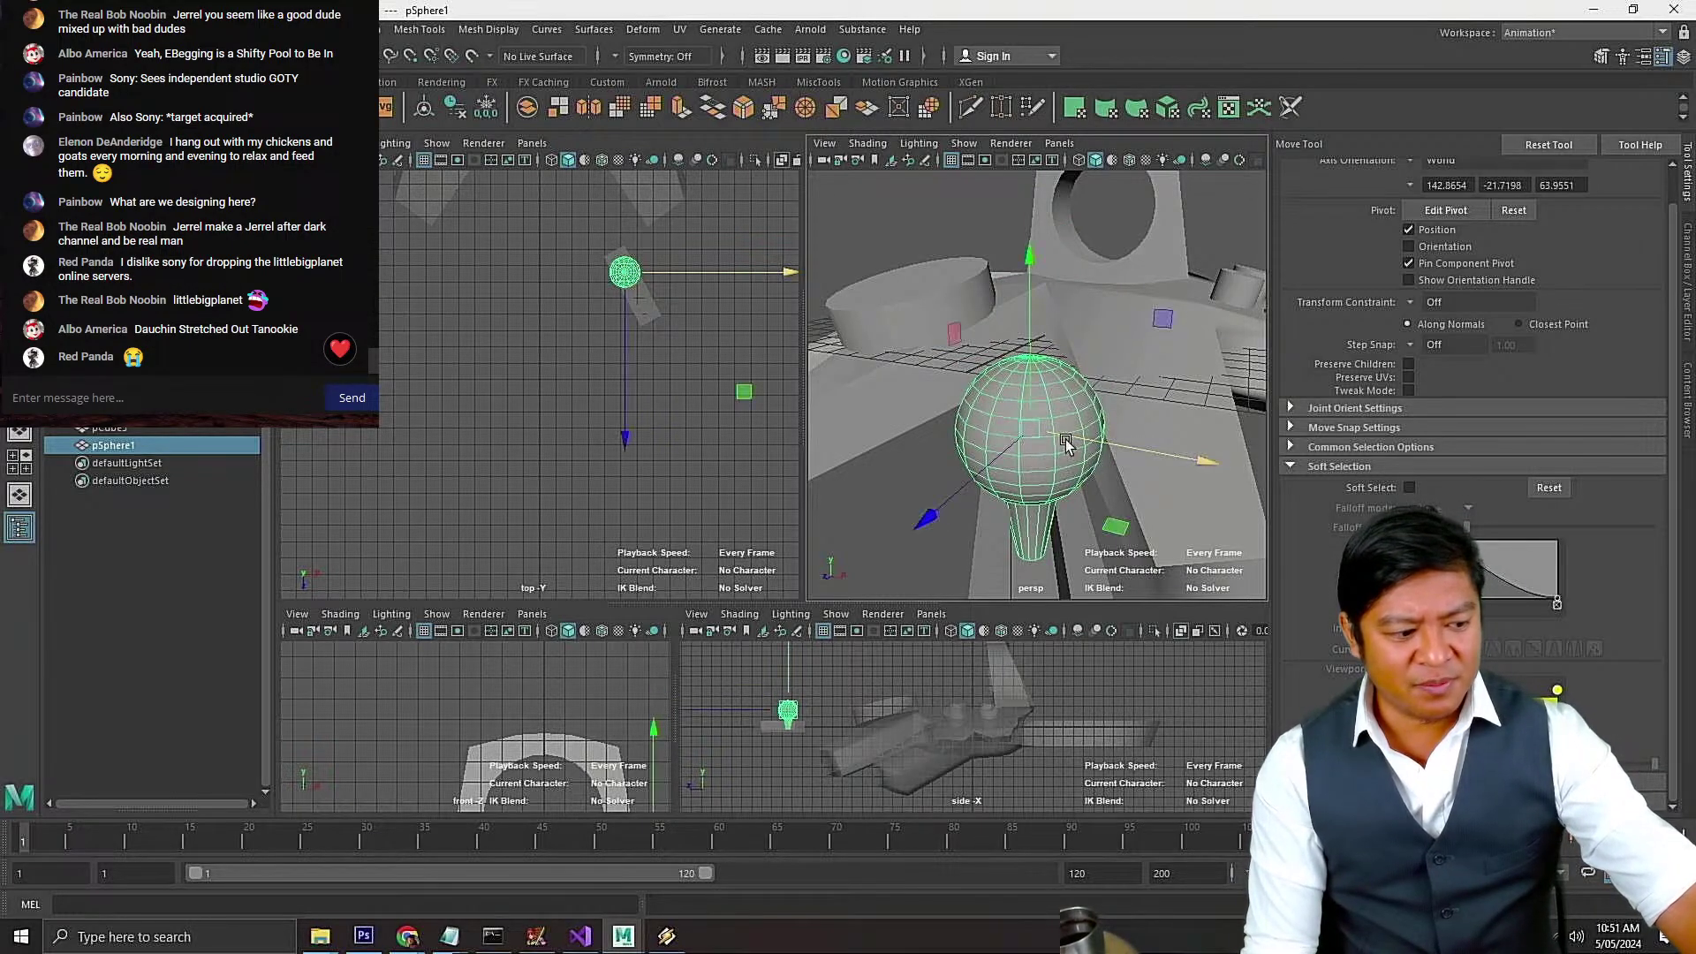
{"action": "left_click_drag", "start_coordinate": [1022, 432], "coordinate": [1017, 431]}
{"action": "key", "text": "w"}
{"action": "left_click_drag", "start_coordinate": [1030, 350], "coordinate": [1038, 426]}
{"action": "scroll", "coordinate": [1059, 381], "scroll_direction": "down", "scroll_amount": 3}
{"action": "left_click", "coordinate": [1040, 420]}
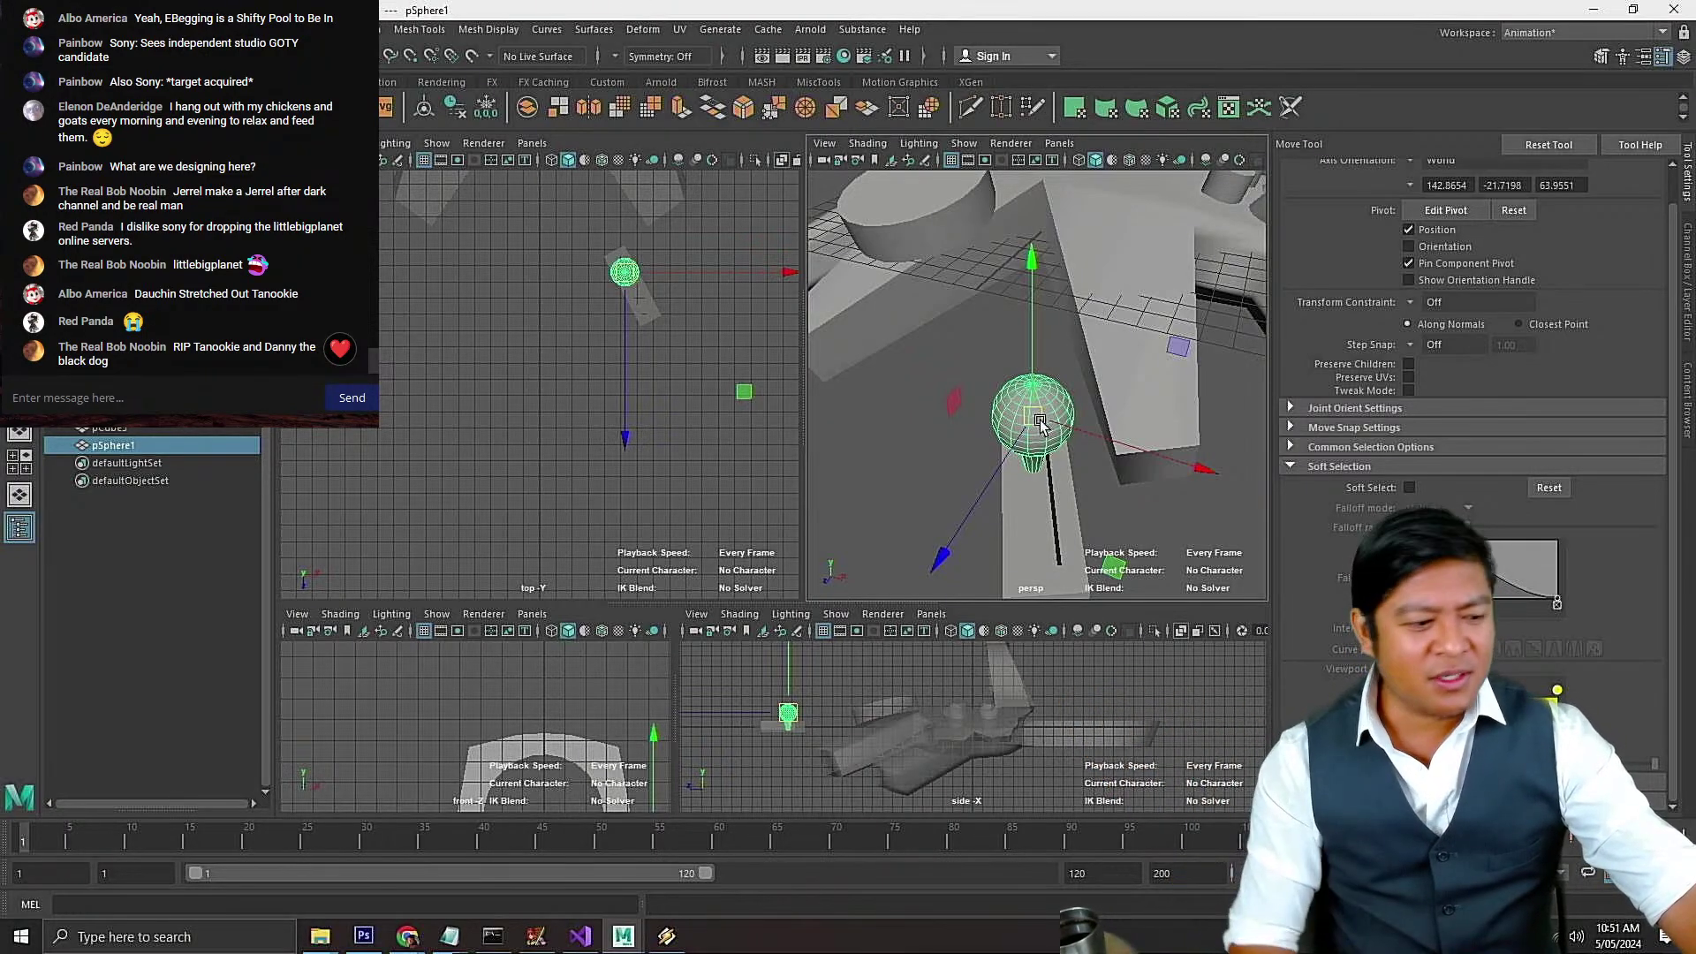
{"action": "mouse_move", "coordinate": [1017, 423]}
{"action": "left_mouse_down", "text": "alt"}
{"action": "mouse_move", "coordinate": [1060, 449]}
{"action": "mouse_move", "coordinate": [1013, 452]}
{"action": "left_mouse_up", "text": "alt"}
{"action": "key", "text": "r"}
{"action": "key", "text": "w"}
{"action": "left_click_drag", "start_coordinate": [1031, 389], "coordinate": [1038, 481]}
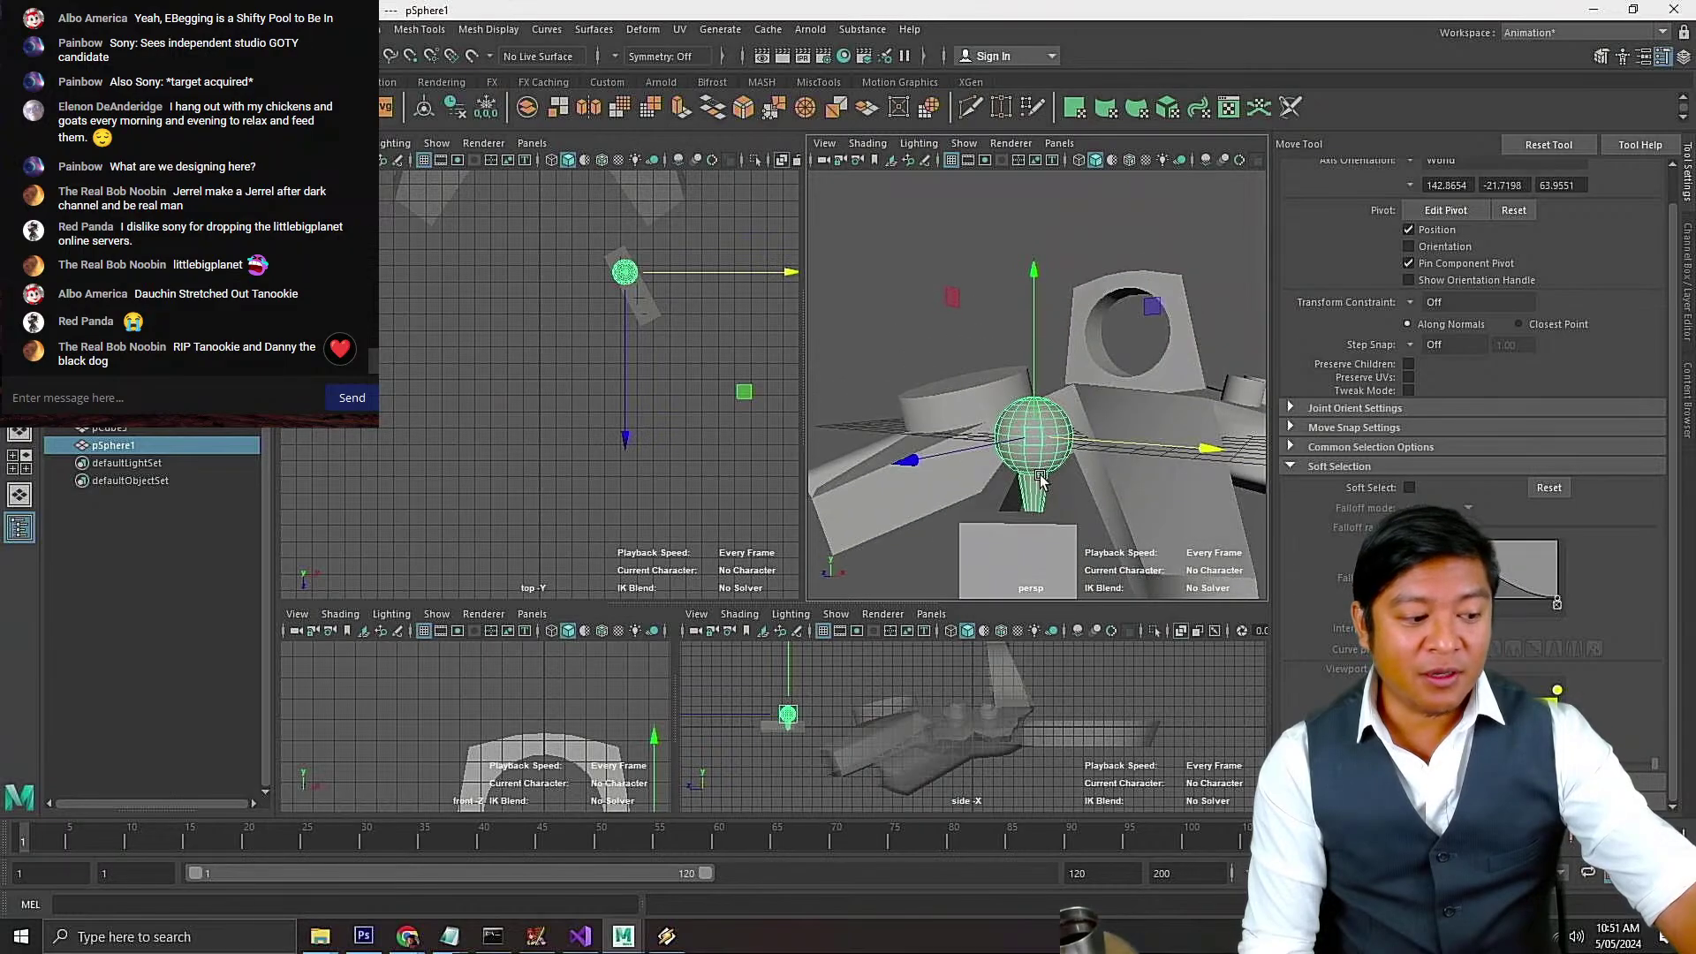
{"action": "right_click", "coordinate": [1039, 481]}
{"action": "right_click_drag", "start_coordinate": [1039, 482], "coordinate": [955, 450]}
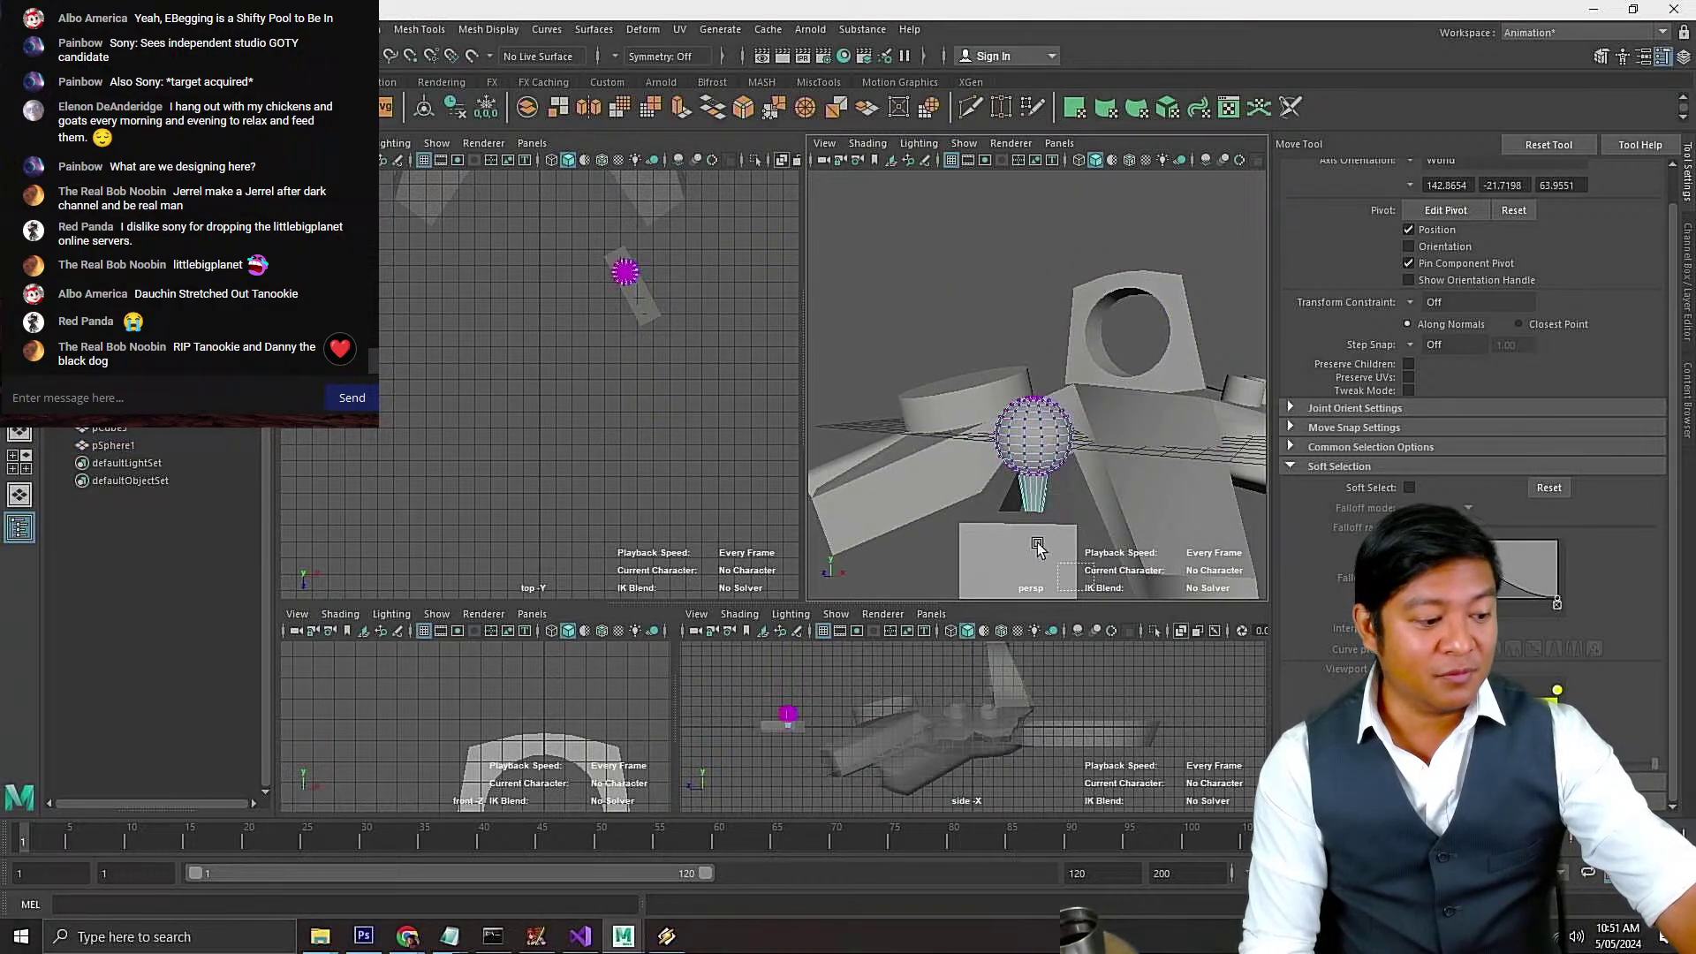
Return to Object Mode and select pSphere1 together with the slotted block pCube3
{"action": "left_click_drag", "start_coordinate": [1038, 543], "coordinate": [1092, 521]}
{"action": "left_click", "coordinate": [1120, 417]}
{"action": "right_click_drag", "start_coordinate": [1110, 414], "coordinate": [1179, 388]}
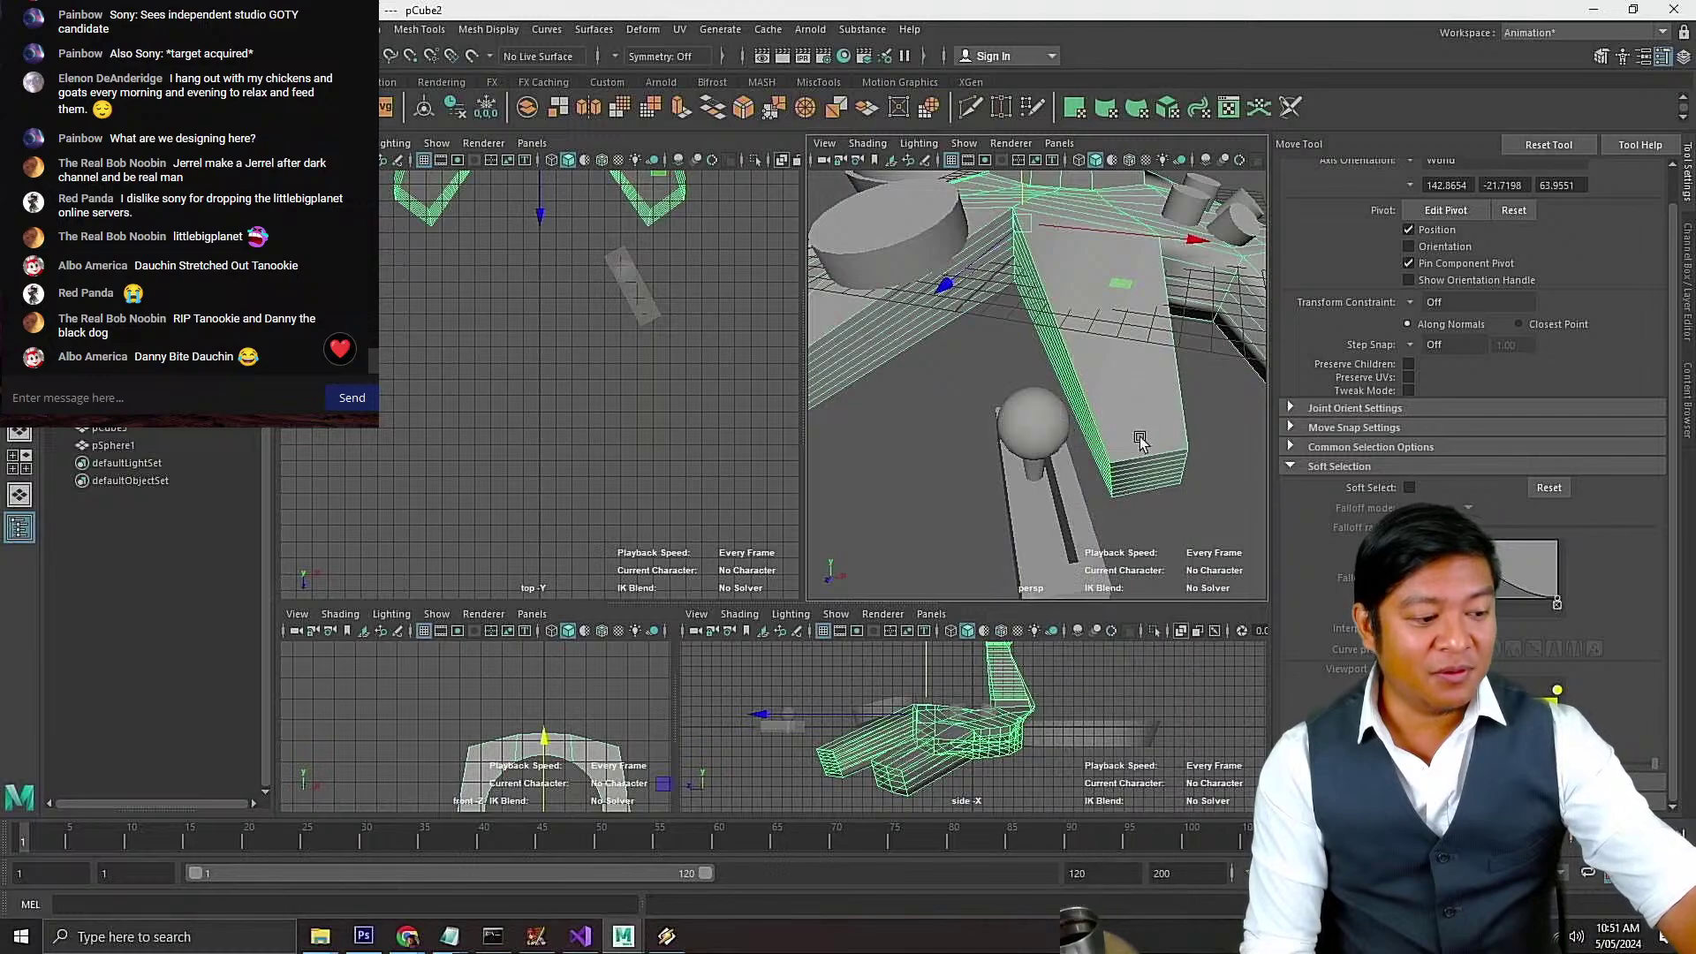
{"action": "left_click", "coordinate": [1165, 522]}
{"action": "left_click", "coordinate": [1035, 426]}
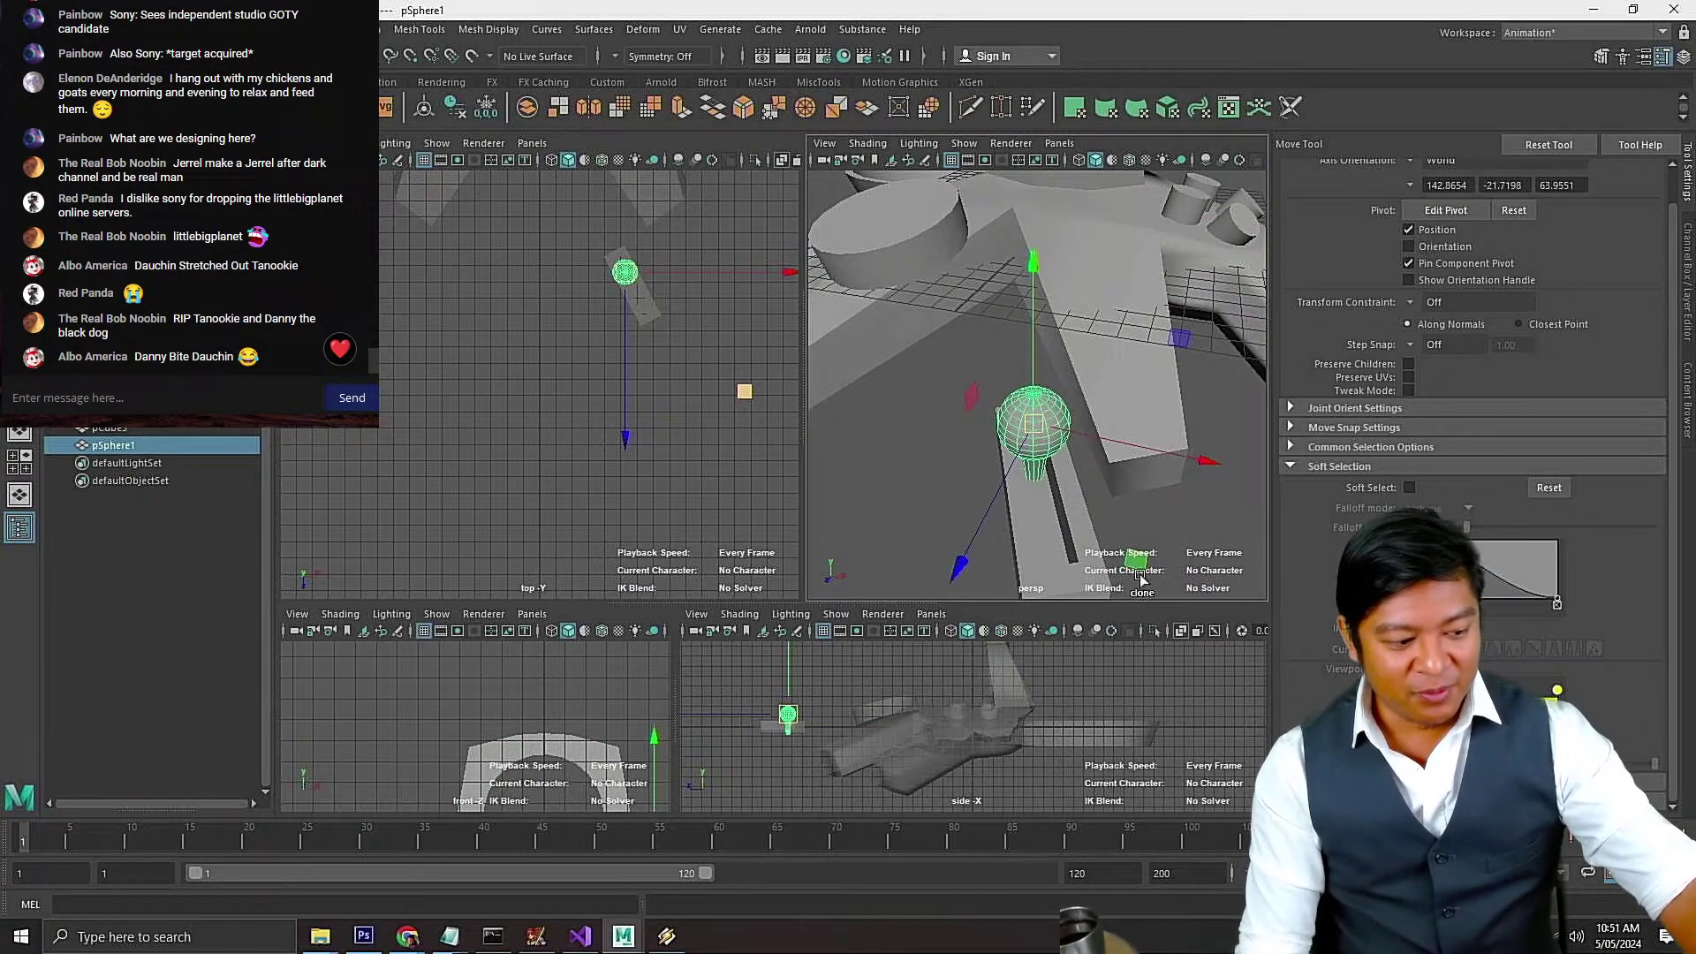
{"action": "left_click", "coordinate": [1049, 538], "text": "shift"}
{"action": "scroll", "coordinate": [1366, 216], "scroll_direction": "up", "scroll_amount": 2}
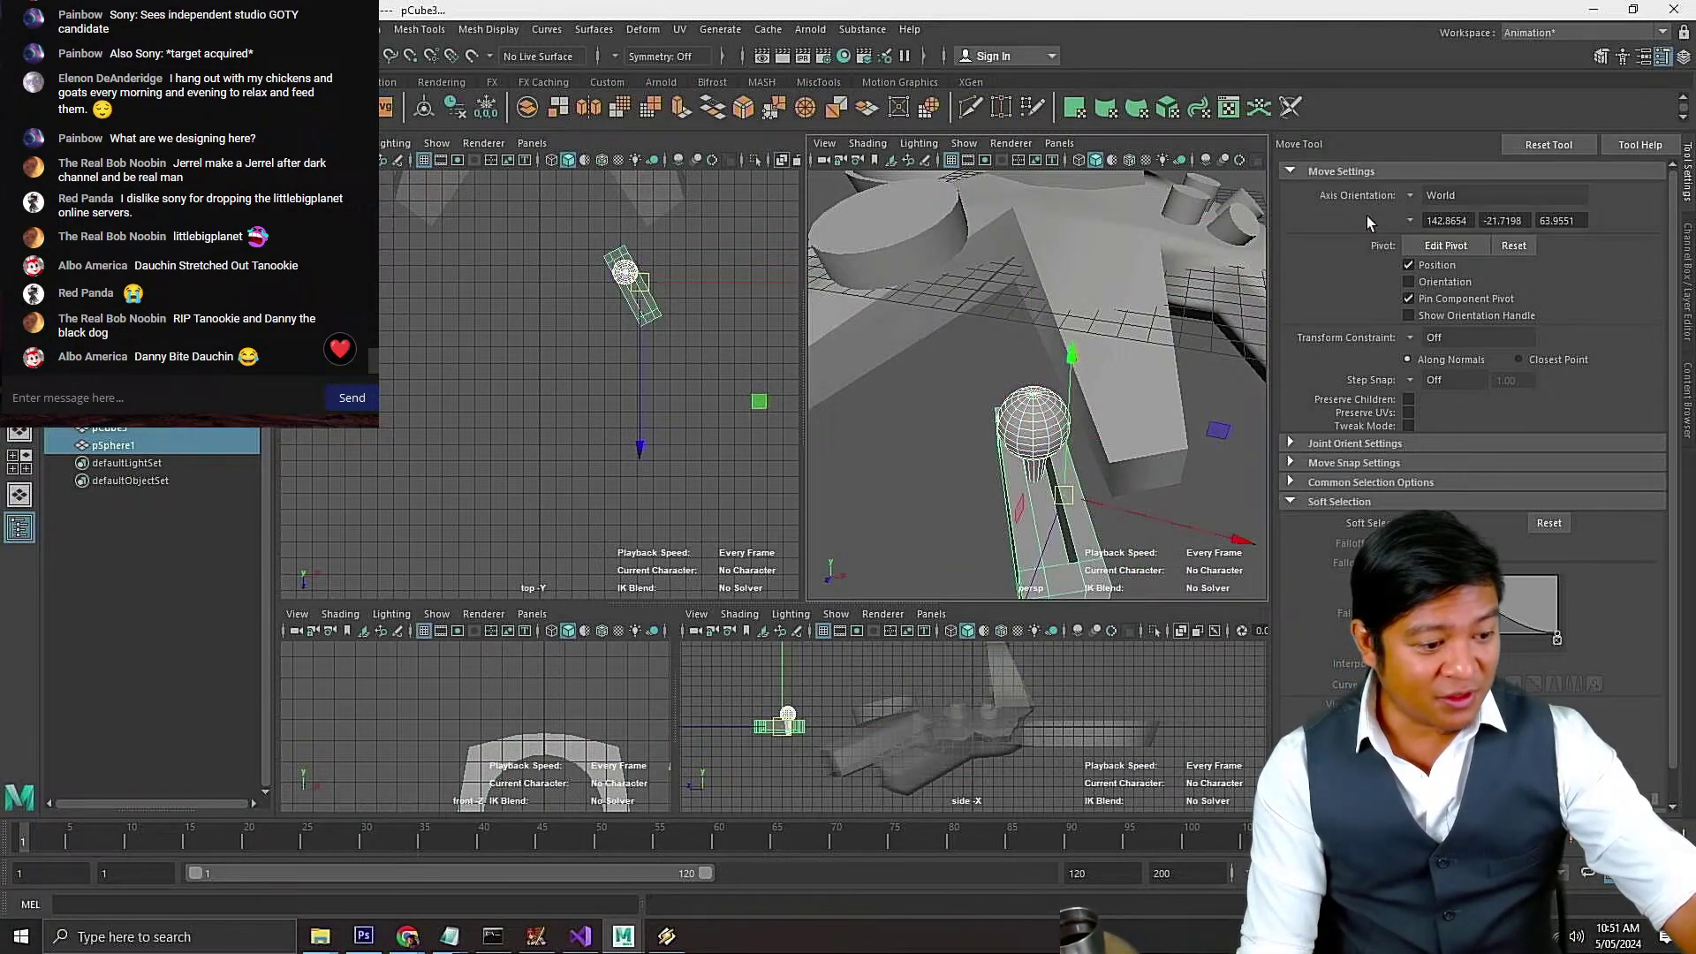
Try moving the sphere and block with Component and Object axis orientation, undoing each attempt
{"action": "left_click", "coordinate": [1410, 195]}
{"action": "left_click", "coordinate": [1456, 215]}
{"action": "left_click_drag", "start_coordinate": [1040, 446], "coordinate": [1040, 278], "text": "alt"}
{"action": "key", "text": "ctrl+z"}
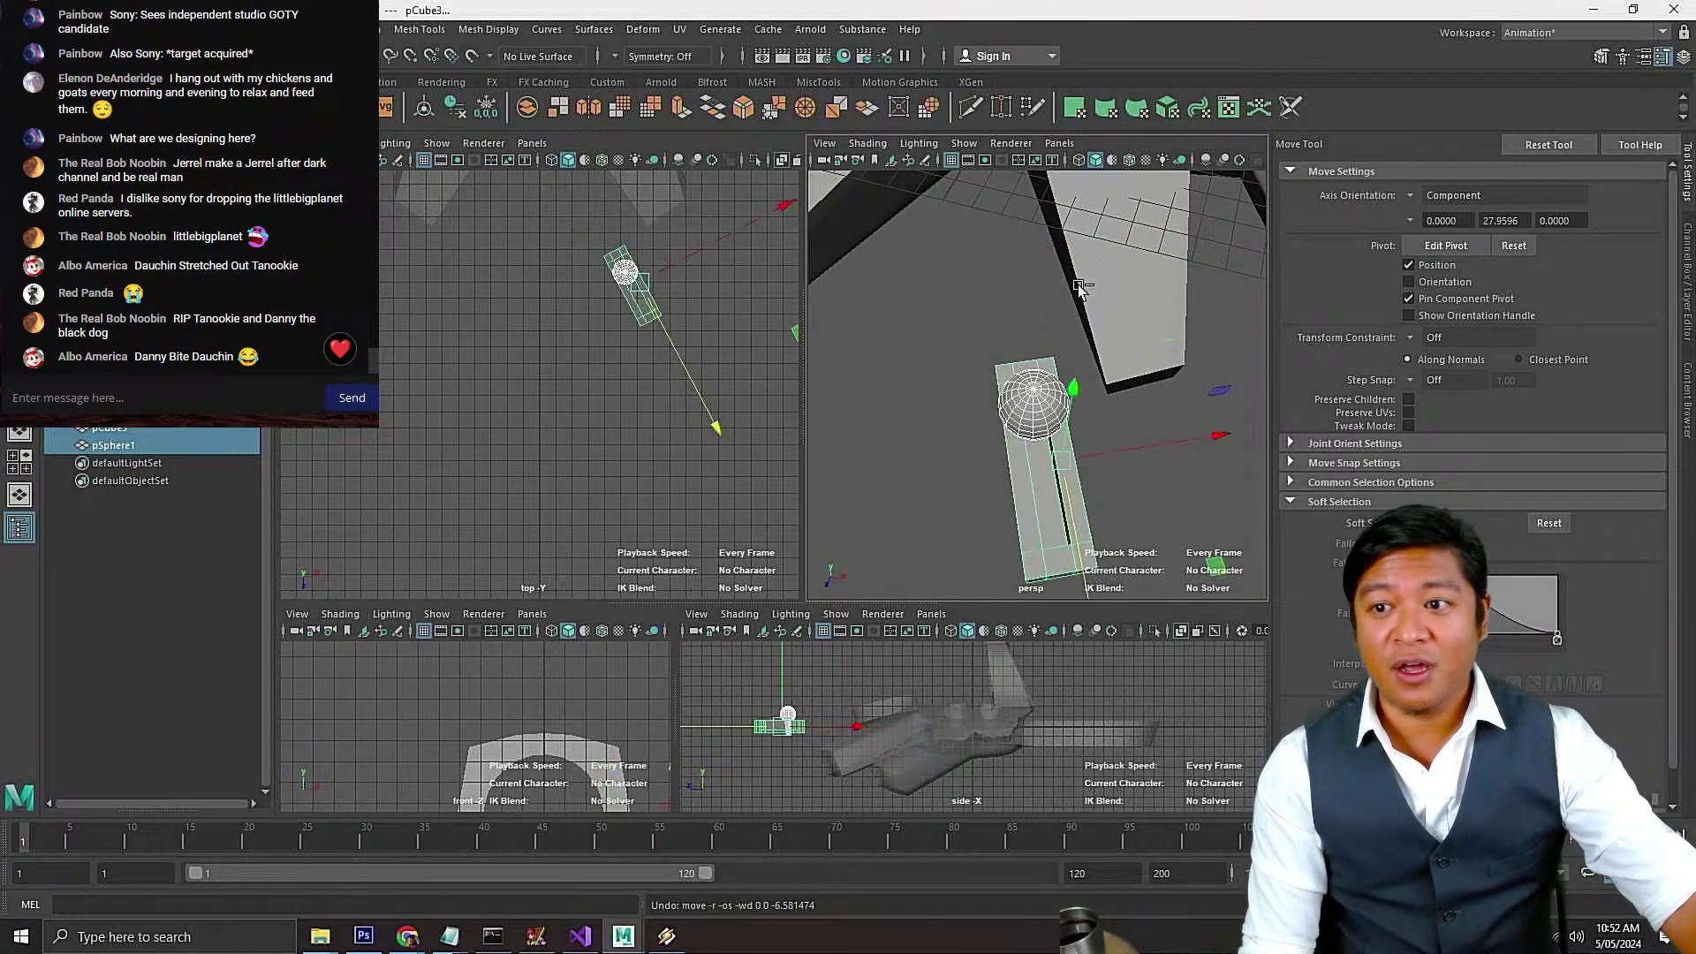
{"action": "left_click", "coordinate": [1411, 194]}
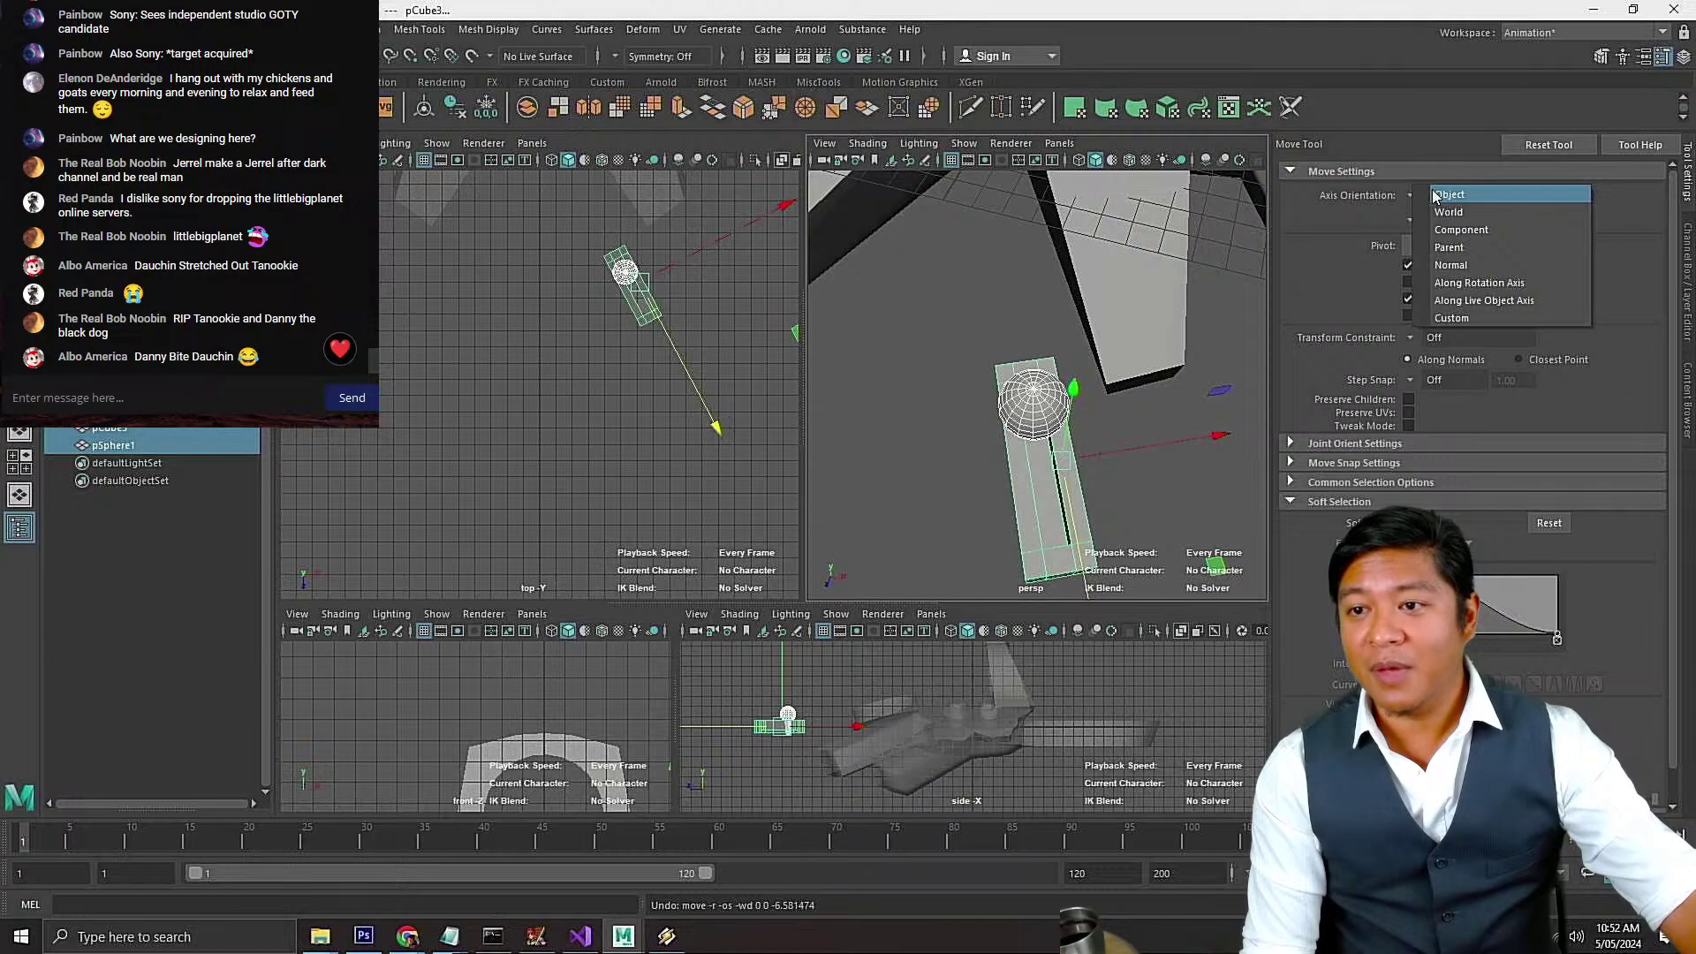
{"action": "left_click", "coordinate": [1435, 195]}
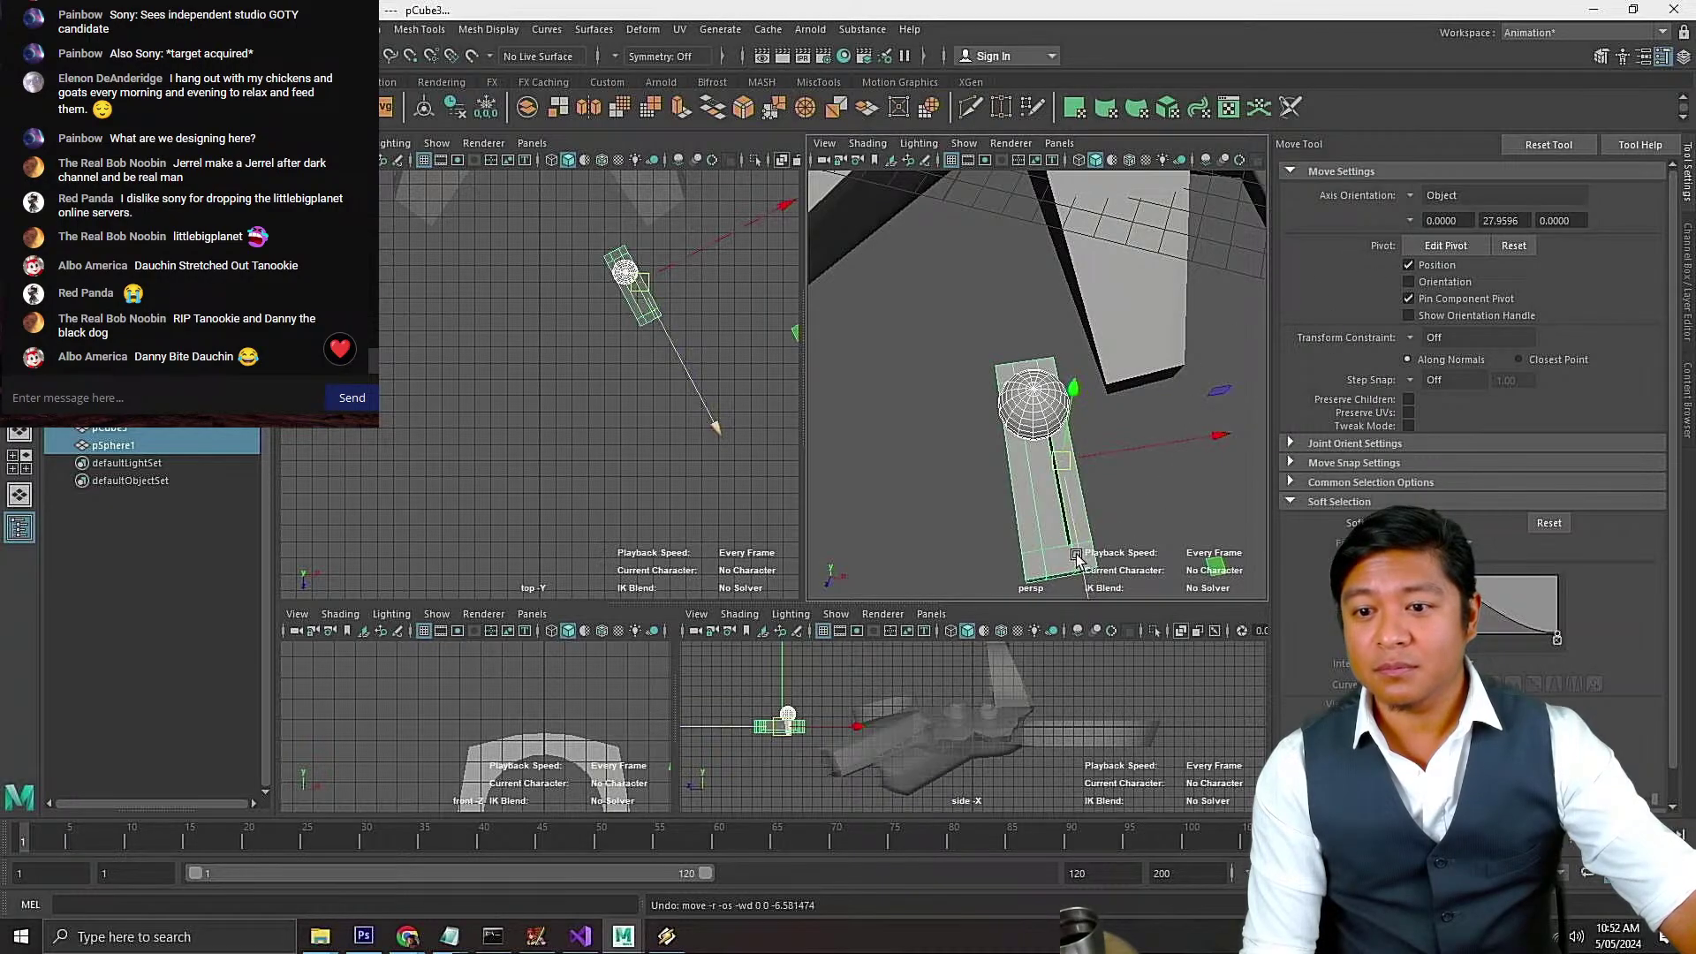
{"action": "middle_click_drag", "start_coordinate": [1133, 514], "coordinate": [1139, 363]}
{"action": "key", "text": "ctrl+z"}
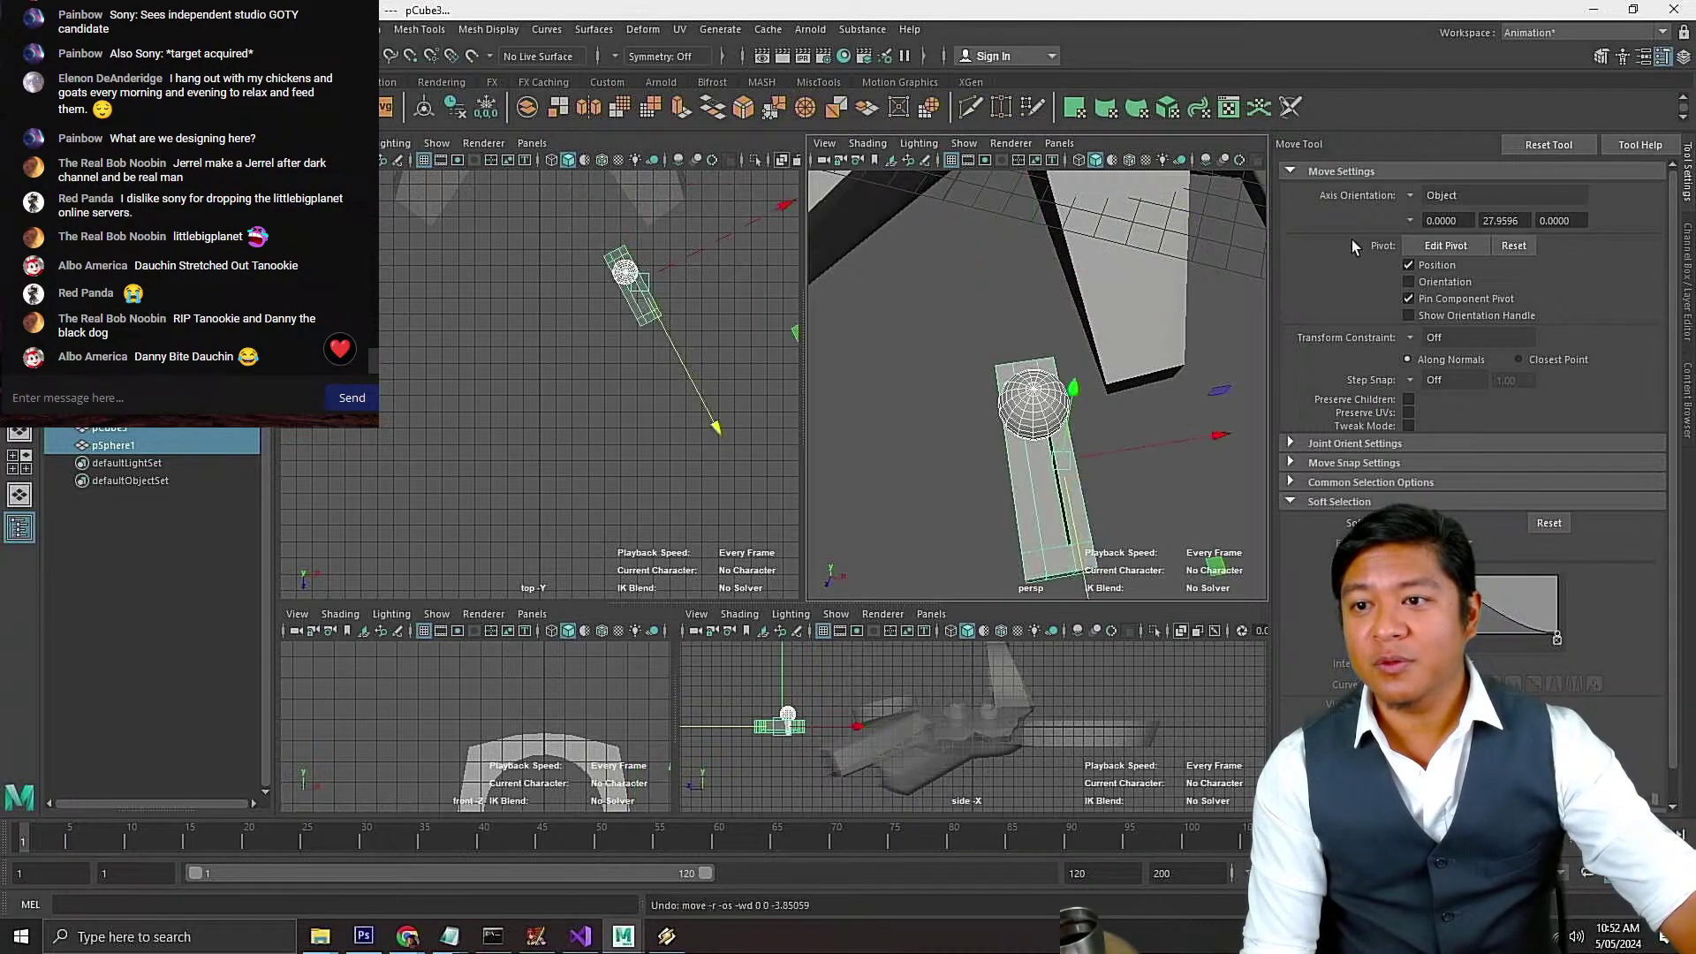
{"action": "left_click", "coordinate": [1420, 196]}
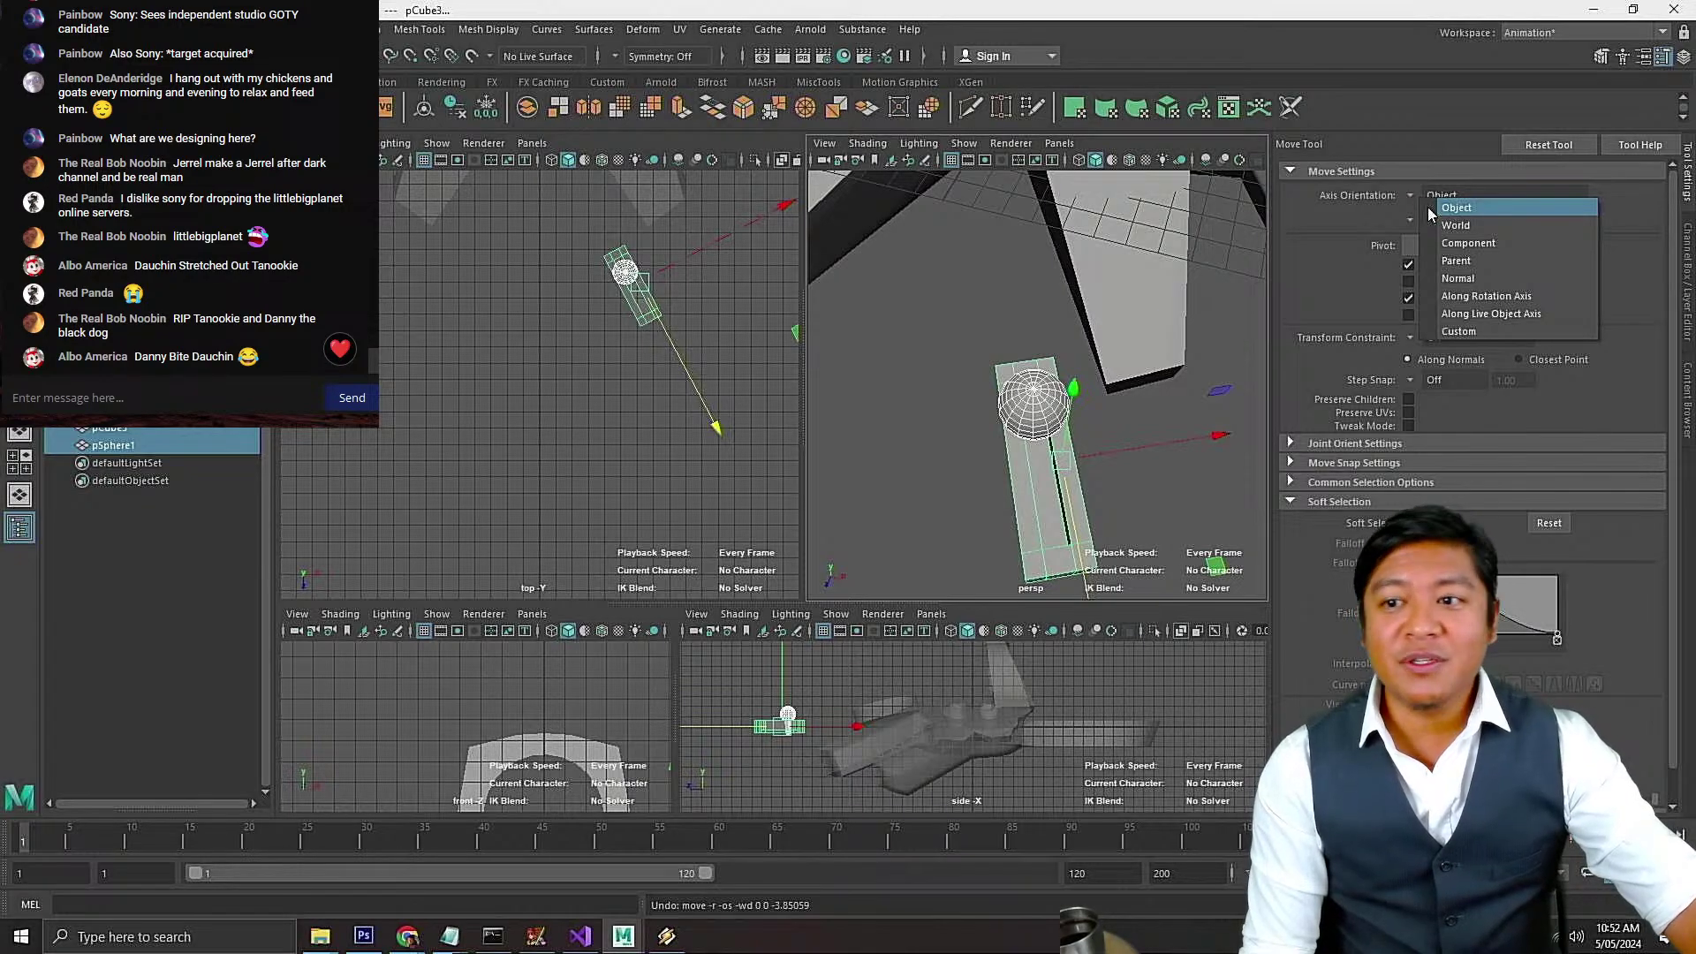
{"action": "left_click", "coordinate": [1439, 211]}
{"action": "left_click_drag", "start_coordinate": [1129, 419], "coordinate": [1060, 517], "text": "alt"}
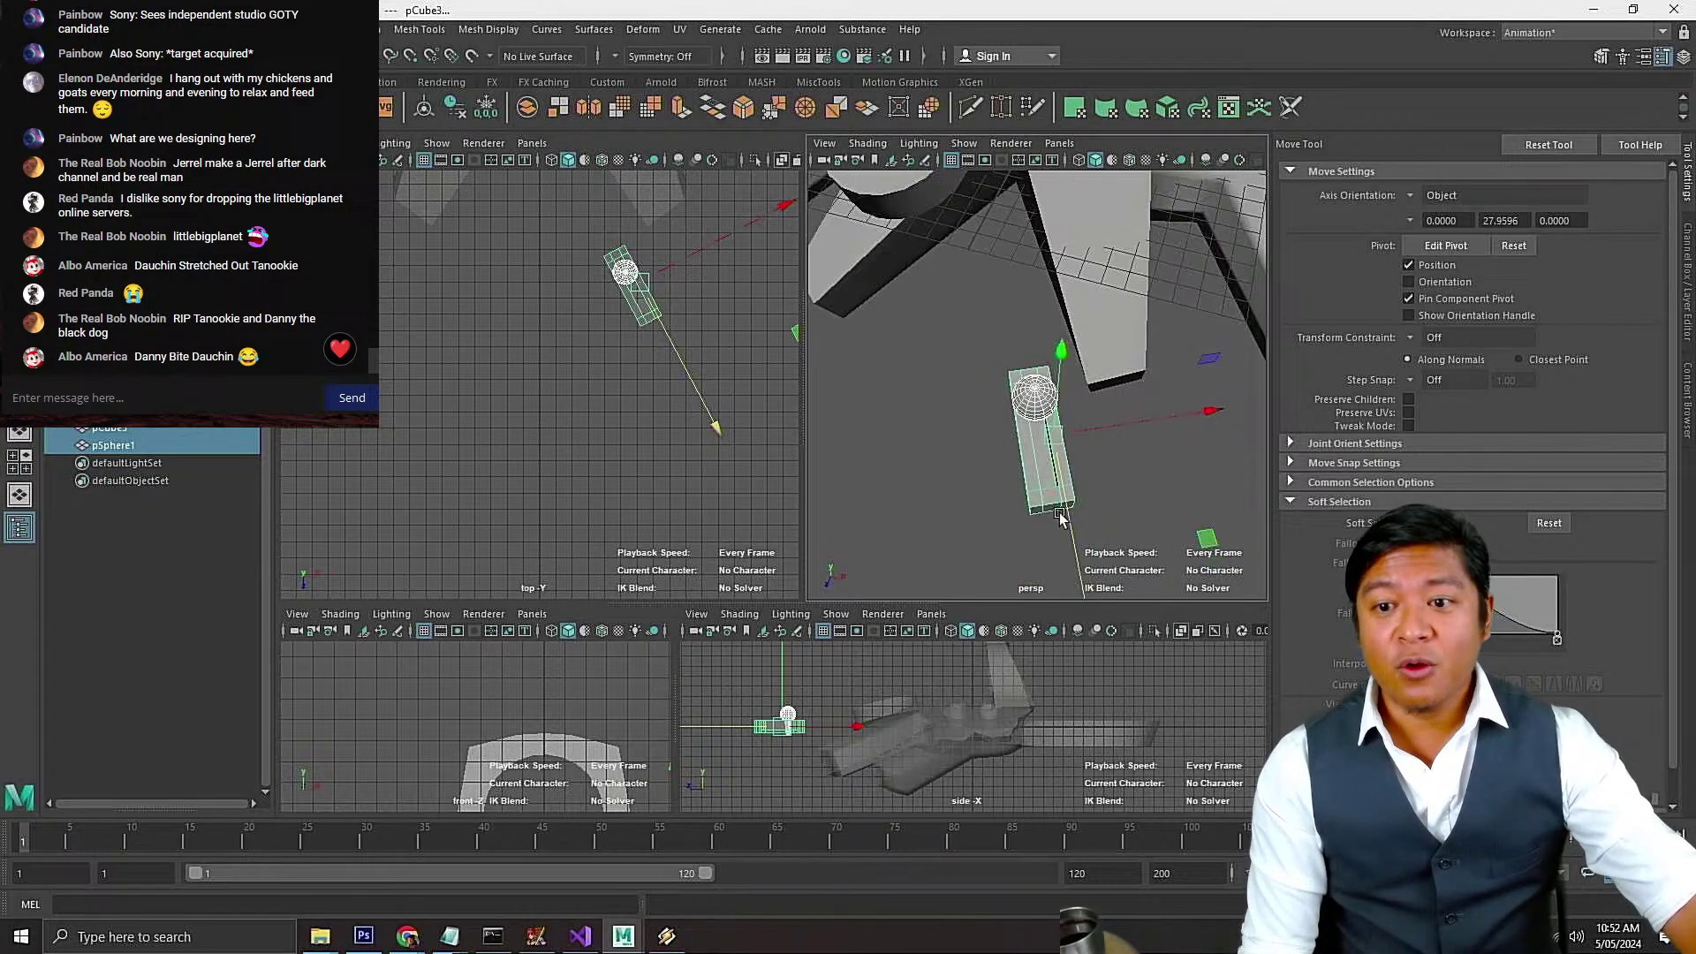
{"action": "key", "text": "ctrl+z"}
{"action": "key", "text": "ctrl+z"}
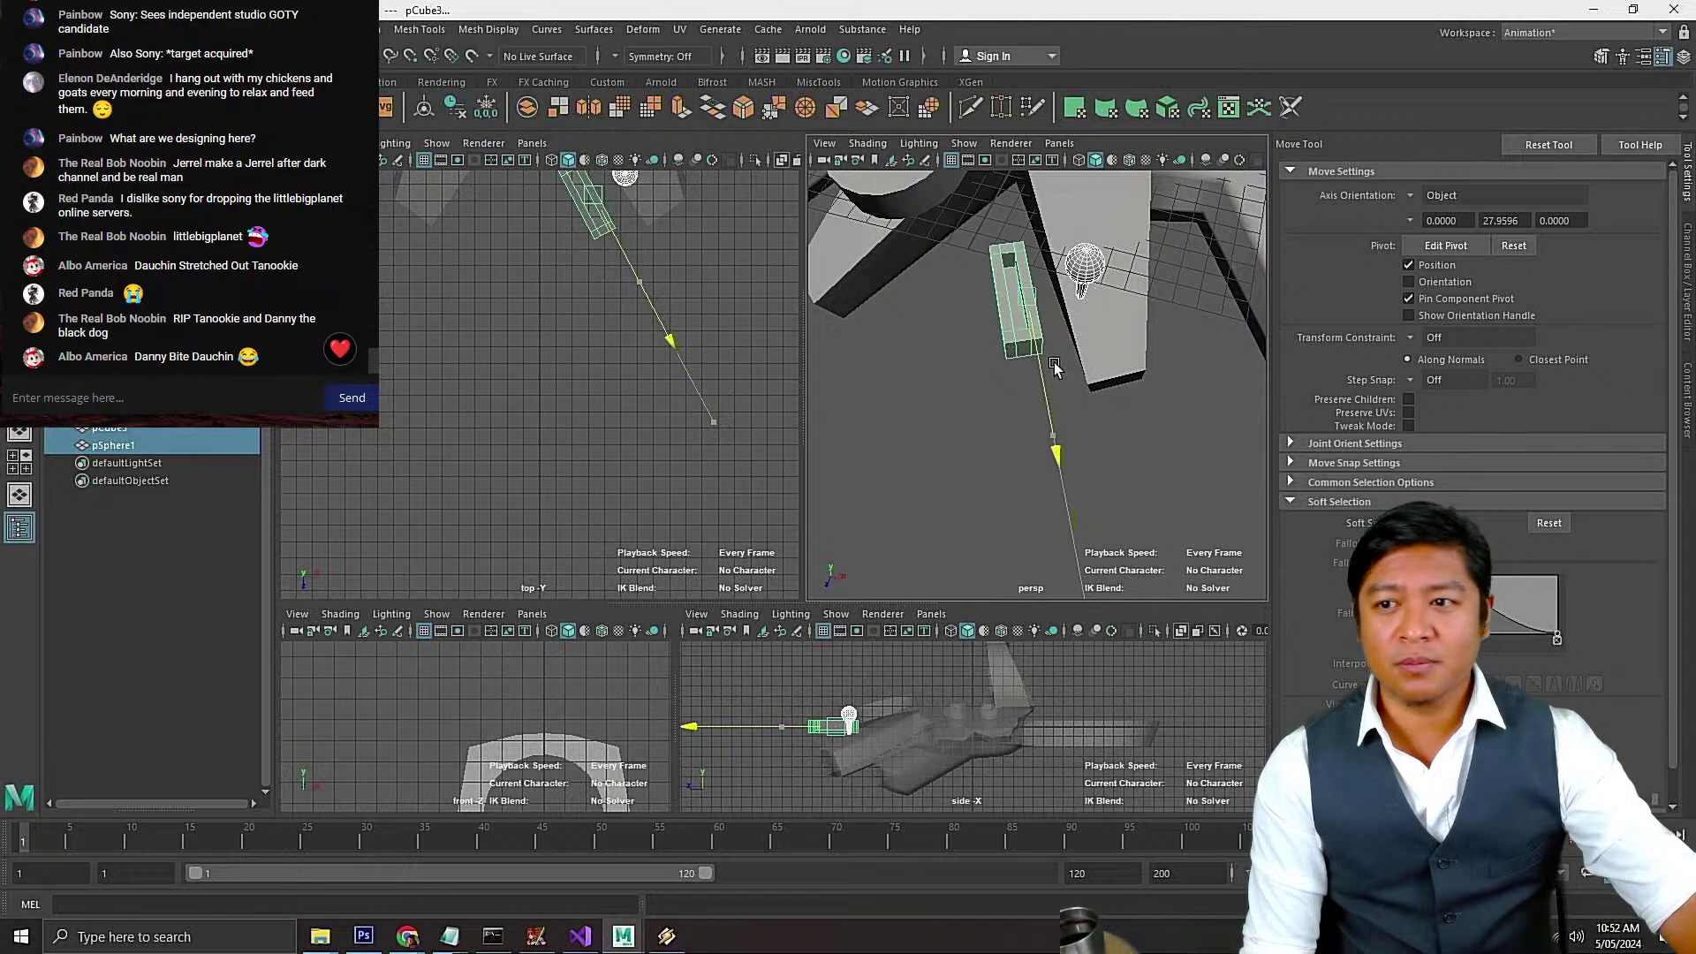
Set the Move axes to World and slide pCube3 and pSphere1 along Z onto the body
{"action": "left_click", "coordinate": [1413, 195]}
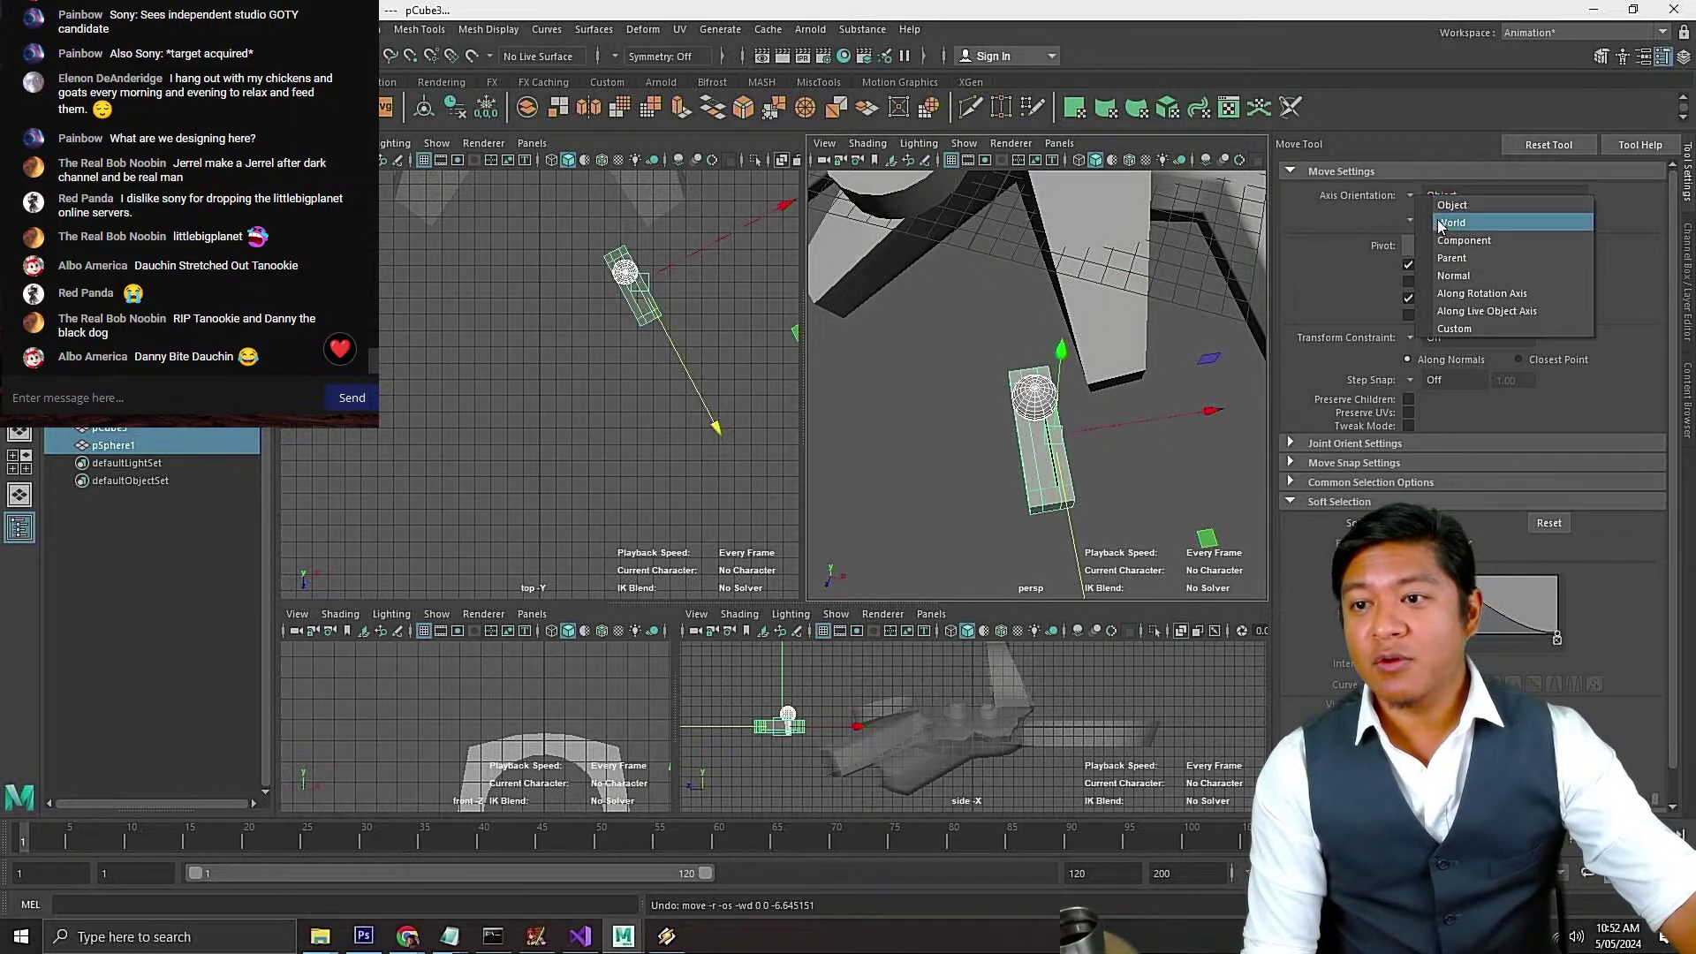
{"action": "left_click", "coordinate": [1440, 224]}
{"action": "left_click_drag", "start_coordinate": [1028, 503], "coordinate": [1109, 306]}
{"action": "key", "text": "f"}
{"action": "scroll", "coordinate": [1079, 367], "scroll_direction": "down", "scroll_amount": 6}
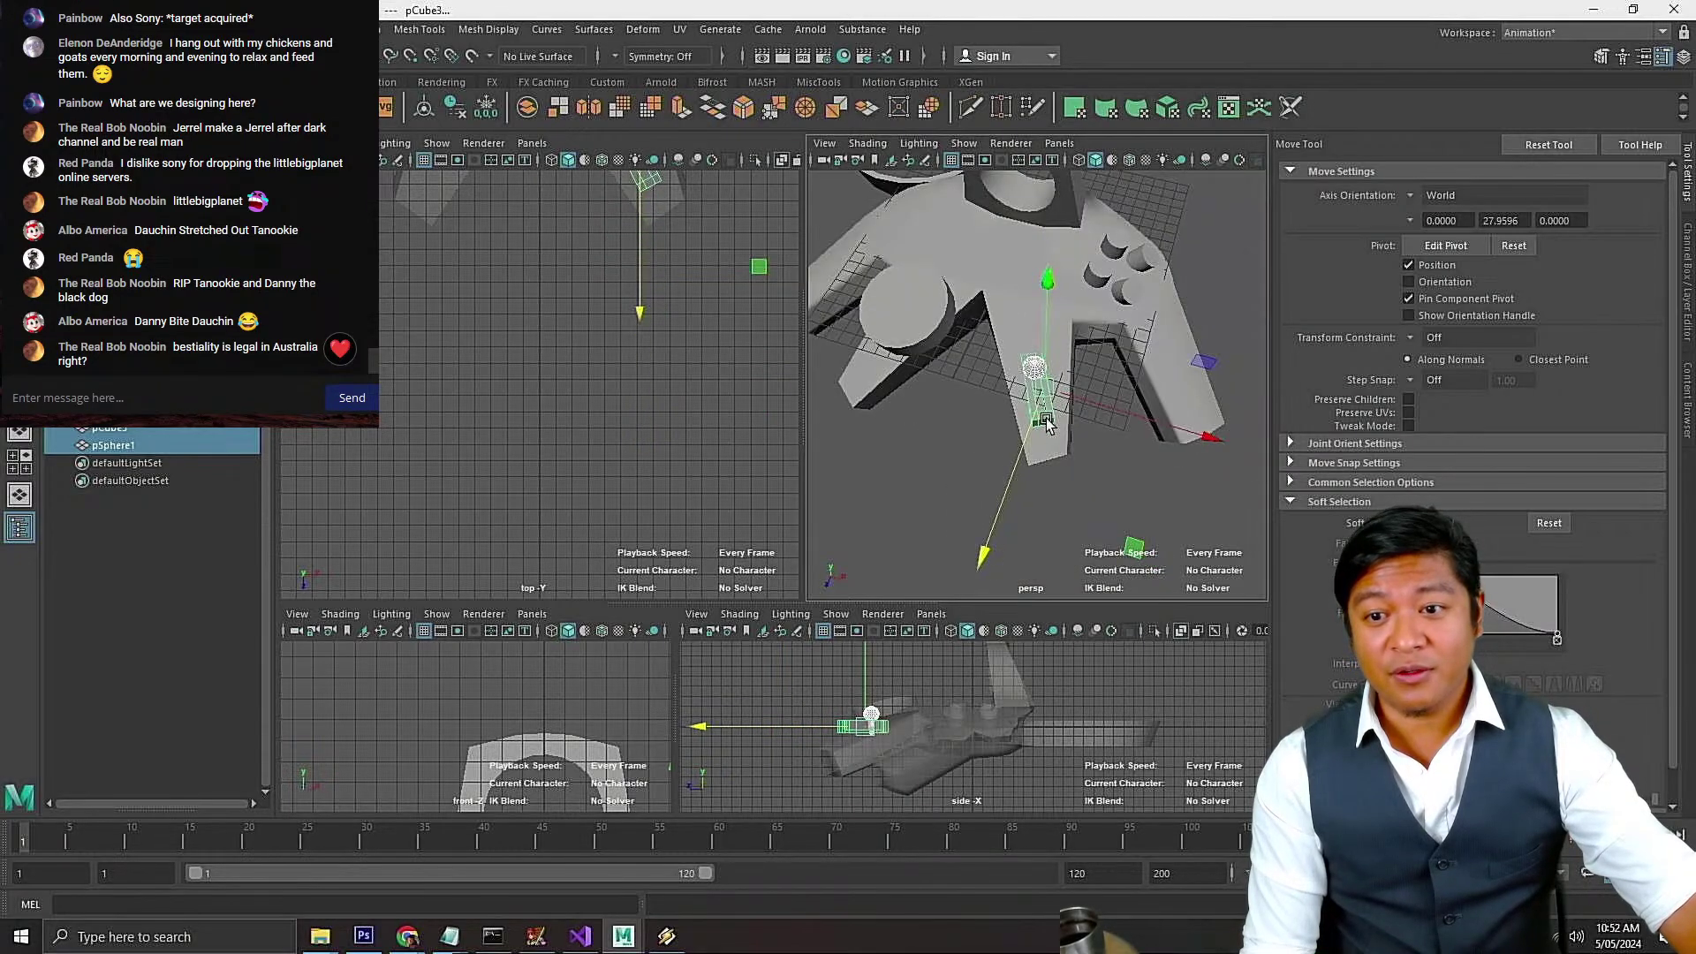
{"action": "mouse_move", "coordinate": [1050, 421]}
{"action": "left_mouse_down", "text": "alt"}
{"action": "mouse_move", "coordinate": [1016, 378]}
{"action": "mouse_move", "coordinate": [1024, 406]}
{"action": "left_mouse_up", "text": "alt"}
{"action": "scroll", "coordinate": [1033, 431], "scroll_direction": "up", "scroll_amount": 3}
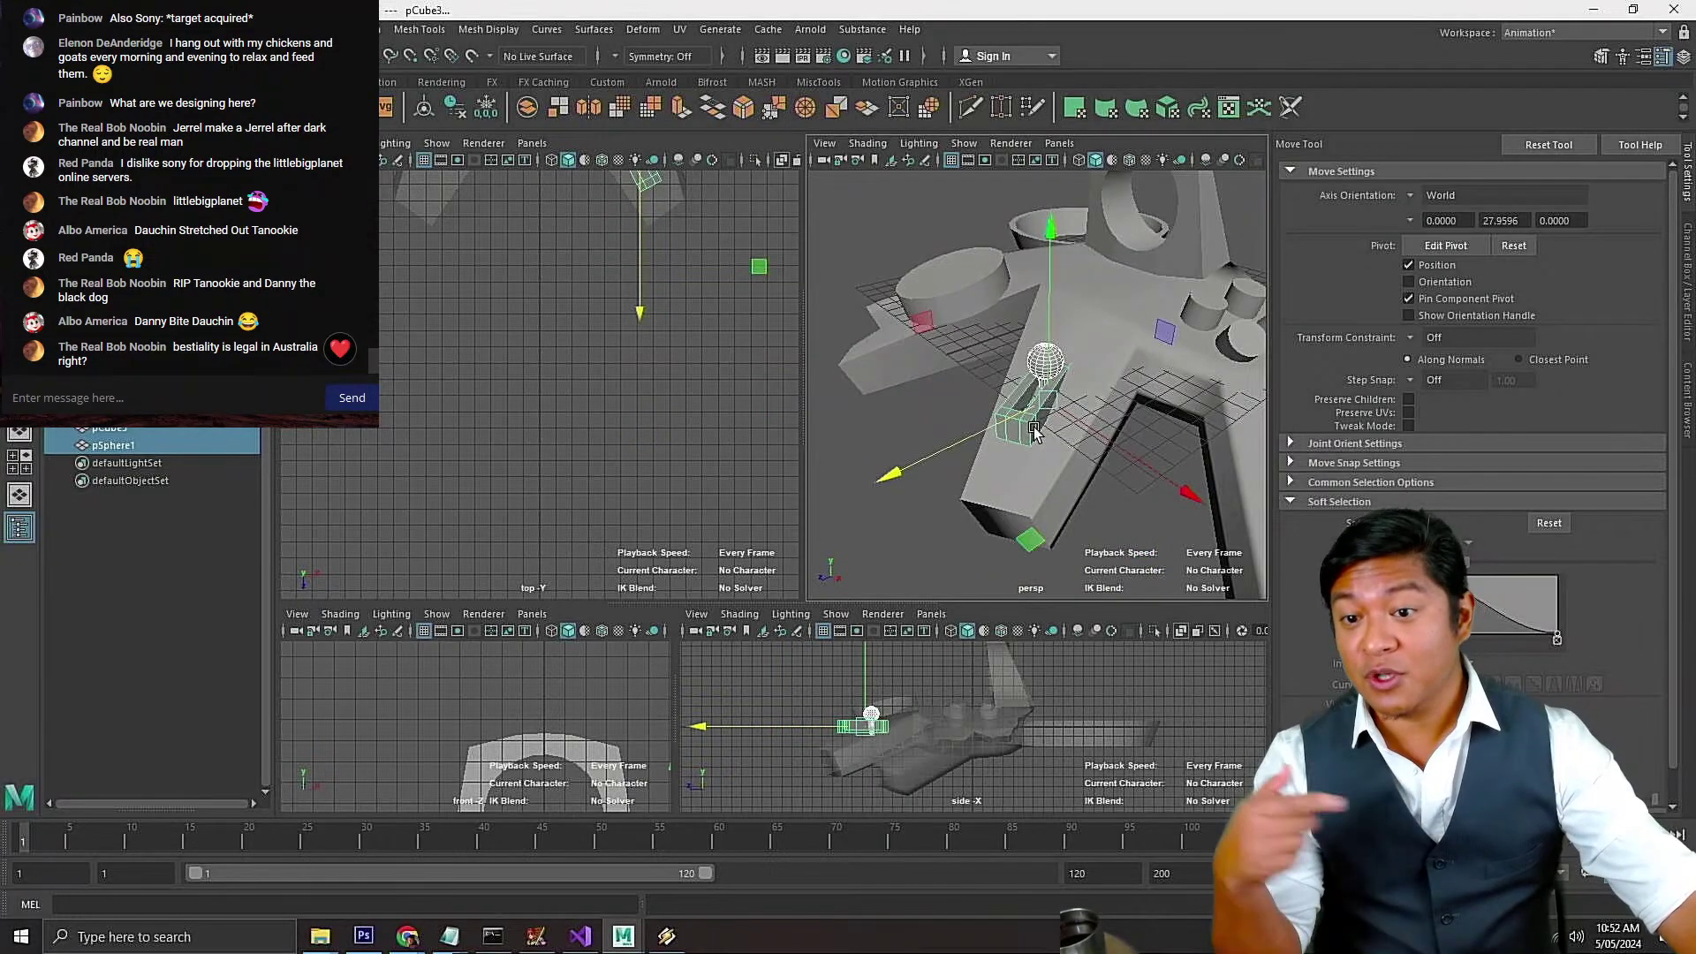
{"action": "scroll", "coordinate": [1035, 433], "scroll_direction": "up", "scroll_amount": 2}
{"action": "left_click_drag", "start_coordinate": [1035, 433], "coordinate": [1043, 388], "text": "alt"}
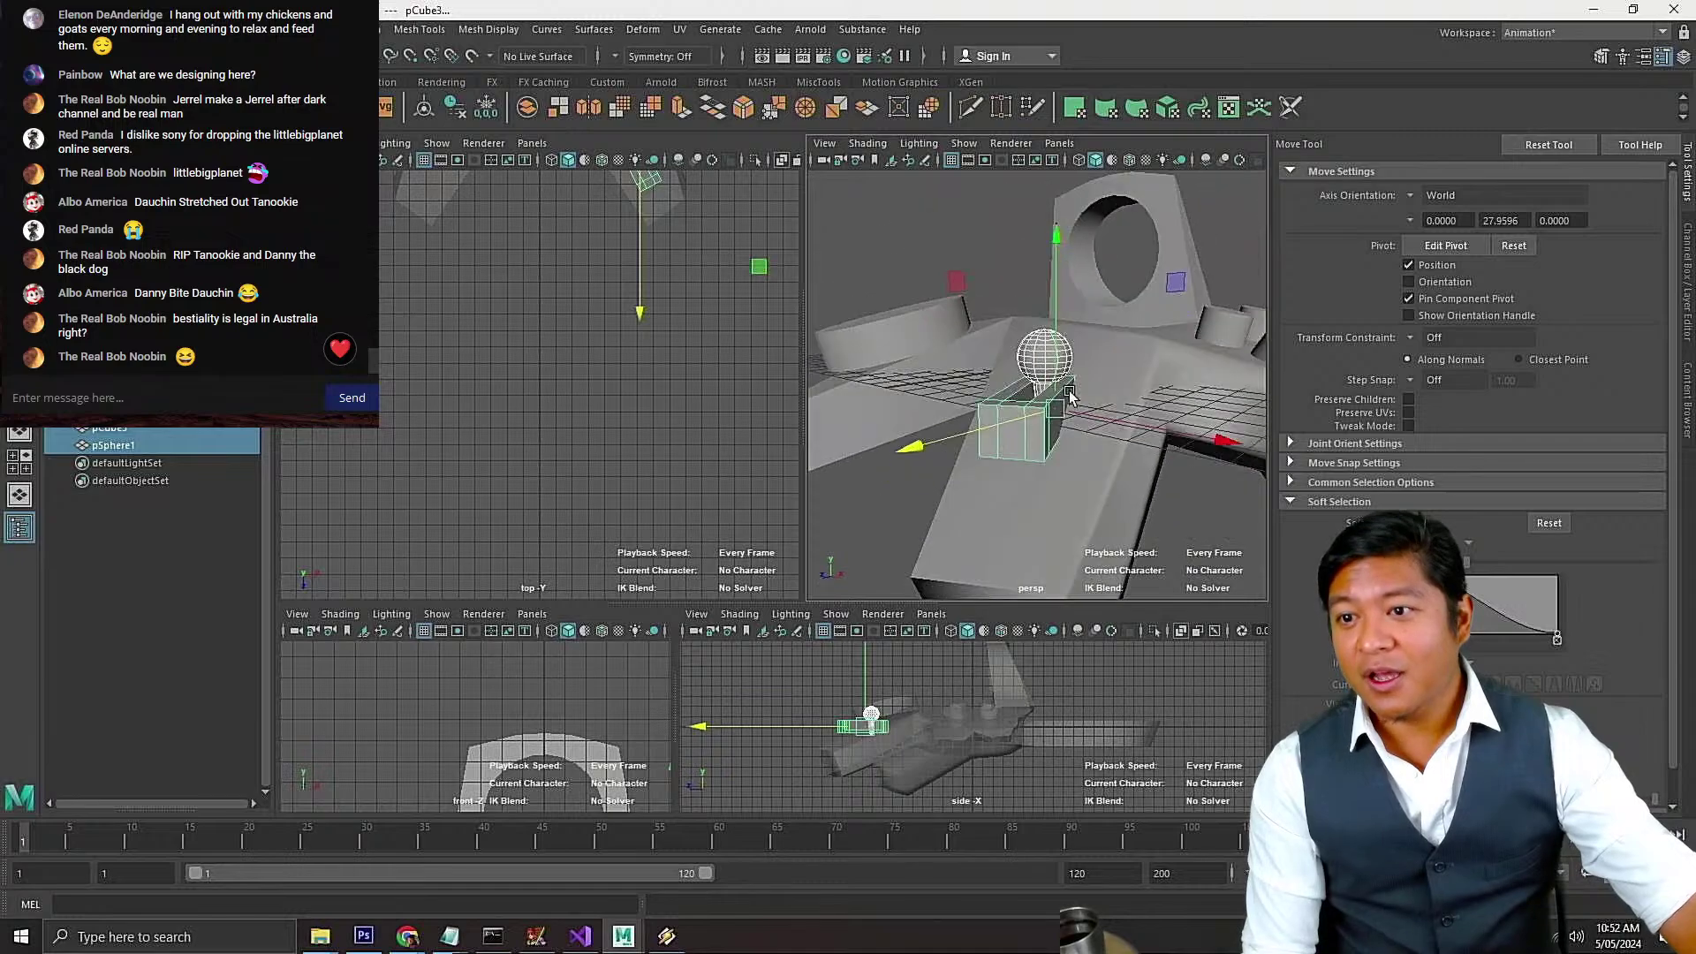
Set the Move axis orientation back to Object and reset the pivot
{"action": "left_click", "coordinate": [1410, 194]}
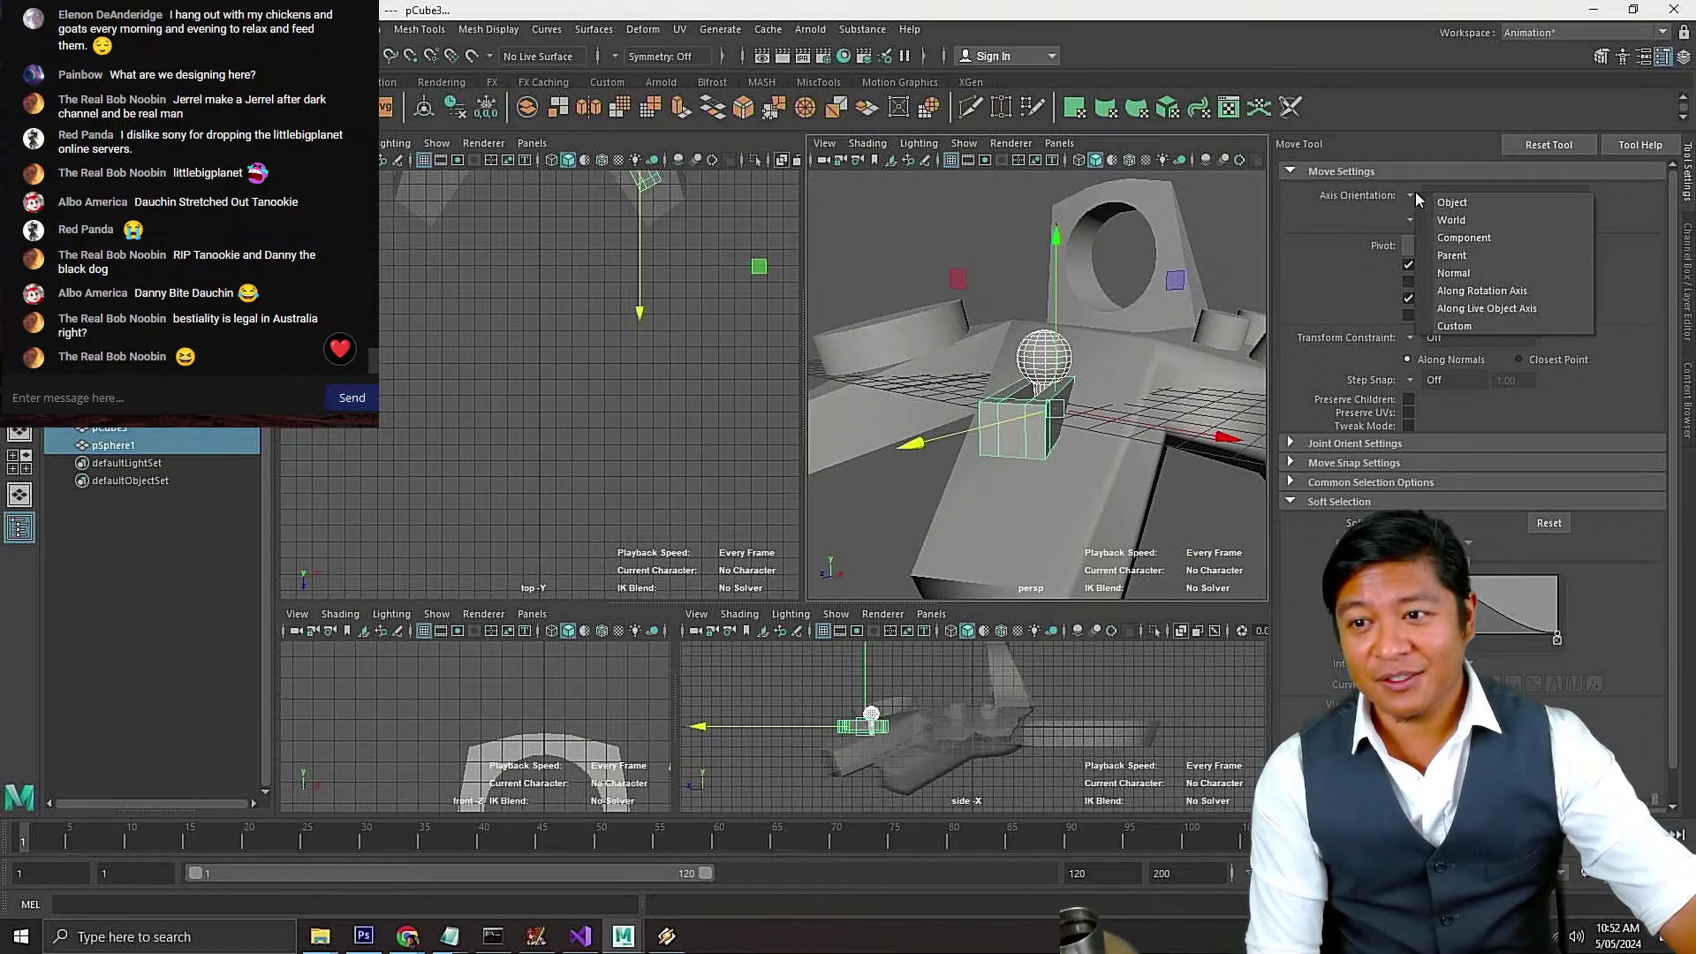
{"action": "left_click", "coordinate": [1416, 202]}
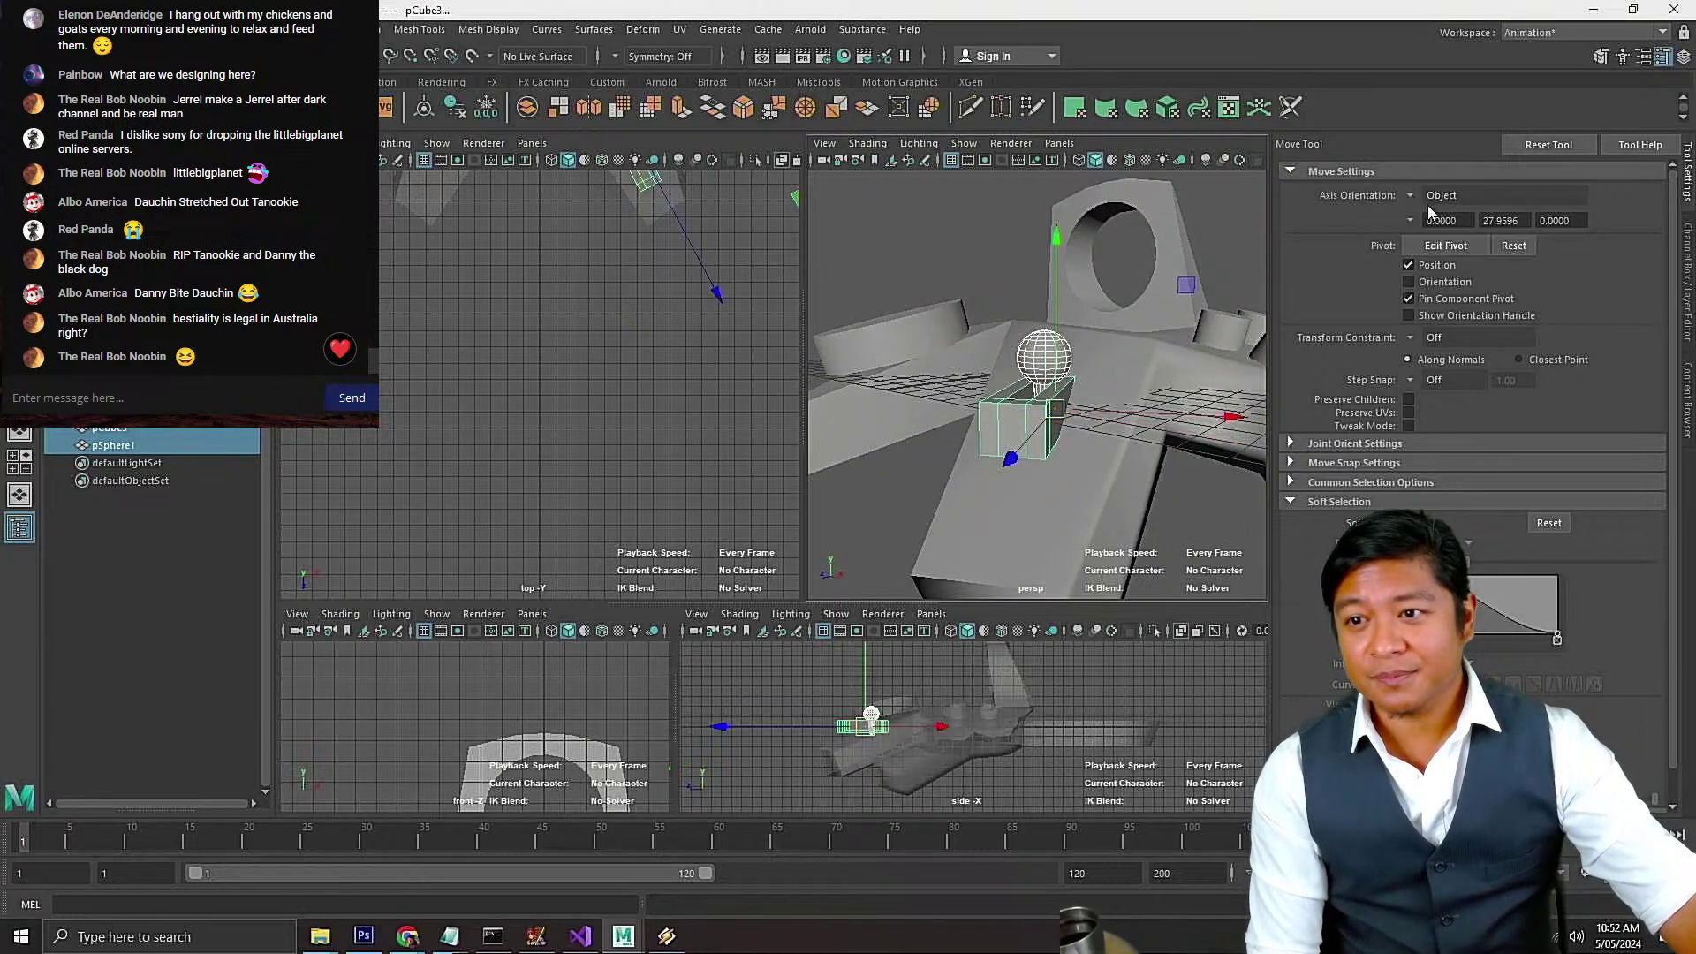
{"action": "left_click", "coordinate": [1511, 252]}
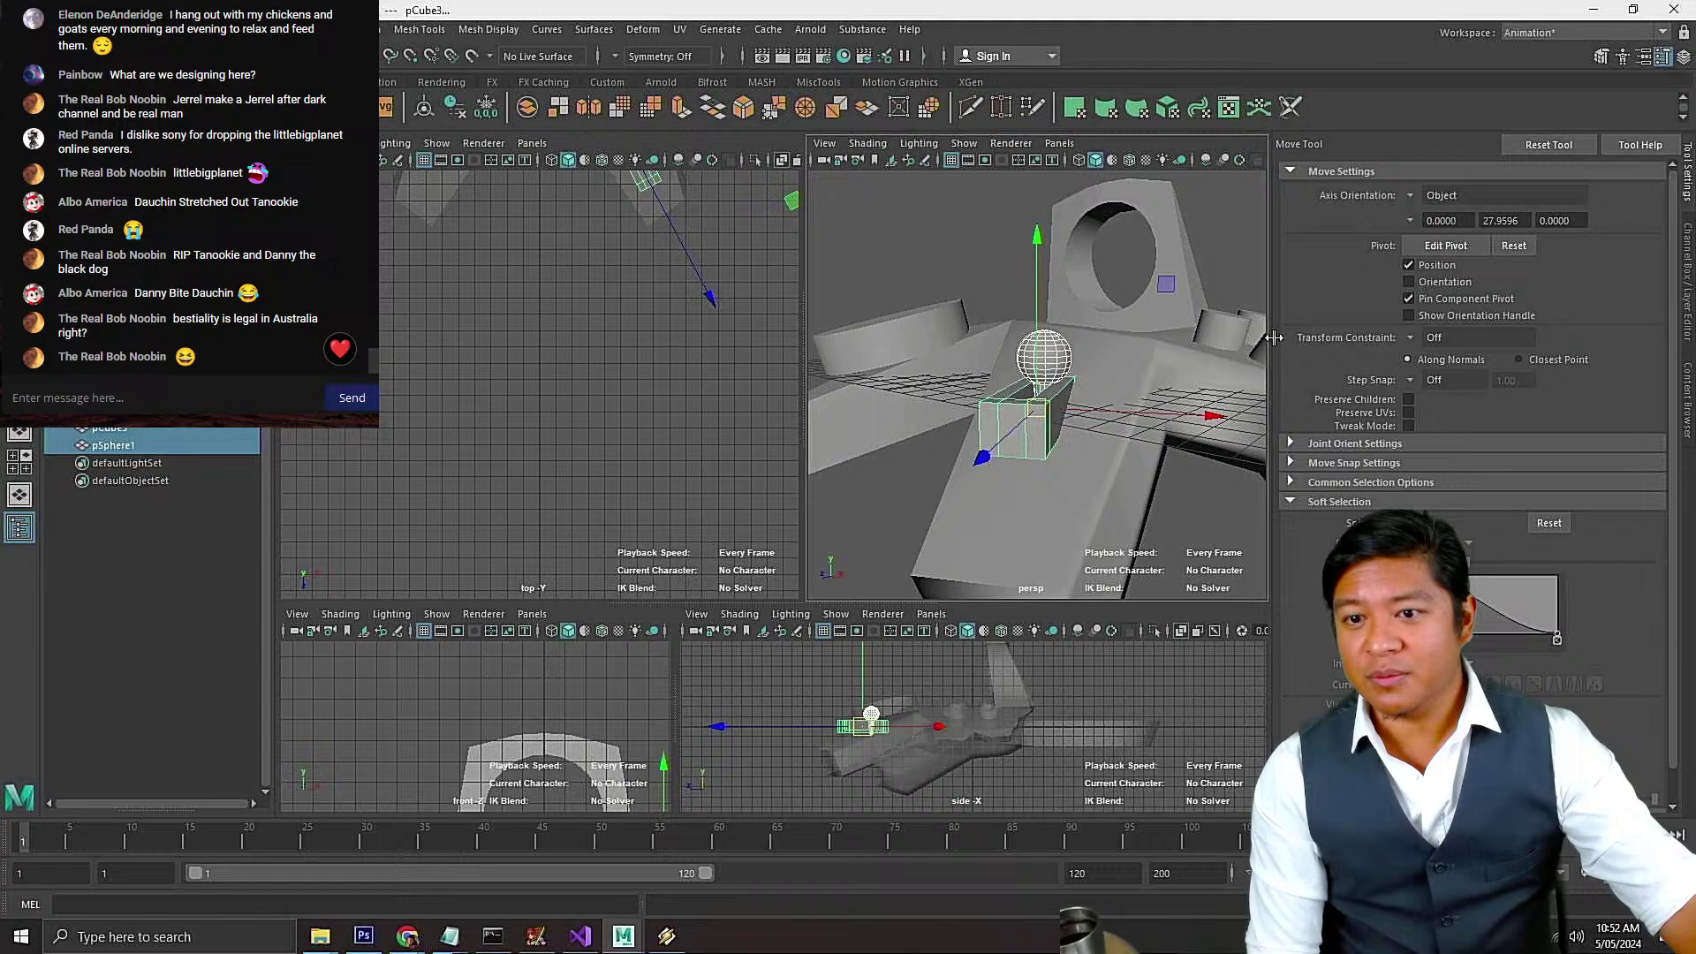
Tilt the joystick block and sphere around X, then save the scene
{"action": "left_click_drag", "start_coordinate": [1120, 393], "coordinate": [1110, 429], "text": "alt"}
{"action": "key", "text": "e"}
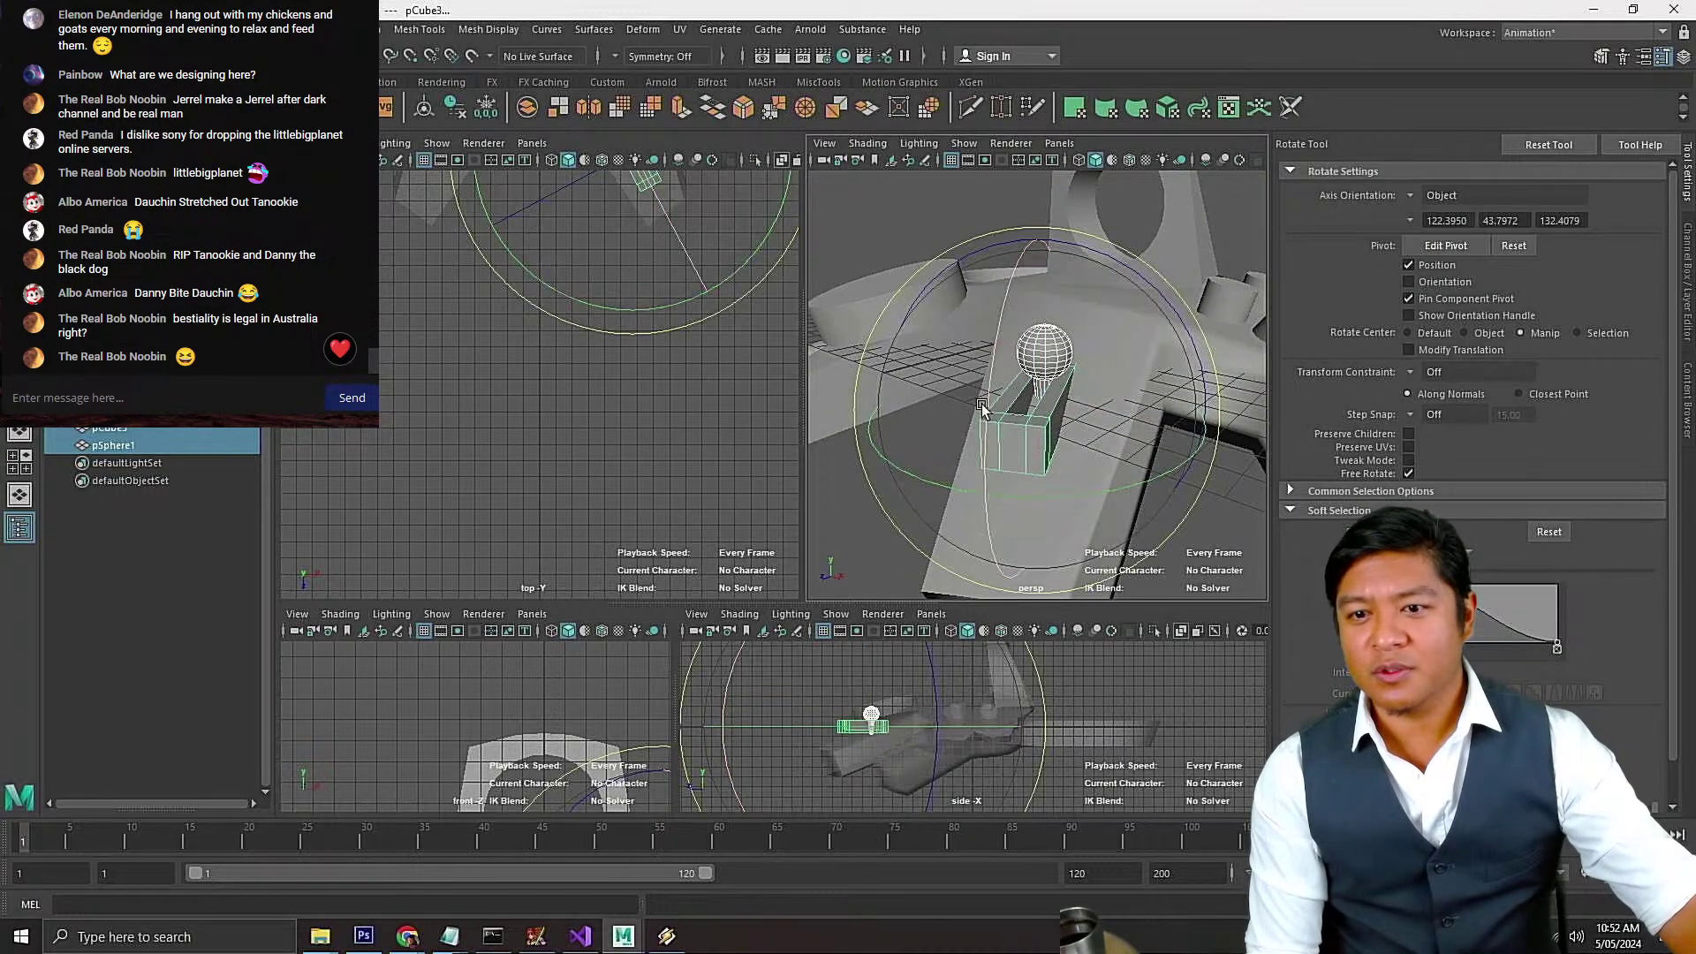
{"action": "left_click_drag", "start_coordinate": [989, 412], "coordinate": [960, 495]}
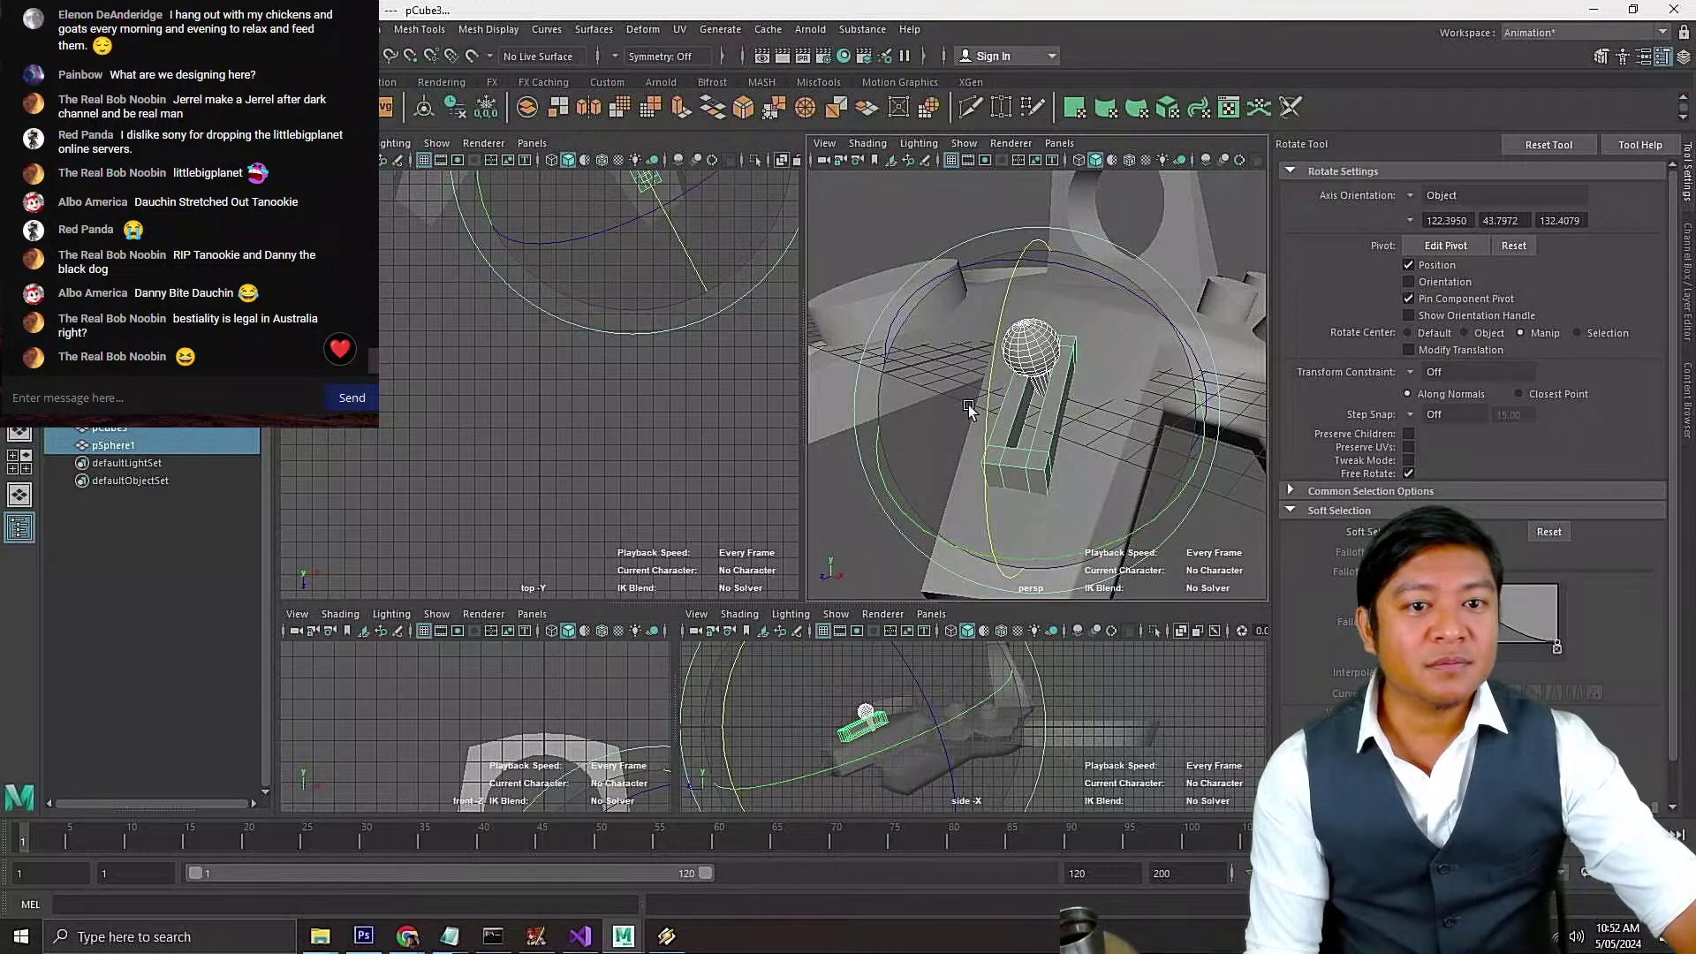
{"action": "left_click_drag", "start_coordinate": [968, 408], "coordinate": [1060, 393], "text": "alt"}
{"action": "key", "text": "w"}
{"action": "key", "text": "ctrl+s"}
Rotate pSphere1 on its own and scale it down uniformly
{"action": "left_click", "coordinate": [1160, 268]}
{"action": "left_click", "coordinate": [1003, 362]}
{"action": "key", "text": "e"}
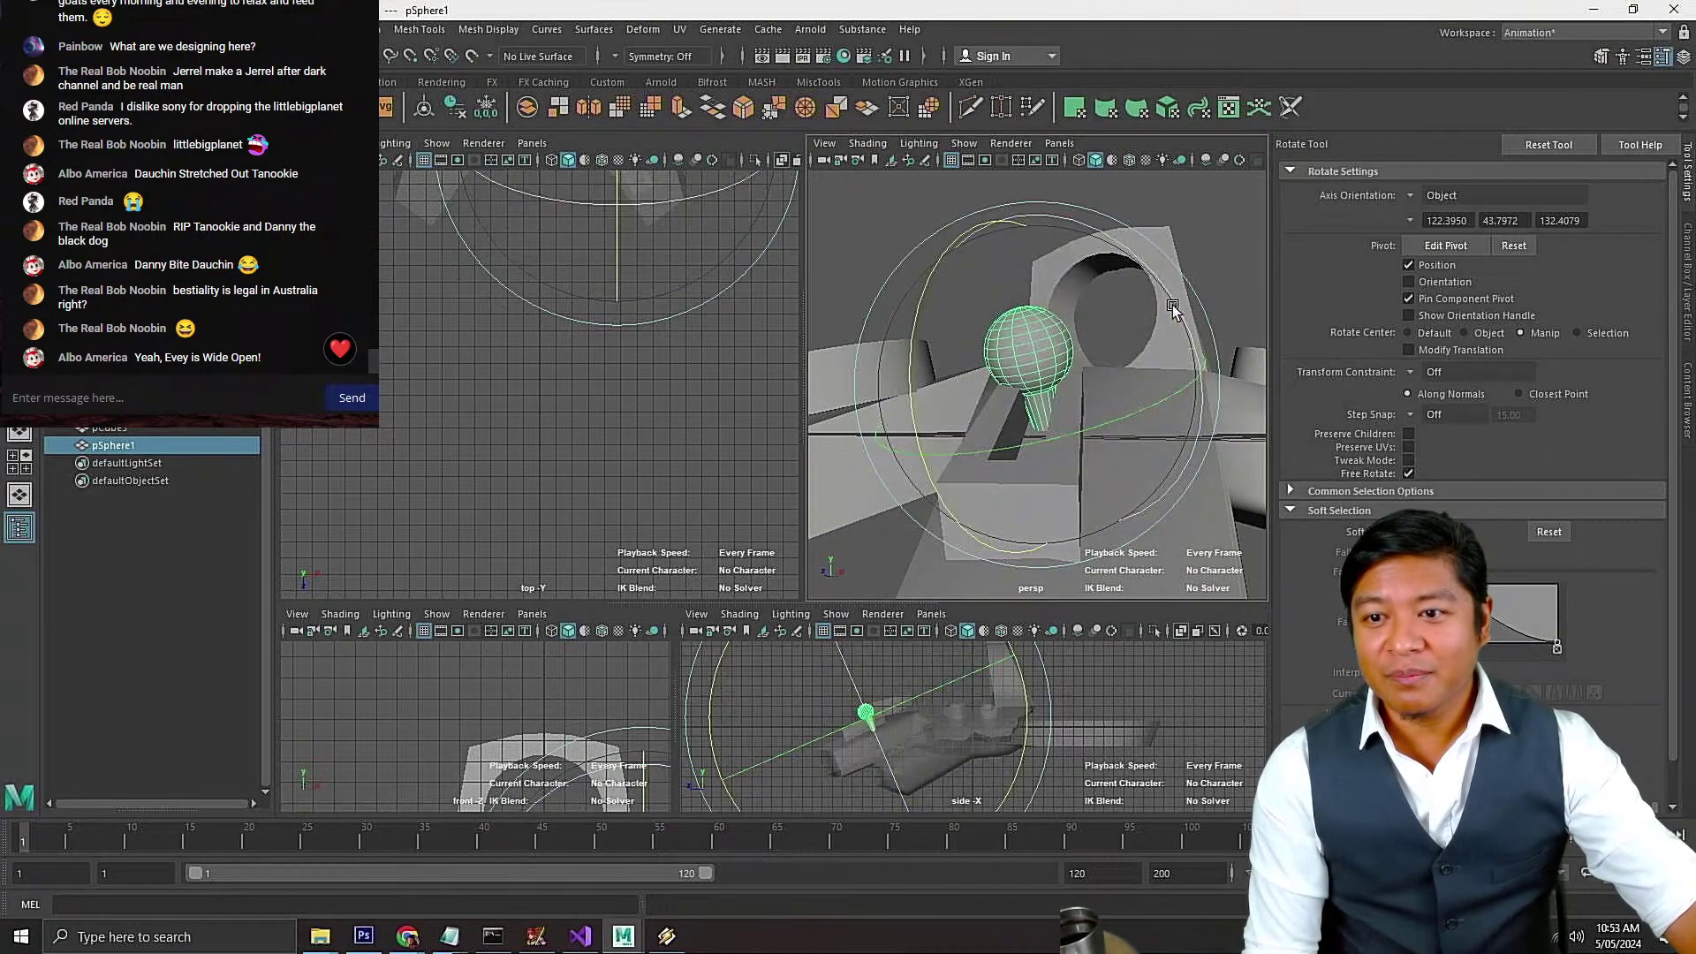
{"action": "left_click_drag", "start_coordinate": [1180, 306], "coordinate": [1188, 362]}
{"action": "key", "text": "r"}
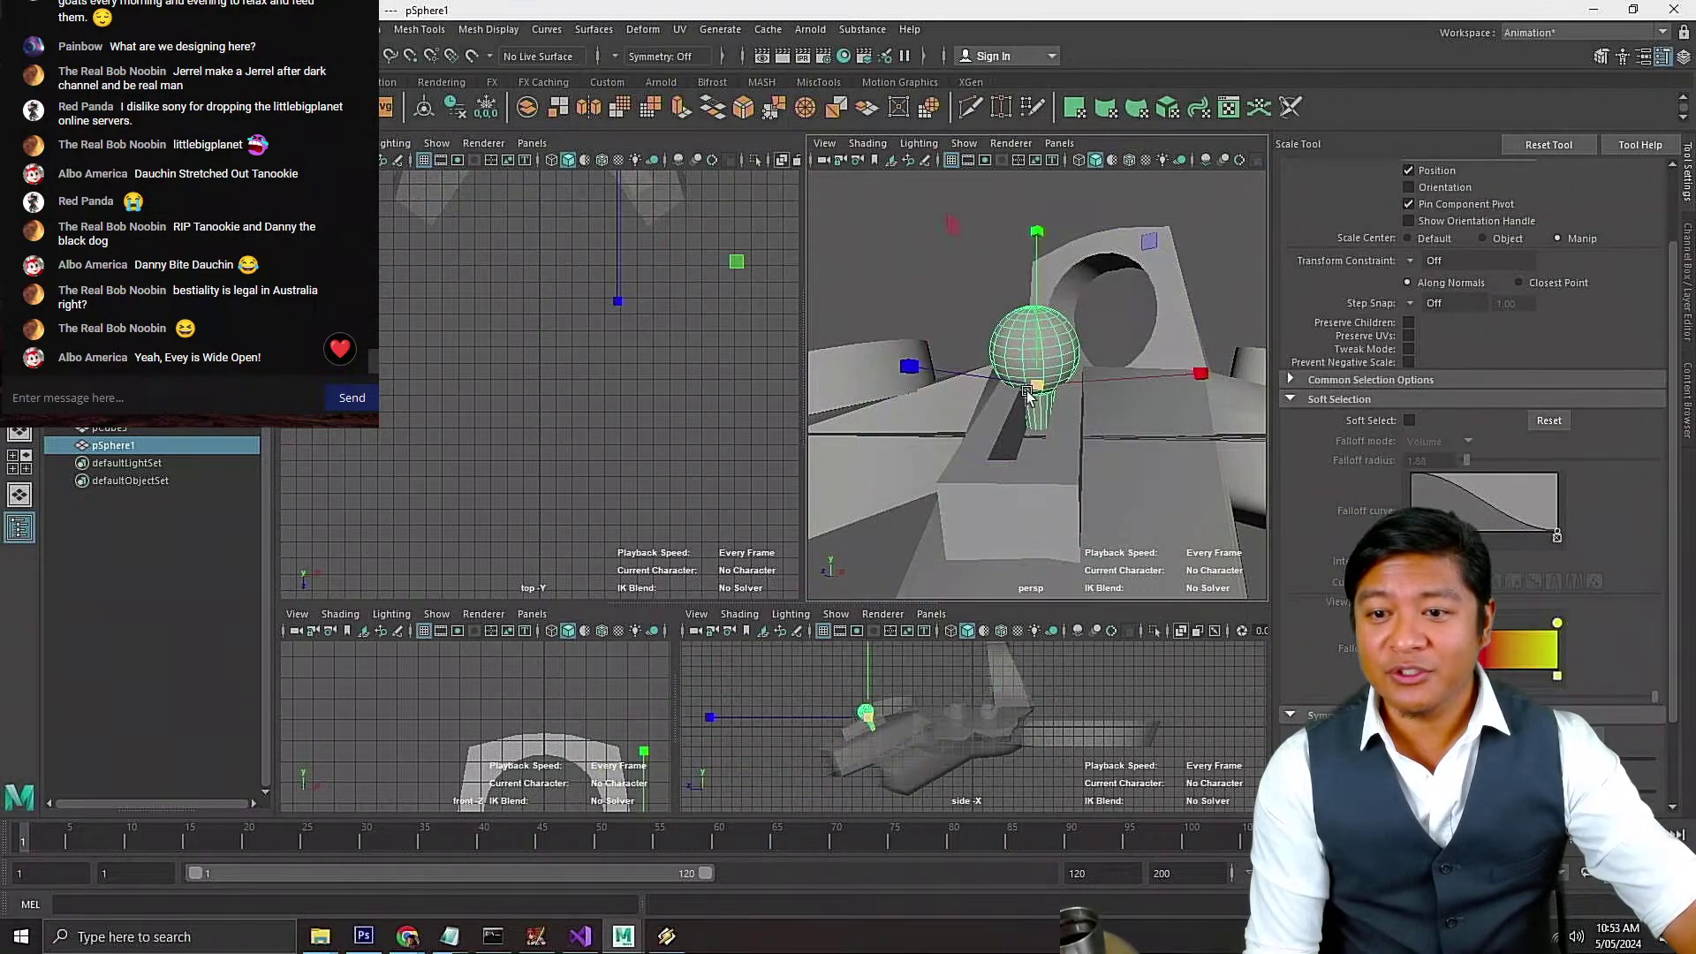
{"action": "left_click_drag", "start_coordinate": [1045, 389], "coordinate": [1025, 394]}
Nudge the pCube3 block slightly along X
{"action": "left_click", "coordinate": [1071, 425]}
{"action": "key", "text": "w"}
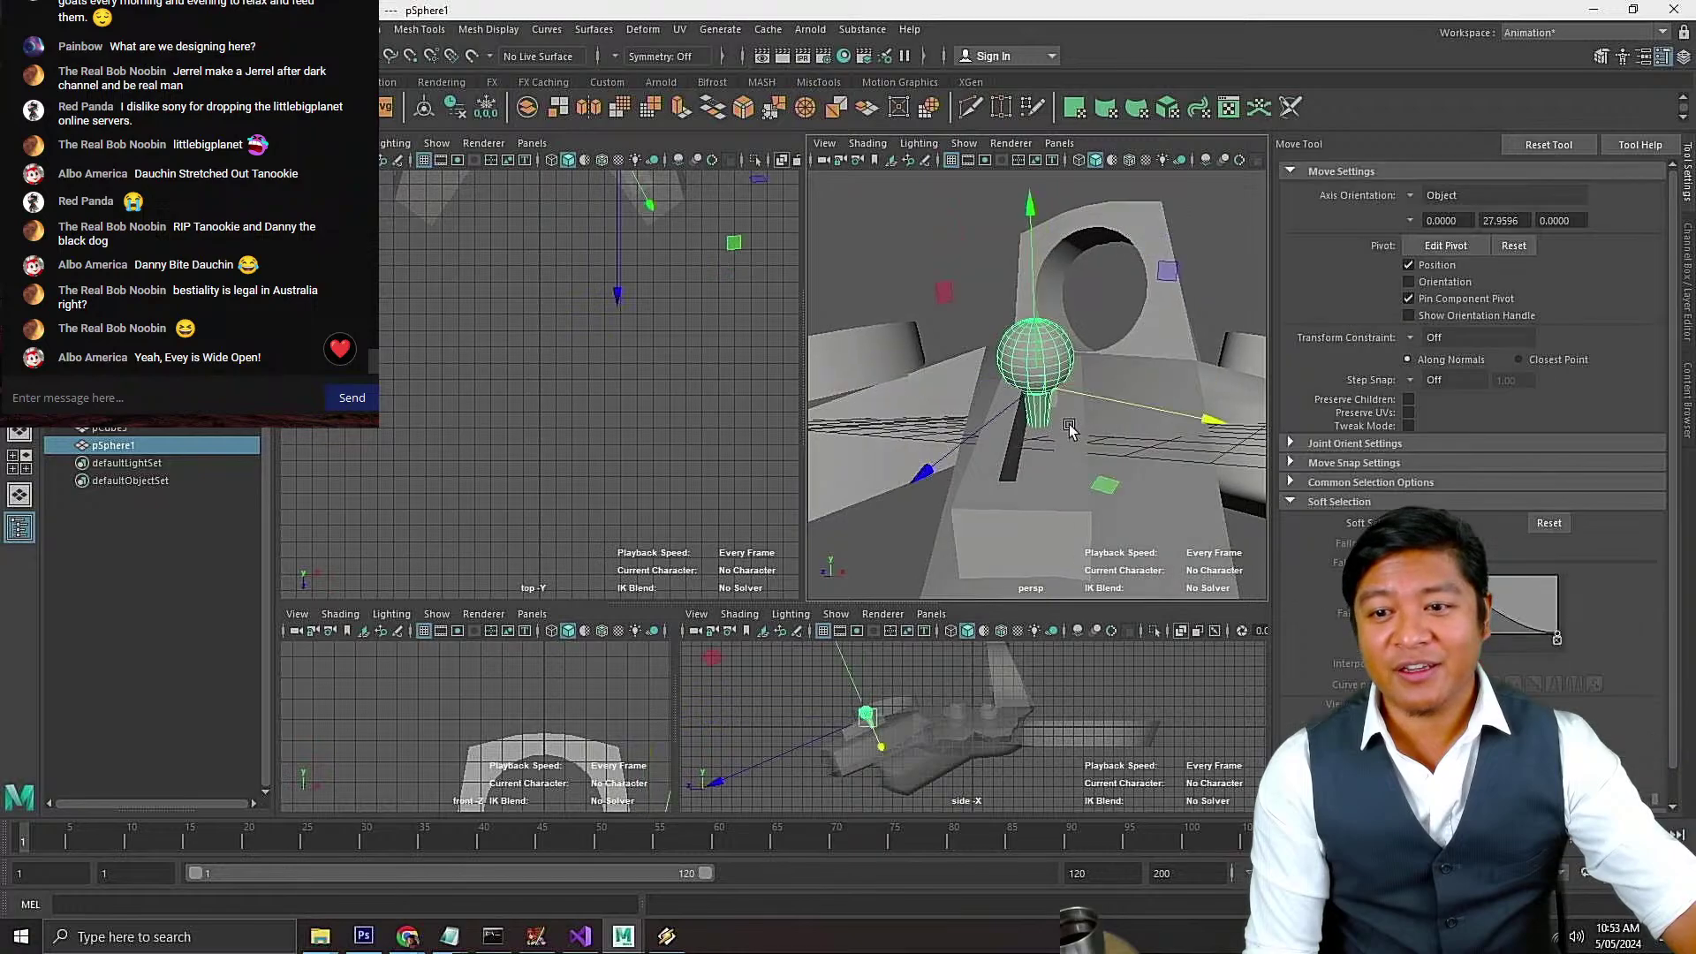
{"action": "left_click_drag", "start_coordinate": [1113, 444], "coordinate": [1113, 441]}
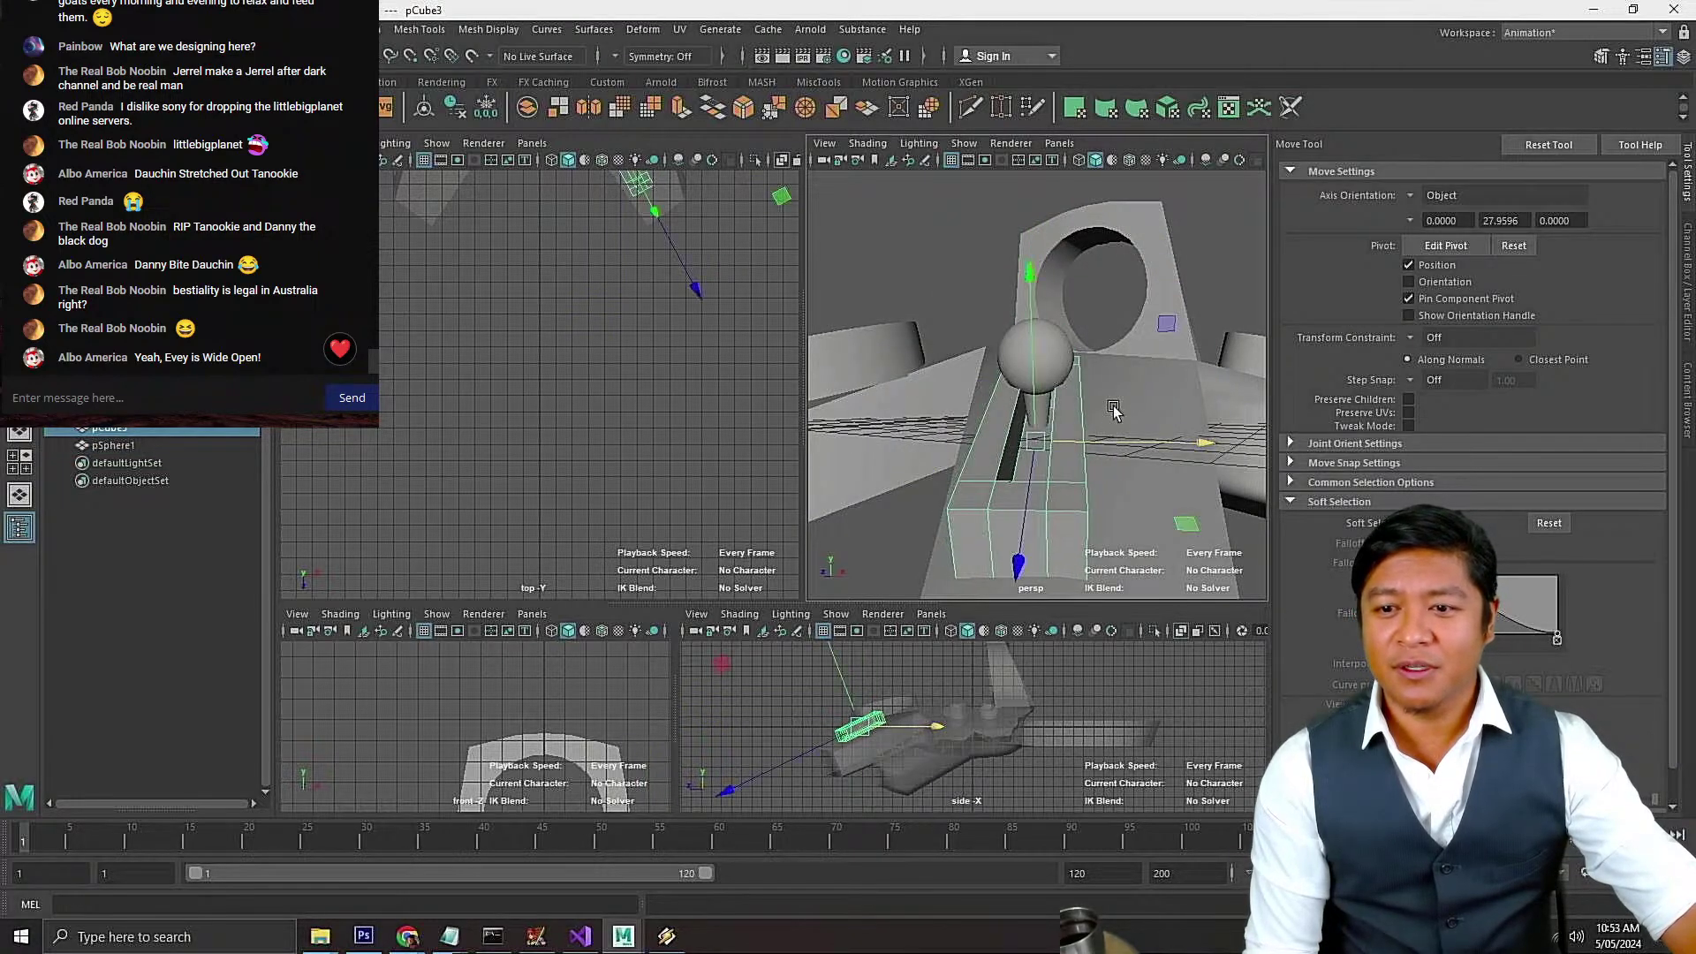
{"action": "left_click_drag", "start_coordinate": [1112, 345], "coordinate": [1031, 392], "text": "alt"}
Switch the Move axes to World and shift pSphere1 slightly along Z
{"action": "left_click", "coordinate": [1024, 367]}
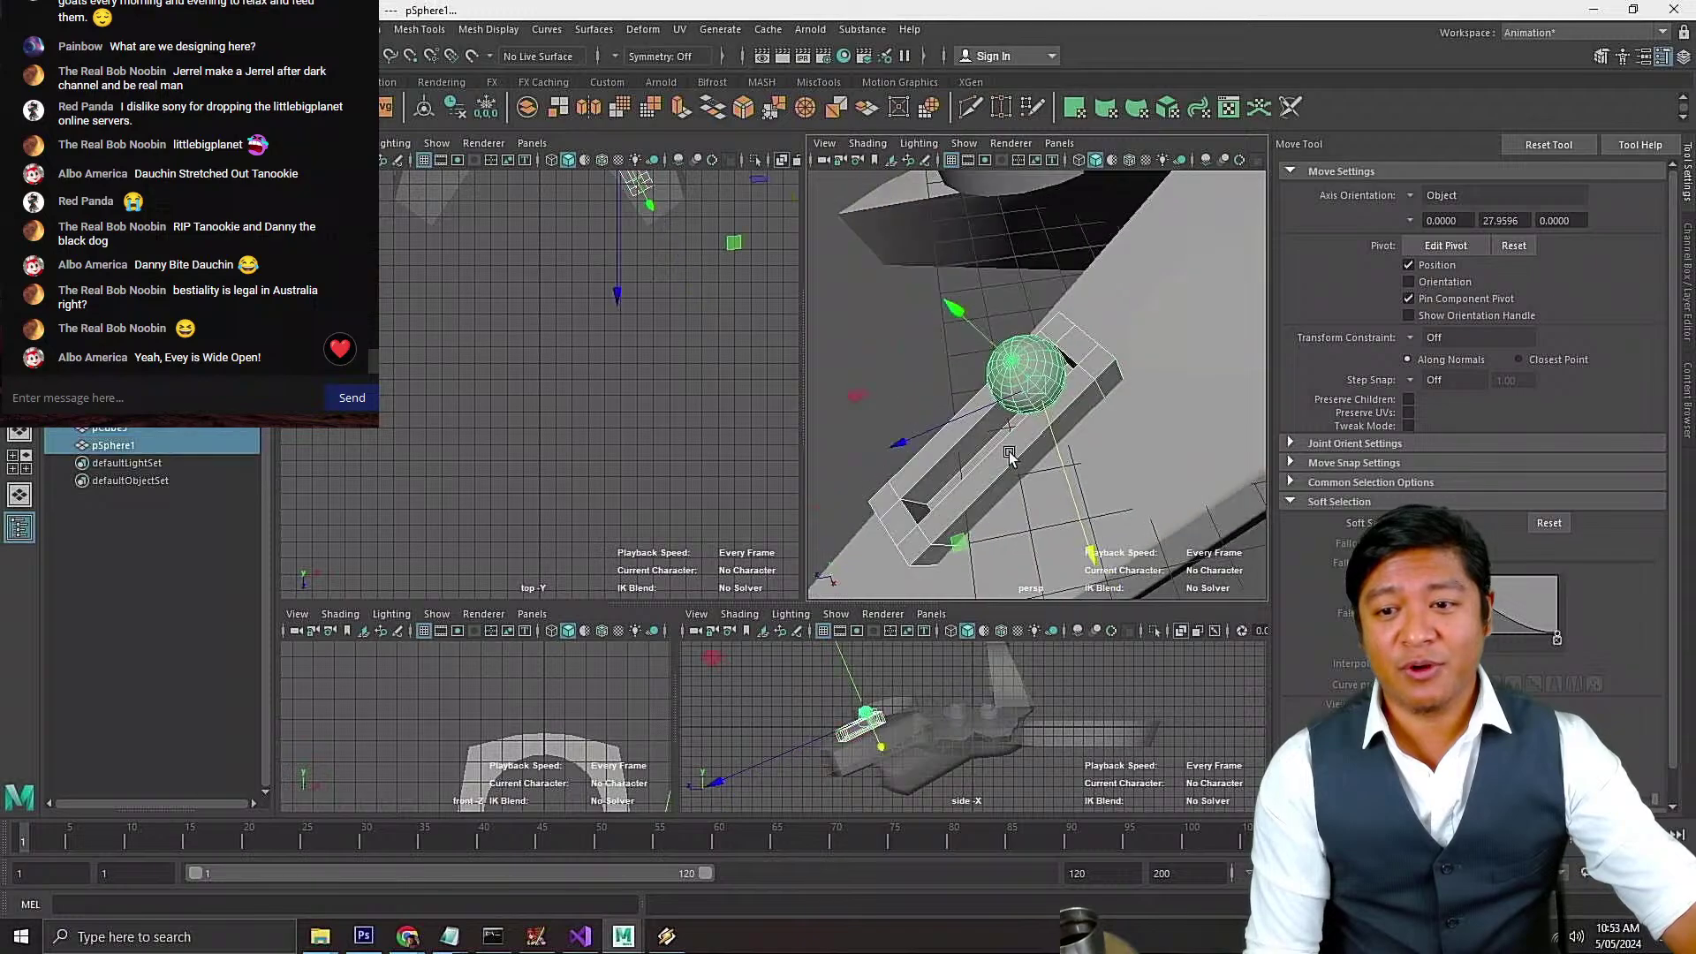
{"action": "key", "text": "f"}
{"action": "left_click_drag", "start_coordinate": [1082, 327], "coordinate": [1142, 362], "text": "alt"}
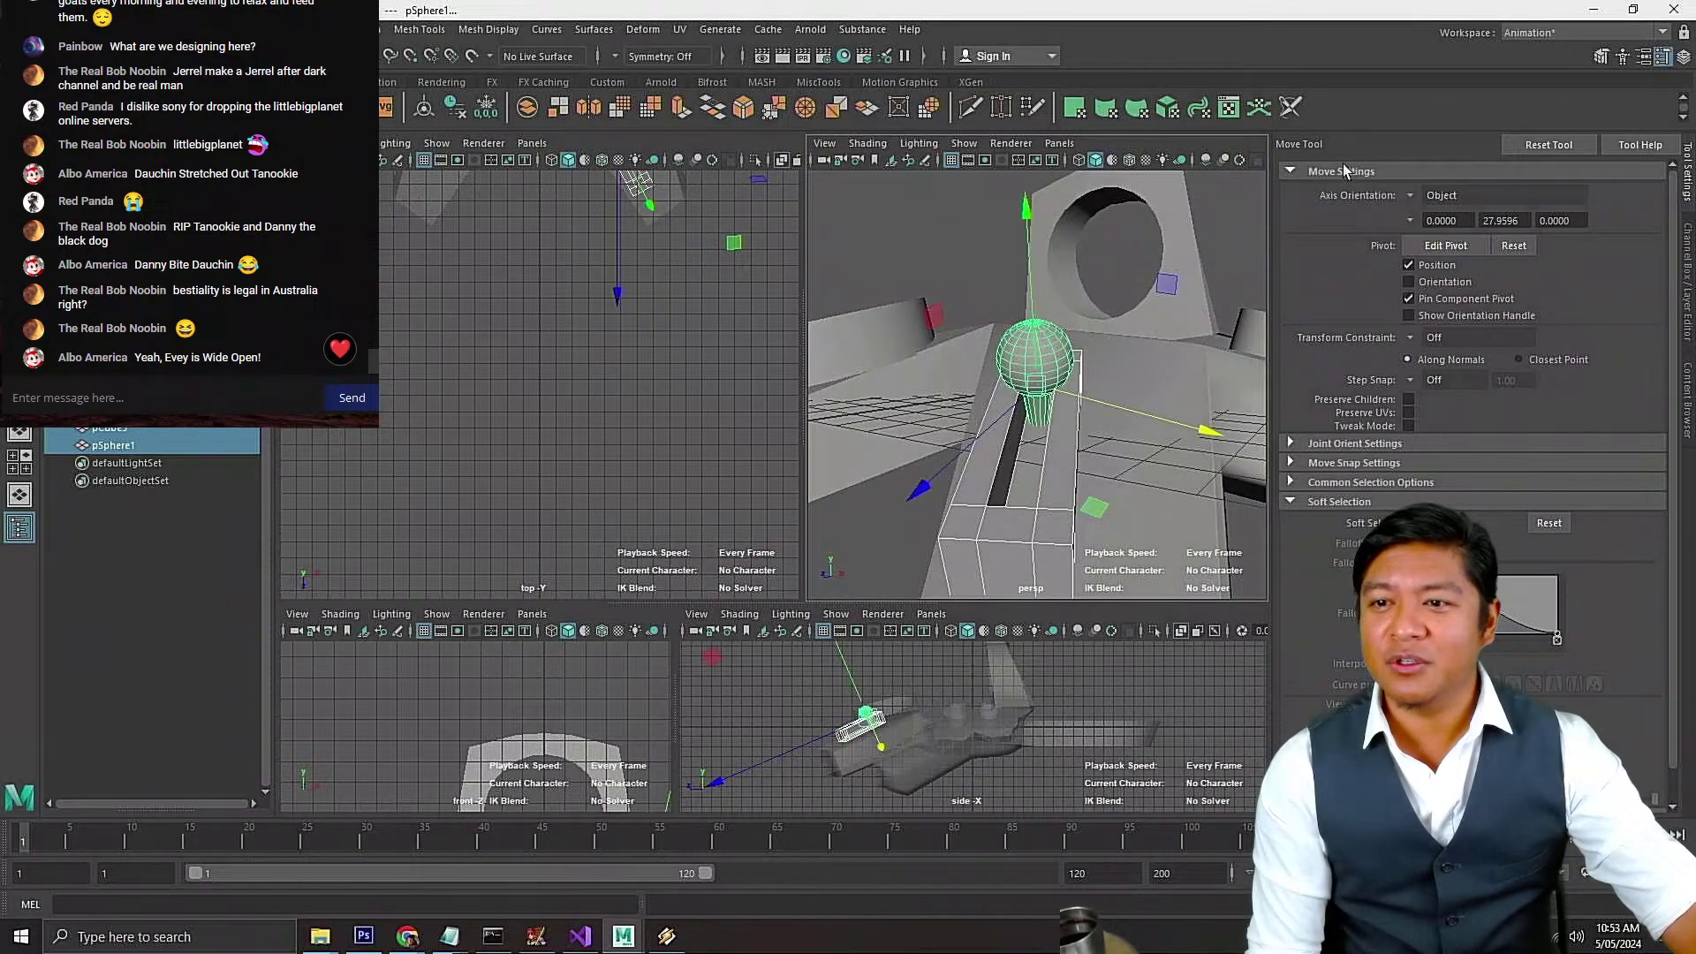
{"action": "left_click", "coordinate": [1423, 199]}
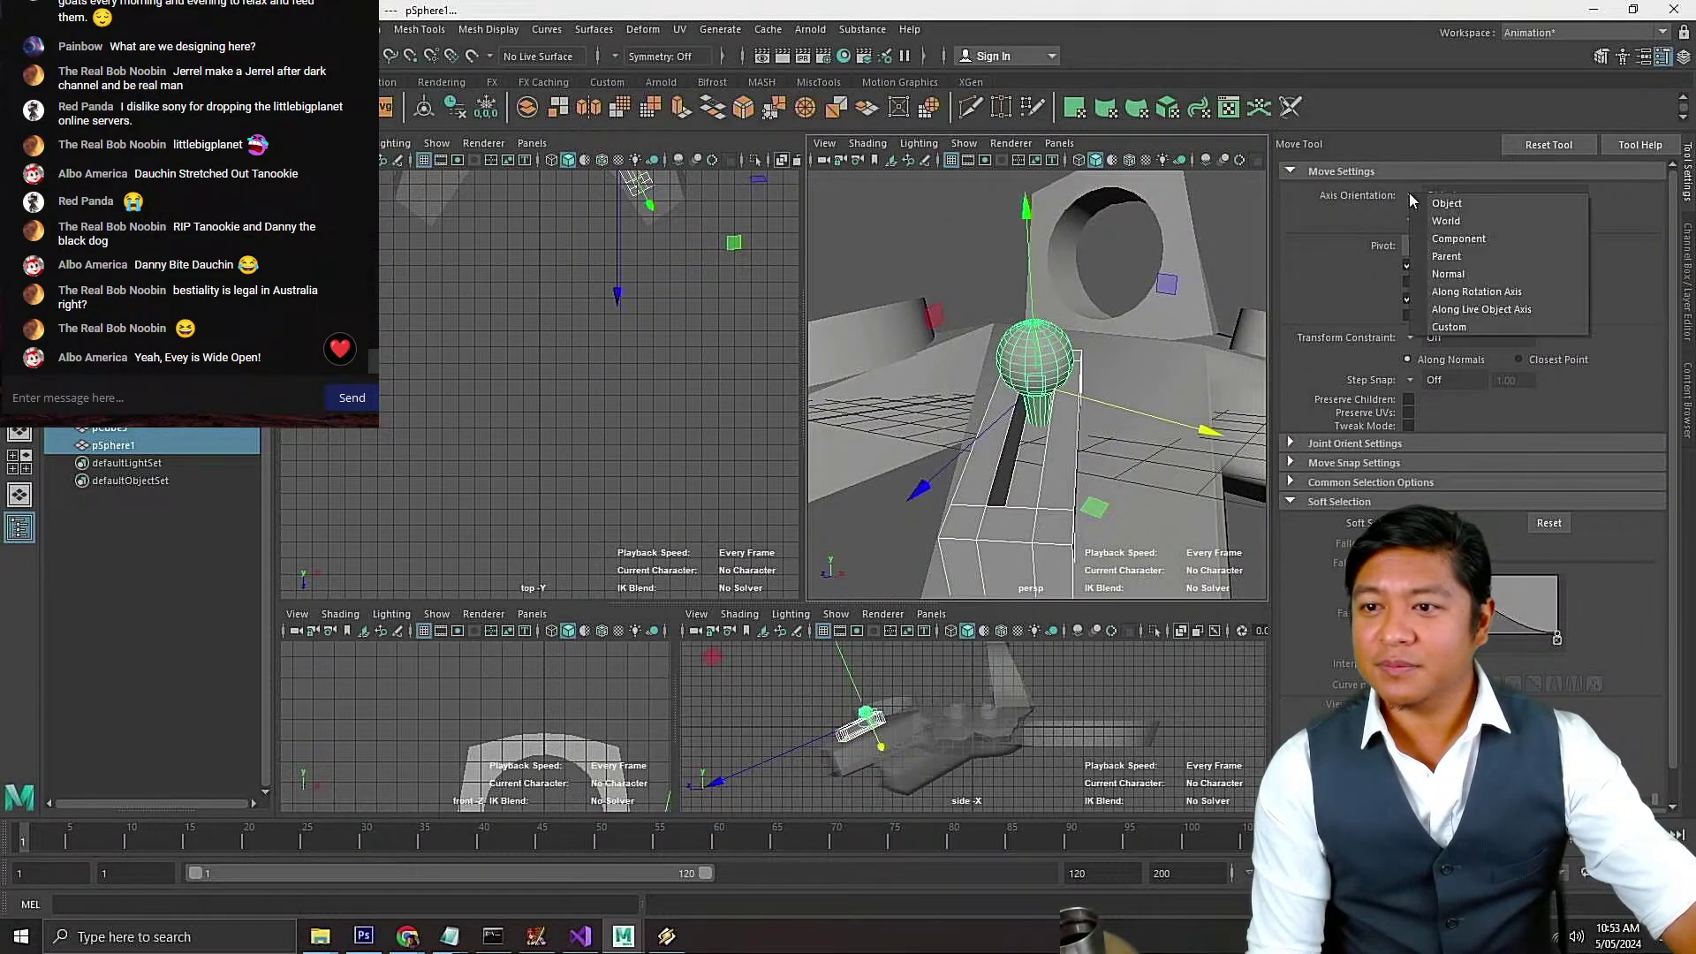
{"action": "left_click", "coordinate": [1424, 205]}
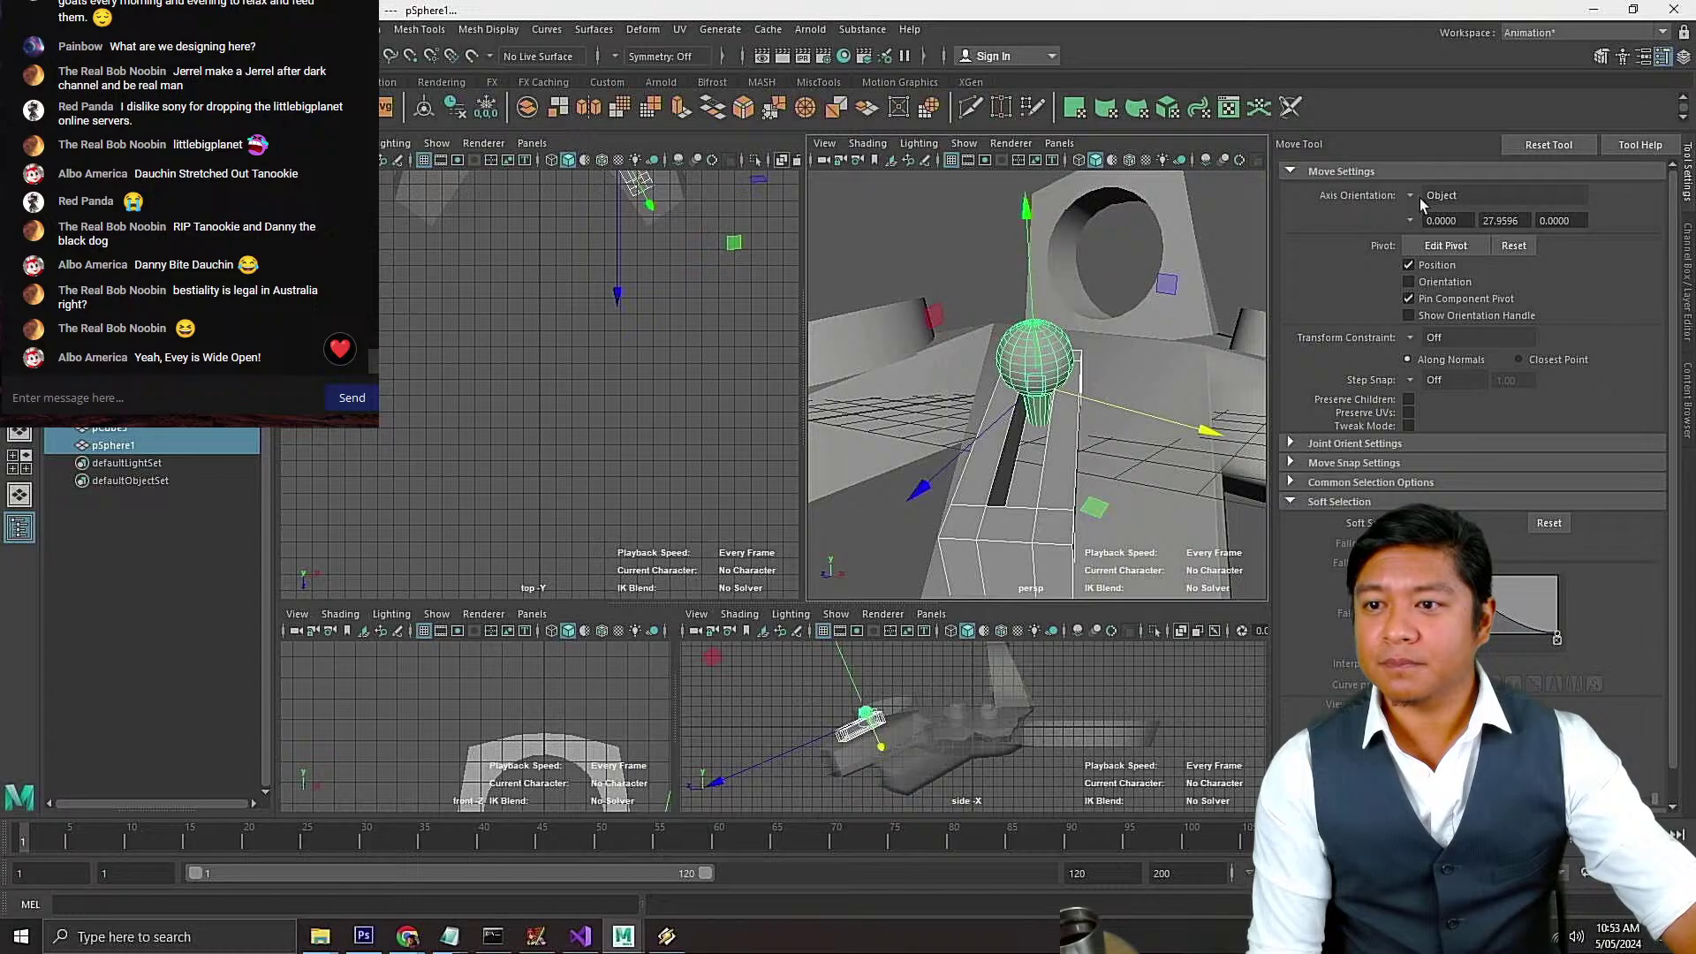
{"action": "left_click", "coordinate": [1410, 196]}
{"action": "left_click", "coordinate": [1422, 221]}
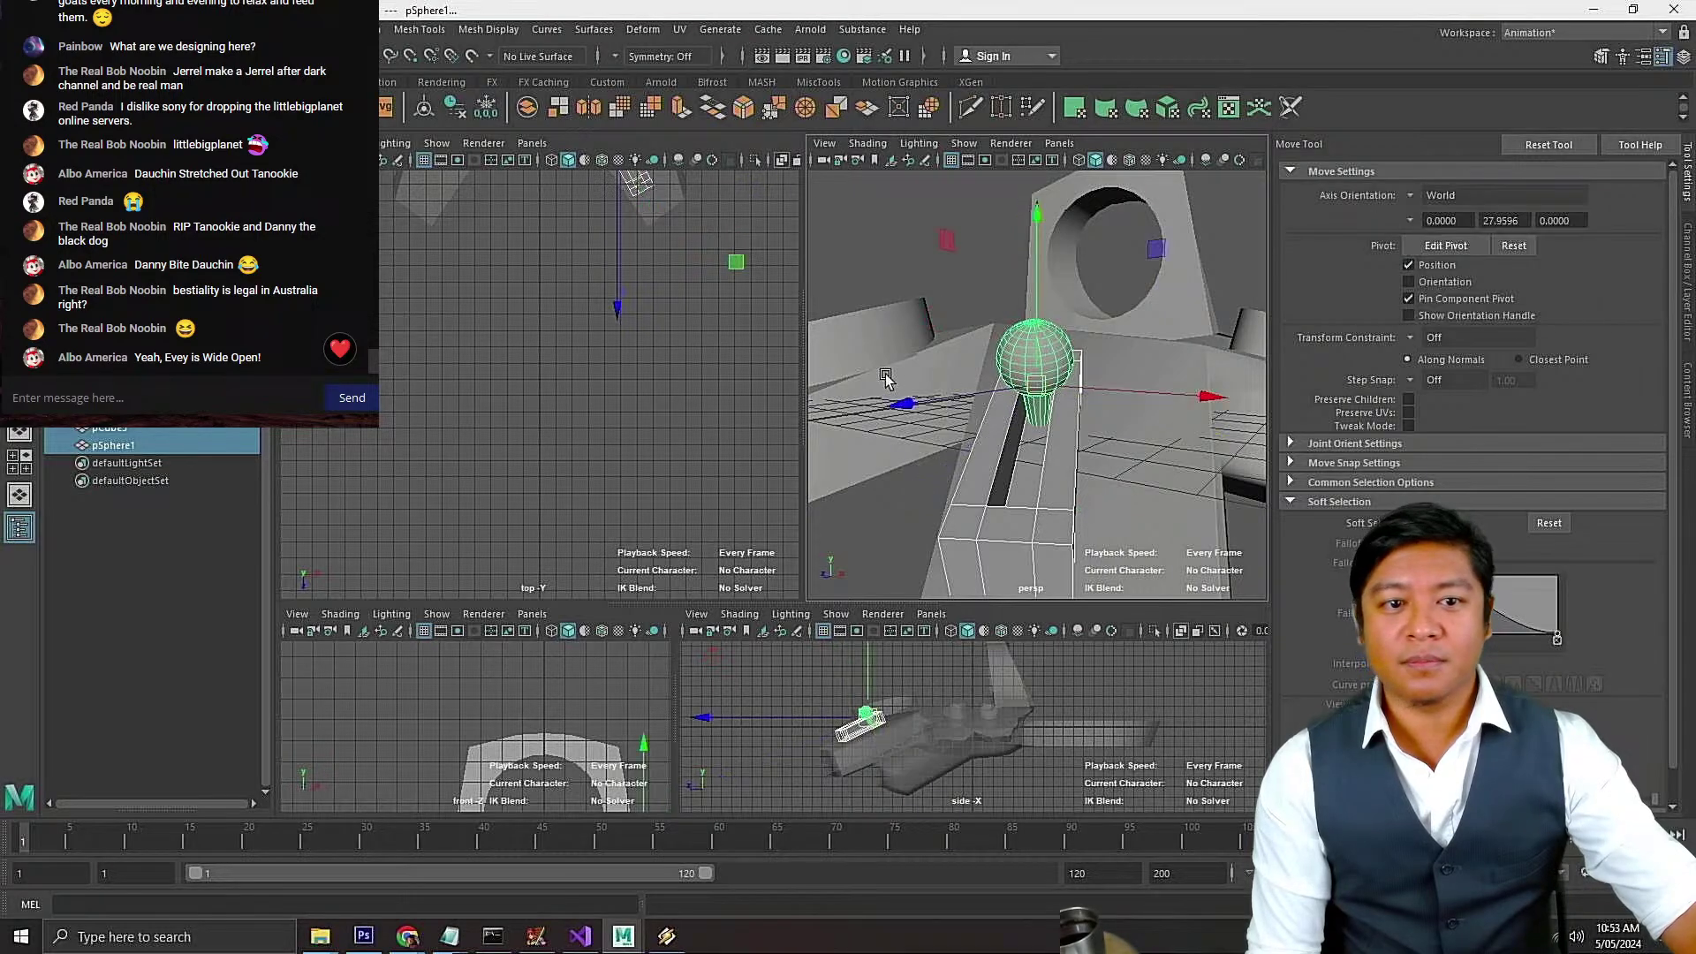
{"action": "left_click_drag", "start_coordinate": [913, 380], "coordinate": [963, 381], "text": "alt"}
{"action": "left_click_drag", "start_coordinate": [964, 381], "coordinate": [1069, 397], "text": "alt"}
Turn the slab slightly right and slide the sphere and slab toward the camera
{"action": "scroll", "coordinate": [1055, 390], "scroll_direction": "down", "scroll_amount": 10}
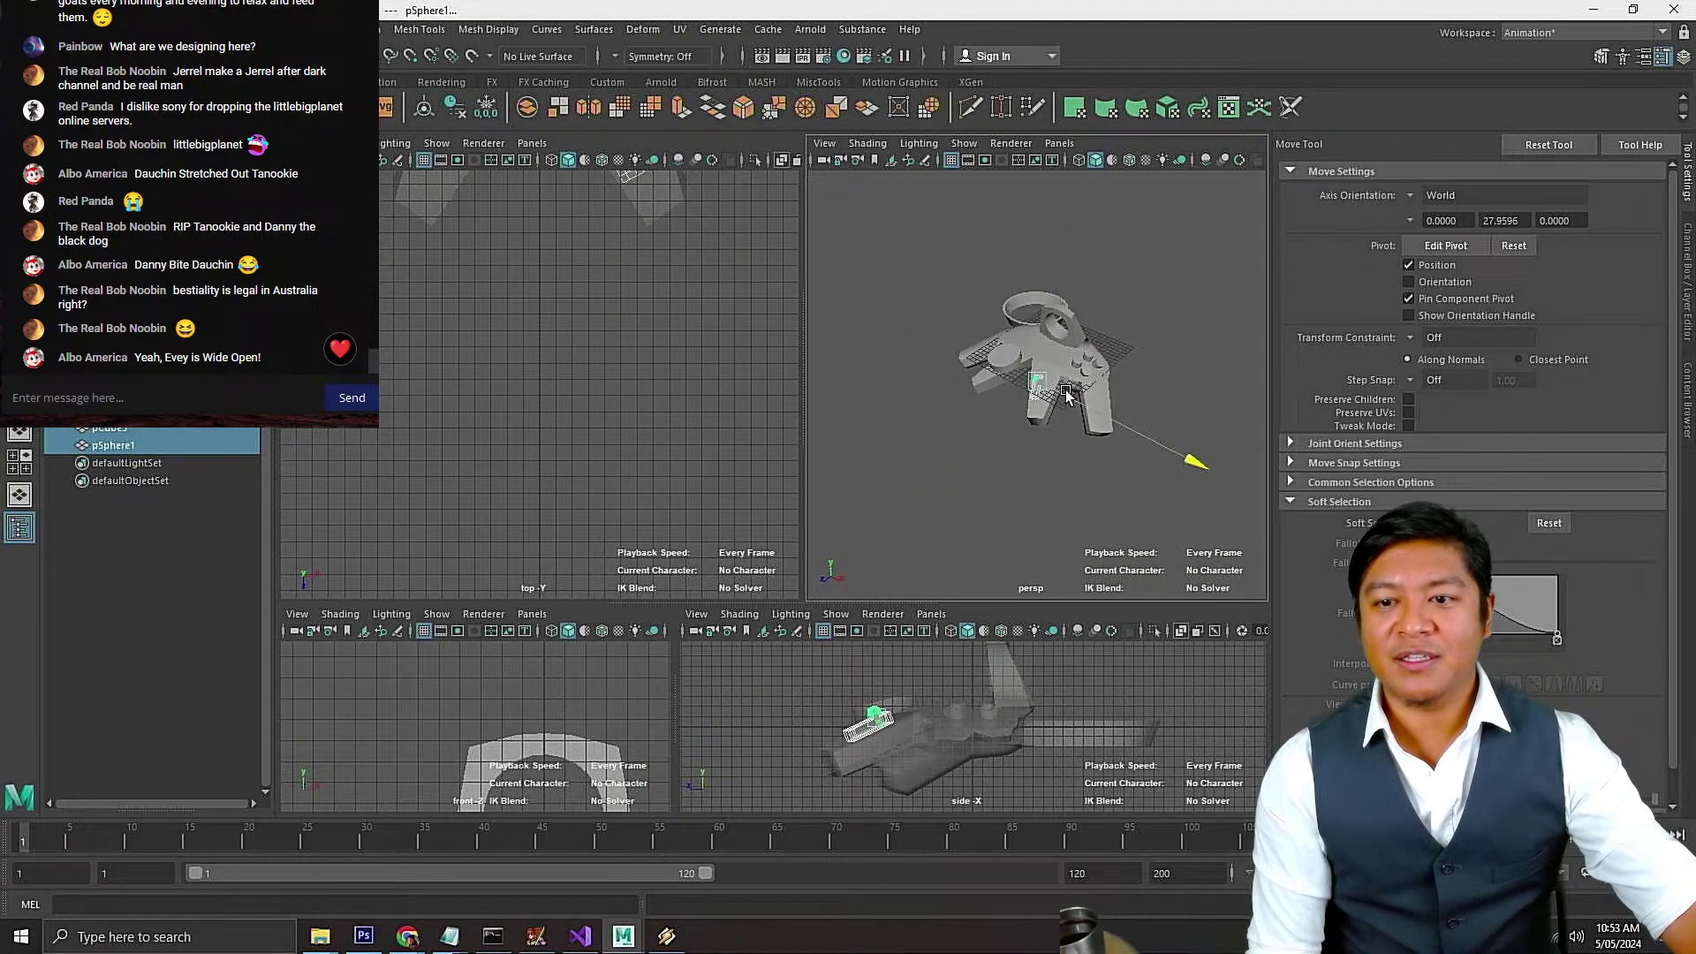
{"action": "key", "text": "f"}
{"action": "key", "text": "e"}
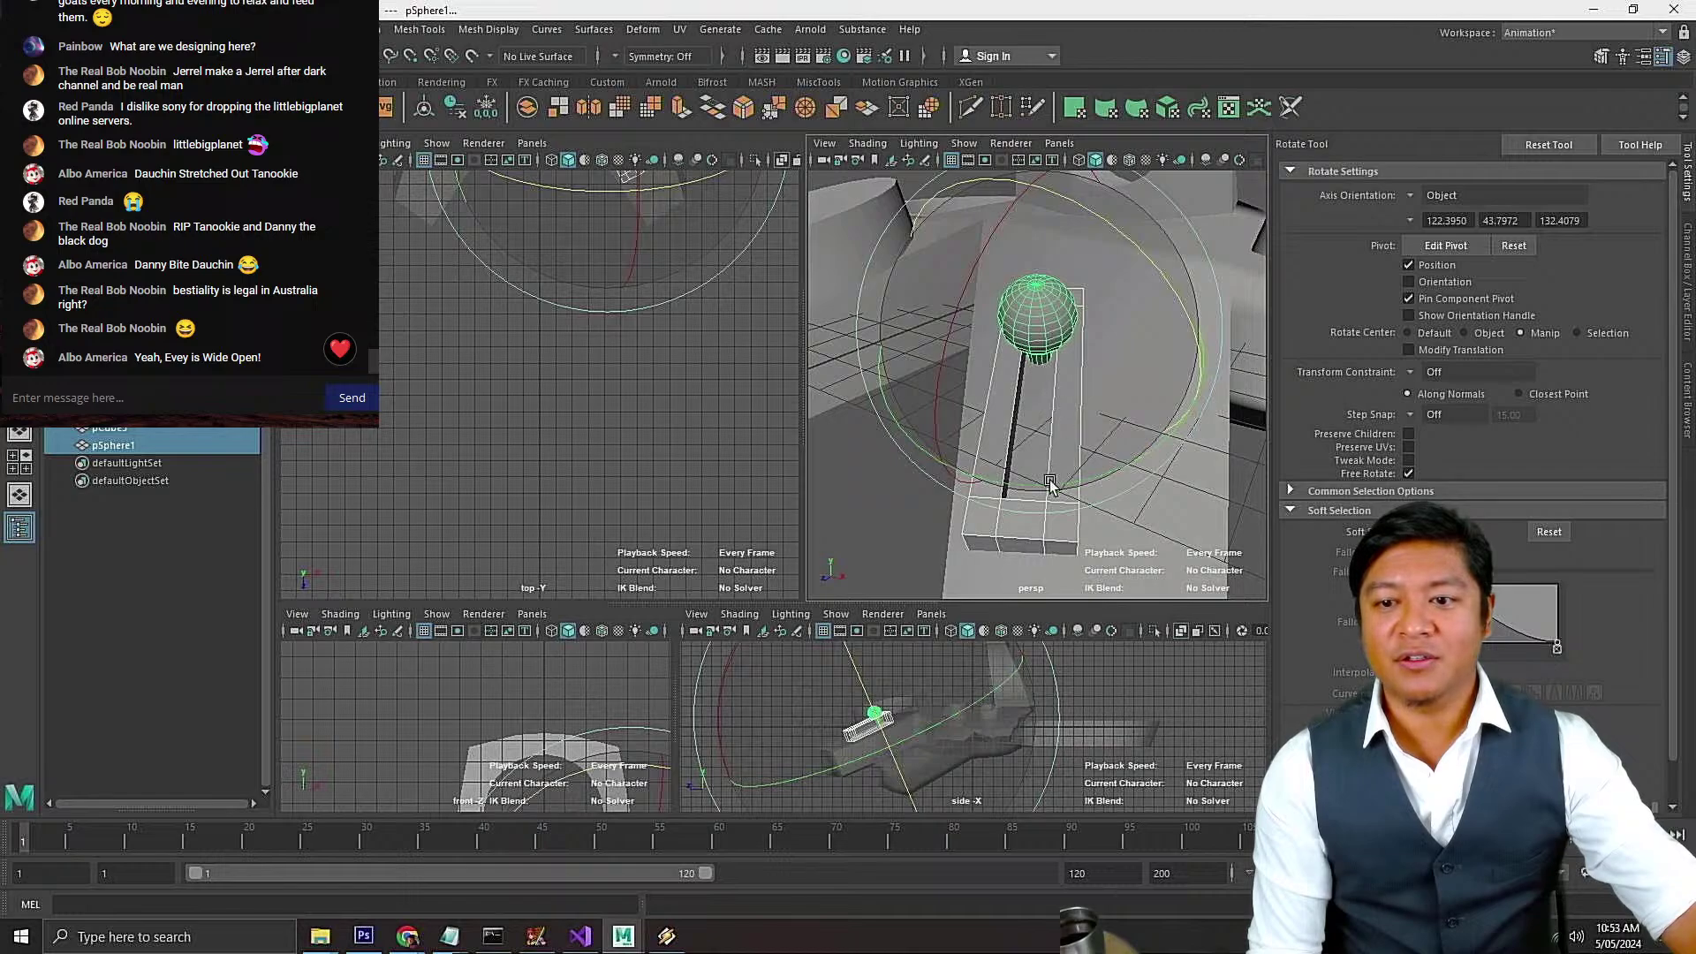
{"action": "left_click_drag", "start_coordinate": [1050, 483], "coordinate": [1064, 485]}
{"action": "key", "text": "w"}
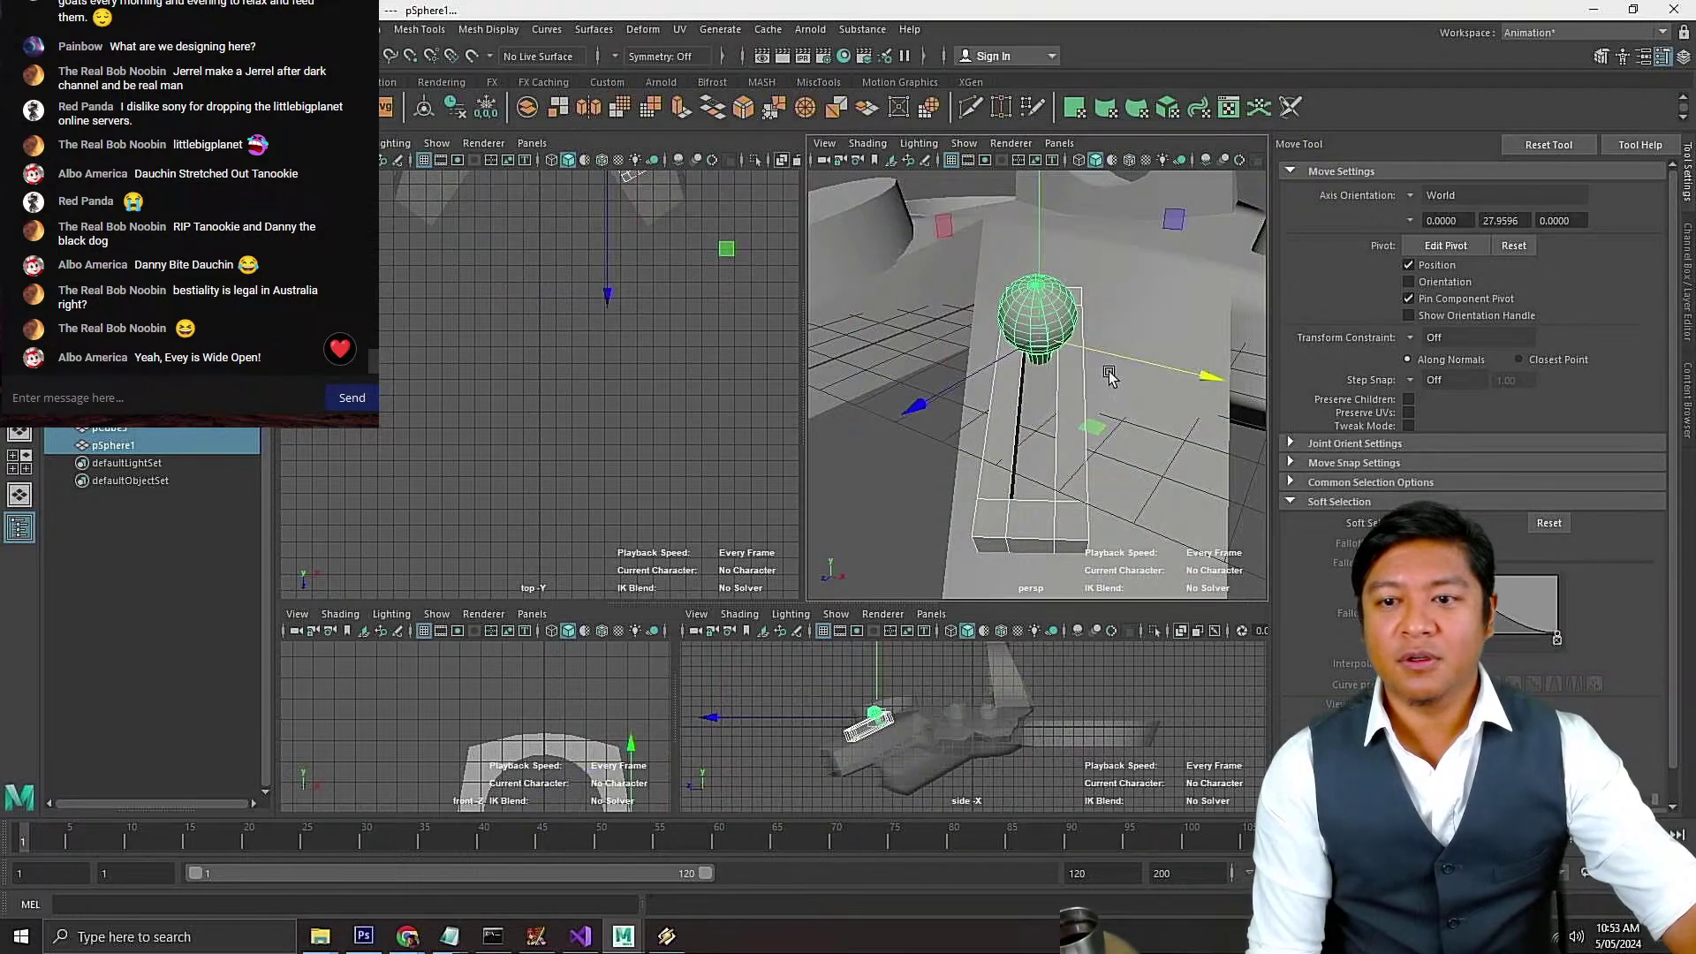
{"action": "left_click_drag", "start_coordinate": [1109, 357], "coordinate": [1173, 371]}
Duplicate the sphere and slab, shift the copy along Z and X, and lower it onto the body
{"action": "key", "text": "ctrl+d"}
{"action": "scroll", "coordinate": [1169, 371], "scroll_direction": "down", "scroll_amount": 4}
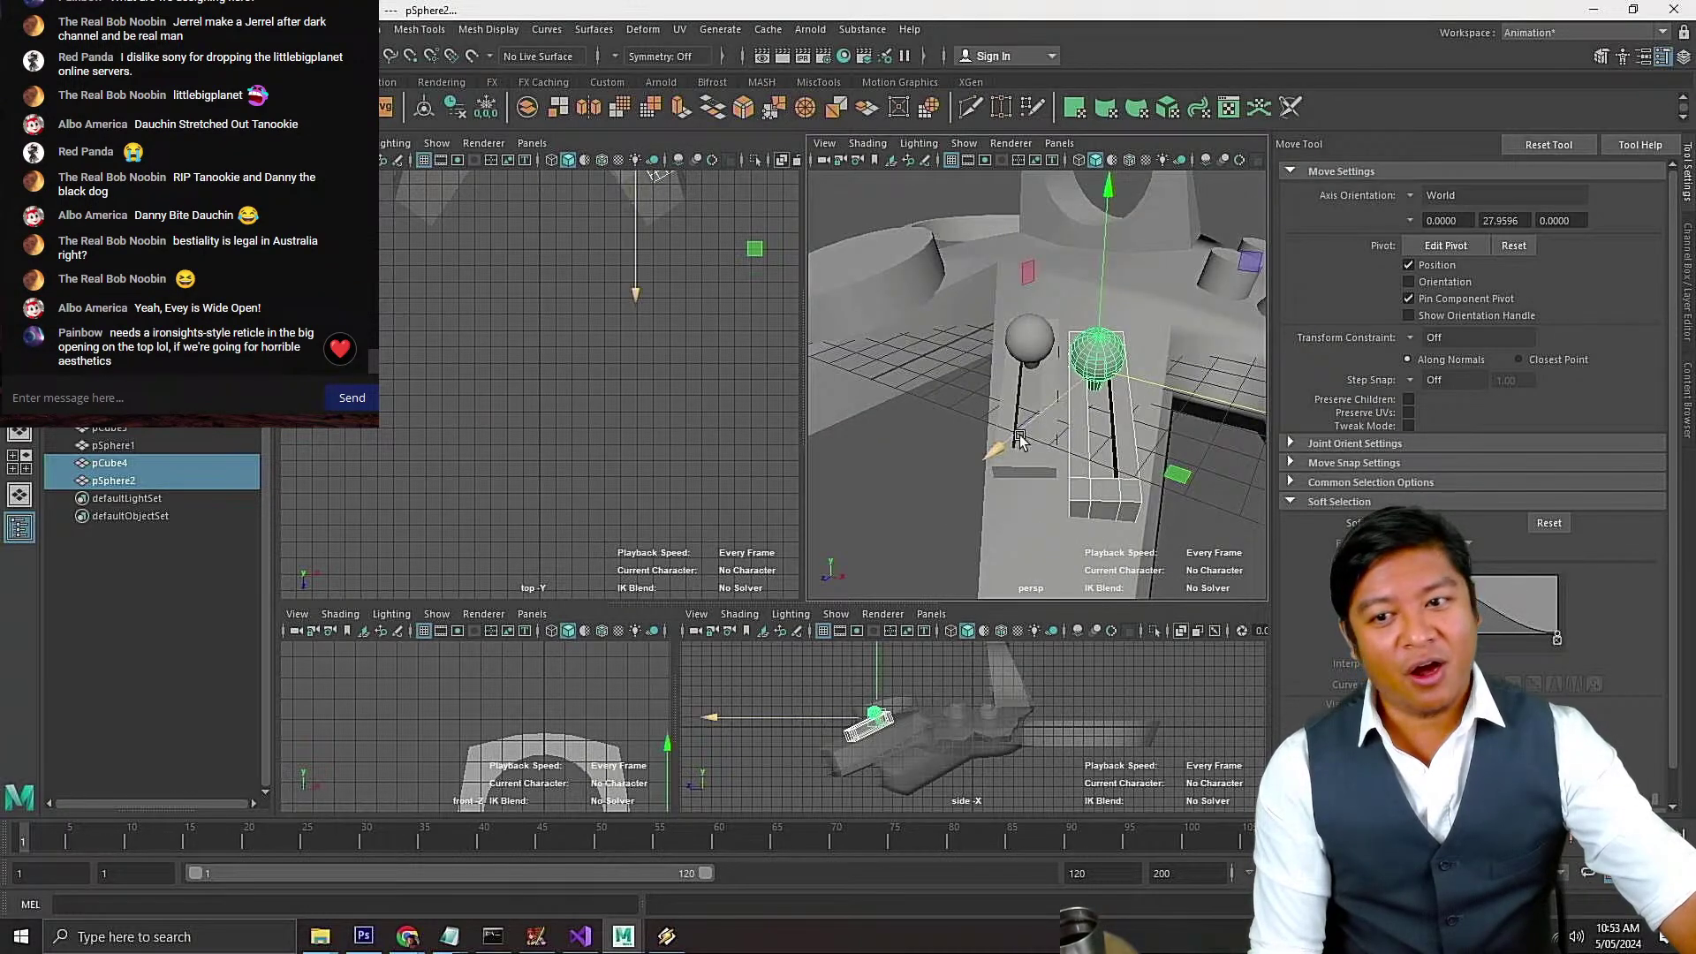
{"action": "mouse_move", "coordinate": [1025, 448]}
{"action": "left_mouse_down"}
{"action": "mouse_move", "coordinate": [1006, 467]}
{"action": "mouse_move", "coordinate": [1027, 477]}
{"action": "left_mouse_up"}
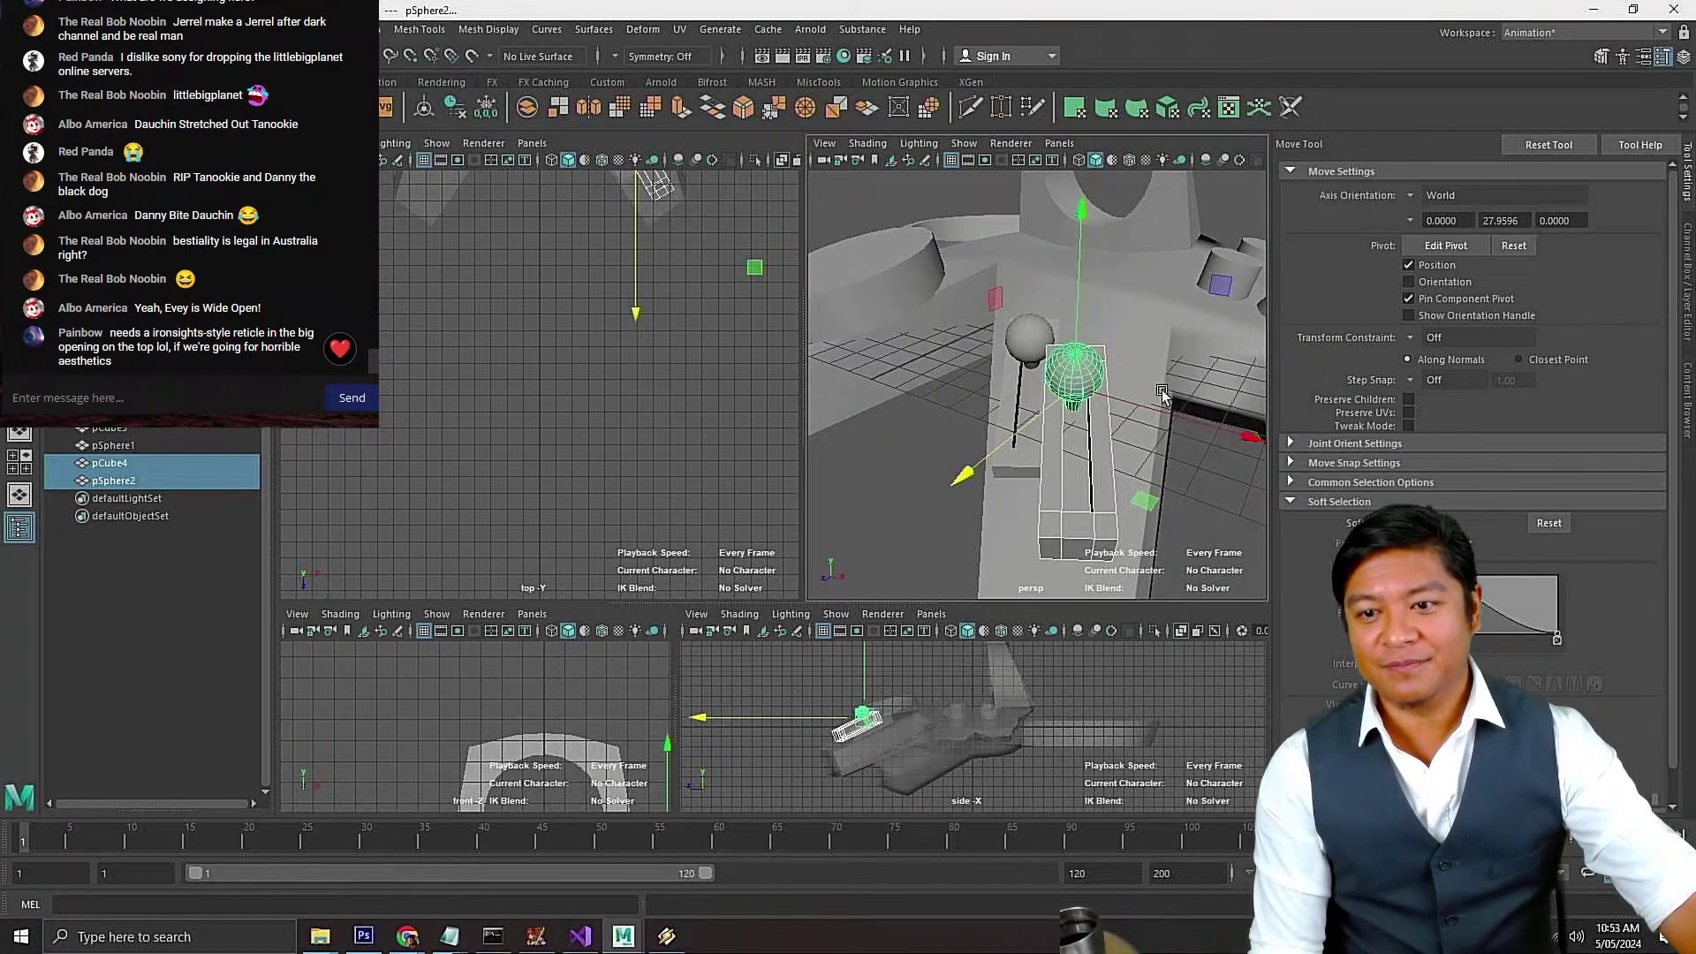
{"action": "left_click_drag", "start_coordinate": [1149, 402], "coordinate": [1170, 424]}
{"action": "key", "text": "e"}
{"action": "left_click_drag", "start_coordinate": [1070, 525], "coordinate": [1030, 562]}
{"action": "key", "text": "ctrl+z"}
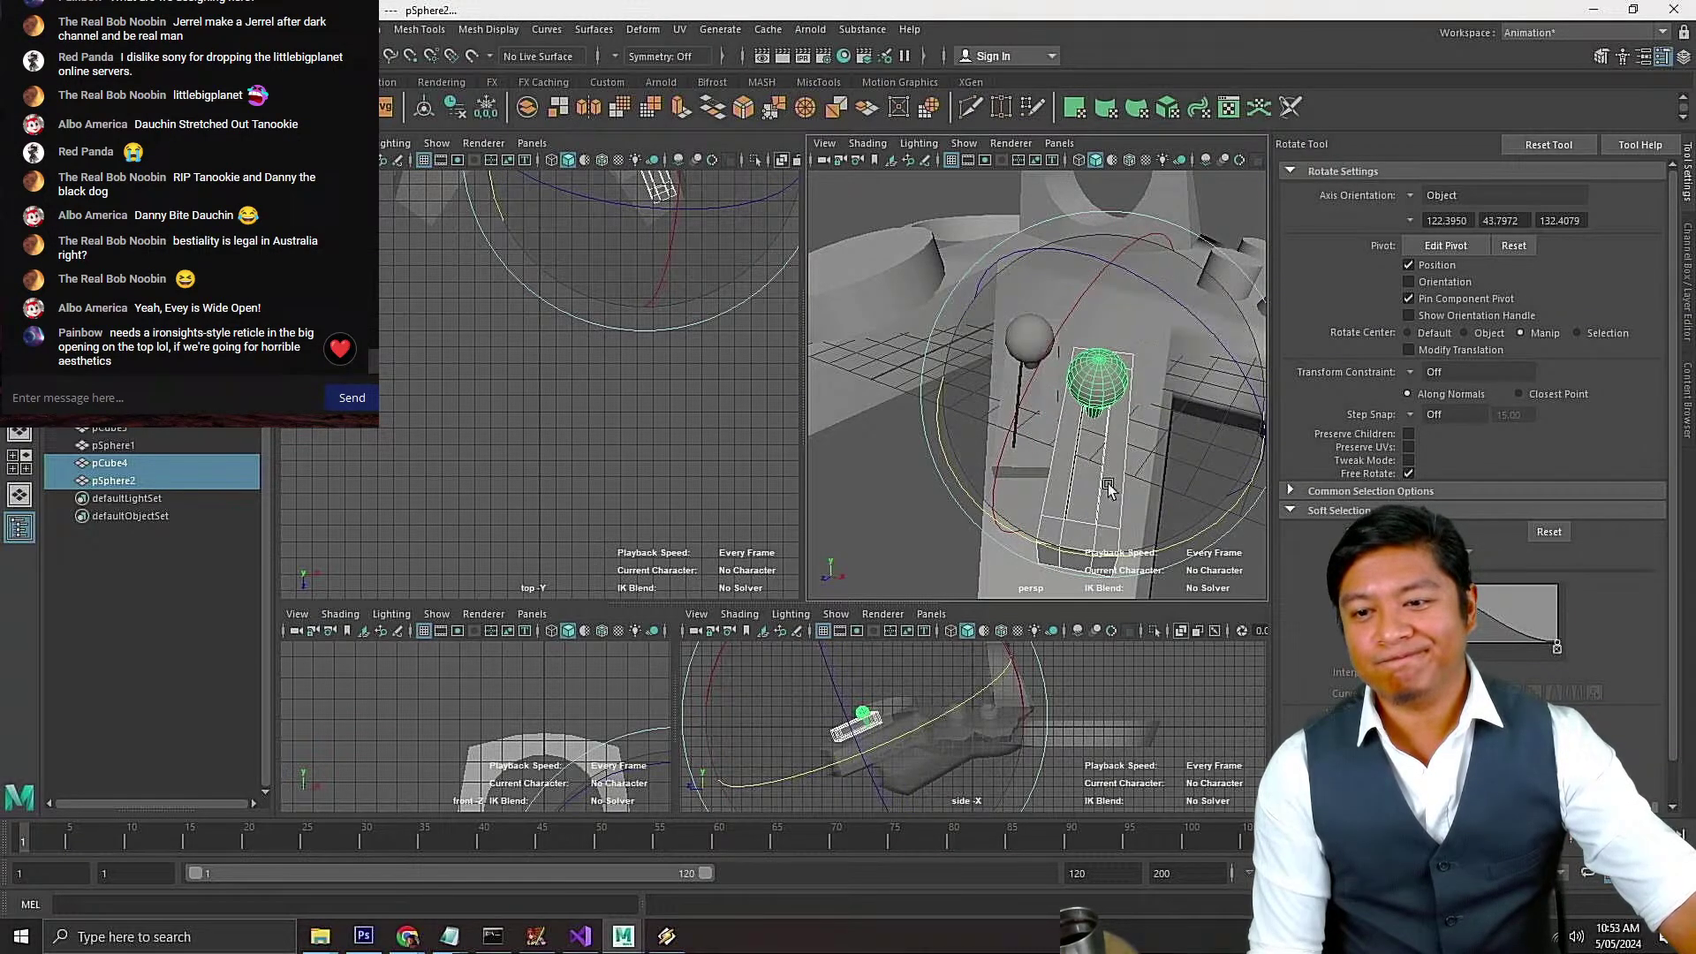
{"action": "key", "text": "w"}
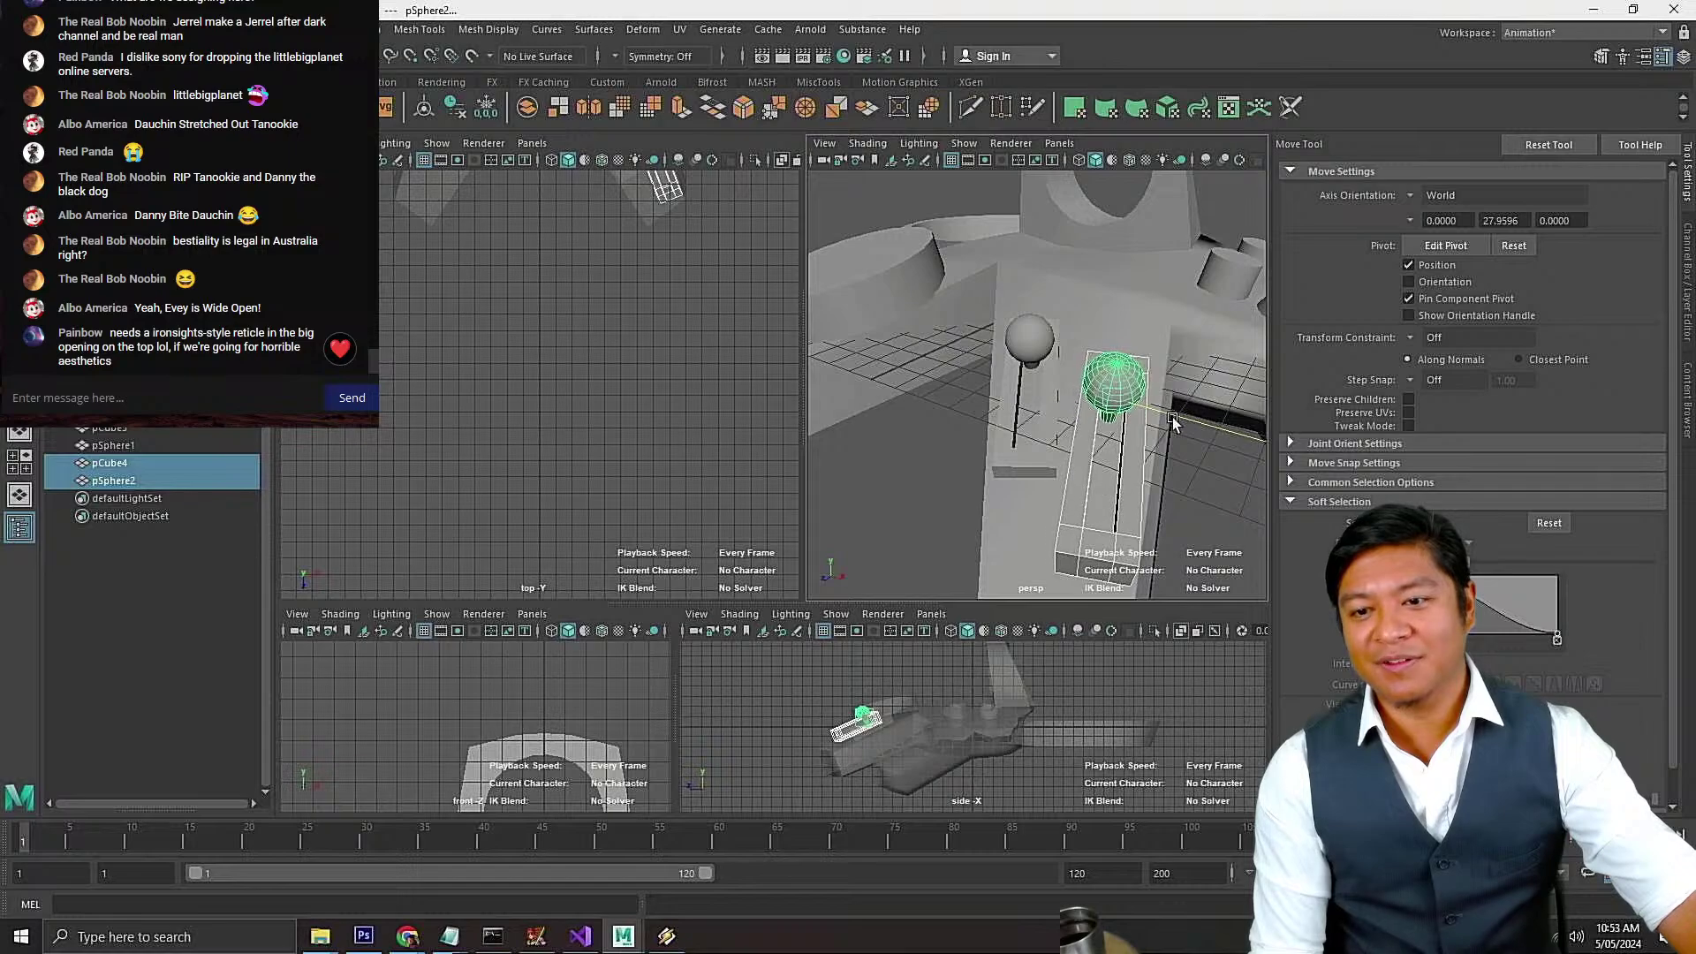
{"action": "left_click_drag", "start_coordinate": [1172, 419], "coordinate": [1094, 454]}
{"action": "key", "text": "e"}
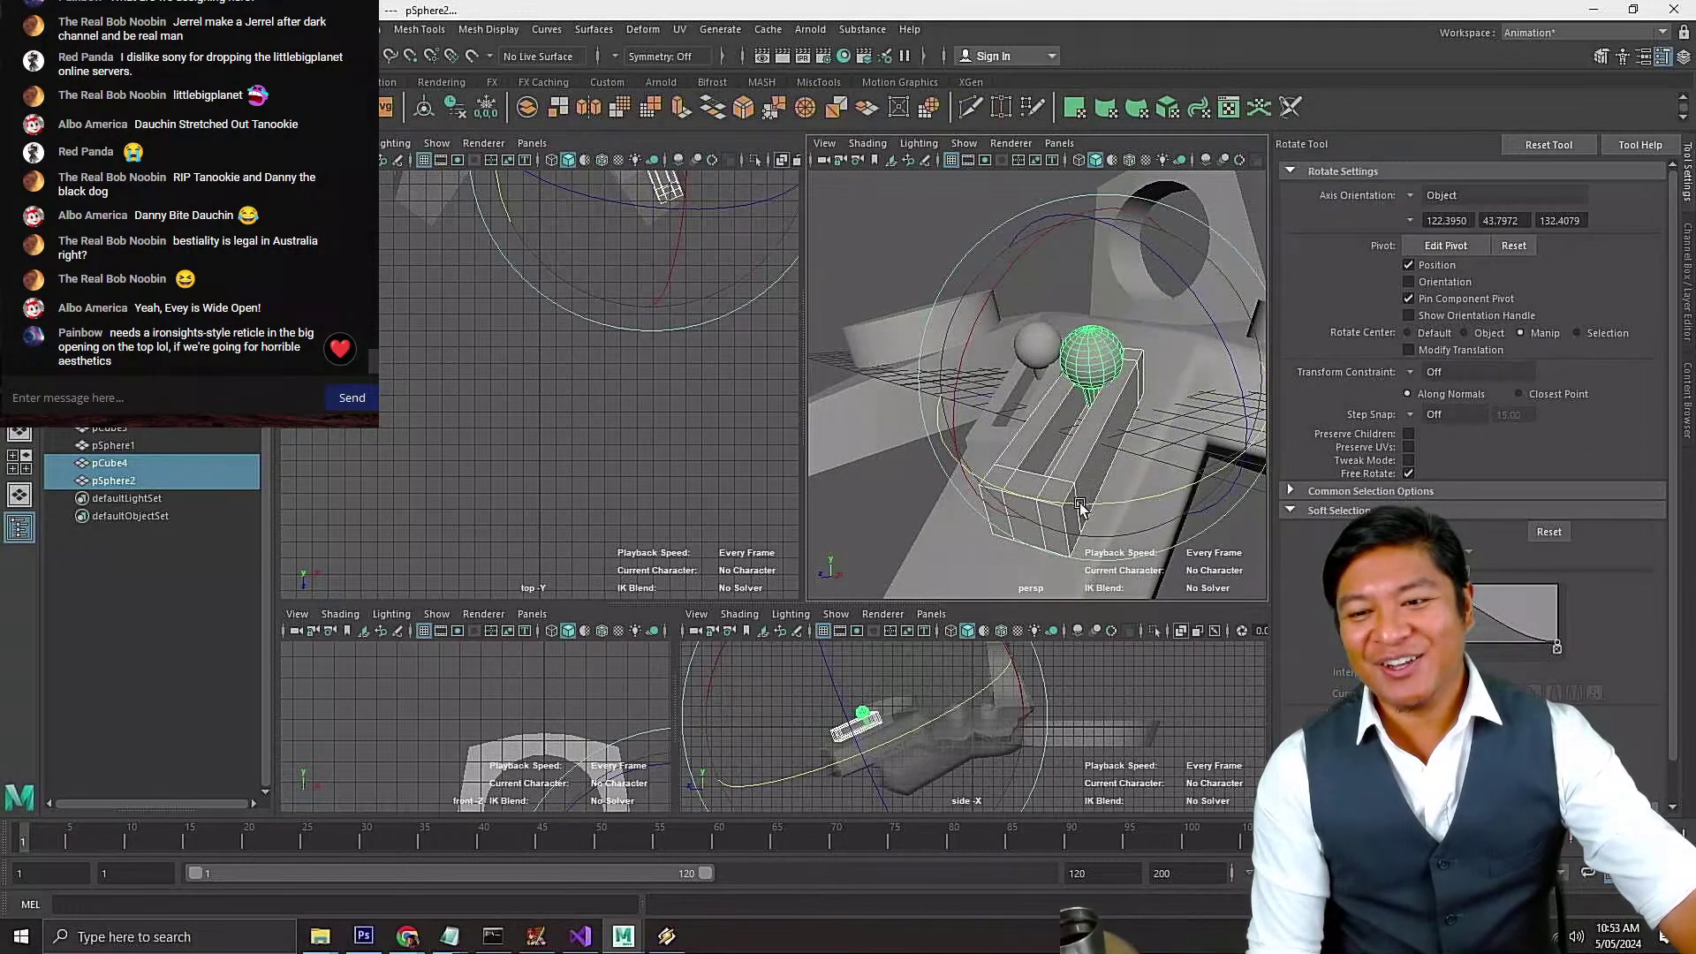
{"action": "key", "text": "w"}
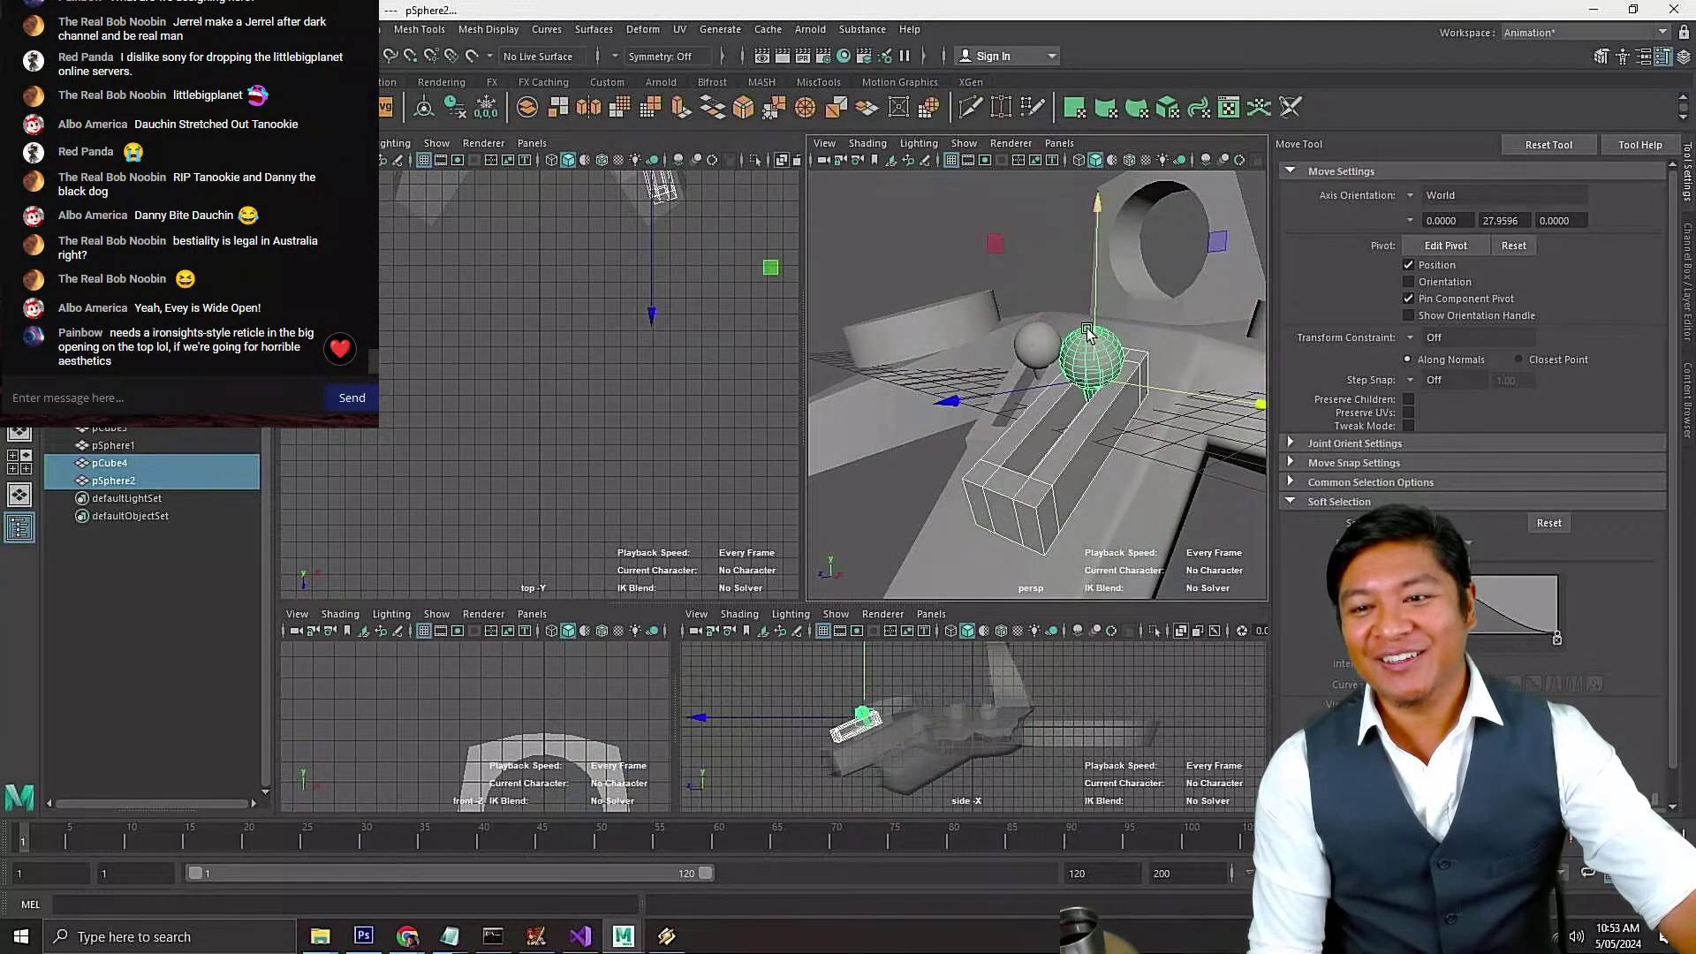
{"action": "left_click_drag", "start_coordinate": [1096, 313], "coordinate": [1087, 367]}
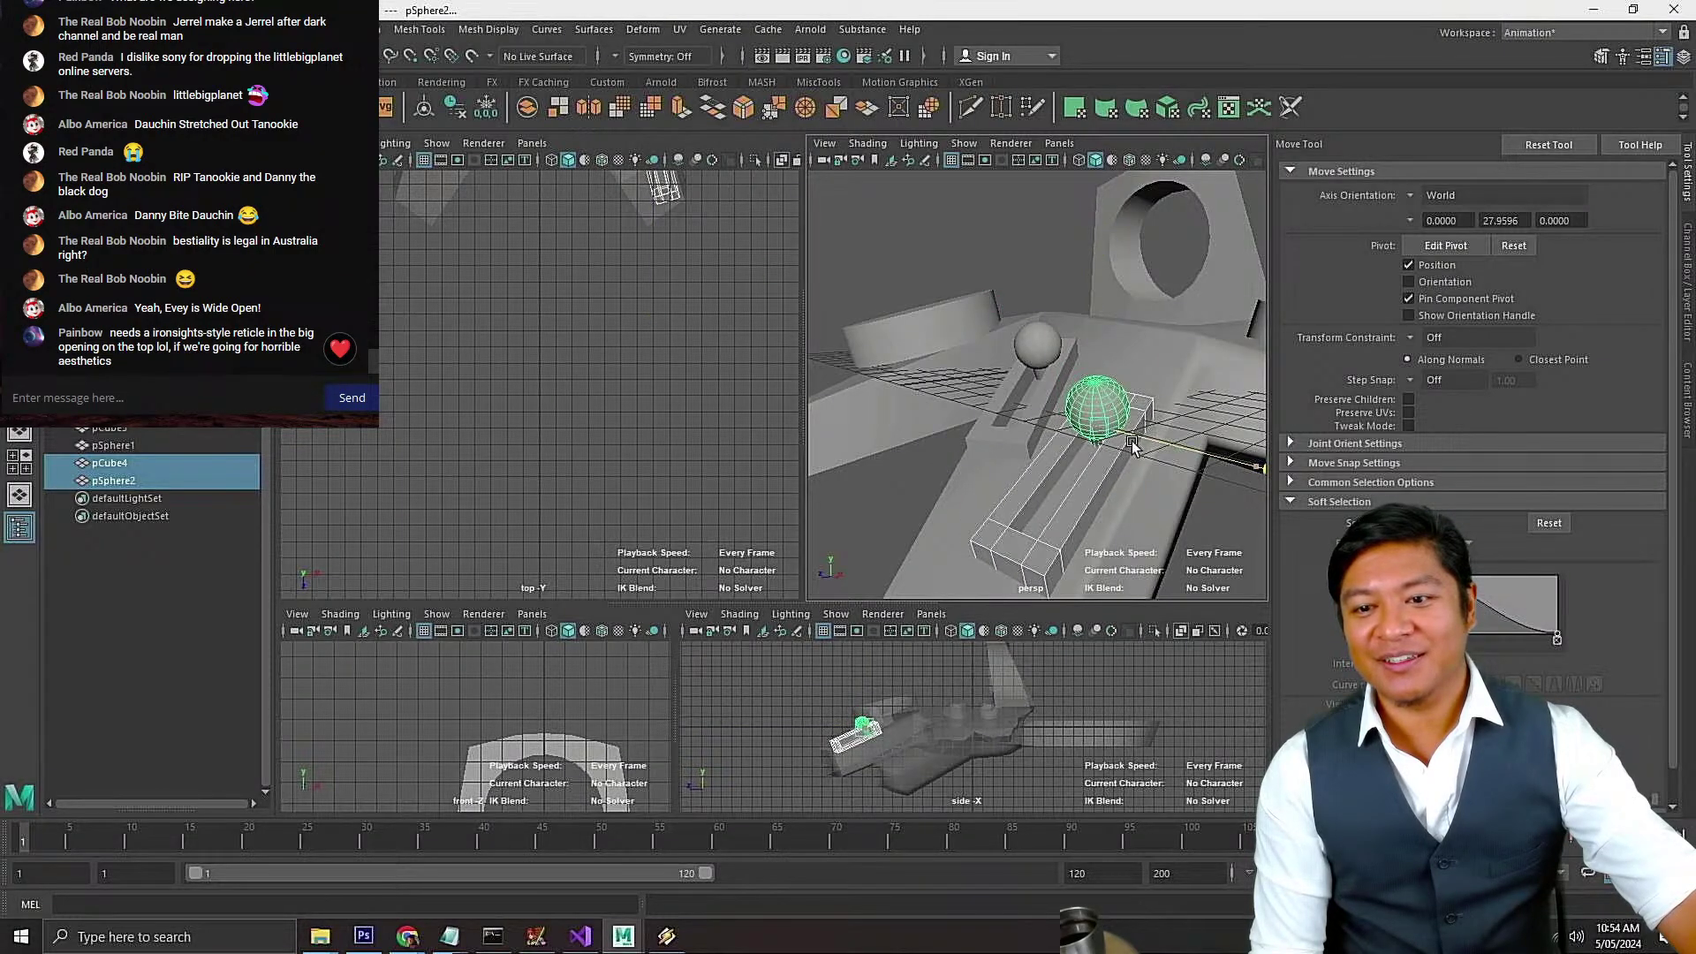
Rotate the first sphere and its slab slightly around Y and shift them left along X
{"action": "left_click", "coordinate": [1024, 349]}
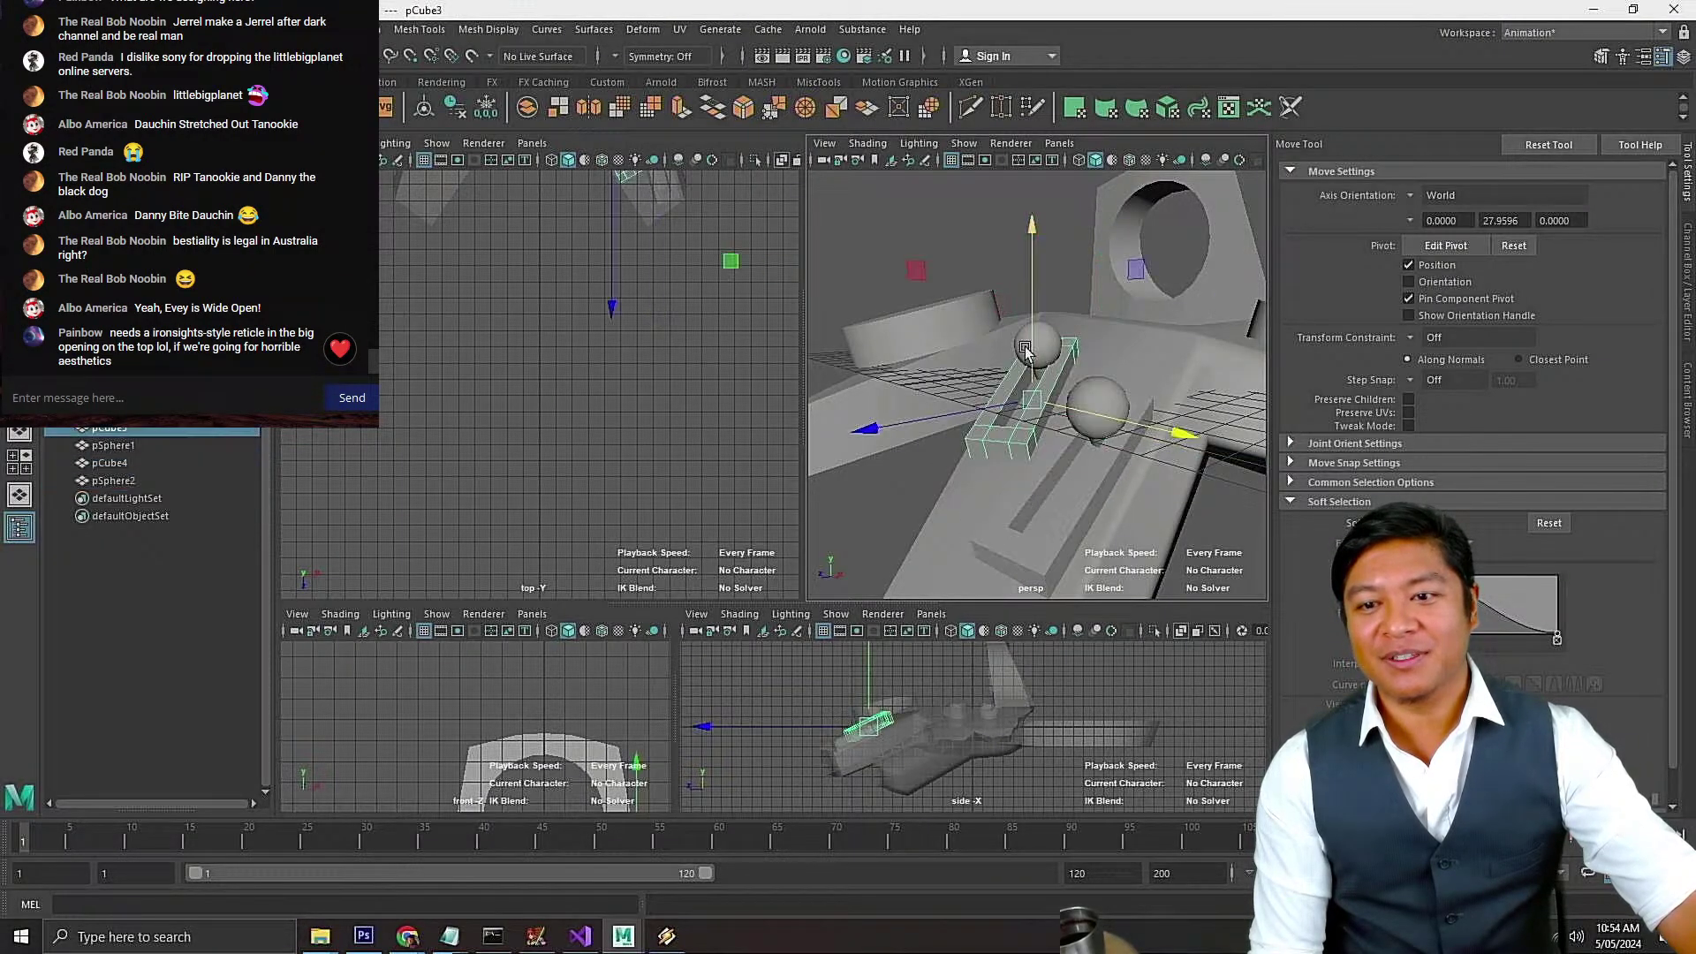
{"action": "left_click", "coordinate": [1044, 331]}
{"action": "key", "text": "e"}
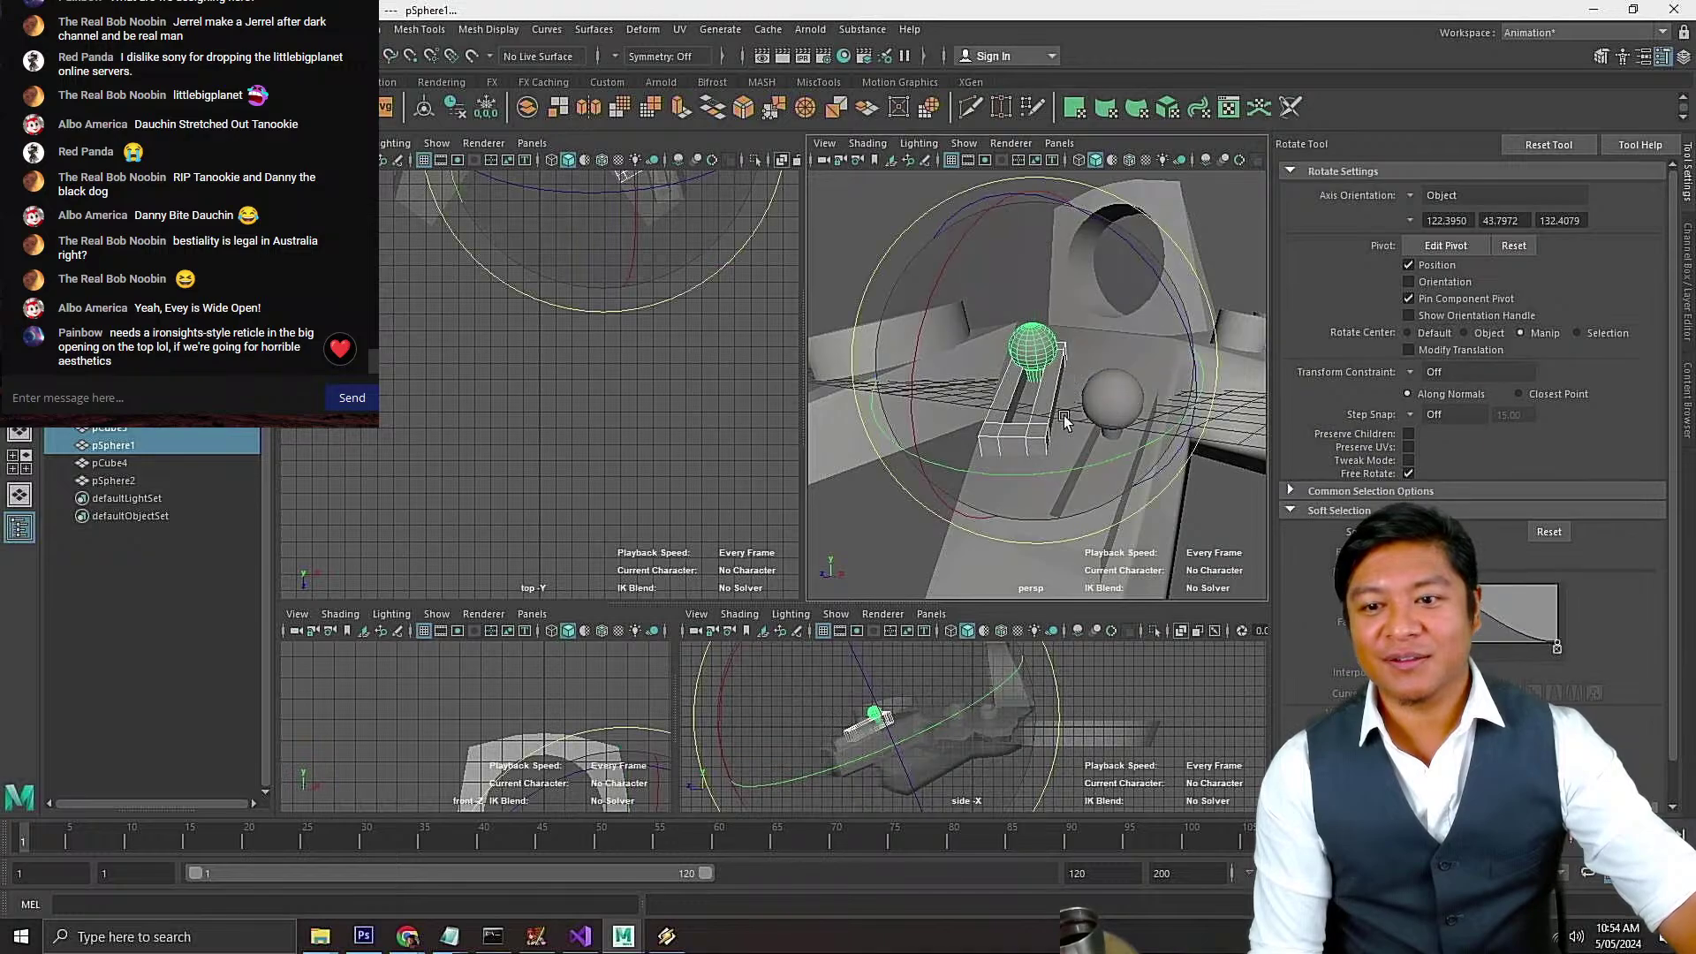
{"action": "left_click_drag", "start_coordinate": [1053, 484], "coordinate": [1045, 460]}
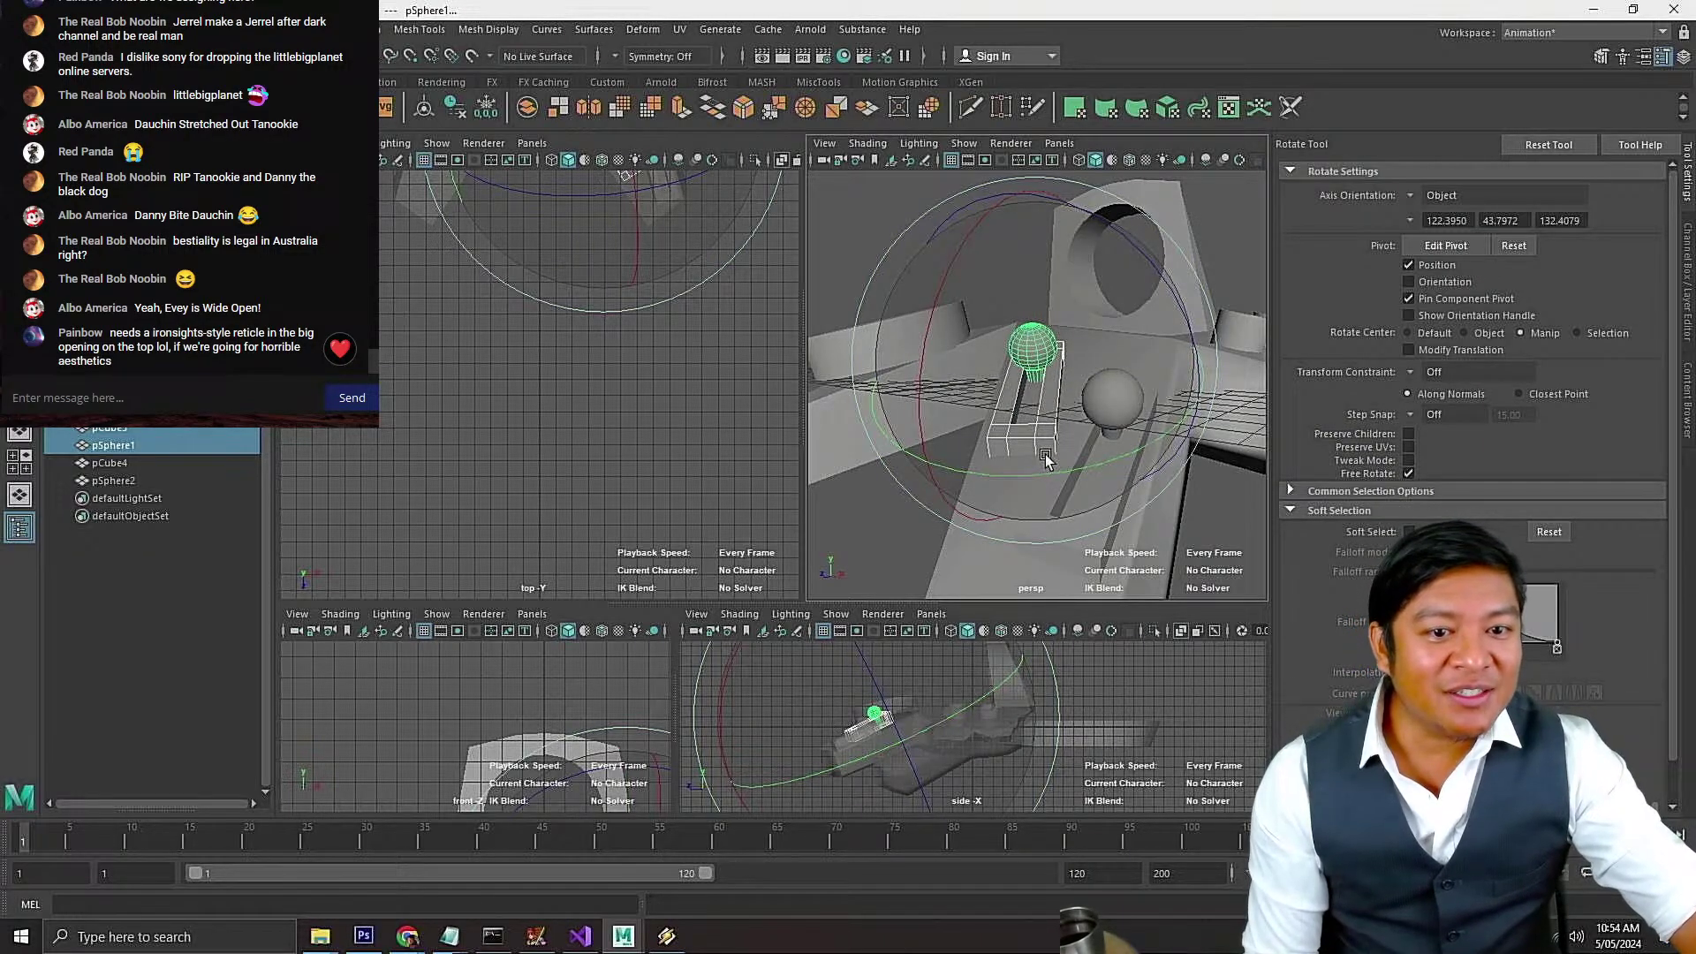
{"action": "mouse_move", "coordinate": [1031, 454]}
{"action": "left_mouse_down", "text": "alt"}
{"action": "mouse_move", "coordinate": [1075, 443]}
{"action": "mouse_move", "coordinate": [1037, 428]}
{"action": "left_mouse_up", "text": "alt"}
{"action": "key", "text": "w"}
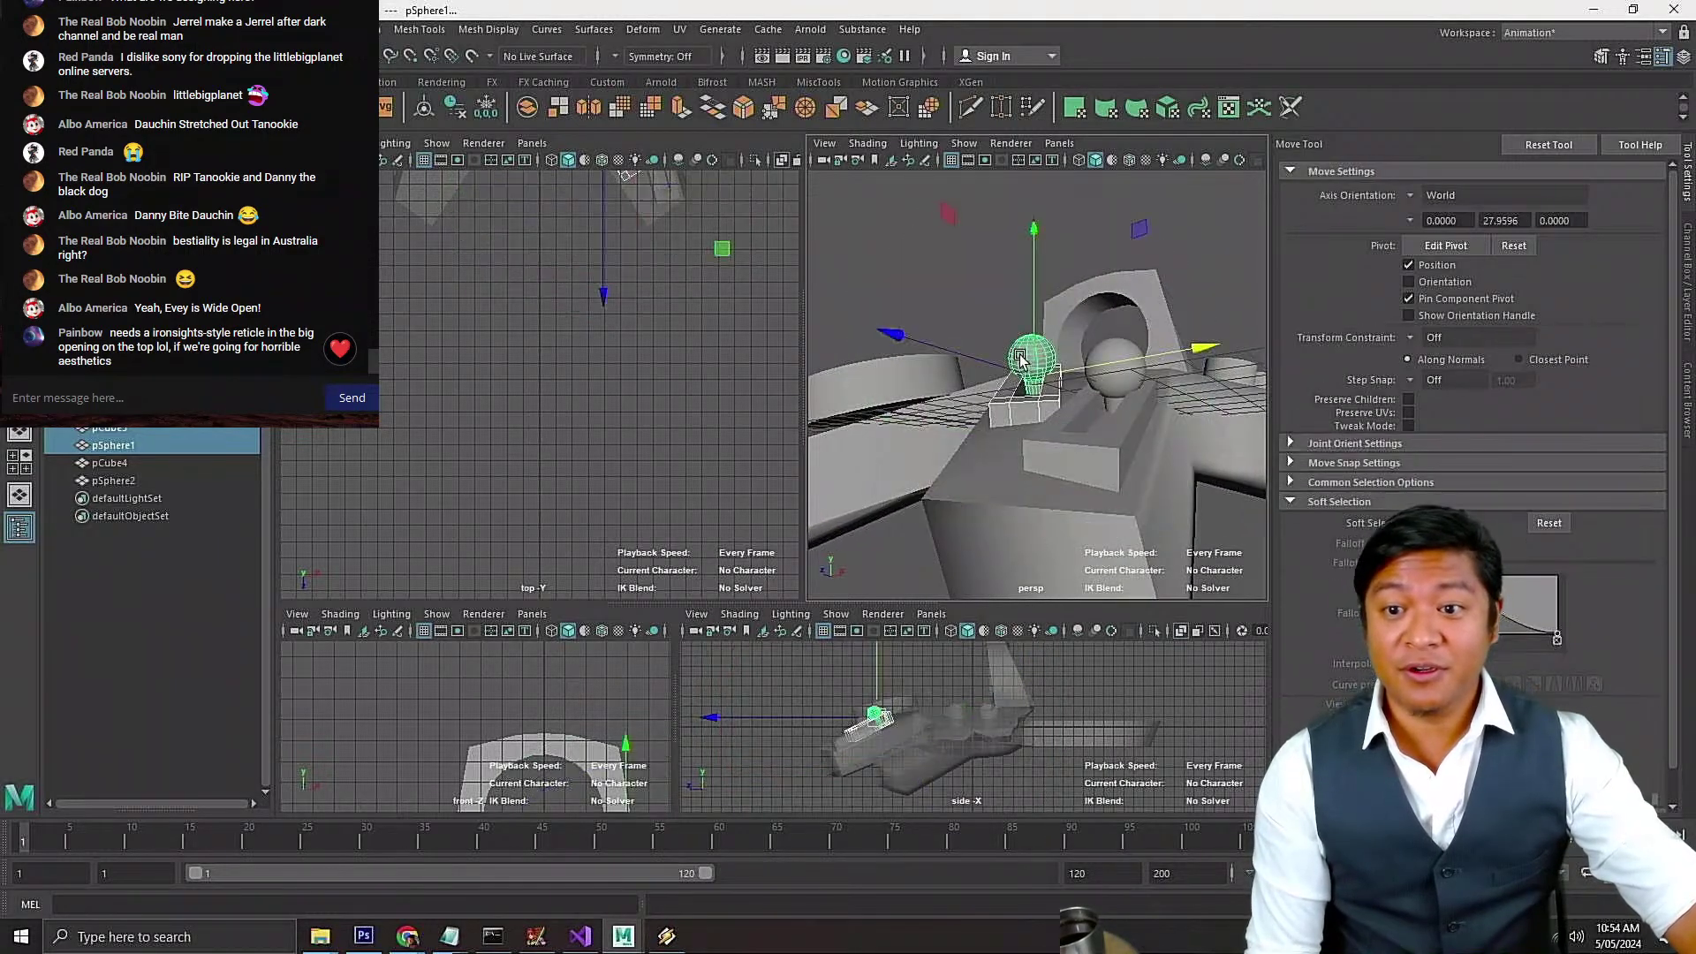
{"action": "left_click_drag", "start_coordinate": [1054, 362], "coordinate": [1089, 389]}
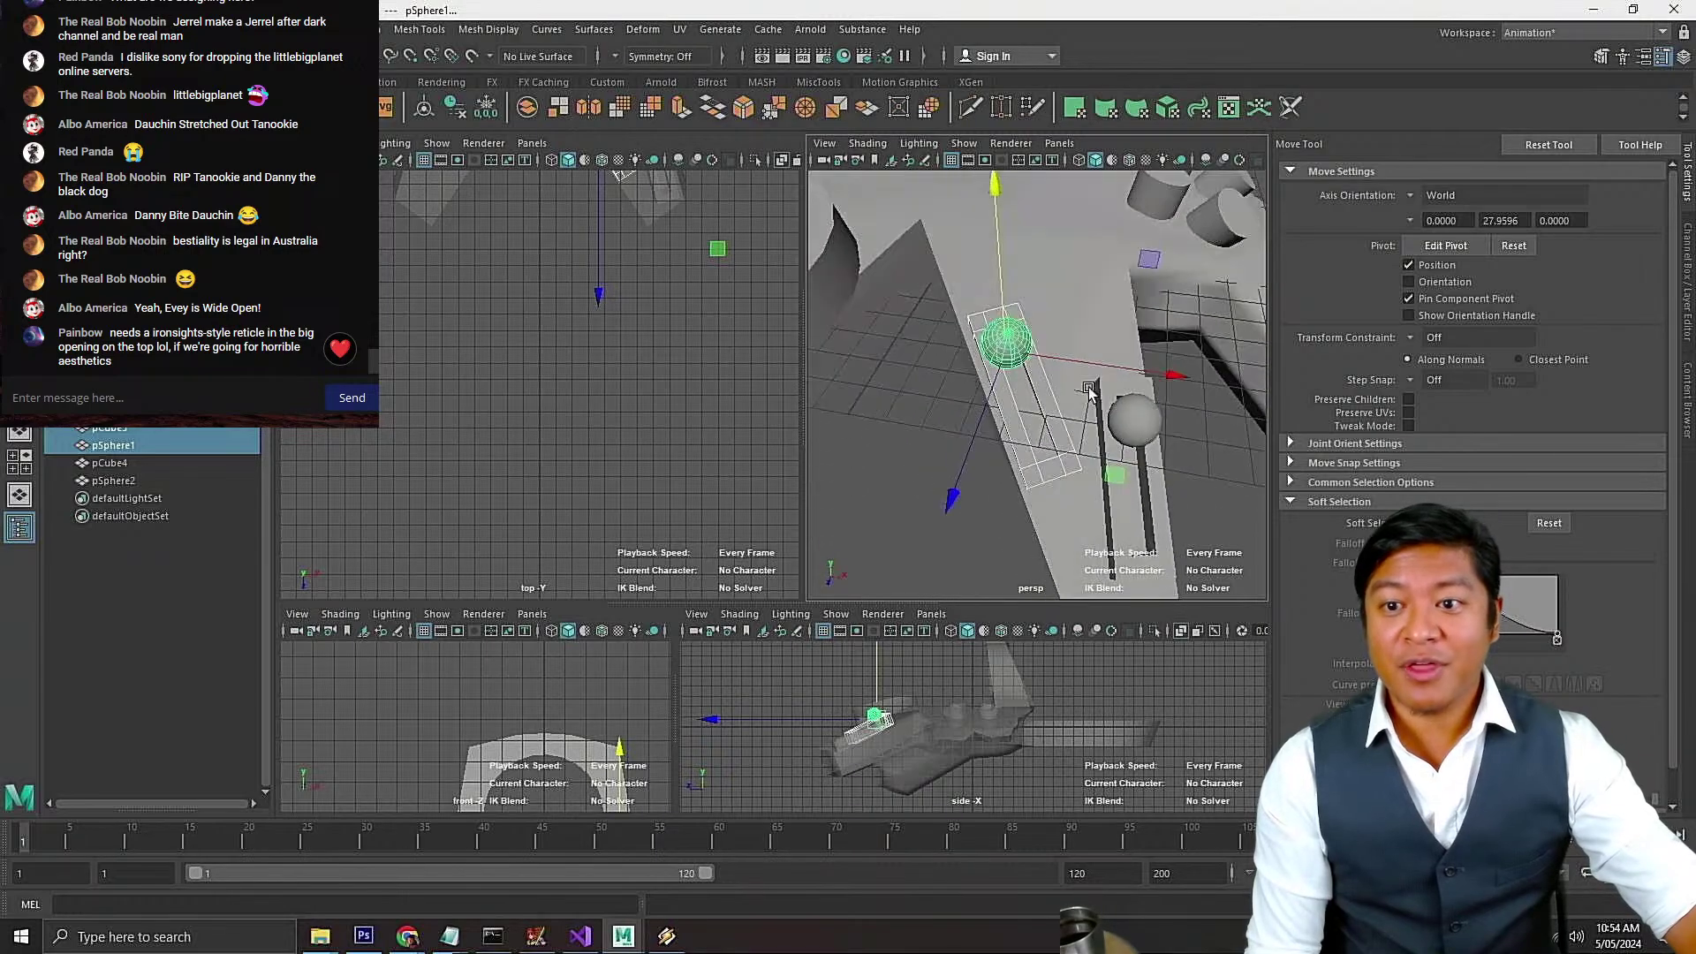
{"action": "scroll", "coordinate": [1039, 248], "scroll_direction": "down", "scroll_amount": 5}
{"action": "scroll", "coordinate": [1018, 300], "scroll_direction": "up", "scroll_amount": 5}
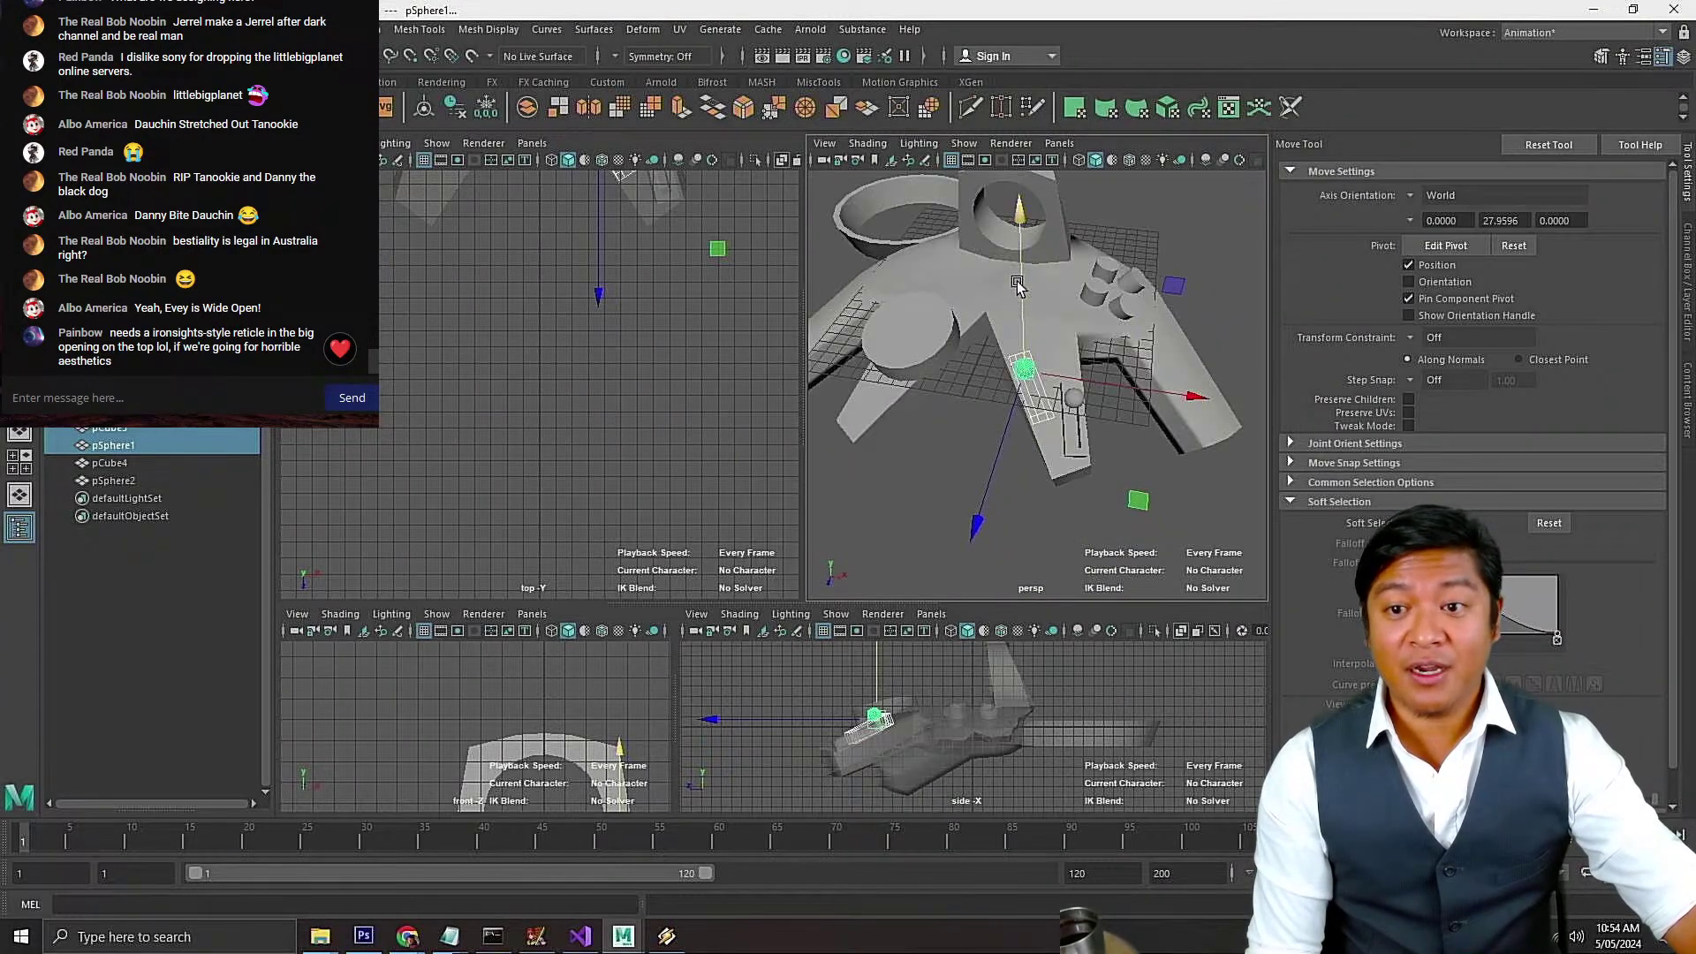
Select the controller body pCube2, save the scene, and bring the Chrome search results forward
{"action": "left_click", "coordinate": [1049, 231]}
{"action": "scroll", "coordinate": [1037, 230], "scroll_direction": "down", "scroll_amount": 5}
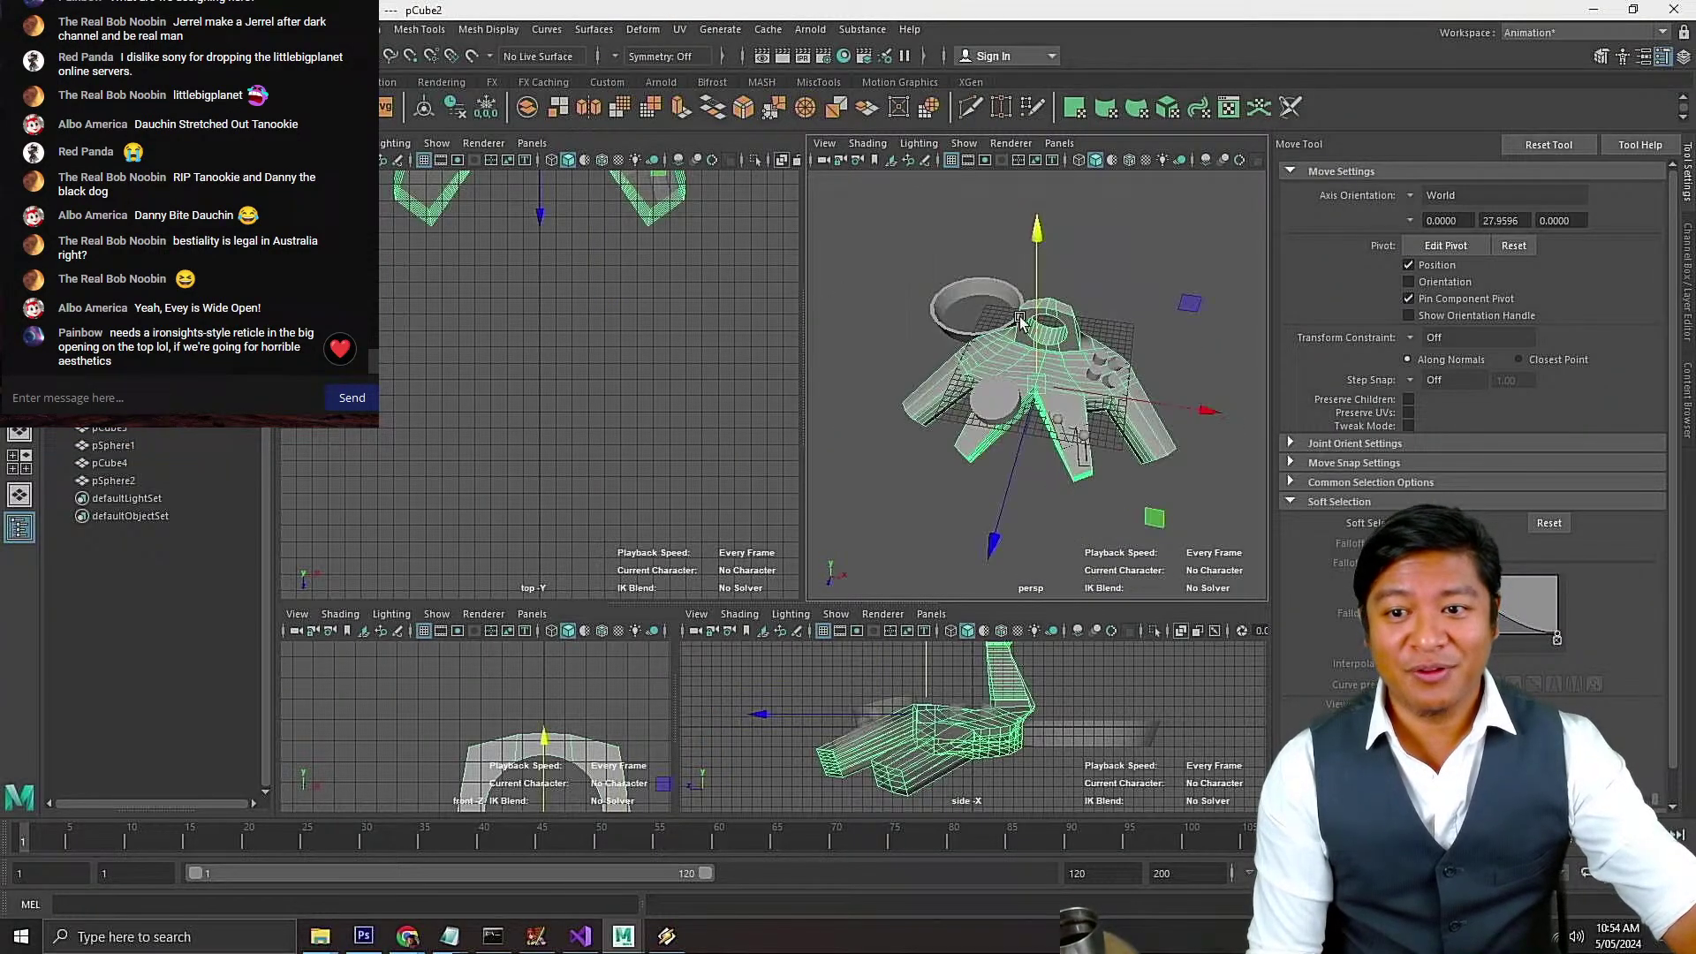
{"action": "scroll", "coordinate": [1015, 356], "scroll_direction": "up", "scroll_amount": 6}
{"action": "left_click_drag", "start_coordinate": [1039, 344], "coordinate": [1041, 291], "text": "alt"}
{"action": "key", "text": "ctrl+s"}
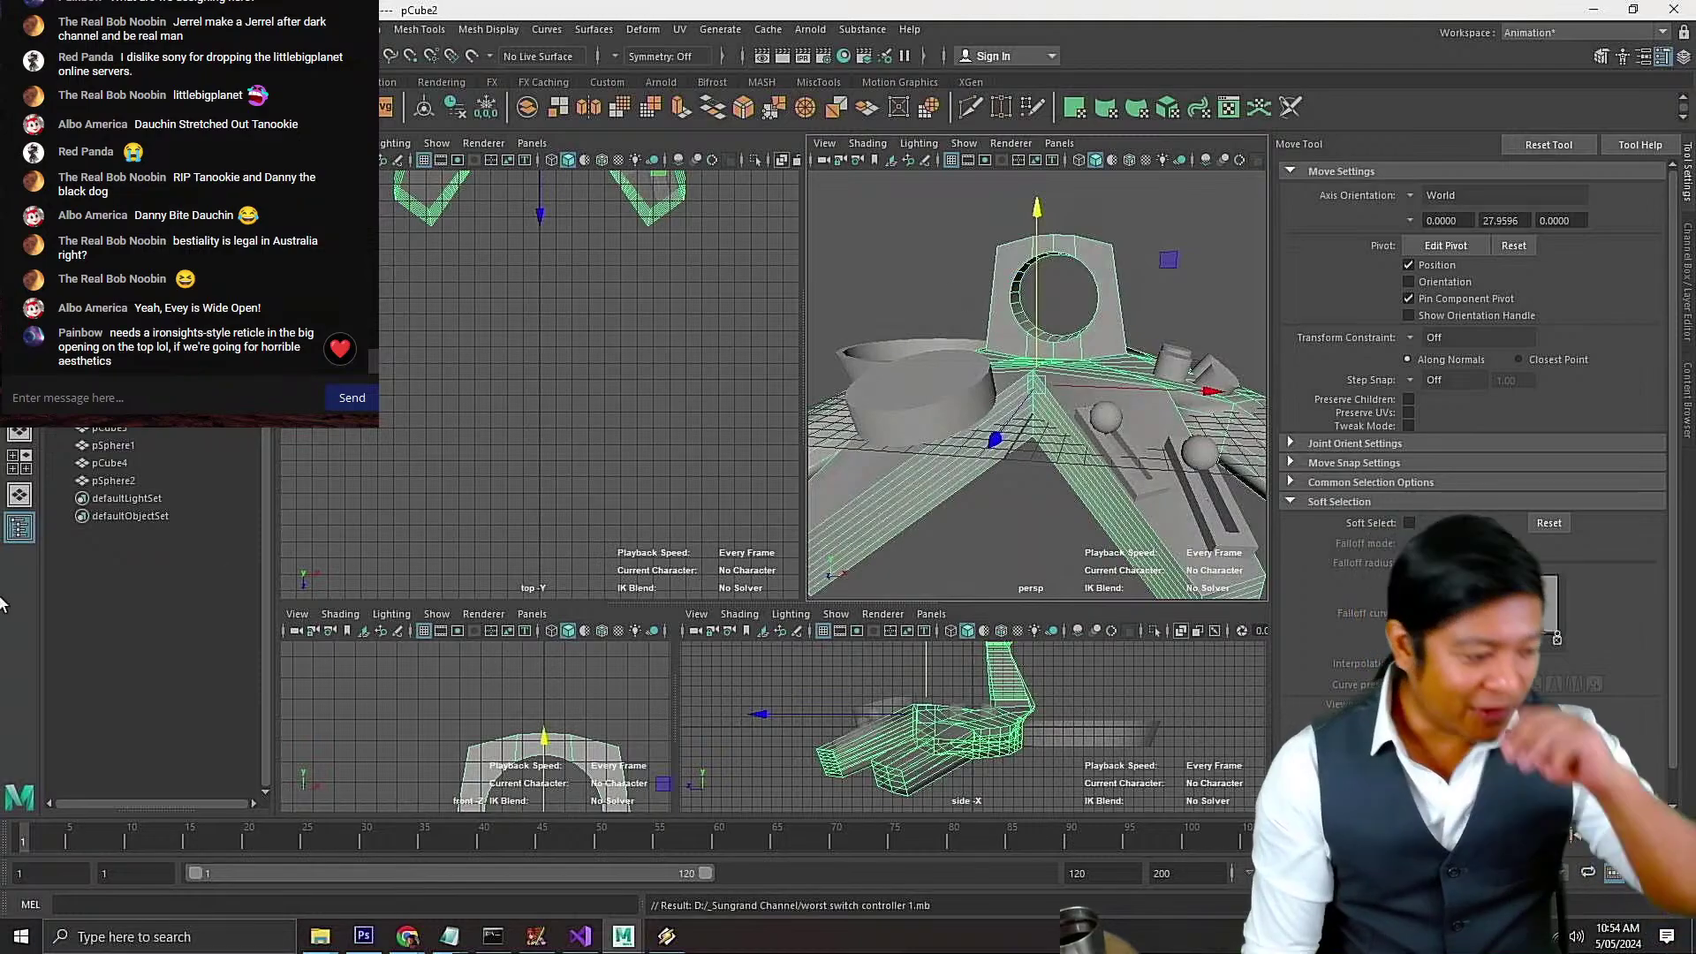
{"action": "left_click", "coordinate": [419, 943]}
Search Google for 'rifle iron sights' in place of the previous query
{"action": "left_click", "coordinate": [406, 896]}
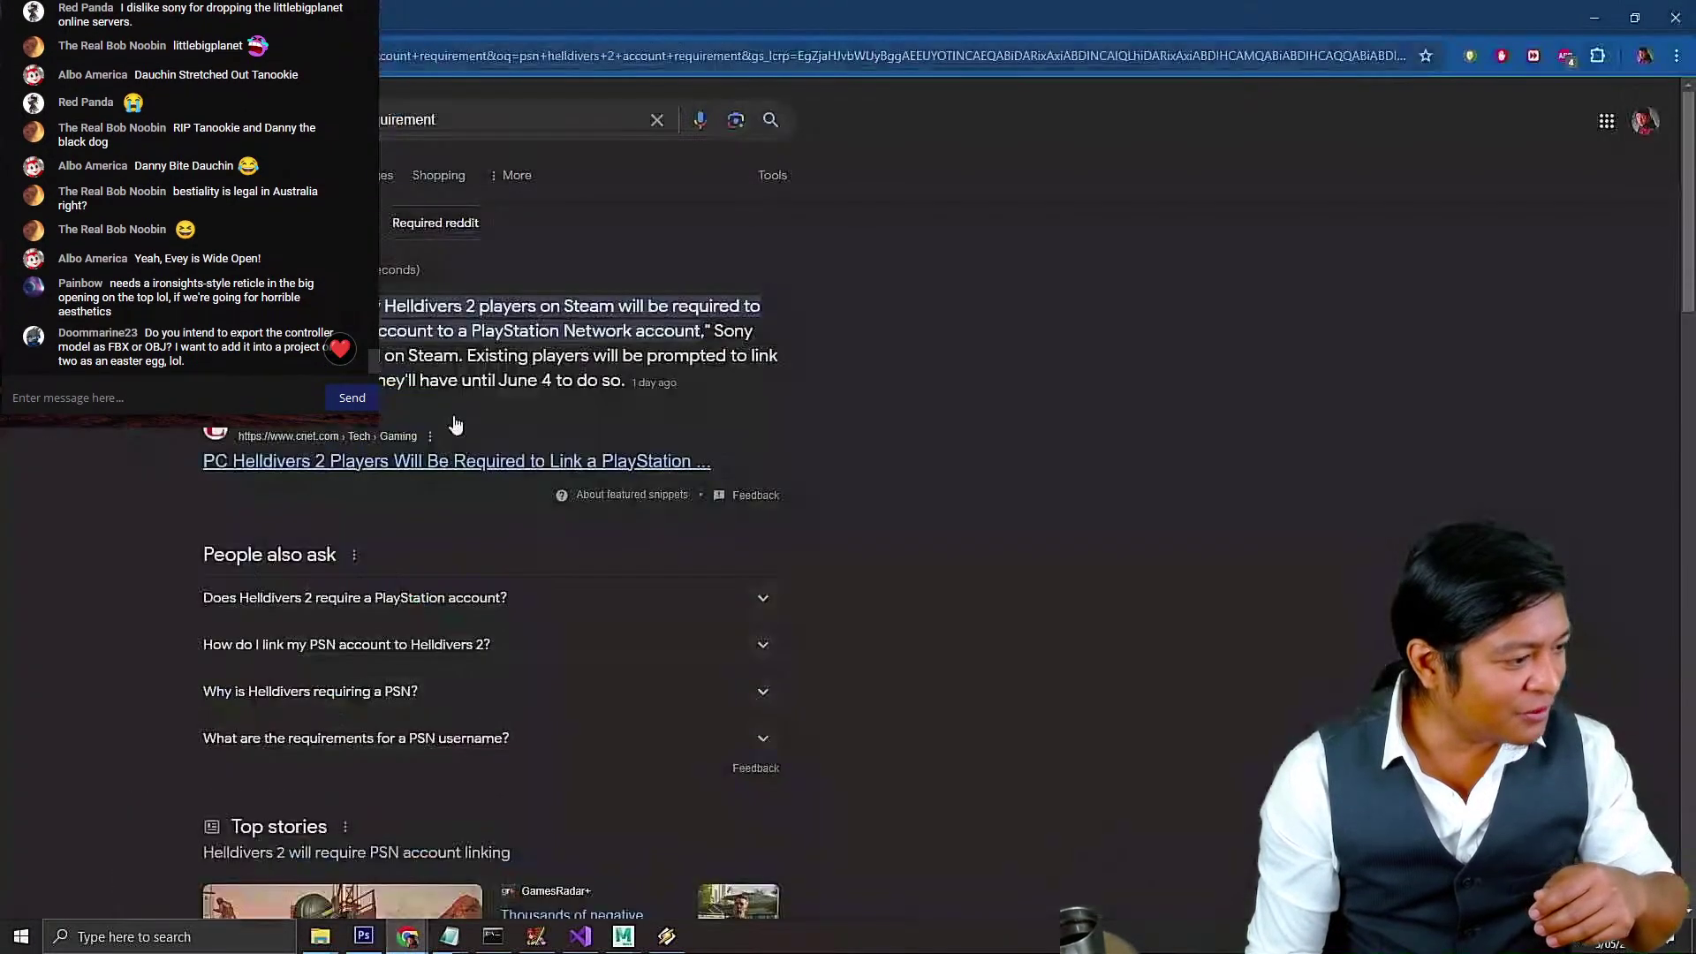
{"action": "left_click_drag", "start_coordinate": [471, 134], "coordinate": [256, 129]}
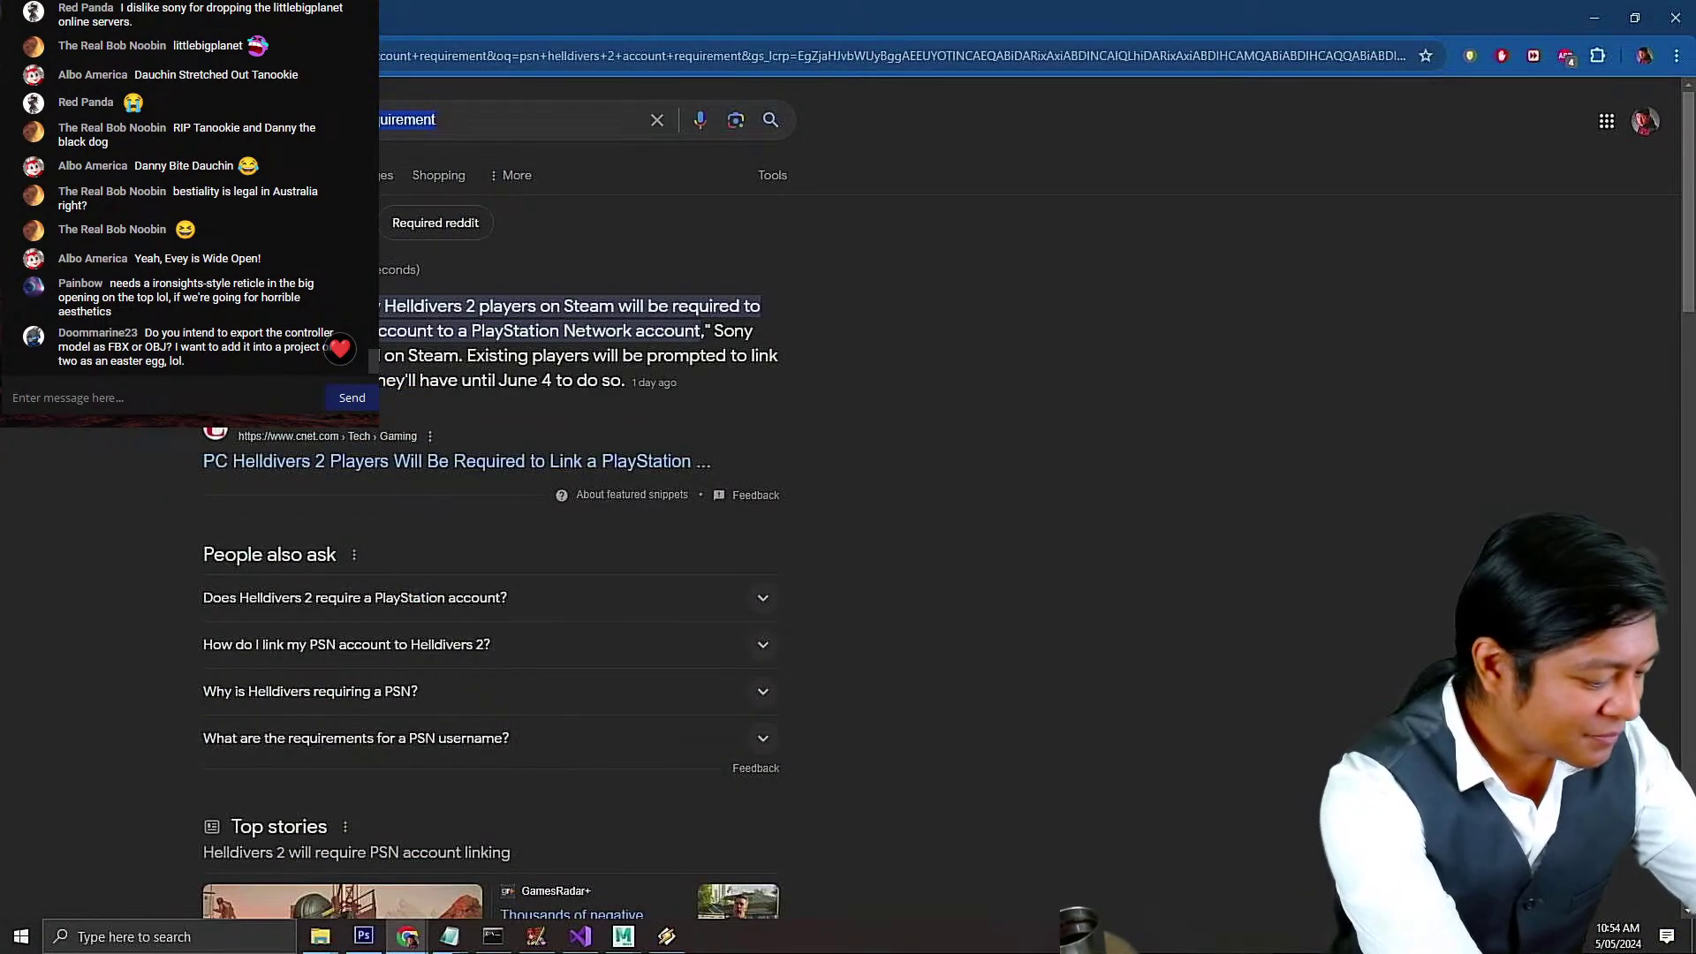
{"action": "key", "text": "BackSpace"}
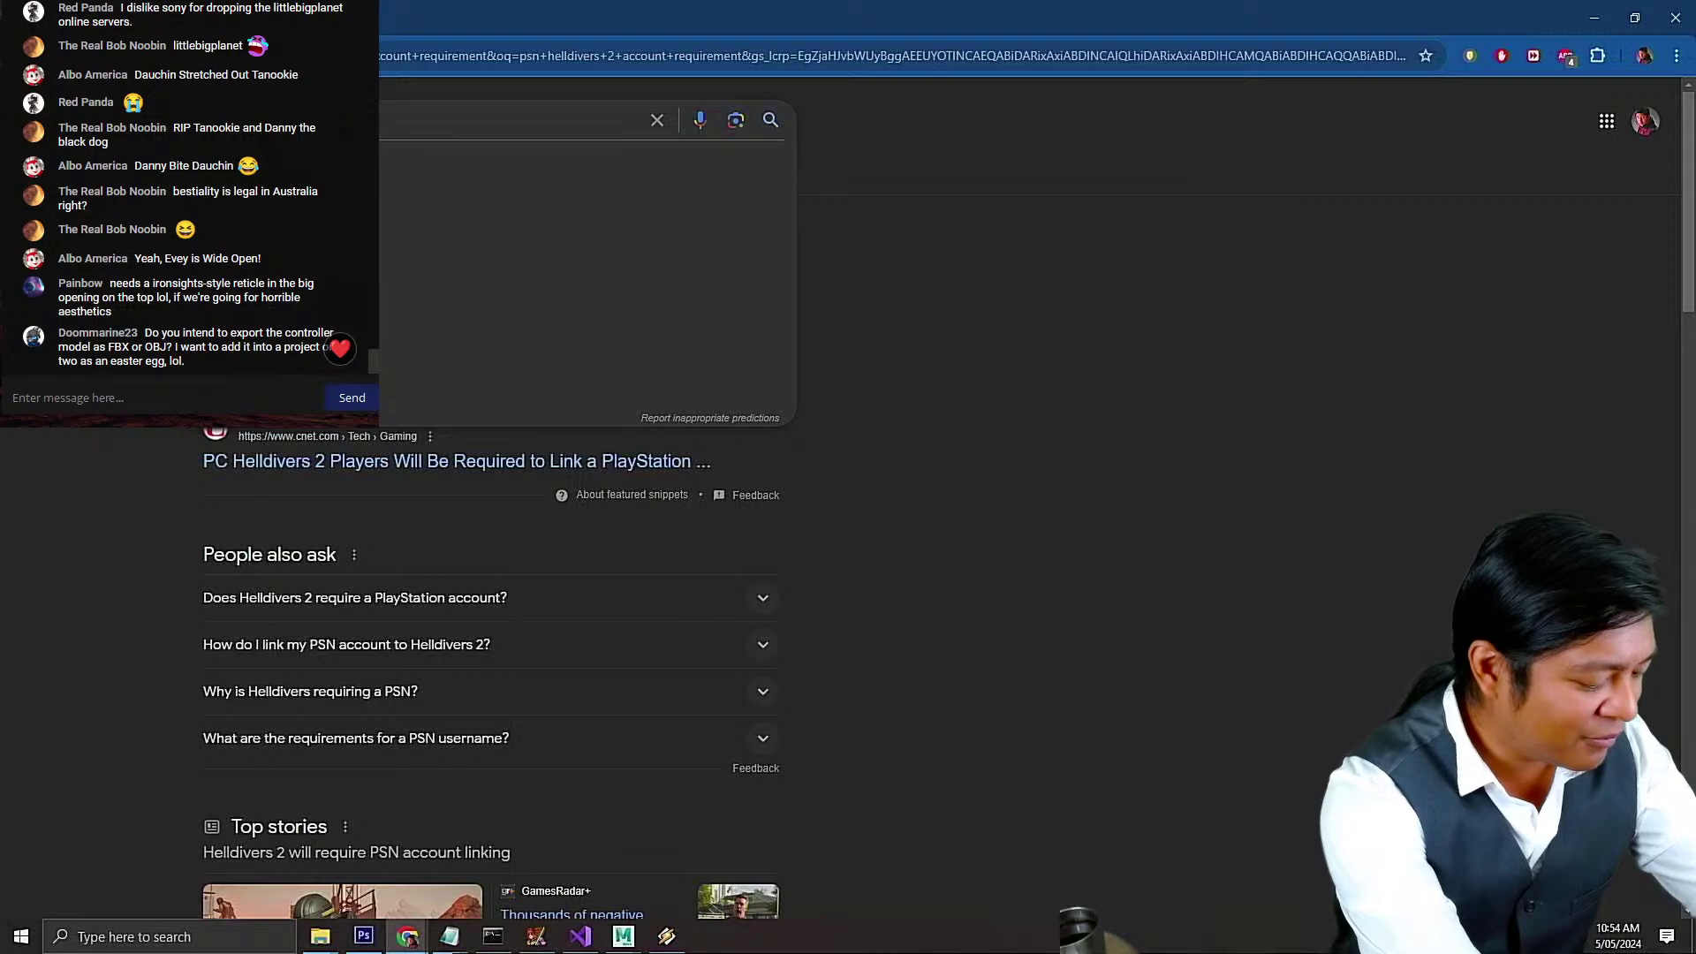
{"action": "type", "text": "ir"}
{"action": "key", "text": "Return"}
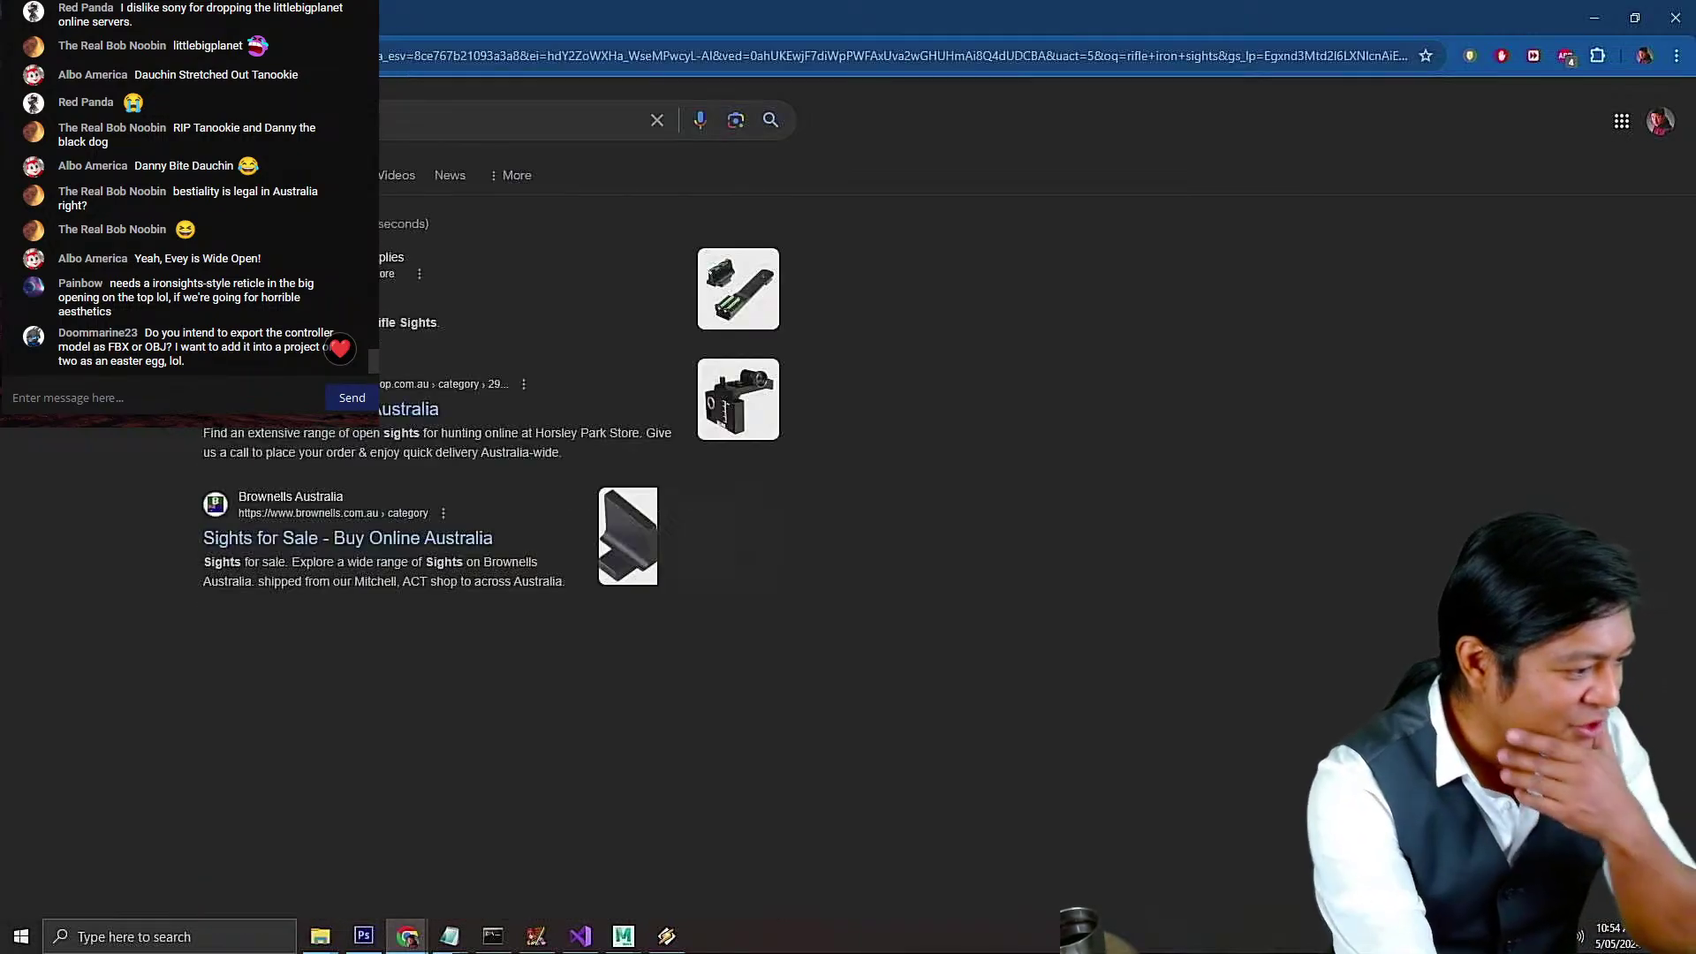
Preview the American Rifleman barrel-sight image result, then return to Maya
{"action": "left_click", "coordinate": [265, 175]}
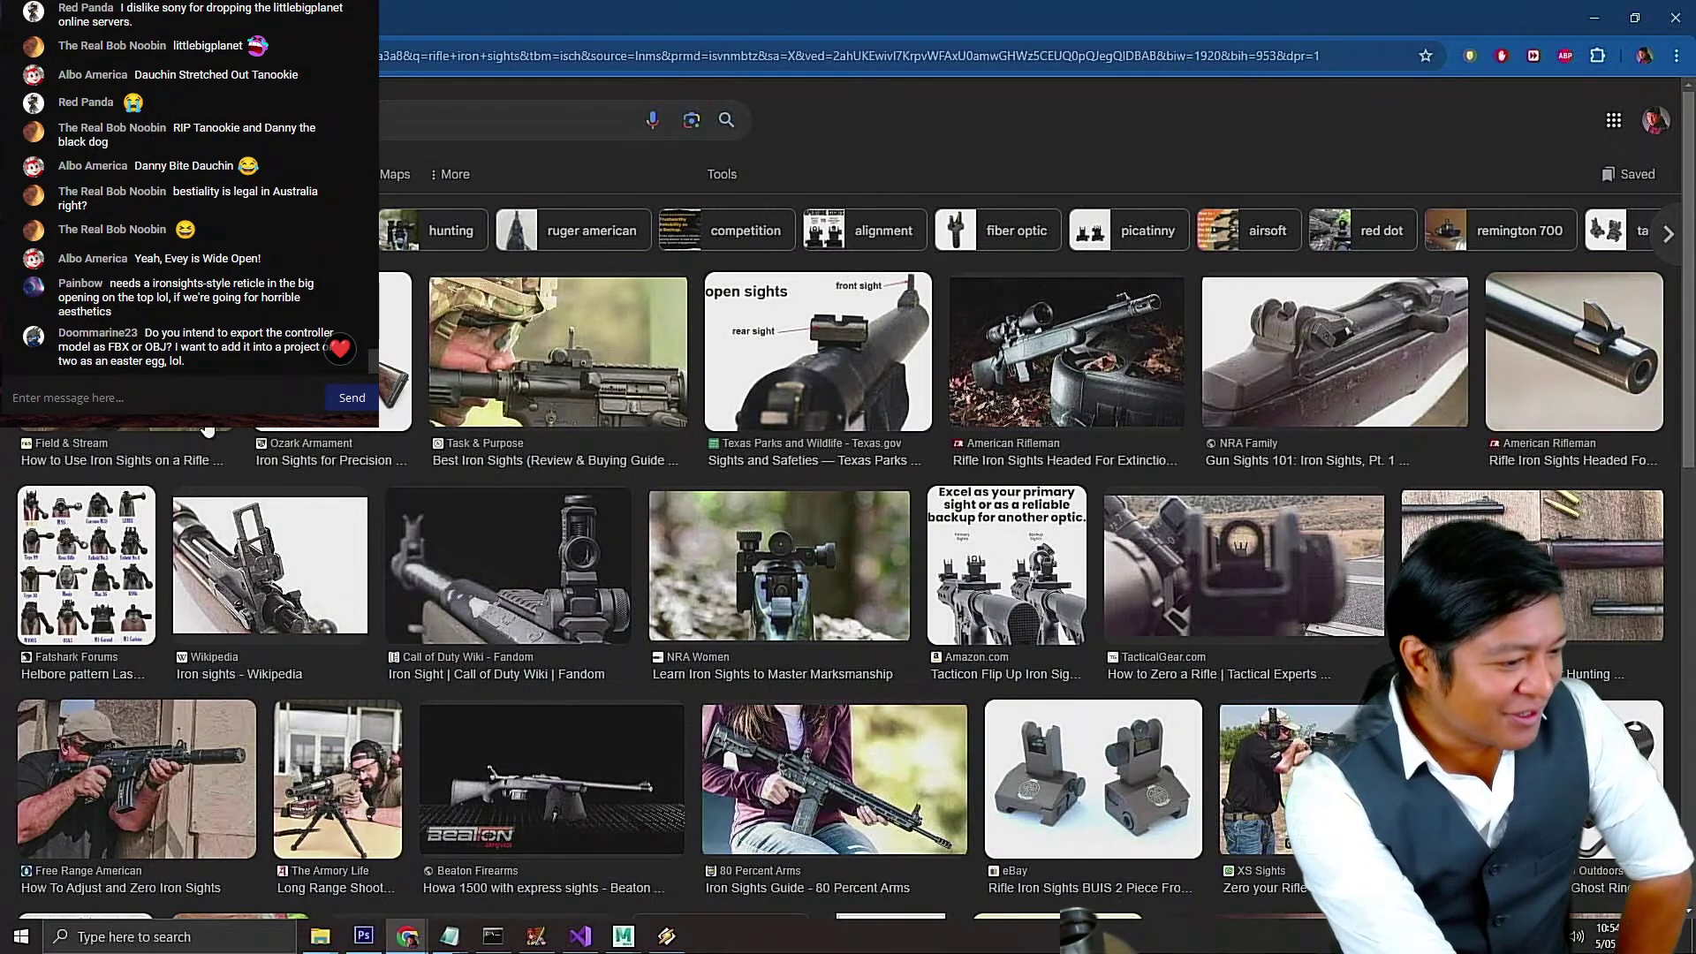
{"action": "left_click", "coordinate": [1640, 320]}
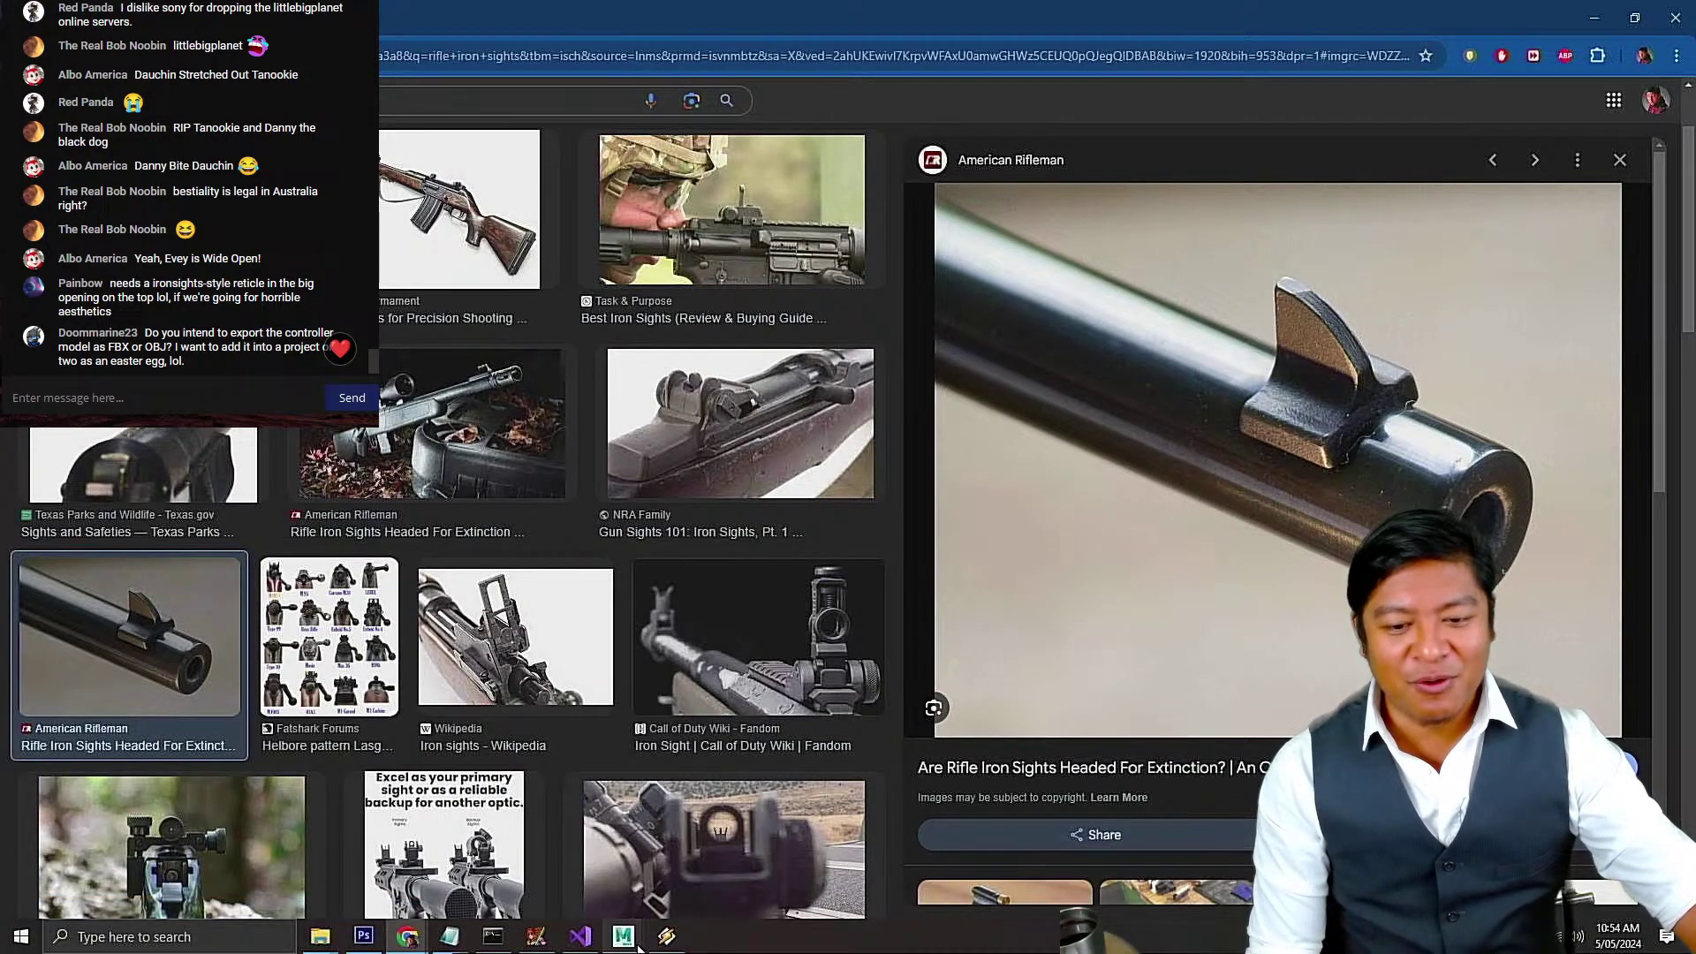
{"action": "mouse_move", "coordinate": [638, 945]}
{"action": "left_click", "coordinate": [751, 893]}
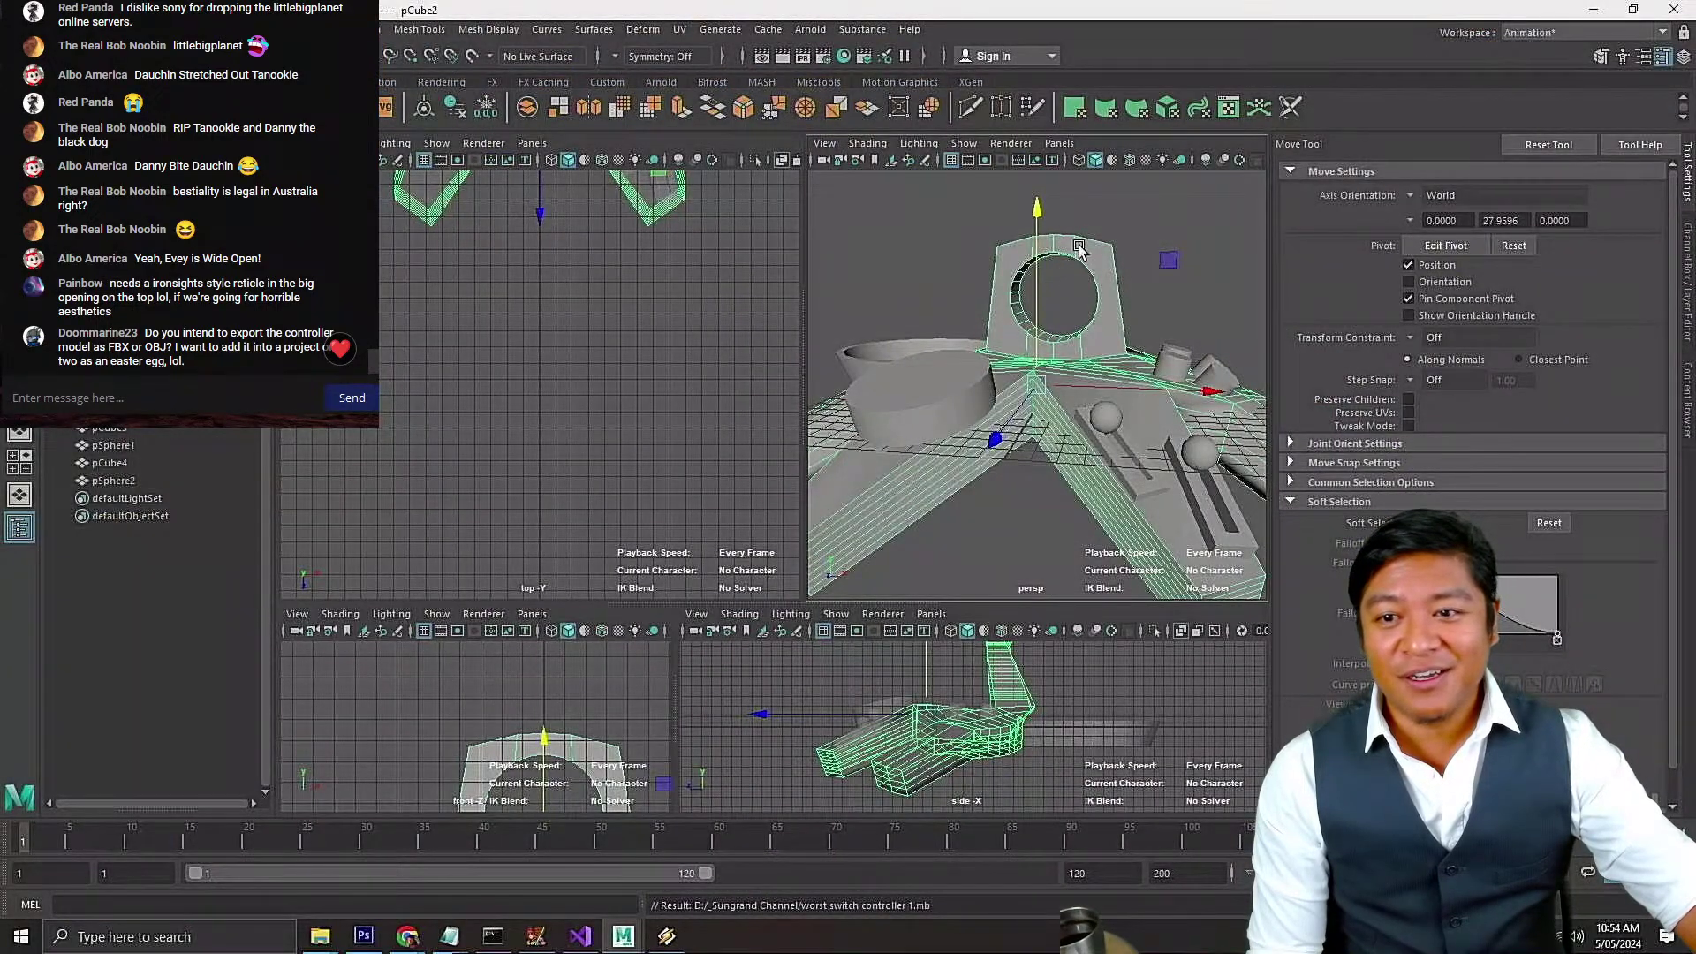
Create pCube5, a 16 × 3 × 10 polygon cube with 3×1×3 subdivisions, and frame it
{"action": "scroll", "coordinate": [1064, 260], "scroll_direction": "down", "scroll_amount": 3}
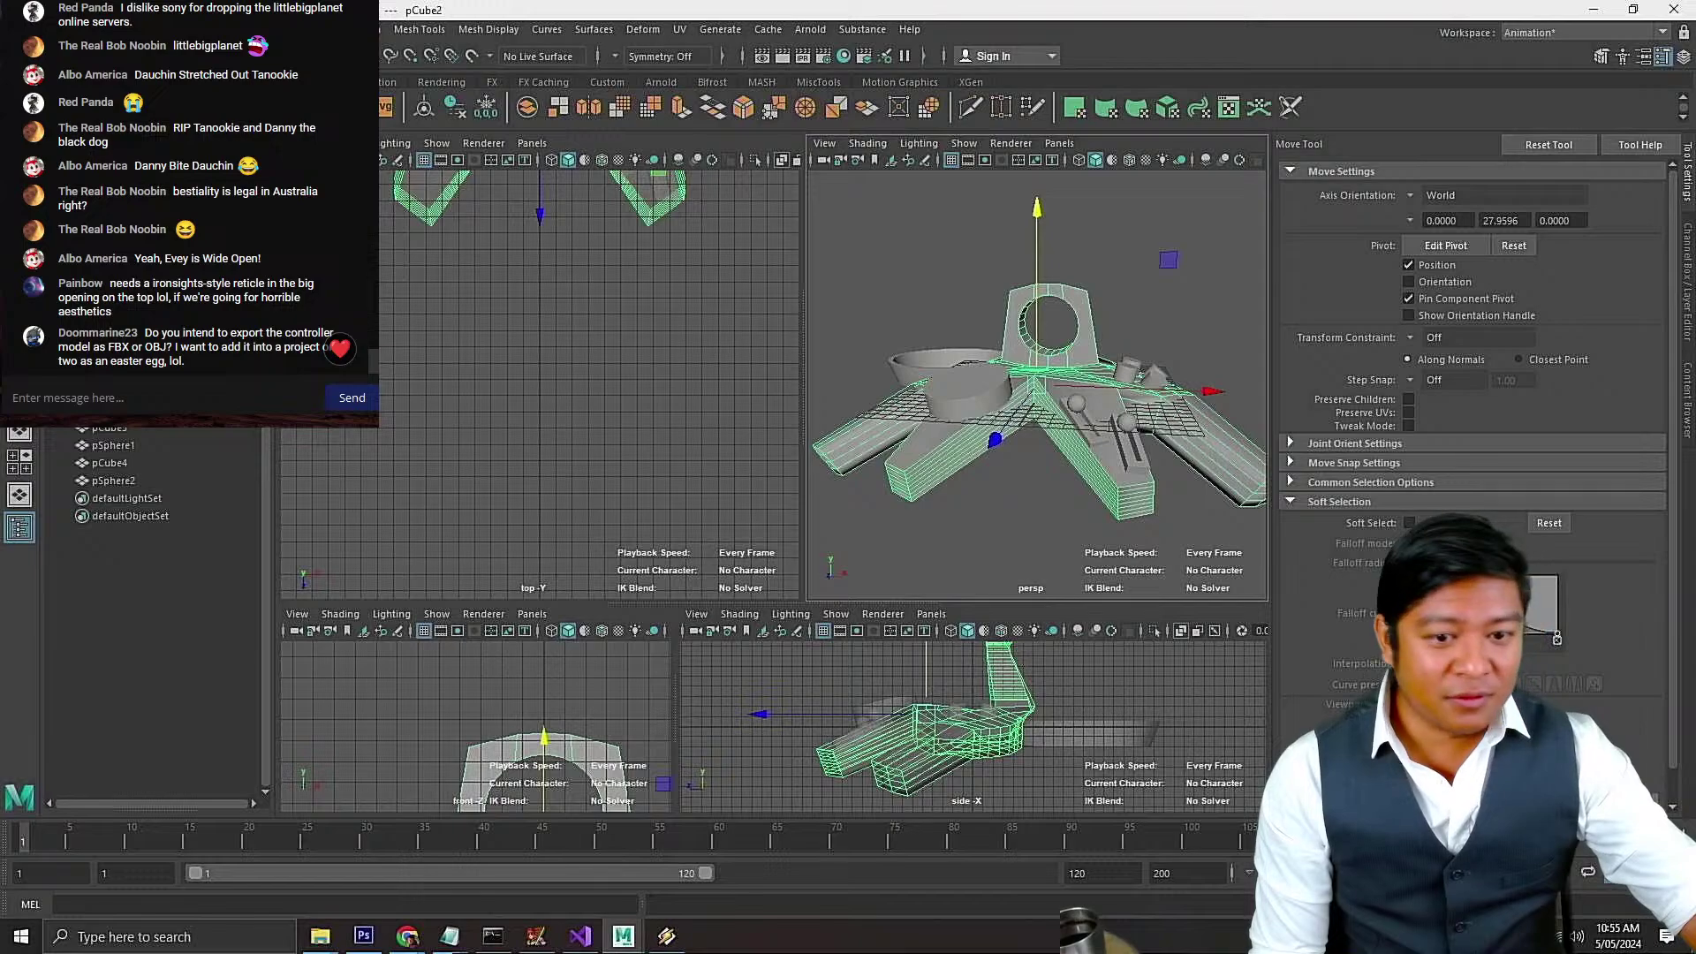
{"action": "double_click", "coordinate": [60, 107]}
{"action": "left_click", "coordinate": [406, 942]}
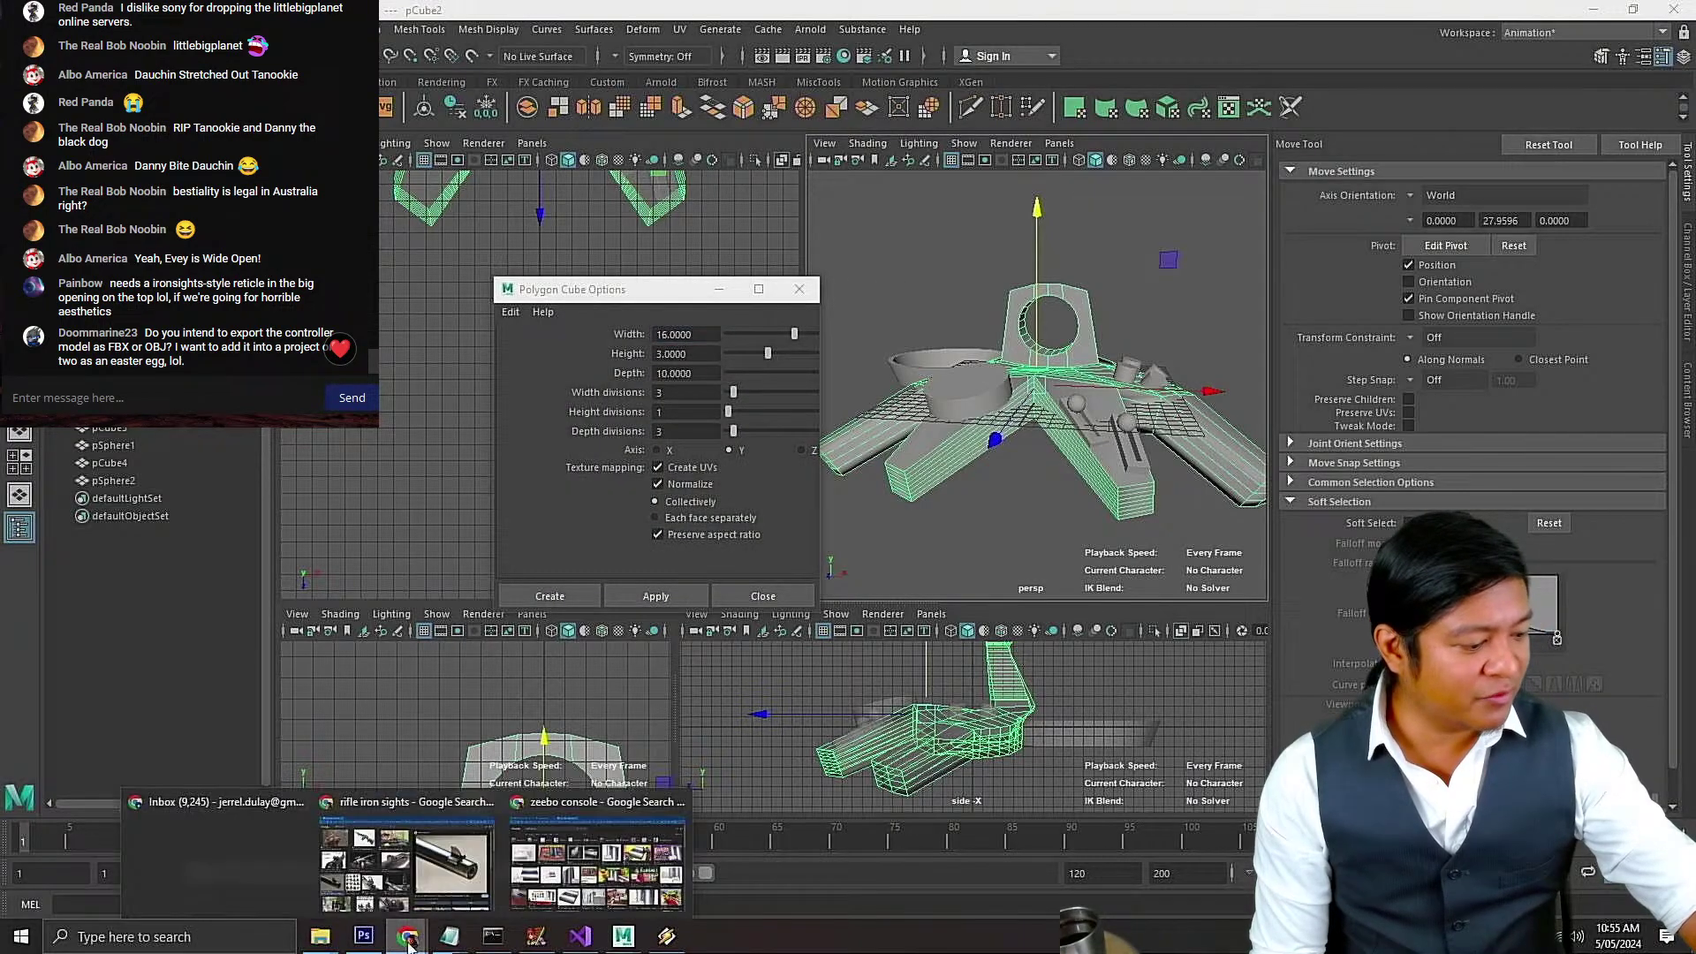
{"action": "left_click", "coordinate": [441, 868]}
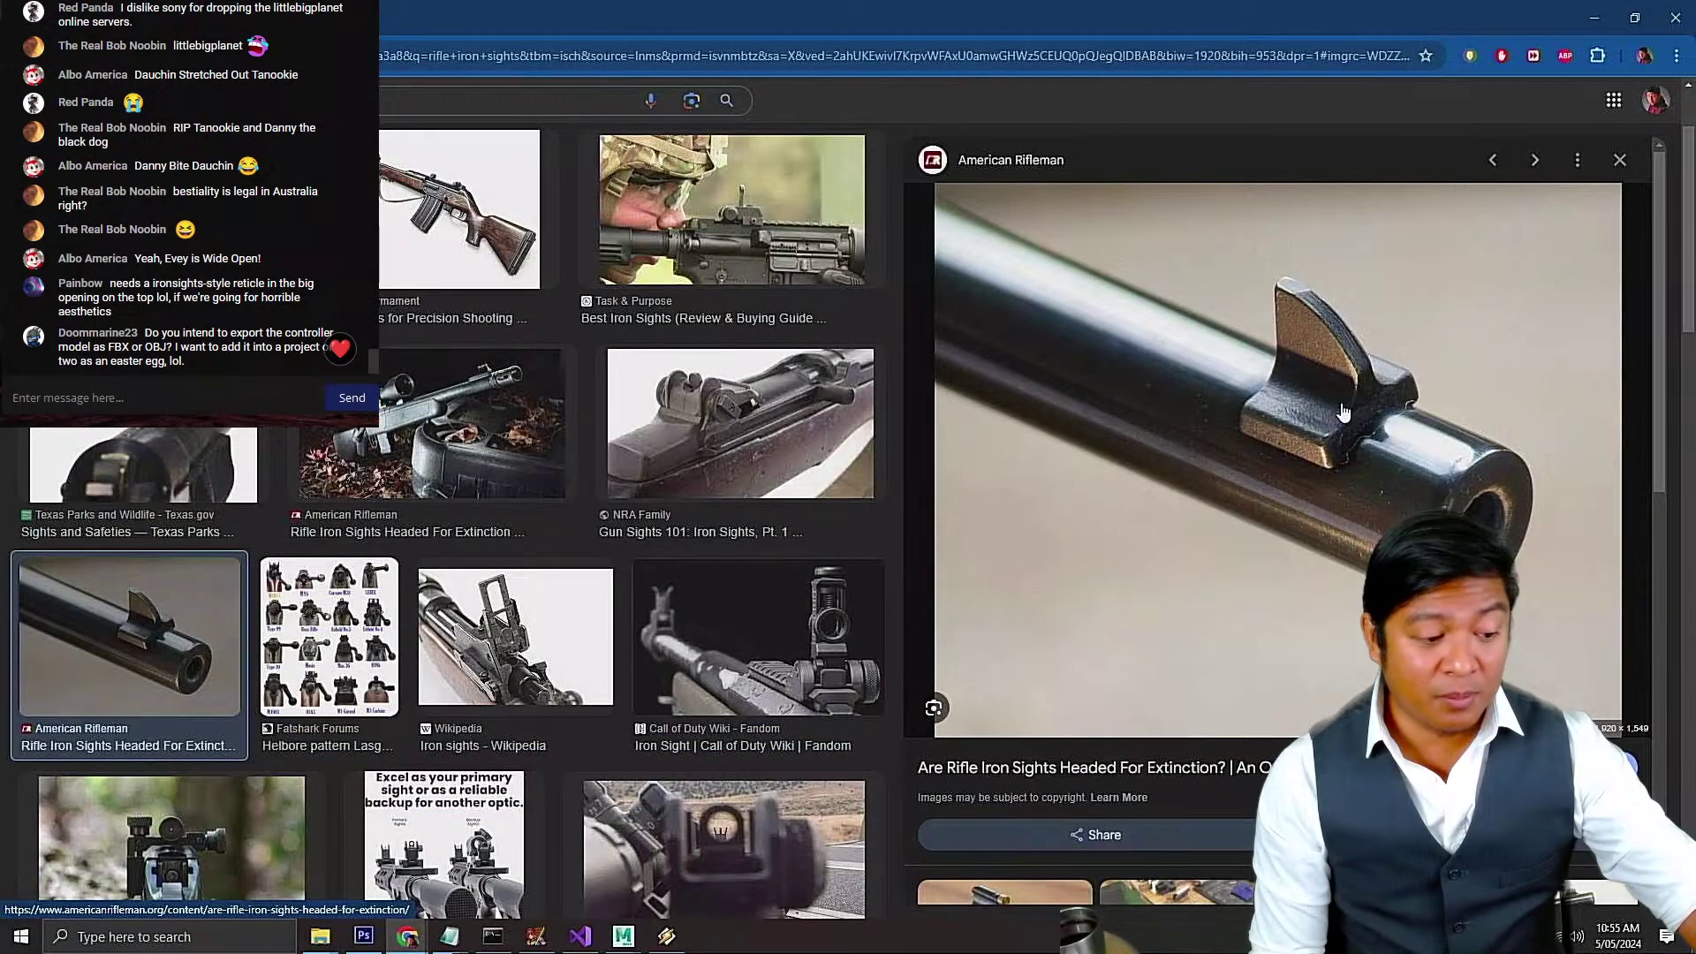
{"action": "left_click", "coordinate": [1594, 18]}
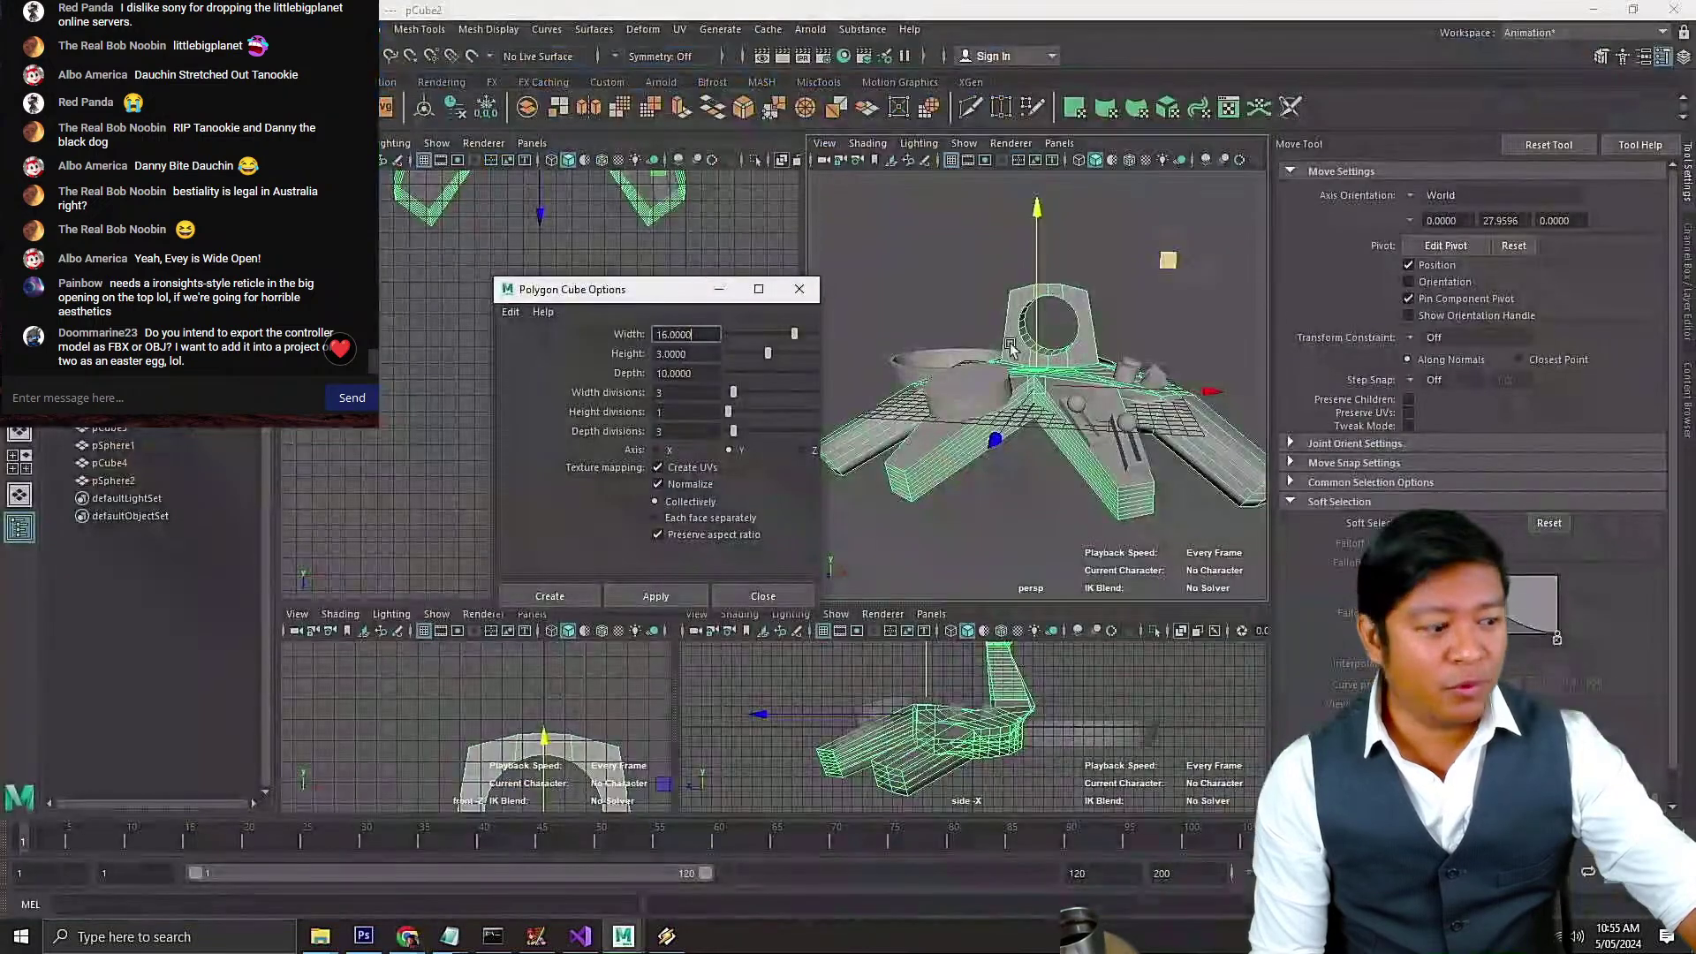
{"action": "left_click", "coordinate": [680, 597]}
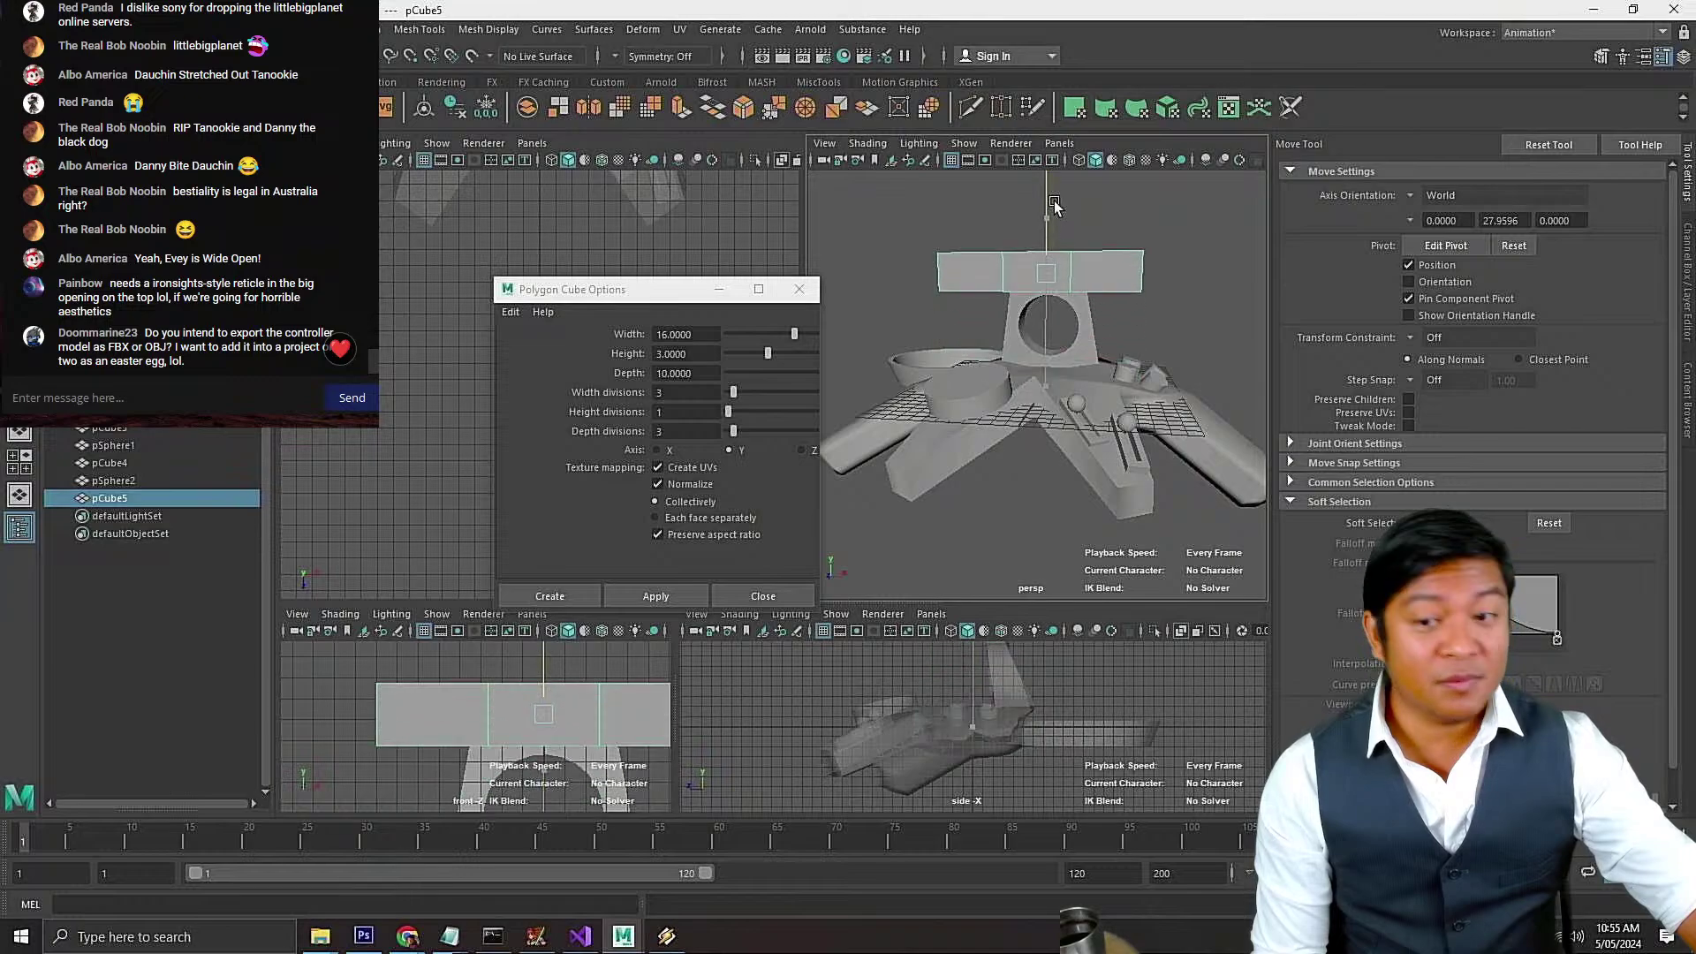
{"action": "key", "text": "f"}
{"action": "left_click_drag", "start_coordinate": [1224, 452], "coordinate": [1051, 380], "text": "alt"}
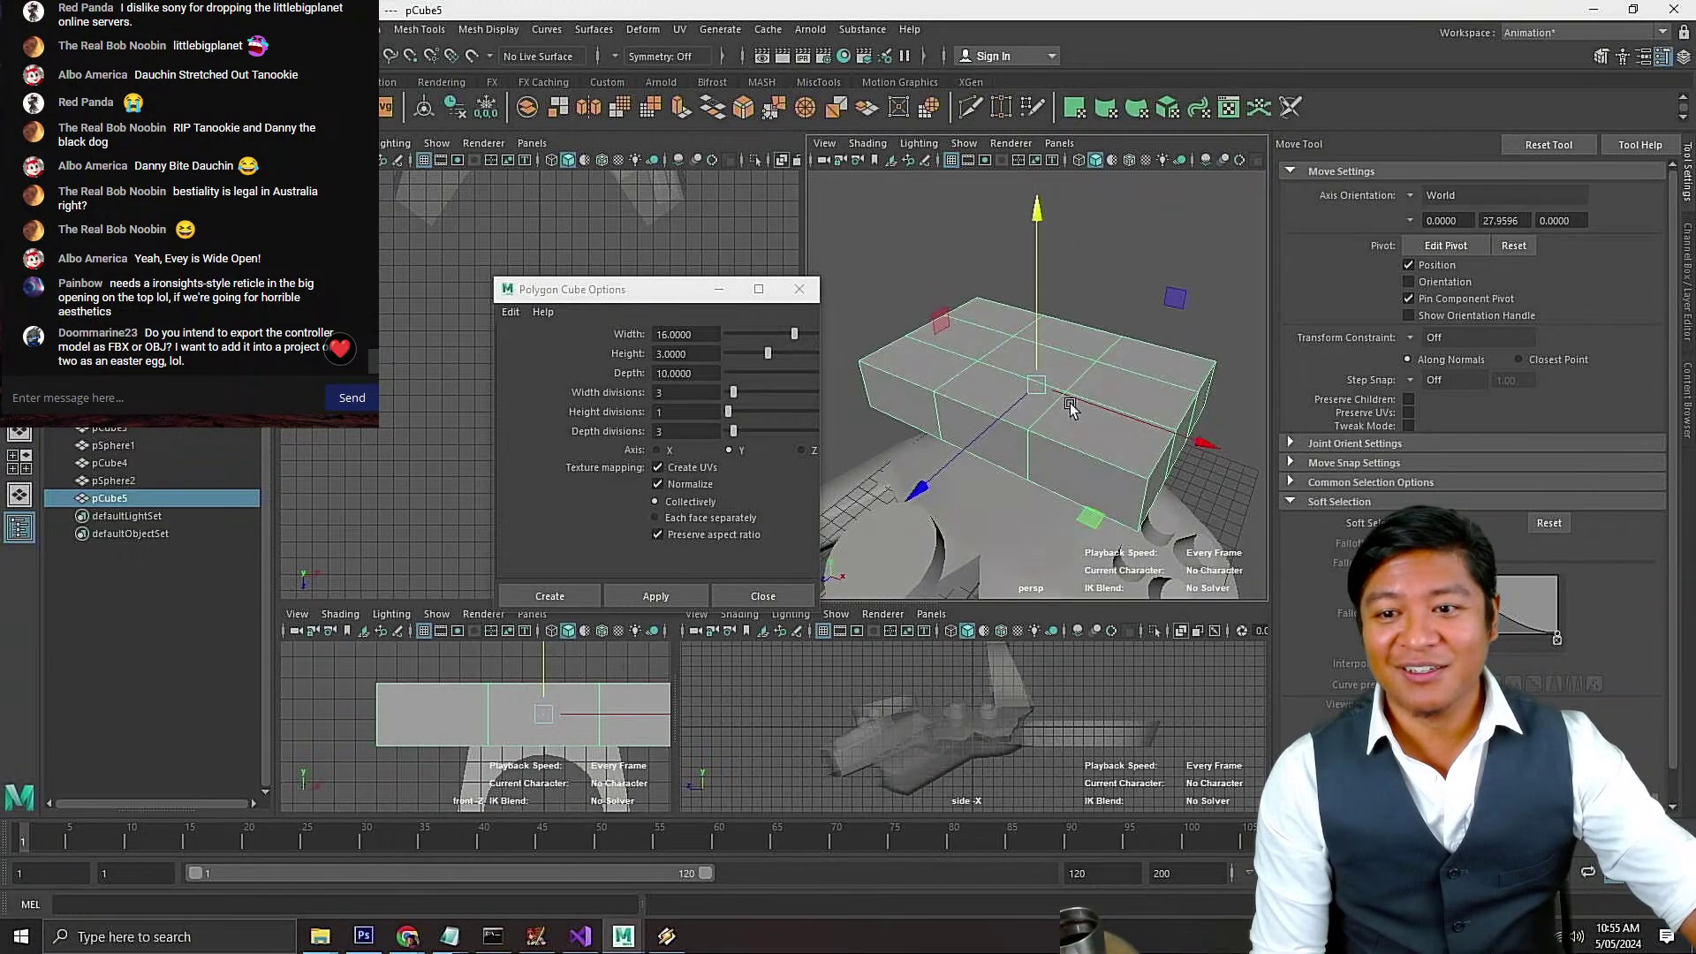
Select all 32 vertices of pCube5 and scale them down uniformly
{"action": "key", "text": "r"}
{"action": "right_click", "coordinate": [1052, 380]}
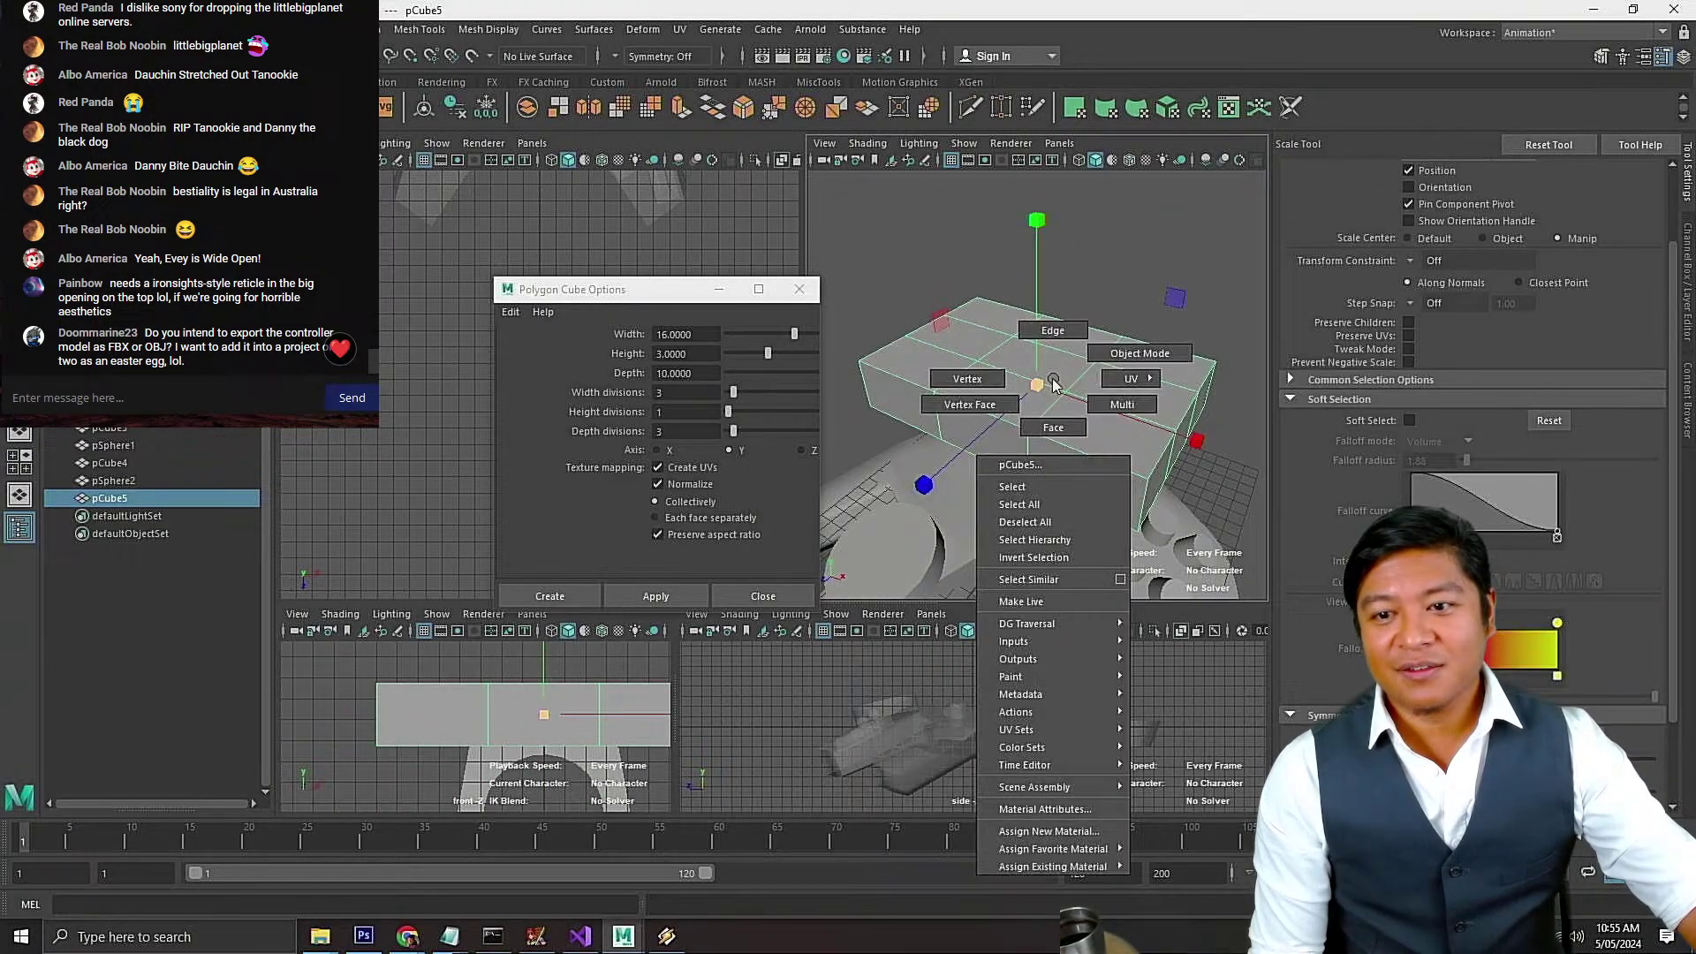
{"action": "left_click", "coordinate": [993, 389]}
{"action": "scroll", "coordinate": [946, 329], "scroll_direction": "down", "scroll_amount": 4}
{"action": "left_click_drag", "start_coordinate": [999, 338], "coordinate": [1157, 491]}
{"action": "left_click_drag", "start_coordinate": [1039, 386], "coordinate": [991, 444]}
{"action": "key", "text": "f"}
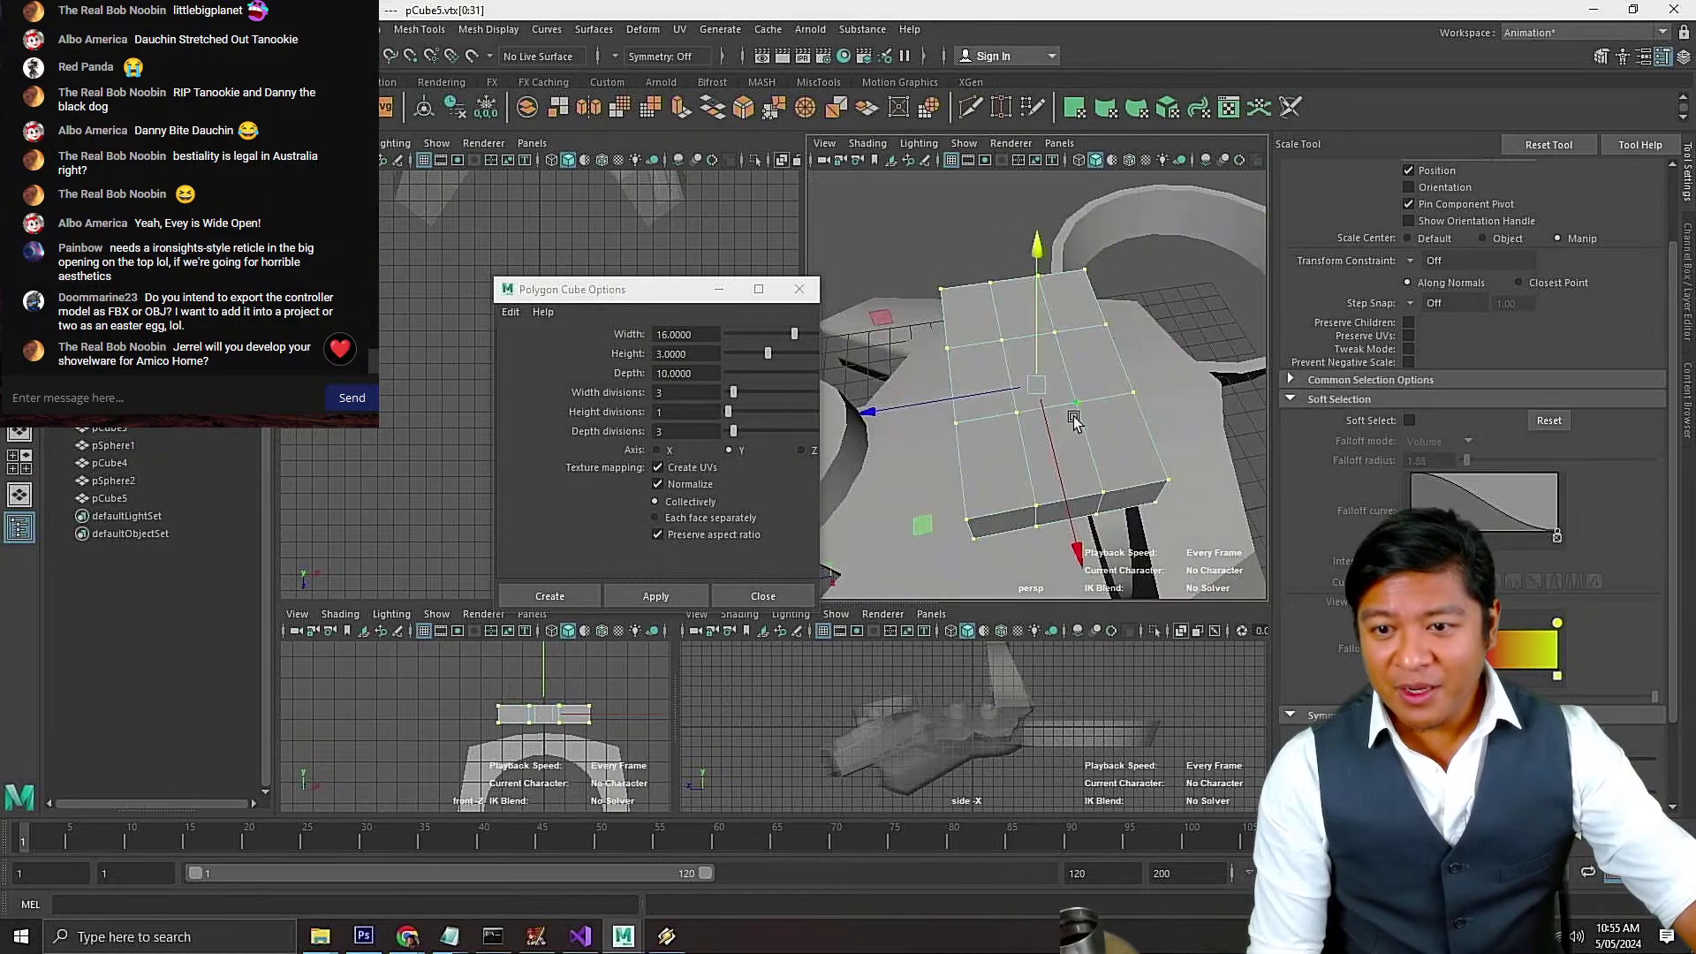
Reselect the block's vertices from the front and scale them down further
{"action": "key", "text": "w"}
{"action": "left_click", "coordinate": [983, 256]}
{"action": "right_click_drag", "start_coordinate": [1012, 327], "coordinate": [1060, 300]}
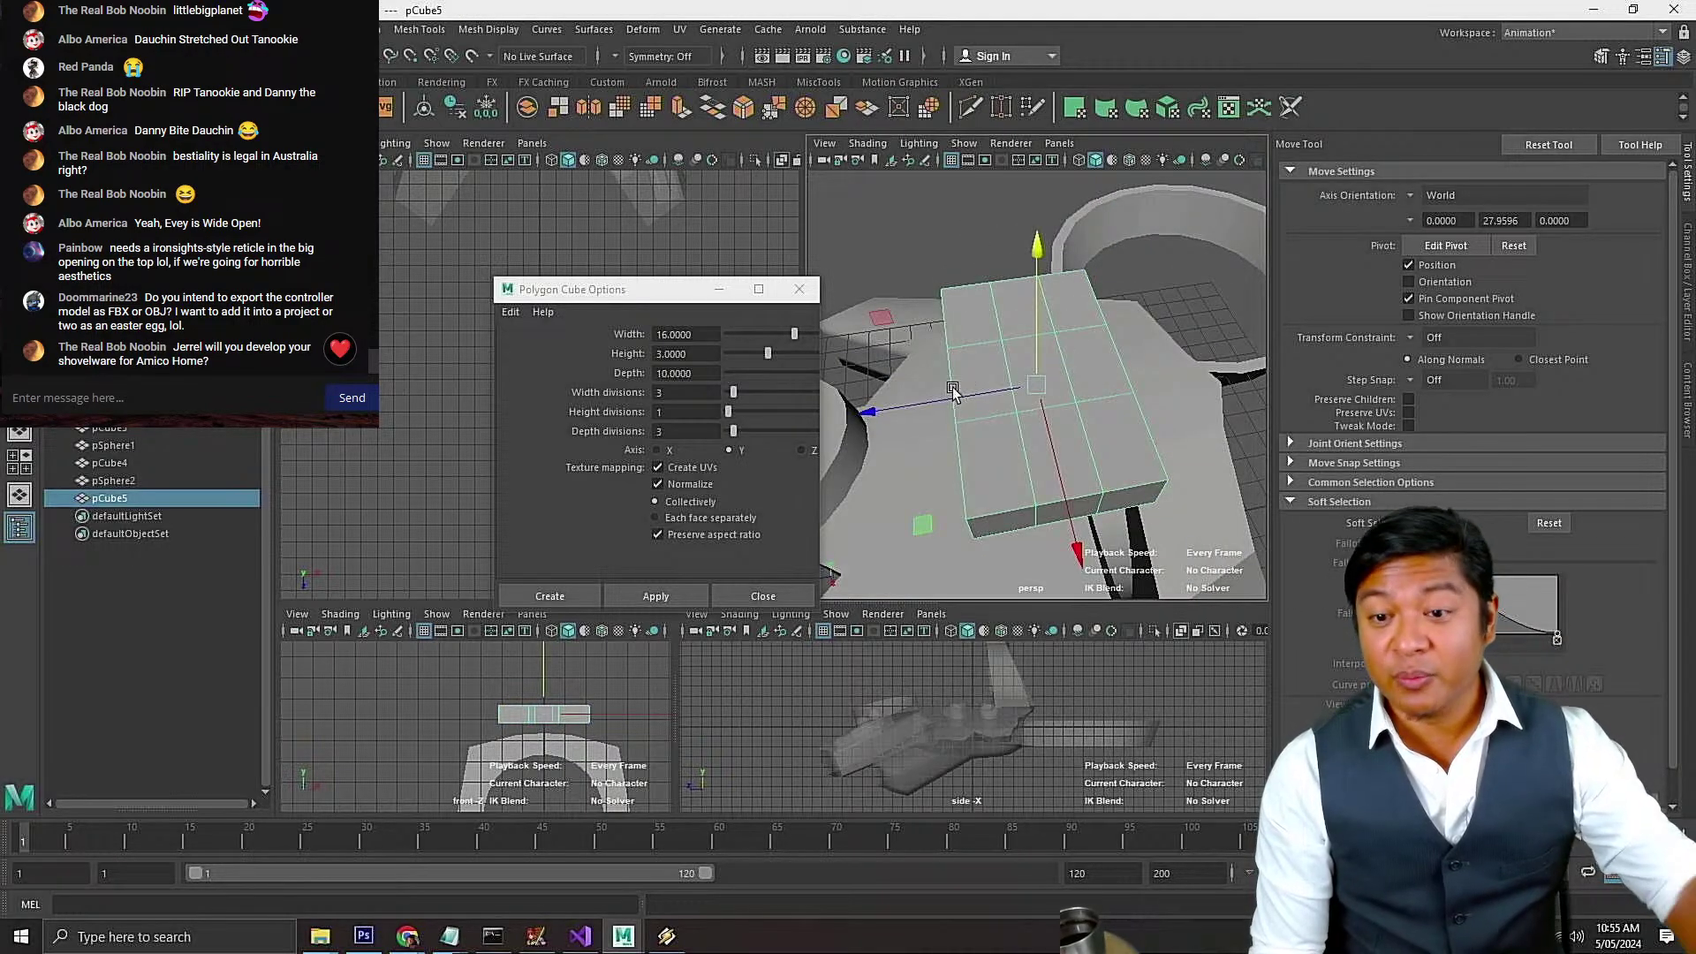
{"action": "left_click_drag", "start_coordinate": [992, 393], "coordinate": [1072, 355], "text": "alt"}
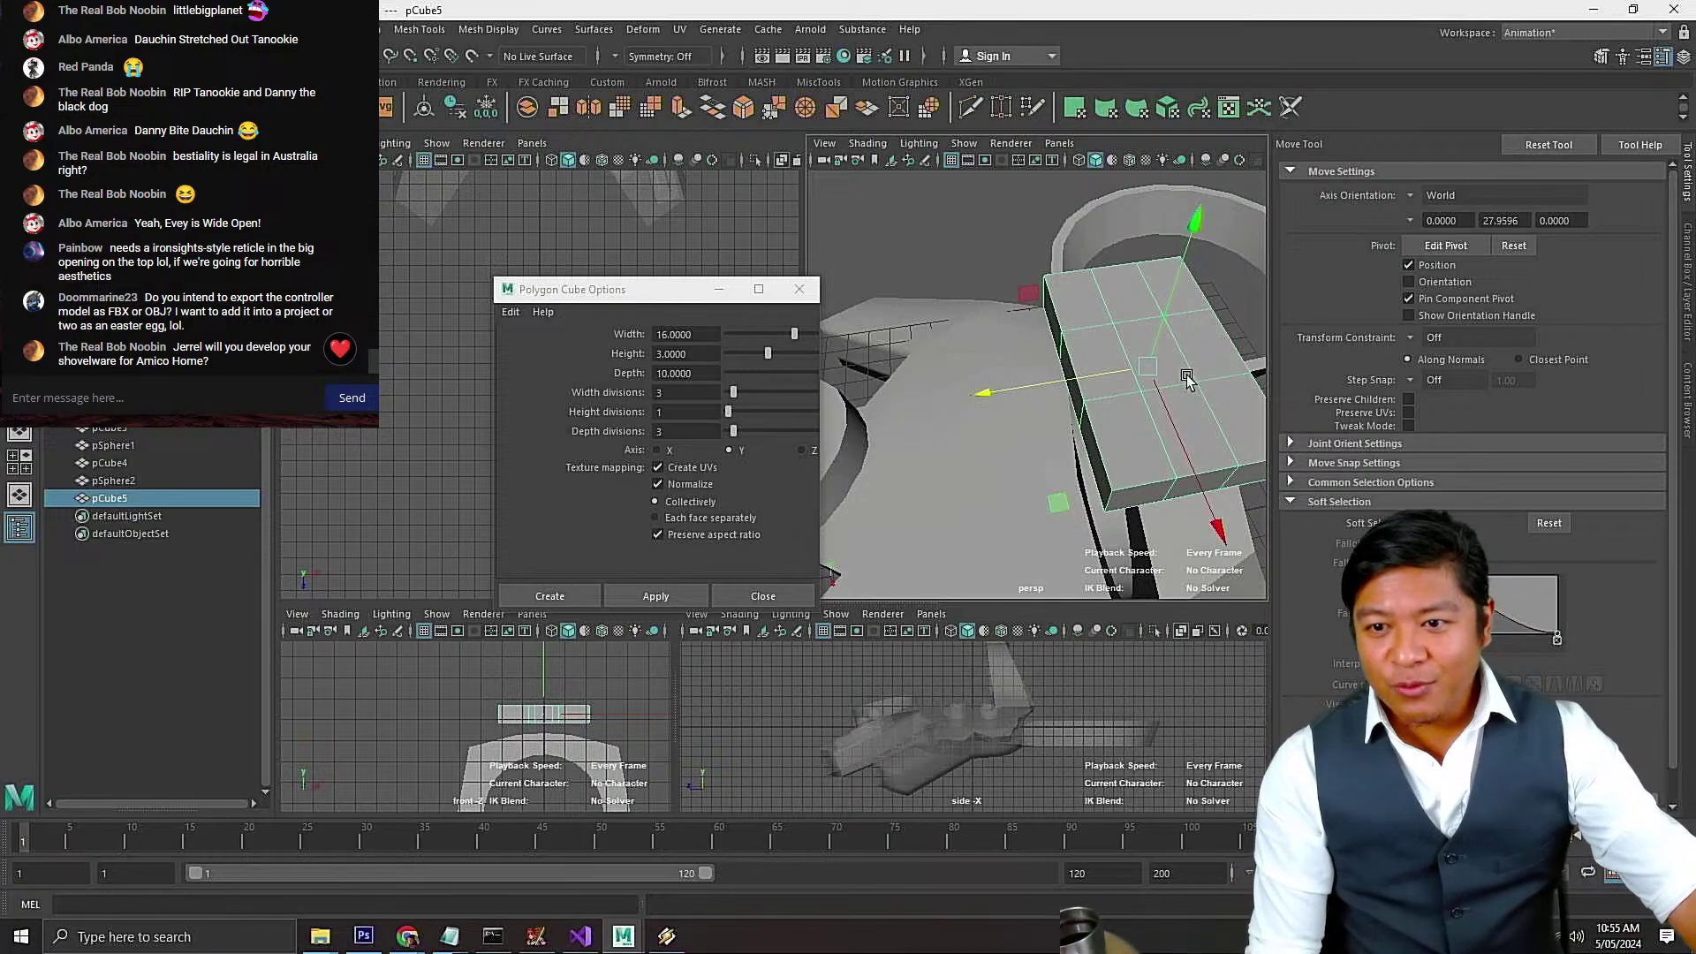
{"action": "left_click_drag", "start_coordinate": [1164, 409], "coordinate": [1126, 389], "text": "alt"}
{"action": "right_click_drag", "start_coordinate": [1159, 411], "coordinate": [1145, 411]}
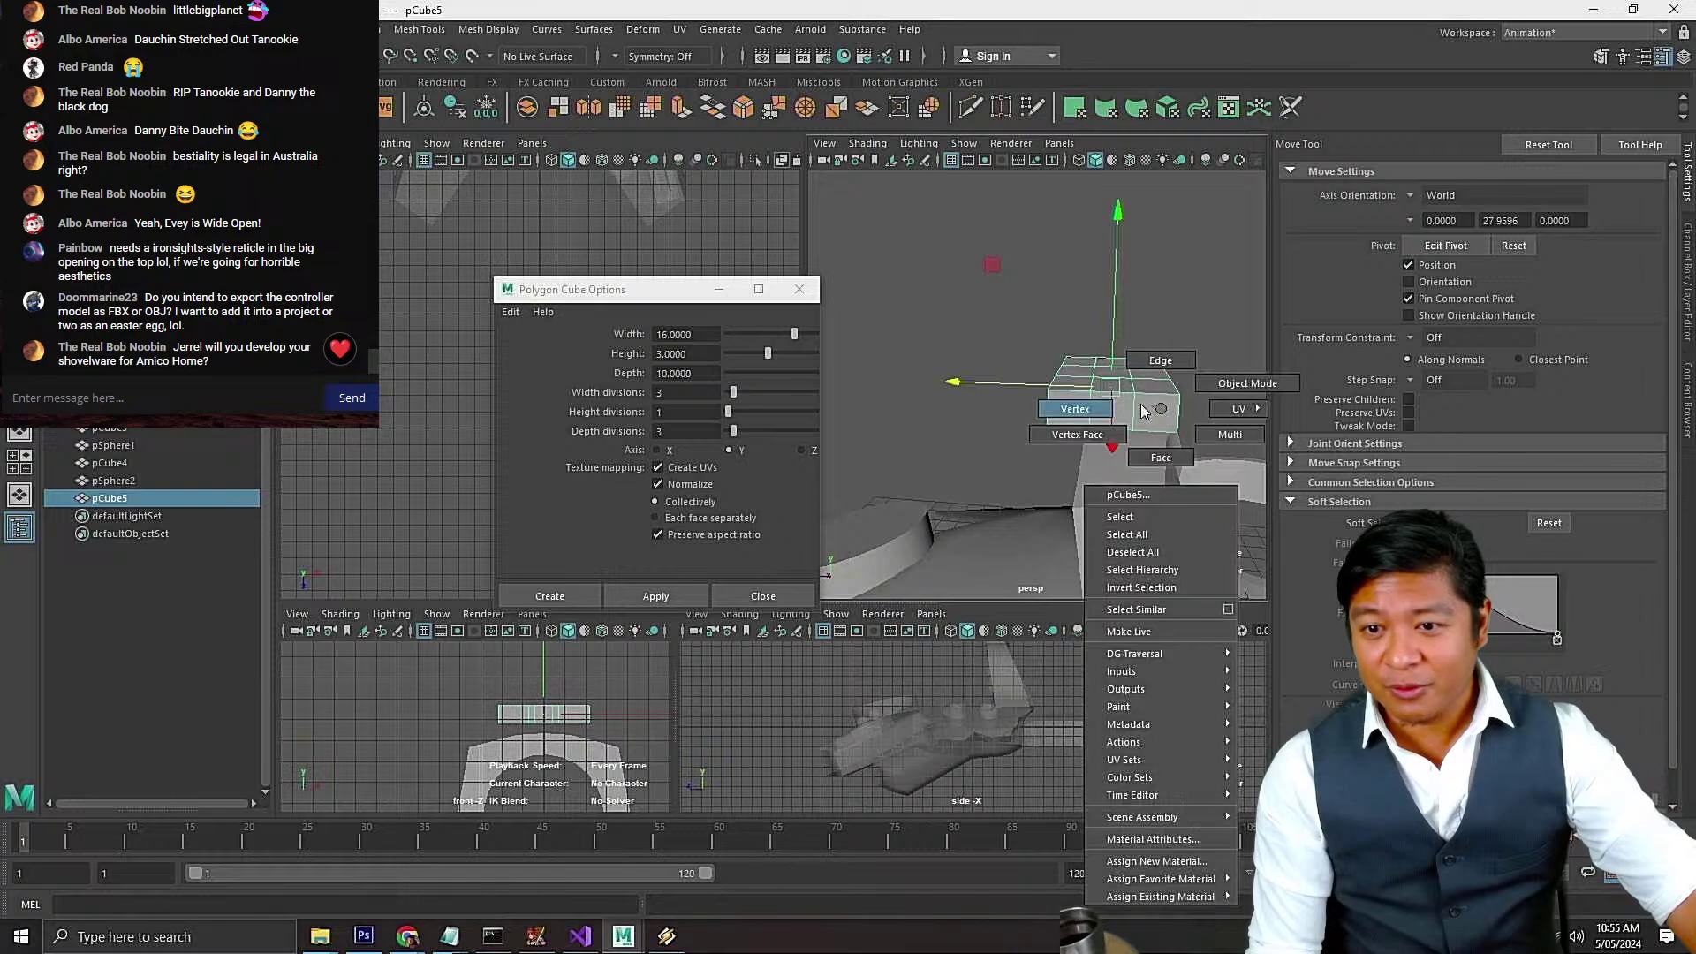
{"action": "left_click_drag", "start_coordinate": [994, 269], "coordinate": [1151, 468]}
{"action": "key", "text": "r"}
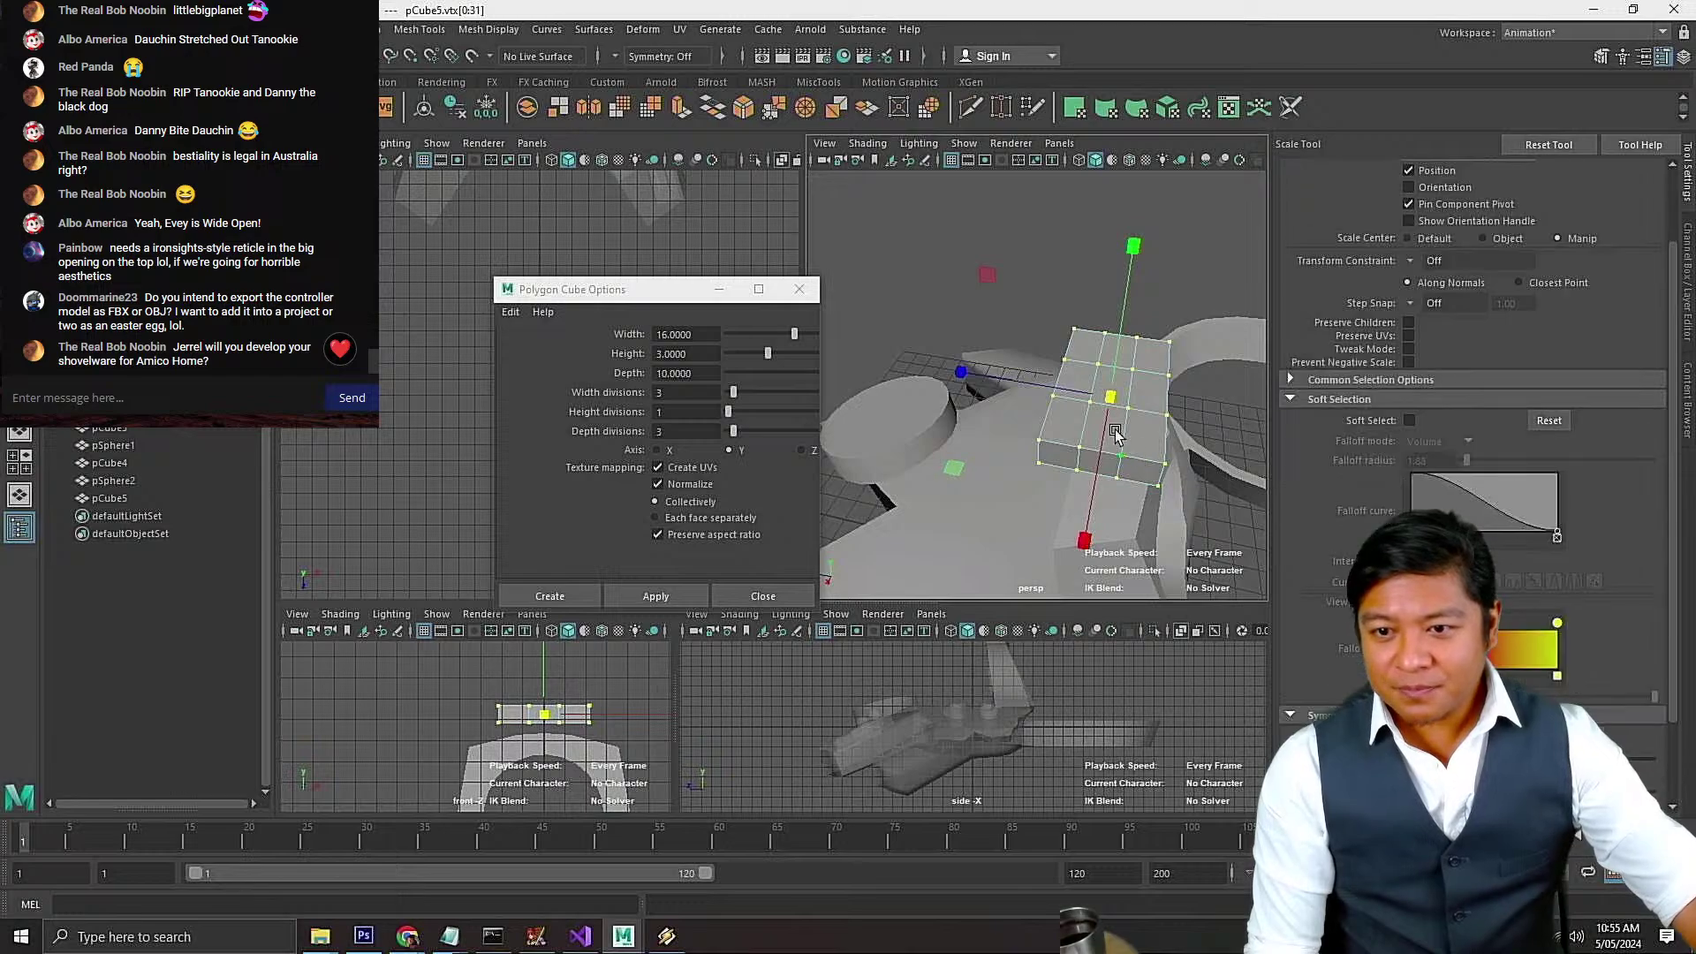
{"action": "left_click_drag", "start_coordinate": [1033, 391], "coordinate": [960, 395]}
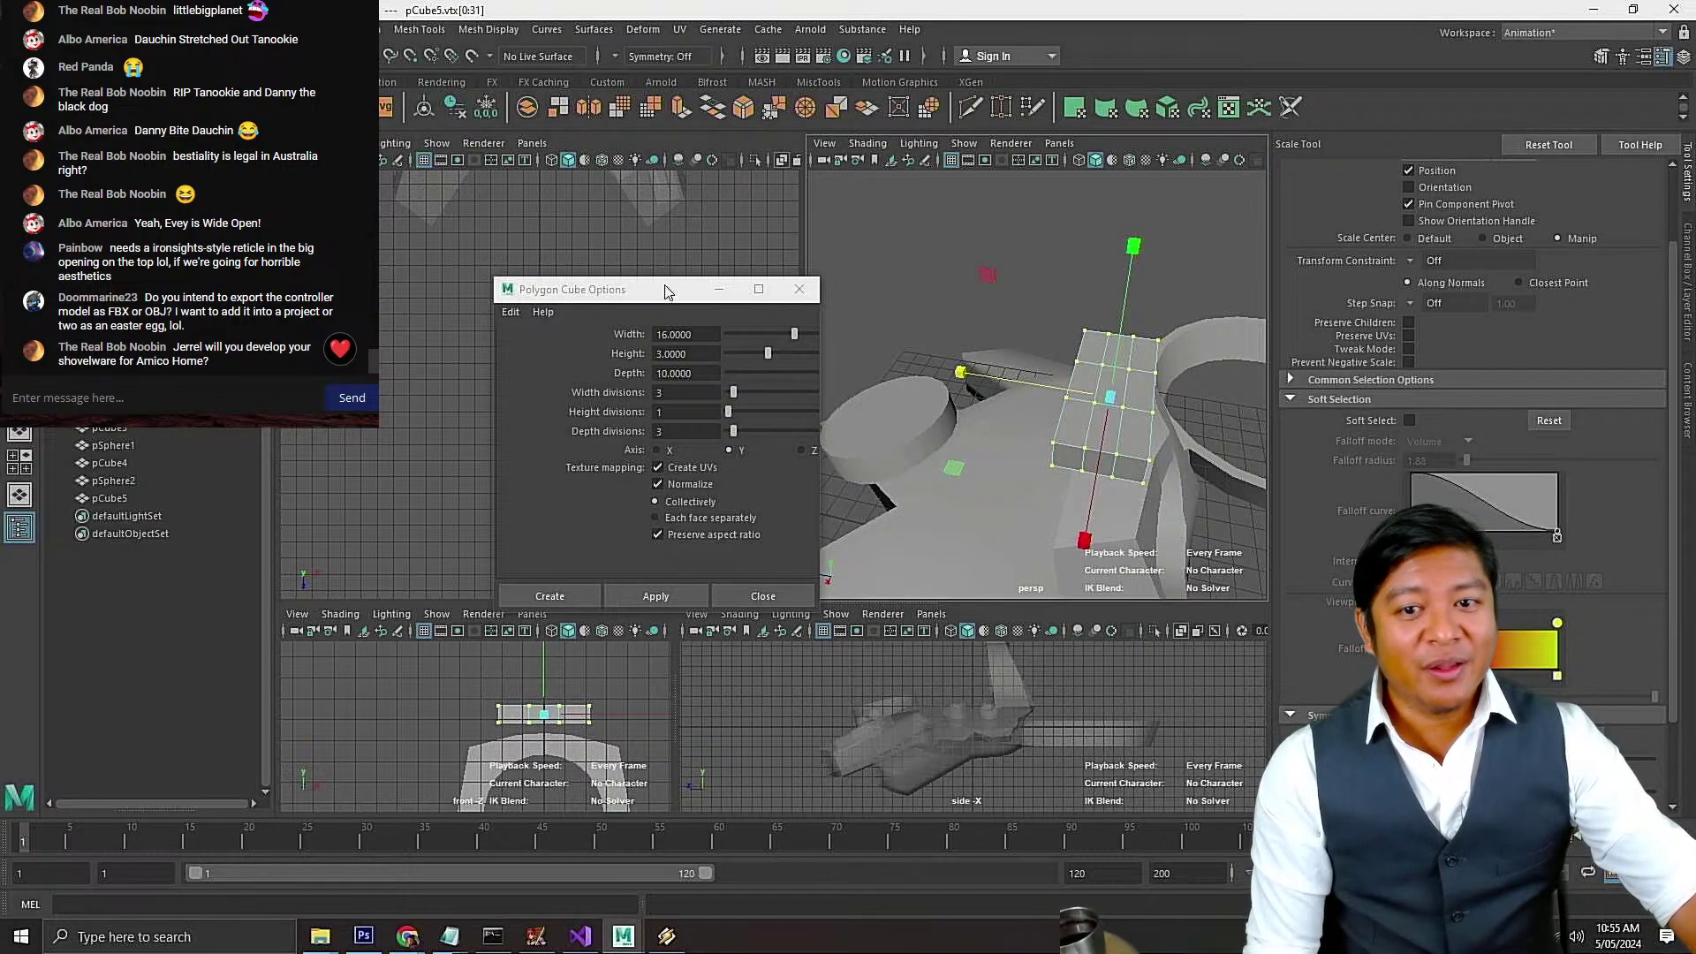
Narrow the selected vertices along X in the top view, then maximize the side view
{"action": "left_click_drag", "start_coordinate": [666, 292], "coordinate": [718, 439]}
{"action": "left_click", "coordinate": [656, 339], "text": "alt"}
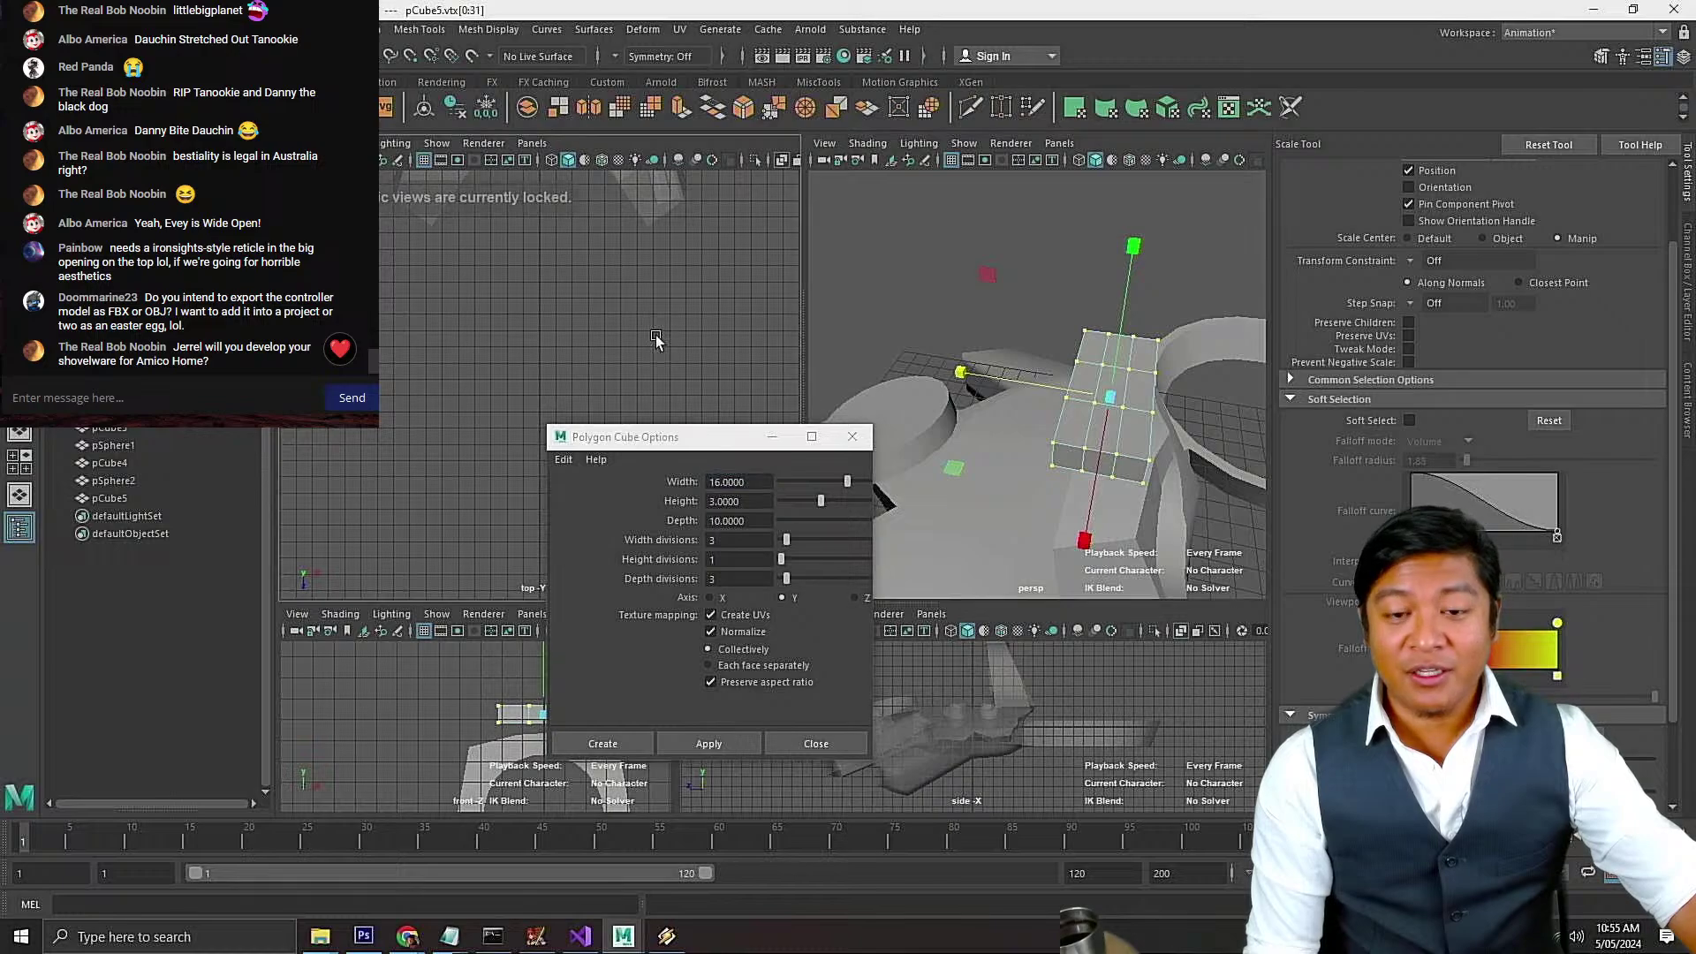
{"action": "scroll", "coordinate": [655, 339], "scroll_direction": "down", "scroll_amount": 8}
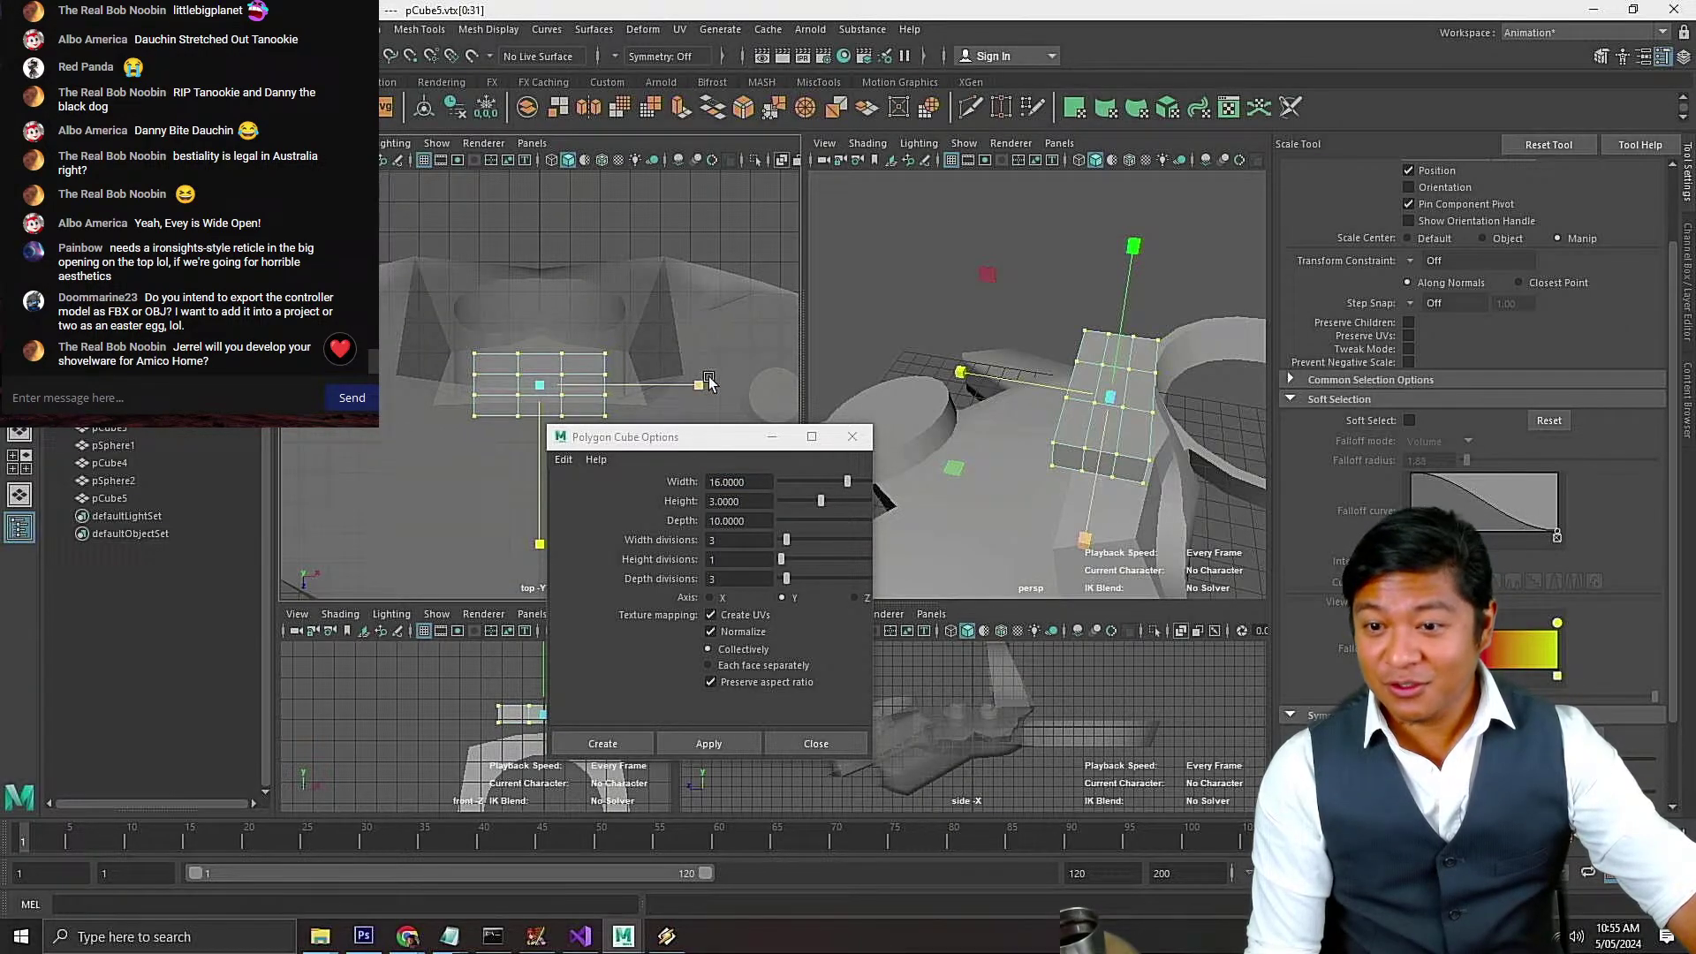
{"action": "left_click_drag", "start_coordinate": [704, 387], "coordinate": [667, 389]}
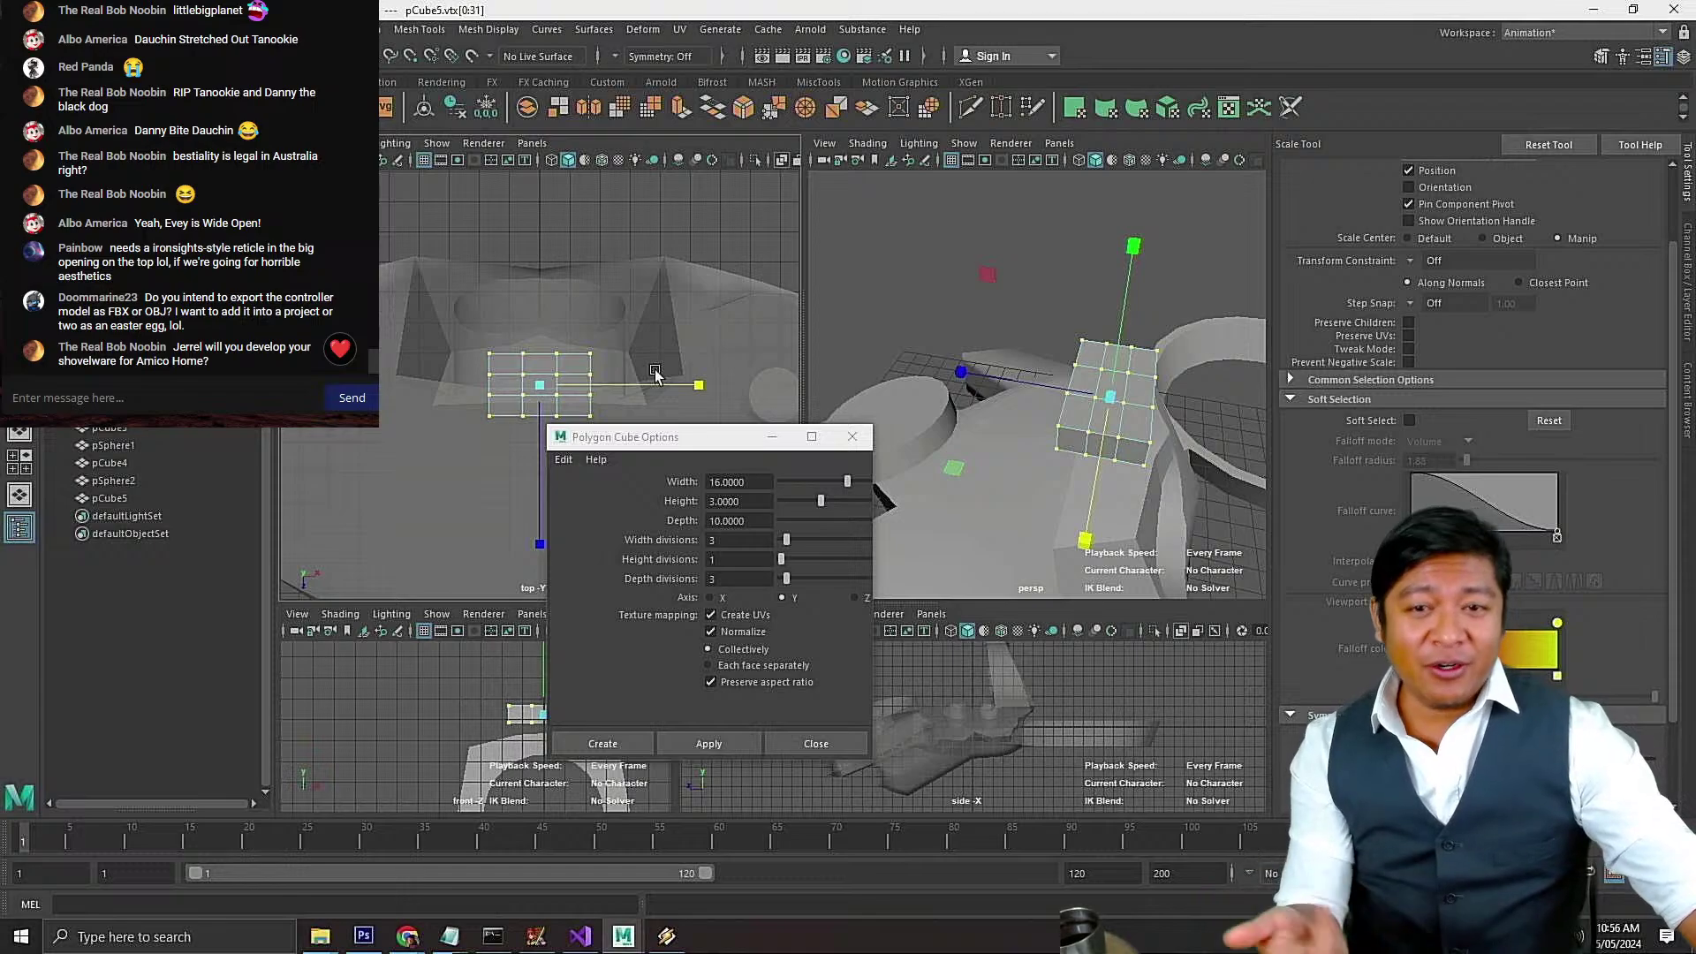
{"action": "left_click_drag", "start_coordinate": [1127, 500], "coordinate": [1149, 391], "text": "alt"}
{"action": "right_click_drag", "start_coordinate": [1148, 391], "coordinate": [1095, 657]}
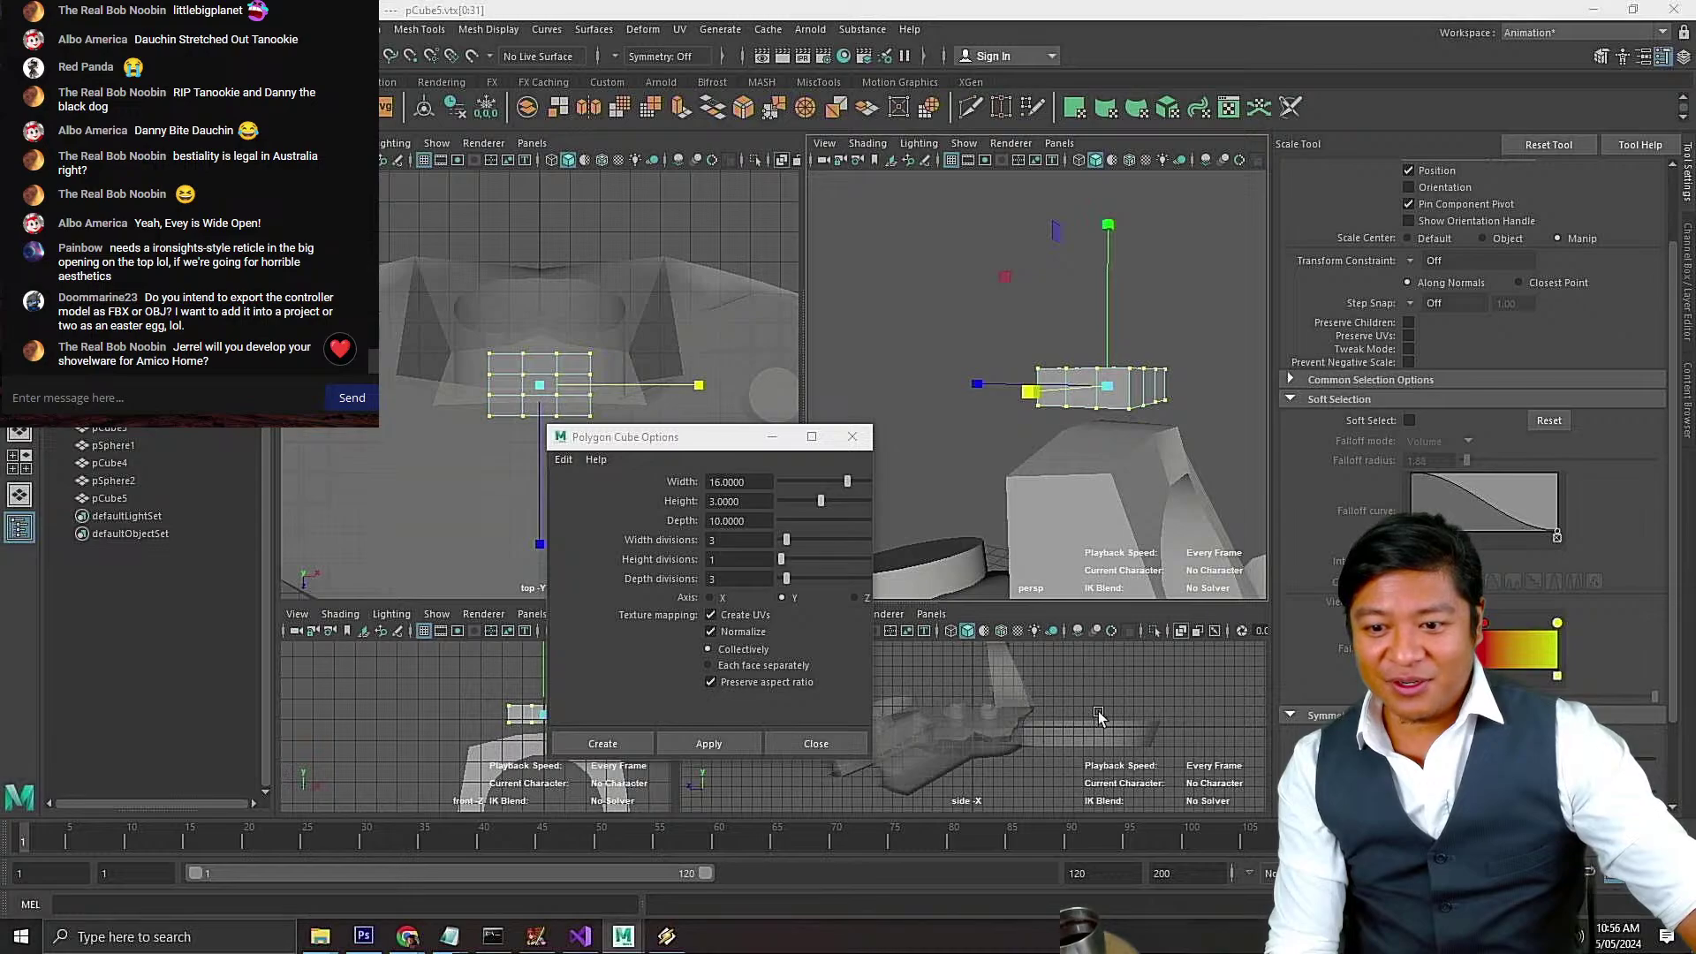
{"action": "key", "text": "space"}
{"action": "left_click_drag", "start_coordinate": [865, 373], "coordinate": [861, 353], "text": "alt"}
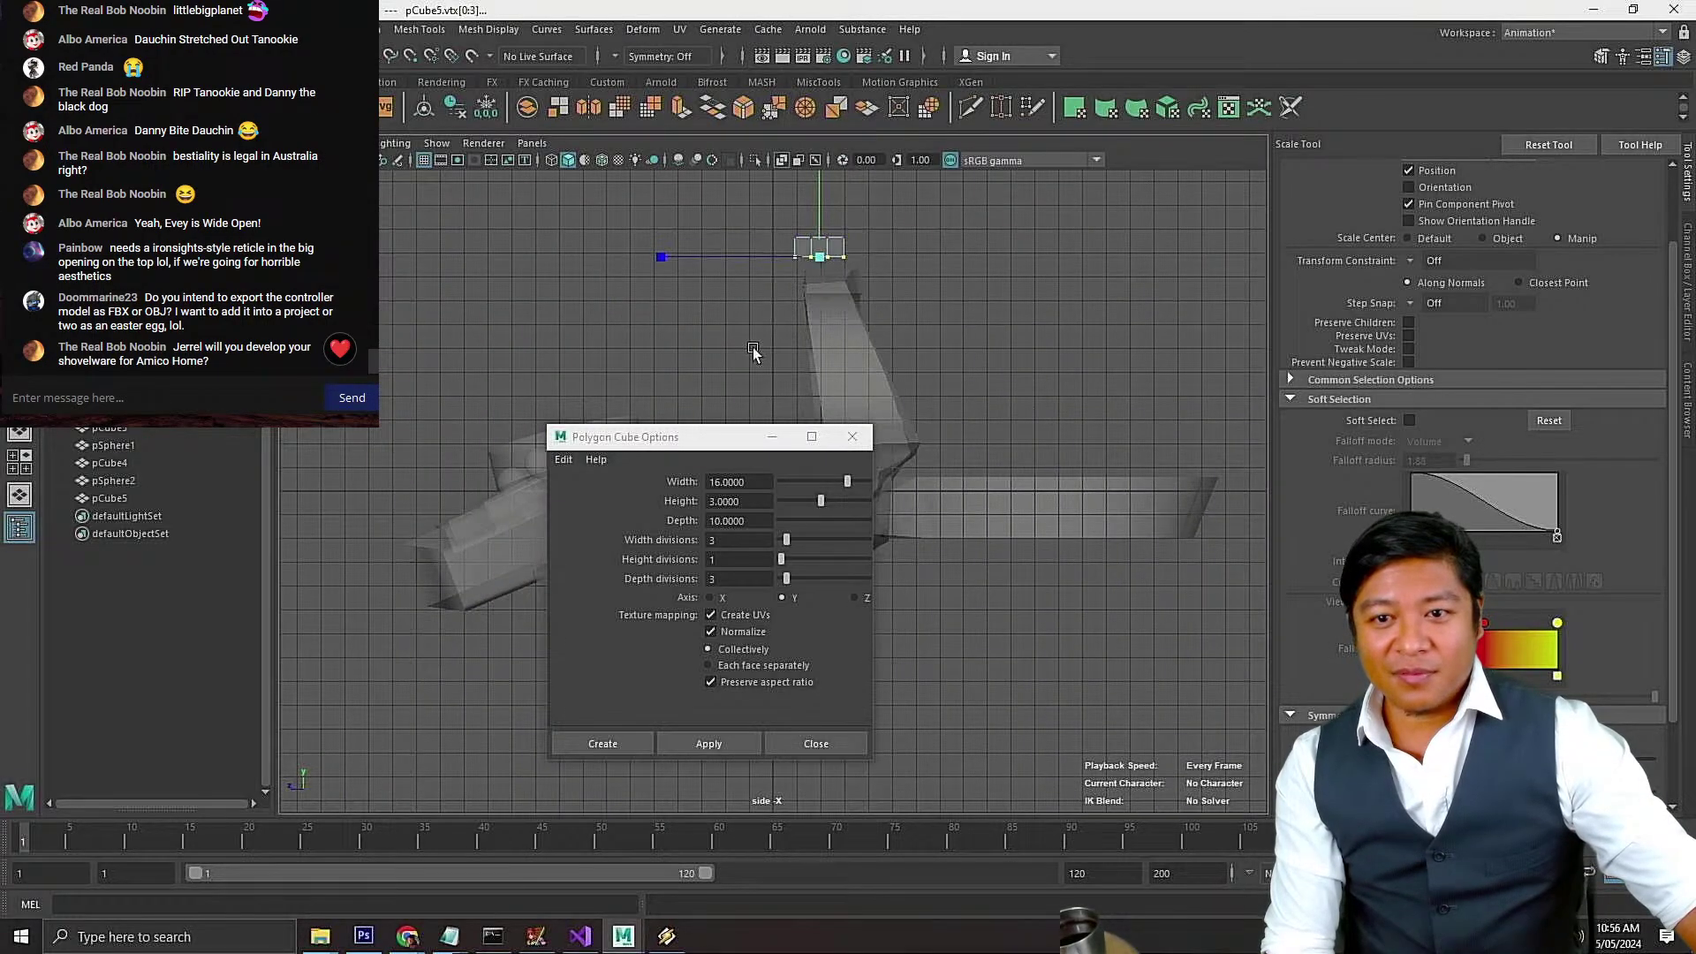
Frame the selected vertices in the side view, then return to the four-view layout
{"action": "key", "text": "w"}
{"action": "key", "text": "f"}
{"action": "scroll", "coordinate": [795, 324], "scroll_direction": "down", "scroll_amount": 2}
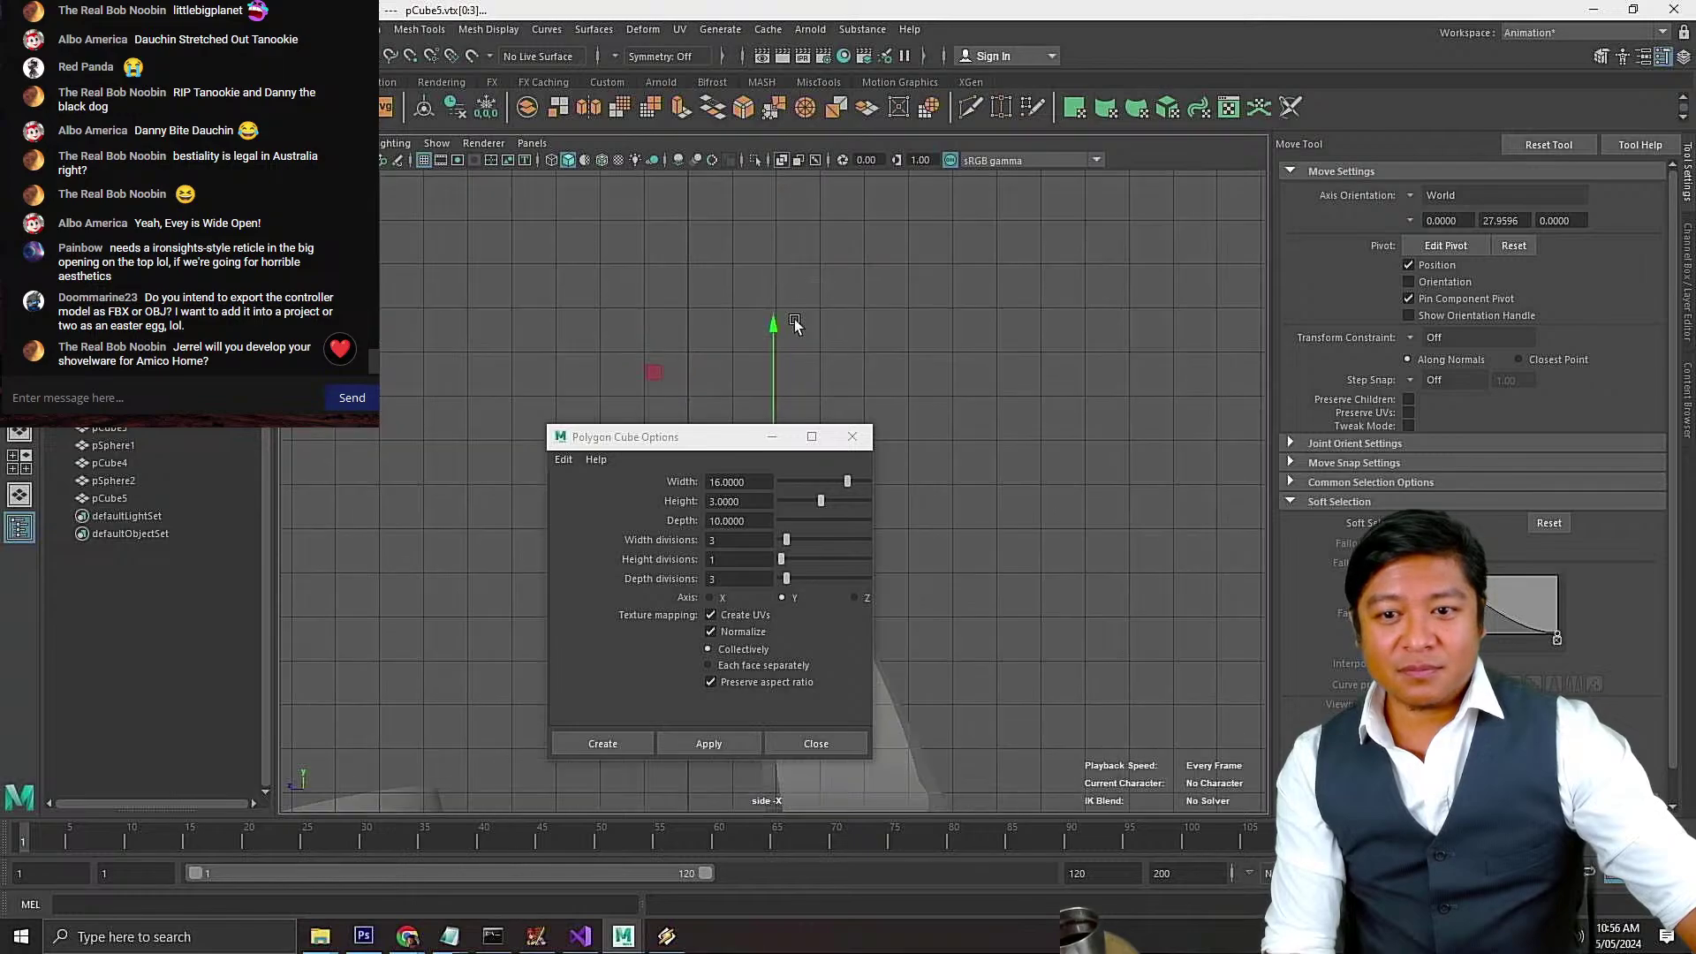
{"action": "left_click_drag", "start_coordinate": [776, 332], "coordinate": [774, 346]}
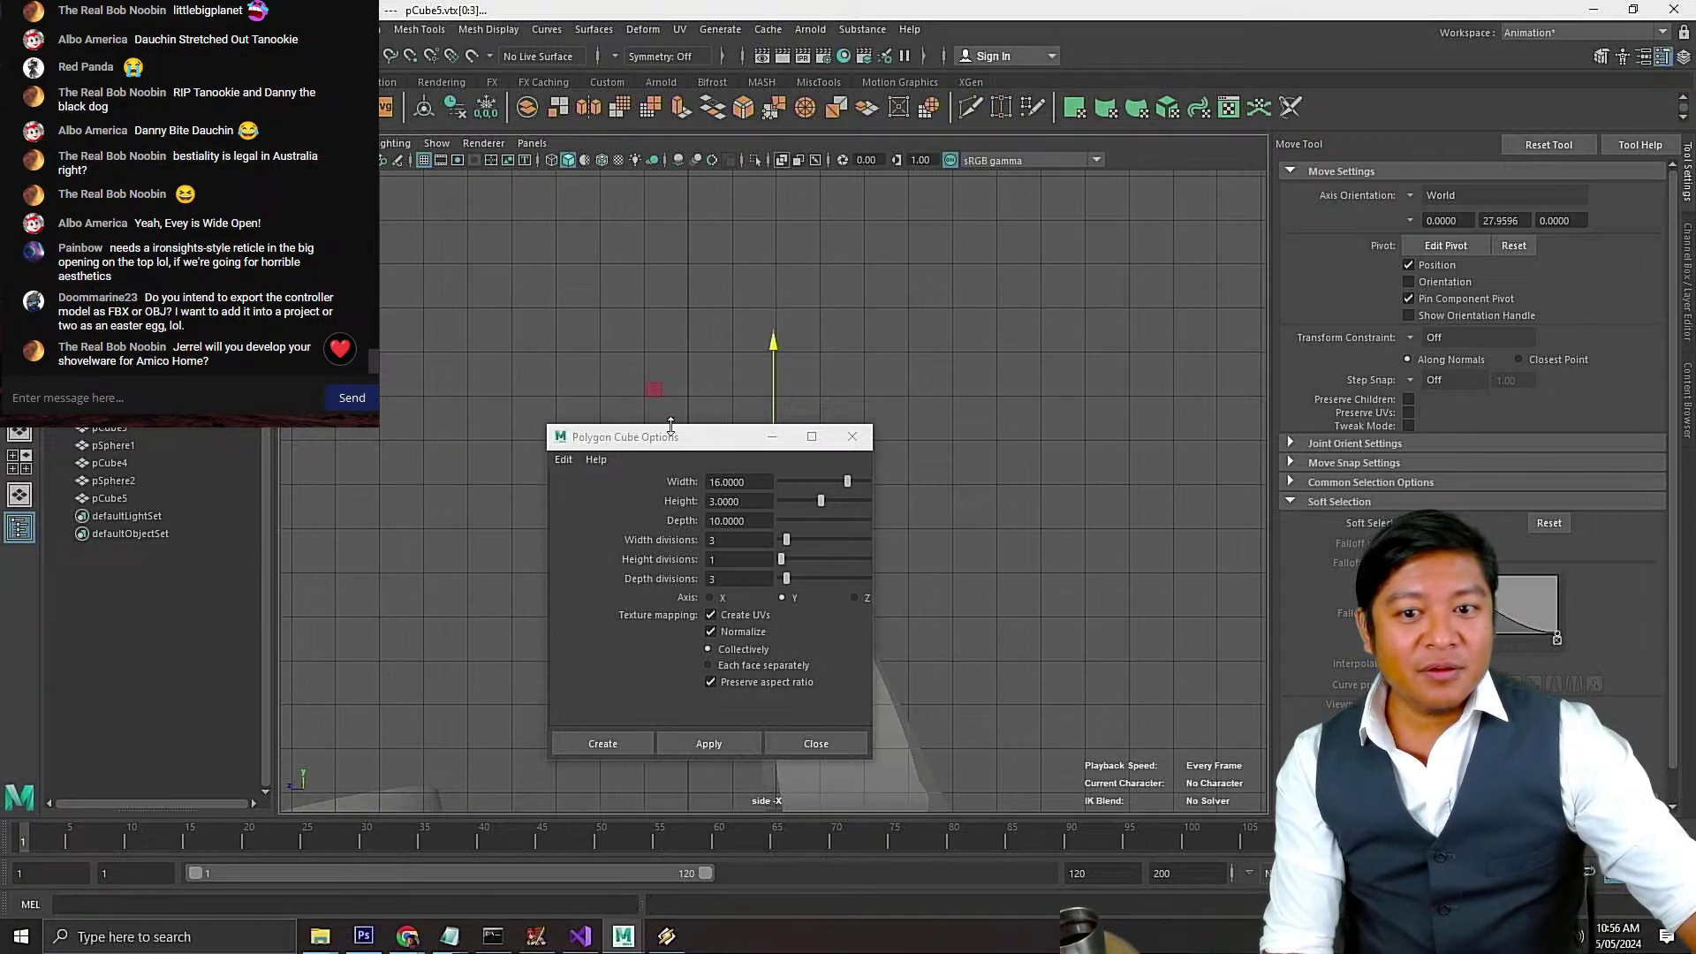
{"action": "left_click_drag", "start_coordinate": [664, 444], "coordinate": [1077, 178]}
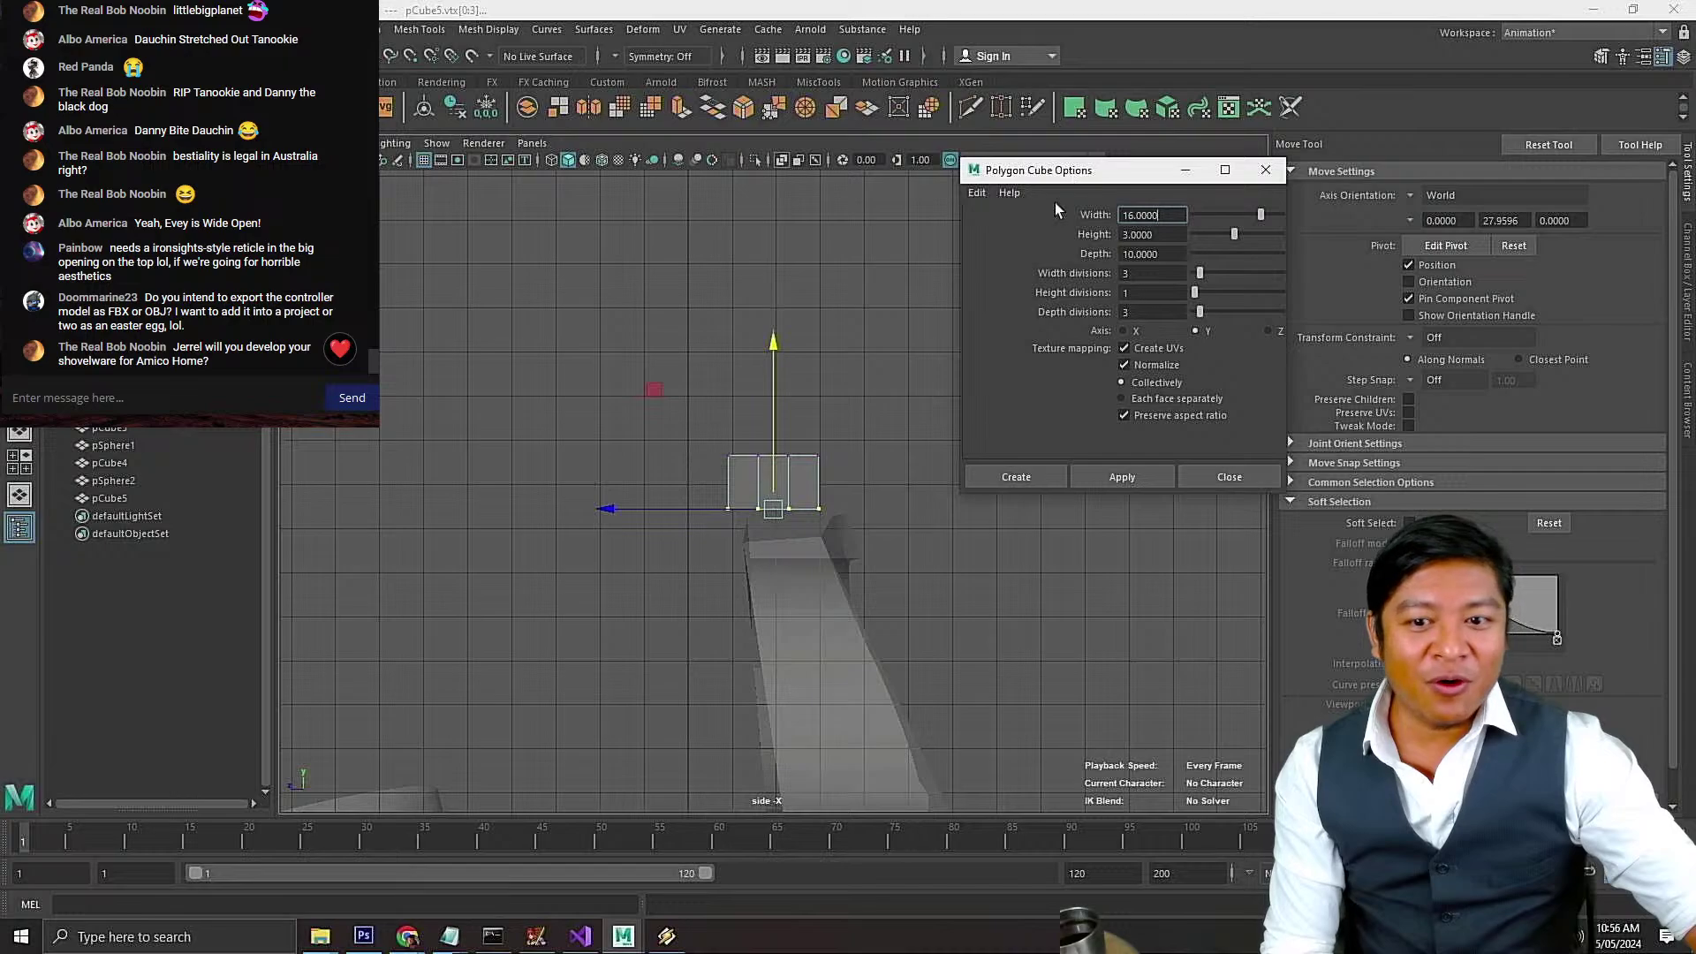
{"action": "left_click", "coordinate": [787, 442], "text": "alt"}
{"action": "key", "text": "f"}
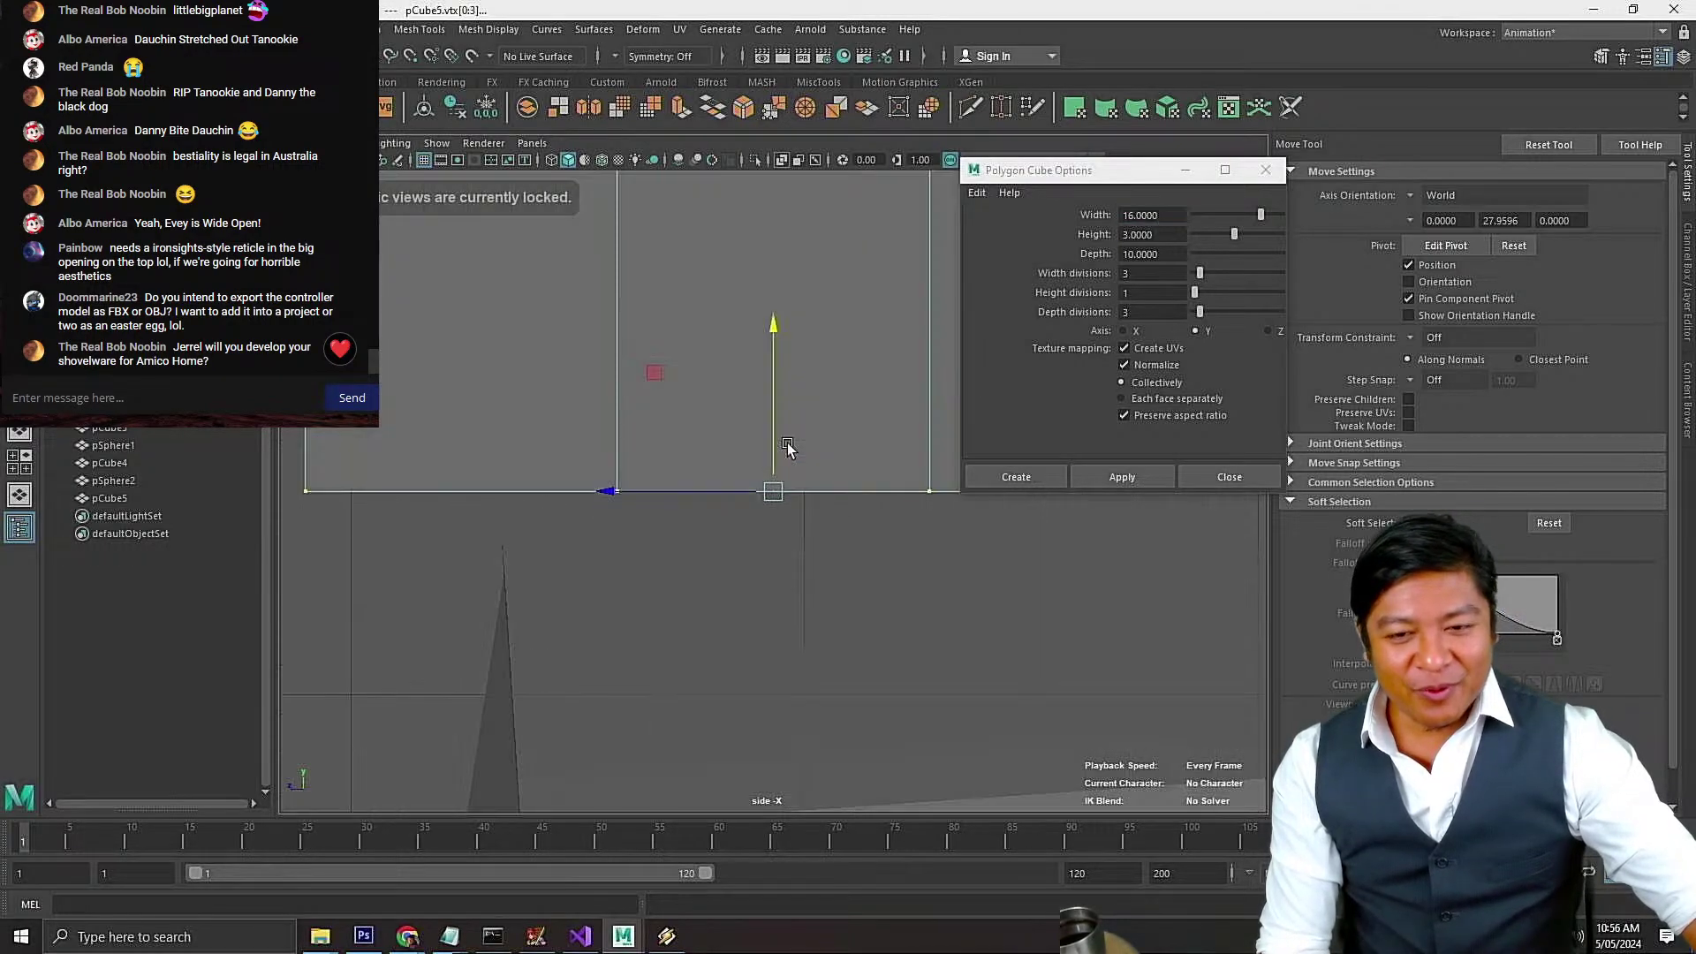
{"action": "scroll", "coordinate": [747, 420], "scroll_direction": "down", "scroll_amount": 10}
{"action": "scroll", "coordinate": [747, 421], "scroll_direction": "up", "scroll_amount": 3}
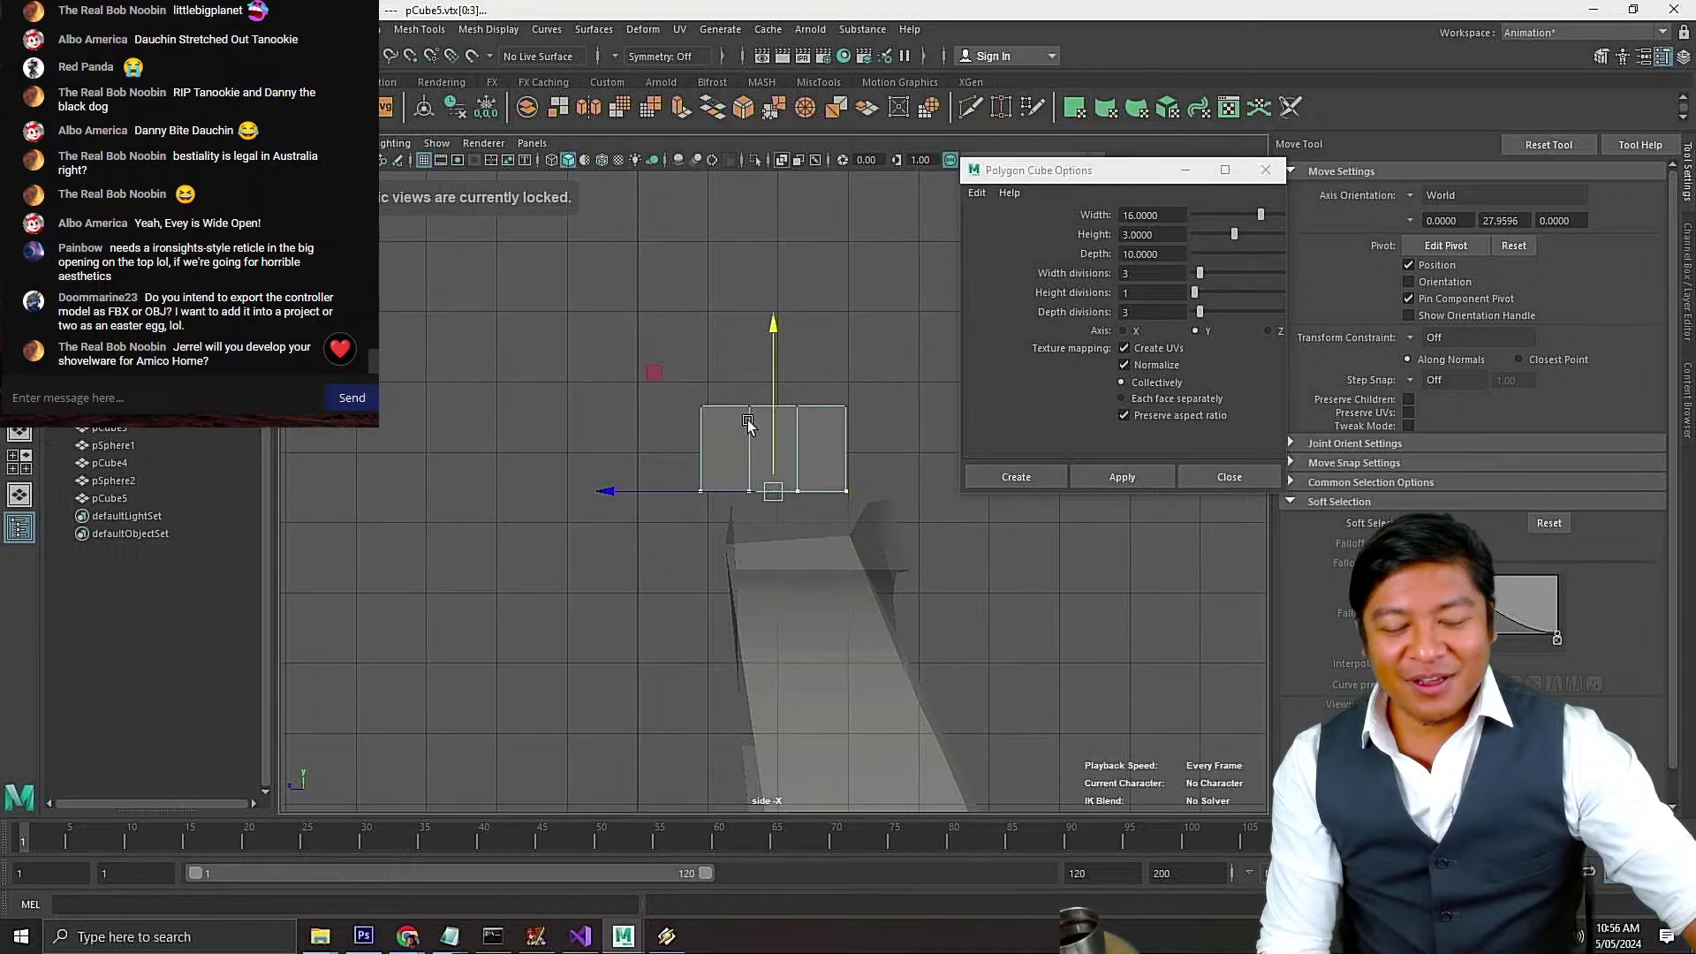
{"action": "key", "text": "f"}
{"action": "scroll", "coordinate": [747, 420], "scroll_direction": "down", "scroll_amount": 10}
{"action": "scroll", "coordinate": [747, 421], "scroll_direction": "down", "scroll_amount": 2}
{"action": "key", "text": "space"}
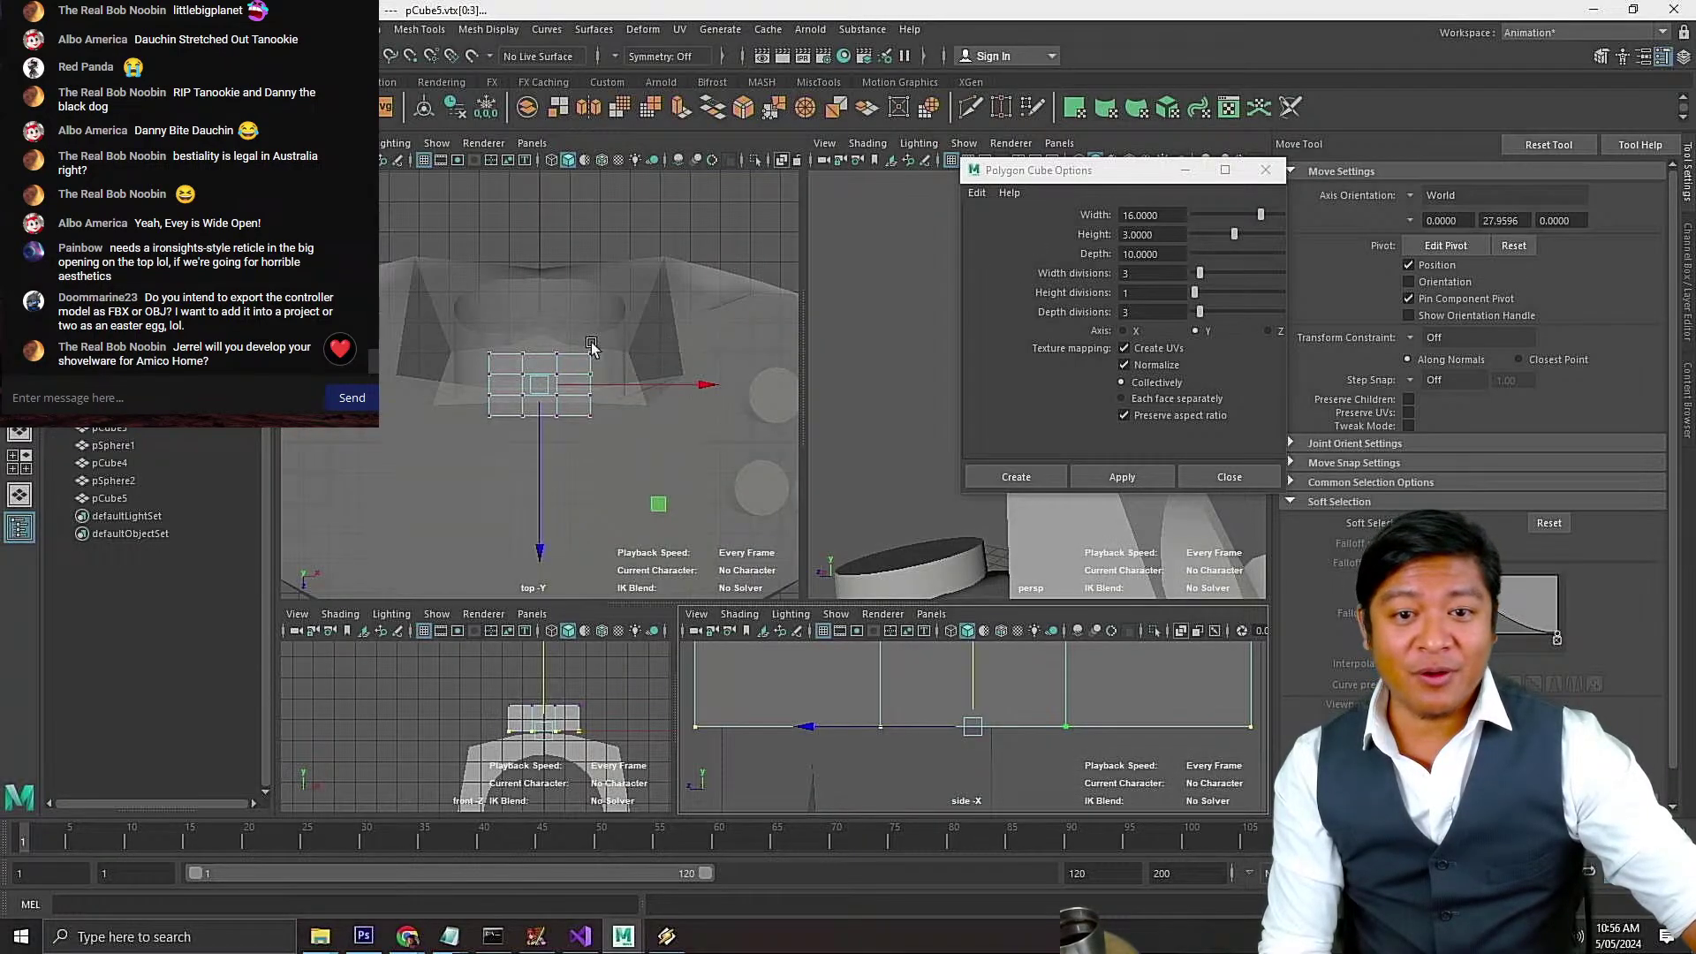
Scale the two middle vertex columns outward along X and close Polygon Cube Options
{"action": "left_click_drag", "start_coordinate": [504, 329], "coordinate": [577, 439]}
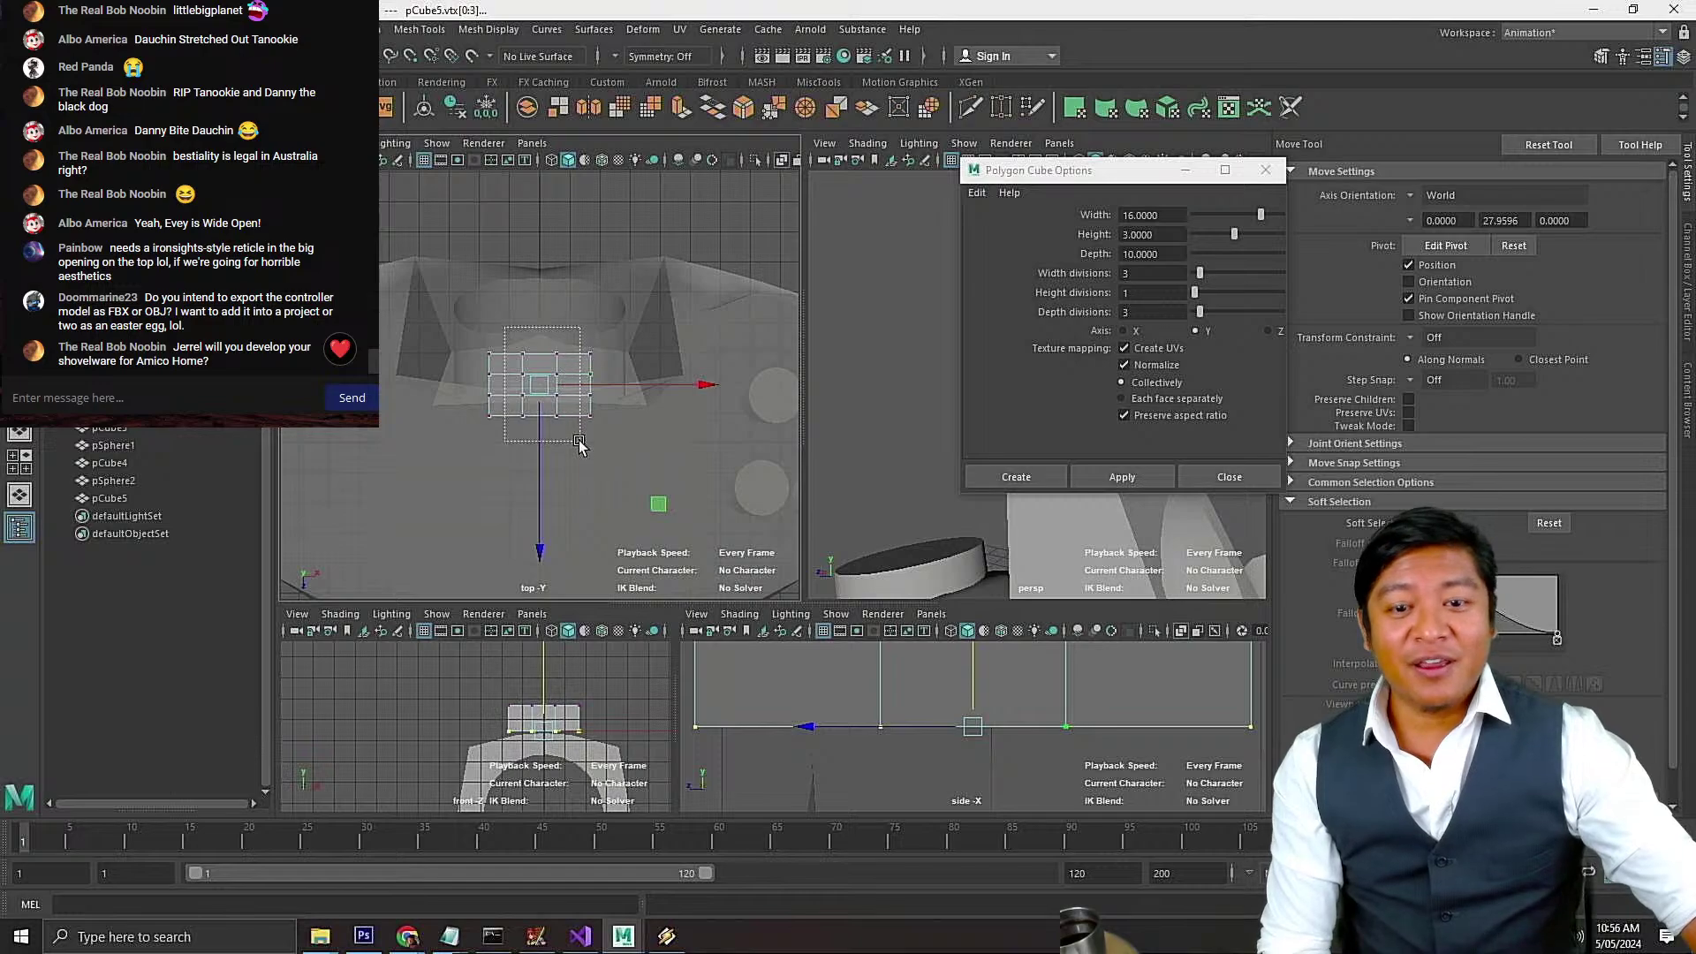
{"action": "scroll", "coordinate": [577, 440], "scroll_direction": "up", "scroll_amount": 3}
{"action": "scroll", "coordinate": [577, 440], "scroll_direction": "up", "scroll_amount": 2}
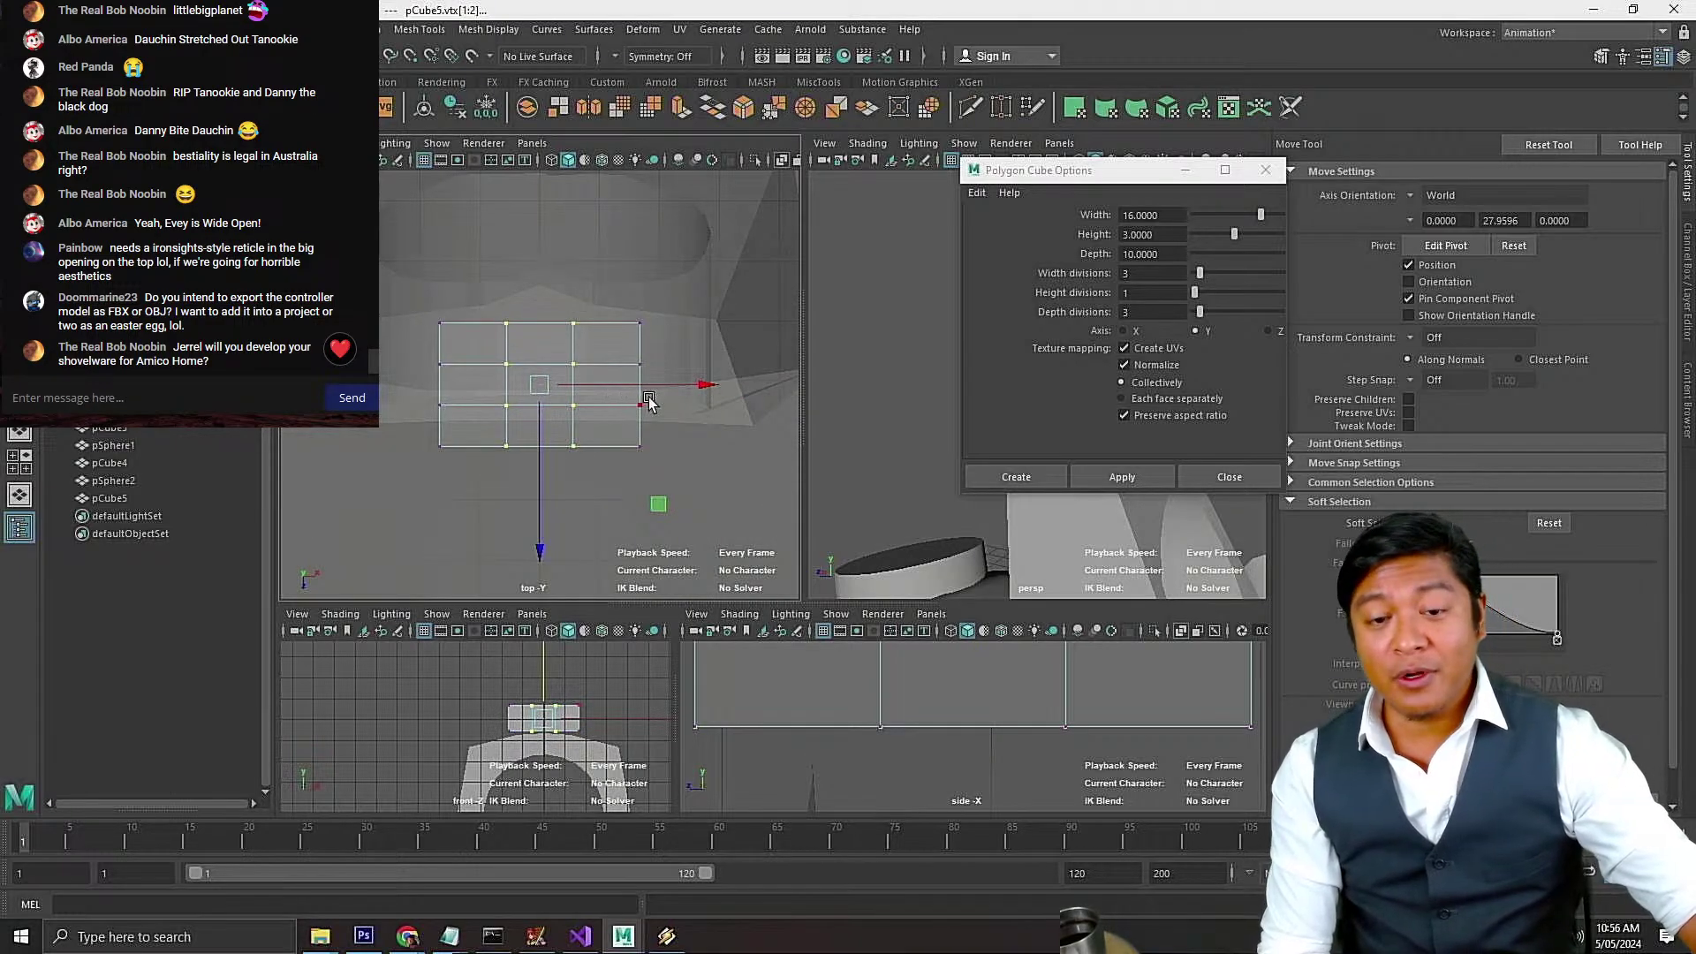
{"action": "key", "text": "r"}
{"action": "left_click_drag", "start_coordinate": [694, 387], "coordinate": [726, 394]}
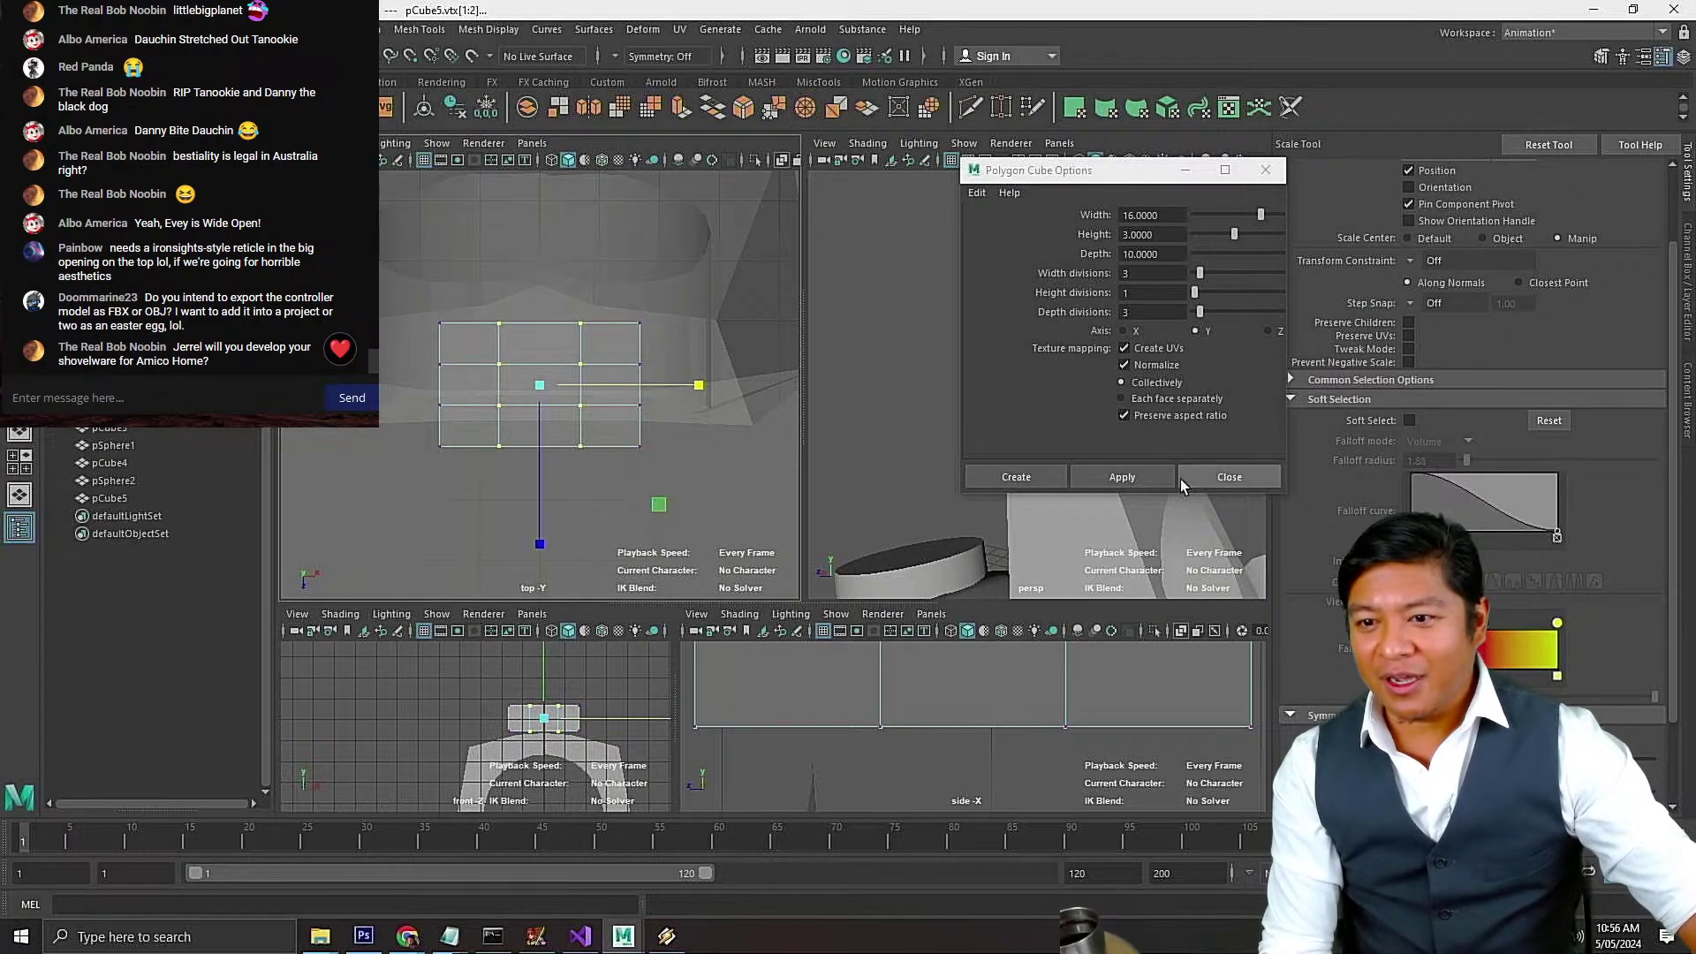
{"action": "left_click", "coordinate": [1207, 484]}
{"action": "left_click_drag", "start_coordinate": [1129, 402], "coordinate": [1073, 462], "text": "alt"}
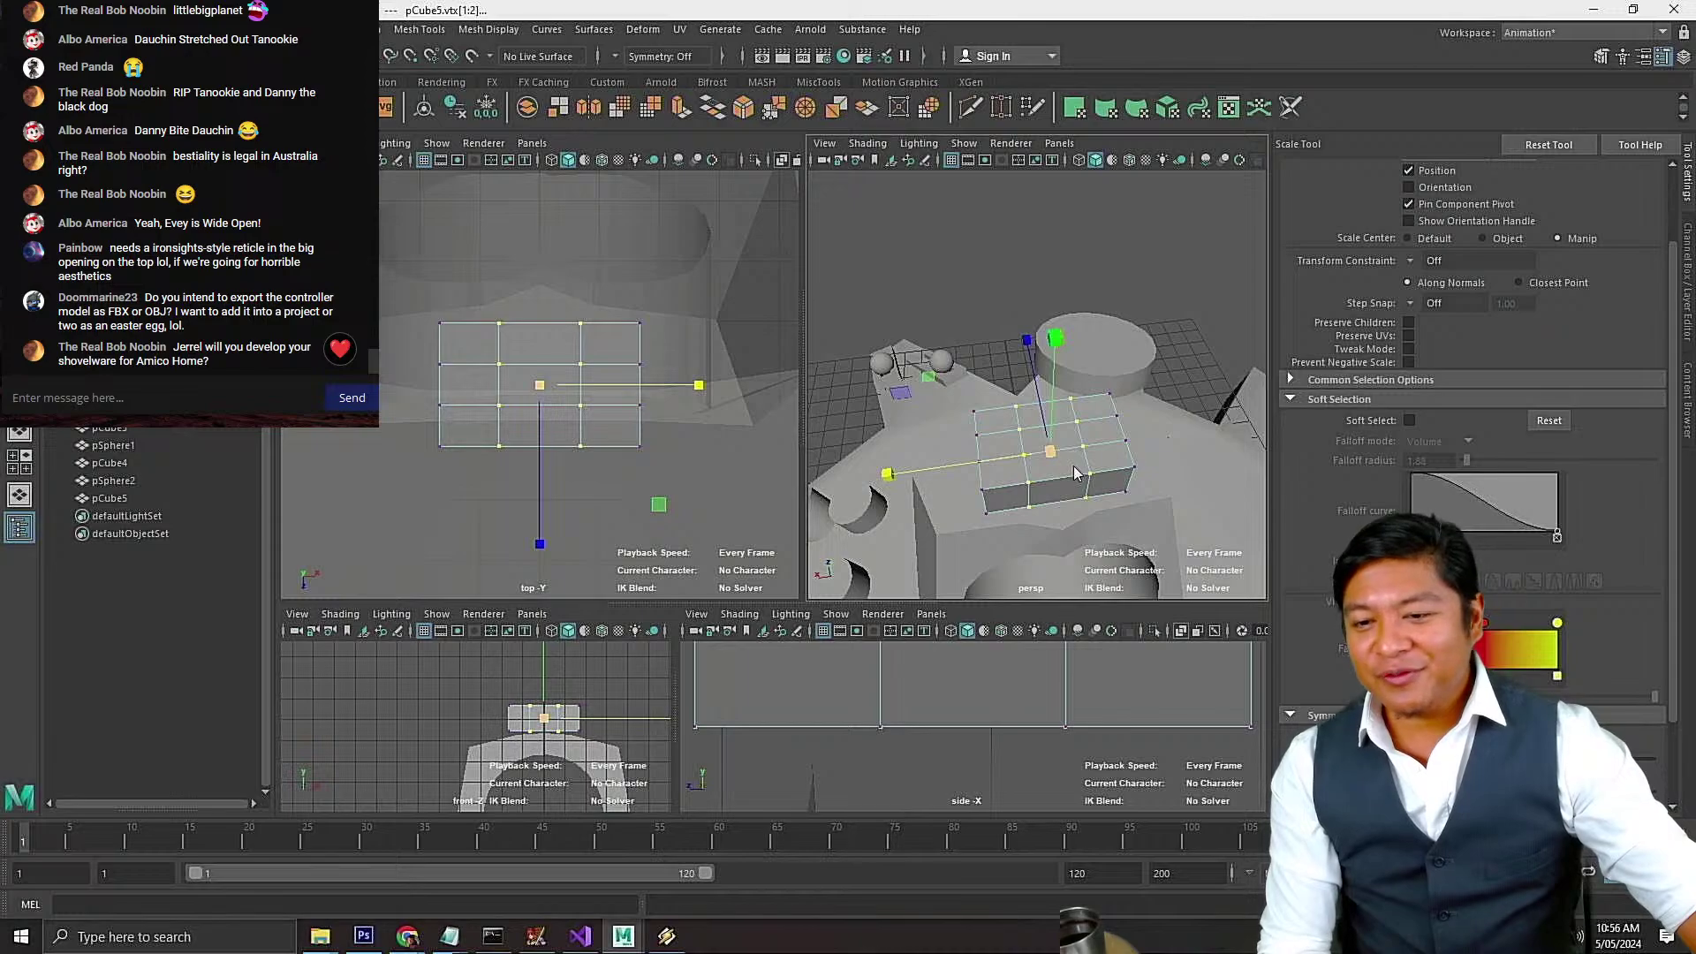
Select the centre strip of top faces on pCube5 in face mode
{"action": "right_click", "coordinate": [1076, 473]}
{"action": "left_click", "coordinate": [1072, 499]}
{"action": "left_click", "coordinate": [1069, 470]}
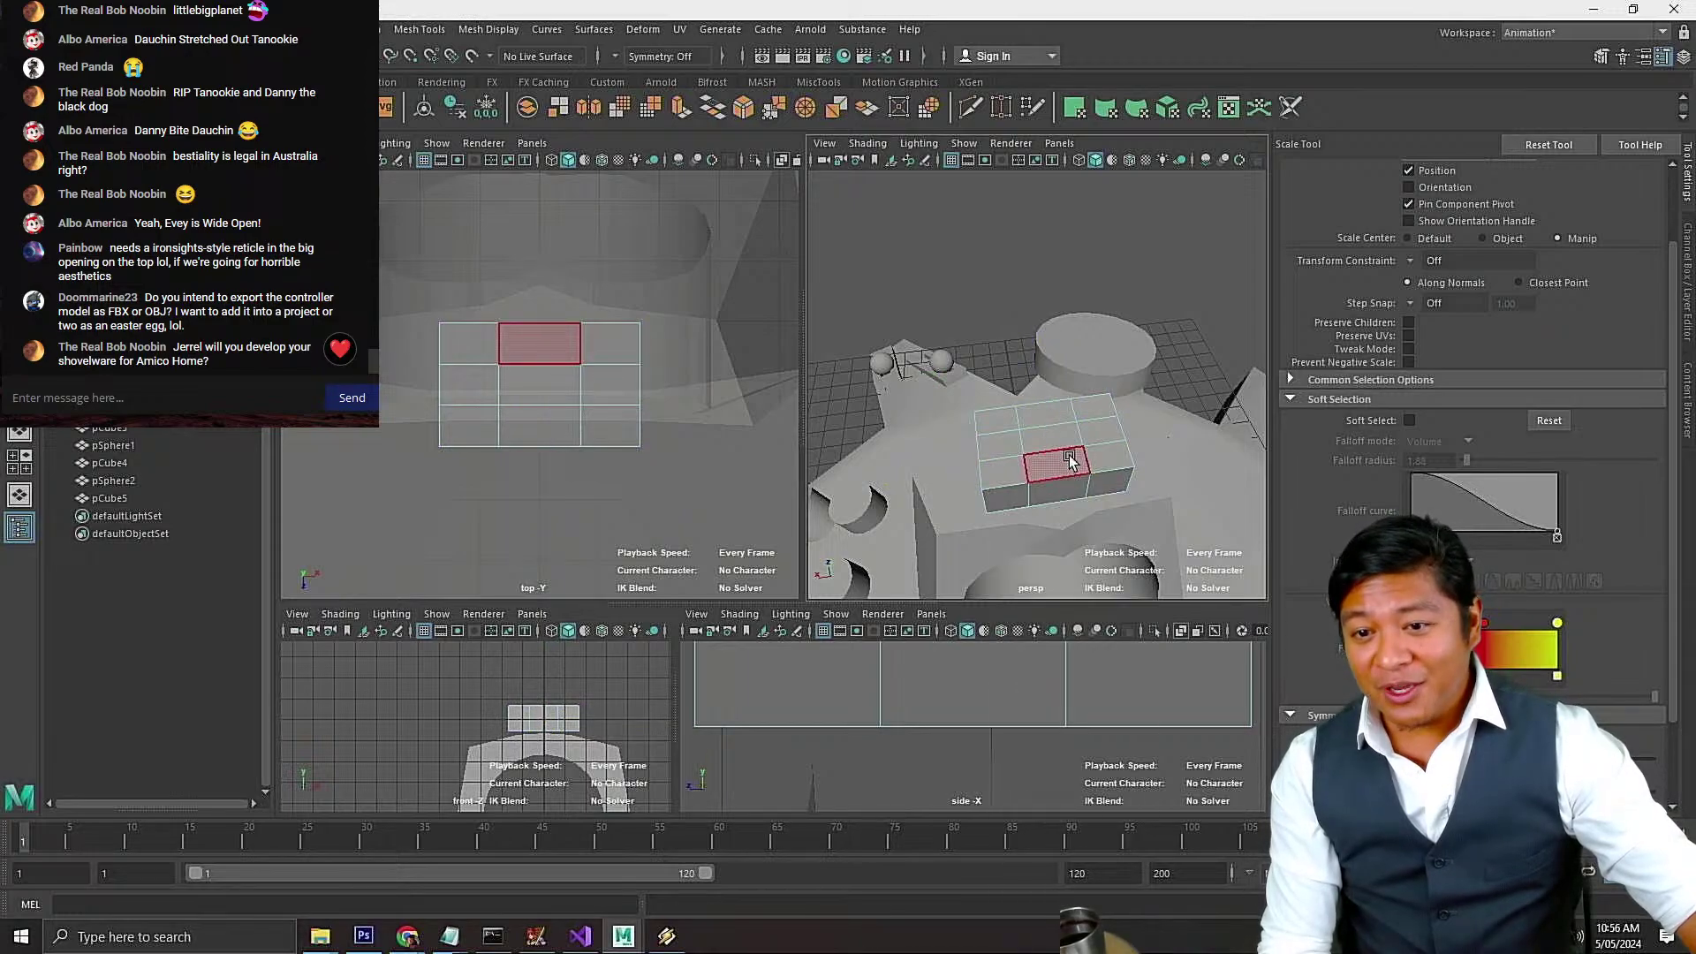
{"action": "left_click", "coordinate": [1068, 456]}
{"action": "left_click", "coordinate": [1016, 441], "text": "shift"}
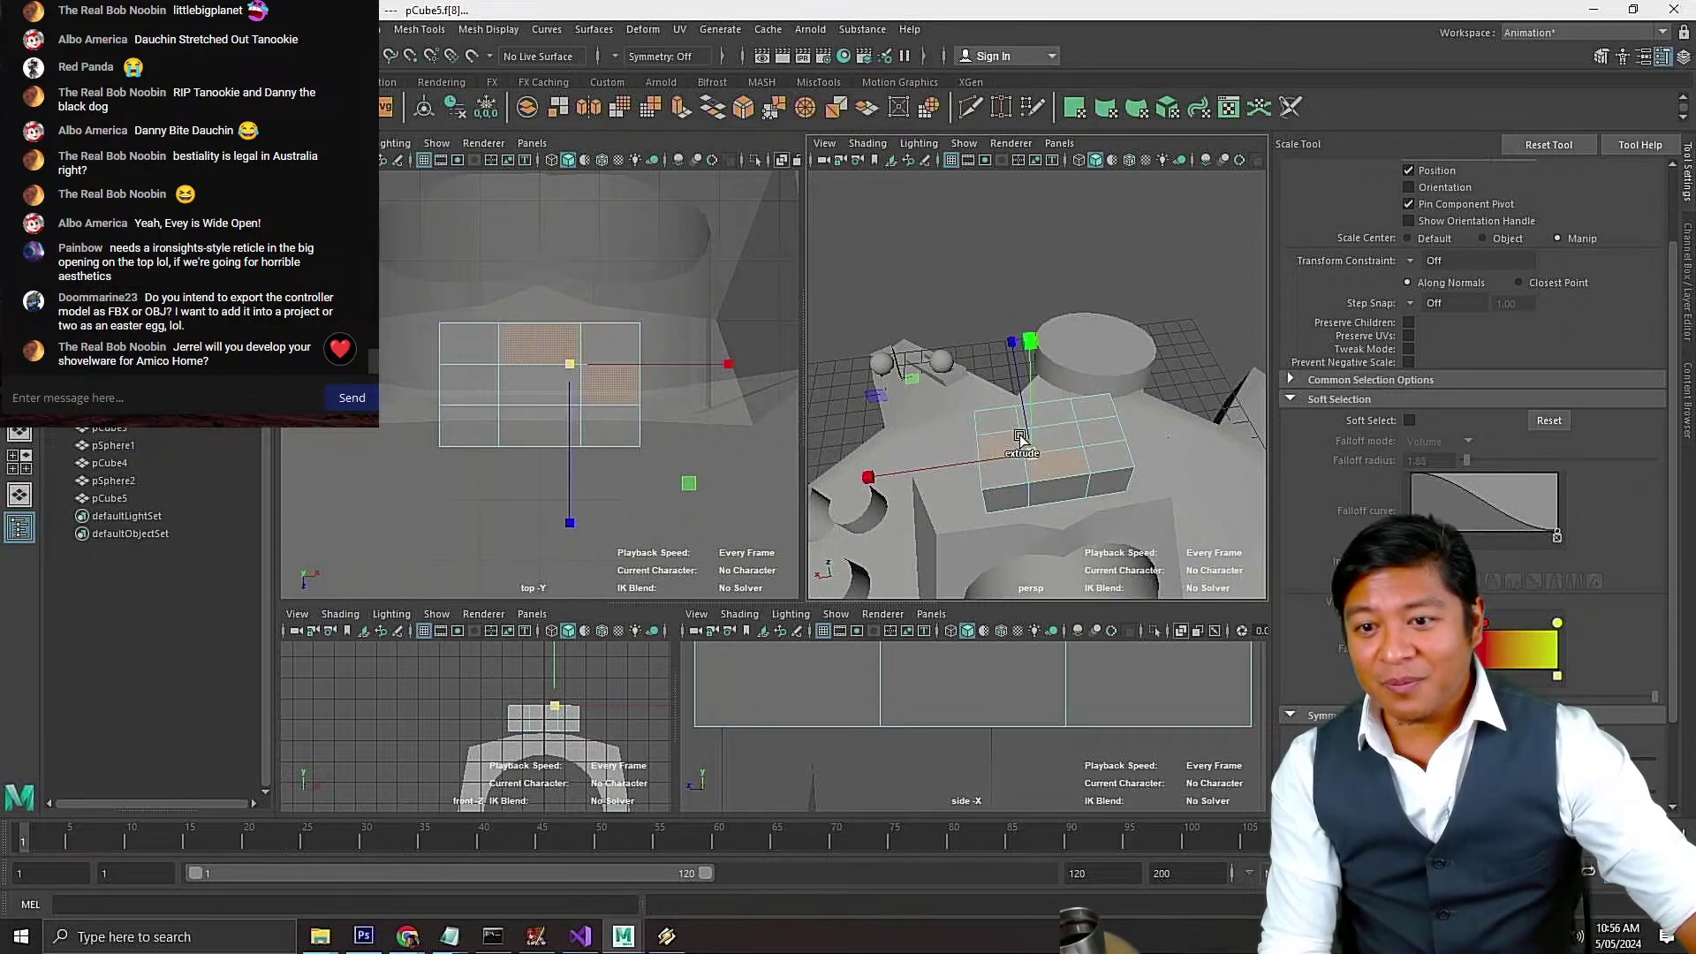
{"action": "left_click", "coordinate": [1067, 421]}
{"action": "left_click", "coordinate": [1070, 442], "text": "shift"}
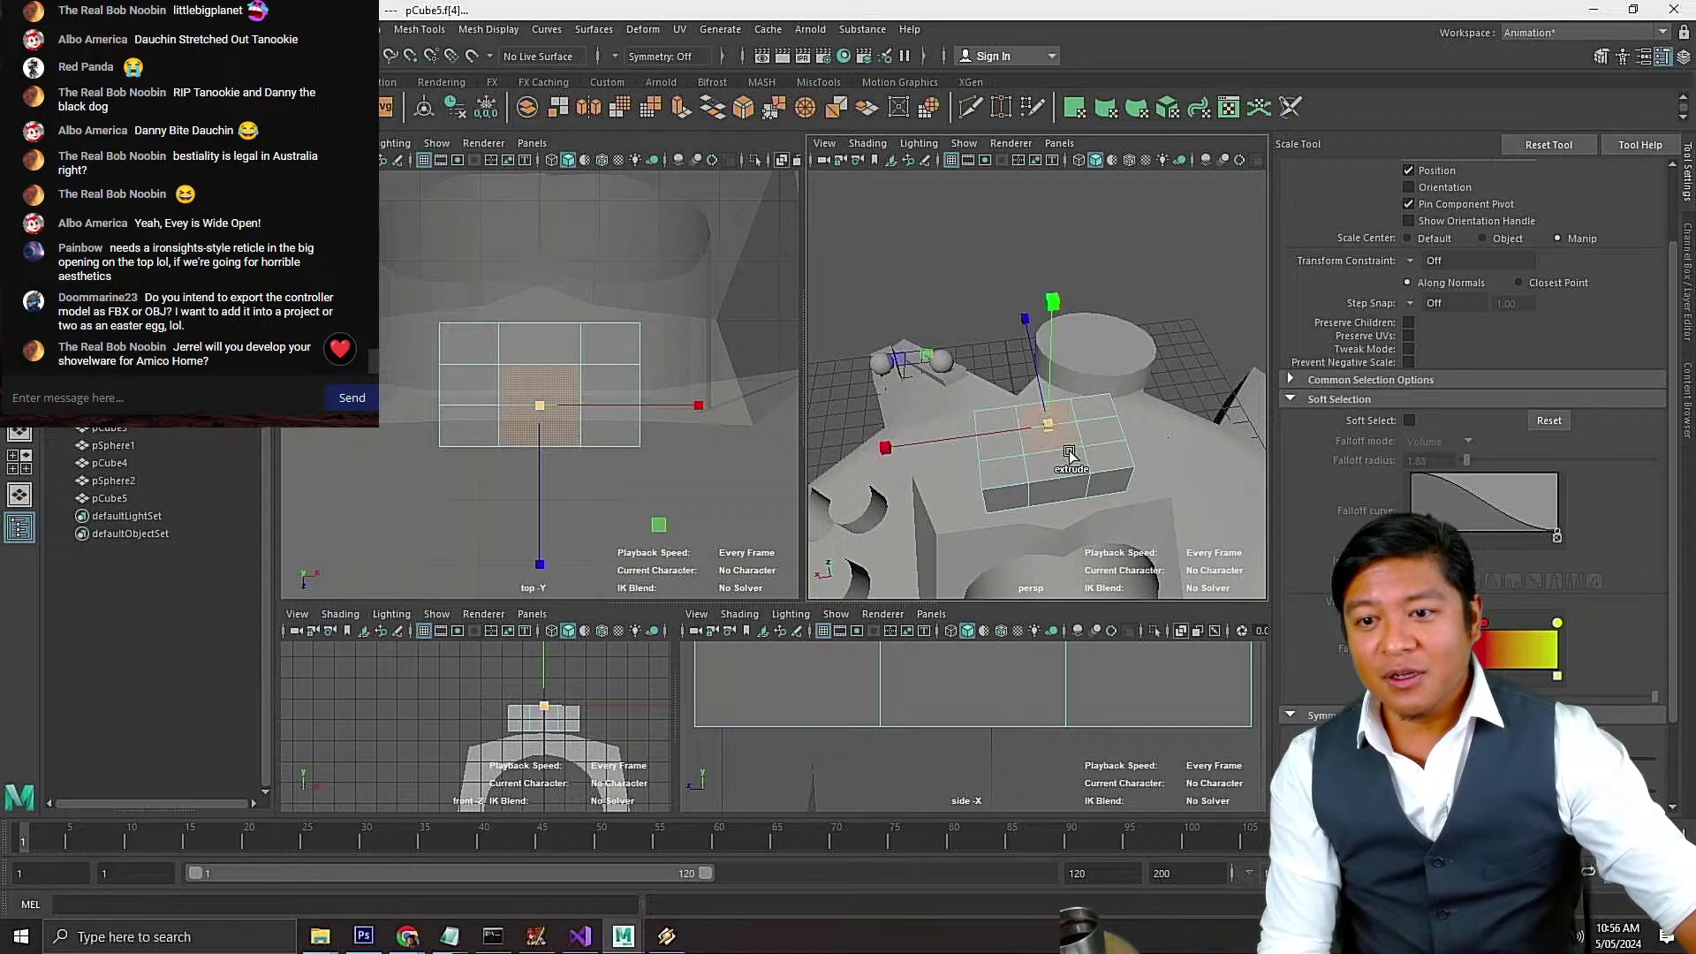
{"action": "left_click", "coordinate": [1062, 466], "text": "shift"}
{"action": "left_click_drag", "start_coordinate": [1058, 463], "coordinate": [954, 464], "text": "alt"}
Switch to the Move tool and bring up the Edit Mesh menu
{"action": "key", "text": "w"}
{"action": "scroll", "coordinate": [1030, 452], "scroll_direction": "down", "scroll_amount": 5}
{"action": "scroll", "coordinate": [1038, 451], "scroll_direction": "up", "scroll_amount": 6}
{"action": "scroll", "coordinate": [1048, 469], "scroll_direction": "up", "scroll_amount": 2}
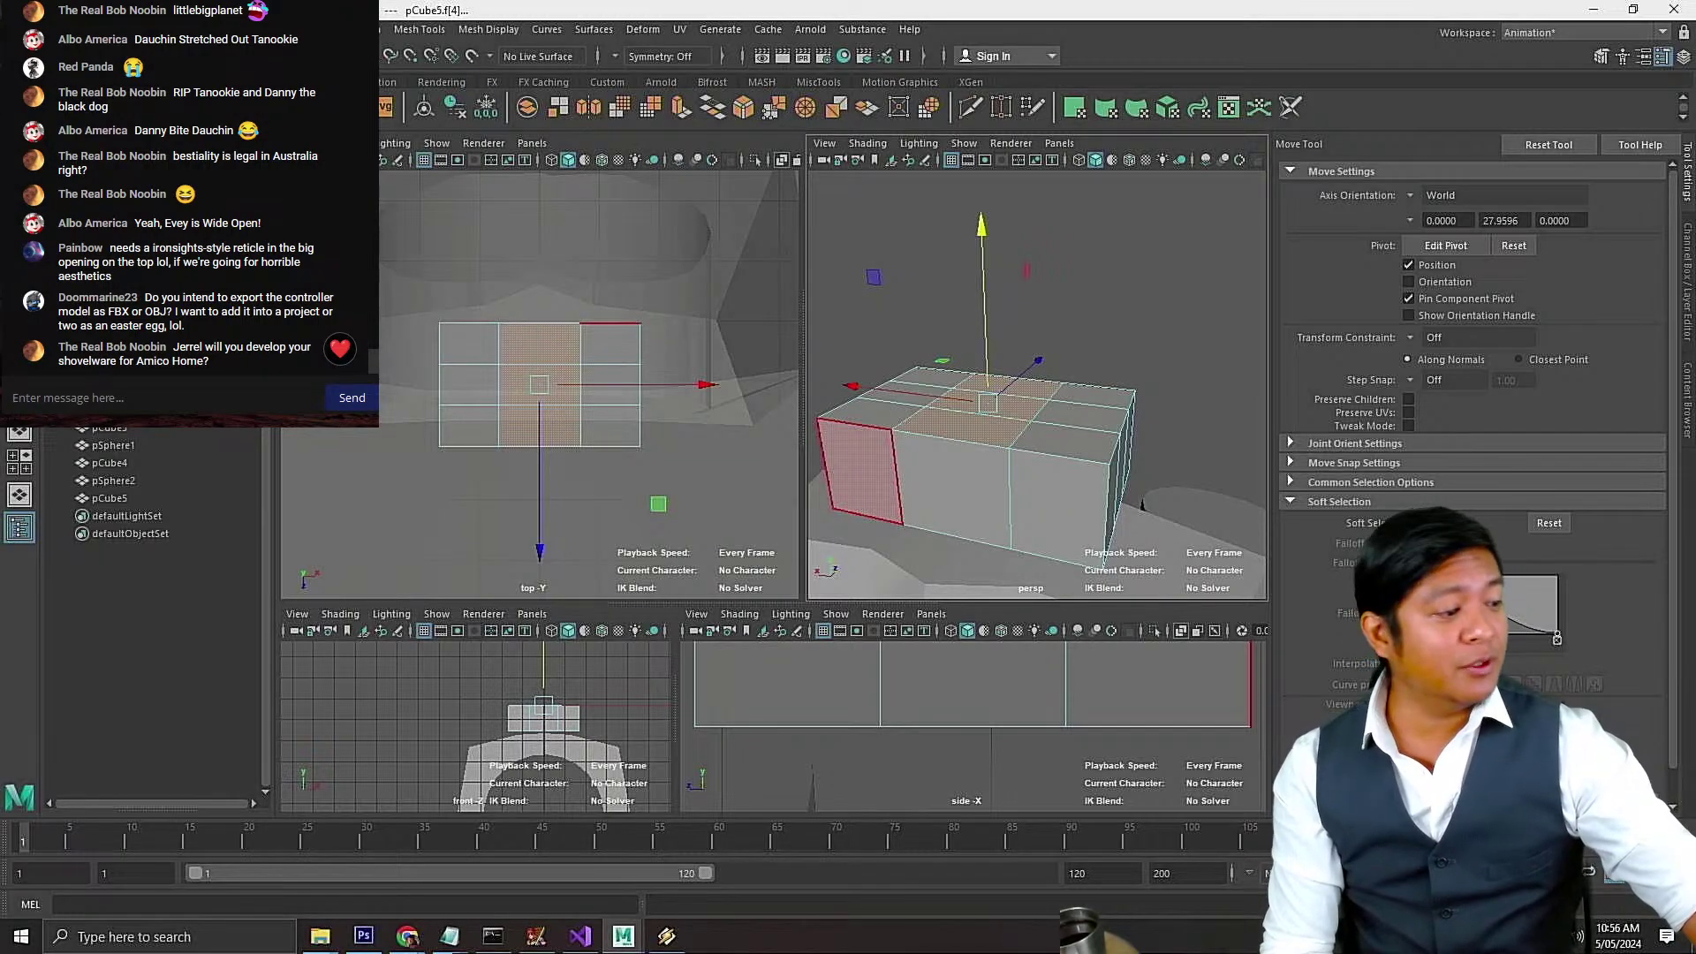
{"action": "left_click", "coordinate": [307, 29]}
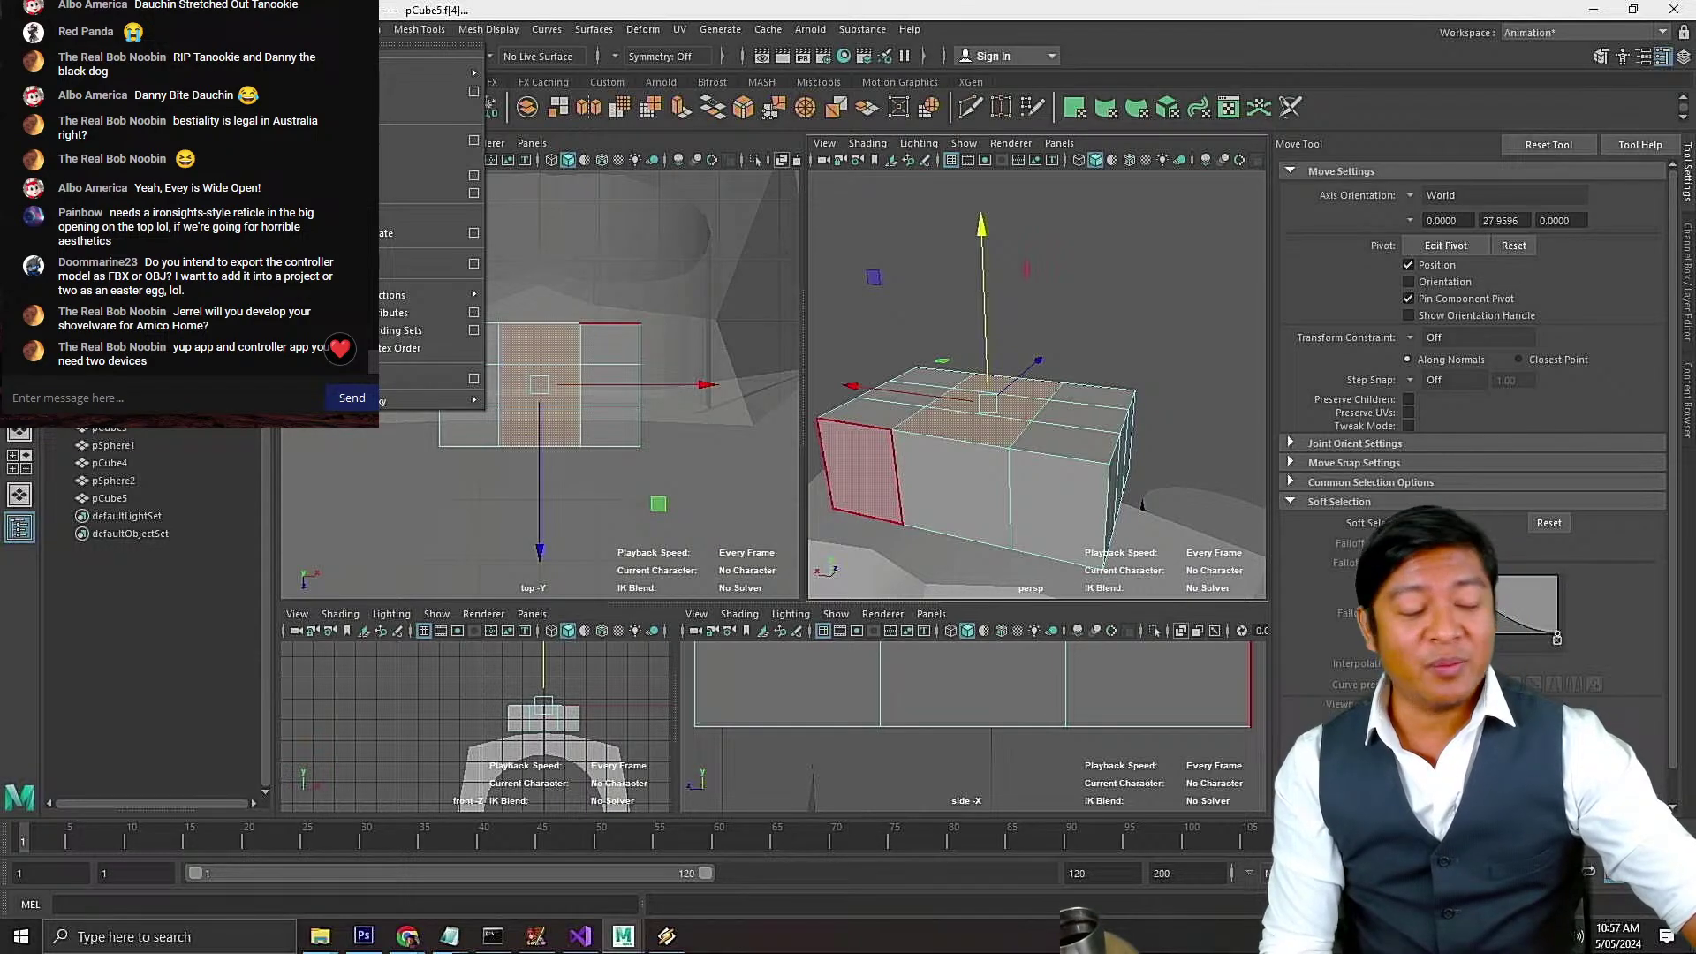
{"action": "mouse_move", "coordinate": [357, 29]}
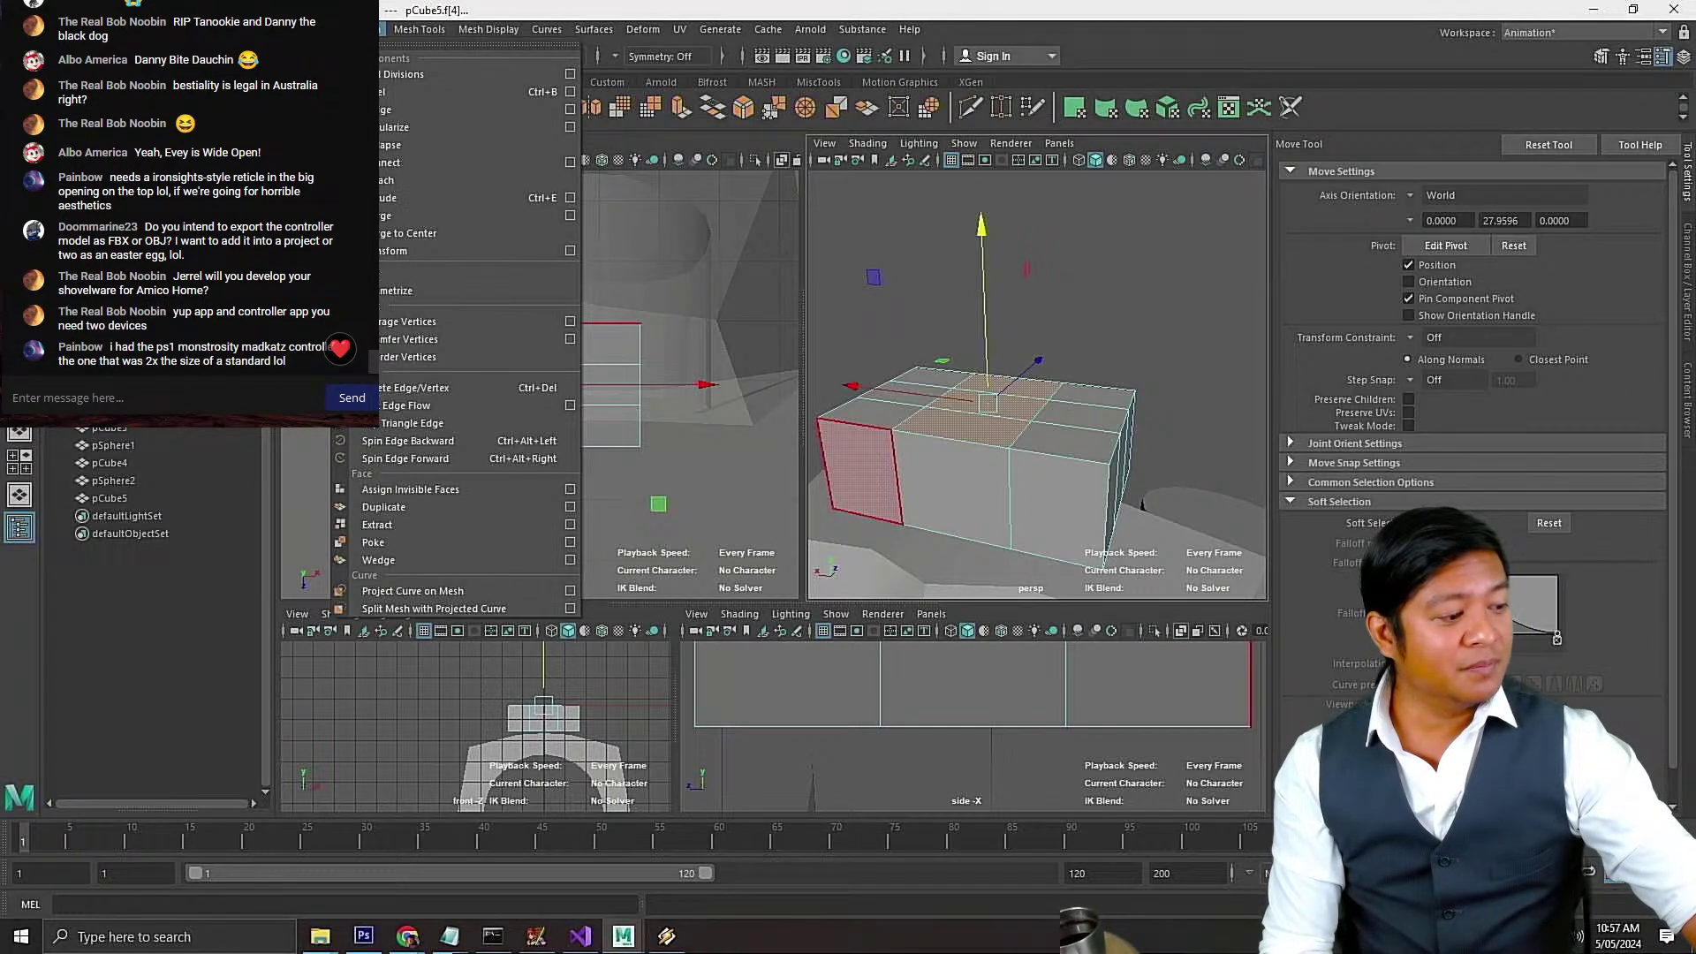
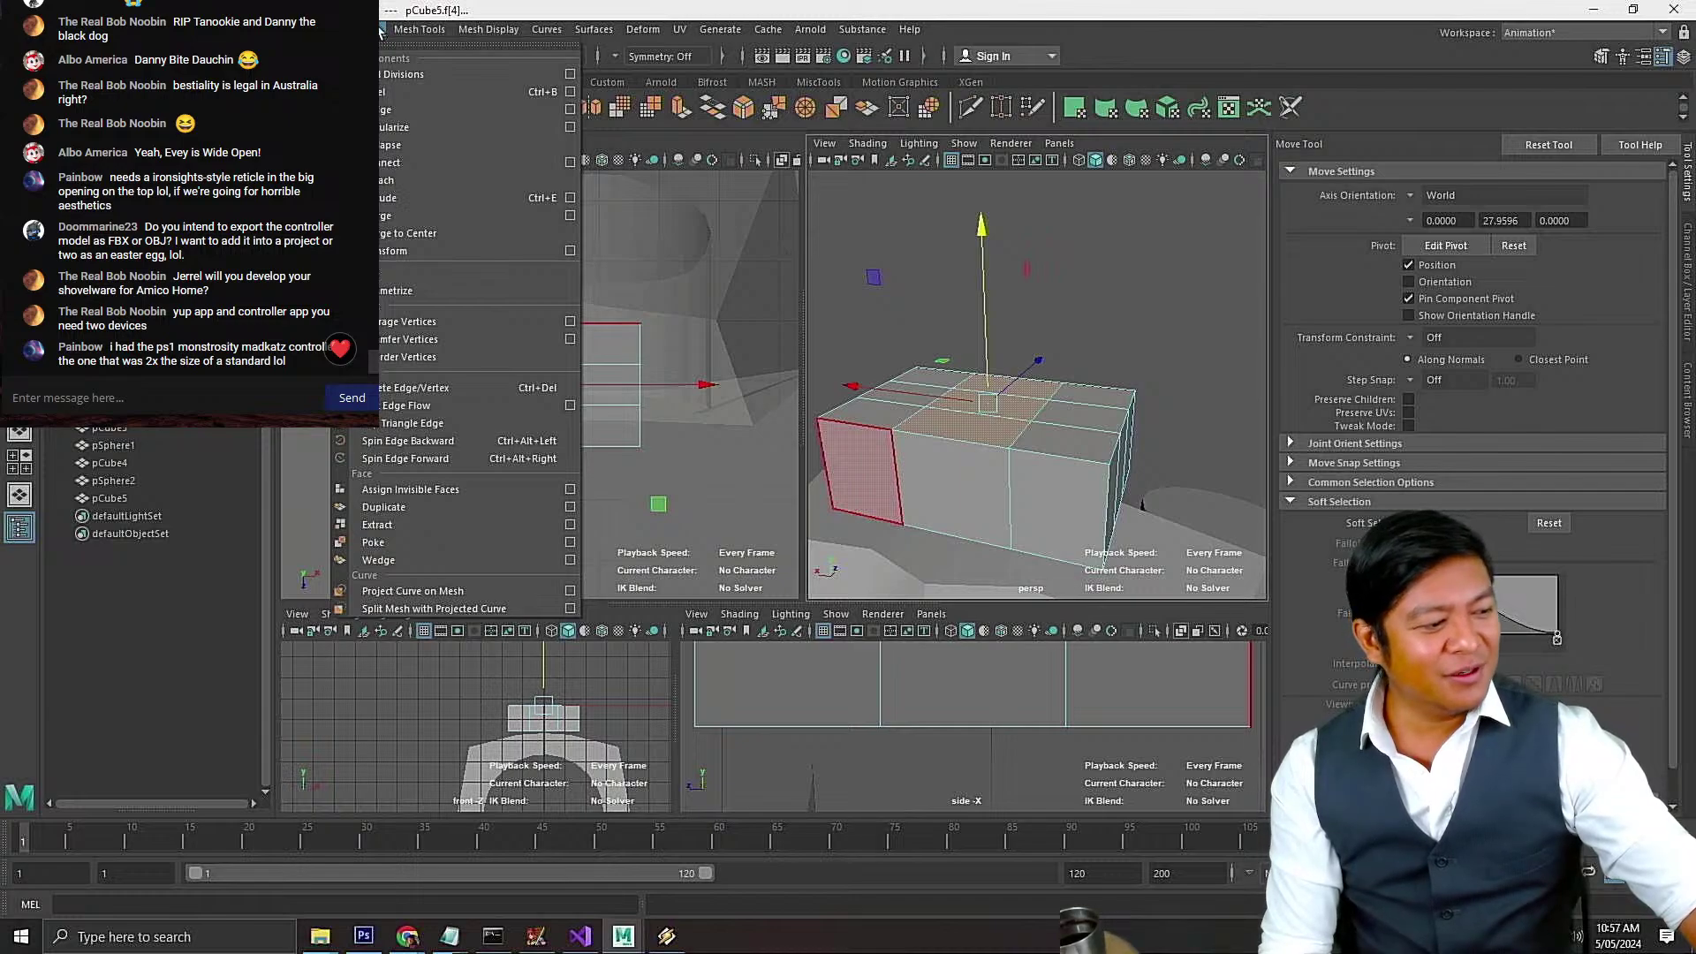
Extrude pCube5's centre top faces upward 2.563 units into a tall column
{"action": "left_click", "coordinate": [408, 199]}
{"action": "left_click_drag", "start_coordinate": [1006, 260], "coordinate": [1015, 159]}
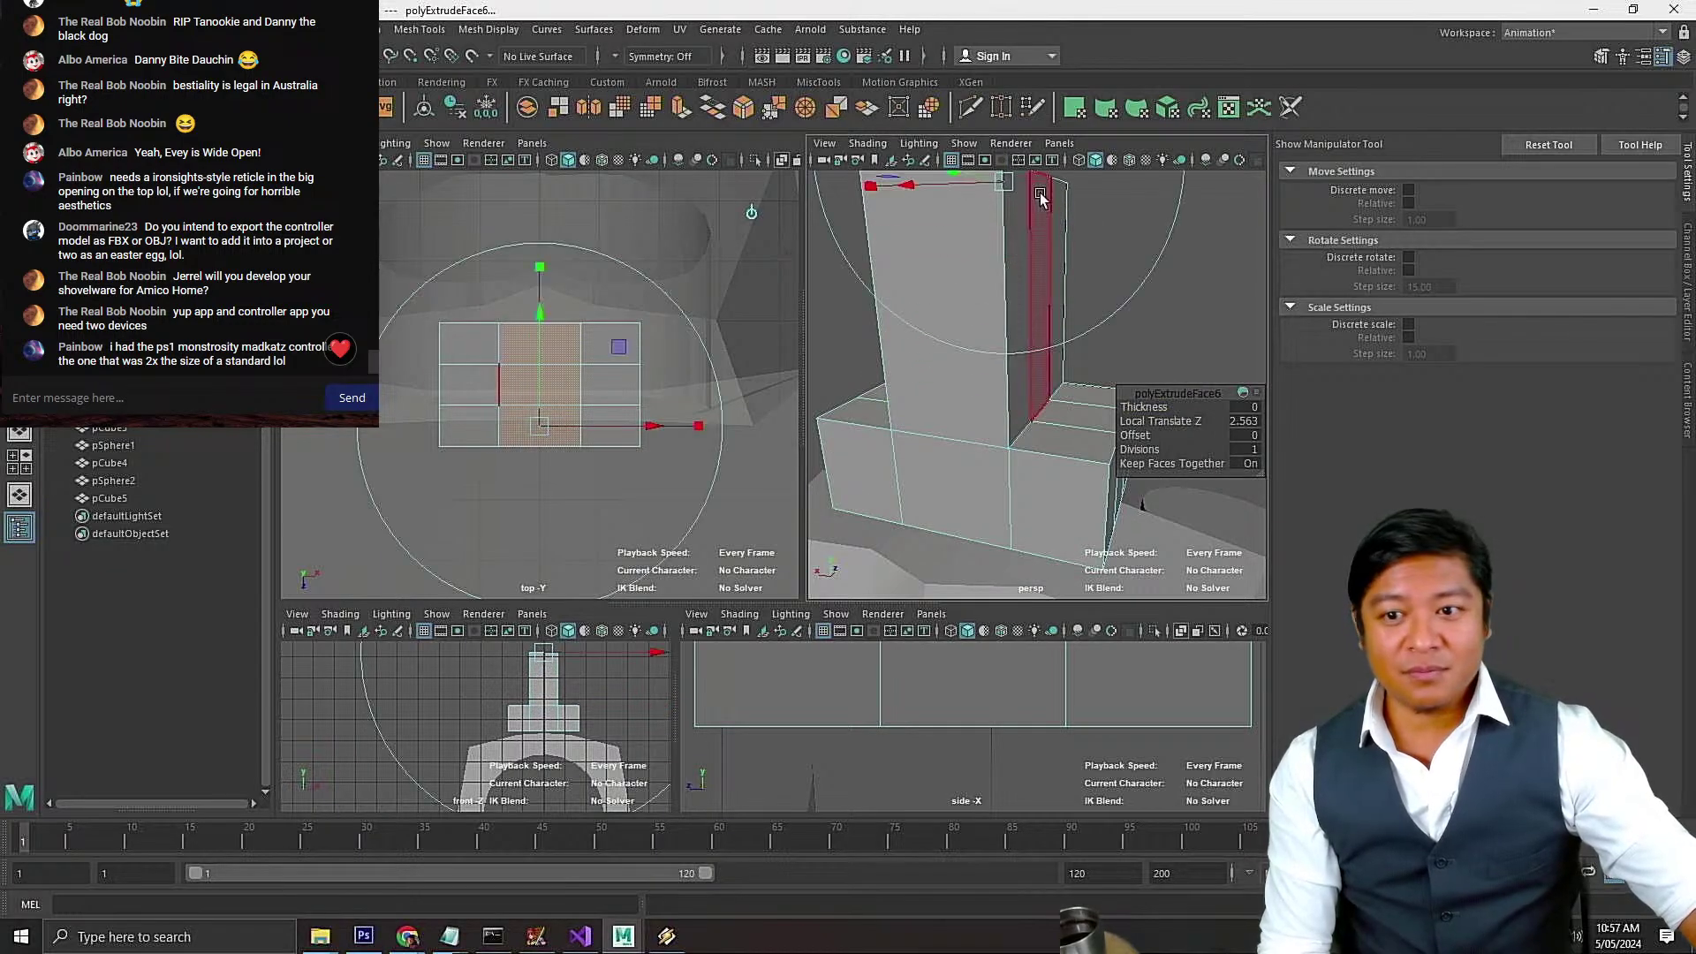
{"action": "scroll", "coordinate": [1141, 313], "scroll_direction": "down", "scroll_amount": 5}
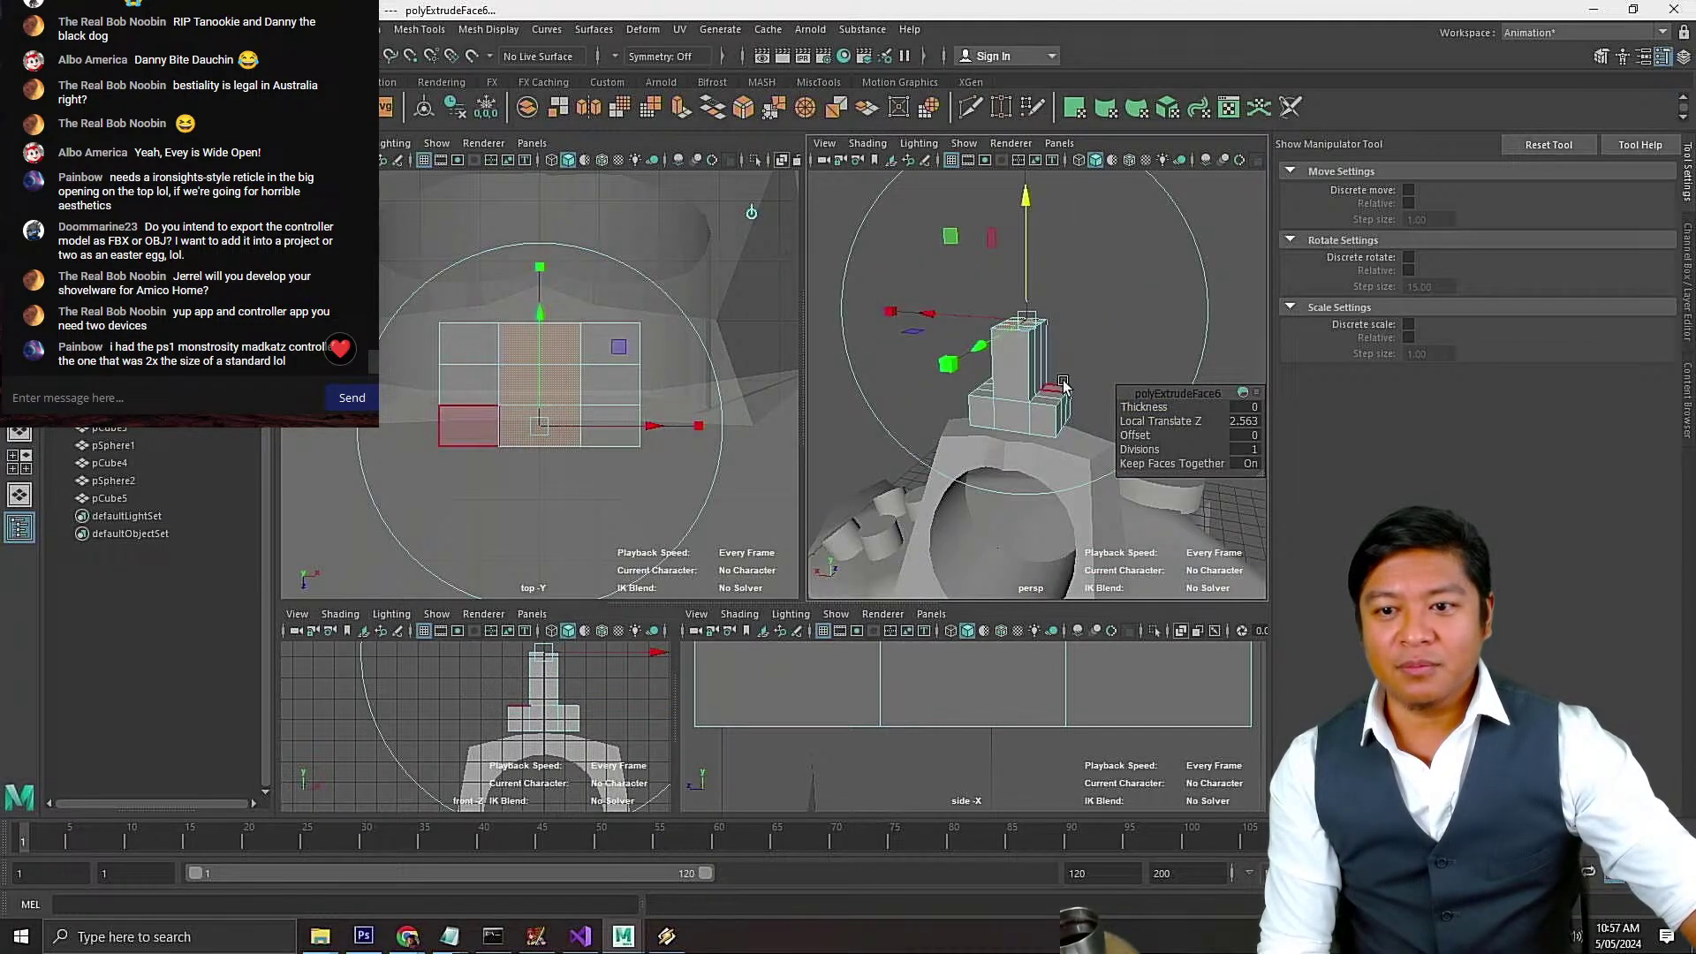
Back in the Move tool, marquee-select the column's top vertices in vertex mode
{"action": "key", "text": "w"}
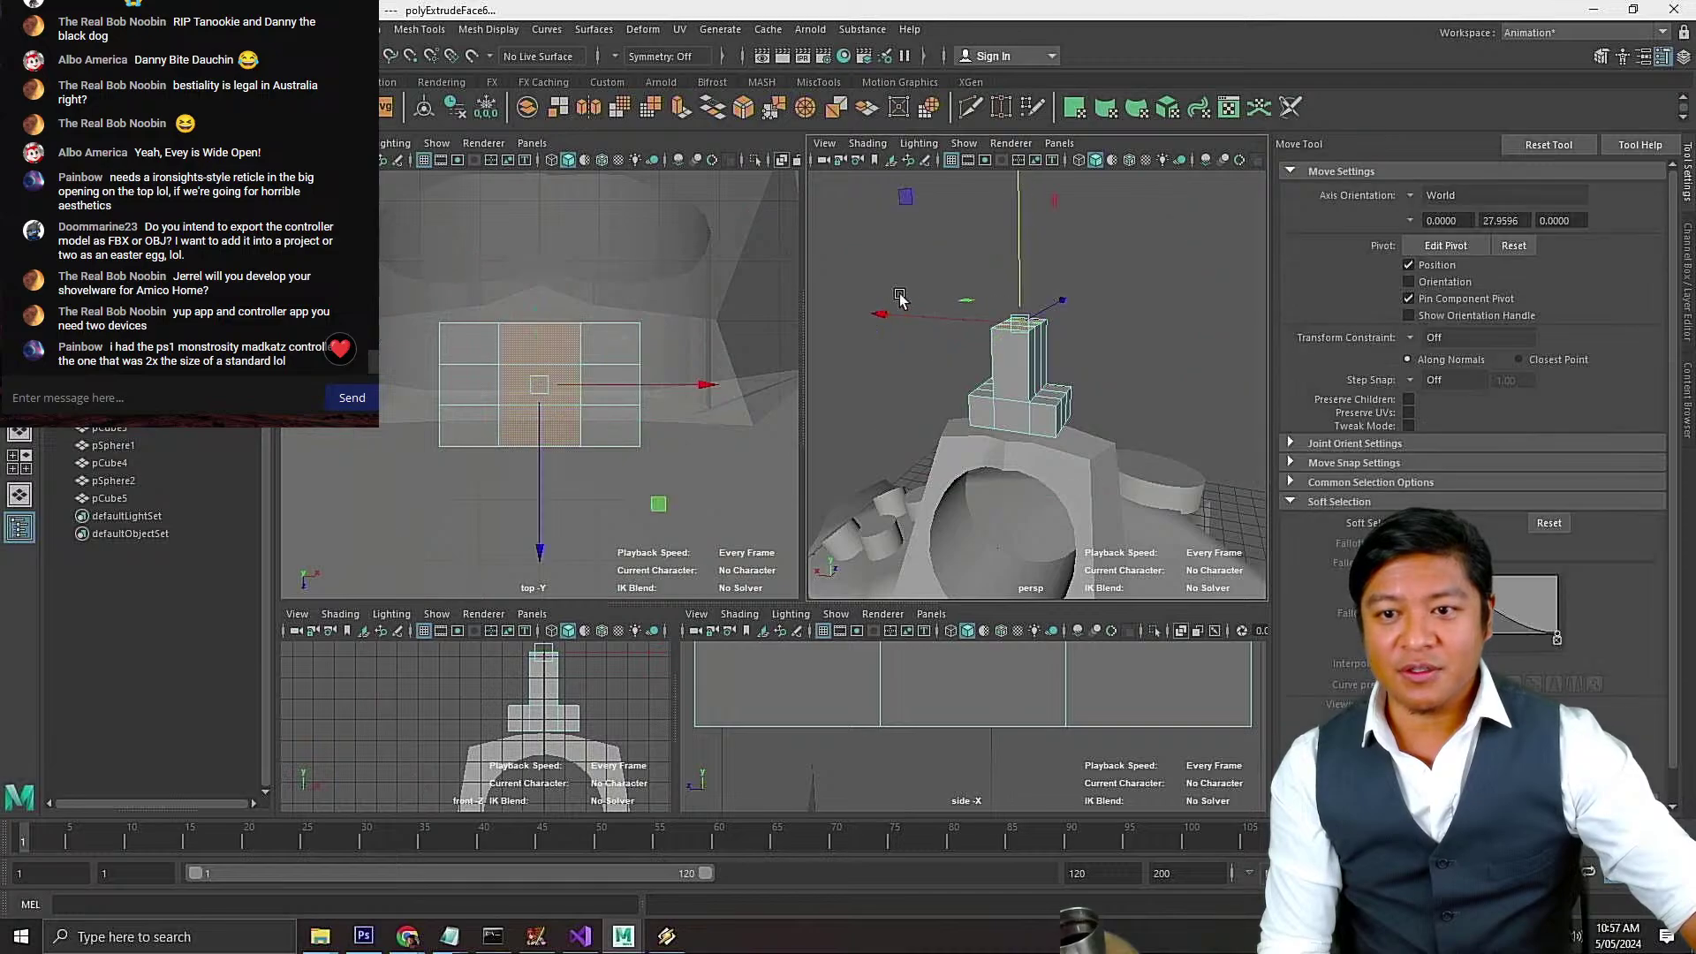
{"action": "right_click_drag", "start_coordinate": [869, 267], "coordinate": [821, 266]}
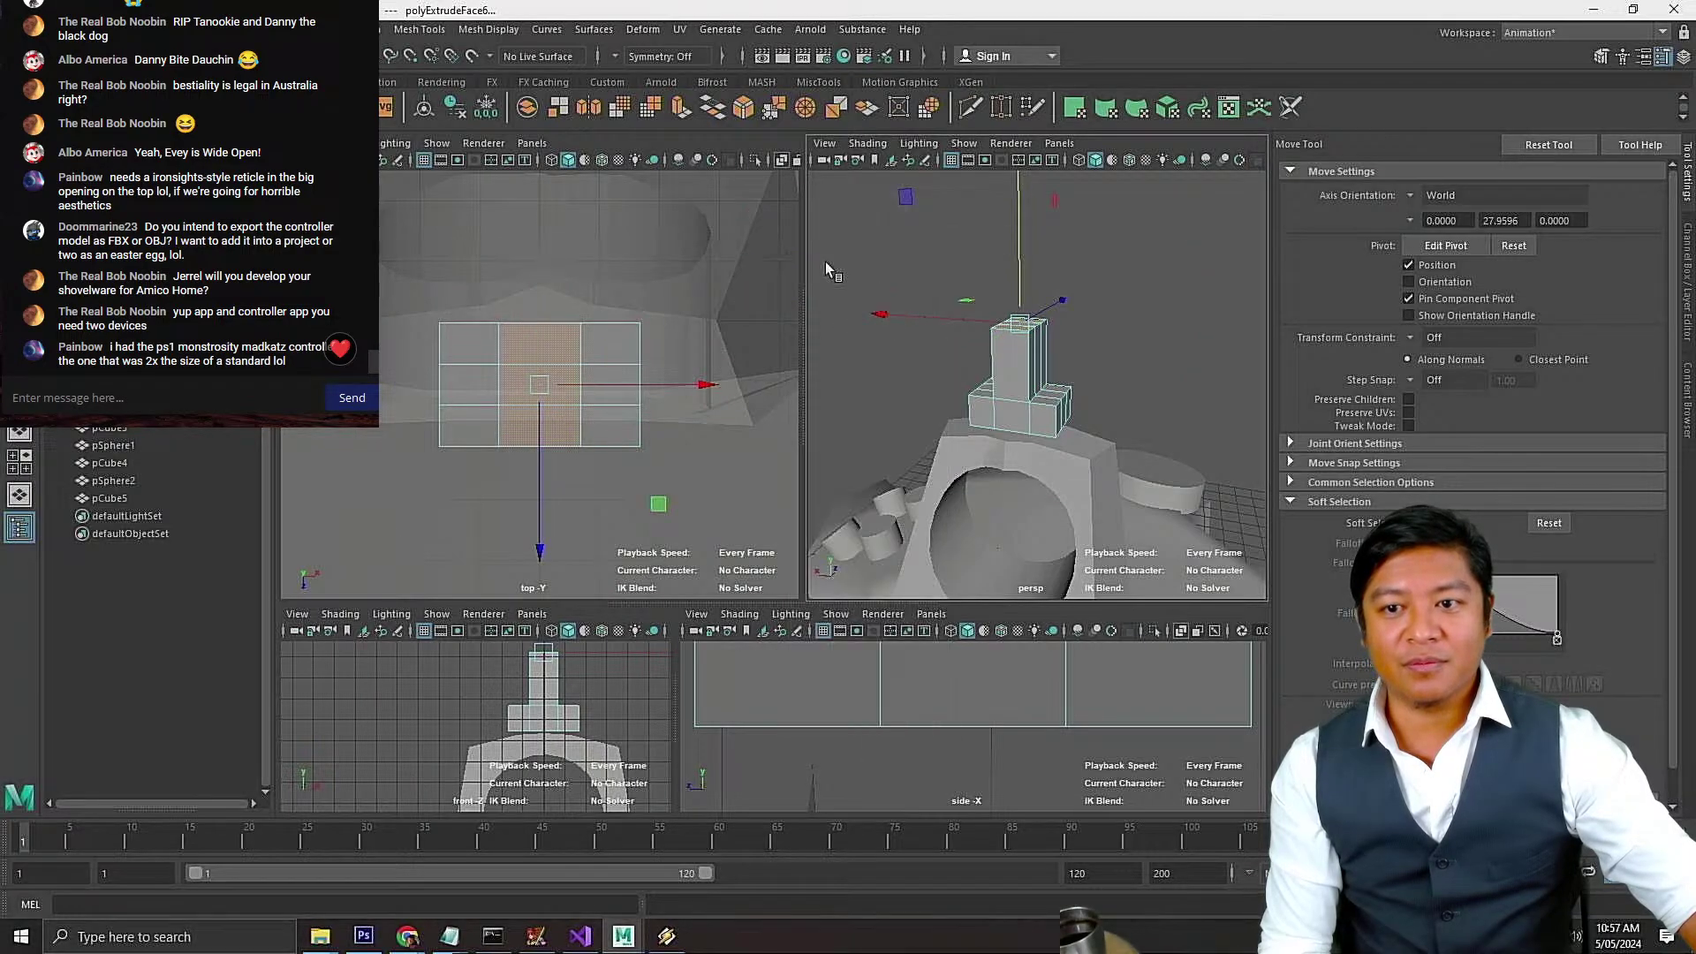
{"action": "left_click_drag", "start_coordinate": [960, 287], "coordinate": [1090, 350]}
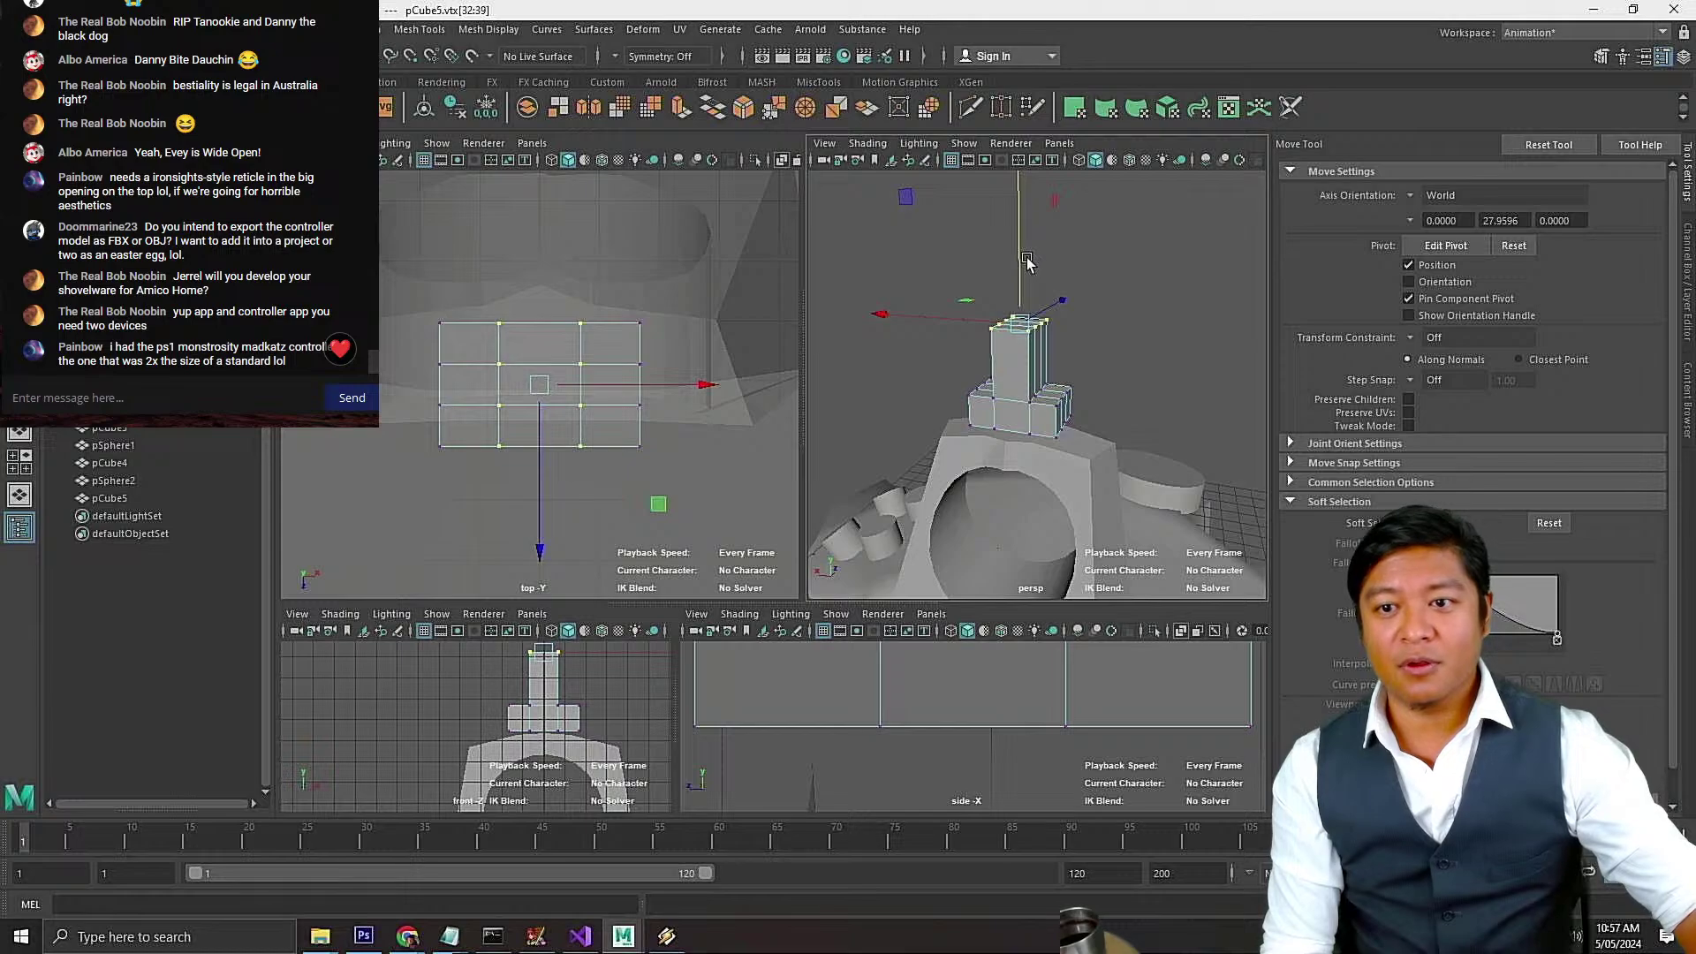
Shorten the column by lowering its top vertices, and save the scene
{"action": "left_click_drag", "start_coordinate": [1028, 264], "coordinate": [1025, 305]}
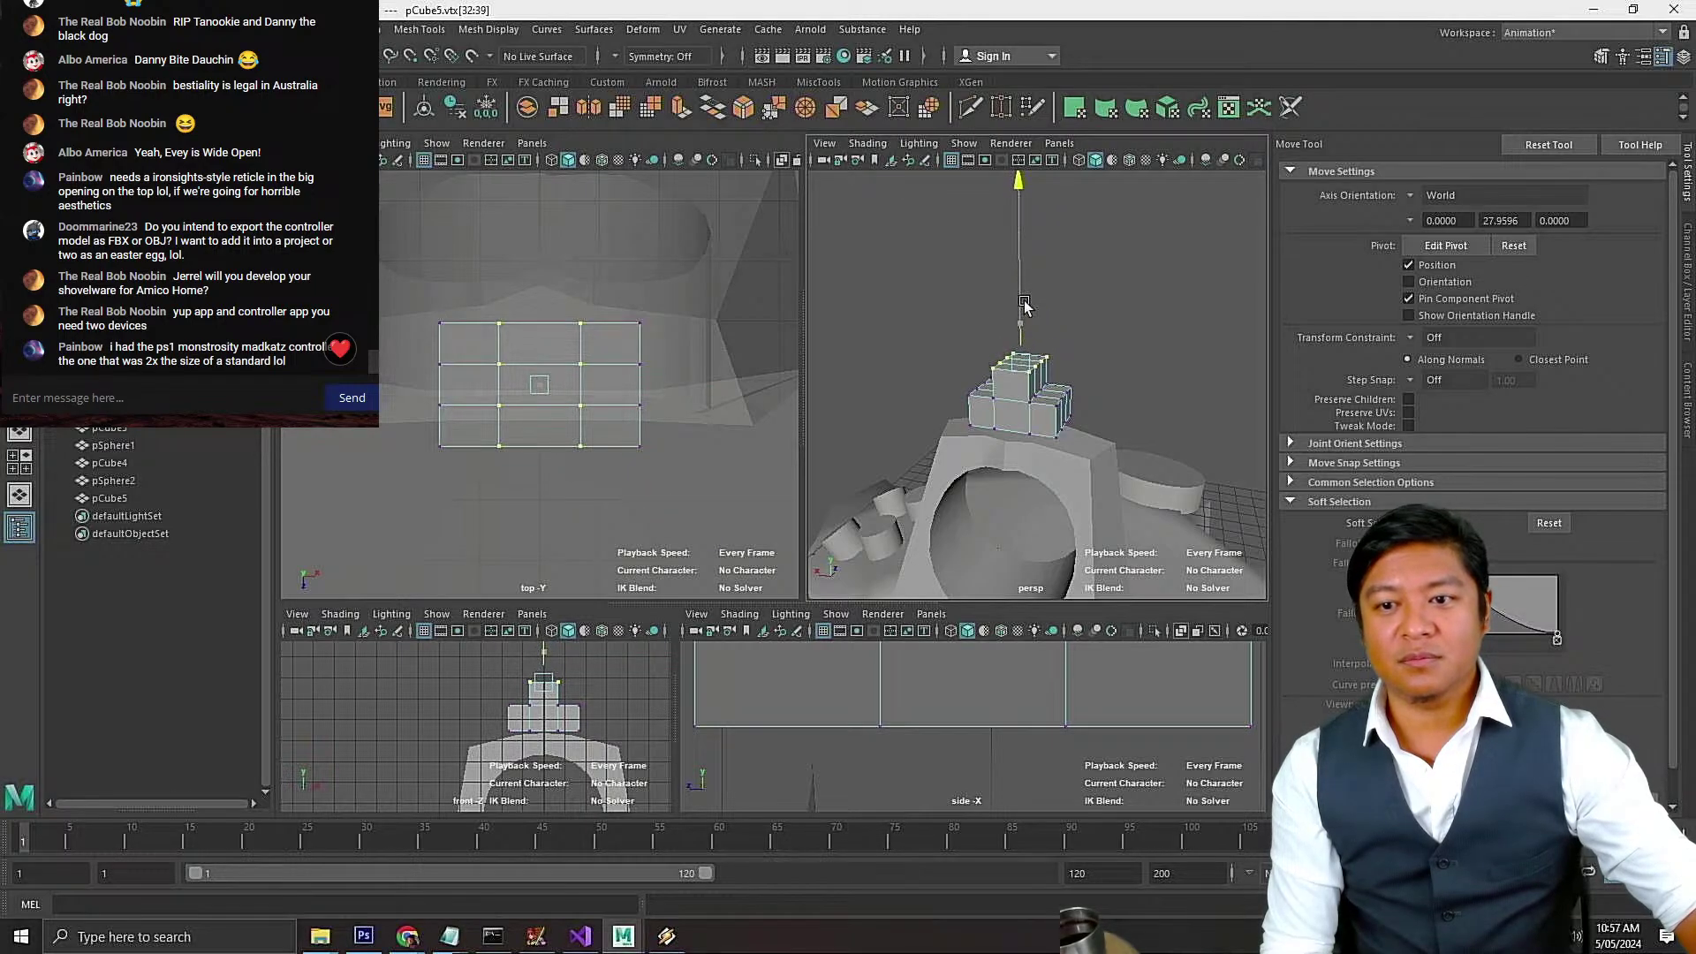
{"action": "key", "text": "ctrl+s"}
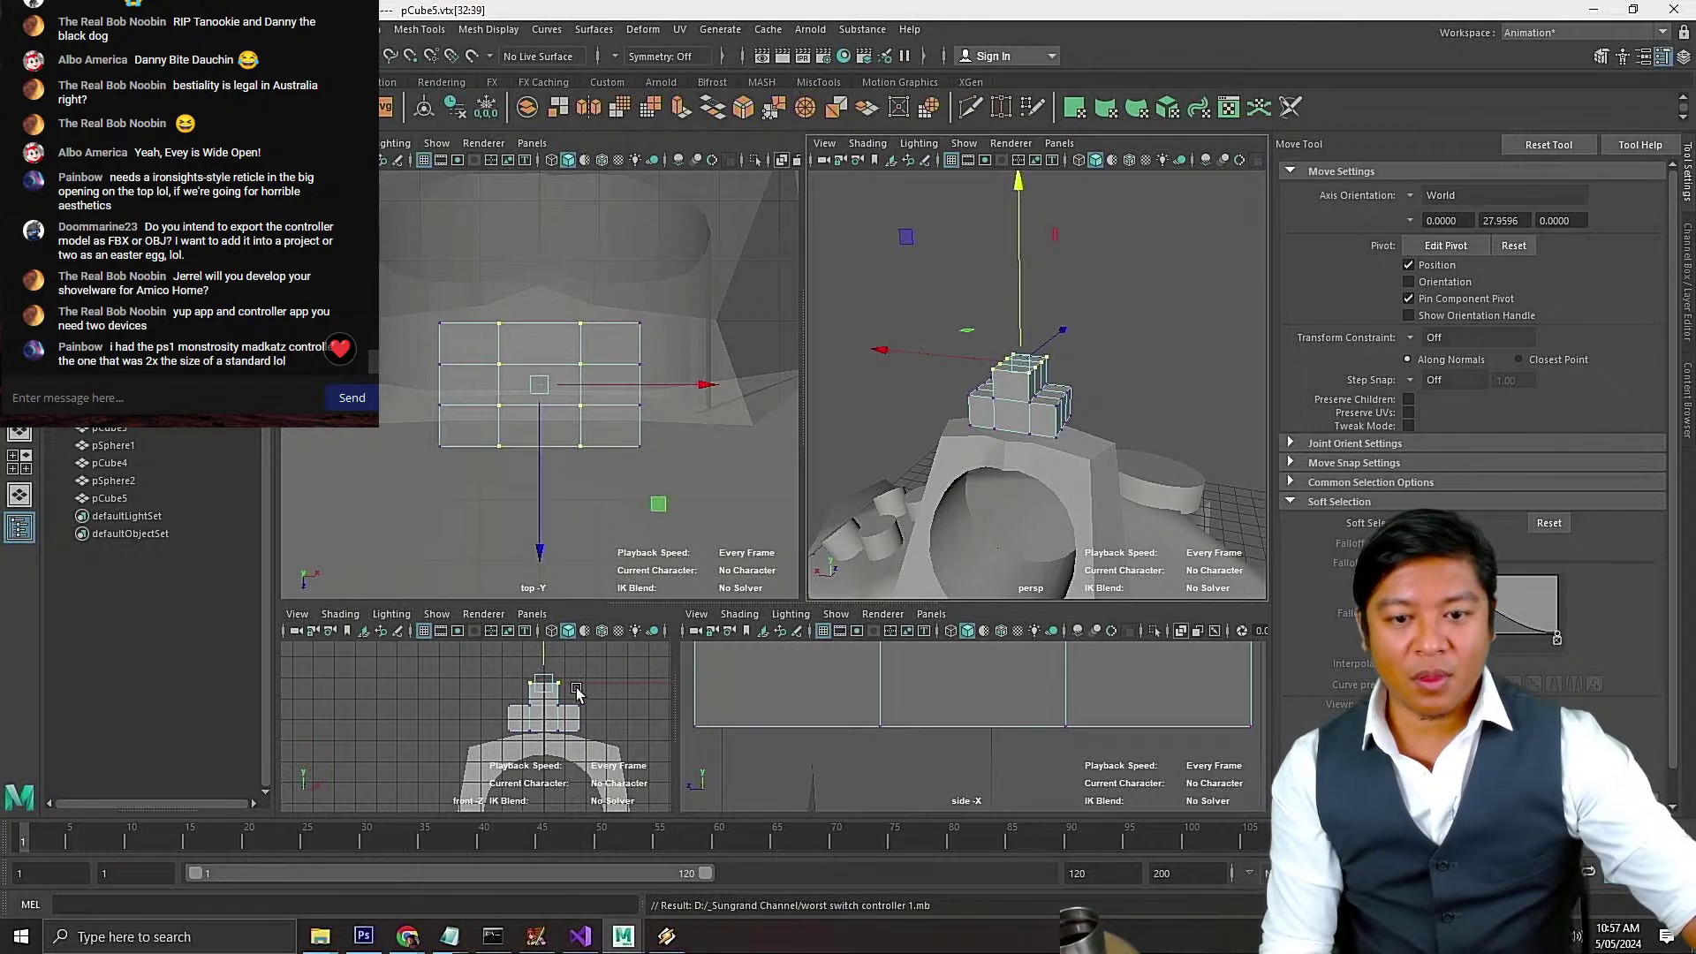
{"action": "left_click_drag", "start_coordinate": [518, 668], "coordinate": [508, 706]}
{"action": "key", "text": "r"}
{"action": "key", "text": "ctrl+s"}
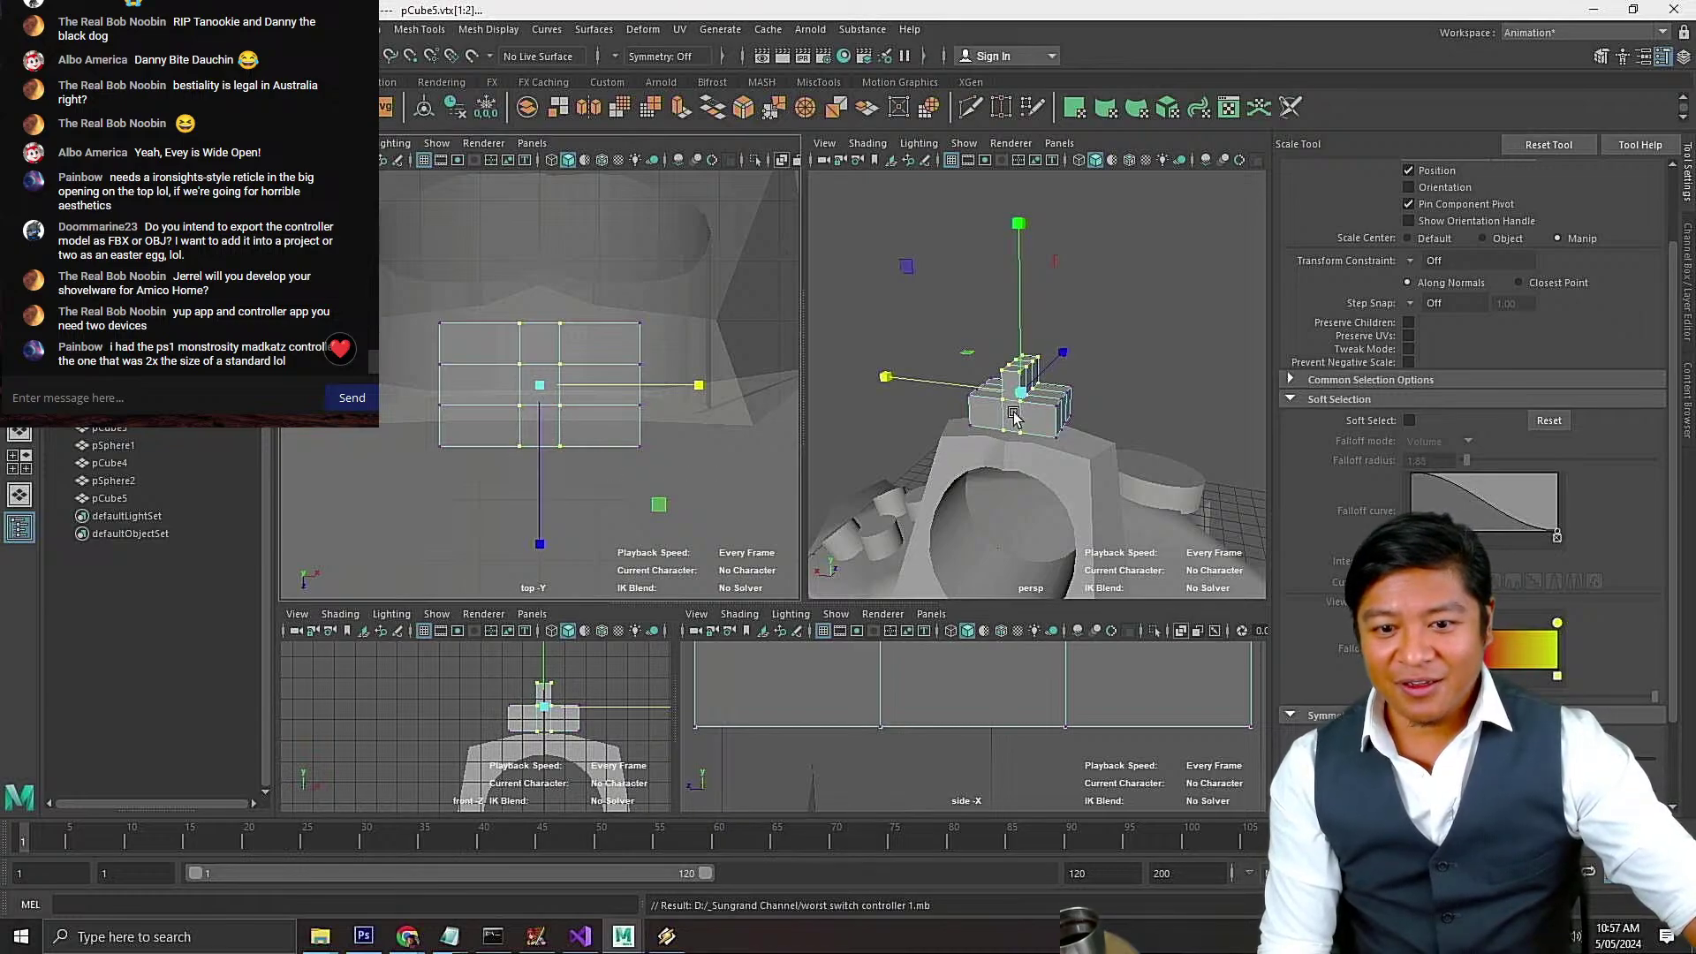
In the enlarged perspective view, taper the column by scaling its top vertices inward
{"action": "key", "text": "space"}
{"action": "left_click_drag", "start_coordinate": [912, 446], "coordinate": [928, 435], "text": "alt"}
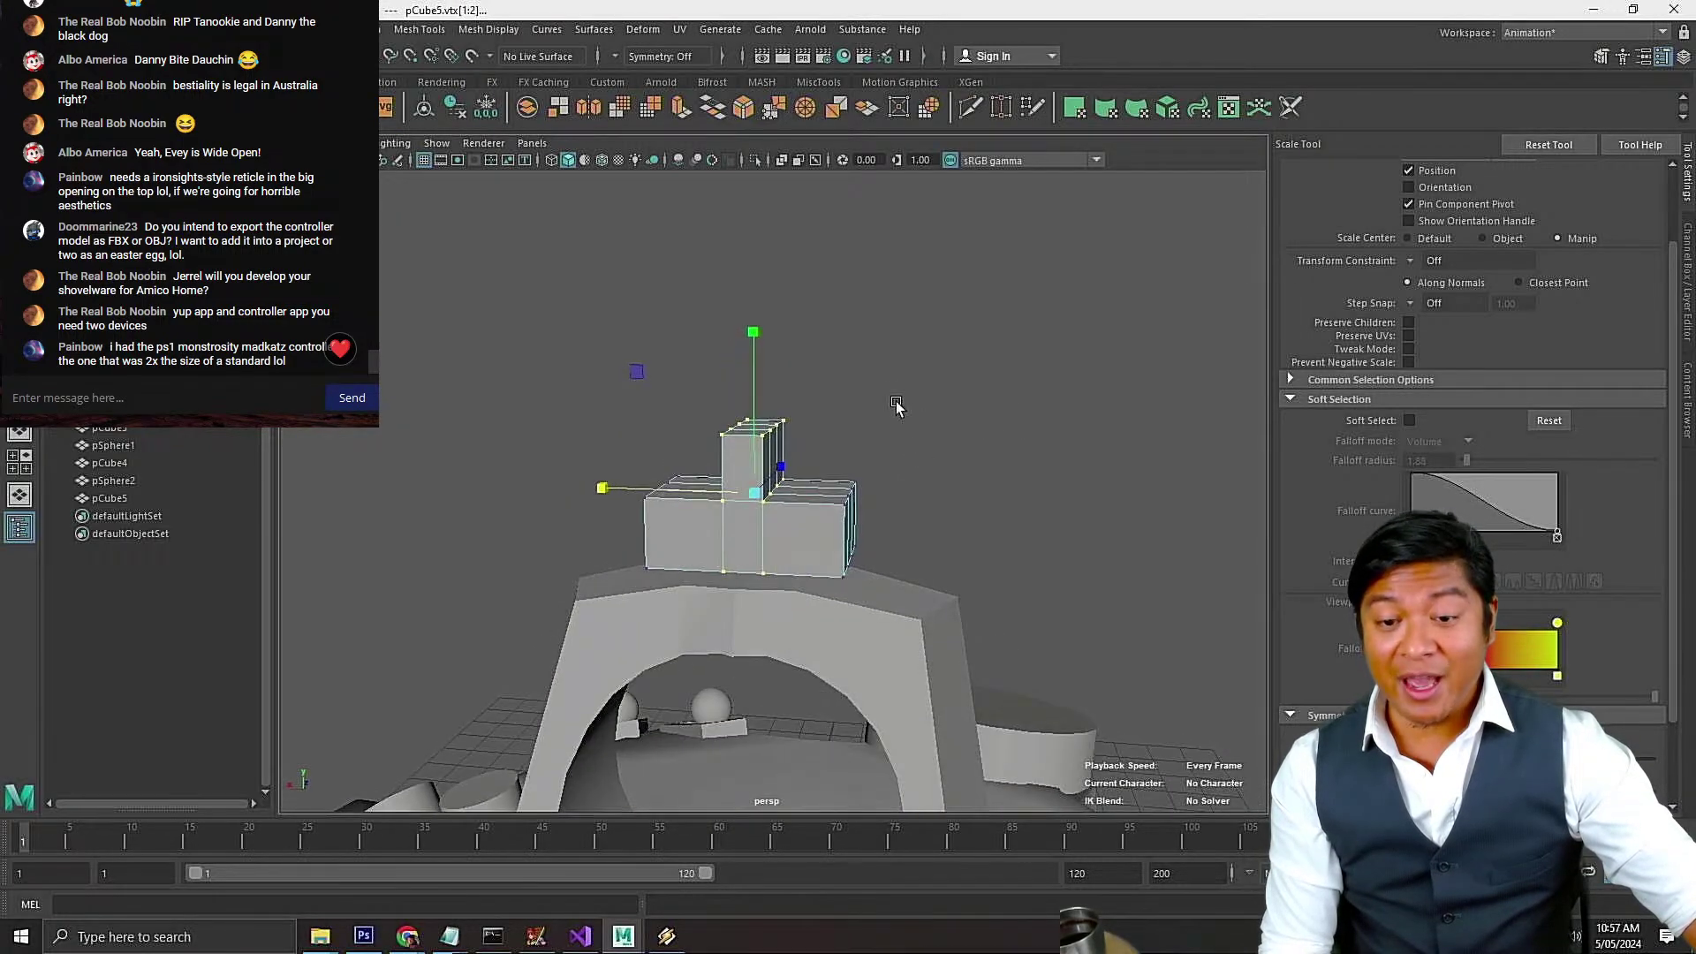
{"action": "left_click_drag", "start_coordinate": [880, 380], "coordinate": [744, 455]}
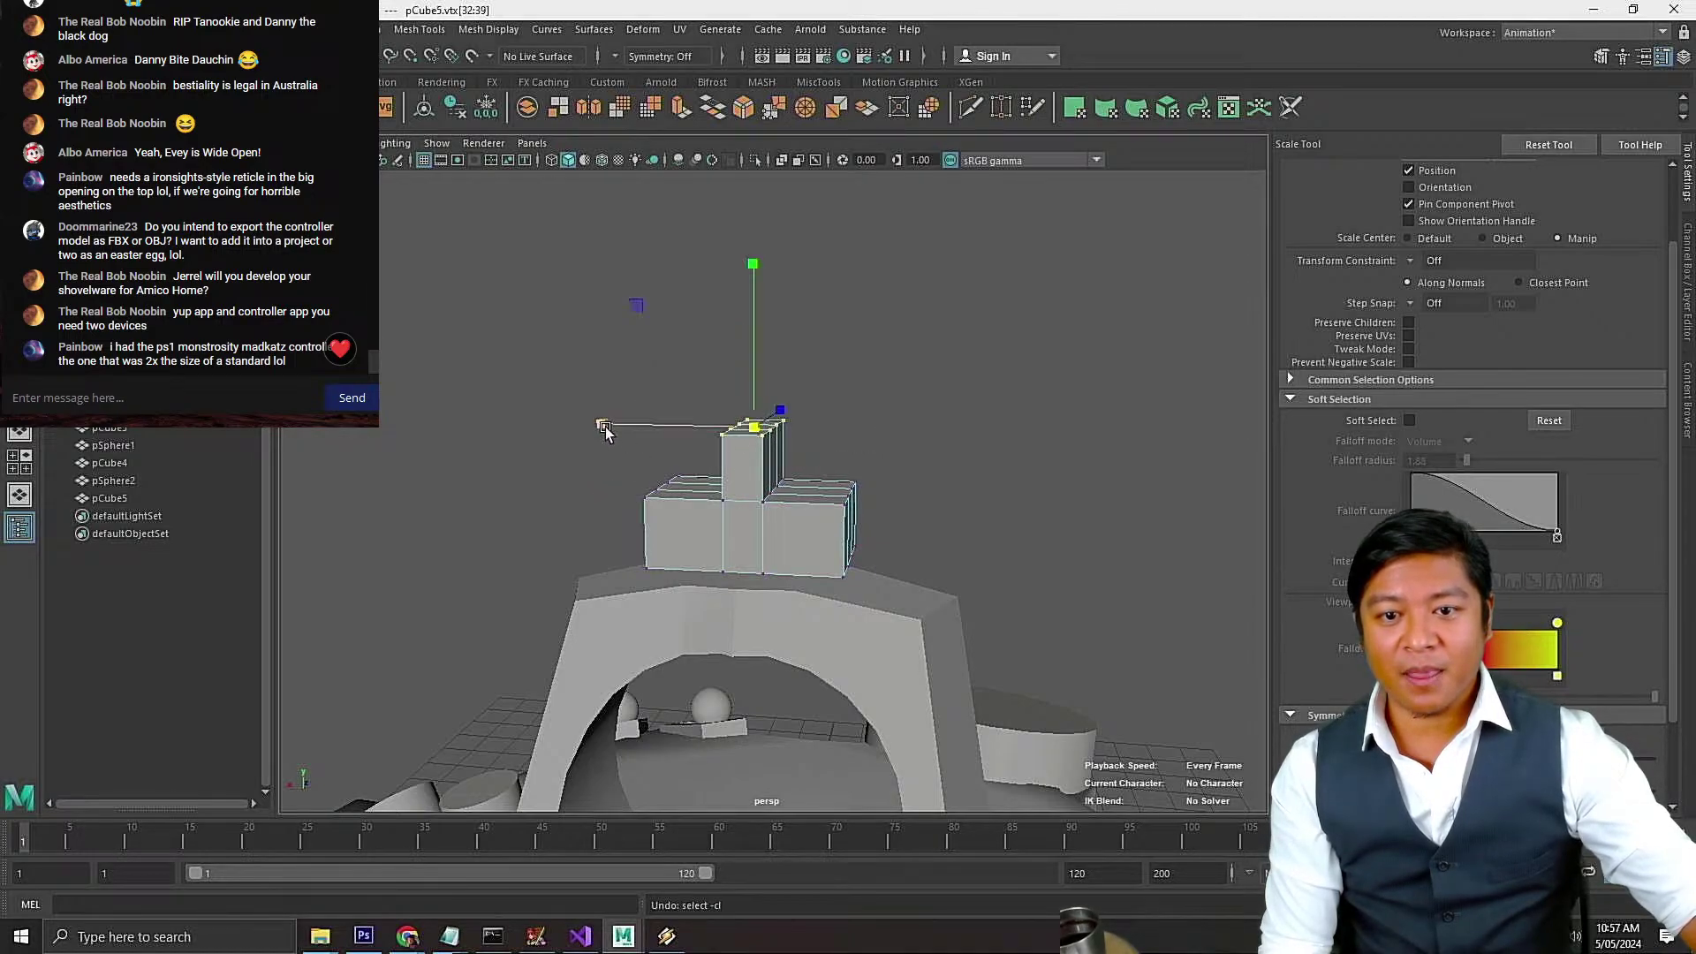
{"action": "left_click_drag", "start_coordinate": [603, 424], "coordinate": [657, 437]}
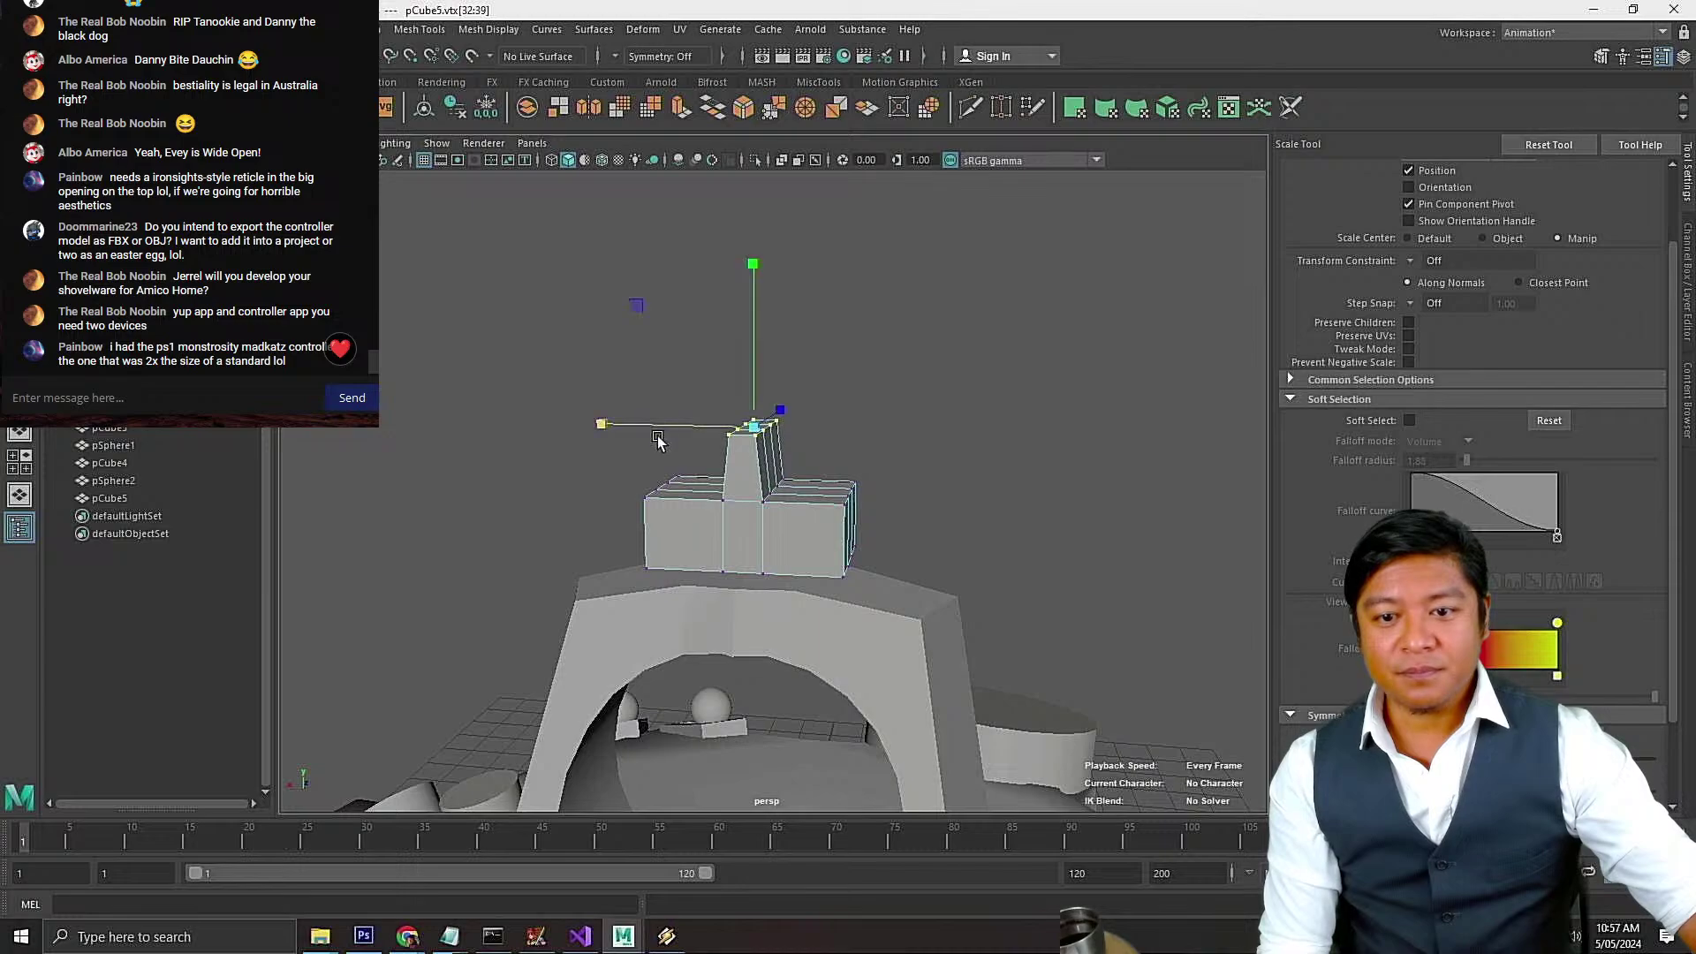
Return to object mode and select the pCube5 block
{"action": "right_click_drag", "start_coordinate": [723, 517], "coordinate": [799, 412]}
{"action": "left_click", "coordinate": [841, 413]}
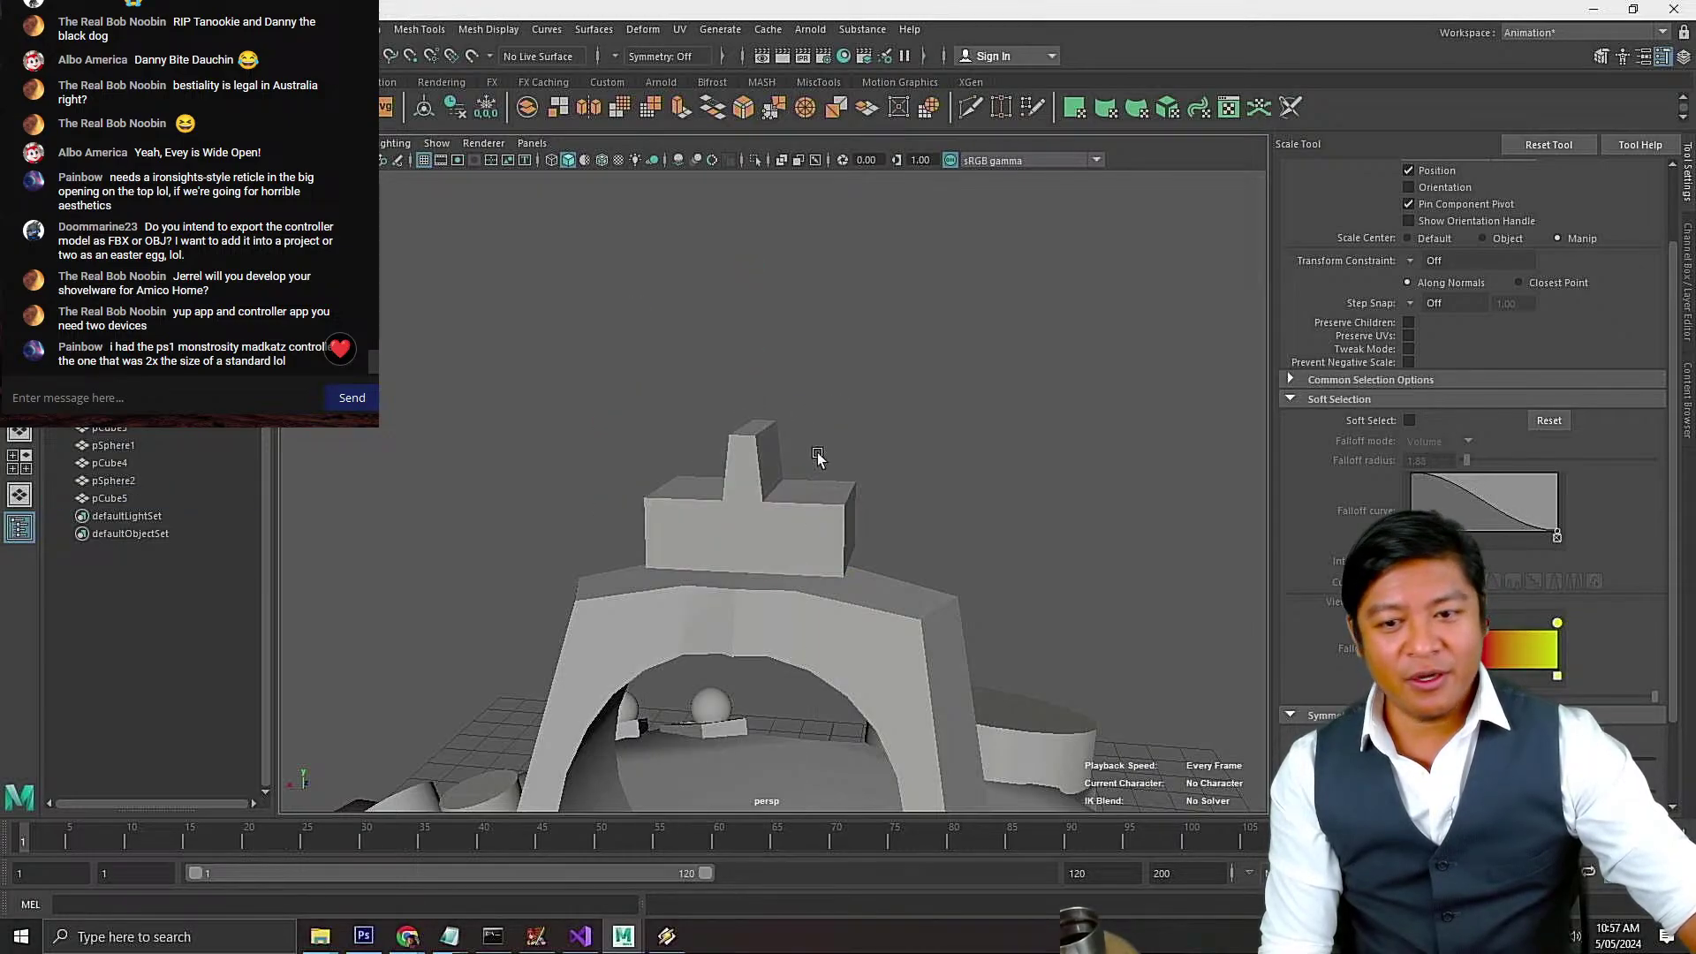
{"action": "left_click", "coordinate": [761, 510]}
{"action": "left_click_drag", "start_coordinate": [652, 558], "coordinate": [849, 541], "text": "alt"}
Lower pCube5 down onto the arch and scale it slightly narrower
{"action": "key", "text": "w"}
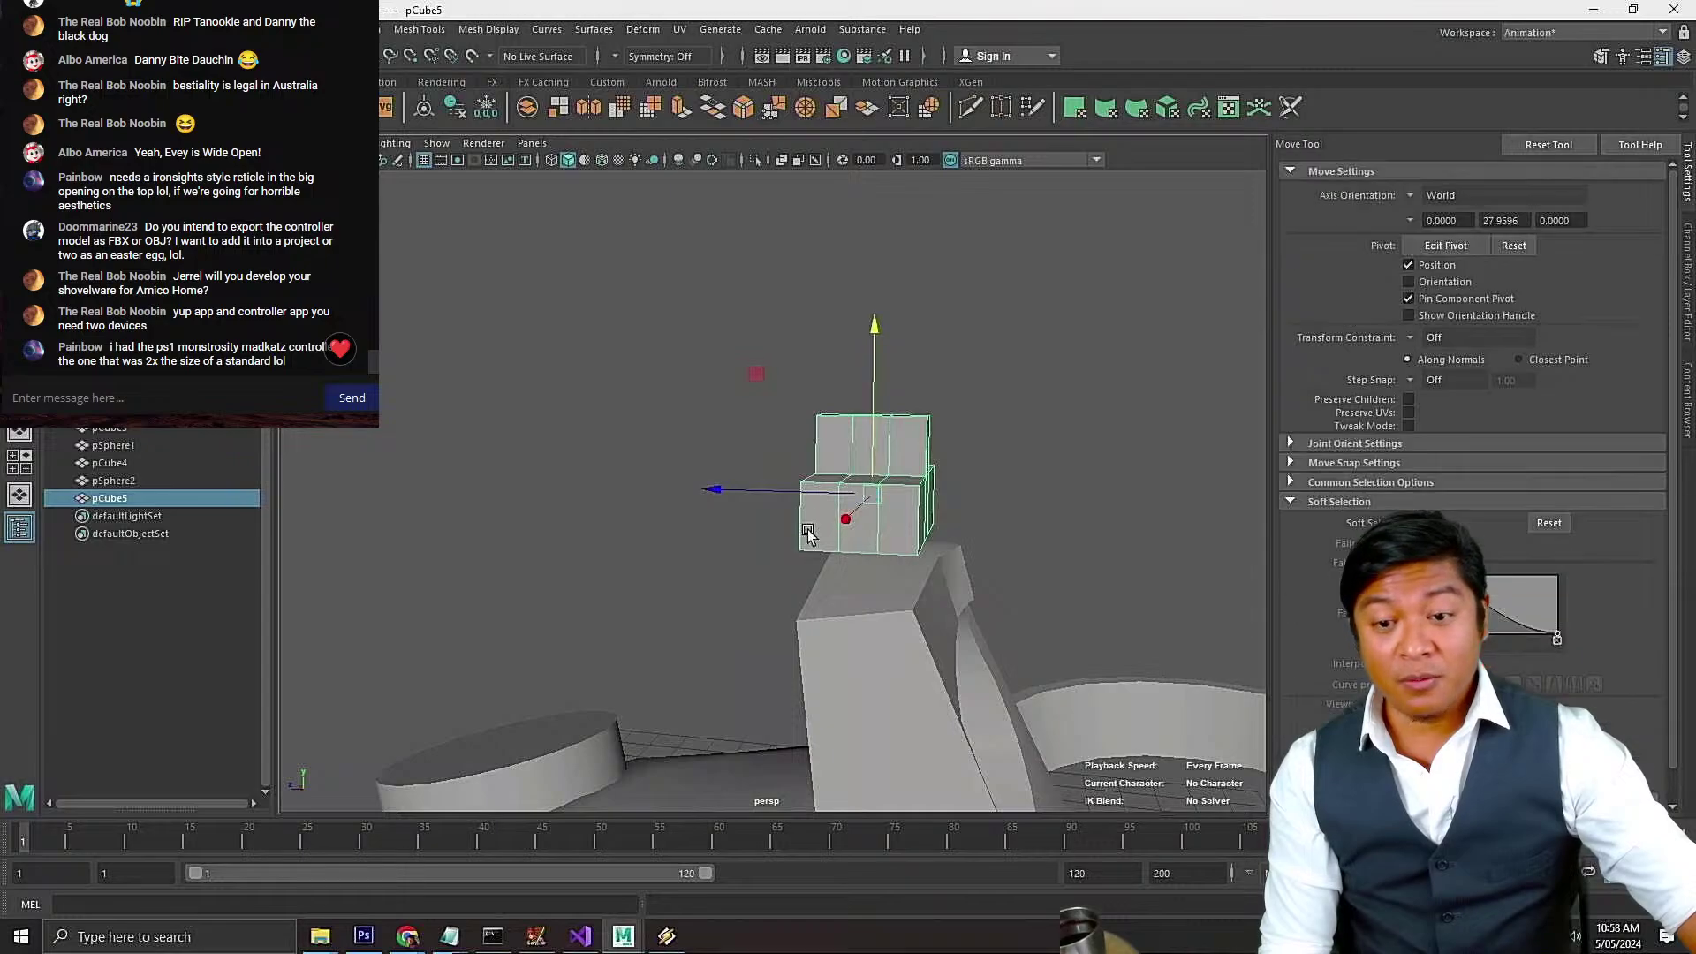
{"action": "left_click_drag", "start_coordinate": [872, 420], "coordinate": [873, 464]}
{"action": "left_click_drag", "start_coordinate": [835, 463], "coordinate": [846, 530], "text": "alt"}
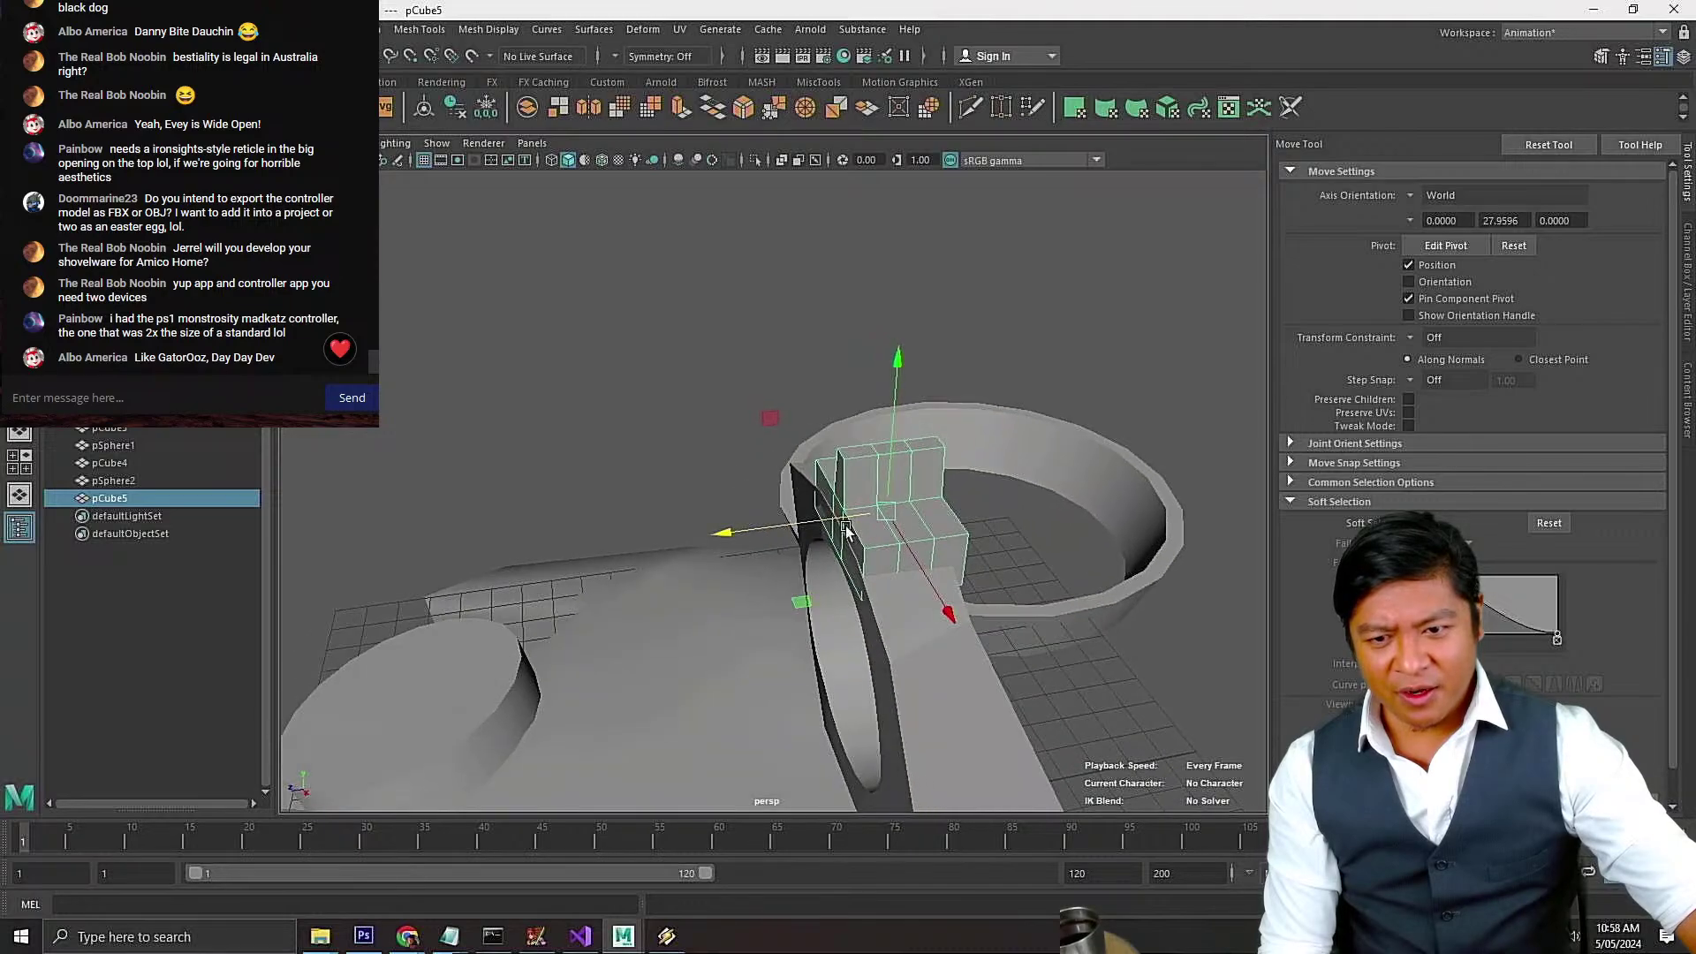
{"action": "key", "text": "r"}
{"action": "left_click_drag", "start_coordinate": [731, 532], "coordinate": [739, 533]}
{"action": "left_click_drag", "start_coordinate": [947, 557], "coordinate": [894, 471], "text": "alt"}
Taper the block's top by scaling its top vertices inward
{"action": "key", "text": "w"}
{"action": "left_click_drag", "start_coordinate": [830, 521], "coordinate": [808, 438], "text": "alt"}
{"action": "right_click_drag", "start_coordinate": [526, 442], "coordinate": [473, 448]}
{"action": "left_click_drag", "start_coordinate": [484, 394], "coordinate": [711, 446]}
{"action": "key", "text": "r"}
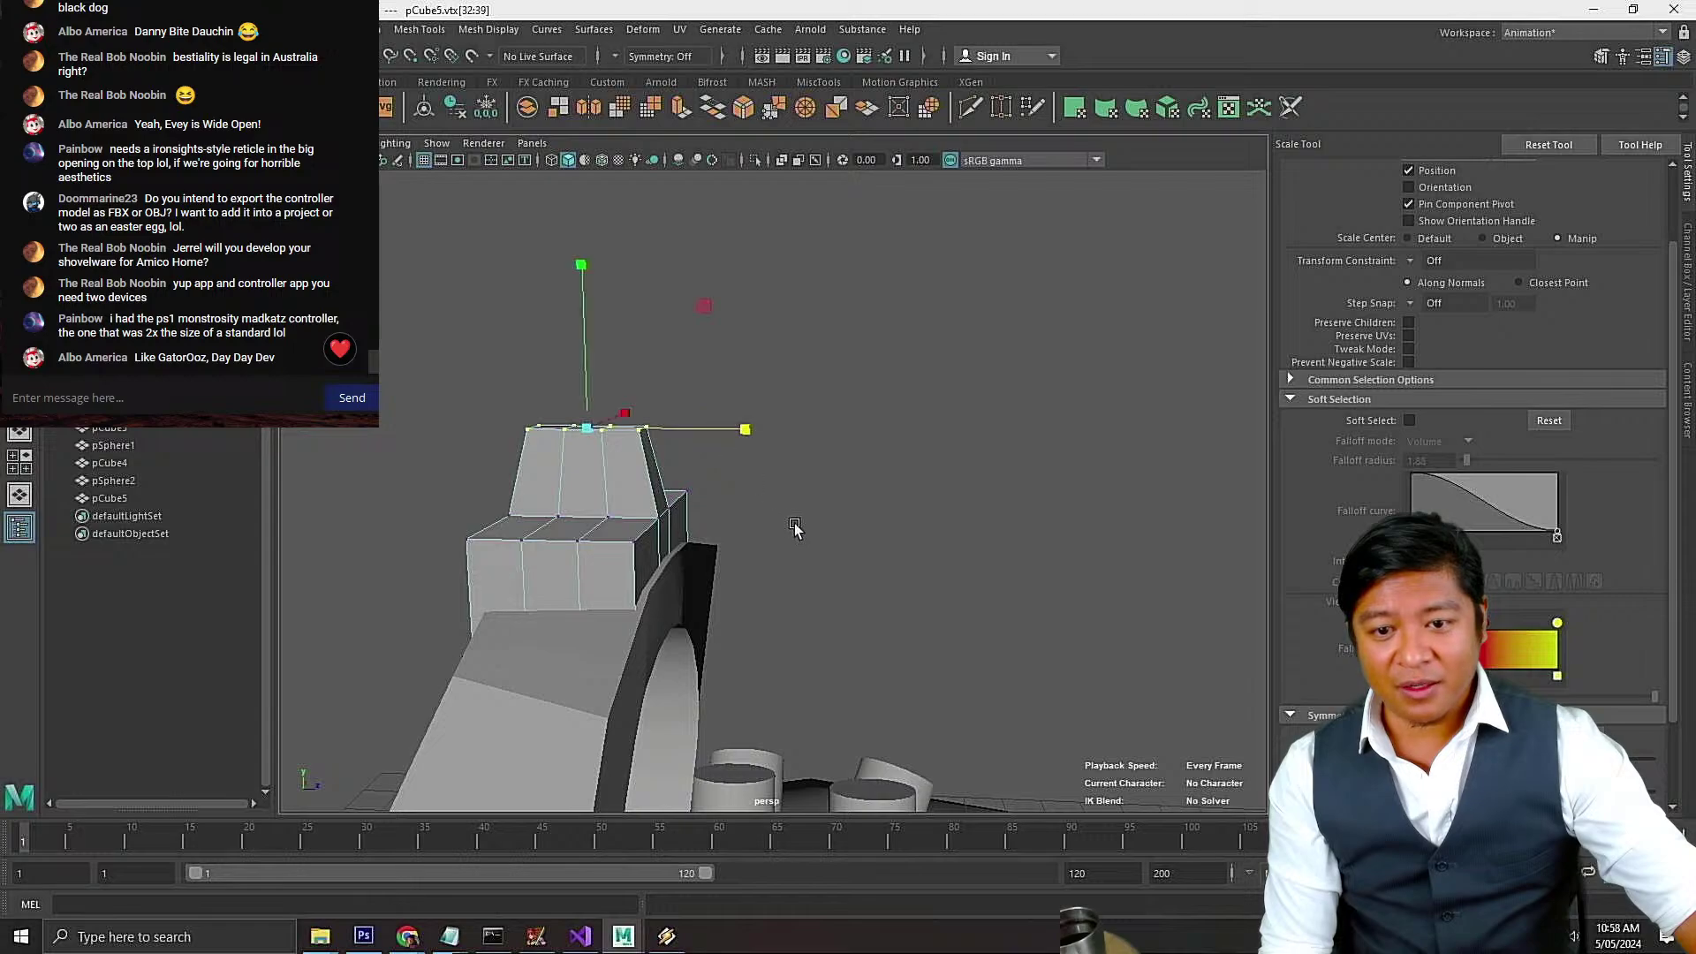
{"action": "left_click_drag", "start_coordinate": [795, 530], "coordinate": [625, 539], "text": "alt"}
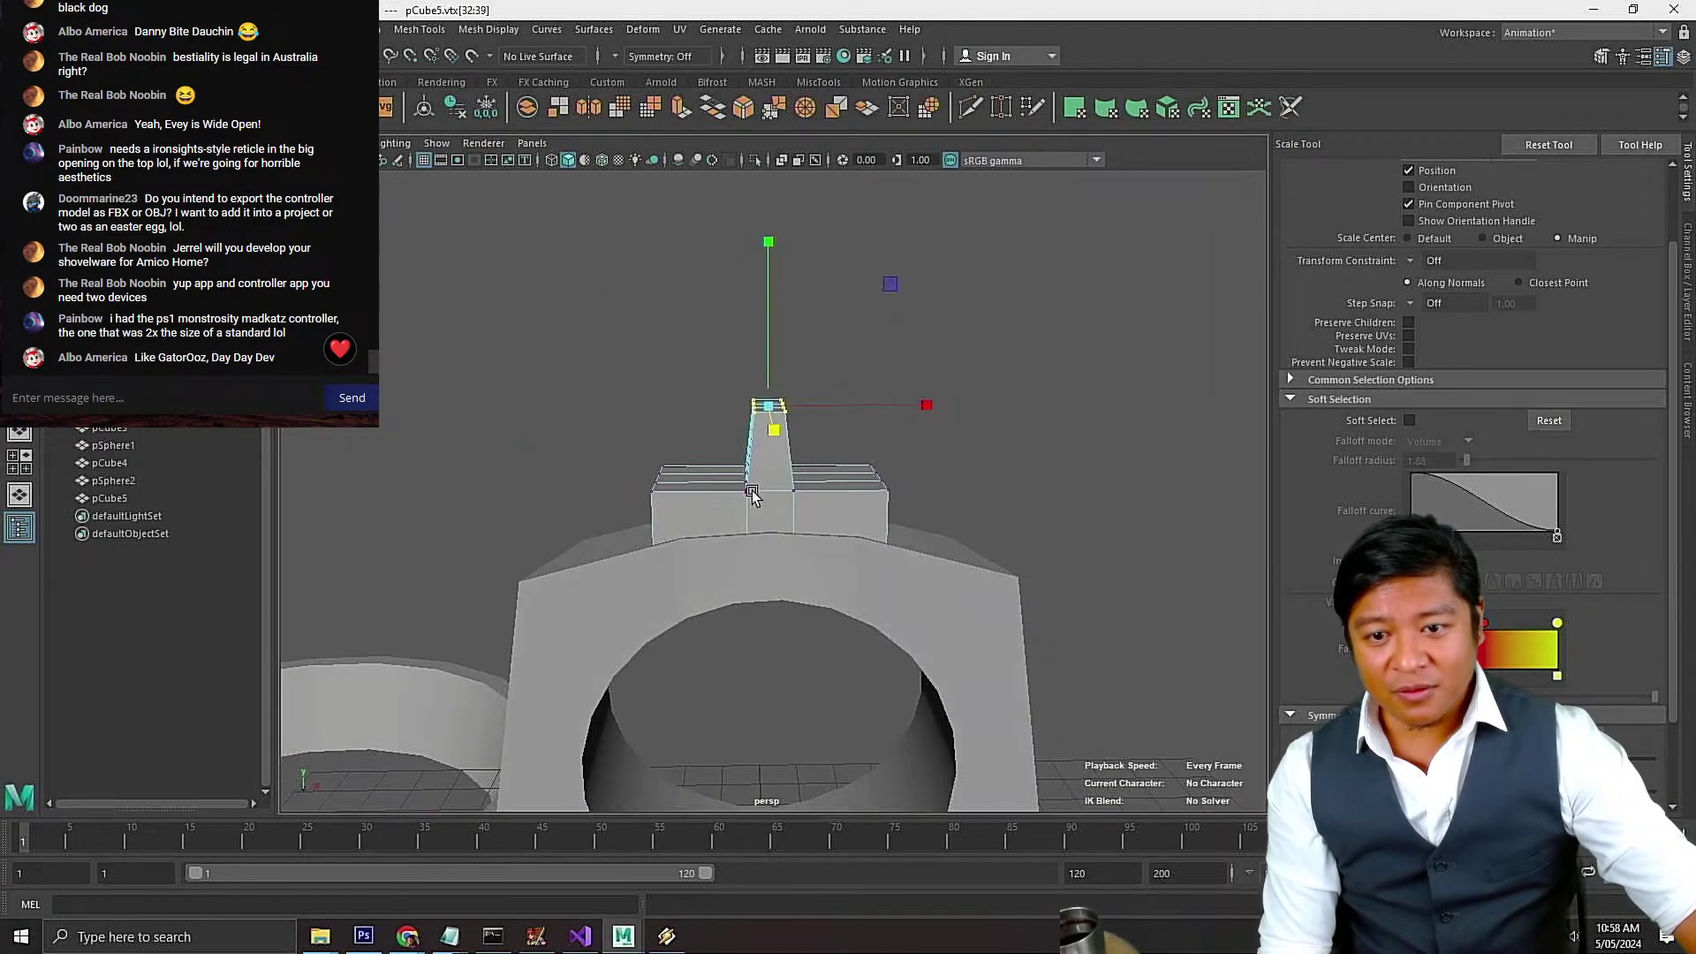
{"action": "left_click_drag", "start_coordinate": [625, 435], "coordinate": [706, 636]}
{"action": "left_click_drag", "start_coordinate": [982, 618], "coordinate": [848, 394]}
Narrow the top vertices further along X using the four-view layout
{"action": "key", "text": "space"}
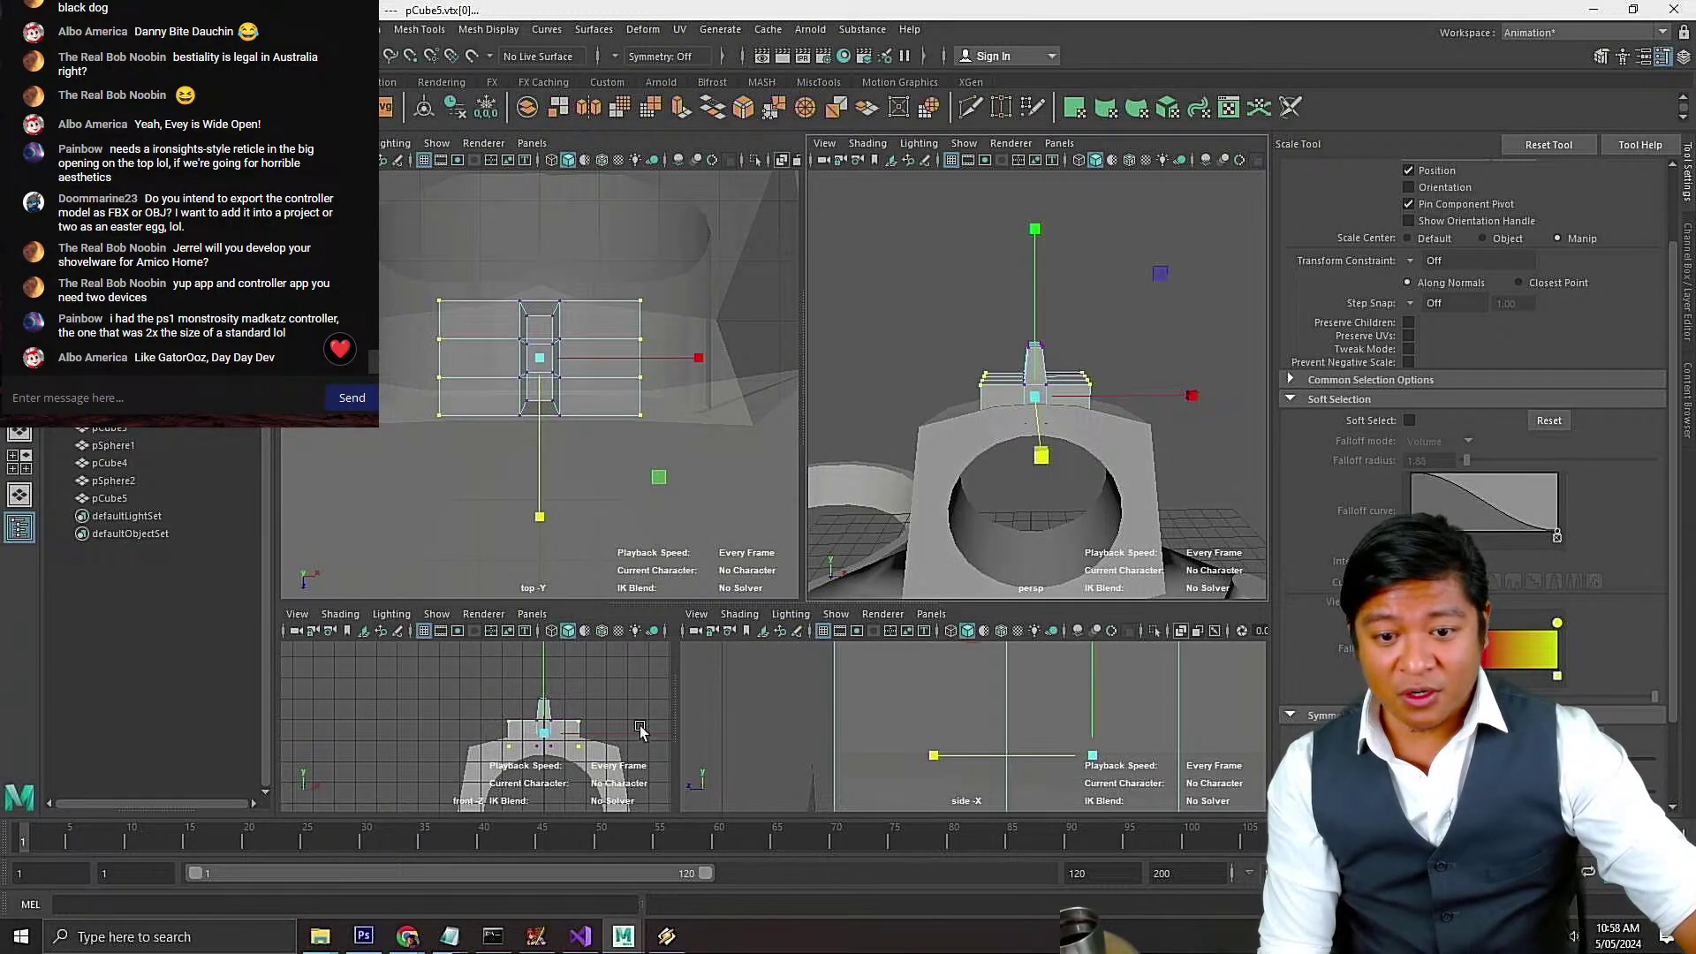
{"action": "left_click_drag", "start_coordinate": [643, 741], "coordinate": [544, 691]}
{"action": "key", "text": "w"}
{"action": "key", "text": "space"}
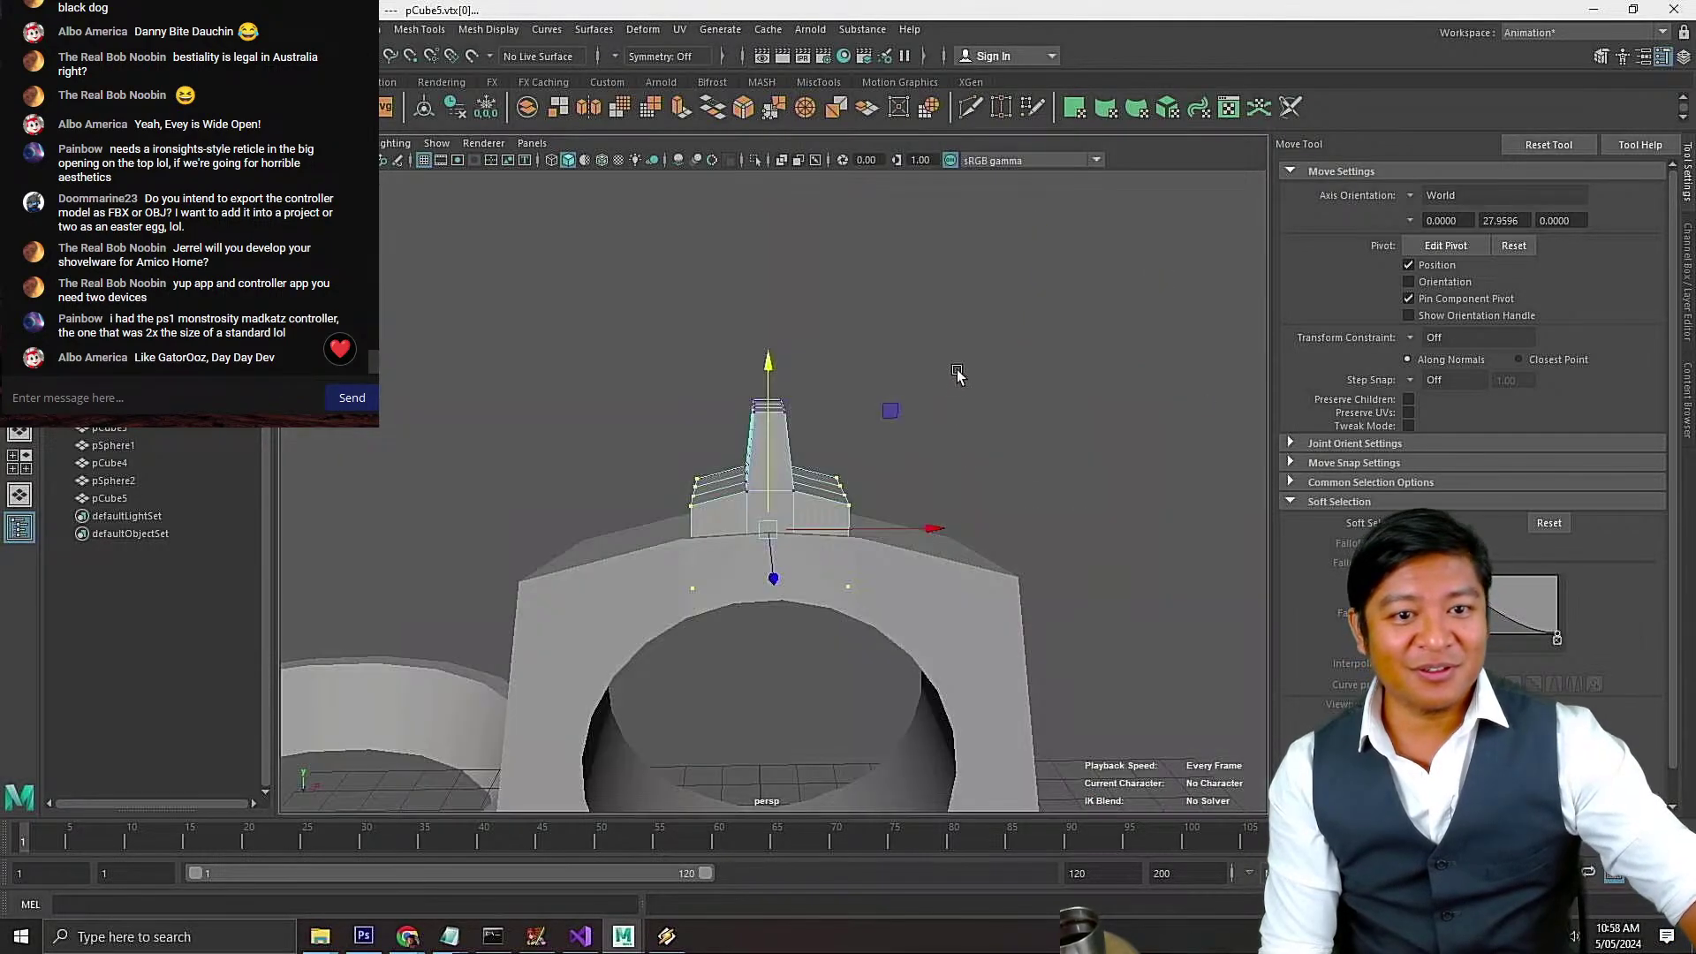
{"action": "key", "text": "space"}
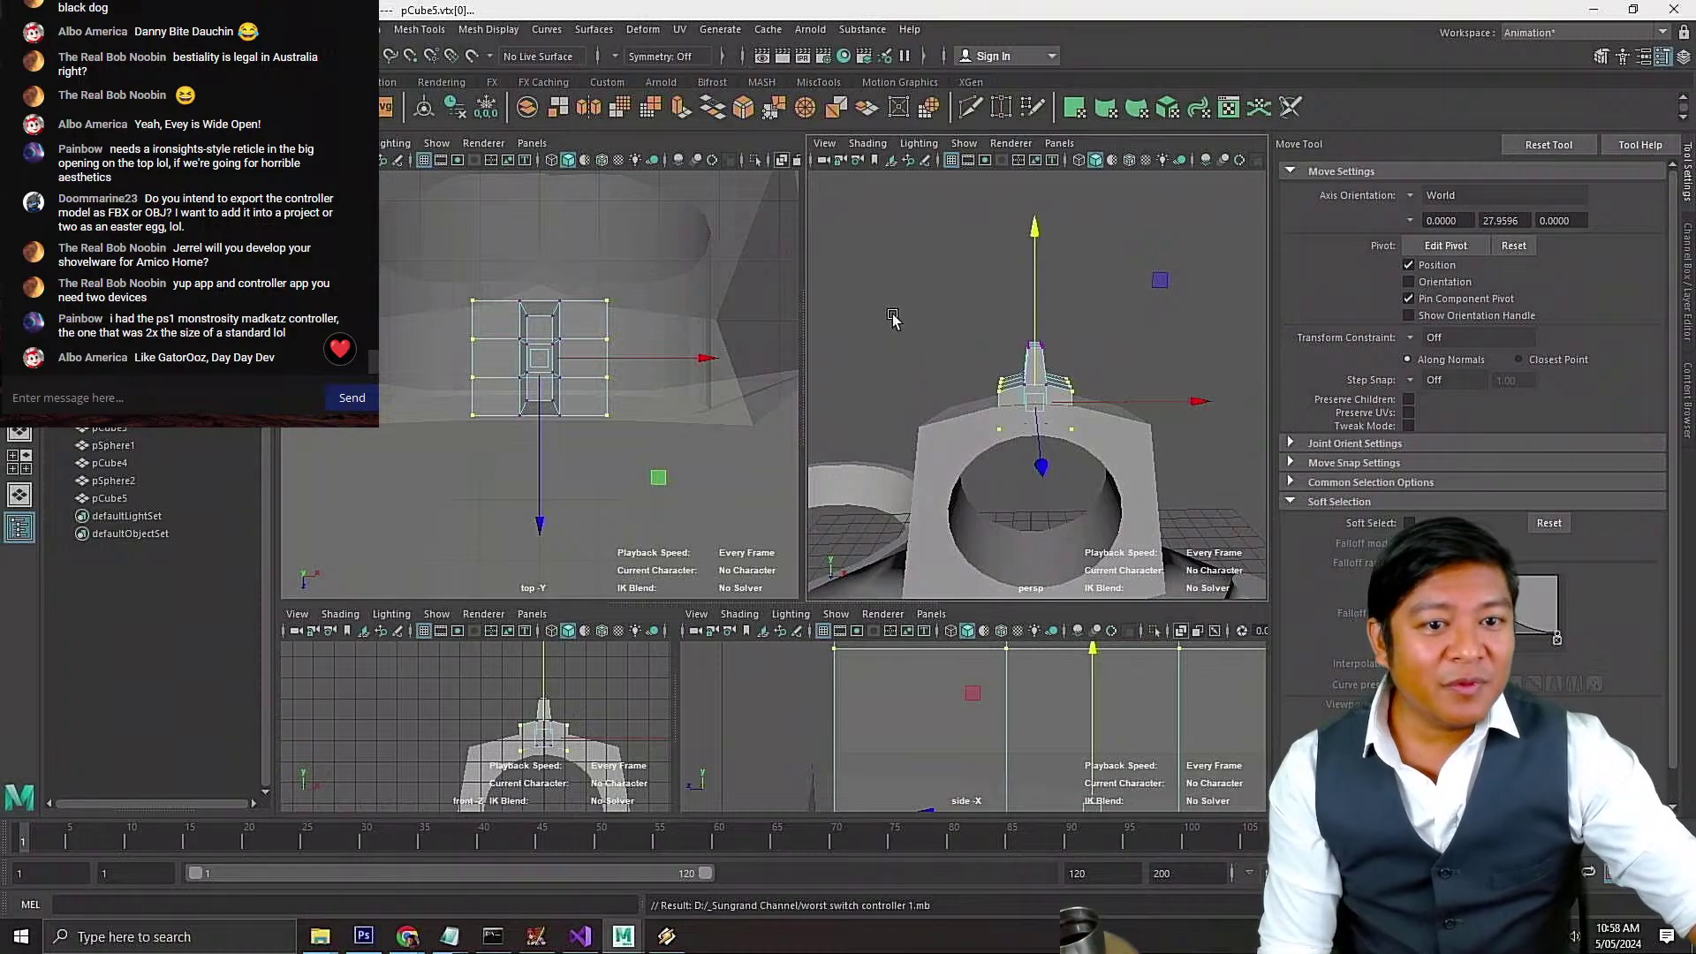
{"action": "left_click", "coordinate": [892, 318]}
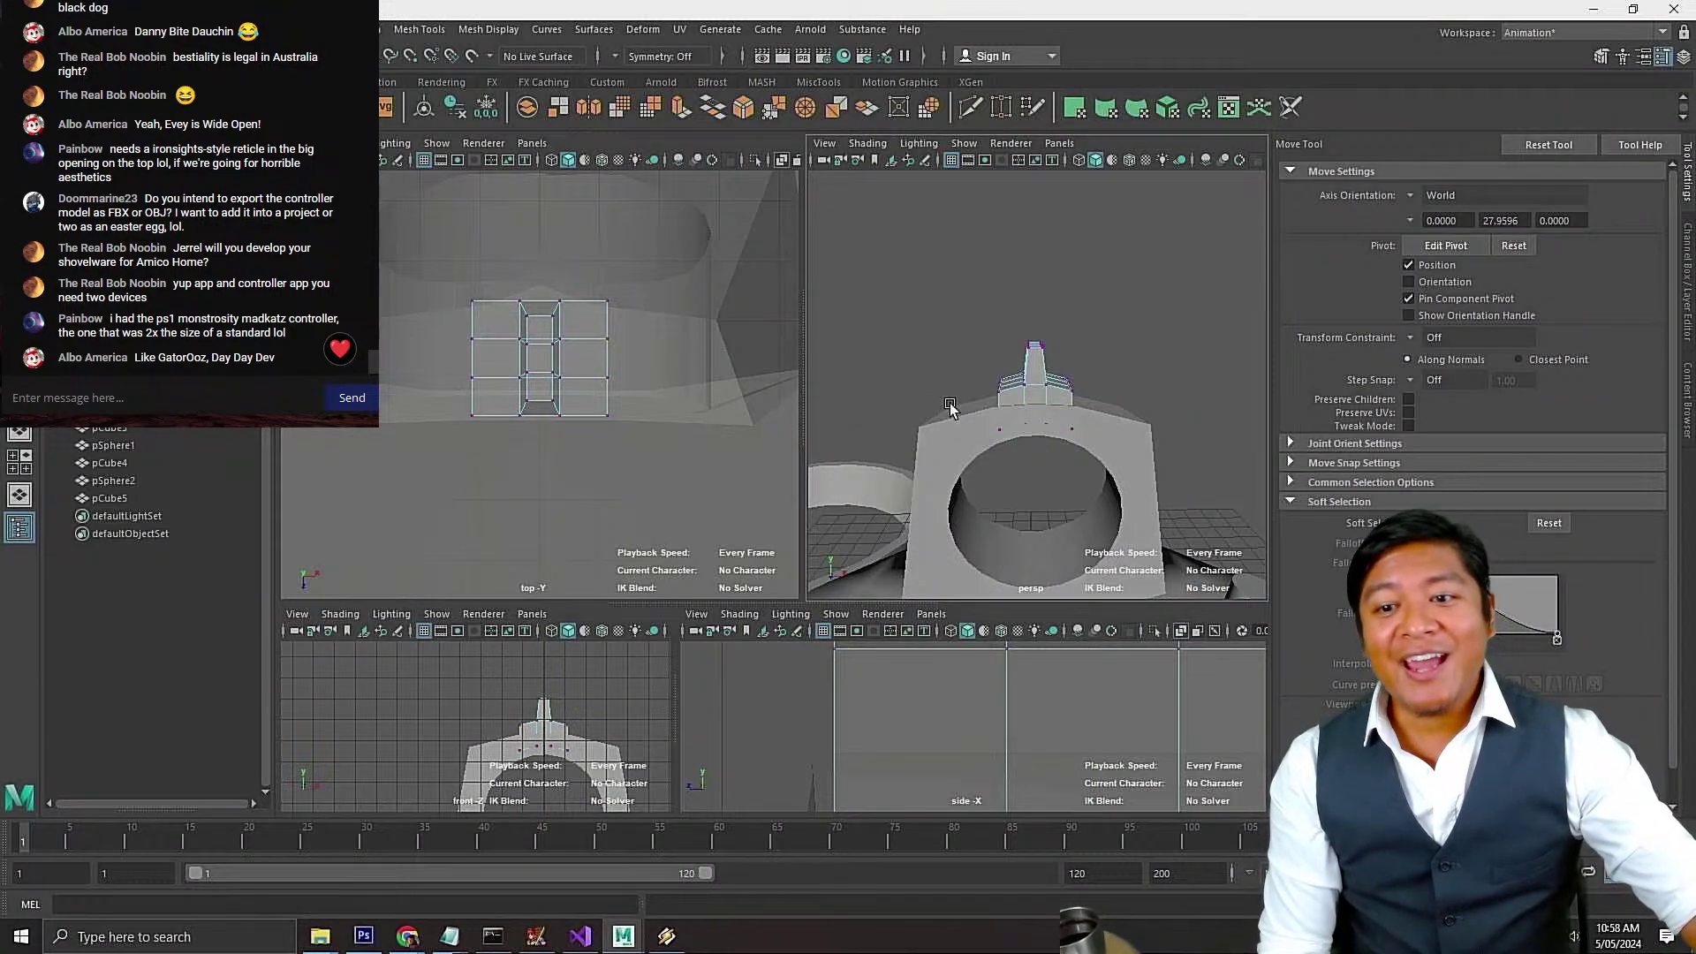
{"action": "left_click_drag", "start_coordinate": [950, 407], "coordinate": [1157, 402], "text": "alt"}
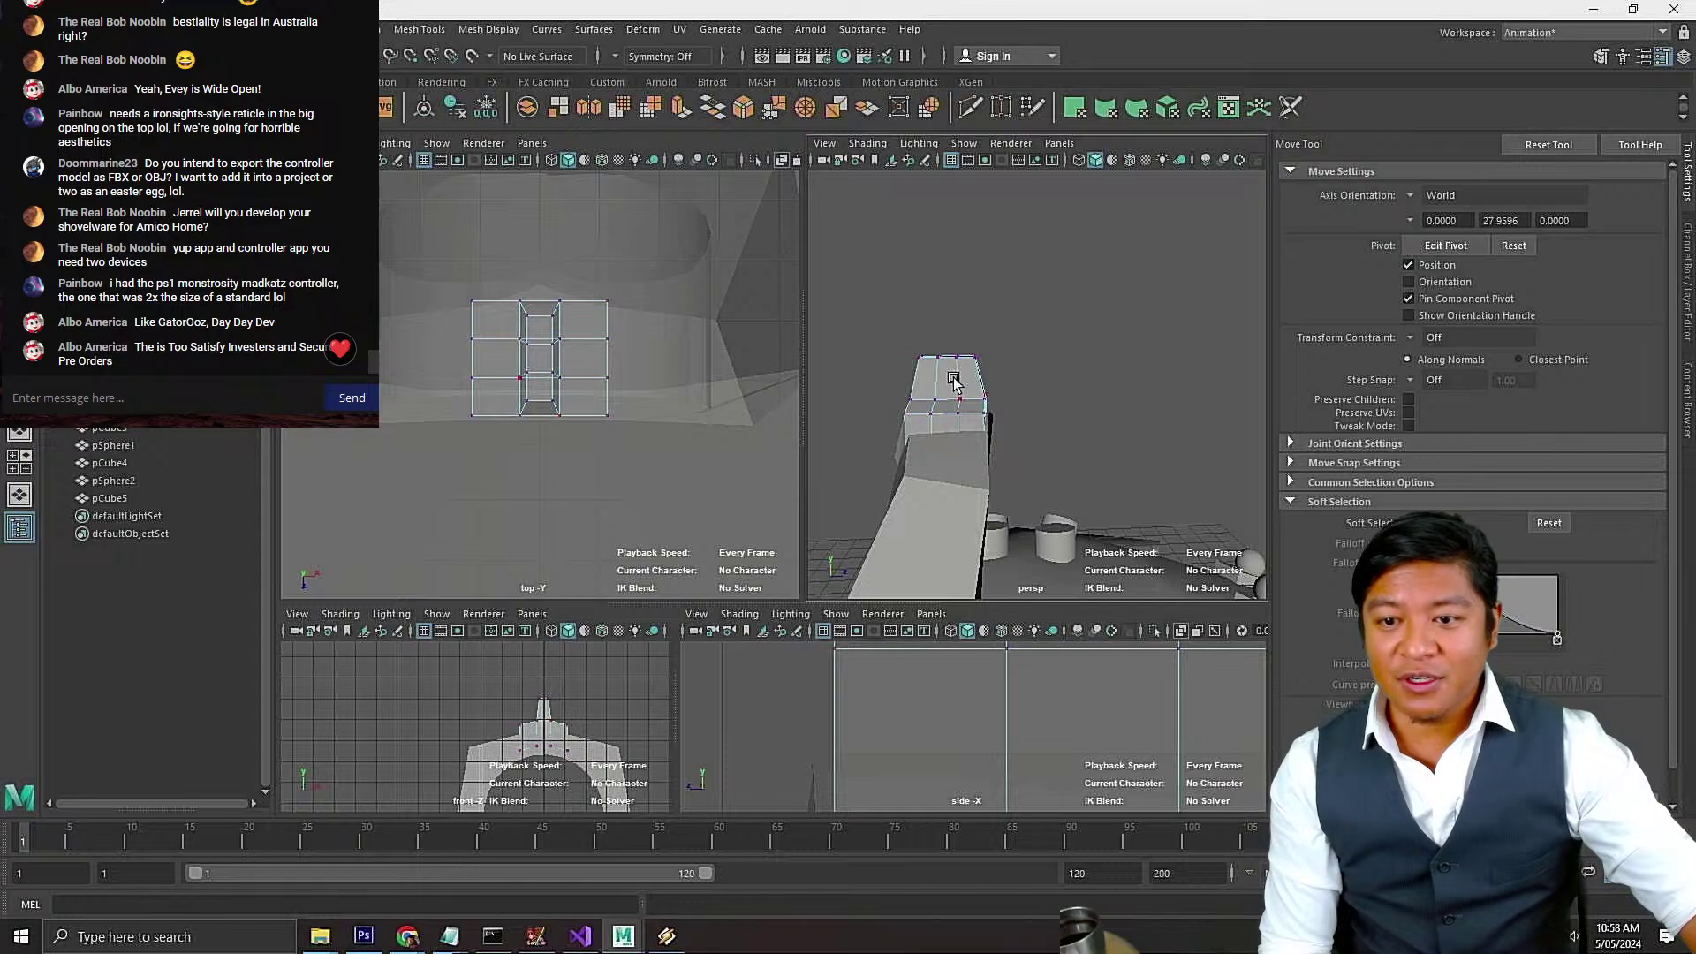
Squeeze the top vertices slightly more along X into a thin spike, then return to object mode
{"action": "key", "text": "space"}
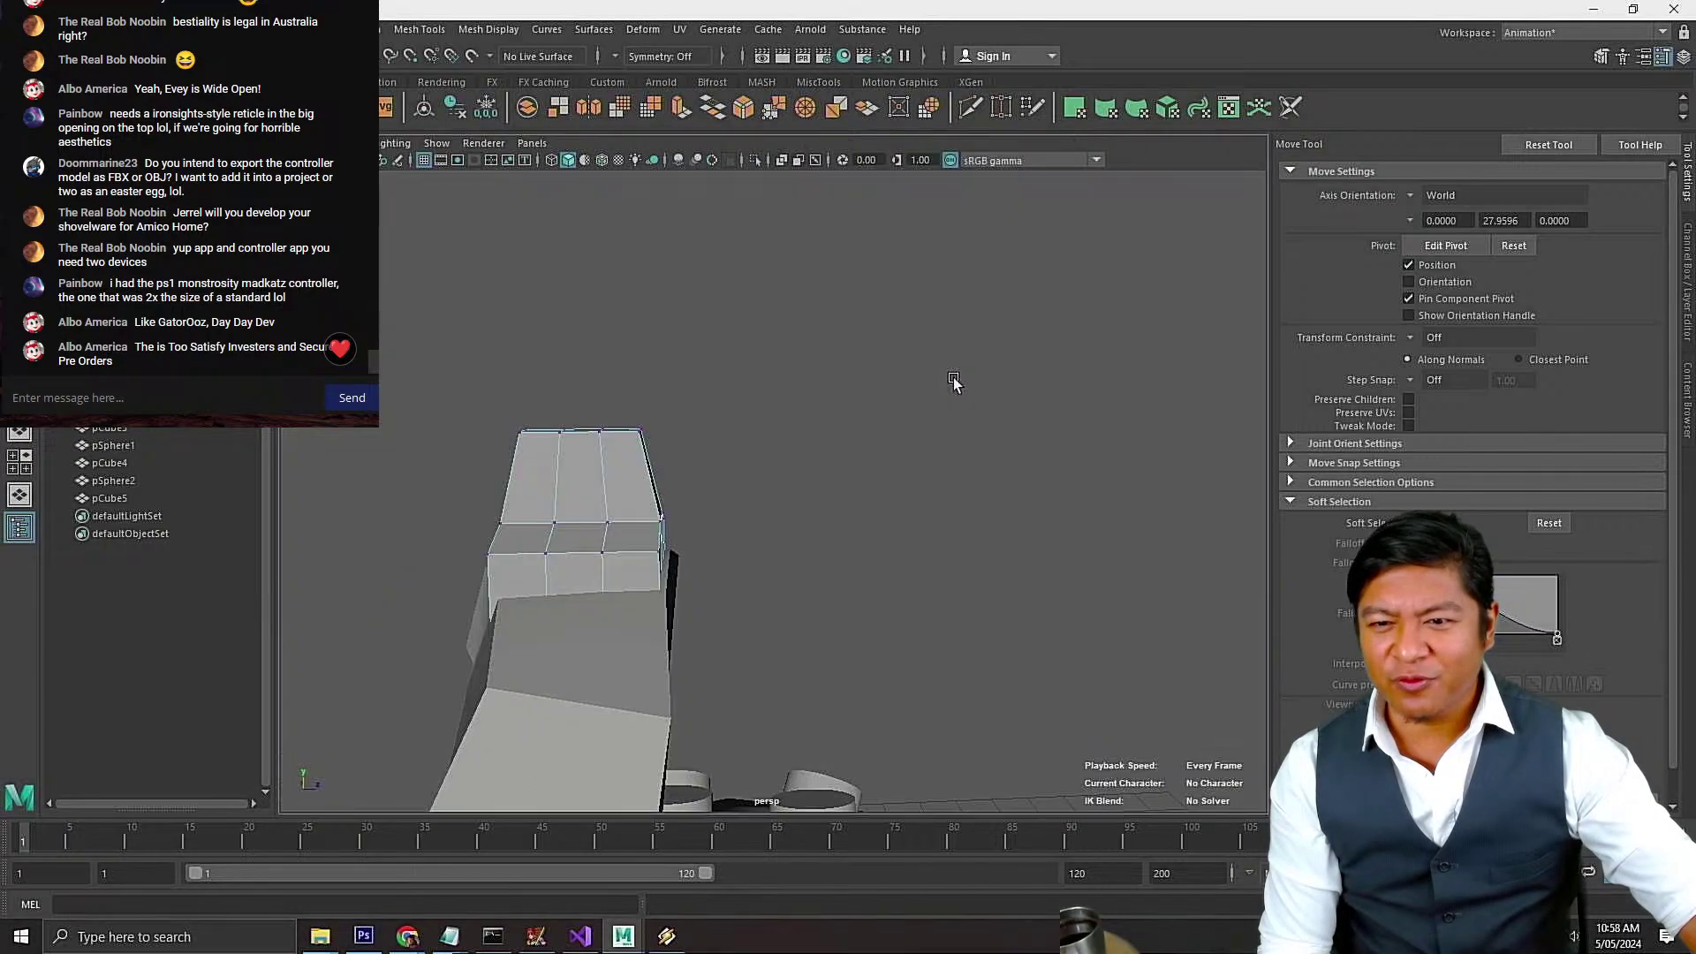
{"action": "left_click_drag", "start_coordinate": [765, 545], "coordinate": [745, 526], "text": "alt"}
{"action": "left_click_drag", "start_coordinate": [828, 642], "coordinate": [538, 389]}
{"action": "key", "text": "r"}
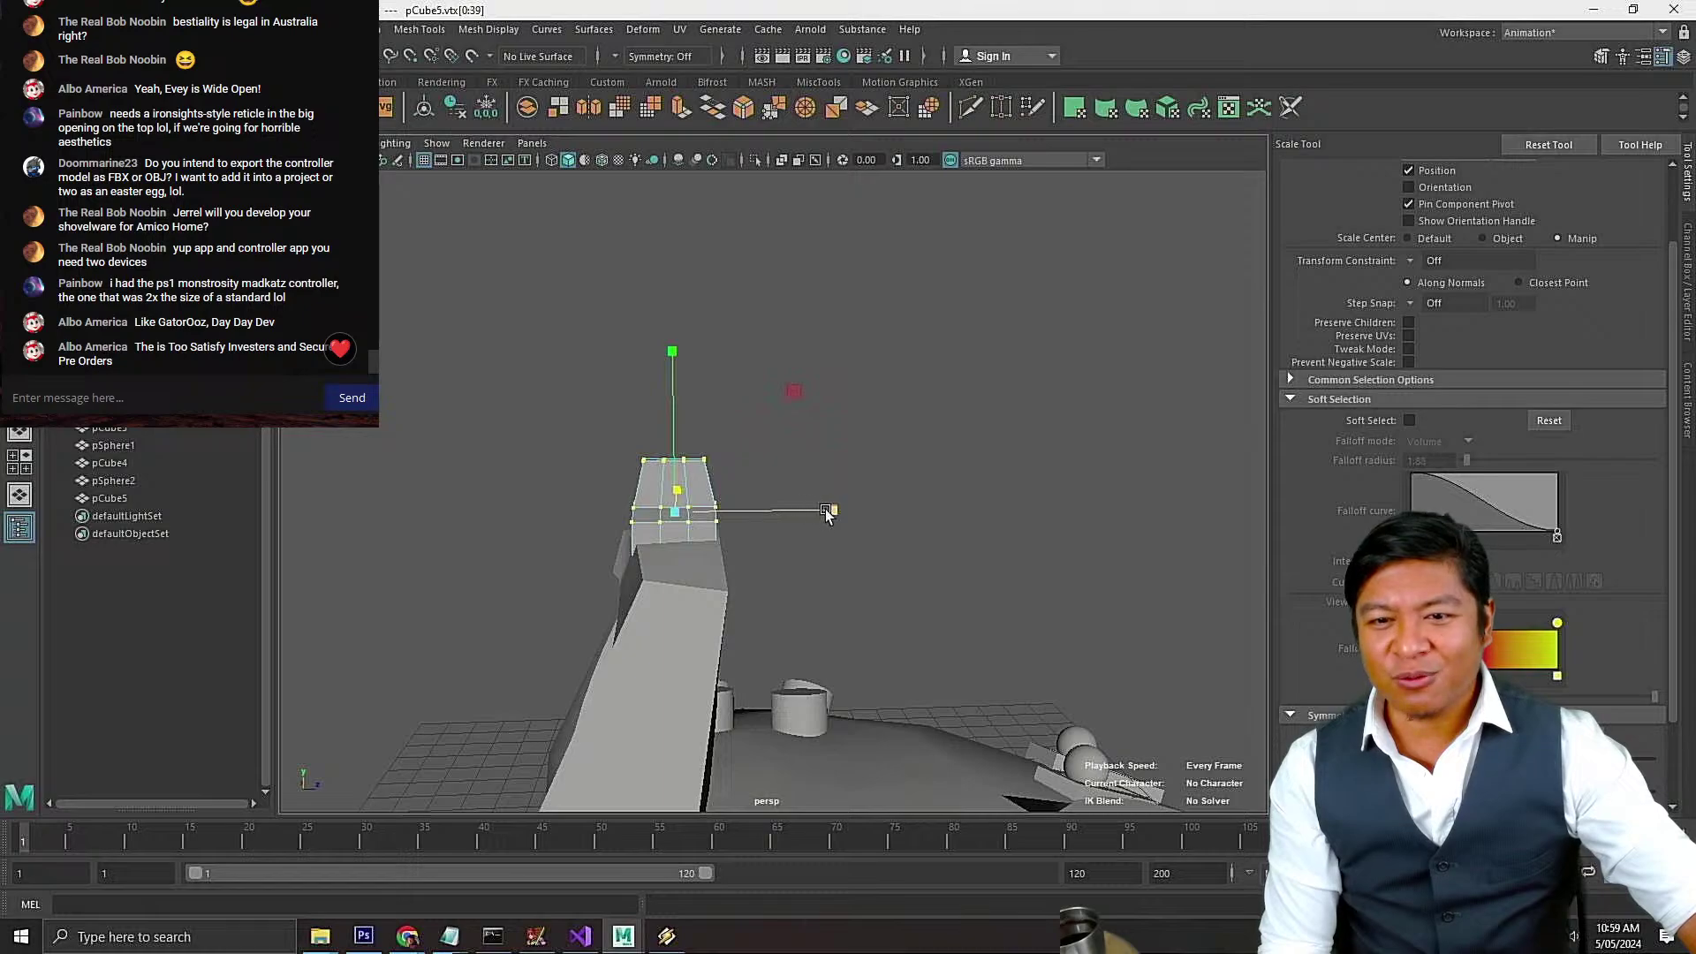
{"action": "left_click_drag", "start_coordinate": [830, 513], "coordinate": [822, 516]}
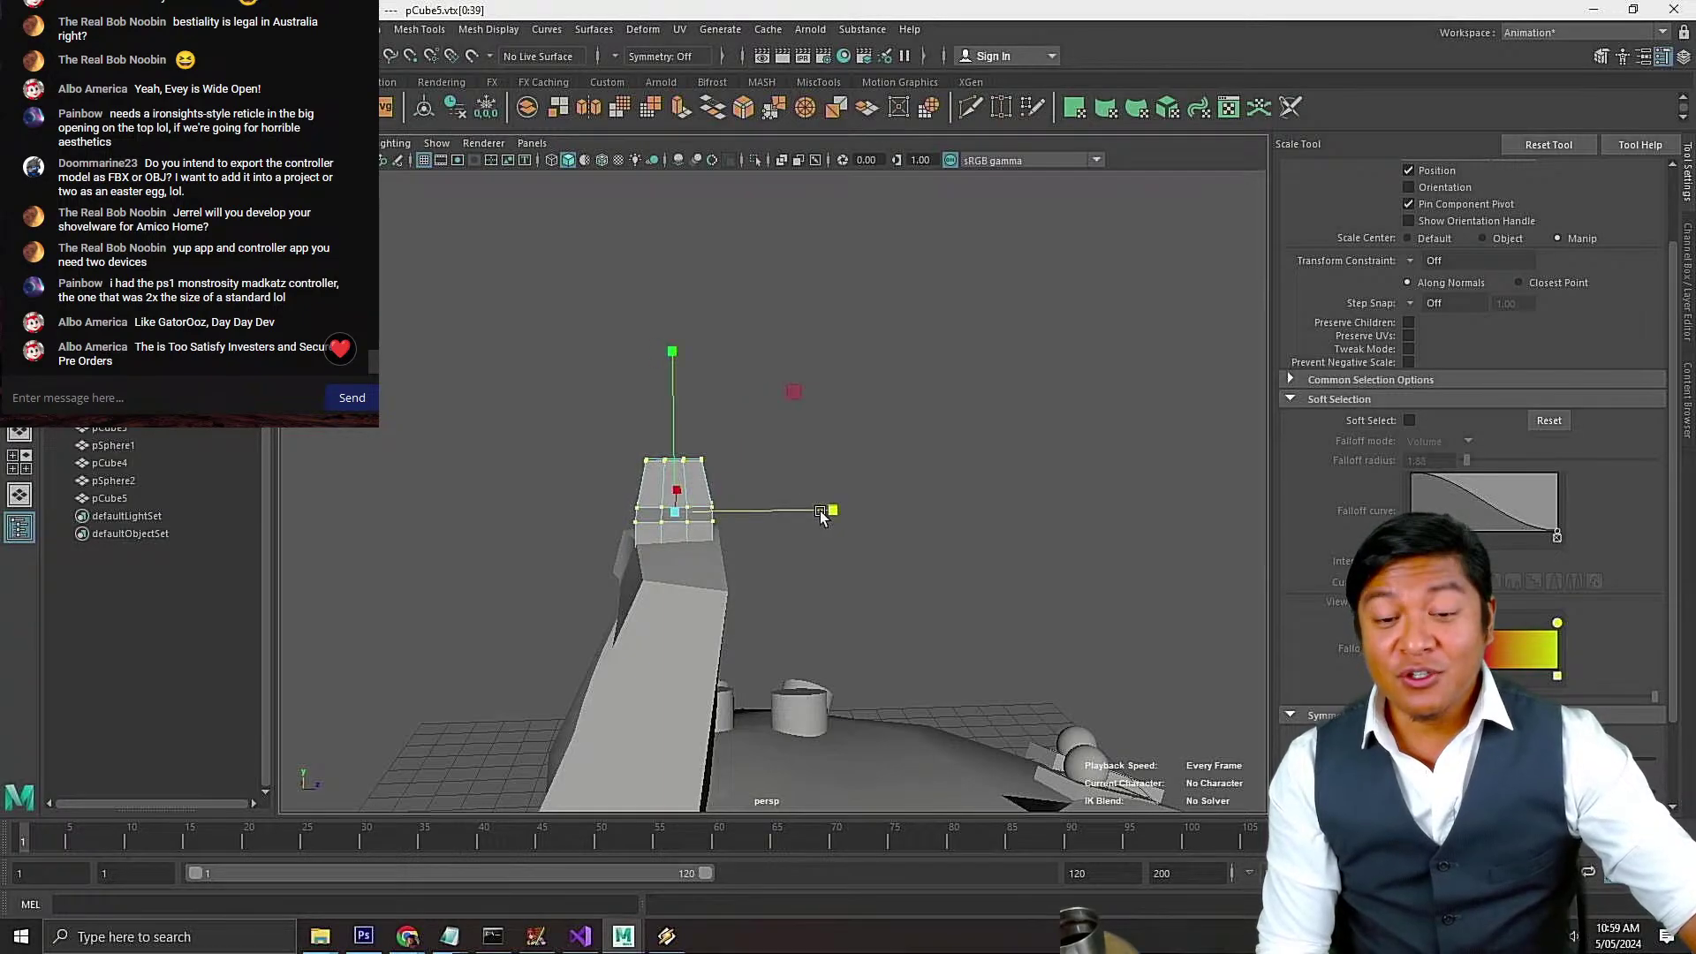
{"action": "key", "text": "space"}
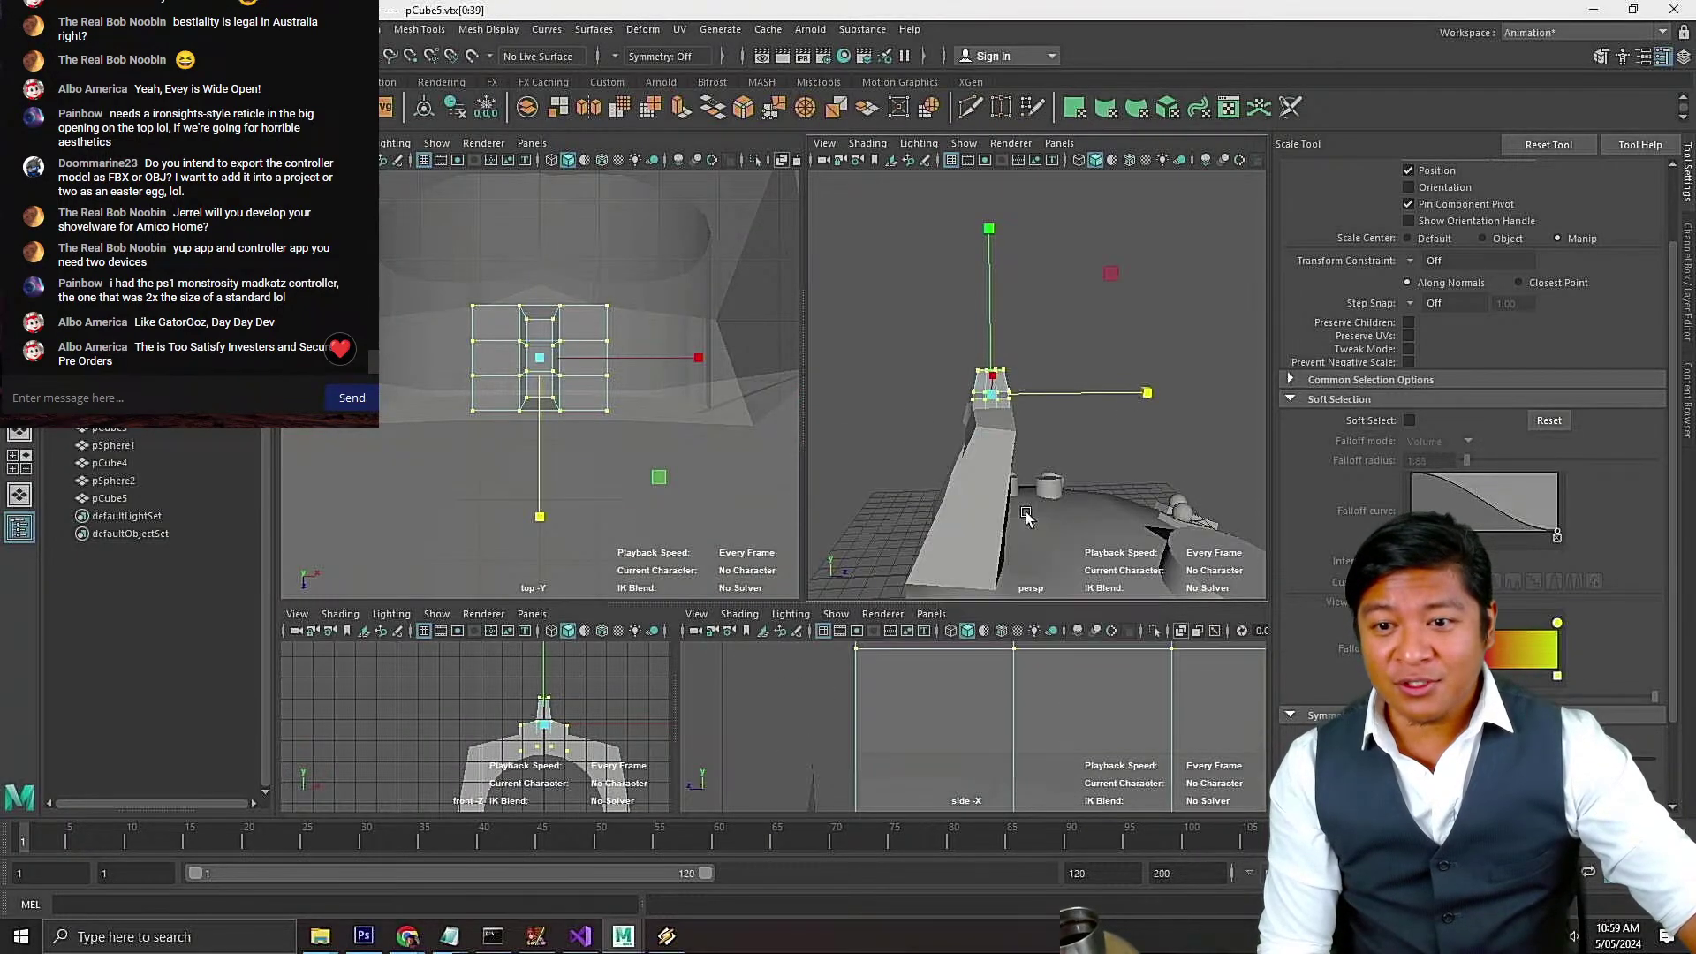
{"action": "key", "text": "space"}
{"action": "left_click_drag", "start_coordinate": [1030, 518], "coordinate": [899, 570], "text": "alt"}
{"action": "key", "text": "w"}
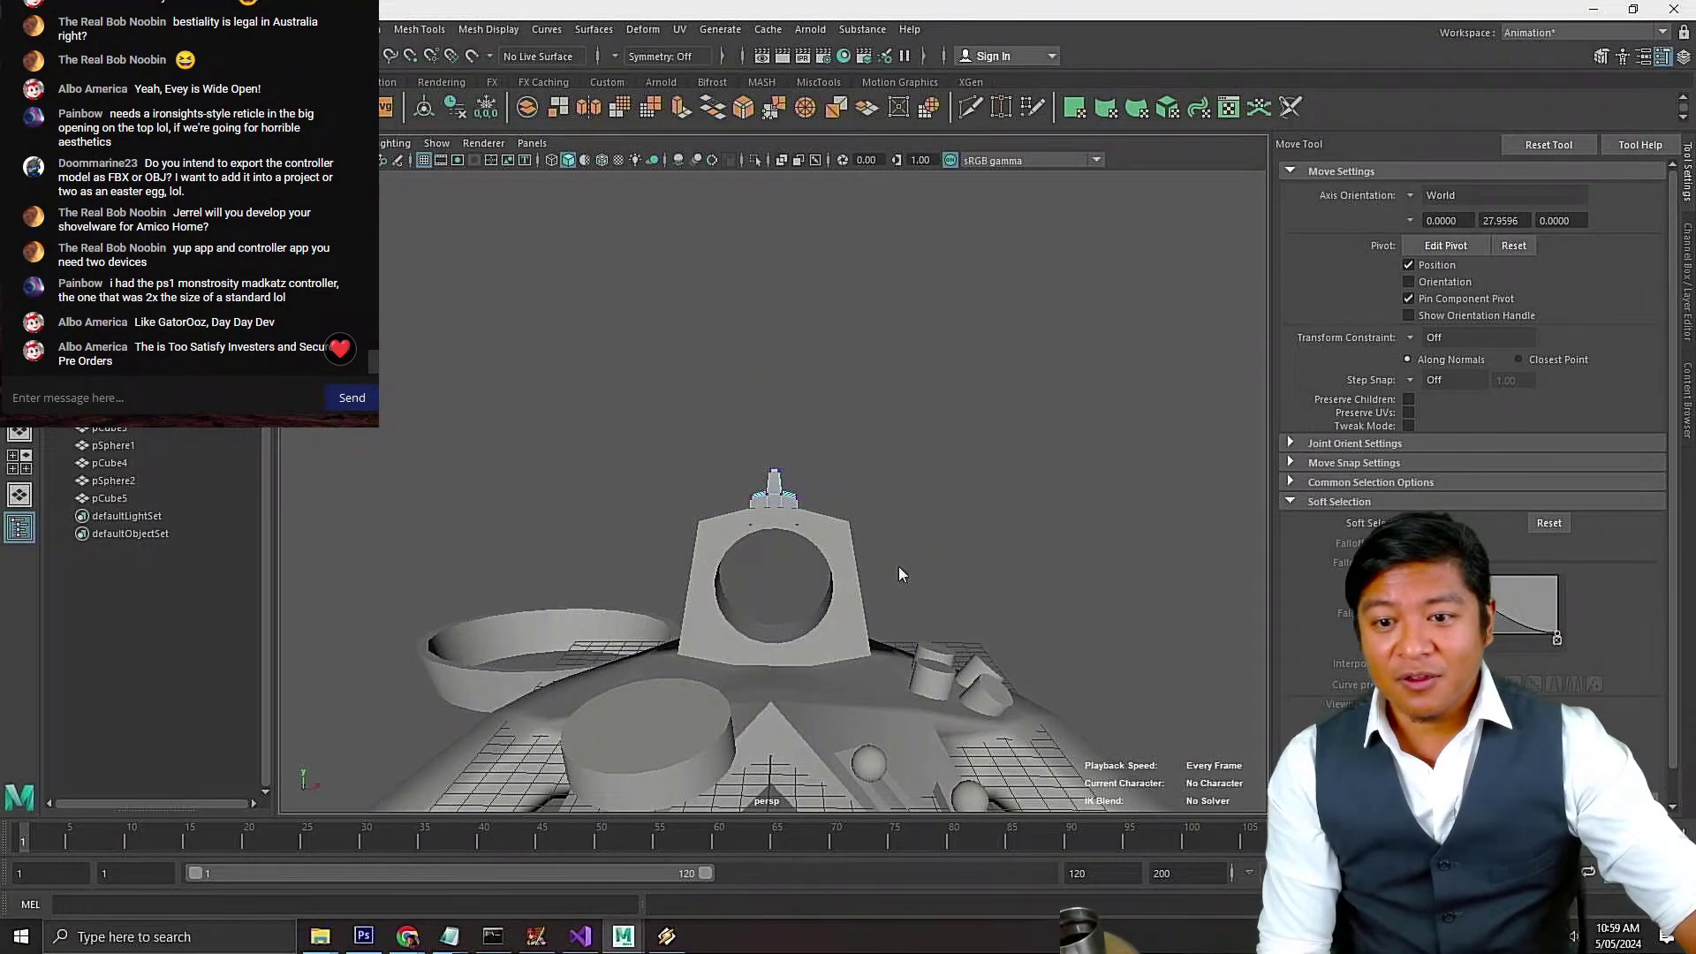
{"action": "right_click_drag", "start_coordinate": [898, 574], "coordinate": [956, 421]}
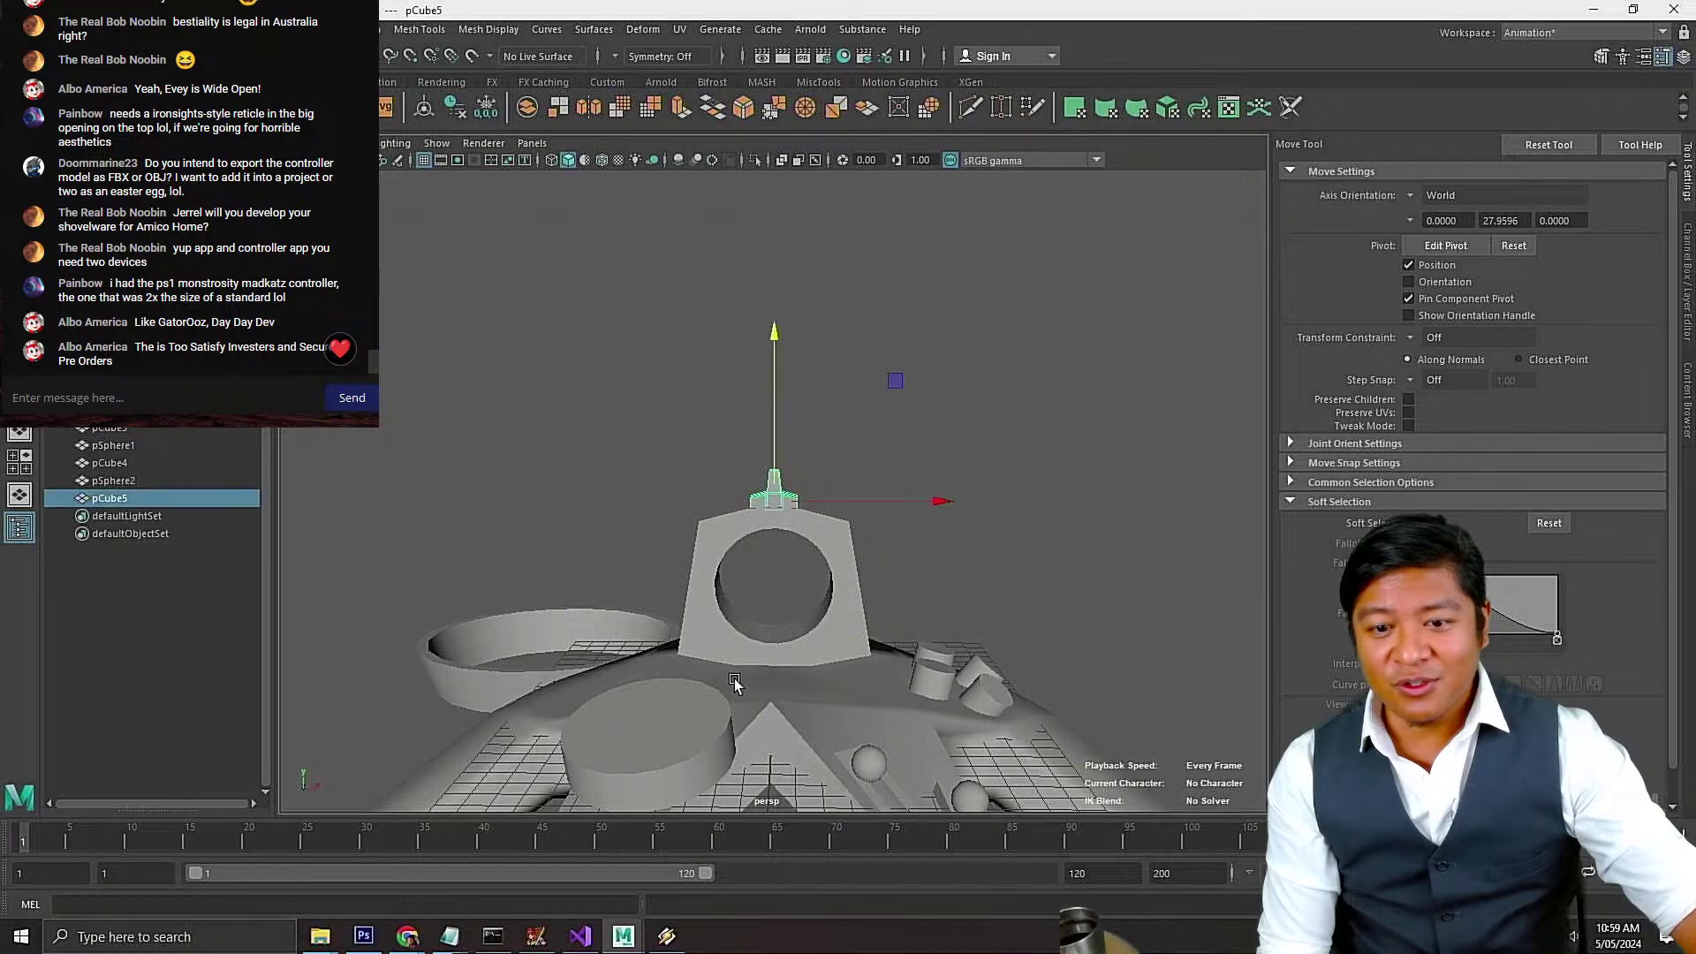
Select and frame the flat cylinder pad, orbit around it, and save the scene
{"action": "left_click", "coordinate": [674, 749]}
{"action": "key", "text": "f"}
{"action": "scroll", "coordinate": [799, 580], "scroll_direction": "down", "scroll_amount": 3}
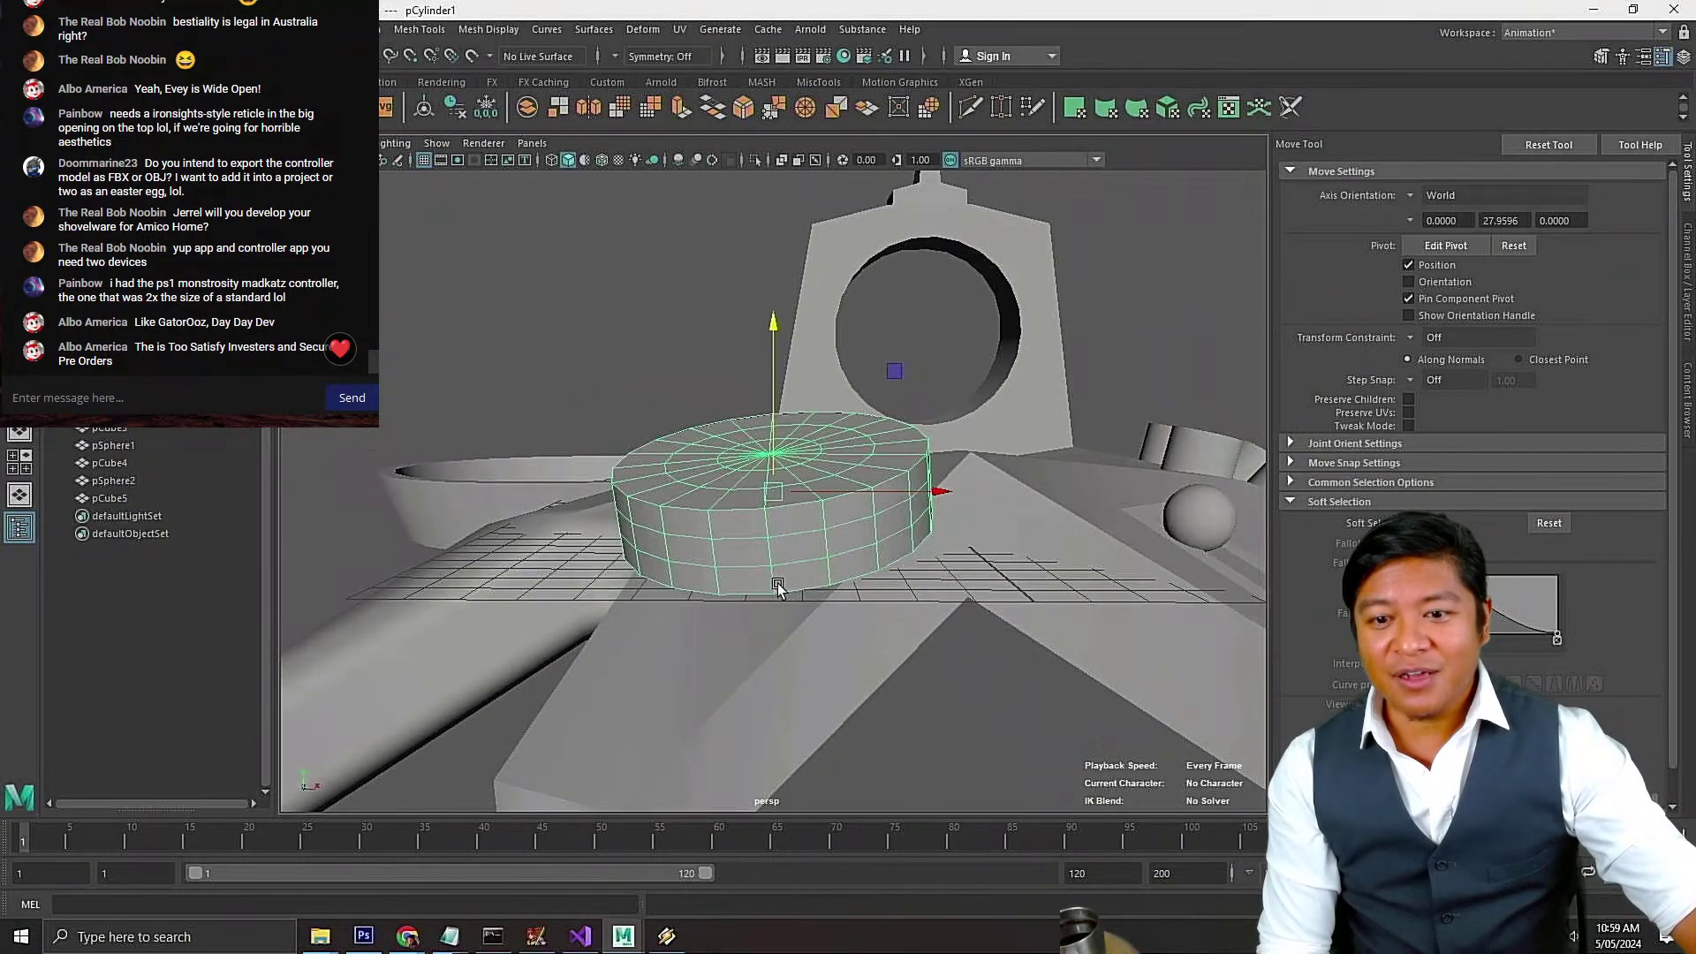
{"action": "left_click_drag", "start_coordinate": [777, 588], "coordinate": [819, 583], "text": "alt"}
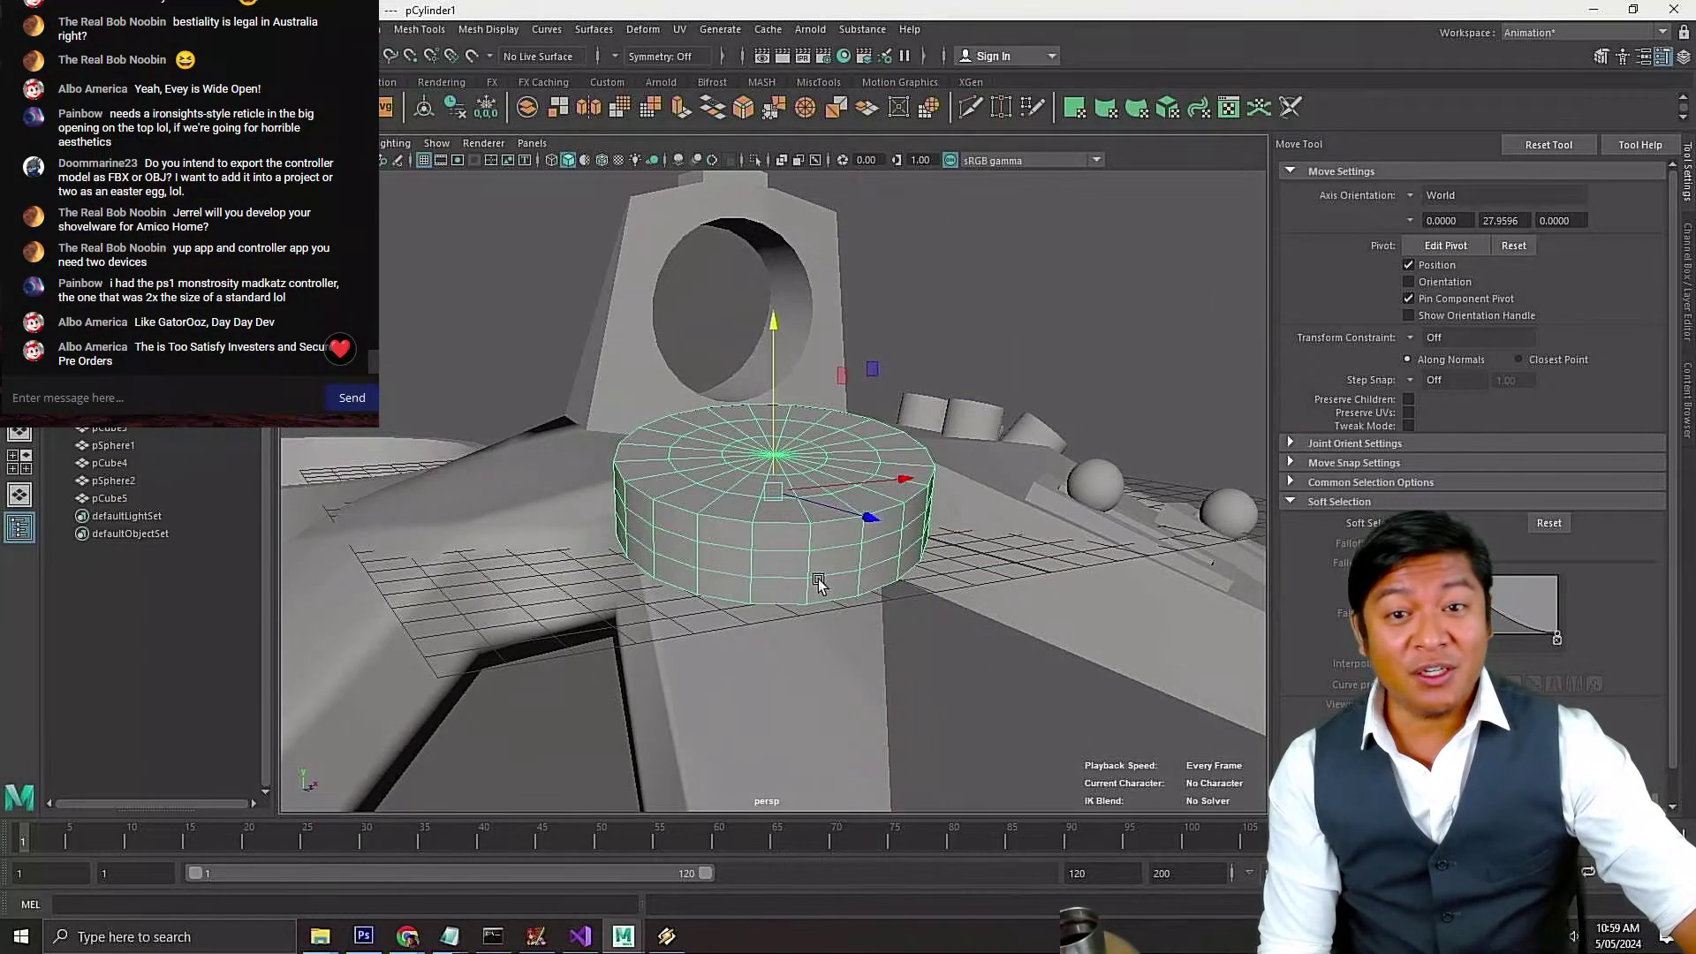
{"action": "scroll", "coordinate": [796, 574], "scroll_direction": "down", "scroll_amount": 5}
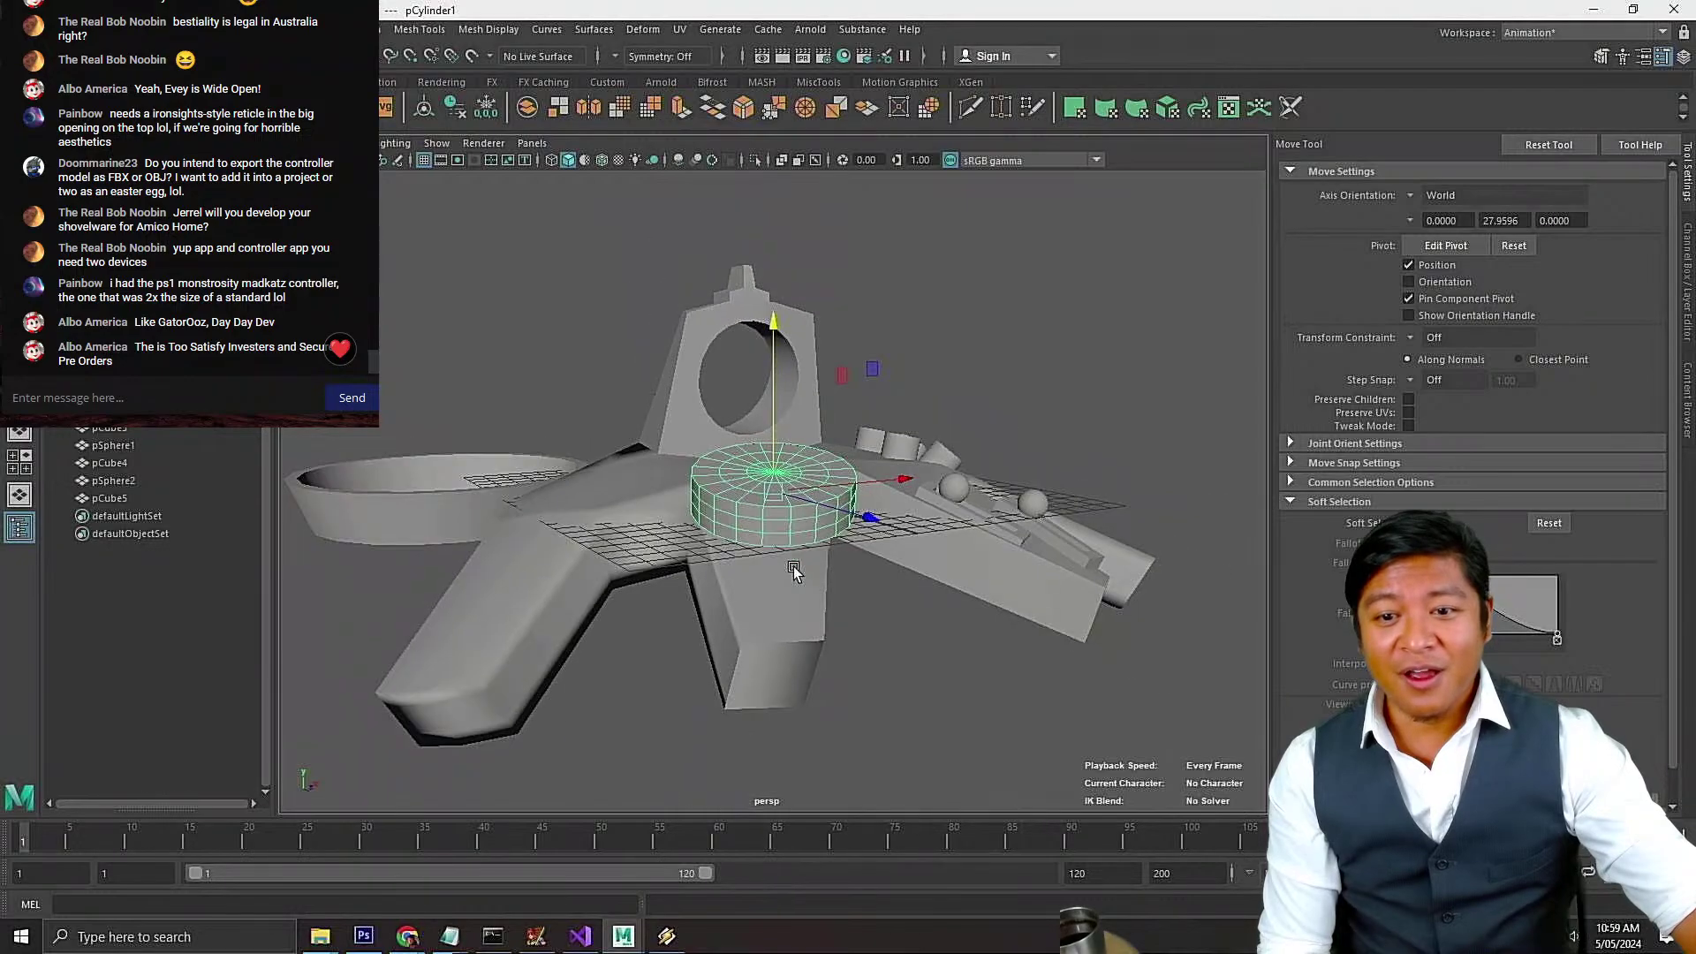
{"action": "scroll", "coordinate": [793, 571], "scroll_direction": "up", "scroll_amount": 4}
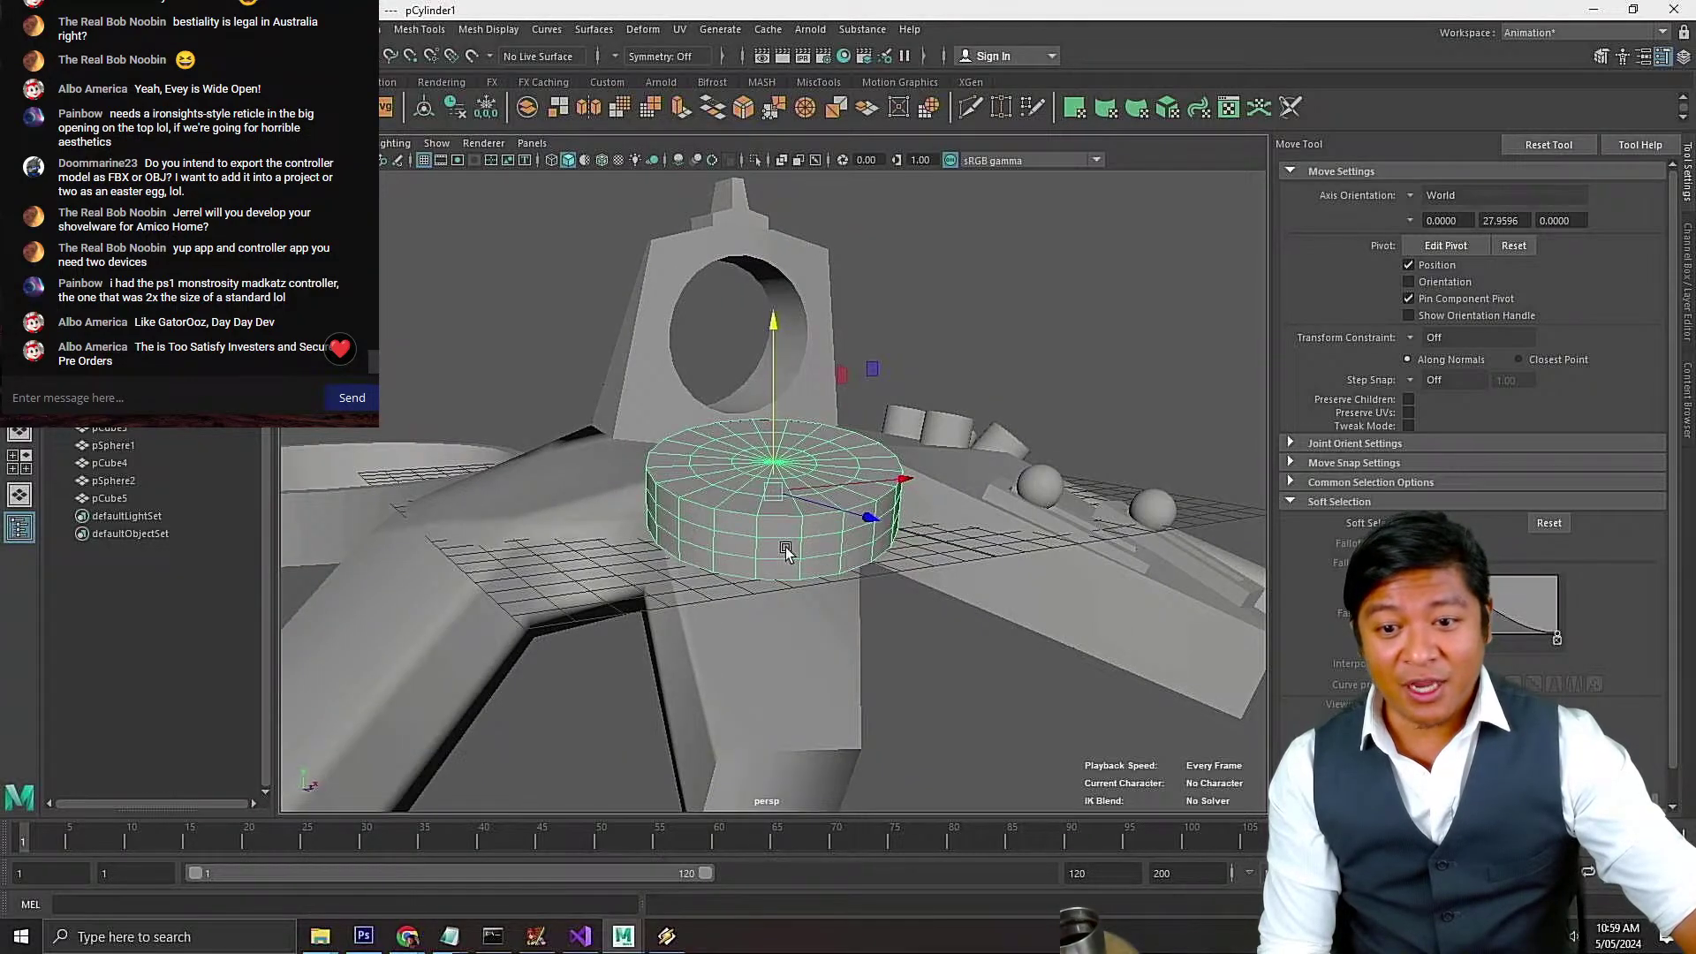
{"action": "left_click_drag", "start_coordinate": [930, 543], "coordinate": [877, 565], "text": "alt"}
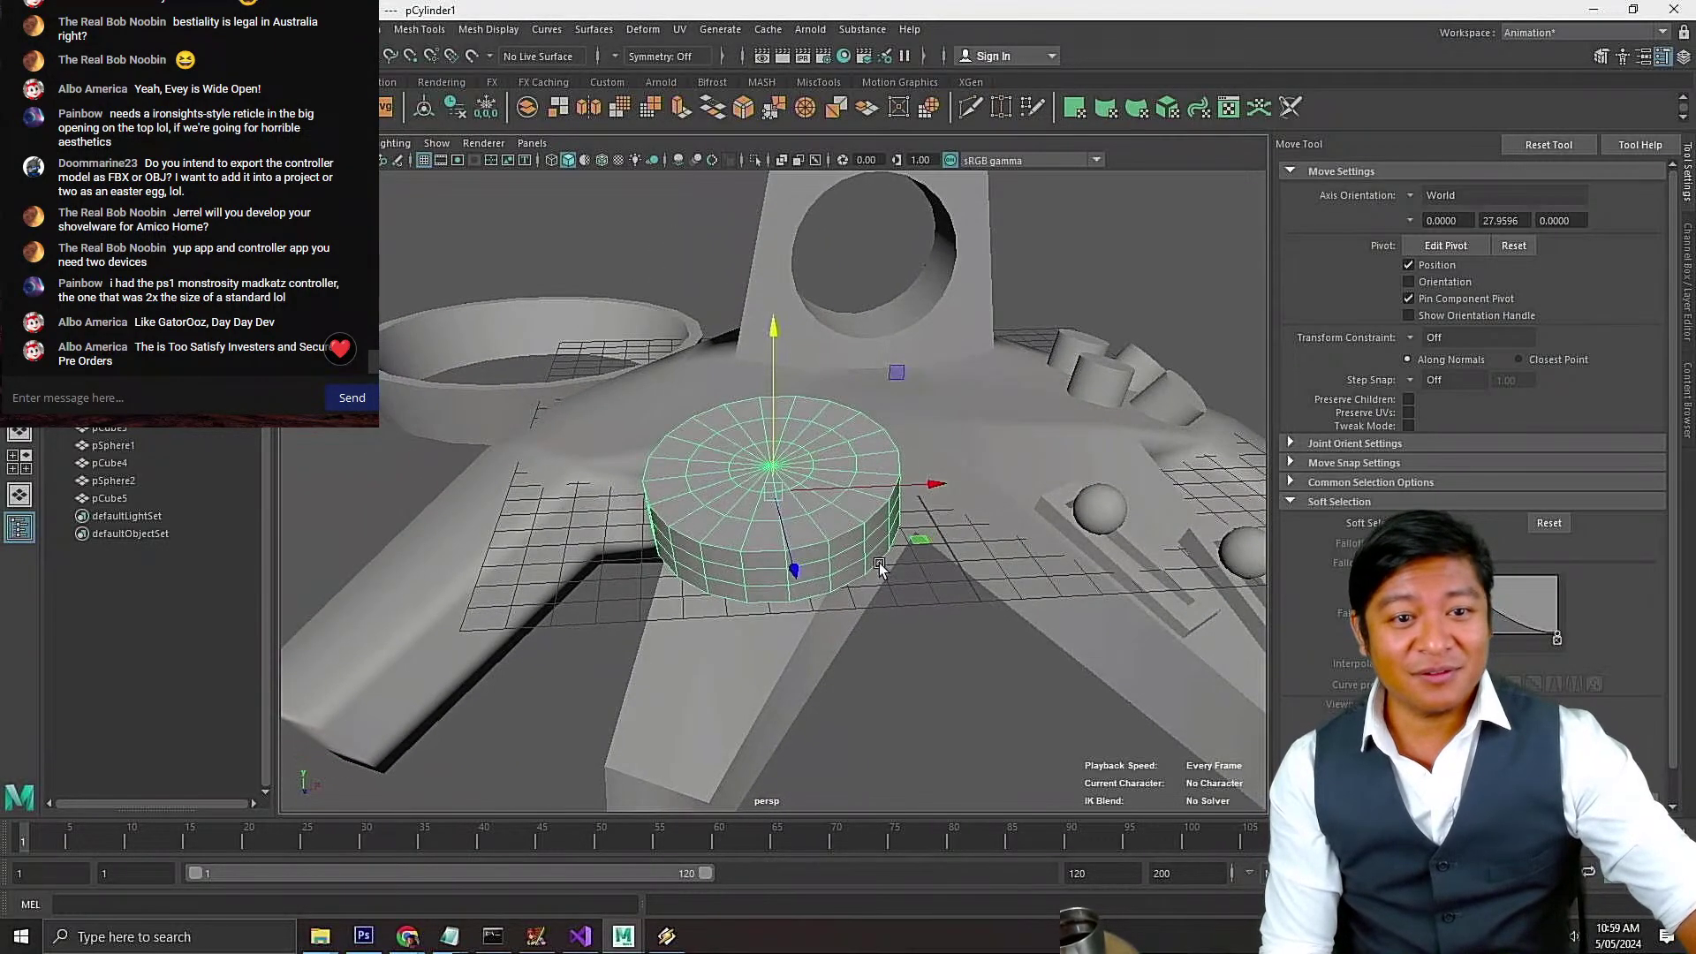
{"action": "key", "text": "ctrl+s"}
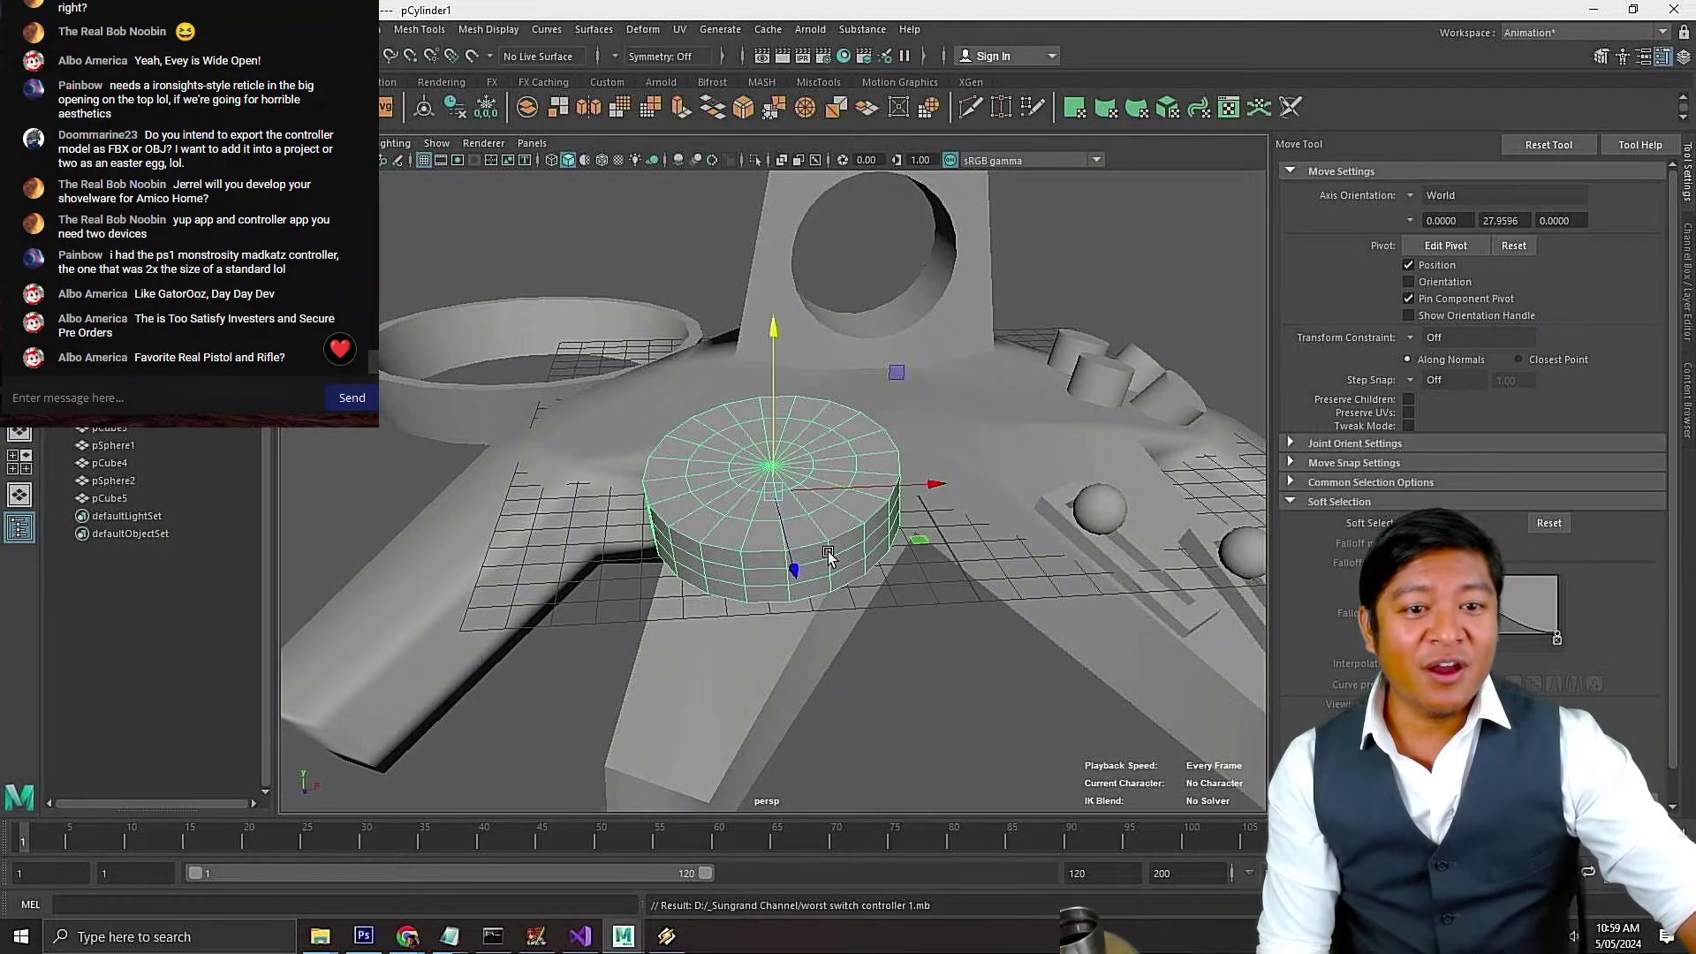
Select all of pCylinder1's faces, return to object mode, and save again
{"action": "left_click_drag", "start_coordinate": [865, 574], "coordinate": [838, 518], "text": "alt"}
{"action": "right_click_drag", "start_coordinate": [837, 515], "coordinate": [835, 501]}
{"action": "double_click", "coordinate": [823, 491]}
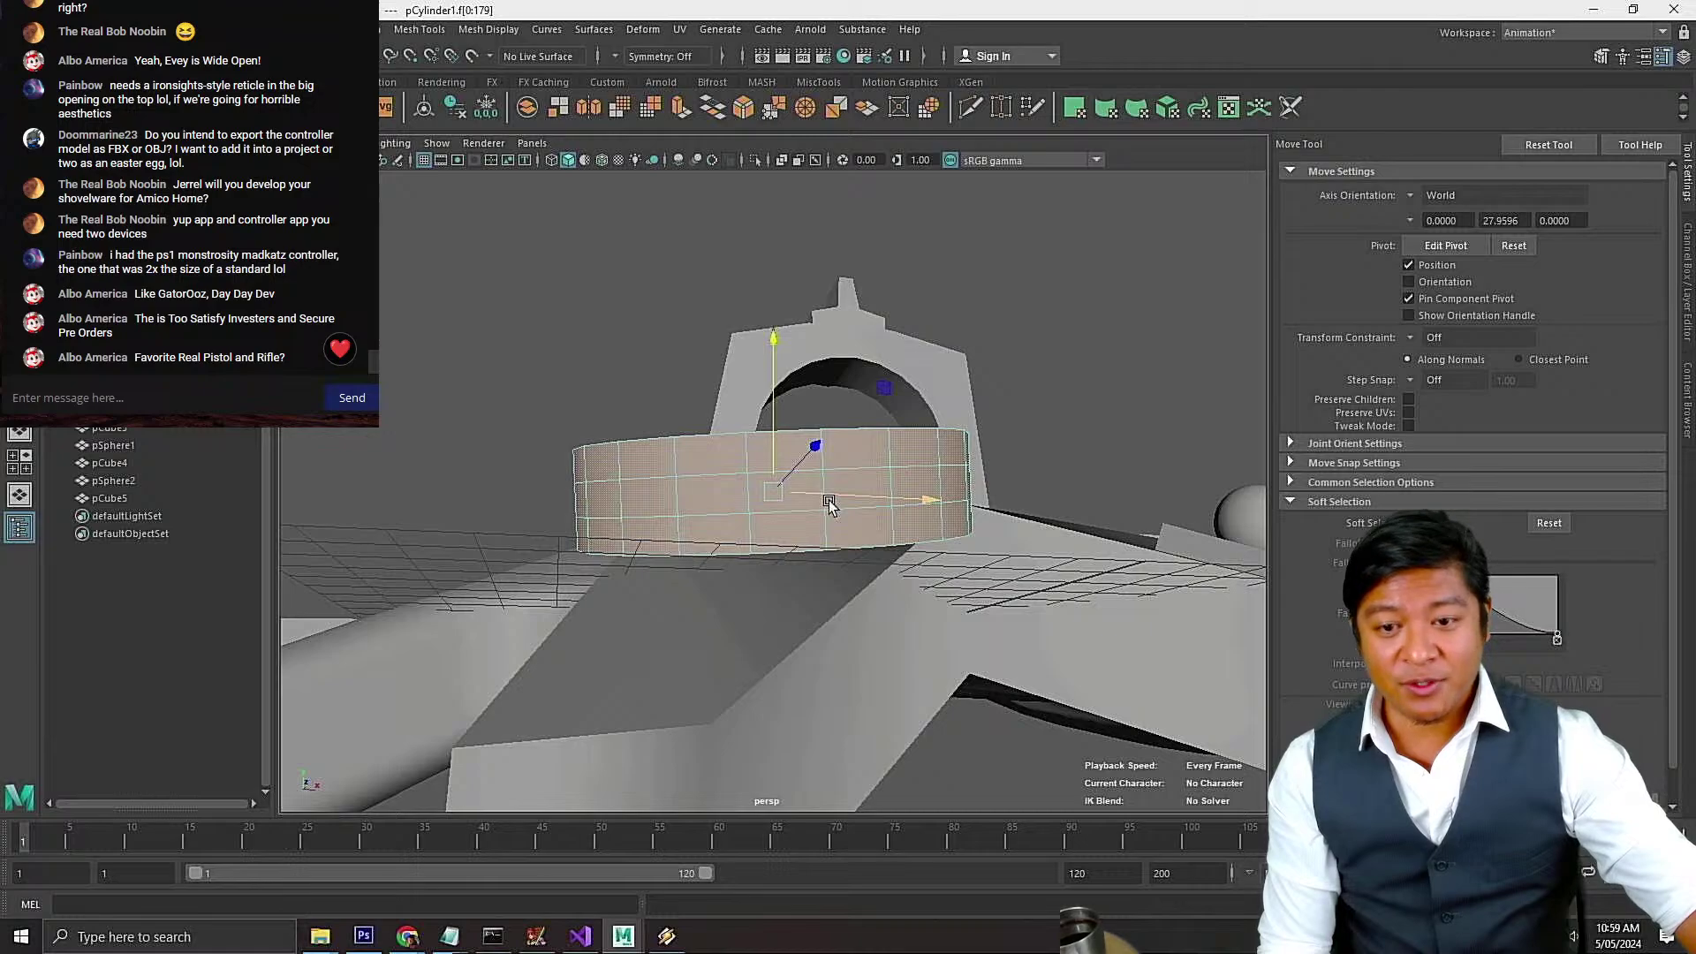
{"action": "scroll", "coordinate": [870, 512], "scroll_direction": "down", "scroll_amount": 2}
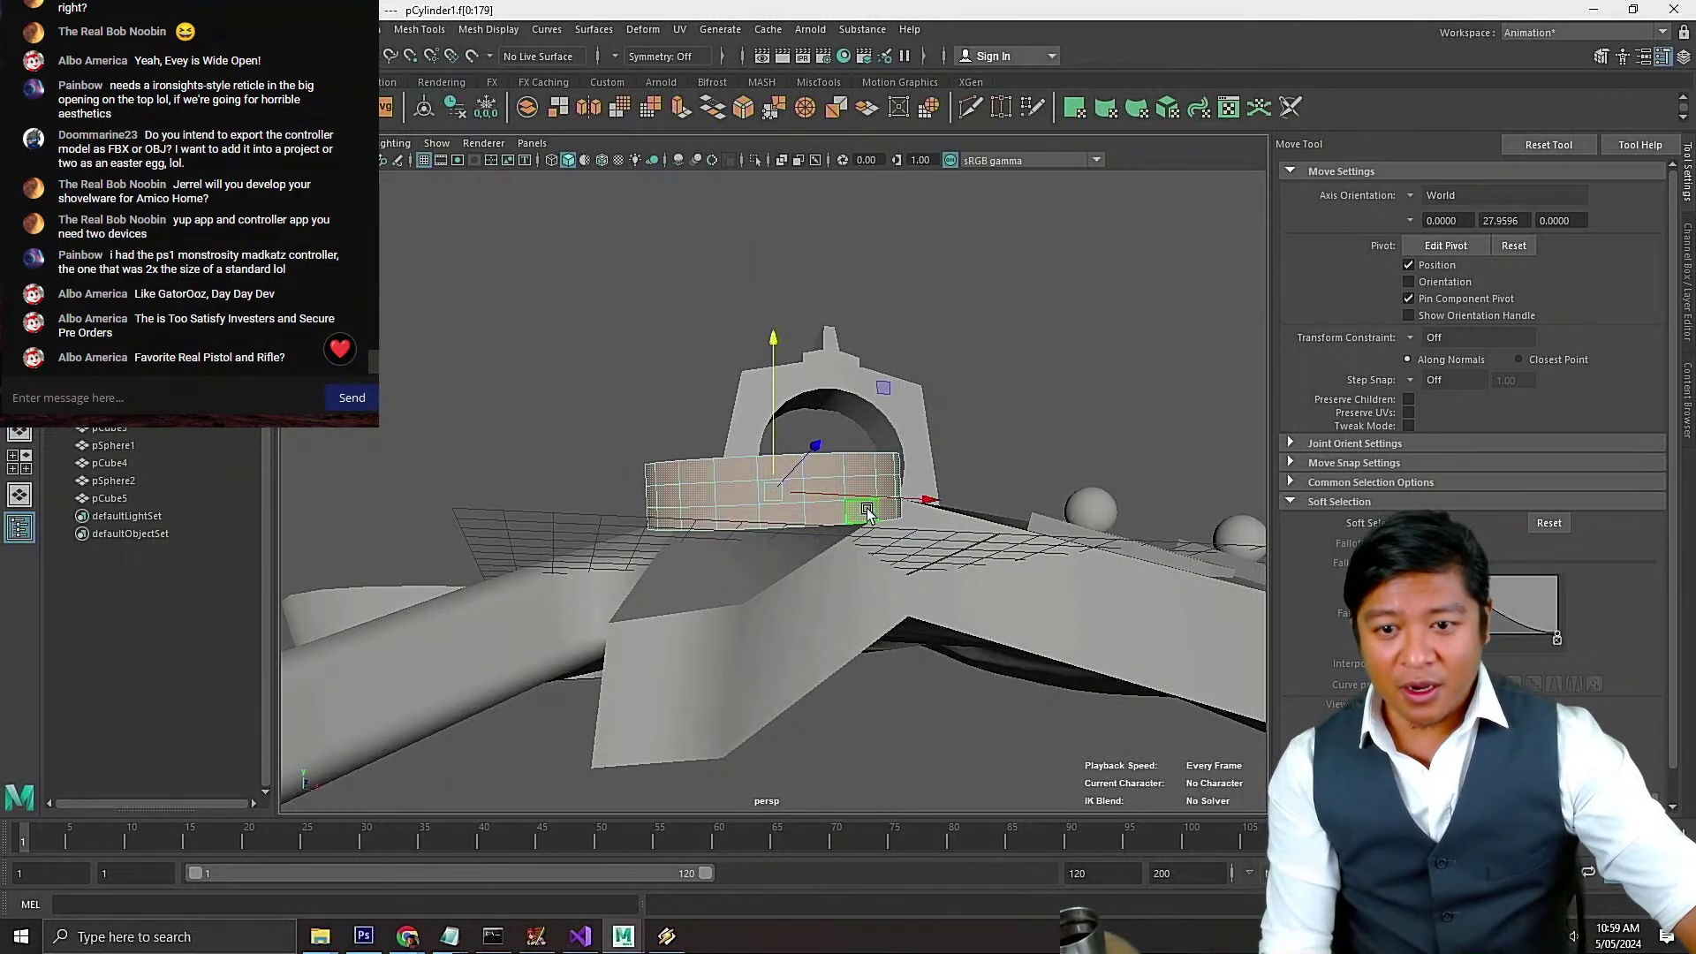
{"action": "scroll", "coordinate": [863, 510], "scroll_direction": "up", "scroll_amount": 3}
{"action": "left_click_drag", "start_coordinate": [861, 512], "coordinate": [686, 542], "text": "alt"}
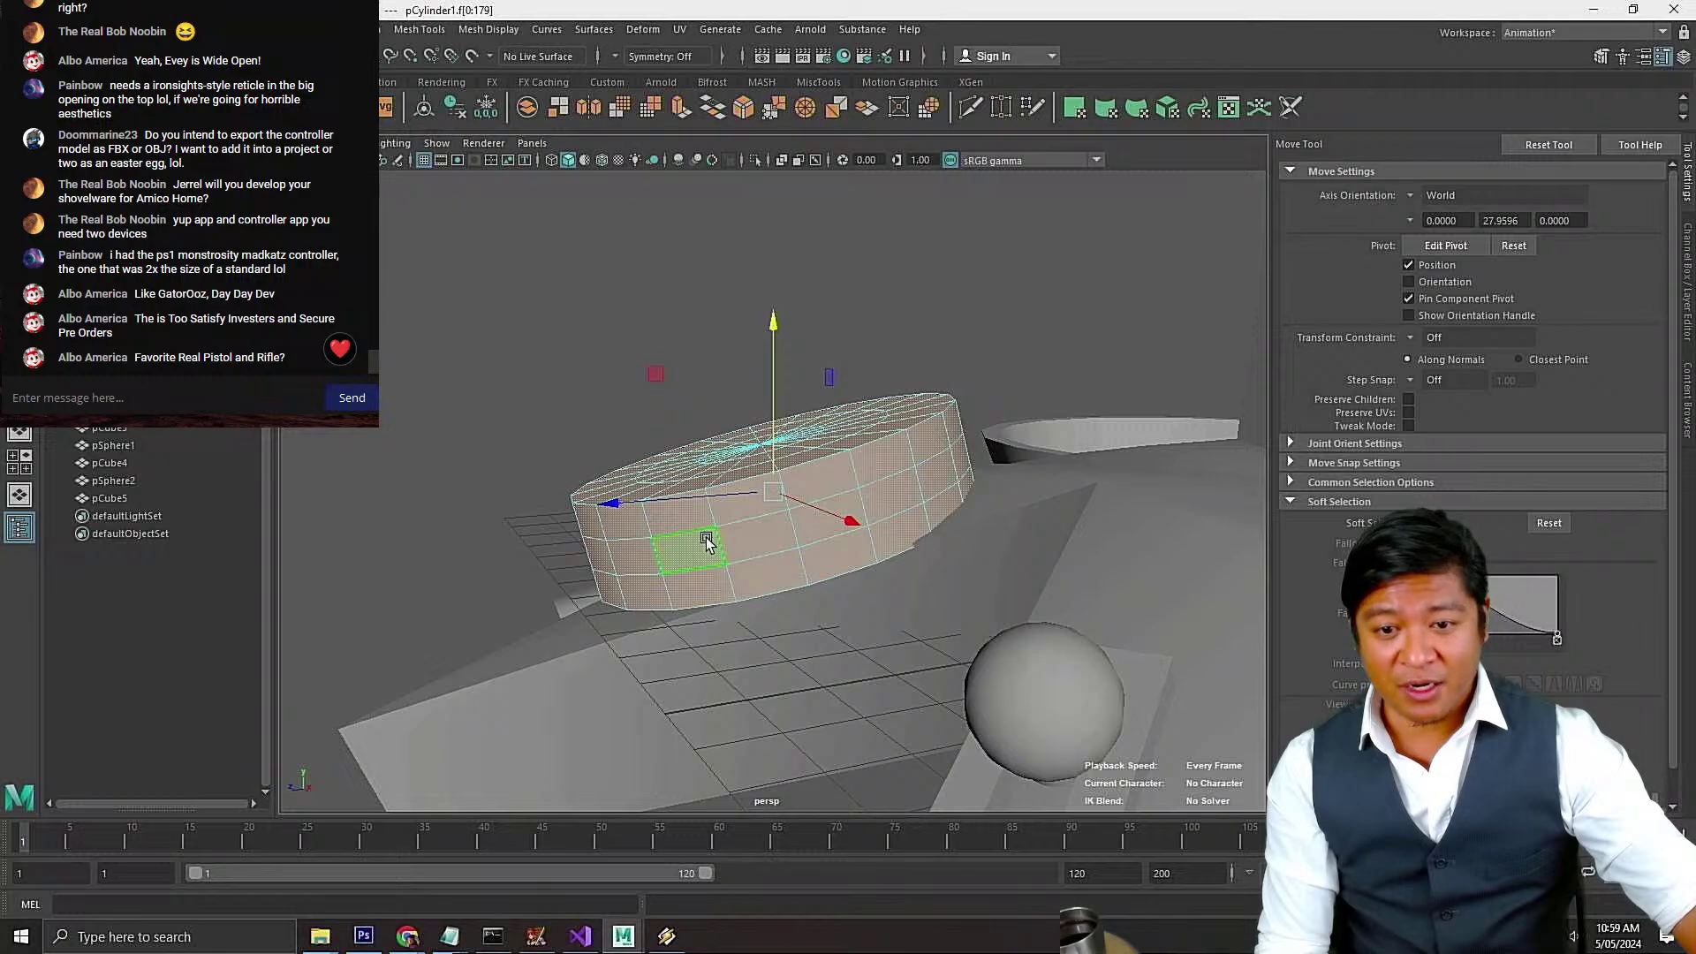
{"action": "left_click", "coordinate": [658, 309]}
{"action": "right_click_drag", "start_coordinate": [733, 453], "coordinate": [799, 426]}
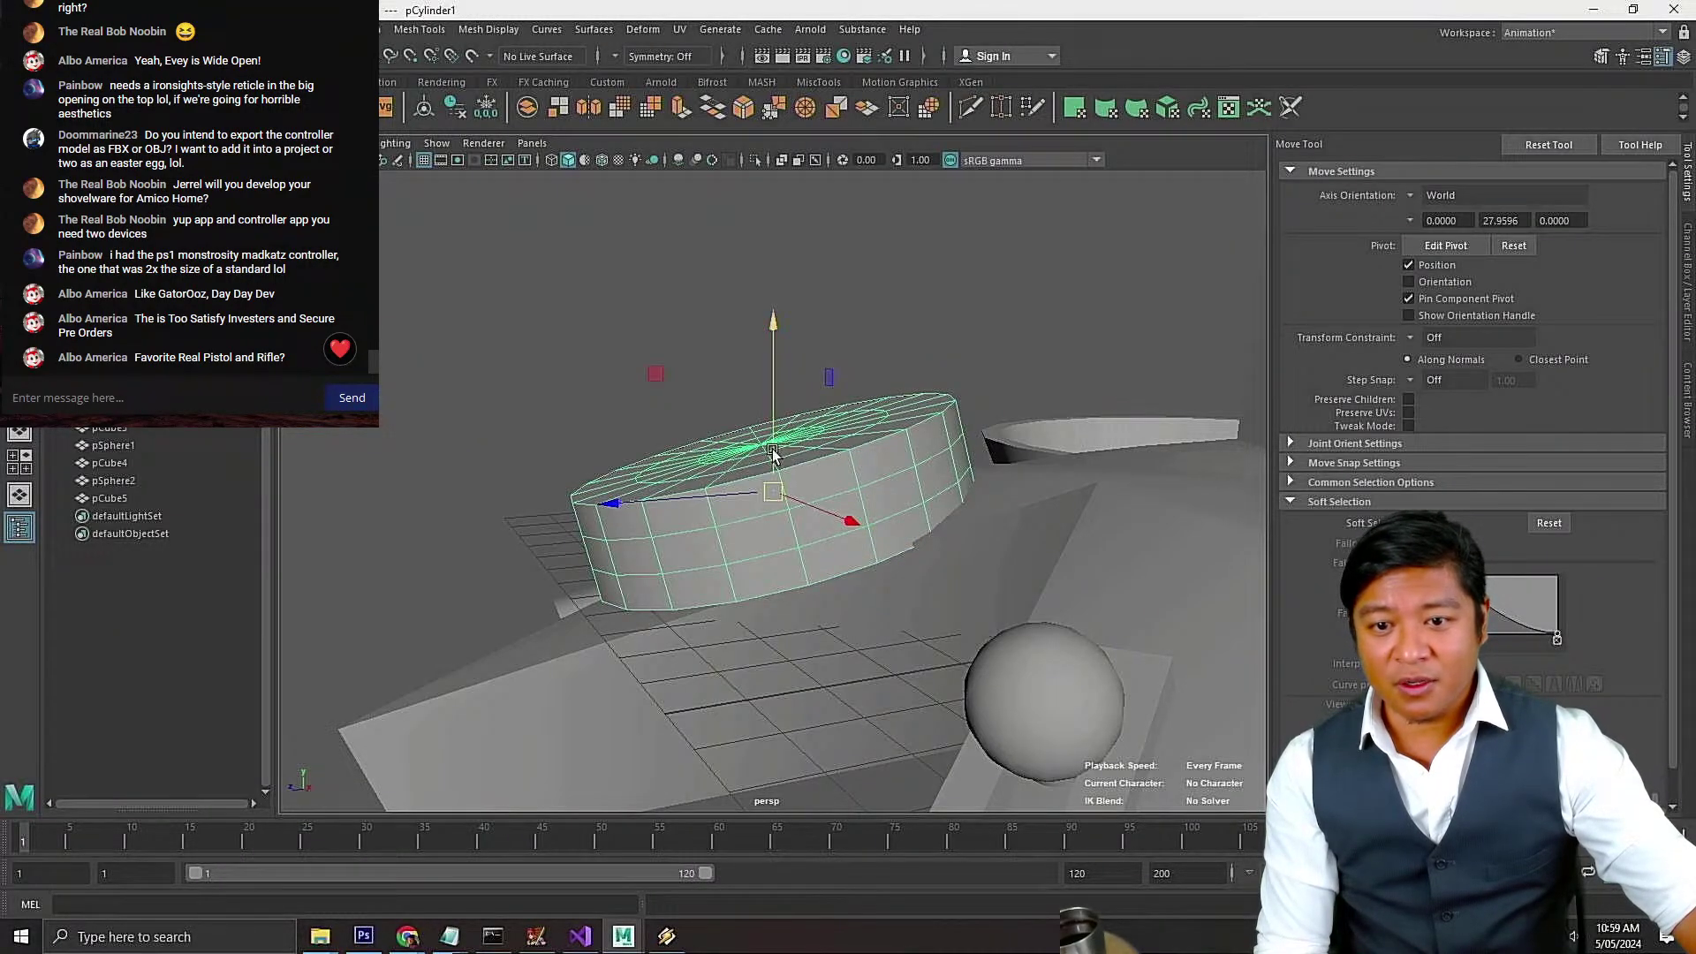
{"action": "left_click_drag", "start_coordinate": [773, 453], "coordinate": [981, 537], "text": "alt"}
{"action": "right_click_drag", "start_coordinate": [981, 537], "coordinate": [850, 523], "text": "alt"}
{"action": "key", "text": "ctrl+s"}
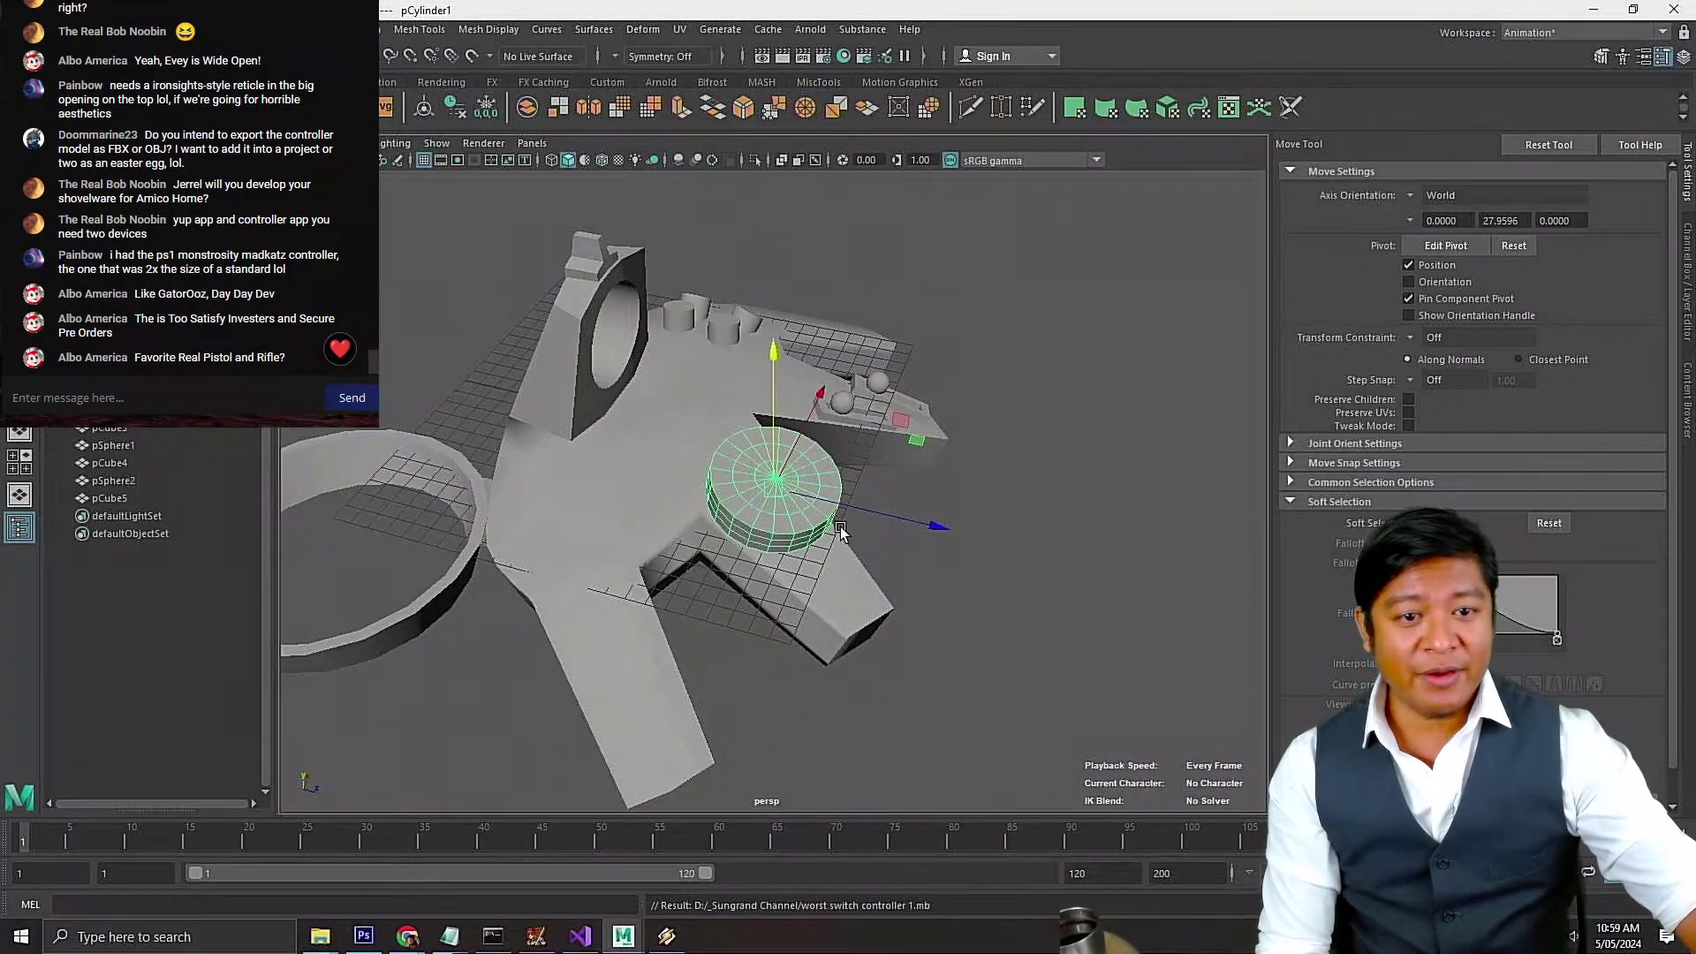
Orbit to a front-right view of the pad and bring up the rifle iron sight image results
{"action": "scroll", "coordinate": [838, 531], "scroll_direction": "up", "scroll_amount": 3}
{"action": "left_click_drag", "start_coordinate": [835, 535], "coordinate": [694, 506], "text": "alt"}
{"action": "scroll", "coordinate": [694, 506], "scroll_direction": "up", "scroll_amount": 2}
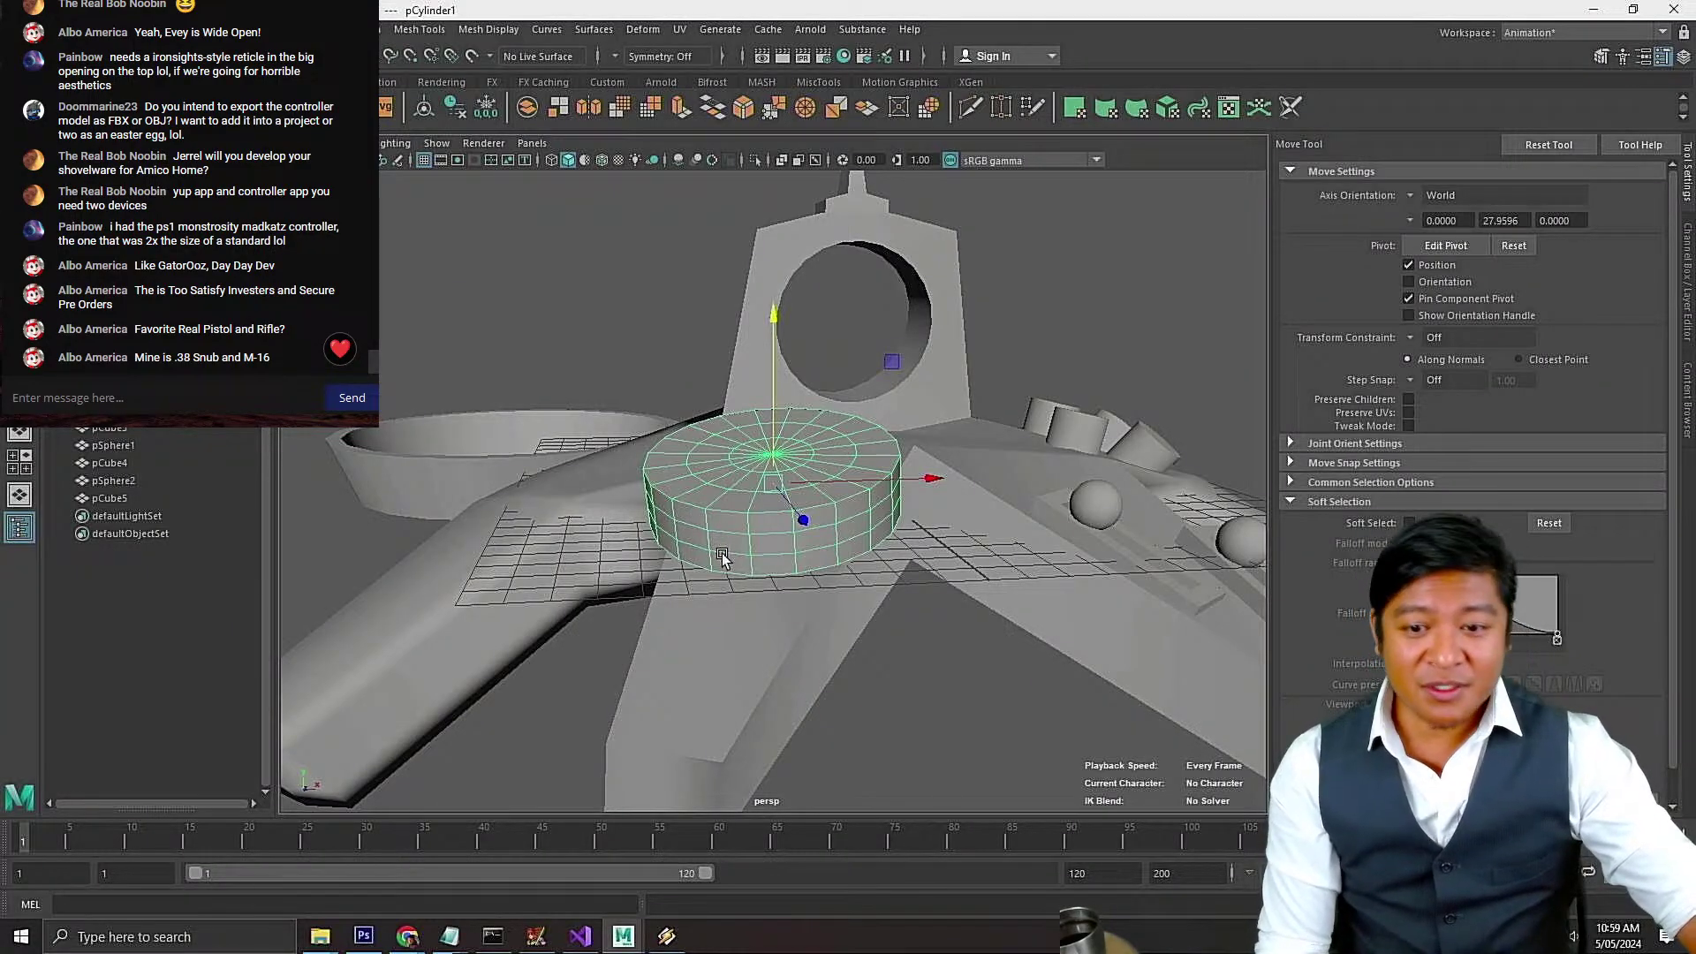
{"action": "left_click_drag", "start_coordinate": [722, 556], "coordinate": [495, 601], "text": "alt"}
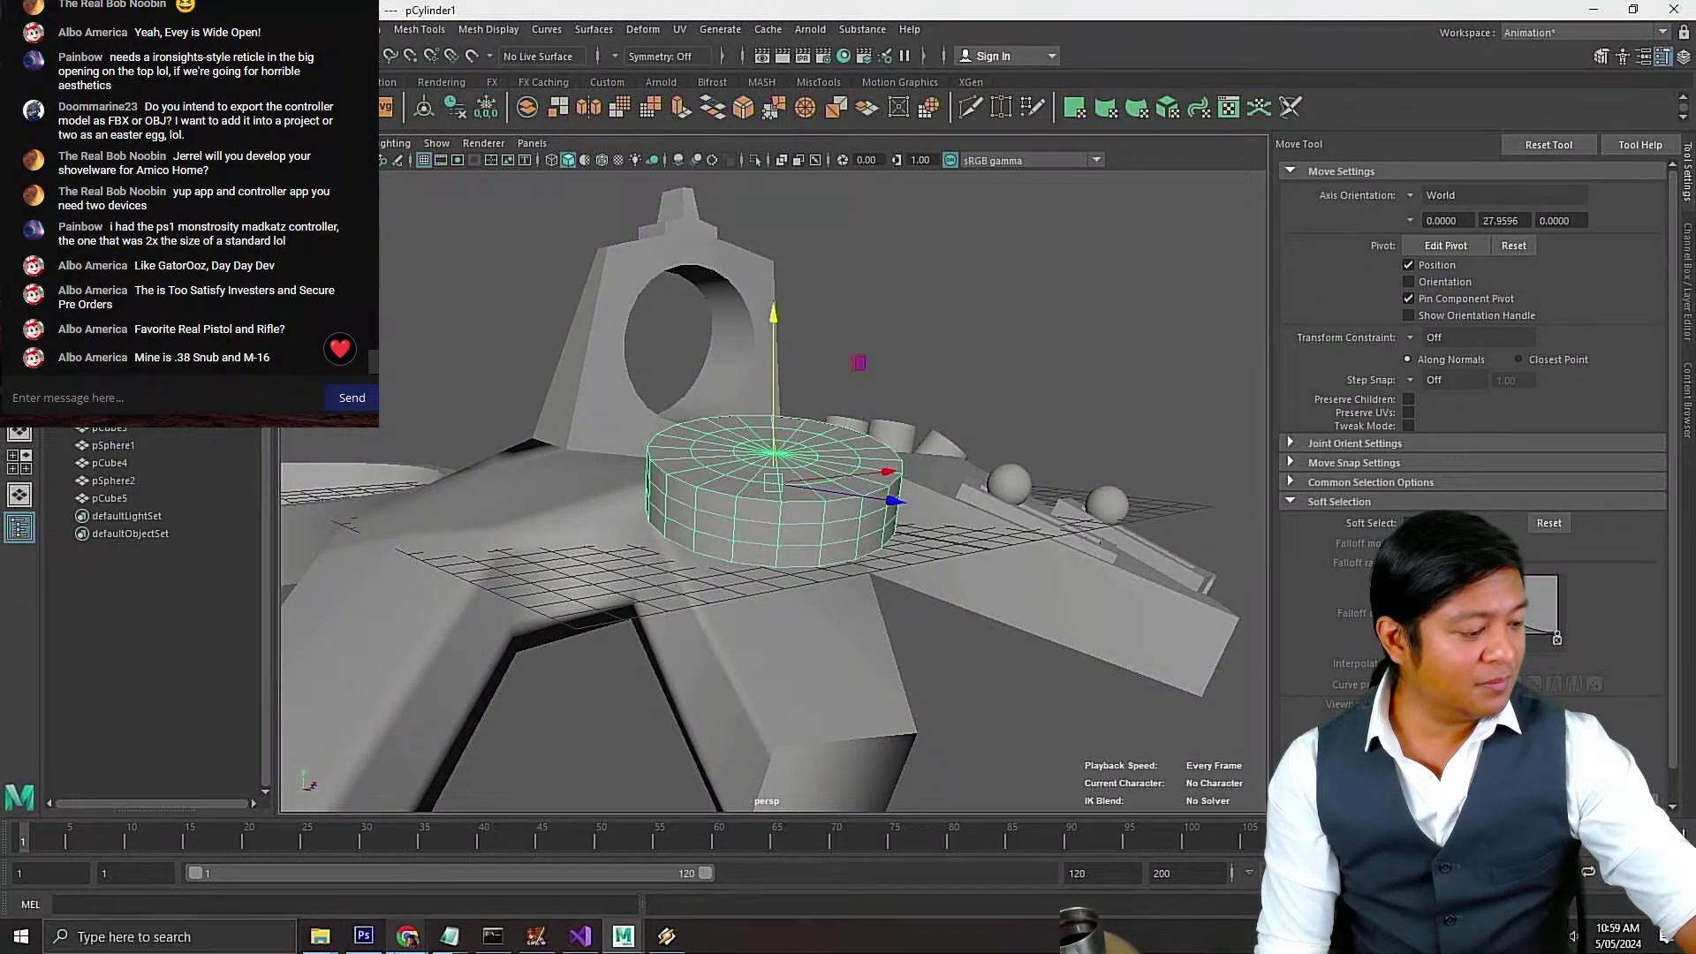
{"action": "mouse_move", "coordinate": [408, 938]}
{"action": "left_click", "coordinate": [618, 853]}
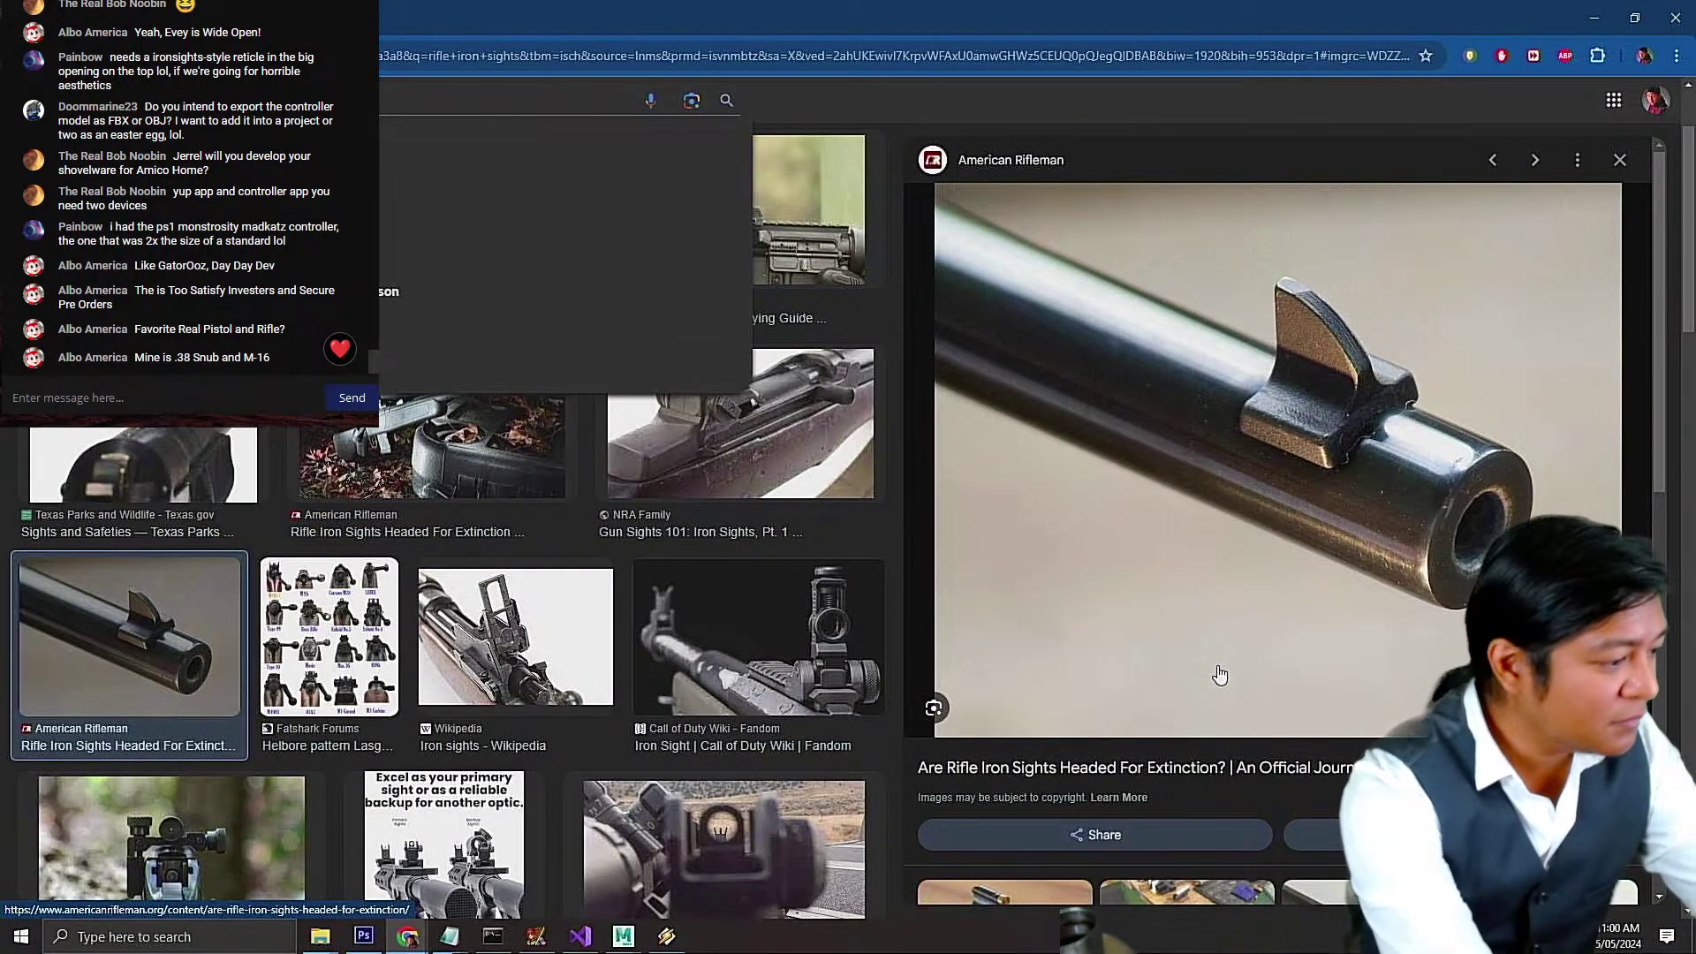
Search Google Images for .38 snub revolvers and scroll through the results
{"action": "key", "text": "Return"}
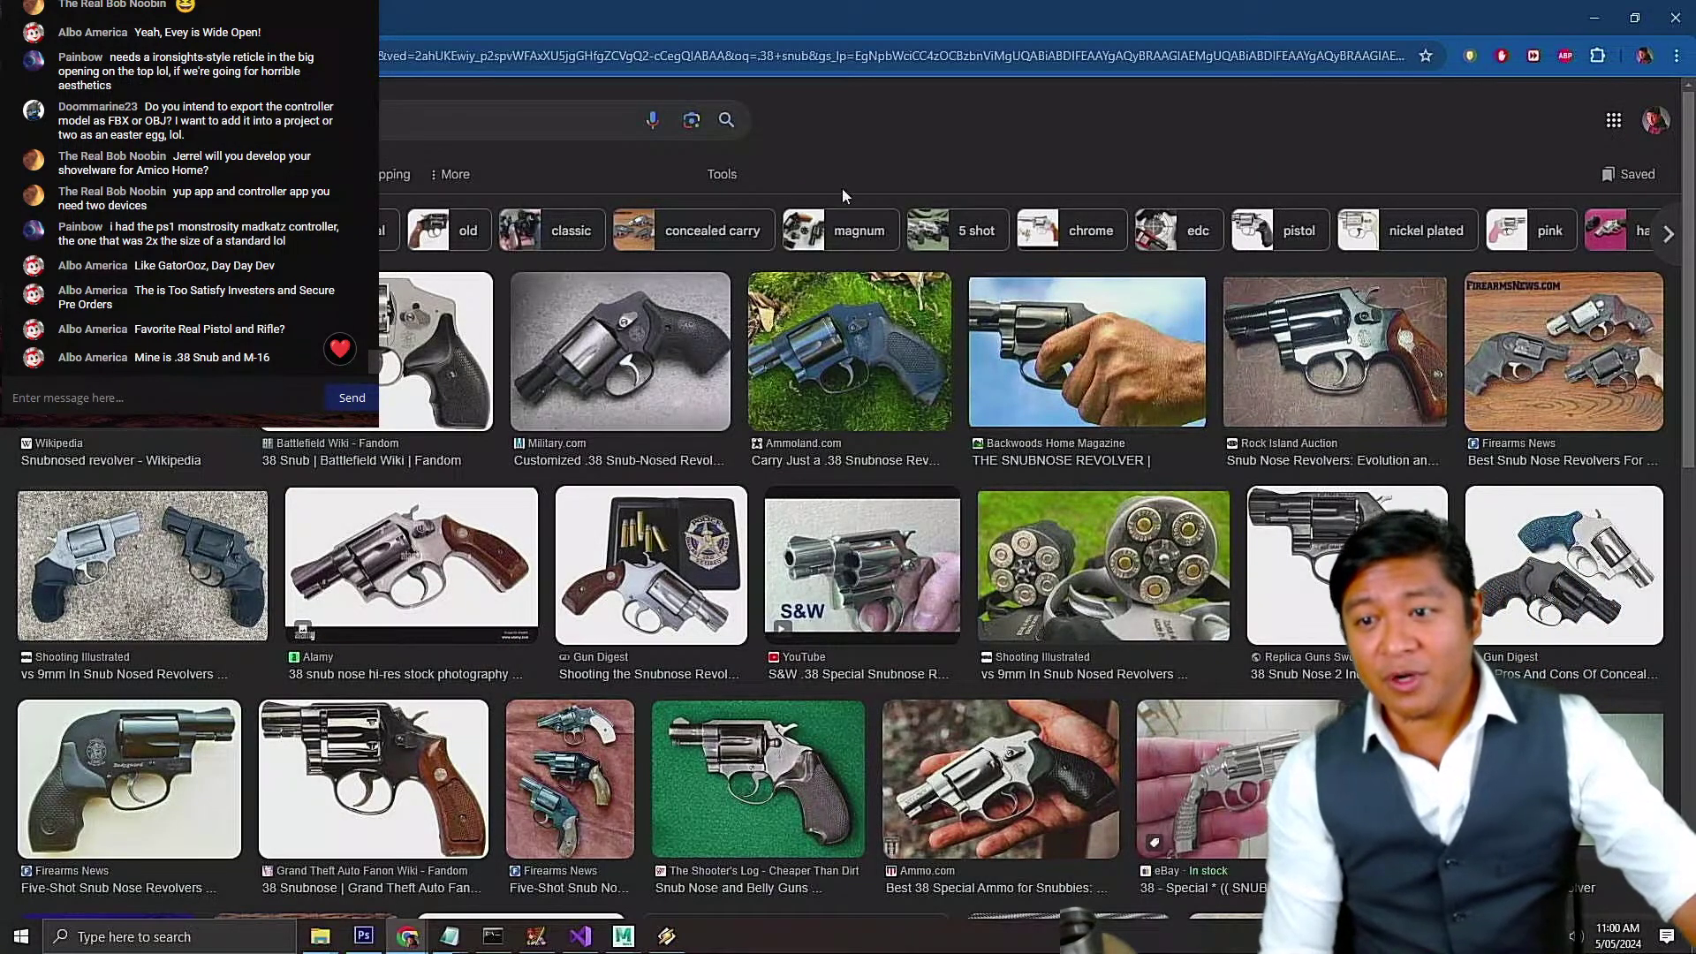
{"action": "scroll", "coordinate": [901, 374], "scroll_direction": "down", "scroll_amount": 2}
{"action": "scroll", "coordinate": [901, 373], "scroll_direction": "down", "scroll_amount": 3}
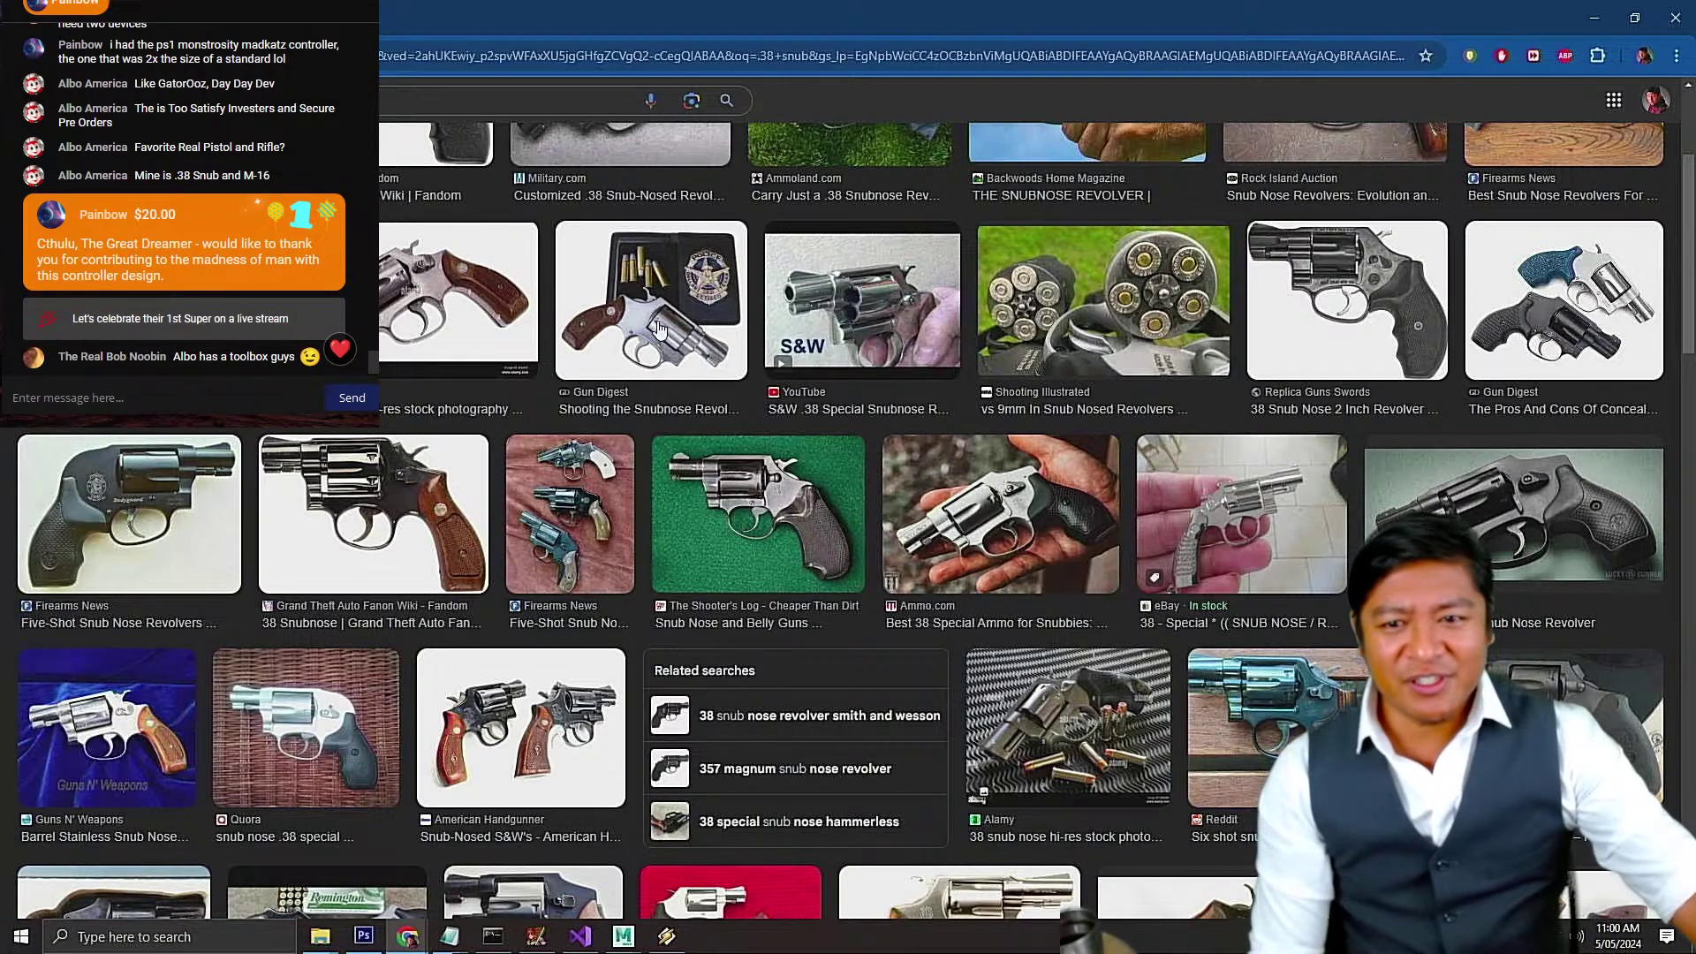
{"action": "scroll", "coordinate": [831, 425], "scroll_direction": "up", "scroll_amount": 2}
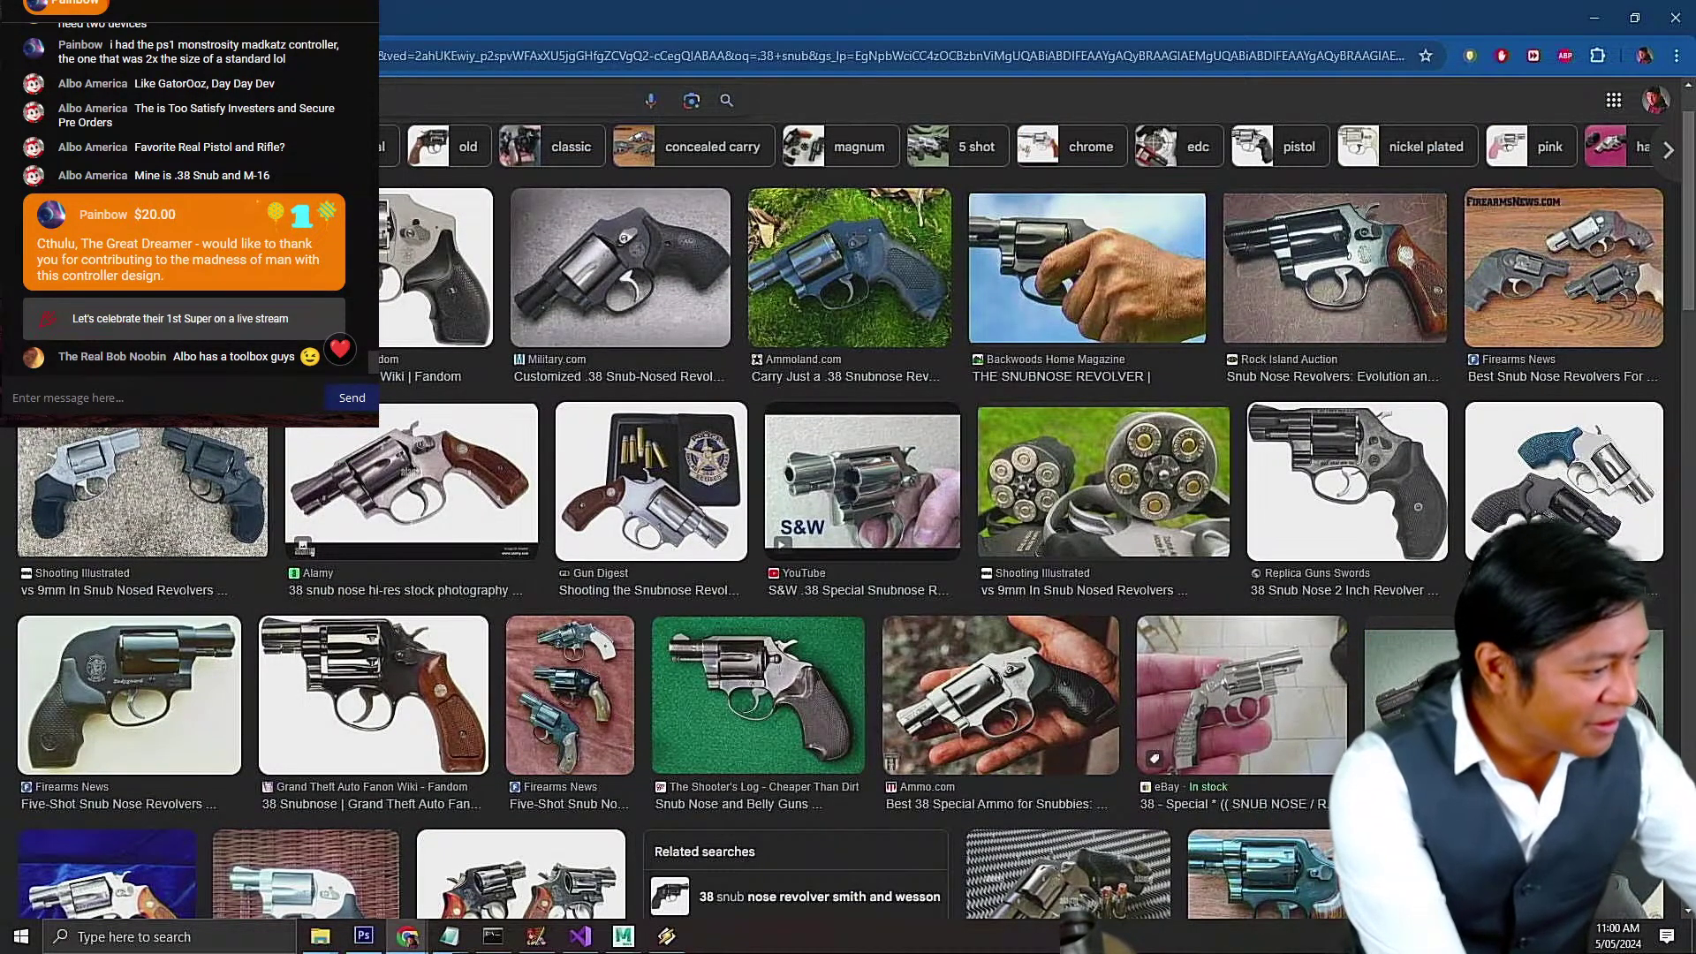
Change the image search to m-16
{"action": "left_click_drag", "start_coordinate": [291, 100], "coordinate": [97, 101]}
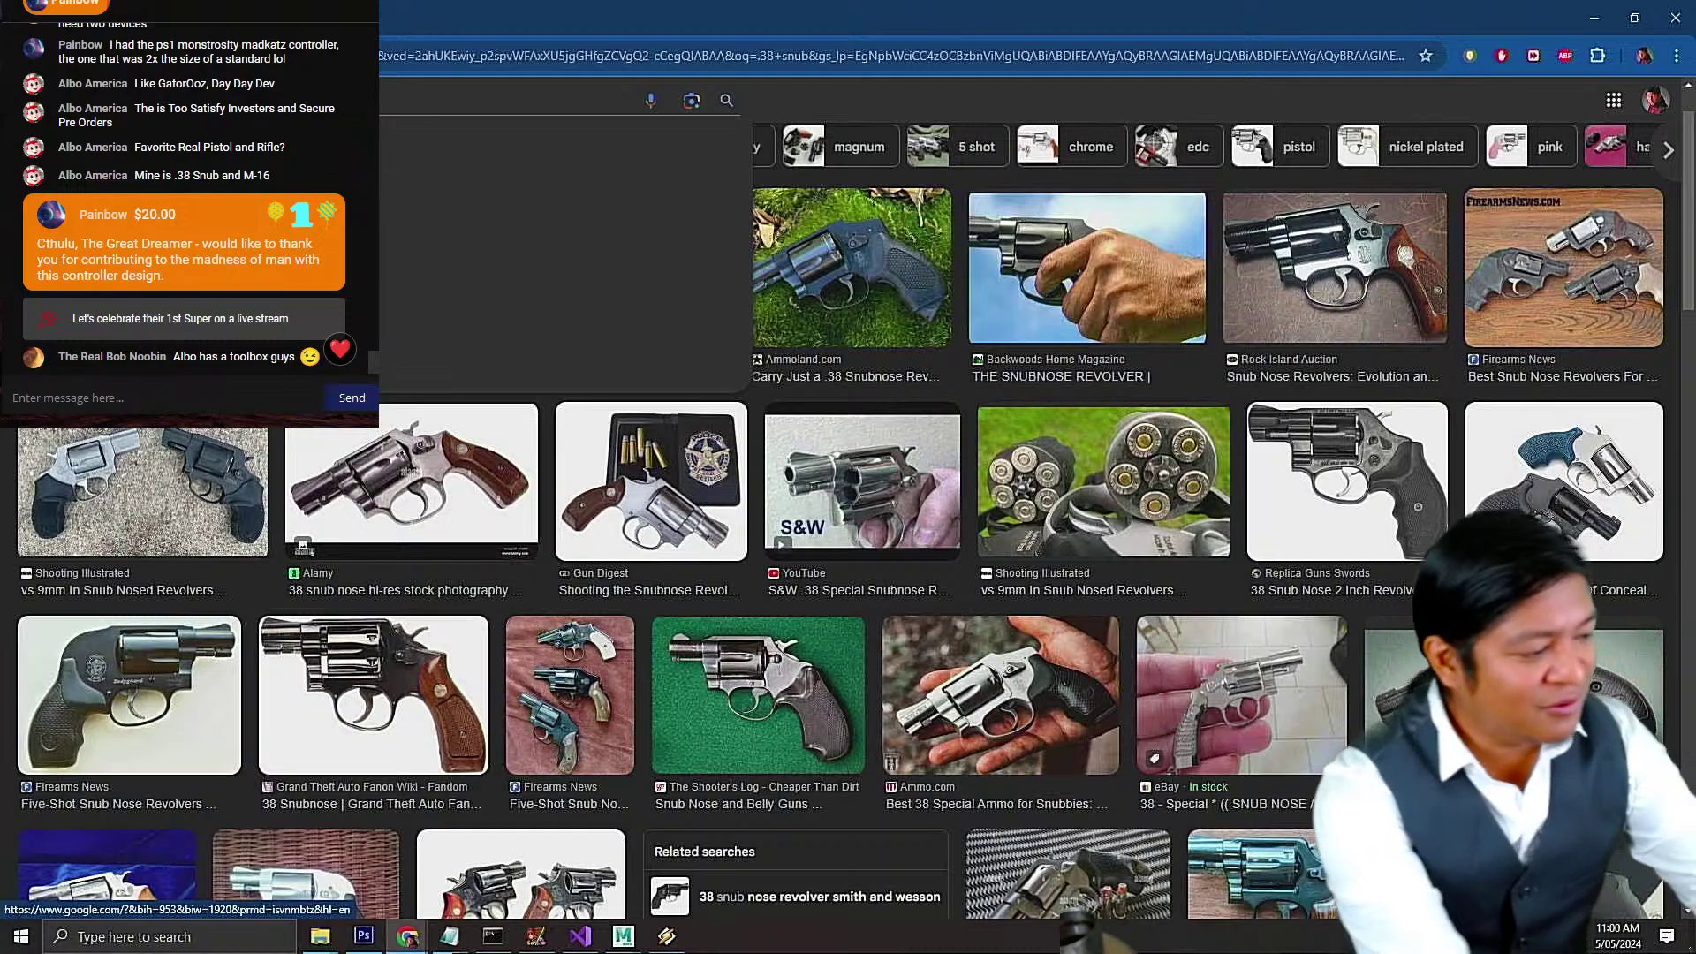
{"action": "key", "text": "Return"}
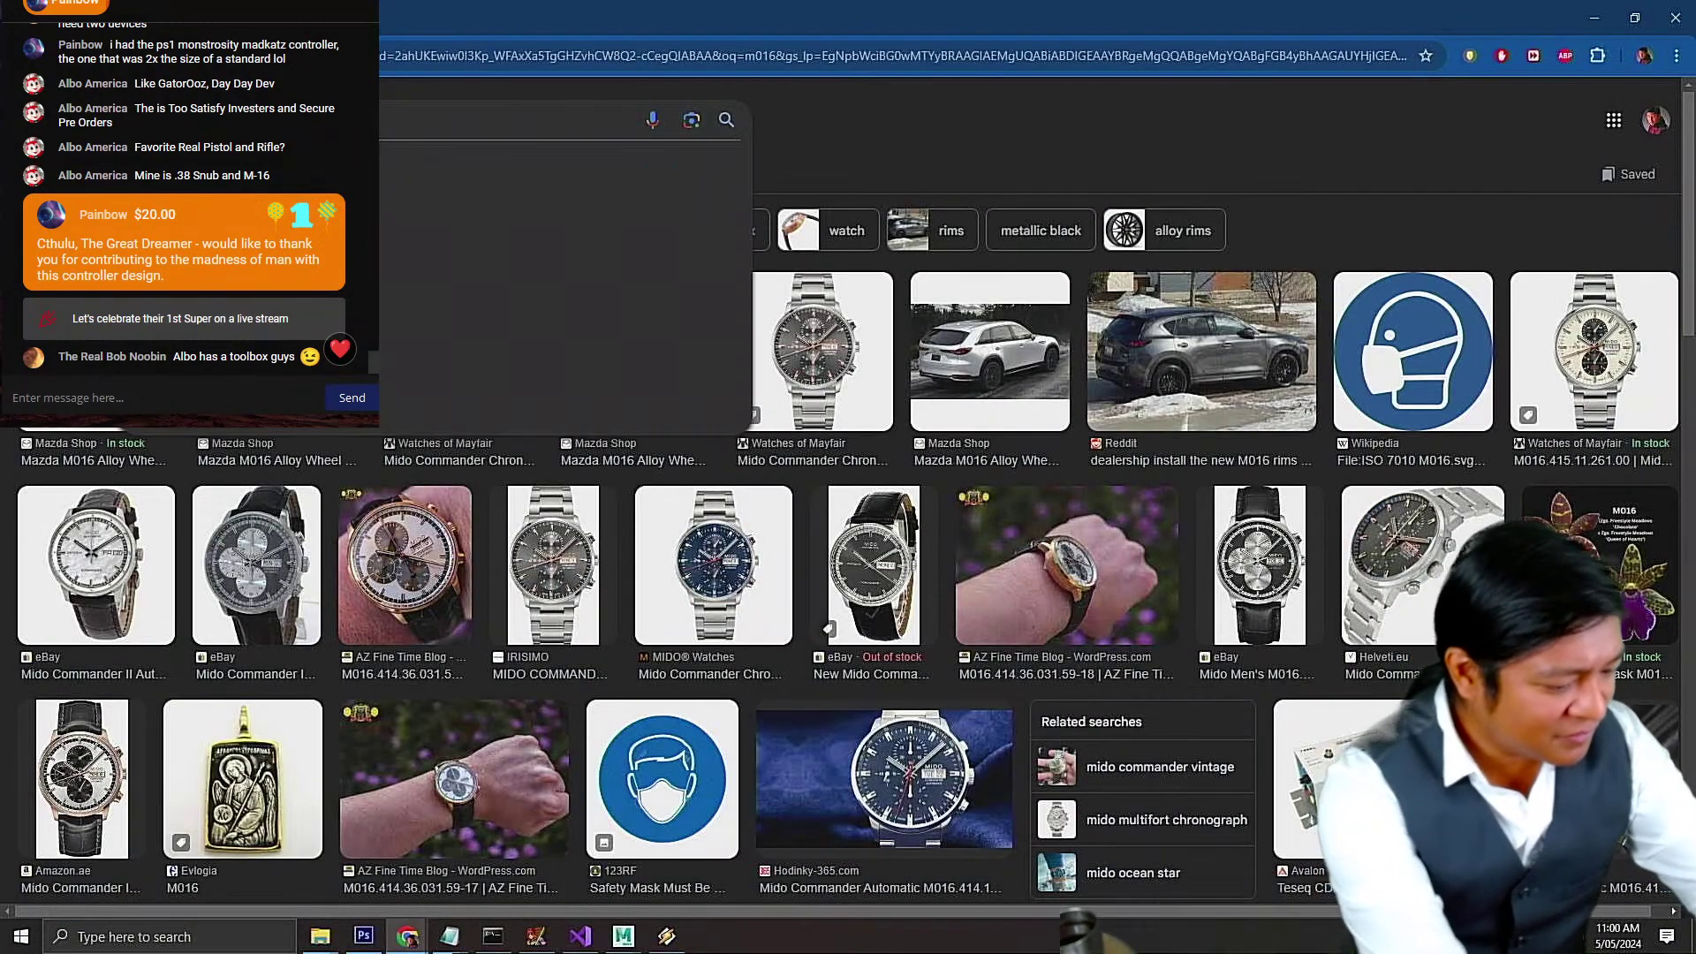
{"action": "type", "text": "m-16"}
{"action": "key", "text": "Return"}
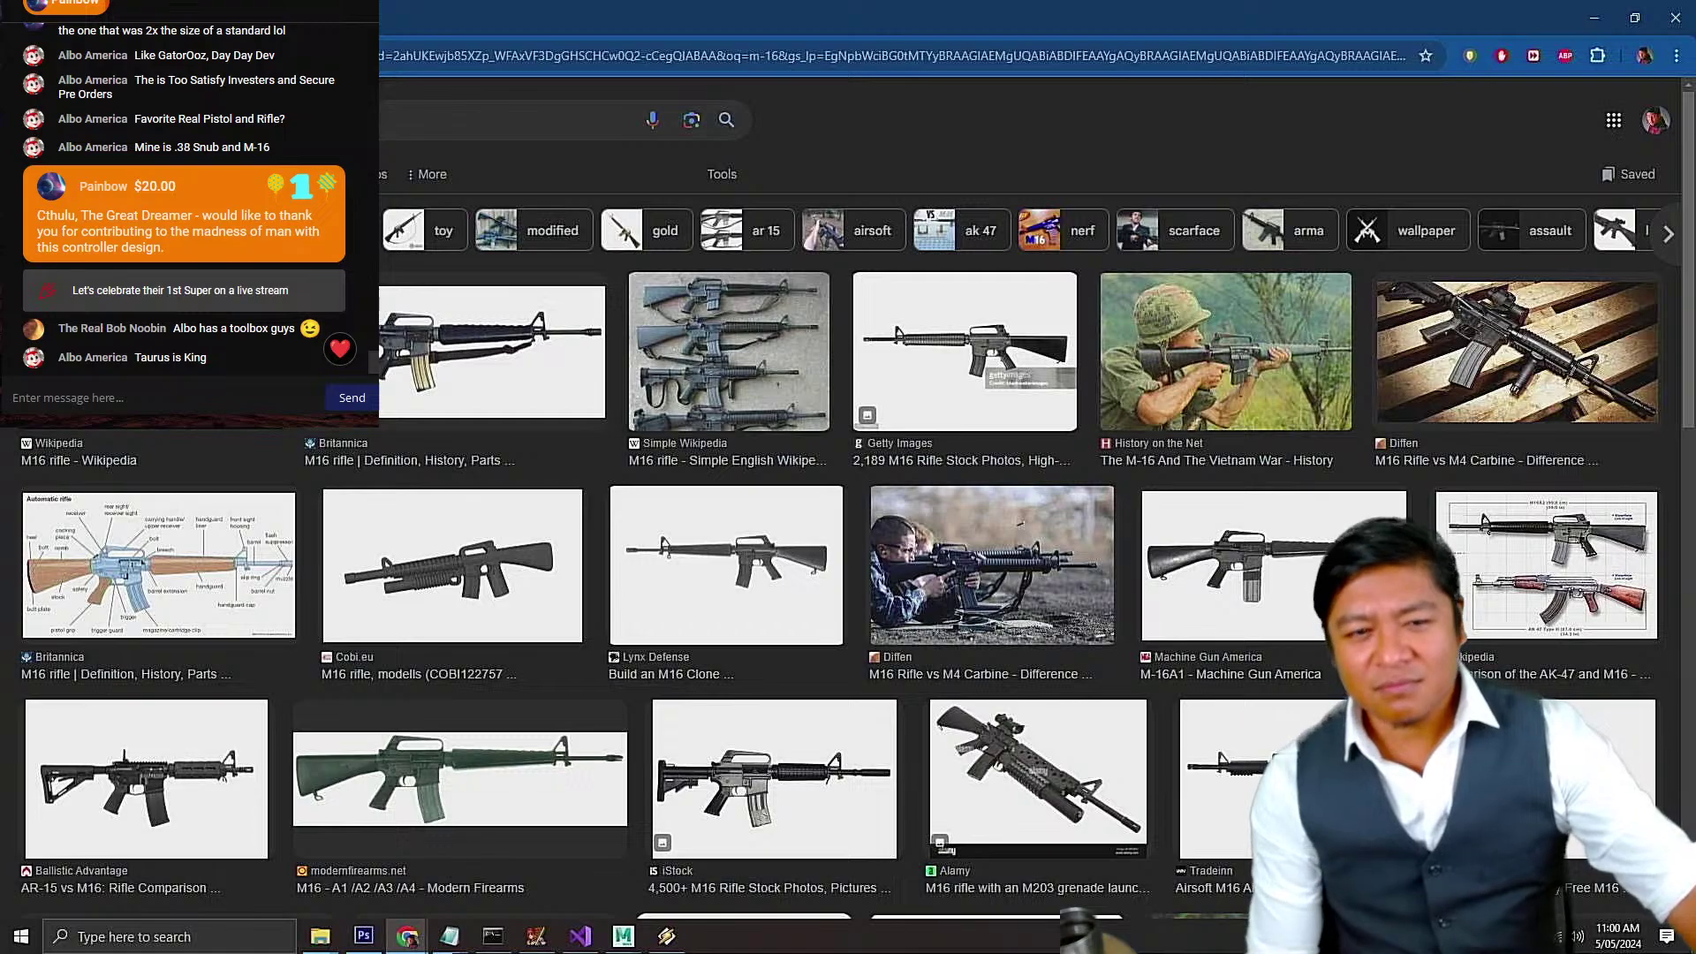
Return to the Maya scene and tilt the view slightly
{"action": "left_click", "coordinate": [625, 941]}
{"action": "left_click", "coordinate": [716, 859]}
{"action": "left_click_drag", "start_coordinate": [869, 386], "coordinate": [883, 284], "text": "alt"}
Frame pCube5's spike atop the arch, save to worst switch controller 1.mb, and select pCube2
{"action": "left_click", "coordinate": [876, 283]}
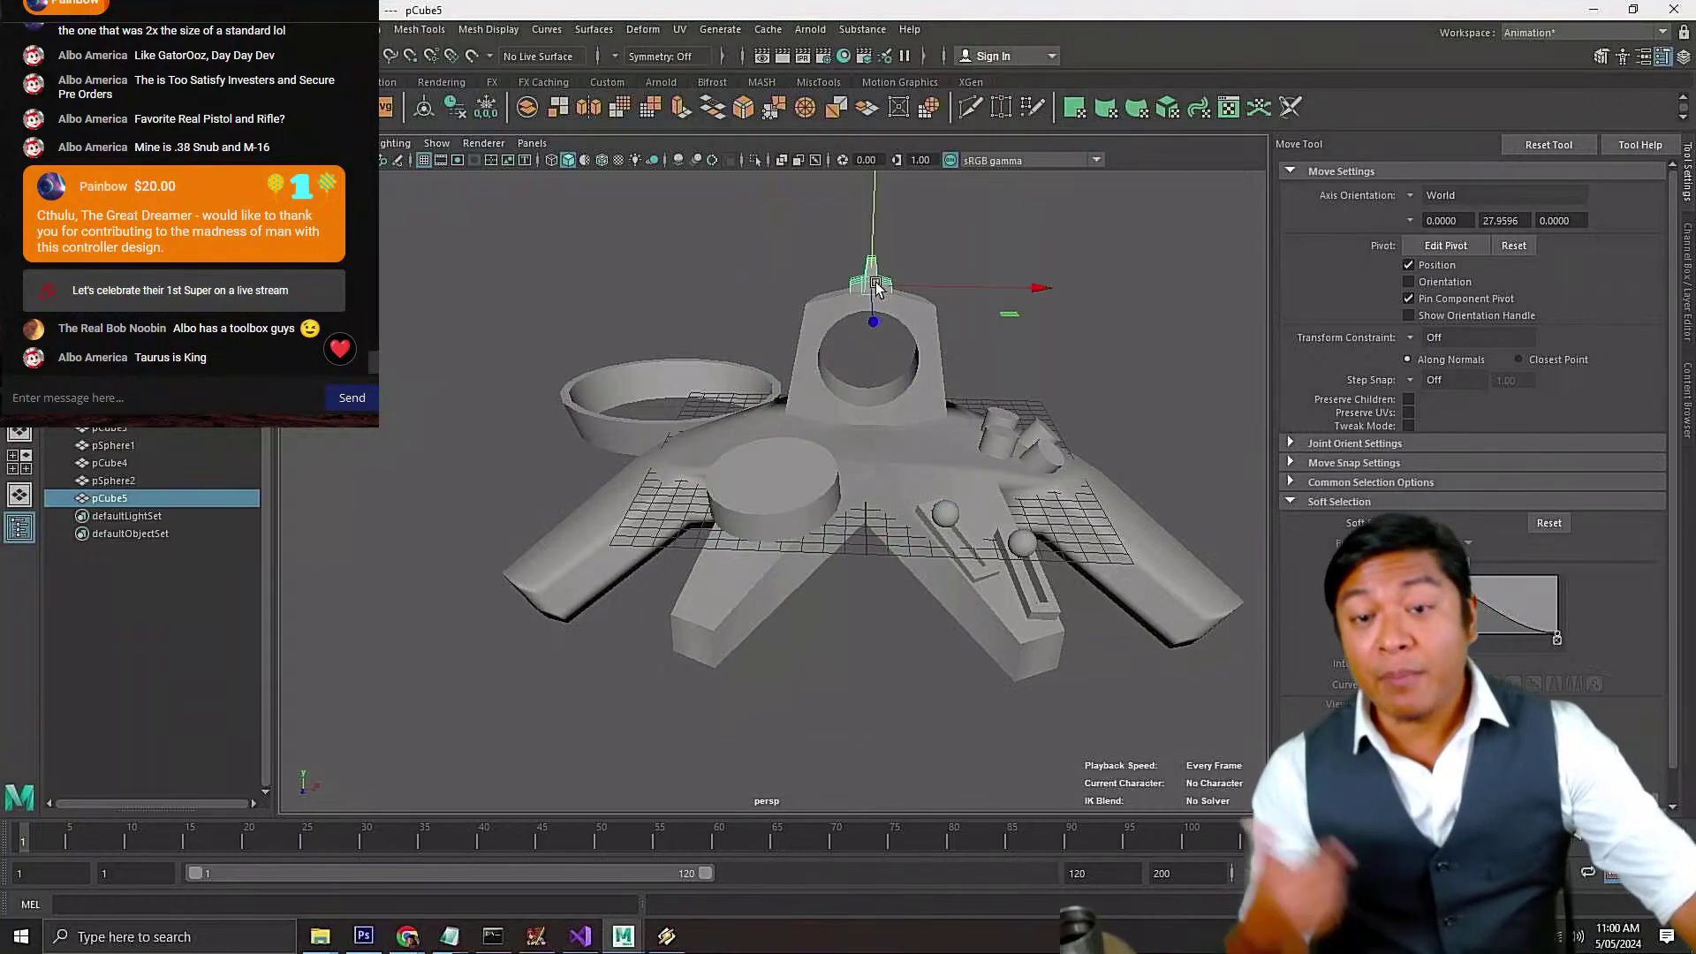
{"action": "key", "text": "f"}
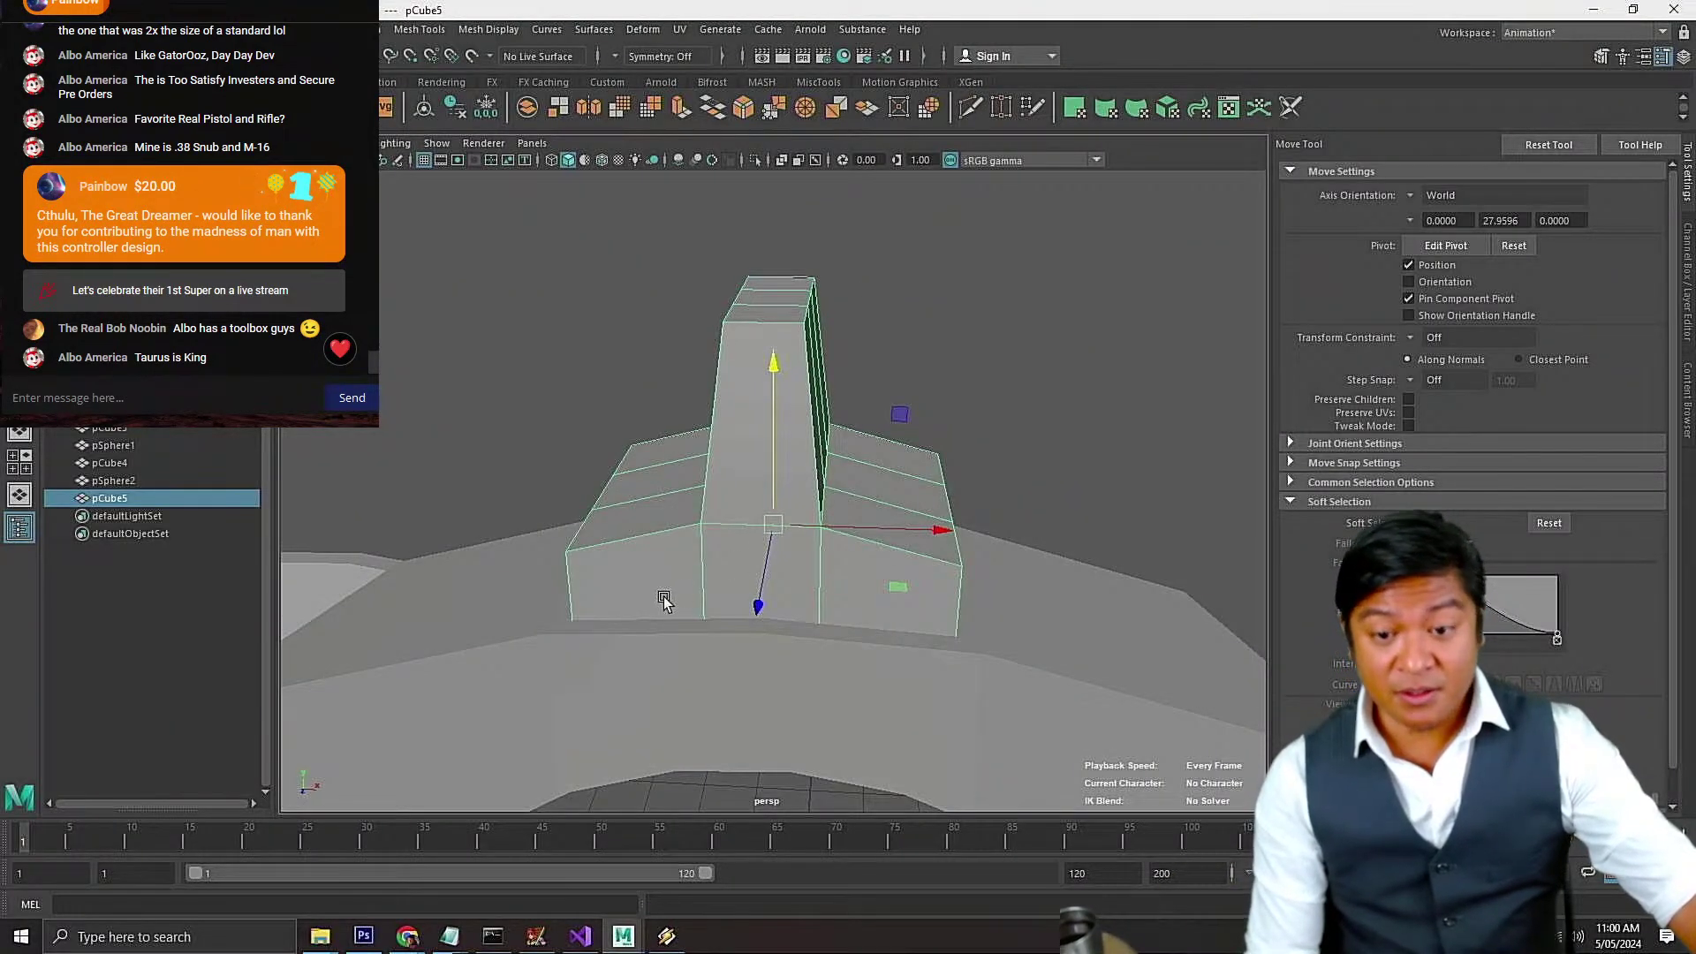
{"action": "scroll", "coordinate": [663, 596], "scroll_direction": "down", "scroll_amount": 6}
{"action": "left_click_drag", "start_coordinate": [663, 593], "coordinate": [788, 587], "text": "alt"}
{"action": "scroll", "coordinate": [788, 587], "scroll_direction": "down", "scroll_amount": 4}
{"action": "left_click_drag", "start_coordinate": [799, 646], "coordinate": [767, 665], "text": "alt"}
{"action": "key", "text": "ctrl+s"}
{"action": "scroll", "coordinate": [746, 651], "scroll_direction": "down", "scroll_amount": 2}
{"action": "left_click", "coordinate": [766, 654]}
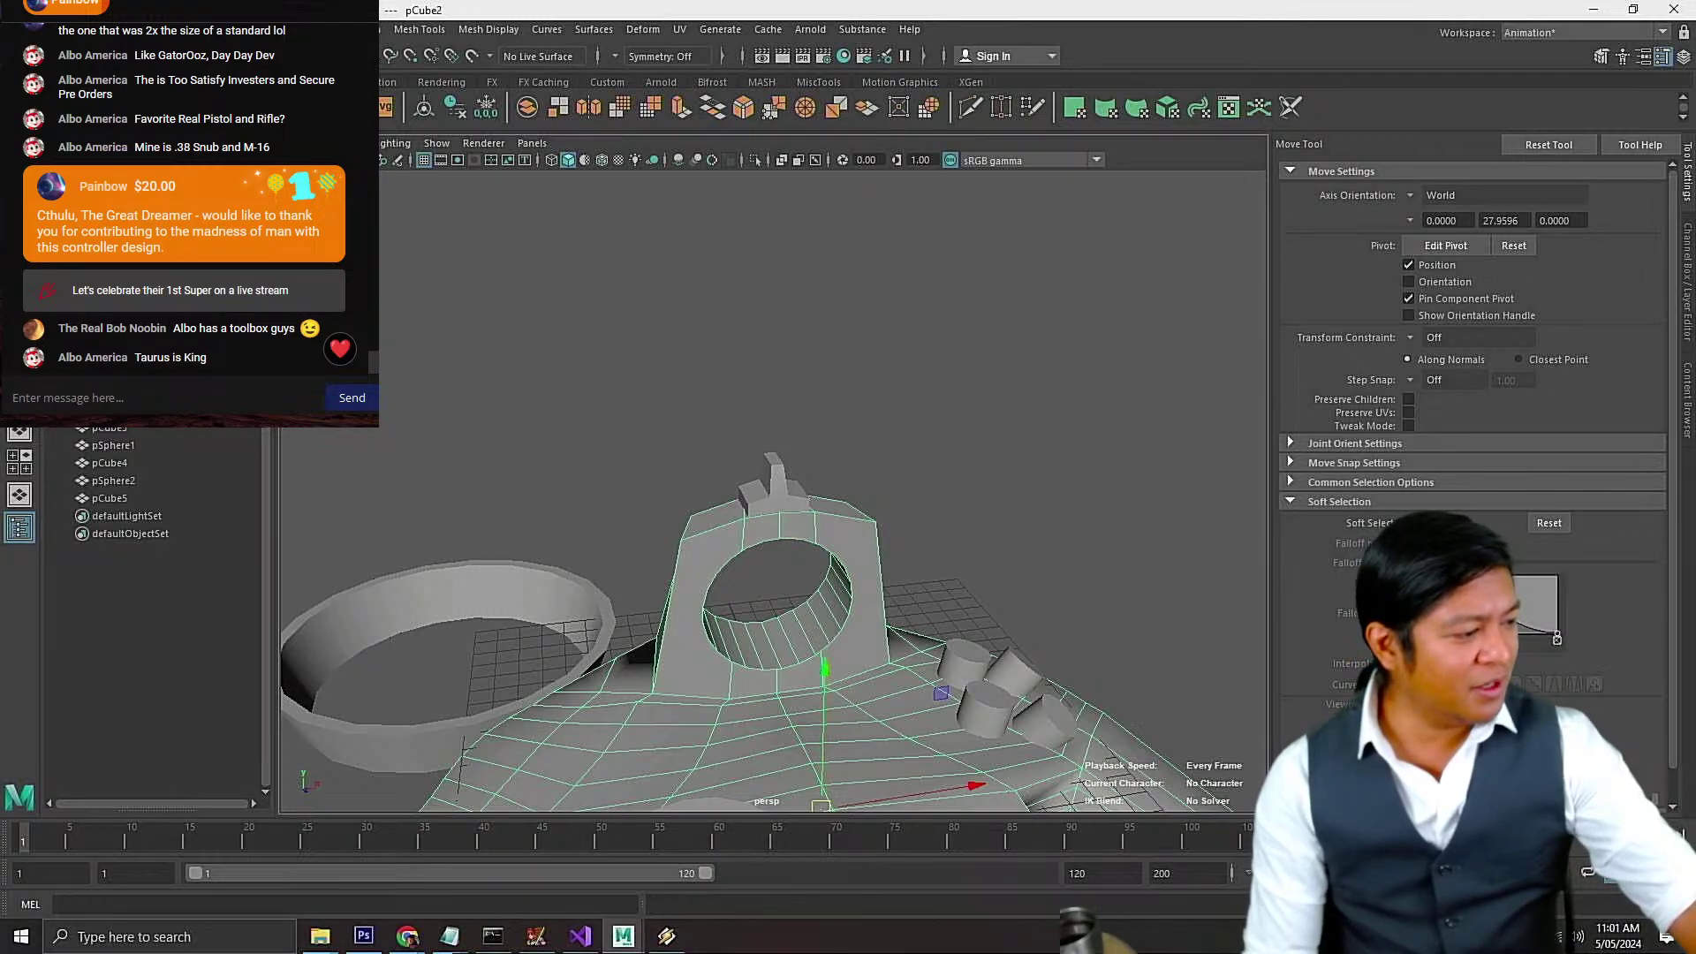
Create a six-sided polygon cylinder (radius 0.3, height 0.5) lying along the Z axis
{"action": "left_click", "coordinate": [352, 131]}
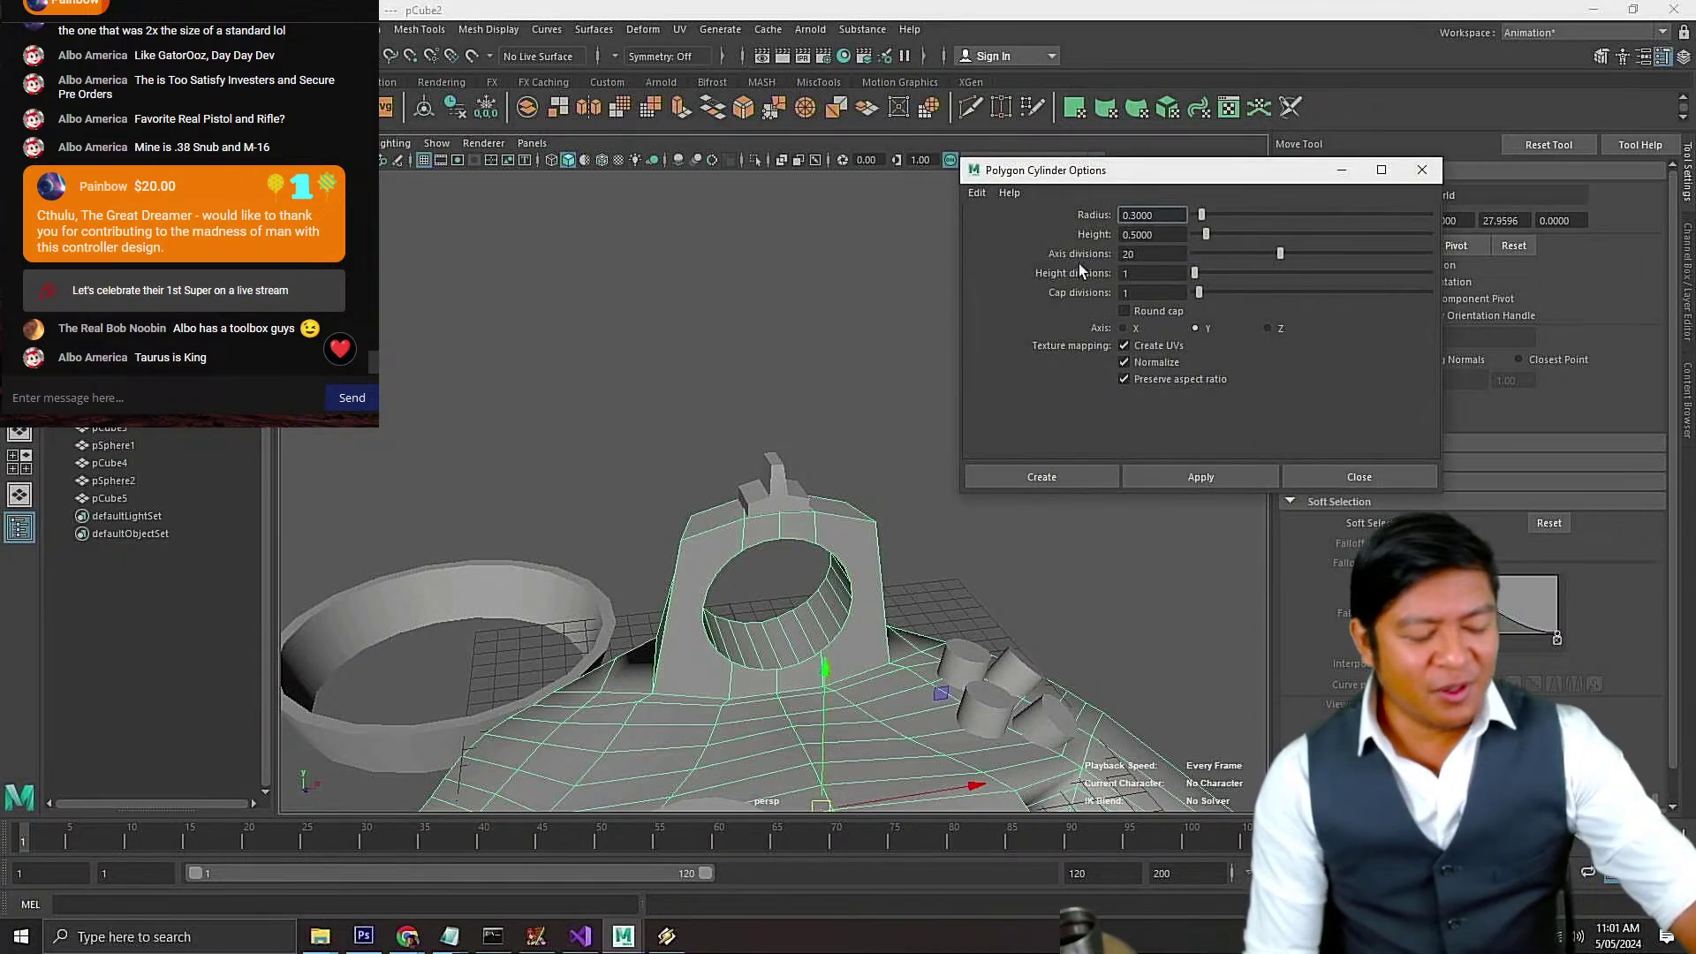
{"action": "left_click", "coordinate": [1156, 253]}
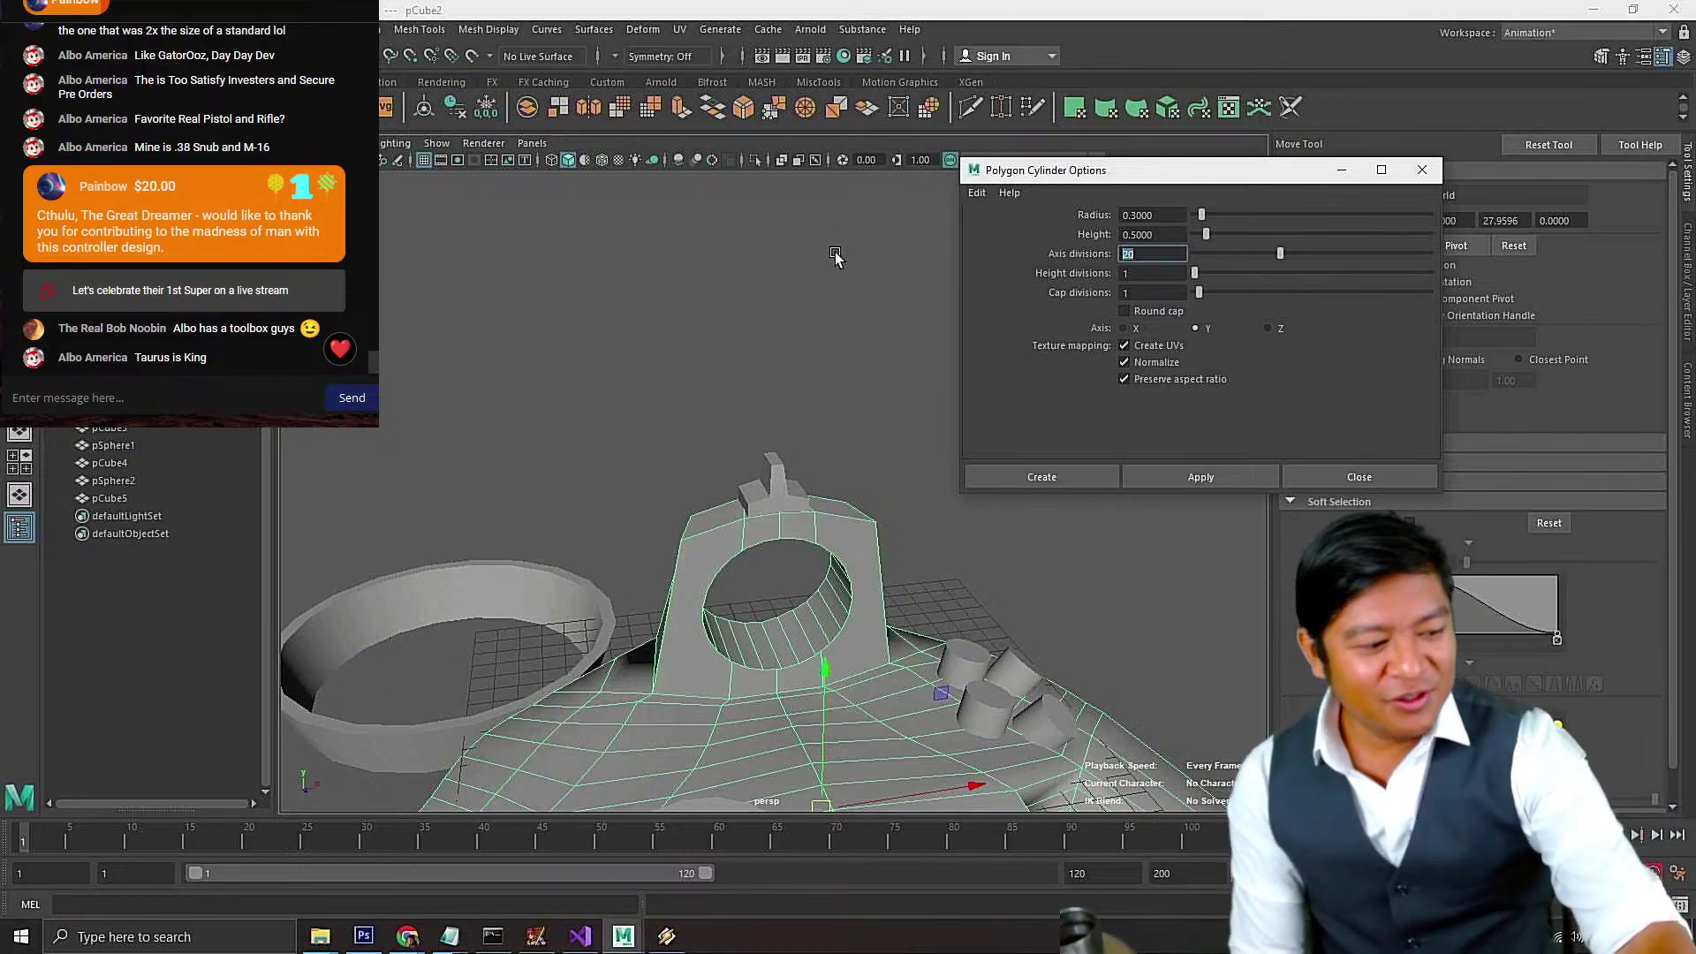
{"action": "left_click", "coordinate": [1208, 475]}
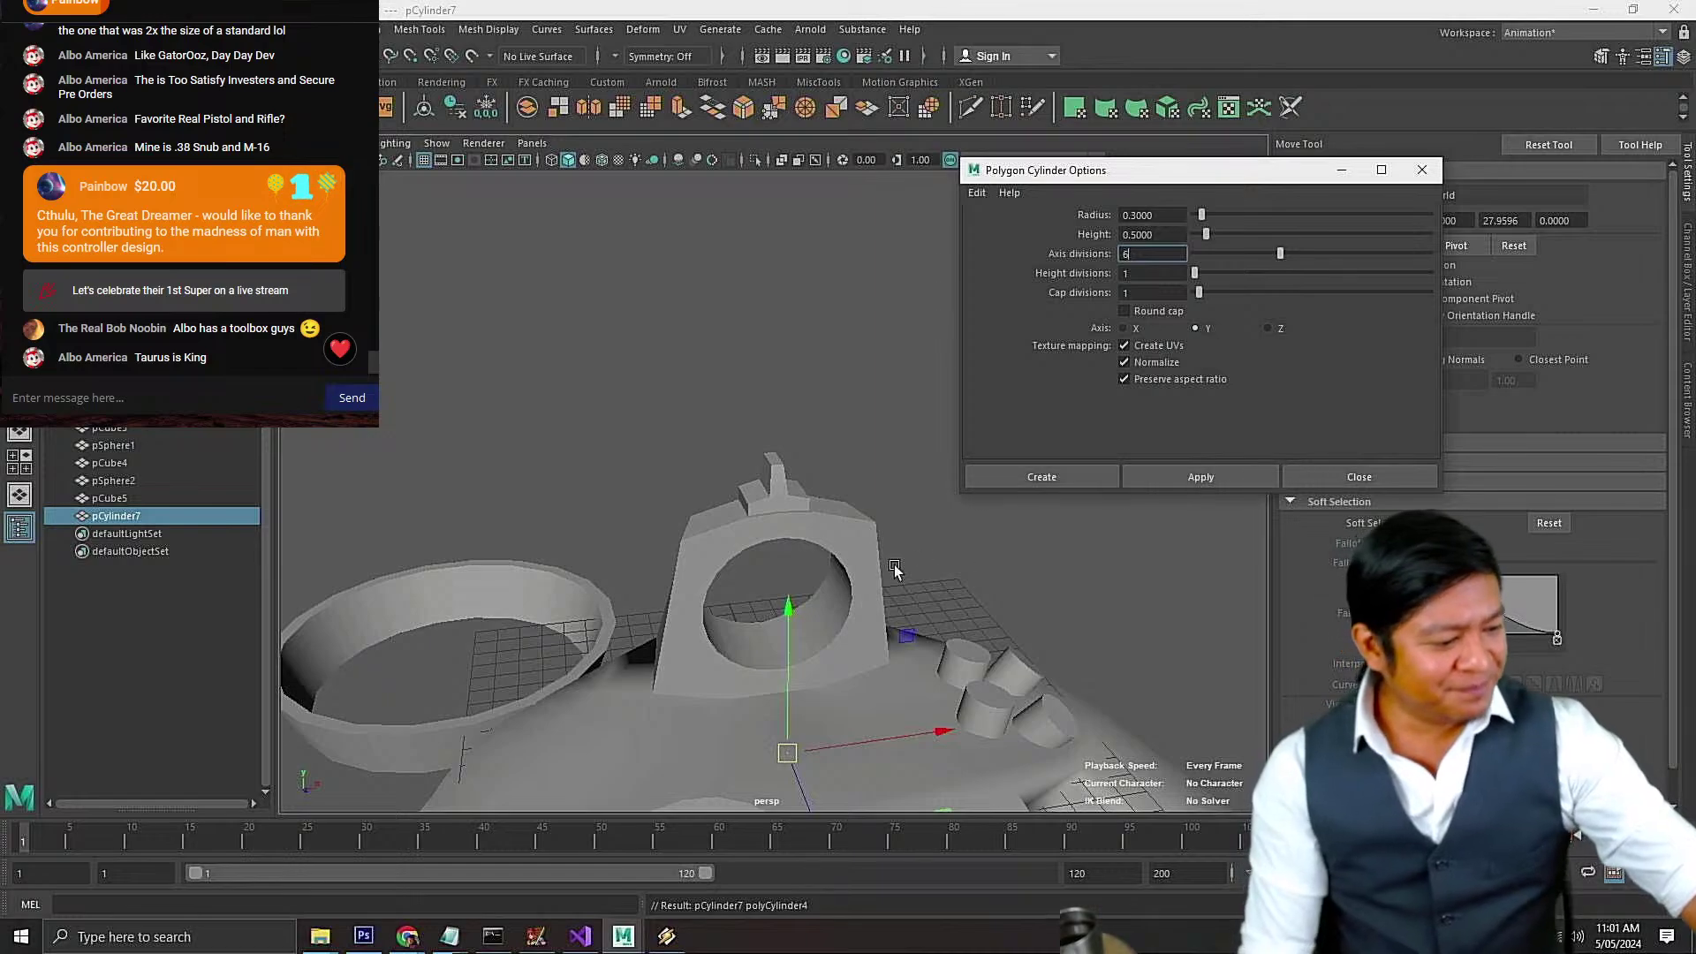
{"action": "left_click_drag", "start_coordinate": [788, 613], "coordinate": [821, 465]}
{"action": "left_click_drag", "start_coordinate": [845, 590], "coordinate": [842, 612], "text": "alt"}
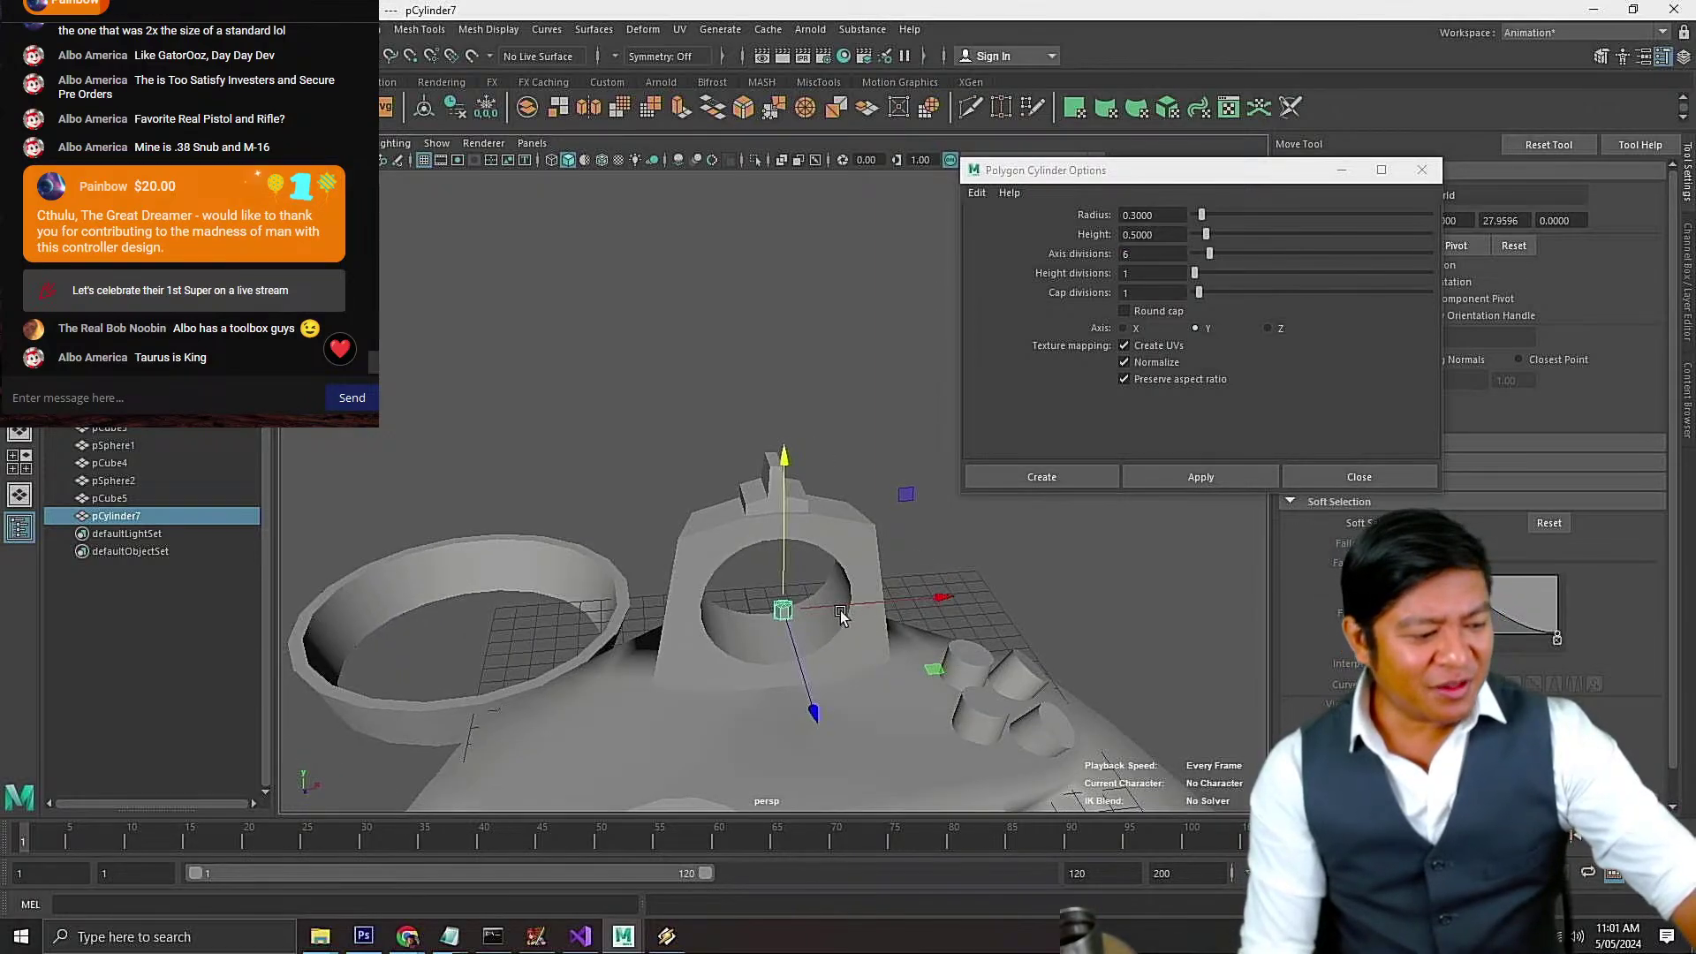
{"action": "key", "text": "ctrl+z"}
{"action": "key", "text": "ctrl+z"}
{"action": "left_click", "coordinate": [1277, 329]}
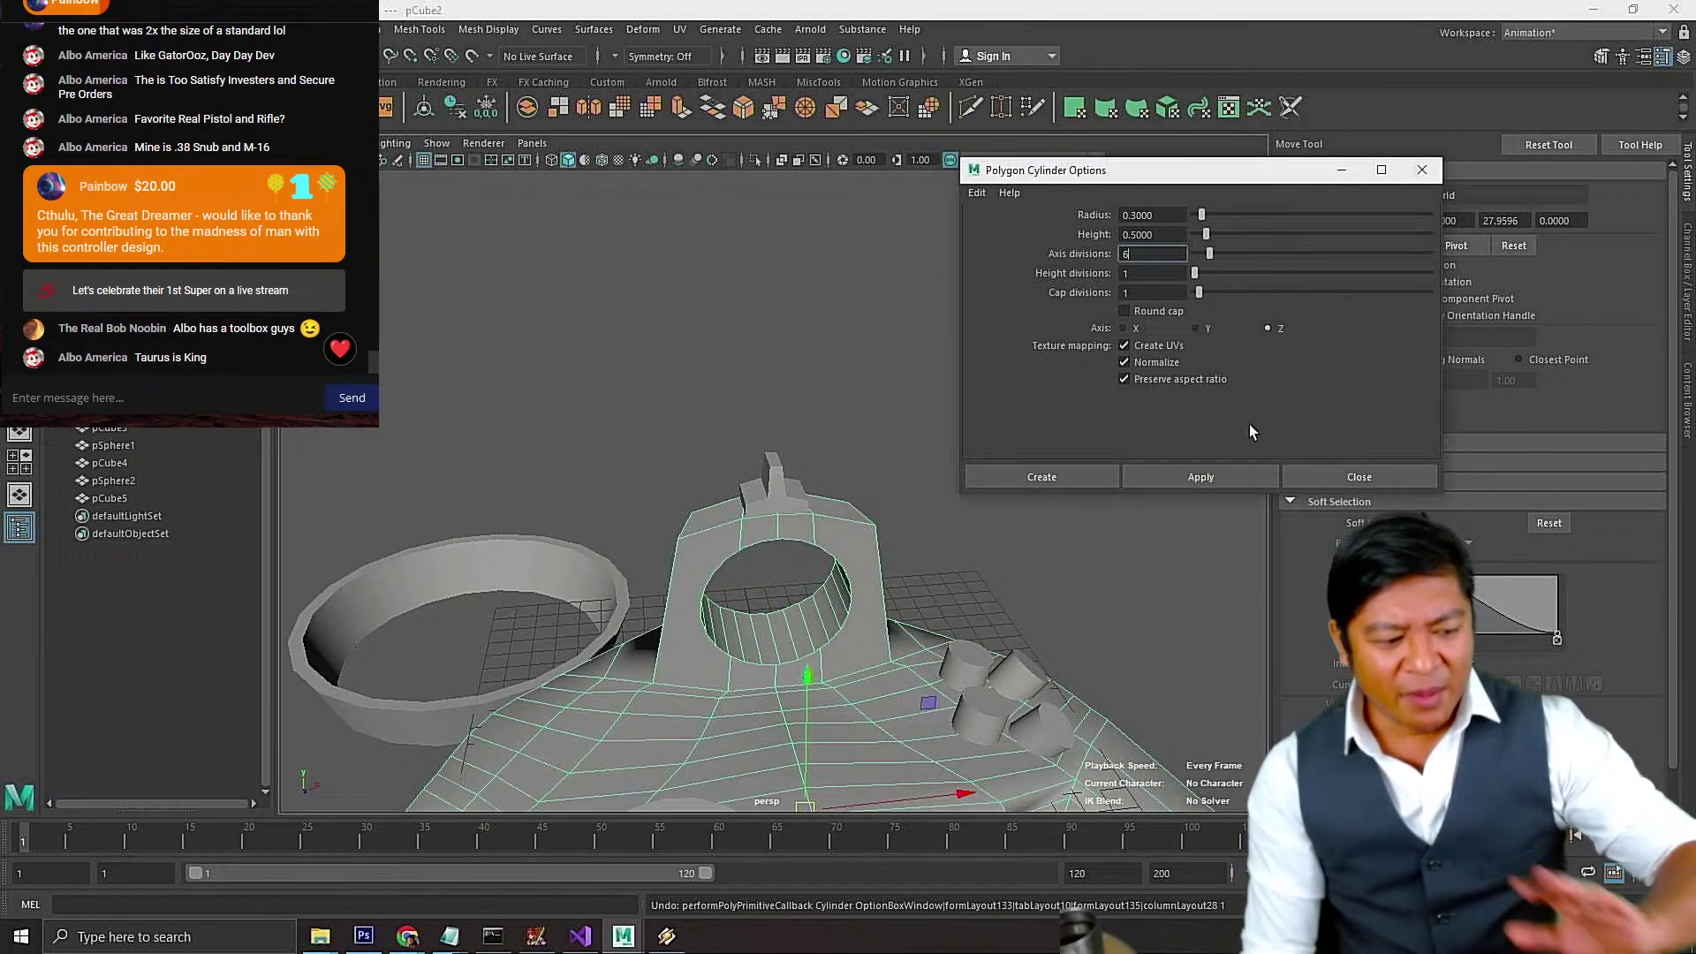
{"action": "left_click", "coordinate": [1148, 477]}
Raise the hex cylinder and slide it over to the arch's round loop
{"action": "left_click_drag", "start_coordinate": [826, 473], "coordinate": [832, 437]}
{"action": "key", "text": "f"}
{"action": "left_click_drag", "start_coordinate": [789, 626], "coordinate": [903, 604], "text": "alt"}
{"action": "scroll", "coordinate": [903, 604], "scroll_direction": "down", "scroll_amount": 5}
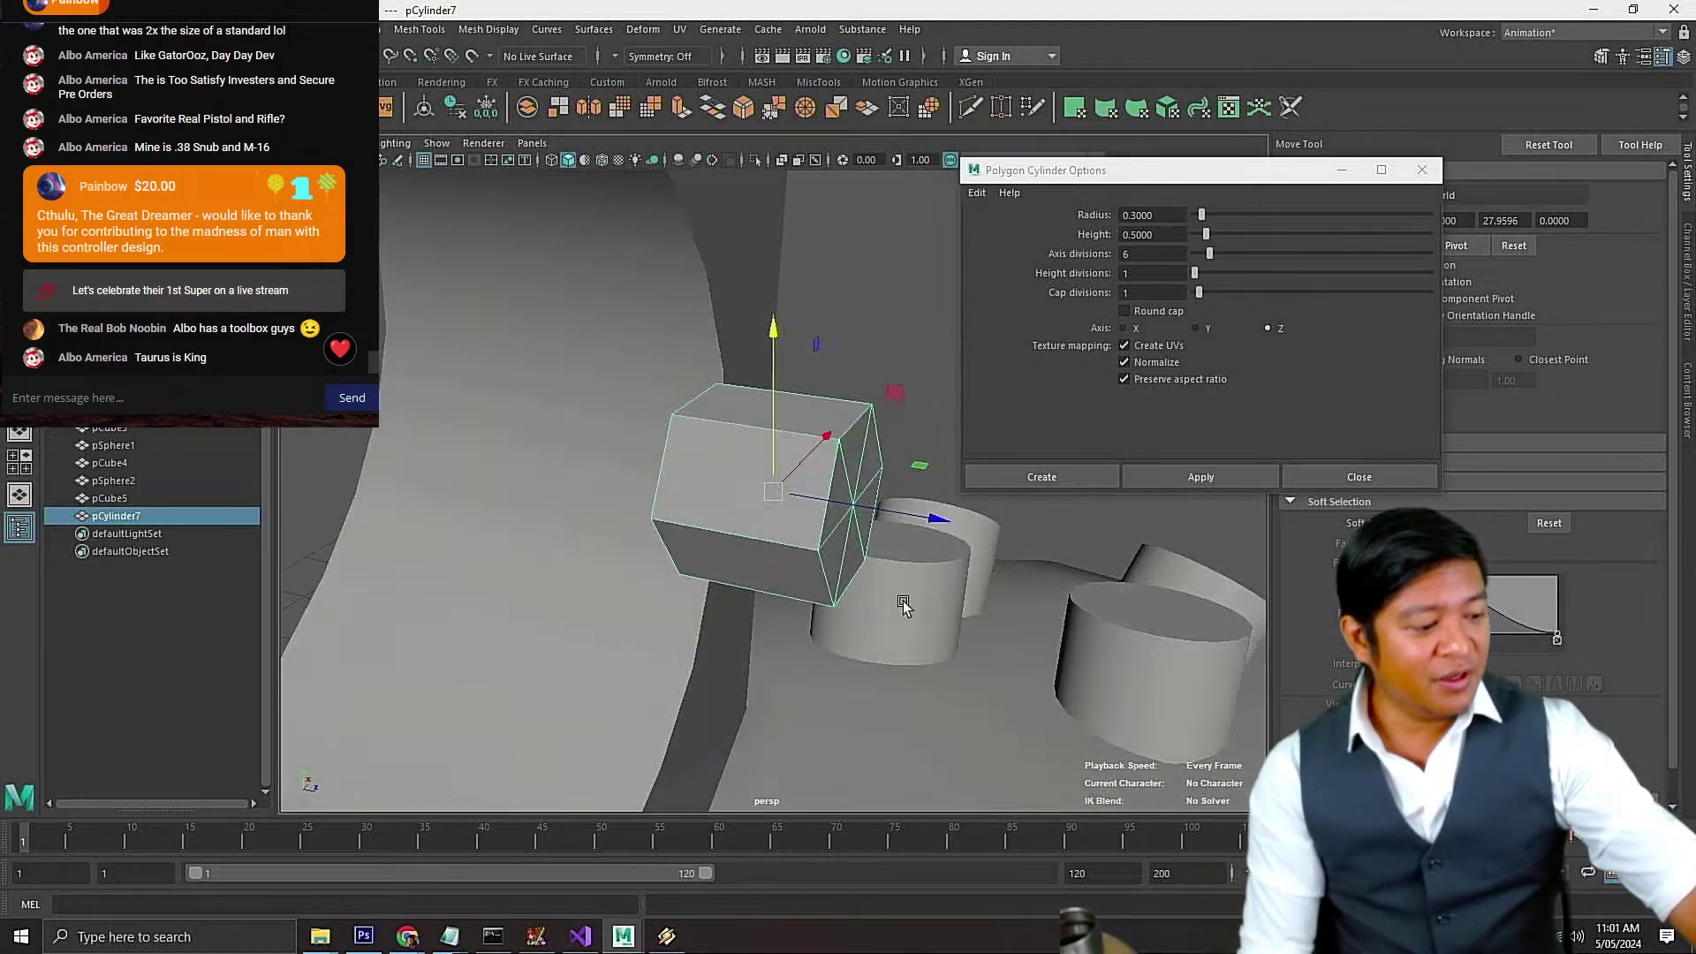
{"action": "left_click_drag", "start_coordinate": [905, 505], "coordinate": [577, 505]}
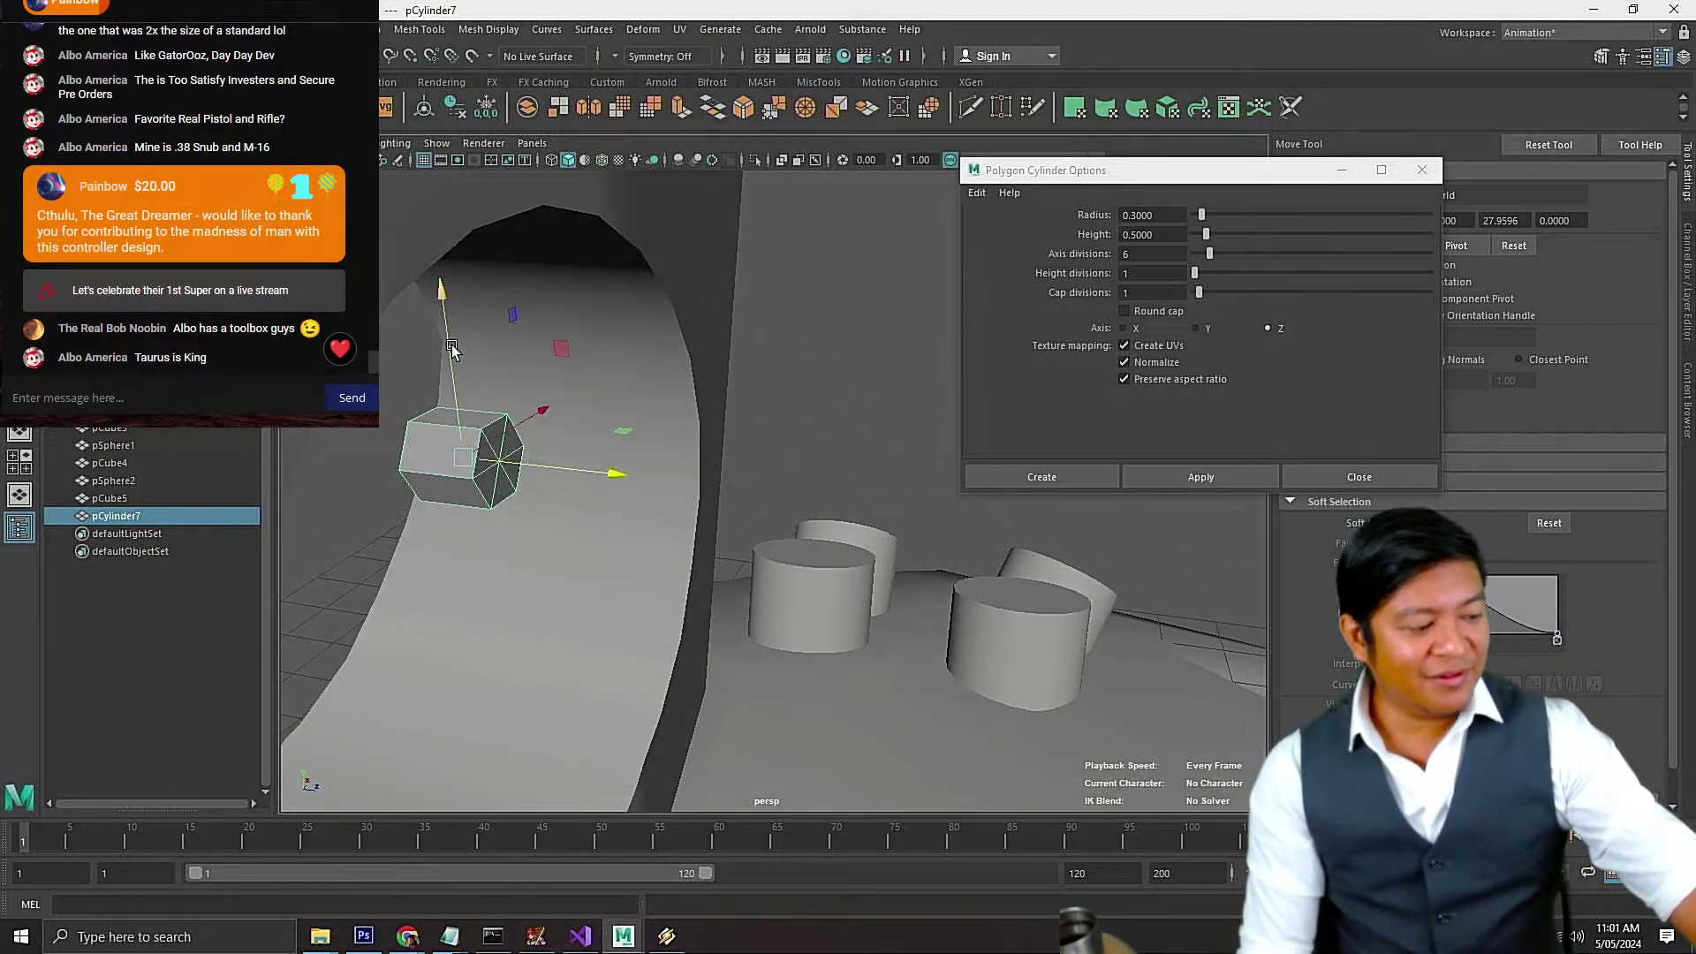
{"action": "left_click_drag", "start_coordinate": [446, 346], "coordinate": [436, 489]}
Push the hex cylinder into the centre of the loop's round opening
{"action": "key", "text": "f"}
{"action": "scroll", "coordinate": [760, 534], "scroll_direction": "down", "scroll_amount": 8}
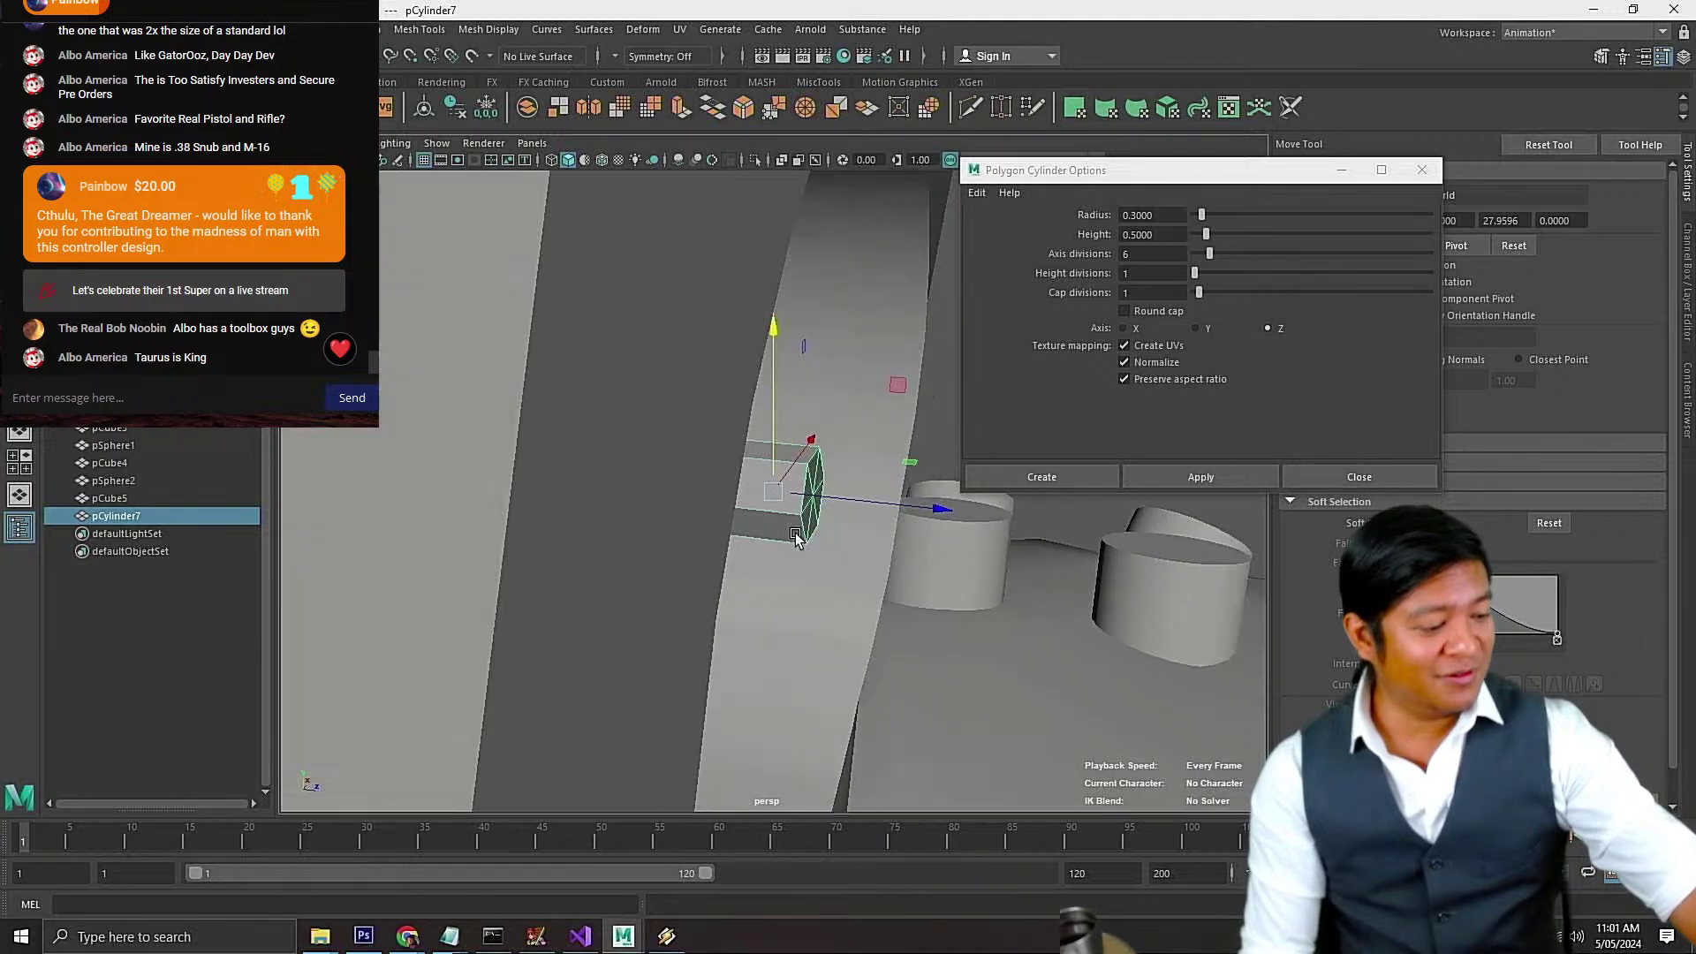
{"action": "left_click_drag", "start_coordinate": [919, 555], "coordinate": [777, 458], "text": "alt"}
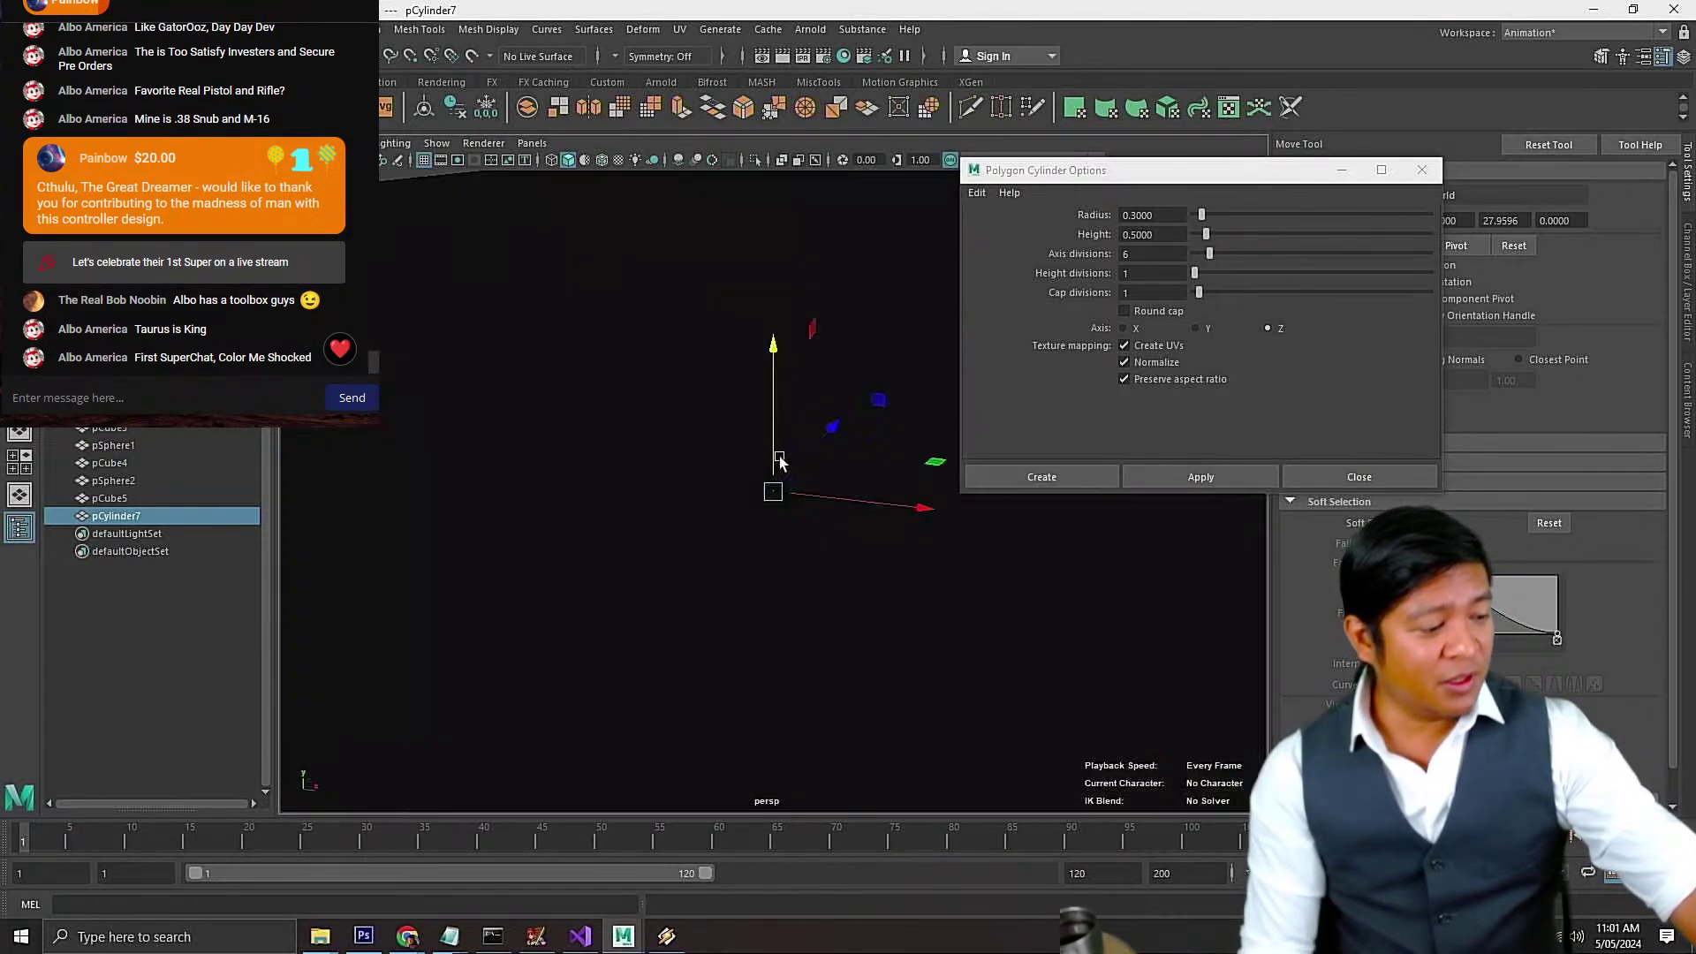
{"action": "scroll", "coordinate": [773, 421], "scroll_direction": "down", "scroll_amount": 2}
{"action": "scroll", "coordinate": [772, 422], "scroll_direction": "down", "scroll_amount": 4}
{"action": "left_click_drag", "start_coordinate": [835, 534], "coordinate": [928, 614], "text": "alt"}
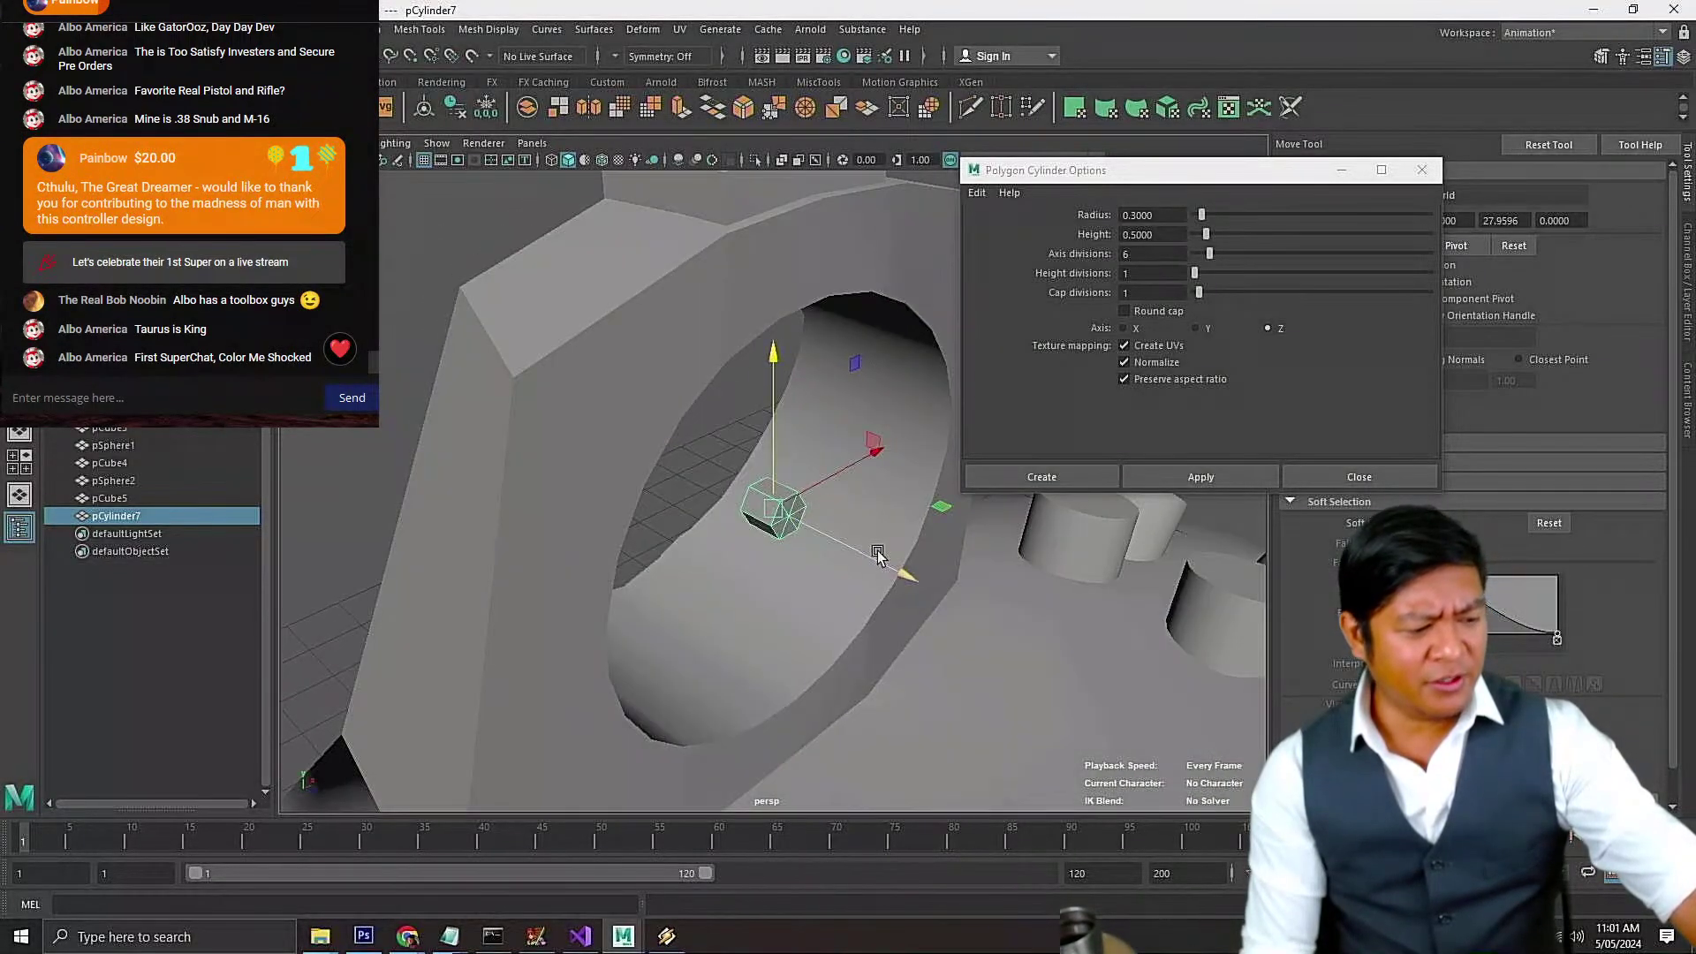
{"action": "left_click_drag", "start_coordinate": [872, 557], "coordinate": [792, 583]}
{"action": "scroll", "coordinate": [790, 581], "scroll_direction": "up", "scroll_amount": 2}
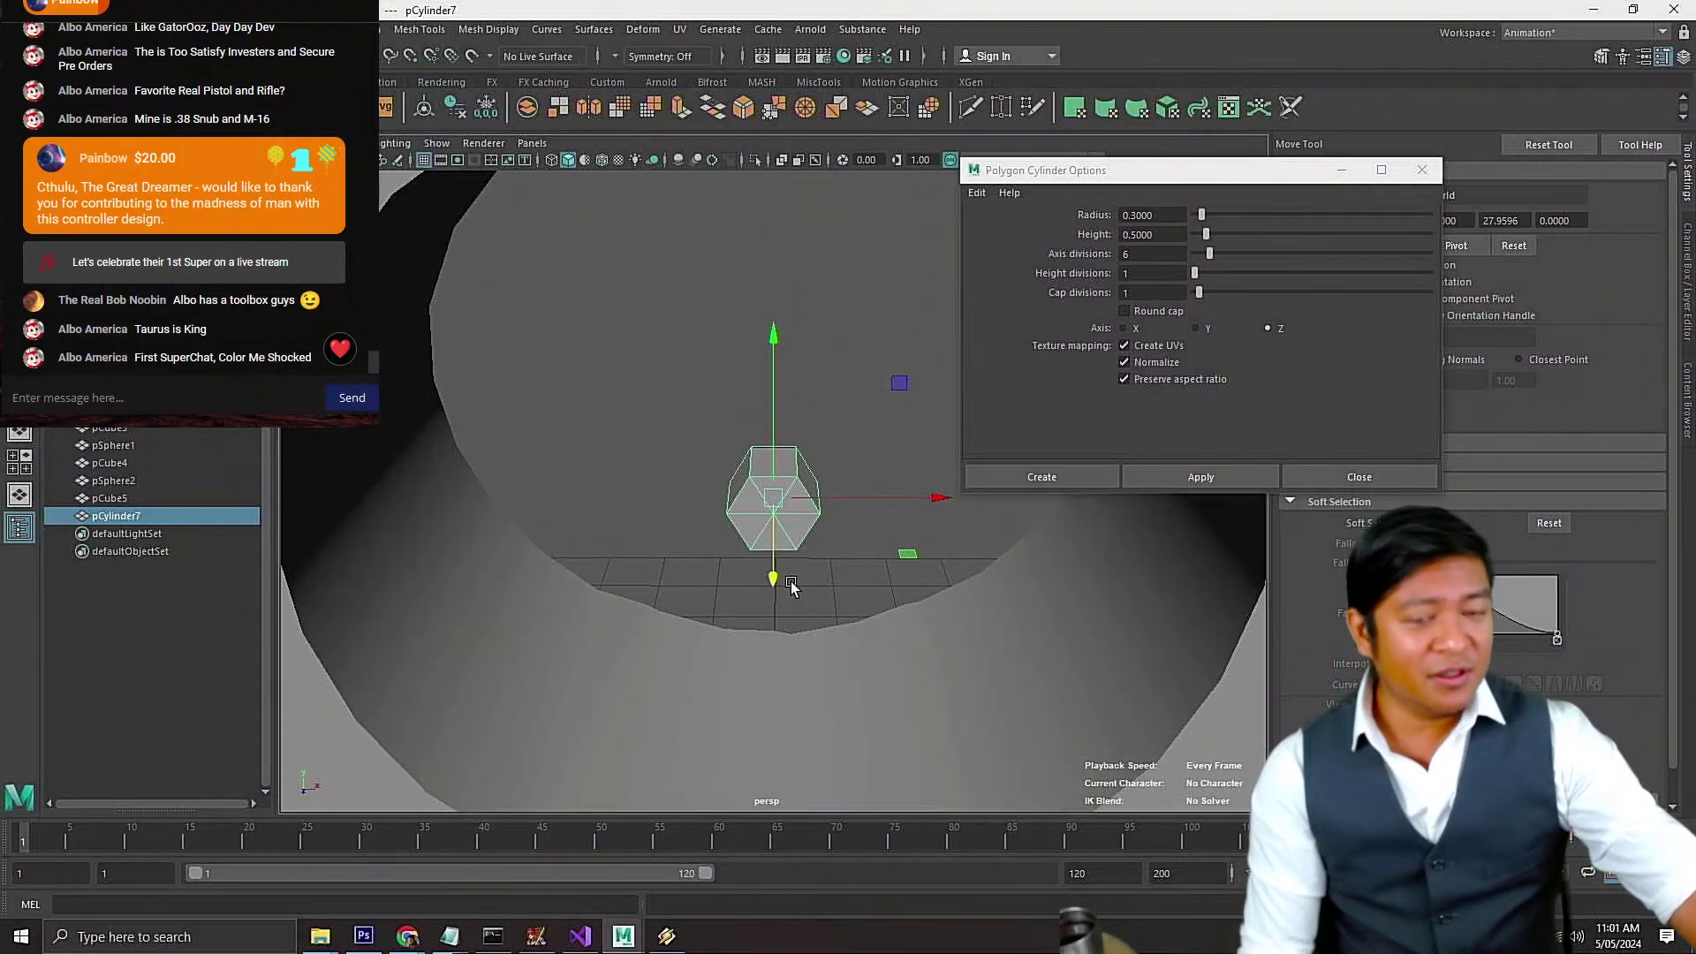
{"action": "scroll", "coordinate": [784, 575], "scroll_direction": "down", "scroll_amount": 1}
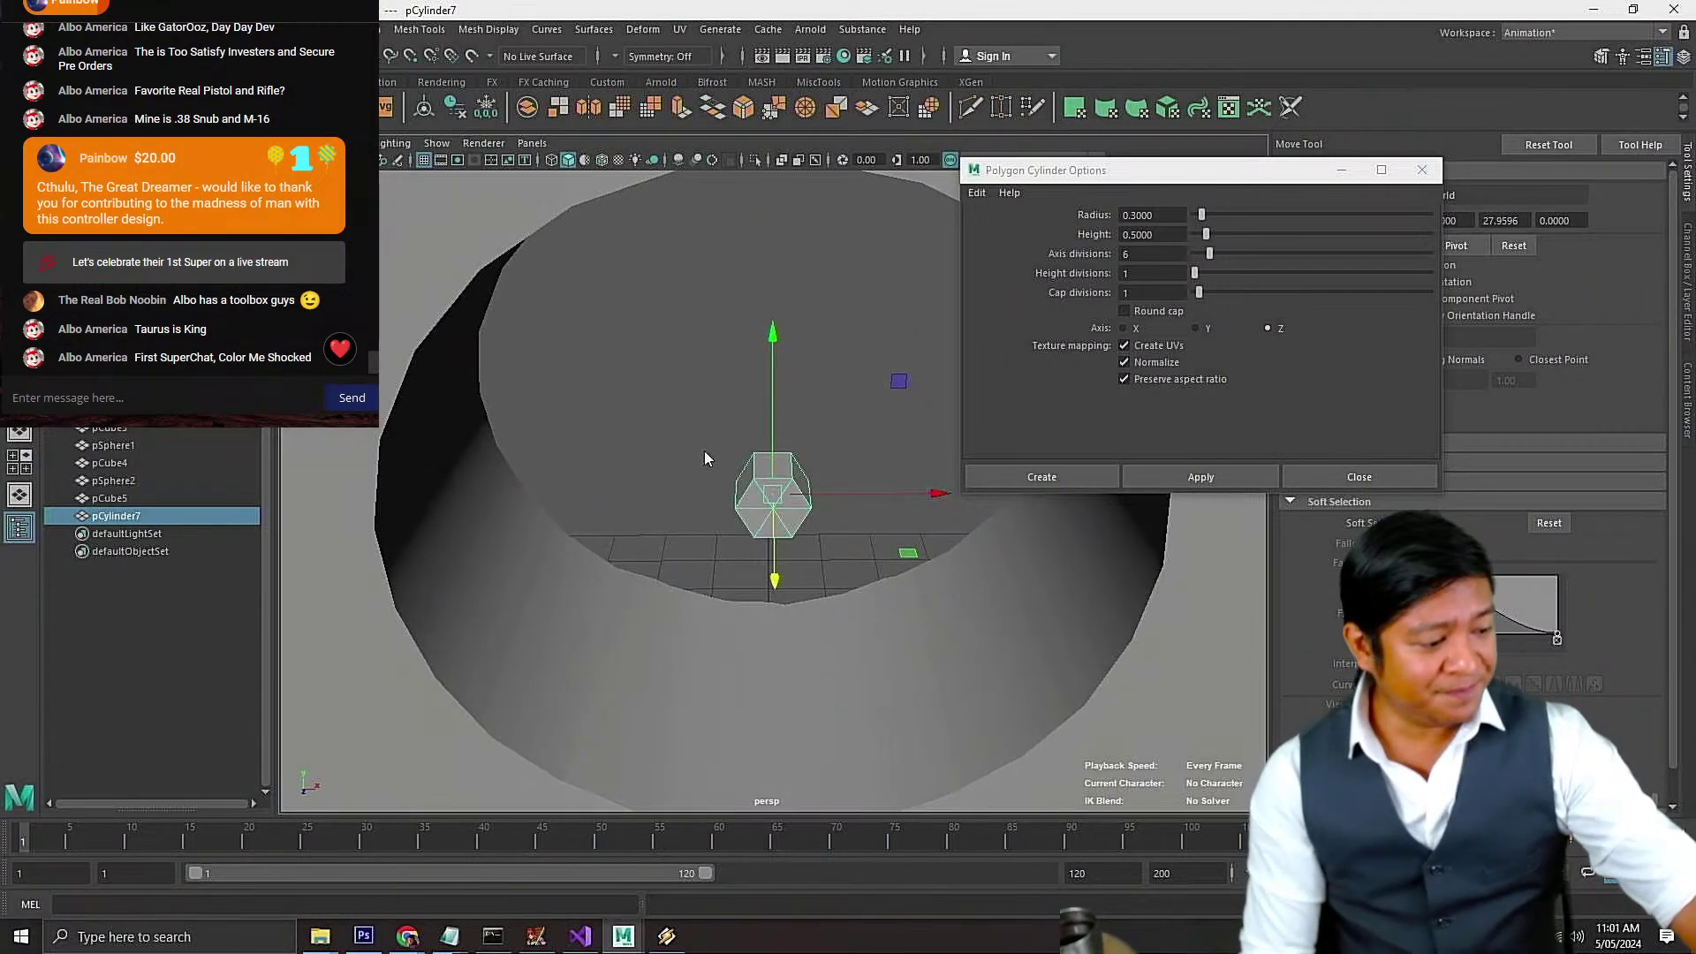
Select three alternating side faces of the hex hub in face mode
{"action": "right_click_drag", "start_coordinate": [705, 449], "coordinate": [712, 502]}
{"action": "left_click", "coordinate": [782, 463]}
{"action": "scroll", "coordinate": [781, 512], "scroll_direction": "up", "scroll_amount": 3}
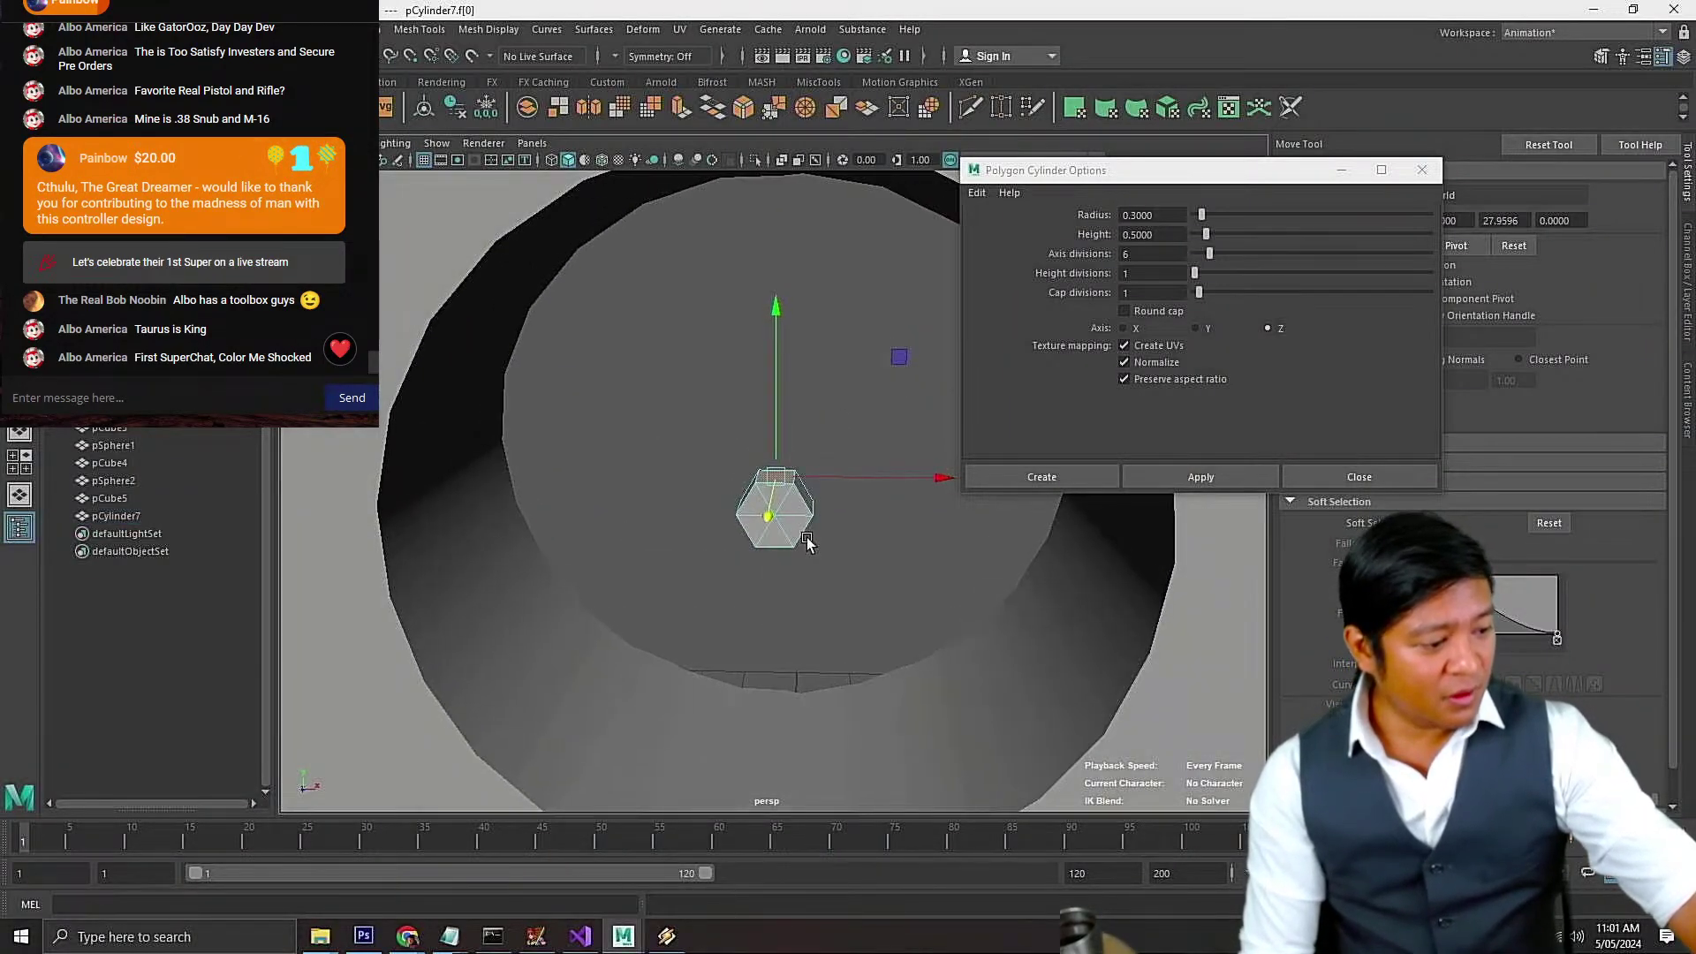
{"action": "left_click_drag", "start_coordinate": [790, 614], "coordinate": [829, 579], "text": "alt"}
{"action": "left_click", "coordinate": [800, 541], "text": "shift"}
{"action": "left_click", "coordinate": [720, 545], "text": "shift"}
{"action": "left_click_drag", "start_coordinate": [720, 545], "coordinate": [727, 570], "text": "alt"}
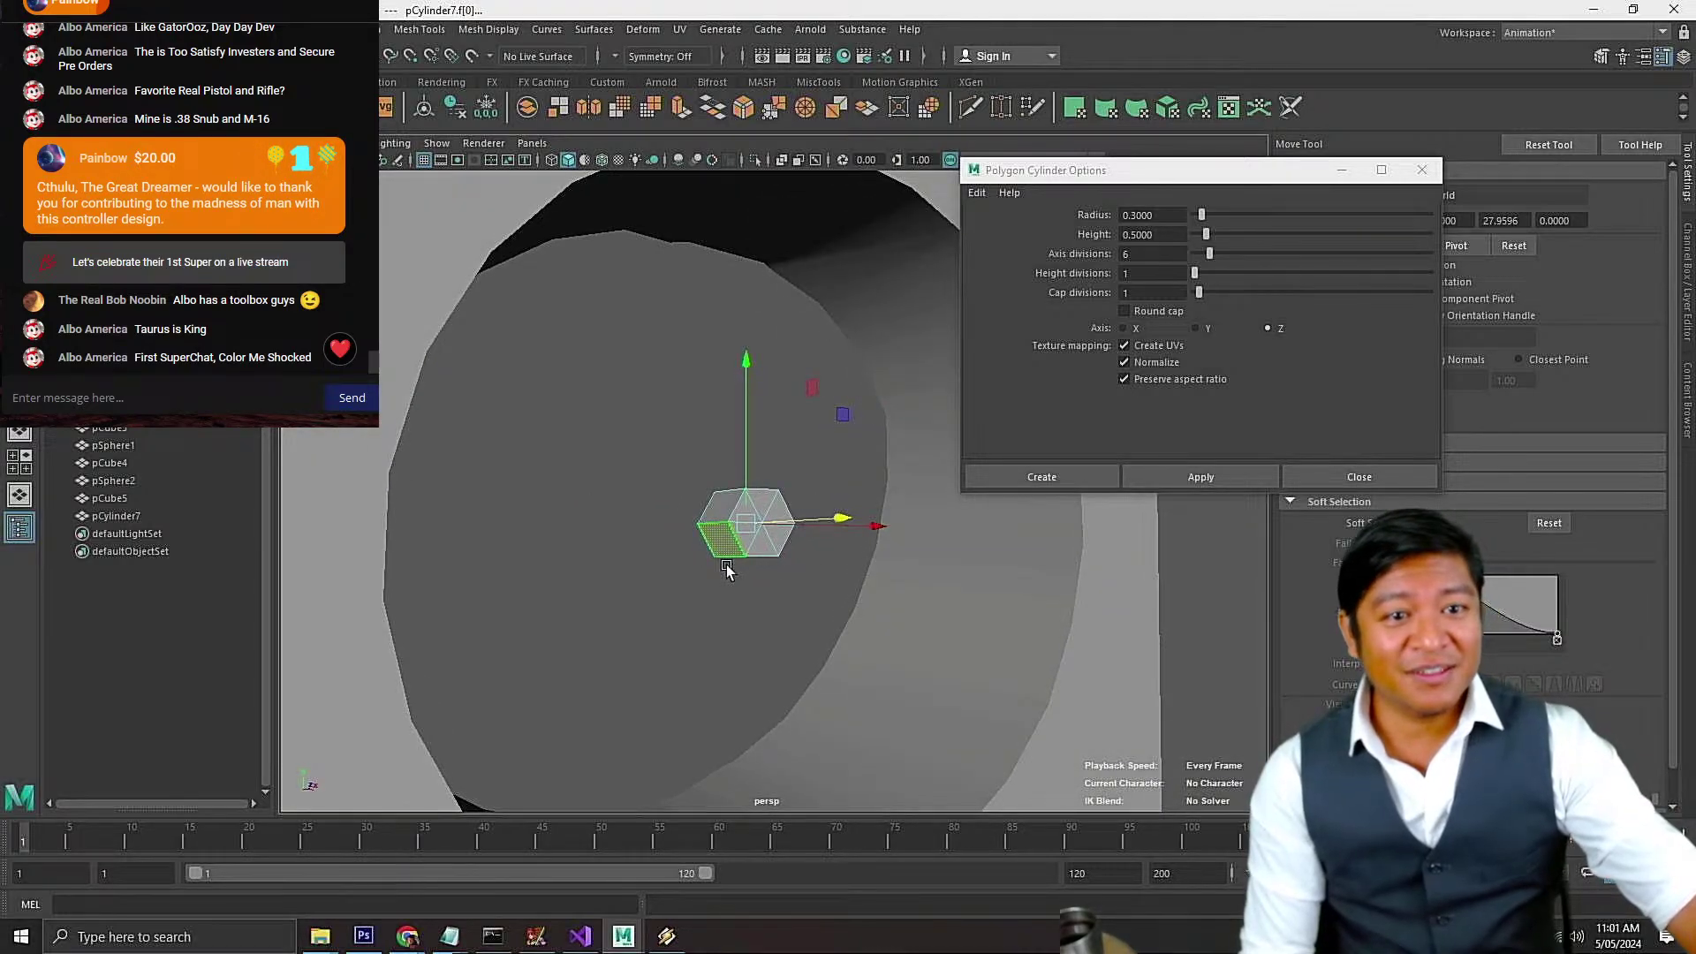
{"action": "scroll", "coordinate": [789, 519], "scroll_direction": "down", "scroll_amount": 5}
{"action": "left_click_drag", "start_coordinate": [788, 521], "coordinate": [583, 545], "text": "alt"}
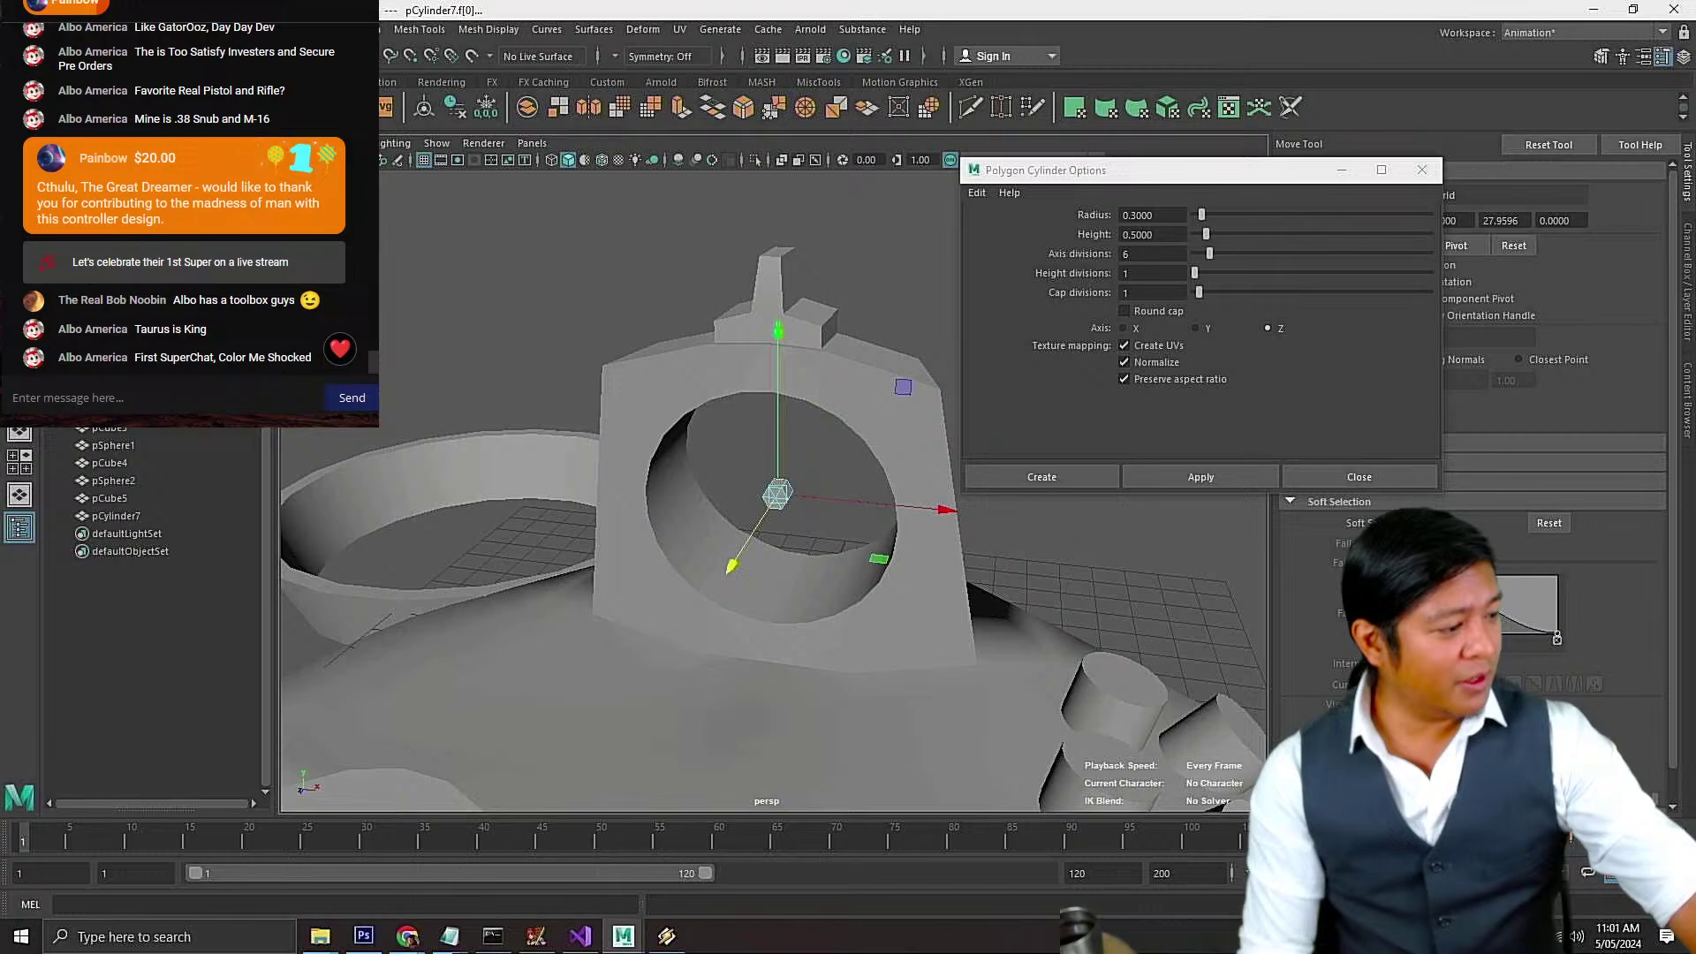
Extrude the three hub faces 2.018 units outward into long arms
{"action": "left_click", "coordinate": [311, 29]}
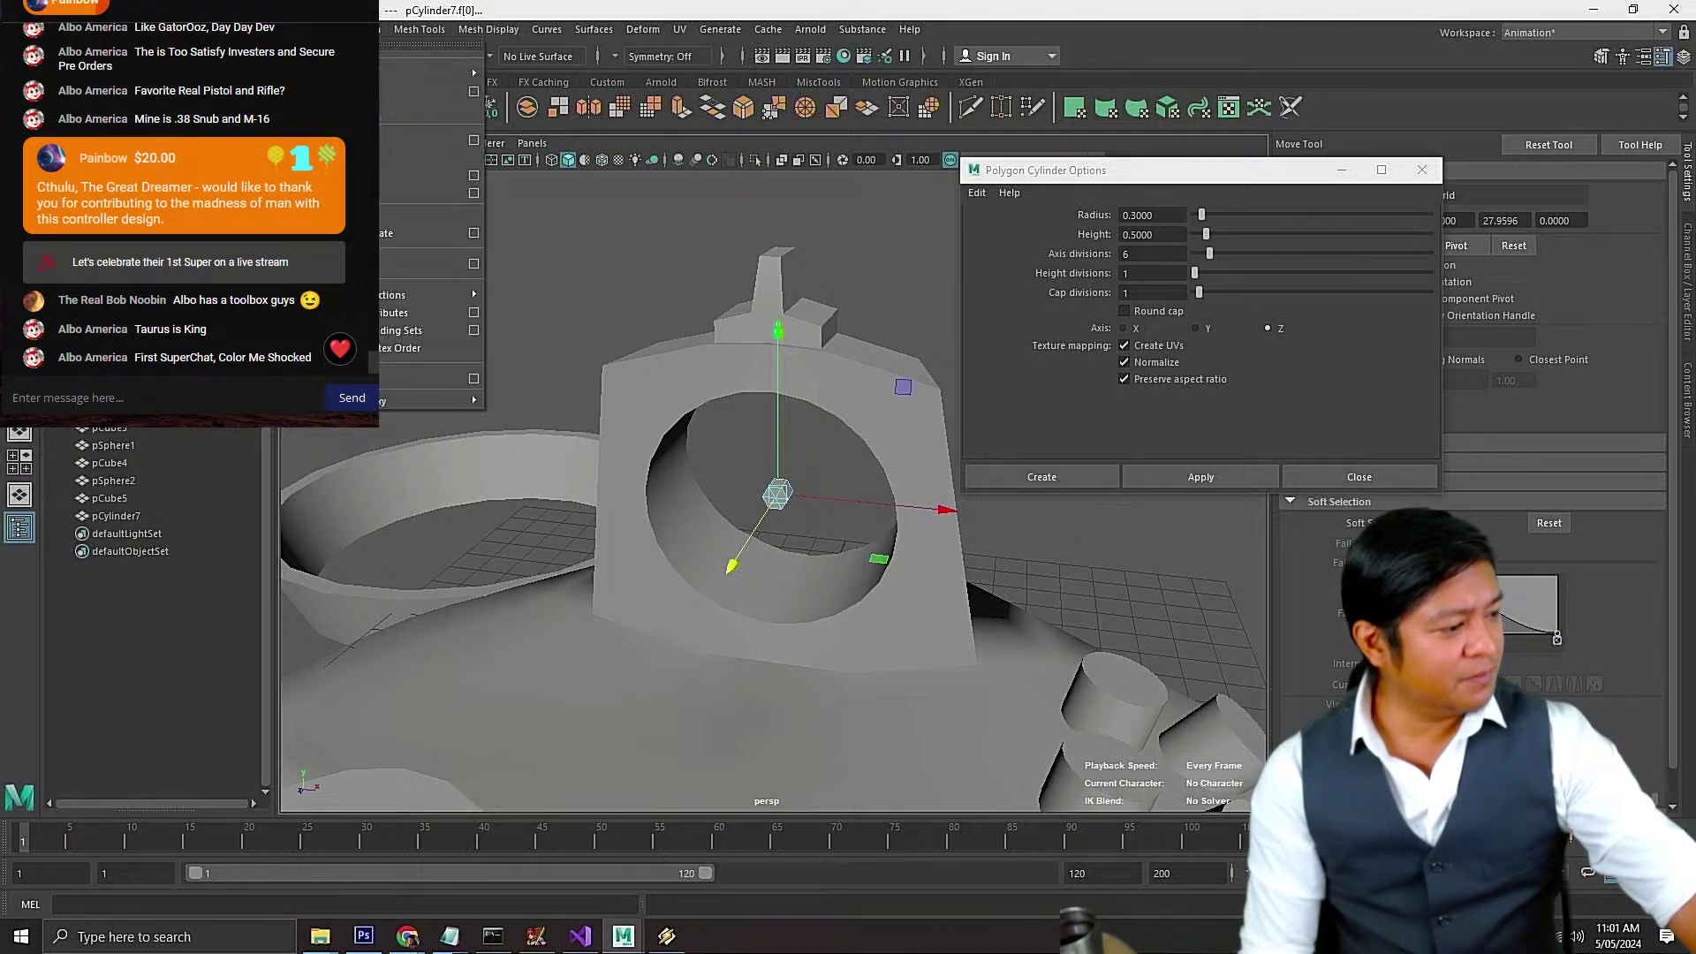
{"action": "left_click", "coordinate": [357, 30]}
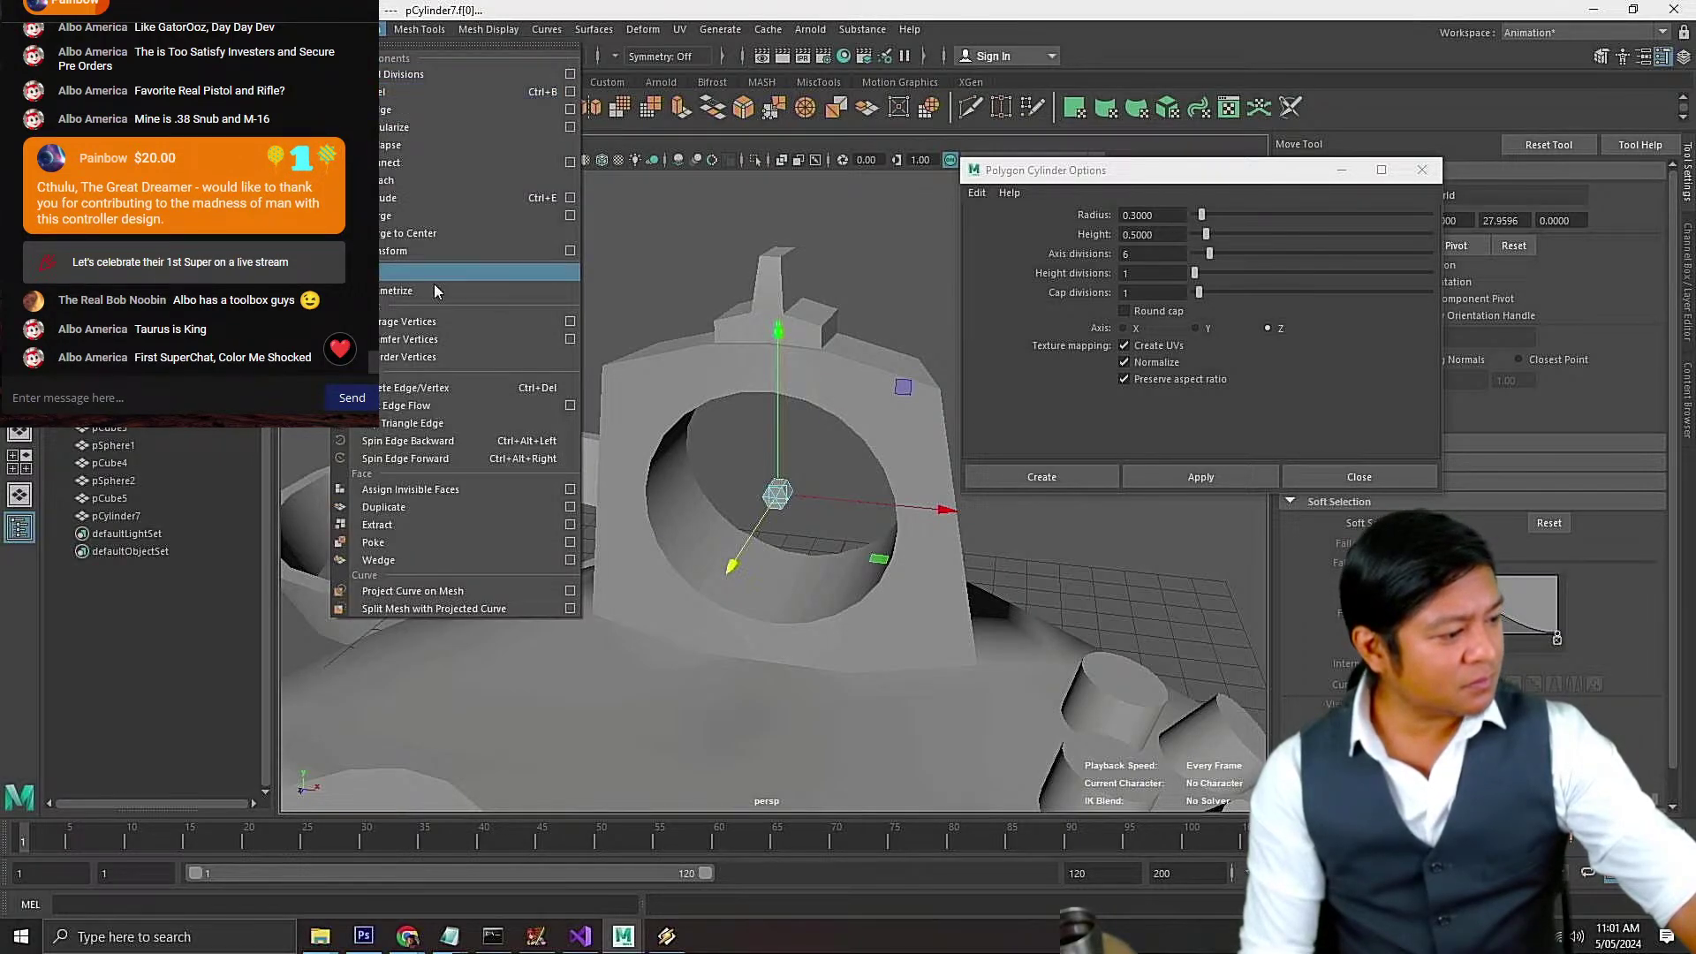
{"action": "mouse_move", "coordinate": [311, 29]}
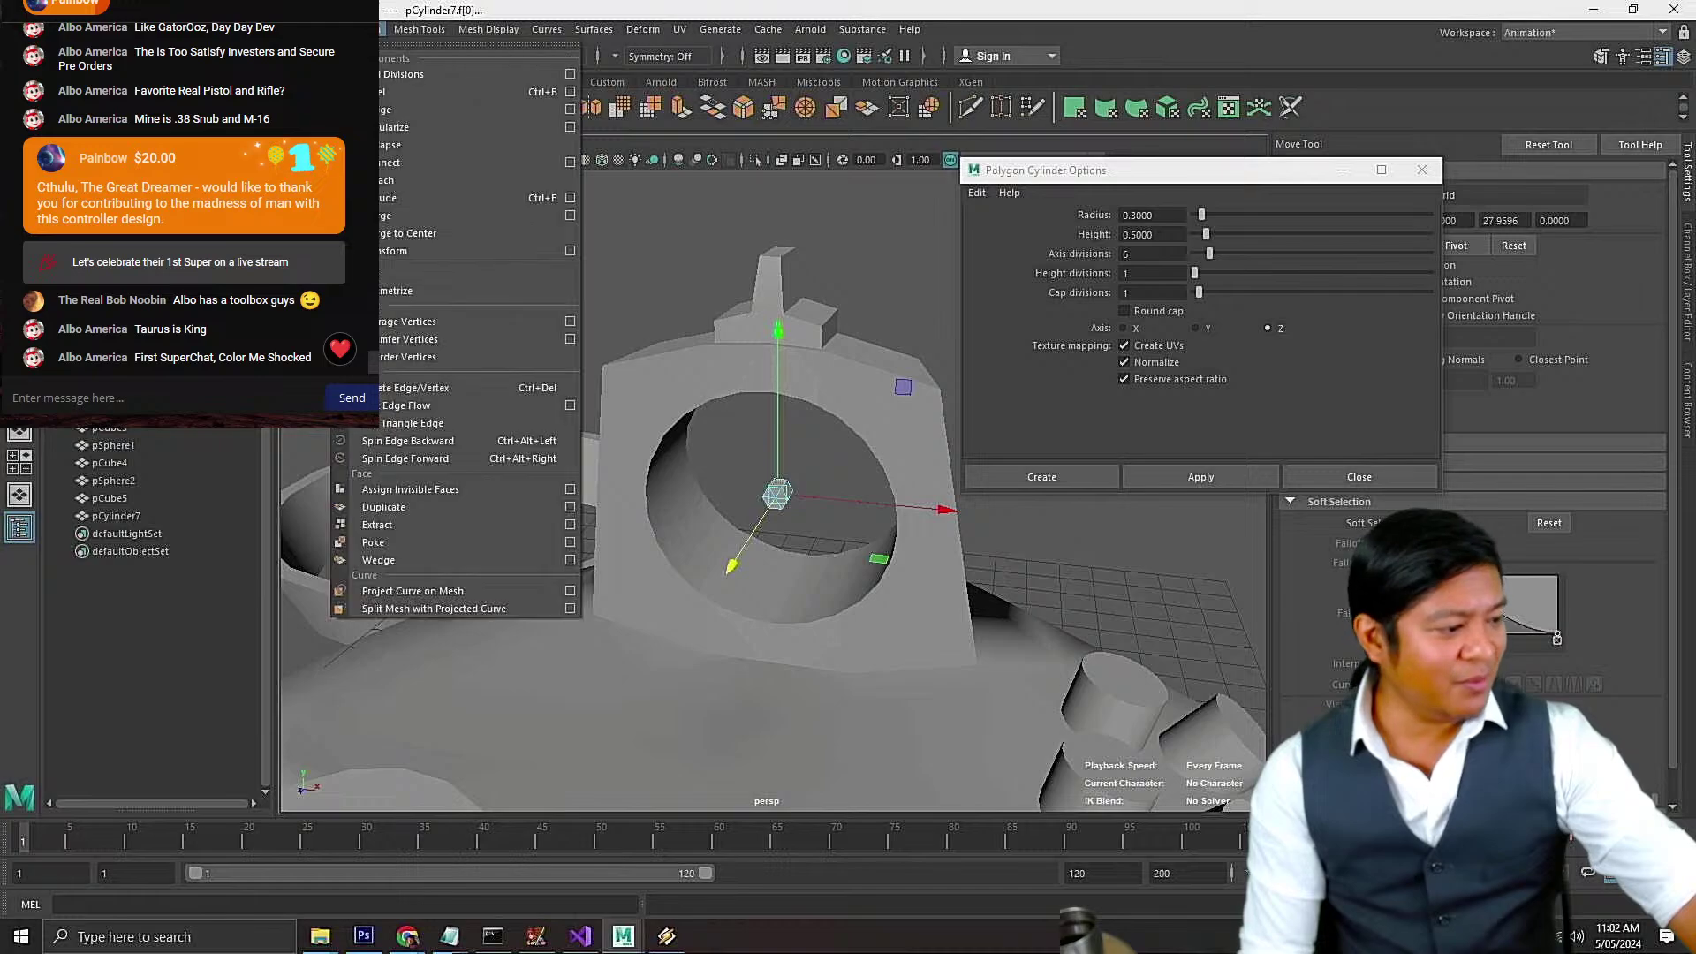
{"action": "left_click", "coordinate": [362, 198]}
{"action": "scroll", "coordinate": [782, 444], "scroll_direction": "up", "scroll_amount": 3}
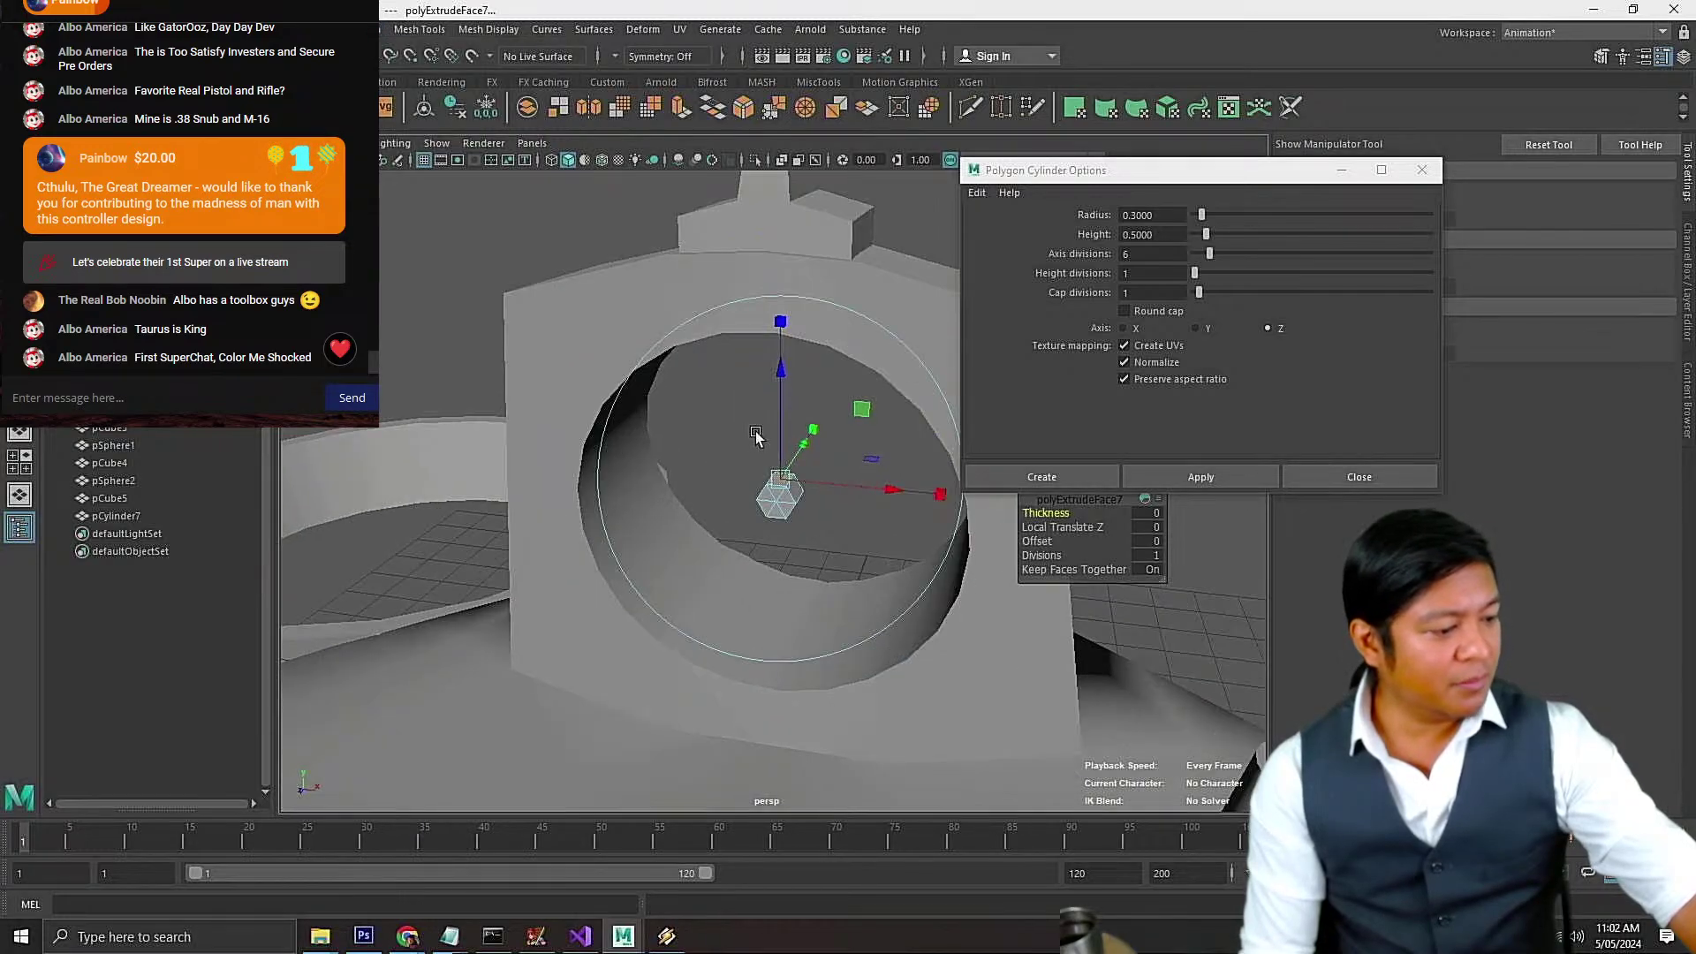
{"action": "left_click_drag", "start_coordinate": [782, 444], "coordinate": [775, 302]}
Inspect the three-spoke star from several angles, then switch to the hub's vertex mode
{"action": "left_click_drag", "start_coordinate": [1074, 507], "coordinate": [1022, 681], "text": "alt"}
{"action": "mouse_move", "coordinate": [955, 551]}
{"action": "left_mouse_down", "text": "alt"}
{"action": "mouse_move", "coordinate": [977, 495]}
{"action": "mouse_move", "coordinate": [972, 531]}
{"action": "left_mouse_up", "text": "alt"}
{"action": "scroll", "coordinate": [786, 536], "scroll_direction": "up", "scroll_amount": 5}
{"action": "scroll", "coordinate": [786, 535], "scroll_direction": "up", "scroll_amount": 5}
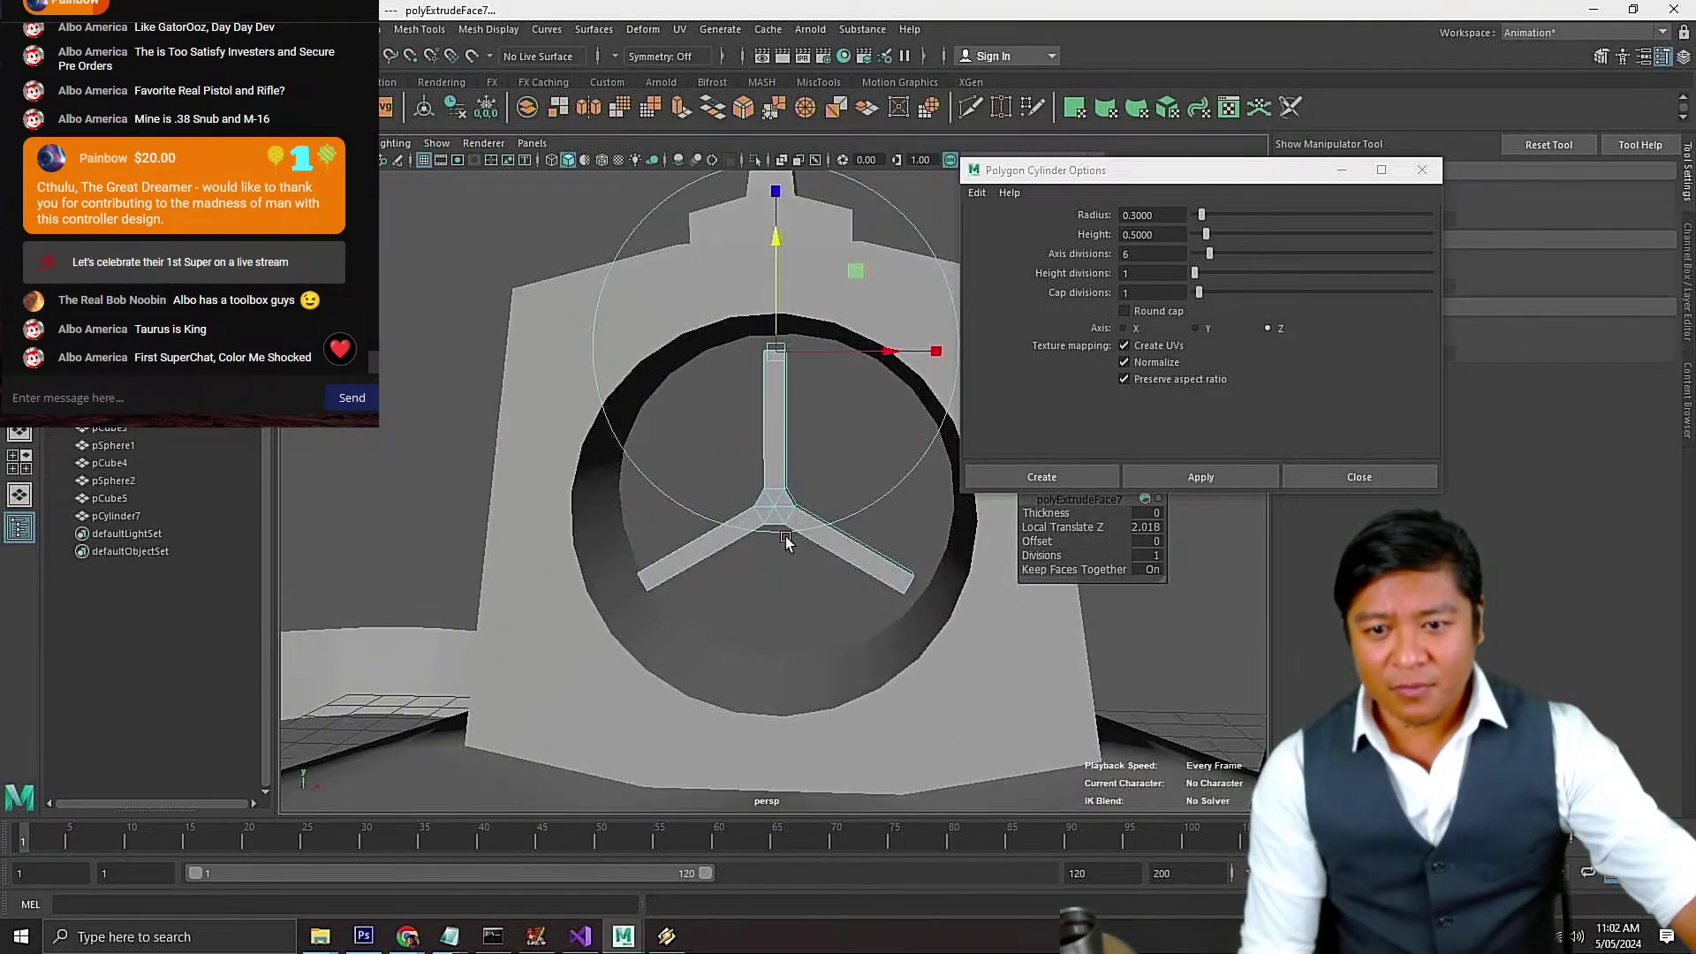
{"action": "left_click_drag", "start_coordinate": [712, 558], "coordinate": [755, 542], "text": "alt"}
{"action": "right_click_drag", "start_coordinate": [805, 539], "coordinate": [740, 454]}
{"action": "scroll", "coordinate": [844, 542], "scroll_direction": "down", "scroll_amount": 3}
{"action": "left_click_drag", "start_coordinate": [842, 539], "coordinate": [685, 484], "text": "alt"}
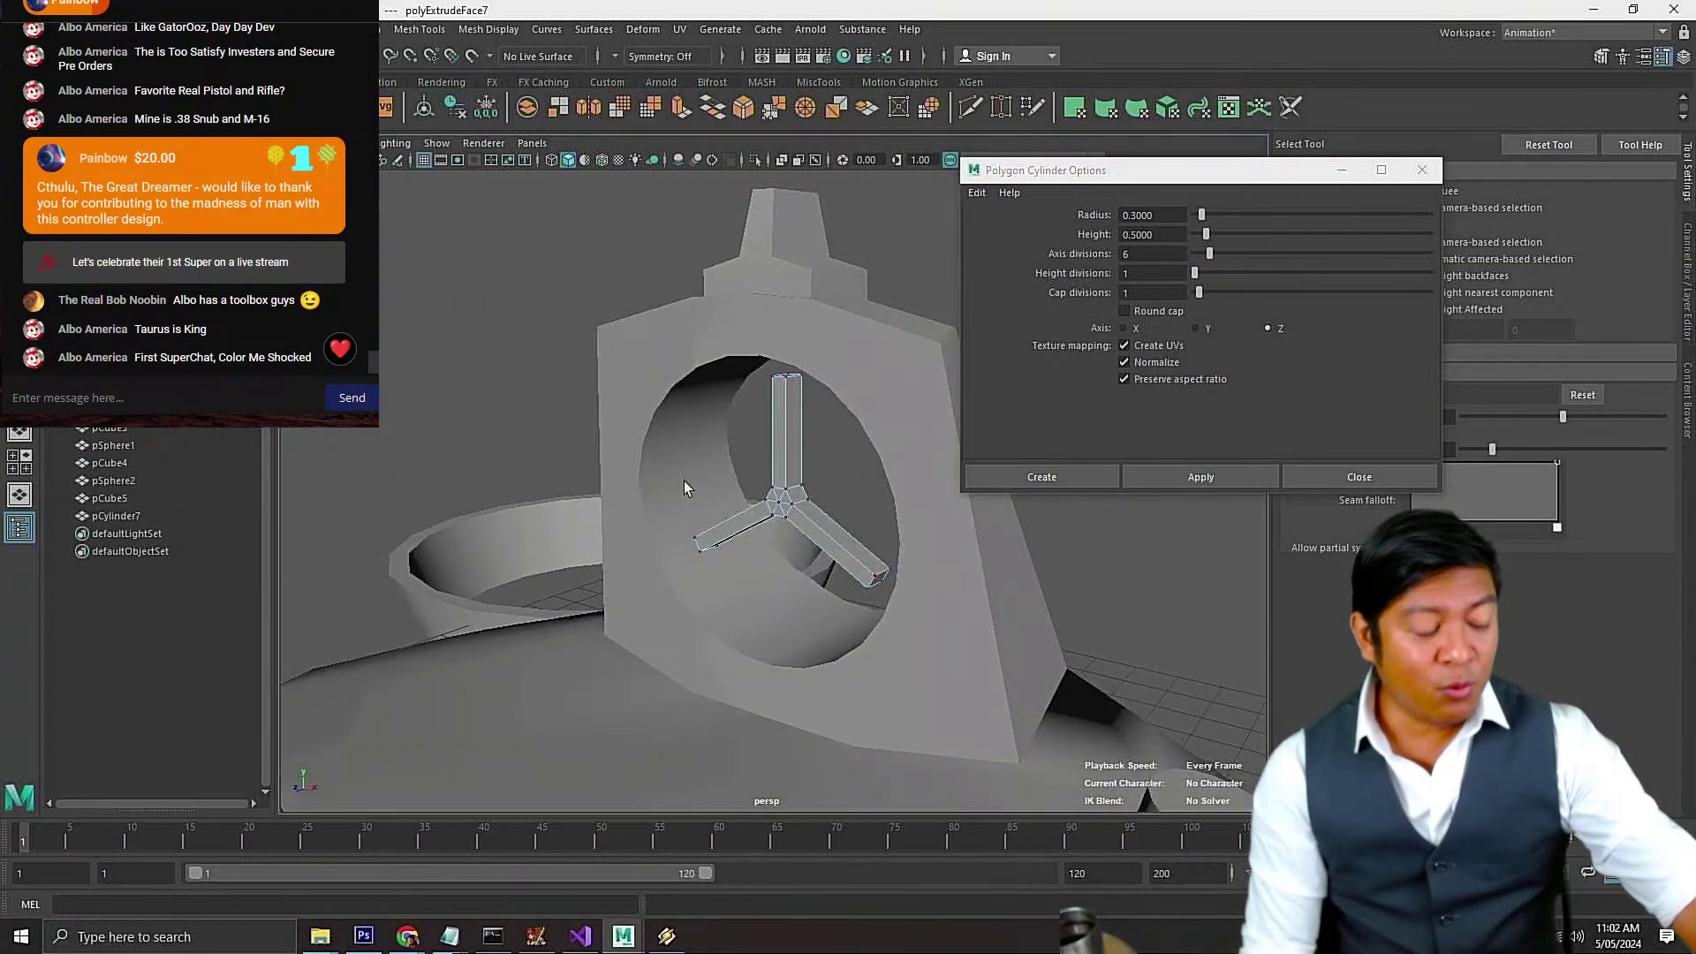
{"action": "left_click_drag", "start_coordinate": [613, 295], "coordinate": [968, 653]}
{"action": "left_click_drag", "start_coordinate": [846, 486], "coordinate": [840, 470], "text": "alt"}
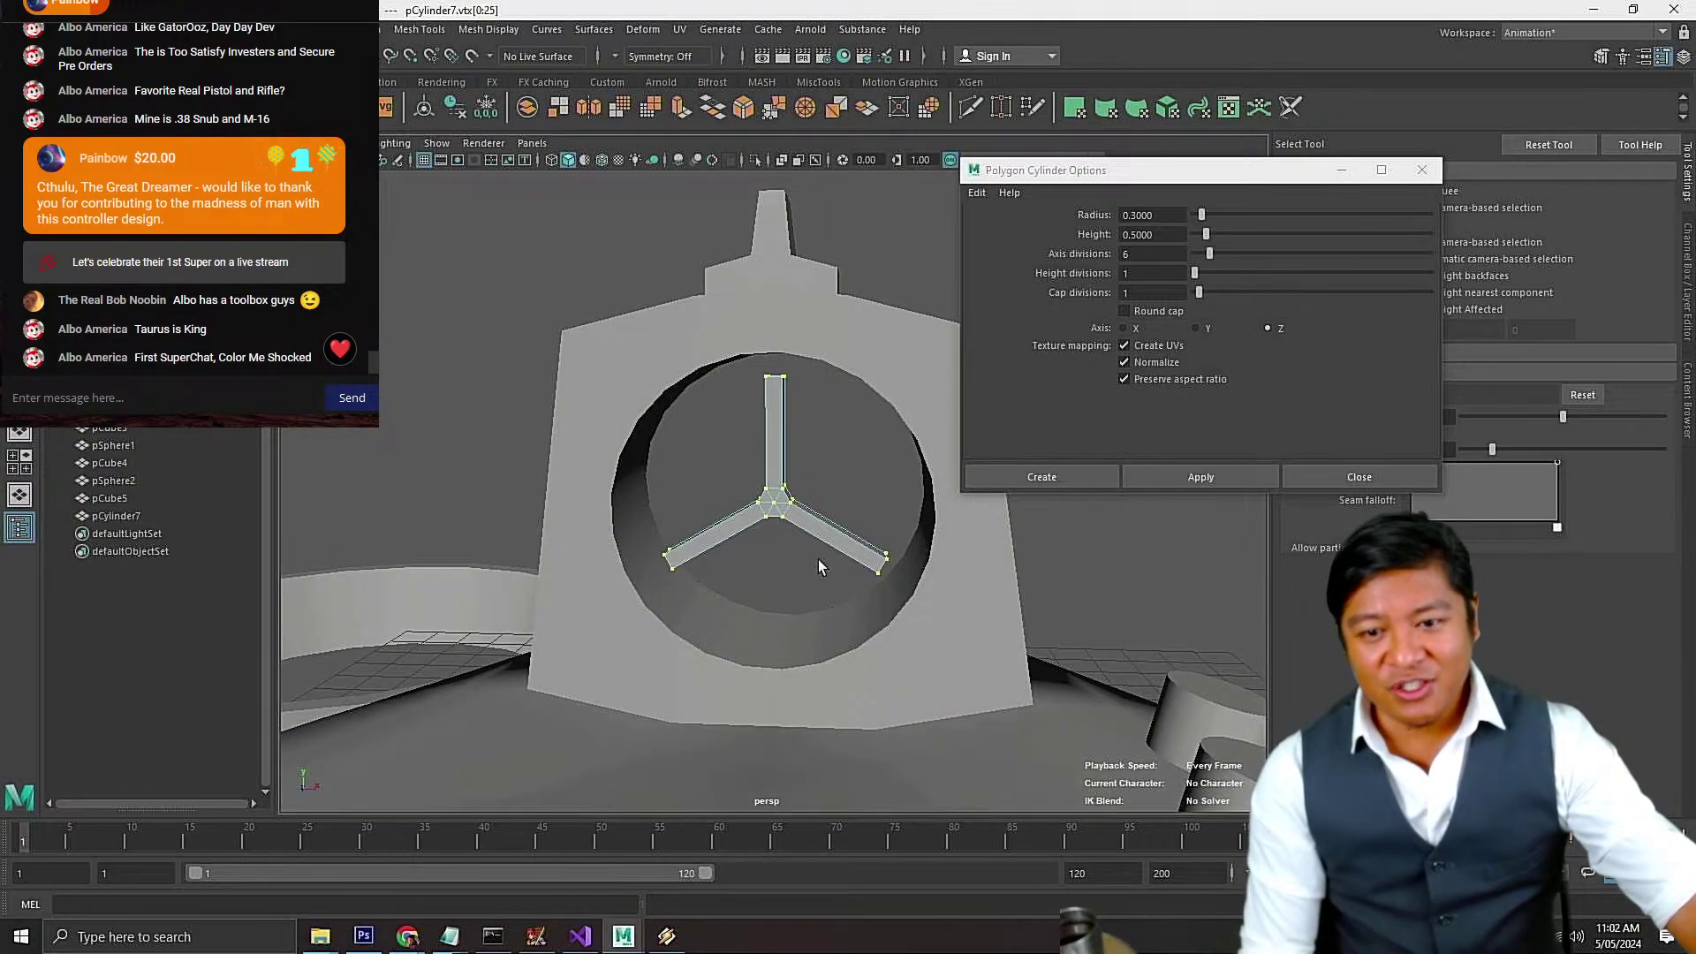
{"action": "left_click_drag", "start_coordinate": [818, 559], "coordinate": [560, 628], "text": "alt"}
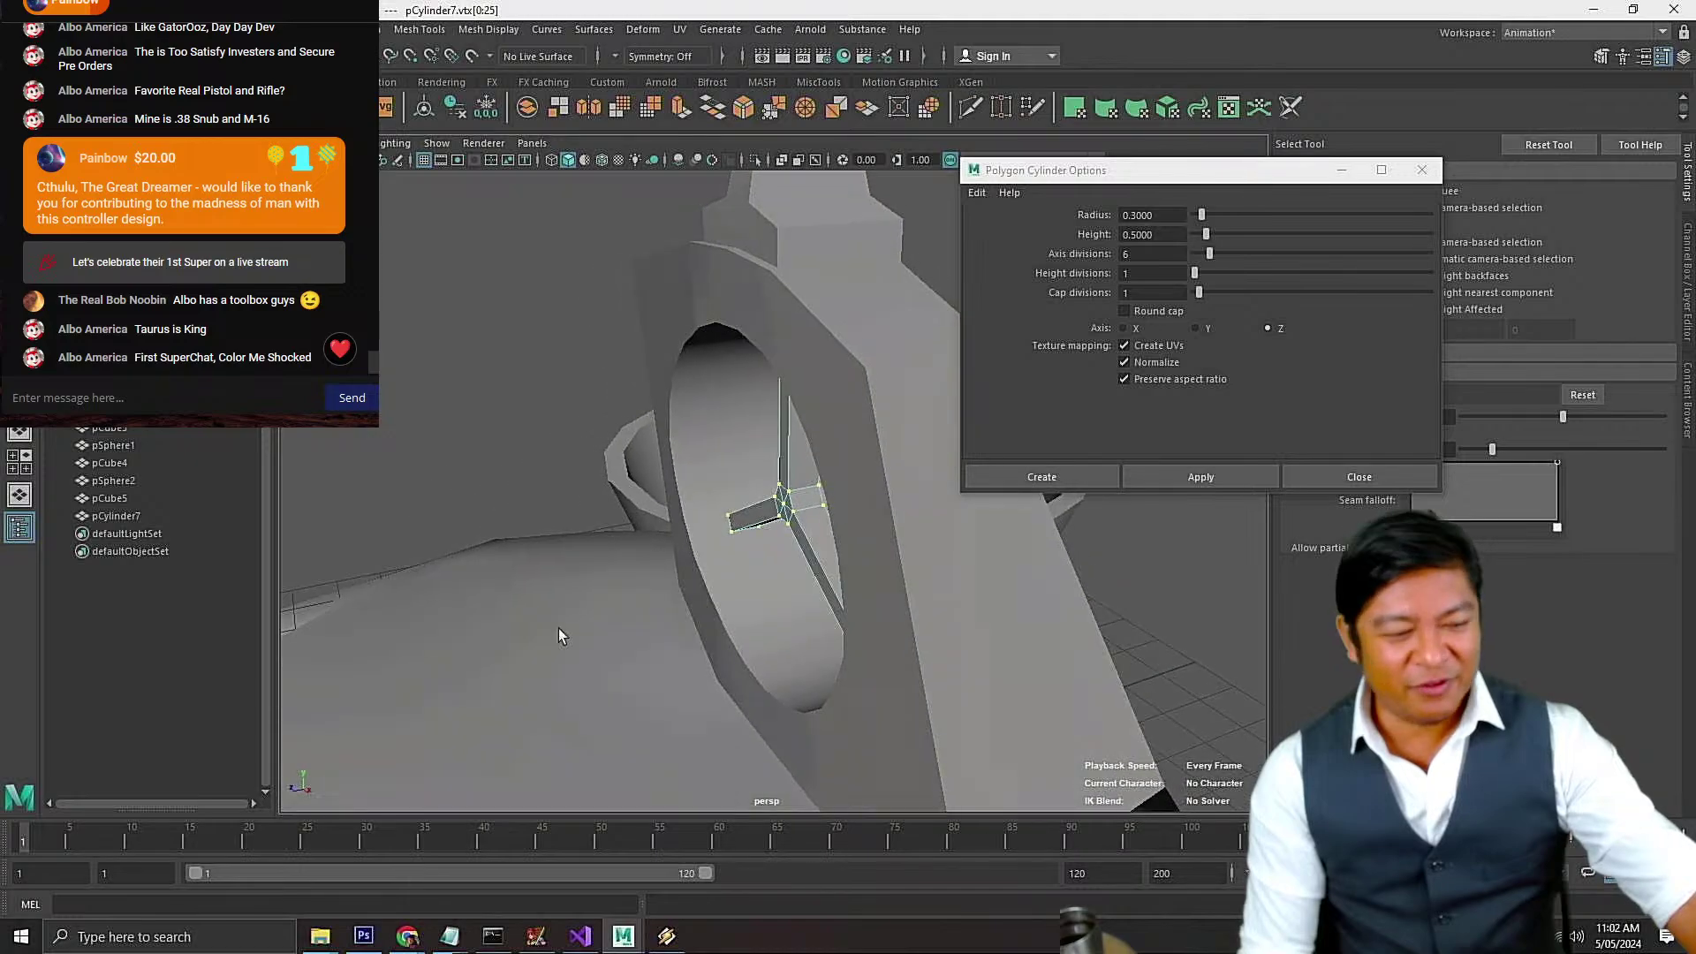
{"action": "key", "text": "r"}
{"action": "left_click_drag", "start_coordinate": [639, 506], "coordinate": [280, 539]}
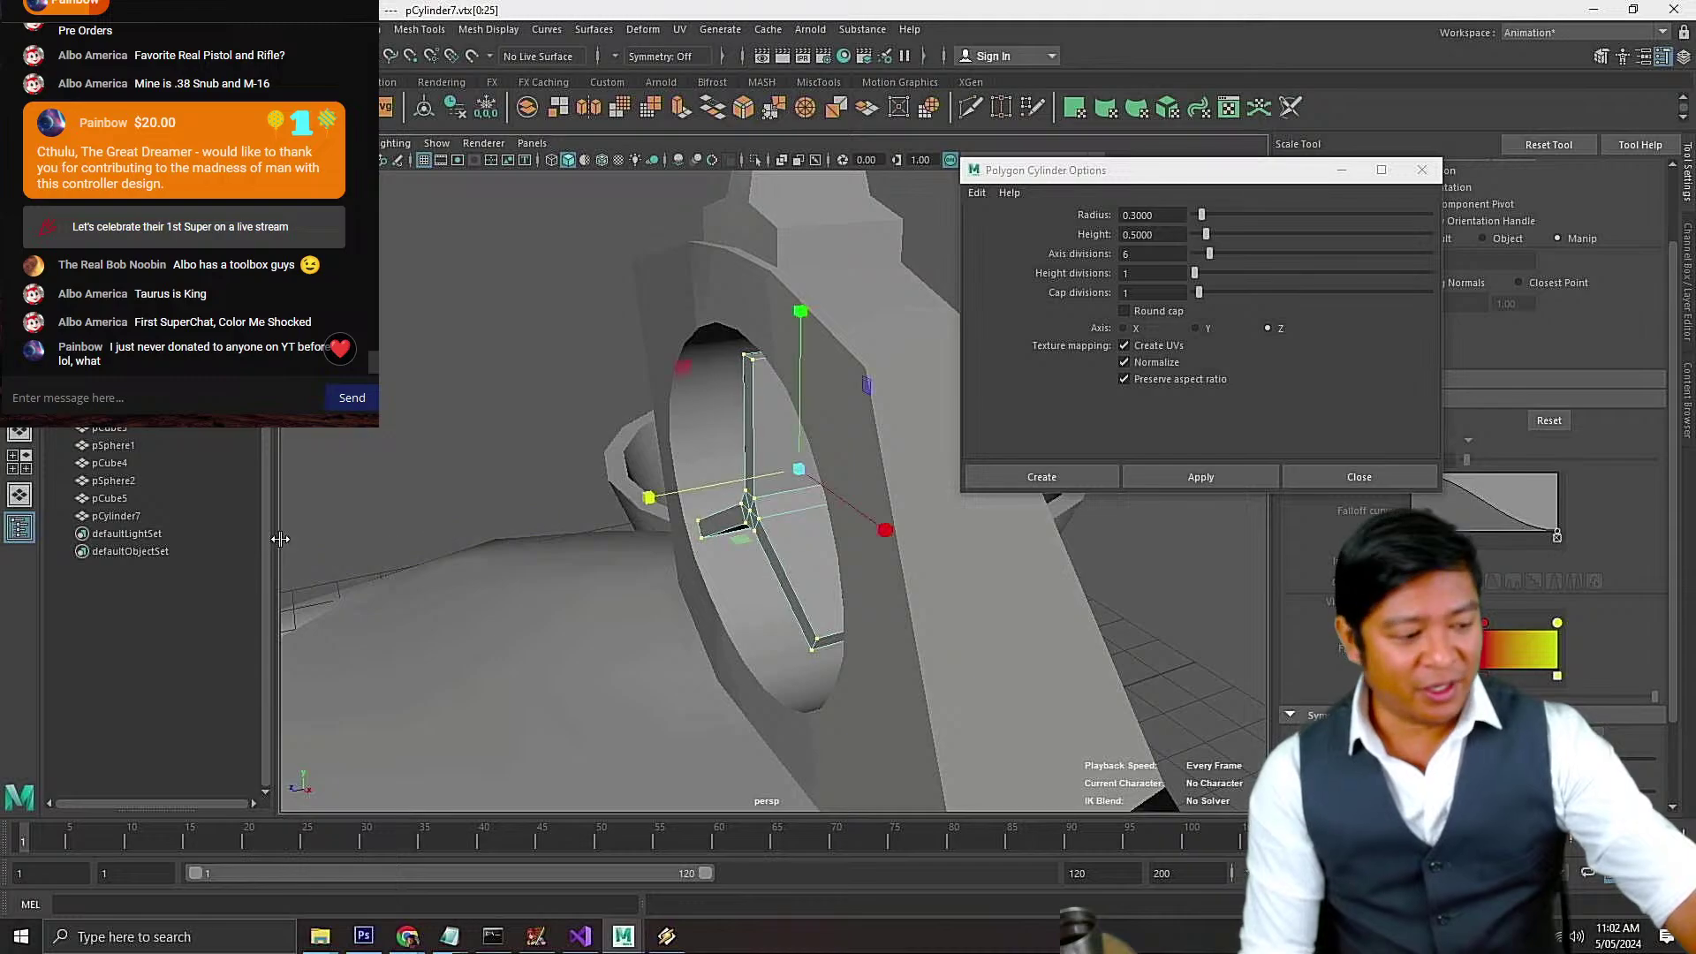
{"action": "left_click_drag", "start_coordinate": [622, 636], "coordinate": [682, 621], "text": "alt"}
{"action": "key", "text": "ctrl+z"}
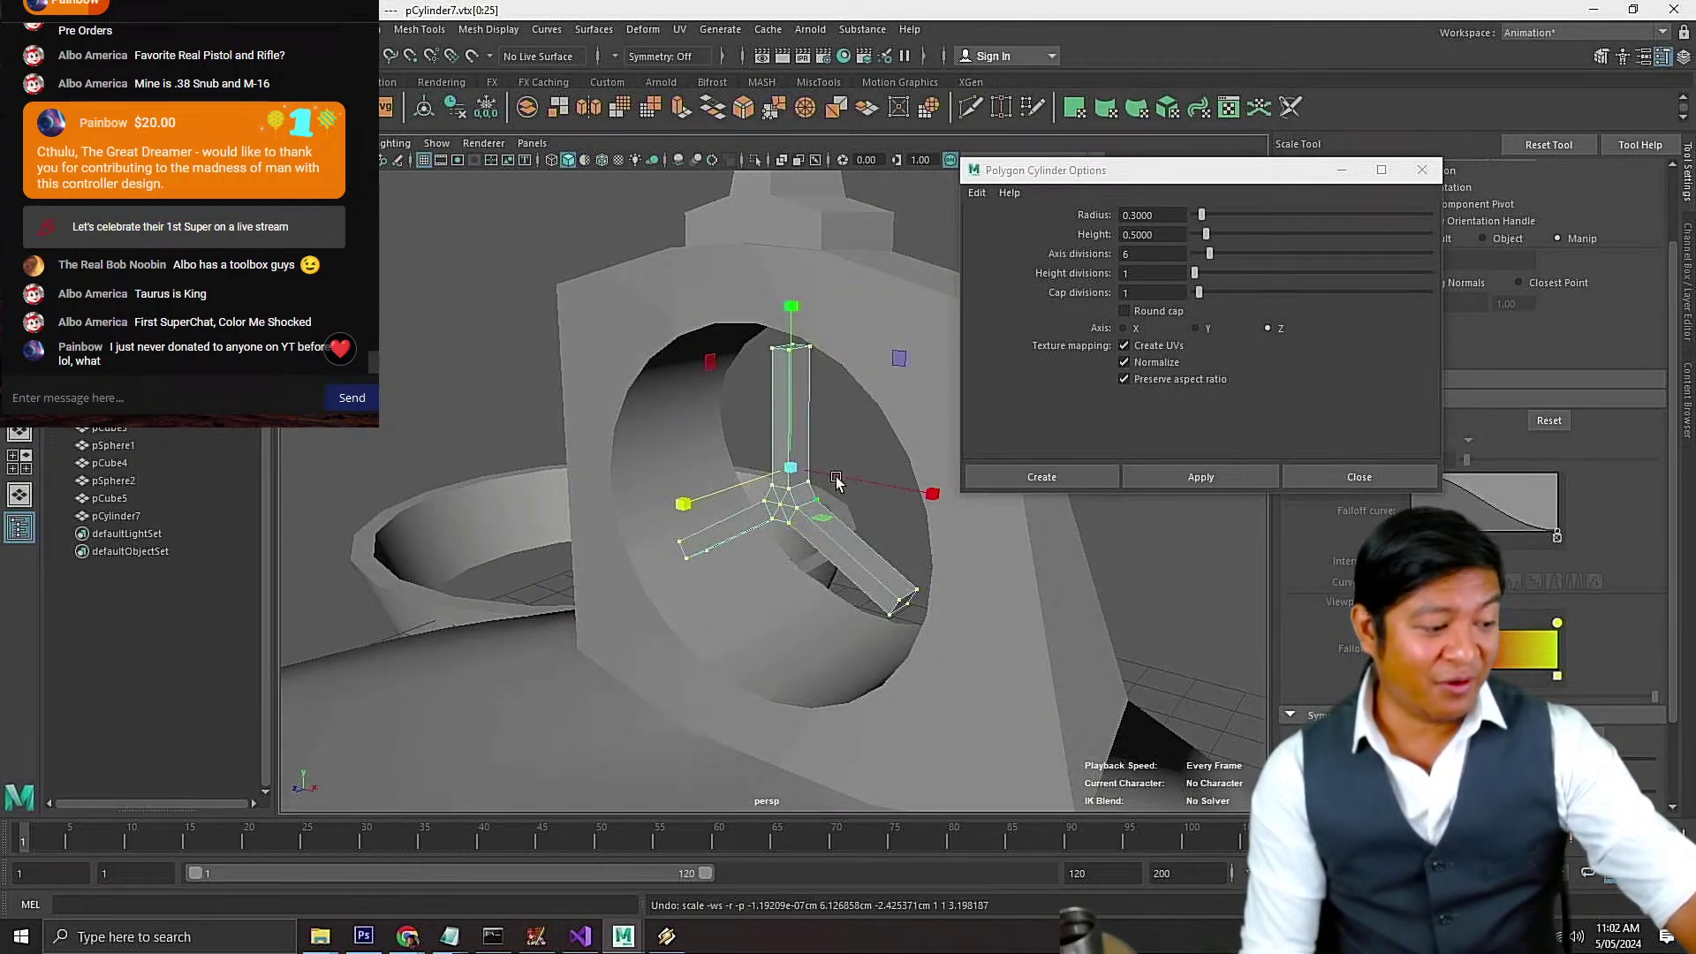
{"action": "left_click_drag", "start_coordinate": [802, 455], "coordinate": [859, 432], "text": "alt"}
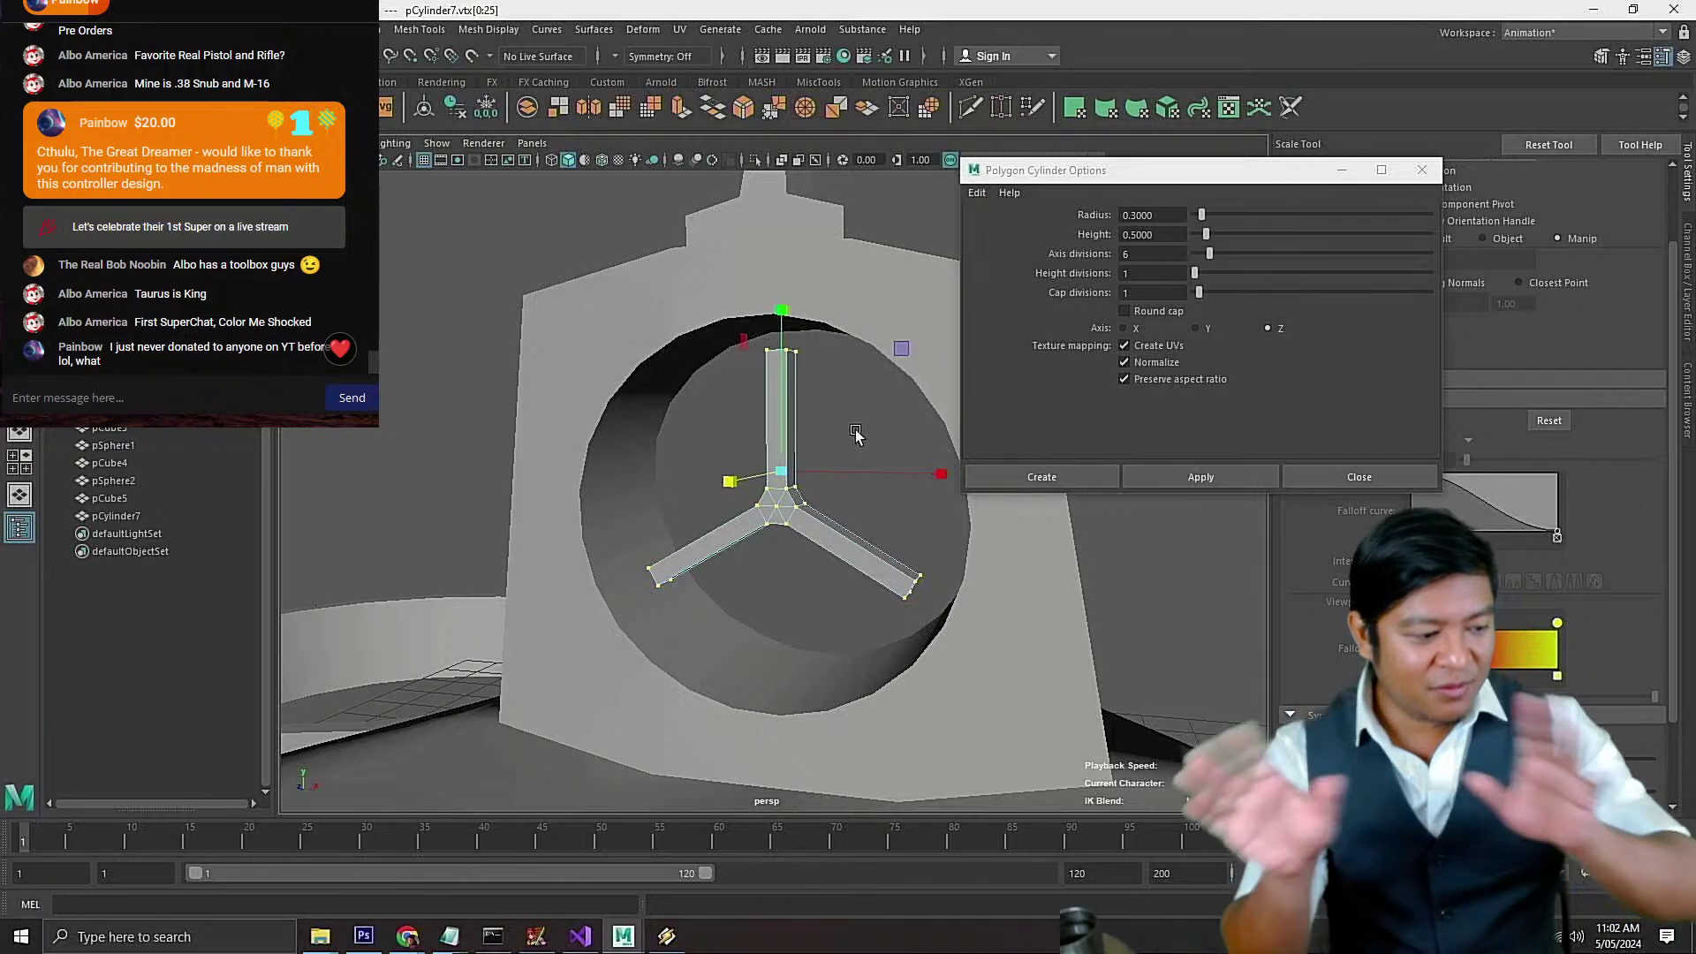
{"action": "left_click_drag", "start_coordinate": [793, 453], "coordinate": [798, 424], "text": "alt"}
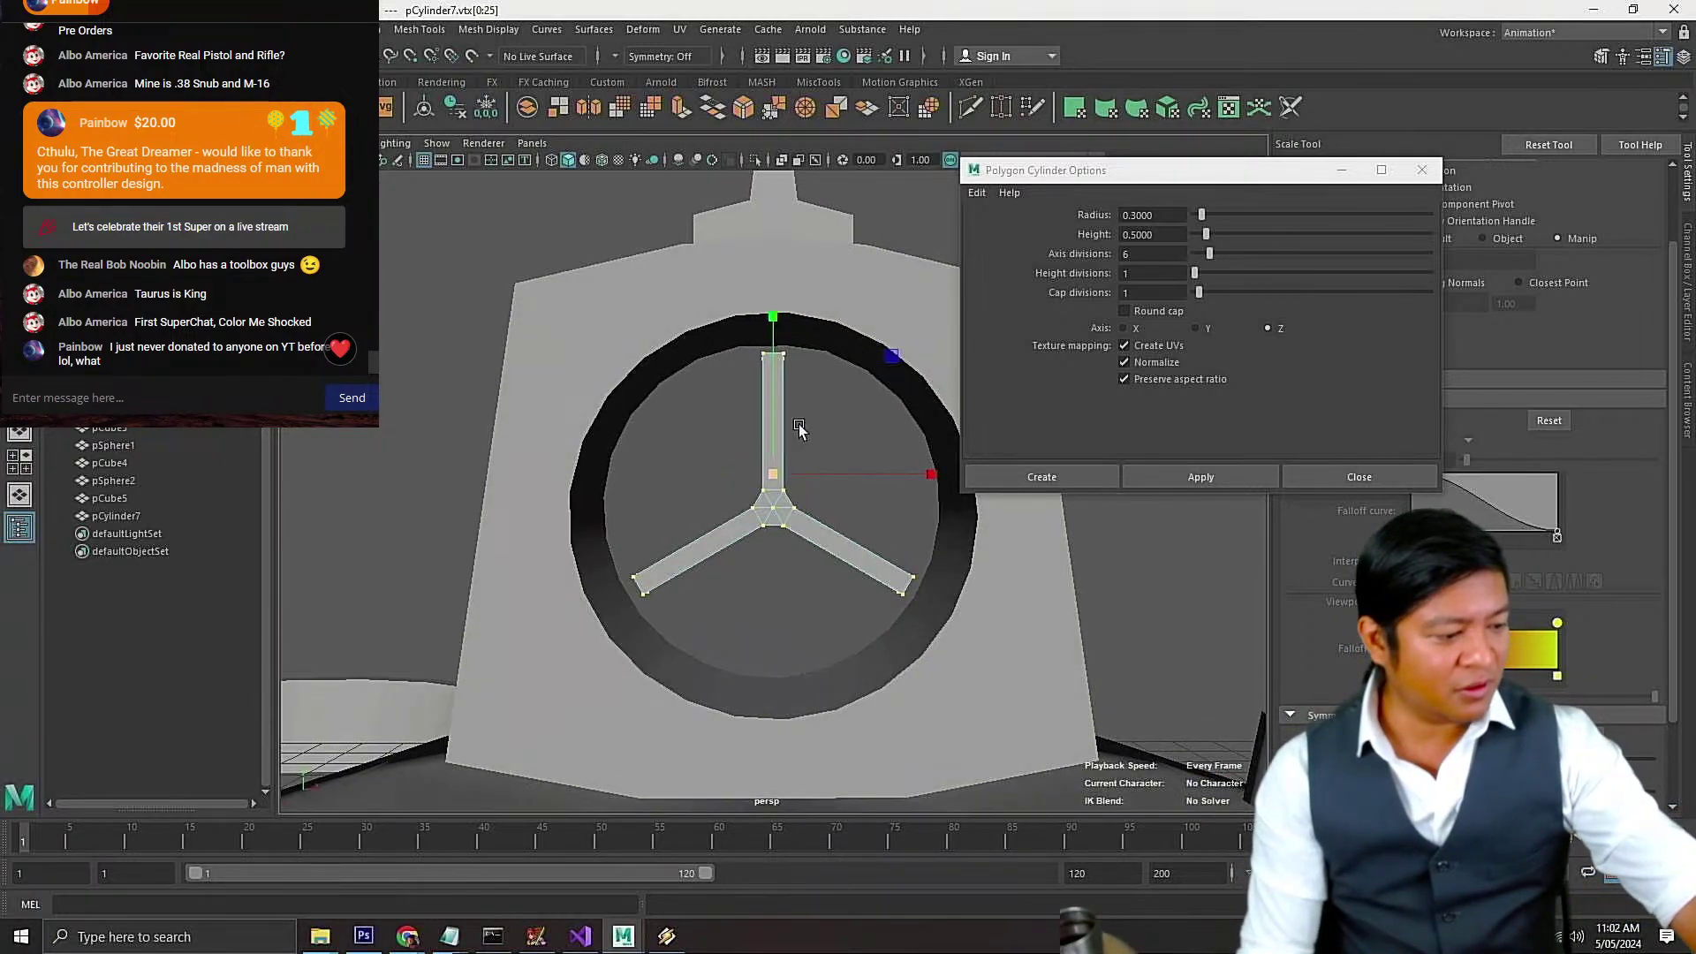
{"action": "left_click", "coordinate": [744, 415]}
{"action": "left_click_drag", "start_coordinate": [863, 351], "coordinate": [863, 353]}
{"action": "left_click_drag", "start_coordinate": [933, 587], "coordinate": [883, 609], "text": "shift"}
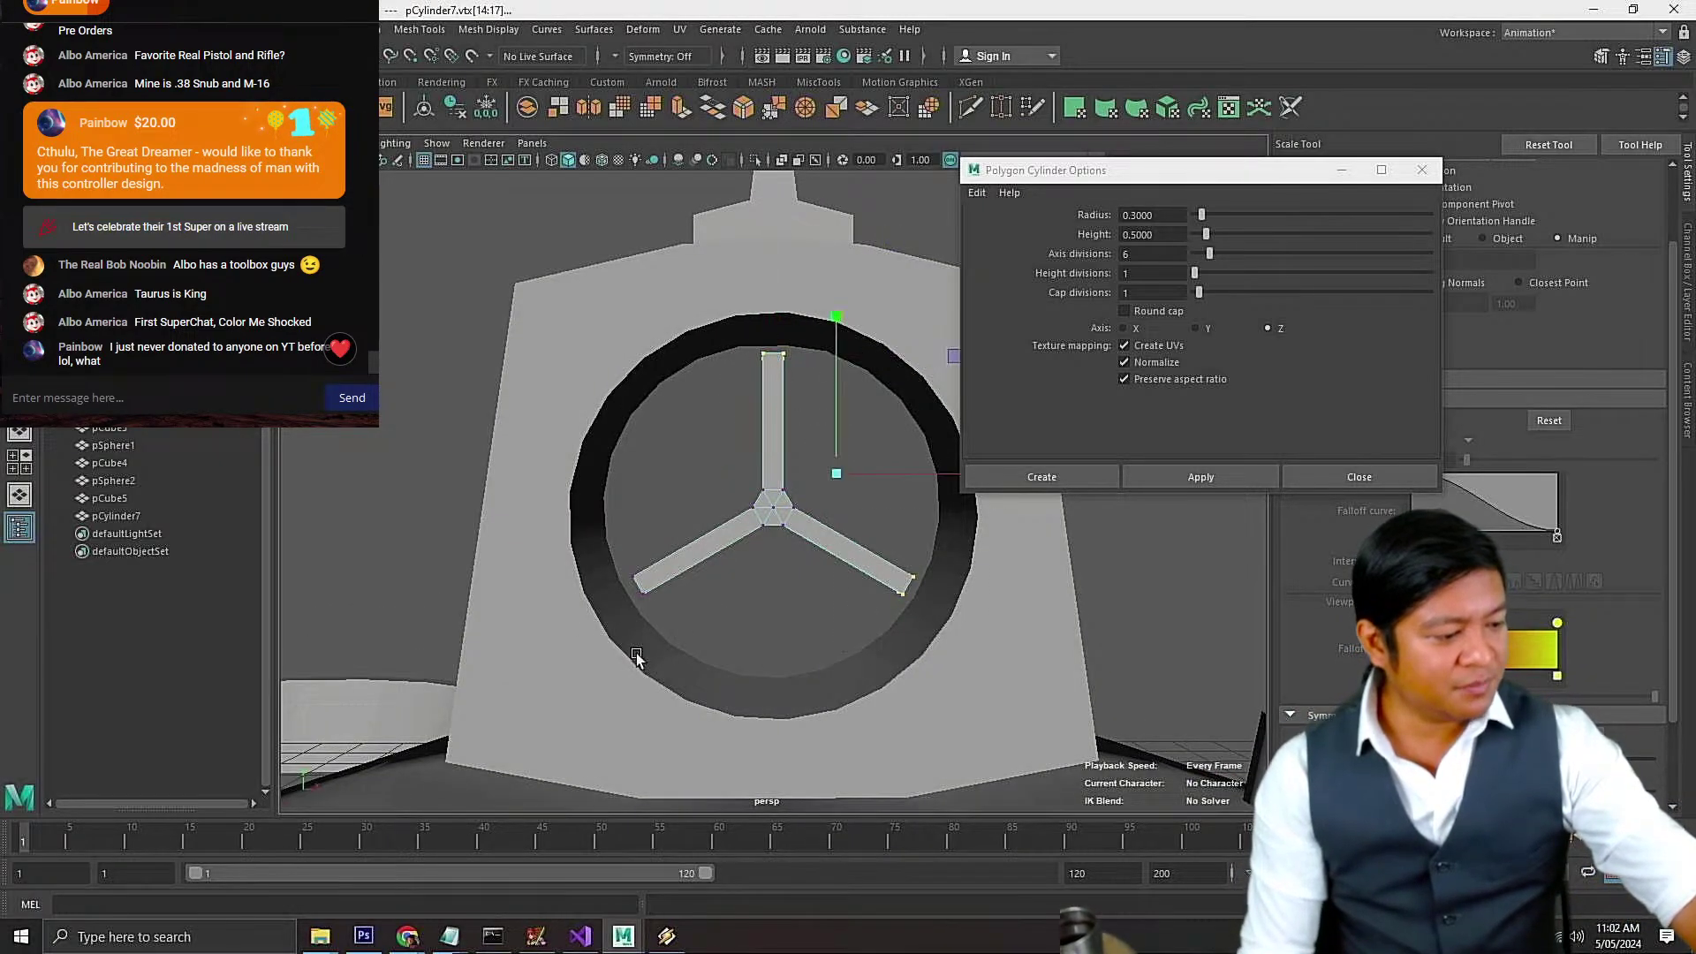
{"action": "left_click_drag", "start_coordinate": [636, 654], "coordinate": [795, 408], "text": "shift"}
Widen the top spoke's tip vertices, rotate them clockwise and nudge them down
{"action": "left_click_drag", "start_coordinate": [721, 334], "coordinate": [720, 332]}
{"action": "left_click_drag", "start_coordinate": [839, 411], "coordinate": [1691, 527], "text": "alt"}
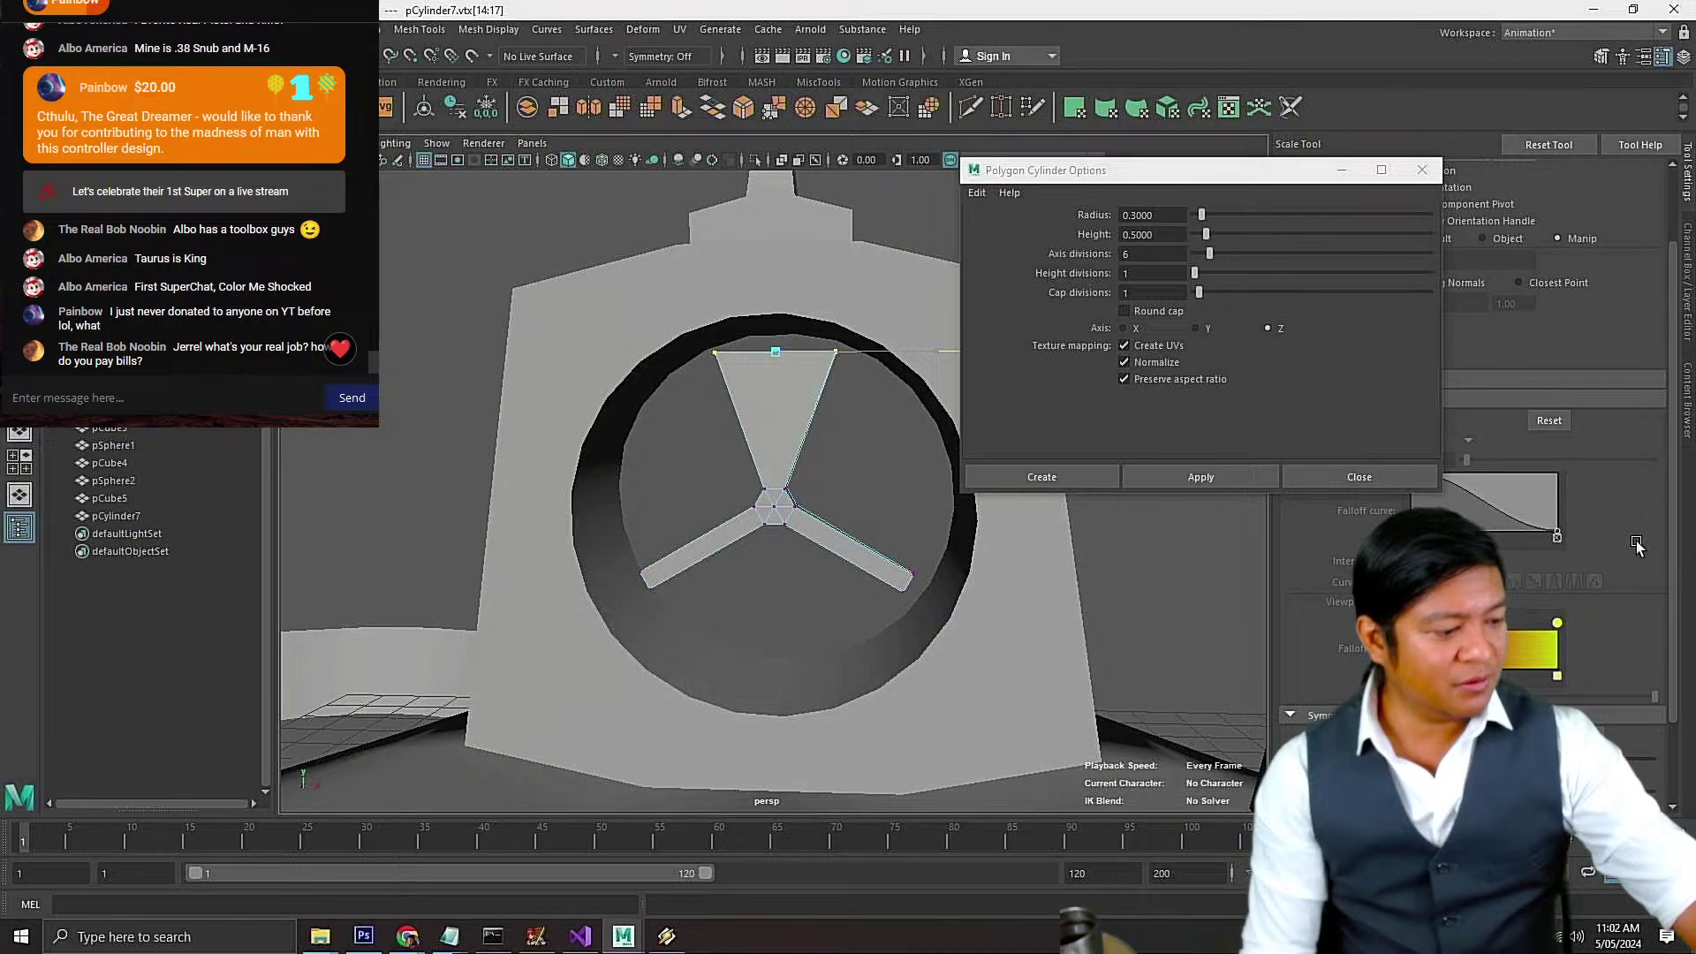
{"action": "key", "text": "e"}
{"action": "left_click_drag", "start_coordinate": [905, 463], "coordinate": [827, 554]}
{"action": "key", "text": "w"}
{"action": "left_click_drag", "start_coordinate": [776, 318], "coordinate": [776, 330]}
Select the left spoke's tip vertices and scale them wider into a blade
{"action": "left_click_drag", "start_coordinate": [618, 625], "coordinate": [748, 534]}
{"action": "key", "text": "r"}
{"action": "left_click_drag", "start_coordinate": [638, 531], "coordinate": [641, 447]}
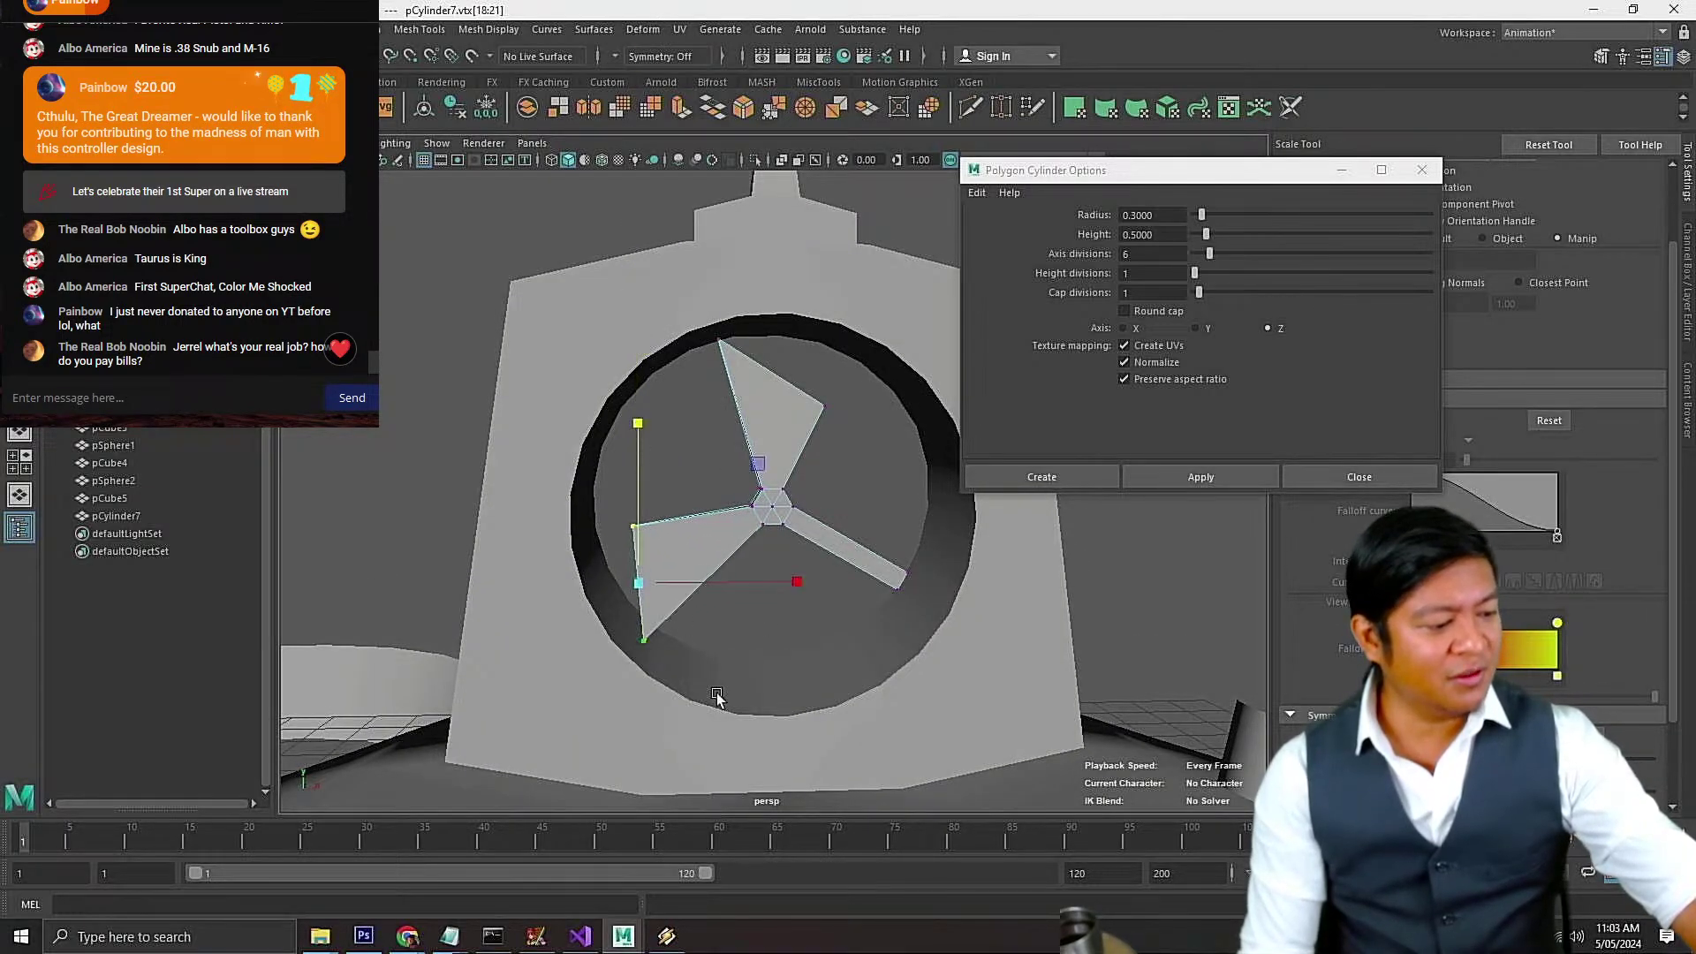
{"action": "left_click_drag", "start_coordinate": [719, 694], "coordinate": [714, 645], "text": "alt"}
{"action": "key", "text": "e"}
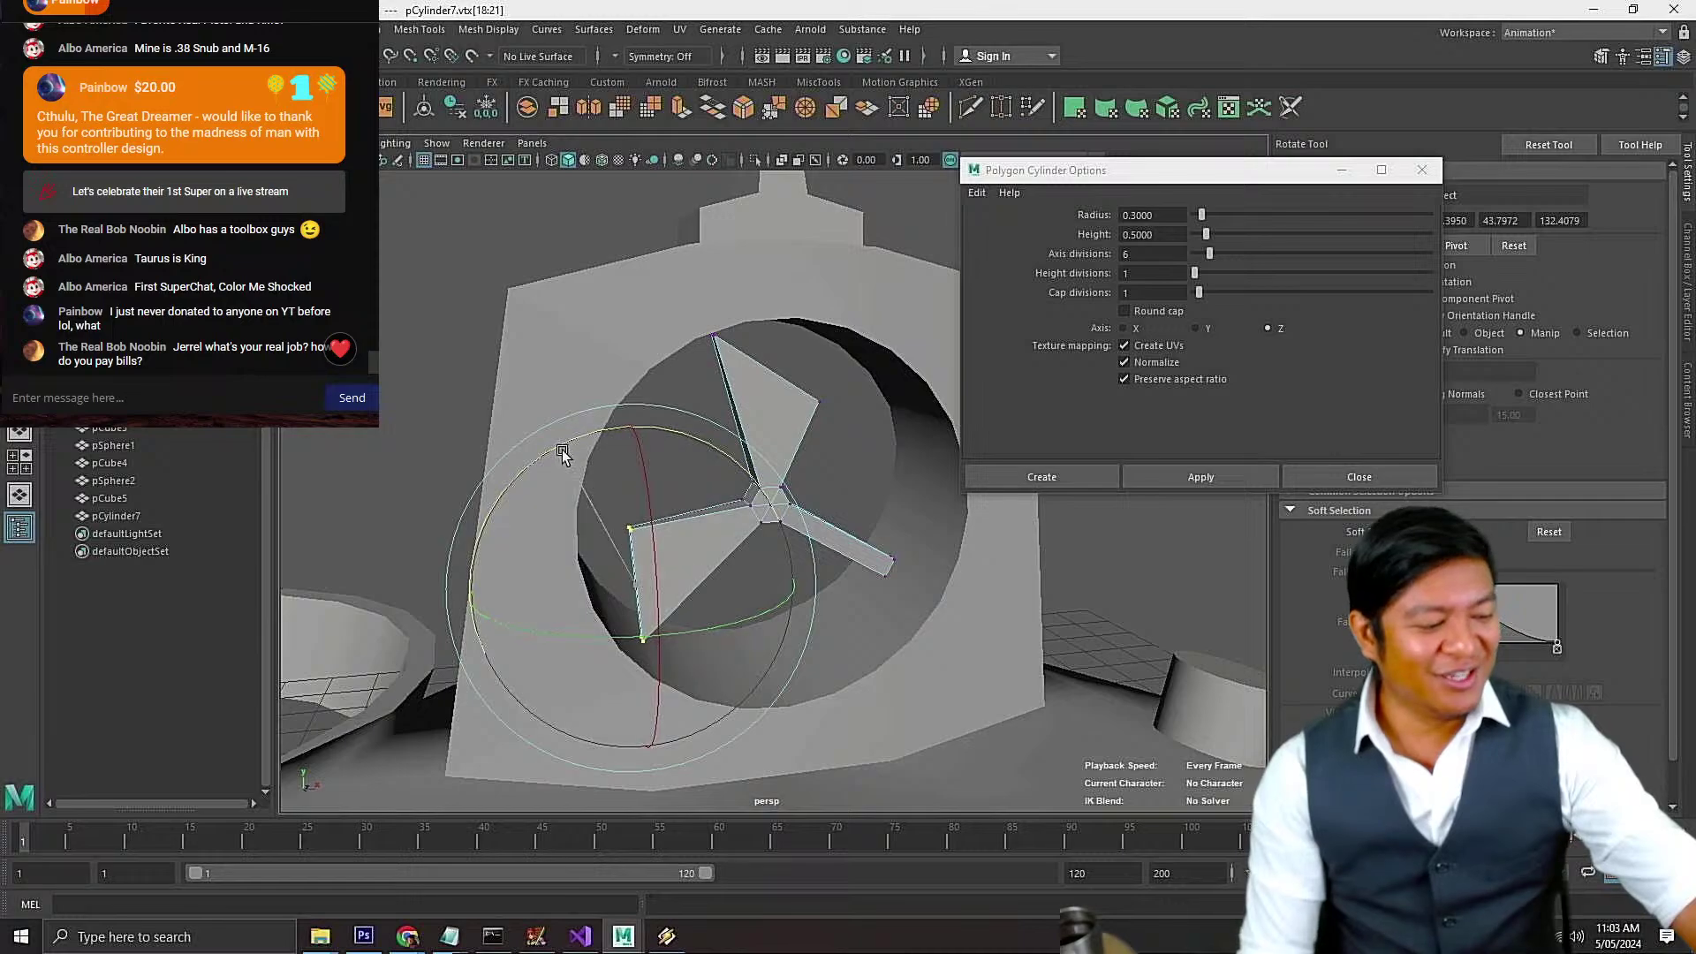
{"action": "left_click_drag", "start_coordinate": [643, 559], "coordinate": [844, 449], "text": "alt"}
{"action": "left_click_drag", "start_coordinate": [621, 301], "coordinate": [866, 626], "text": "alt"}
Select the lower-right spoke's end vertices, try stretching them taller, then undo
{"action": "left_click_drag", "start_coordinate": [878, 553], "coordinate": [873, 548]}
{"action": "left_click_drag", "start_coordinate": [880, 556], "coordinate": [943, 634], "text": "alt"}
{"action": "key", "text": "r"}
{"action": "key", "text": "t"}
{"action": "key", "text": "e"}
{"action": "key", "text": "r"}
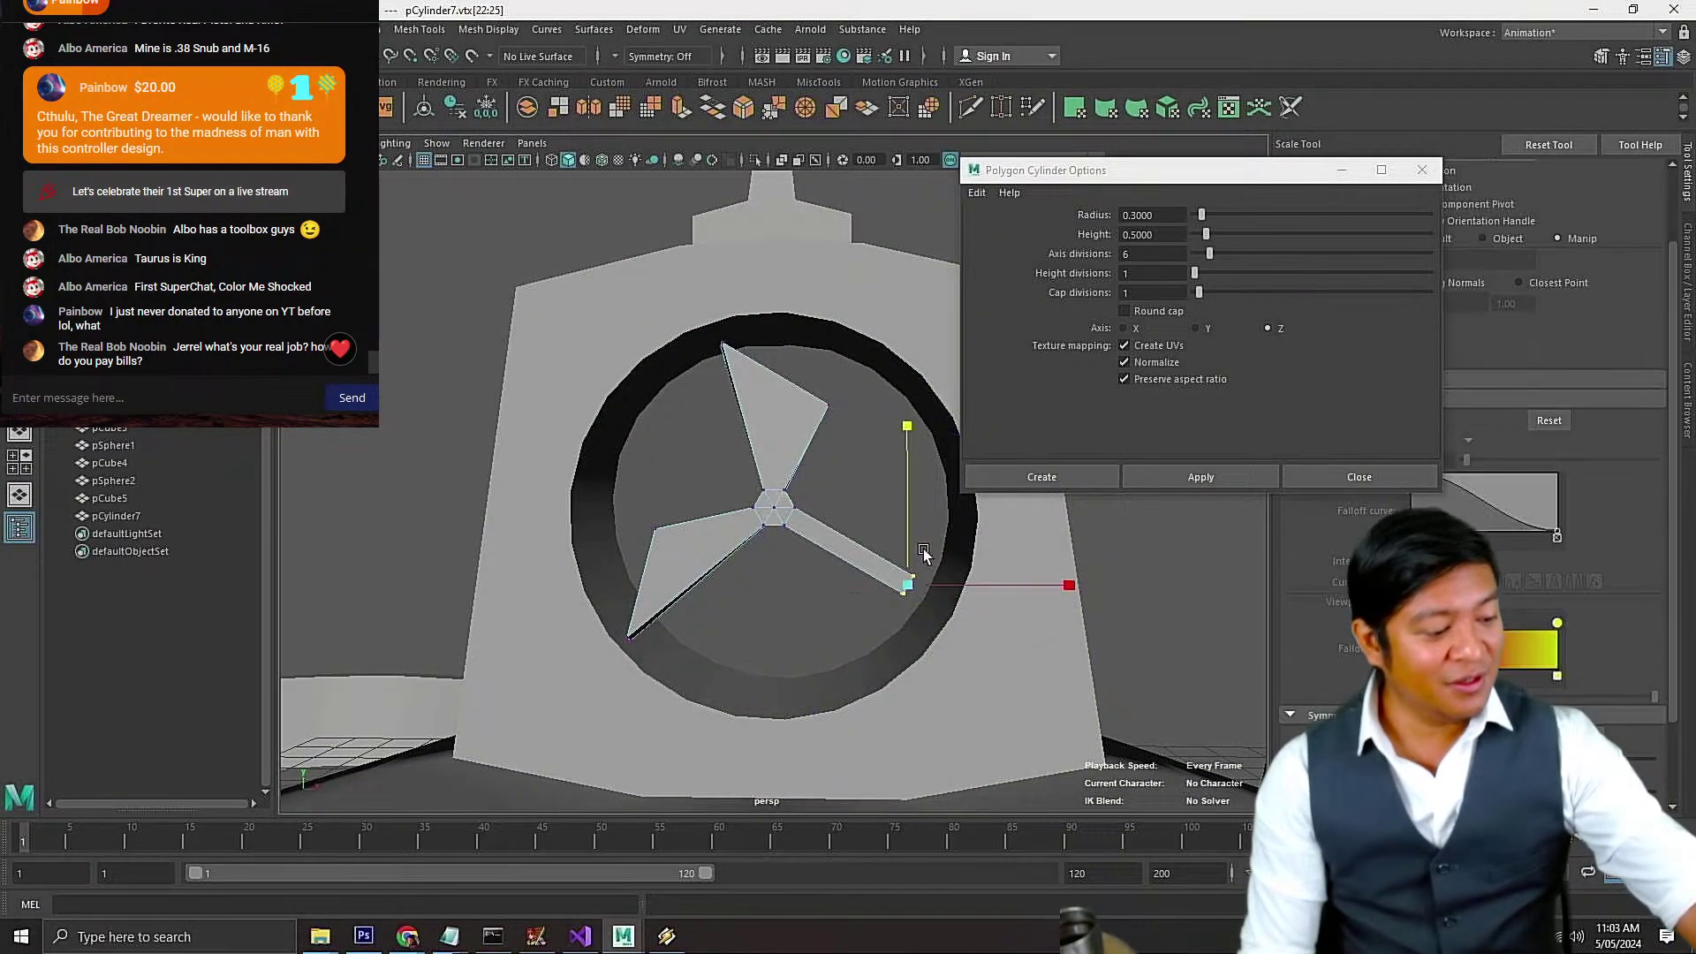
{"action": "left_click_drag", "start_coordinate": [913, 534], "coordinate": [878, 154]}
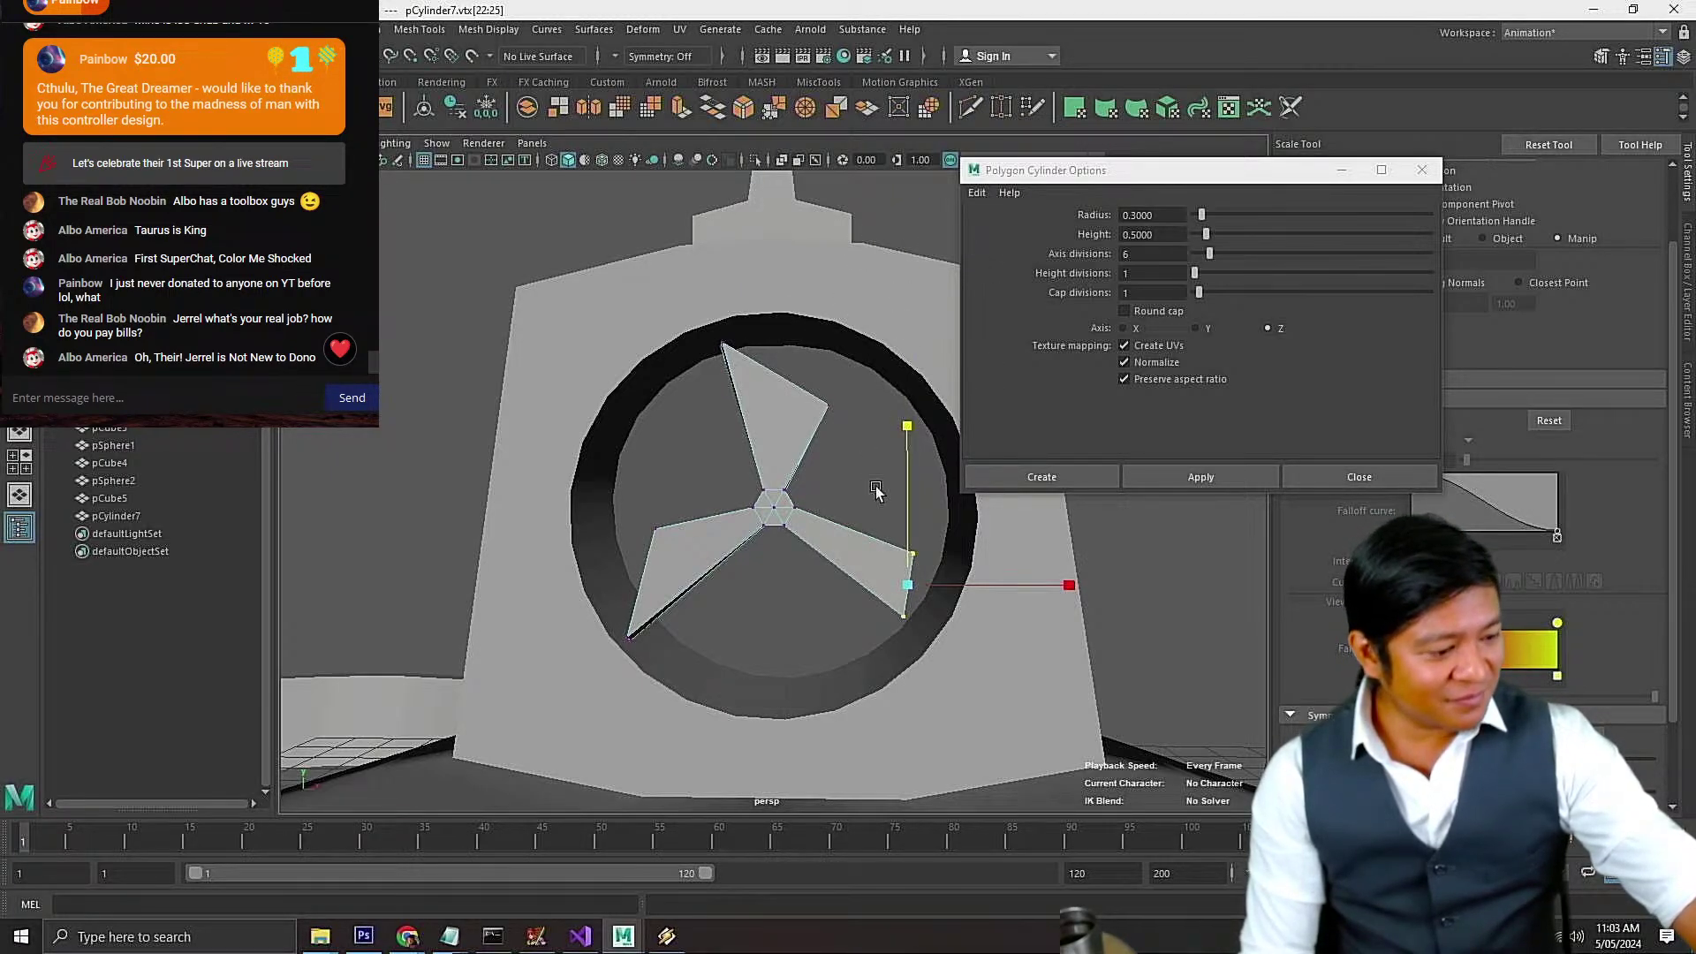
{"action": "left_click_drag", "start_coordinate": [914, 513], "coordinate": [916, 447]}
{"action": "mouse_move", "coordinate": [1004, 670]}
{"action": "left_mouse_down", "text": "alt"}
{"action": "mouse_move", "coordinate": [977, 661]}
{"action": "mouse_move", "coordinate": [999, 674]}
{"action": "left_mouse_up", "text": "alt"}
{"action": "key", "text": "ctrl+z"}
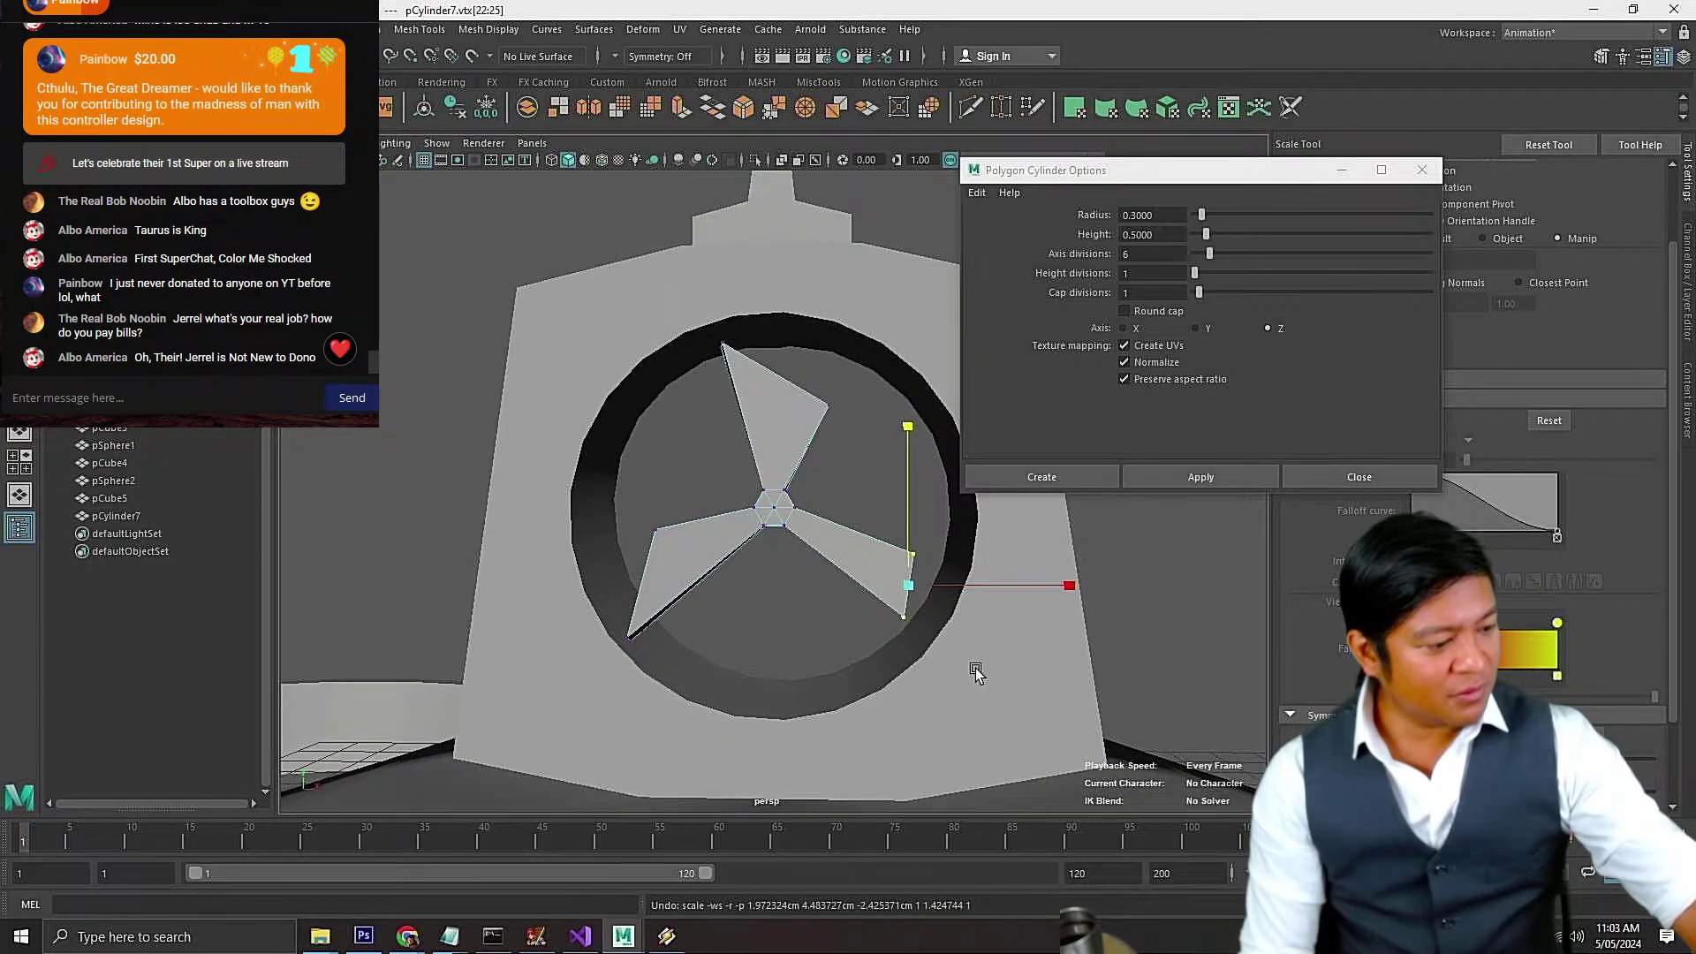
Rotate, widen and slightly tilt the lower-right spoke's tip into an angled blade
{"action": "key", "text": "e"}
{"action": "left_click_drag", "start_coordinate": [802, 693], "coordinate": [523, 536]}
{"action": "left_click_drag", "start_coordinate": [895, 630], "coordinate": [857, 616], "text": "alt"}
{"action": "key", "text": "r"}
{"action": "left_click_drag", "start_coordinate": [1052, 602], "coordinate": [1167, 603]}
{"action": "key", "text": "e"}
{"action": "left_click_drag", "start_coordinate": [964, 740], "coordinate": [704, 502]}
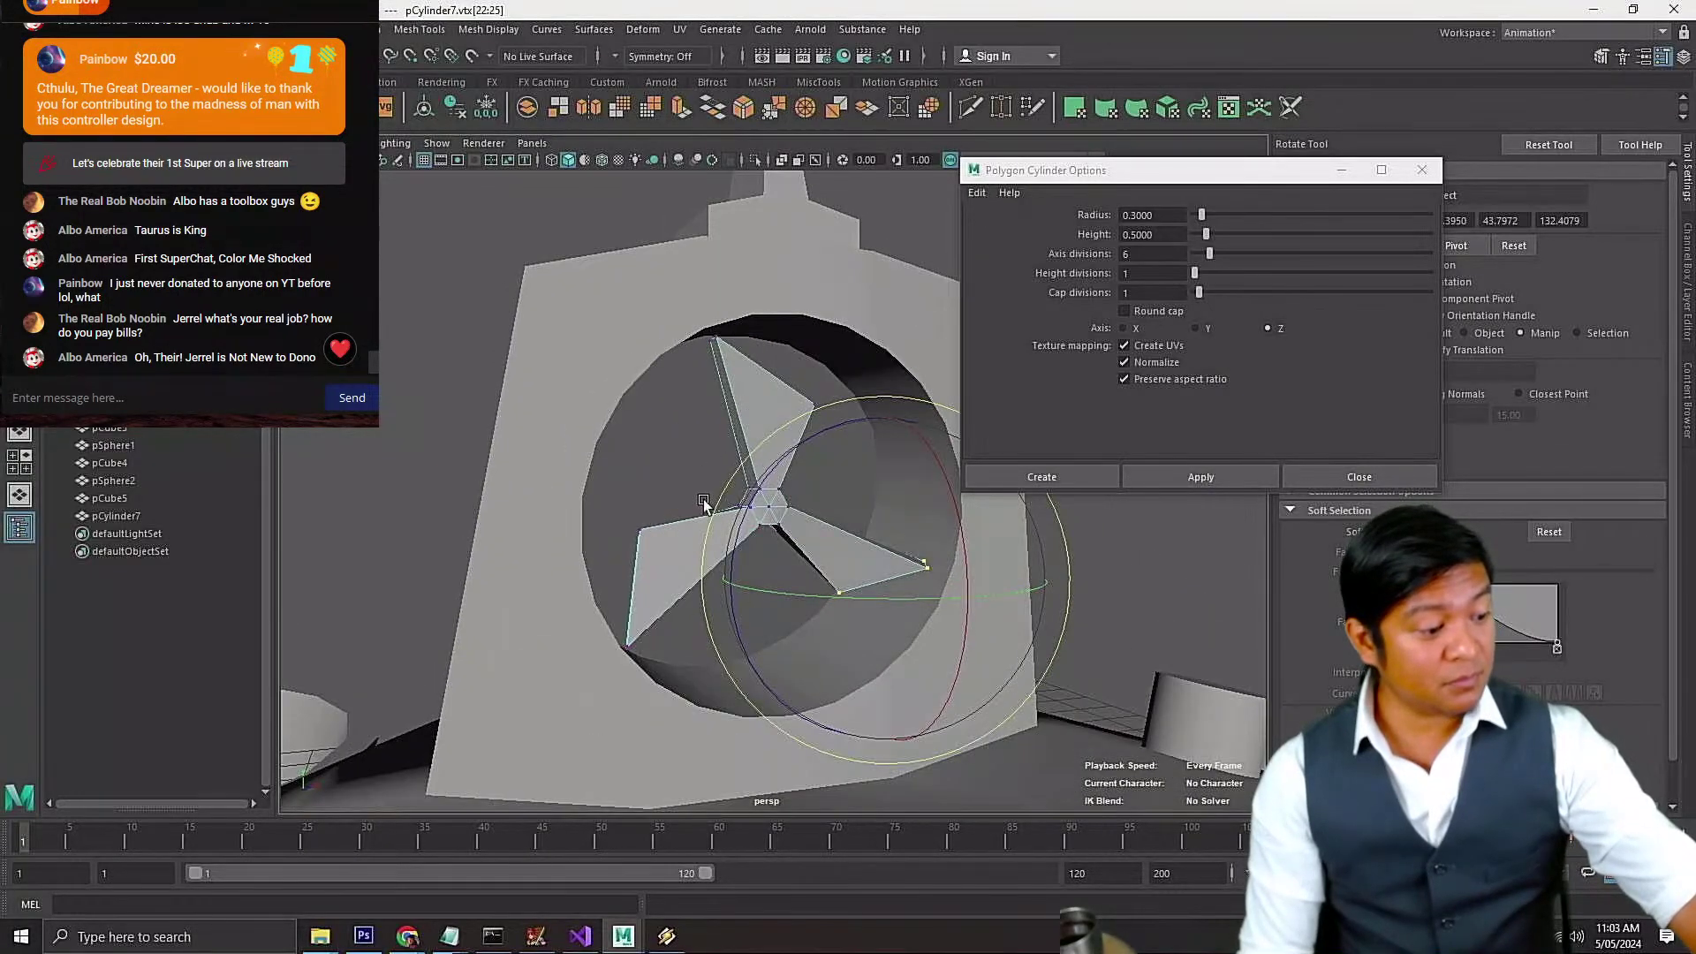
Select the hub's central vertices and scale them flat along Z
{"action": "left_click_drag", "start_coordinate": [805, 524], "coordinate": [808, 534]}
{"action": "left_click_drag", "start_coordinate": [786, 544], "coordinate": [810, 609], "text": "alt"}
{"action": "key", "text": "r"}
Clear the vertex selection and save worst switch controller 1.mb
{"action": "scroll", "coordinate": [812, 559], "scroll_direction": "down", "scroll_amount": 12}
{"action": "key", "text": "w"}
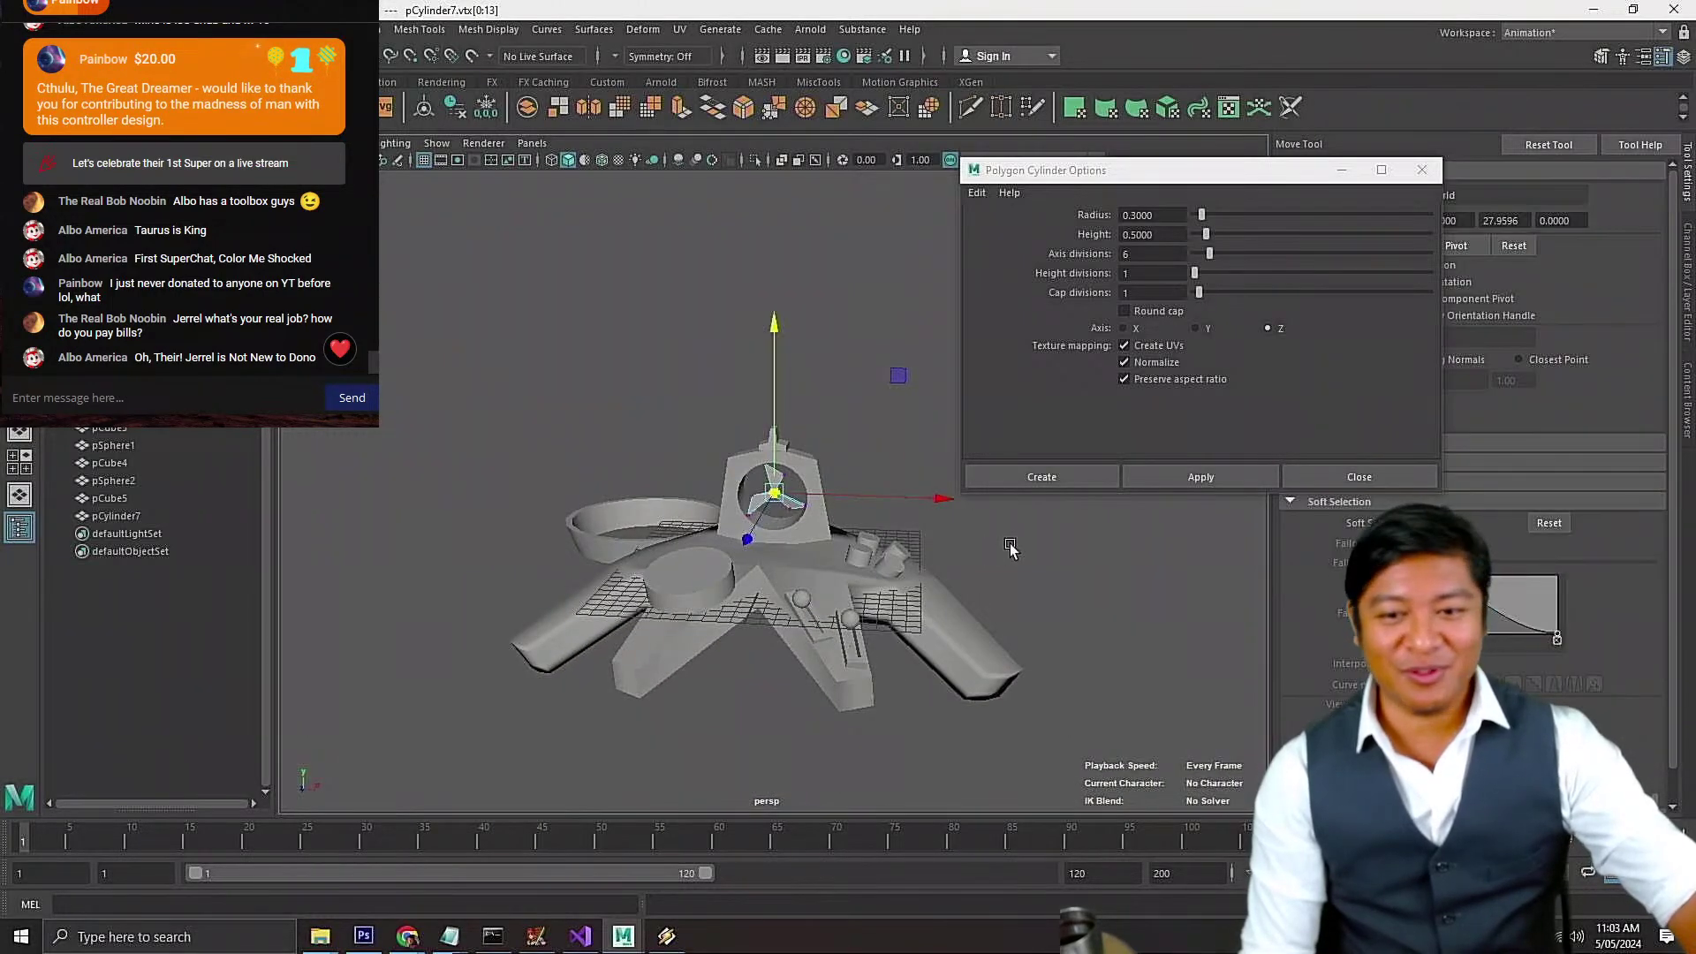
{"action": "left_click", "coordinate": [987, 553]}
{"action": "key", "text": "ctrl+s"}
{"action": "scroll", "coordinate": [749, 556], "scroll_direction": "up", "scroll_amount": 5}
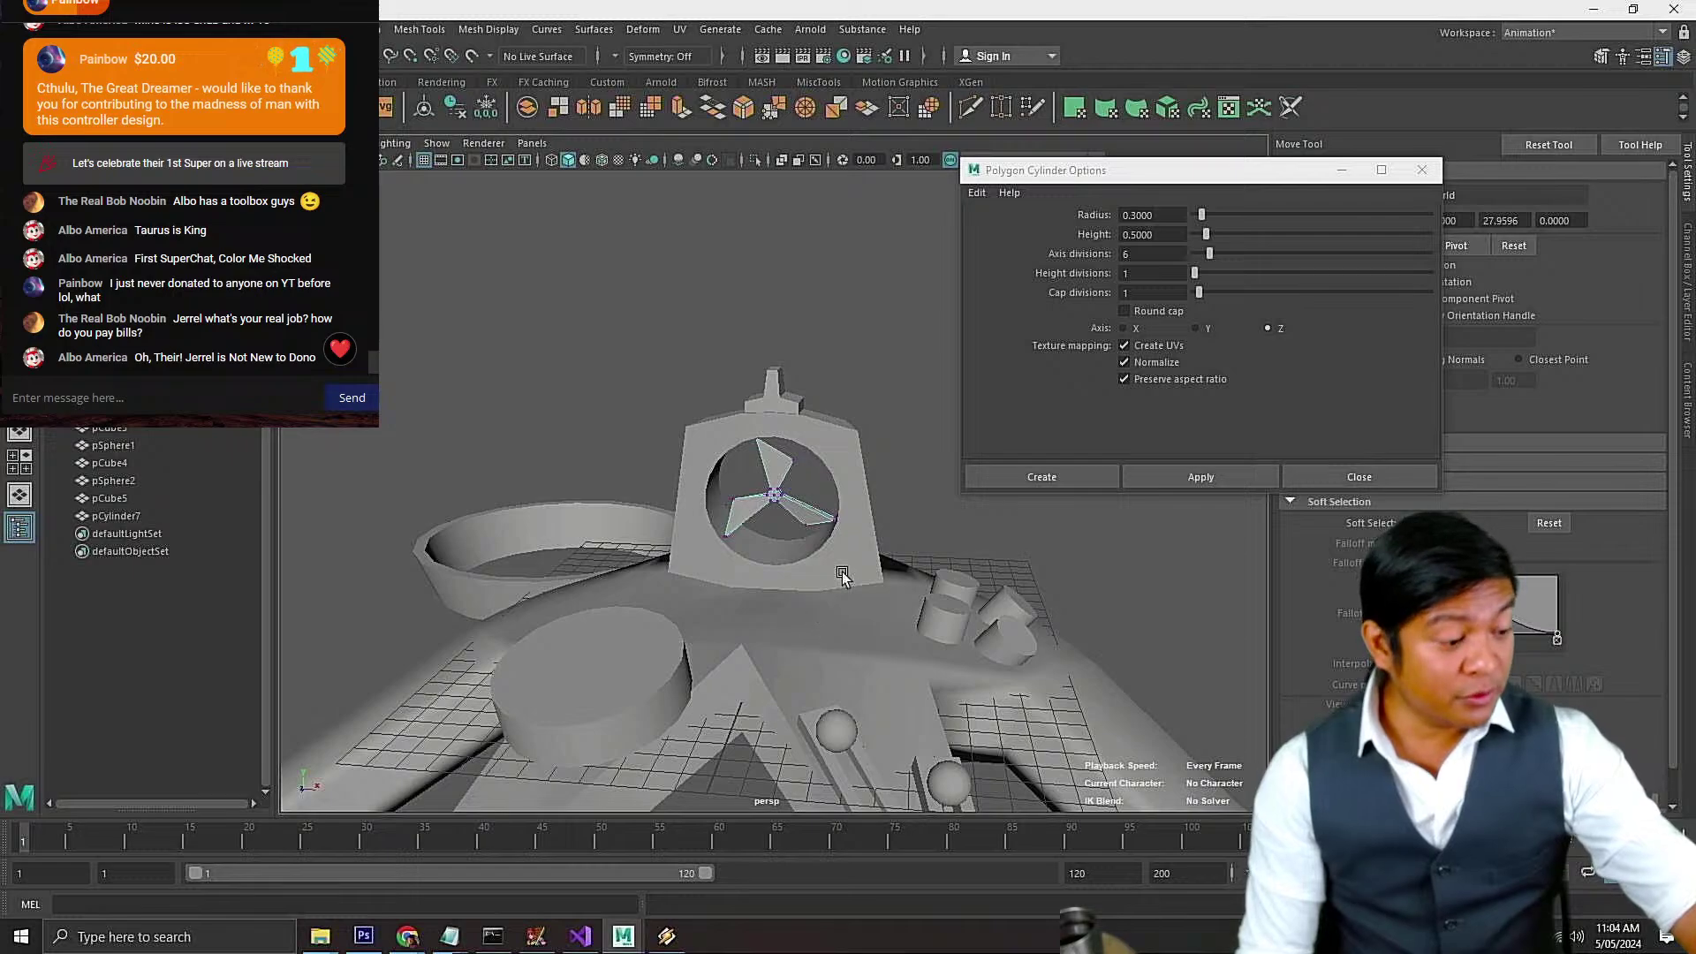
{"action": "left_click_drag", "start_coordinate": [841, 570], "coordinate": [988, 535], "text": "alt"}
{"action": "key", "text": "ctrl+s"}
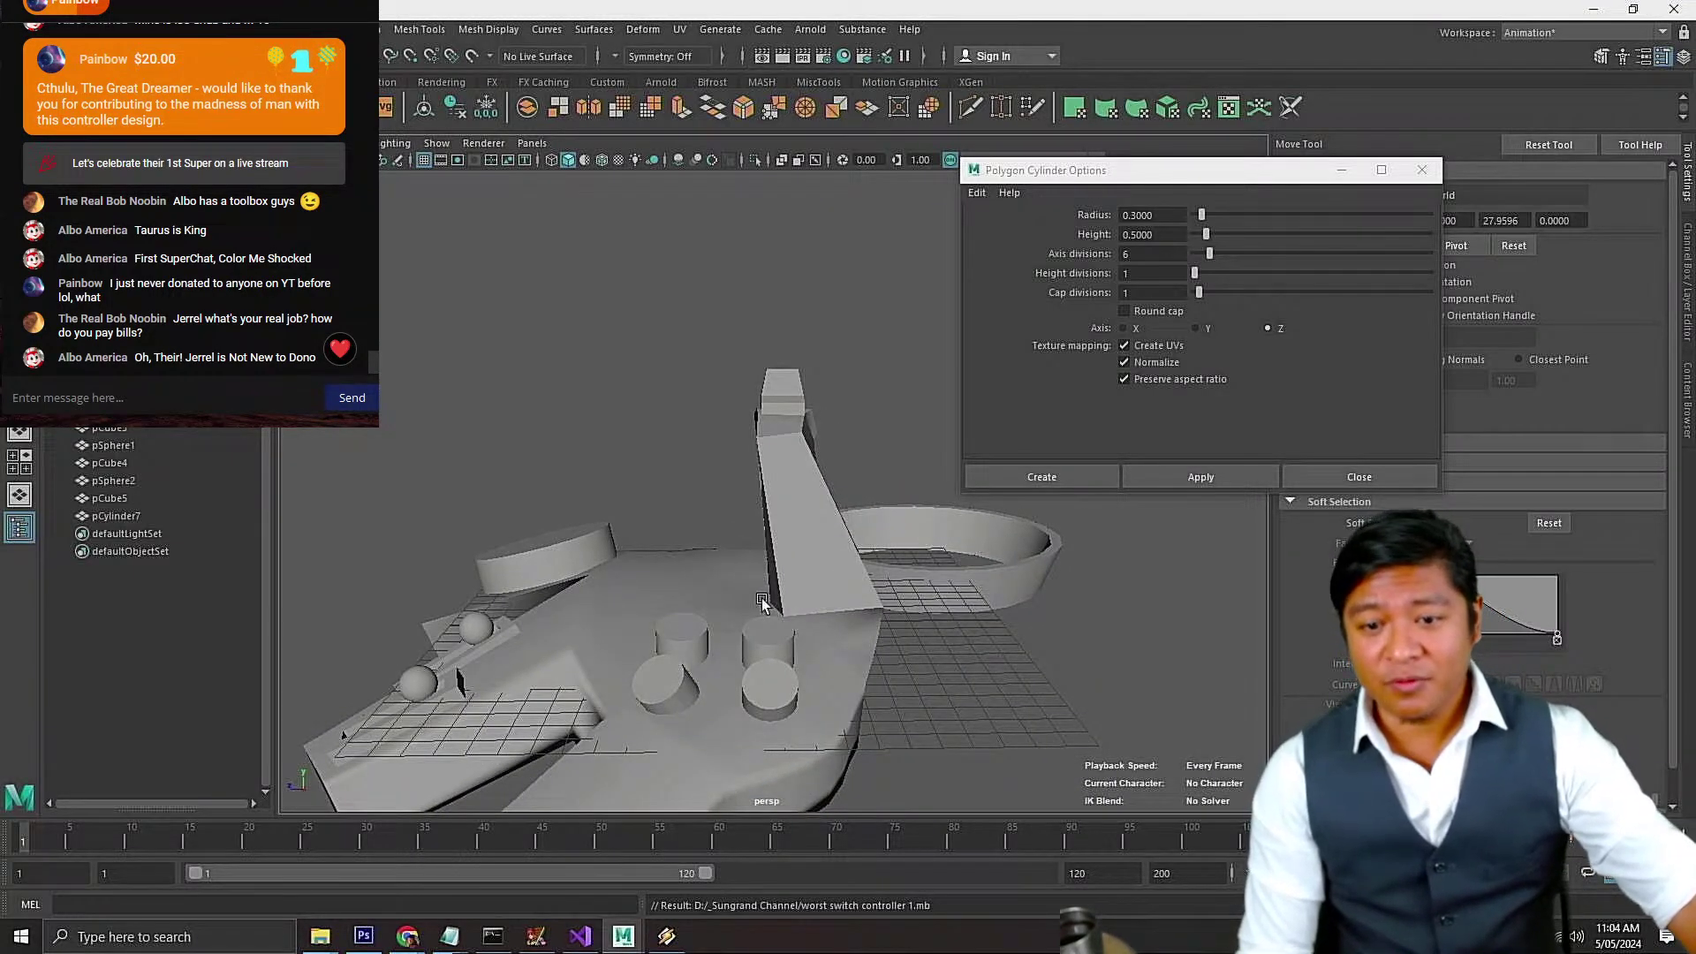
{"action": "left_click_drag", "start_coordinate": [763, 603], "coordinate": [944, 645], "text": "alt"}
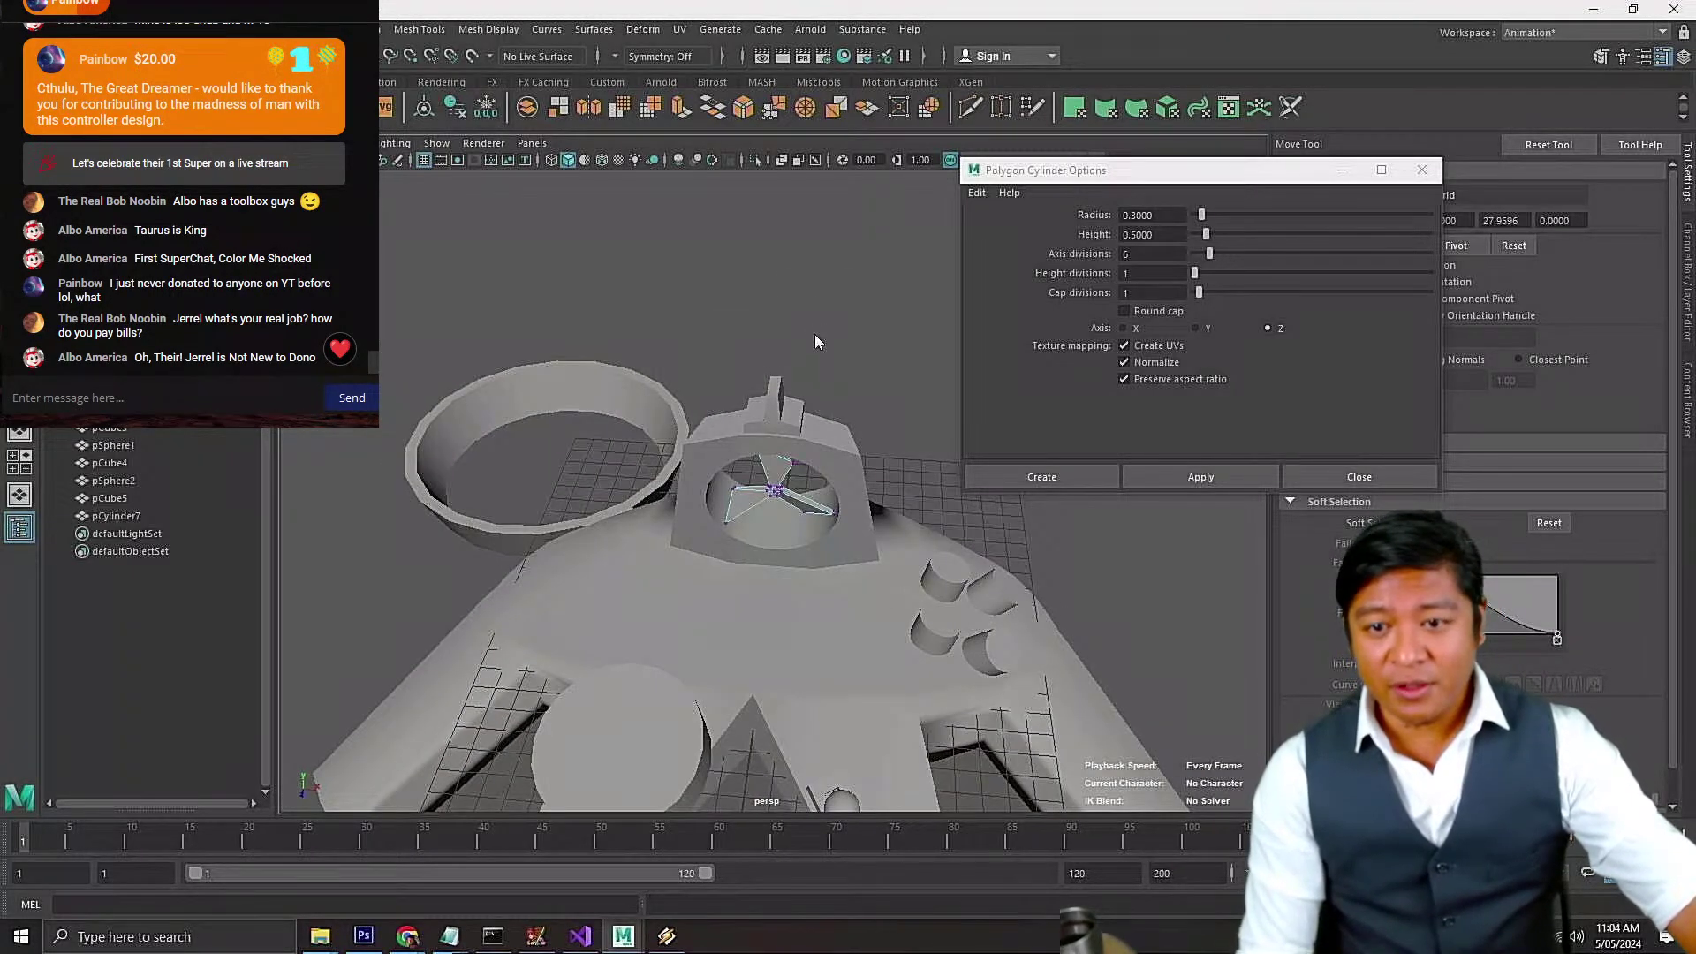
Return to Object Mode, then select the pipe ring and frame the view on it
{"action": "right_click_drag", "start_coordinate": [814, 336], "coordinate": [881, 301]}
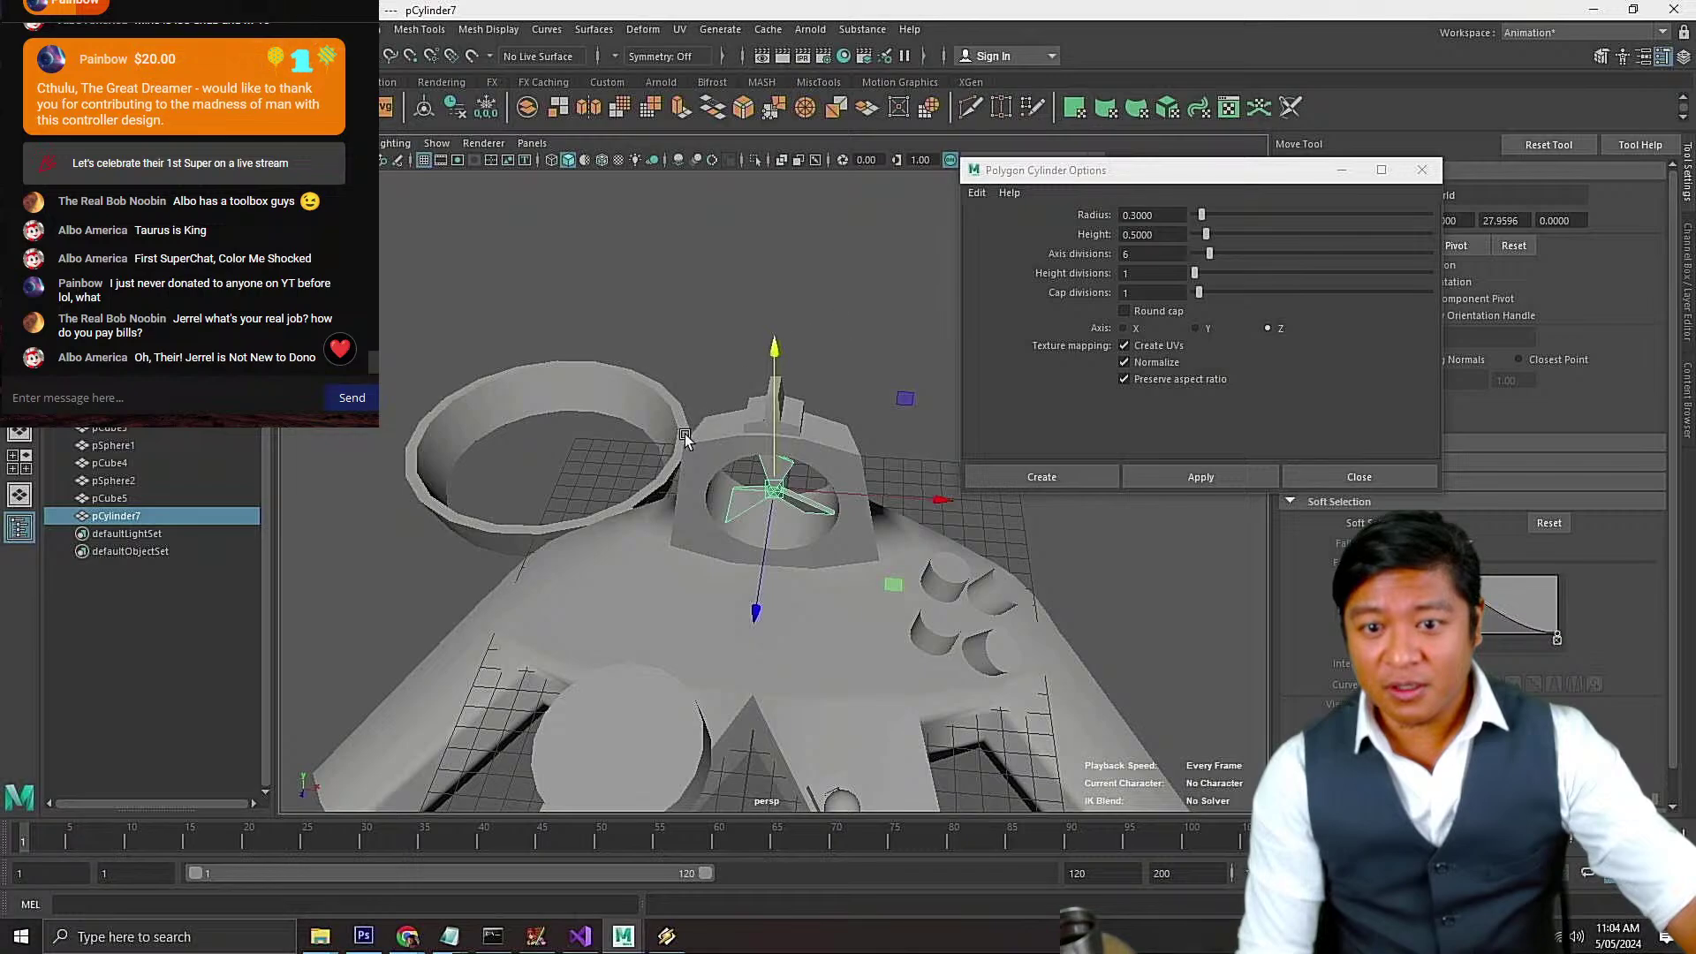
{"action": "left_click", "coordinate": [609, 459]}
{"action": "scroll", "coordinate": [612, 461], "scroll_direction": "up", "scroll_amount": 3}
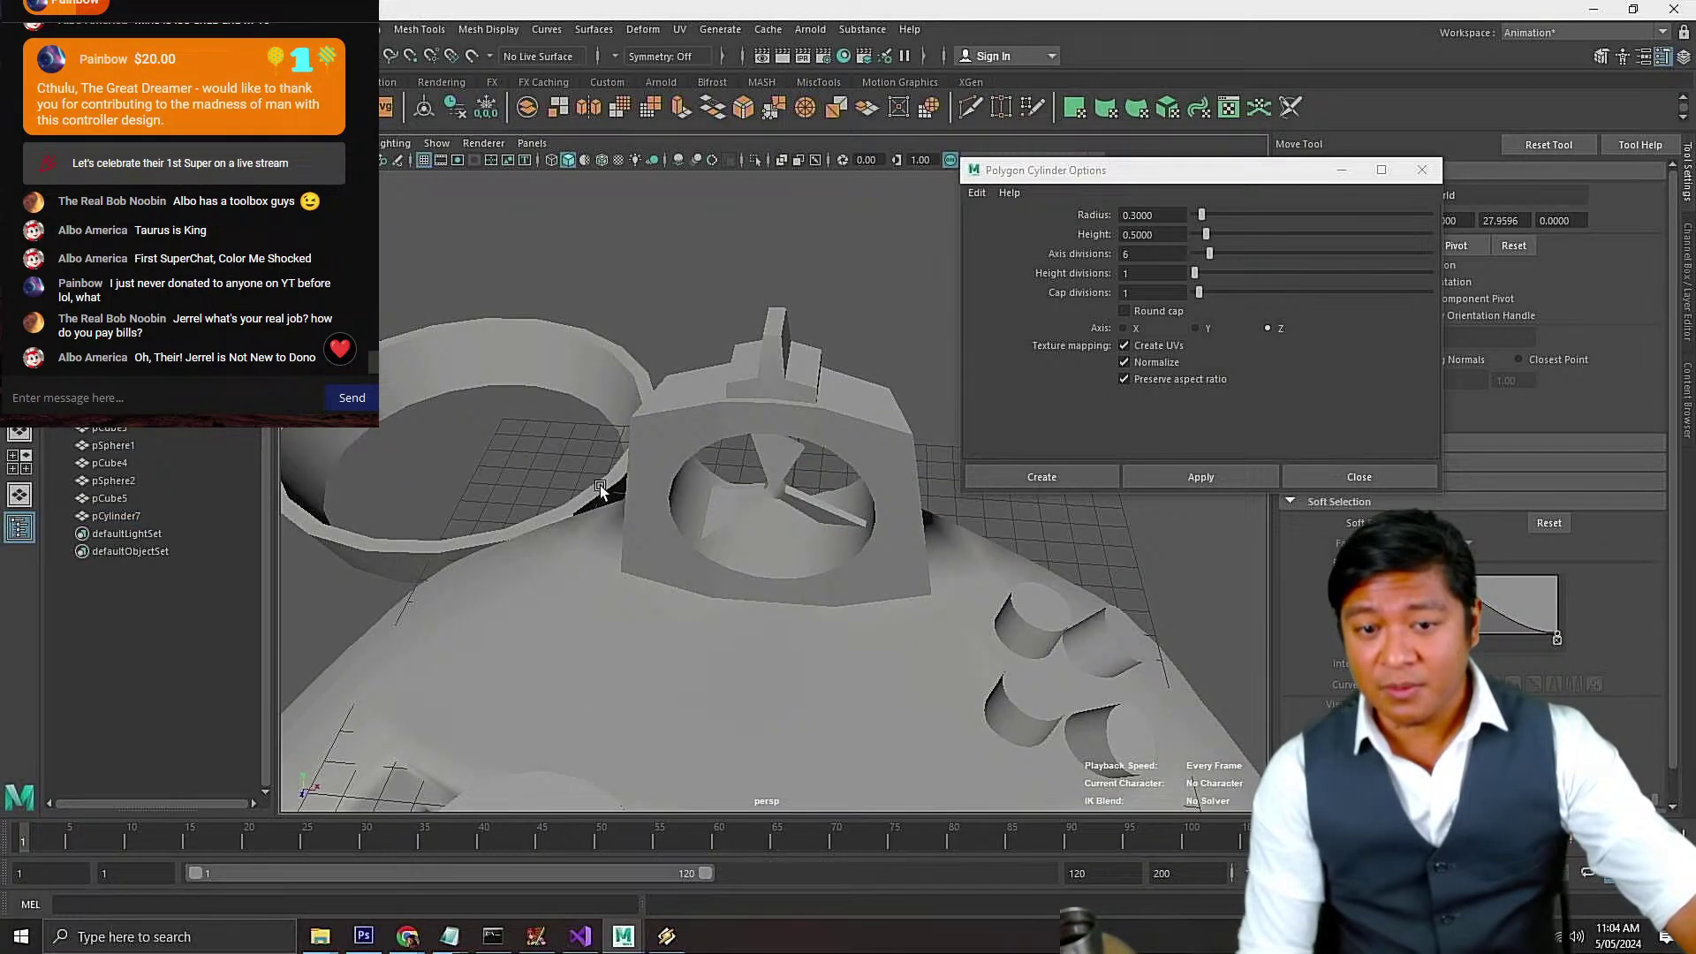
{"action": "left_click", "coordinate": [601, 485]}
{"action": "key", "text": "f"}
{"action": "scroll", "coordinate": [618, 492], "scroll_direction": "down", "scroll_amount": 4}
{"action": "left_click_drag", "start_coordinate": [780, 552], "coordinate": [854, 627], "text": "alt"}
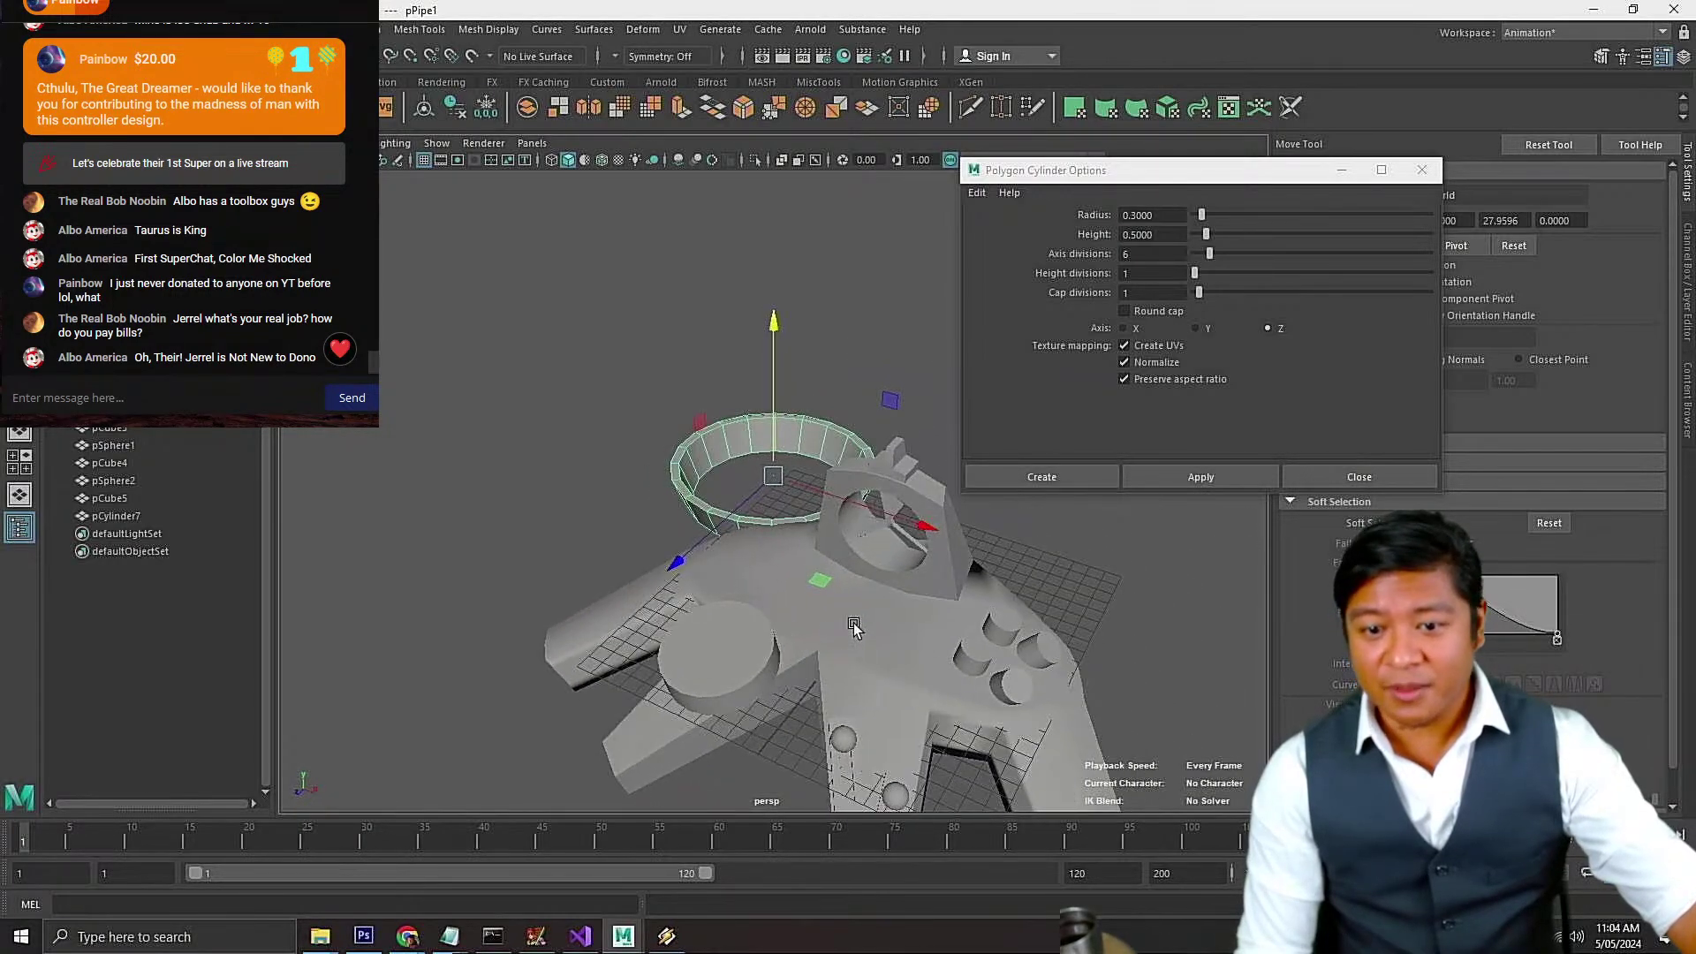
Select and frame the round cylinder pad, then switch it to face mode
{"action": "left_click", "coordinate": [754, 664]}
{"action": "key", "text": "f"}
{"action": "left_click_drag", "start_coordinate": [754, 665], "coordinate": [778, 353], "text": "alt"}
{"action": "right_click_drag", "start_coordinate": [777, 353], "coordinate": [779, 517], "text": "alt"}
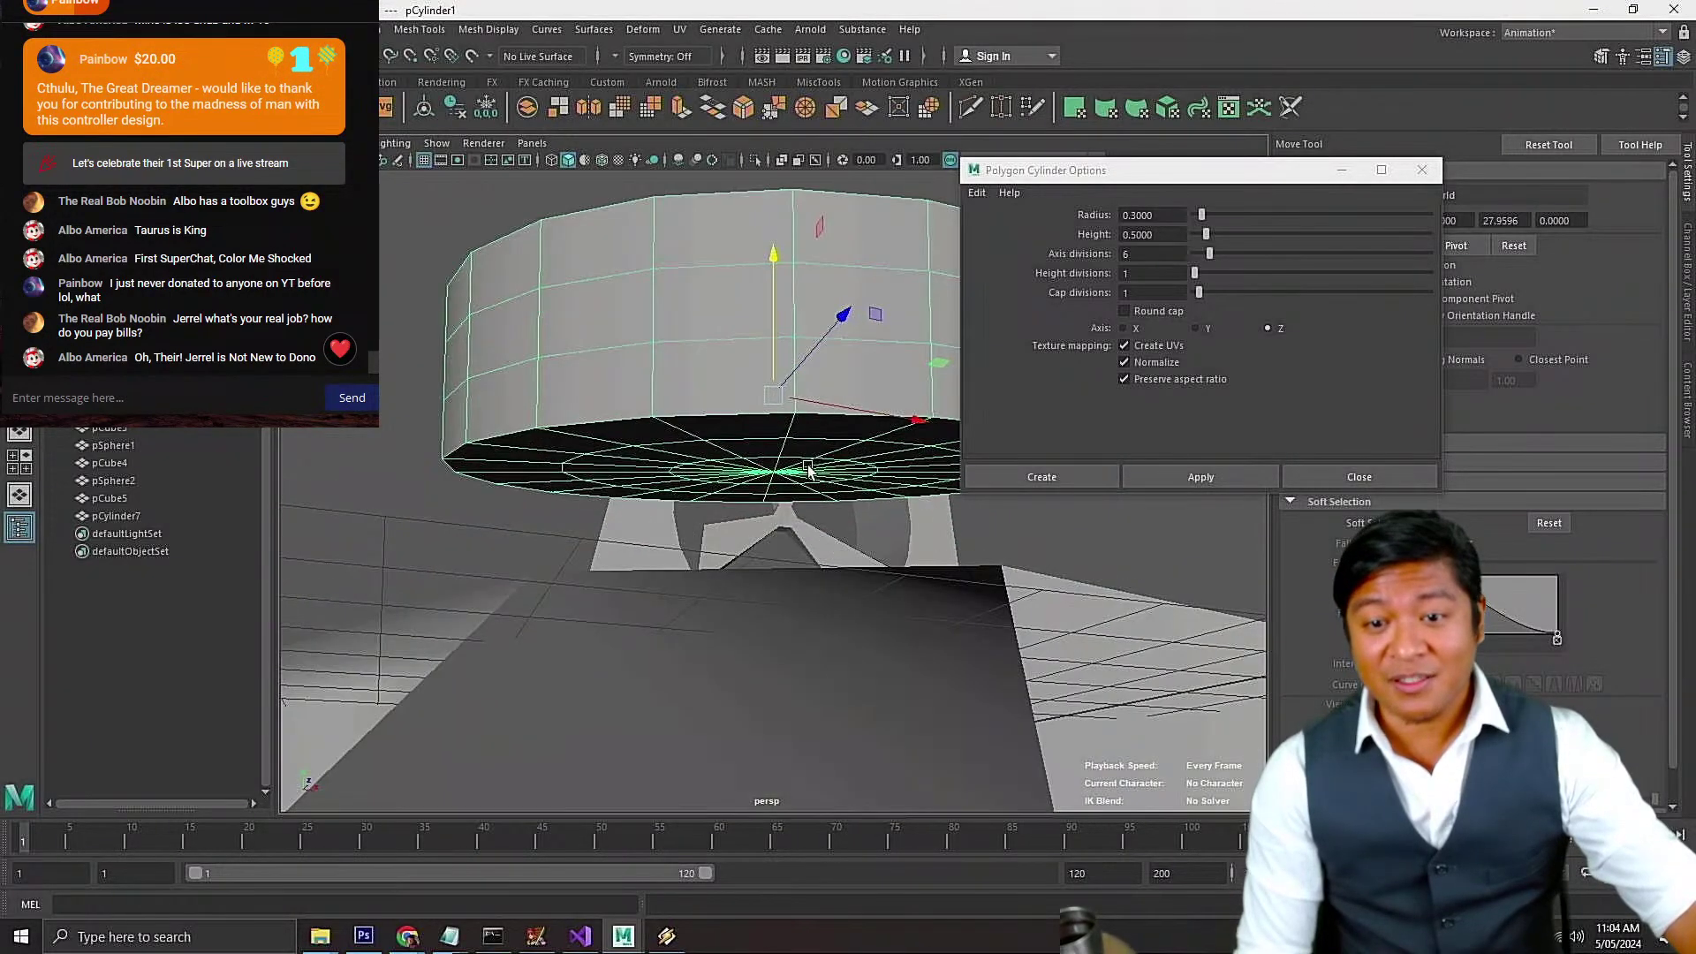
{"action": "left_click_drag", "start_coordinate": [779, 517], "coordinate": [769, 462], "text": "alt"}
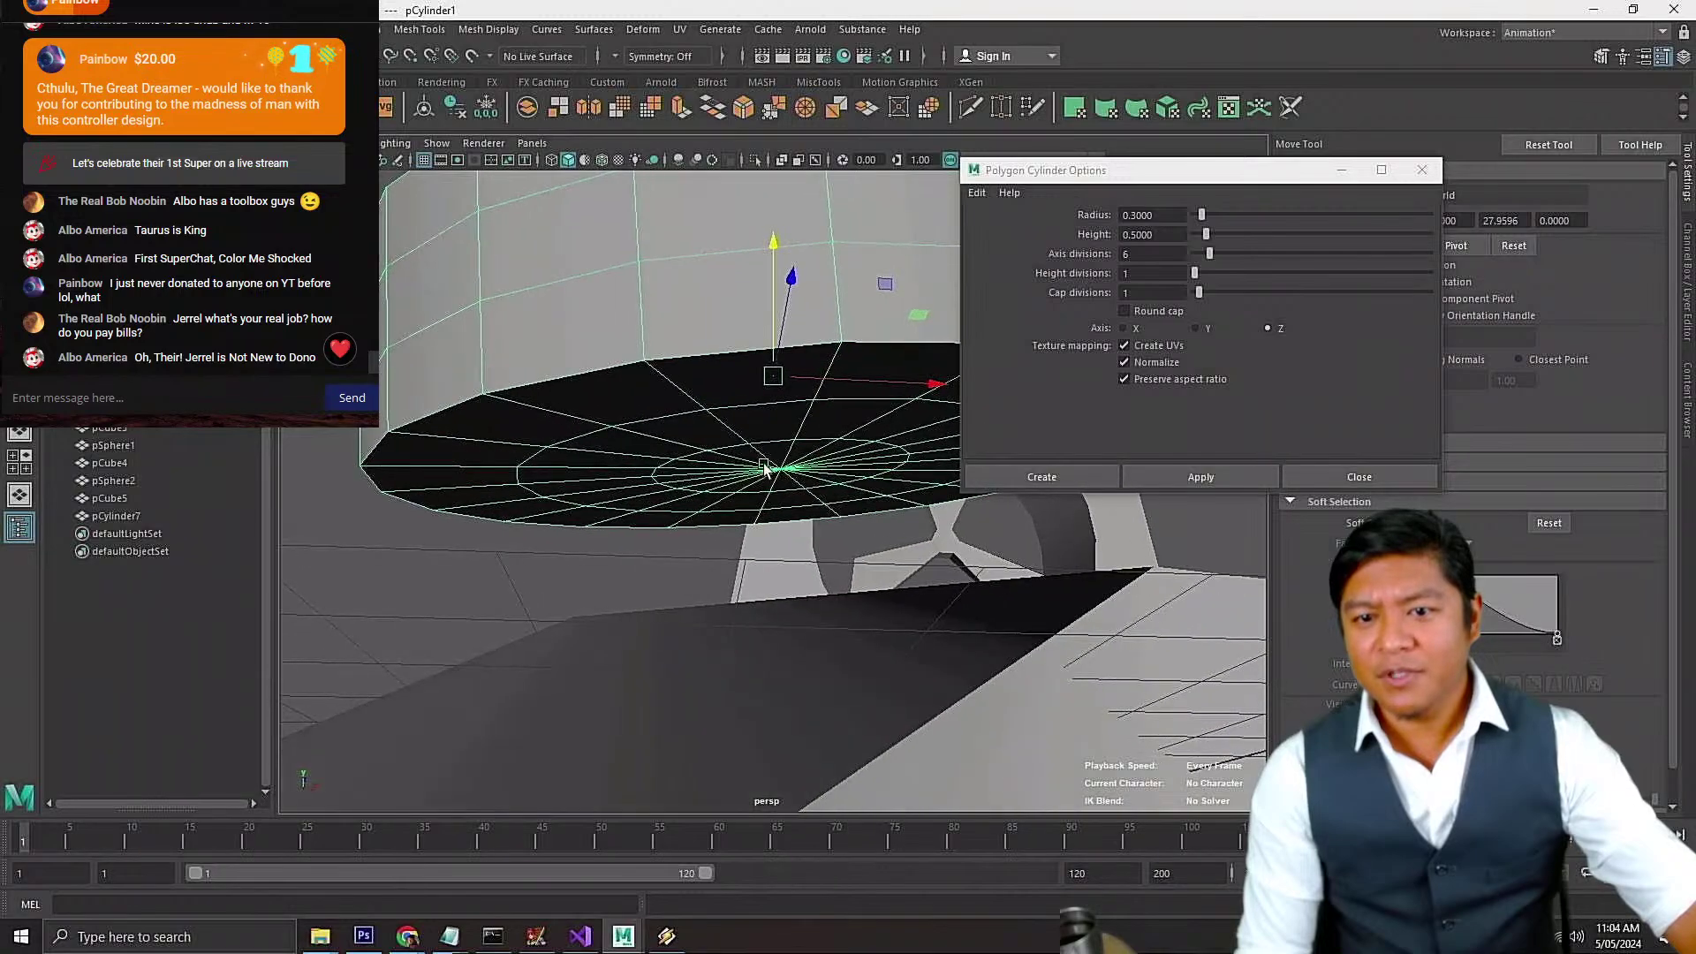
{"action": "right_click", "coordinate": [769, 462]}
{"action": "right_click_drag", "start_coordinate": [769, 462], "coordinate": [778, 493]}
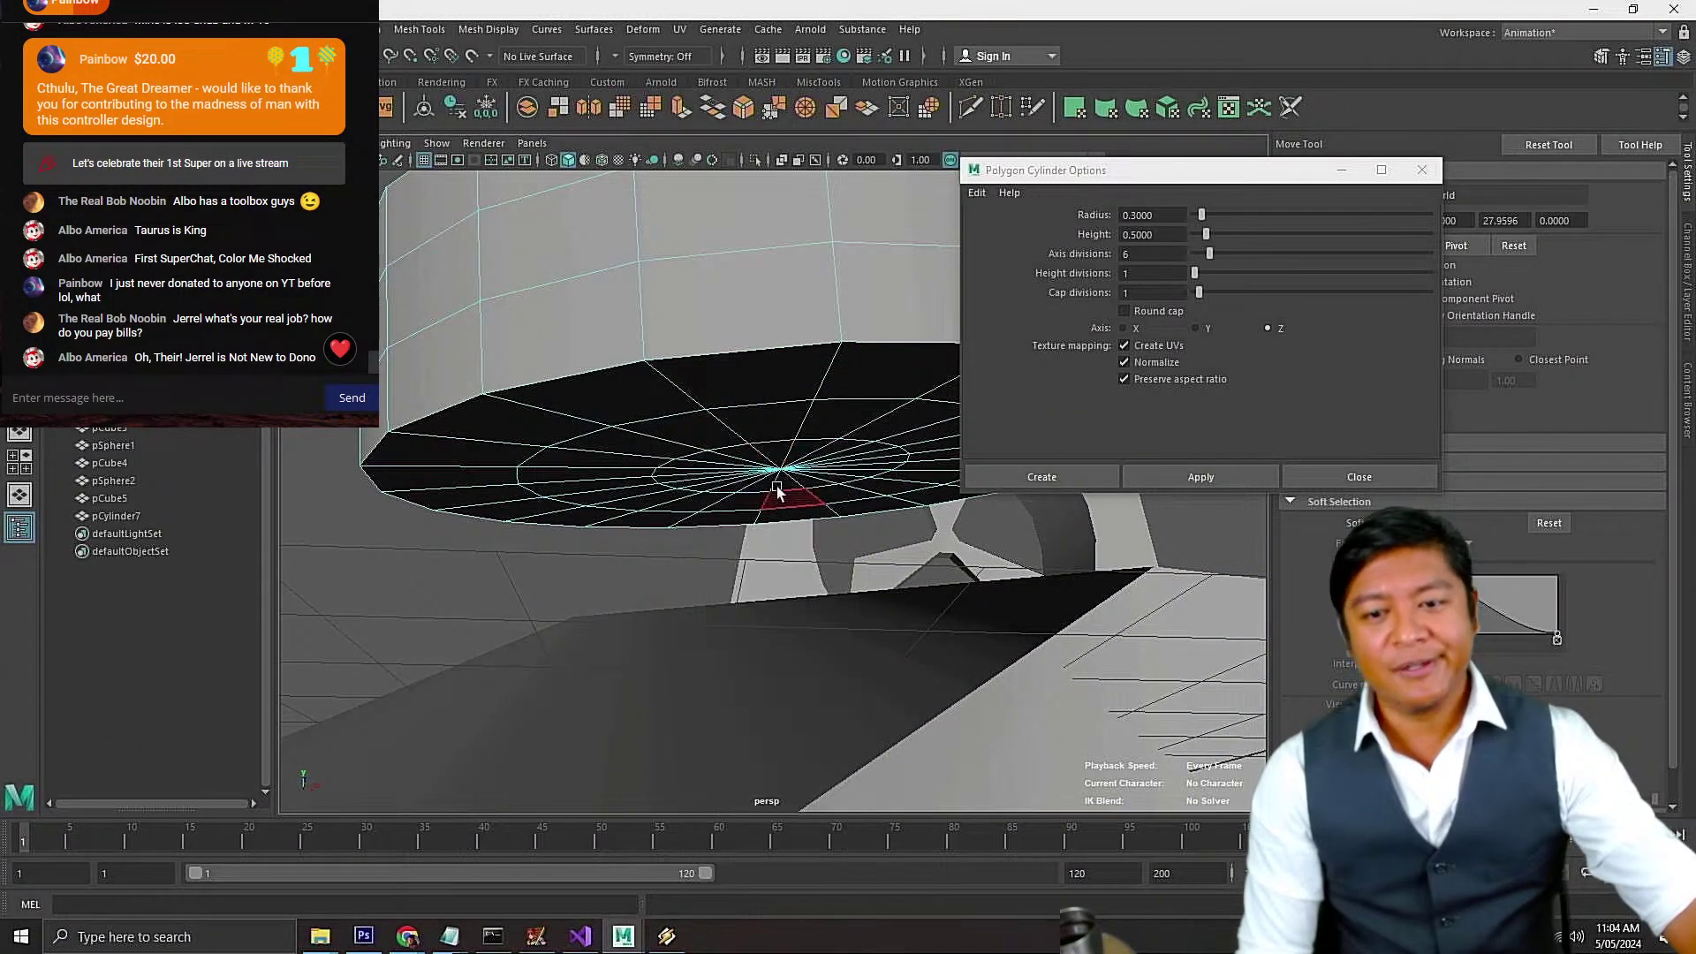
Select one cap face and add the adjacent cap faces along the left and bottom
{"action": "left_click", "coordinate": [778, 447]}
{"action": "key", "text": "f"}
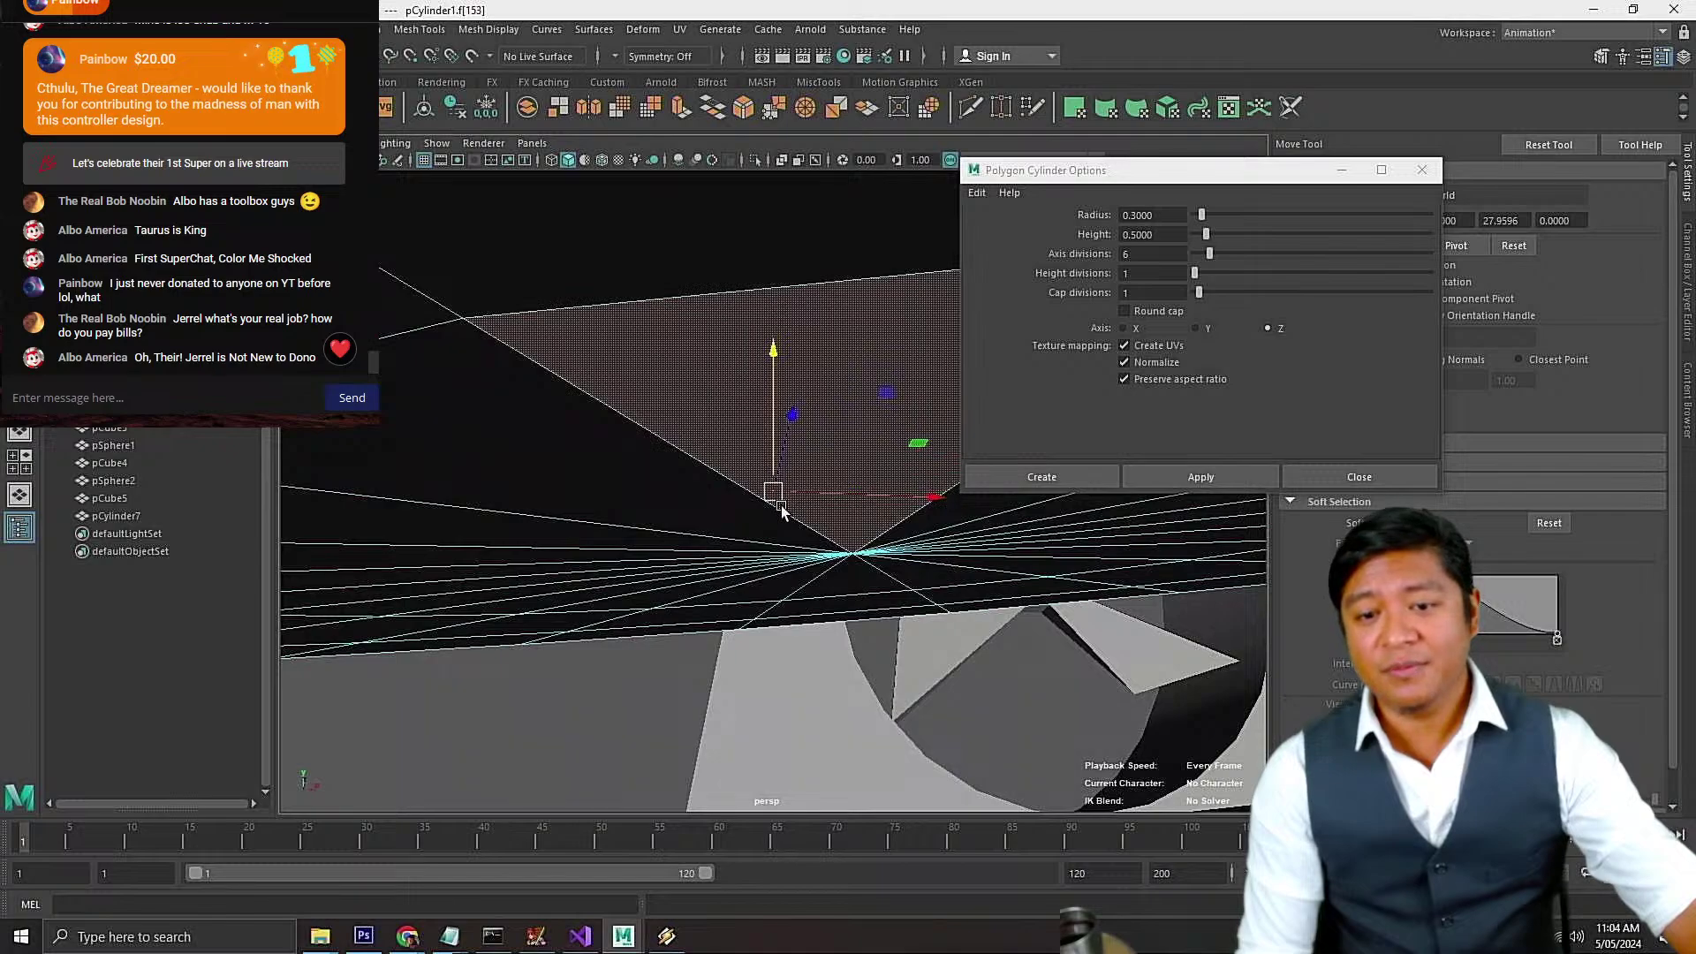
{"action": "mouse_move", "coordinate": [781, 511]}
{"action": "left_mouse_down", "text": "alt"}
{"action": "mouse_move", "coordinate": [724, 541]}
{"action": "mouse_move", "coordinate": [792, 515]}
{"action": "left_mouse_up", "text": "alt"}
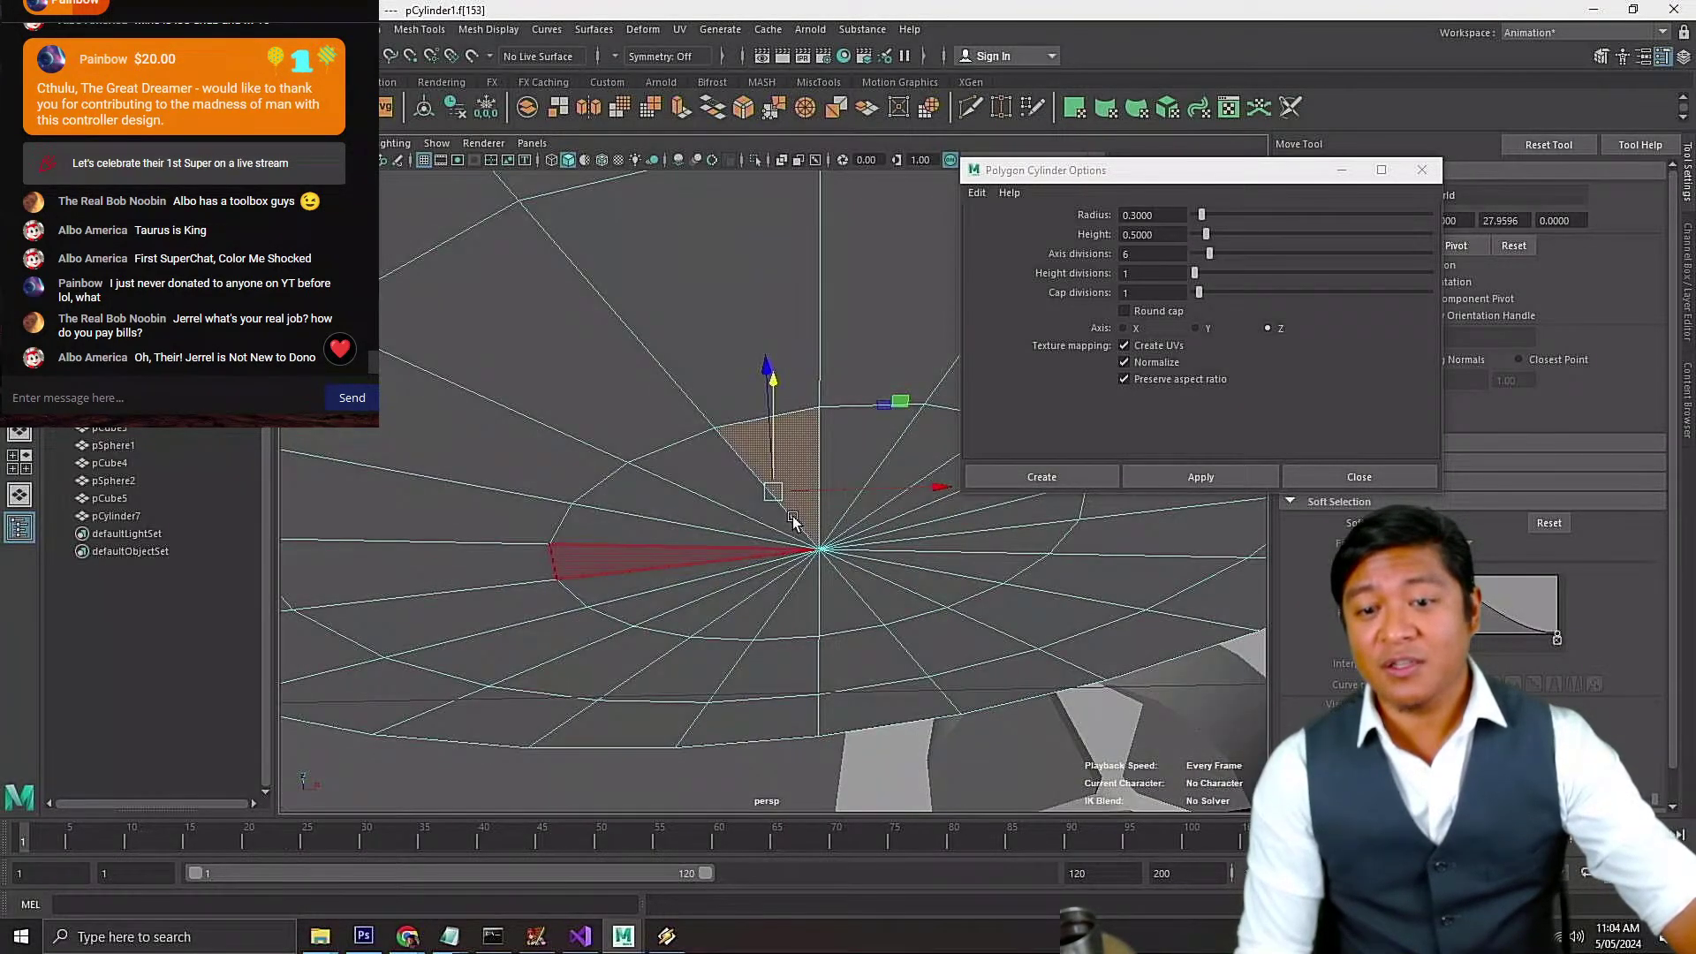
{"action": "left_click", "coordinate": [706, 489], "text": "shift"}
{"action": "left_click", "coordinate": [662, 502], "text": "shift"}
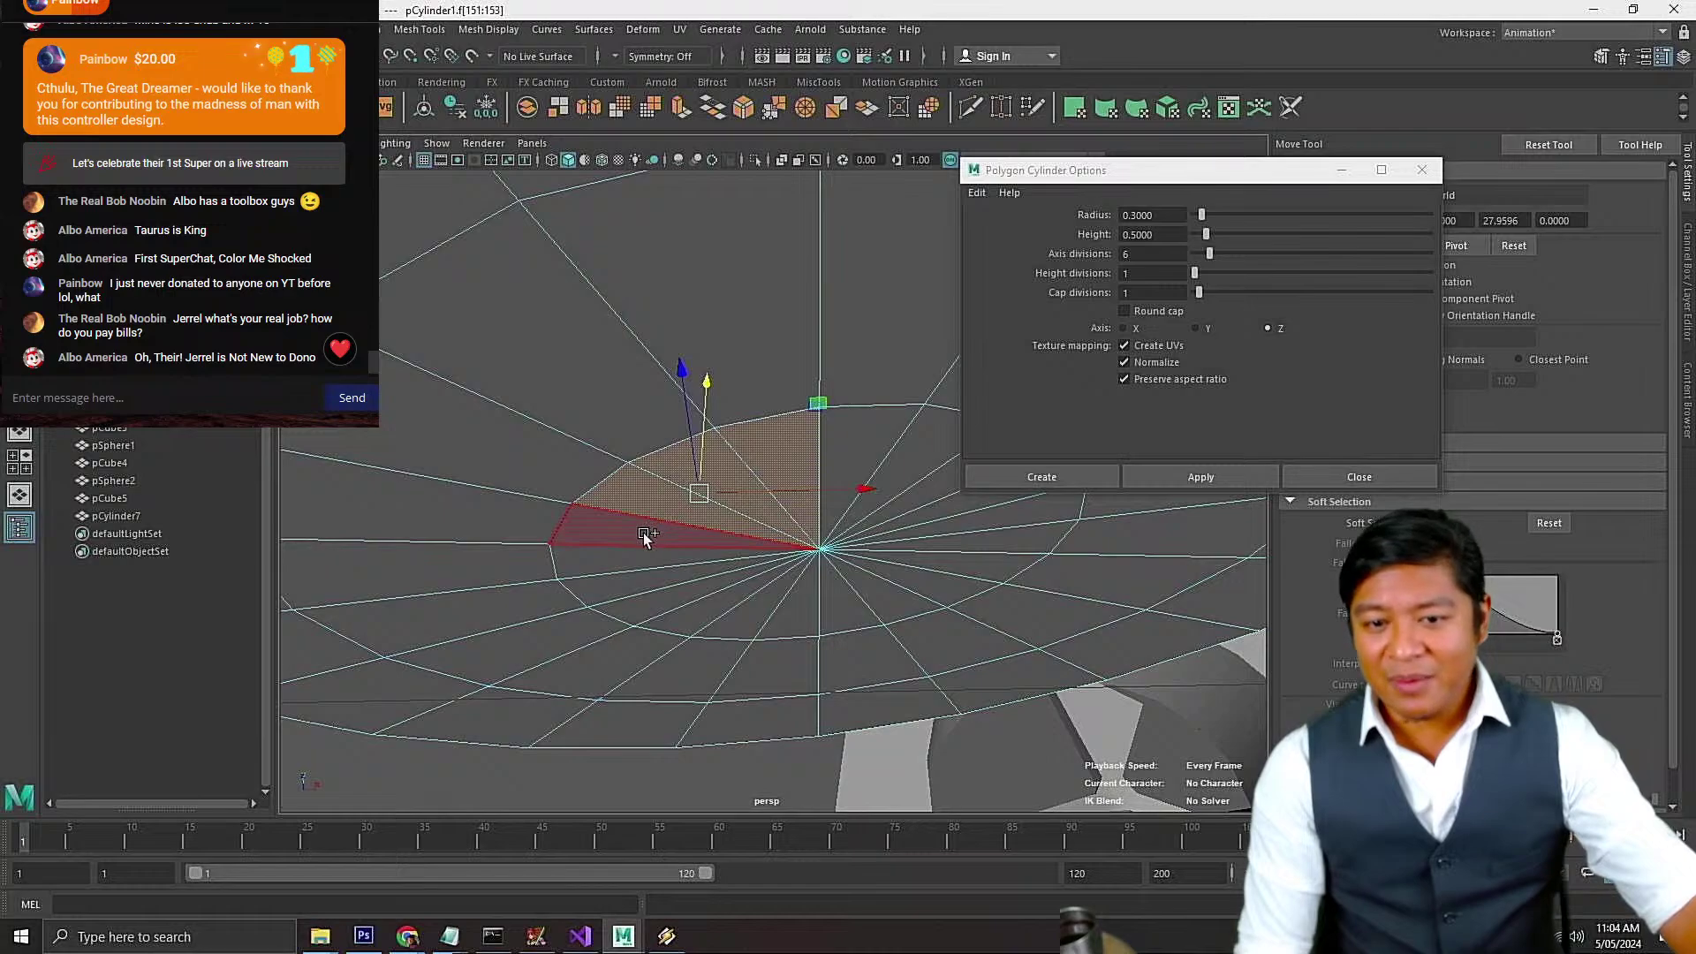
{"action": "left_click", "coordinate": [643, 532], "text": "shift"}
{"action": "left_click", "coordinate": [634, 574], "text": "shift"}
{"action": "left_click", "coordinate": [638, 586], "text": "shift"}
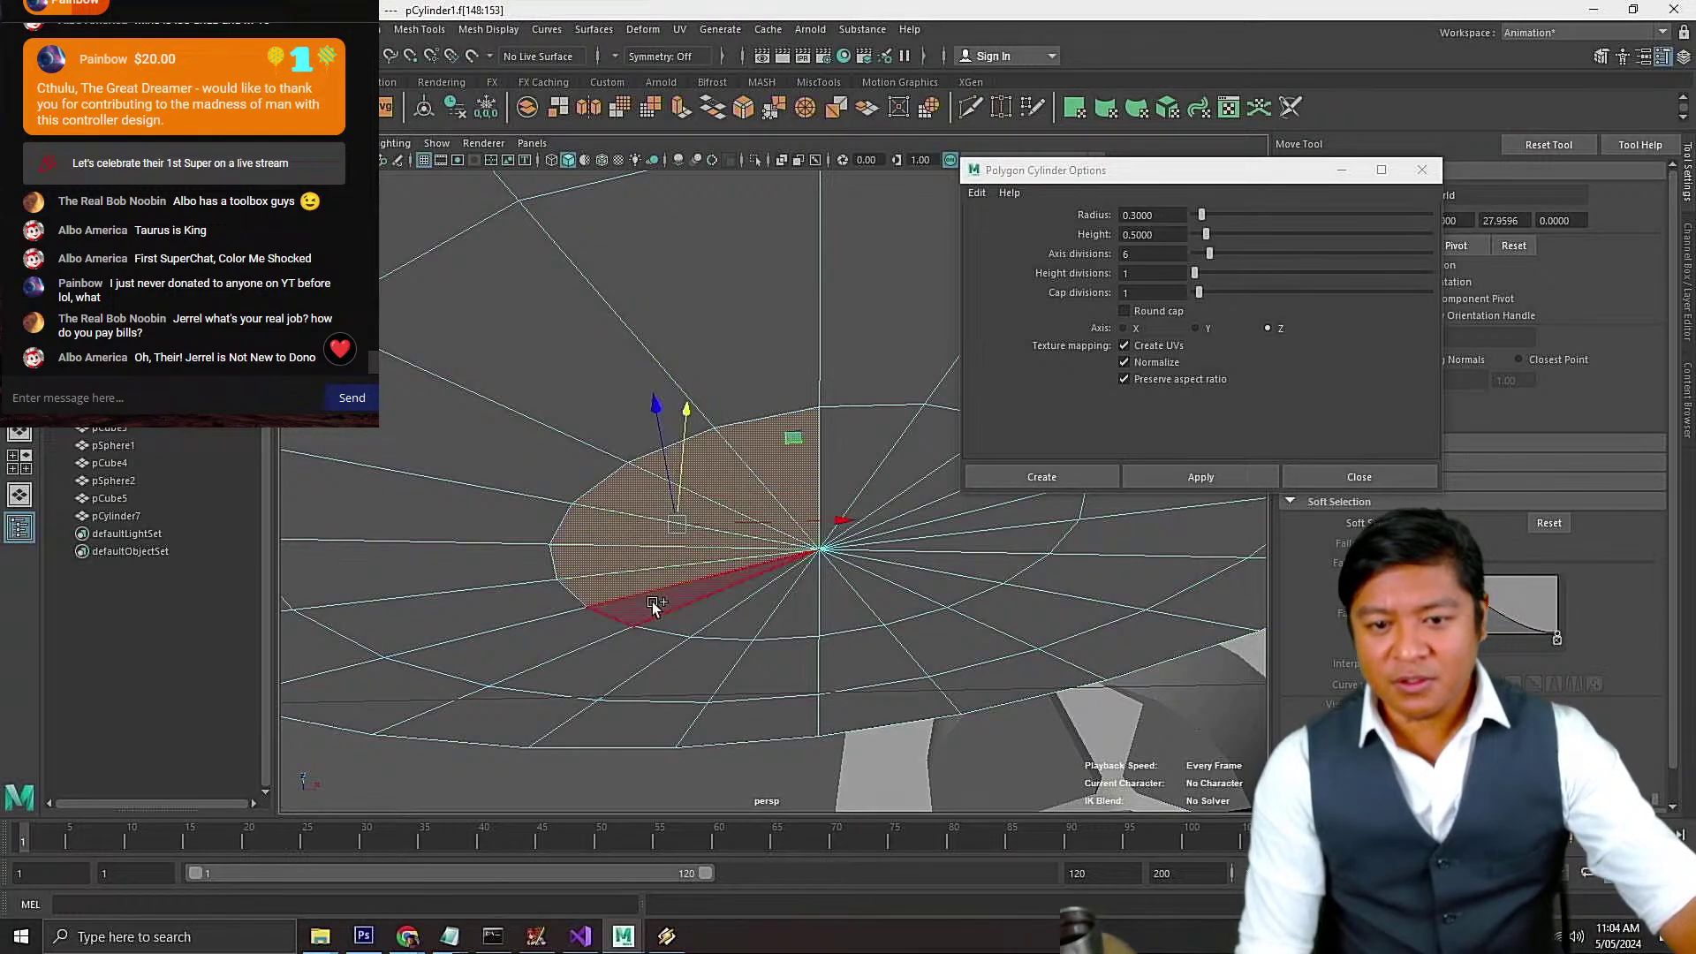
{"action": "left_click", "coordinate": [655, 606], "text": "shift"}
{"action": "left_click", "coordinate": [693, 618], "text": "shift"}
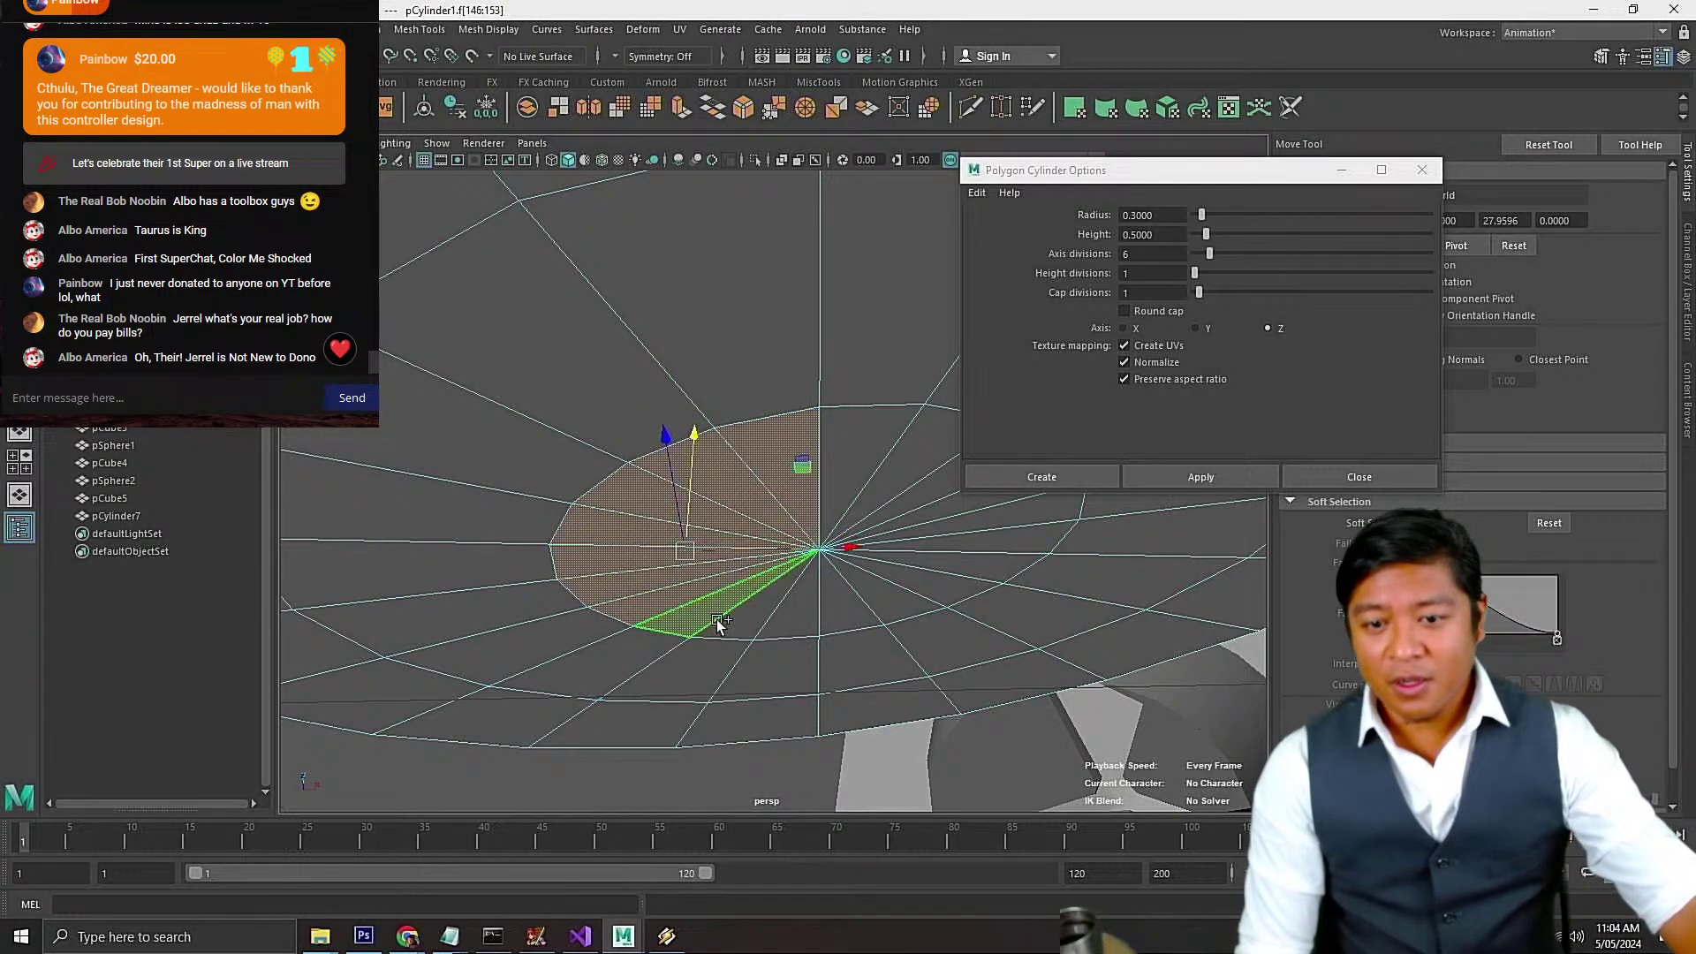
Add the remaining cap faces around the circle, completing the f[140:159] selection
{"action": "left_click", "coordinate": [735, 622], "text": "shift"}
{"action": "left_click", "coordinate": [786, 618], "text": "shift"}
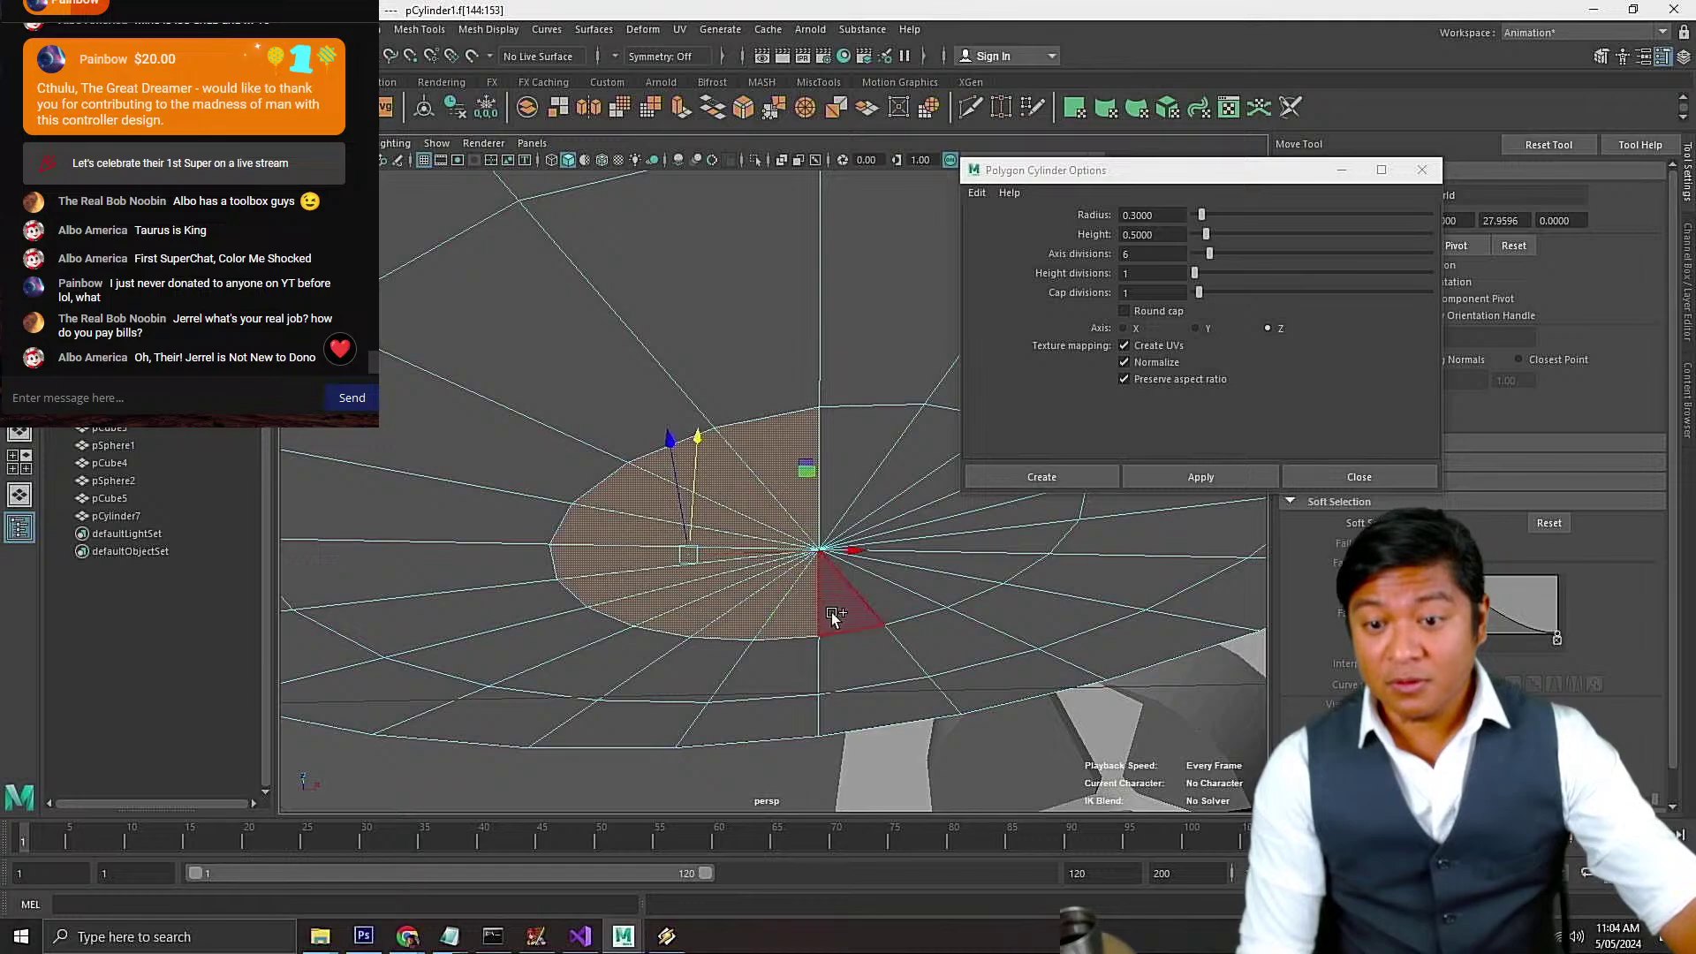
{"action": "left_click", "coordinate": [852, 609], "text": "shift"}
{"action": "left_click", "coordinate": [927, 586], "text": "shift"}
{"action": "left_click", "coordinate": [976, 572], "text": "shift"}
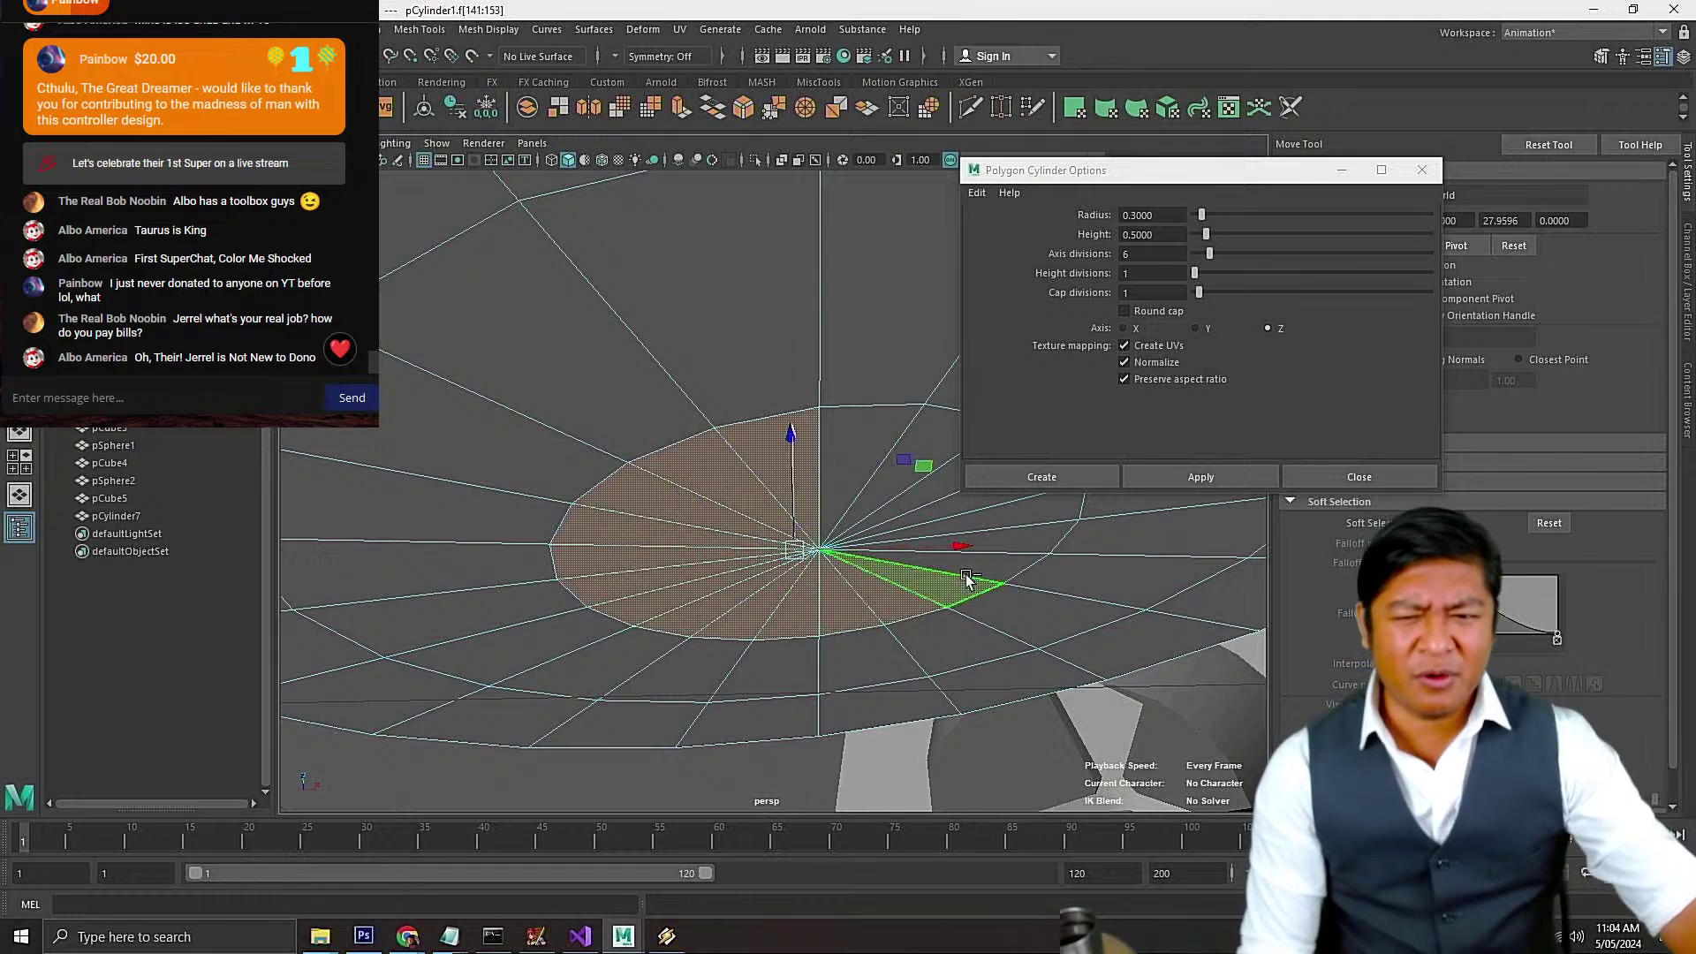
{"action": "left_click", "coordinate": [987, 571], "text": "shift"}
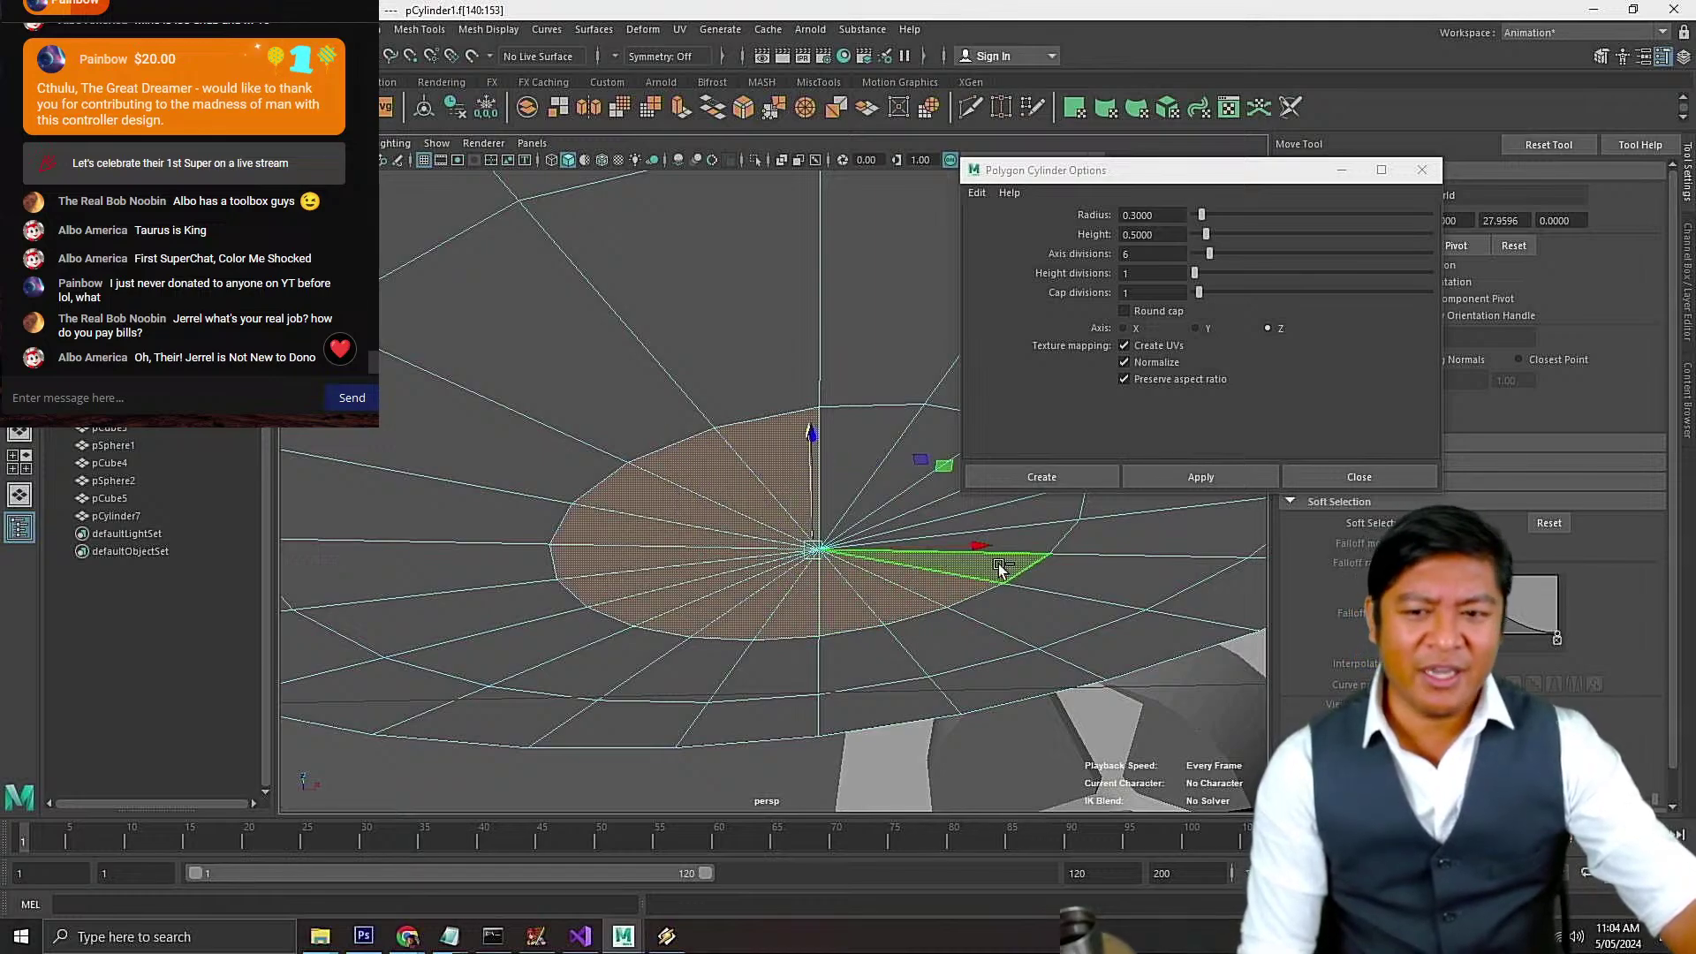
{"action": "left_click", "coordinate": [1026, 509], "text": "shift"}
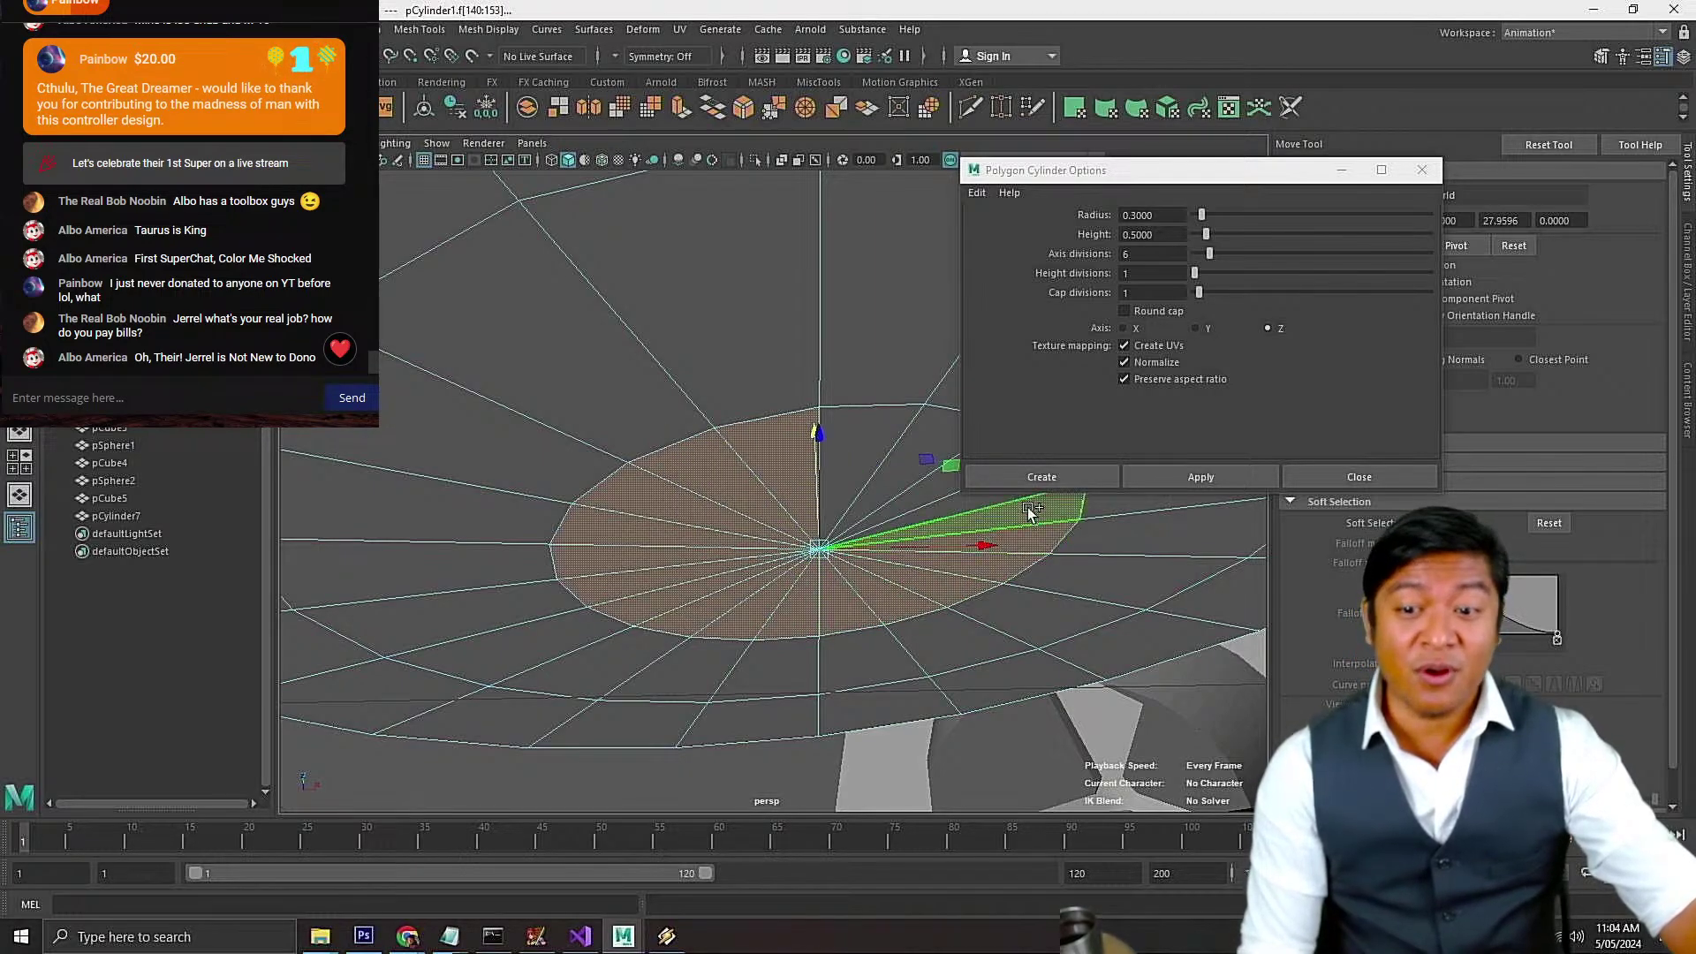
{"action": "left_click", "coordinate": [933, 498], "text": "shift"}
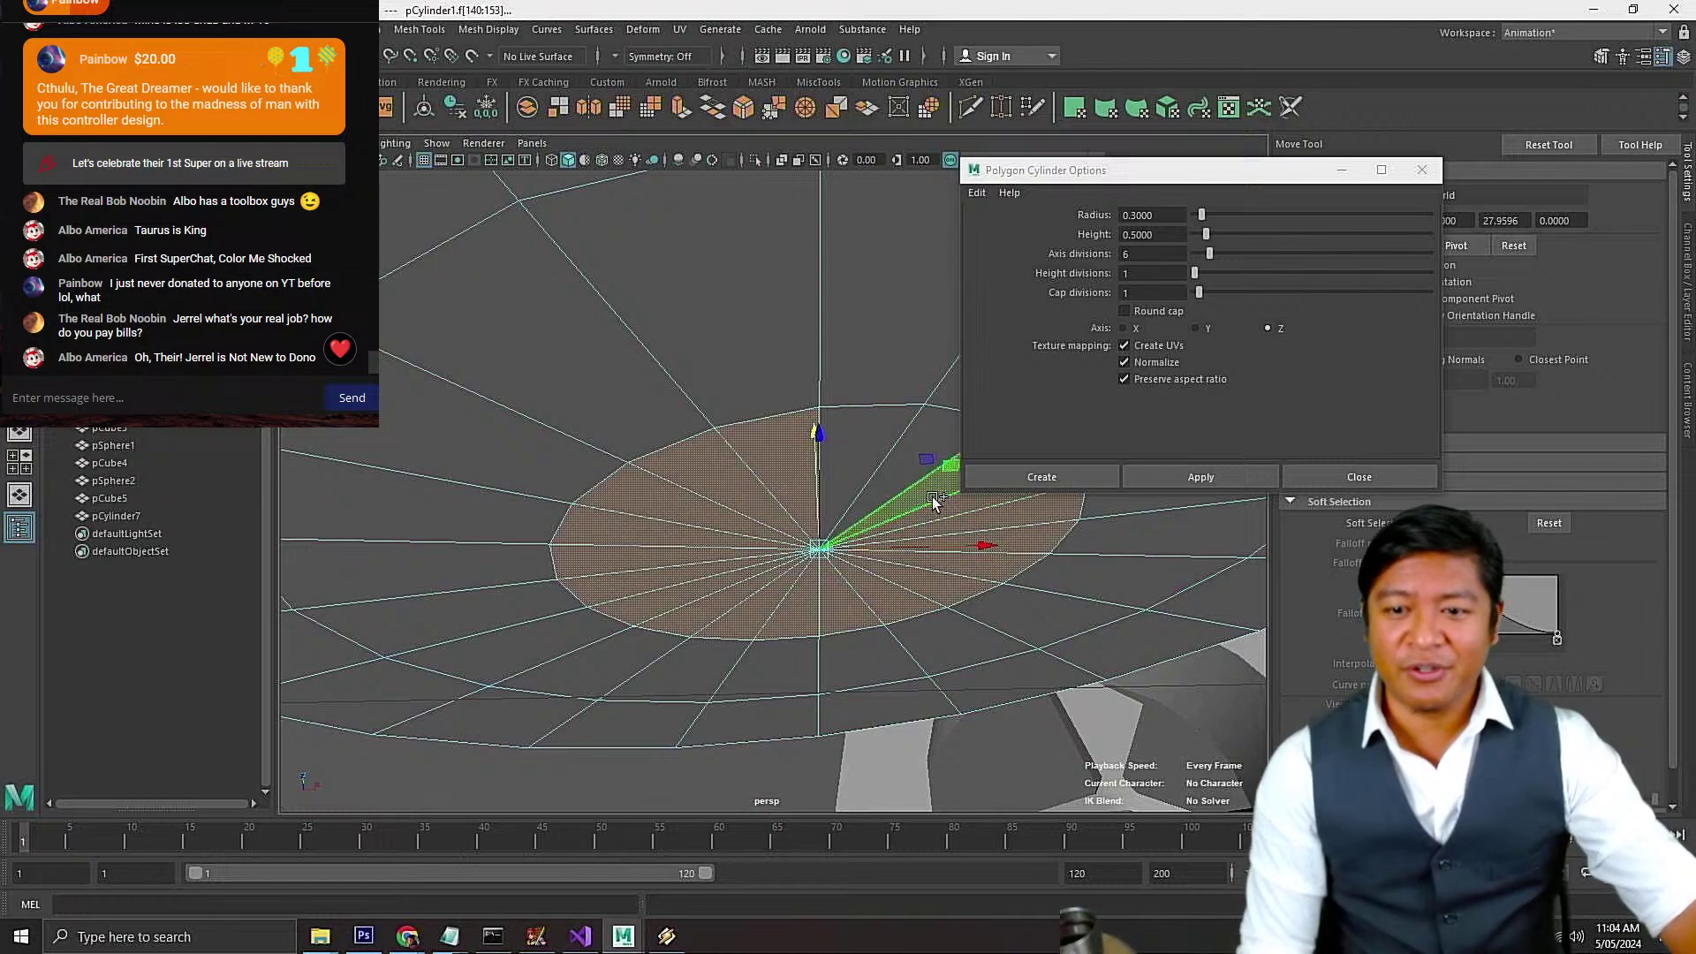
{"action": "left_click", "coordinate": [888, 484], "text": "shift"}
{"action": "left_click", "coordinate": [851, 476], "text": "shift"}
{"action": "left_click_drag", "start_coordinate": [823, 496], "coordinate": [821, 565], "text": "alt"}
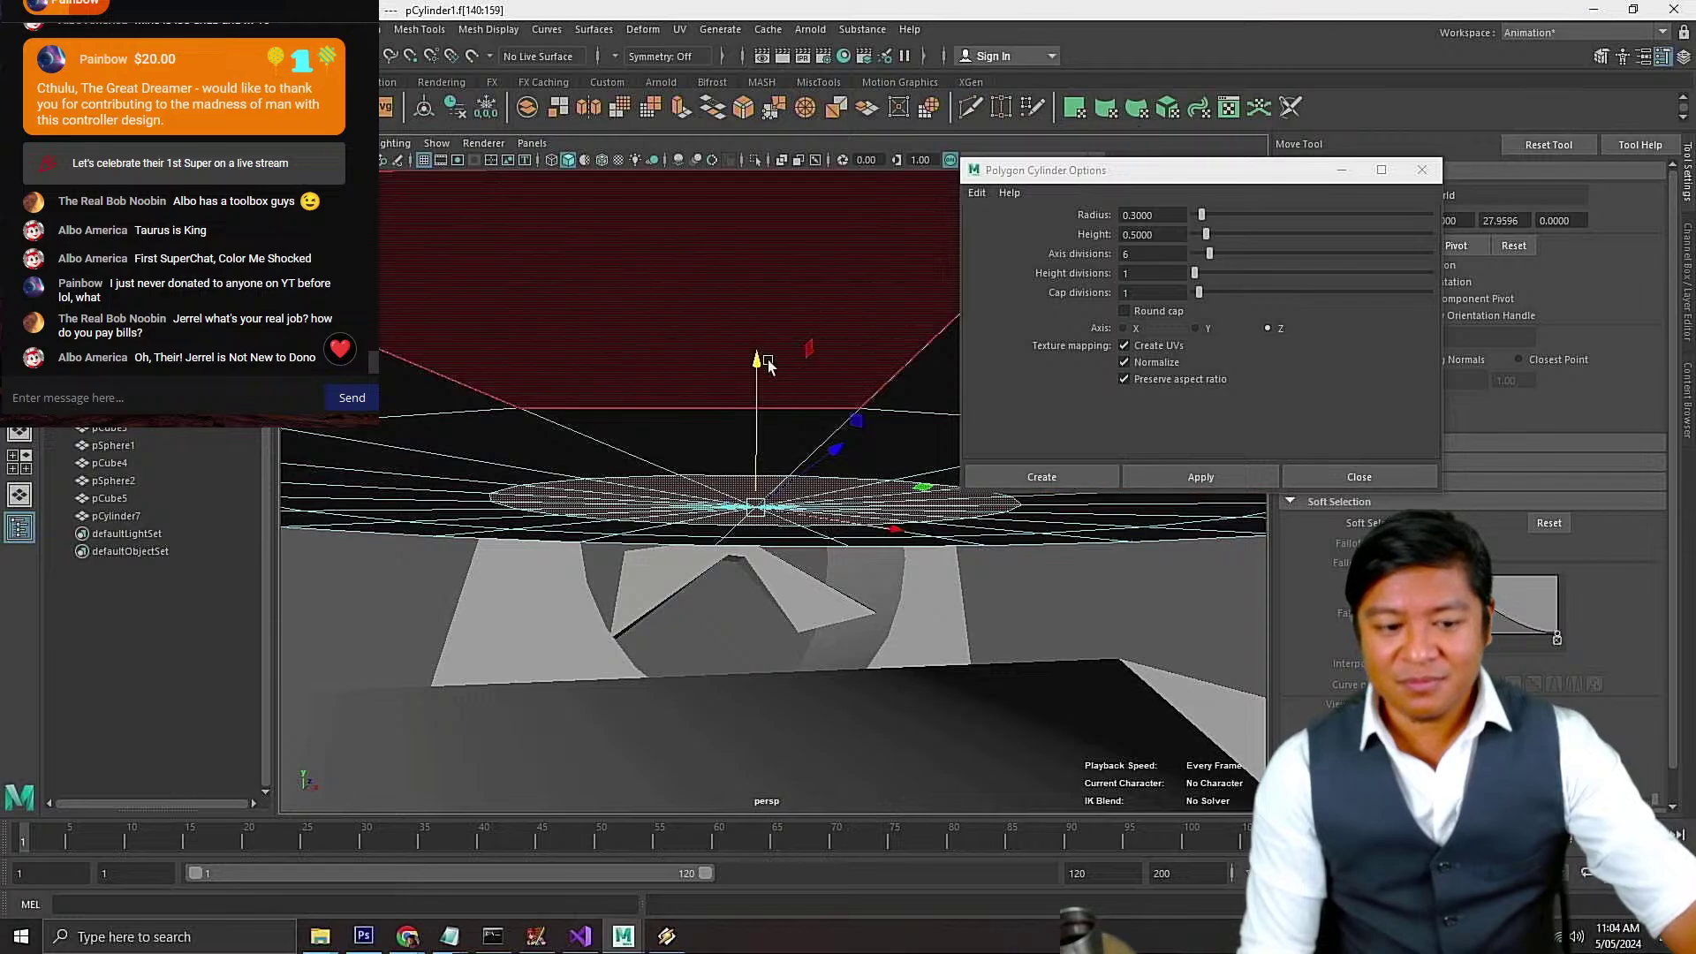
{"action": "left_click", "coordinate": [757, 687]}
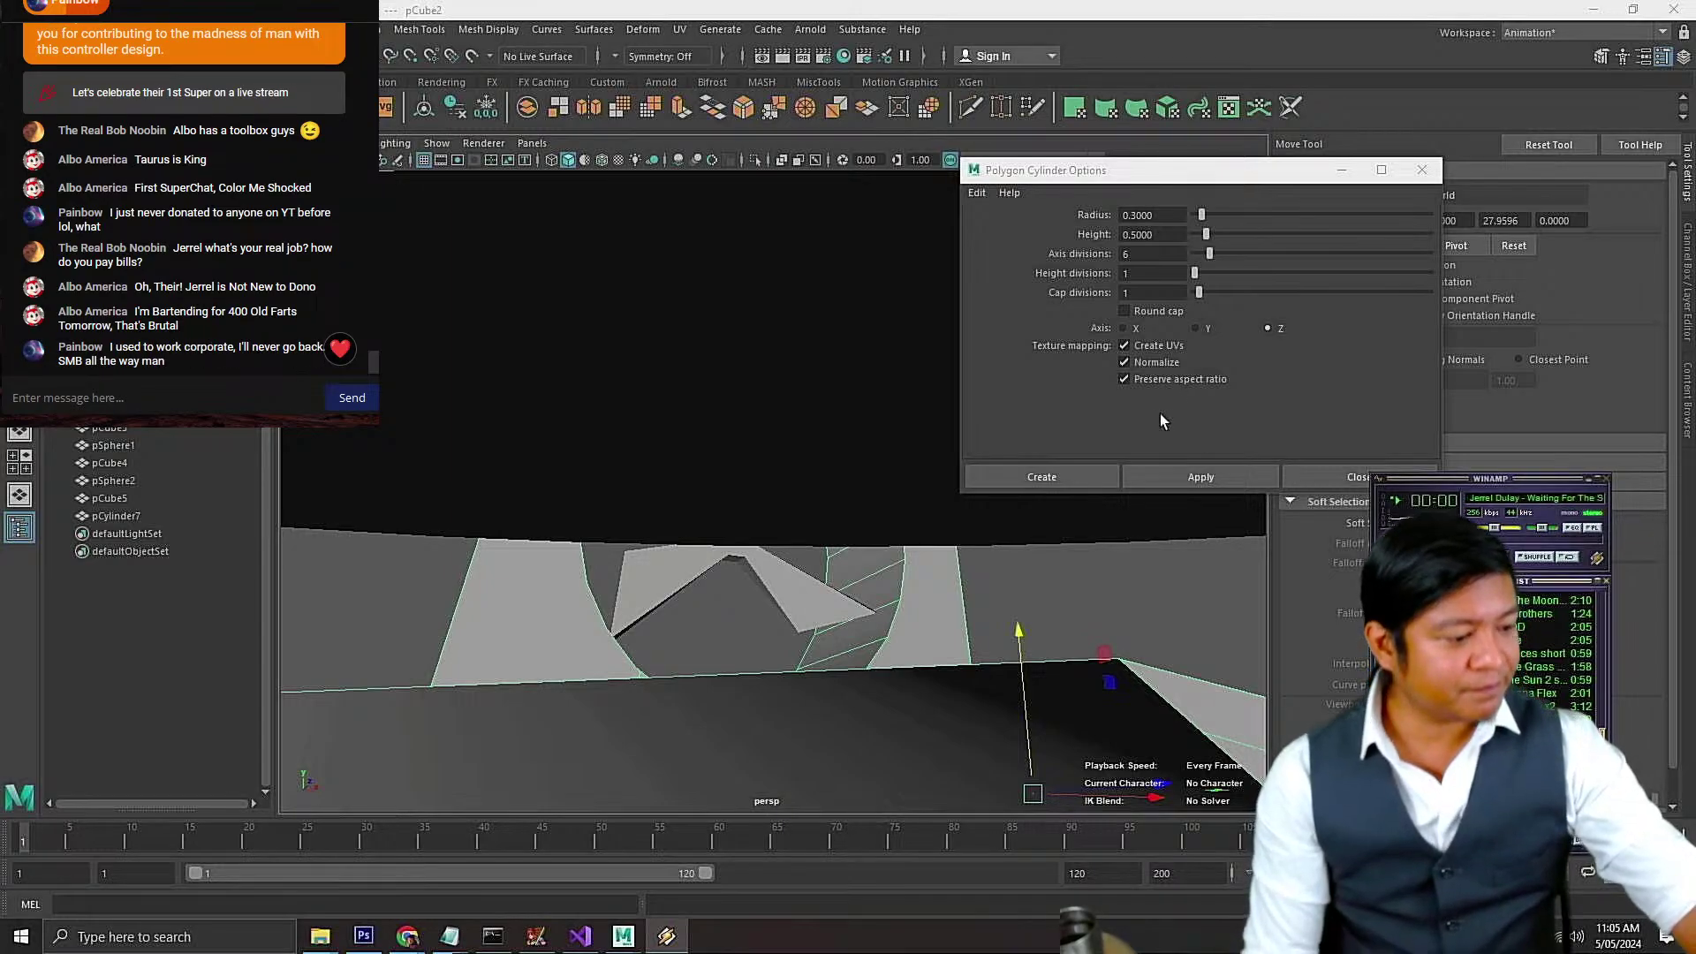
{"action": "left_click", "coordinate": [918, 9]}
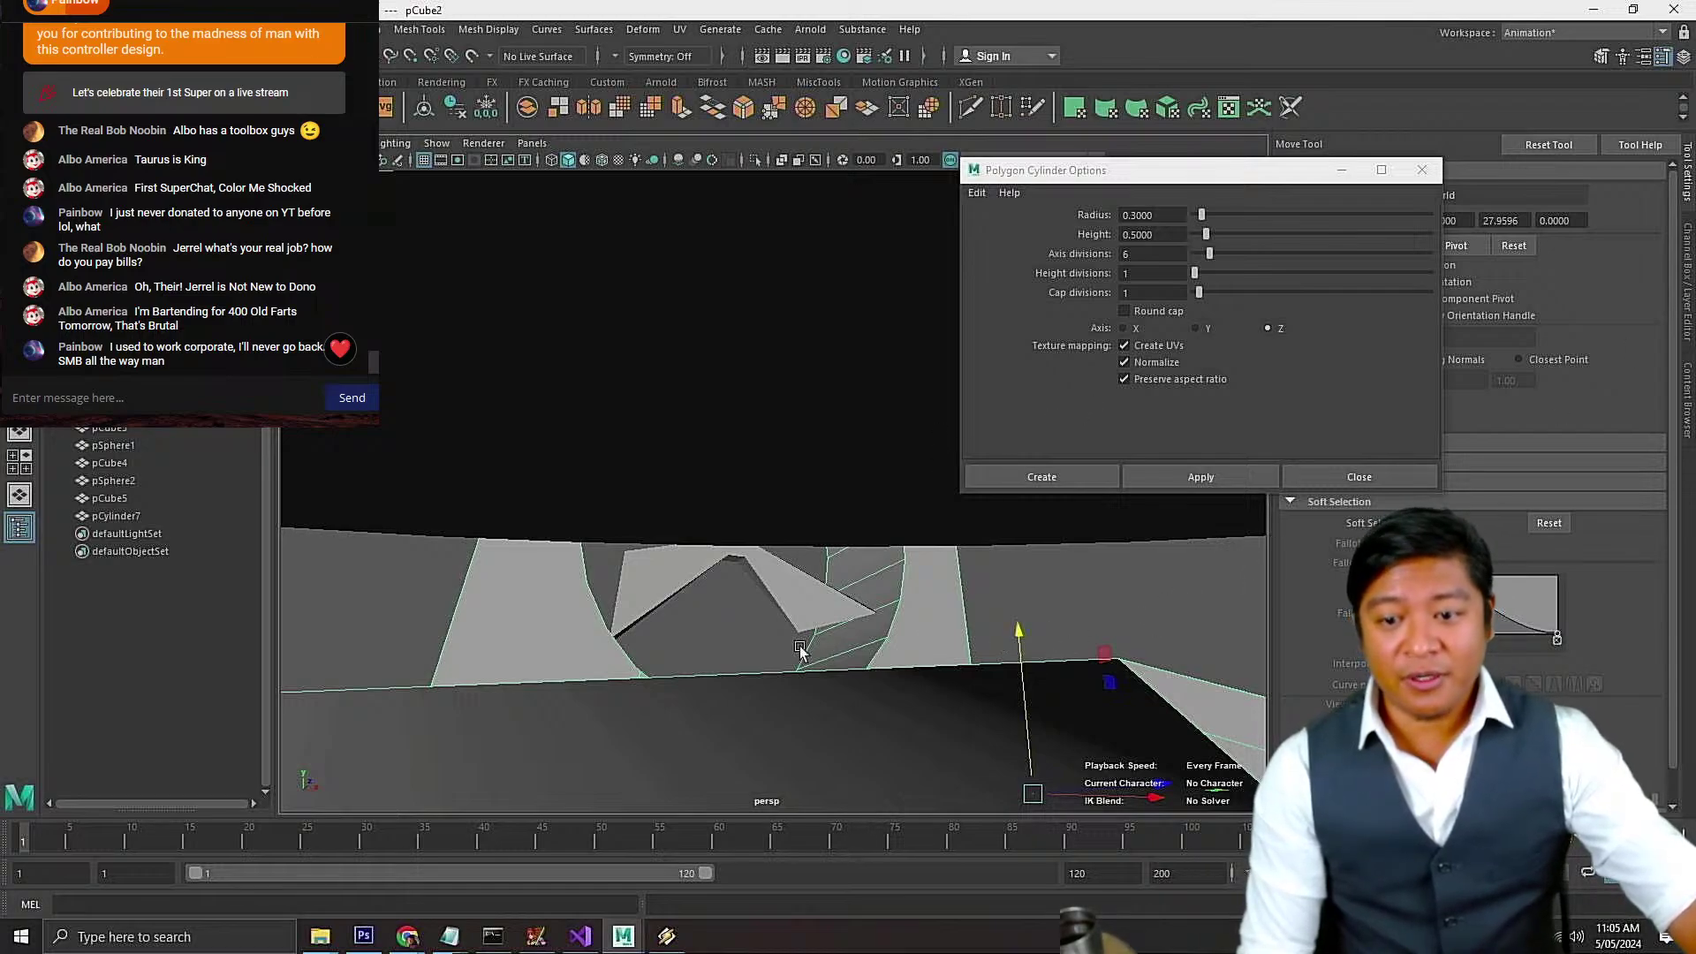
{"action": "scroll", "coordinate": [800, 649], "scroll_direction": "down", "scroll_amount": 5}
{"action": "left_click_drag", "start_coordinate": [833, 545], "coordinate": [789, 505], "text": "alt"}
{"action": "left_click", "coordinate": [783, 504]}
{"action": "scroll", "coordinate": [785, 499], "scroll_direction": "up", "scroll_amount": 4}
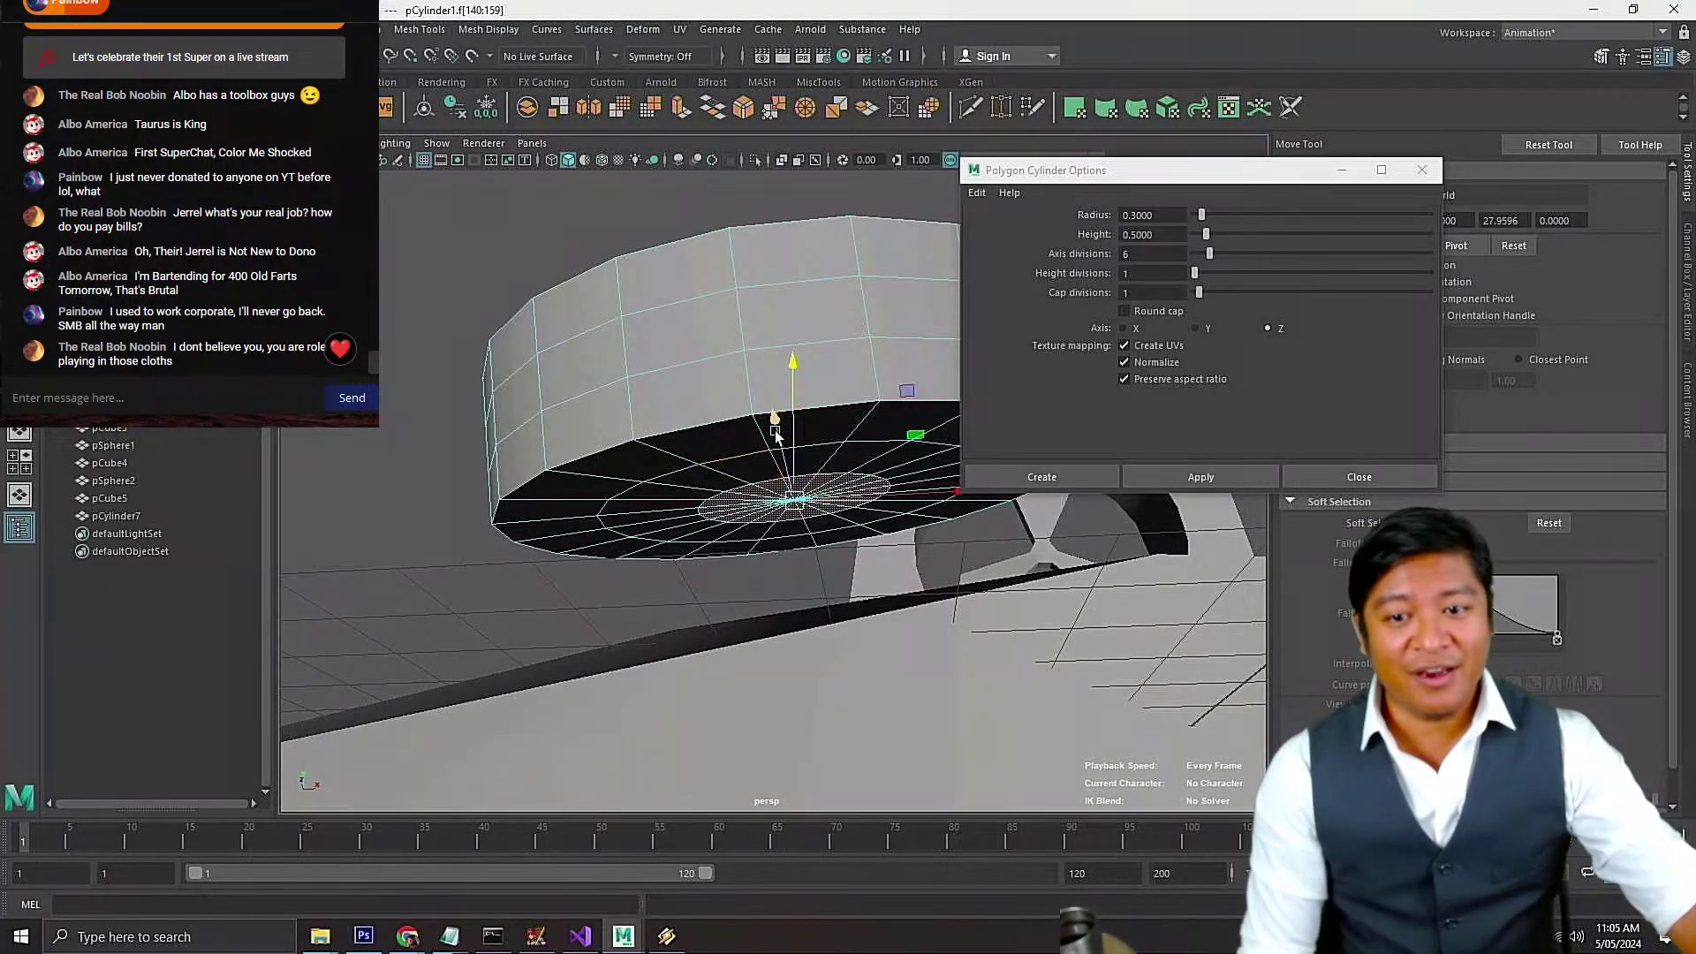
{"action": "left_click_drag", "start_coordinate": [775, 417], "coordinate": [776, 455]}
{"action": "key", "text": "ctrl+z"}
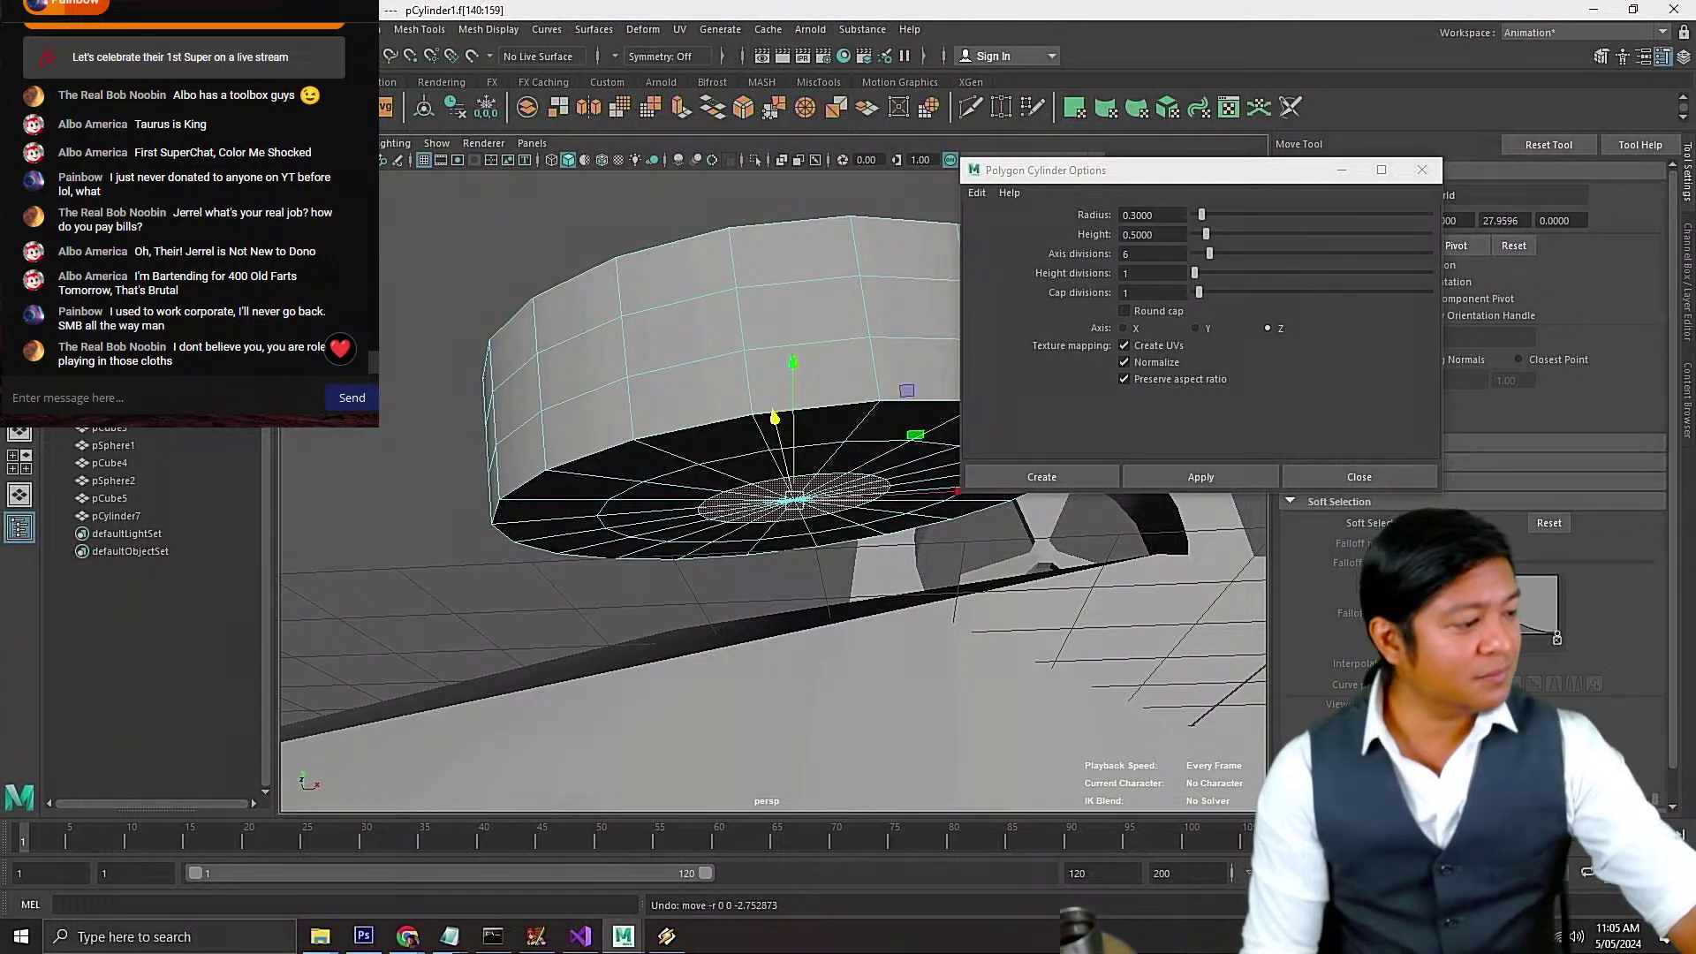
Extrude the selected cap faces outward 1.94 units with Edit Mesh > Extrude
{"action": "left_click", "coordinate": [353, 29]}
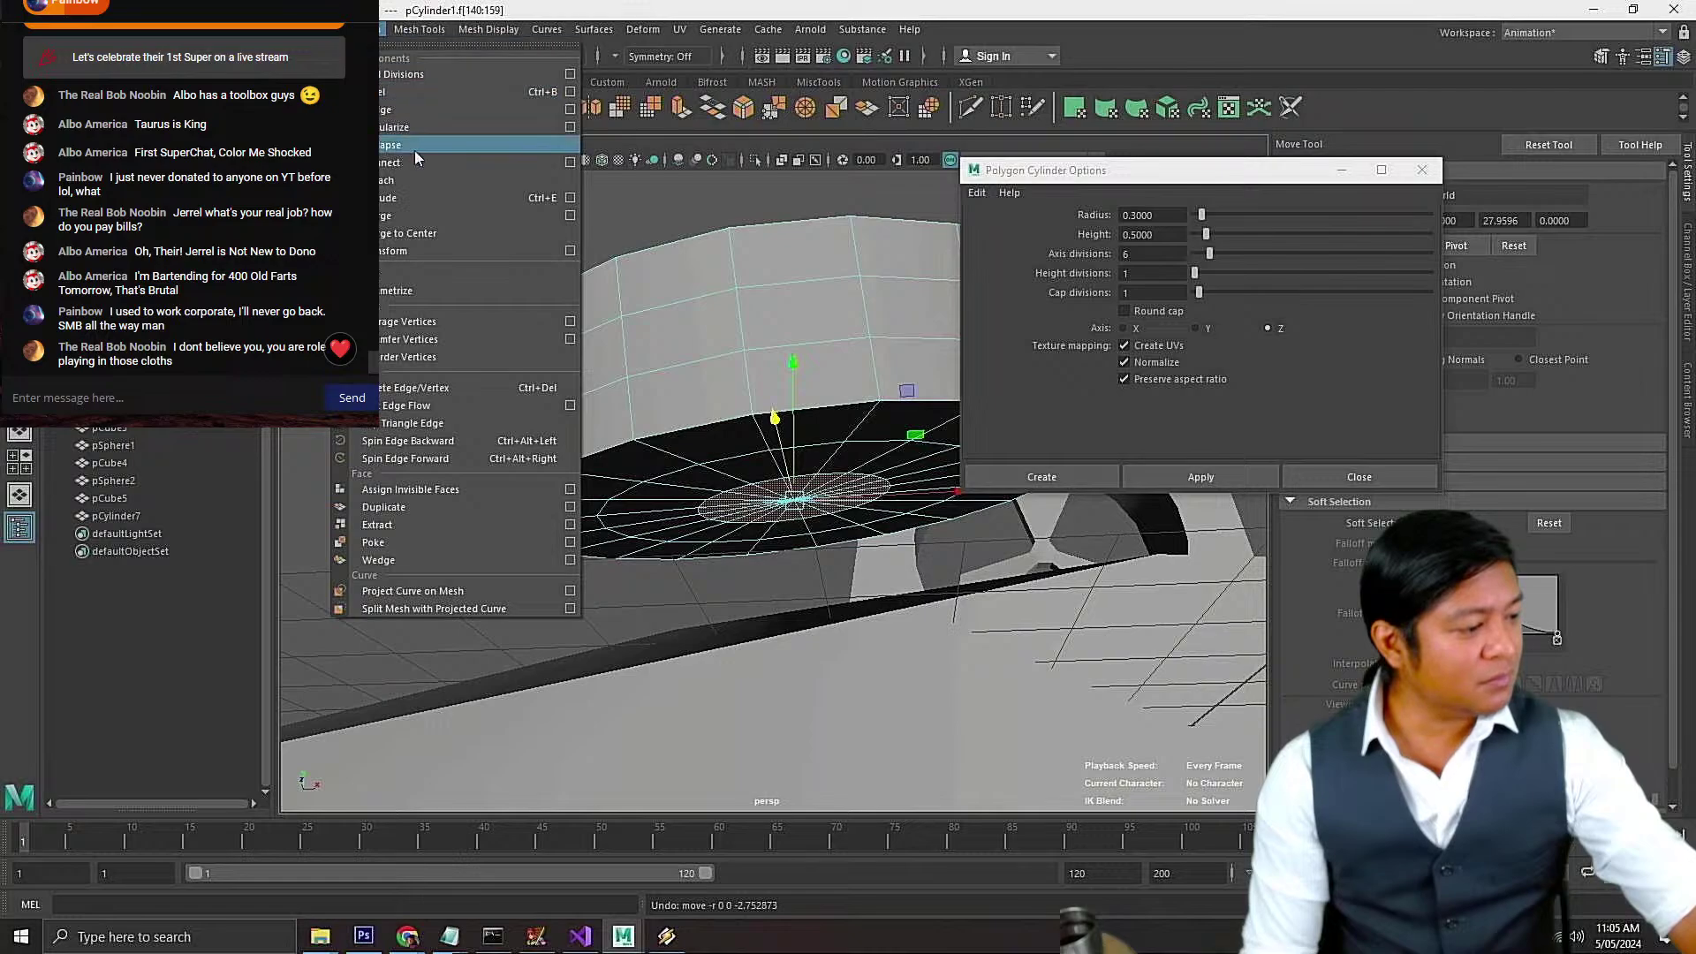
{"action": "mouse_move", "coordinate": [425, 26]}
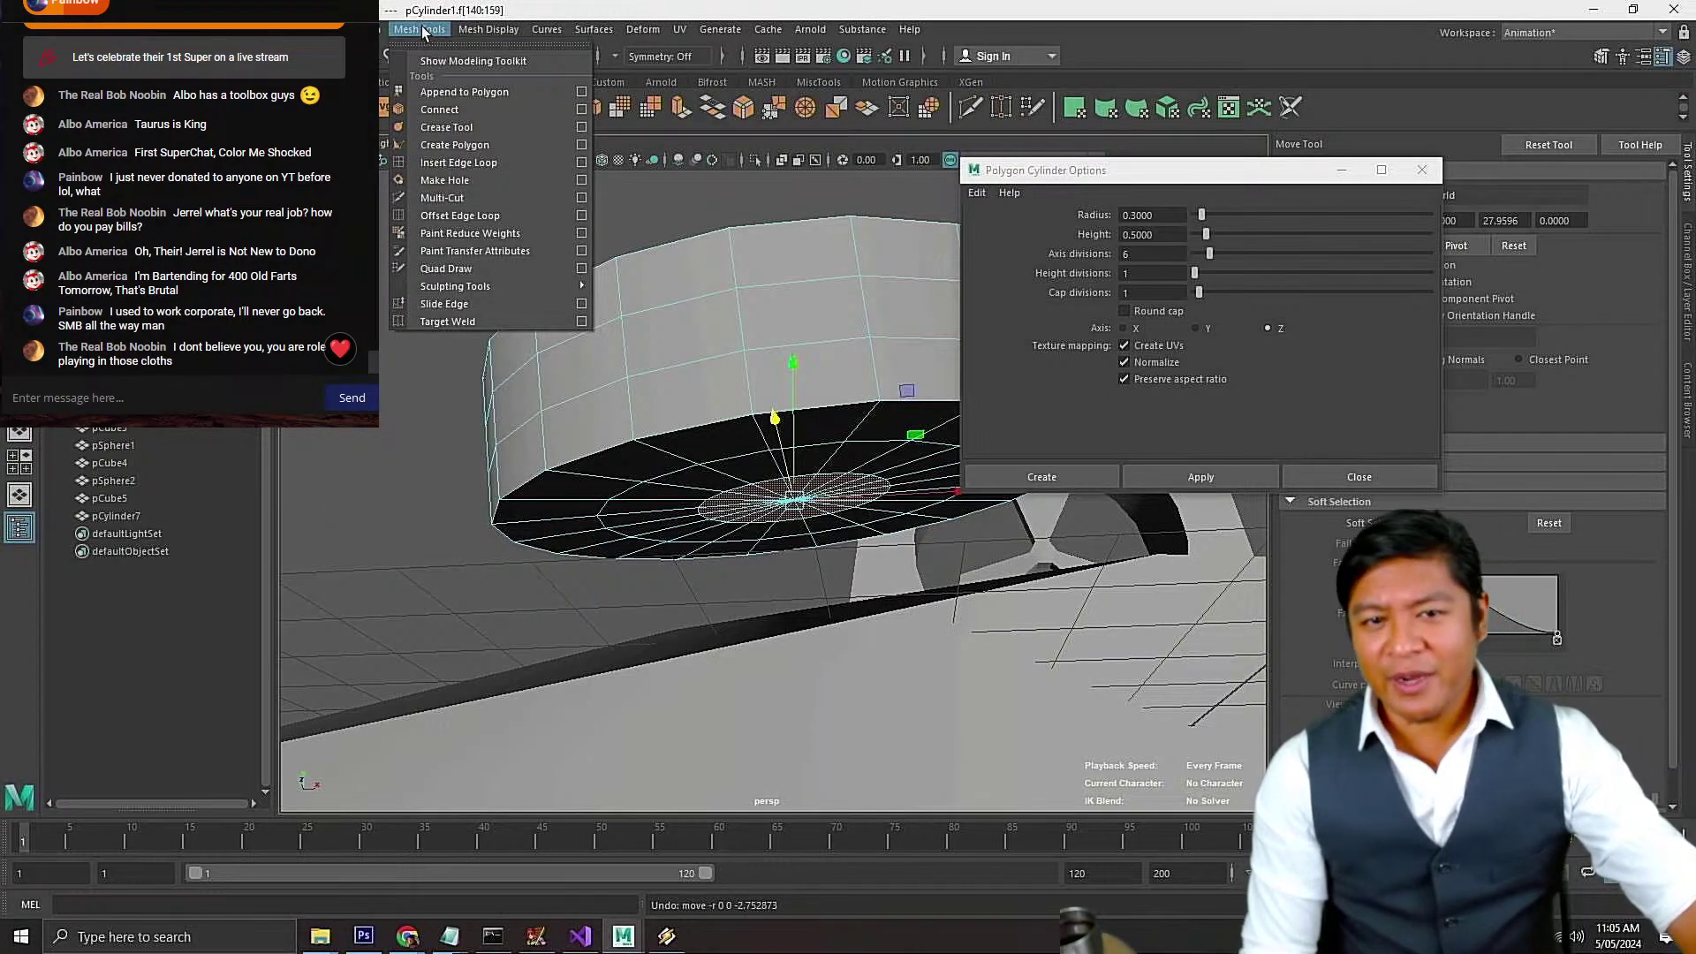
{"action": "mouse_move", "coordinate": [357, 30]}
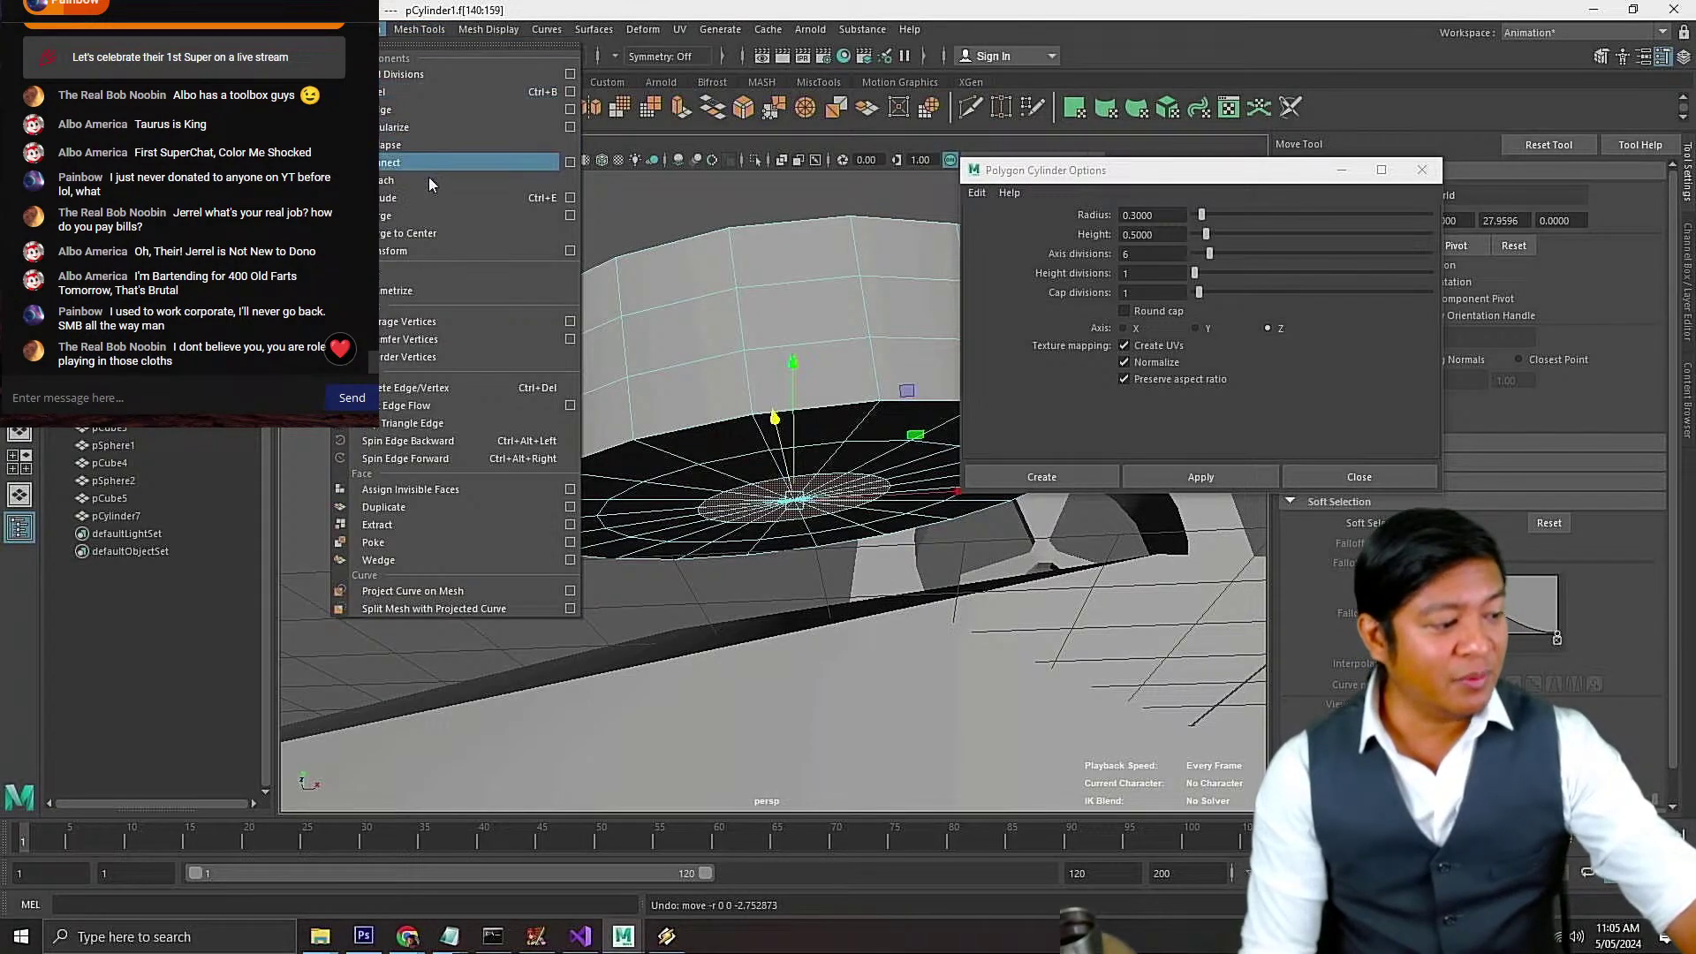
{"action": "left_click", "coordinate": [409, 198]}
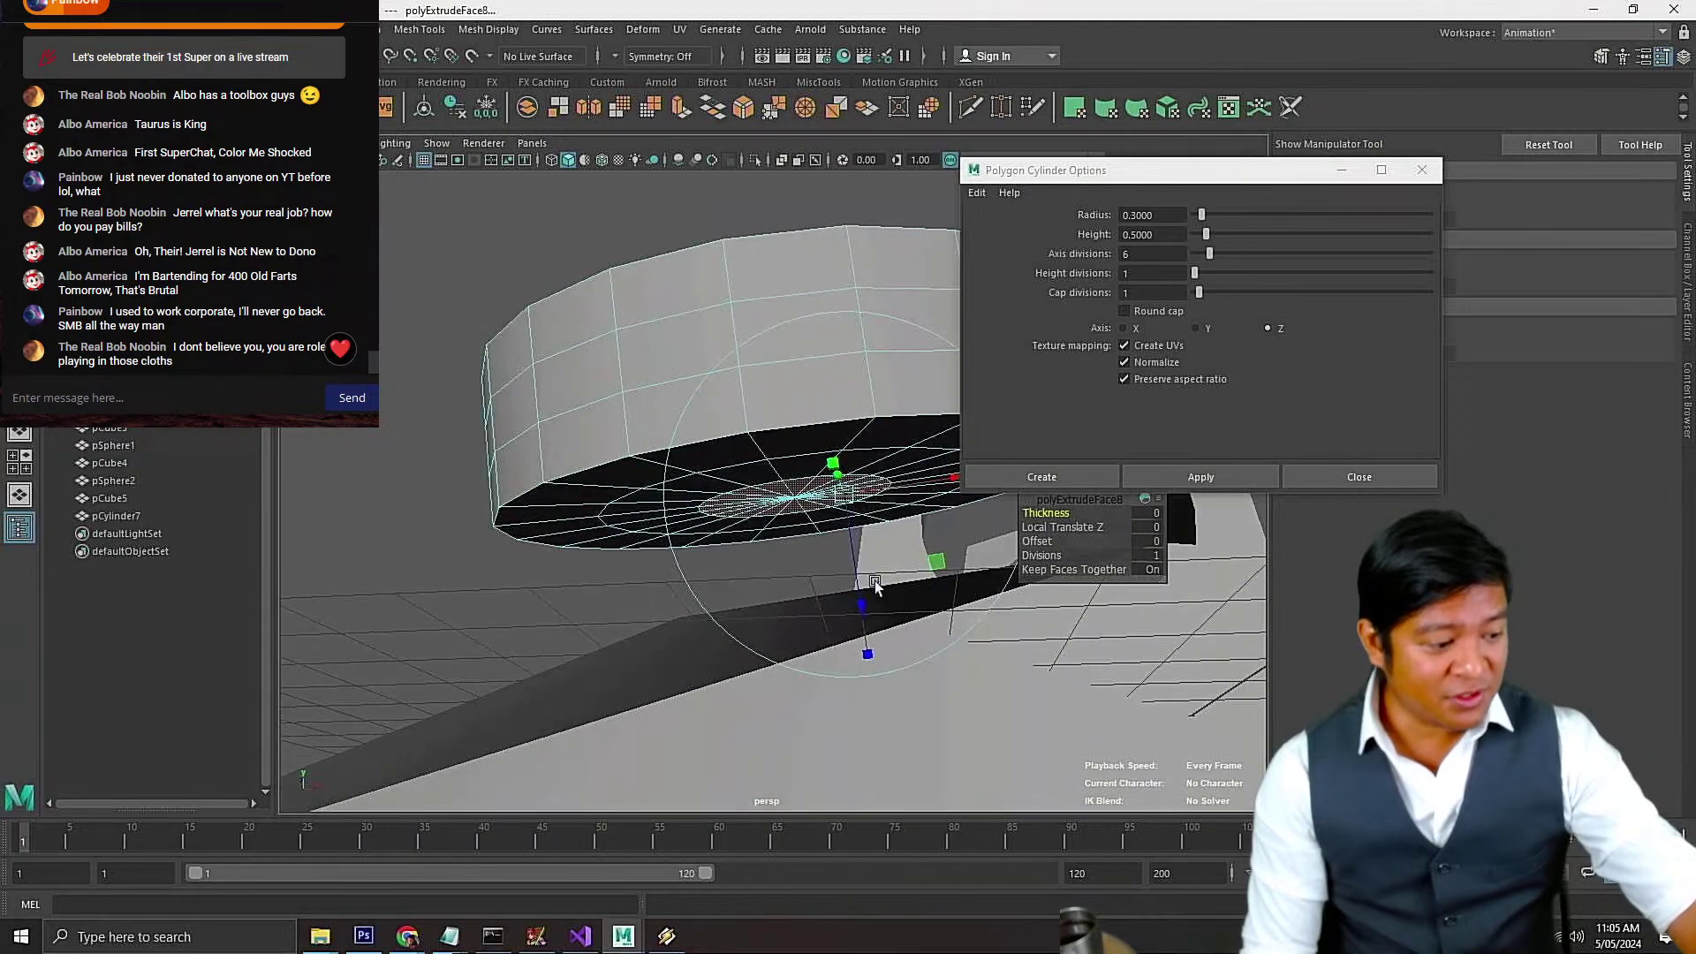
{"action": "left_click_drag", "start_coordinate": [855, 606], "coordinate": [885, 777]}
{"action": "left_click_drag", "start_coordinate": [826, 574], "coordinate": [859, 633], "text": "alt"}
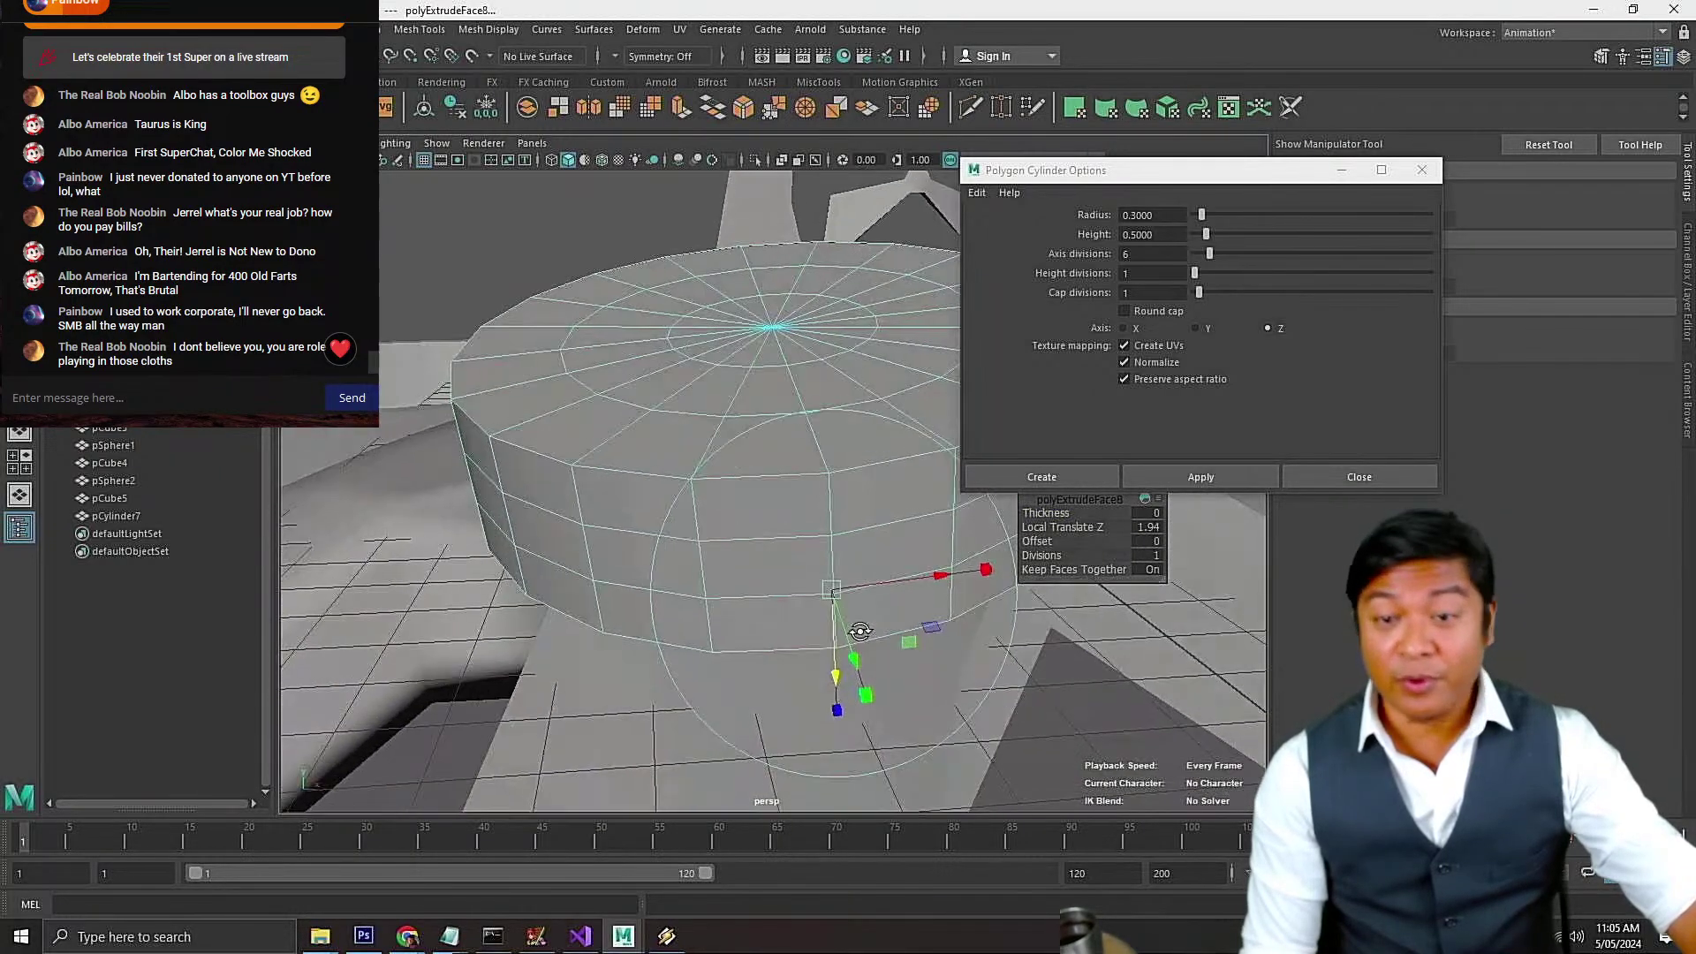
Return to object mode and save worst switch controller 1.mb
{"action": "key", "text": "w"}
{"action": "scroll", "coordinate": [719, 477], "scroll_direction": "down", "scroll_amount": 5}
{"action": "right_click_drag", "start_coordinate": [660, 344], "coordinate": [720, 305]}
{"action": "key", "text": "ctrl+s"}
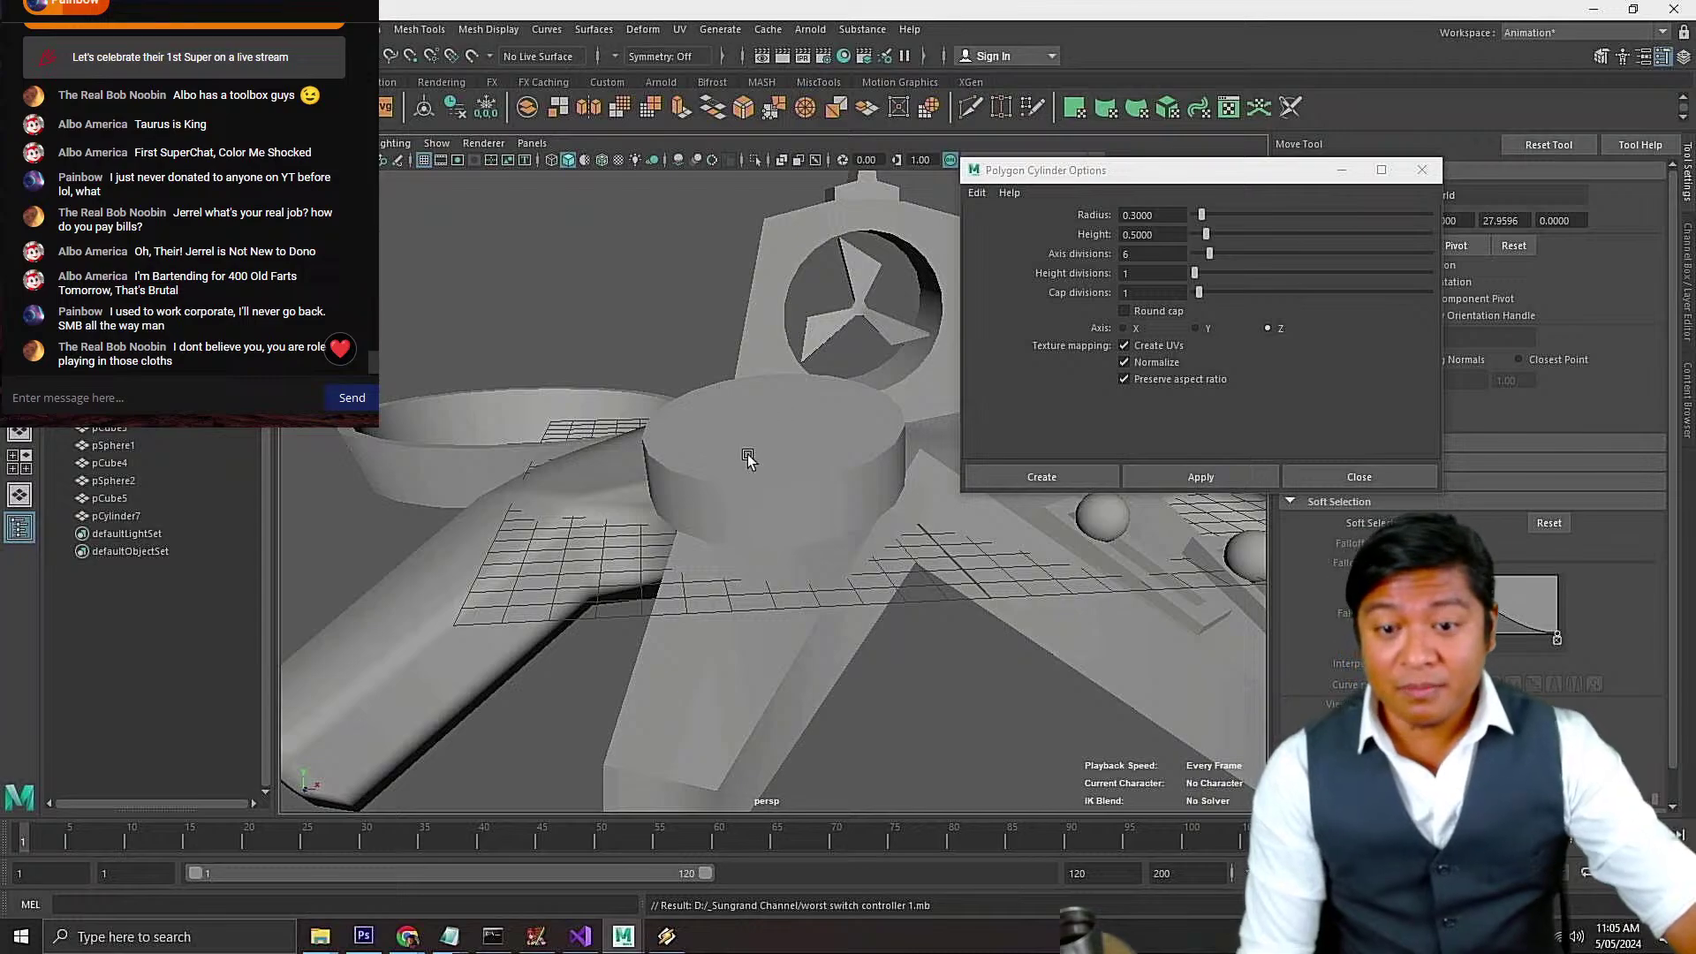
Save the controller scene again from a near top-down view
{"action": "left_click_drag", "start_coordinate": [748, 459], "coordinate": [581, 461], "text": "alt"}
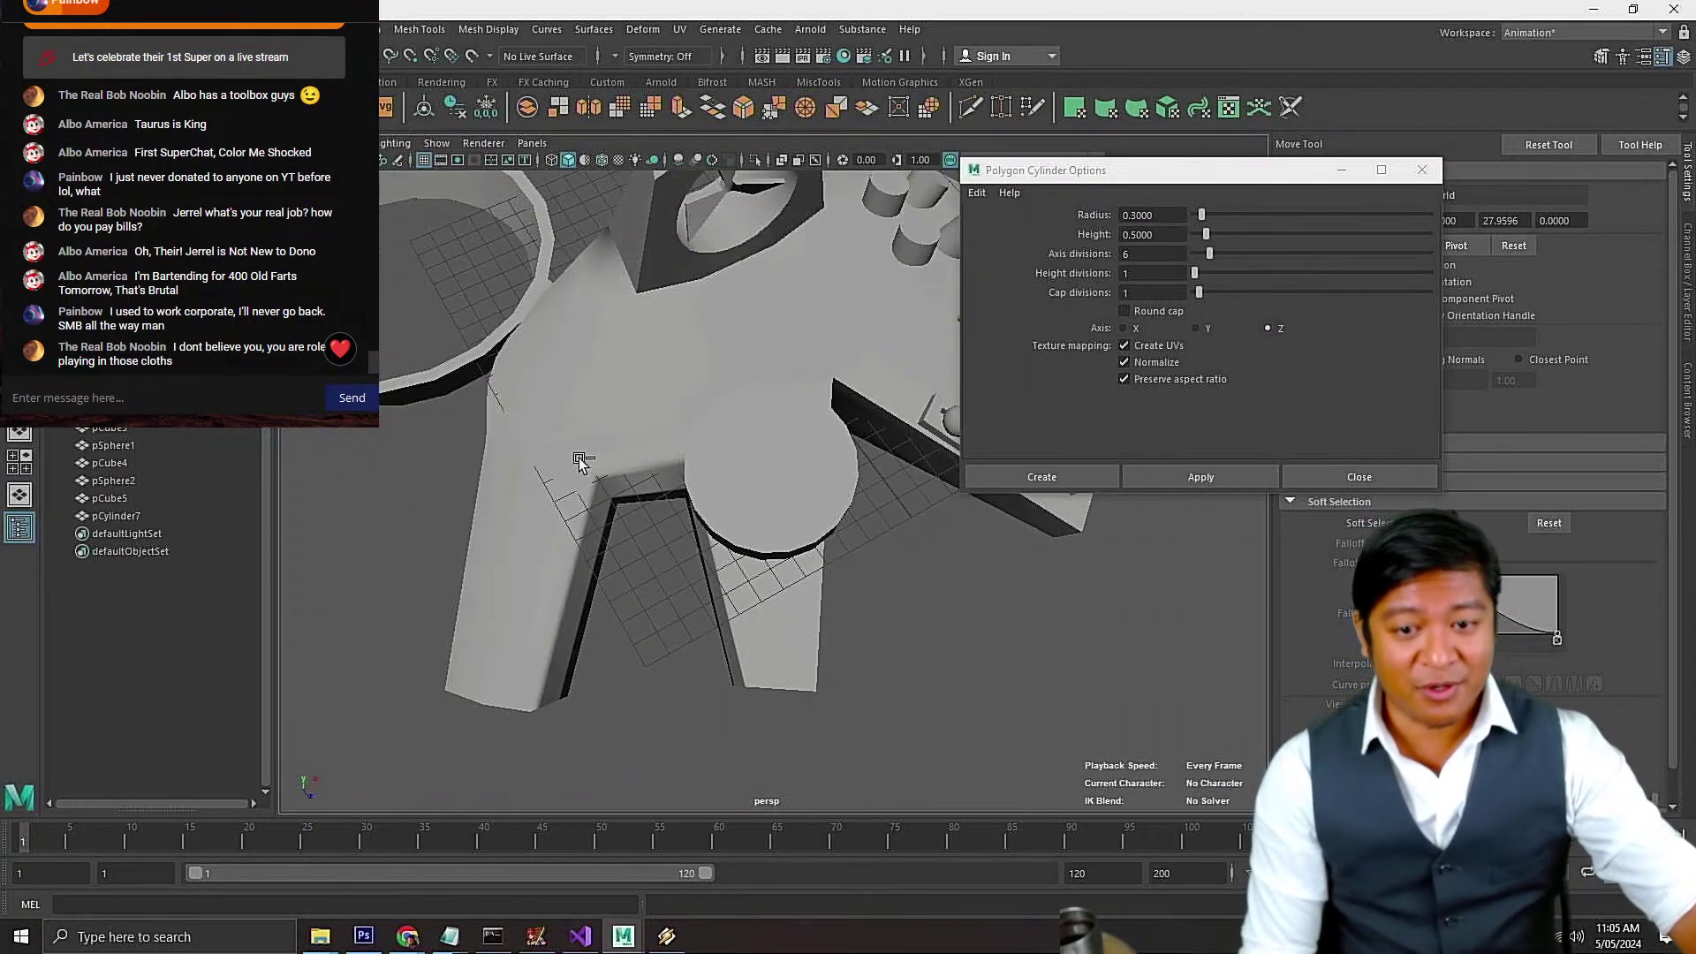
{"action": "key", "text": "ctrl+s"}
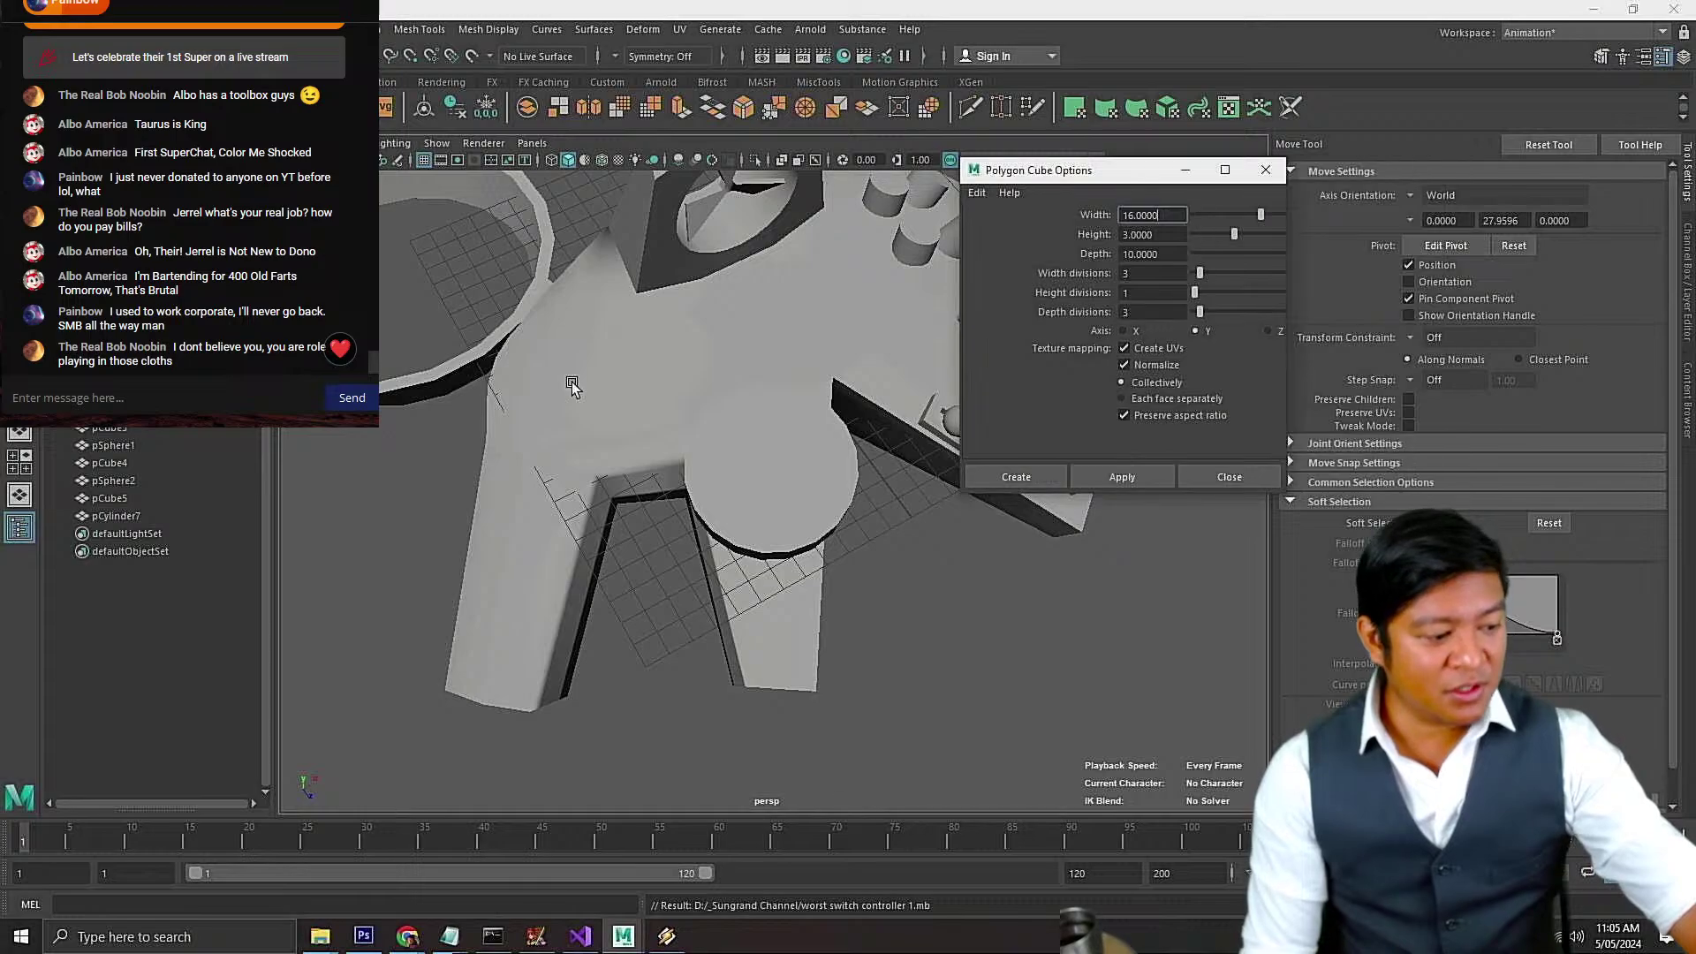
{"action": "scroll", "coordinate": [897, 391], "scroll_direction": "down", "scroll_amount": 4}
{"action": "scroll", "coordinate": [866, 427], "scroll_direction": "up", "scroll_amount": 3}
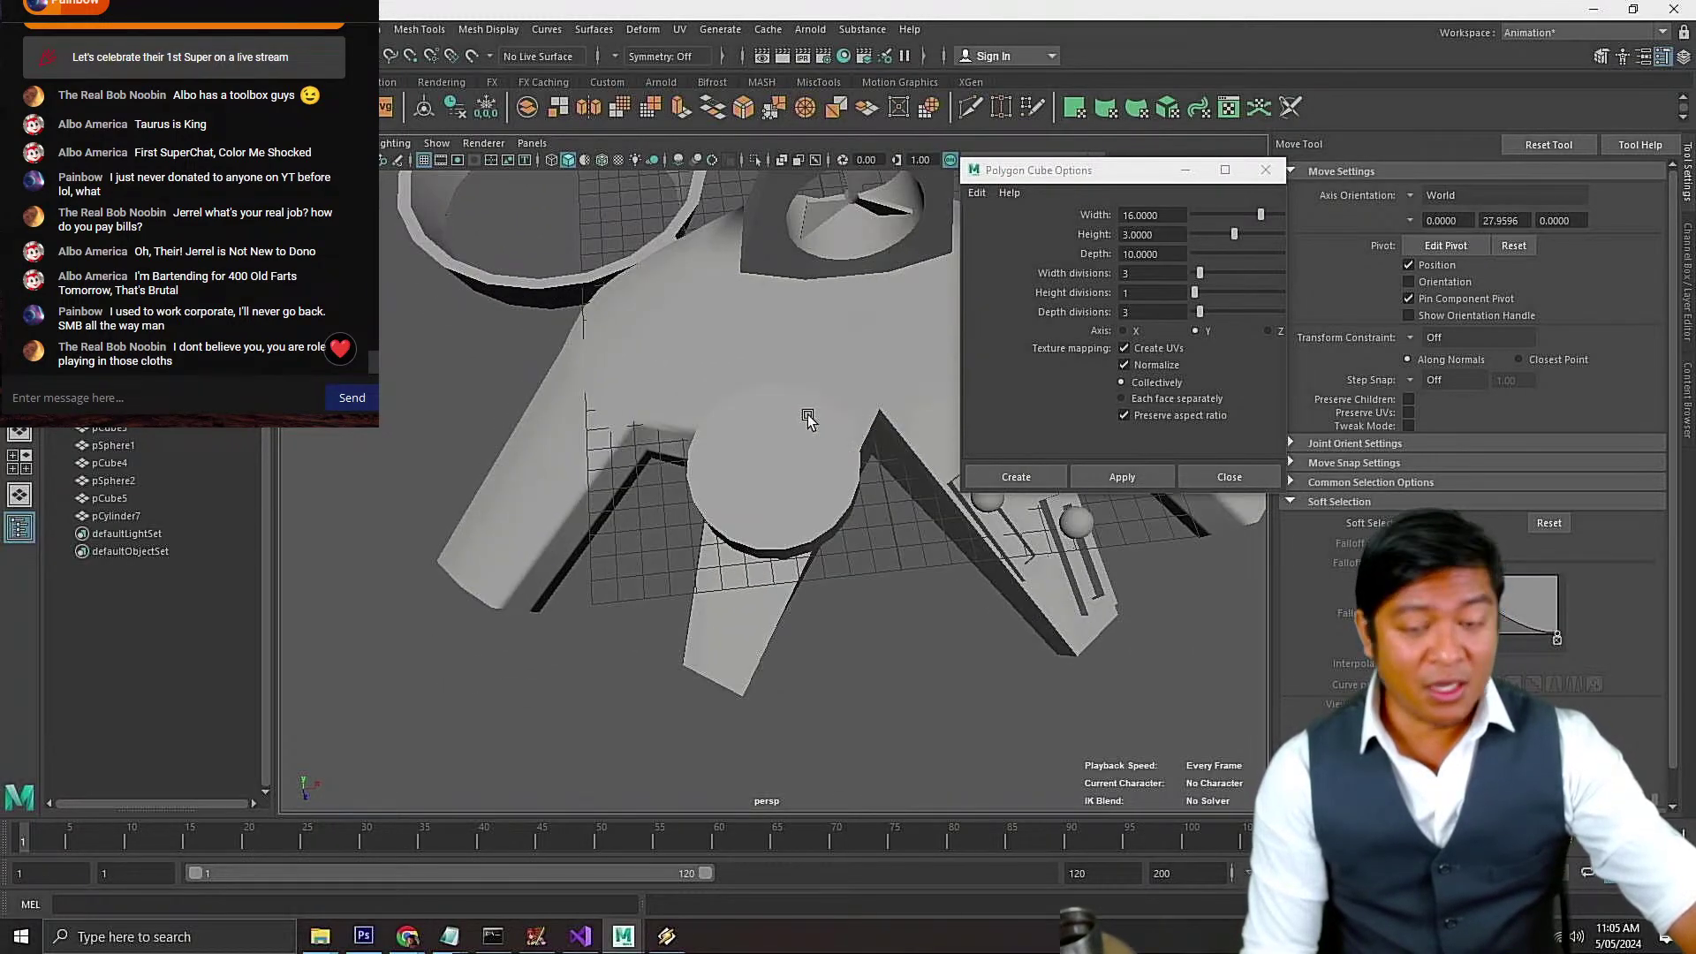
{"action": "left_click_drag", "start_coordinate": [807, 409], "coordinate": [822, 386], "text": "alt"}
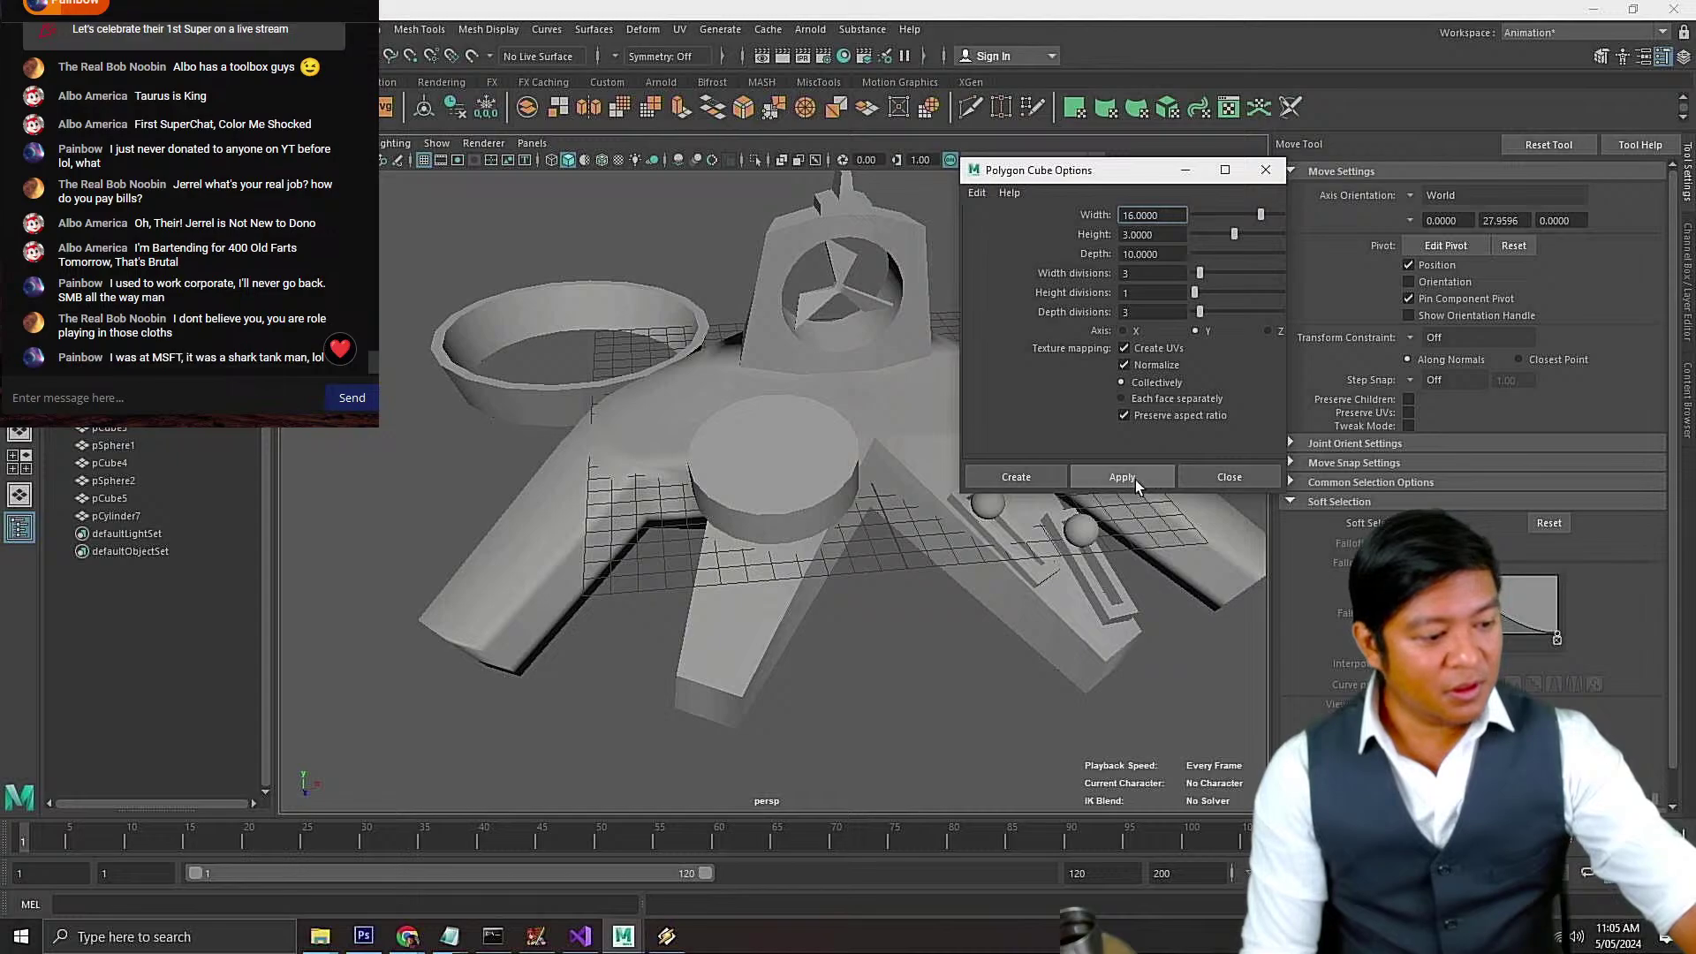
Create a trial box with 3 depth divisions, move it left, then delete it
{"action": "left_click", "coordinate": [1143, 311]}
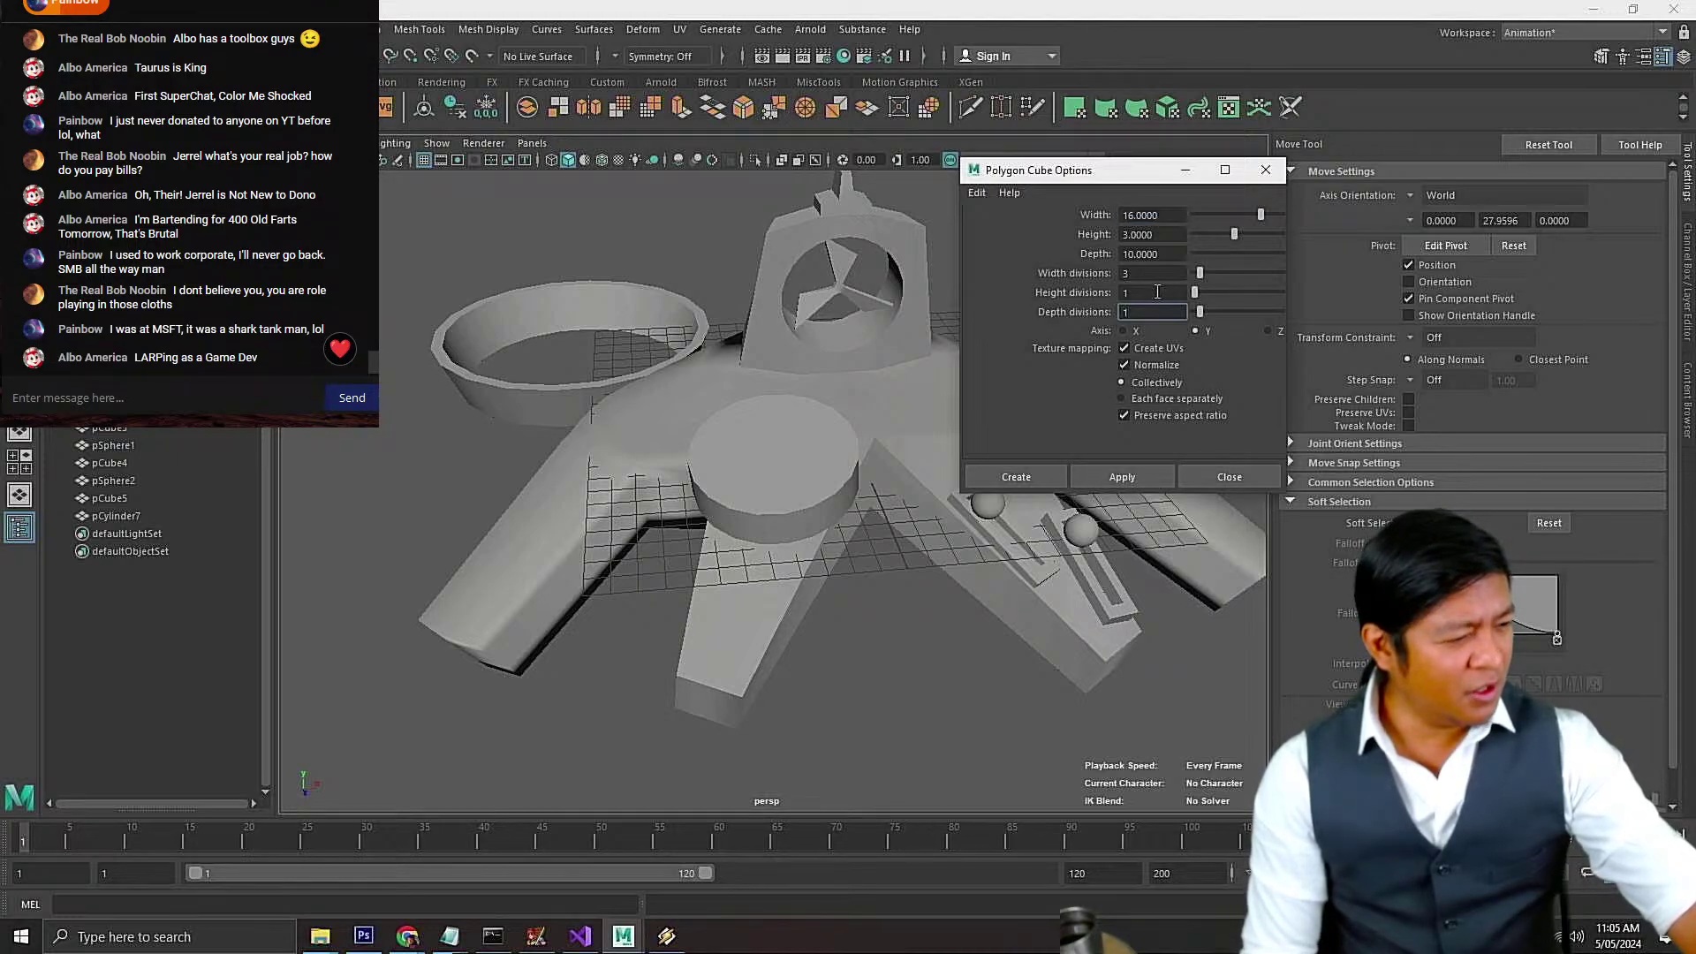
{"action": "left_click", "coordinate": [1122, 477]}
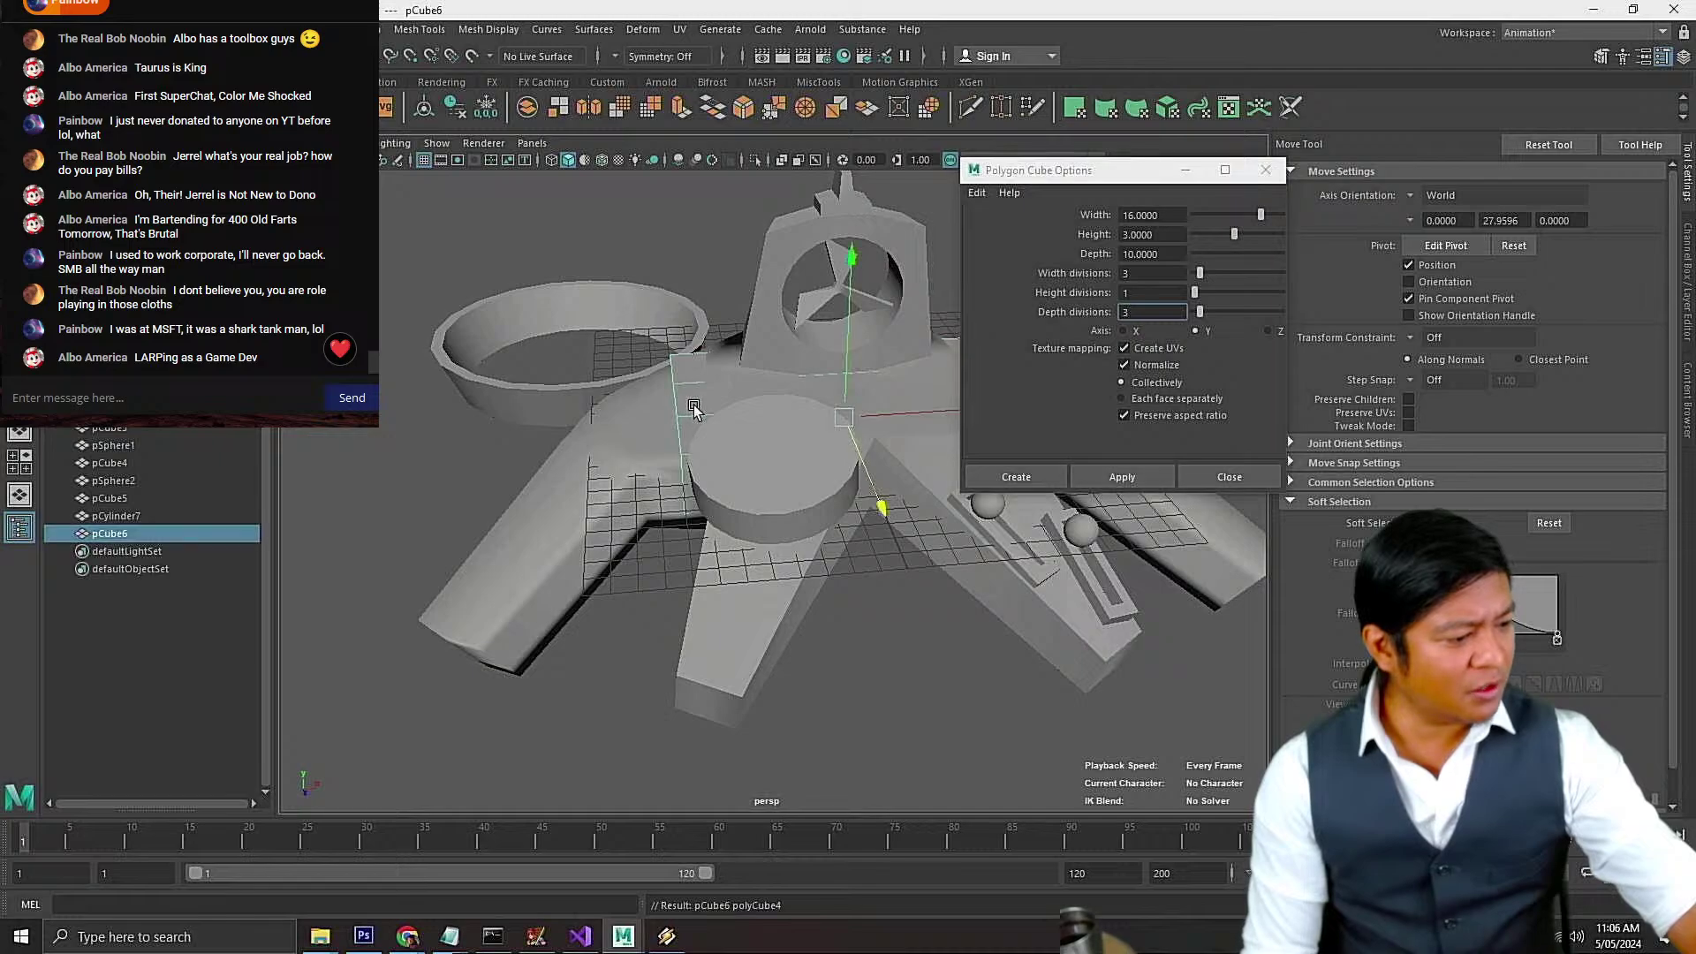
{"action": "key", "text": "f"}
{"action": "left_click", "coordinate": [874, 373]}
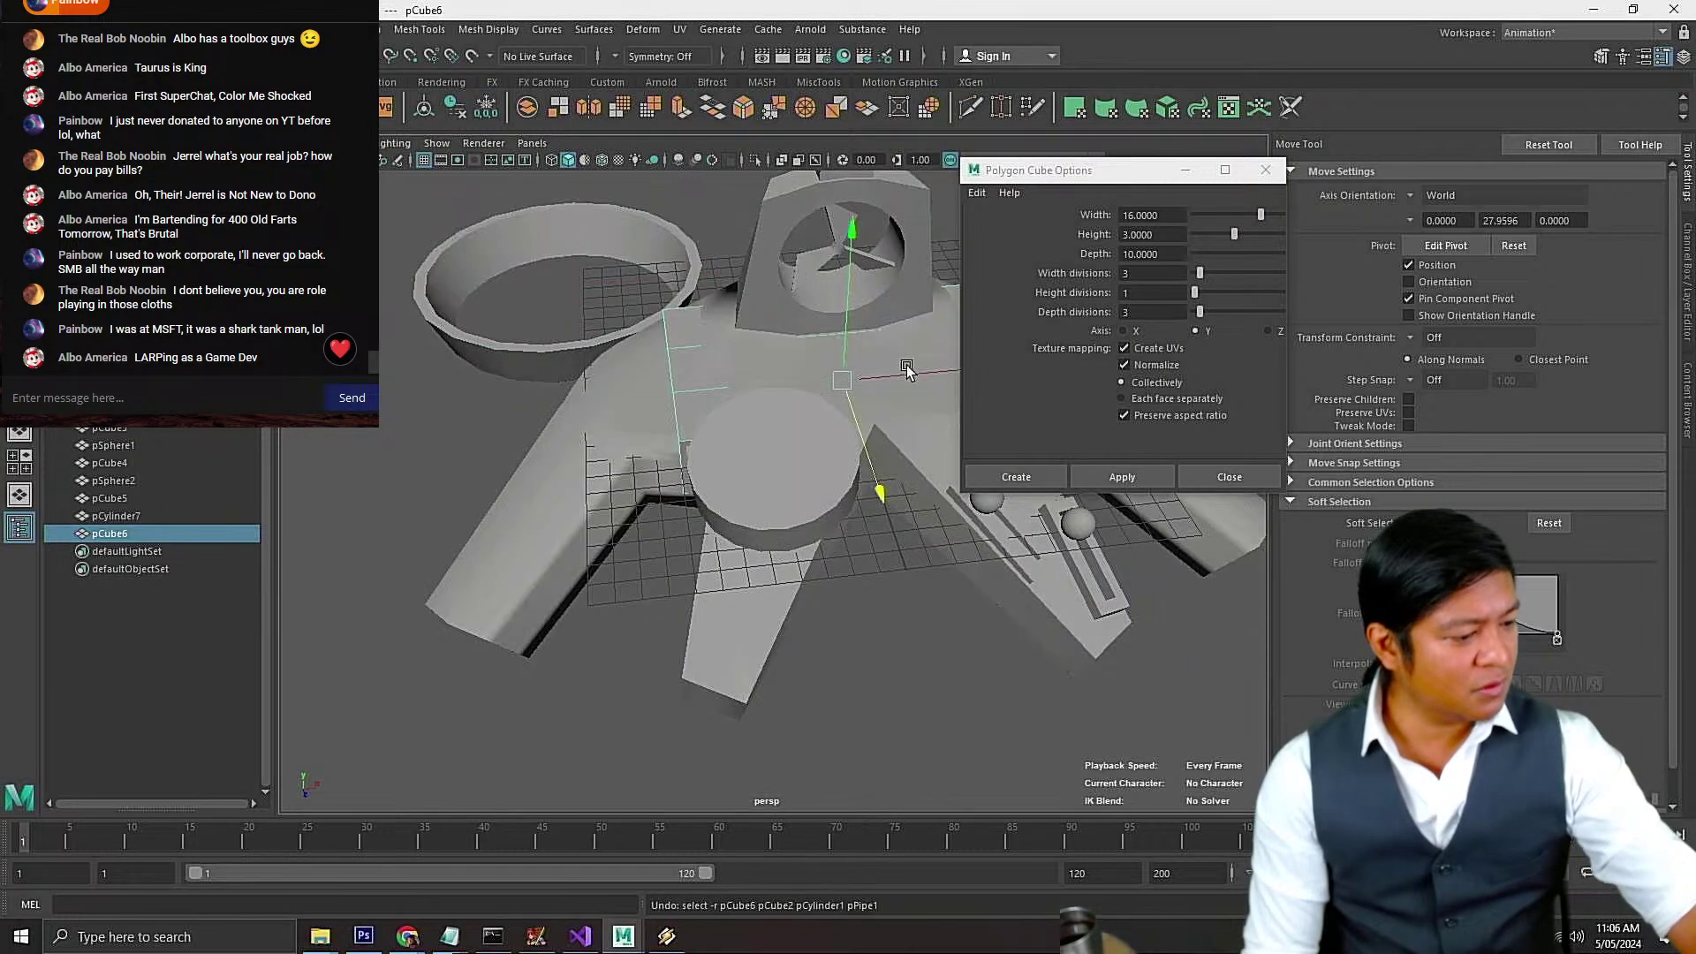
{"action": "left_click_drag", "start_coordinate": [906, 371], "coordinate": [465, 419]}
{"action": "scroll", "coordinate": [530, 442], "scroll_direction": "down", "scroll_amount": 4}
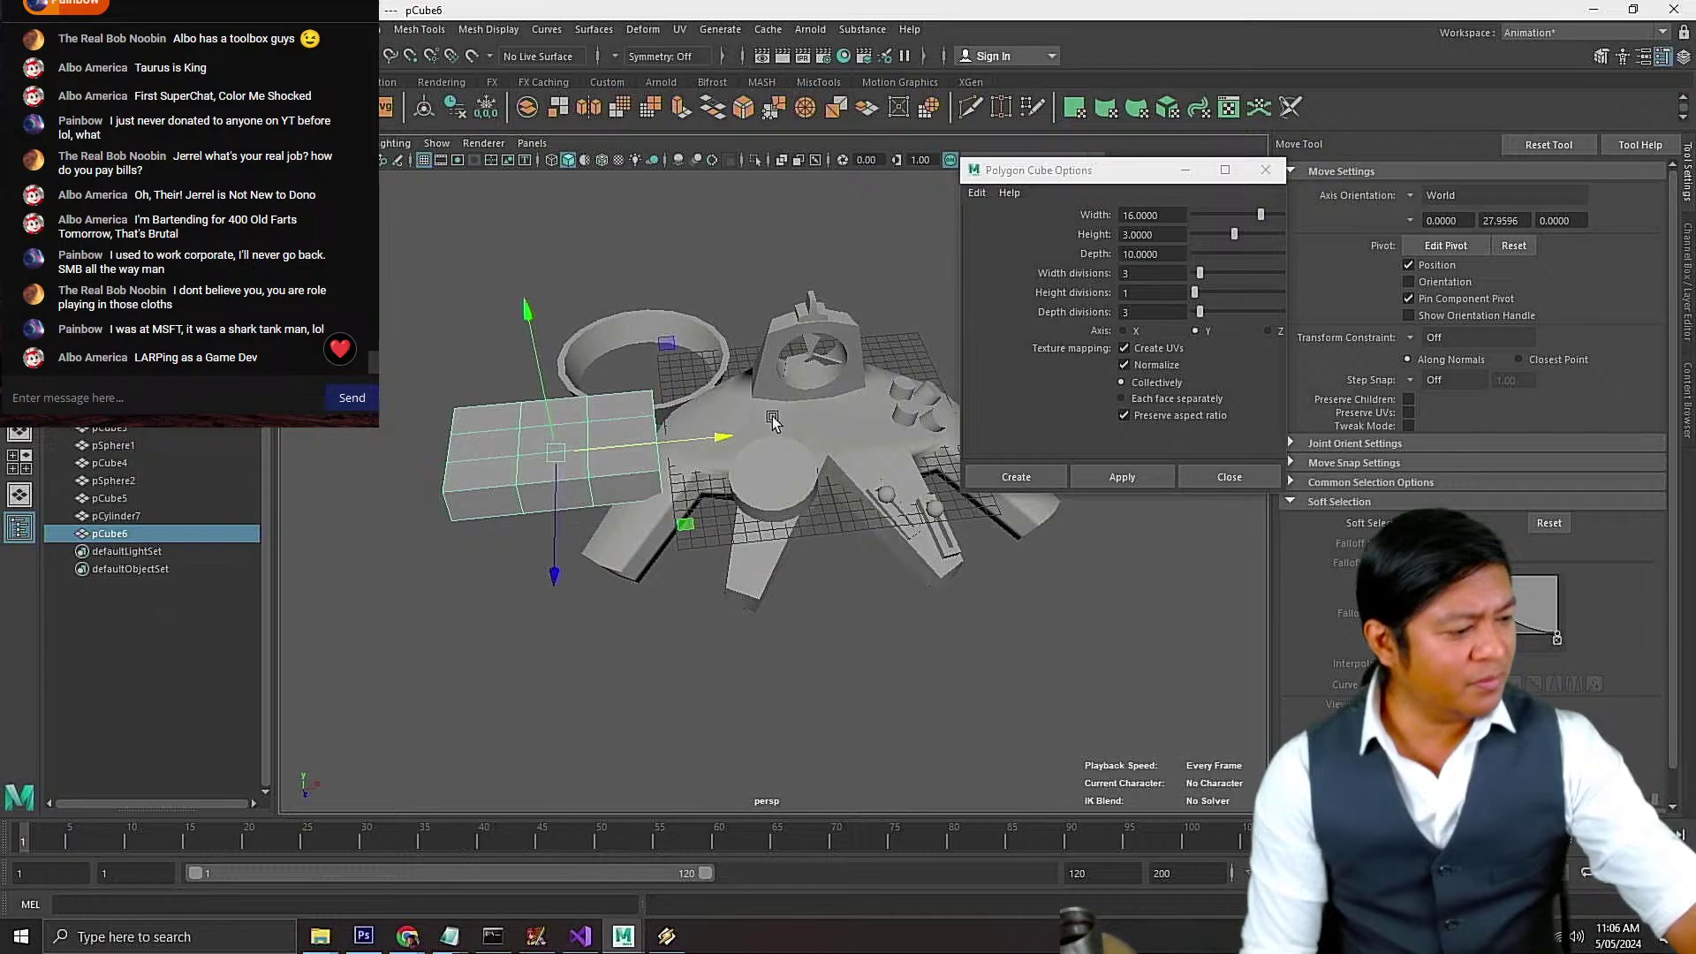
{"action": "left_click_drag", "start_coordinate": [652, 484], "coordinate": [654, 493], "text": "alt"}
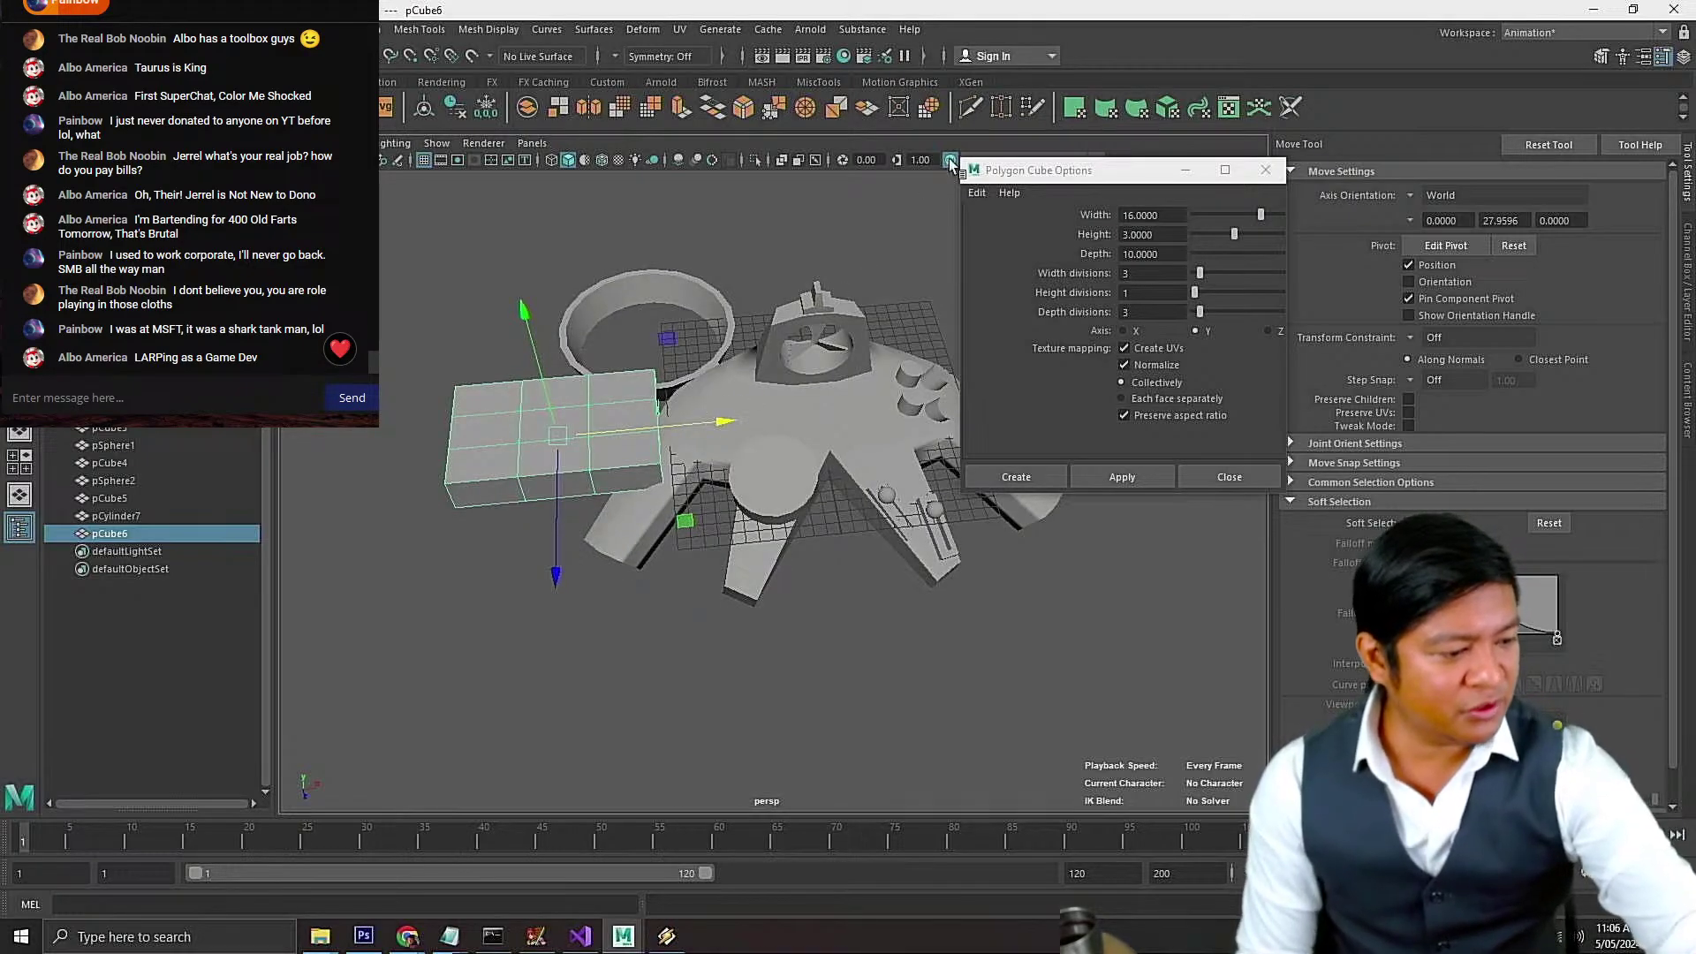
{"action": "key", "text": "Delete"}
Create a cube slab with Height 0.1 and Depth 5 from the Polygon Cube Options
{"action": "left_click", "coordinate": [1171, 217]}
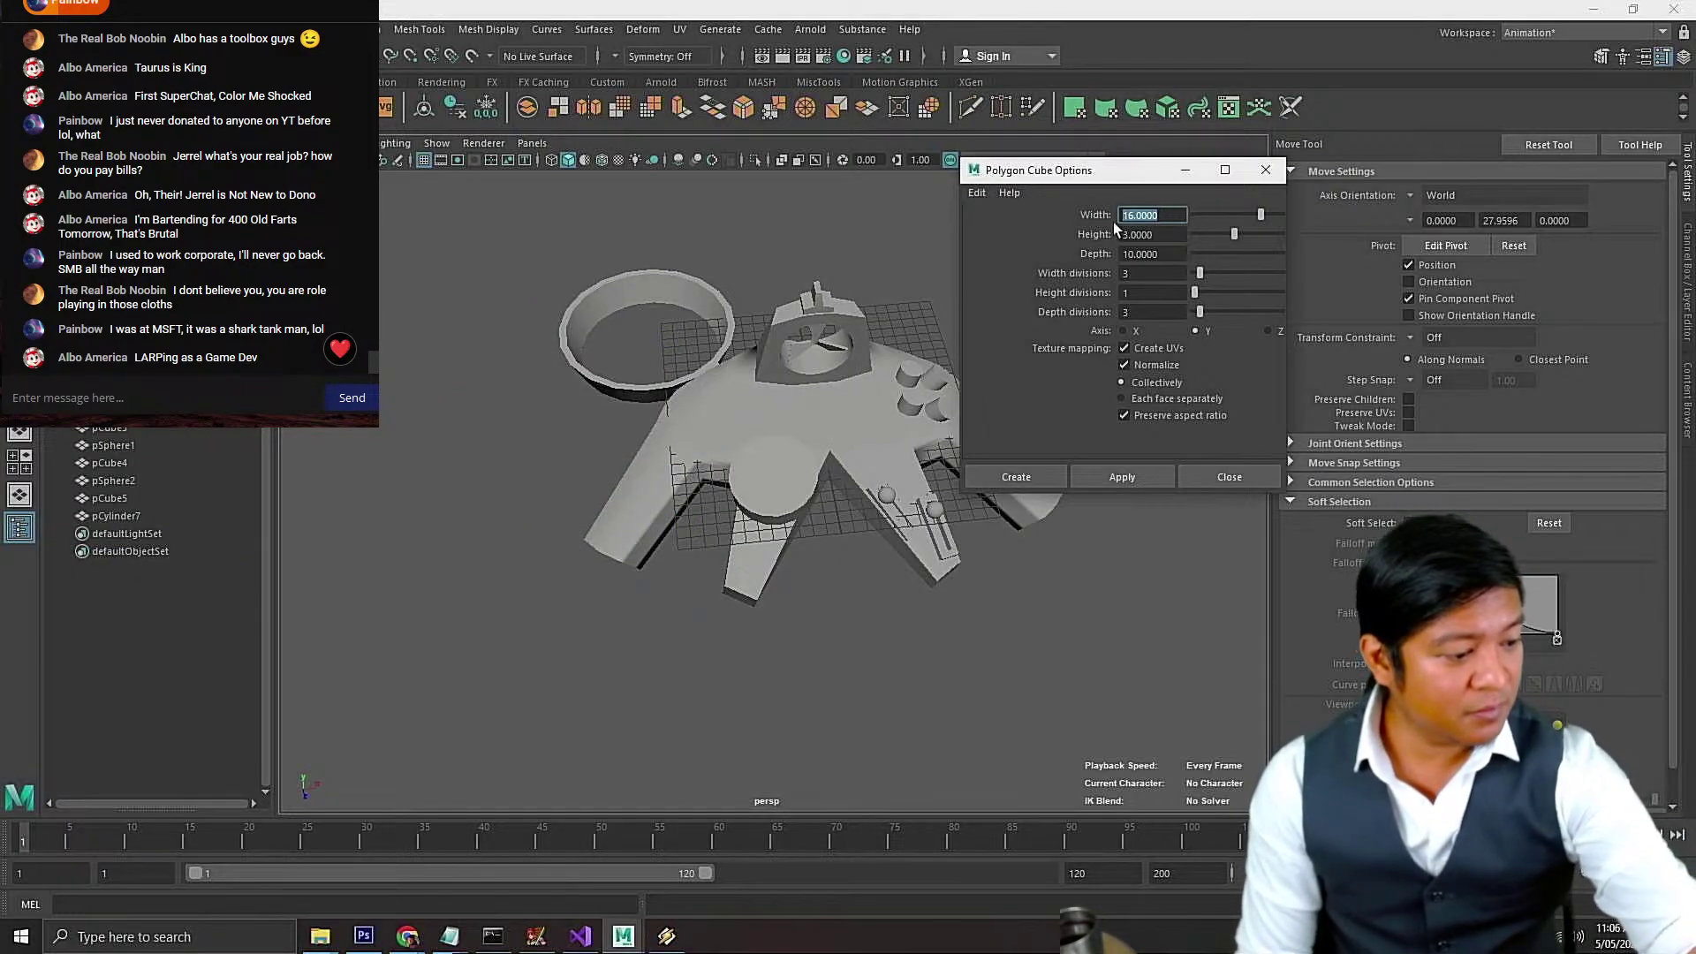
{"action": "left_click_drag", "start_coordinate": [1162, 233], "coordinate": [1000, 234]}
{"action": "type", "text": "0.1"}
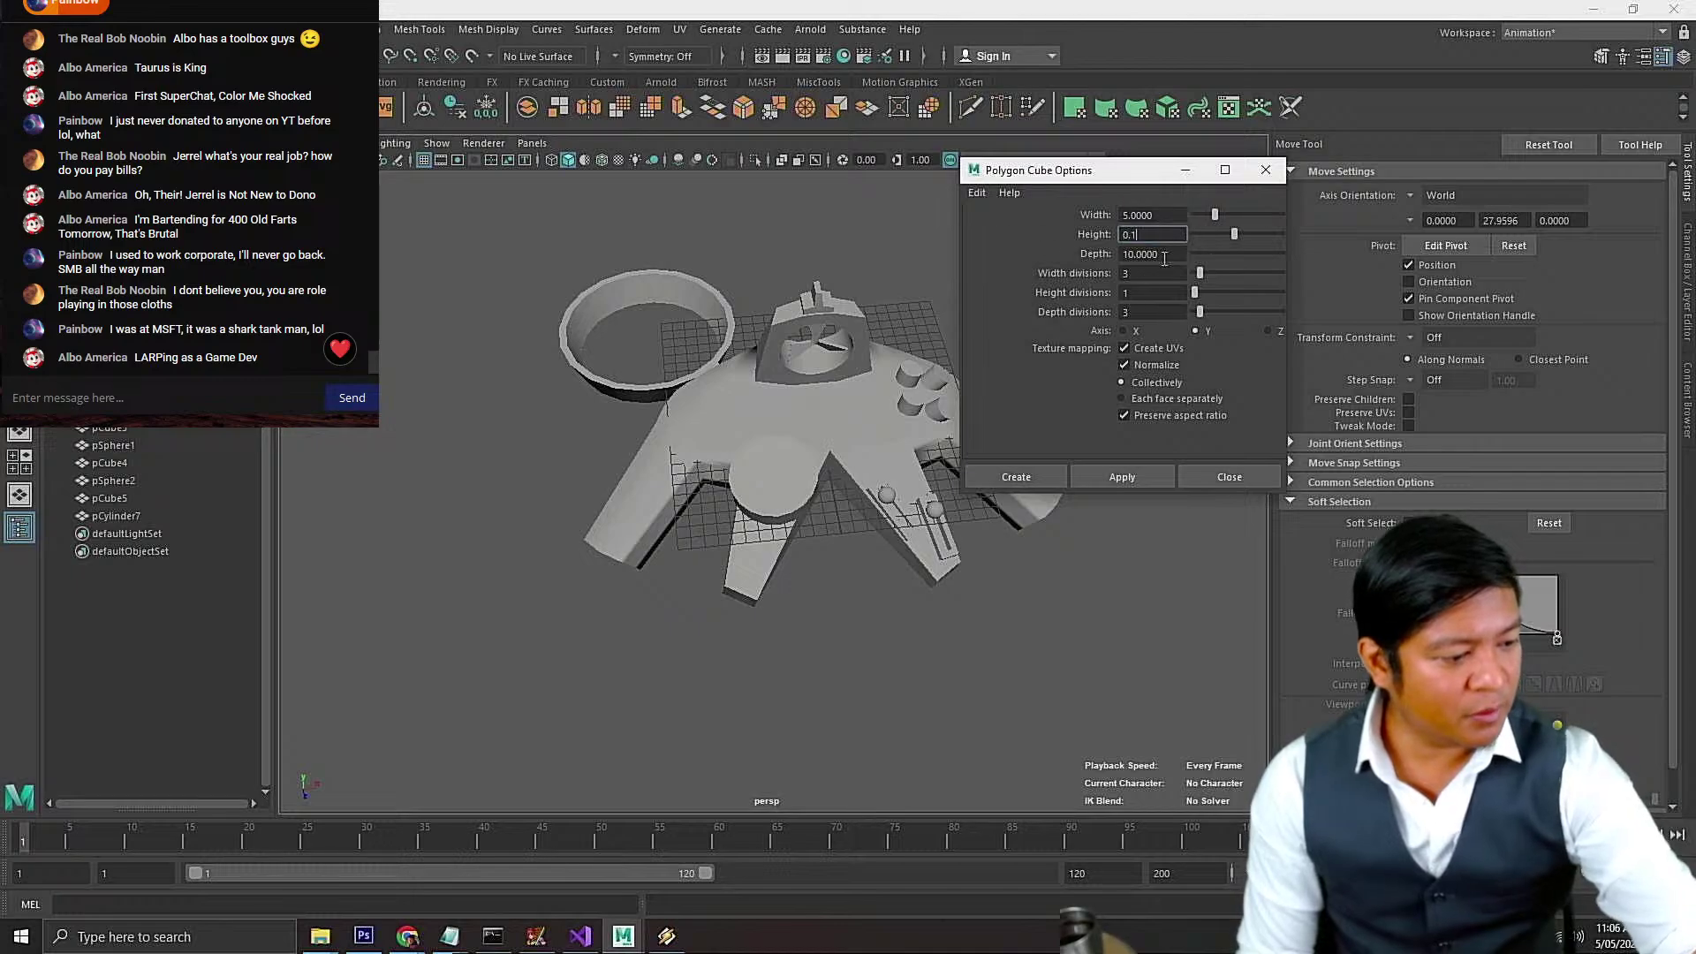
{"action": "left_click_drag", "start_coordinate": [1164, 256], "coordinate": [1056, 265]}
{"action": "type", "text": "5"}
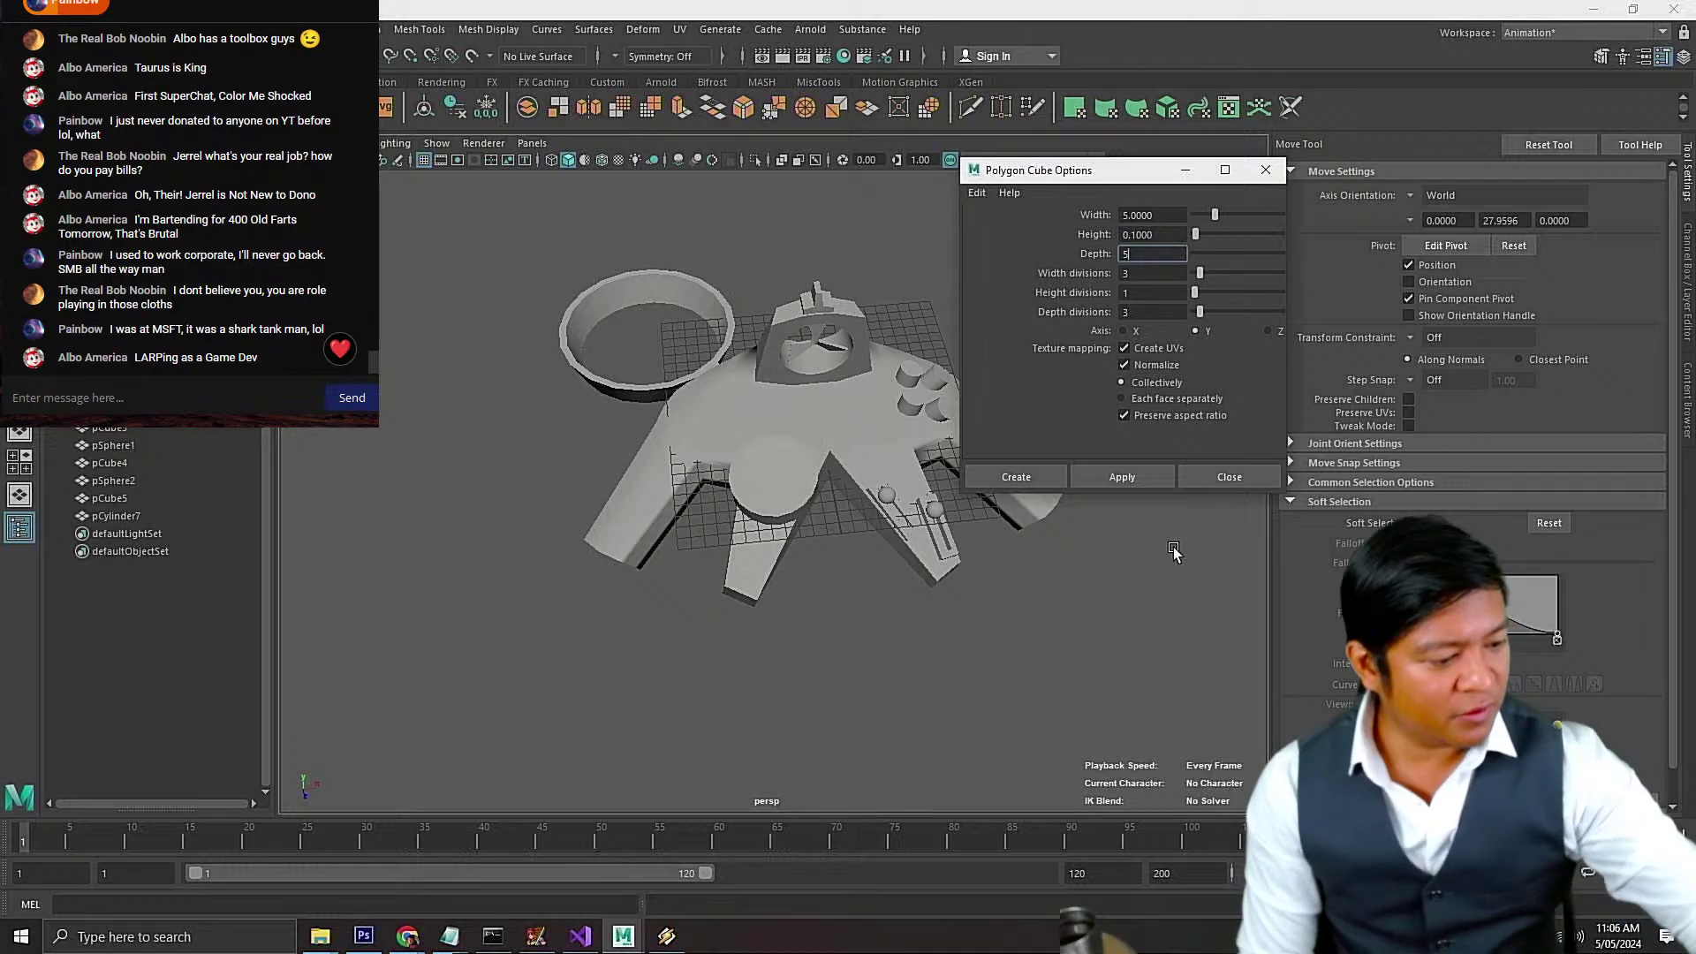
{"action": "left_click_drag", "start_coordinate": [817, 440], "coordinate": [696, 455], "text": "alt"}
{"action": "scroll", "coordinate": [857, 431], "scroll_direction": "down", "scroll_amount": 4}
{"action": "scroll", "coordinate": [856, 431], "scroll_direction": "up", "scroll_amount": 4}
{"action": "left_click", "coordinate": [1108, 477]}
Move the new slab pCube6 left onto the controller body and frame it
{"action": "left_click_drag", "start_coordinate": [613, 495], "coordinate": [609, 610]}
{"action": "key", "text": "f"}
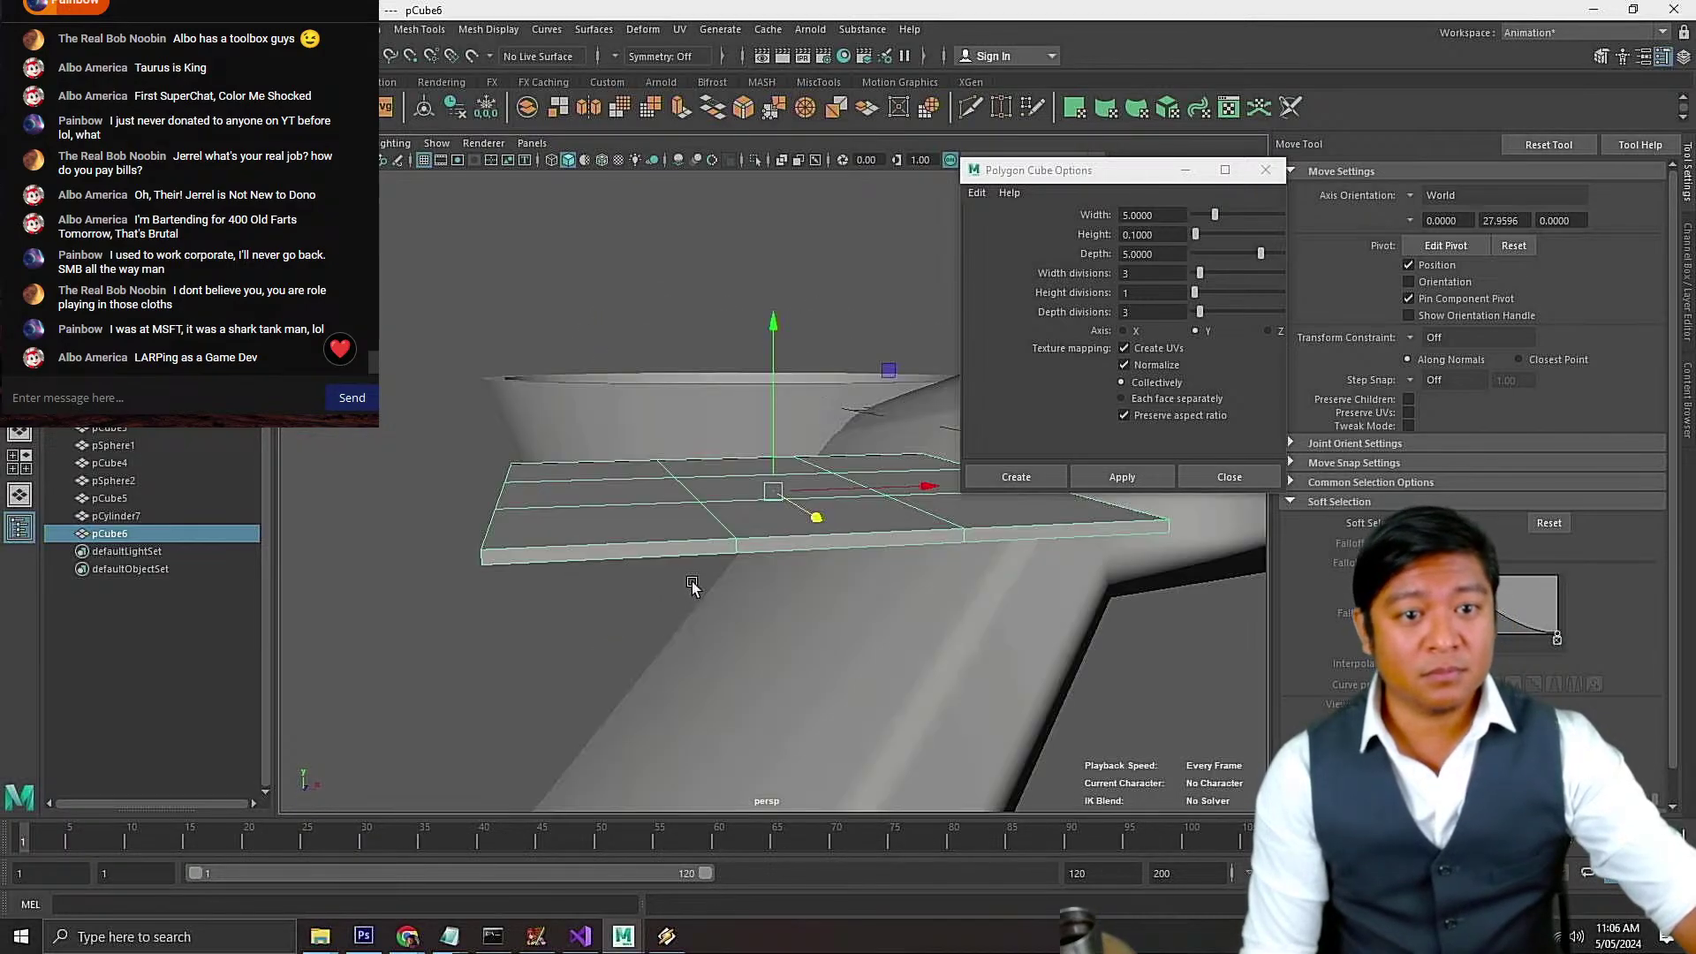
{"action": "scroll", "coordinate": [674, 581], "scroll_direction": "down", "scroll_amount": 3}
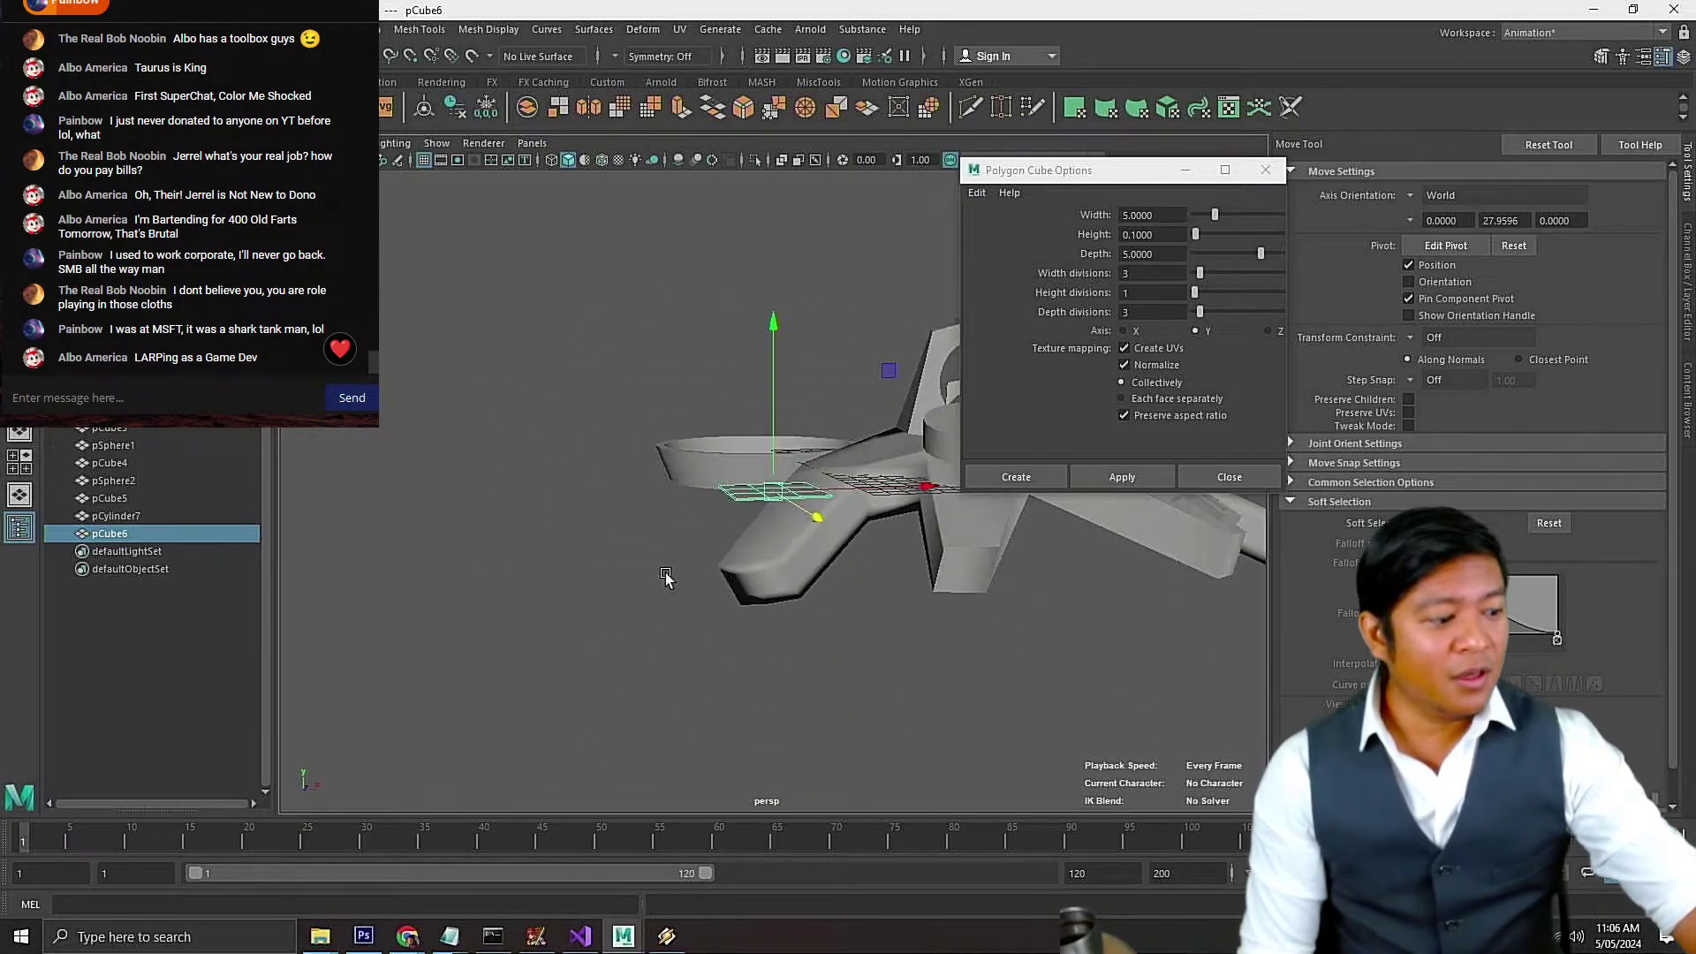
{"action": "scroll", "coordinate": [664, 576], "scroll_direction": "up", "scroll_amount": 1}
{"action": "left_click_drag", "start_coordinate": [647, 558], "coordinate": [704, 527], "text": "alt"}
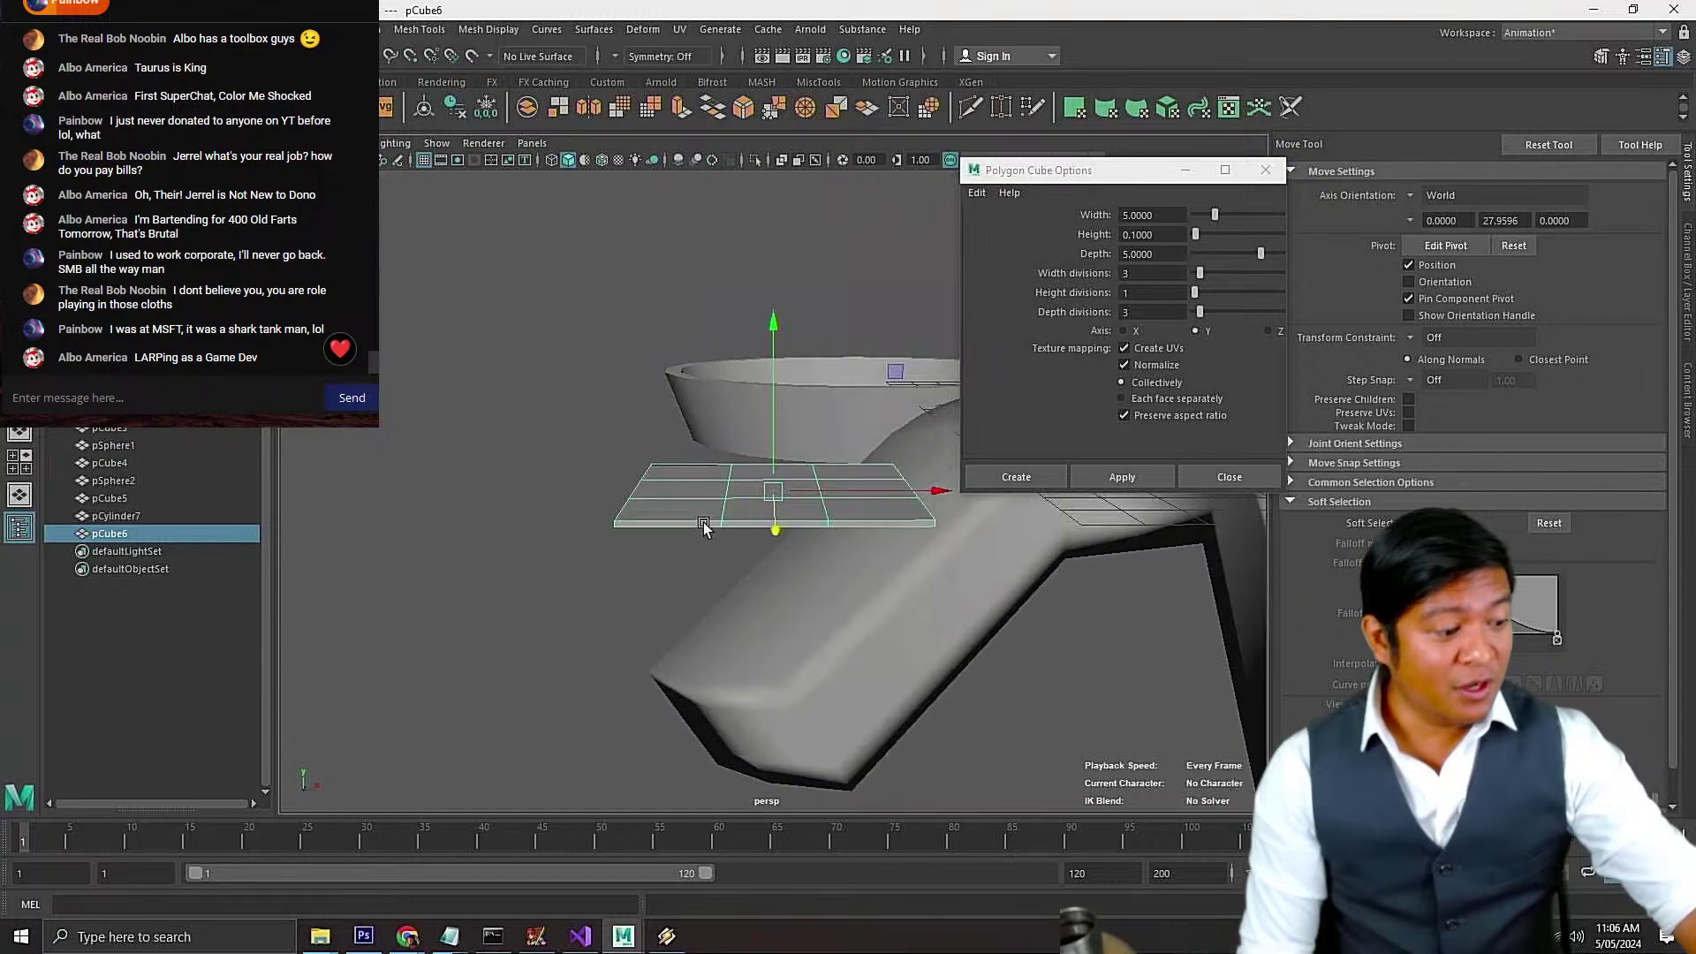
Select all the slab's vertices and scale them up in Y to thicken it
{"action": "right_click_drag", "start_coordinate": [692, 511], "coordinate": [578, 404]}
{"action": "left_click_drag", "start_coordinate": [579, 404], "coordinate": [1003, 587]}
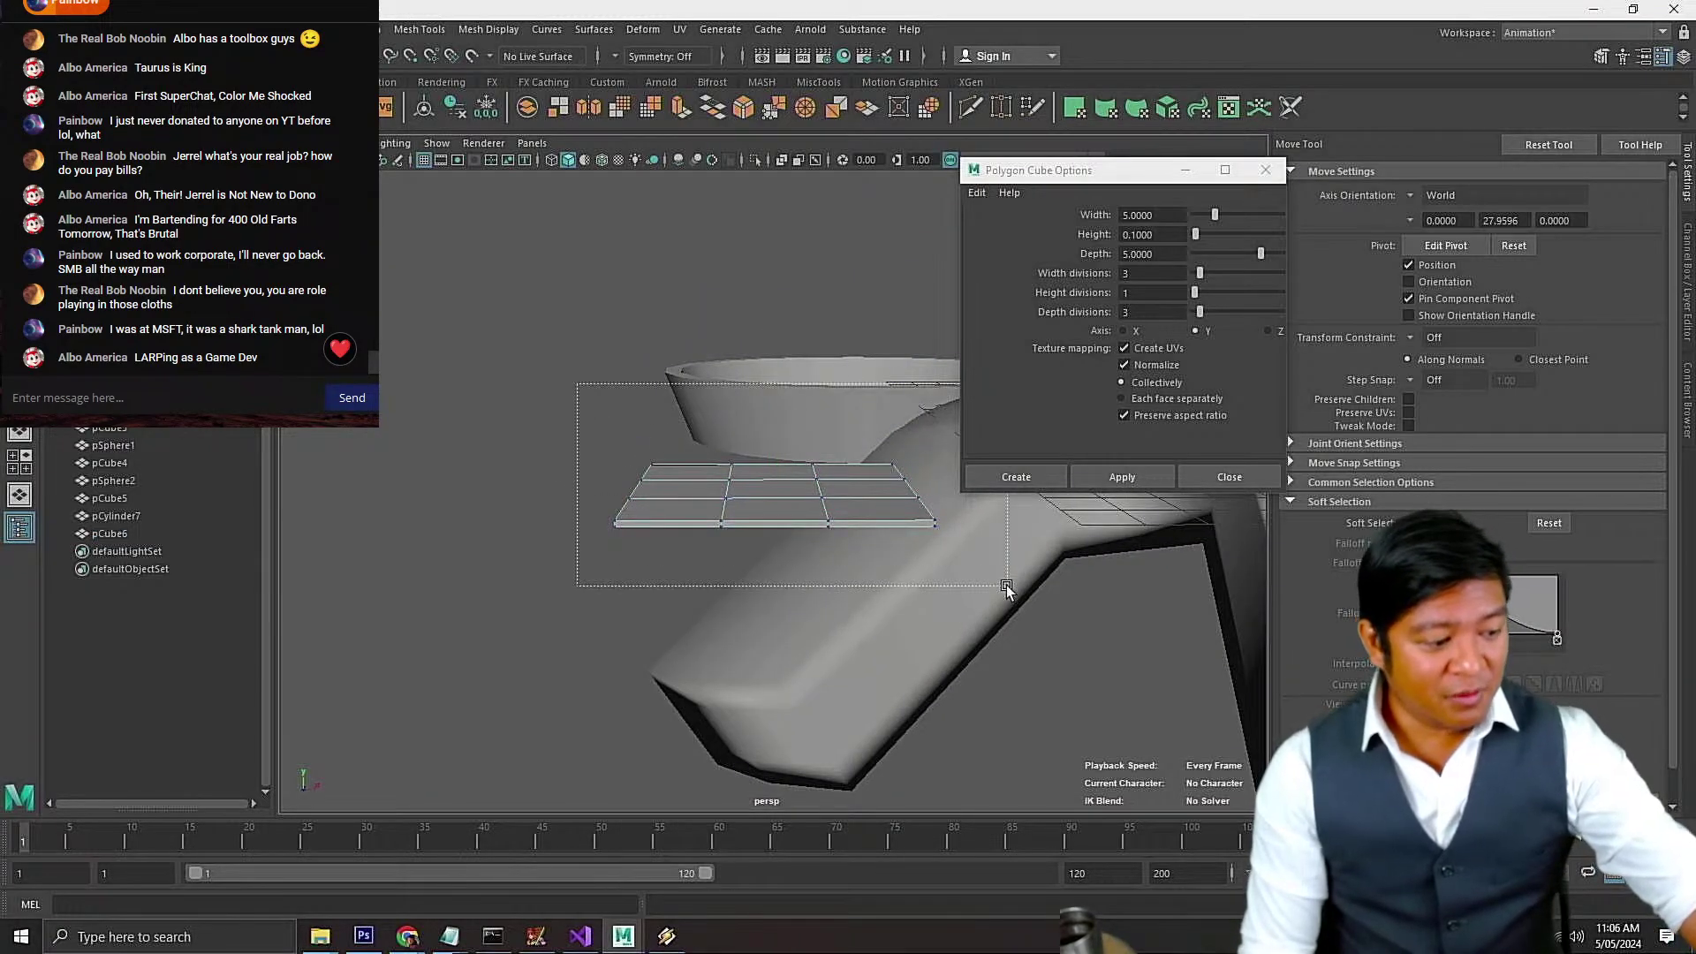
{"action": "key", "text": "r"}
{"action": "left_click_drag", "start_coordinate": [772, 452], "coordinate": [757, 7]}
{"action": "left_click_drag", "start_coordinate": [769, 453], "coordinate": [715, 505], "text": "alt"}
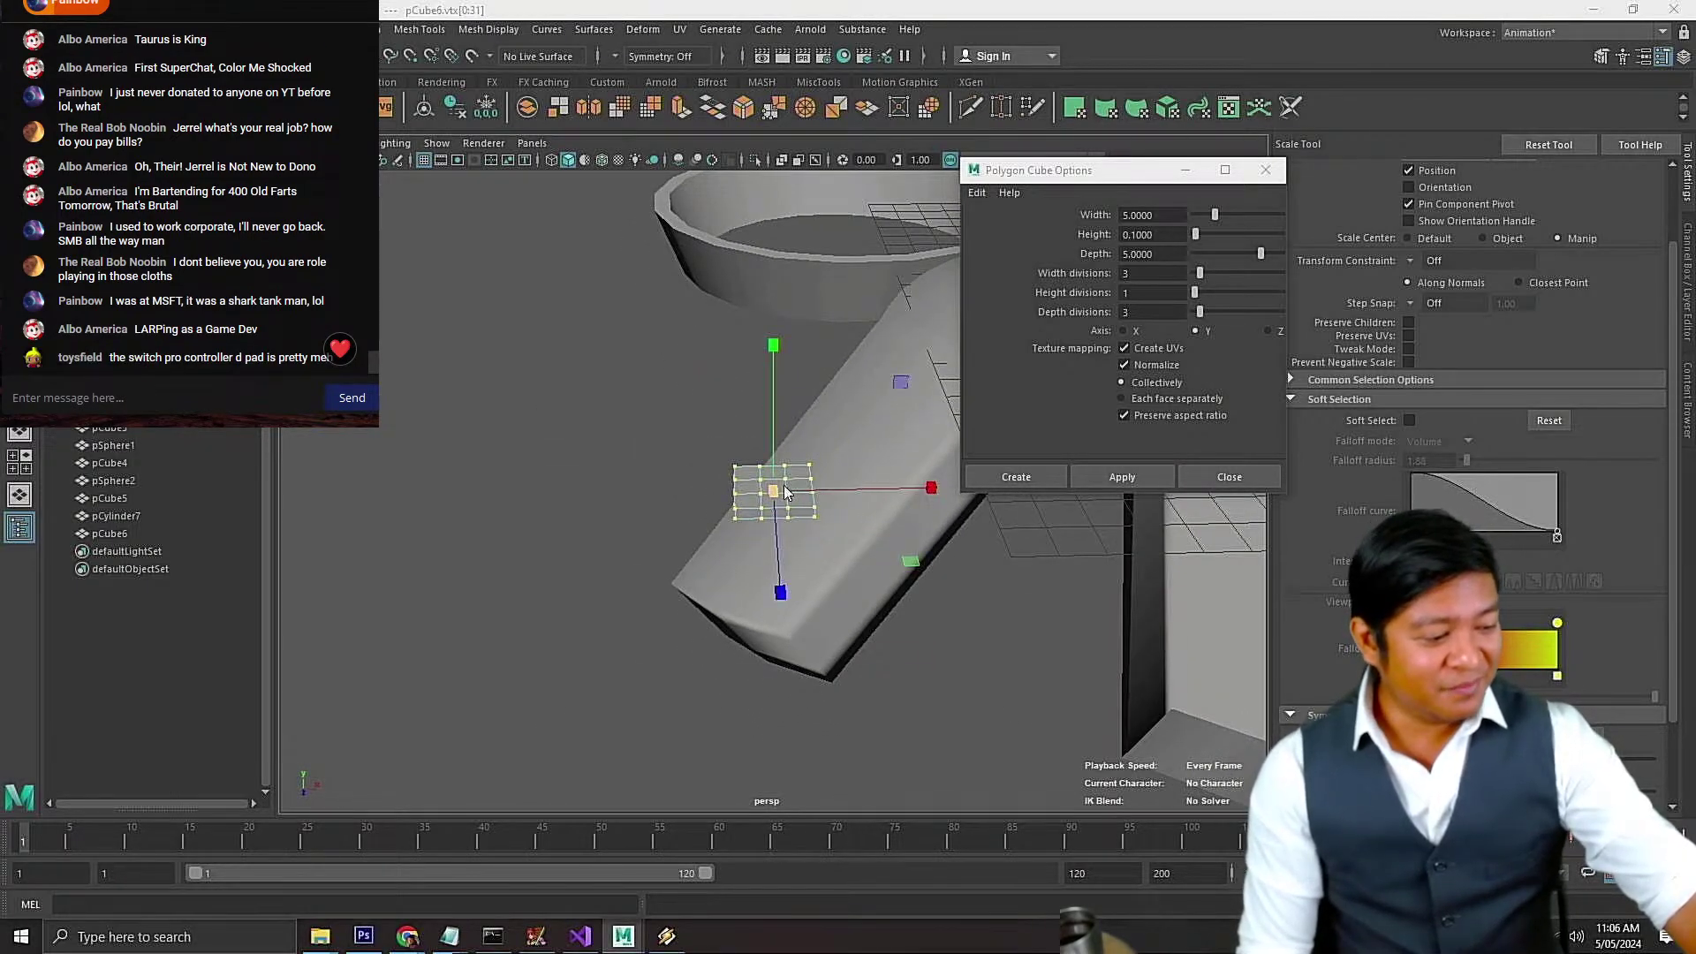
Spread the slab's middle vertex rows outward along X and Z in the four-view layout
{"action": "key", "text": "space"}
{"action": "scroll", "coordinate": [543, 426], "scroll_direction": "down", "scroll_amount": 5}
{"action": "scroll", "coordinate": [543, 427], "scroll_direction": "up", "scroll_amount": 4}
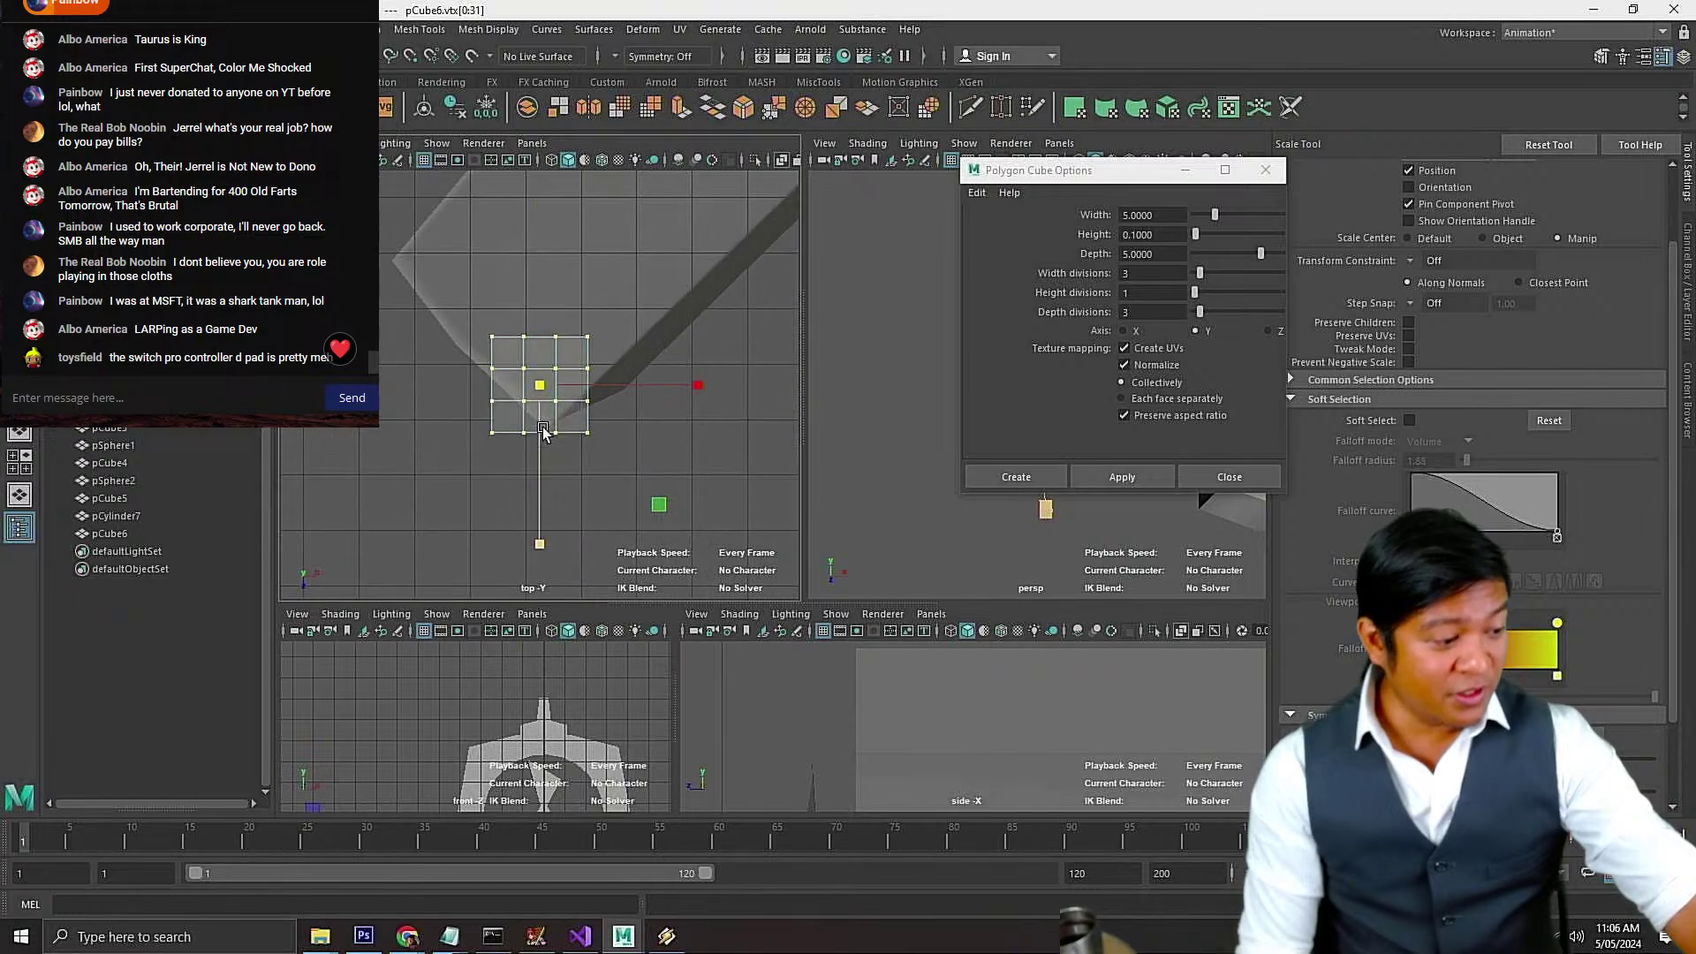
{"action": "left_click_drag", "start_coordinate": [498, 234], "coordinate": [612, 579]}
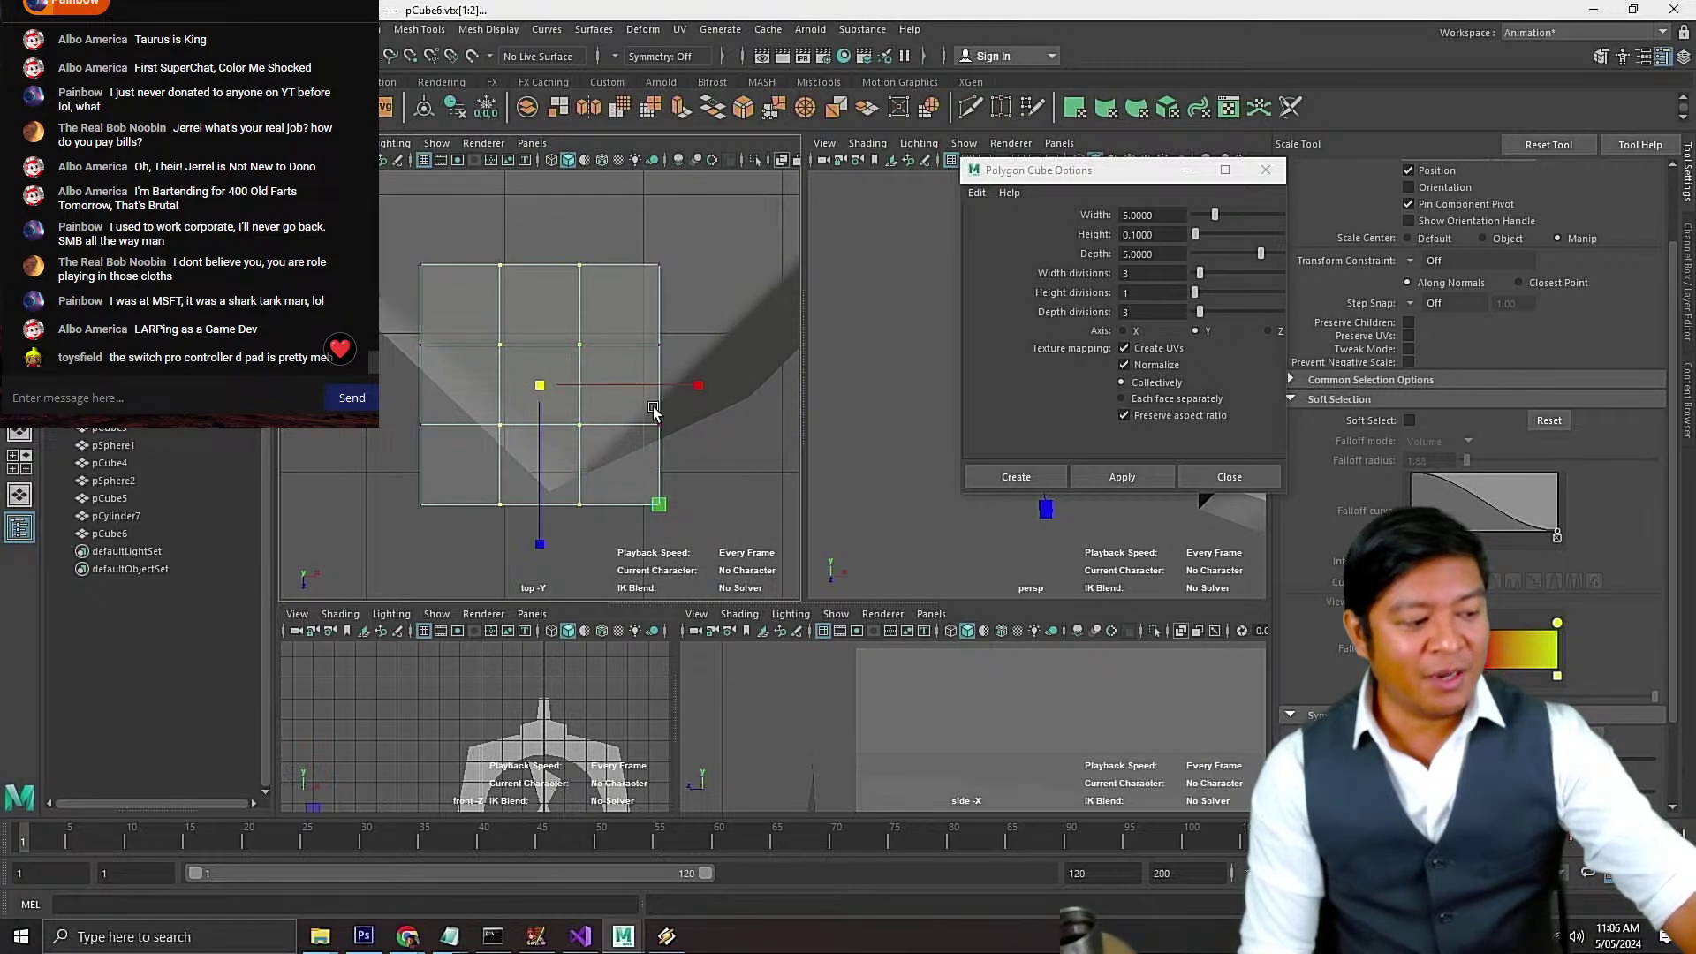
{"action": "left_click_drag", "start_coordinate": [699, 386], "coordinate": [850, 400]}
{"action": "left_click_drag", "start_coordinate": [705, 434], "coordinate": [357, 329]}
{"action": "left_click_drag", "start_coordinate": [540, 476], "coordinate": [548, 635]}
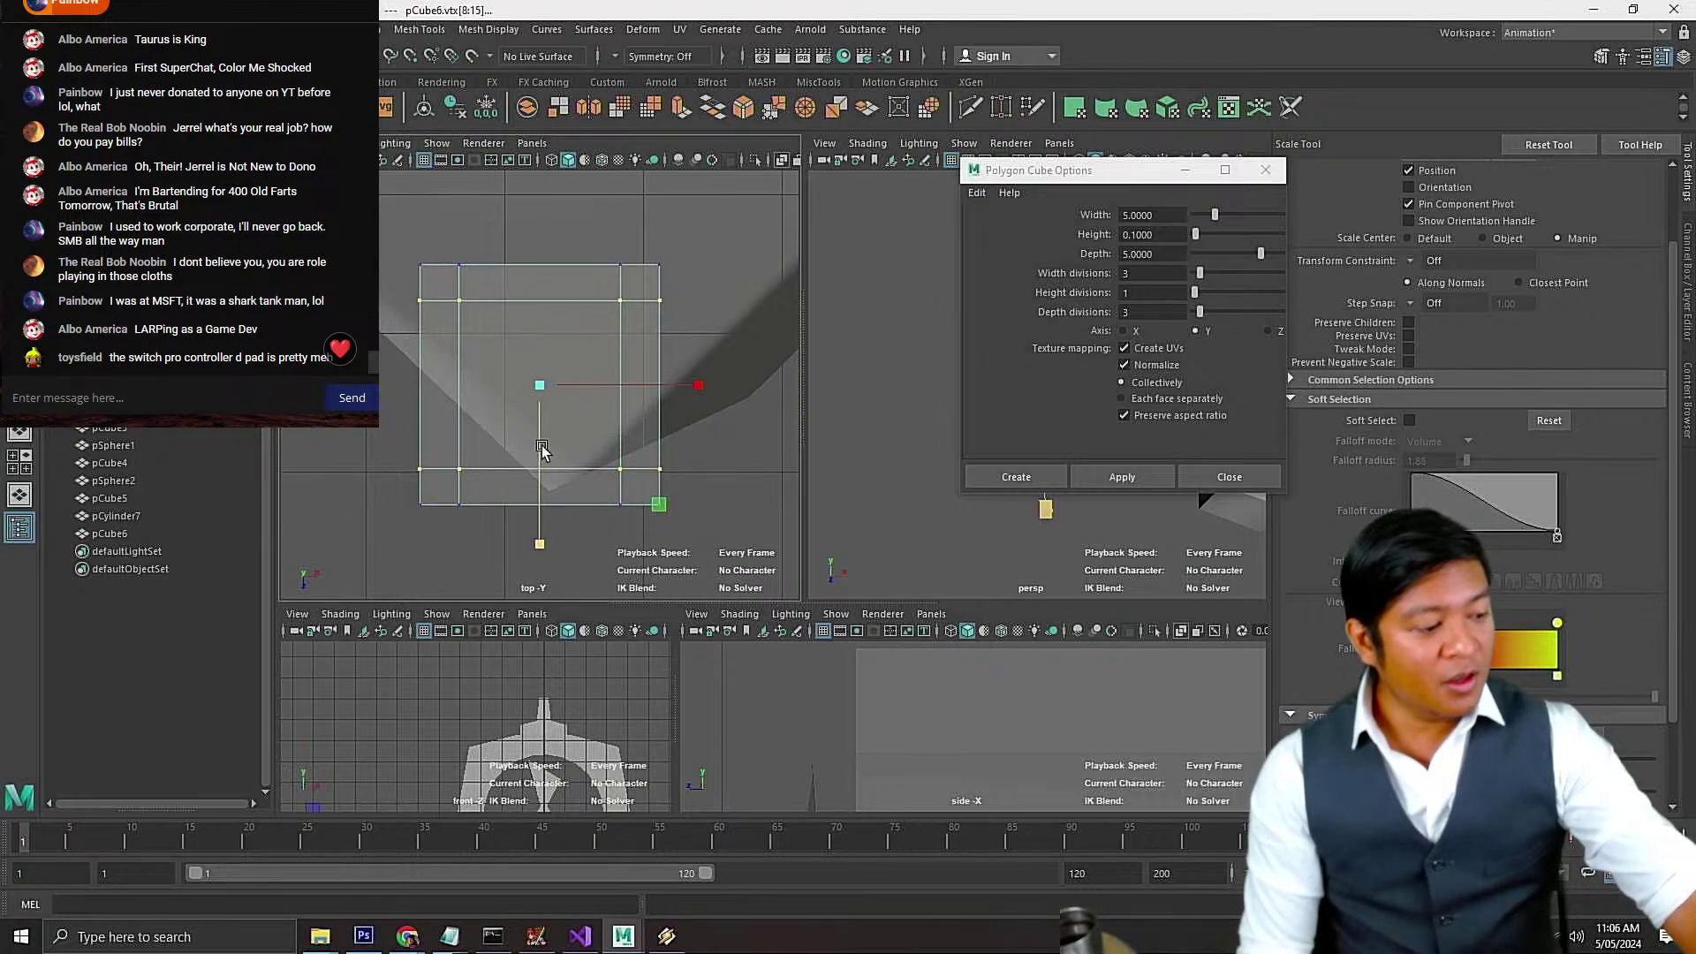
Return to a single view, close the cube options and switch the slab to face mode
{"action": "key", "text": "space"}
{"action": "key", "text": "space"}
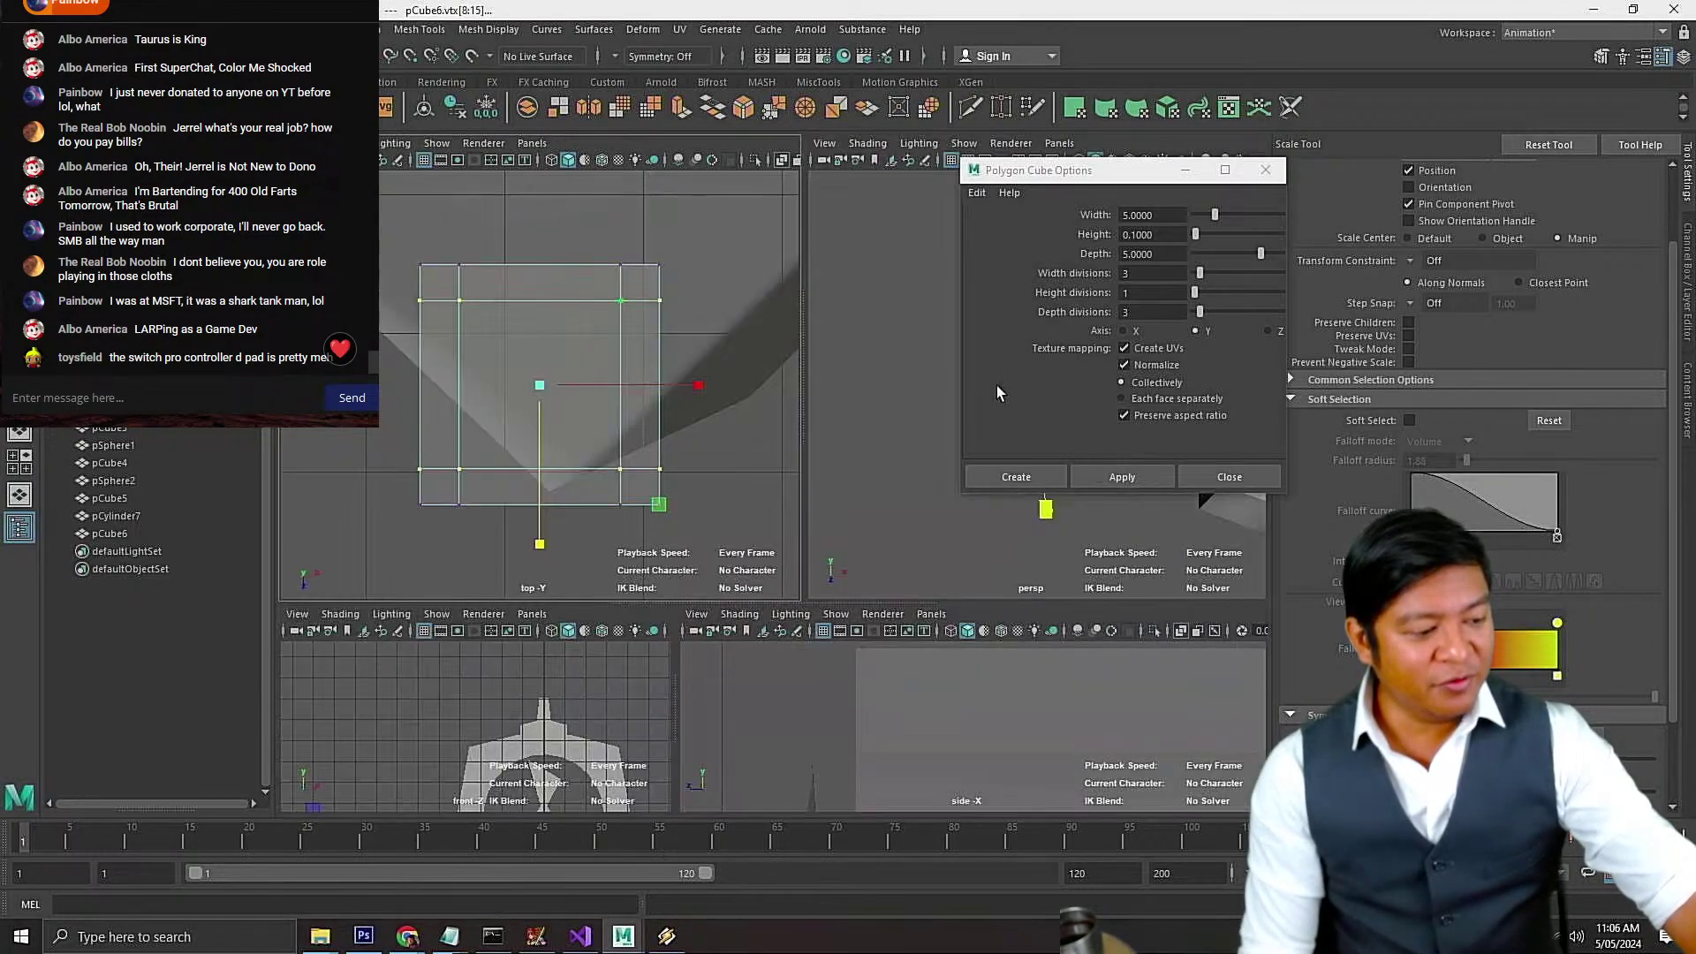
{"action": "left_click", "coordinate": [1227, 477]}
{"action": "key", "text": "f"}
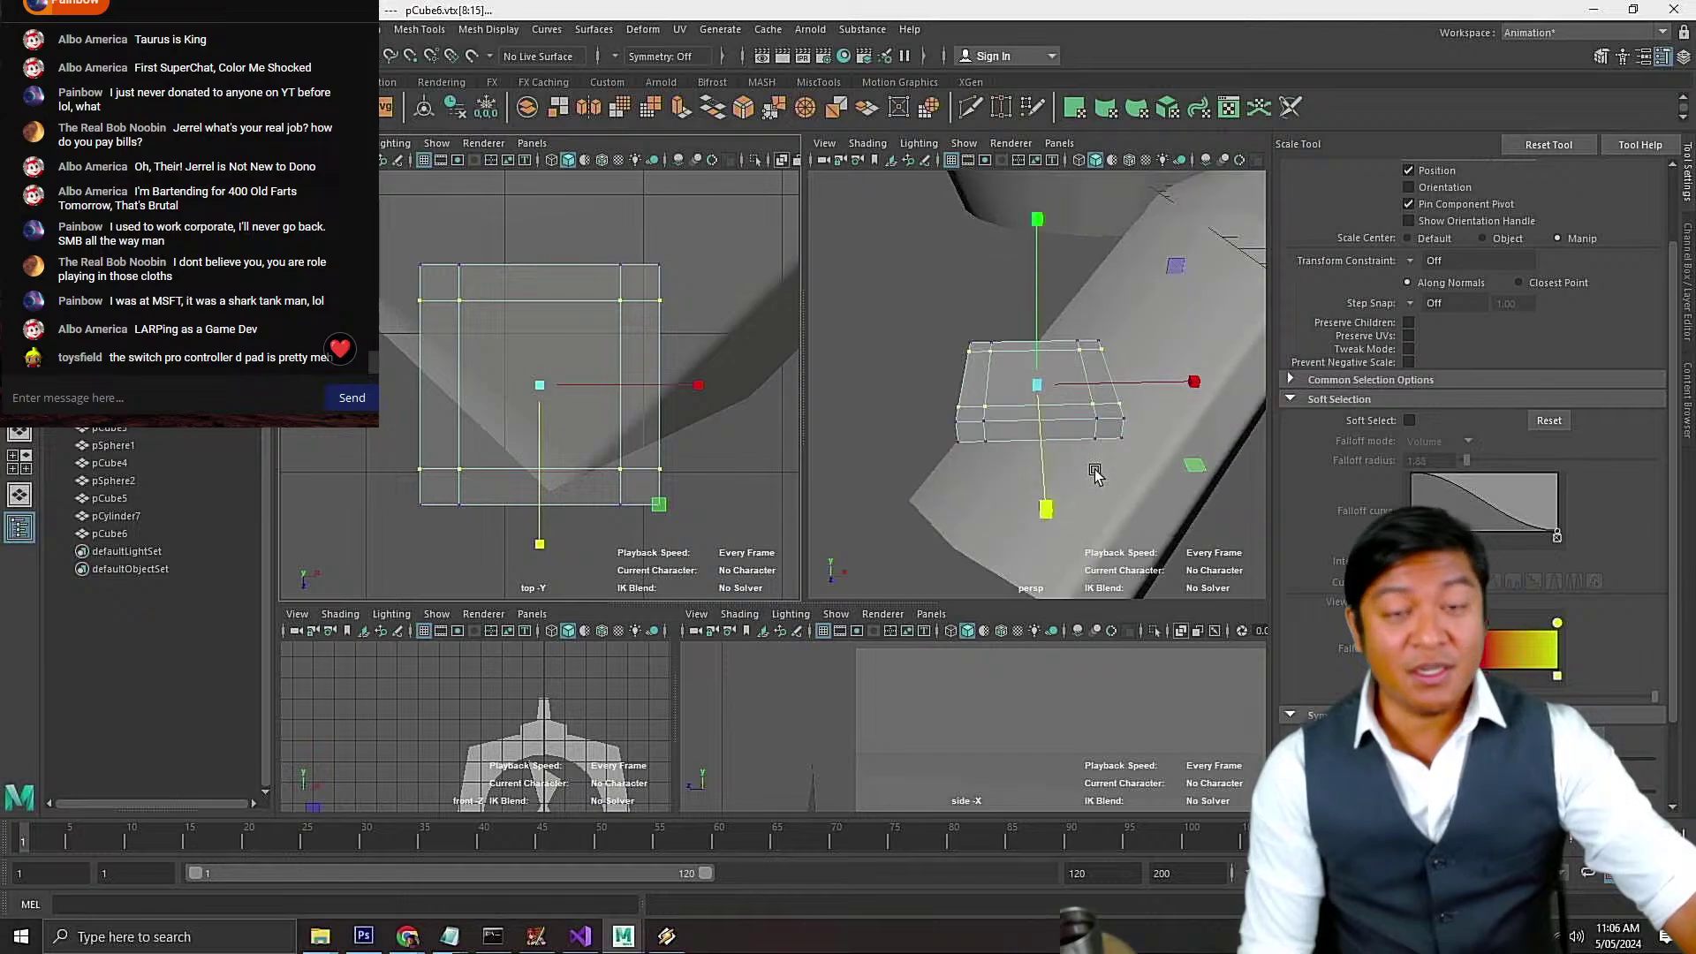
{"action": "right_click_drag", "start_coordinate": [1059, 425], "coordinate": [1064, 471]}
Select the slab's four middle side faces, one on each side
{"action": "left_click", "coordinate": [1067, 433]}
{"action": "left_click_drag", "start_coordinate": [920, 456], "coordinate": [1170, 439], "text": "alt"}
{"action": "left_click", "coordinate": [997, 427], "text": "shift"}
{"action": "left_click", "coordinate": [1022, 424], "text": "shift"}
{"action": "left_click_drag", "start_coordinate": [1022, 428], "coordinate": [1179, 449], "text": "alt"}
{"action": "left_click", "coordinate": [1018, 426], "text": "shift"}
{"action": "left_click_drag", "start_coordinate": [939, 481], "coordinate": [1076, 480], "text": "alt"}
{"action": "key", "text": "w"}
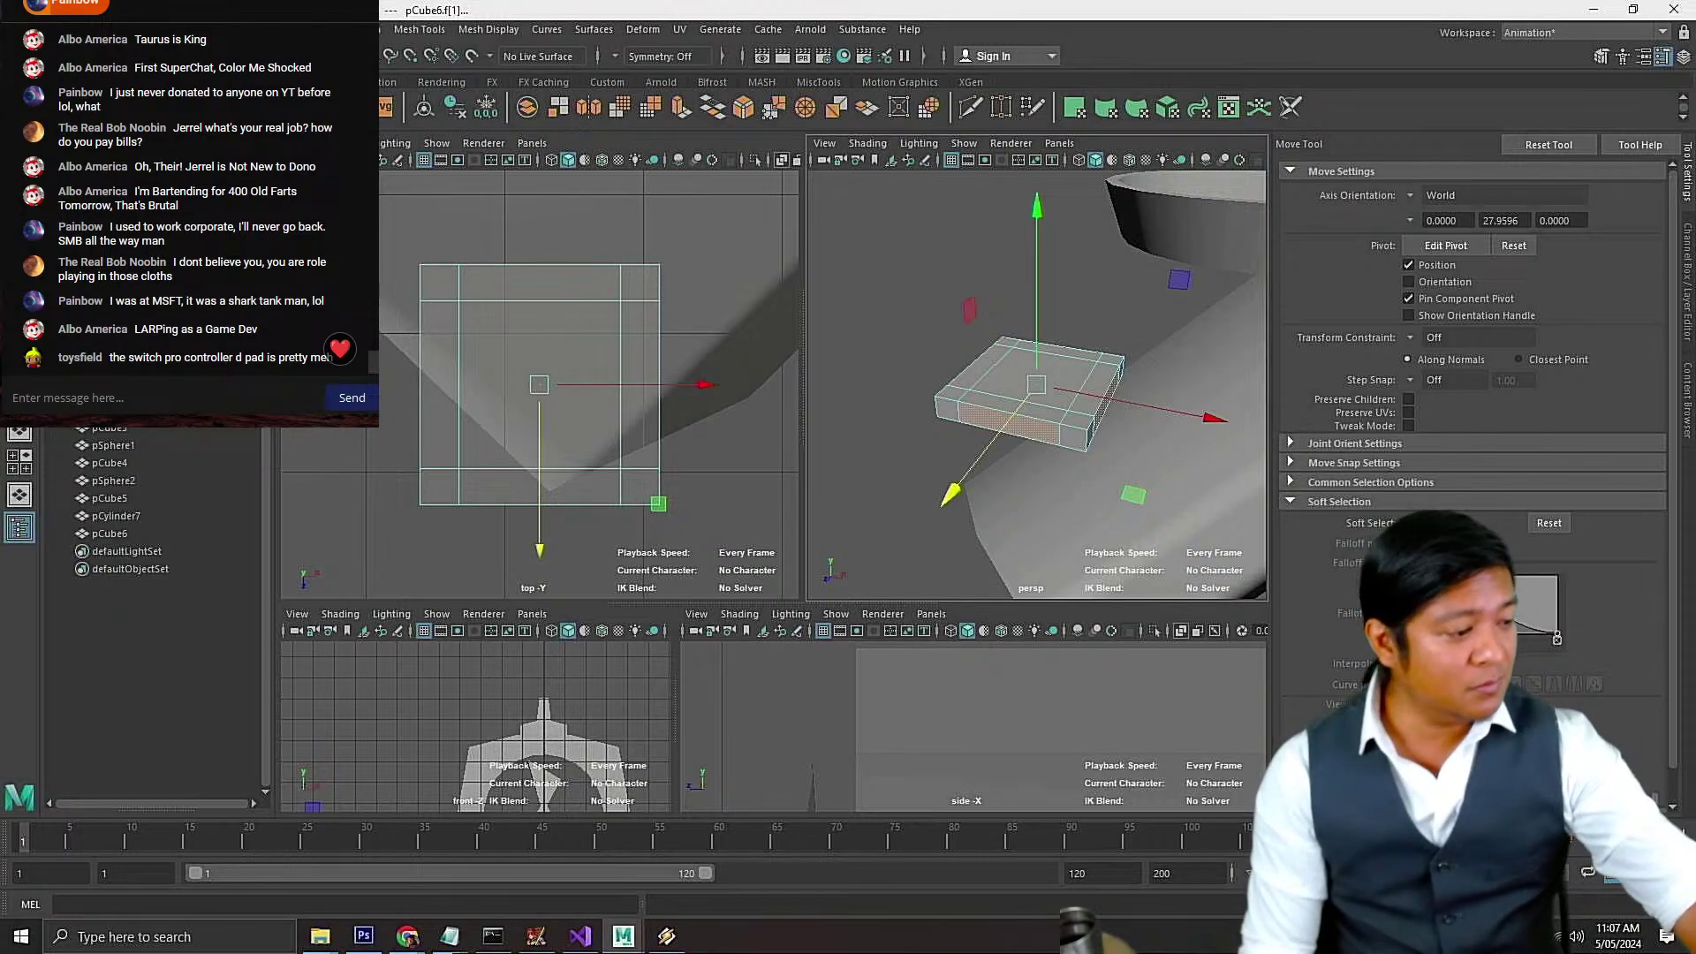
Extrude pCube6's four middle side faces outward 1.552 units to form a plus-shaped cross
{"action": "left_click", "coordinate": [361, 29]}
{"action": "left_click", "coordinate": [361, 29]}
{"action": "left_click", "coordinate": [360, 30]}
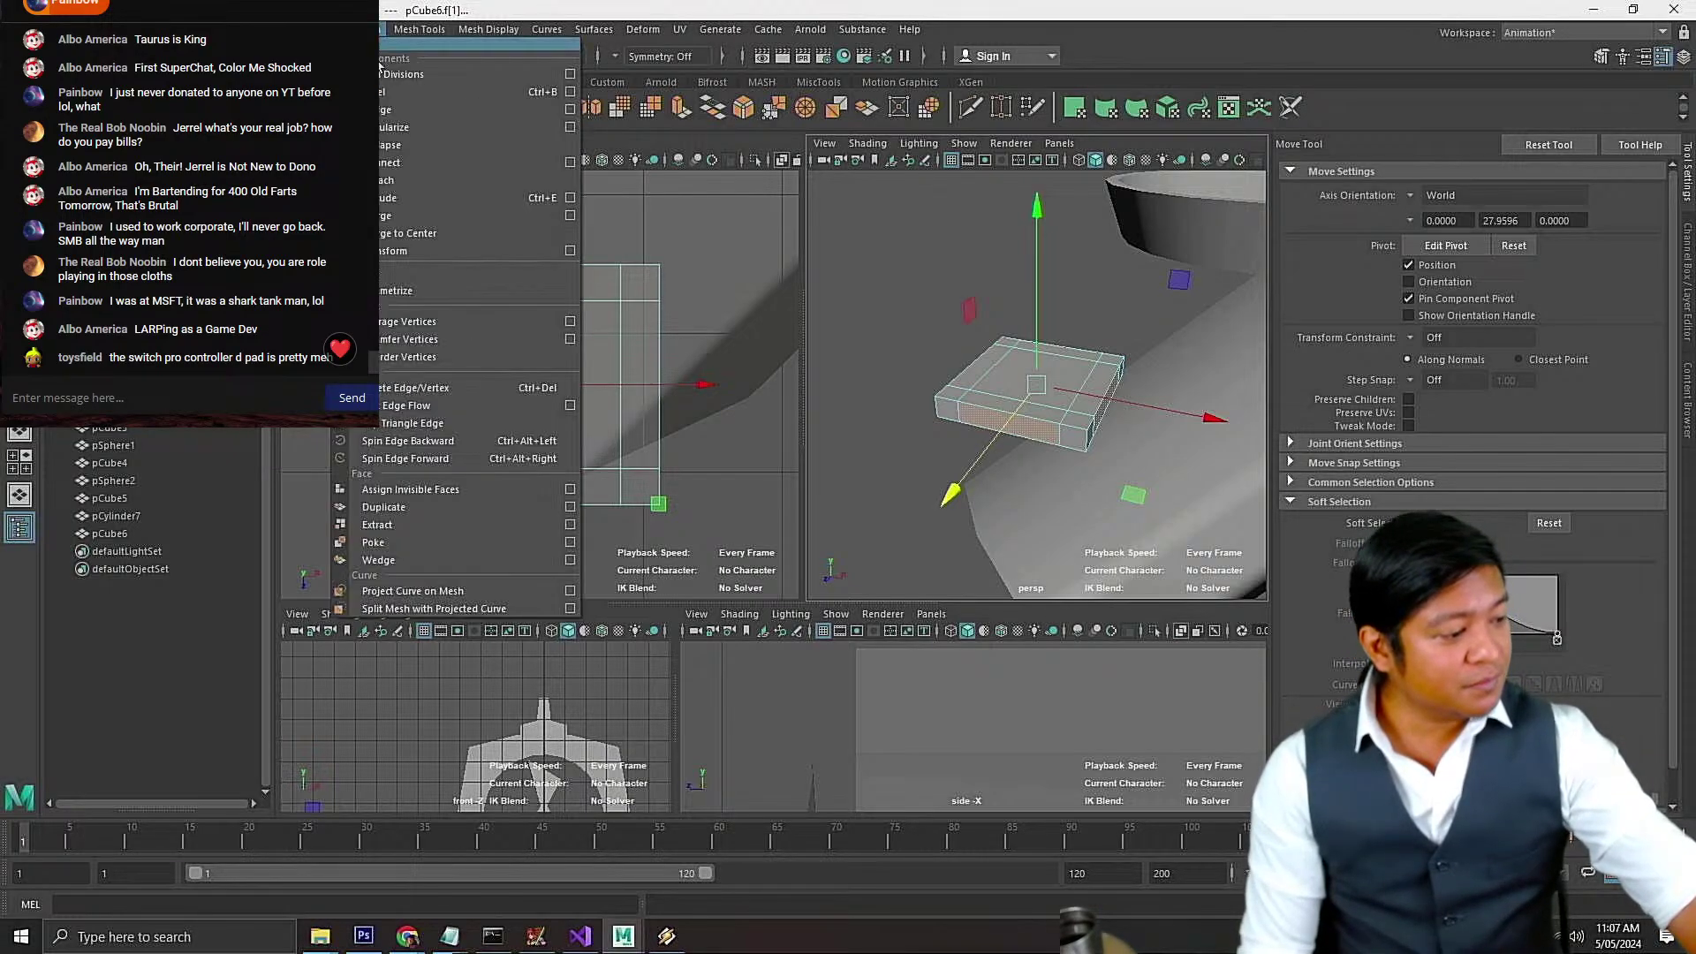
{"action": "left_click", "coordinate": [401, 196]}
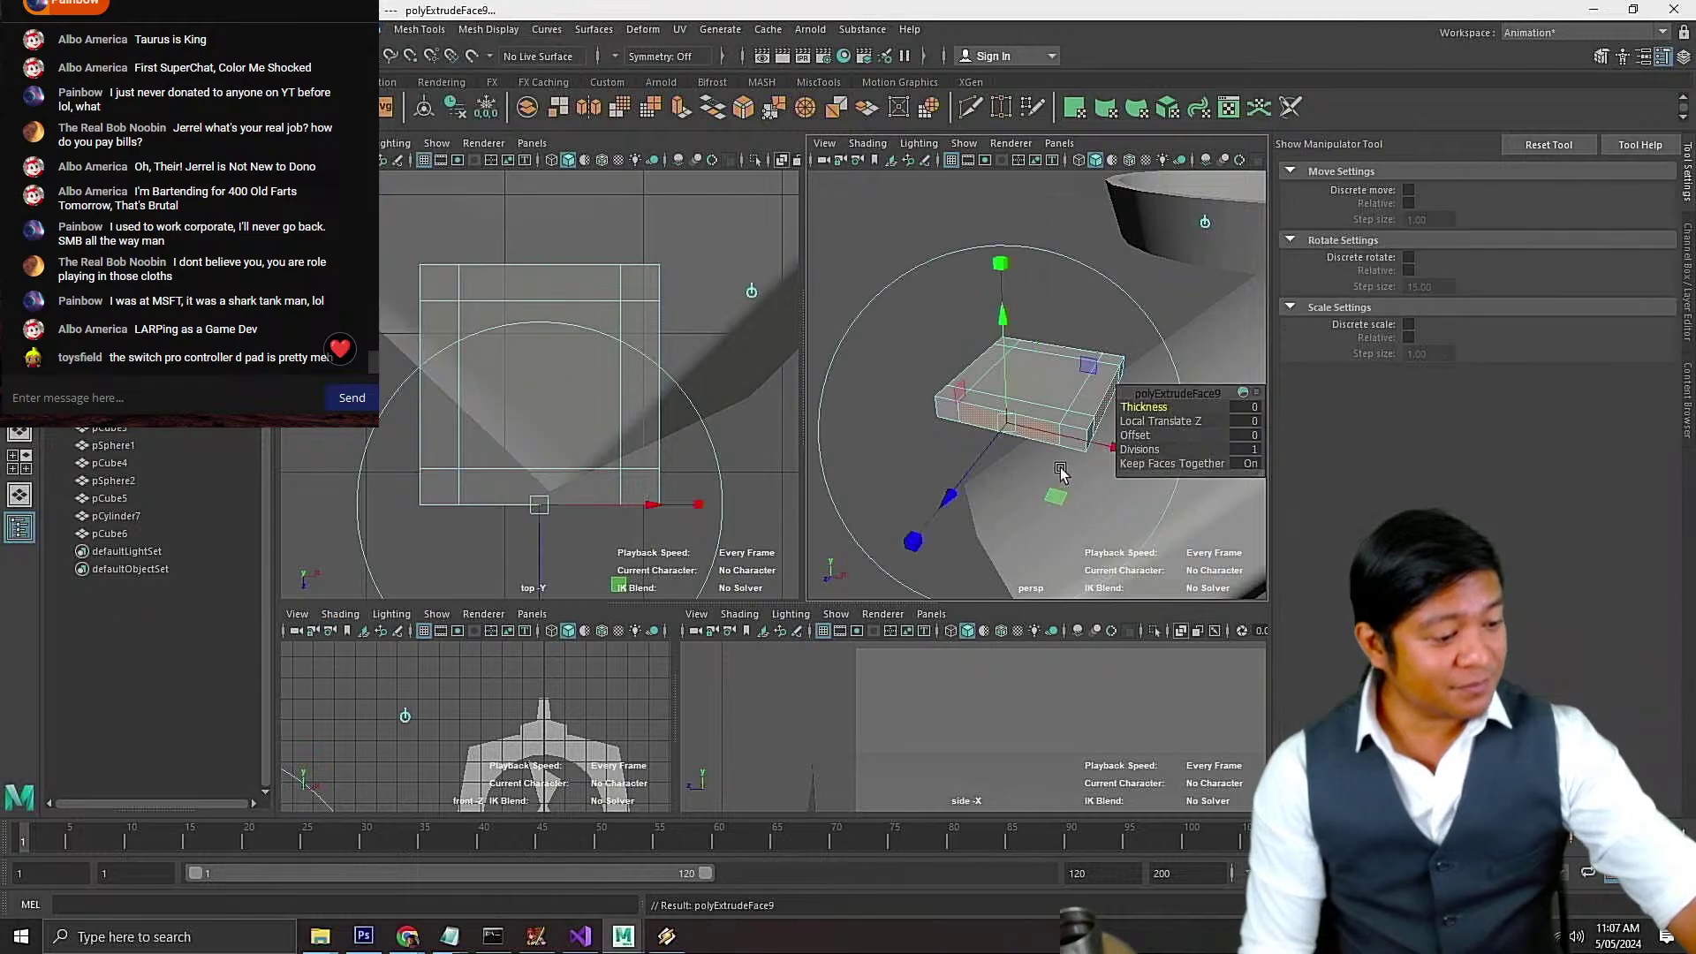
{"action": "left_click_drag", "start_coordinate": [978, 454], "coordinate": [920, 621]}
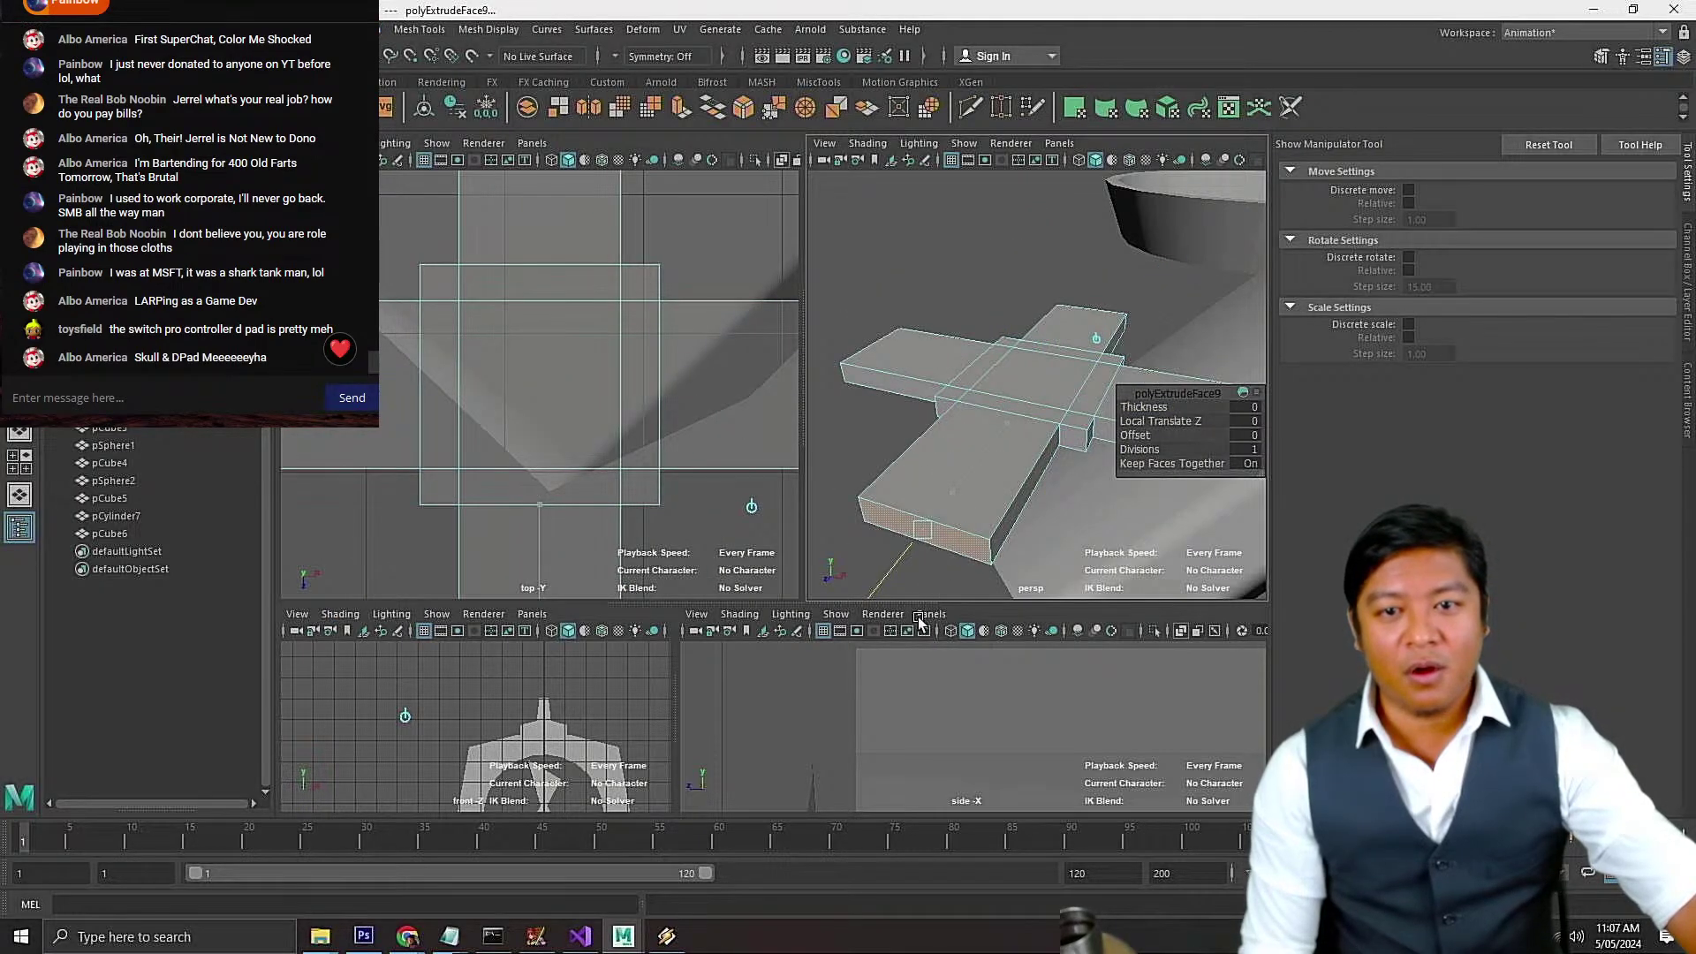
{"action": "left_click_drag", "start_coordinate": [918, 618], "coordinate": [919, 618]}
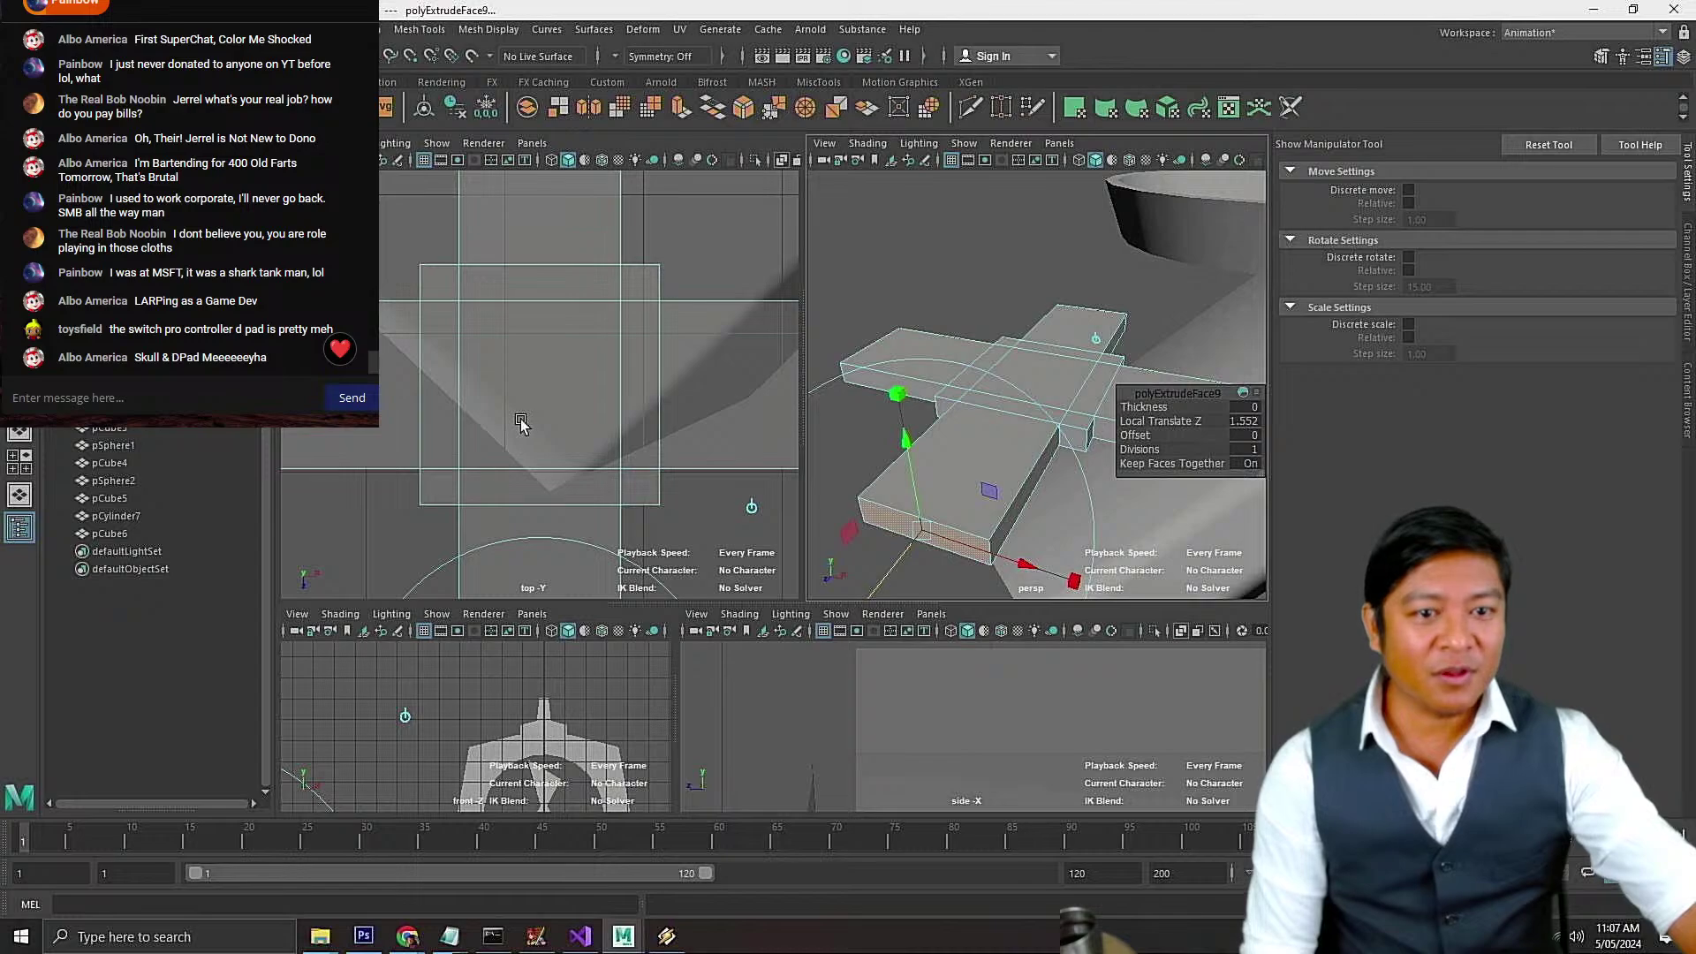
{"action": "scroll", "coordinate": [521, 424], "scroll_direction": "down", "scroll_amount": 5}
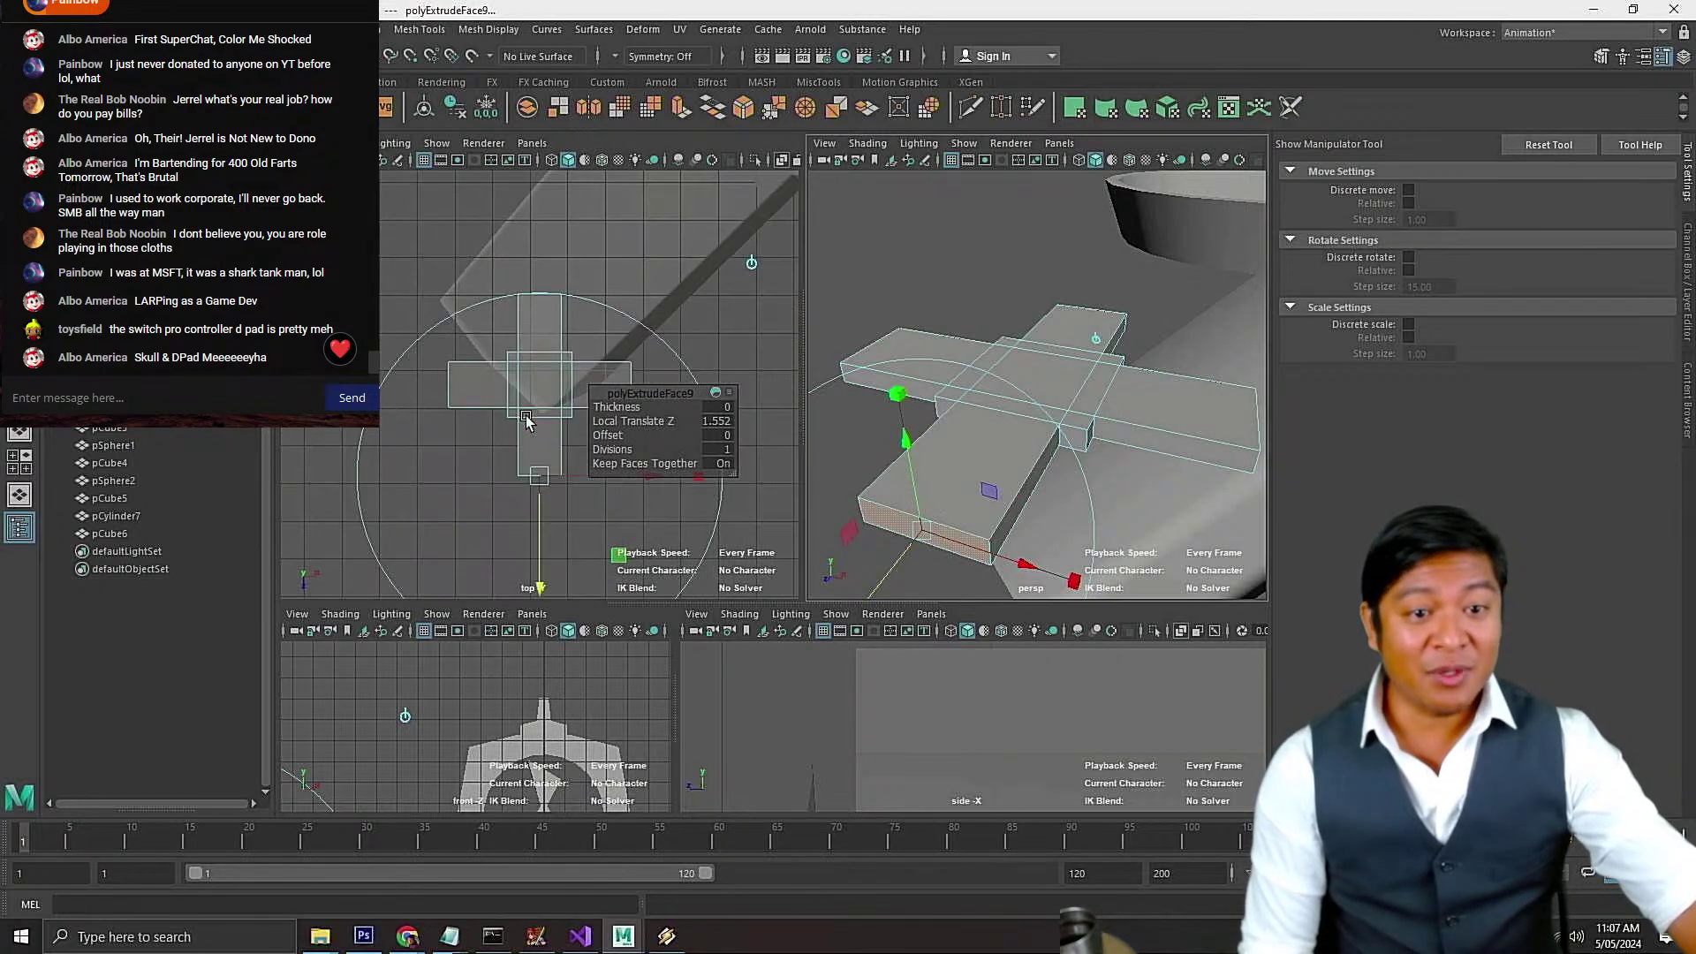
{"action": "left_click_drag", "start_coordinate": [535, 418], "coordinate": [535, 400], "text": "alt"}
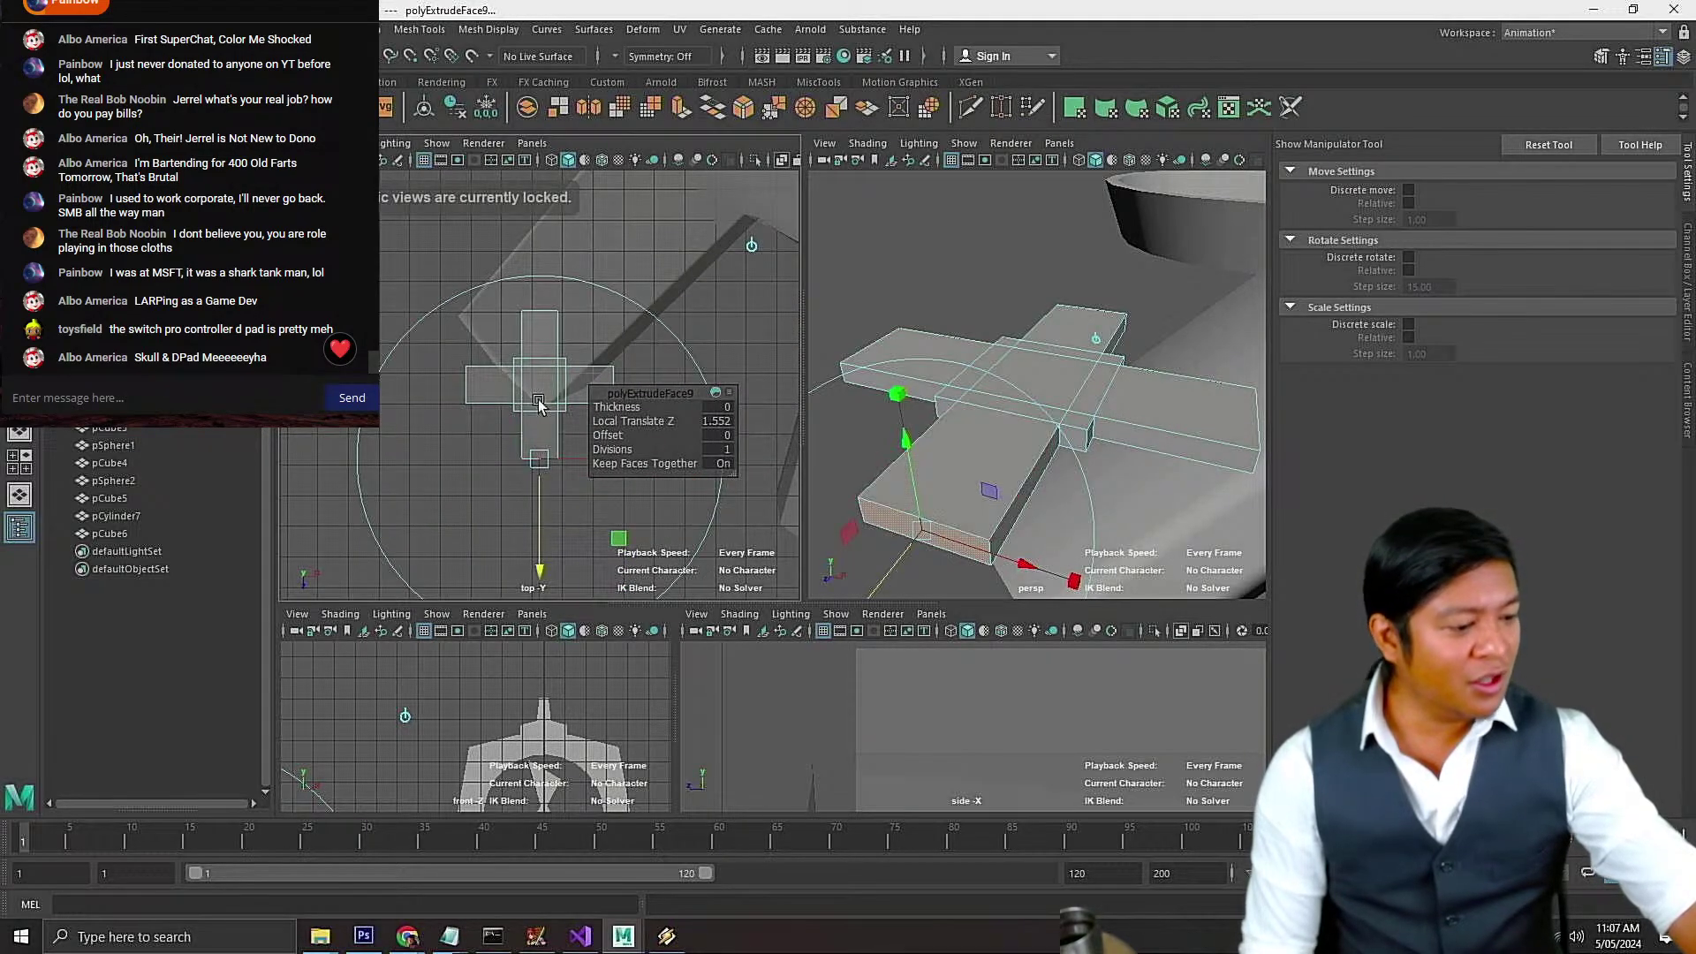
{"action": "key", "text": "w"}
{"action": "scroll", "coordinate": [975, 399], "scroll_direction": "down", "scroll_amount": 4}
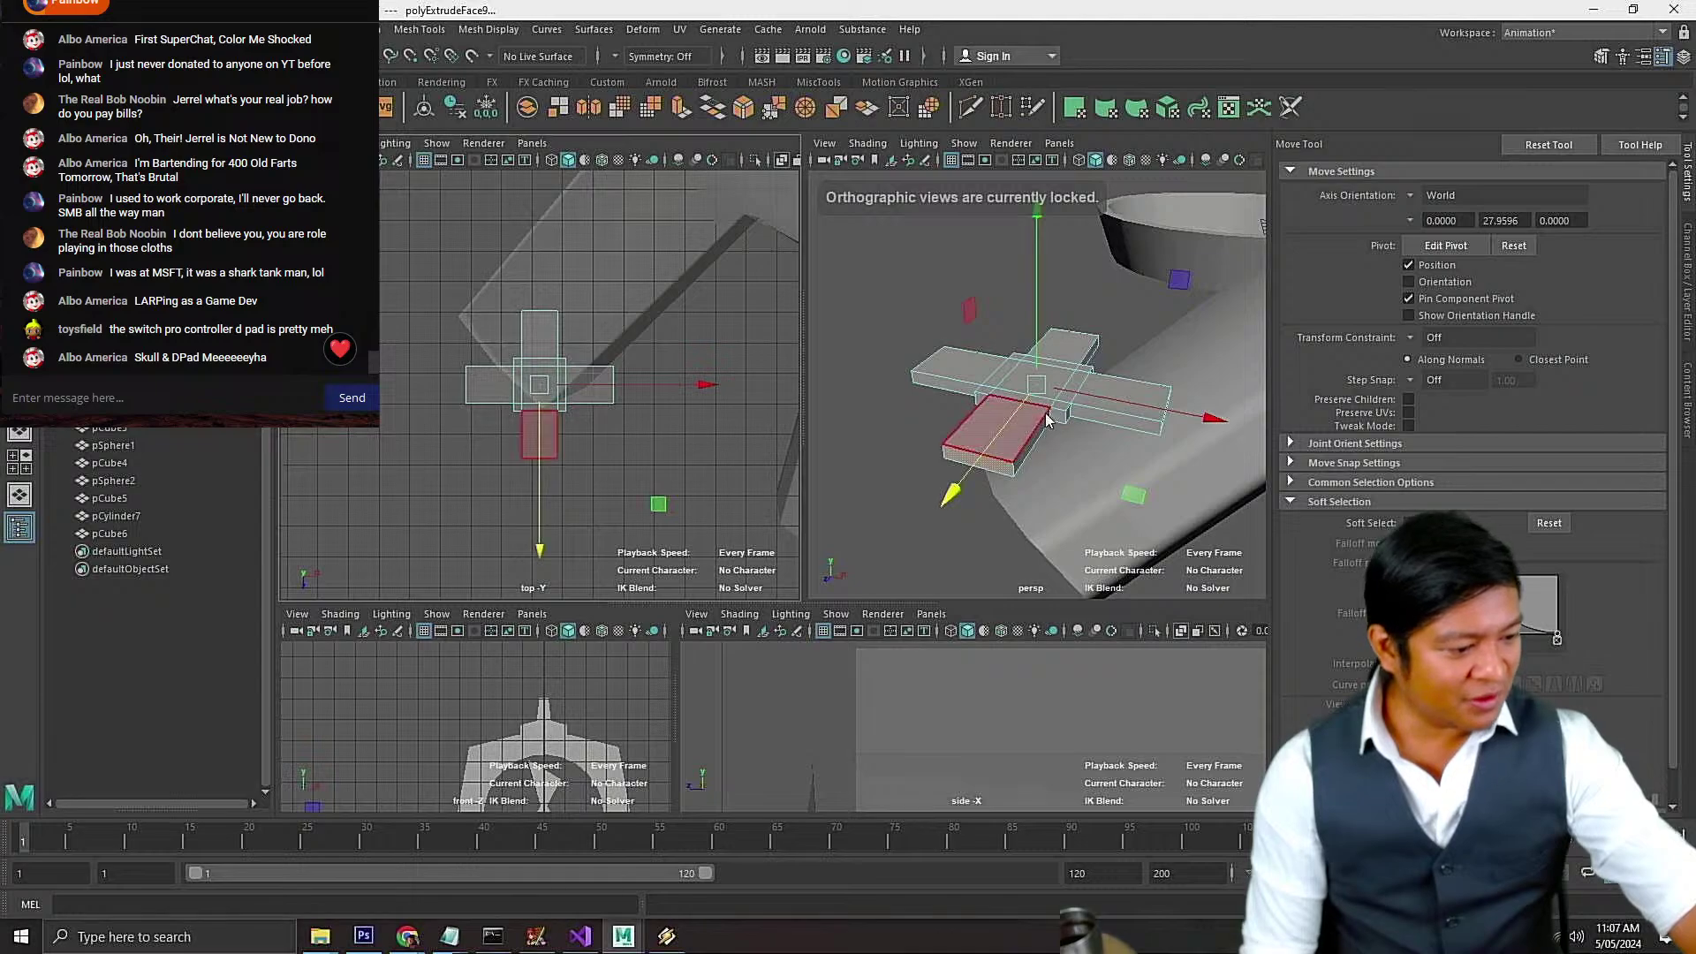
In the front view, select the cross's bottom vertices and lower them to thicken it
{"action": "right_click_drag", "start_coordinate": [1046, 413], "coordinate": [970, 409]}
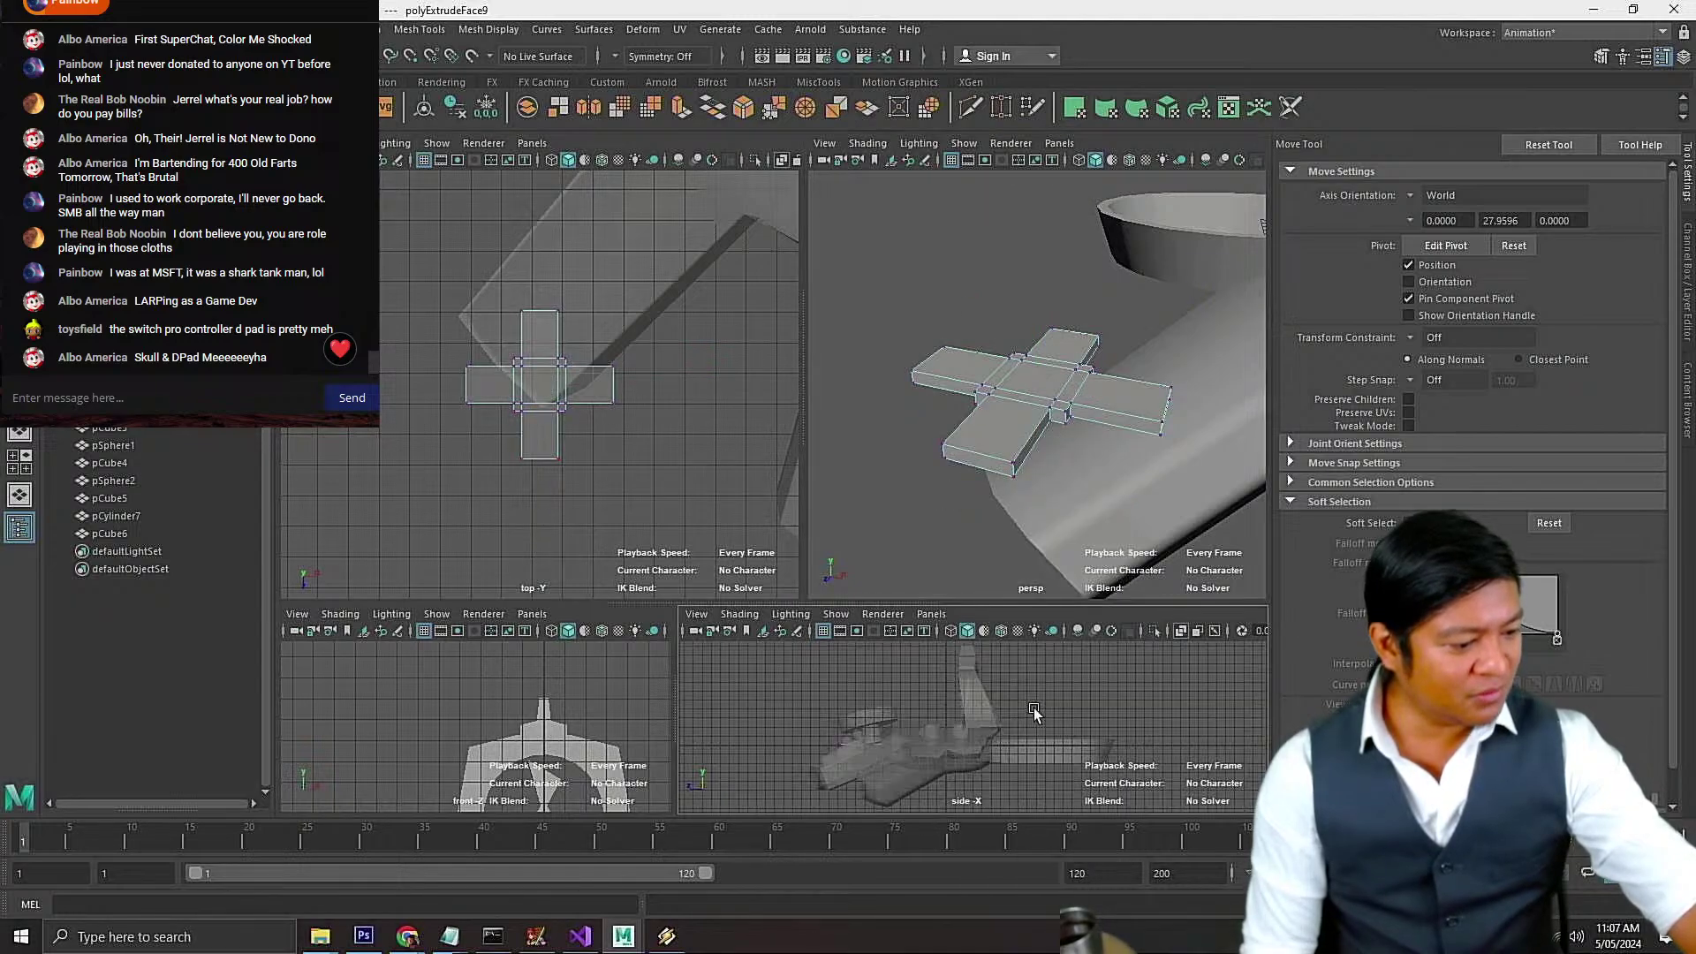
{"action": "key", "text": "space"}
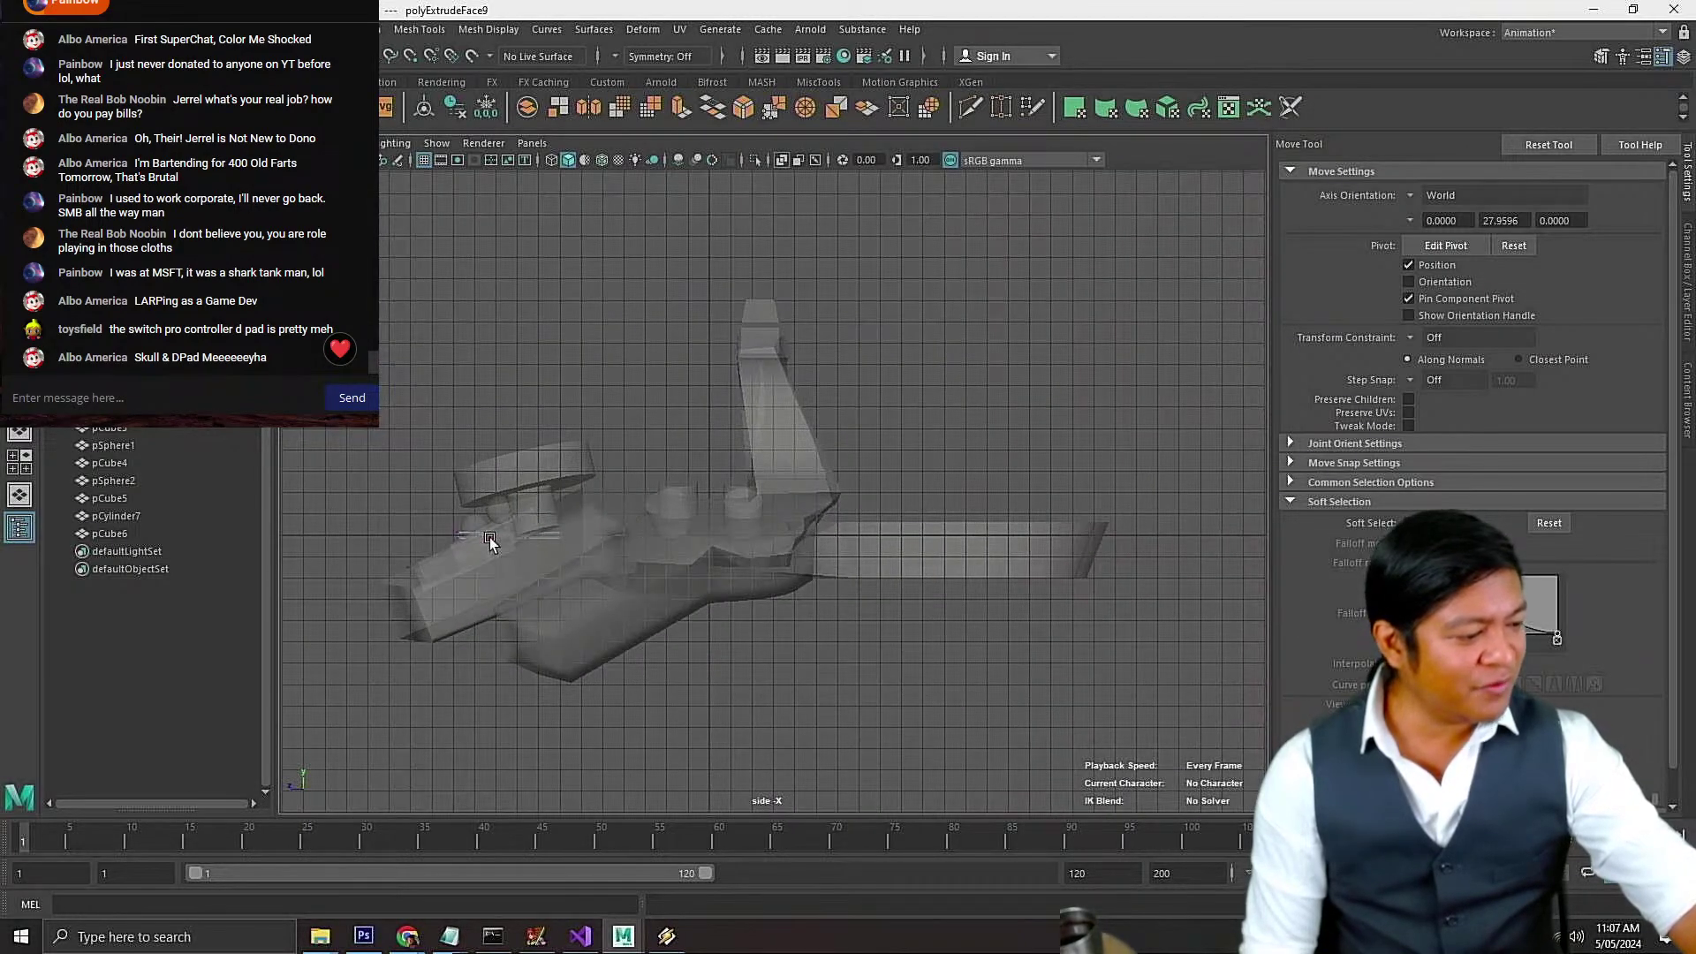
{"action": "left_click", "coordinate": [461, 528]}
{"action": "key", "text": "f"}
{"action": "key", "text": "space"}
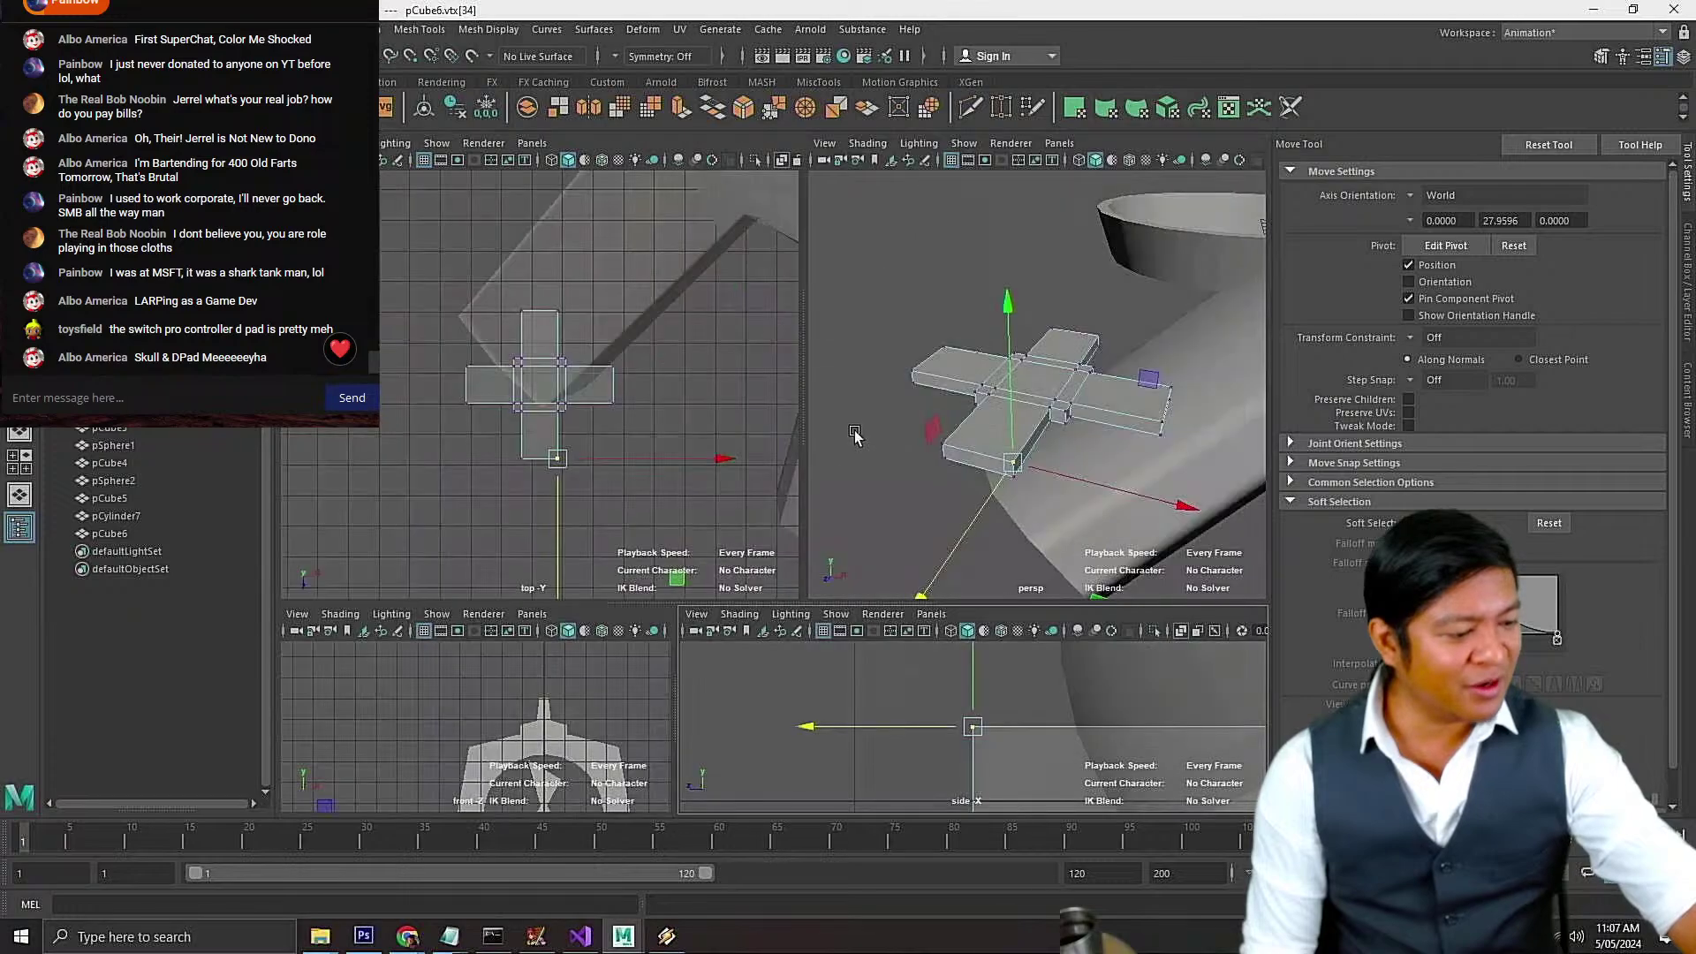
{"action": "key", "text": "f"}
{"action": "key", "text": "space"}
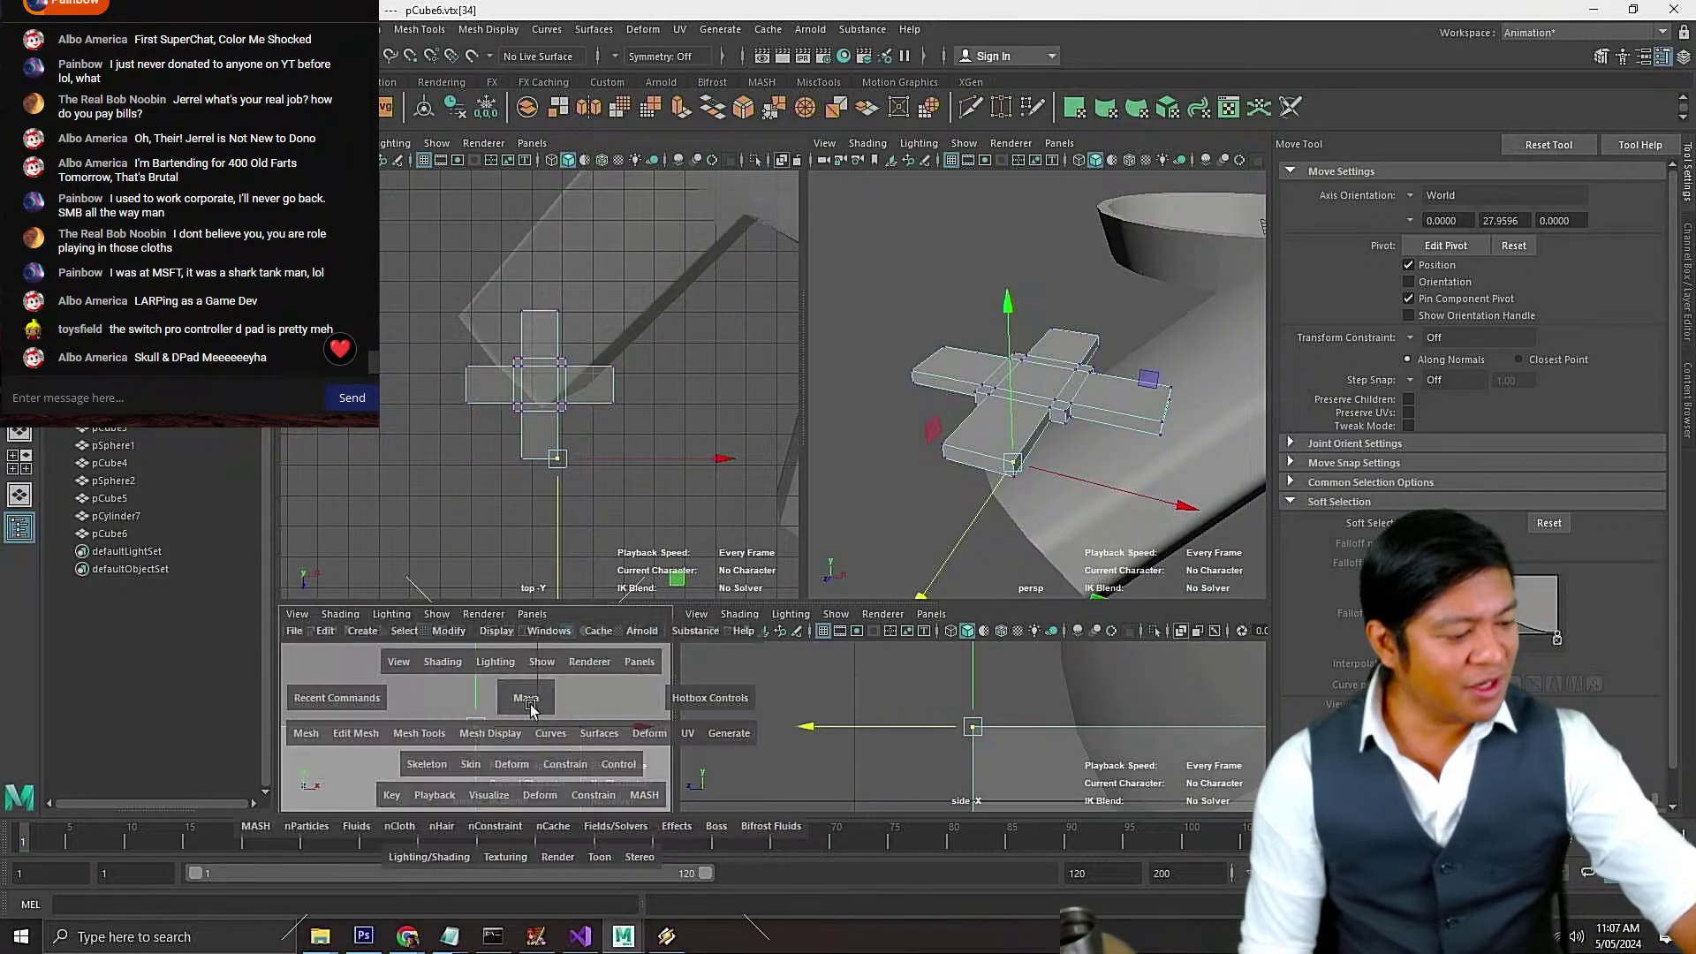
{"action": "scroll", "coordinate": [849, 570], "scroll_direction": "down", "scroll_amount": 12}
{"action": "scroll", "coordinate": [795, 585], "scroll_direction": "up", "scroll_amount": 4}
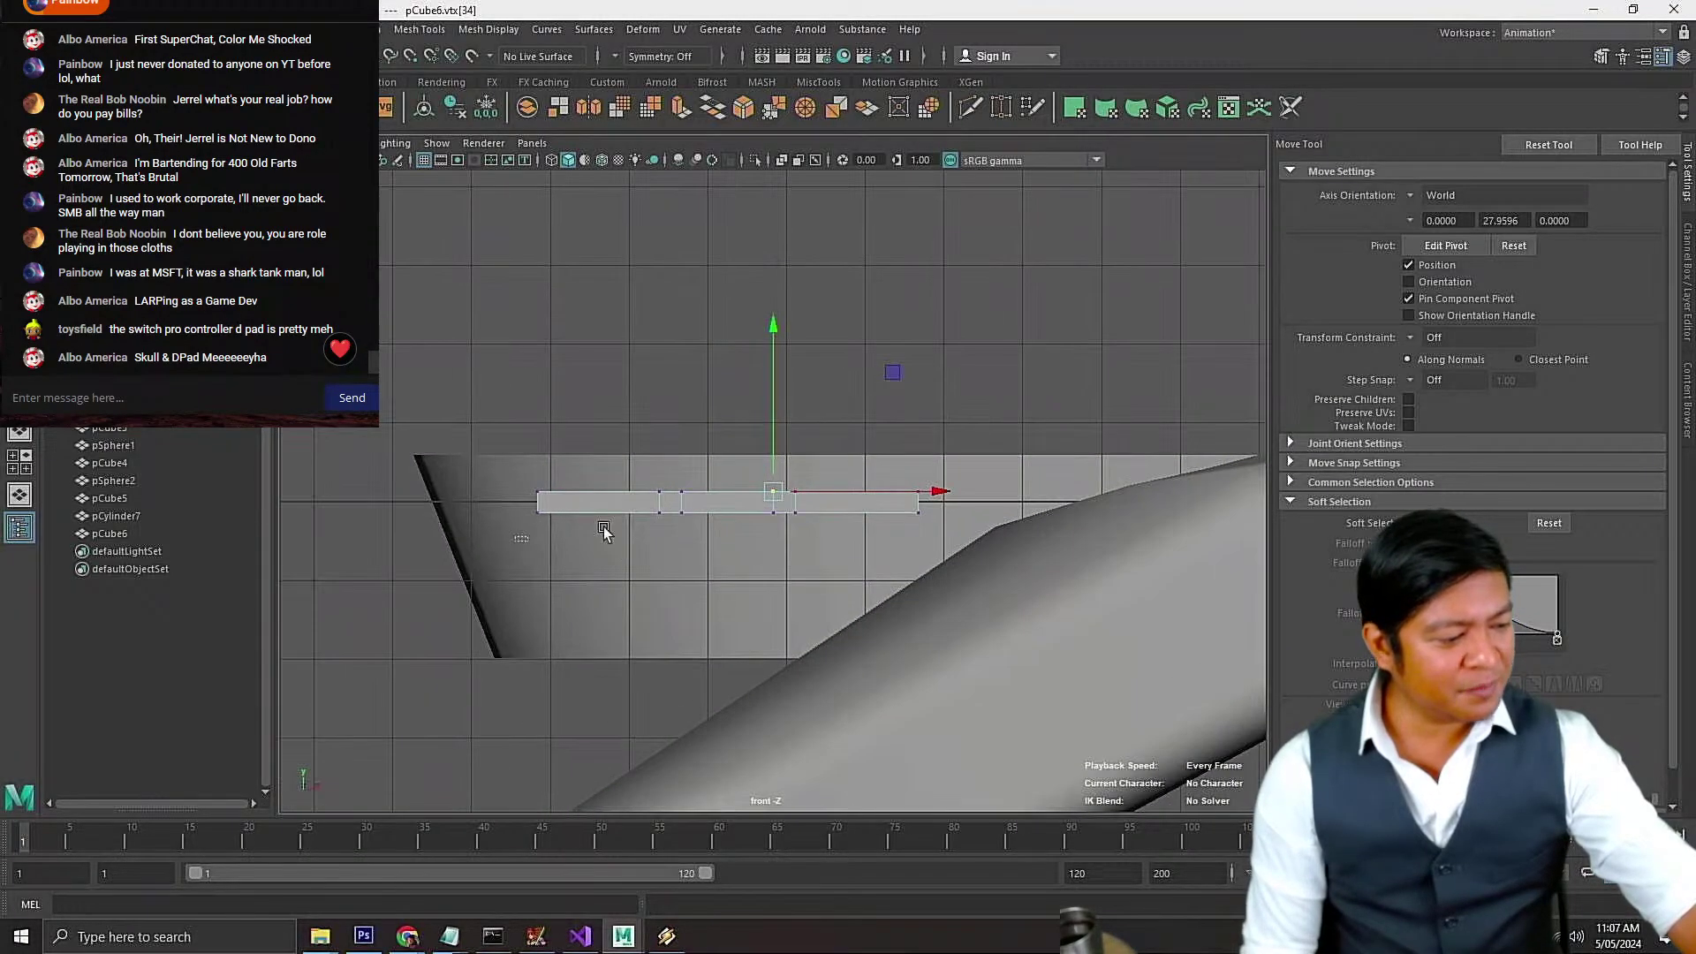
{"action": "left_click_drag", "start_coordinate": [515, 540], "coordinate": [981, 511]}
{"action": "left_click_drag", "start_coordinate": [731, 474], "coordinate": [730, 498]}
Return to object mode, rotate the cross about 45° to fit the grip, and save
{"action": "left_click", "coordinate": [617, 348]}
{"action": "right_click_drag", "start_coordinate": [667, 452], "coordinate": [783, 372]}
{"action": "left_click", "coordinate": [728, 523]}
{"action": "key", "text": "space"}
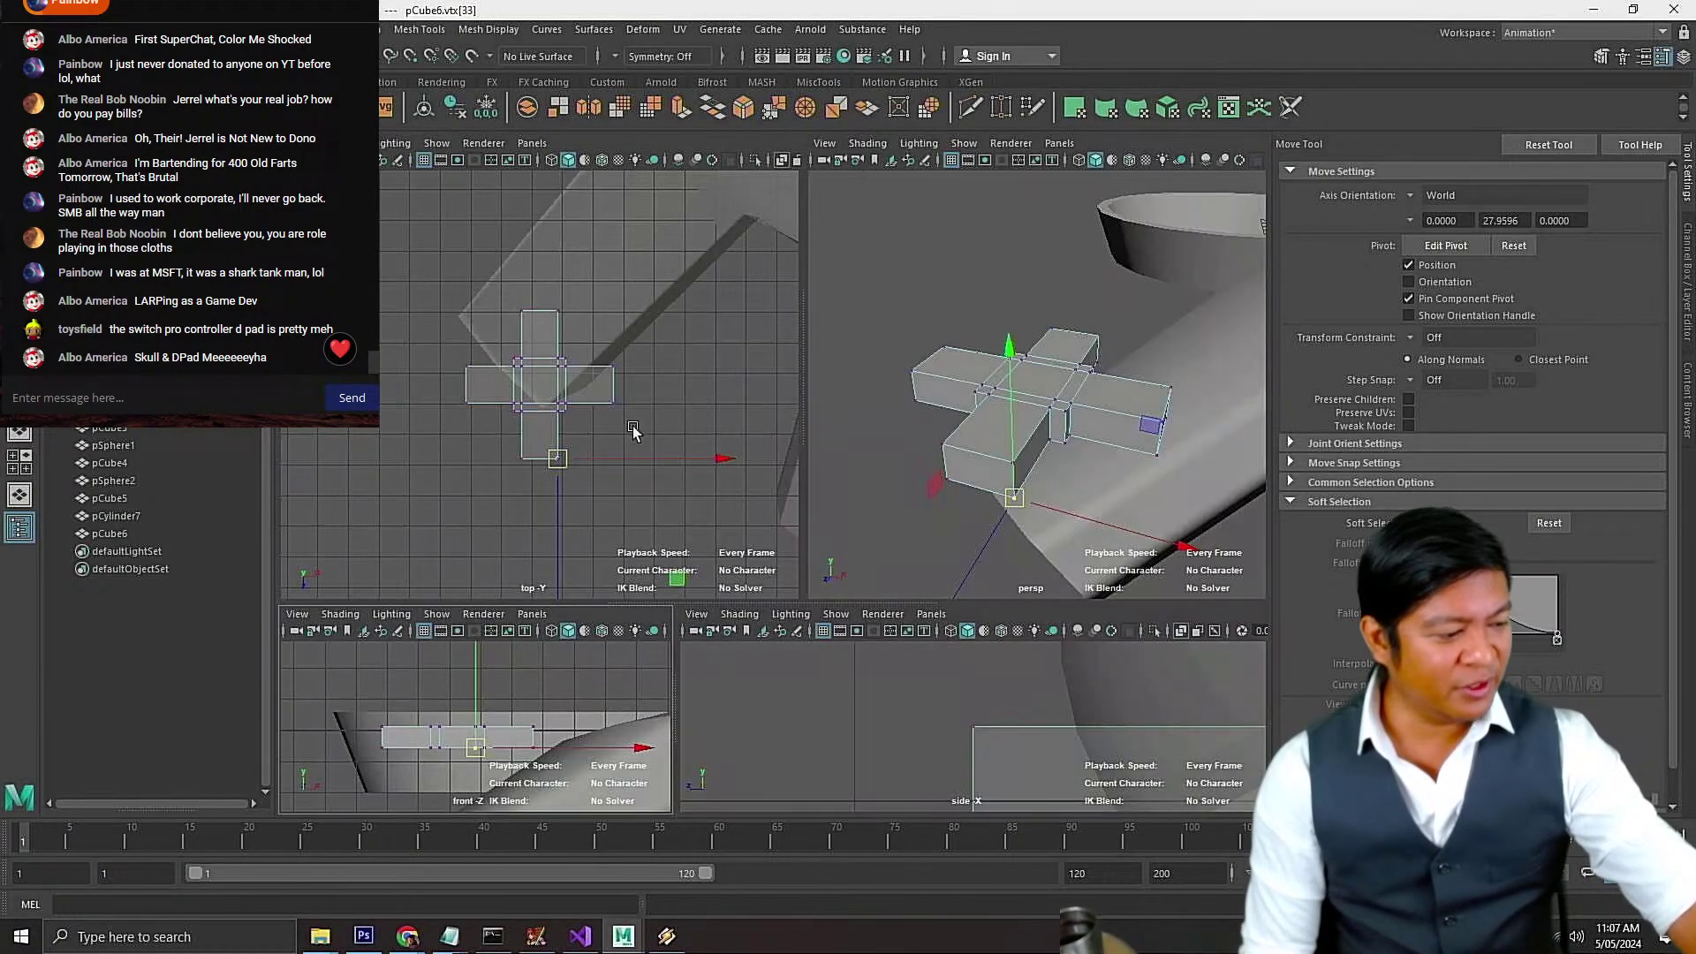
{"action": "right_click_drag", "start_coordinate": [637, 415], "coordinate": [671, 362]}
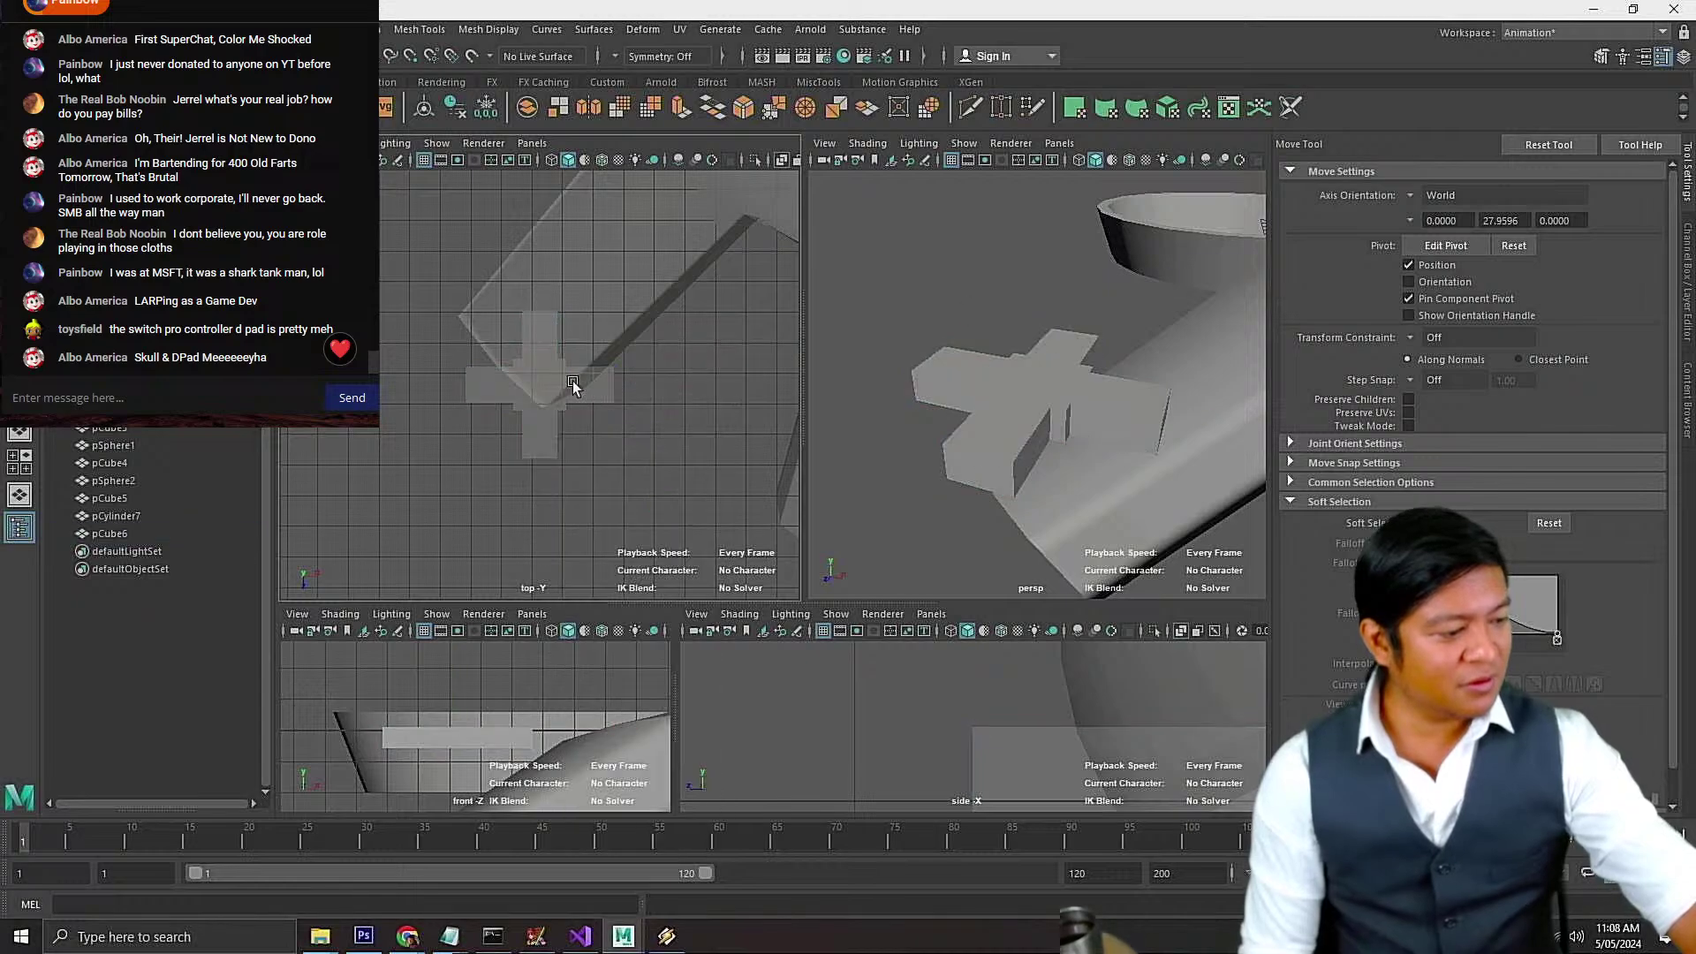
{"action": "key", "text": "space"}
{"action": "left_click_drag", "start_coordinate": [825, 393], "coordinate": [898, 511], "text": "alt"}
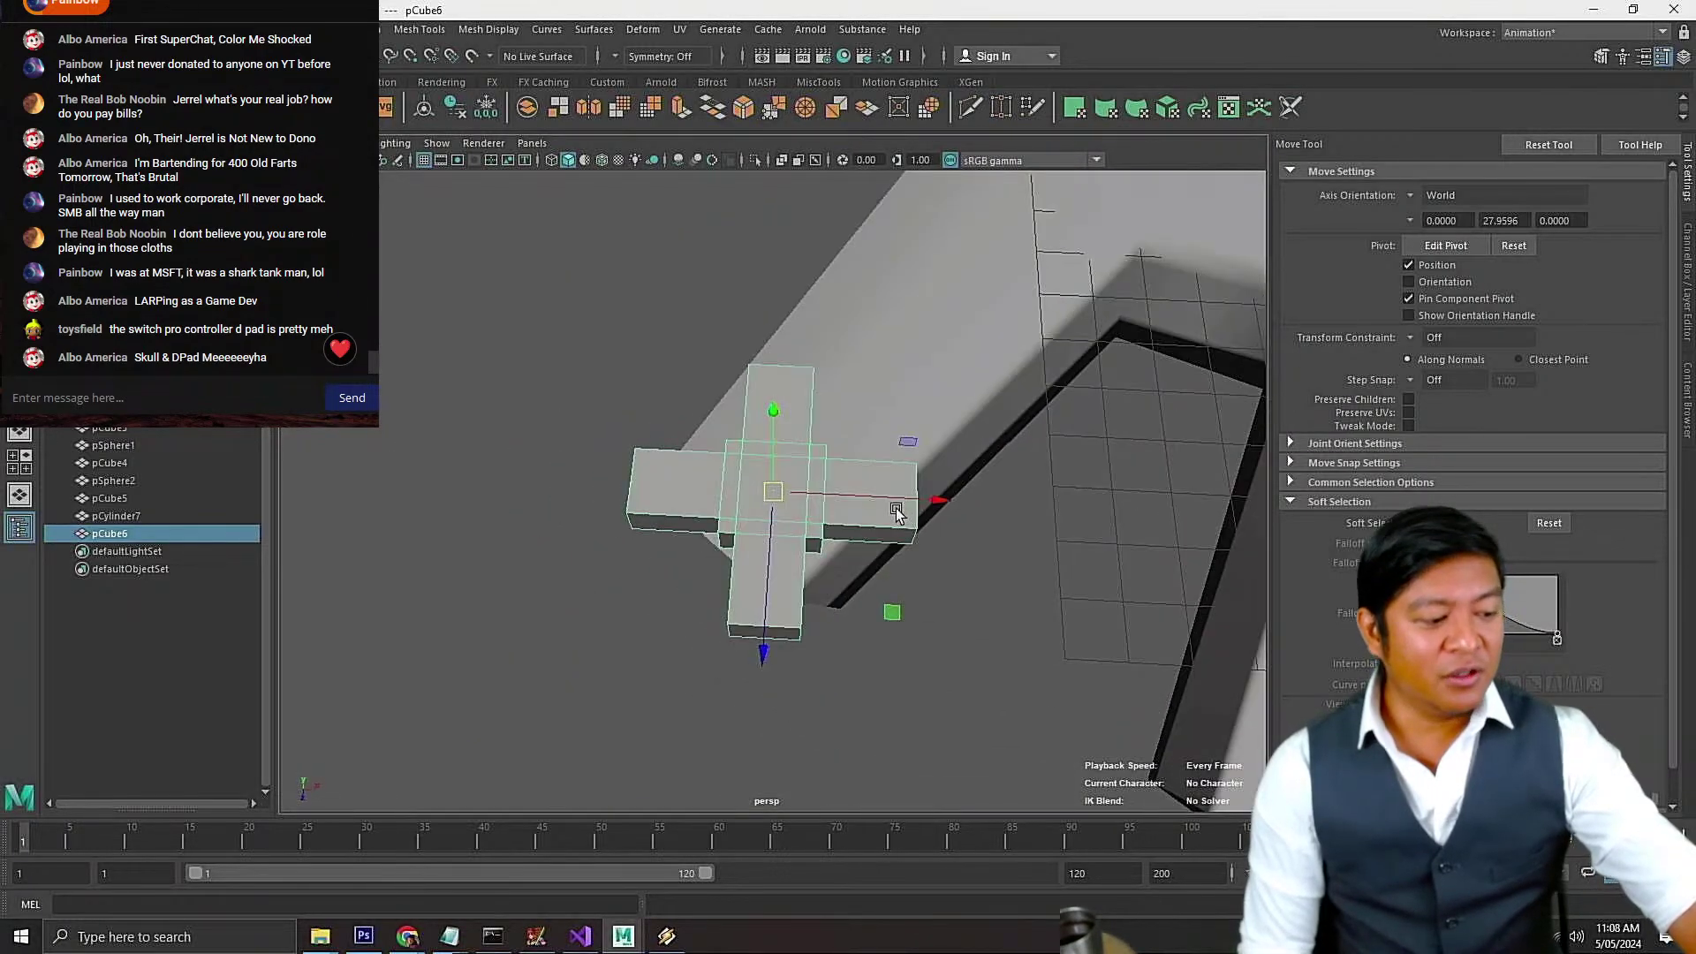
{"action": "key", "text": "e"}
{"action": "left_click_drag", "start_coordinate": [845, 629], "coordinate": [732, 625]}
{"action": "scroll", "coordinate": [957, 492], "scroll_direction": "down", "scroll_amount": 4}
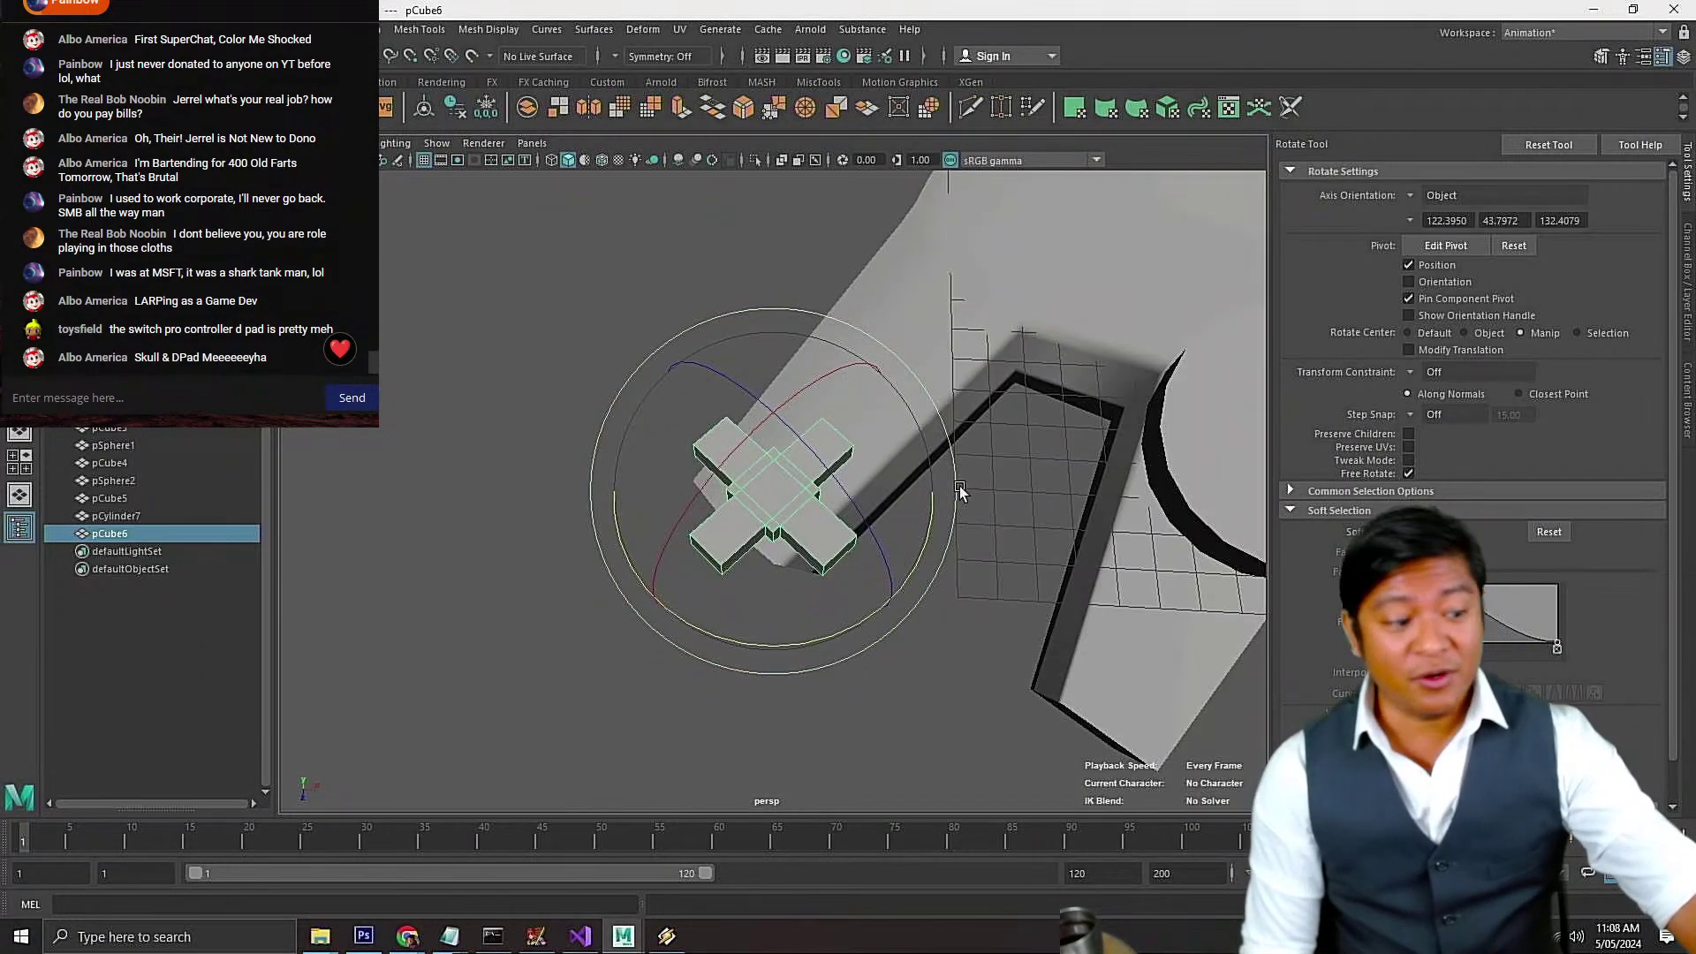
{"action": "mouse_move", "coordinate": [848, 646]}
{"action": "left_mouse_down"}
{"action": "mouse_move", "coordinate": [863, 632]}
{"action": "mouse_move", "coordinate": [852, 645]}
{"action": "left_mouse_up"}
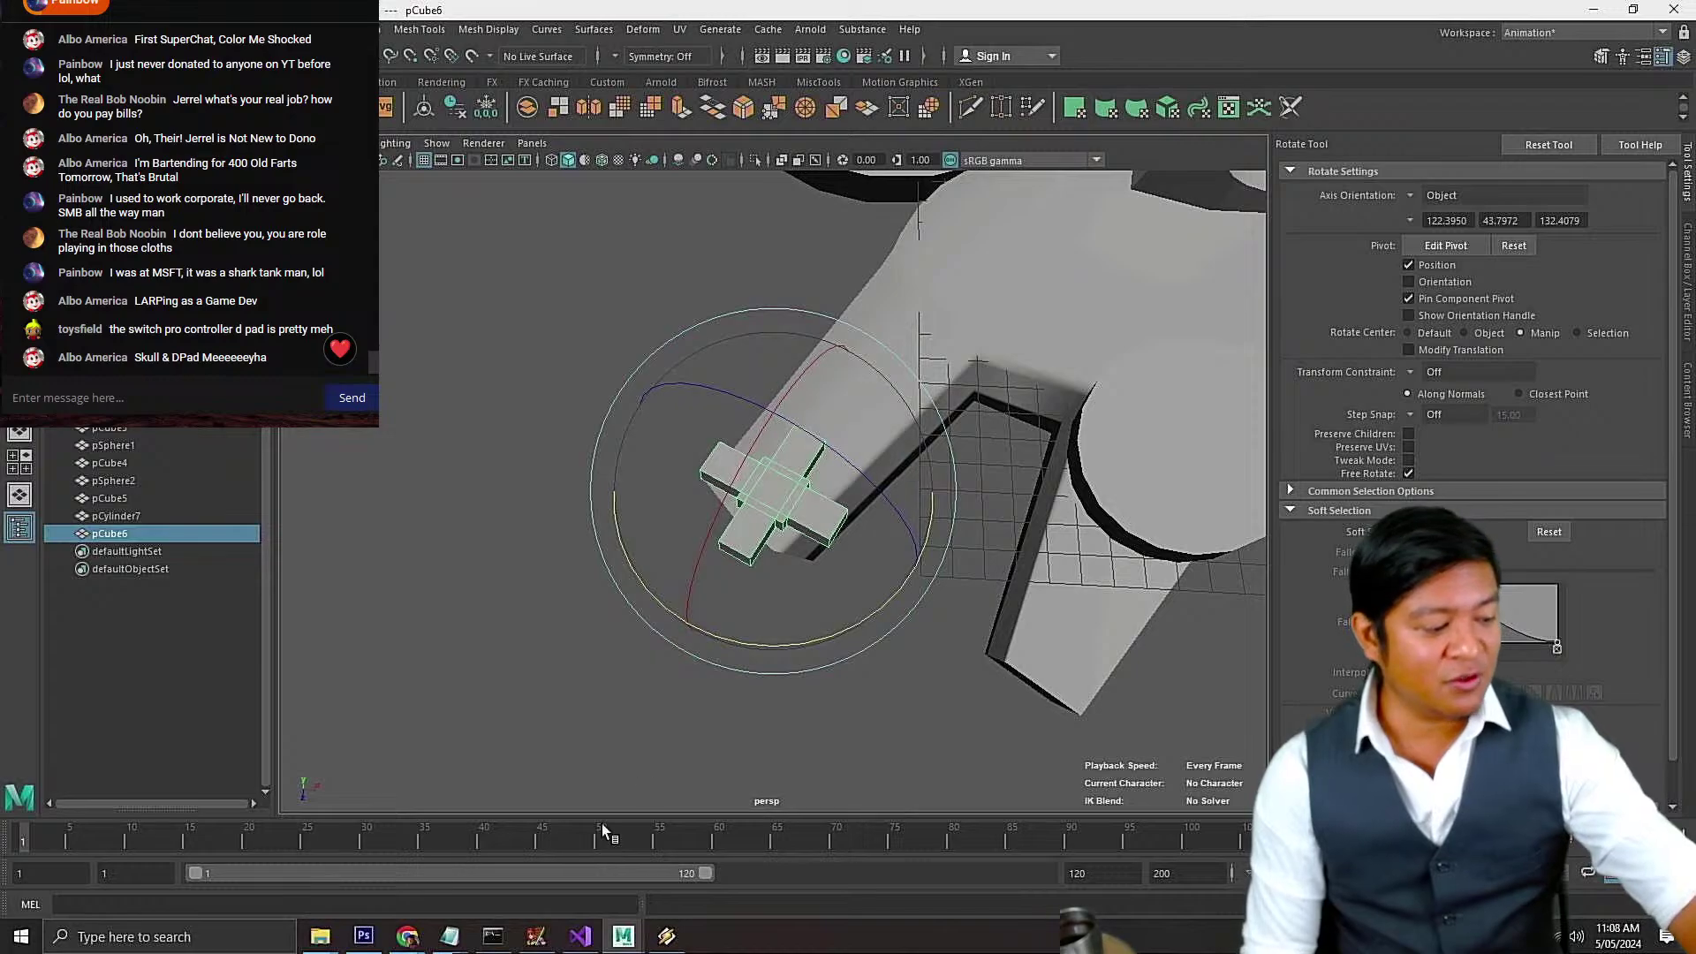
{"action": "key", "text": "ctrl+s"}
Bring the browser forward and go to the AliExpress site
{"action": "mouse_move", "coordinate": [407, 940]}
{"action": "left_click", "coordinate": [452, 865]}
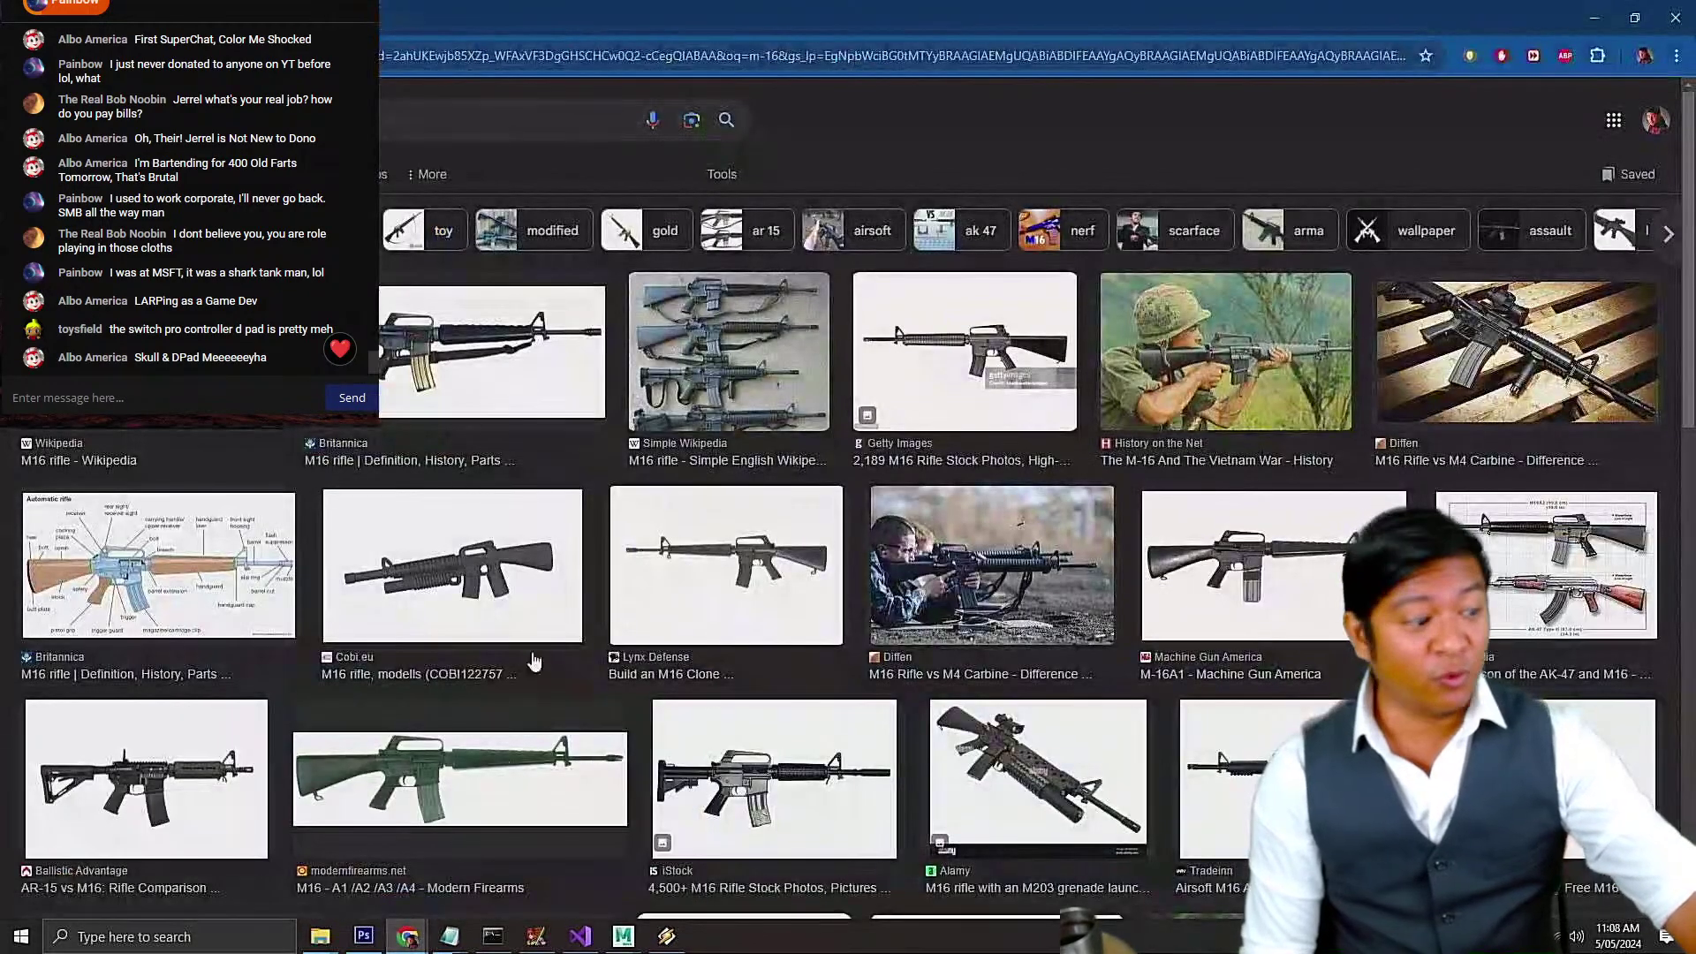
{"action": "left_click", "coordinate": [565, 56]}
{"action": "key", "text": "BackSpace"}
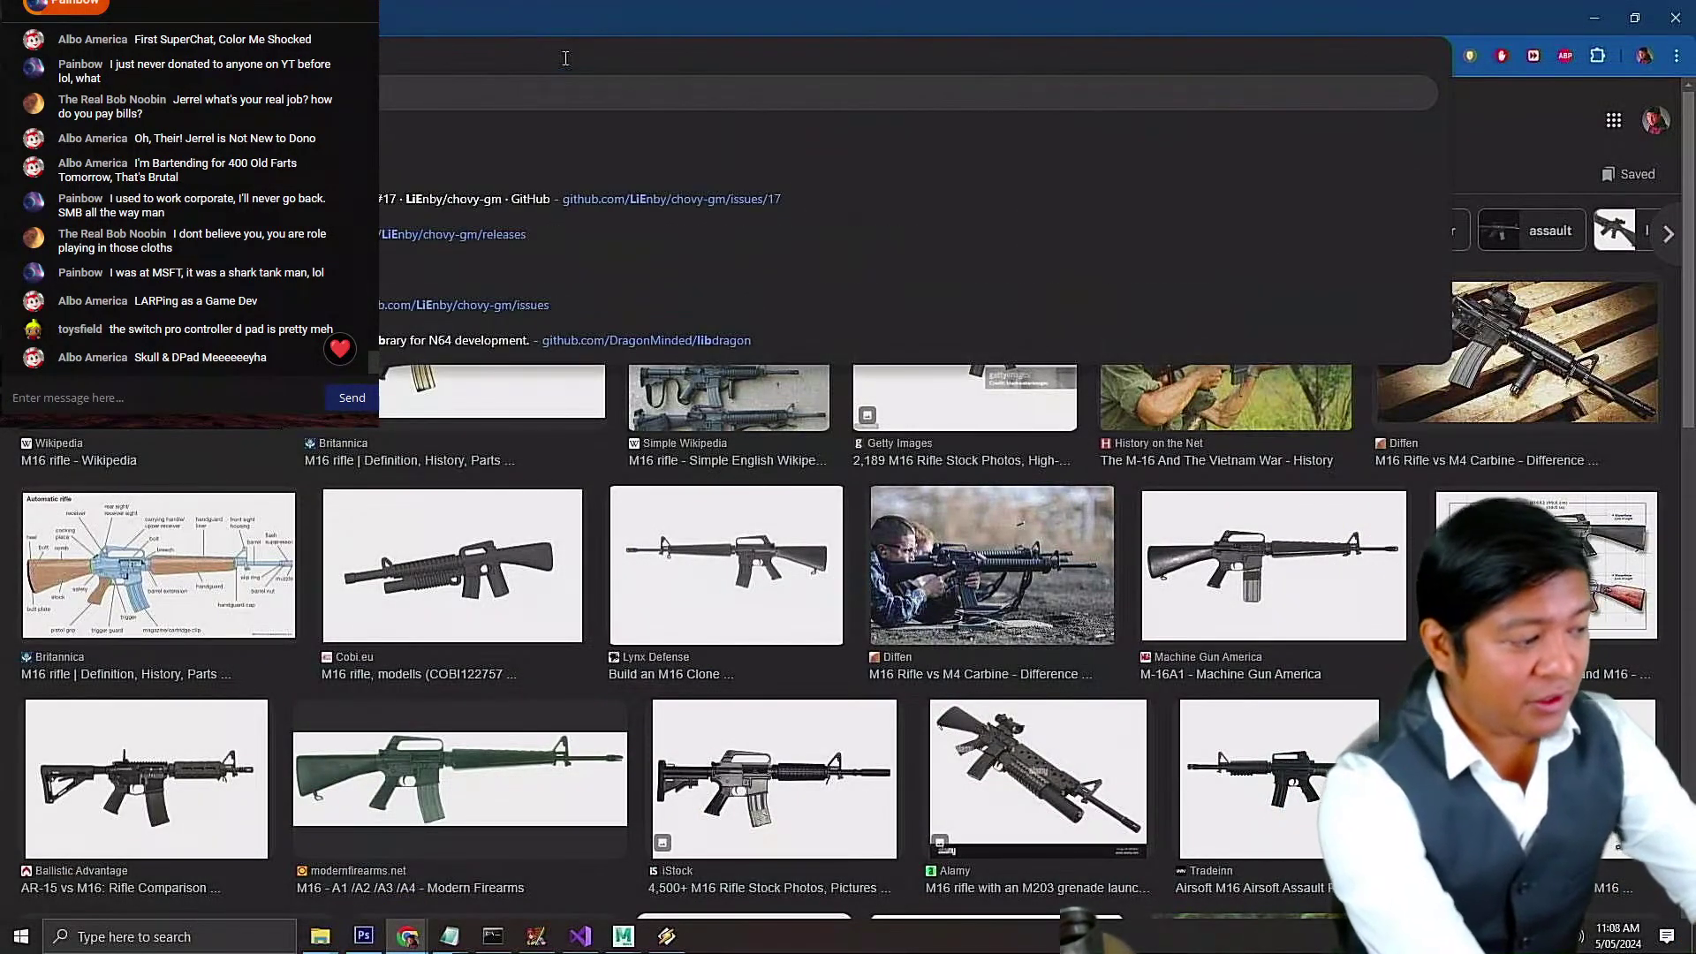
{"action": "type", "text": "ali"}
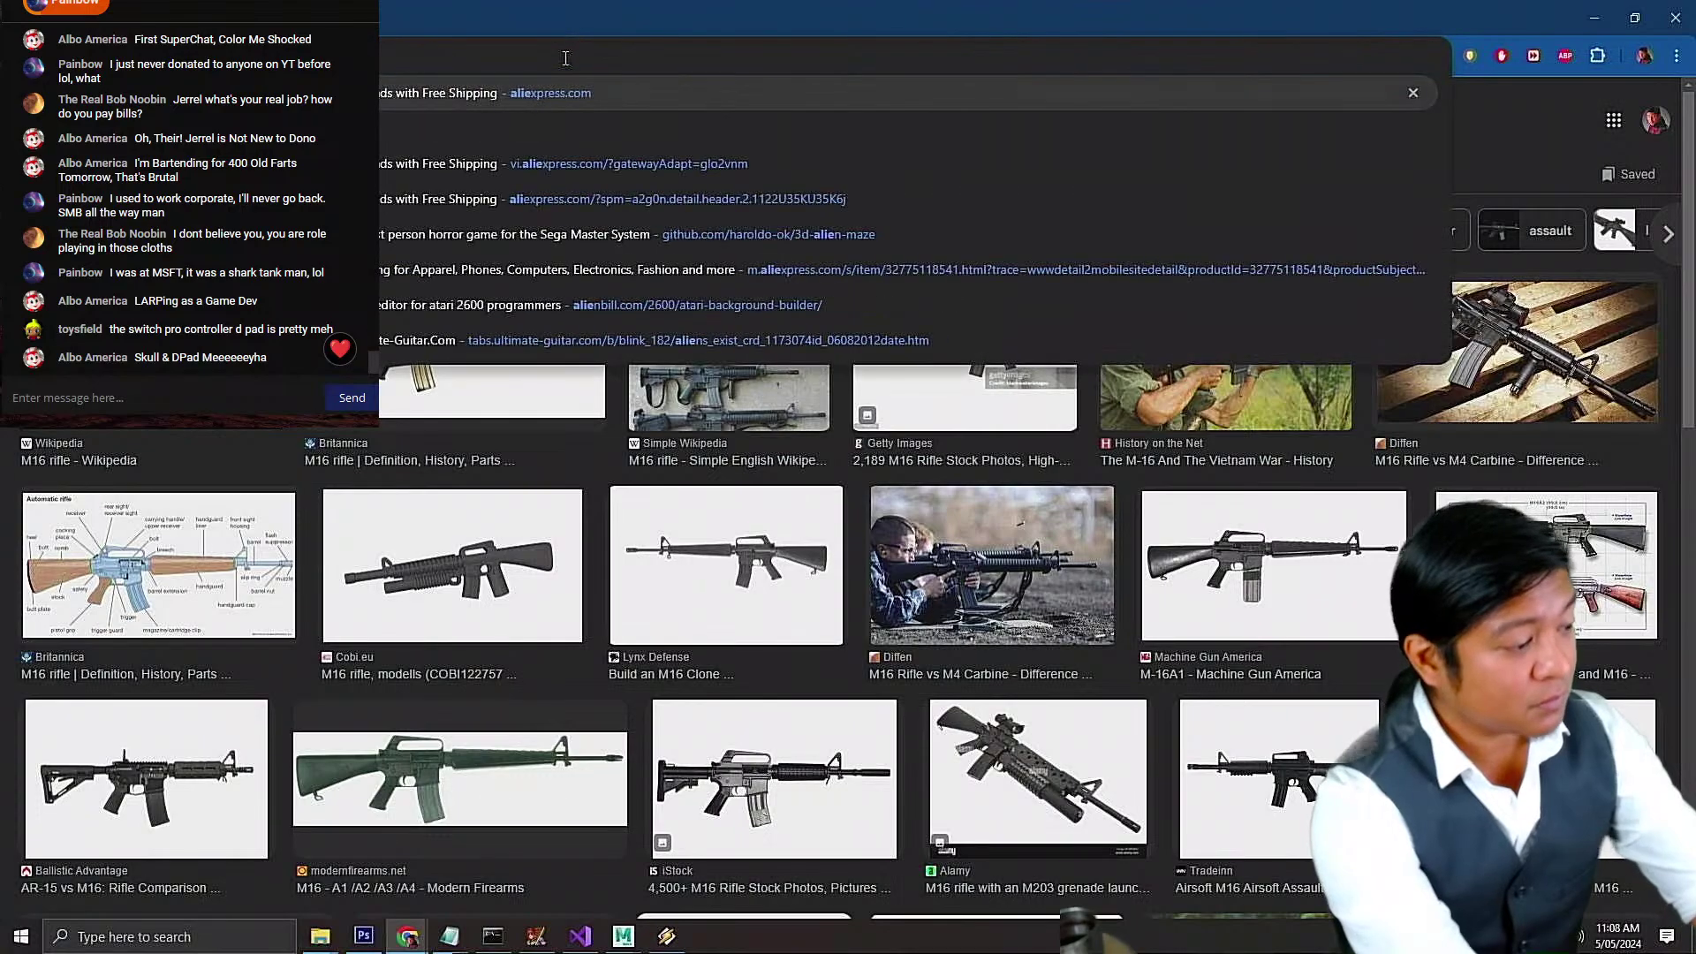
{"action": "key", "text": "Return"}
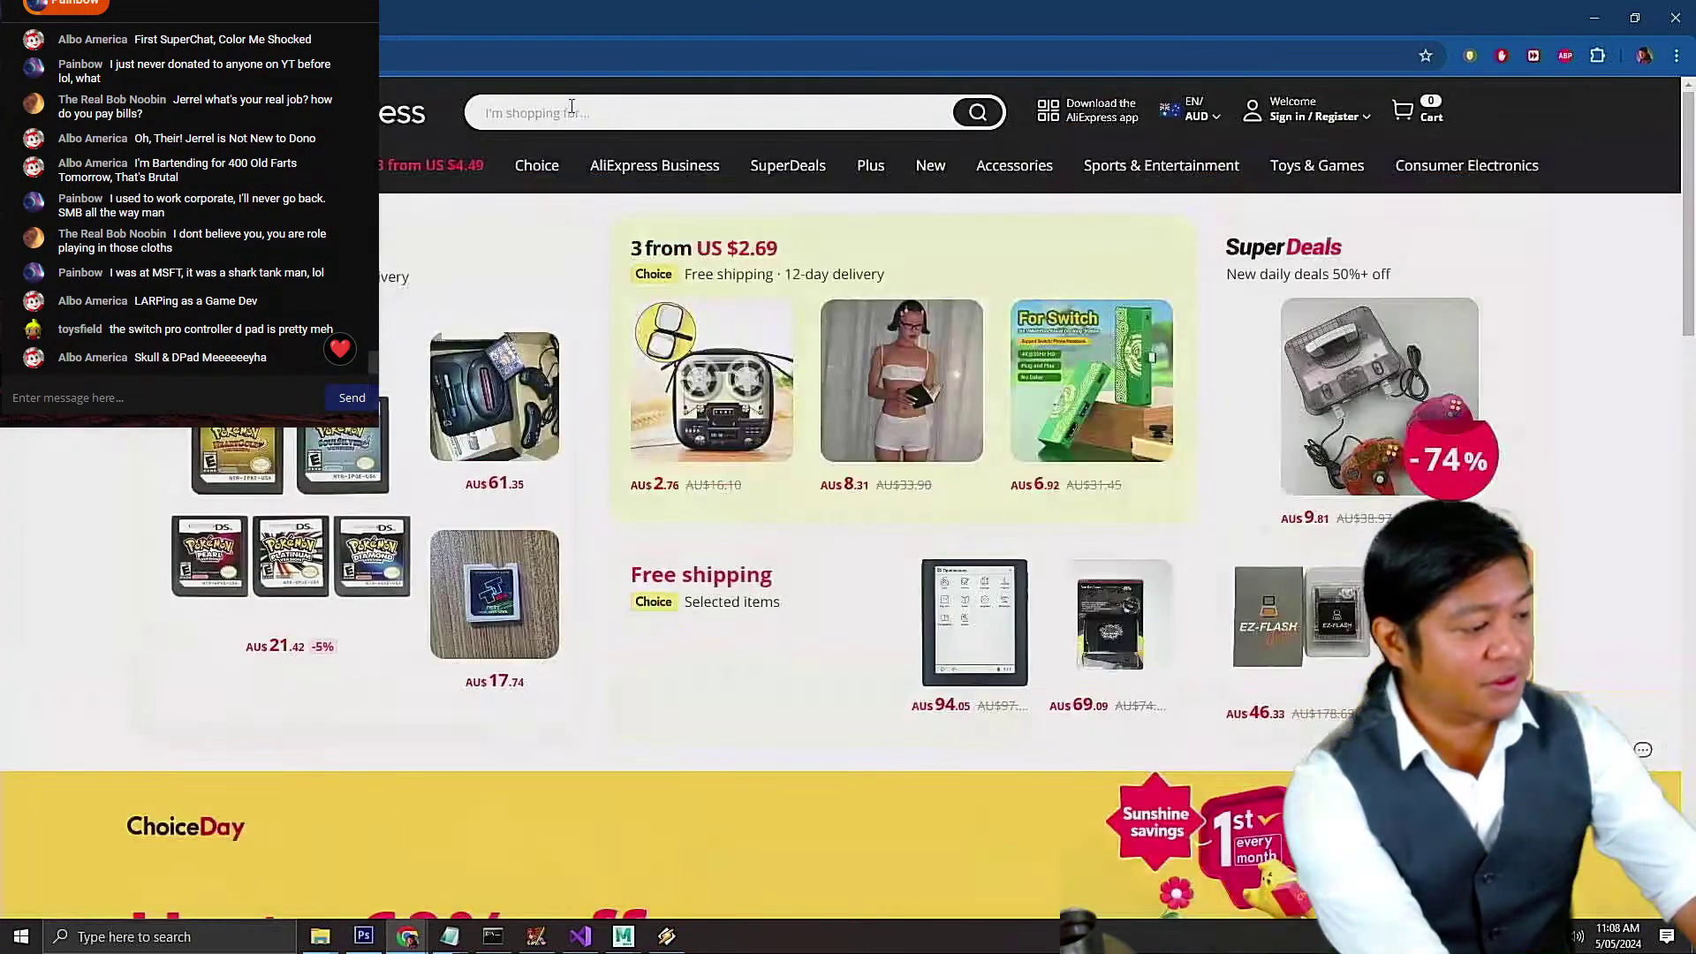
Search AliExpress for 'handheld game console' and sort by lowest price first
{"action": "left_click", "coordinate": [562, 113]}
{"action": "type", "text": "handheld gam"}
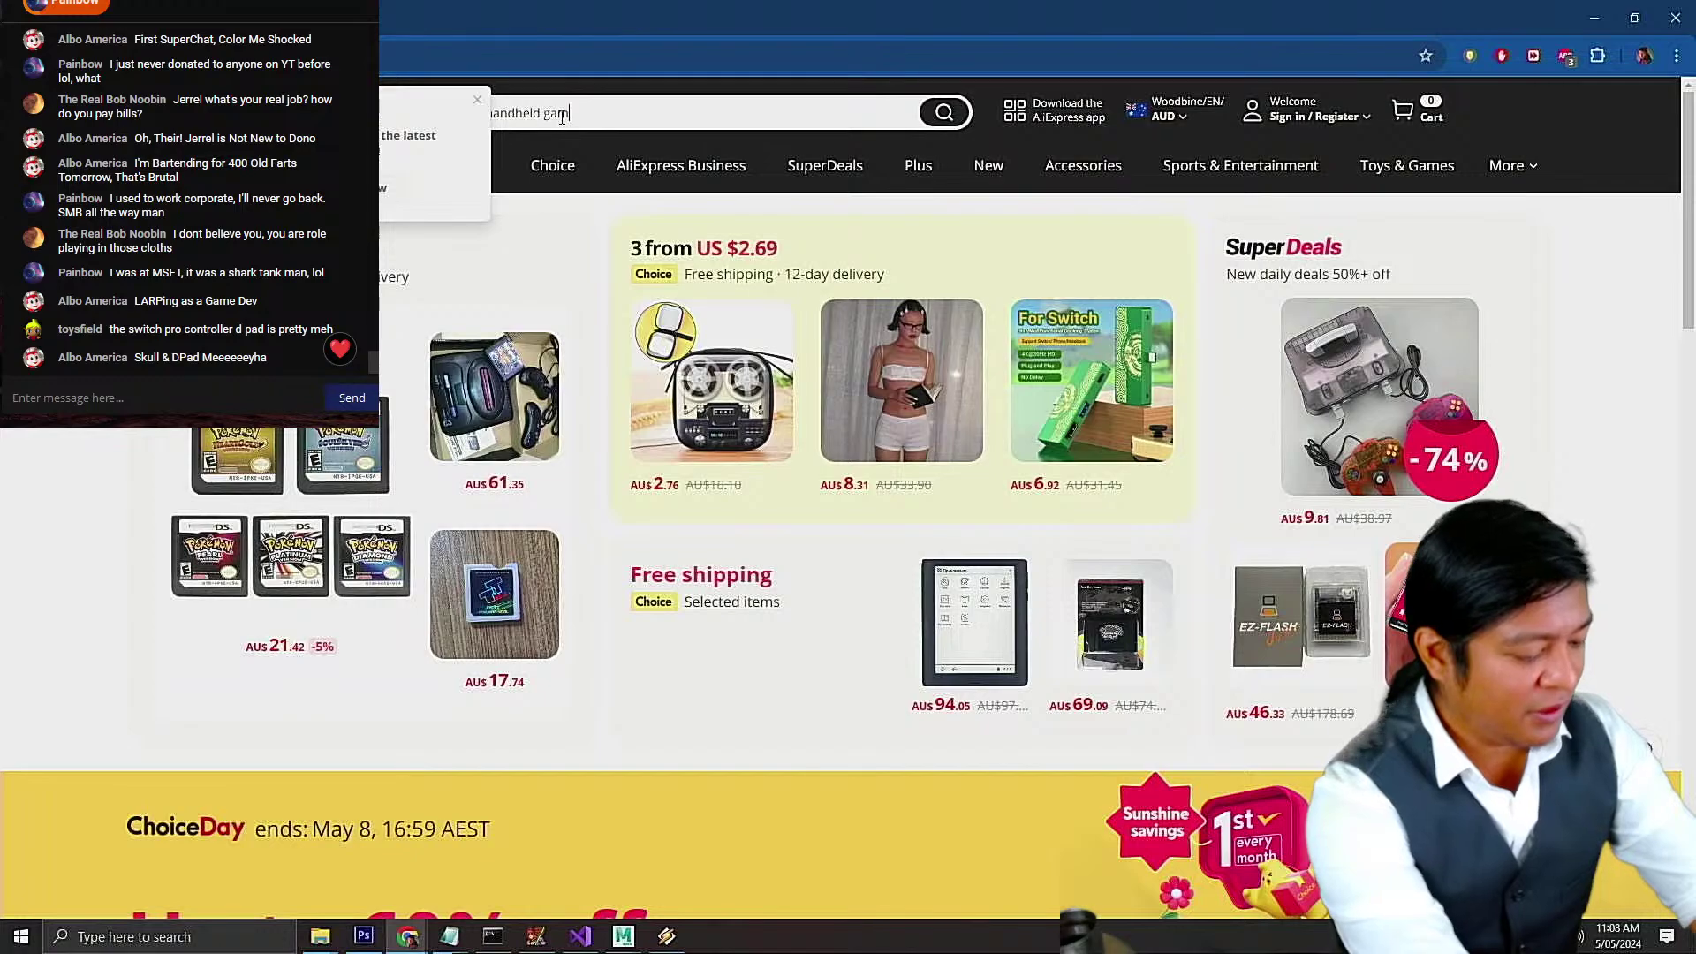
{"action": "type", "text": "e console"}
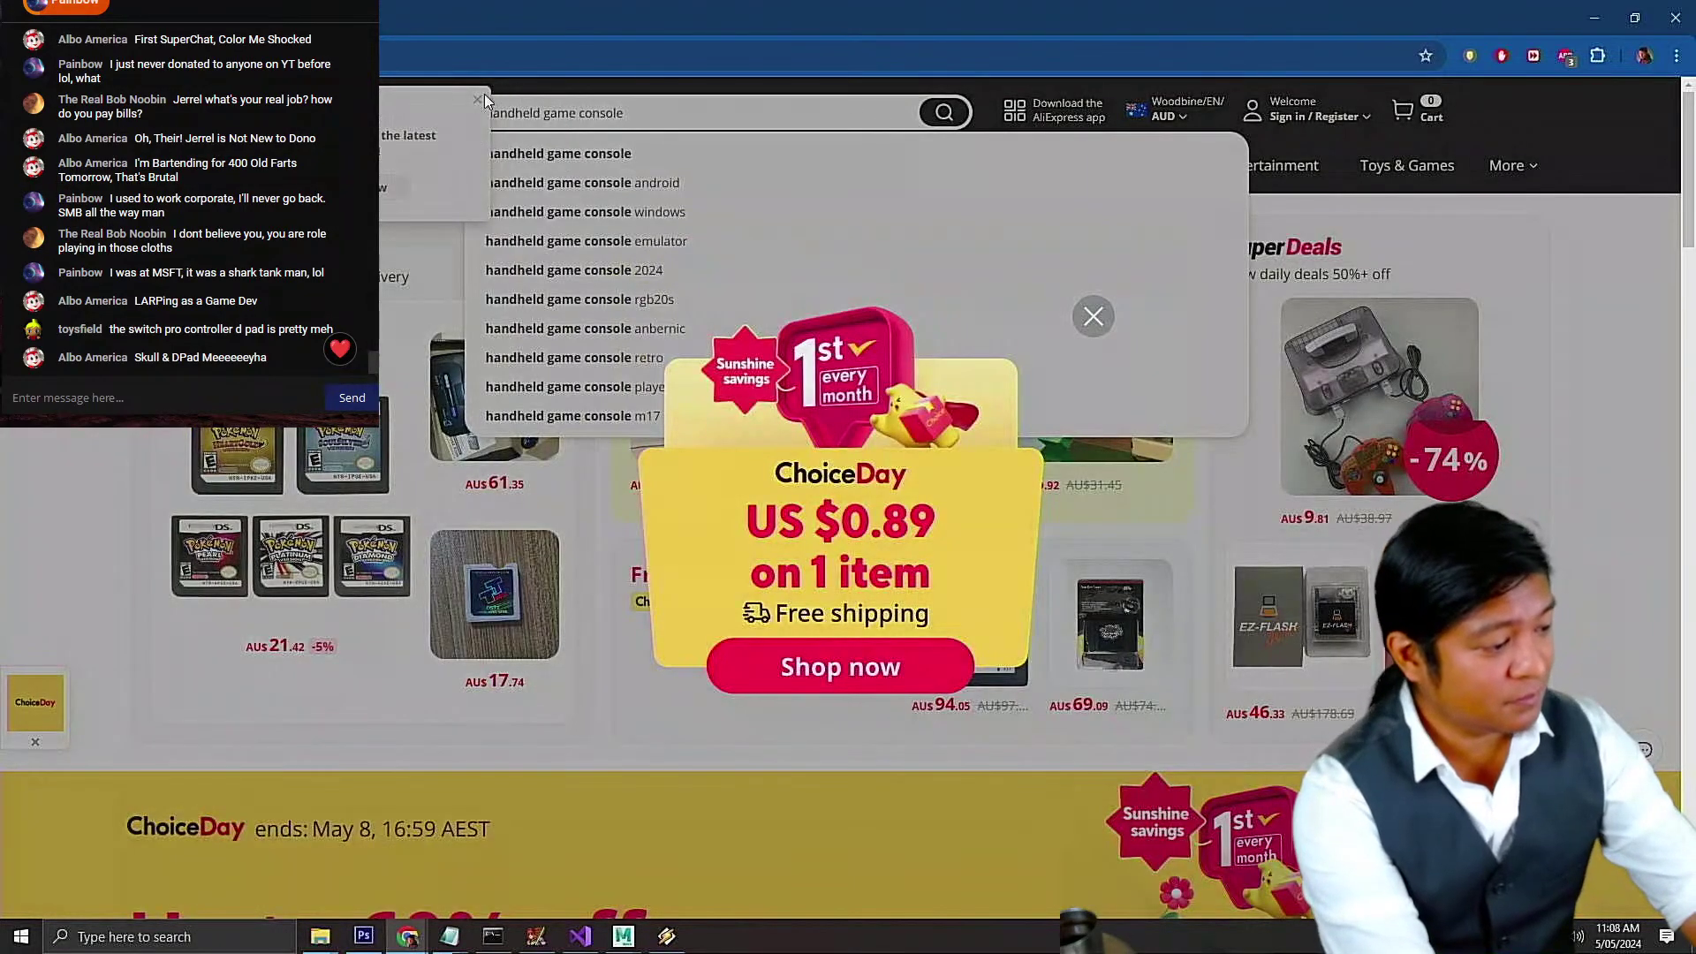
{"action": "key", "text": "Return"}
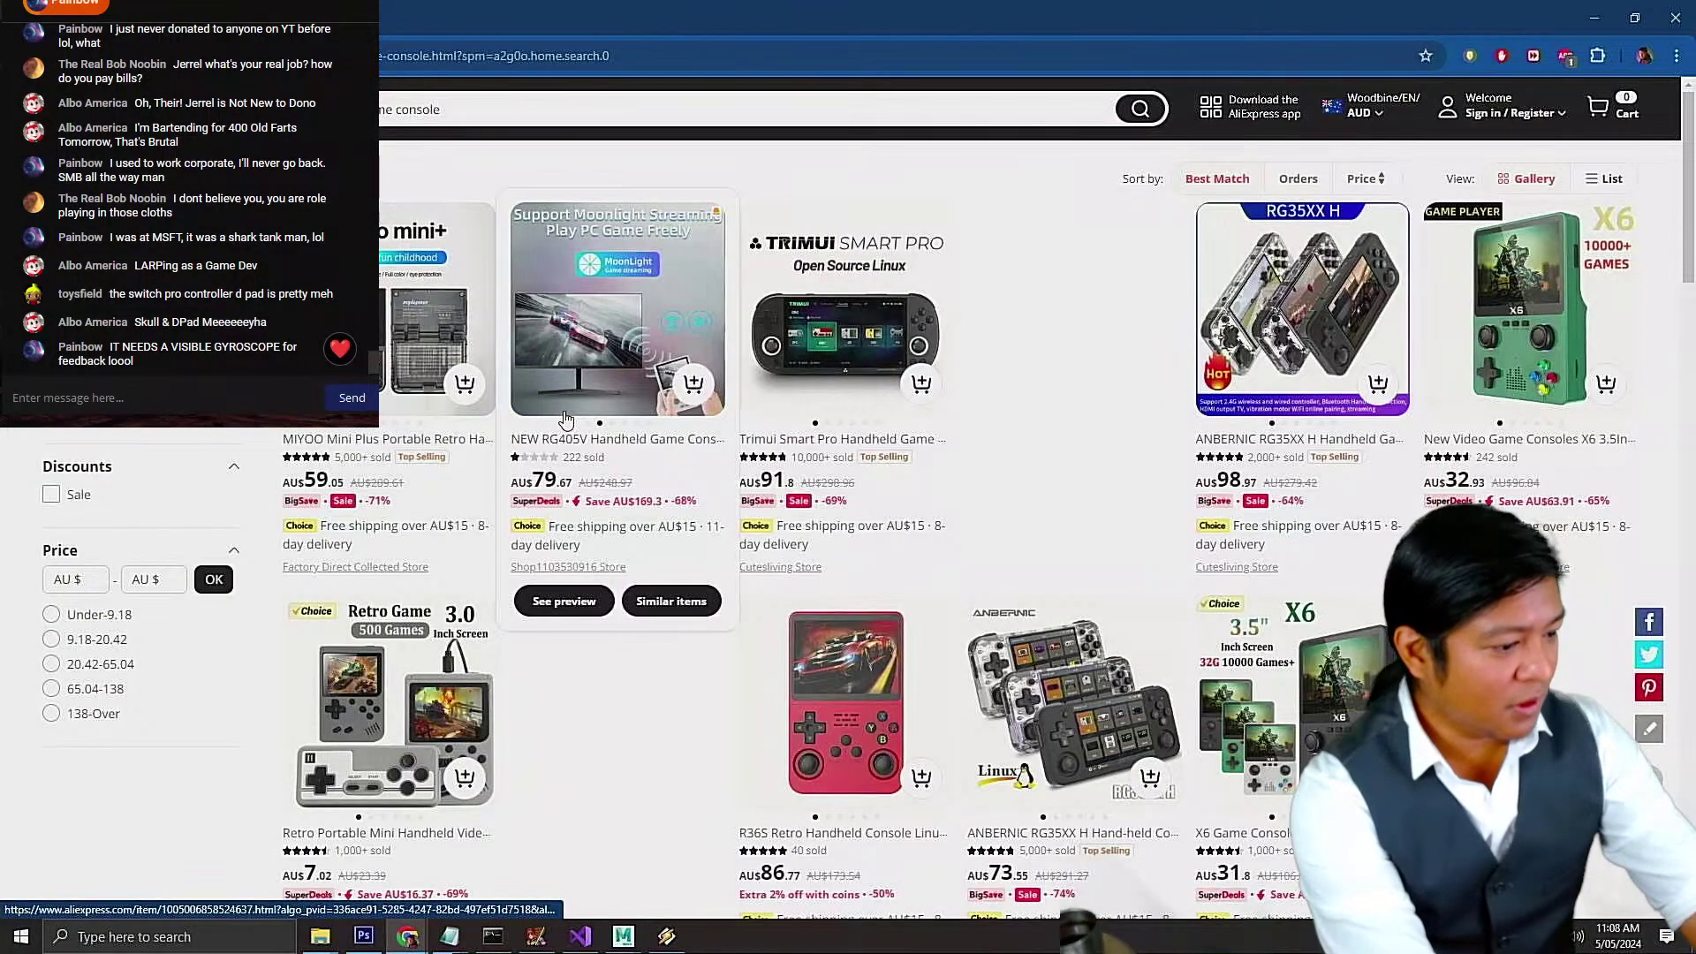
{"action": "left_click", "coordinate": [1374, 179]}
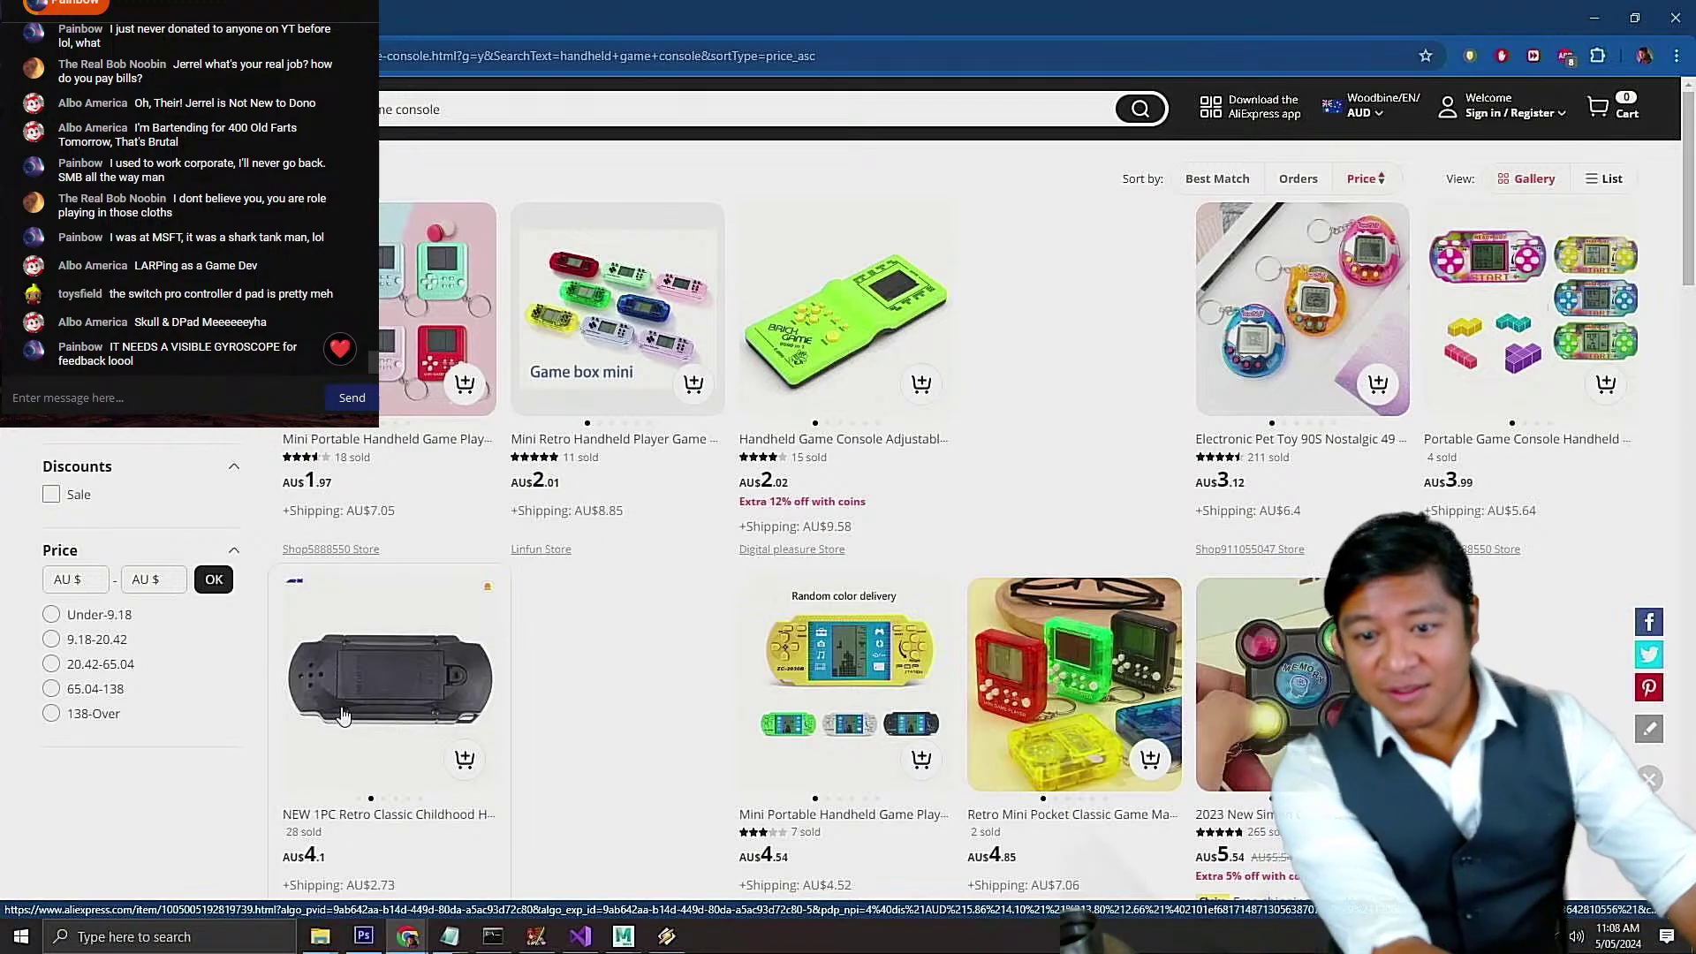
Scroll through the first page of price-sorted console results
{"action": "scroll", "coordinate": [342, 714], "scroll_direction": "down", "scroll_amount": 5}
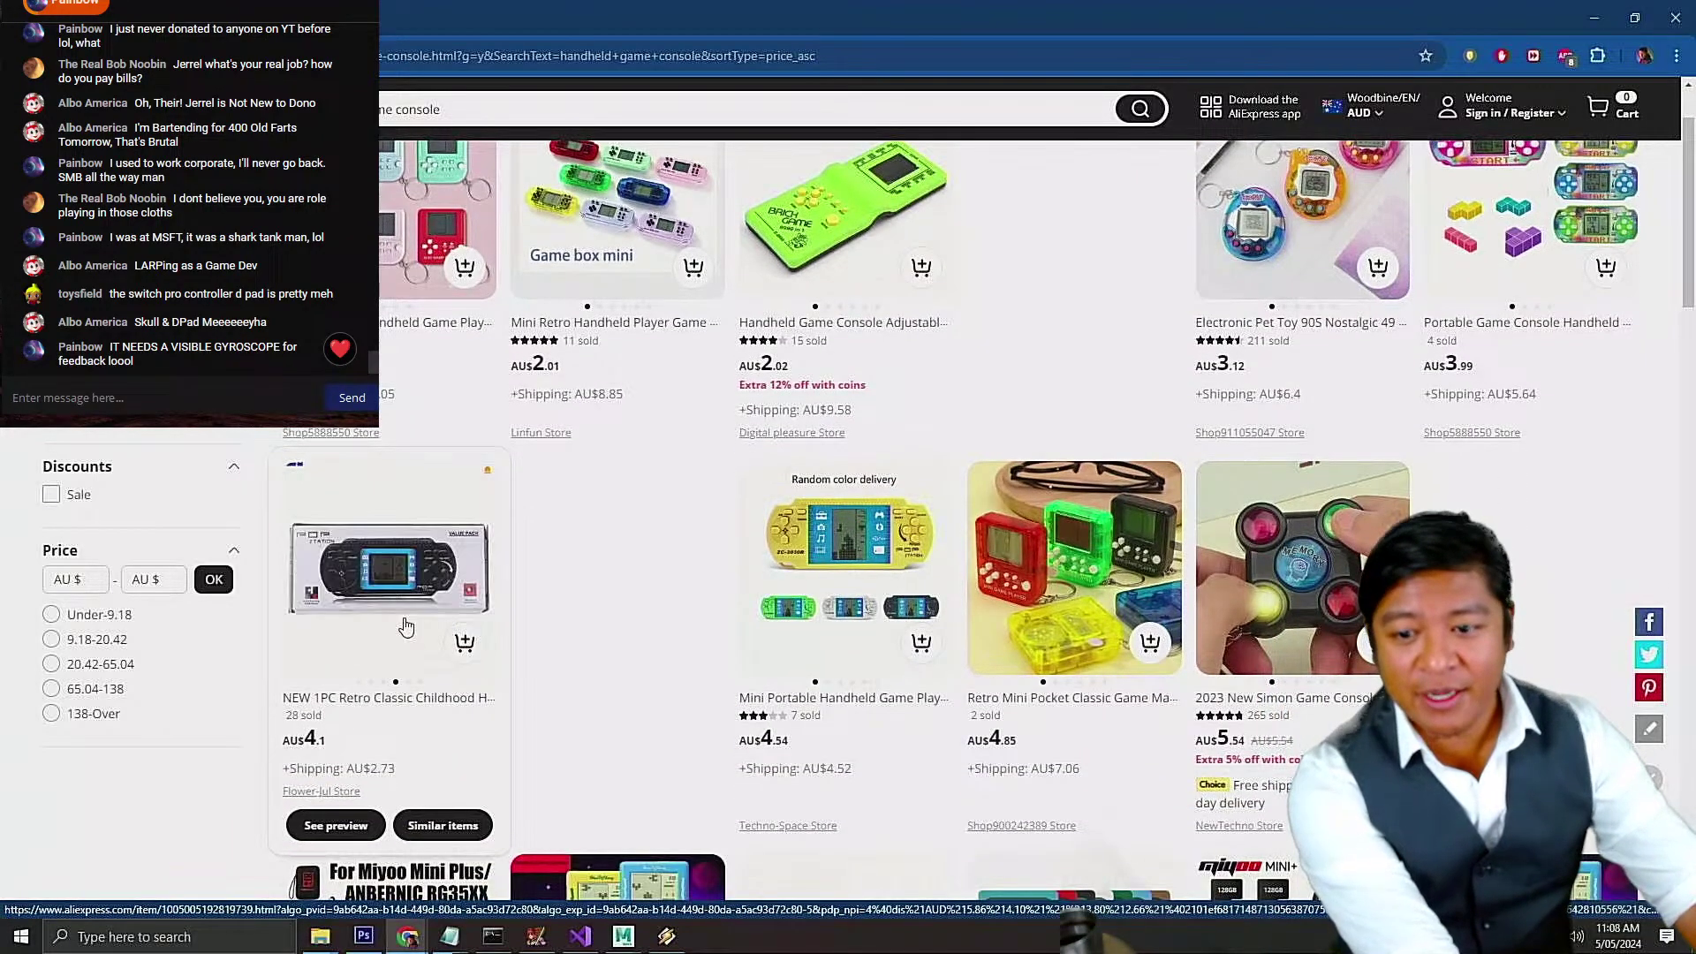
{"action": "scroll", "coordinate": [406, 624], "scroll_direction": "down", "scroll_amount": 2}
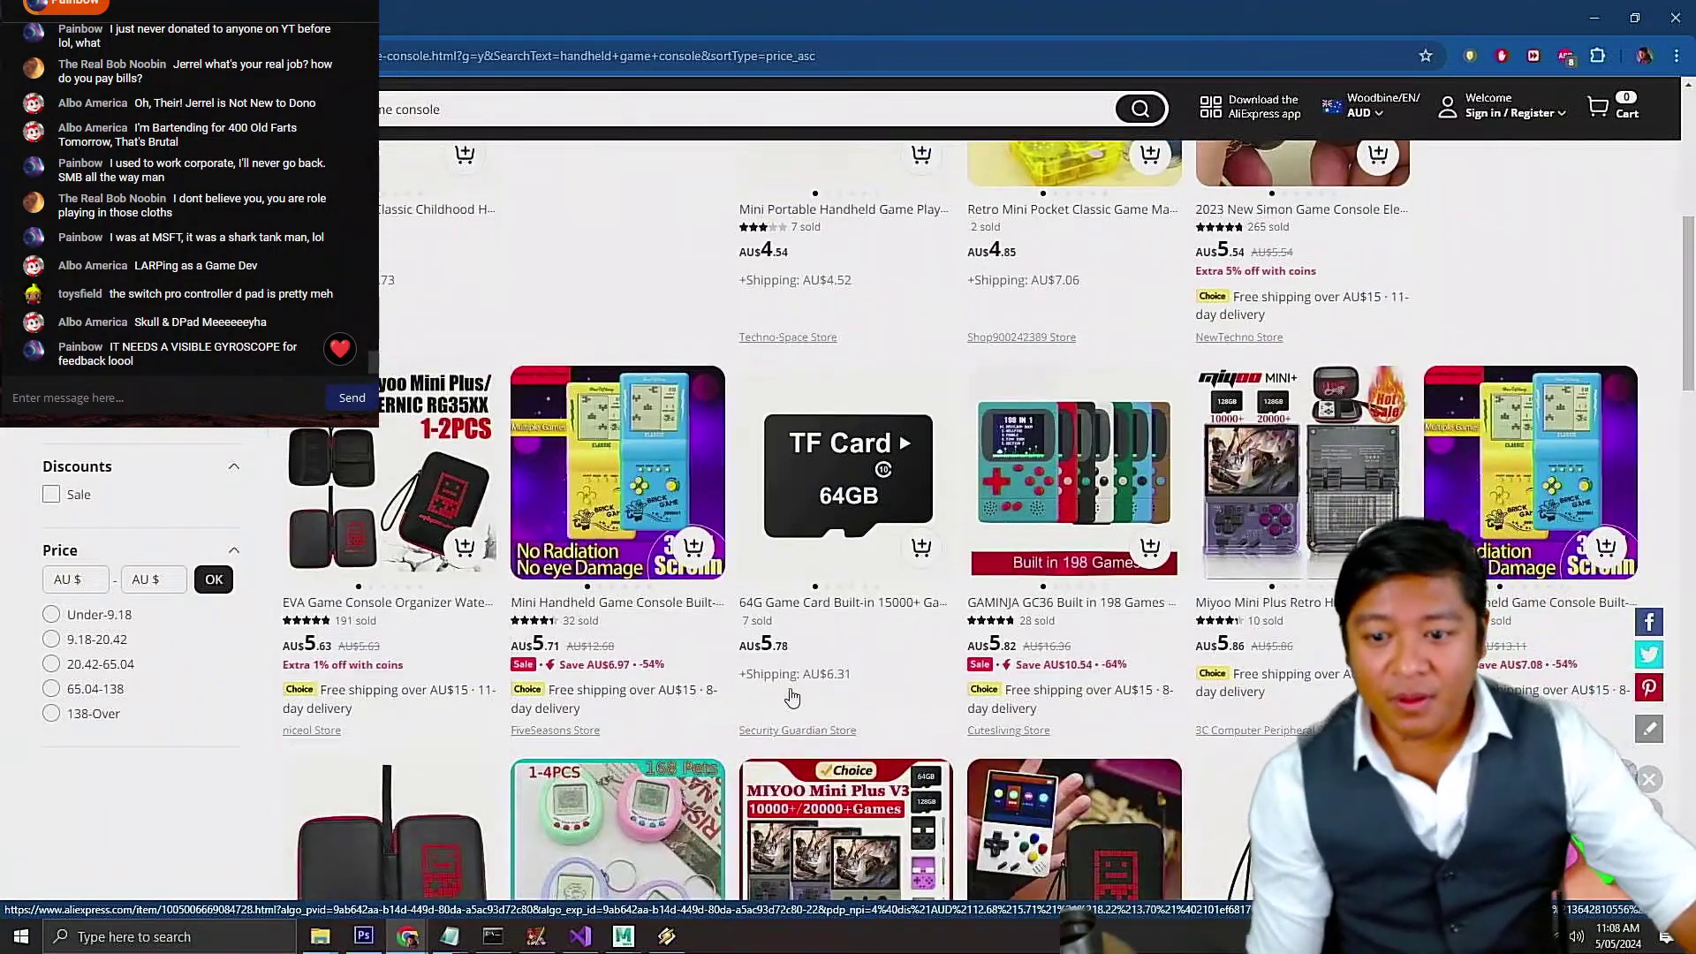
{"action": "scroll", "coordinate": [1214, 678], "scroll_direction": "down", "scroll_amount": 2}
{"action": "scroll", "coordinate": [1213, 679], "scroll_direction": "down", "scroll_amount": 5}
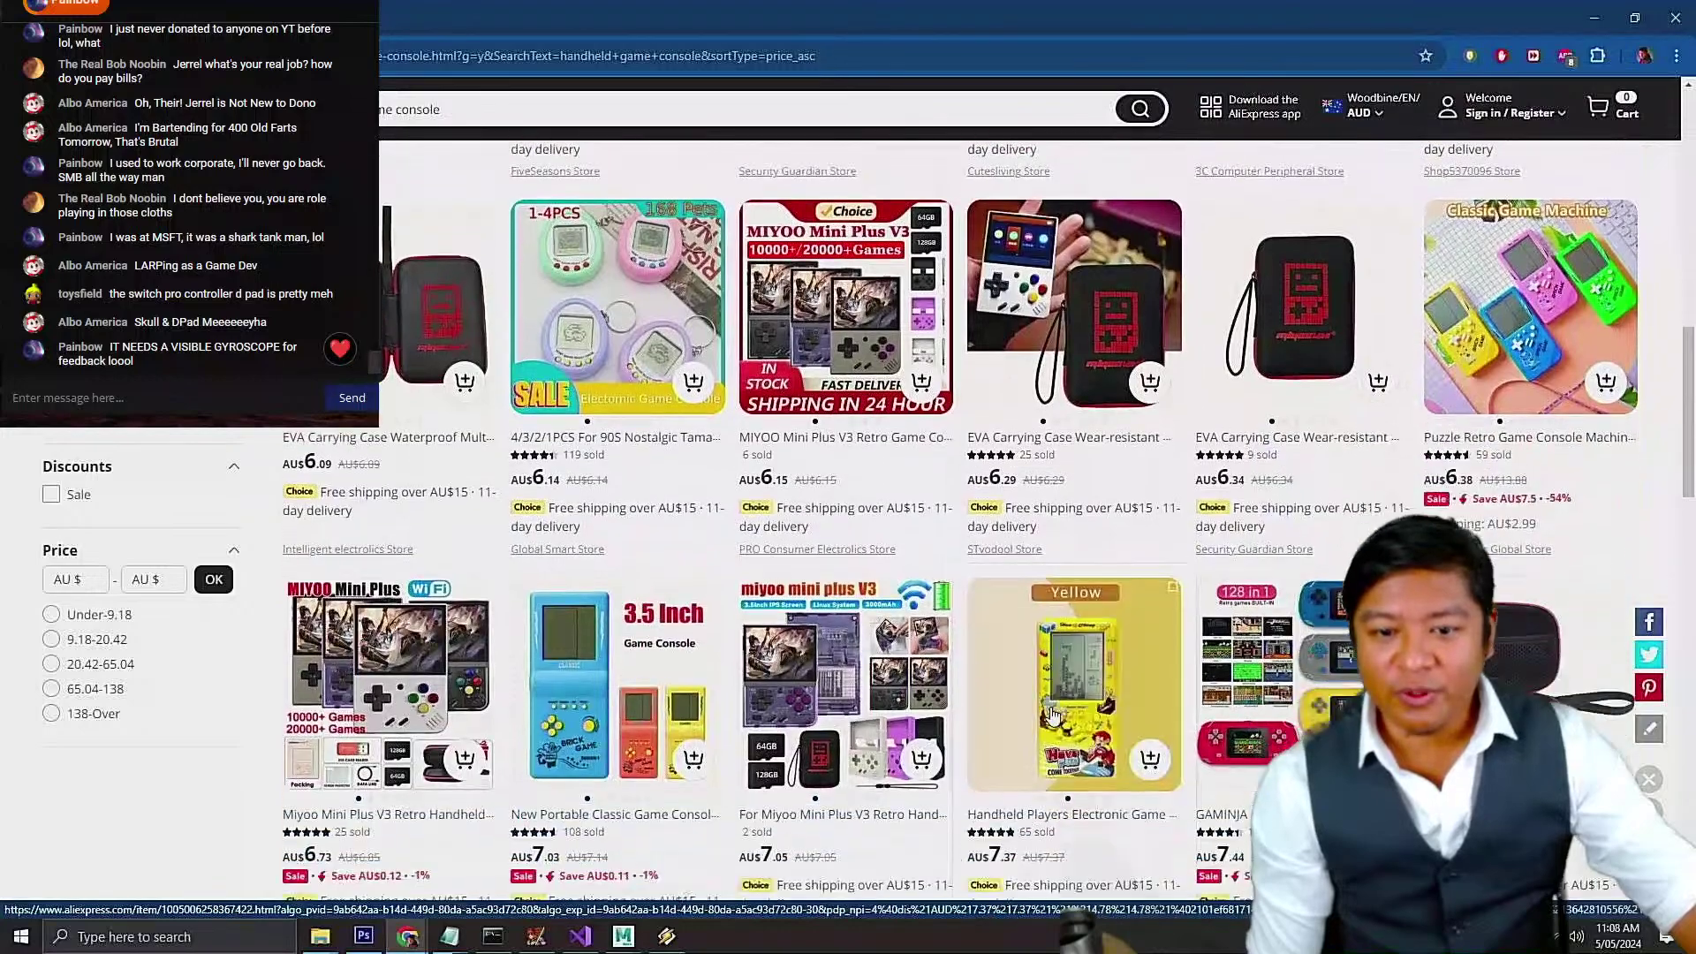
{"action": "scroll", "coordinate": [1042, 720], "scroll_direction": "down", "scroll_amount": 7}
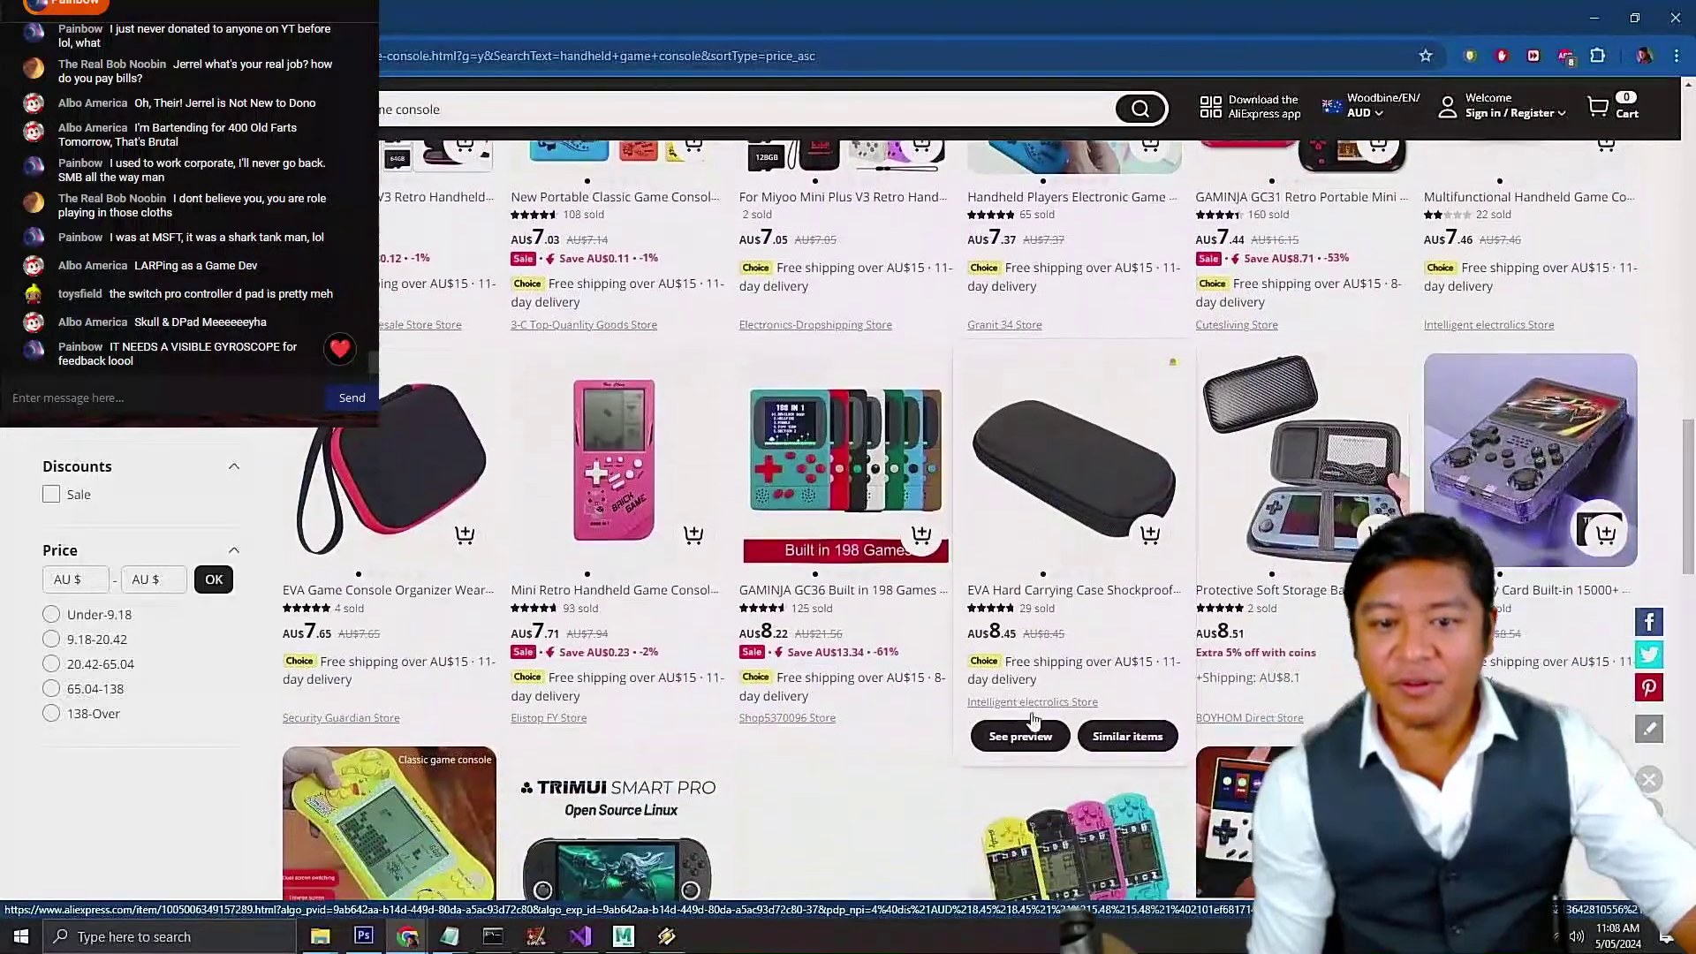
{"action": "scroll", "coordinate": [1025, 720], "scroll_direction": "down", "scroll_amount": 2}
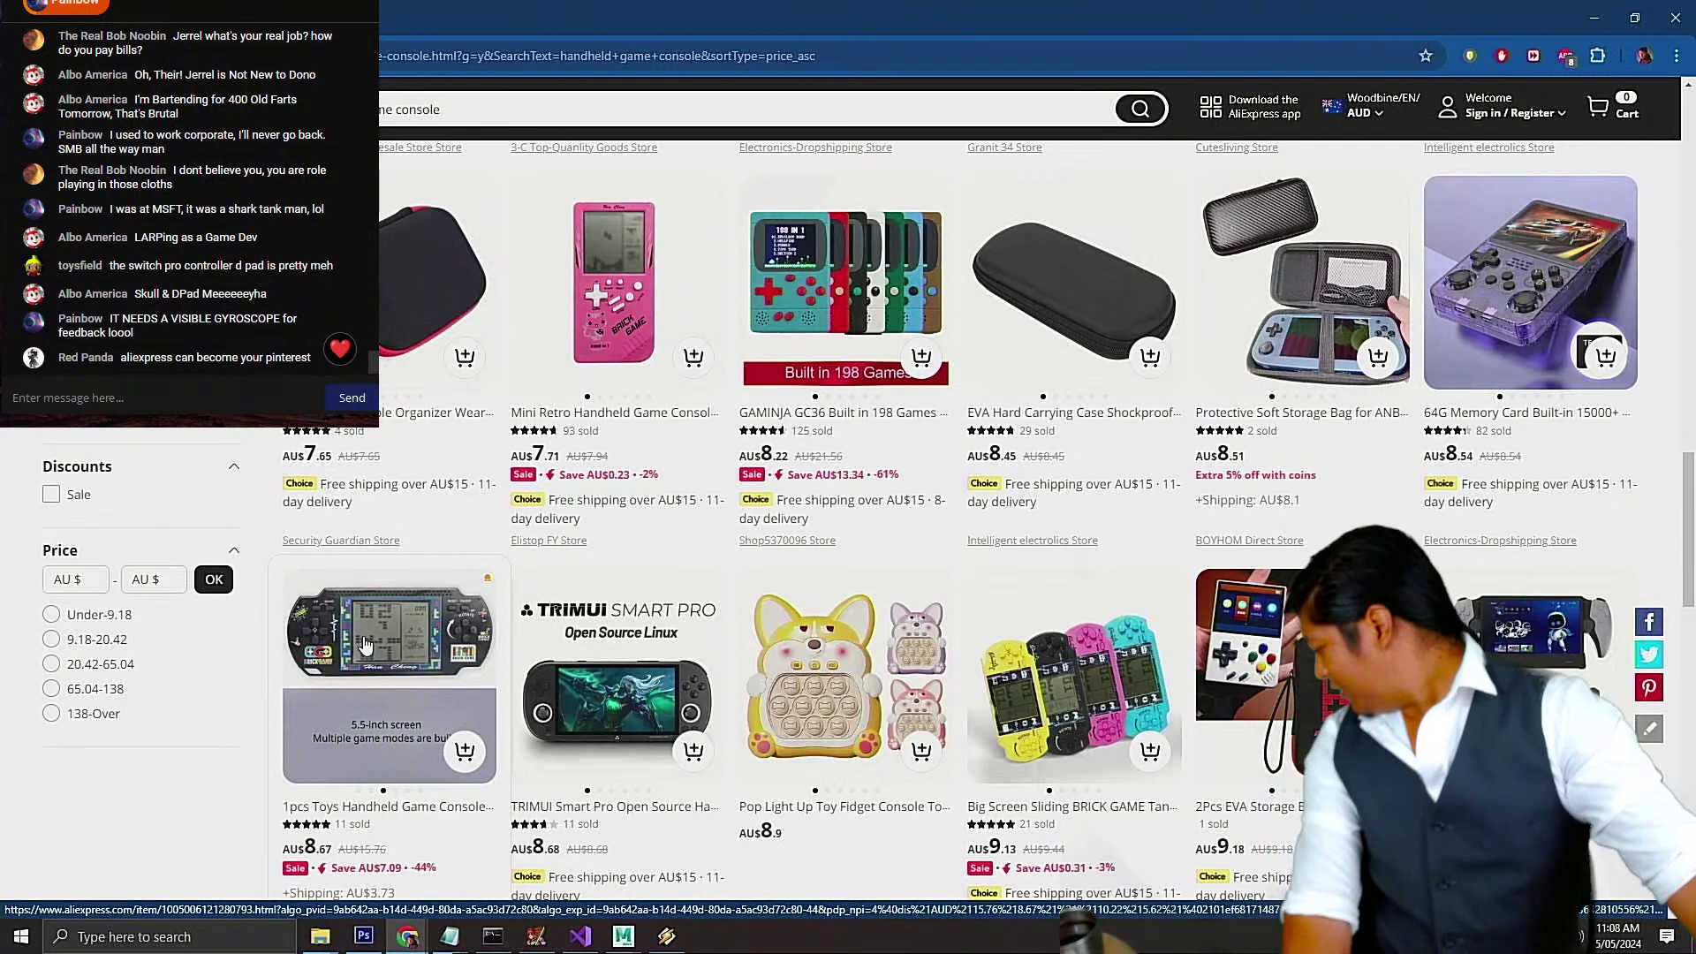
{"action": "scroll", "coordinate": [439, 673], "scroll_direction": "down", "scroll_amount": 7}
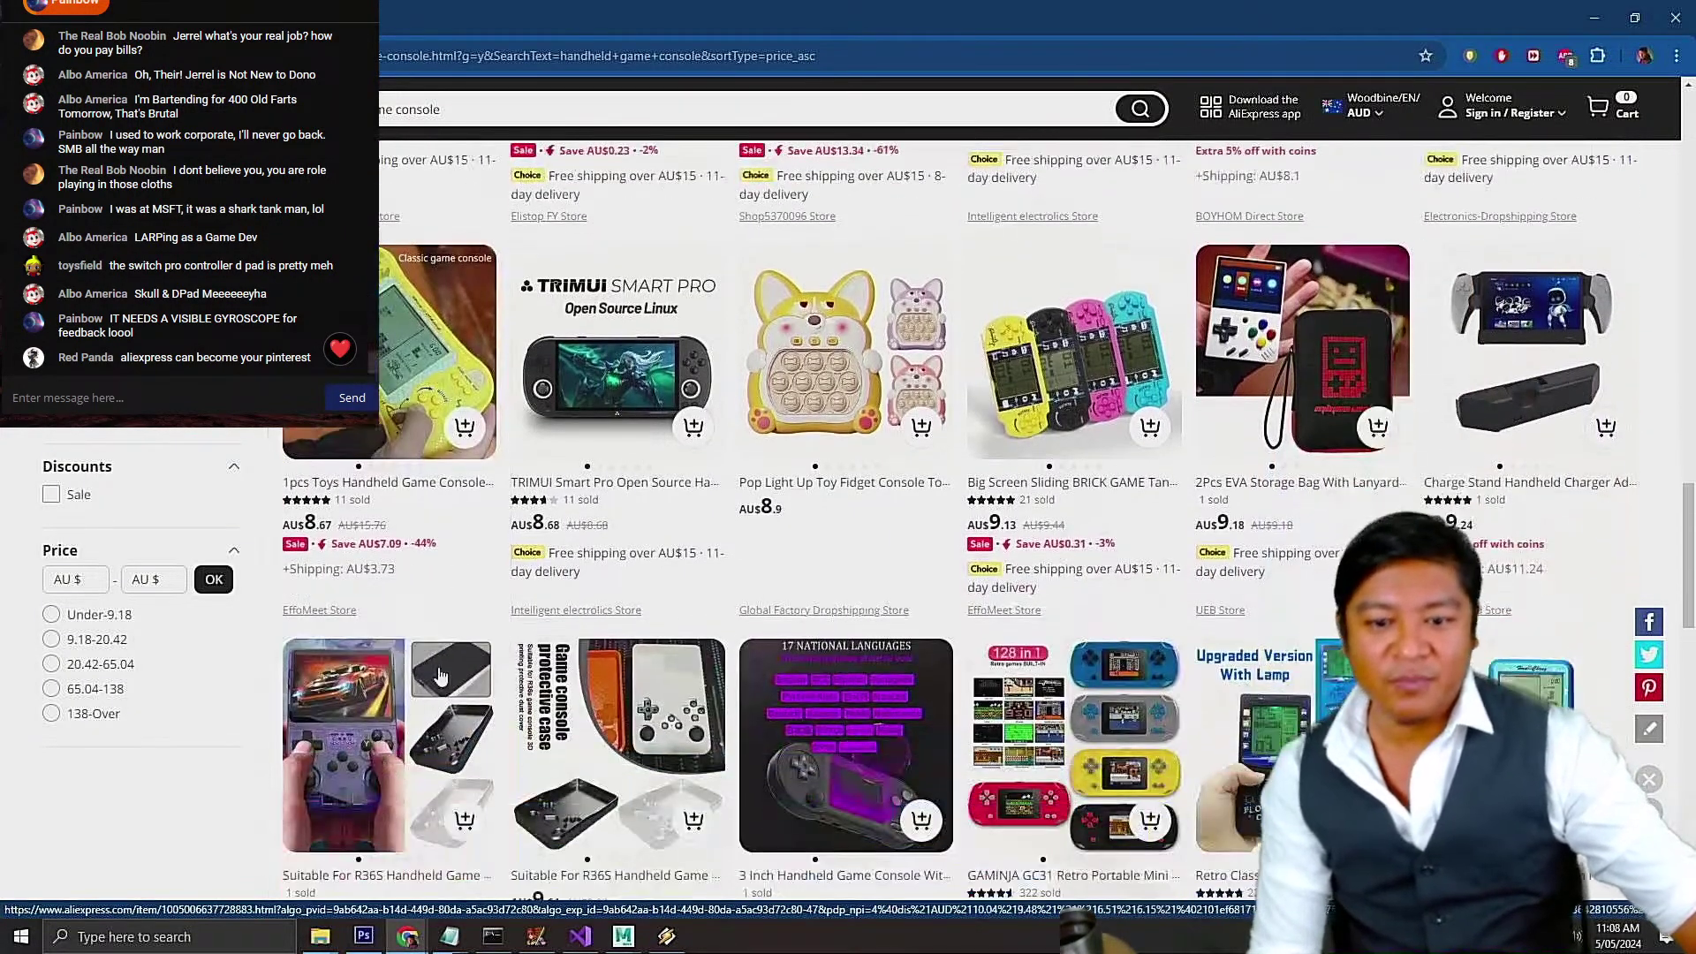
{"action": "scroll", "coordinate": [439, 677], "scroll_direction": "down", "scroll_amount": 2}
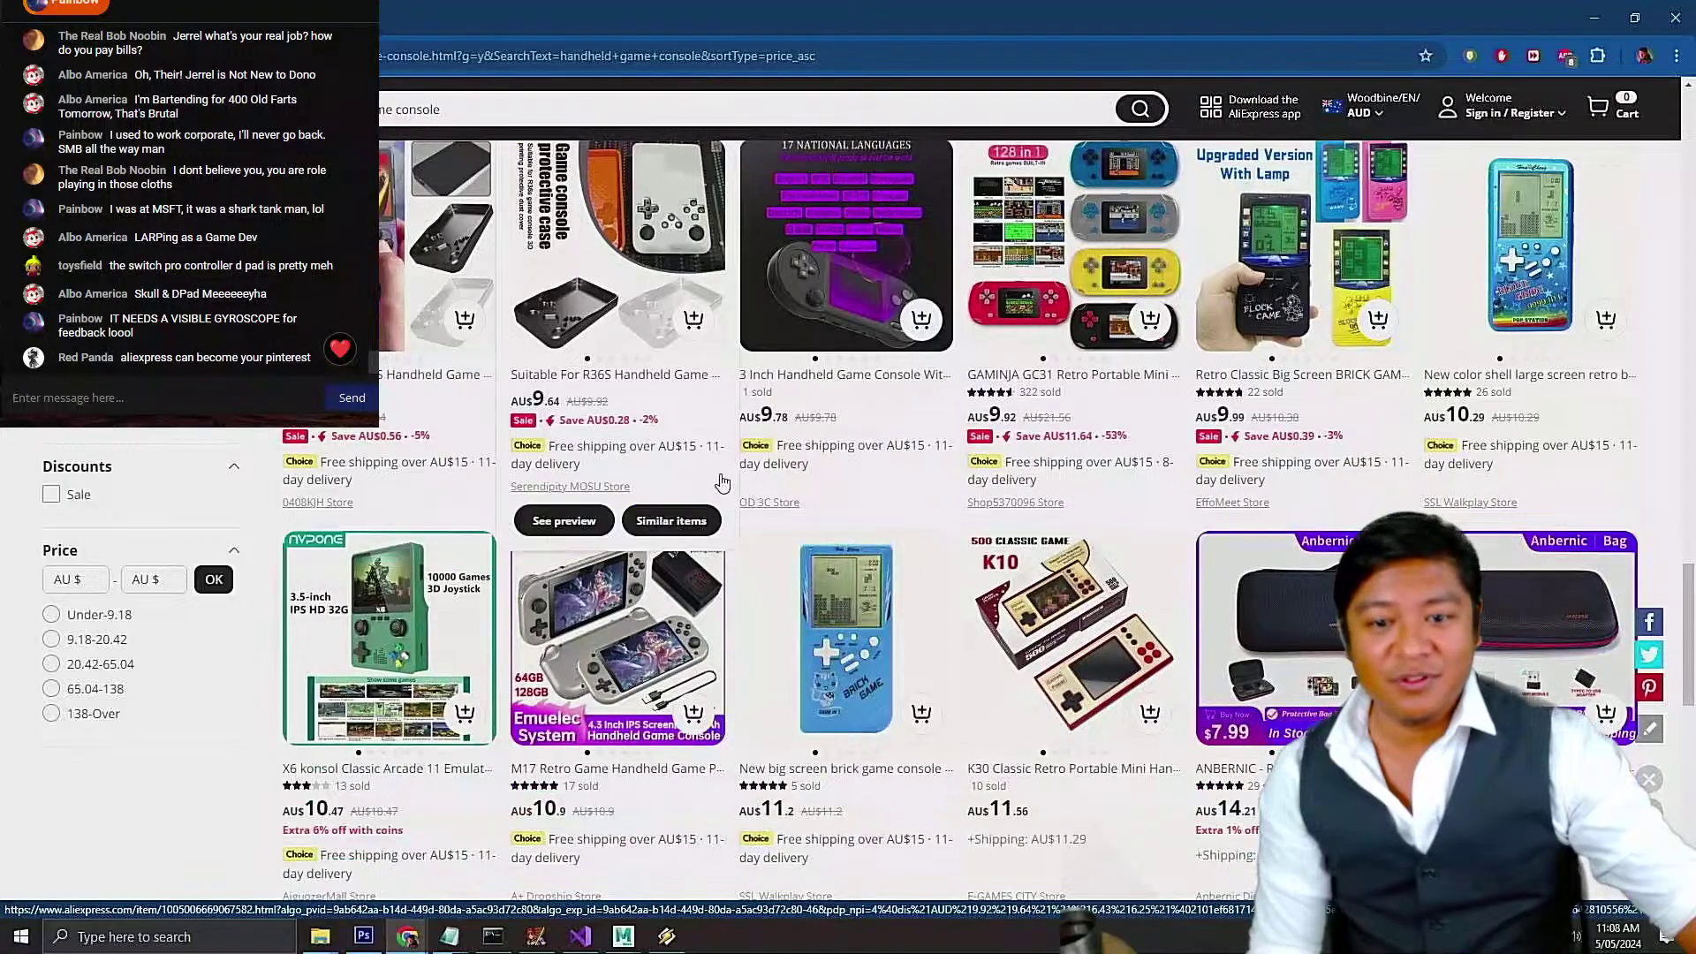
{"action": "scroll", "coordinate": [693, 499], "scroll_direction": "down", "scroll_amount": 5}
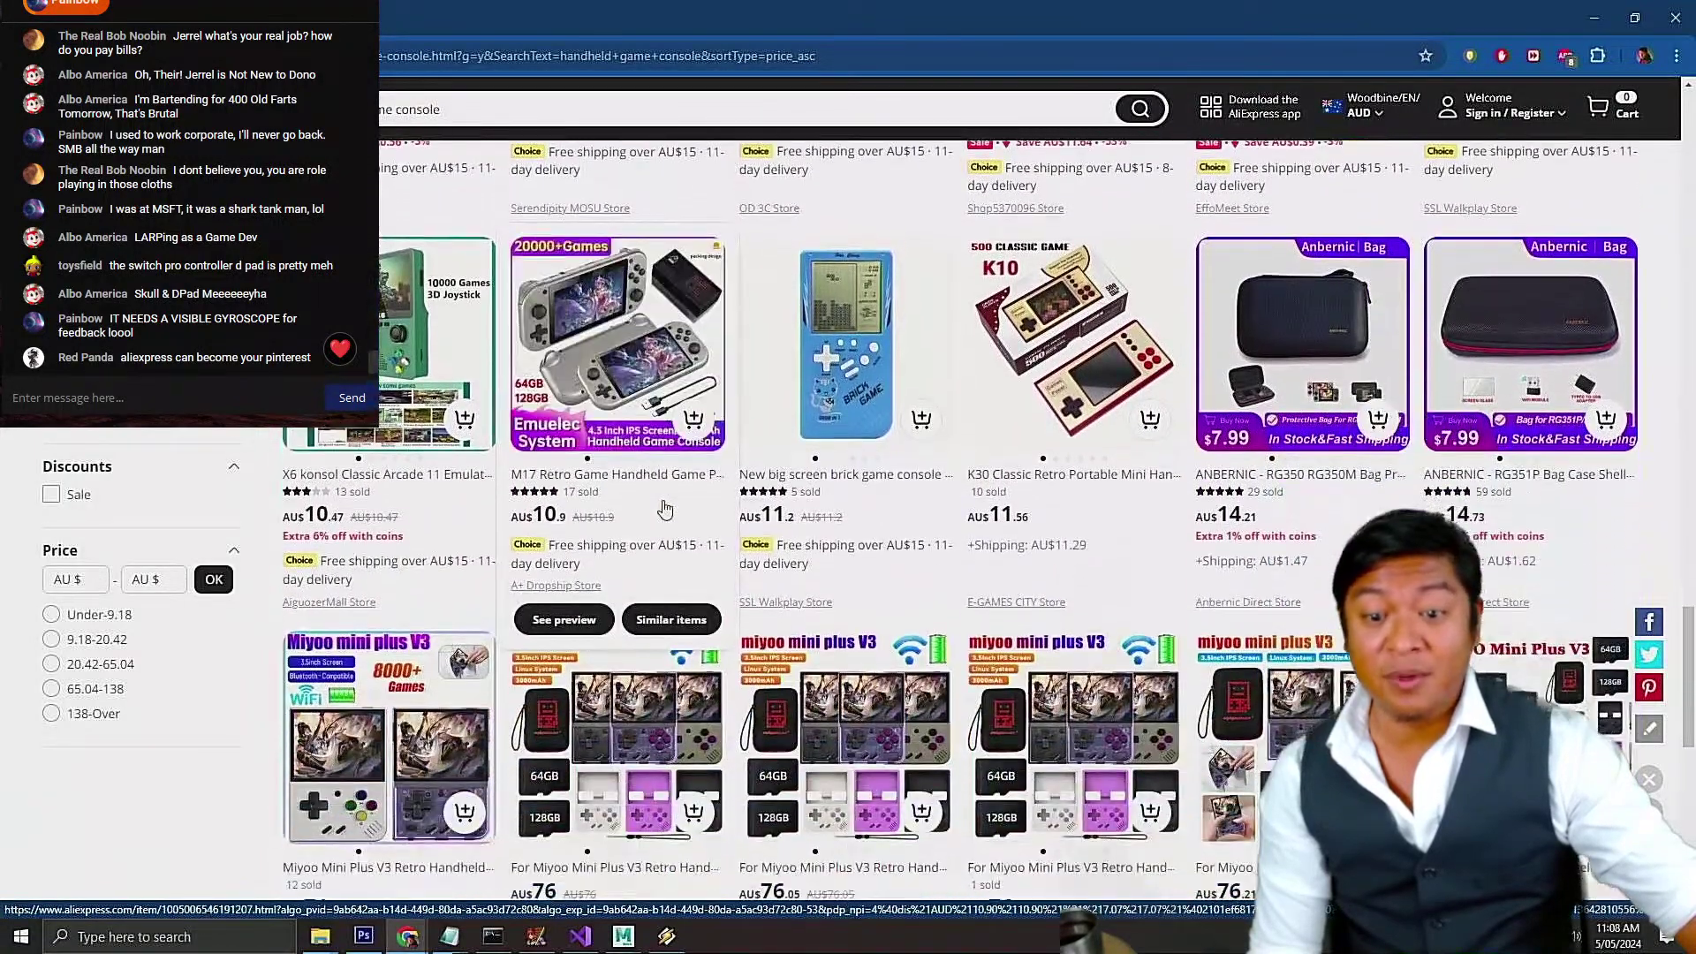
{"action": "scroll", "coordinate": [661, 510], "scroll_direction": "down", "scroll_amount": 5}
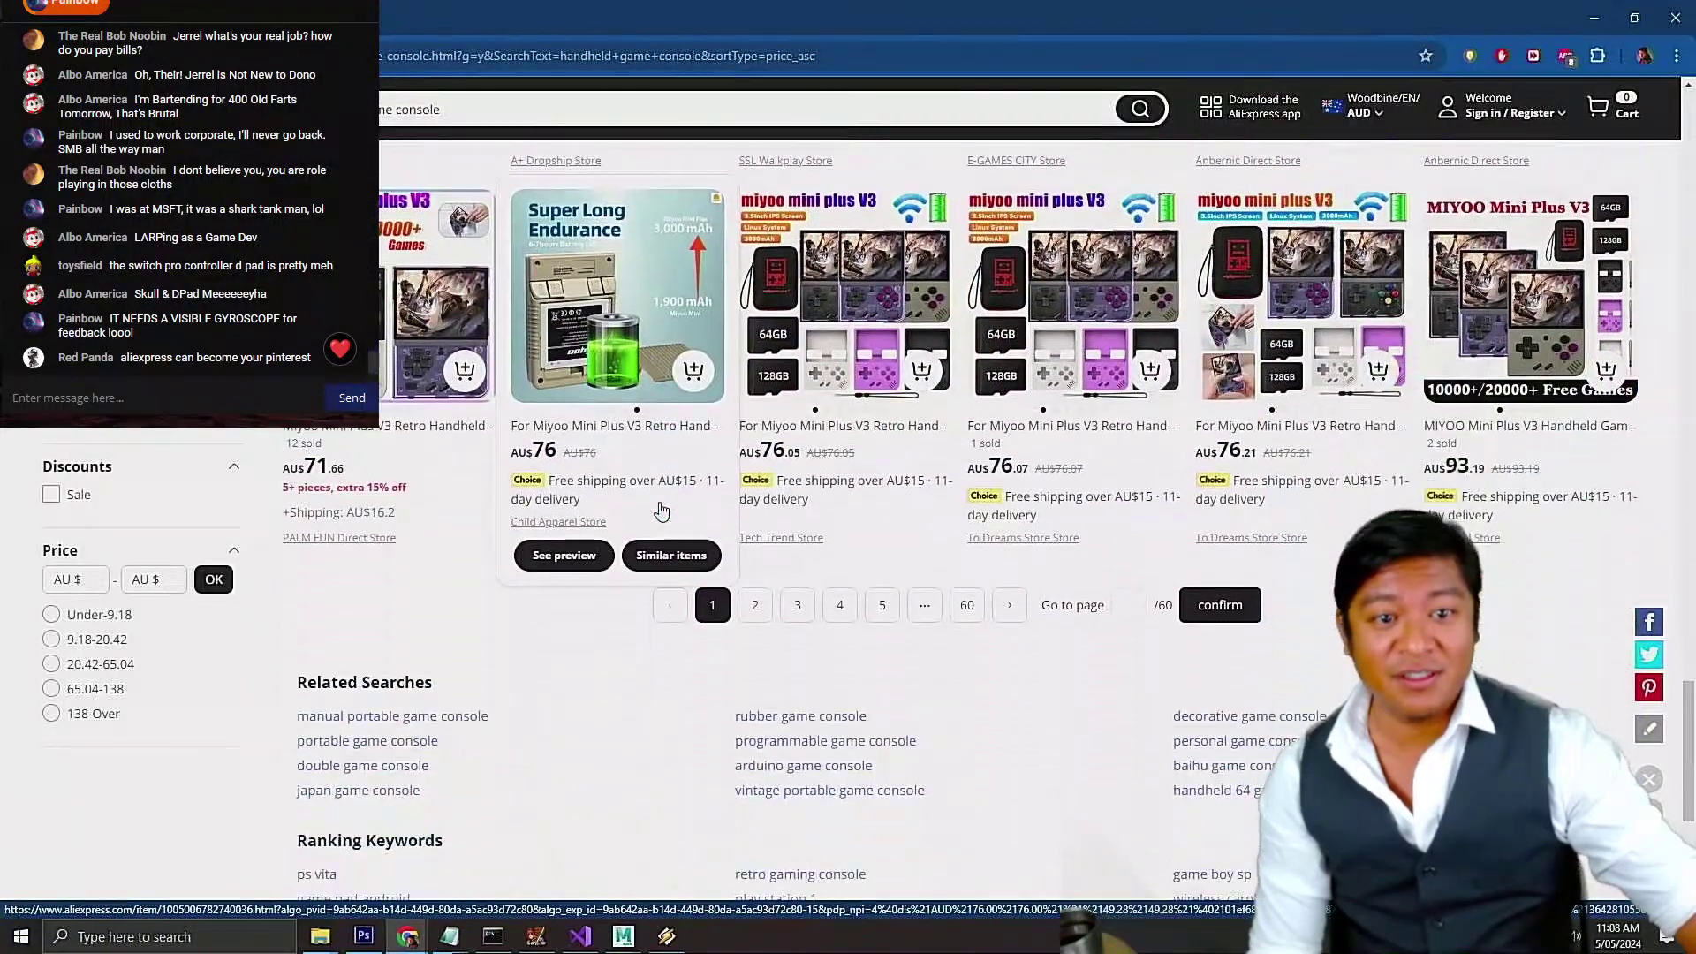
{"action": "scroll", "coordinate": [661, 510], "scroll_direction": "up", "scroll_amount": 1}
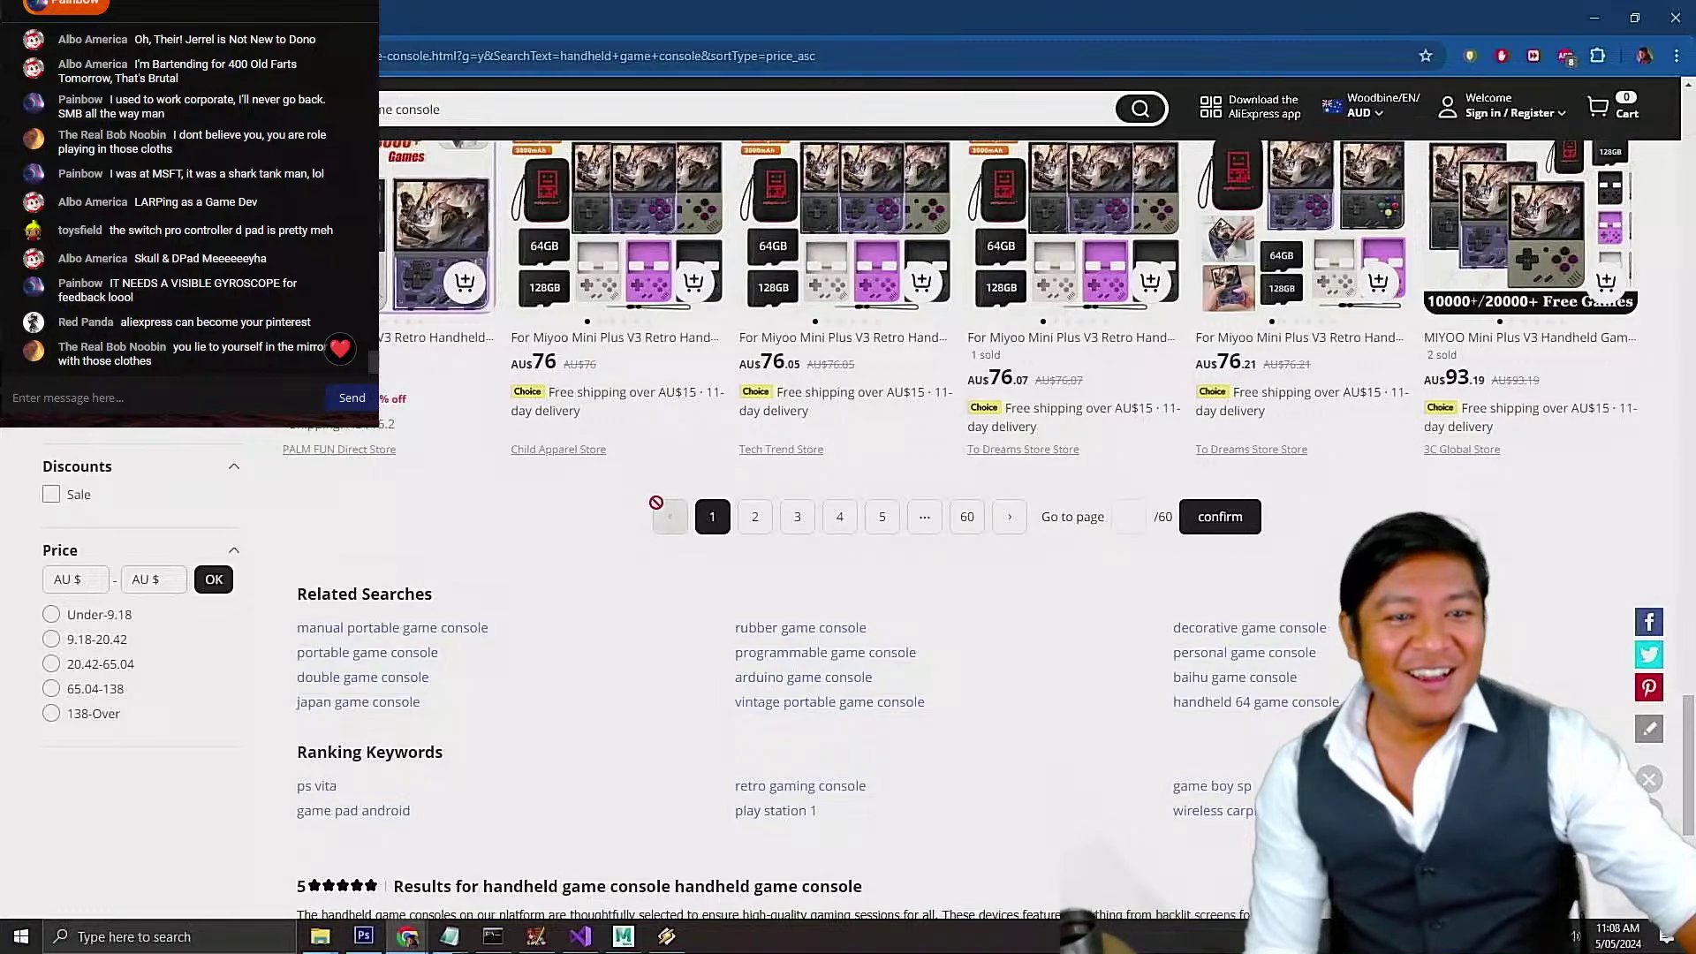
{"action": "scroll", "coordinate": [657, 501], "scroll_direction": "up", "scroll_amount": 1}
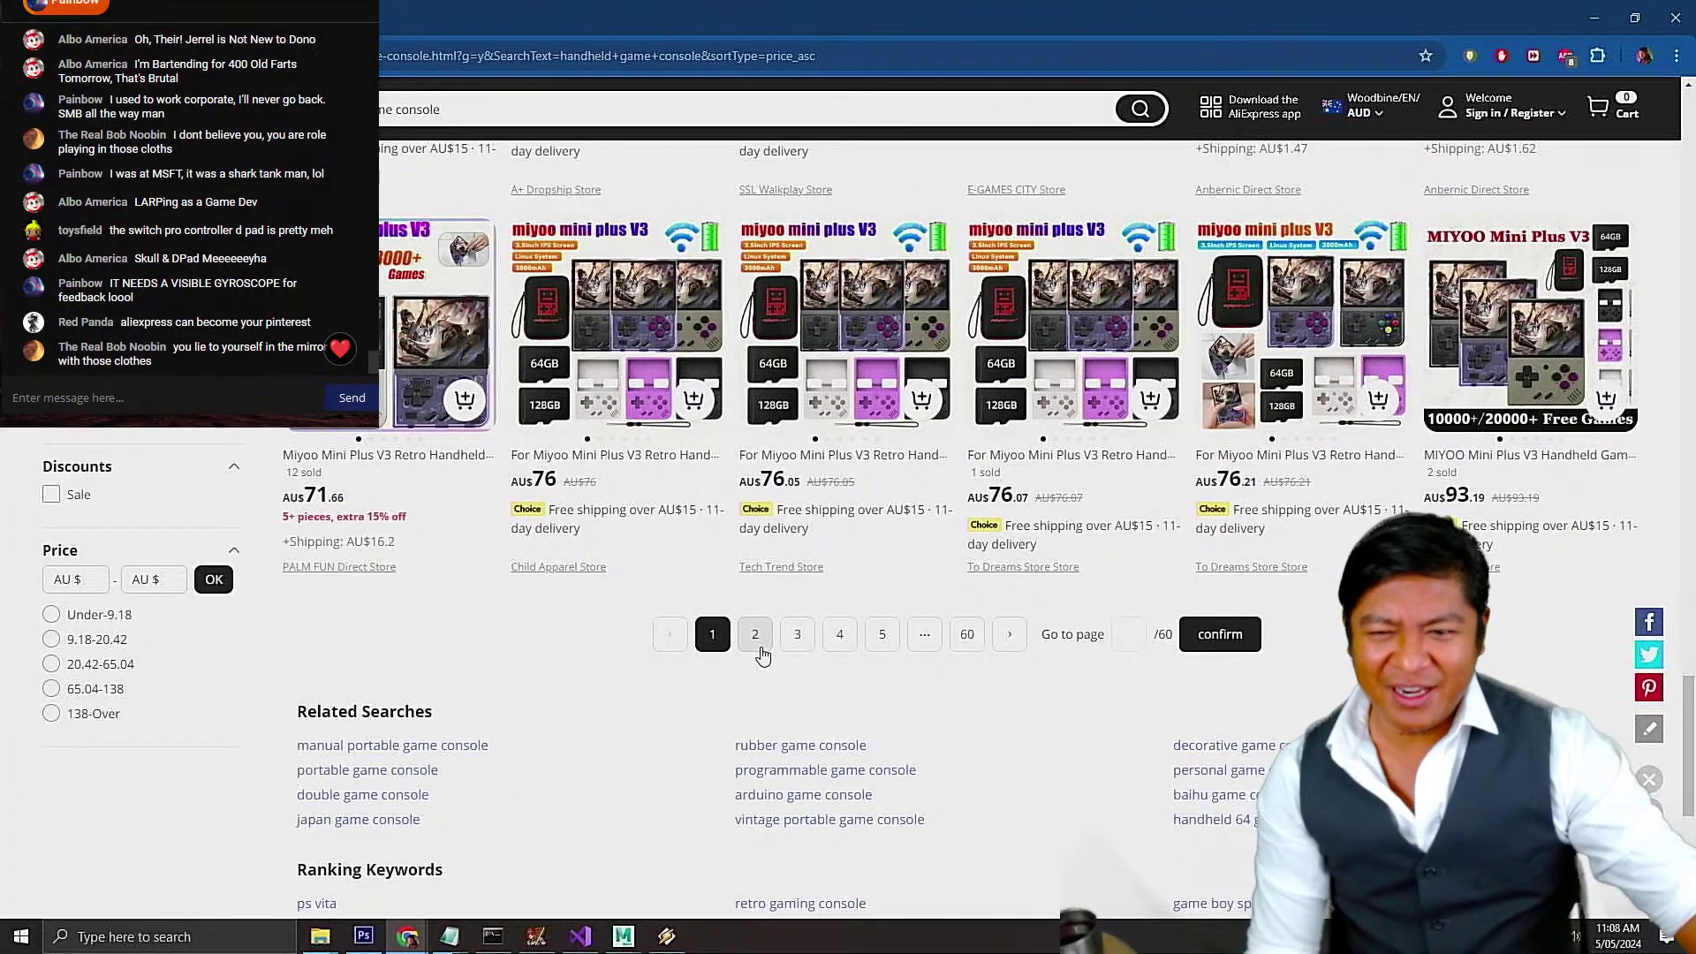
Go to page 2 of the results and browse the consoles around AU$13–17
{"action": "left_click", "coordinate": [755, 635]}
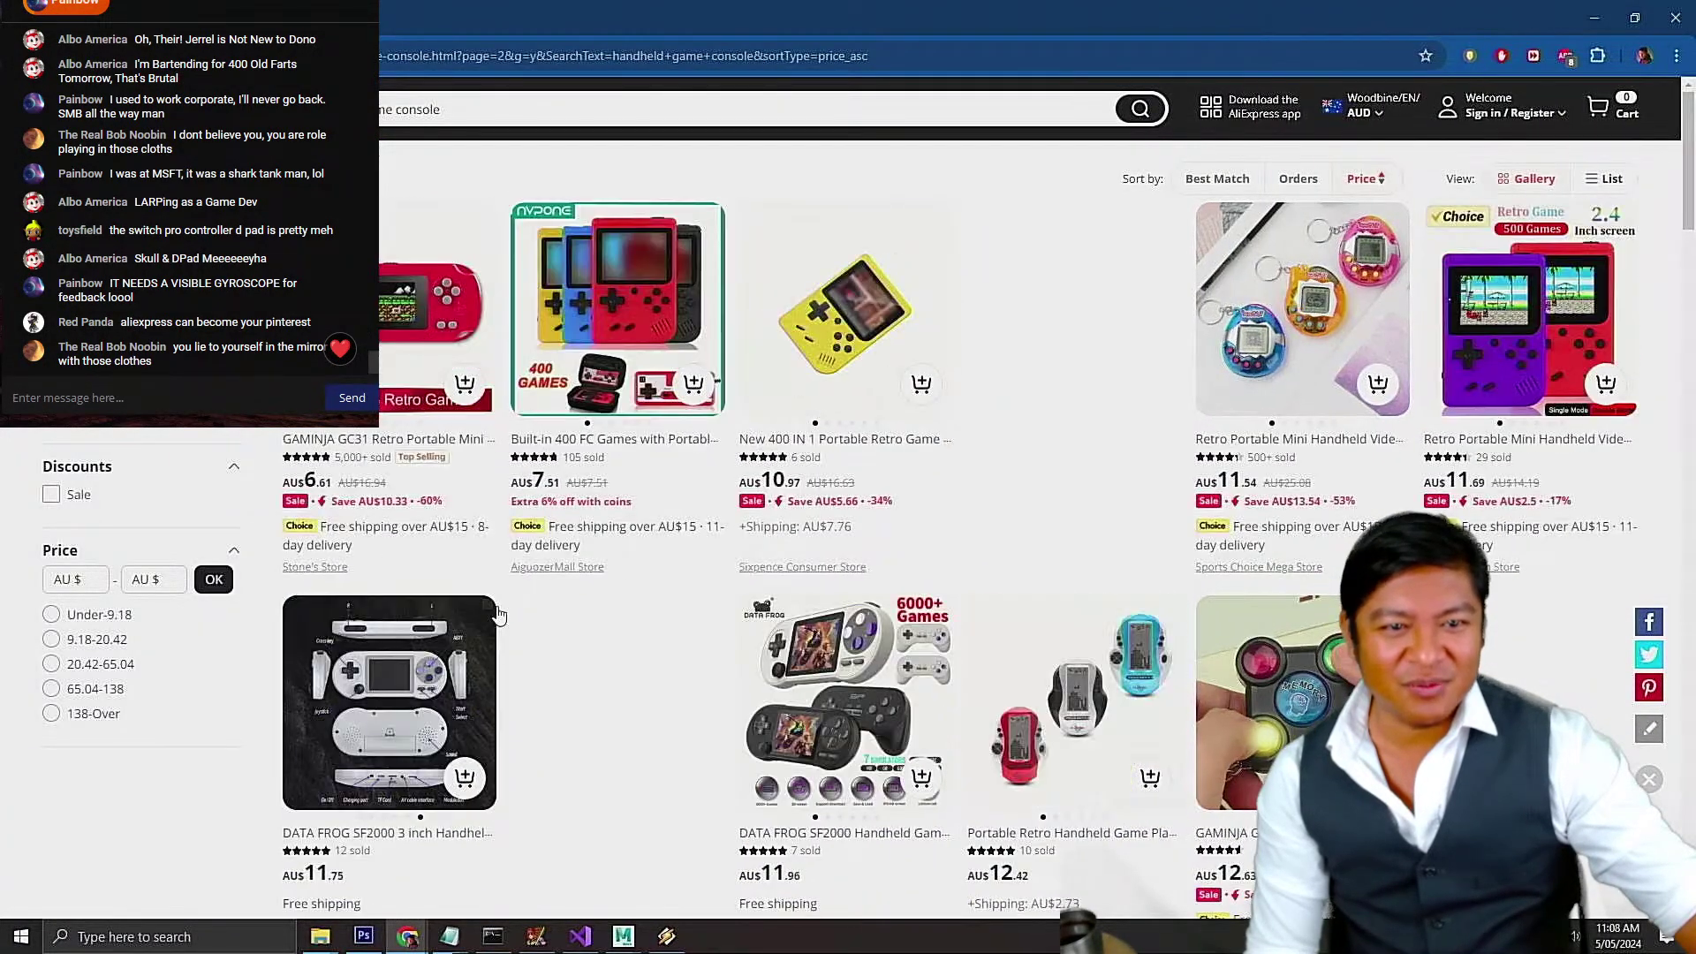
{"action": "scroll", "coordinate": [727, 596], "scroll_direction": "down", "scroll_amount": 2}
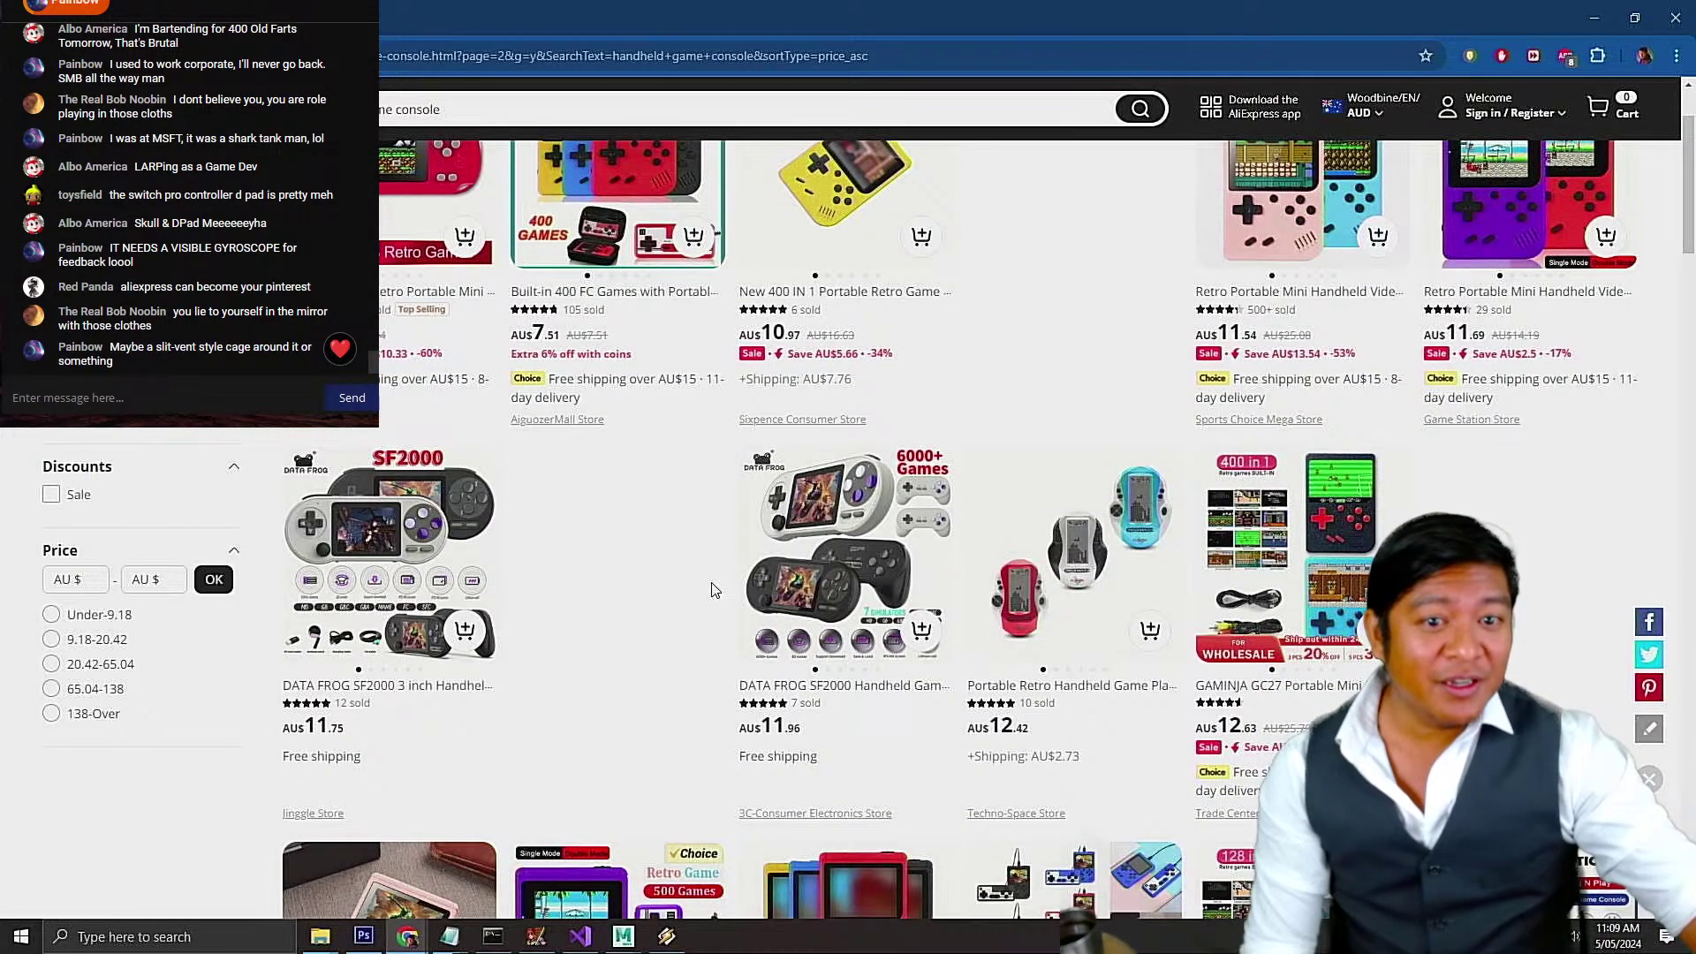
{"action": "scroll", "coordinate": [715, 590], "scroll_direction": "down", "scroll_amount": 6}
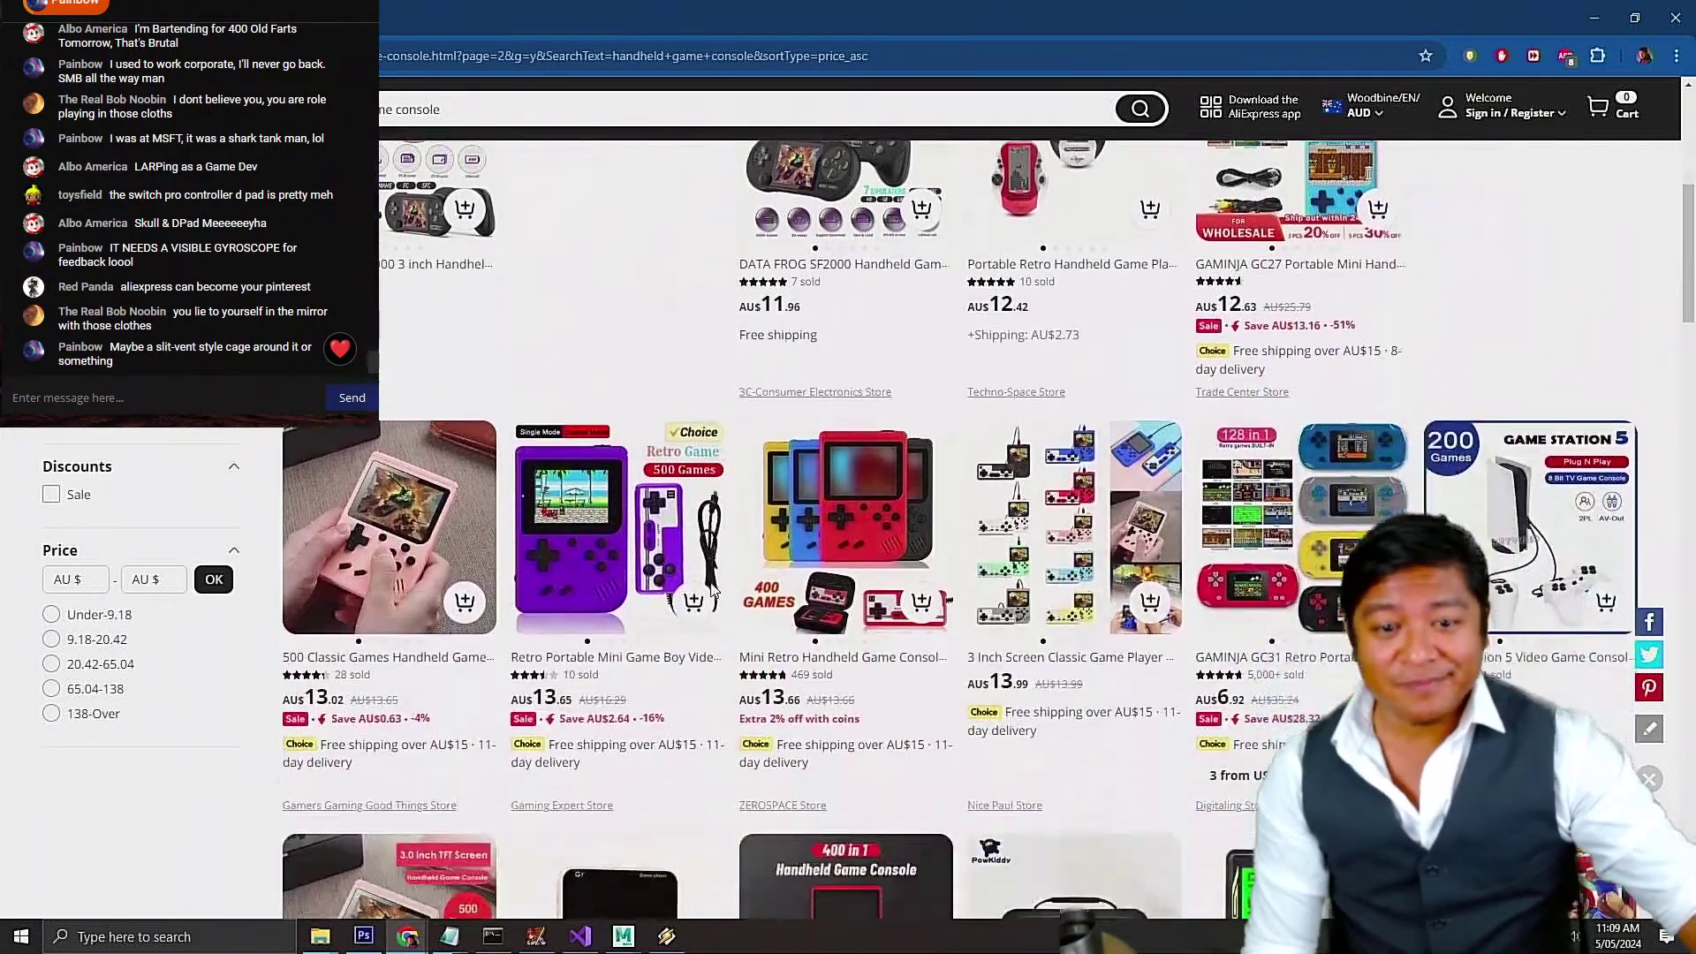
{"action": "scroll", "coordinate": [714, 590], "scroll_direction": "down", "scroll_amount": 6}
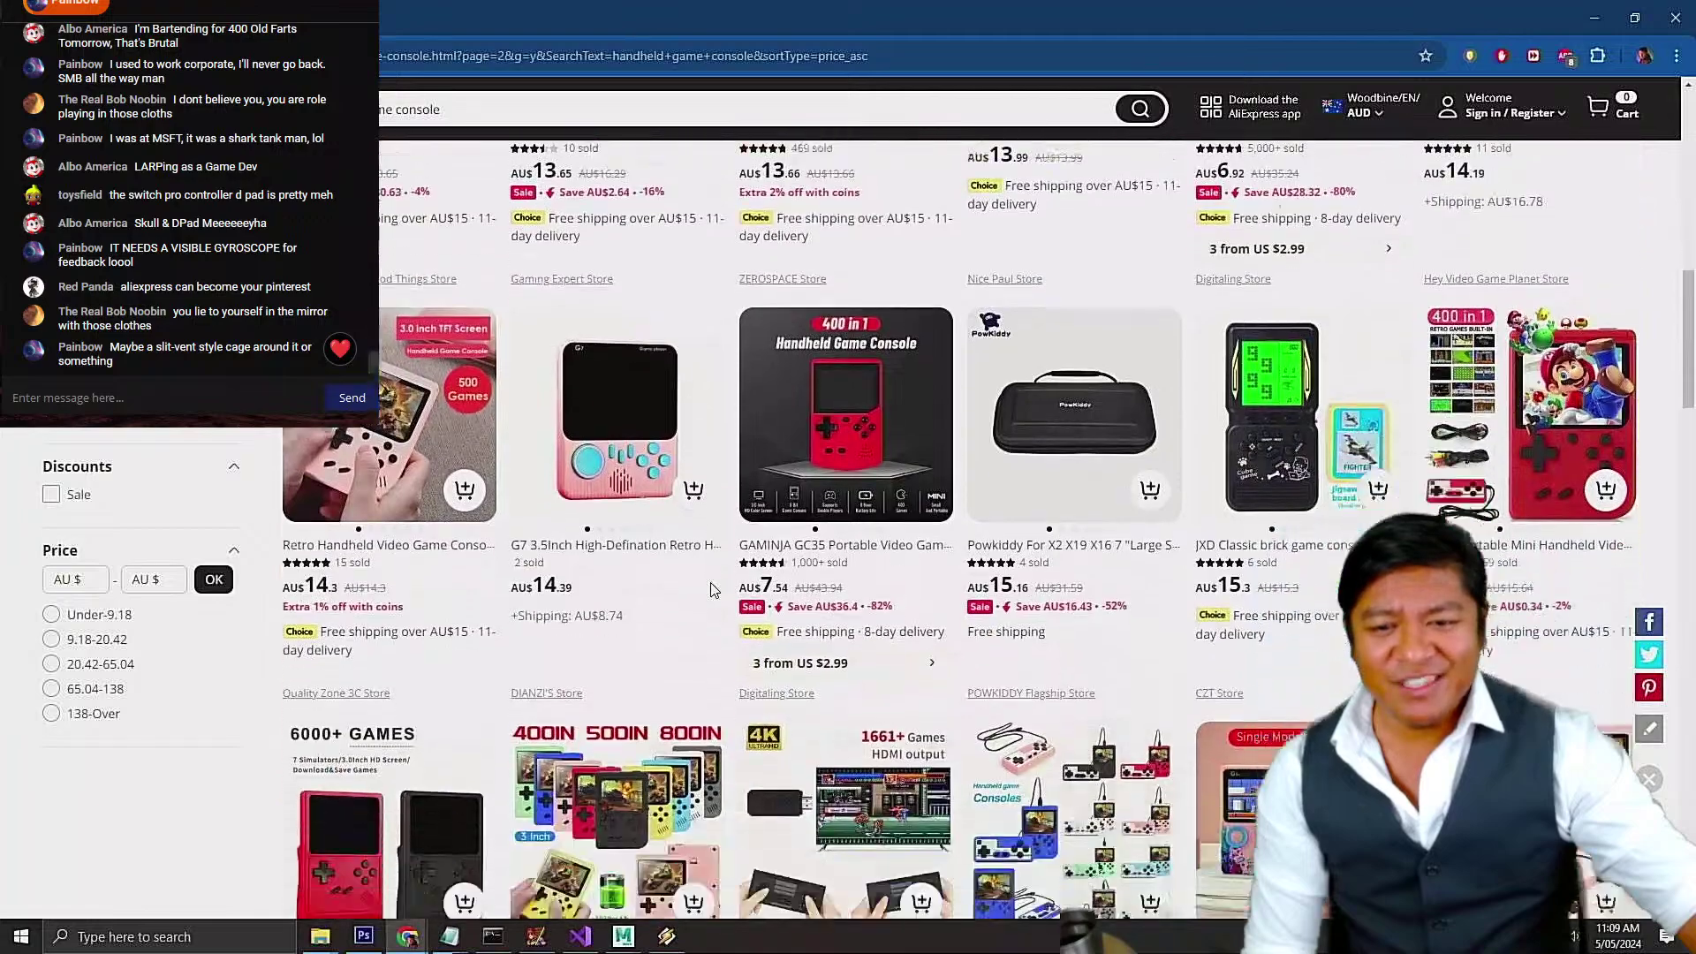
{"action": "scroll", "coordinate": [712, 590], "scroll_direction": "down", "scroll_amount": 5}
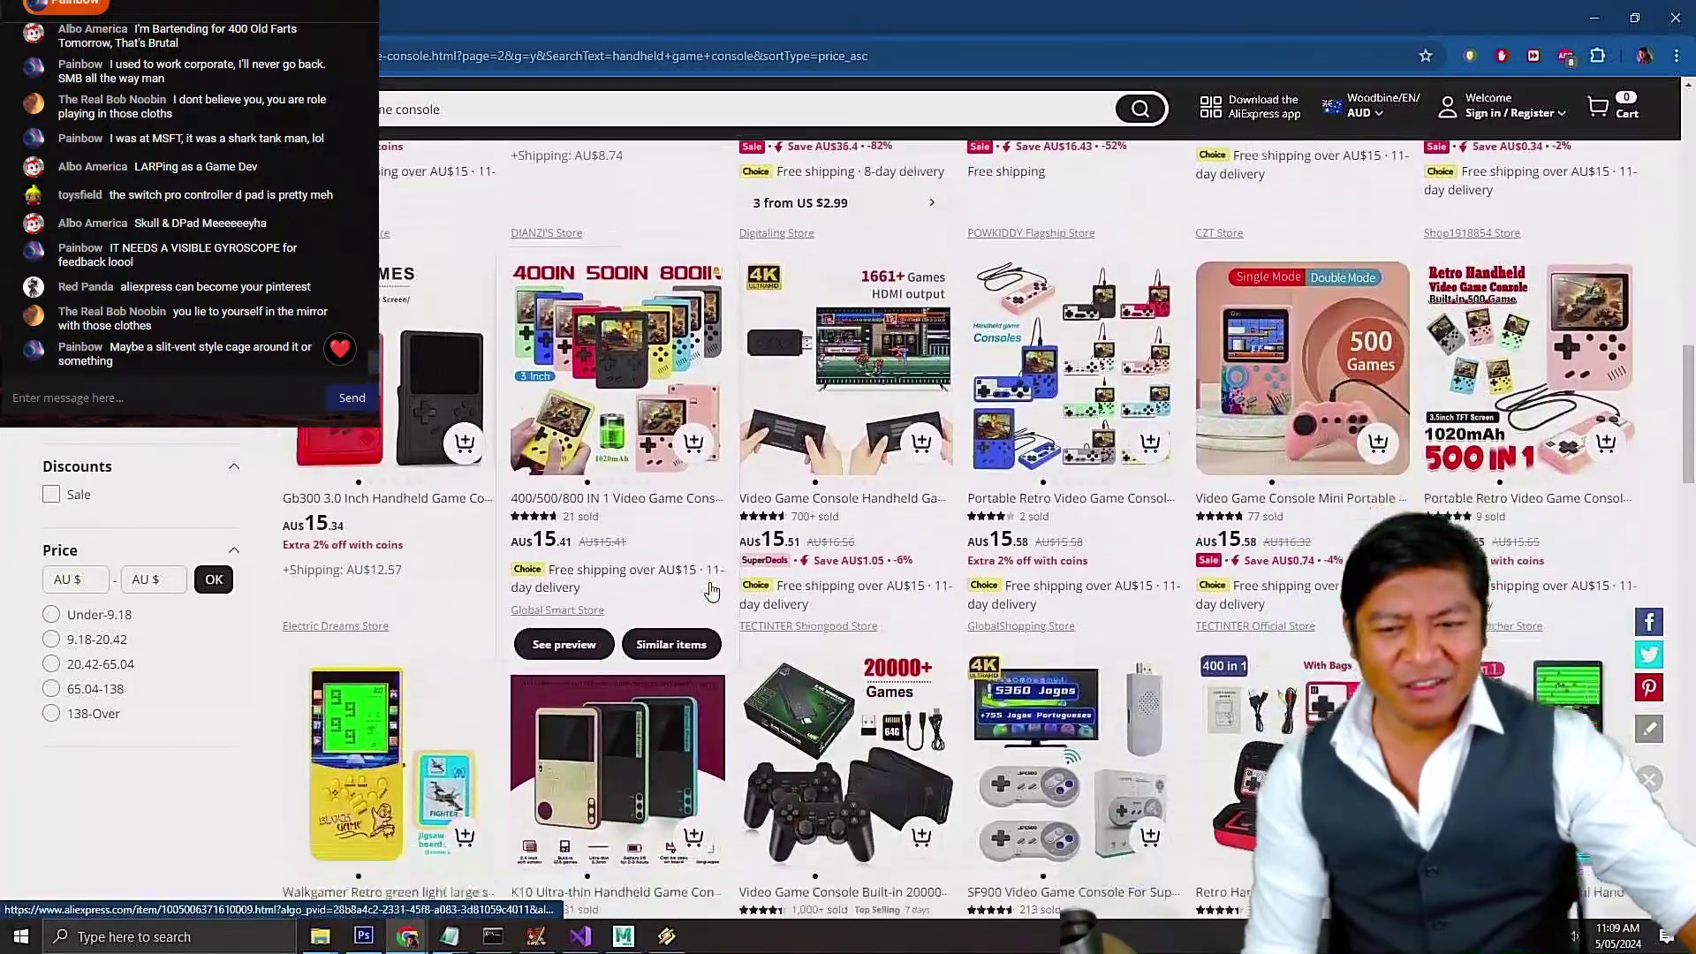
{"action": "scroll", "coordinate": [712, 590], "scroll_direction": "down", "scroll_amount": 1}
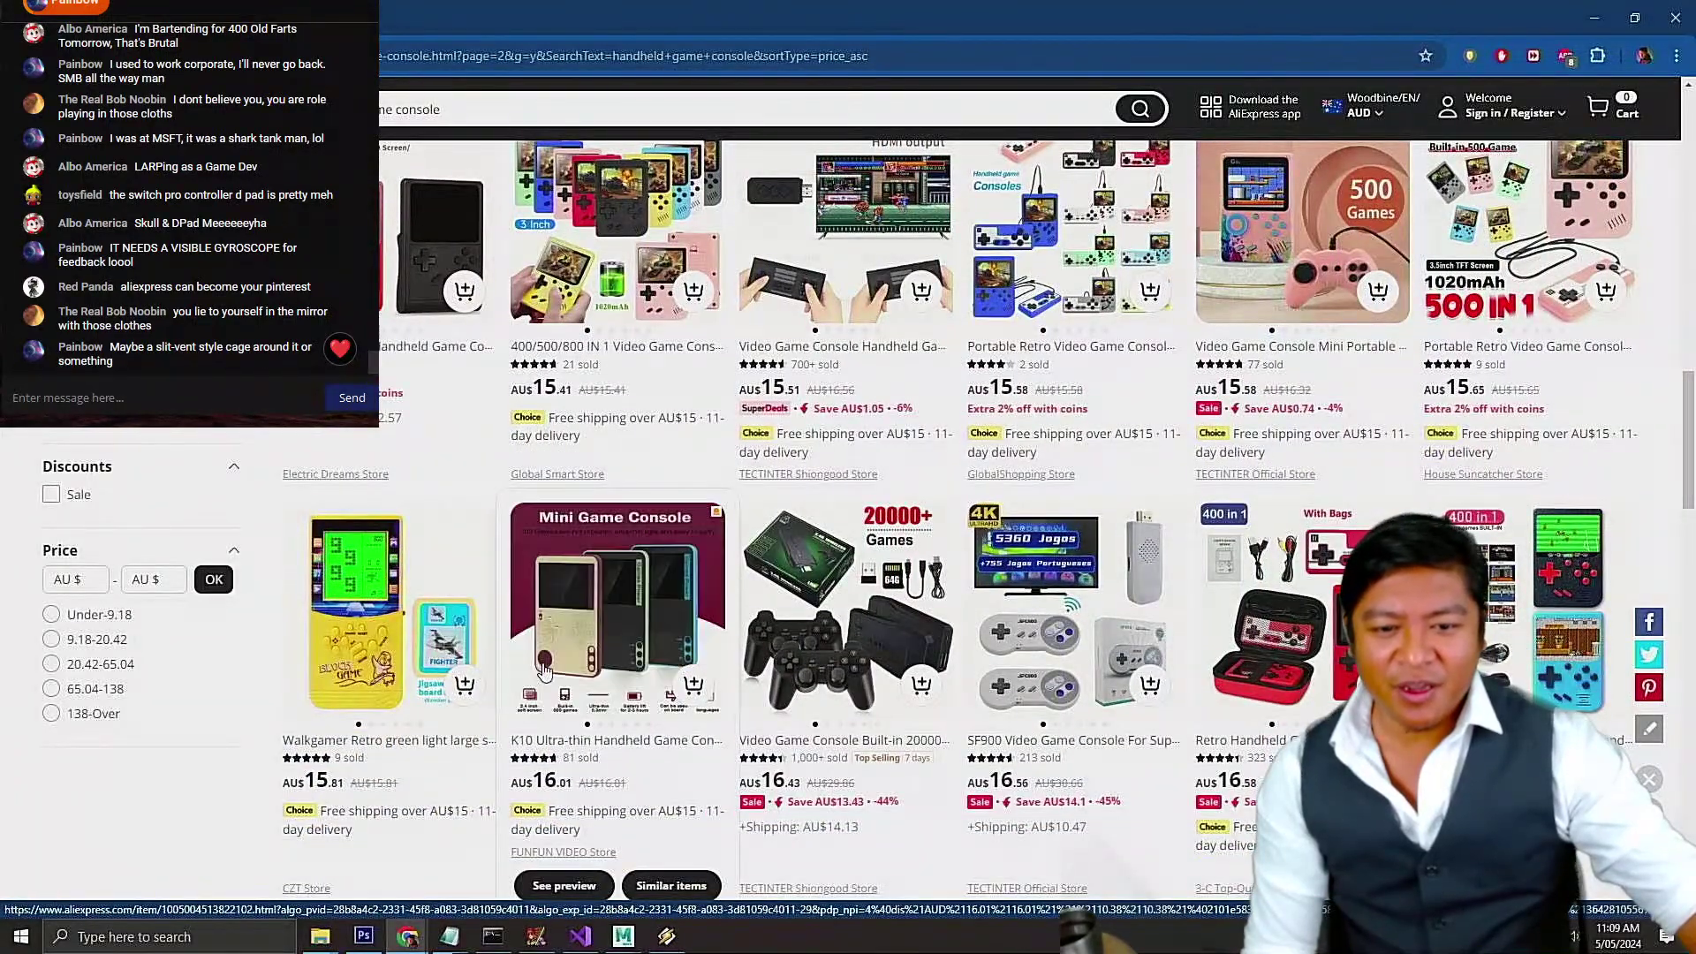
{"action": "scroll", "coordinate": [463, 698], "scroll_direction": "down", "scroll_amount": 1}
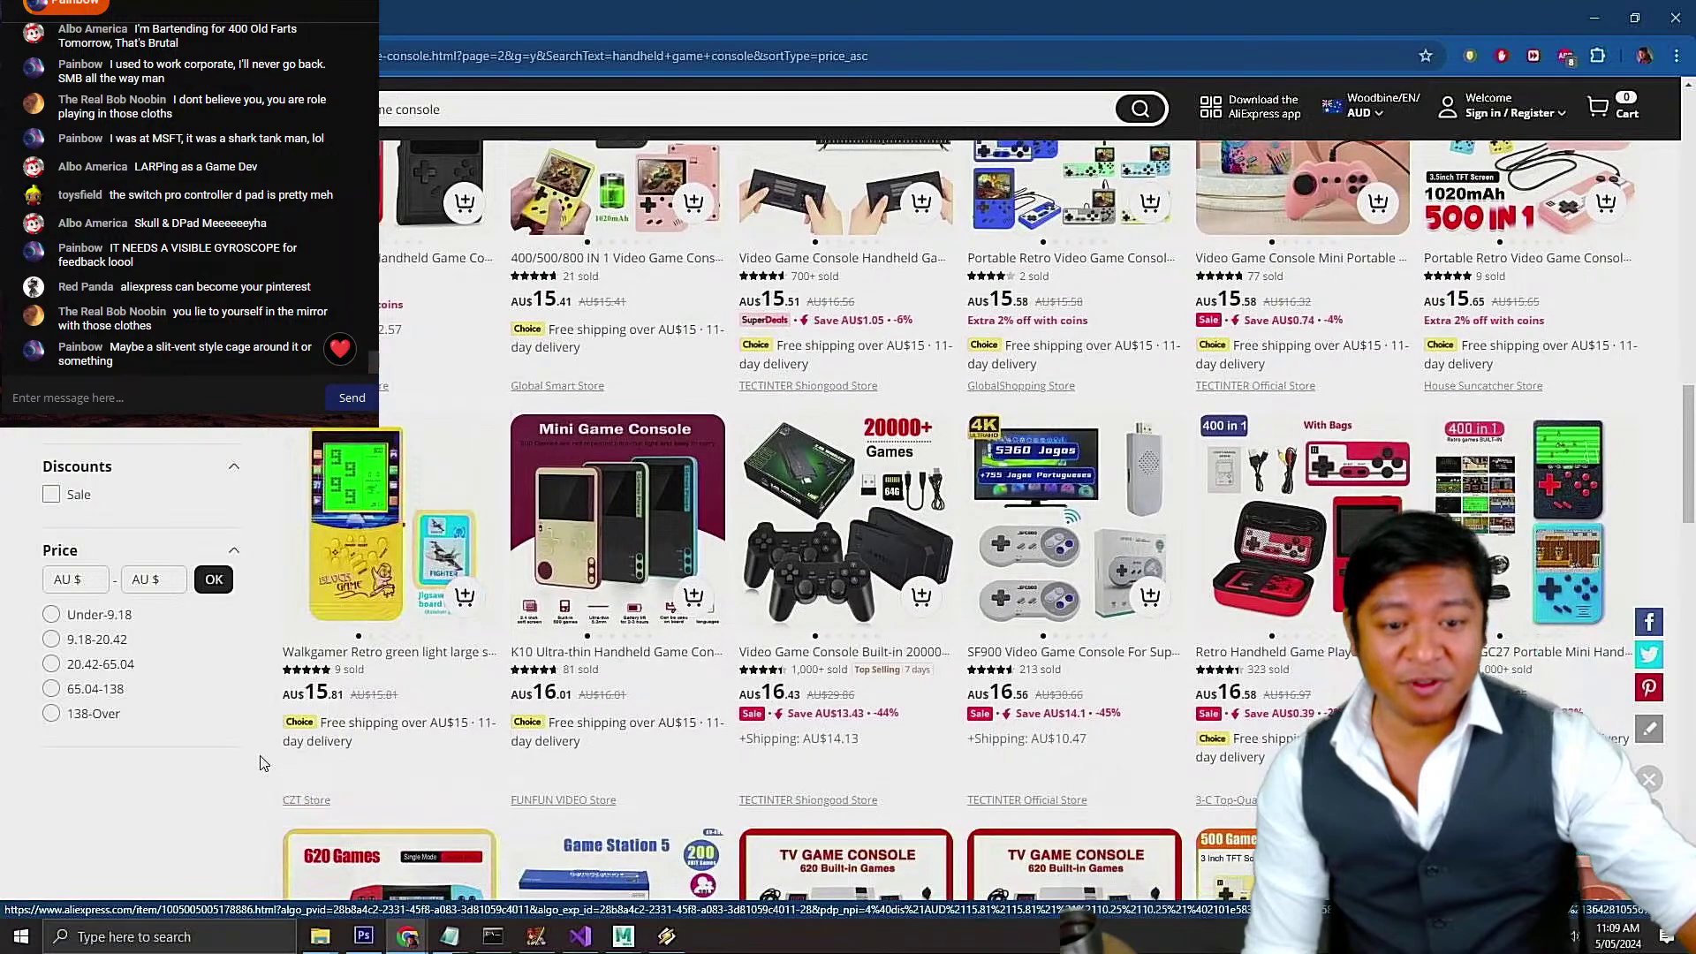
{"action": "scroll", "coordinate": [256, 775], "scroll_direction": "down", "scroll_amount": 3}
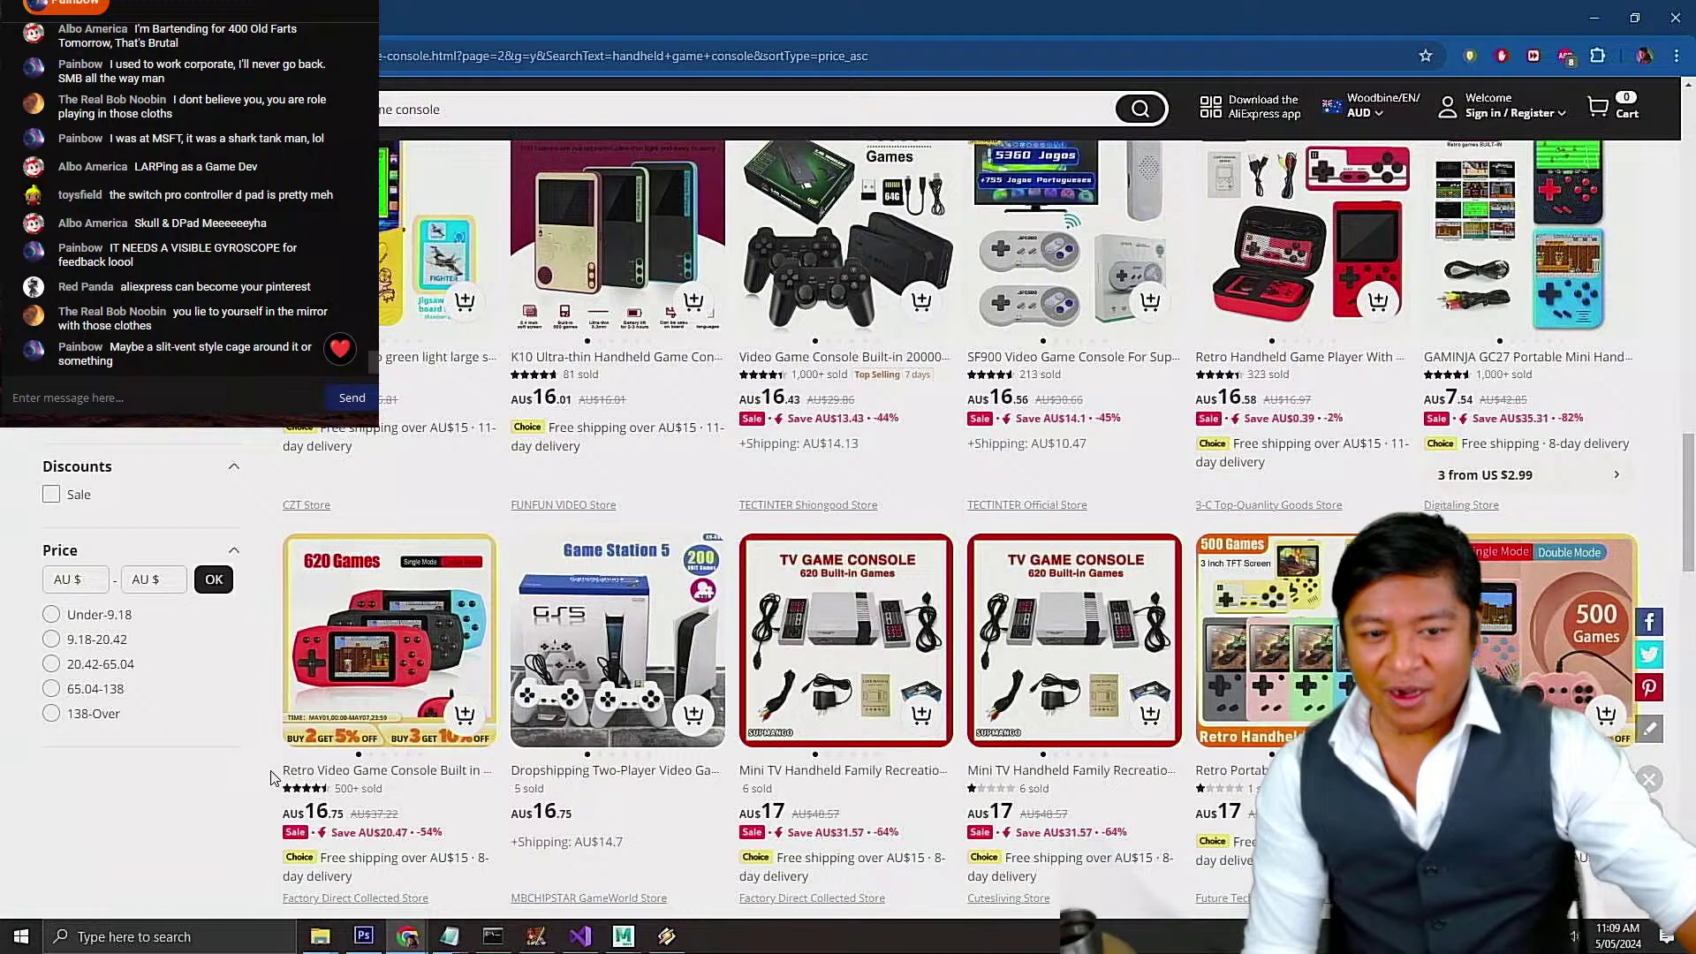
Open the red 'Retro Video Game Console Built in 620 Classic Games' listing and view its gallery
{"action": "left_click", "coordinate": [368, 673]}
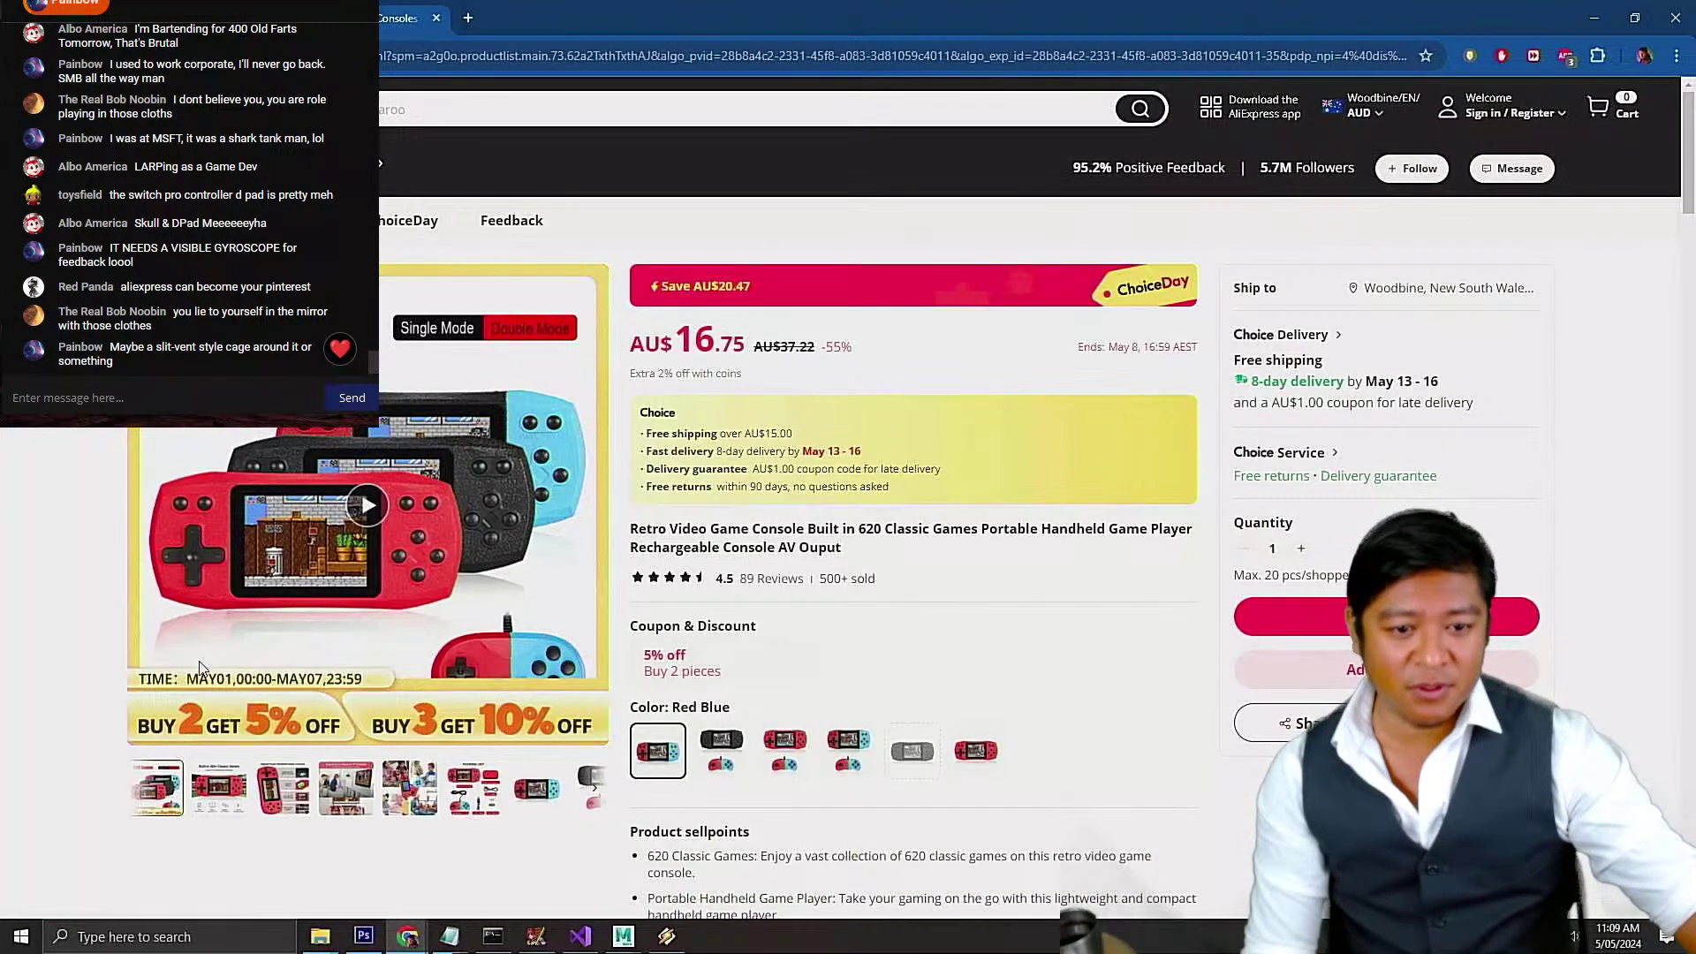
{"action": "mouse_move", "coordinate": [235, 792]}
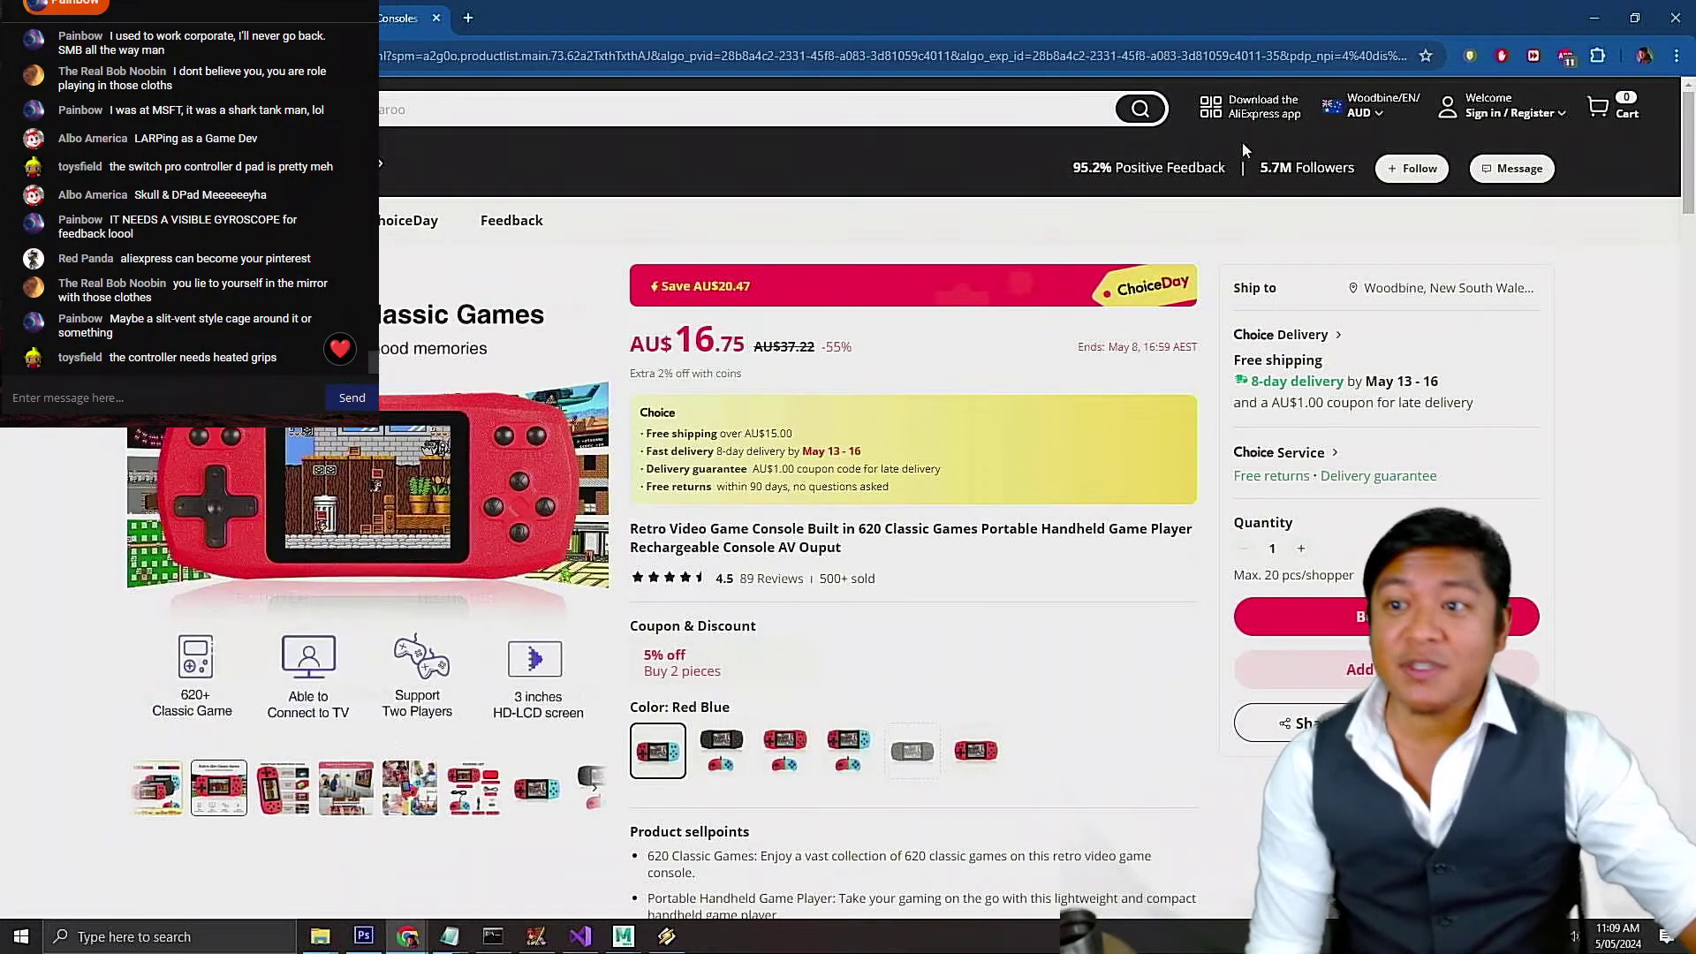
Back in Maya, move the D-pad back and to the right, then frame it closely
{"action": "left_click", "coordinate": [1674, 19]}
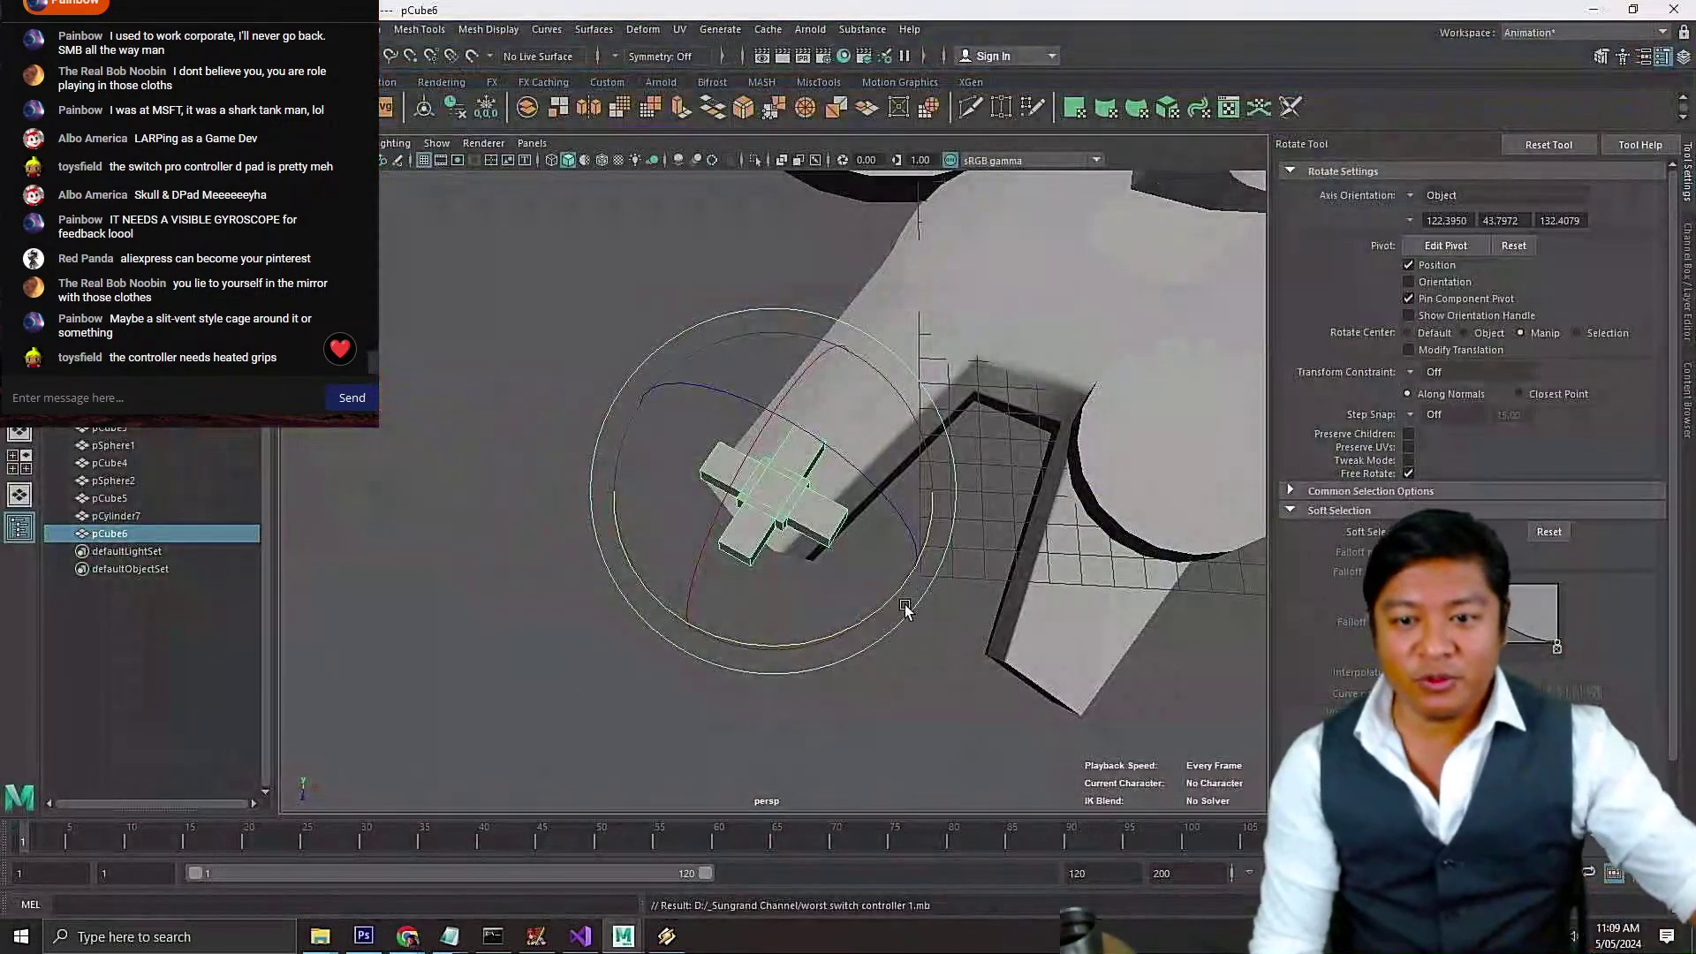
{"action": "left_click_drag", "start_coordinate": [797, 534], "coordinate": [789, 532], "text": "alt"}
{"action": "scroll", "coordinate": [894, 505], "scroll_direction": "down", "scroll_amount": 5}
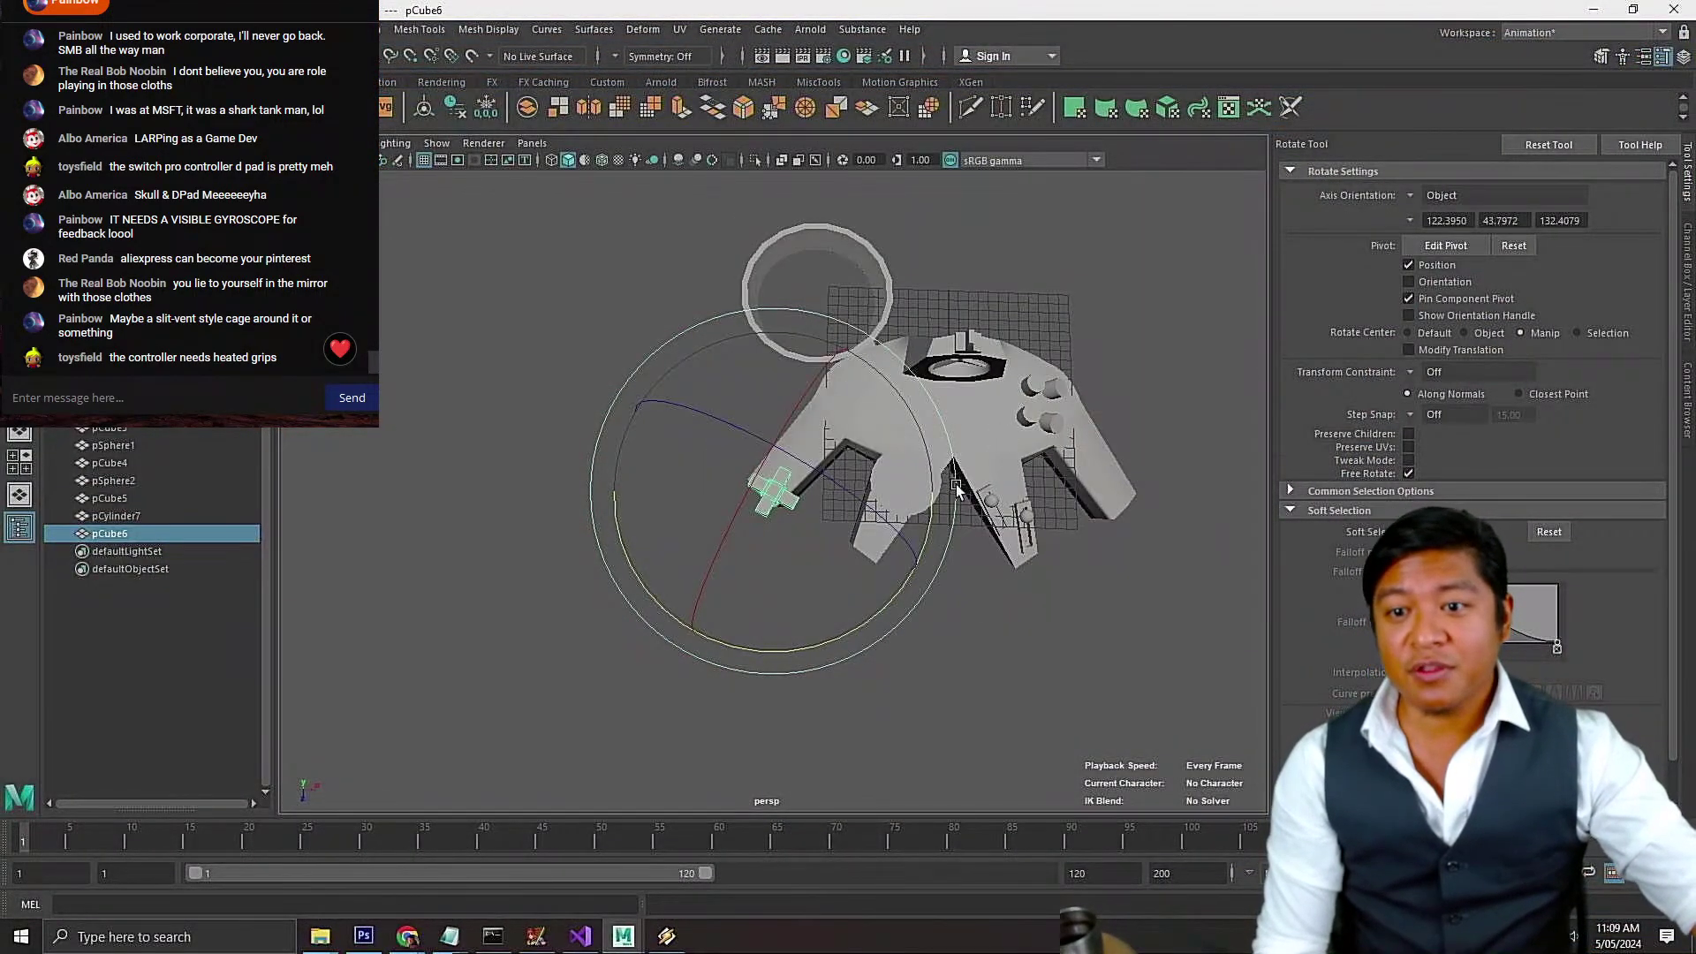
{"action": "left_click_drag", "start_coordinate": [956, 488], "coordinate": [943, 402], "text": "alt"}
{"action": "left_click_drag", "start_coordinate": [1060, 391], "coordinate": [929, 518], "text": "alt"}
{"action": "key", "text": "w"}
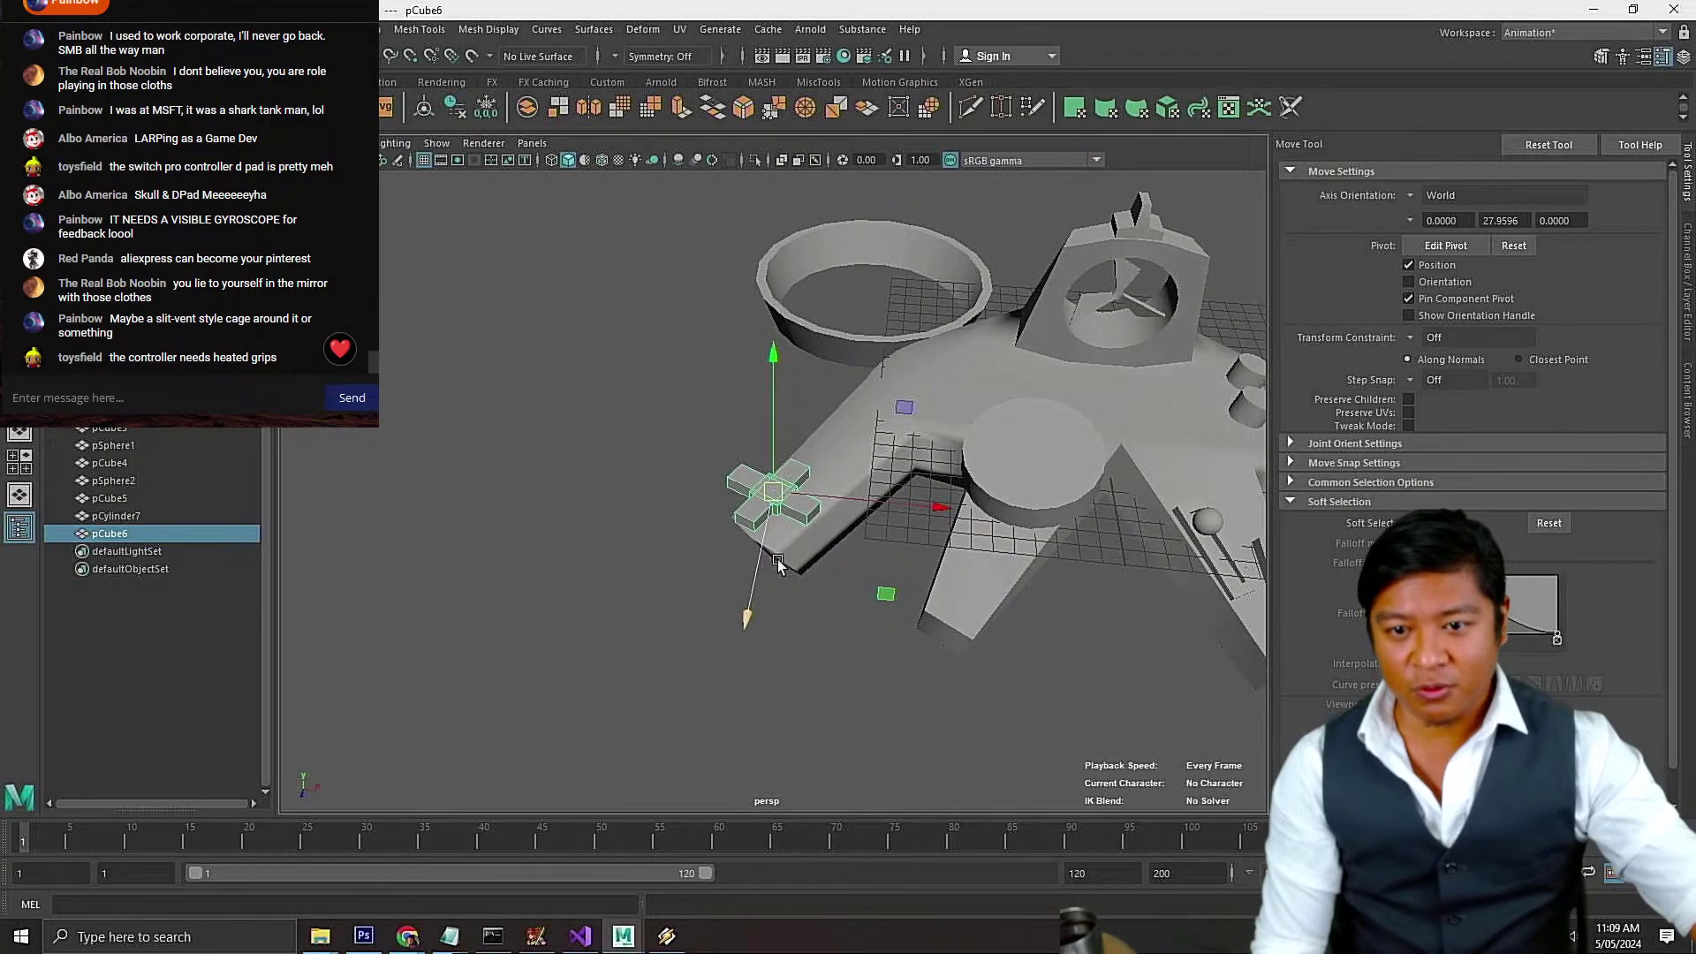
{"action": "left_click_drag", "start_coordinate": [752, 566], "coordinate": [767, 530]}
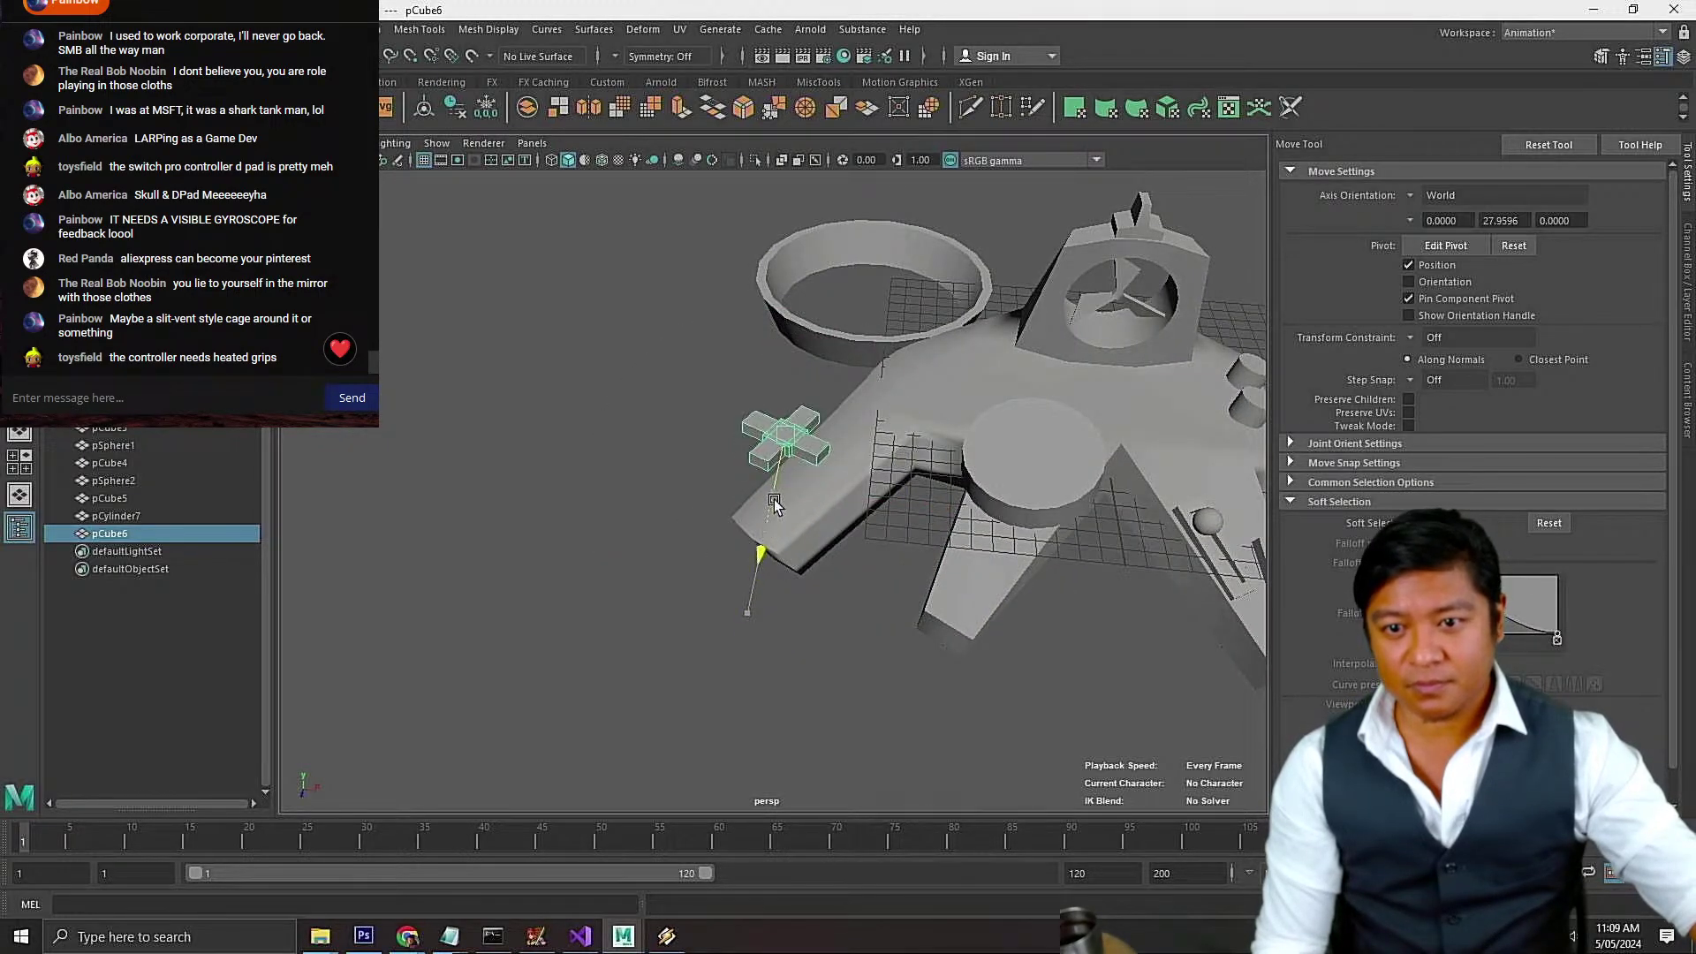
{"action": "left_click_drag", "start_coordinate": [854, 421], "coordinate": [879, 424]}
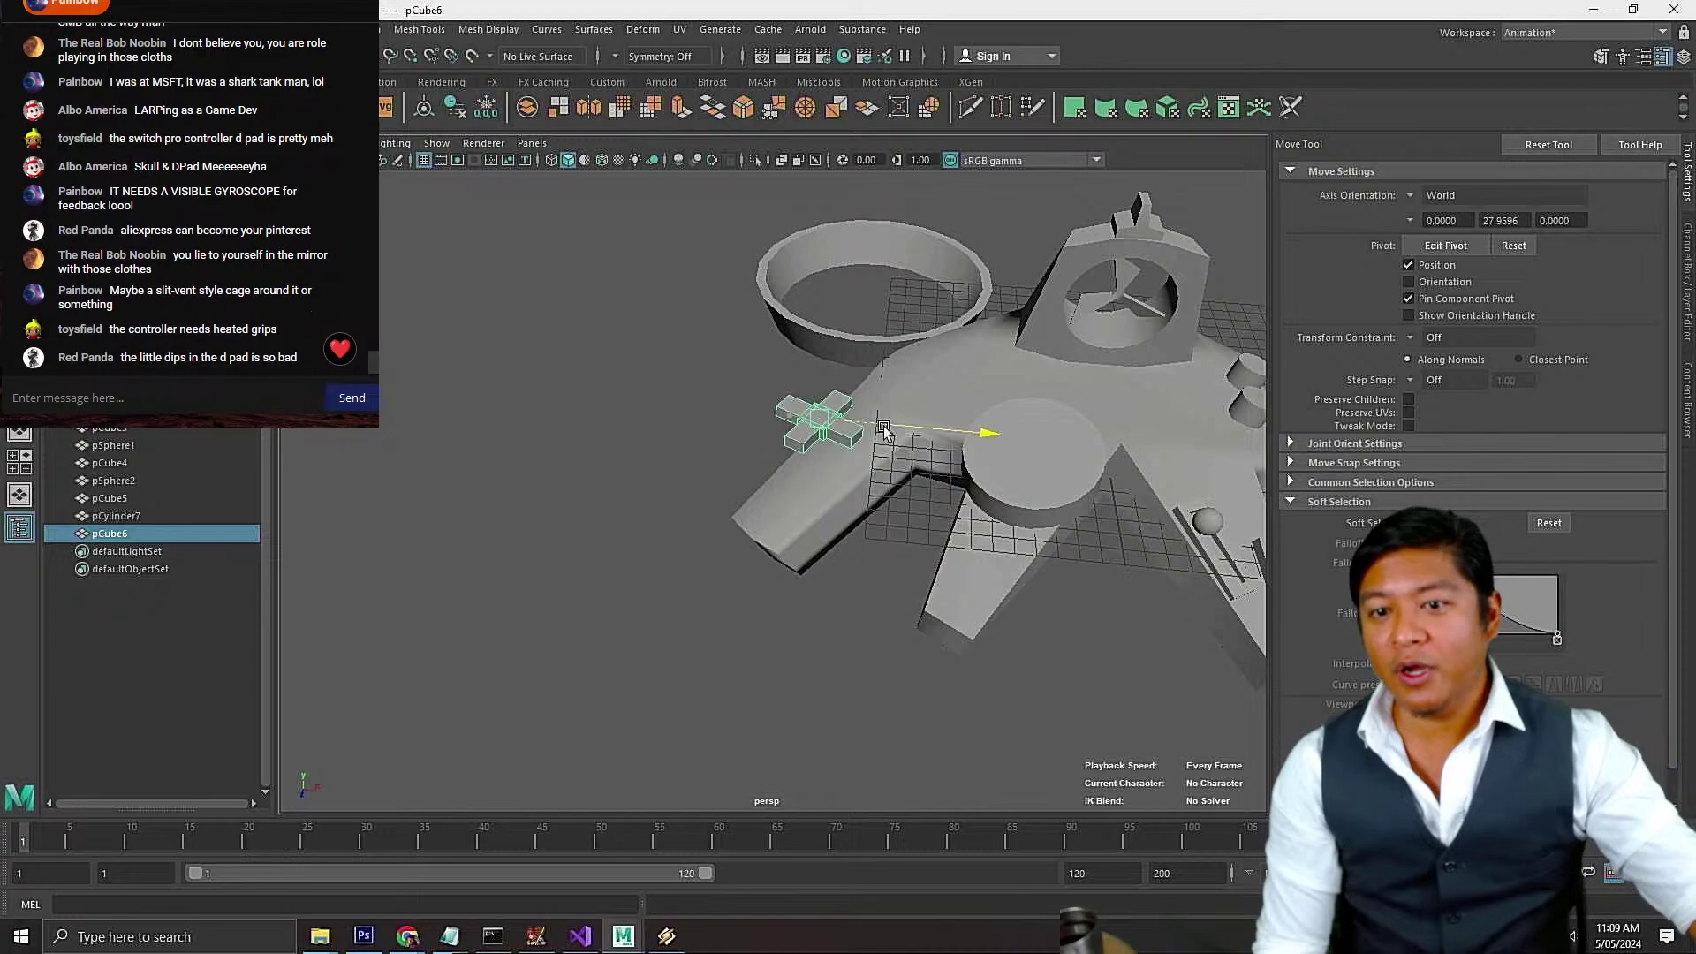
{"action": "key", "text": "f"}
{"action": "left_click_drag", "start_coordinate": [716, 527], "coordinate": [762, 540], "text": "alt"}
{"action": "scroll", "coordinate": [798, 515], "scroll_direction": "down", "scroll_amount": 4}
{"action": "scroll", "coordinate": [762, 539], "scroll_direction": "up", "scroll_amount": 5}
Undo a trial free rotation of the cross and select its centre top face
{"action": "key", "text": "e"}
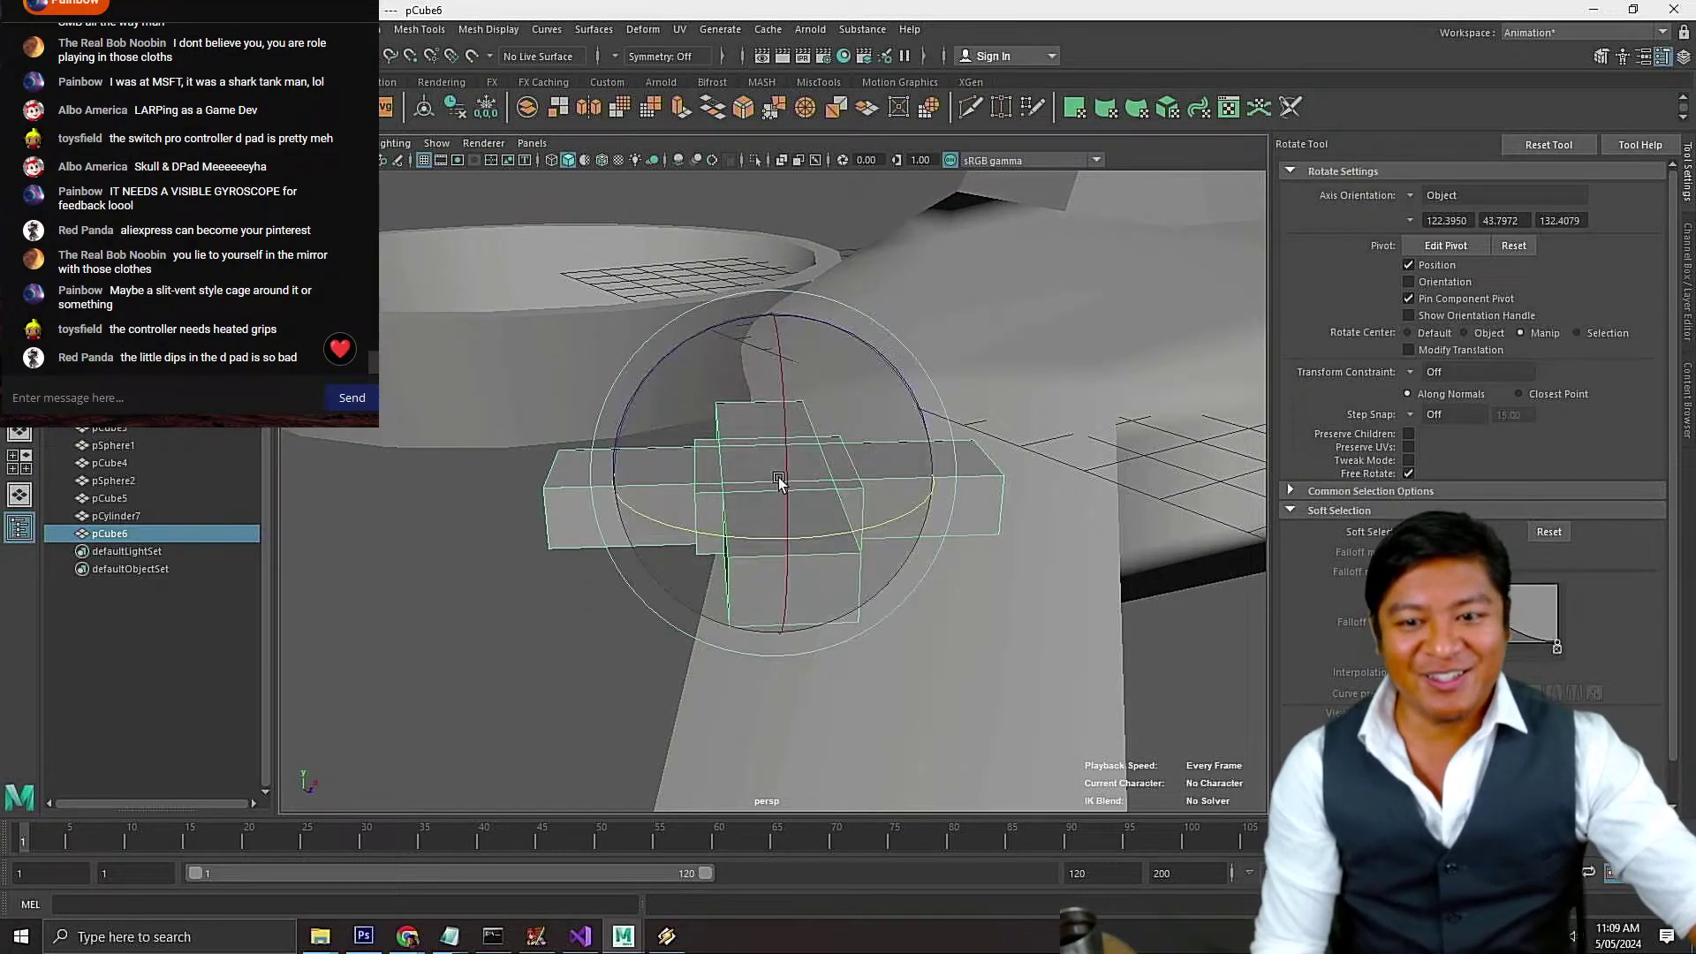
{"action": "left_click_drag", "start_coordinate": [785, 475], "coordinate": [765, 560]}
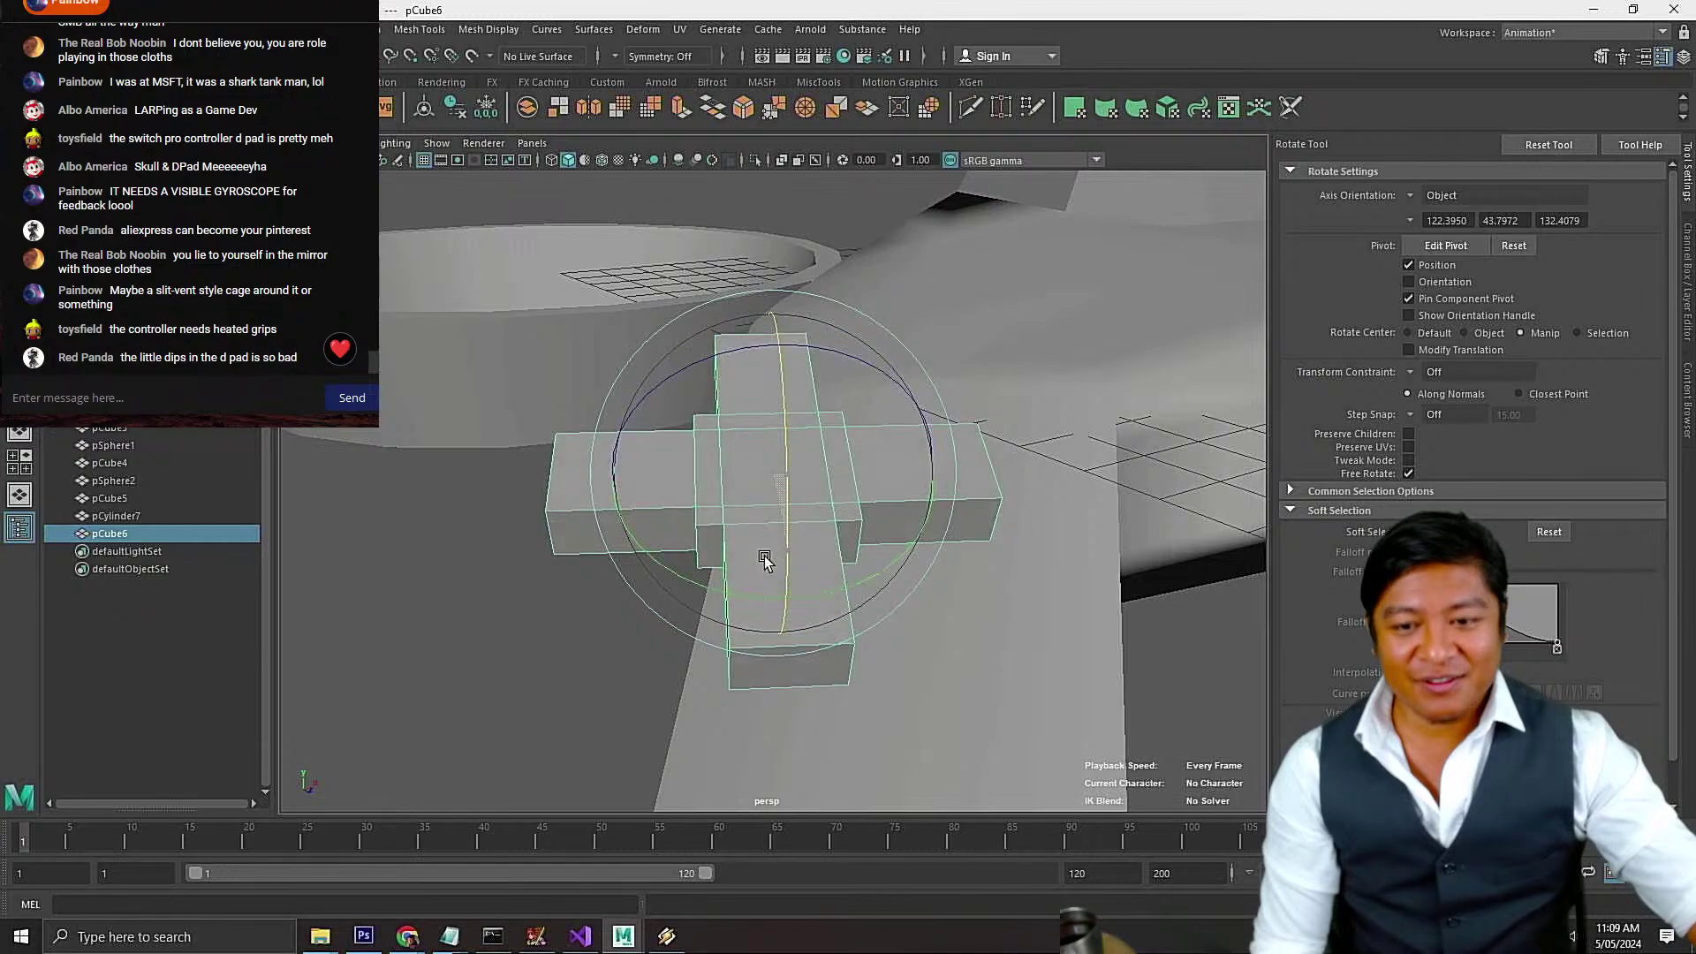
{"action": "key", "text": "ctrl+z"}
{"action": "key", "text": "w"}
{"action": "scroll", "coordinate": [805, 517], "scroll_direction": "up", "scroll_amount": 2}
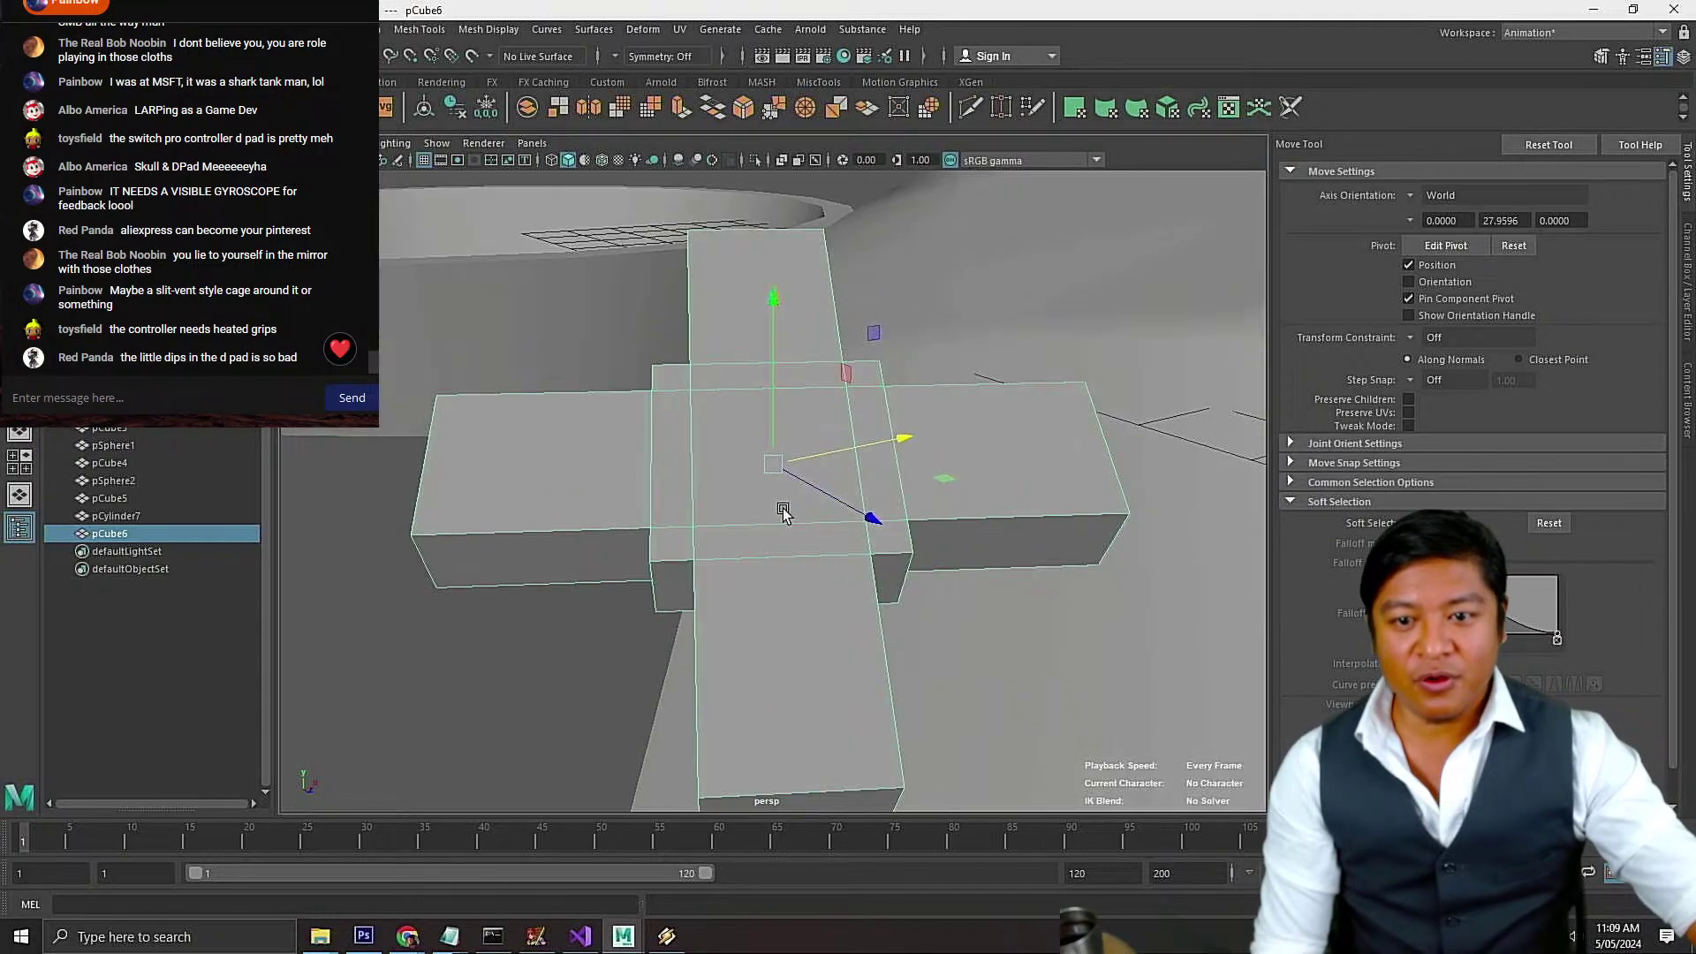
{"action": "right_click_drag", "start_coordinate": [741, 450], "coordinate": [740, 500]}
{"action": "left_click", "coordinate": [737, 497]}
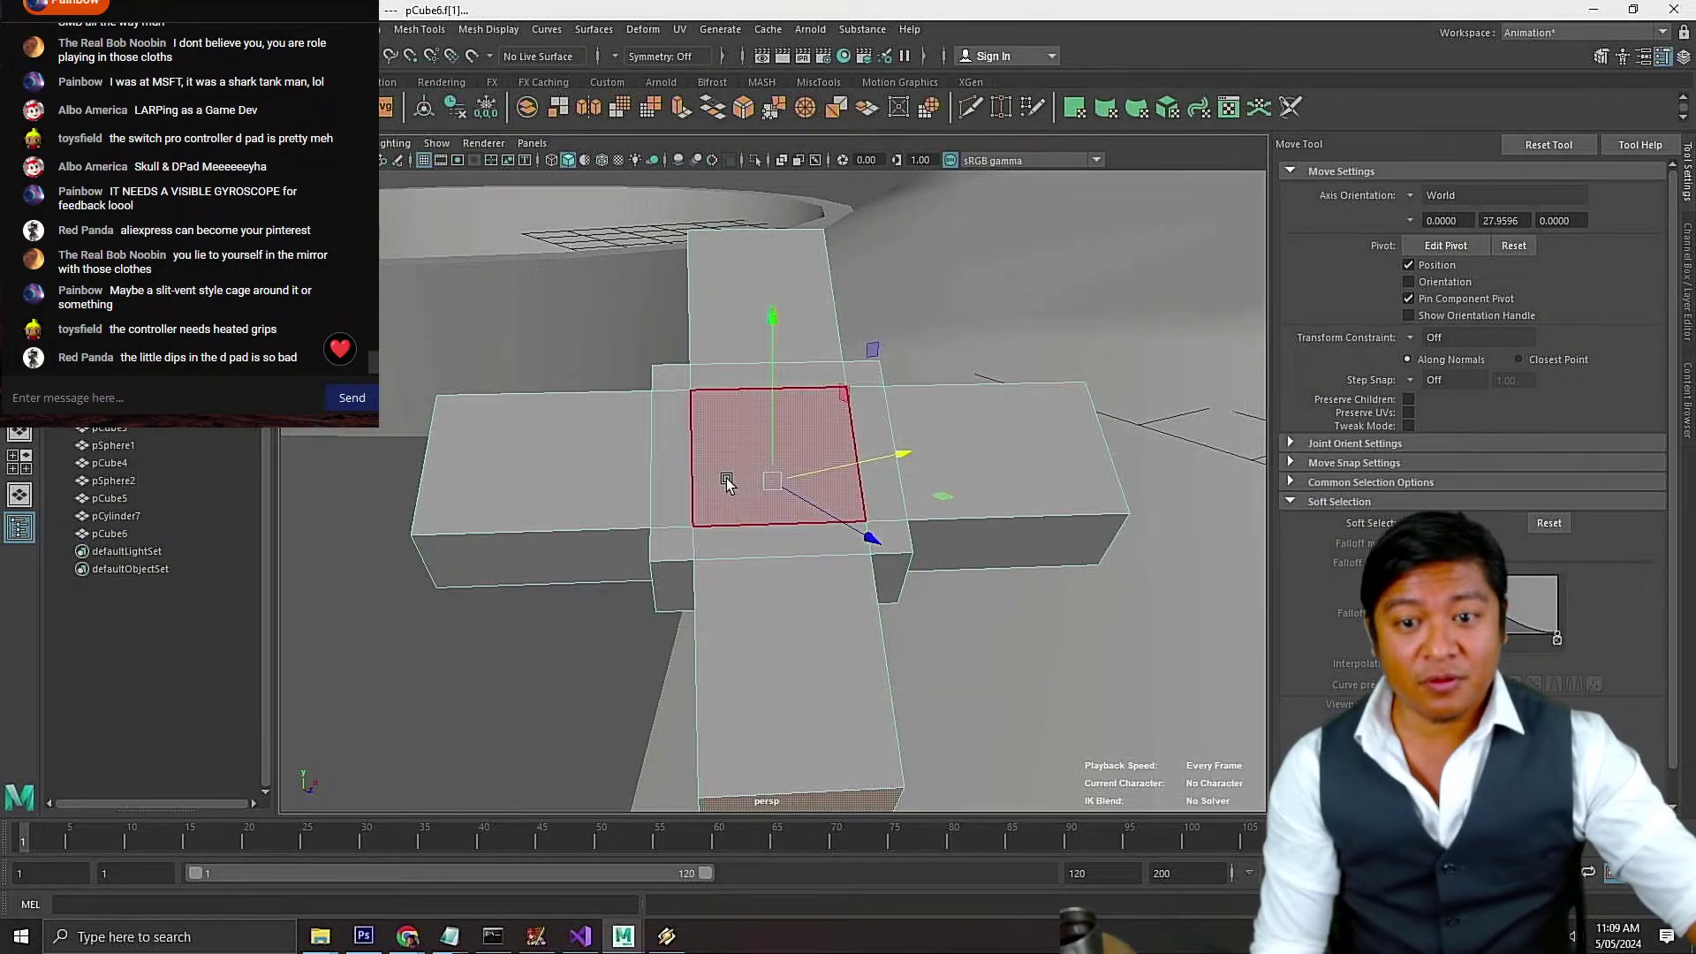
Select the centre face and set the Move Axis Orientation to Component
{"action": "left_click", "coordinate": [580, 560]}
{"action": "left_click_drag", "start_coordinate": [580, 560], "coordinate": [934, 457], "text": "alt"}
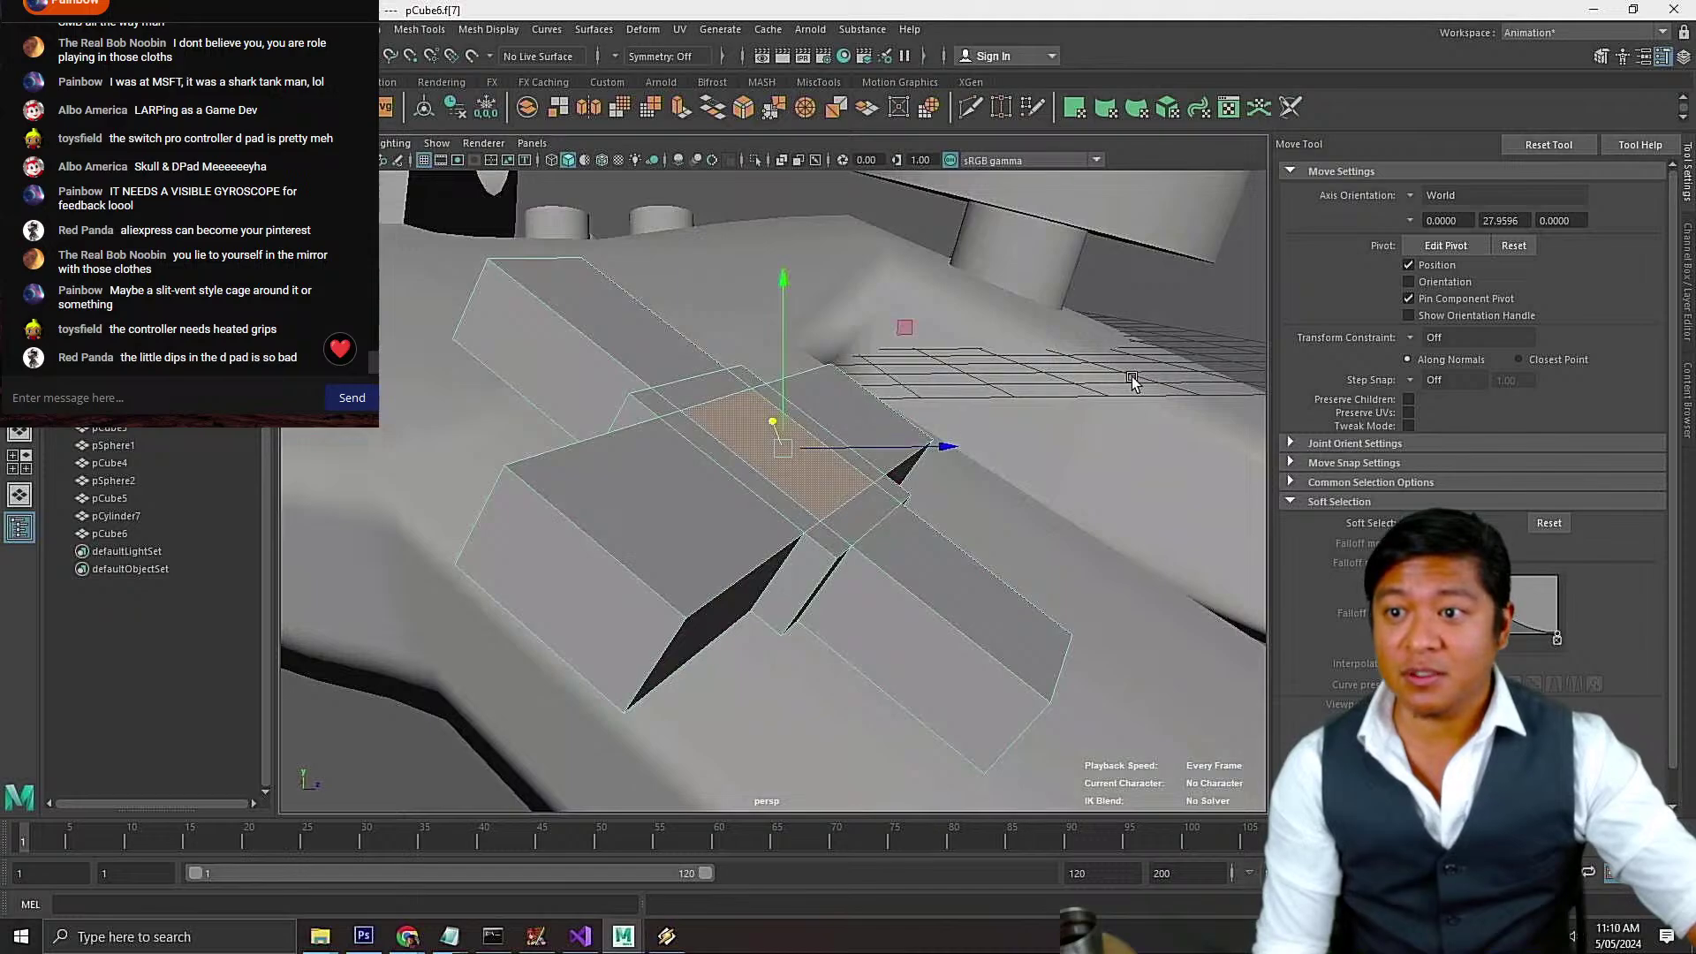
{"action": "left_click", "coordinate": [1415, 193]}
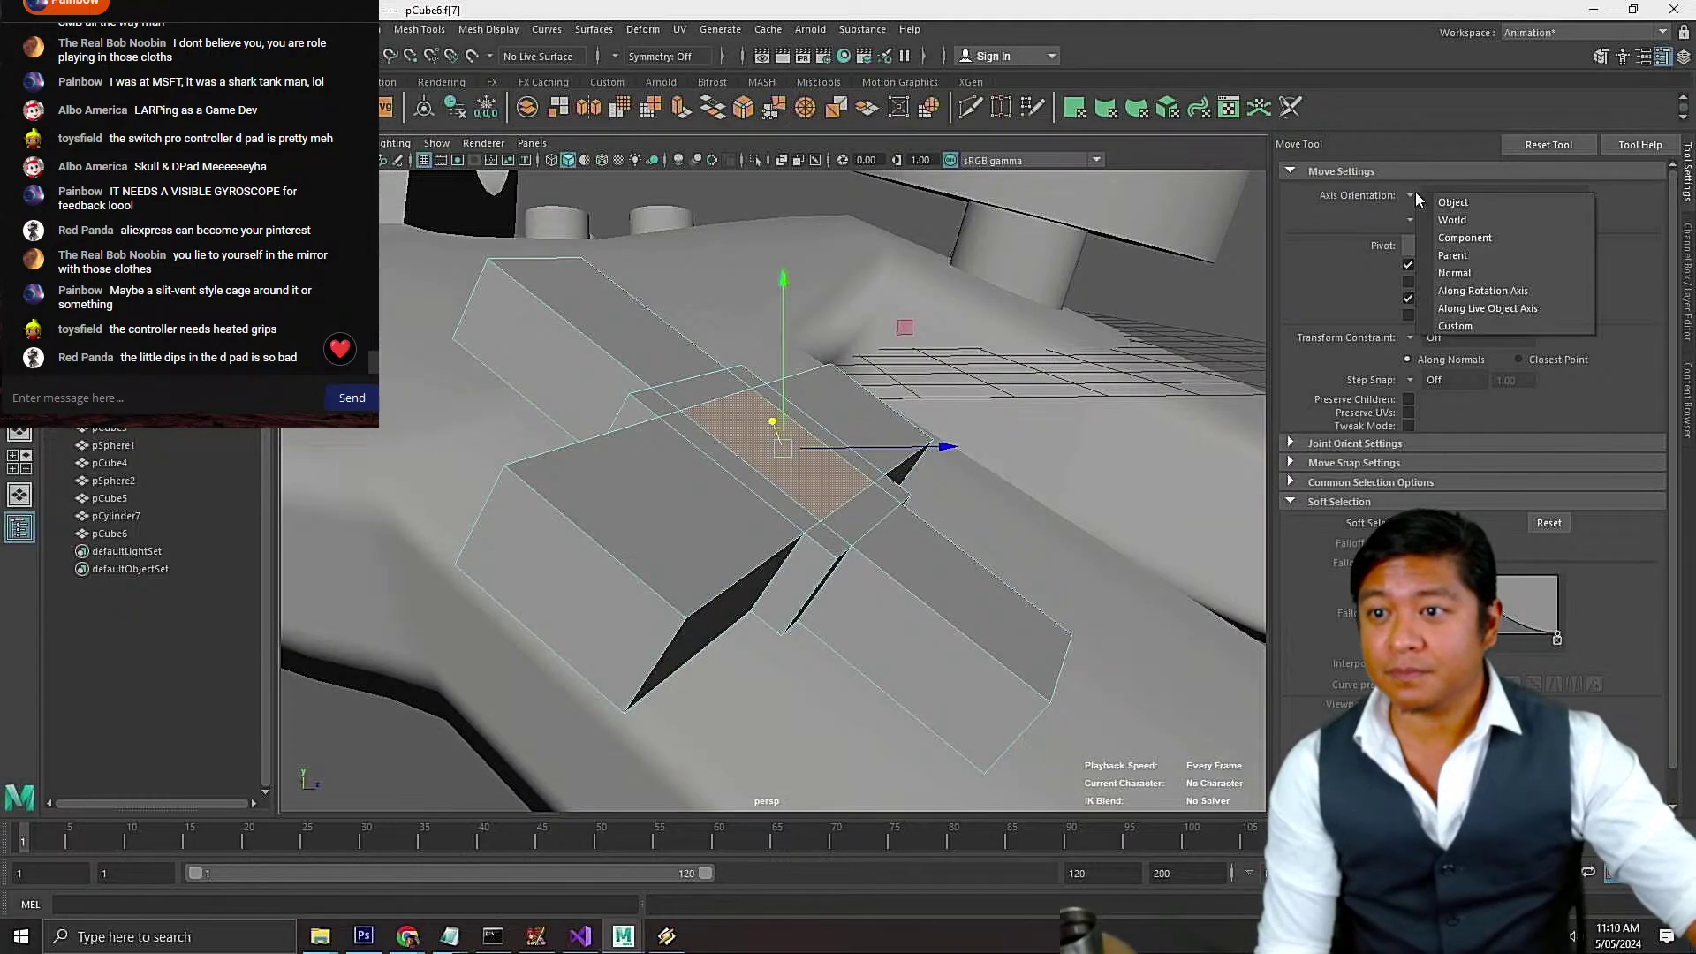
{"action": "left_click", "coordinate": [1454, 254]}
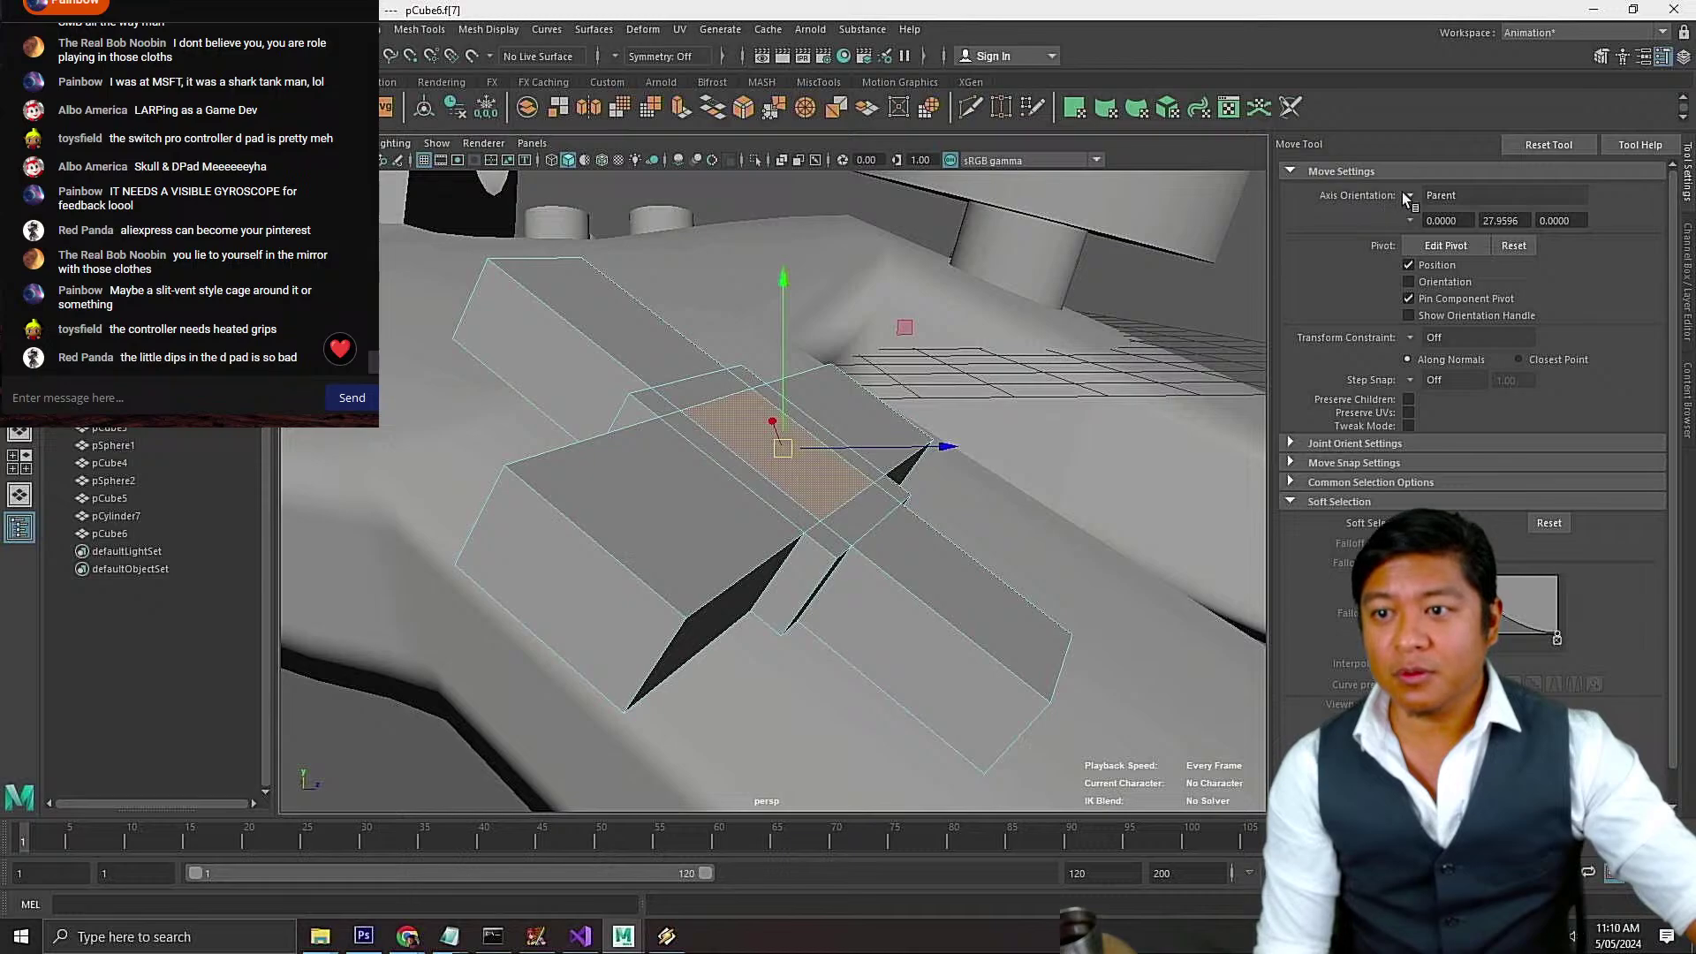
{"action": "left_click", "coordinate": [1408, 194]}
{"action": "left_click", "coordinate": [1413, 237]}
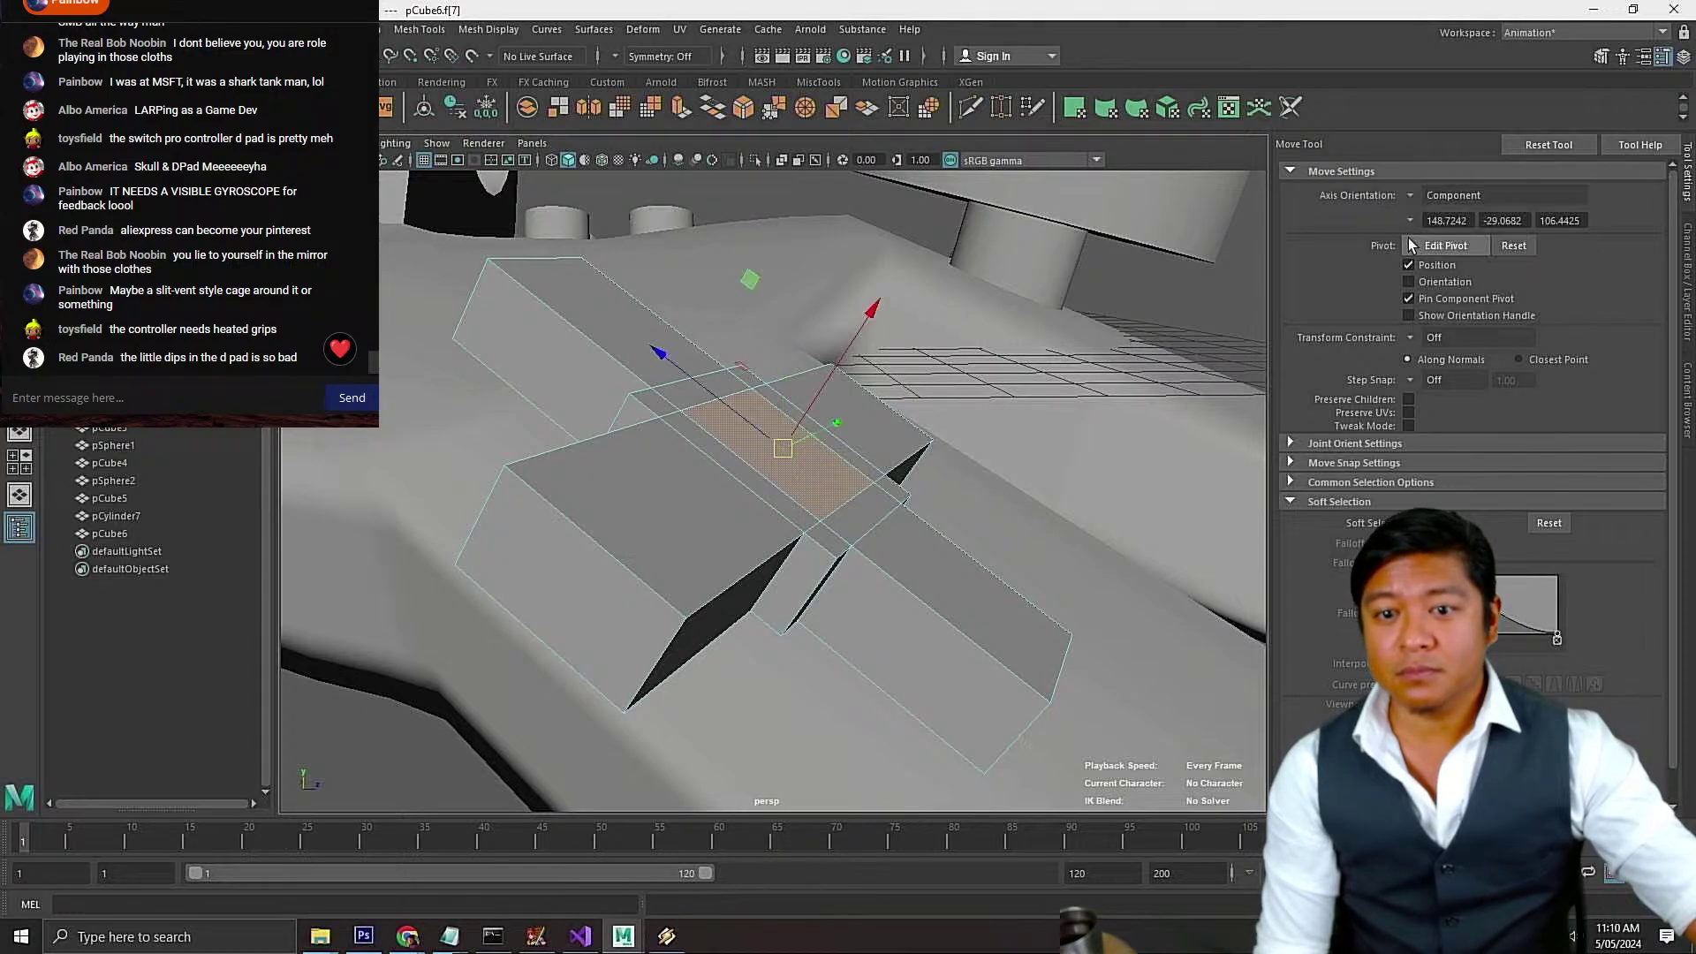
Extrude the centre face and push it -0.197 units down into the cross
{"action": "left_click", "coordinate": [308, 29]}
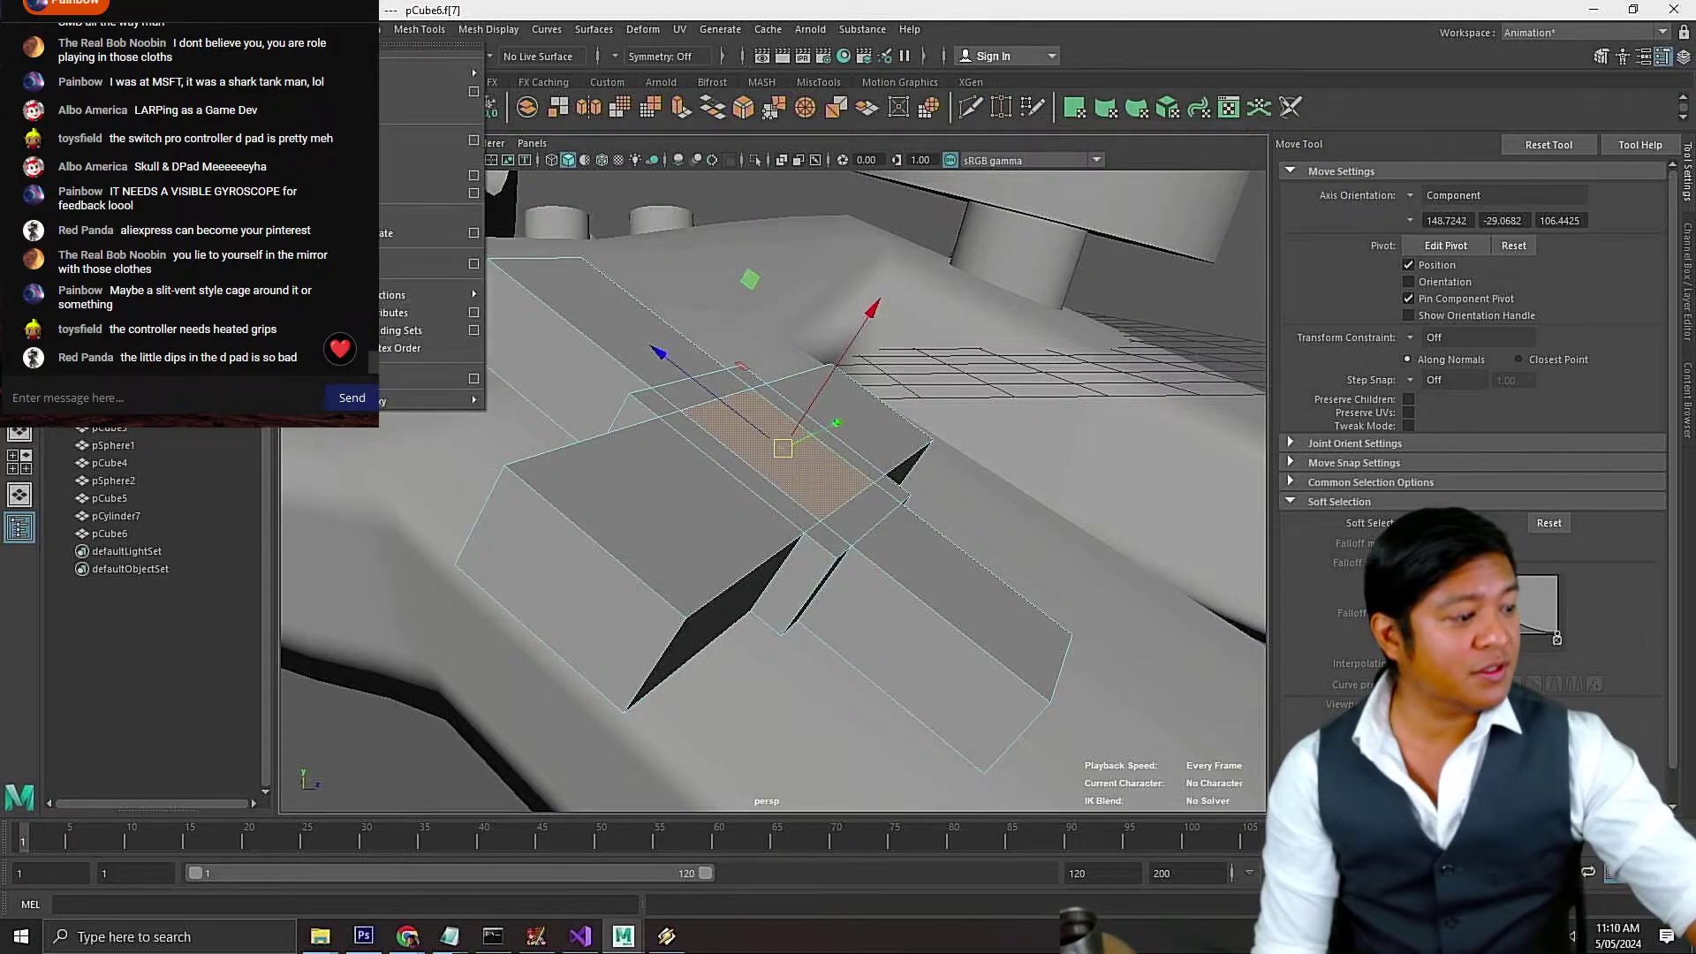
{"action": "mouse_move", "coordinate": [355, 29]}
{"action": "left_click", "coordinate": [402, 198]}
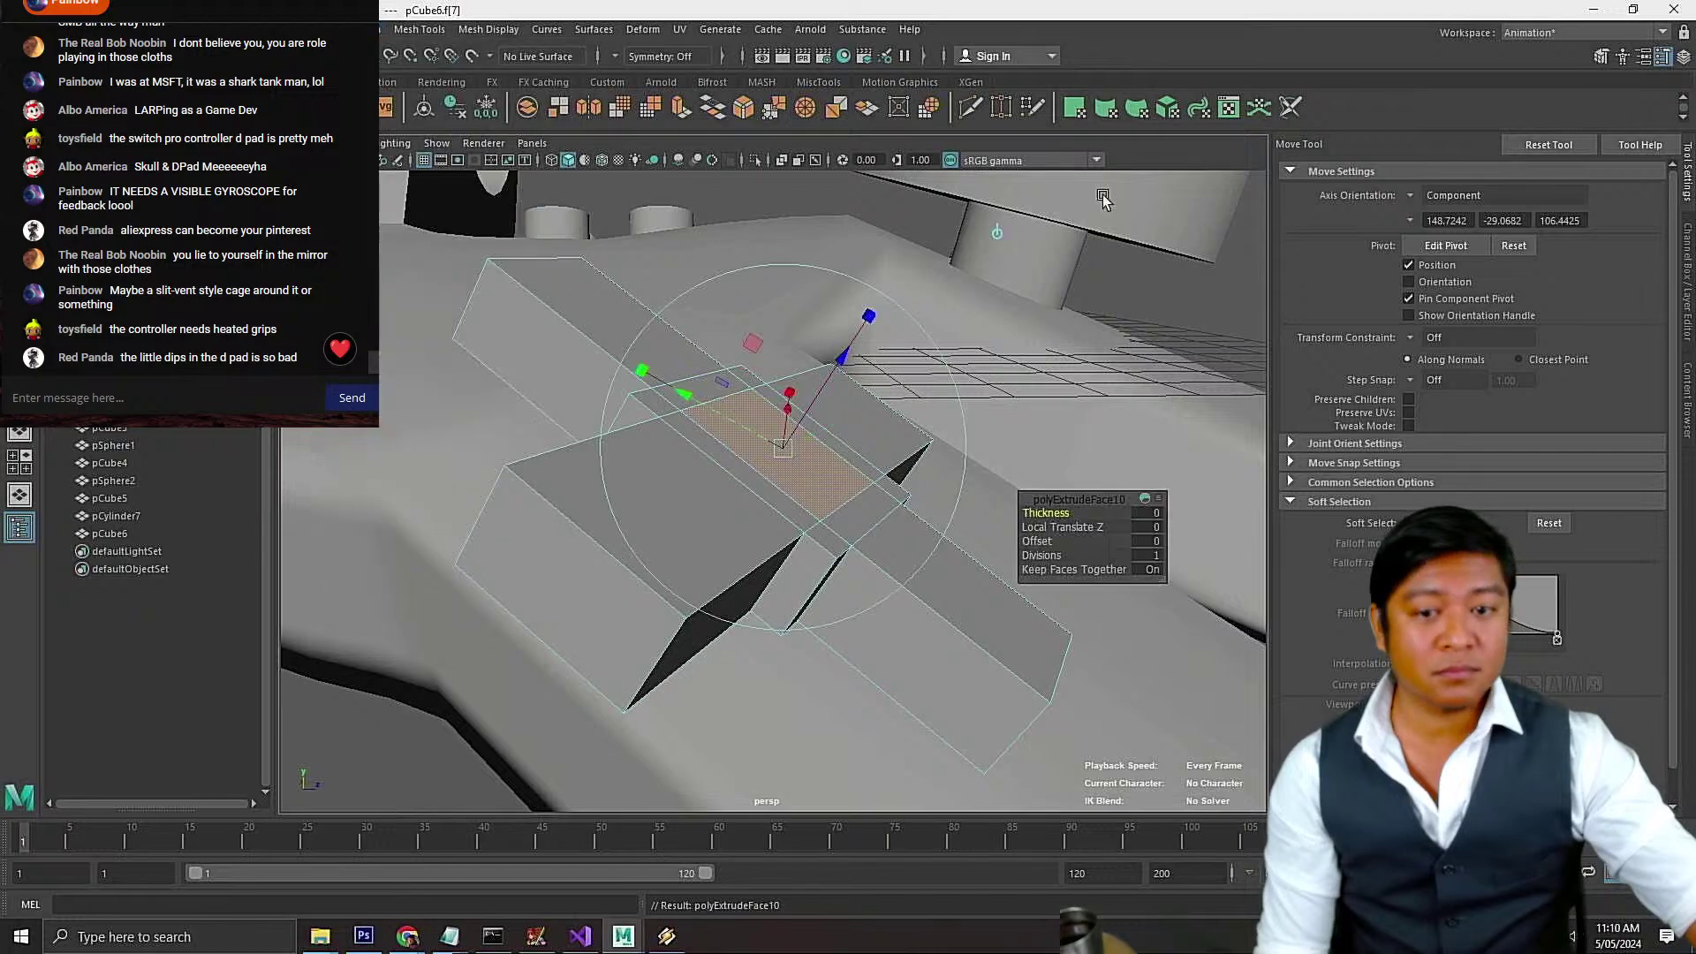
{"action": "left_click_drag", "start_coordinate": [827, 472], "coordinate": [693, 415], "text": "alt"}
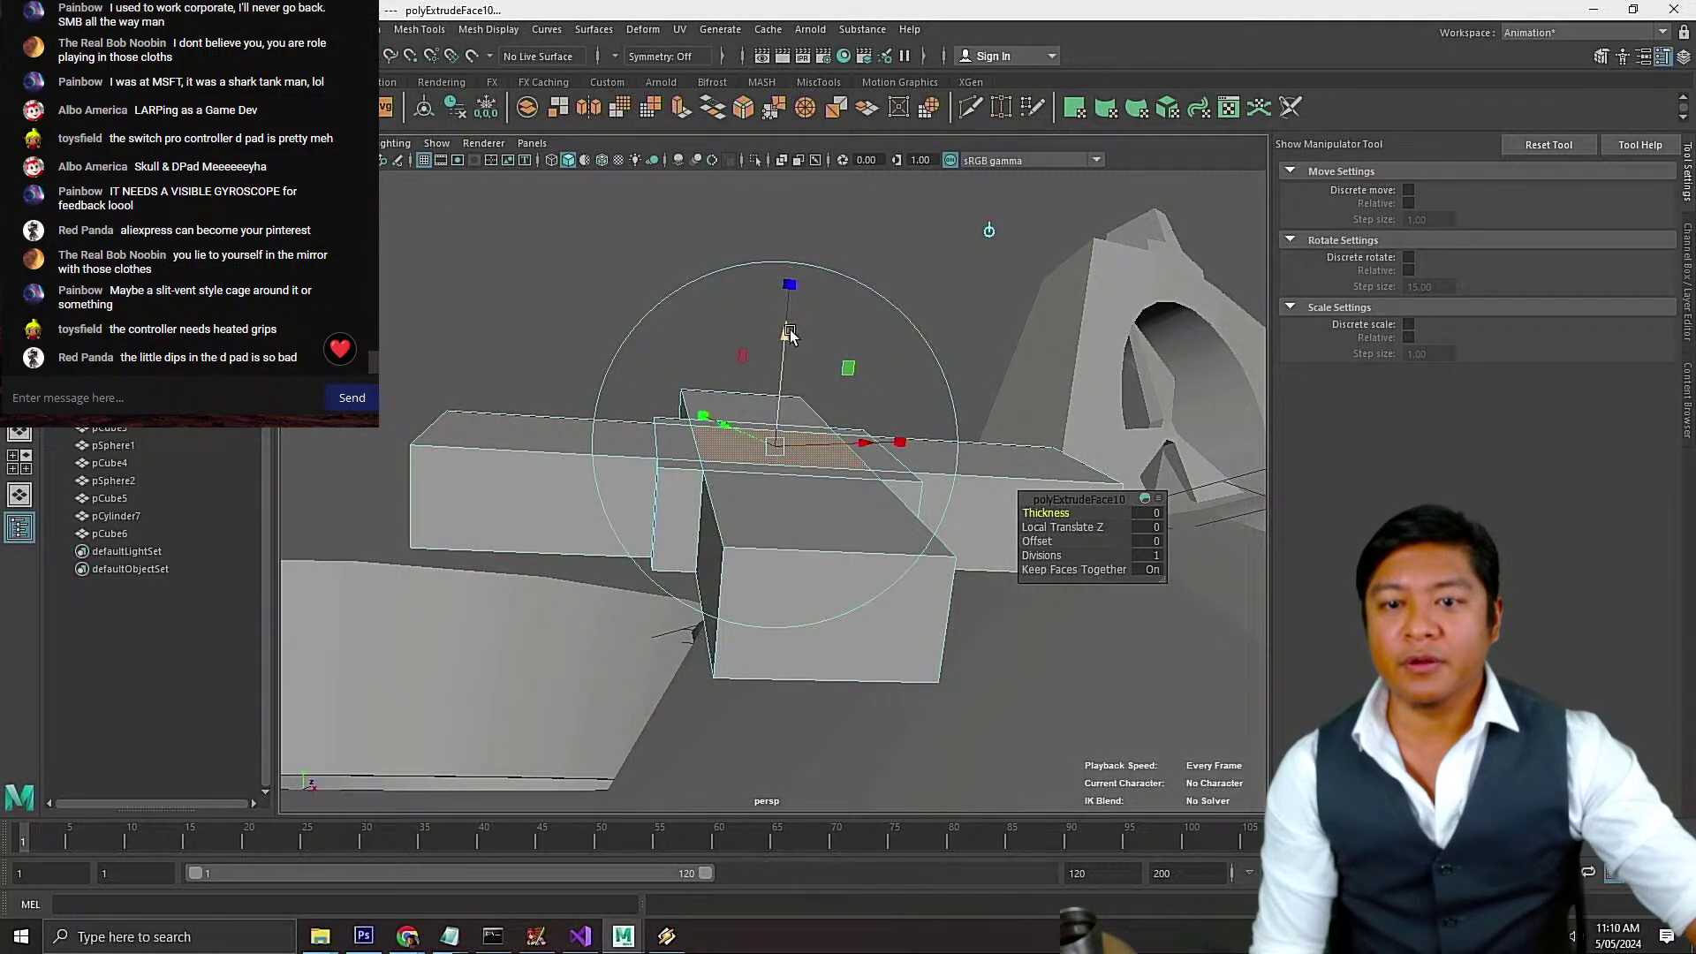
{"action": "left_click_drag", "start_coordinate": [789, 334], "coordinate": [785, 356]}
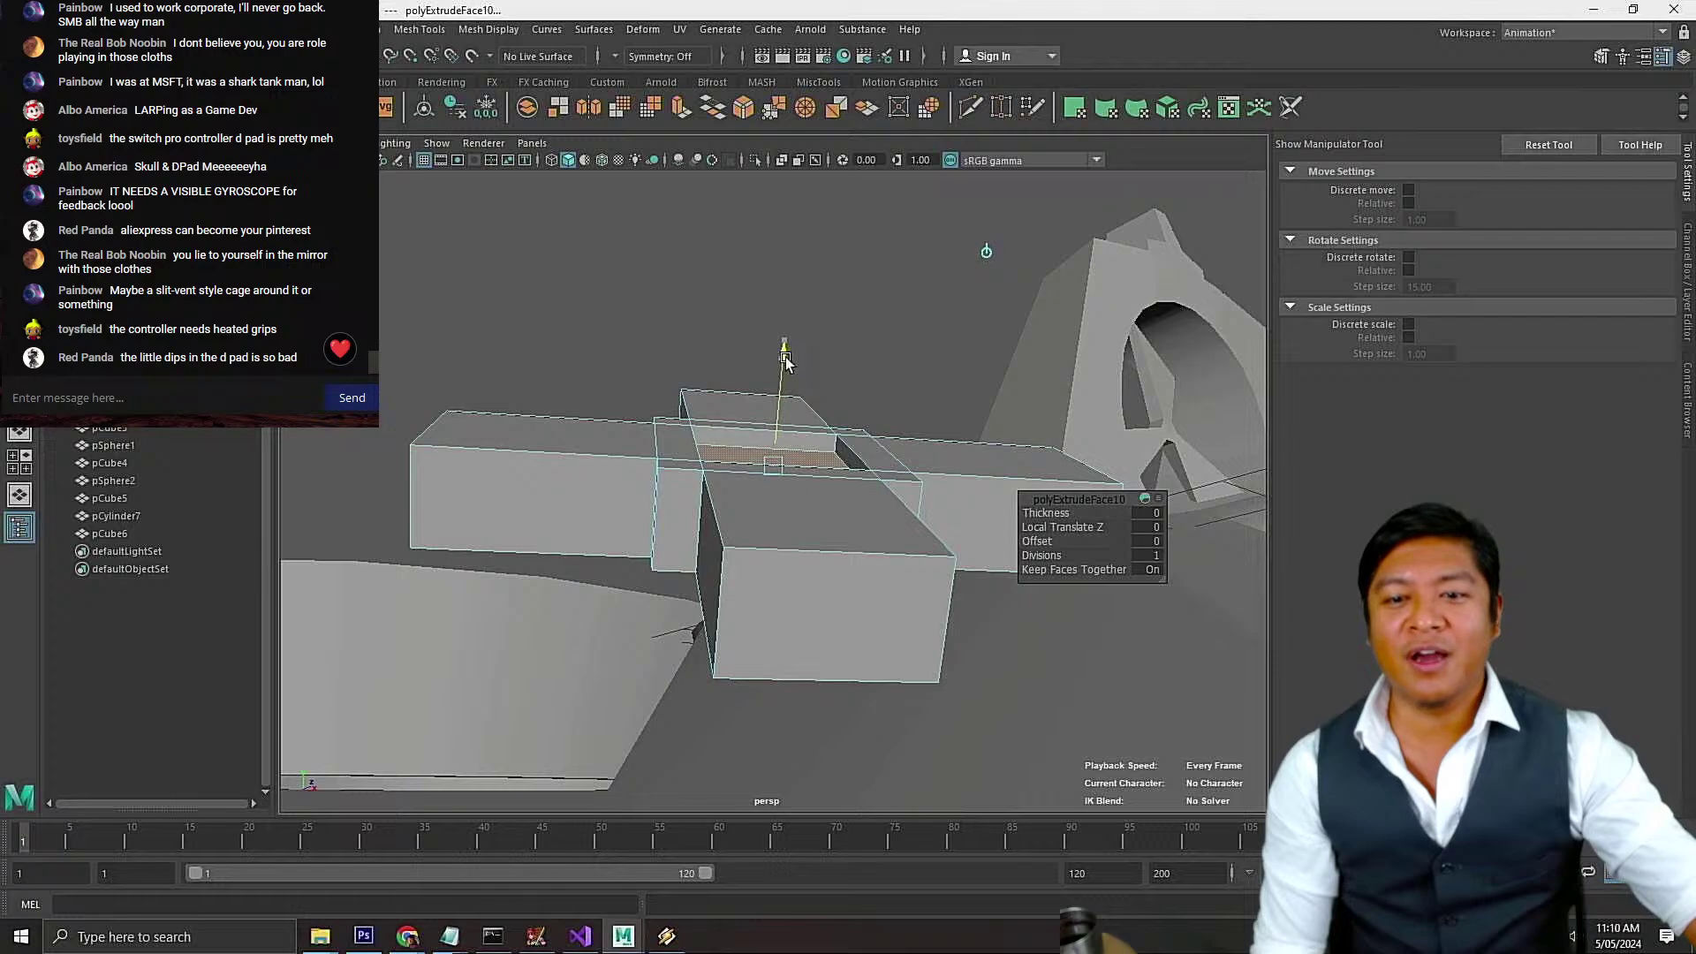
{"action": "left_click_drag", "start_coordinate": [774, 418], "coordinate": [761, 486], "text": "alt"}
{"action": "key", "text": "r"}
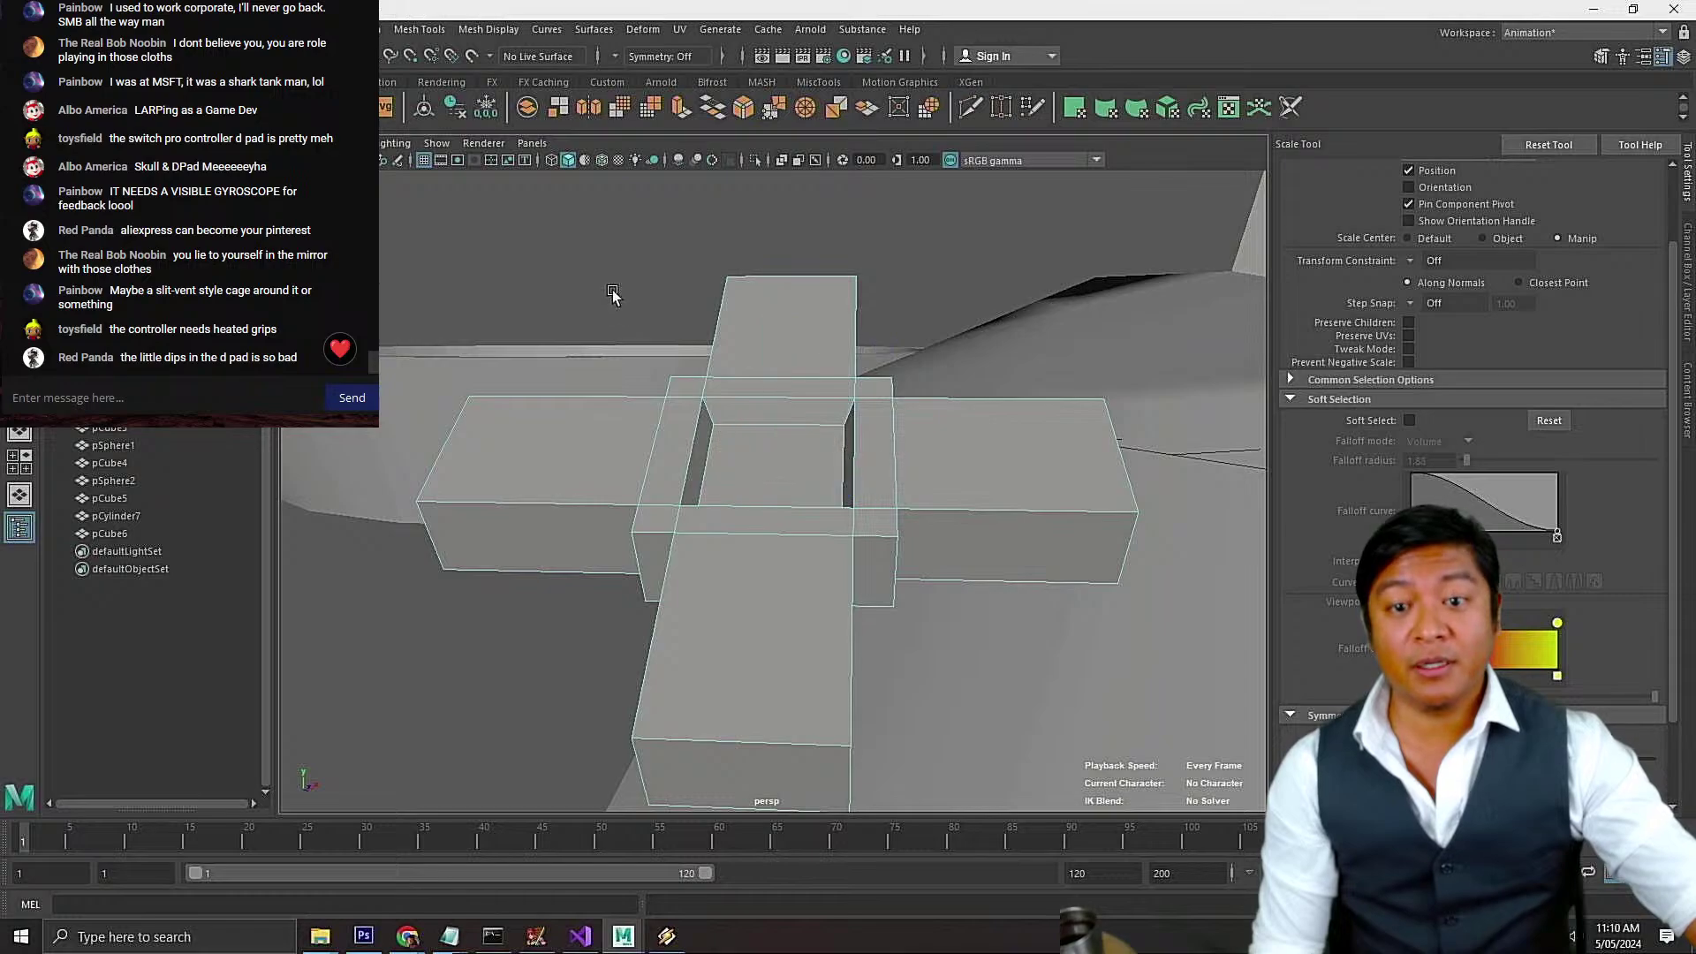
Reselect the whole cross in object mode and slide it sideways along X
{"action": "right_click_drag", "start_coordinate": [612, 291], "coordinate": [695, 266]}
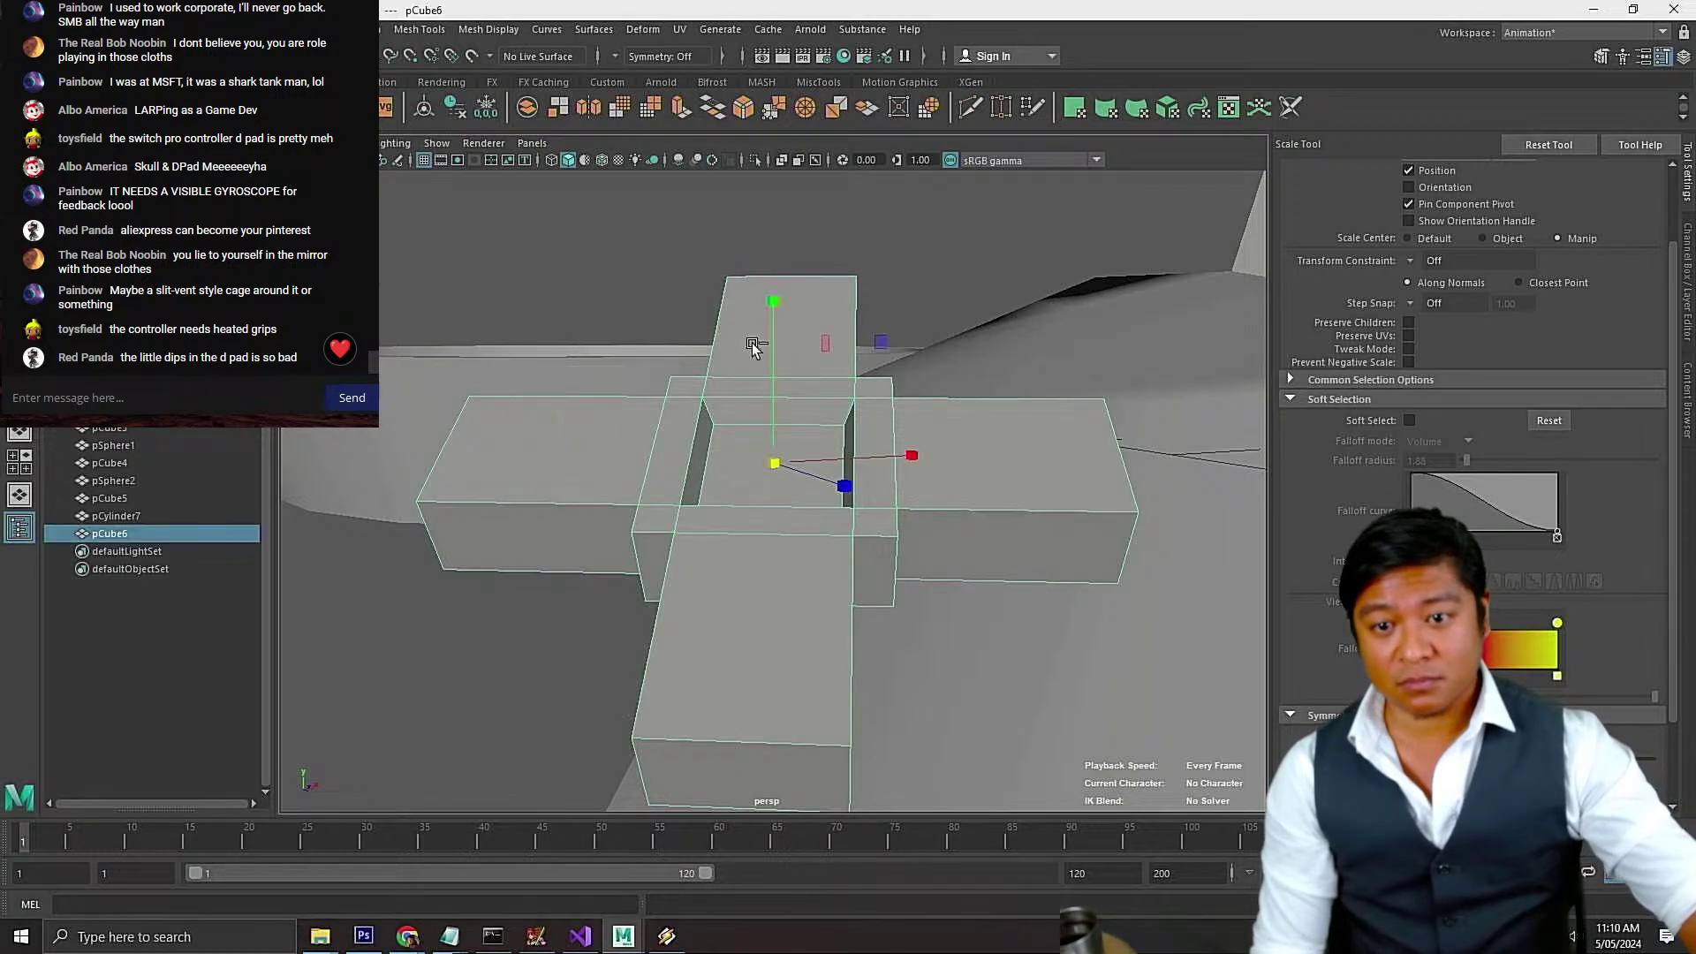
{"action": "left_click", "coordinate": [608, 288]}
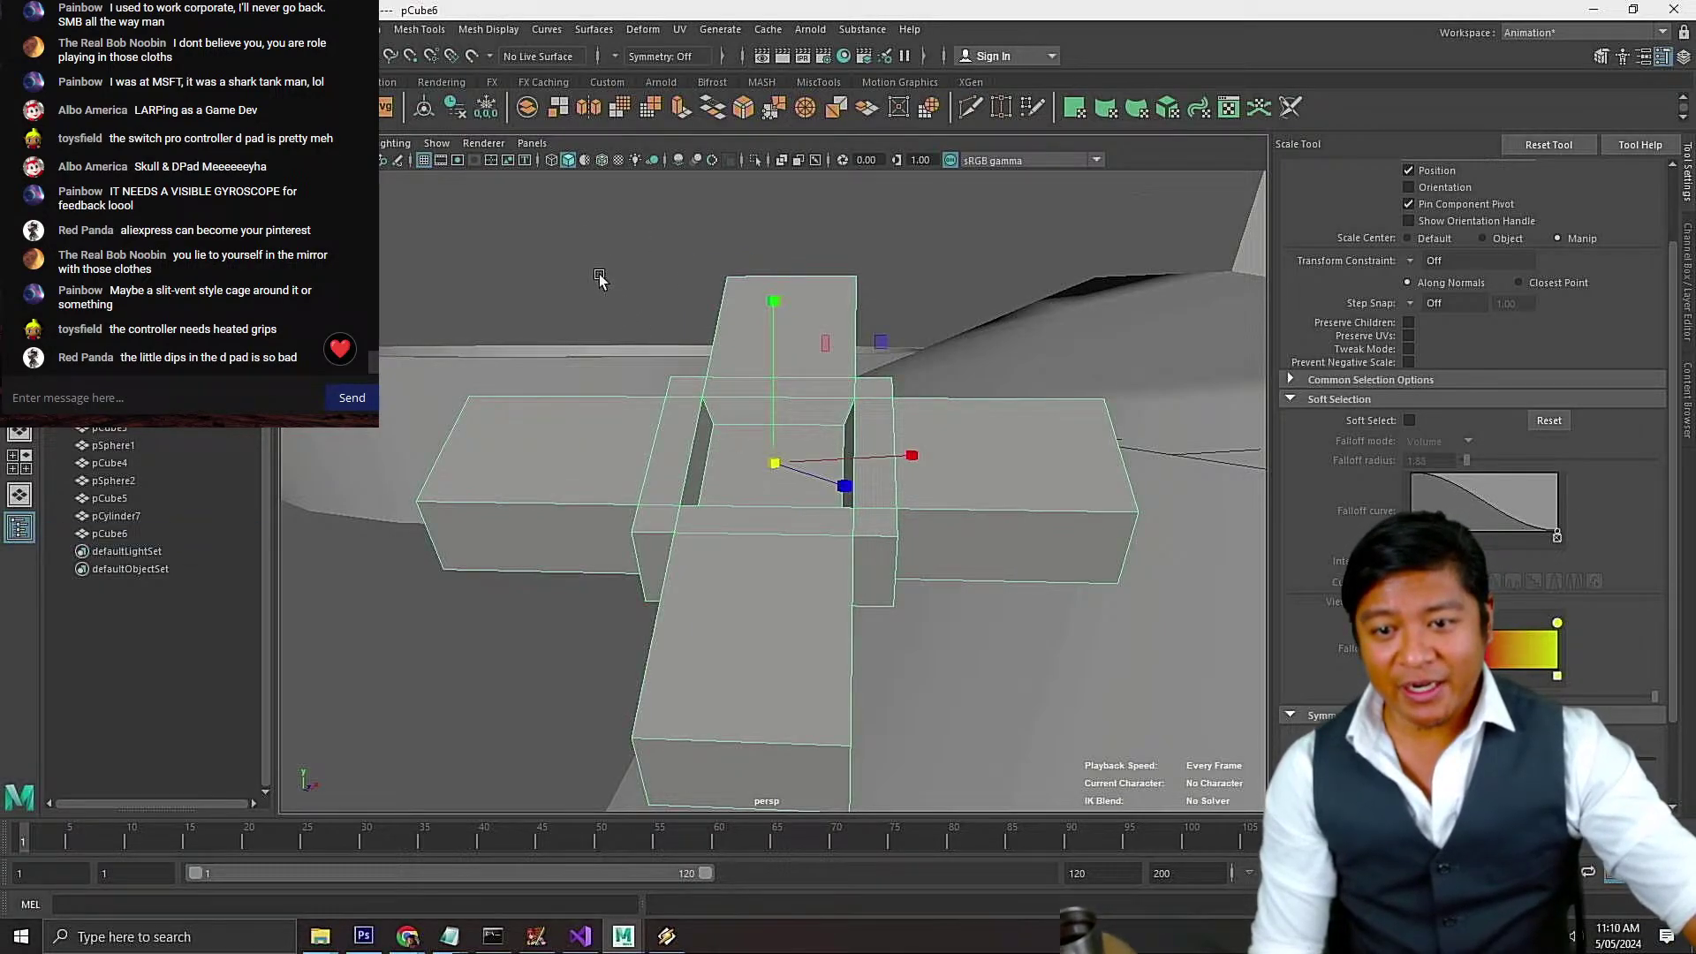
{"action": "left_click", "coordinate": [724, 505]}
{"action": "scroll", "coordinate": [739, 504], "scroll_direction": "down", "scroll_amount": 5}
{"action": "left_click_drag", "start_coordinate": [738, 504], "coordinate": [757, 529], "text": "alt"}
{"action": "key", "text": "w"}
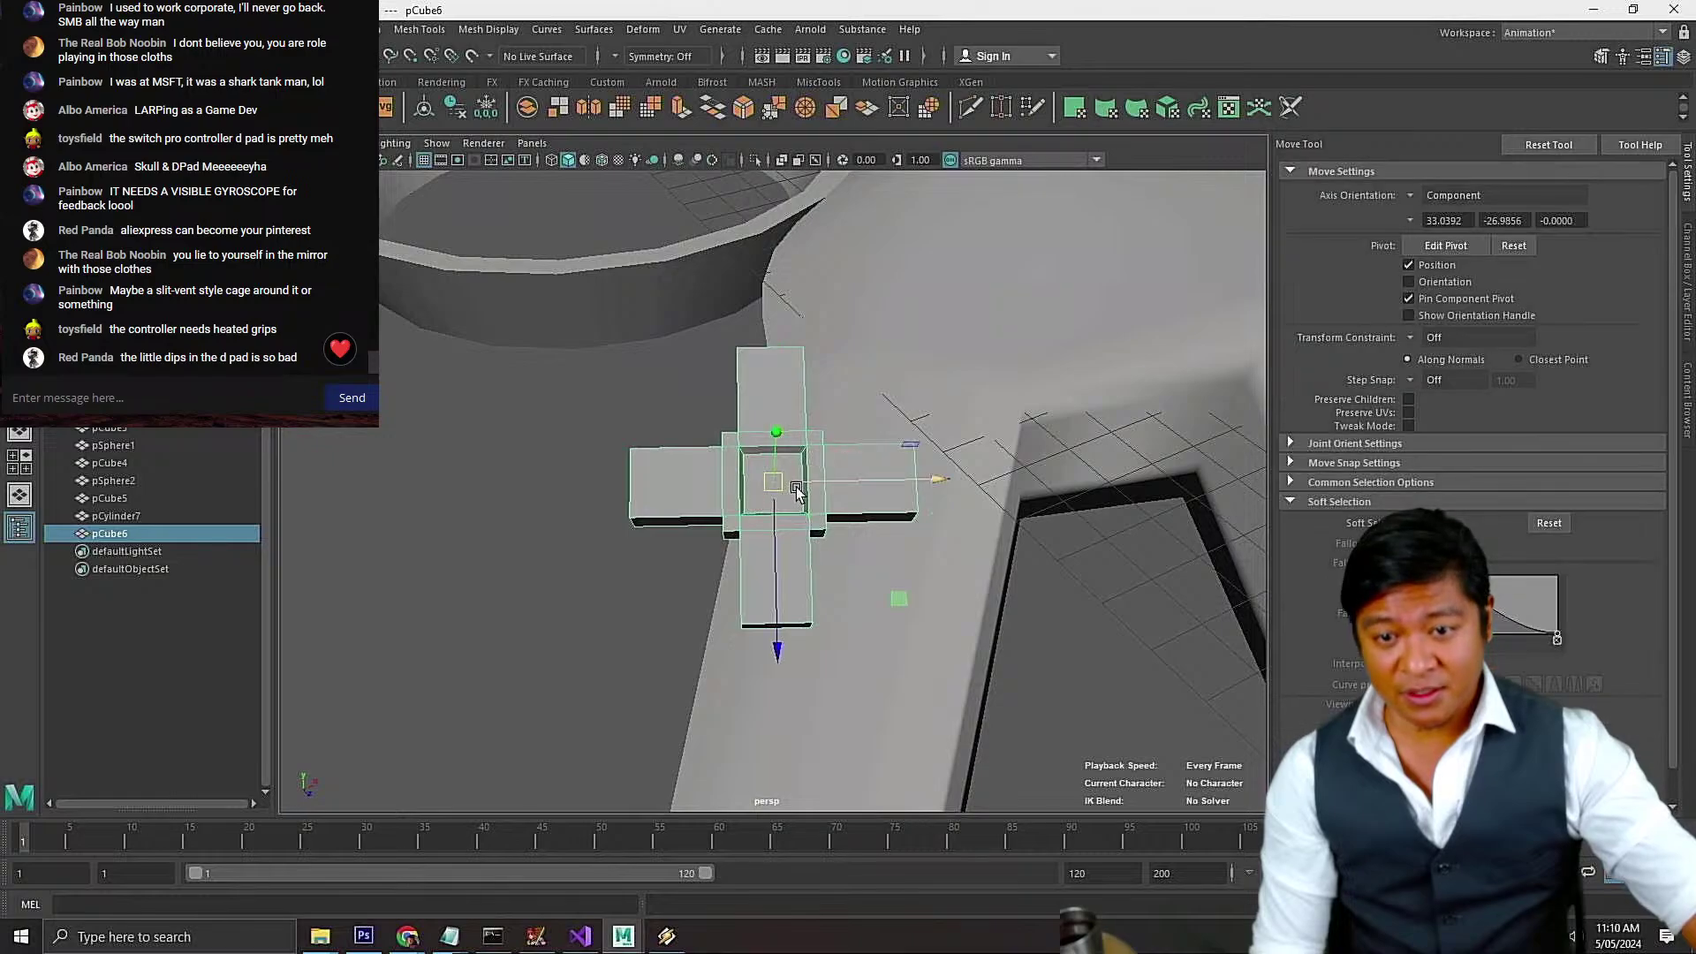
{"action": "left_click_drag", "start_coordinate": [832, 485], "coordinate": [876, 500]}
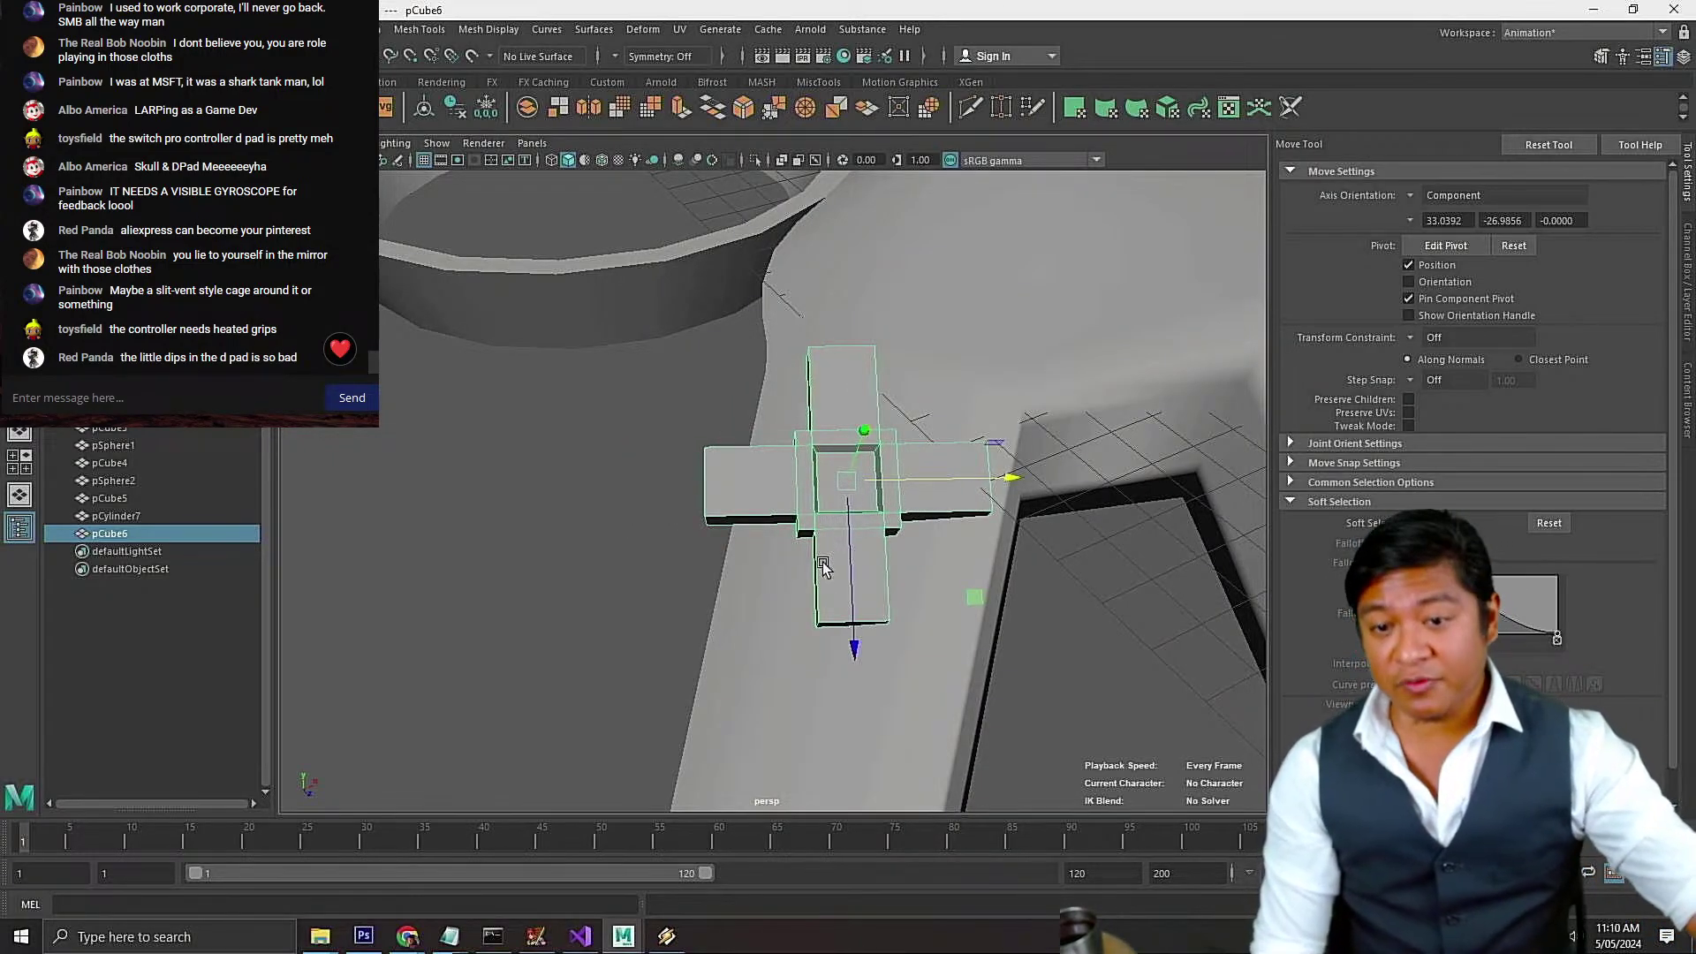
{"action": "left_click_drag", "start_coordinate": [822, 566], "coordinate": [957, 374], "text": "alt"}
Rotate the cross to straighten it, then shrink it uniformly
{"action": "key", "text": "e"}
{"action": "left_click_drag", "start_coordinate": [885, 472], "coordinate": [889, 524], "text": "alt"}
{"action": "left_click_drag", "start_coordinate": [921, 601], "coordinate": [980, 515]}
{"action": "left_click_drag", "start_coordinate": [962, 414], "coordinate": [977, 419]}
{"action": "key", "text": "r"}
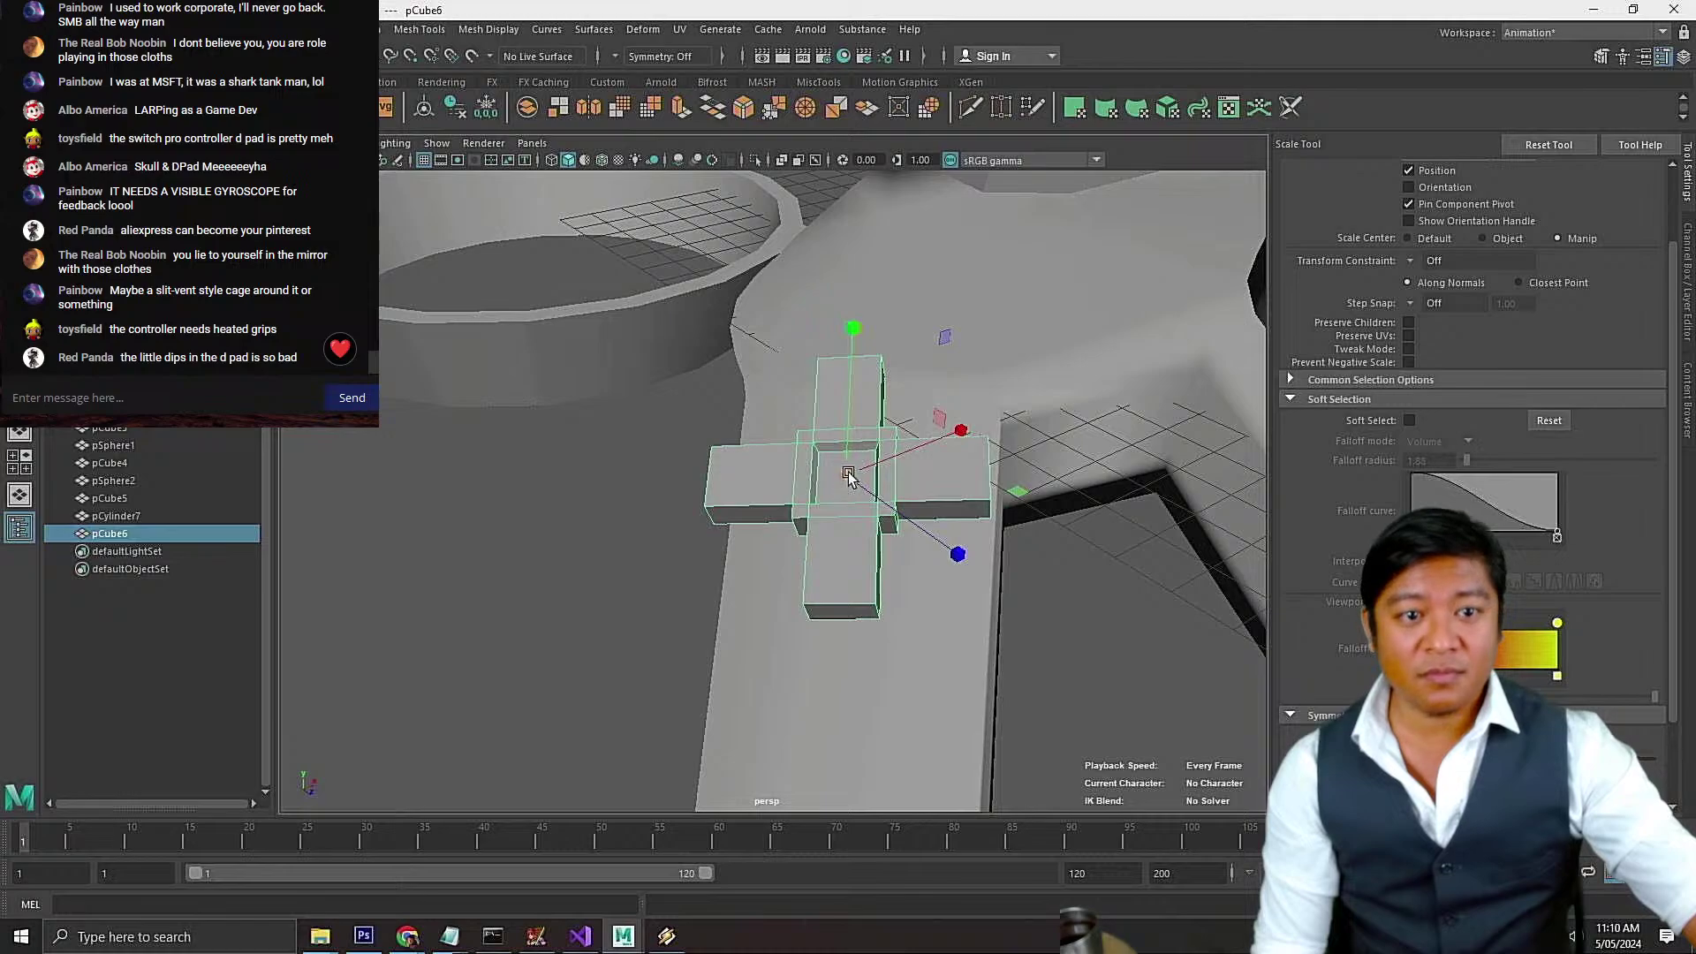
{"action": "left_click_drag", "start_coordinate": [848, 477], "coordinate": [887, 555]}
Lower the cross onto the body surface and tilt it to match the slope
{"action": "key", "text": "w"}
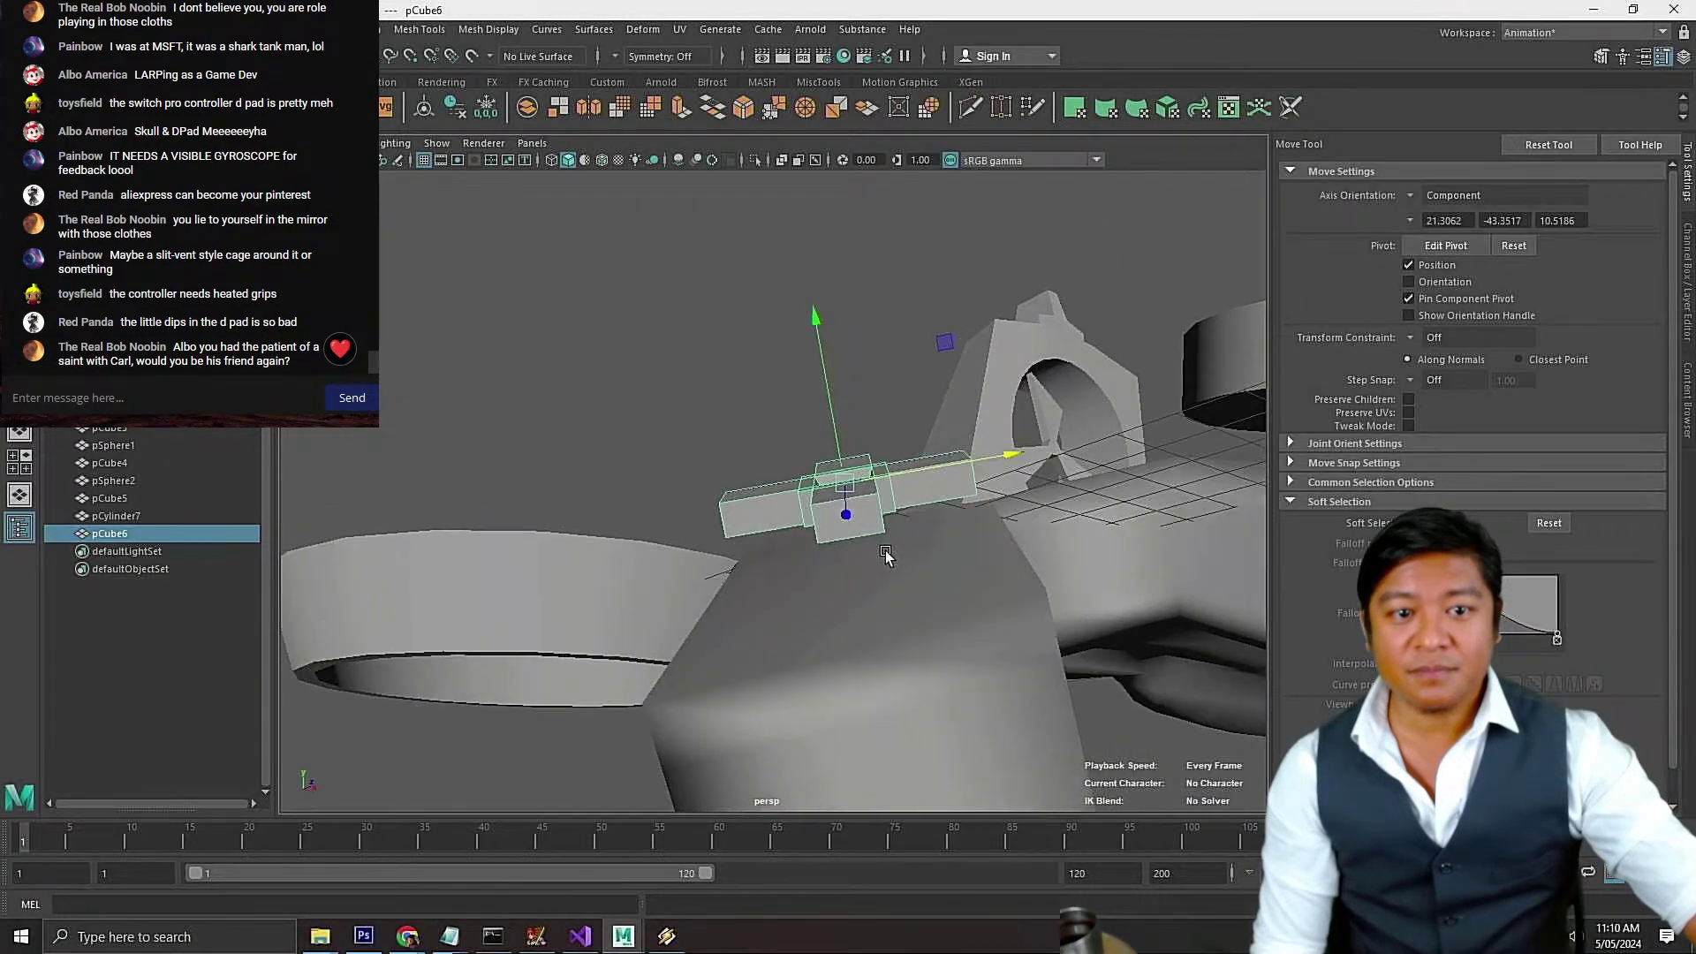
{"action": "left_click_drag", "start_coordinate": [823, 395], "coordinate": [823, 421]}
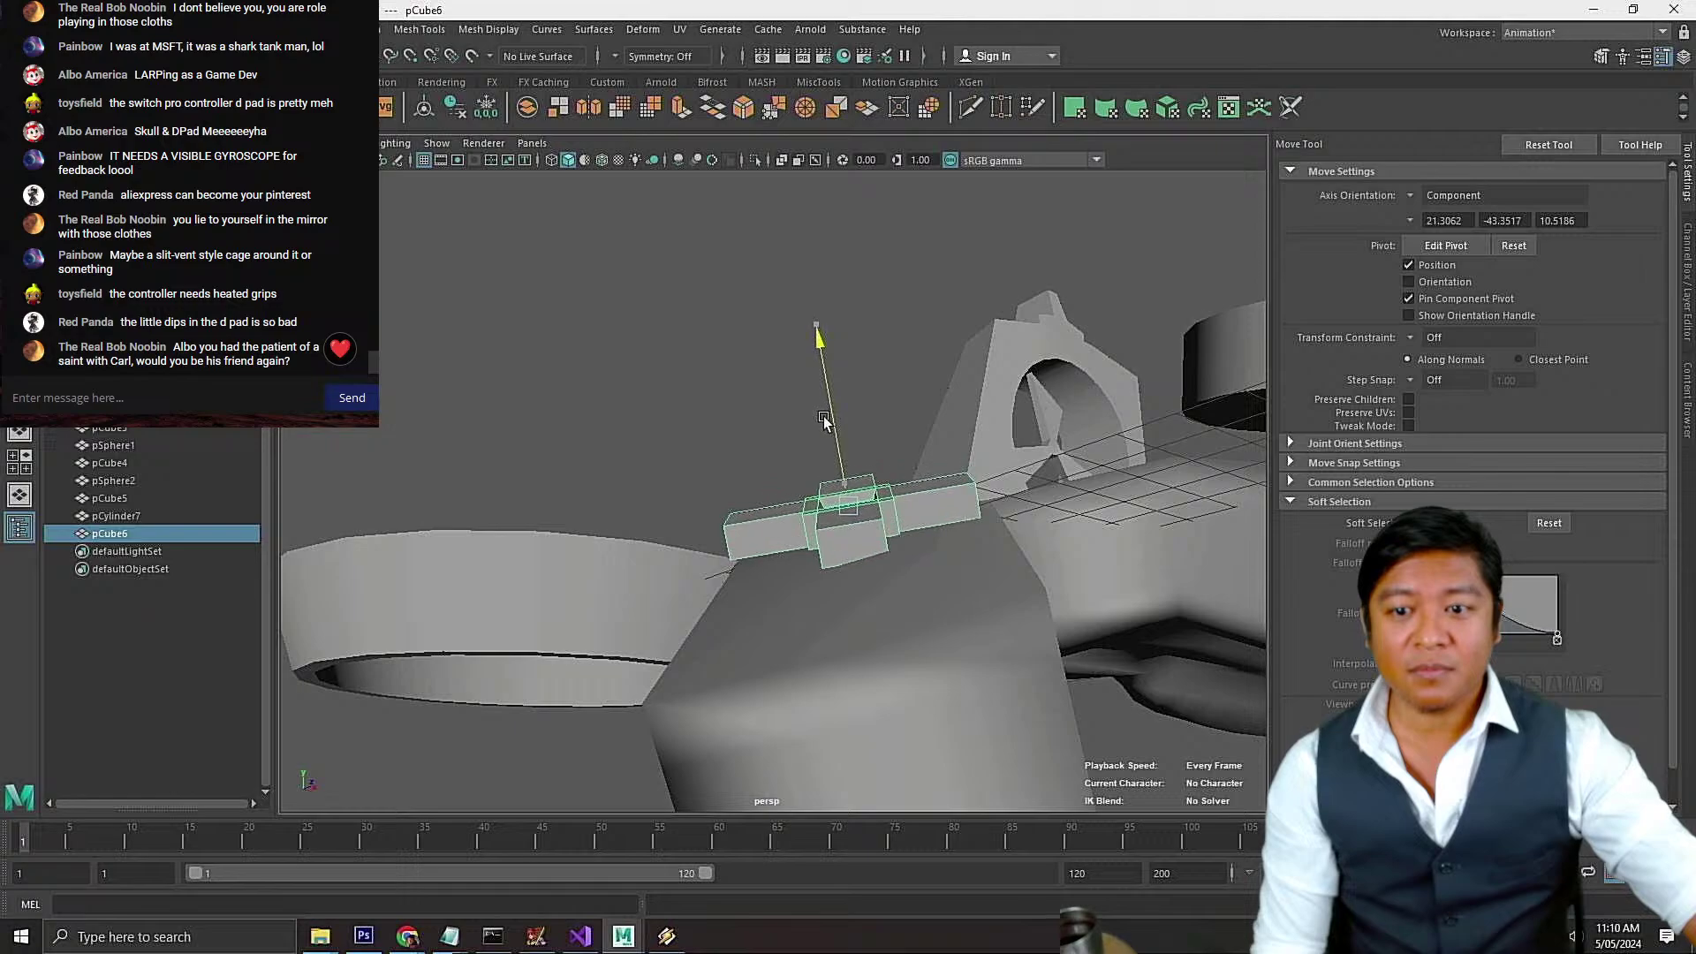
{"action": "left_click_drag", "start_coordinate": [877, 469], "coordinate": [901, 456], "text": "alt"}
{"action": "key", "text": "e"}
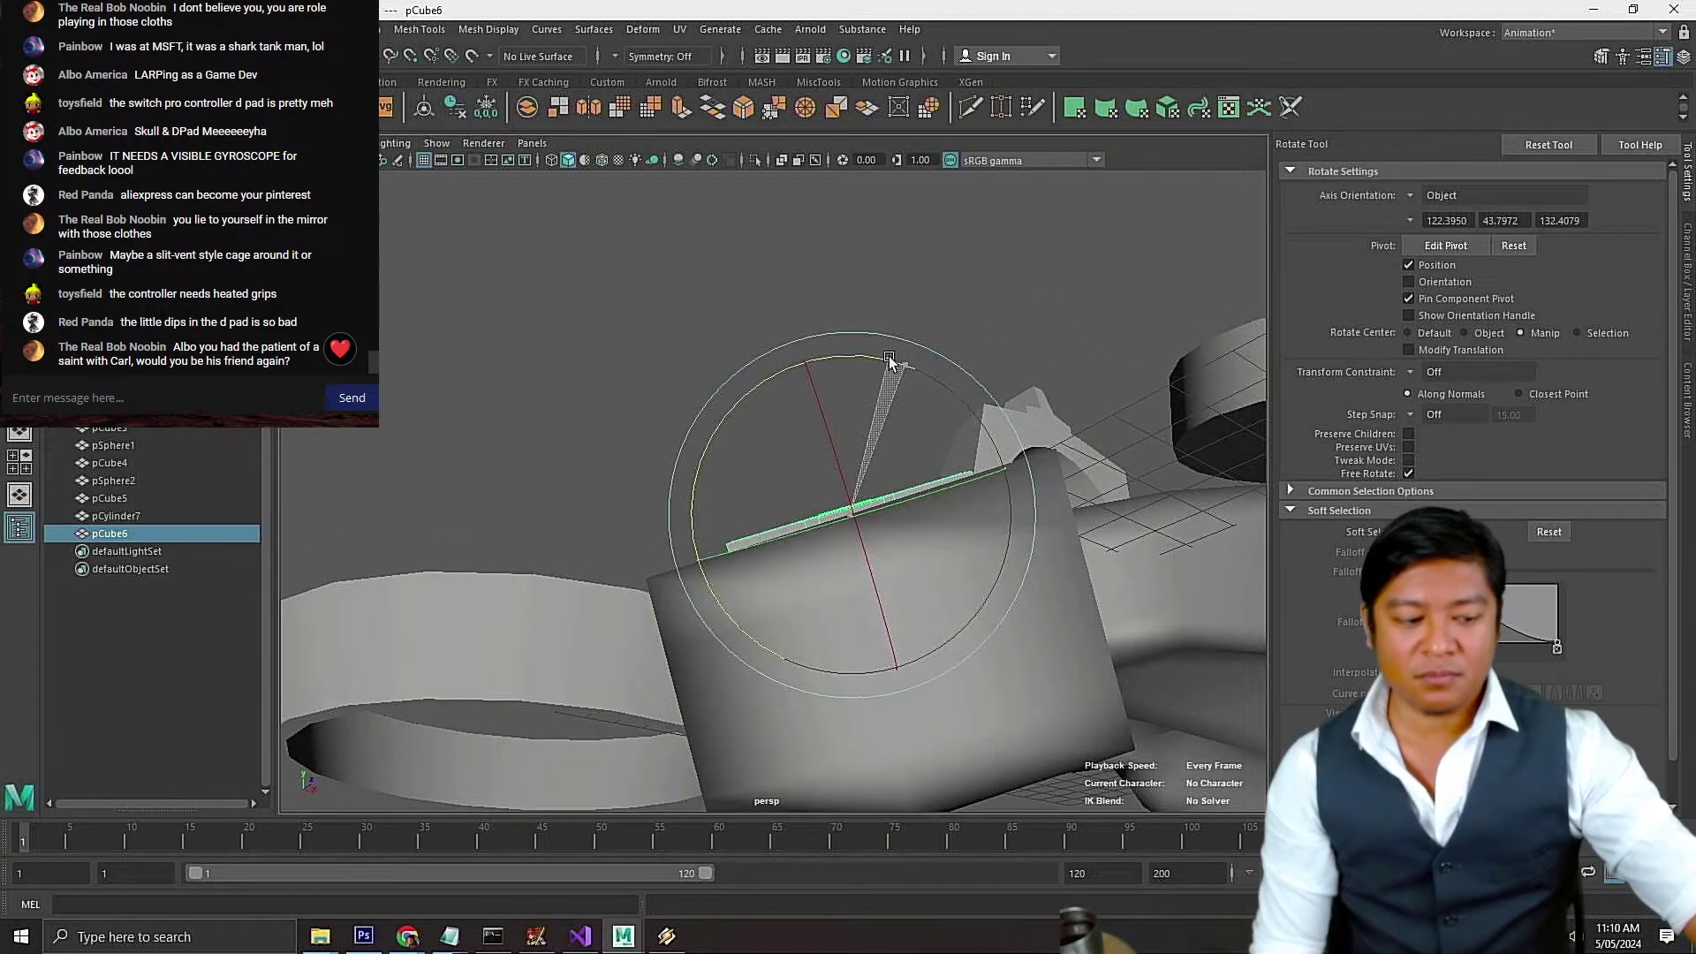
{"action": "left_click_drag", "start_coordinate": [889, 361], "coordinate": [889, 362]}
Slide the D-pad down along the grip arm into position
{"action": "left_click", "coordinate": [664, 939]}
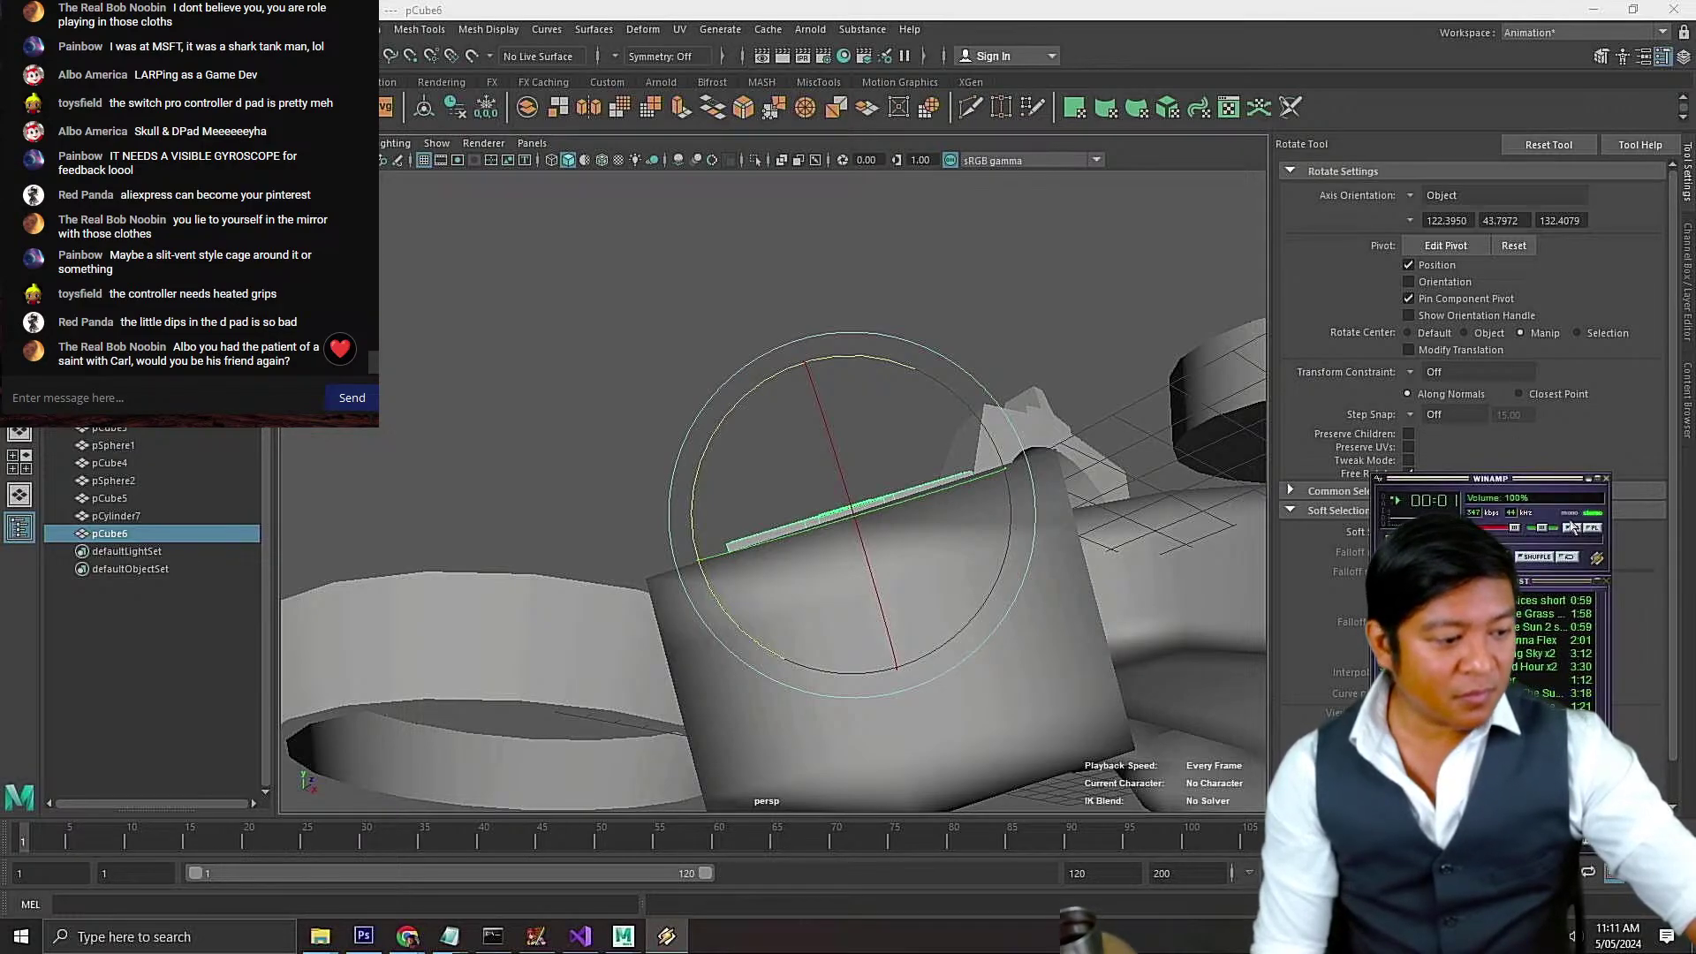
{"action": "left_click", "coordinate": [1257, 36]}
{"action": "scroll", "coordinate": [1045, 422], "scroll_direction": "up", "scroll_amount": 3}
{"action": "left_click_drag", "start_coordinate": [1045, 422], "coordinate": [892, 566], "text": "alt"}
{"action": "key", "text": "w"}
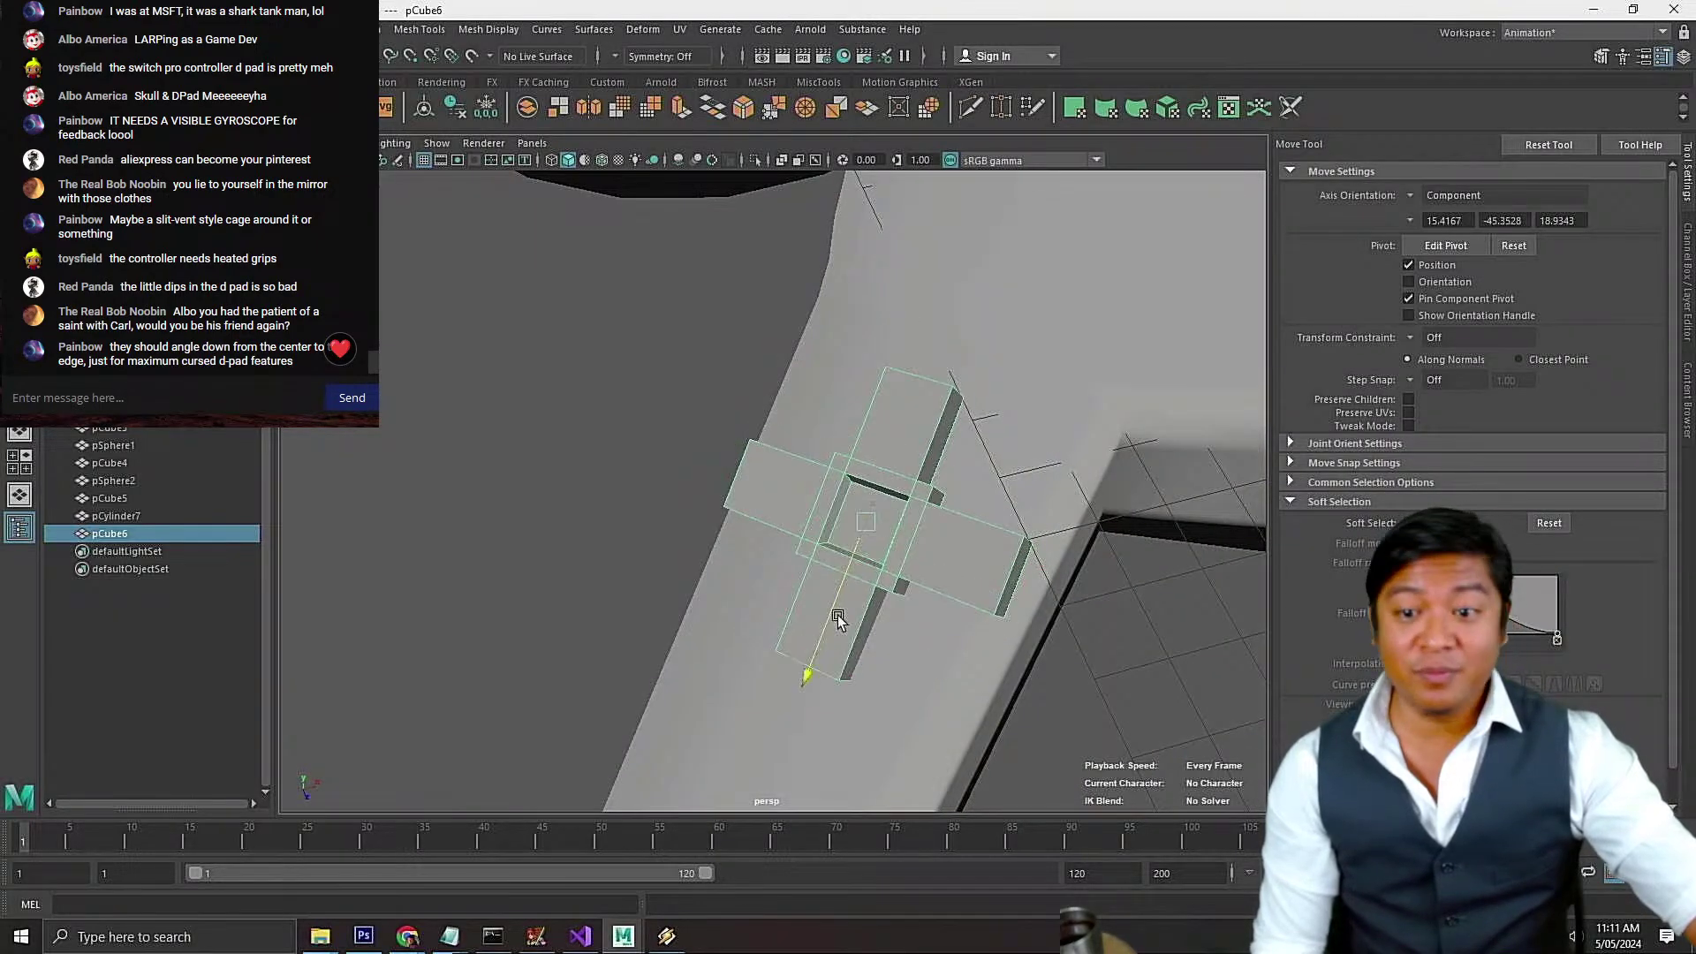
{"action": "left_click_drag", "start_coordinate": [838, 616], "coordinate": [818, 681]}
{"action": "scroll", "coordinate": [867, 584], "scroll_direction": "down", "scroll_amount": 6}
{"action": "scroll", "coordinate": [822, 566], "scroll_direction": "up", "scroll_amount": 2}
{"action": "key", "text": "r"}
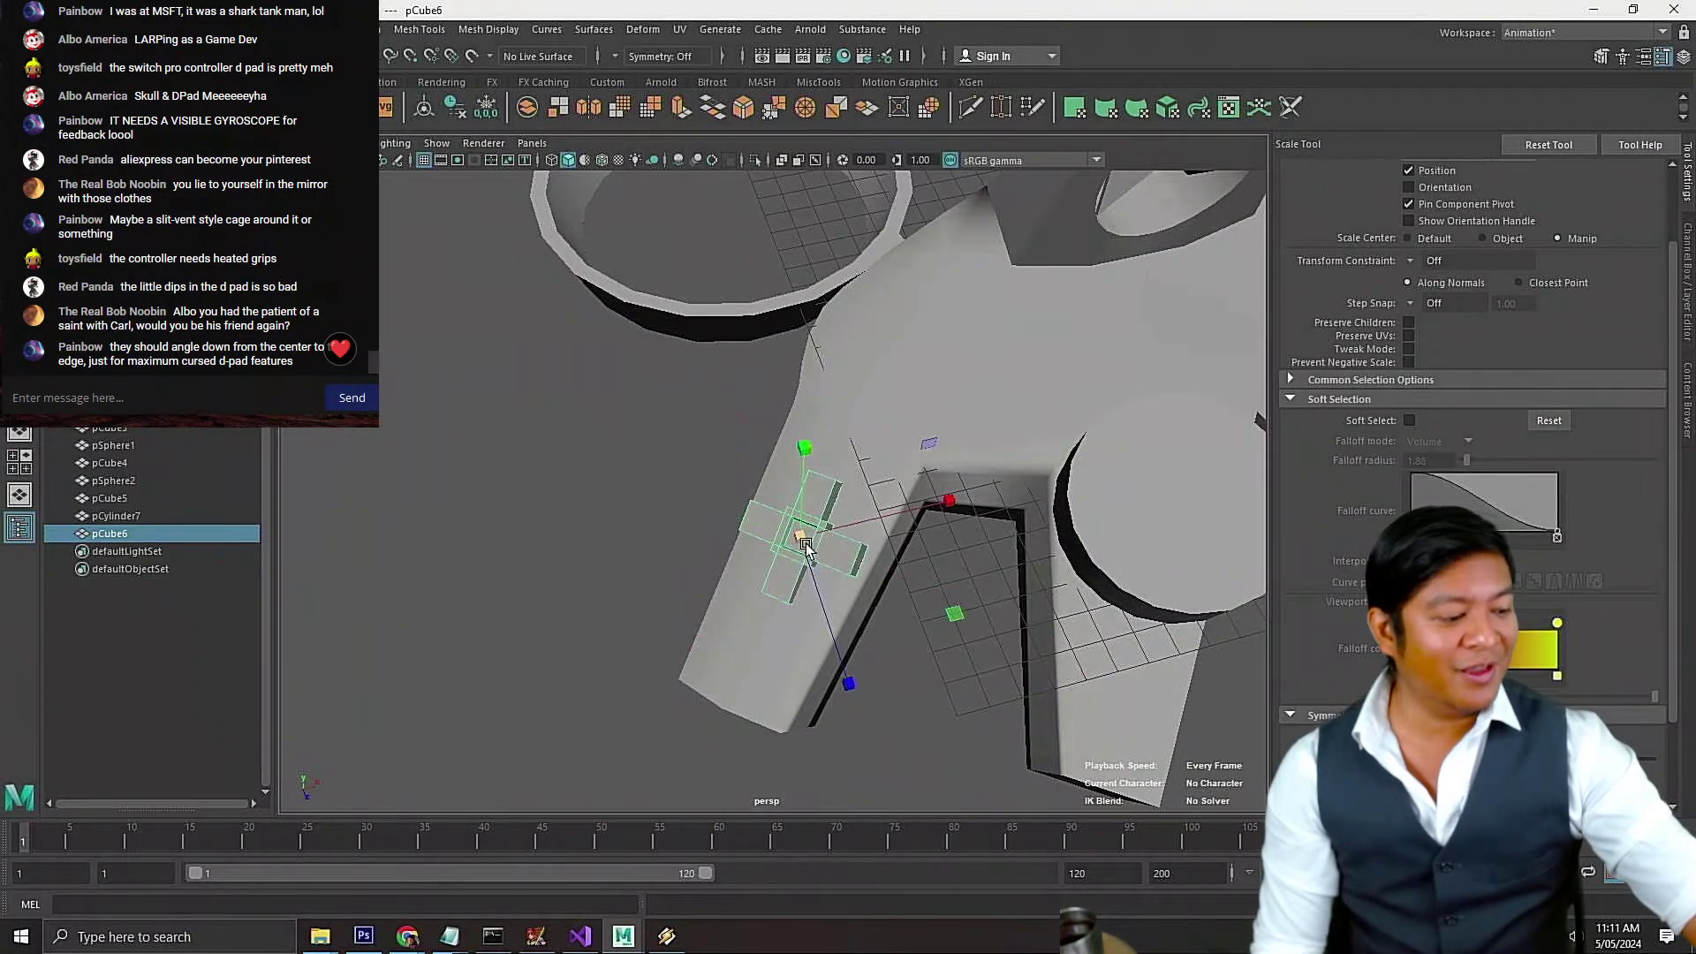
{"action": "left_click_drag", "start_coordinate": [783, 555], "coordinate": [820, 525], "text": "alt"}
{"action": "key", "text": "w"}
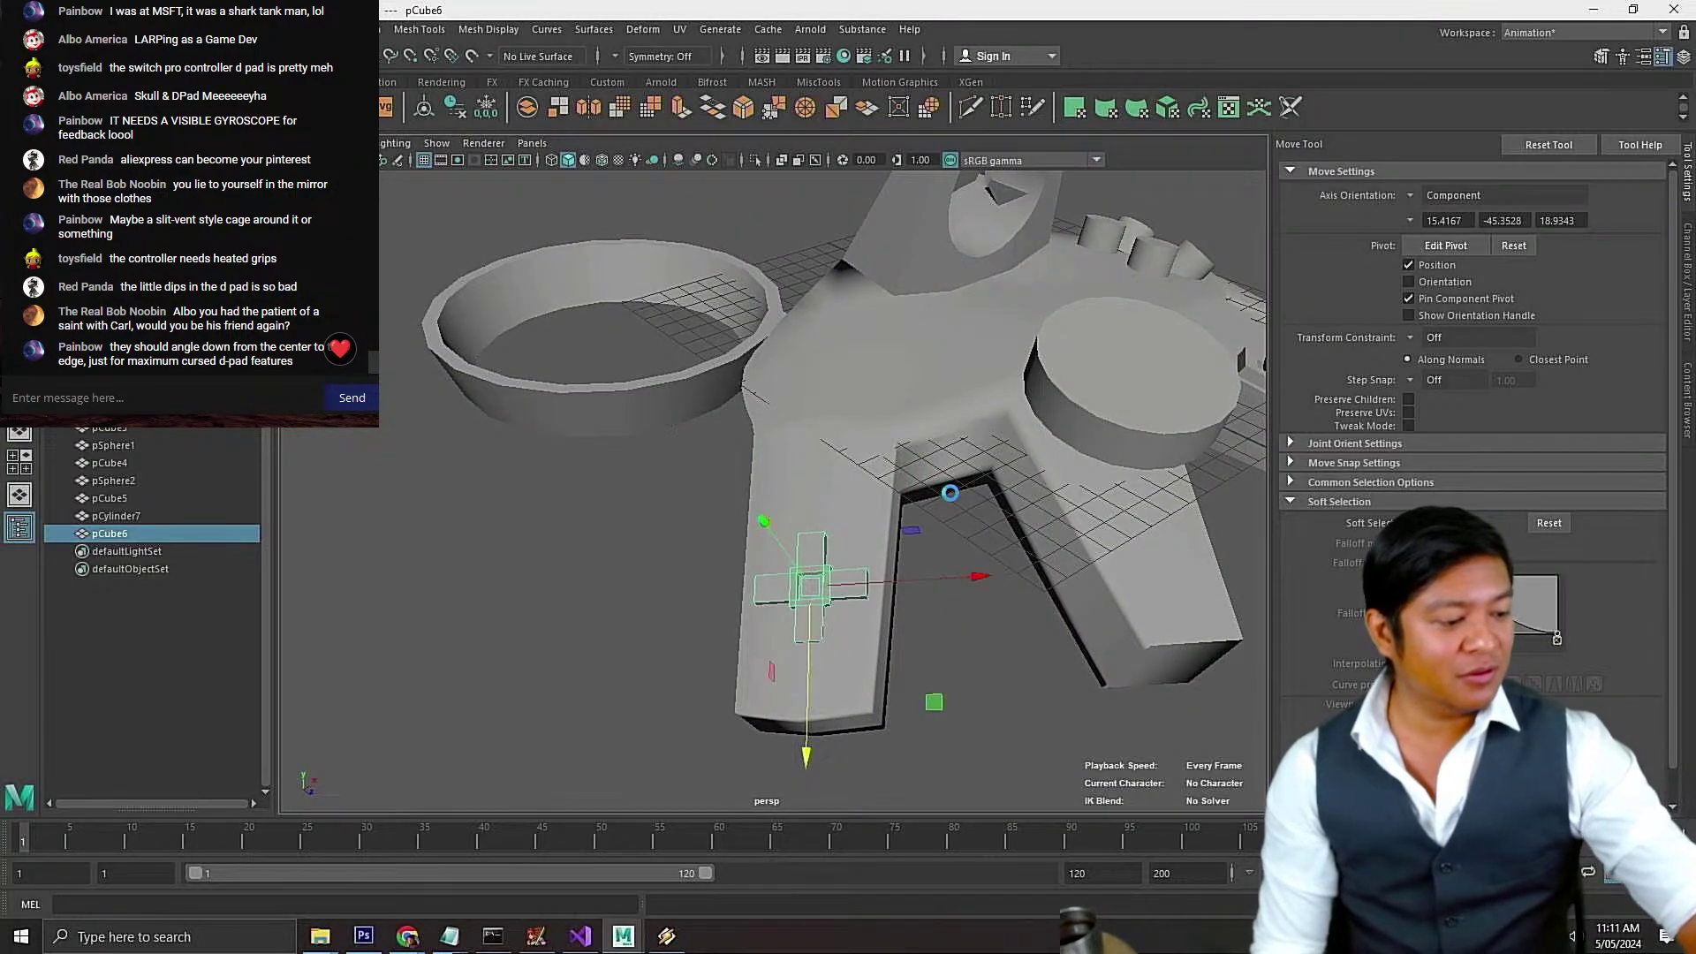
Inspect the D-pad's placement around the controller and select the body pCube2
{"action": "scroll", "coordinate": [950, 493], "scroll_direction": "down", "scroll_amount": 6}
{"action": "left_click_drag", "start_coordinate": [1051, 508], "coordinate": [943, 515], "text": "alt"}
{"action": "scroll", "coordinate": [1154, 549], "scroll_direction": "down", "scroll_amount": 4}
{"action": "scroll", "coordinate": [1154, 548], "scroll_direction": "up", "scroll_amount": 4}
{"action": "left_click_drag", "start_coordinate": [1154, 548], "coordinate": [1013, 497], "text": "alt"}
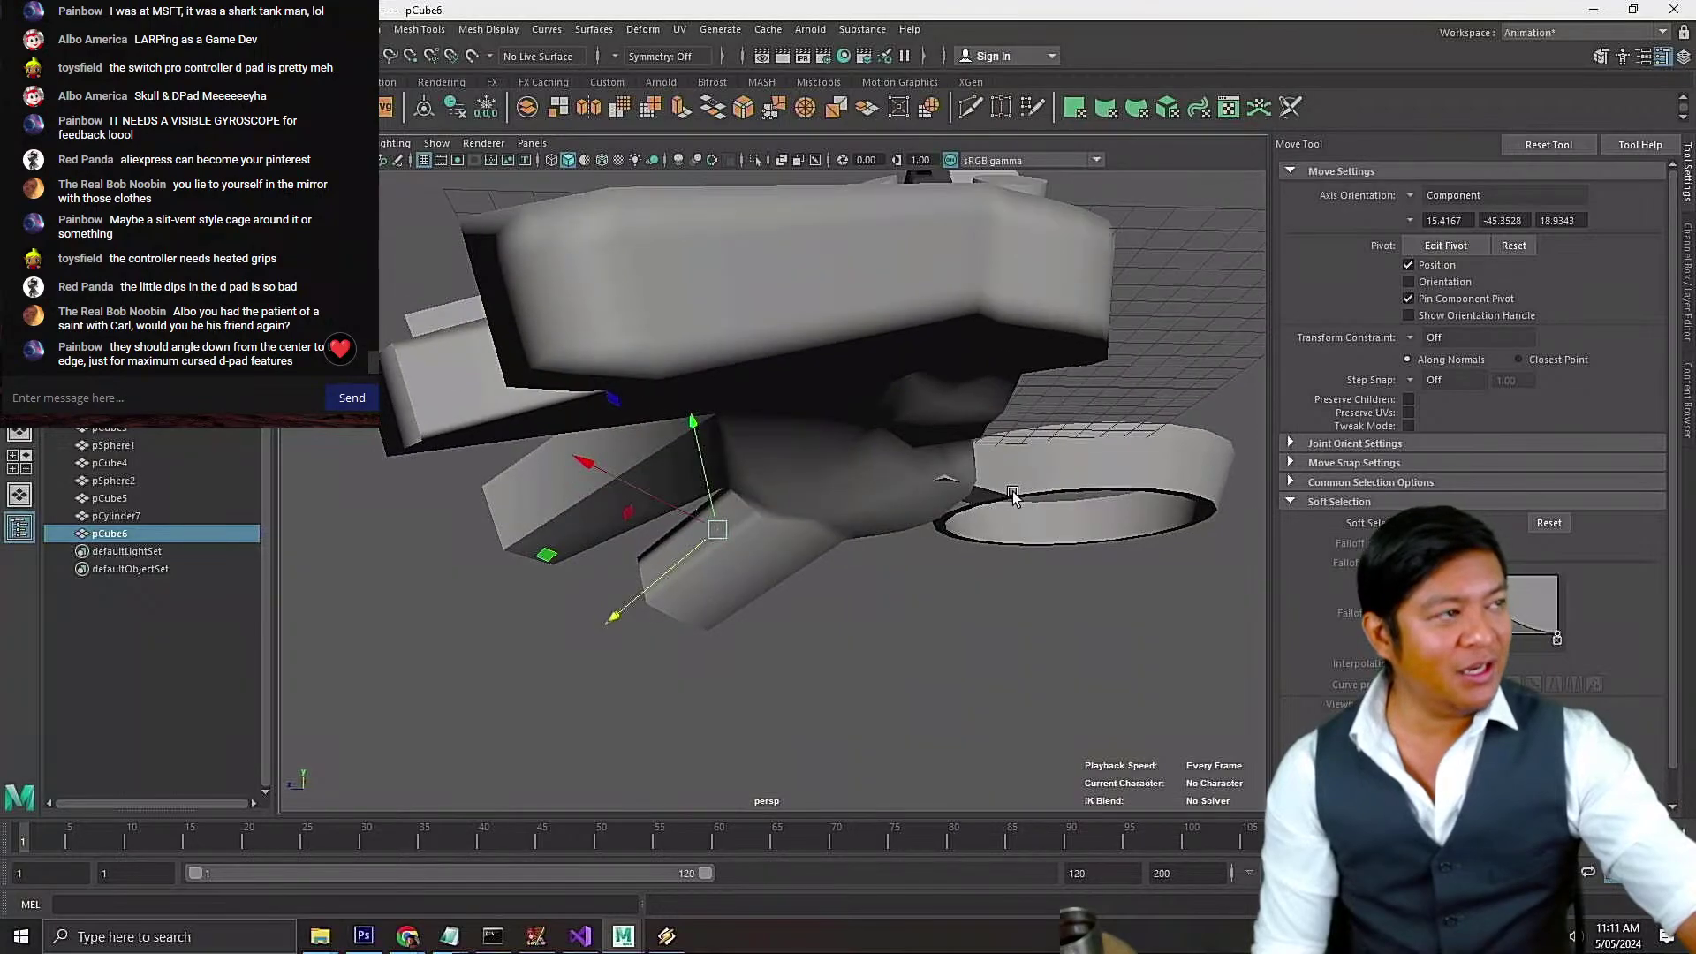
{"action": "left_click_drag", "start_coordinate": [843, 397], "coordinate": [855, 438], "text": "alt"}
{"action": "scroll", "coordinate": [943, 513], "scroll_direction": "down", "scroll_amount": 5}
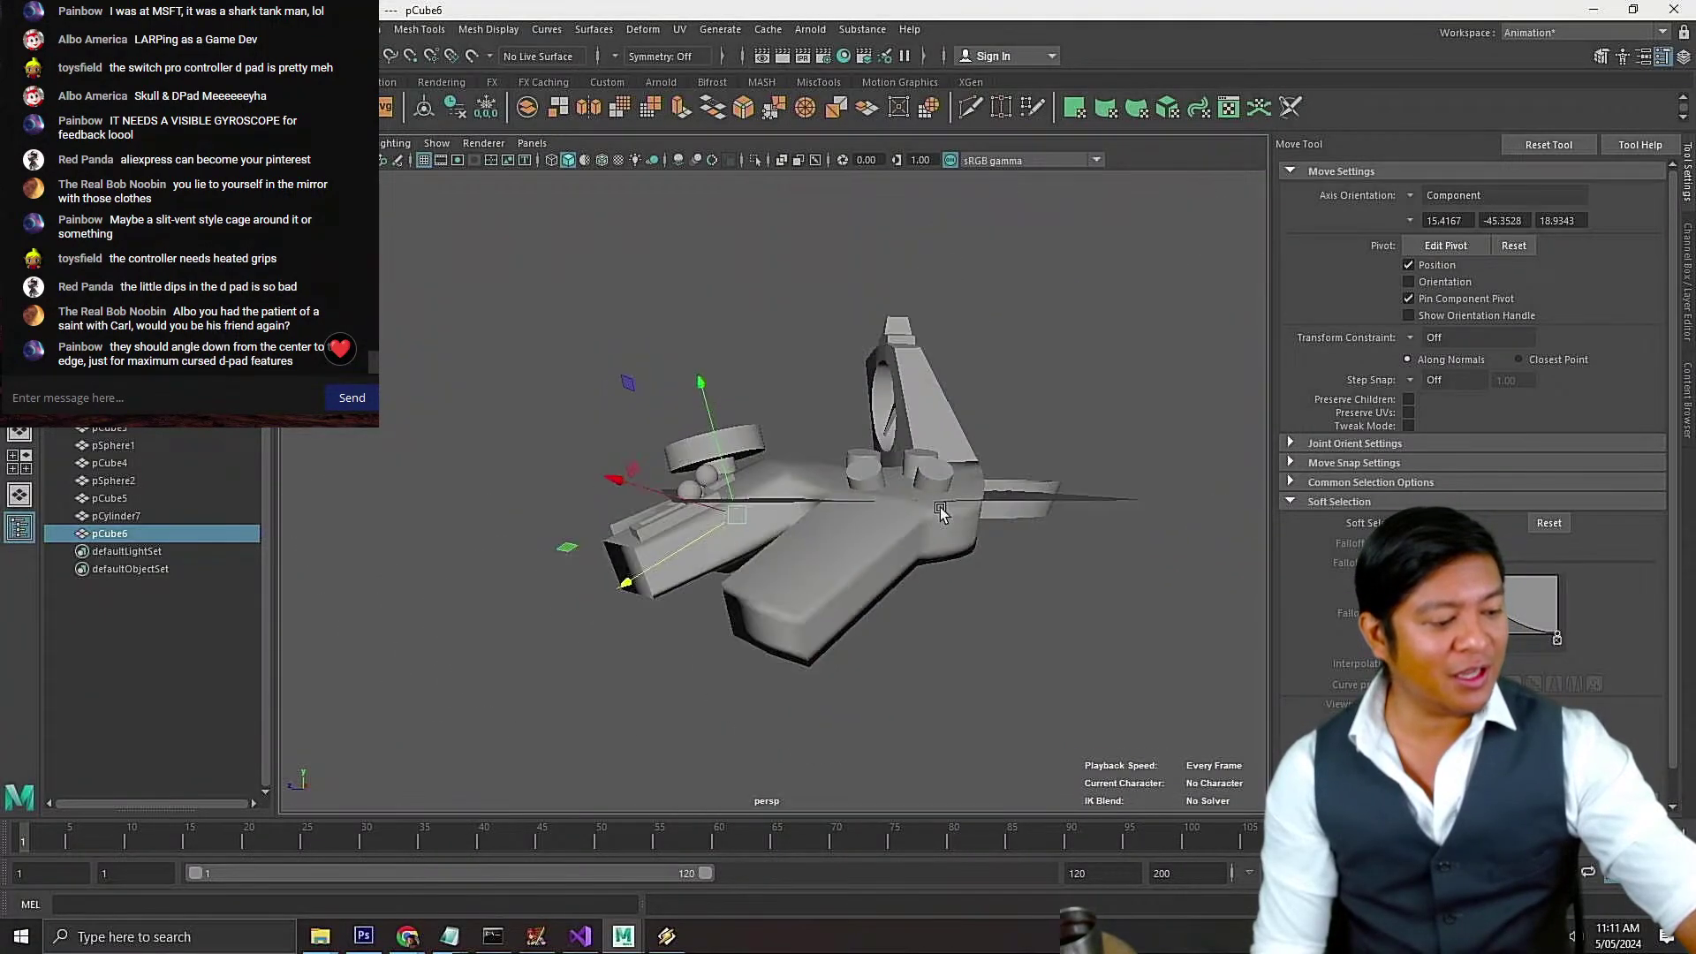
{"action": "left_click_drag", "start_coordinate": [943, 512], "coordinate": [736, 491], "text": "alt"}
{"action": "left_click", "coordinate": [853, 481]}
{"action": "scroll", "coordinate": [854, 481], "scroll_direction": "up", "scroll_amount": 8}
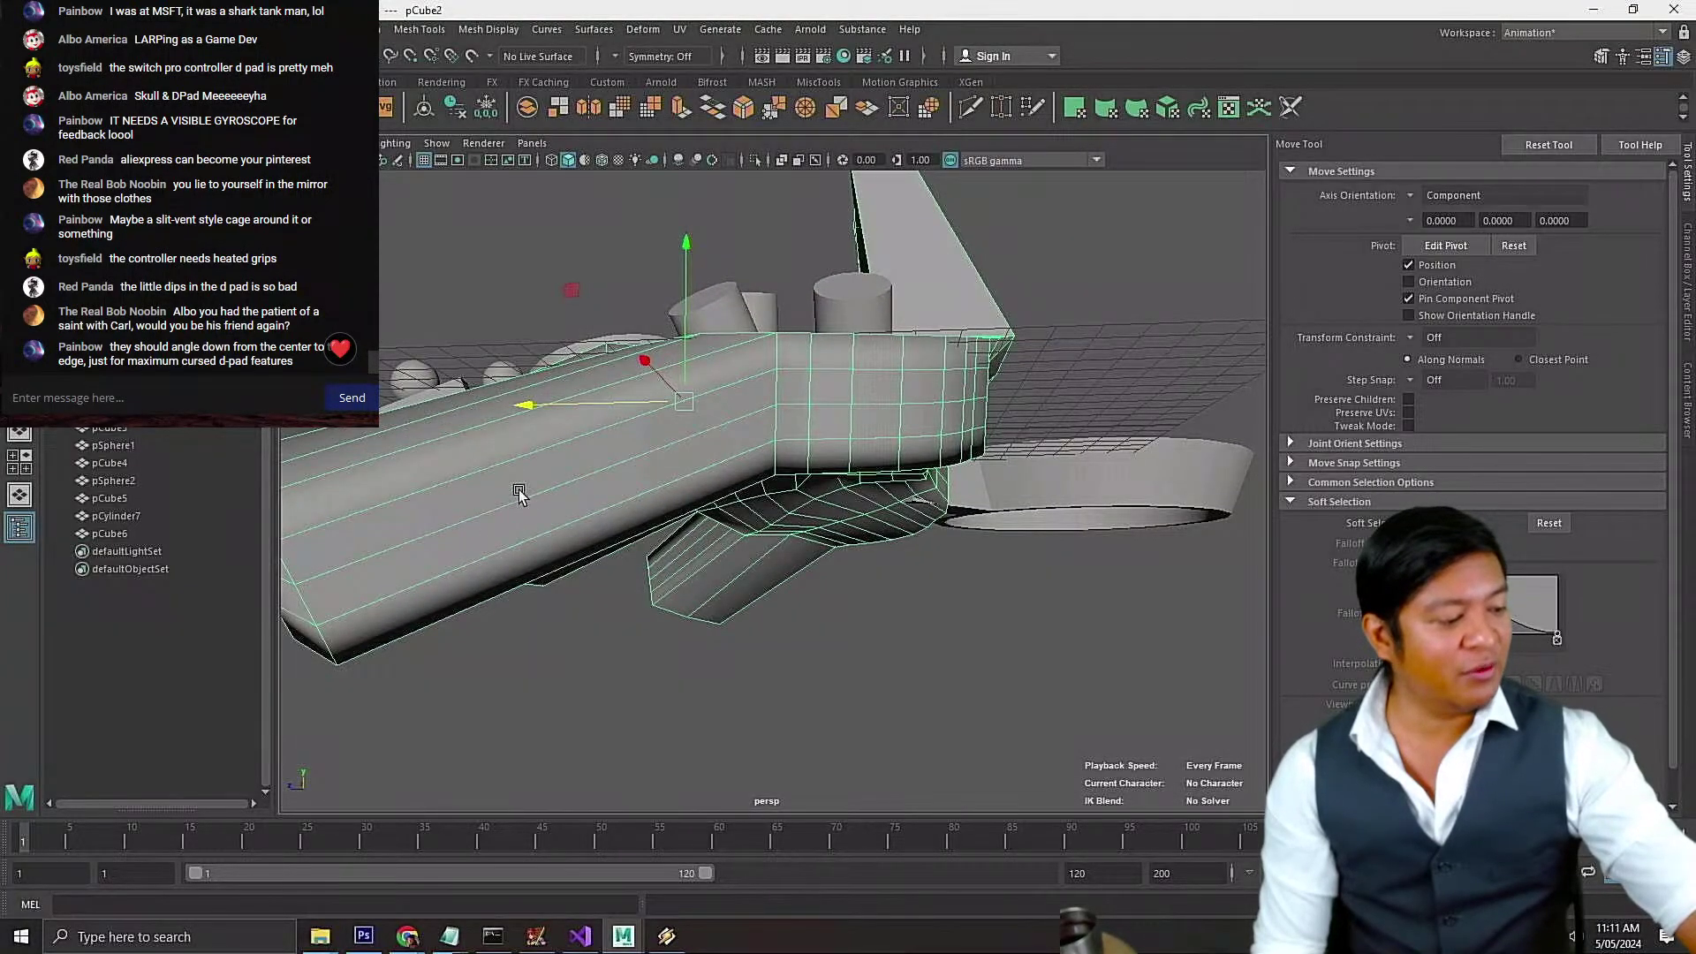
Create a thin flat polygon cube as the first vent-slot cutter slab
{"action": "left_click_drag", "start_coordinate": [518, 493], "coordinate": [733, 556], "text": "alt"}
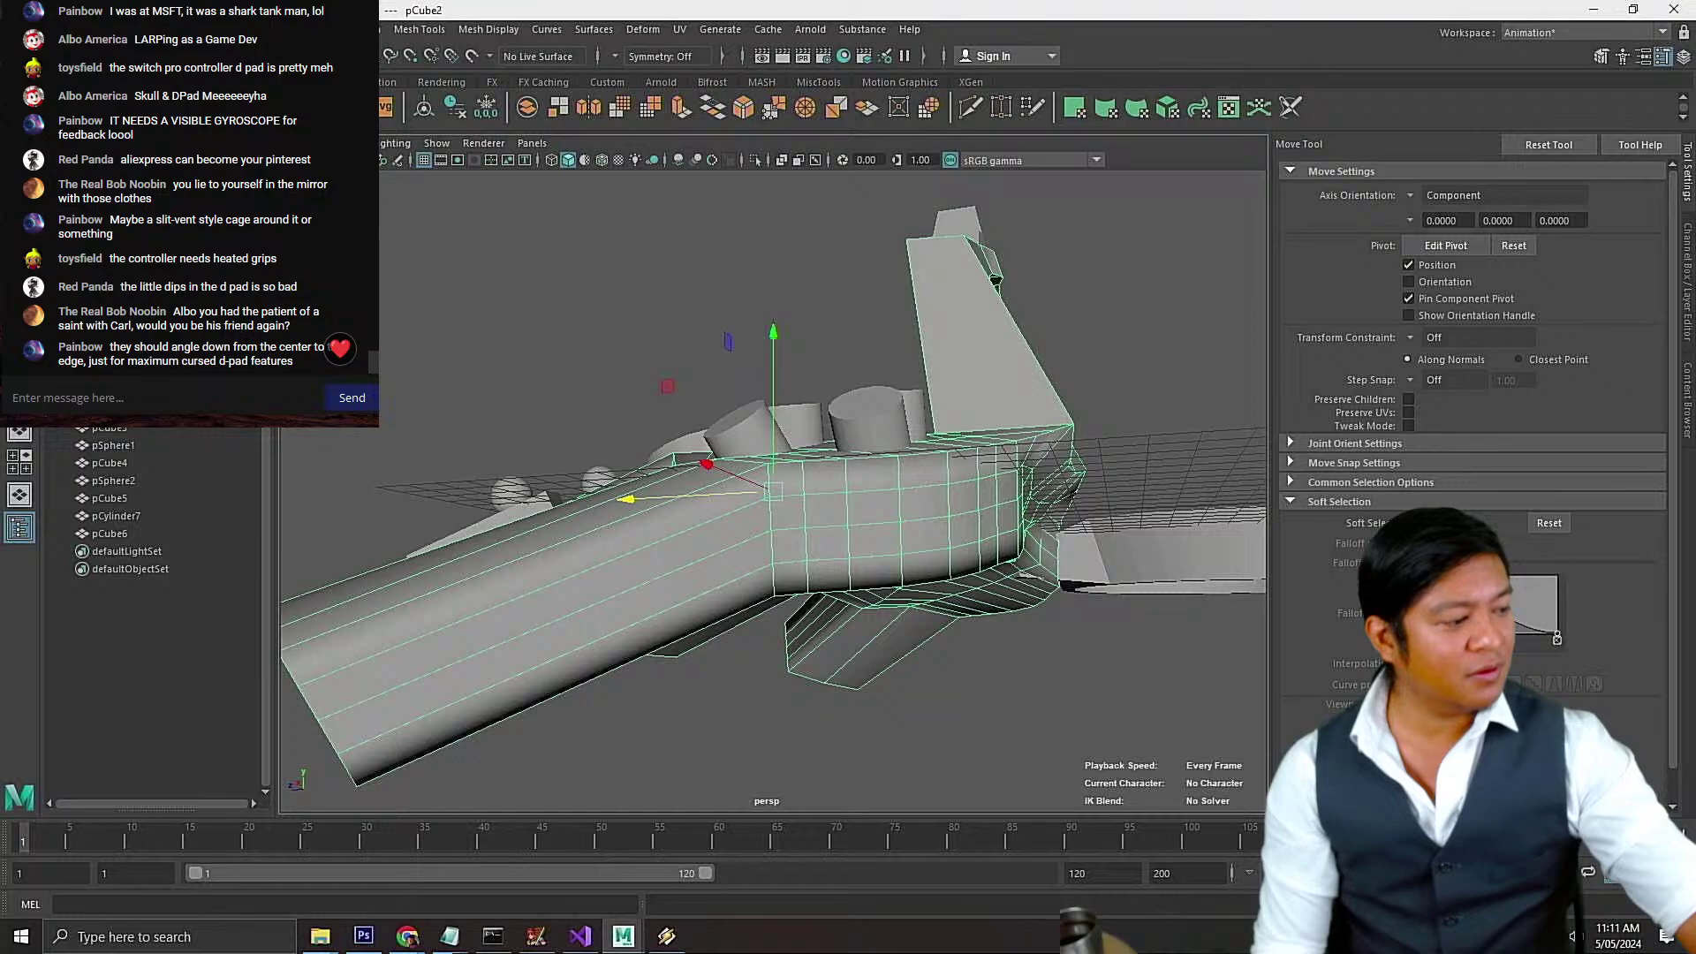
{"action": "double_click", "coordinate": [81, 108]}
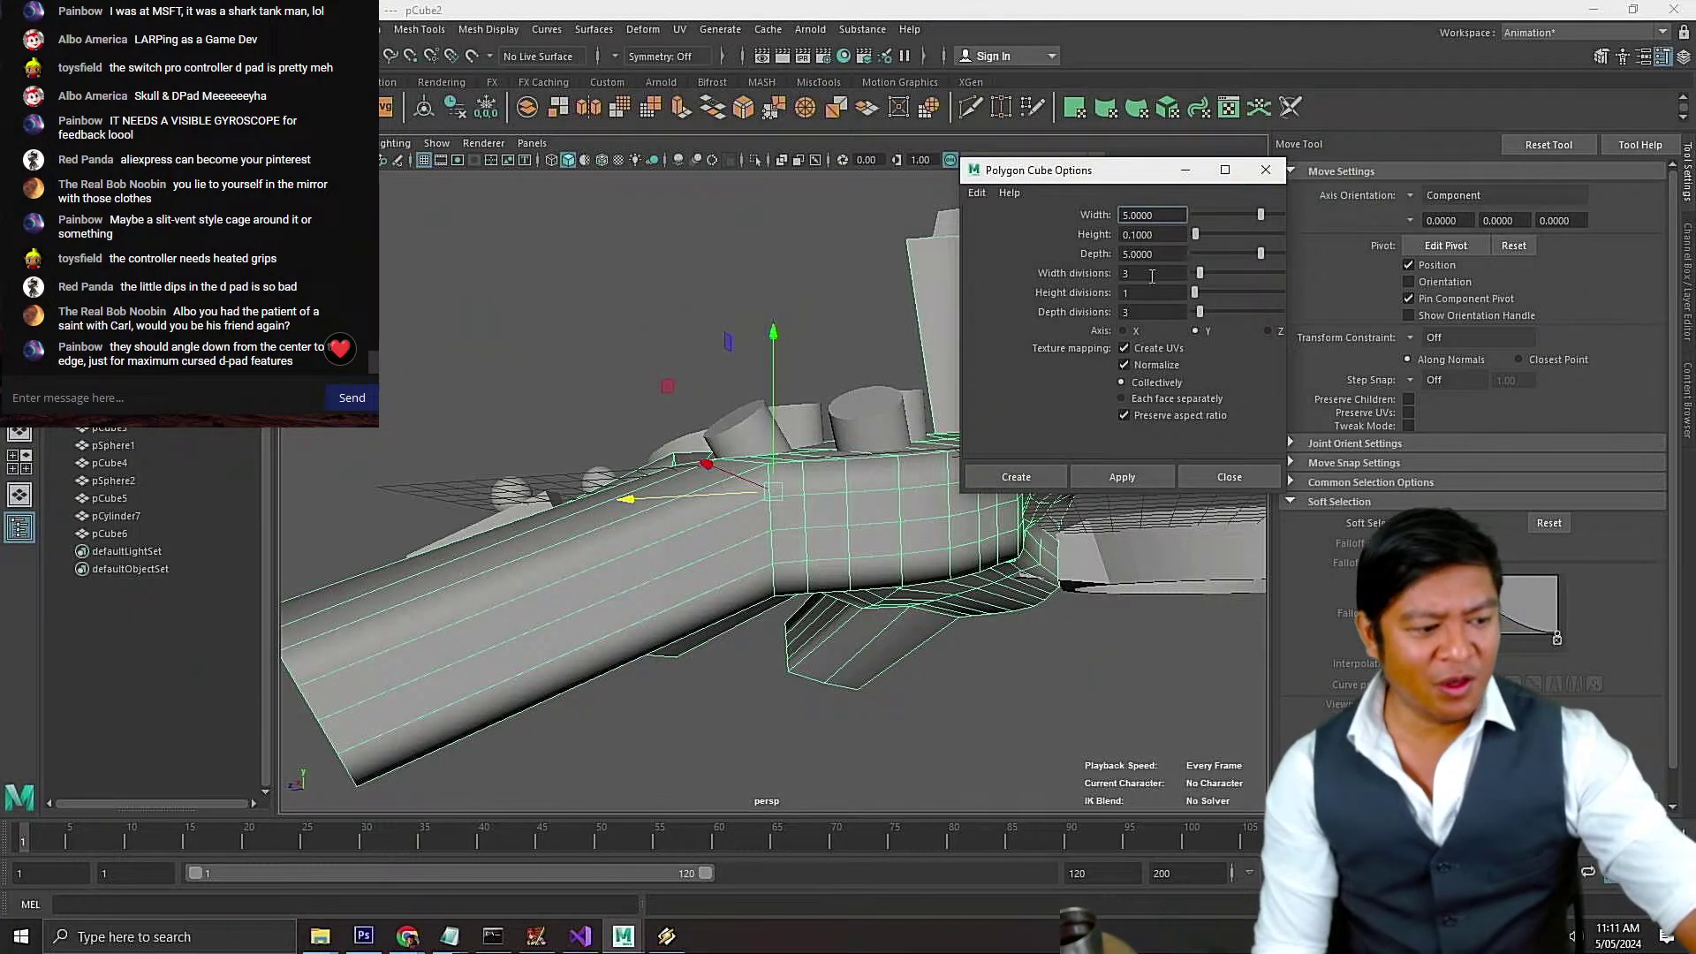
{"action": "left_click", "coordinate": [1092, 484]}
{"action": "left_click_drag", "start_coordinate": [682, 622], "coordinate": [774, 362], "text": "alt"}
{"action": "key", "text": "f"}
{"action": "key", "text": "e"}
{"action": "key", "text": "r"}
Scale, rotate and slide the slab so it lines up with the grip's side
{"action": "left_click_drag", "start_coordinate": [785, 468], "coordinate": [954, 532], "text": "alt"}
{"action": "key", "text": "e"}
{"action": "mouse_move", "coordinate": [774, 560]}
{"action": "left_mouse_down", "text": "alt"}
{"action": "mouse_move", "coordinate": [816, 571]}
{"action": "mouse_move", "coordinate": [784, 512]}
{"action": "mouse_move", "coordinate": [763, 608]}
{"action": "mouse_move", "coordinate": [809, 549]}
{"action": "mouse_move", "coordinate": [809, 574]}
{"action": "mouse_move", "coordinate": [876, 442]}
{"action": "mouse_move", "coordinate": [811, 518]}
{"action": "mouse_move", "coordinate": [720, 527]}
{"action": "mouse_move", "coordinate": [727, 496]}
{"action": "mouse_move", "coordinate": [780, 530]}
{"action": "left_mouse_up", "text": "alt"}
{"action": "key", "text": "w"}
{"action": "left_click_drag", "start_coordinate": [765, 593], "coordinate": [756, 740]}
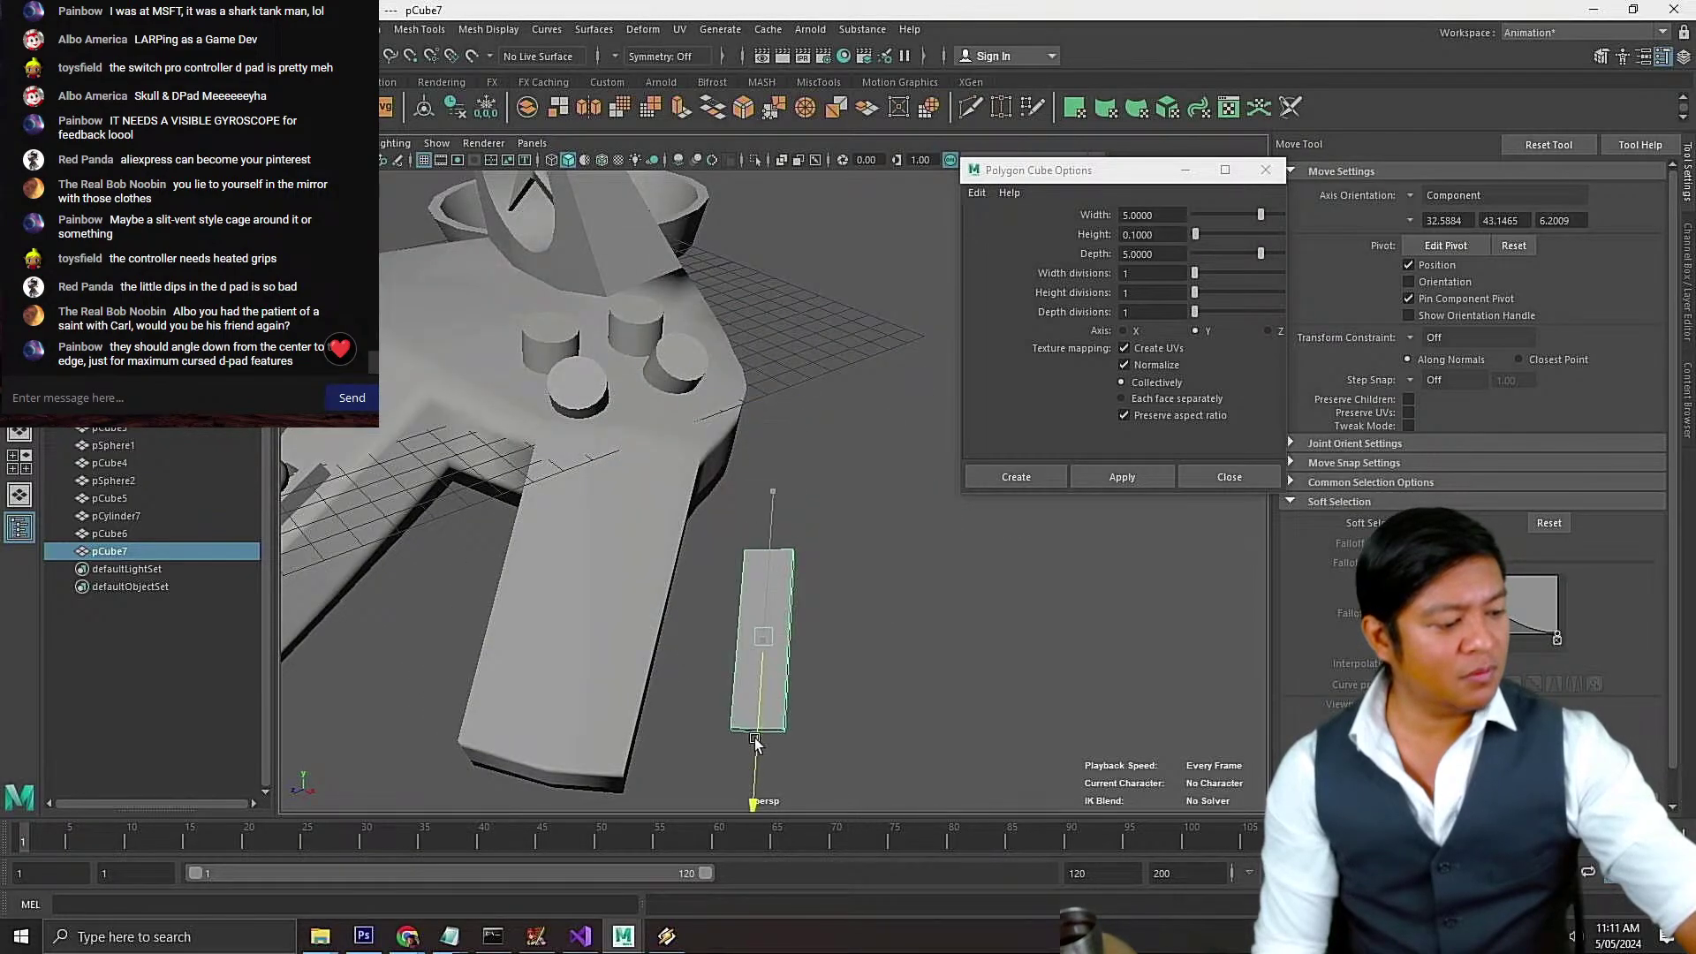
{"action": "left_click_drag", "start_coordinate": [841, 638], "coordinate": [855, 684]}
{"action": "key", "text": "f"}
{"action": "scroll", "coordinate": [765, 657], "scroll_direction": "down", "scroll_amount": 3}
{"action": "key", "text": "e"}
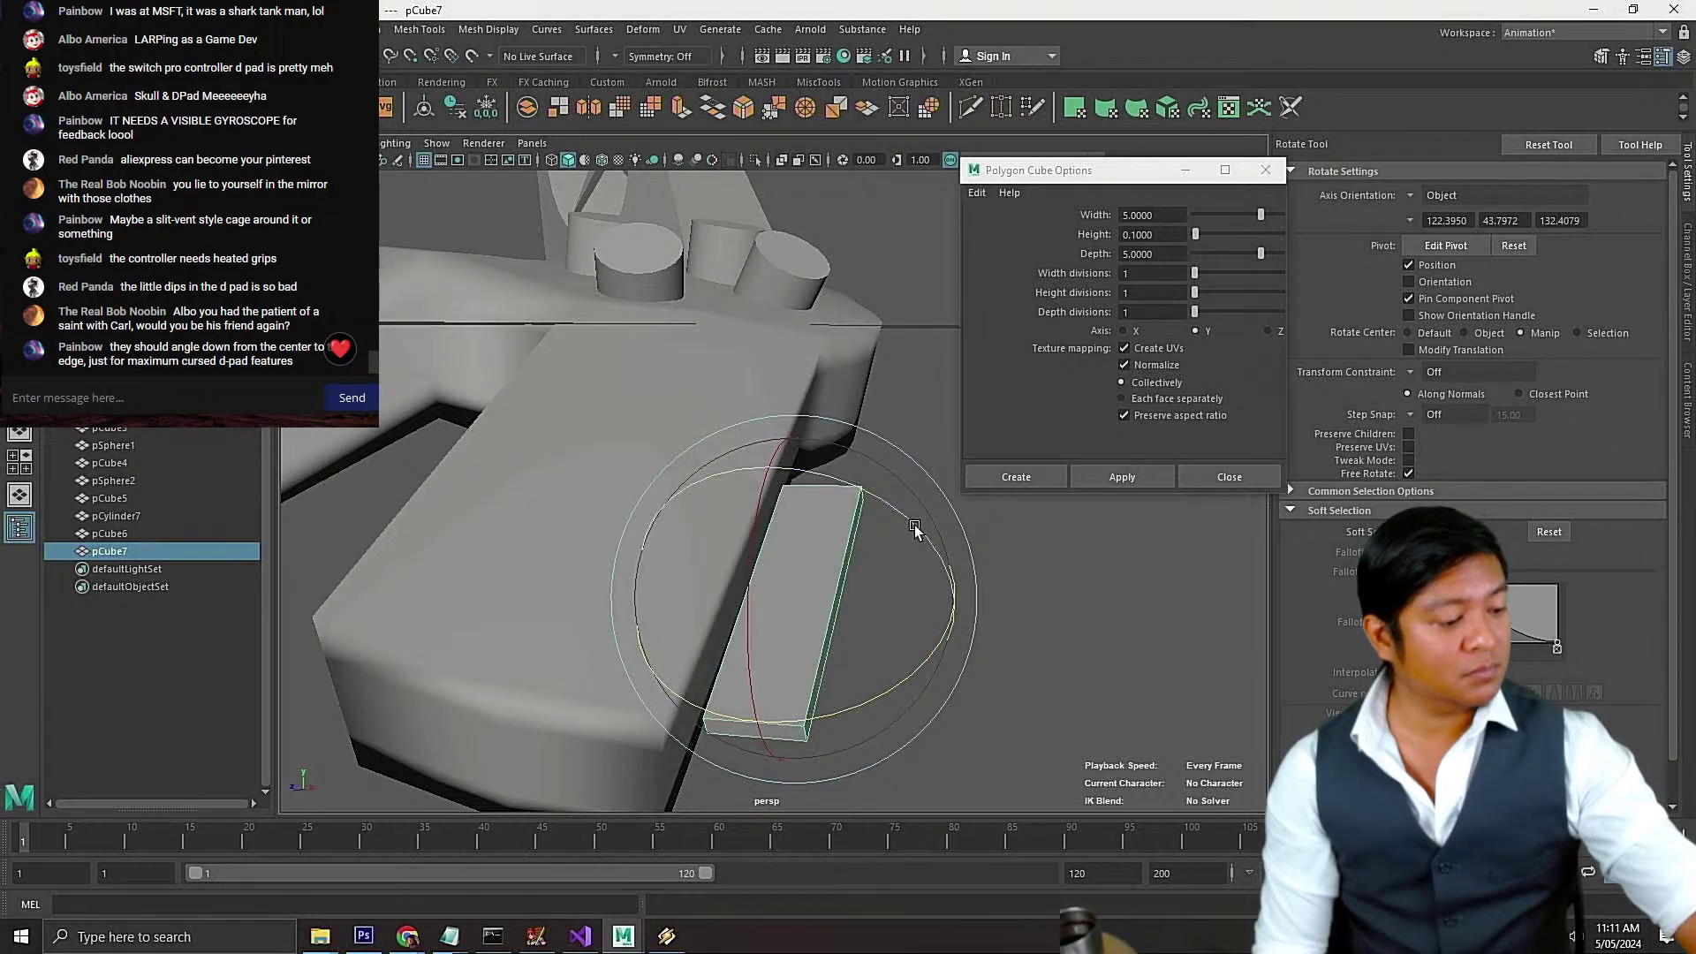
{"action": "left_click_drag", "start_coordinate": [918, 529], "coordinate": [802, 606]}
{"action": "key", "text": "w"}
Duplicate the slab, select all three cutters and Mesh > Mirror them across X
{"action": "key", "text": "ctrl+d"}
{"action": "key", "text": "ctrl+d"}
{"action": "left_click", "coordinate": [695, 628]}
{"action": "left_click", "coordinate": [702, 665], "text": "shift"}
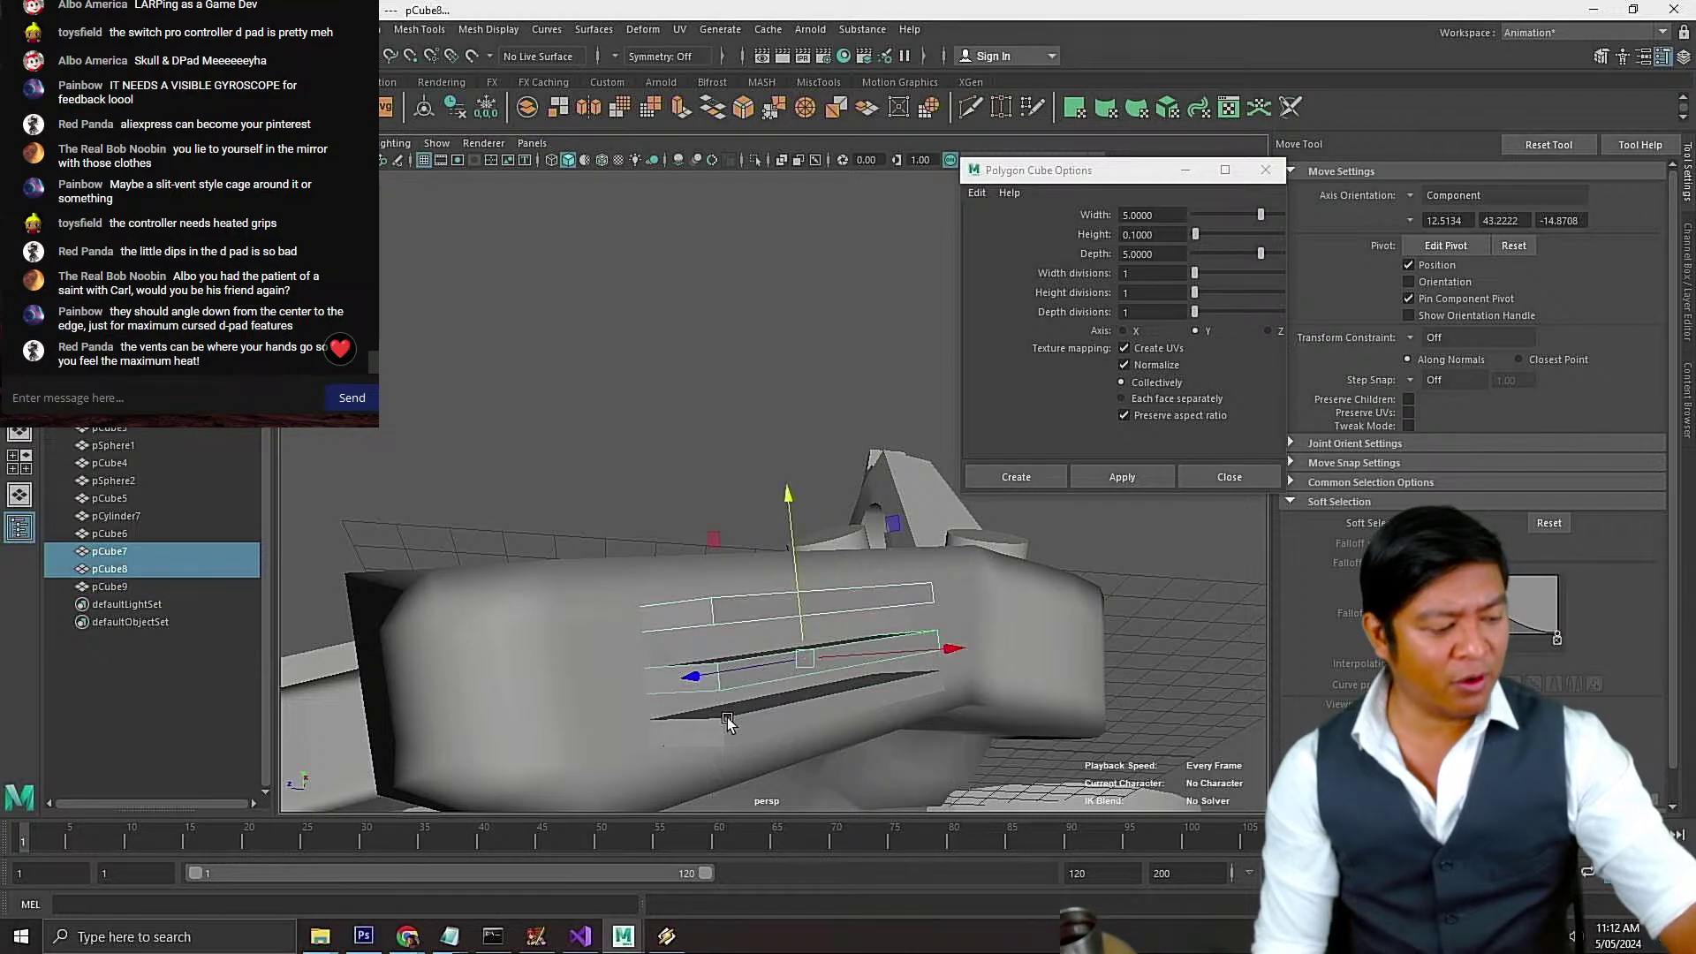
{"action": "left_click", "coordinate": [728, 724], "text": "shift"}
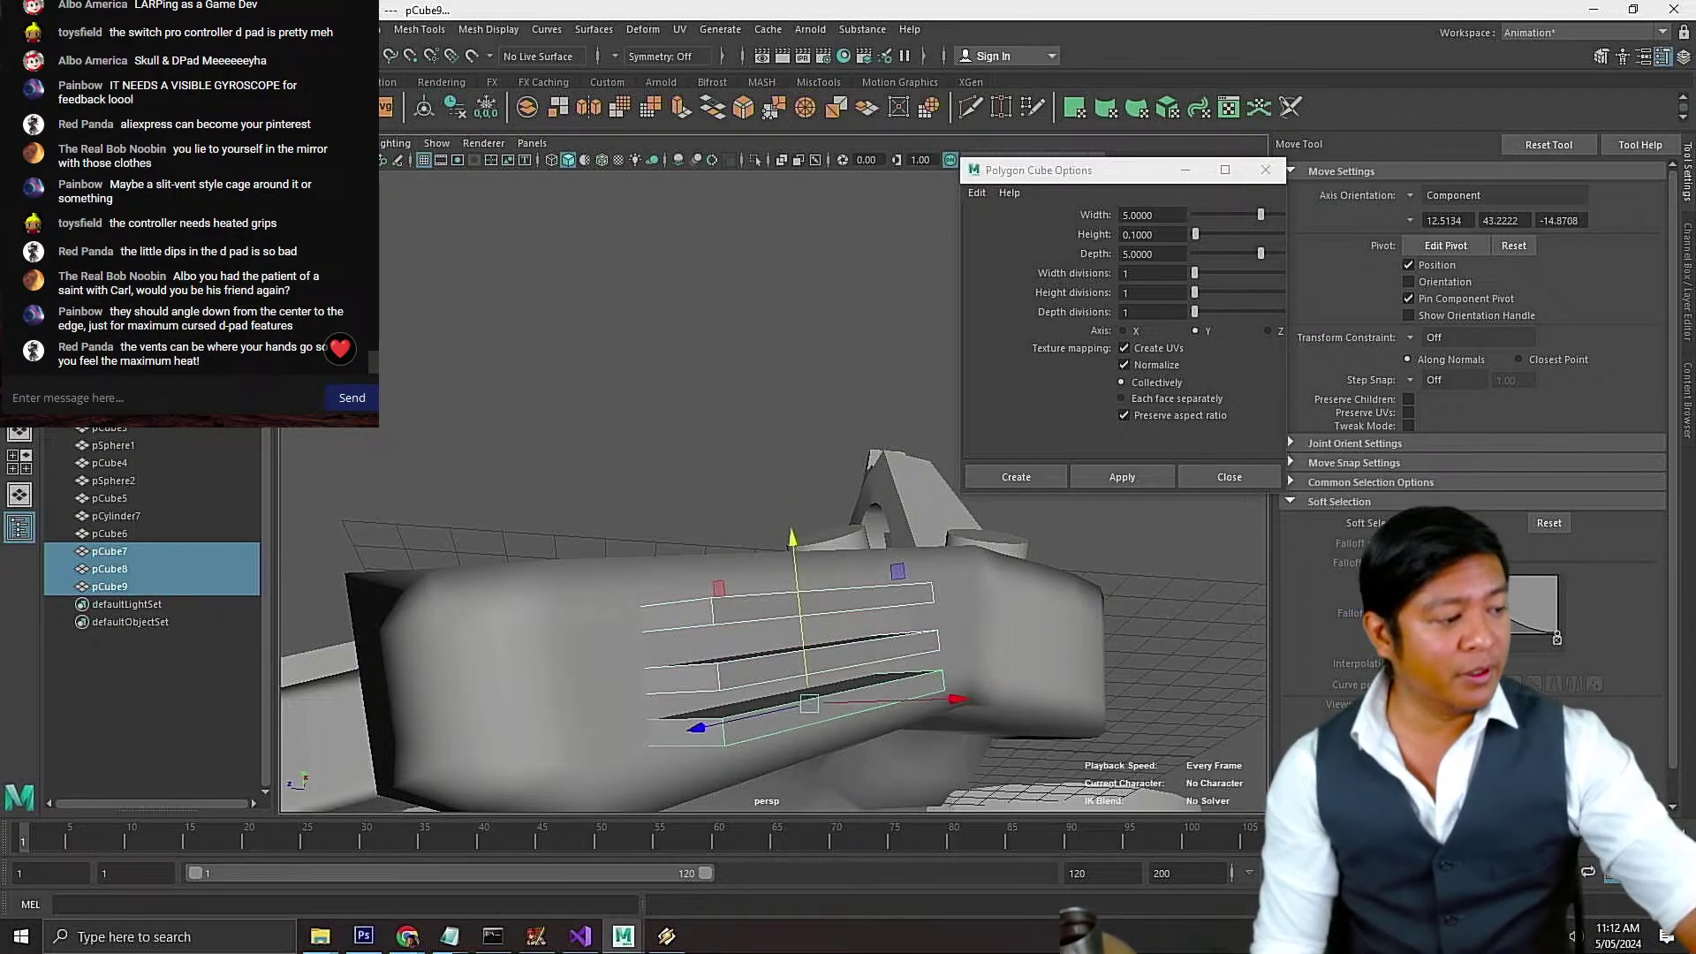
{"action": "left_click", "coordinate": [310, 29]}
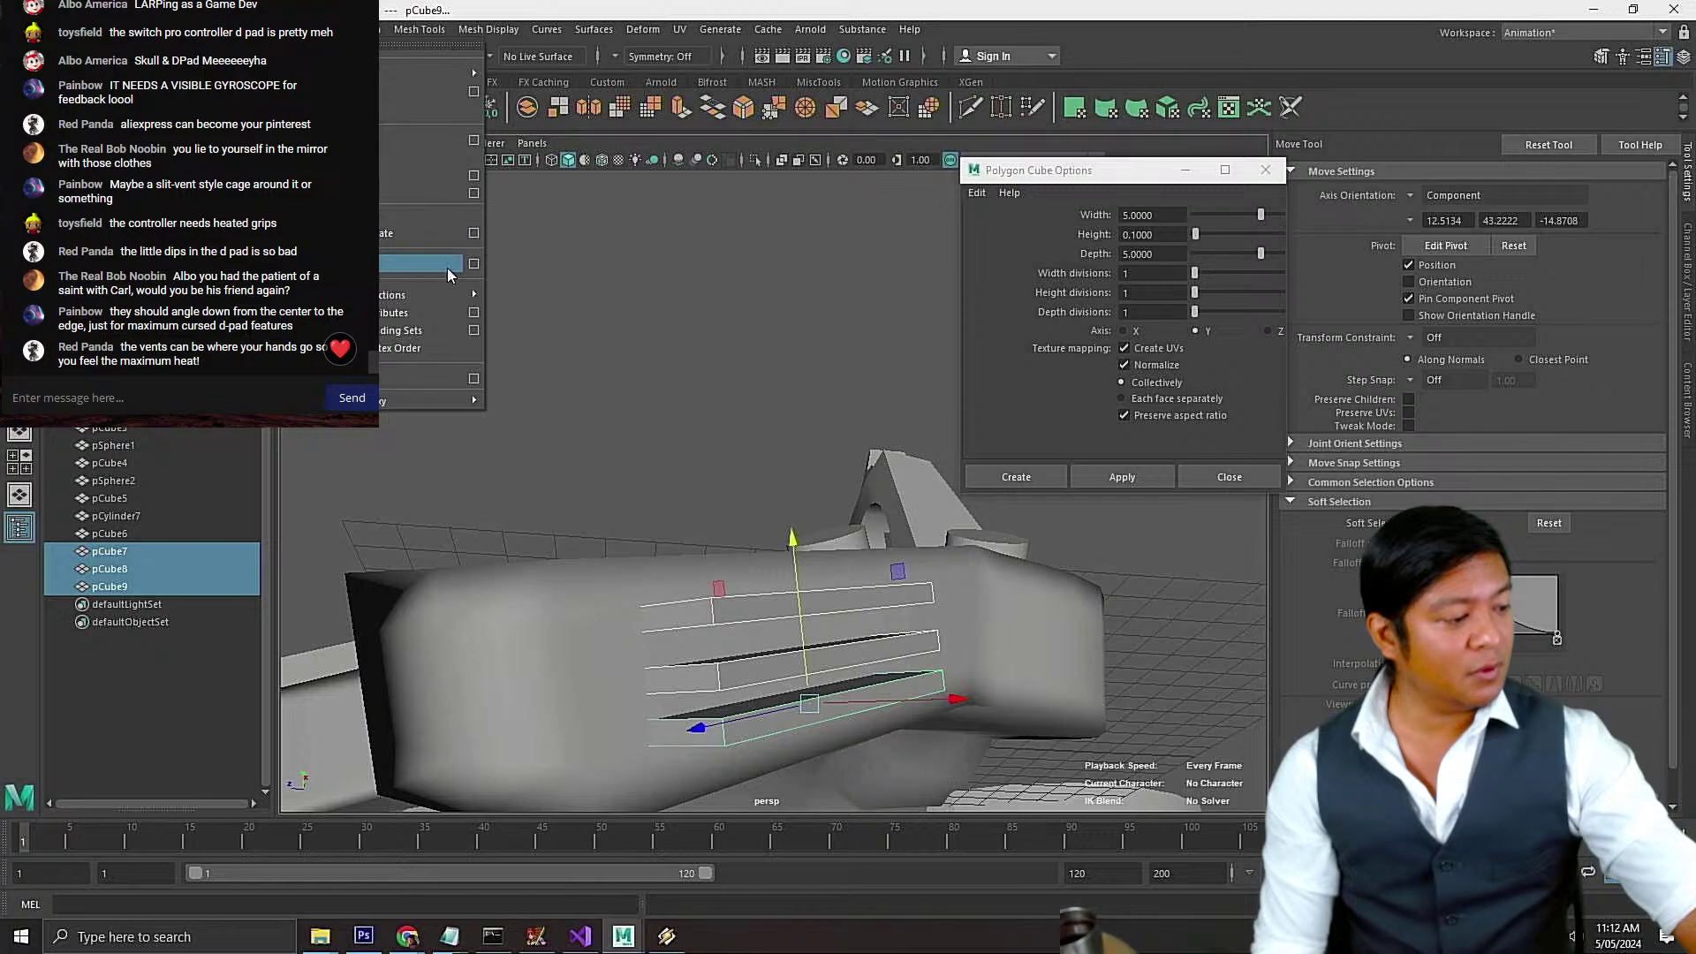
{"action": "left_click", "coordinate": [447, 269]}
{"action": "scroll", "coordinate": [799, 628], "scroll_direction": "down", "scroll_amount": 6}
{"action": "left_click_drag", "start_coordinate": [802, 628], "coordinate": [840, 652], "text": "alt"}
{"action": "scroll", "coordinate": [860, 639], "scroll_direction": "up", "scroll_amount": 3}
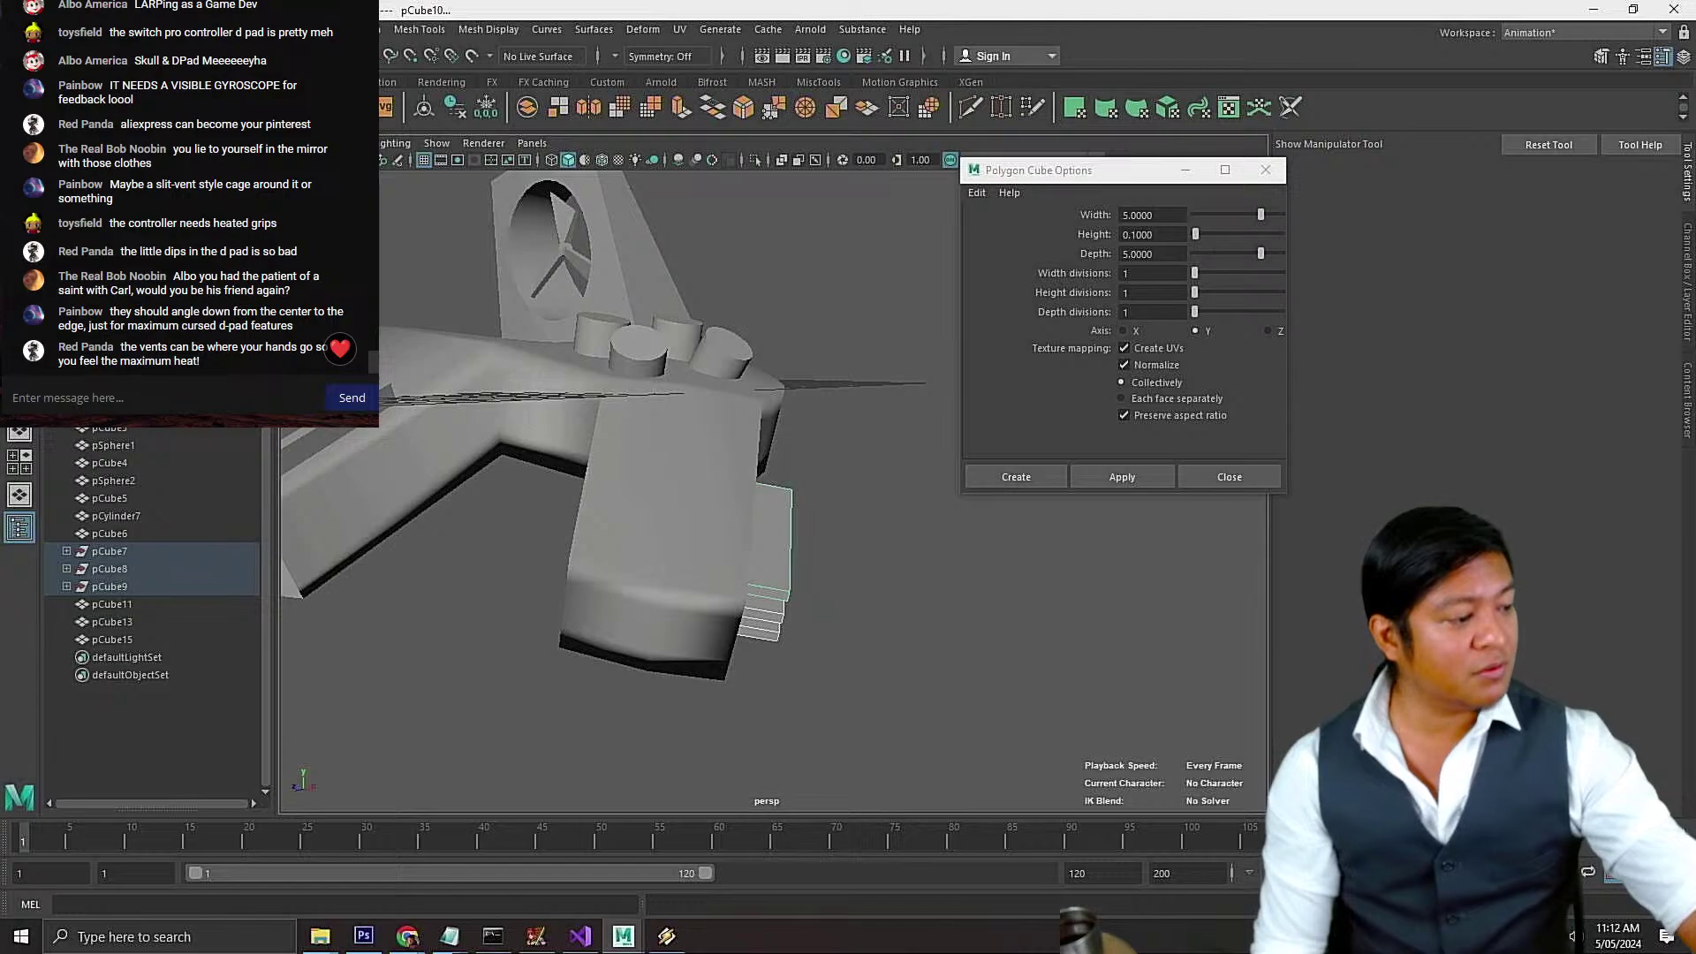
Combine each grip's vent cutter slabs into a single mesh with Mesh > Combine
{"action": "left_click", "coordinate": [307, 29]}
{"action": "left_click", "coordinate": [329, 91]}
{"action": "left_click_drag", "start_coordinate": [481, 512], "coordinate": [572, 643], "text": "alt"}
{"action": "left_click", "coordinate": [579, 605]}
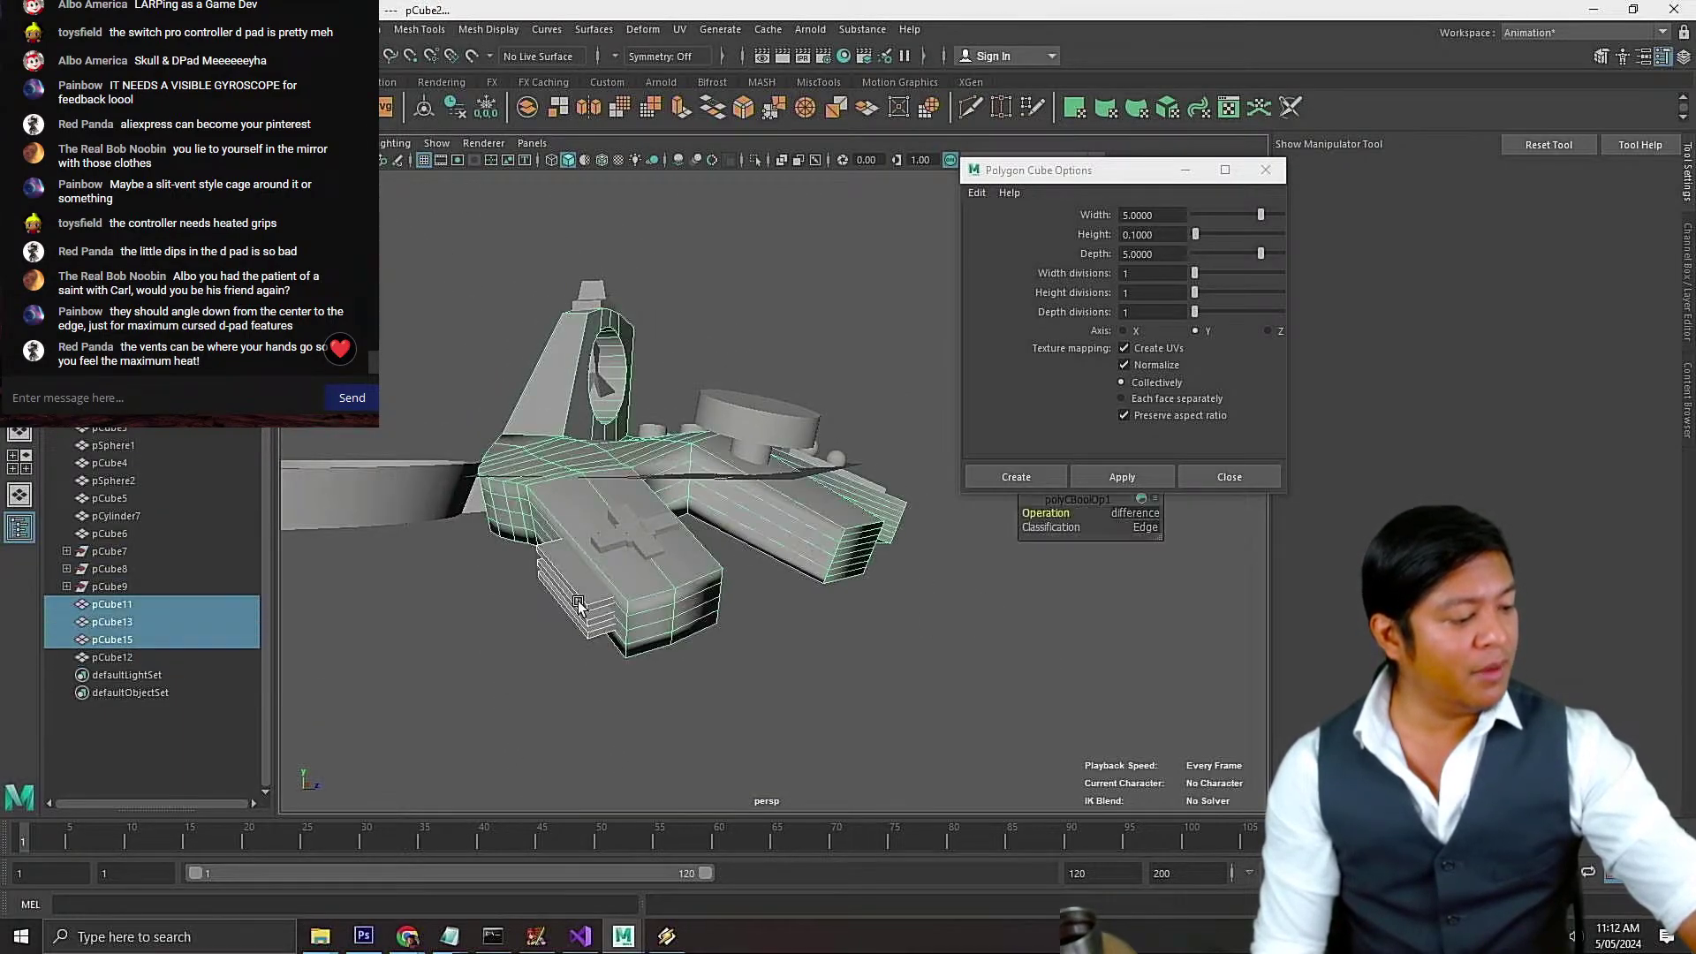
{"action": "scroll", "coordinate": [538, 682], "scroll_direction": "up", "scroll_amount": 2}
{"action": "left_click", "coordinate": [469, 698]}
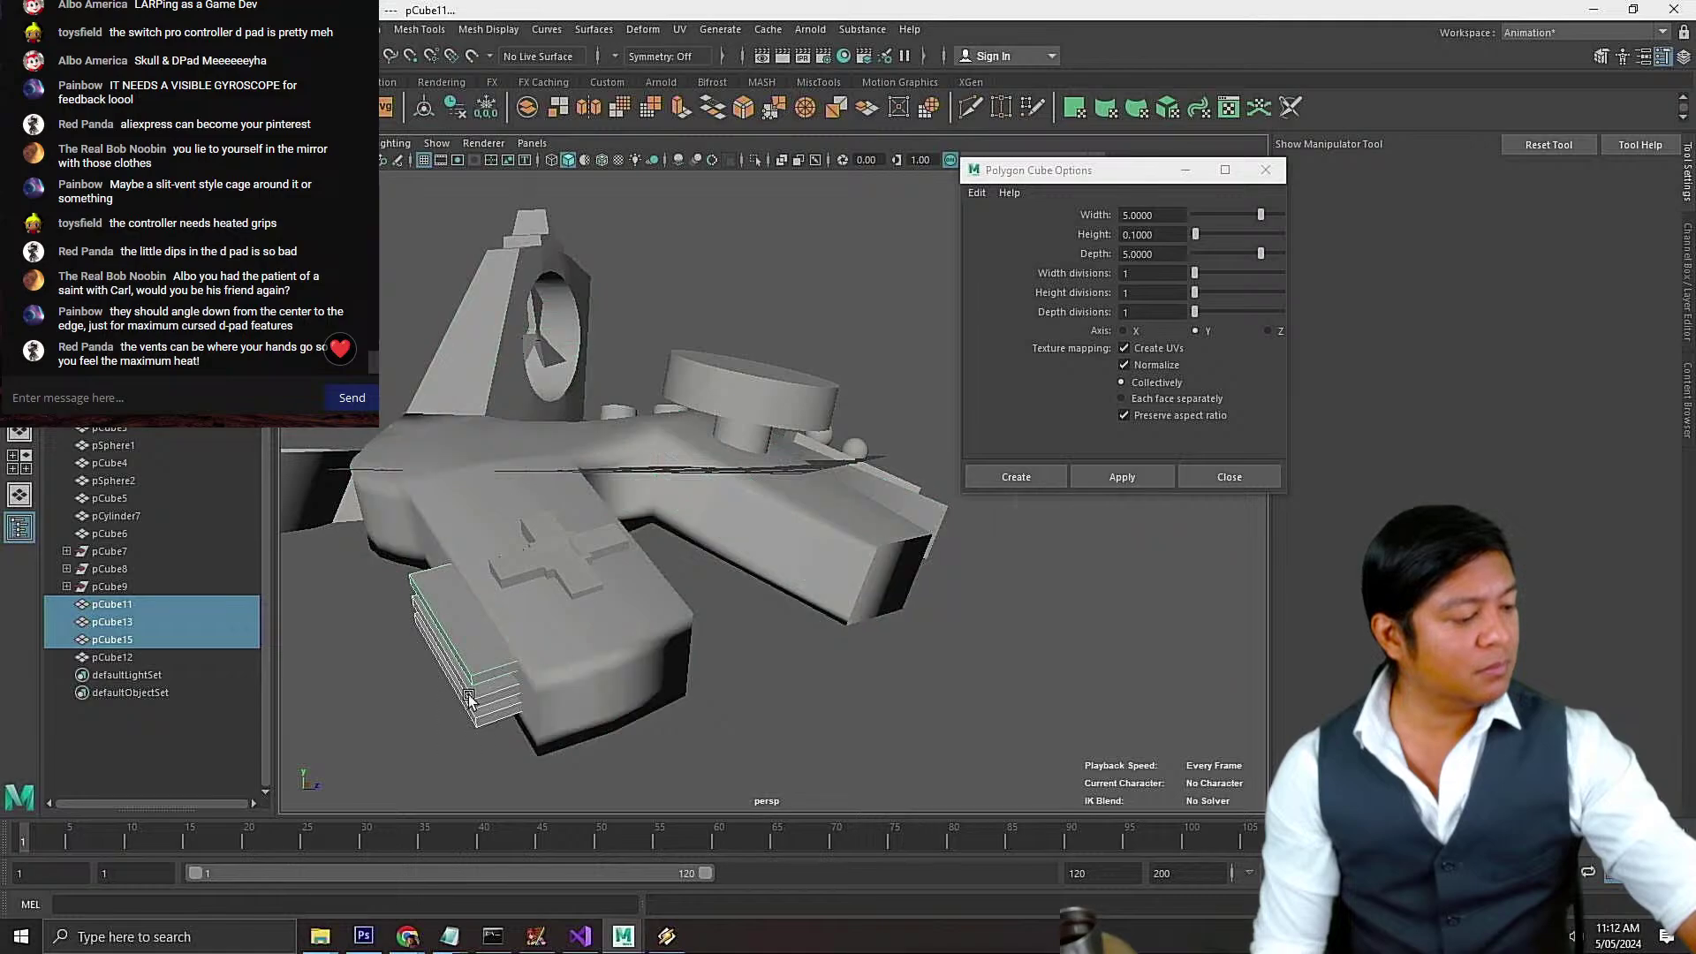
{"action": "left_click_drag", "start_coordinate": [469, 698], "coordinate": [494, 733], "text": "alt"}
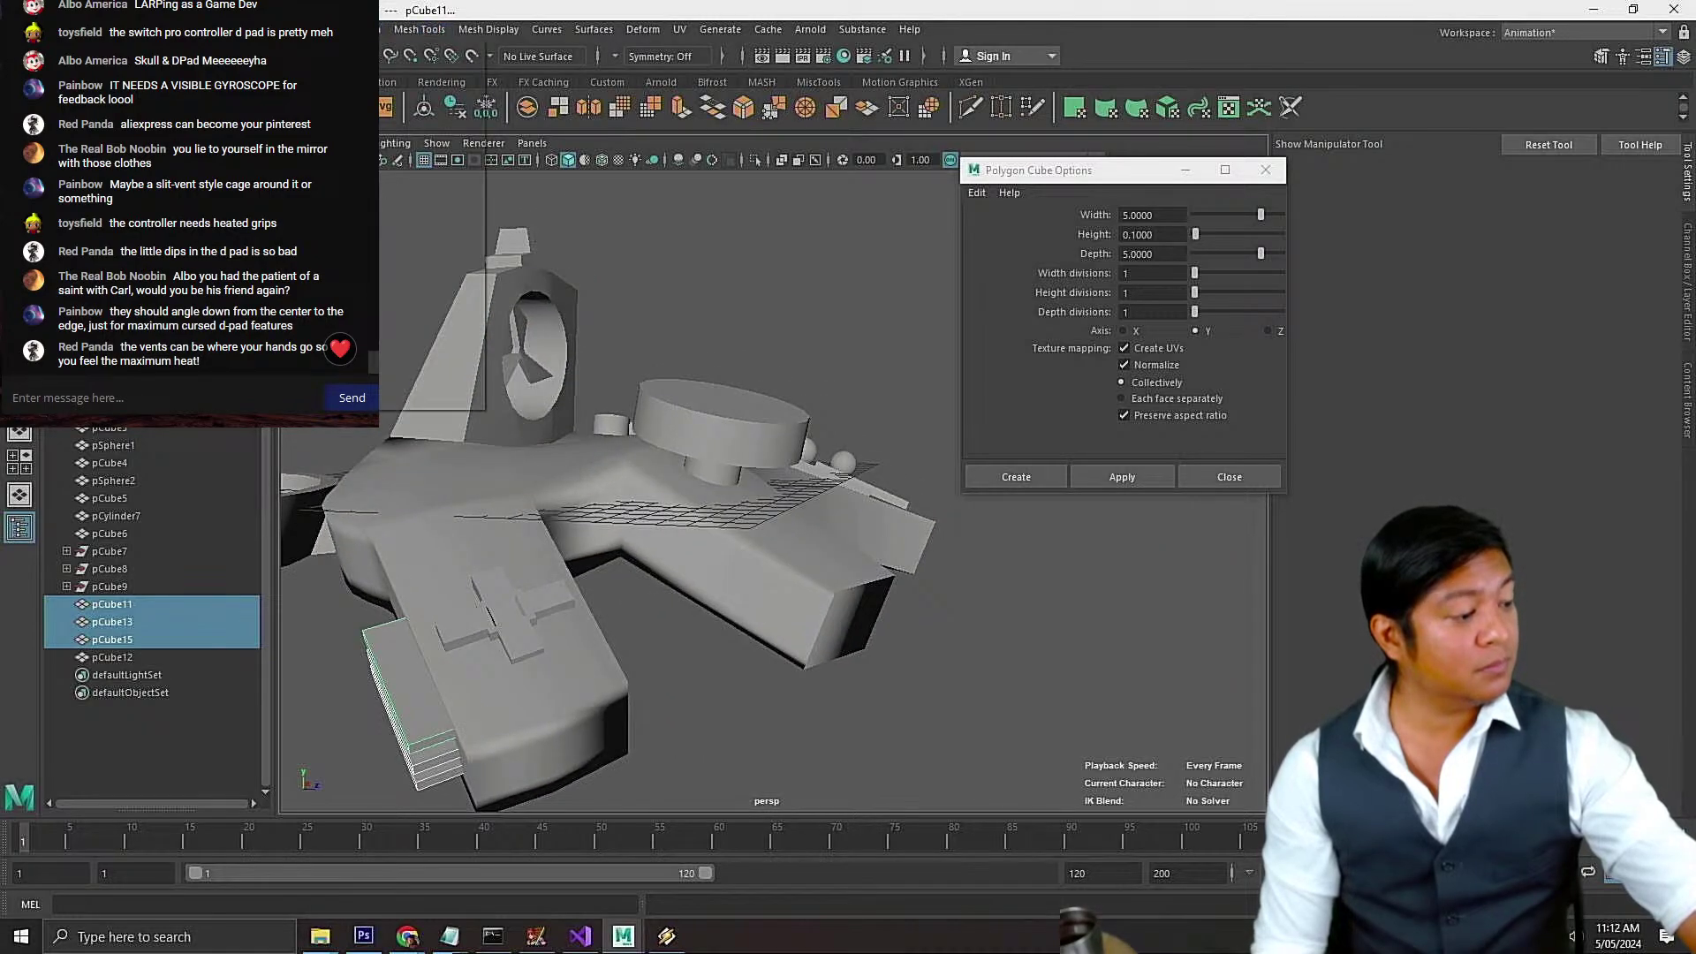
{"action": "left_click", "coordinate": [424, 92]}
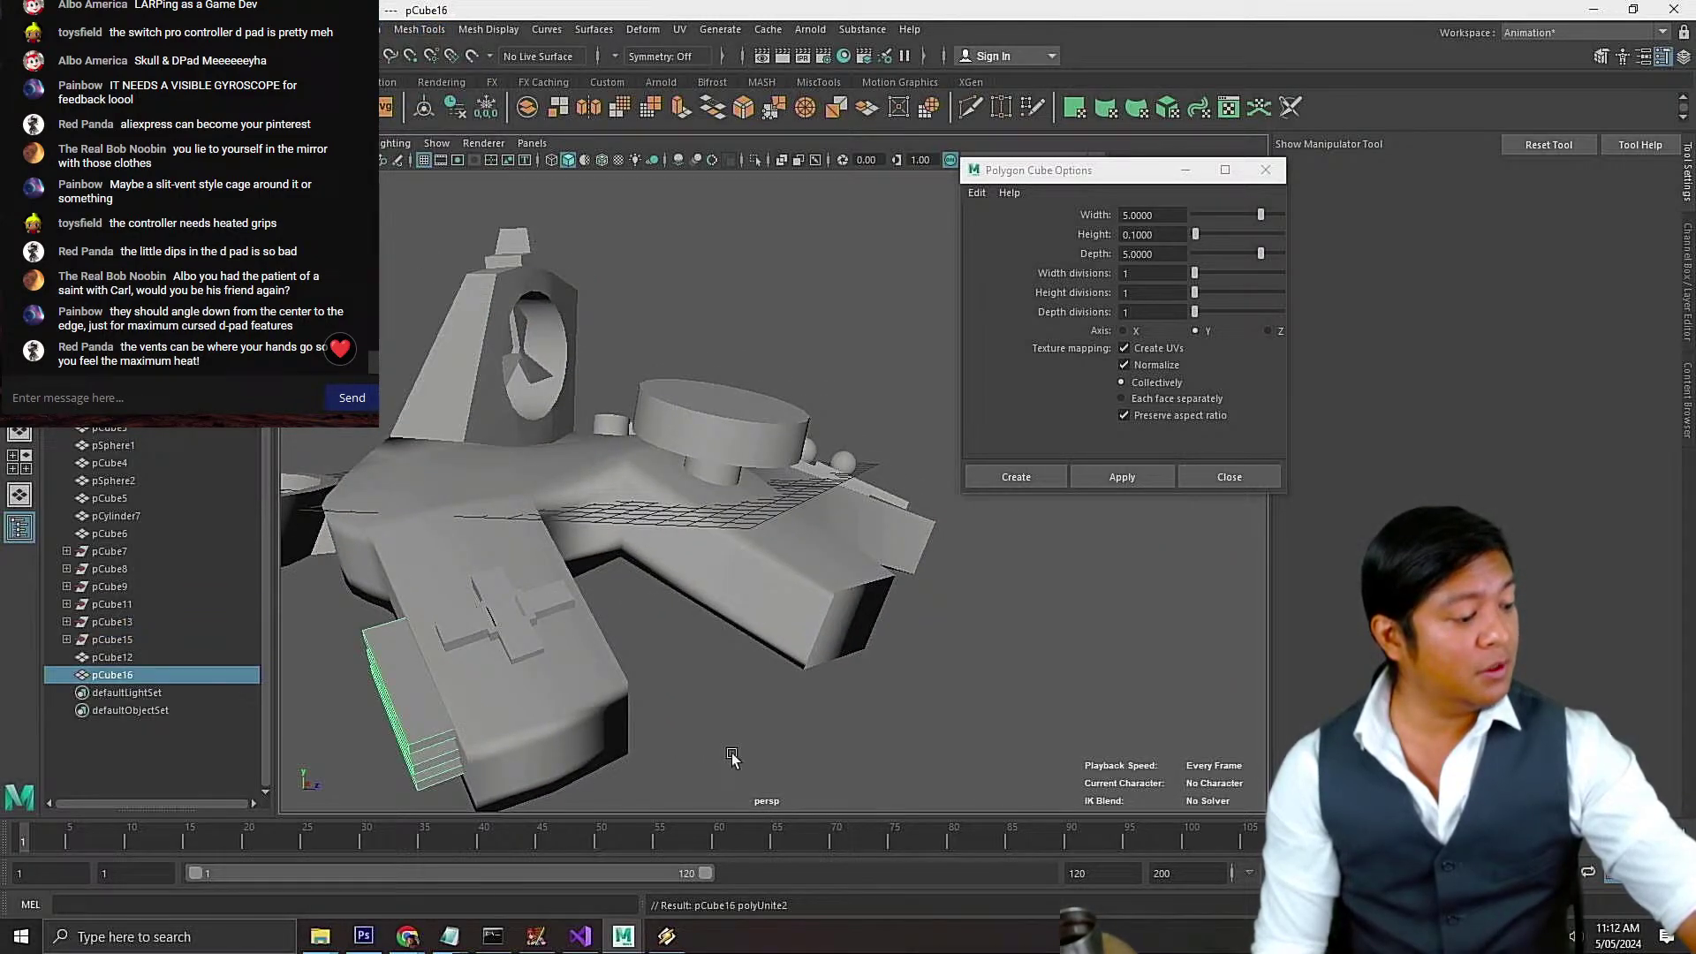
Try a Boolean Difference of cutter and body, then undo it
{"action": "left_click", "coordinate": [580, 732]}
{"action": "left_click", "coordinate": [314, 29]}
{"action": "mouse_move", "coordinate": [433, 72]}
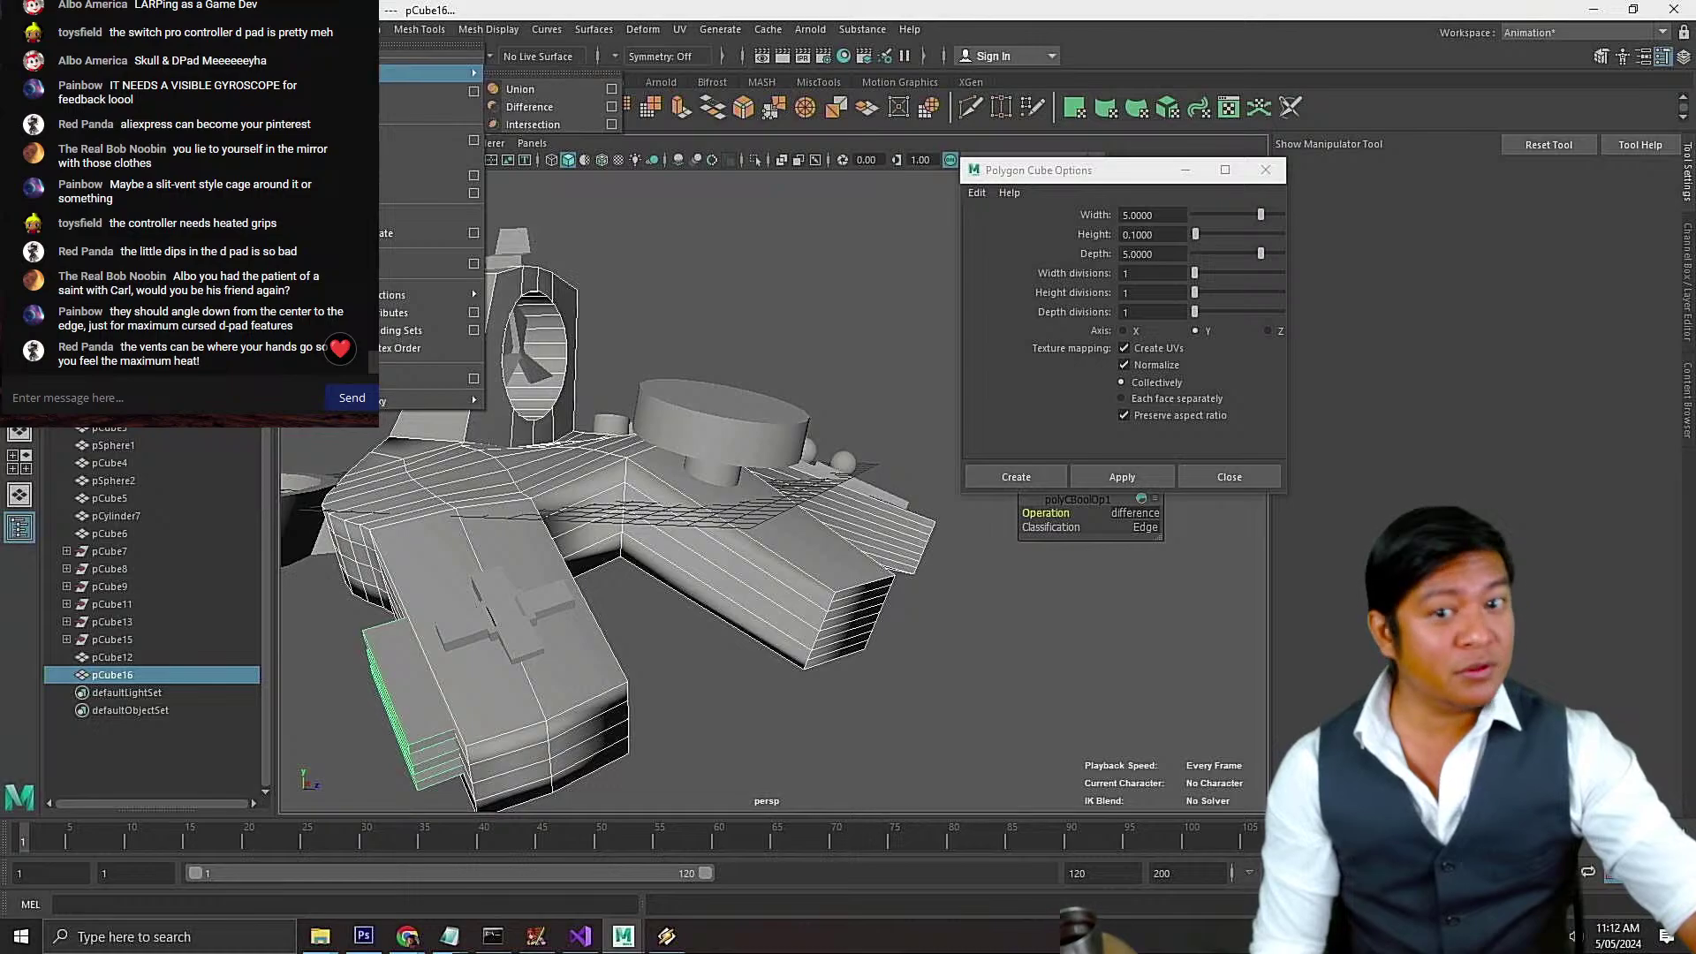
{"action": "left_click", "coordinate": [548, 107]}
{"action": "left_click_drag", "start_coordinate": [546, 546], "coordinate": [596, 553], "text": "alt"}
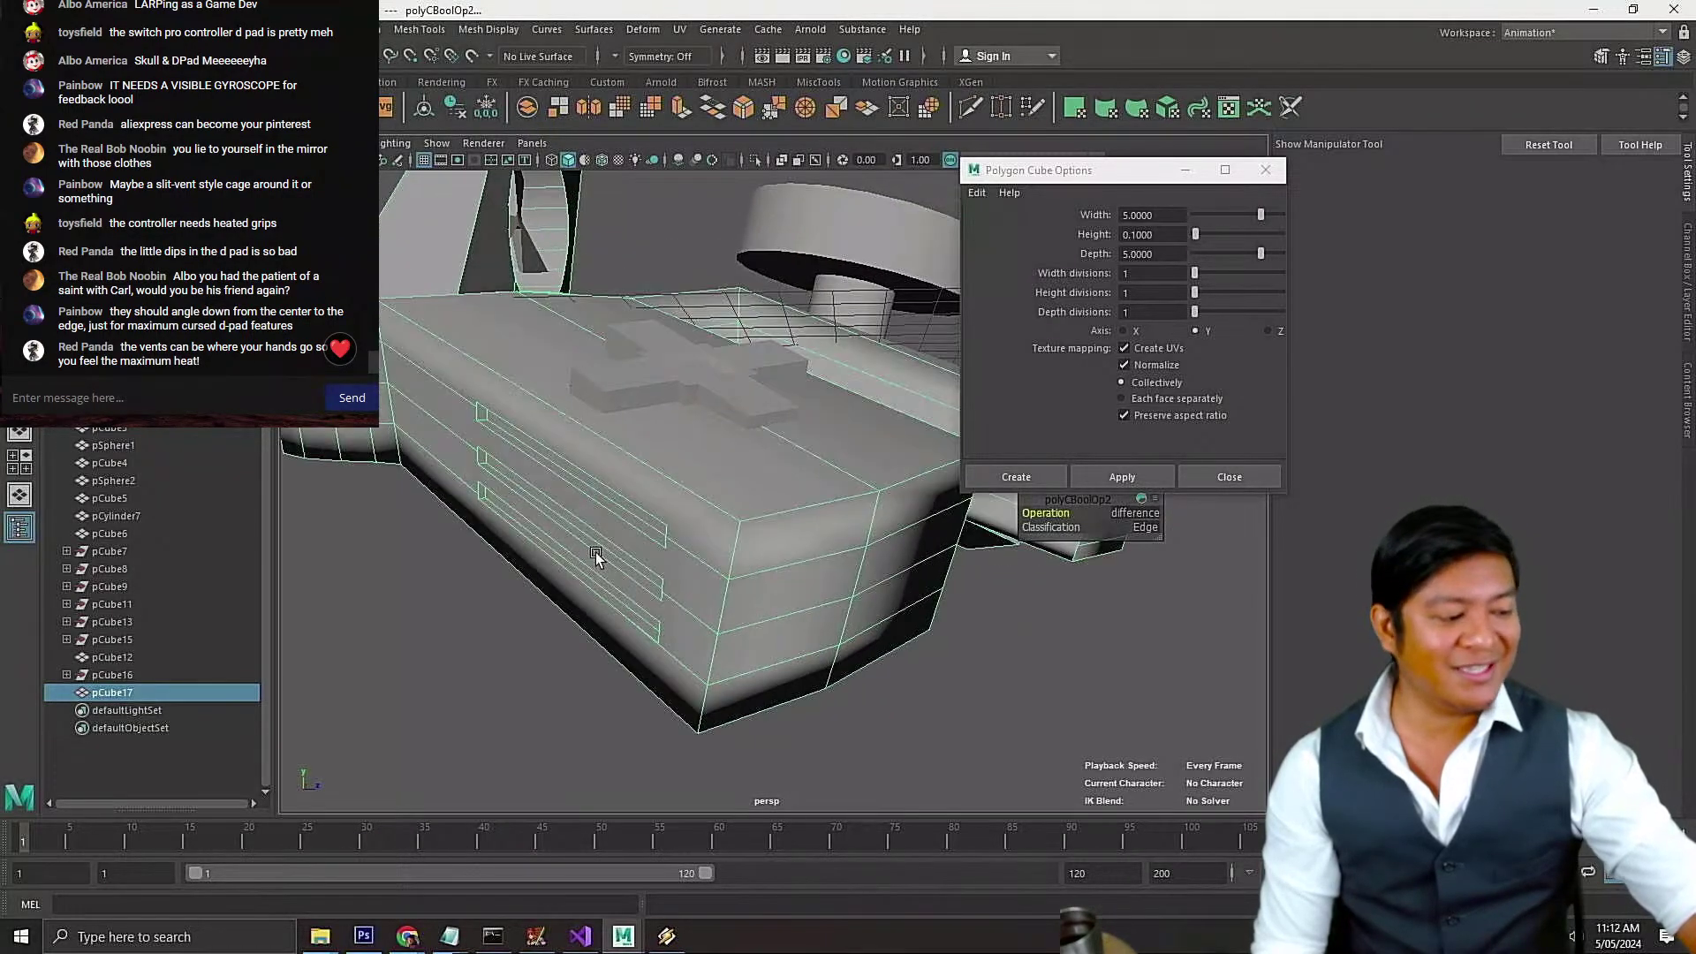
{"action": "key", "text": "ctrl+z"}
{"action": "mouse_move", "coordinate": [771, 638]}
{"action": "left_mouse_down", "text": "alt"}
{"action": "mouse_move", "coordinate": [640, 681]}
{"action": "mouse_move", "coordinate": [536, 682]}
{"action": "mouse_move", "coordinate": [760, 625]}
{"action": "left_mouse_up", "text": "alt"}
Select the first grip's cutter slabs and set the move tool's axis orientation to World
{"action": "left_click", "coordinate": [799, 574]}
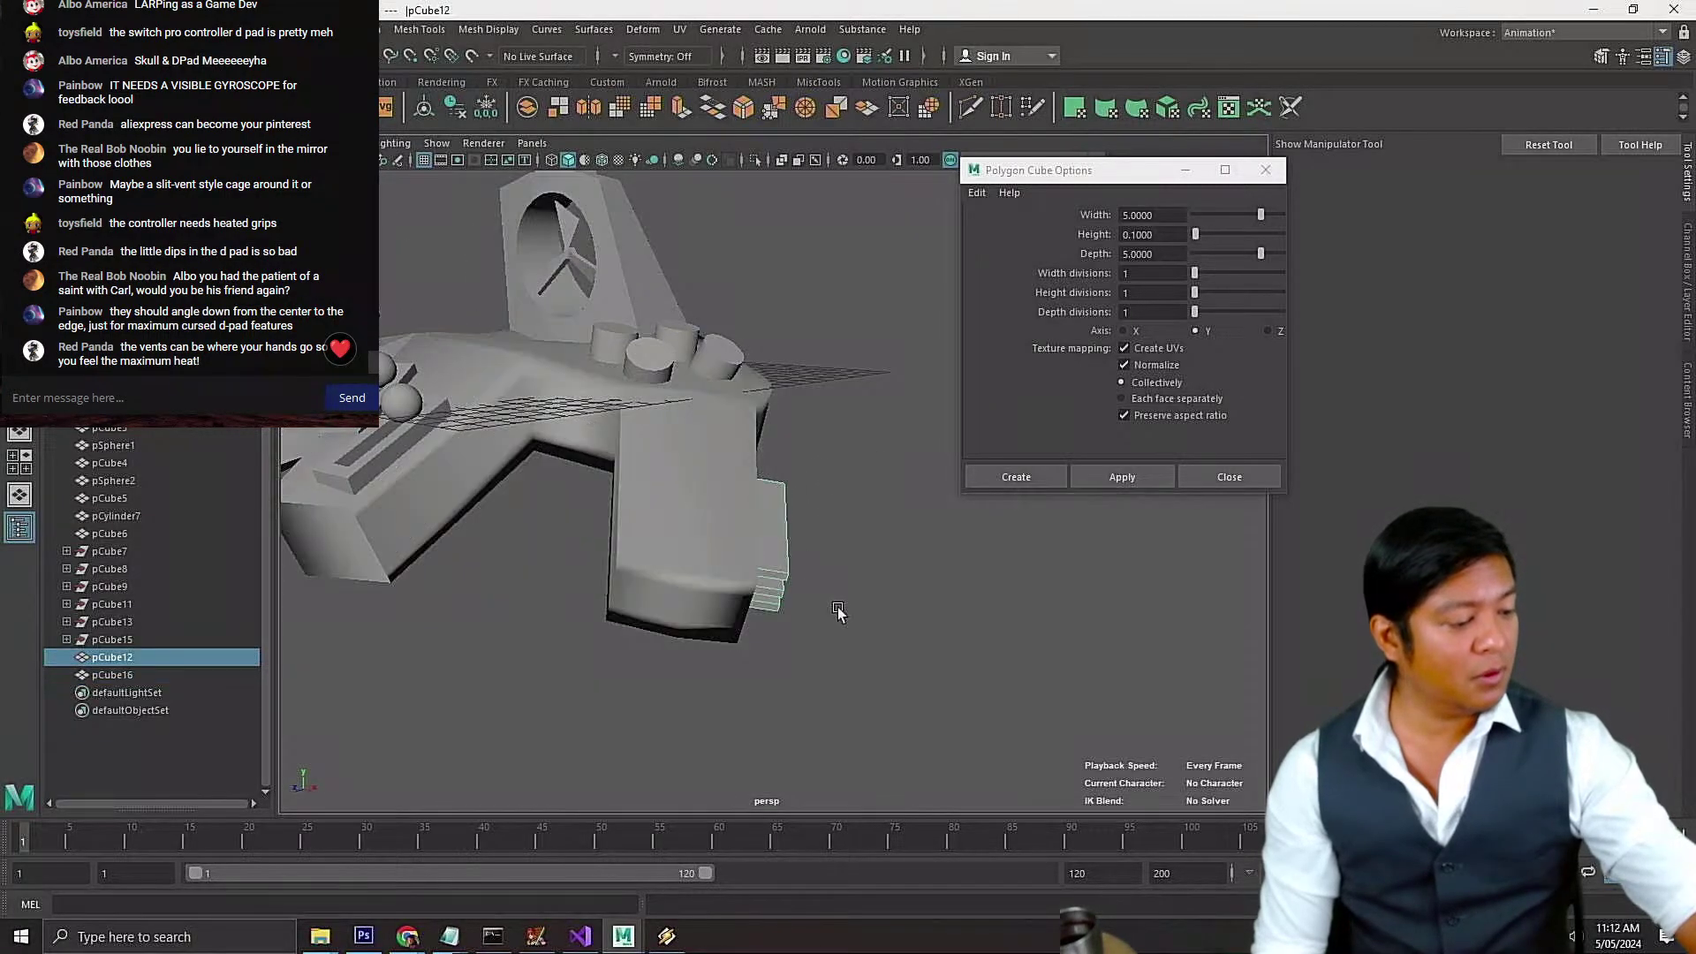
{"action": "key", "text": "w"}
{"action": "scroll", "coordinate": [812, 578], "scroll_direction": "up", "scroll_amount": 5}
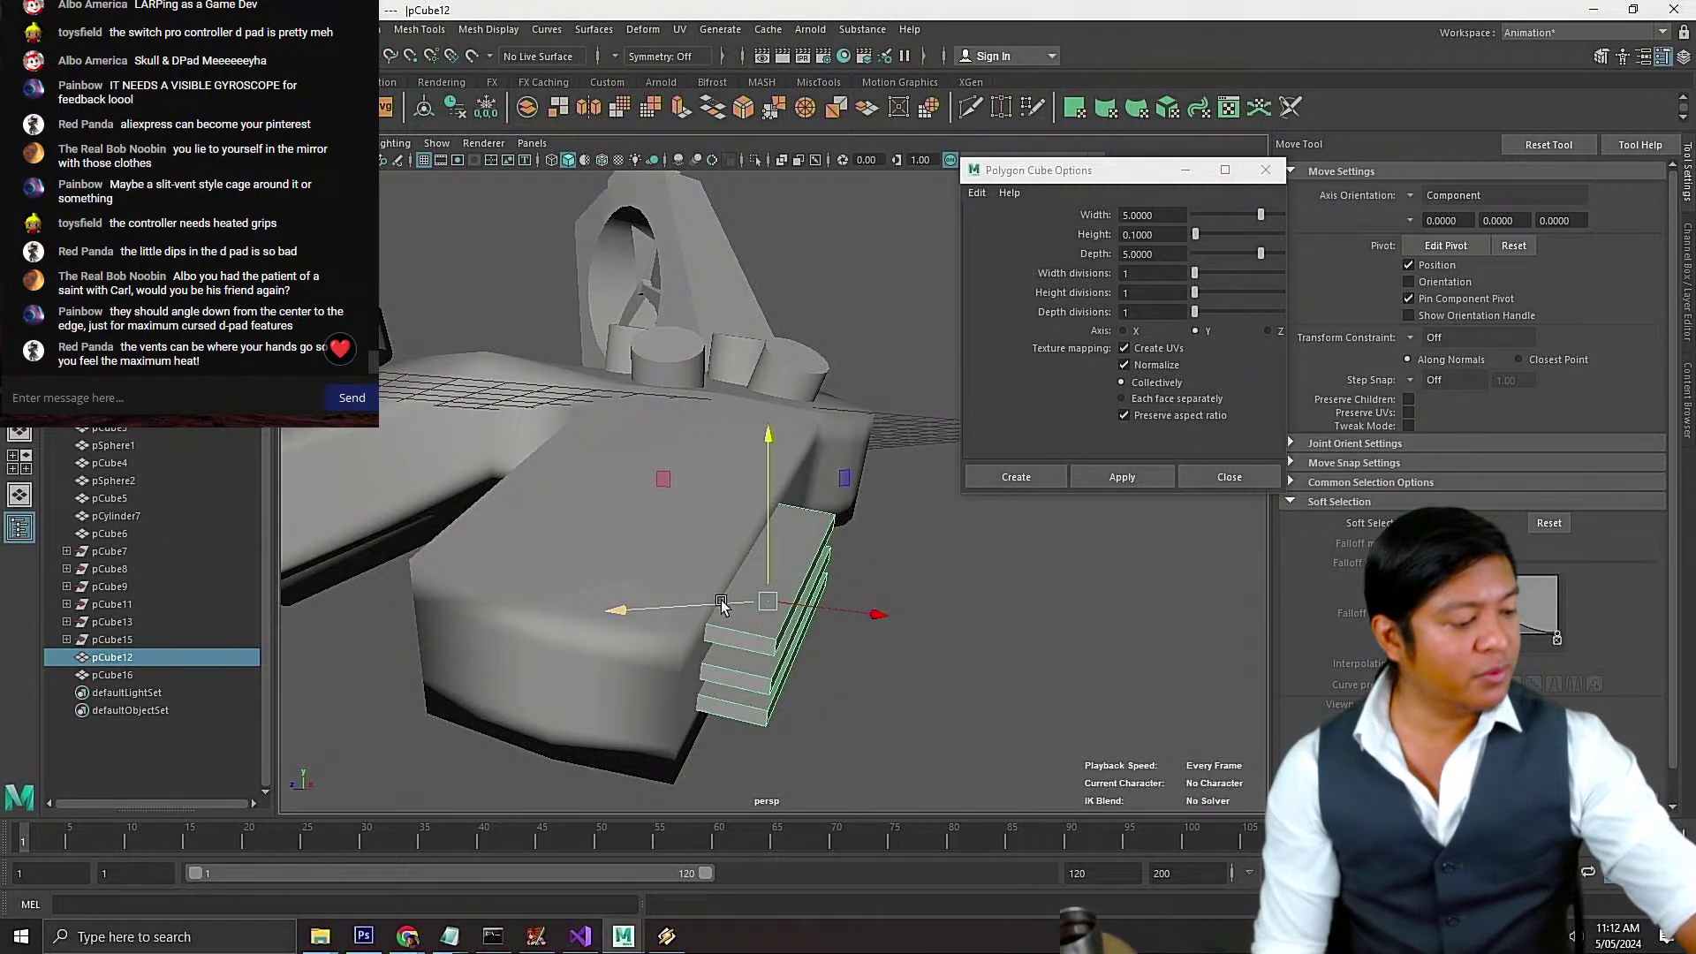
{"action": "left_click_drag", "start_coordinate": [722, 604], "coordinate": [799, 603], "text": "alt"}
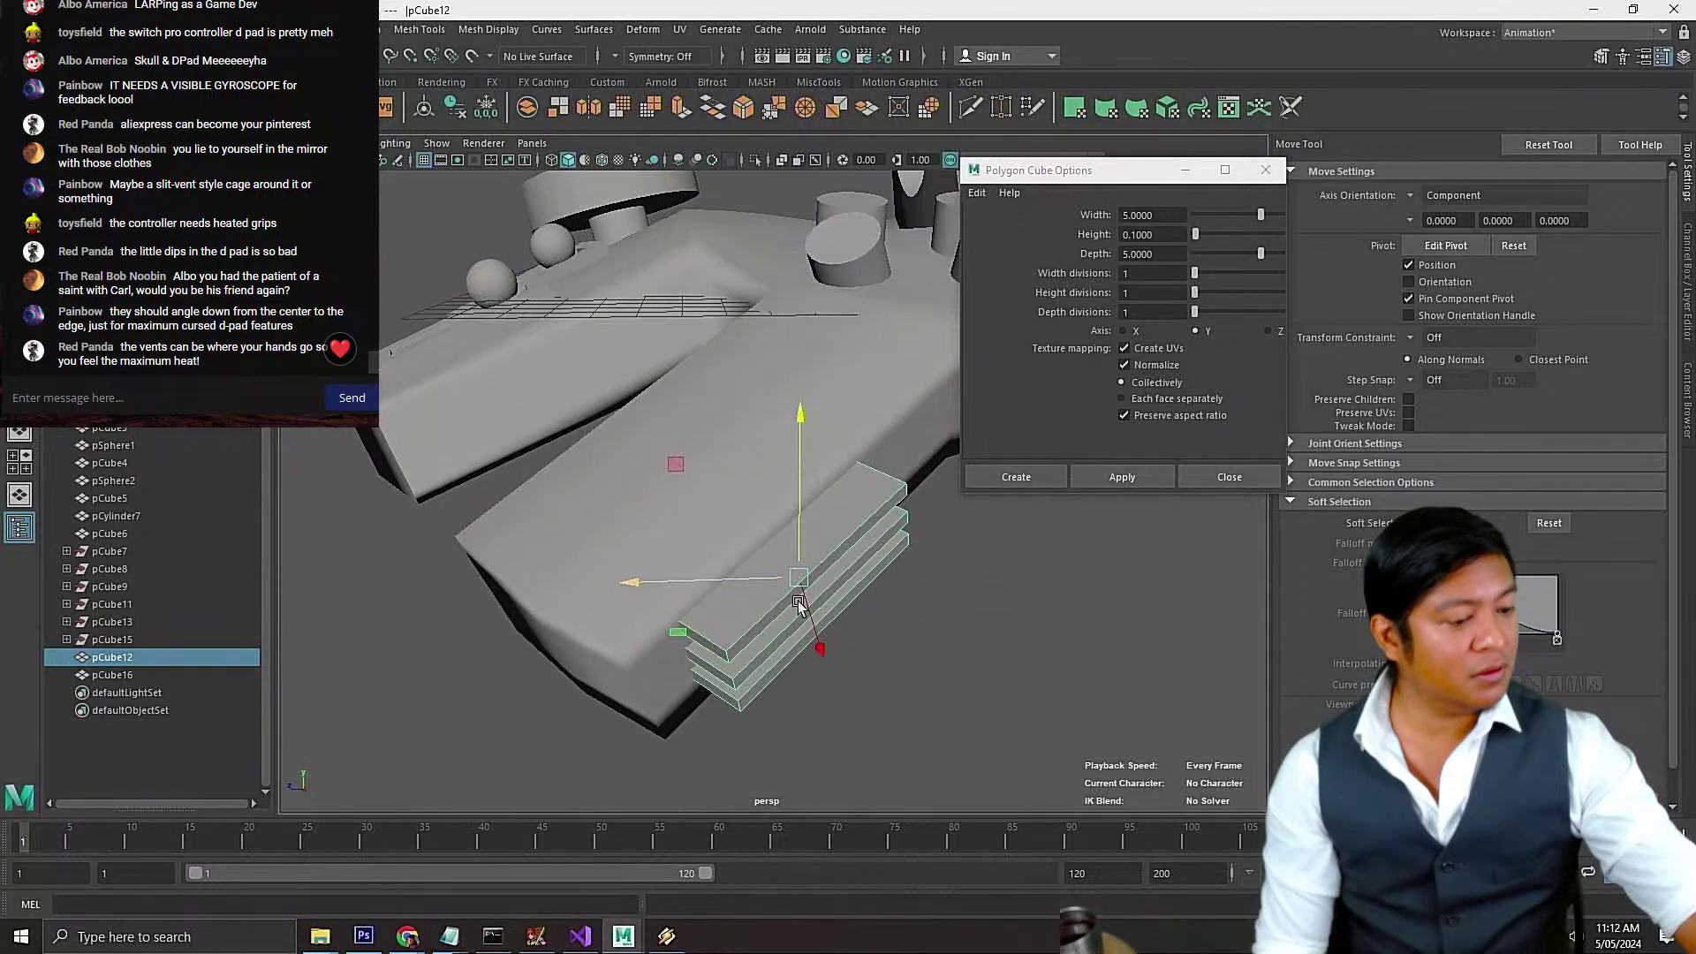
{"action": "left_click", "coordinate": [1404, 196]}
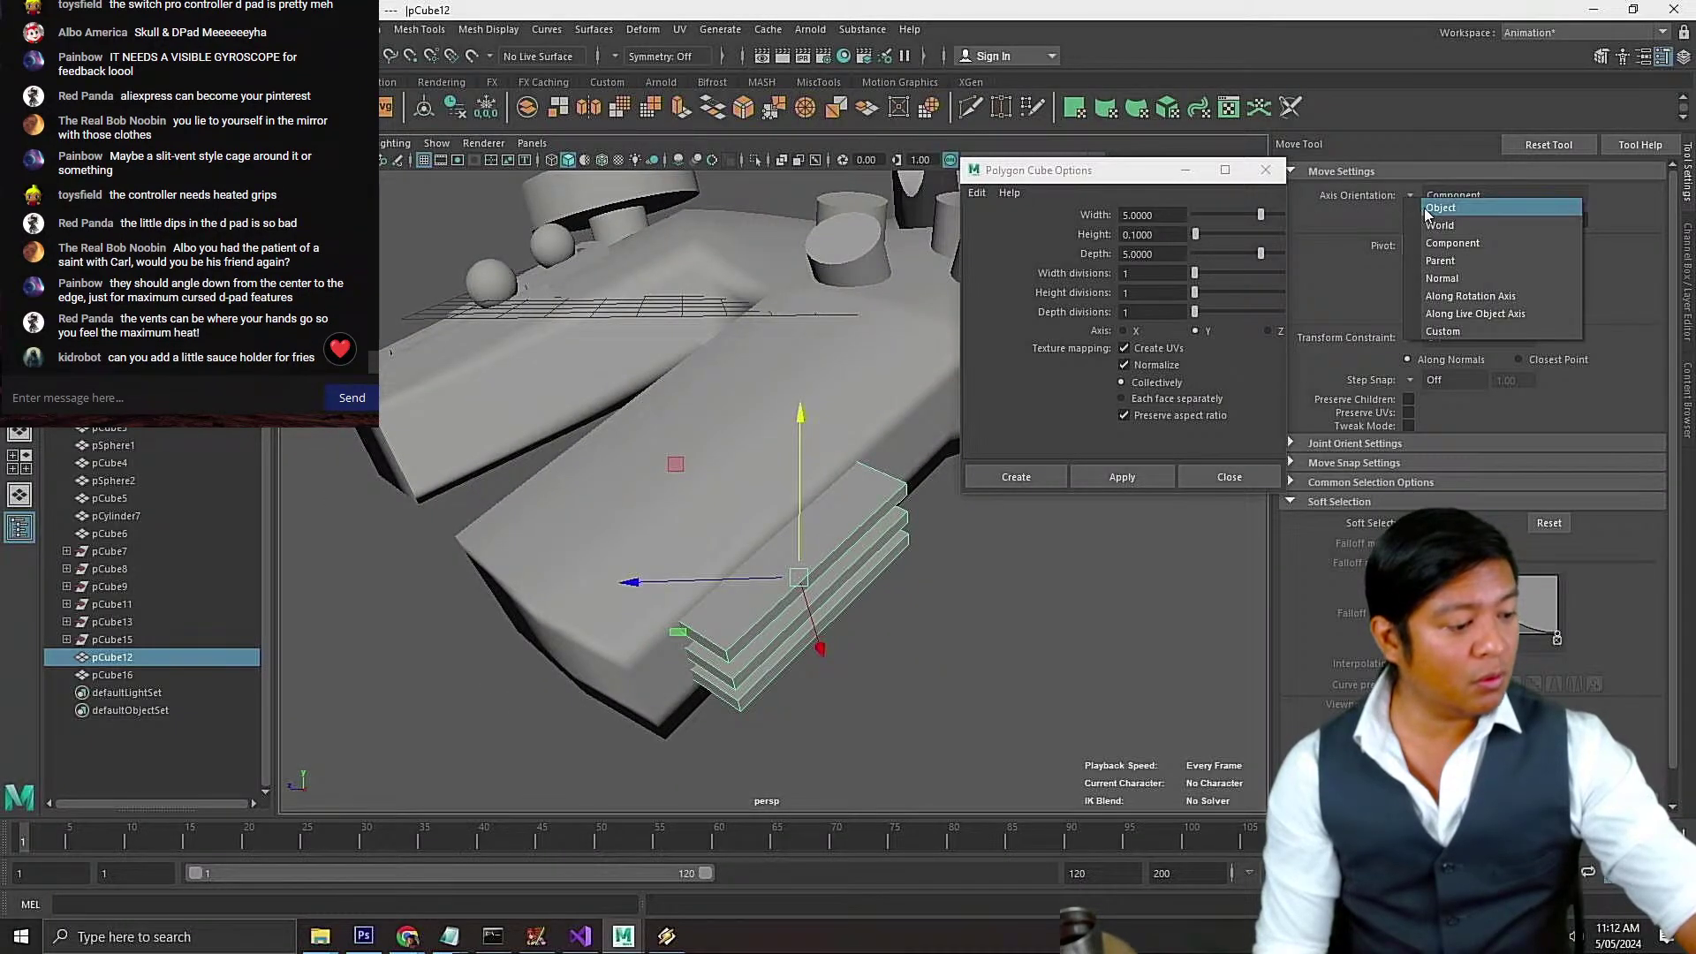
{"action": "left_click", "coordinate": [1431, 236]}
{"action": "left_click_drag", "start_coordinate": [874, 606], "coordinate": [606, 677], "text": "alt"}
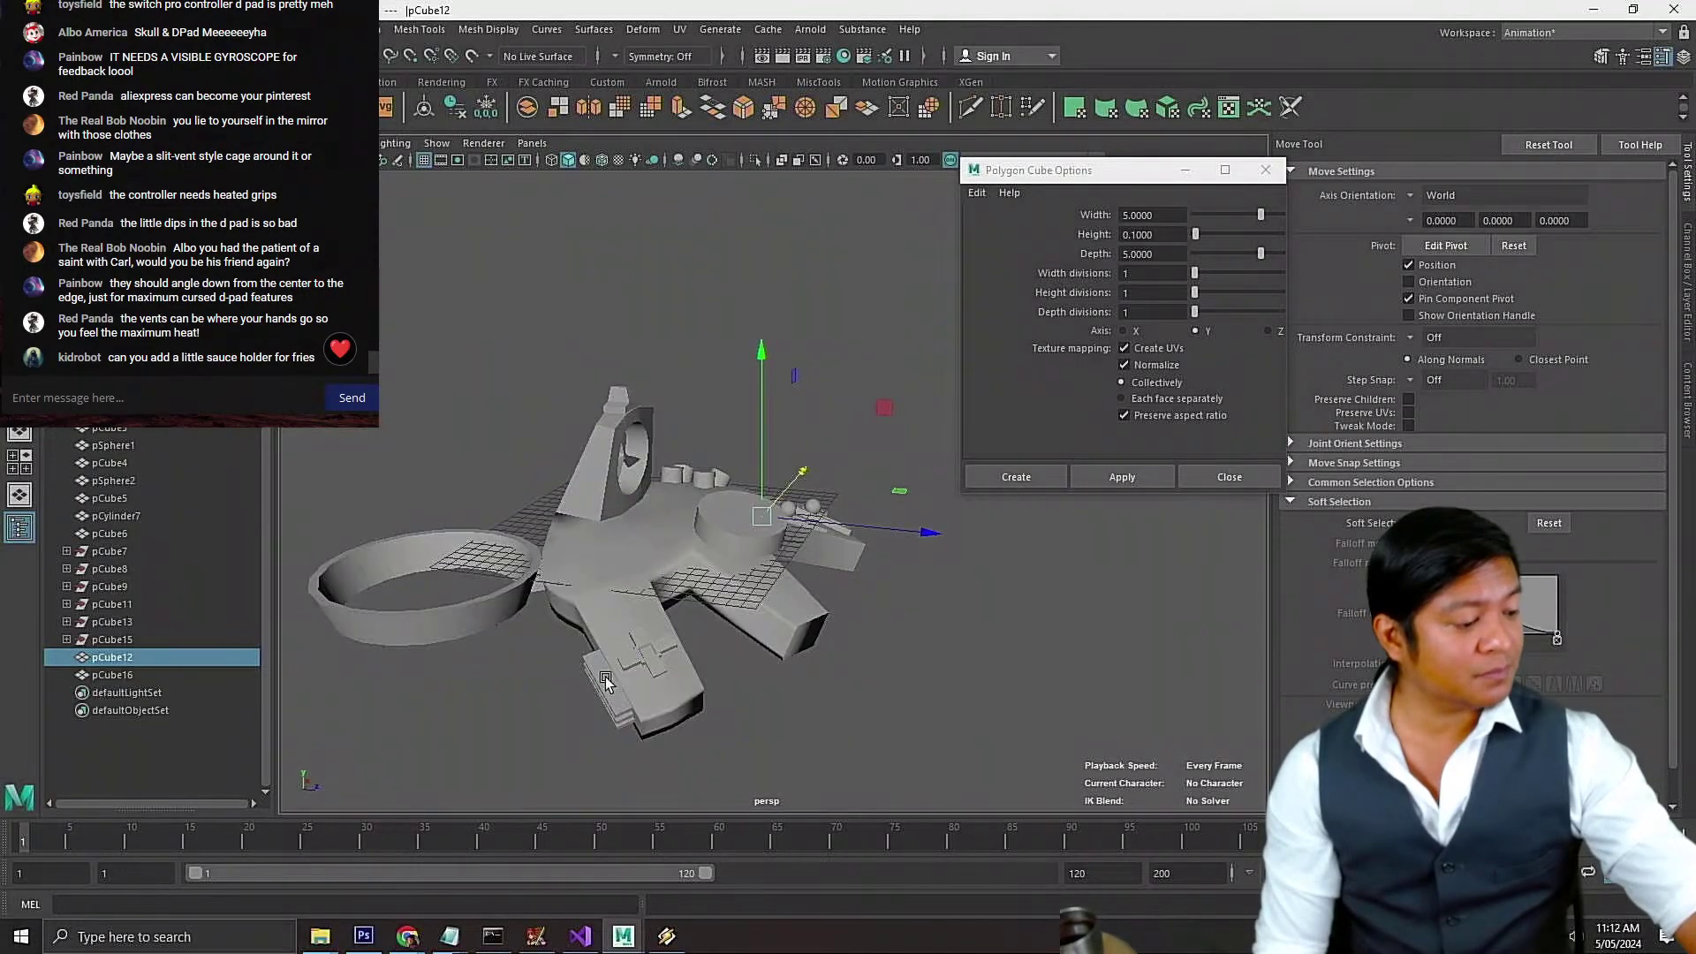
Subtract the combined mirrored cutters from the controller body with Booleans > Difference
{"action": "left_click", "coordinate": [606, 676]}
{"action": "key", "text": "f"}
{"action": "left_click_drag", "start_coordinate": [792, 551], "coordinate": [859, 550], "text": "alt"}
{"action": "left_click", "coordinate": [859, 552], "text": "shift"}
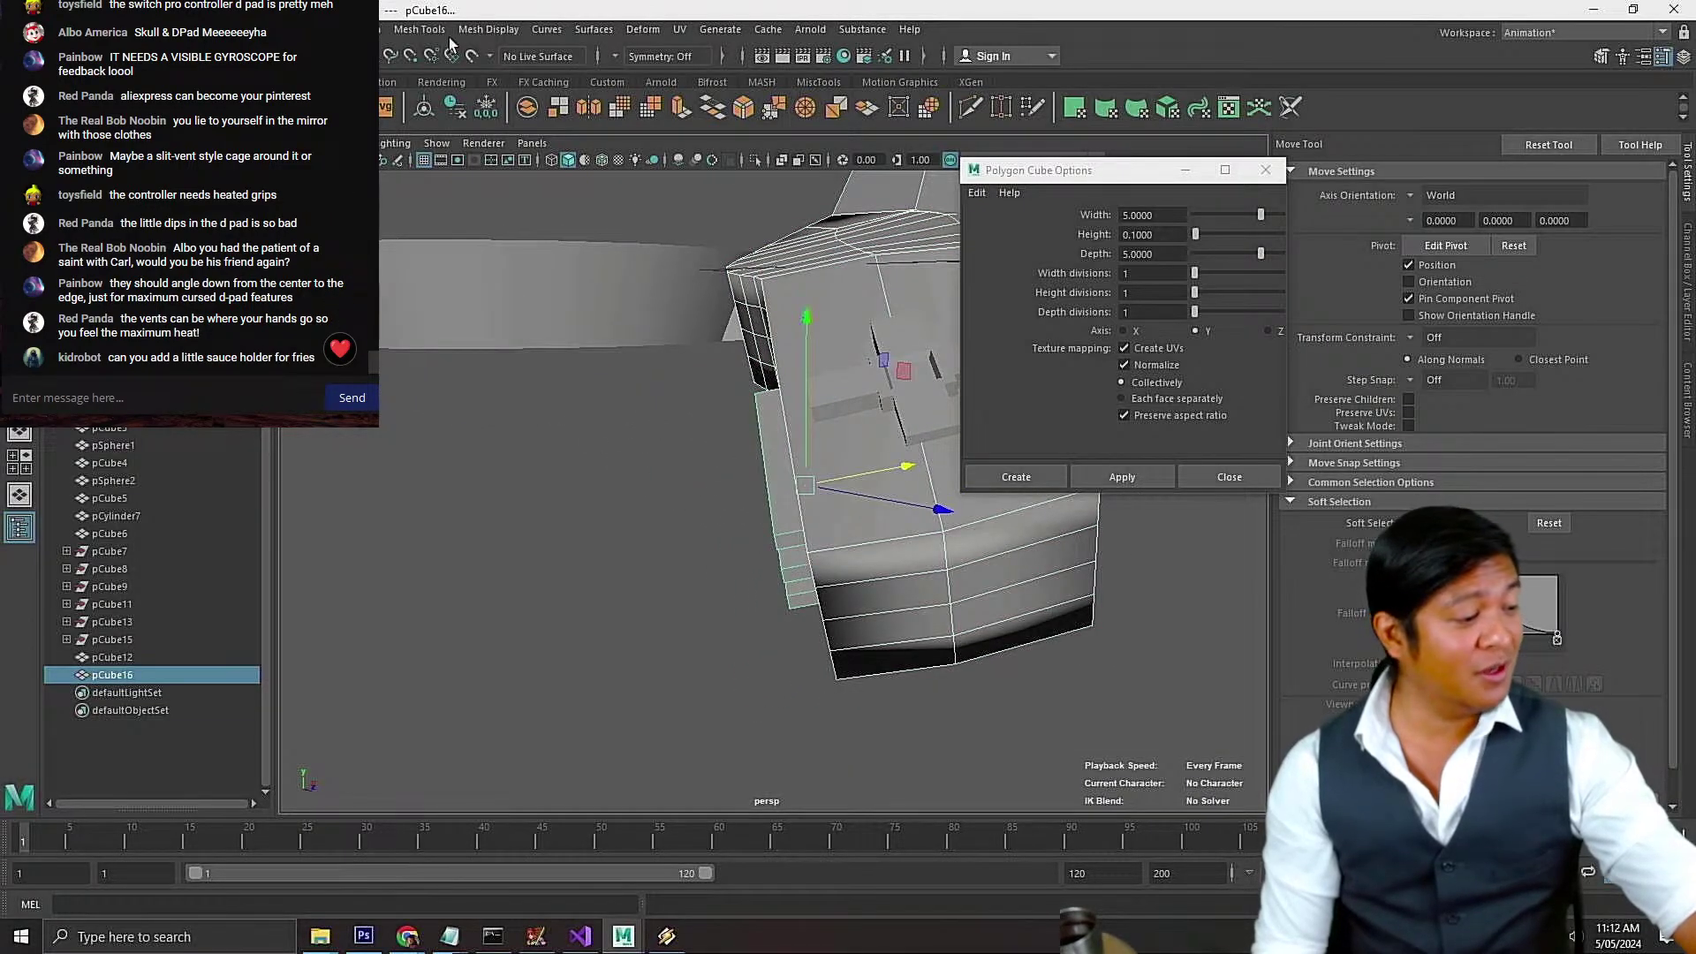
{"action": "left_click", "coordinate": [316, 29]}
{"action": "mouse_move", "coordinate": [442, 55]}
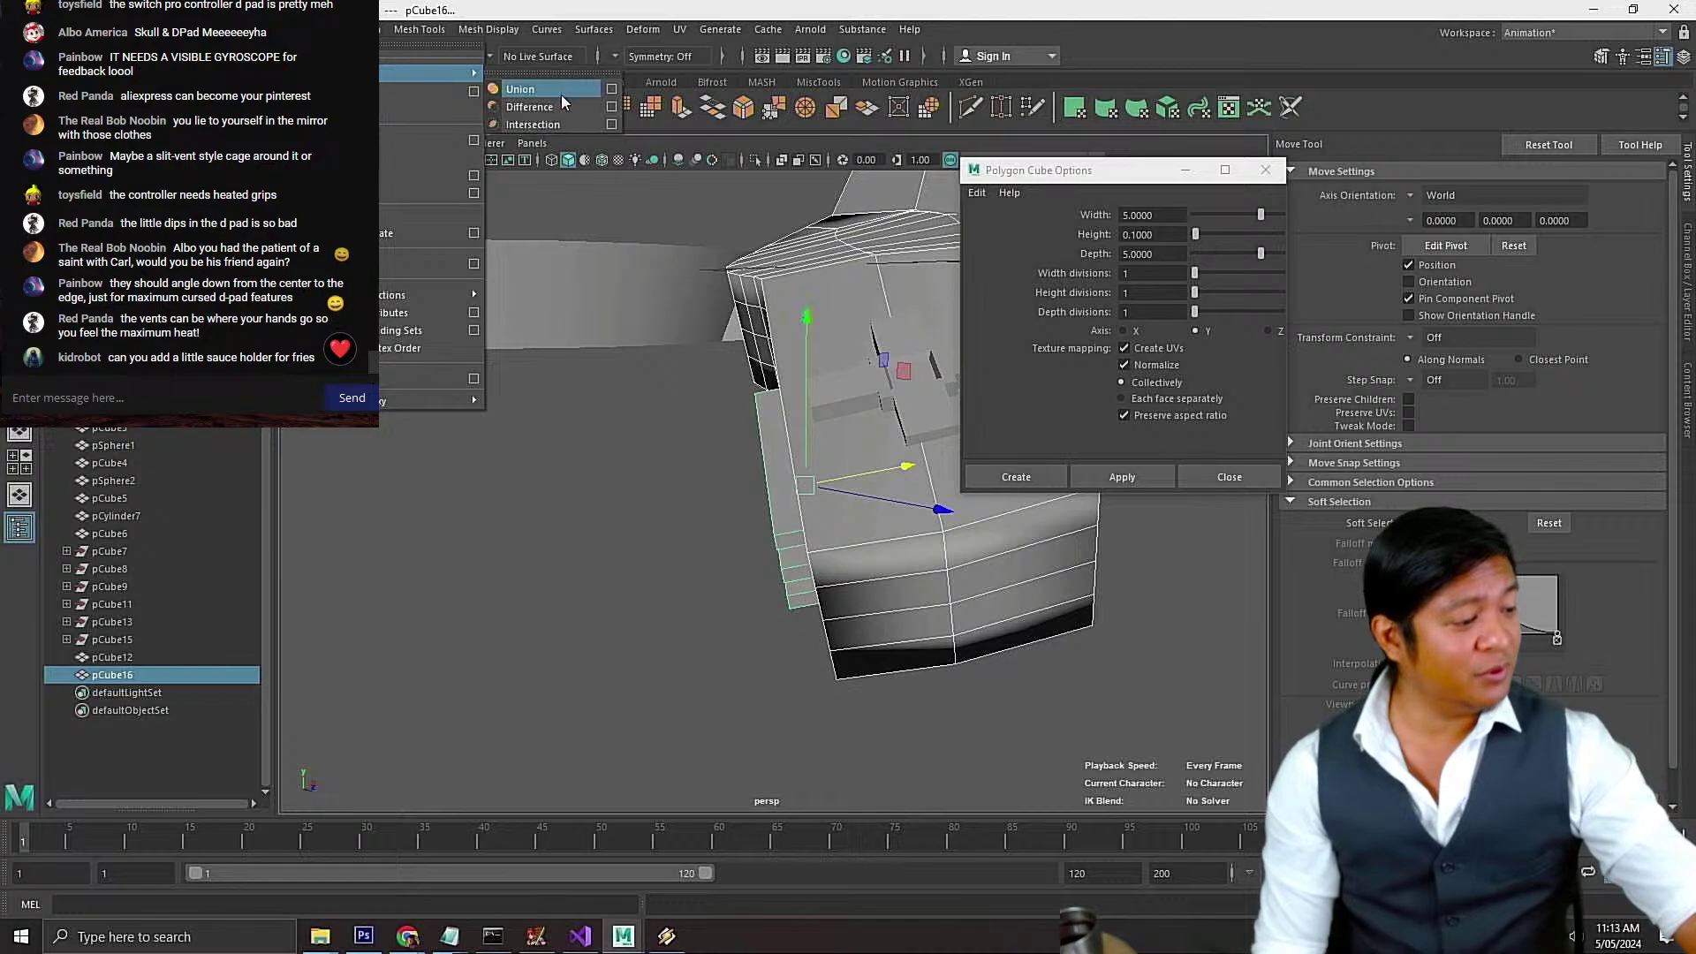
{"action": "left_click", "coordinate": [560, 114]}
{"action": "left_click_drag", "start_coordinate": [674, 372], "coordinate": [897, 634], "text": "alt"}
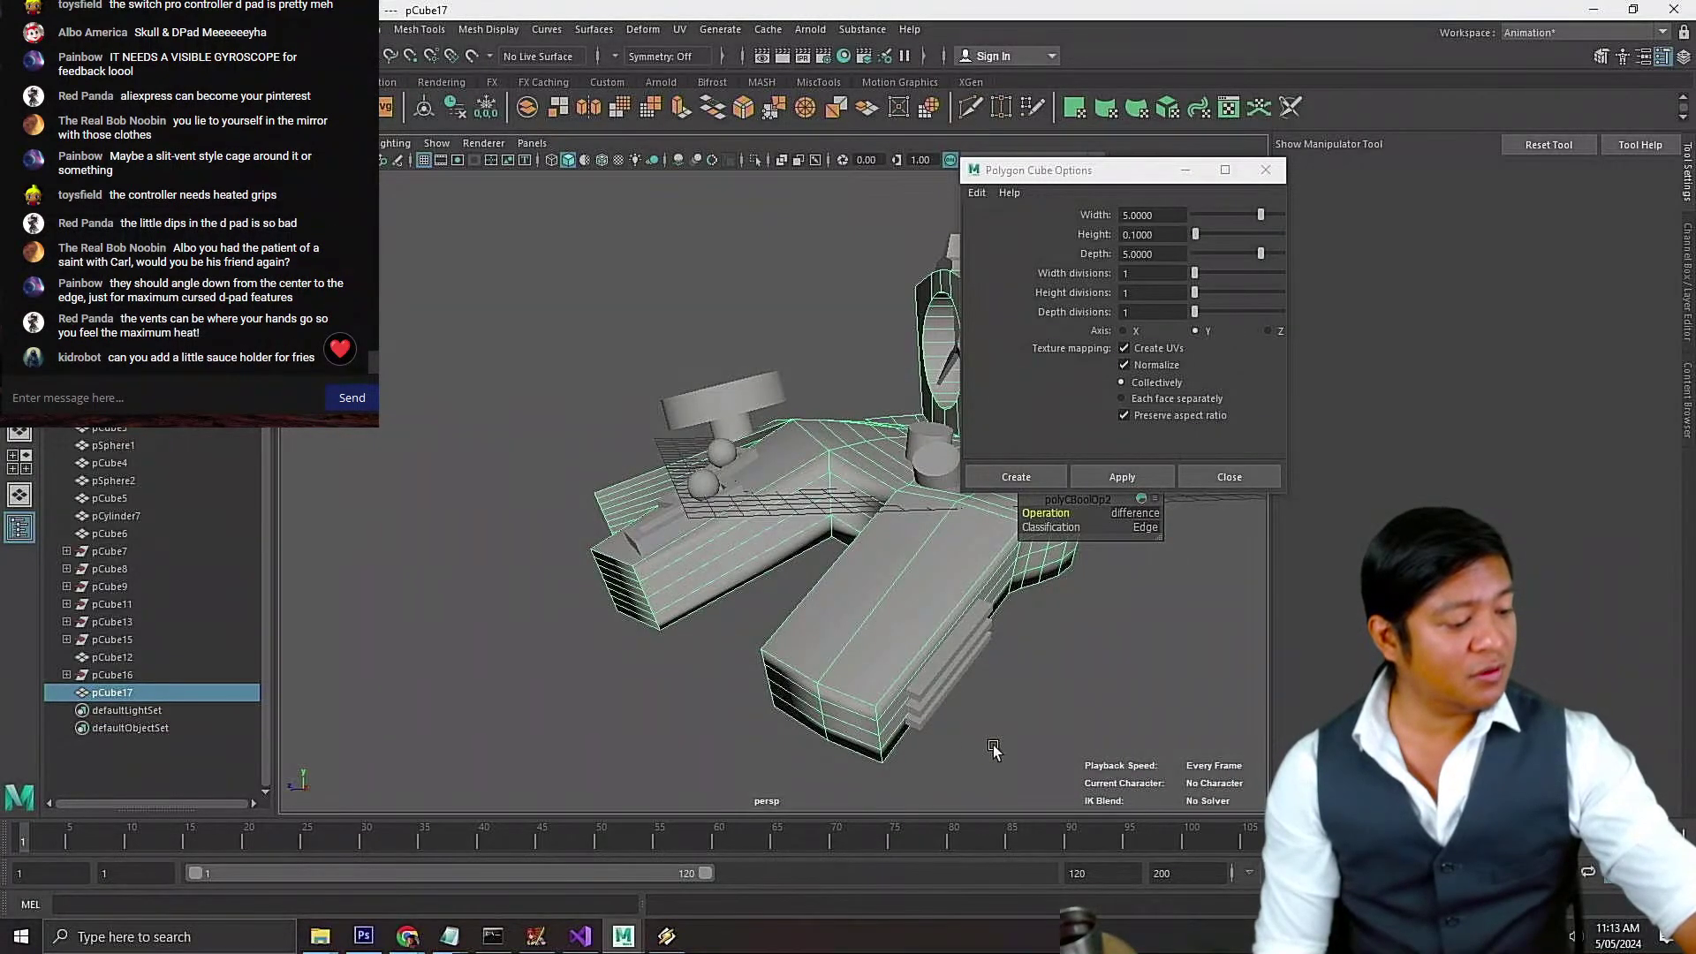
Subtract the other grip's cutter slabs from the body, then deselect to check the vents
{"action": "left_click", "coordinate": [939, 709], "text": "shift"}
{"action": "left_click", "coordinate": [307, 29]}
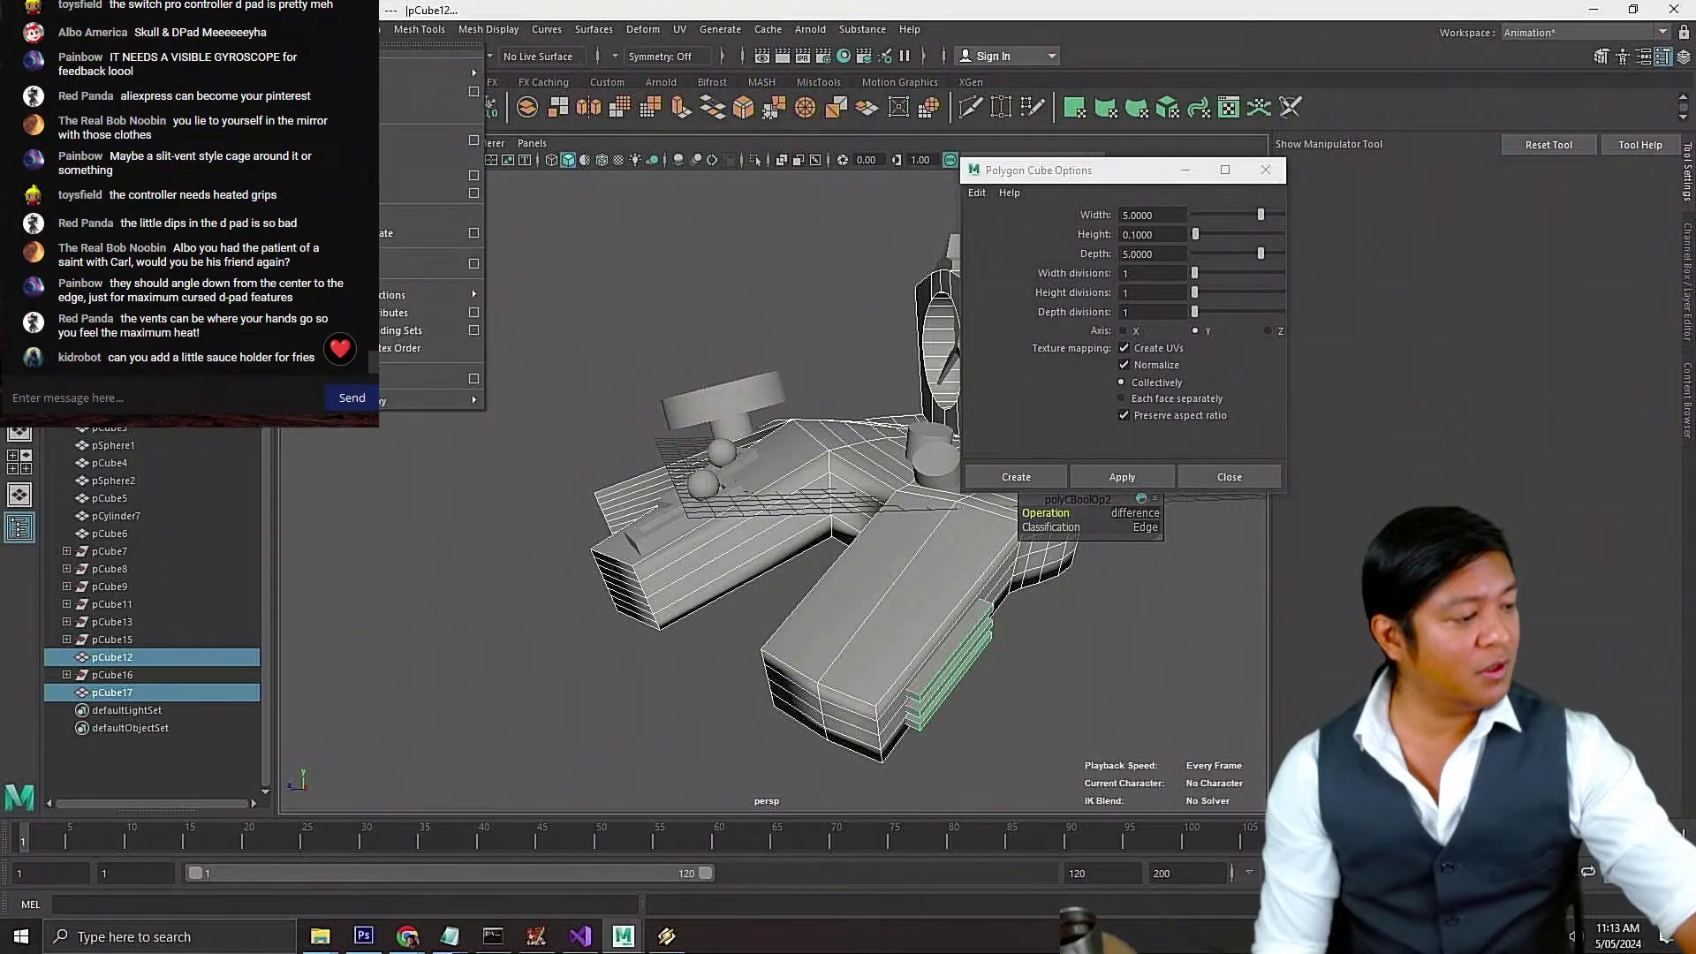
{"action": "mouse_move", "coordinate": [424, 74]}
{"action": "left_click", "coordinate": [553, 108]}
{"action": "left_click_drag", "start_coordinate": [751, 618], "coordinate": [727, 704], "text": "alt"}
{"action": "left_click", "coordinate": [755, 652]}
{"action": "scroll", "coordinate": [751, 658], "scroll_direction": "up", "scroll_amount": 7}
{"action": "scroll", "coordinate": [719, 649], "scroll_direction": "down", "scroll_amount": 7}
Select the finished body pCube18 and save the scene as worst switch controller 1.mb
{"action": "scroll", "coordinate": [750, 644], "scroll_direction": "up", "scroll_amount": 5}
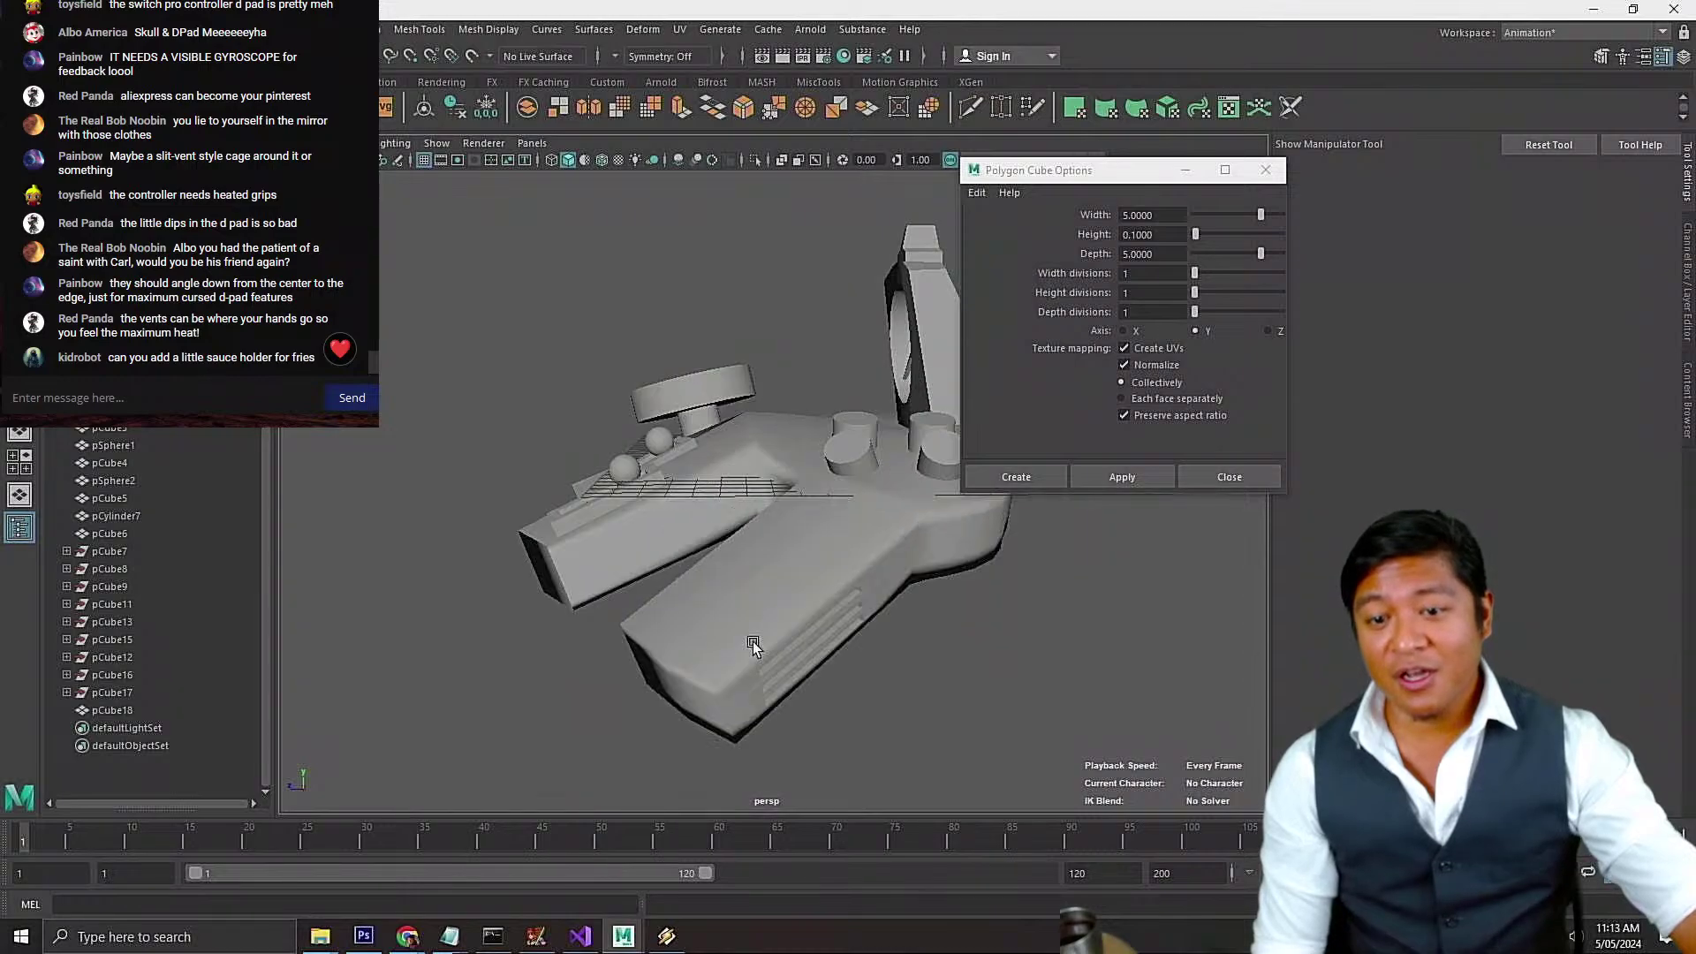
{"action": "left_click_drag", "start_coordinate": [744, 629], "coordinate": [846, 606], "text": "alt"}
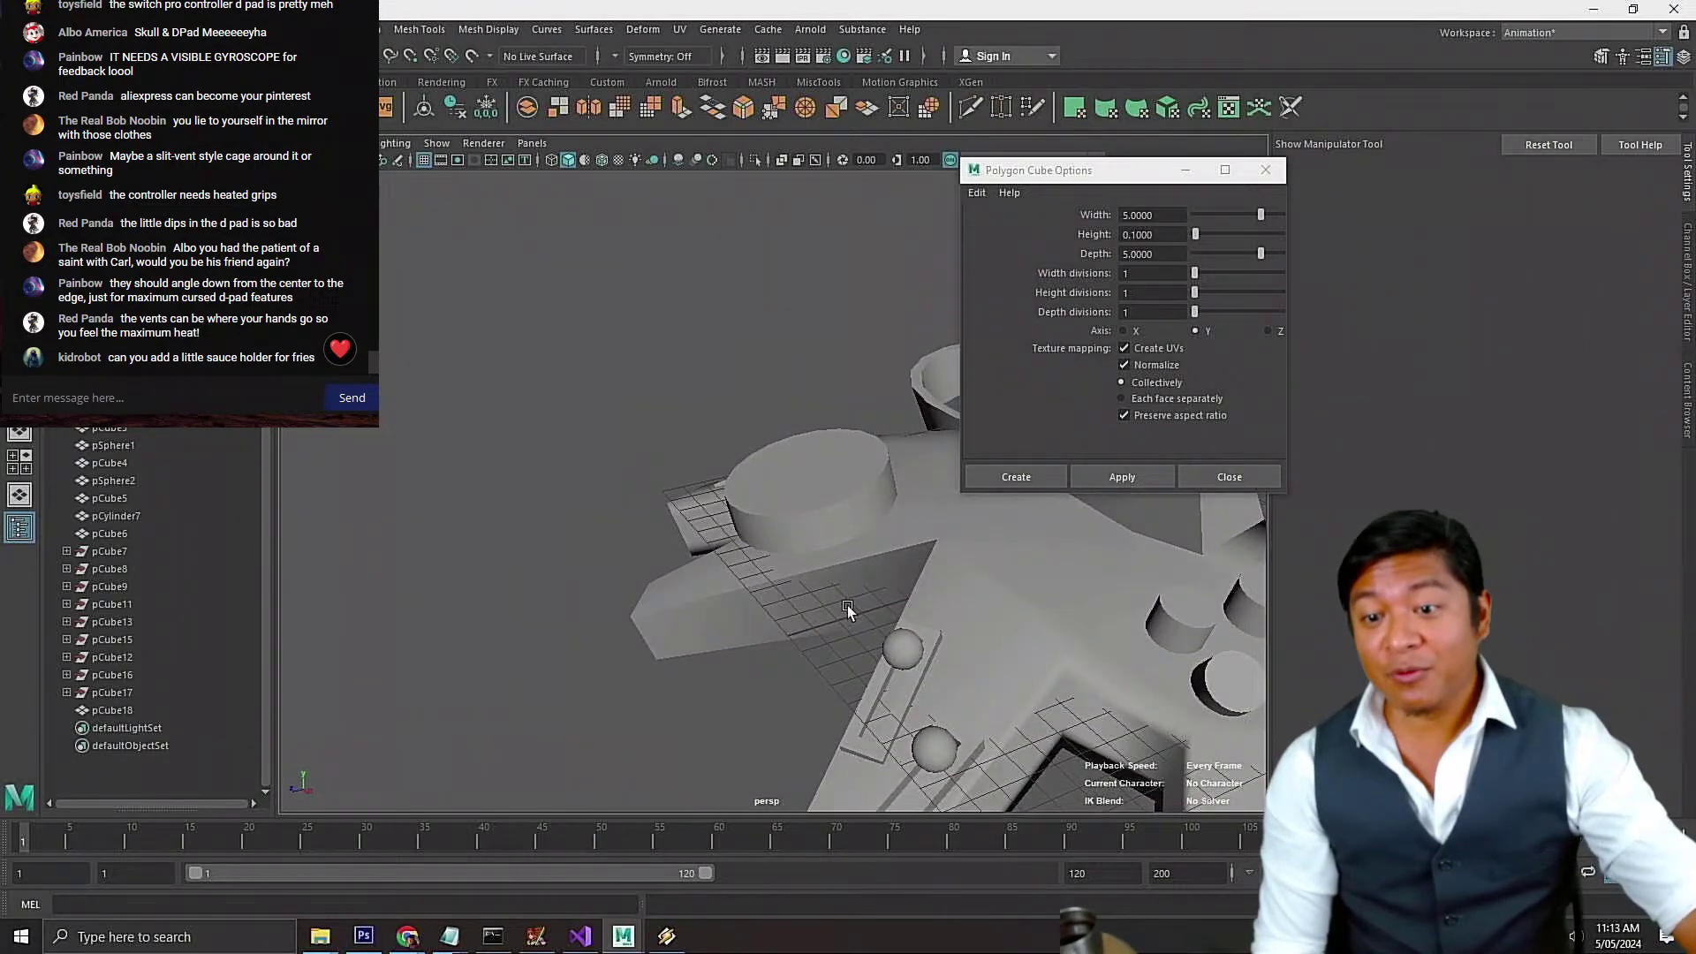
{"action": "left_click", "coordinate": [1044, 566]}
{"action": "key", "text": "f"}
{"action": "left_click_drag", "start_coordinate": [795, 546], "coordinate": [868, 548], "text": "alt"}
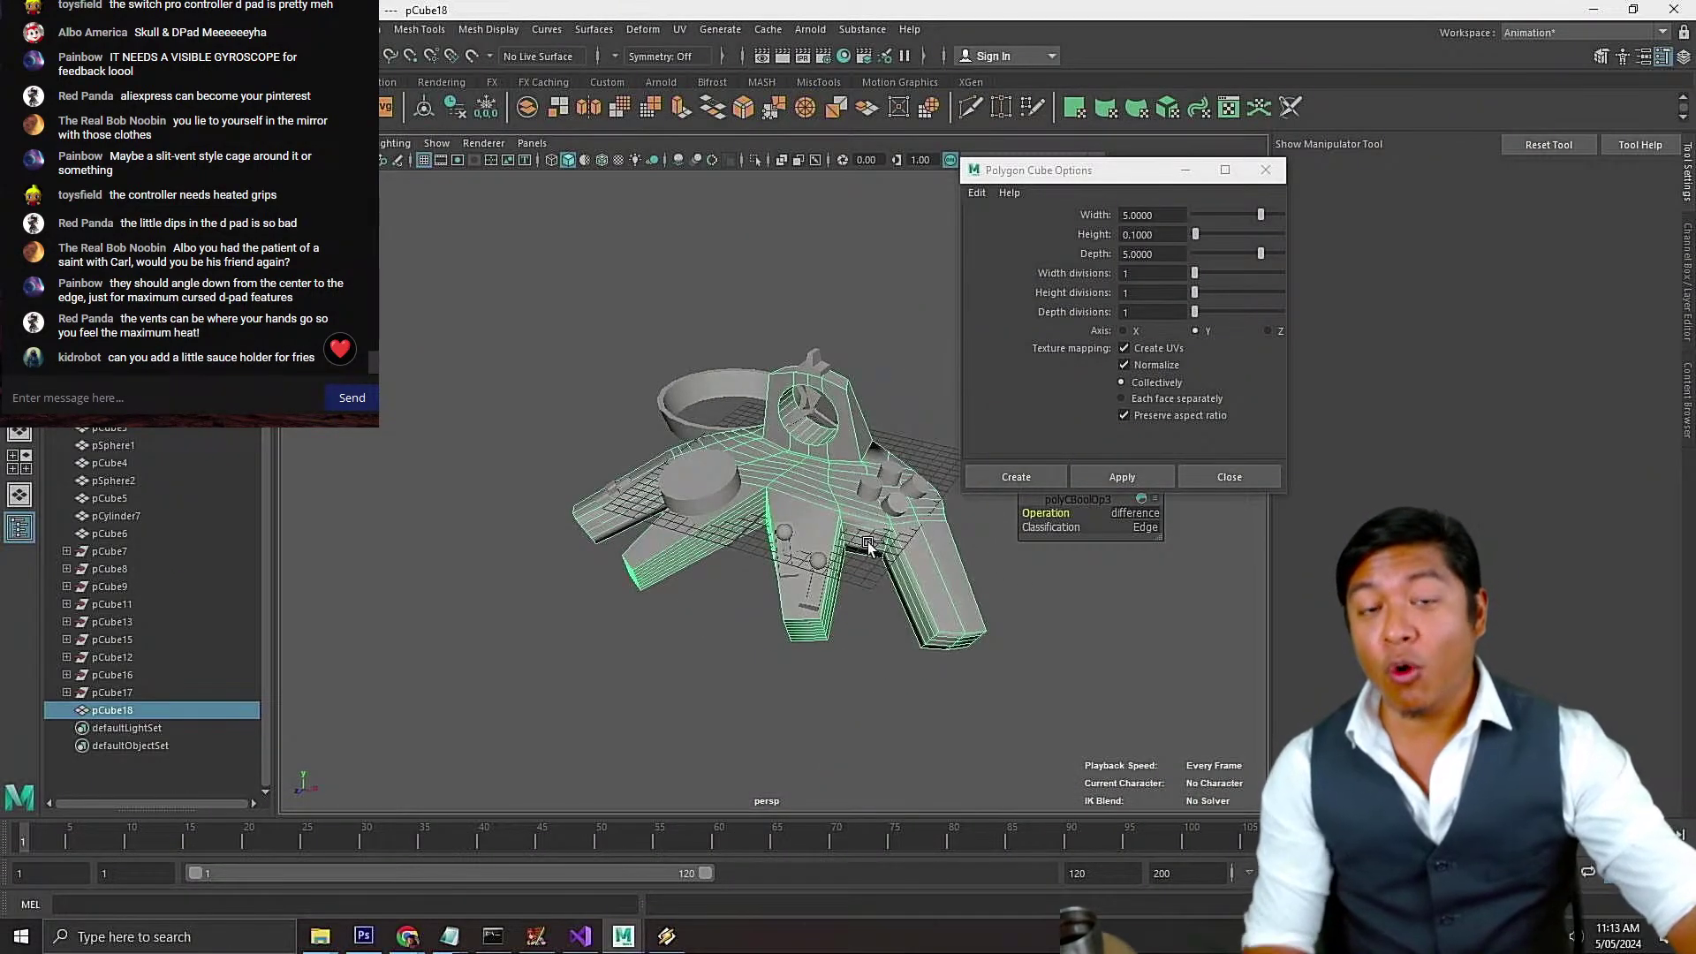
{"action": "key", "text": "ctrl+s"}
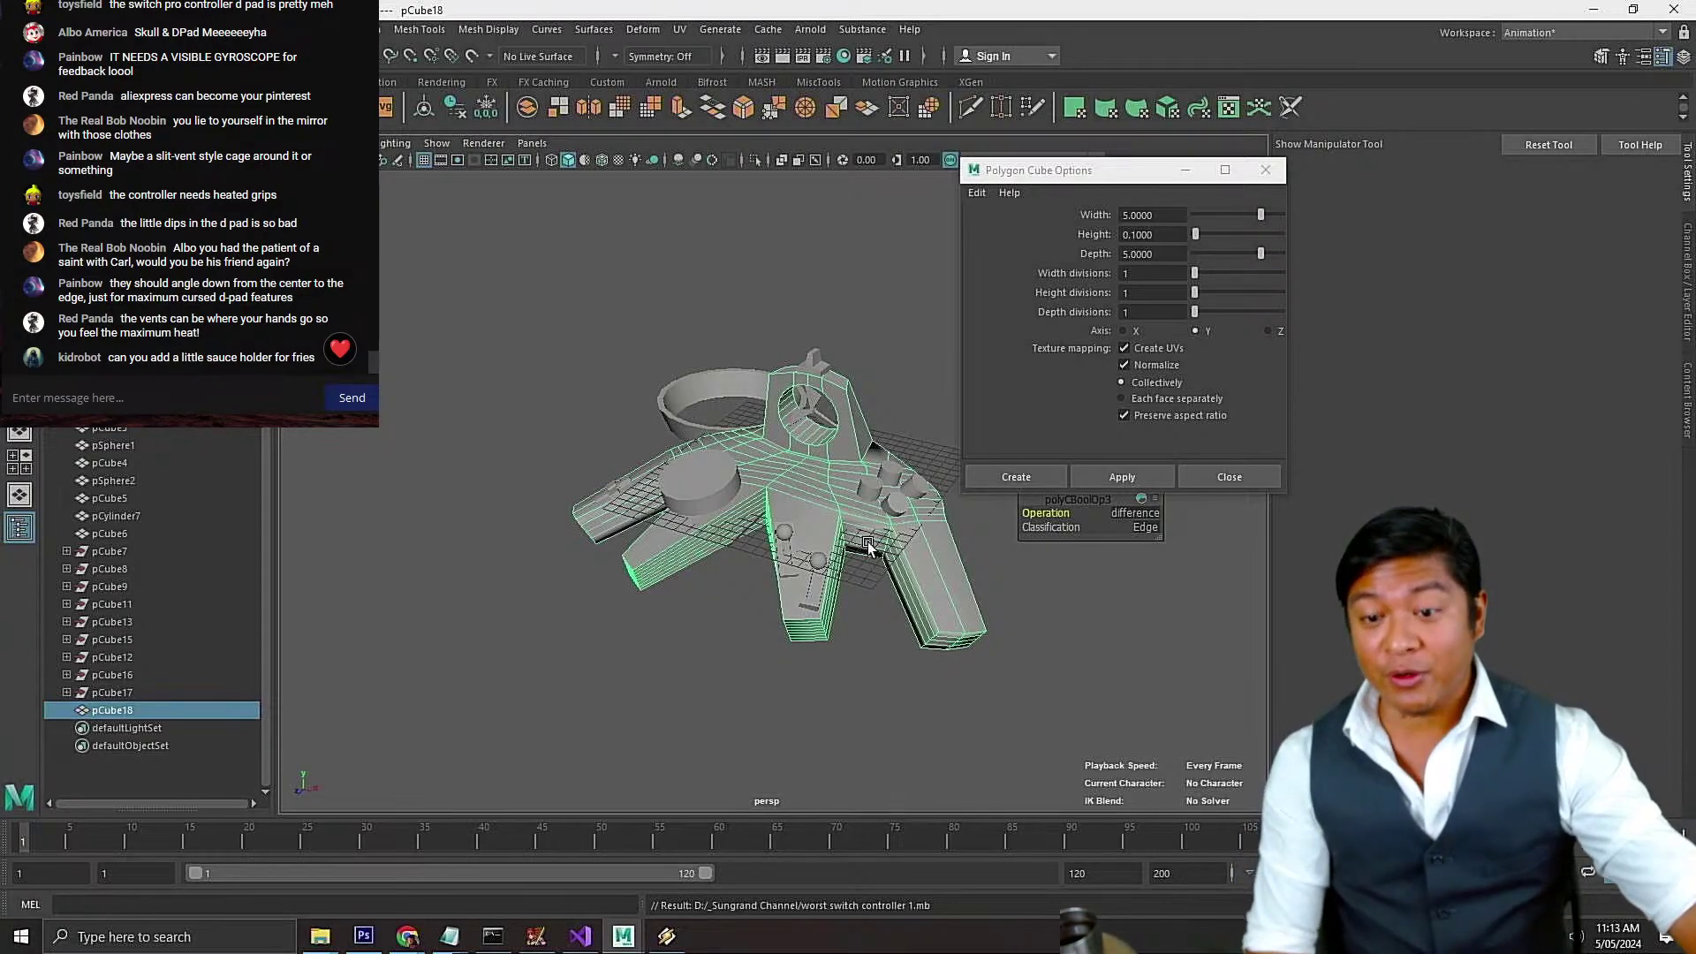
{"action": "scroll", "coordinate": [798, 420], "scroll_direction": "up", "scroll_amount": 5}
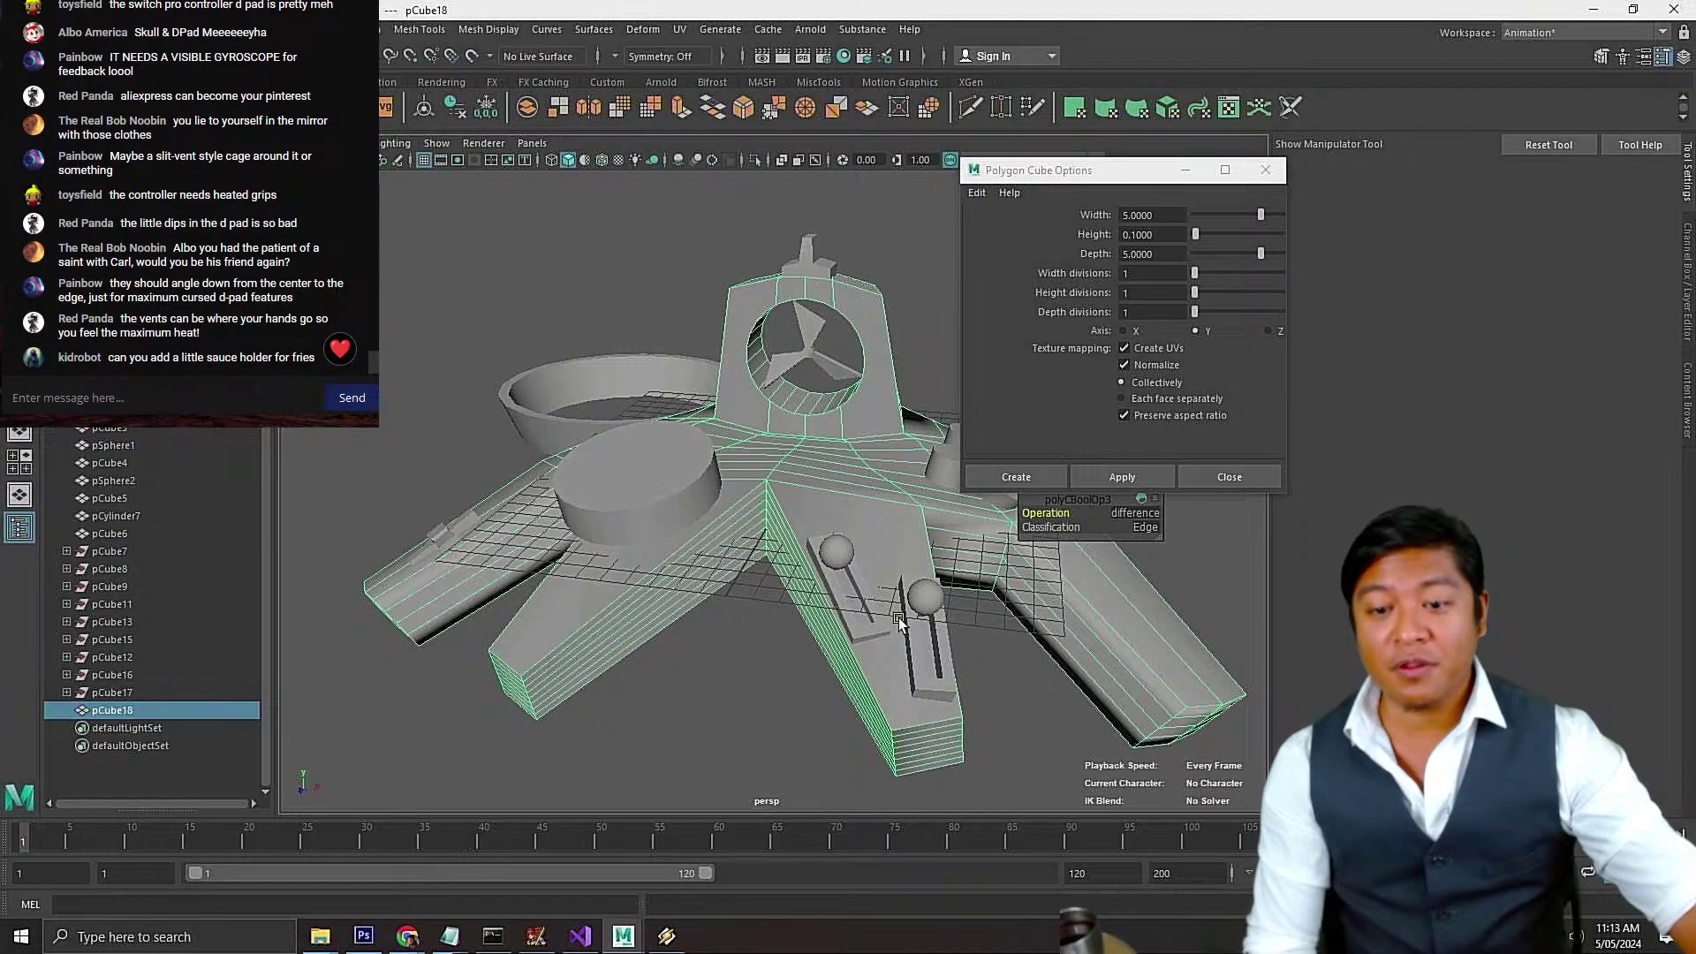
{"action": "scroll", "coordinate": [899, 621], "scroll_direction": "up", "scroll_amount": 5}
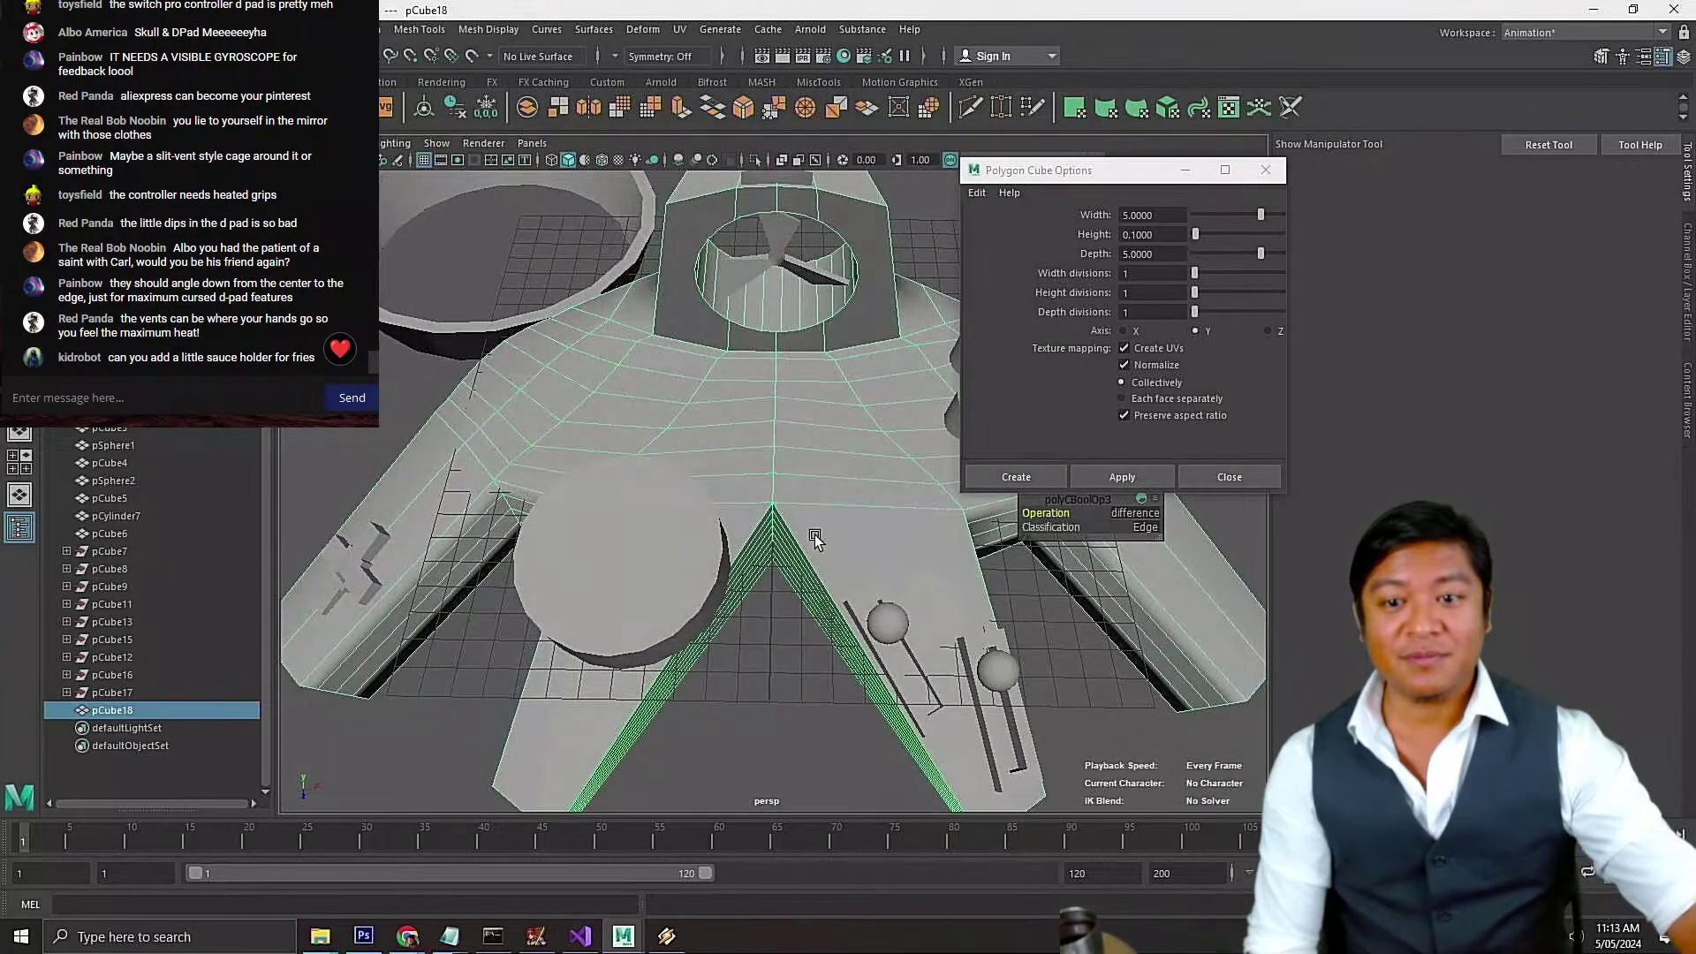
{"action": "left_click_drag", "start_coordinate": [815, 534], "coordinate": [761, 532], "text": "alt"}
{"action": "key", "text": "ctrl+s"}
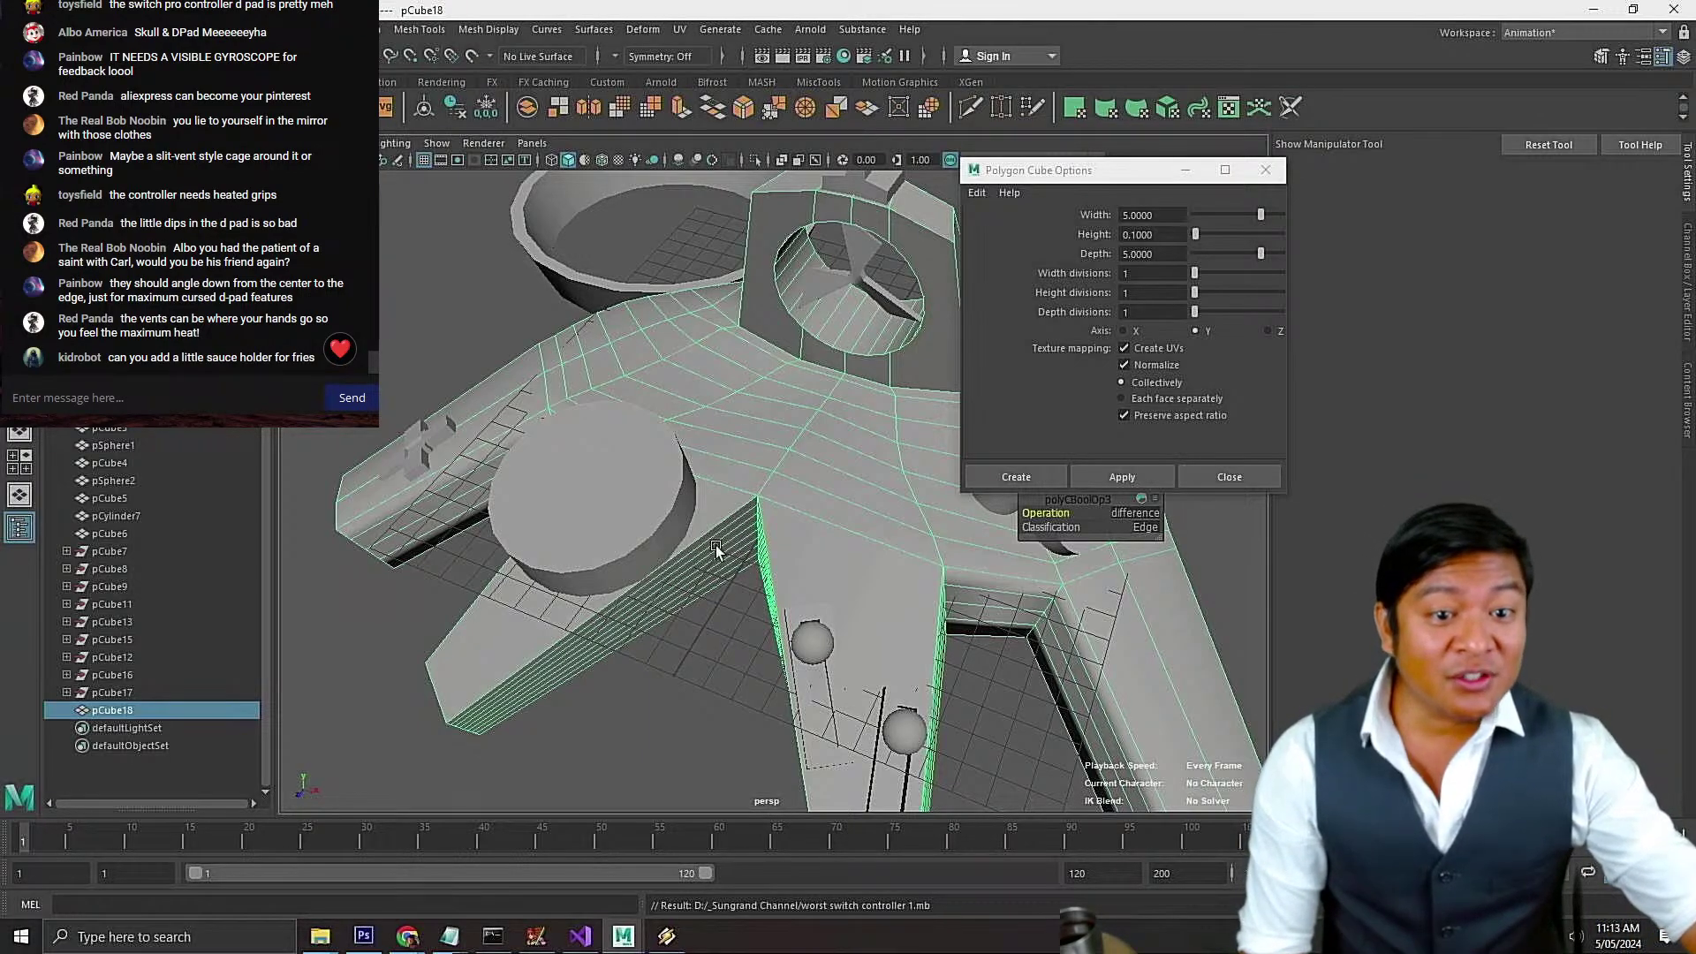
Put the body into Vertex mode via the right-click marking menu, viewed from above
{"action": "mouse_move", "coordinate": [770, 574]}
{"action": "left_mouse_down", "text": "alt"}
{"action": "mouse_move", "coordinate": [674, 562]}
{"action": "mouse_move", "coordinate": [760, 563]}
{"action": "mouse_move", "coordinate": [690, 593]}
{"action": "mouse_move", "coordinate": [775, 588]}
{"action": "left_mouse_up", "text": "alt"}
{"action": "right_click_drag", "start_coordinate": [791, 540], "coordinate": [560, 273]}
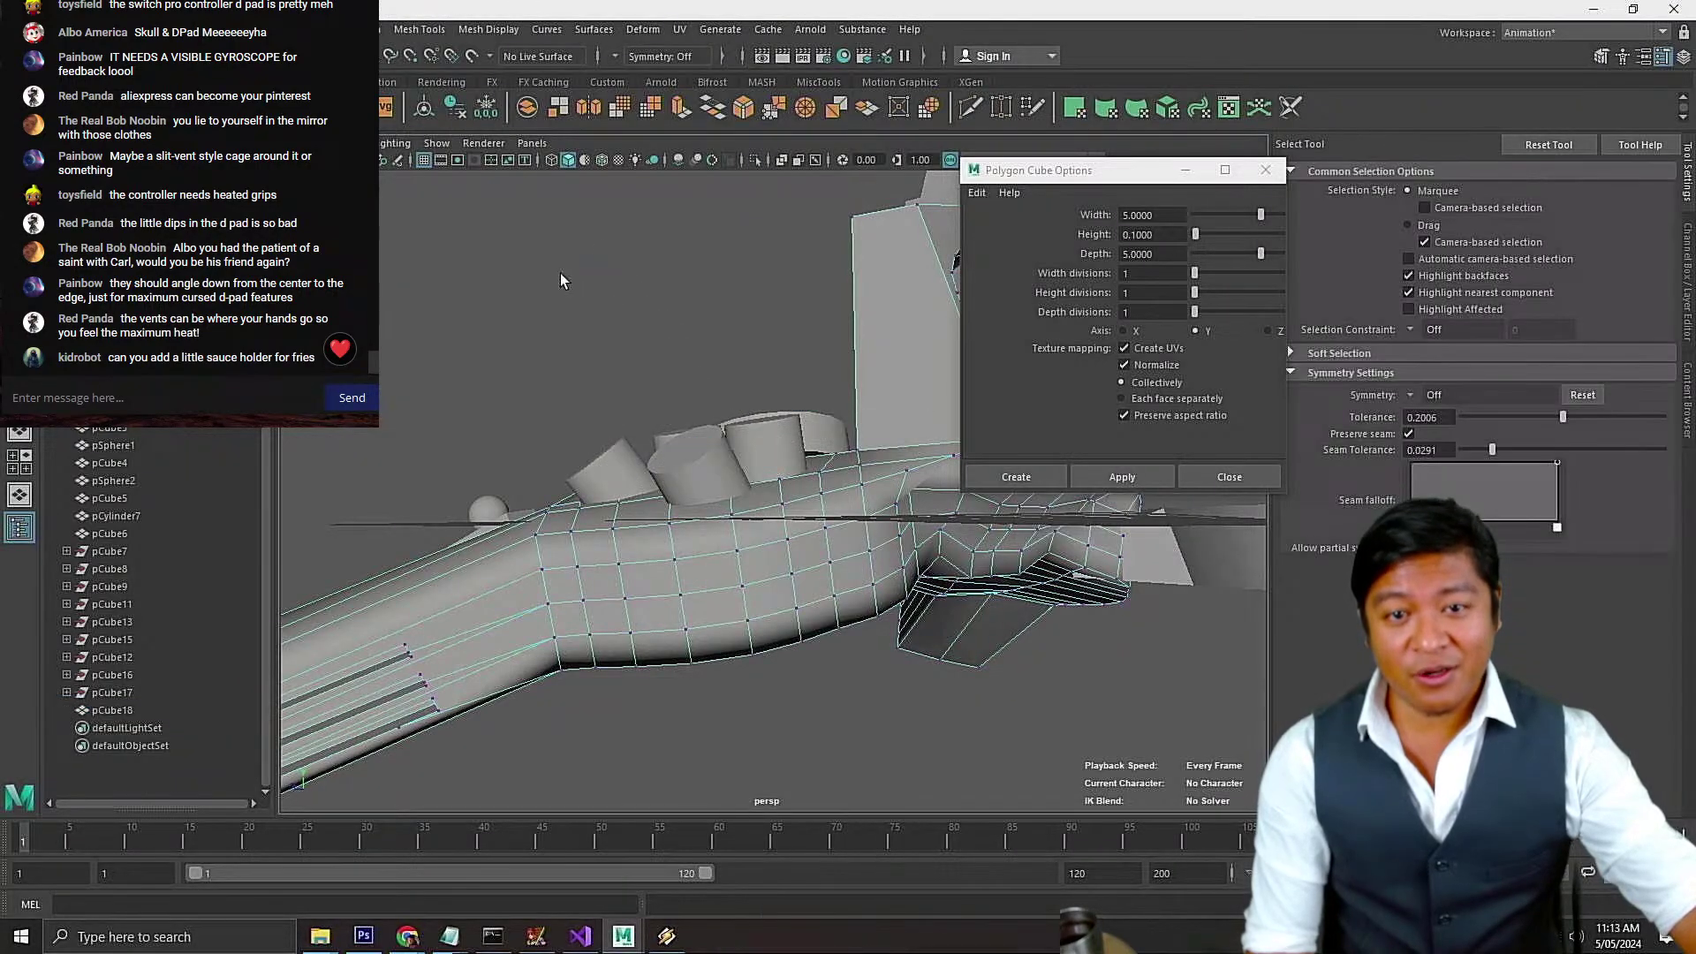
{"action": "scroll", "coordinate": [603, 388], "scroll_direction": "down", "scroll_amount": 5}
{"action": "left_click_drag", "start_coordinate": [602, 389], "coordinate": [658, 463], "text": "alt"}
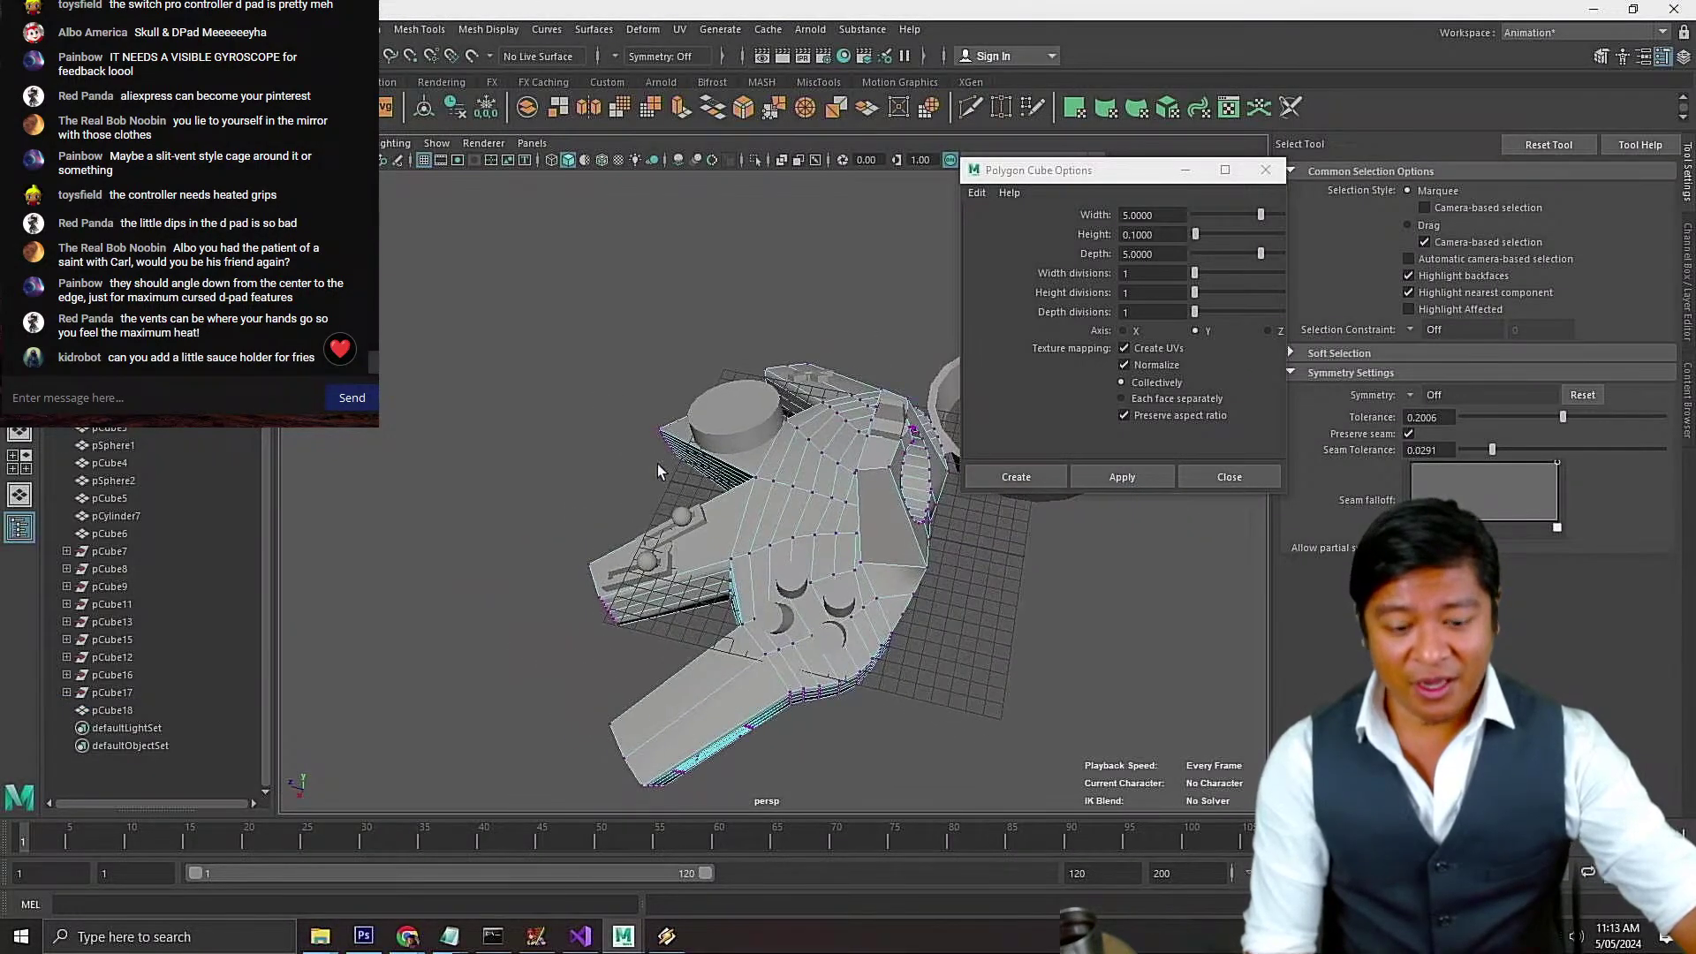
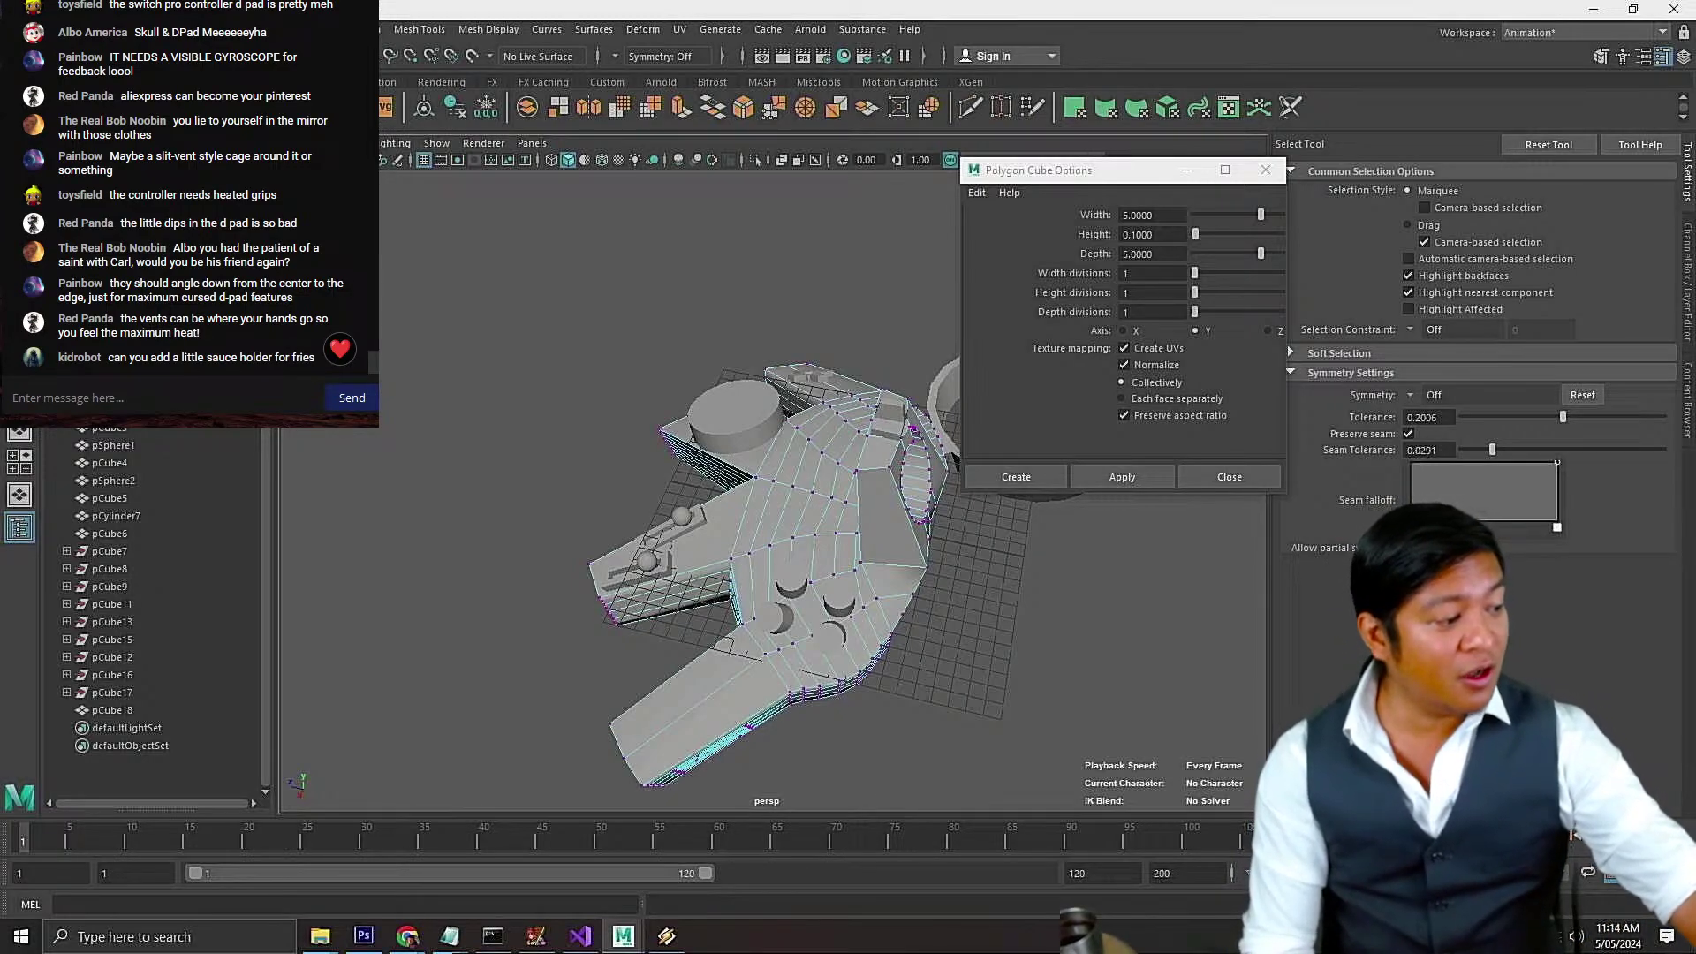
Set the cylinder to 20 axis divisions and 2 cap divisions, and create a test cylinder
{"action": "left_click", "coordinate": [1172, 251]}
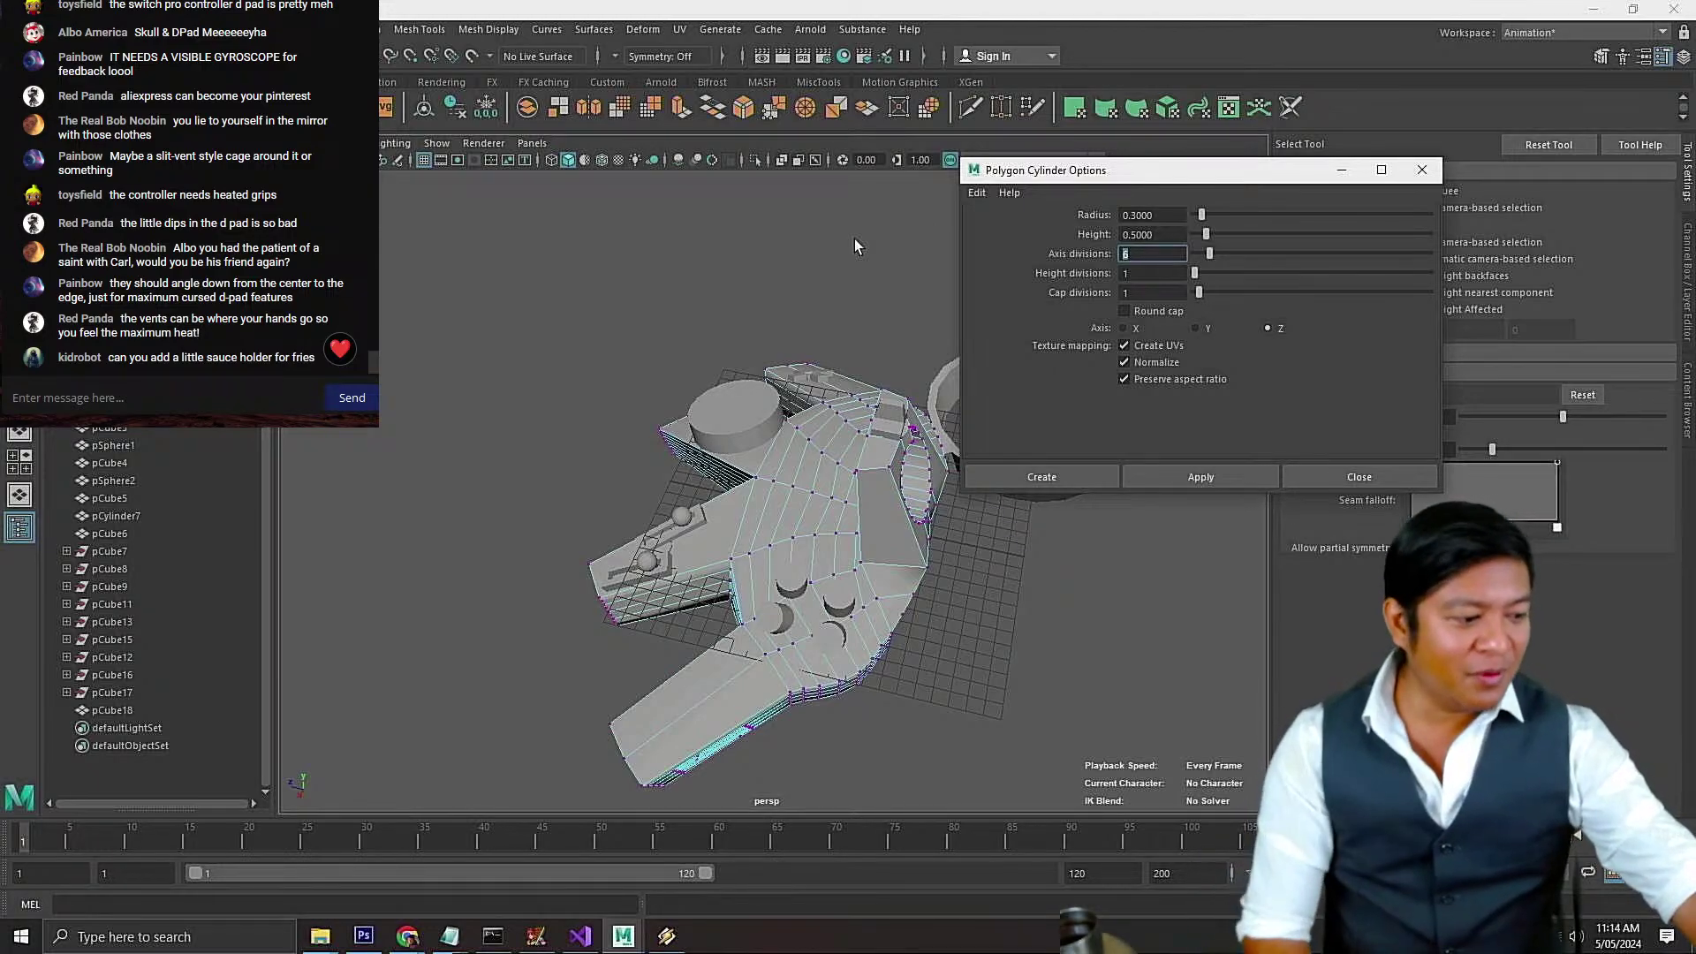
{"action": "scroll", "coordinate": [632, 506], "scroll_direction": "up", "scroll_amount": 3}
{"action": "left_click_drag", "start_coordinate": [632, 506], "coordinate": [540, 617], "text": "alt"}
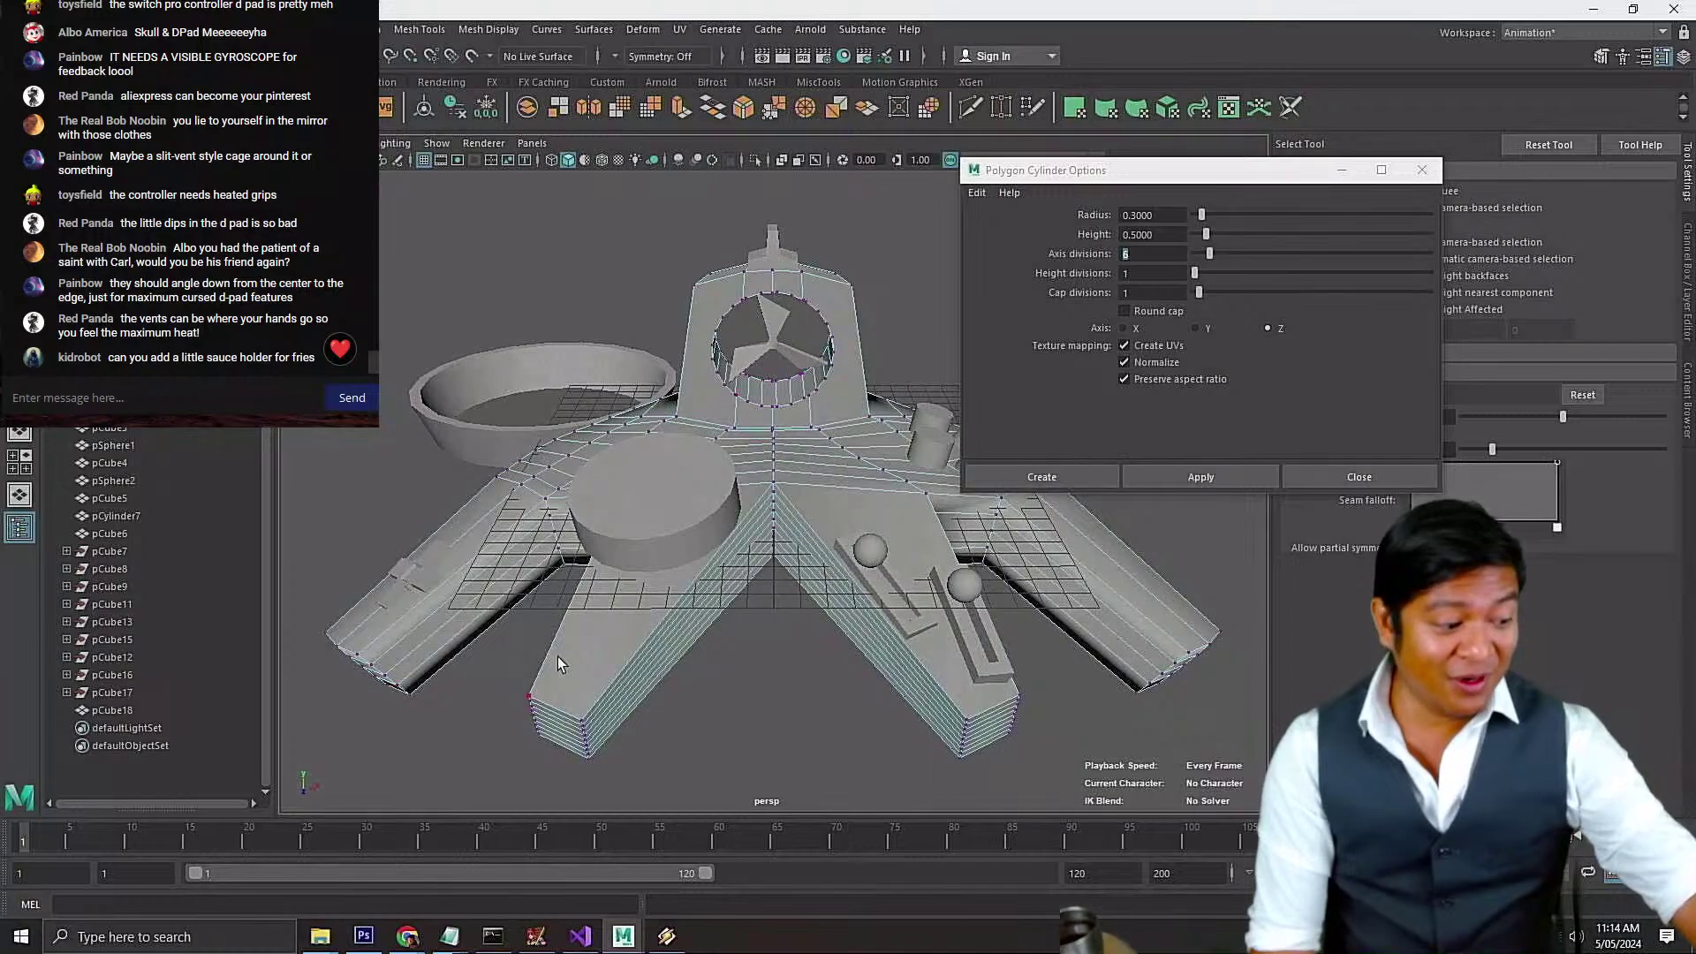
{"action": "right_click_drag", "start_coordinate": [558, 655], "coordinate": [645, 720], "text": "alt"}
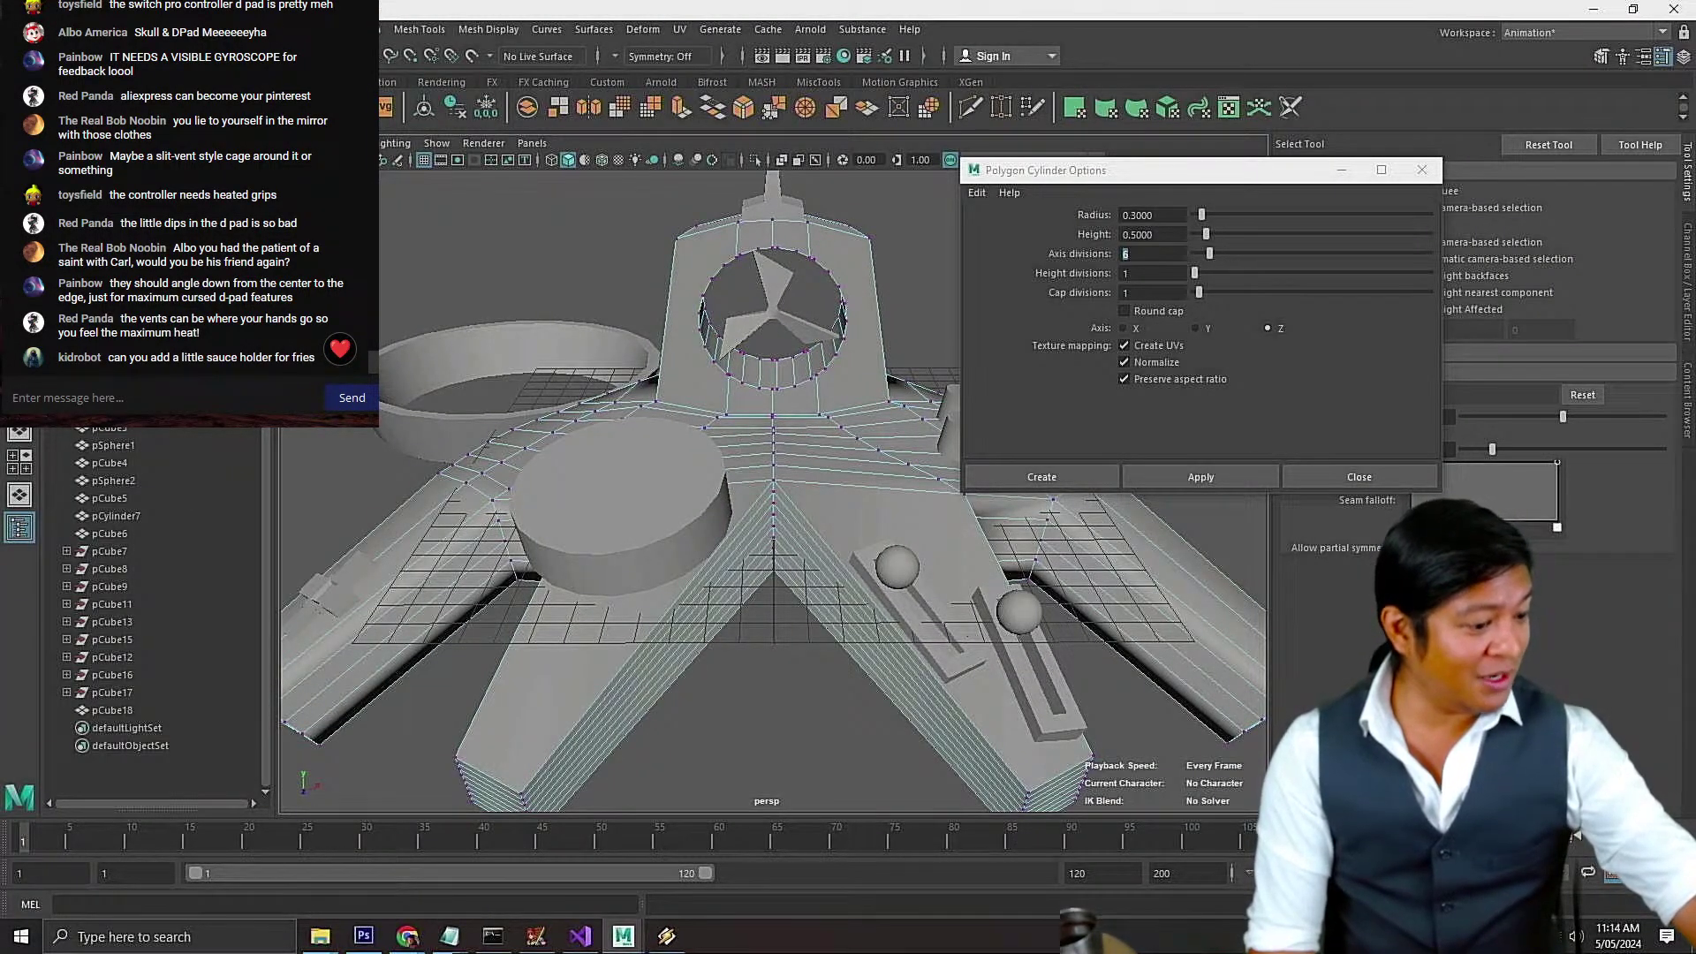
{"action": "left_click", "coordinate": [1169, 215]}
{"action": "double_click", "coordinate": [1148, 255]}
{"action": "type", "text": "20"}
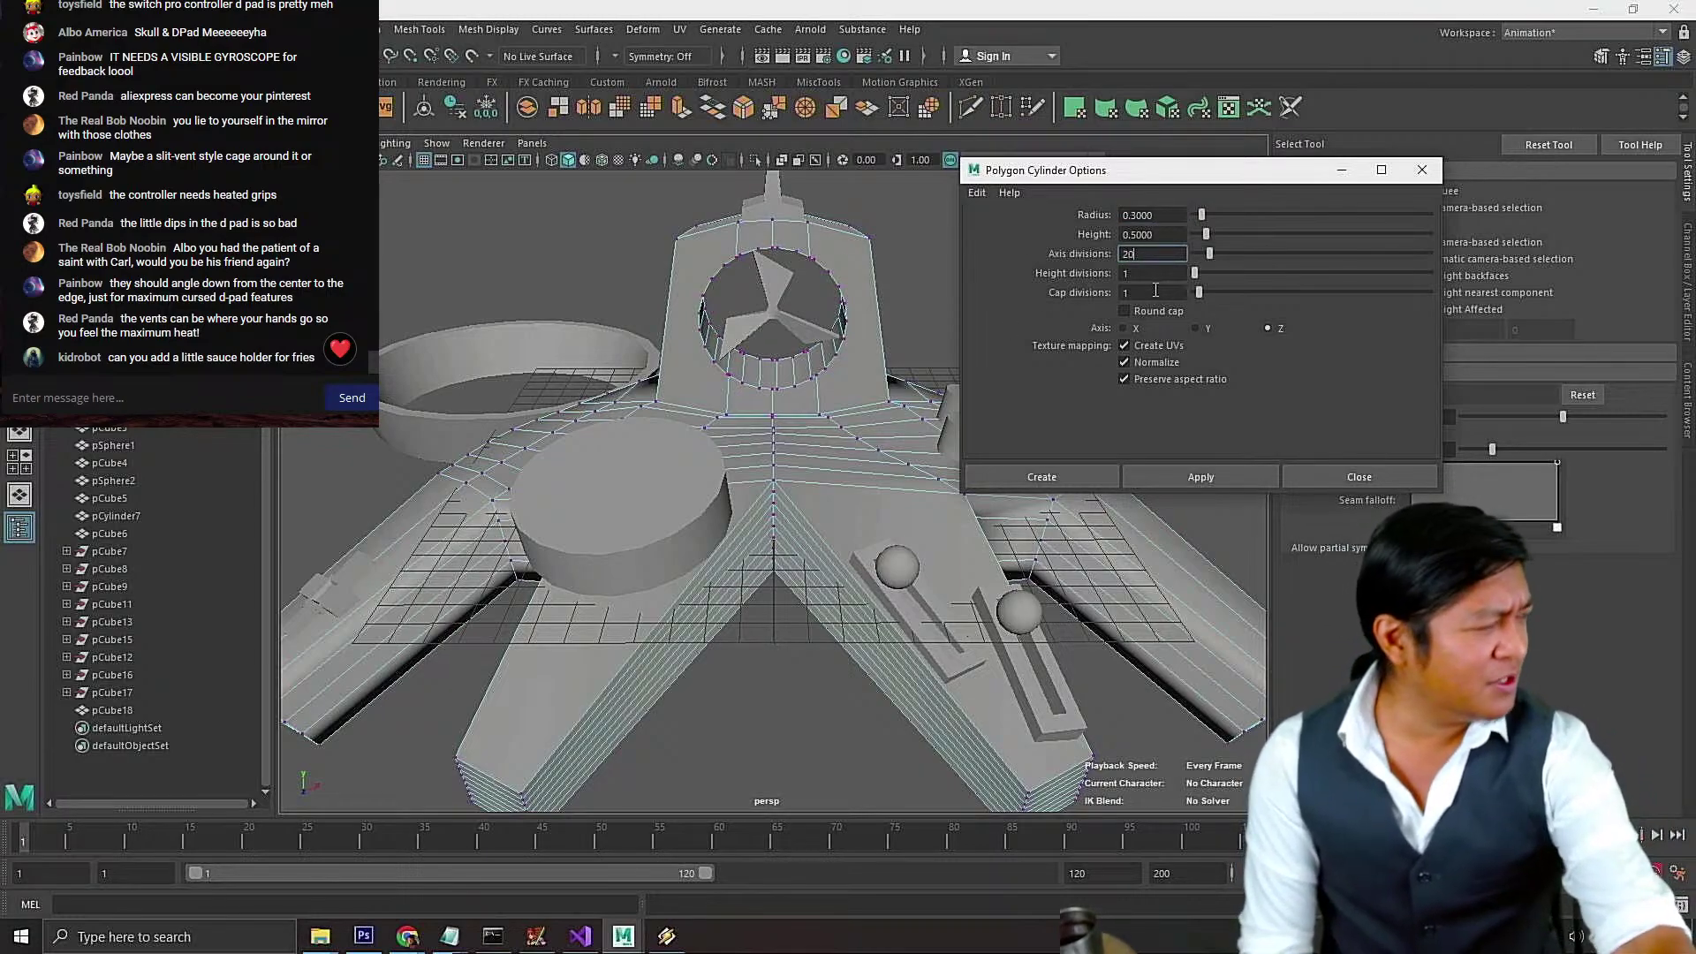
{"action": "double_click", "coordinate": [1155, 292]}
{"action": "type", "text": "2"}
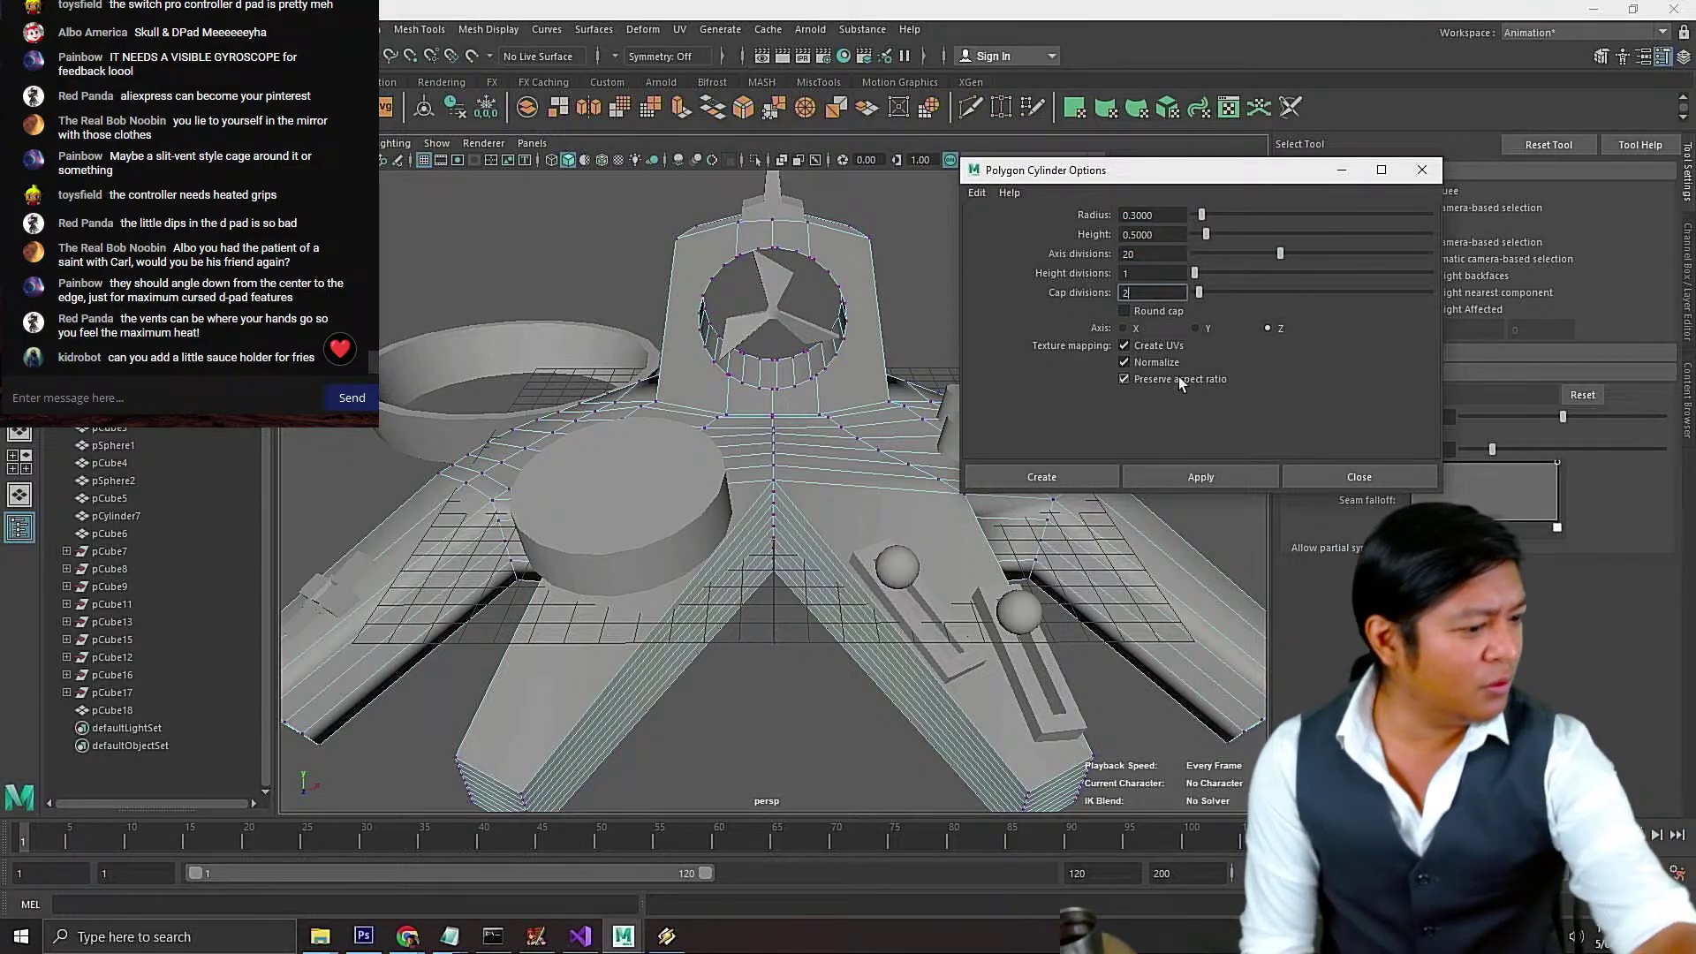
{"action": "left_click", "coordinate": [1178, 476]}
Move the test cylinder toward the controller's front, then delete it as misplaced
{"action": "scroll", "coordinate": [943, 228], "scroll_direction": "down", "scroll_amount": 6}
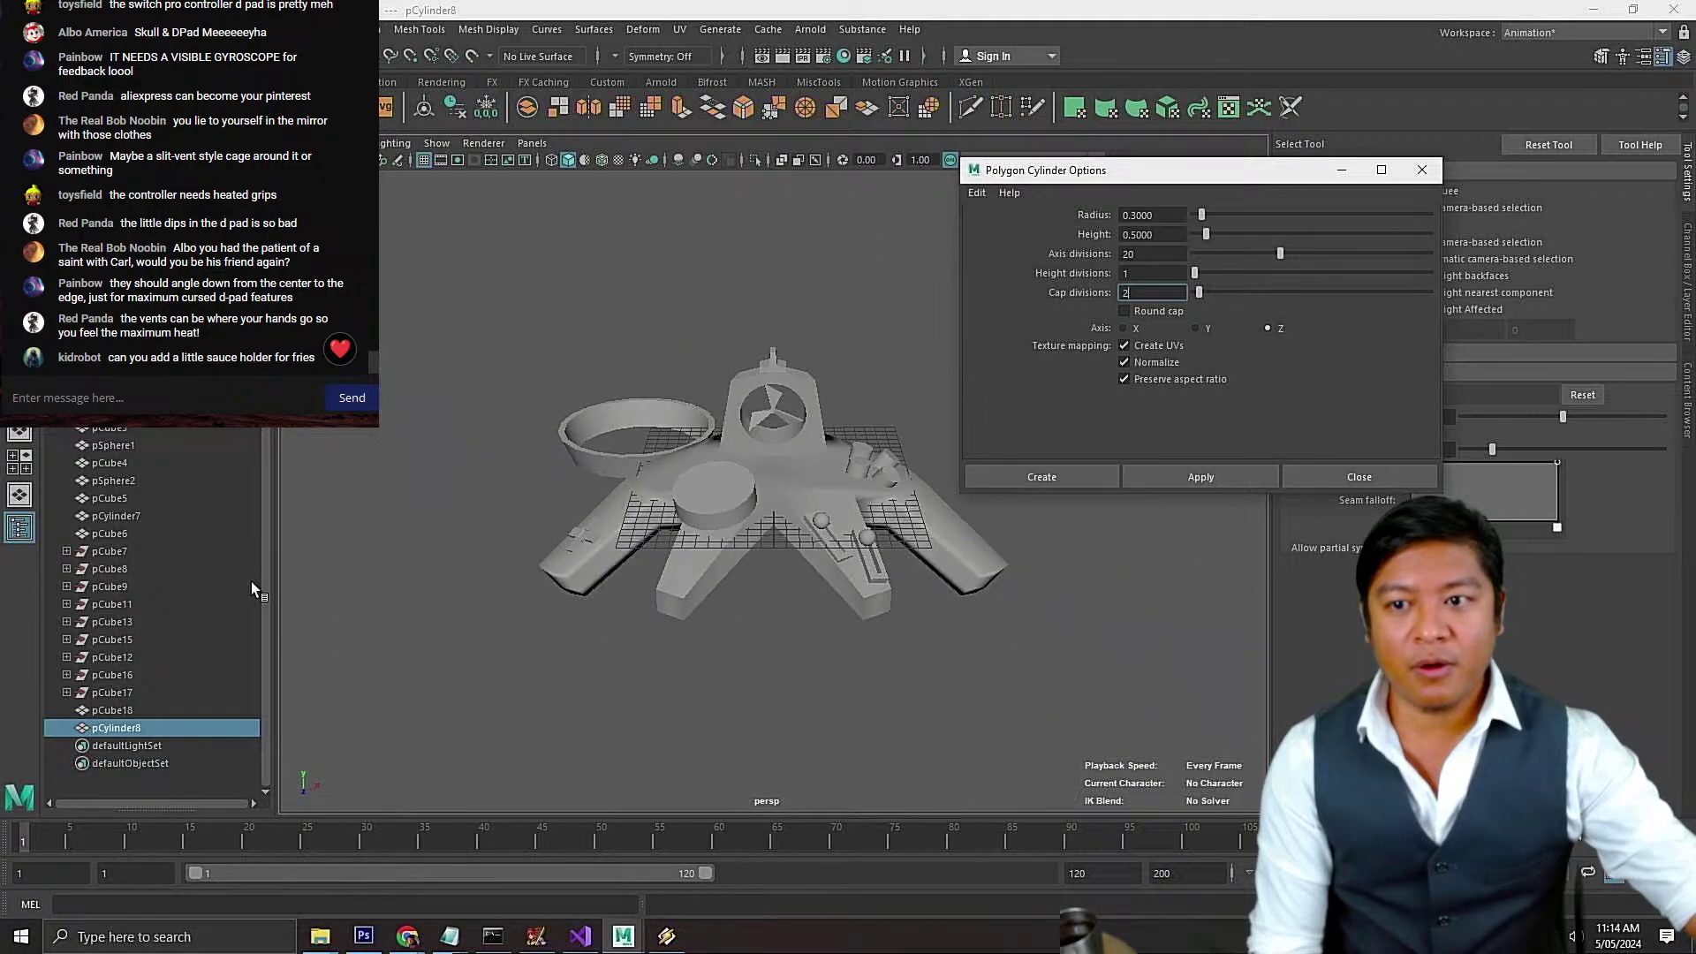
{"action": "left_click_drag", "start_coordinate": [670, 610], "coordinate": [656, 644], "text": "alt"}
{"action": "key", "text": "w"}
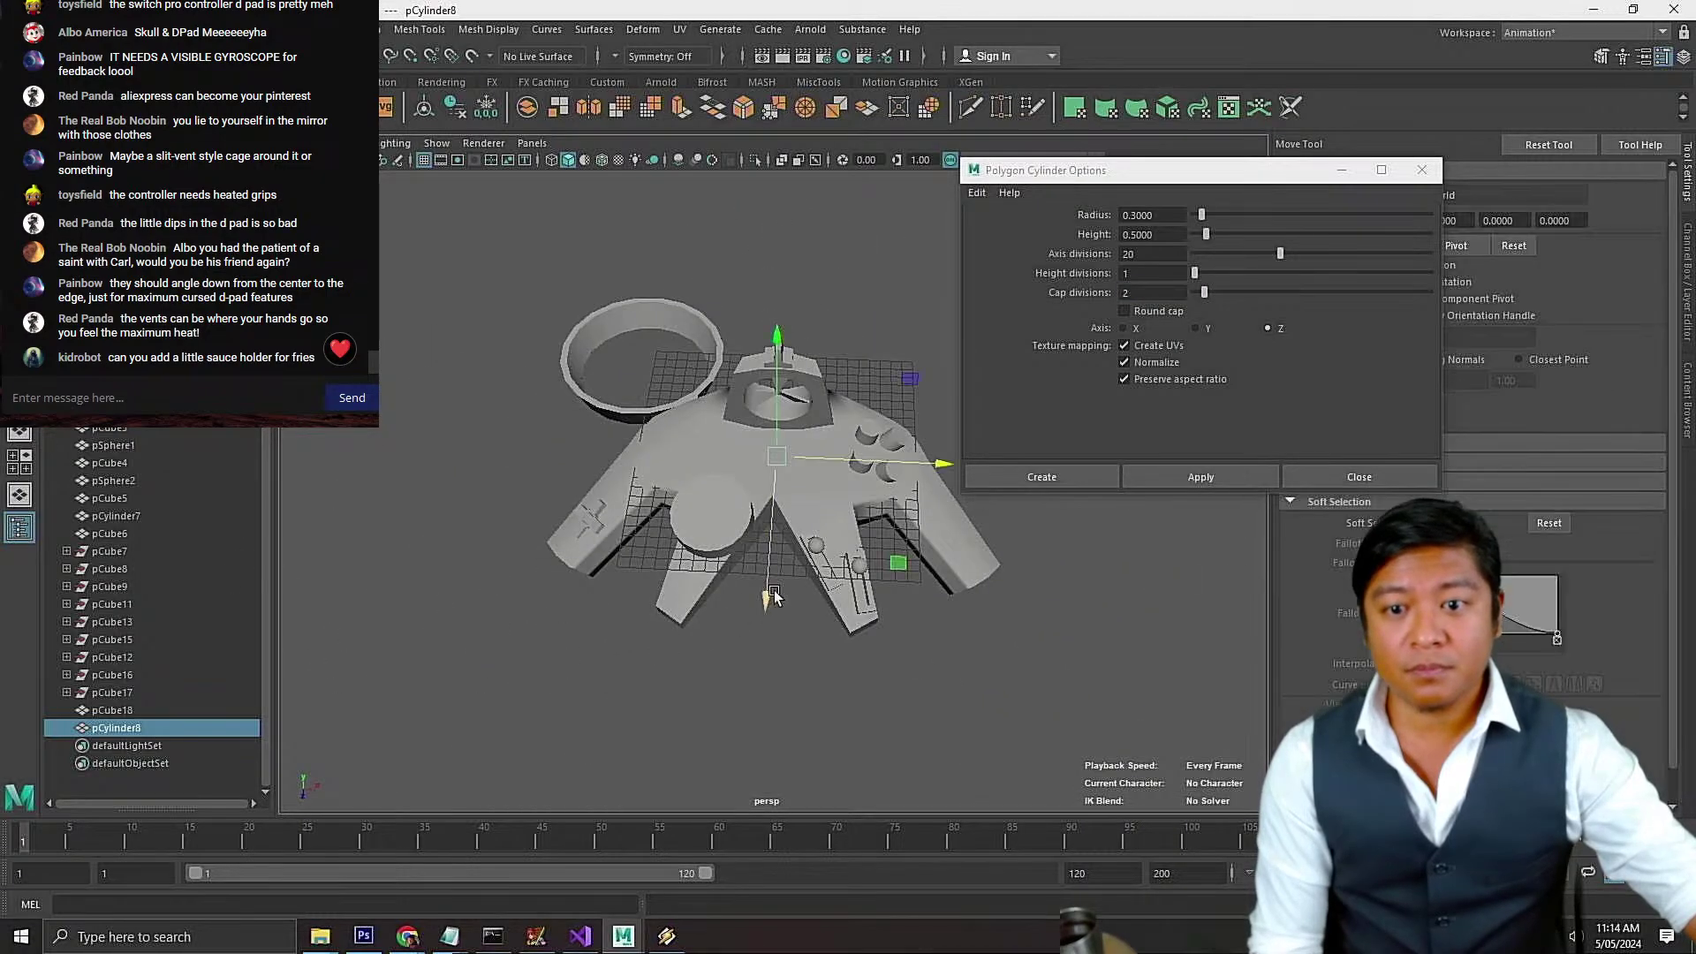
{"action": "scroll", "coordinate": [768, 590], "scroll_direction": "up", "scroll_amount": 4}
{"action": "left_click_drag", "start_coordinate": [770, 581], "coordinate": [752, 811]}
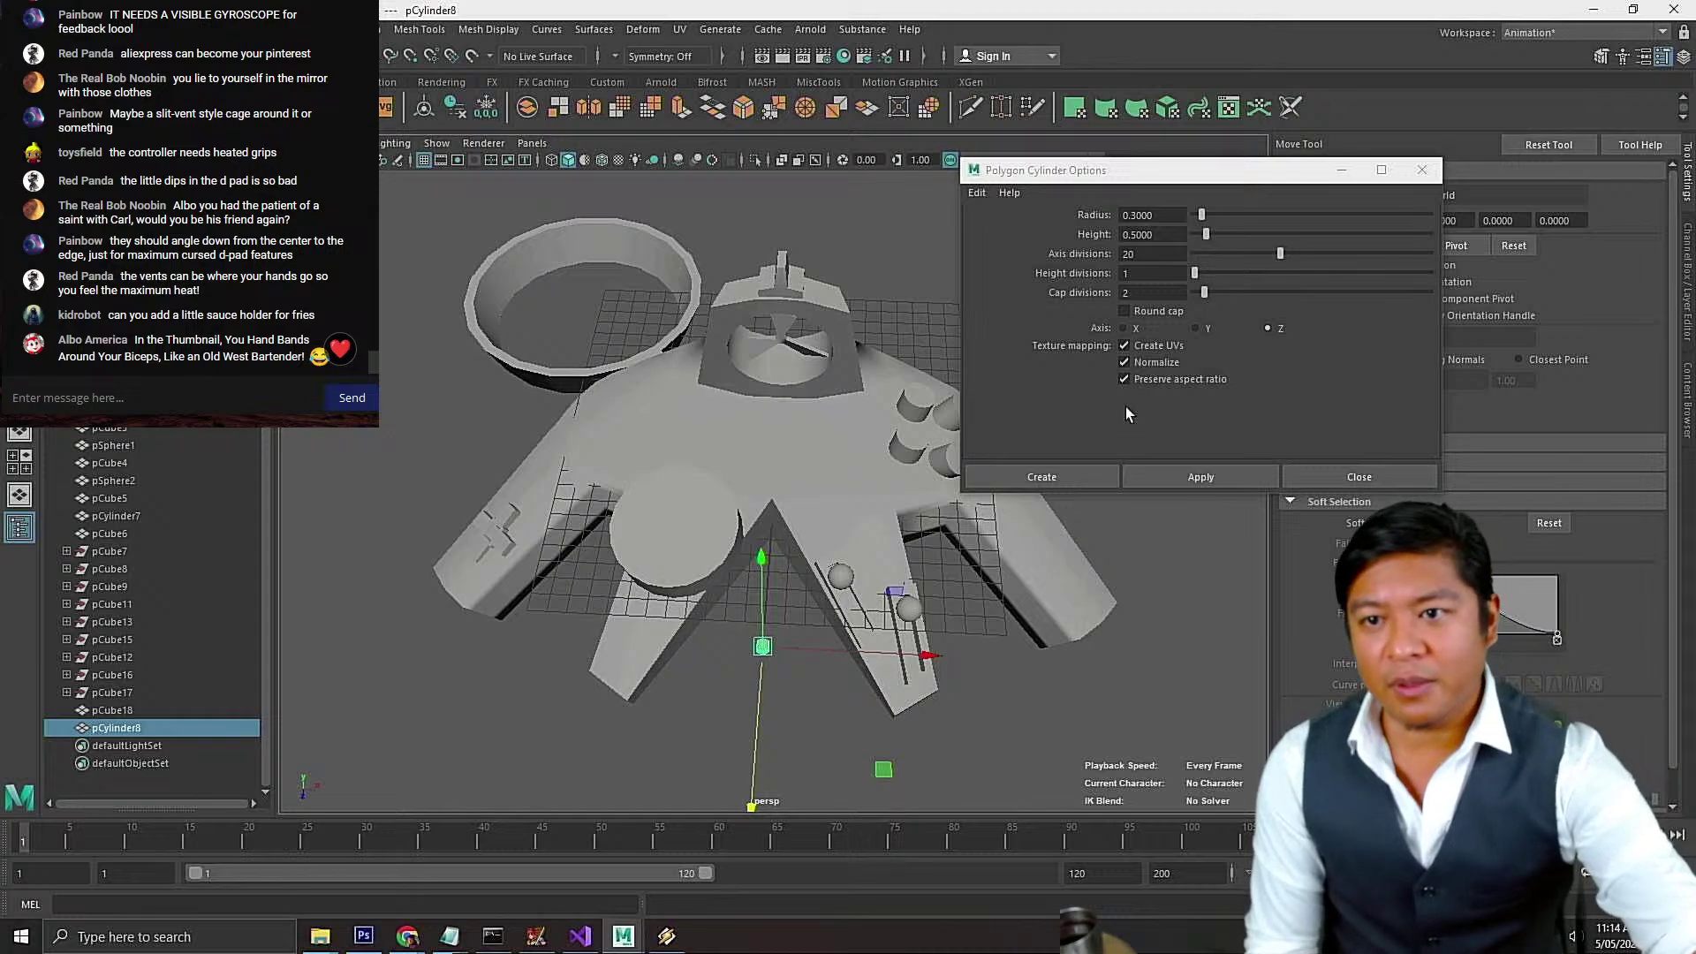
{"action": "key", "text": "Delete"}
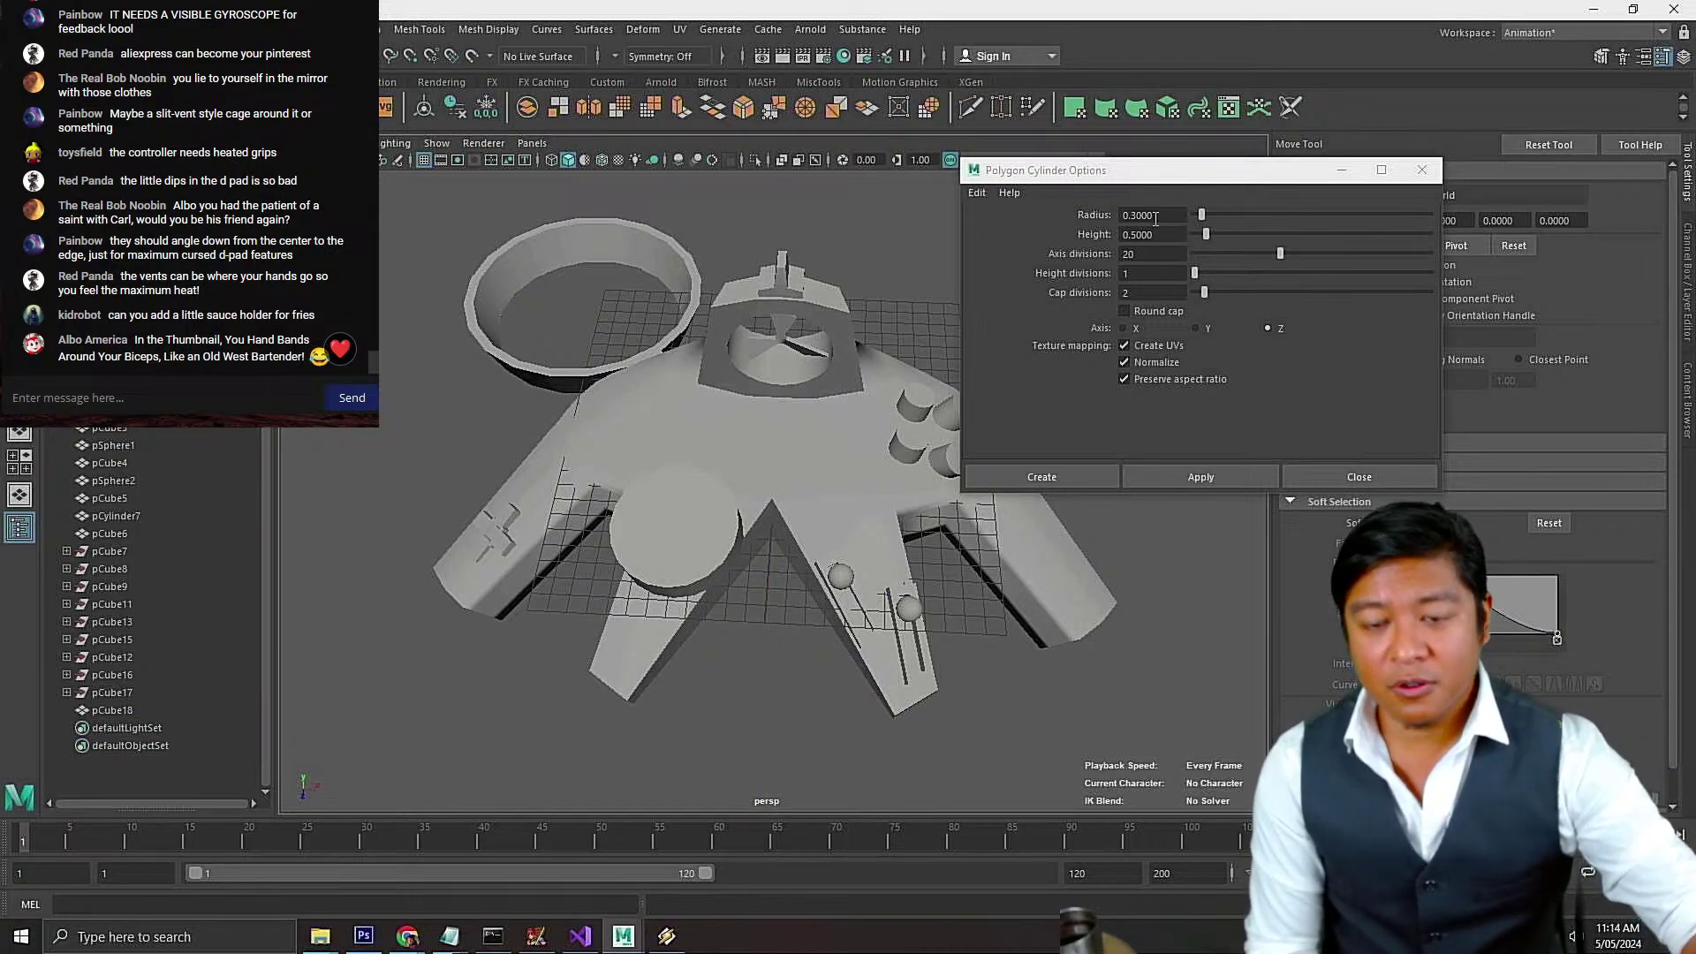
Try a radius-10 cylinder and undo it, then create an upright Y-axis cylinder of radius 5
{"action": "double_click", "coordinate": [1148, 214]}
{"action": "type", "text": "10"}
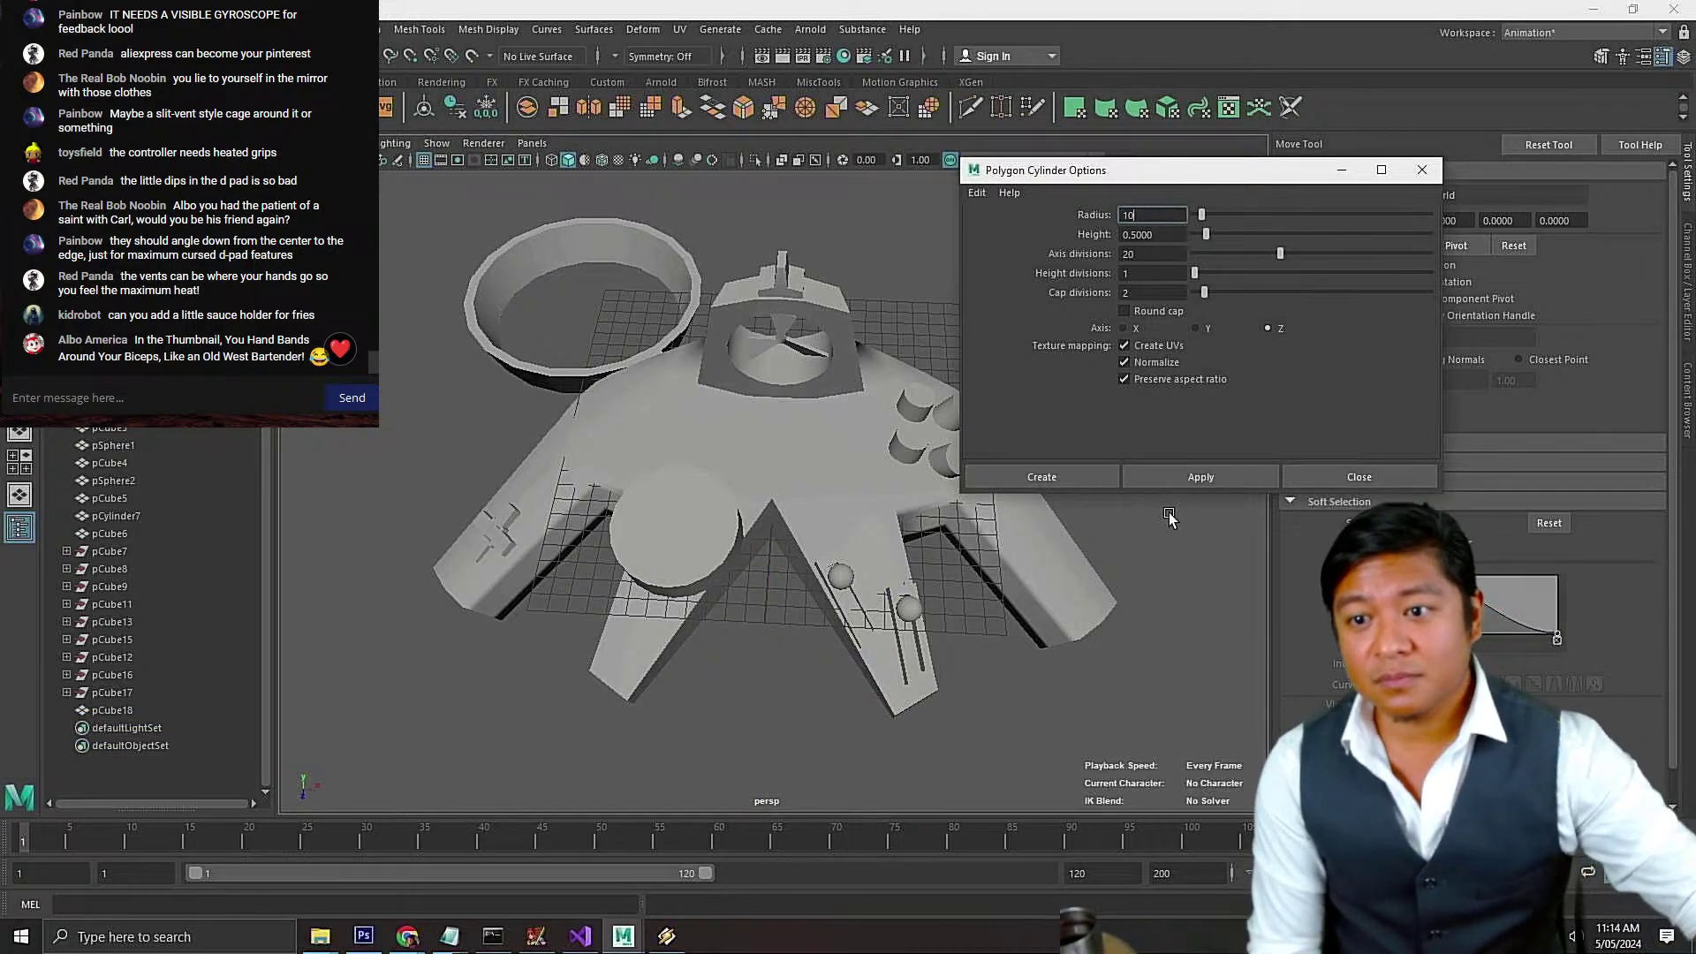
{"action": "left_click", "coordinate": [1169, 480]}
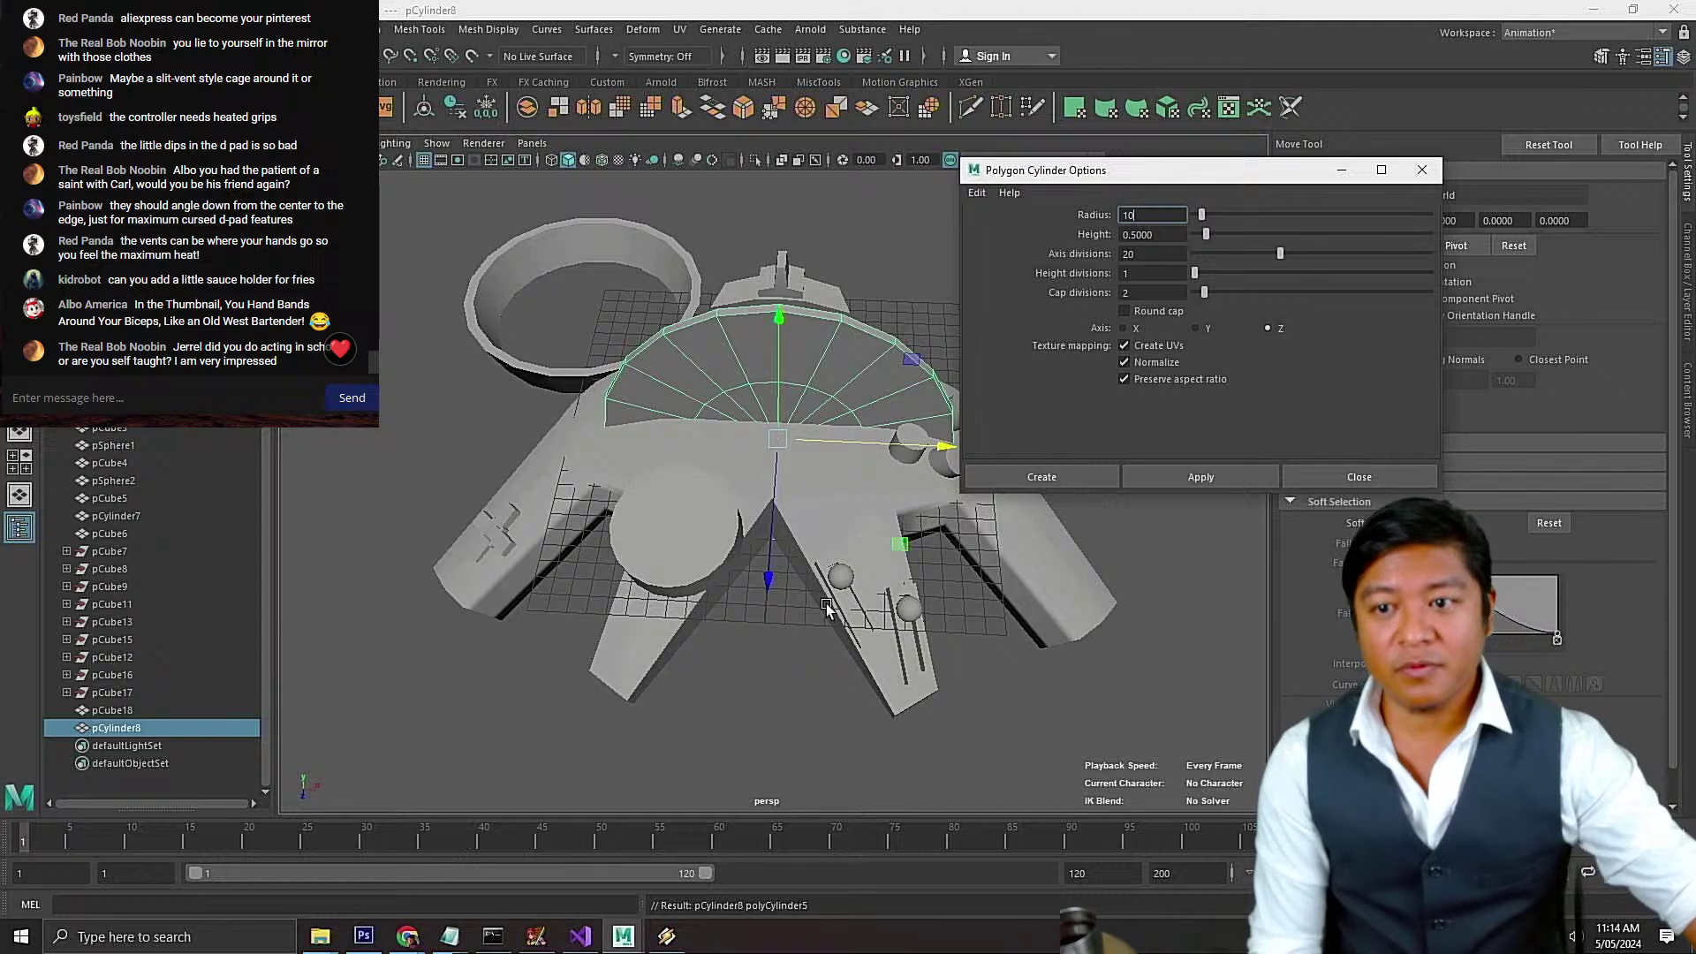
{"action": "key", "text": "ctrl+z"}
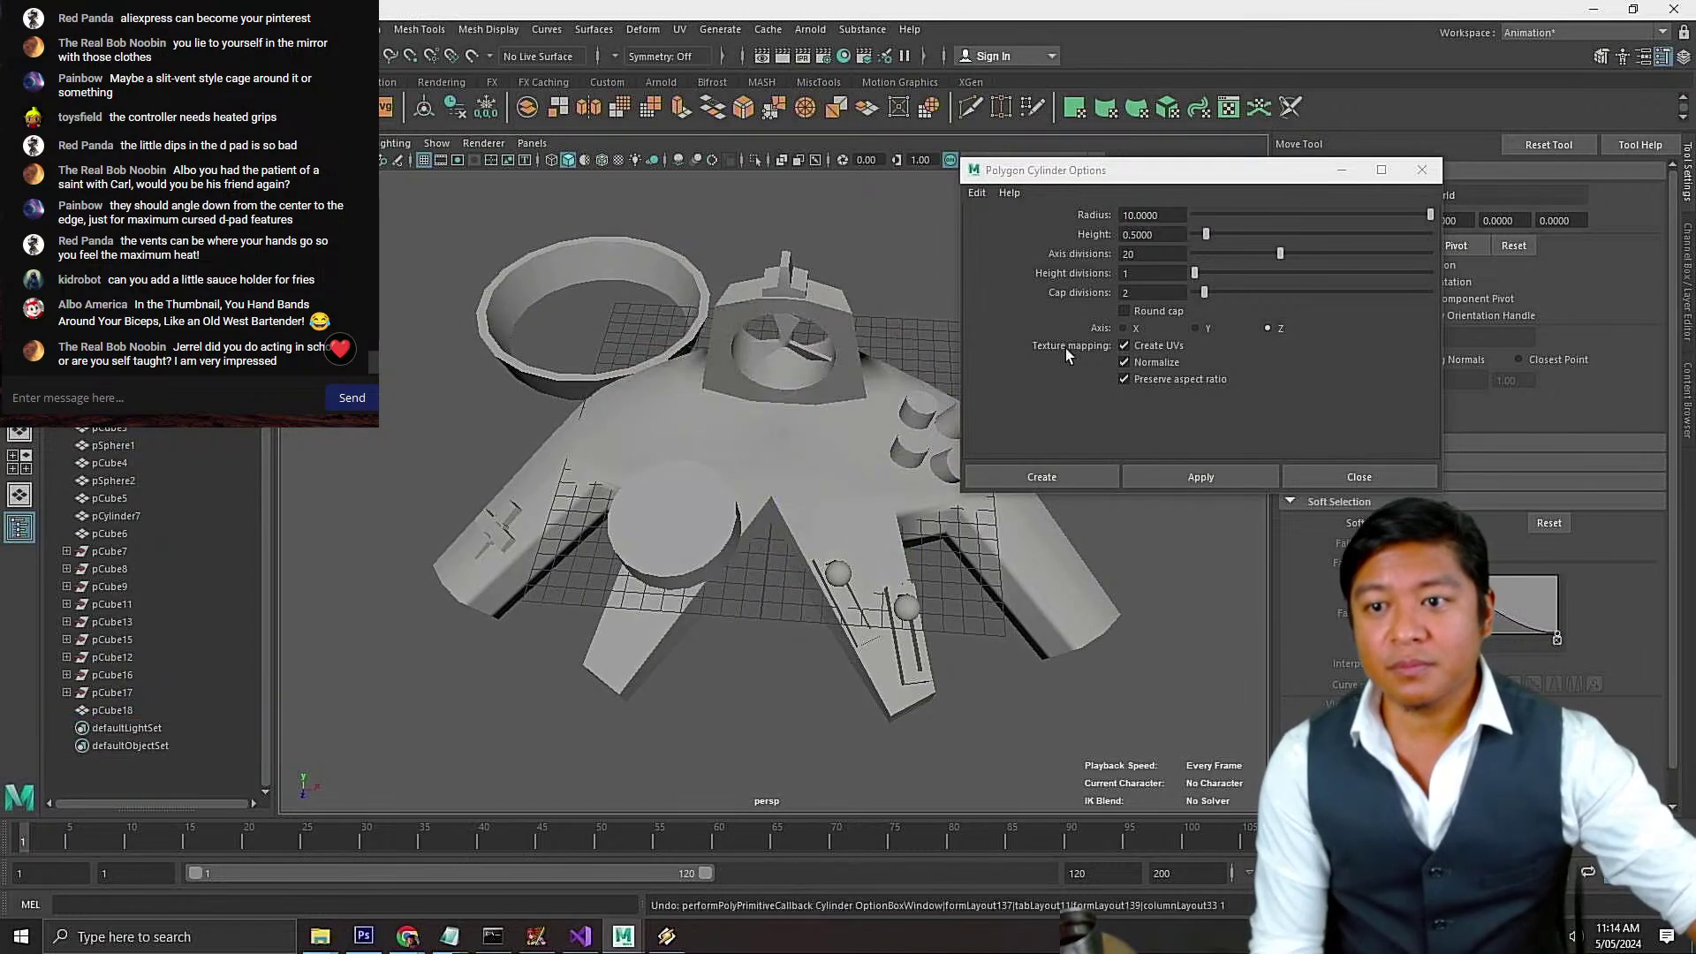
{"action": "left_click", "coordinate": [1217, 337]}
{"action": "left_click", "coordinate": [1210, 329]}
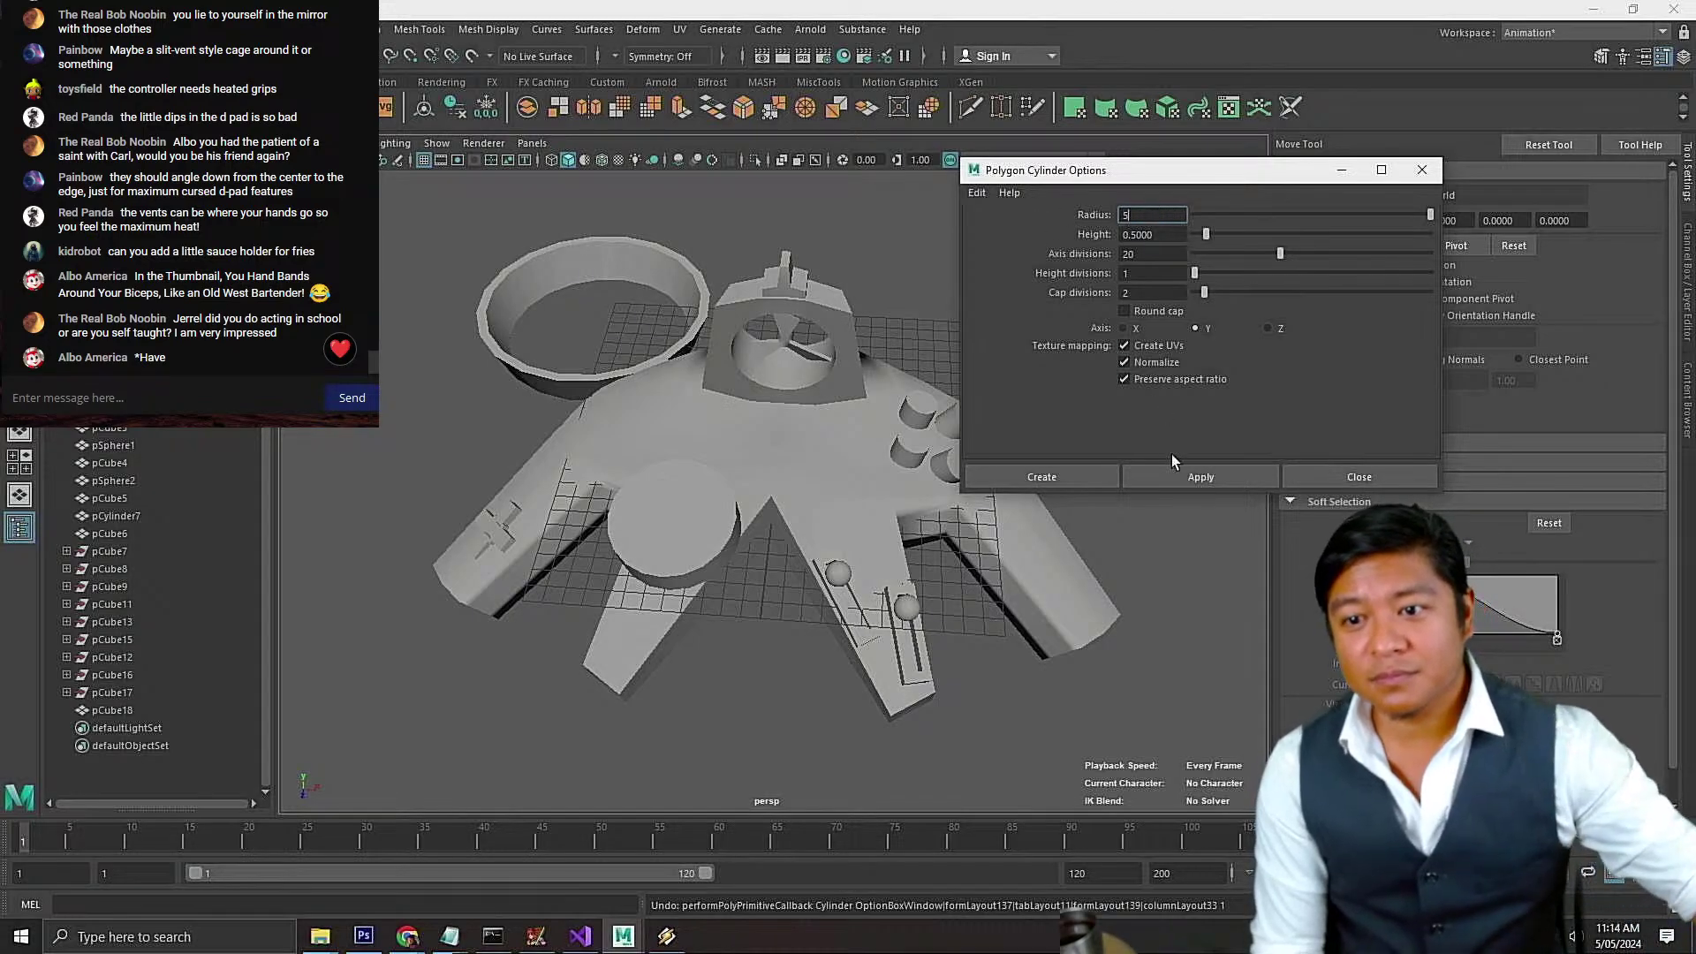
{"action": "left_click", "coordinate": [1164, 479]}
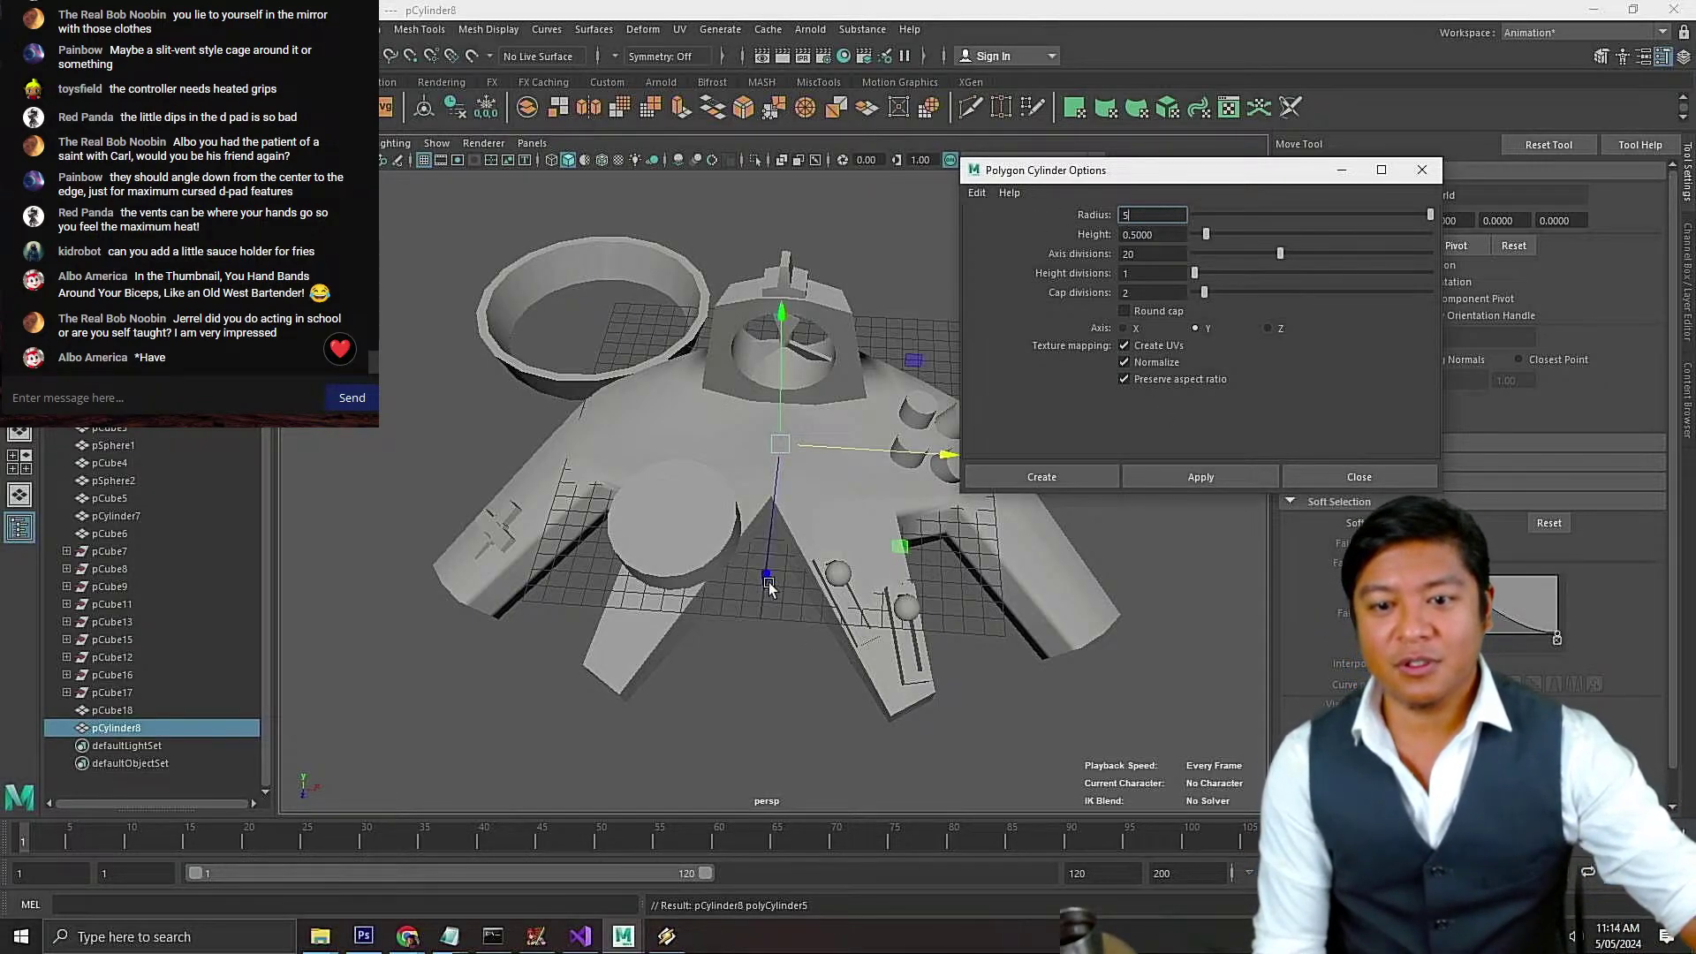
Slide pCylinder8 along Z toward the front of the controller's lower notch
{"action": "left_click_drag", "start_coordinate": [758, 574], "coordinate": [663, 818]}
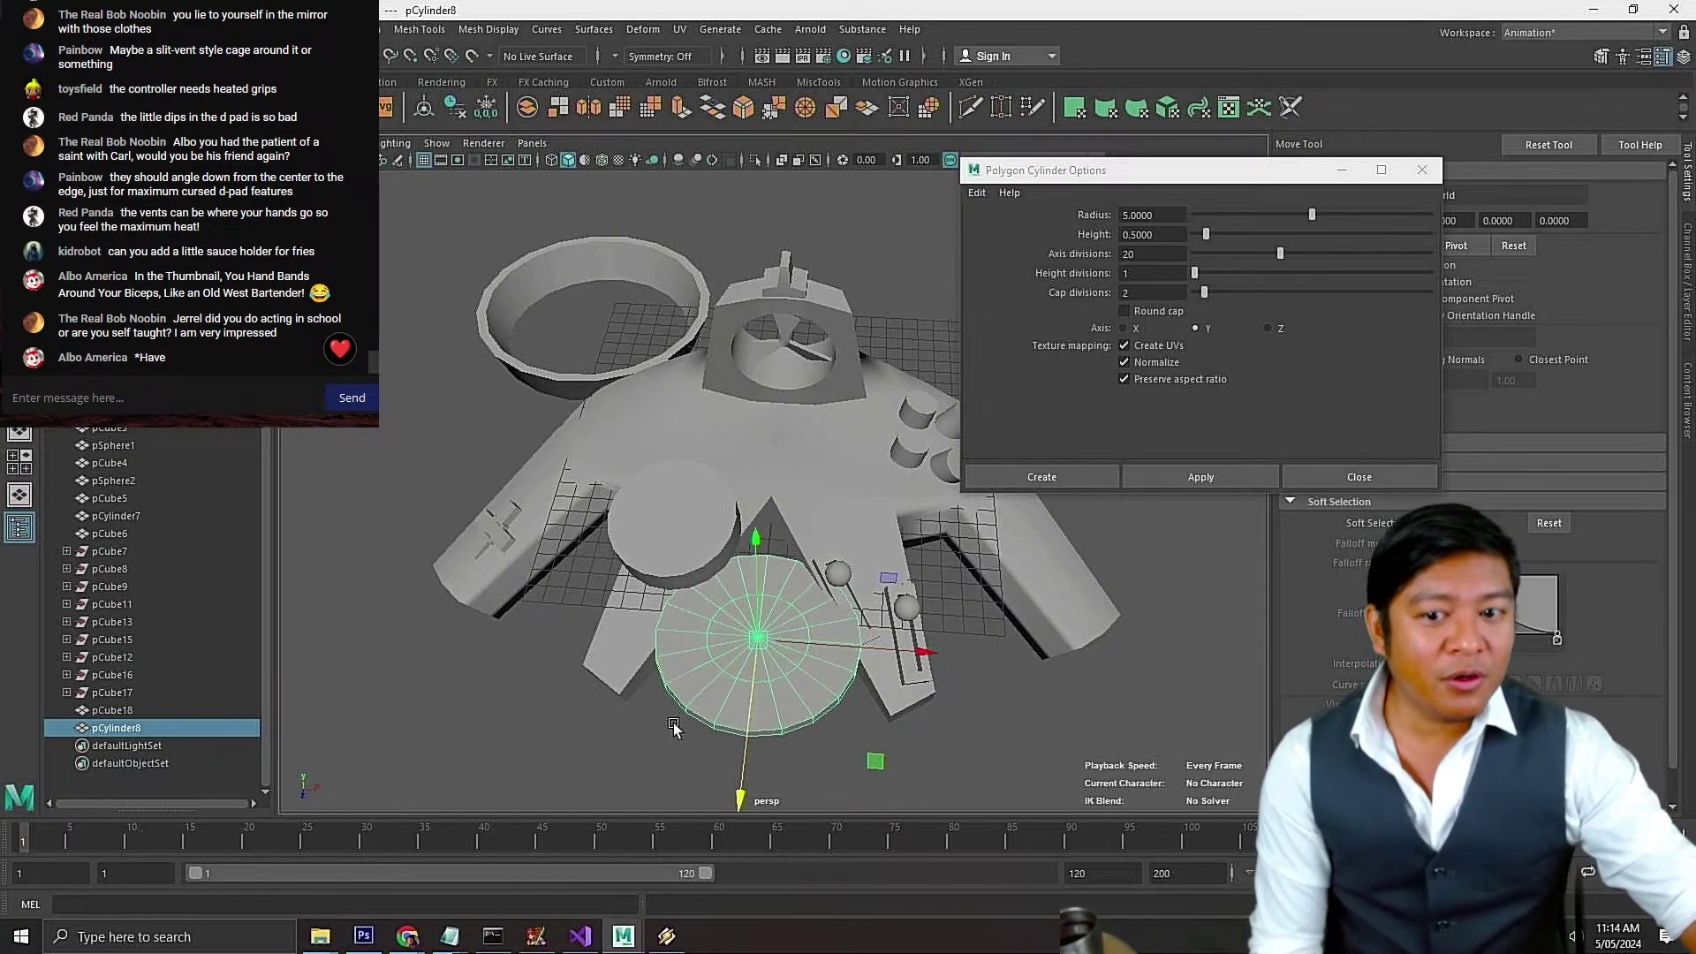
{"action": "scroll", "coordinate": [698, 746], "scroll_direction": "down", "scroll_amount": 2}
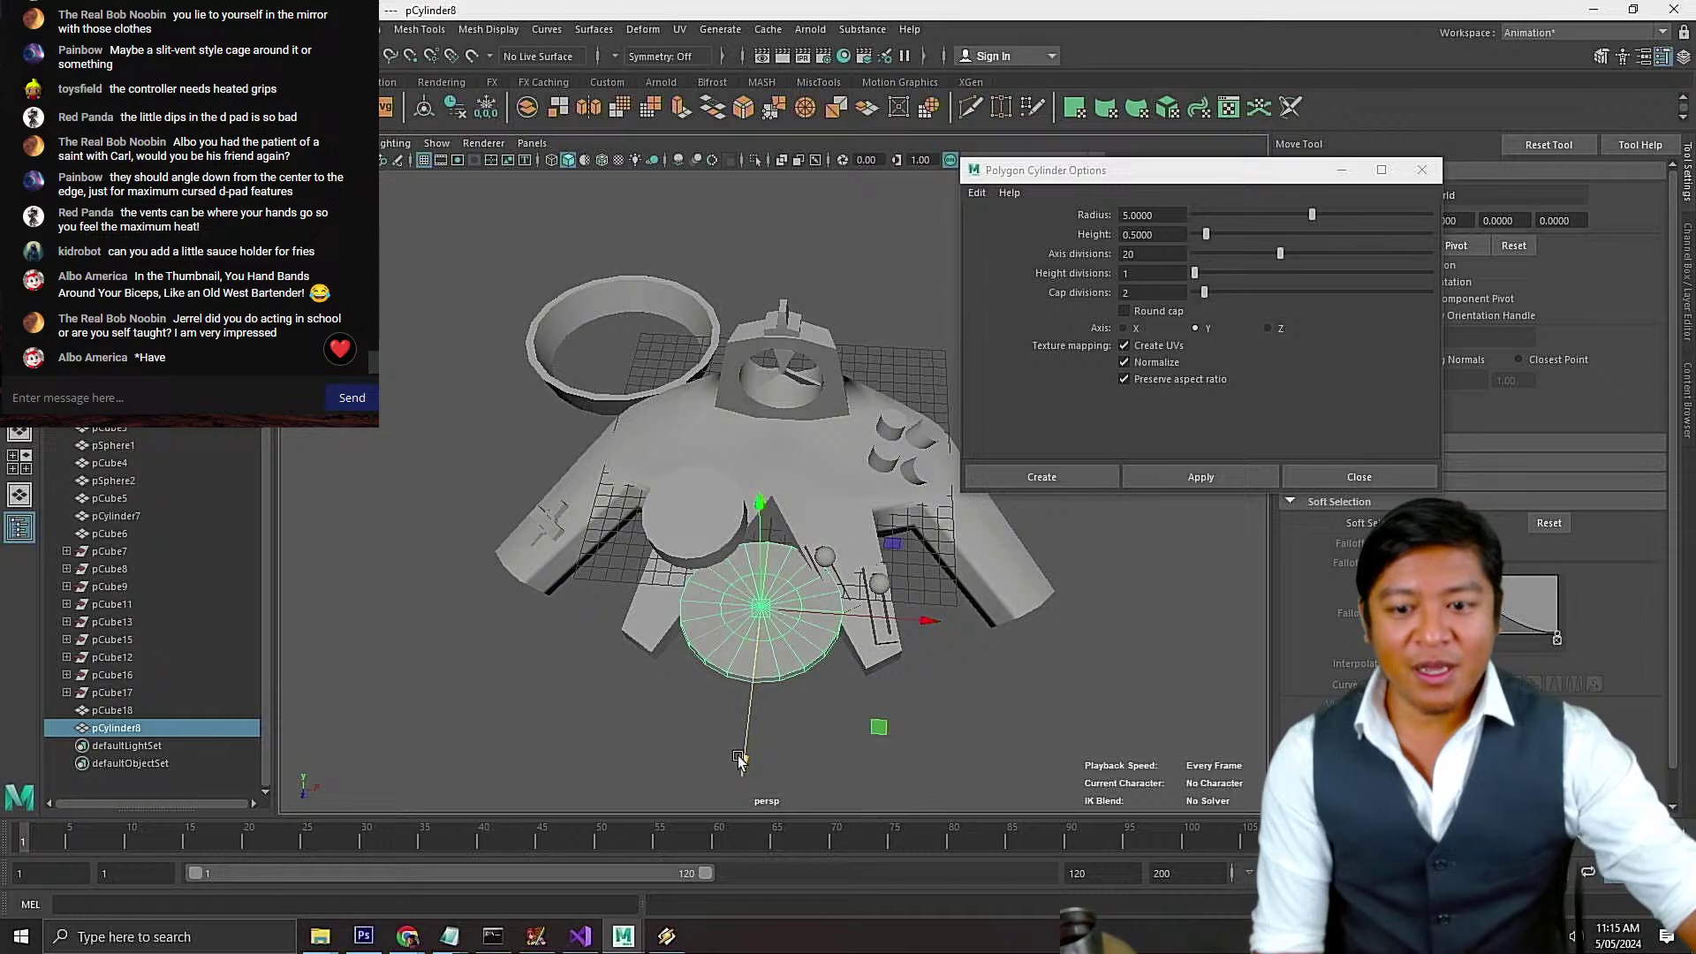
{"action": "left_click_drag", "start_coordinate": [740, 760], "coordinate": [749, 709]}
{"action": "key", "text": "f"}
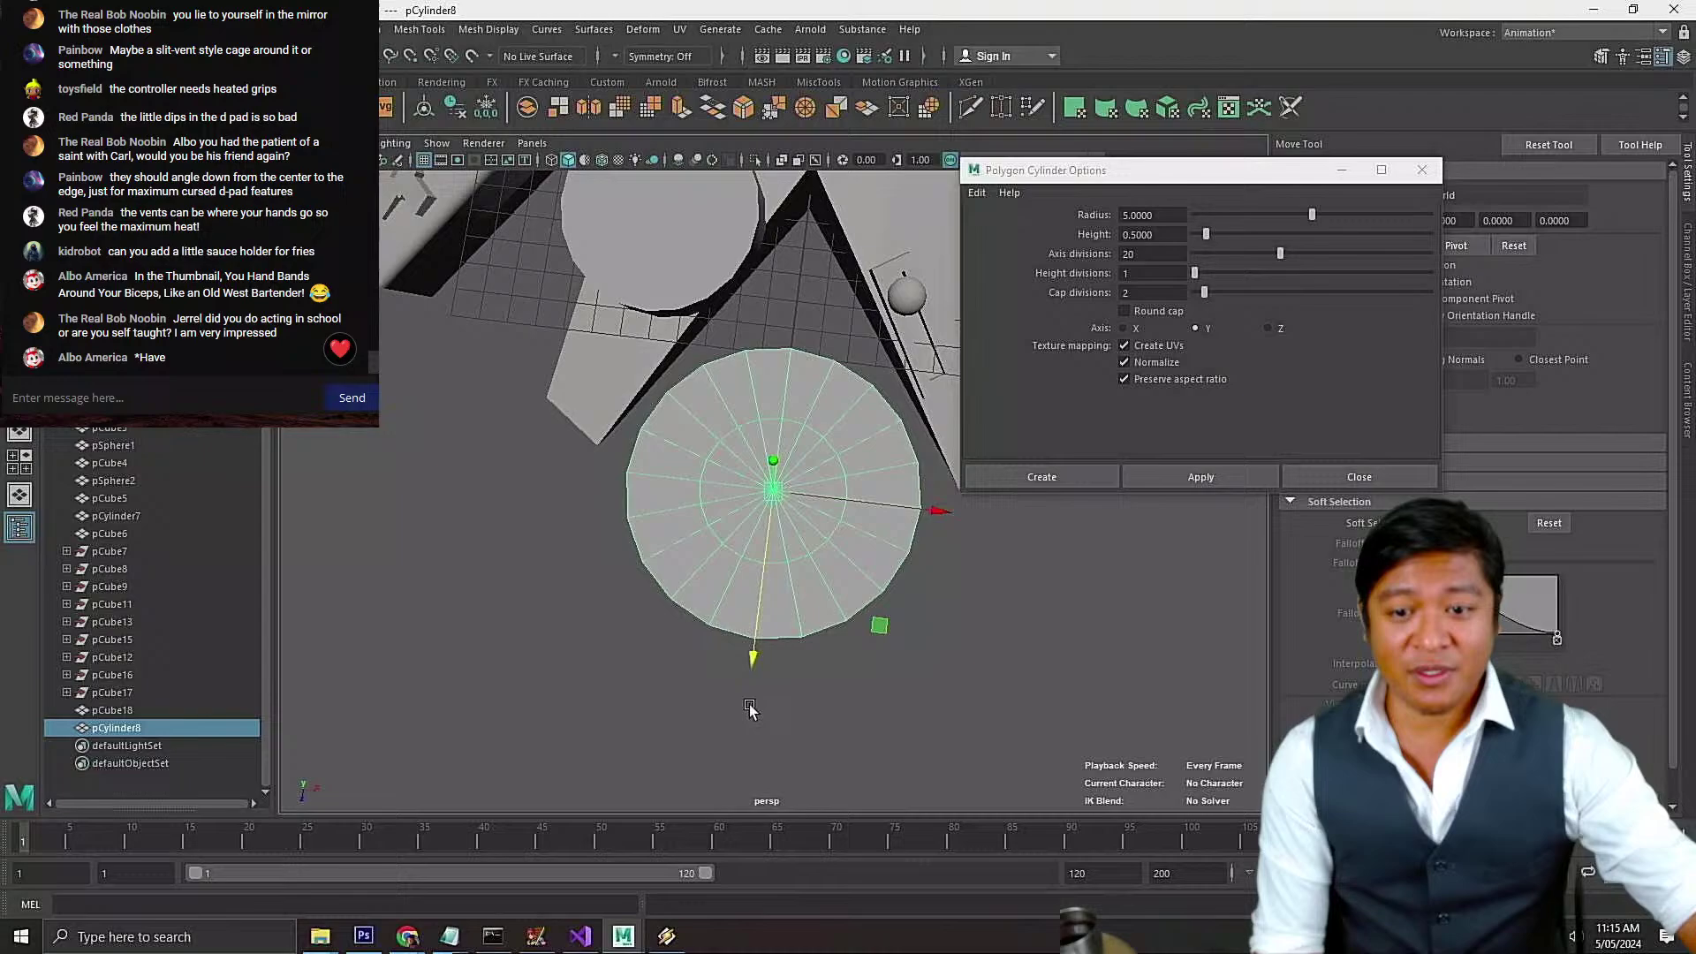
Select all of the cylinder's vertices in Vertex mode and scale them down into a small disc
{"action": "right_click", "coordinate": [771, 575]}
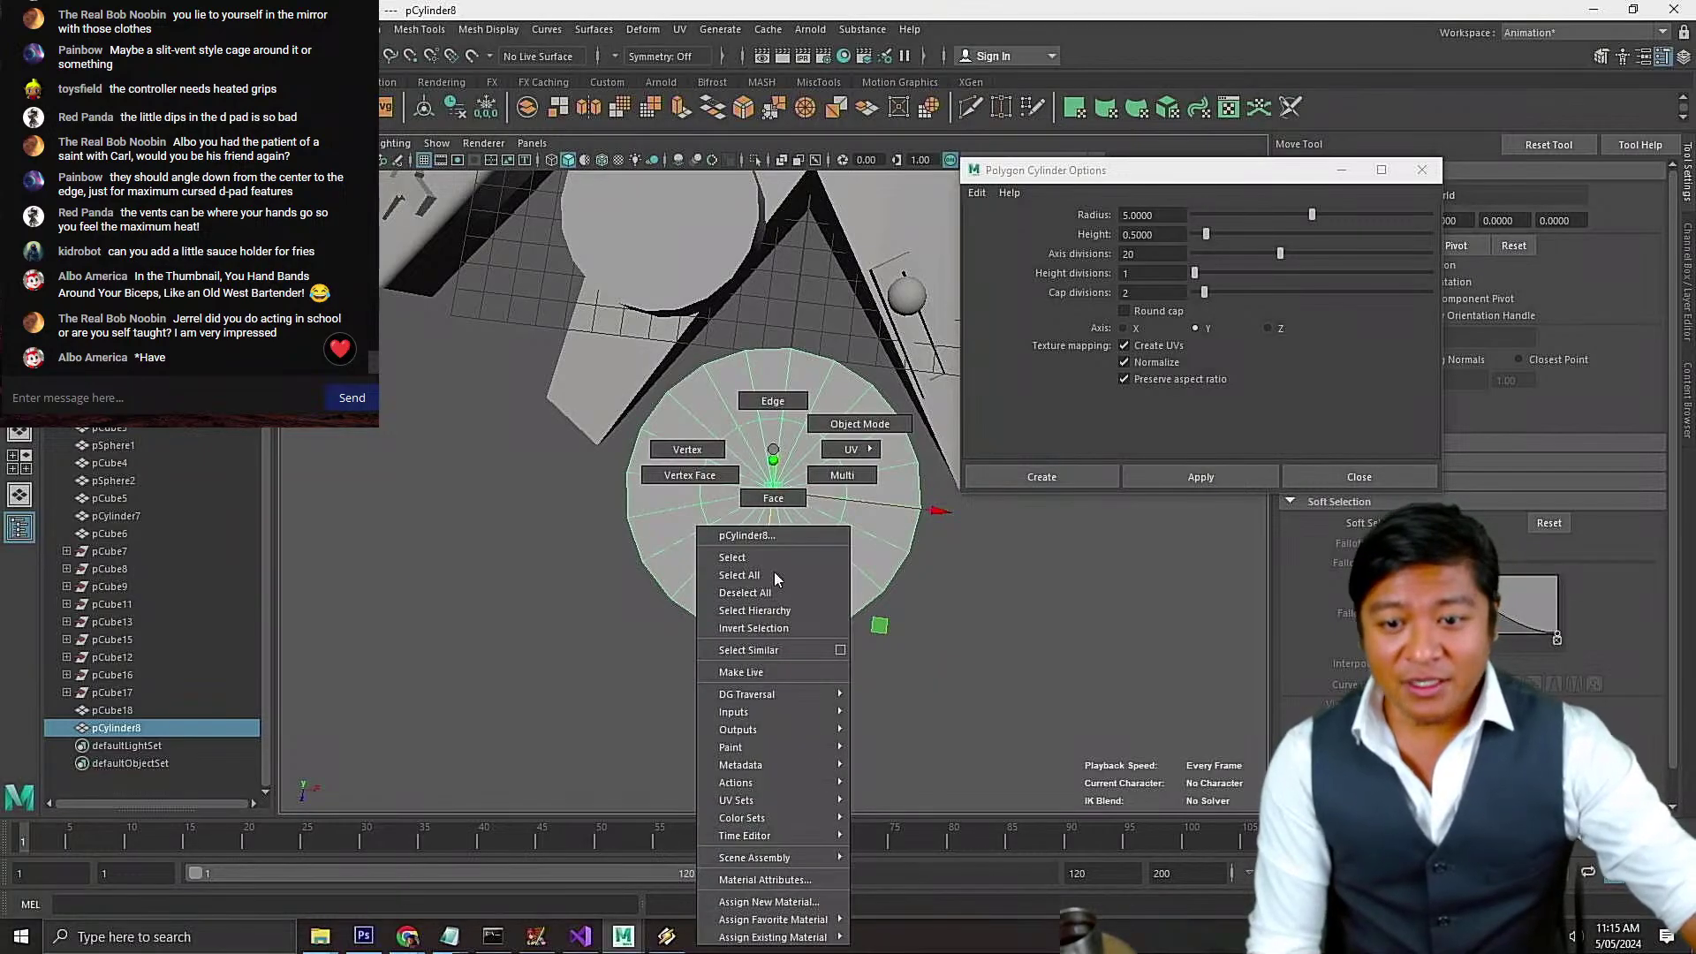
{"action": "left_click", "coordinate": [688, 448]}
{"action": "left_click_drag", "start_coordinate": [572, 354], "coordinate": [1024, 733]}
{"action": "key", "text": "r"}
{"action": "left_click_drag", "start_coordinate": [773, 514], "coordinate": [669, 523], "text": "alt"}
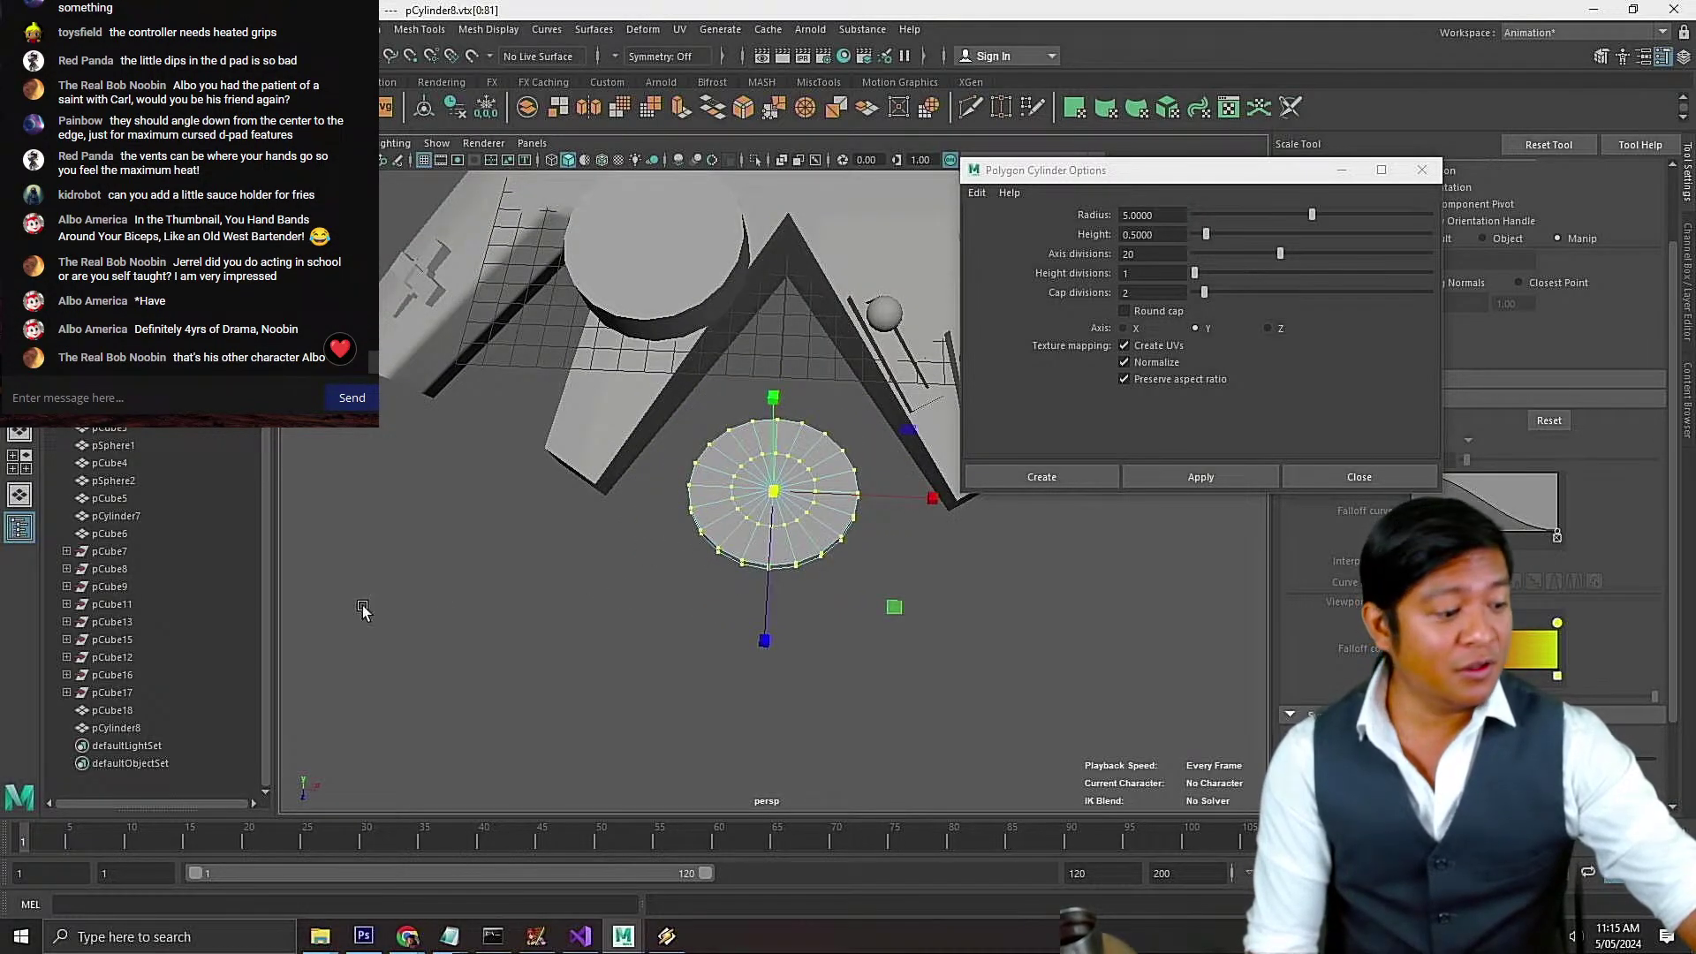
In the top view, scale the cap's inner ring of vertices outward
{"action": "key", "text": "space"}
{"action": "key", "text": "f"}
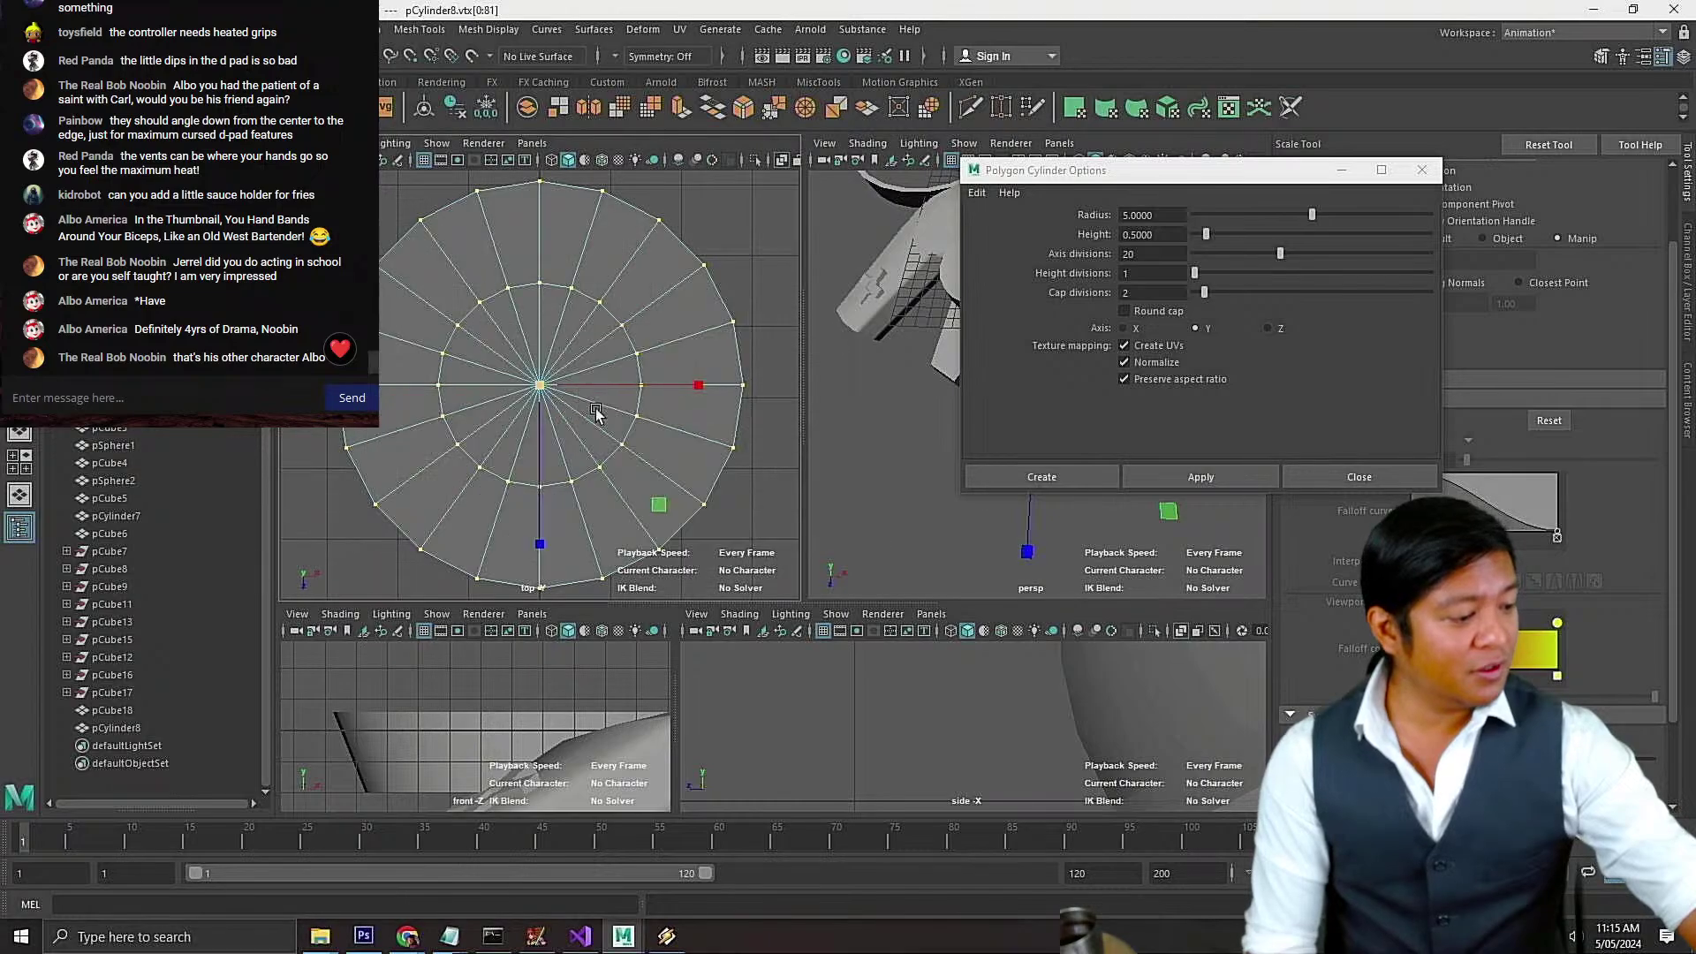
{"action": "key", "text": "space"}
{"action": "scroll", "coordinate": [739, 505], "scroll_direction": "down", "scroll_amount": 7}
{"action": "scroll", "coordinate": [857, 576], "scroll_direction": "up", "scroll_amount": 2}
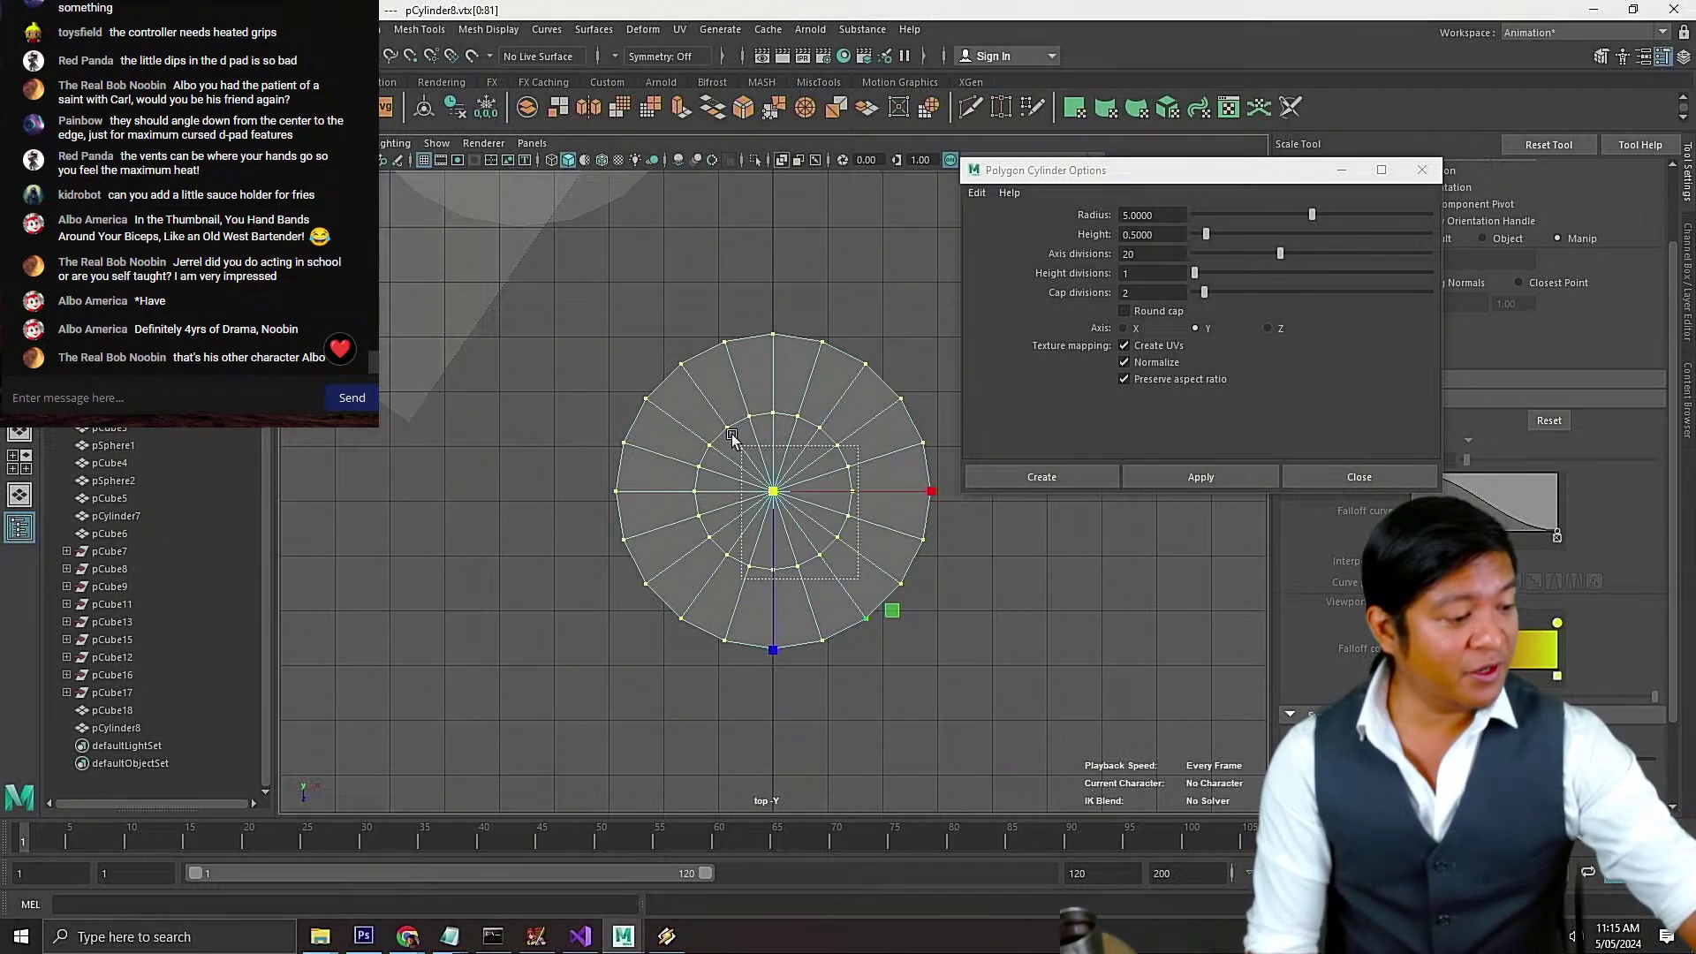
{"action": "left_click_drag", "start_coordinate": [689, 399], "coordinate": [689, 400]}
{"action": "left_click_drag", "start_coordinate": [773, 490], "coordinate": [857, 477]}
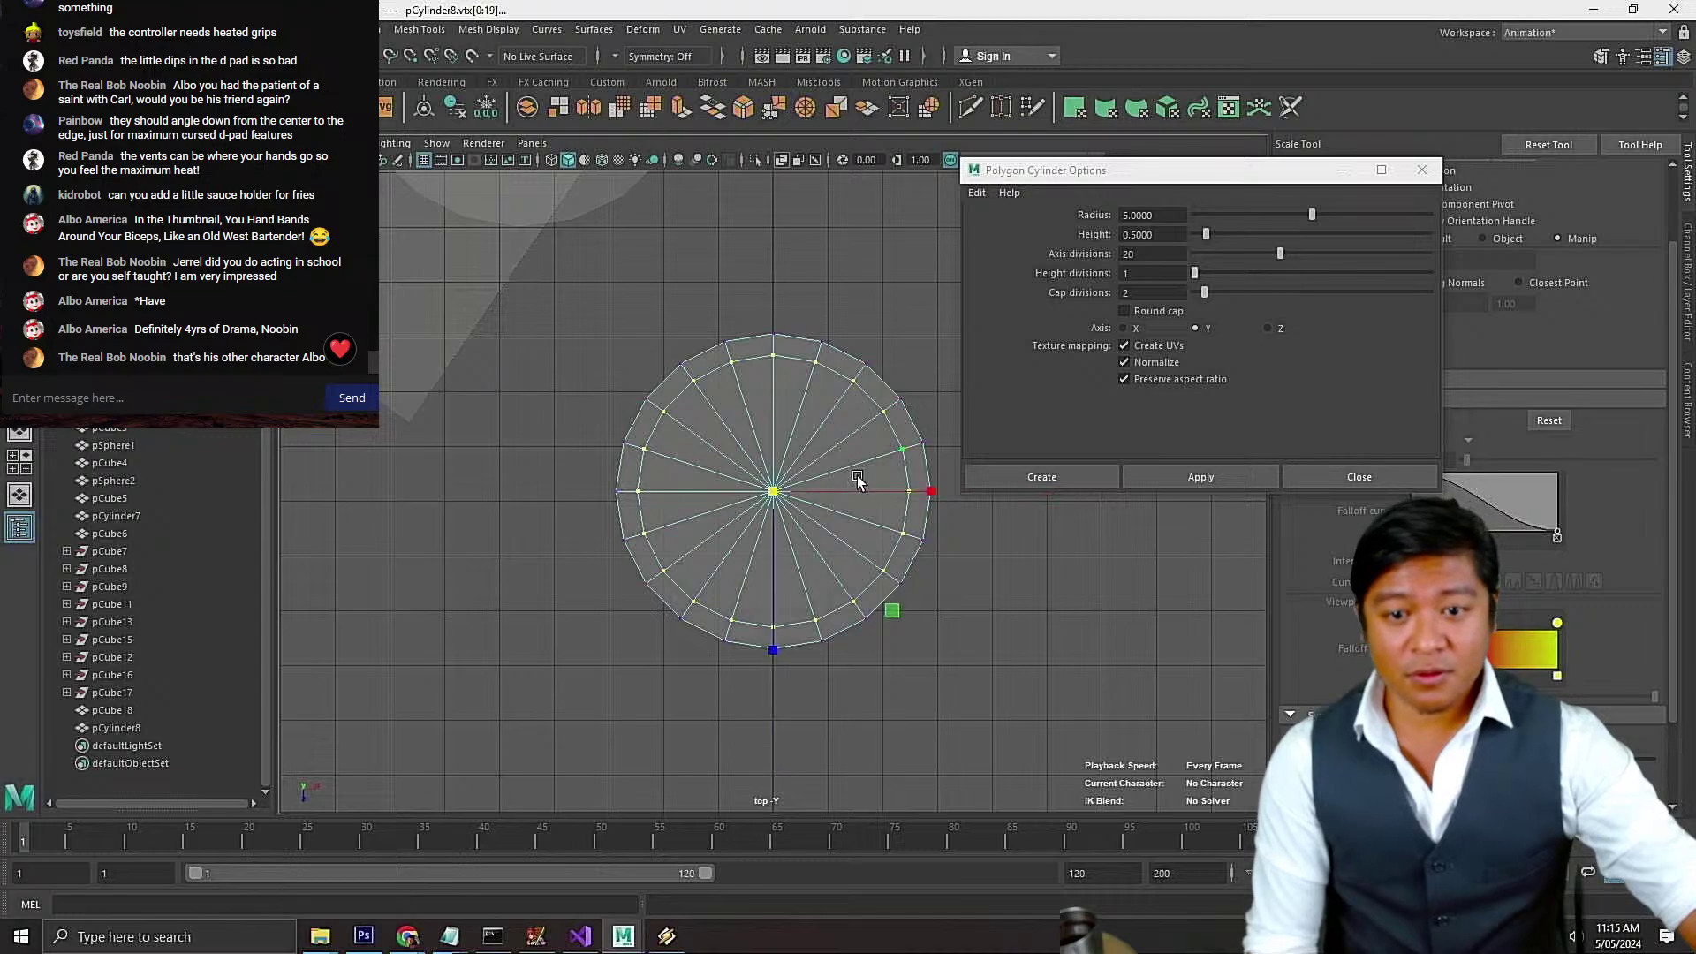
From a low side view, reselect the cylinder's ring vertices and undo a trial vertical stretch
{"action": "key", "text": "space"}
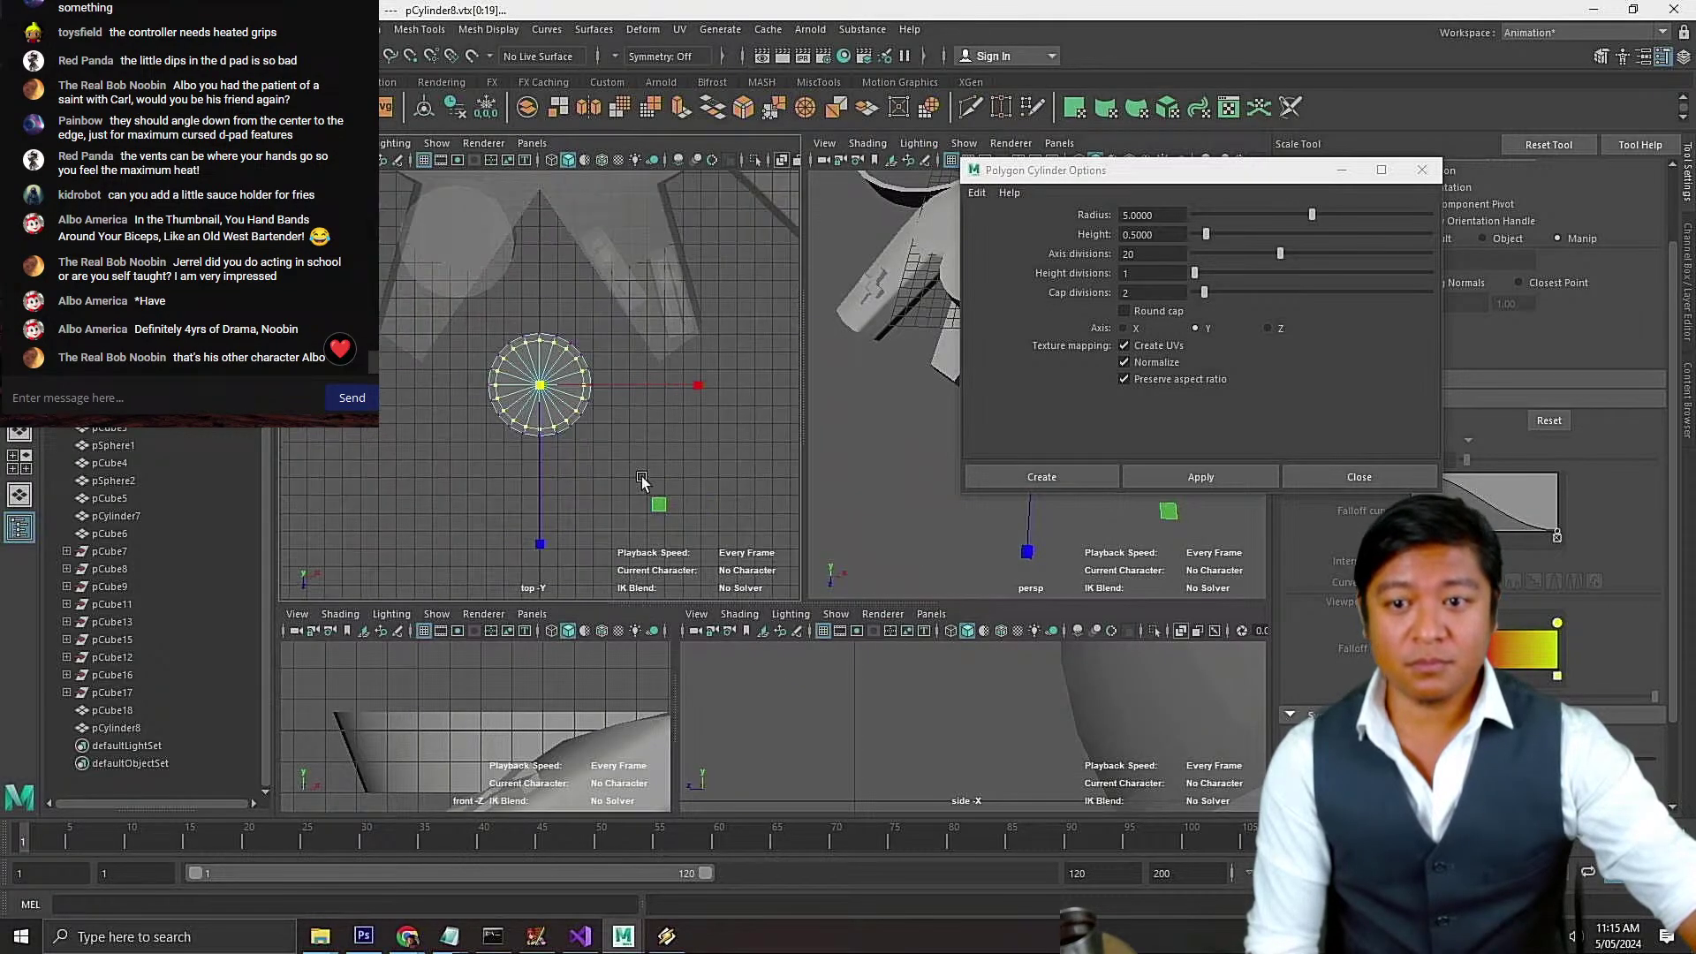
{"action": "key", "text": "f"}
{"action": "left_click_drag", "start_coordinate": [894, 514], "coordinate": [900, 451], "text": "alt"}
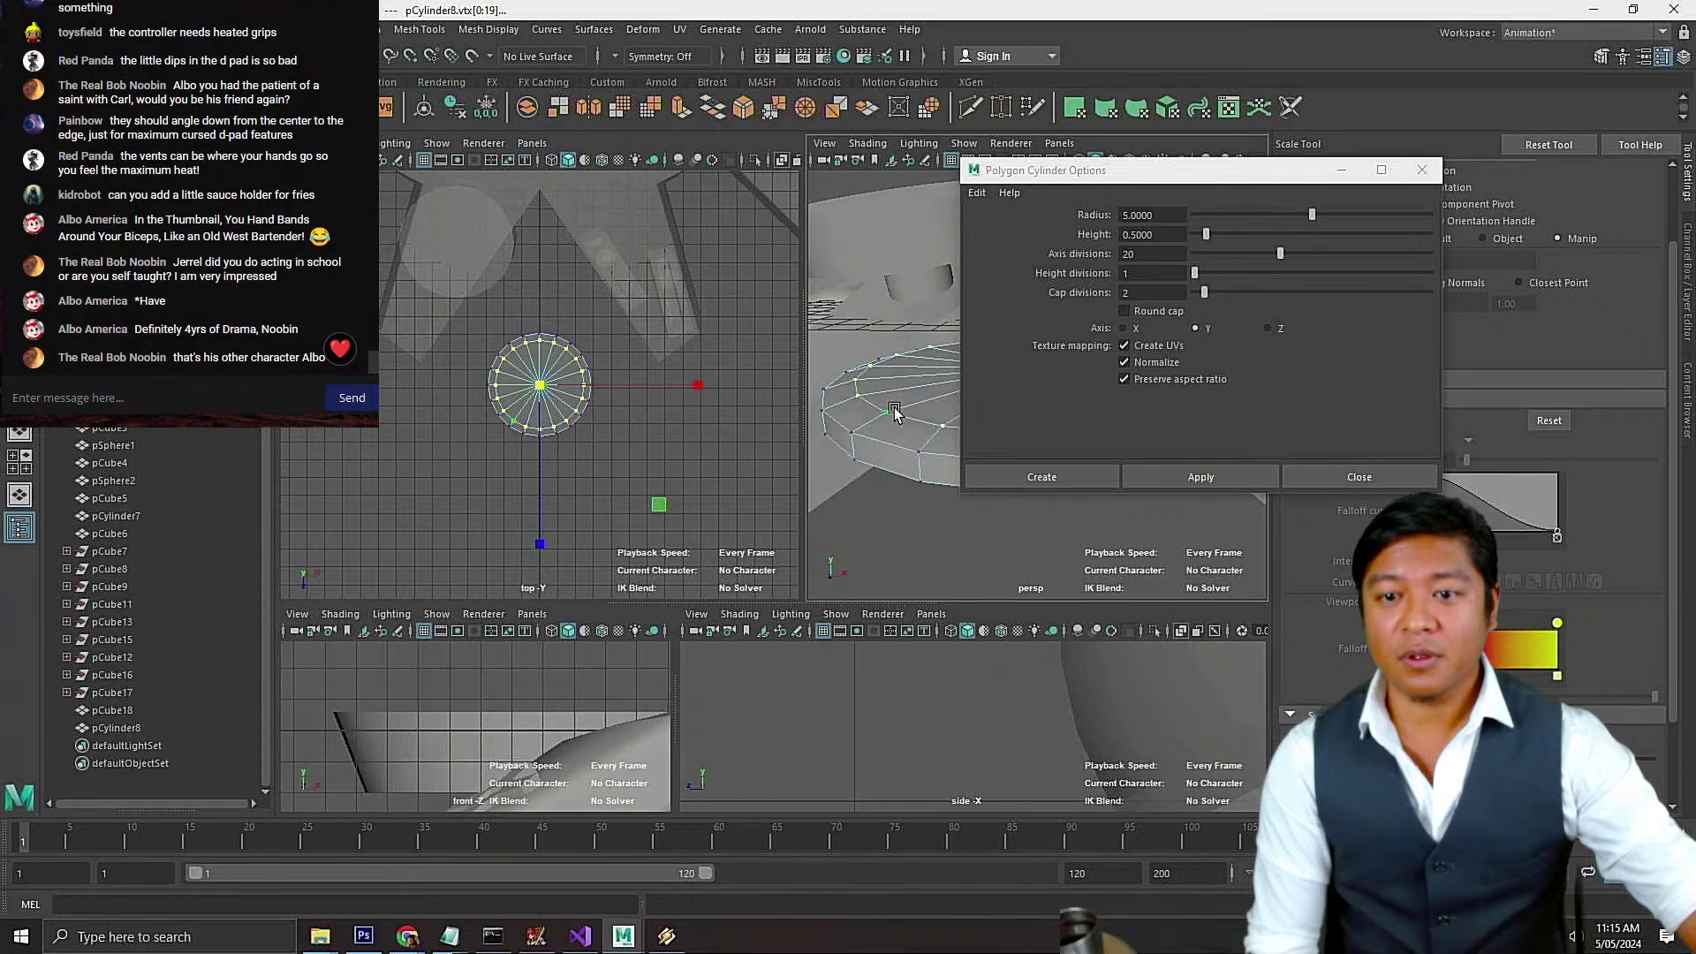
{"action": "right_click_drag", "start_coordinate": [895, 410], "coordinate": [889, 447]}
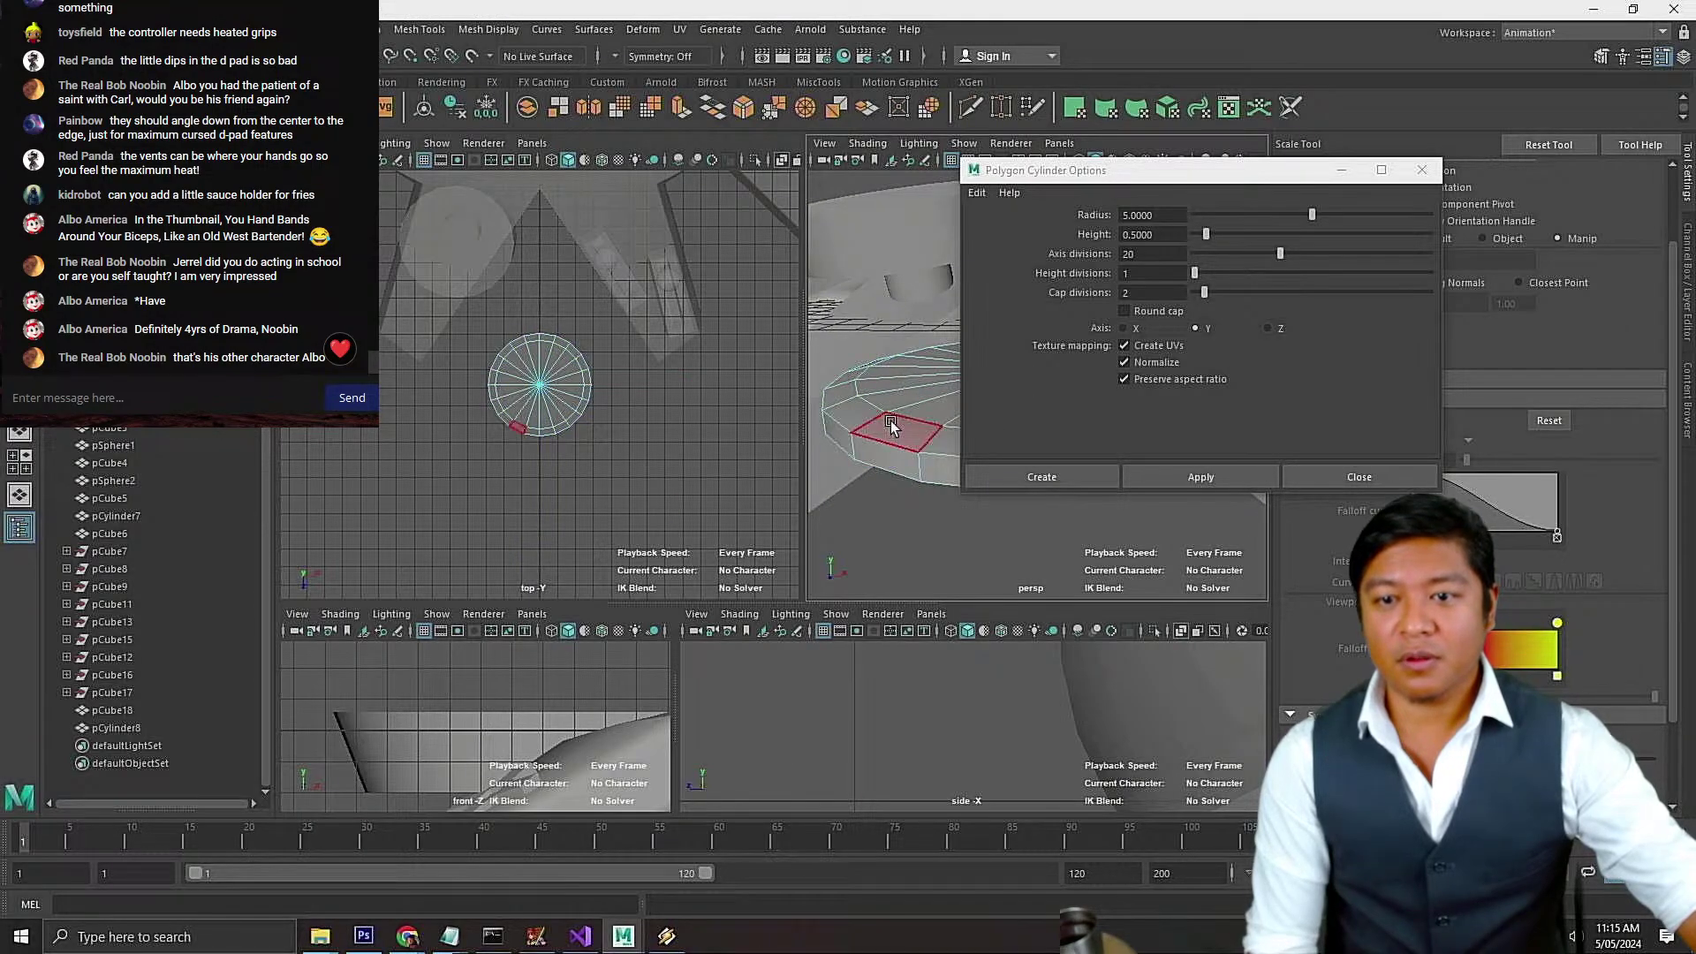
{"action": "double_click", "coordinate": [891, 422]}
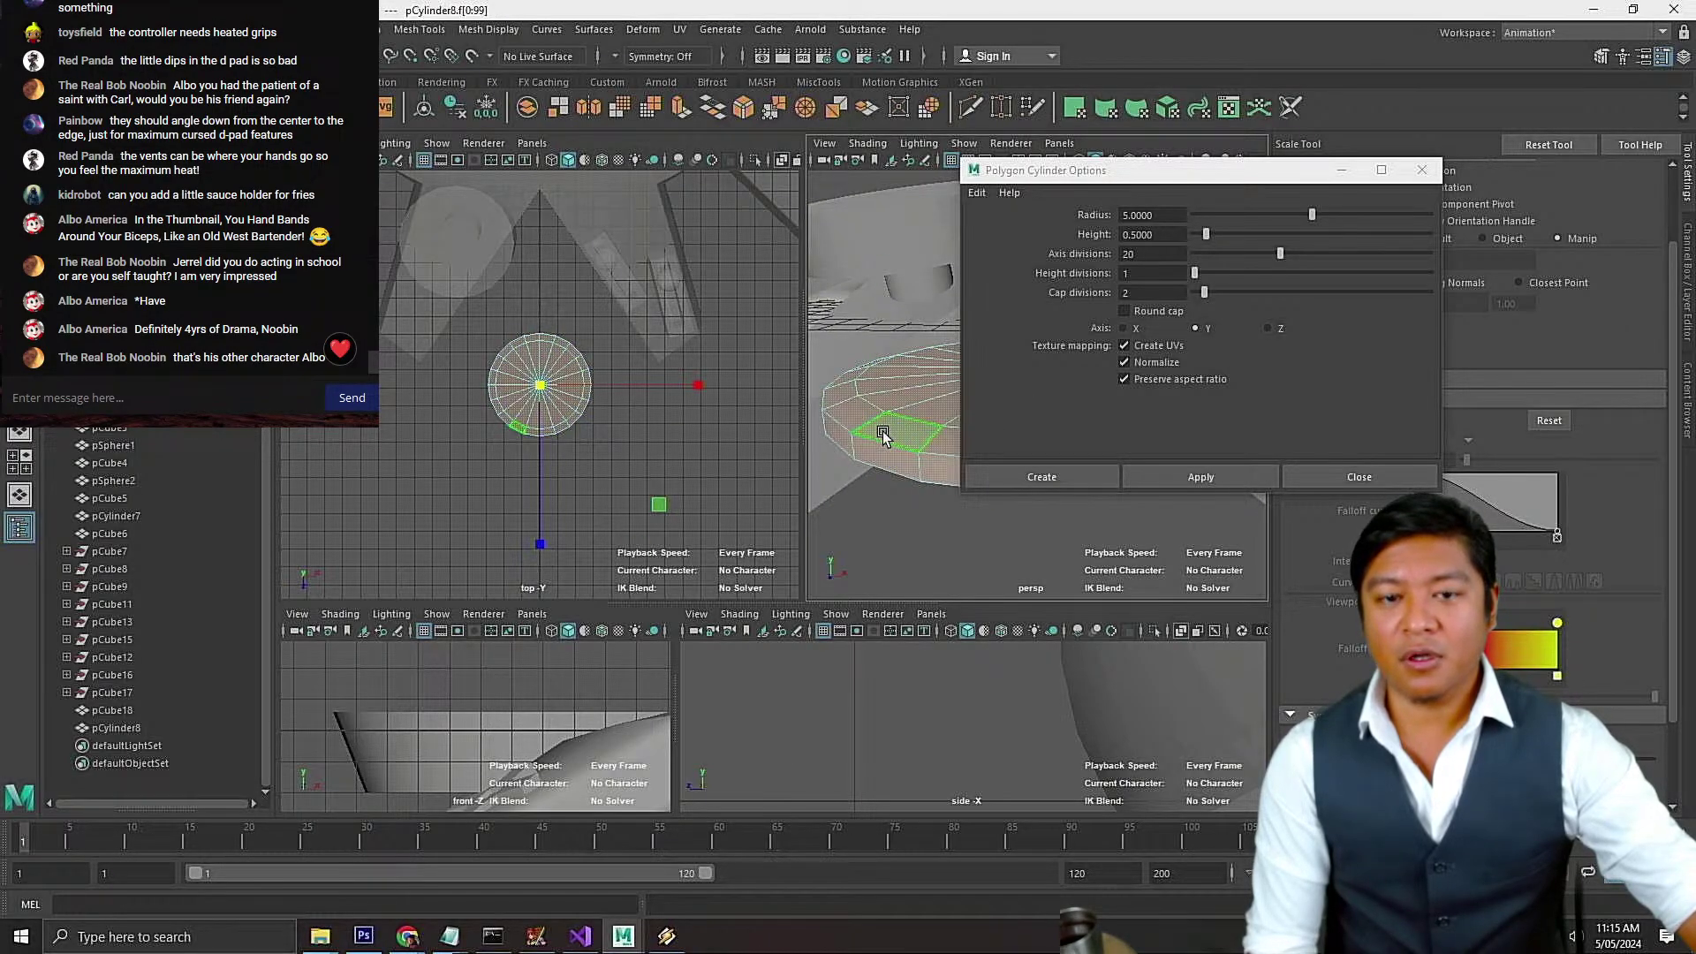
{"action": "right_click_drag", "start_coordinate": [872, 449], "coordinate": [793, 452]}
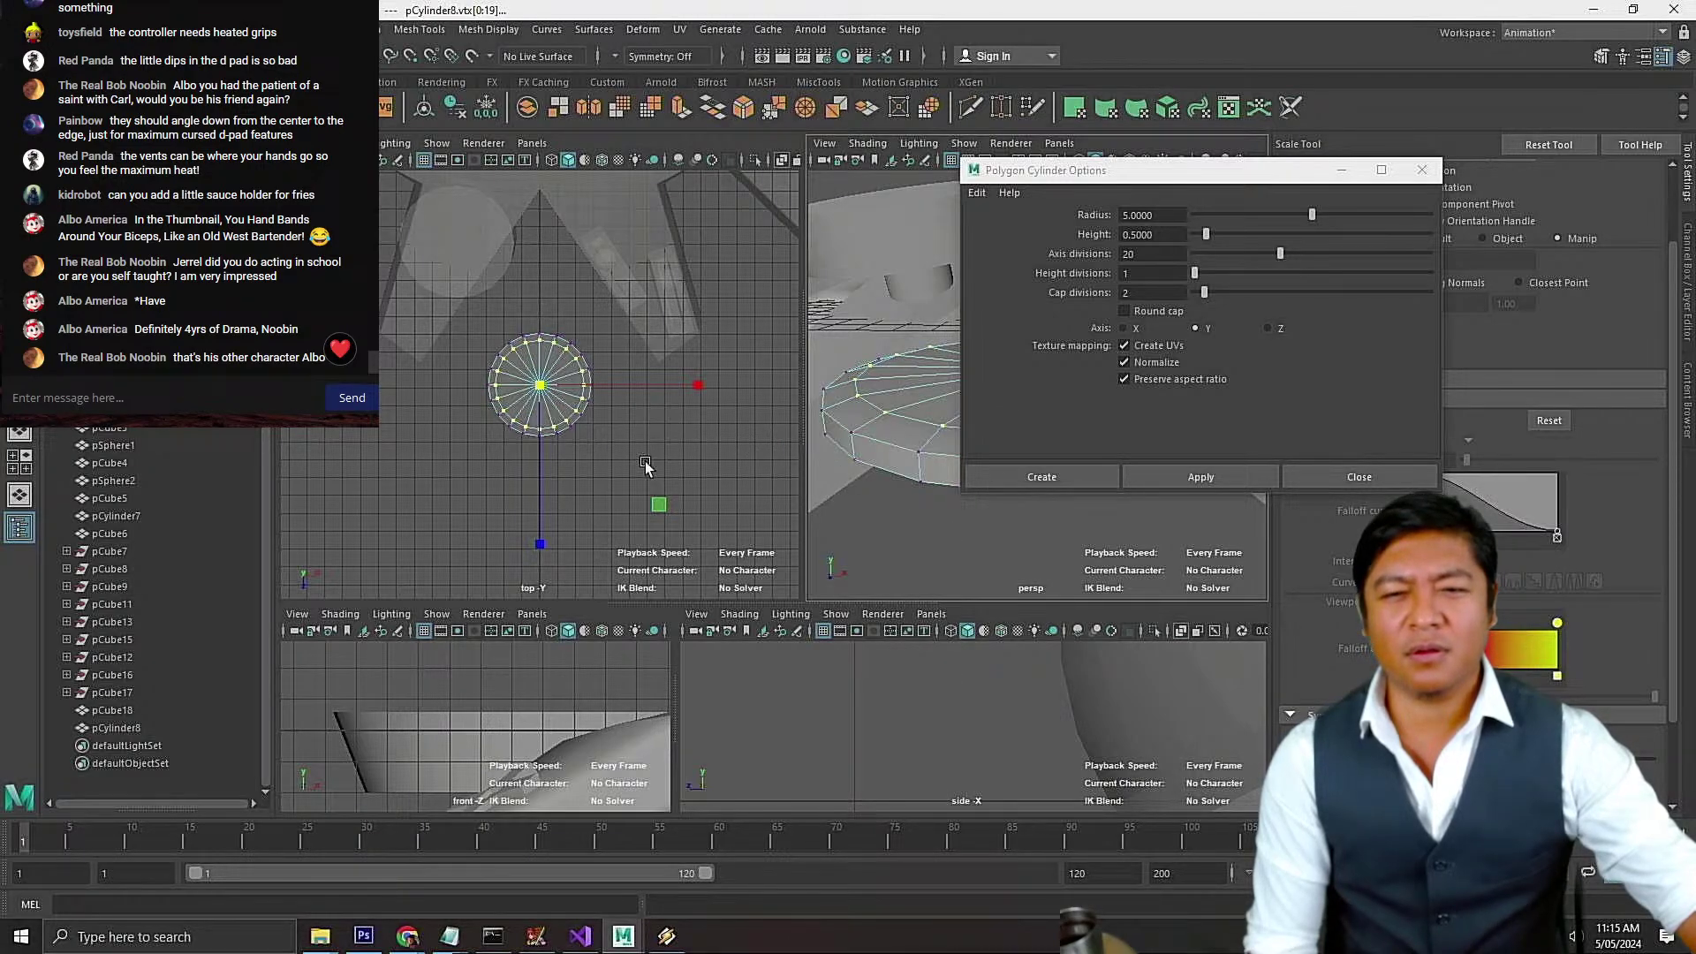
{"action": "left_click_drag", "start_coordinate": [648, 470], "coordinate": [500, 312]}
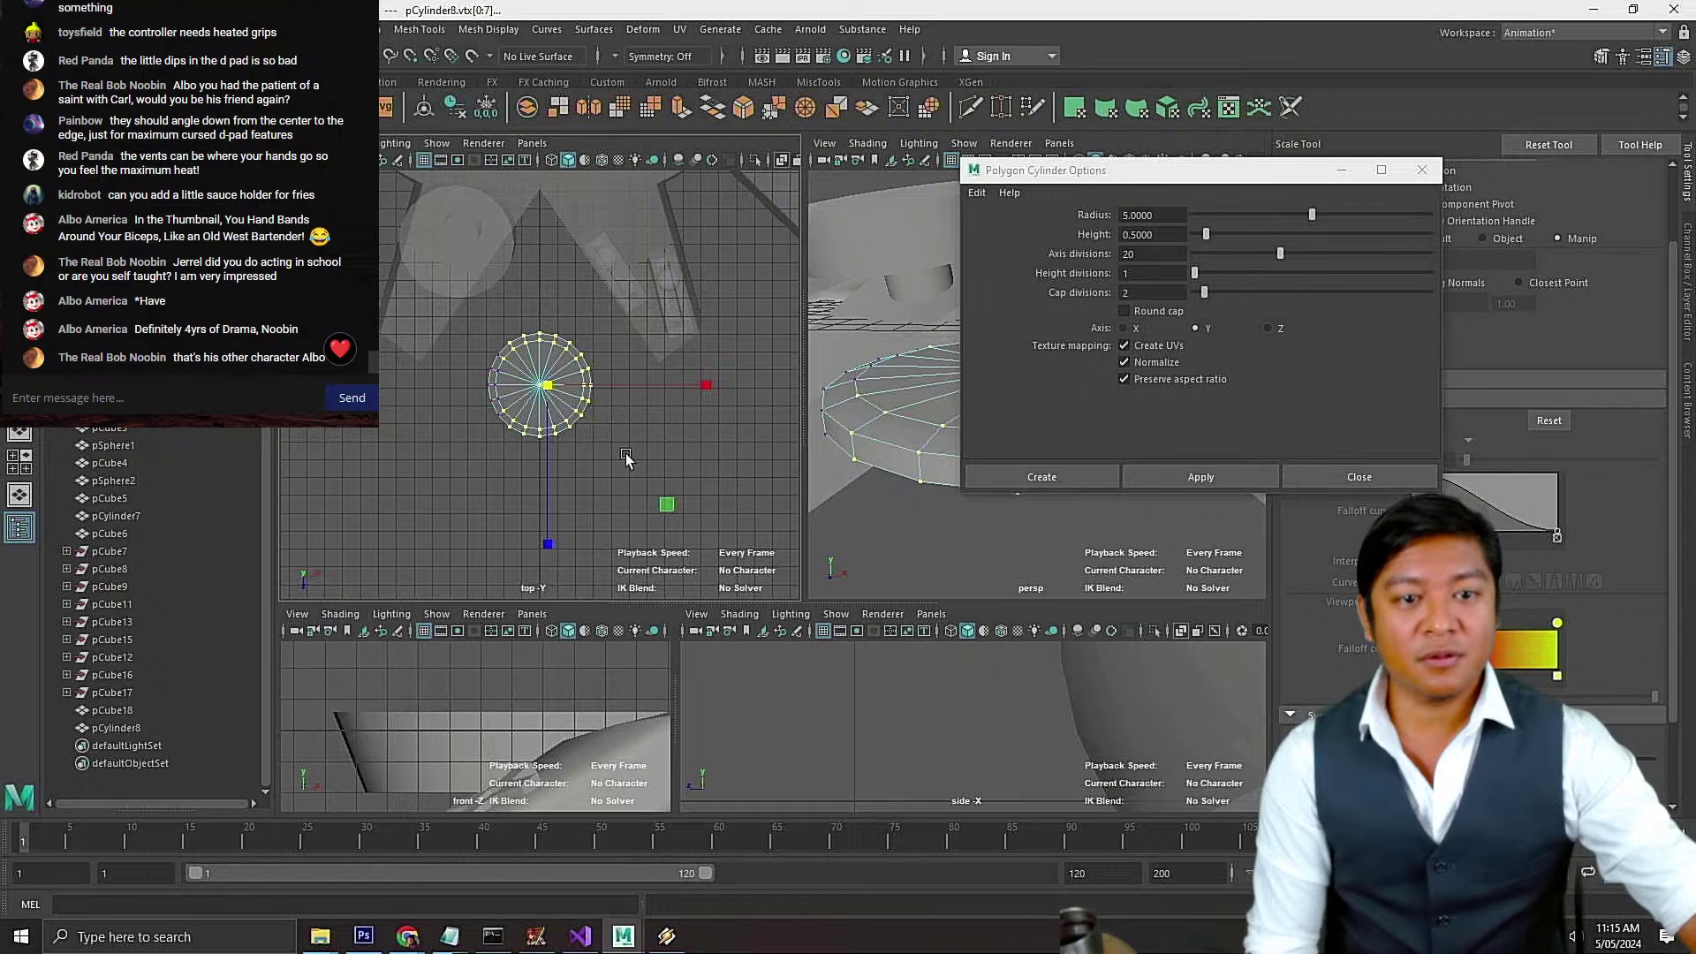
{"action": "key", "text": "f"}
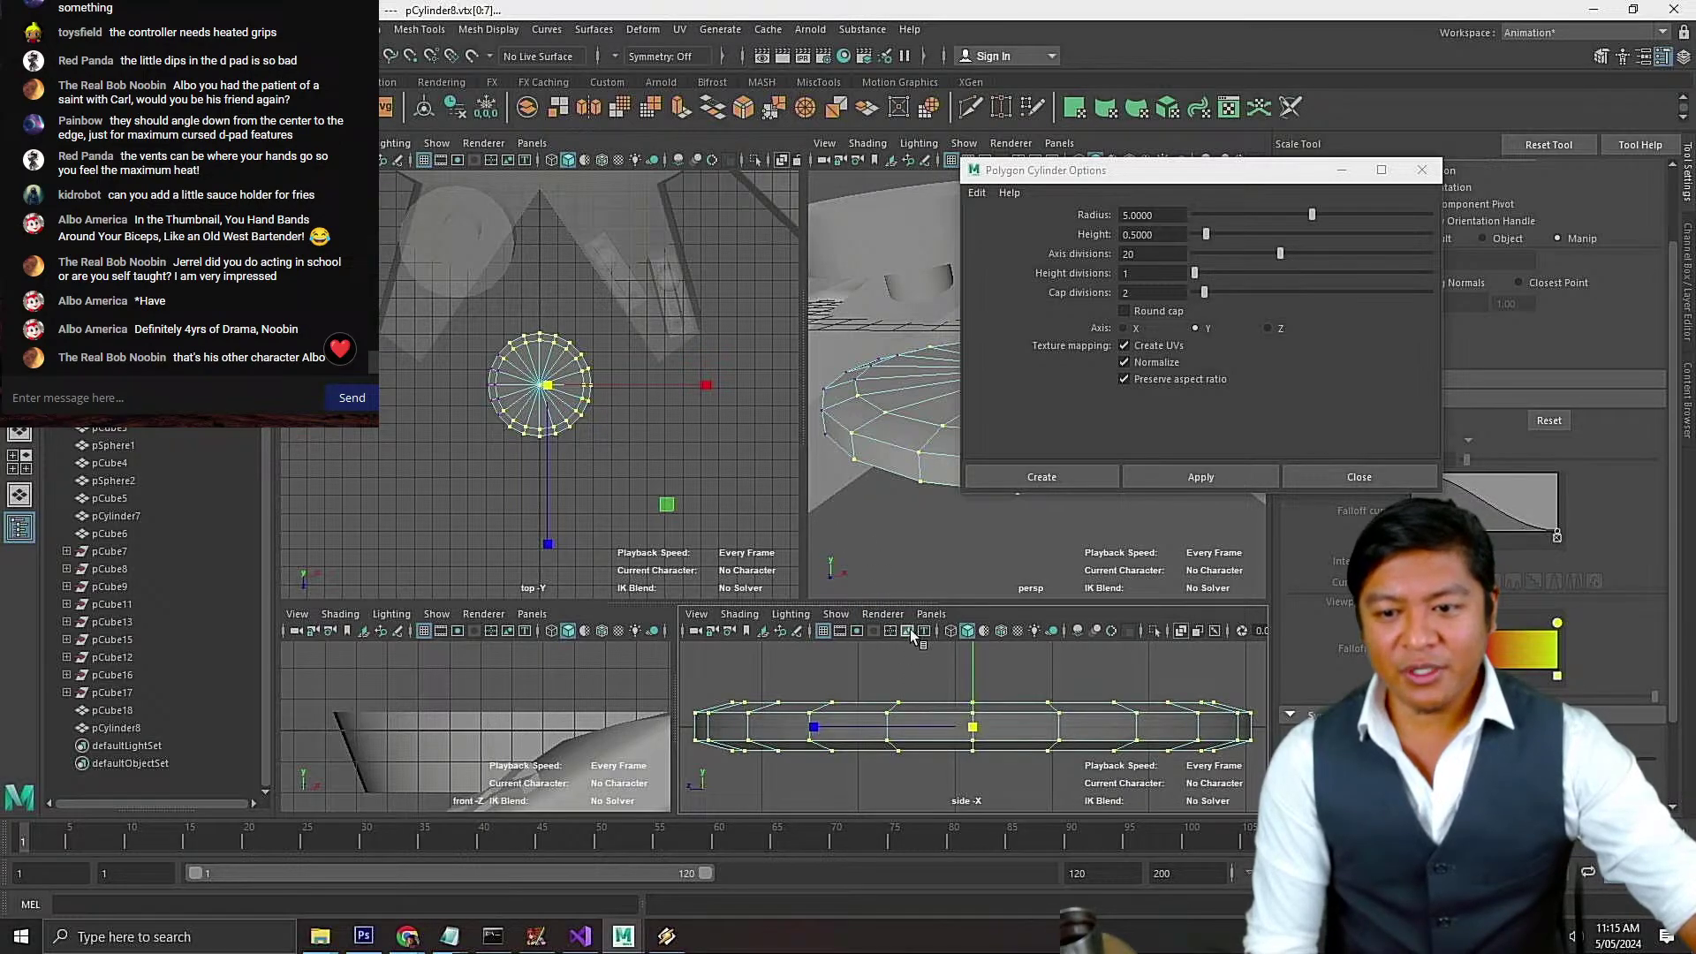
{"action": "scroll", "coordinate": [971, 704], "scroll_direction": "down", "scroll_amount": 5}
{"action": "left_click_drag", "start_coordinate": [972, 700], "coordinate": [1029, 762]}
{"action": "key", "text": "ctrl+z"}
{"action": "scroll", "coordinate": [1036, 764], "scroll_direction": "up", "scroll_amount": 3}
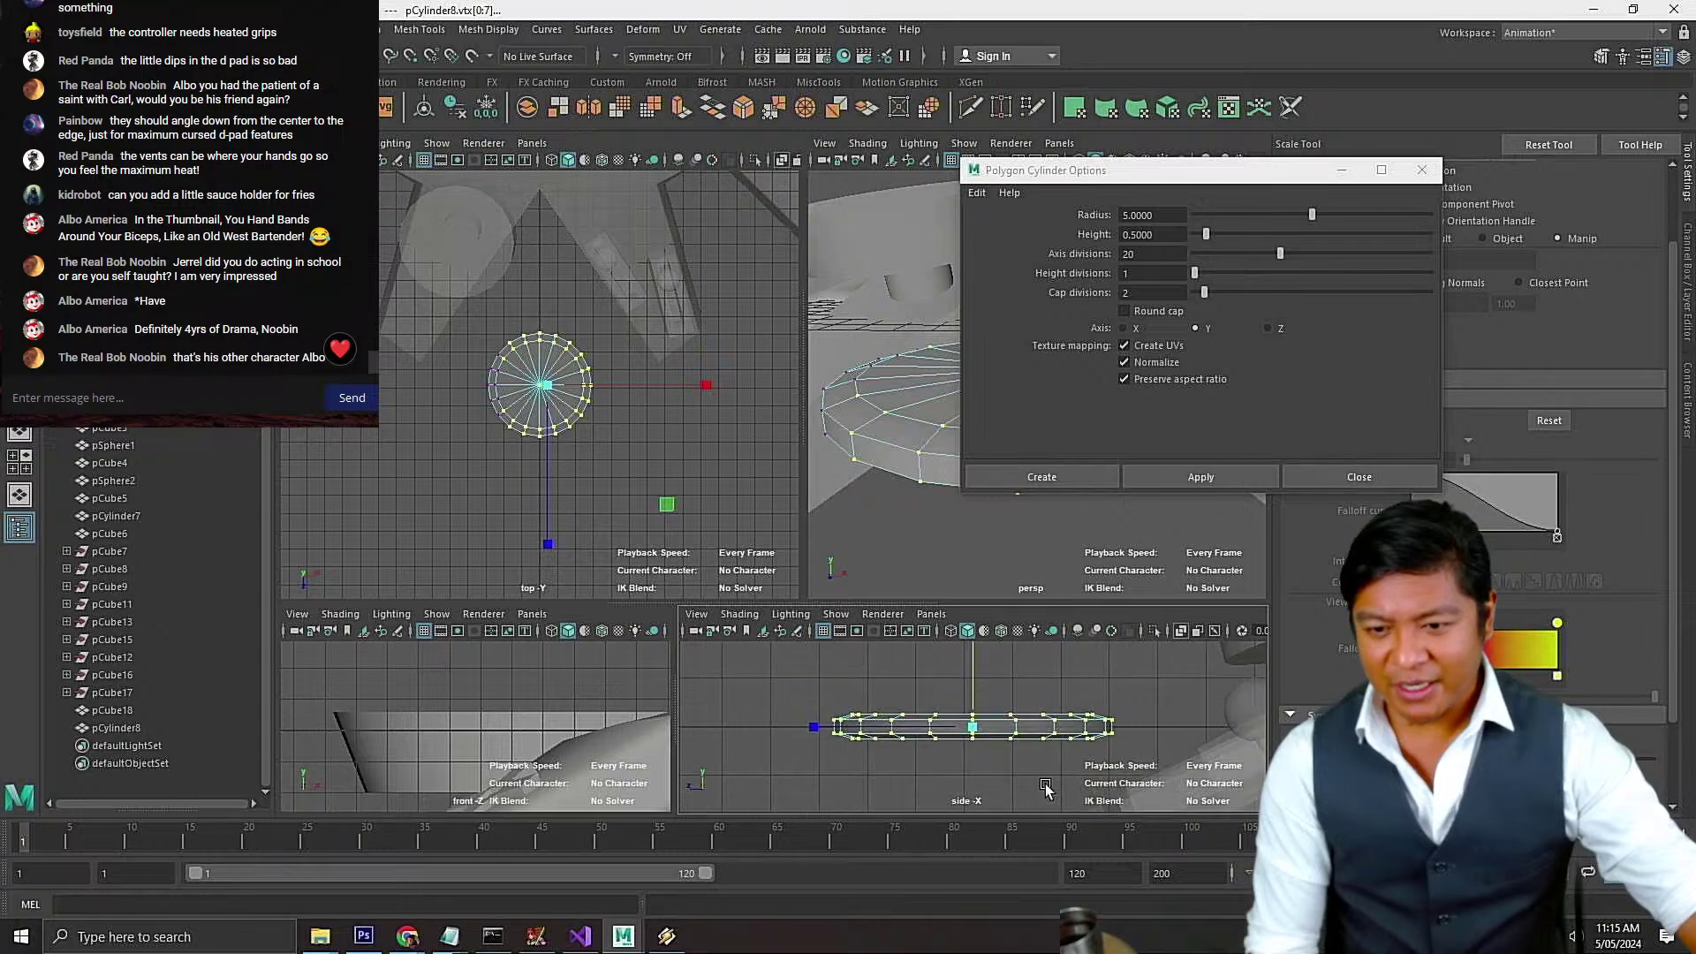
Pull the bottom vertex row down, narrow it slightly, and close Polygon Cylinder Options
{"action": "left_click_drag", "start_coordinate": [1036, 755], "coordinate": [782, 734]}
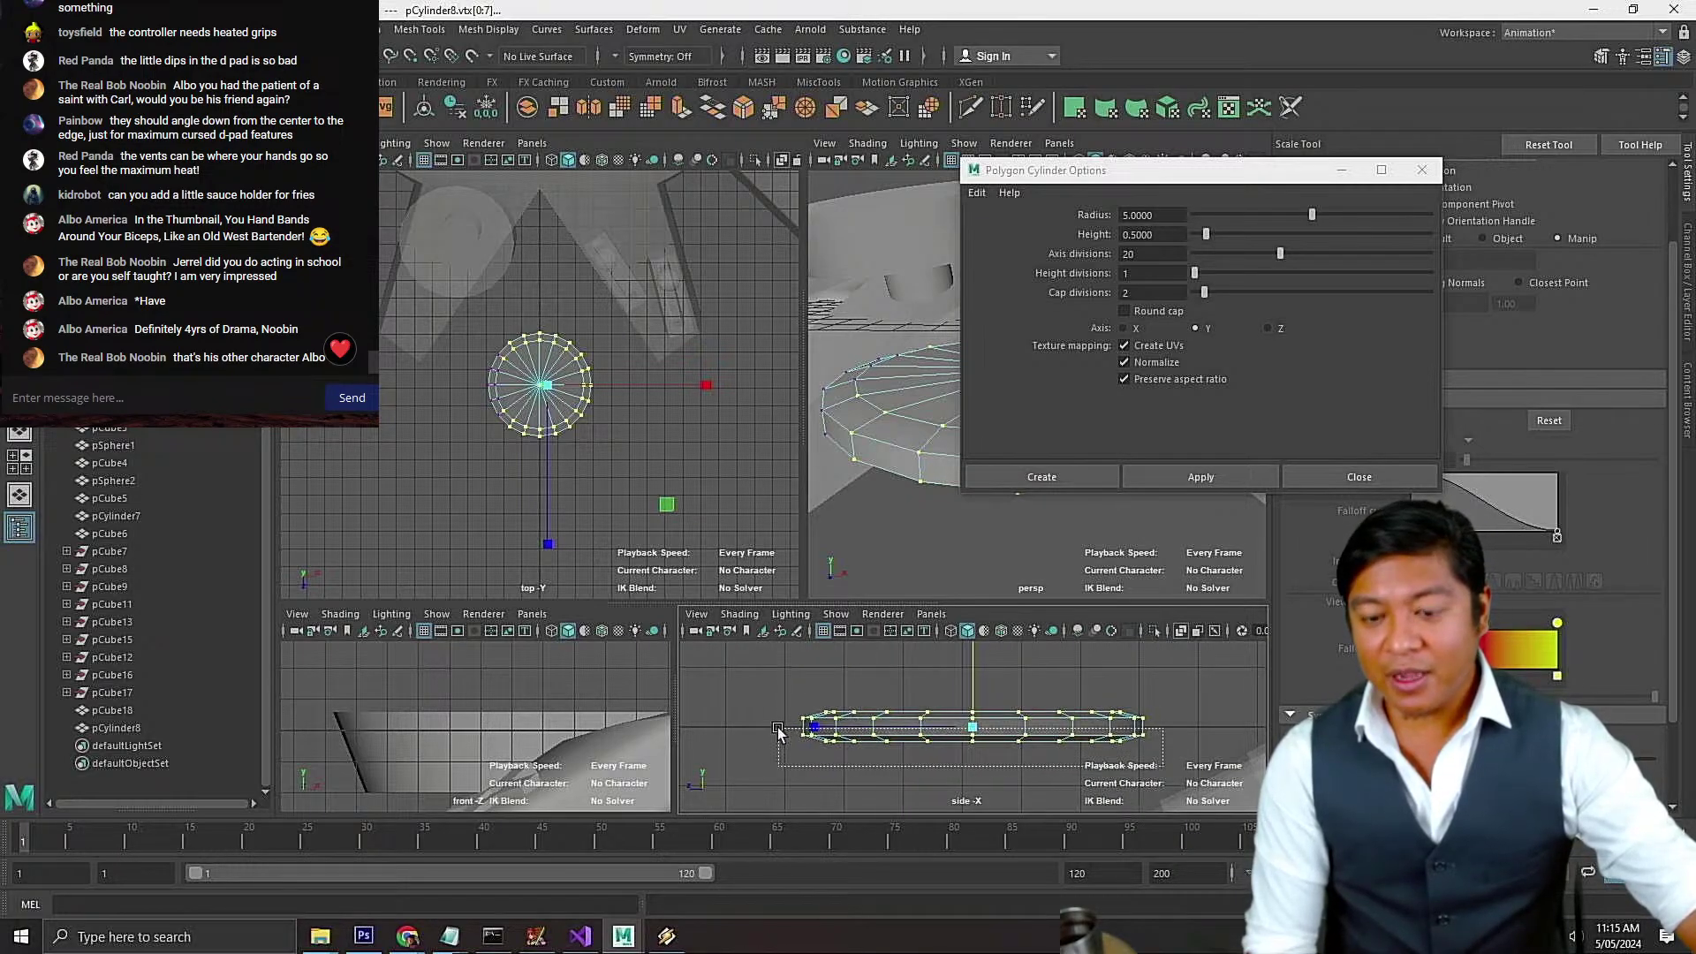
{"action": "key", "text": "w"}
{"action": "left_click_drag", "start_coordinate": [967, 678], "coordinate": [950, 784]}
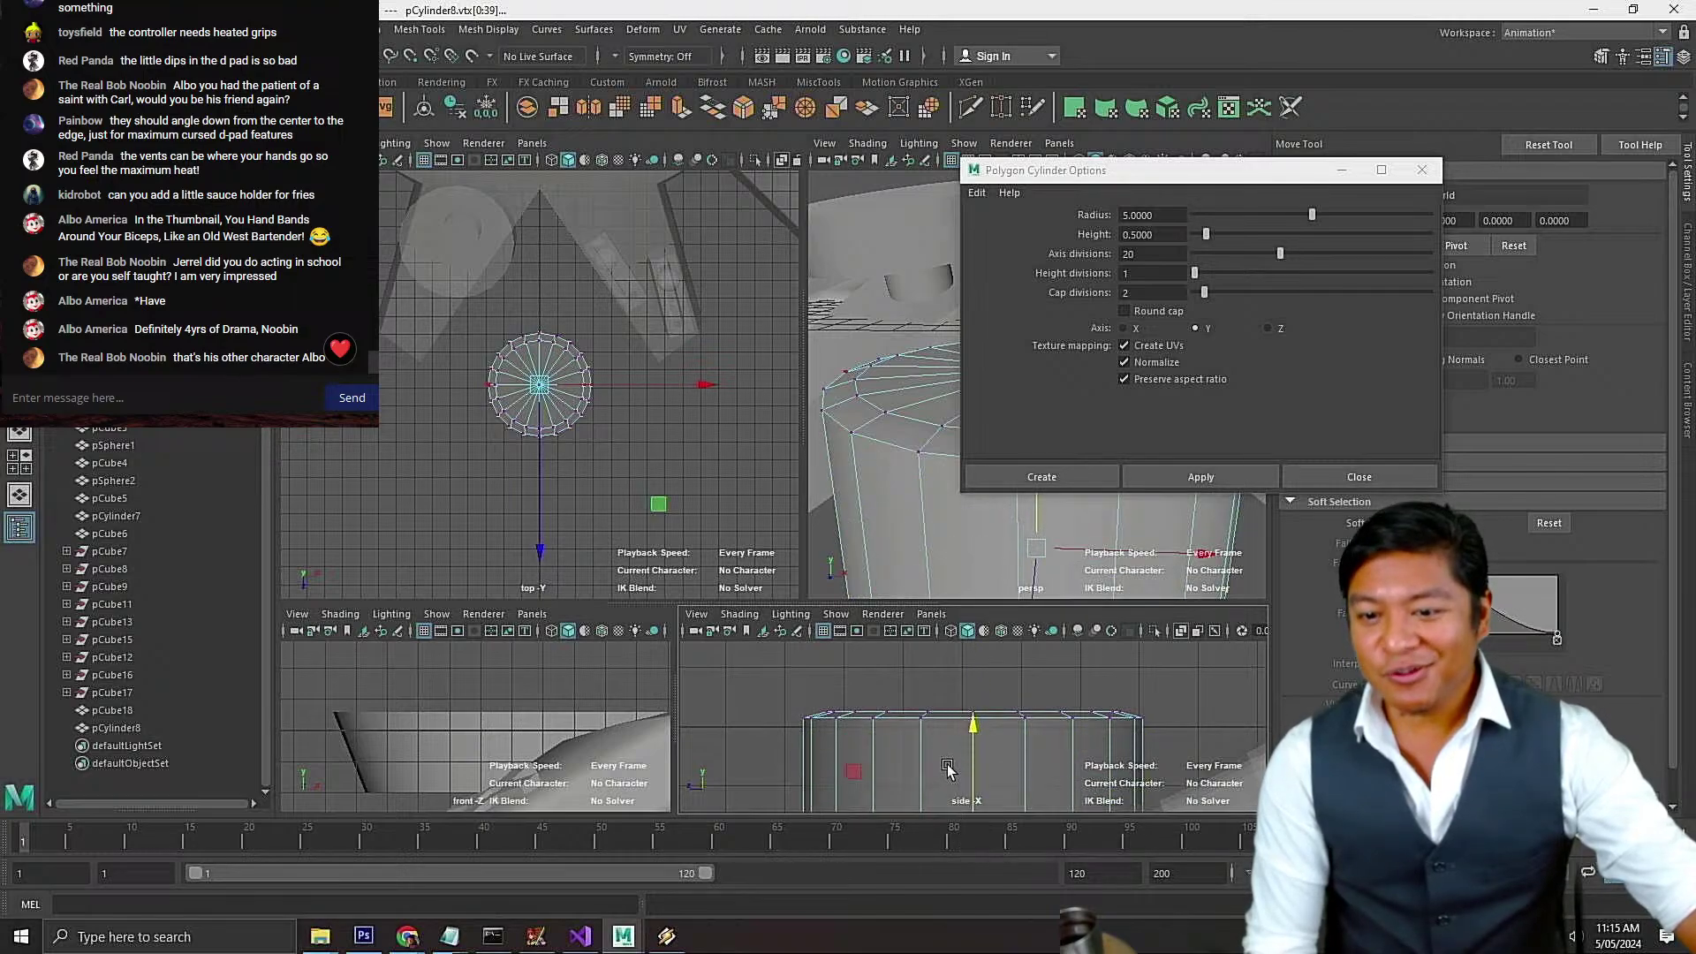
{"action": "key", "text": "f"}
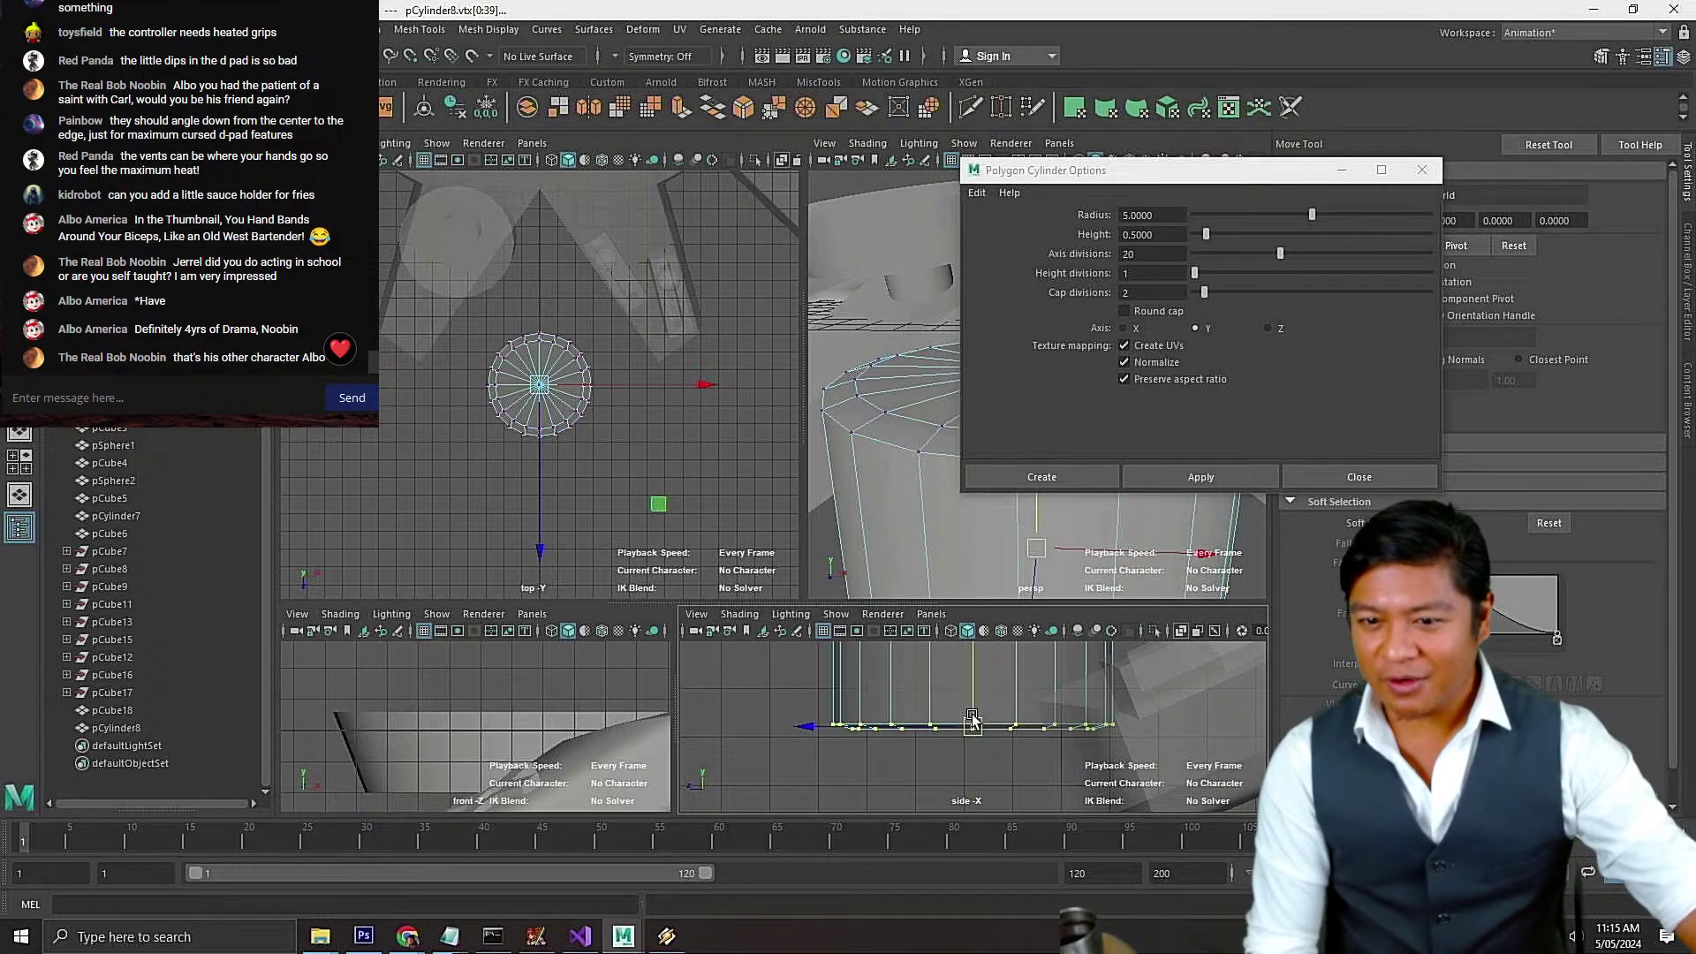
{"action": "key", "text": "r"}
{"action": "left_click_drag", "start_coordinate": [977, 727], "coordinate": [927, 574]}
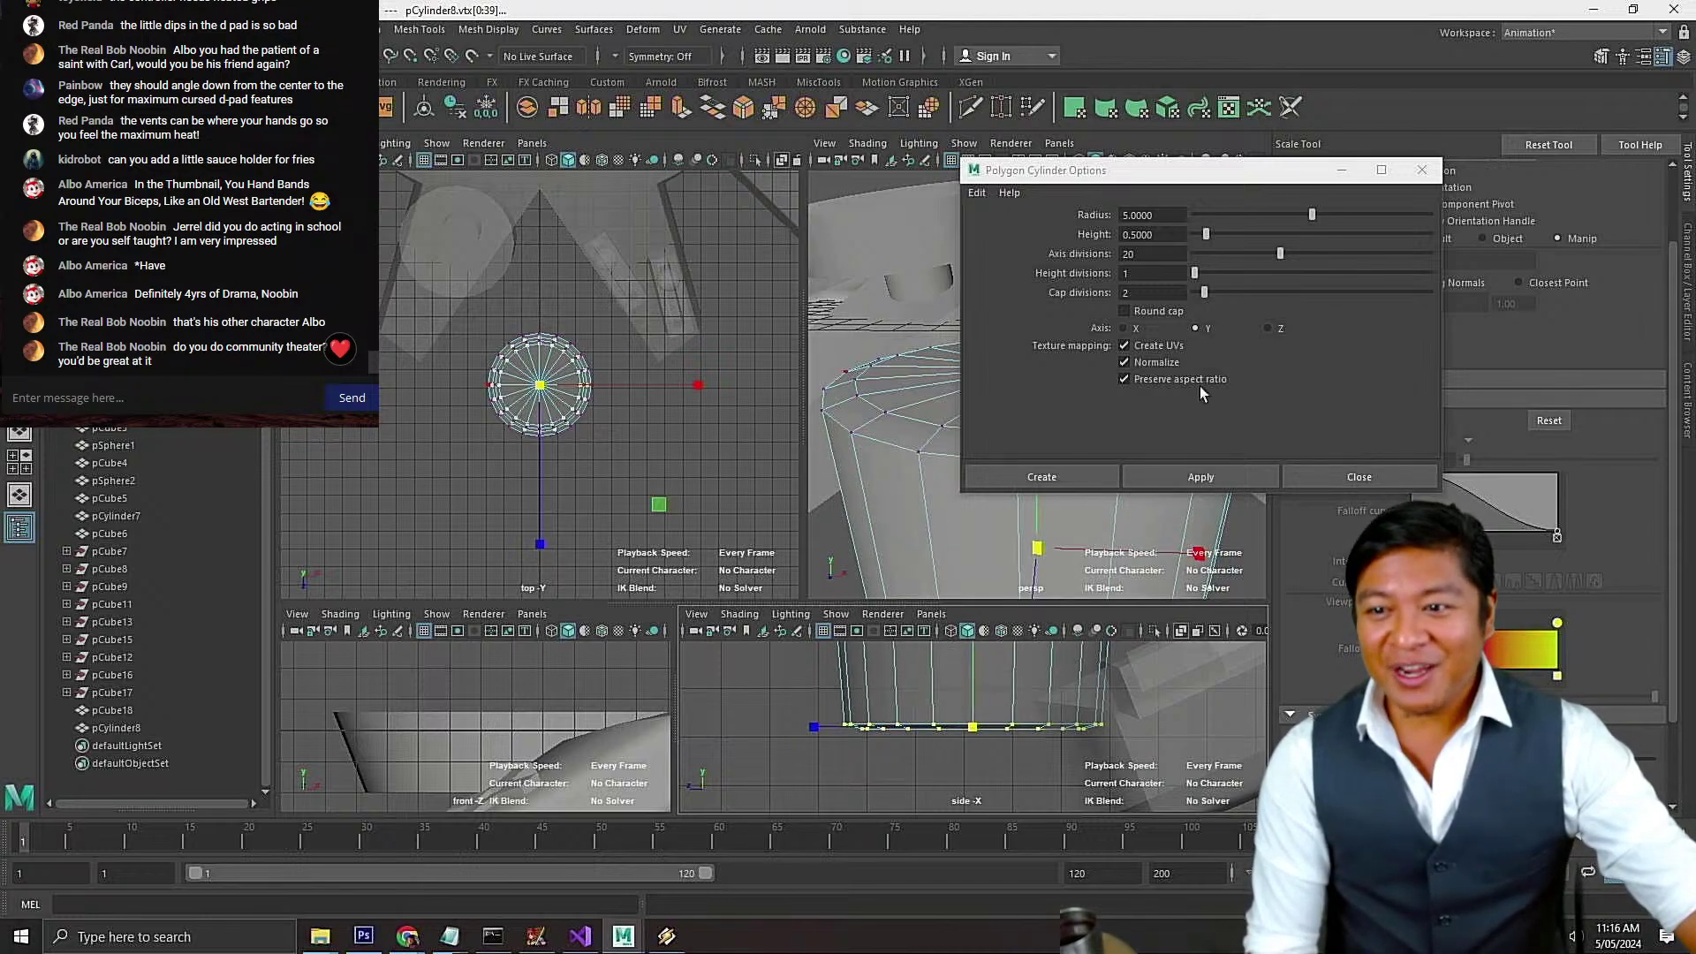
{"action": "left_click", "coordinate": [1362, 477]}
{"action": "left_click", "coordinate": [1362, 477]}
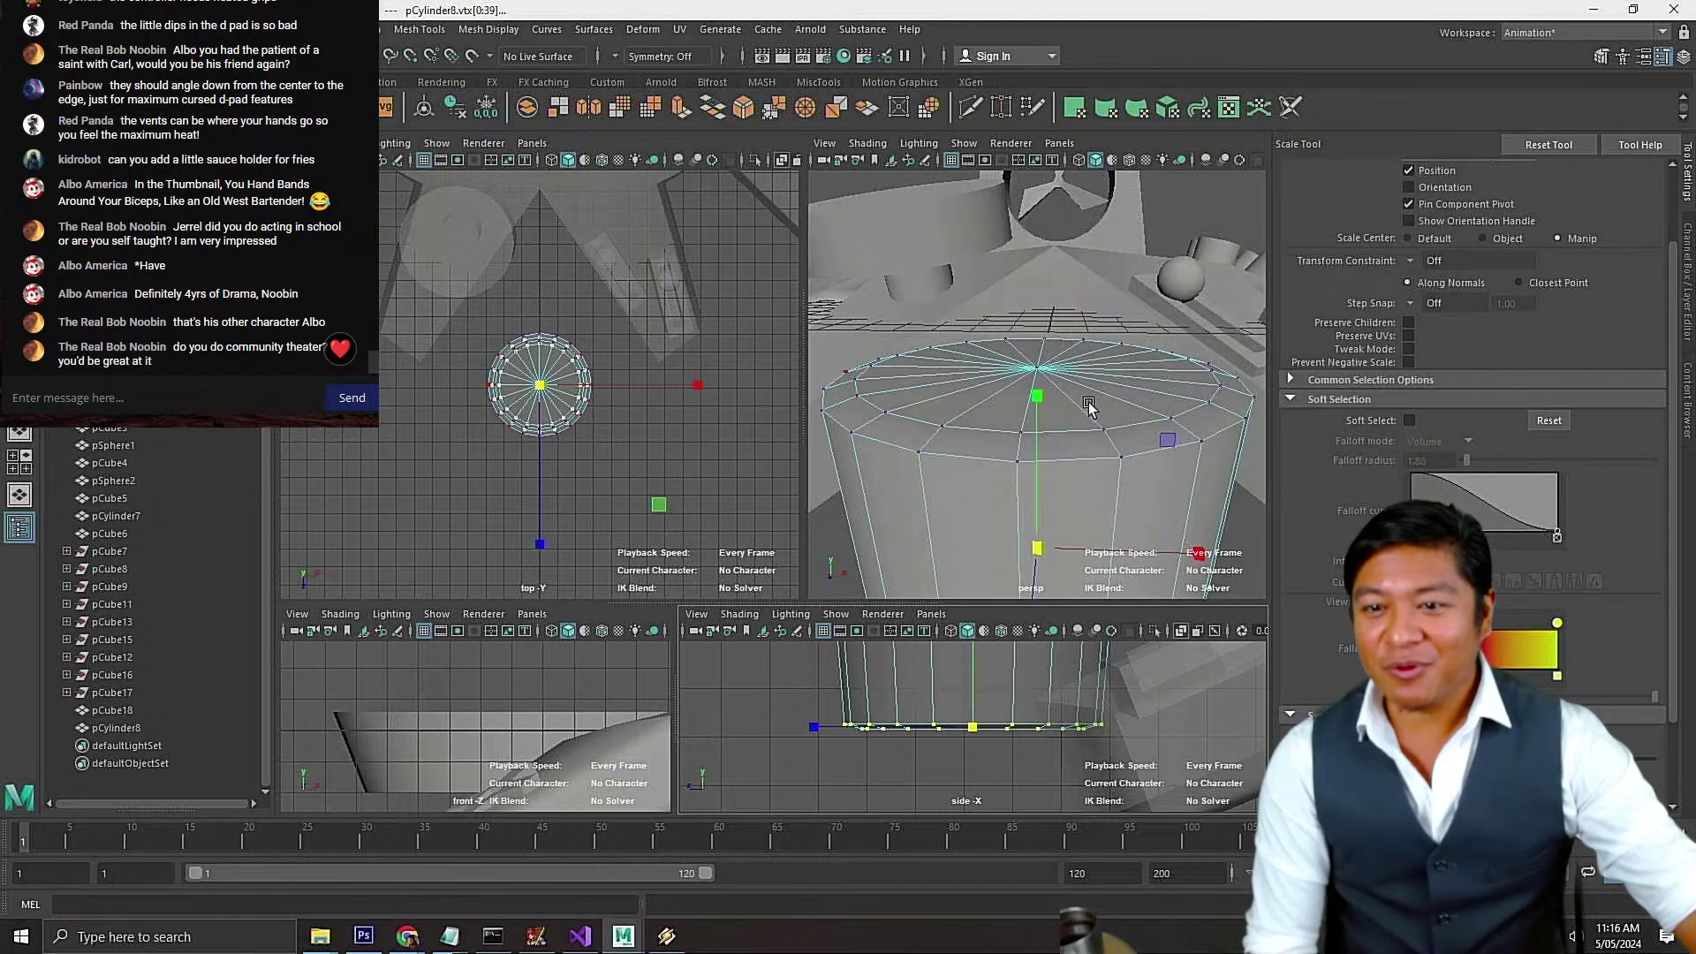
{"action": "scroll", "coordinate": [1078, 422], "scroll_direction": "up", "scroll_amount": 5}
Switch pCylinder8 to Face mode and select one face of the top cap
{"action": "right_click", "coordinate": [1077, 421]}
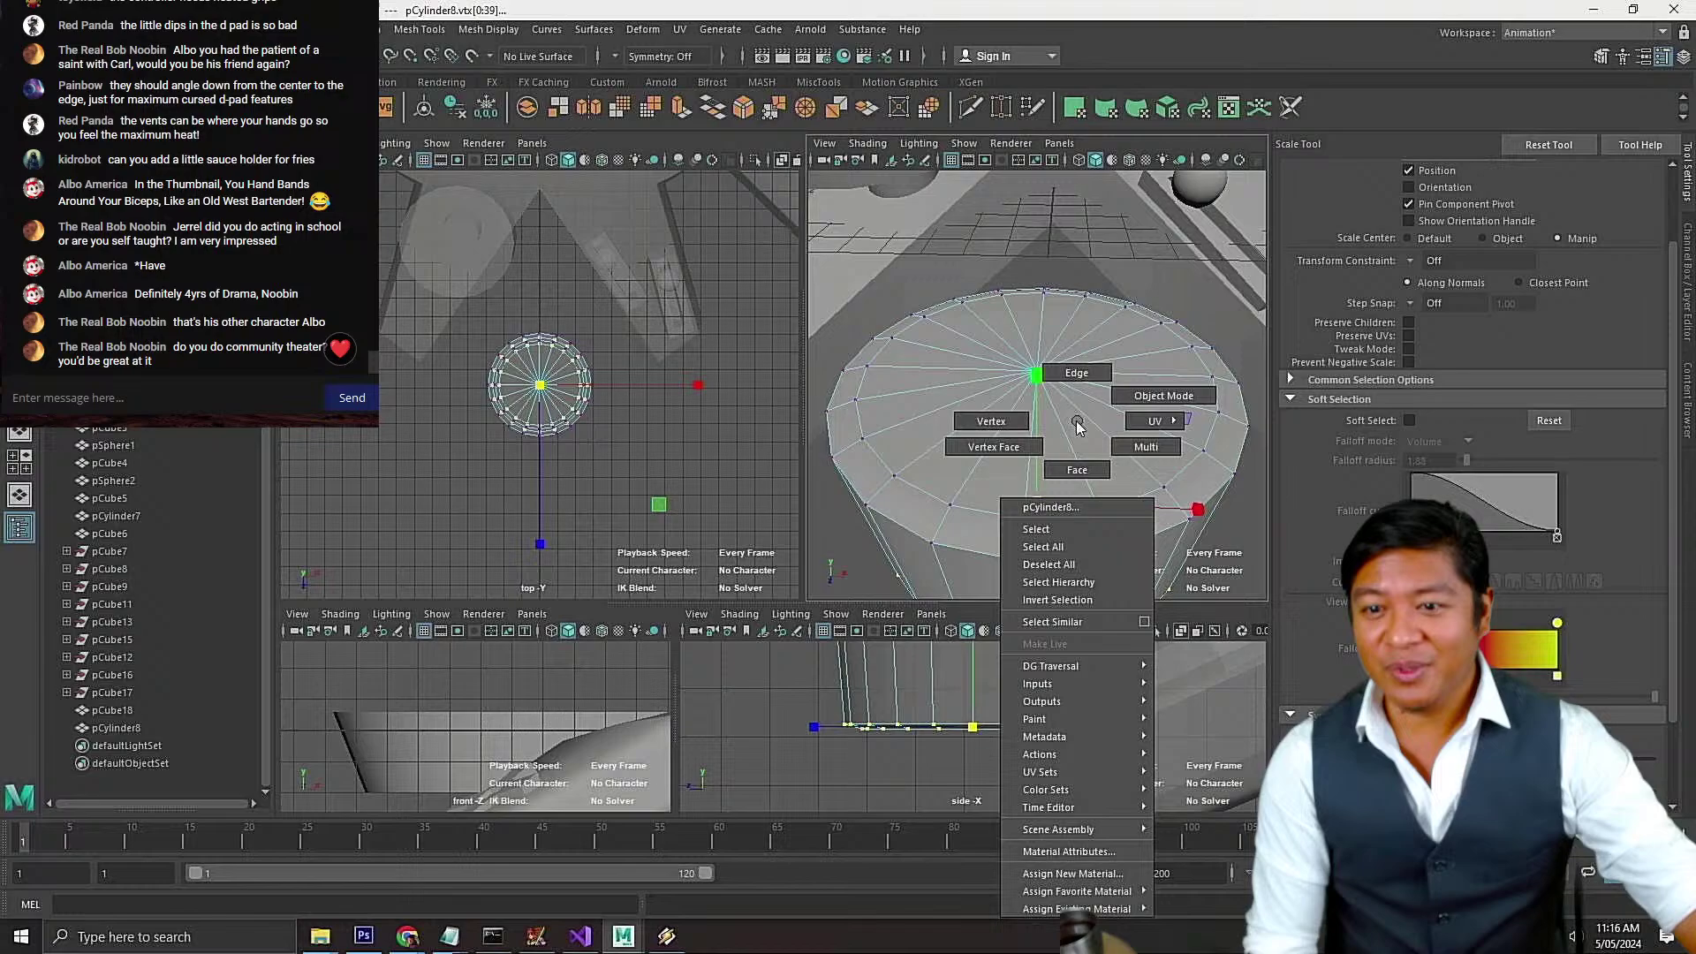
{"action": "left_click", "coordinate": [1077, 469]}
{"action": "left_click", "coordinate": [1051, 481]}
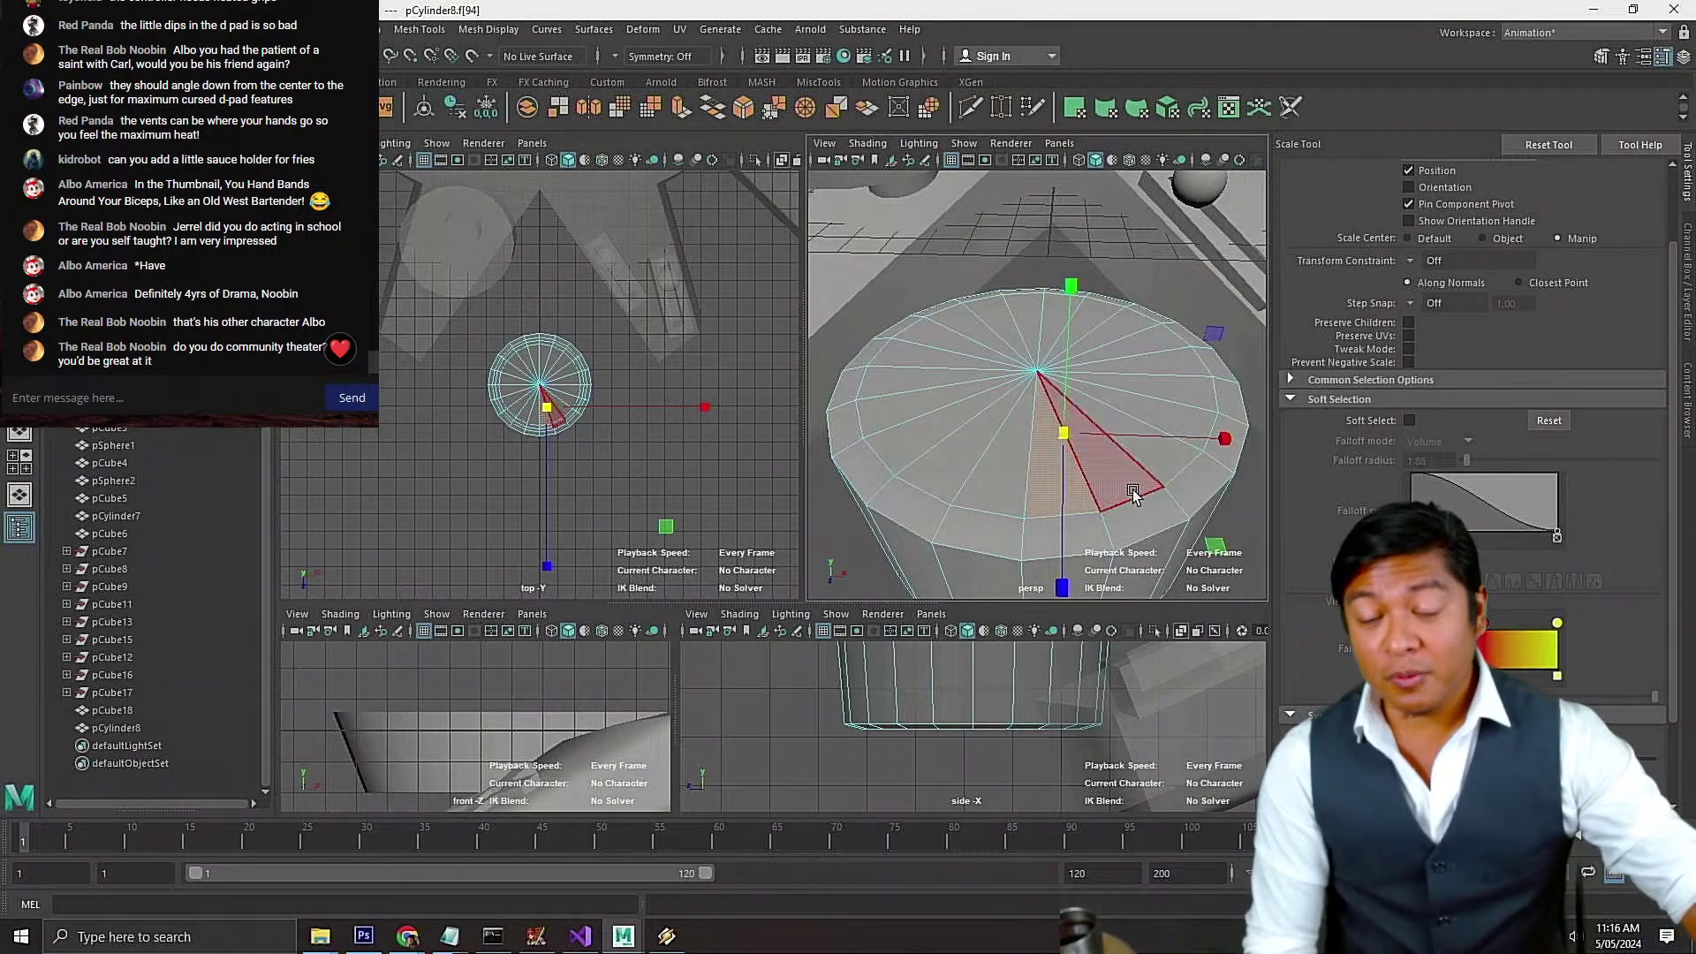
{"action": "double_click", "coordinate": [1004, 482]}
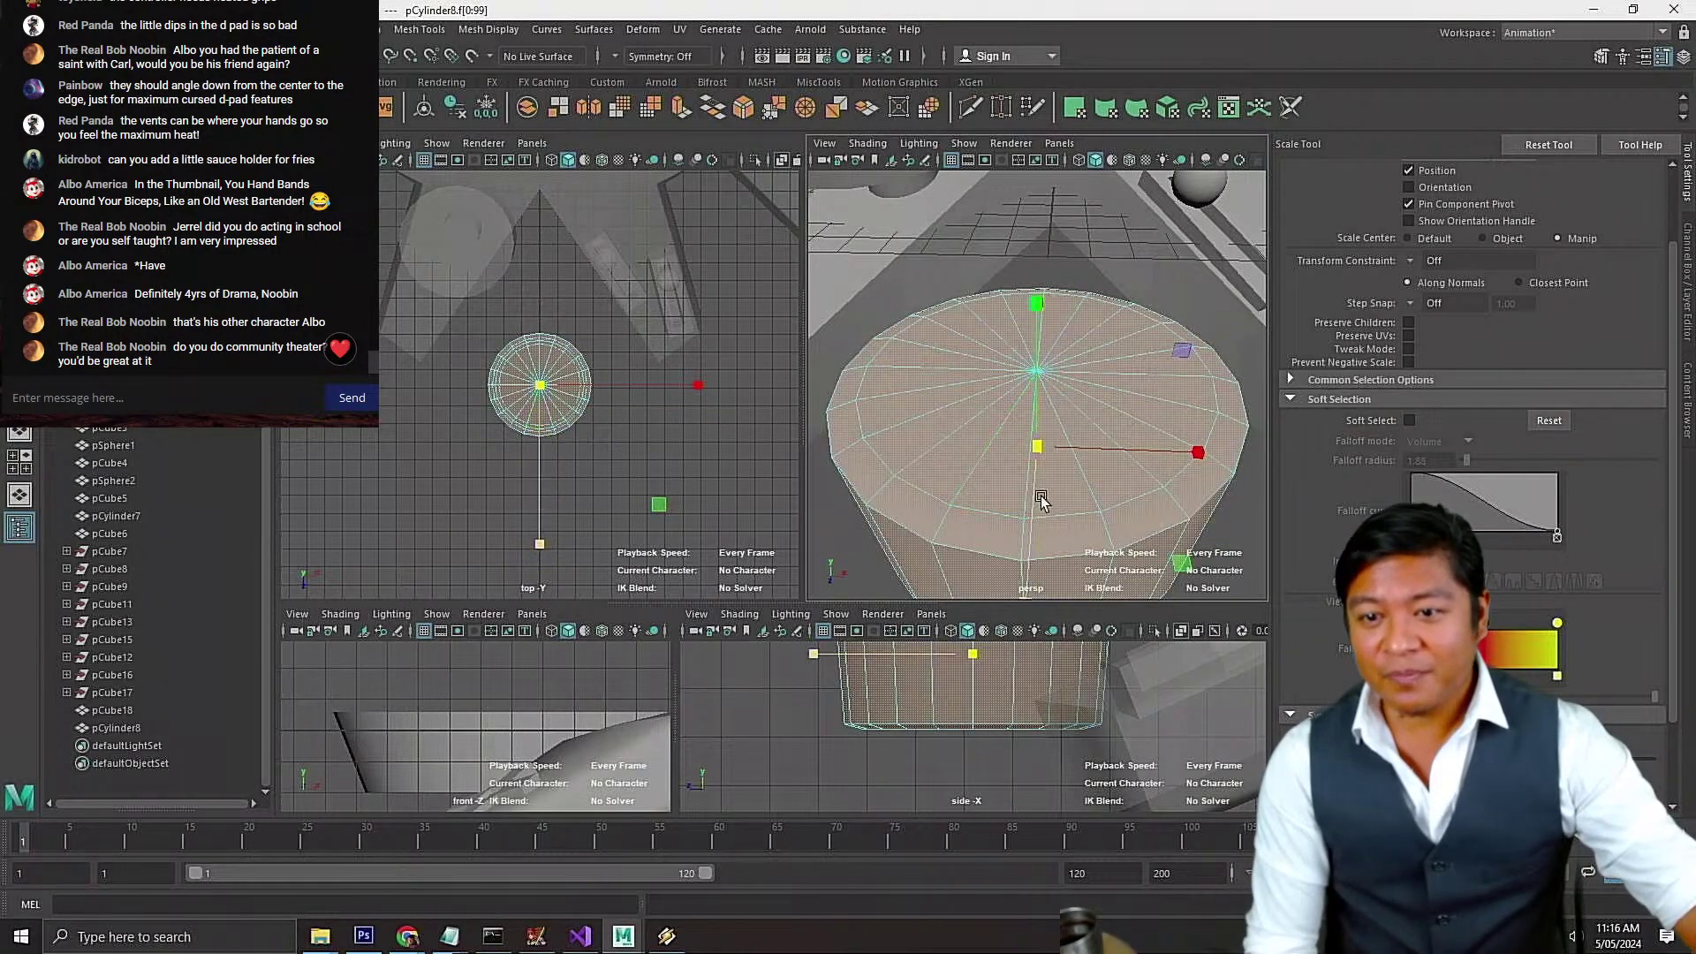
{"action": "key", "text": "ctrl+z"}
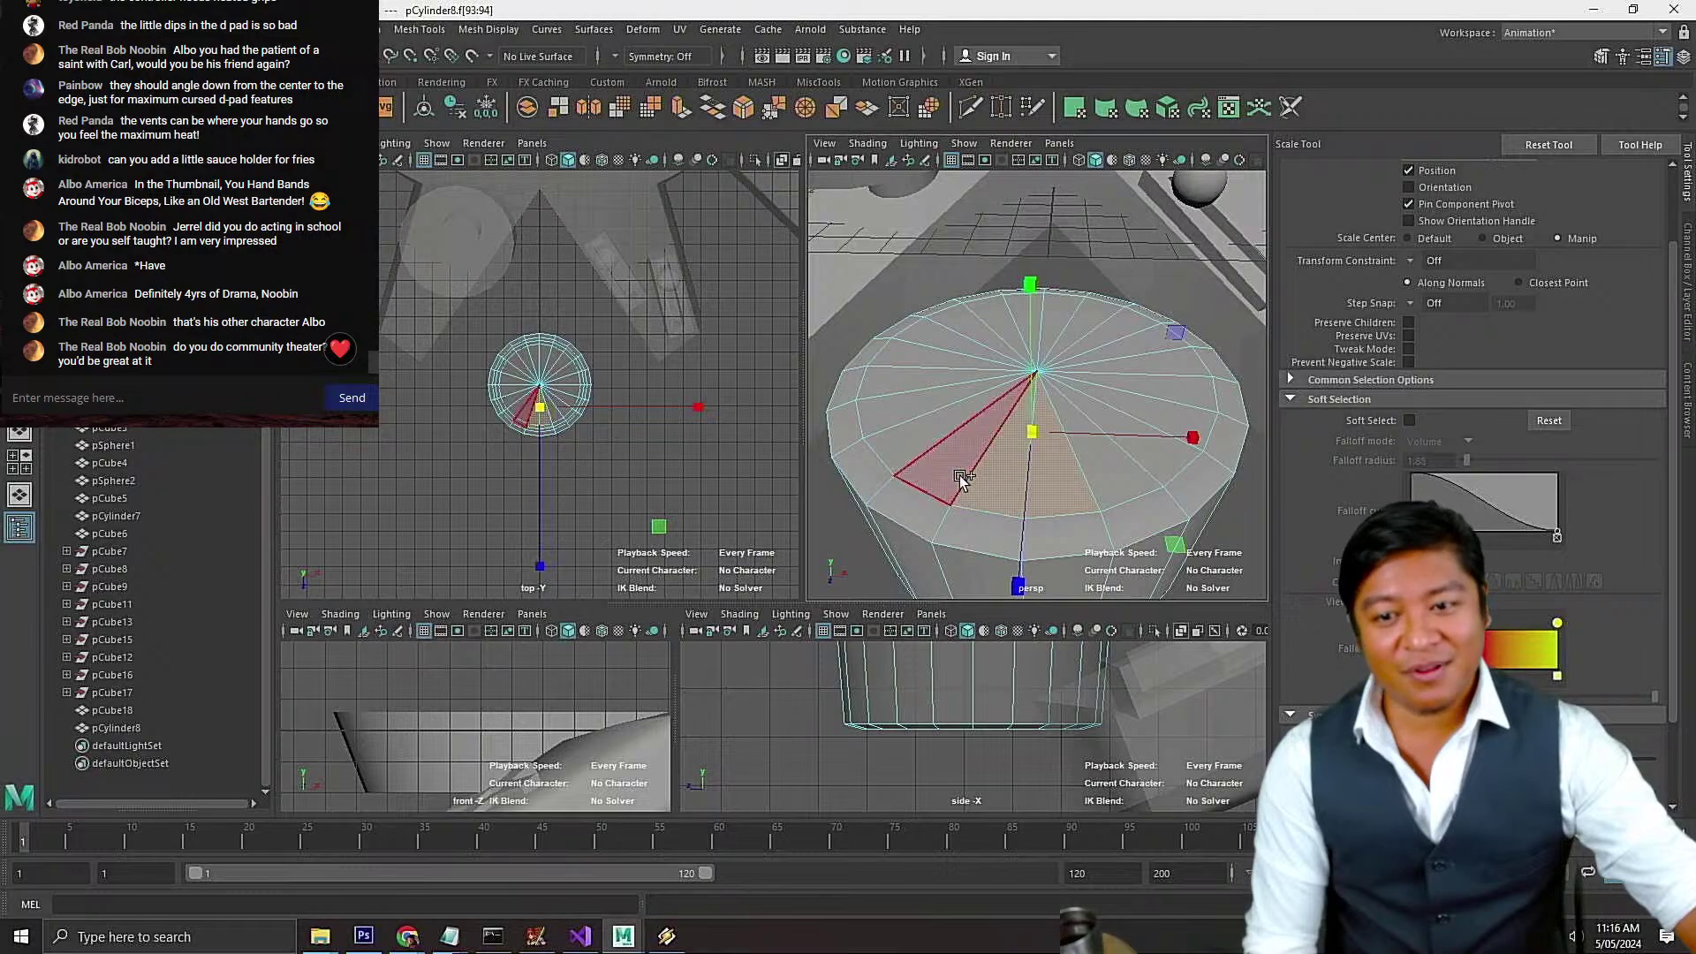
Add the remaining top cap faces one by one until the whole cap is selected, then open Edit Mesh
{"action": "left_click", "coordinate": [951, 467], "text": "shift"}
{"action": "left_click", "coordinate": [915, 444], "text": "shift"}
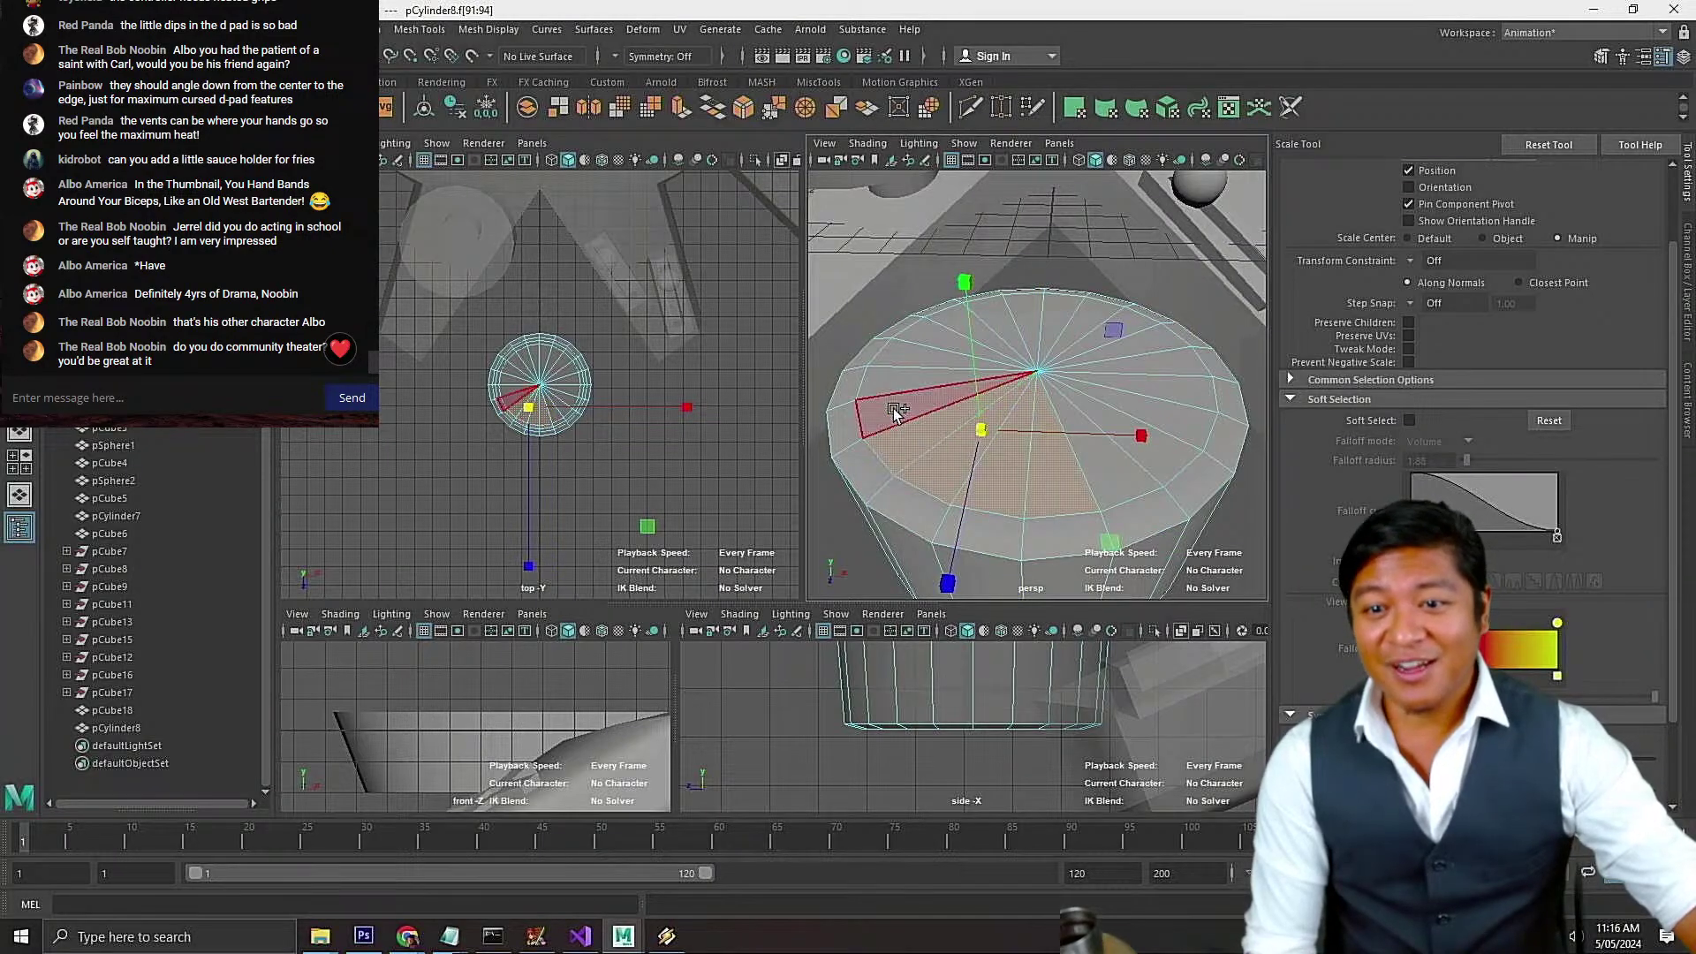
{"action": "left_click", "coordinate": [893, 408], "text": "shift"}
{"action": "left_click", "coordinate": [892, 357], "text": "shift"}
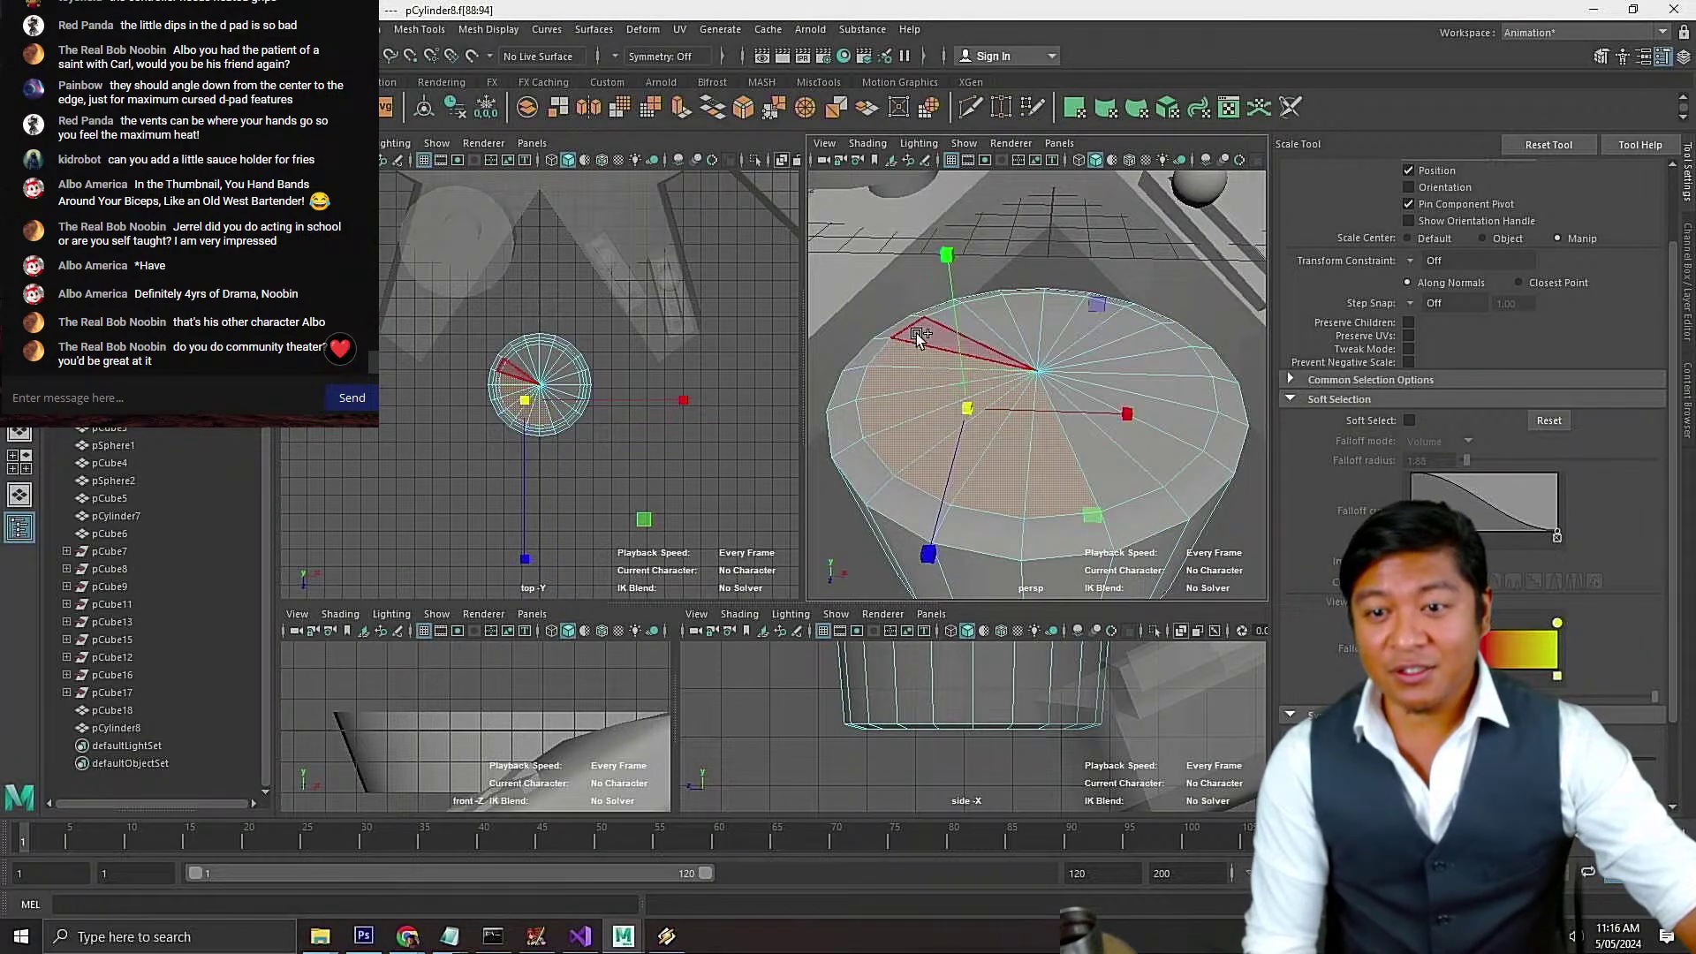
{"action": "left_click", "coordinate": [921, 335], "text": "shift"}
{"action": "left_click", "coordinate": [982, 331], "text": "shift"}
{"action": "left_click", "coordinate": [991, 323], "text": "shift"}
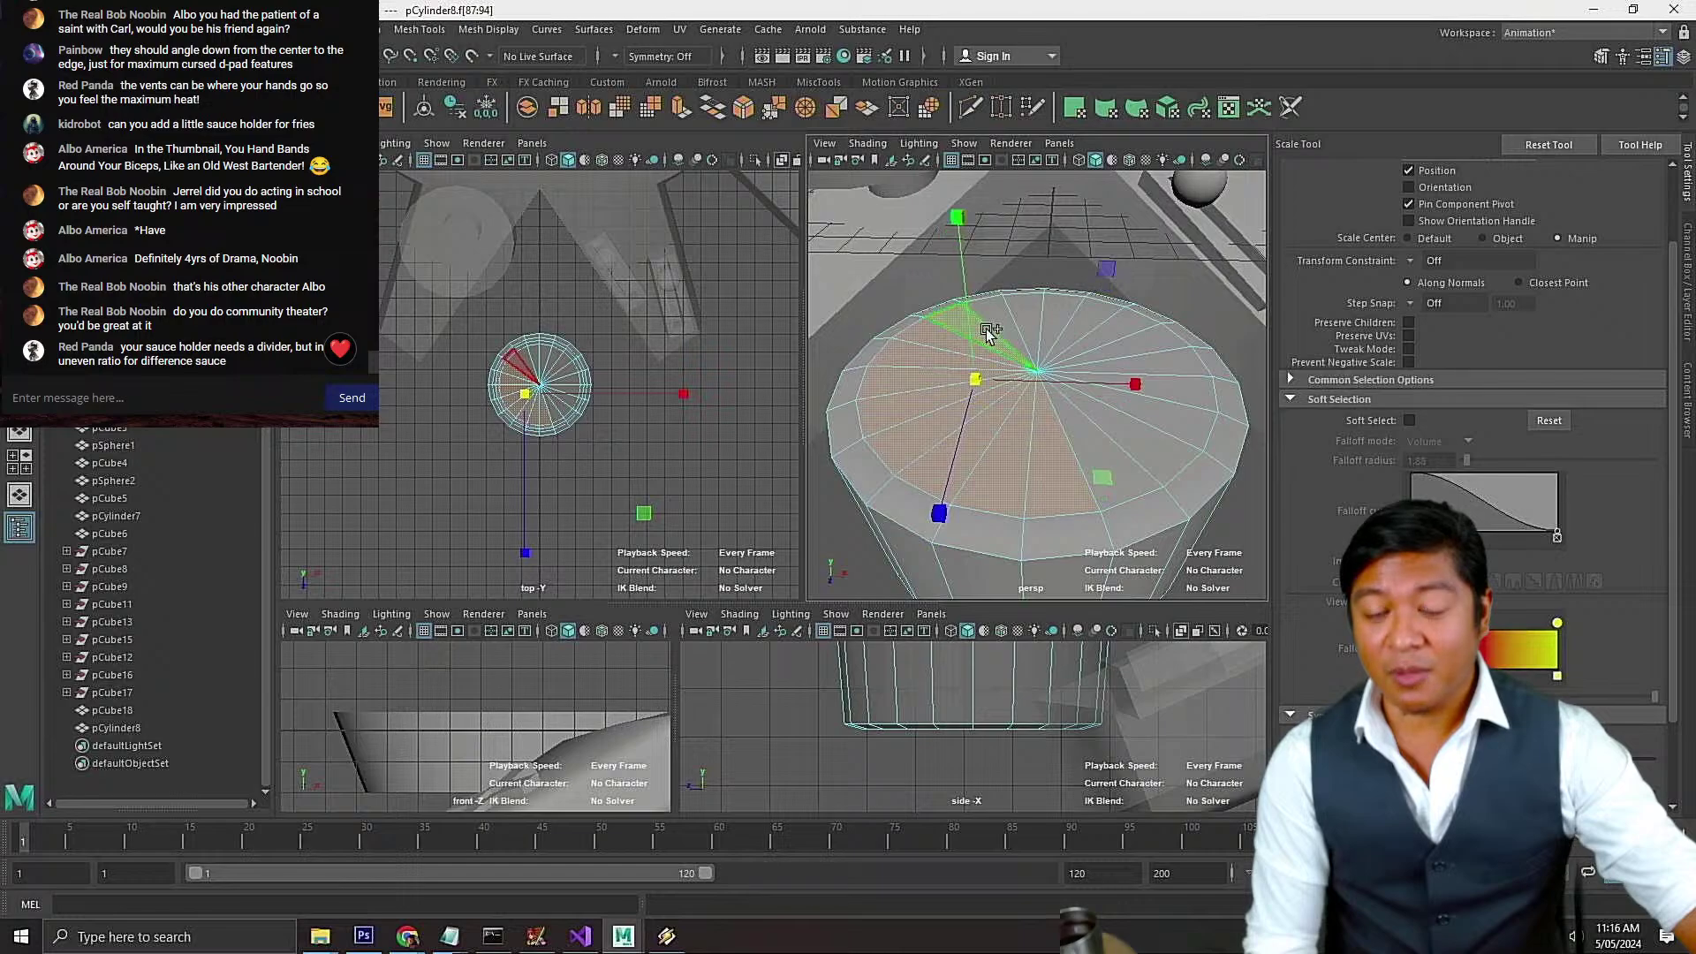
{"action": "left_click", "coordinate": [1030, 316], "text": "shift"}
{"action": "left_click", "coordinate": [1047, 314], "text": "shift"}
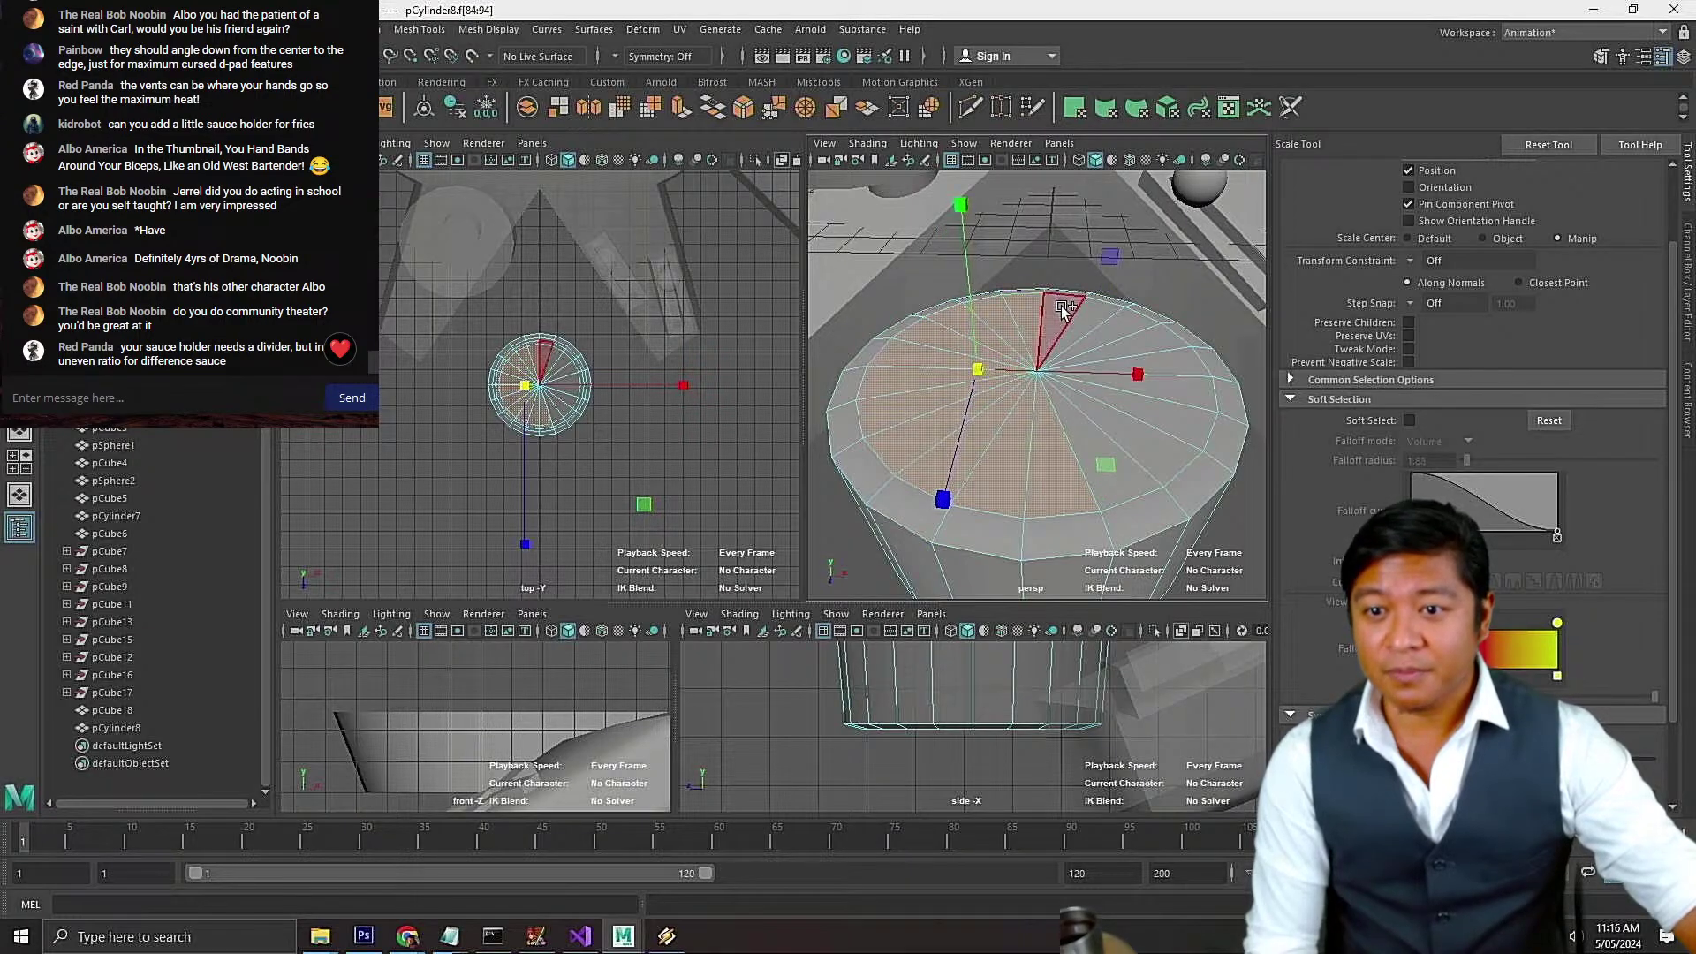
{"action": "left_click", "coordinate": [1081, 315], "text": "shift"}
{"action": "left_click", "coordinate": [1120, 324], "text": "shift"}
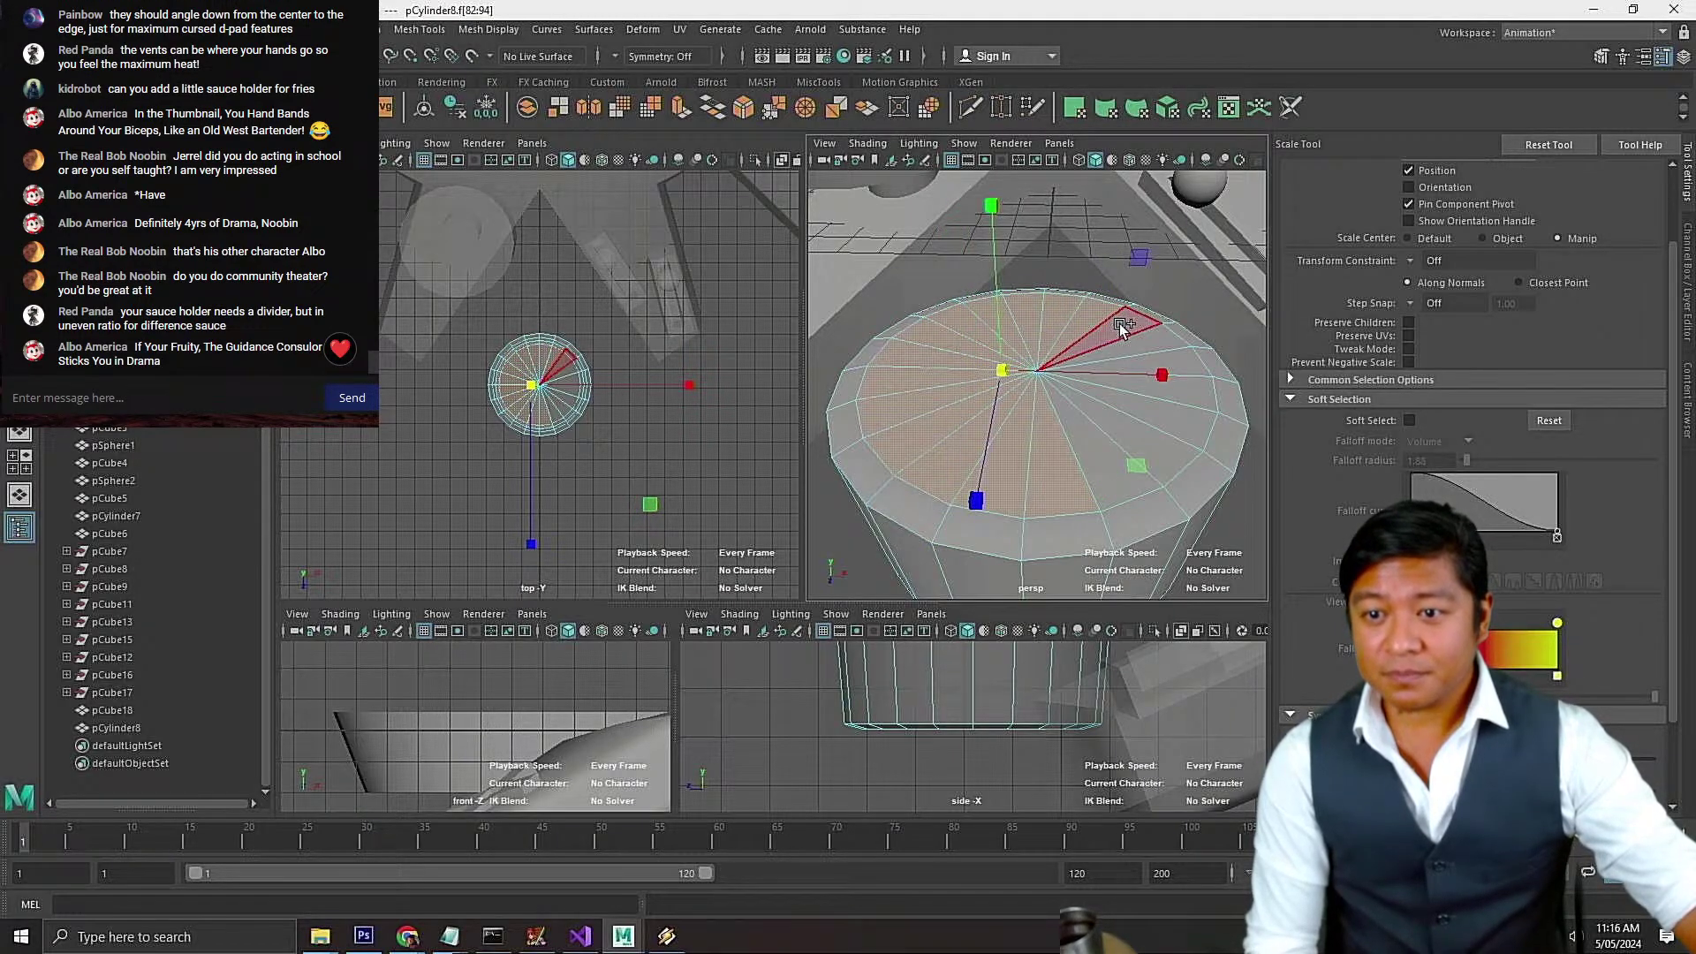
{"action": "left_click", "coordinate": [1137, 341], "text": "shift"}
{"action": "left_click", "coordinate": [1150, 359], "text": "shift"}
{"action": "left_click", "coordinate": [1166, 381], "text": "shift"}
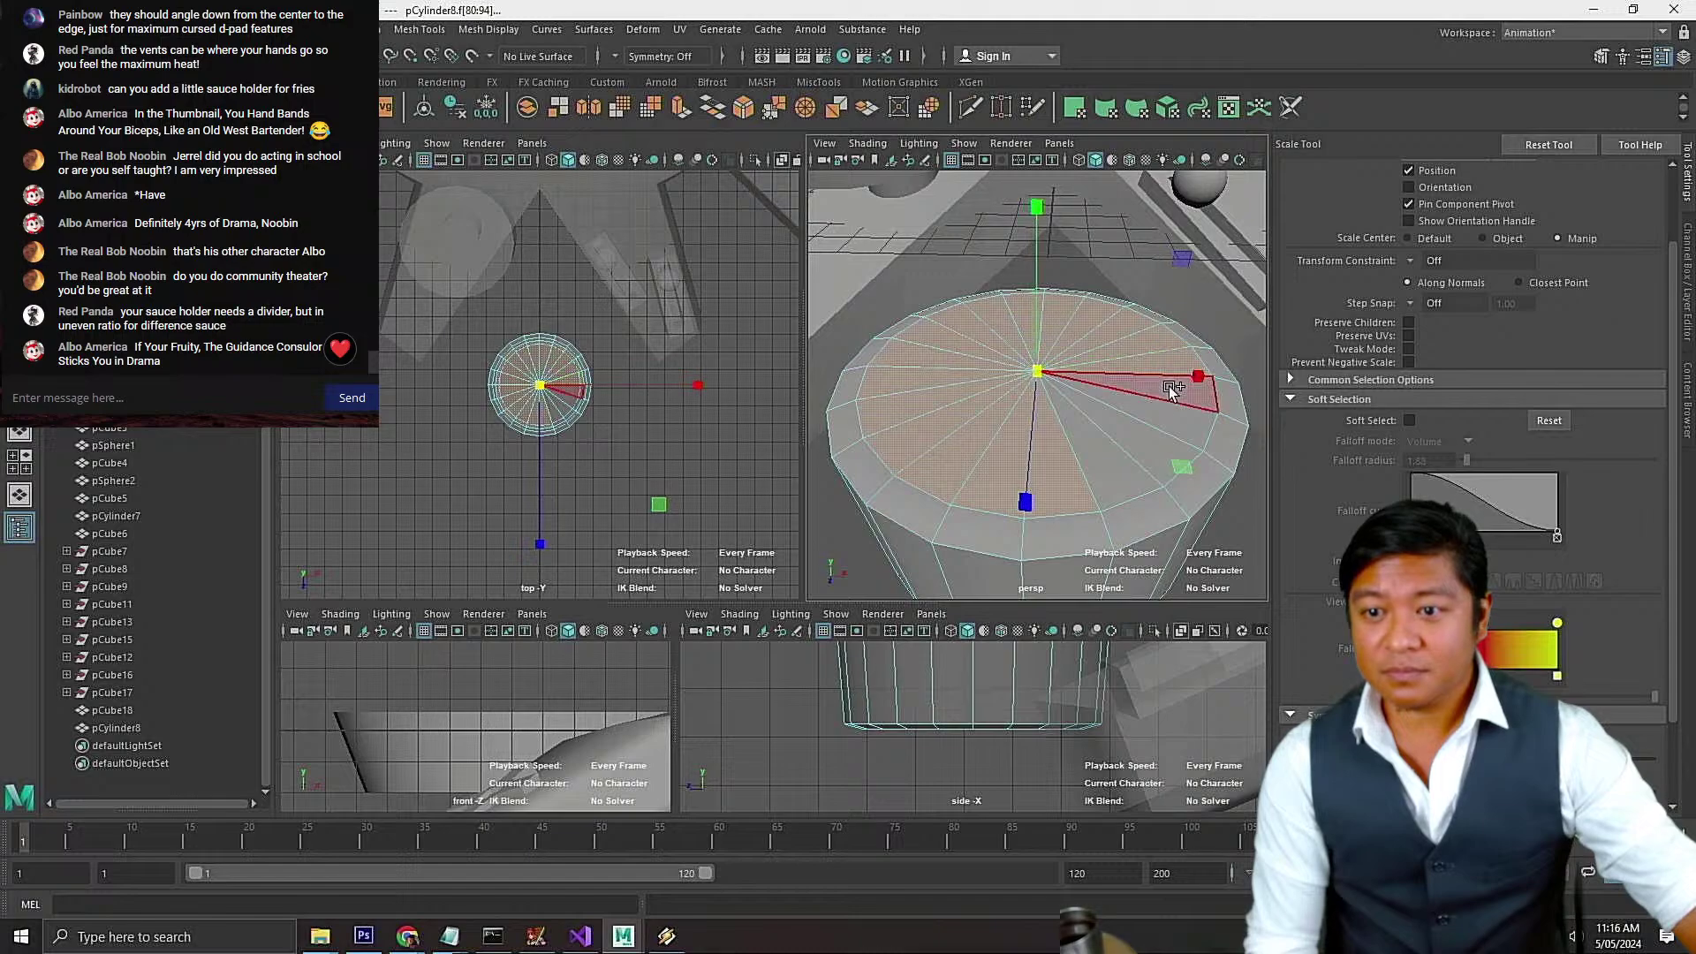
{"action": "left_click", "coordinate": [1152, 433], "text": "shift"}
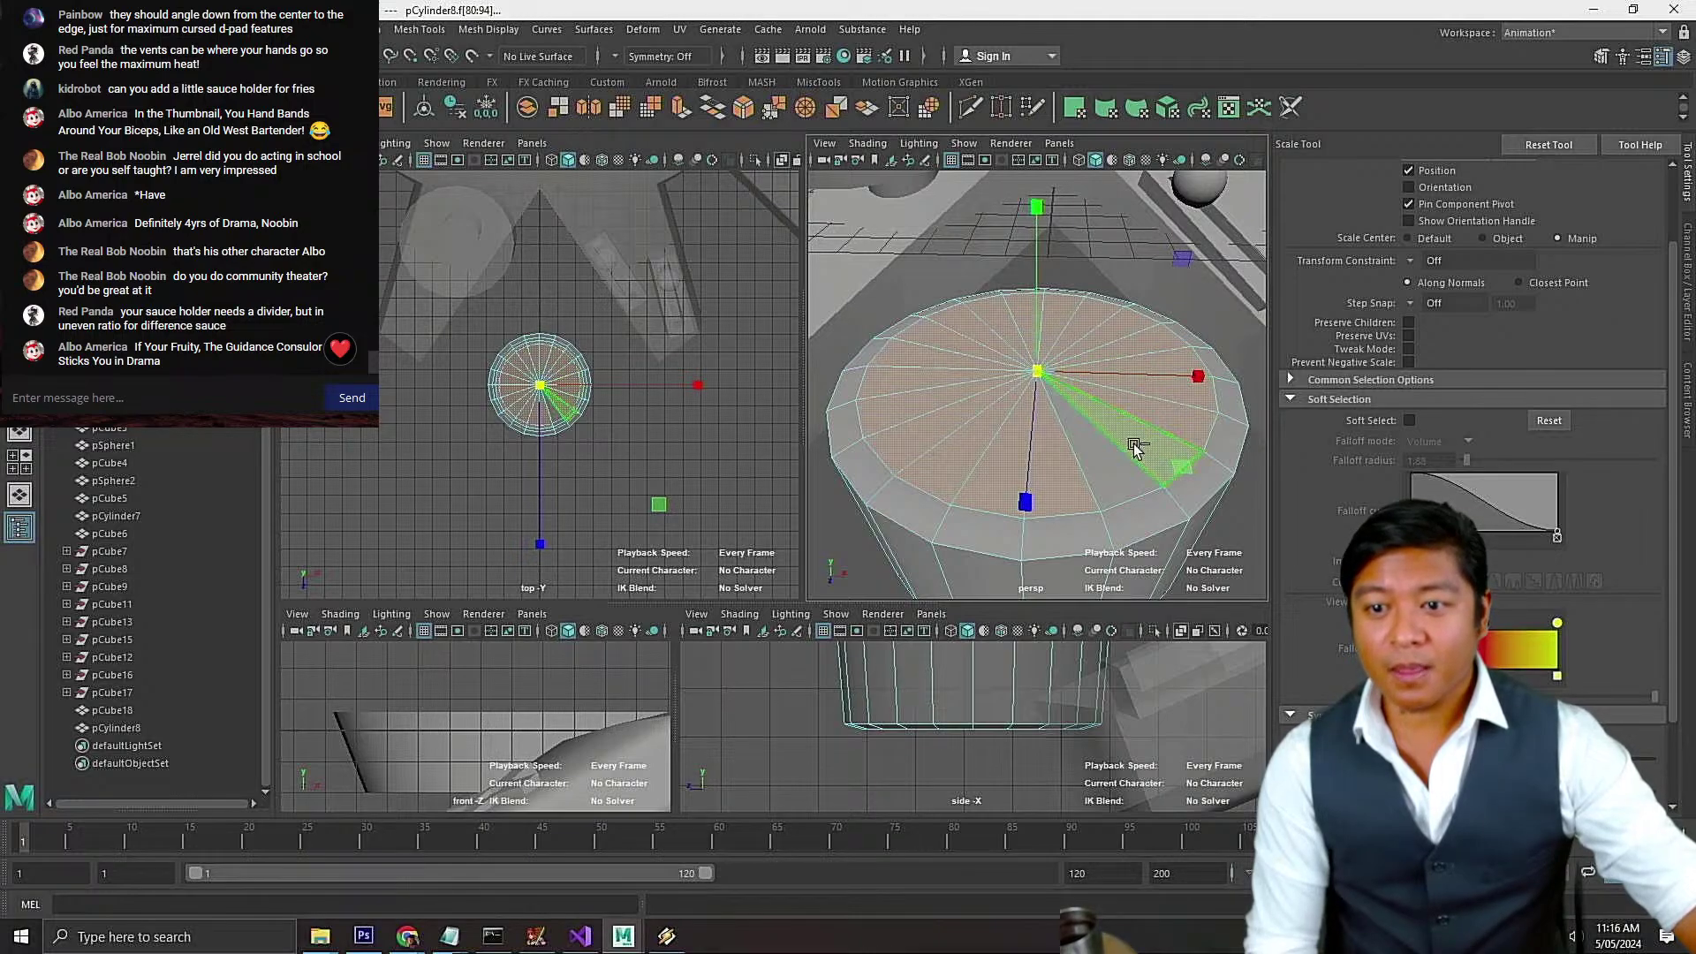
{"action": "left_click", "coordinate": [1112, 458], "text": "shift"}
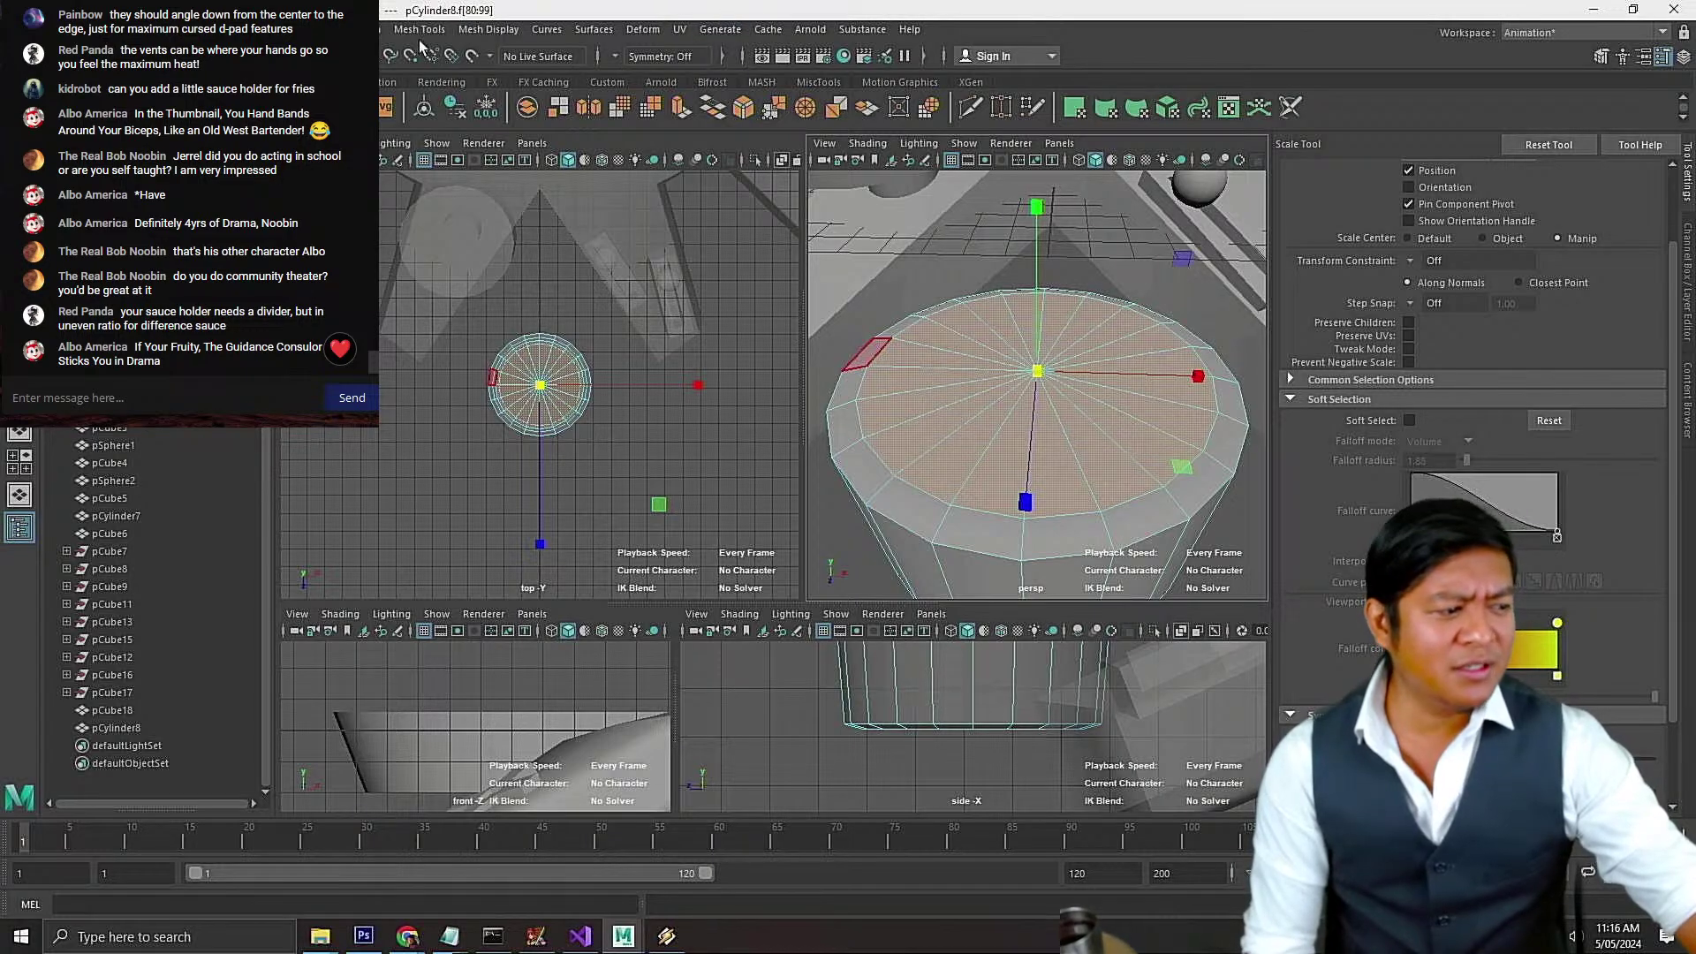
{"action": "left_click", "coordinate": [379, 34]}
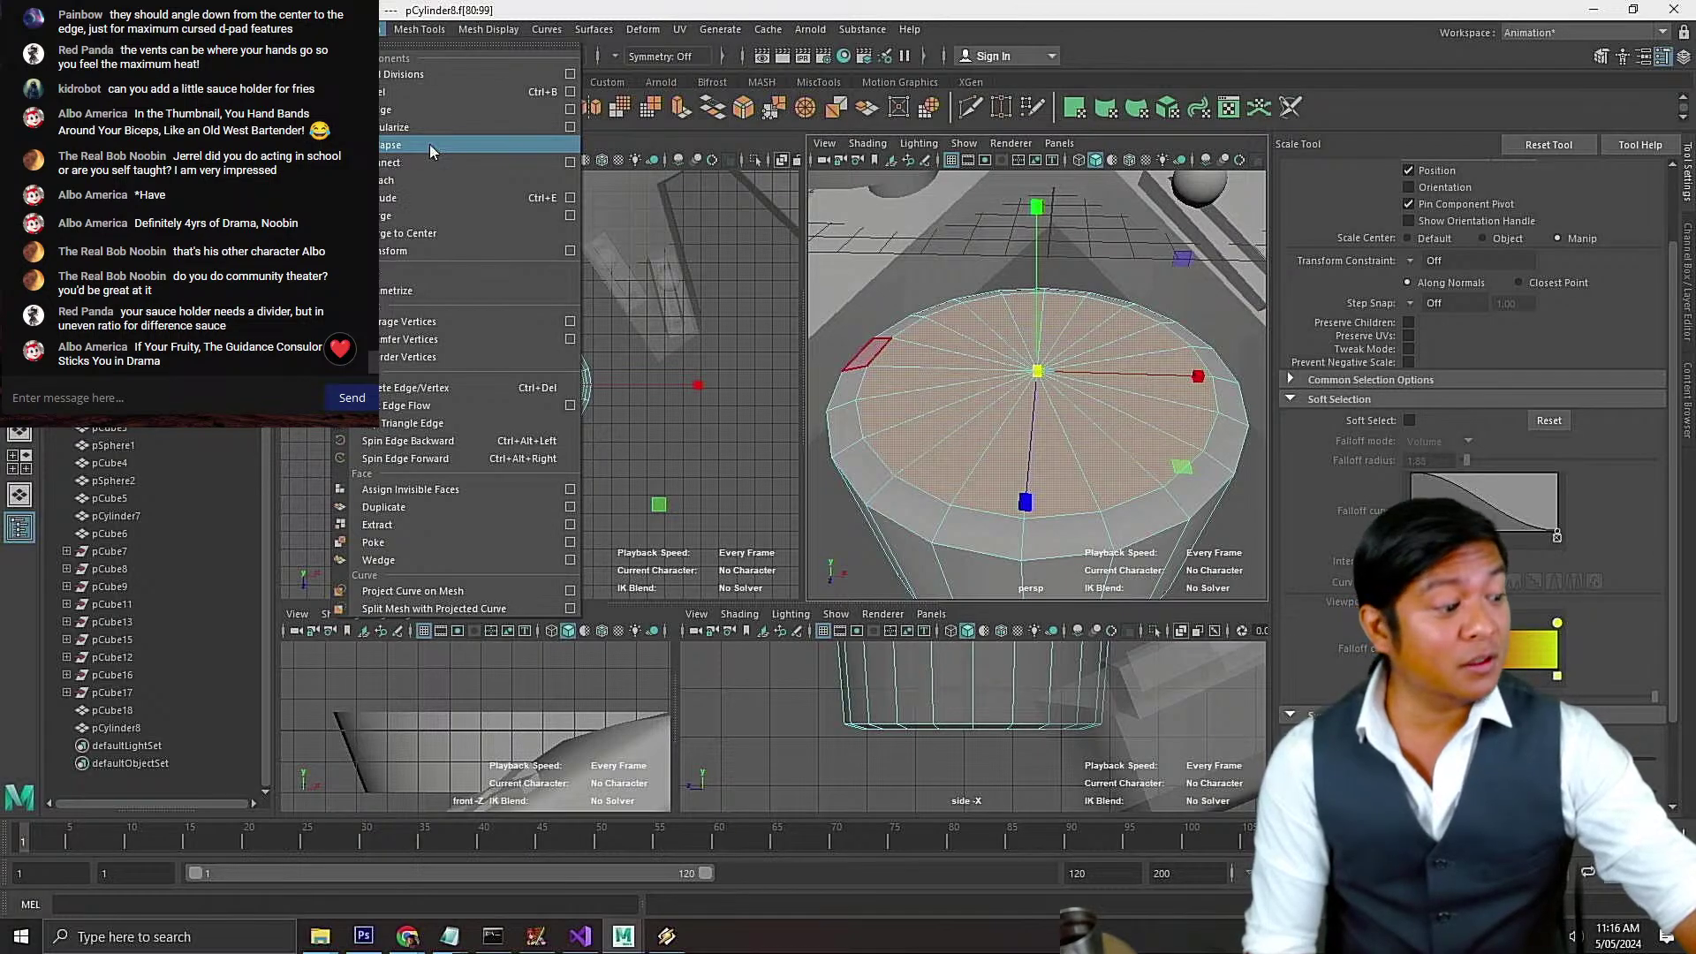
Extrude the top cap faces 2.807 units down, scale the inner floor smaller, and return to object mode
{"action": "left_click", "coordinate": [413, 200]}
{"action": "left_click_drag", "start_coordinate": [1128, 282], "coordinate": [1126, 438]}
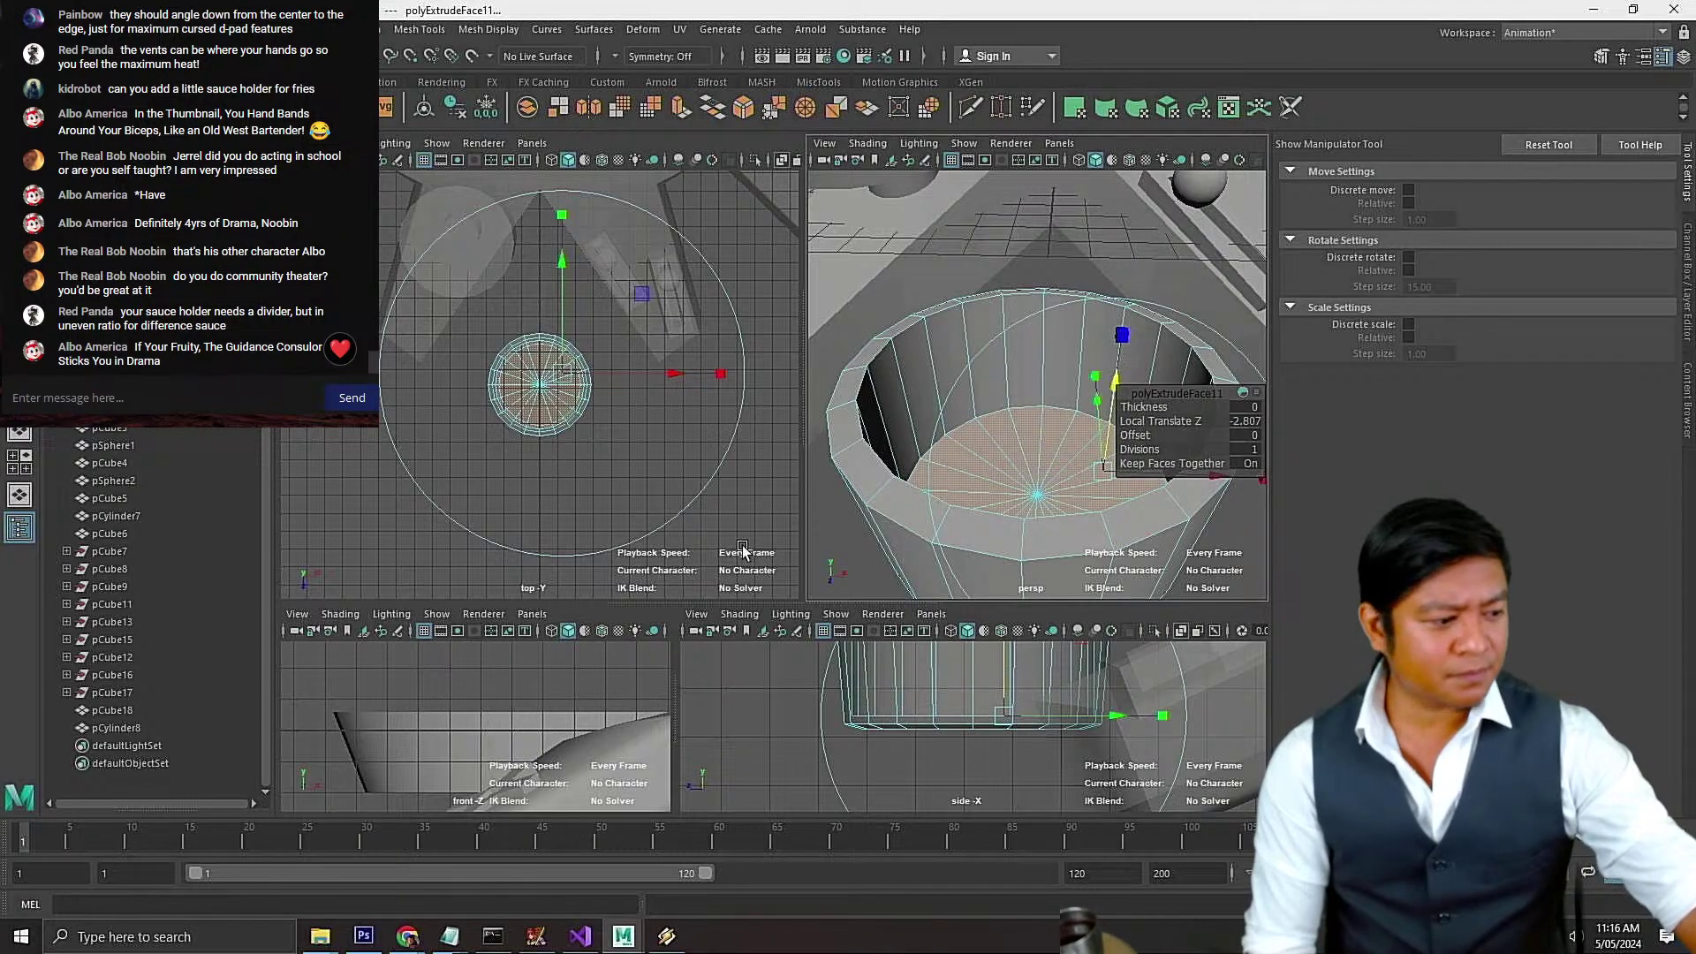
{"action": "key", "text": "r"}
{"action": "left_click_drag", "start_coordinate": [542, 385], "coordinate": [545, 386]}
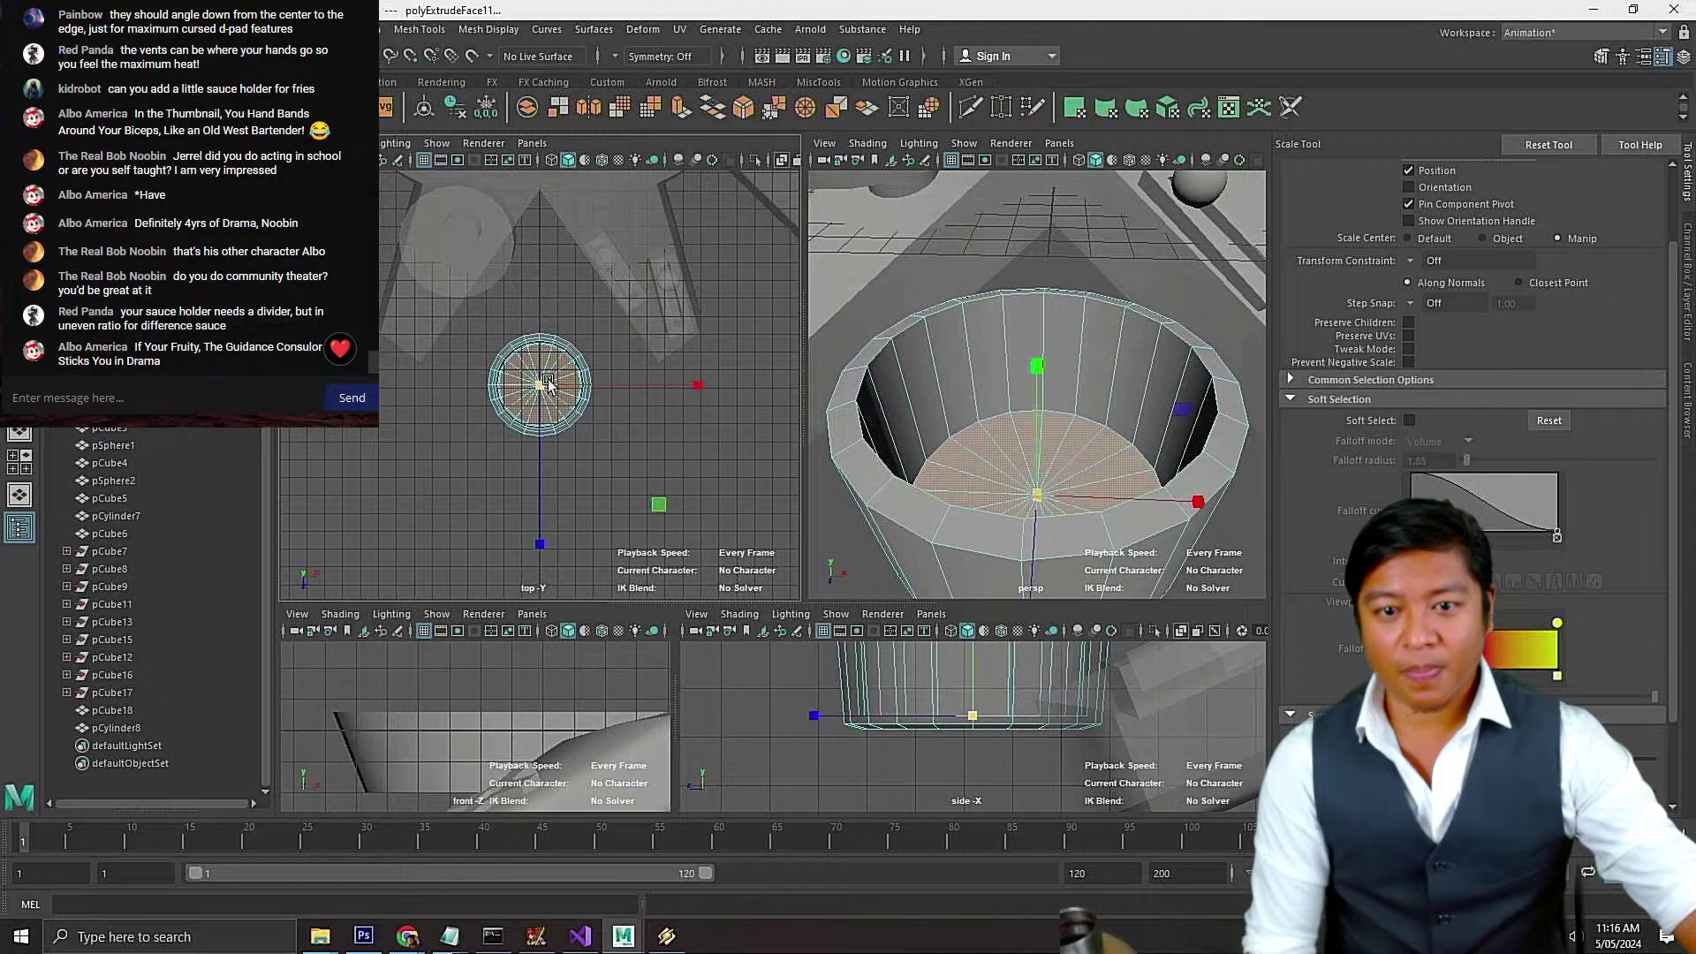
{"action": "scroll", "coordinate": [986, 309], "scroll_direction": "down", "scroll_amount": 5}
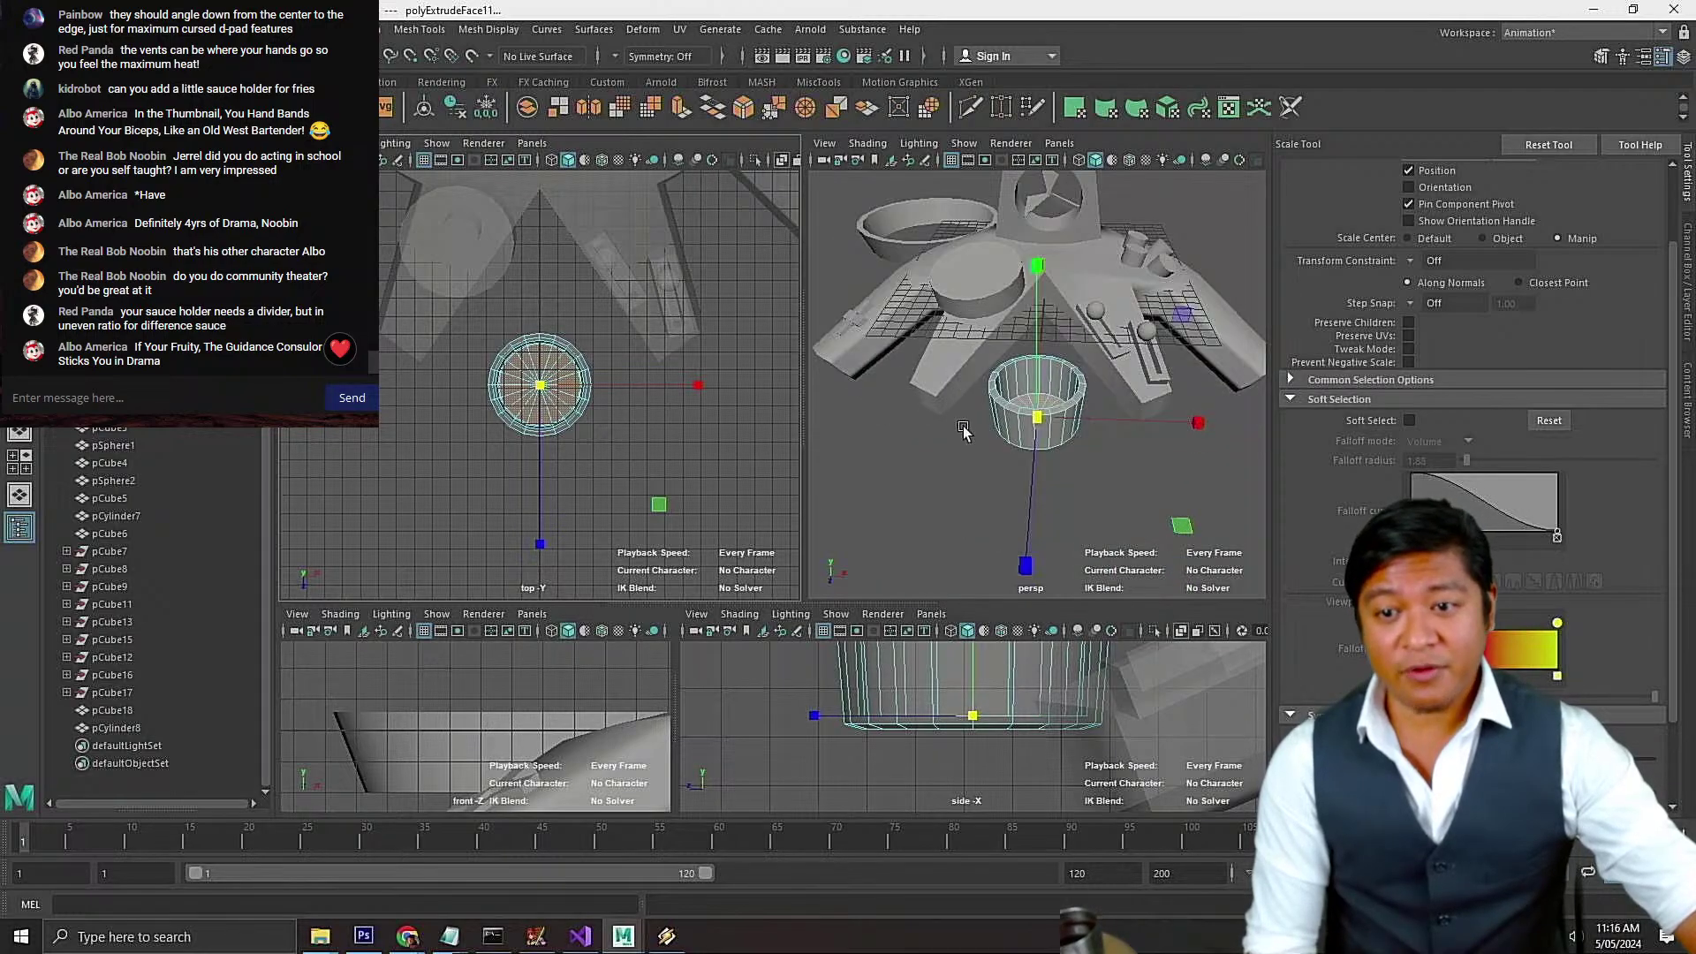
{"action": "scroll", "coordinate": [989, 448], "scroll_direction": "up", "scroll_amount": 5}
{"action": "left_click_drag", "start_coordinate": [912, 496], "coordinate": [928, 493], "text": "alt"}
{"action": "key", "text": "w"}
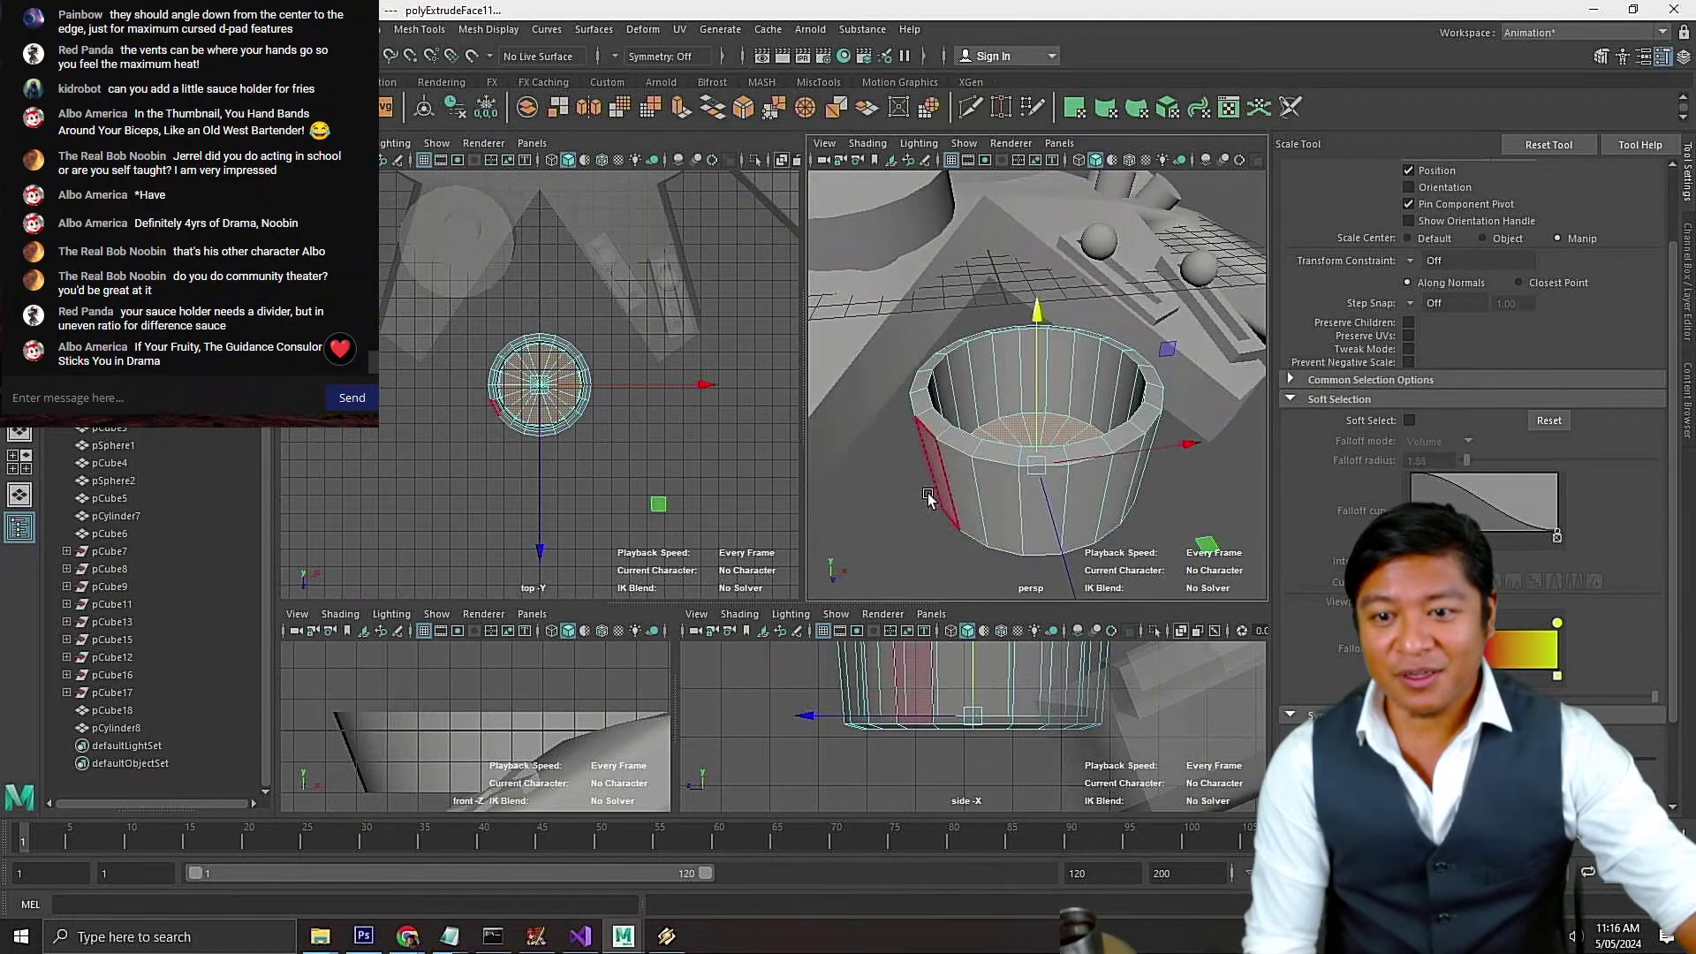
{"action": "left_click", "coordinate": [901, 514]}
{"action": "right_click_drag", "start_coordinate": [899, 448], "coordinate": [970, 429]}
Slide the cup along X, then squash all its vertices to a shorter height in side view
{"action": "scroll", "coordinate": [963, 452], "scroll_direction": "down", "scroll_amount": 5}
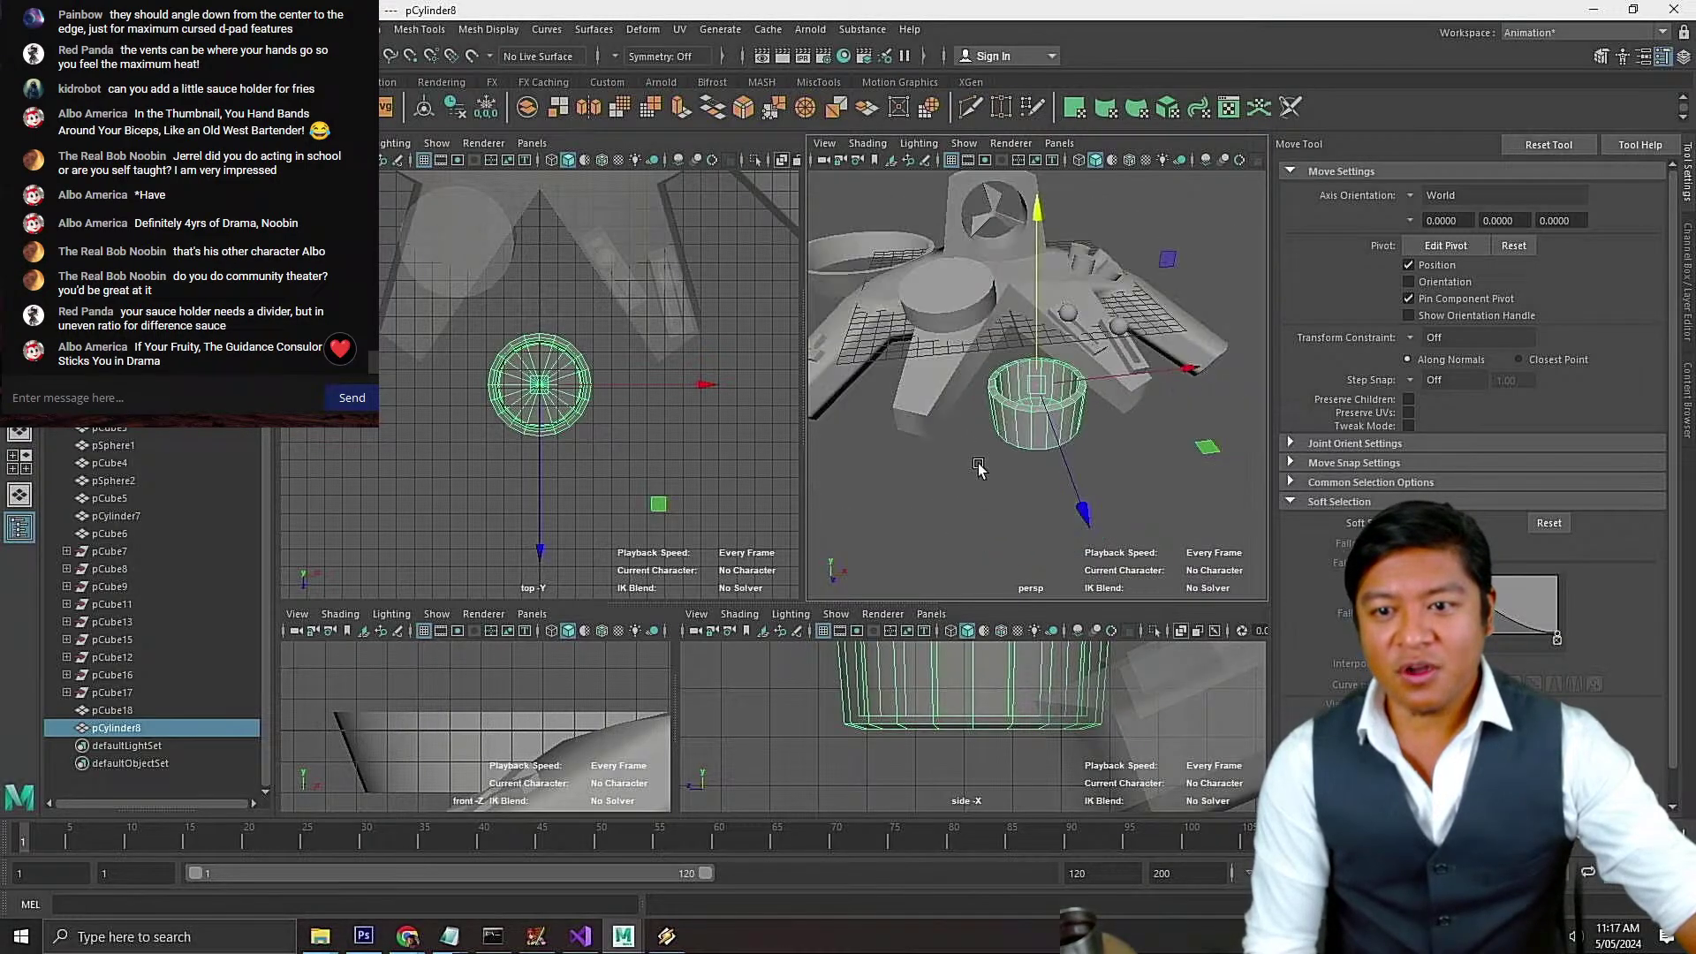
{"action": "left_click_drag", "start_coordinate": [1095, 356], "coordinate": [1040, 394]}
{"action": "key", "text": "f"}
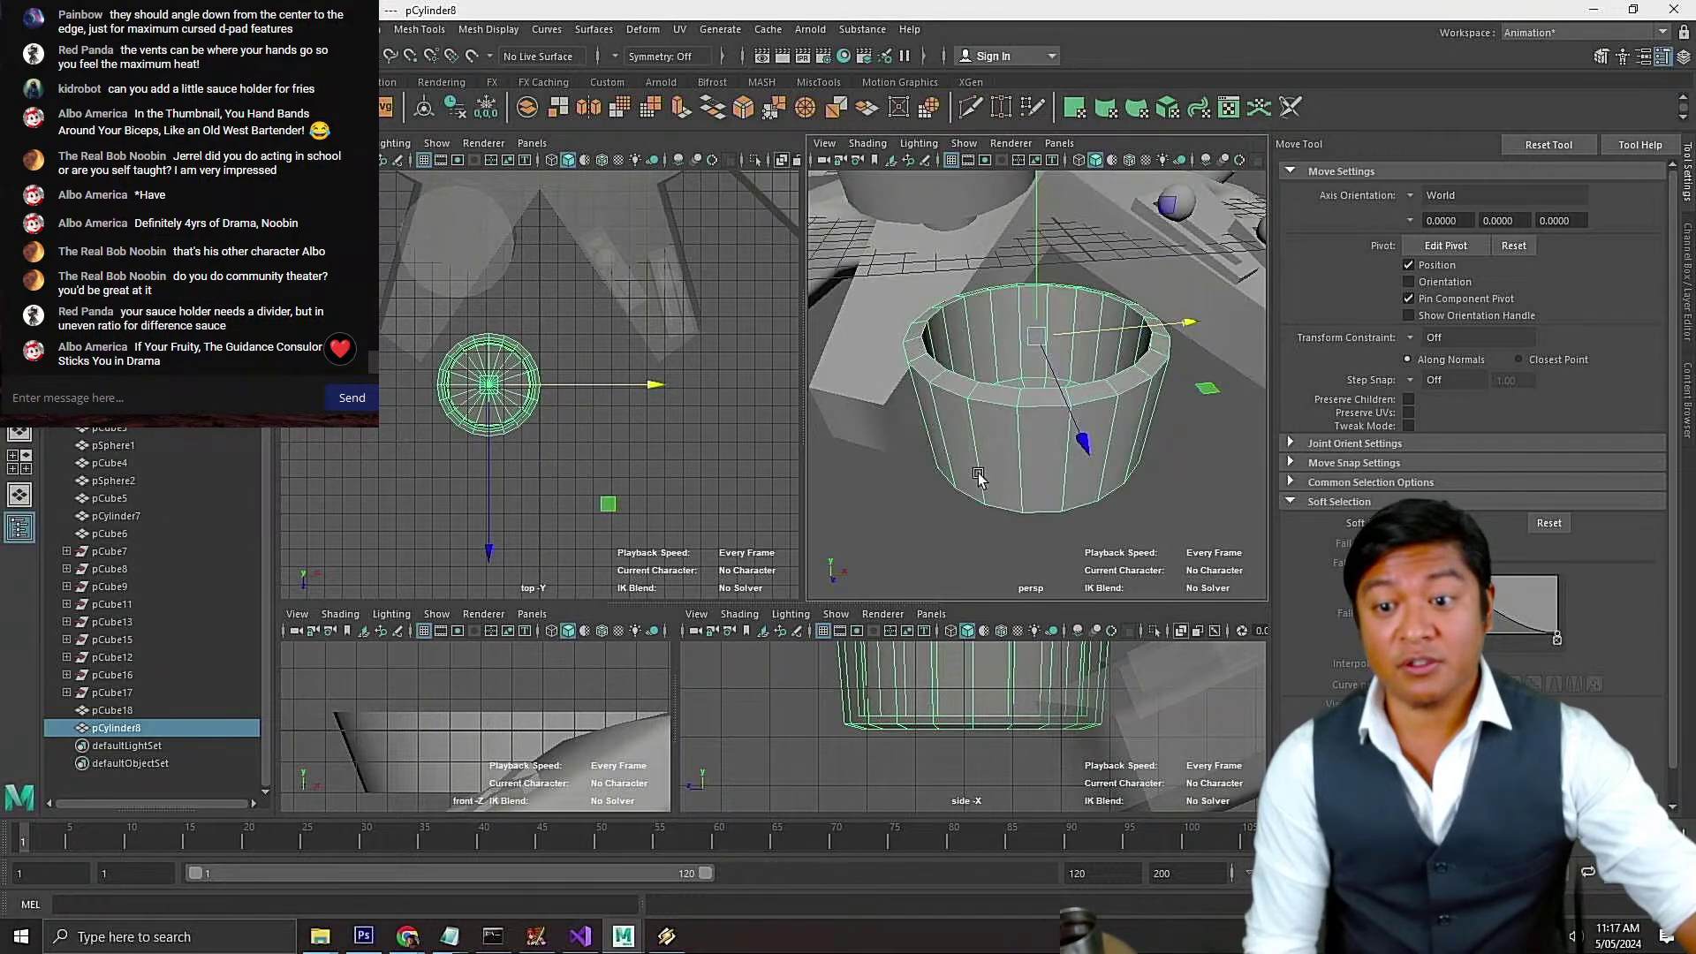
{"action": "key", "text": "space"}
{"action": "key", "text": "f"}
{"action": "scroll", "coordinate": [918, 613], "scroll_direction": "down", "scroll_amount": 3}
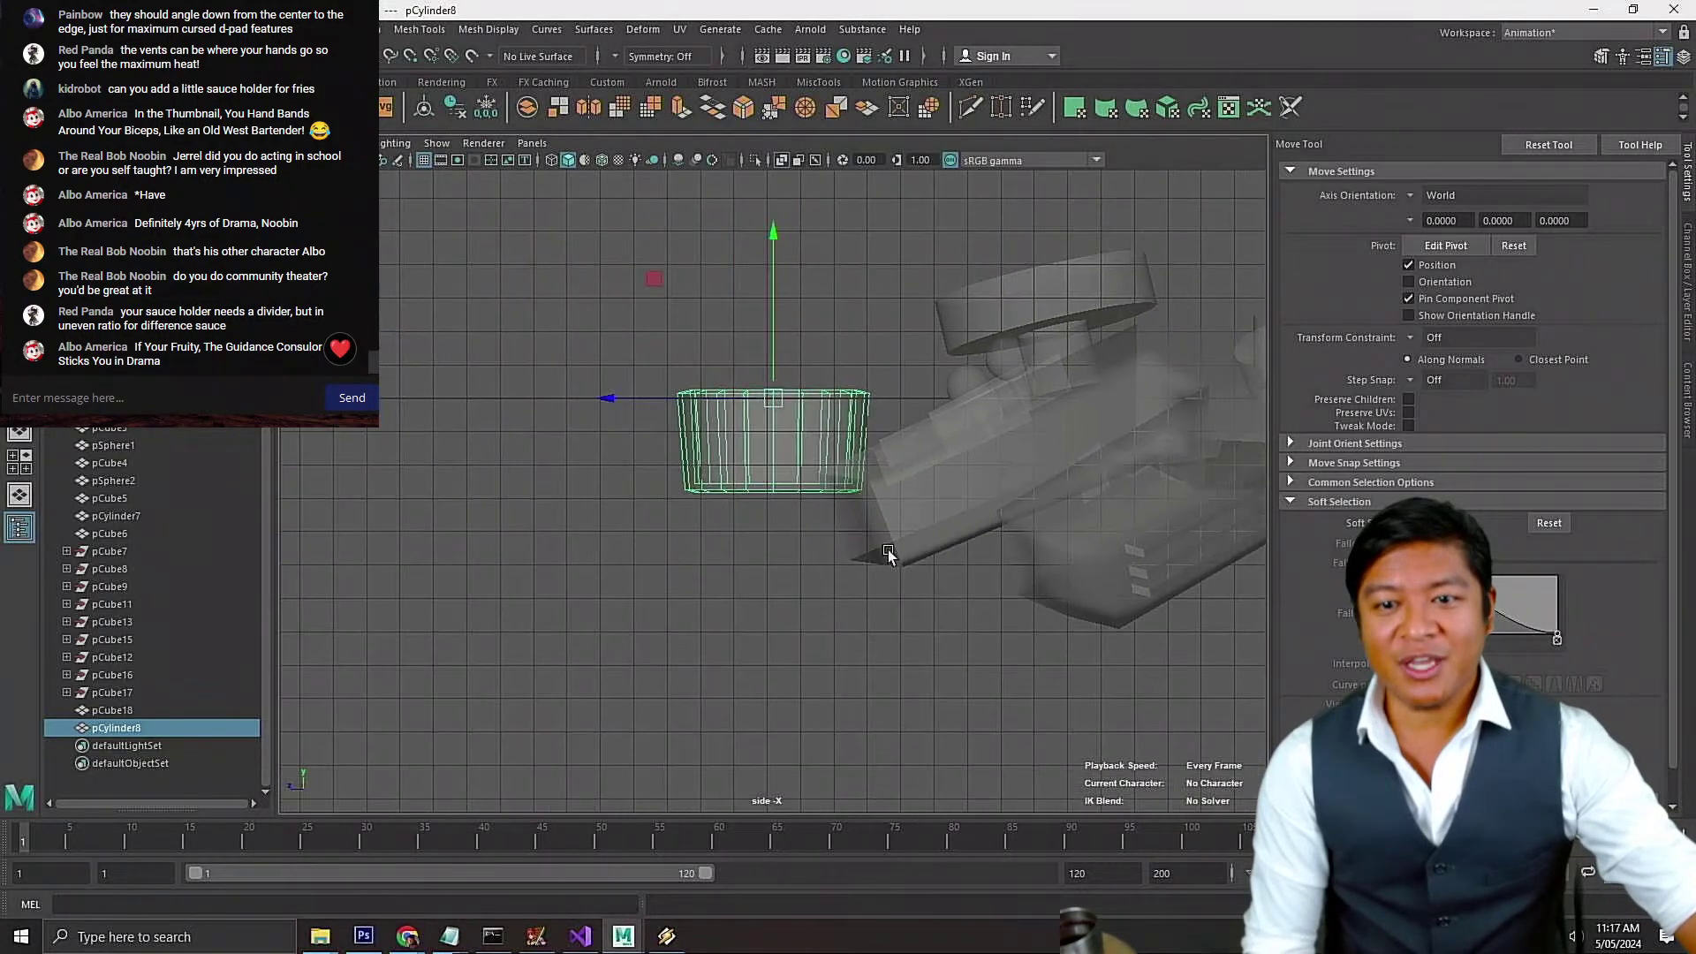
{"action": "right_click_drag", "start_coordinate": [770, 442], "coordinate": [695, 440]}
{"action": "left_click_drag", "start_coordinate": [629, 360], "coordinate": [903, 505]}
{"action": "key", "text": "r"}
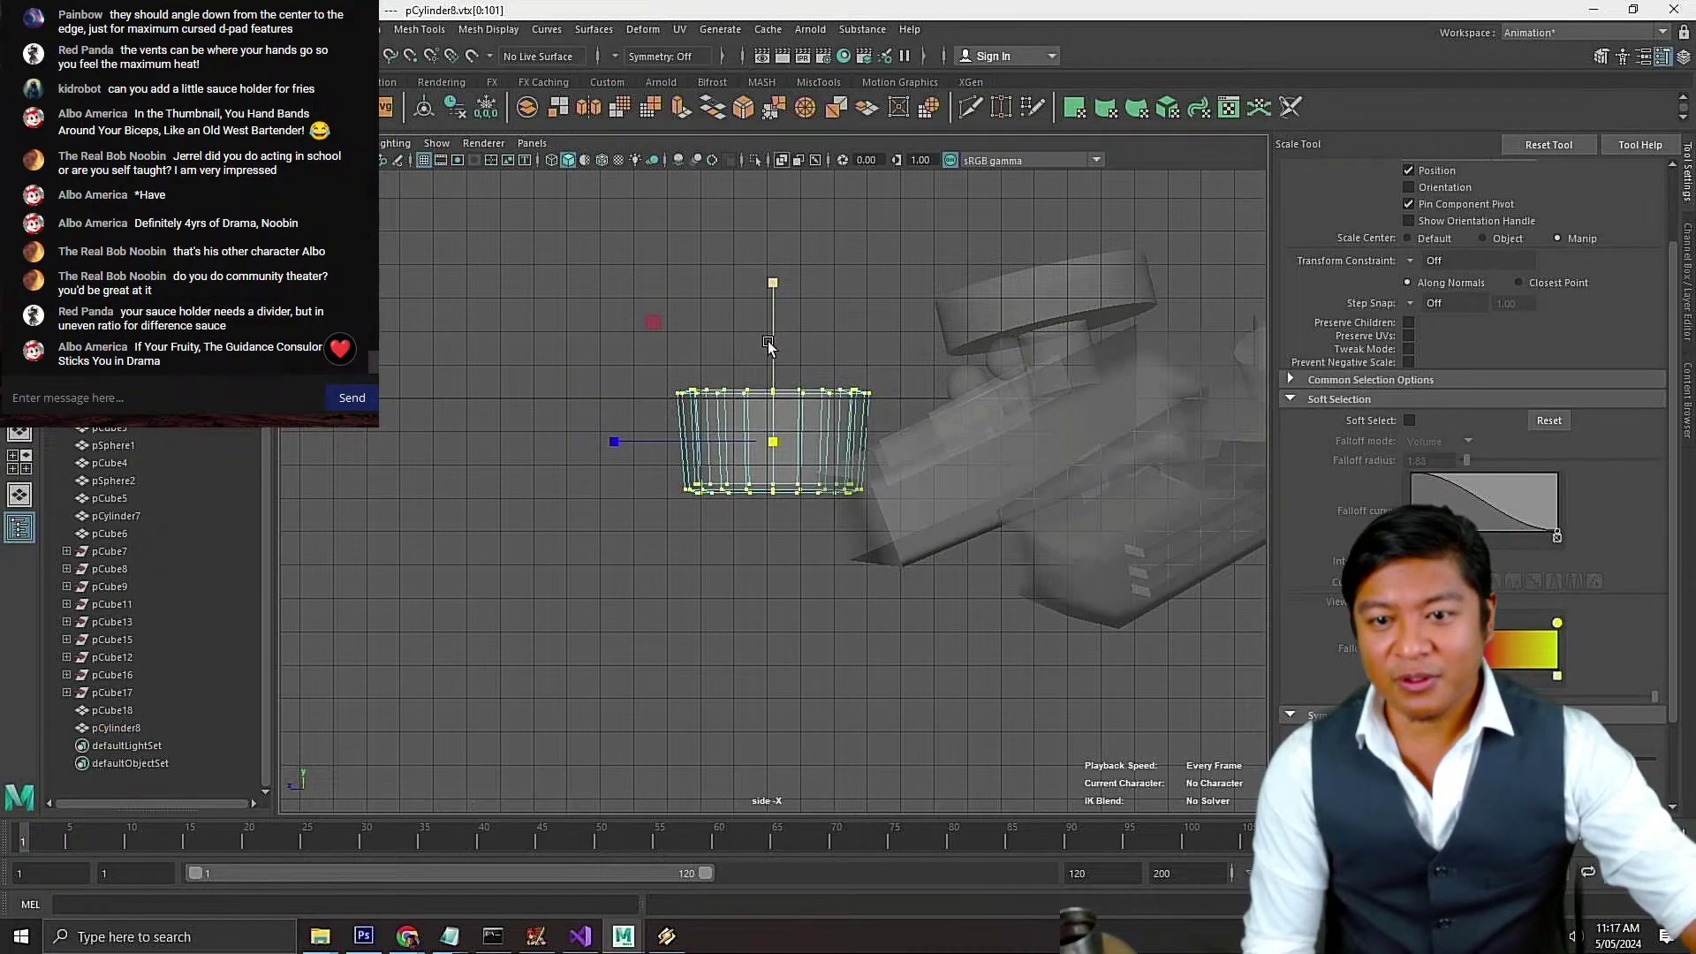
{"action": "left_click_drag", "start_coordinate": [767, 341], "coordinate": [765, 386]}
Return the cup to object mode, check it from above, and save the scene
{"action": "key", "text": "w"}
{"action": "key", "text": "space"}
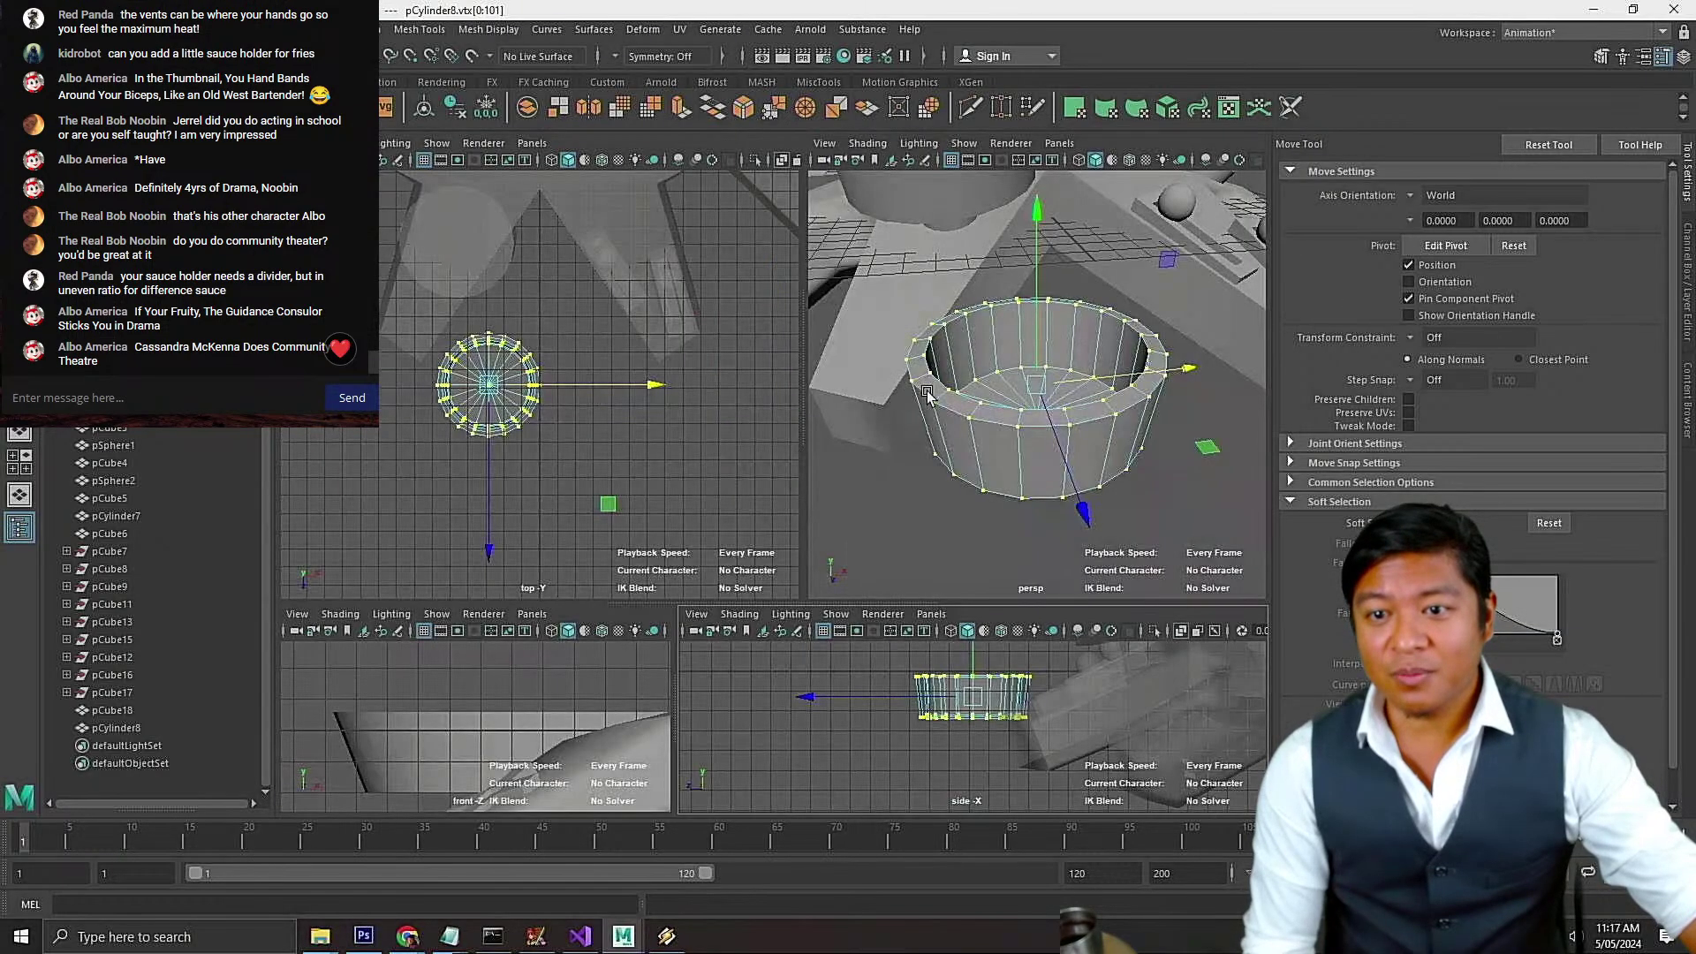
{"action": "key", "text": "space"}
{"action": "left_click", "coordinate": [963, 545]}
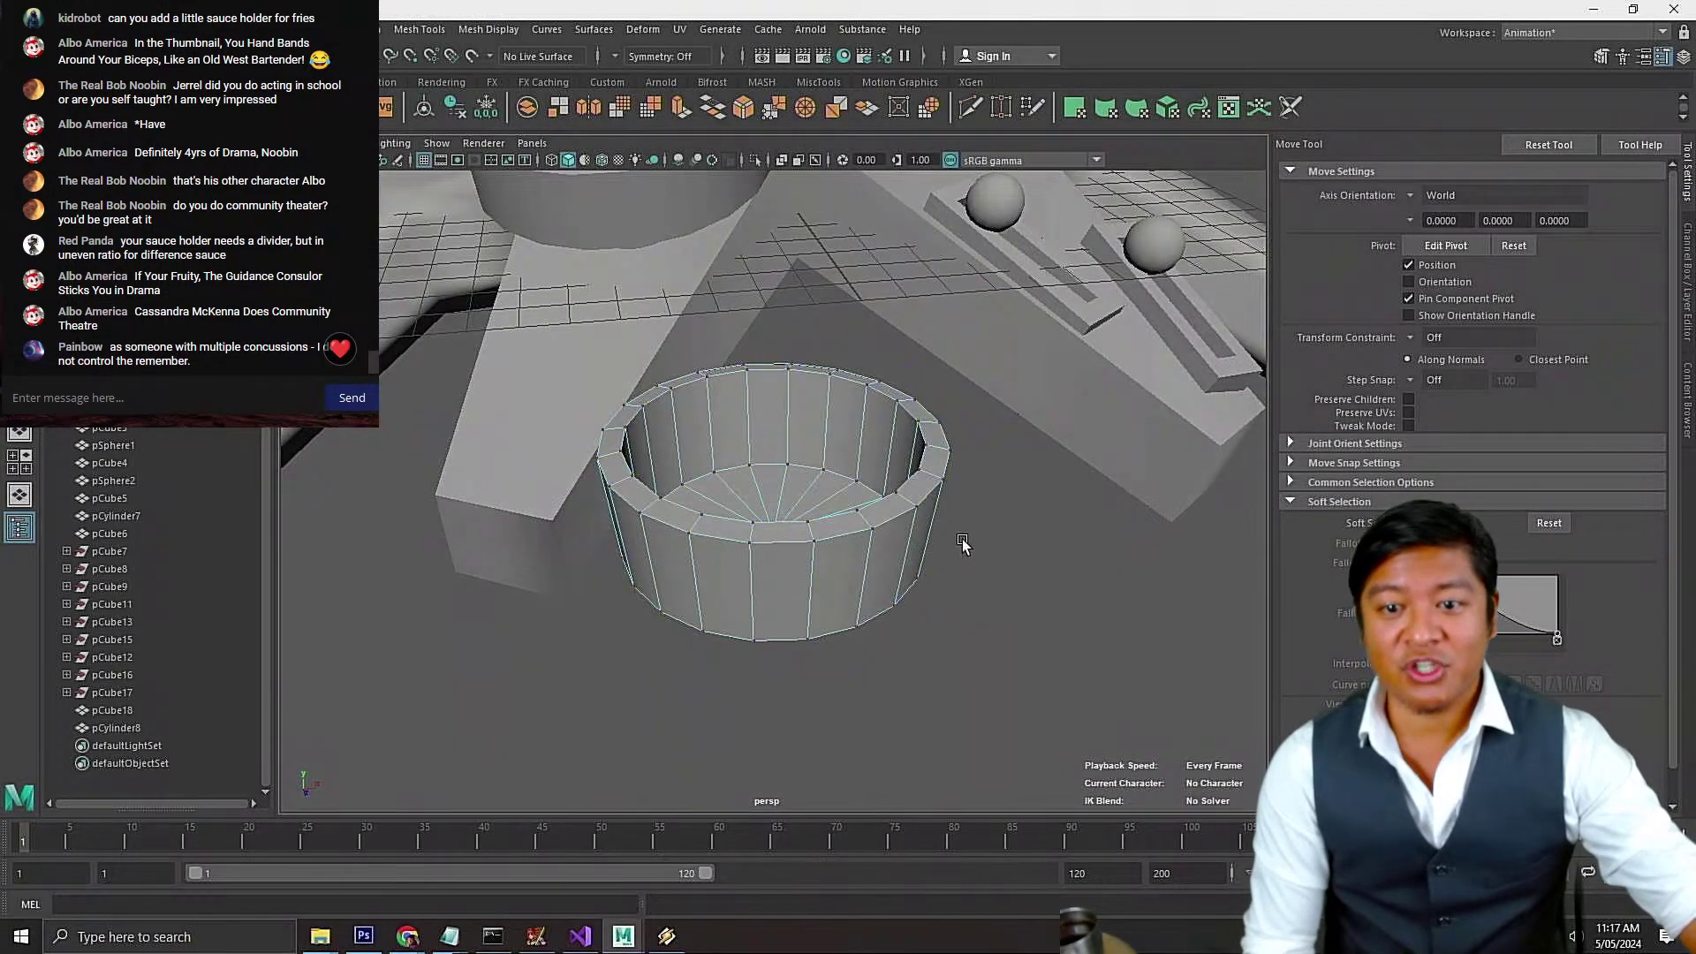
{"action": "right_click_drag", "start_coordinate": [878, 449], "coordinate": [1046, 421]}
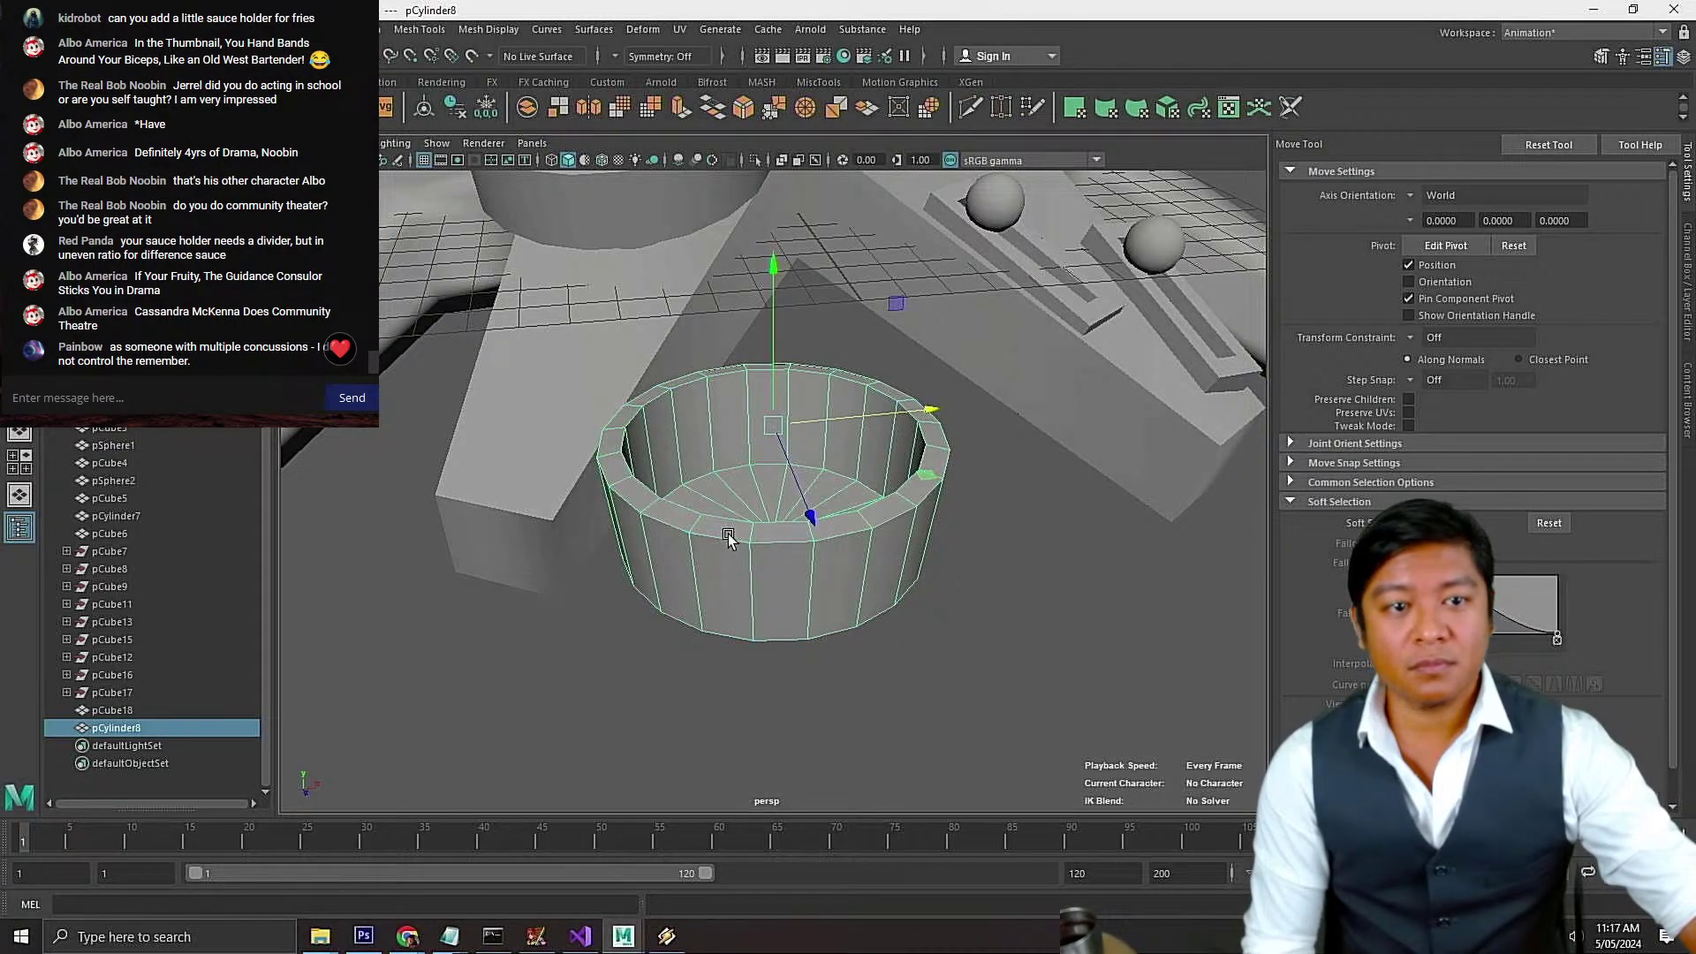
{"action": "left_click", "coordinate": [624, 676]}
{"action": "left_click", "coordinate": [708, 550]}
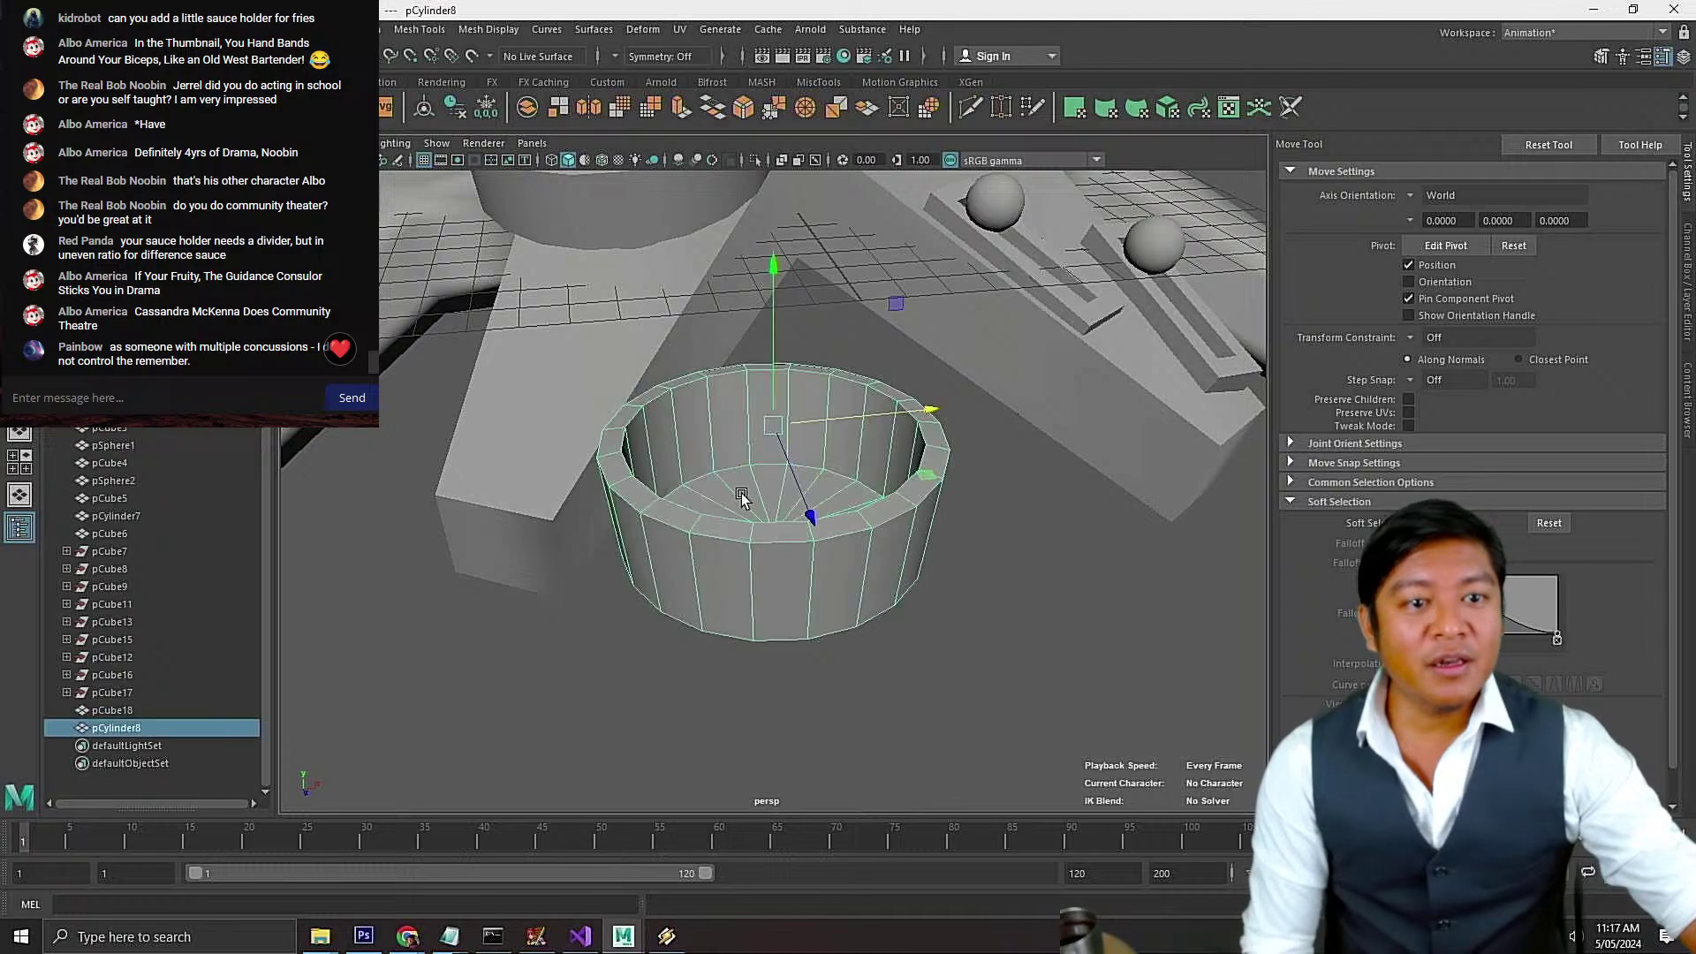
{"action": "left_click_drag", "start_coordinate": [740, 493], "coordinate": [752, 503], "text": "alt"}
{"action": "key", "text": "e"}
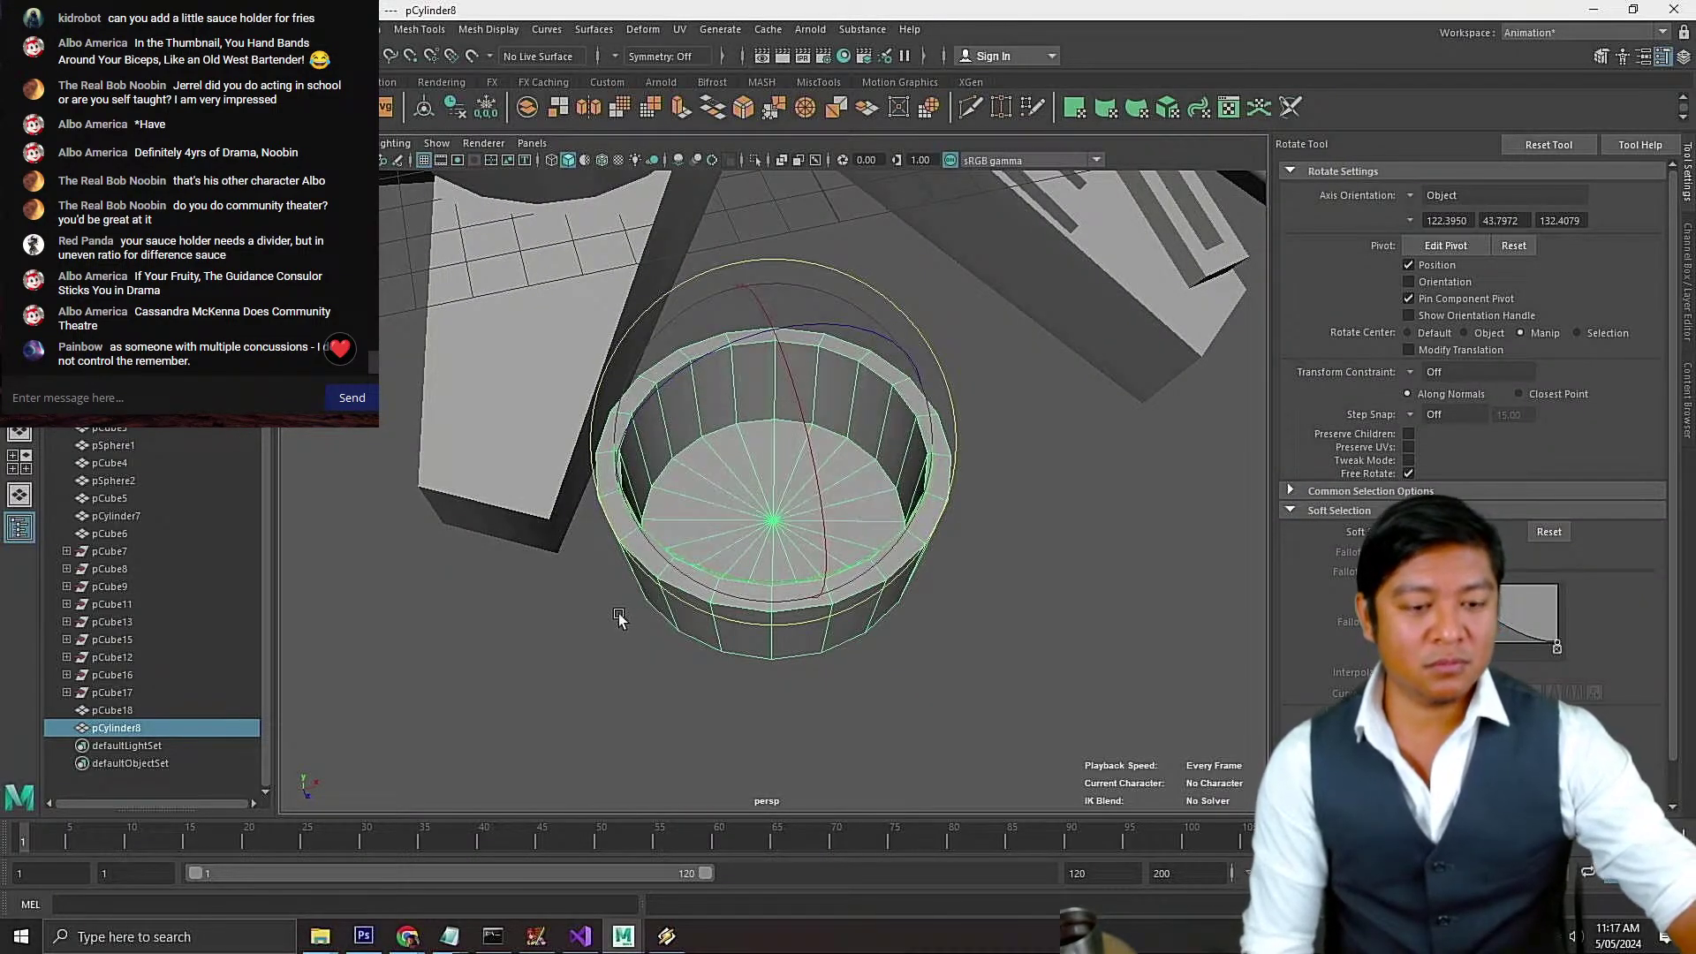
{"action": "key", "text": "ctrl+s"}
{"action": "left_click", "coordinate": [560, 622]}
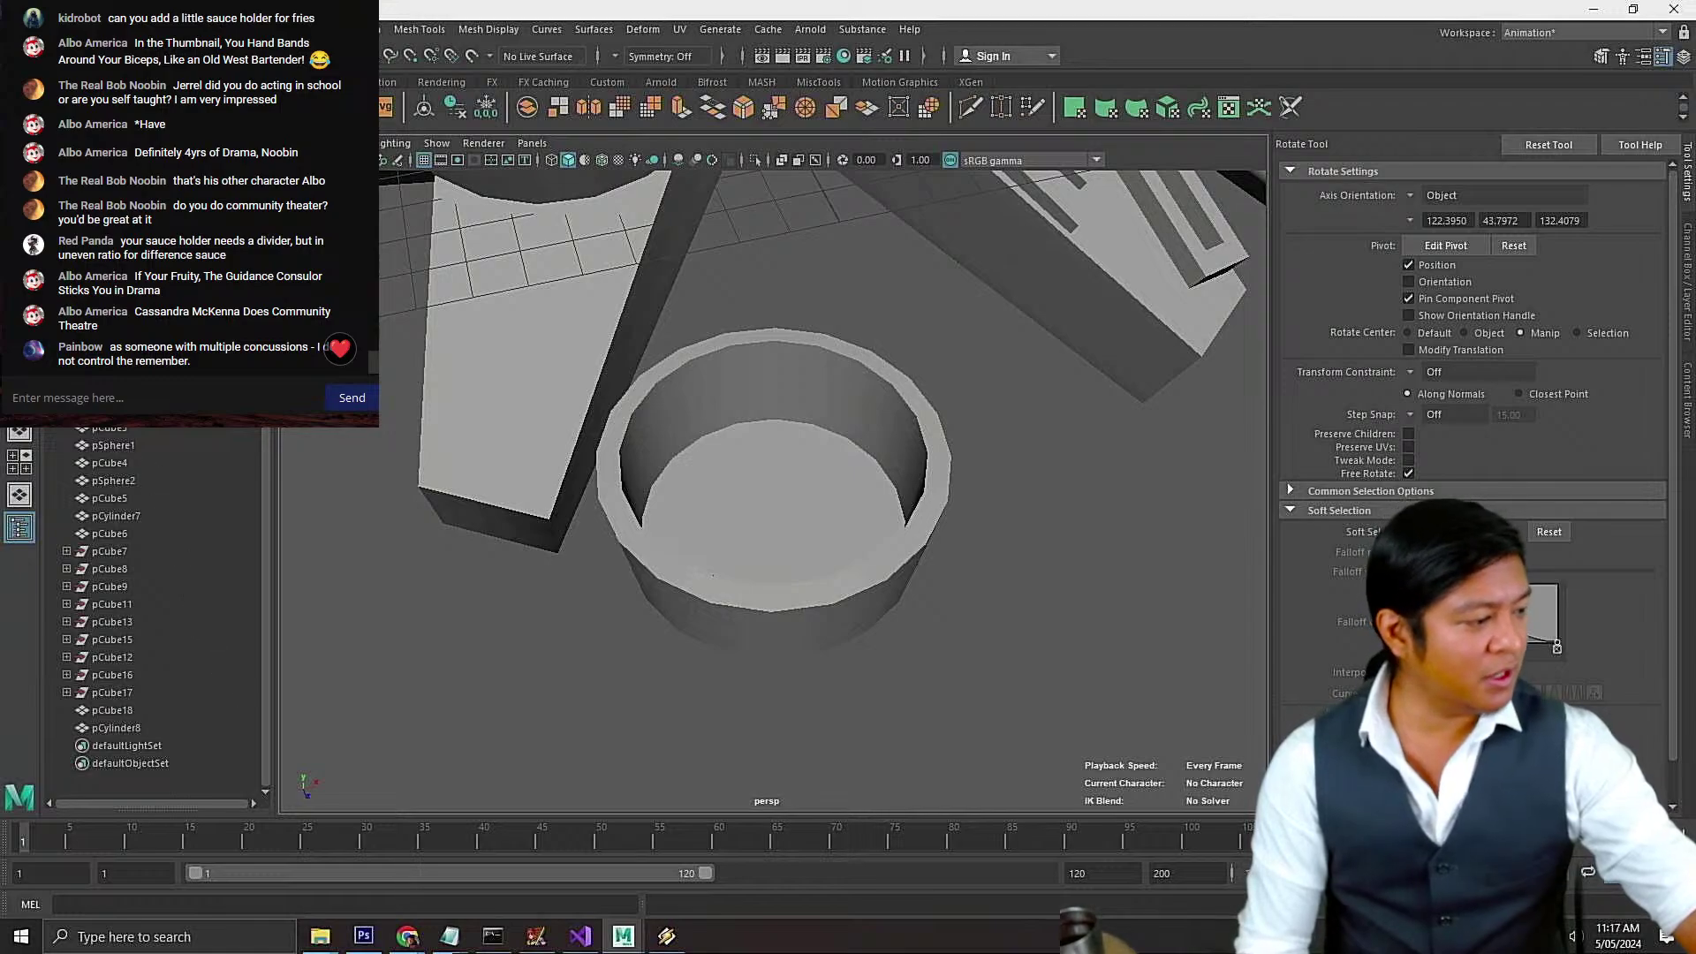
Create a 5×5×5 polygon cube, pCube19, with Height 5 and move it beside the sauce cup
{"action": "double_click", "coordinate": [73, 106]}
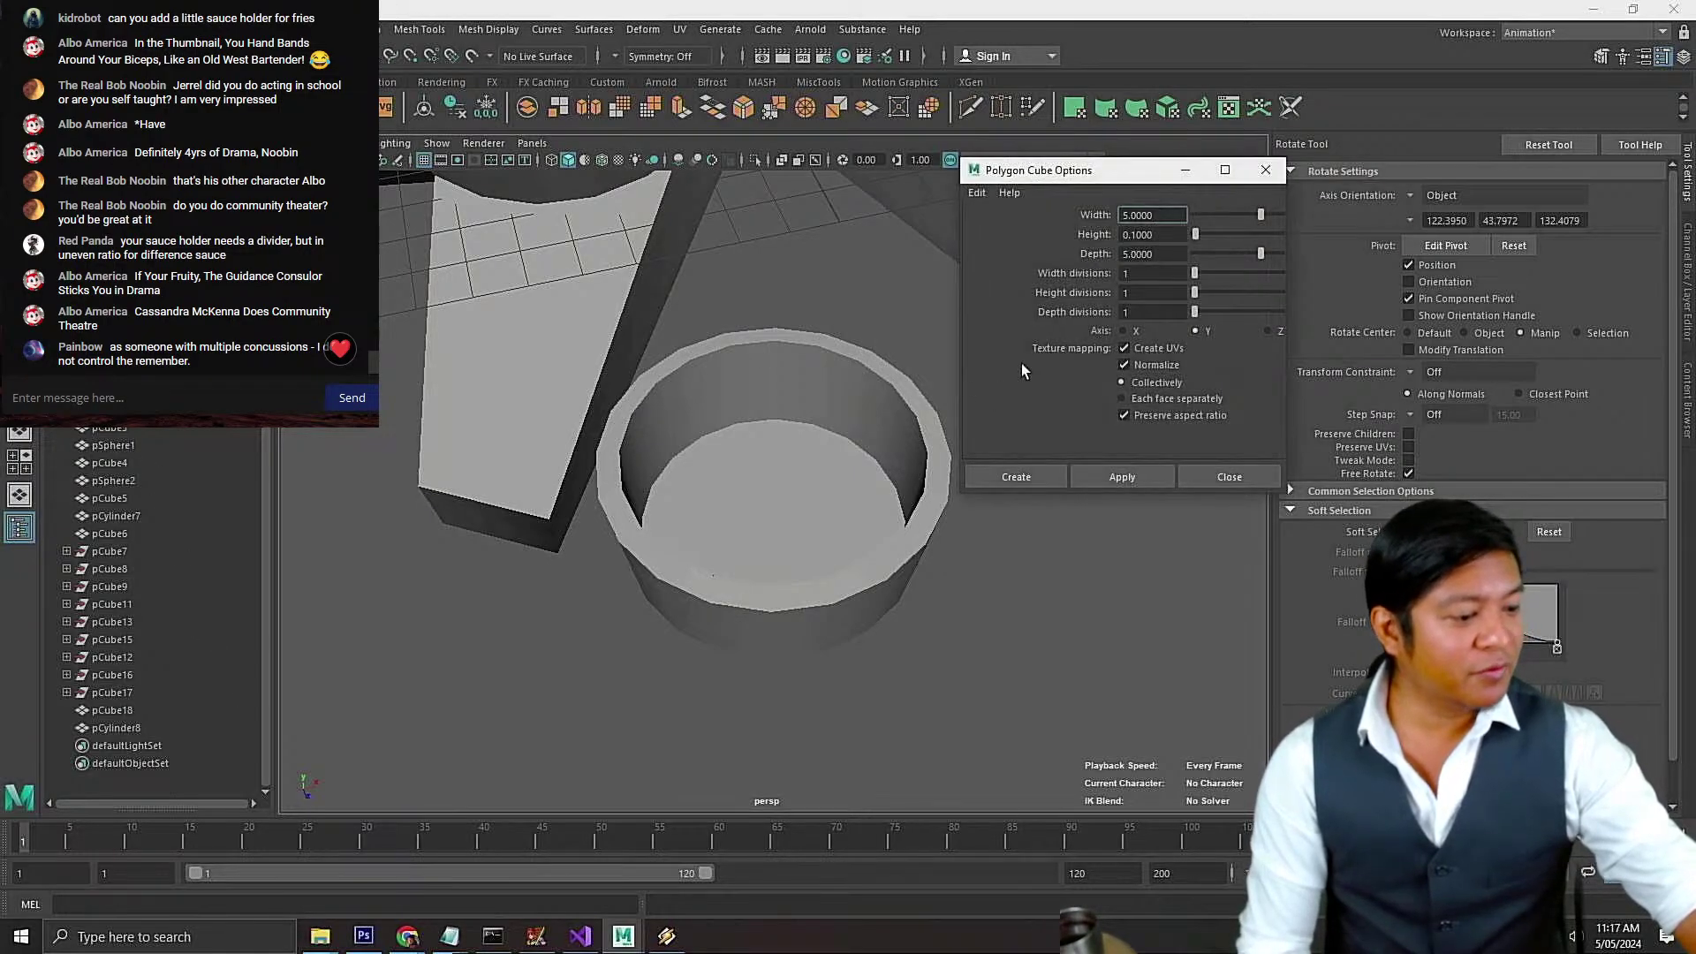
{"action": "left_click", "coordinate": [1168, 234]}
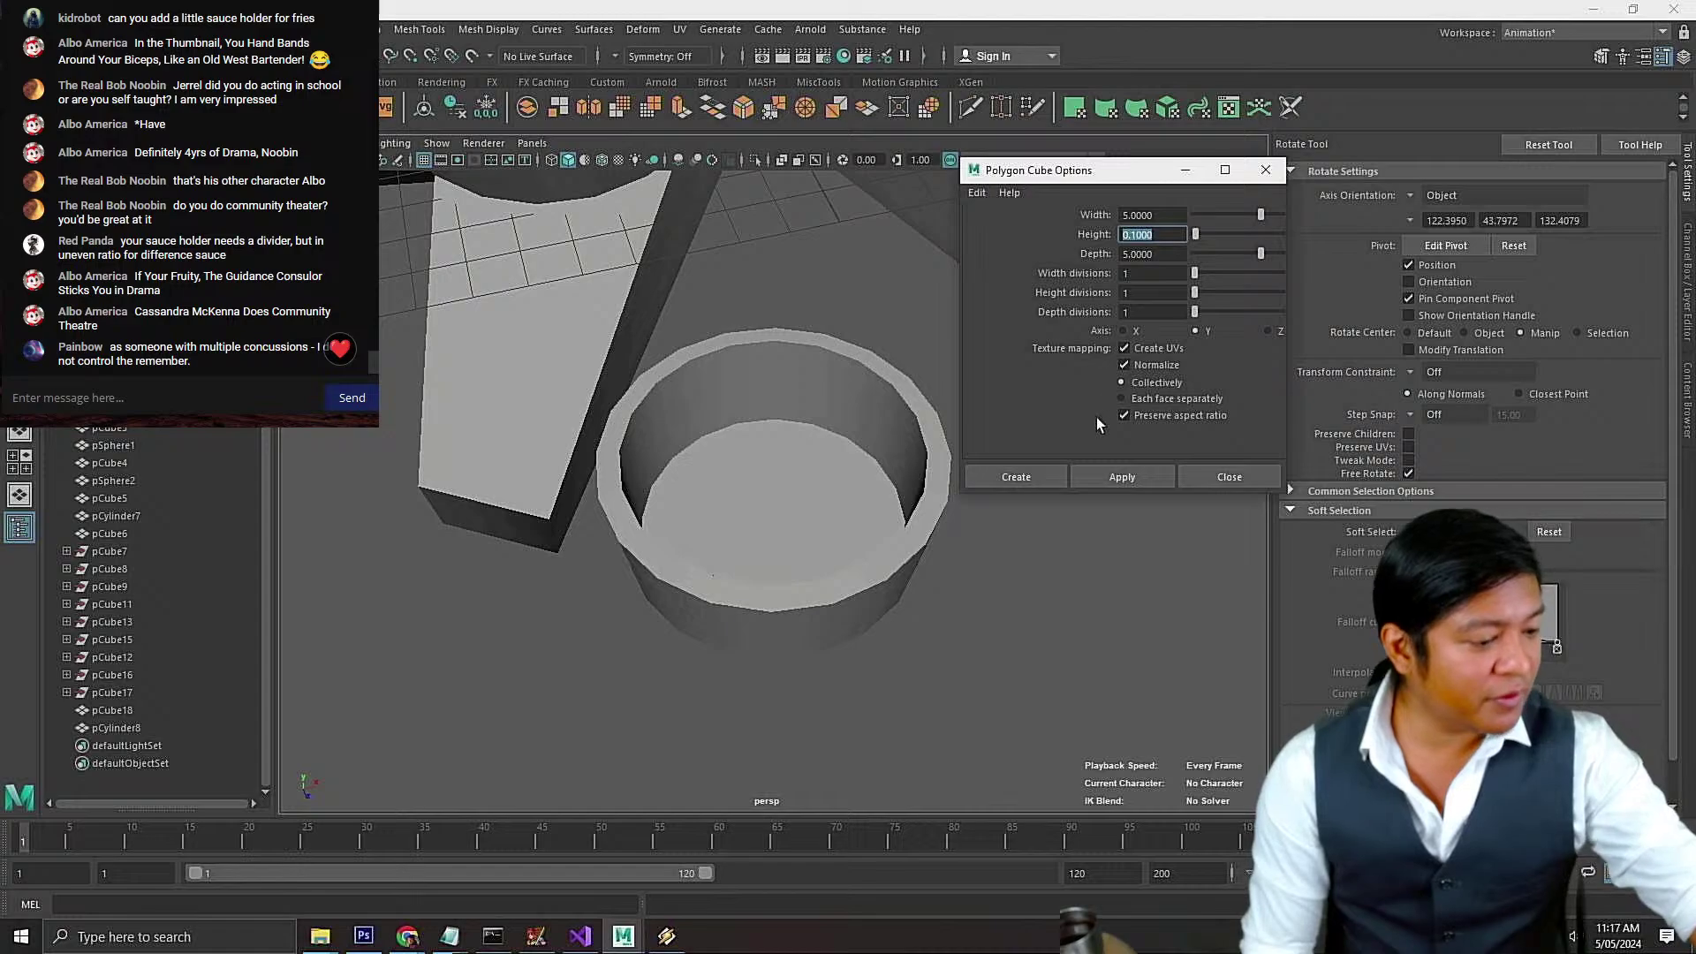
{"action": "type", "text": "5"}
{"action": "left_click", "coordinate": [1122, 478]}
{"action": "scroll", "coordinate": [758, 506], "scroll_direction": "down", "scroll_amount": 10}
{"action": "key", "text": "w"}
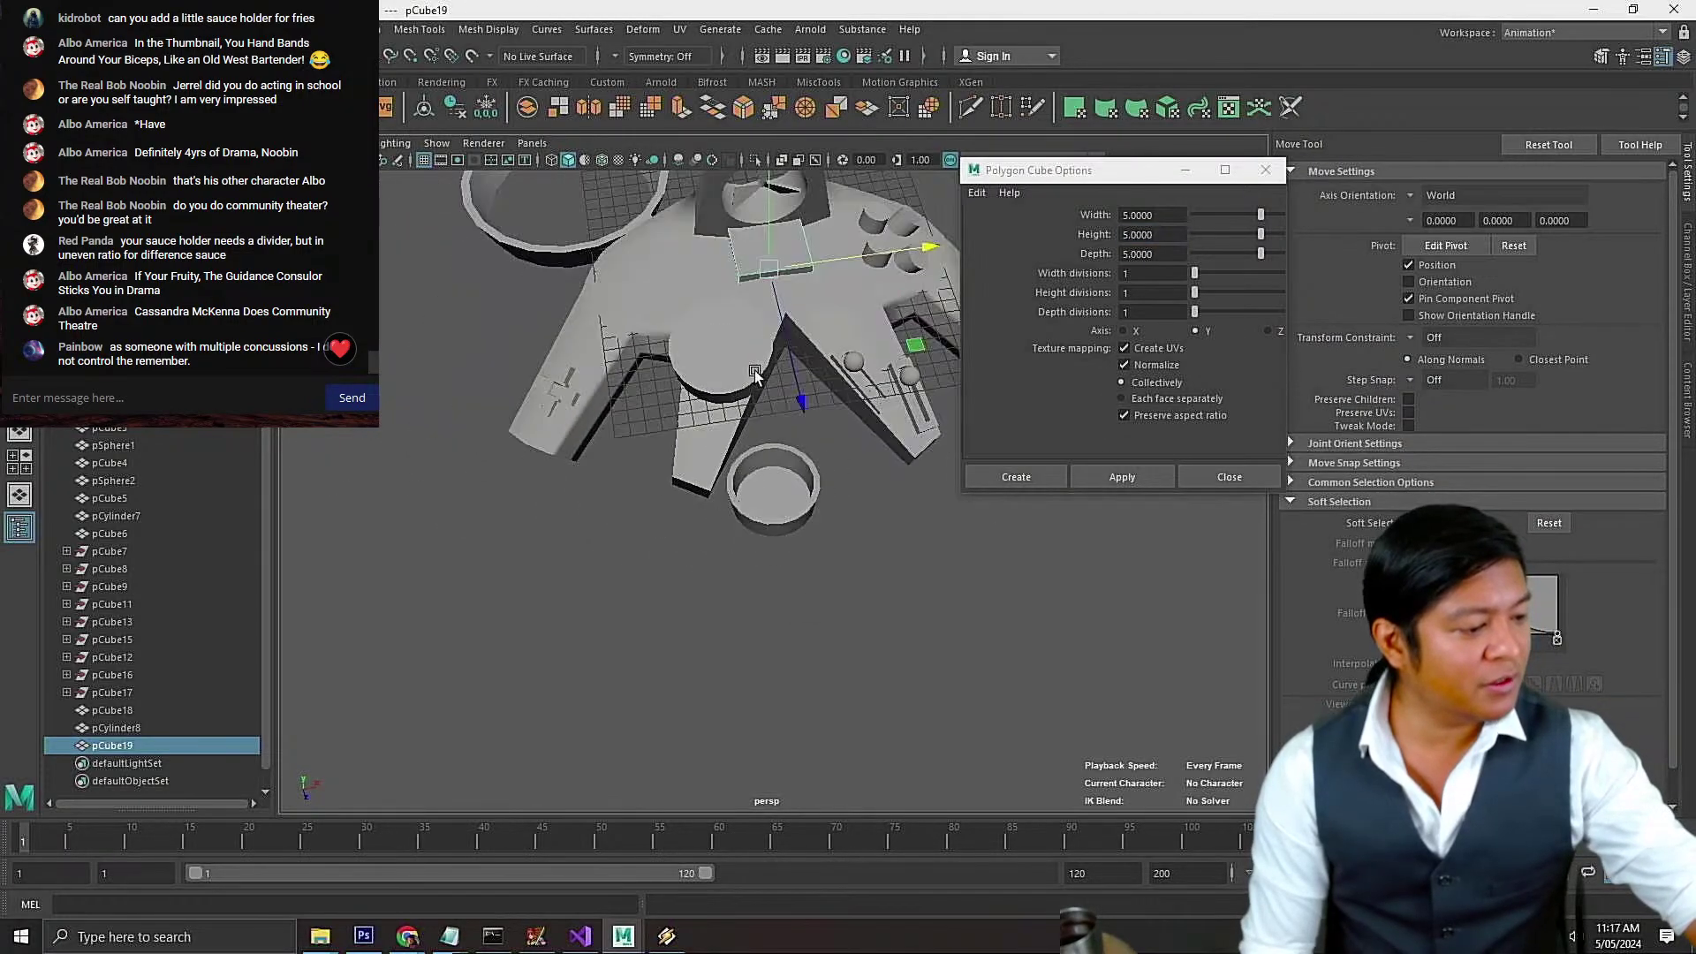
{"action": "left_click_drag", "start_coordinate": [794, 469], "coordinate": [855, 659]}
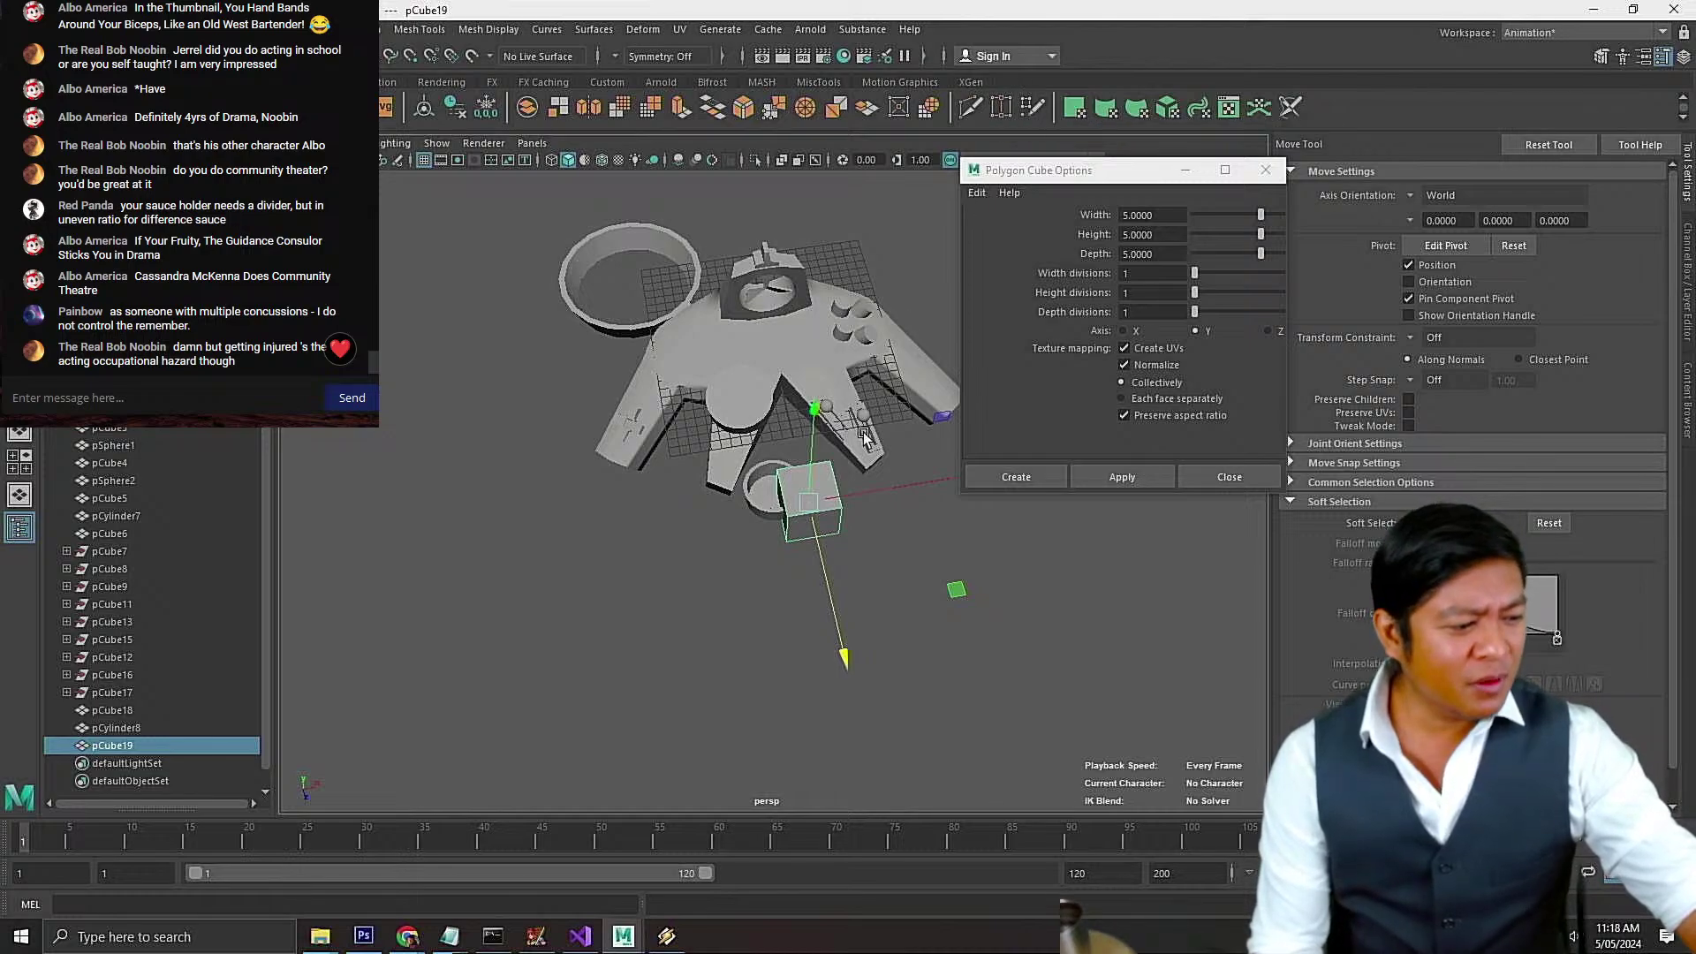
Scale pCube19 narrow along X and shorter in height to make a thin slab
{"action": "scroll", "coordinate": [831, 494], "scroll_direction": "up", "scroll_amount": 2}
{"action": "scroll", "coordinate": [829, 489], "scroll_direction": "up", "scroll_amount": 3}
{"action": "left_click_drag", "start_coordinate": [863, 540], "coordinate": [854, 526], "text": "alt"}
{"action": "key", "text": "r"}
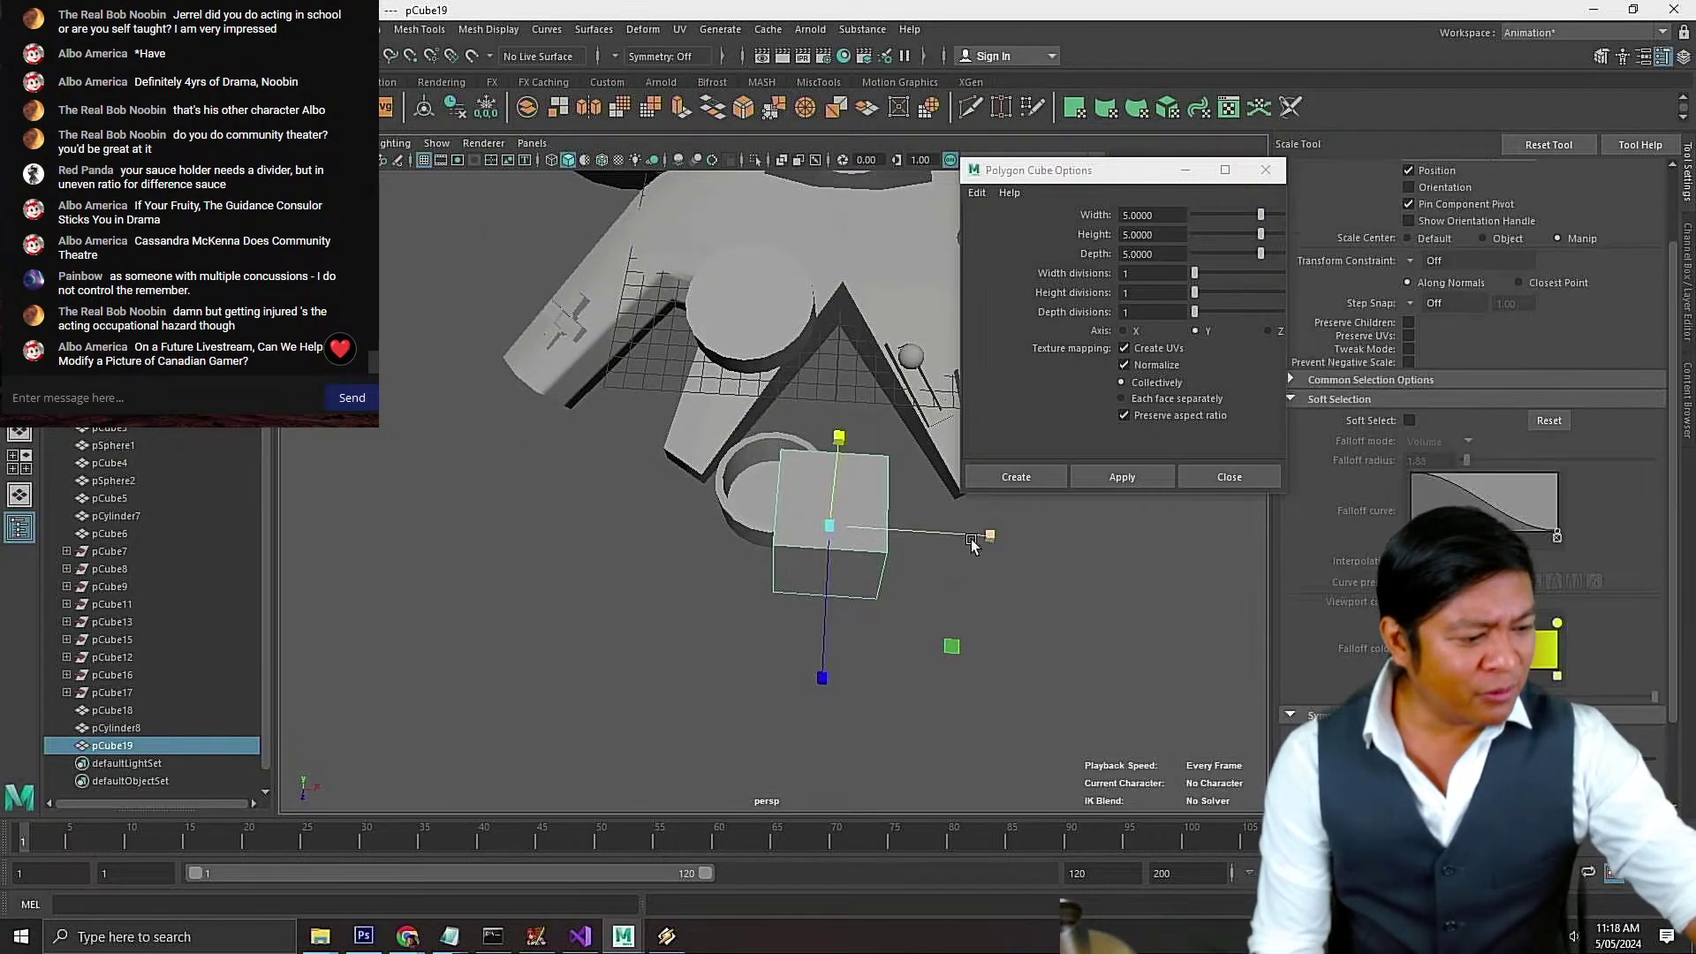
{"action": "left_click_drag", "start_coordinate": [985, 535], "coordinate": [855, 549]}
{"action": "left_click_drag", "start_coordinate": [841, 554], "coordinate": [894, 433], "text": "alt"}
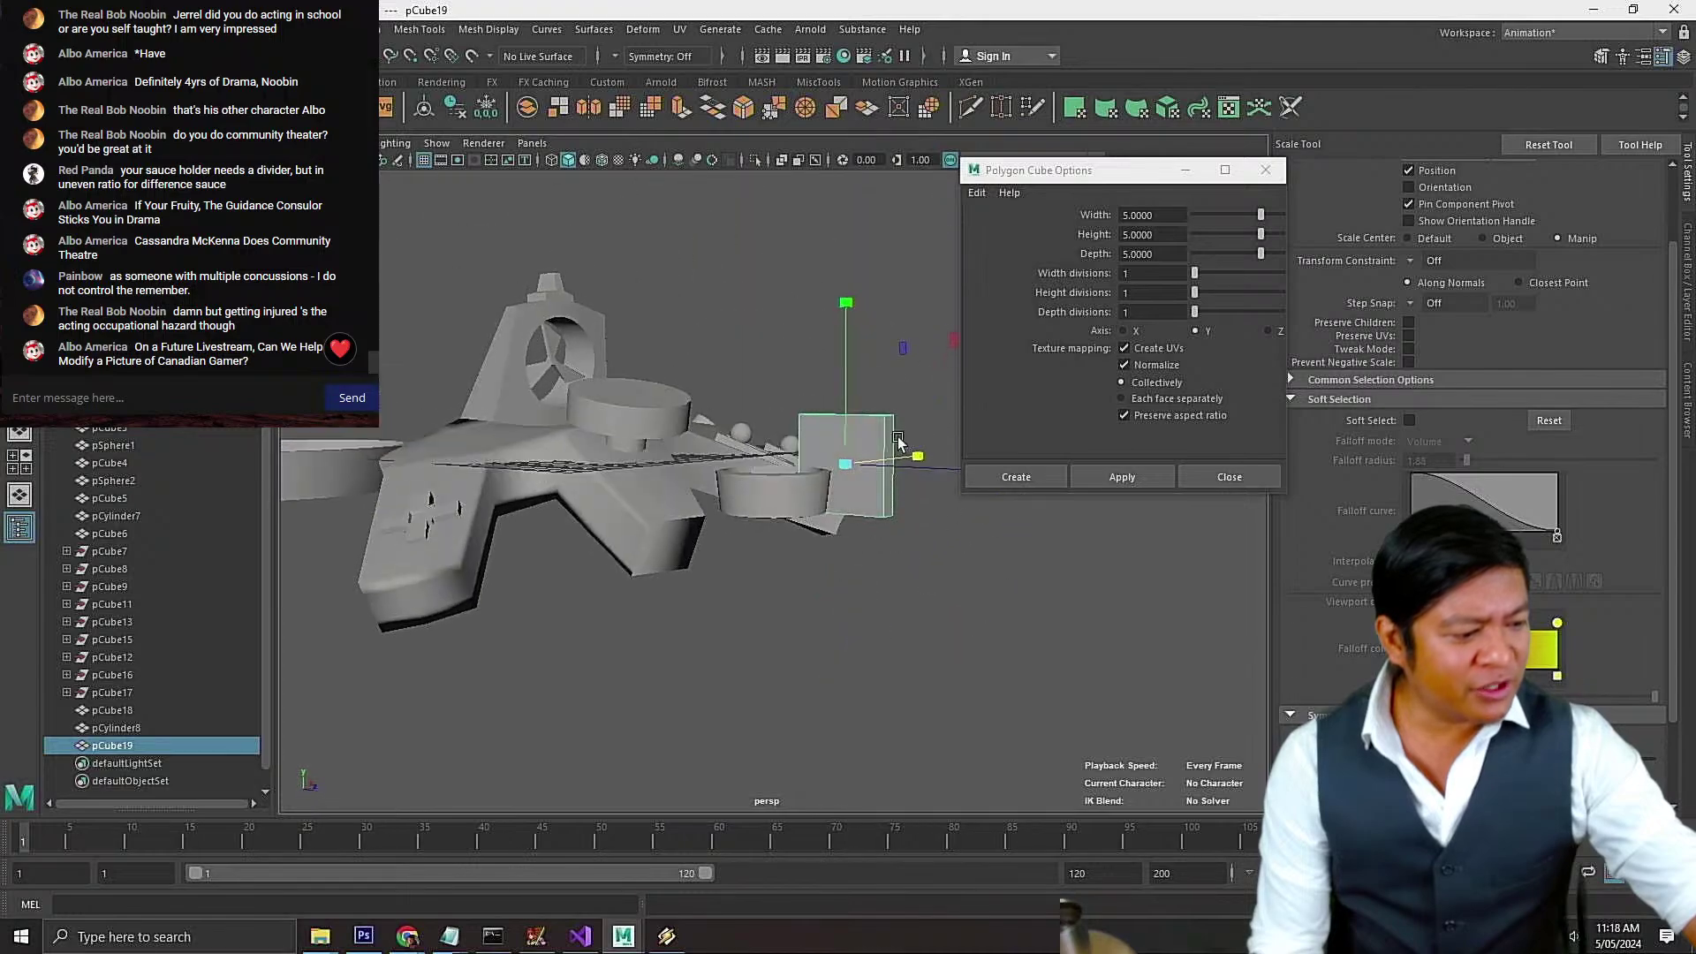
{"action": "left_click_drag", "start_coordinate": [849, 308], "coordinate": [853, 371]}
{"action": "left_click_drag", "start_coordinate": [852, 371], "coordinate": [836, 515], "text": "alt"}
Slide the slab back along Z onto the centre of the sauce cup
{"action": "key", "text": "w"}
{"action": "key", "text": "r"}
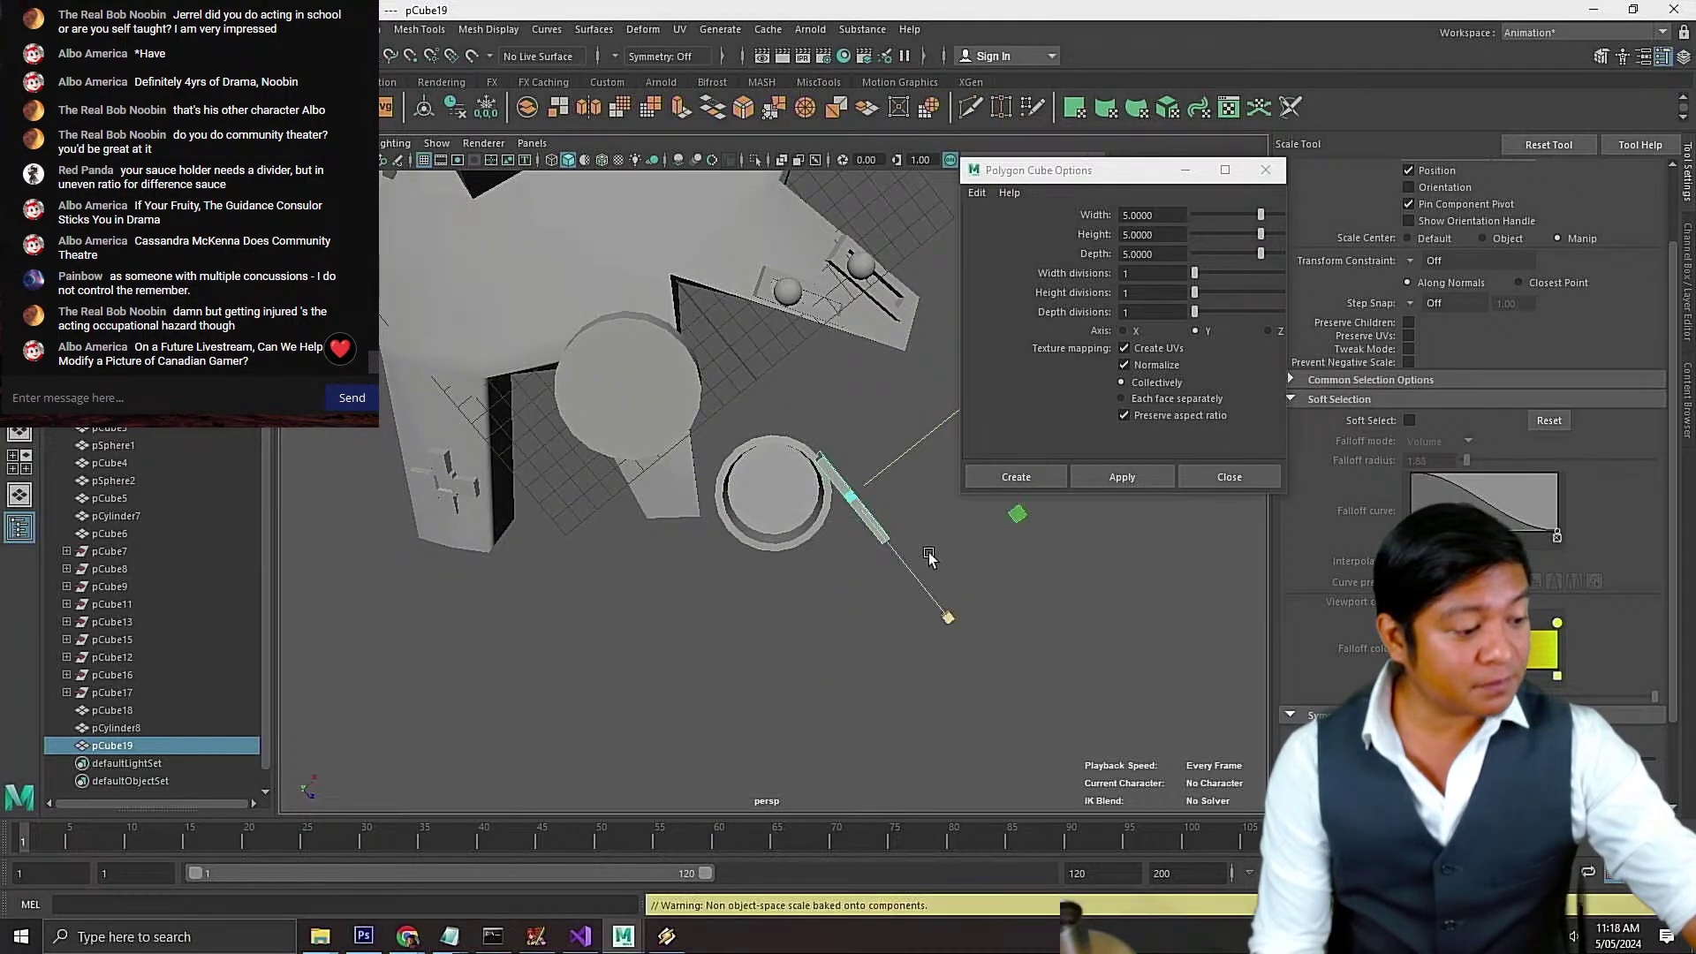
{"action": "key", "text": "w"}
{"action": "left_click_drag", "start_coordinate": [952, 623], "coordinate": [900, 615]}
{"action": "left_click_drag", "start_coordinate": [892, 413], "coordinate": [834, 469]}
{"action": "key", "text": "f"}
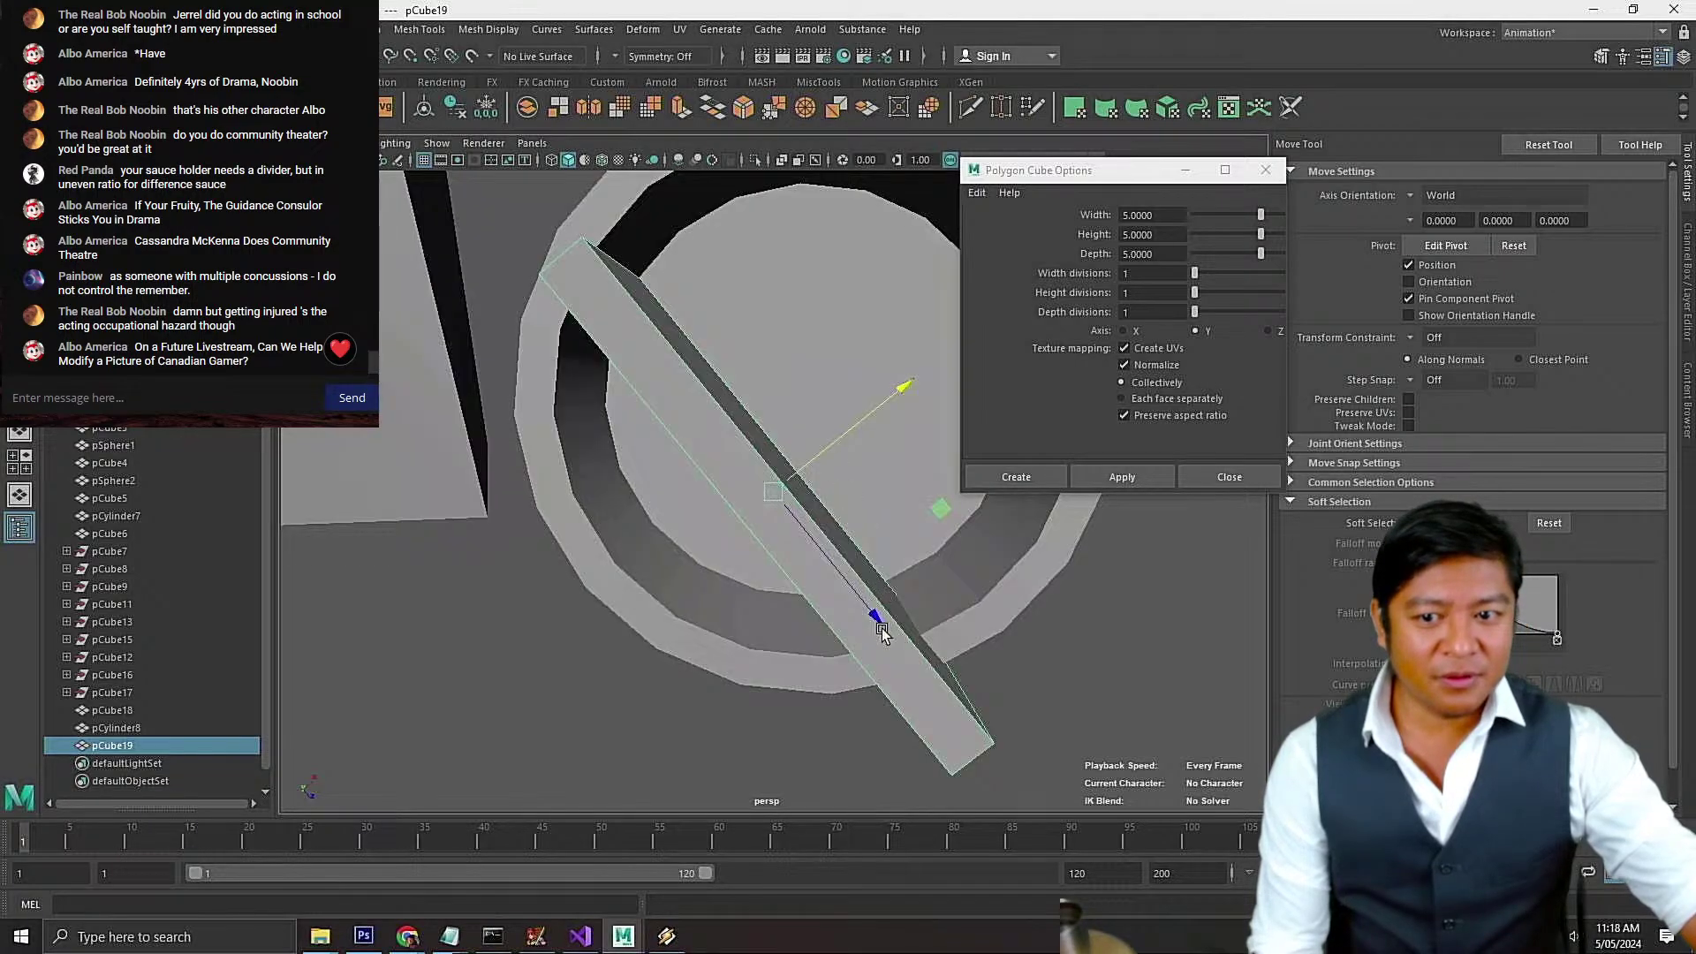
{"action": "left_click_drag", "start_coordinate": [881, 629], "coordinate": [831, 534], "text": "alt"}
Thin the slab slightly along X and lower it down into the cup
{"action": "key", "text": "r"}
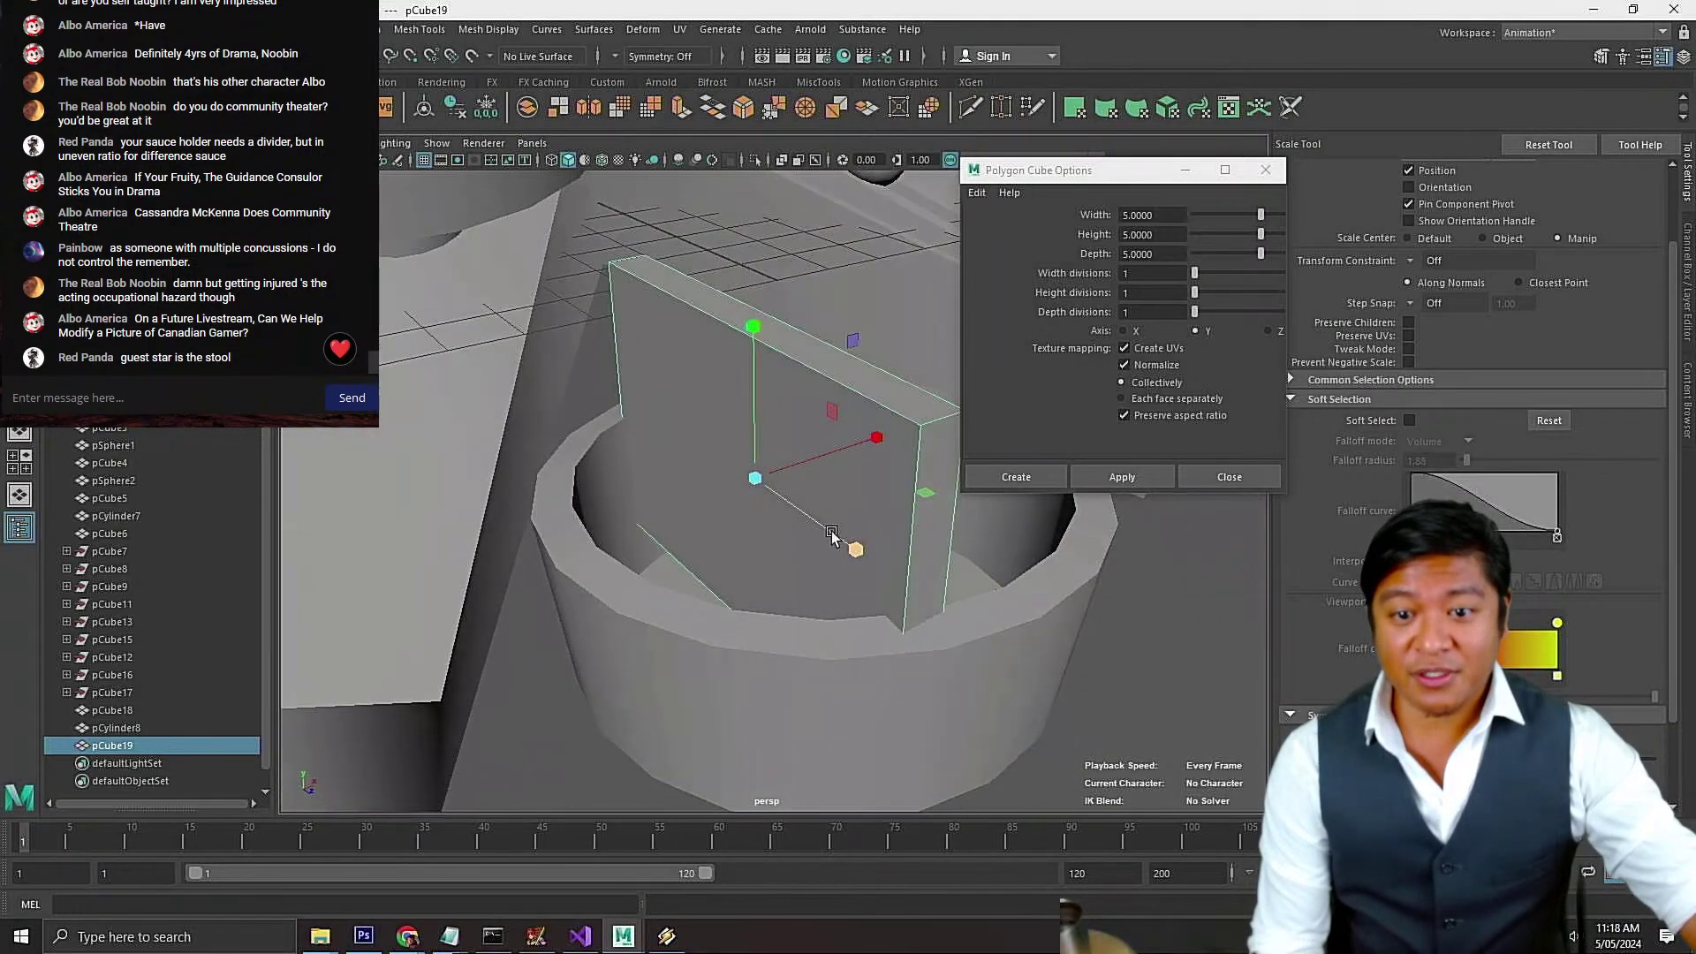
{"action": "key", "text": "w"}
{"action": "key", "text": "r"}
{"action": "left_click_drag", "start_coordinate": [879, 439], "coordinate": [860, 444]}
{"action": "key", "text": "w"}
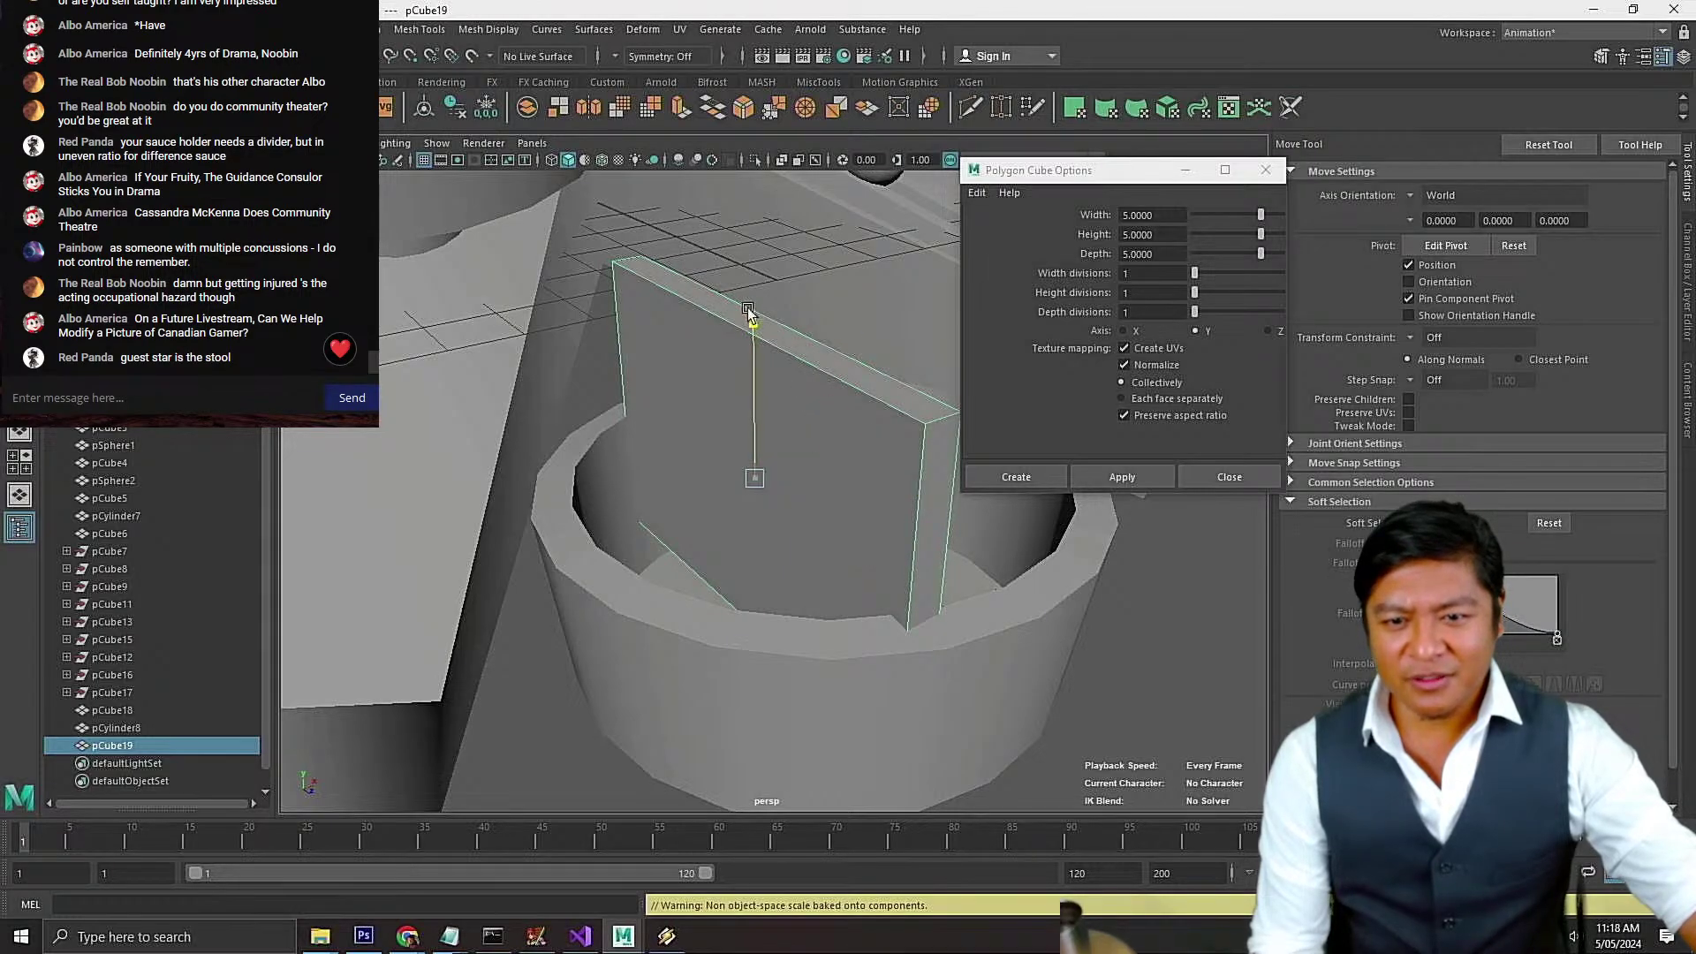
{"action": "left_click_drag", "start_coordinate": [755, 323], "coordinate": [751, 423]}
Lower the slab further into the cup and stretch it to span the cup's width
{"action": "key", "text": "r"}
{"action": "key", "text": "w"}
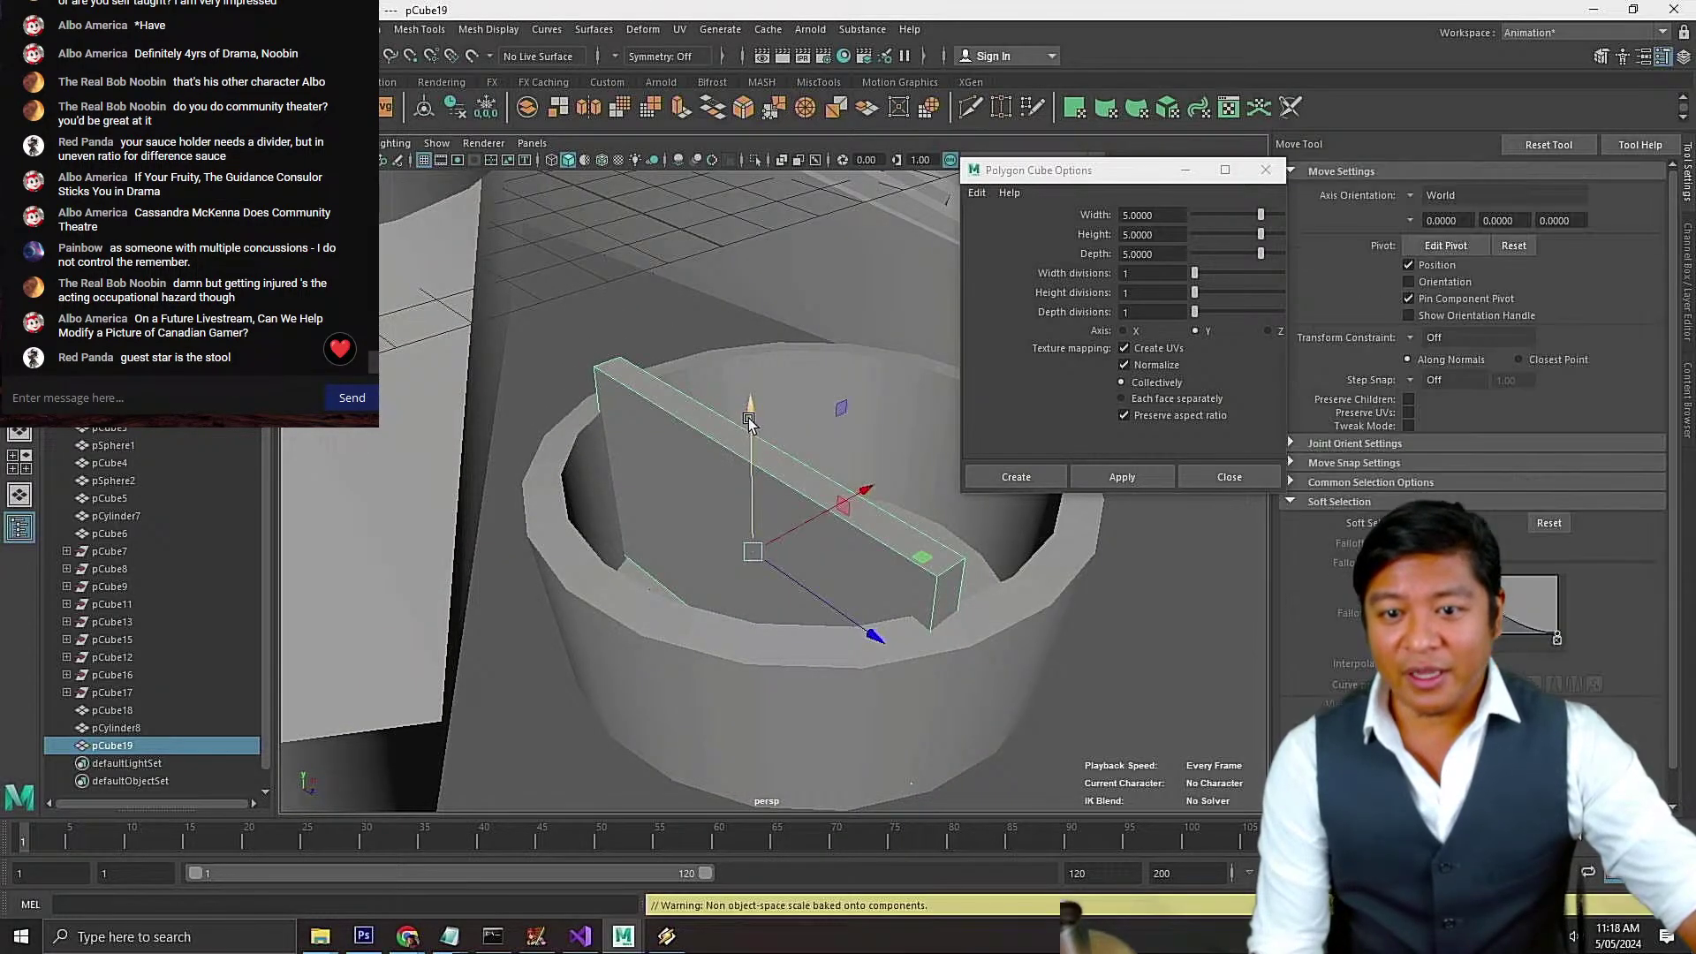
{"action": "left_click_drag", "start_coordinate": [750, 419], "coordinate": [891, 487]}
{"action": "key", "text": "r"}
{"action": "key", "text": "w"}
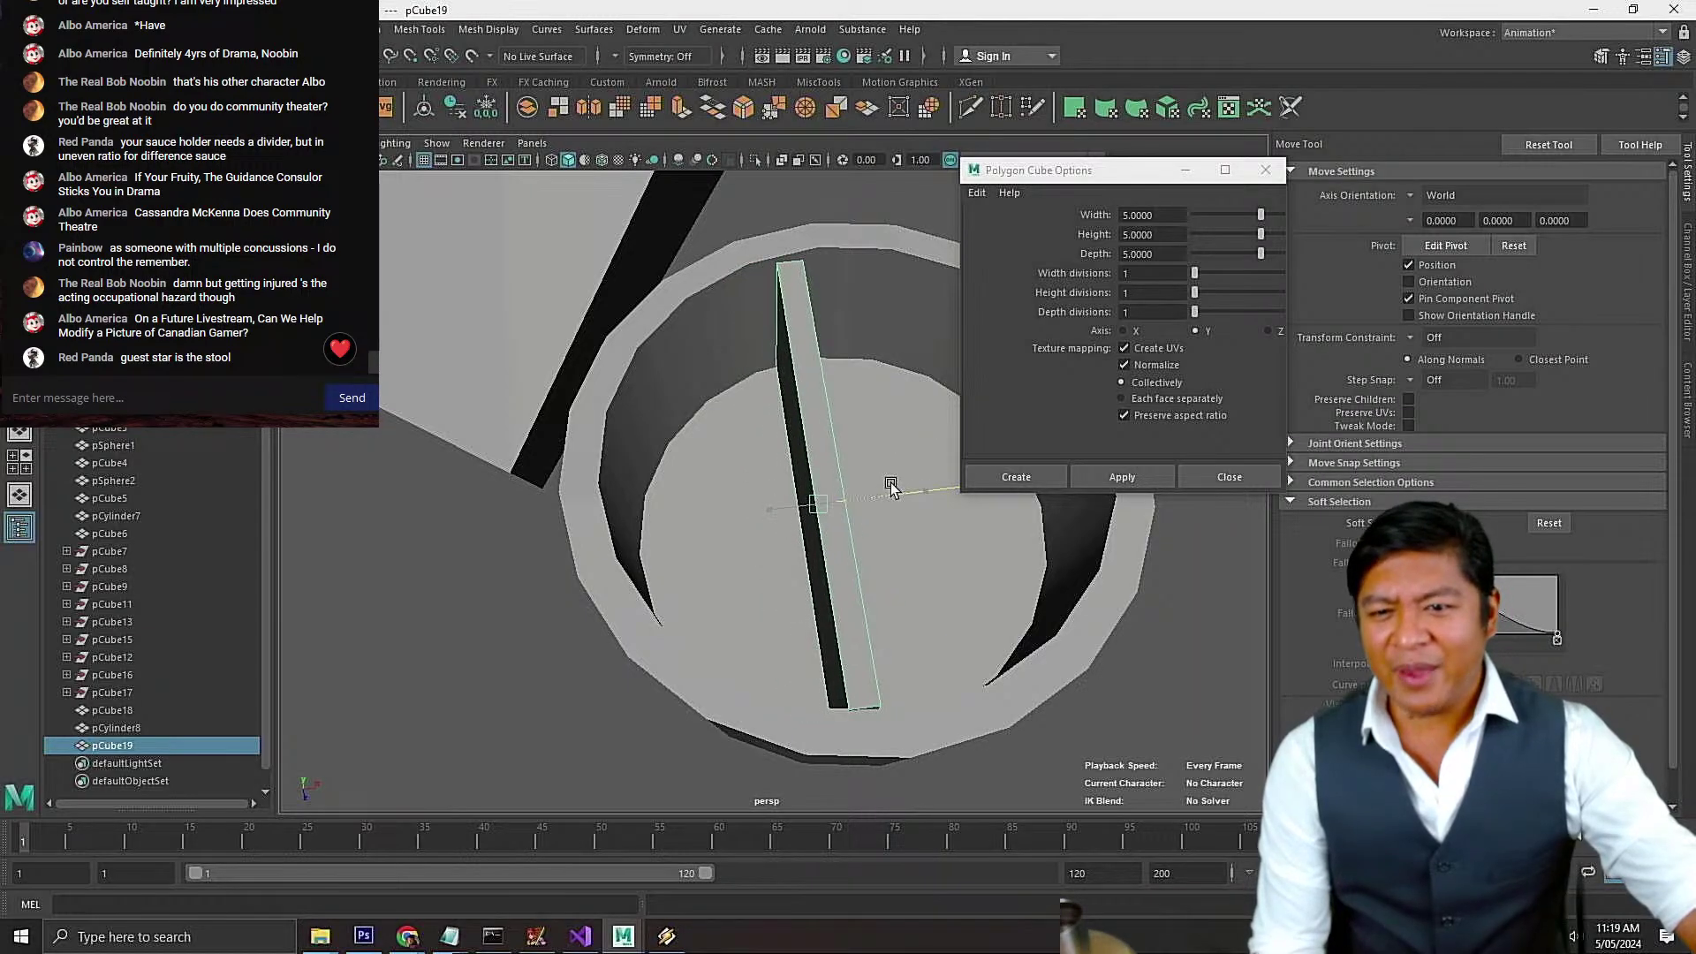
{"action": "key", "text": "r"}
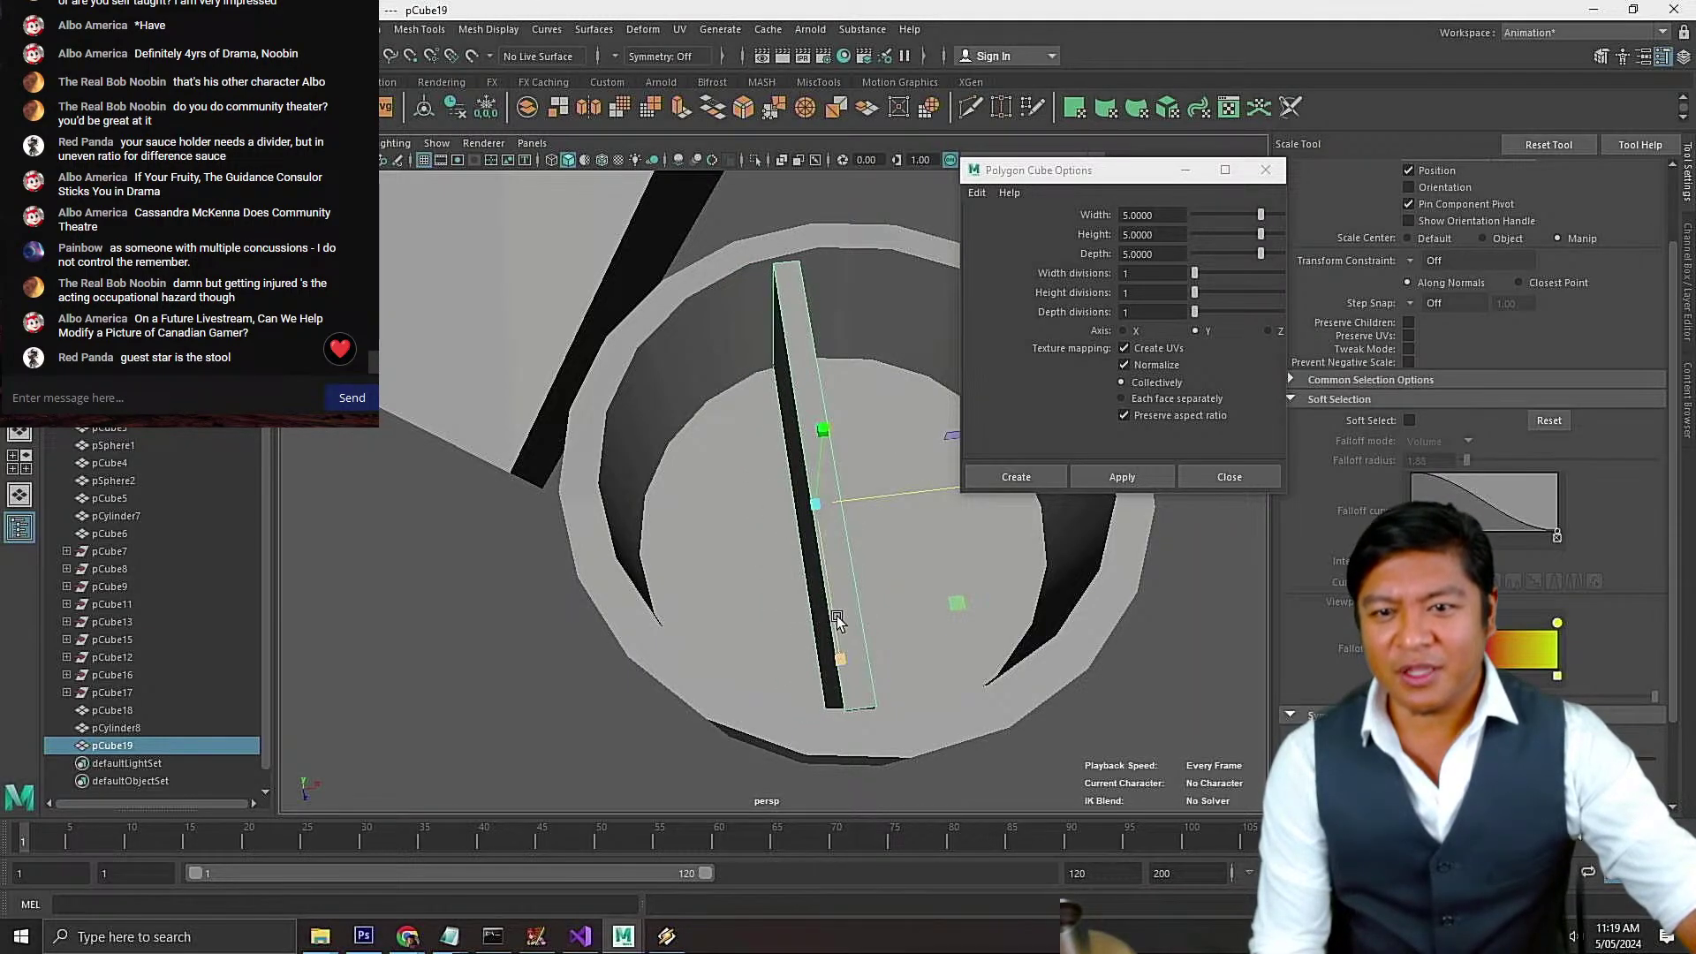
{"action": "left_click_drag", "start_coordinate": [837, 621], "coordinate": [747, 558]}
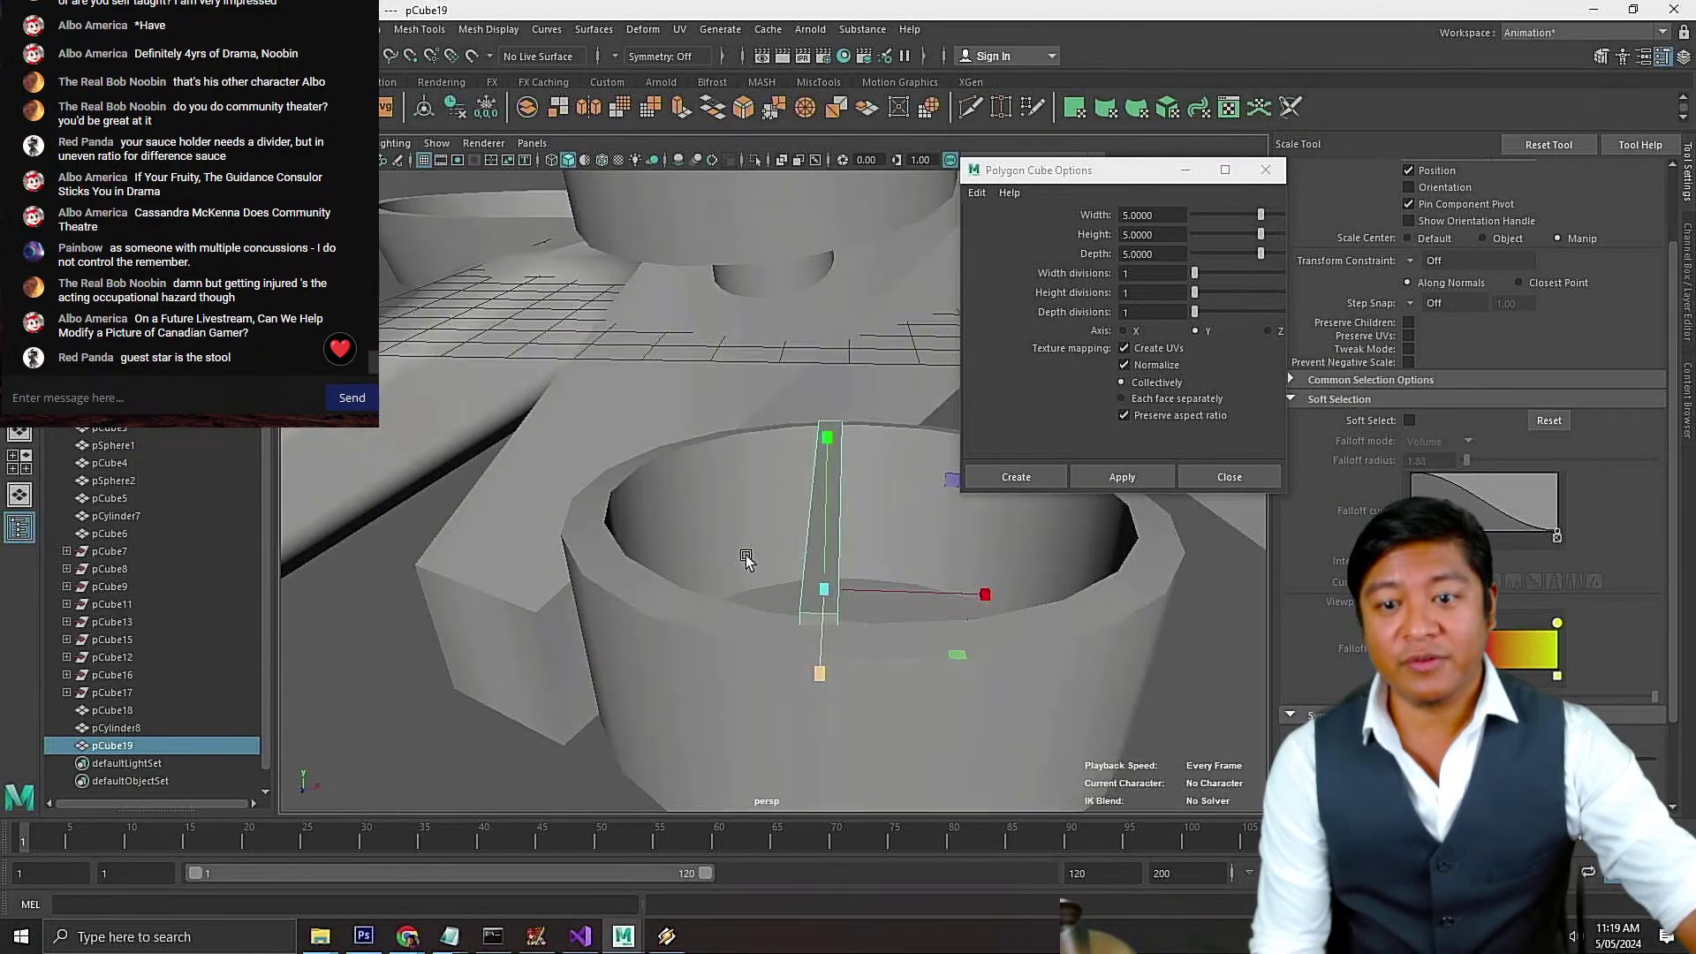
Combine pCylinder8 and pCube19 into one mesh with Mesh > Combine and save the scene
{"action": "left_click", "coordinate": [714, 475], "text": "shift"}
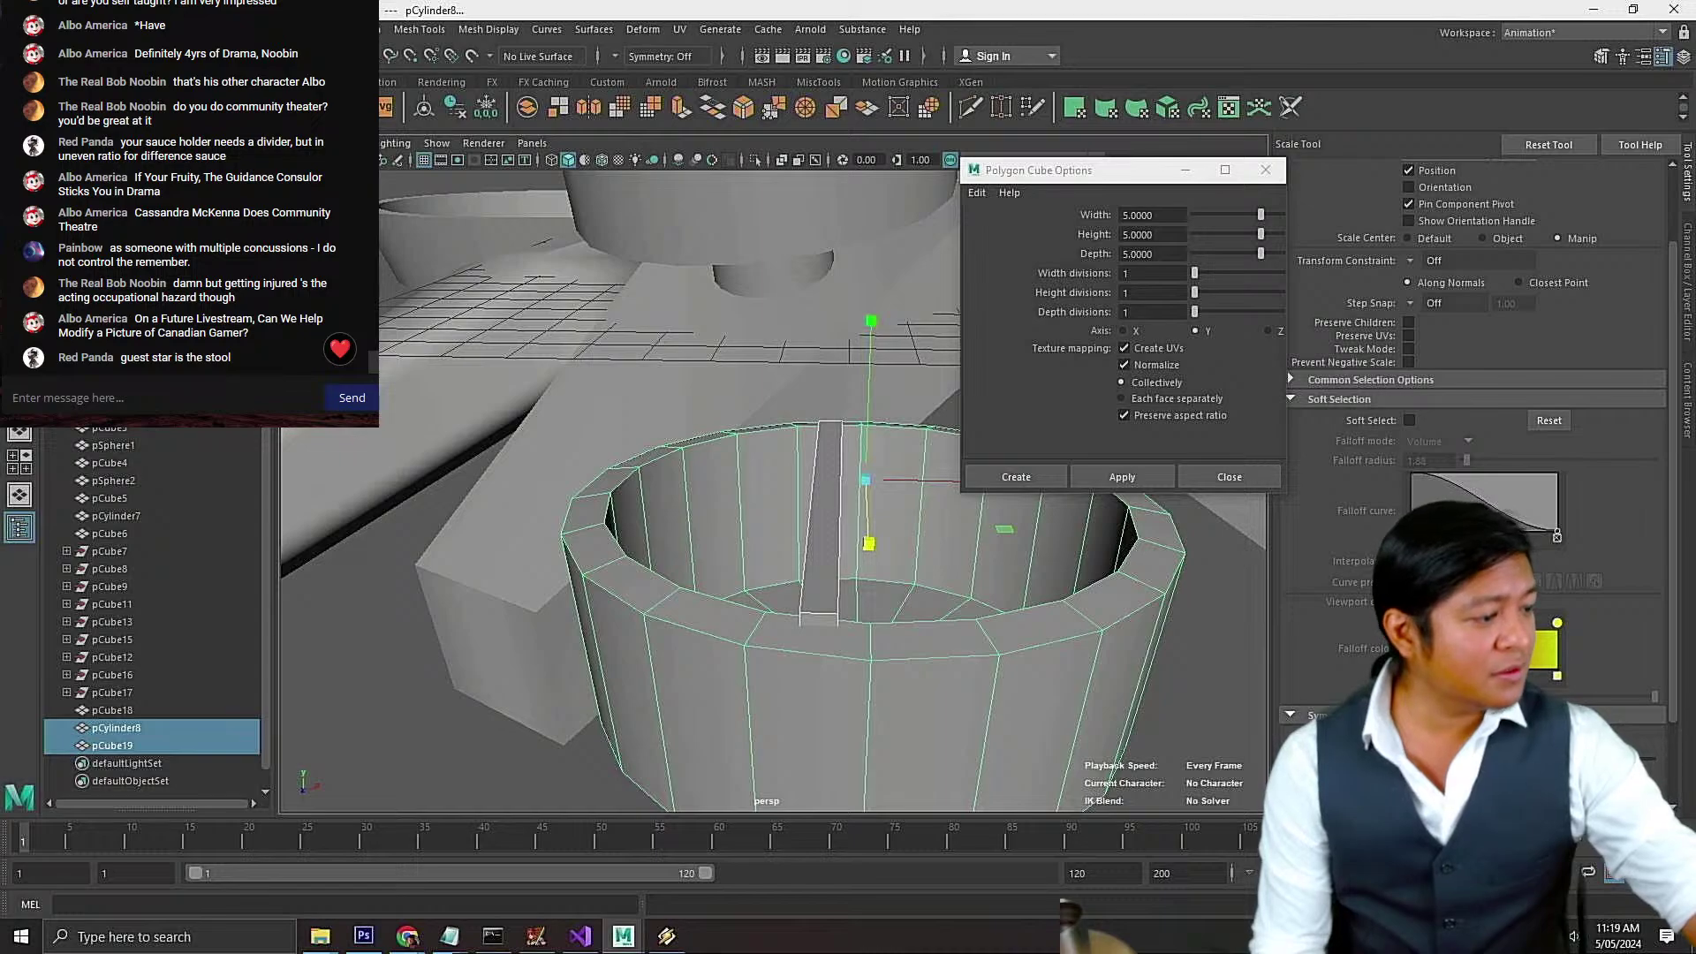
{"action": "left_click", "coordinate": [309, 30]}
{"action": "left_click", "coordinate": [329, 91]}
{"action": "key", "text": "ctrl+s"}
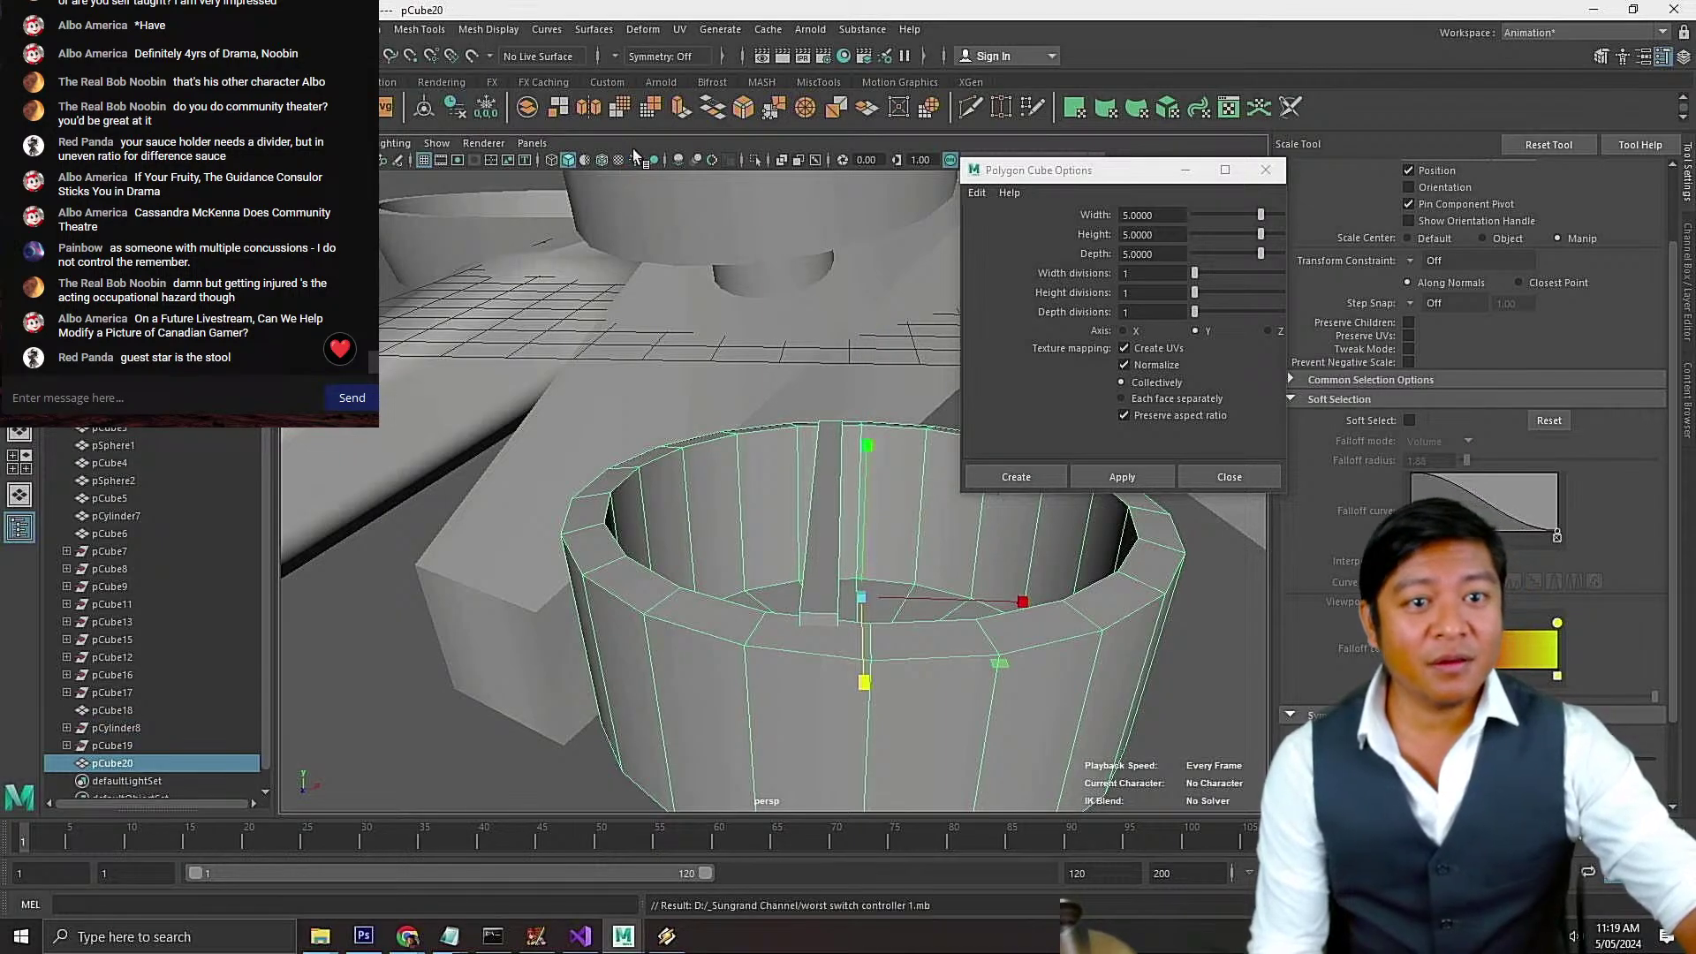
Deselect the combined cup and bring up its right-click component-mode menu
{"action": "left_click", "coordinate": [385, 706]}
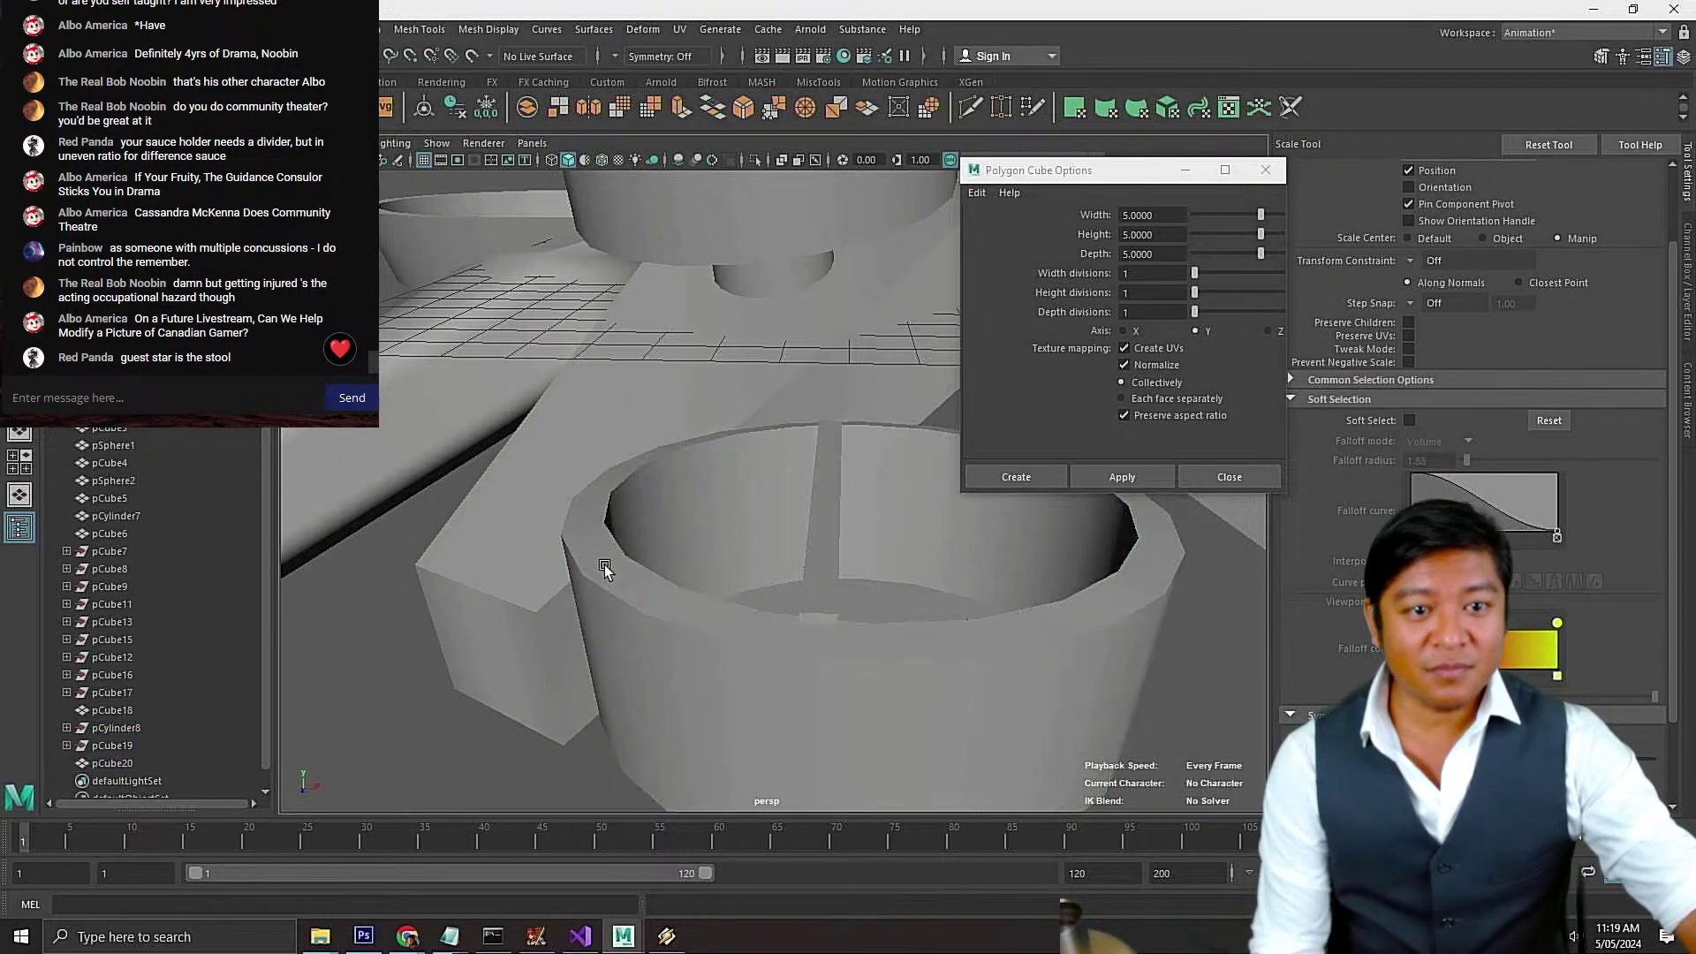
{"action": "right_click", "coordinate": [670, 519]}
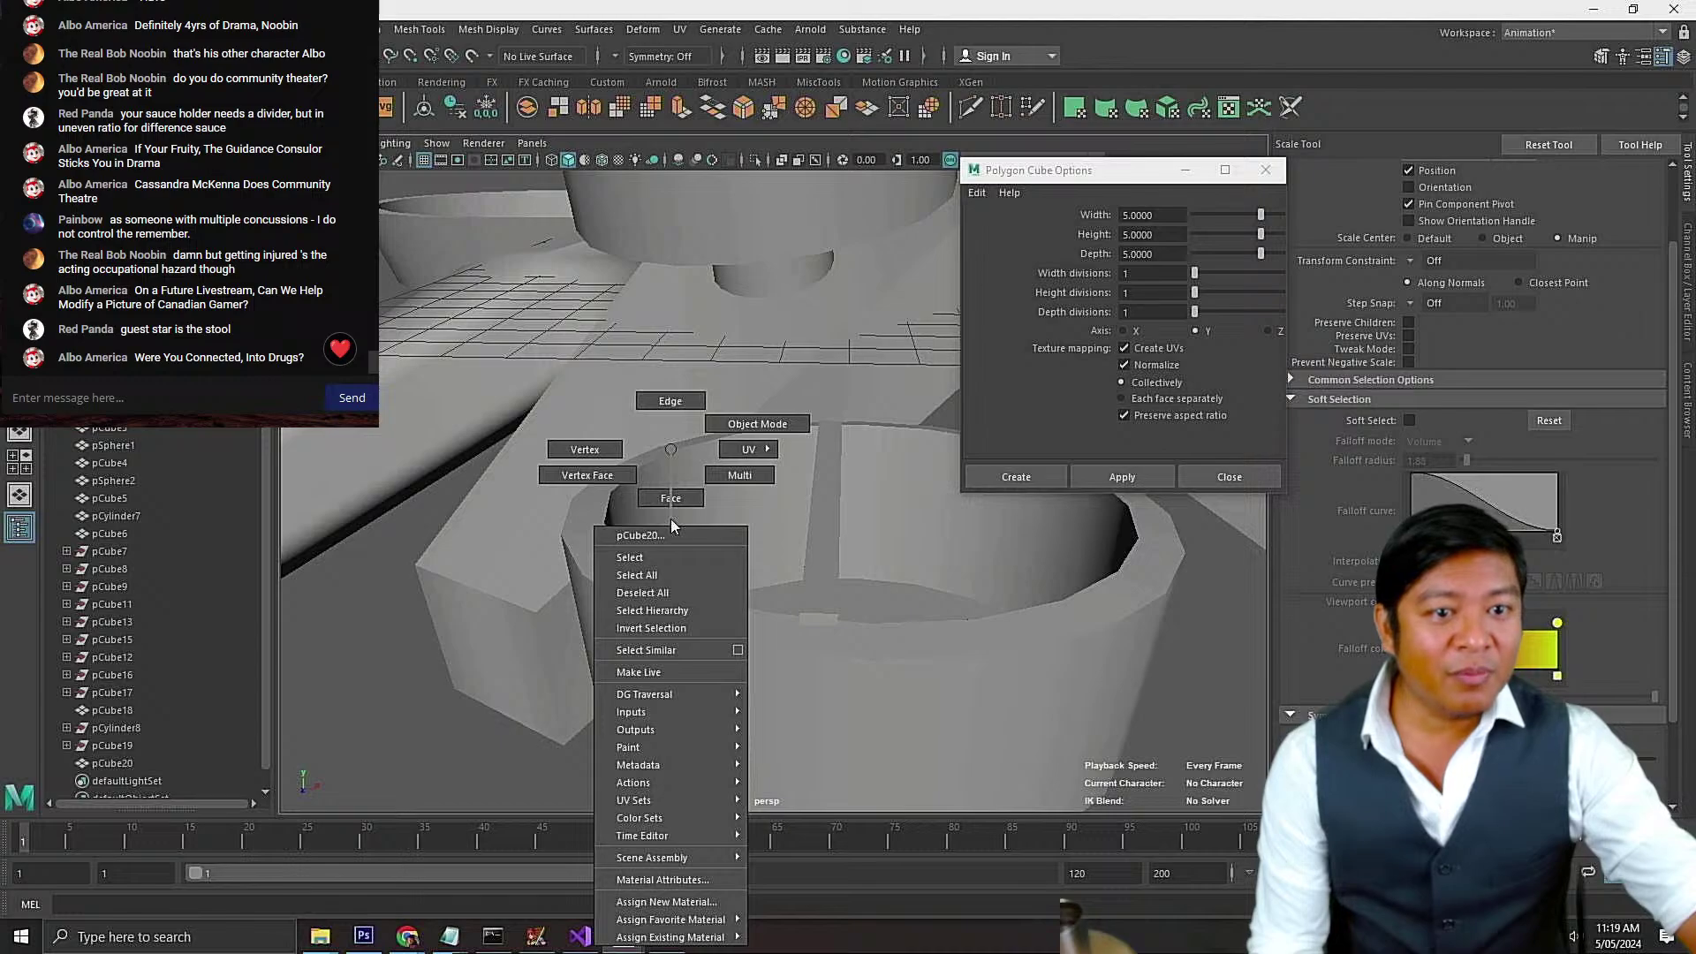
{"action": "right_click_drag", "start_coordinate": [673, 517], "coordinate": [790, 438]}
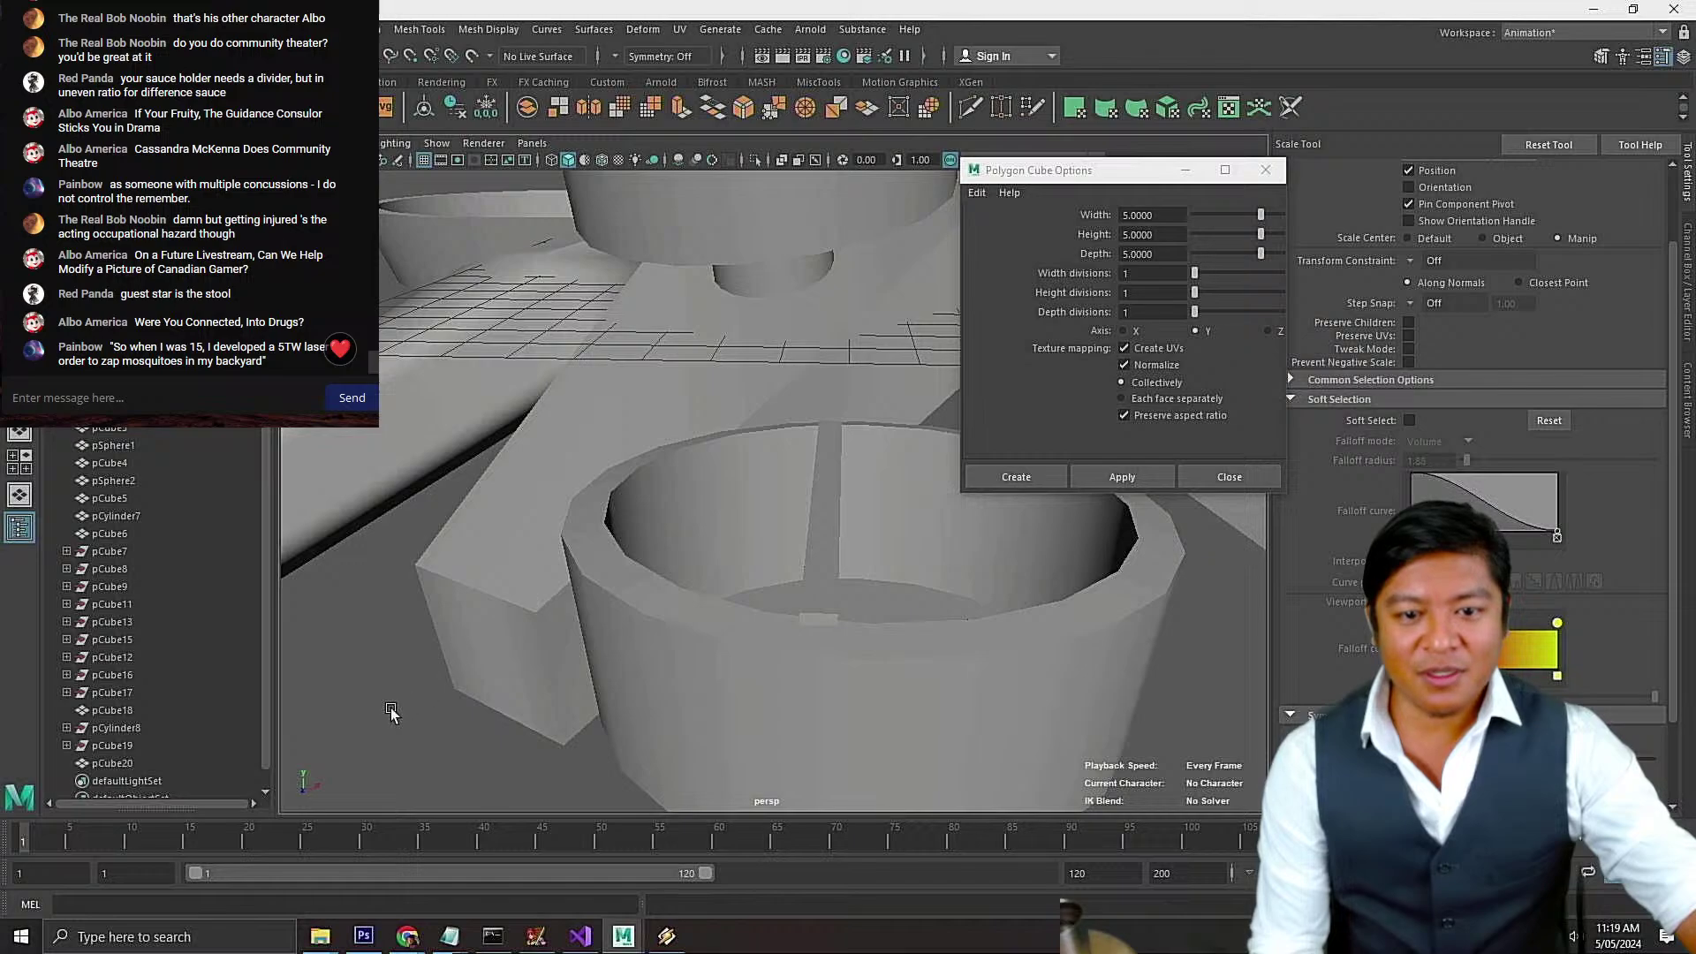
{"action": "mouse_move", "coordinate": [390, 708]}
{"action": "right_mouse_down"}
{"action": "mouse_move", "coordinate": [531, 607]}
{"action": "mouse_move", "coordinate": [517, 659]}
{"action": "mouse_move", "coordinate": [376, 719]}
{"action": "right_mouse_up"}
{"action": "left_click", "coordinate": [508, 760]}
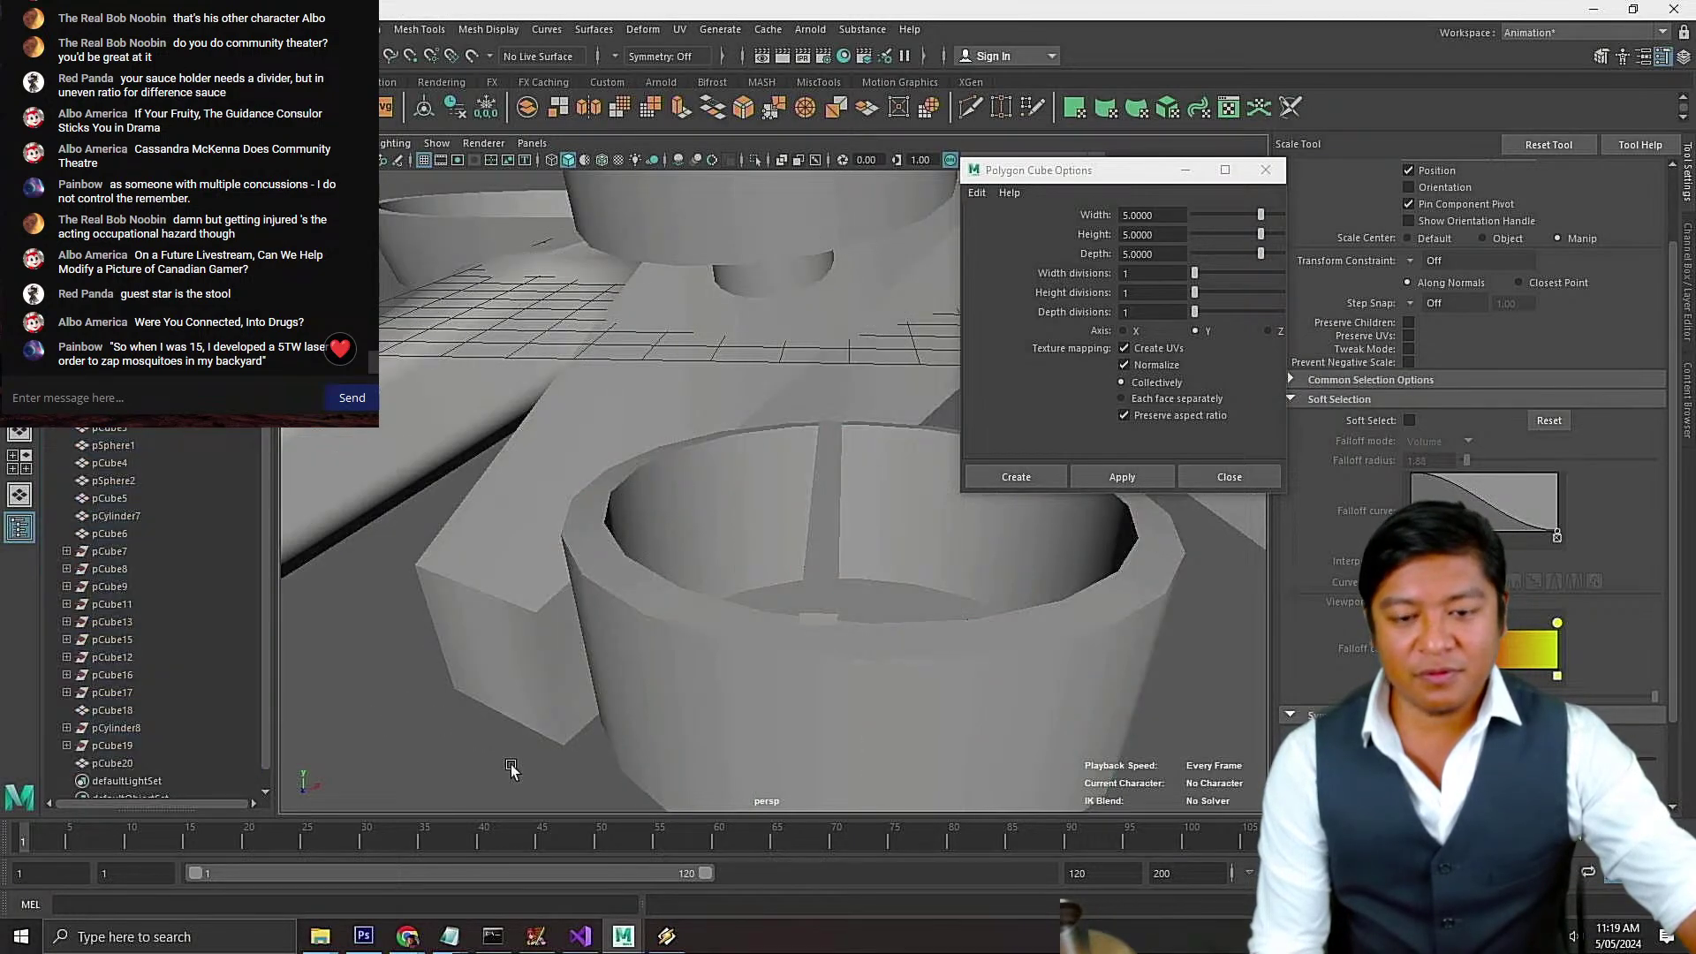
Select the combined pCube20 and tilt it toward the camera with the Rotate tool
{"action": "left_click", "coordinate": [631, 697]}
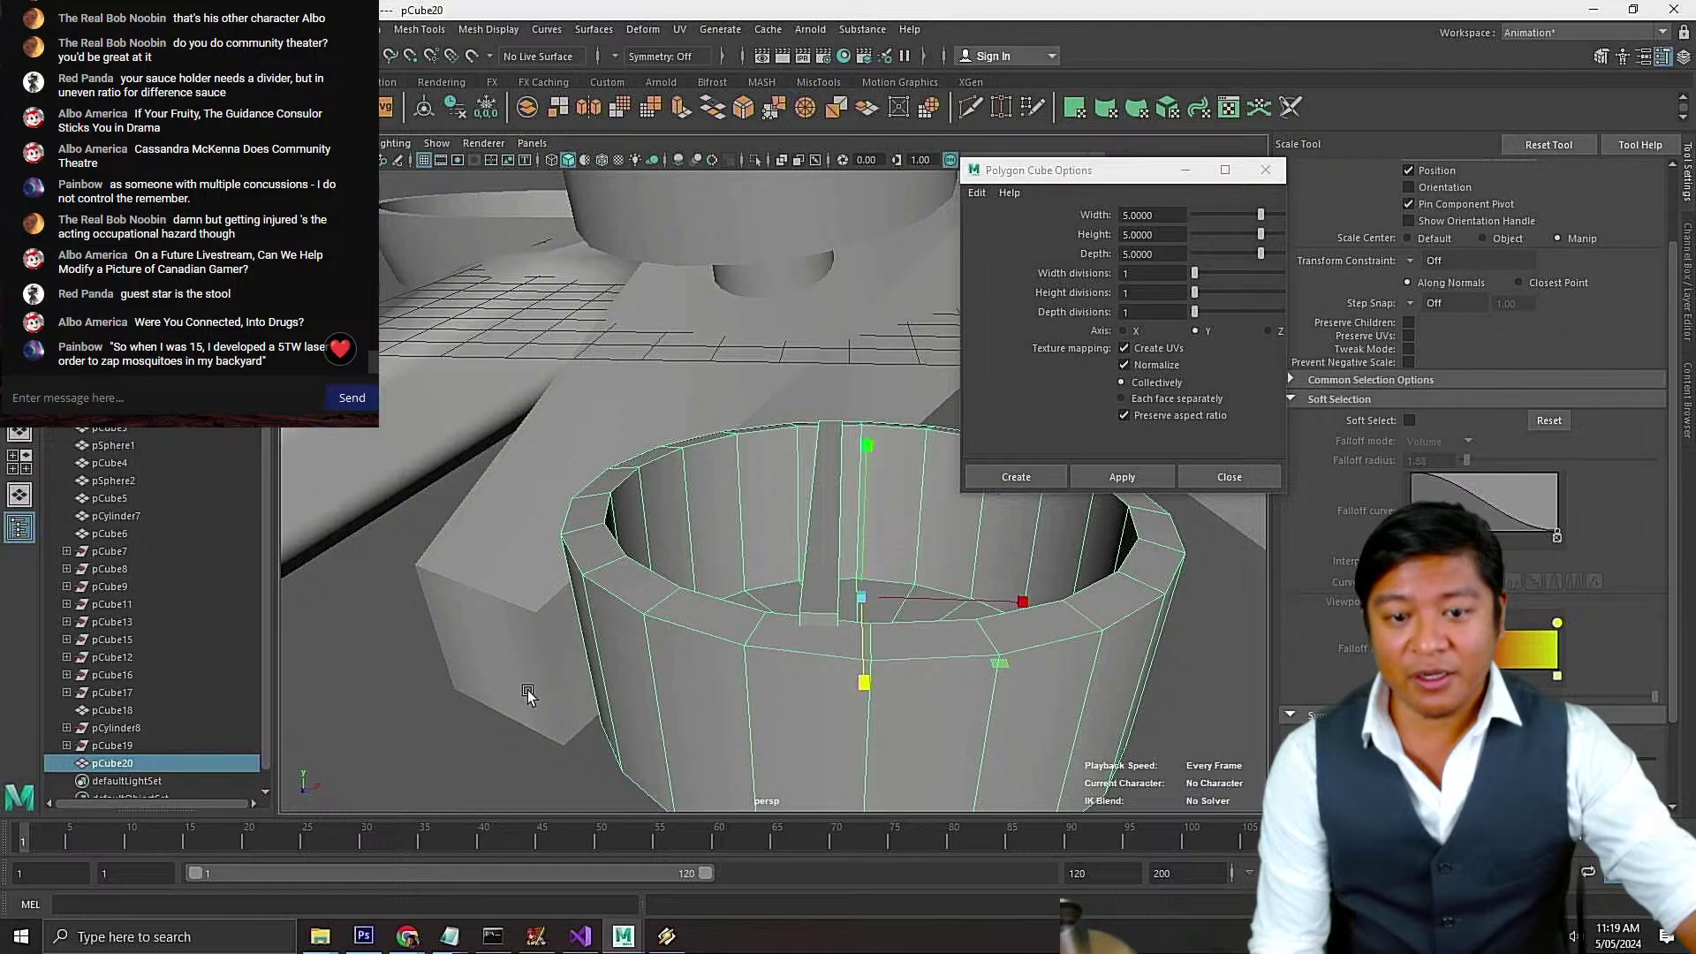
{"action": "key", "text": "e"}
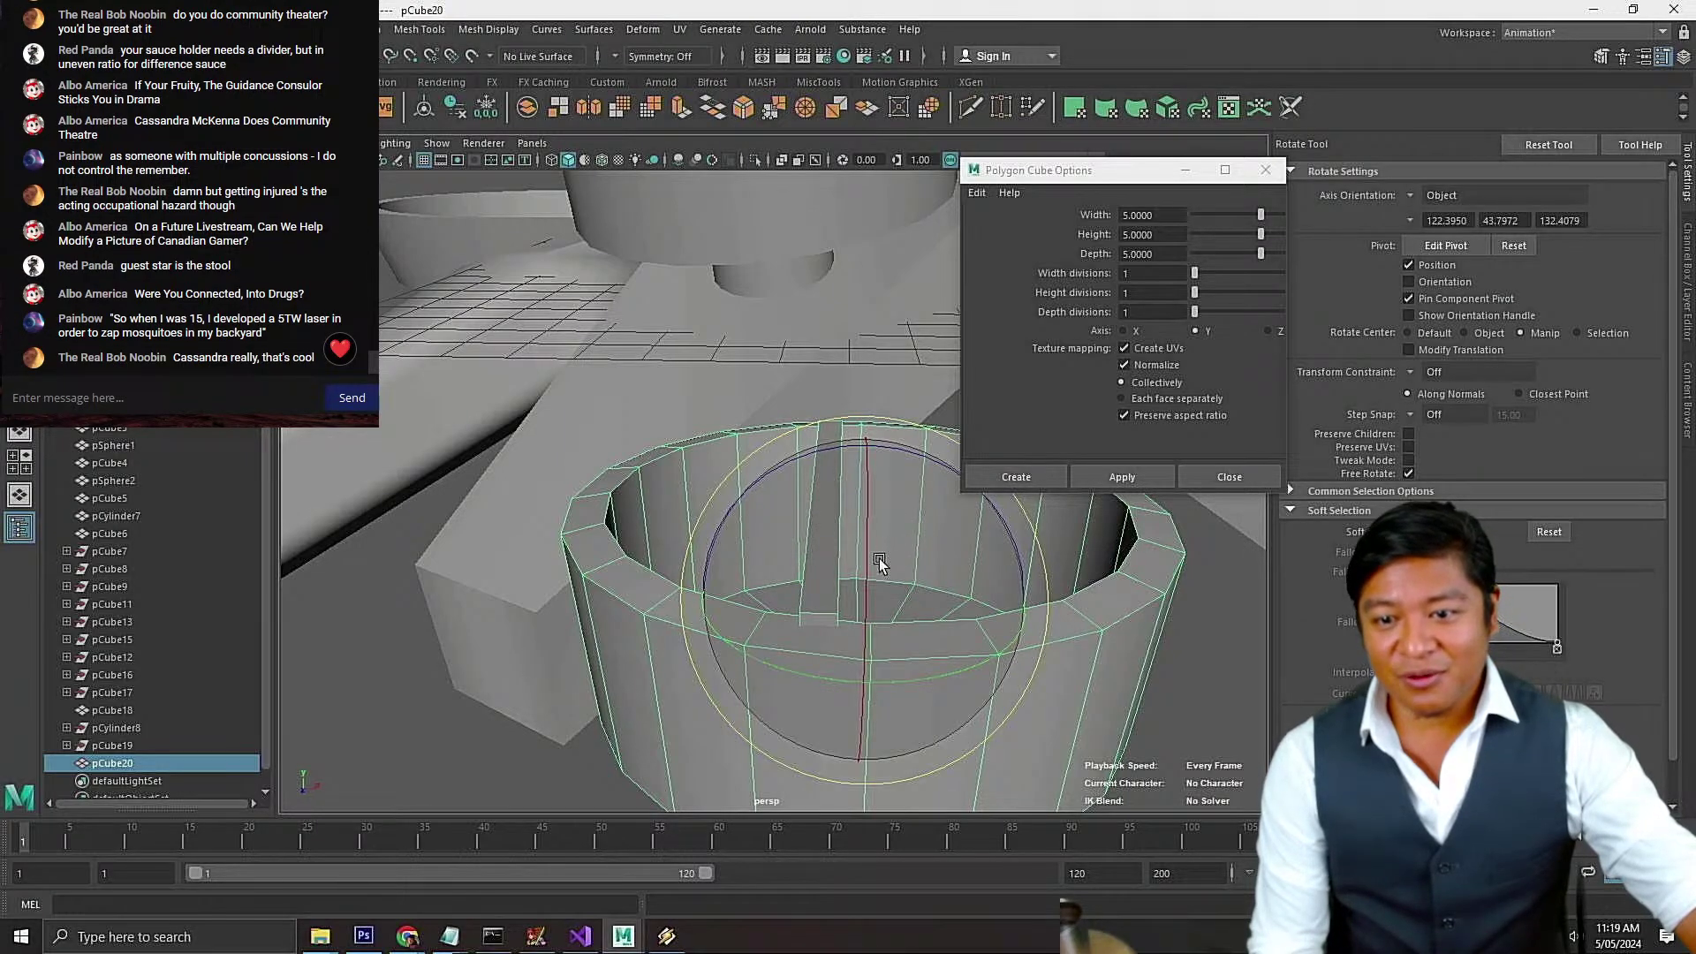
{"action": "left_click_drag", "start_coordinate": [878, 559], "coordinate": [793, 511]}
{"action": "key", "text": "w"}
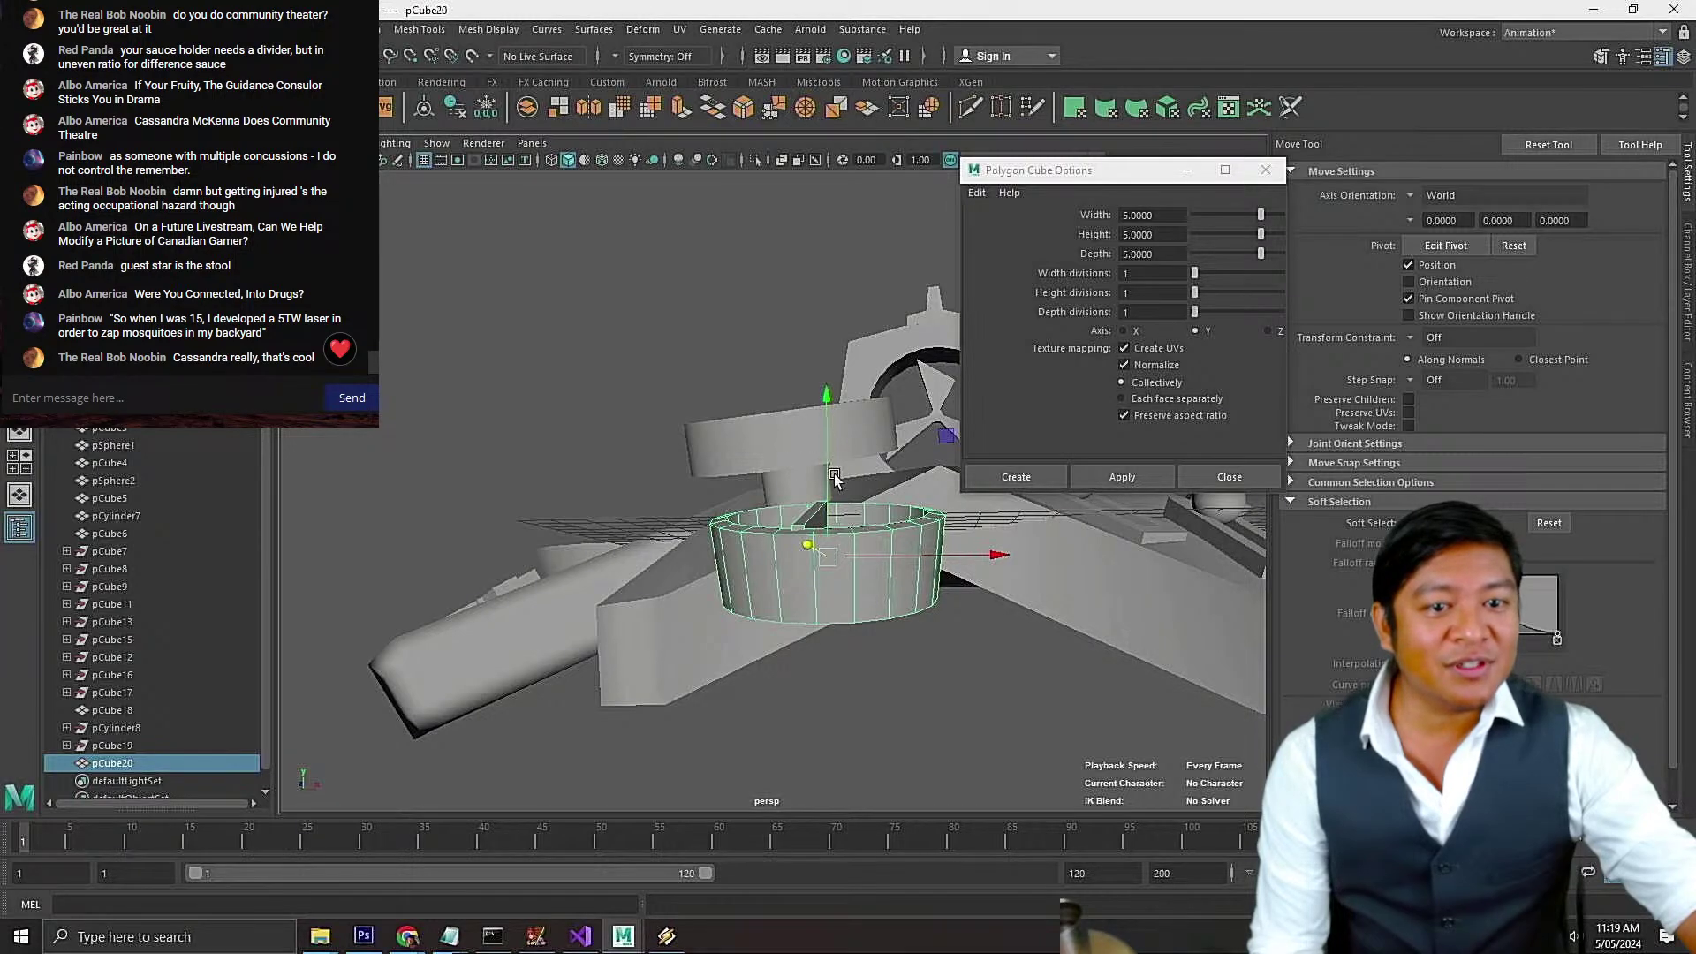
{"action": "left_click_drag", "start_coordinate": [834, 477], "coordinate": [883, 477], "text": "alt"}
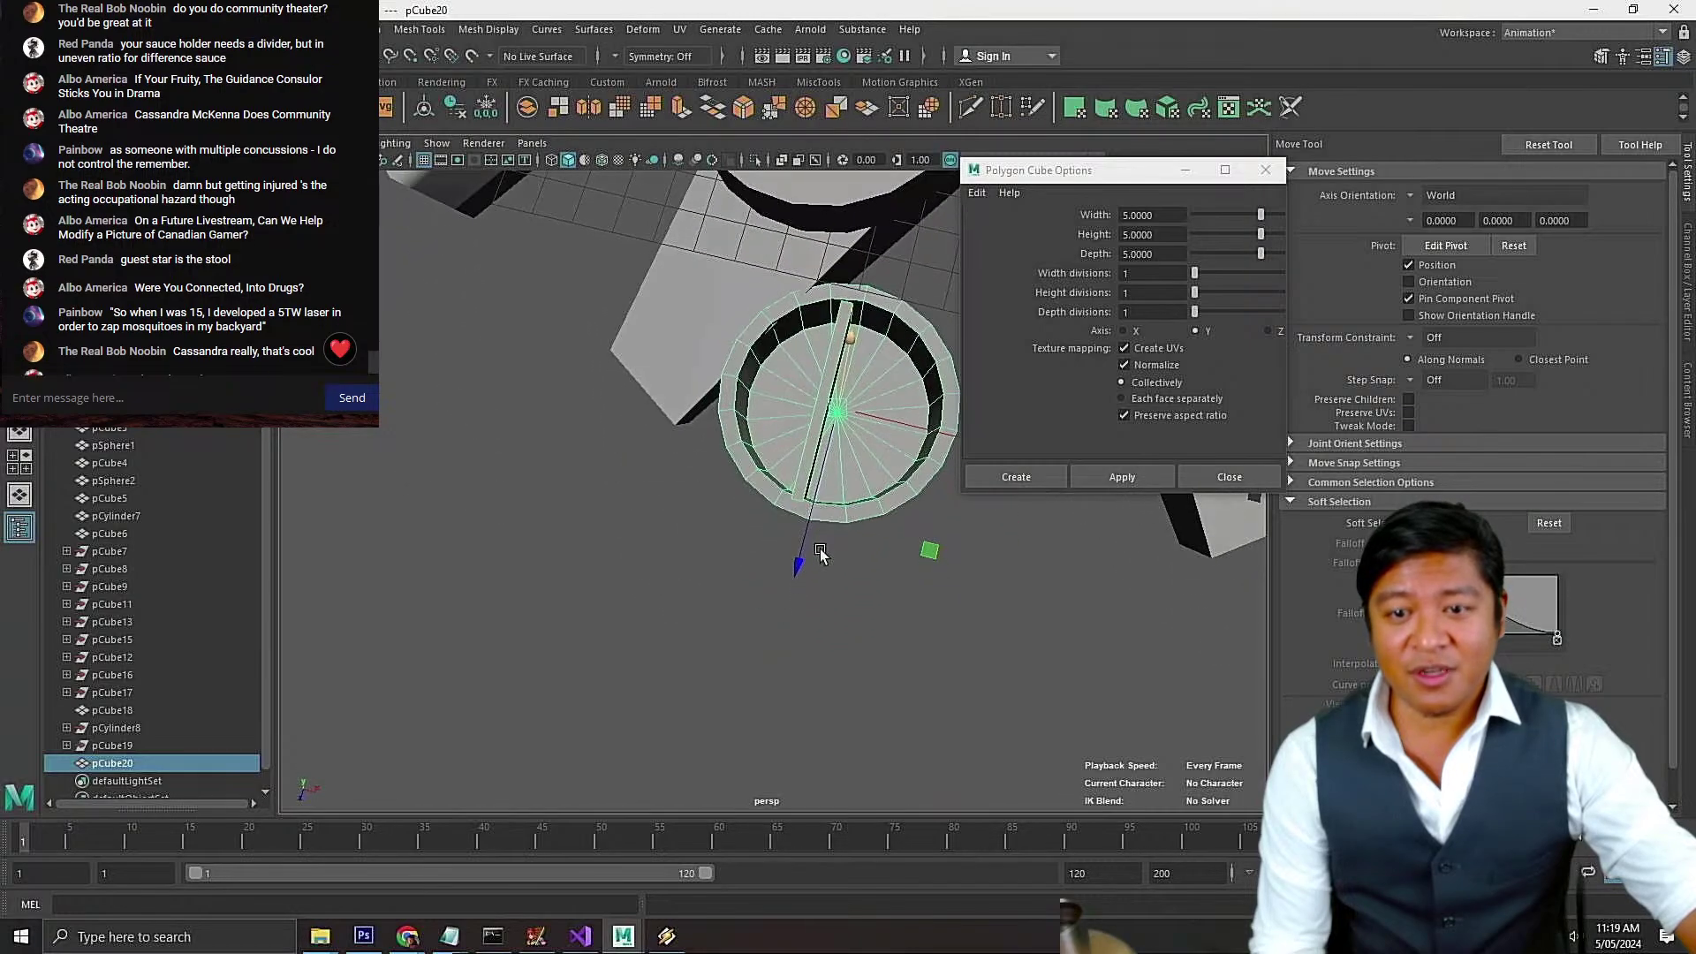
Frame the divided ring and rotate it on X and Y into a tilted position
{"action": "left_click", "coordinate": [891, 423]}
{"action": "key", "text": "f"}
{"action": "right_click_drag", "start_coordinate": [829, 459], "coordinate": [773, 499], "text": "alt"}
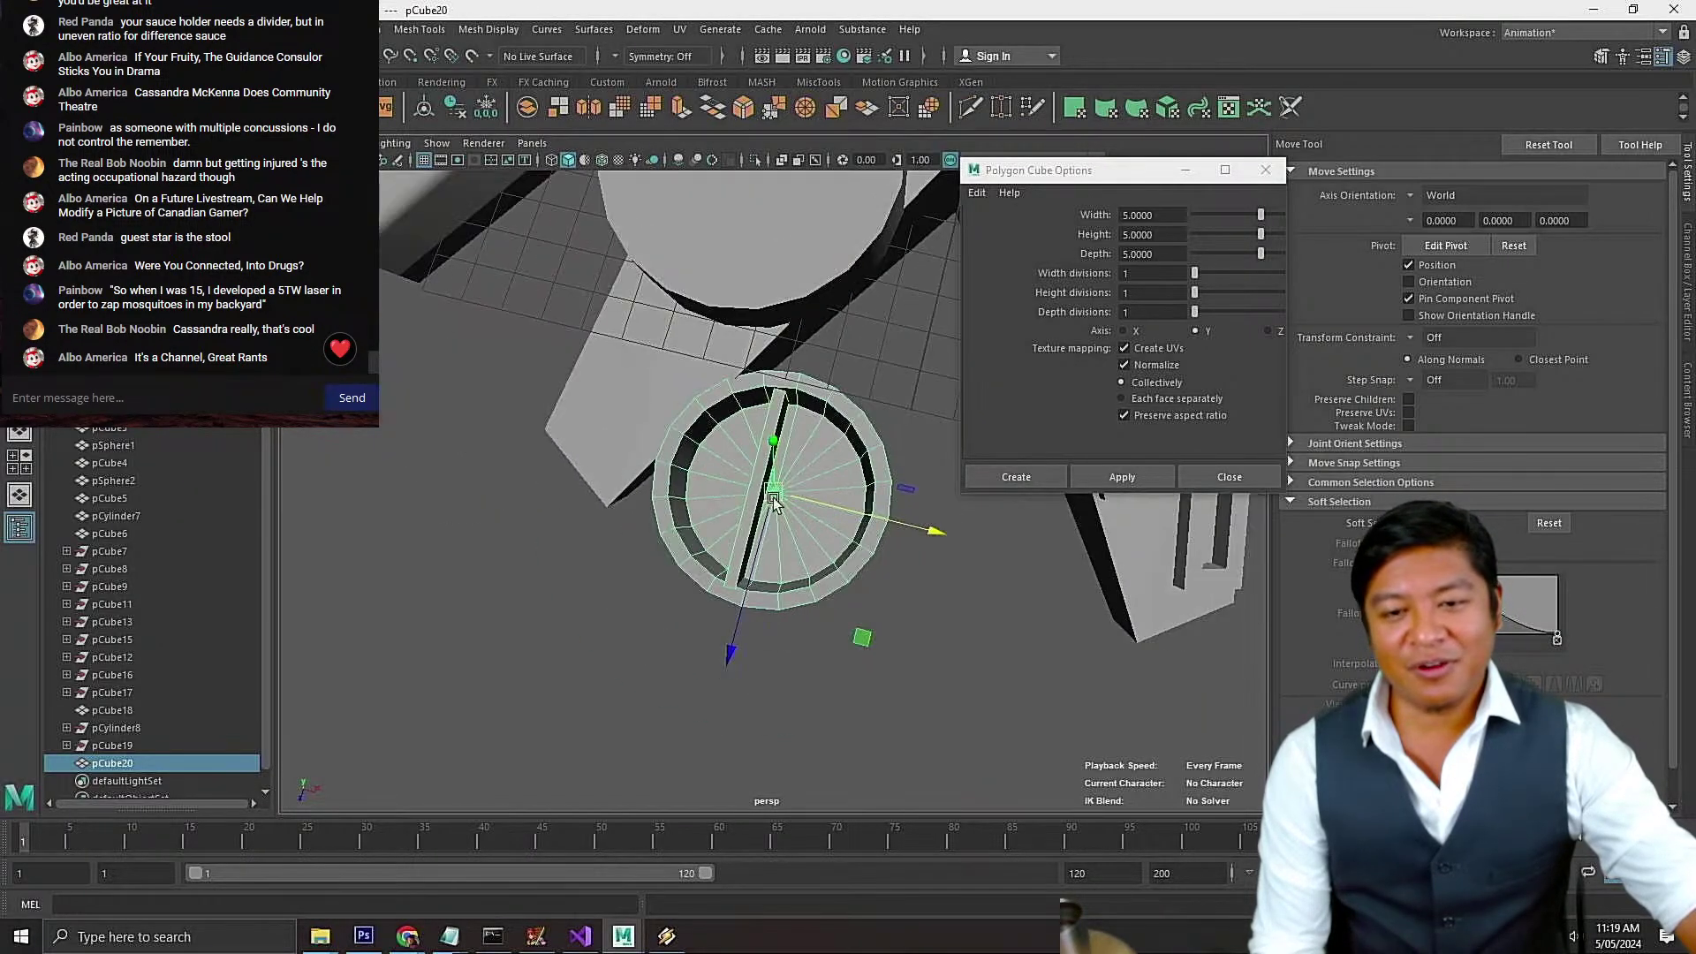
{"action": "key", "text": "e"}
{"action": "mouse_move", "coordinate": [774, 501]}
{"action": "left_mouse_down", "text": "alt"}
{"action": "mouse_move", "coordinate": [765, 433]}
{"action": "mouse_move", "coordinate": [793, 477]}
{"action": "left_mouse_up", "text": "alt"}
{"action": "left_click_drag", "start_coordinate": [767, 587], "coordinate": [712, 576]}
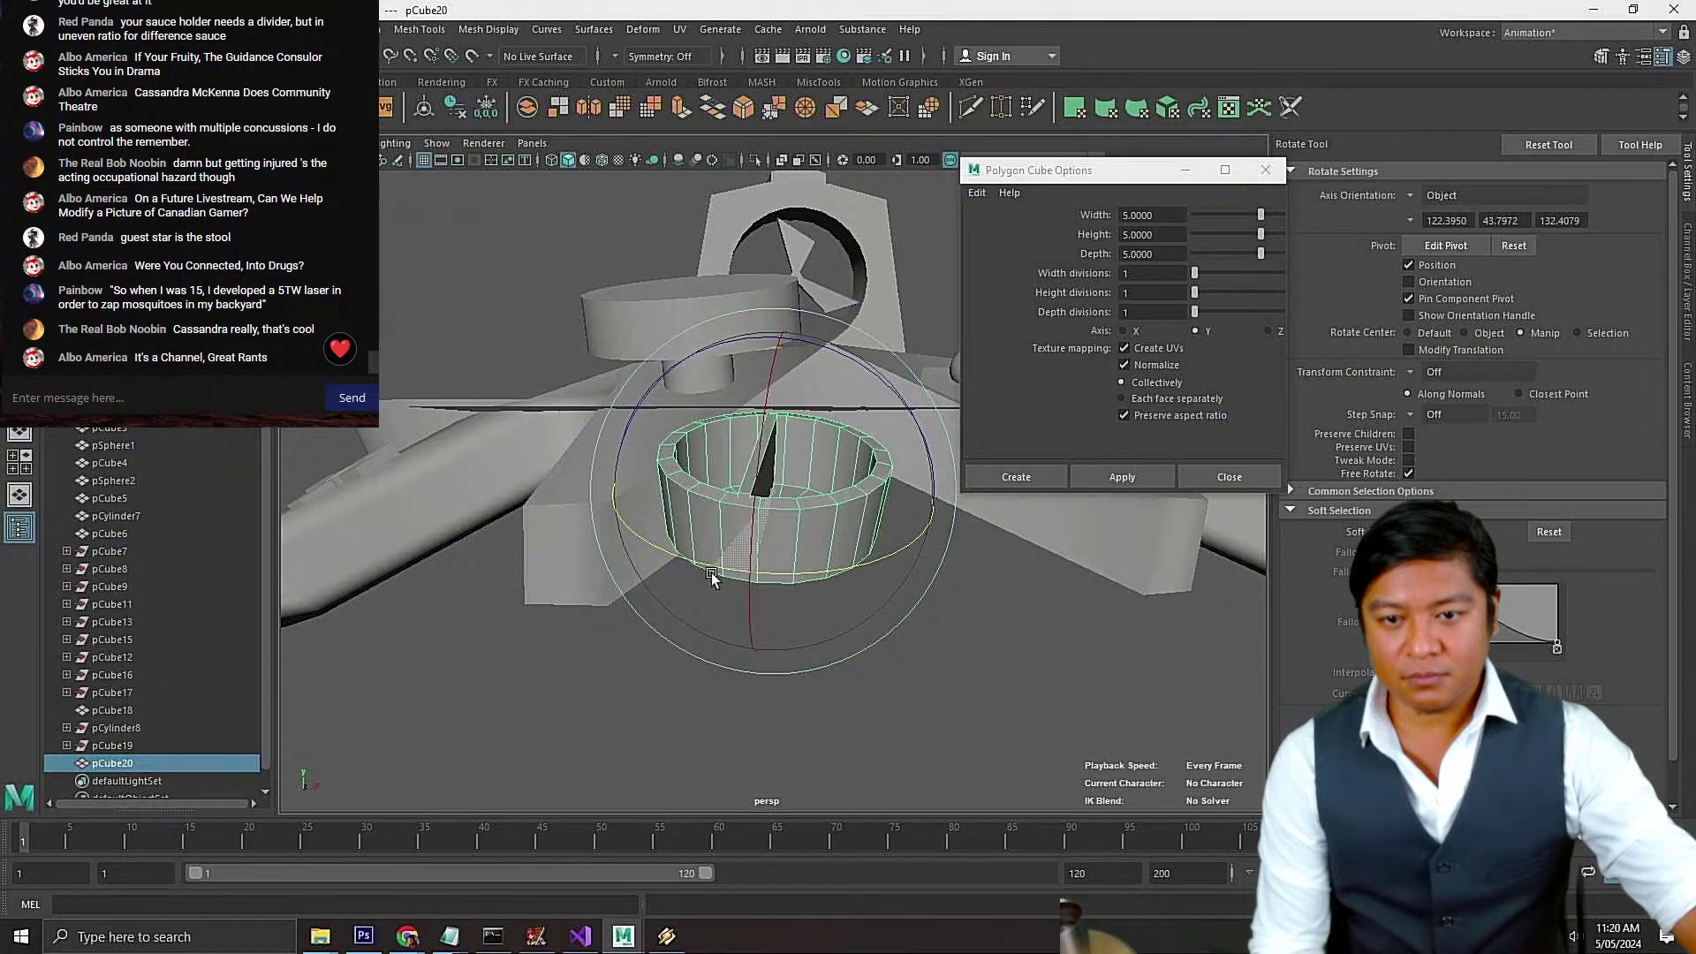
Lower the ring down on Y beneath the controller body and save worst switch controller 1.mb
{"action": "left_click_drag", "start_coordinate": [779, 468], "coordinate": [802, 424], "text": "alt"}
{"action": "key", "text": "w"}
{"action": "left_click_drag", "start_coordinate": [771, 360], "coordinate": [767, 508]}
{"action": "scroll", "coordinate": [767, 389], "scroll_direction": "down", "scroll_amount": 5}
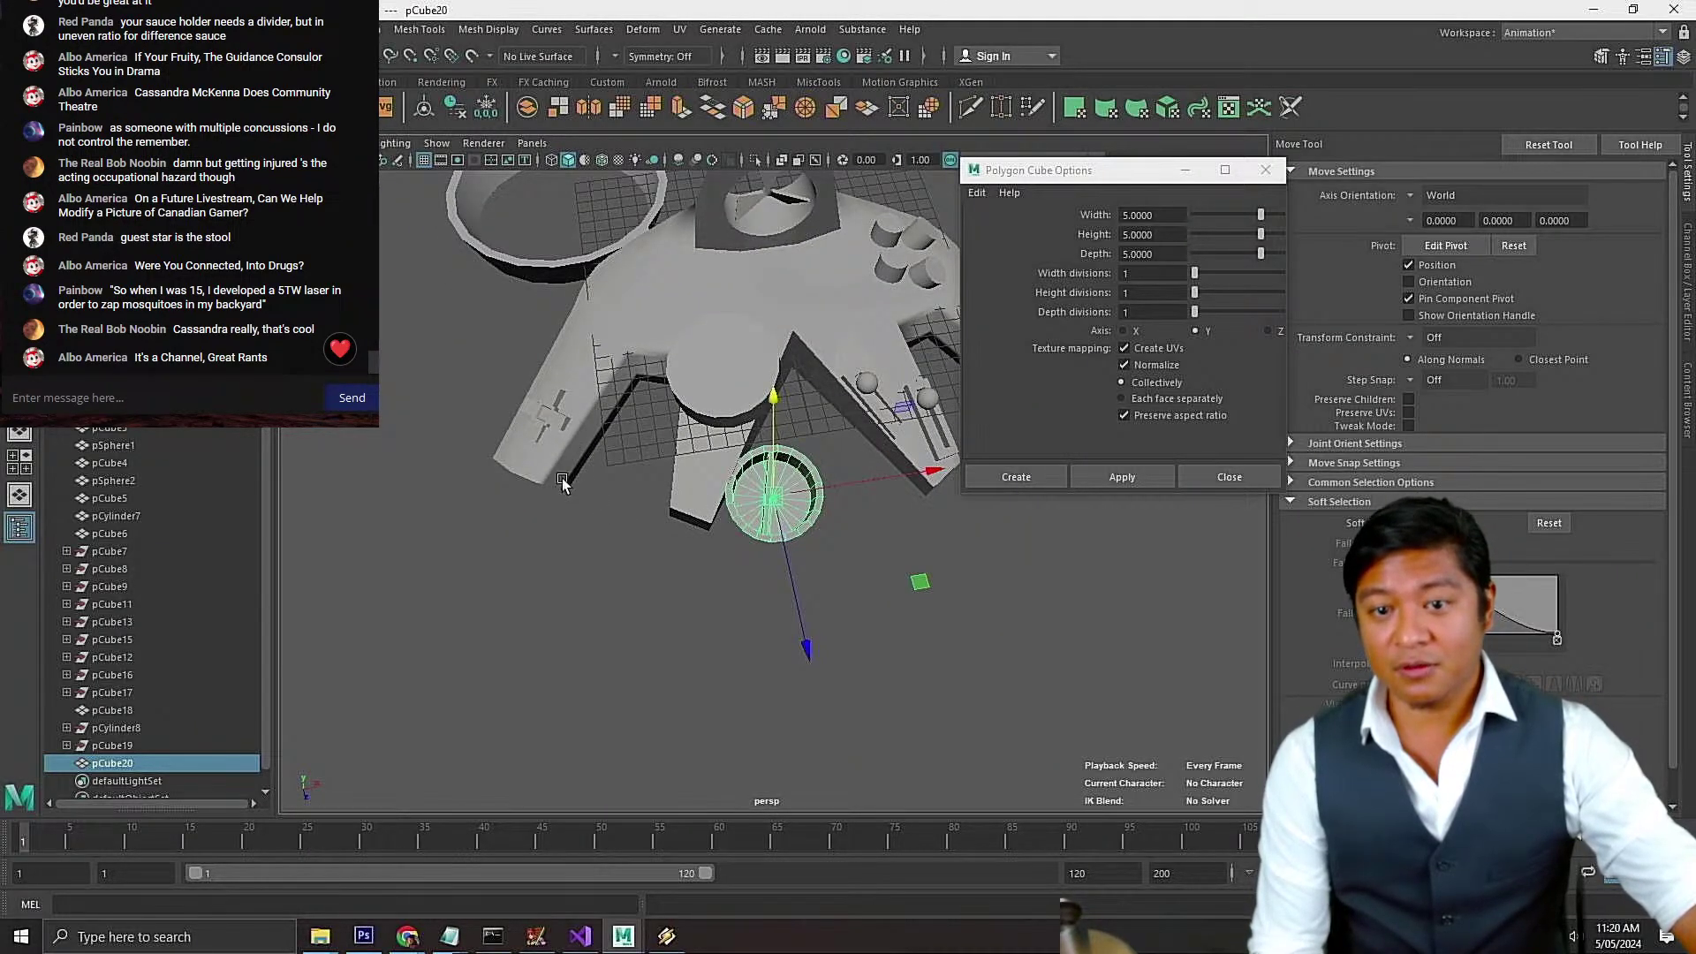
{"action": "left_click_drag", "start_coordinate": [810, 466], "coordinate": [606, 342], "text": "alt"}
{"action": "key", "text": "ctrl+s"}
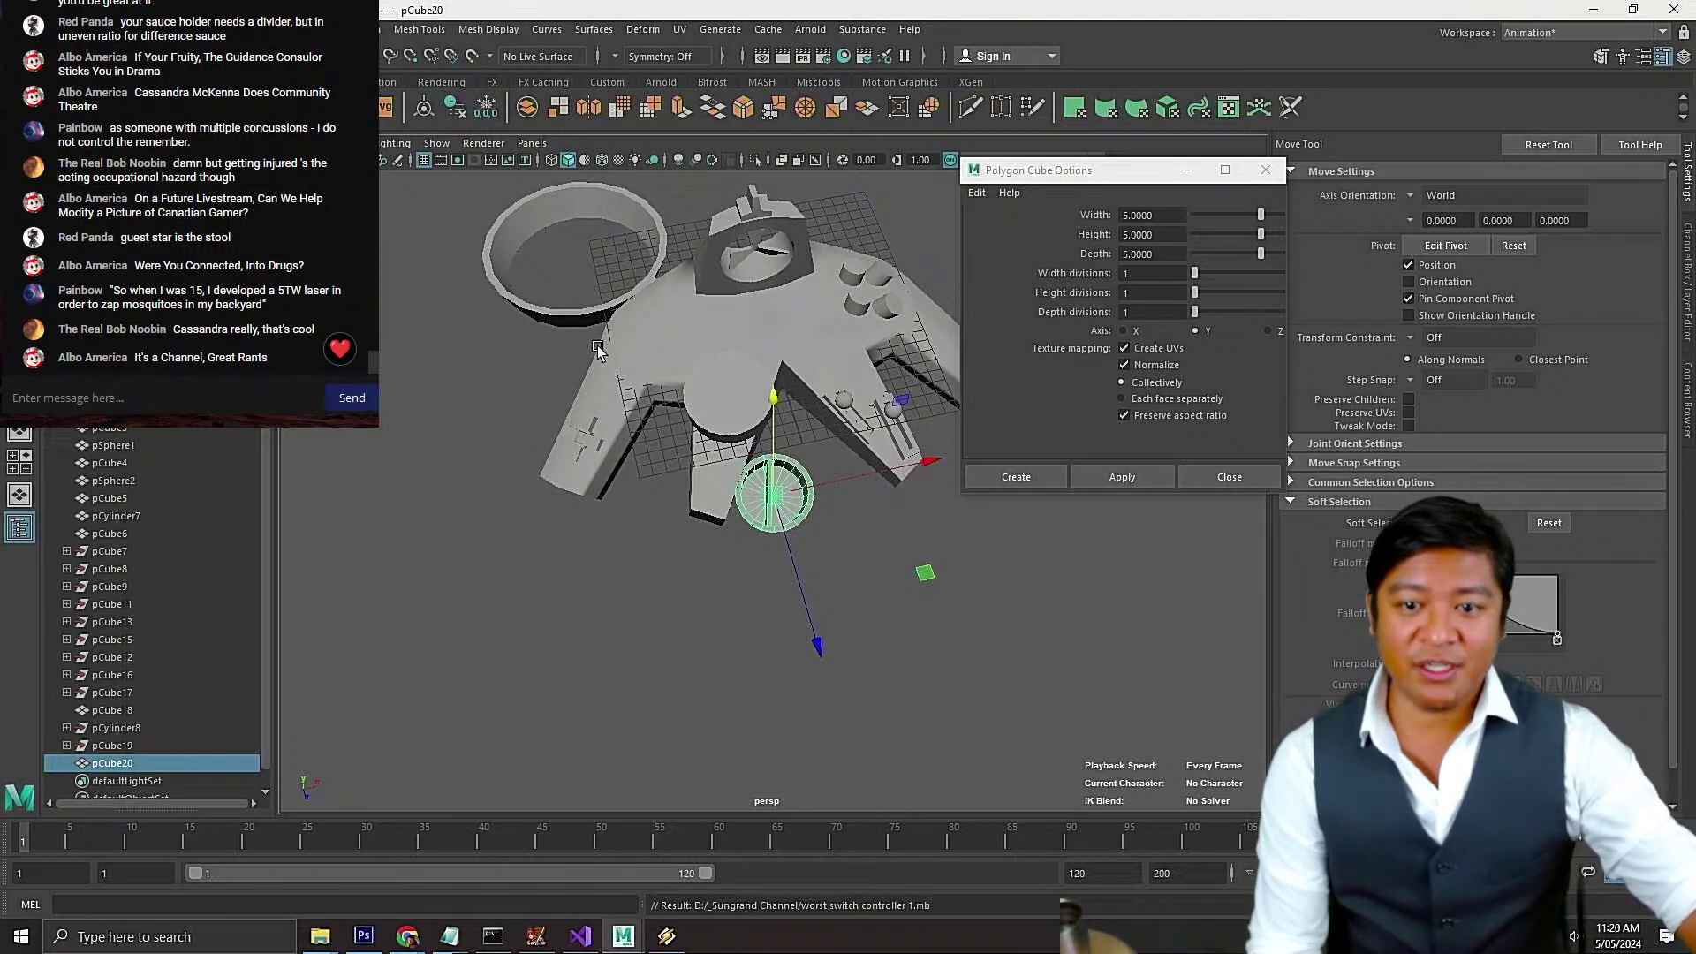
{"action": "left_click", "coordinate": [704, 397]}
Duplicate the cylinder with Ctrl+D and frame the copy from a low side angle
{"action": "left_click_drag", "start_coordinate": [704, 396], "coordinate": [605, 382], "text": "alt"}
{"action": "key", "text": "ctrl+d"}
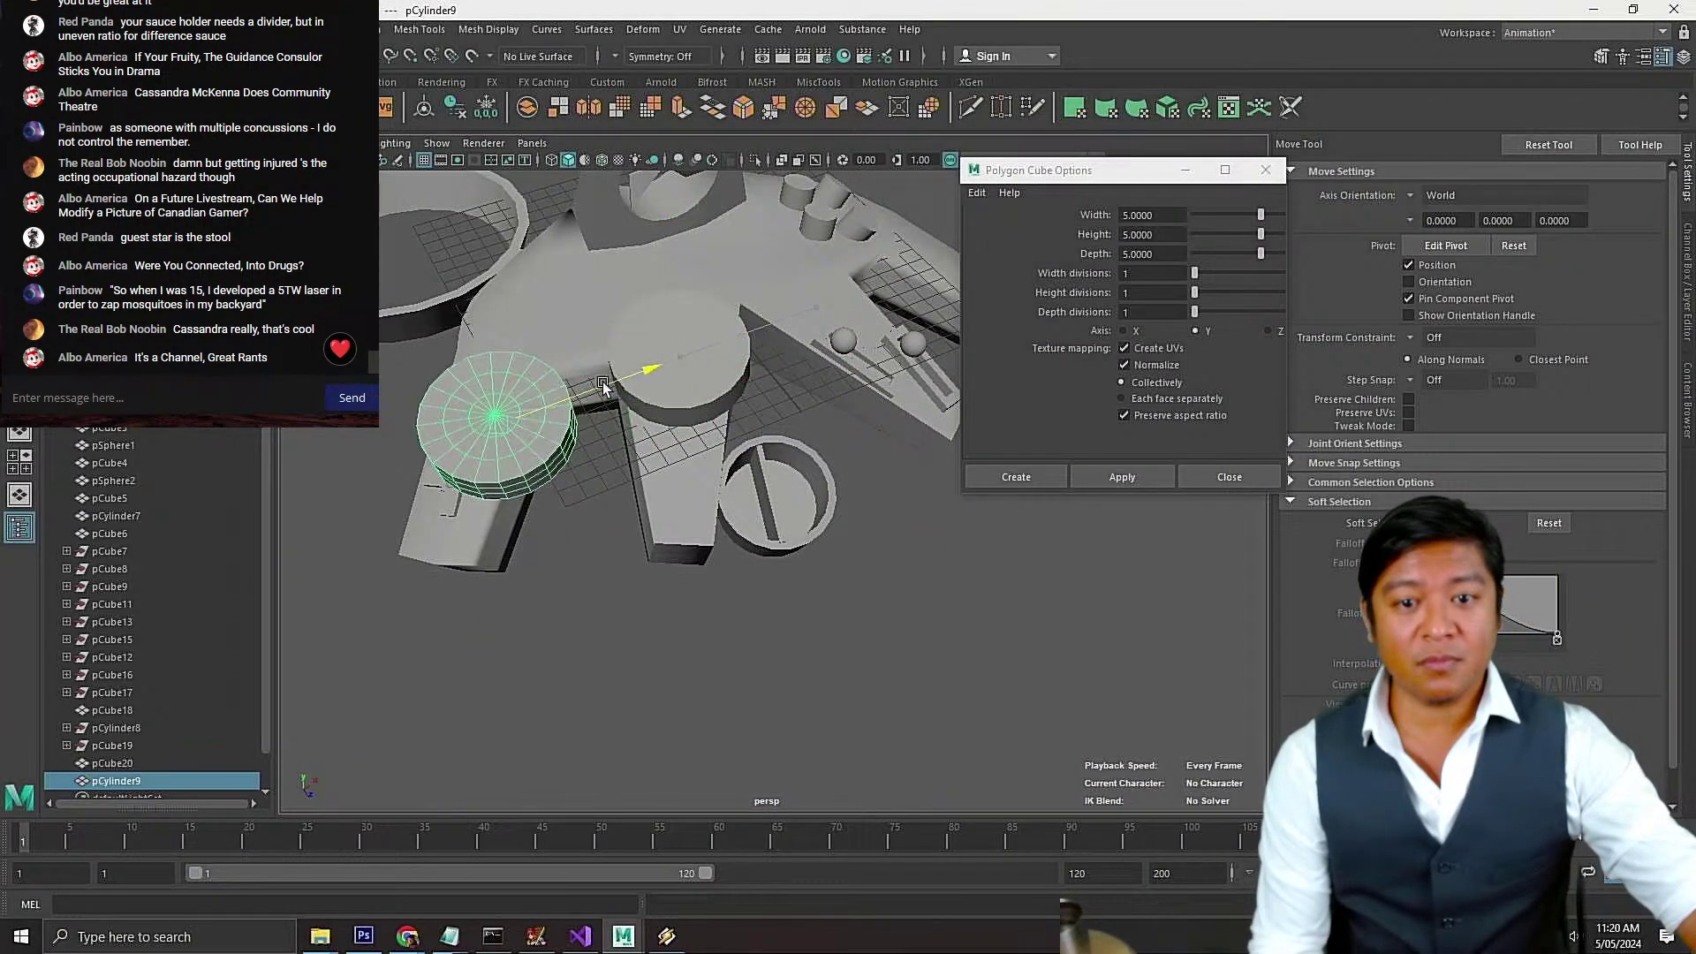
{"action": "key", "text": "f"}
{"action": "left_click_drag", "start_coordinate": [657, 524], "coordinate": [736, 517], "text": "alt"}
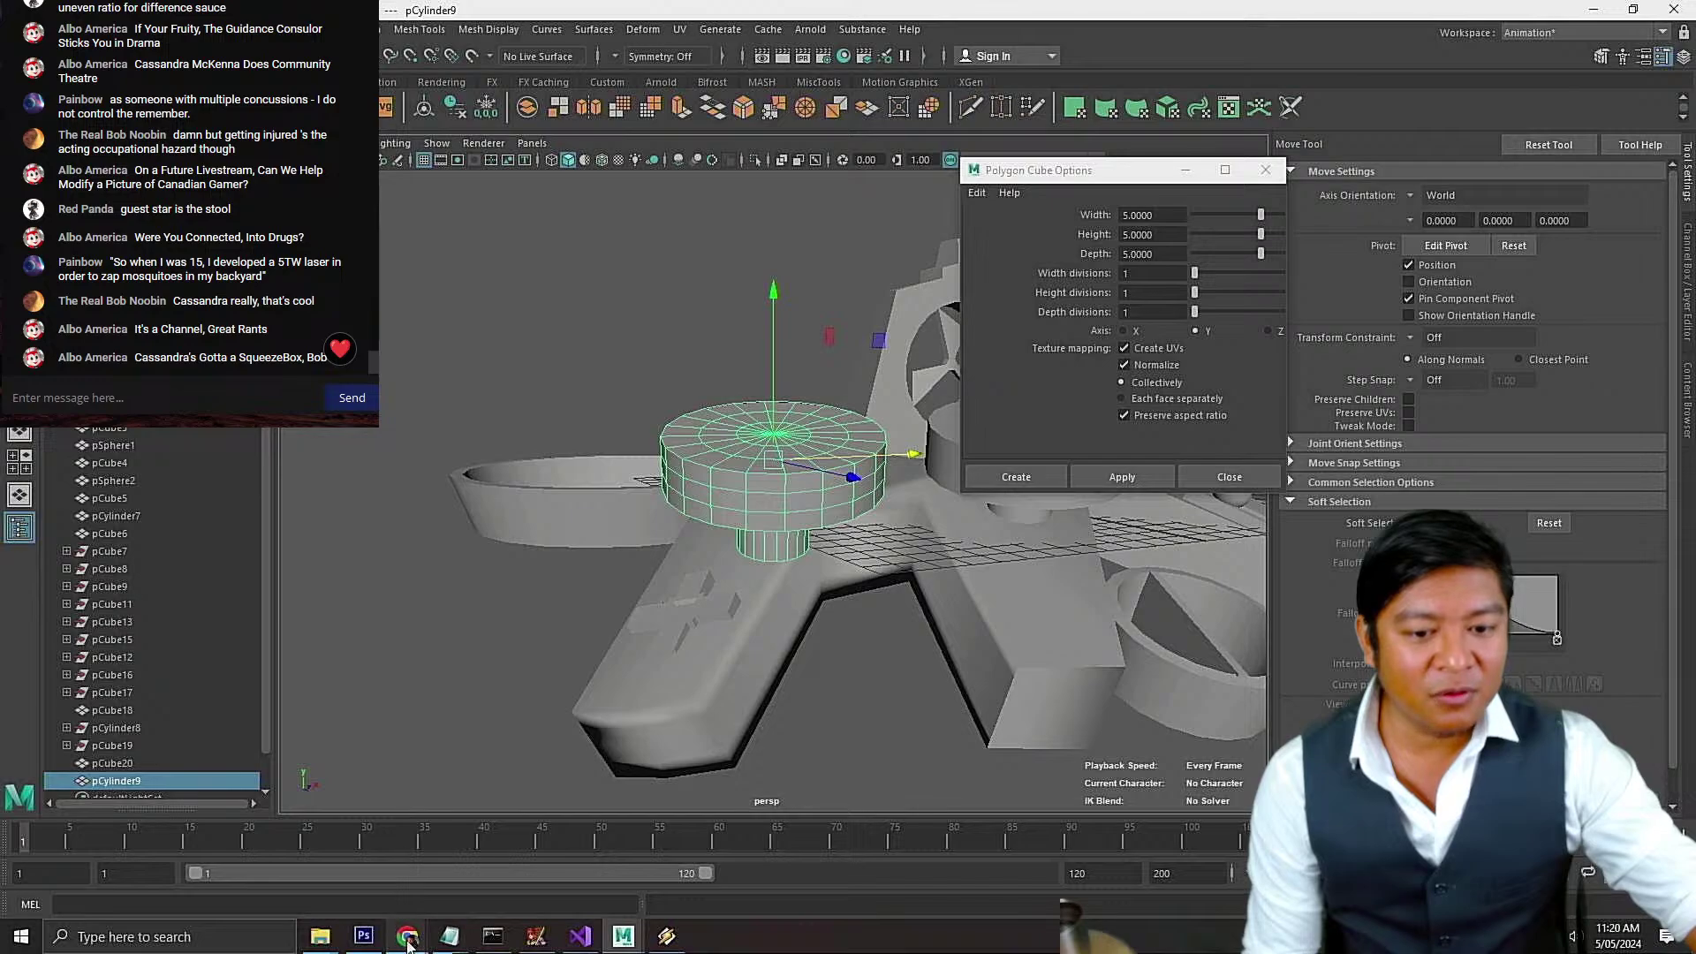
In Chrome, search 'canadian gamer youtuber' under All results and open the Canadian Gamer channel link
{"action": "mouse_move", "coordinate": [409, 943]}
{"action": "left_click", "coordinate": [502, 852]}
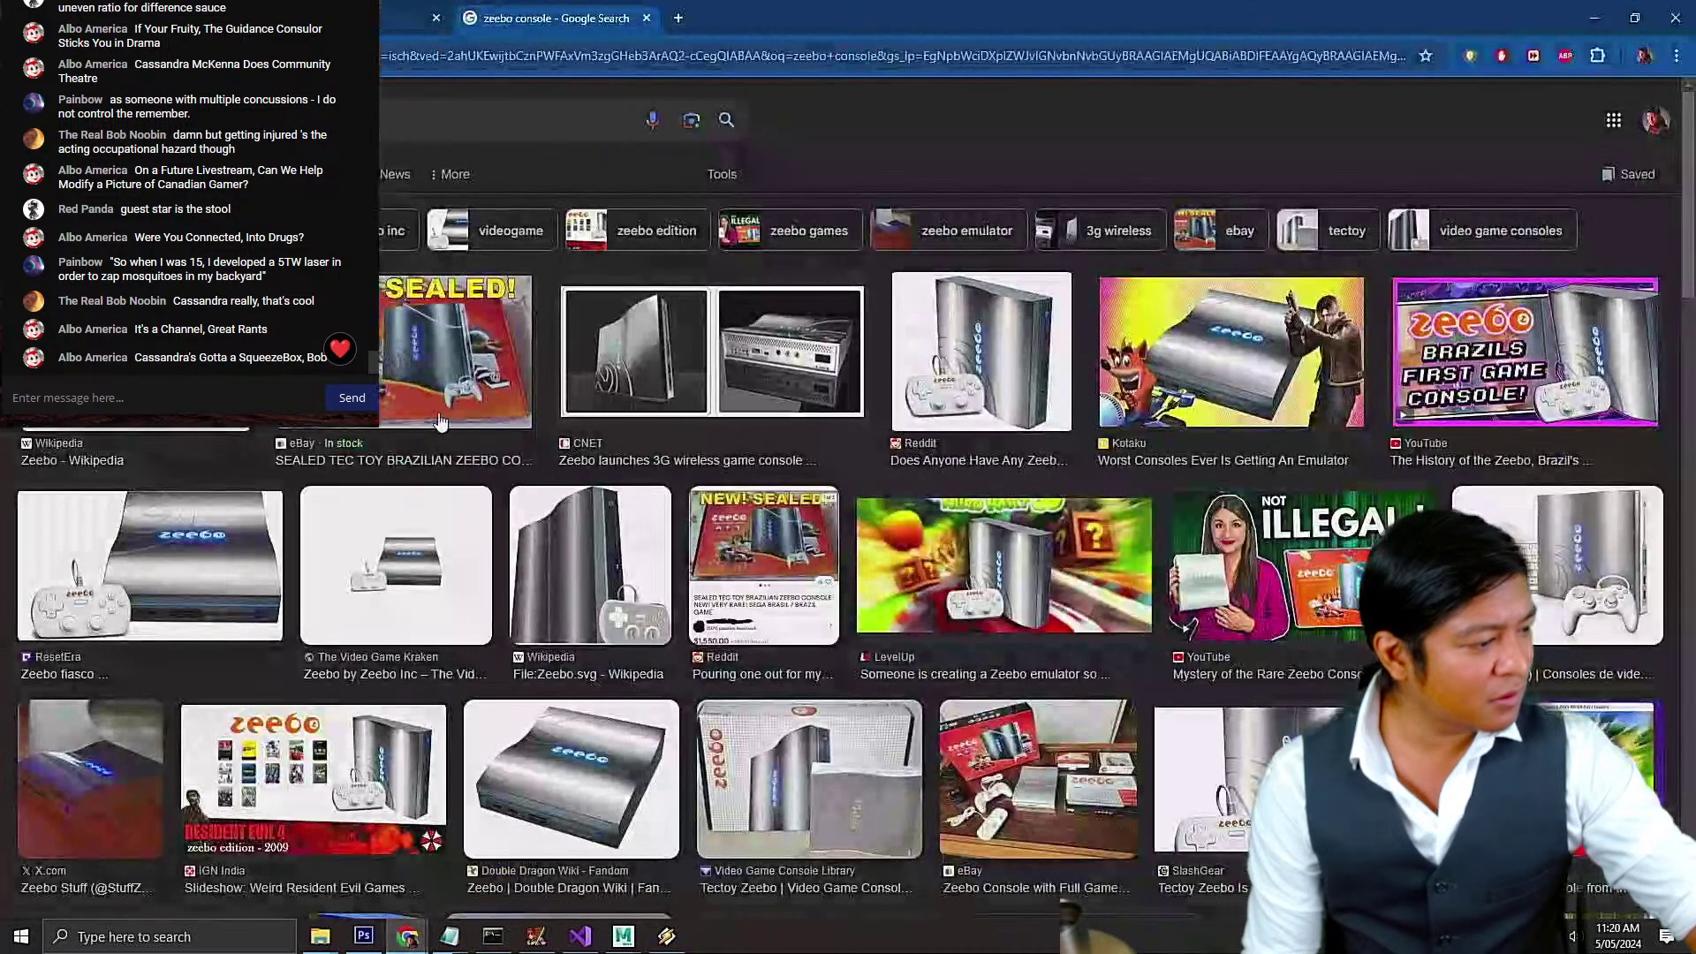
{"action": "left_click", "coordinate": [300, 120]}
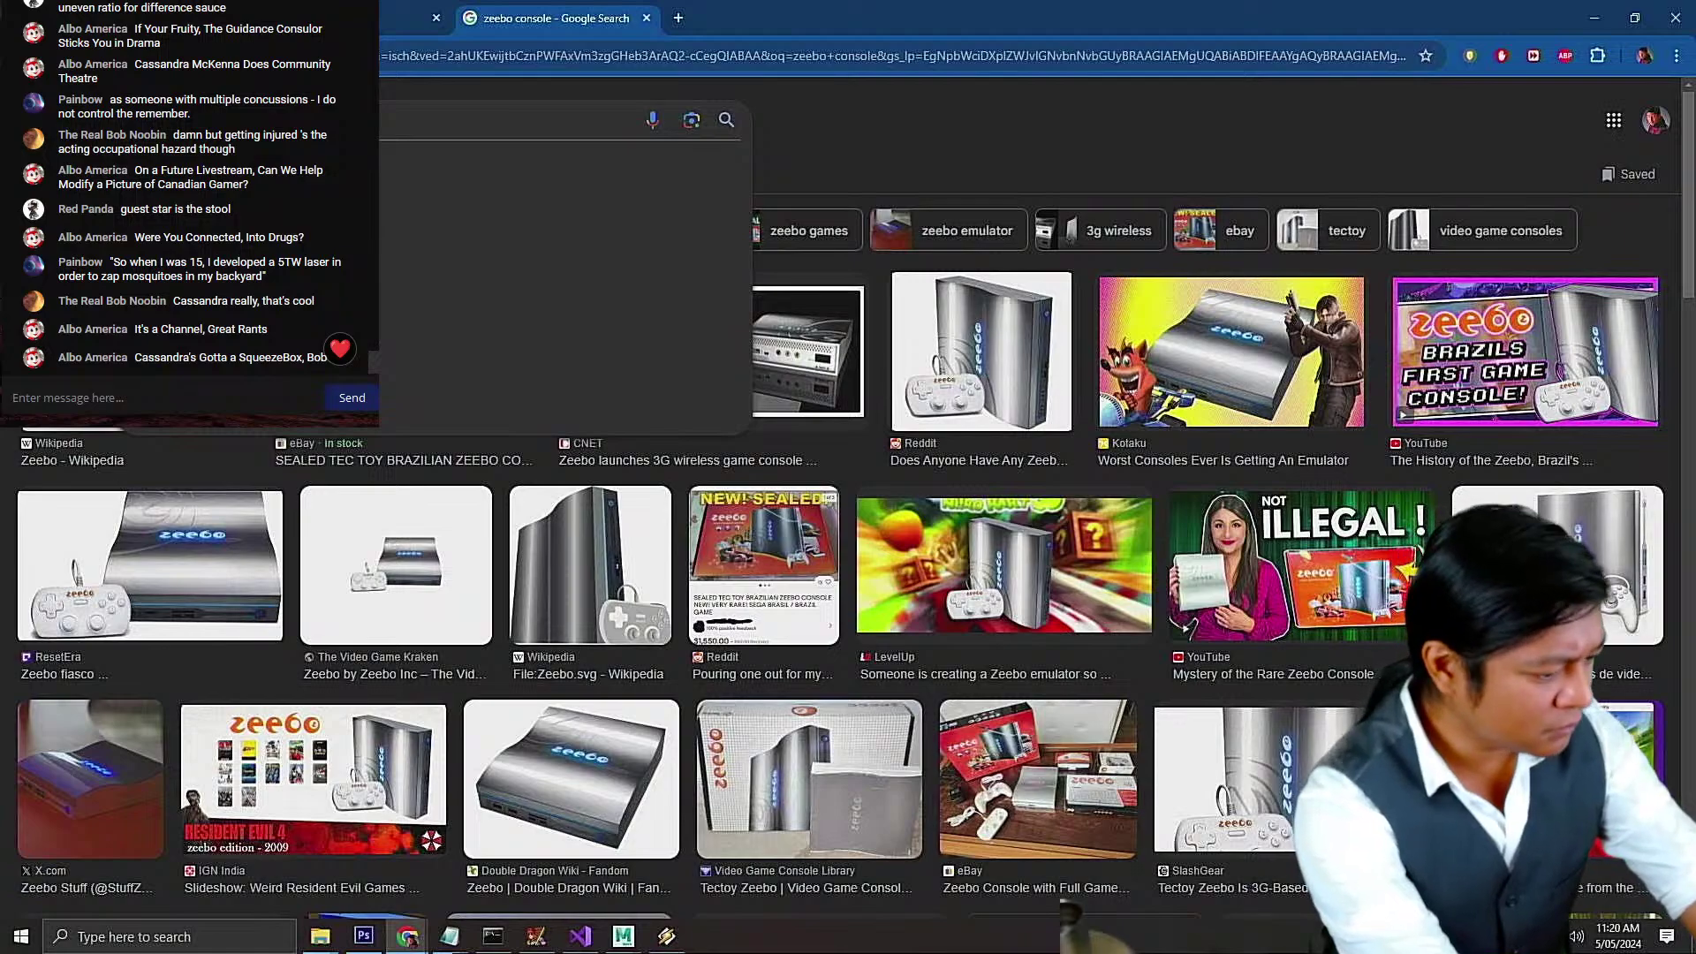
{"action": "type", "text": "s"}
{"action": "key", "text": "Return"}
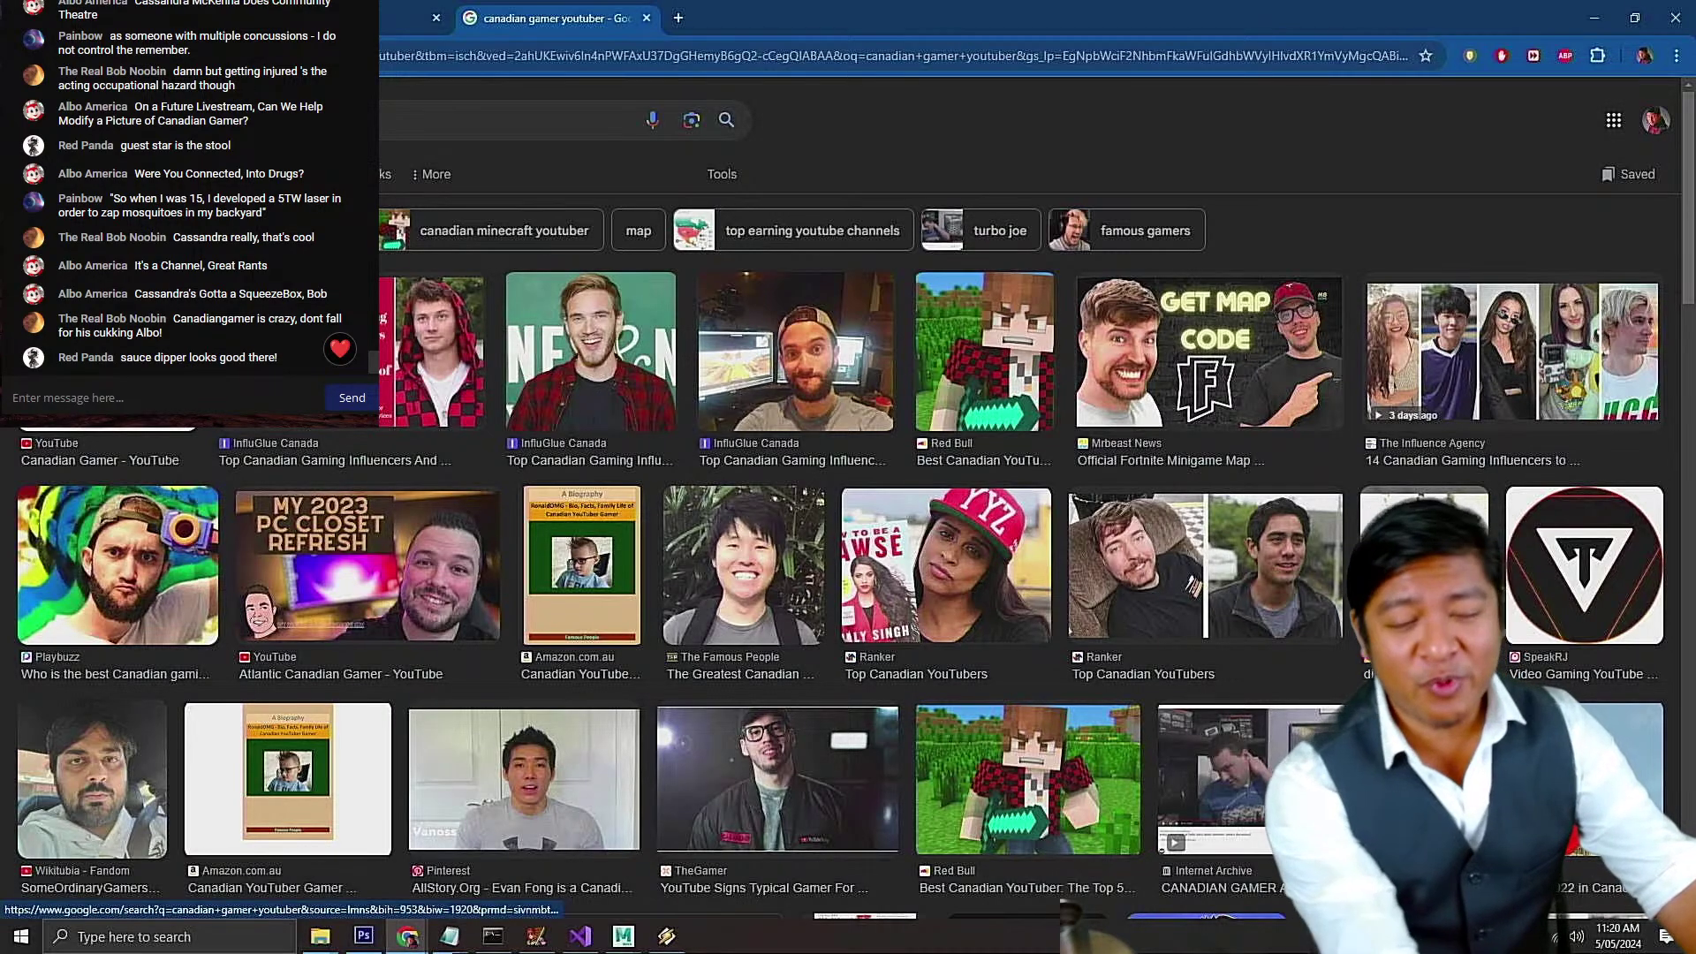
{"action": "left_click", "coordinate": [157, 174]}
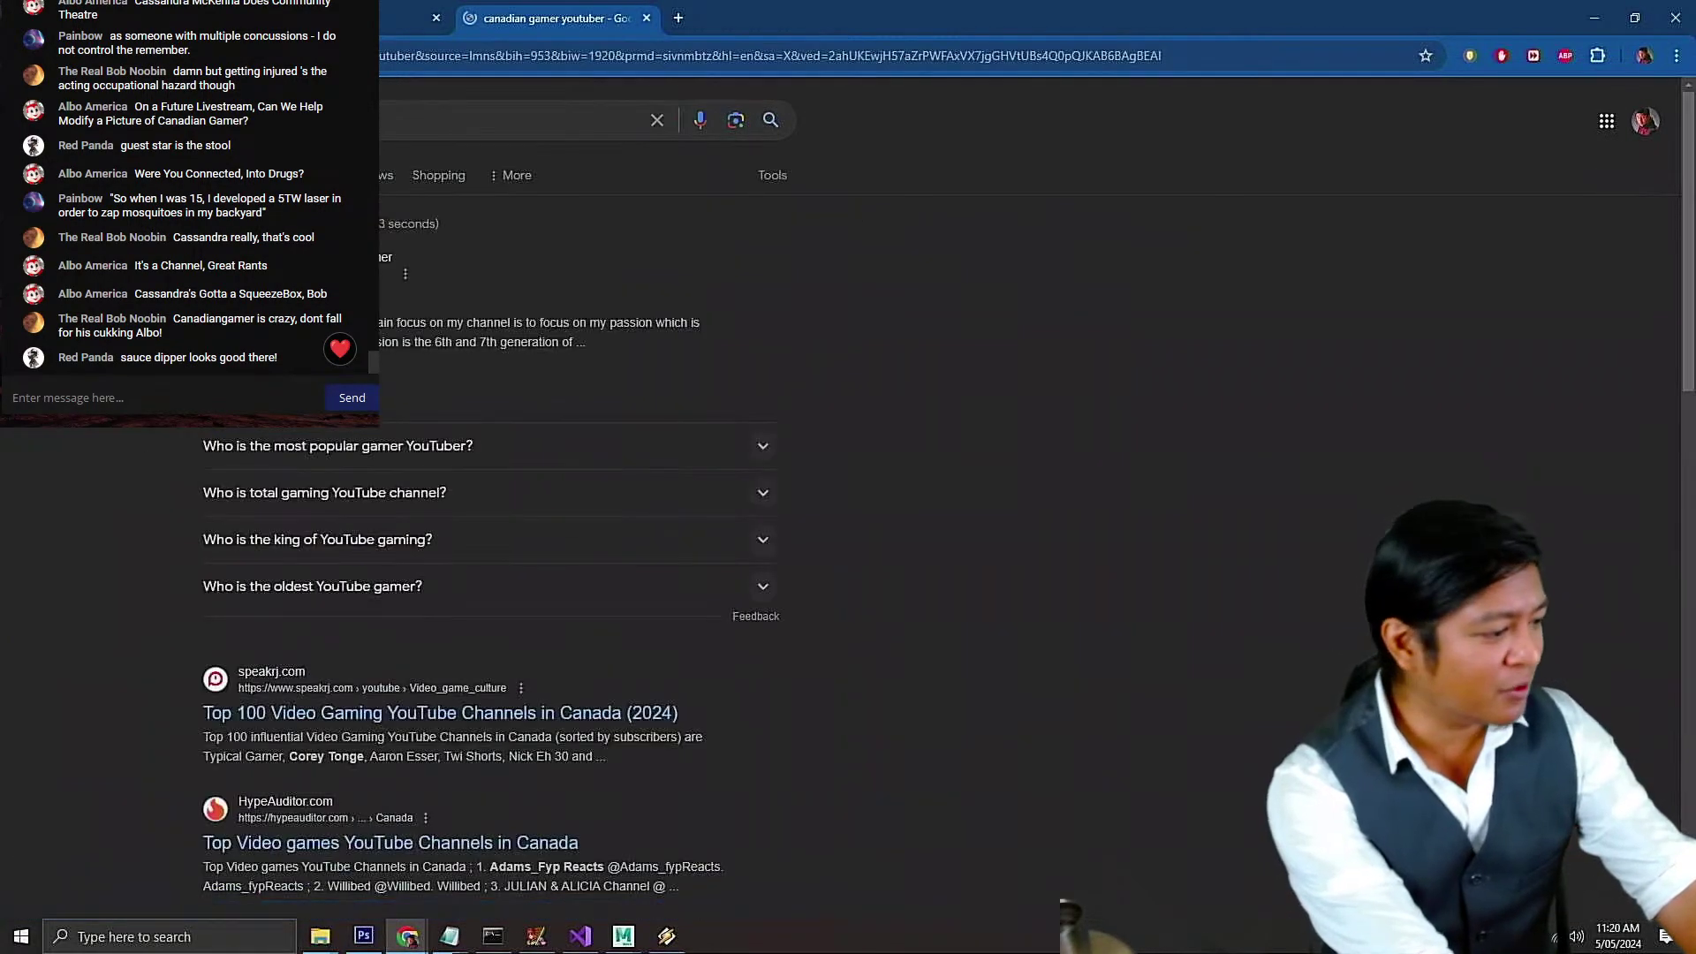
{"action": "left_click", "coordinate": [274, 298]}
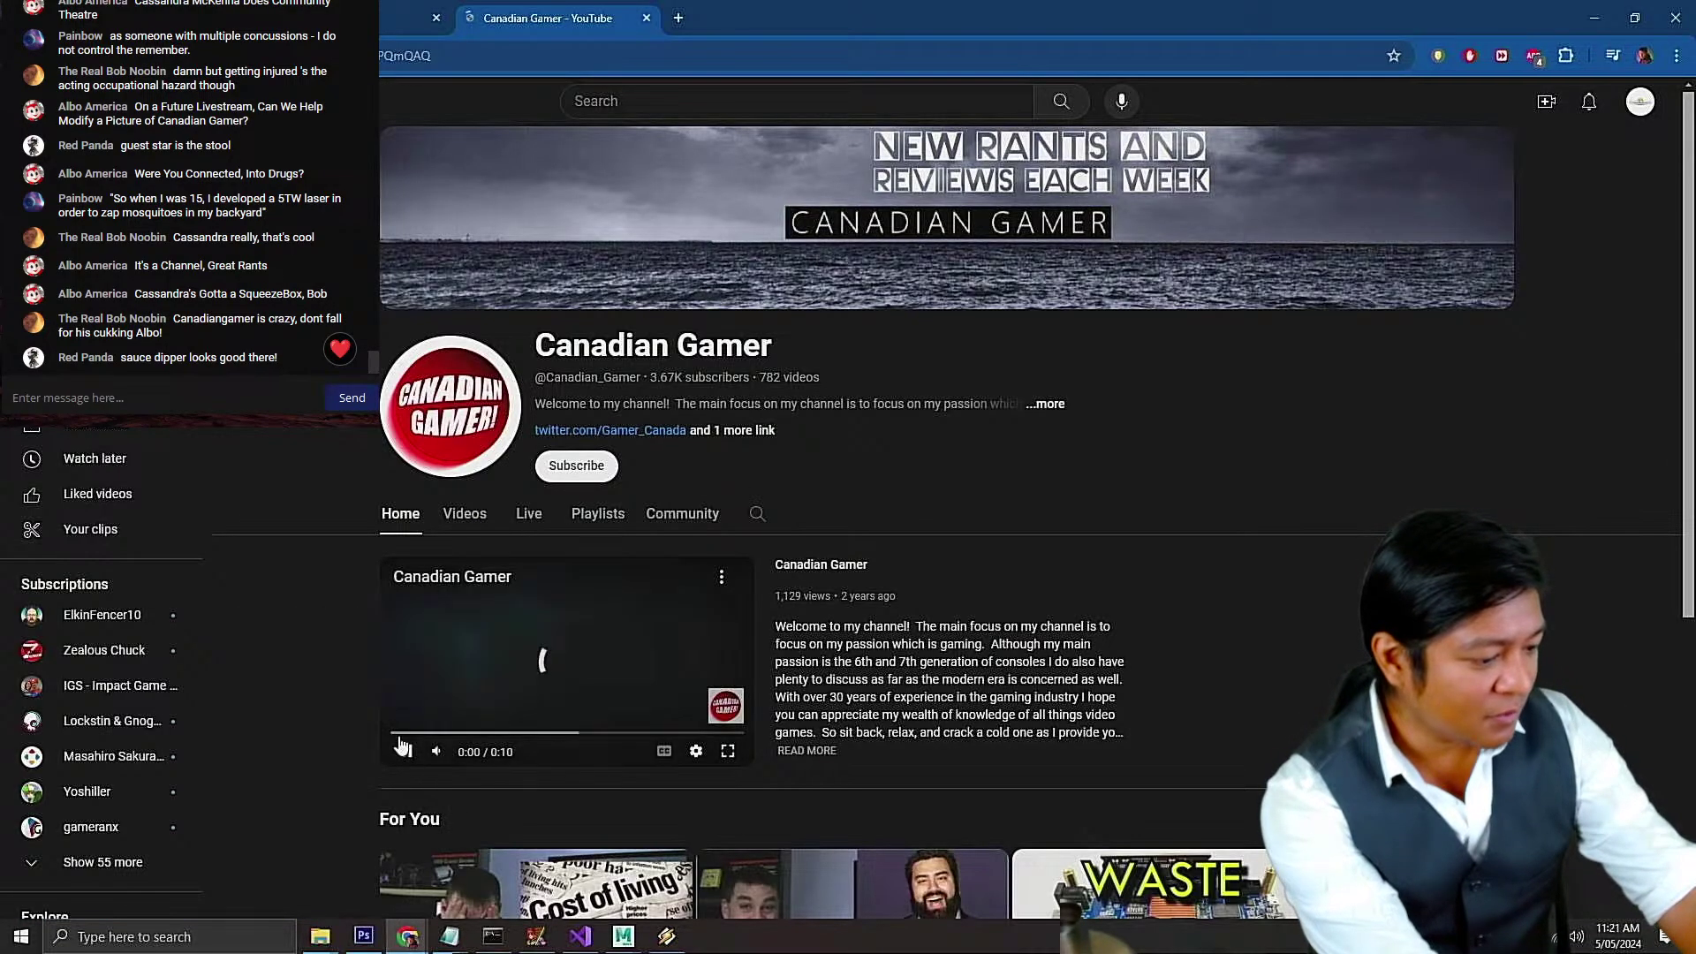
Scroll down to the channel's Videos shelf and back to the top, then minimize Chrome
{"action": "scroll", "coordinate": [400, 744], "scroll_direction": "down", "scroll_amount": 2}
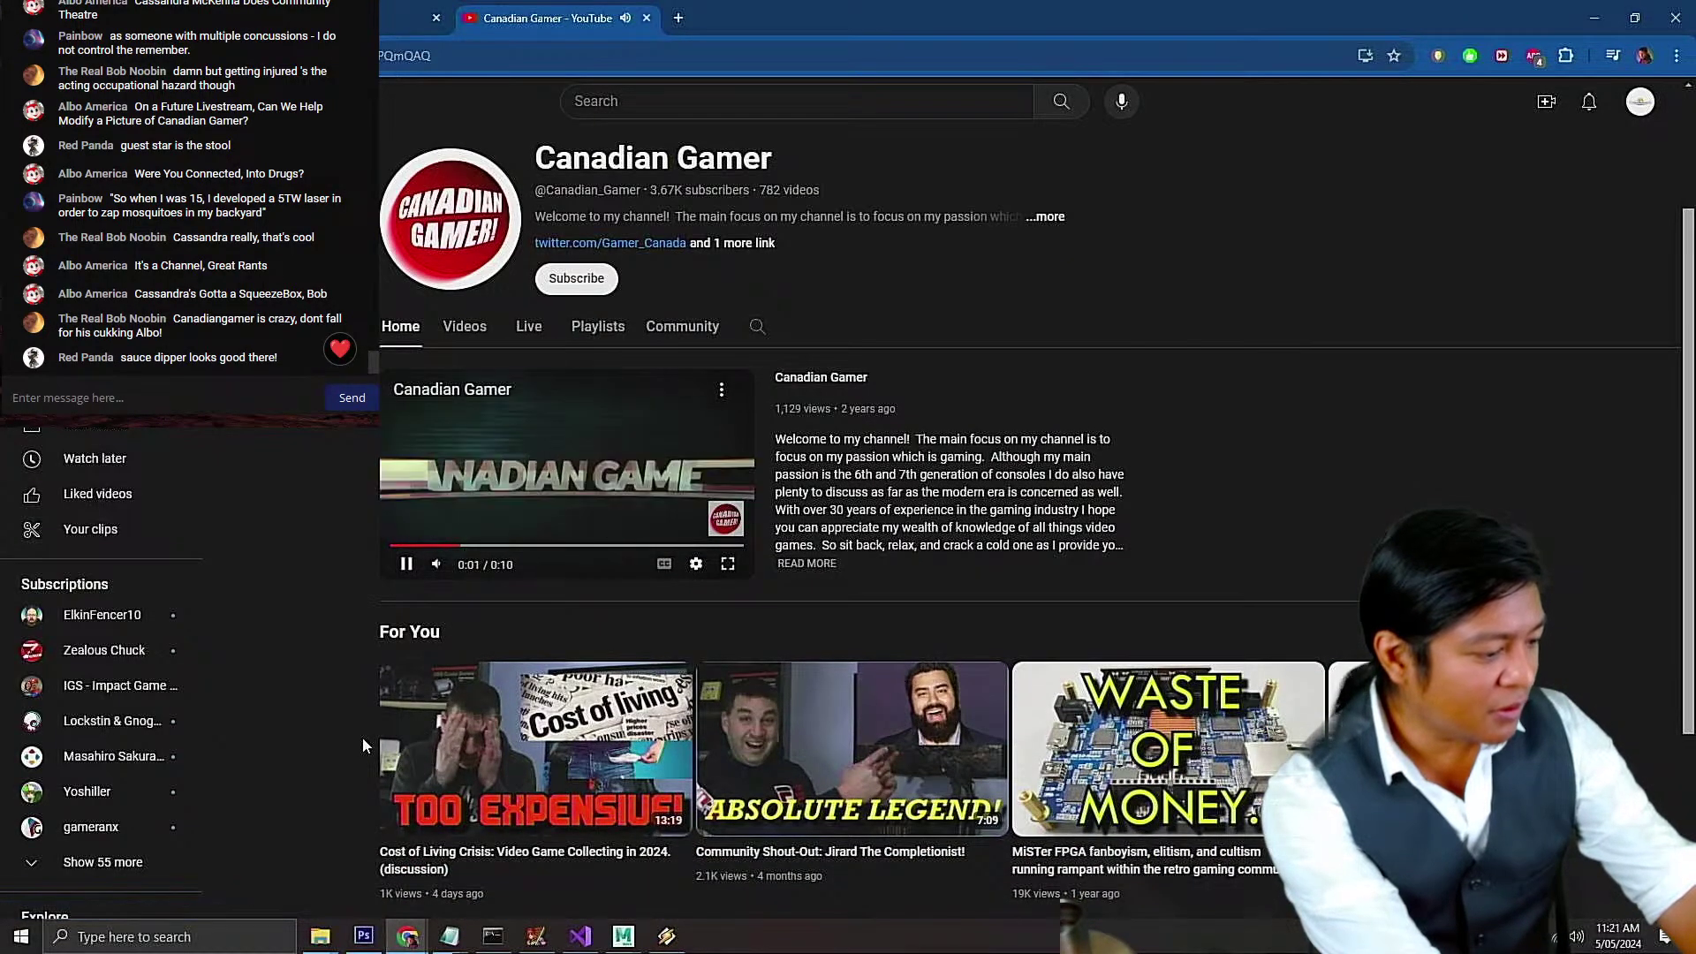
{"action": "scroll", "coordinate": [541, 789], "scroll_direction": "down", "scroll_amount": 3}
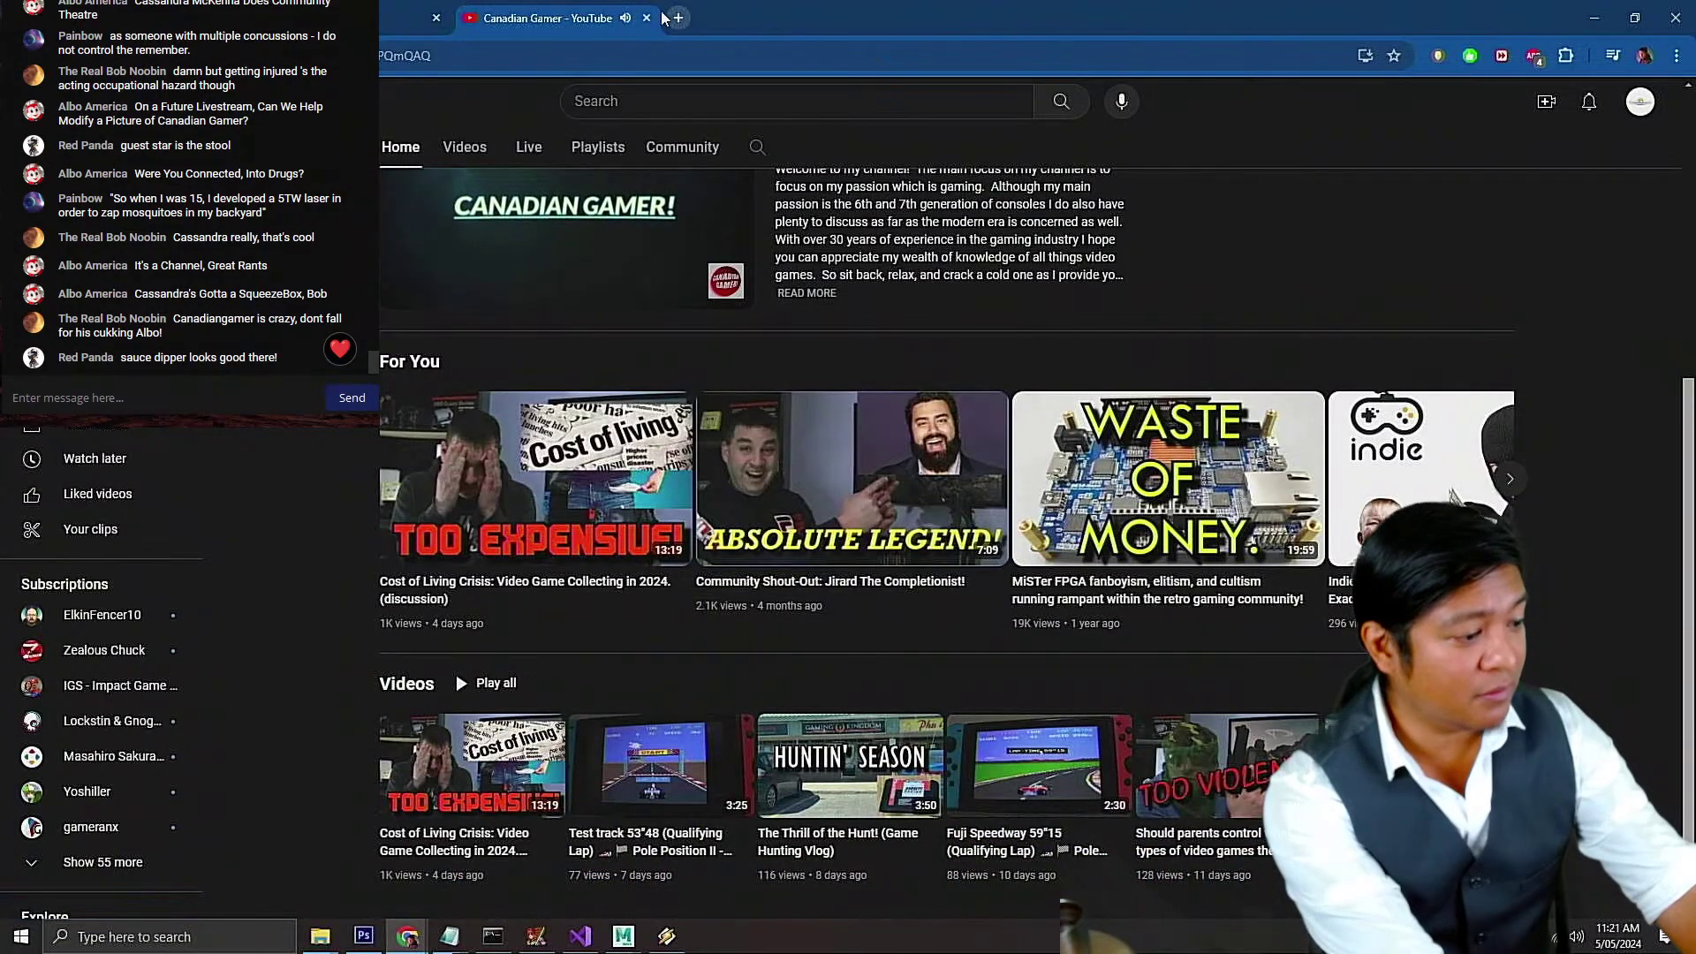
{"action": "scroll", "coordinate": [649, 265], "scroll_direction": "up", "scroll_amount": 5}
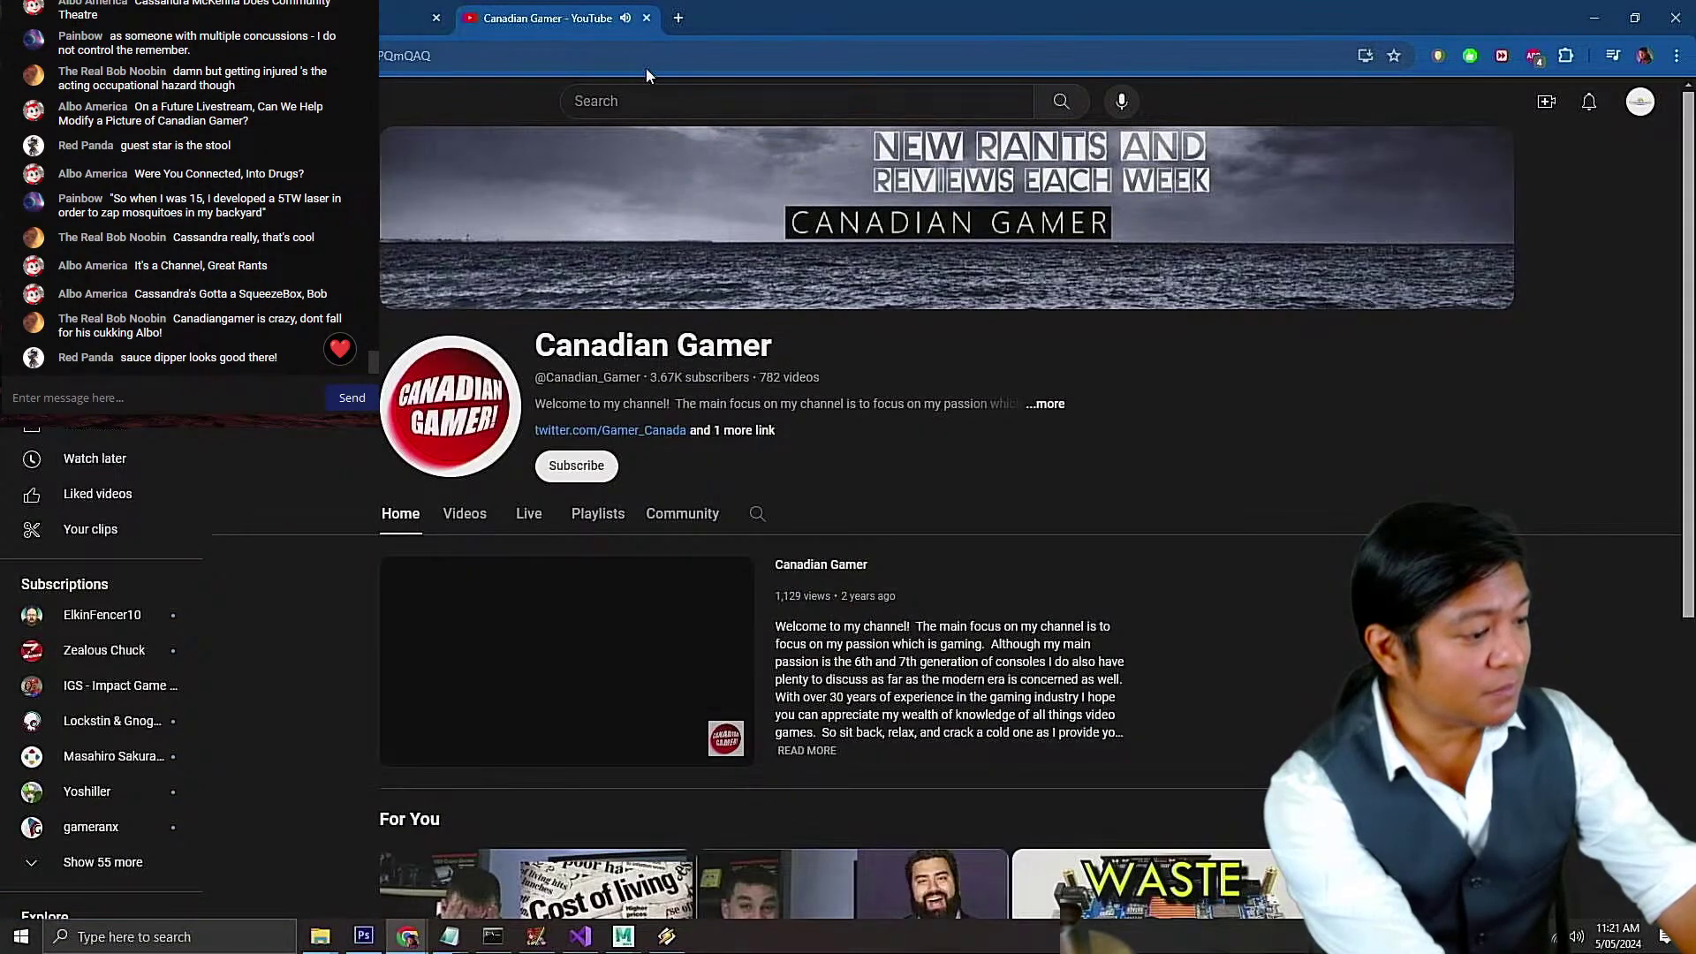
{"action": "left_click", "coordinate": [1595, 19]}
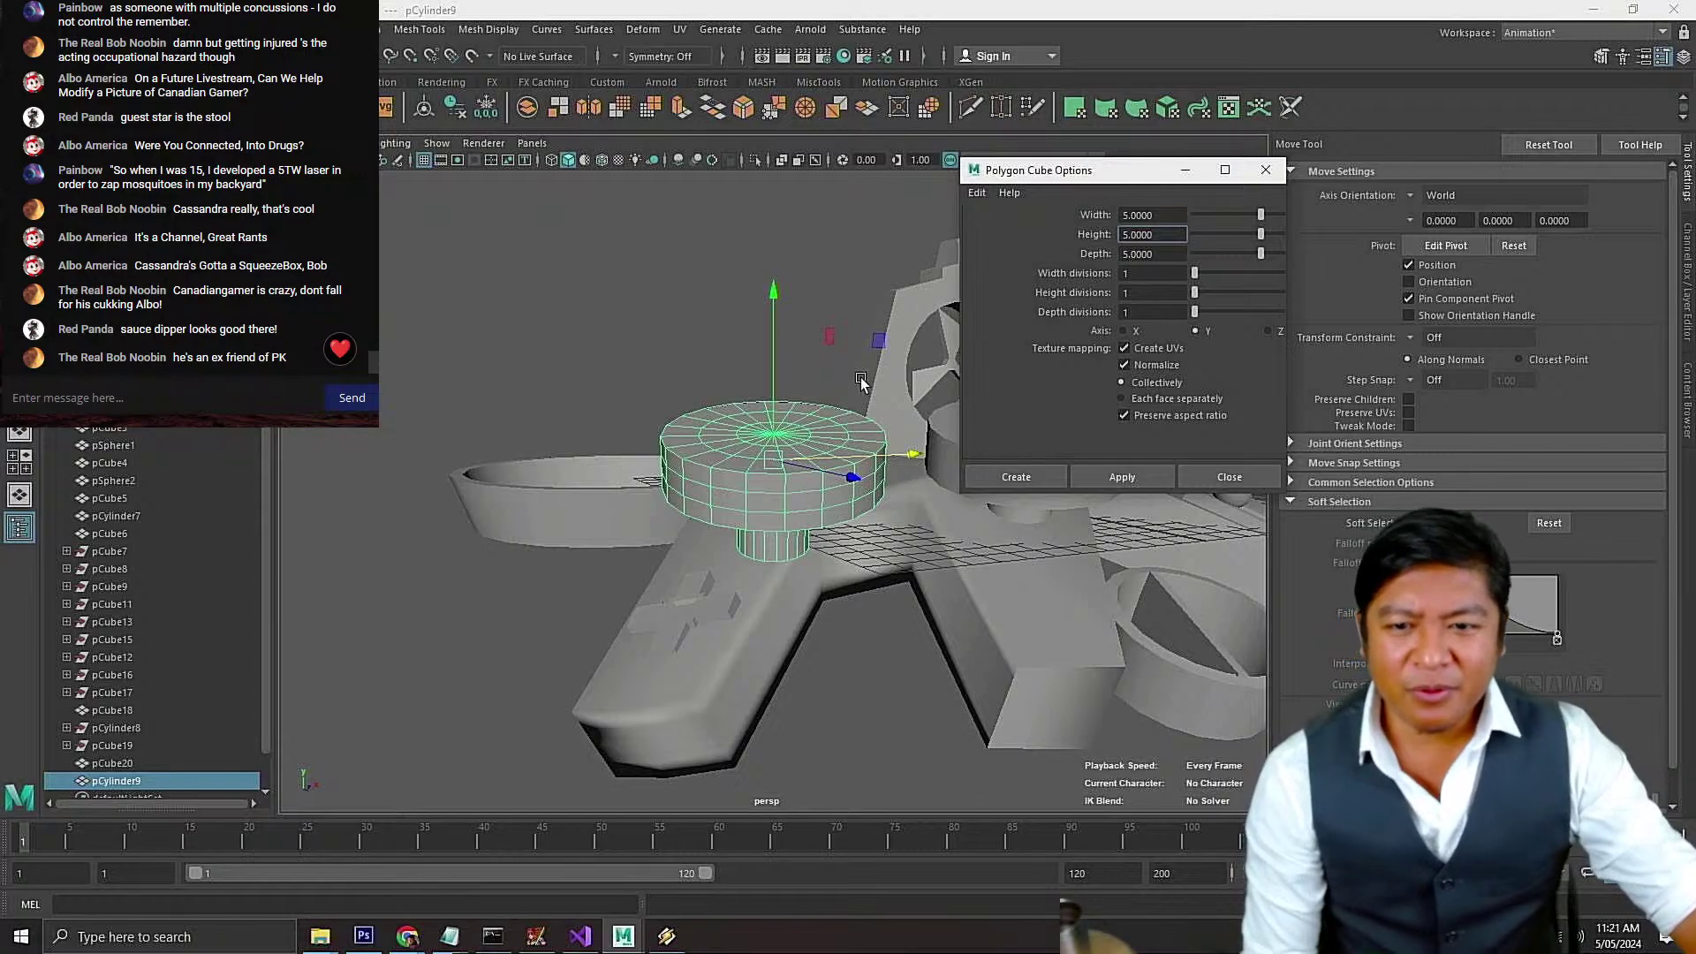
Put pCylinder9 into edge mode and select the edge loop around its top rim
{"action": "scroll", "coordinate": [680, 337], "scroll_direction": "up", "scroll_amount": 2}
{"action": "left_click", "coordinate": [664, 320]}
{"action": "scroll", "coordinate": [662, 314], "scroll_direction": "up", "scroll_amount": 3}
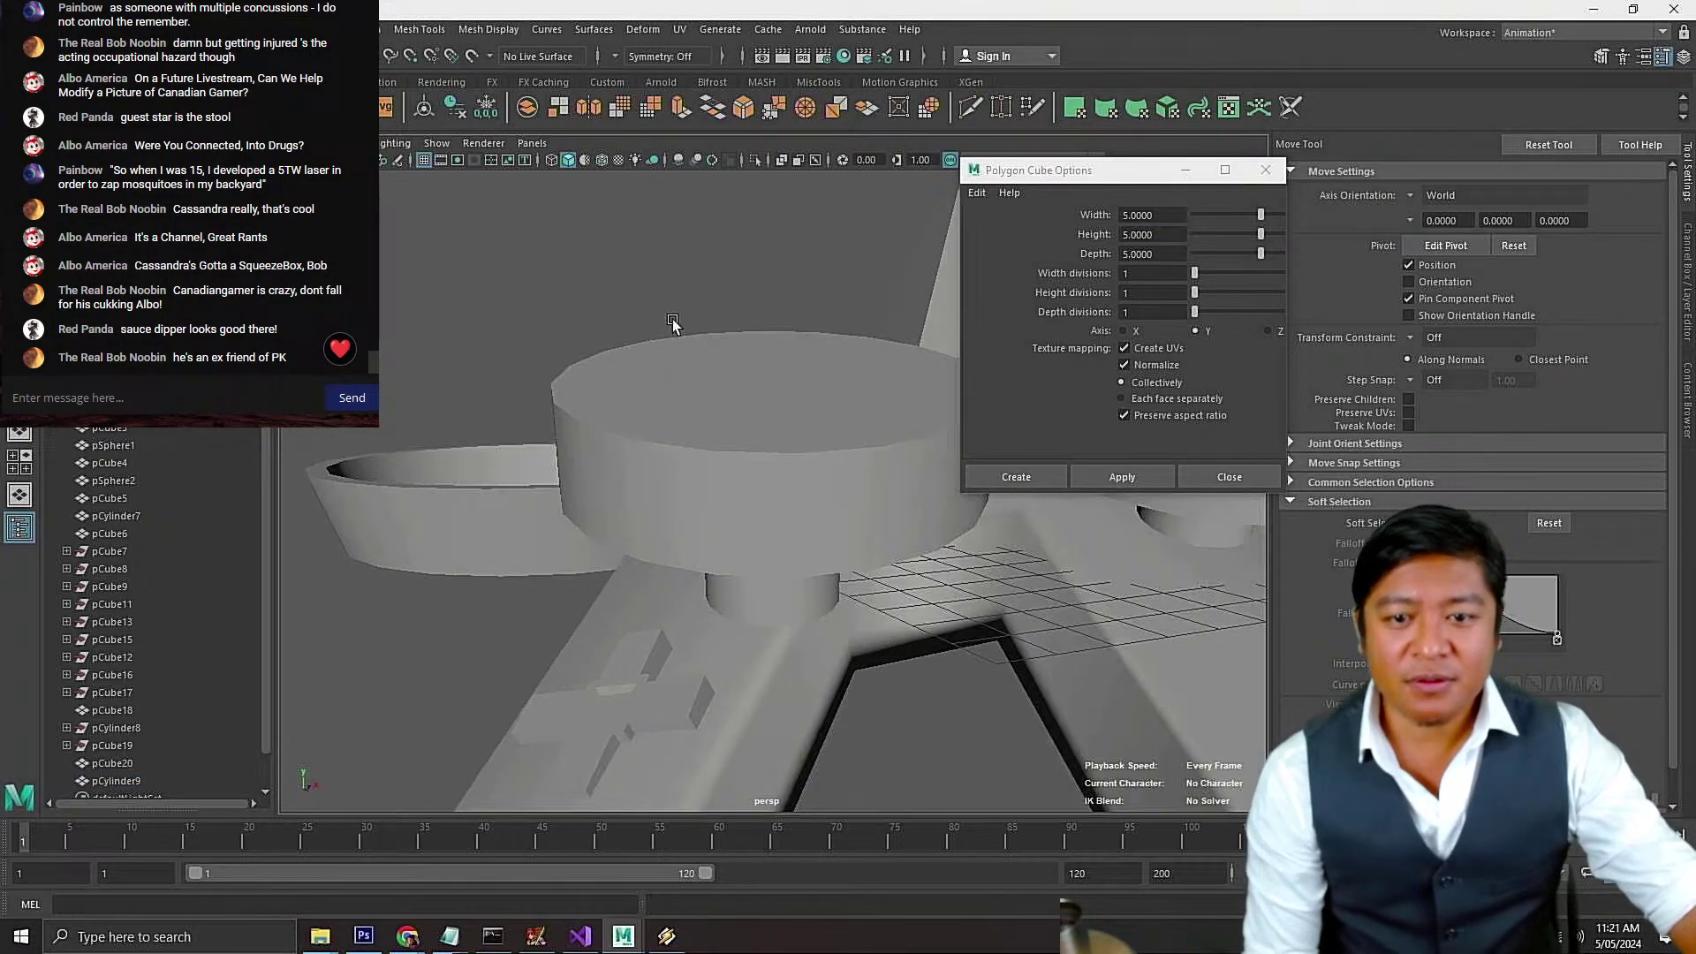
{"action": "right_click", "coordinate": [680, 330]}
{"action": "right_click", "coordinate": [643, 309]}
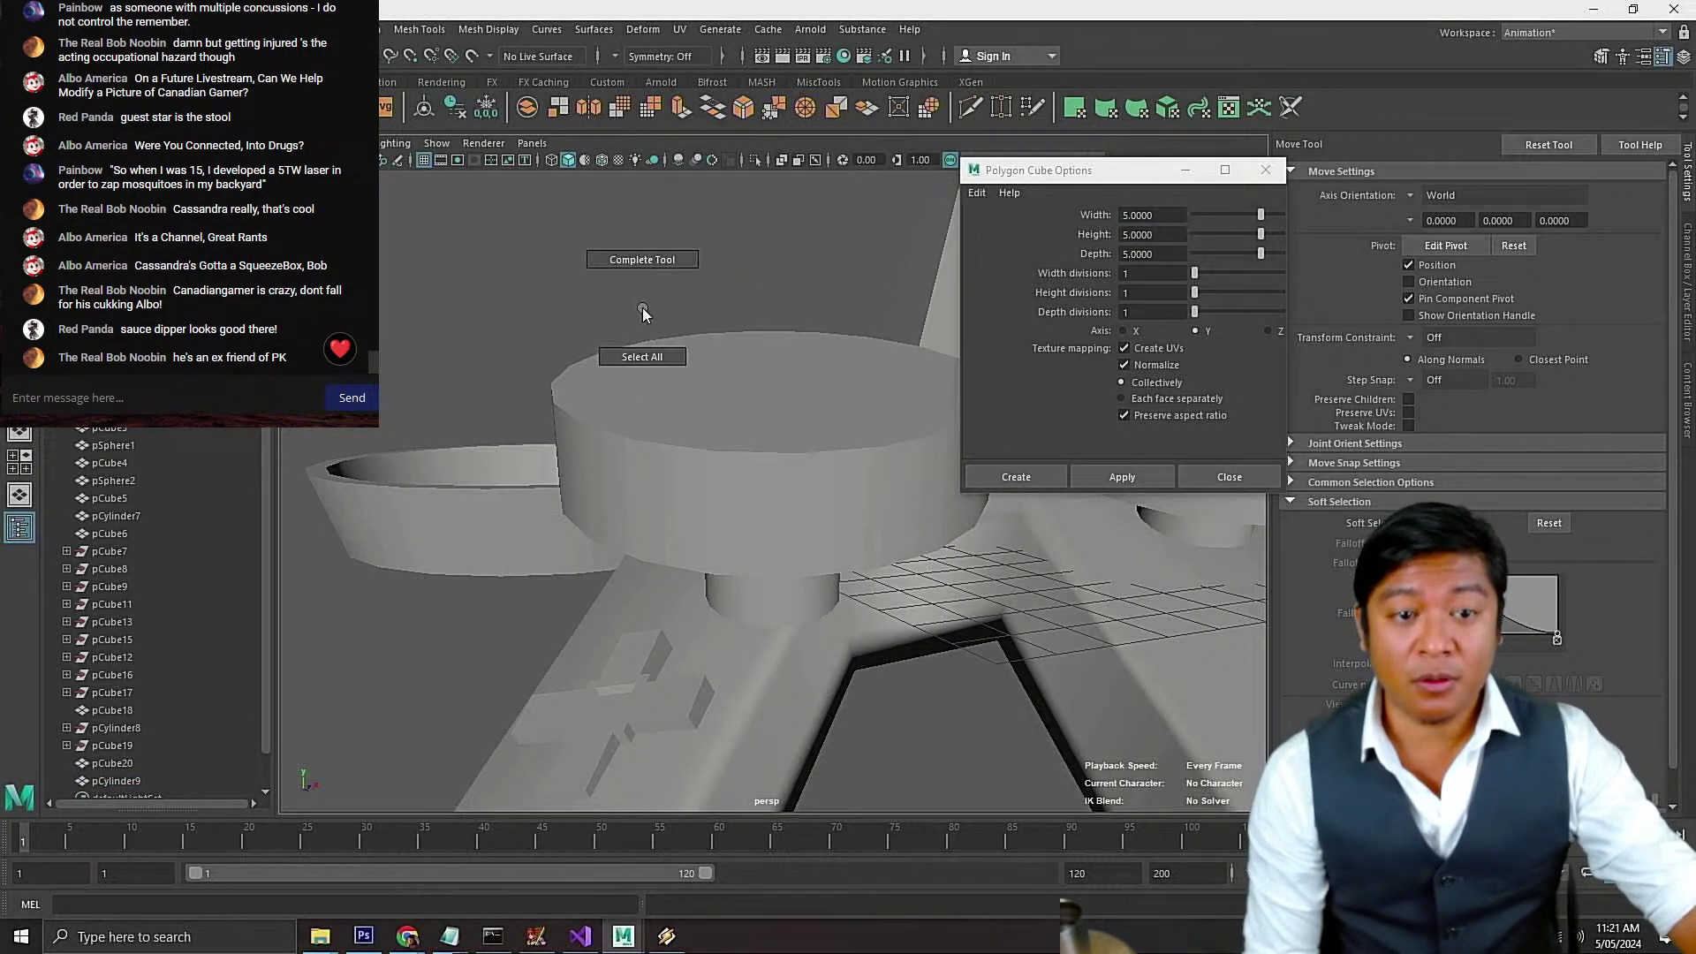
{"action": "right_click", "coordinate": [649, 368]}
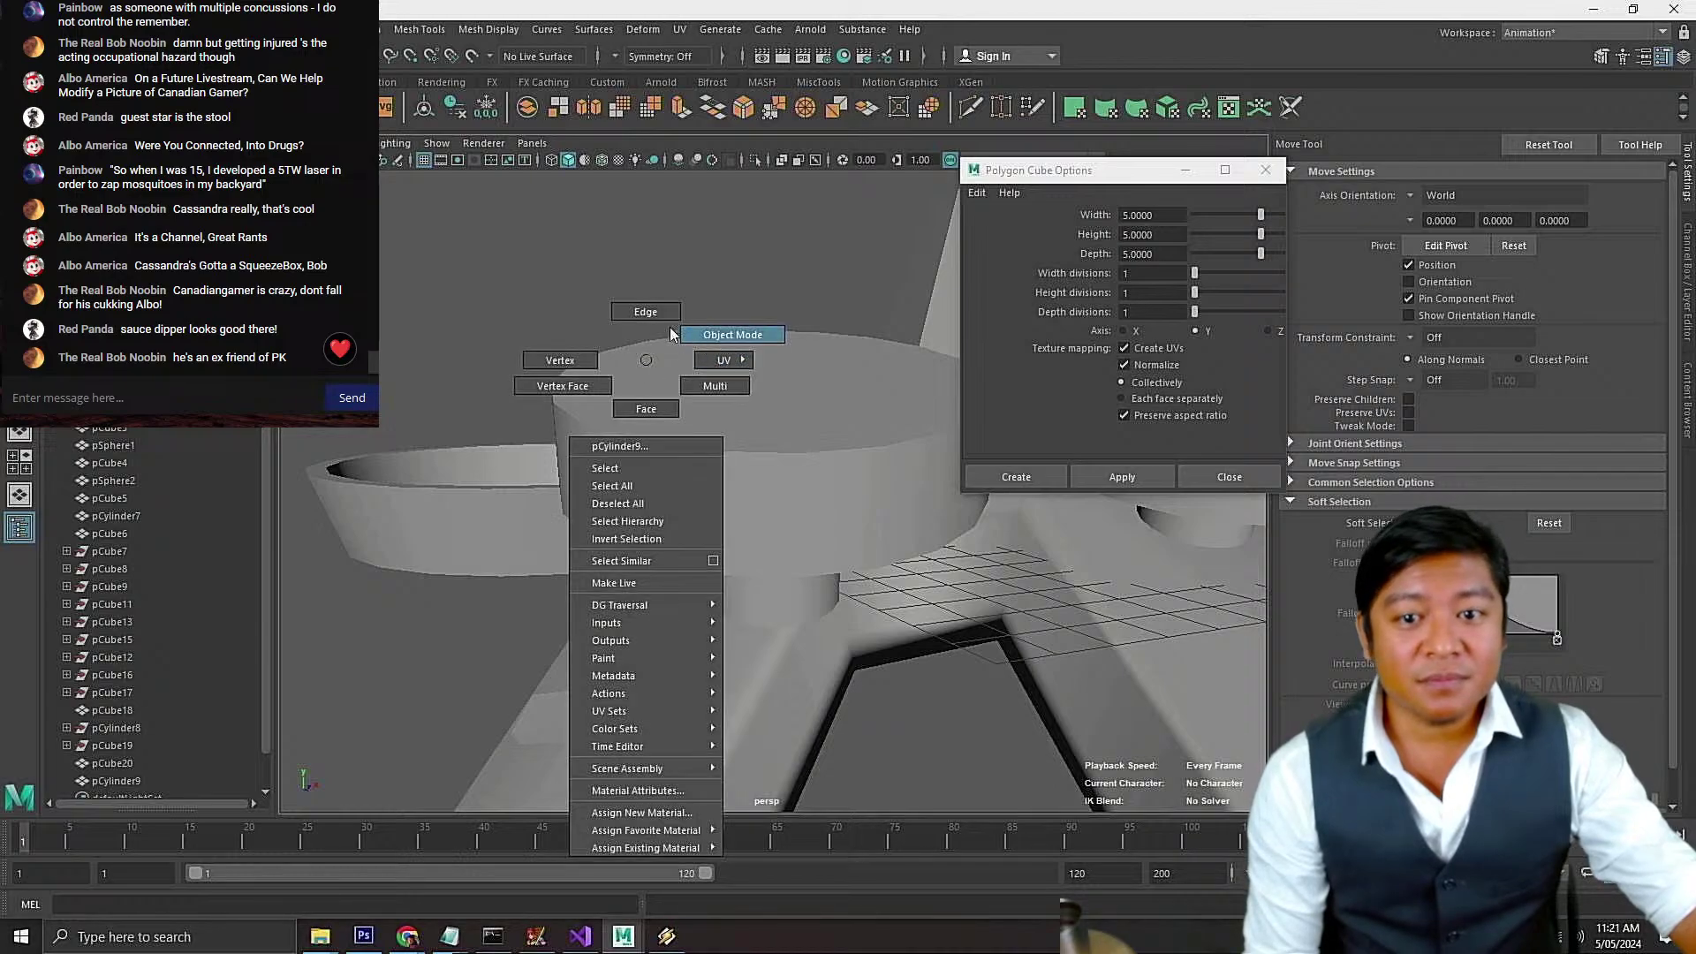
{"action": "left_click", "coordinate": [646, 313]}
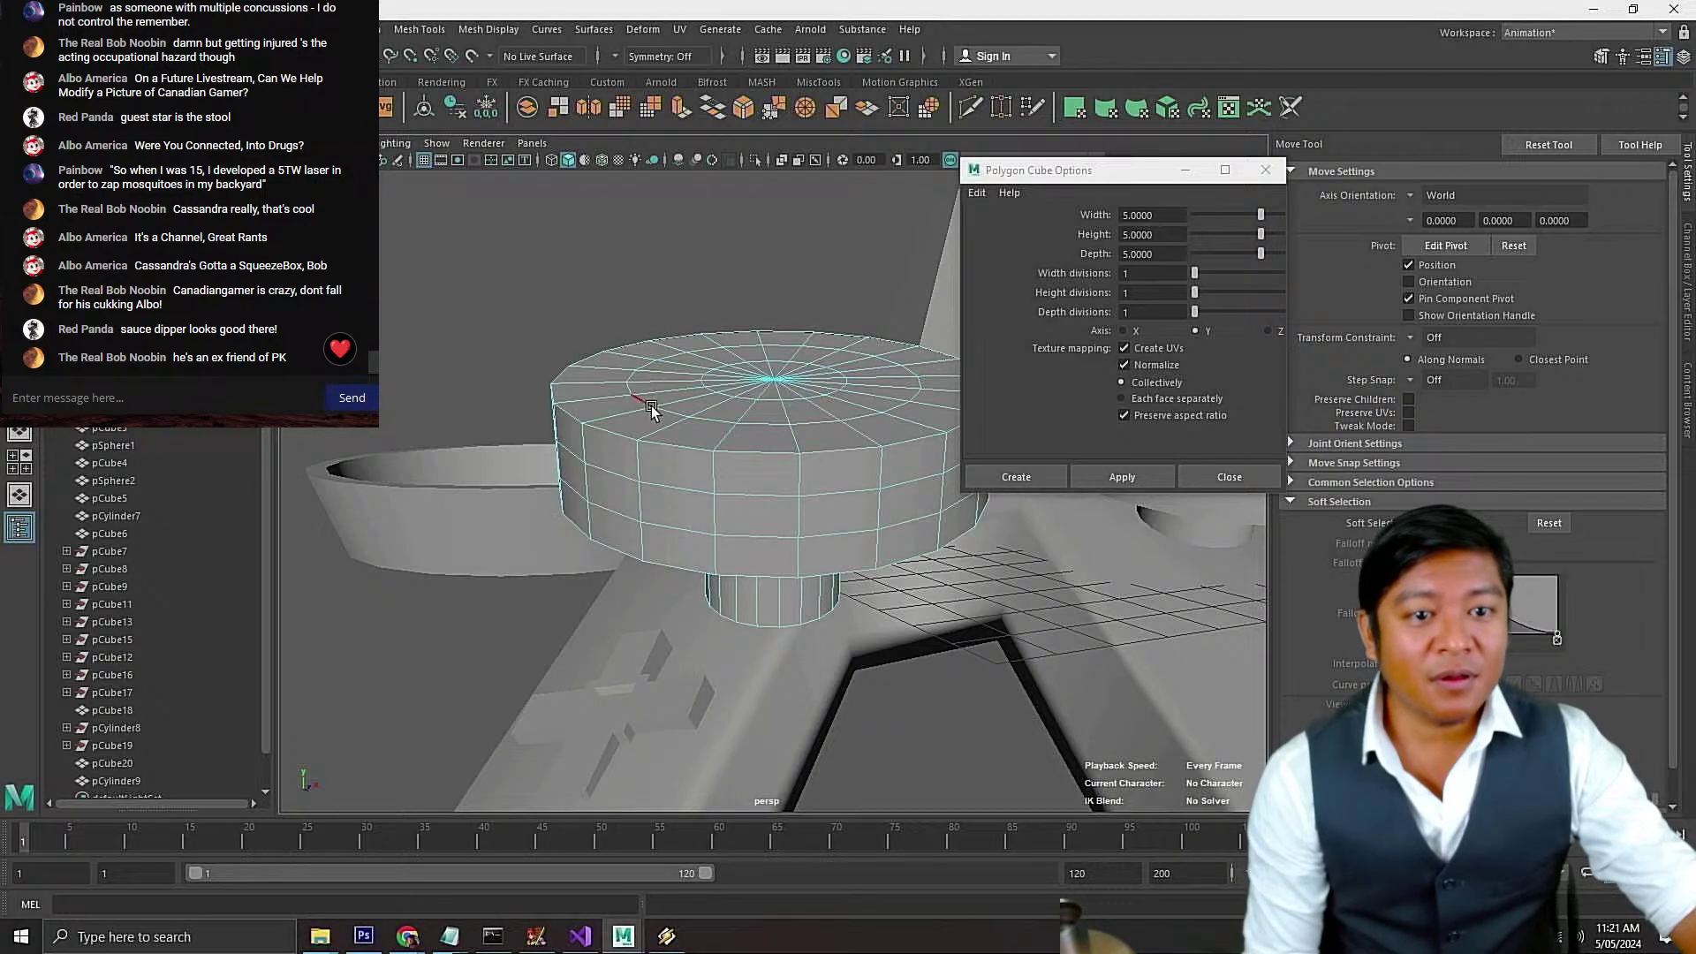
{"action": "double_click", "coordinate": [691, 445]}
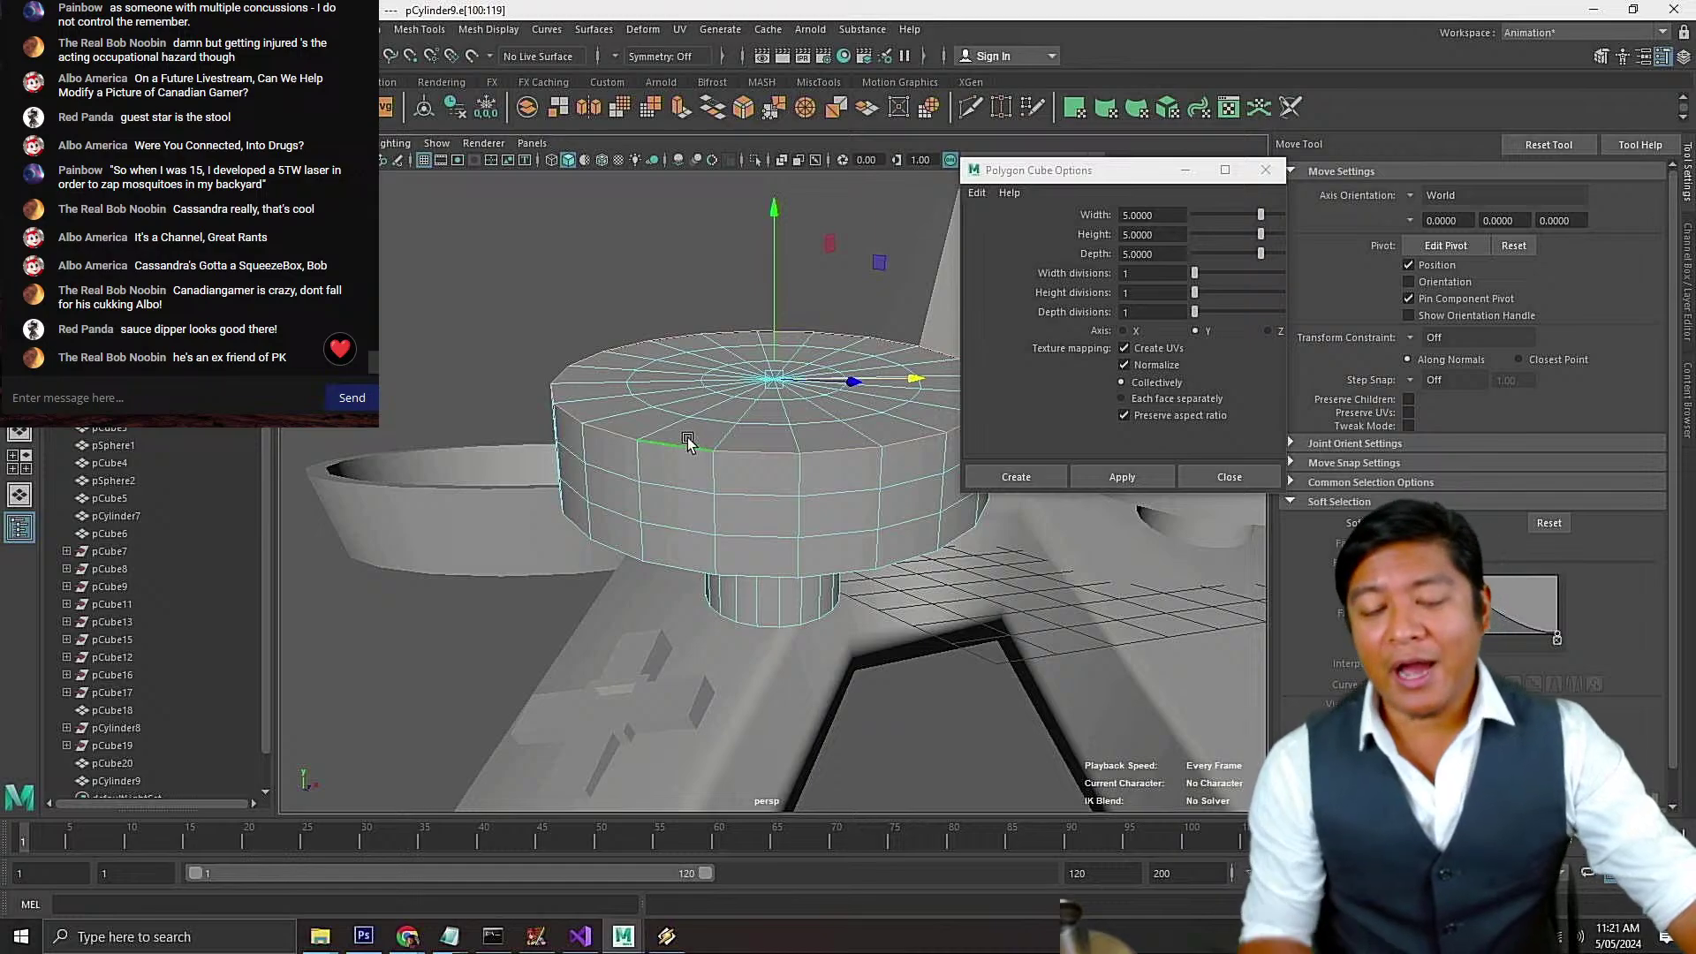
Scale the top rim inward to bevel it and set the move axes to component orientation
{"action": "scroll", "coordinate": [687, 437], "scroll_direction": "down", "scroll_amount": 3}
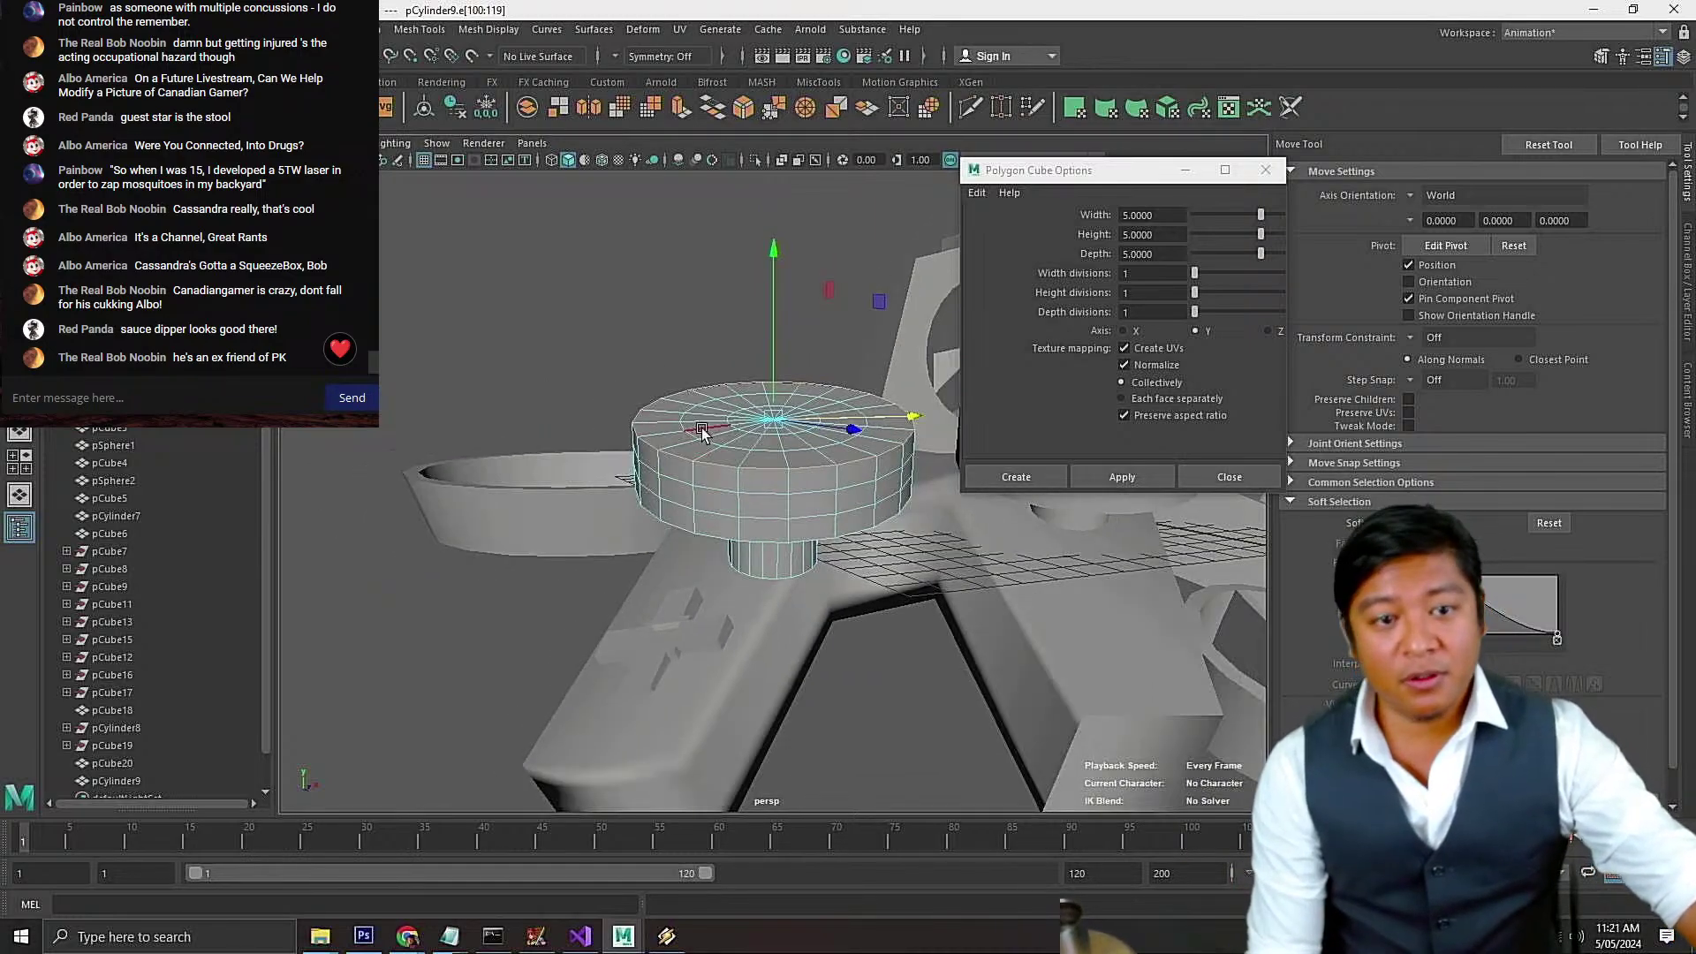
{"action": "key", "text": "r"}
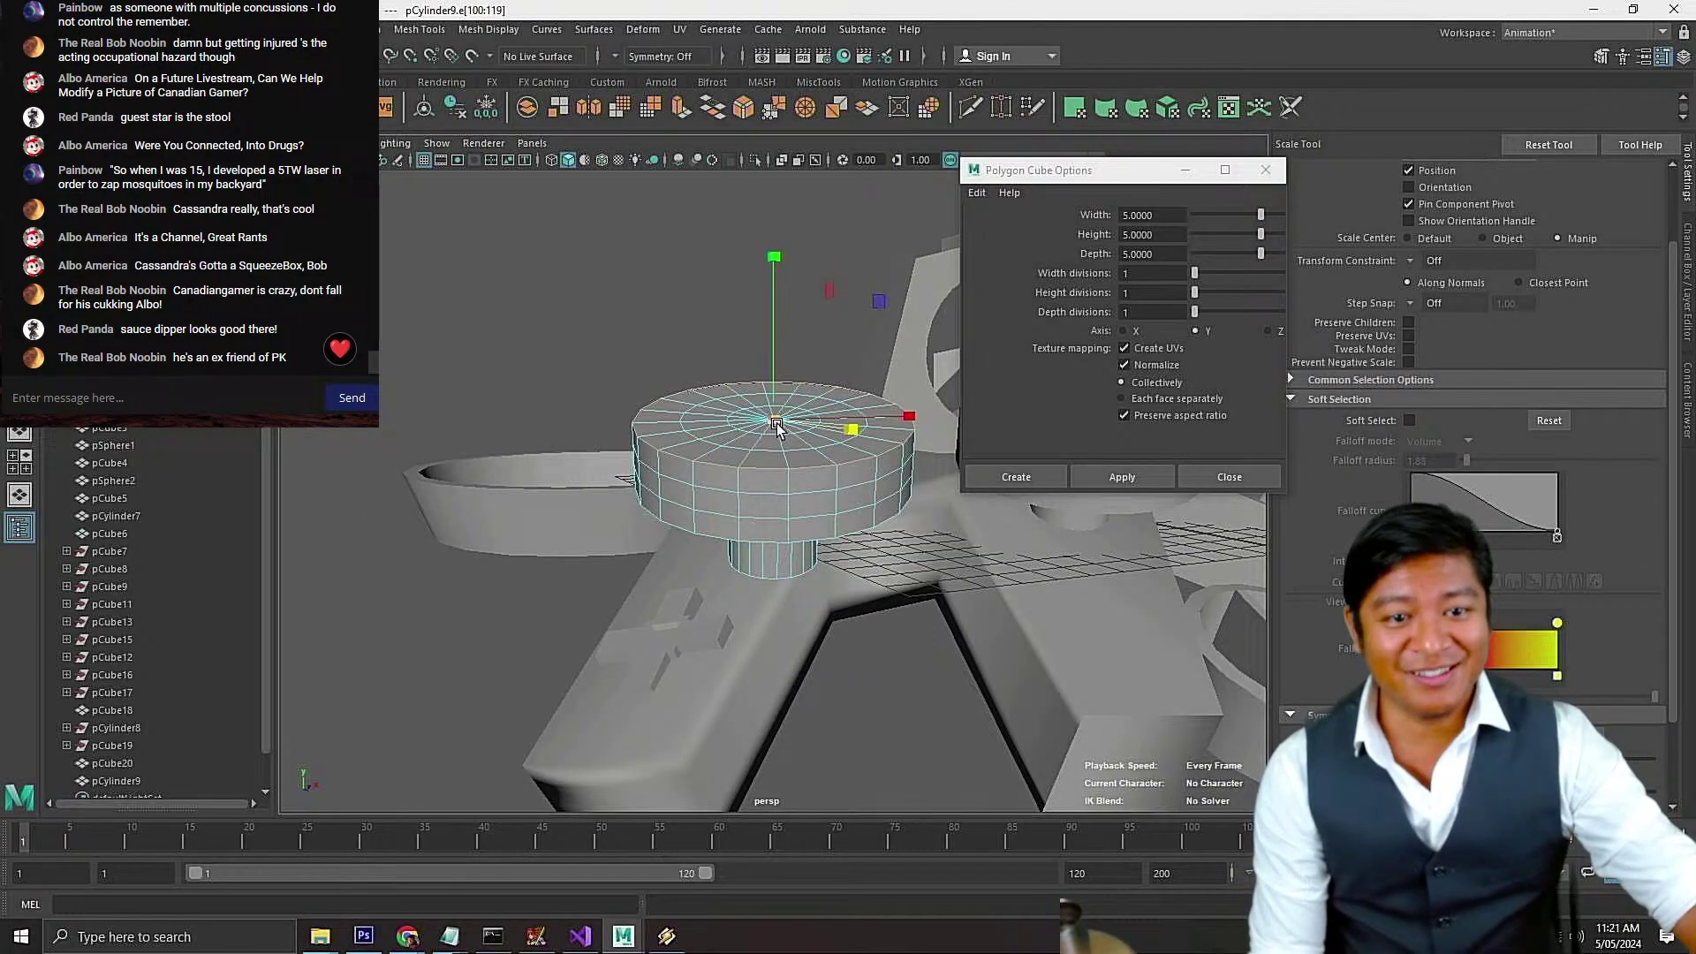
{"action": "mouse_move", "coordinate": [776, 424]}
{"action": "left_mouse_down"}
{"action": "mouse_move", "coordinate": [760, 430]}
{"action": "mouse_move", "coordinate": [767, 400]}
{"action": "left_mouse_up"}
{"action": "scroll", "coordinate": [763, 433], "scroll_direction": "up", "scroll_amount": 2}
{"action": "key", "text": "w"}
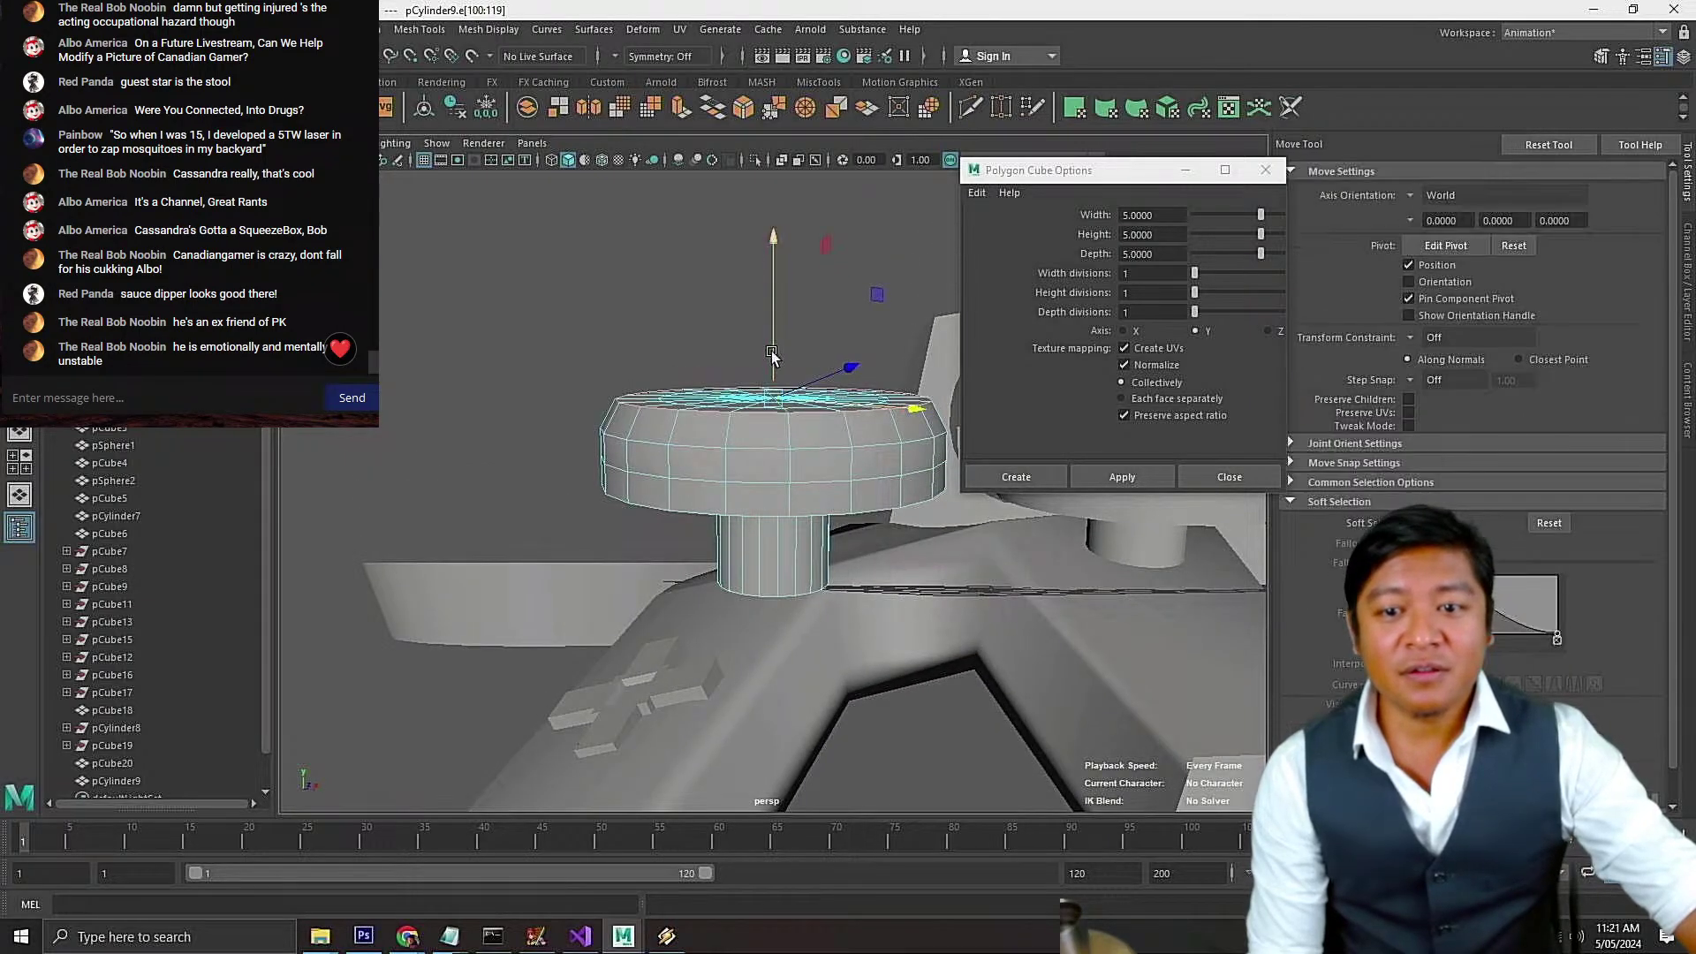
{"action": "left_click", "coordinate": [1408, 194]}
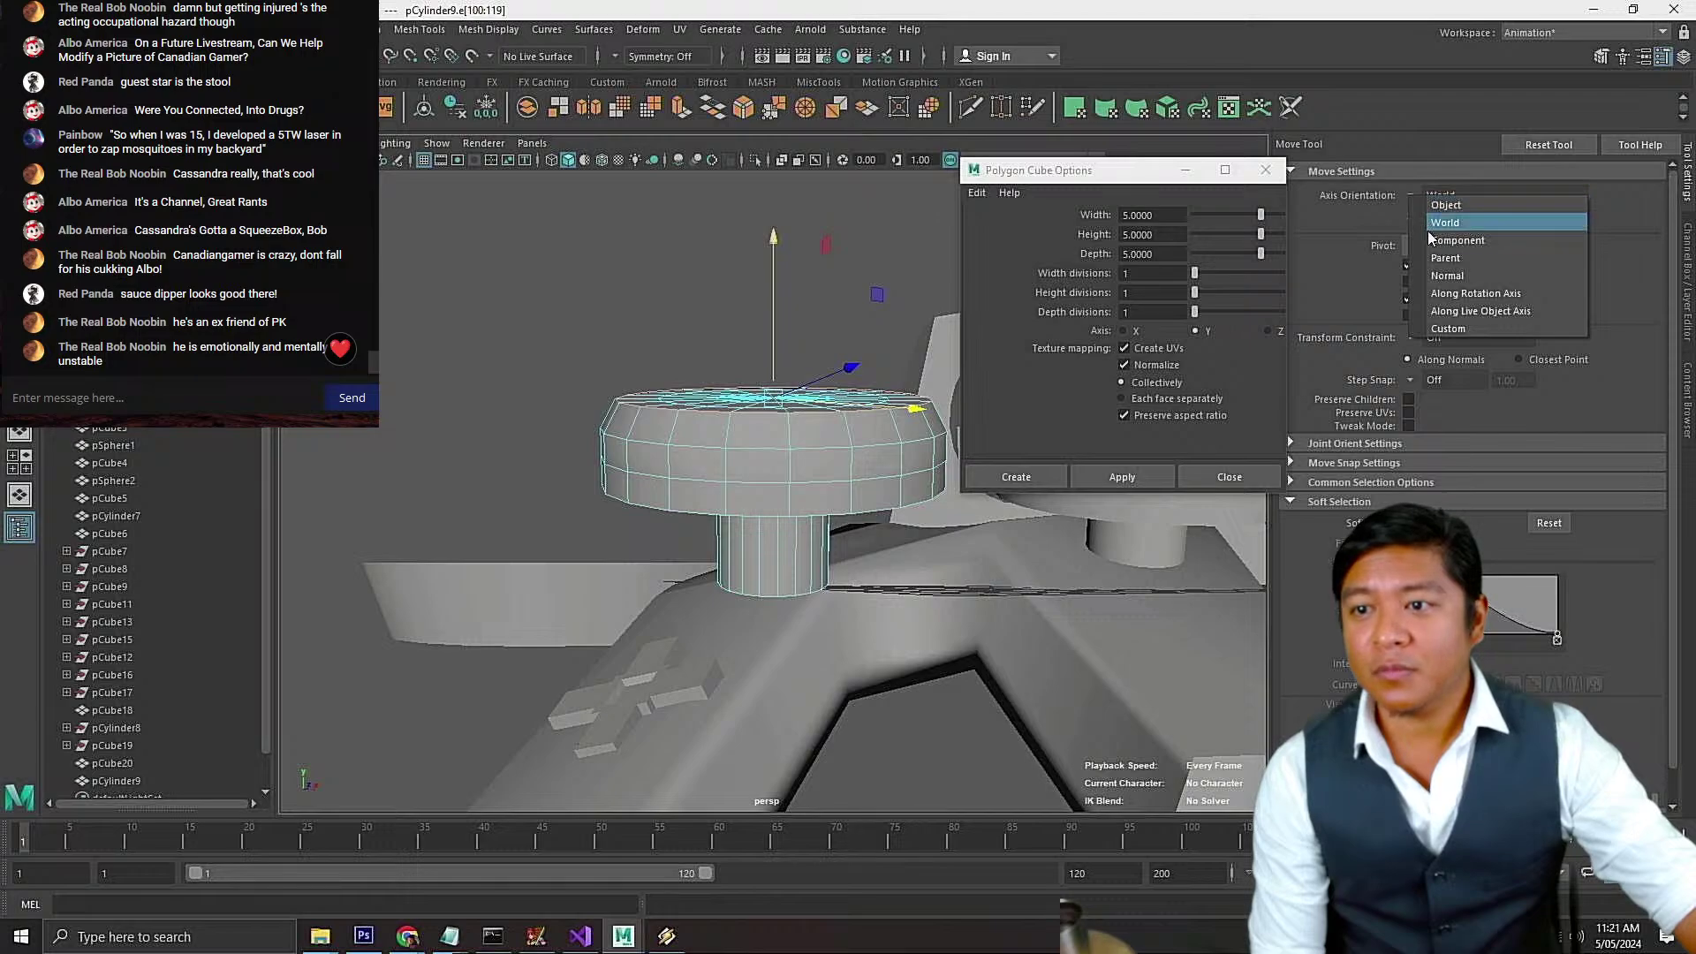
{"action": "left_click", "coordinate": [1458, 240]}
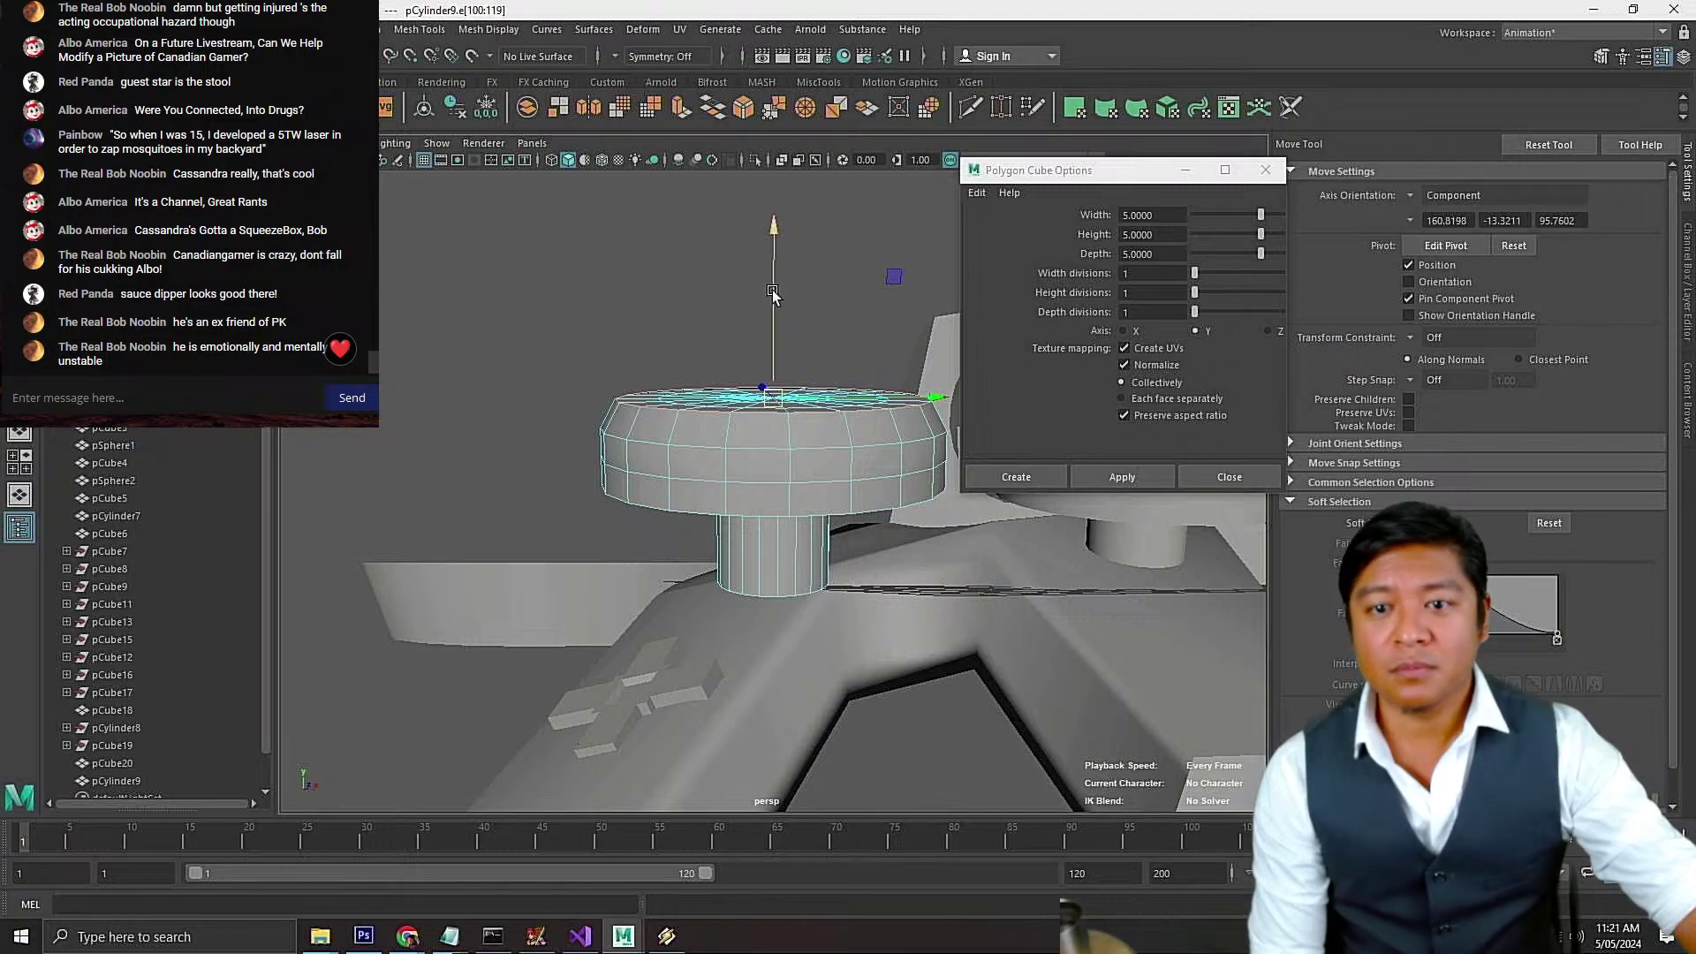
Undo the accidental deselection and select the inner edge loop on the cap's top
{"action": "key", "text": "ctrl+z"}
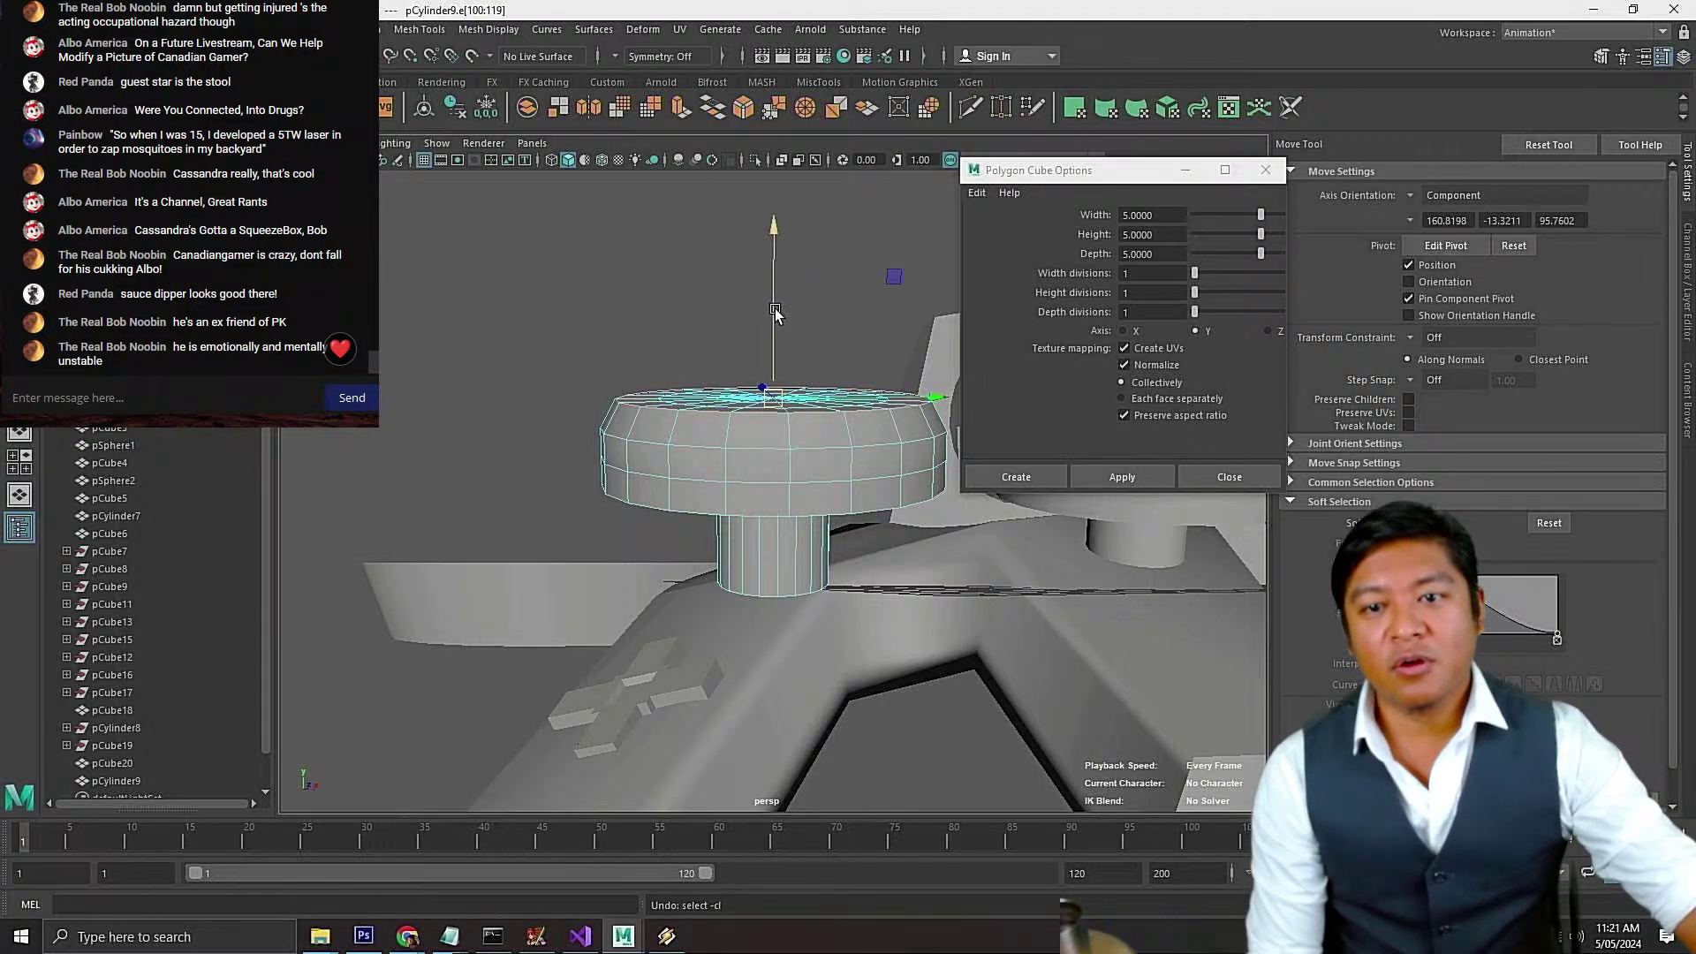
{"action": "key", "text": "r"}
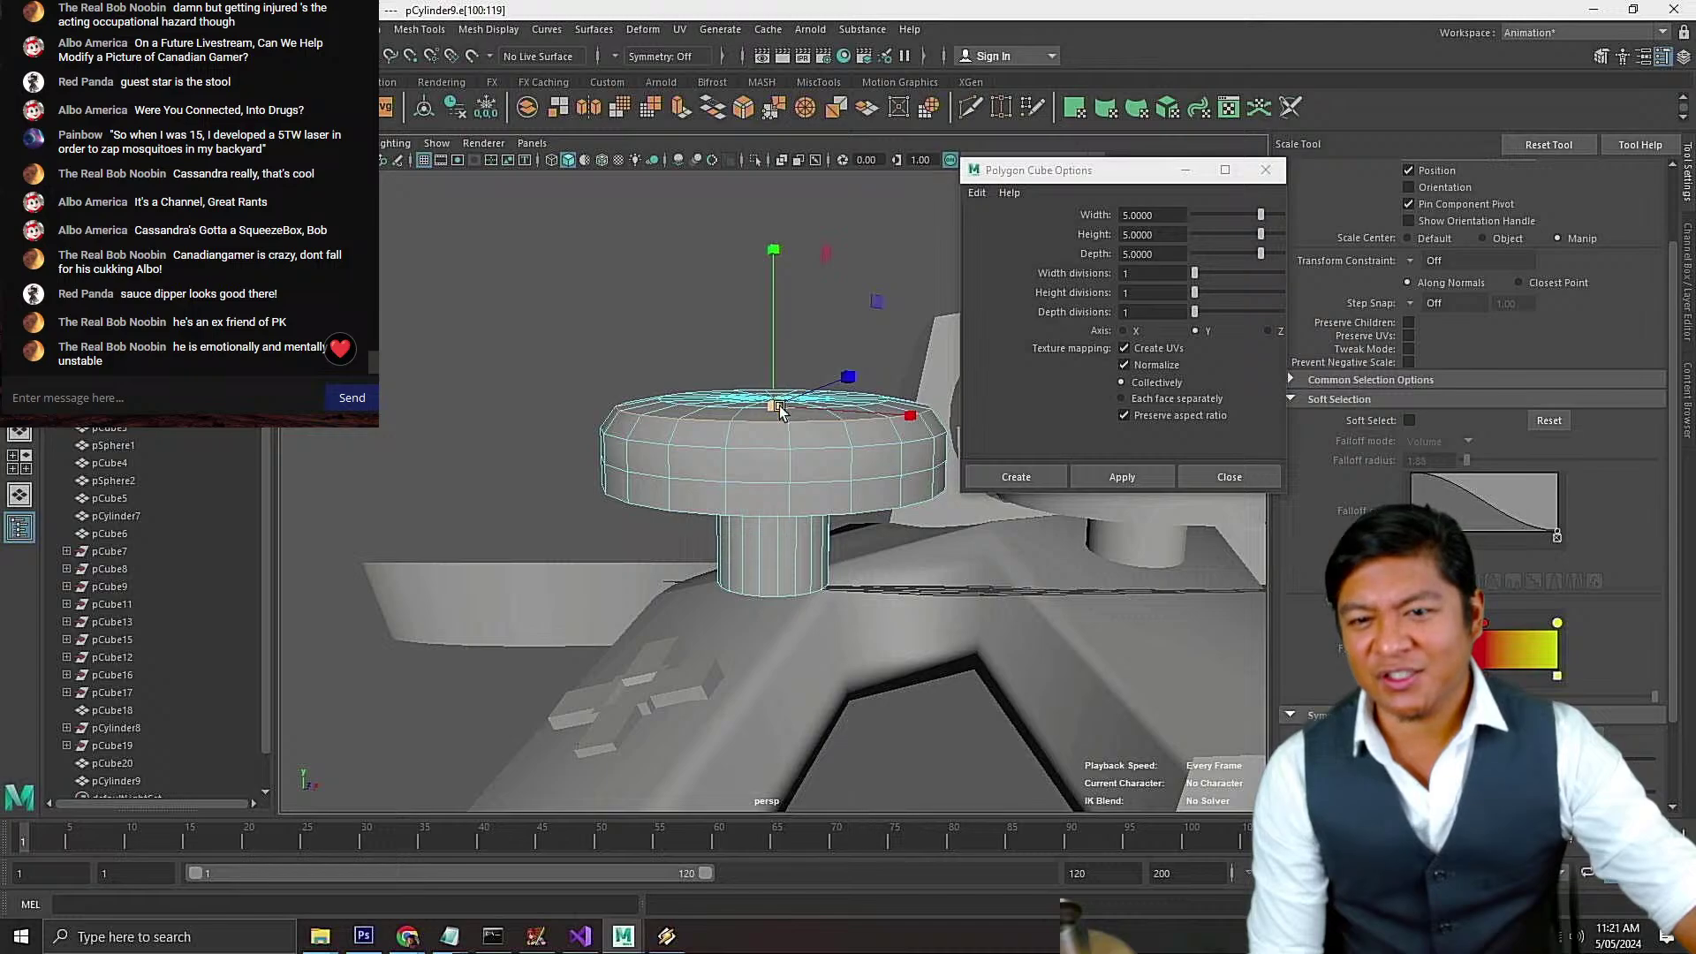
{"action": "scroll", "coordinate": [764, 408], "scroll_direction": "up", "scroll_amount": 2}
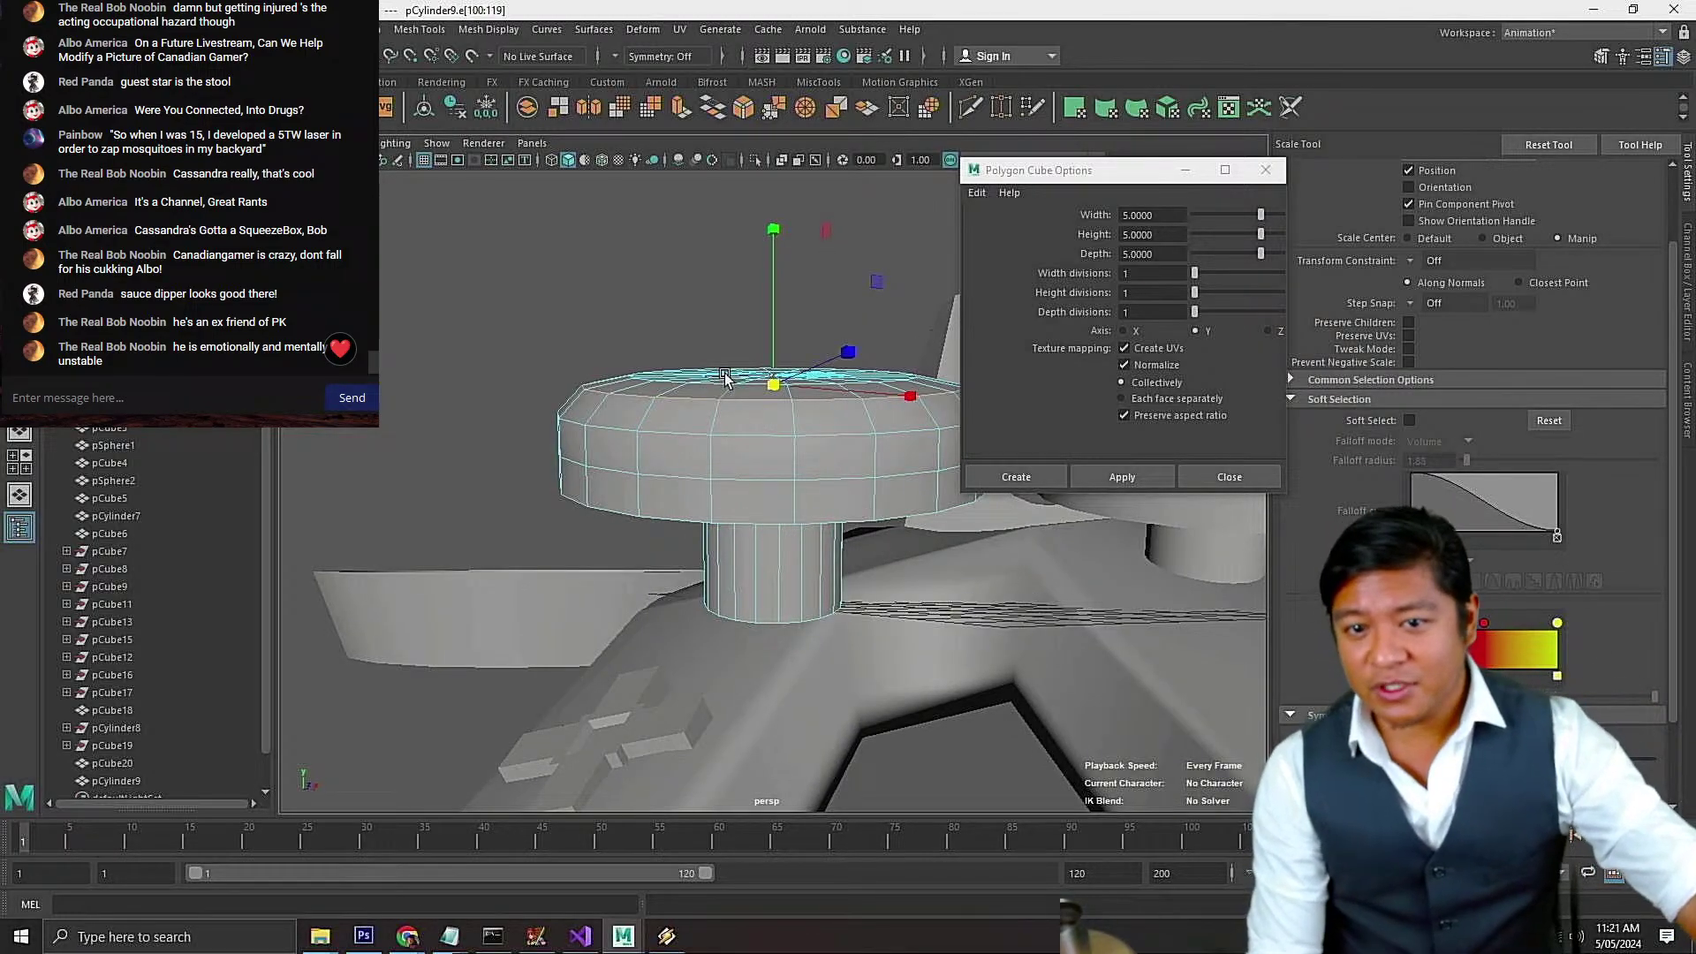
{"action": "left_click_drag", "start_coordinate": [722, 367], "coordinate": [723, 401], "text": "alt"}
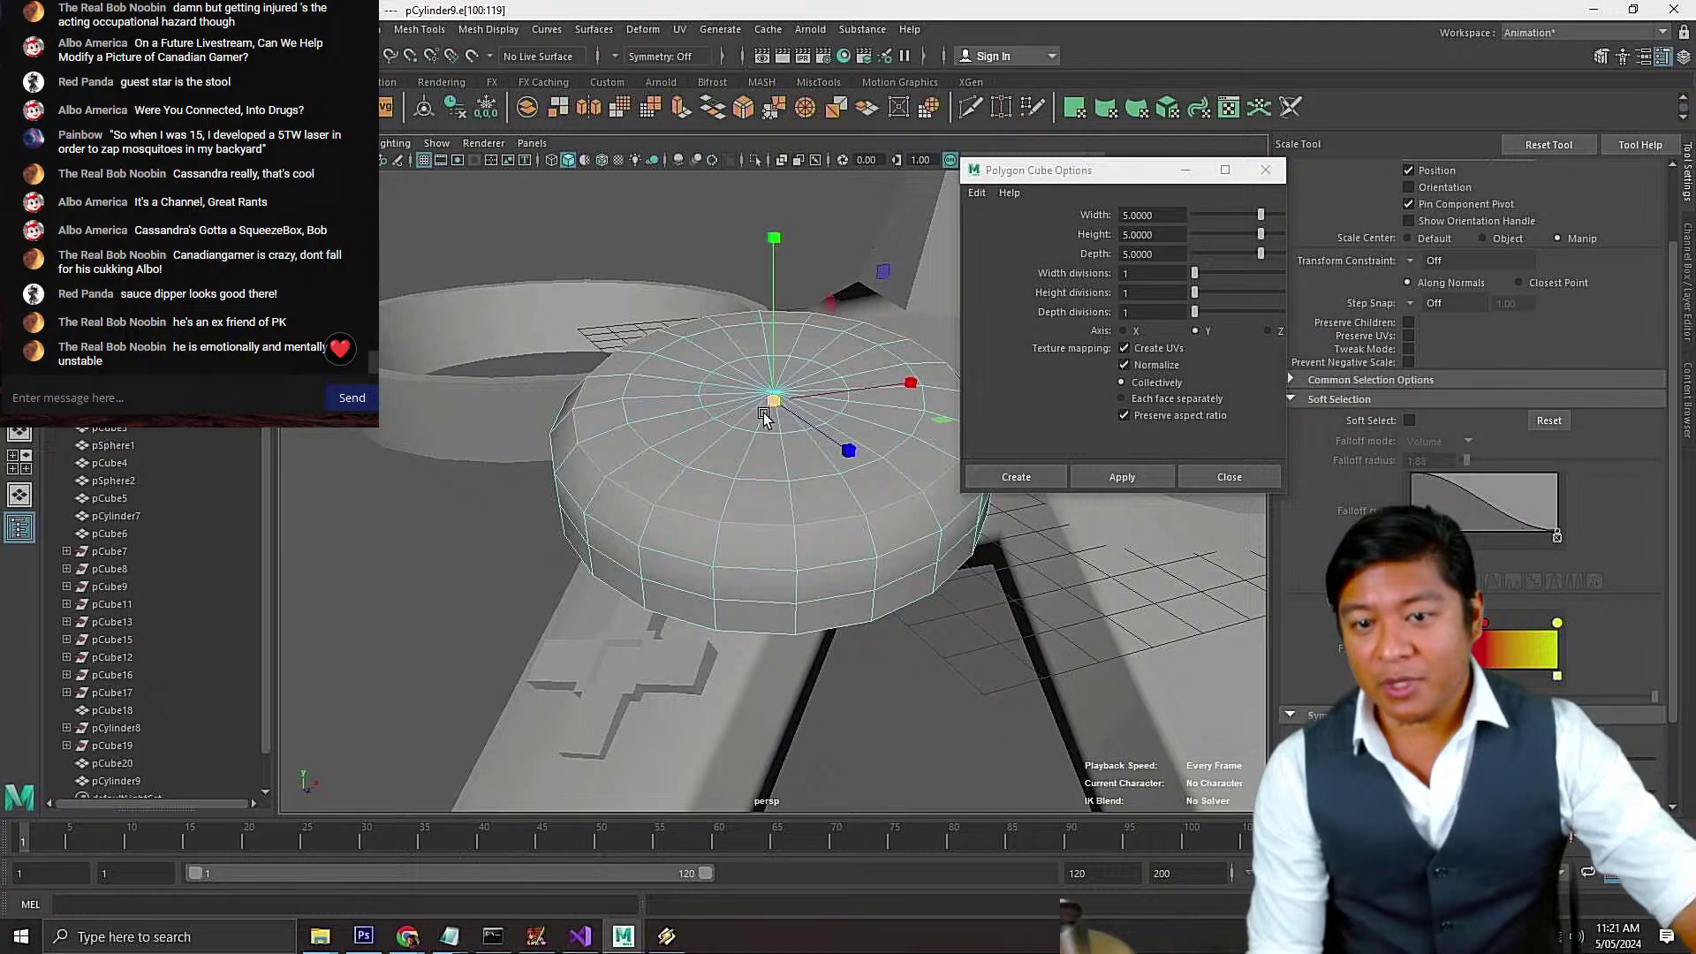
{"action": "right_click", "coordinate": [759, 418]}
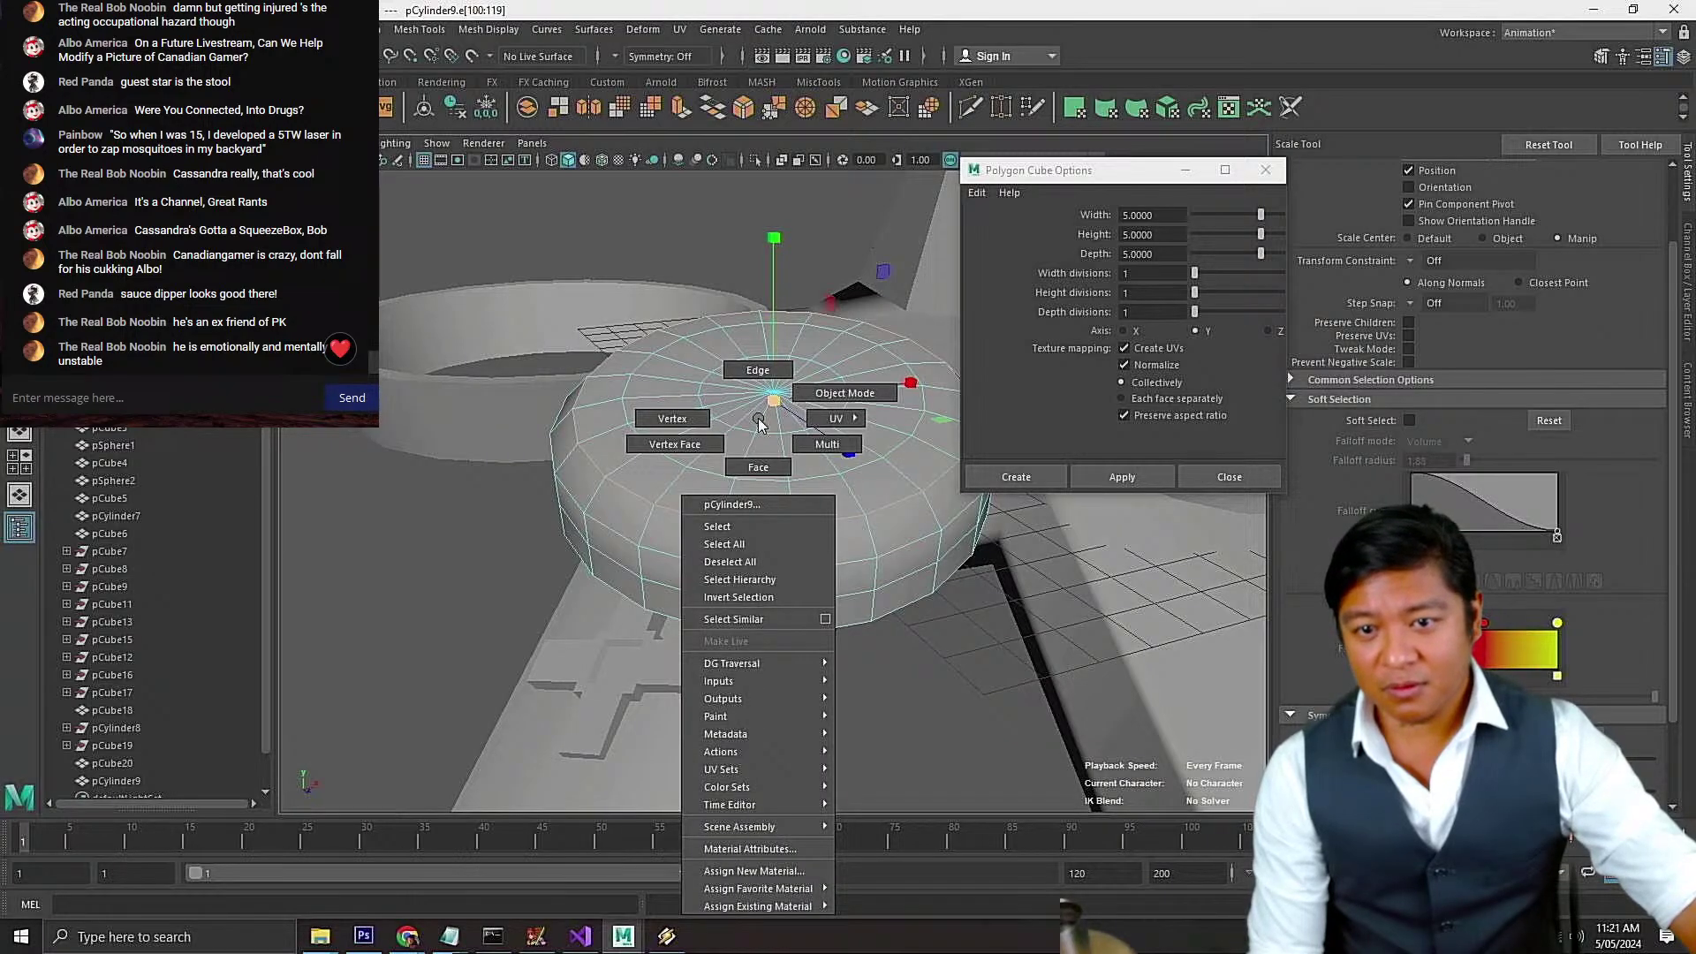
{"action": "double_click", "coordinate": [765, 431]}
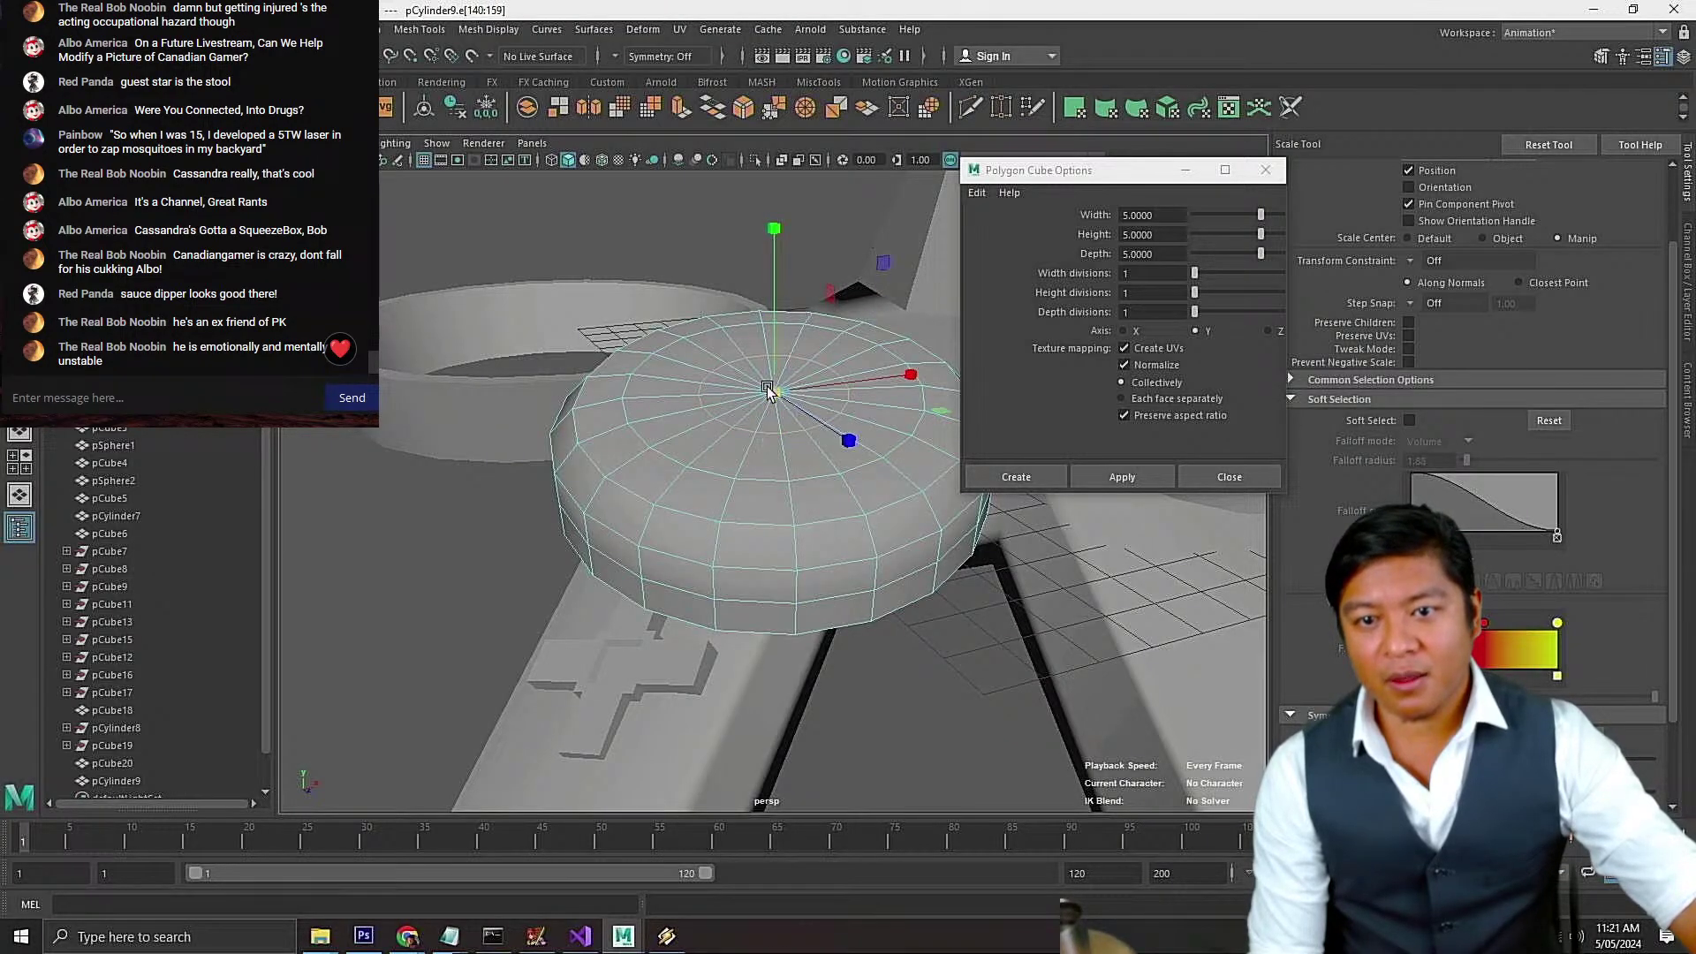
Push the inner edge loop down on Y to sink a concave dip into the cap
{"action": "key", "text": "w"}
{"action": "left_click_drag", "start_coordinate": [768, 390], "coordinate": [895, 386], "text": "alt"}
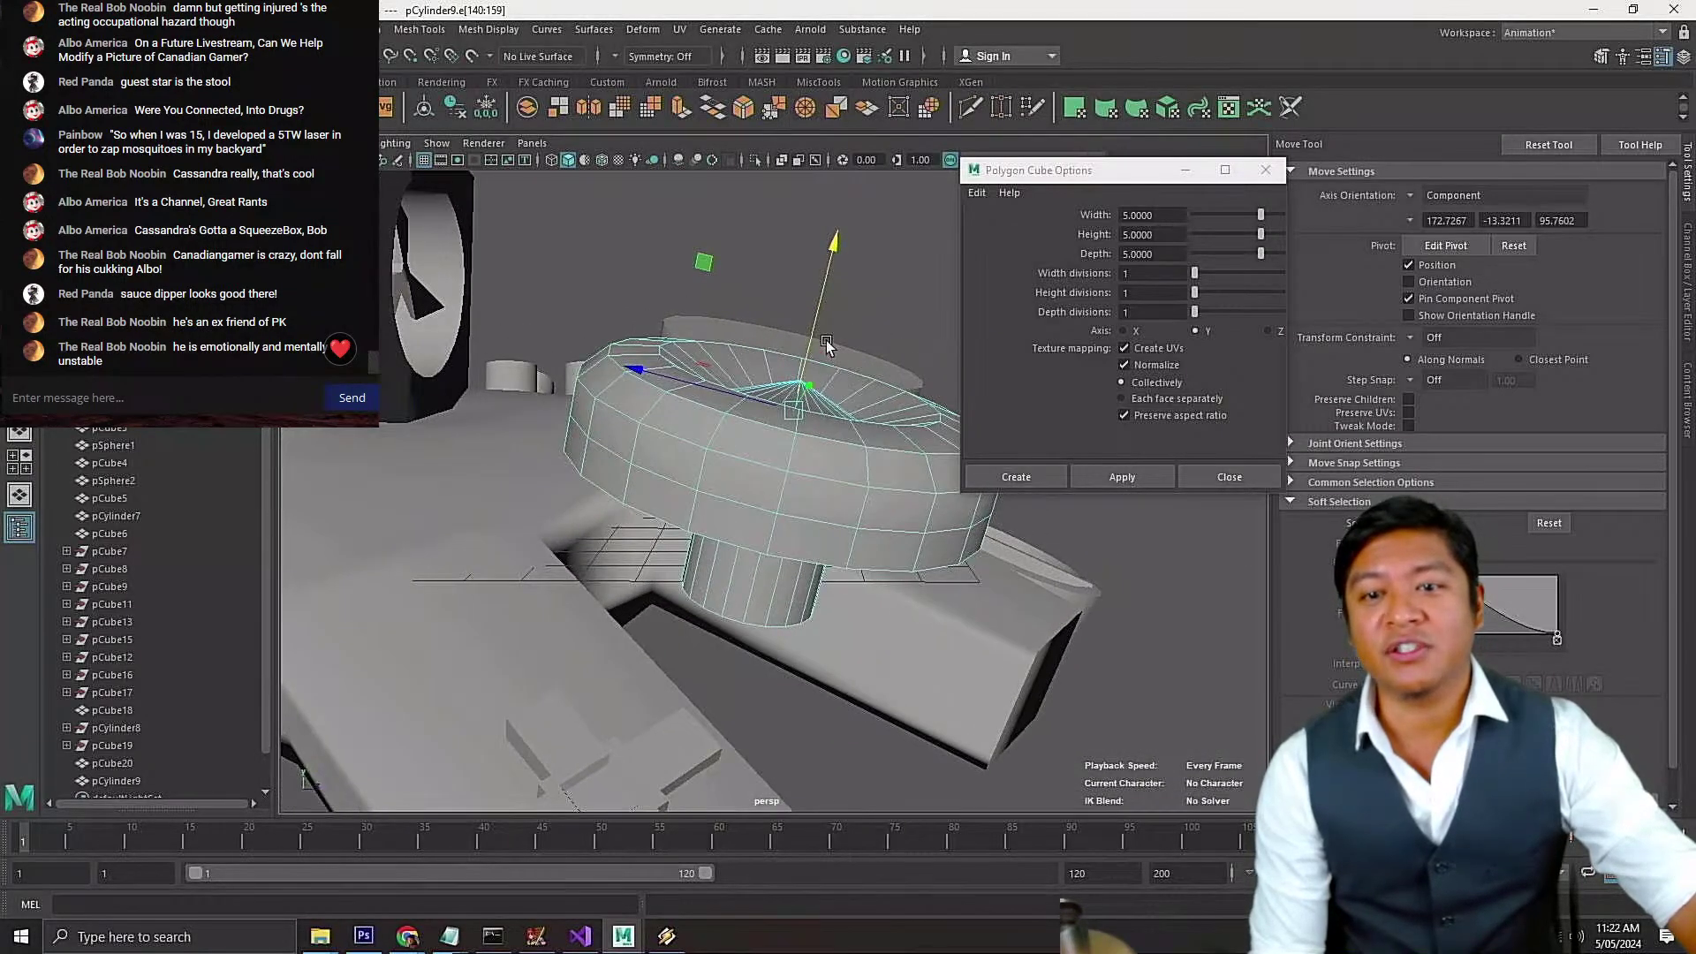
{"action": "left_click_drag", "start_coordinate": [809, 321], "coordinate": [699, 334]}
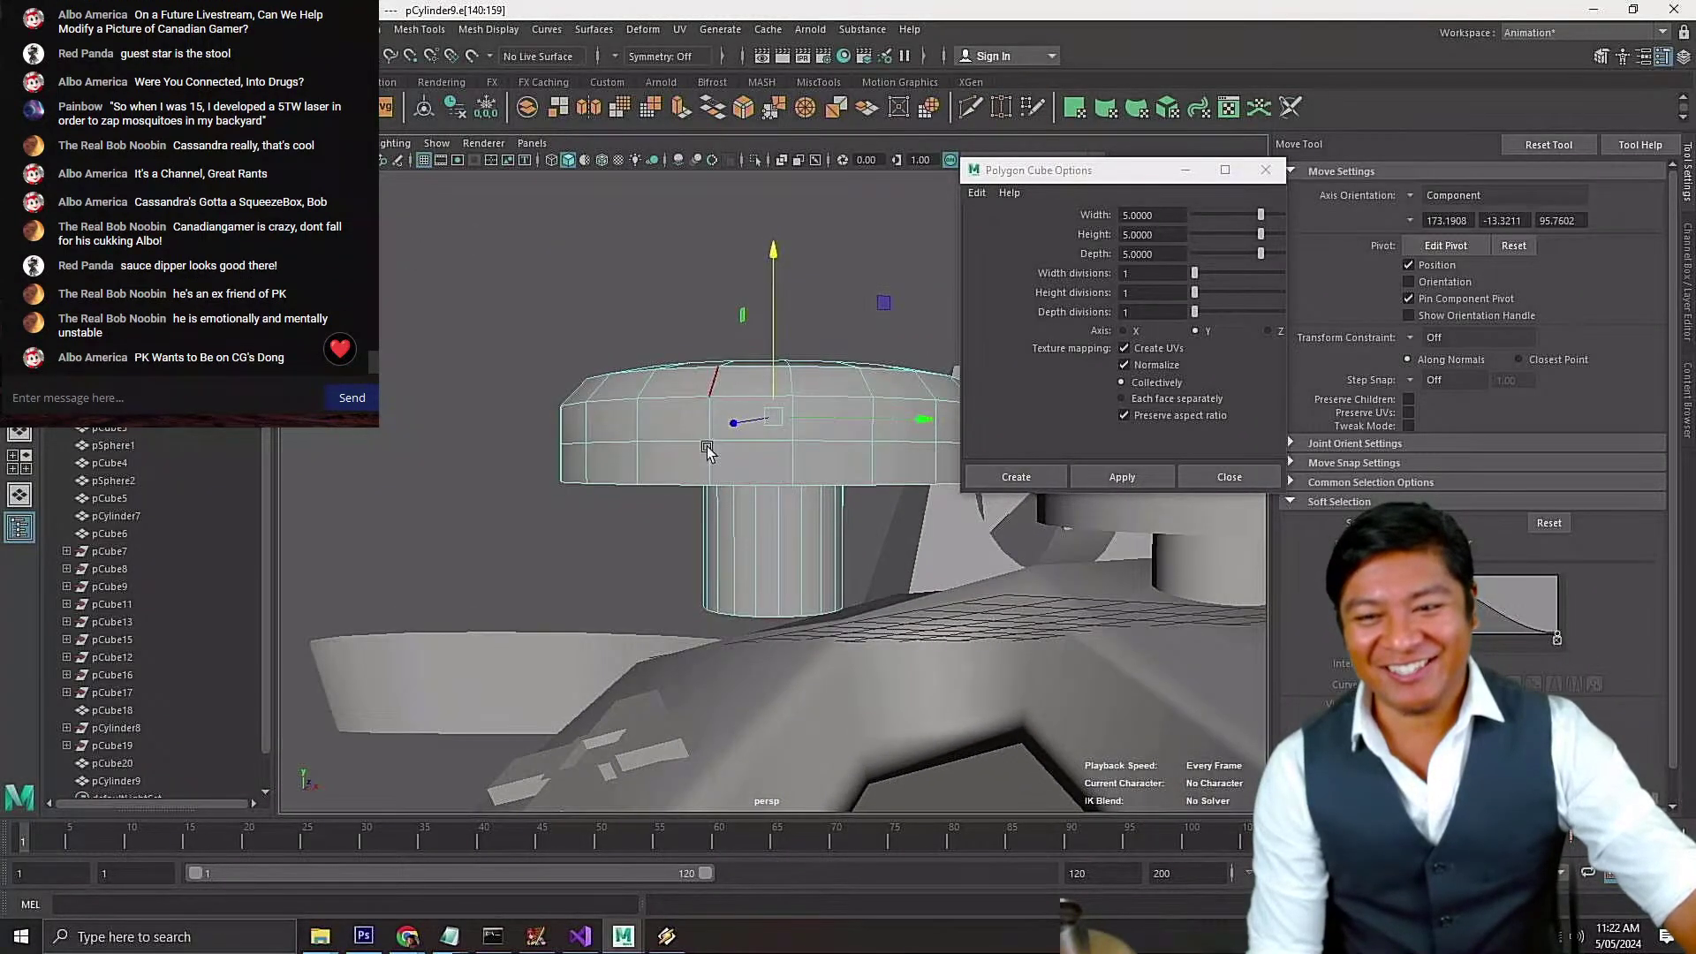
{"action": "scroll", "coordinate": [717, 478], "scroll_direction": "down", "scroll_amount": 3}
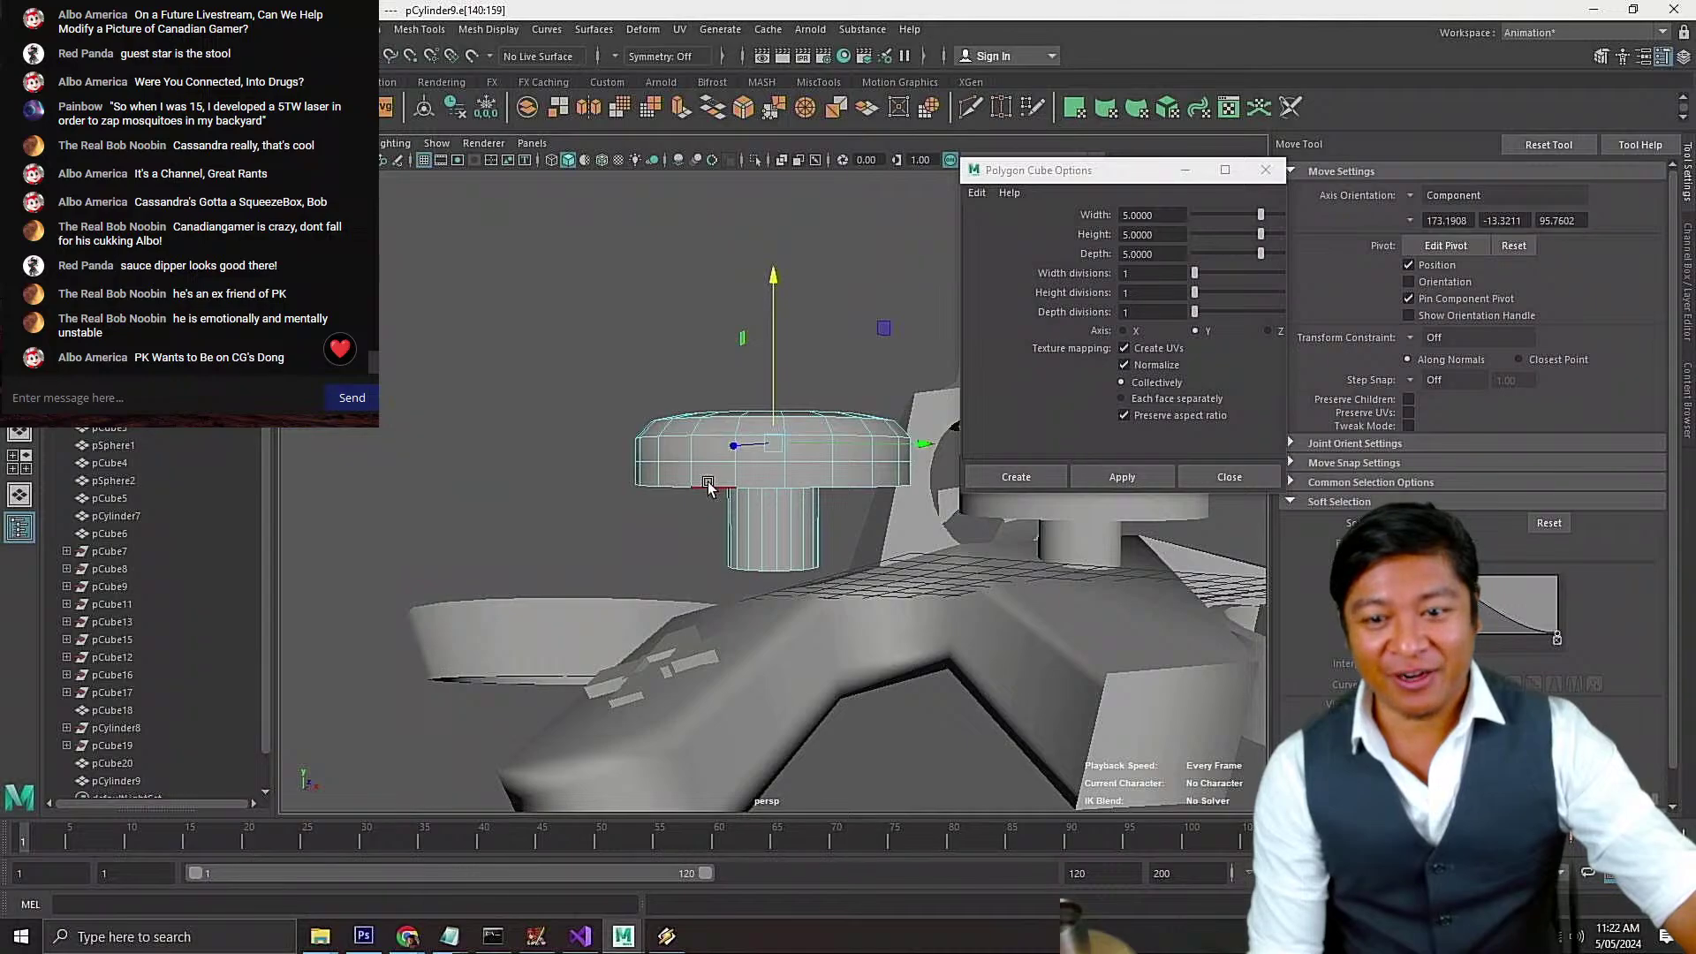
Select the stem's bottom edge loop for scaling, then return to Object Mode and clear the selection
{"action": "double_click", "coordinate": [776, 486]}
{"action": "scroll", "coordinate": [781, 516], "scroll_direction": "up", "scroll_amount": 2}
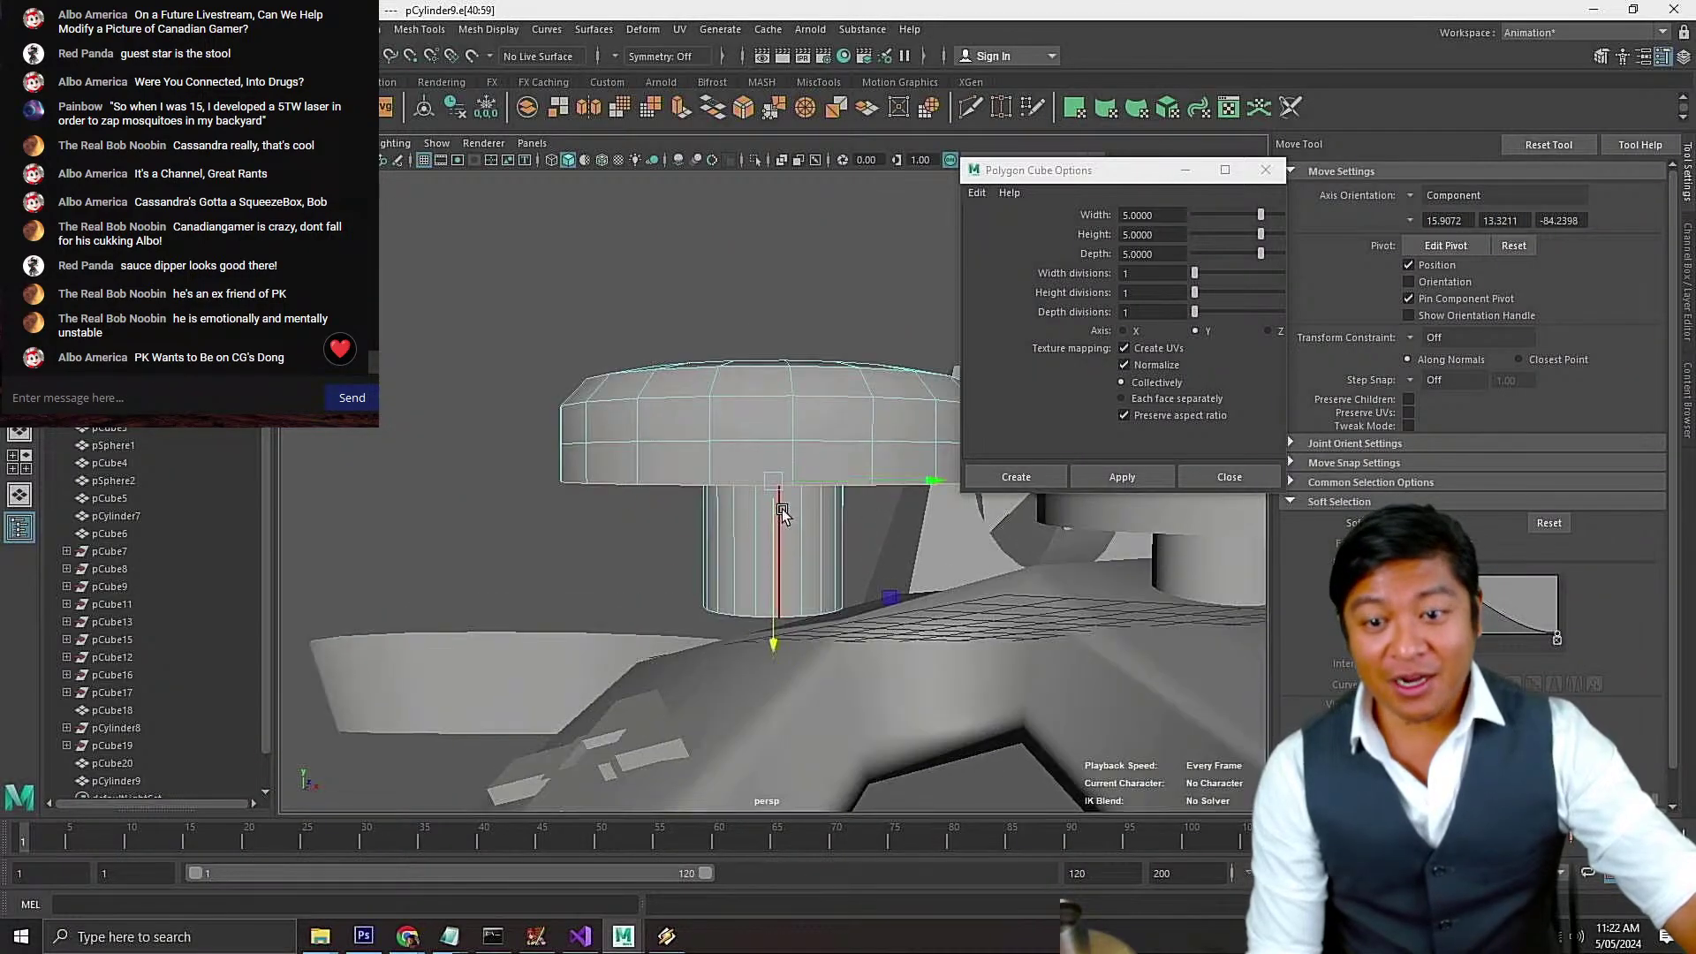
{"action": "left_click_drag", "start_coordinate": [782, 509], "coordinate": [748, 488], "text": "alt"}
{"action": "key", "text": "r"}
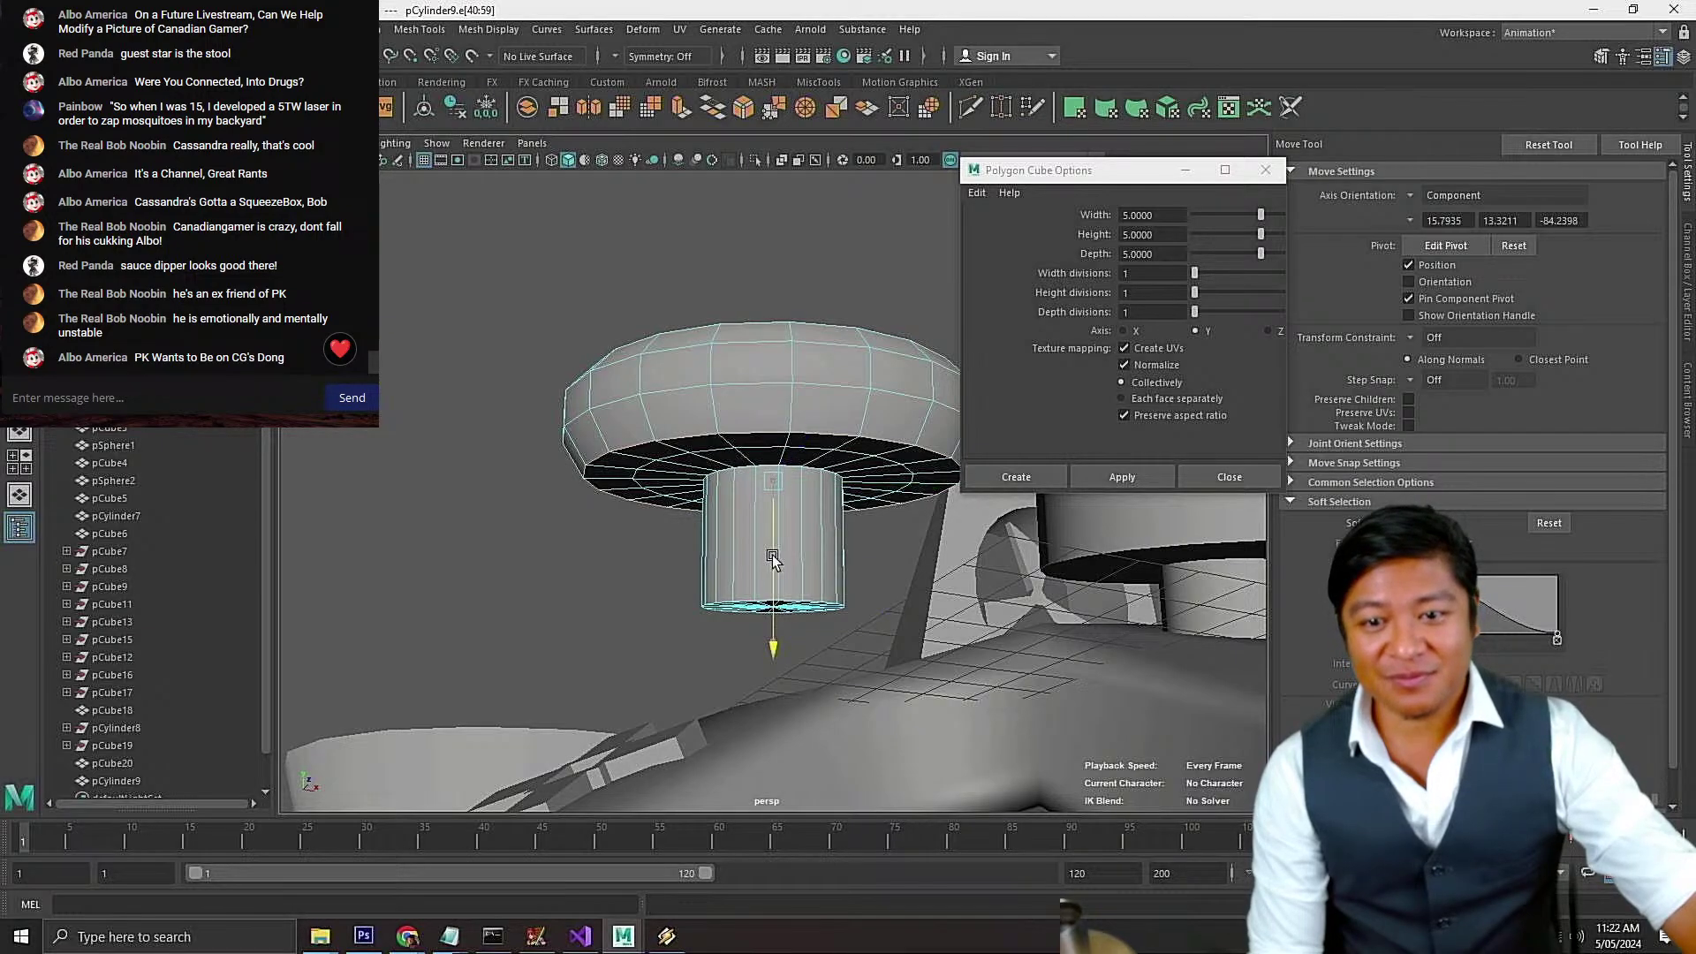
{"action": "left_click_drag", "start_coordinate": [772, 554], "coordinate": [735, 336], "text": "alt"}
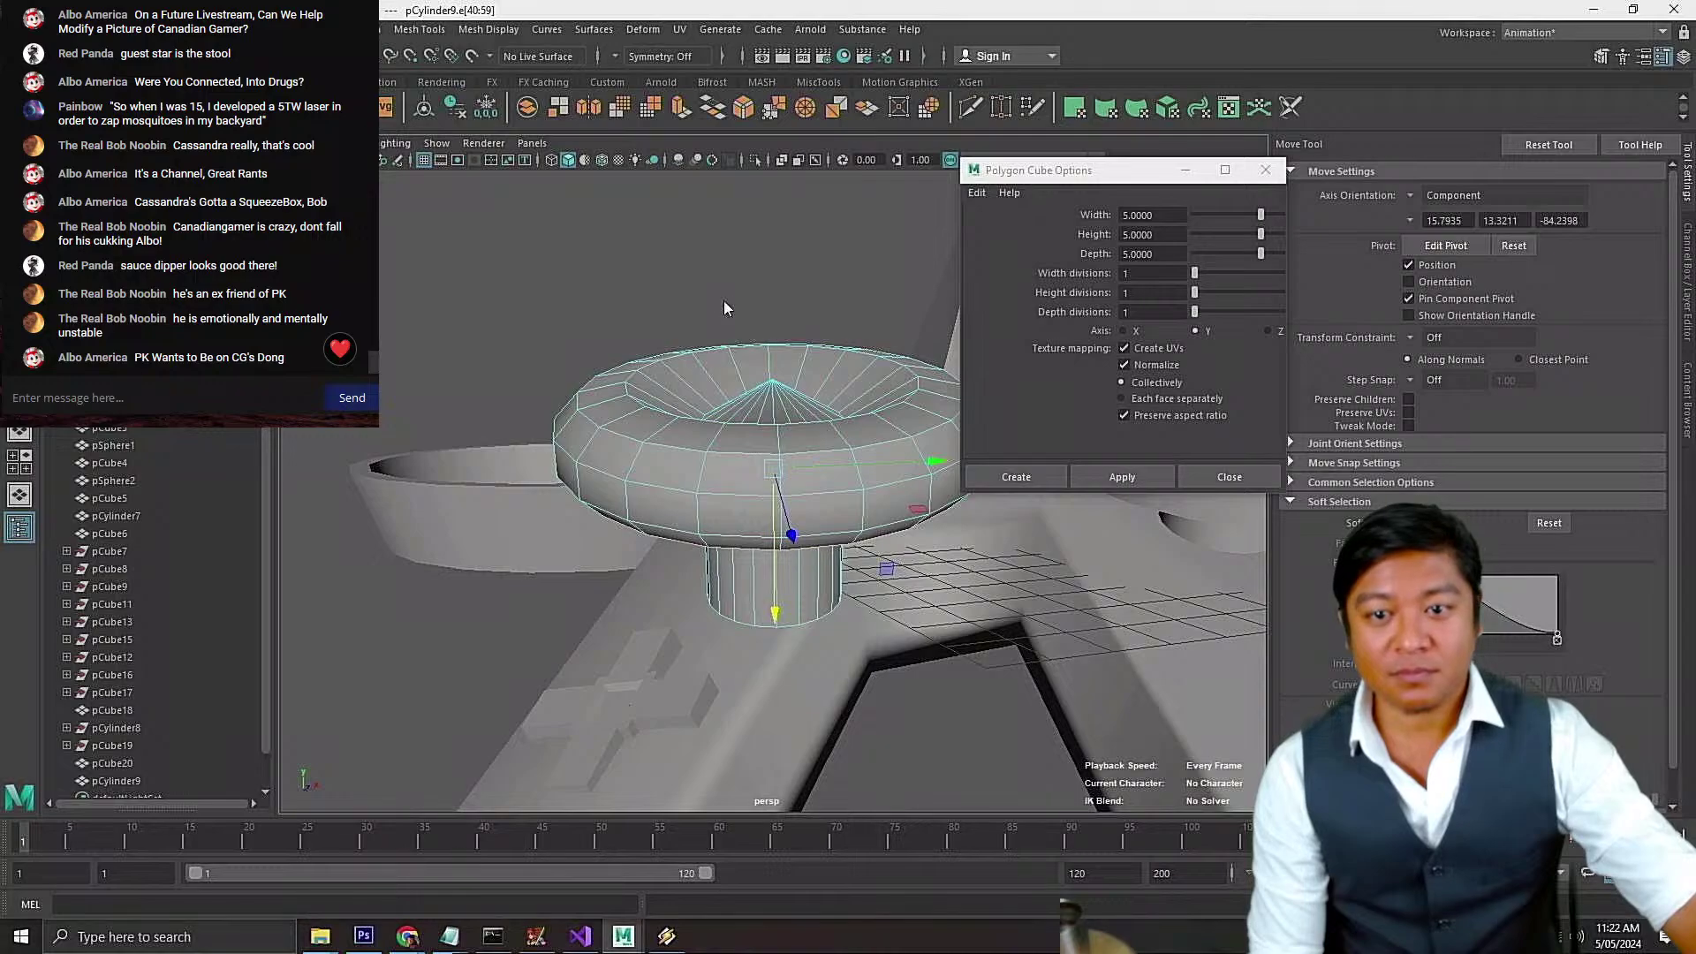
{"action": "right_click_drag", "start_coordinate": [724, 301], "coordinate": [747, 371]}
{"action": "left_click", "coordinate": [797, 277]}
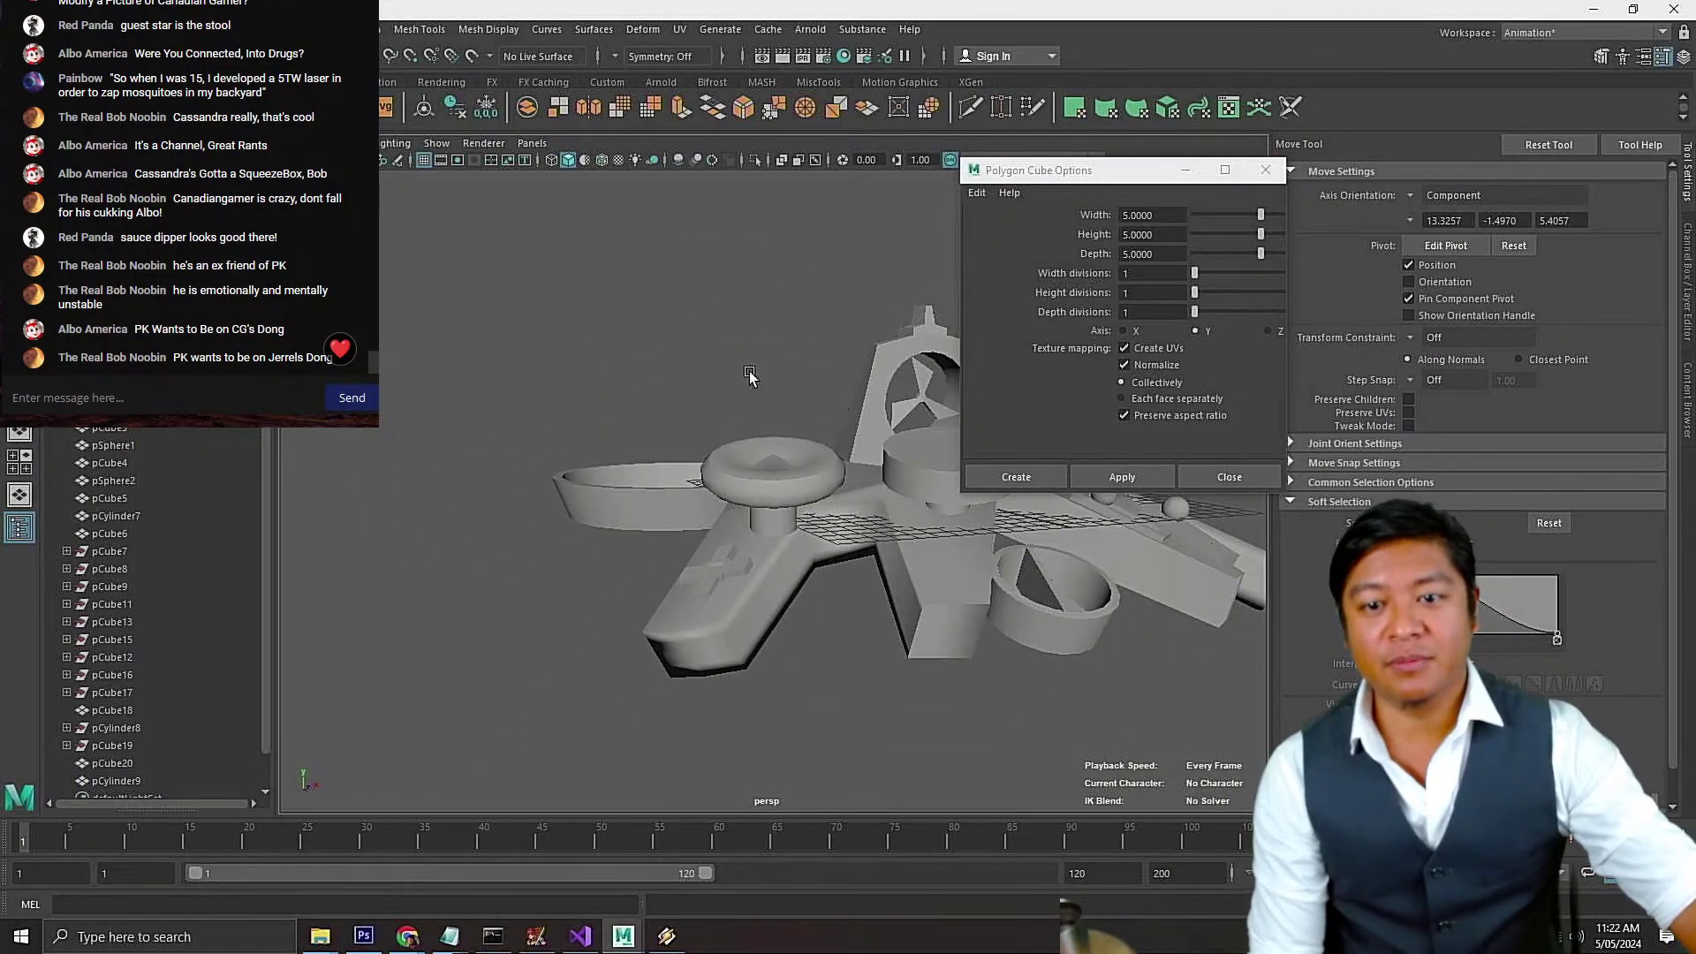
Select pCylinder9 and move it up-left across the controller body
{"action": "left_click_drag", "start_coordinate": [749, 375], "coordinate": [748, 524], "text": "alt"}
{"action": "left_click", "coordinate": [757, 492]}
{"action": "key", "text": "r"}
{"action": "key", "text": "w"}
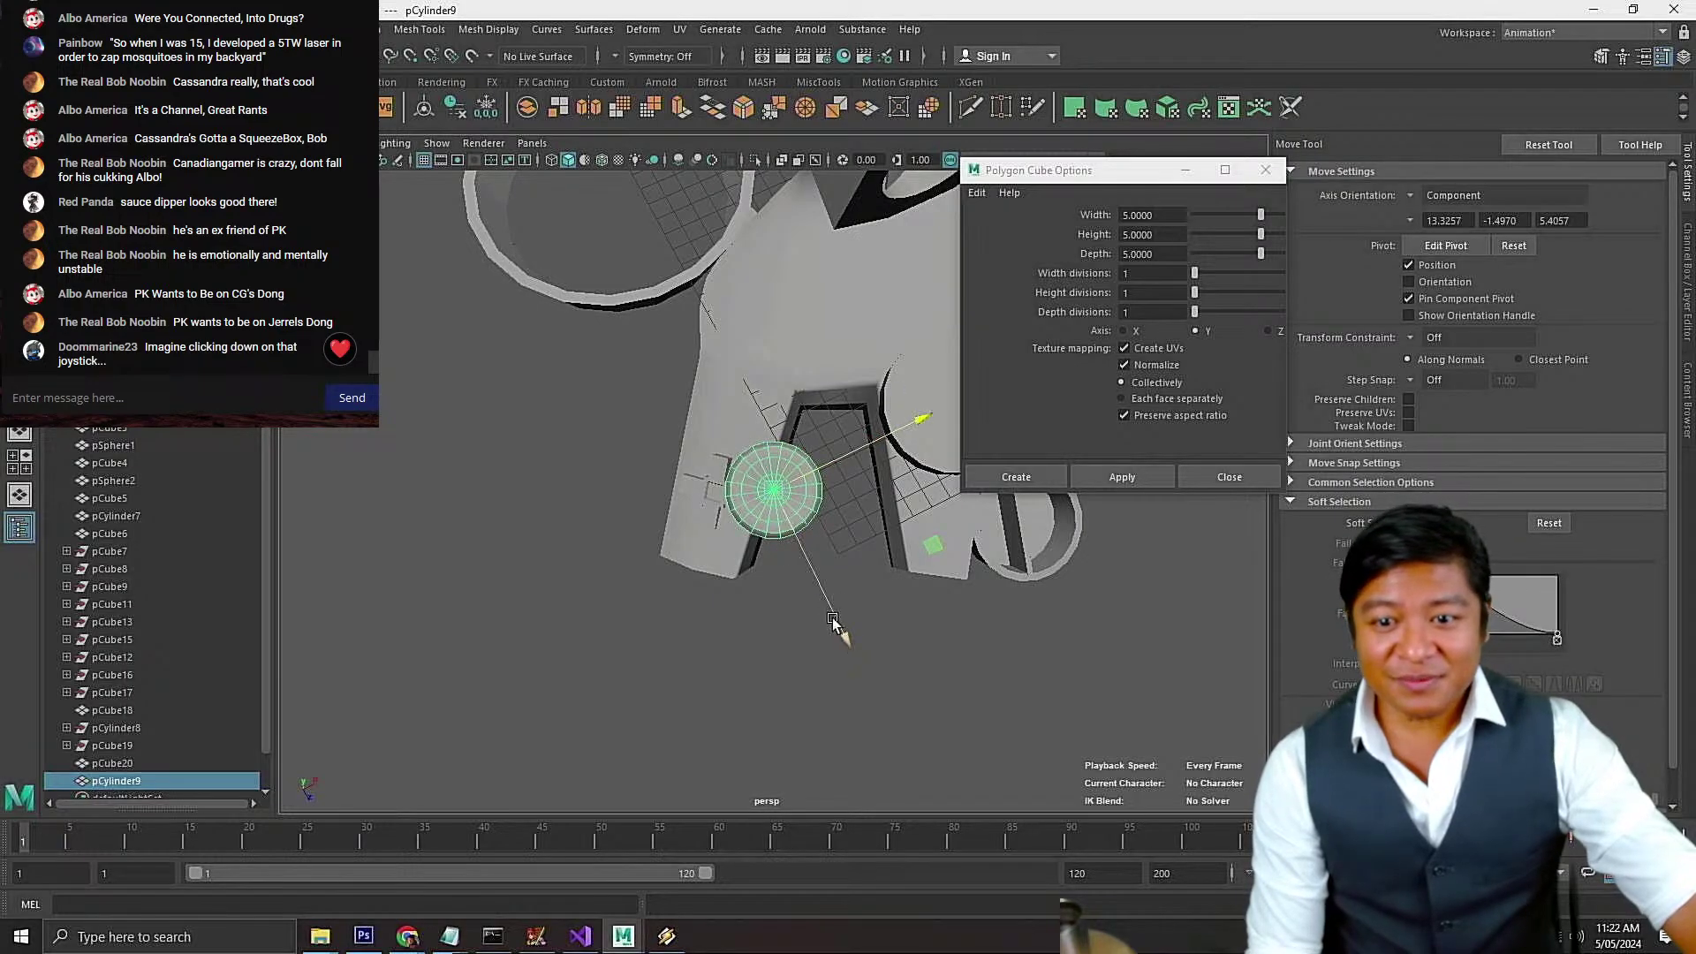
{"action": "left_click_drag", "start_coordinate": [836, 648], "coordinate": [752, 534]}
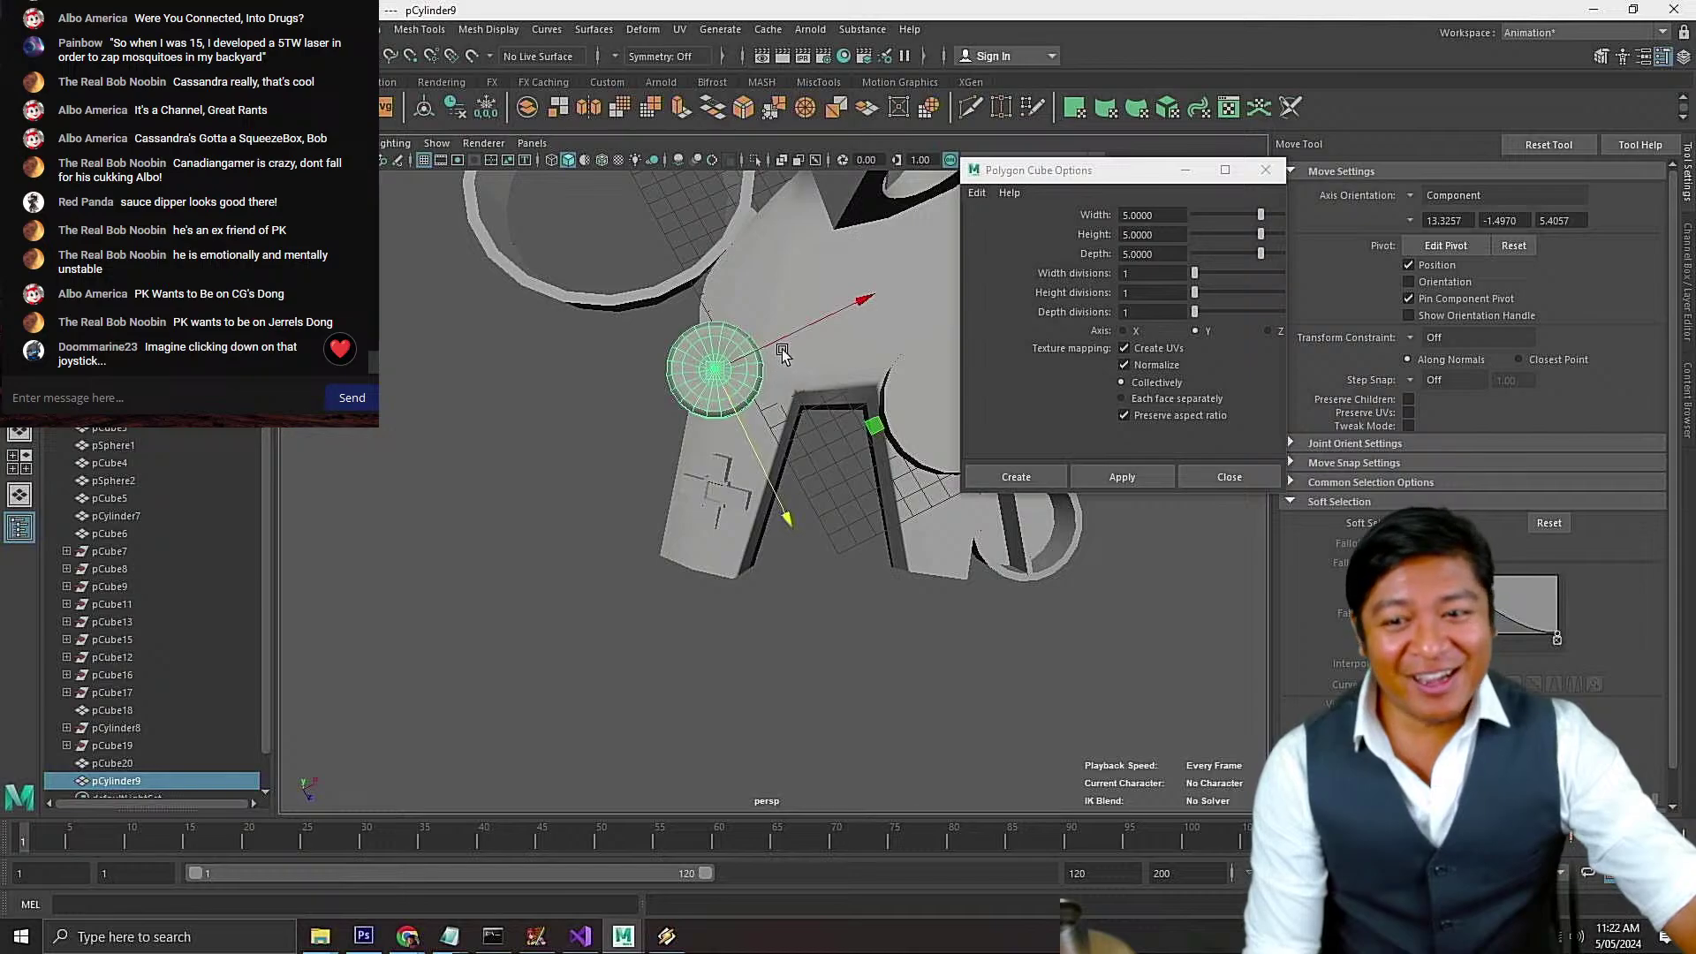
{"action": "left_click_drag", "start_coordinate": [777, 340], "coordinate": [848, 311]}
{"action": "key", "text": "f"}
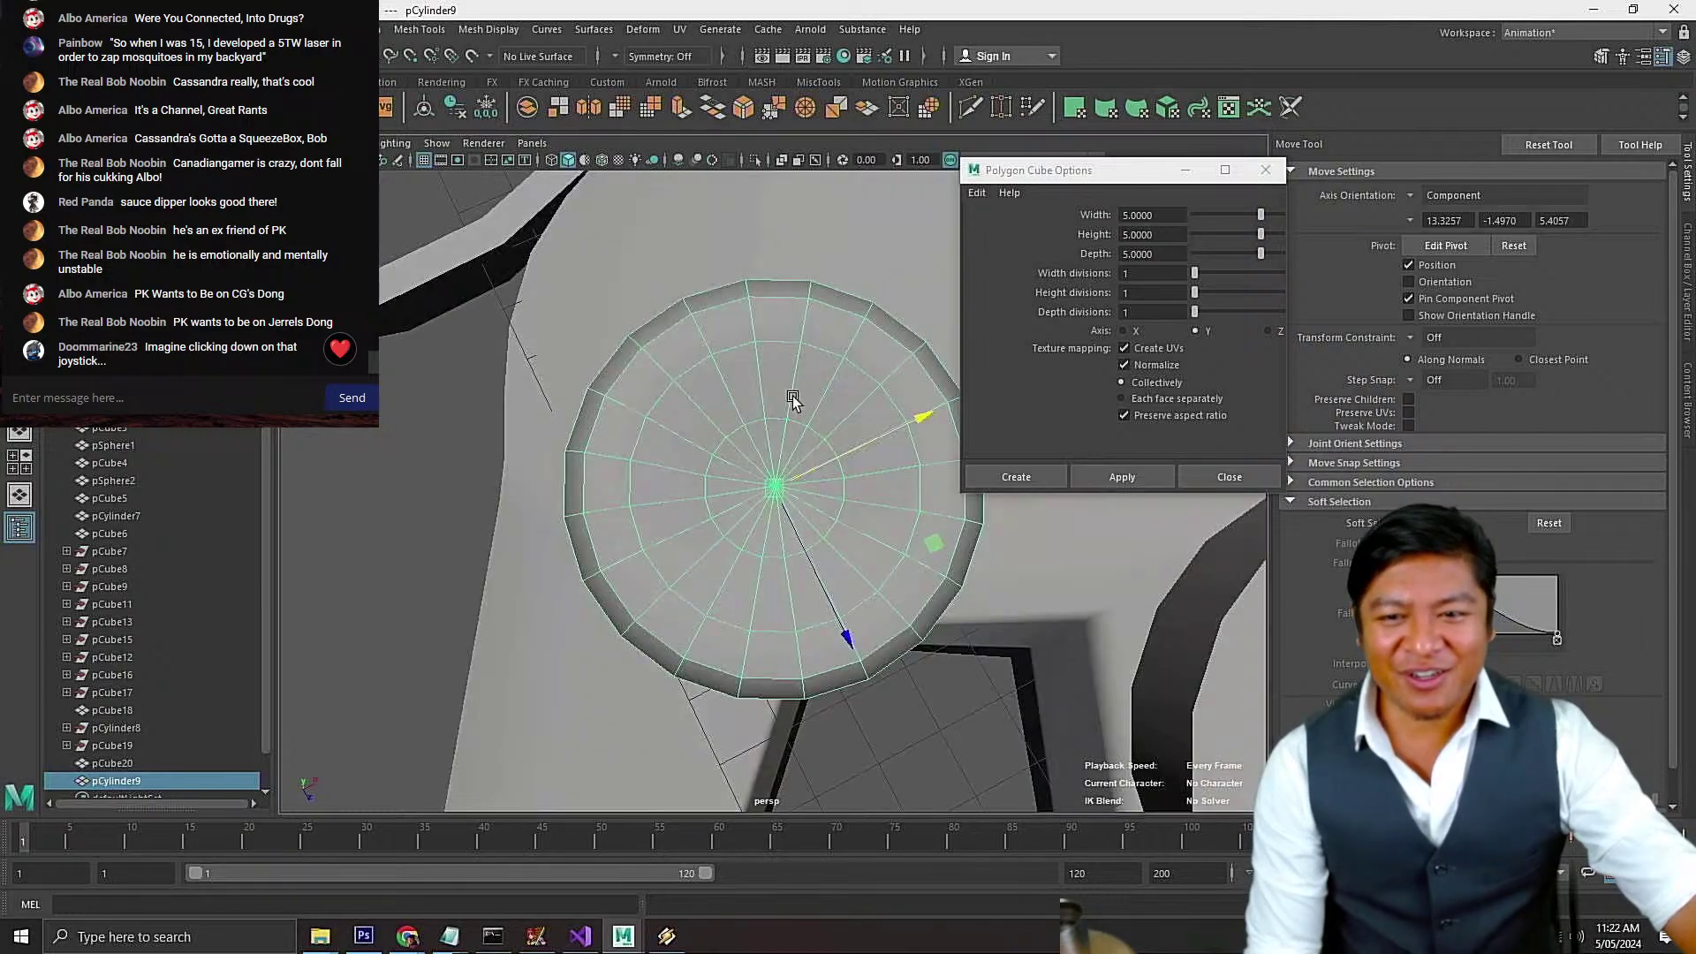
{"action": "scroll", "coordinate": [780, 530], "scroll_direction": "down", "scroll_amount": 3}
{"action": "left_click_drag", "start_coordinate": [782, 565], "coordinate": [811, 534], "text": "alt"}
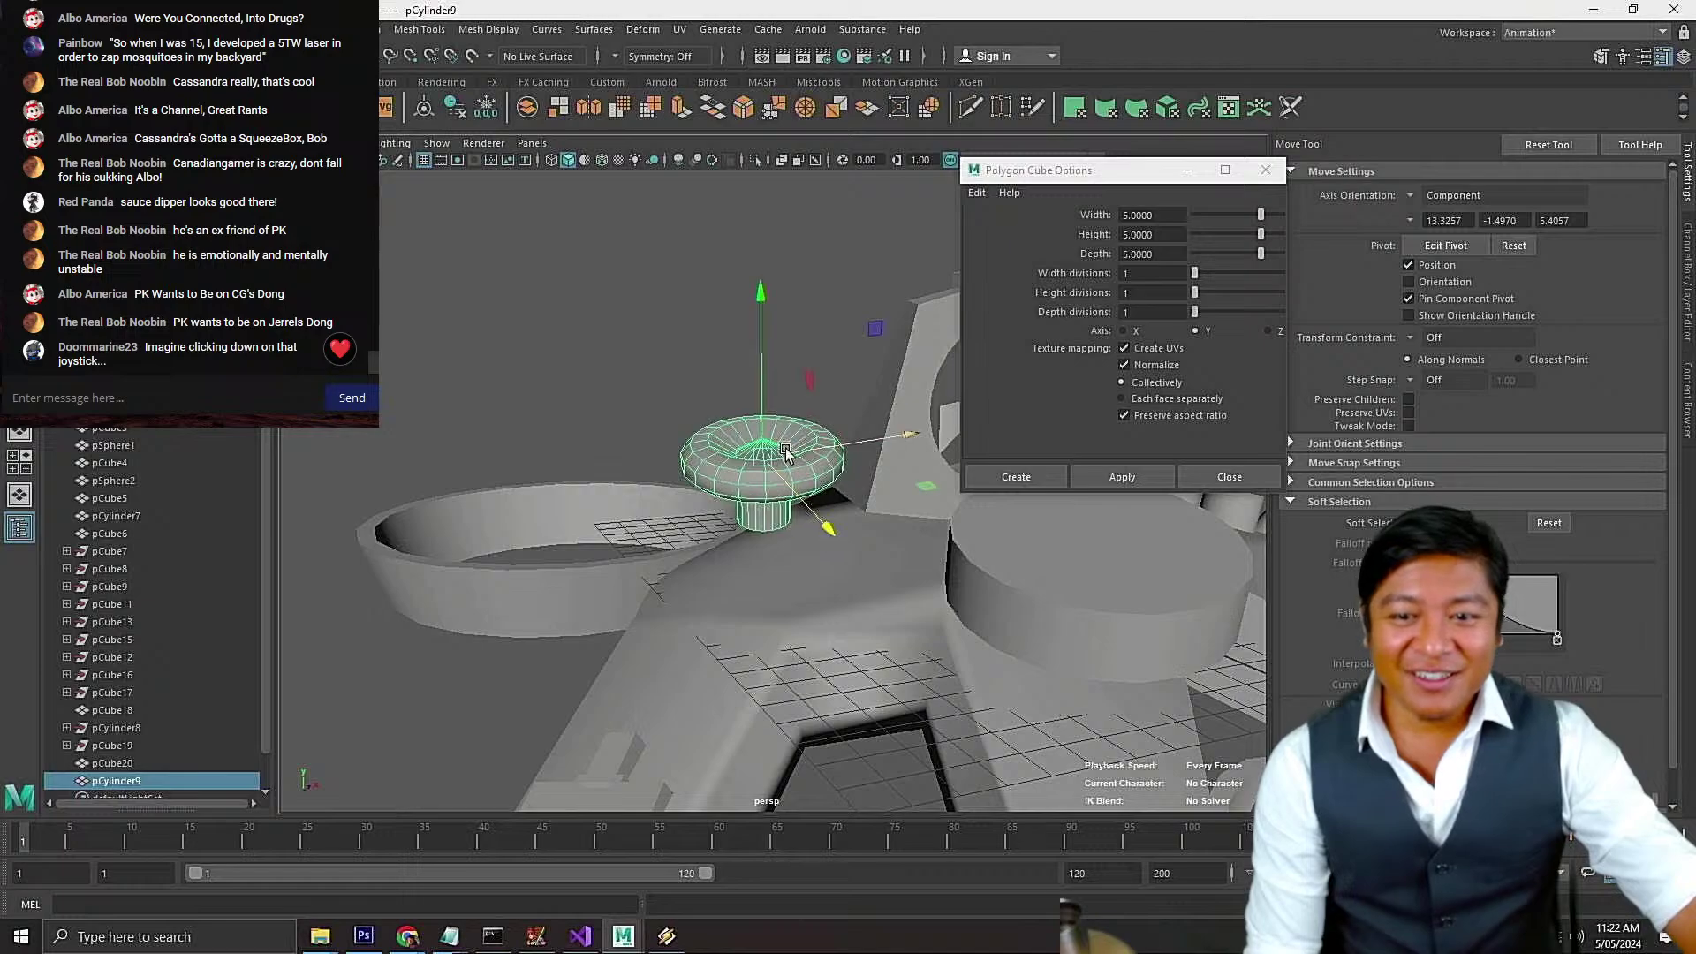
Tilt the joystick in two passes and lower it toward the body surface
{"action": "key", "text": "e"}
{"action": "left_click_drag", "start_coordinate": [721, 371], "coordinate": [761, 353]}
{"action": "key", "text": "w"}
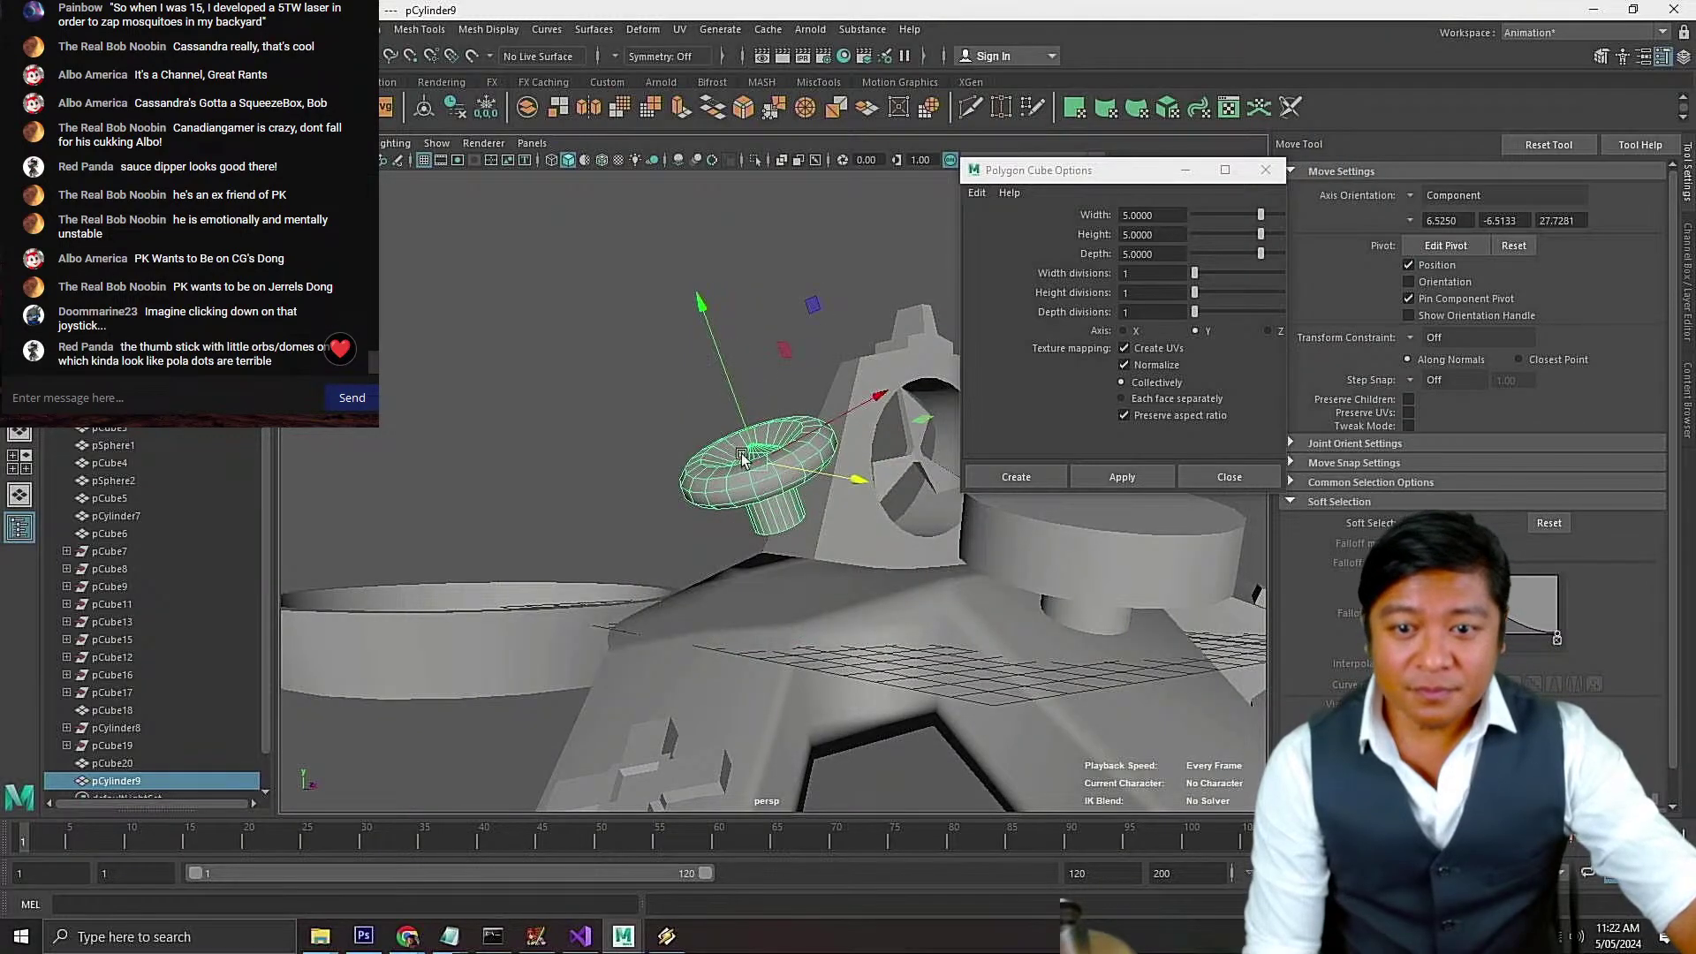
{"action": "left_click_drag", "start_coordinate": [726, 430], "coordinate": [779, 484]}
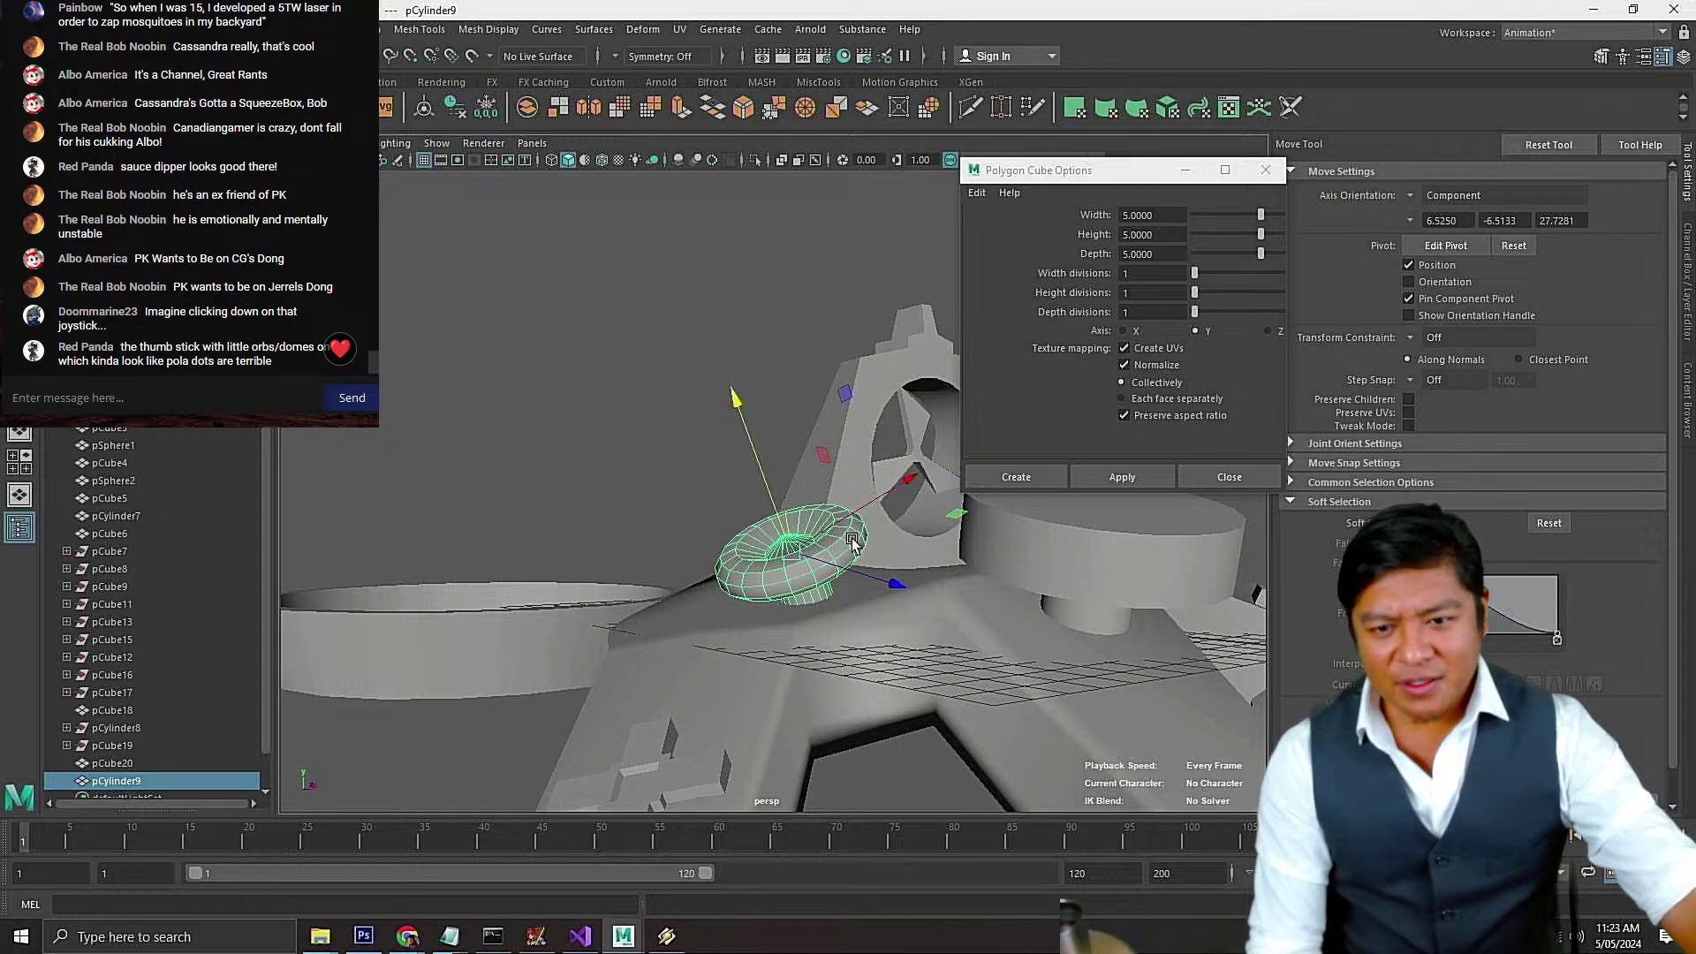
{"action": "key", "text": "e"}
{"action": "left_click_drag", "start_coordinate": [671, 545], "coordinate": [729, 531]}
{"action": "key", "text": "w"}
{"action": "key", "text": "r"}
{"action": "key", "text": "w"}
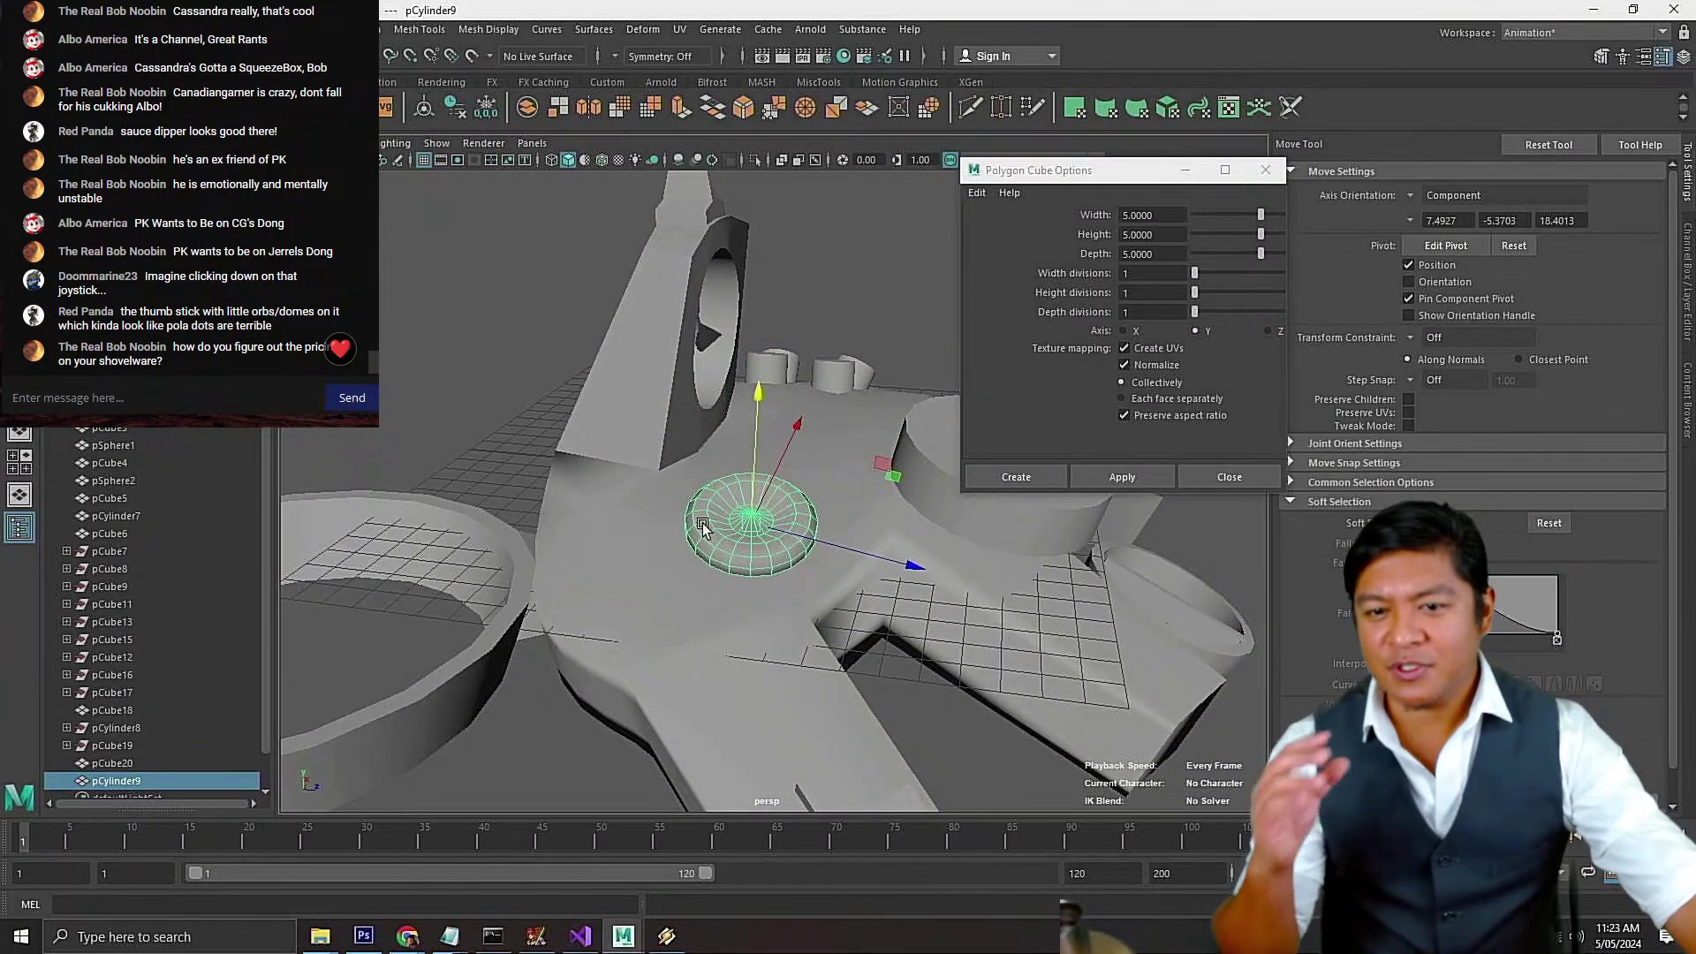
Slide the joystick to the body's upper left beside the fan and fine-tune its height
{"action": "left_click_drag", "start_coordinate": [819, 472], "coordinate": [812, 539], "text": "alt"}
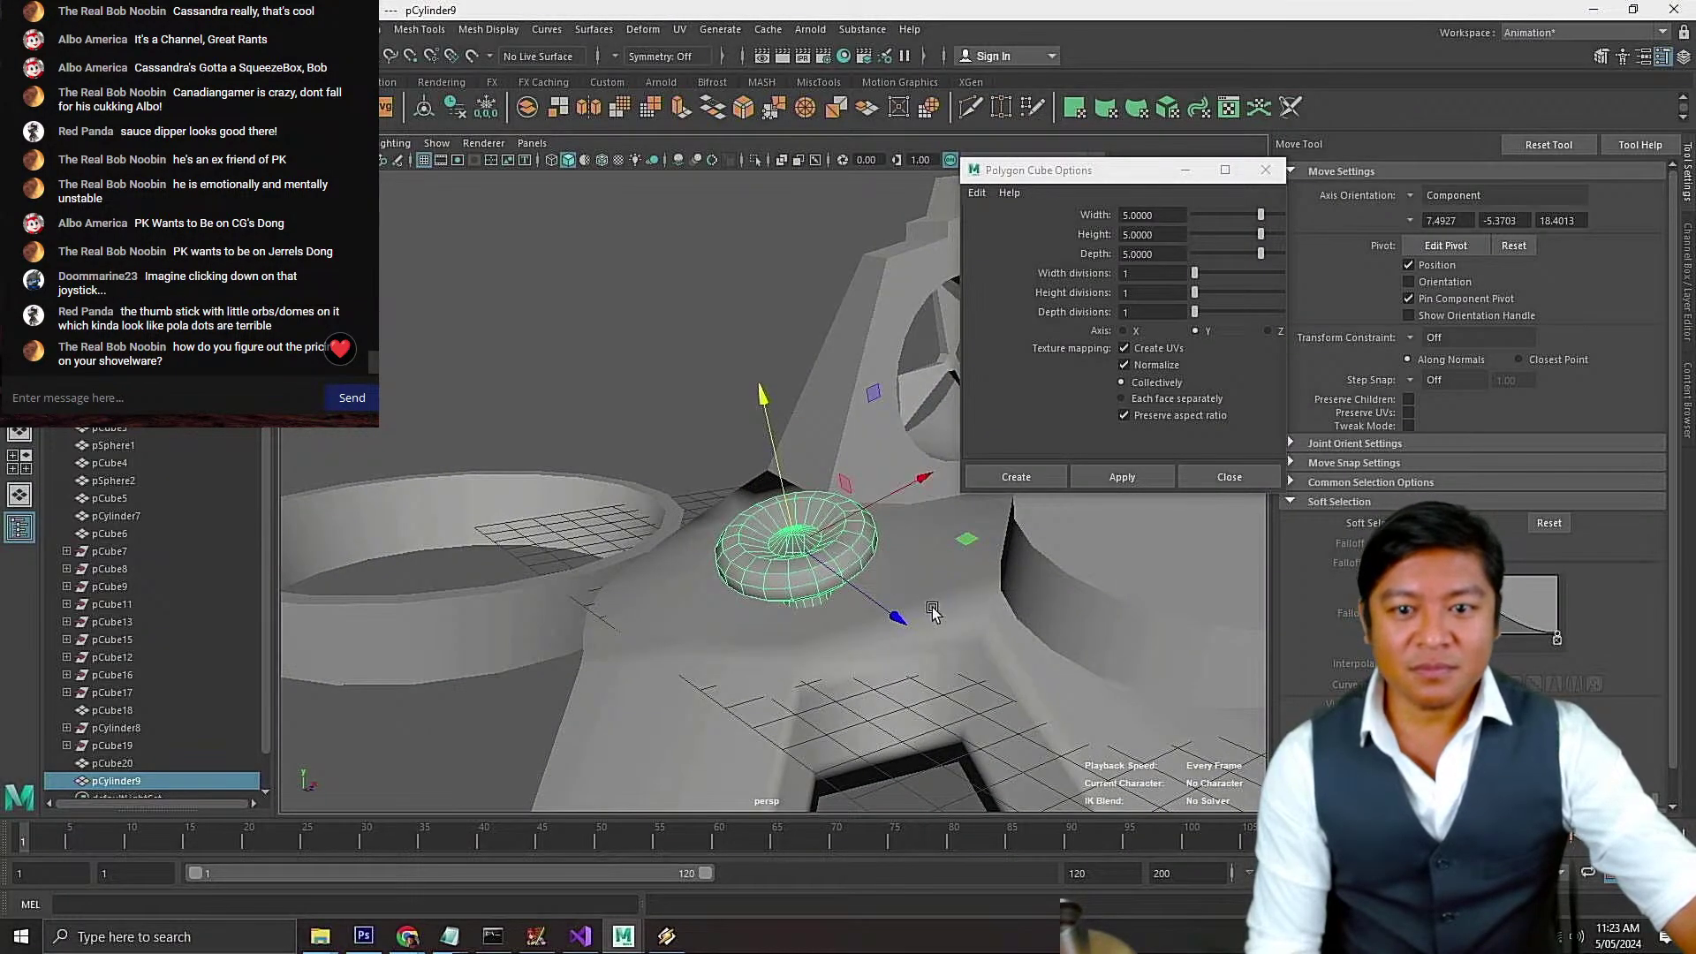
{"action": "left_click_drag", "start_coordinate": [892, 621], "coordinate": [869, 592]}
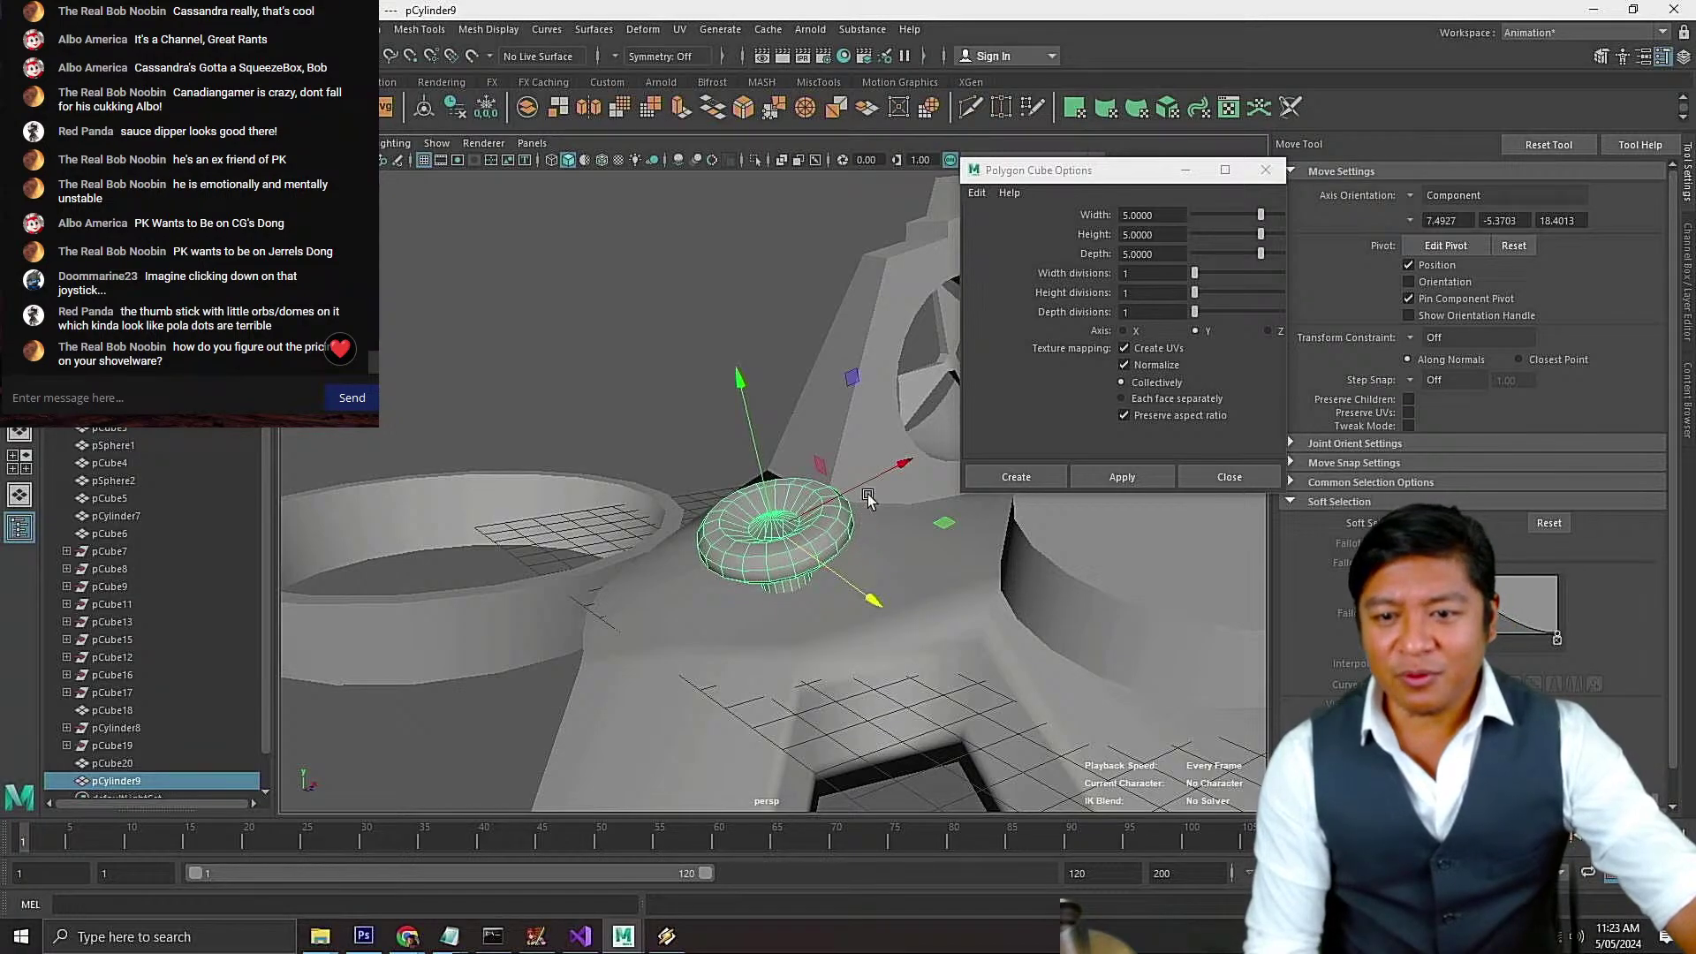
{"action": "left_click_drag", "start_coordinate": [866, 481], "coordinate": [840, 493]}
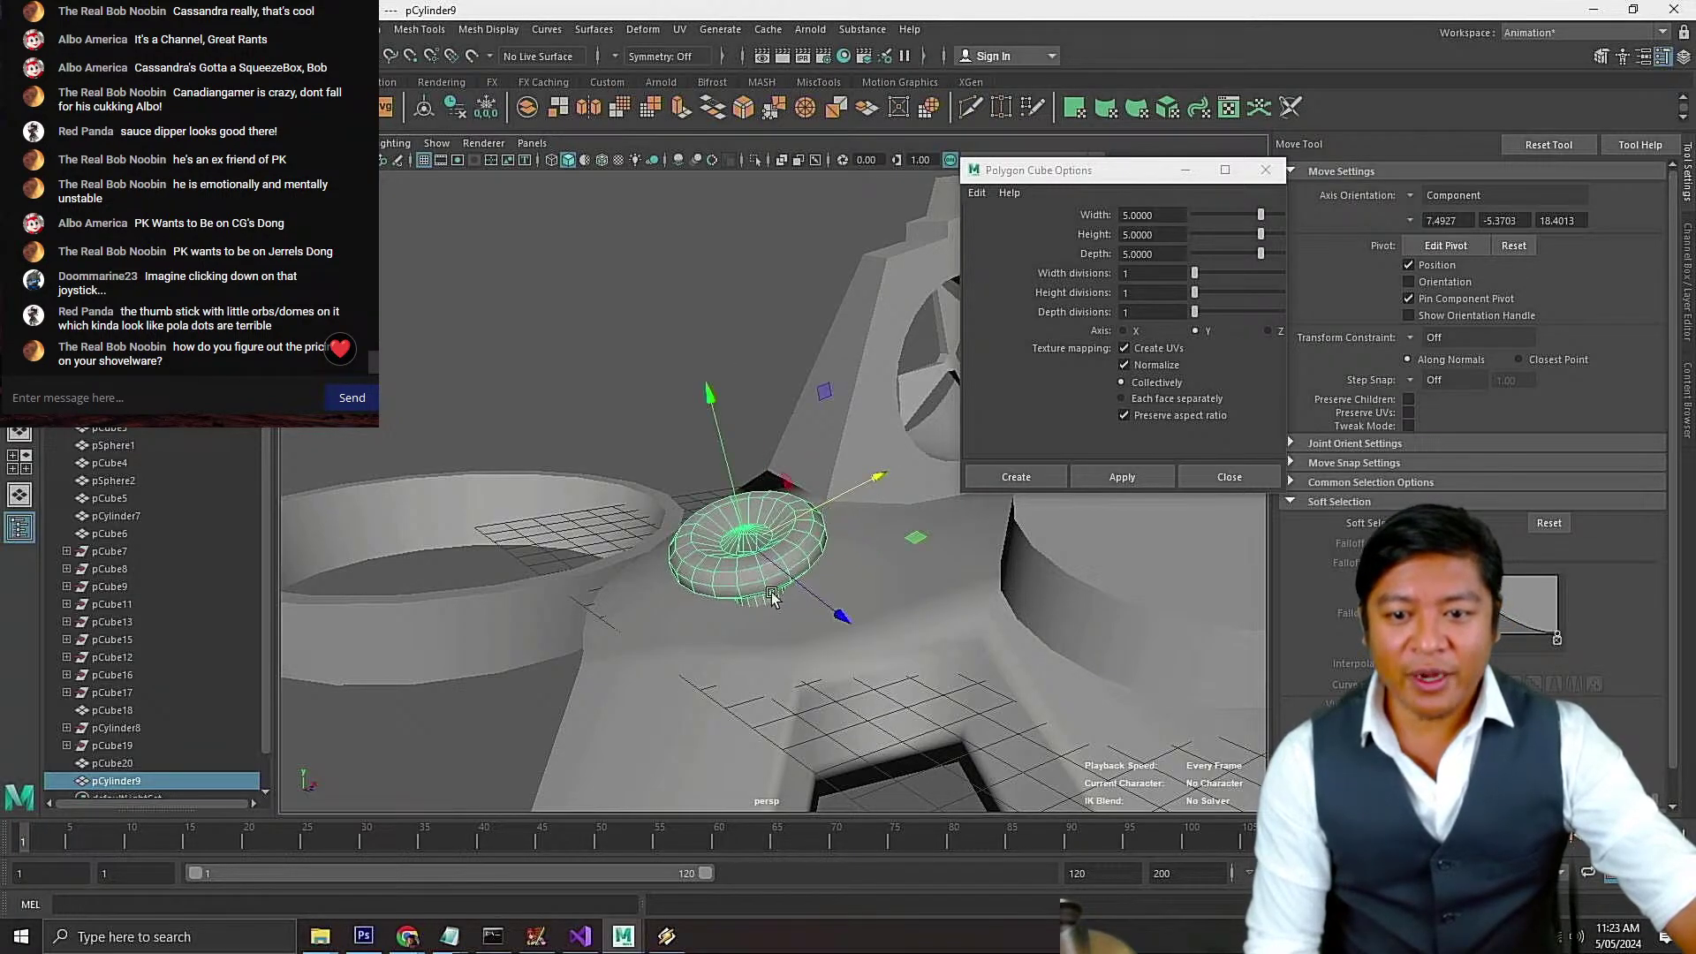
{"action": "left_click_drag", "start_coordinate": [769, 595], "coordinate": [818, 602], "text": "alt"}
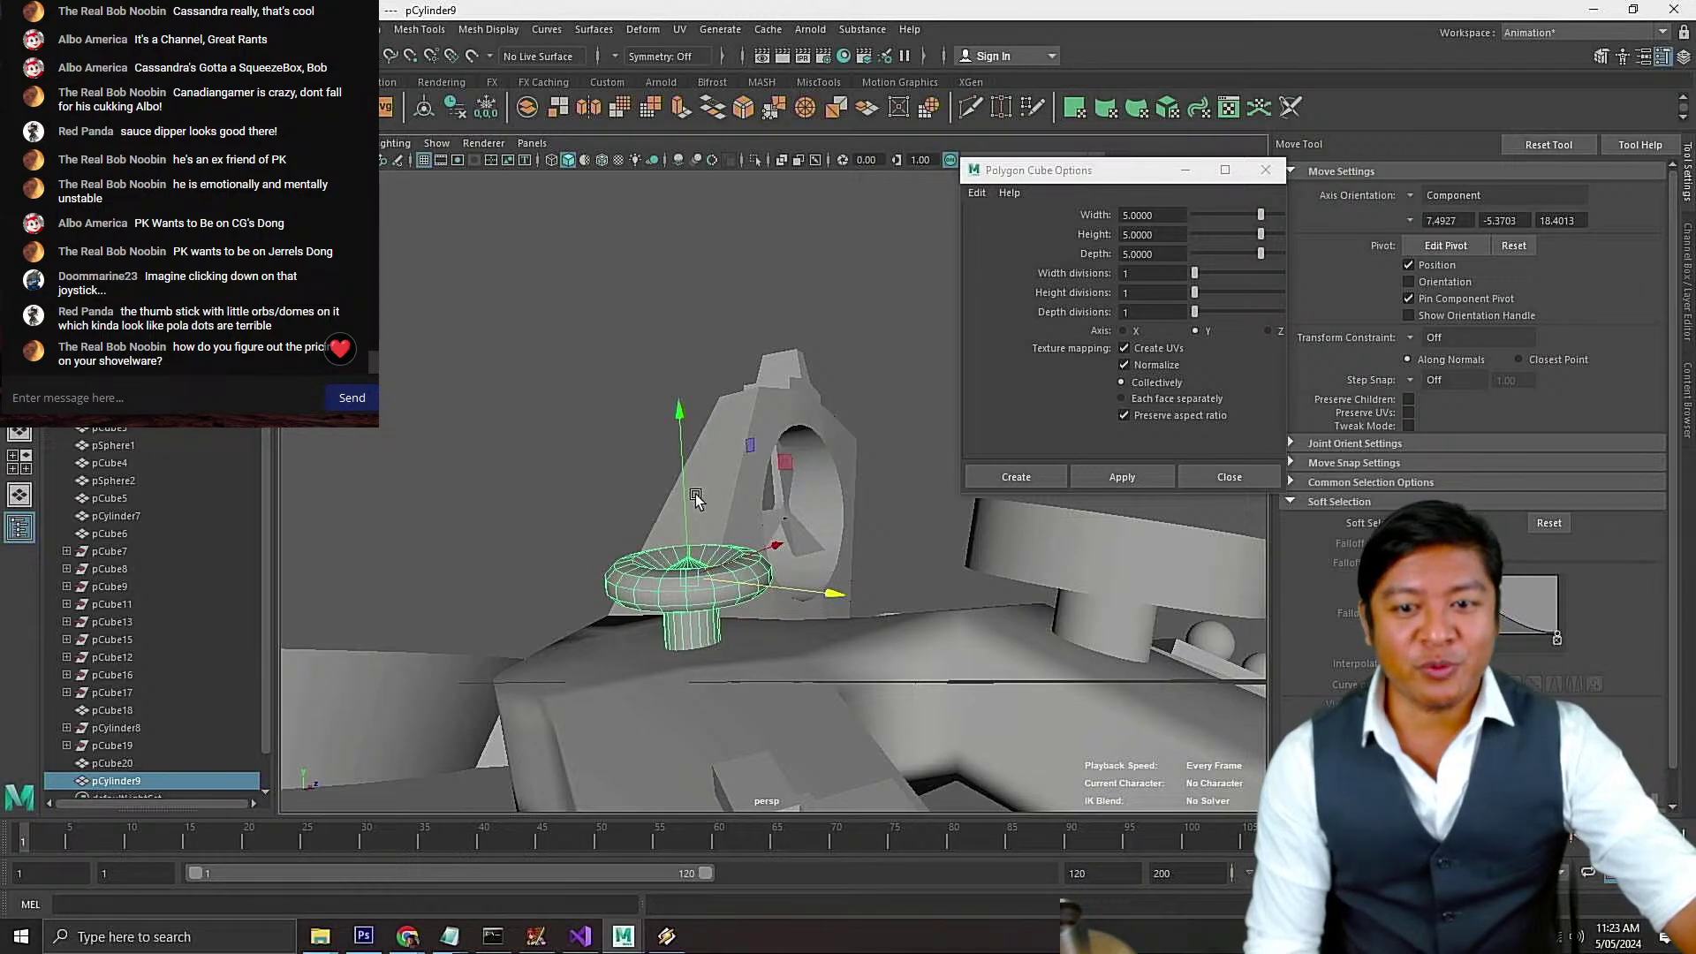
{"action": "left_click_drag", "start_coordinate": [689, 492], "coordinate": [694, 608]}
{"action": "scroll", "coordinate": [662, 492], "scroll_direction": "down", "scroll_amount": 8}
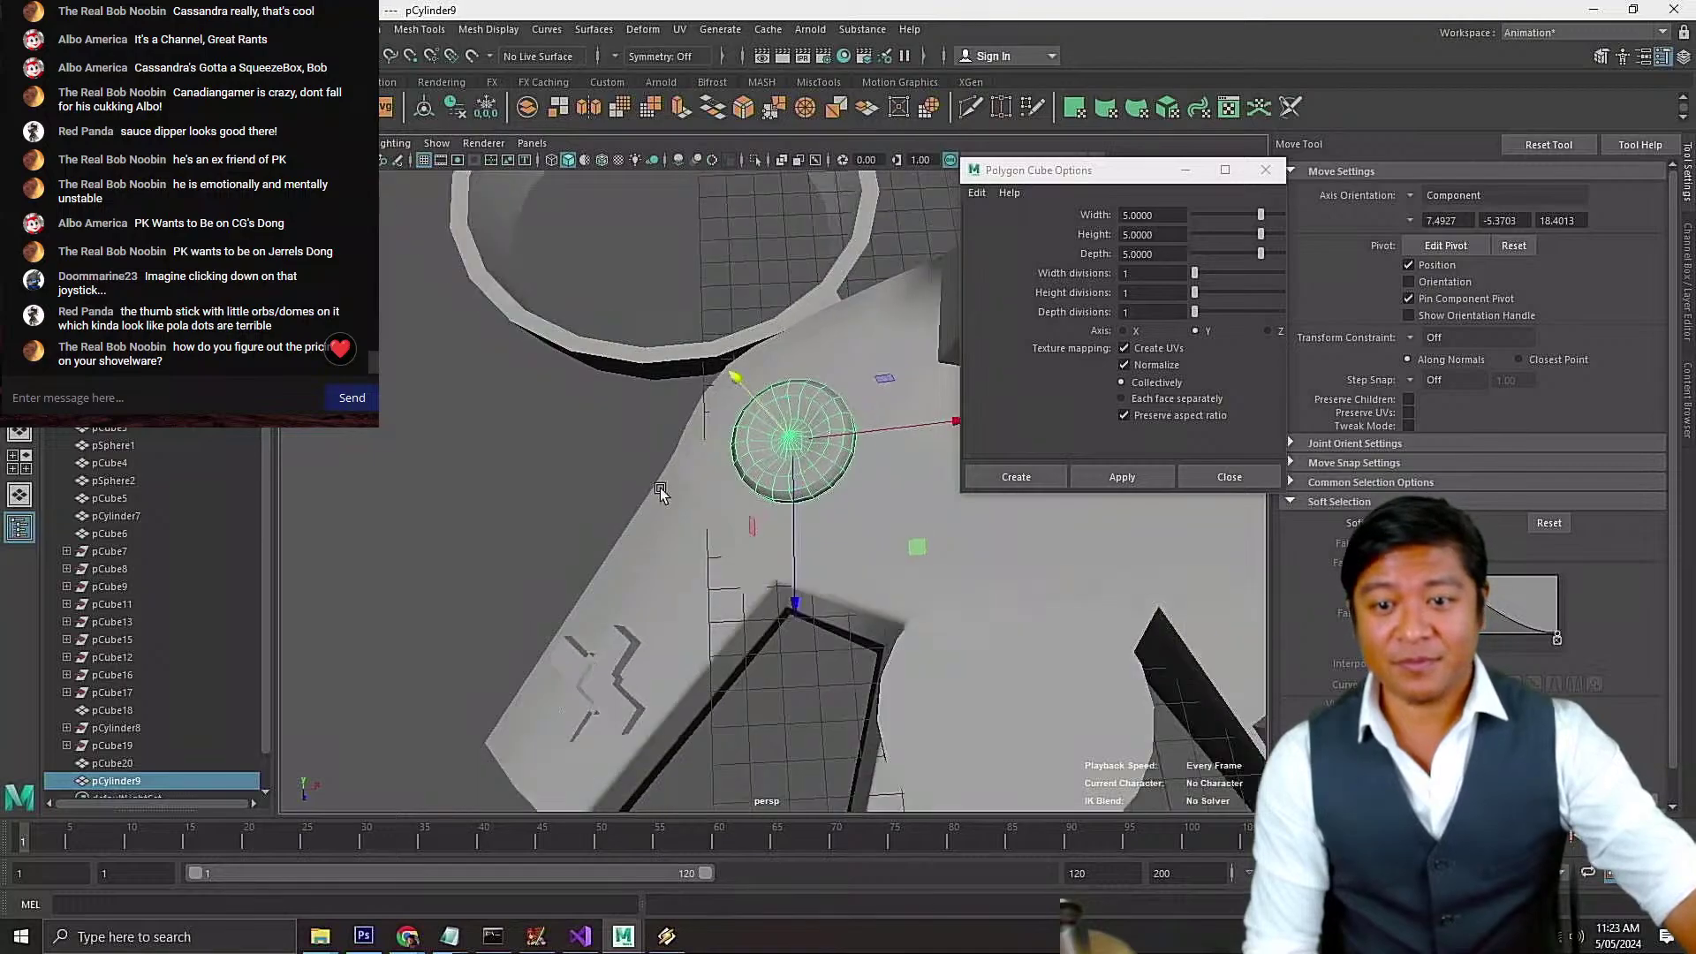
{"action": "scroll", "coordinate": [643, 497], "scroll_direction": "up", "scroll_amount": 4}
{"action": "scroll", "coordinate": [627, 497], "scroll_direction": "up", "scroll_amount": 3}
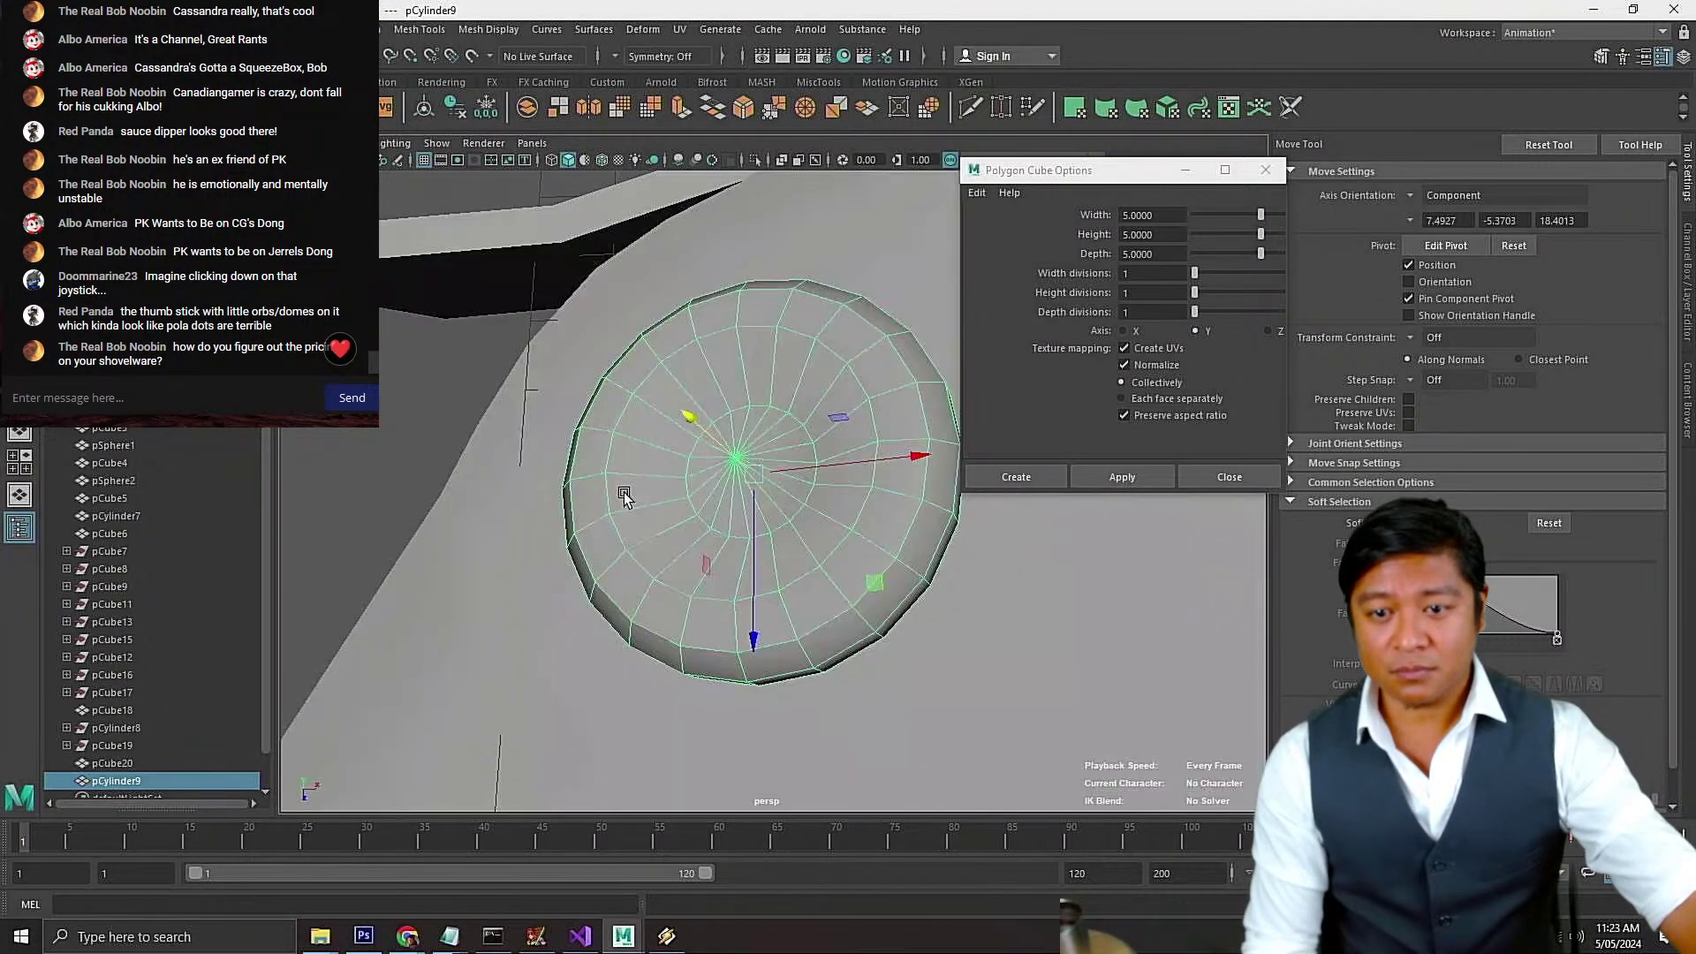
{"action": "scroll", "coordinate": [620, 493], "scroll_direction": "down", "scroll_amount": 6}
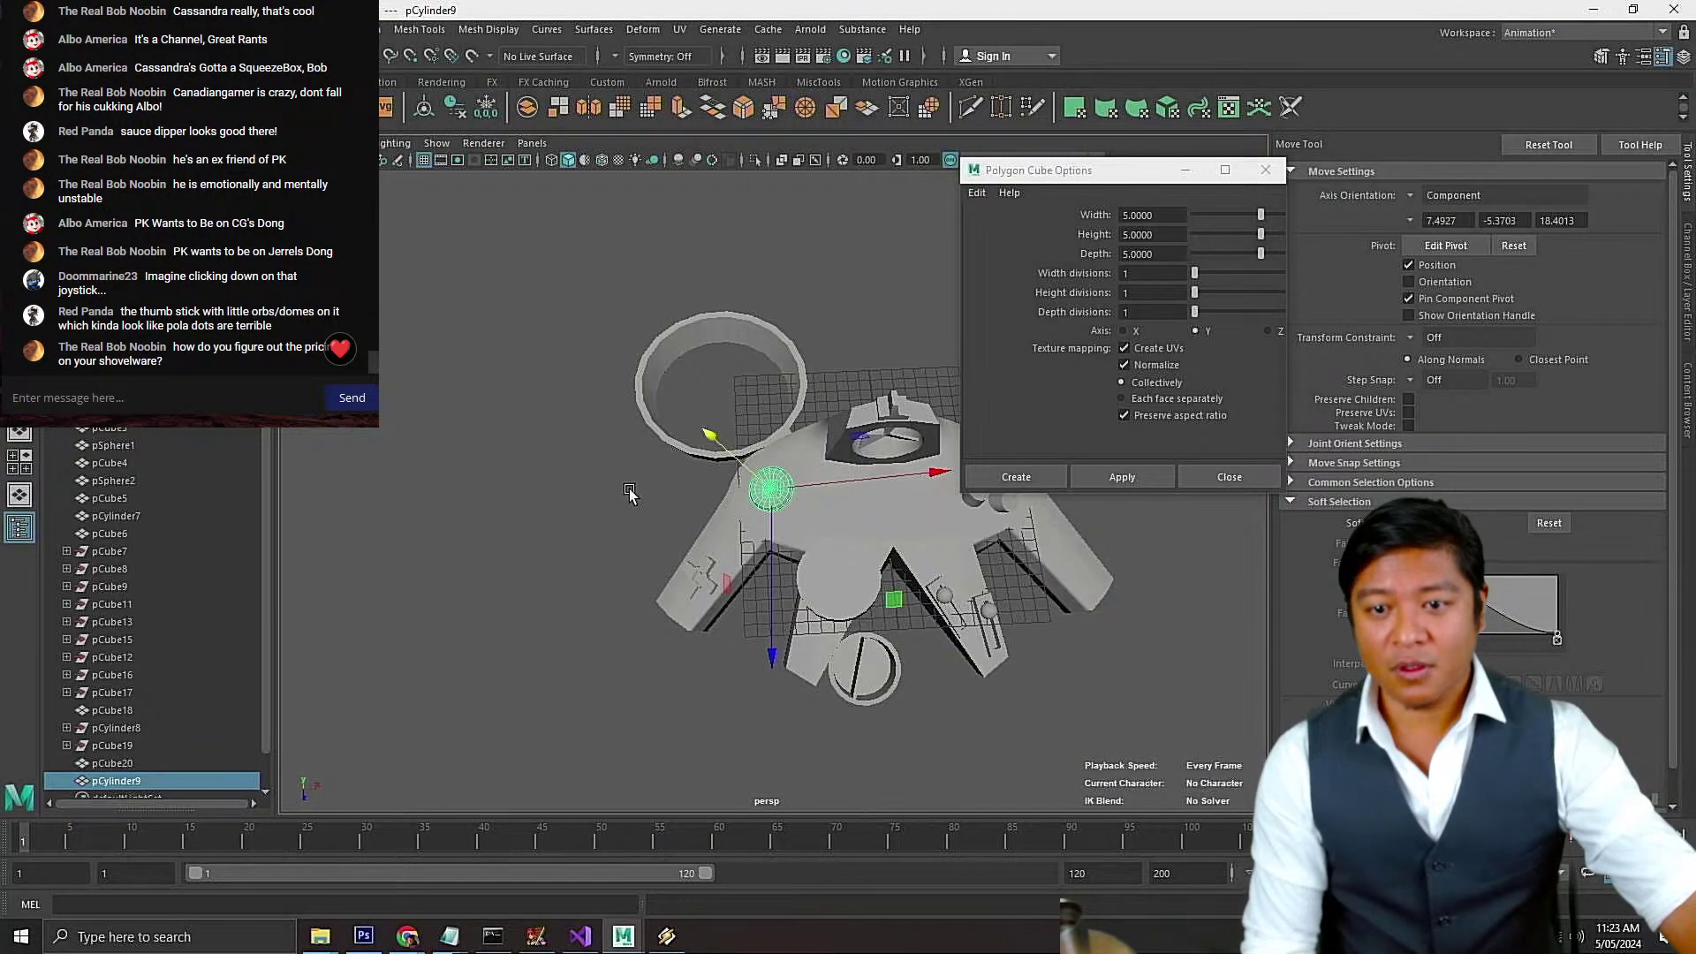
{"action": "left_click", "coordinate": [630, 493]}
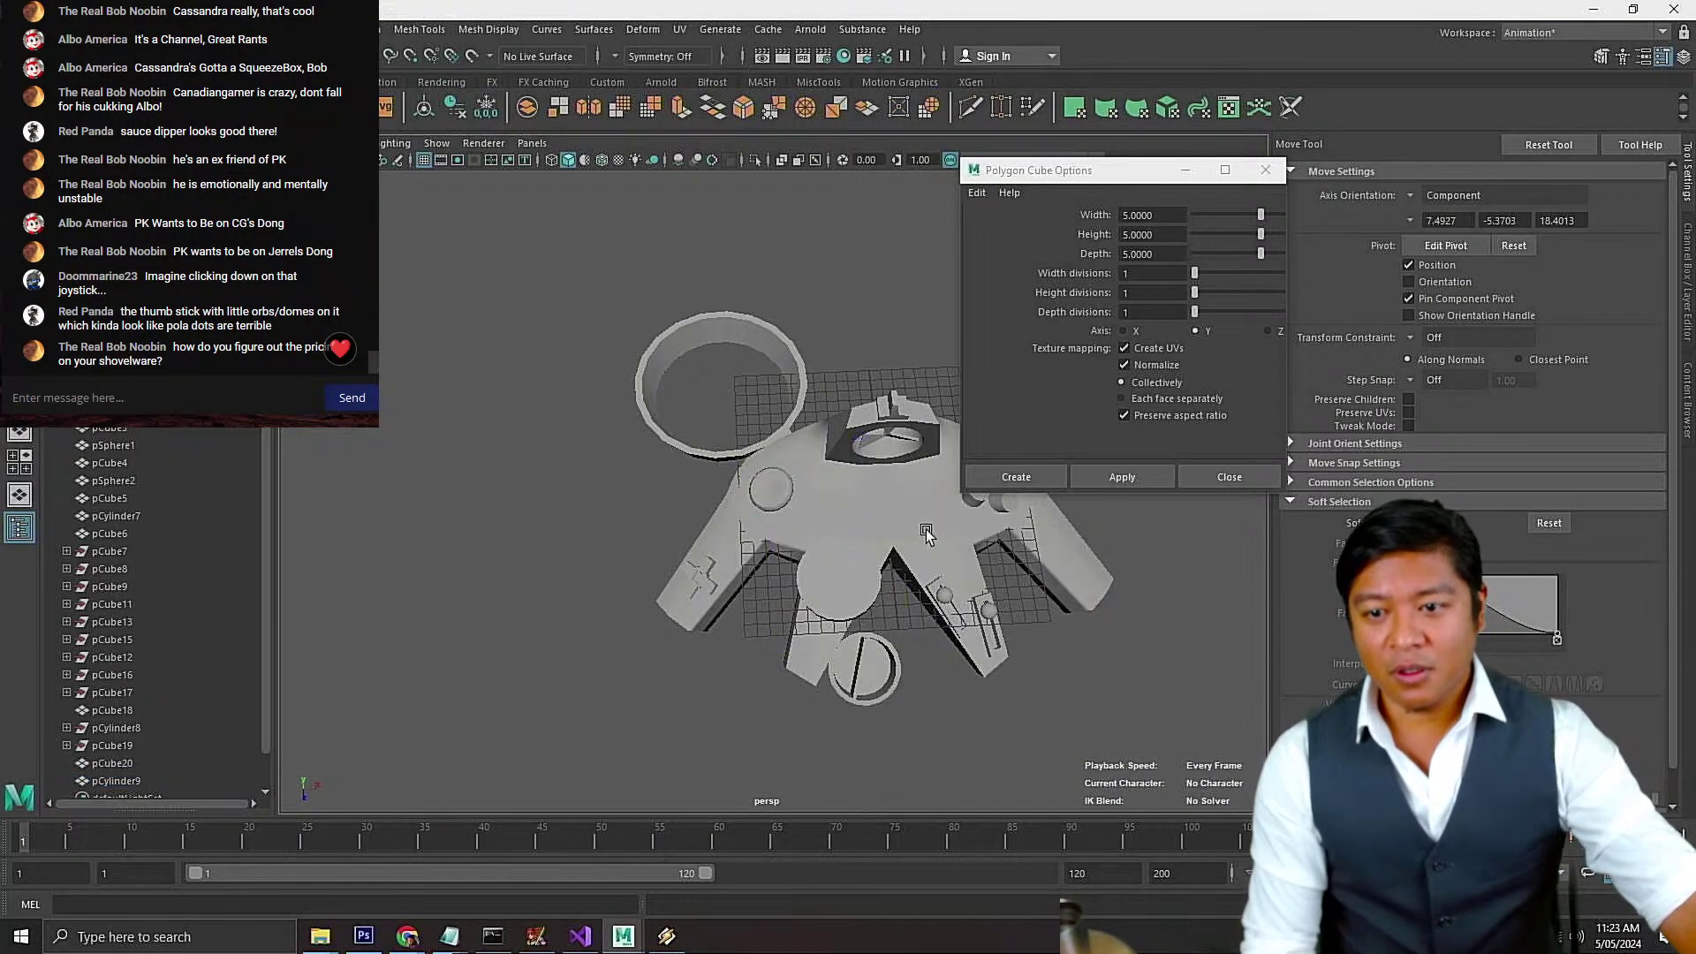
Slide the new disc cylinder pCylinder10 to the right and give it an initial tilt
{"action": "left_click", "coordinate": [775, 488]}
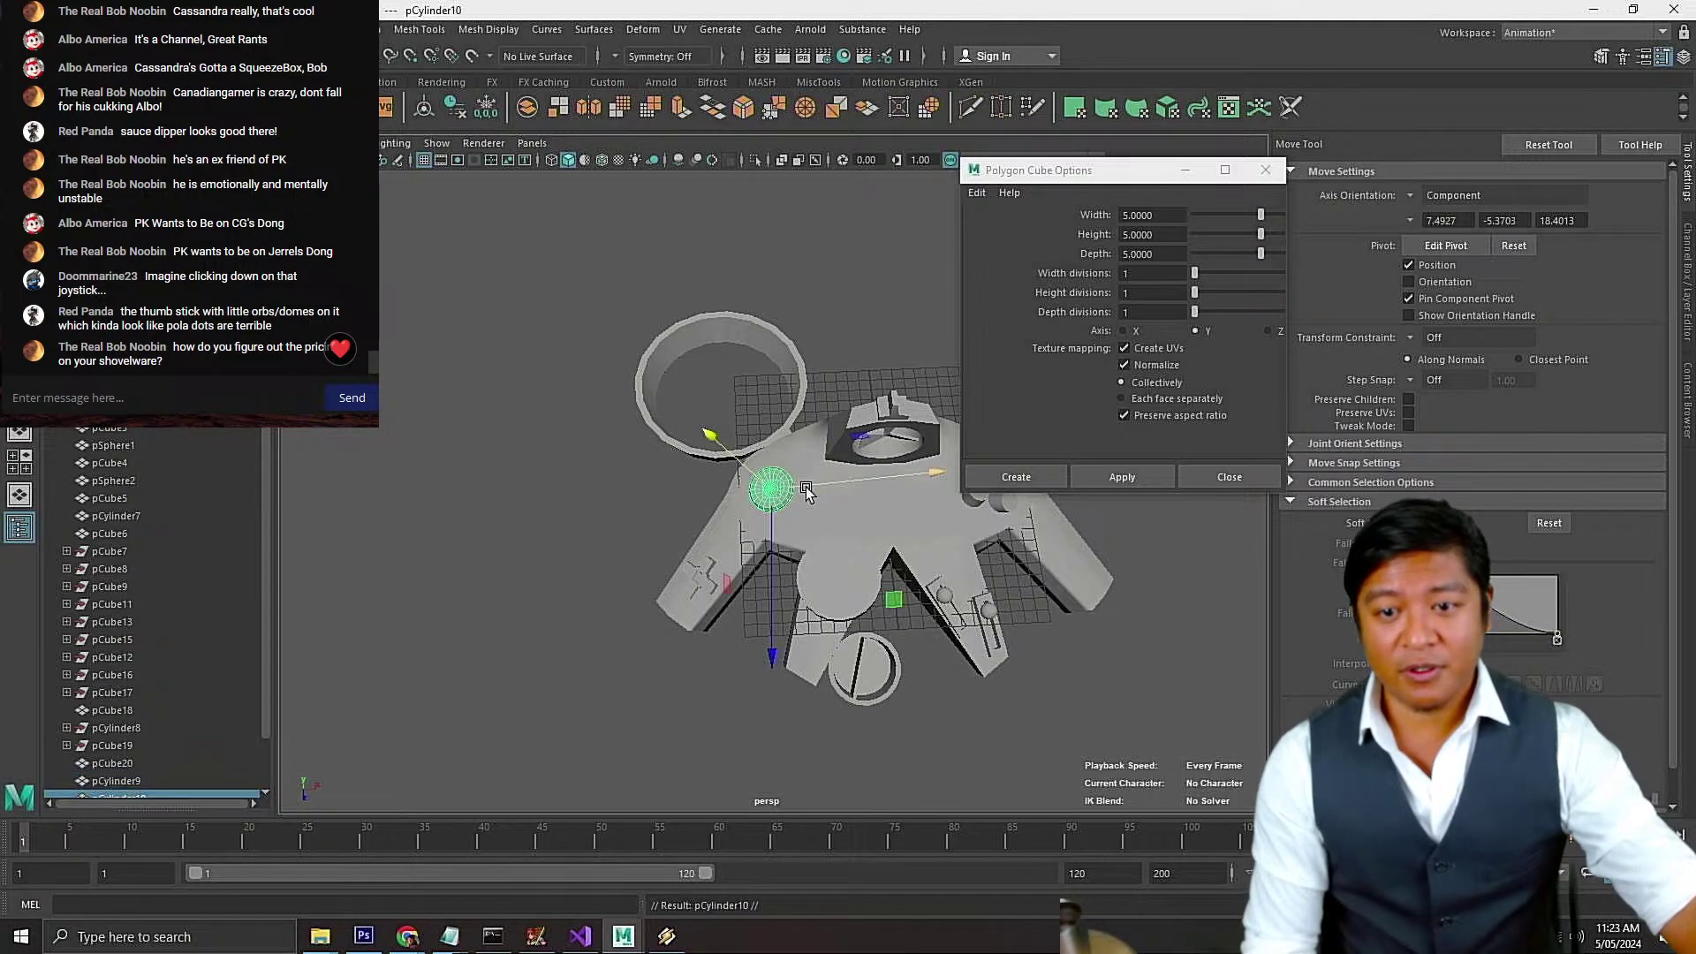
{"action": "left_click_drag", "start_coordinate": [810, 486], "coordinate": [1037, 493]}
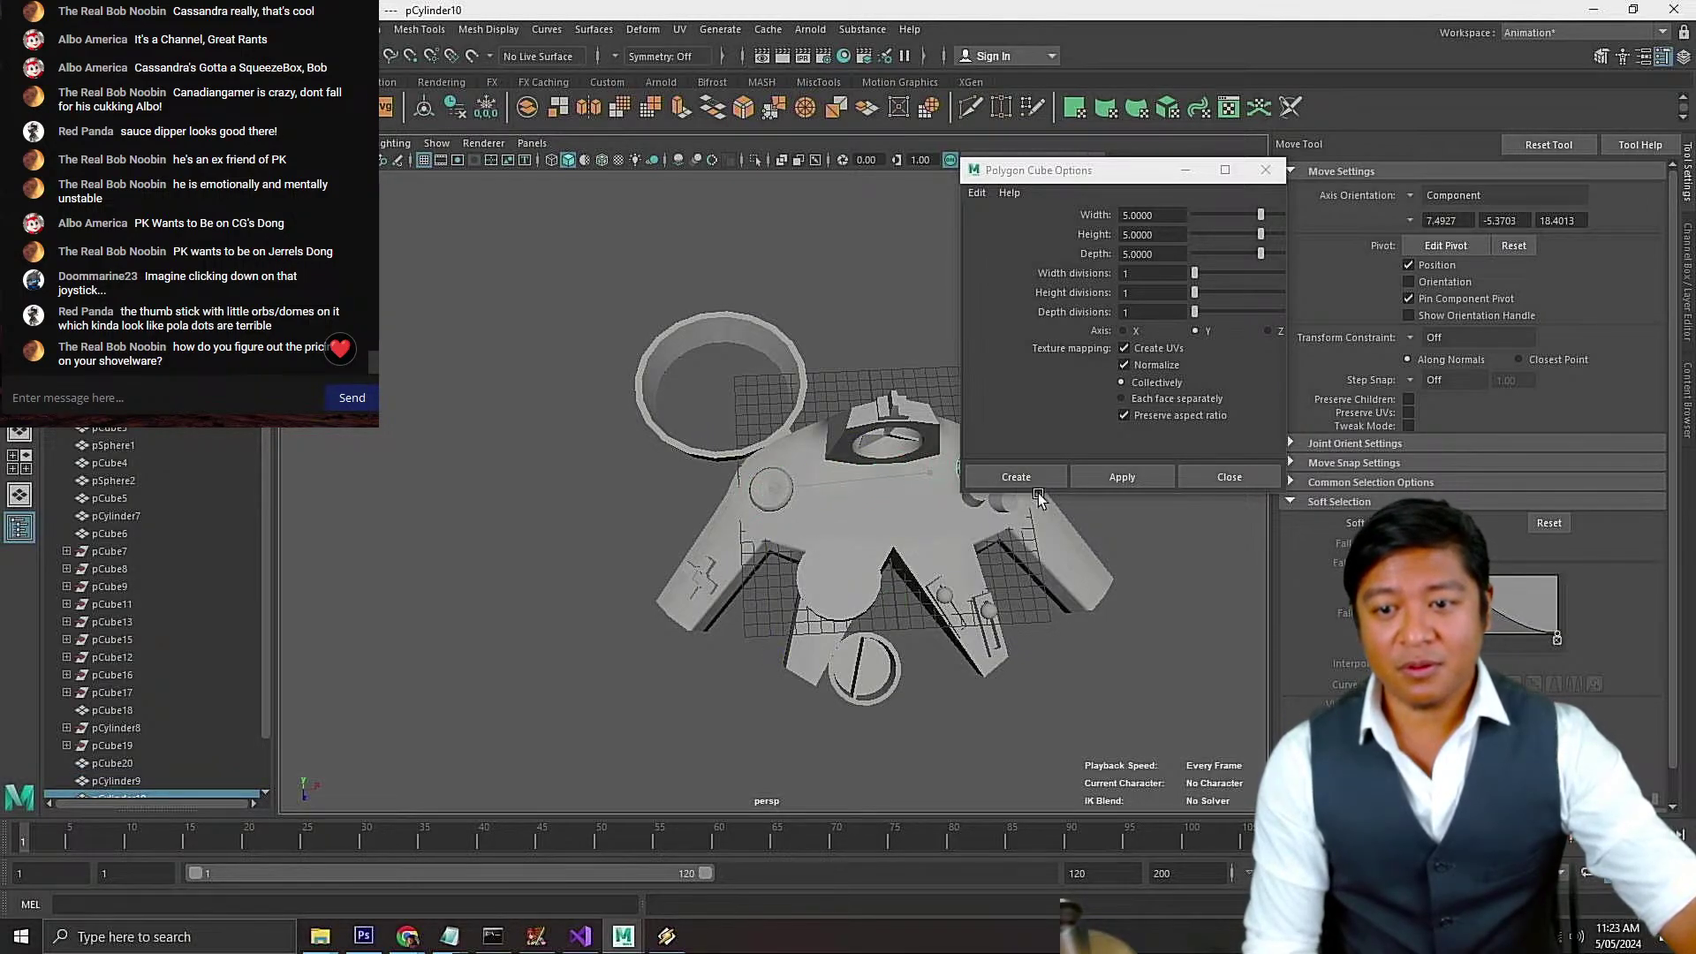
{"action": "key", "text": "f"}
{"action": "scroll", "coordinate": [932, 583], "scroll_direction": "down", "scroll_amount": 3}
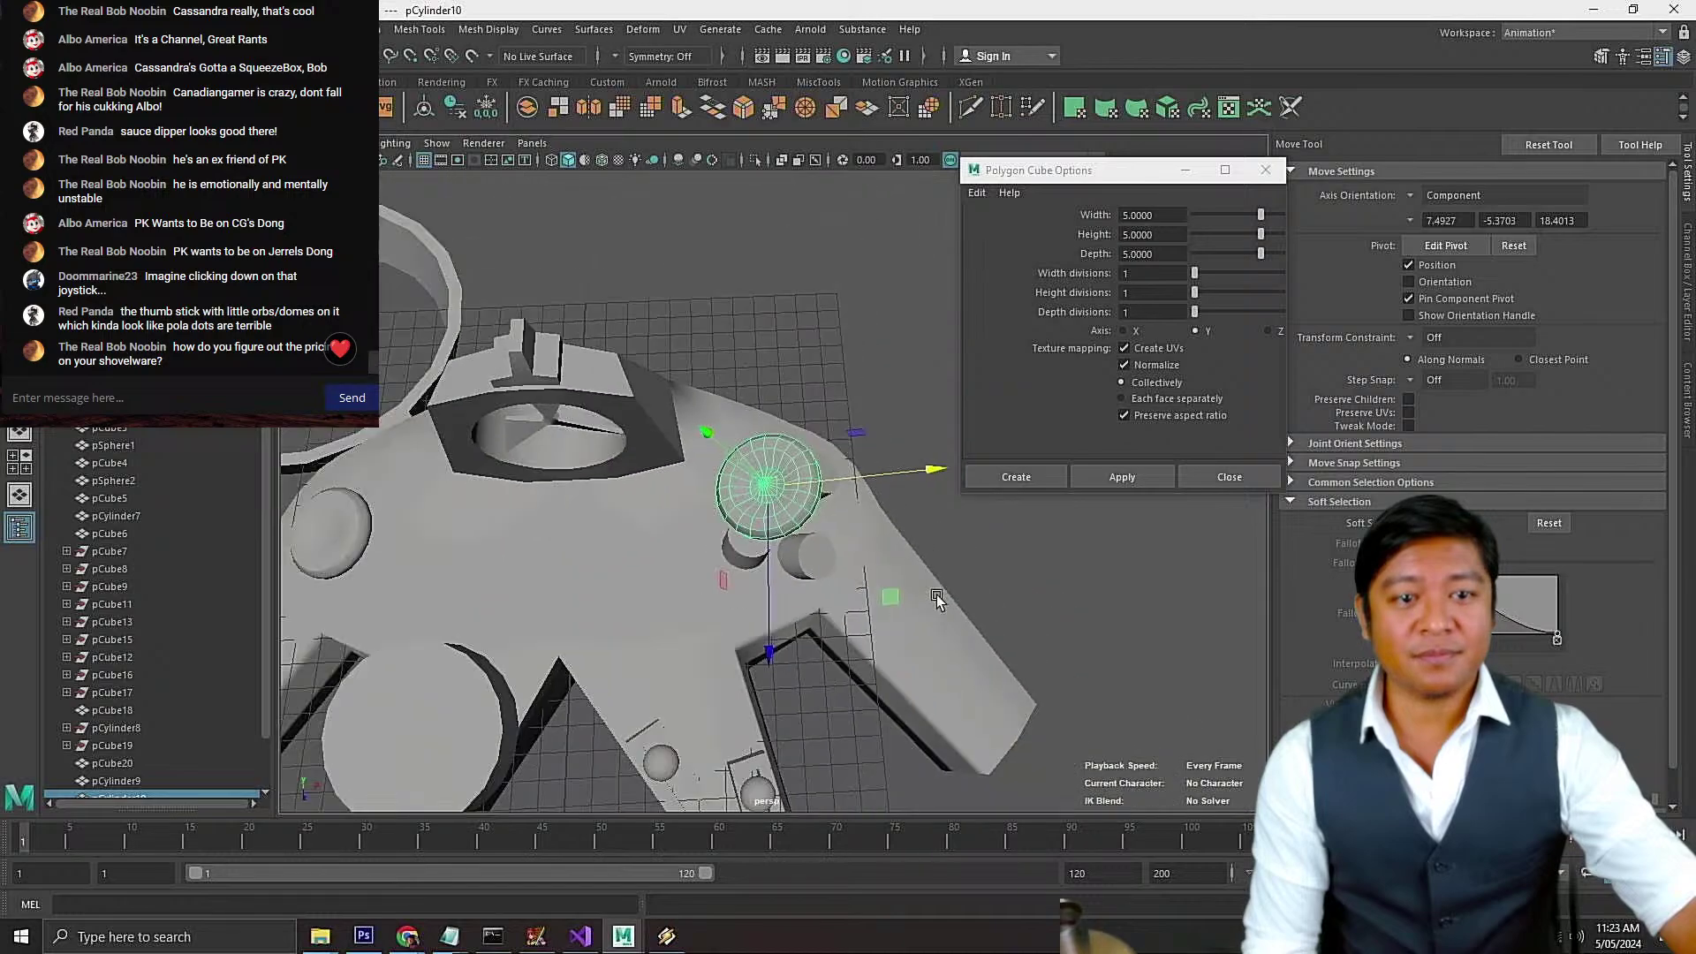
{"action": "left_click_drag", "start_coordinate": [909, 687], "coordinate": [856, 504], "text": "alt"}
{"action": "key", "text": "e"}
{"action": "left_click_drag", "start_coordinate": [877, 389], "coordinate": [930, 514]}
Reposition the disc cylinder toward the lower right over the controller's right grip
{"action": "scroll", "coordinate": [767, 468], "scroll_direction": "up", "scroll_amount": 3}
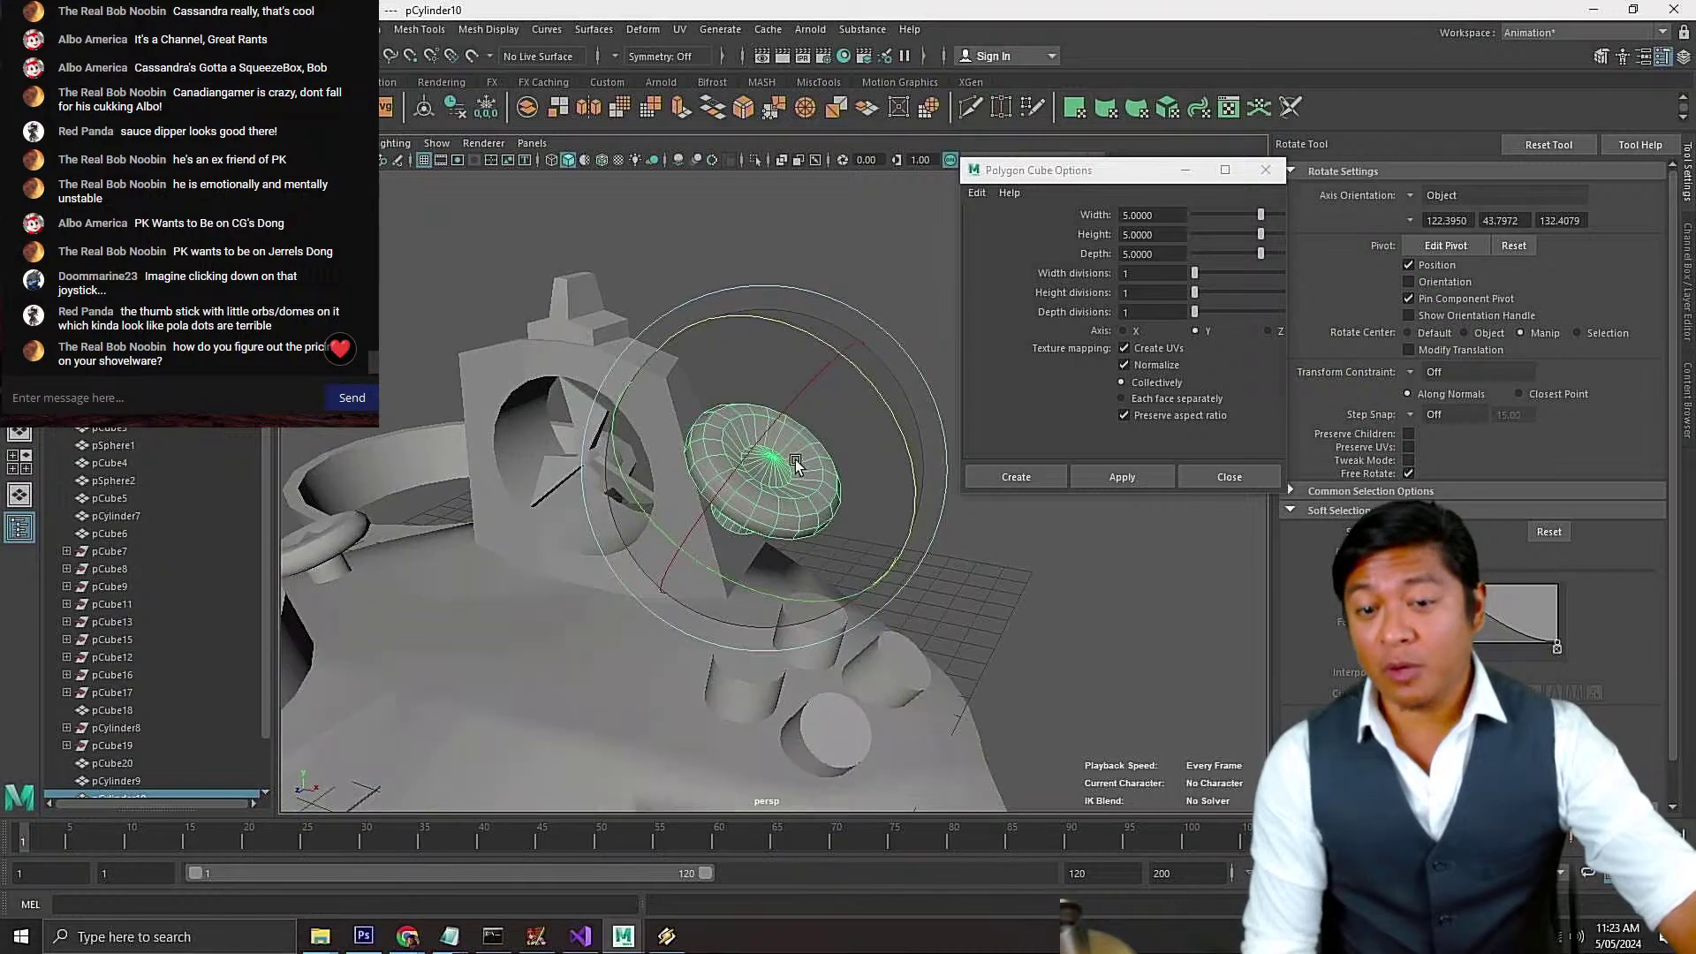
{"action": "key", "text": "w"}
{"action": "left_click_drag", "start_coordinate": [771, 468], "coordinate": [718, 431], "text": "alt"}
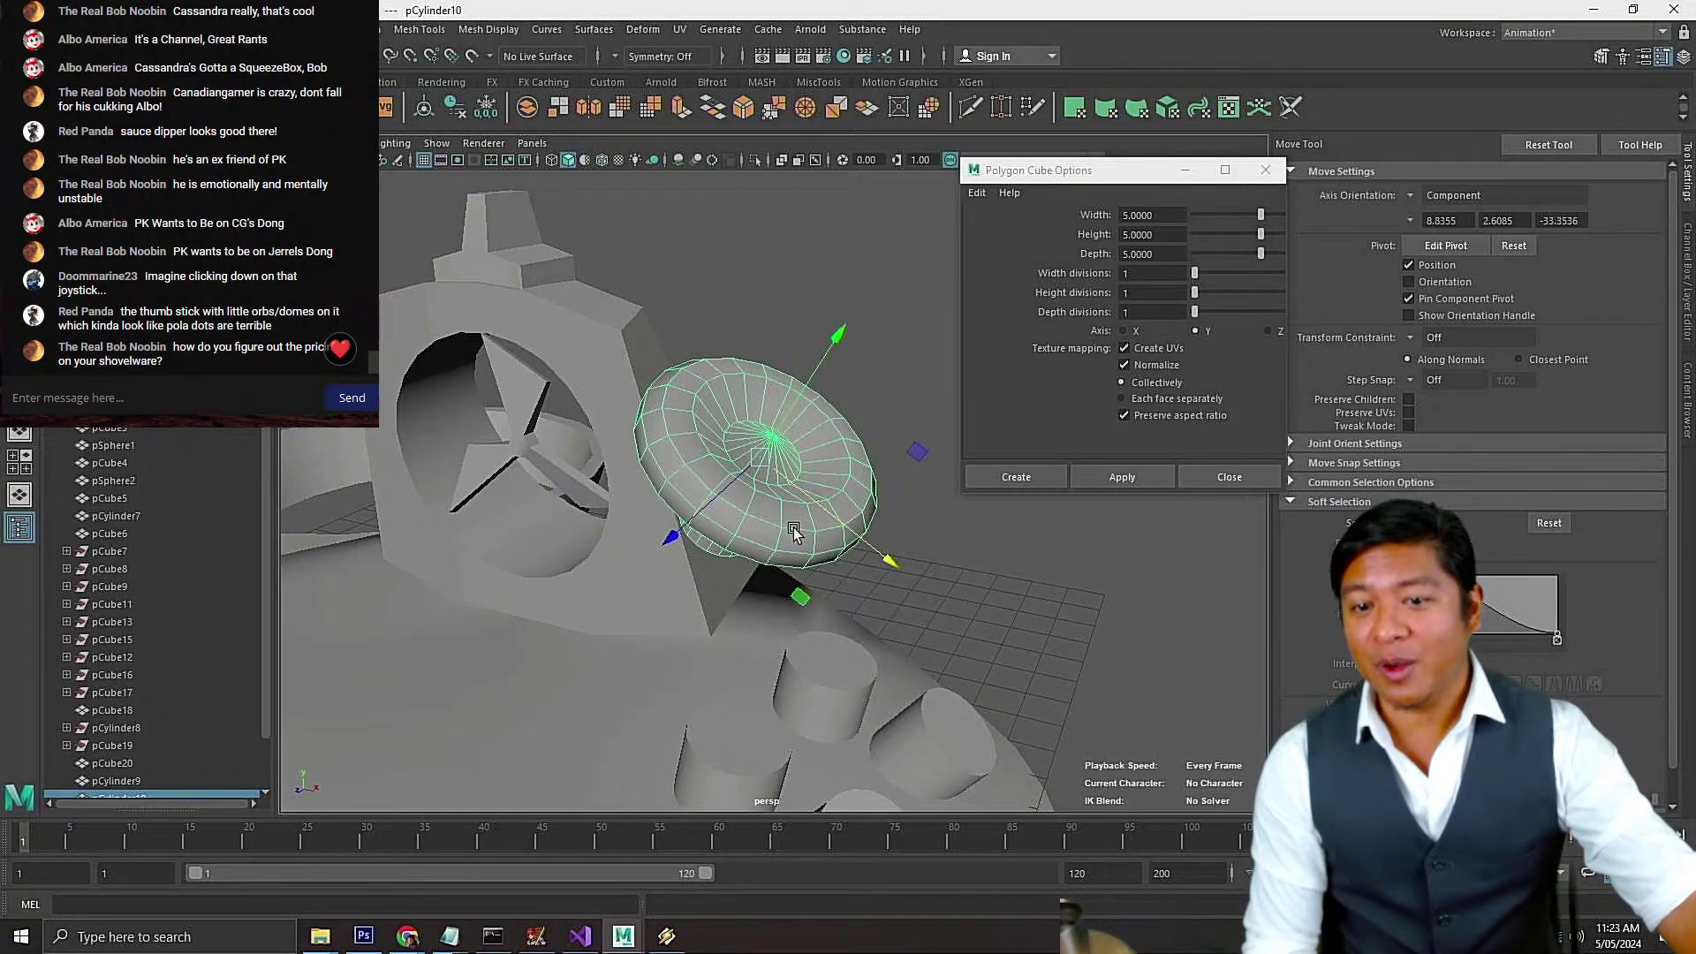
{"action": "left_click_drag", "start_coordinate": [743, 424], "coordinate": [772, 477], "text": "alt"}
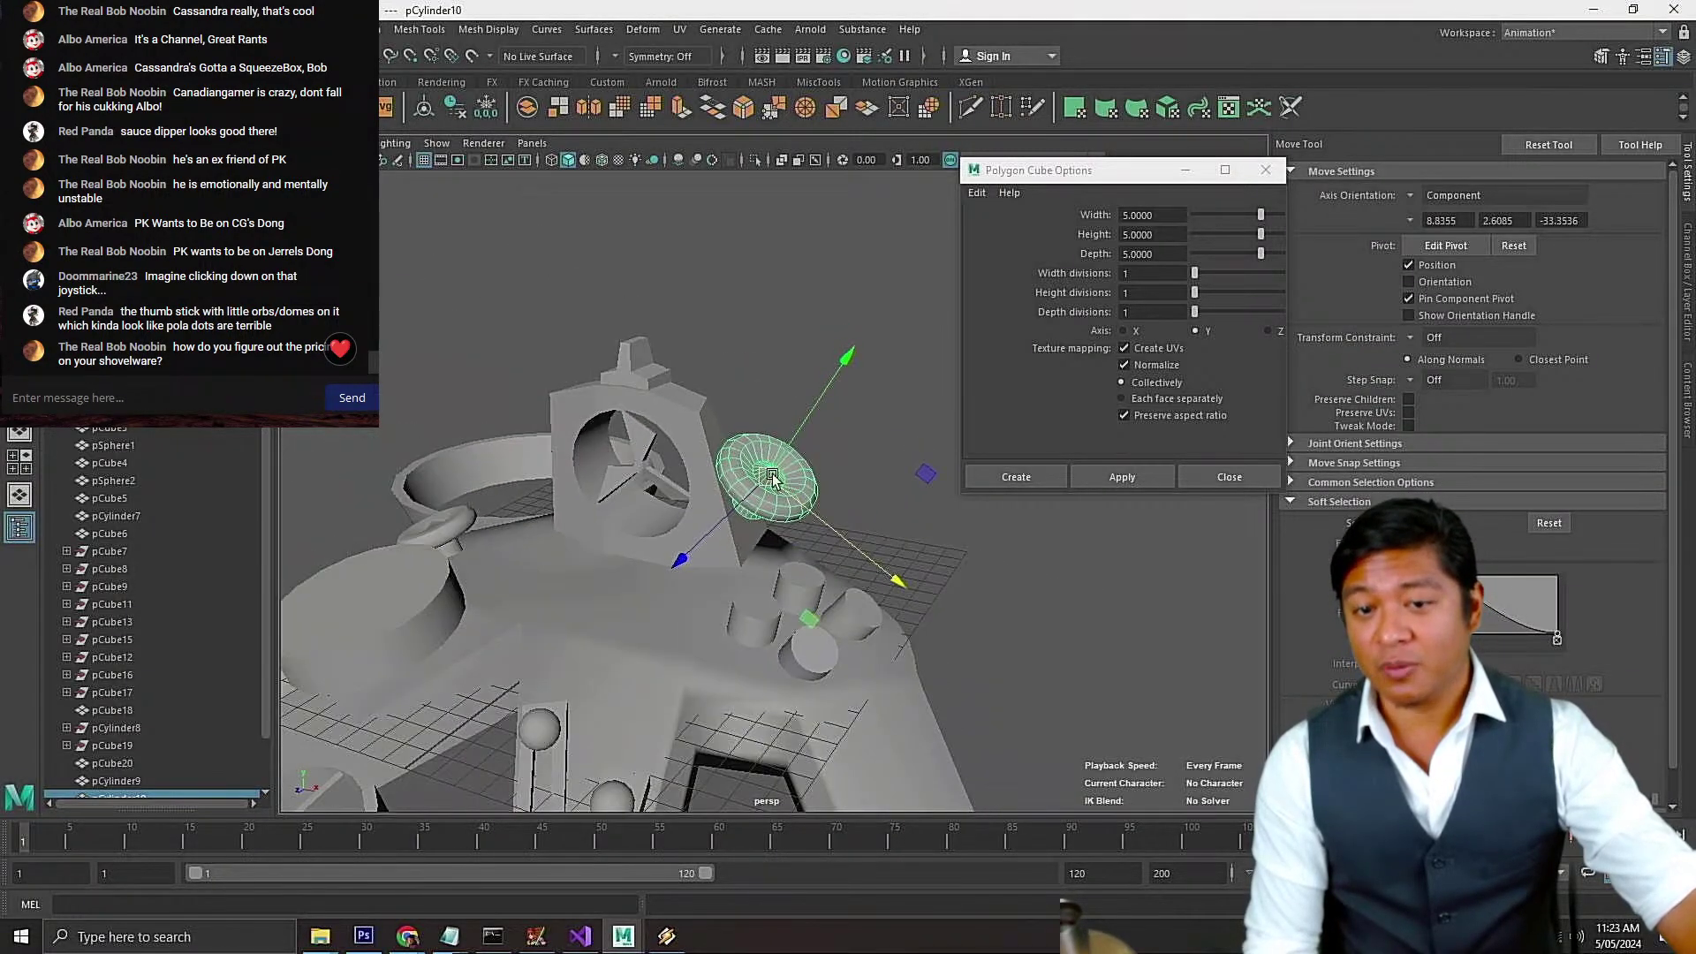
{"action": "left_click_drag", "start_coordinate": [849, 539], "coordinate": [1022, 689]}
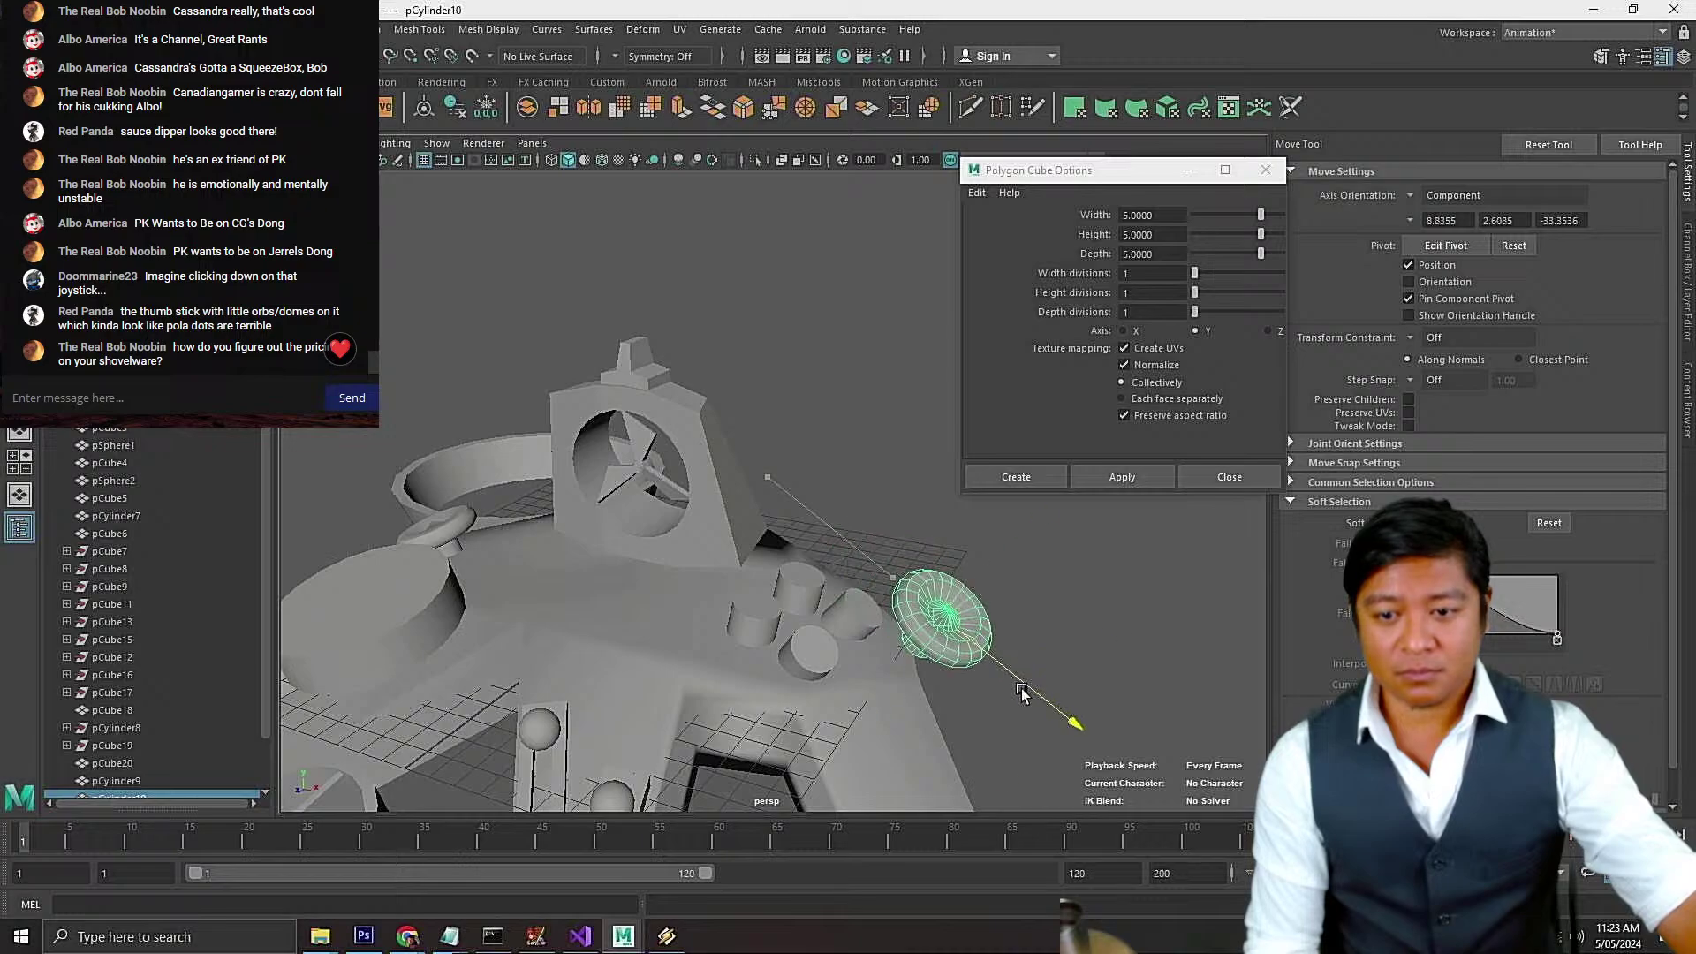
{"action": "scroll", "coordinate": [923, 644], "scroll_direction": "down", "scroll_amount": 5}
{"action": "left_click_drag", "start_coordinate": [782, 609], "coordinate": [758, 639]}
{"action": "scroll", "coordinate": [847, 651], "scroll_direction": "up", "scroll_amount": 5}
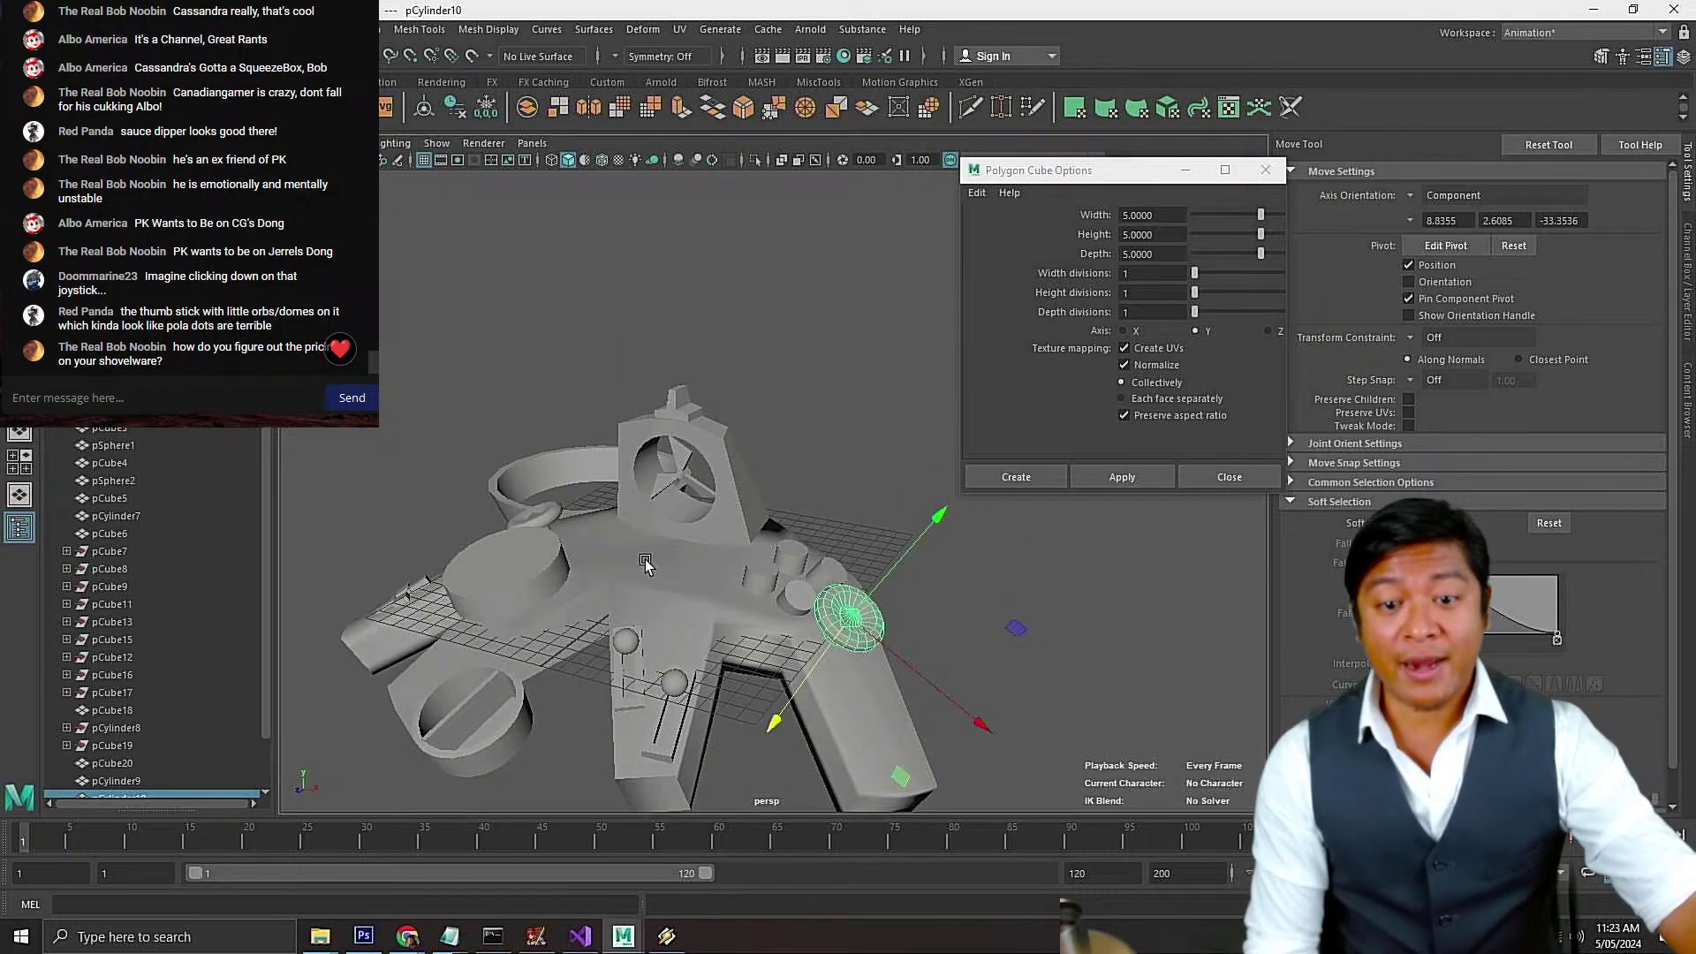
{"action": "left_click_drag", "start_coordinate": [874, 623], "coordinate": [945, 545], "text": "alt"}
Tilt the disc slightly and lower it onto the right grip
{"action": "key", "text": "e"}
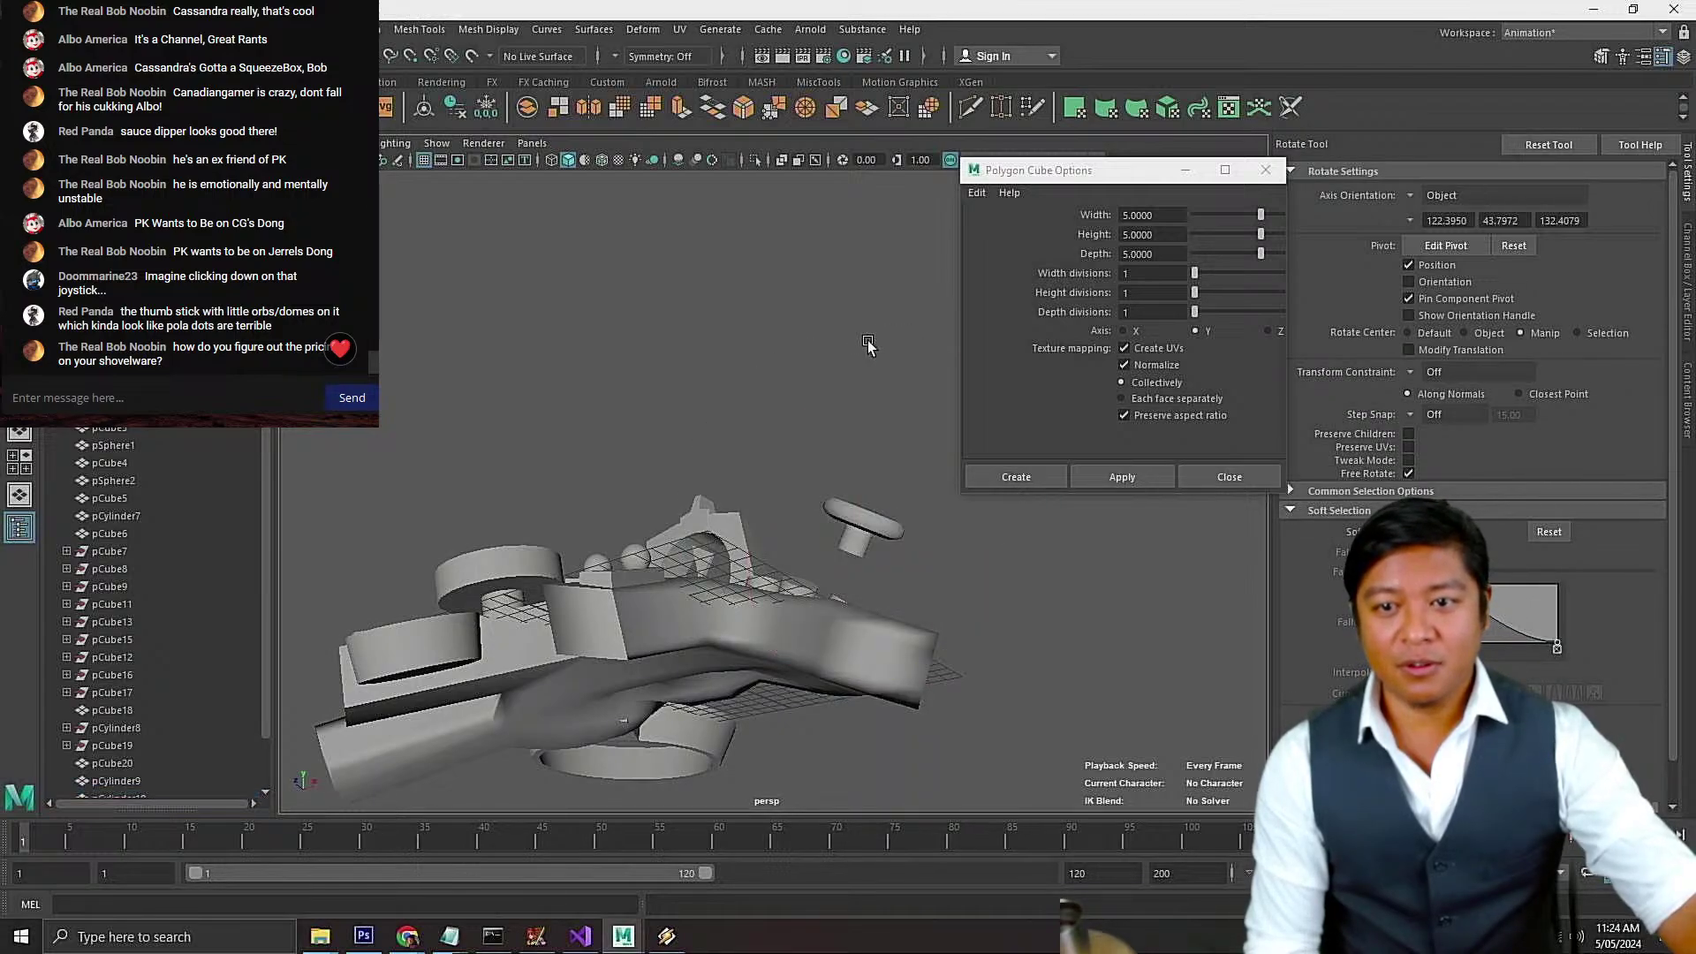
{"action": "left_click_drag", "start_coordinate": [872, 336], "coordinate": [855, 343]}
{"action": "key", "text": "w"}
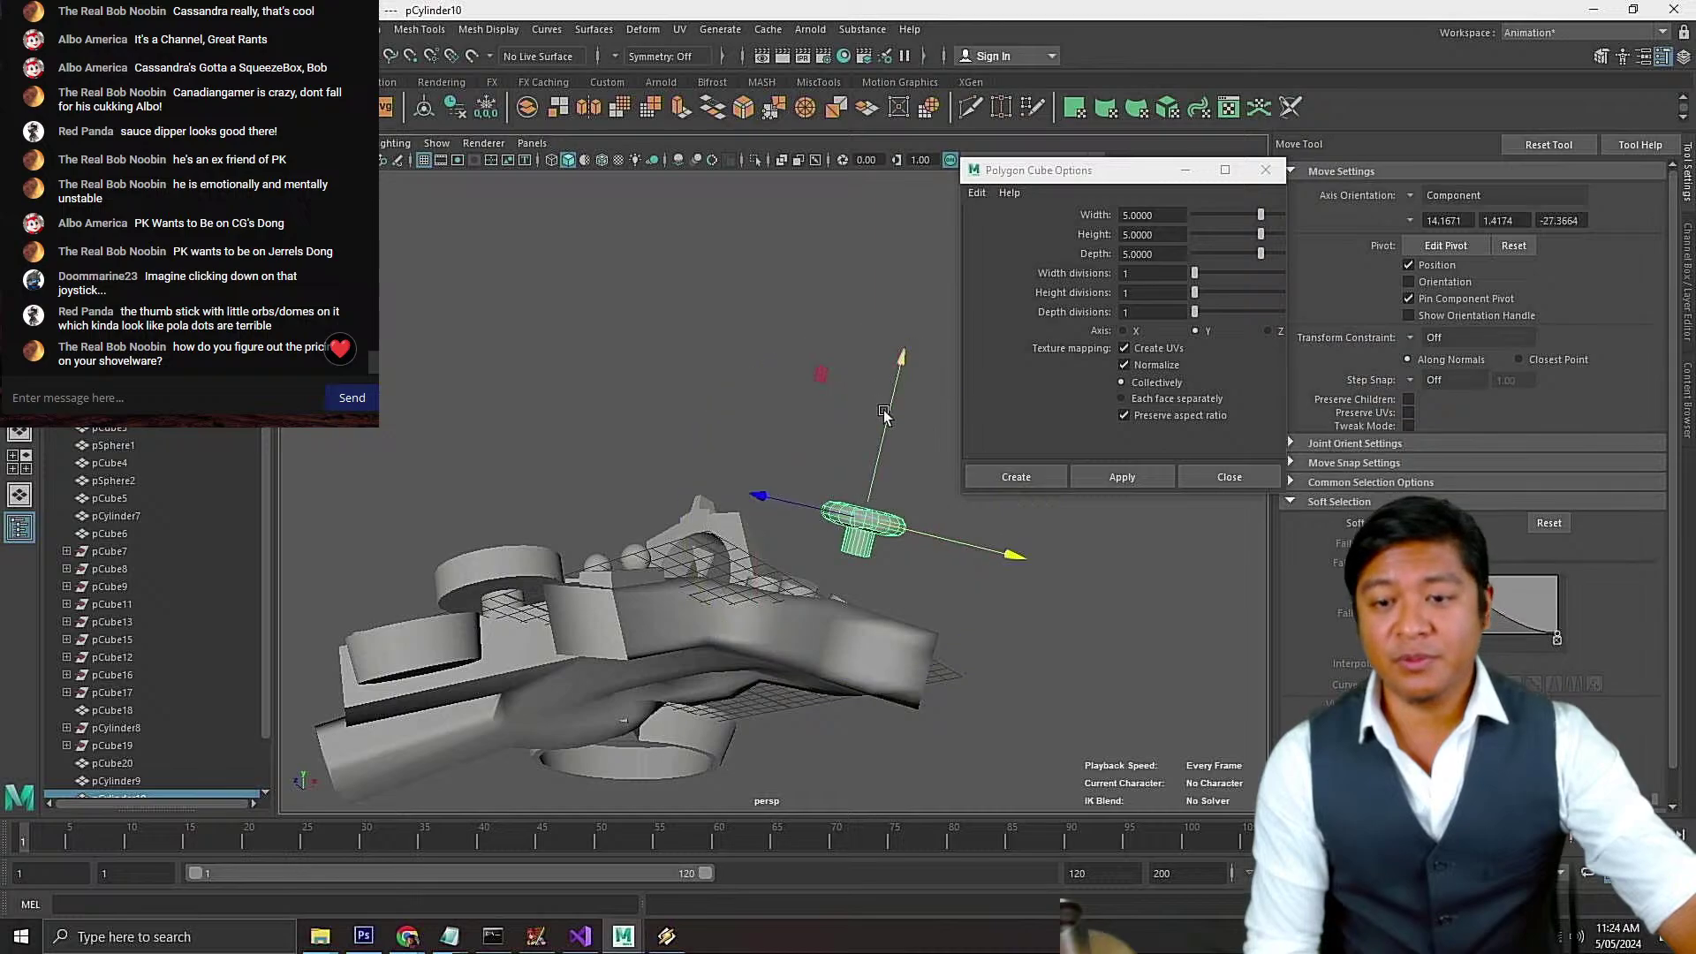
{"action": "left_click_drag", "start_coordinate": [887, 421], "coordinate": [822, 678]}
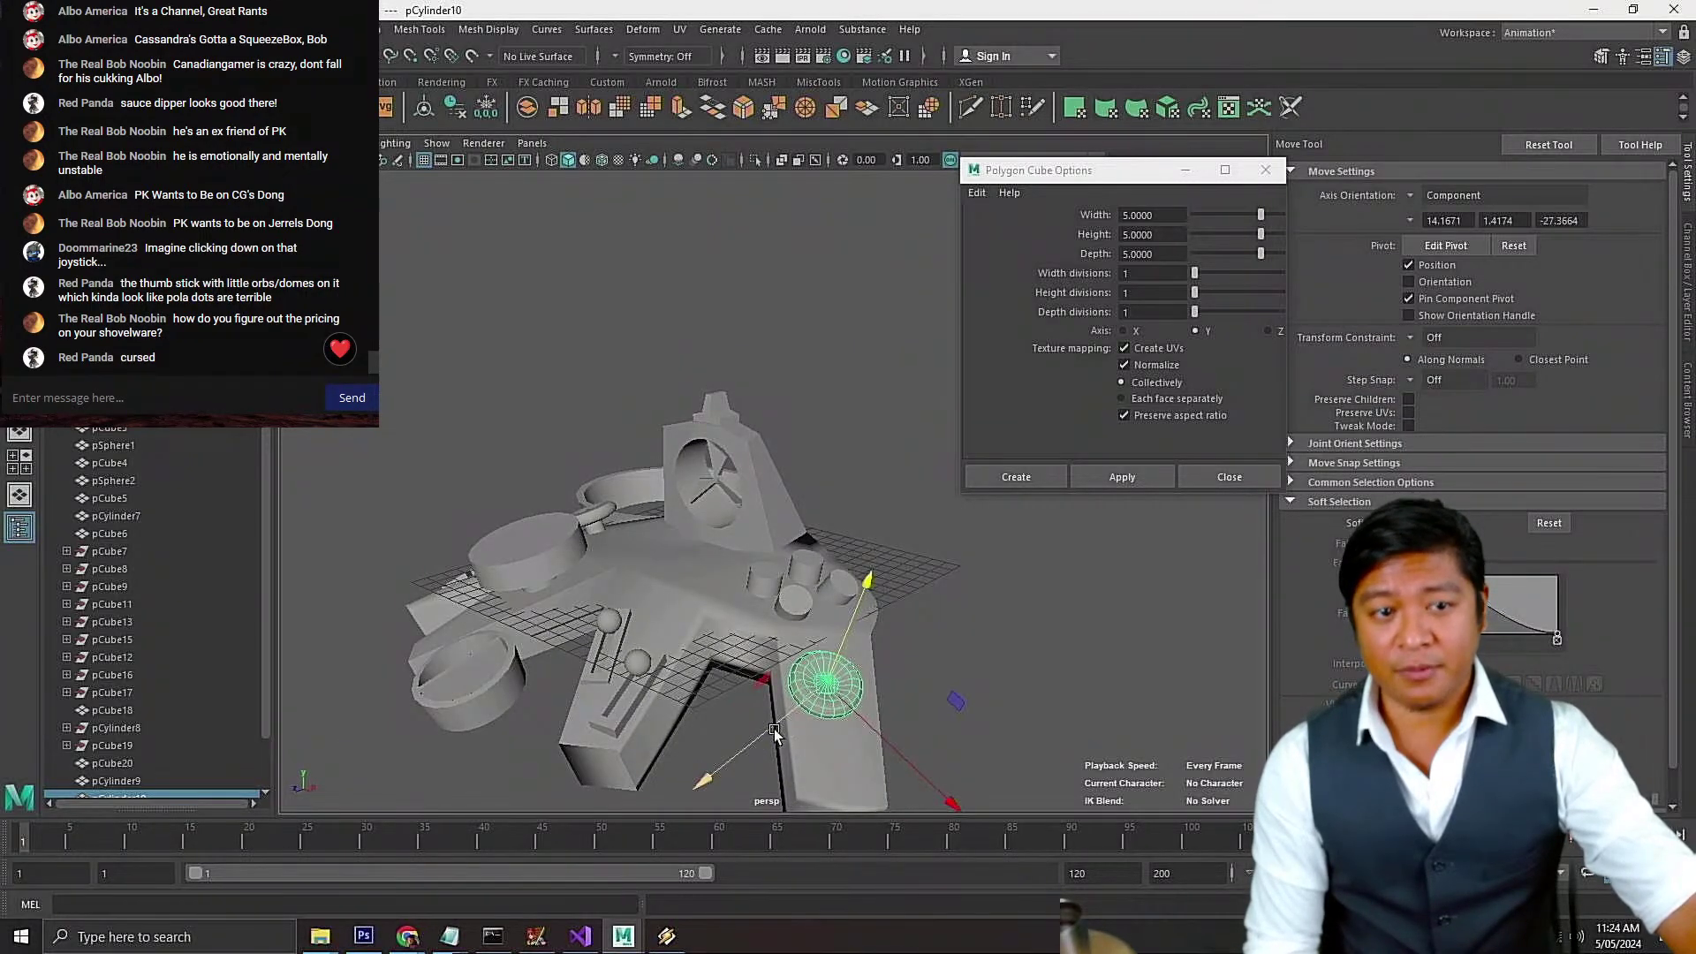
{"action": "left_click_drag", "start_coordinate": [774, 731], "coordinate": [782, 724]}
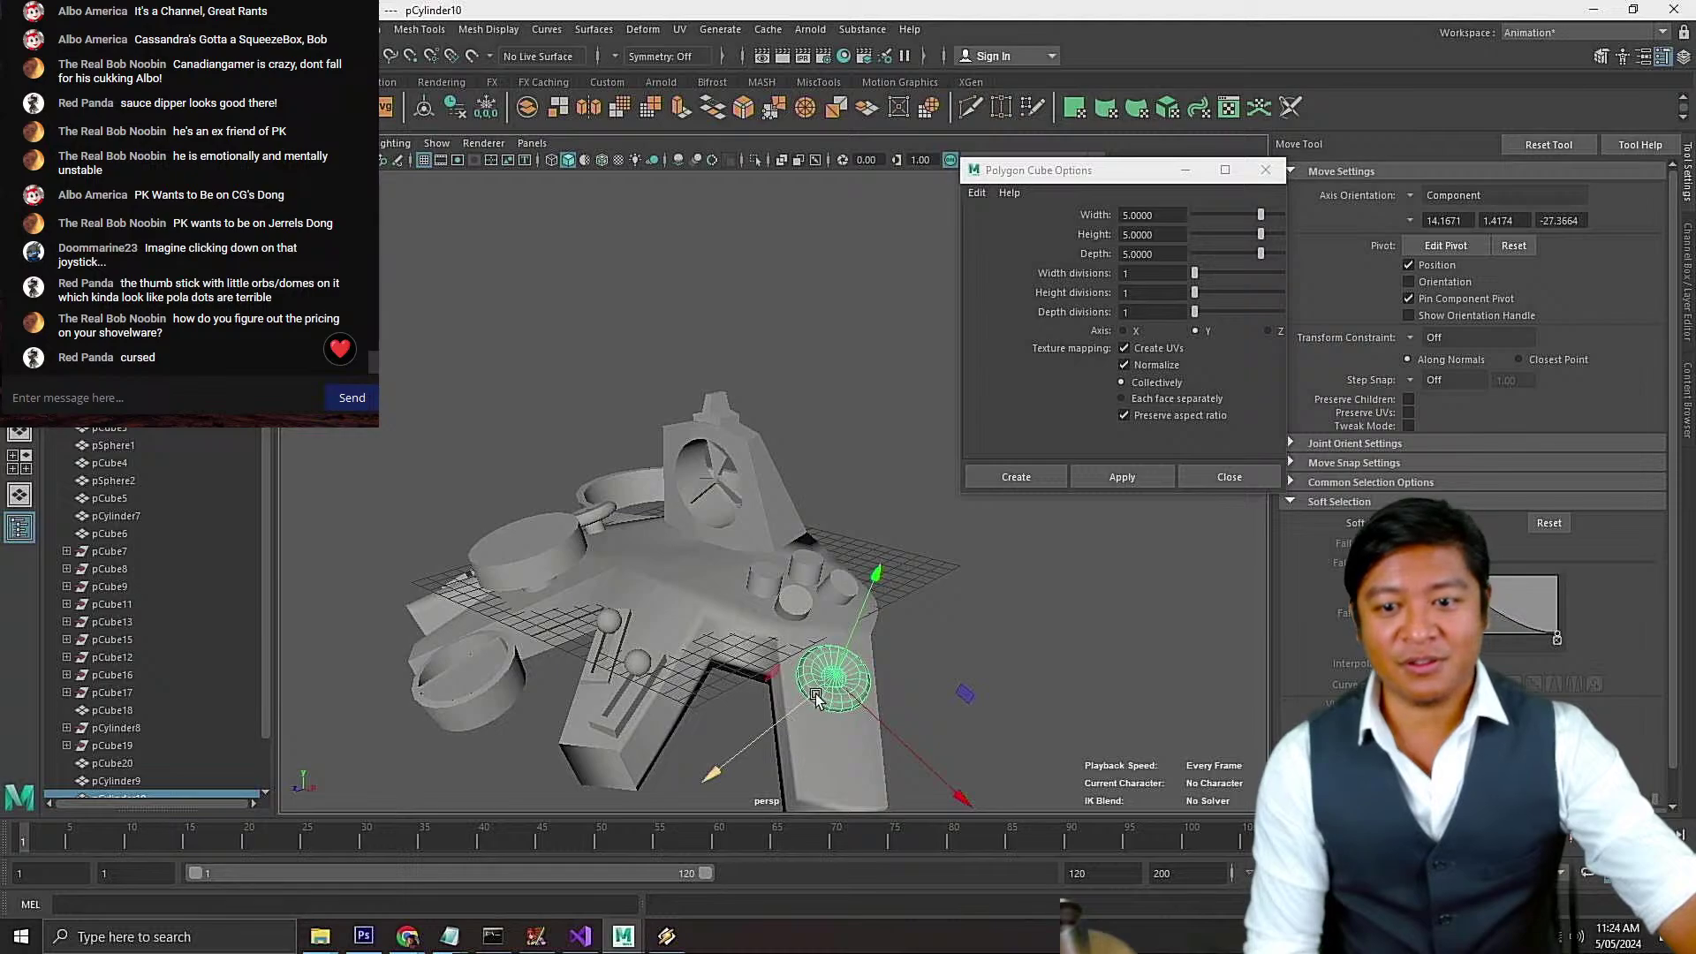
Try shrinking the disc uniformly, then undo the scale change
{"action": "key", "text": "f"}
{"action": "scroll", "coordinate": [810, 664], "scroll_direction": "down", "scroll_amount": 5}
{"action": "mouse_move", "coordinate": [753, 559]}
{"action": "left_mouse_down", "text": "alt"}
{"action": "mouse_move", "coordinate": [768, 604]}
{"action": "mouse_move", "coordinate": [775, 583]}
{"action": "left_mouse_up", "text": "alt"}
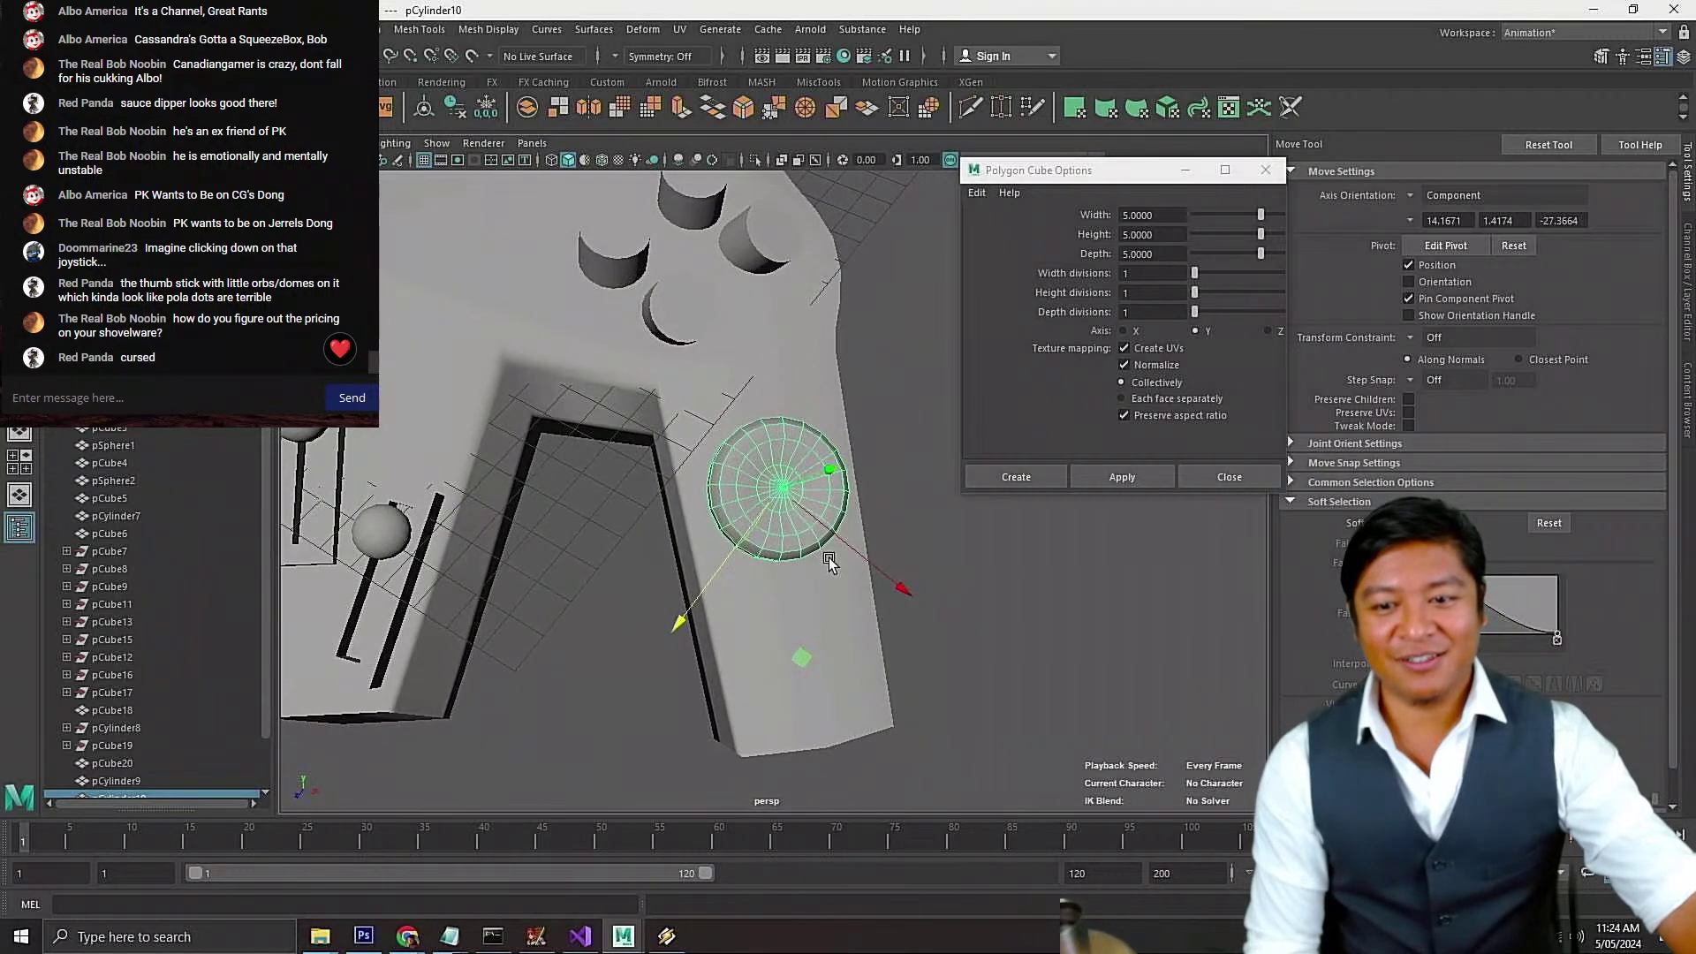
{"action": "scroll", "coordinate": [840, 553], "scroll_direction": "down", "scroll_amount": 8}
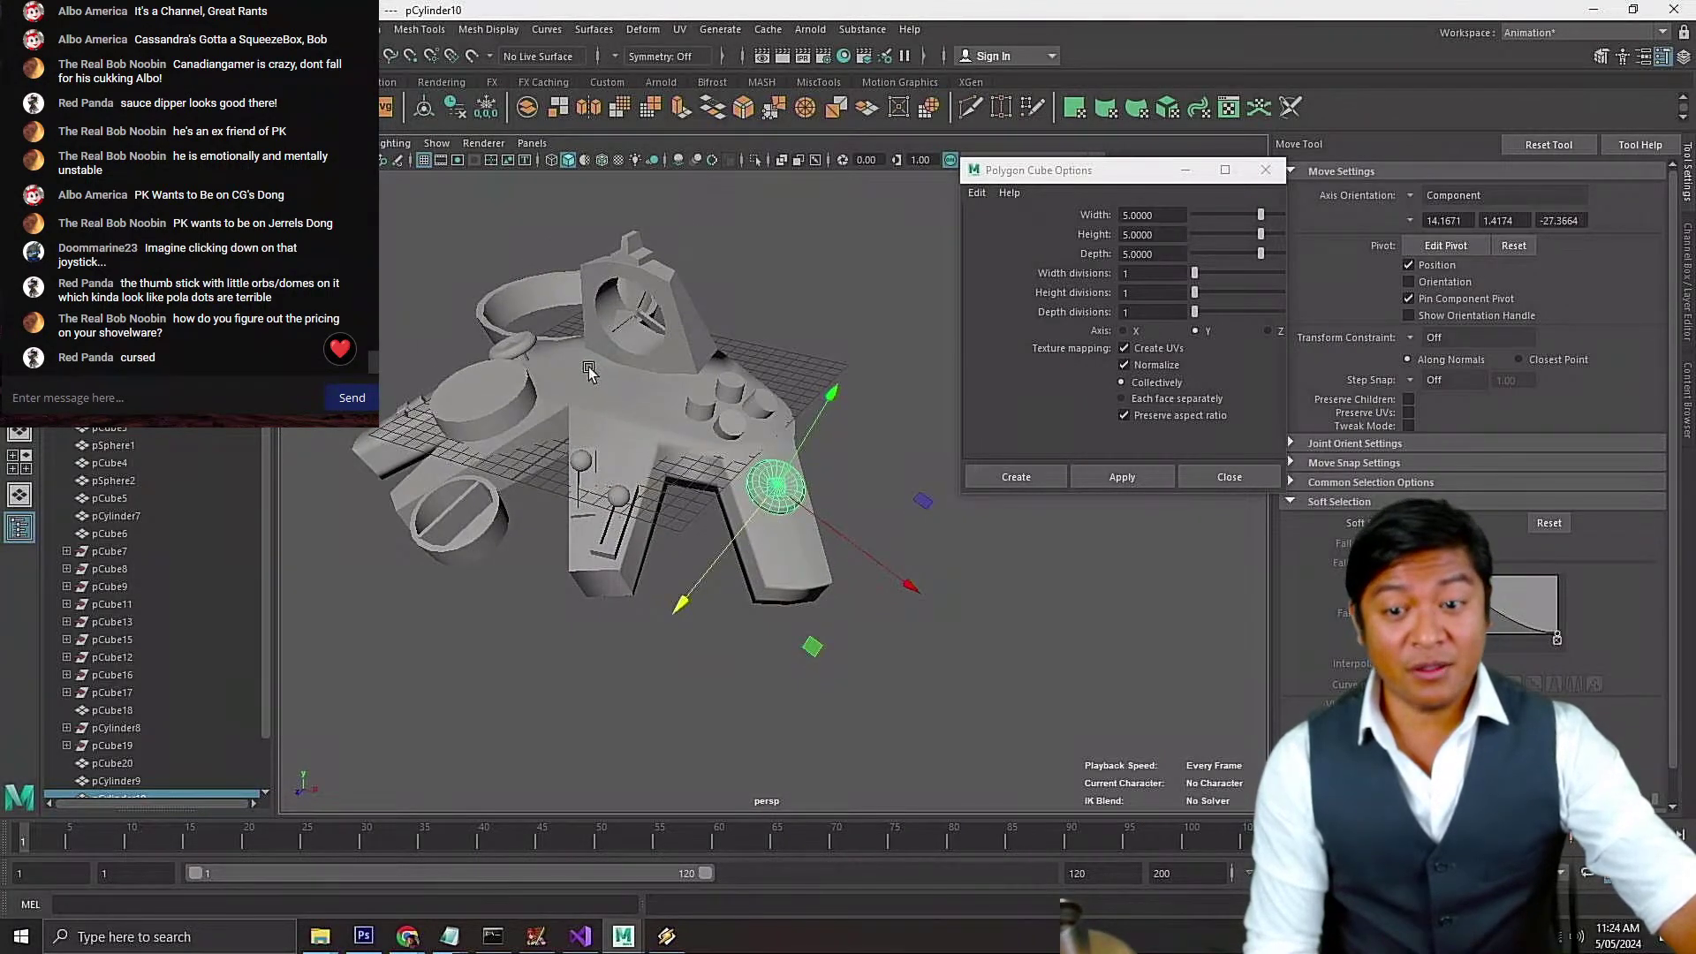
{"action": "key", "text": "r"}
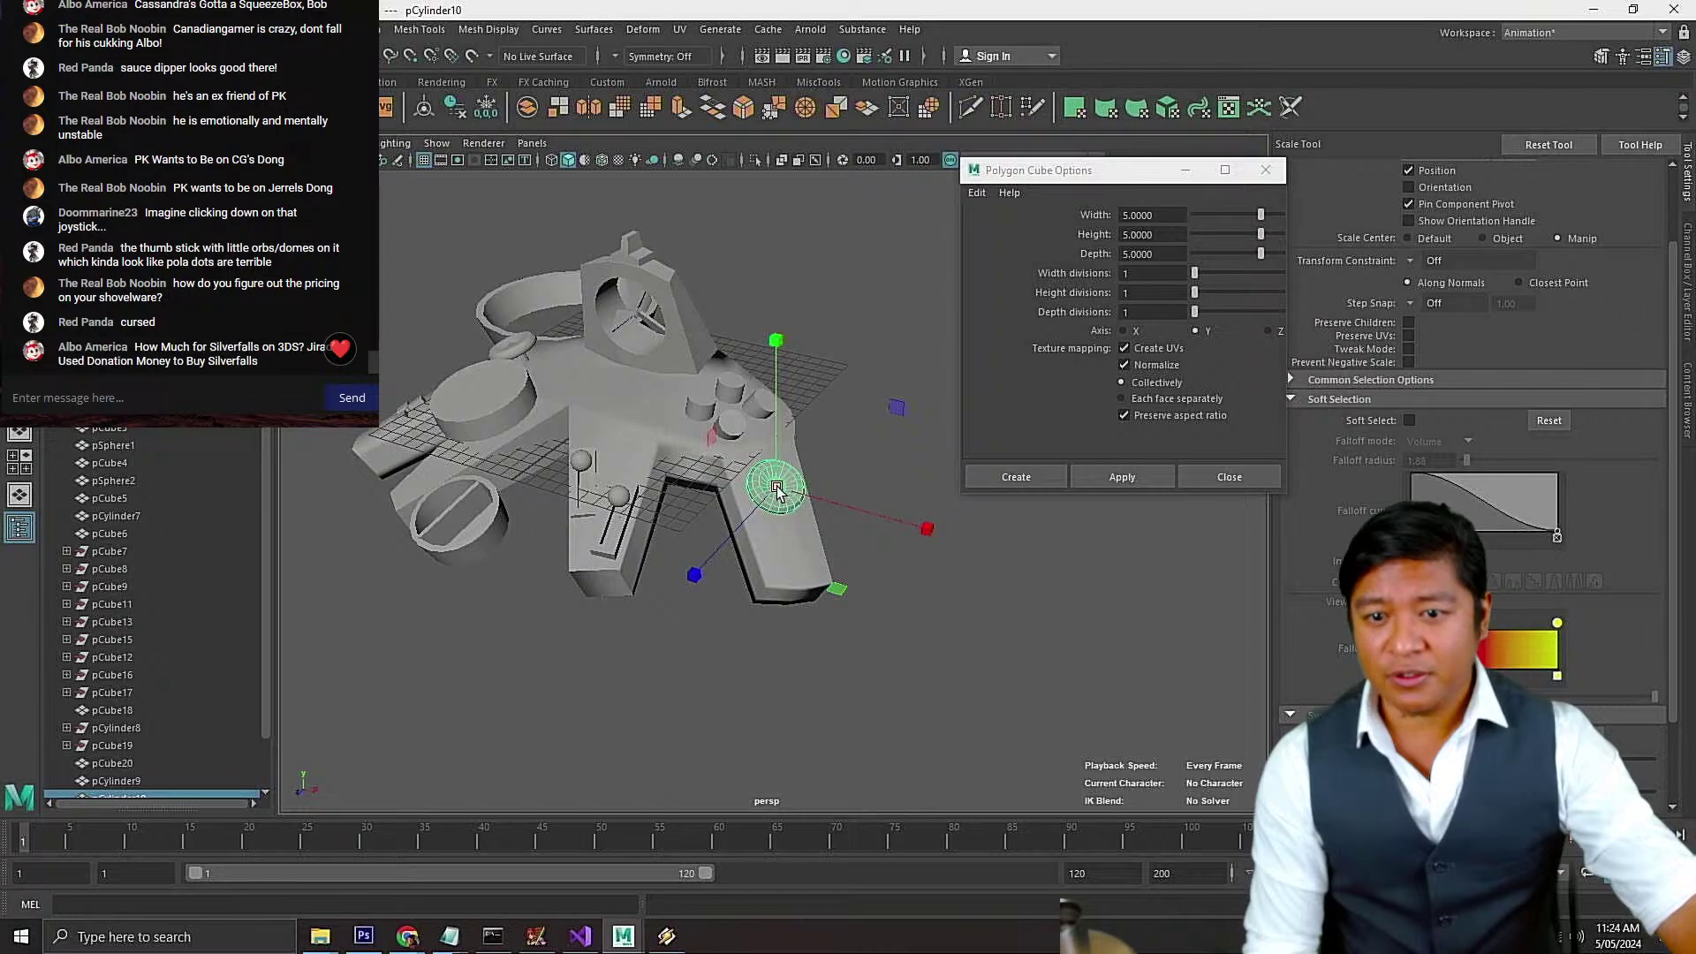
{"action": "mouse_move", "coordinate": [774, 491]}
{"action": "left_mouse_down"}
{"action": "mouse_move", "coordinate": [735, 483]}
{"action": "mouse_move", "coordinate": [761, 494]}
{"action": "left_mouse_up"}
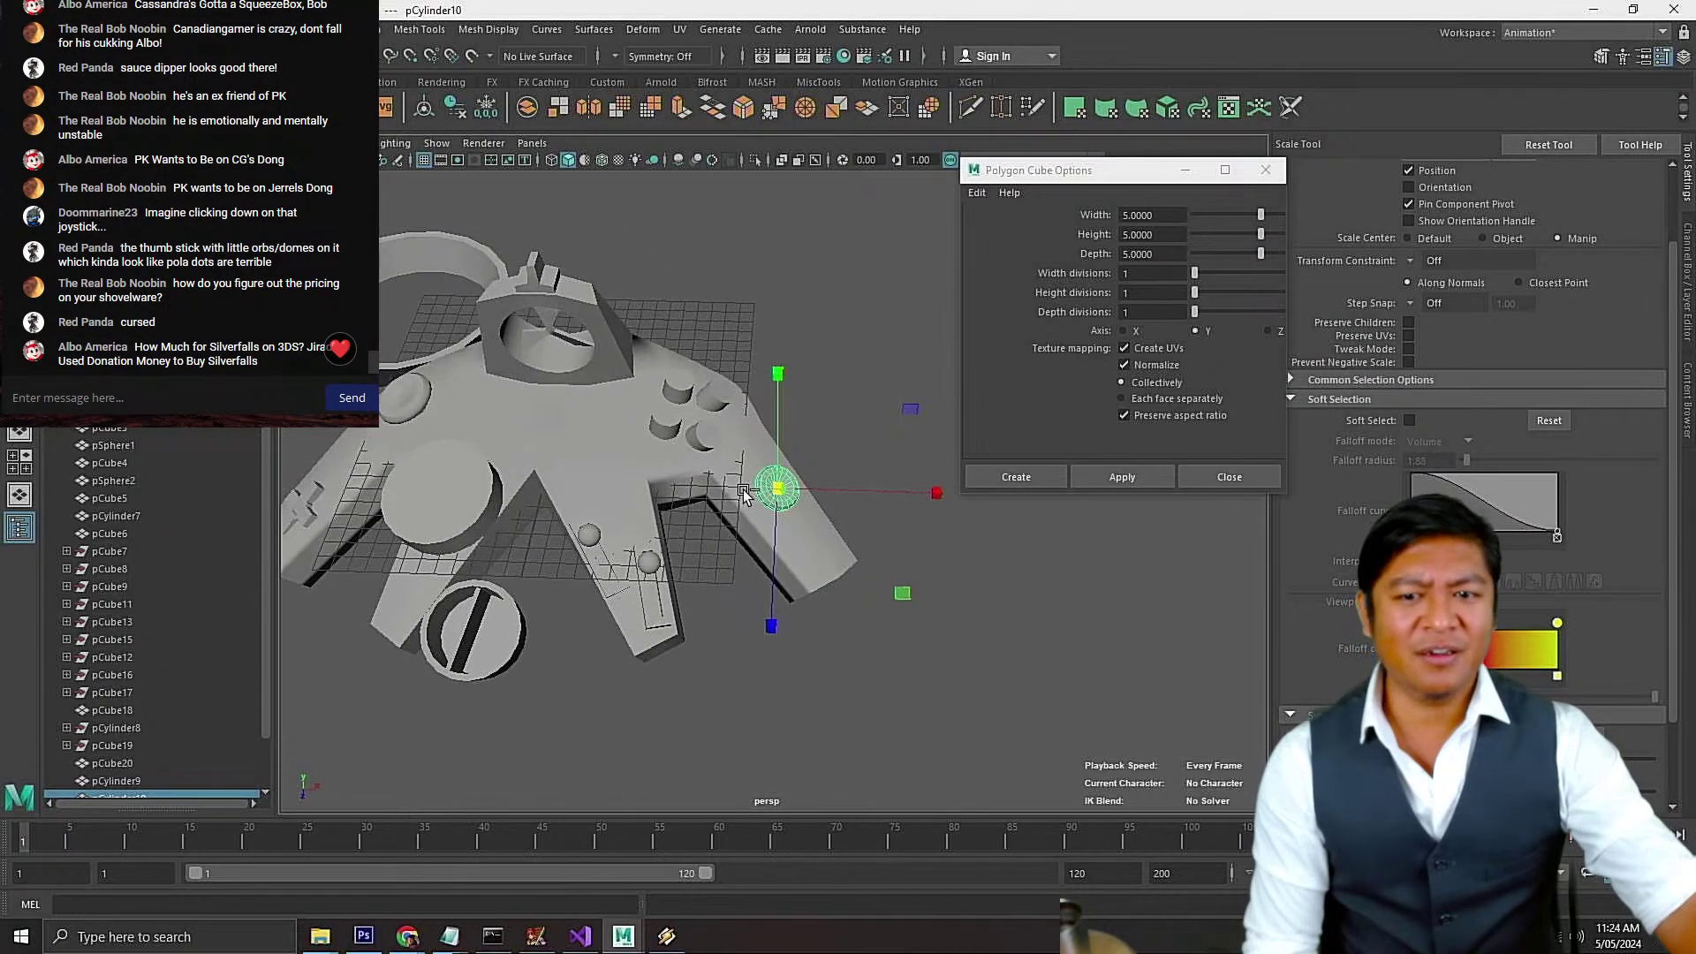
{"action": "key", "text": "ctrl+z"}
Reselect the disc cylinder and save the scene with Ctrl+S
{"action": "left_click", "coordinate": [882, 679]}
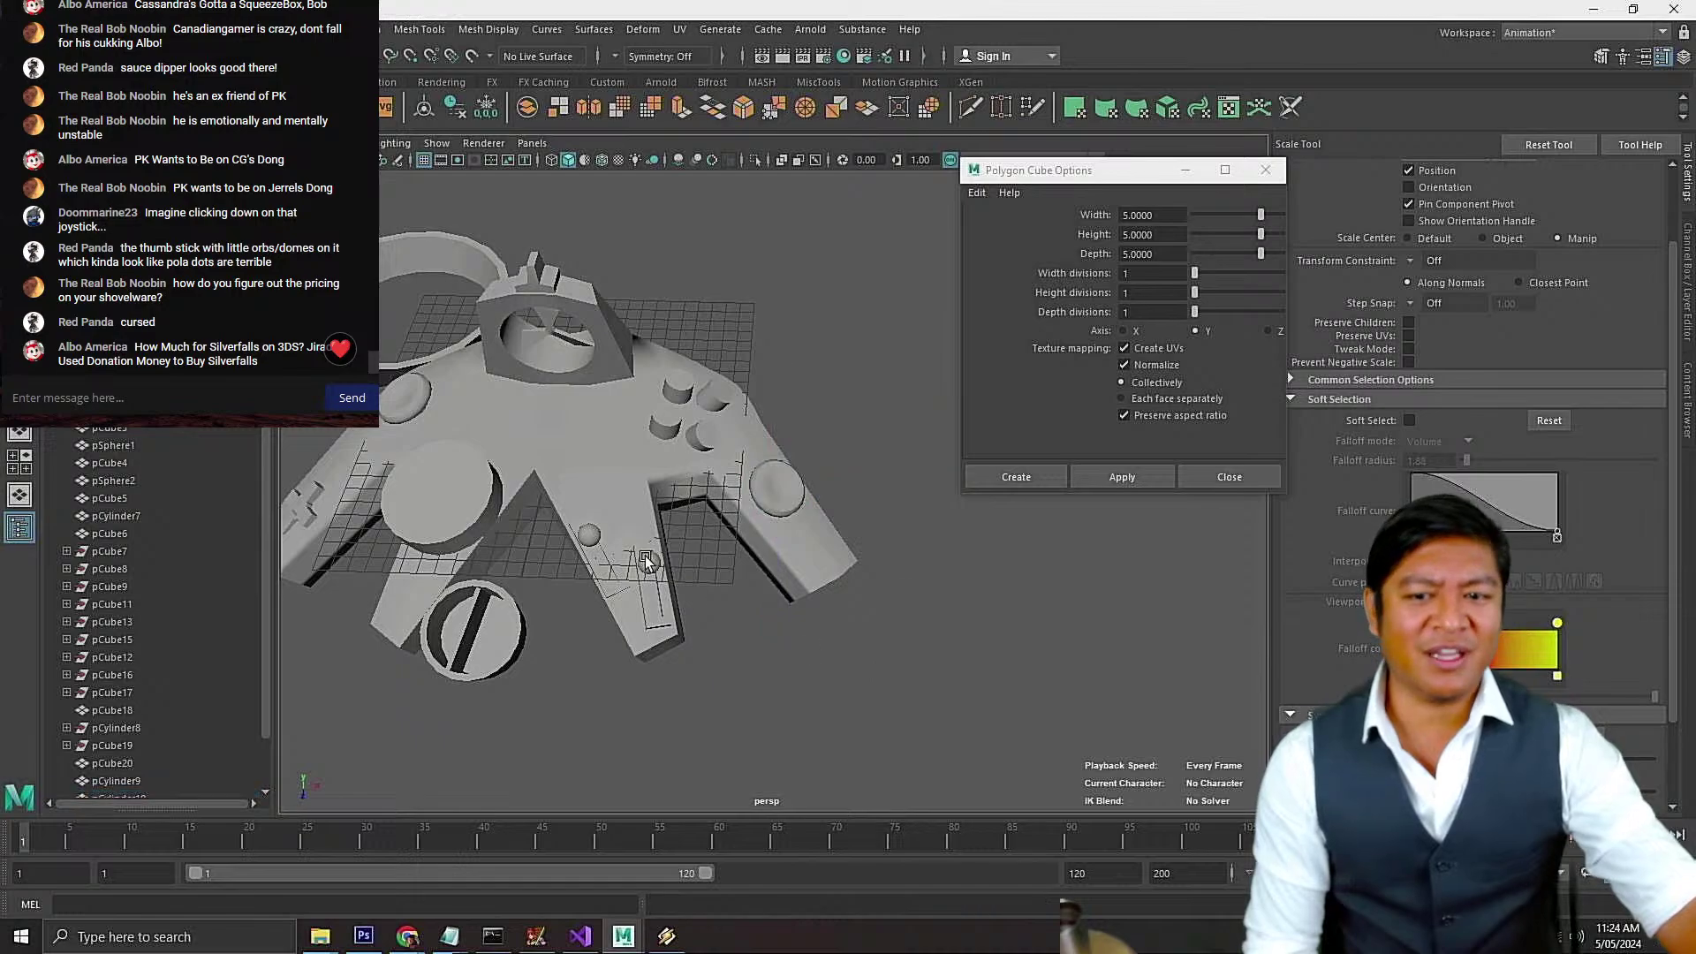
{"action": "left_click_drag", "start_coordinate": [789, 552], "coordinate": [775, 456], "text": "alt"}
{"action": "key", "text": "w"}
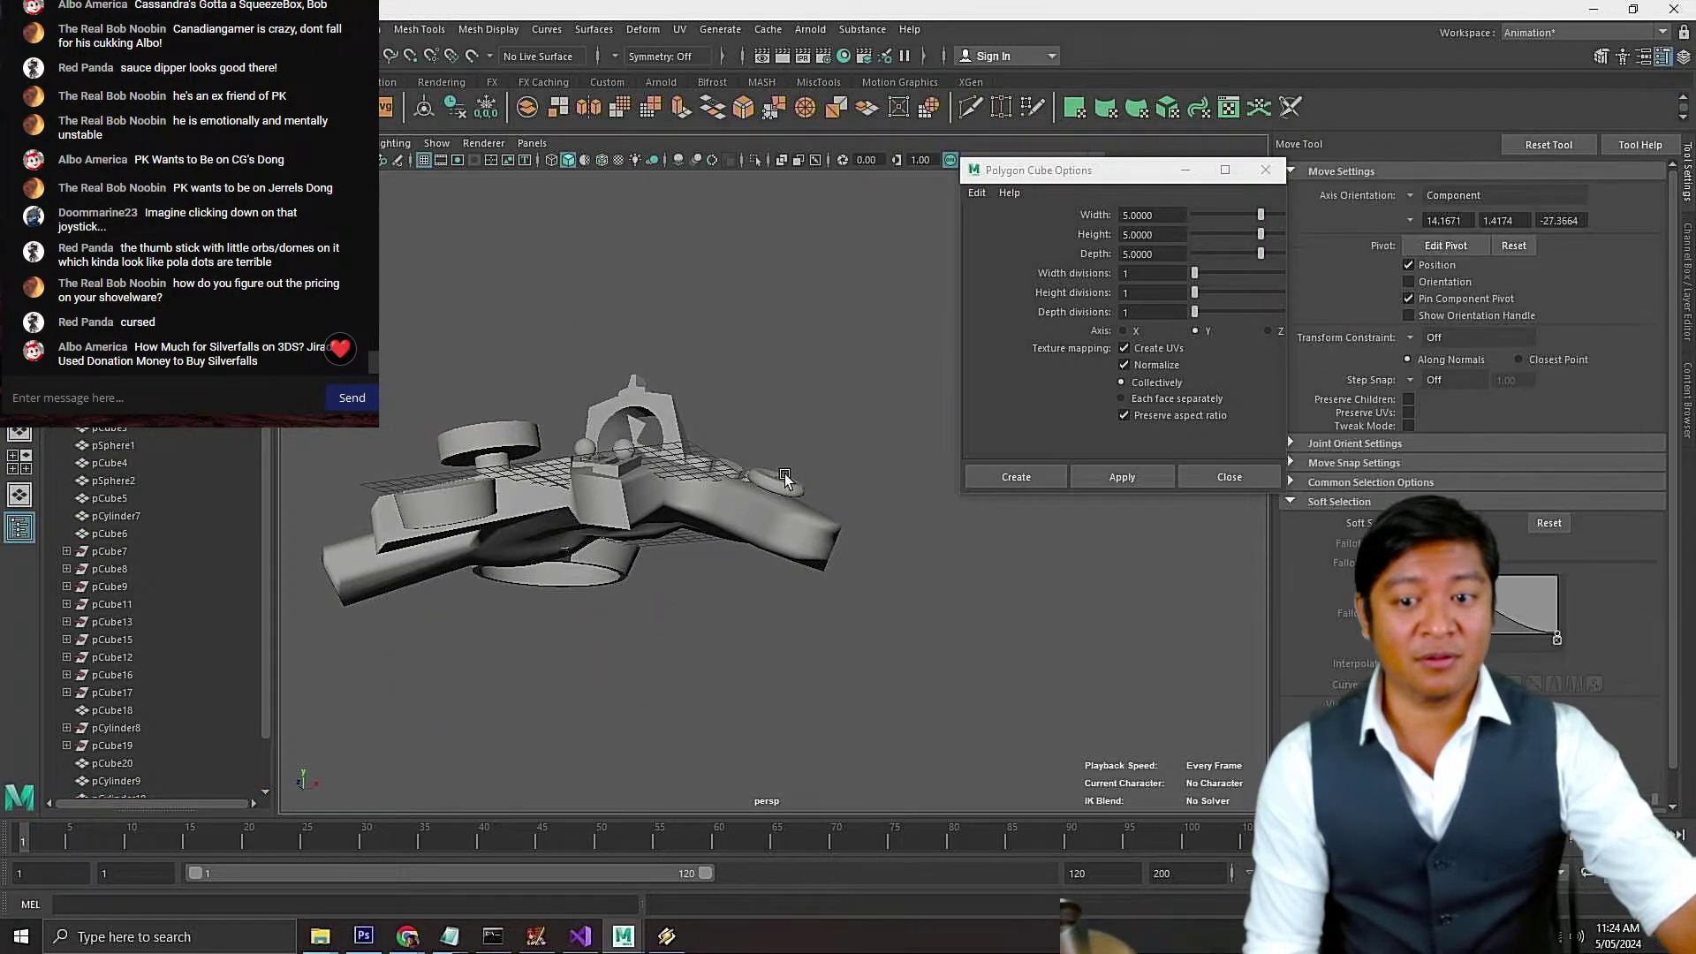
{"action": "left_click", "coordinate": [785, 474]}
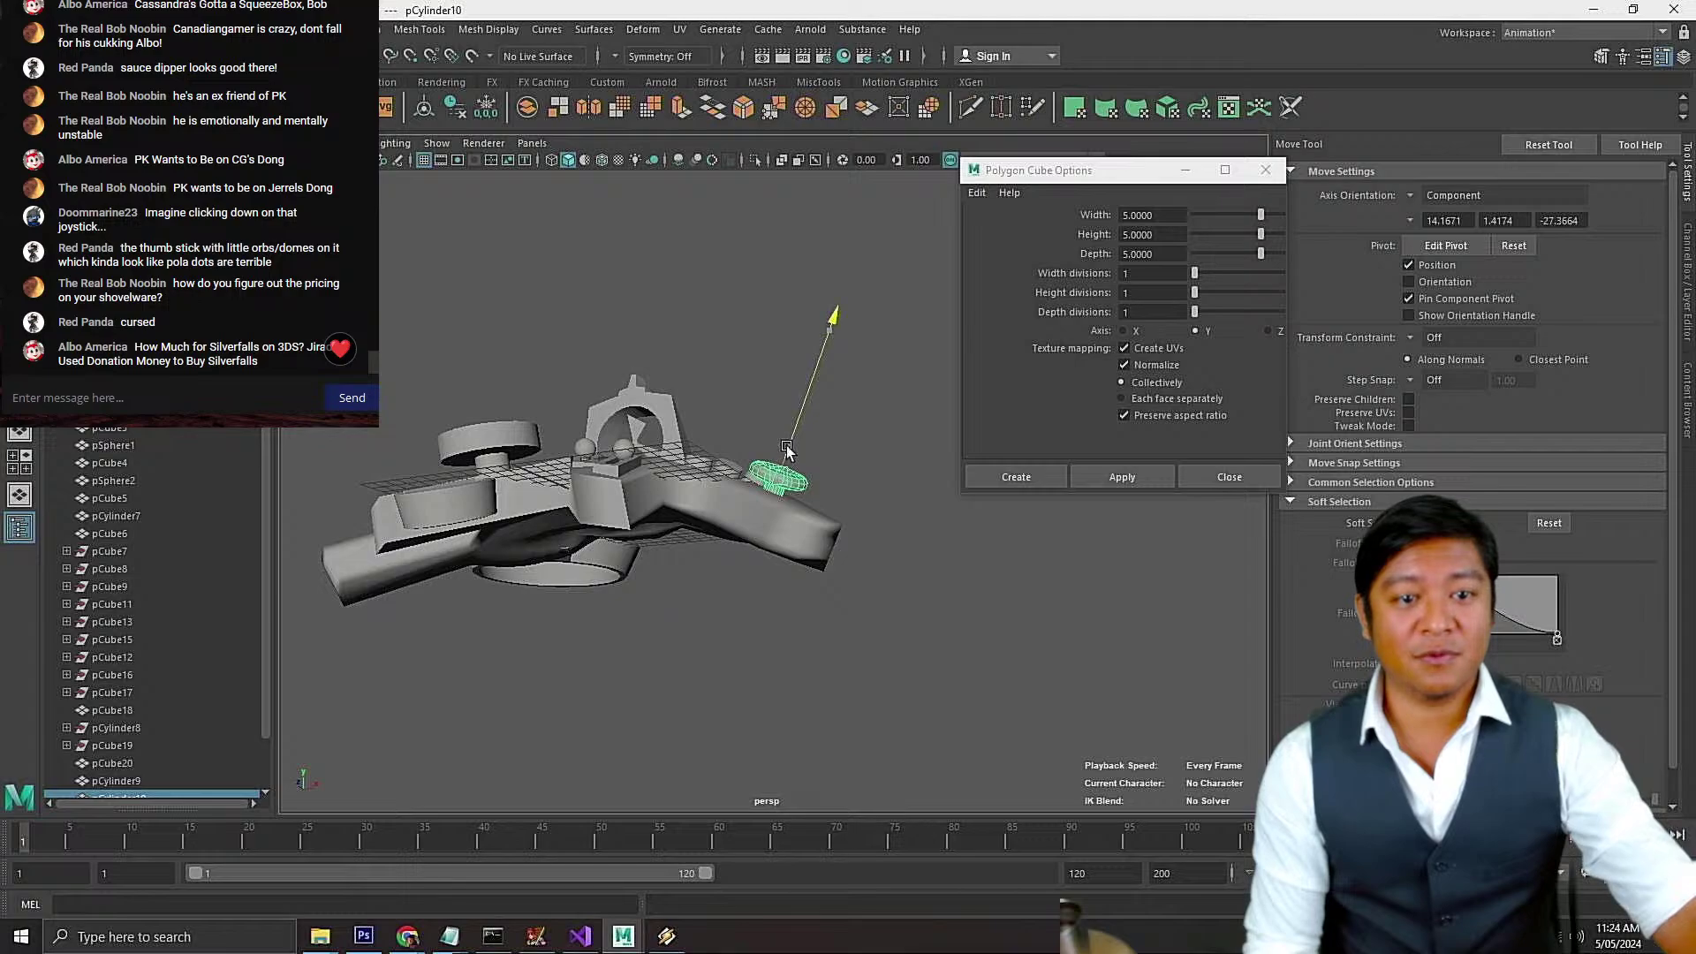
{"action": "key", "text": "ctrl+s"}
{"action": "left_click_drag", "start_coordinate": [574, 274], "coordinate": [609, 347], "text": "alt"}
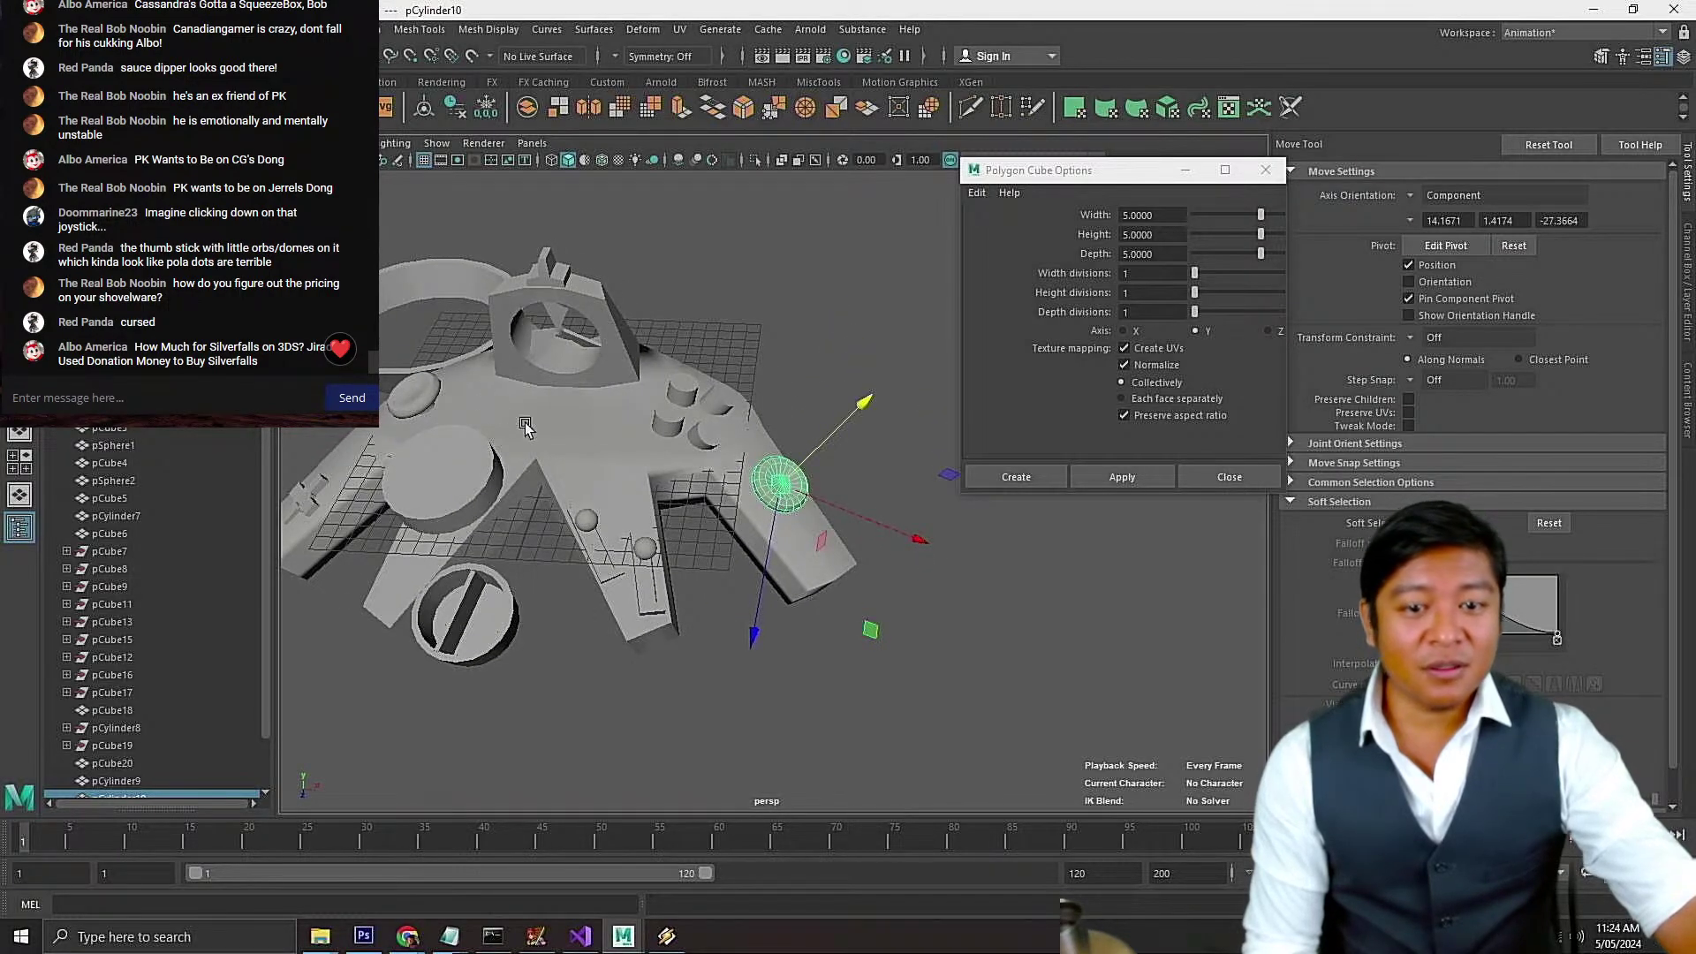
{"action": "key", "text": "f"}
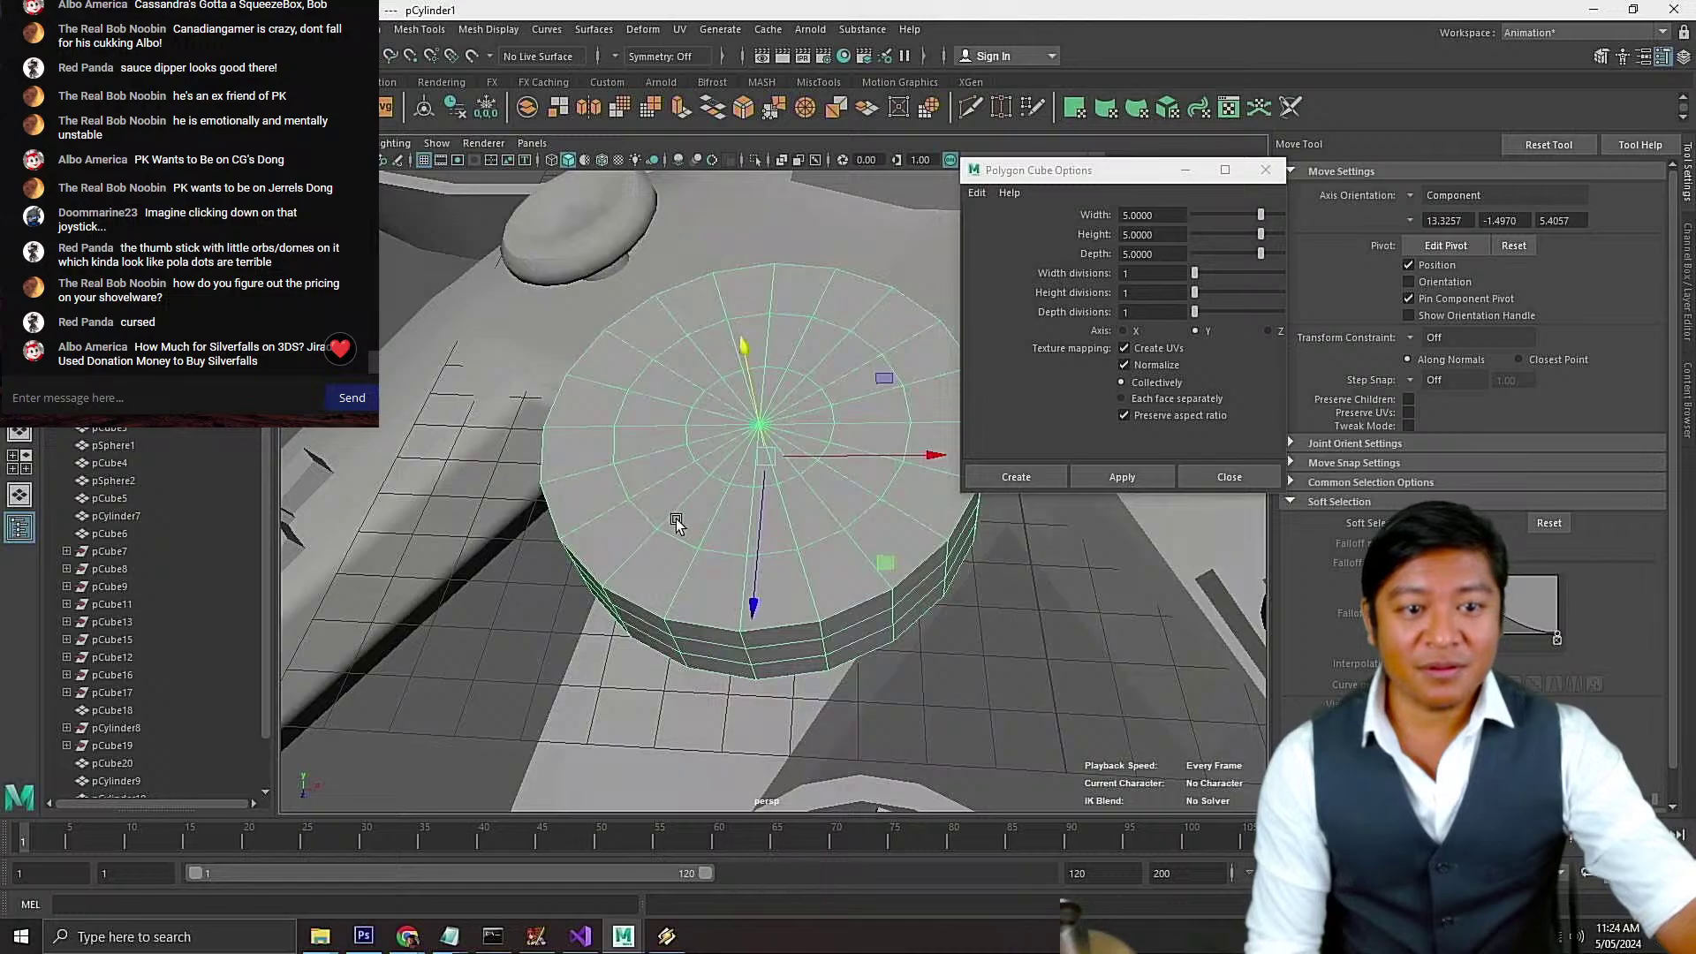
{"action": "scroll", "coordinate": [675, 519], "scroll_direction": "down", "scroll_amount": 8}
{"action": "scroll", "coordinate": [770, 550], "scroll_direction": "up", "scroll_amount": 4}
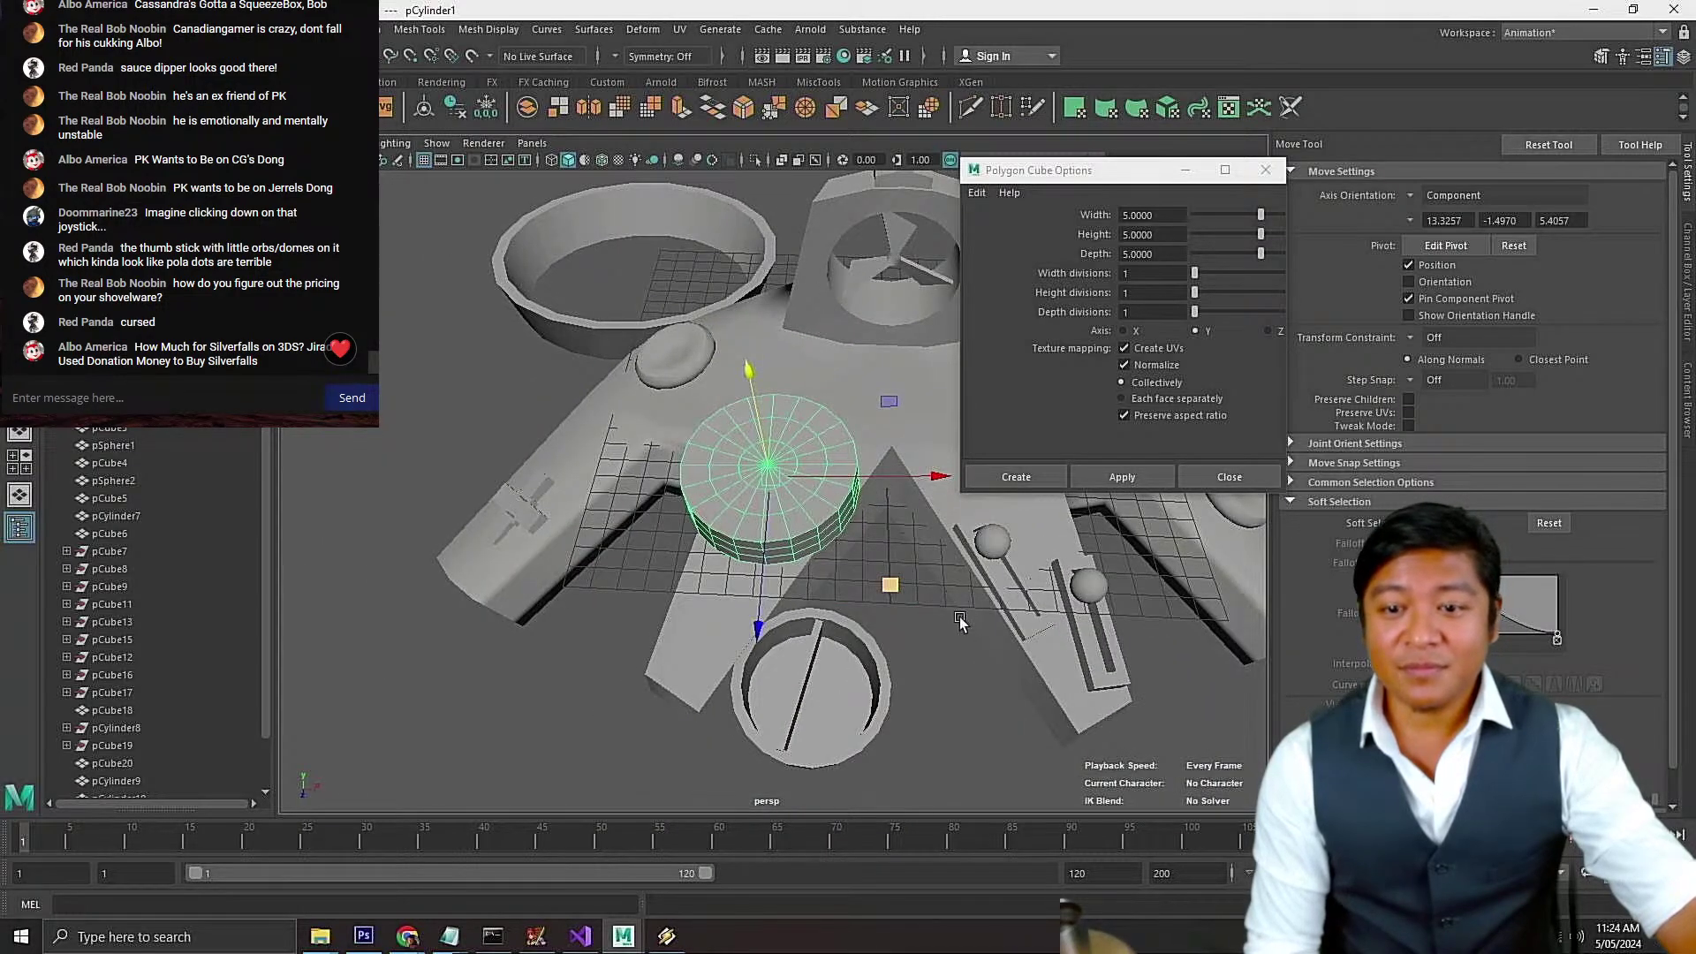
{"action": "left_click_drag", "start_coordinate": [960, 620], "coordinate": [952, 588], "text": "alt"}
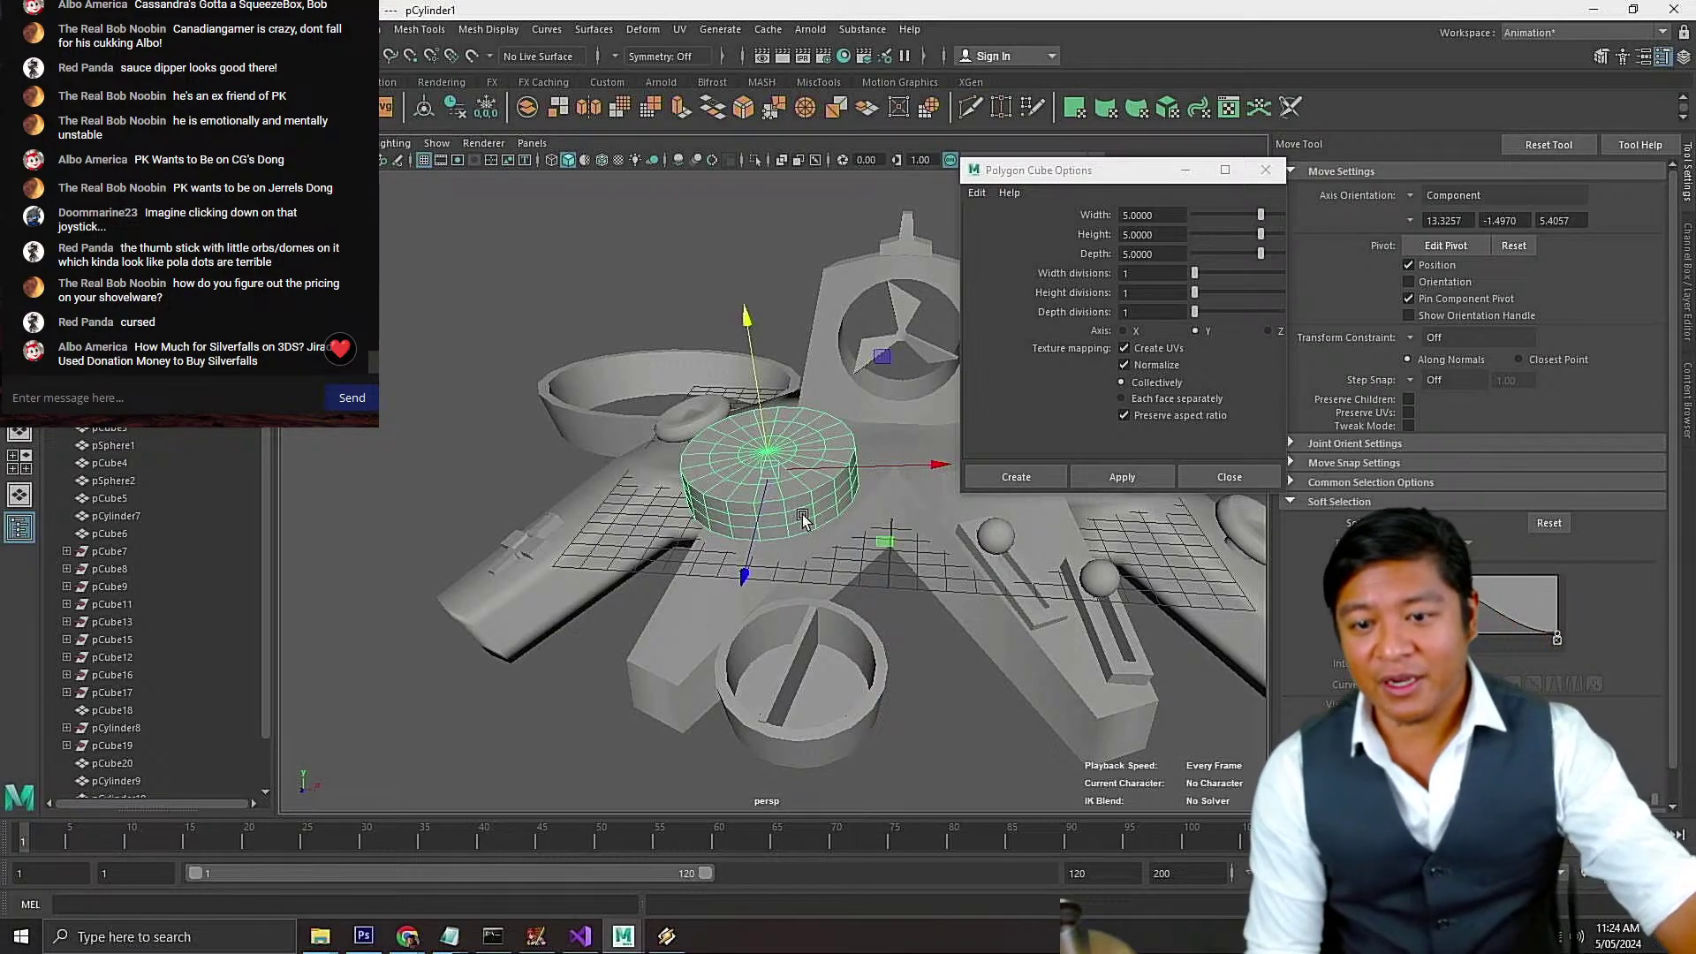
{"action": "left_click_drag", "start_coordinate": [802, 517], "coordinate": [870, 391], "text": "alt"}
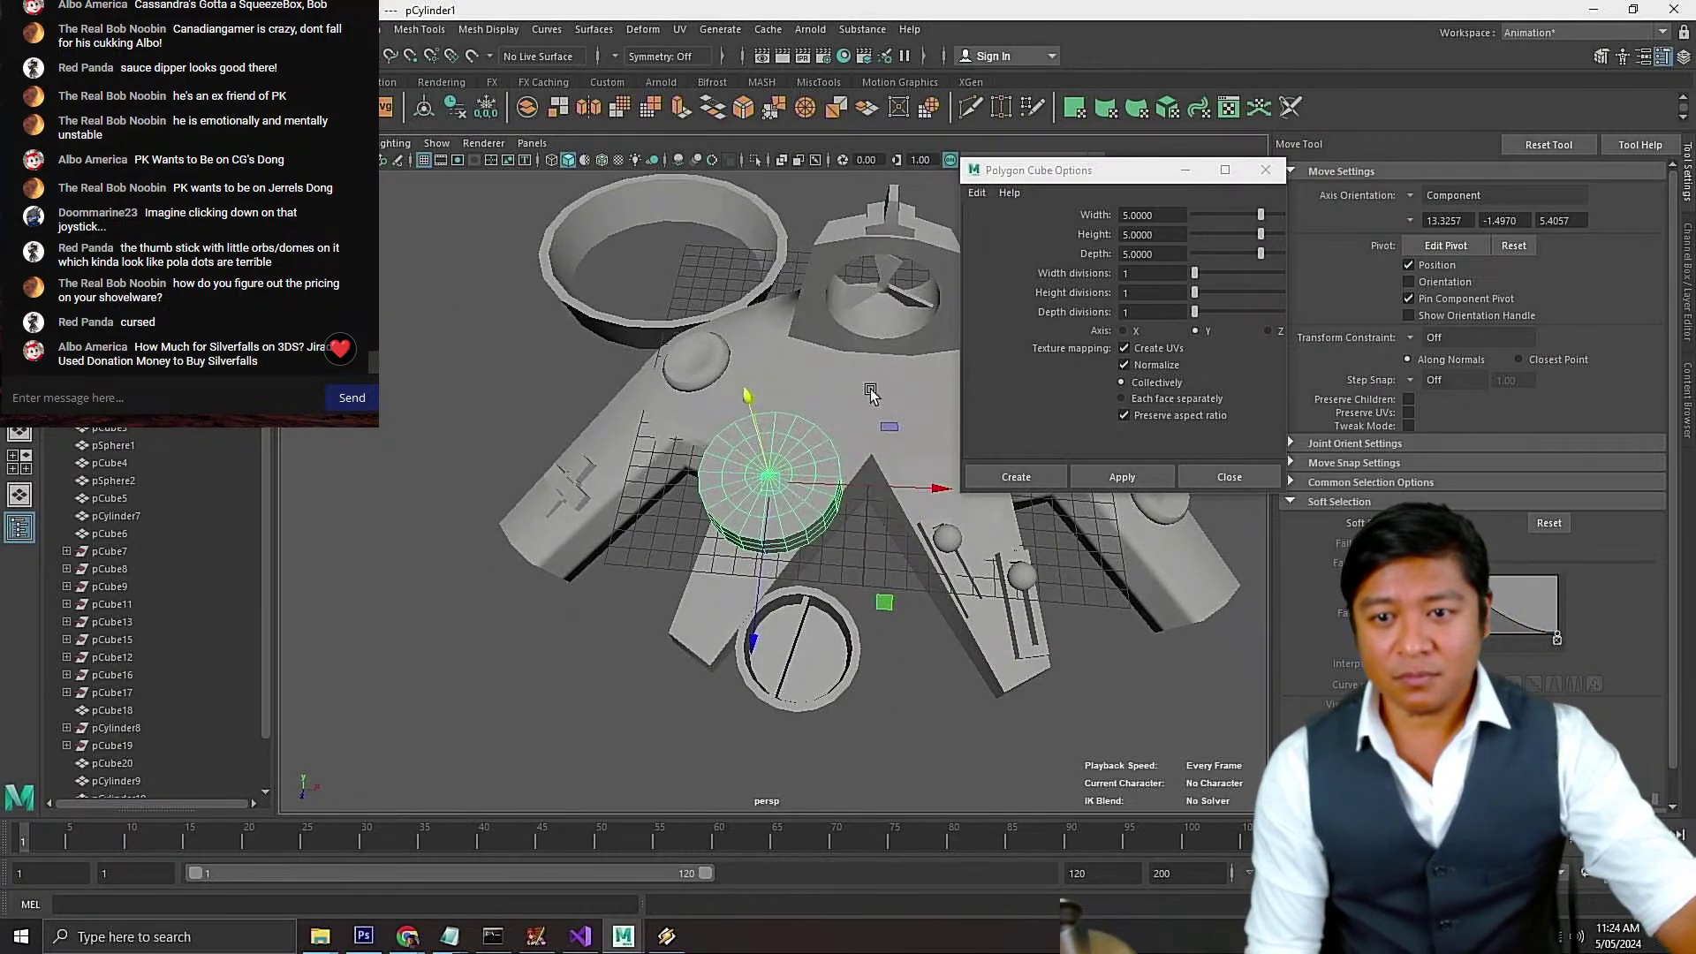
{"action": "left_click", "coordinate": [887, 292]}
{"action": "key", "text": "f"}
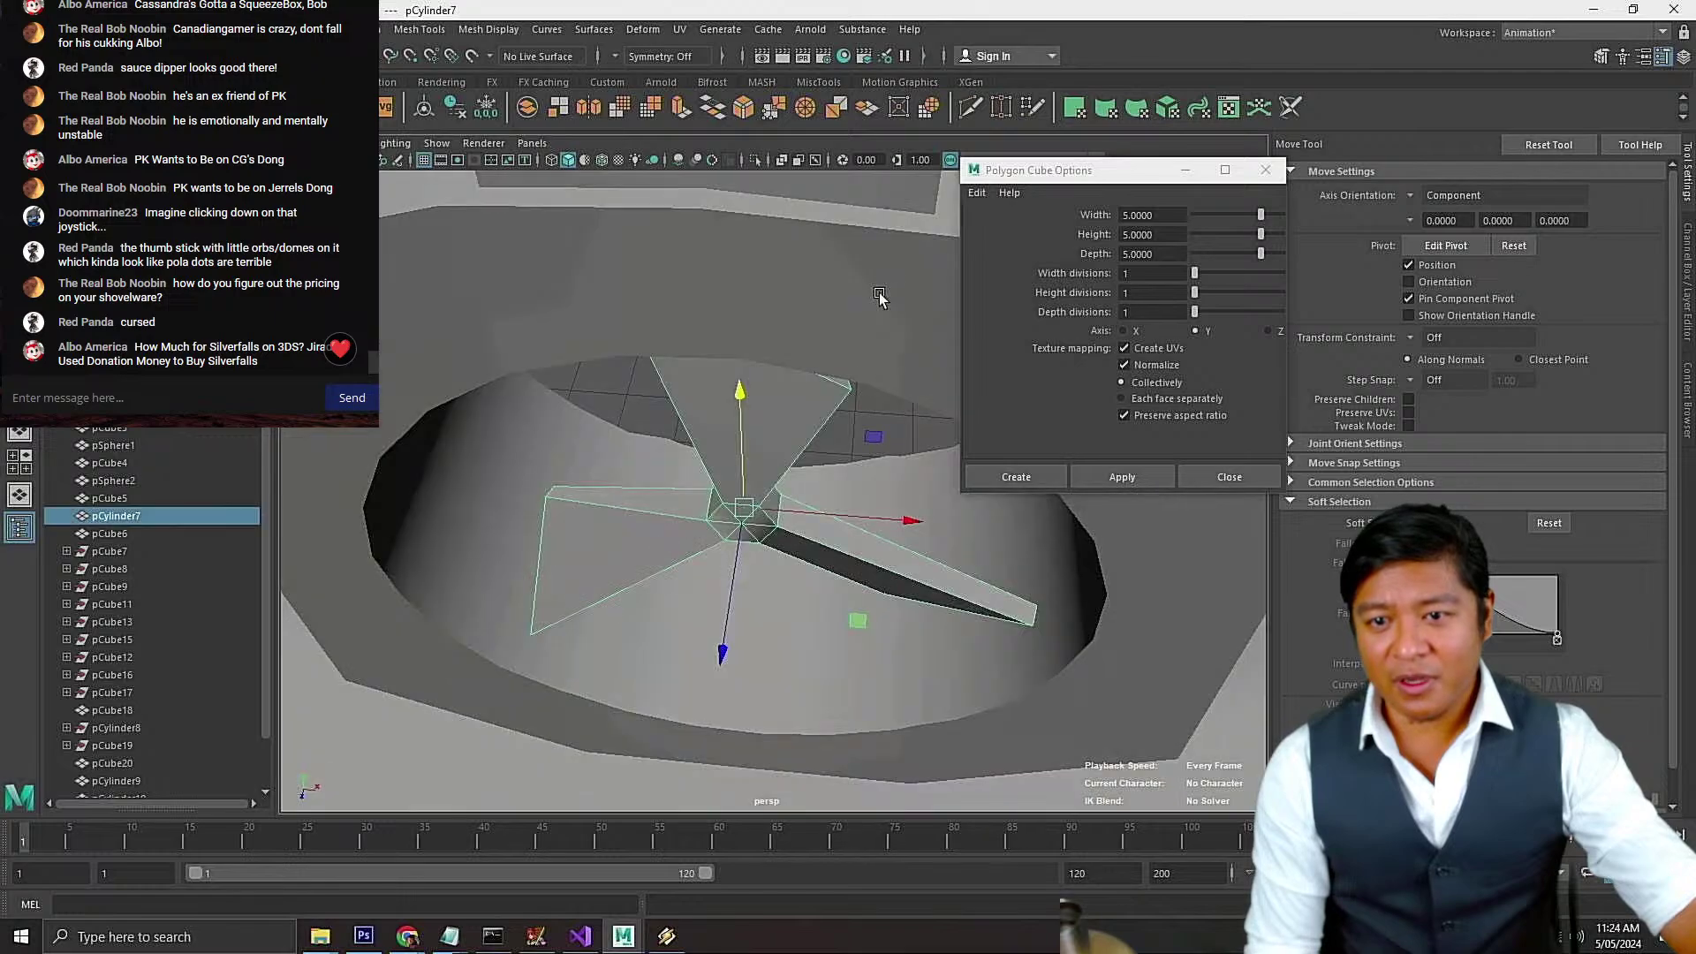
{"action": "left_click_drag", "start_coordinate": [863, 521], "coordinate": [542, 463], "text": "alt"}
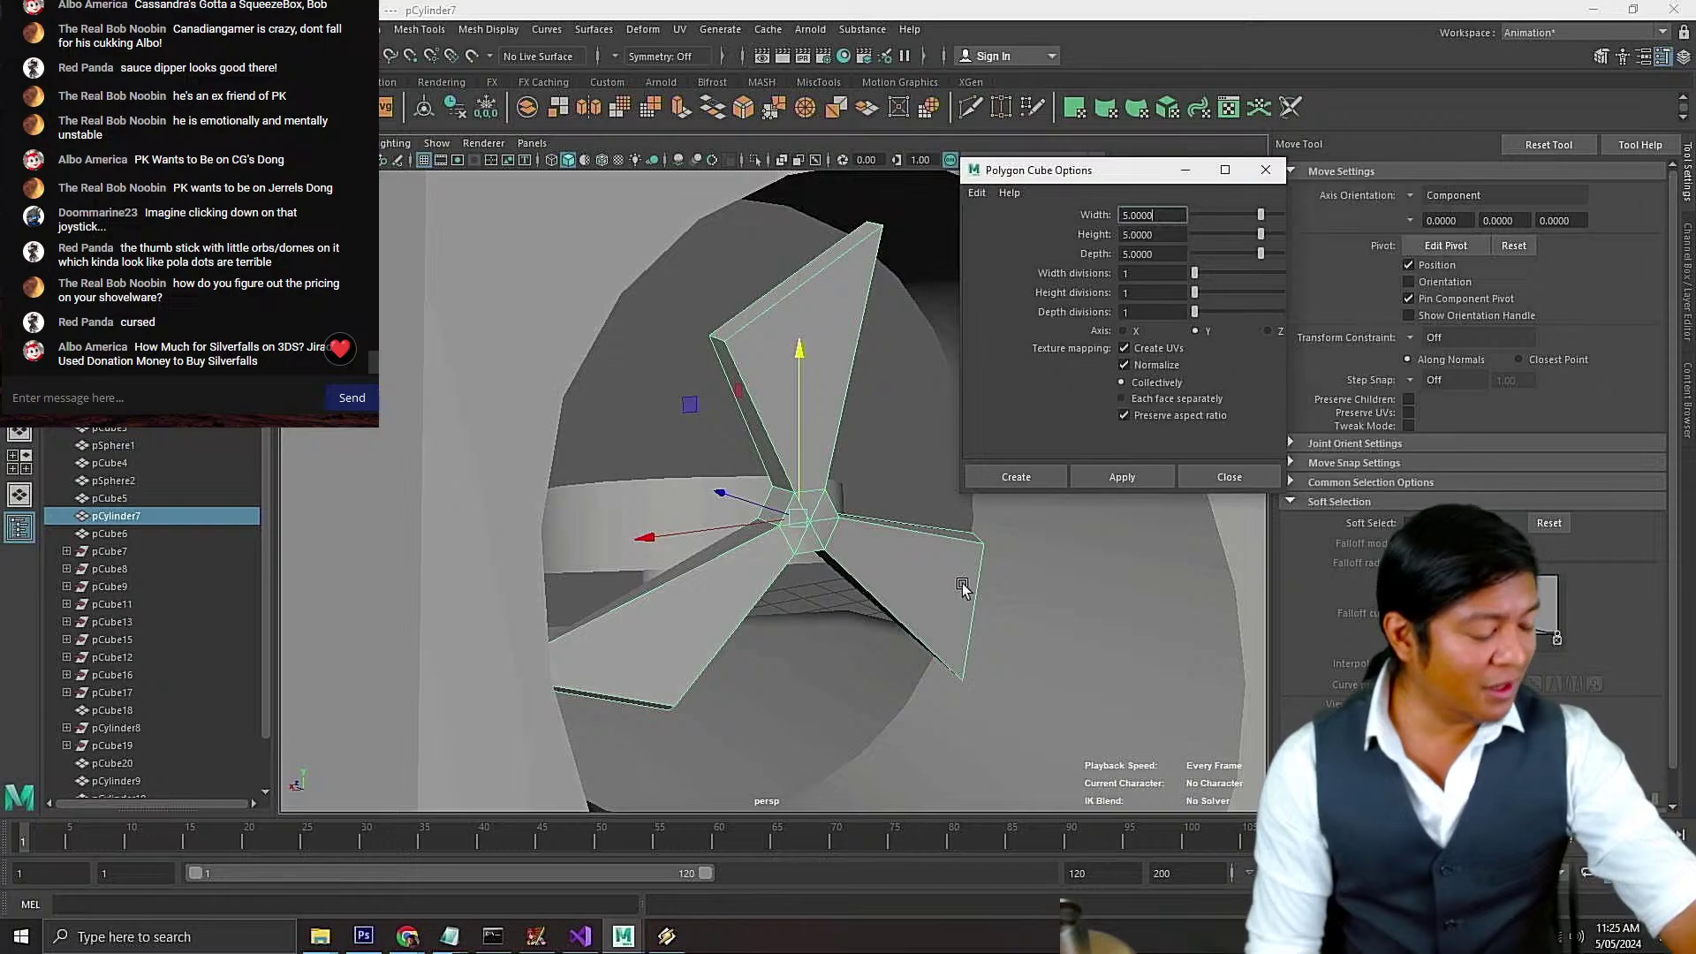
{"action": "scroll", "coordinate": [797, 528], "scroll_direction": "down", "scroll_amount": 3}
{"action": "left_click_drag", "start_coordinate": [796, 531], "coordinate": [870, 615], "text": "alt"}
Create pCube21, raise it, and select all eight of its vertices
{"action": "left_click", "coordinate": [1128, 480]}
{"action": "scroll", "coordinate": [724, 585], "scroll_direction": "down", "scroll_amount": 8}
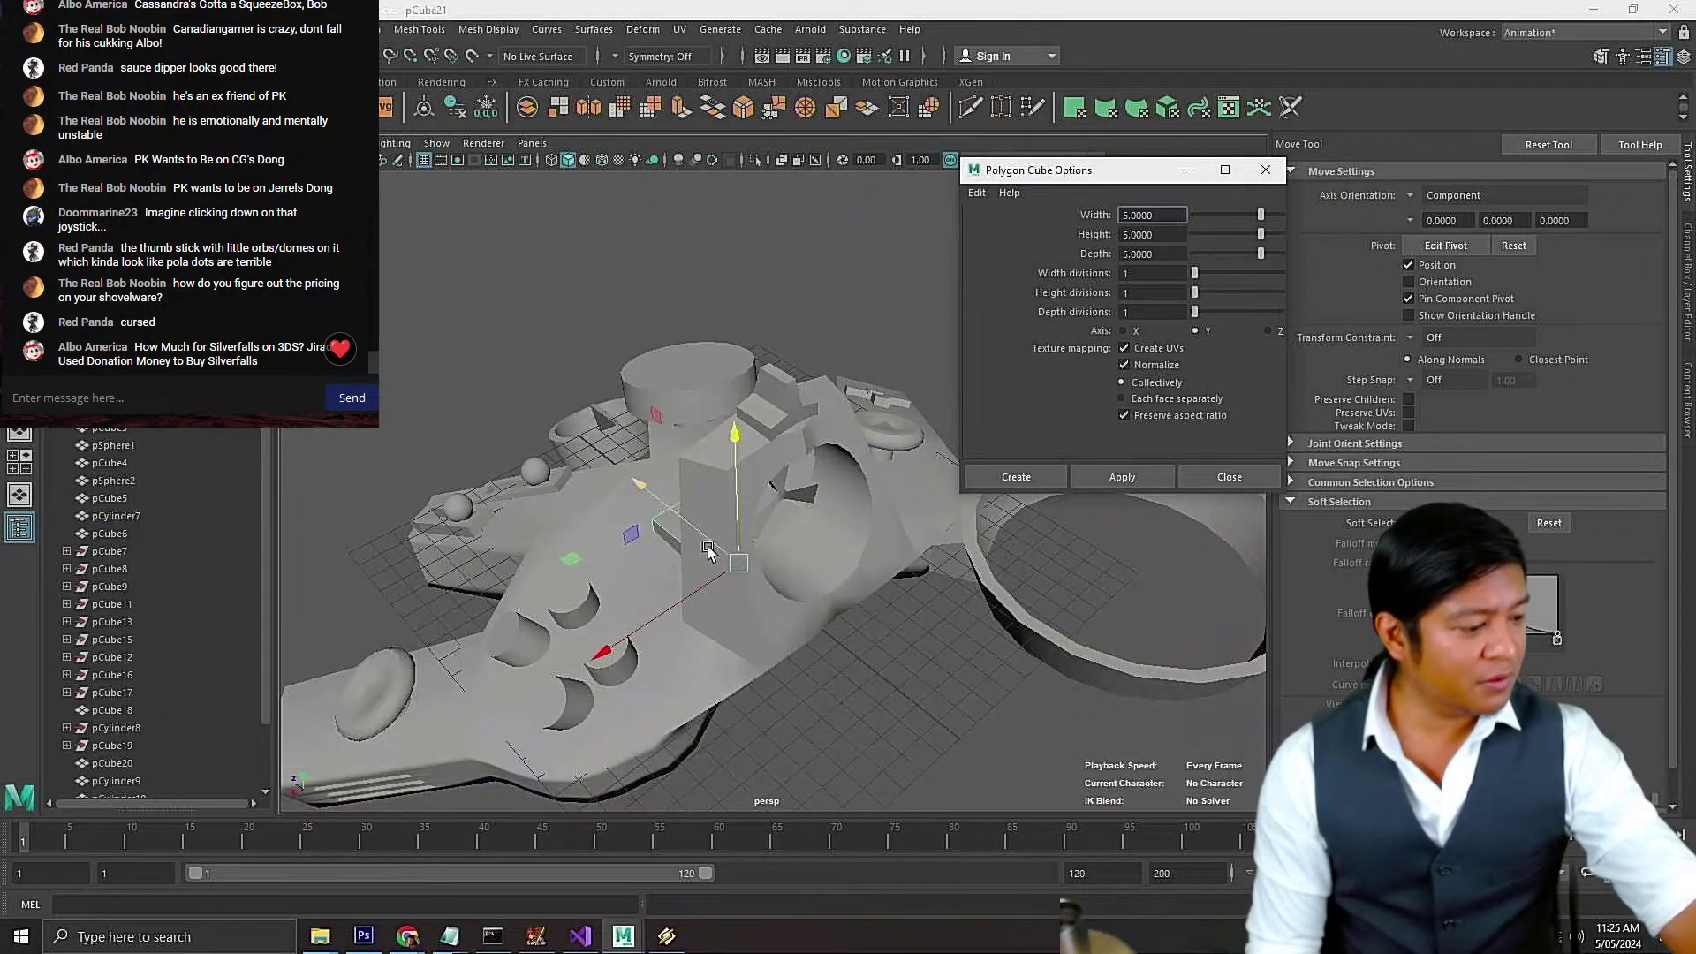
{"action": "left_click_drag", "start_coordinate": [673, 508], "coordinate": [811, 493]}
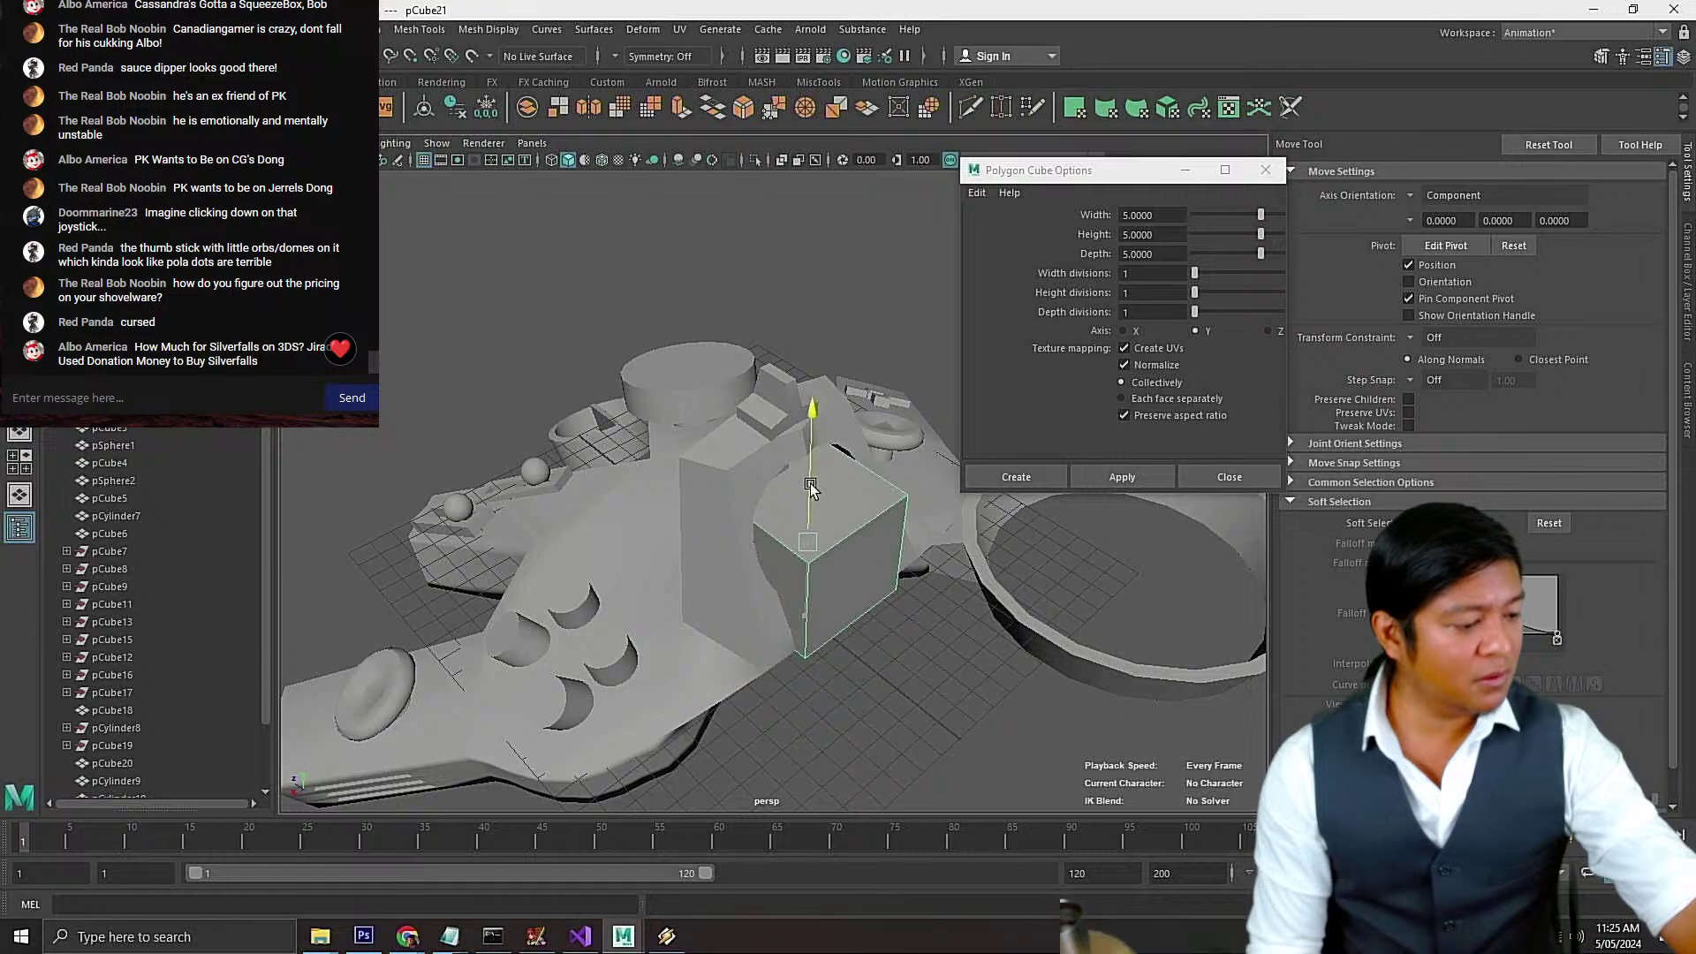
{"action": "right_click", "coordinate": [849, 450]}
{"action": "right_click_drag", "start_coordinate": [837, 476], "coordinate": [774, 448]}
{"action": "left_click_drag", "start_coordinate": [630, 355], "coordinate": [1023, 756]}
Scale the cube's vertices smaller, stretch them taller, and narrow the depth into a pillar
{"action": "key", "text": "r"}
{"action": "left_click_drag", "start_coordinate": [809, 542], "coordinate": [867, 649]}
{"action": "key", "text": "f"}
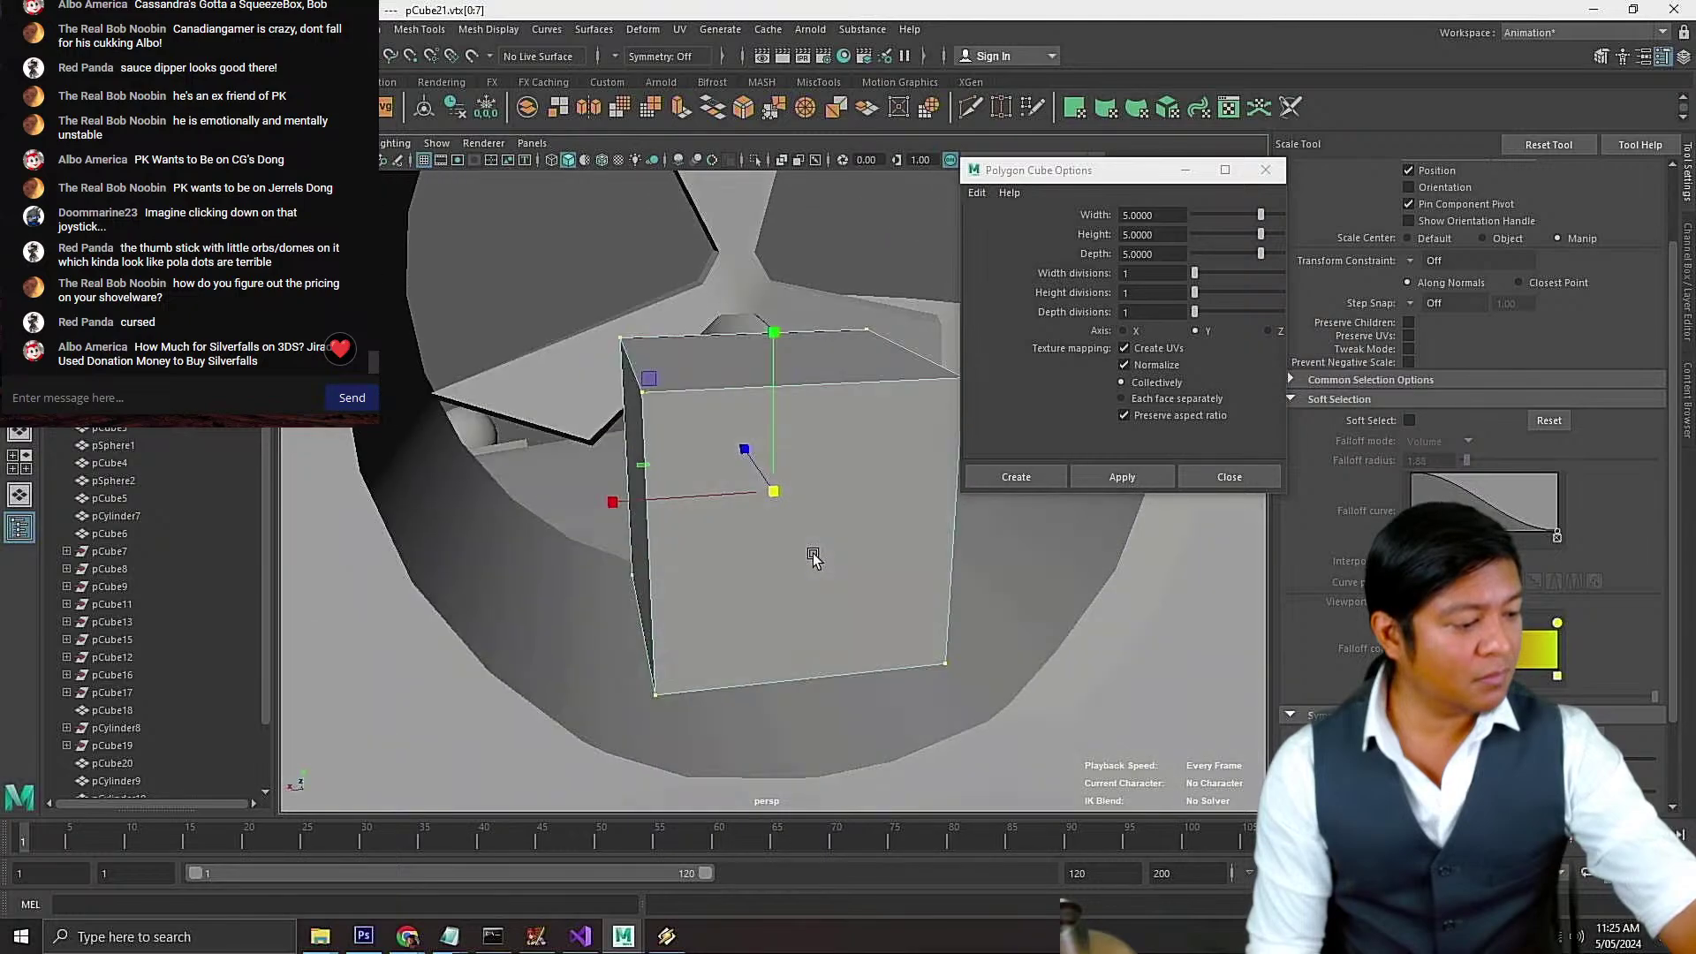
{"action": "left_click_drag", "start_coordinate": [774, 492], "coordinate": [699, 512]}
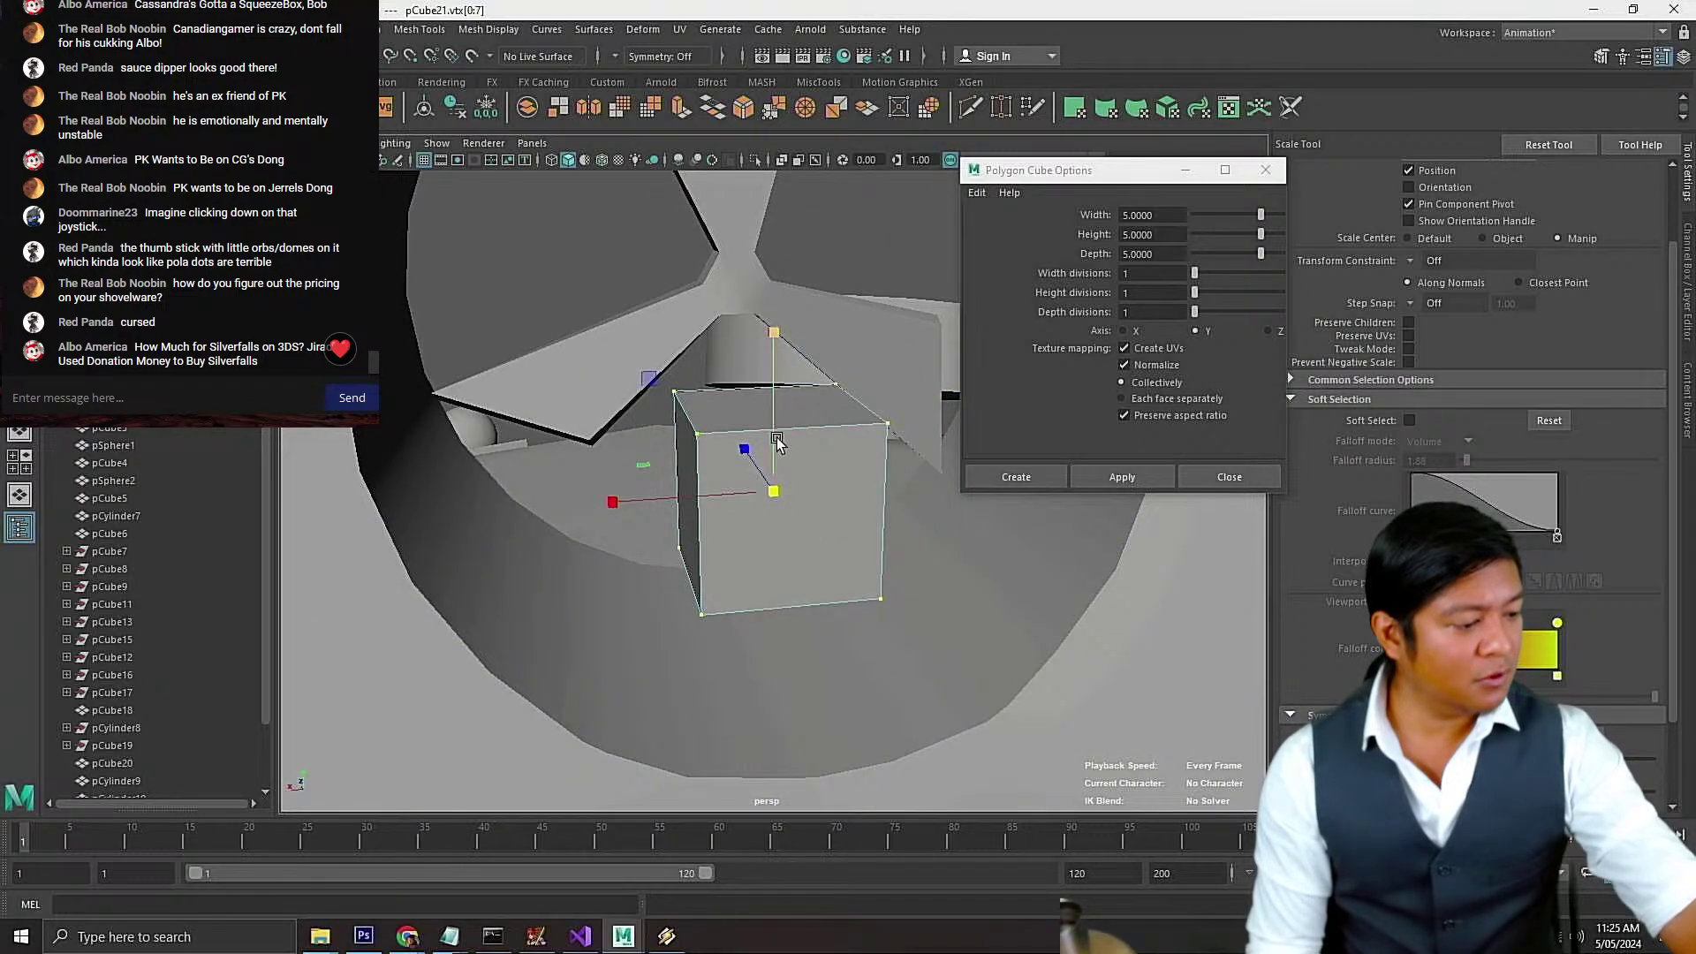
{"action": "left_click_drag", "start_coordinate": [777, 442], "coordinate": [750, 263]}
{"action": "left_click_drag", "start_coordinate": [724, 540], "coordinate": [794, 555], "text": "alt"}
{"action": "left_click_drag", "start_coordinate": [650, 448], "coordinate": [742, 484]}
Switch the fan to face editing and select one of its faces
{"action": "key", "text": "w"}
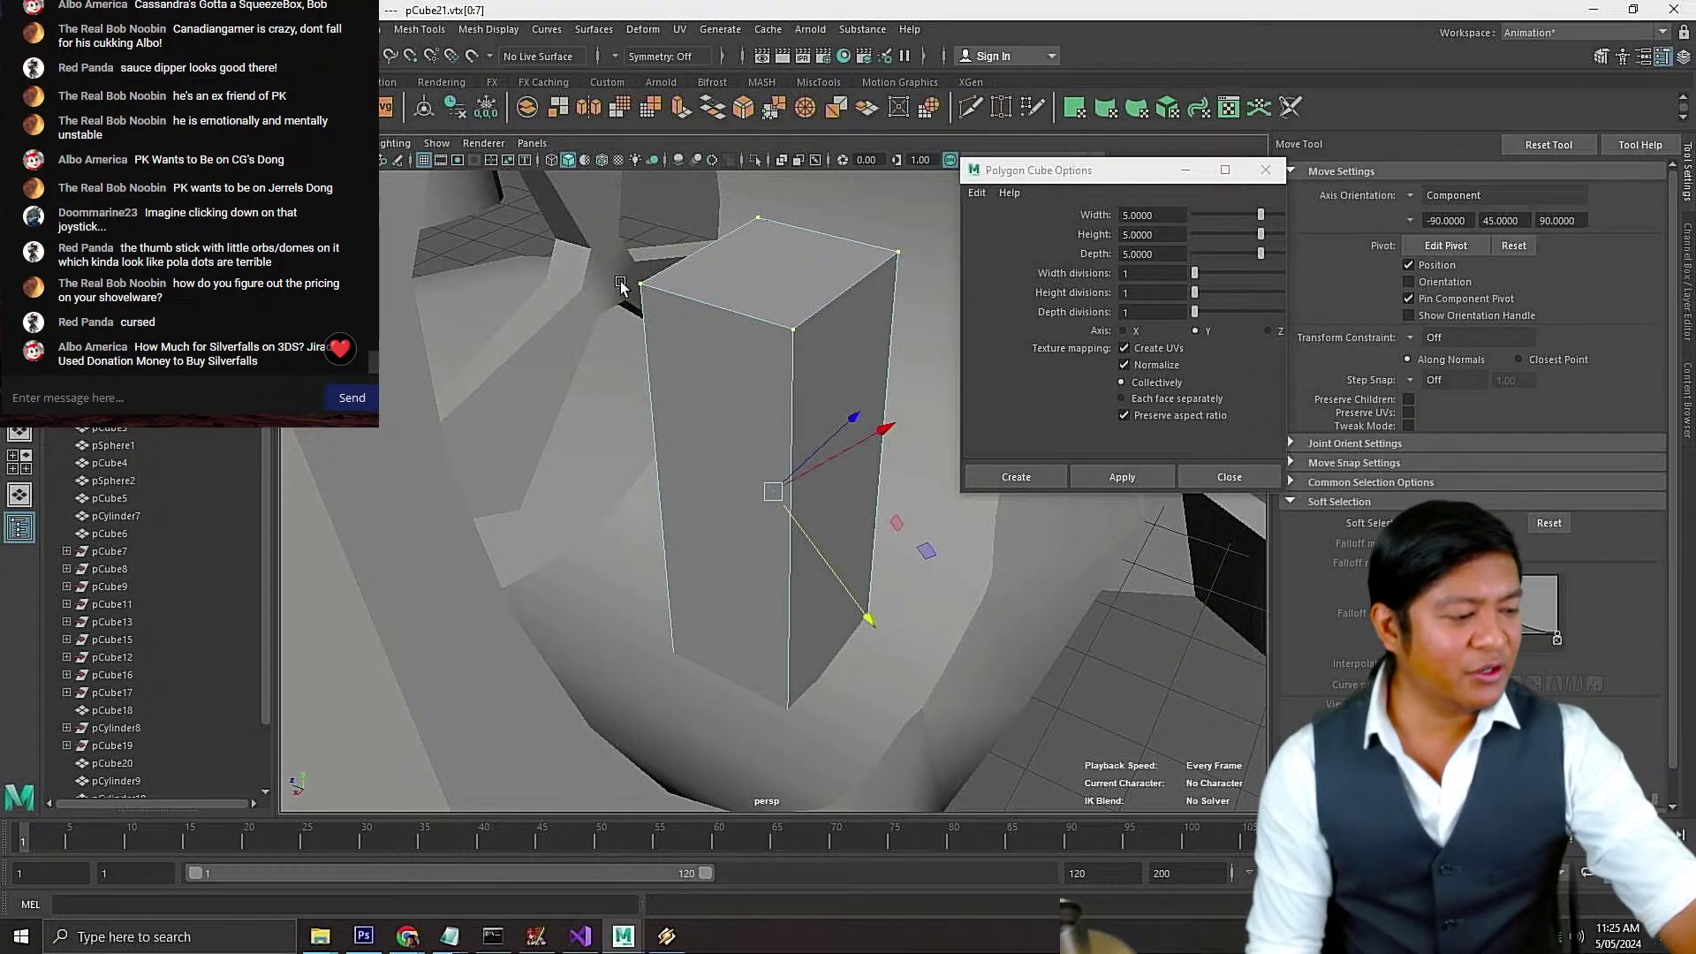
{"action": "right_click_drag", "start_coordinate": [621, 282], "coordinate": [617, 311]}
{"action": "left_click", "coordinate": [609, 293]}
{"action": "key", "text": "f"}
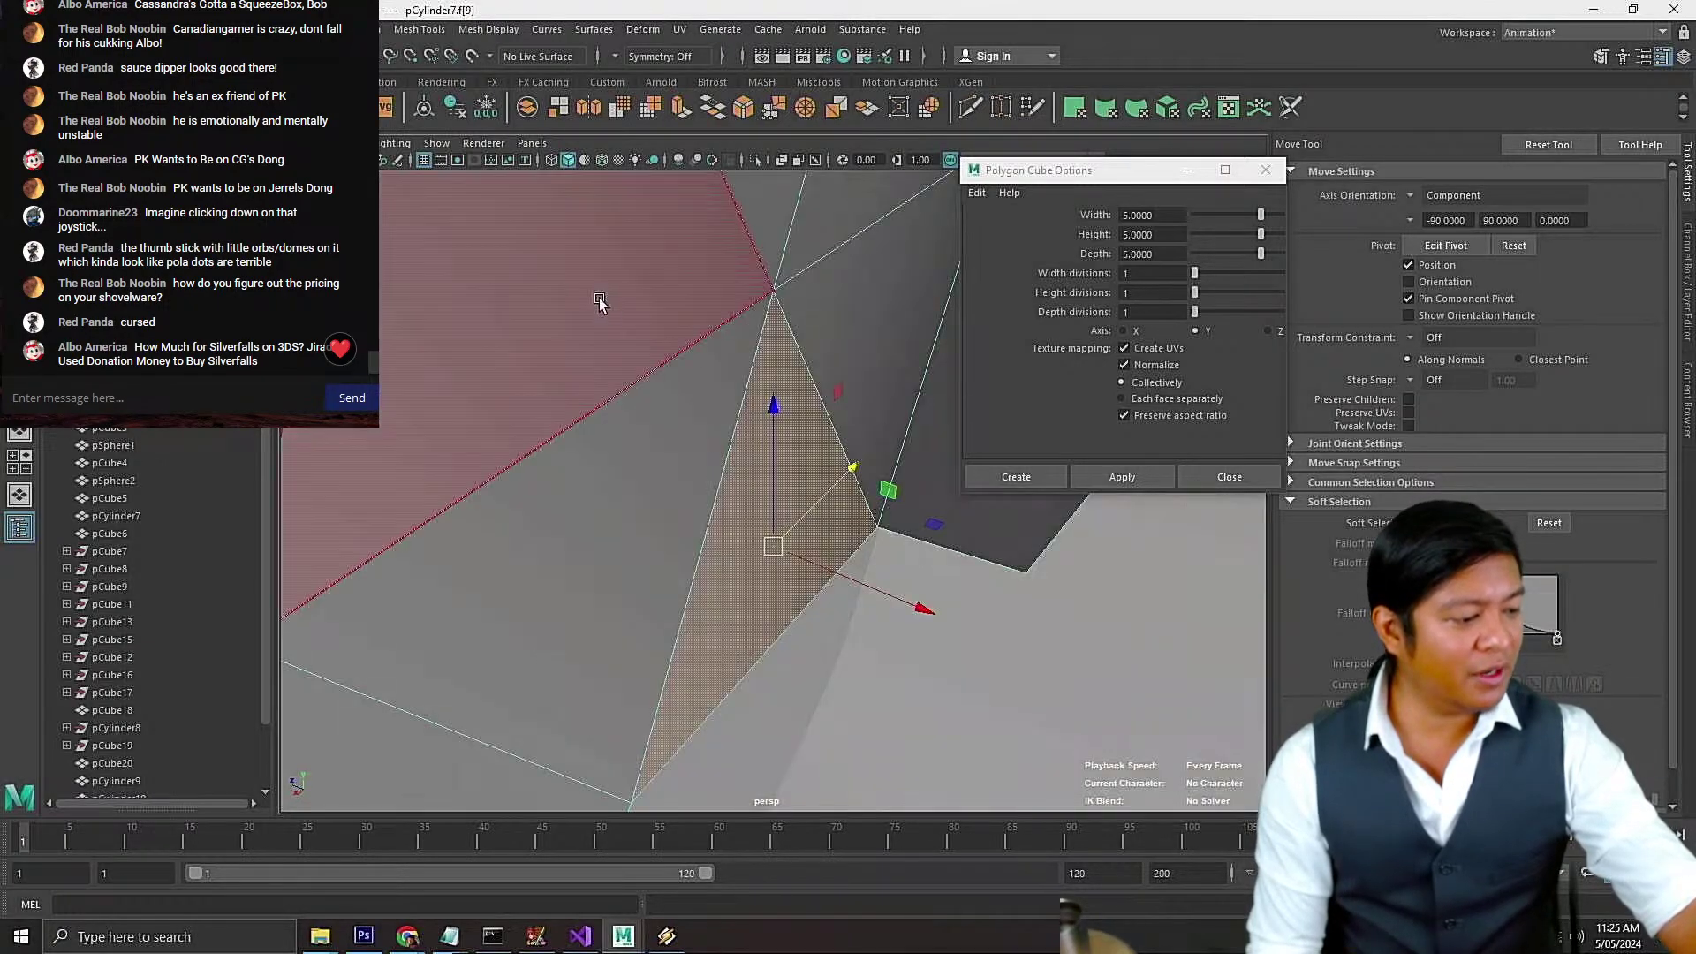
{"action": "left_click_drag", "start_coordinate": [599, 302], "coordinate": [774, 345], "text": "alt"}
Select four triangle faces of the fan and extrude them outward with Edit Mesh > Extrude
{"action": "left_click", "coordinate": [774, 345]}
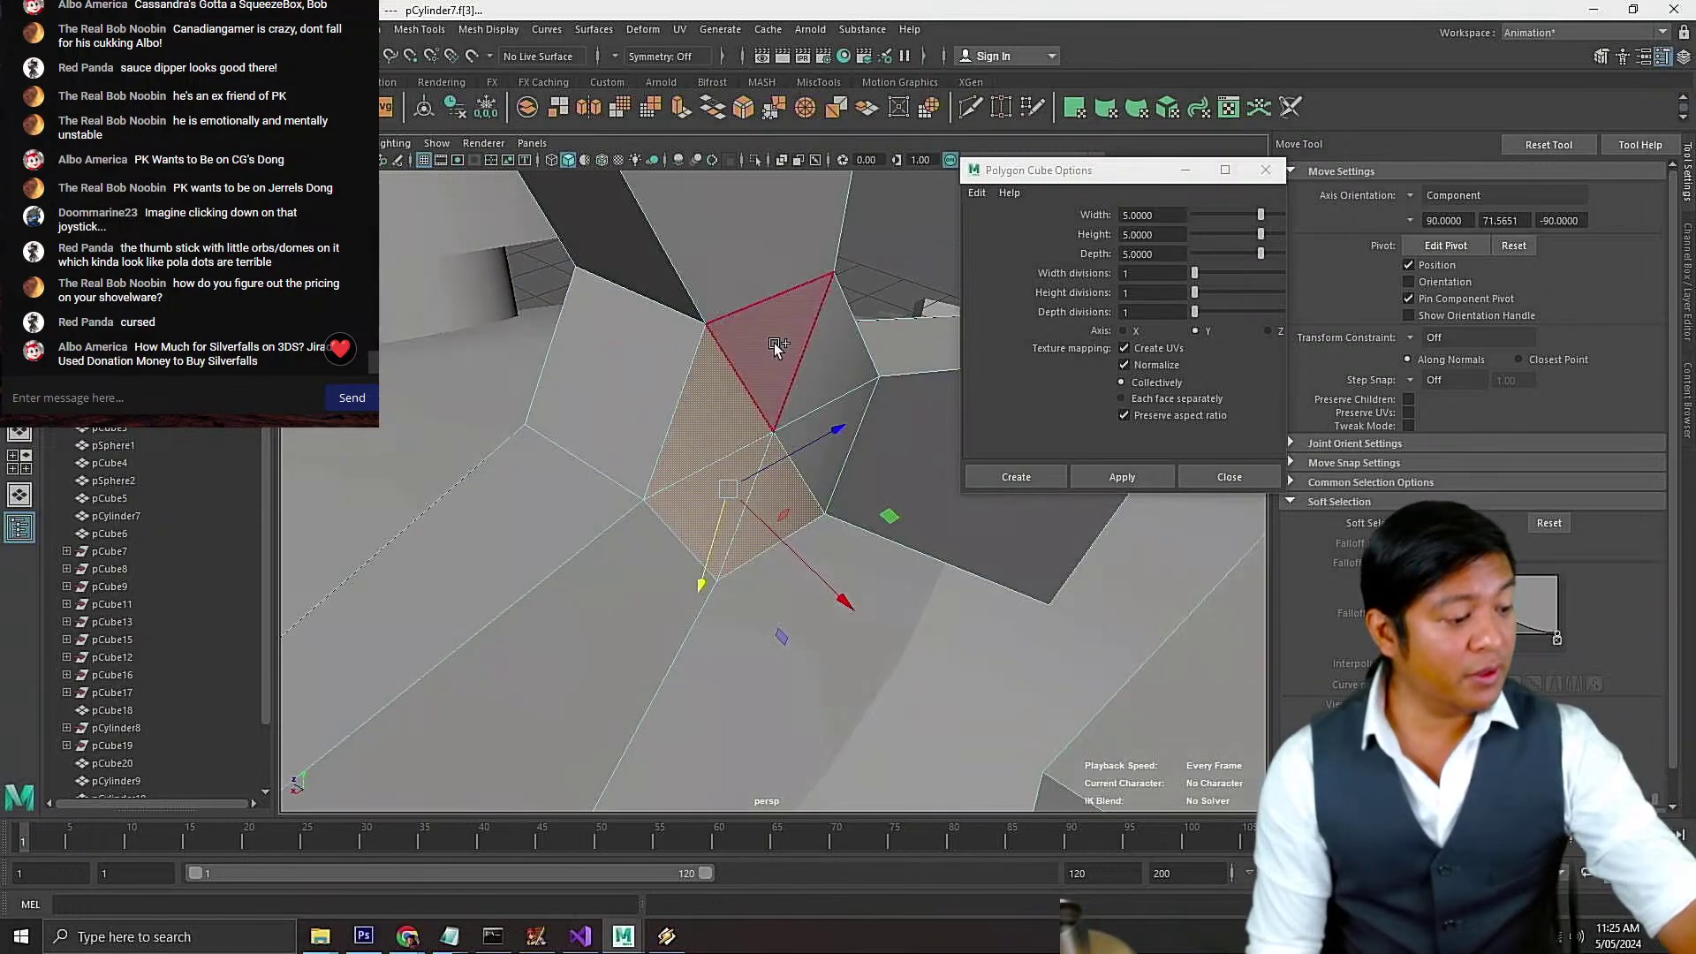
{"action": "left_click", "coordinate": [774, 343], "text": "shift"}
{"action": "left_click", "coordinate": [819, 364], "text": "shift"}
{"action": "left_click", "coordinate": [817, 435], "text": "shift"}
{"action": "scroll", "coordinate": [783, 507], "scroll_direction": "down", "scroll_amount": 5}
{"action": "left_click", "coordinate": [309, 29]}
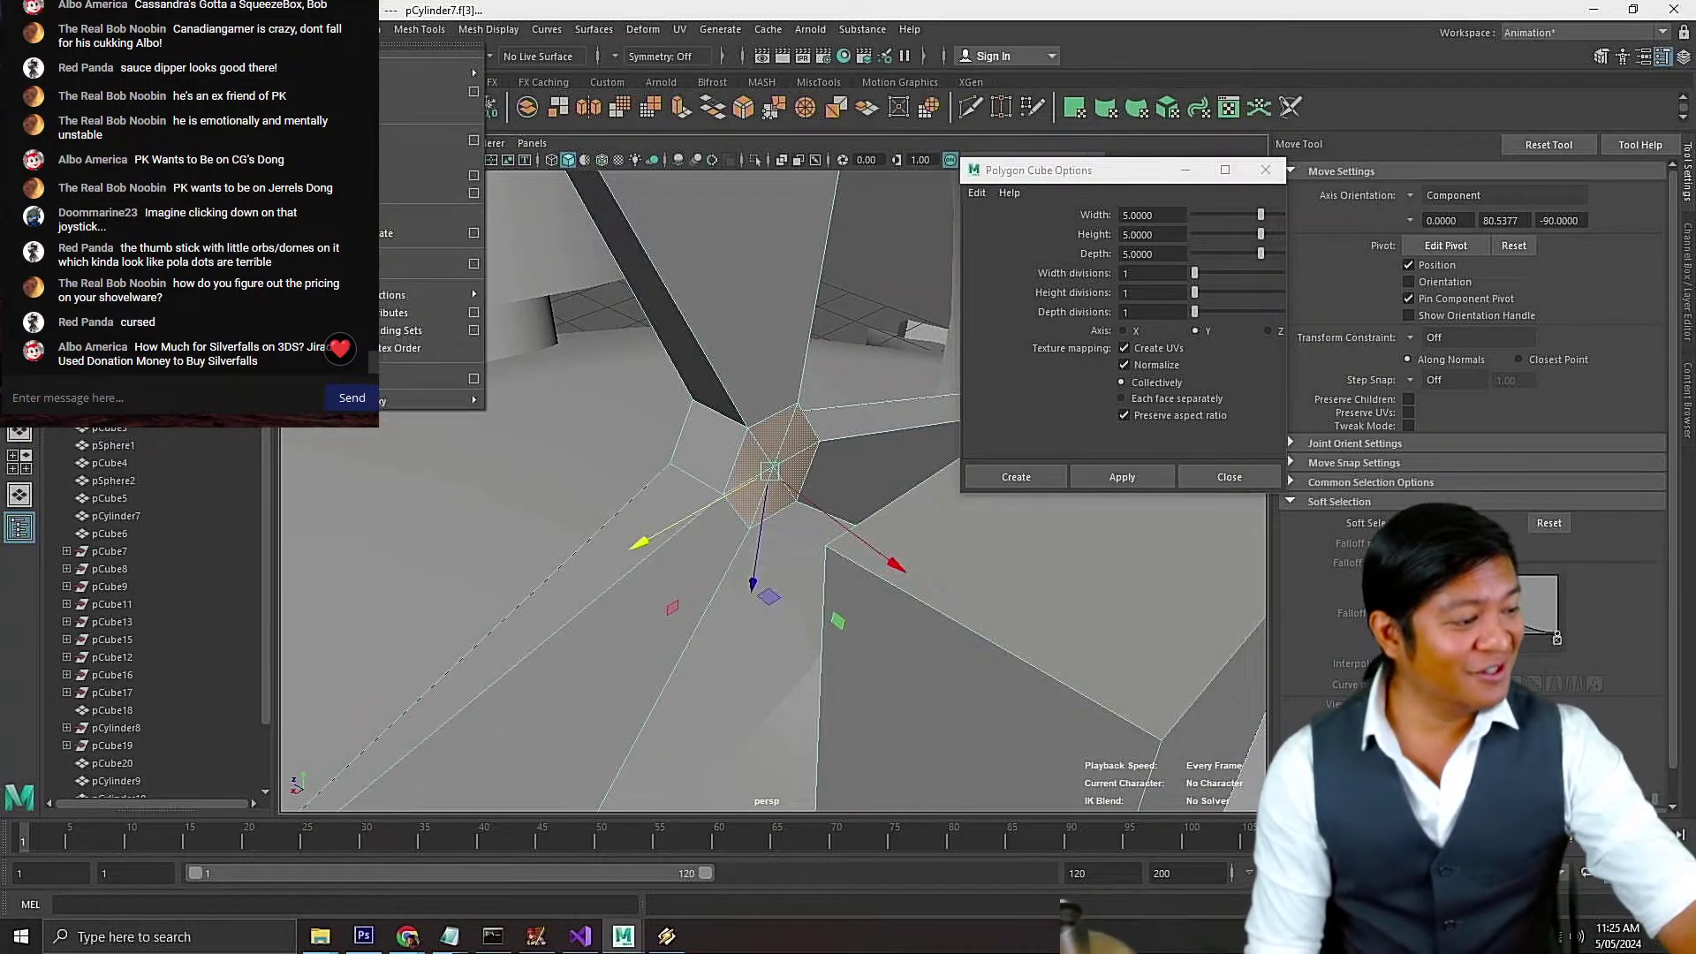
{"action": "left_click", "coordinate": [356, 29]}
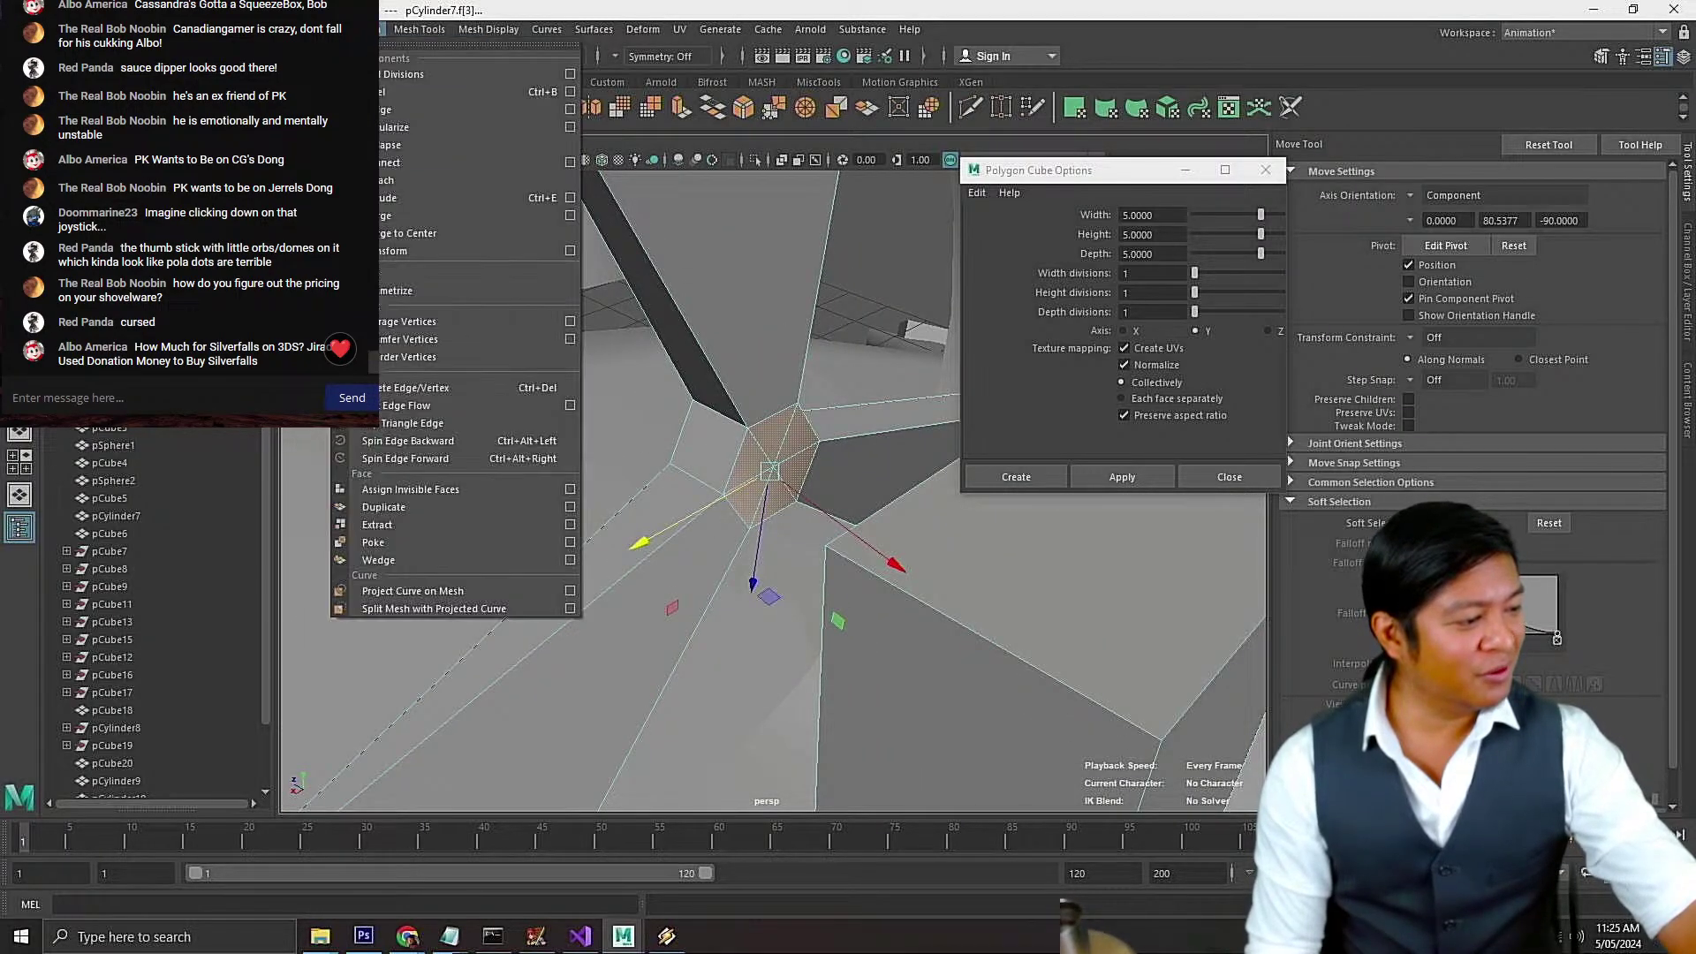
{"action": "left_click", "coordinate": [406, 196]}
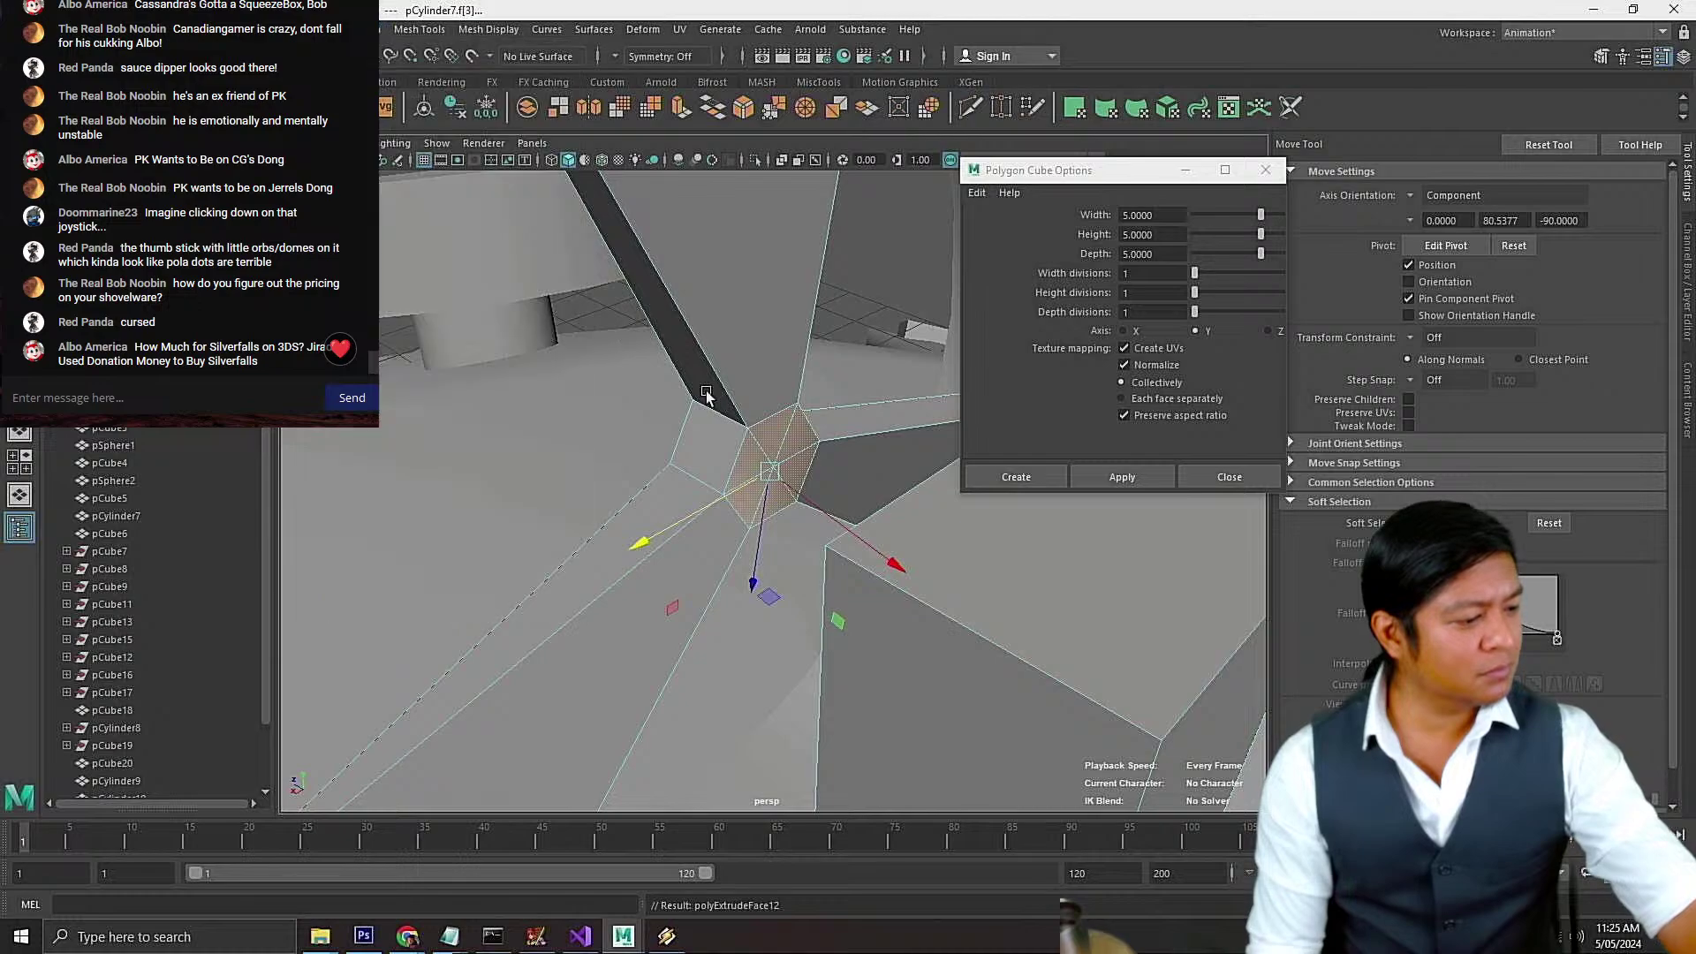
{"action": "left_click_drag", "start_coordinate": [690, 453], "coordinate": [735, 480]}
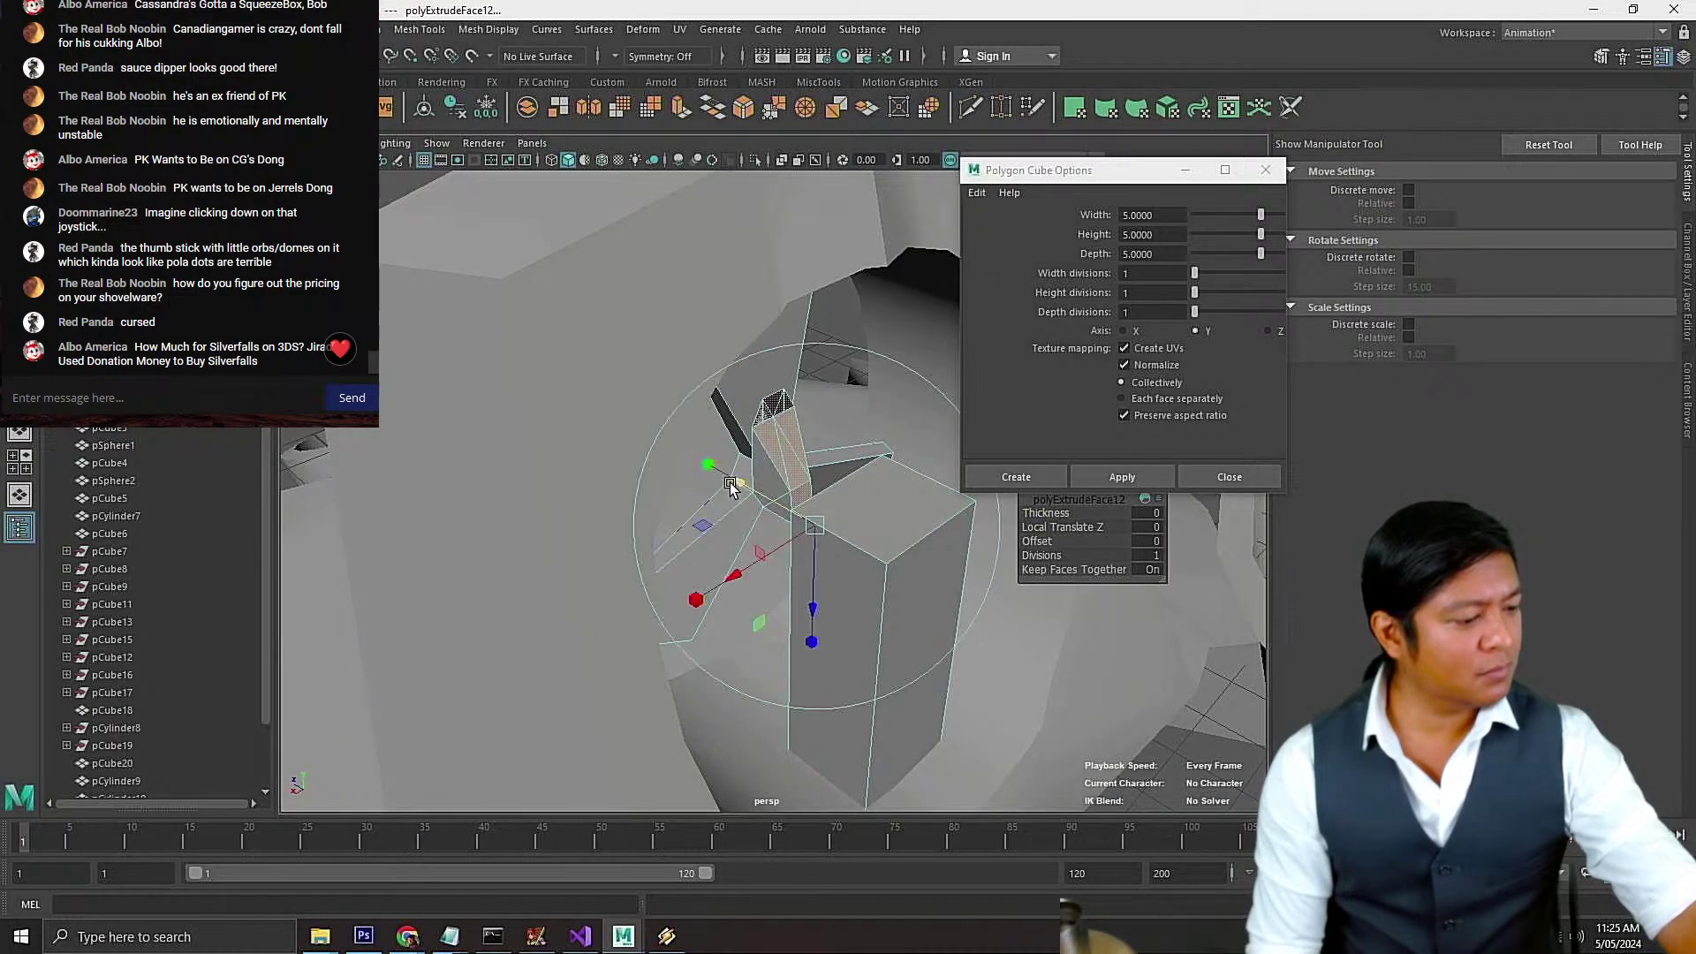
{"action": "key", "text": "ctrl+z"}
{"action": "key", "text": "w"}
{"action": "left_click_drag", "start_coordinate": [846, 535], "coordinate": [916, 594]}
Review the extrusion from a side angle and return to Object Mode
{"action": "left_click_drag", "start_coordinate": [763, 580], "coordinate": [1175, 579], "text": "alt"}
{"action": "left_click_drag", "start_coordinate": [1184, 558], "coordinate": [929, 593], "text": "alt"}
{"action": "scroll", "coordinate": [945, 561], "scroll_direction": "down", "scroll_amount": 8}
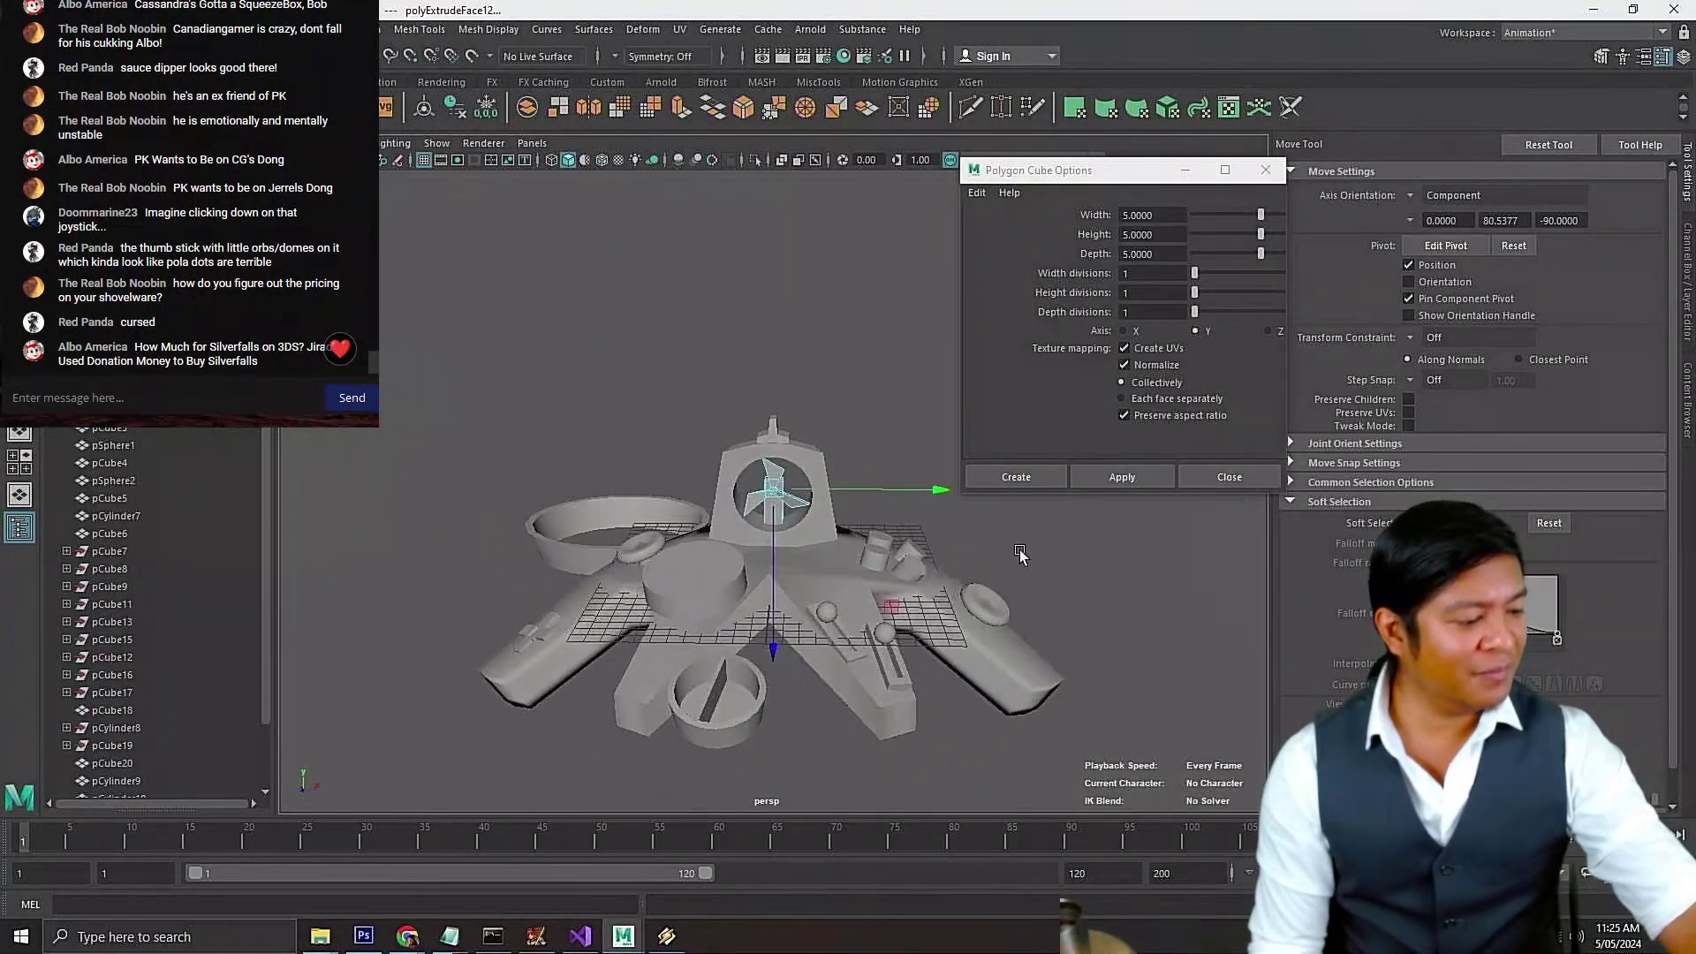
{"action": "scroll", "coordinate": [925, 606], "scroll_direction": "up", "scroll_amount": 5}
{"action": "left_click_drag", "start_coordinate": [806, 491], "coordinate": [942, 521], "text": "alt"}
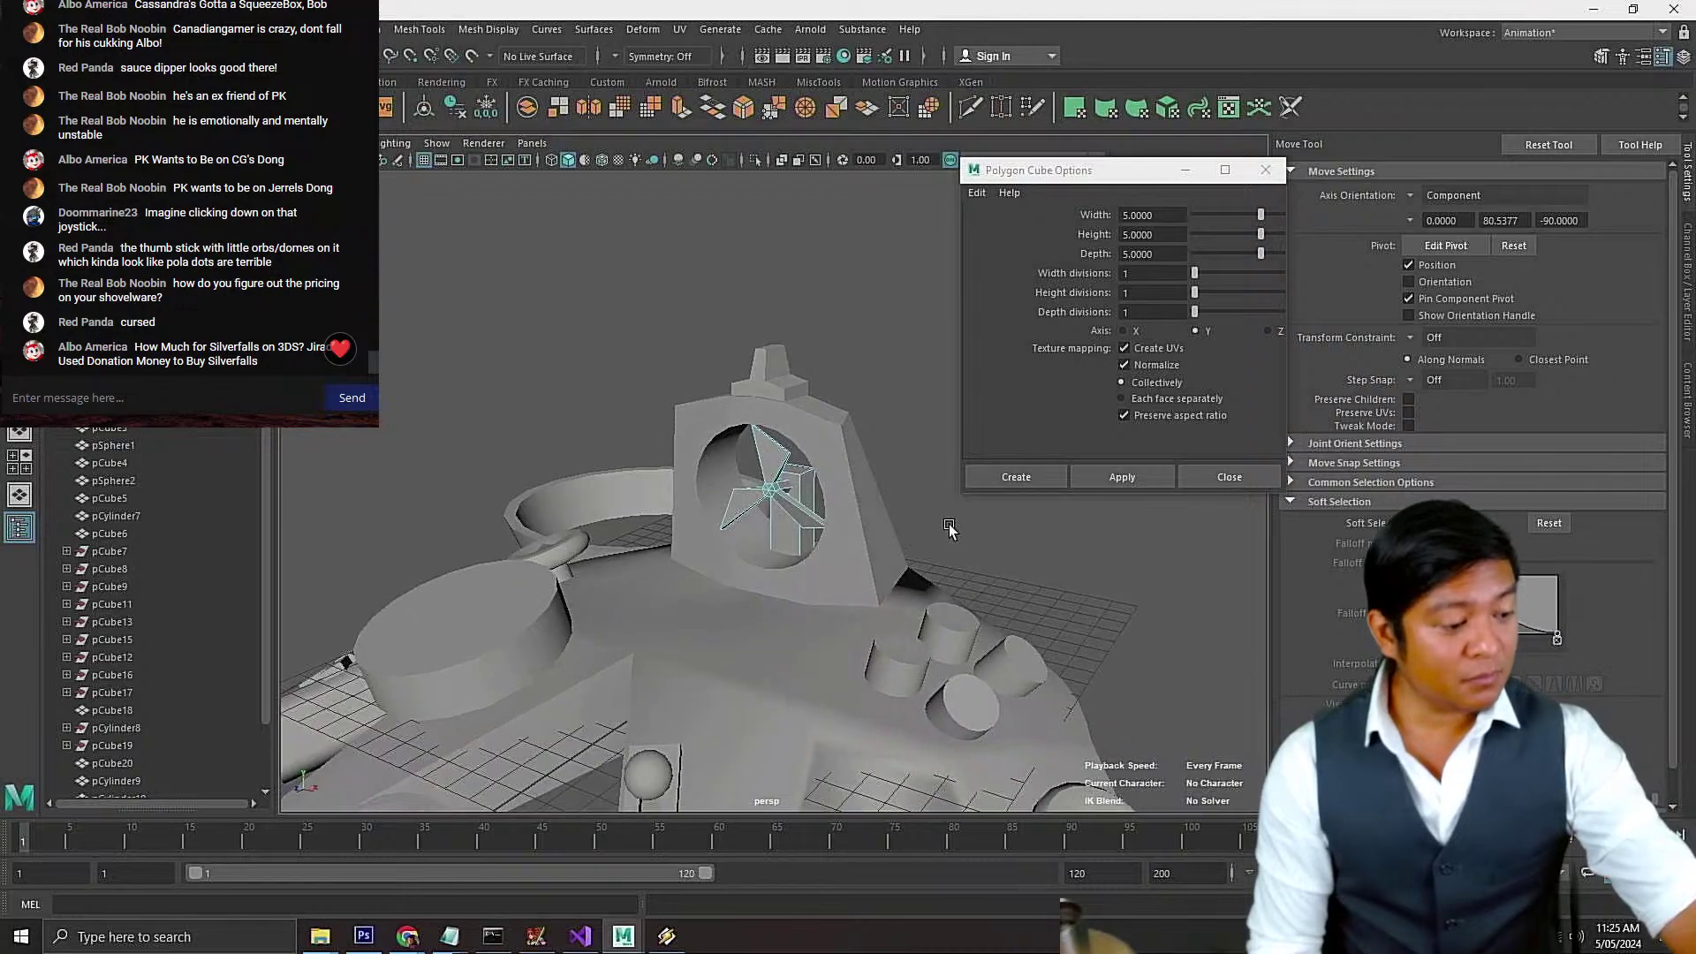
{"action": "right_click_drag", "start_coordinate": [943, 448], "coordinate": [967, 506]}
{"action": "right_click_drag", "start_coordinate": [1025, 427], "coordinate": [1026, 428]}
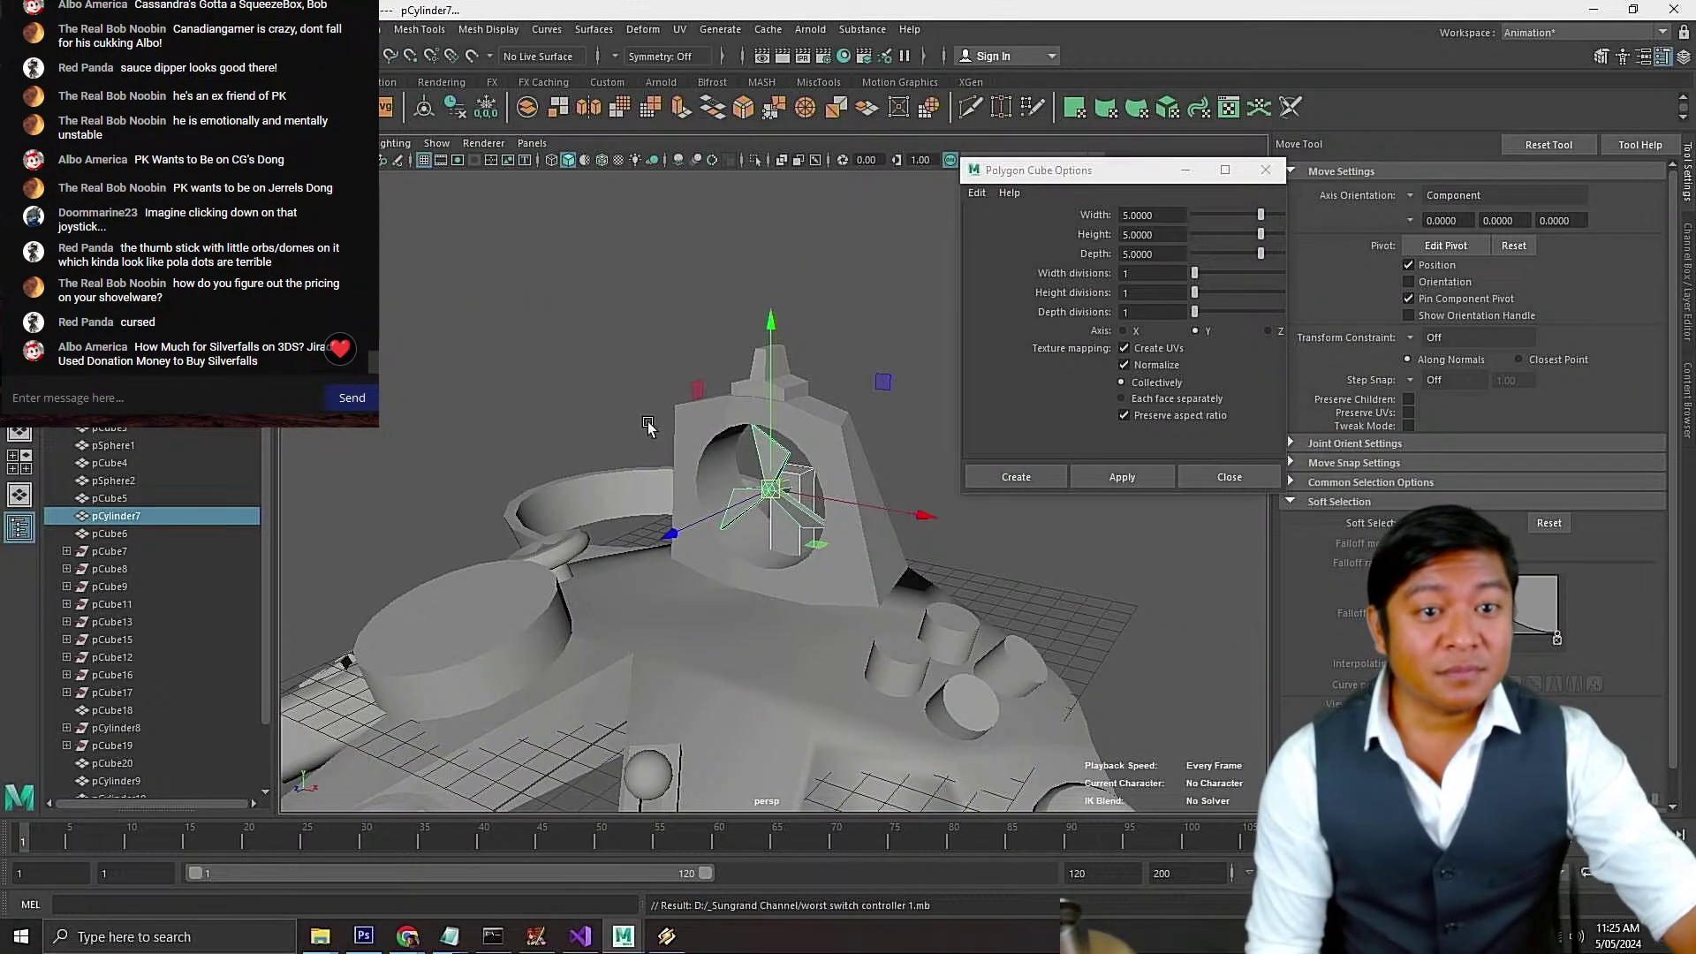
Duplicate a small button disc as pCylinder11 and slide it onto the body in front of the fan
{"action": "scroll", "coordinate": [603, 590], "scroll_direction": "down", "scroll_amount": 5}
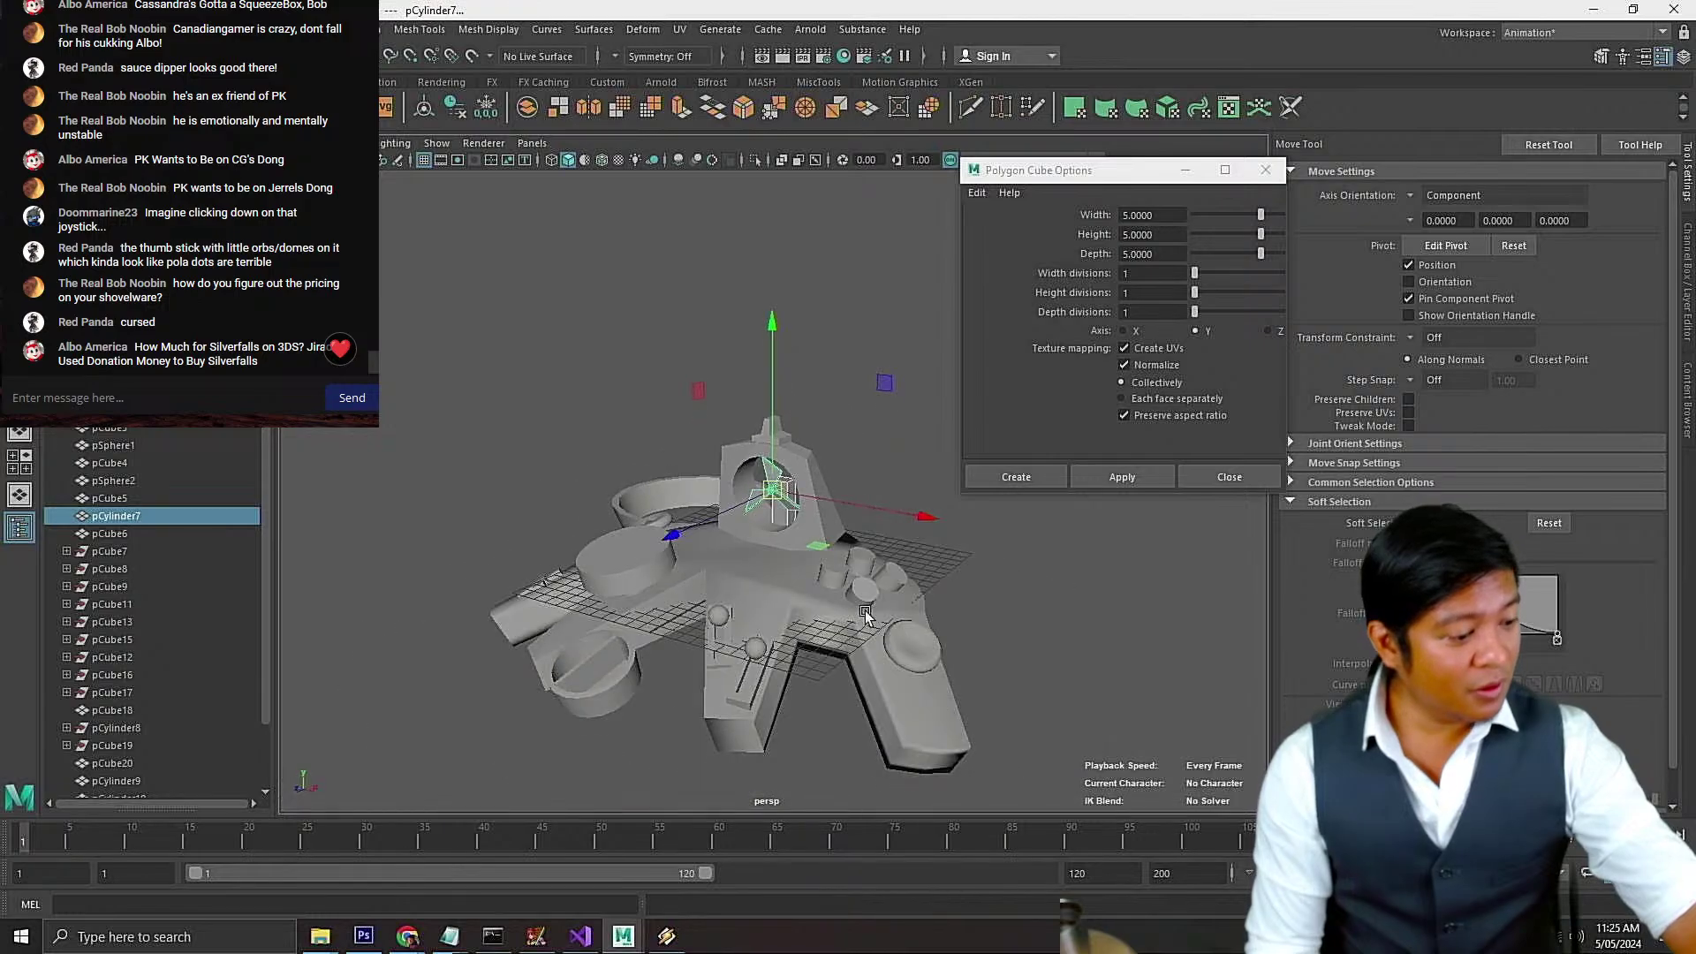
{"action": "left_click_drag", "start_coordinate": [866, 616], "coordinate": [820, 610], "text": "alt"}
{"action": "left_click", "coordinate": [592, 550]}
{"action": "key", "text": "ctrl+d"}
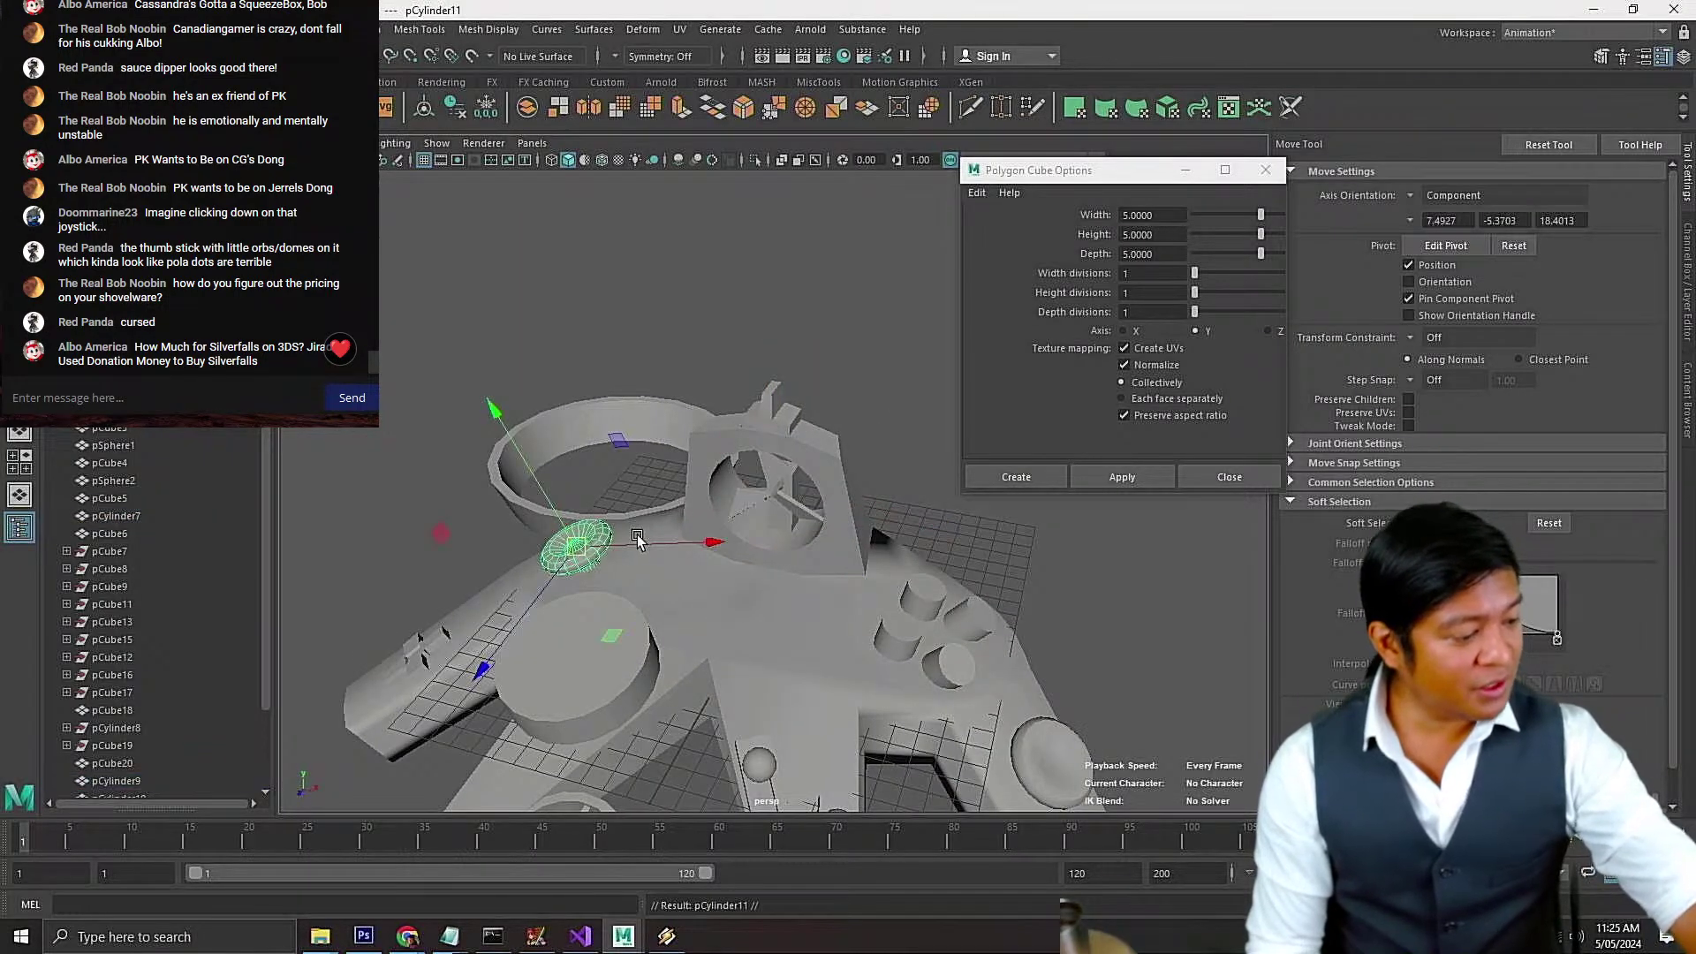
{"action": "left_click_drag", "start_coordinate": [592, 550], "coordinate": [723, 546]}
{"action": "key", "text": "e"}
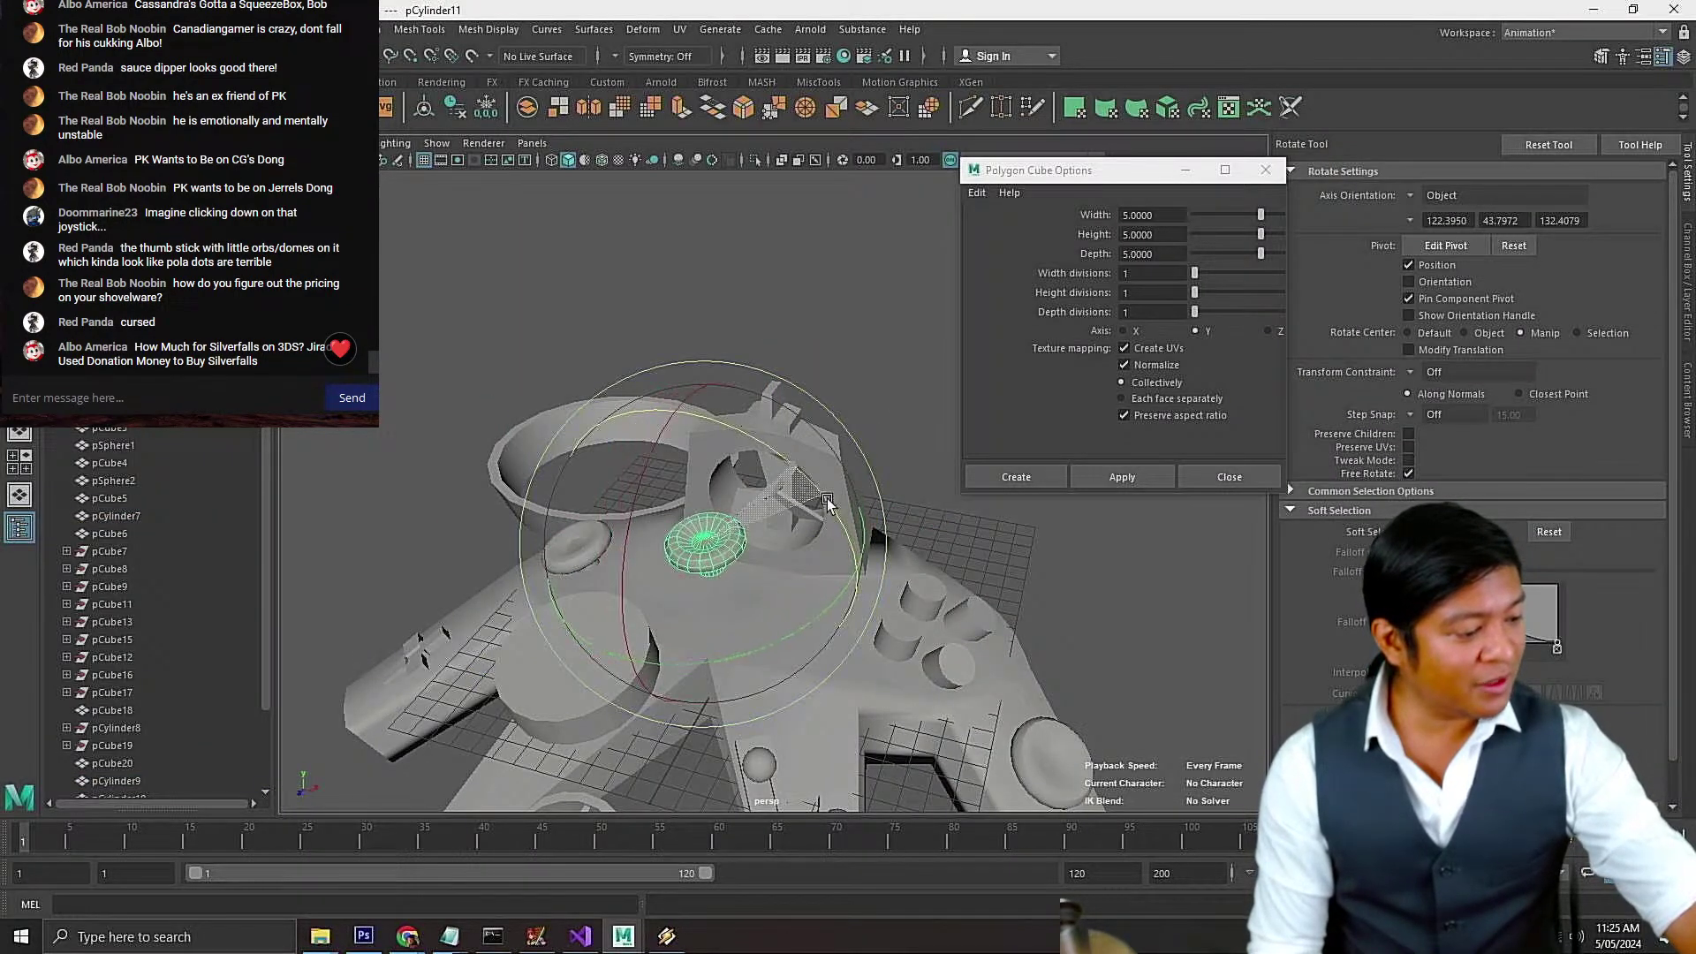
{"action": "key", "text": "w"}
{"action": "left_click_drag", "start_coordinate": [674, 594], "coordinate": [853, 424]}
{"action": "key", "text": "f"}
{"action": "key", "text": "e"}
{"action": "scroll", "coordinate": [723, 477], "scroll_direction": "down", "scroll_amount": 5}
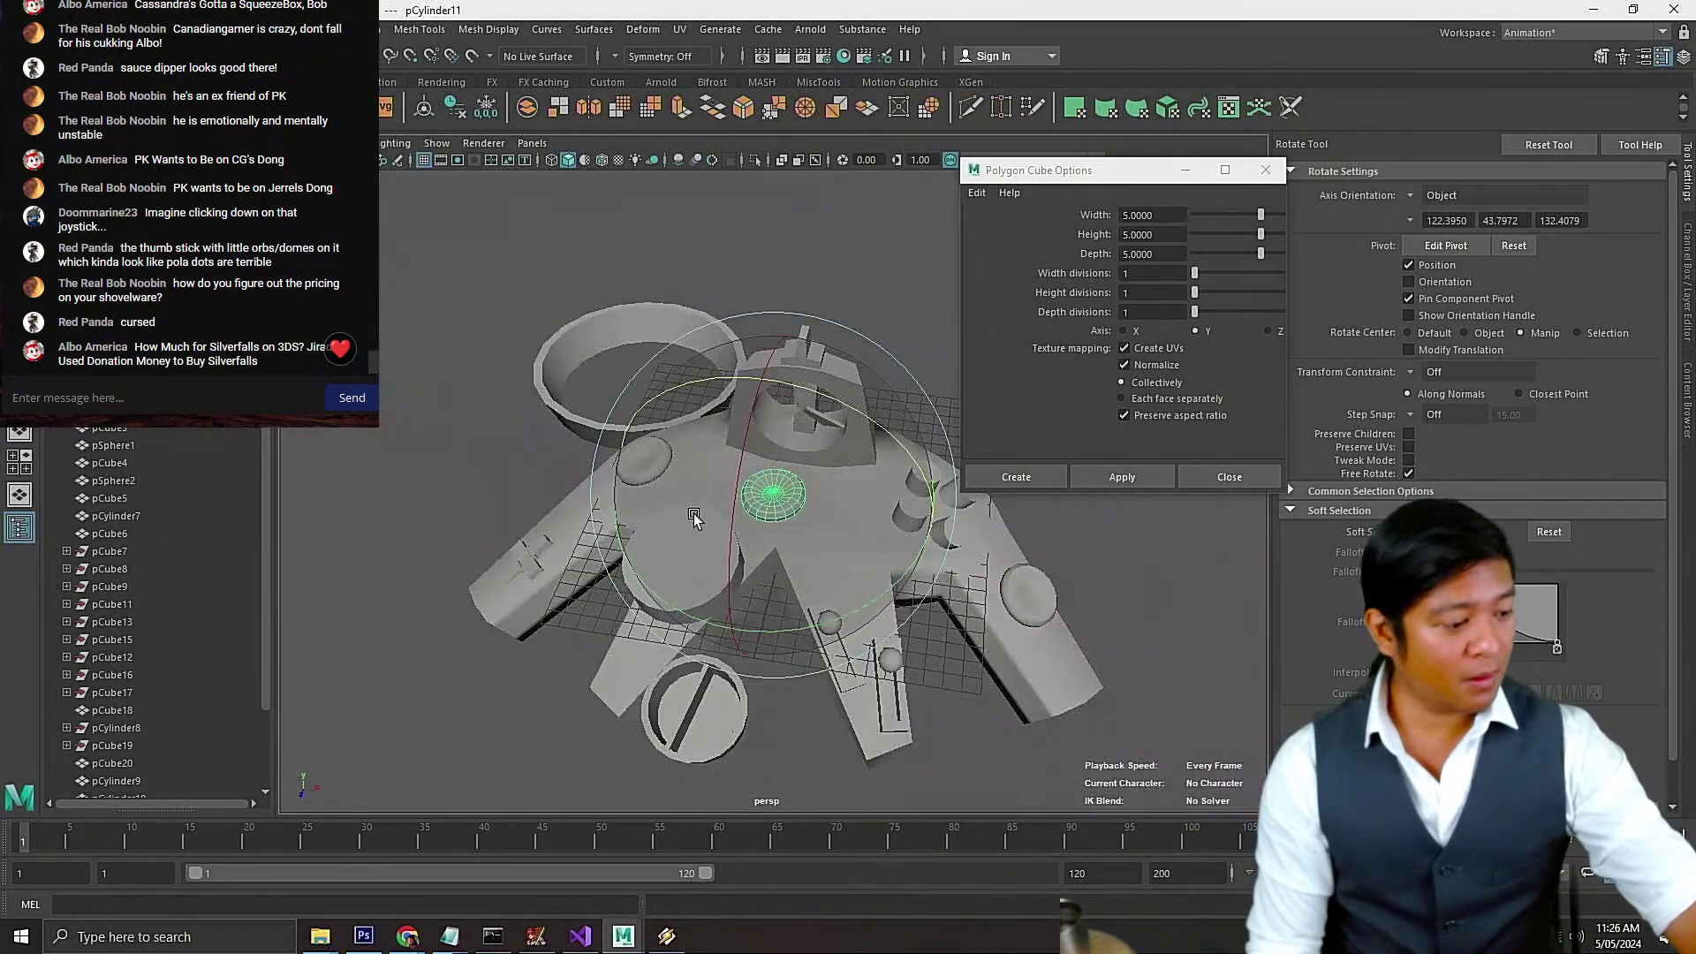
{"action": "left_click_drag", "start_coordinate": [693, 512], "coordinate": [717, 543], "text": "alt"}
Select the D-pad cross and rotate it so it lies flatter
{"action": "left_click", "coordinate": [528, 604]}
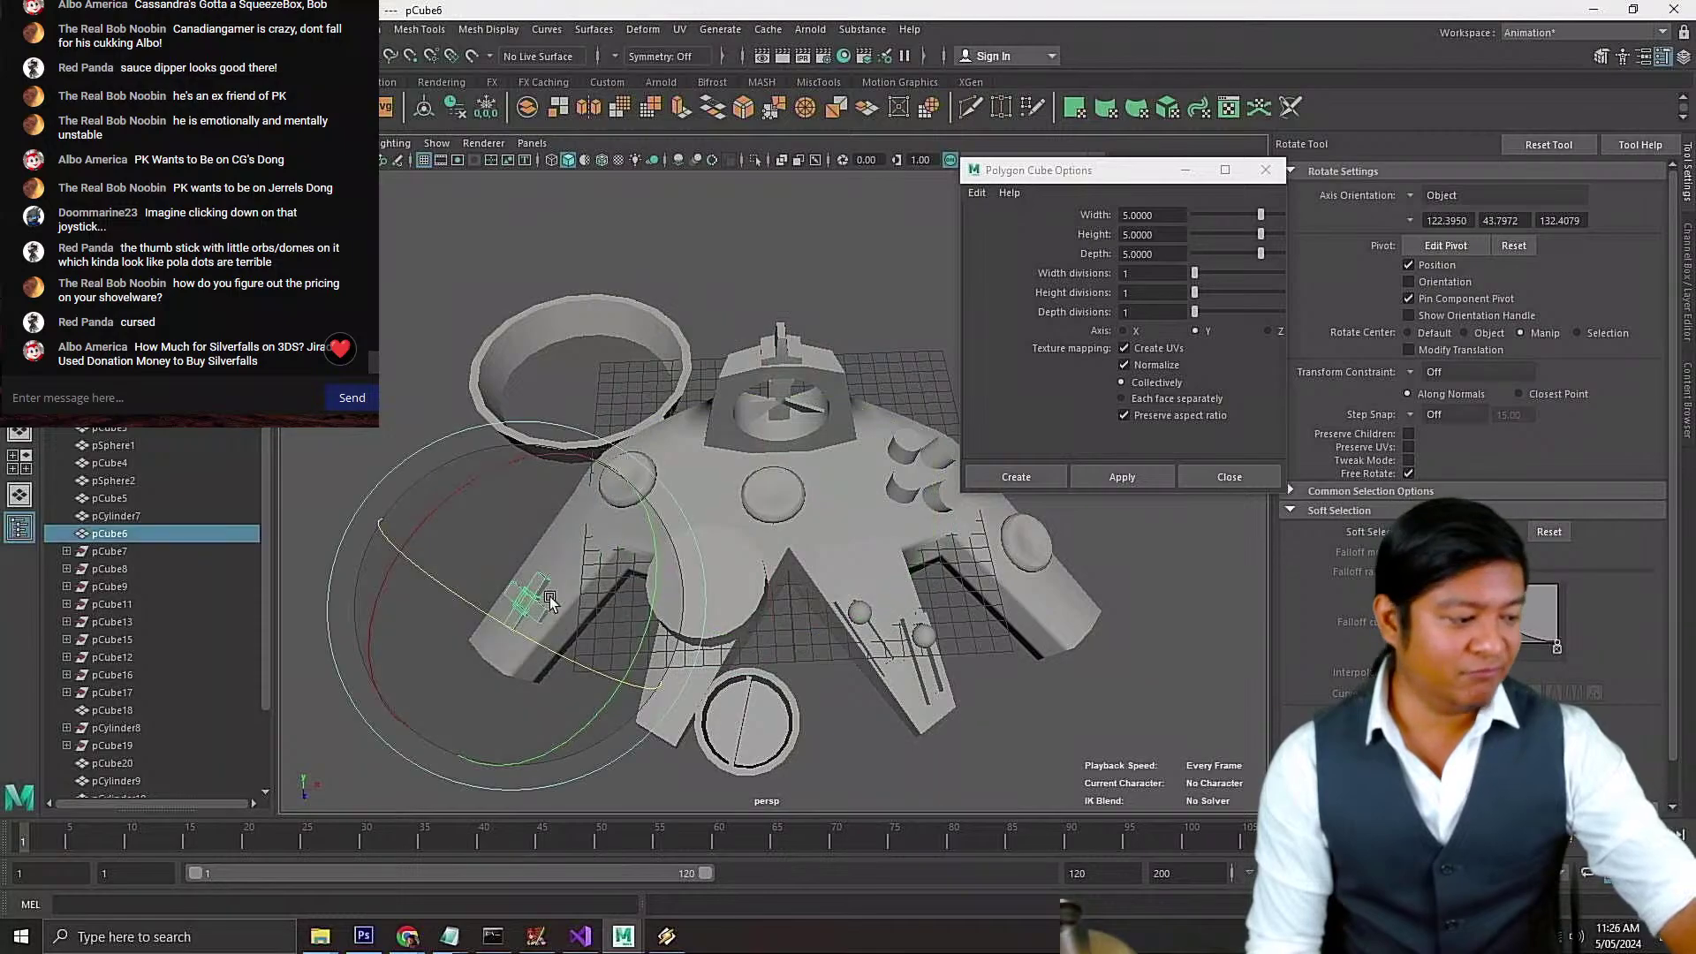
{"action": "left_click_drag", "start_coordinate": [529, 604], "coordinate": [601, 633], "text": "alt"}
{"action": "key", "text": "w"}
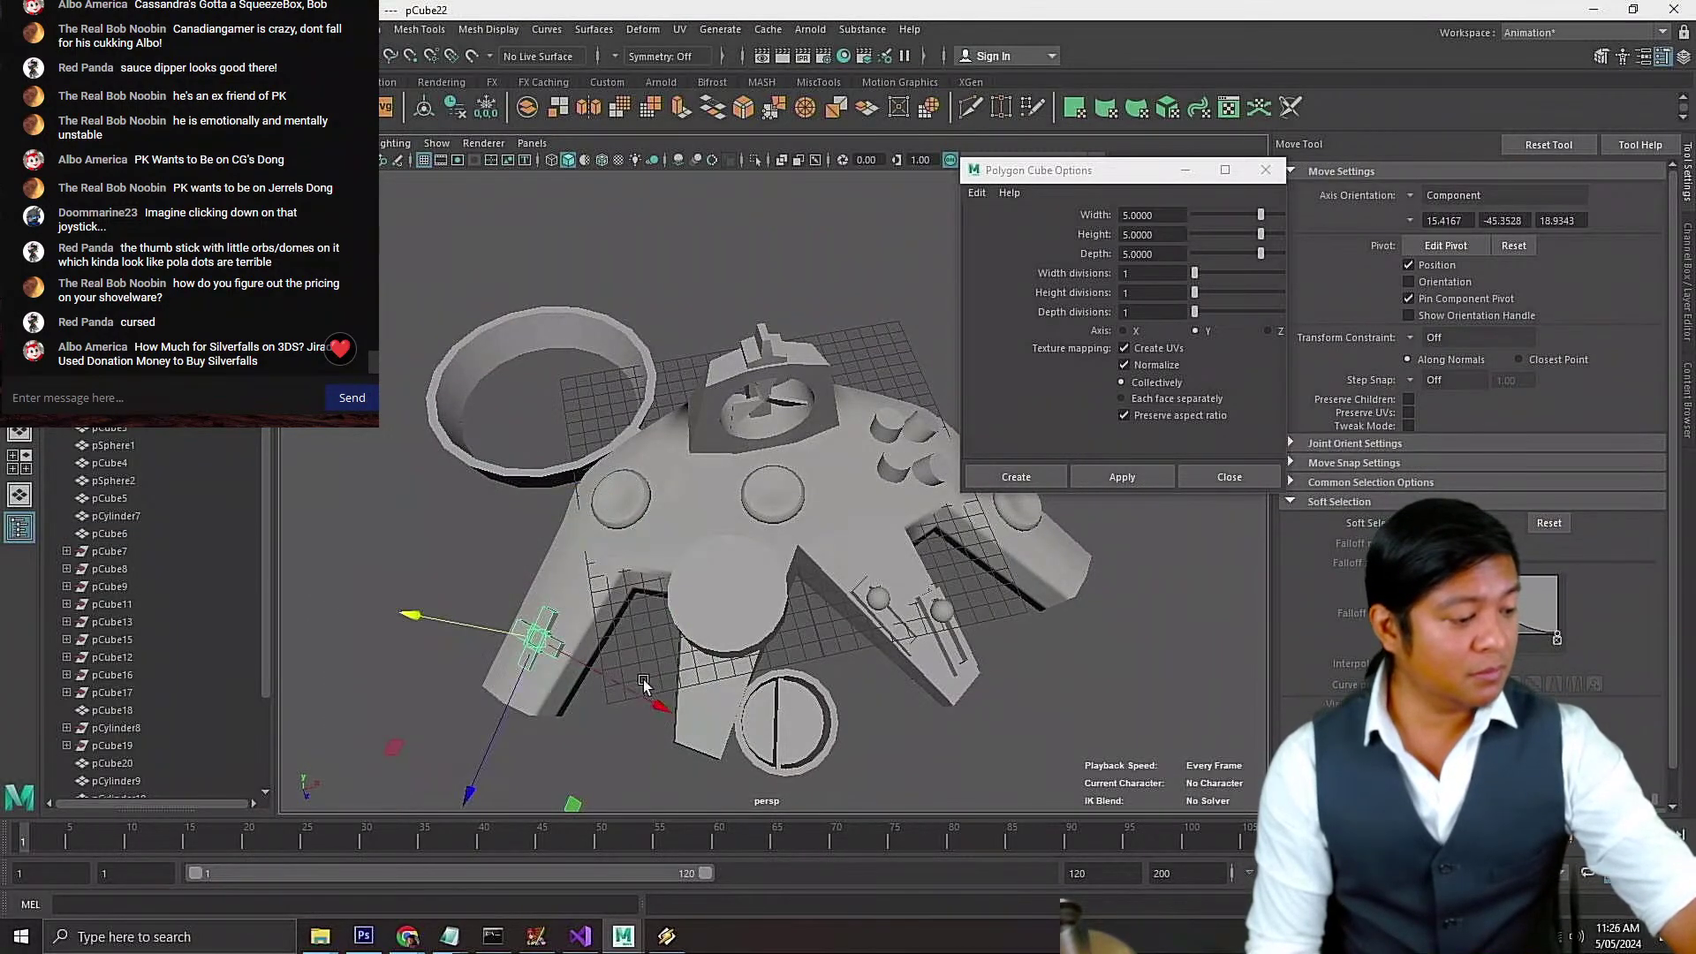
{"action": "middle_click_drag", "start_coordinate": [643, 680], "coordinate": [1007, 751]}
{"action": "left_click_drag", "start_coordinate": [864, 720], "coordinate": [834, 466], "text": "alt"}
{"action": "key", "text": "f"}
{"action": "key", "text": "e"}
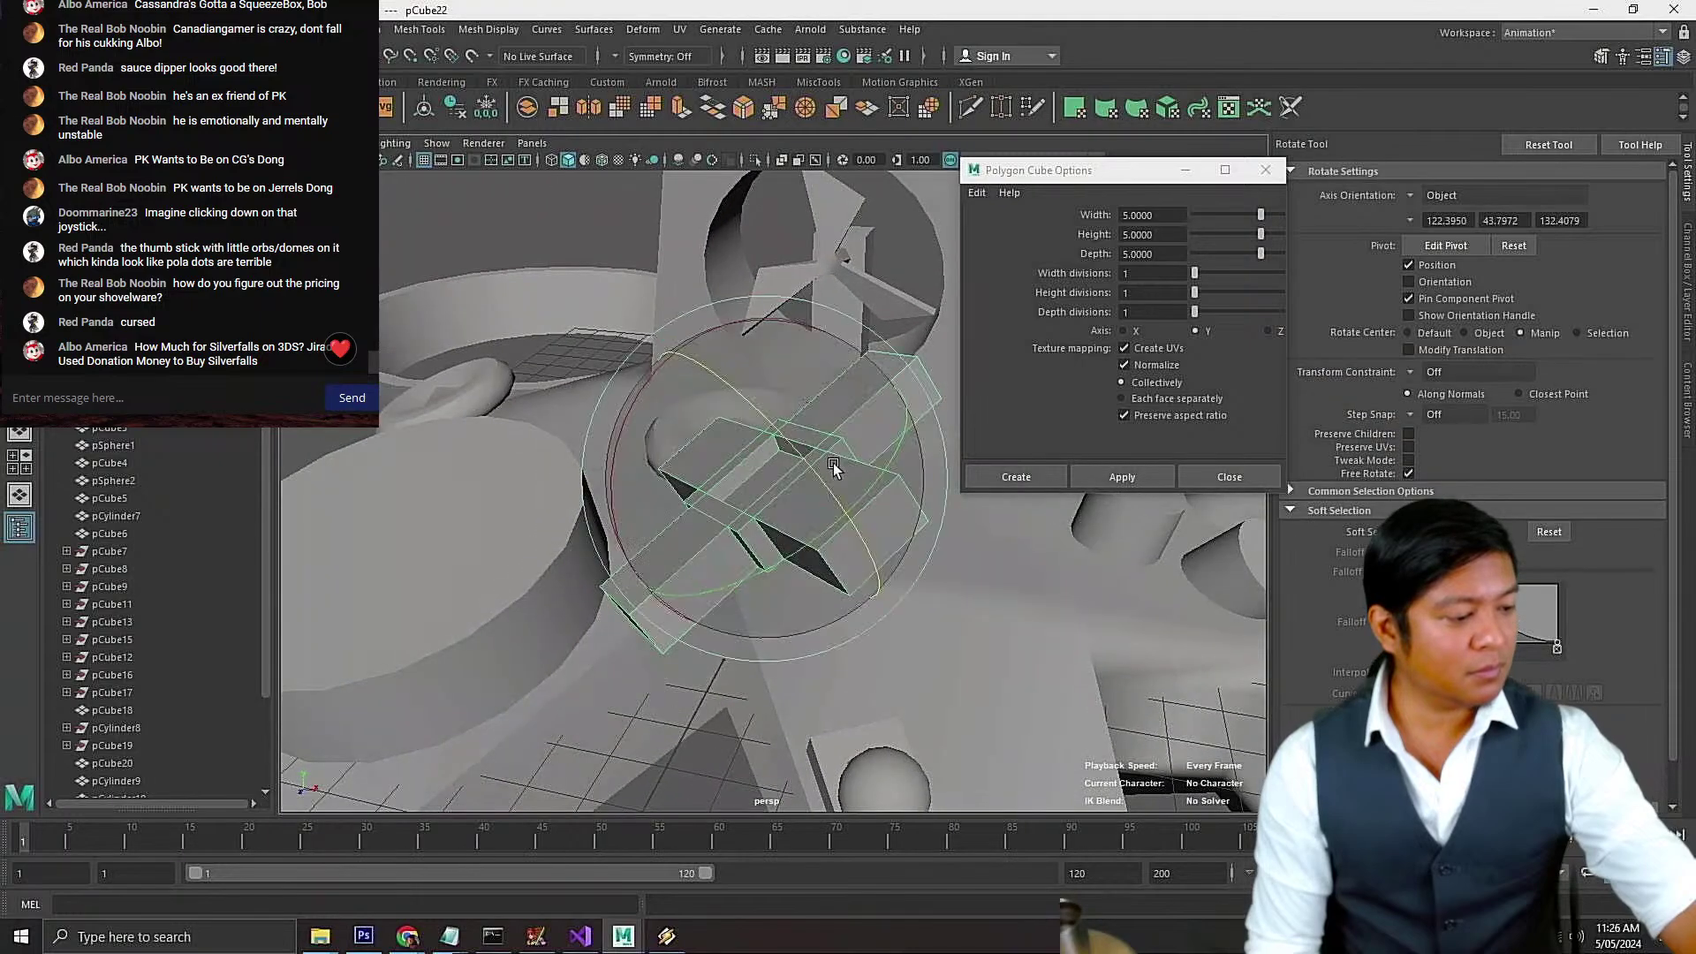
{"action": "left_click_drag", "start_coordinate": [638, 454], "coordinate": [923, 486]}
Move the D-pad cross across and lower it onto the controller body
{"action": "key", "text": "w"}
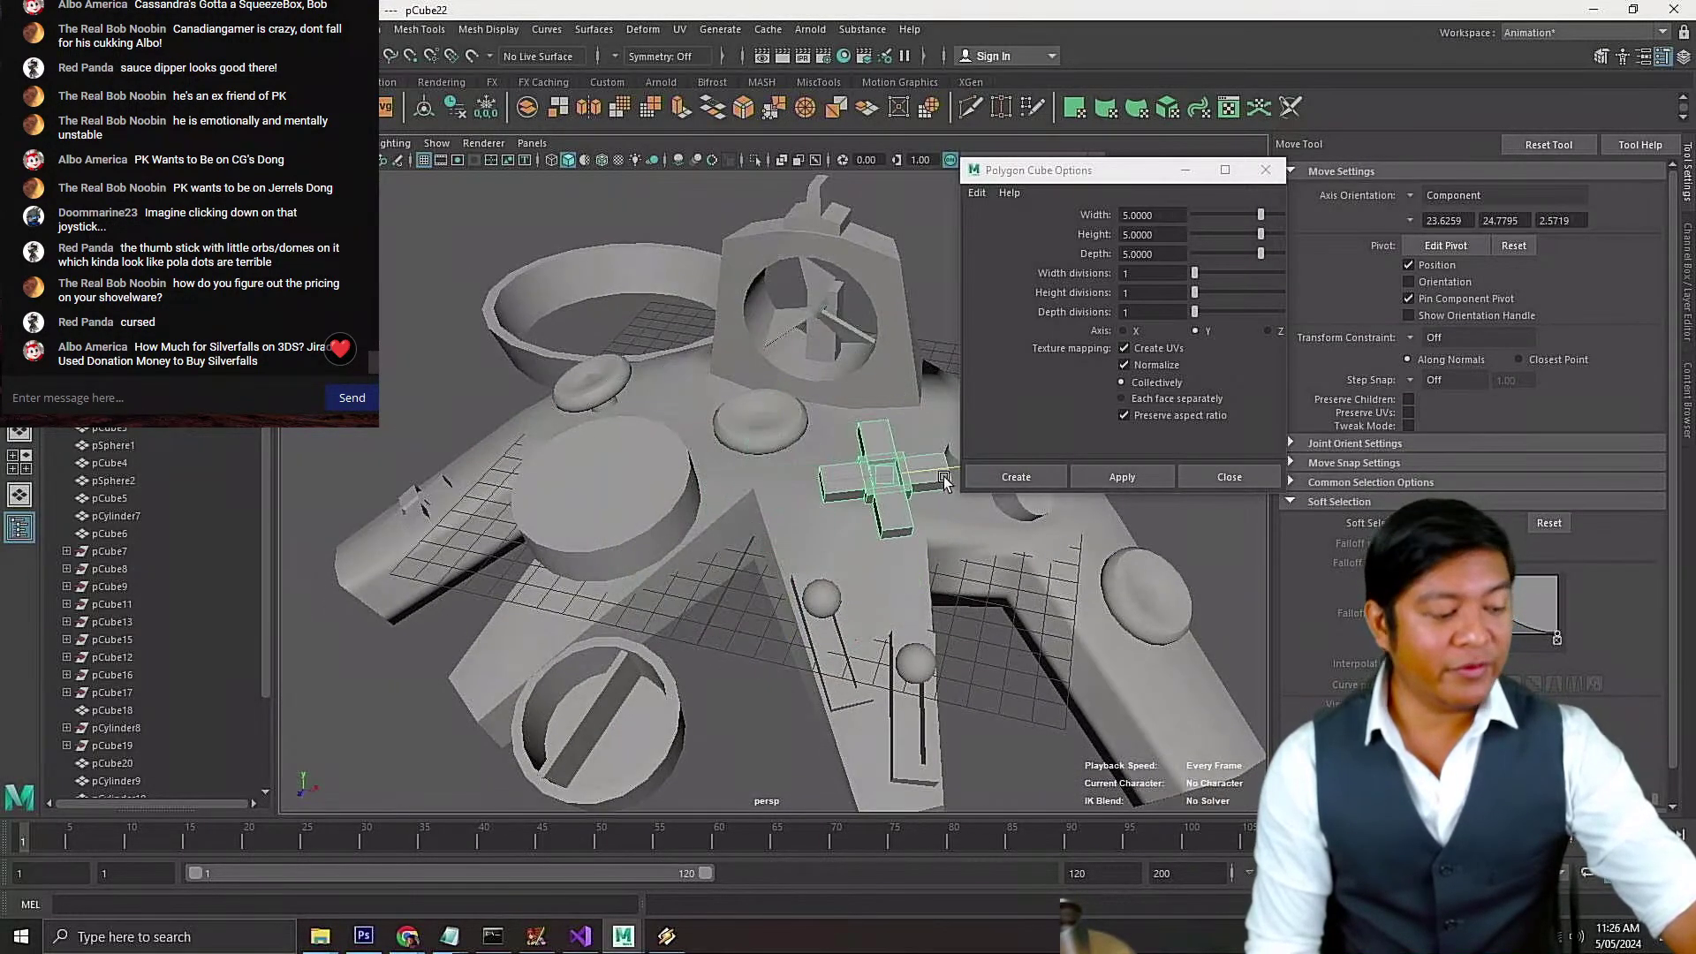
{"action": "left_click_drag", "start_coordinate": [886, 579], "coordinate": [891, 505]}
{"action": "left_click_drag", "start_coordinate": [877, 389], "coordinate": [859, 477]}
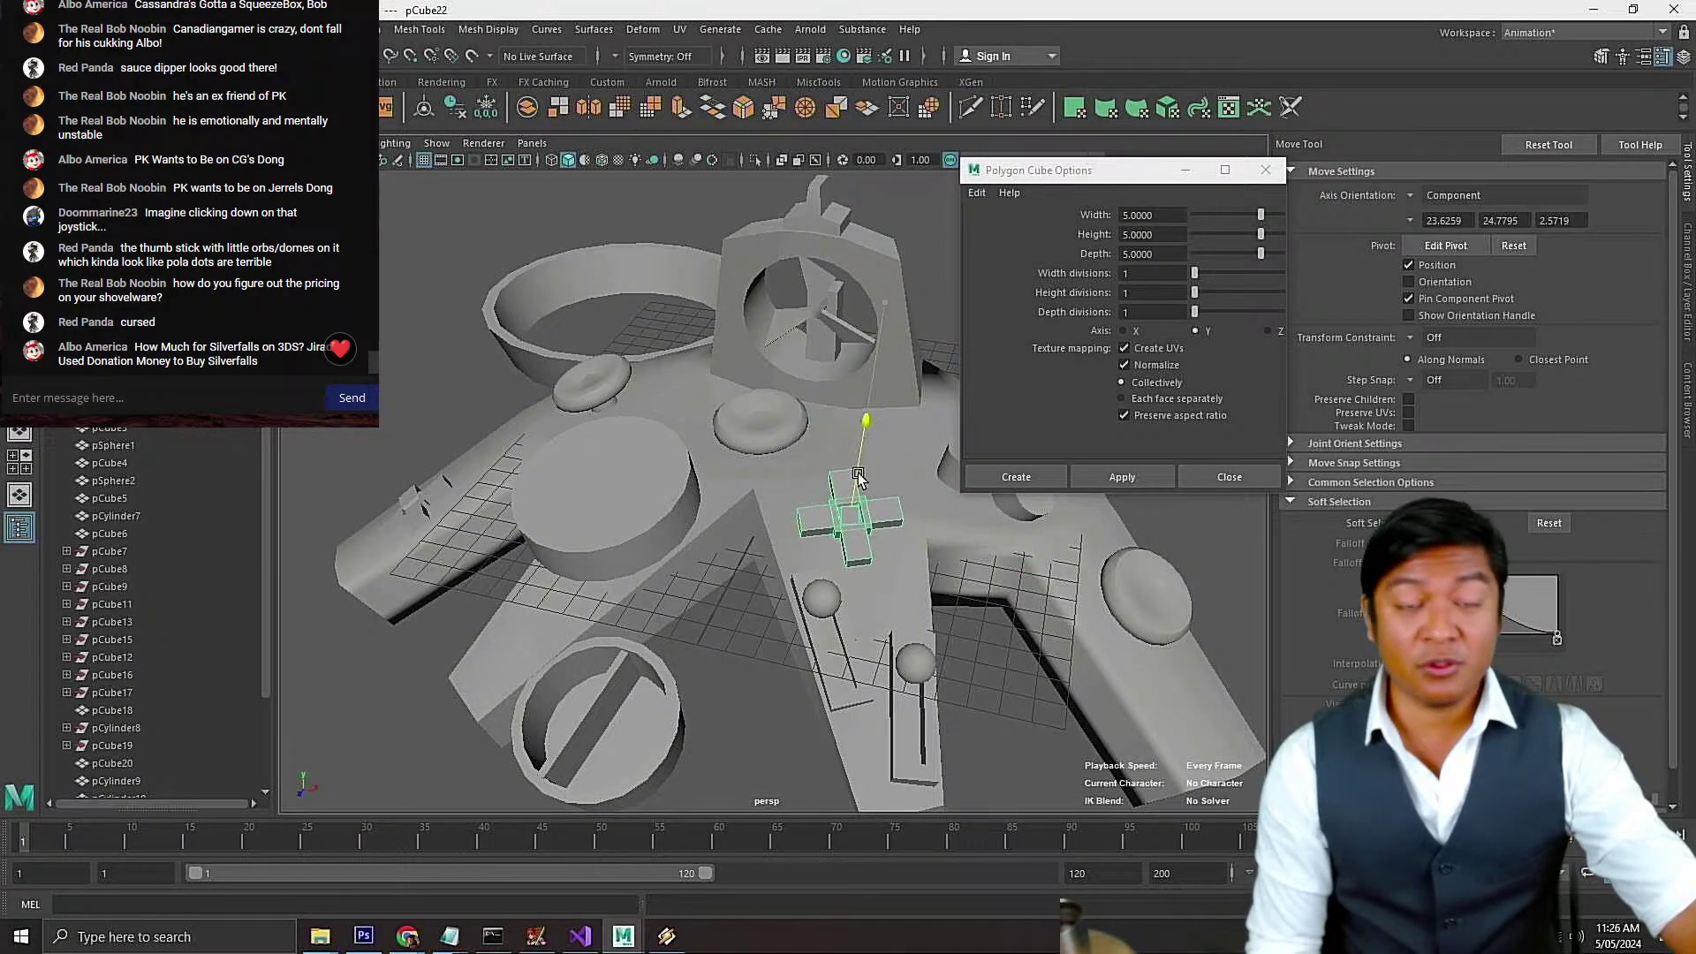
{"action": "key", "text": "f"}
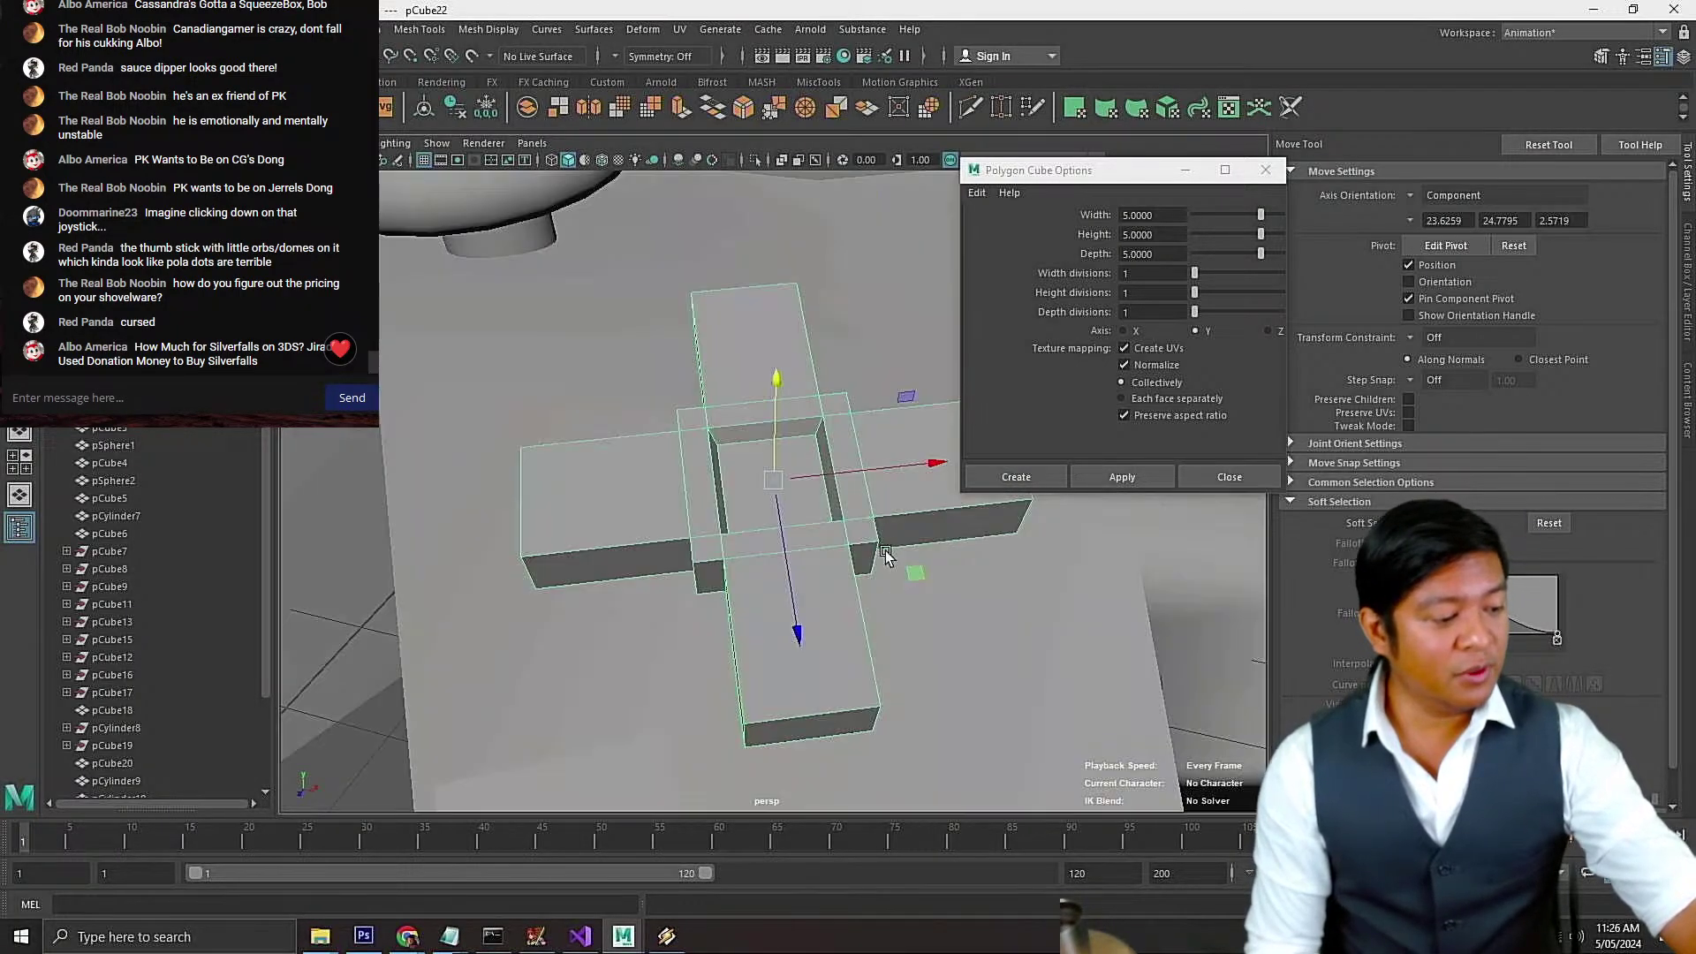
{"action": "left_click_drag", "start_coordinate": [789, 618], "coordinate": [826, 664]}
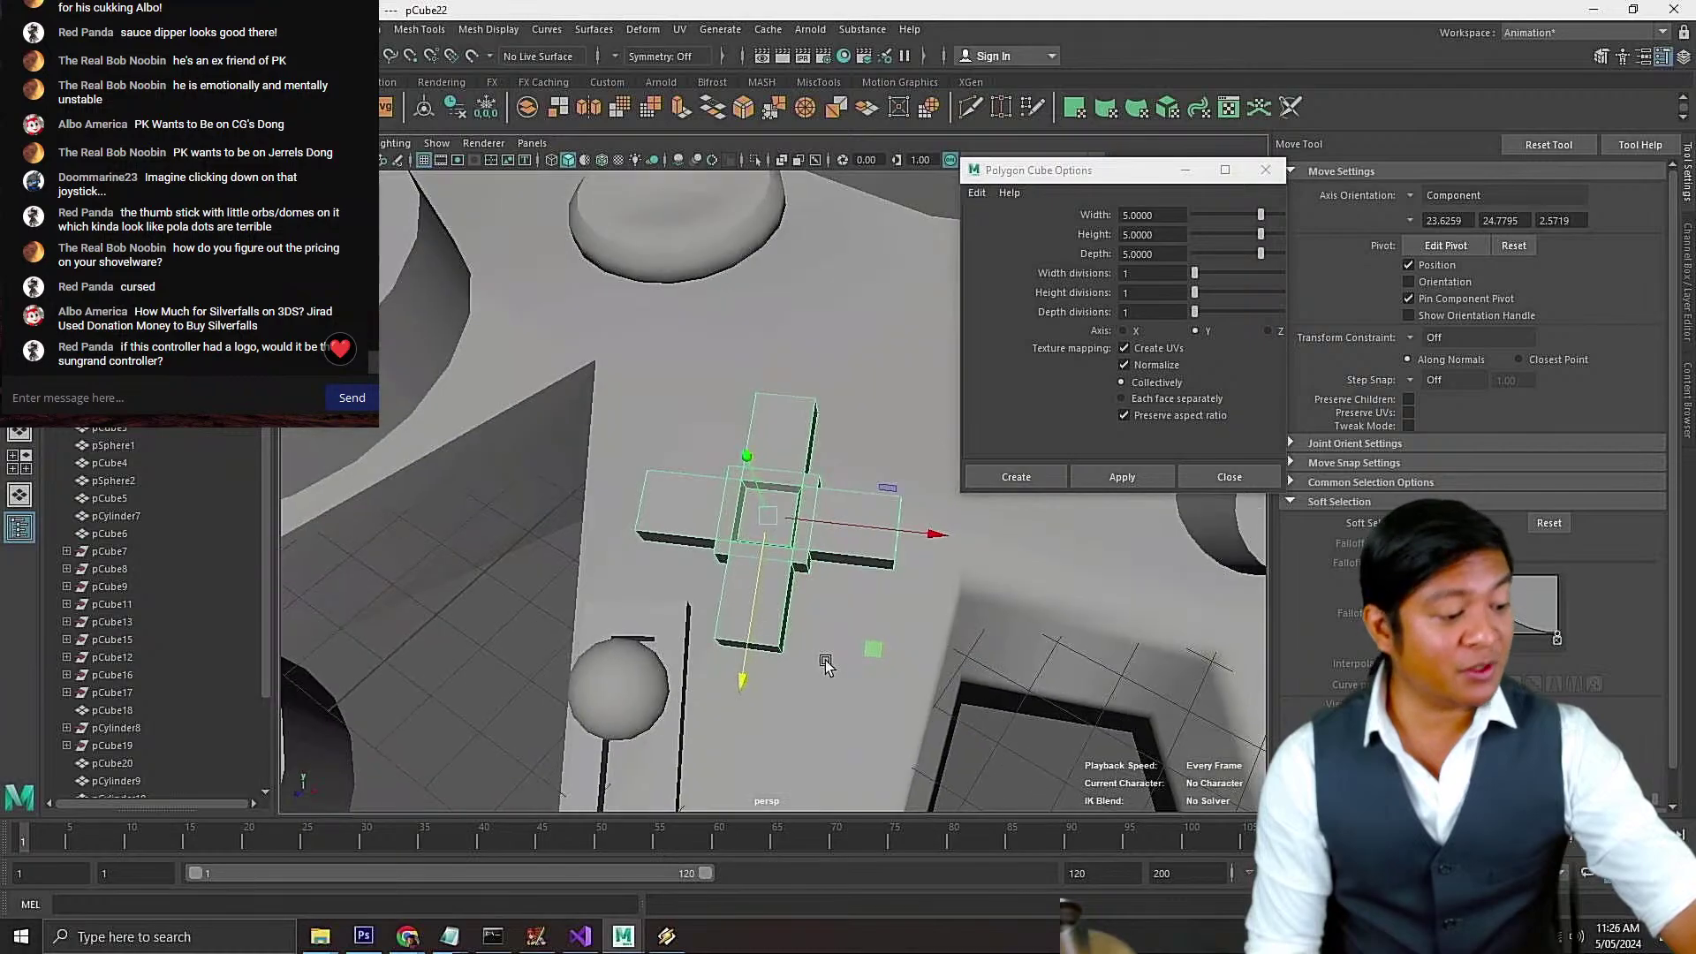
{"action": "left_click_drag", "start_coordinate": [919, 636], "coordinate": [781, 548], "text": "alt"}
Undo an accidental vertical stretch and set the manipulator Axis Orientation to Component
{"action": "key", "text": "e"}
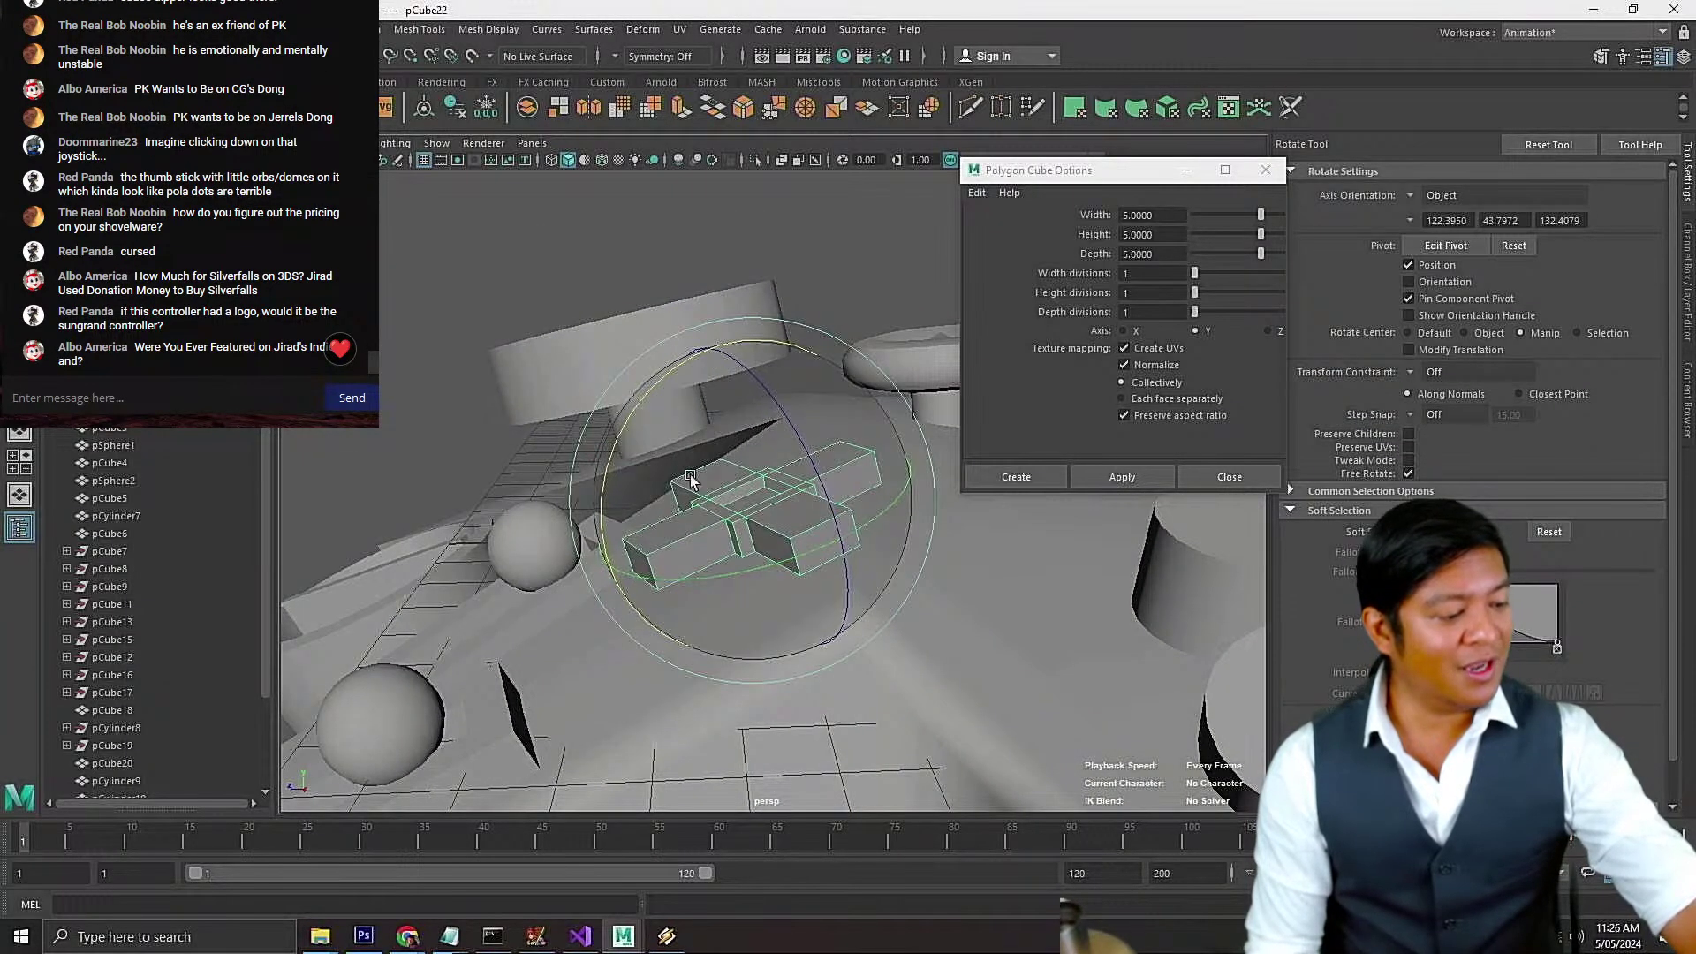
{"action": "key", "text": "r"}
{"action": "left_click_drag", "start_coordinate": [753, 471], "coordinate": [754, 424]}
{"action": "key", "text": "ctrl+z"}
{"action": "scroll", "coordinate": [1454, 300], "scroll_direction": "up", "scroll_amount": 2}
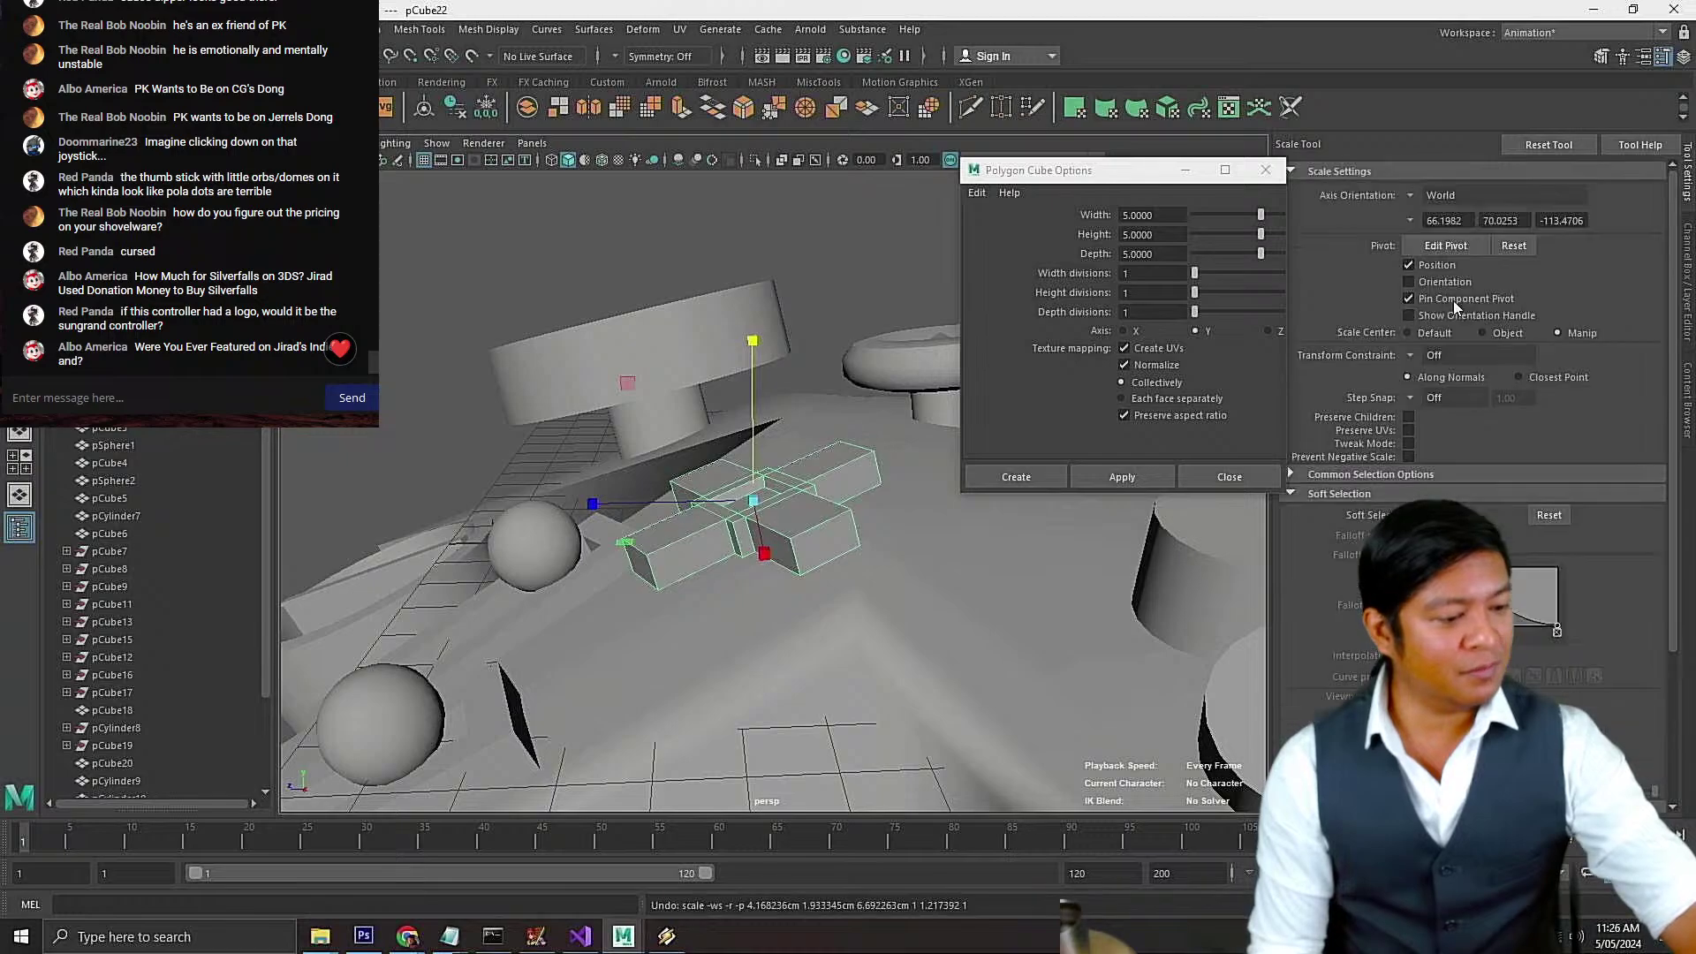
{"action": "left_click", "coordinate": [1410, 196]}
{"action": "left_click", "coordinate": [1457, 255]}
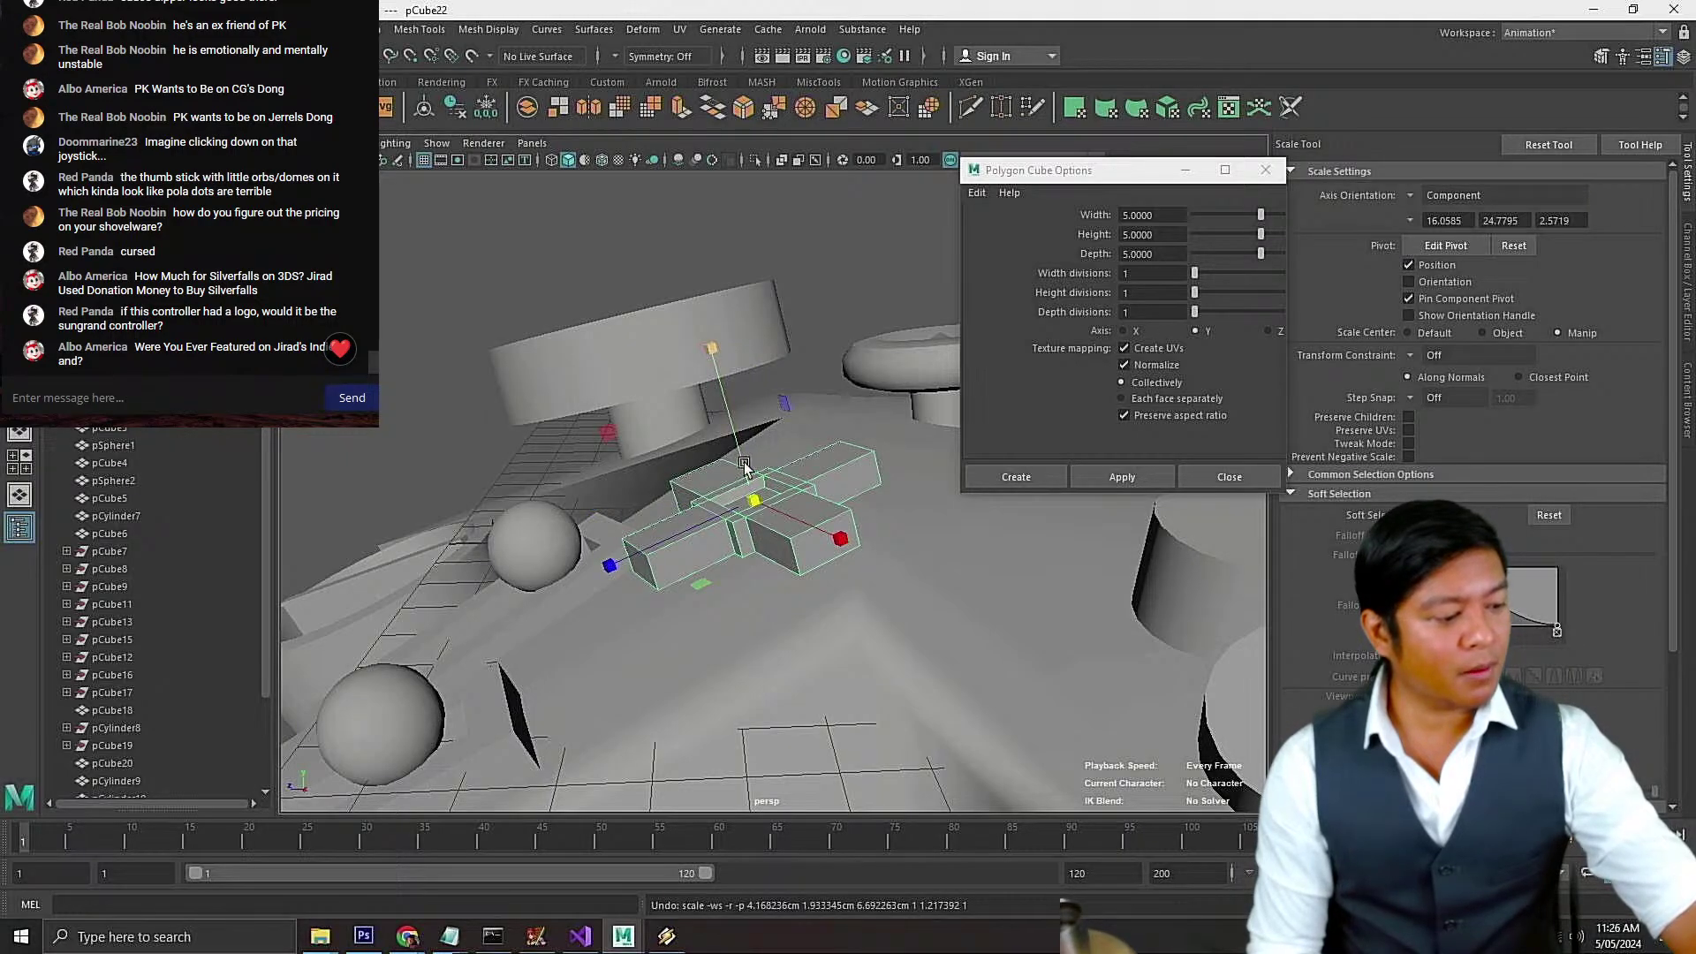
Nudge the D-pad cross vertically into place, then deselect it
{"action": "key", "text": "w"}
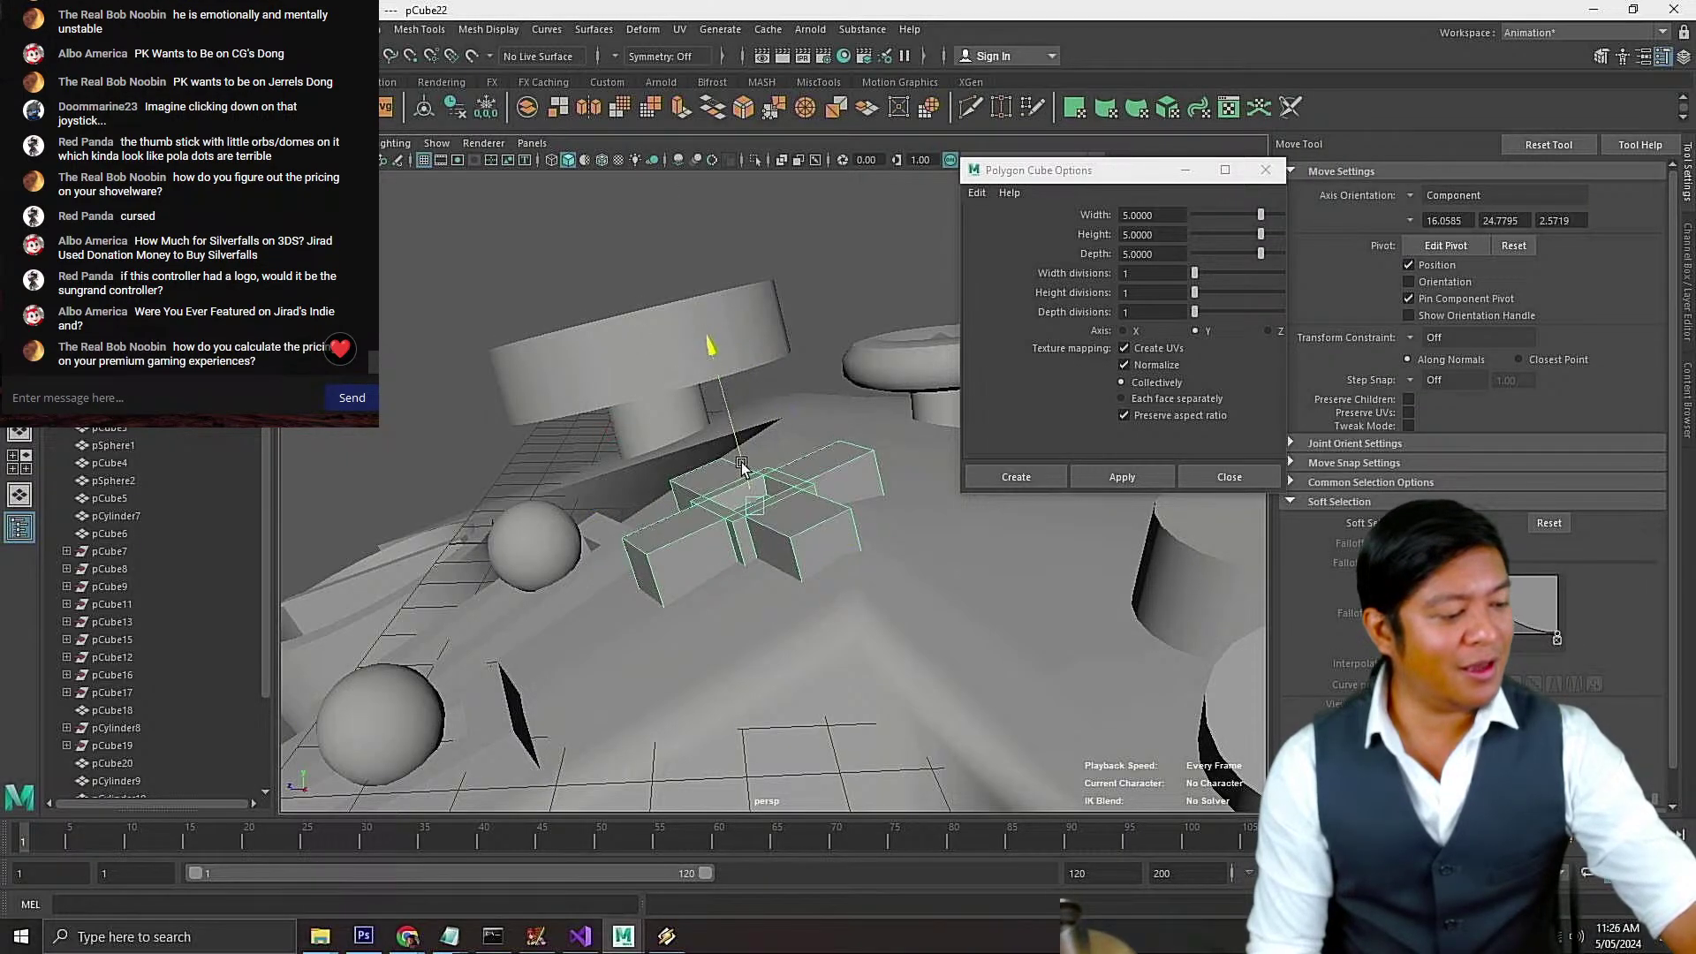
{"action": "left_click_drag", "start_coordinate": [742, 465], "coordinate": [743, 471]}
{"action": "left_click_drag", "start_coordinate": [744, 471], "coordinate": [804, 573], "text": "alt"}
{"action": "scroll", "coordinate": [803, 572], "scroll_direction": "down", "scroll_amount": 10}
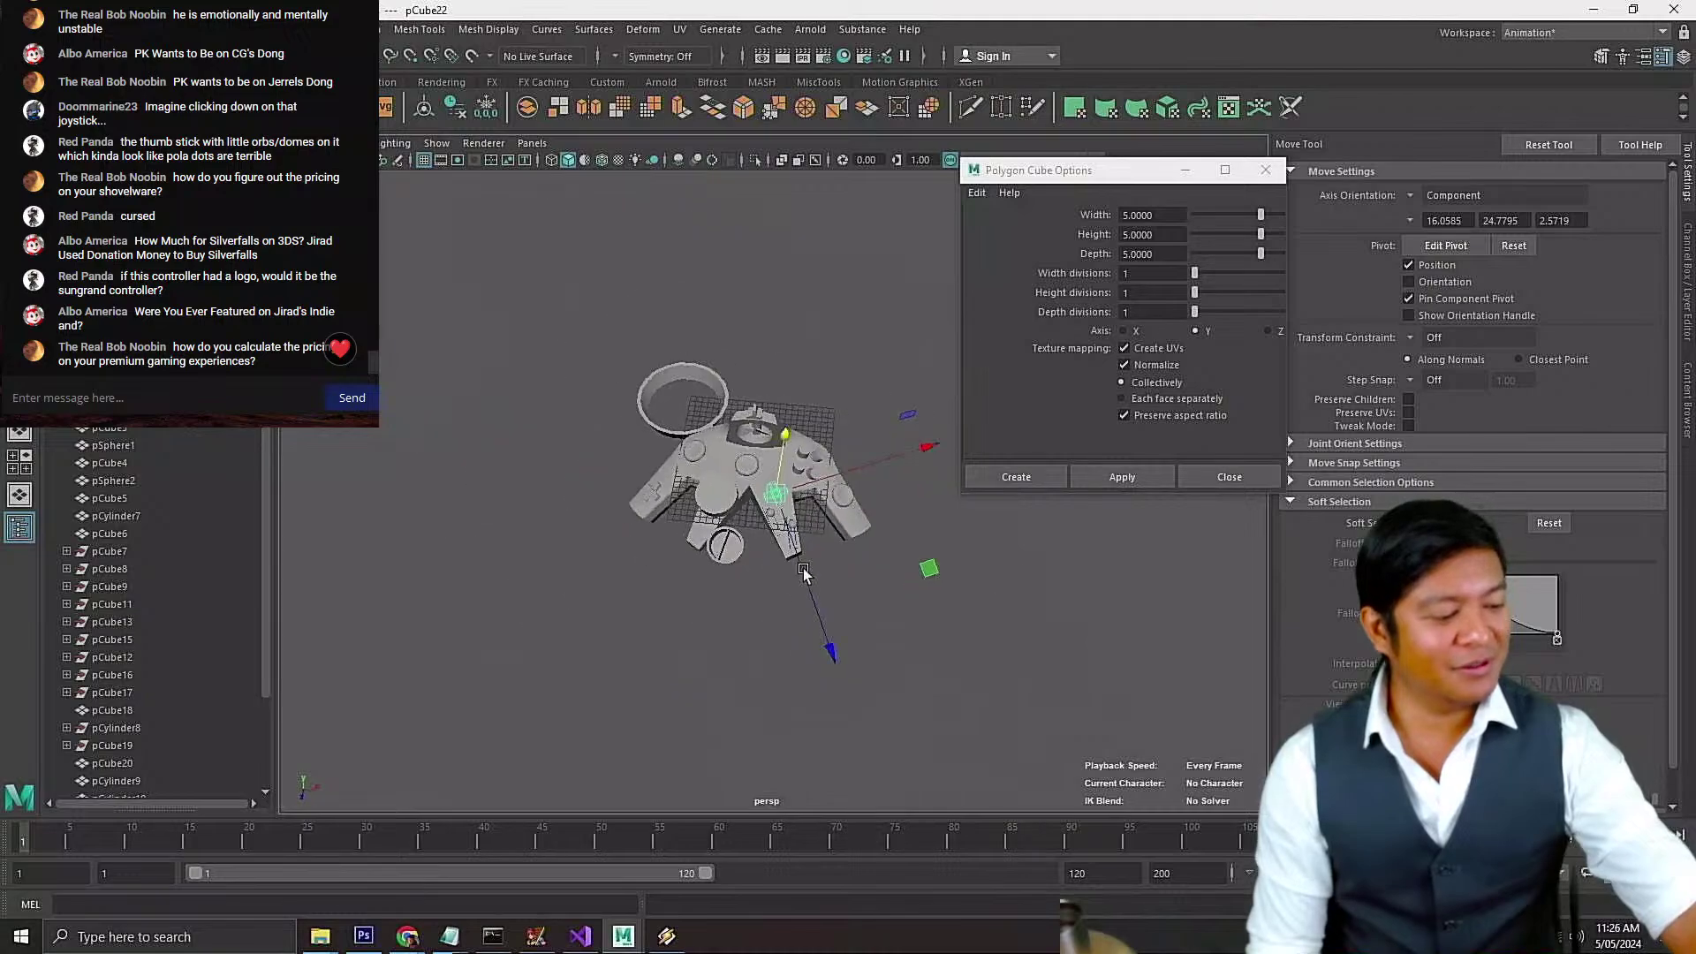
{"action": "scroll", "coordinate": [804, 573], "scroll_direction": "up", "scroll_amount": 5}
{"action": "left_click", "coordinate": [938, 648]}
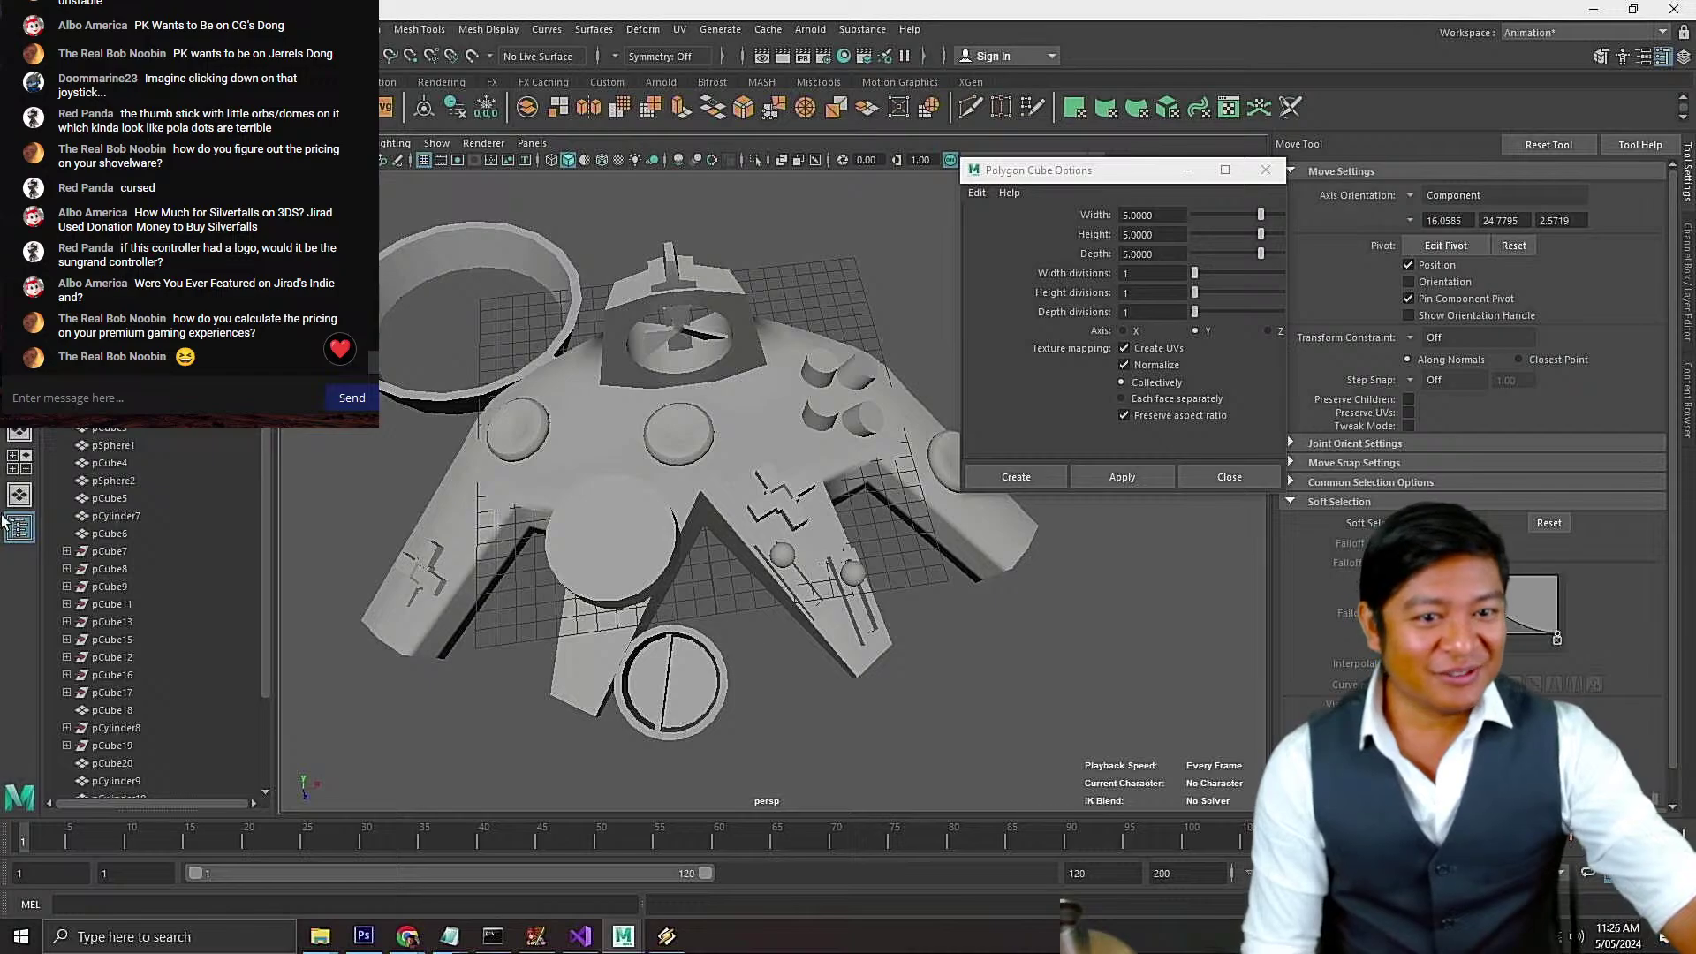
Orbit around the controller to review the D-pad placement from above
{"action": "mouse_move", "coordinate": [677, 633]}
{"action": "left_mouse_down", "text": "alt"}
{"action": "mouse_move", "coordinate": [761, 591]}
{"action": "mouse_move", "coordinate": [658, 648]}
{"action": "left_mouse_up", "text": "alt"}
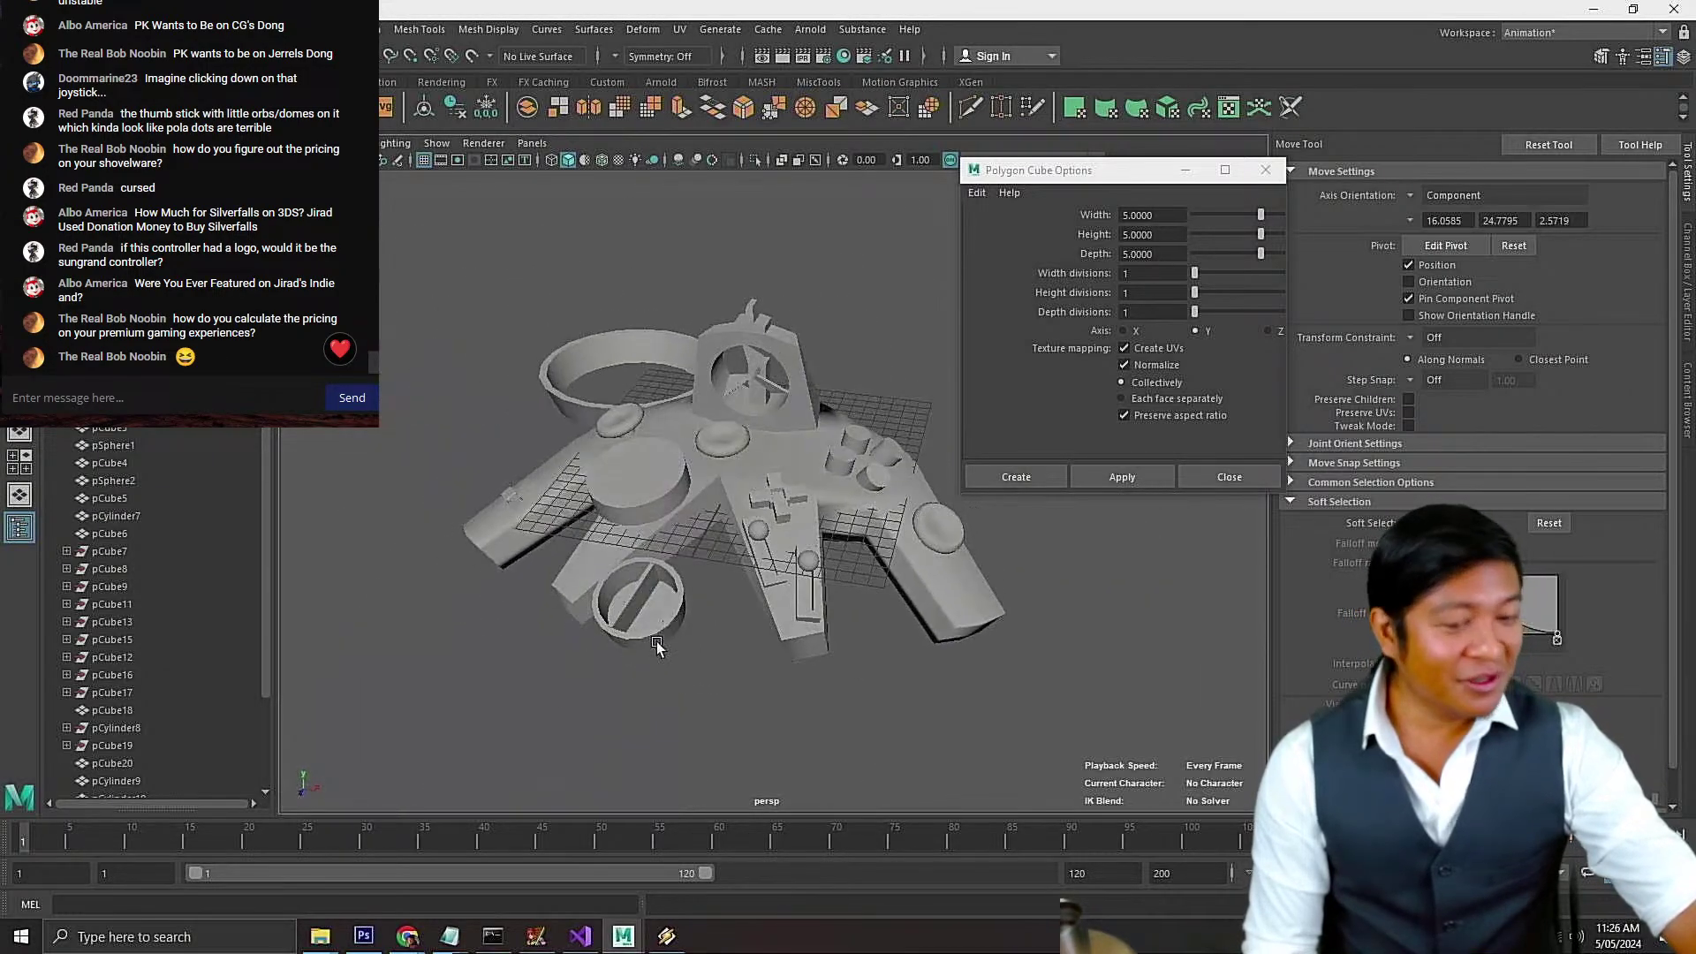
{"action": "scroll", "coordinate": [699, 637], "scroll_direction": "up", "scroll_amount": 4}
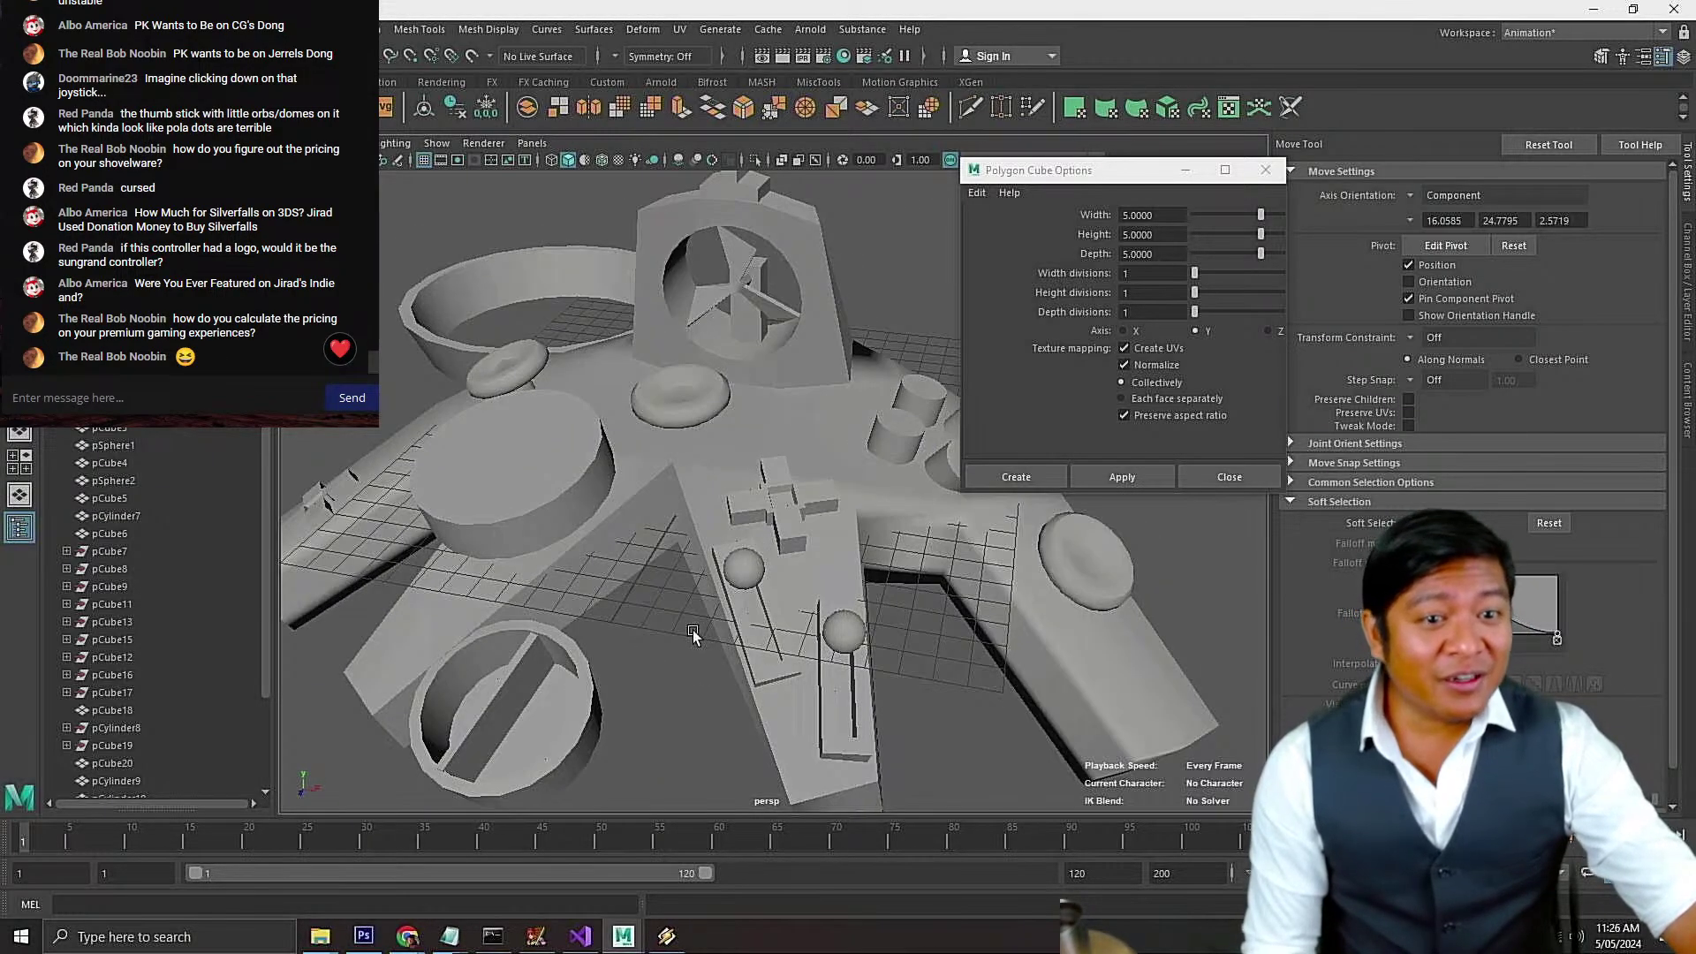
{"action": "scroll", "coordinate": [692, 629], "scroll_direction": "down", "scroll_amount": 3}
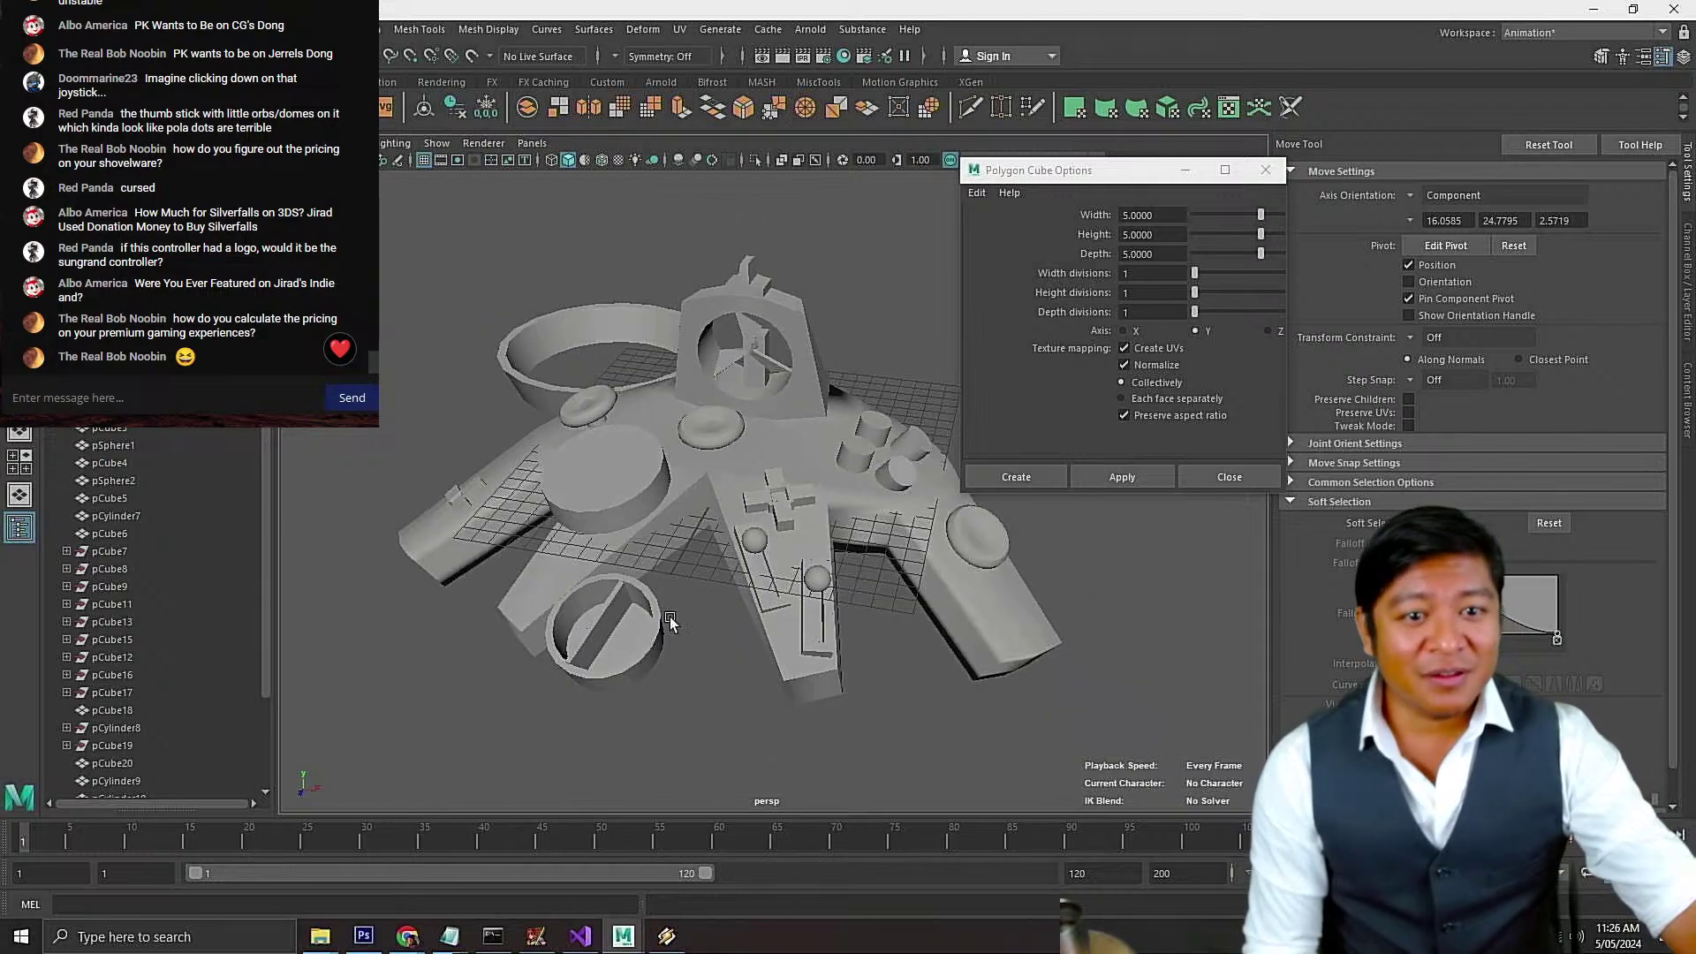
{"action": "scroll", "coordinate": [670, 633], "scroll_direction": "up", "scroll_amount": 5}
{"action": "mouse_move", "coordinate": [670, 634]}
{"action": "left_mouse_down", "text": "alt"}
{"action": "mouse_move", "coordinate": [676, 663]}
{"action": "mouse_move", "coordinate": [662, 668]}
{"action": "mouse_move", "coordinate": [652, 641]}
{"action": "mouse_move", "coordinate": [658, 658]}
{"action": "left_mouse_up", "text": "alt"}
{"action": "scroll", "coordinate": [775, 518], "scroll_direction": "up", "scroll_amount": 5}
{"action": "scroll", "coordinate": [771, 516], "scroll_direction": "down", "scroll_amount": 7}
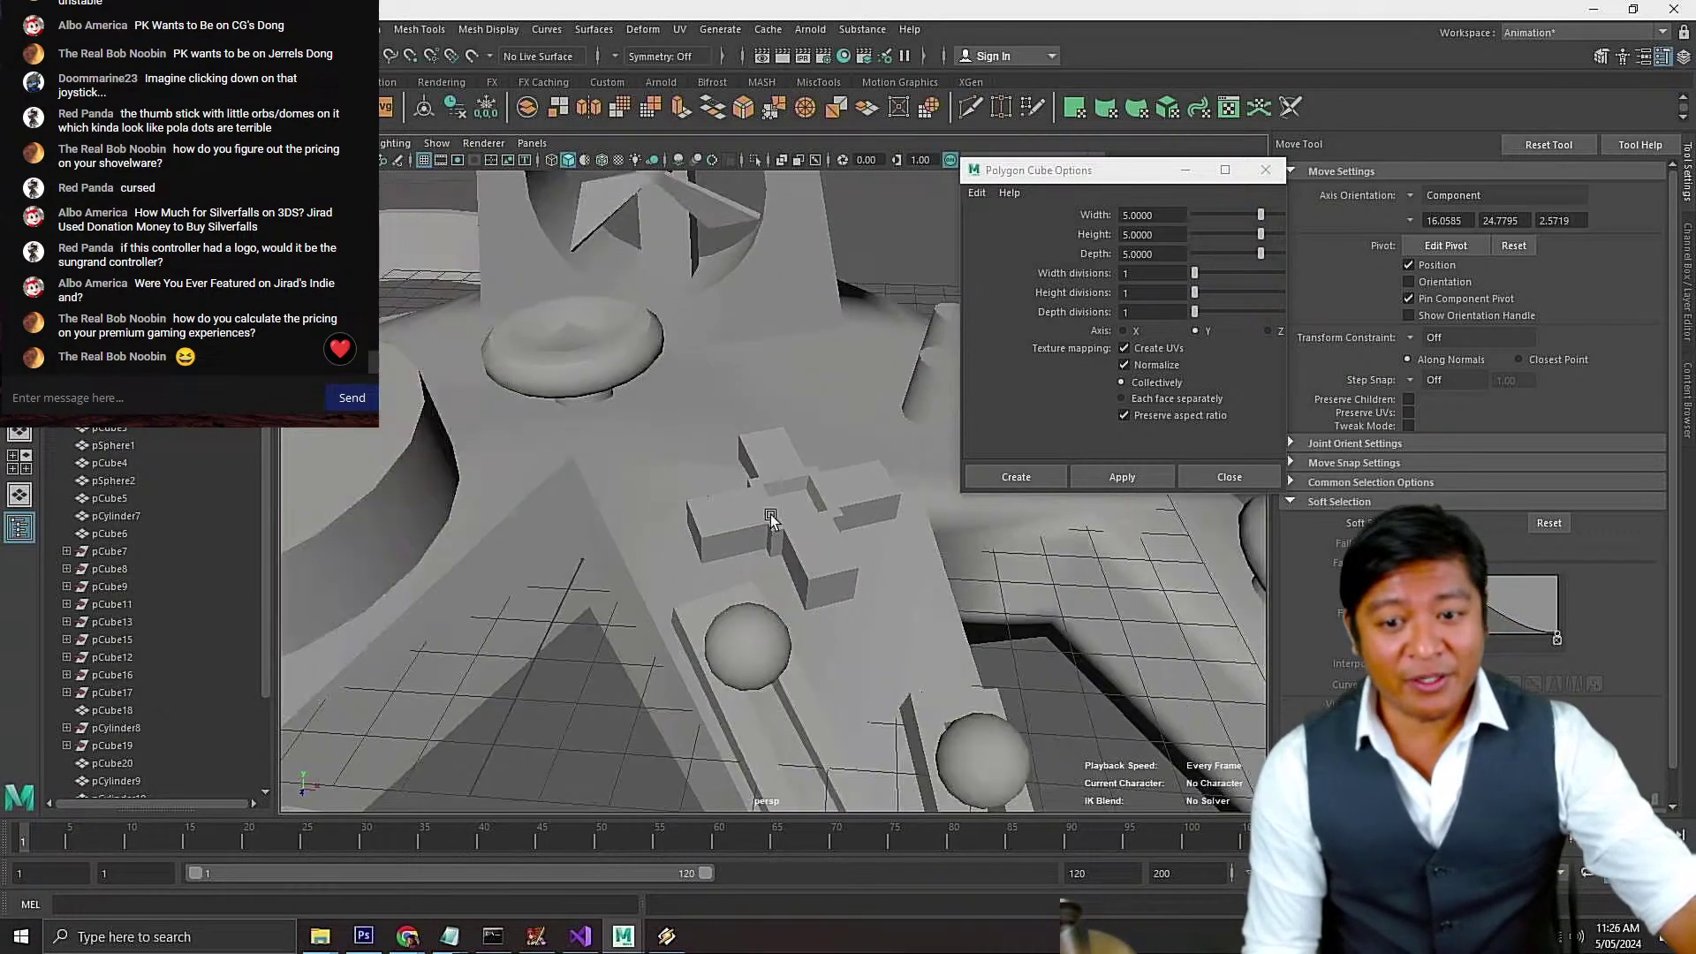
{"action": "left_click_drag", "start_coordinate": [607, 581], "coordinate": [648, 613], "text": "alt"}
{"action": "left_click", "coordinate": [534, 553]}
{"action": "key", "text": "f"}
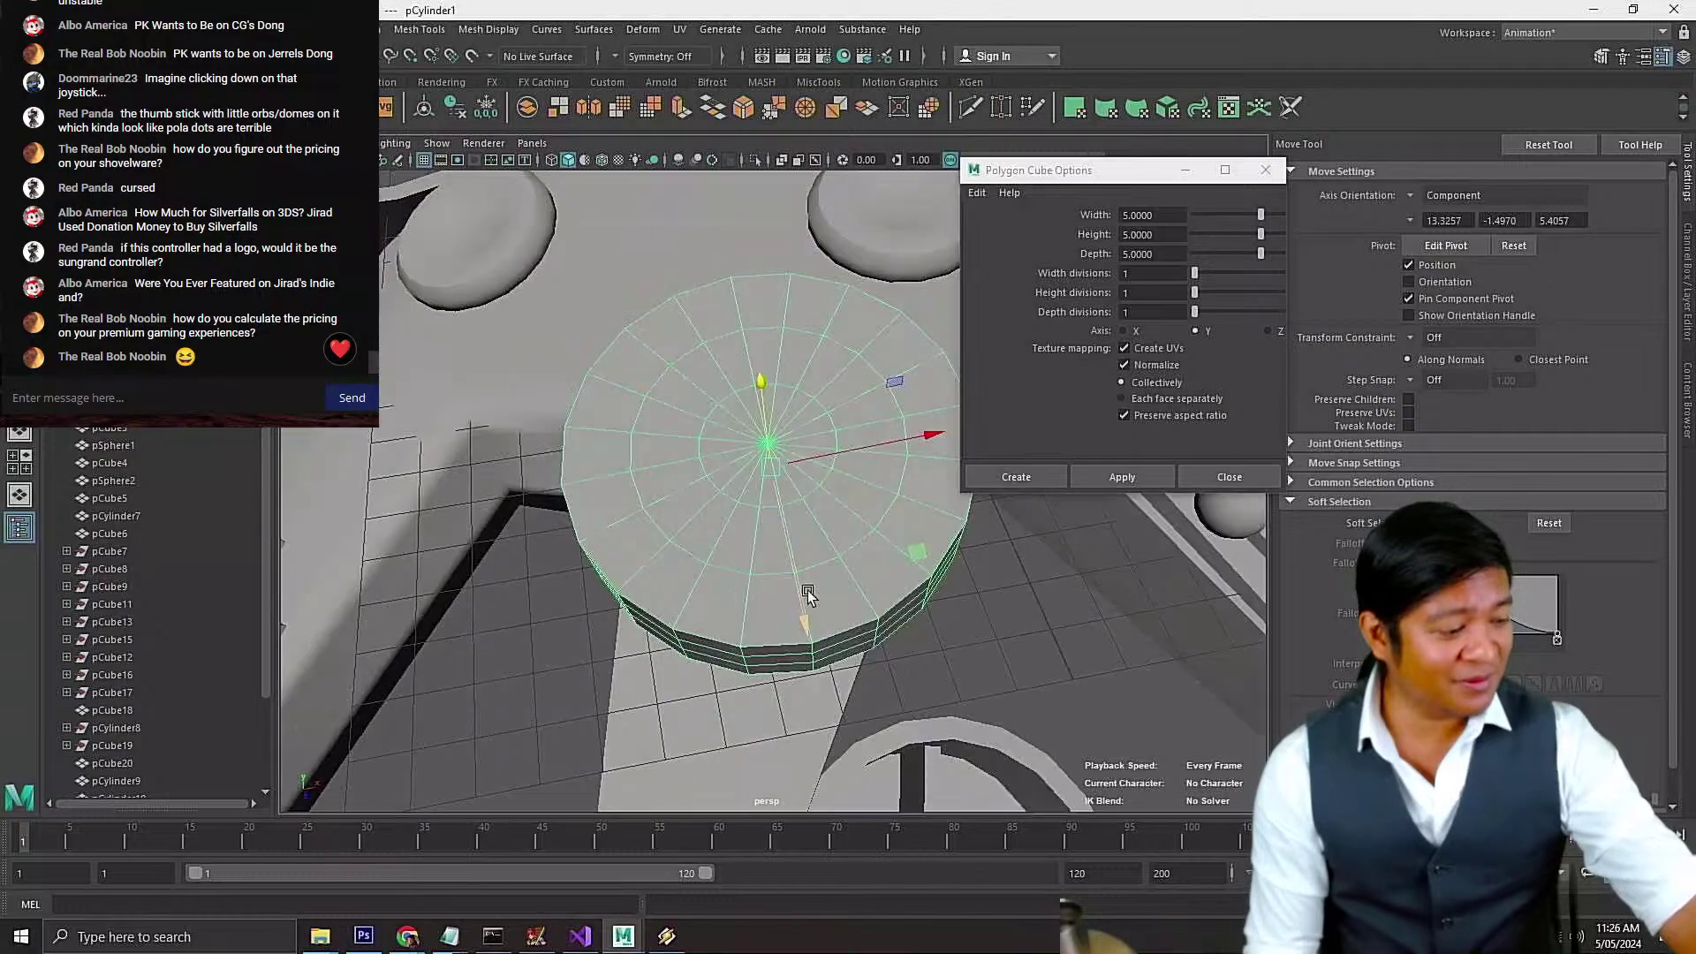
{"action": "scroll", "coordinate": [802, 617], "scroll_direction": "down", "scroll_amount": 5}
{"action": "left_click_drag", "start_coordinate": [801, 616], "coordinate": [681, 483], "text": "alt"}
{"action": "scroll", "coordinate": [732, 539], "scroll_direction": "up", "scroll_amount": 6}
{"action": "right_click", "coordinate": [660, 455]}
{"action": "left_click", "coordinate": [668, 409]}
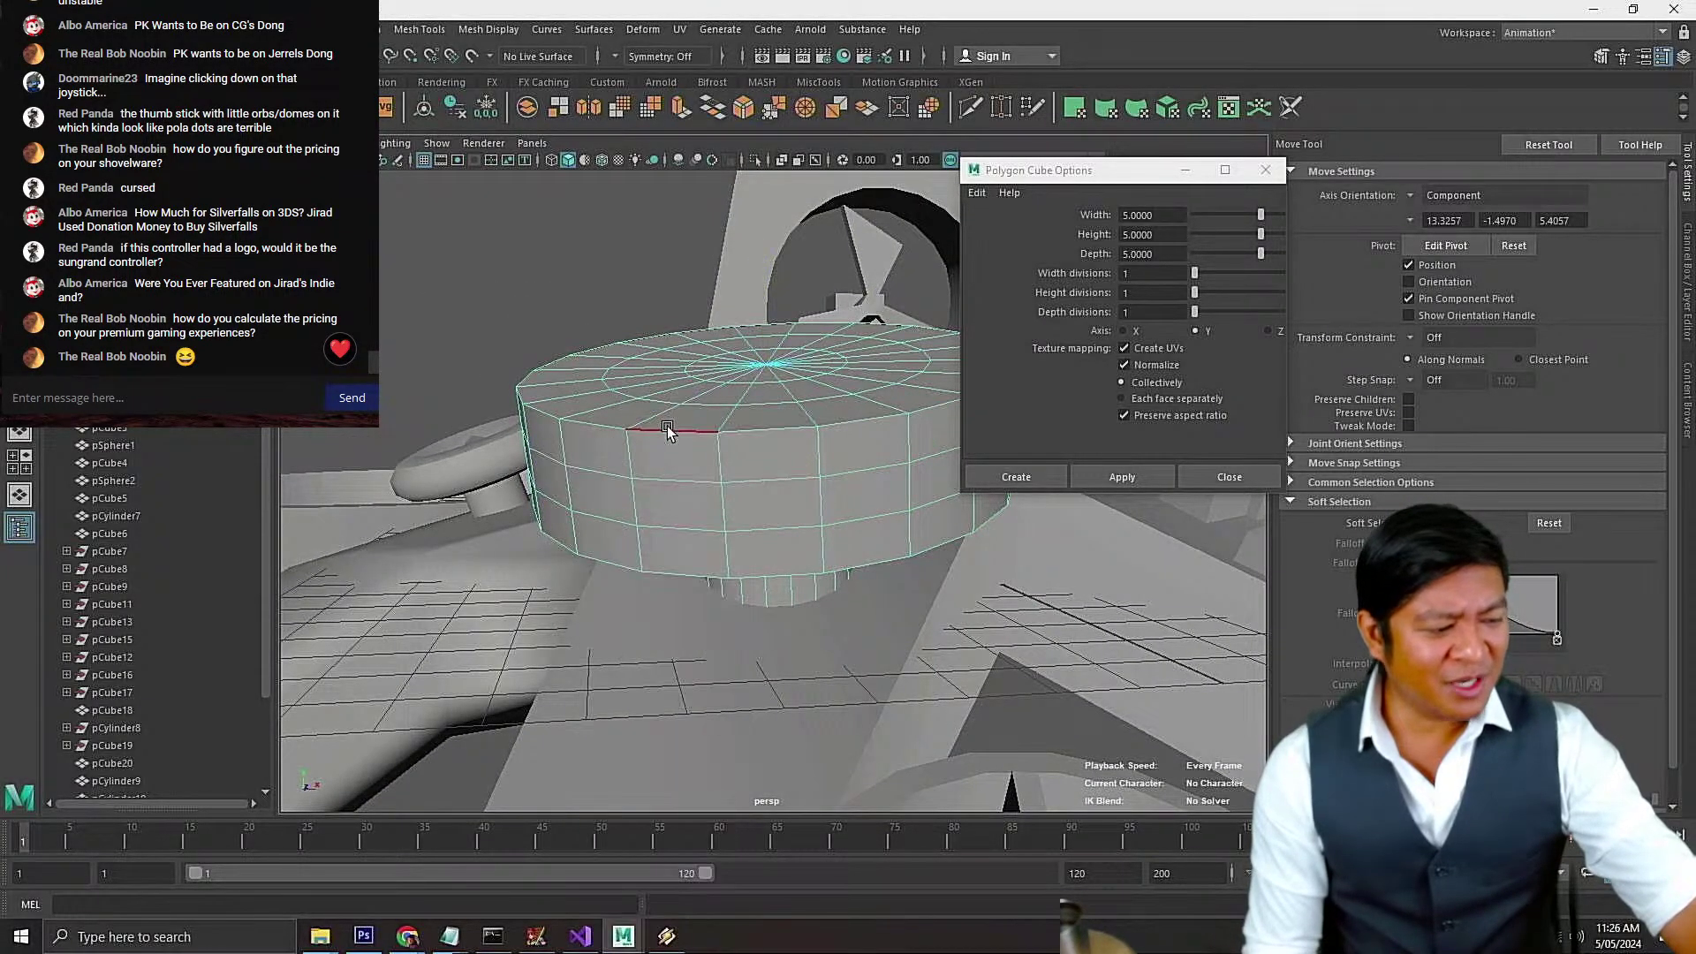
{"action": "key", "text": "r"}
{"action": "left_click_drag", "start_coordinate": [761, 367], "coordinate": [738, 373]}
{"action": "left_click_drag", "start_coordinate": [769, 471], "coordinate": [766, 444], "text": "alt"}
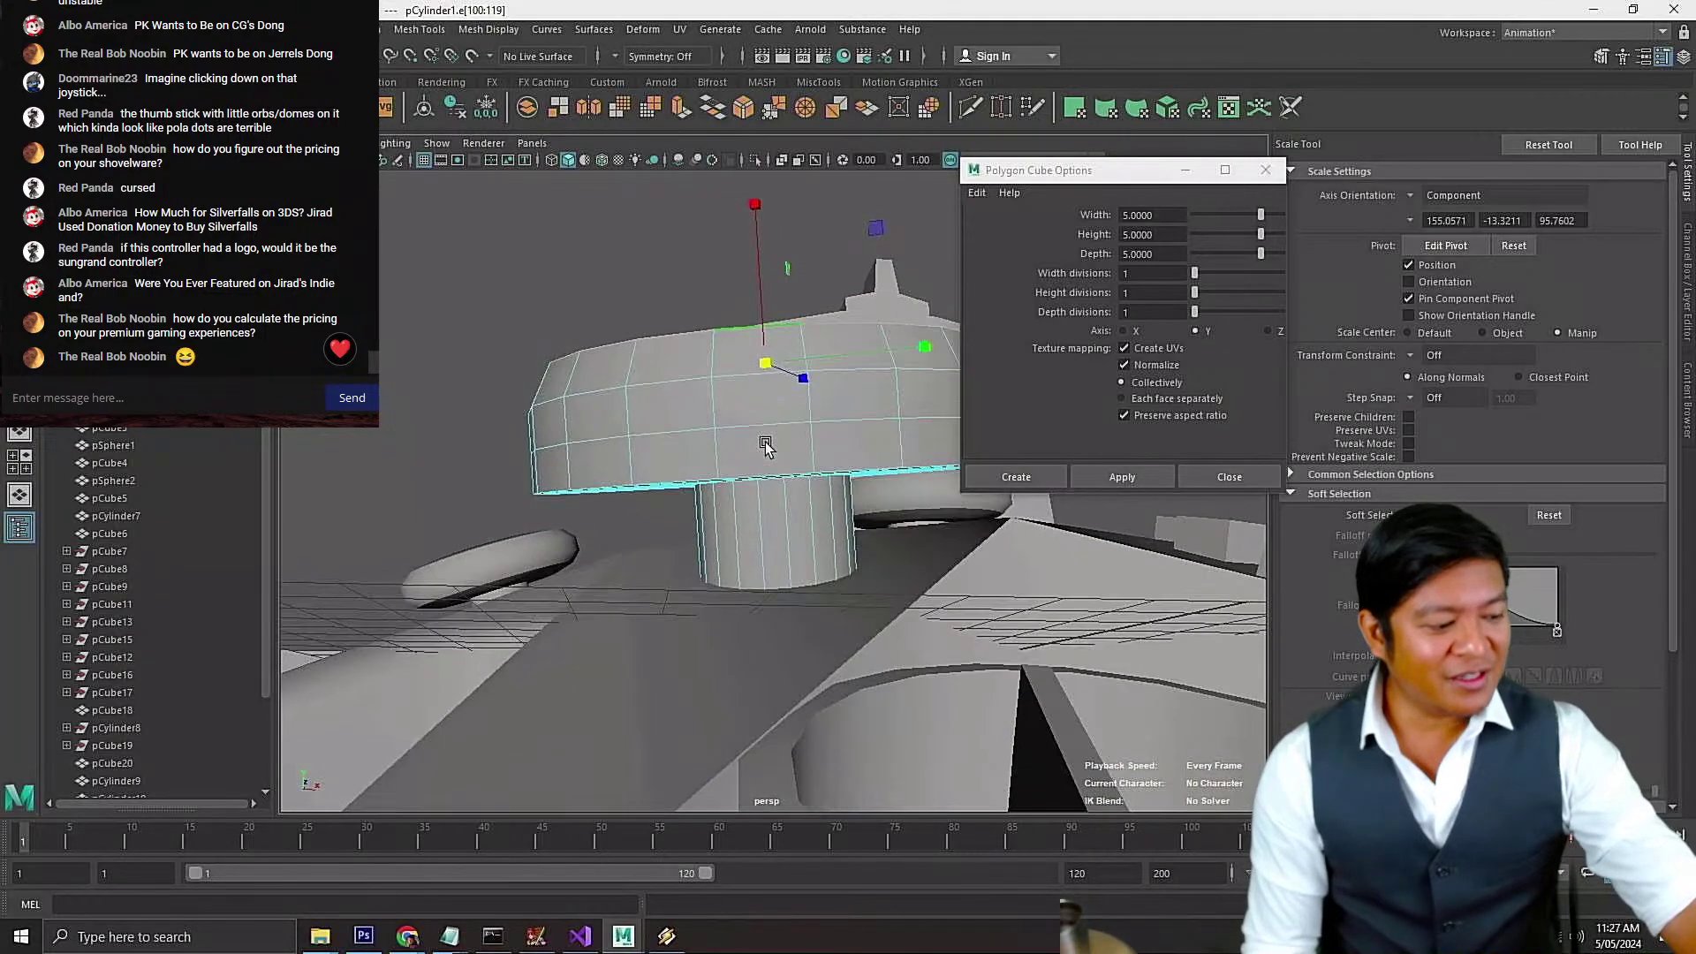
{"action": "left_click_drag", "start_coordinate": [653, 478], "coordinate": [658, 457], "text": "alt"}
{"action": "double_click", "coordinate": [660, 453]}
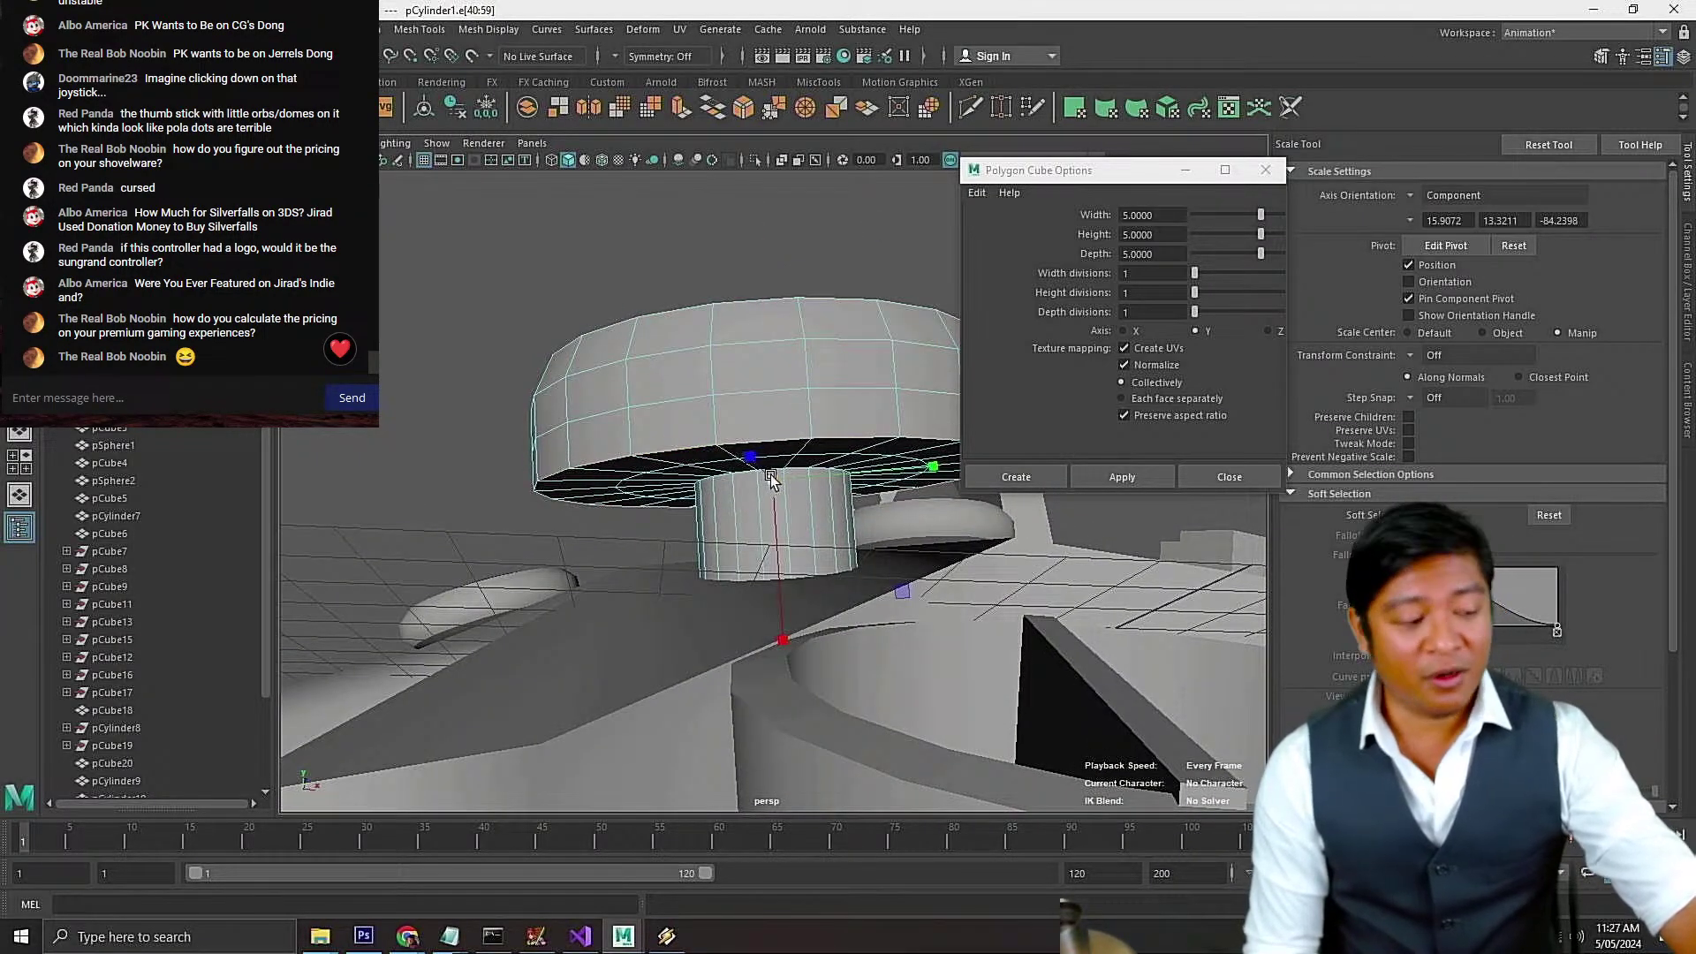
{"action": "left_click_drag", "start_coordinate": [771, 478], "coordinate": [784, 404], "text": "alt"}
{"action": "left_click", "coordinate": [760, 447]}
{"action": "double_click", "coordinate": [760, 447]}
{"action": "key", "text": "w"}
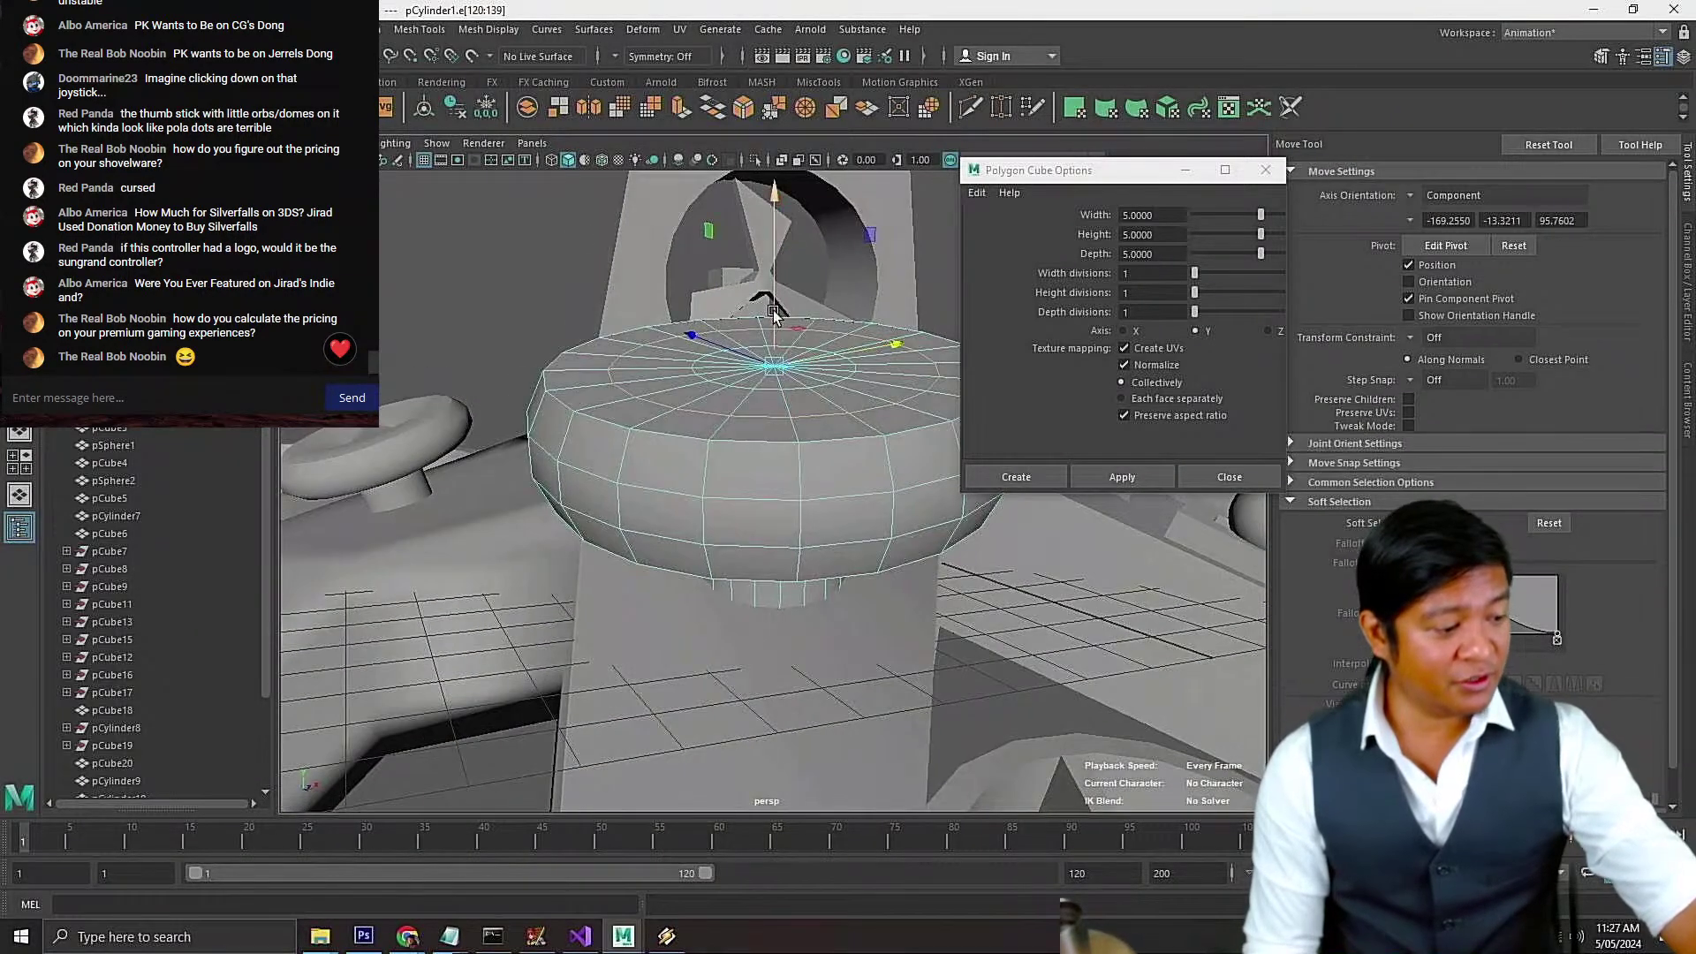
{"action": "left_click_drag", "start_coordinate": [772, 316], "coordinate": [767, 356]}
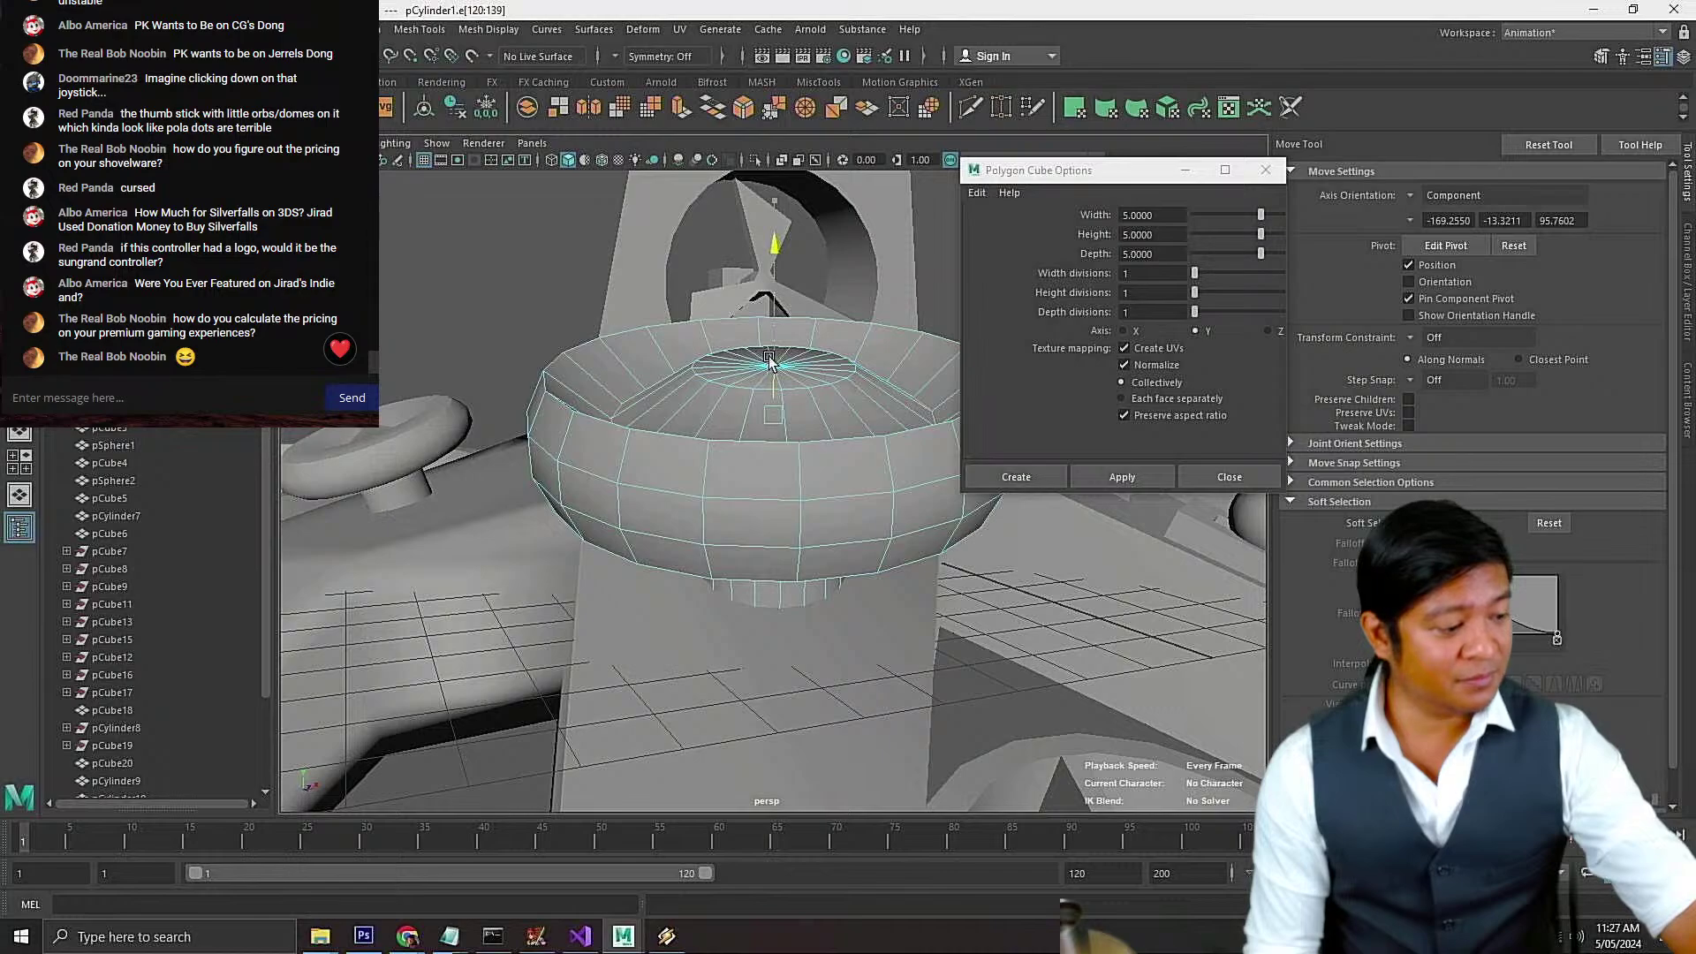
{"action": "key", "text": "ctrl+z"}
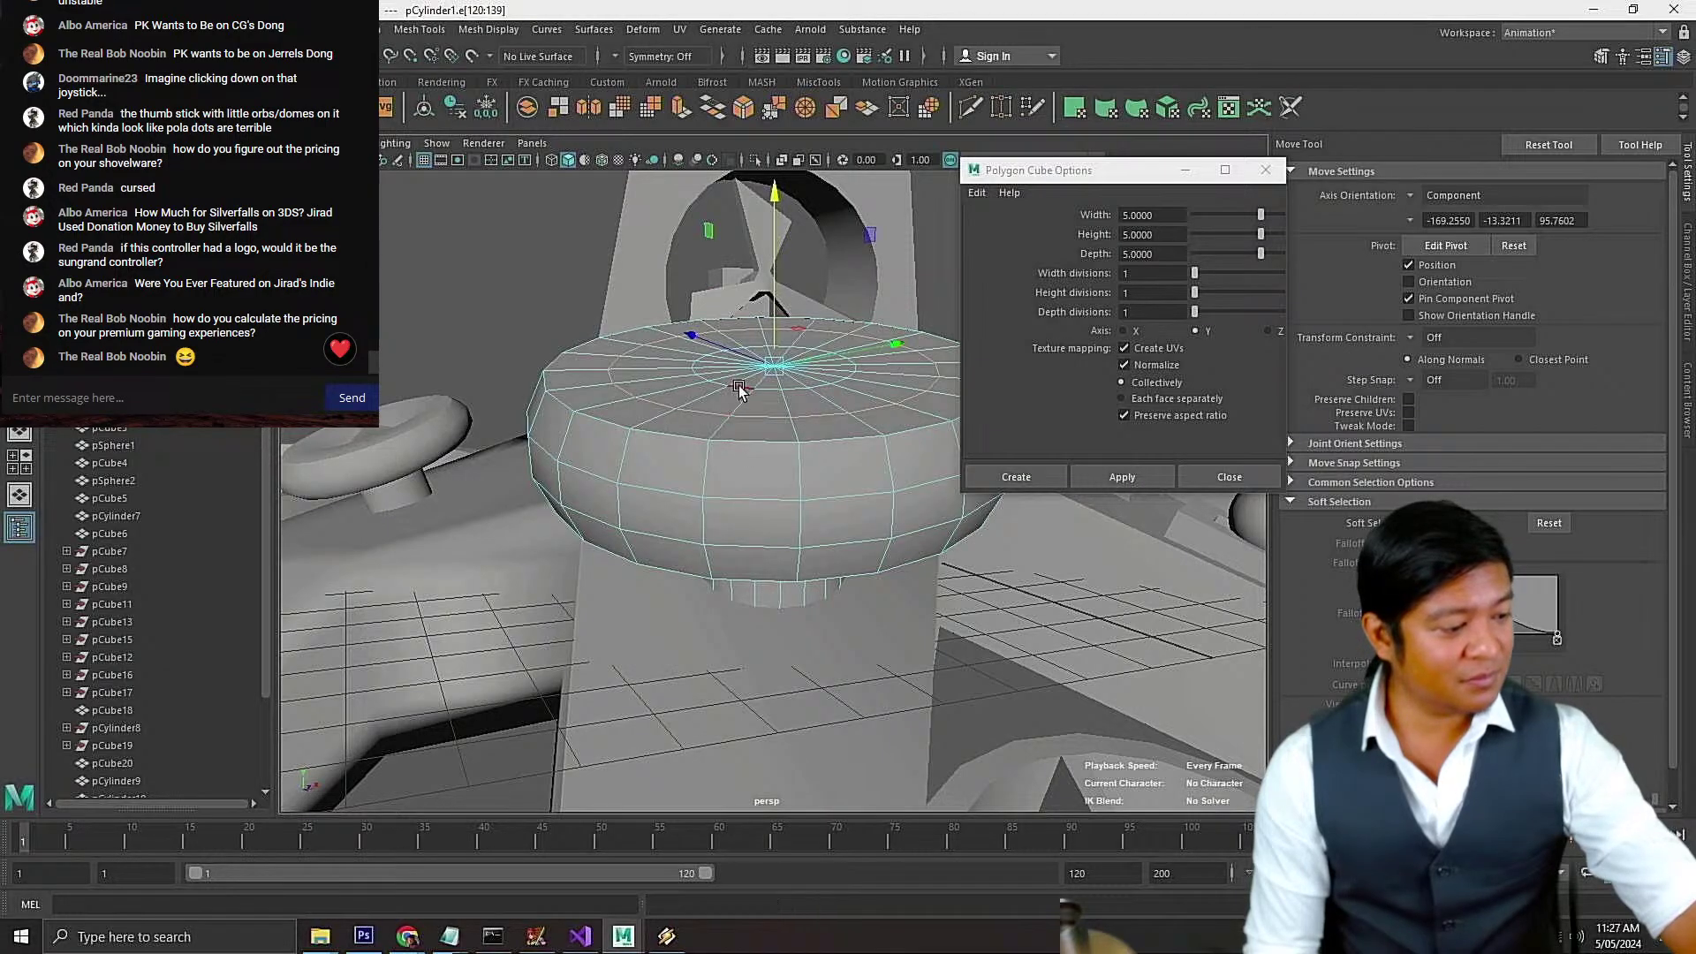
{"action": "scroll", "coordinate": [739, 389], "scroll_direction": "up", "scroll_amount": 4}
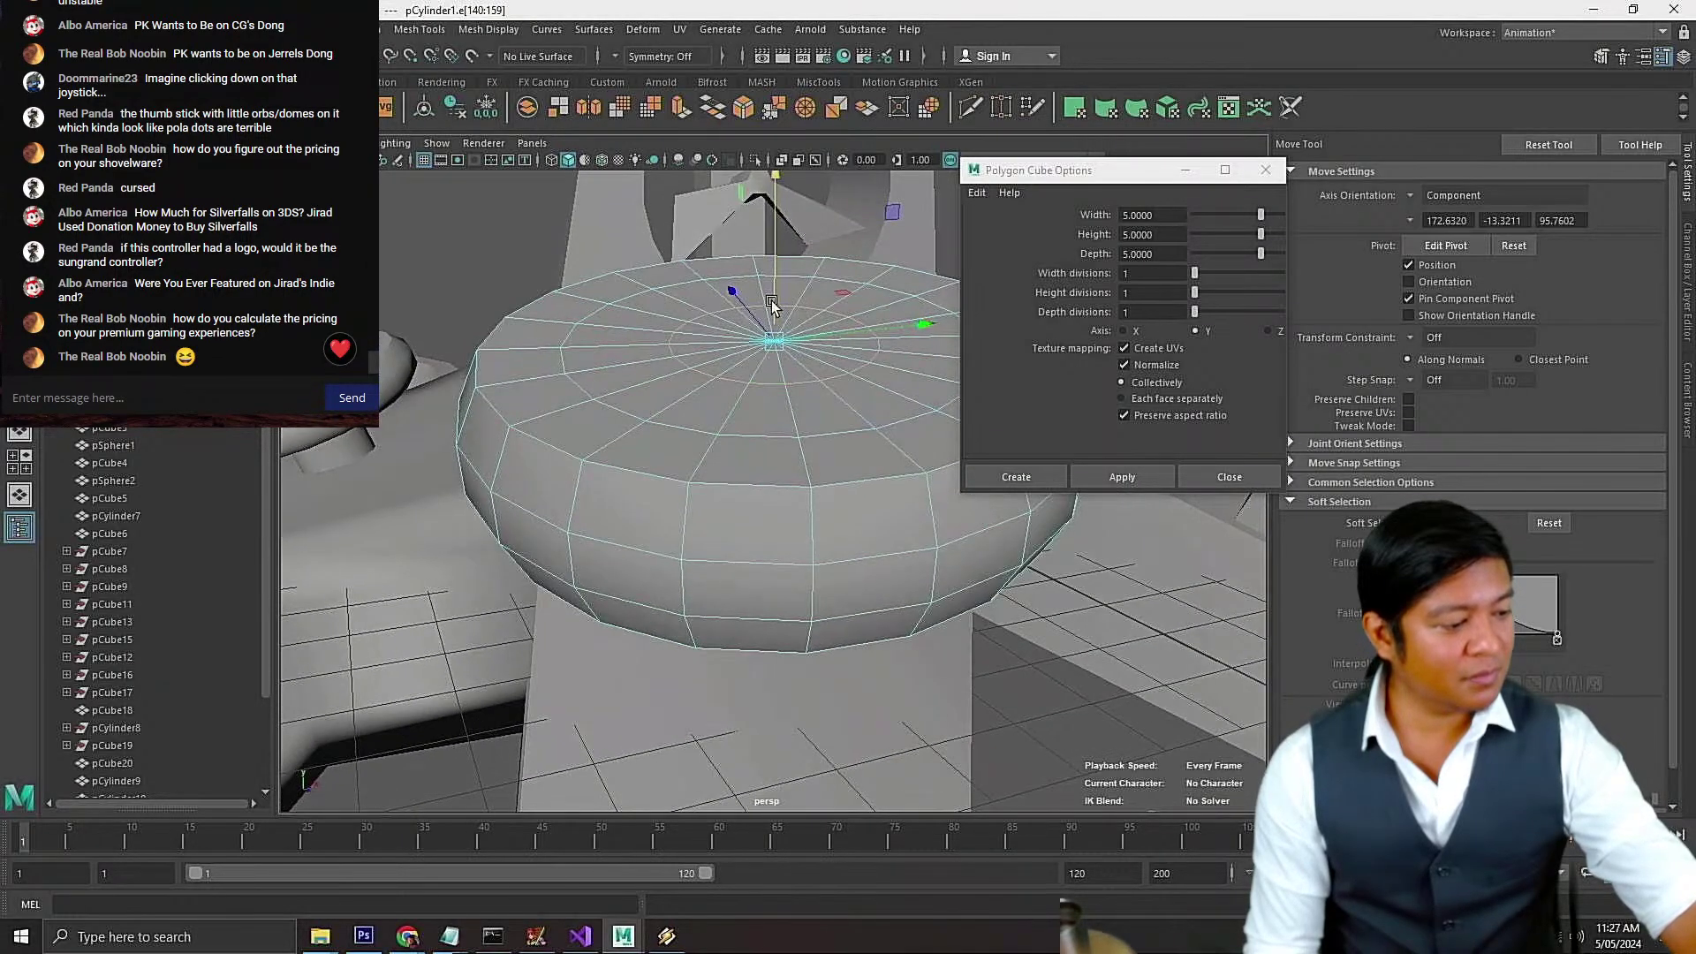
{"action": "left_click_drag", "start_coordinate": [750, 330], "coordinate": [682, 456], "text": "alt"}
{"action": "right_click", "coordinate": [642, 449]}
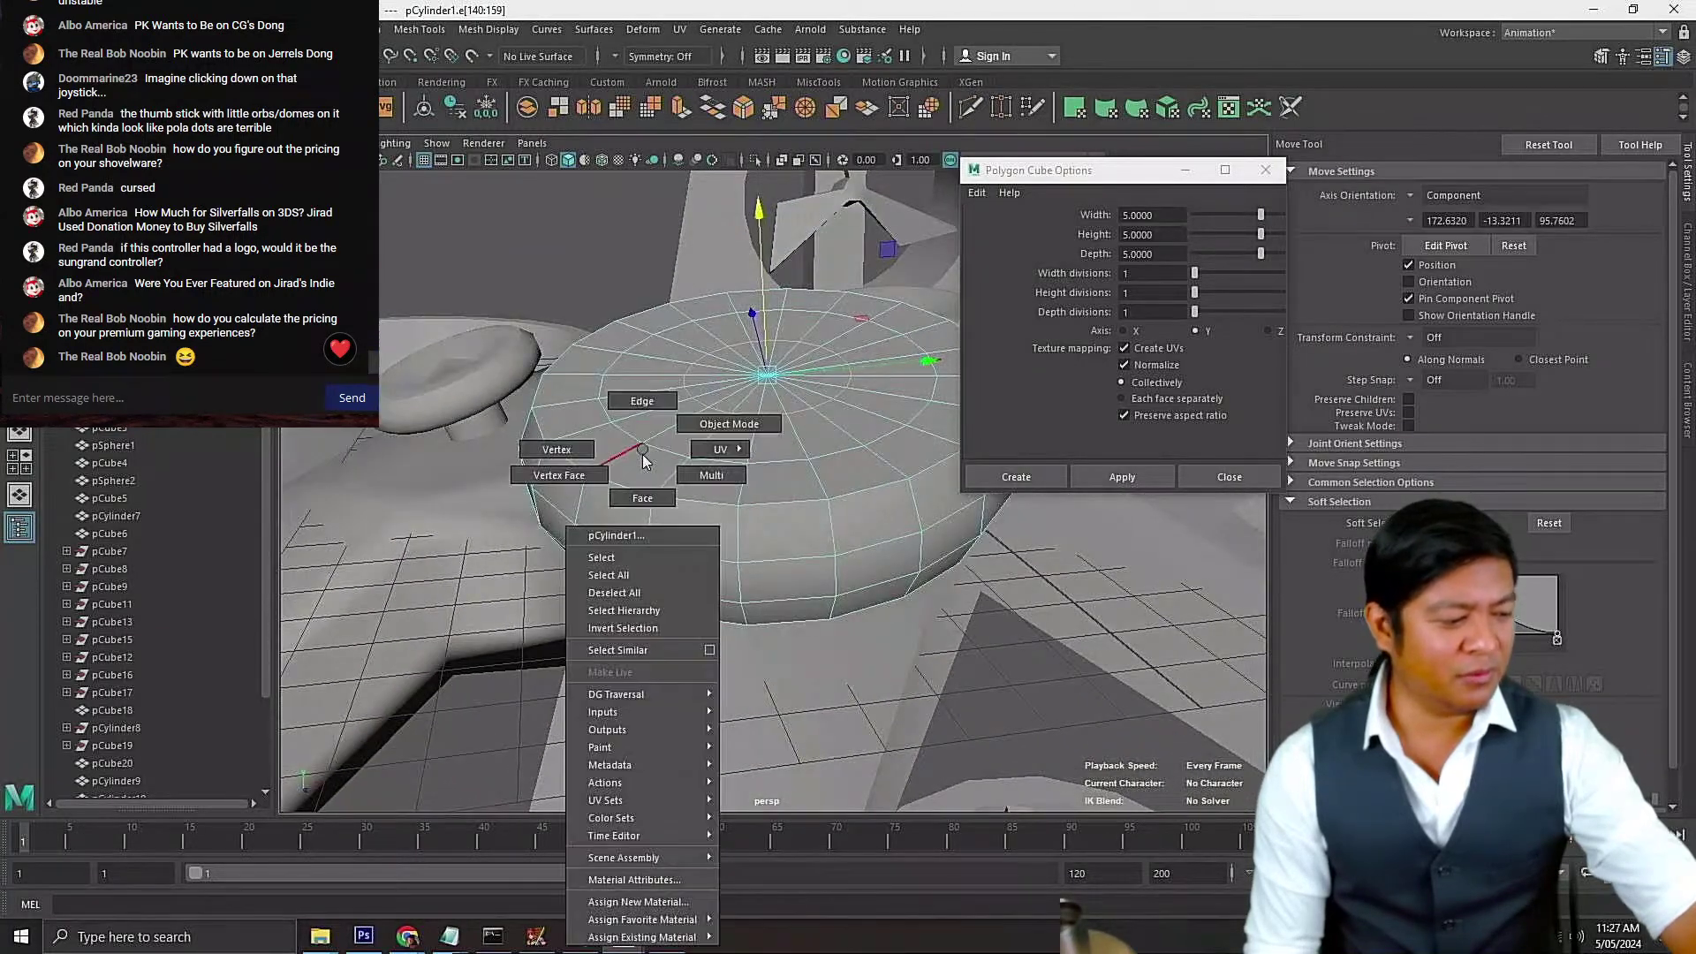
{"action": "left_click", "coordinate": [648, 496]}
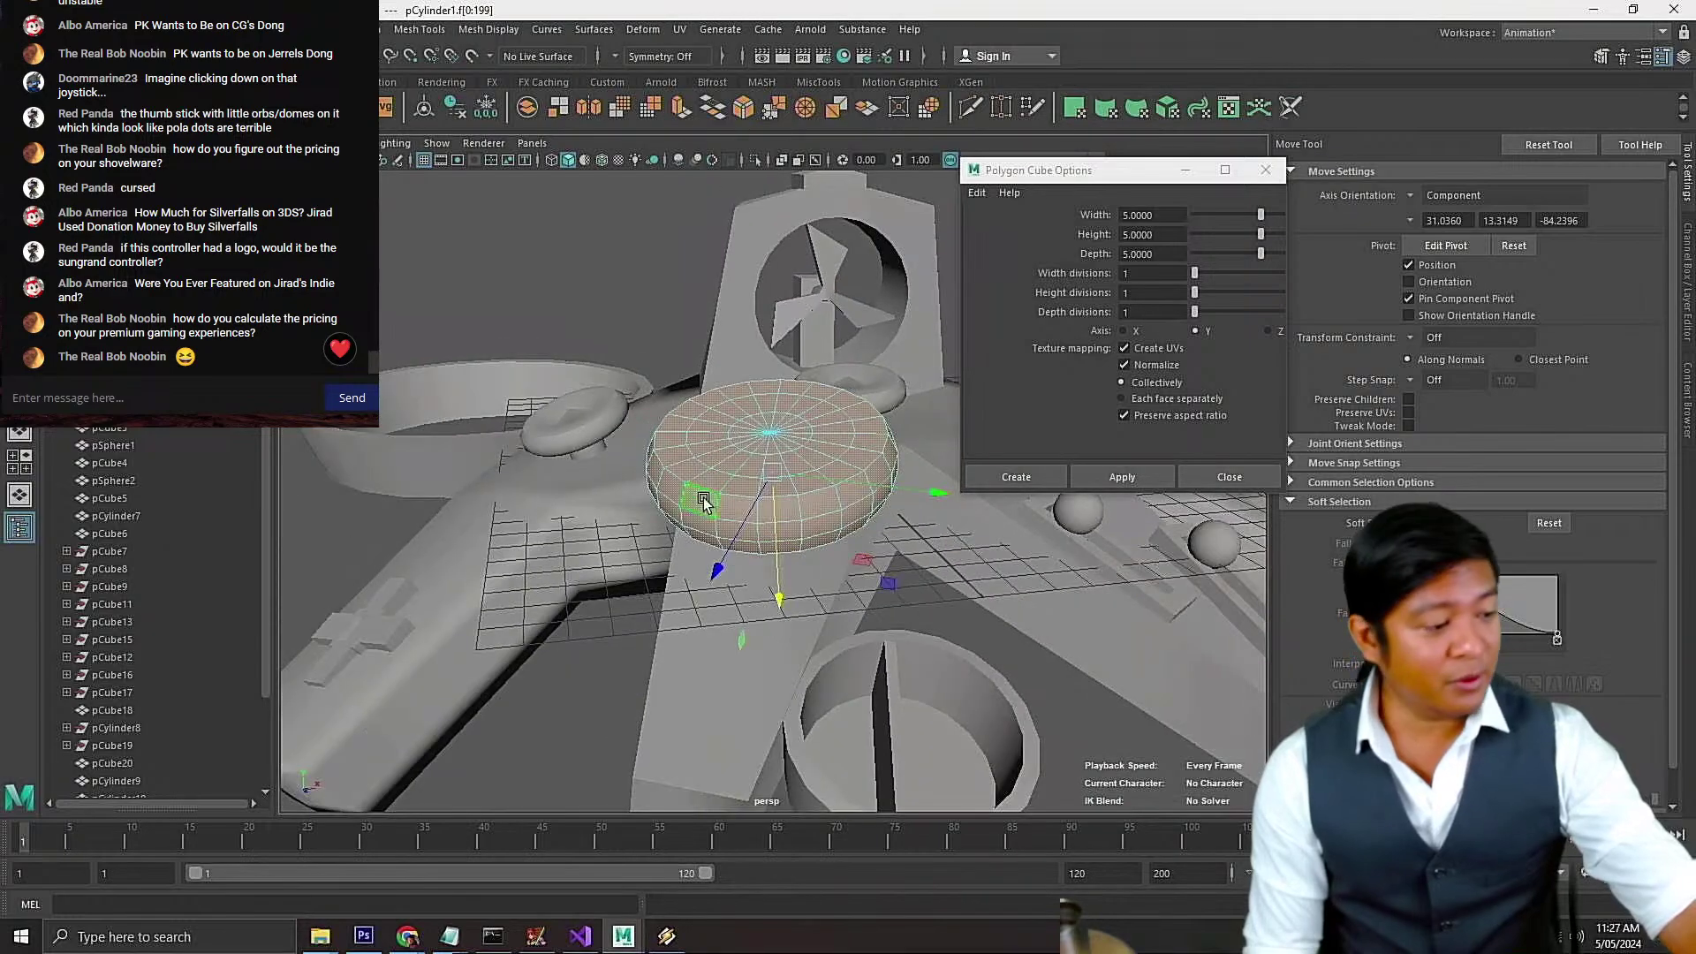
{"action": "left_click", "coordinate": [670, 482]}
{"action": "right_click_drag", "start_coordinate": [663, 450], "coordinate": [599, 456]}
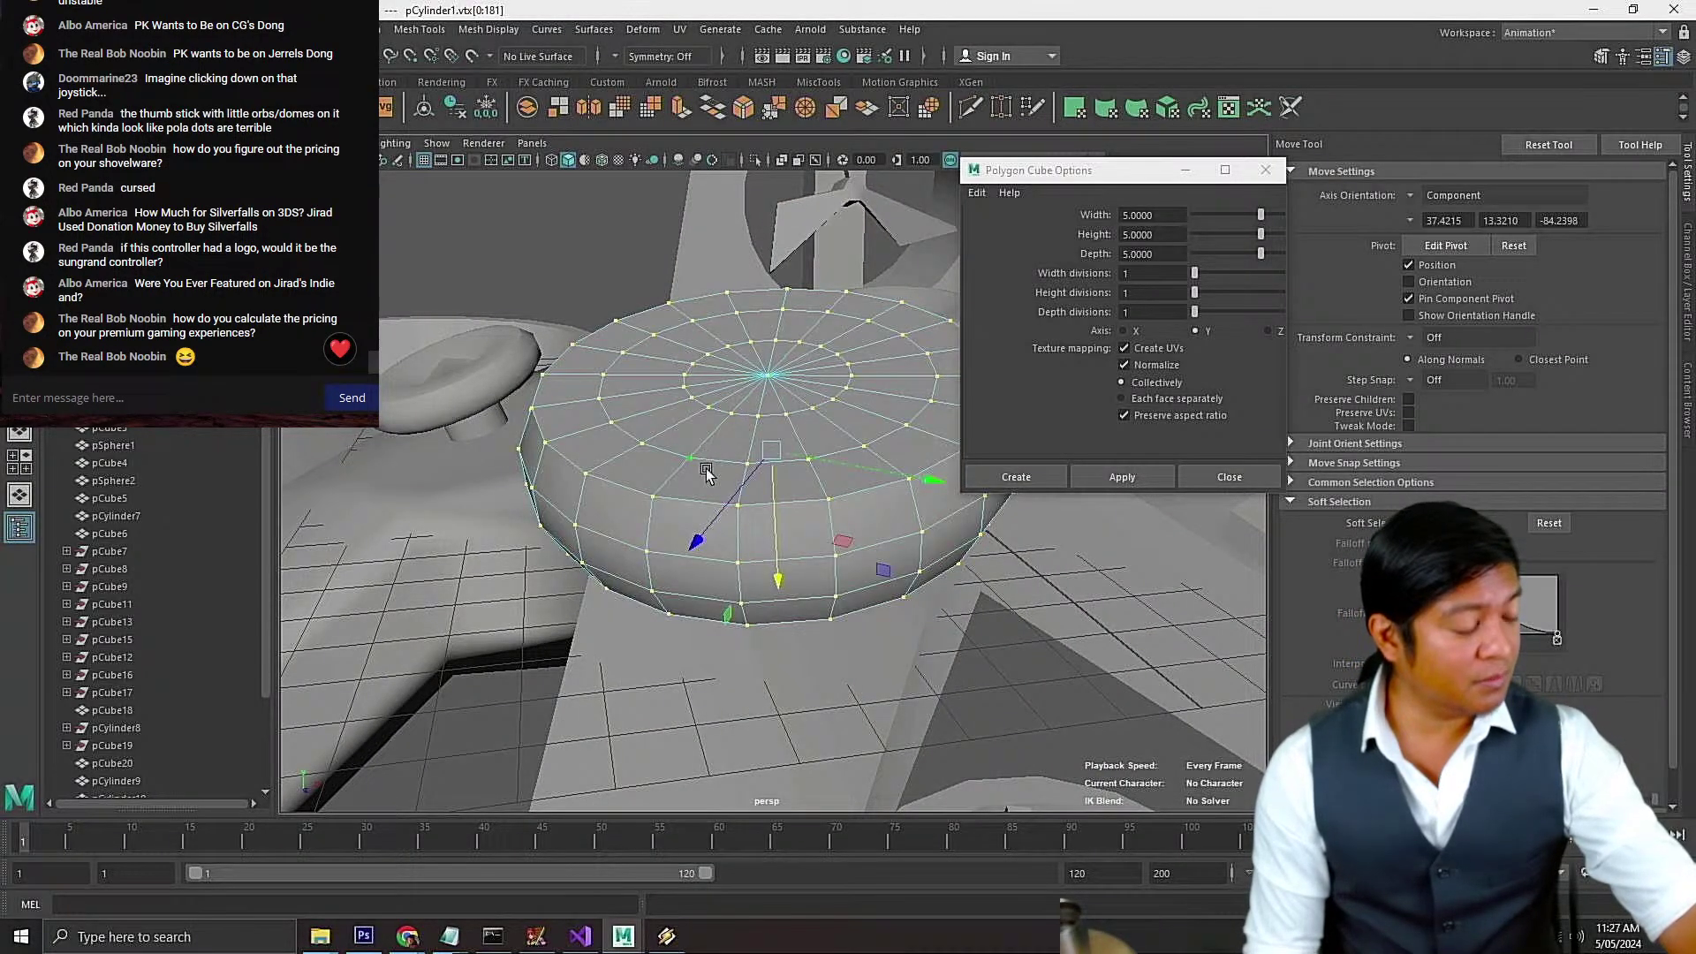
{"action": "scroll", "coordinate": [707, 474], "scroll_direction": "down", "scroll_amount": 6}
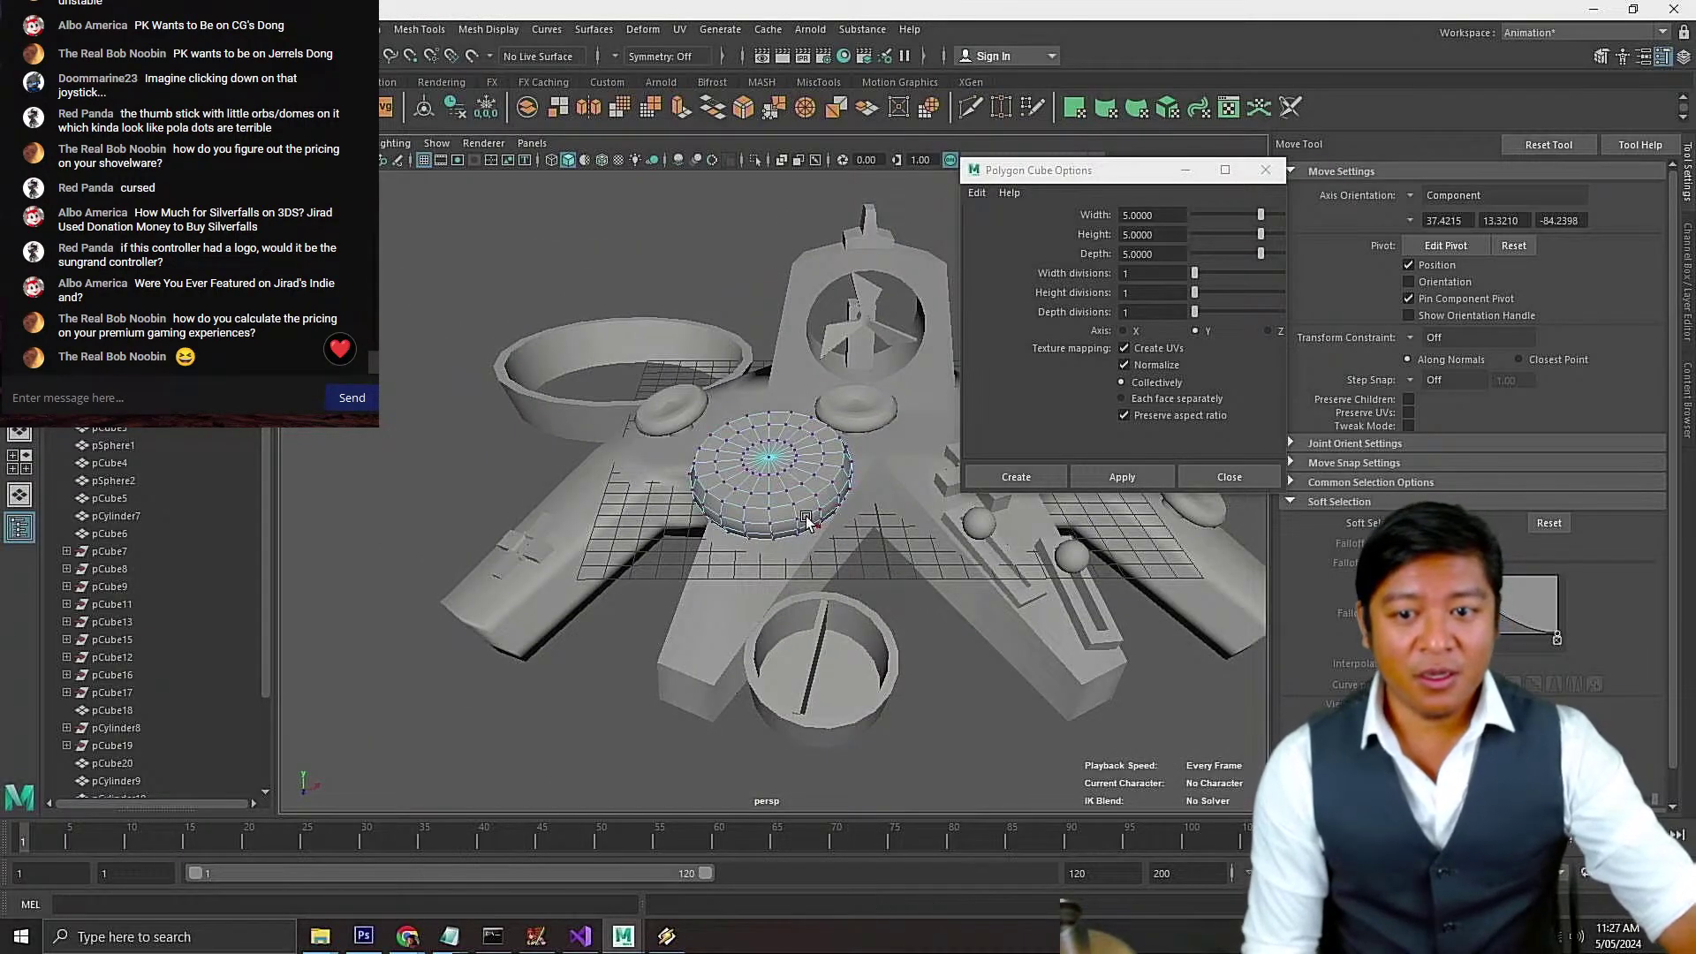
Select the small round cylinder copy and slide it left toward the controller body
{"action": "mouse_move", "coordinate": [807, 522]}
{"action": "left_mouse_down", "text": "alt"}
{"action": "mouse_move", "coordinate": [819, 574]}
{"action": "mouse_move", "coordinate": [831, 549]}
{"action": "mouse_move", "coordinate": [862, 560]}
{"action": "mouse_move", "coordinate": [804, 549]}
{"action": "left_mouse_up", "text": "alt"}
{"action": "right_click_drag", "start_coordinate": [1037, 448], "coordinate": [1036, 549]}
{"action": "right_click_drag", "start_coordinate": [1092, 433], "coordinate": [1092, 425]}
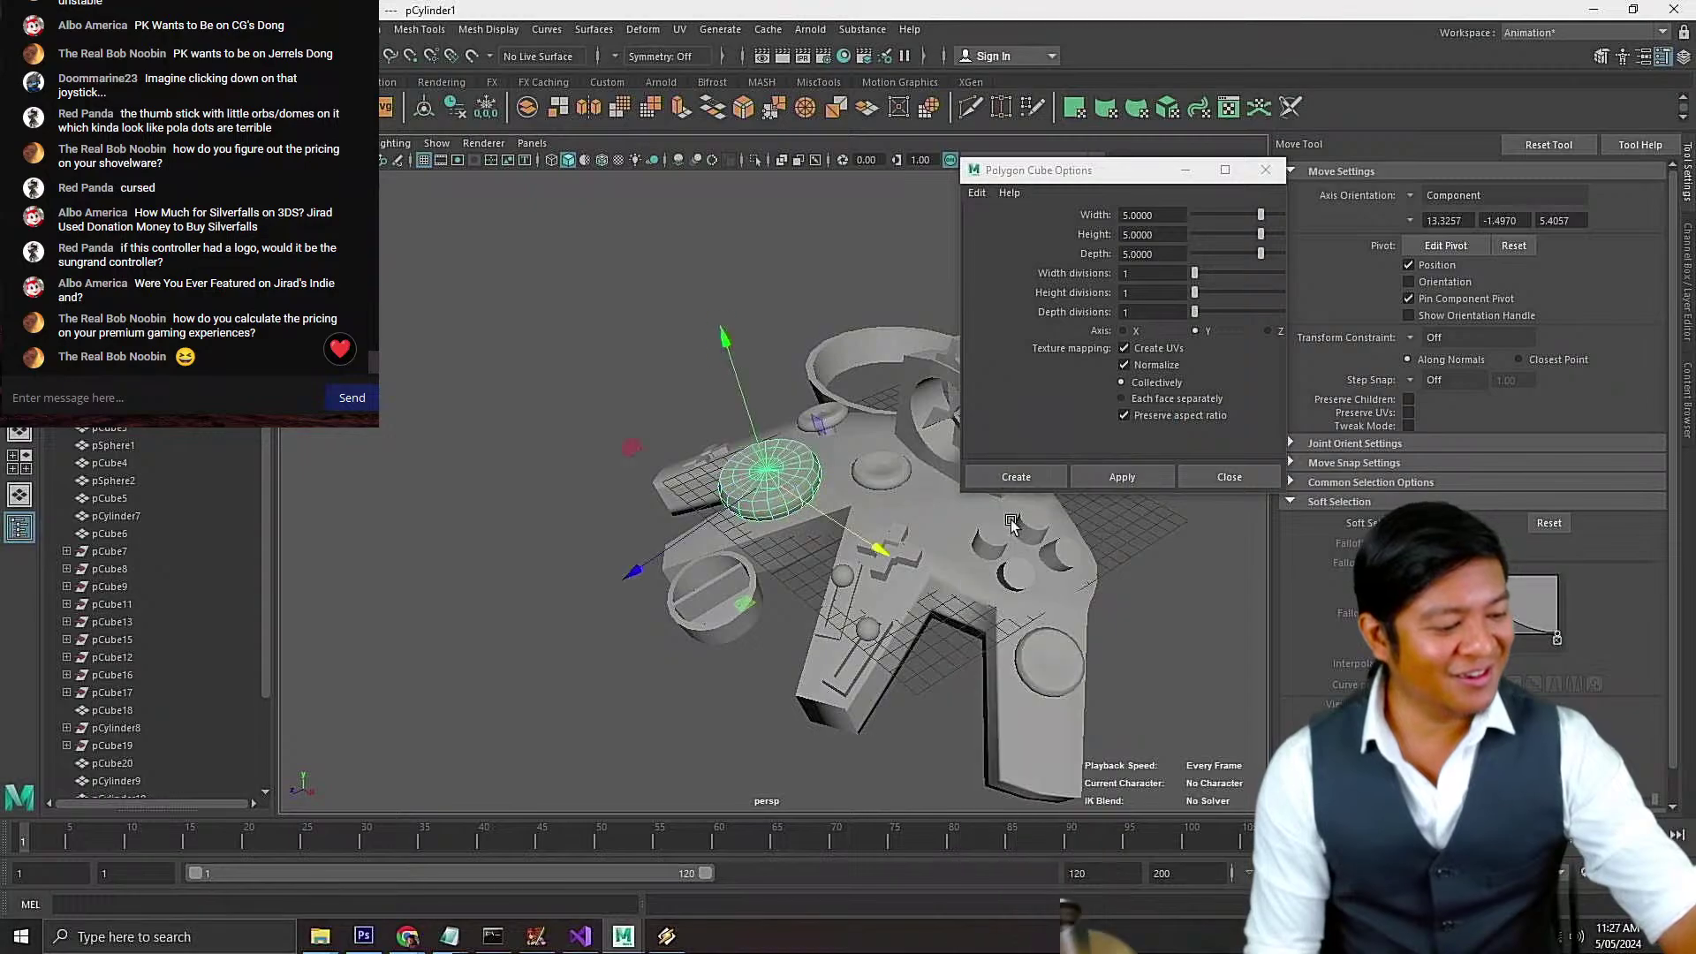
{"action": "left_click", "coordinate": [1007, 546]}
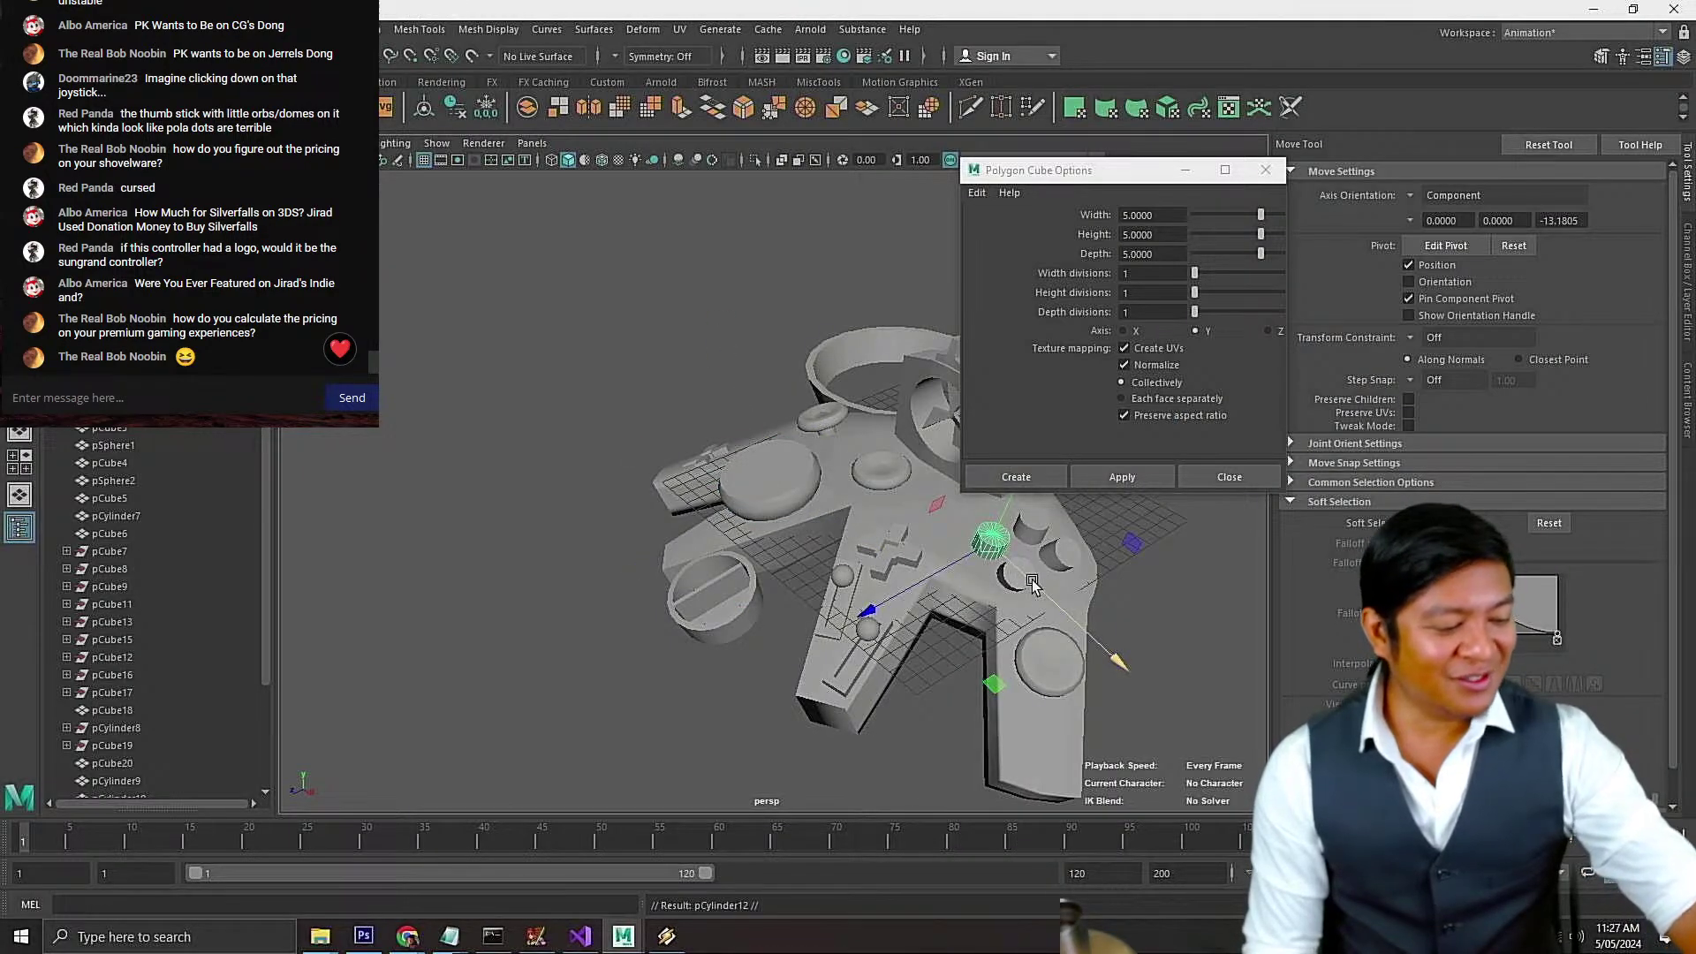
{"action": "left_click_drag", "start_coordinate": [1032, 583], "coordinate": [904, 510]}
{"action": "left_click_drag", "start_coordinate": [801, 461], "coordinate": [703, 477]}
{"action": "key", "text": "f"}
{"action": "scroll", "coordinate": [712, 505], "scroll_direction": "down", "scroll_amount": 5}
Tilt the cylinder about its X axis and turn it slightly around its vertical axis
{"action": "key", "text": "e"}
{"action": "left_click_drag", "start_coordinate": [754, 392], "coordinate": [683, 399]}
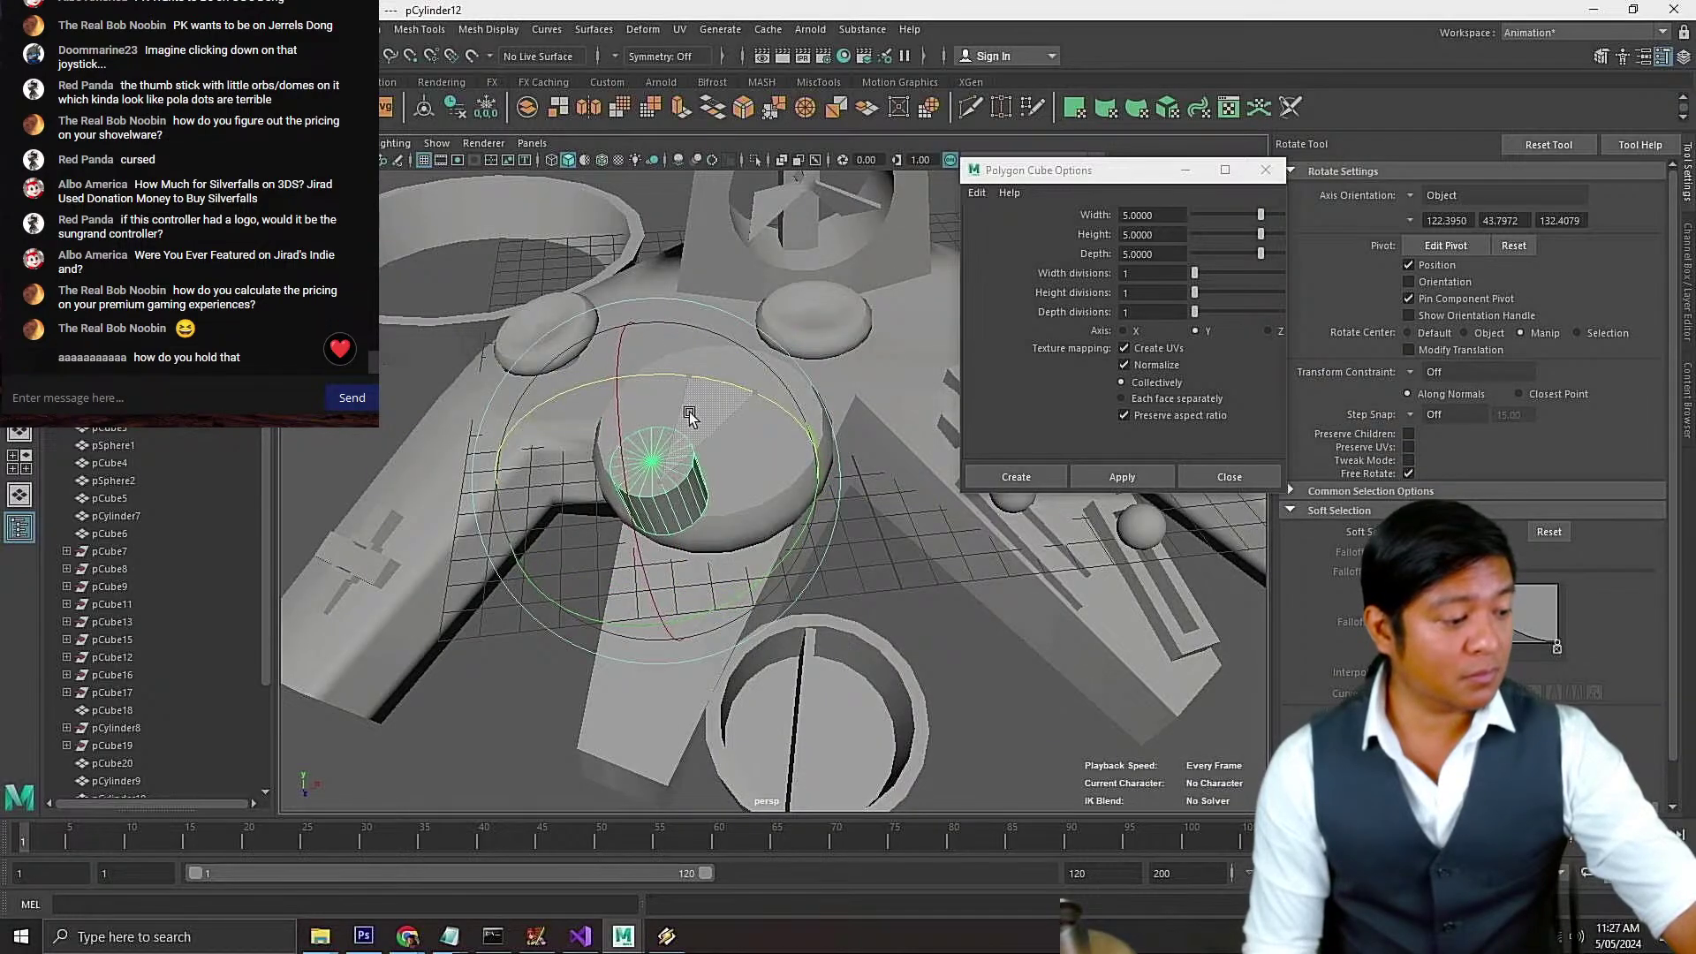
{"action": "left_click_drag", "start_coordinate": [618, 462], "coordinate": [623, 487]}
{"action": "left_click_drag", "start_coordinate": [690, 400], "coordinate": [670, 538]}
Lower the cylinder beneath the controller body, shift it left, and rotate it slightly clockwise
{"action": "key", "text": "w"}
{"action": "left_click_drag", "start_coordinate": [674, 605], "coordinate": [714, 682]}
{"action": "key", "text": "f"}
{"action": "scroll", "coordinate": [834, 496], "scroll_direction": "down", "scroll_amount": 2}
{"action": "left_click_drag", "start_coordinate": [836, 490], "coordinate": [797, 474]}
{"action": "scroll", "coordinate": [747, 514], "scroll_direction": "down", "scroll_amount": 5}
{"action": "key", "text": "e"}
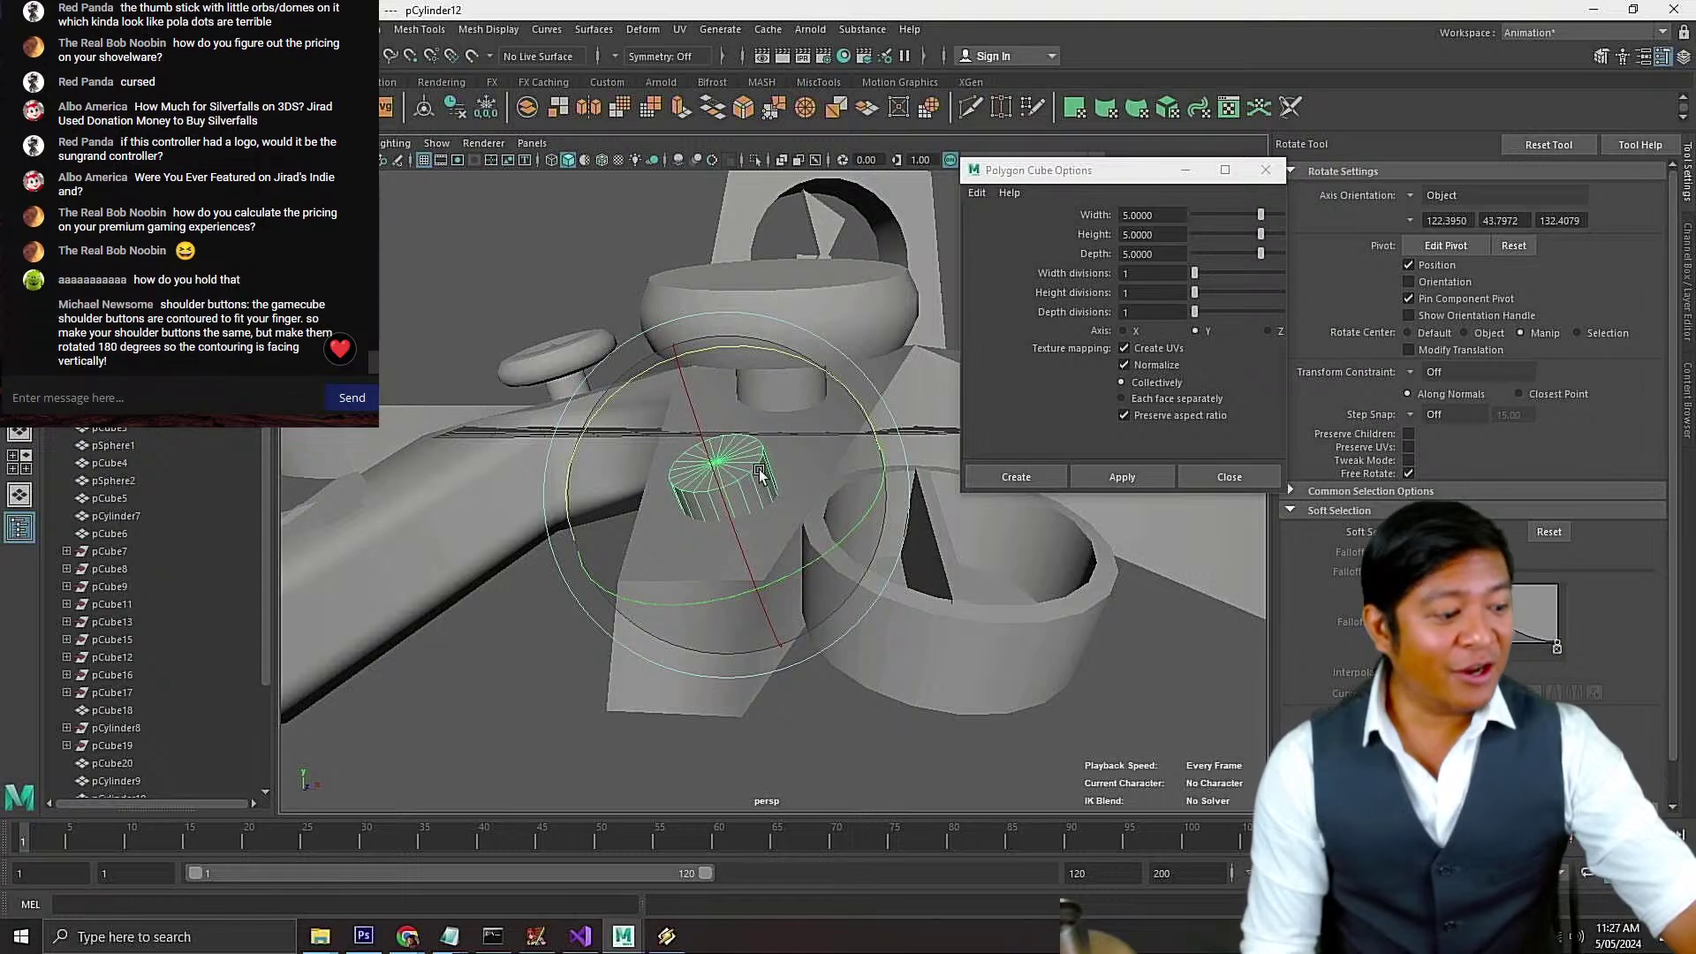
{"action": "left_click_drag", "start_coordinate": [778, 346], "coordinate": [800, 355]}
Save the scene and orbit around the controller to check the cylinder's placement
{"action": "key", "text": "ctrl+s"}
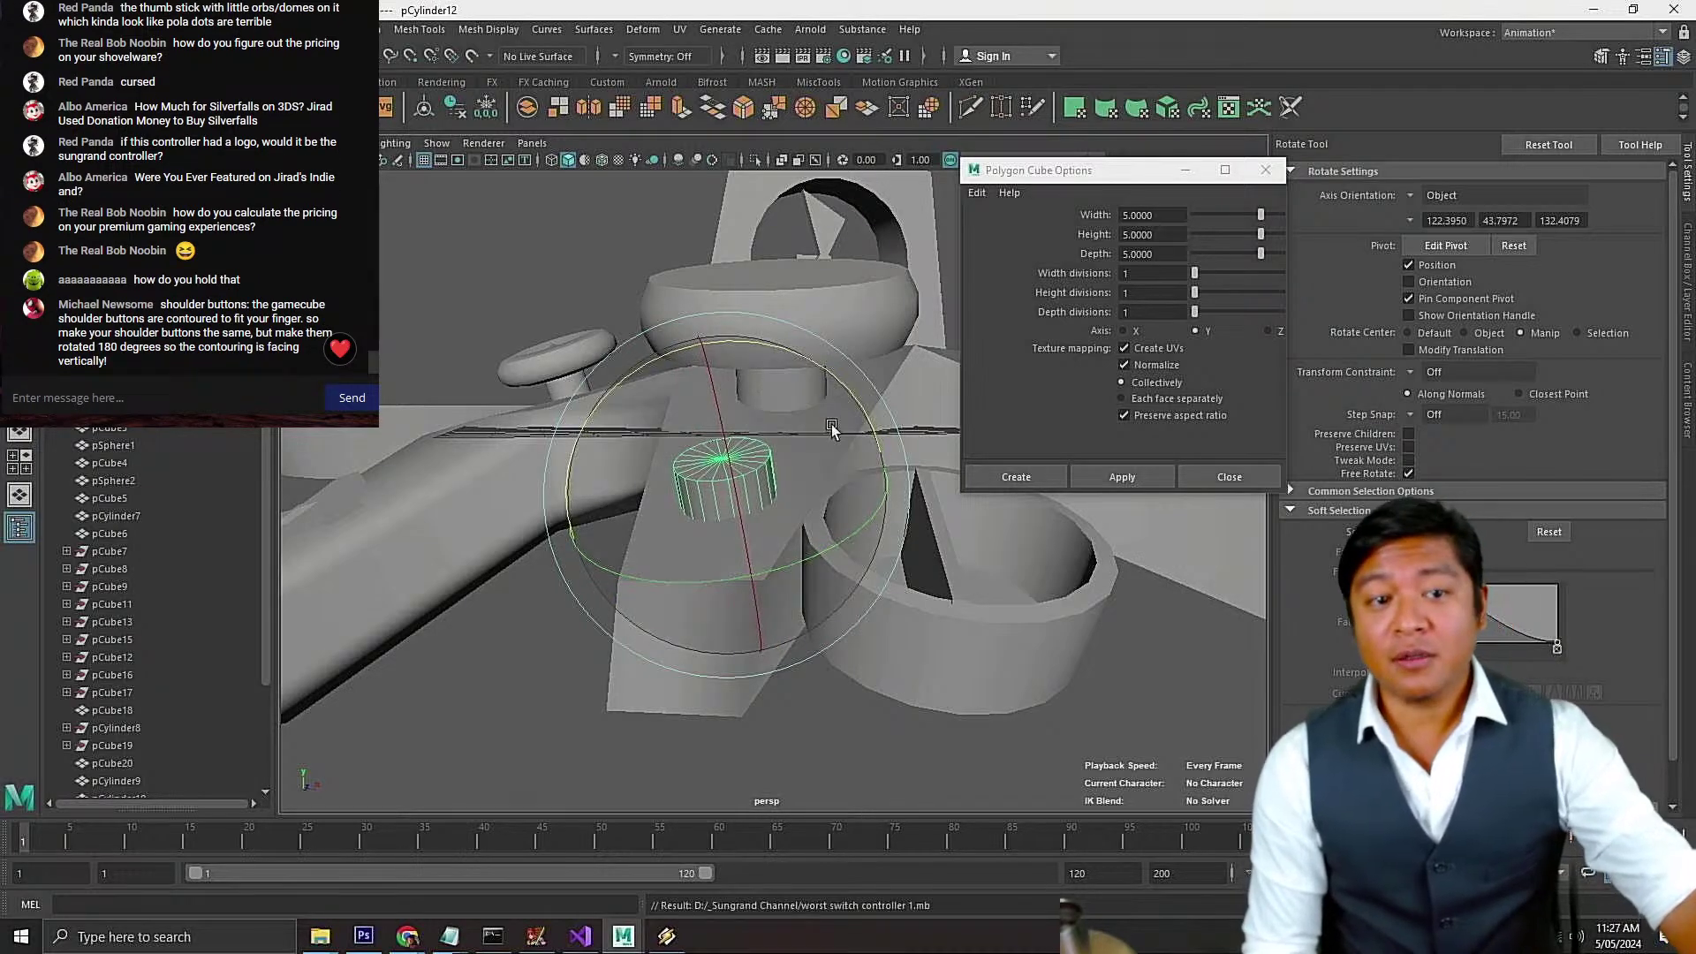
{"action": "scroll", "coordinate": [820, 468], "scroll_direction": "down", "scroll_amount": 4}
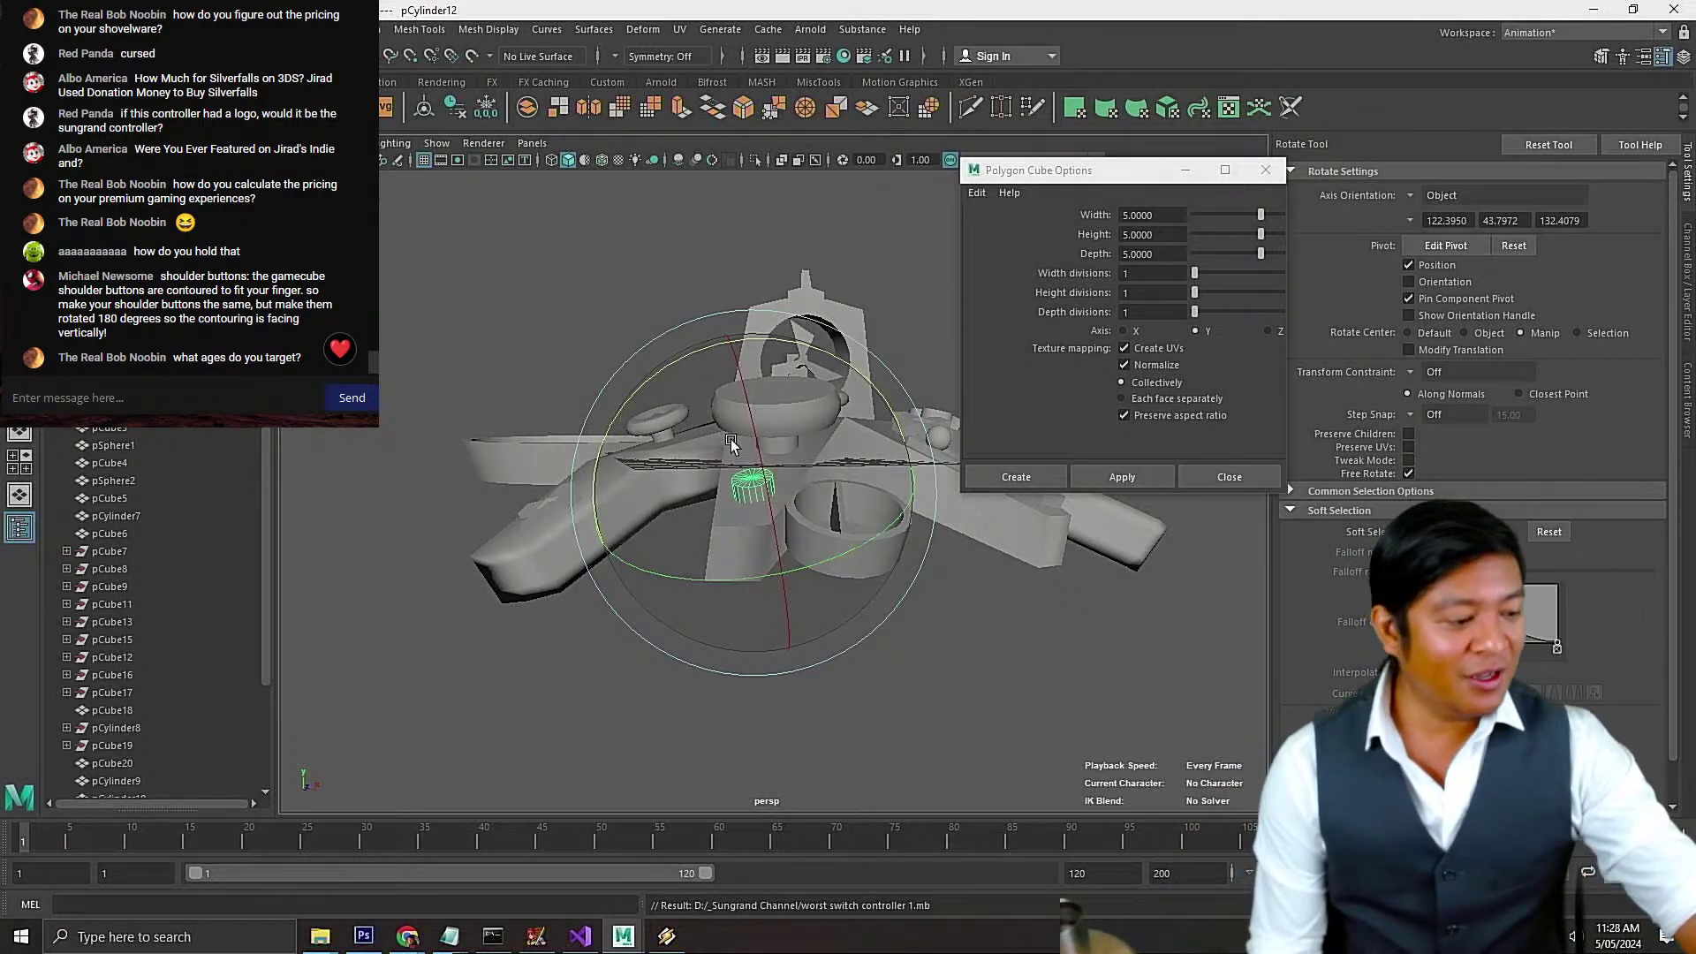
{"action": "scroll", "coordinate": [1018, 584], "scroll_direction": "down", "scroll_amount": 2}
{"action": "left_click_drag", "start_coordinate": [1018, 583], "coordinate": [823, 532], "text": "alt"}
{"action": "scroll", "coordinate": [824, 531], "scroll_direction": "up", "scroll_amount": 3}
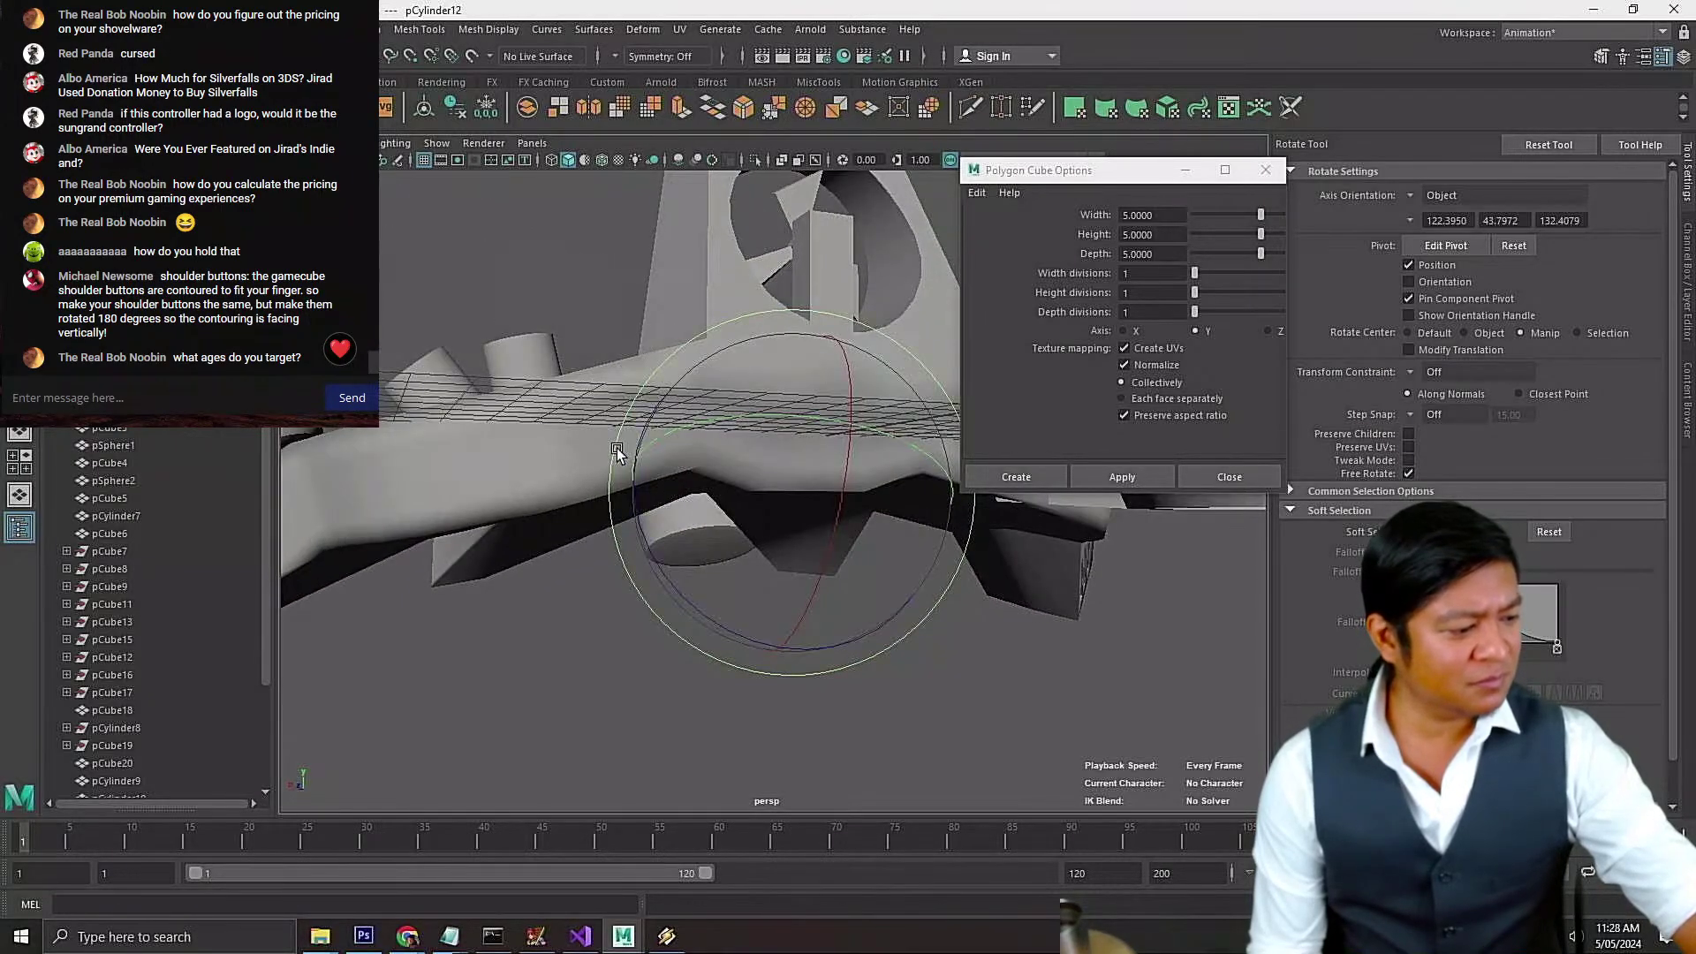
Select the controller body pCube18 and pick a face on its underside
{"action": "left_click_drag", "start_coordinate": [594, 613], "coordinate": [594, 597], "text": "alt"}
{"action": "key", "text": "w"}
{"action": "left_click", "coordinate": [594, 596]}
{"action": "left_click", "coordinate": [643, 384]}
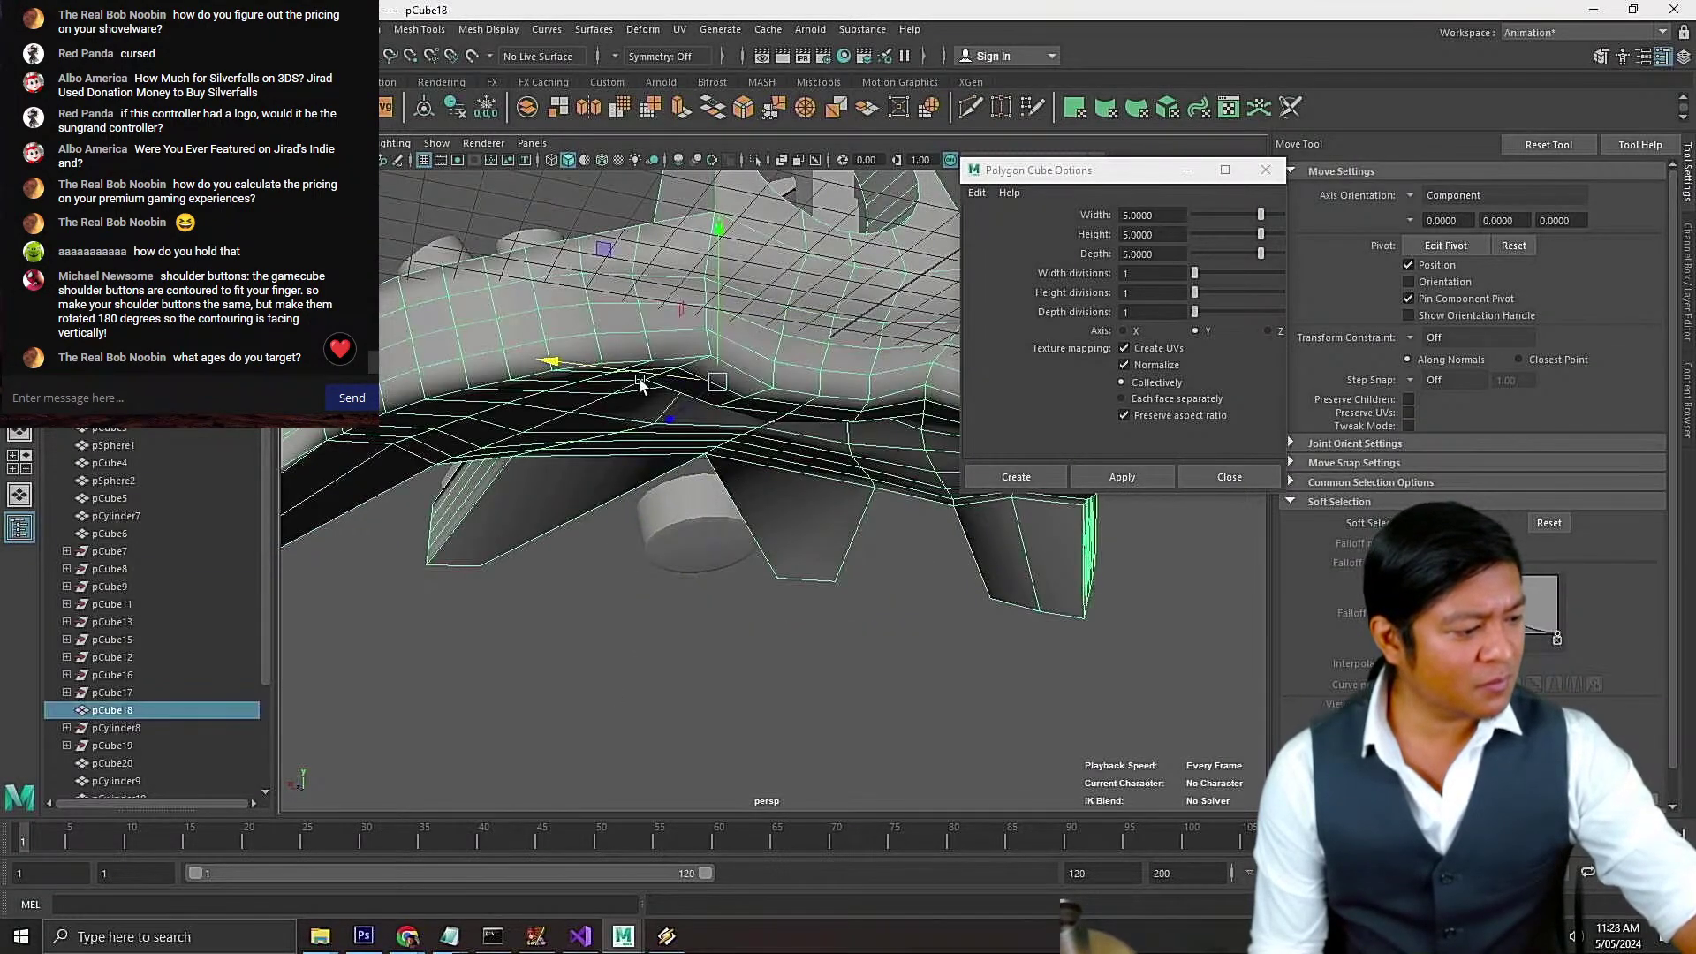
{"action": "left_click_drag", "start_coordinate": [643, 384], "coordinate": [702, 405], "text": "alt"}
{"action": "right_click_drag", "start_coordinate": [783, 417], "coordinate": [673, 442]}
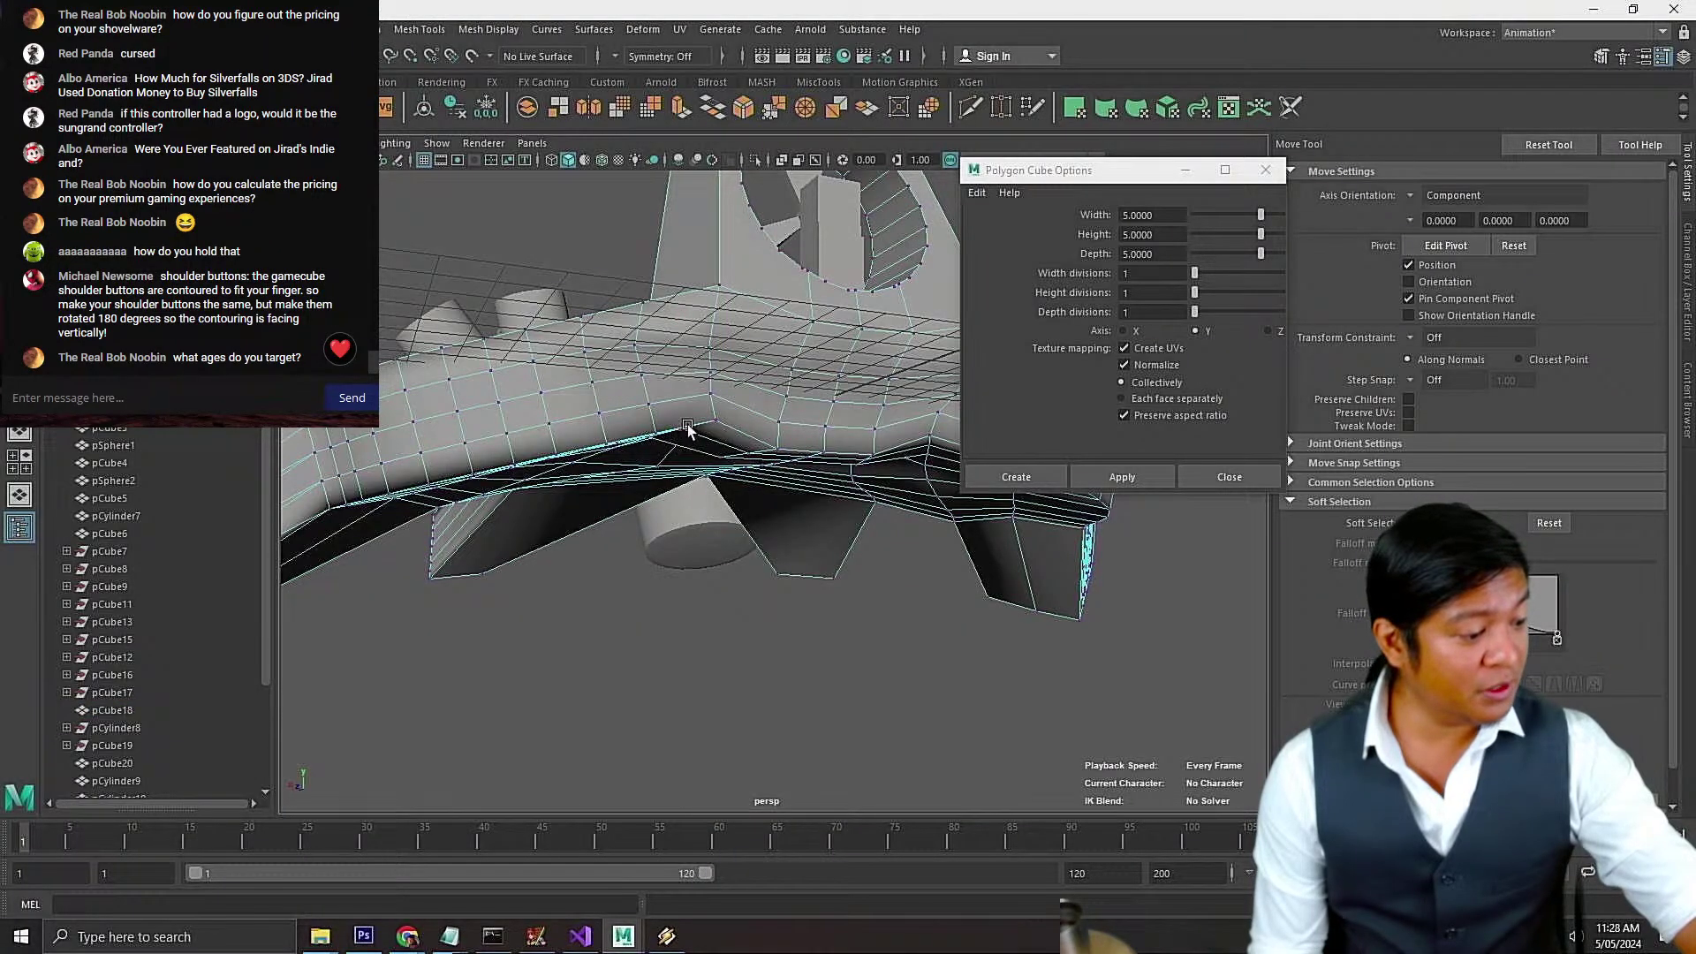
{"action": "mouse_move", "coordinate": [687, 428]}
{"action": "left_mouse_down", "text": "alt"}
{"action": "mouse_move", "coordinate": [671, 437]}
{"action": "mouse_move", "coordinate": [687, 442]}
{"action": "left_mouse_up", "text": "alt"}
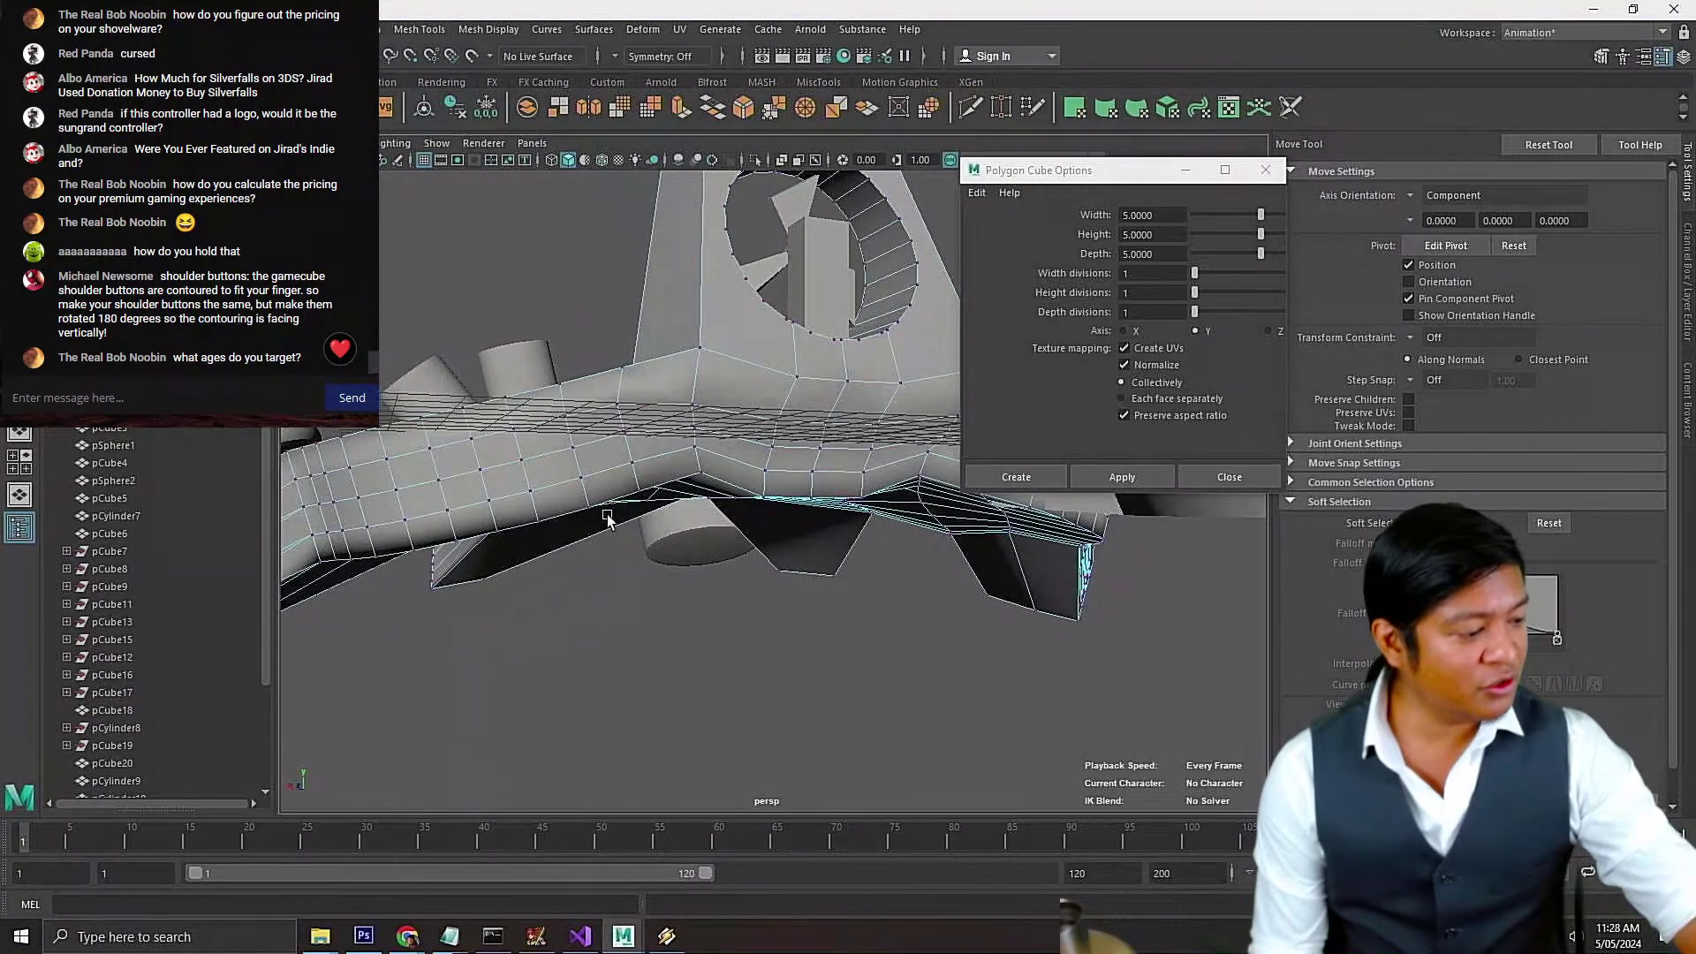
{"action": "left_click_drag", "start_coordinate": [607, 516], "coordinate": [700, 457], "text": "alt"}
{"action": "scroll", "coordinate": [714, 481], "scroll_direction": "up", "scroll_amount": 3}
{"action": "right_click_drag", "start_coordinate": [684, 450], "coordinate": [694, 495]}
{"action": "left_click", "coordinate": [690, 537]}
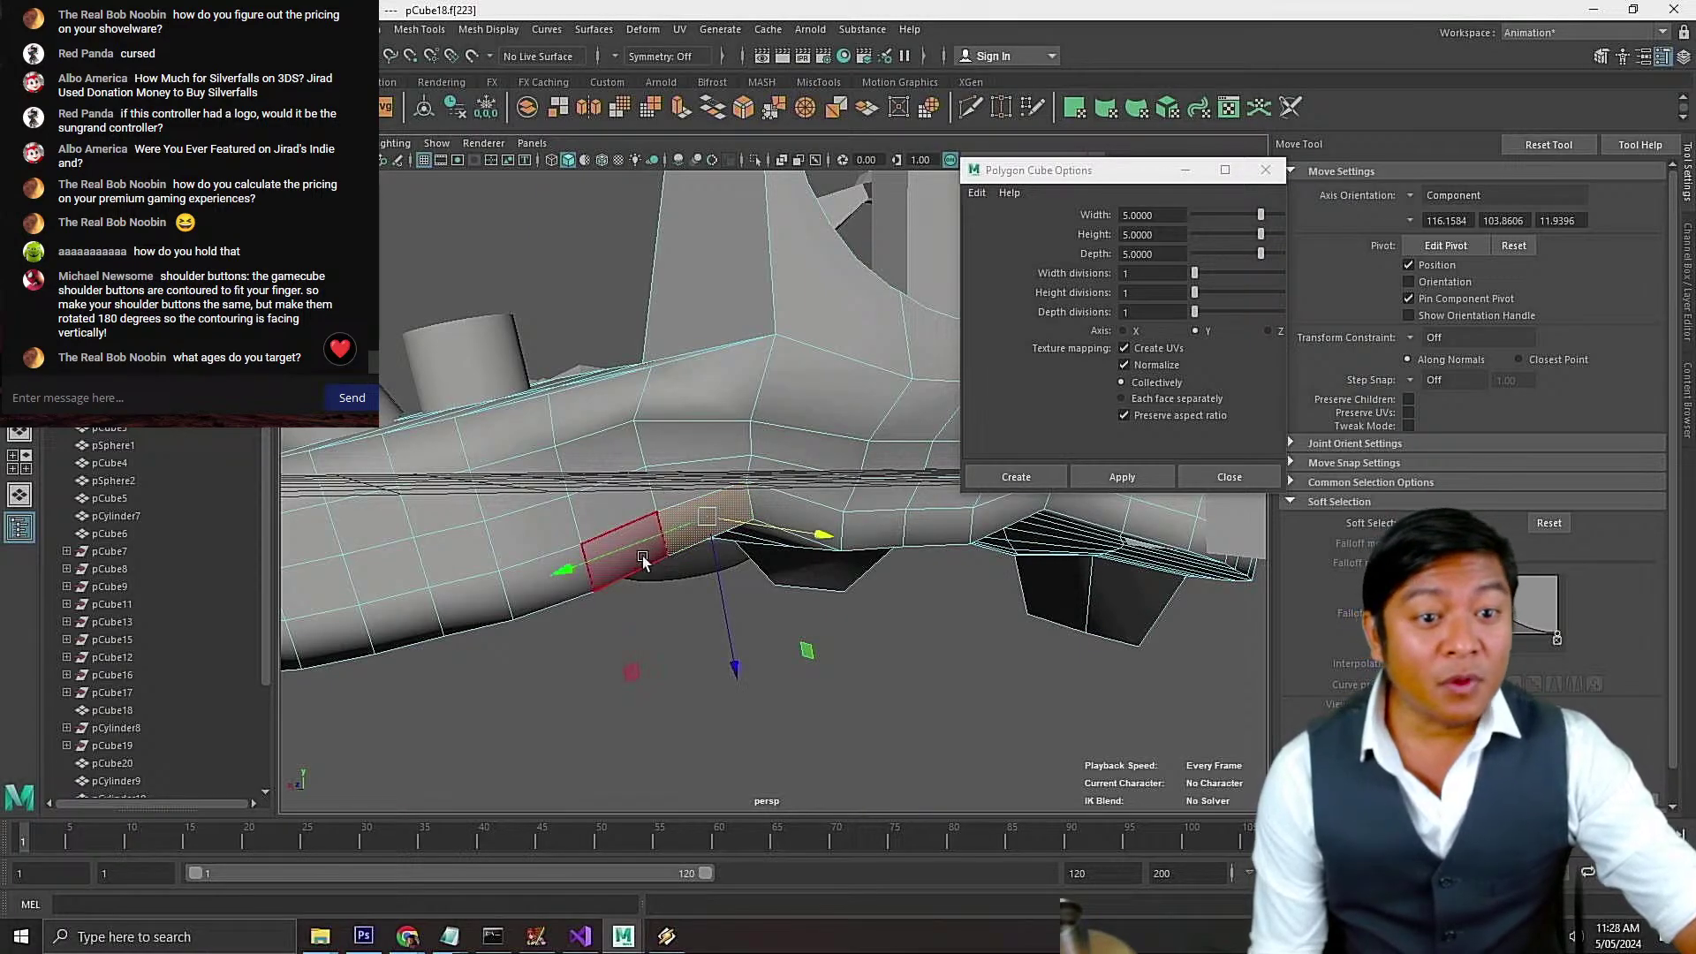
{"action": "left_click_drag", "start_coordinate": [643, 558], "coordinate": [648, 619], "text": "alt"}
Select three adjacent underside edges, pull them downward, then undo the move
{"action": "mouse_move", "coordinate": [707, 448]}
{"action": "right_mouse_down"}
{"action": "mouse_move", "coordinate": [707, 512]}
{"action": "mouse_move", "coordinate": [696, 477]}
{"action": "right_mouse_up"}
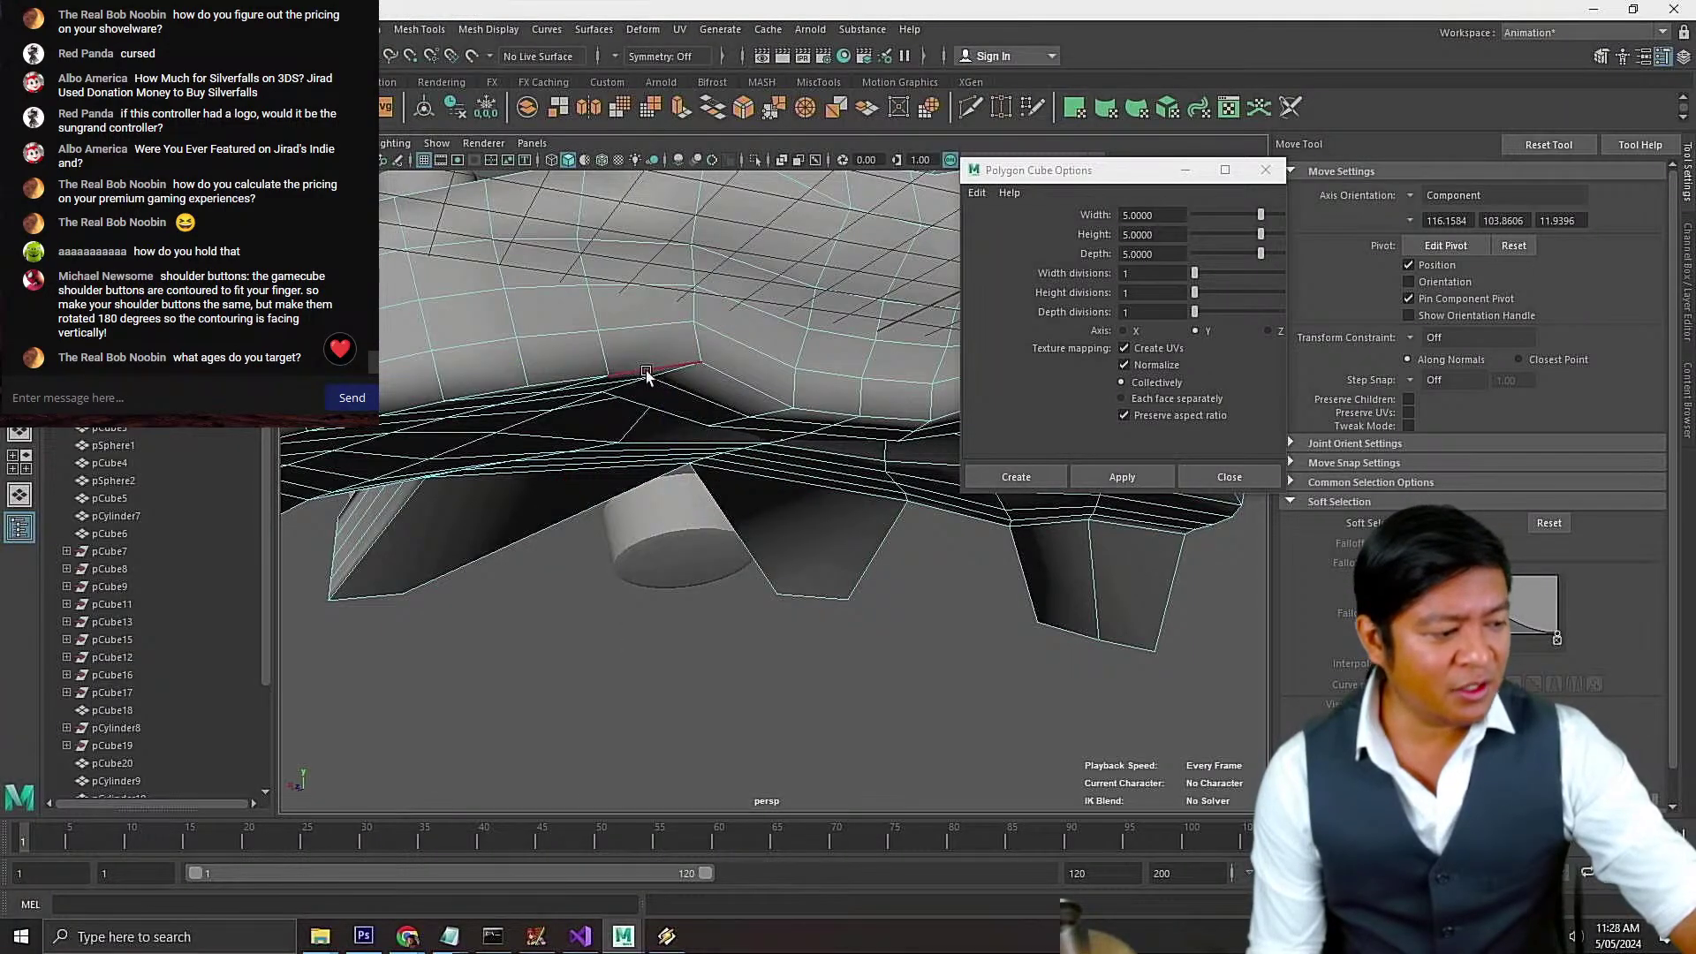
{"action": "left_click", "coordinate": [646, 376]}
{"action": "left_click_drag", "start_coordinate": [508, 388], "coordinate": [601, 530], "text": "alt"}
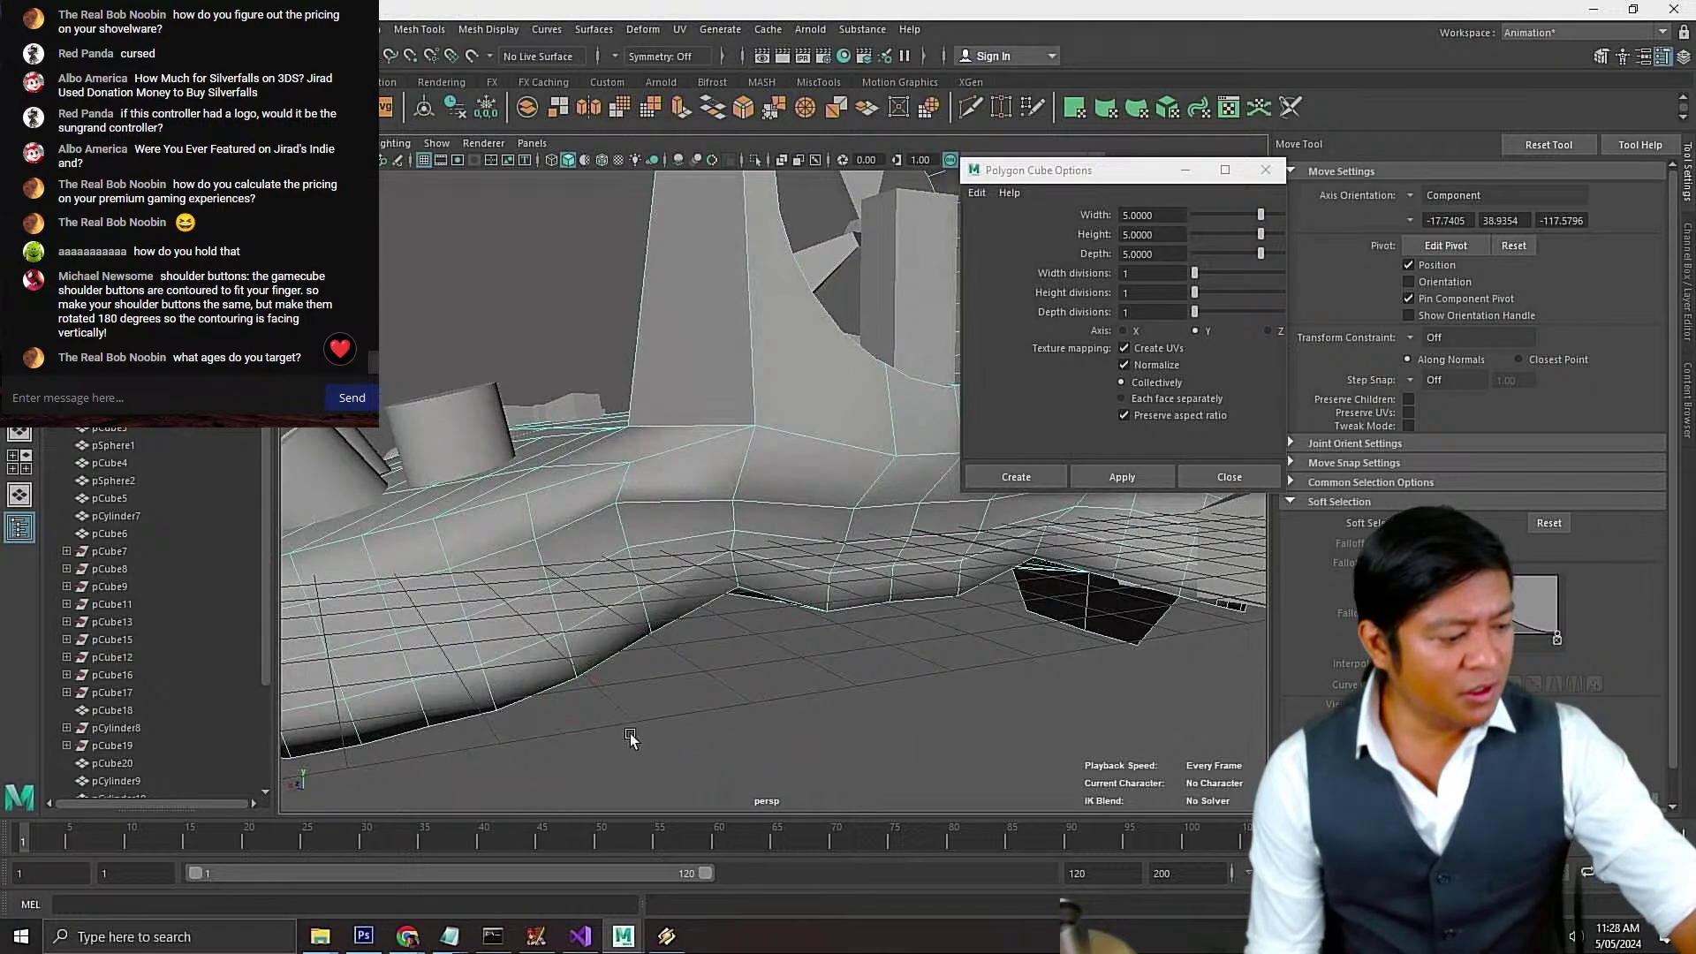
{"action": "left_click", "coordinate": [613, 660]}
{"action": "left_click_drag", "start_coordinate": [703, 624], "coordinate": [700, 669], "text": "alt"}
{"action": "scroll", "coordinate": [644, 622], "scroll_direction": "up", "scroll_amount": 4}
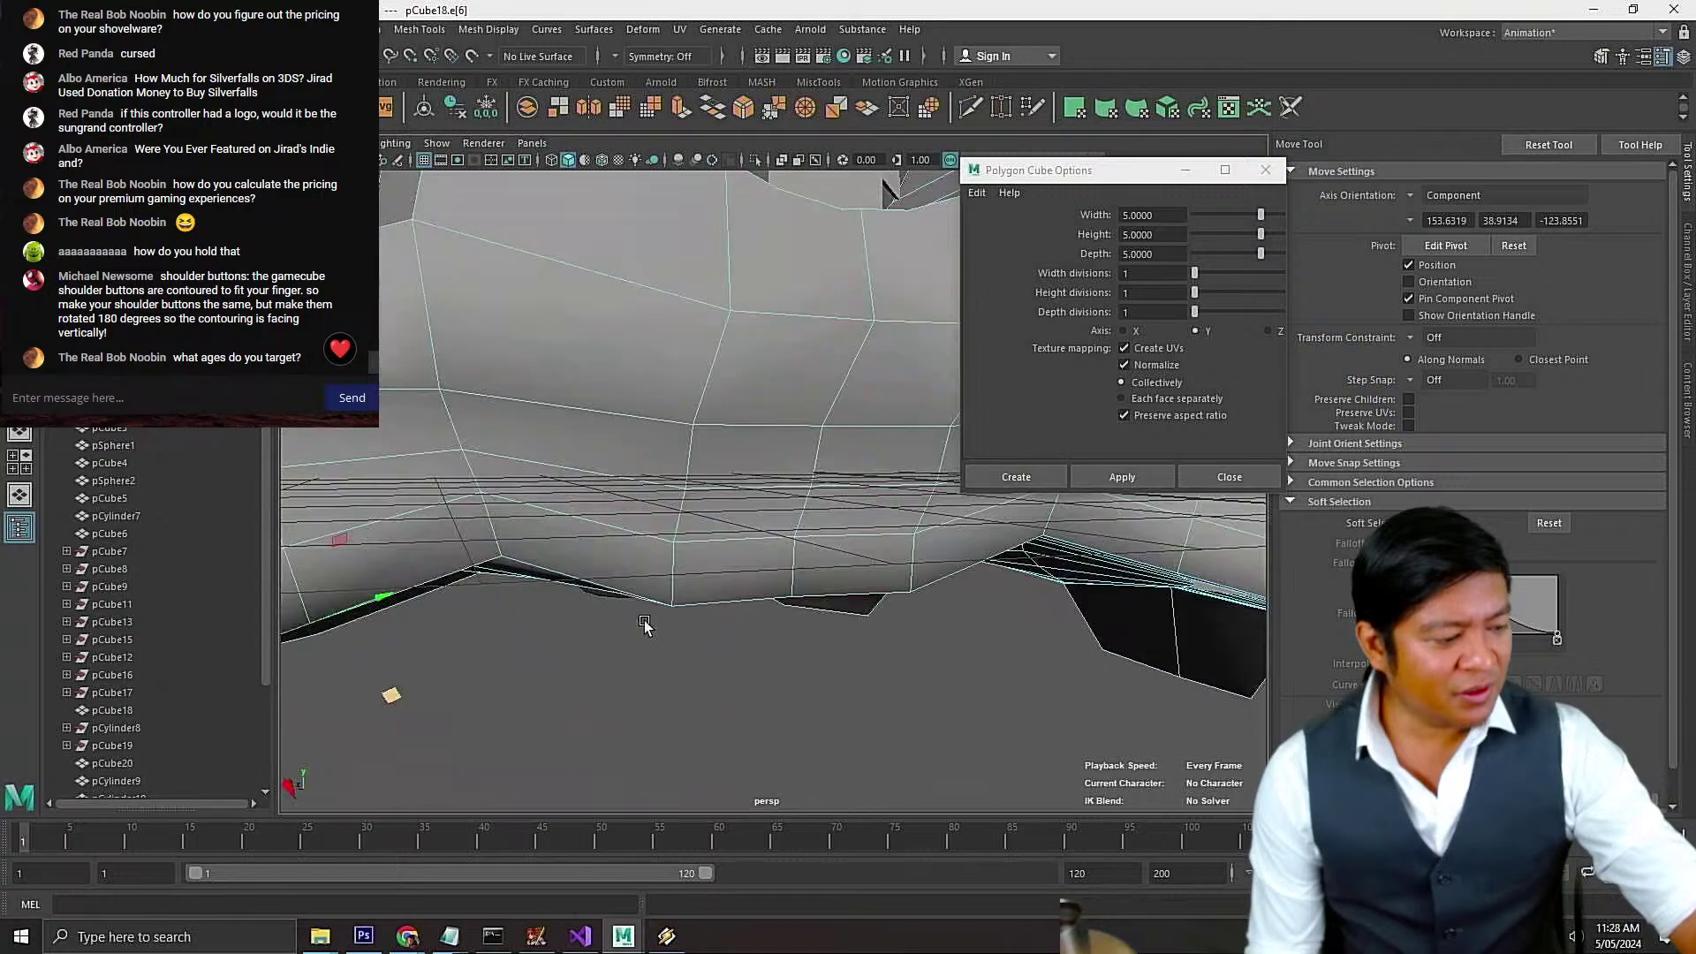
{"action": "left_click_drag", "start_coordinate": [595, 620], "coordinate": [616, 607], "text": "alt"}
{"action": "left_click", "coordinate": [615, 583], "text": "shift"}
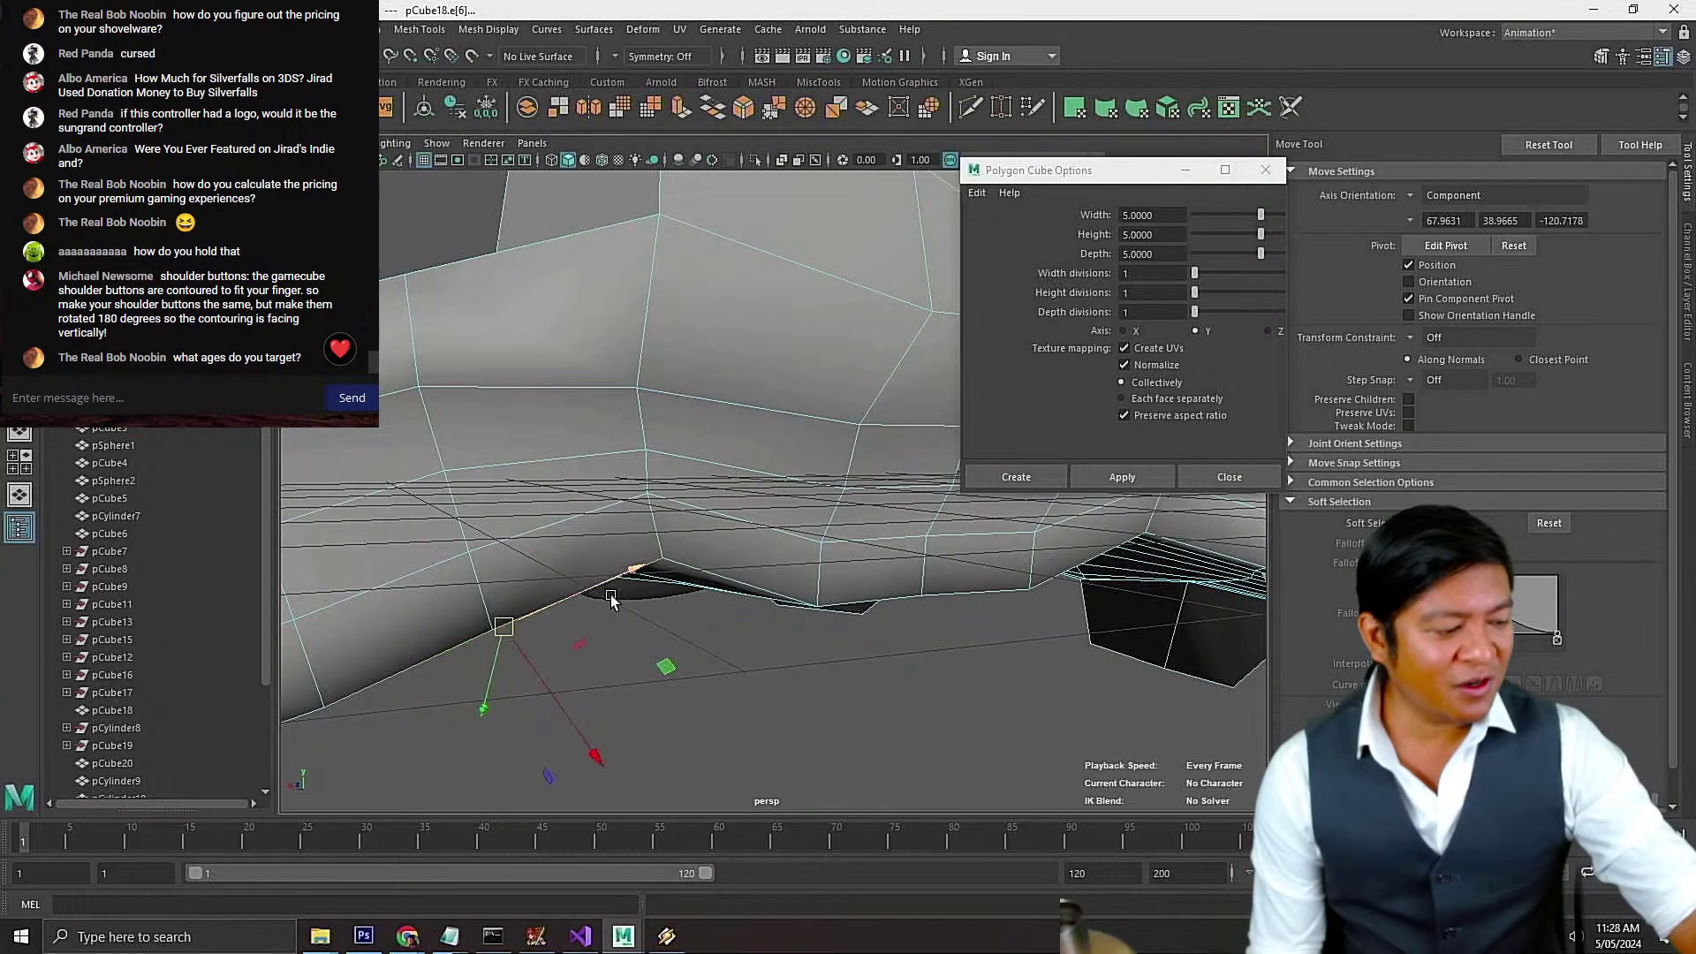
{"action": "scroll", "coordinate": [613, 594], "scroll_direction": "down", "scroll_amount": 4}
{"action": "left_click", "coordinate": [527, 621], "text": "shift"}
{"action": "left_click_drag", "start_coordinate": [594, 660], "coordinate": [571, 572]}
{"action": "key", "text": "ctrl+z"}
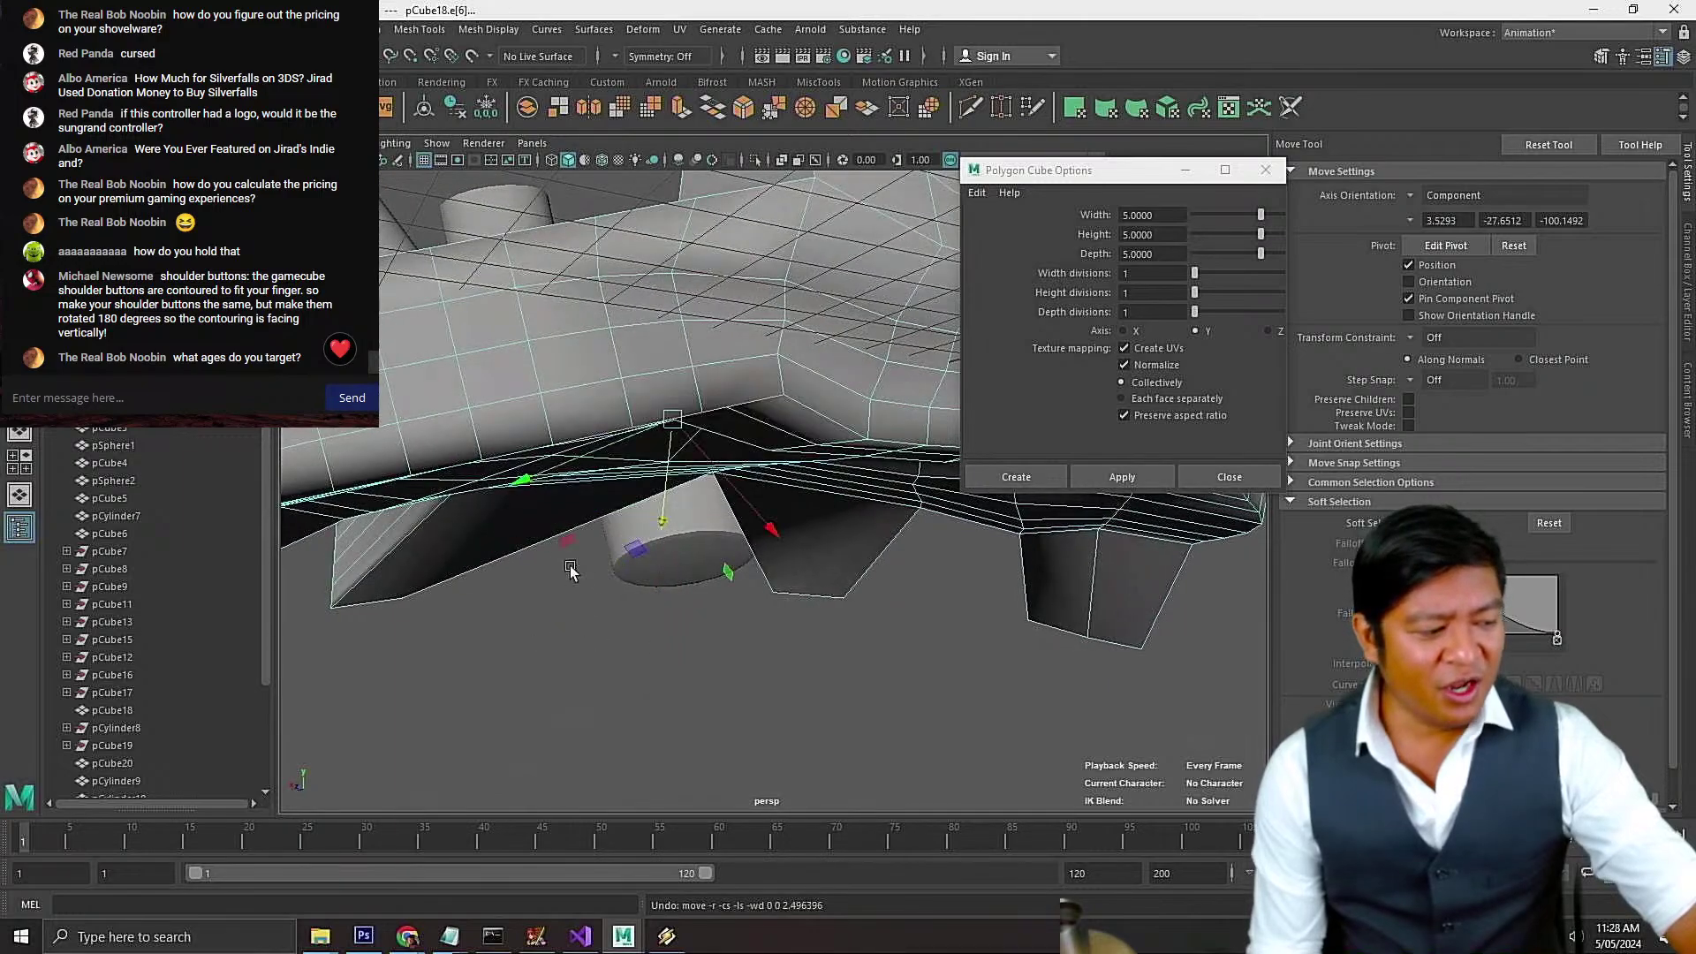
Add a lower edge to the selection and undo the last edge move
{"action": "left_click_drag", "start_coordinate": [539, 463], "coordinate": [543, 527], "text": "alt"}
{"action": "left_click", "coordinate": [491, 606], "text": "shift"}
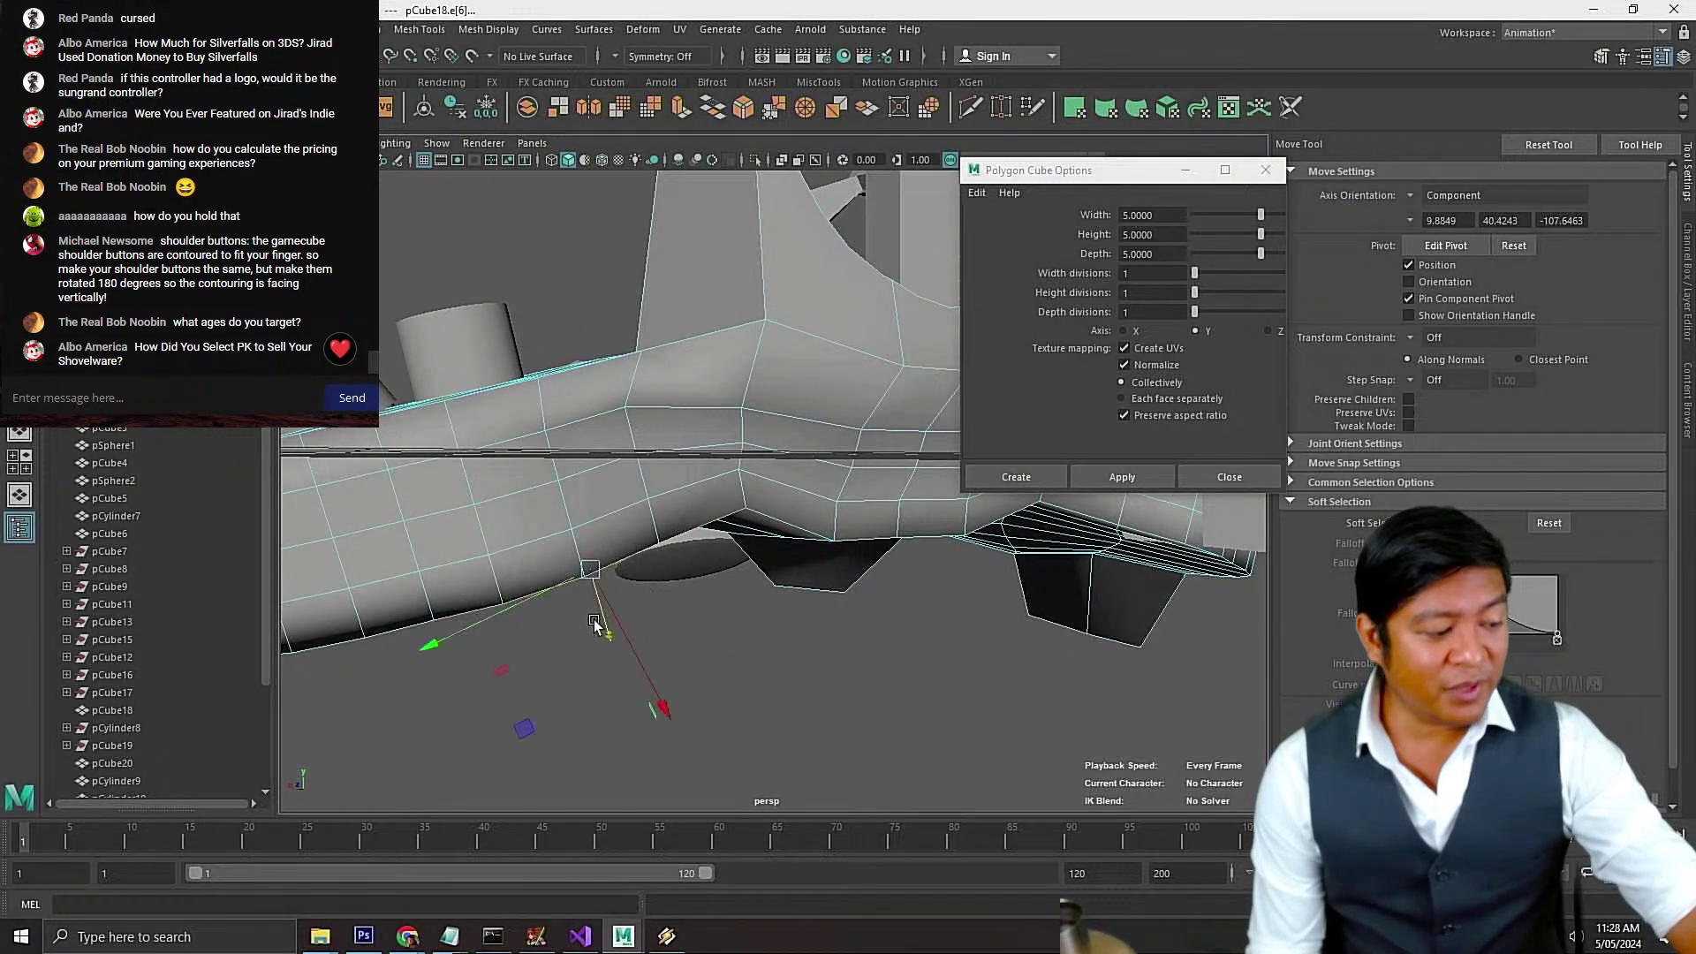
{"action": "mouse_move", "coordinate": [603, 634]}
{"action": "left_mouse_down", "text": "alt"}
{"action": "mouse_move", "coordinate": [606, 651]}
{"action": "mouse_move", "coordinate": [659, 666]}
{"action": "mouse_move", "coordinate": [628, 638]}
{"action": "left_mouse_up", "text": "alt"}
{"action": "scroll", "coordinate": [672, 610], "scroll_direction": "up", "scroll_amount": 8}
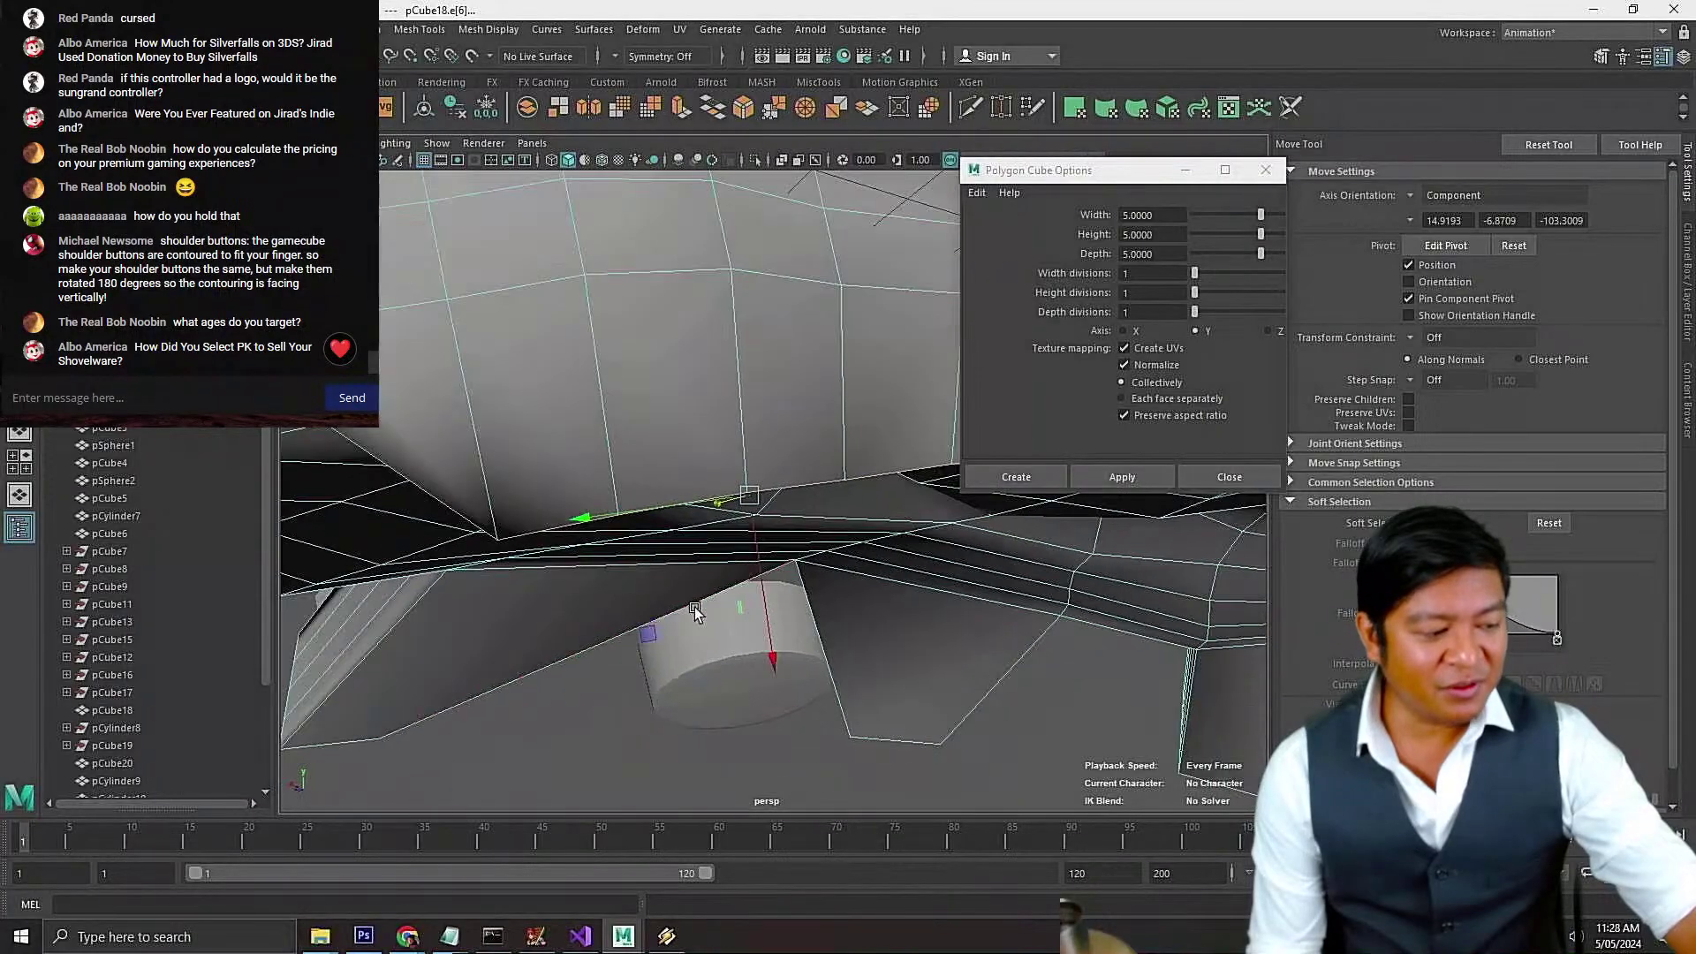
{"action": "key", "text": "ctrl+z"}
{"action": "key", "text": "ctrl+z"}
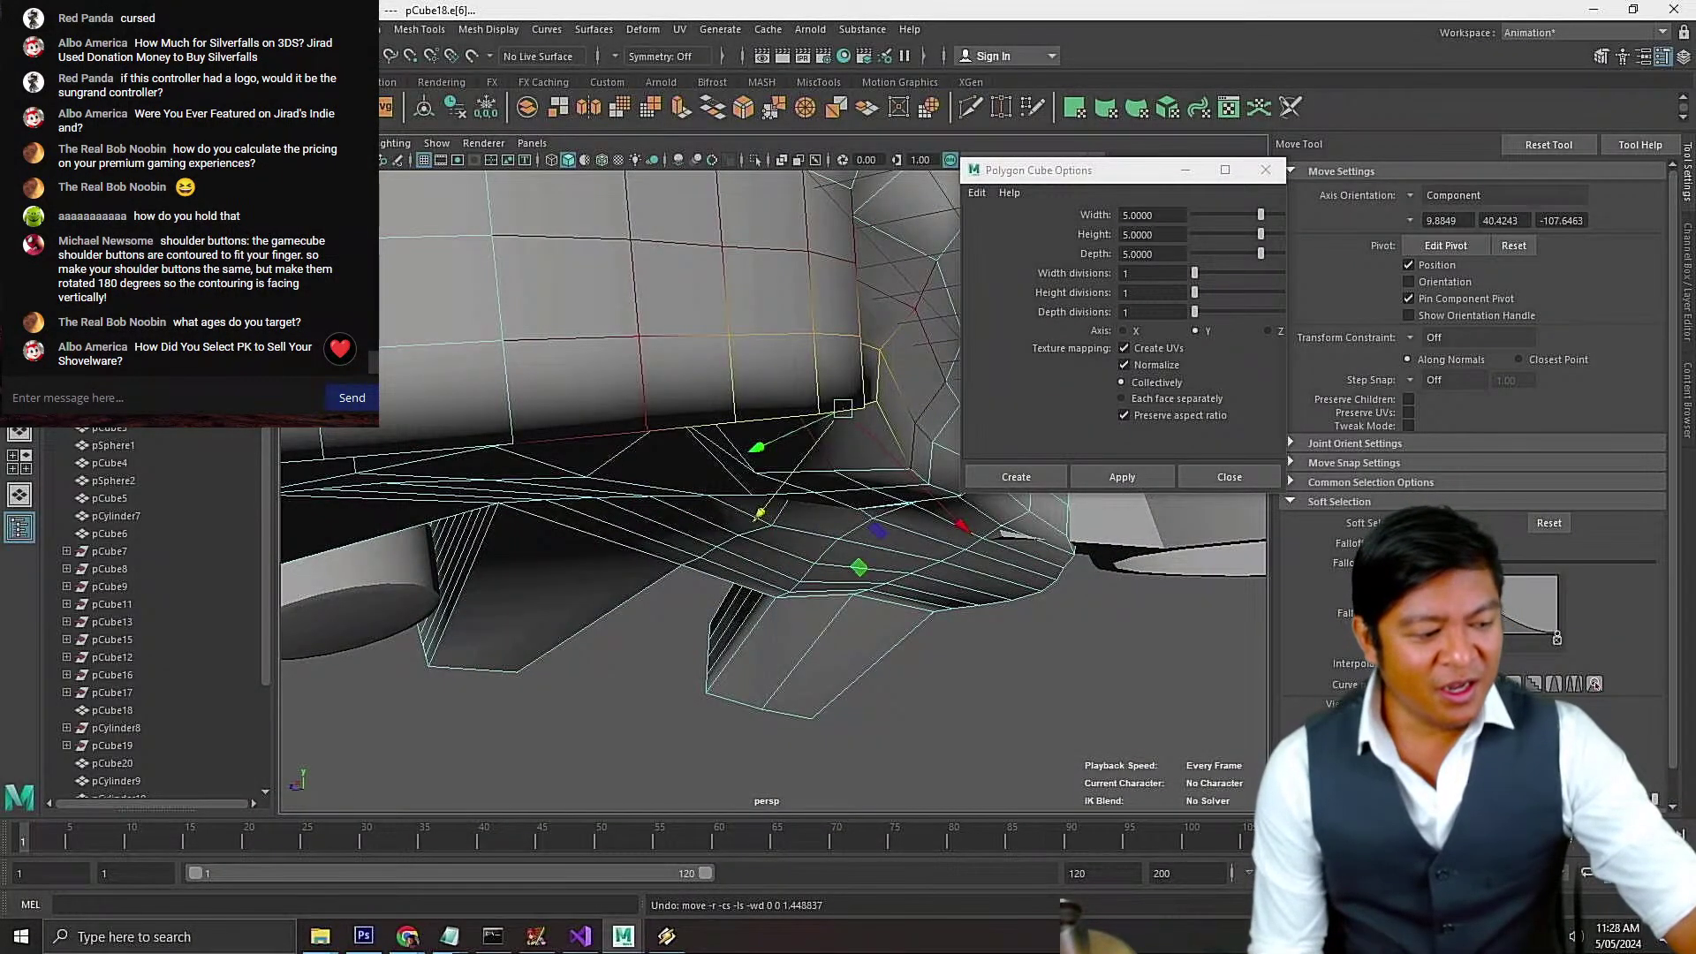
{"action": "left_click_drag", "start_coordinate": [875, 432], "coordinate": [822, 518], "text": "alt"}
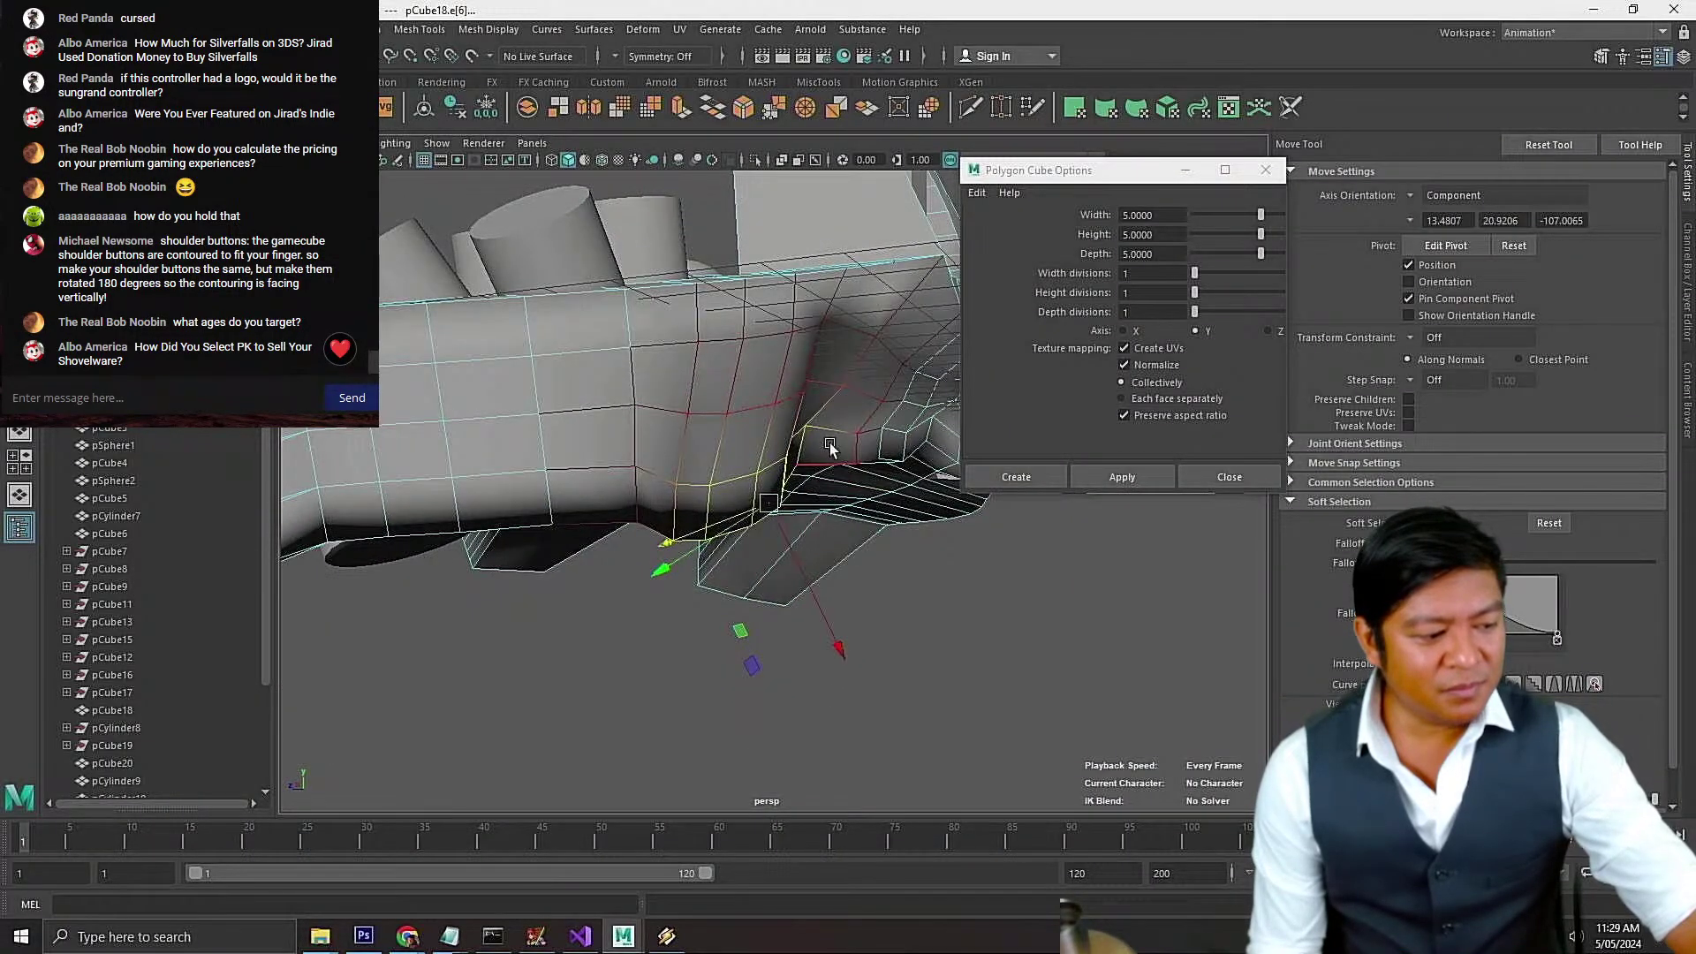
{"action": "left_click_drag", "start_coordinate": [829, 442], "coordinate": [757, 471], "text": "alt"}
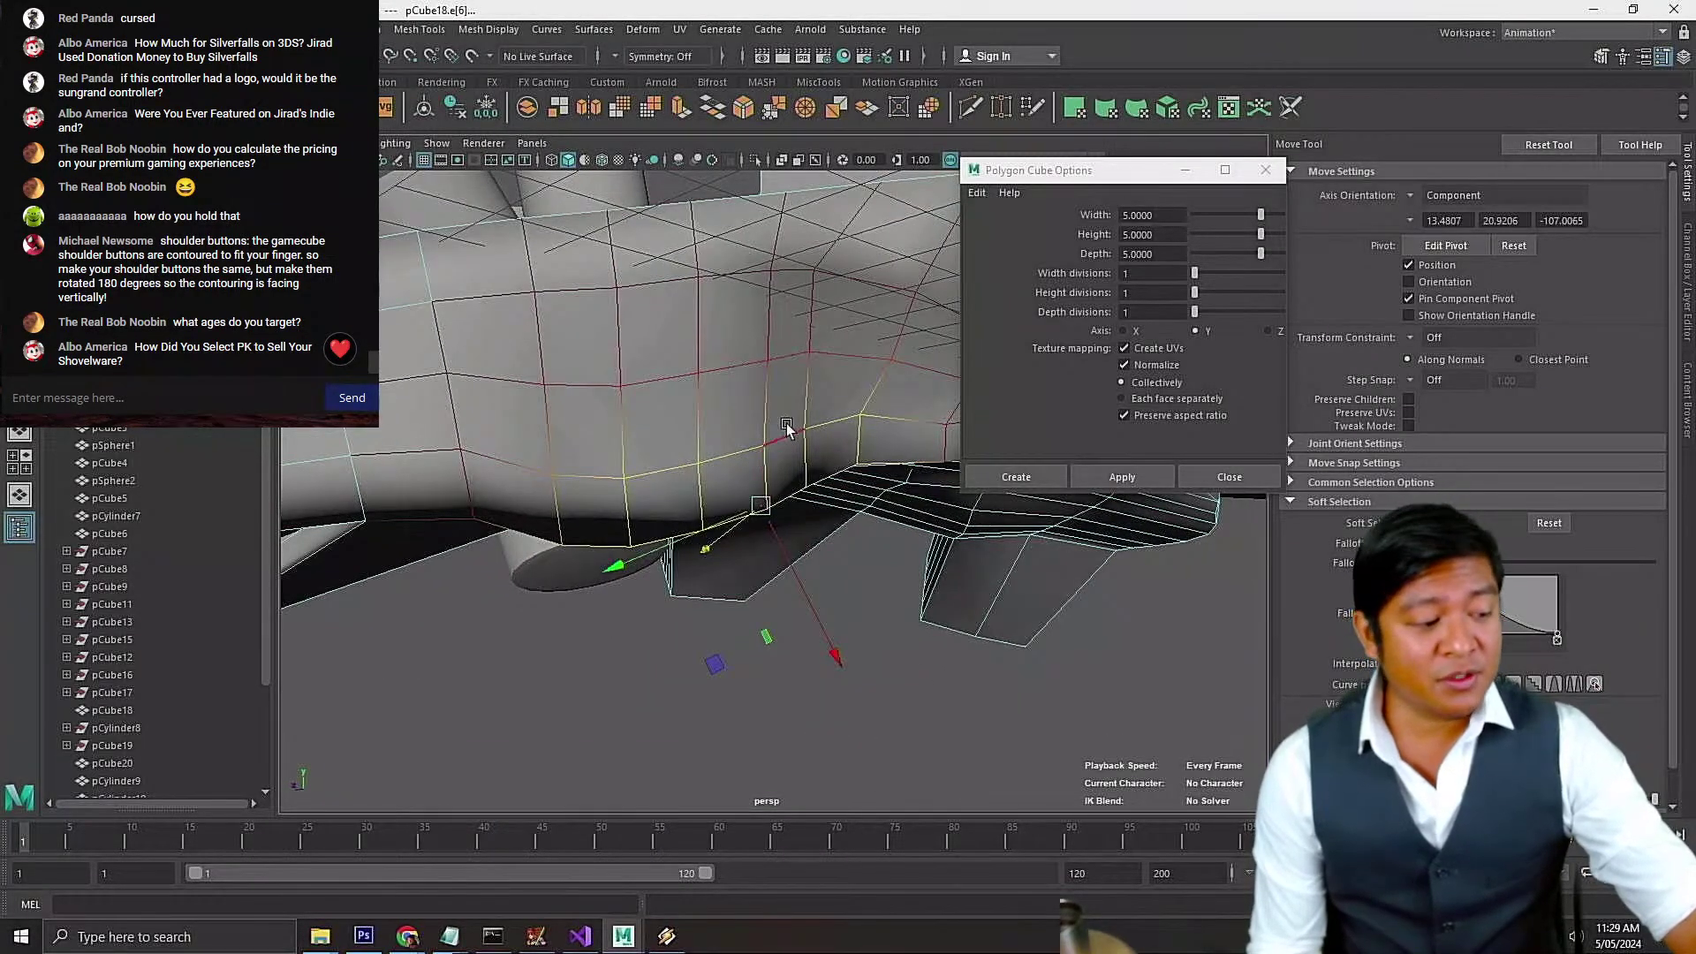
Select two adjacent faces on the body's underside
{"action": "right_click", "coordinate": [784, 397]}
{"action": "left_click", "coordinate": [791, 444]}
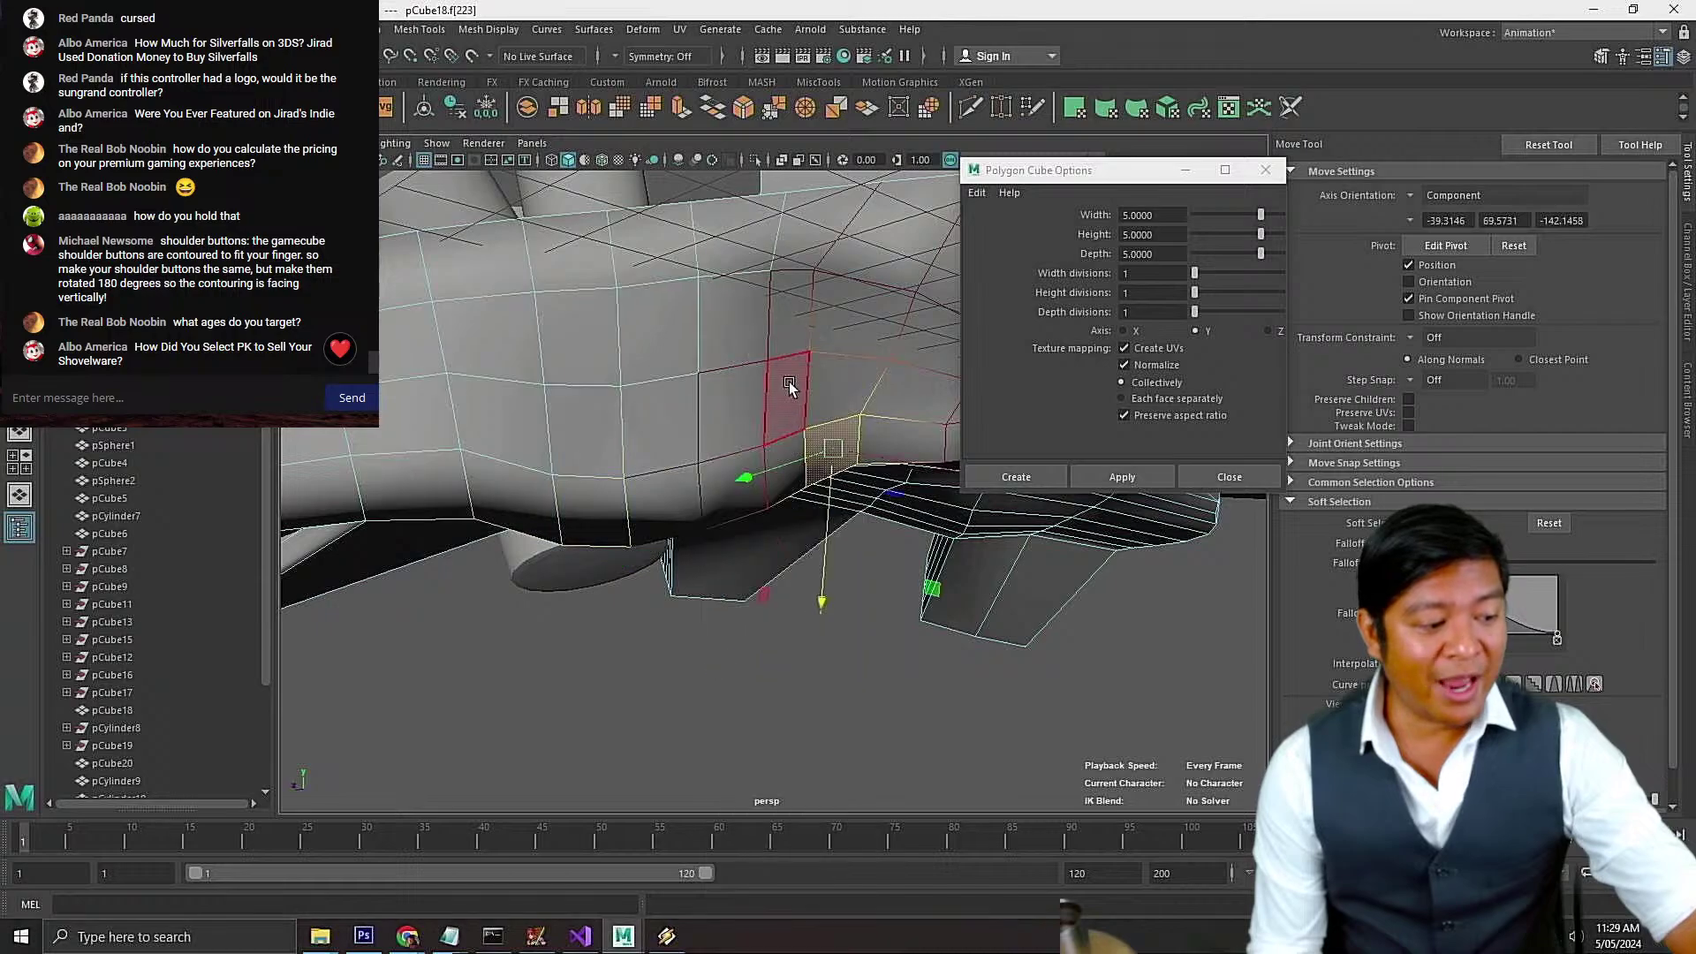
{"action": "left_click", "coordinate": [752, 402]}
{"action": "left_click", "coordinate": [722, 388], "text": "shift"}
{"action": "left_click_drag", "start_coordinate": [661, 395], "coordinate": [808, 389], "text": "alt"}
Select an edge on the body's underside contour
{"action": "right_click", "coordinate": [810, 375]}
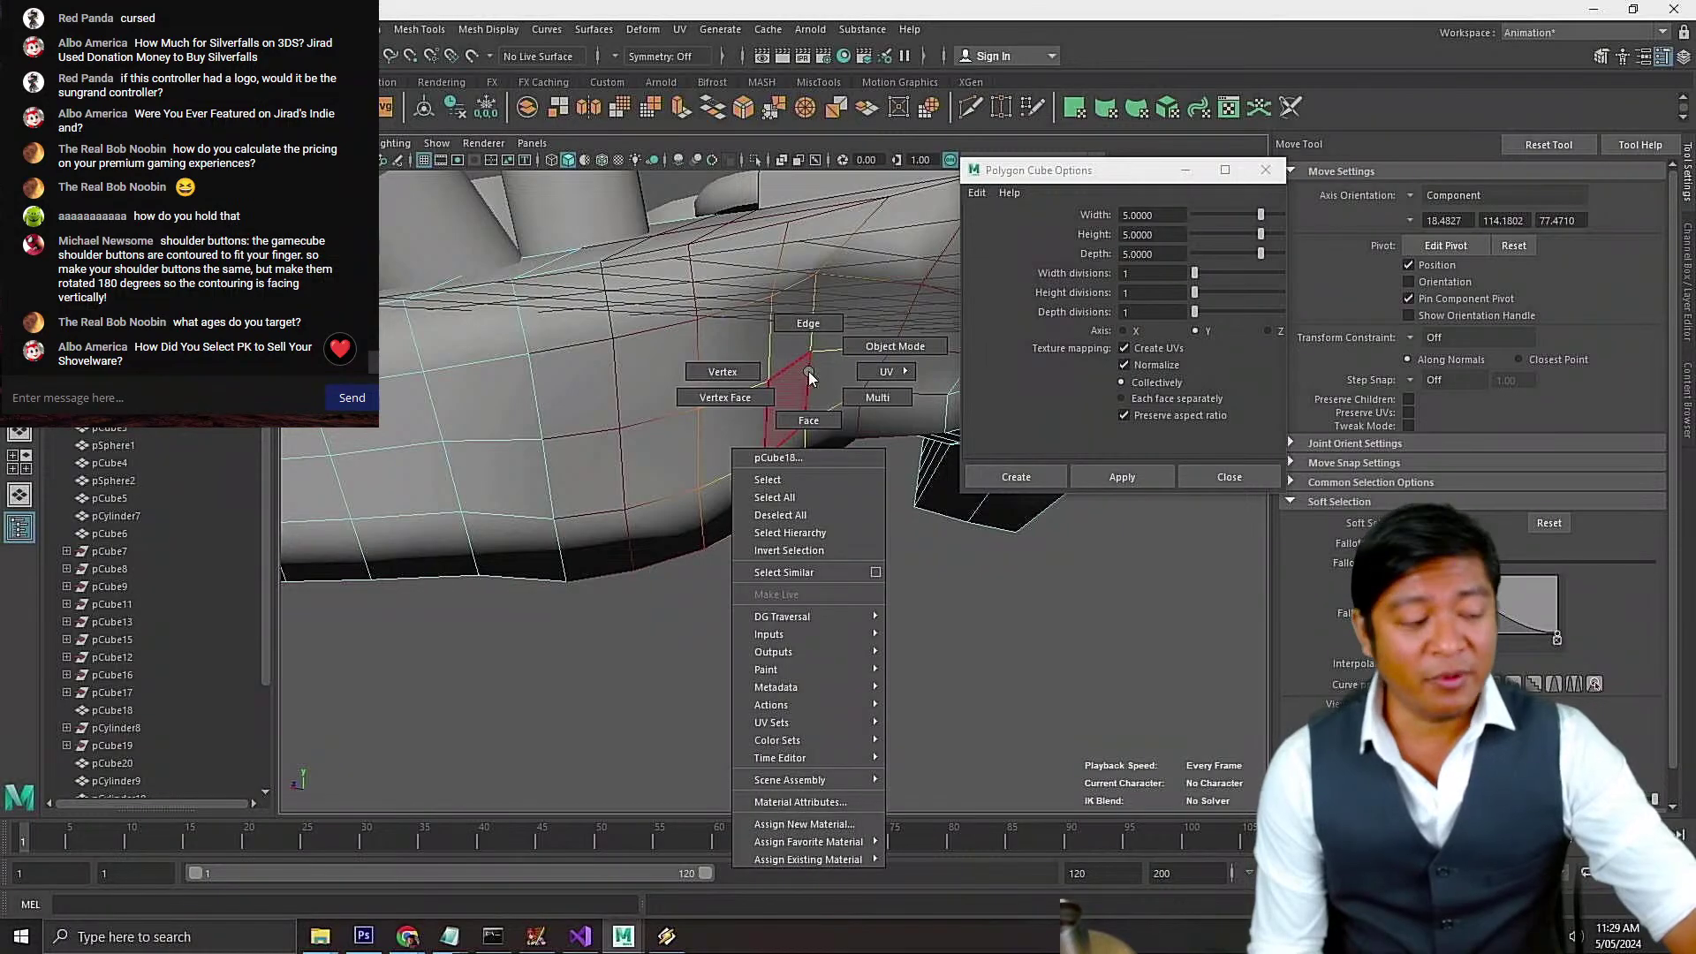
{"action": "left_click", "coordinate": [808, 323]}
{"action": "left_click", "coordinate": [788, 365]}
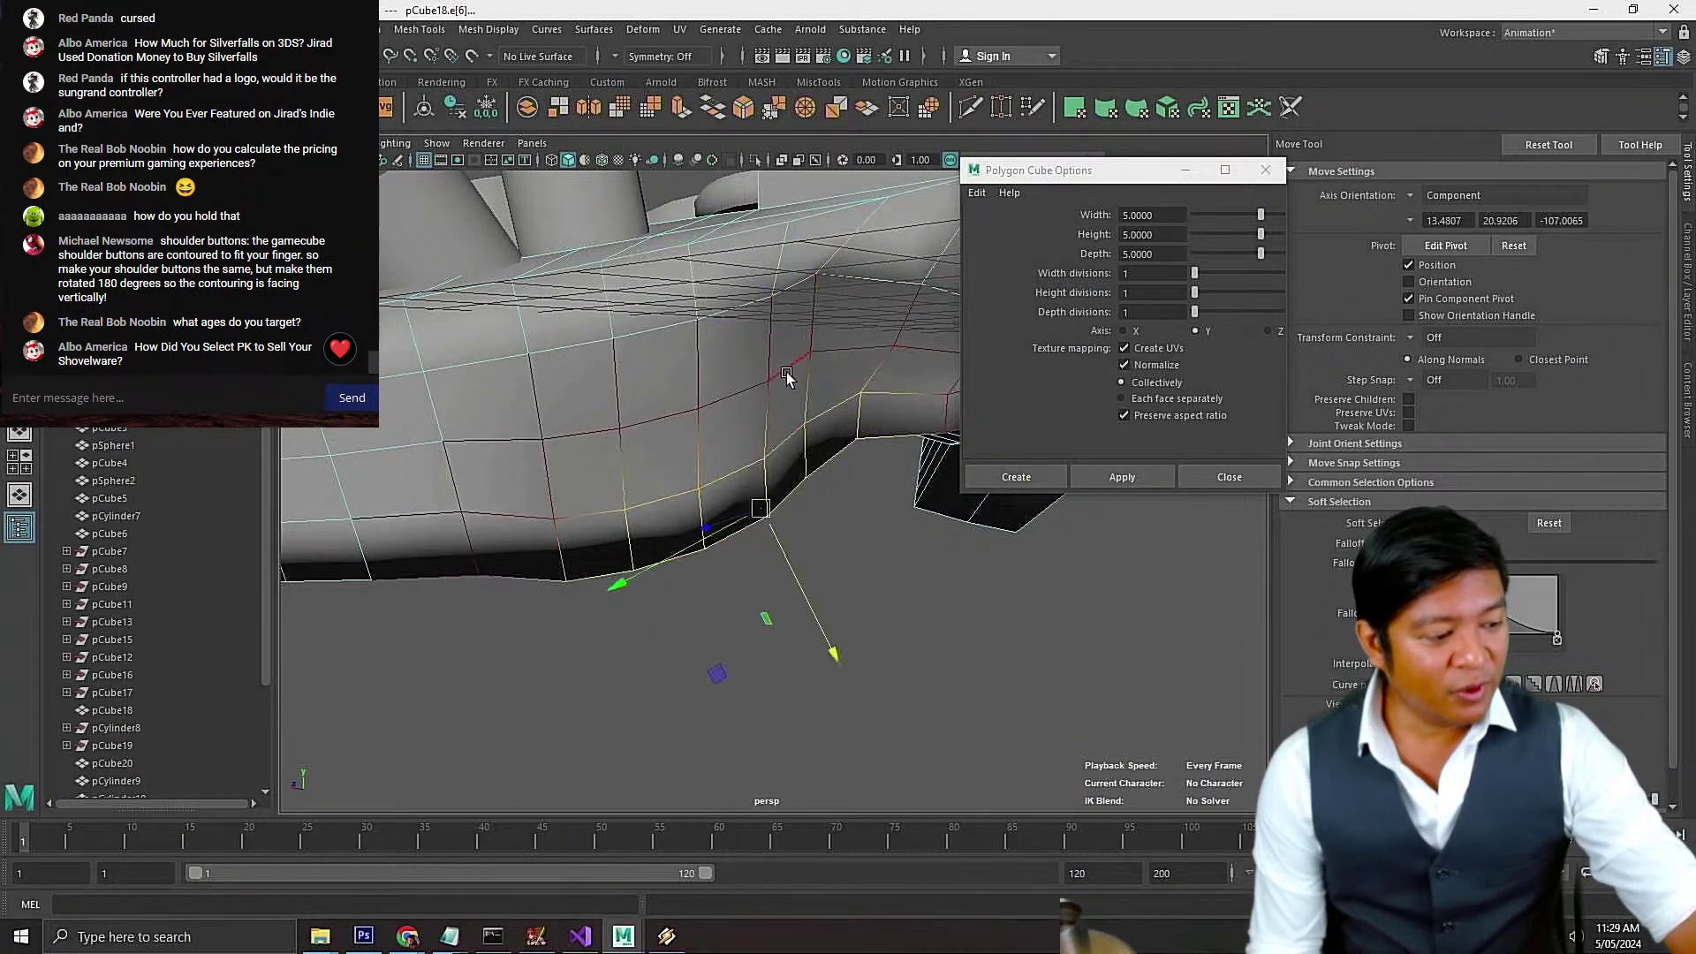
{"action": "left_click_drag", "start_coordinate": [720, 402], "coordinate": [793, 553], "text": "alt"}
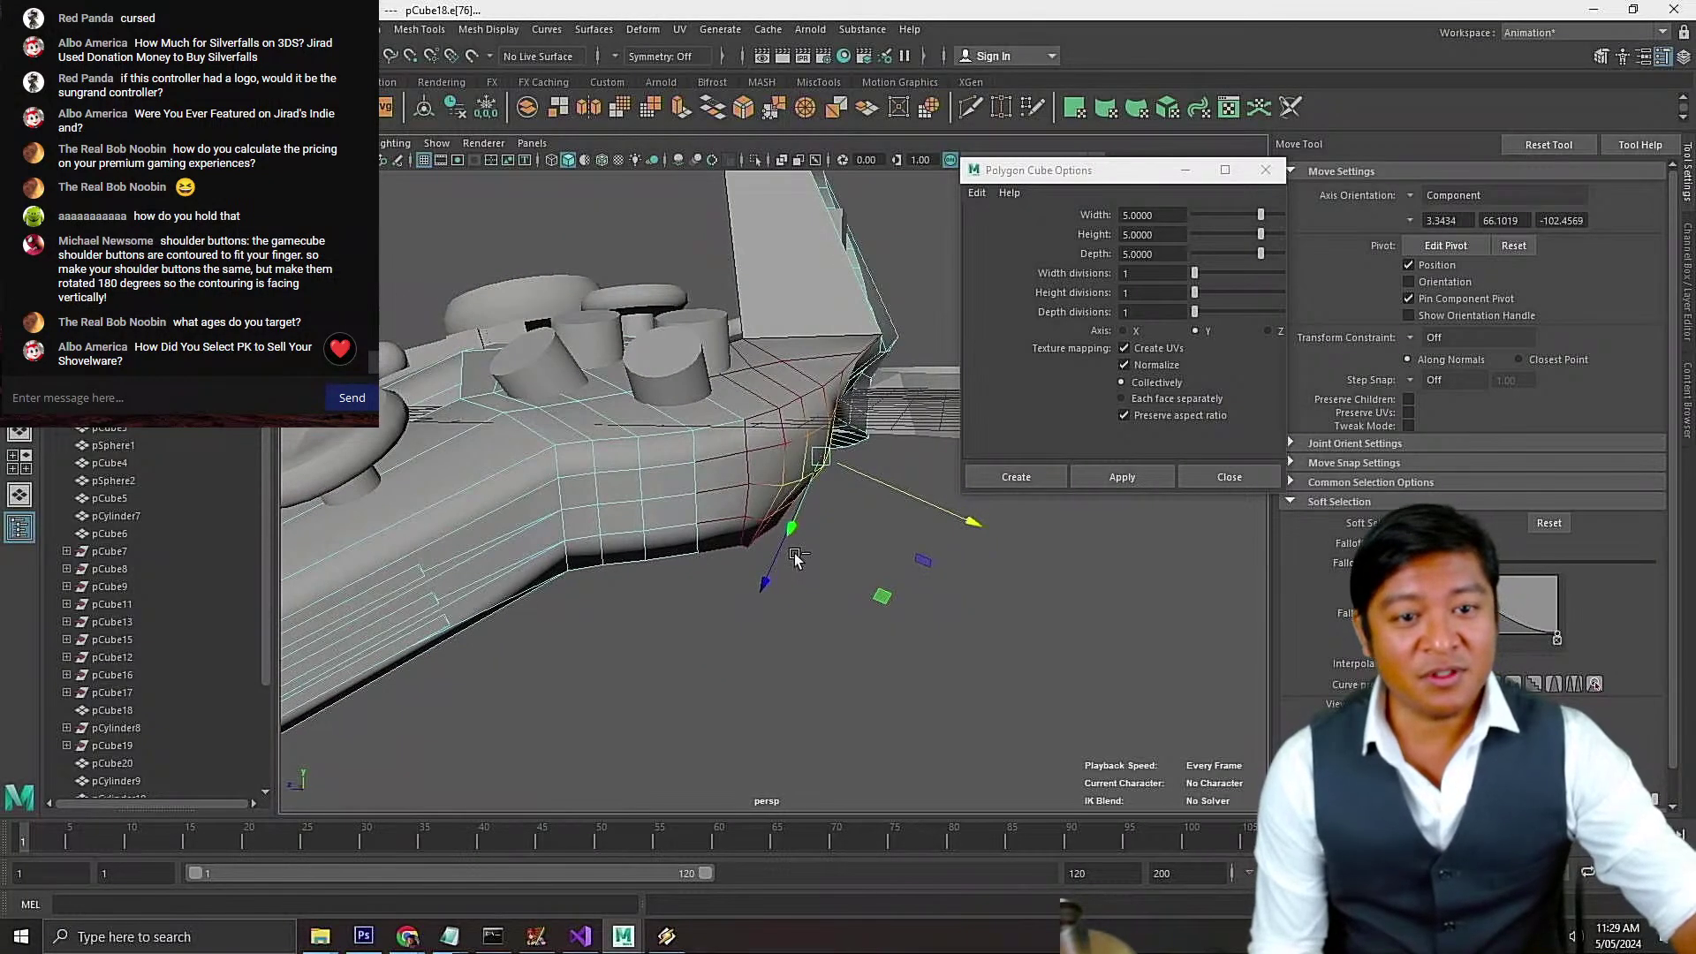
Save the scene
{"action": "key", "text": "ctrl+s"}
{"action": "scroll", "coordinate": [822, 579], "scroll_direction": "up", "scroll_amount": 3}
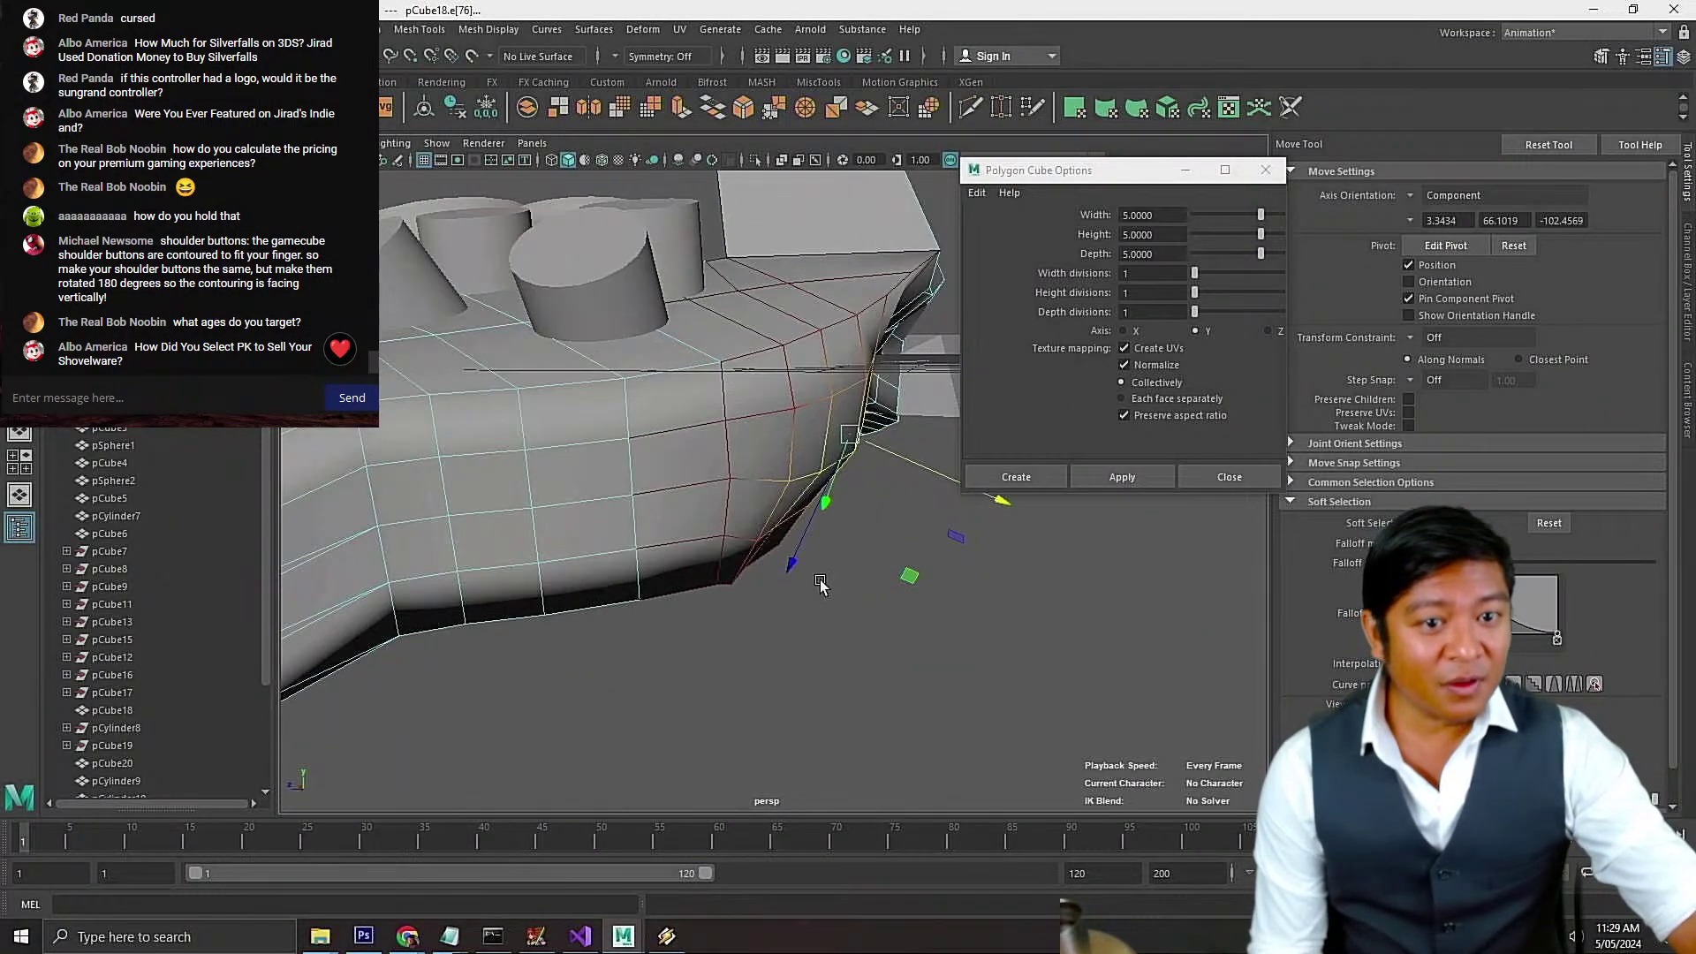
{"action": "scroll", "coordinate": [819, 581], "scroll_direction": "down", "scroll_amount": 3}
{"action": "scroll", "coordinate": [841, 617], "scroll_direction": "up", "scroll_amount": 2}
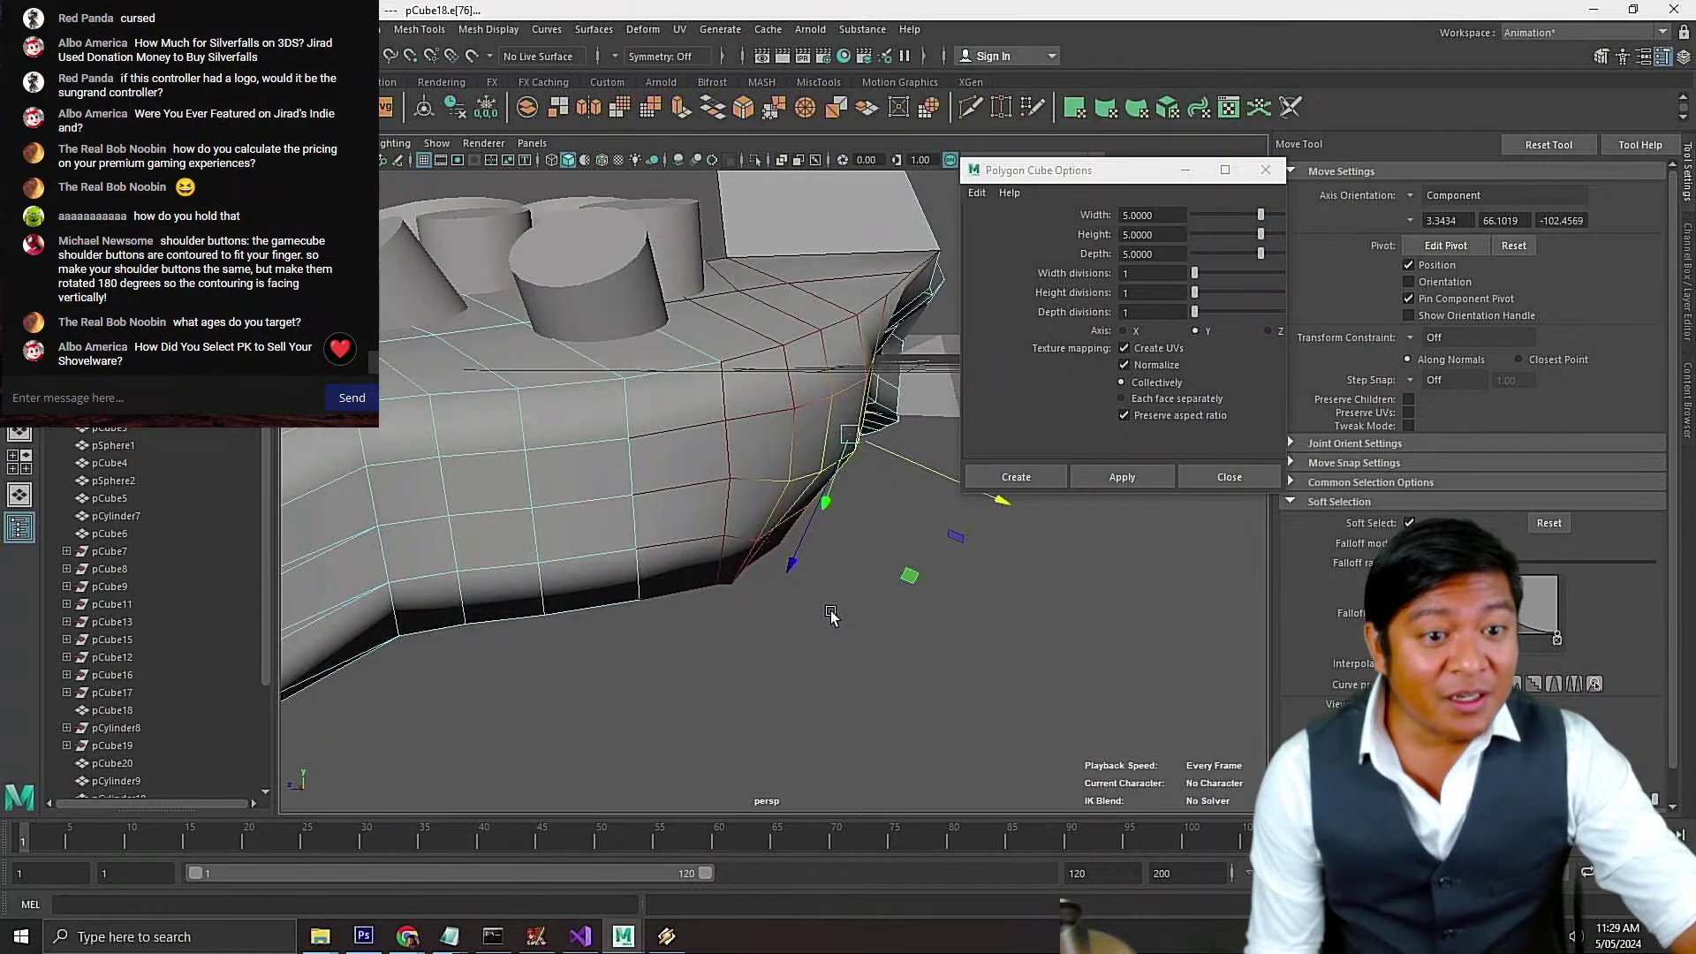
{"action": "scroll", "coordinate": [829, 613], "scroll_direction": "down", "scroll_amount": 2}
Clear the edge selection and switch to face, then multi-component selection
{"action": "left_click_drag", "start_coordinate": [855, 579], "coordinate": [813, 512], "text": "alt"}
{"action": "left_click", "coordinate": [813, 628]}
{"action": "scroll", "coordinate": [814, 513], "scroll_direction": "up", "scroll_amount": 3}
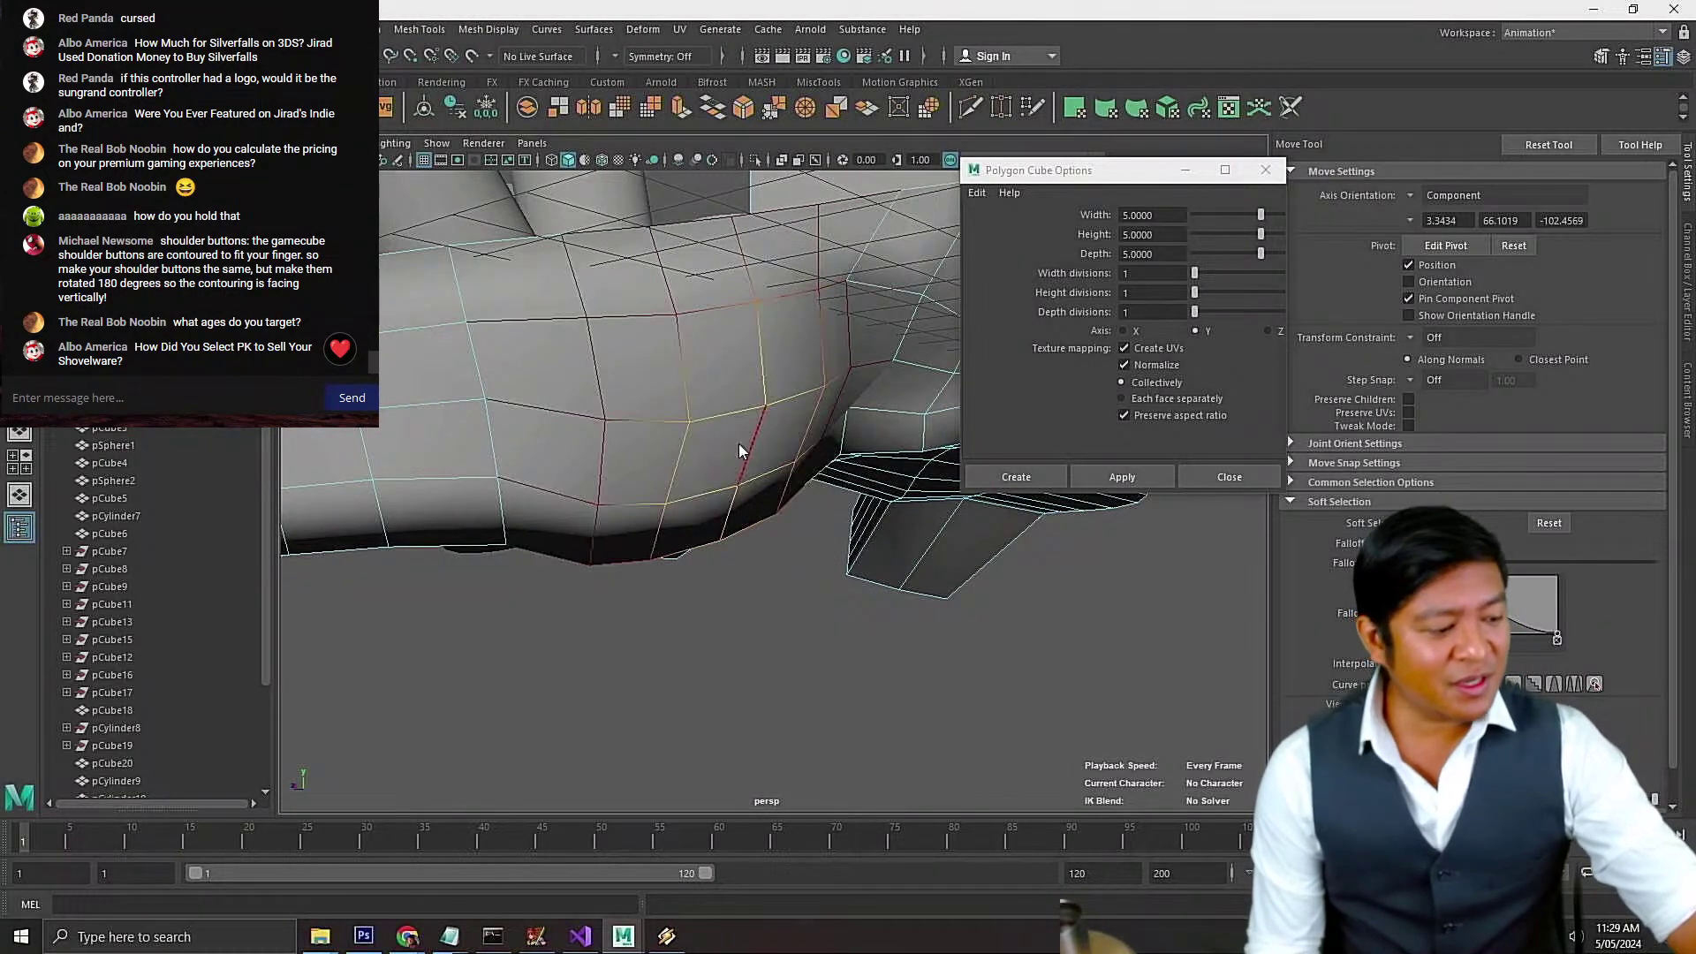
{"action": "right_click_drag", "start_coordinate": [738, 444], "coordinate": [739, 495]}
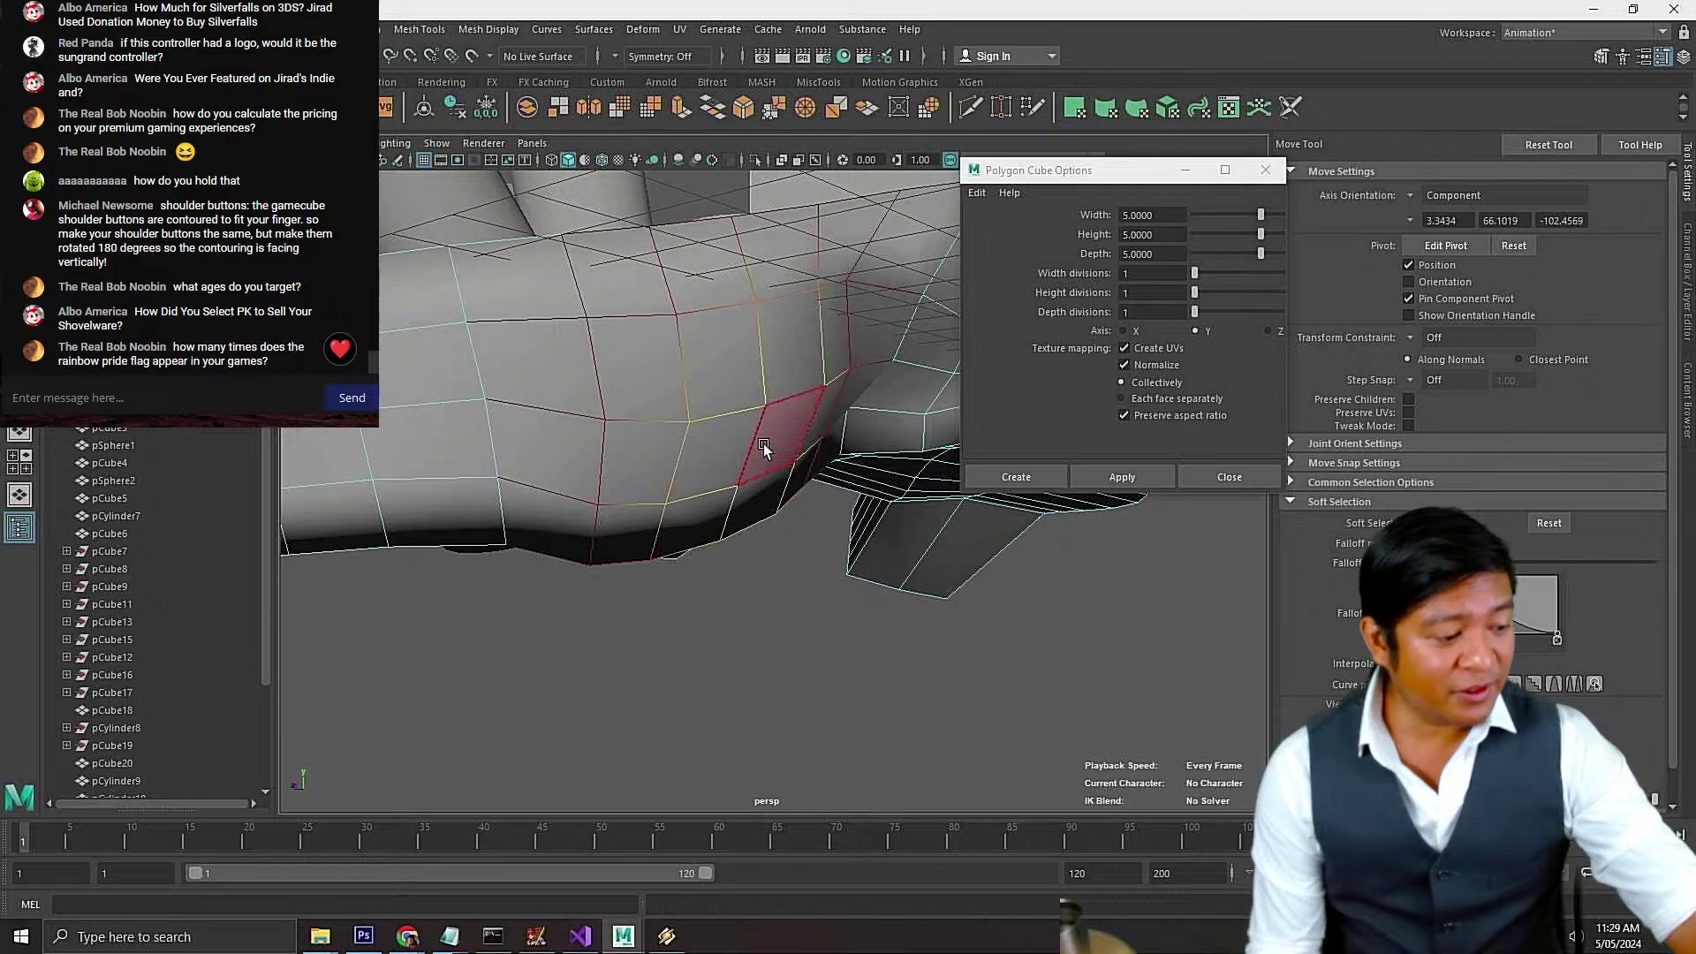
{"action": "left_click", "coordinate": [764, 444]}
{"action": "left_click_drag", "start_coordinate": [763, 444], "coordinate": [786, 341], "text": "alt"}
{"action": "right_click", "coordinate": [782, 313]}
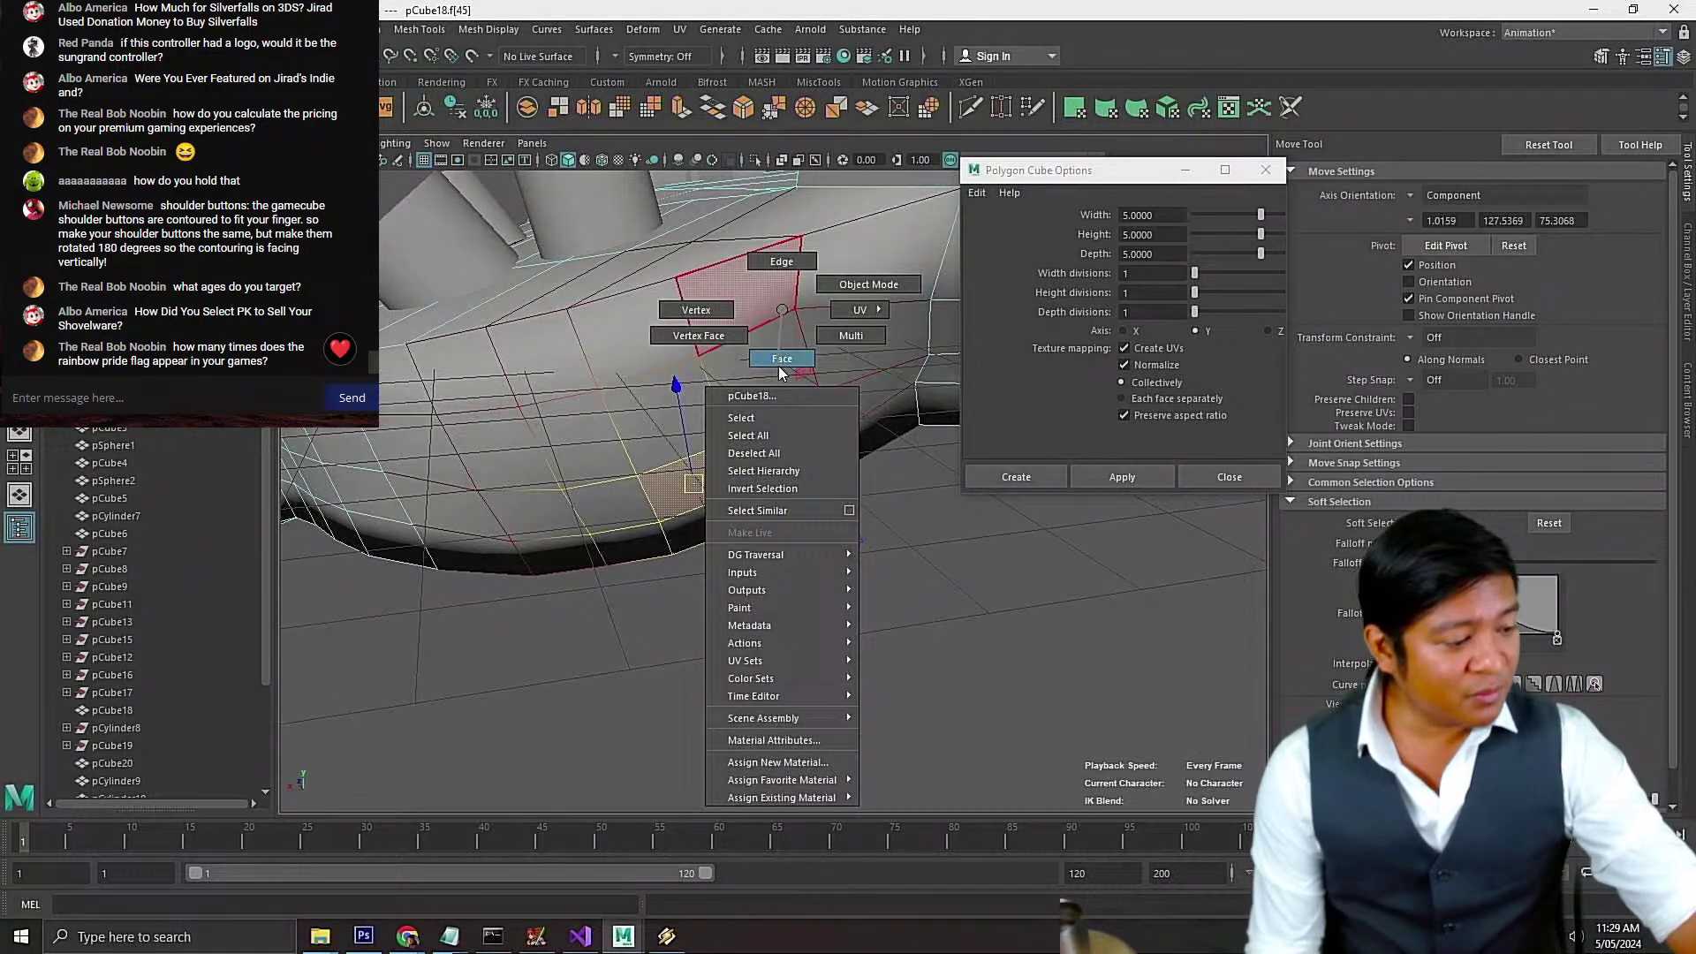
{"action": "right_click_drag", "start_coordinate": [828, 351], "coordinate": [831, 354]}
{"action": "left_click_drag", "start_coordinate": [830, 354], "coordinate": [884, 601], "text": "alt"}
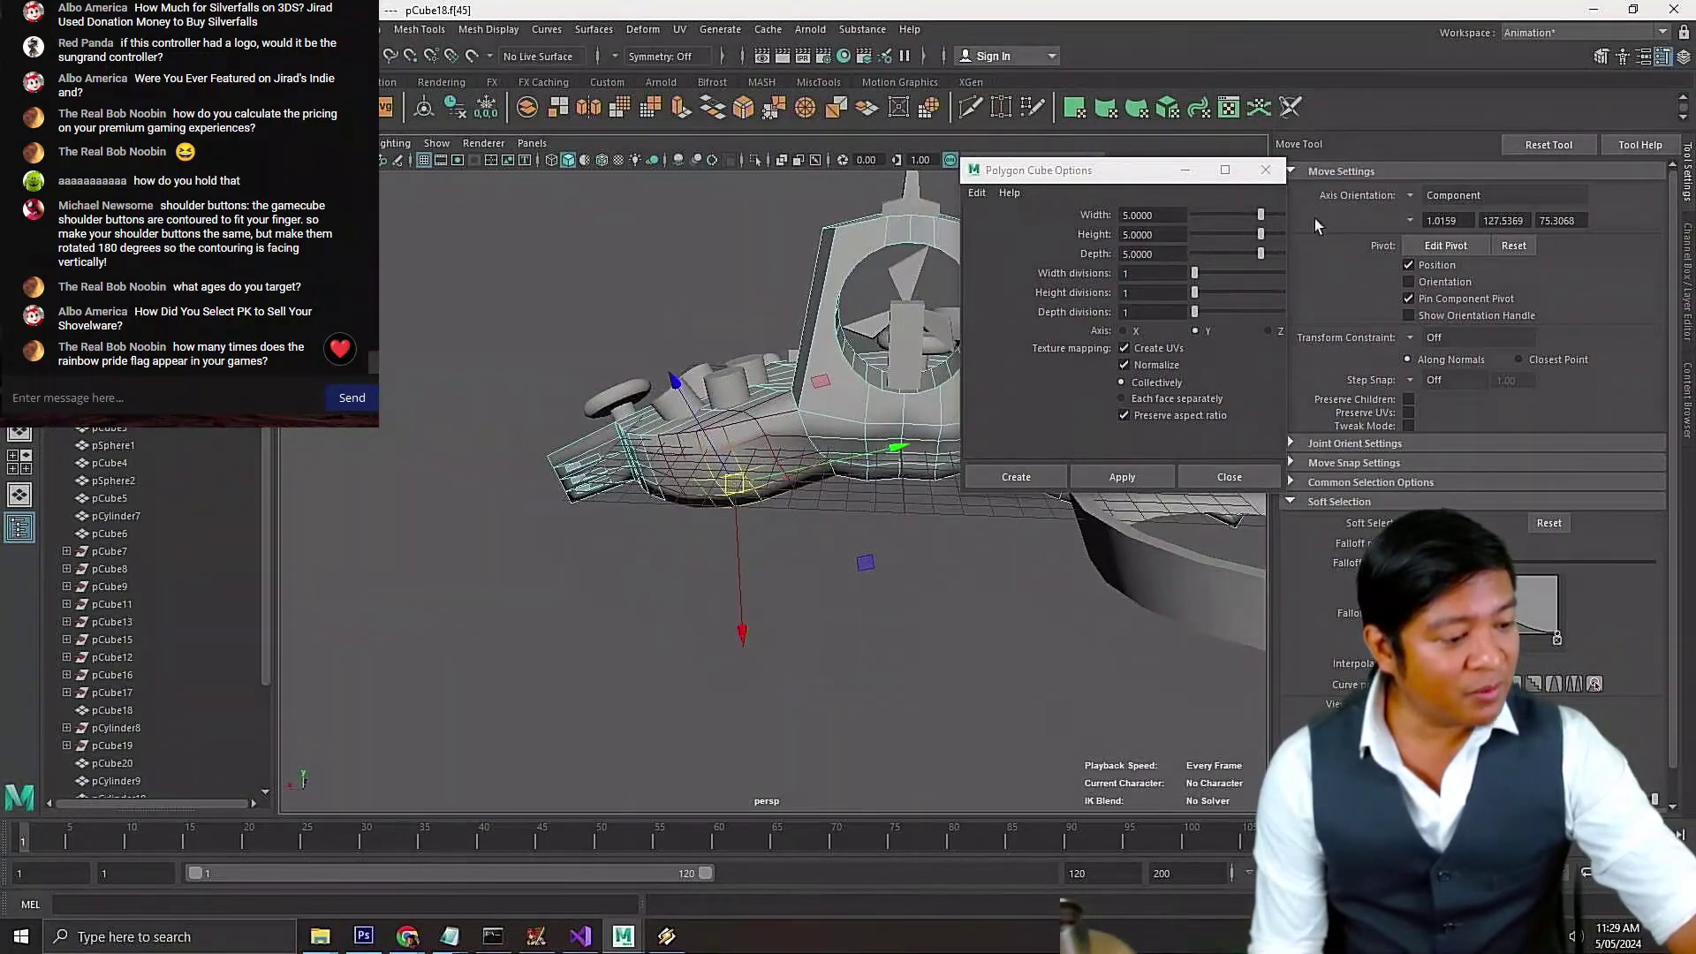
Close the Polygon Cube Options window and select several underside edges
{"action": "left_click", "coordinate": [1266, 171]}
{"action": "left_click_drag", "start_coordinate": [1183, 371], "coordinate": [905, 538], "text": "alt"}
{"action": "left_click", "coordinate": [767, 453]}
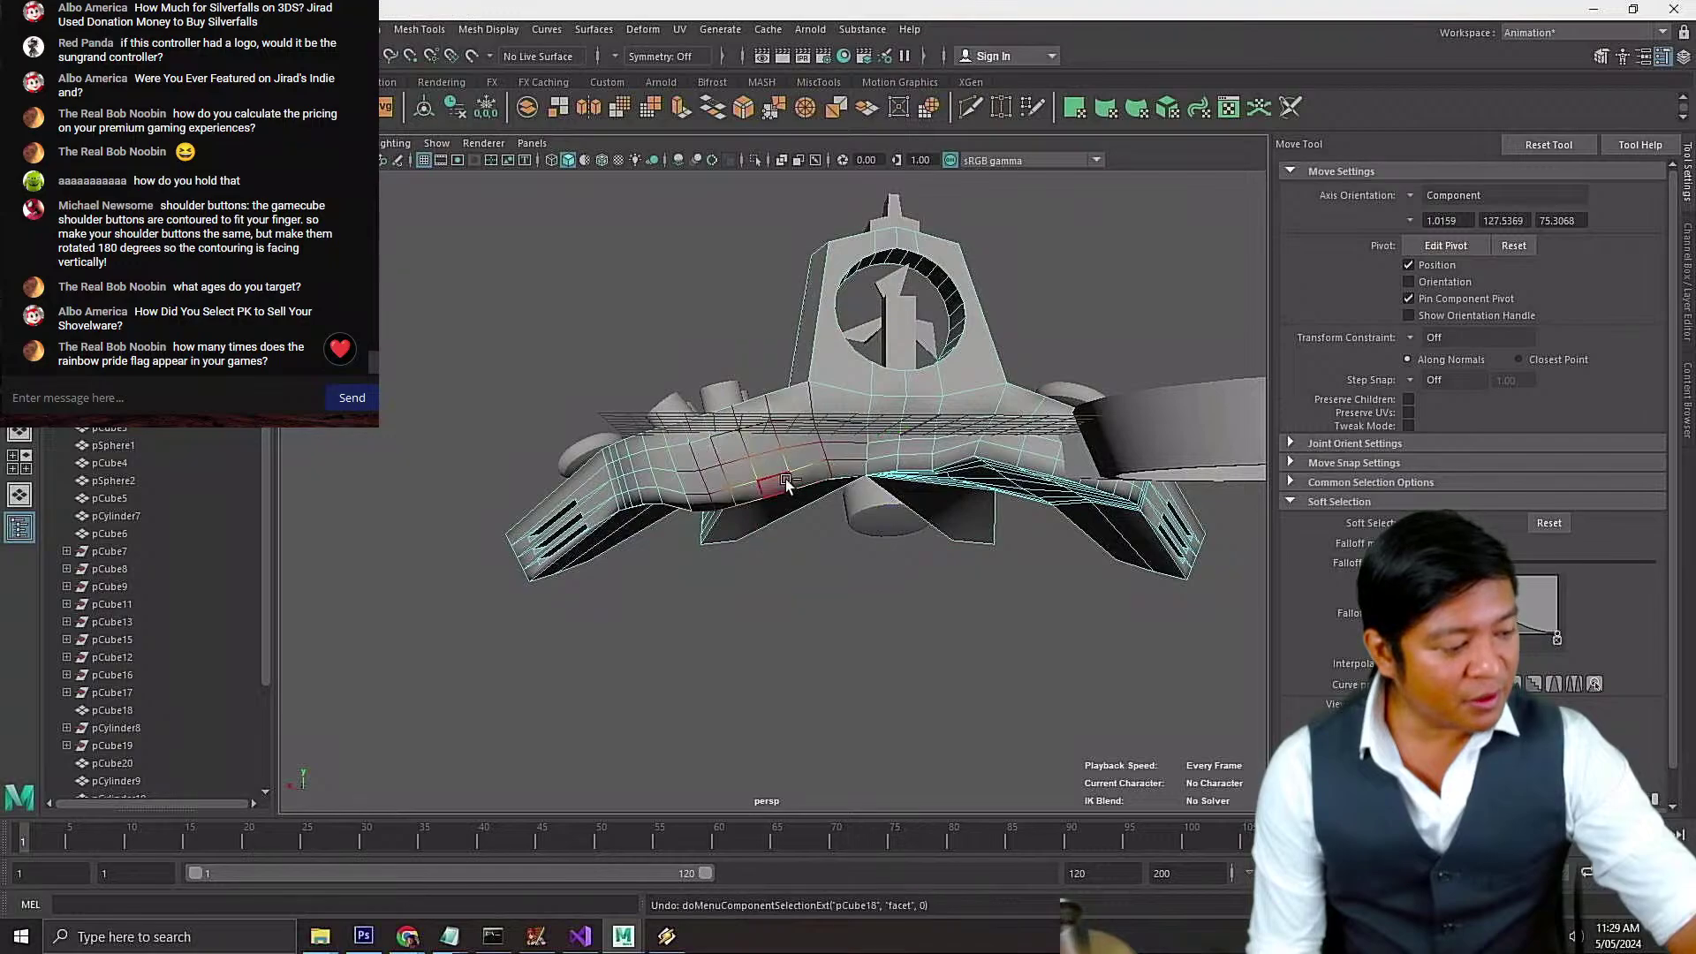
{"action": "left_click", "coordinate": [722, 461], "text": "shift"}
{"action": "right_click_drag", "start_coordinate": [802, 496], "coordinate": [899, 533], "text": "alt"}
Undo the accidental mesh move and inspect the underside contour from higher up
{"action": "key", "text": "ctrl+z"}
{"action": "key", "text": "ctrl+z"}
{"action": "key", "text": "ctrl+z"}
{"action": "key", "text": "ctrl+z"}
{"action": "key", "text": "ctrl+z"}
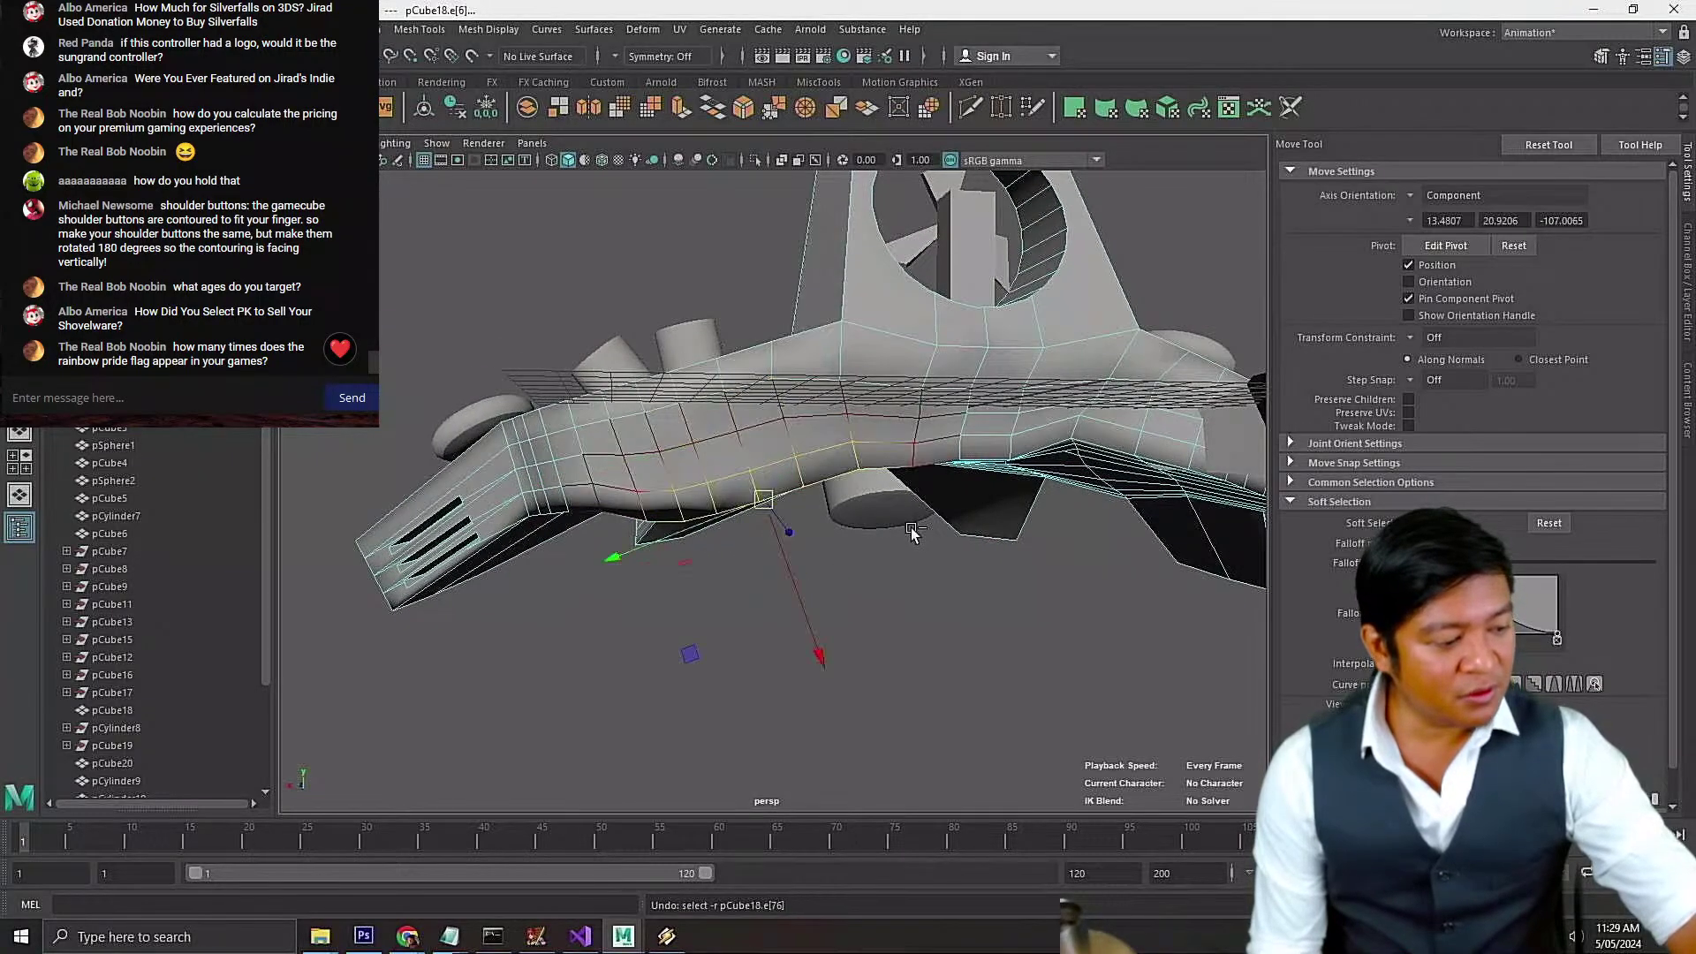
{"action": "key", "text": "ctrl+z"}
{"action": "key", "text": "ctrl+z"}
{"action": "key", "text": "ctrl+z"}
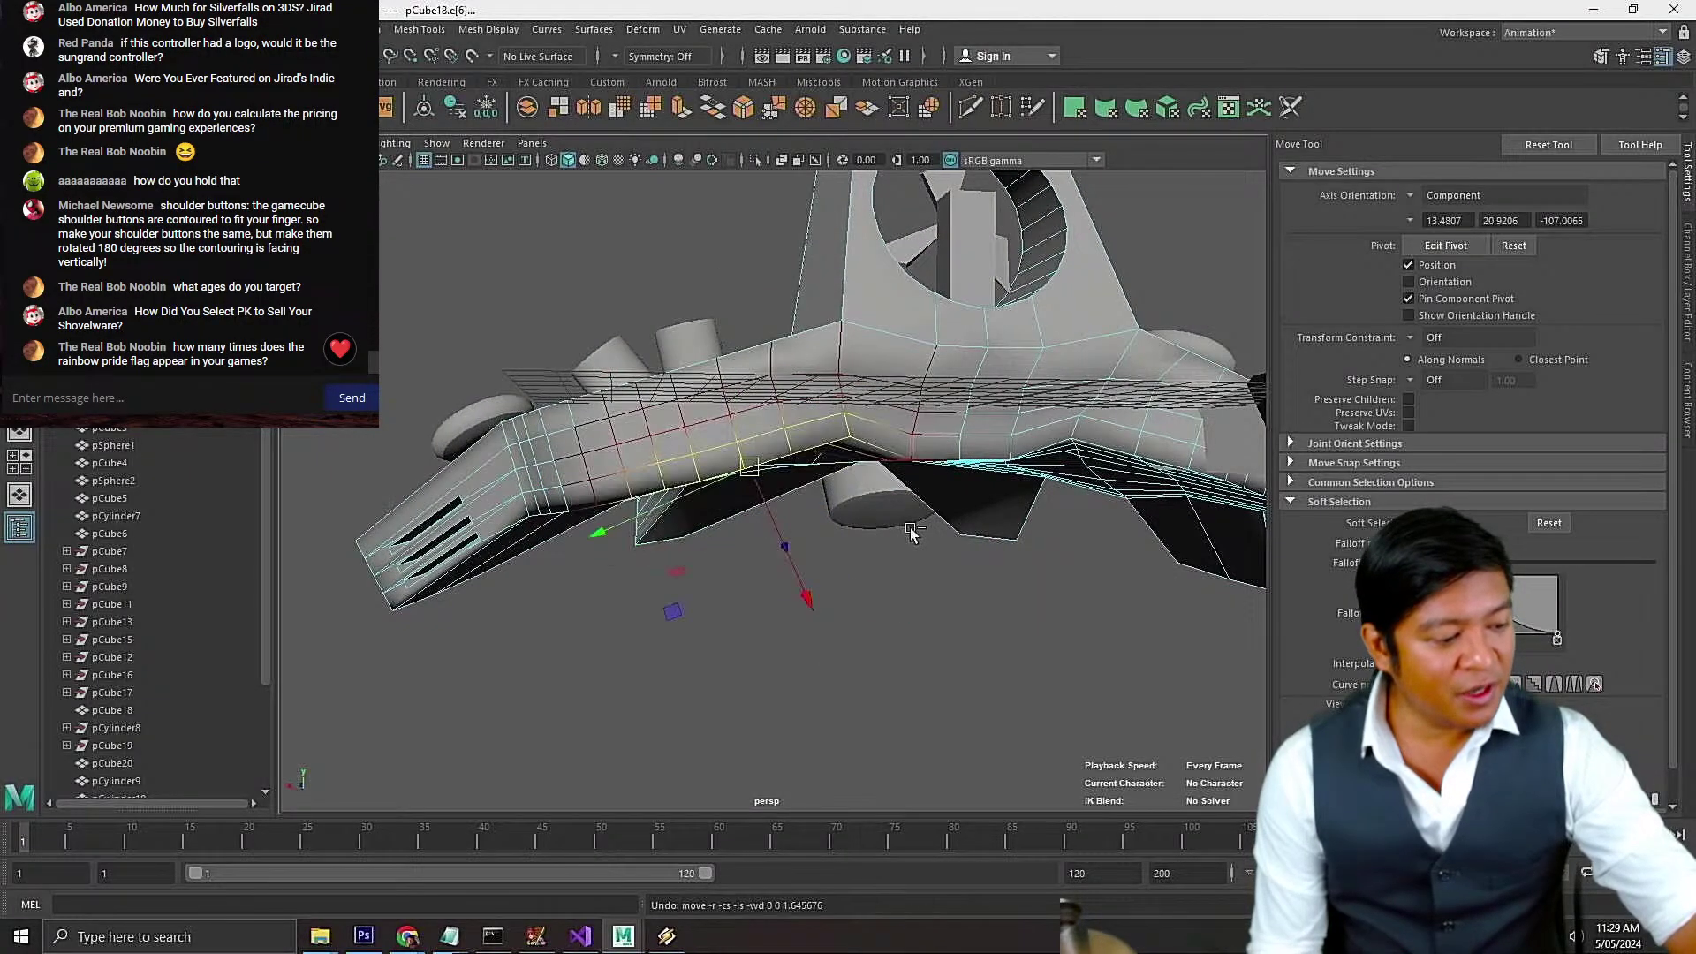
{"action": "scroll", "coordinate": [882, 492], "scroll_direction": "up", "scroll_amount": 5}
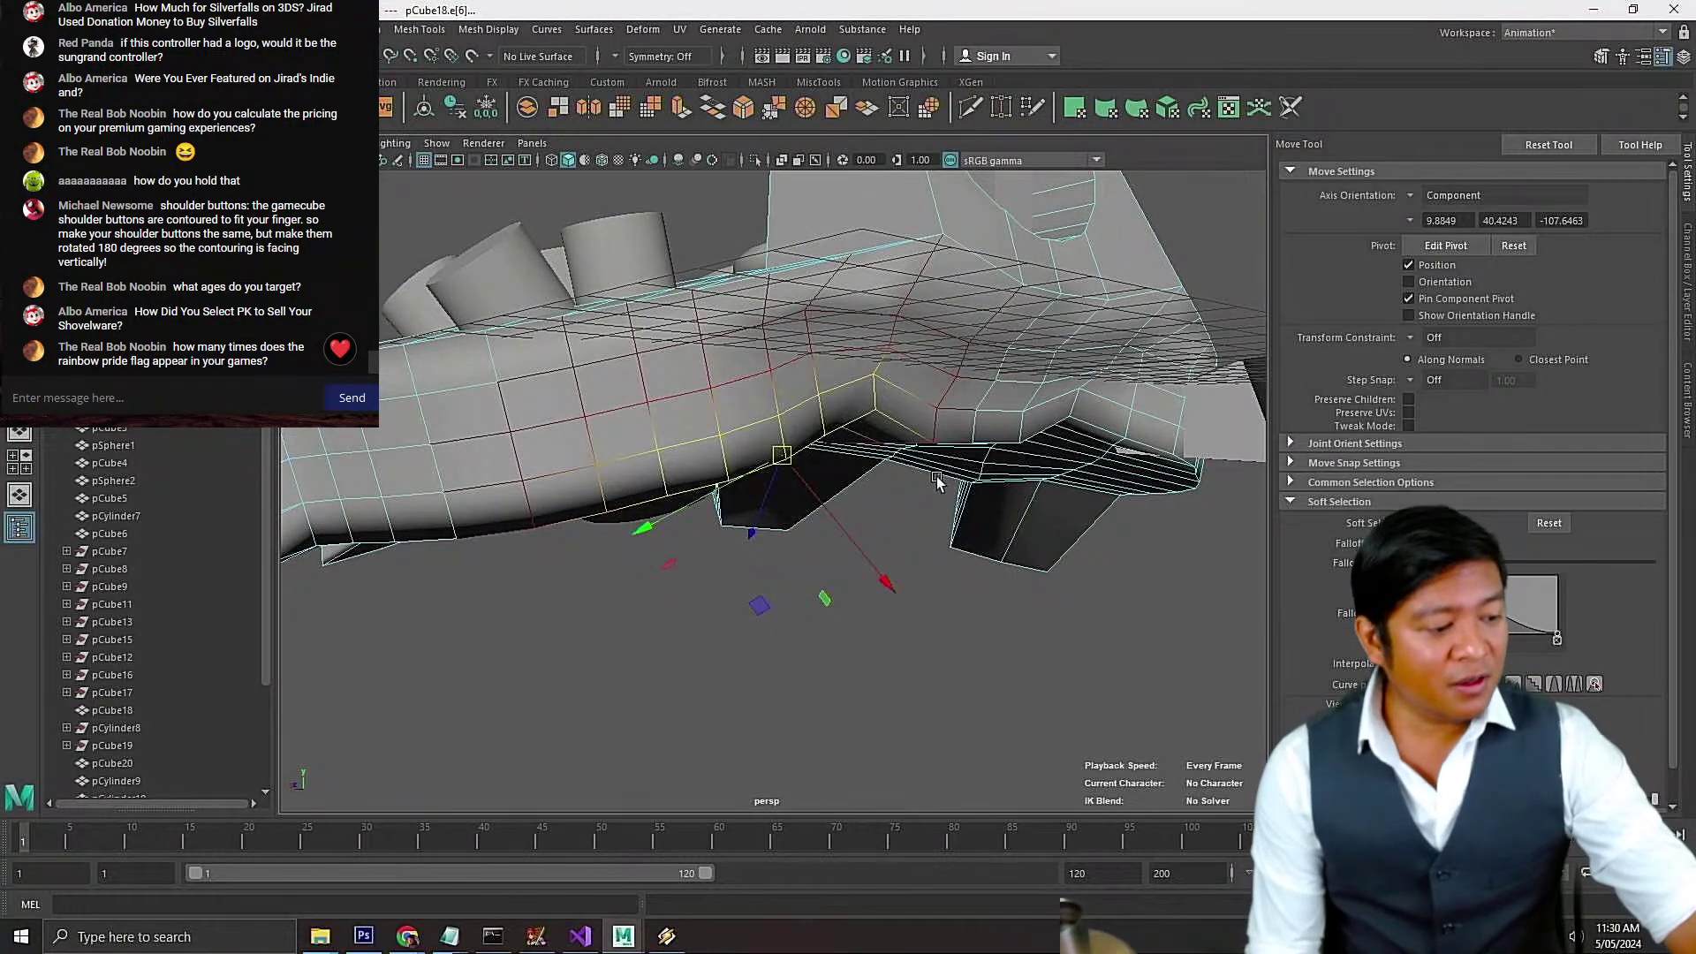
{"action": "left_click_drag", "start_coordinate": [947, 533], "coordinate": [905, 530], "text": "alt"}
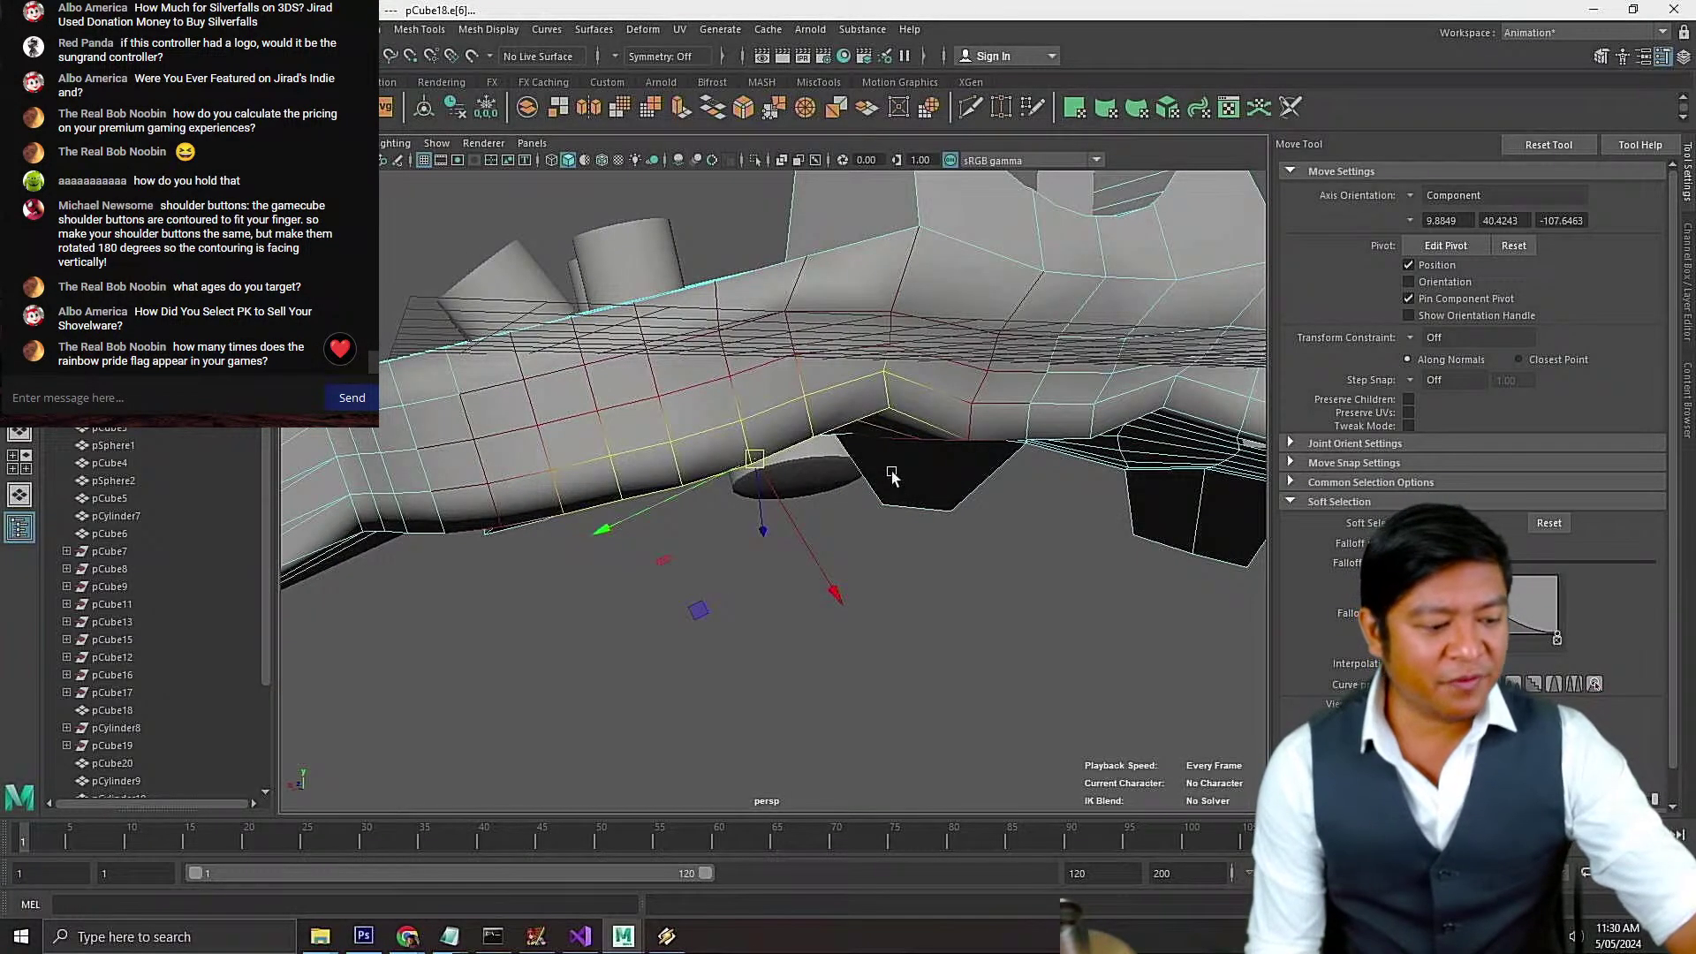
{"action": "scroll", "coordinate": [874, 522], "scroll_direction": "up", "scroll_amount": 4}
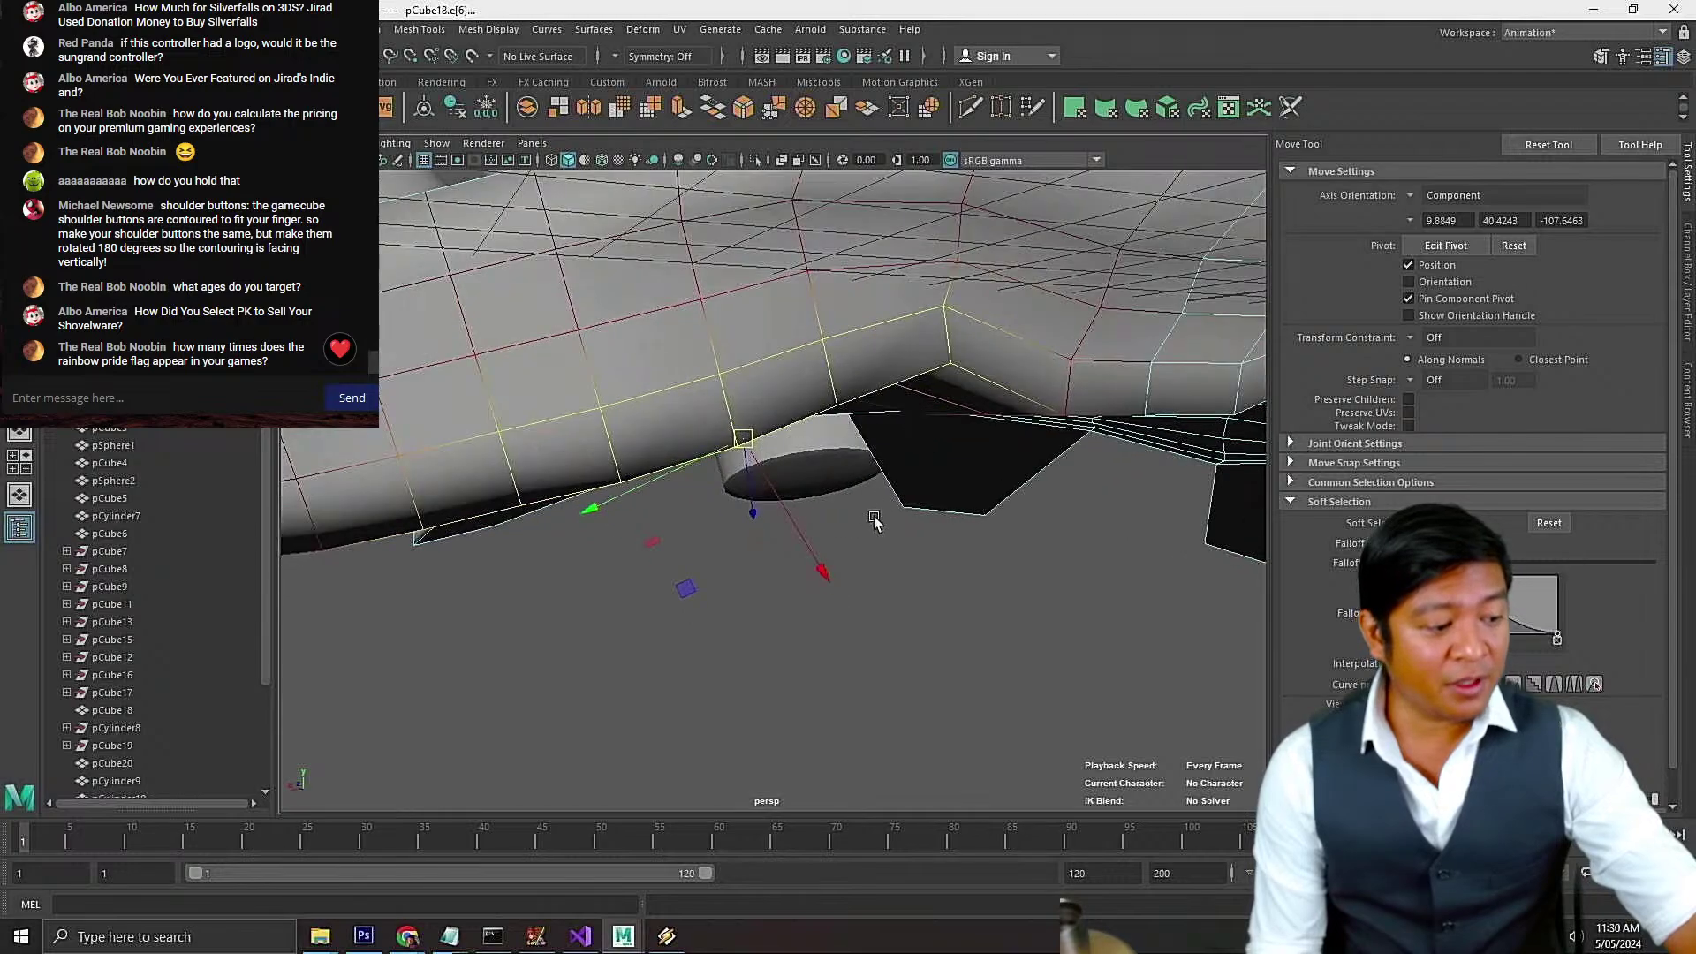
{"action": "left_click_drag", "start_coordinate": [934, 516], "coordinate": [982, 535], "text": "alt"}
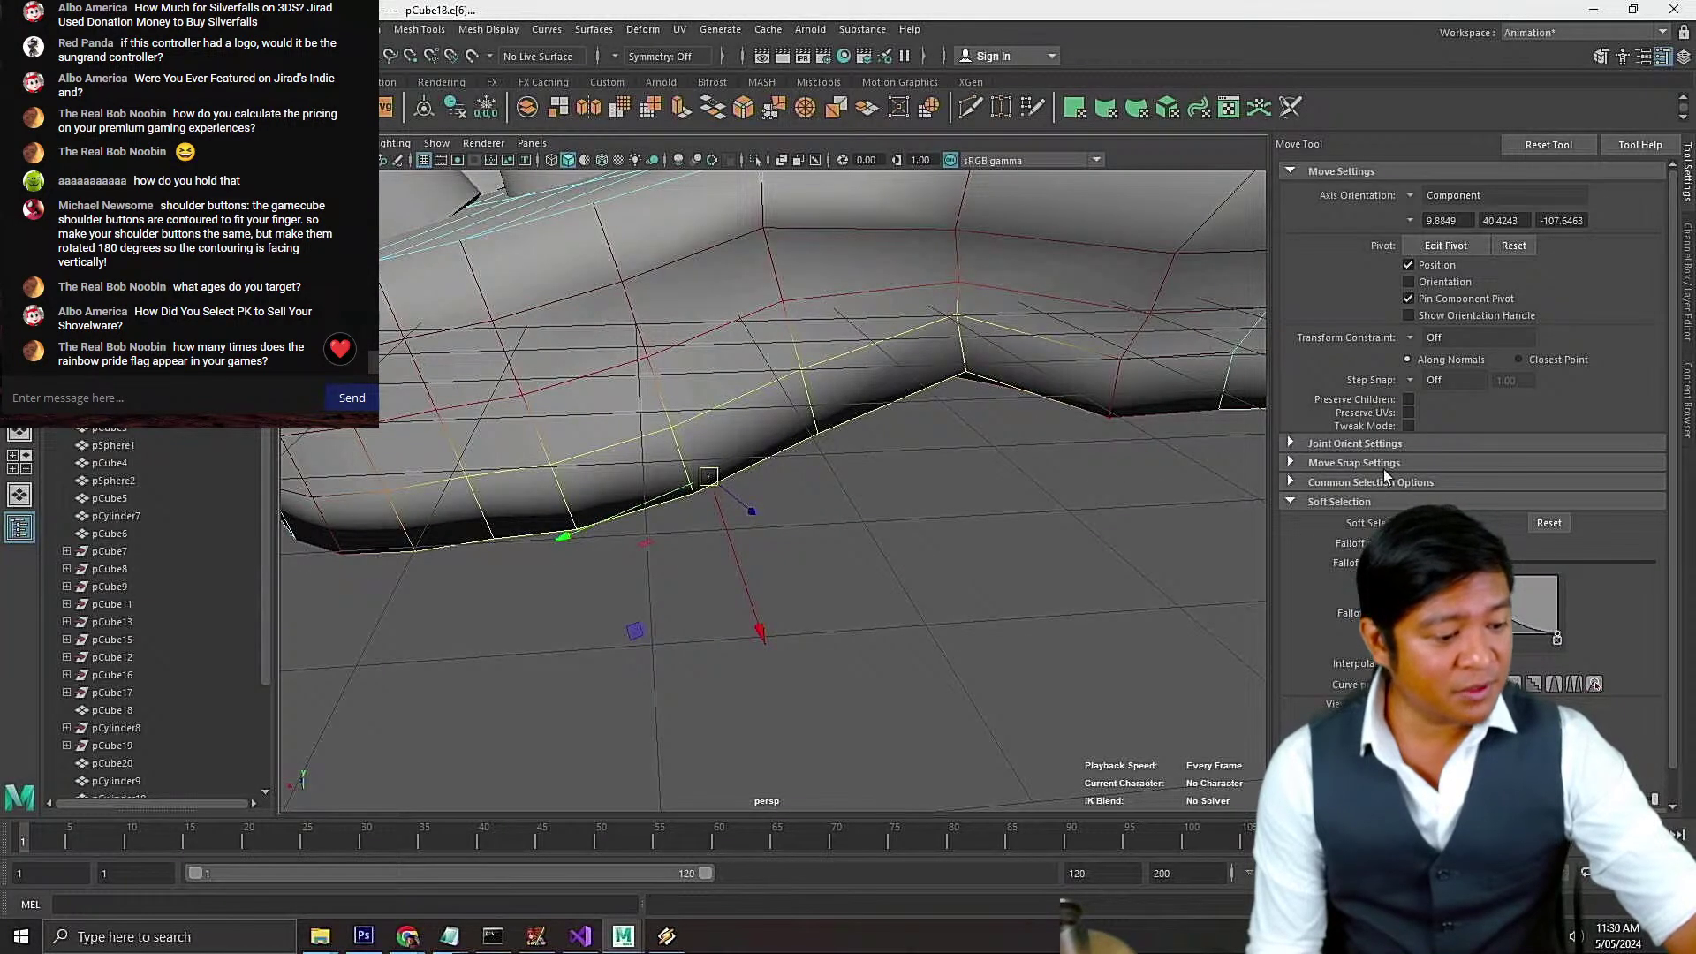
{"action": "scroll", "coordinate": [1385, 477], "scroll_direction": "down", "scroll_amount": 1}
With Object X symmetry on, pull the underside vertex and edges down to deepen the groove
{"action": "scroll", "coordinate": [1385, 477], "scroll_direction": "down", "scroll_amount": 3}
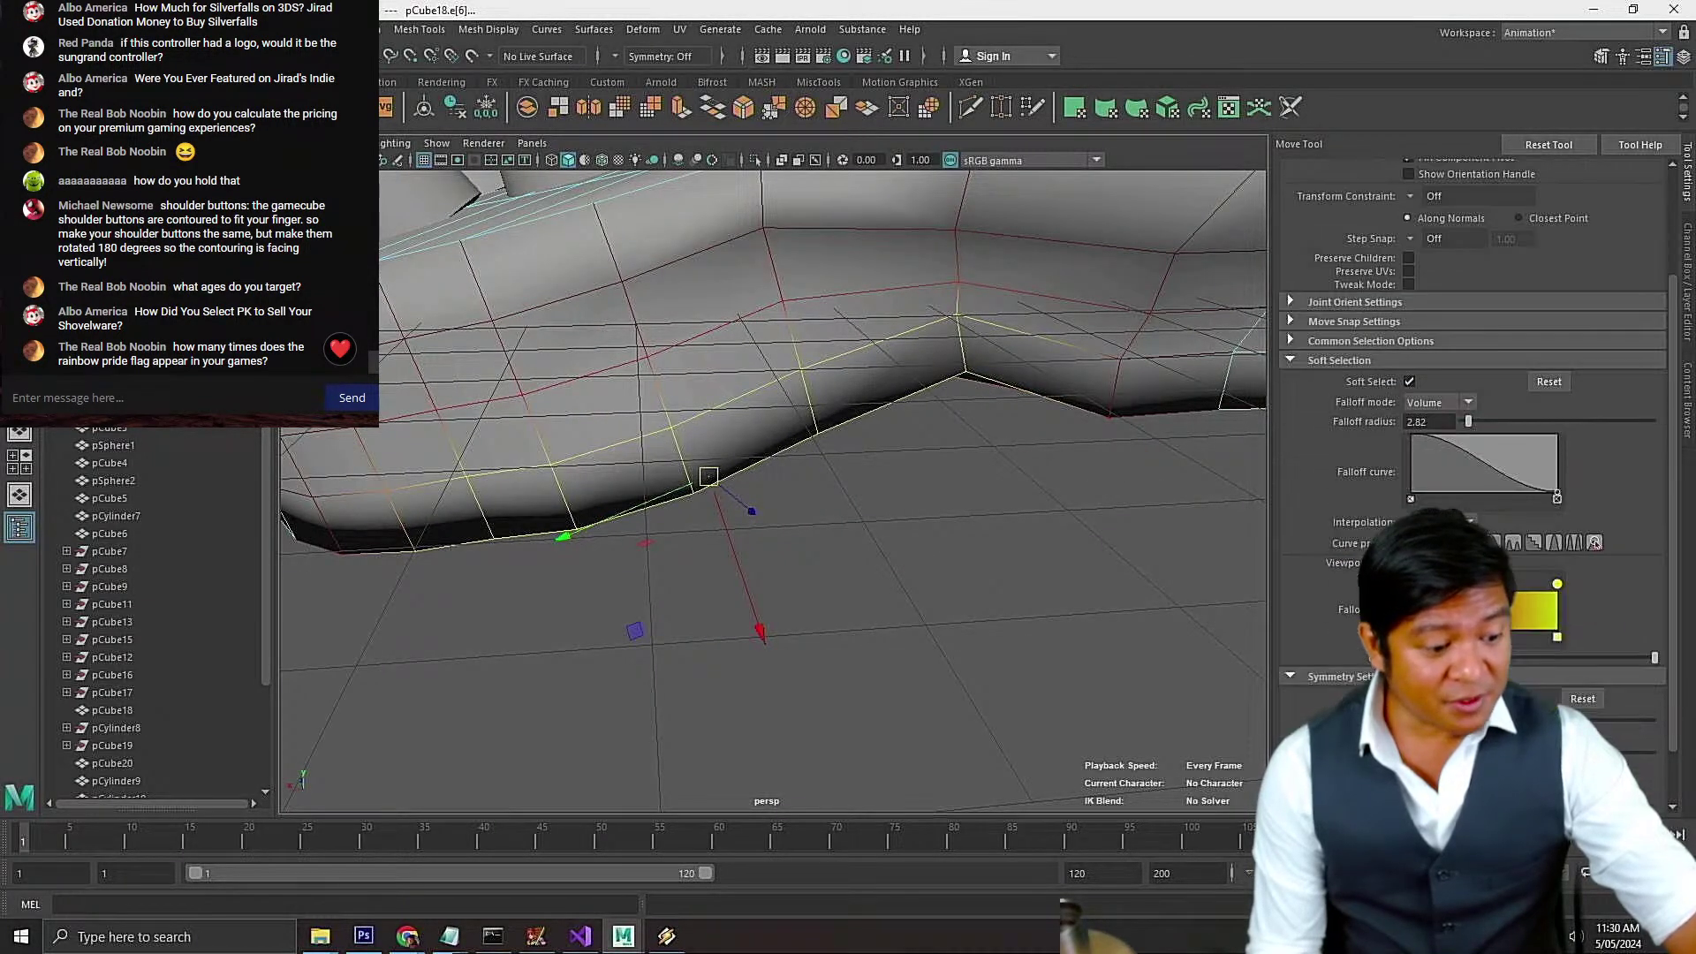
{"action": "left_click", "coordinate": [1442, 717]}
{"action": "scroll", "coordinate": [865, 587], "scroll_direction": "down", "scroll_amount": 4}
{"action": "left_click_drag", "start_coordinate": [865, 587], "coordinate": [943, 556], "text": "alt"}
{"action": "left_click_drag", "start_coordinate": [755, 528], "coordinate": [835, 618]}
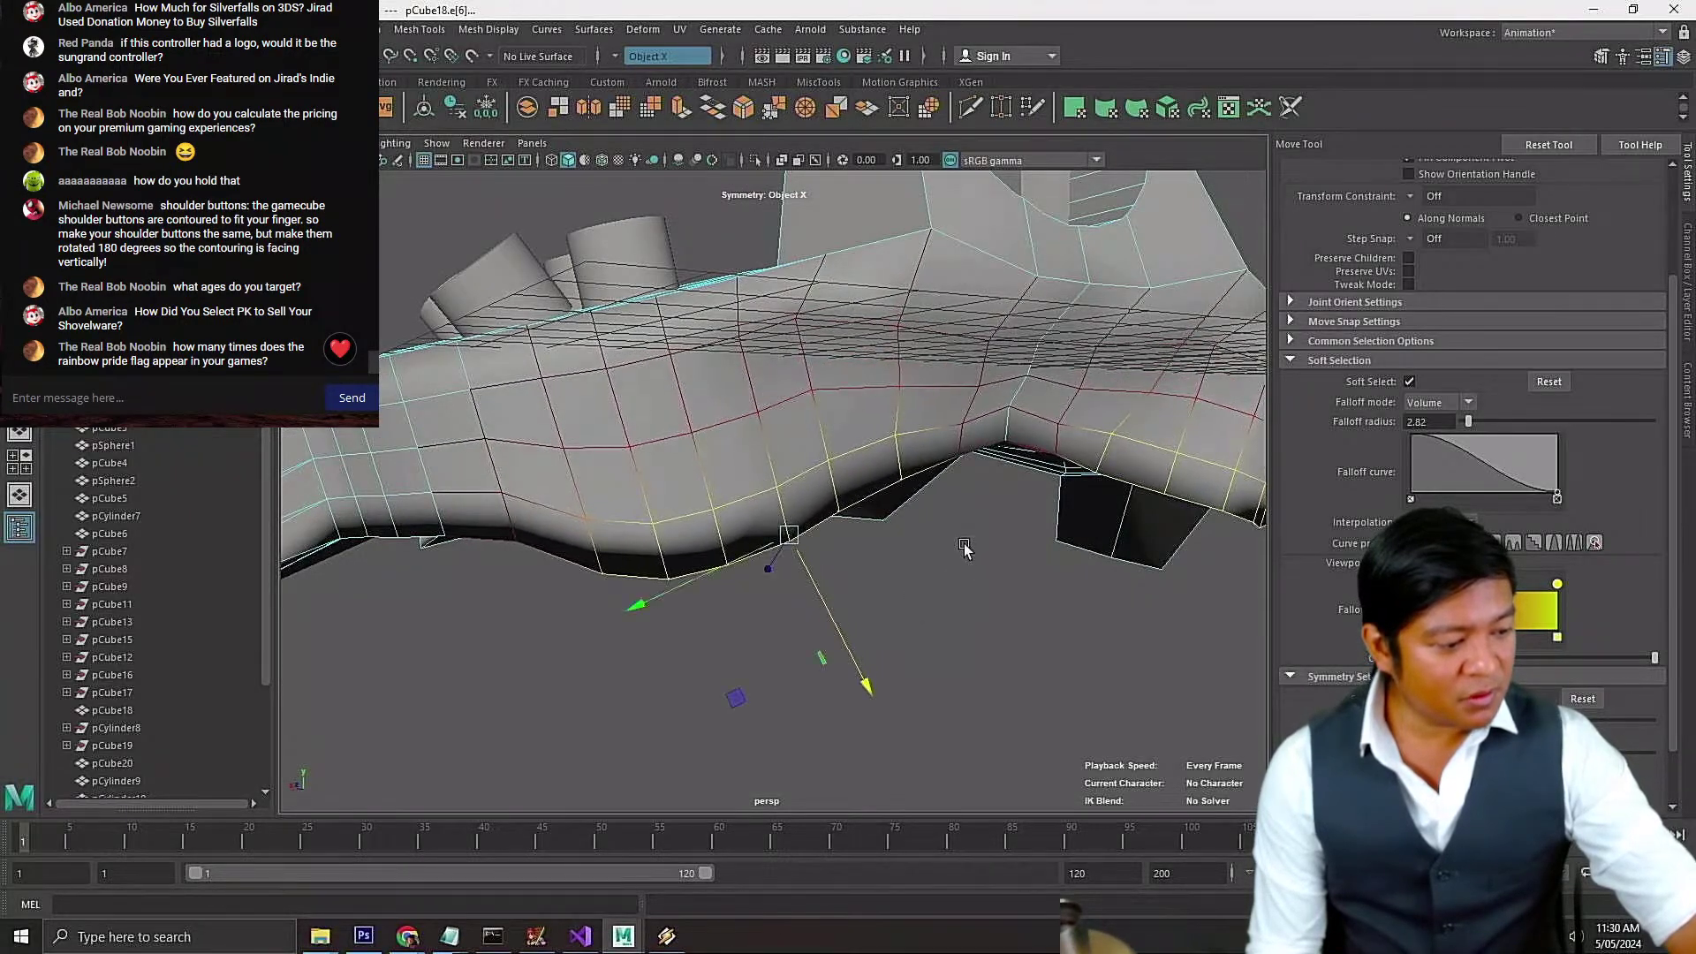
{"action": "left_click_drag", "start_coordinate": [965, 549], "coordinate": [751, 447], "text": "alt"}
Shift an underside vertex sideways along the groove and raise it
{"action": "right_click_drag", "start_coordinate": [751, 447], "coordinate": [658, 442]}
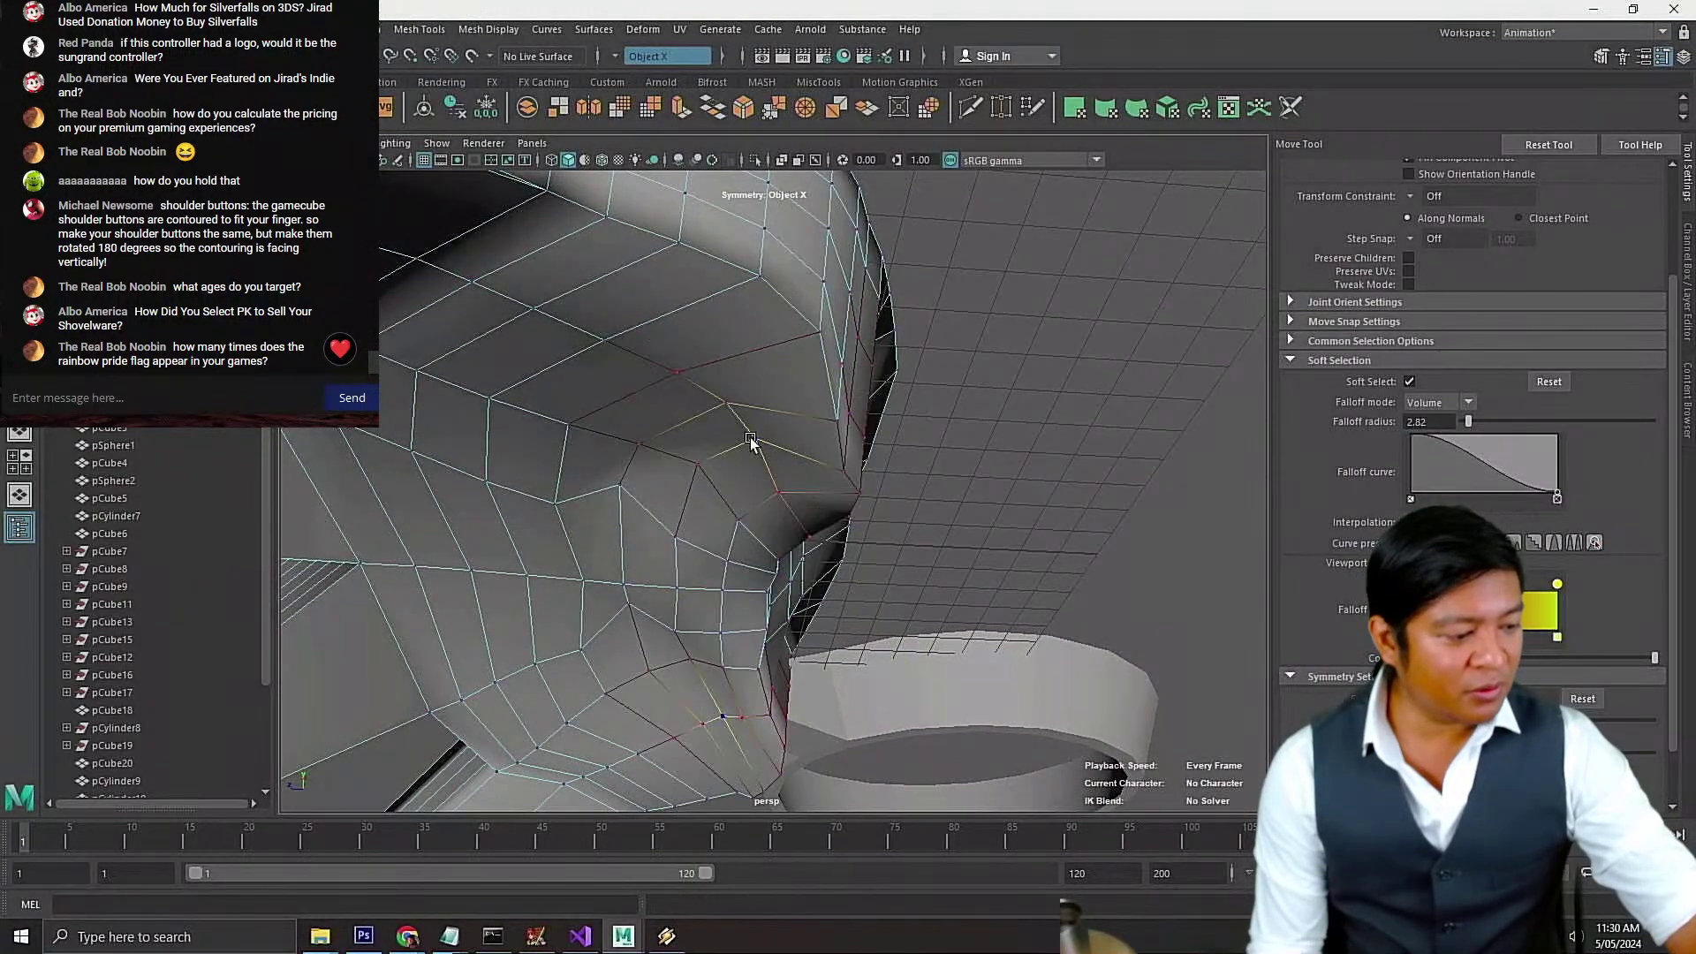
{"action": "mouse_move", "coordinate": [755, 442]}
{"action": "left_mouse_down", "text": "alt"}
{"action": "mouse_move", "coordinate": [798, 512]}
{"action": "mouse_move", "coordinate": [773, 482]}
{"action": "mouse_move", "coordinate": [644, 495]}
{"action": "mouse_move", "coordinate": [688, 610]}
{"action": "mouse_move", "coordinate": [666, 579]}
{"action": "left_mouse_up", "text": "alt"}
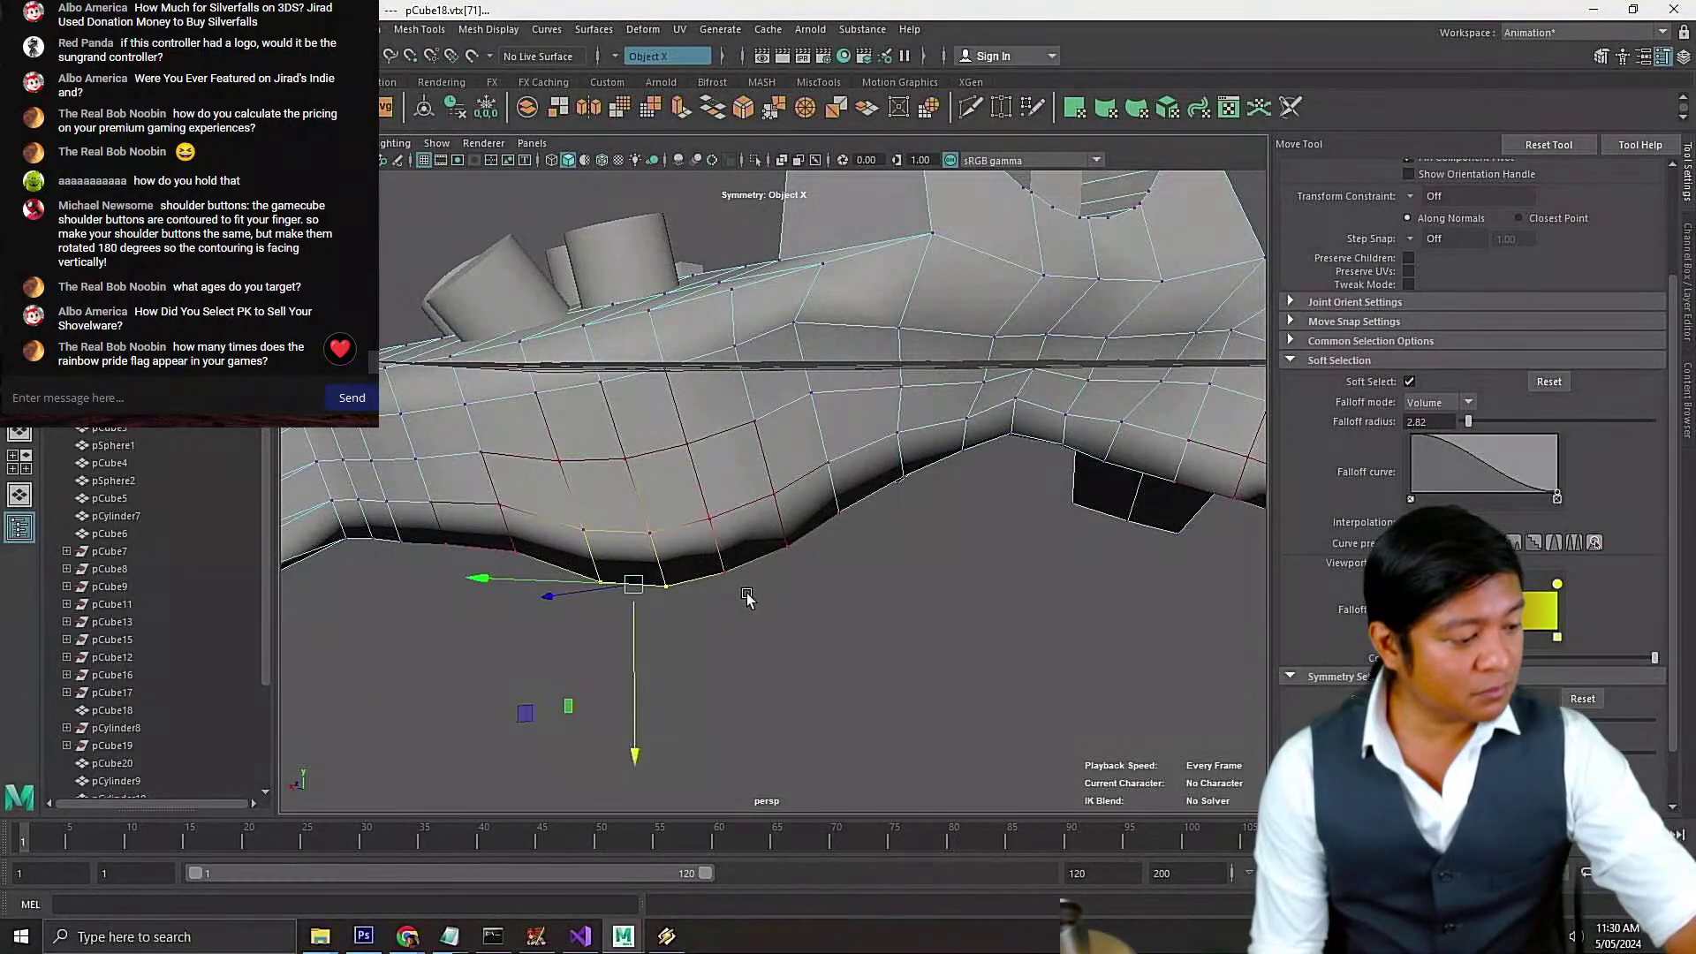
{"action": "left_click", "coordinate": [813, 531]}
{"action": "left_click_drag", "start_coordinate": [814, 533], "coordinate": [900, 520], "text": "alt"}
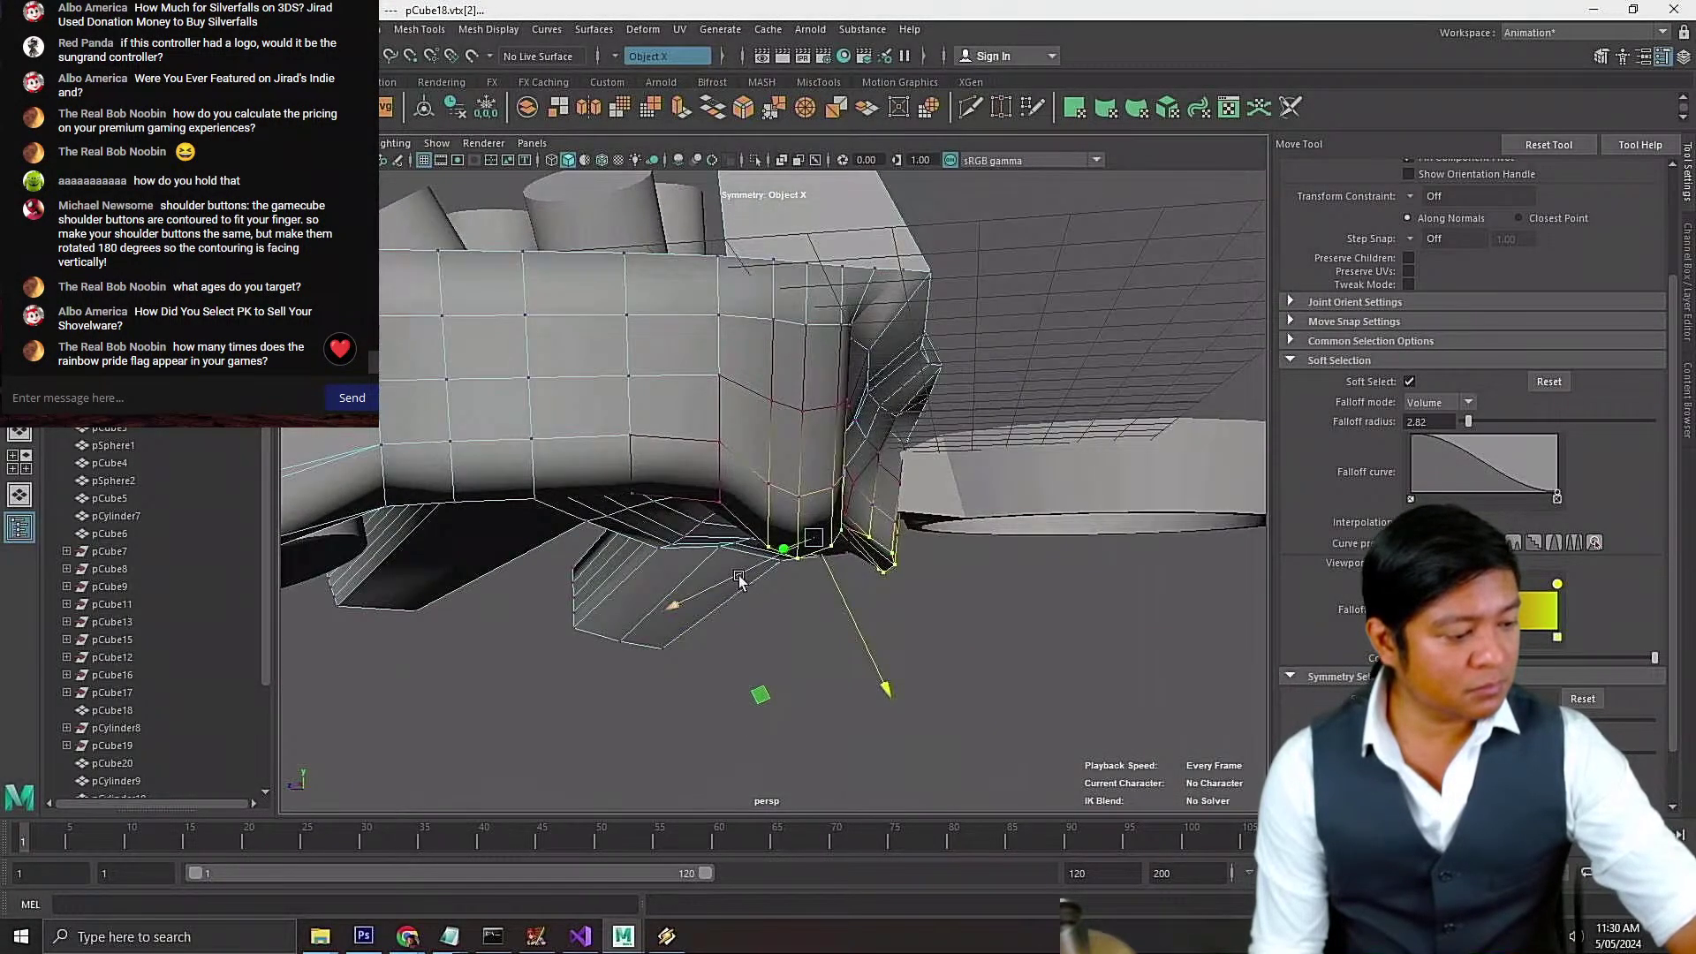
{"action": "left_click_drag", "start_coordinate": [739, 580], "coordinate": [708, 593]}
{"action": "left_click_drag", "start_coordinate": [792, 649], "coordinate": [806, 356]}
Push a vertex near the body's end outward to round it, save, and open Polygon Cube options
{"action": "mouse_move", "coordinate": [871, 424]}
{"action": "left_mouse_down", "text": "alt"}
{"action": "mouse_move", "coordinate": [819, 370]}
{"action": "mouse_move", "coordinate": [852, 415]}
{"action": "mouse_move", "coordinate": [877, 417]}
{"action": "left_mouse_up", "text": "alt"}
{"action": "left_click", "coordinate": [806, 336]}
{"action": "left_click_drag", "start_coordinate": [885, 404], "coordinate": [836, 474]}
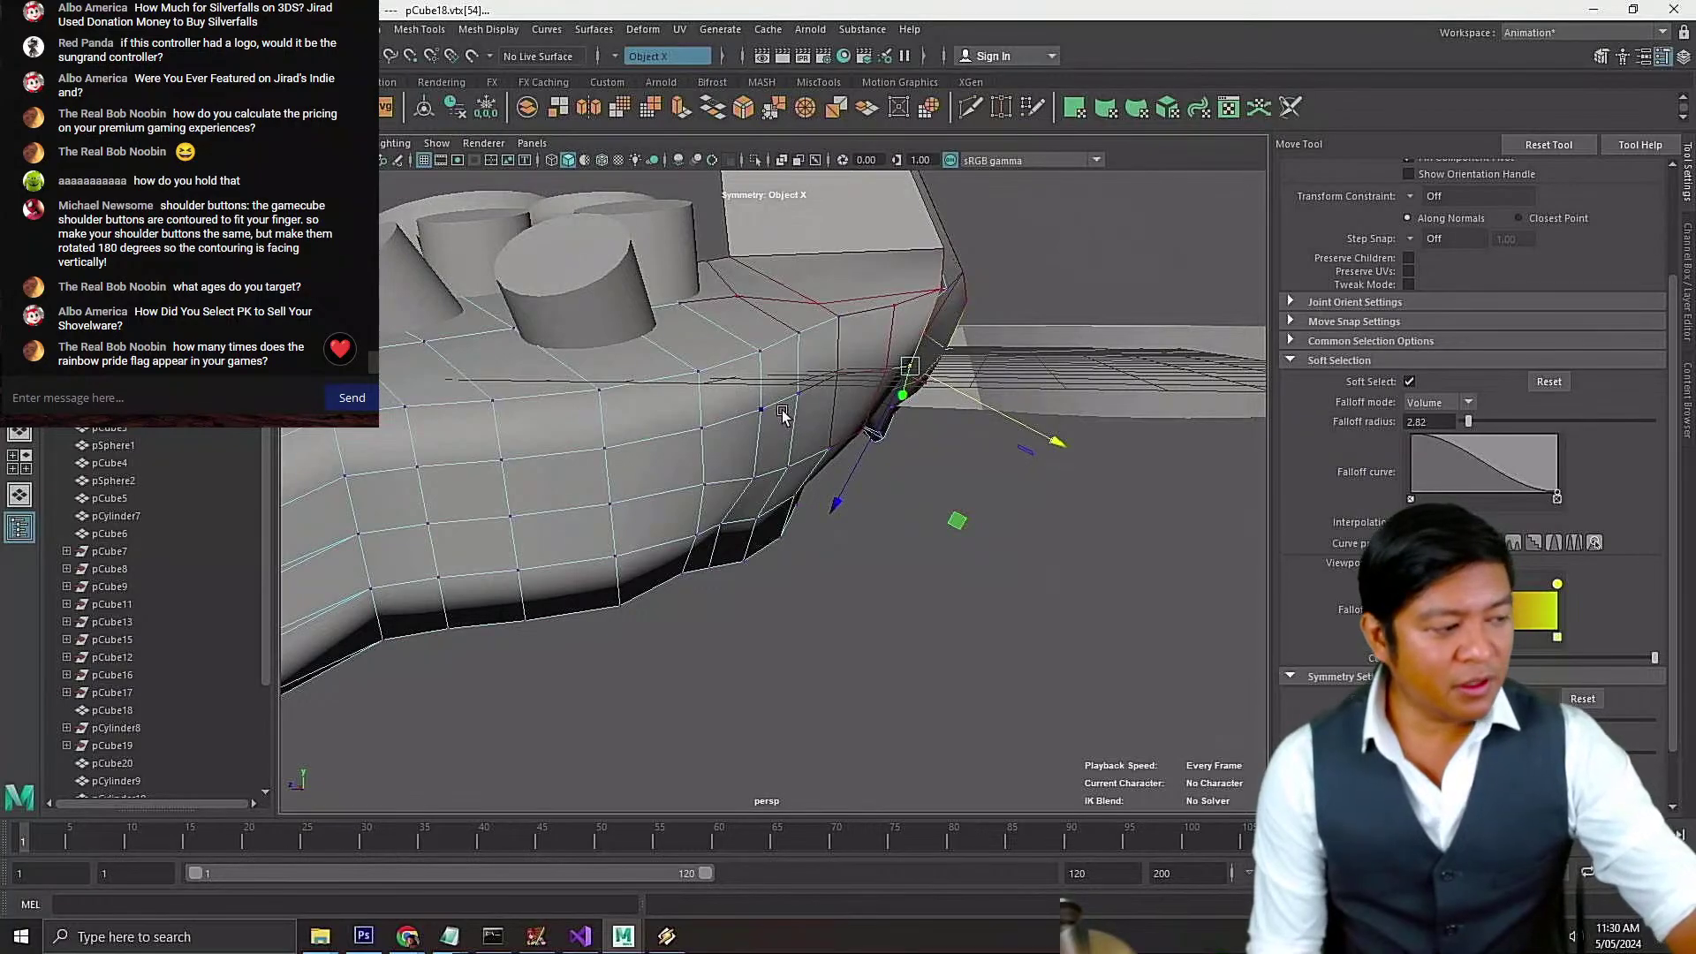
{"action": "key", "text": "ctrl+s"}
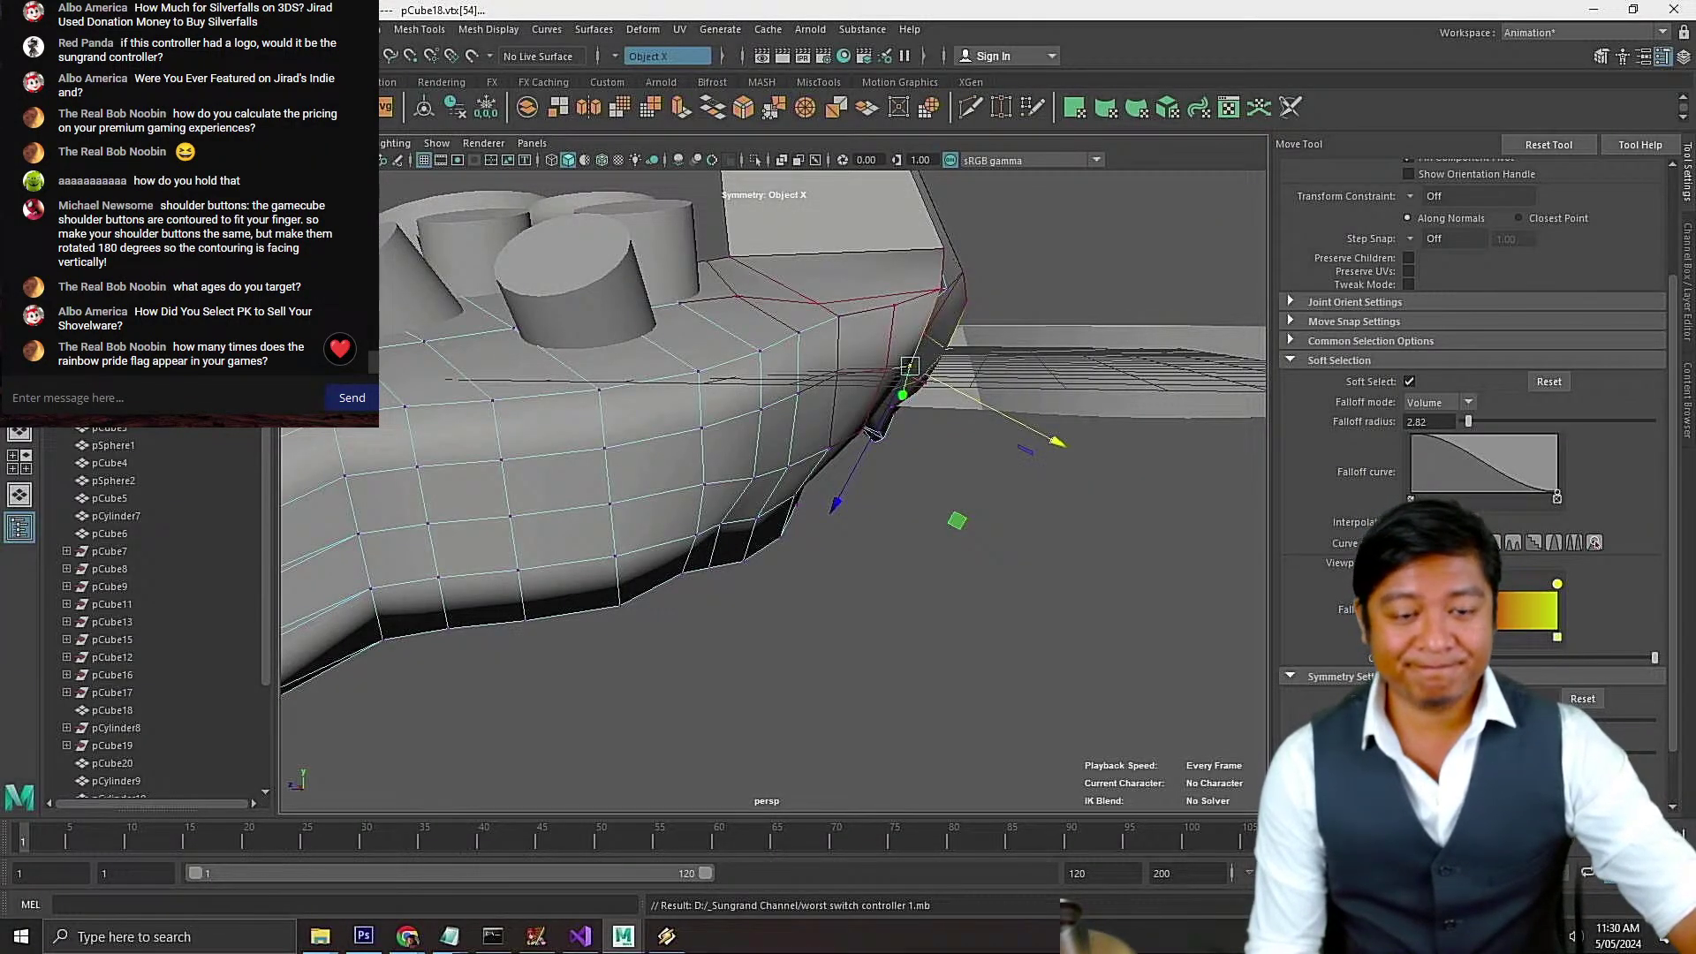
{"action": "left_click", "coordinate": [358, 98]}
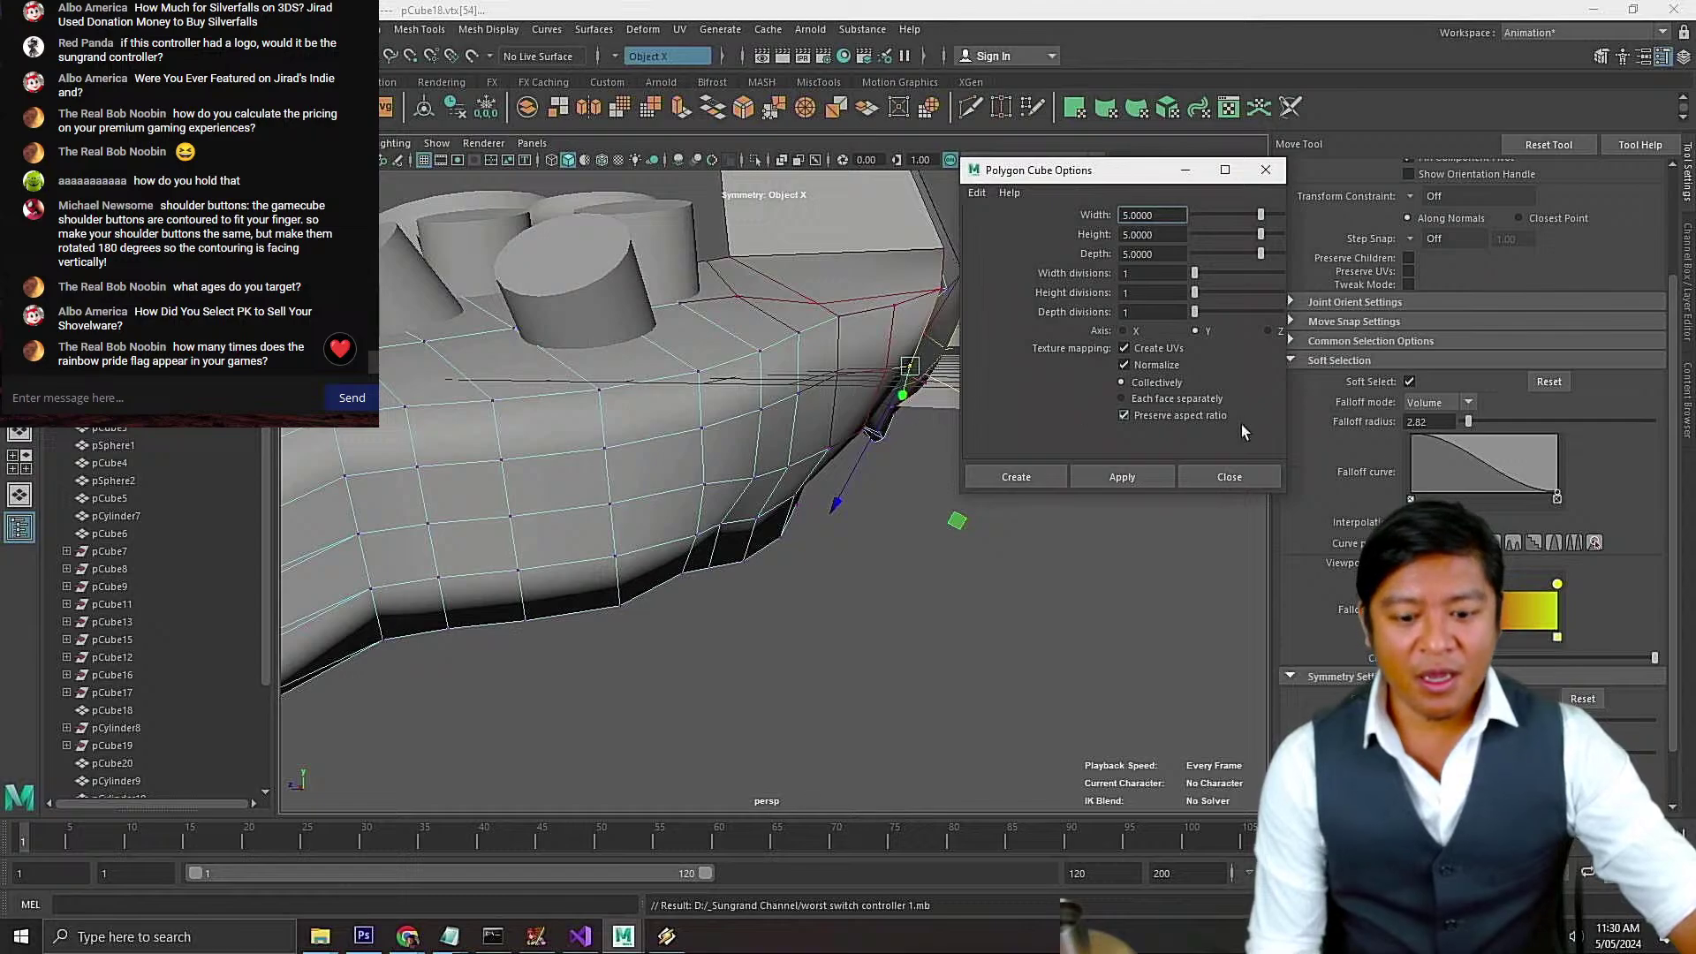
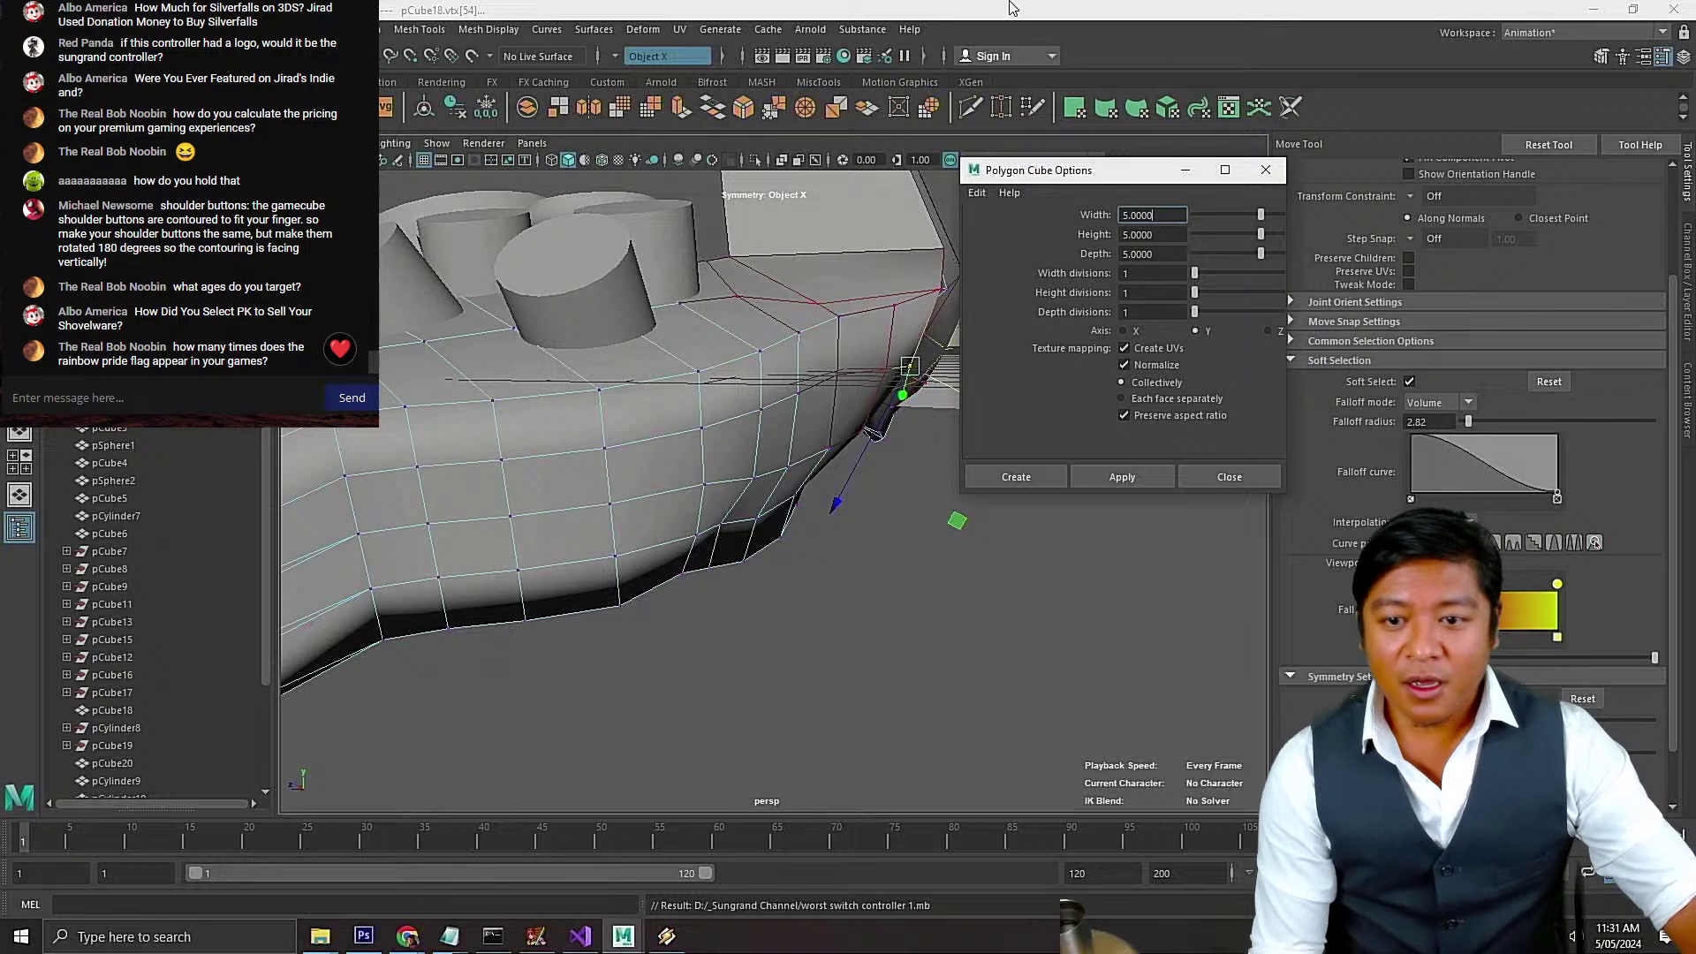
Inspect the hull underside from low angles, selecting and framing several vertices
{"action": "left_click_drag", "start_coordinate": [886, 465], "coordinate": [704, 505], "text": "alt"}
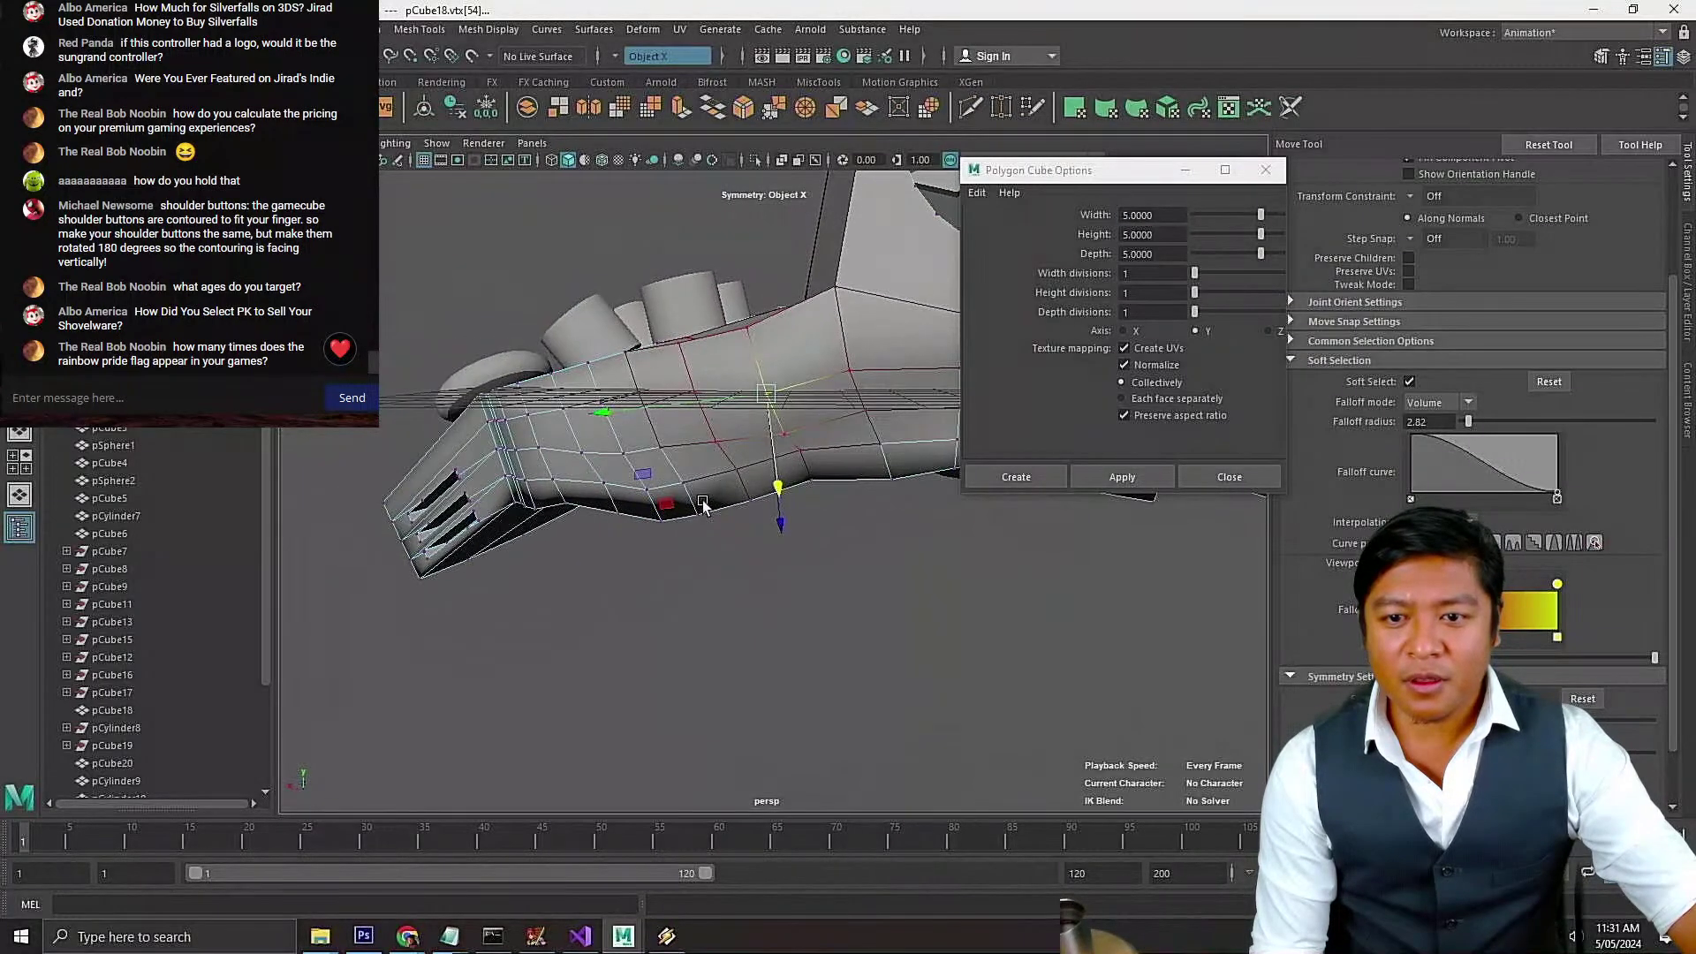
{"action": "left_click", "coordinate": [851, 371]}
{"action": "key", "text": "f"}
{"action": "scroll", "coordinate": [778, 435], "scroll_direction": "down", "scroll_amount": 5}
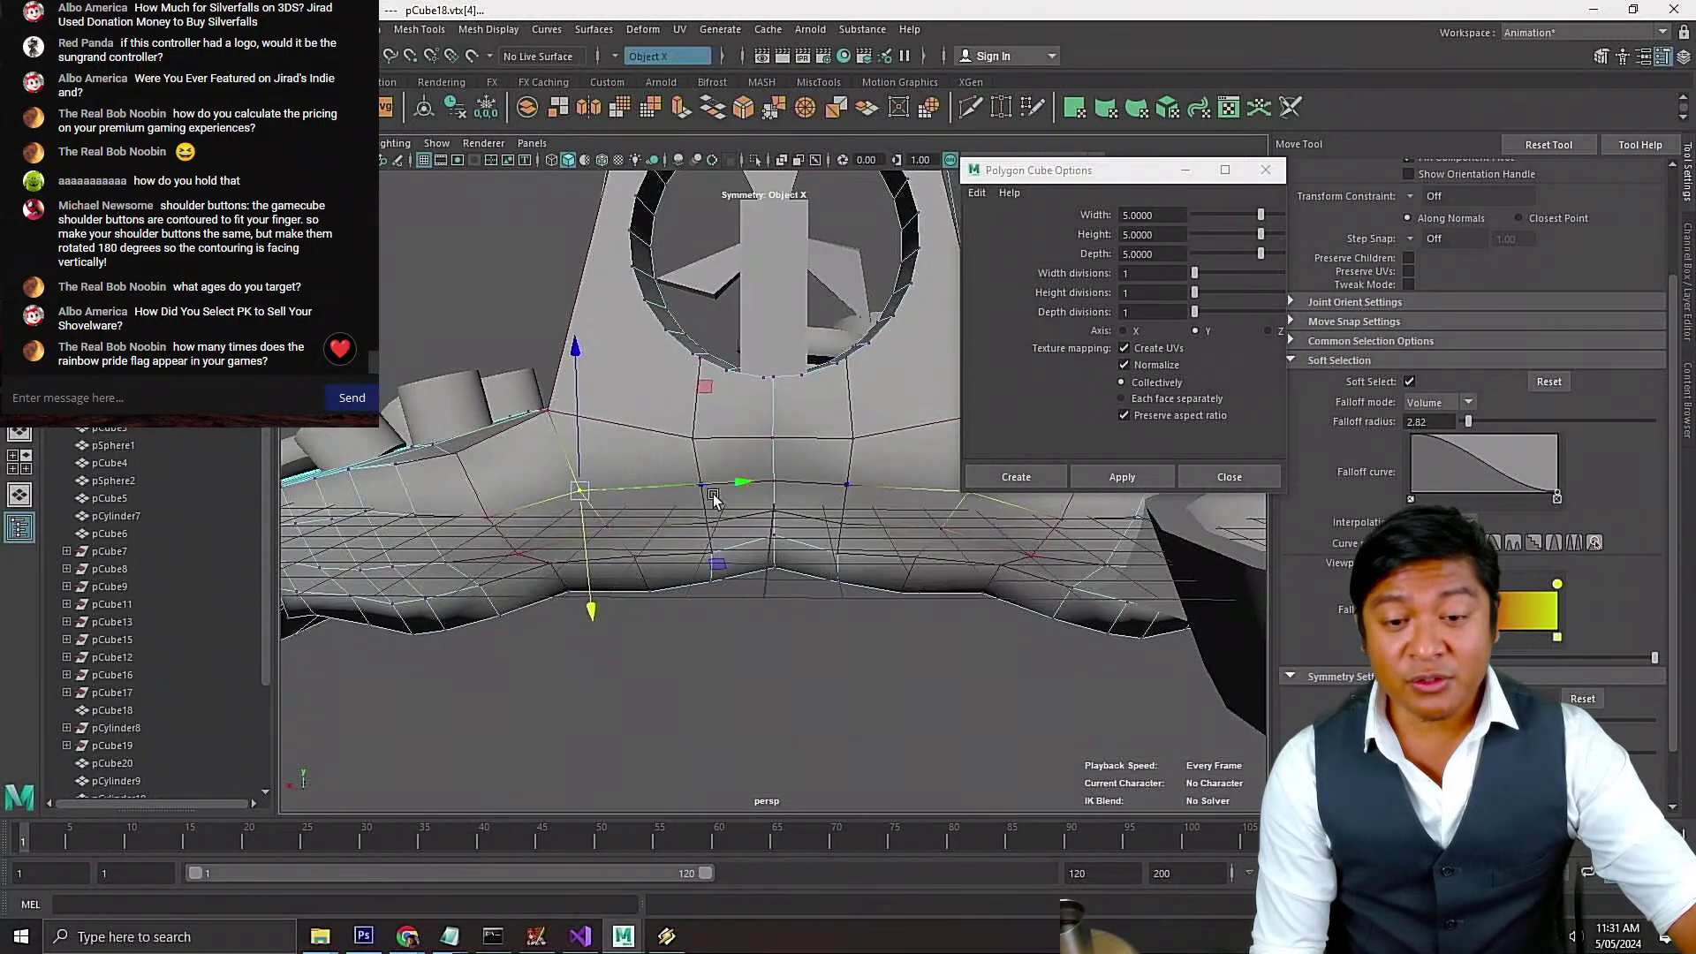
{"action": "mouse_move", "coordinate": [714, 499]}
{"action": "left_mouse_down", "text": "alt"}
{"action": "mouse_move", "coordinate": [771, 543]}
{"action": "mouse_move", "coordinate": [689, 519]}
{"action": "mouse_move", "coordinate": [731, 514]}
{"action": "left_mouse_up", "text": "alt"}
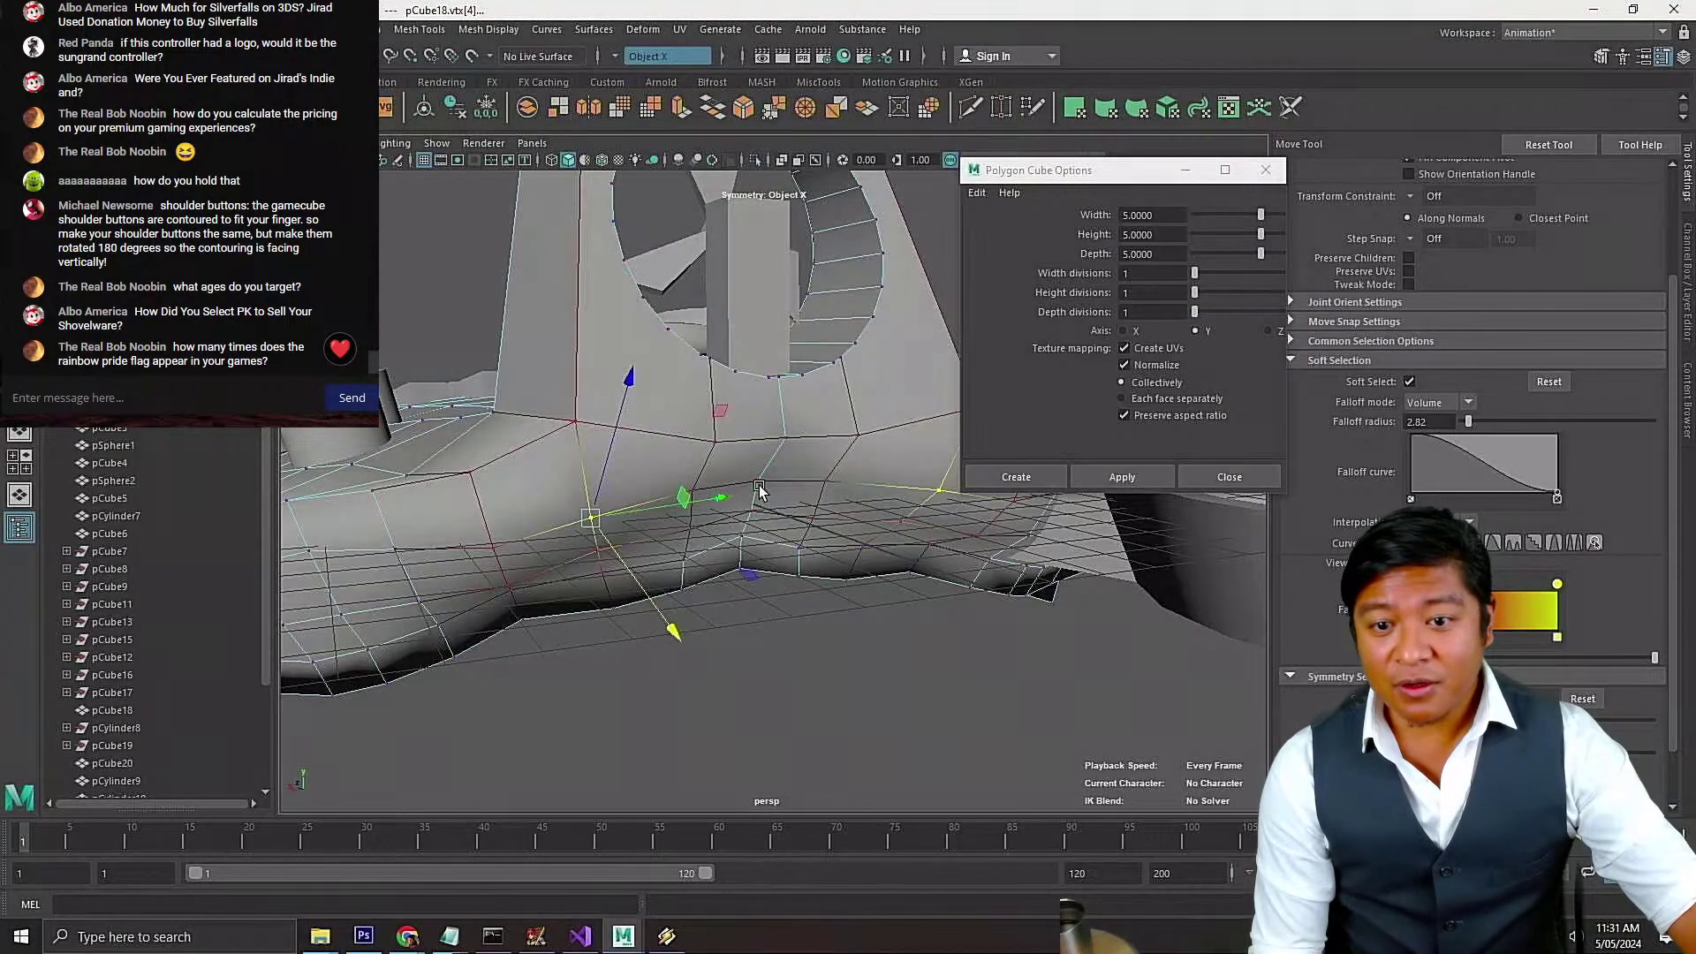
{"action": "left_click", "coordinate": [759, 487]}
{"action": "left_click", "coordinate": [698, 499]}
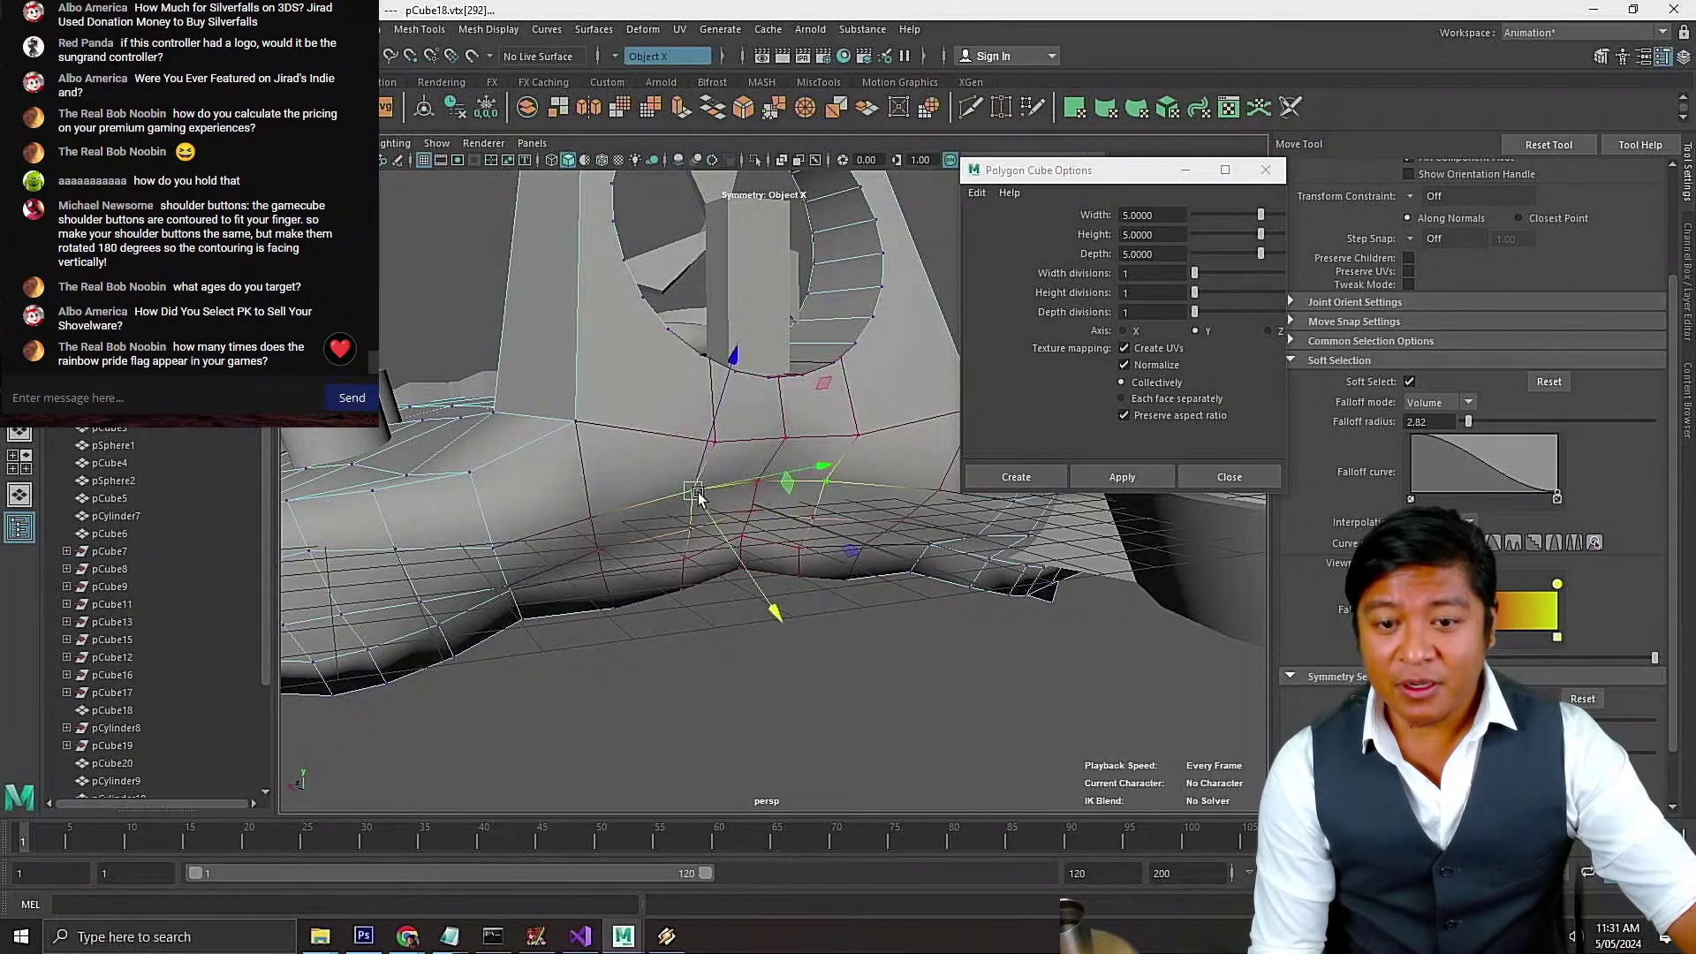
{"action": "left_click_drag", "start_coordinate": [698, 499], "coordinate": [796, 649], "text": "alt"}
{"action": "left_click", "coordinate": [618, 541]}
{"action": "left_click_drag", "start_coordinate": [693, 698], "coordinate": [712, 655], "text": "alt"}
{"action": "scroll", "coordinate": [700, 693], "scroll_direction": "up", "scroll_amount": 4}
{"action": "scroll", "coordinate": [759, 695], "scroll_direction": "down", "scroll_amount": 2}
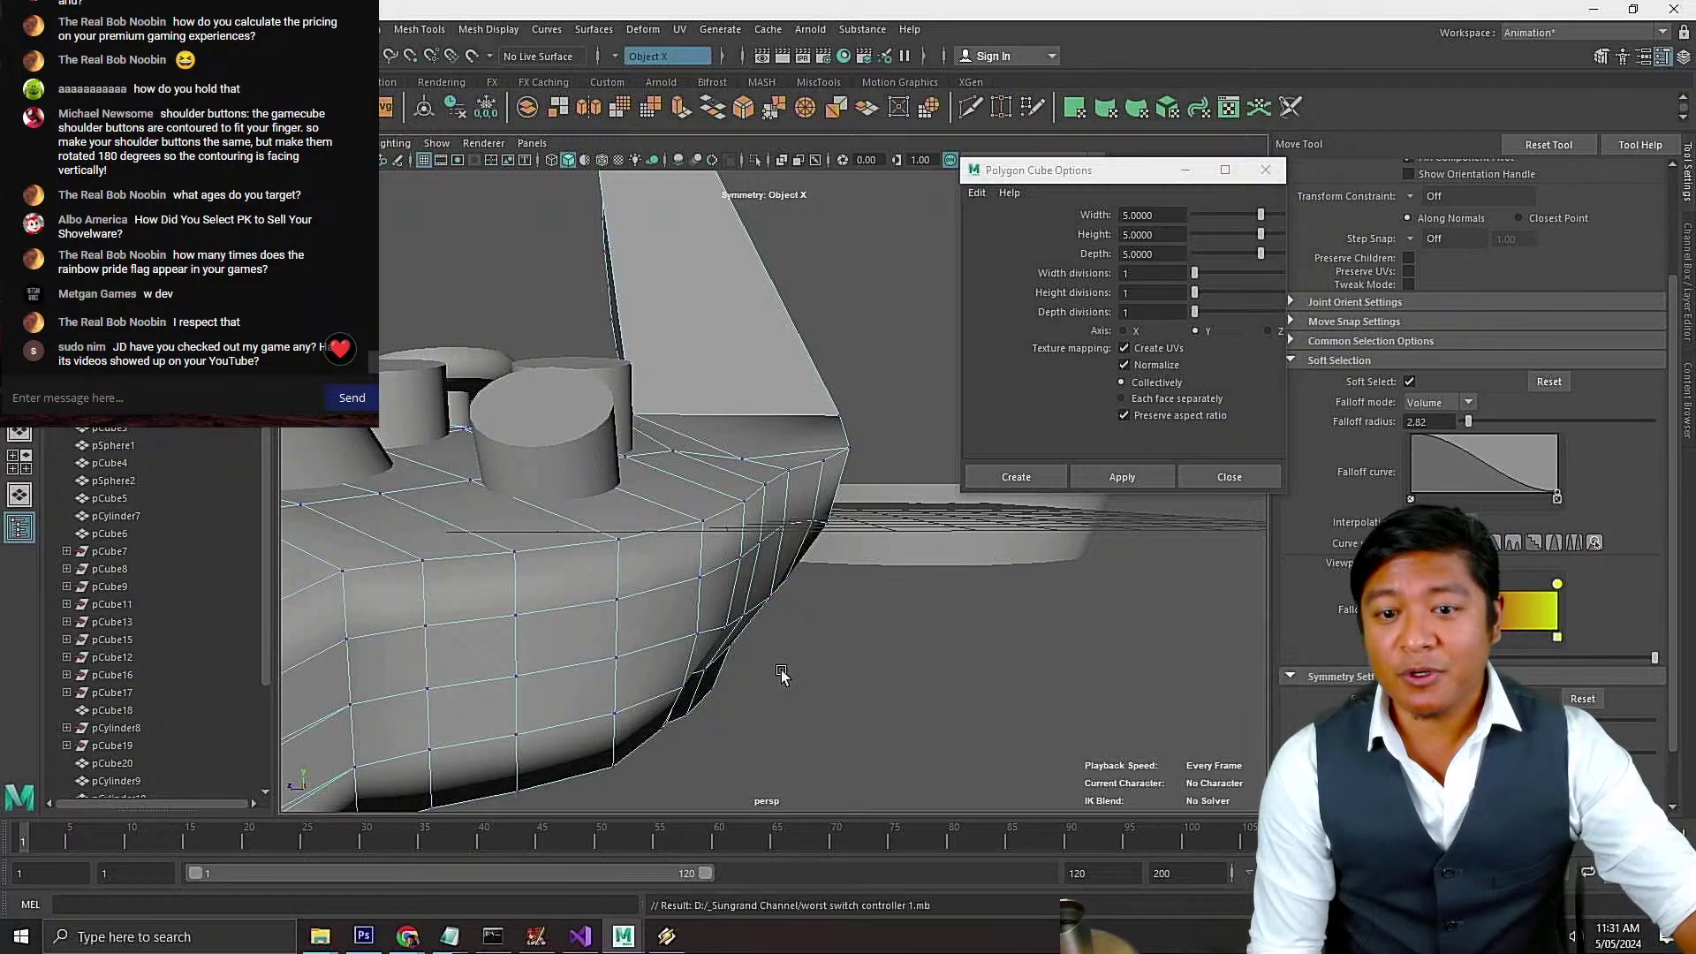
{"action": "mouse_move", "coordinate": [771, 668]}
{"action": "left_mouse_down", "text": "alt"}
{"action": "mouse_move", "coordinate": [742, 661]}
{"action": "mouse_move", "coordinate": [778, 668]}
{"action": "left_mouse_up", "text": "alt"}
Select the hull's vertical and rim edge loops to check them, then clear the selection
{"action": "right_click_drag", "start_coordinate": [777, 649], "coordinate": [769, 396]}
{"action": "scroll", "coordinate": [836, 619], "scroll_direction": "down", "scroll_amount": 4}
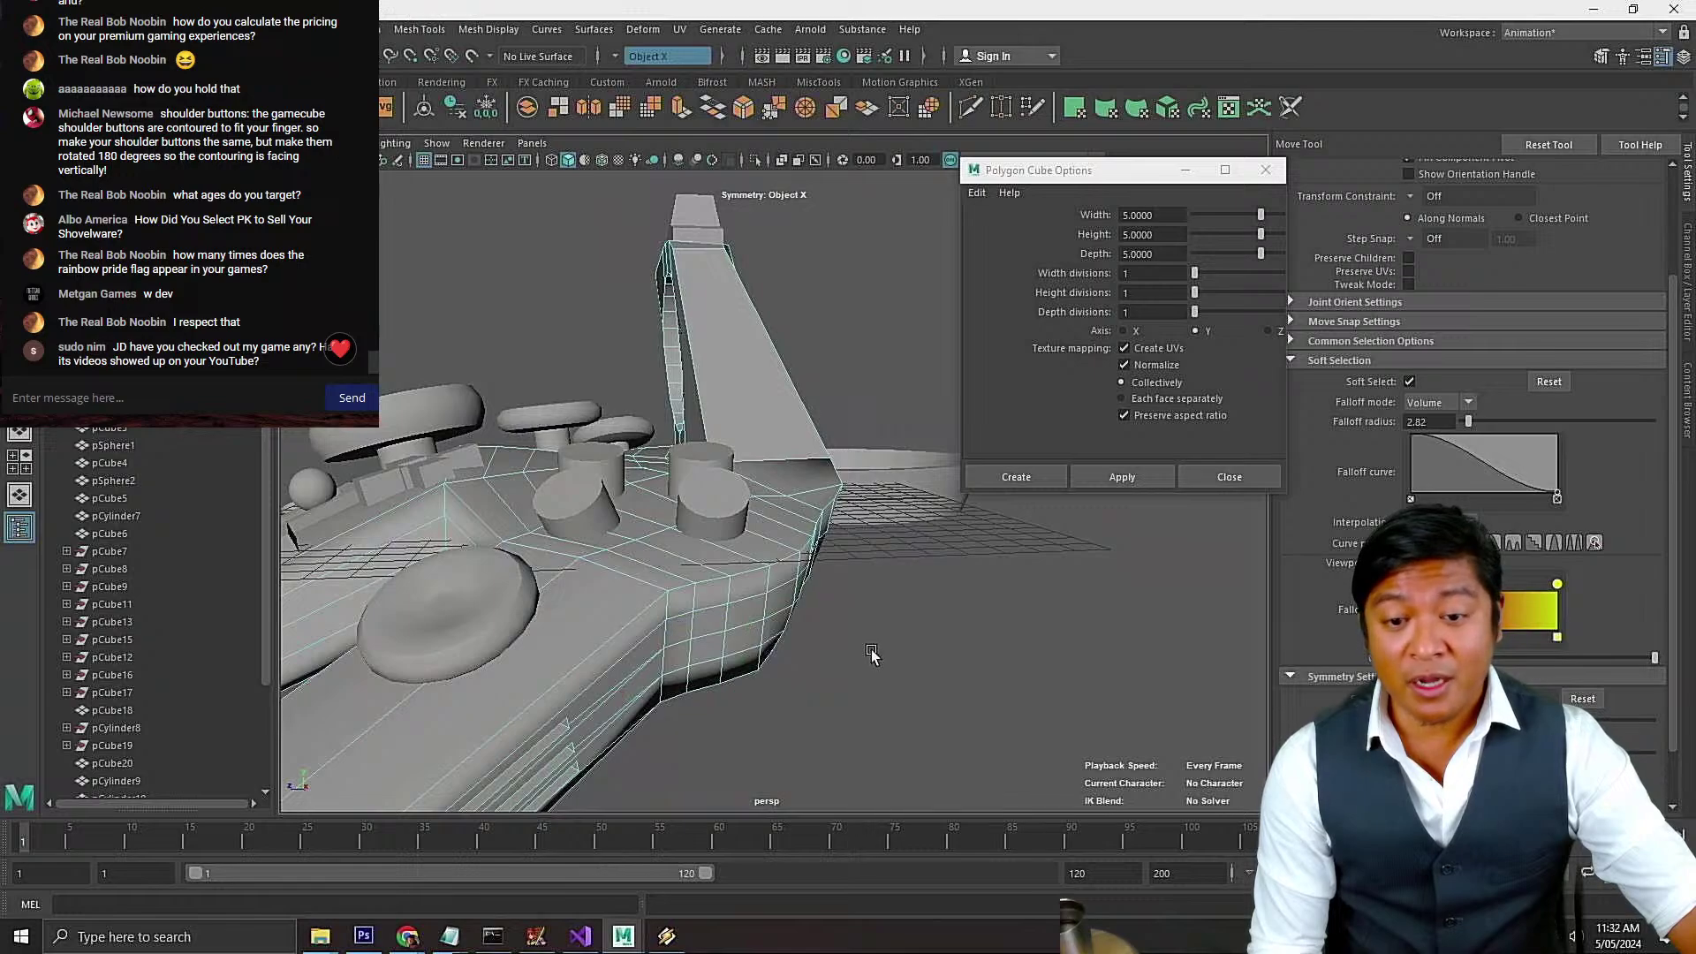
{"action": "scroll", "coordinate": [838, 631], "scroll_direction": "up", "scroll_amount": 3}
{"action": "double_click", "coordinate": [791, 610]}
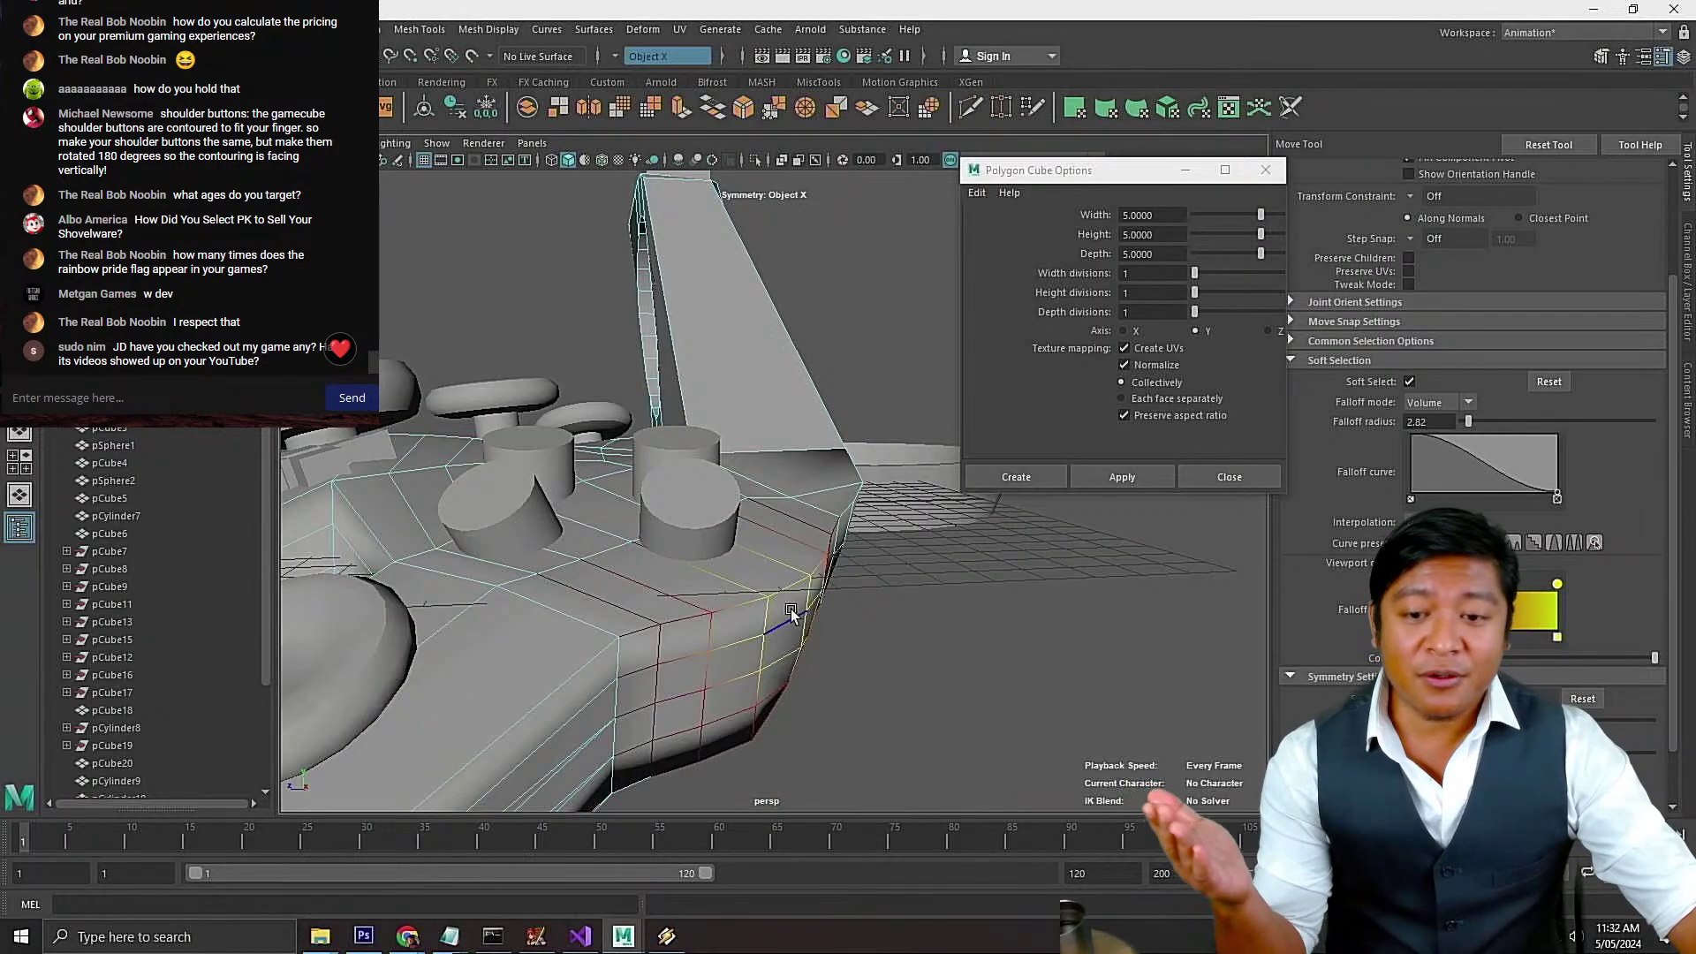
{"action": "double_click", "coordinate": [788, 594]}
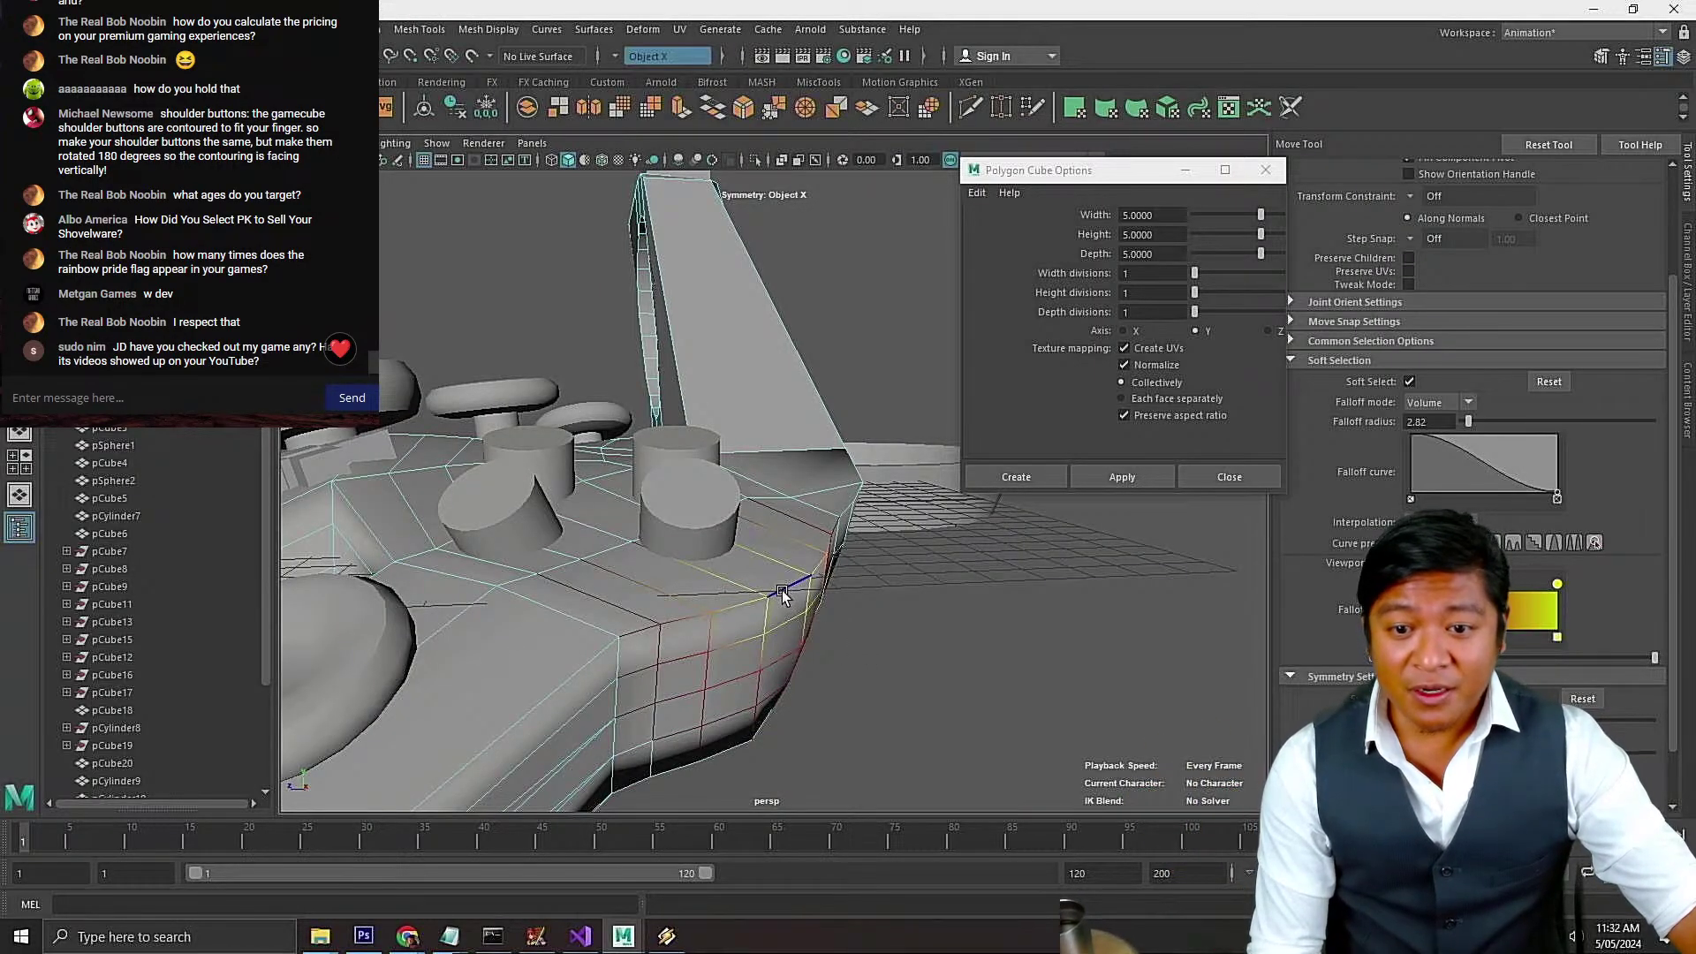
{"action": "scroll", "coordinate": [781, 590], "scroll_direction": "down", "scroll_amount": 3}
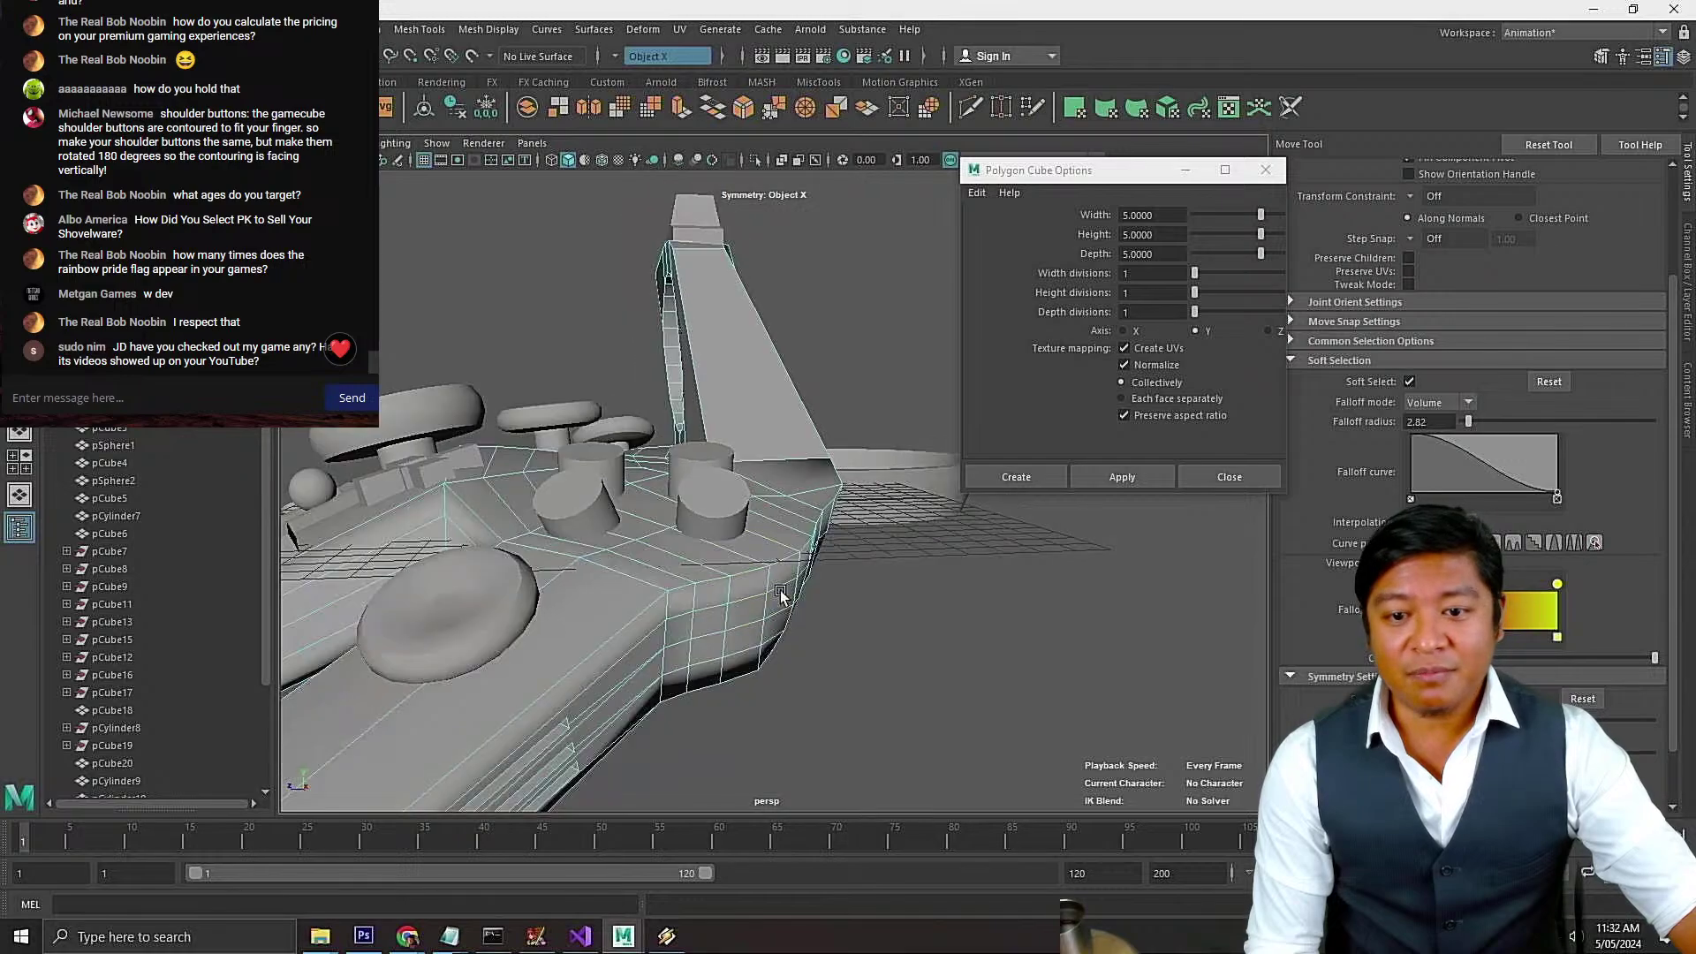
{"action": "scroll", "coordinate": [780, 590], "scroll_direction": "up", "scroll_amount": 3}
{"action": "double_click", "coordinate": [781, 590]}
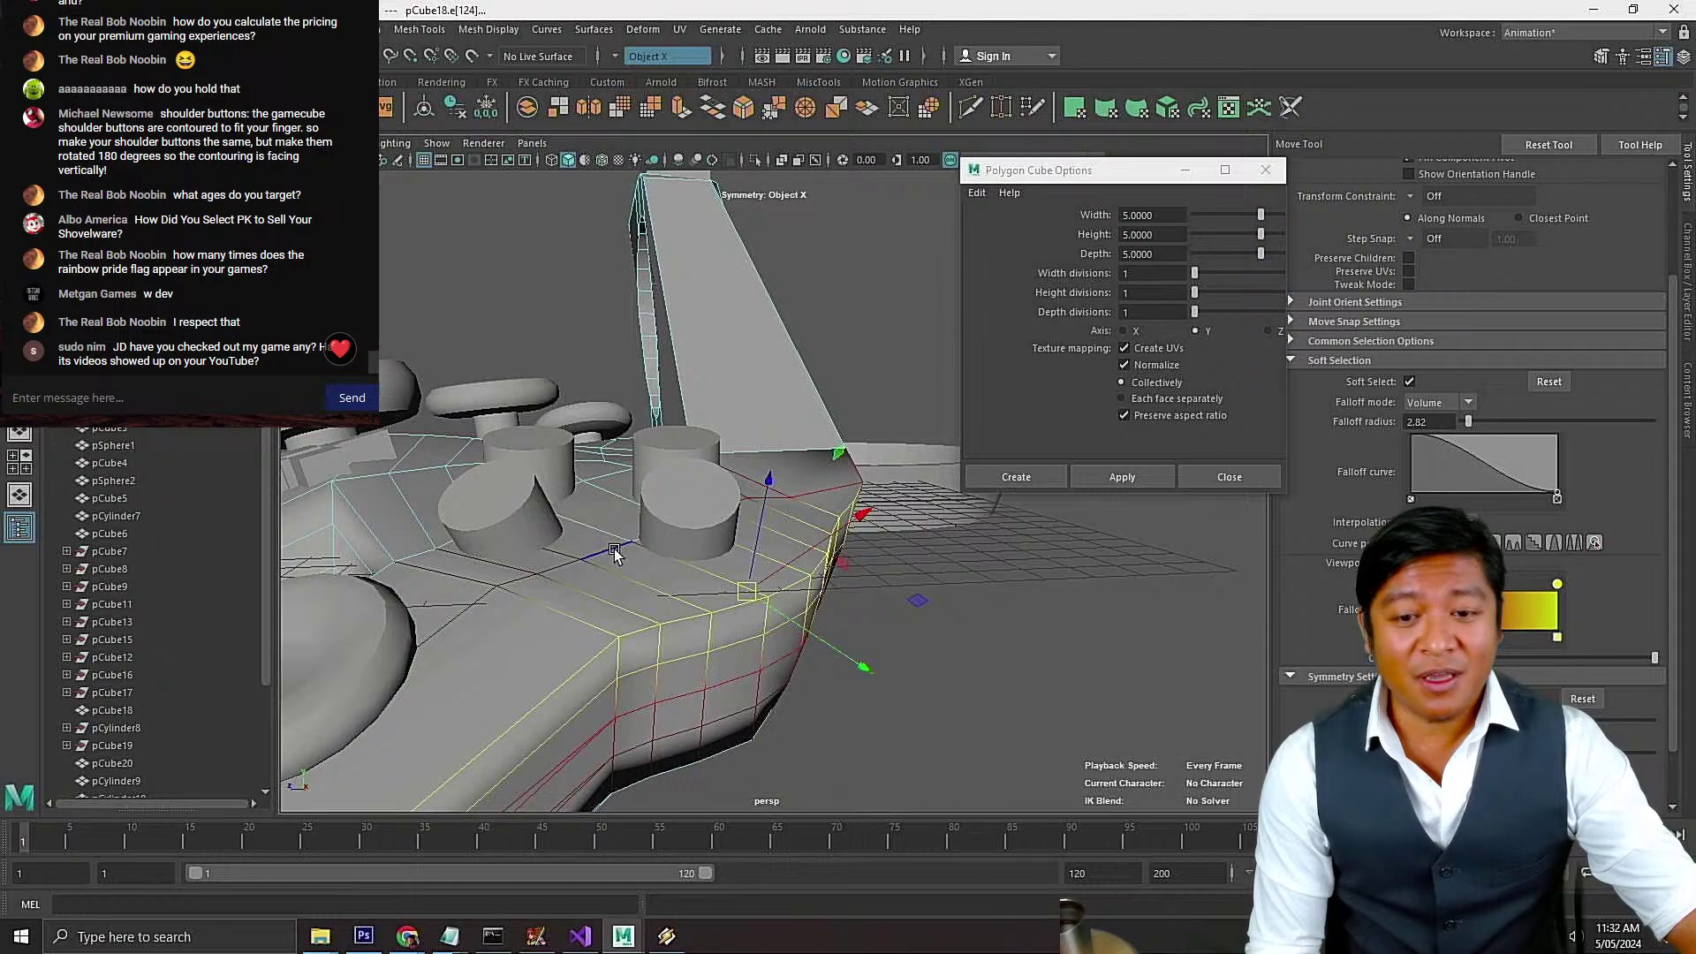
{"action": "scroll", "coordinate": [616, 554], "scroll_direction": "down", "scroll_amount": 4}
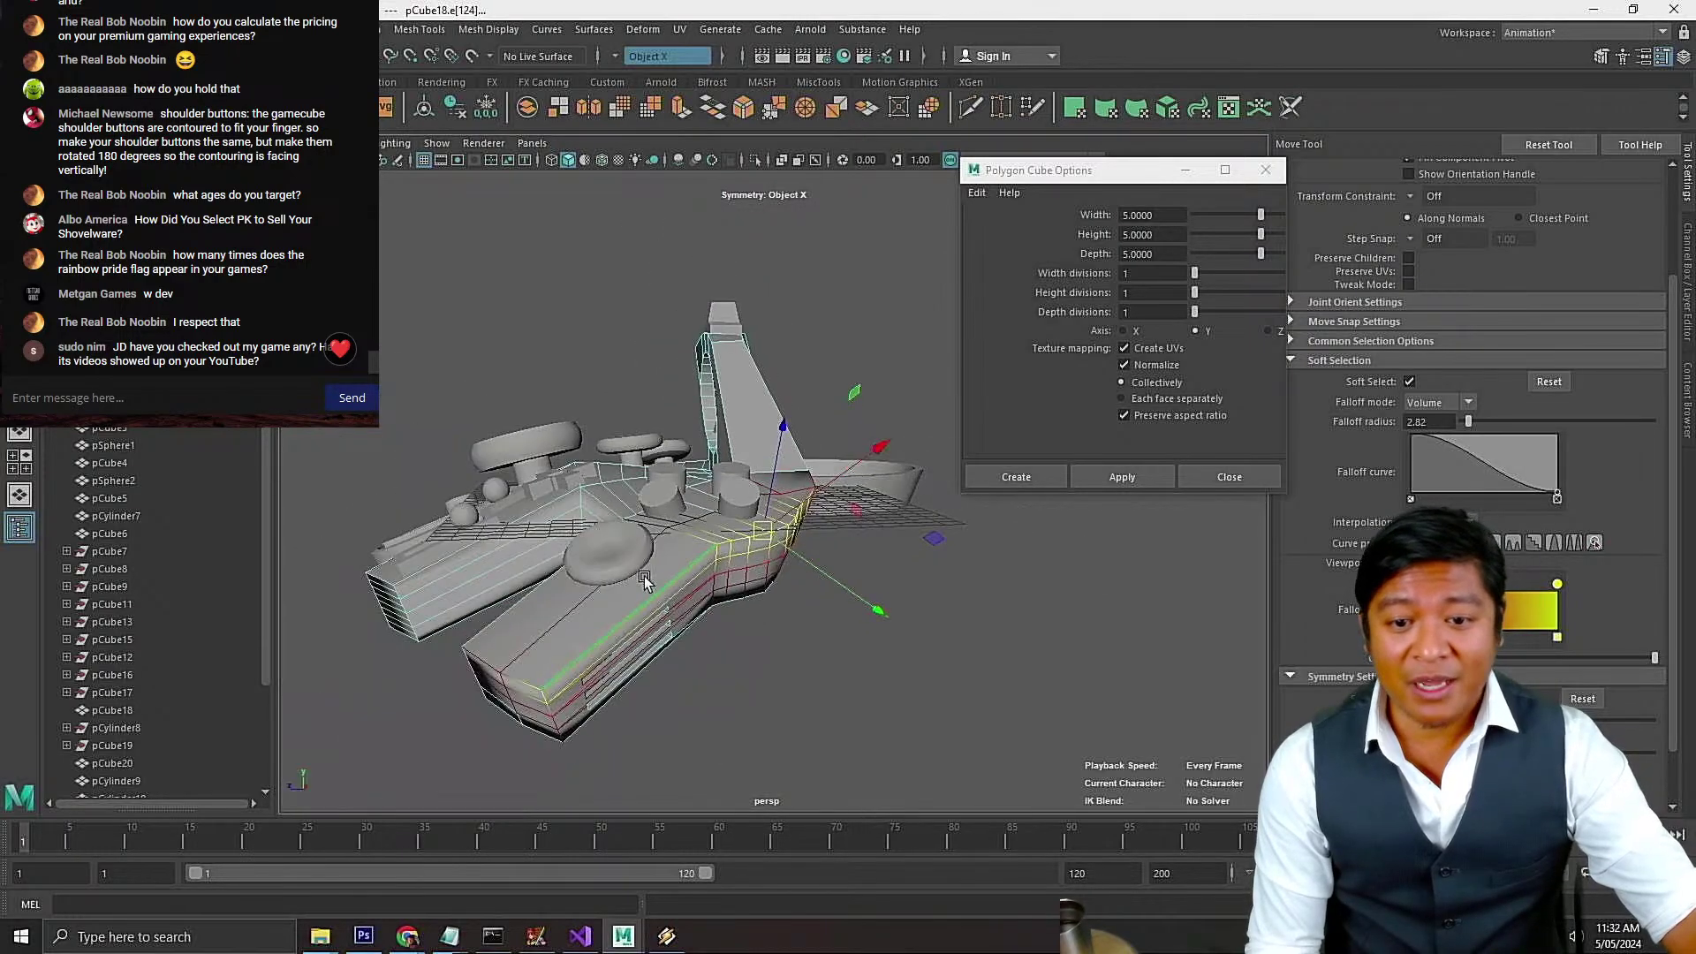
{"action": "left_click_drag", "start_coordinate": [640, 588], "coordinate": [556, 567], "text": "alt"}
{"action": "scroll", "coordinate": [765, 628], "scroll_direction": "up", "scroll_amount": 4}
{"action": "mouse_move", "coordinate": [737, 642]}
{"action": "left_mouse_down", "text": "alt"}
{"action": "mouse_move", "coordinate": [723, 651]}
{"action": "mouse_move", "coordinate": [741, 649]}
{"action": "left_mouse_up", "text": "alt"}
{"action": "scroll", "coordinate": [741, 651], "scroll_direction": "up", "scroll_amount": 4}
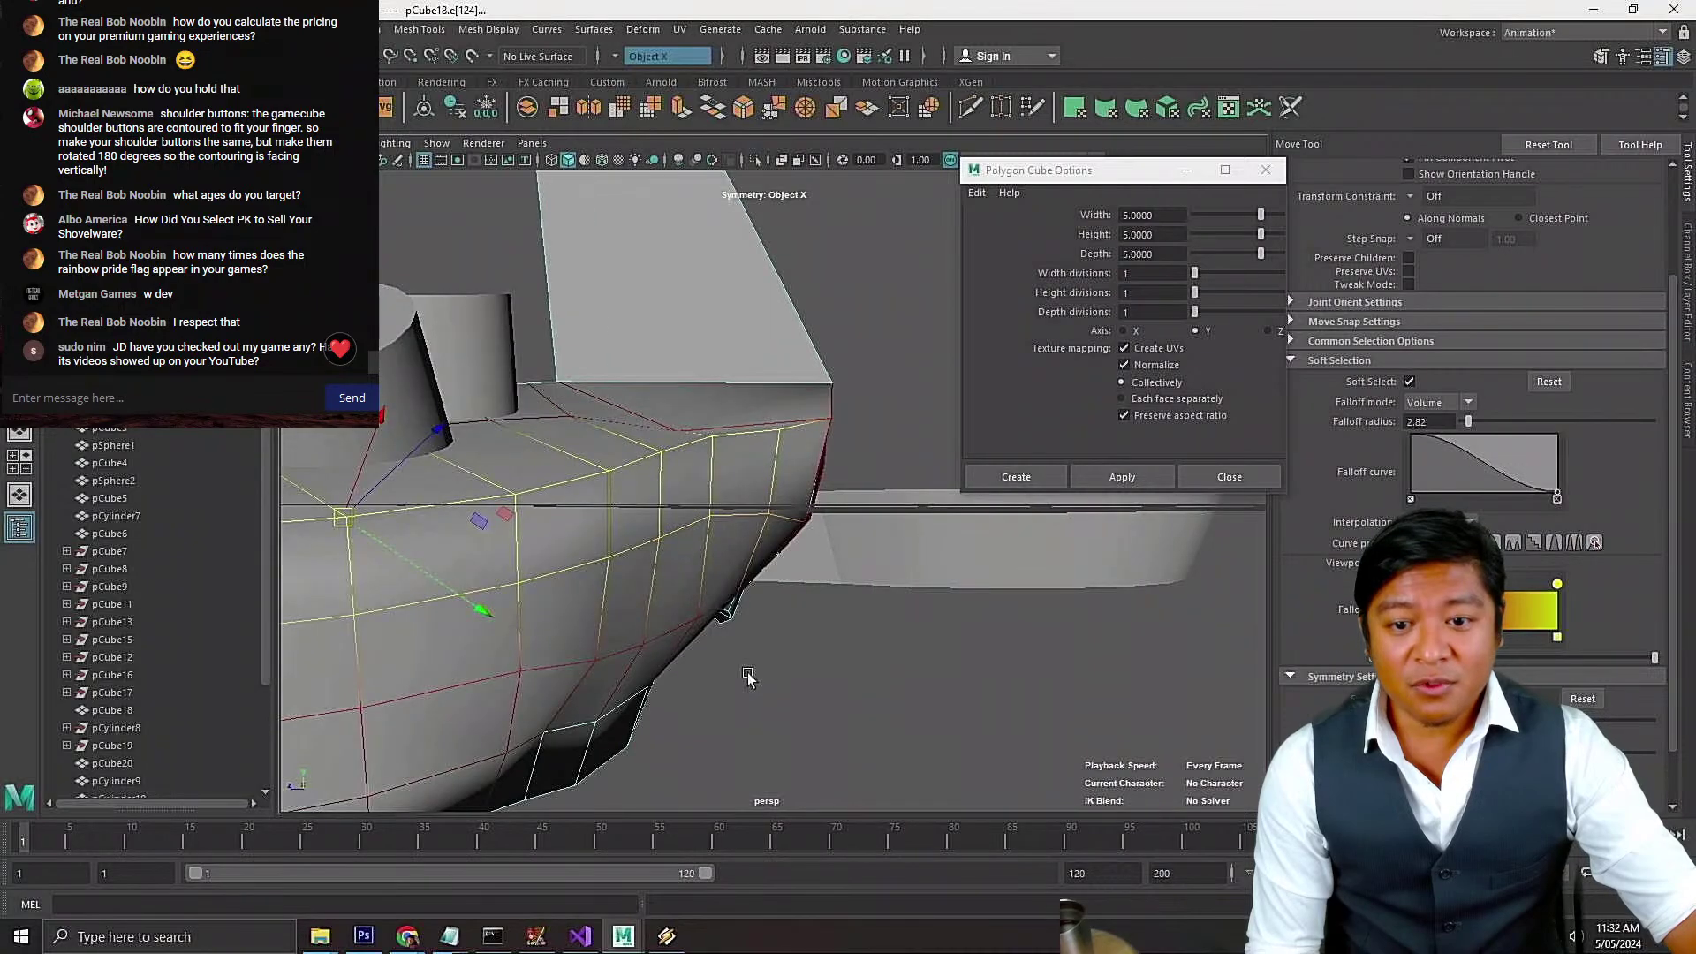
{"action": "left_click", "coordinate": [740, 687]}
{"action": "scroll", "coordinate": [741, 686], "scroll_direction": "down", "scroll_amount": 3}
{"action": "scroll", "coordinate": [742, 684], "scroll_direction": "up", "scroll_amount": 4}
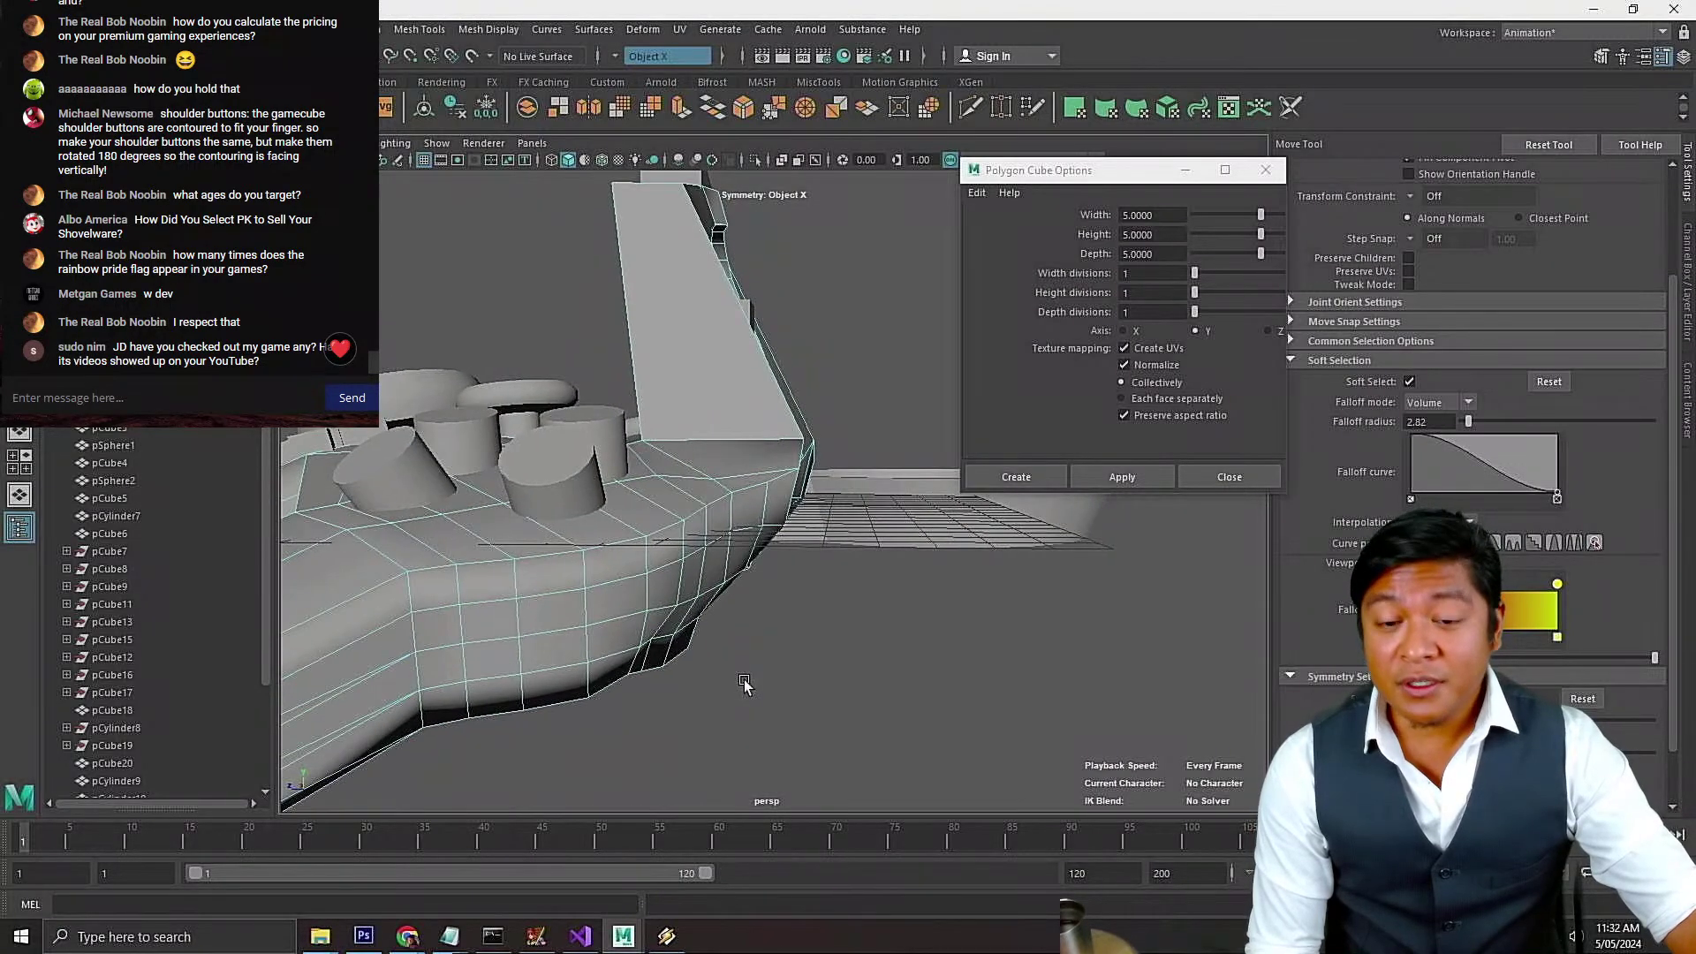
{"action": "scroll", "coordinate": [741, 676], "scroll_direction": "down", "scroll_amount": 3}
{"action": "scroll", "coordinate": [744, 676], "scroll_direction": "up", "scroll_amount": 4}
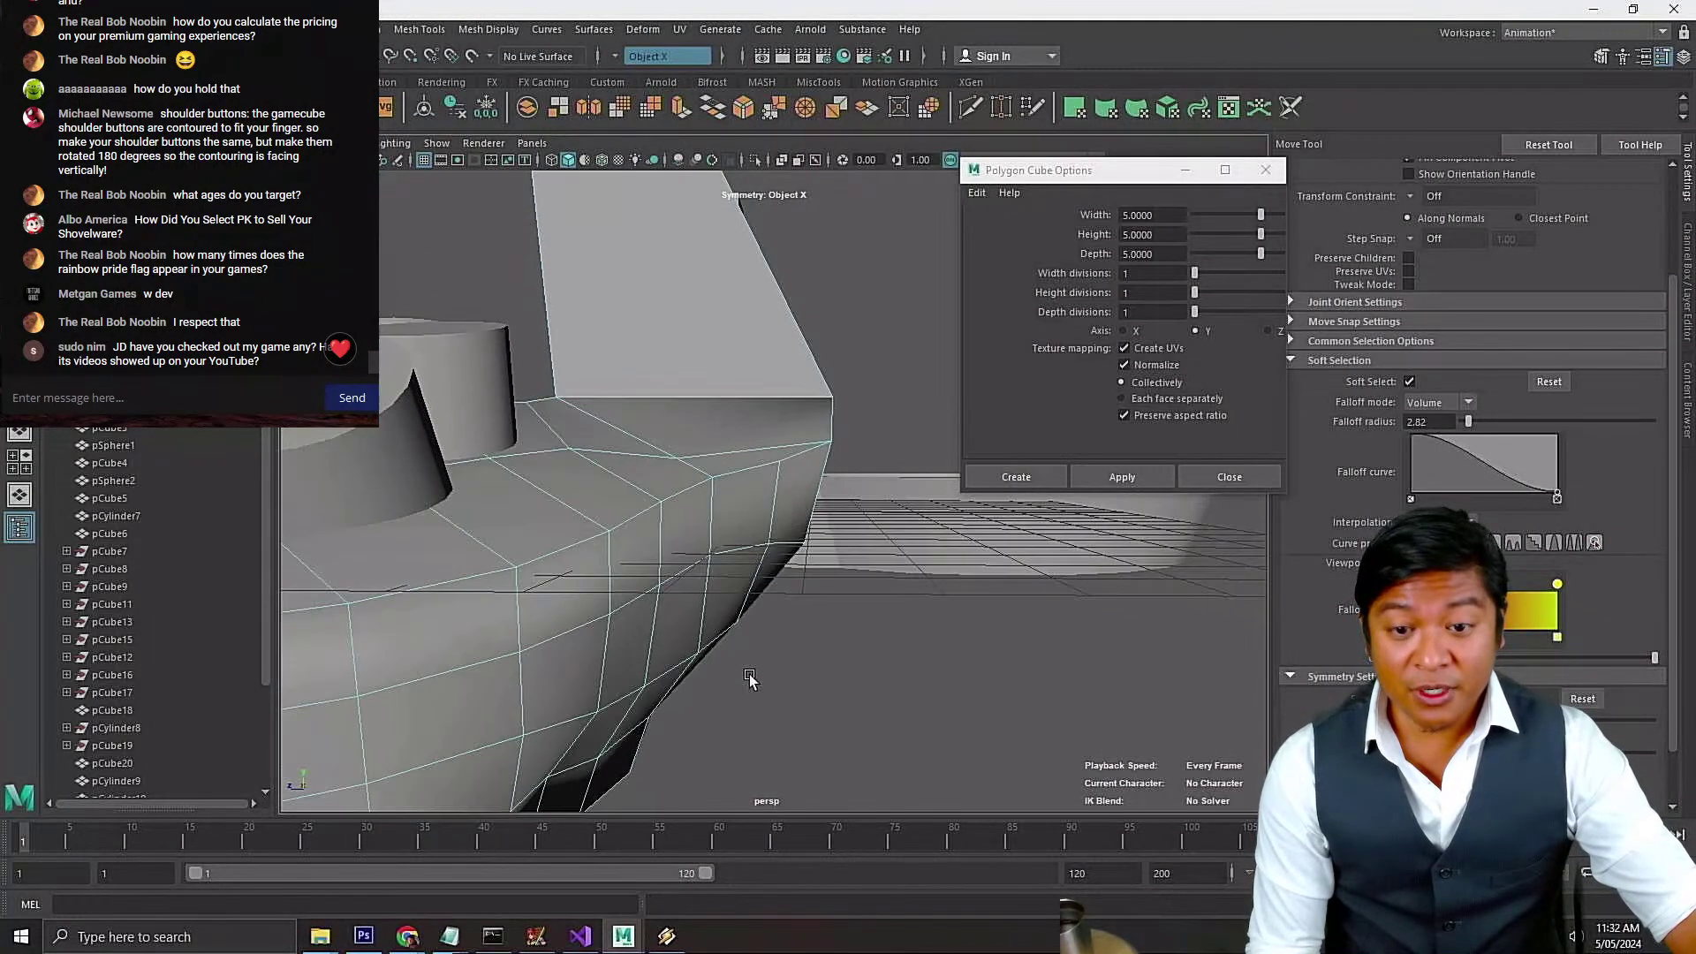
{"action": "scroll", "coordinate": [753, 676], "scroll_direction": "down", "scroll_amount": 4}
{"action": "left_click_drag", "start_coordinate": [753, 674], "coordinate": [715, 697], "text": "alt"}
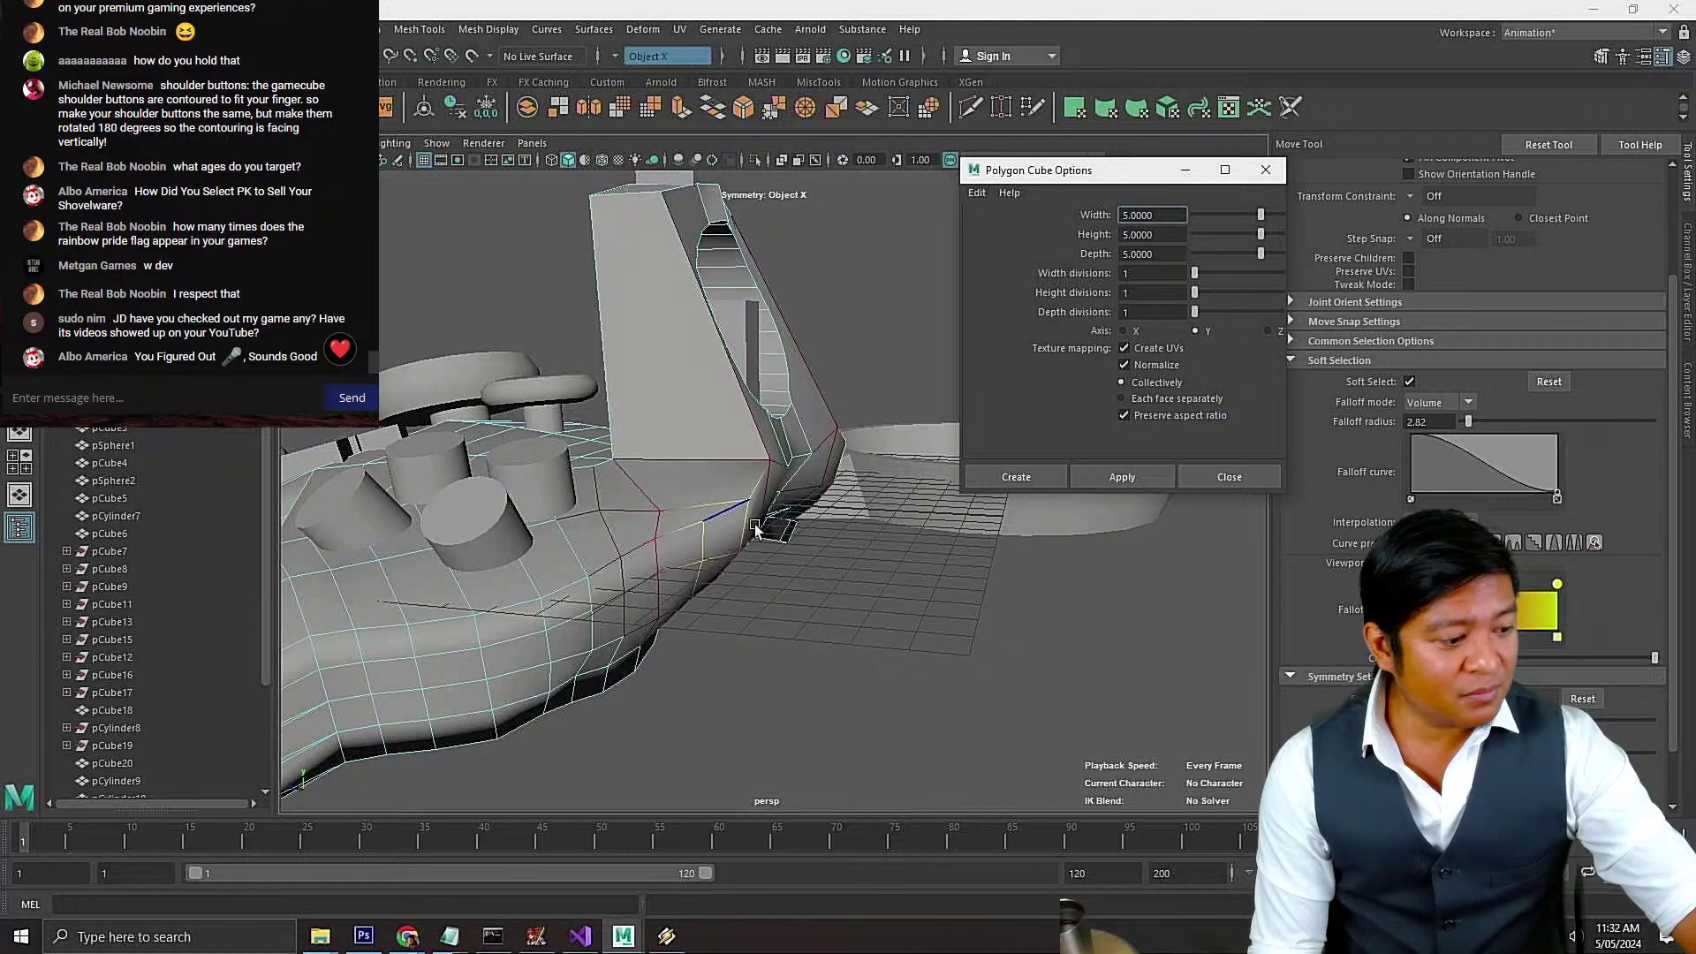
Create a polygon cube with 4 width, height and depth divisions
{"action": "left_click_drag", "start_coordinate": [754, 523], "coordinate": [936, 485], "text": "alt"}
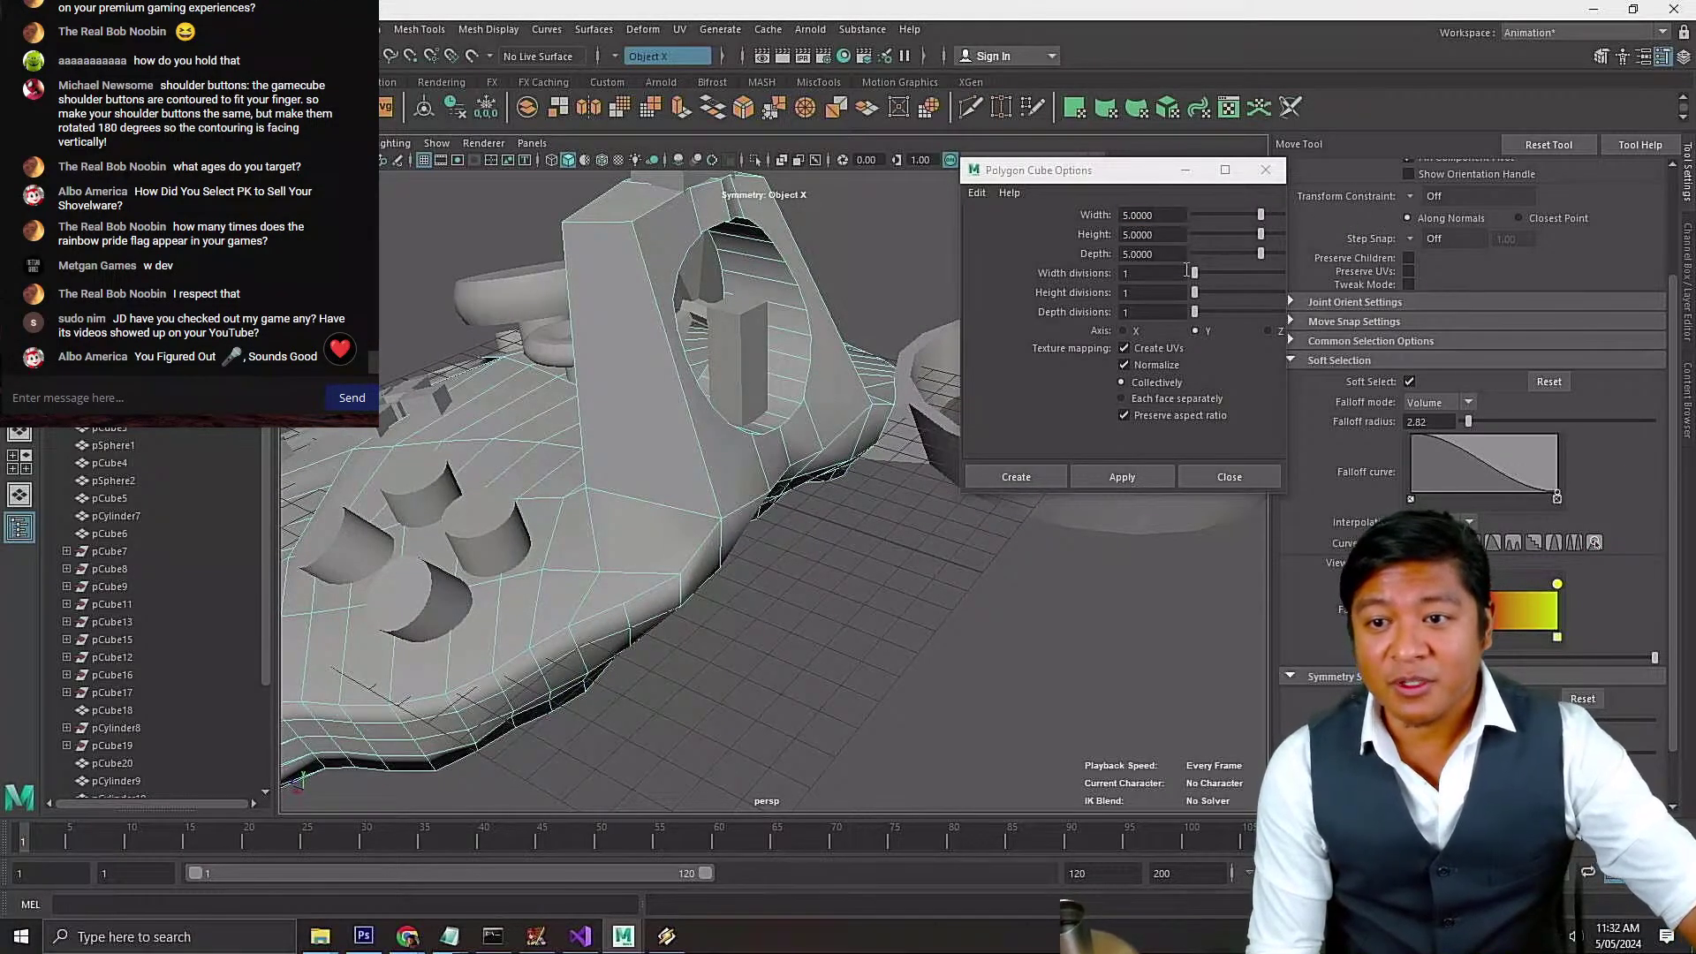
{"action": "left_click", "coordinate": [1157, 272]}
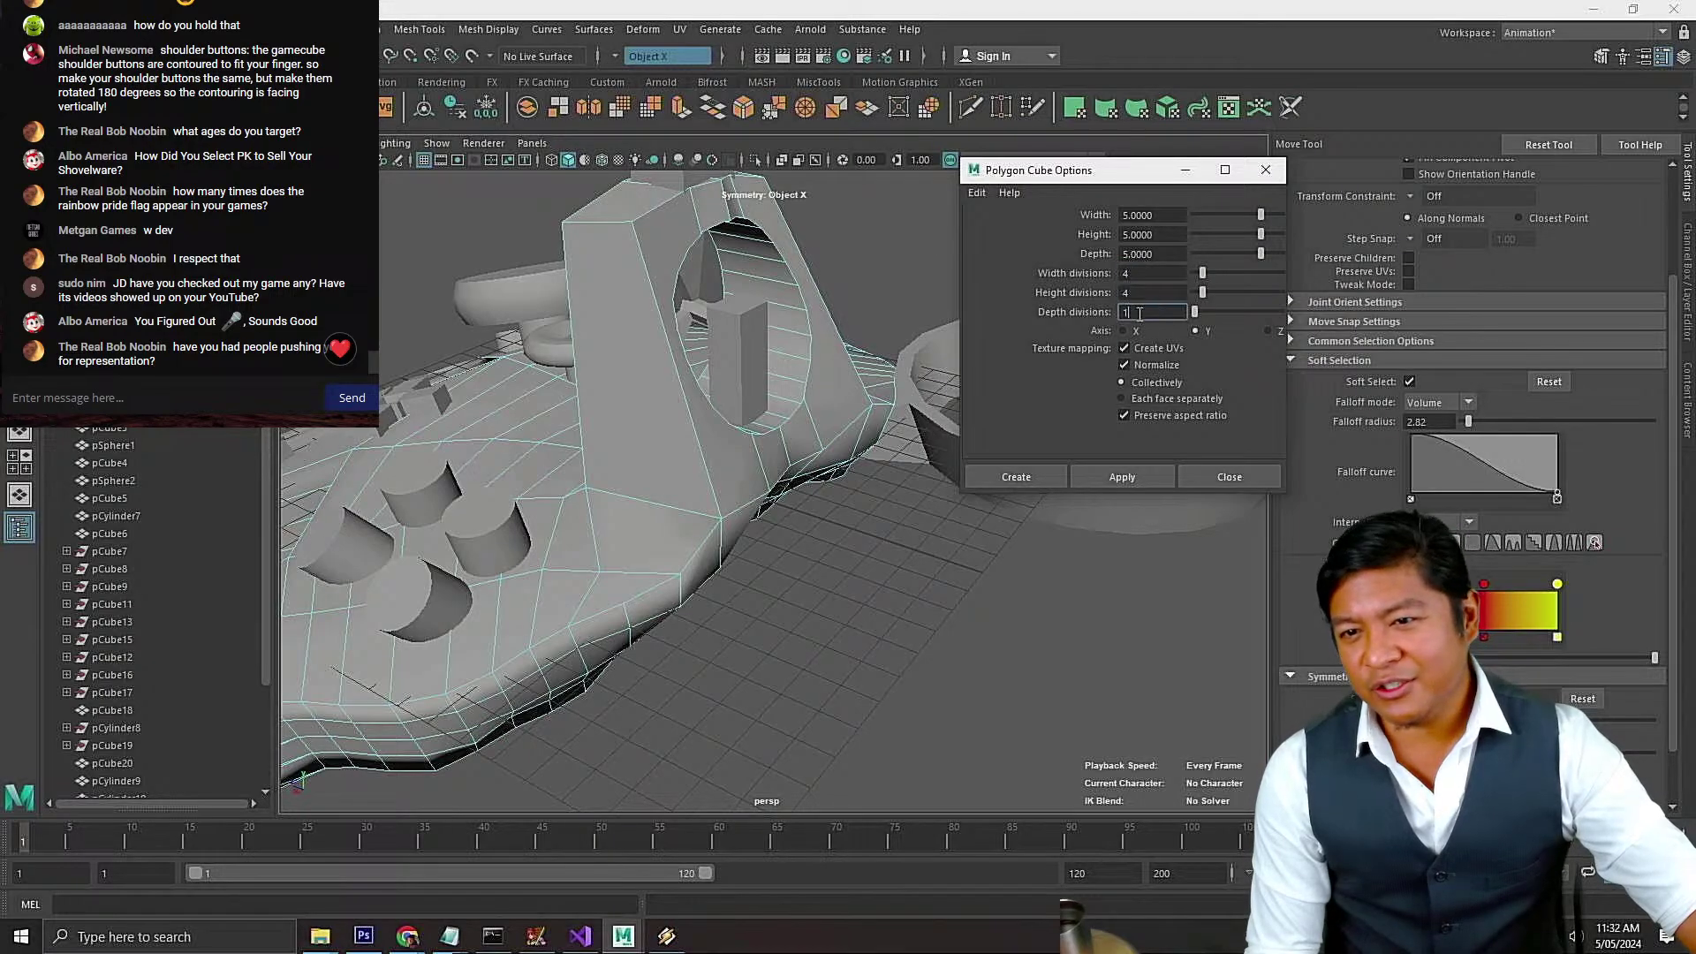
{"action": "left_click", "coordinate": [1145, 471]}
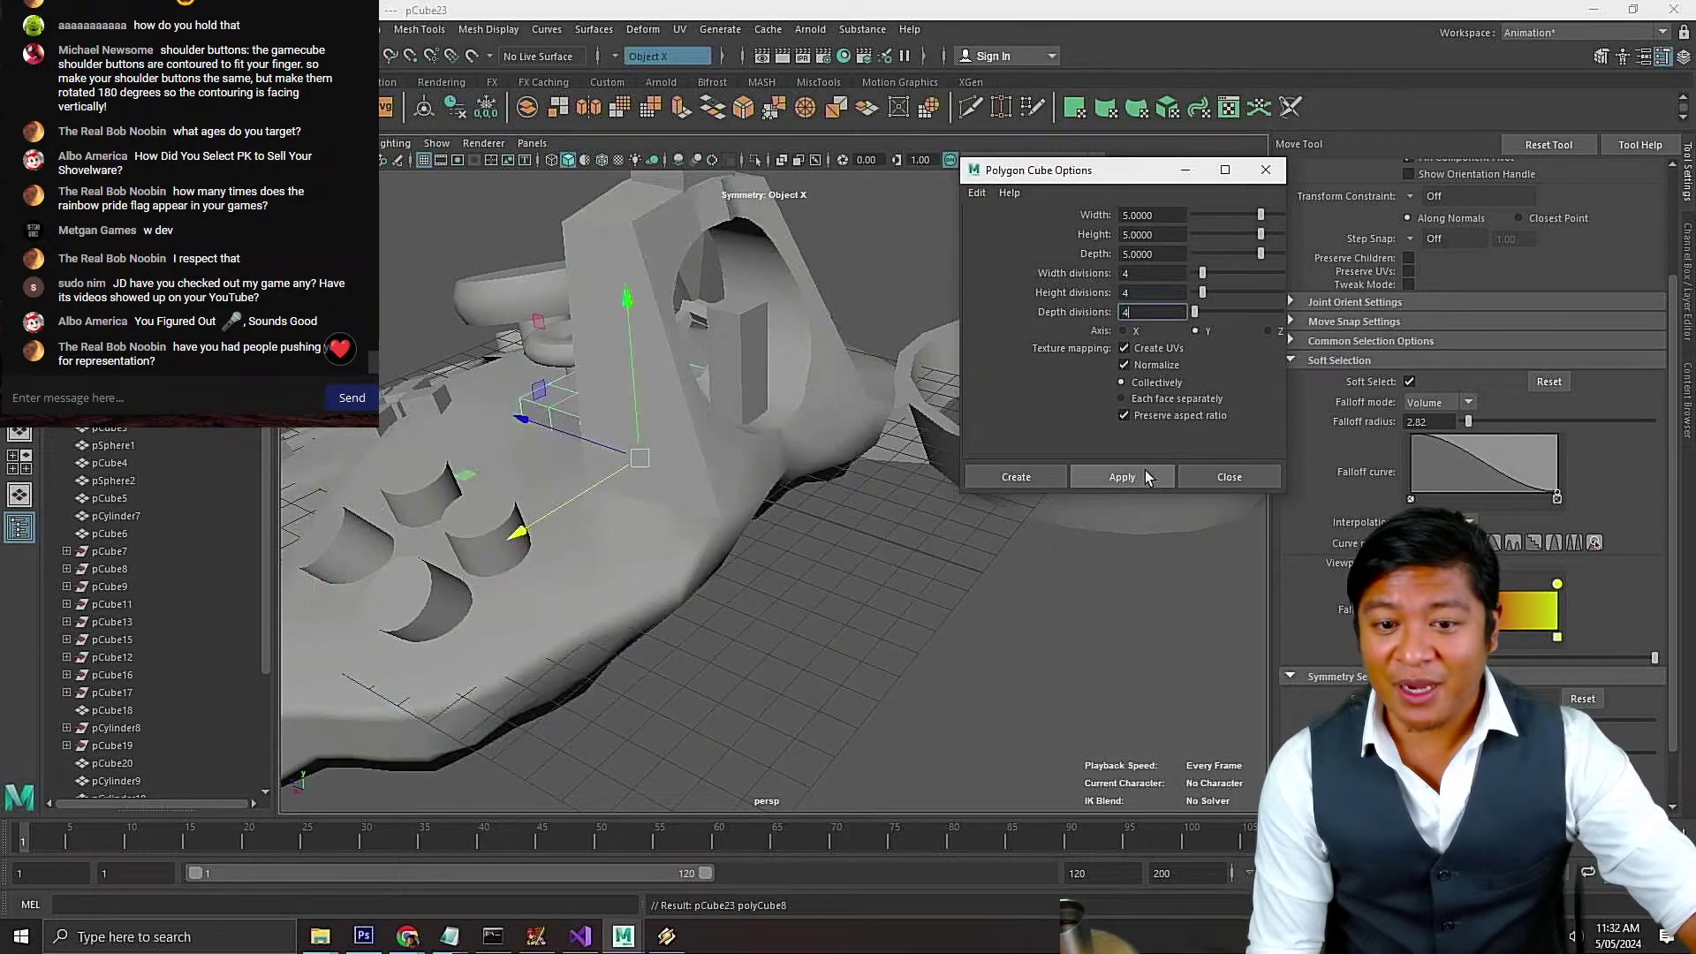
{"action": "left_click", "coordinate": [1213, 485]}
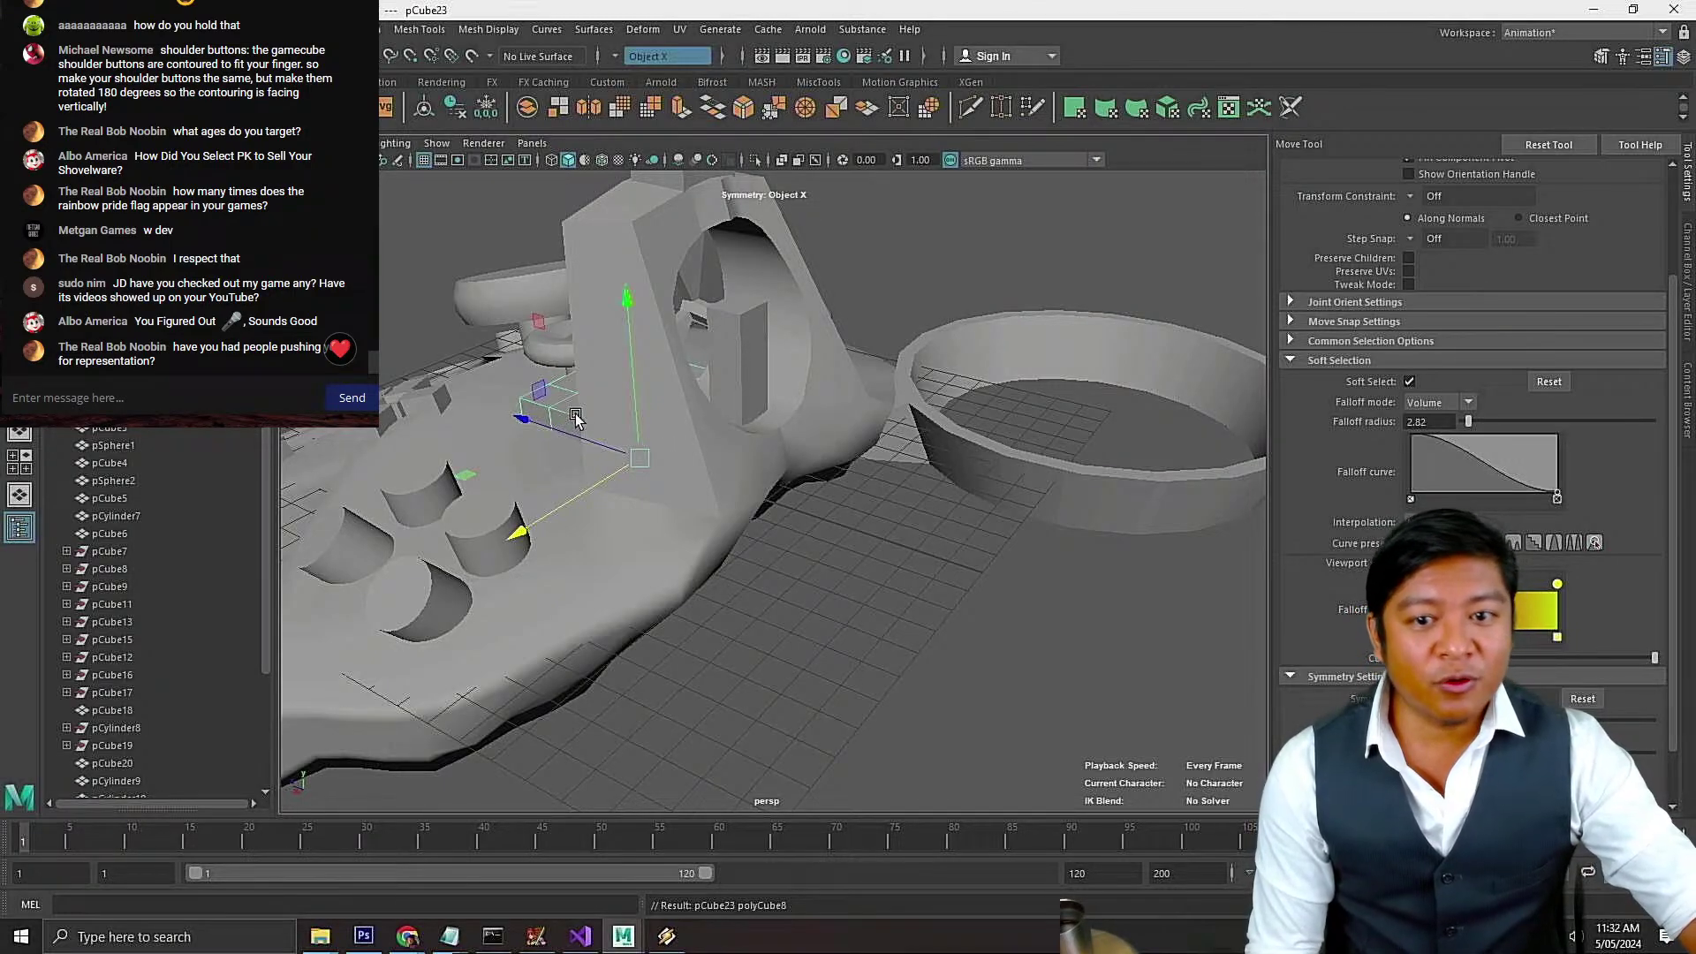
Move pCube23 out beside the controller body and marquee-select all its vertices
{"action": "middle_click_drag", "start_coordinate": [557, 433], "coordinate": [439, 713]}
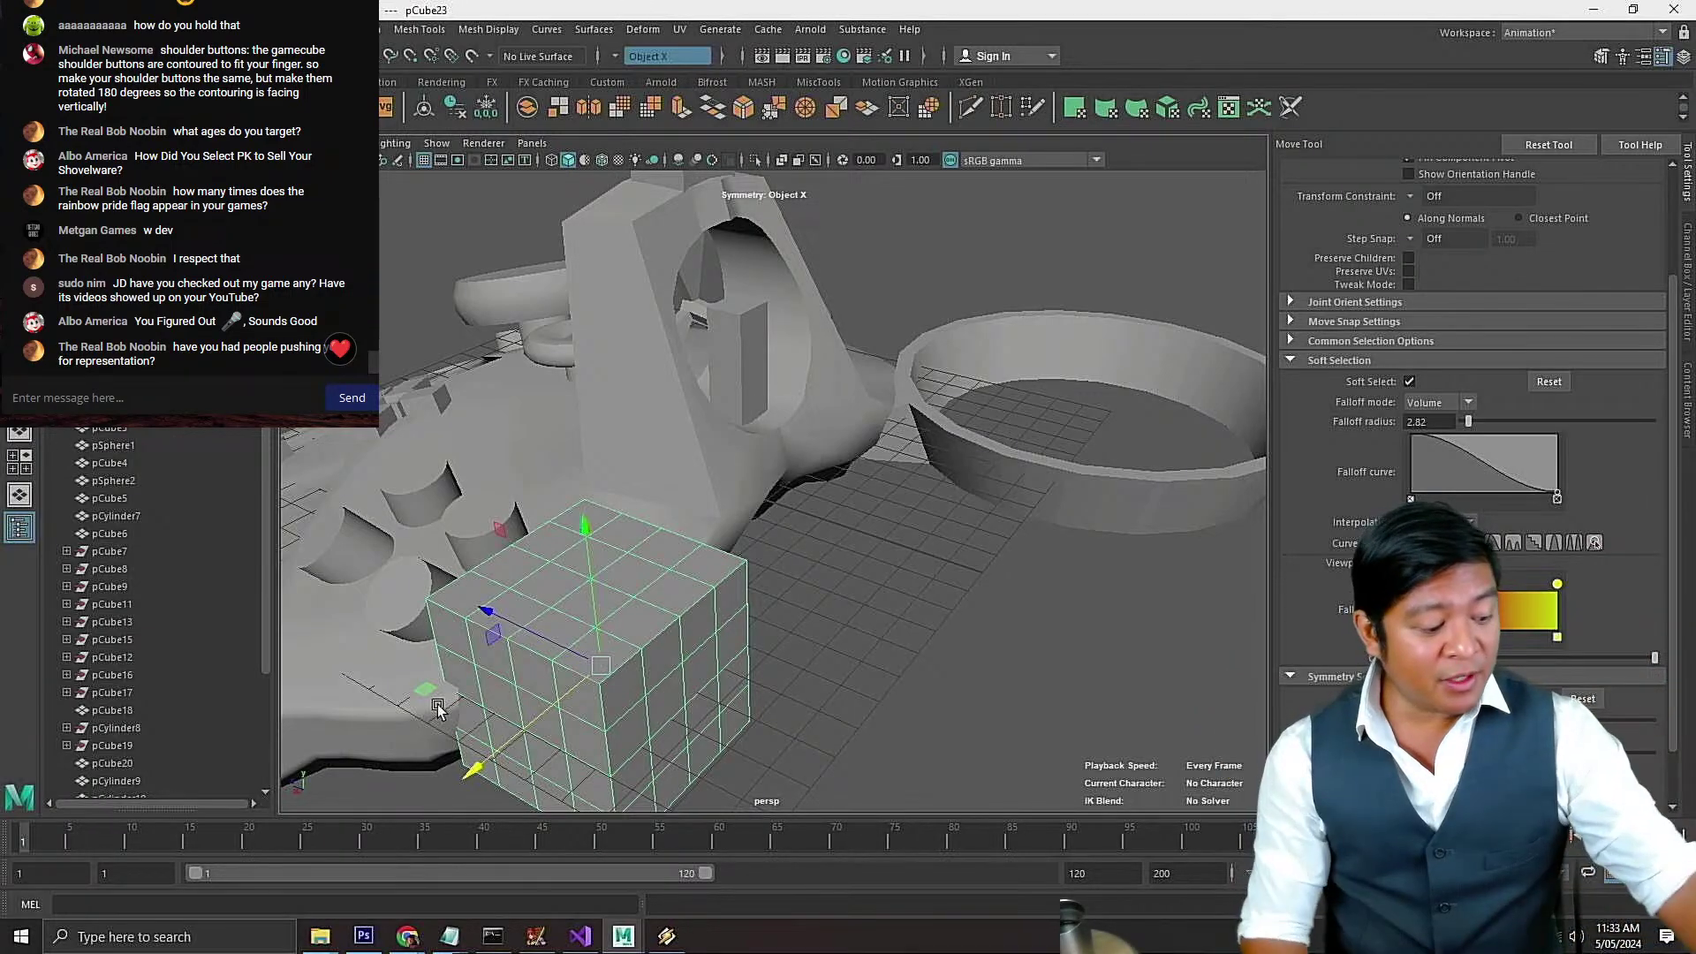
{"action": "scroll", "coordinate": [675, 638], "scroll_direction": "down", "scroll_amount": 5}
{"action": "scroll", "coordinate": [670, 633], "scroll_direction": "up", "scroll_amount": 6}
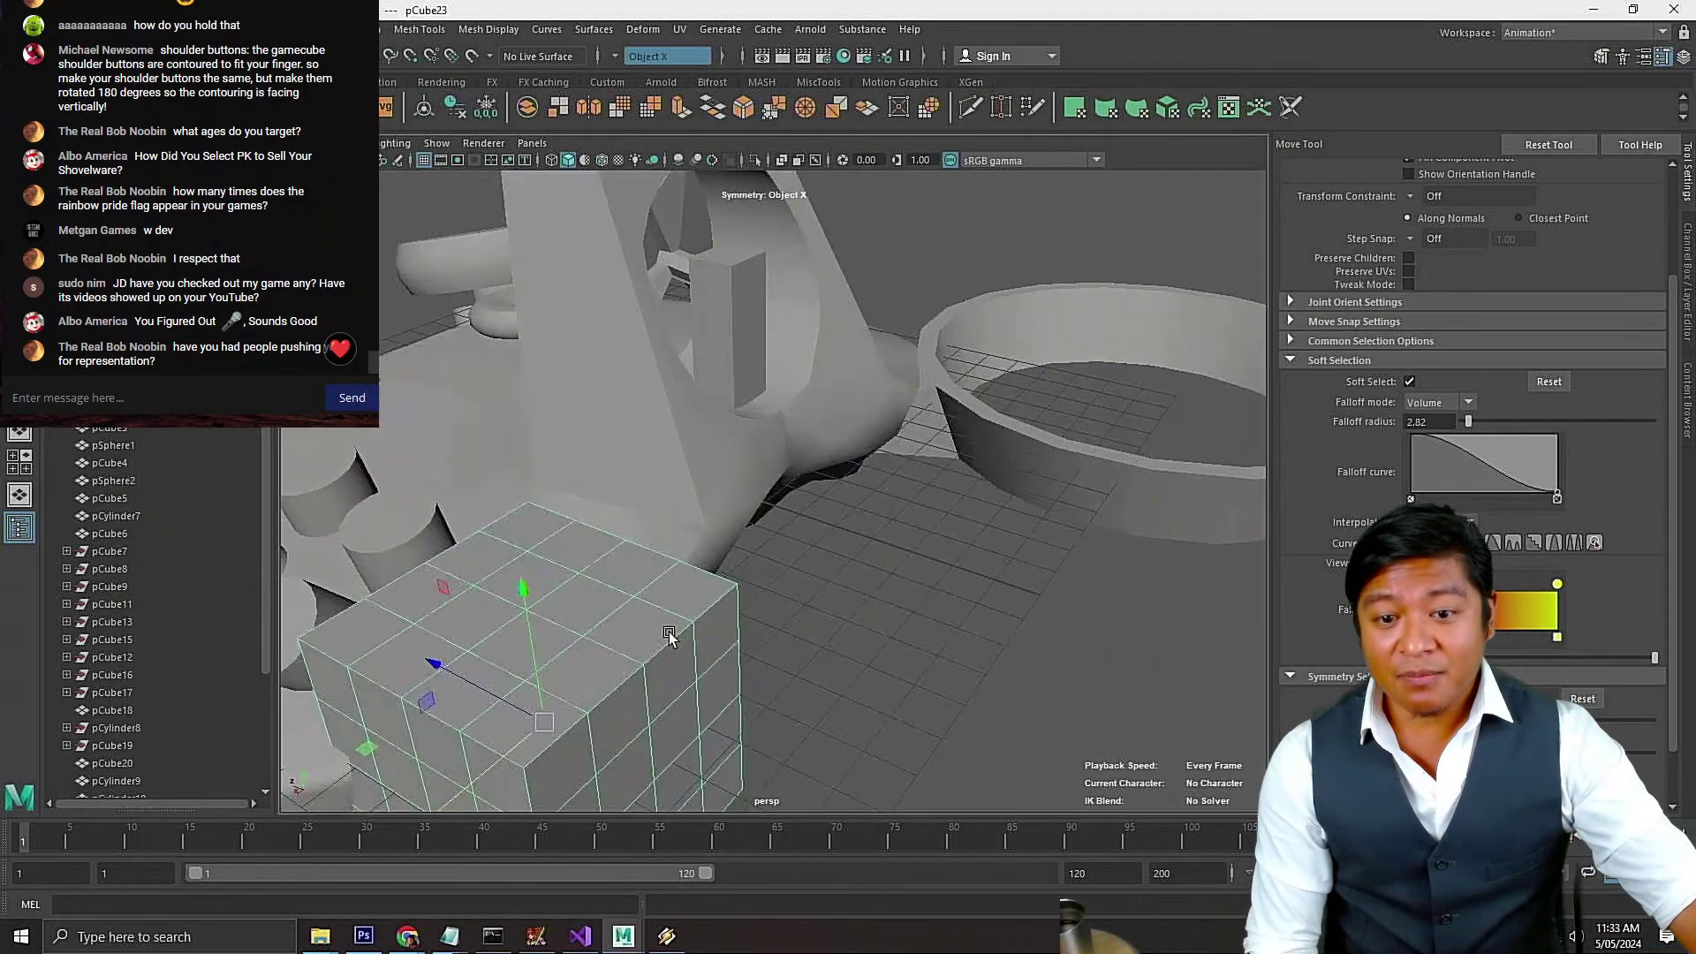
{"action": "left_click_drag", "start_coordinate": [671, 633], "coordinate": [742, 613], "text": "alt"}
{"action": "scroll", "coordinate": [740, 612], "scroll_direction": "down", "scroll_amount": 4}
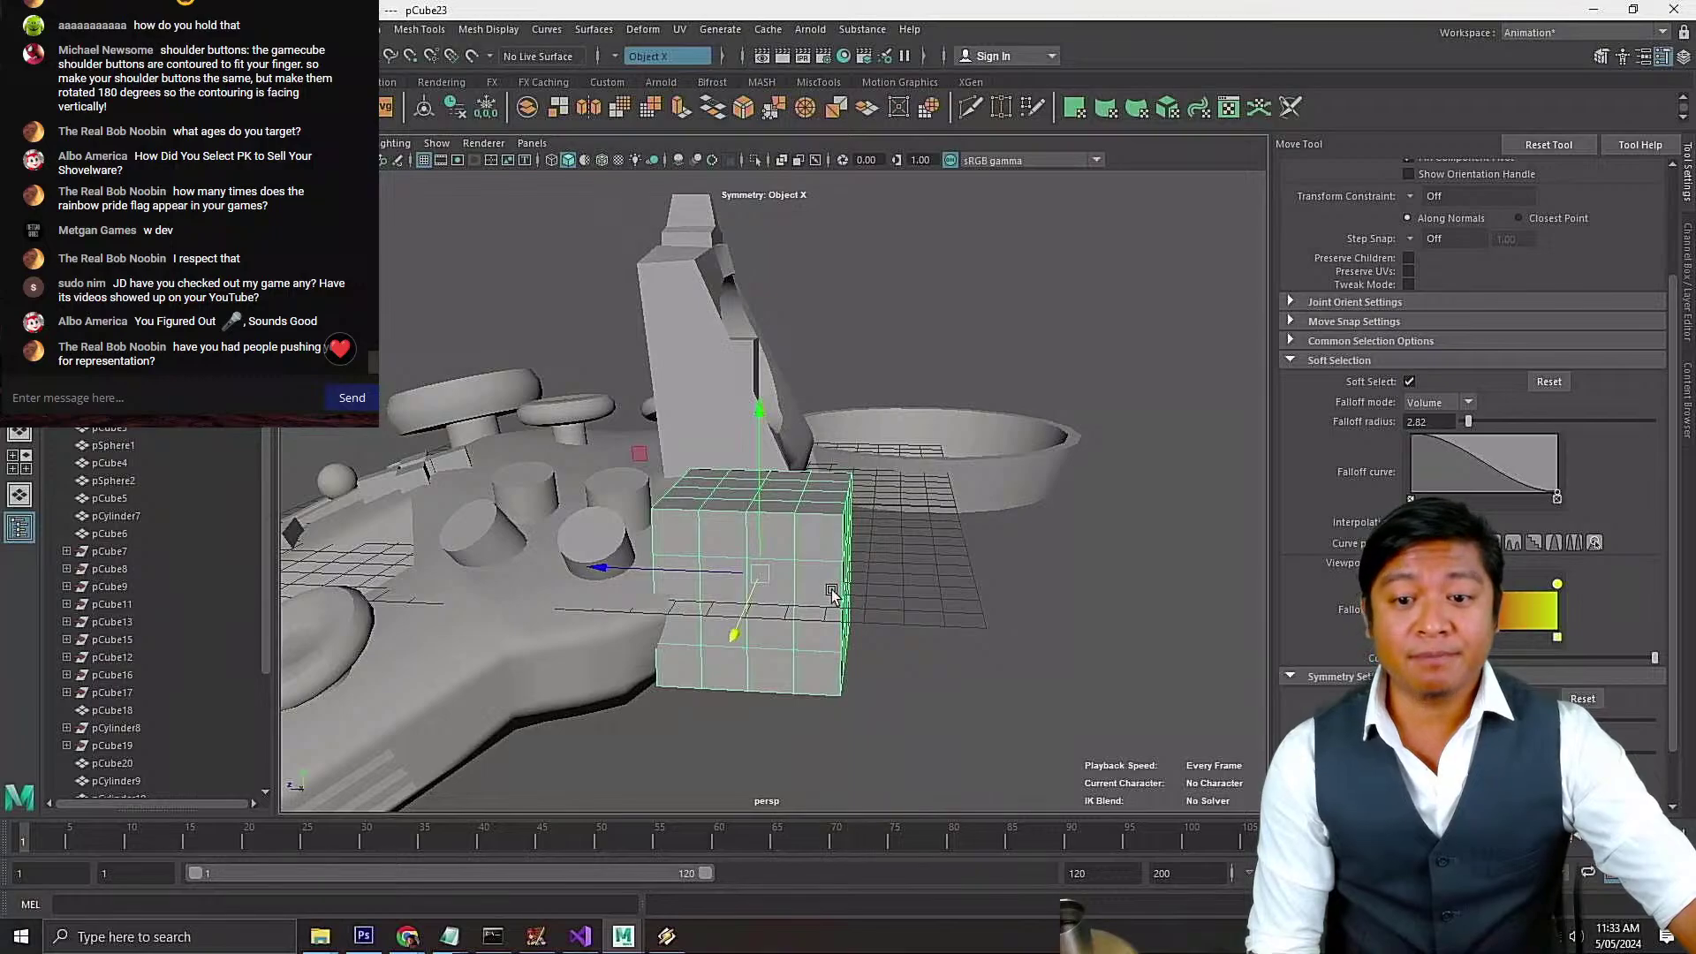
{"action": "right_click_drag", "start_coordinate": [831, 590], "coordinate": [732, 449]}
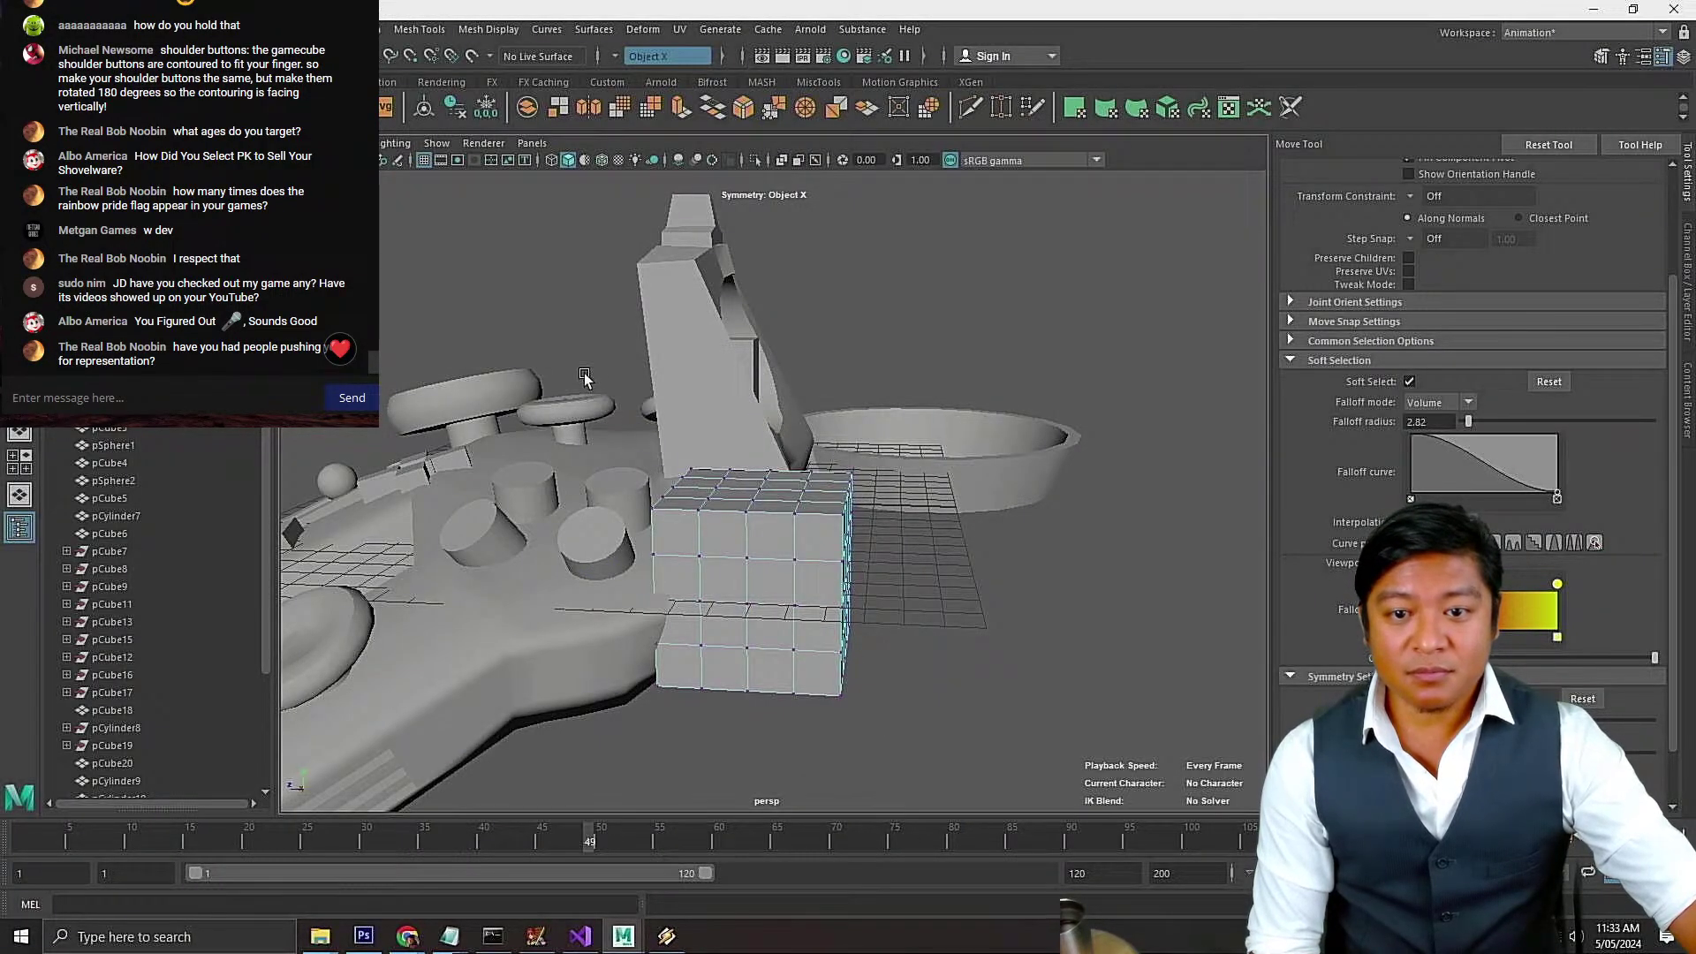
{"action": "left_click_drag", "start_coordinate": [852, 673], "coordinate": [921, 740]}
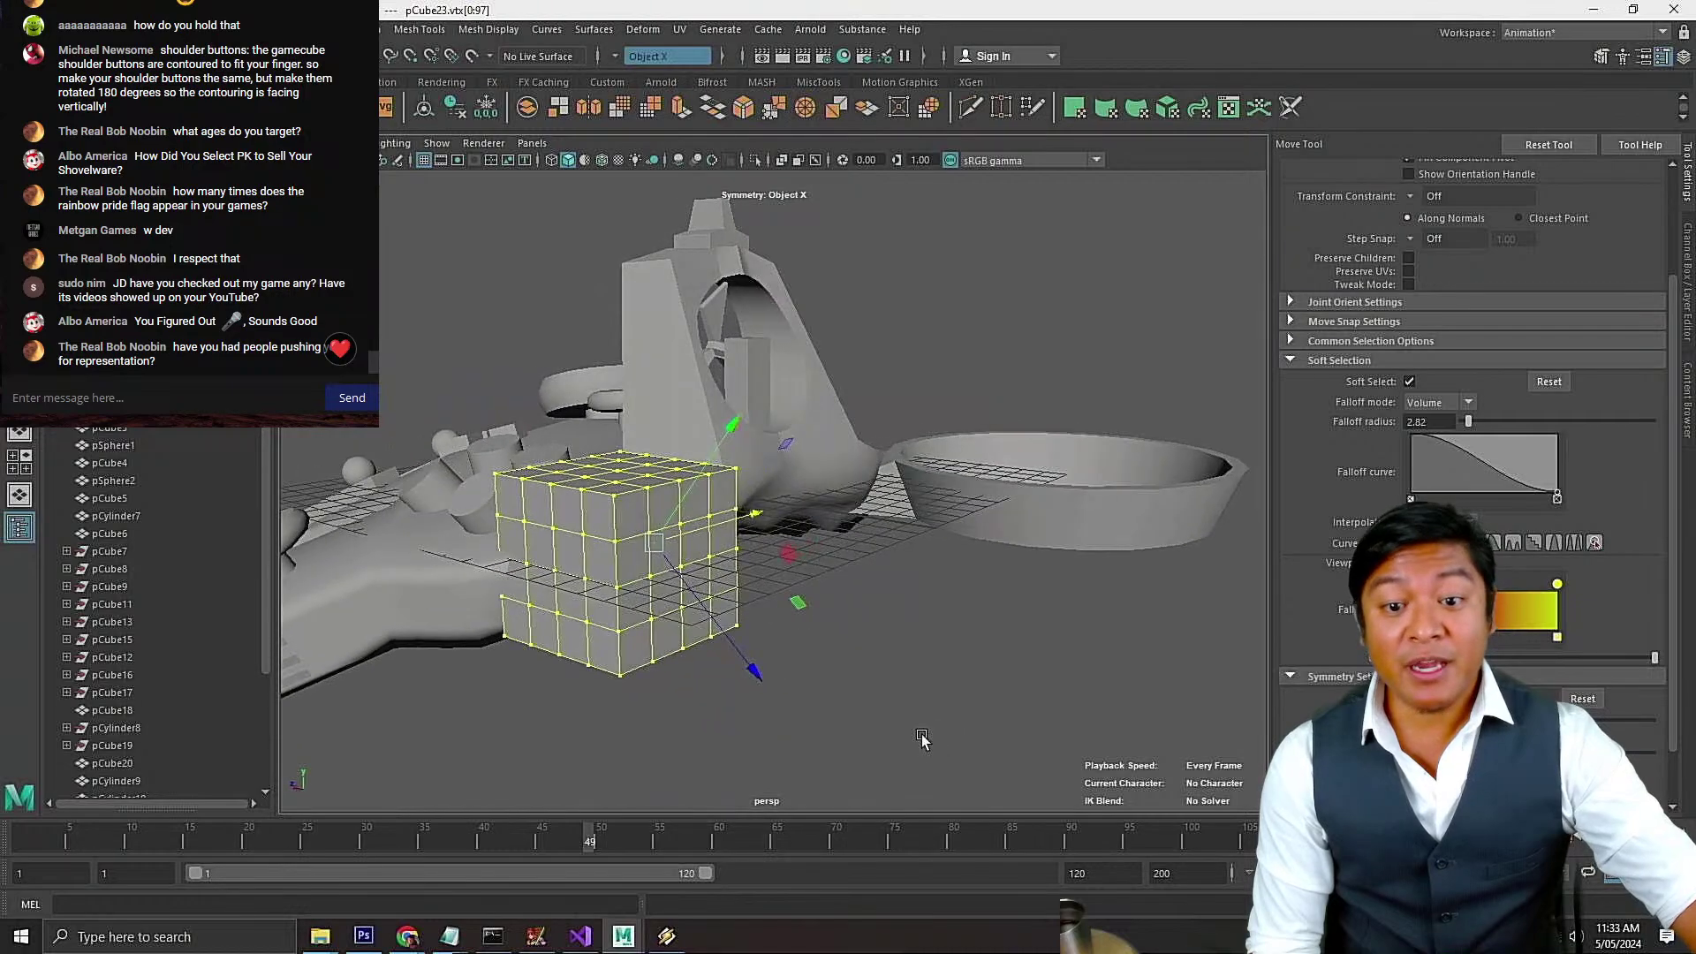
Set the Move Tool's axis orientation to World
{"action": "scroll", "coordinate": [1518, 294], "scroll_direction": "up", "scroll_amount": 3}
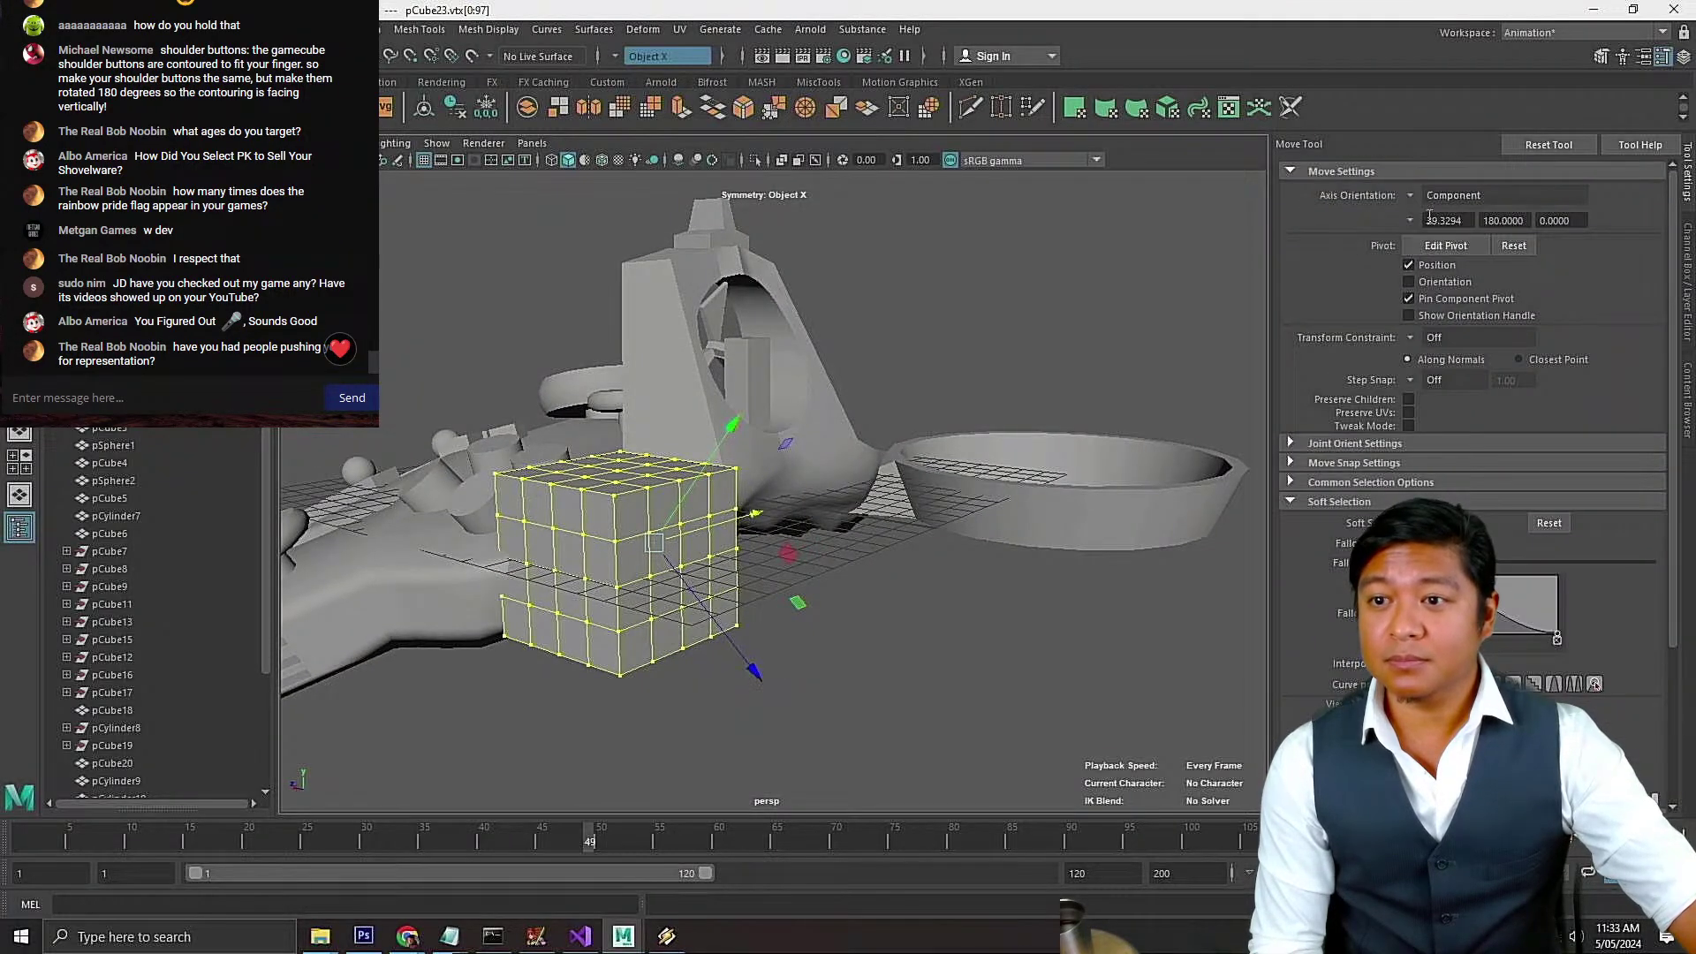
{"action": "left_click", "coordinate": [1415, 200]}
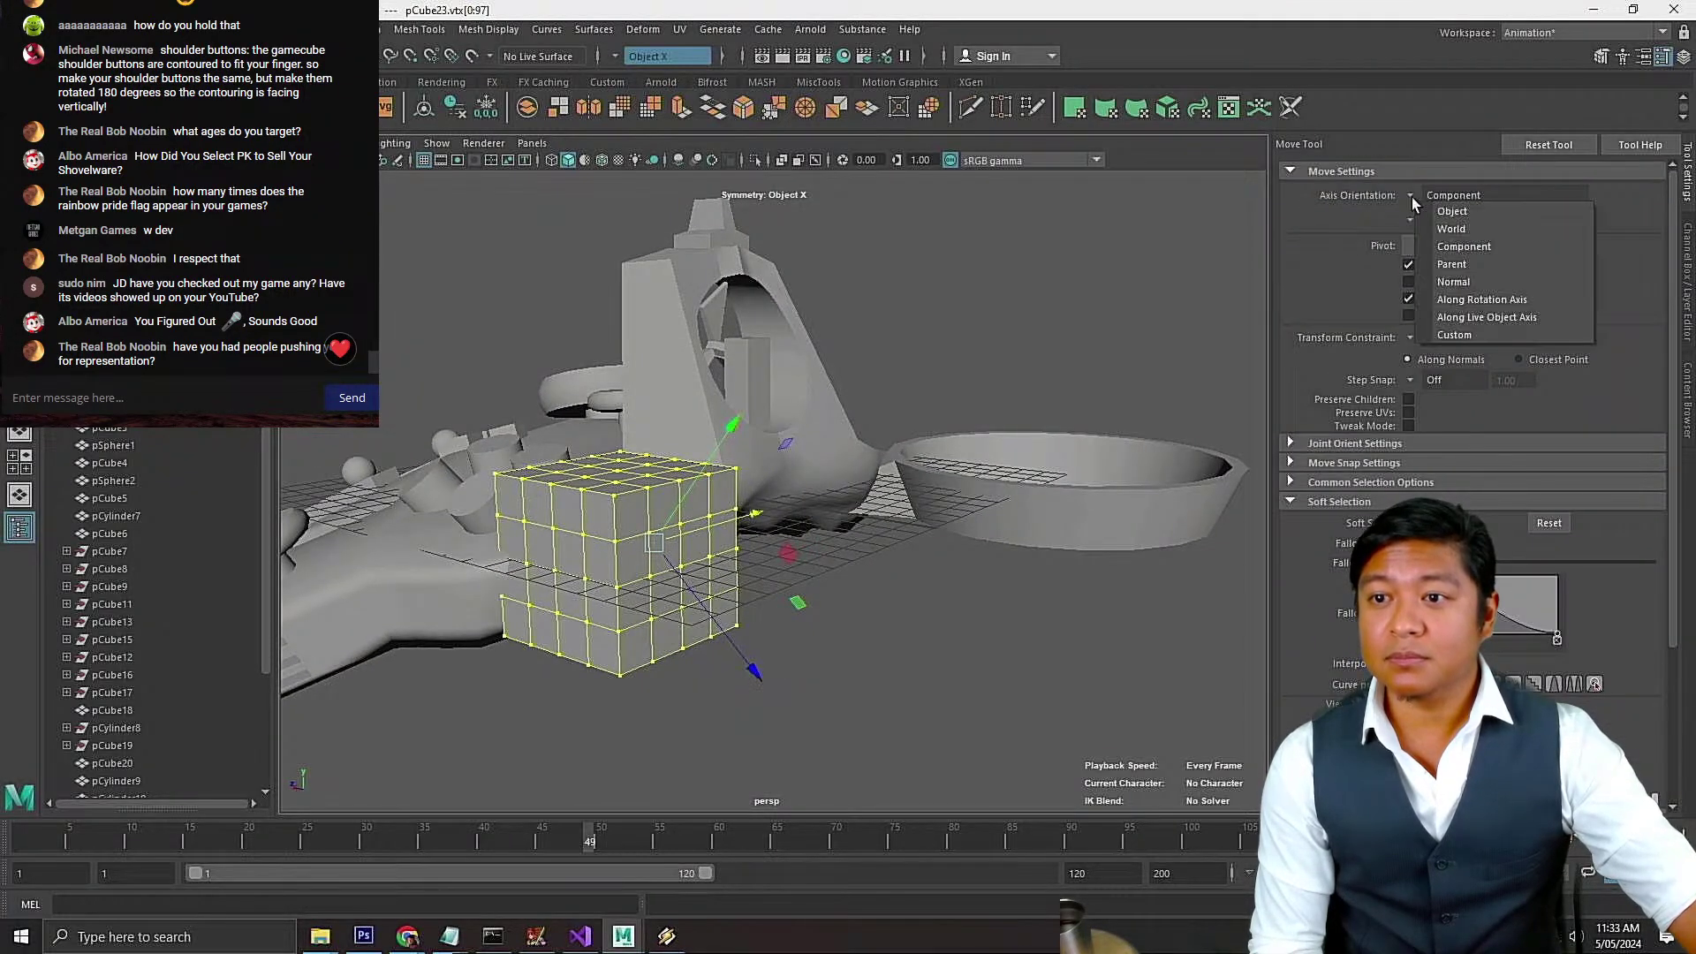
{"action": "left_click", "coordinate": [1450, 247]}
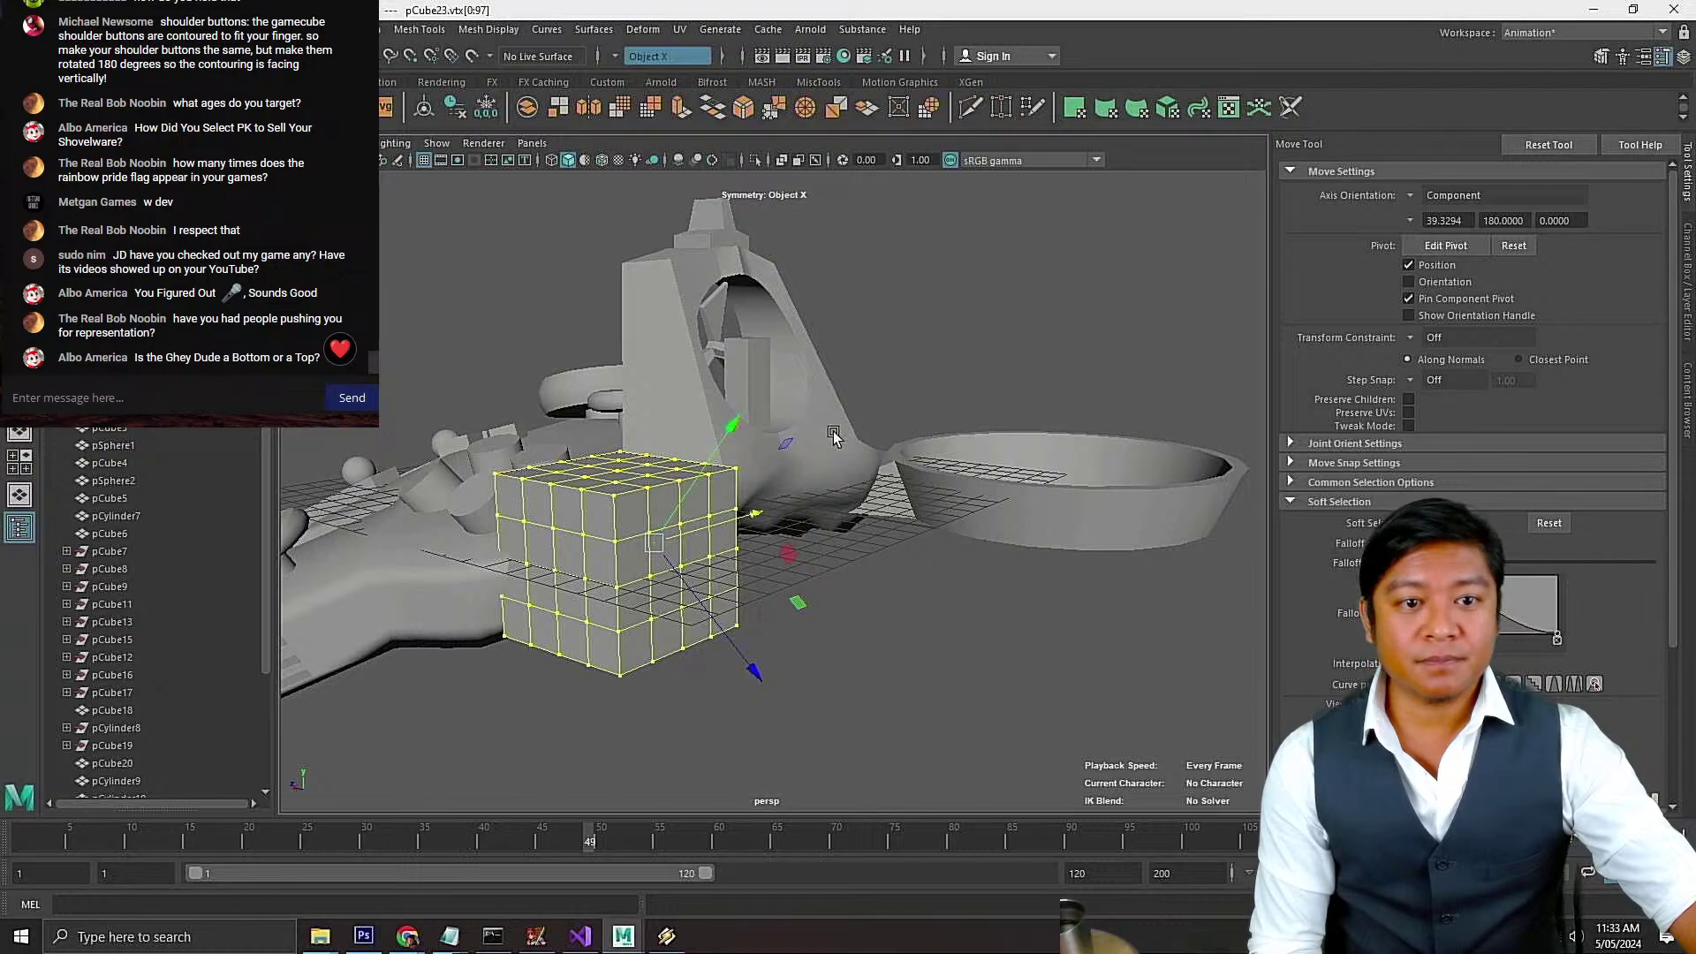
{"action": "left_click_drag", "start_coordinate": [804, 481], "coordinate": [795, 433], "text": "alt"}
{"action": "left_click_drag", "start_coordinate": [821, 535], "coordinate": [872, 567], "text": "alt"}
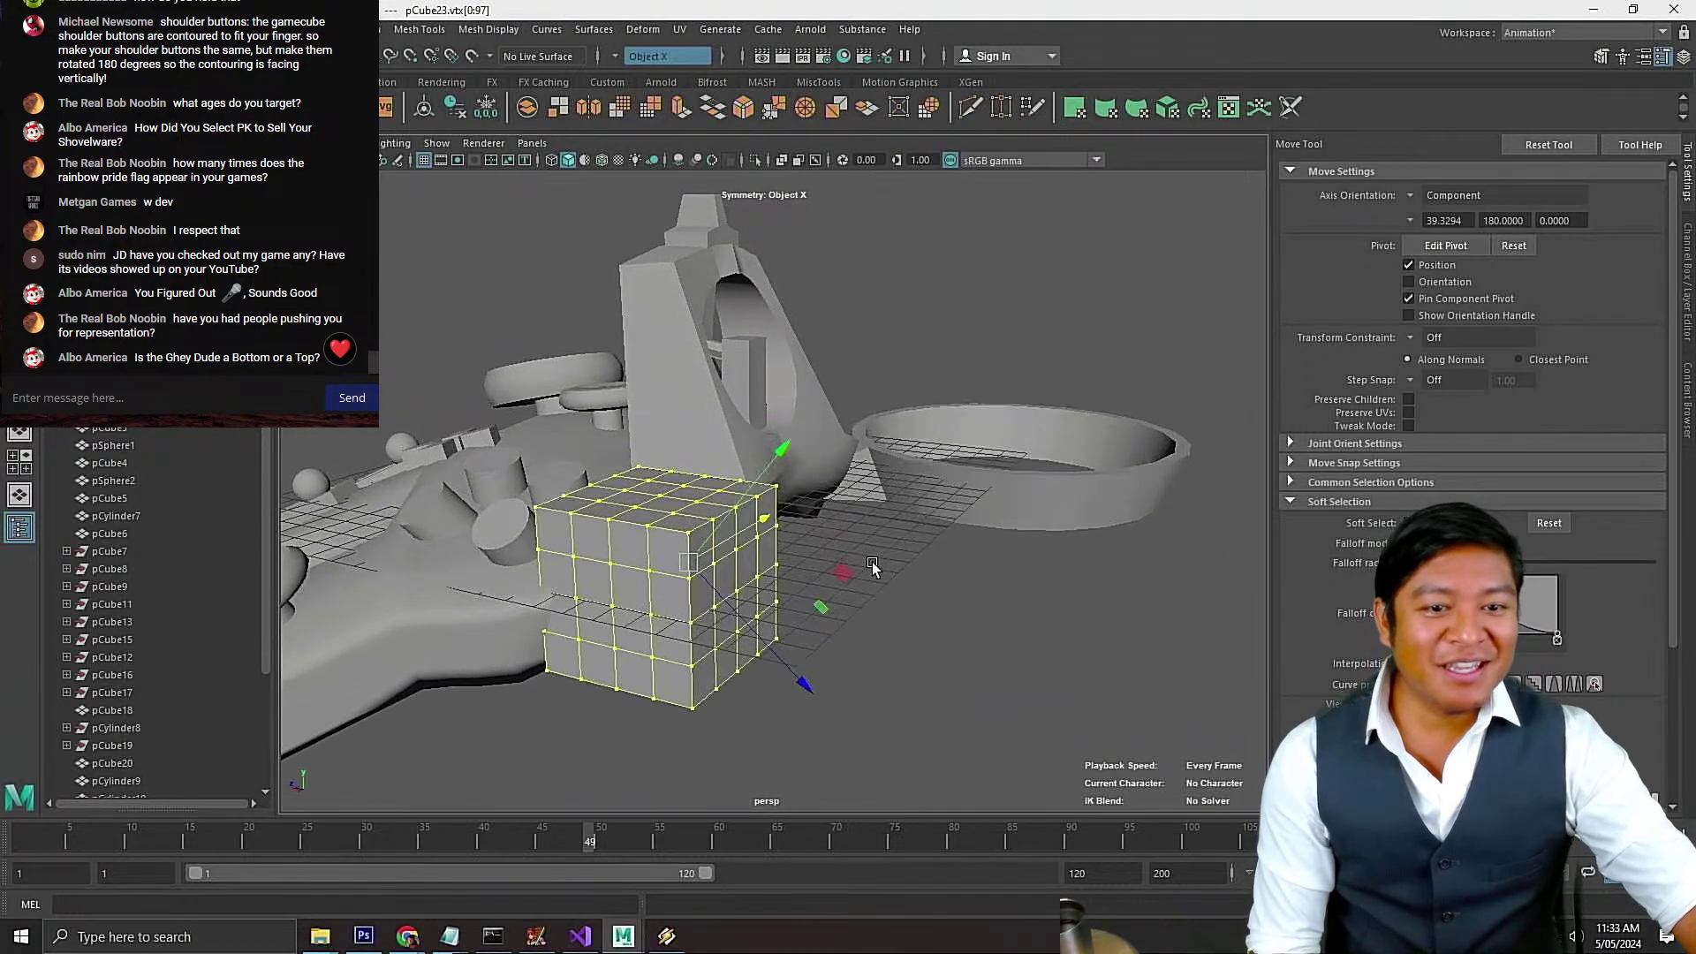
{"action": "left_click_drag", "start_coordinate": [463, 608], "coordinate": [411, 459], "text": "ctrl+alt"}
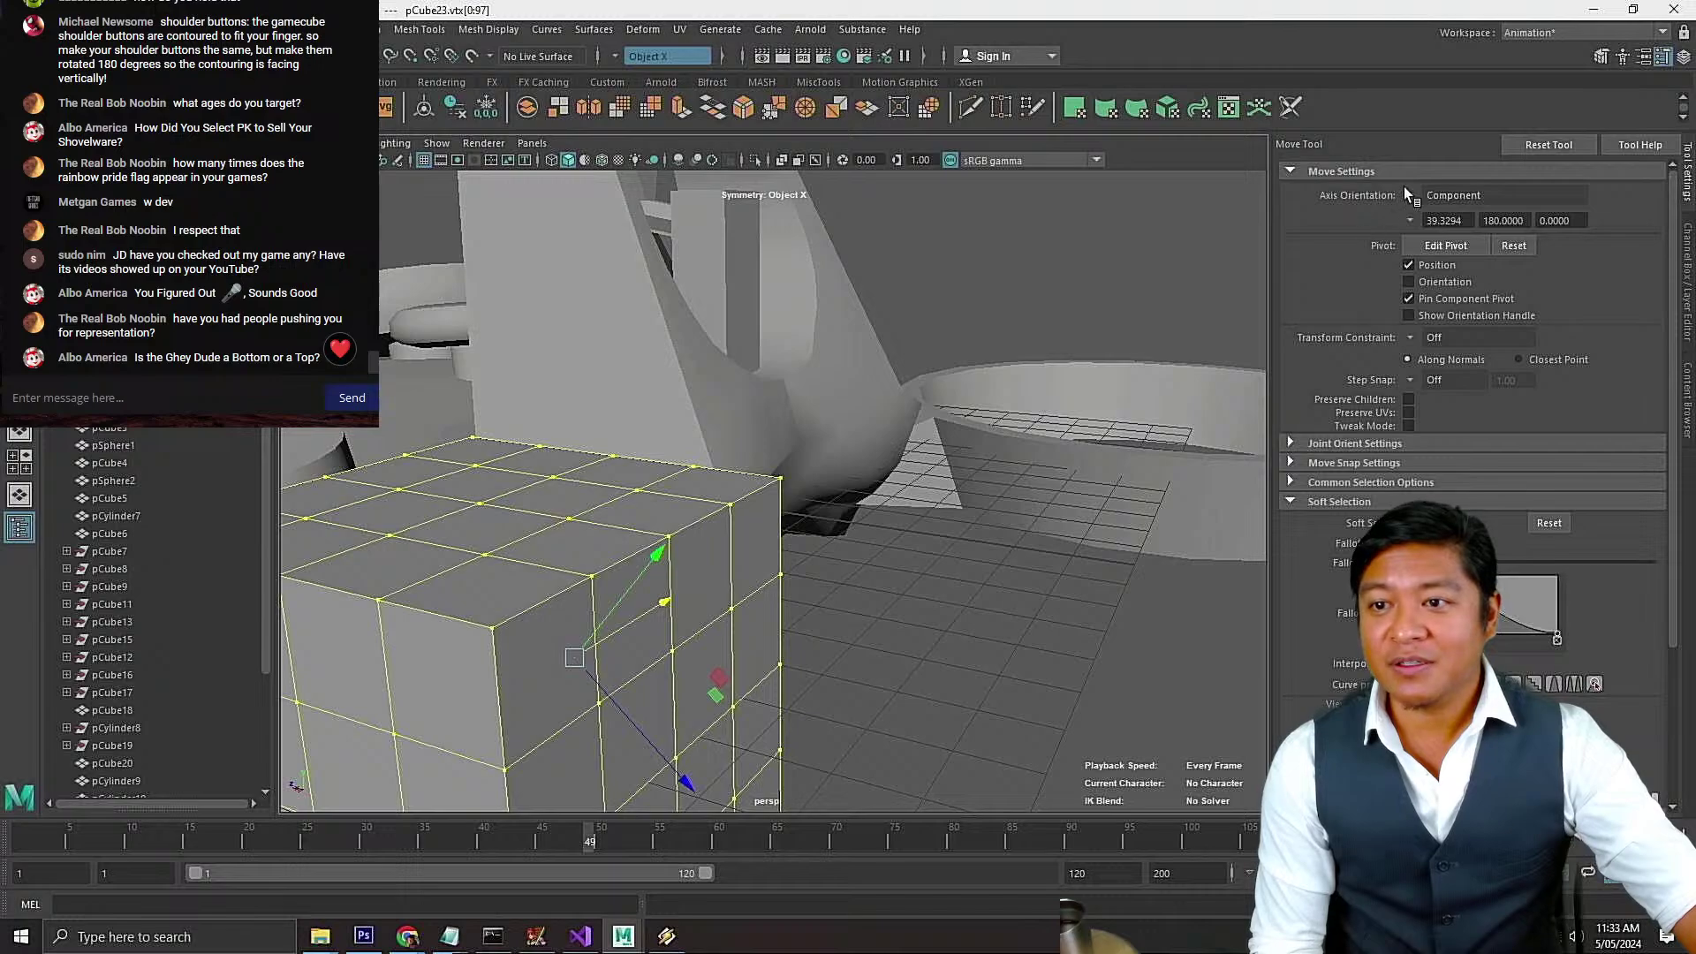
{"action": "left_click", "coordinate": [1414, 195]}
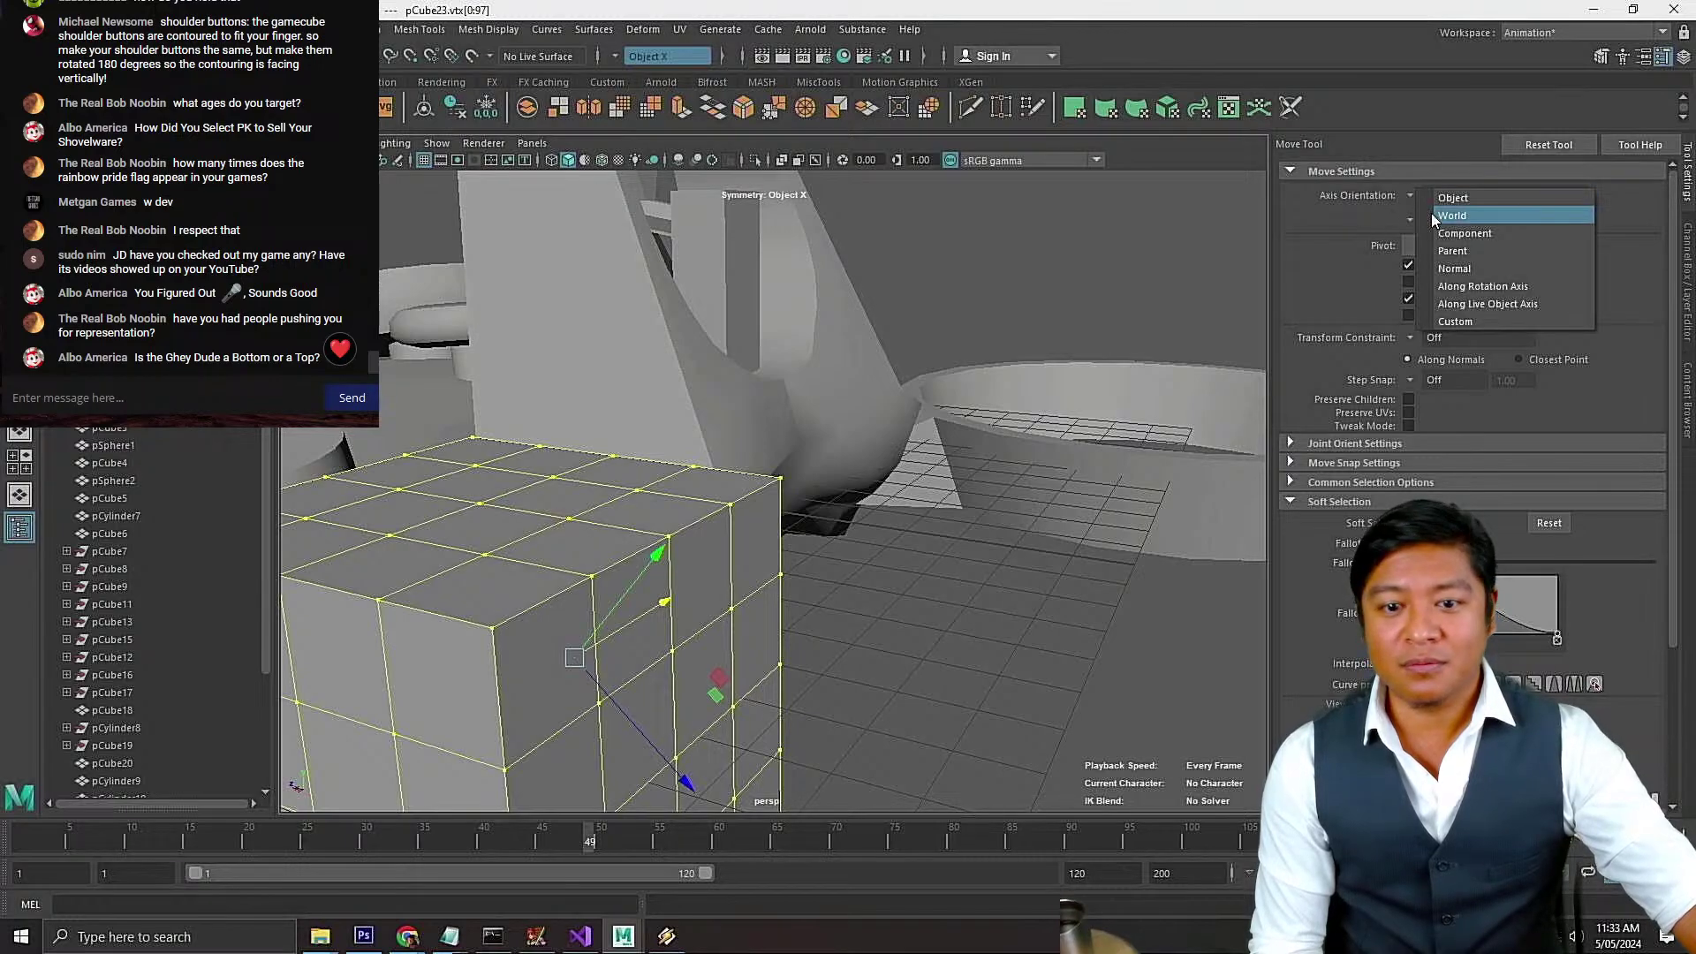
{"action": "left_click", "coordinate": [1431, 215]}
{"action": "right_click_drag", "start_coordinate": [829, 452], "coordinate": [749, 541], "text": "alt"}
{"action": "left_click_drag", "start_coordinate": [749, 541], "coordinate": [885, 564], "text": "alt"}
Scale pCube23 in Y with World-oriented scaling, flattening it then making it taller
{"action": "key", "text": "r"}
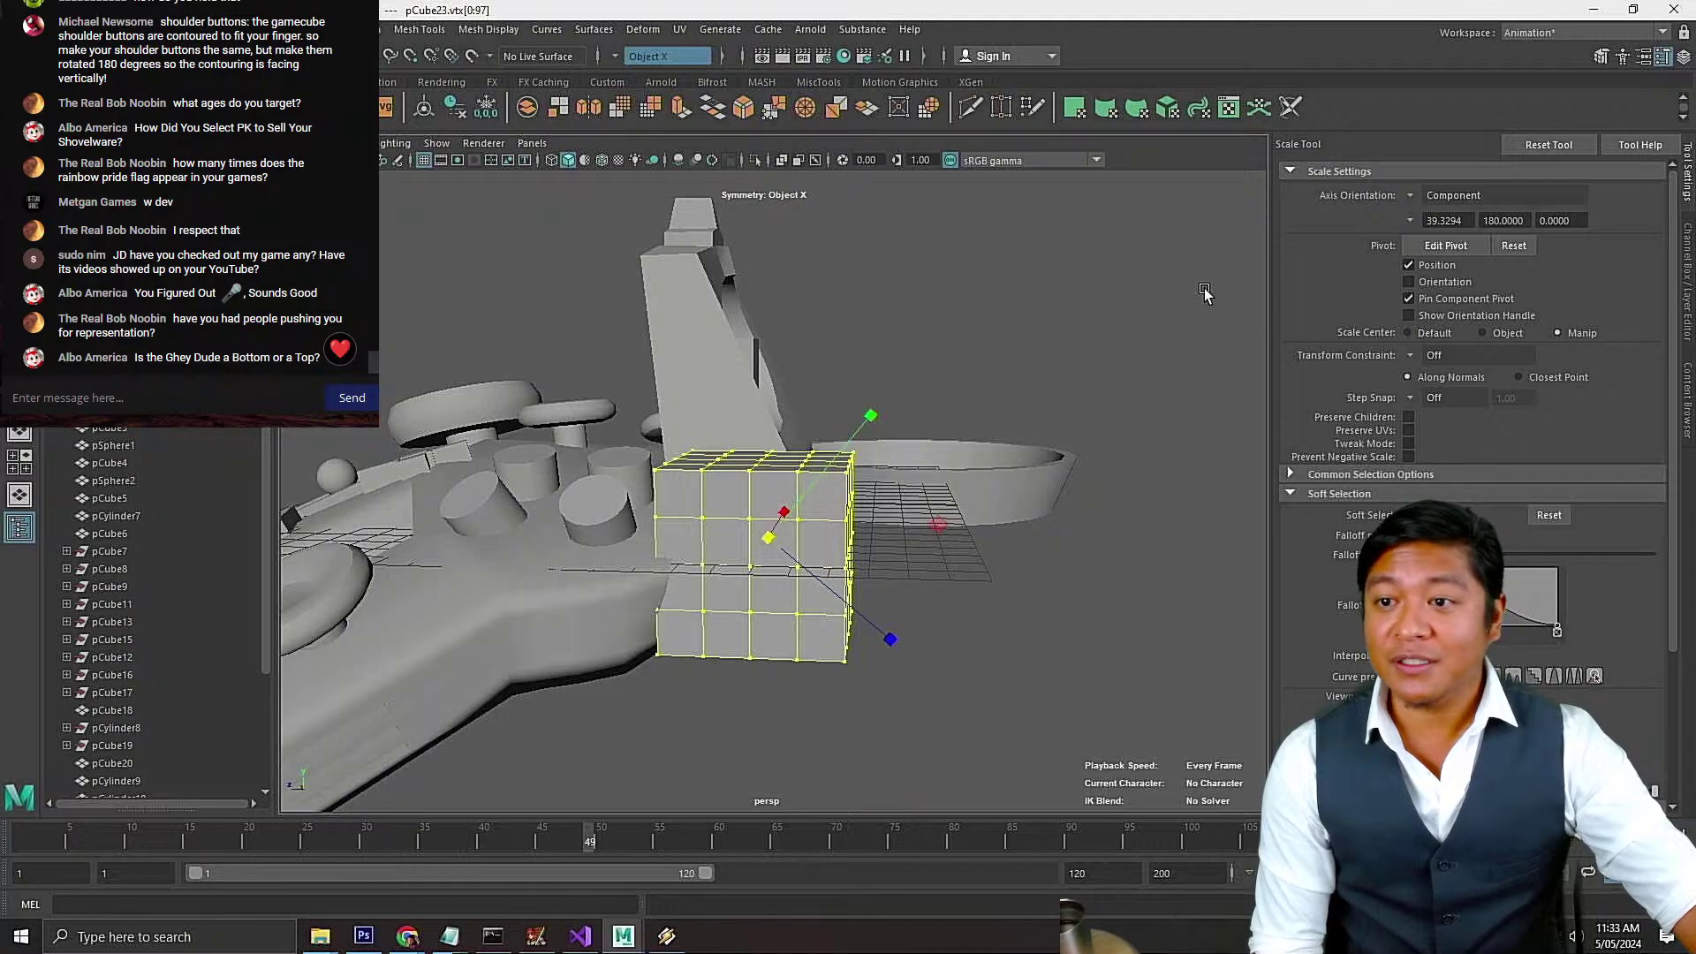
{"action": "left_click", "coordinate": [1411, 196]}
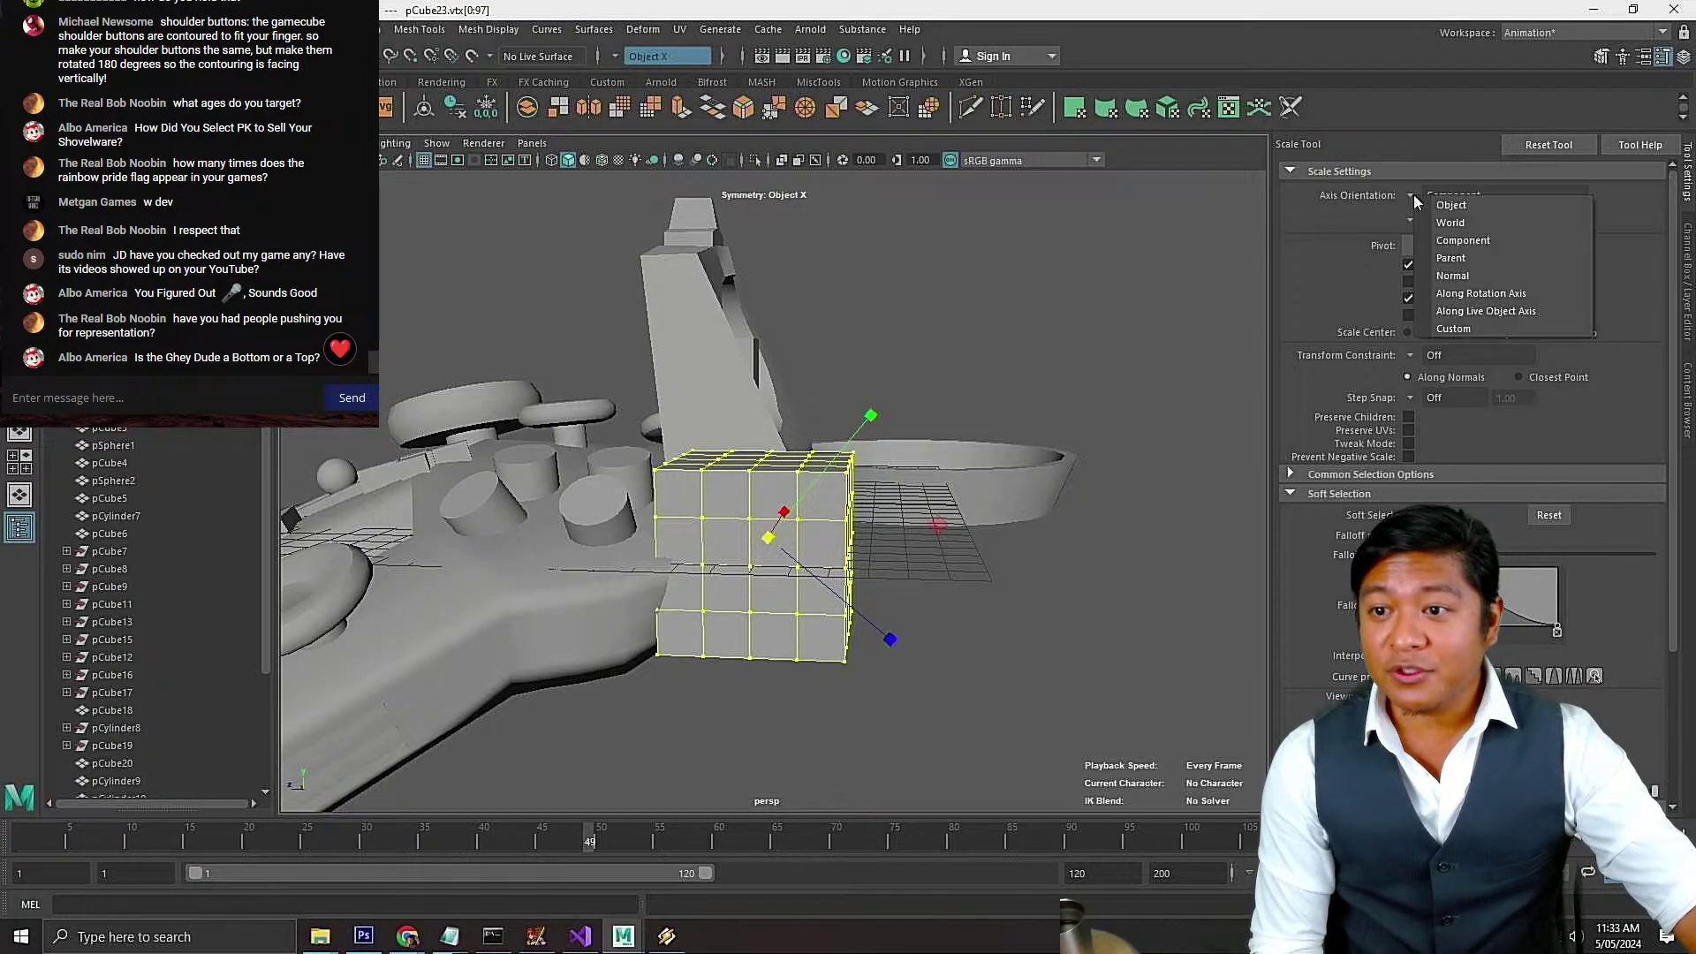
{"action": "left_click", "coordinate": [1427, 224]}
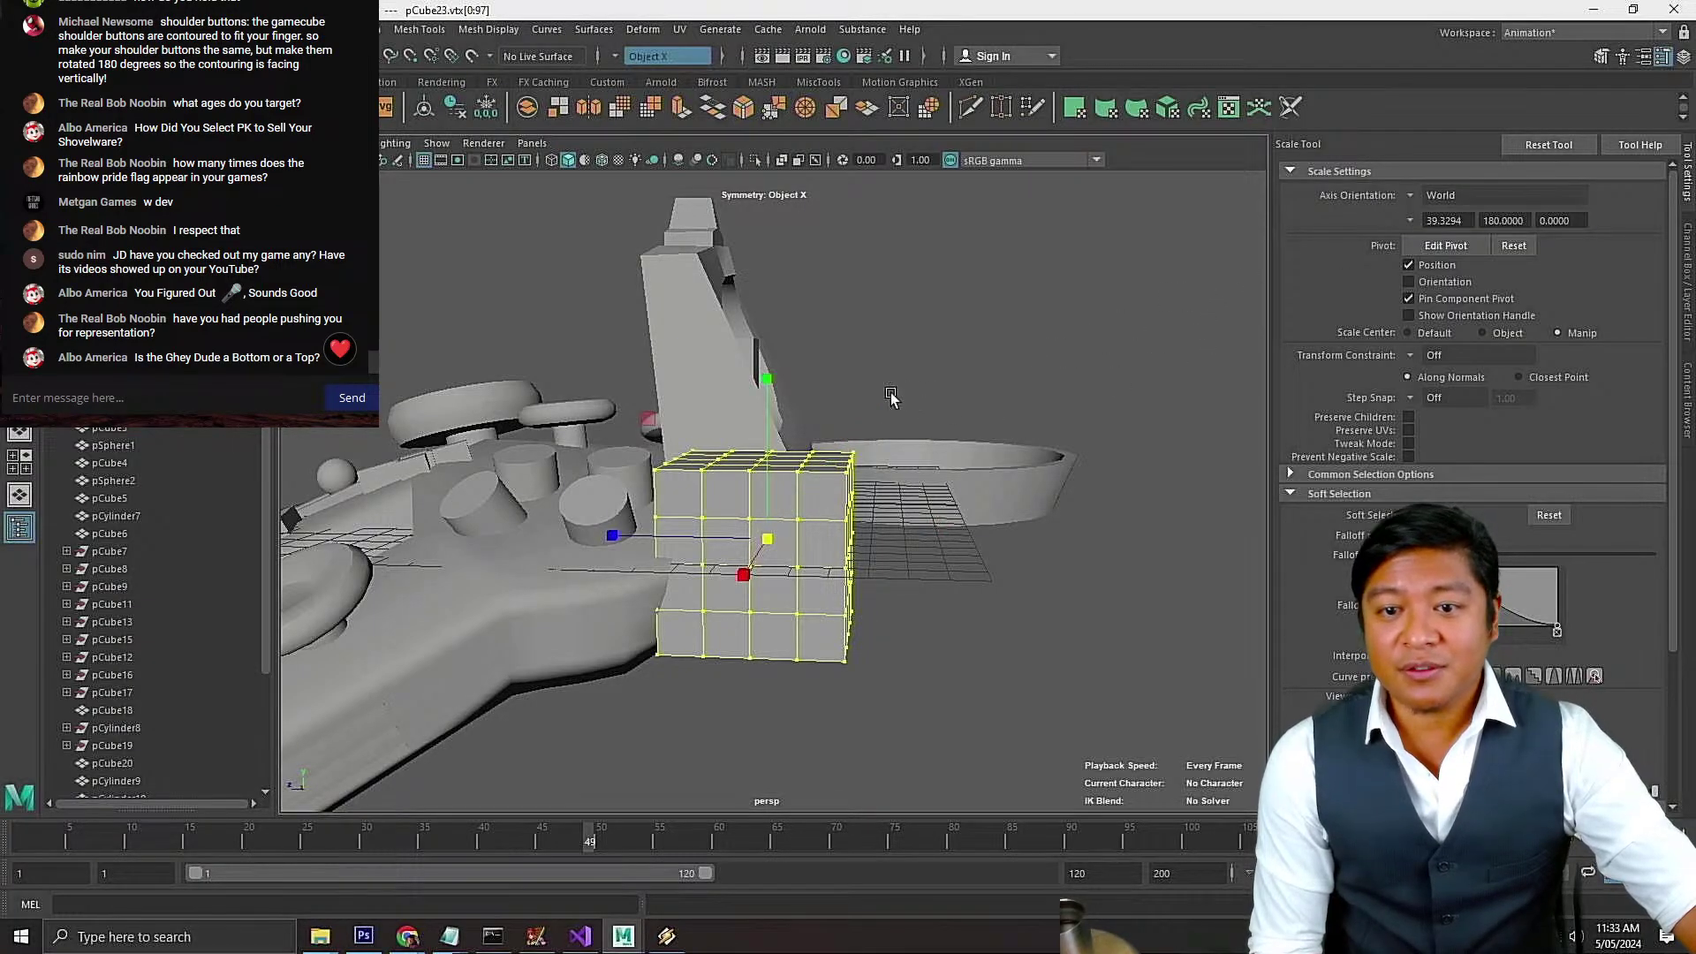
{"action": "left_click_drag", "start_coordinate": [761, 378], "coordinate": [751, 495]}
{"action": "scroll", "coordinate": [768, 492], "scroll_direction": "up", "scroll_amount": 2}
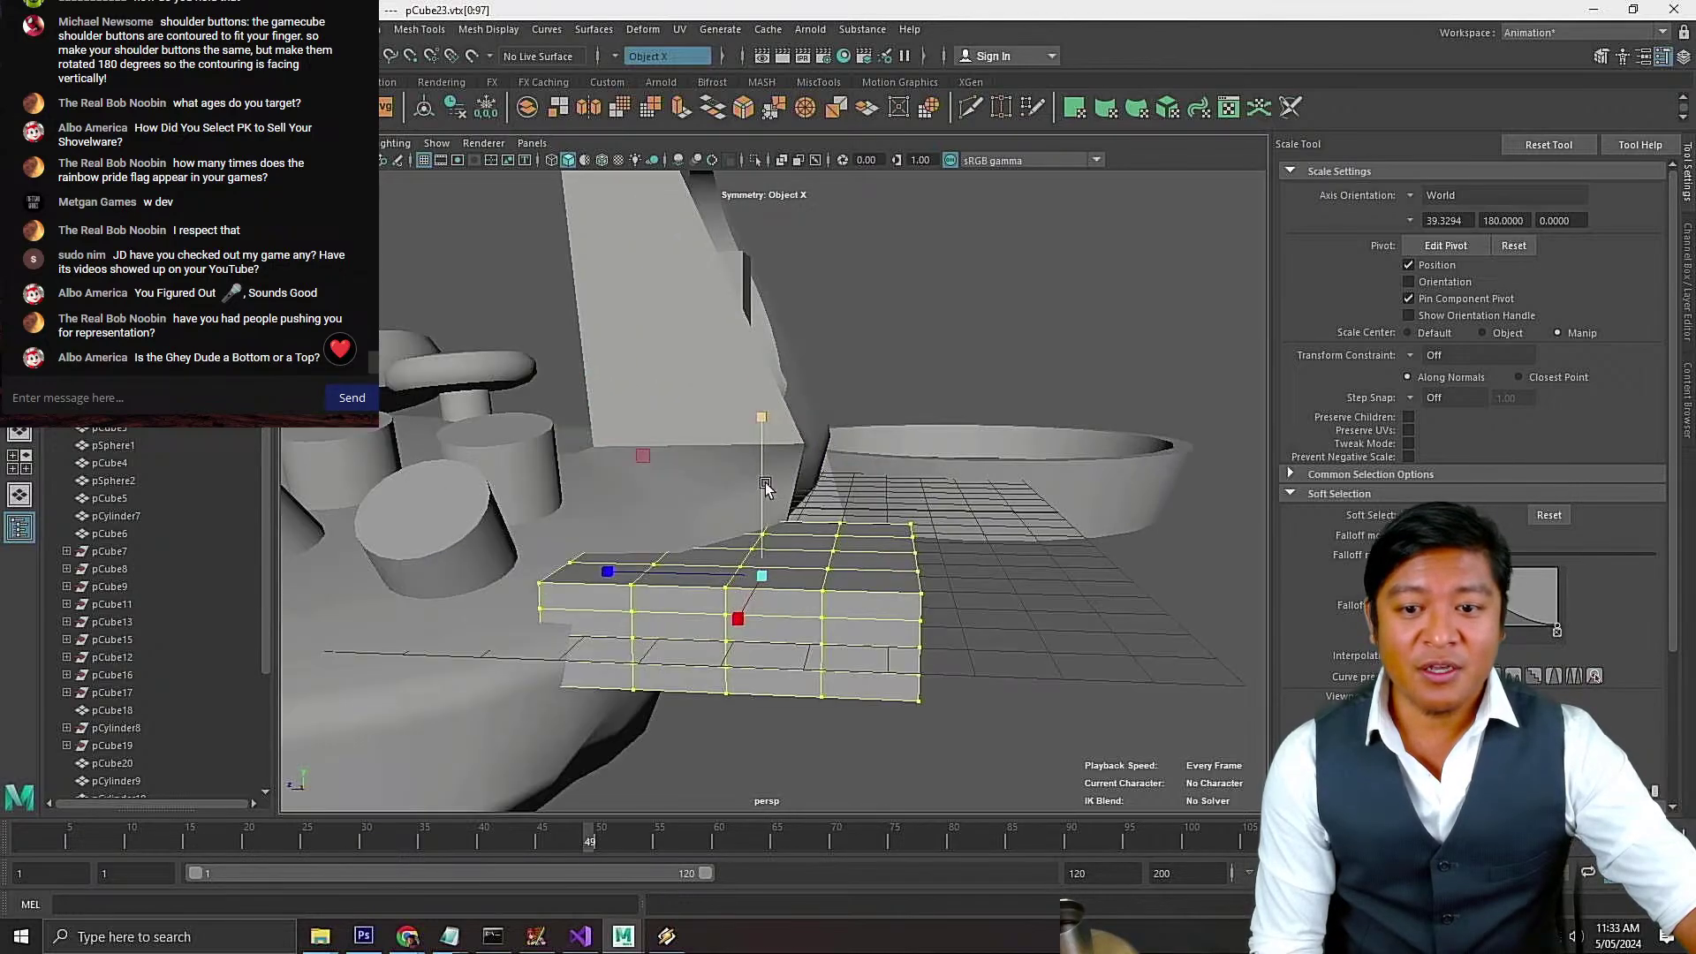
{"action": "left_click_drag", "start_coordinate": [763, 433], "coordinate": [696, 581]}
{"action": "key", "text": "f"}
{"action": "scroll", "coordinate": [762, 580], "scroll_direction": "down", "scroll_amount": 5}
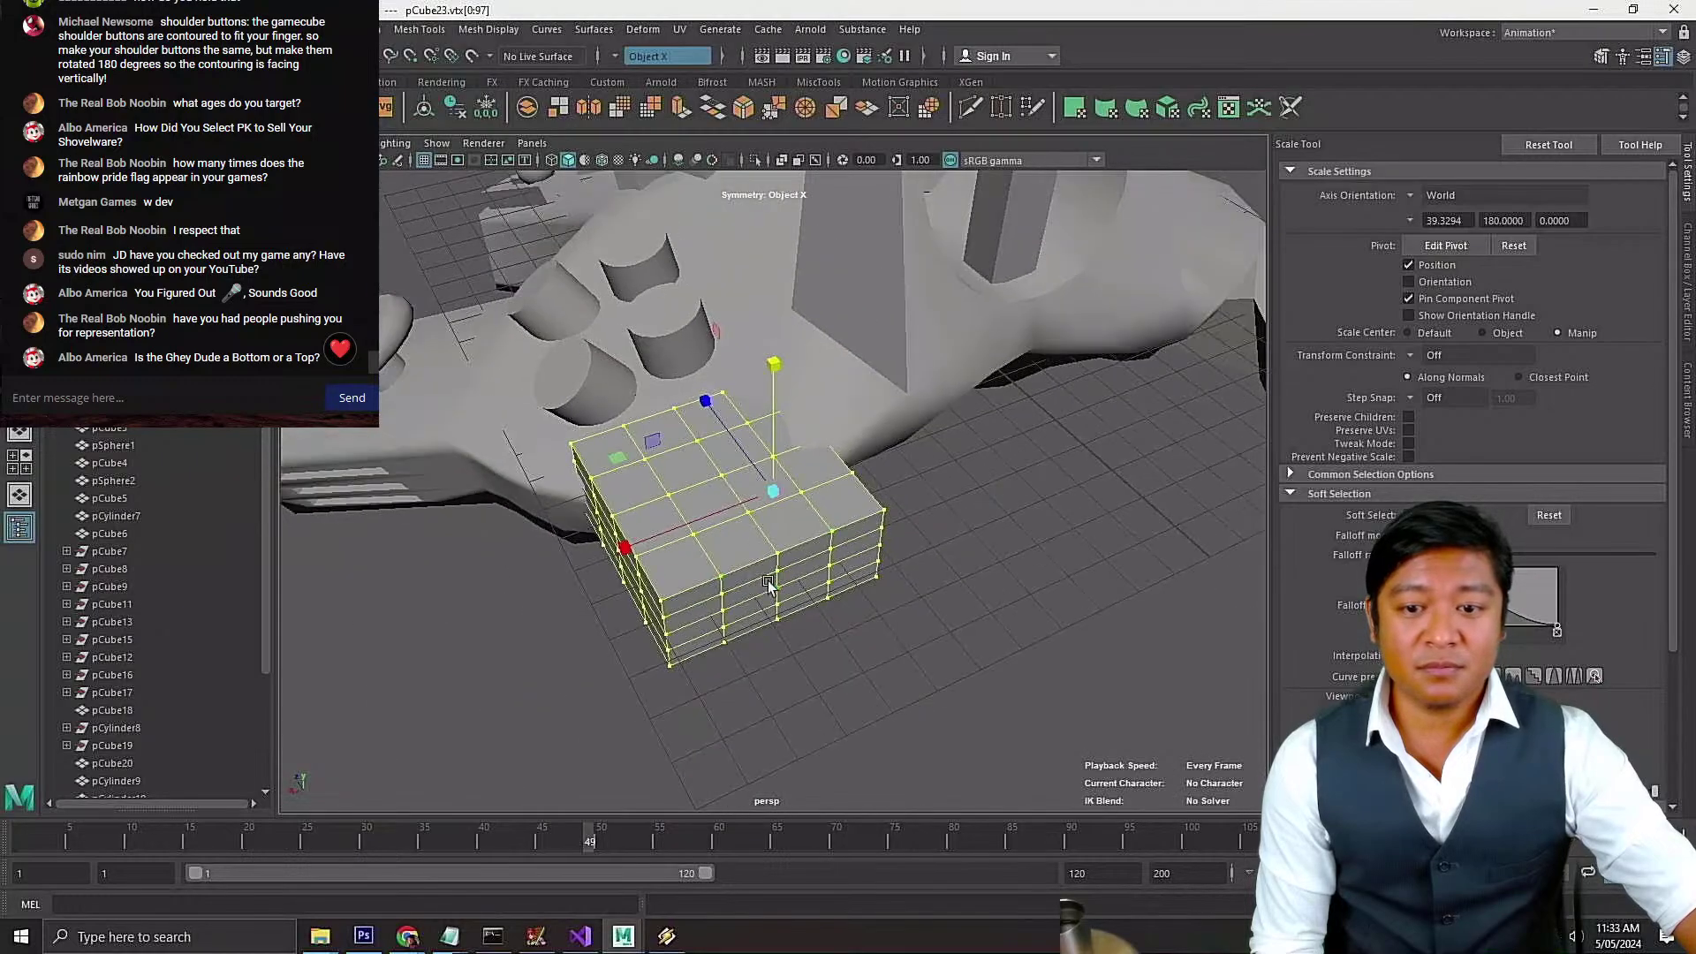
{"action": "left_click_drag", "start_coordinate": [887, 581], "coordinate": [947, 673], "text": "alt"}
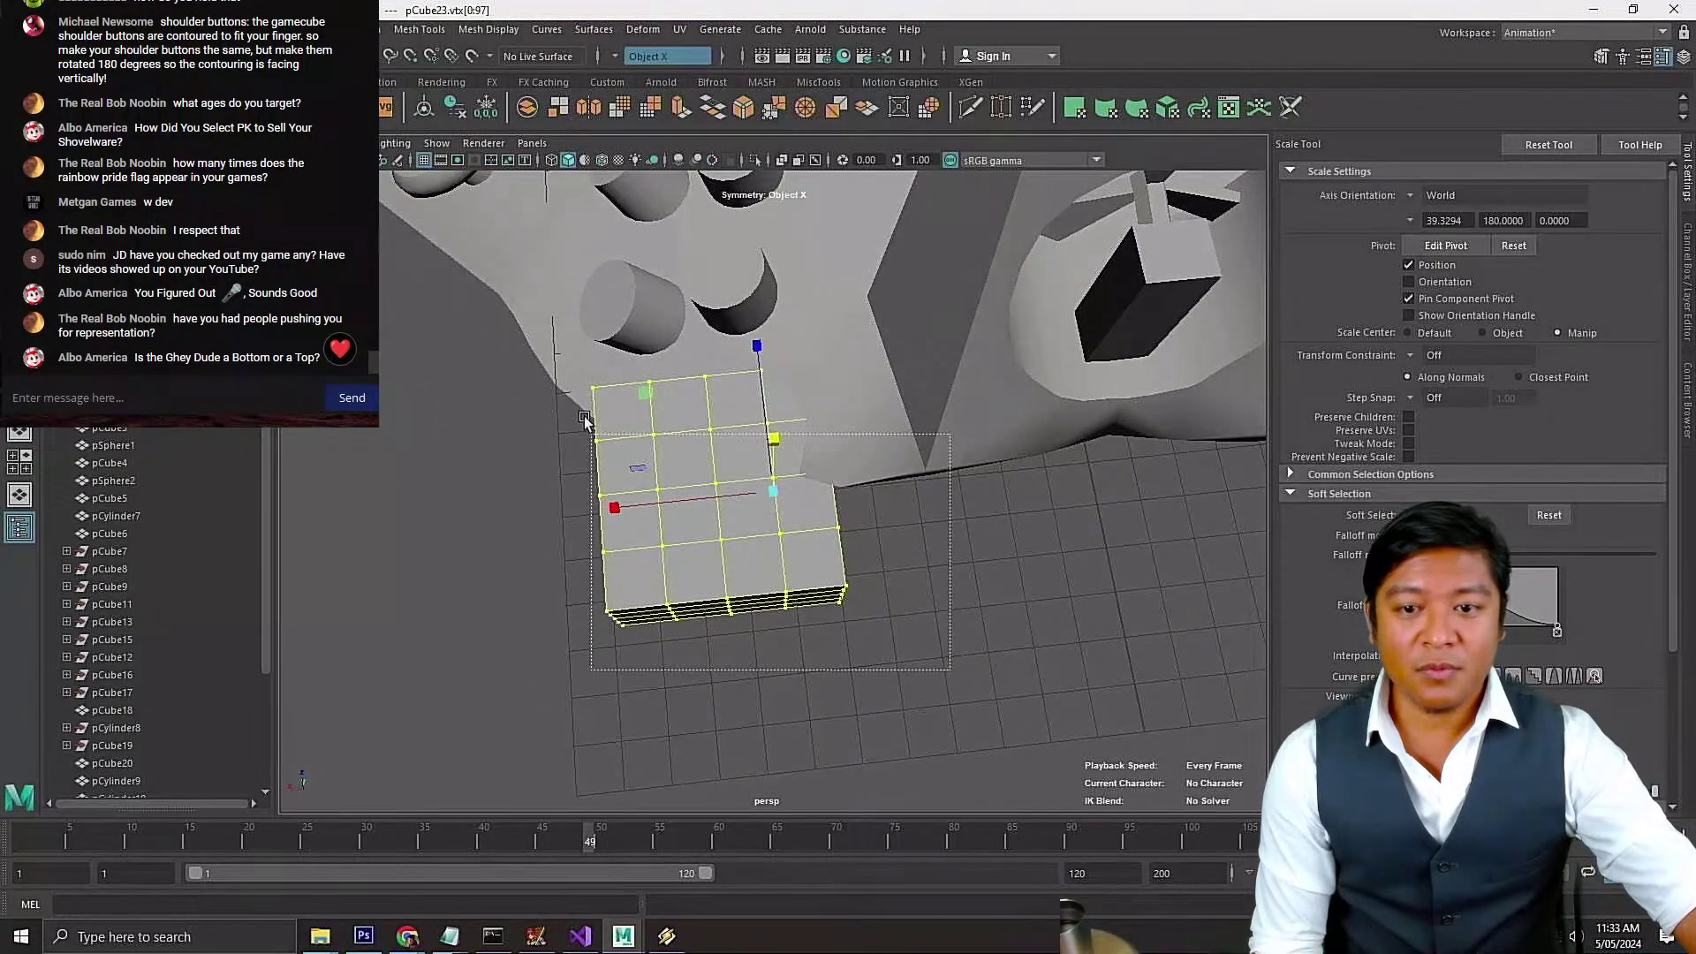
{"action": "left_click_drag", "start_coordinate": [584, 418], "coordinate": [532, 348], "text": "ctrl+alt"}
{"action": "left_click_drag", "start_coordinate": [721, 572], "coordinate": [867, 512], "text": "alt"}
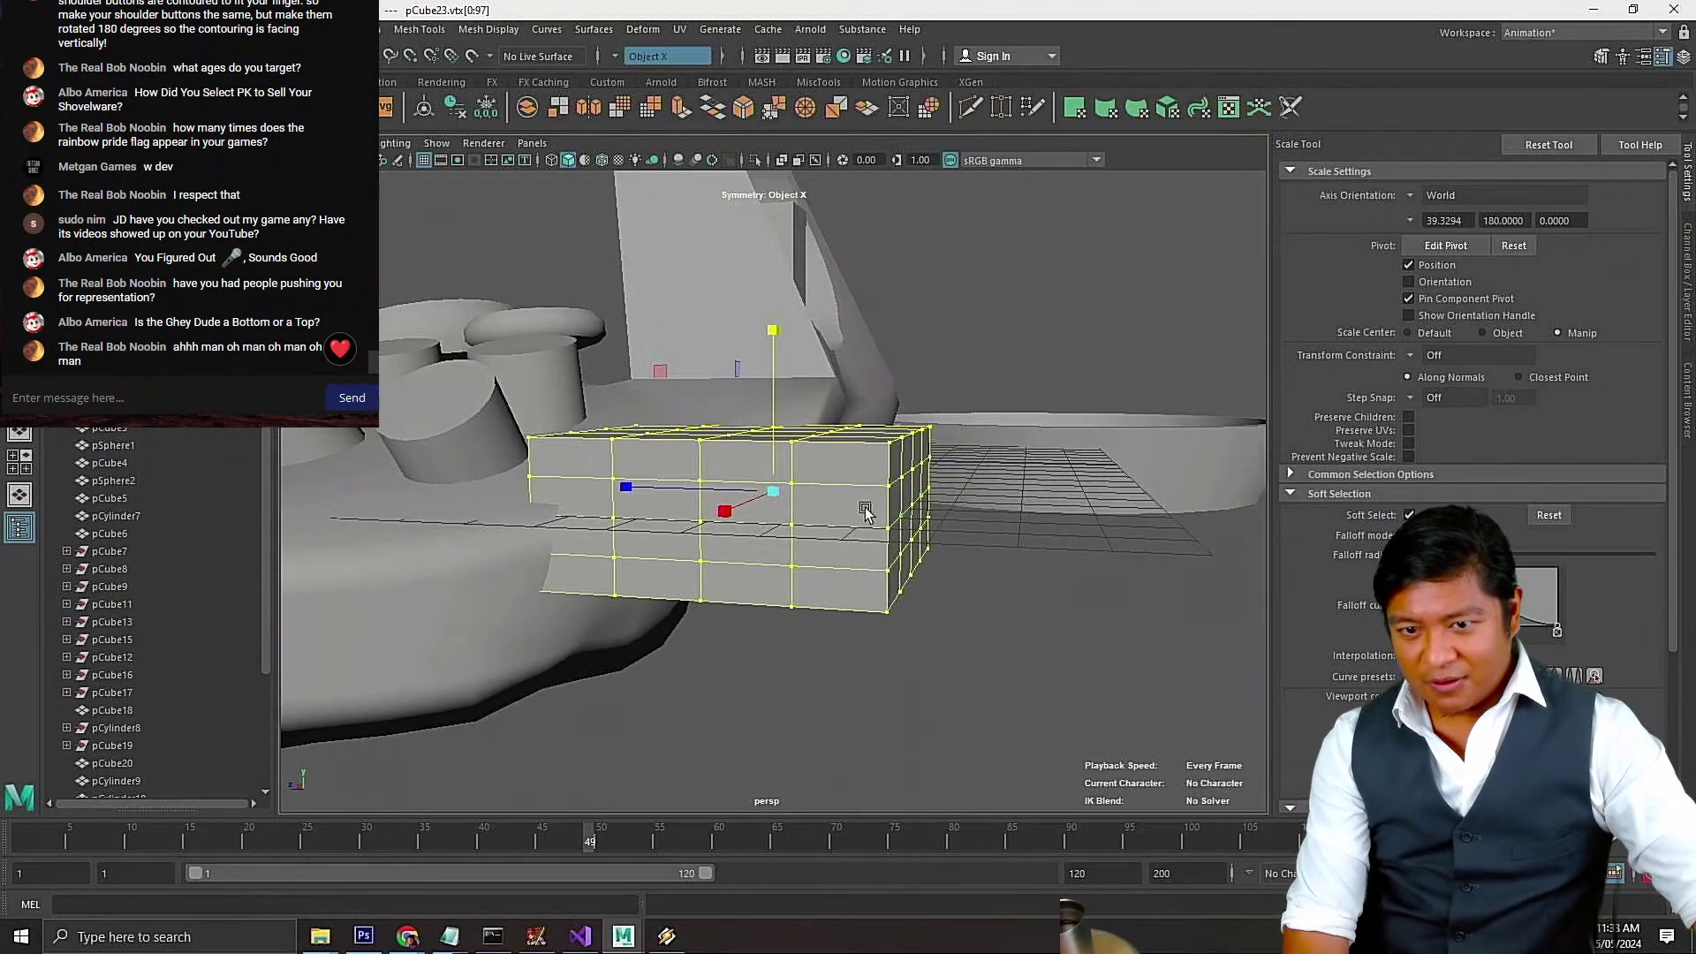
{"action": "left_click_drag", "start_coordinate": [773, 330], "coordinate": [769, 260]}
Try moving a corner vertex with soft selection off and on, undoing each trial move
{"action": "left_click_drag", "start_coordinate": [888, 565], "coordinate": [863, 644], "text": "alt"}
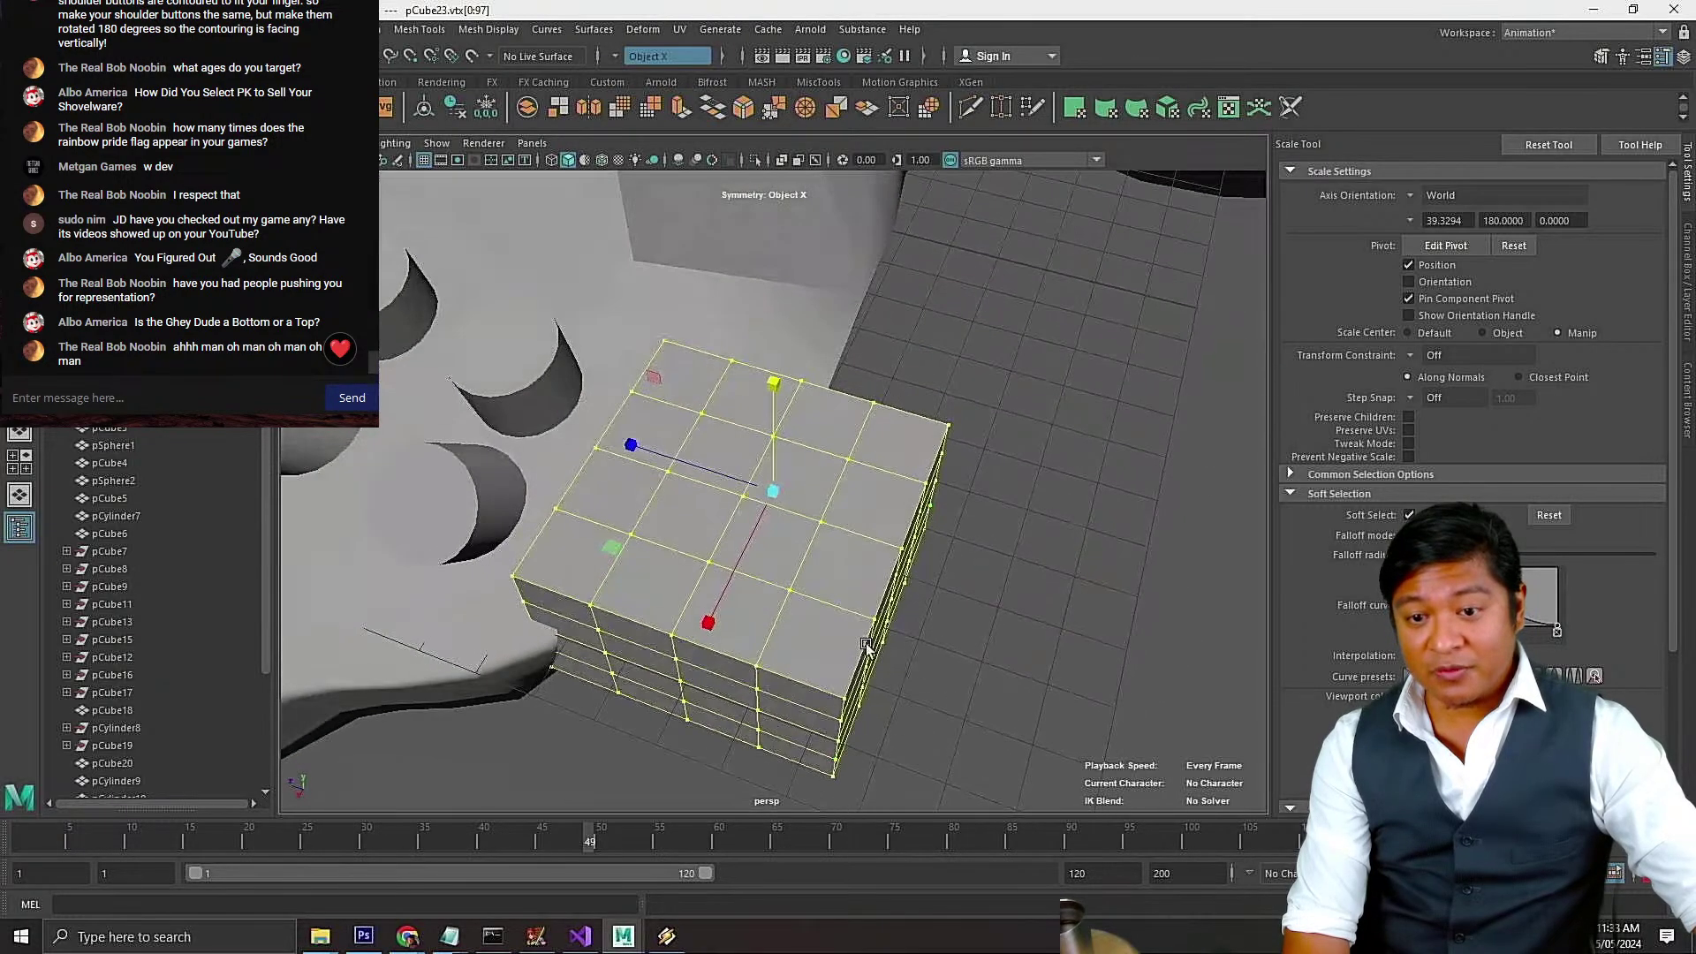
{"action": "right_click", "coordinate": [791, 534]}
{"action": "right_click_drag", "start_coordinate": [790, 534], "coordinate": [778, 449]}
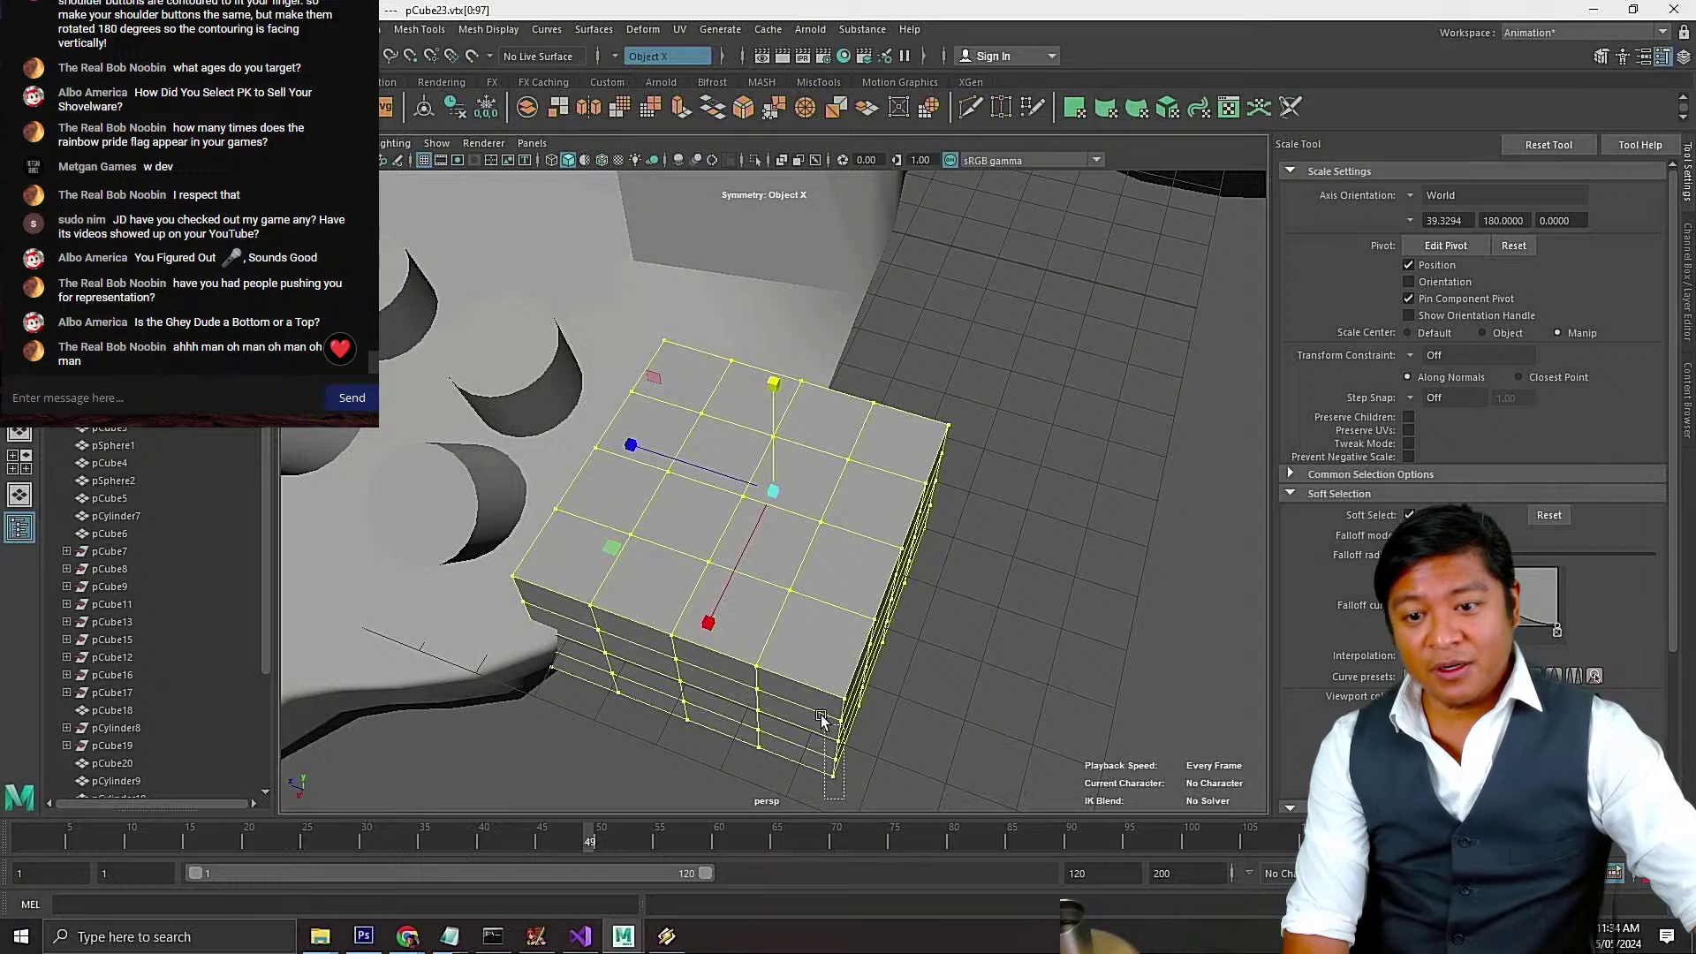
{"action": "left_click_drag", "start_coordinate": [816, 681], "coordinate": [871, 718]}
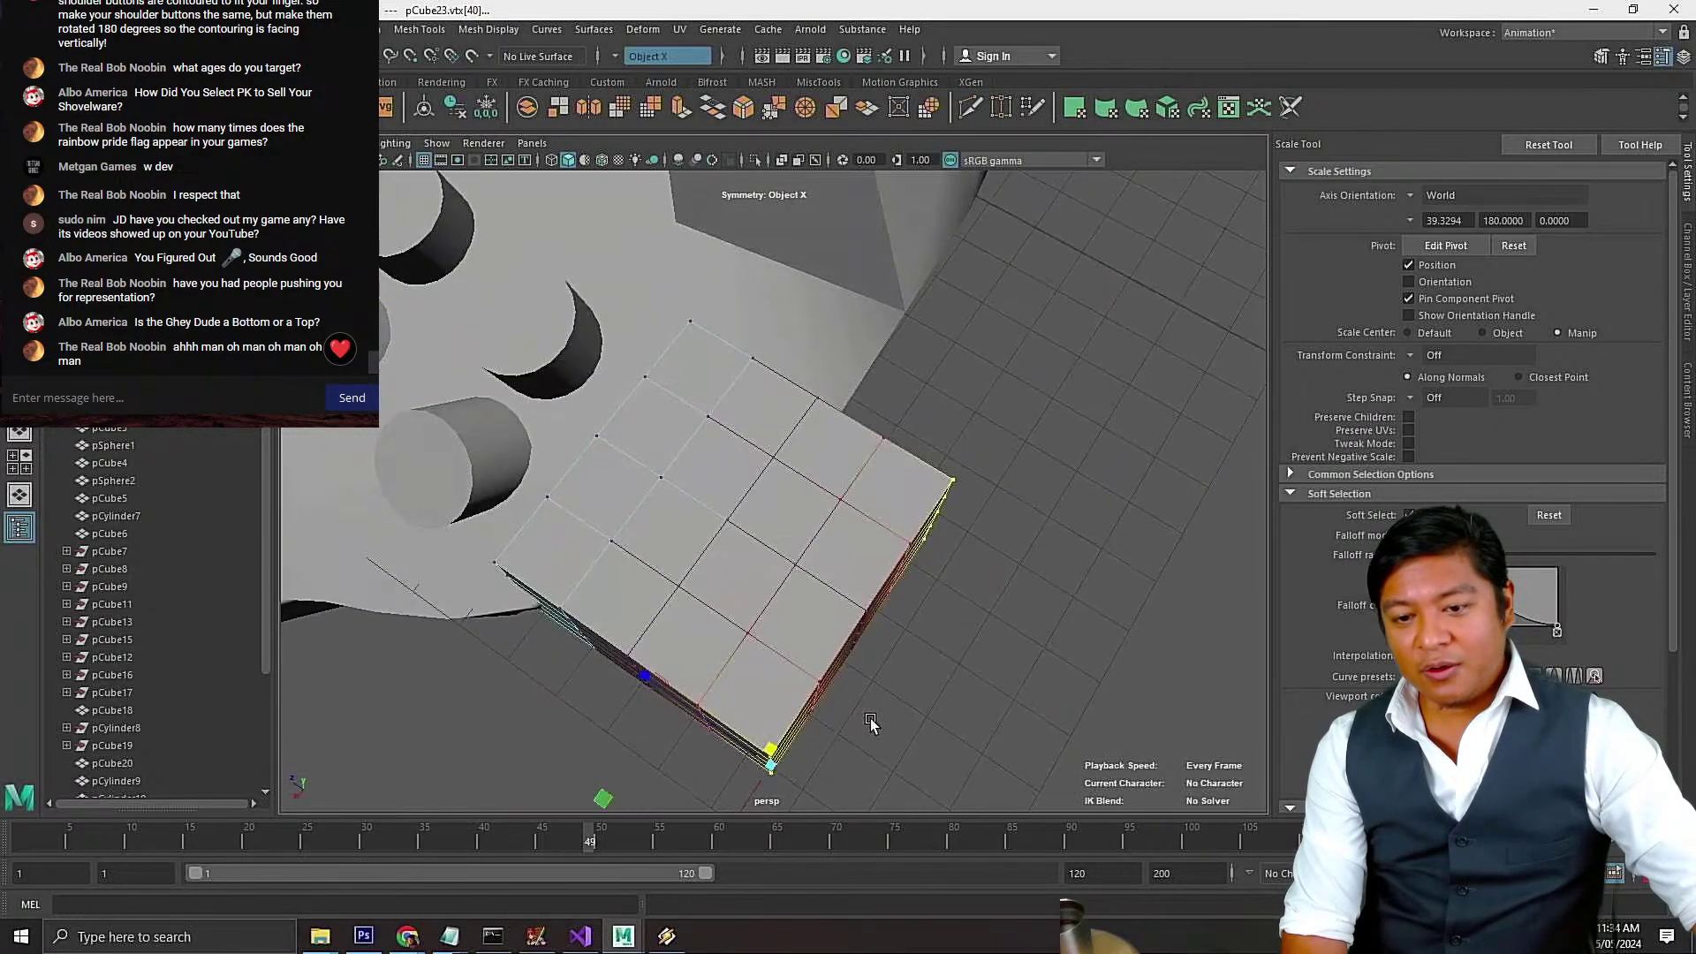
{"action": "key", "text": "w"}
{"action": "scroll", "coordinate": [765, 735], "scroll_direction": "down", "scroll_amount": 3}
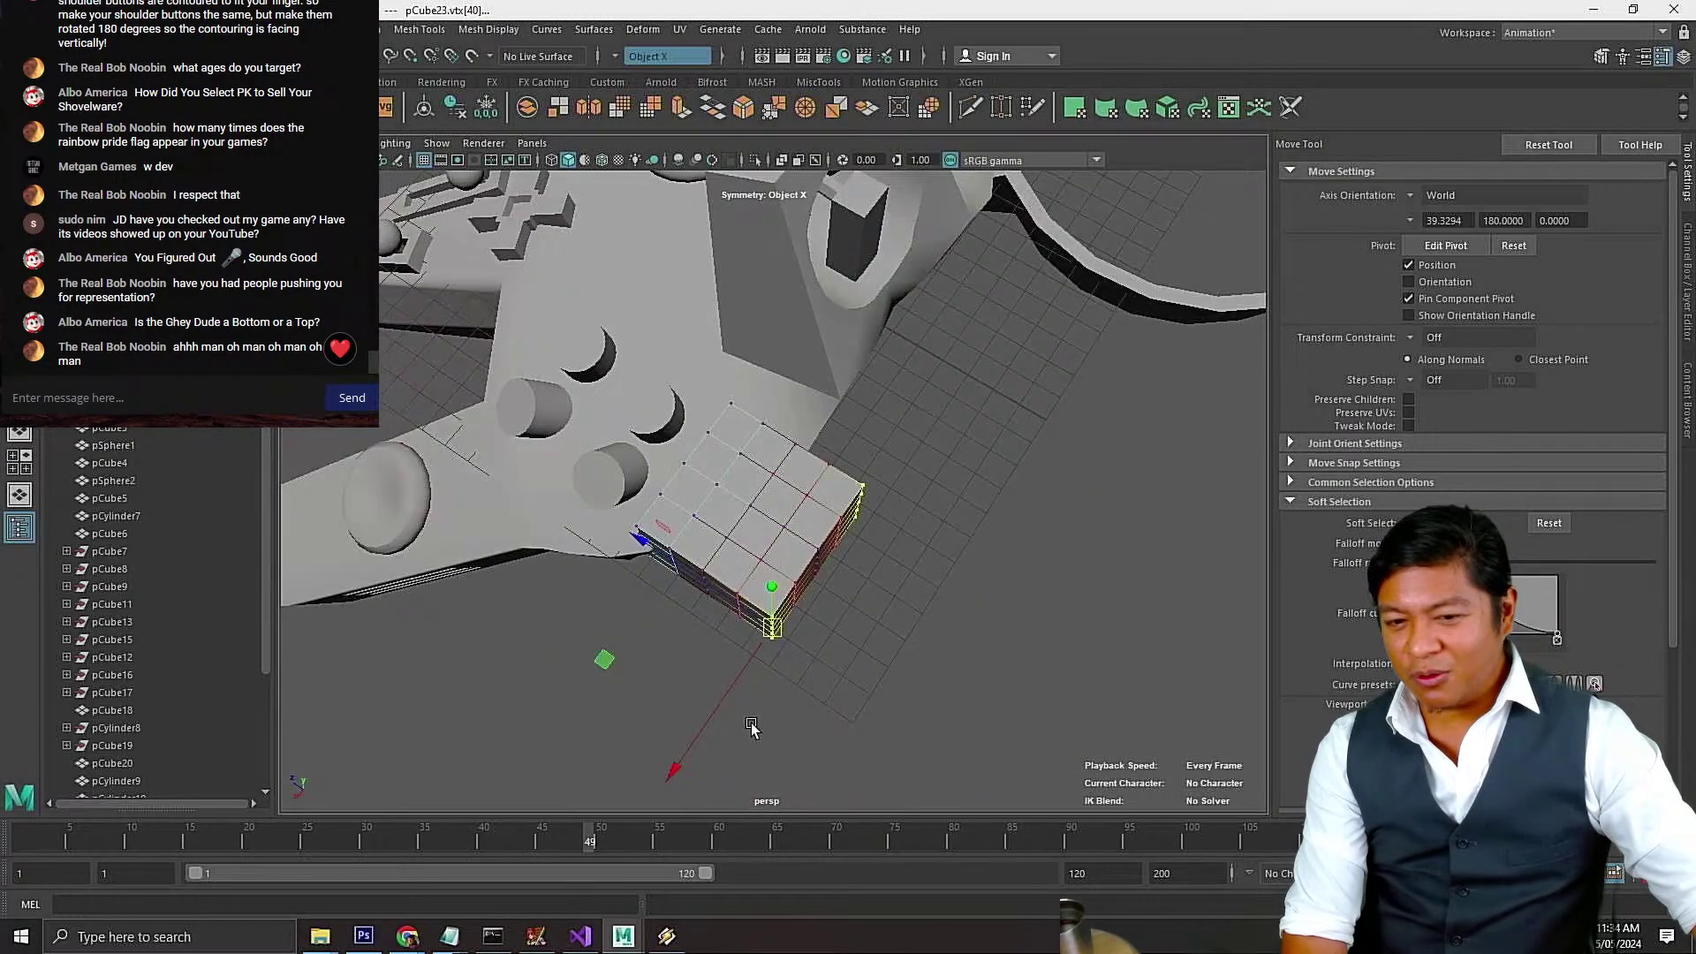
{"action": "left_click_drag", "start_coordinate": [725, 704], "coordinate": [746, 687]}
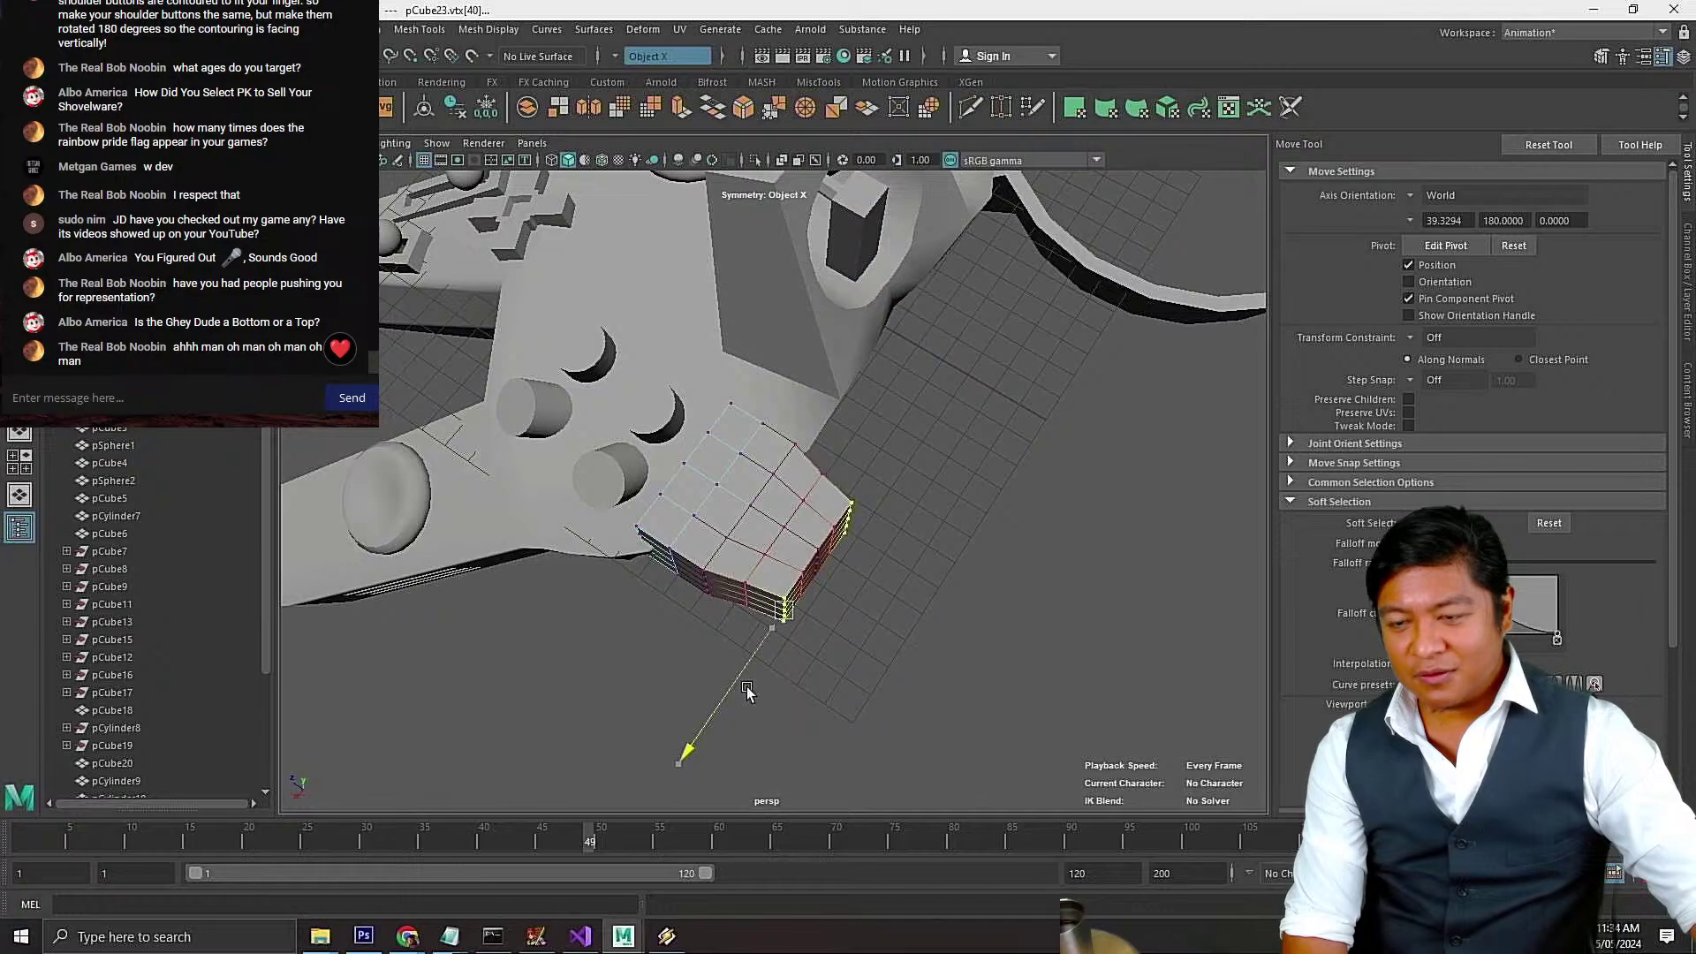
{"action": "key", "text": "ctrl+z"}
{"action": "scroll", "coordinate": [1470, 431], "scroll_direction": "down", "scroll_amount": 2}
{"action": "scroll", "coordinate": [1469, 432], "scroll_direction": "down", "scroll_amount": 2}
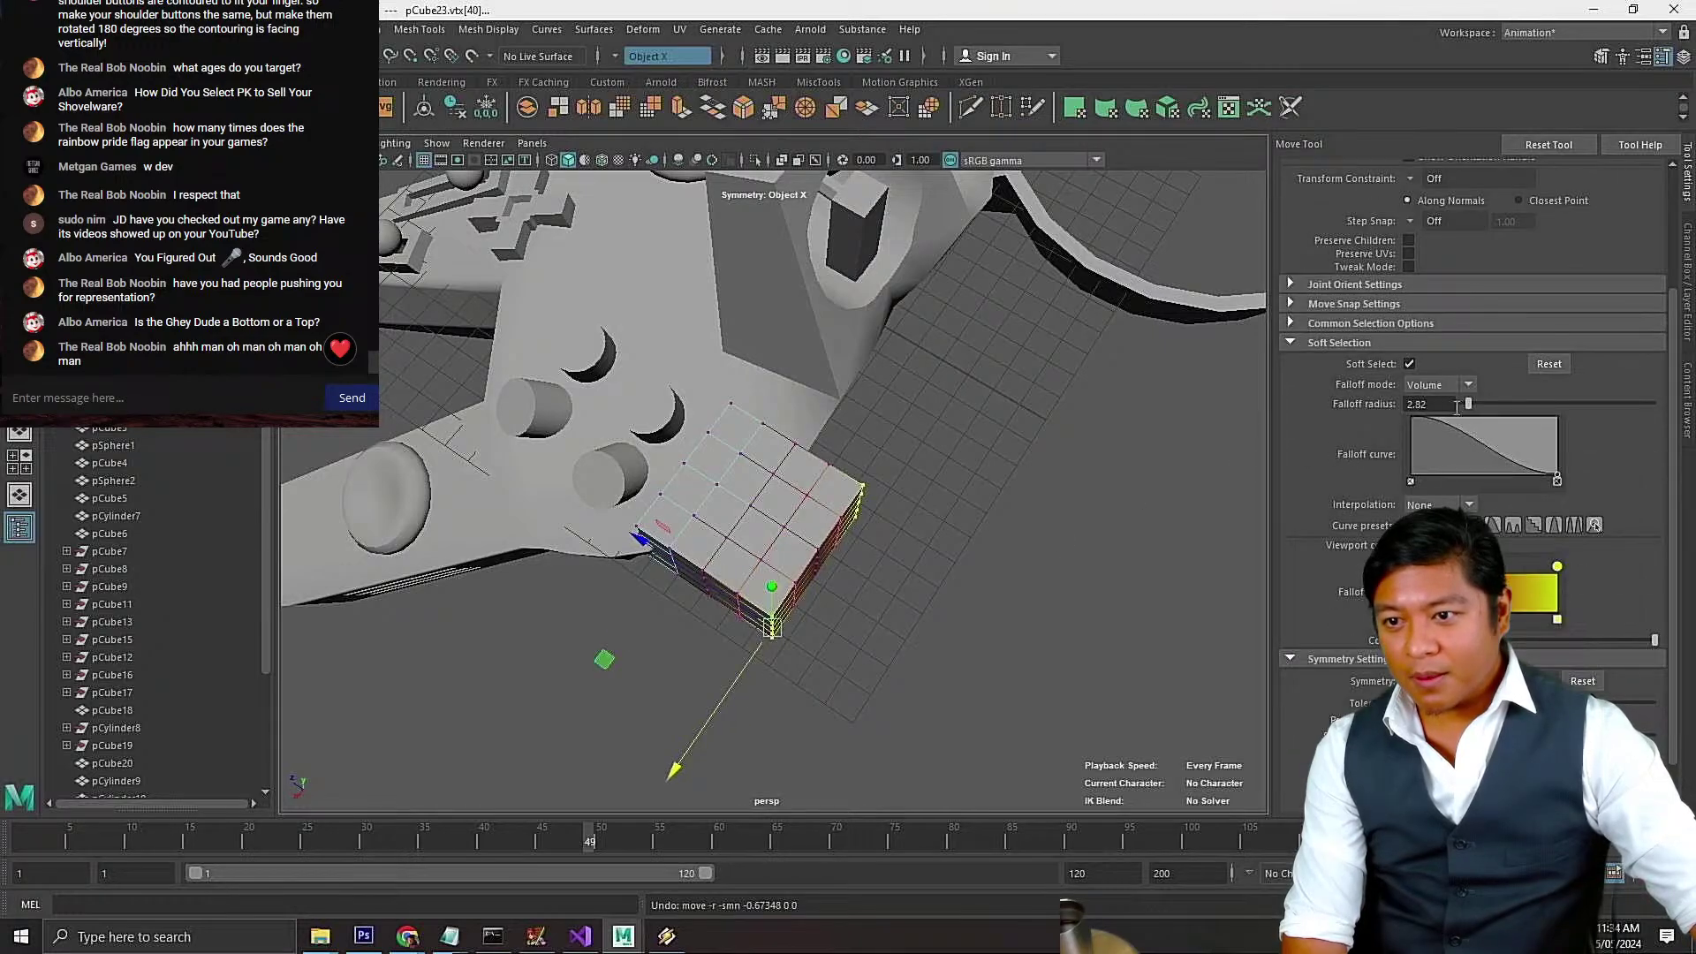
{"action": "left_click", "coordinate": [1404, 364]}
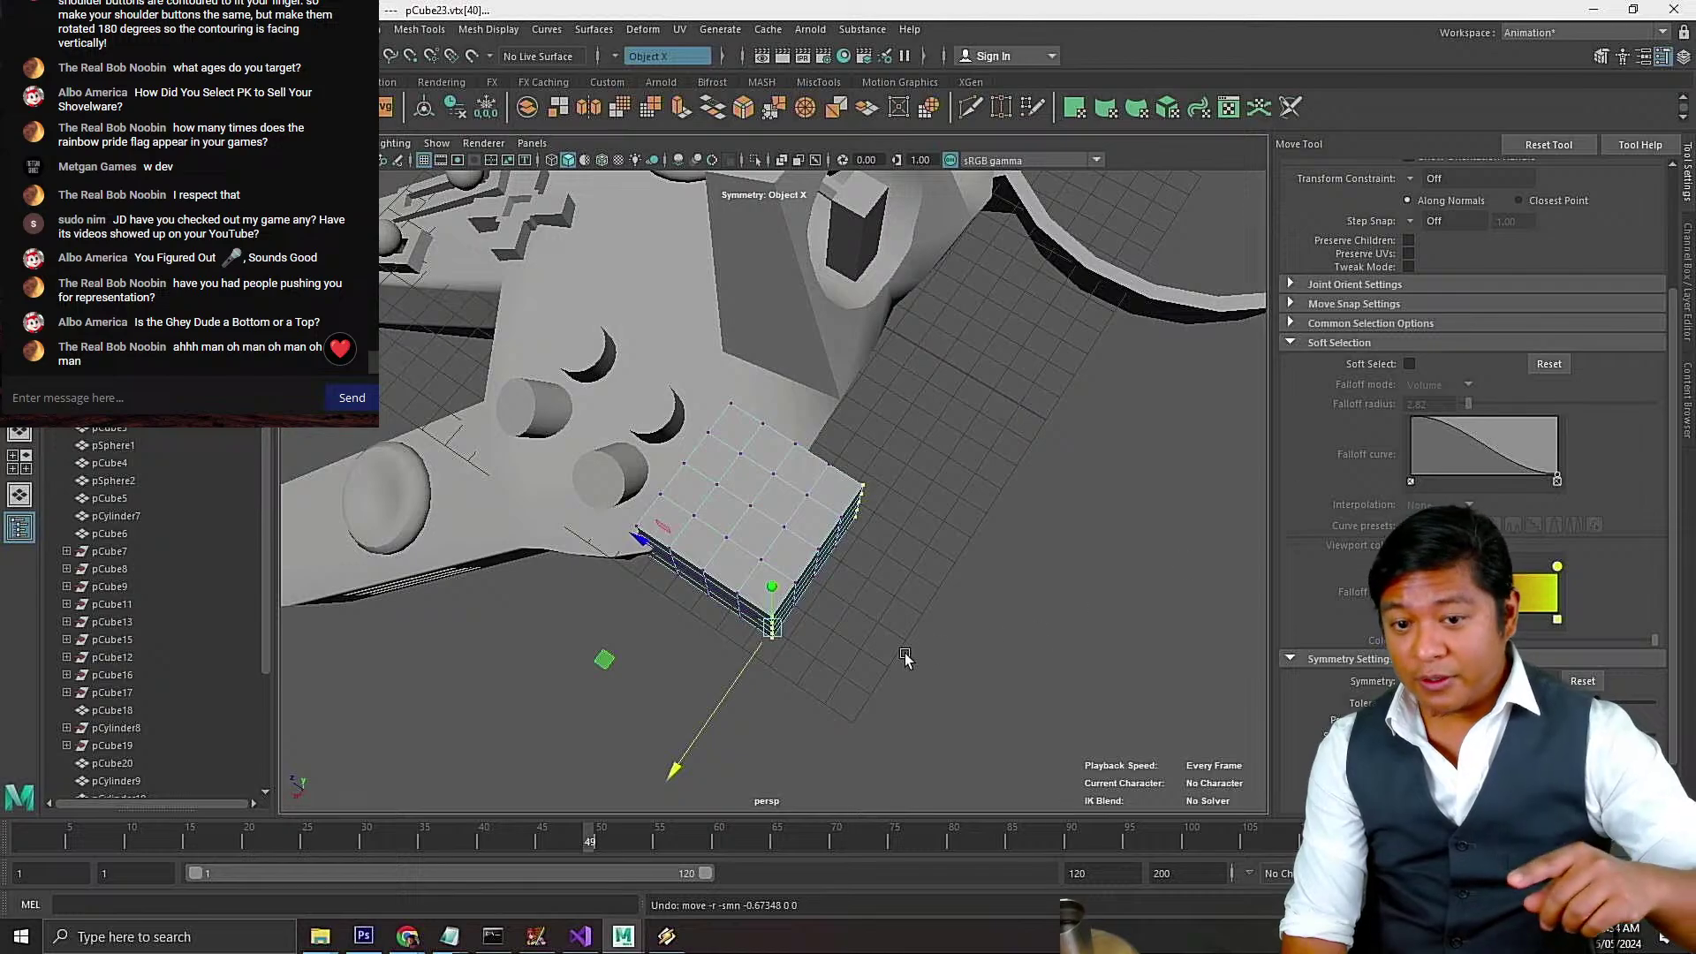
{"action": "left_click_drag", "start_coordinate": [731, 690], "coordinate": [744, 679]}
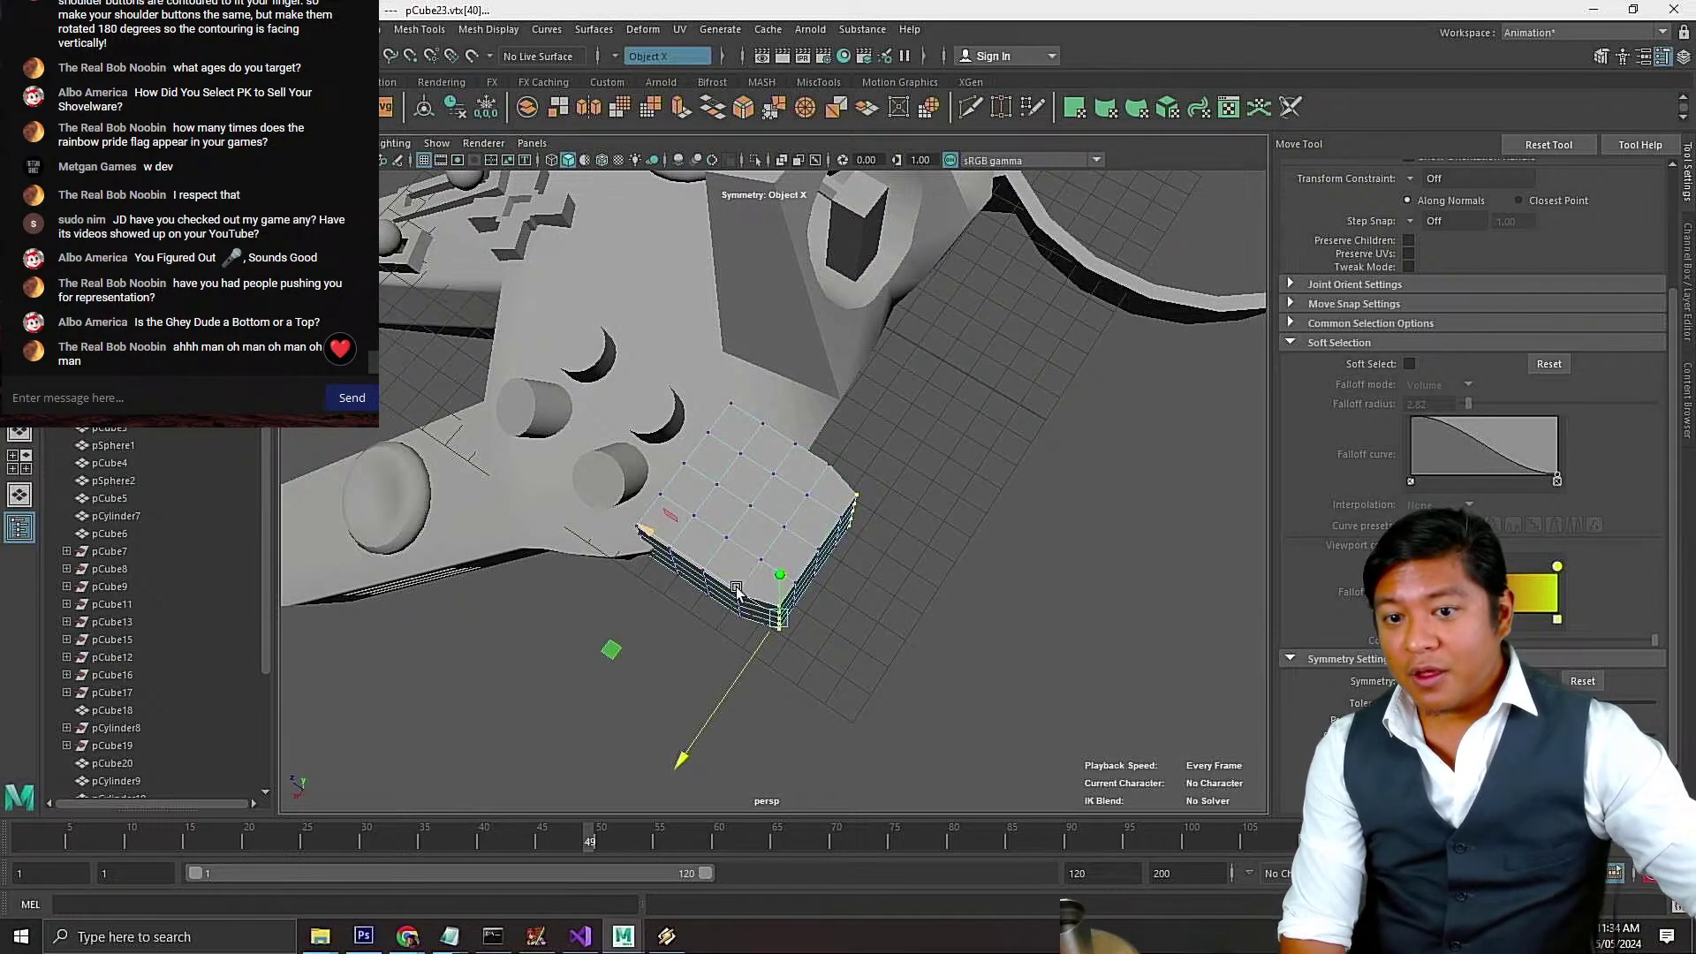
{"action": "key", "text": "ctrl+z"}
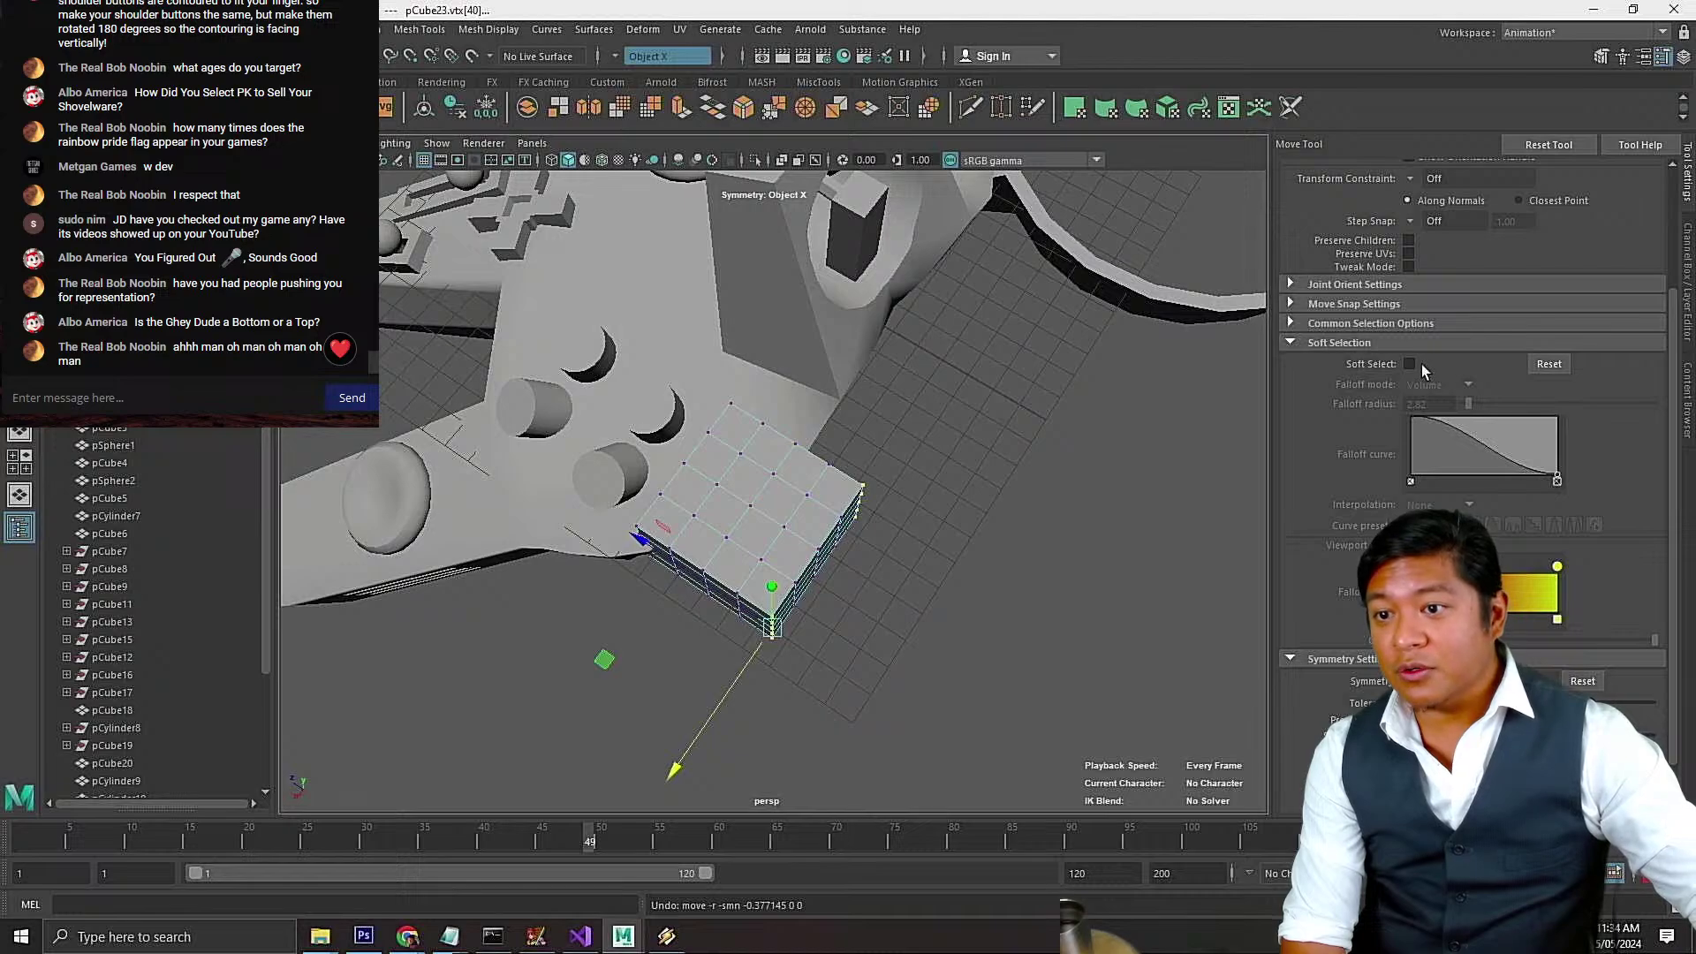
{"action": "left_click", "coordinate": [1410, 364]}
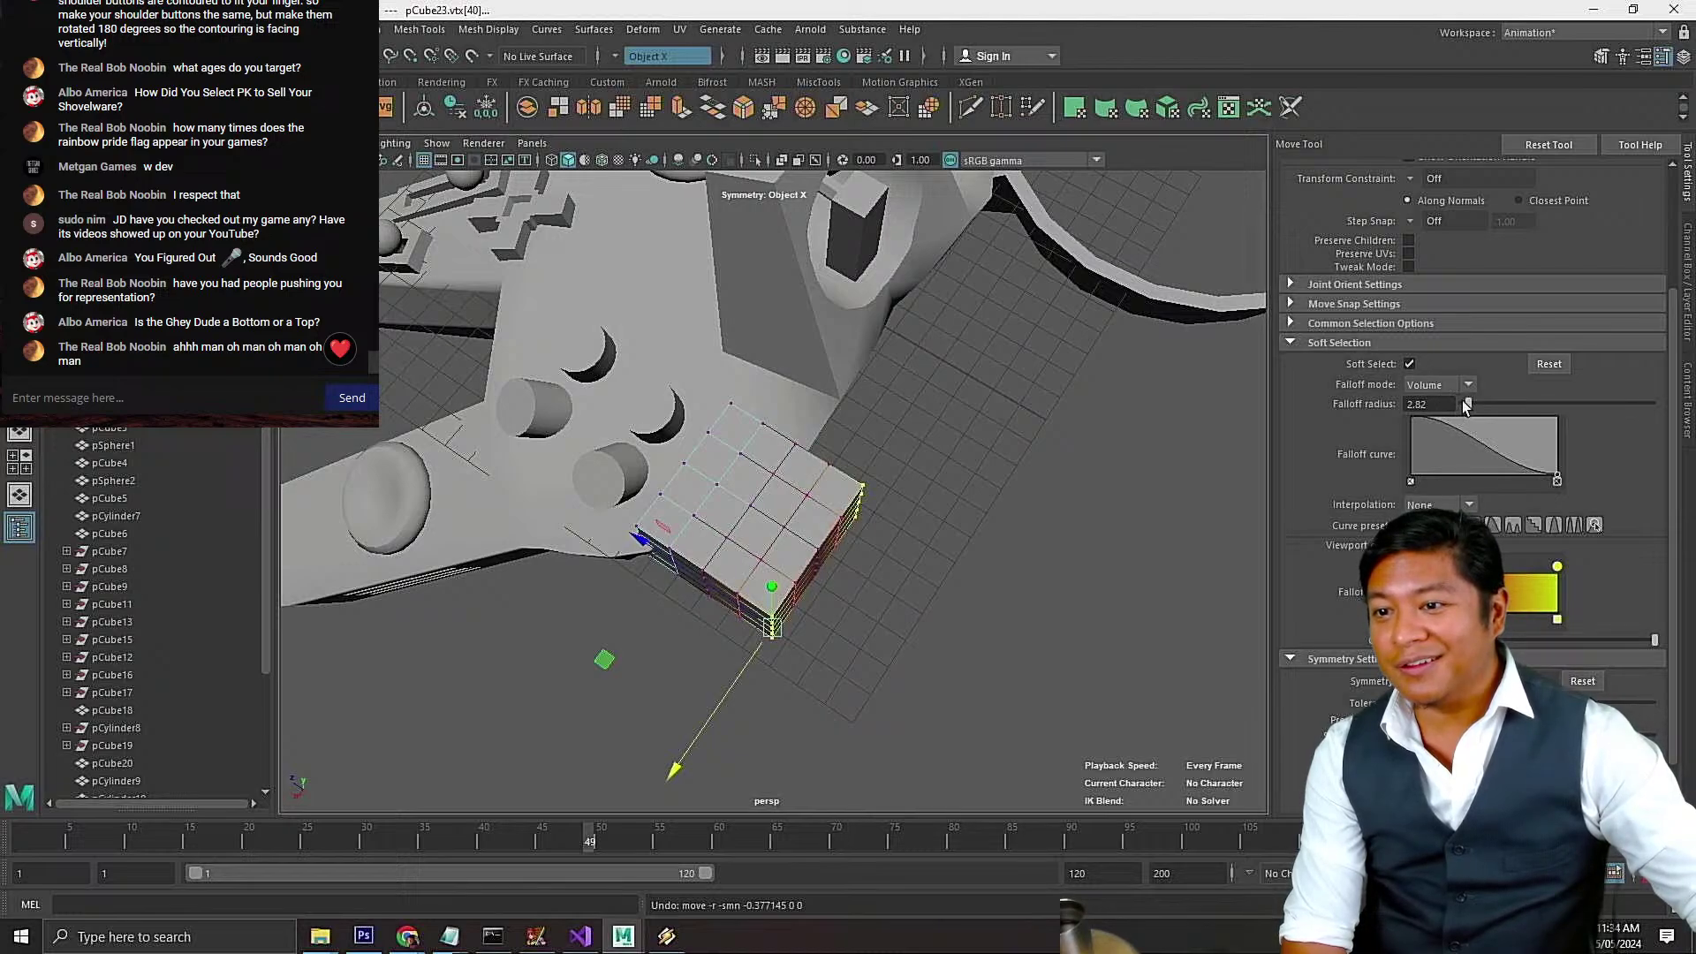
Turn Object X symmetry off and select the cube's bottom corner vertex
{"action": "scroll", "coordinate": [1423, 421], "scroll_direction": "down", "scroll_amount": 1}
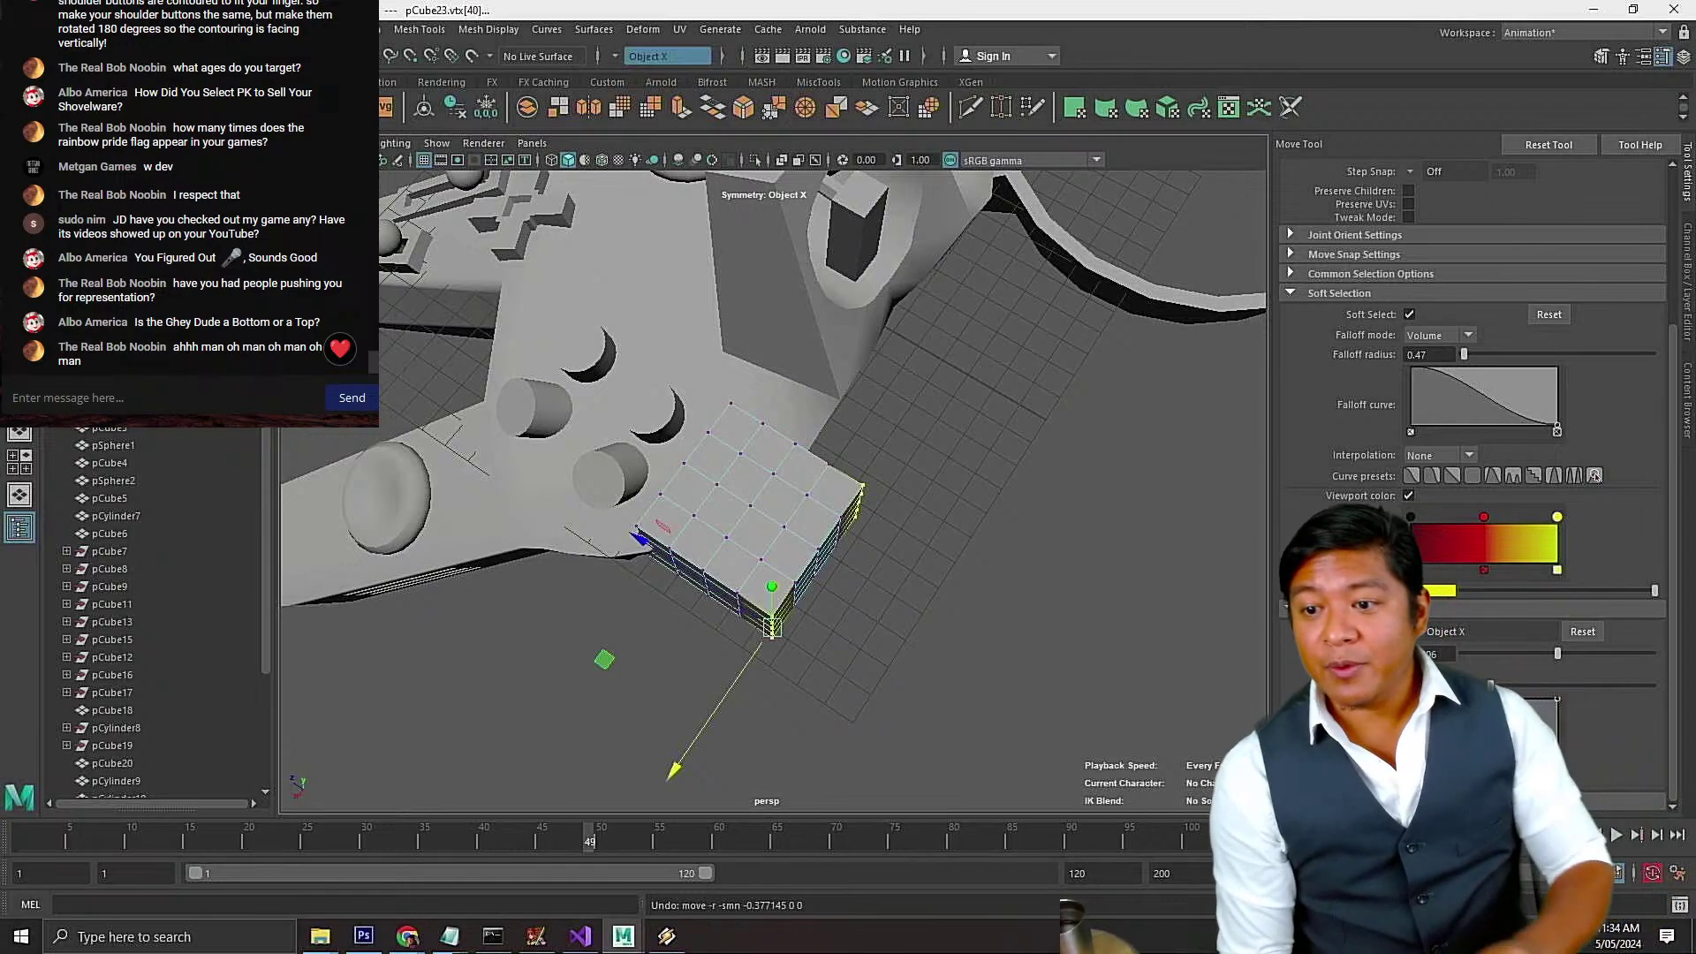
{"action": "left_click", "coordinate": [1422, 631]}
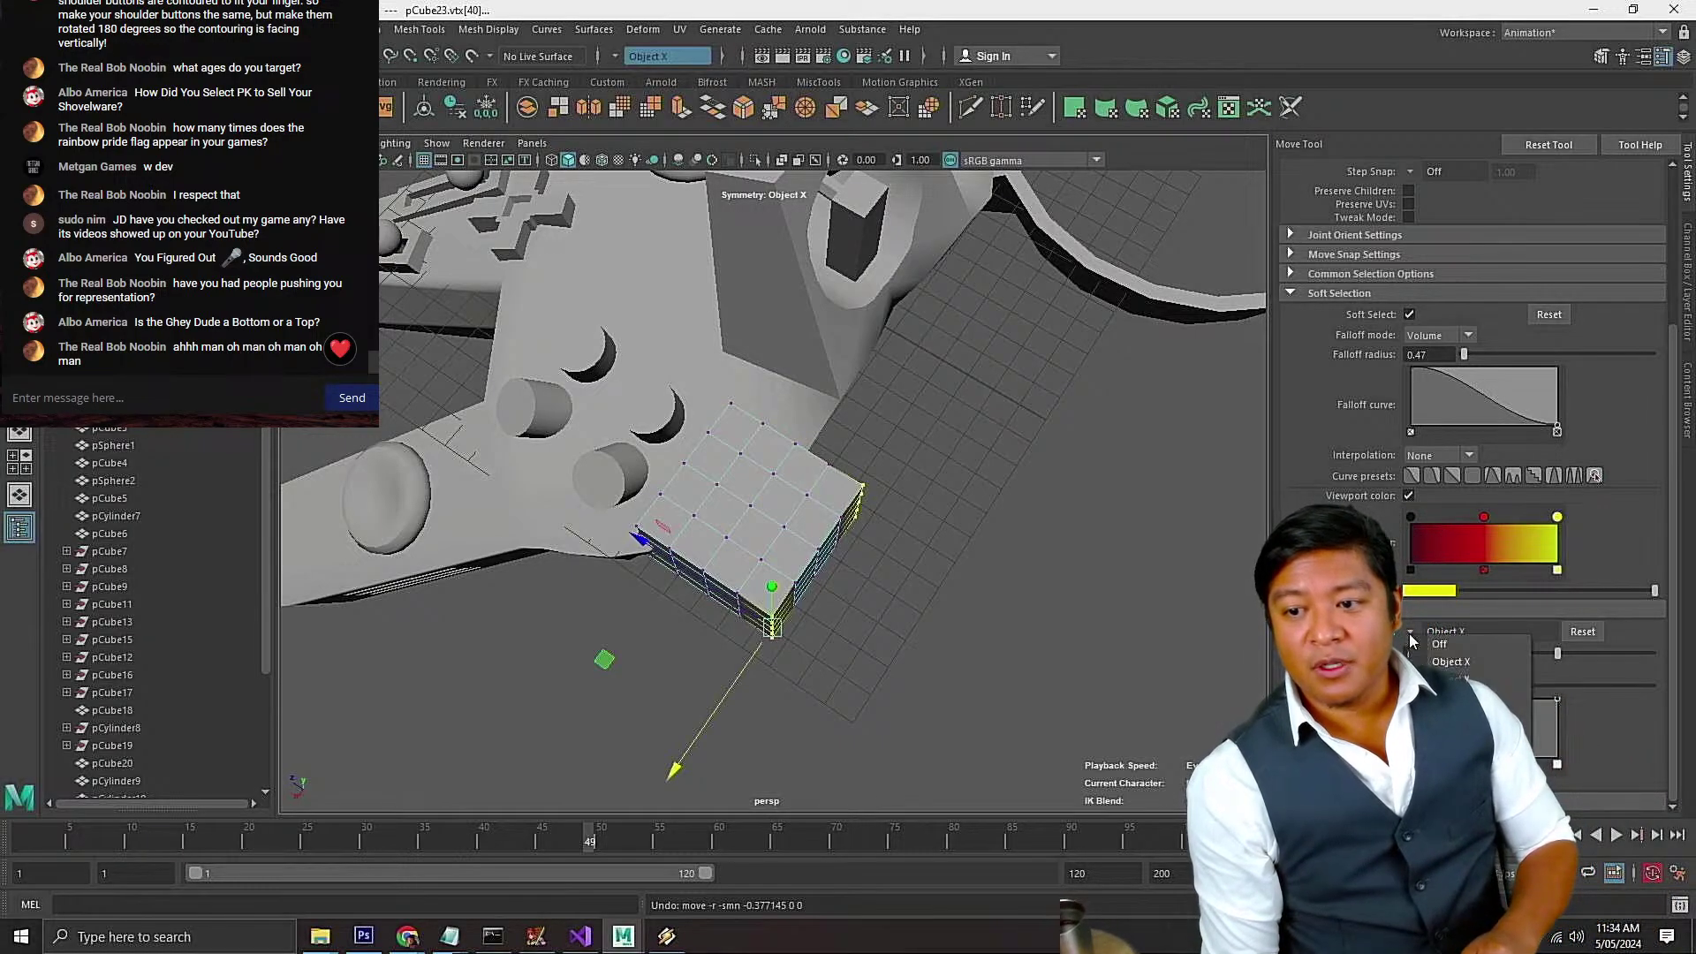
{"action": "left_click", "coordinate": [1433, 645]}
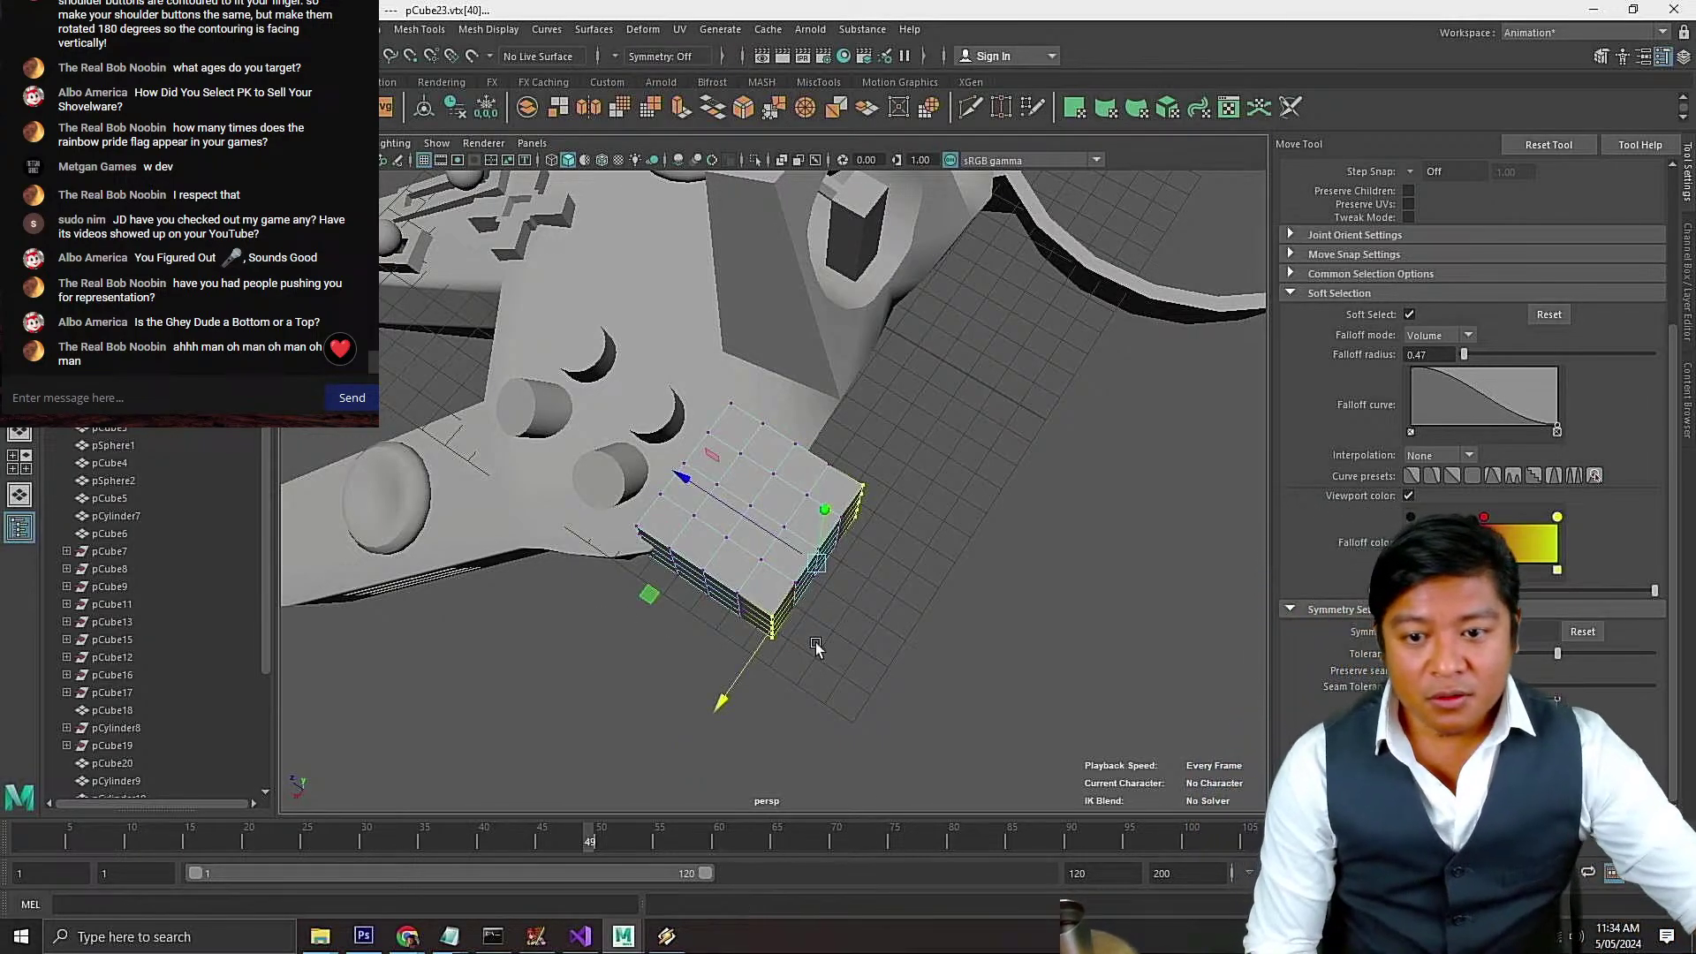
{"action": "left_click", "coordinate": [774, 631]}
{"action": "scroll", "coordinate": [777, 645], "scroll_direction": "up", "scroll_amount": 3}
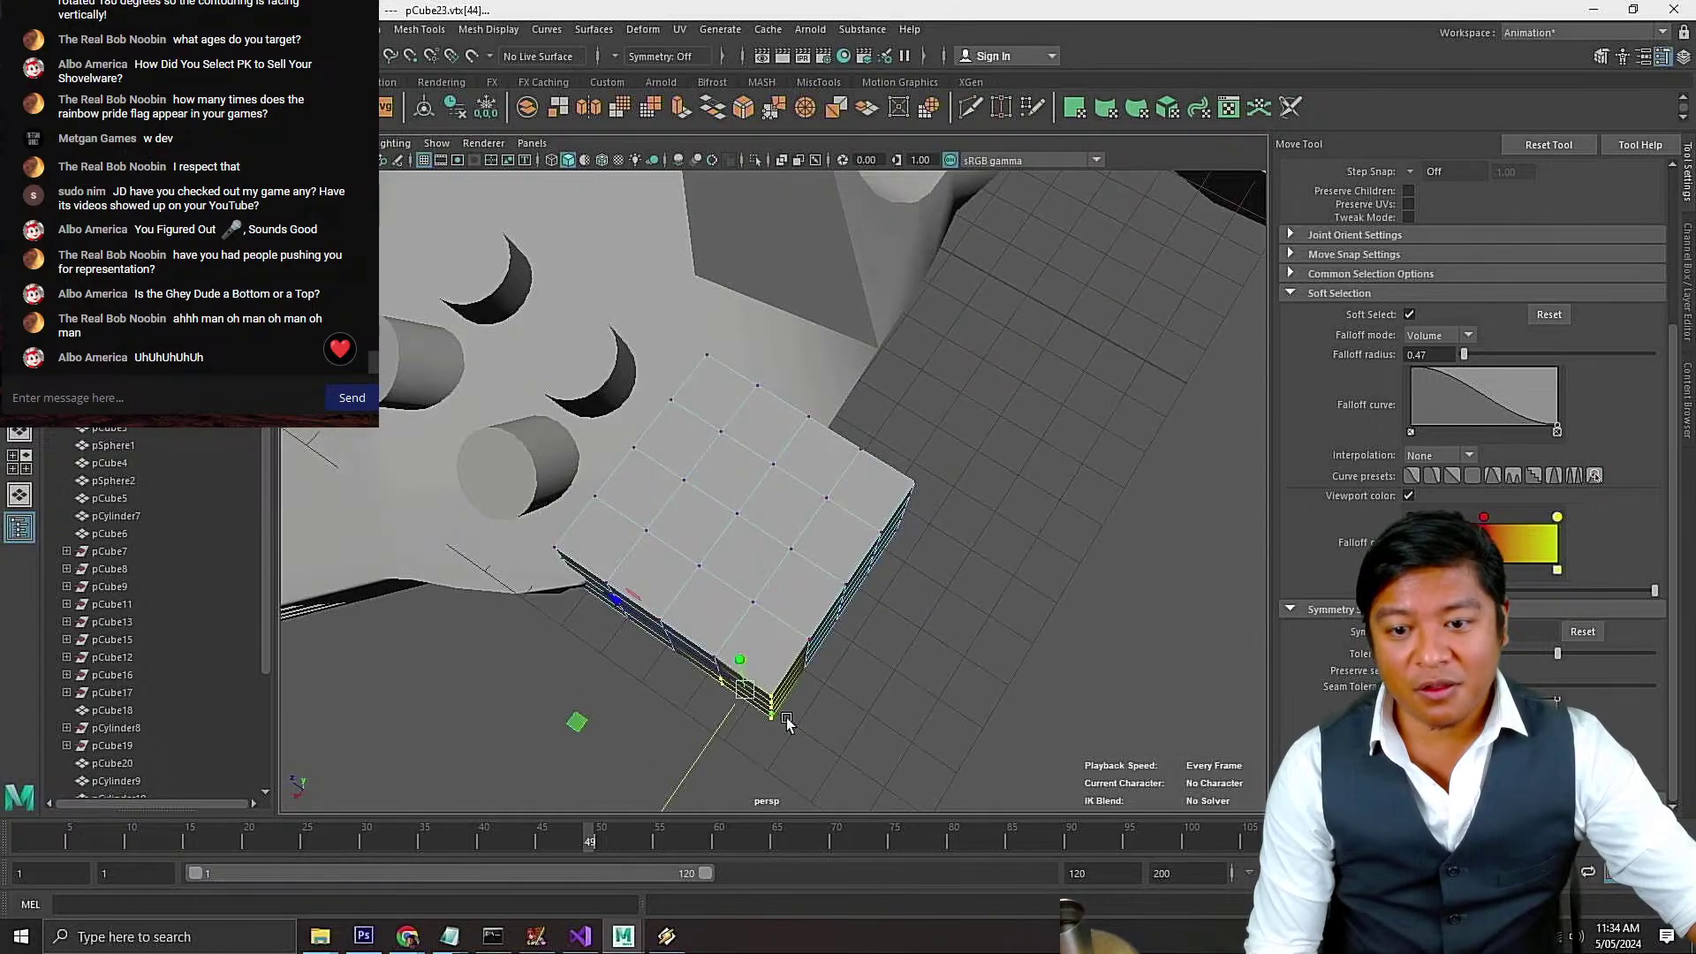
Select the bottom corner vertex column and save the scene
{"action": "left_click_drag", "start_coordinate": [784, 751], "coordinate": [733, 599]}
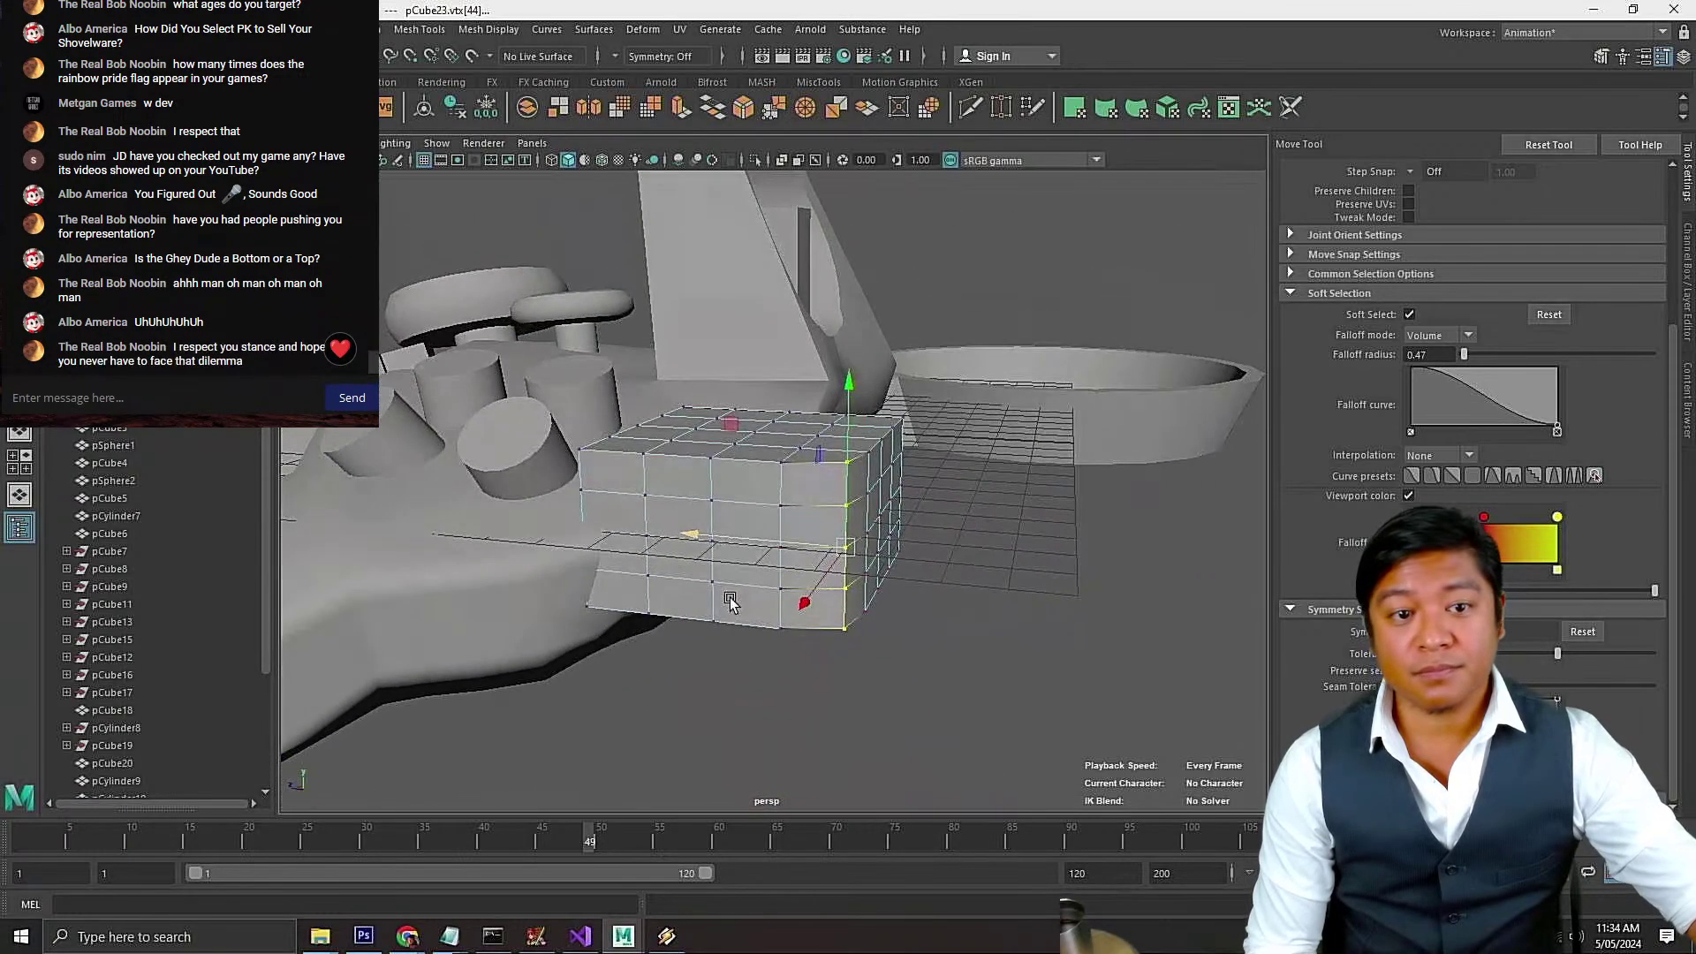
{"action": "key", "text": "ctrl+s"}
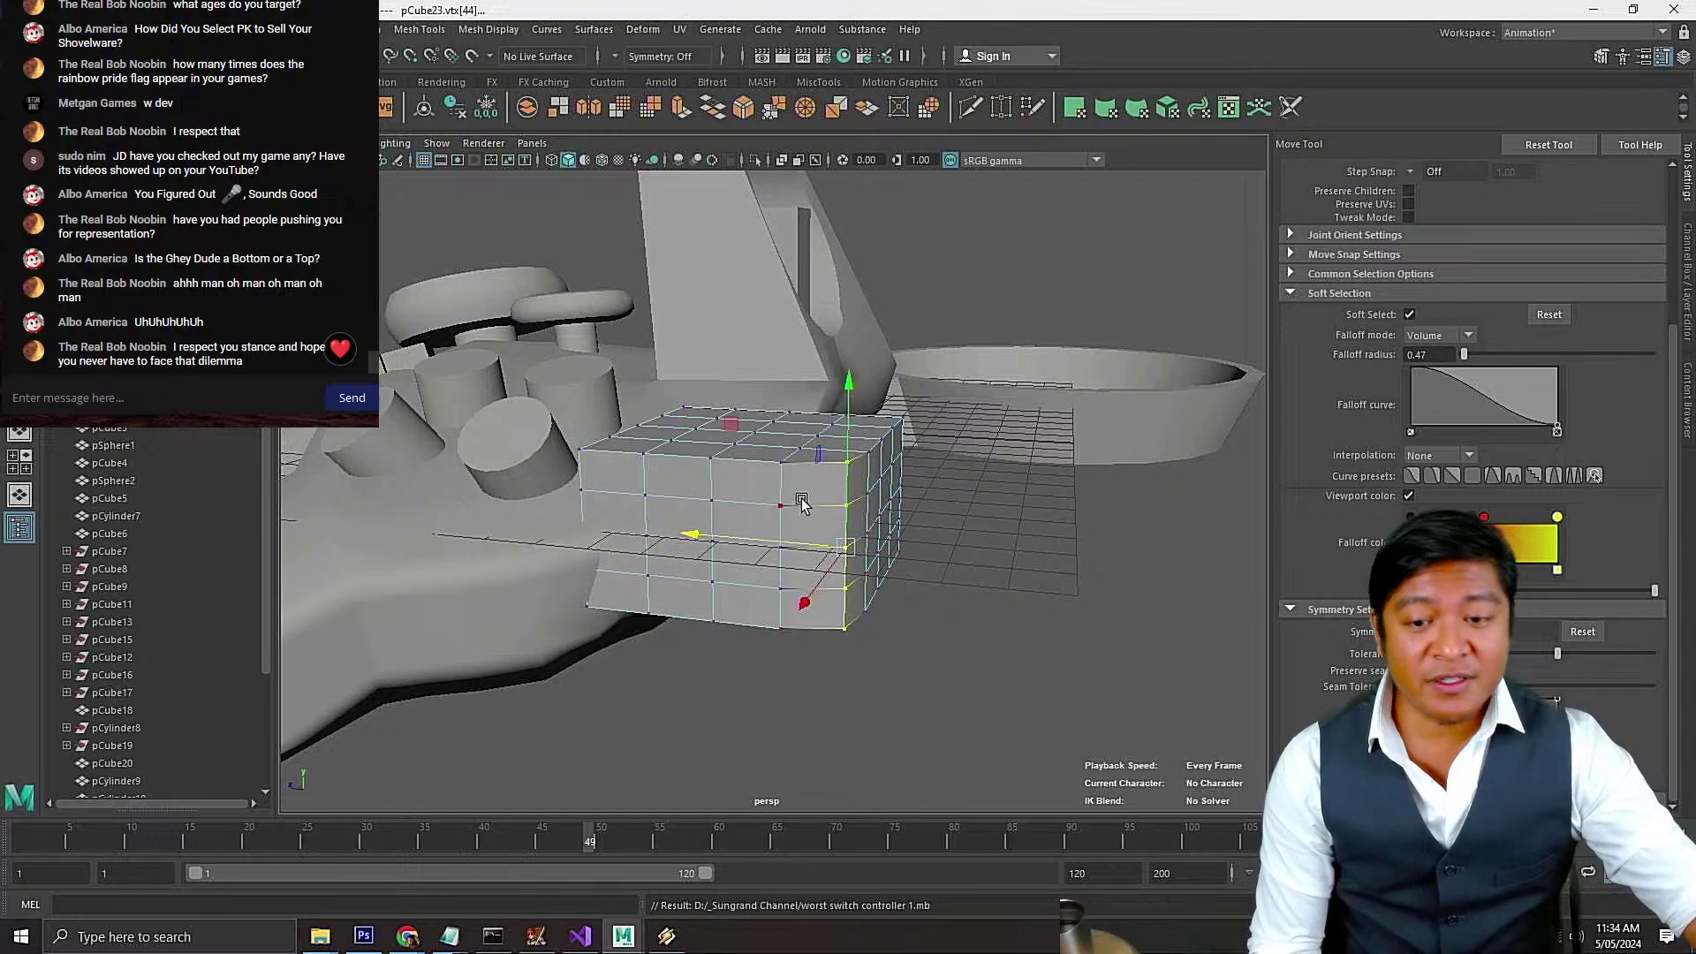
{"action": "scroll", "coordinate": [801, 501], "scroll_direction": "up", "scroll_amount": 2}
{"action": "scroll", "coordinate": [781, 517], "scroll_direction": "up", "scroll_amount": 2}
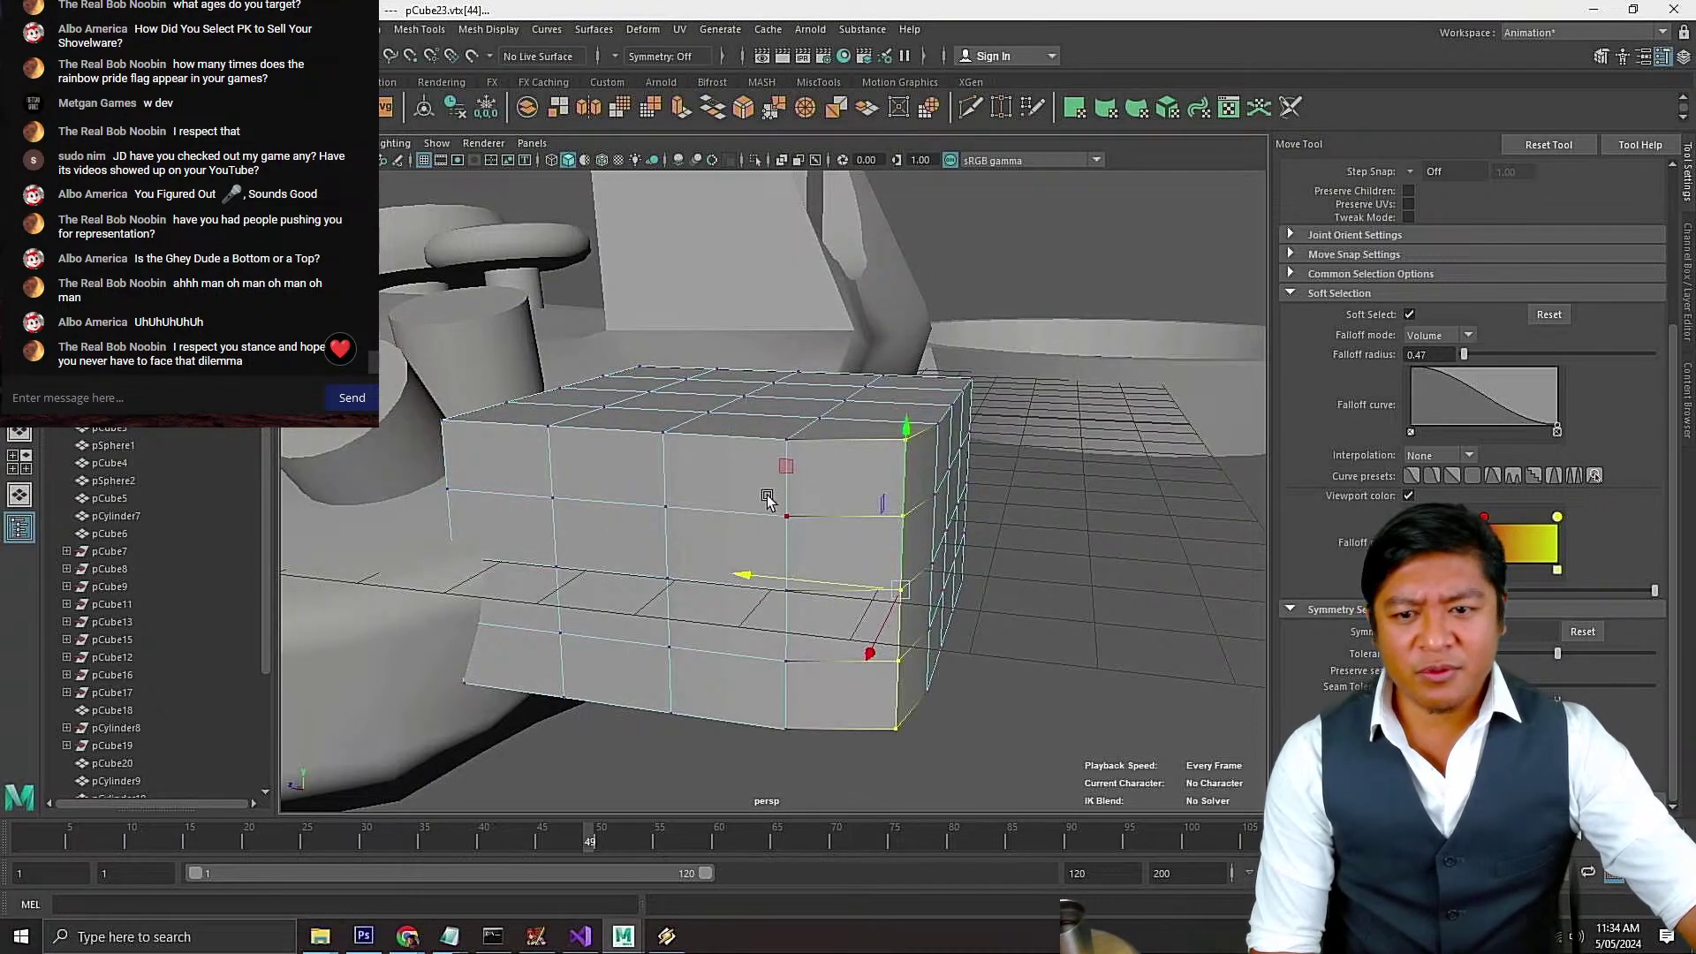
{"action": "left_click_drag", "start_coordinate": [767, 500], "coordinate": [750, 462], "text": "alt"}
In face mode, select the first six lower side faces of pCube23
{"action": "right_click", "coordinate": [752, 455]}
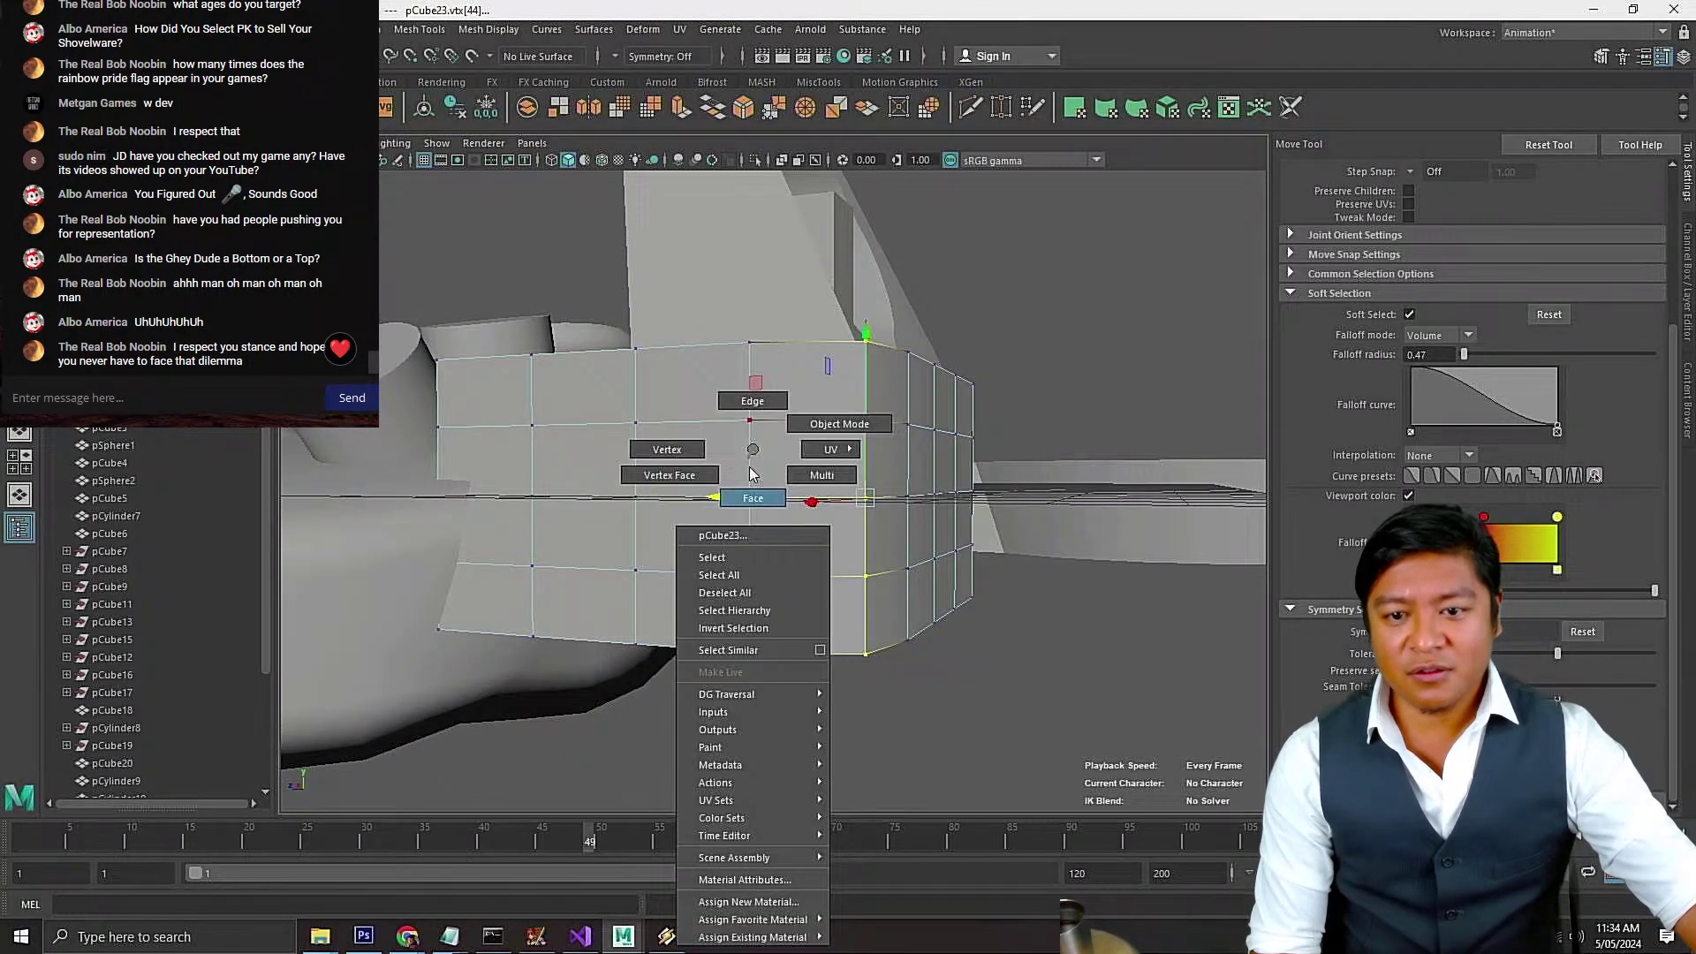
{"action": "left_click", "coordinate": [751, 499]}
{"action": "left_click", "coordinate": [792, 462]}
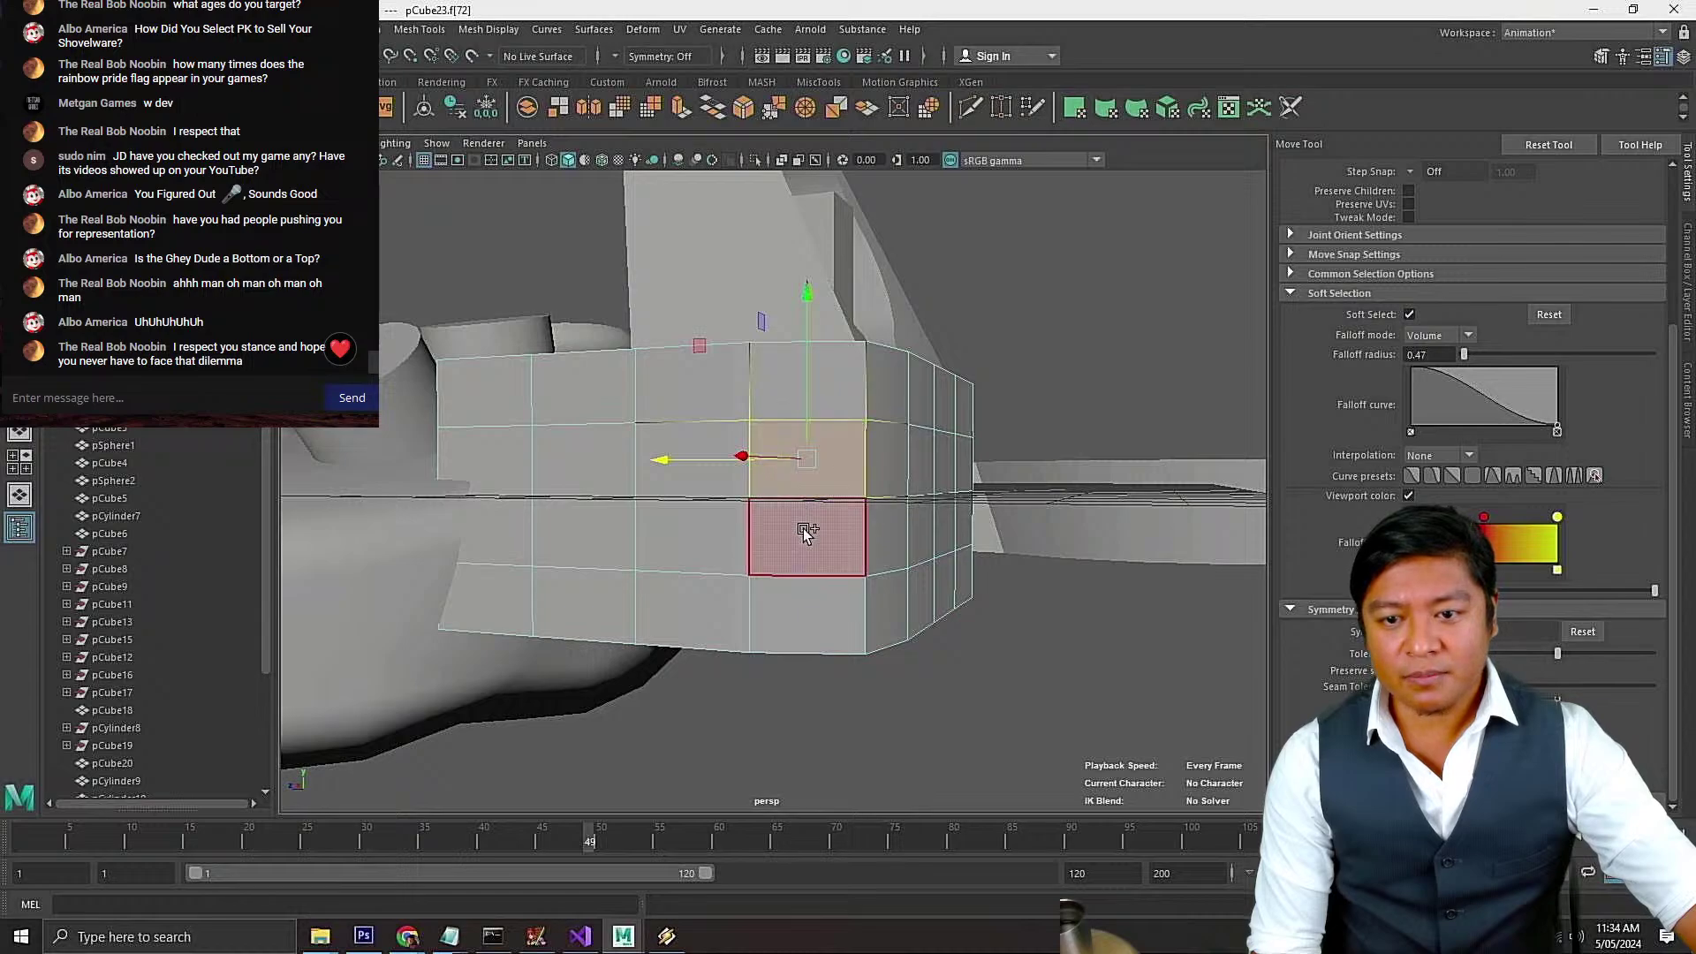
{"action": "left_click", "coordinate": [707, 530], "text": "shift"}
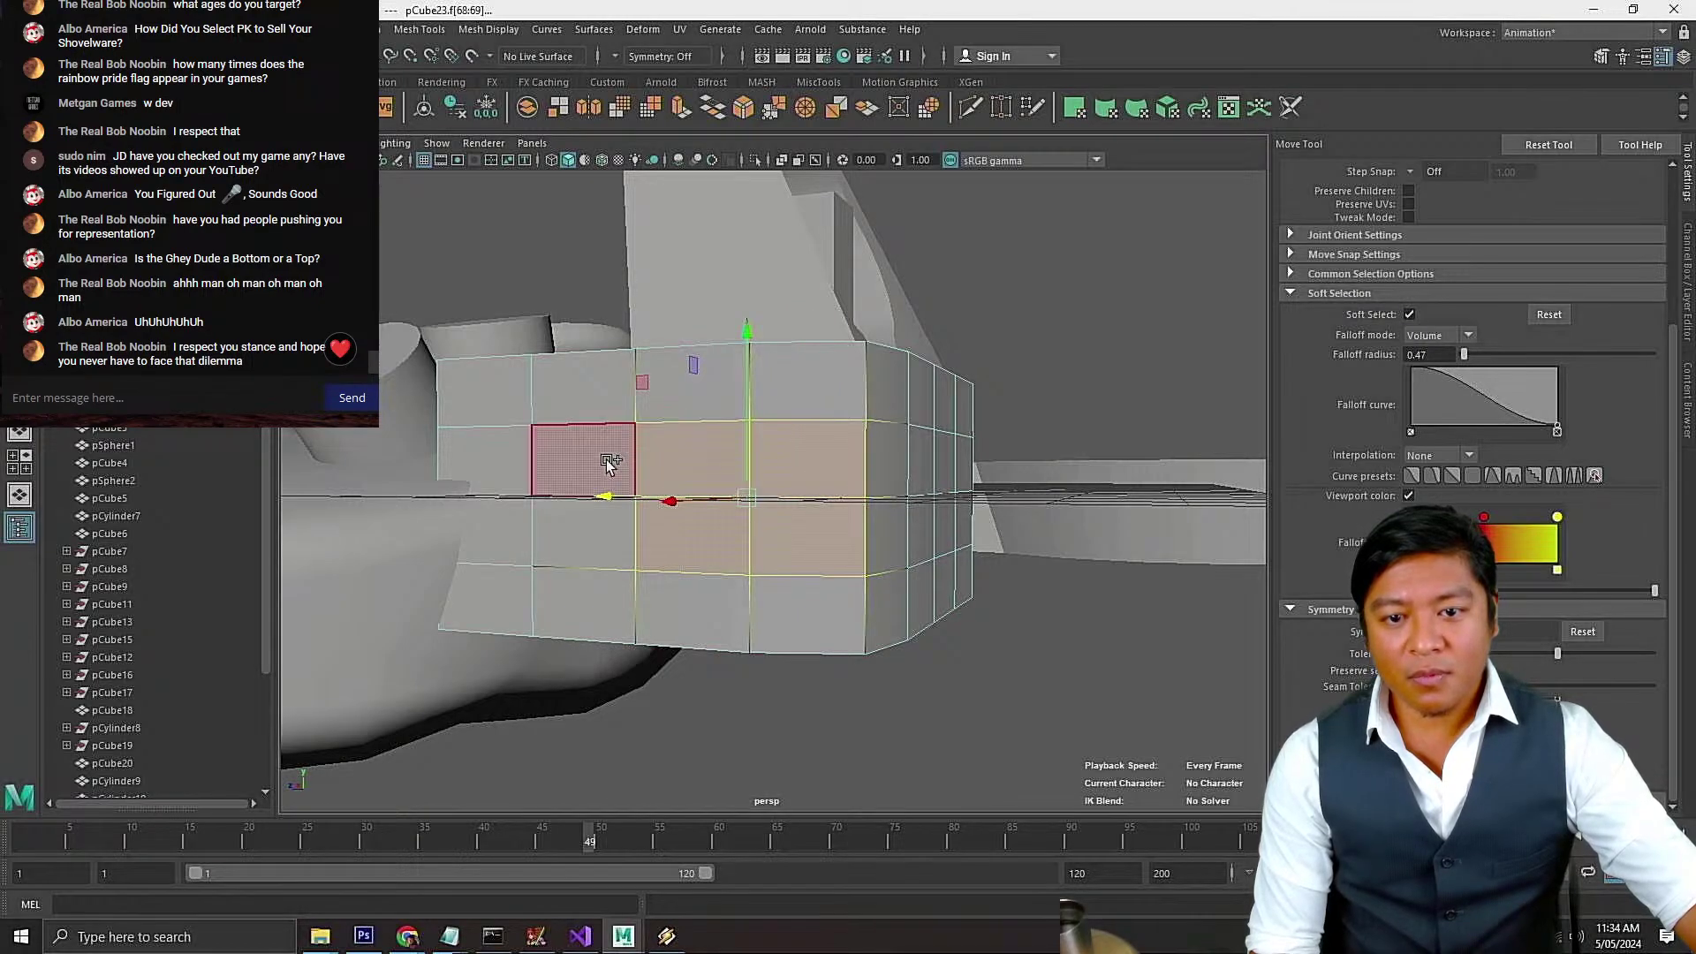
{"action": "left_click", "coordinate": [575, 488], "text": "shift"}
{"action": "left_click", "coordinate": [575, 530], "text": "shift"}
{"action": "left_click", "coordinate": [499, 521], "text": "shift"}
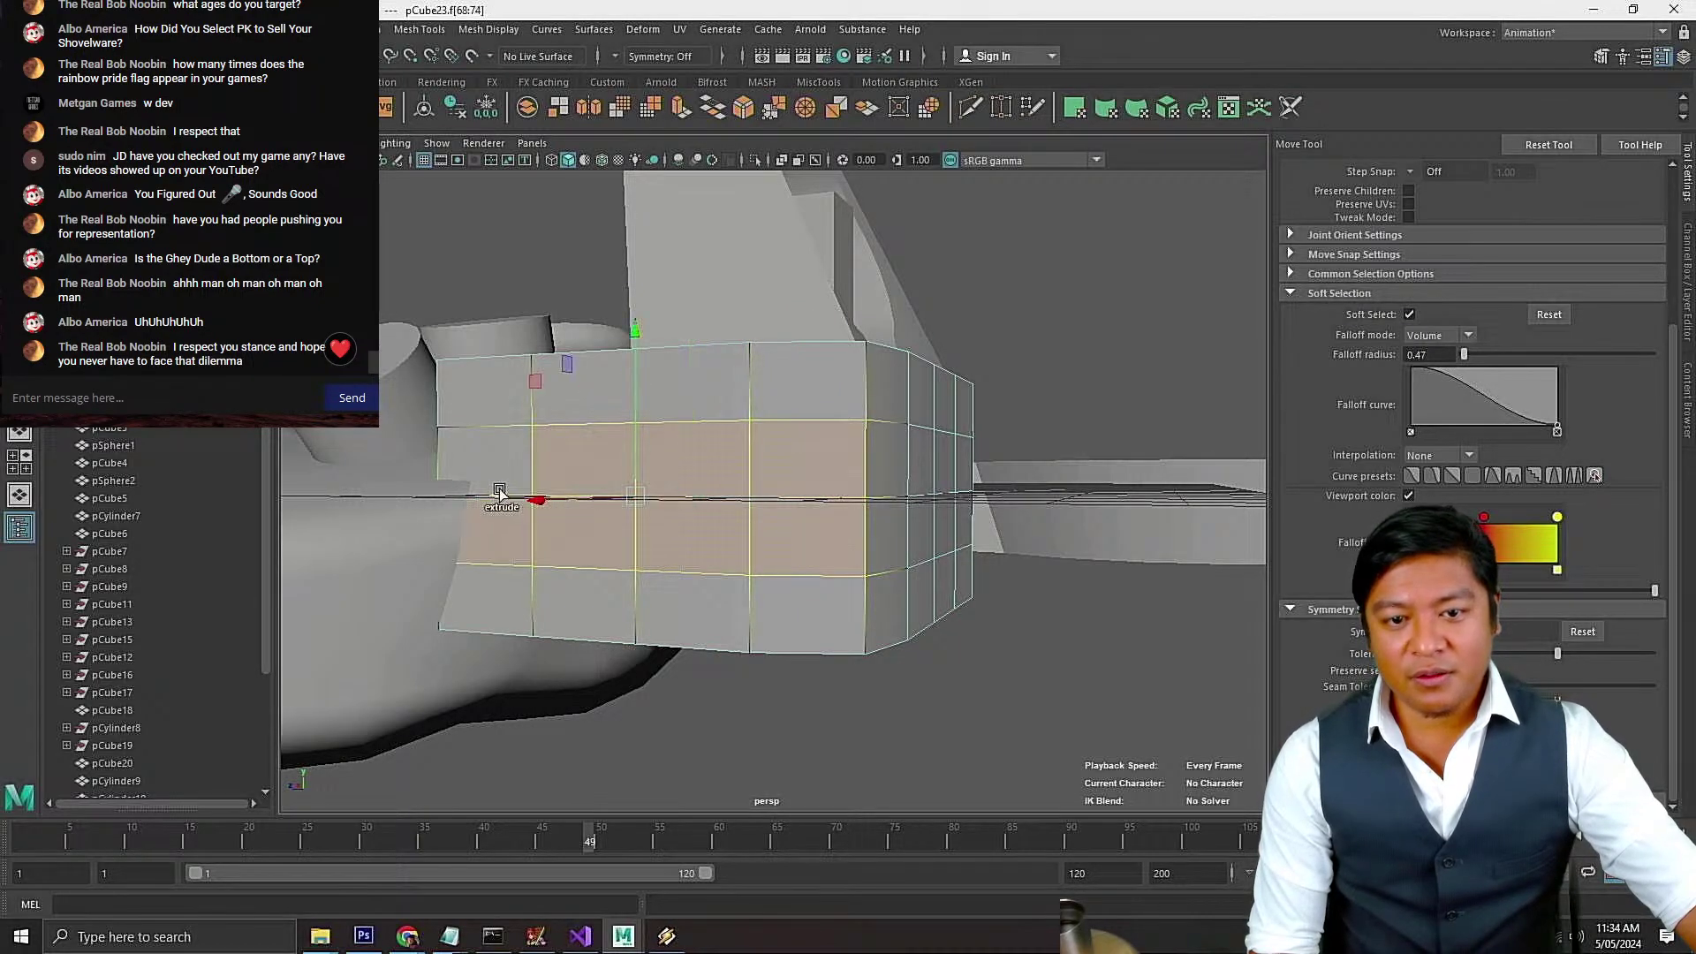
{"action": "left_click", "coordinate": [486, 477], "text": "shift"}
{"action": "left_click_drag", "start_coordinate": [487, 477], "coordinate": [863, 606], "text": "alt"}
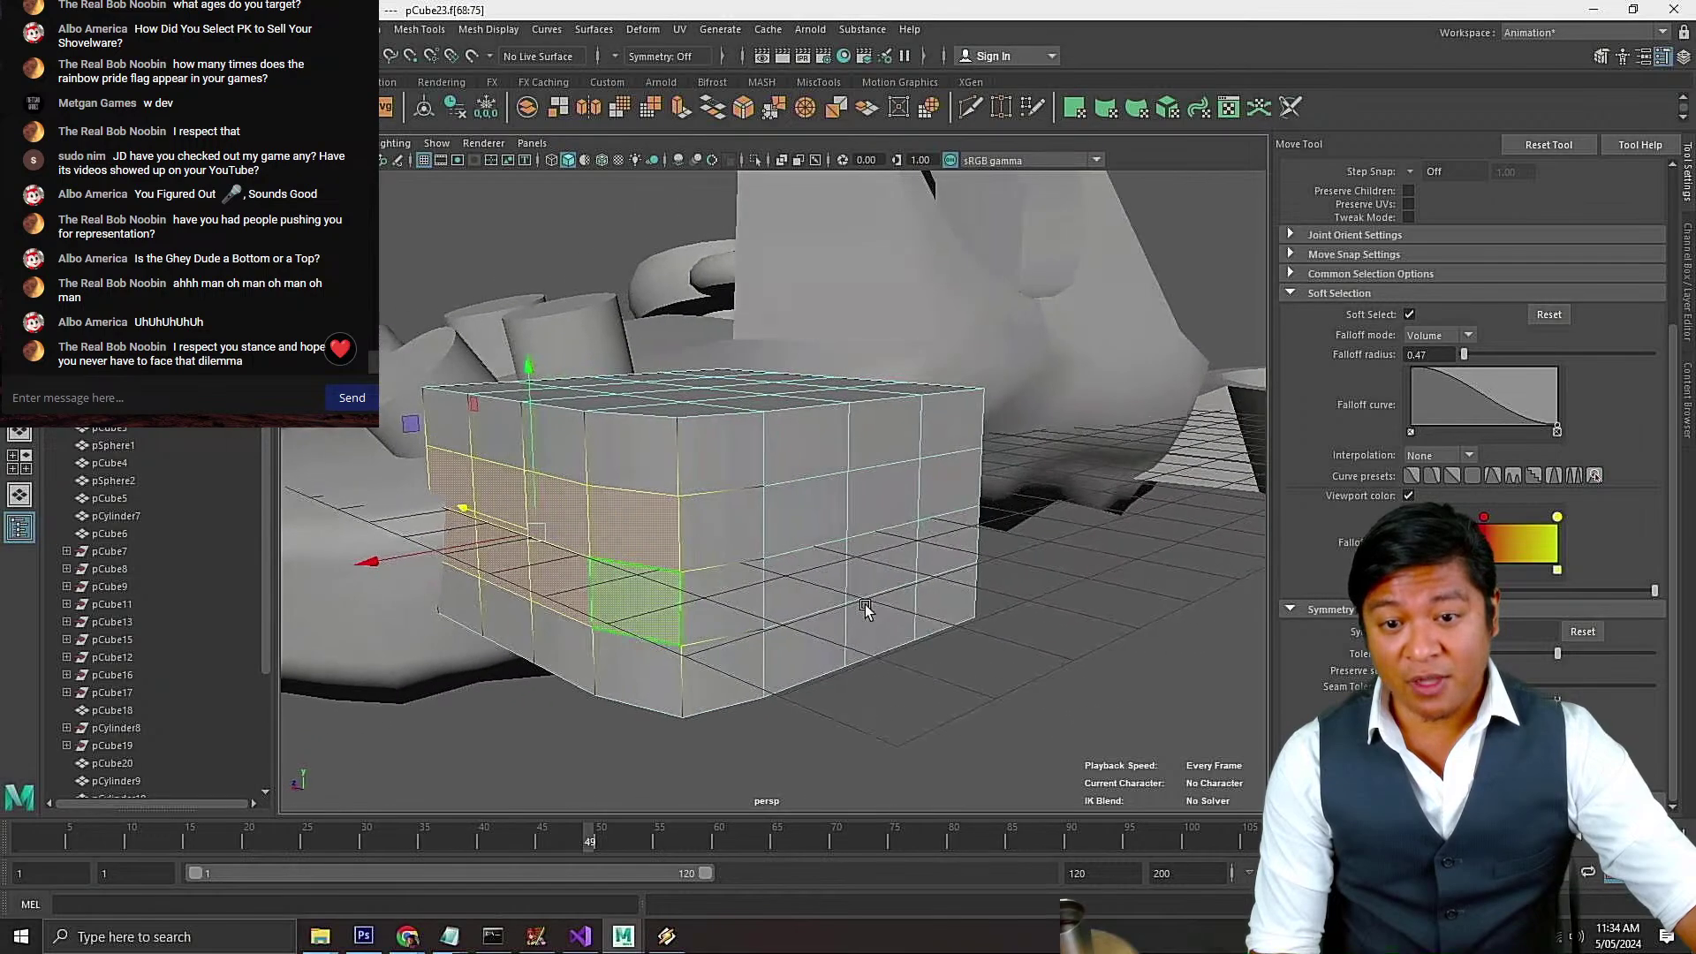
Add the front and right lower faces to complete the band around the box
{"action": "left_click", "coordinate": [724, 597], "text": "shift"}
{"action": "left_click", "coordinate": [717, 538], "text": "shift"}
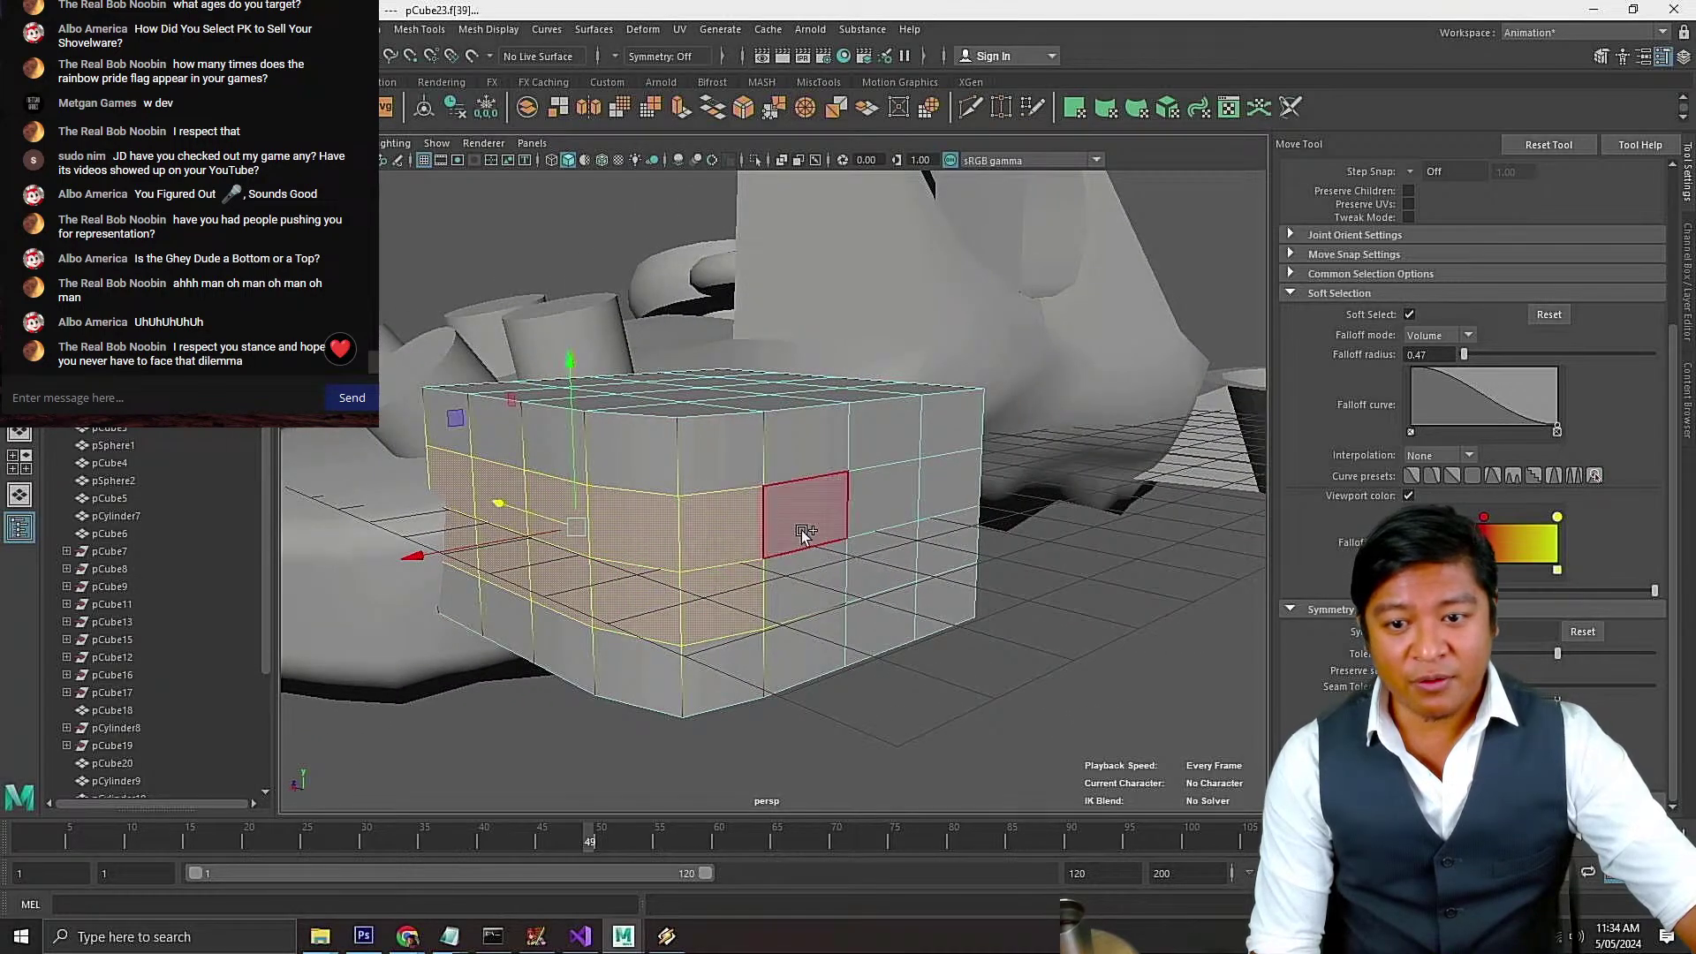
{"action": "left_click", "coordinate": [803, 532], "text": "shift"}
{"action": "left_click", "coordinate": [815, 568], "text": "shift"}
{"action": "left_click", "coordinate": [866, 574], "text": "shift"}
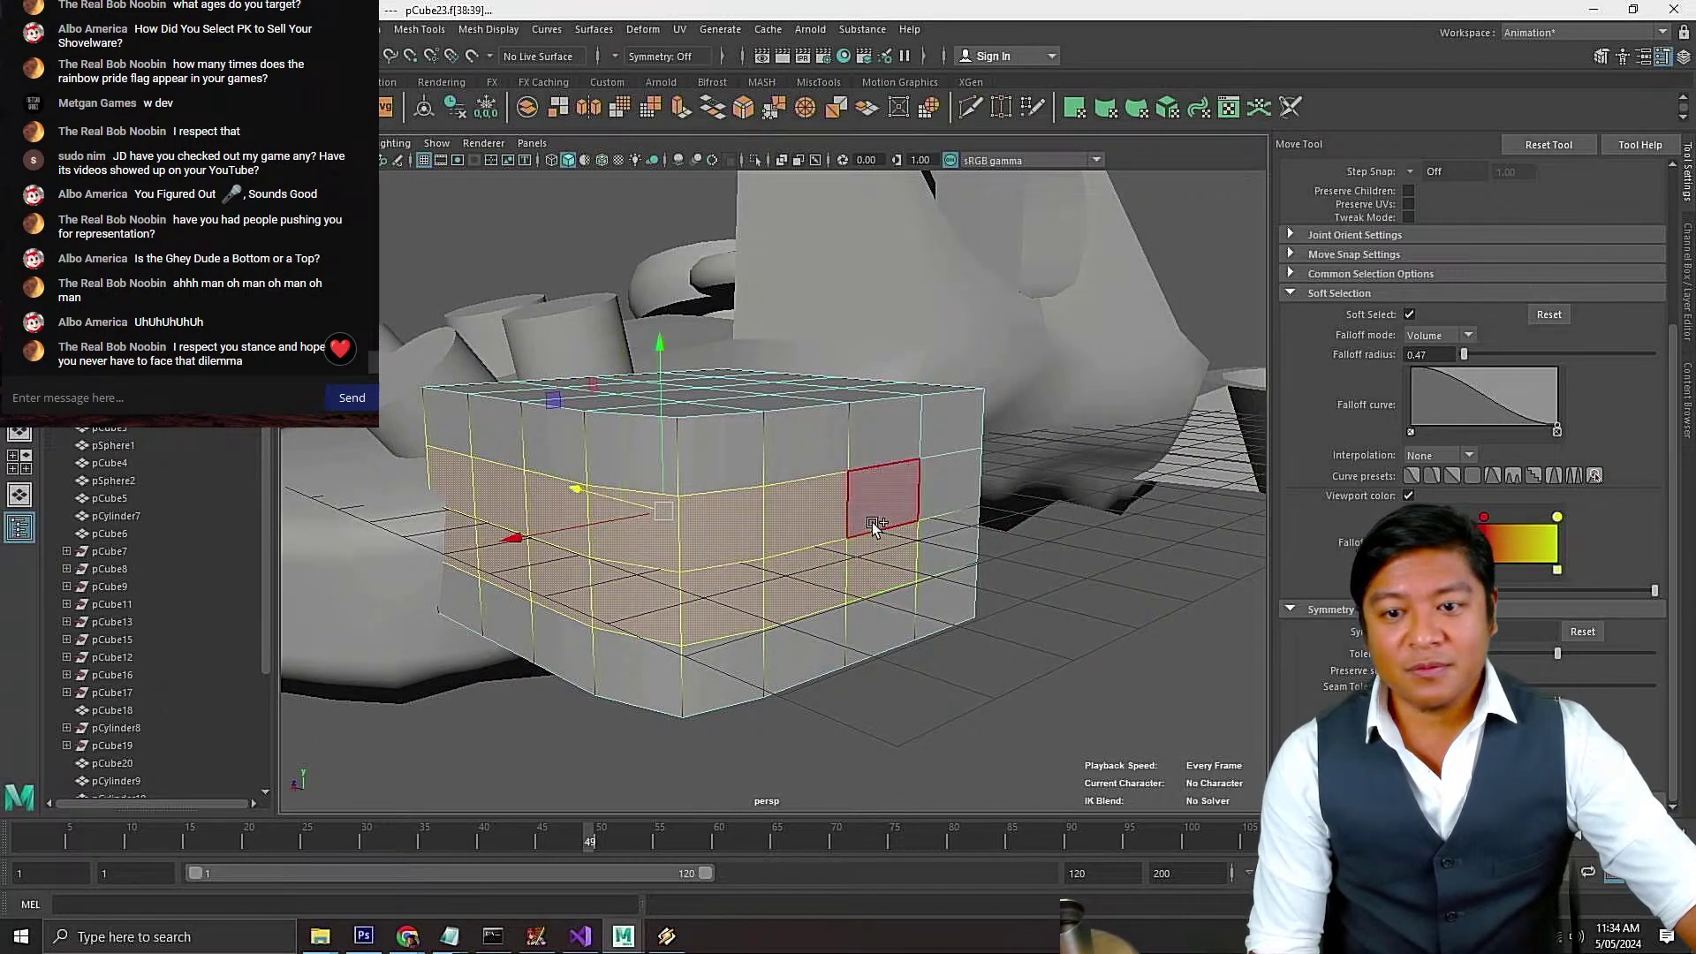
{"action": "left_click", "coordinate": [873, 522], "text": "shift"}
{"action": "left_click", "coordinate": [933, 496], "text": "shift"}
{"action": "left_click", "coordinate": [939, 530], "text": "shift"}
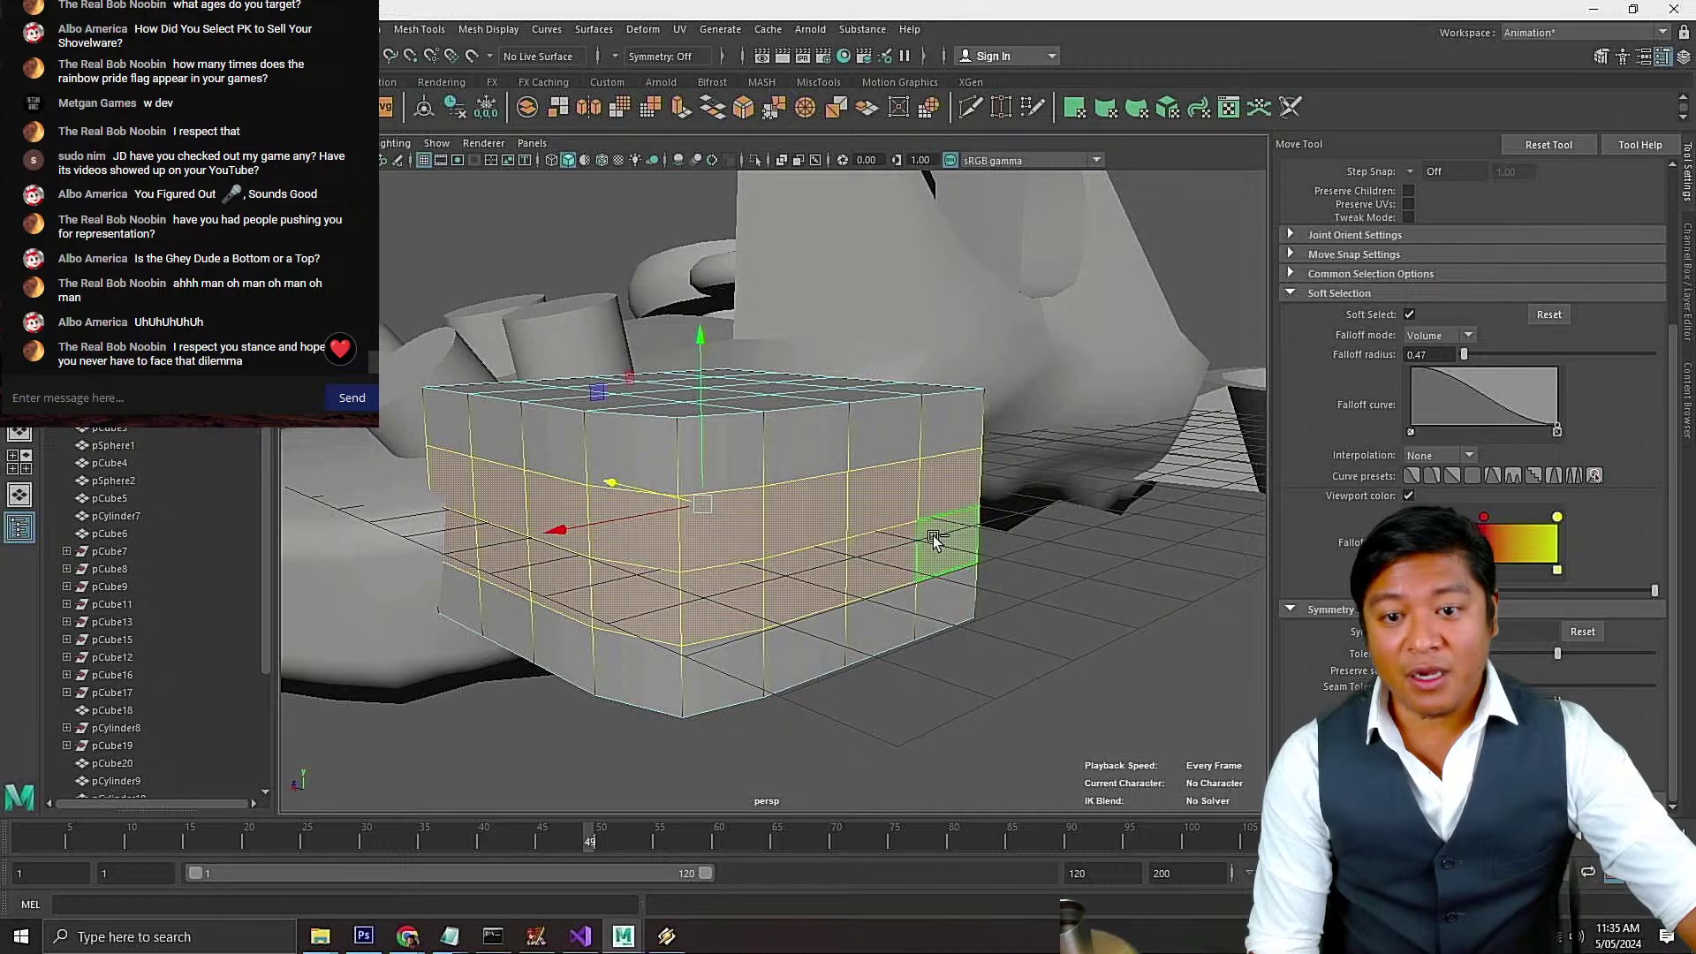
{"action": "left_click_drag", "start_coordinate": [933, 535], "coordinate": [901, 567], "text": "alt"}
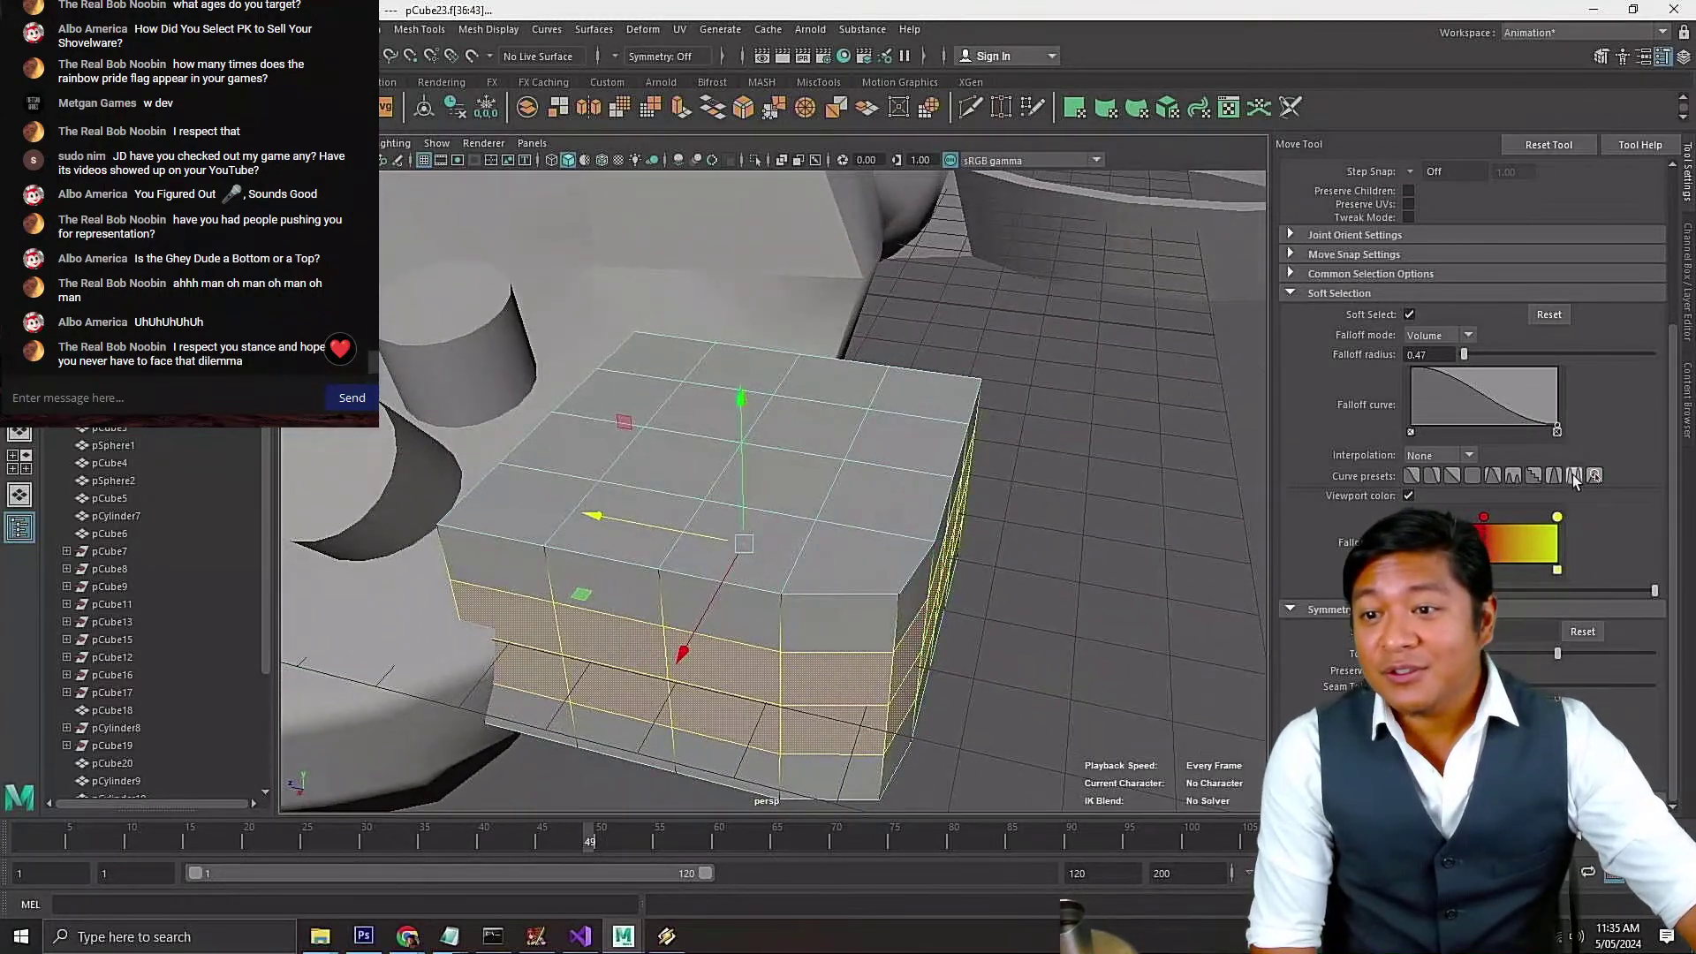
{"action": "scroll", "coordinate": [1503, 459], "scroll_direction": "up", "scroll_amount": 4}
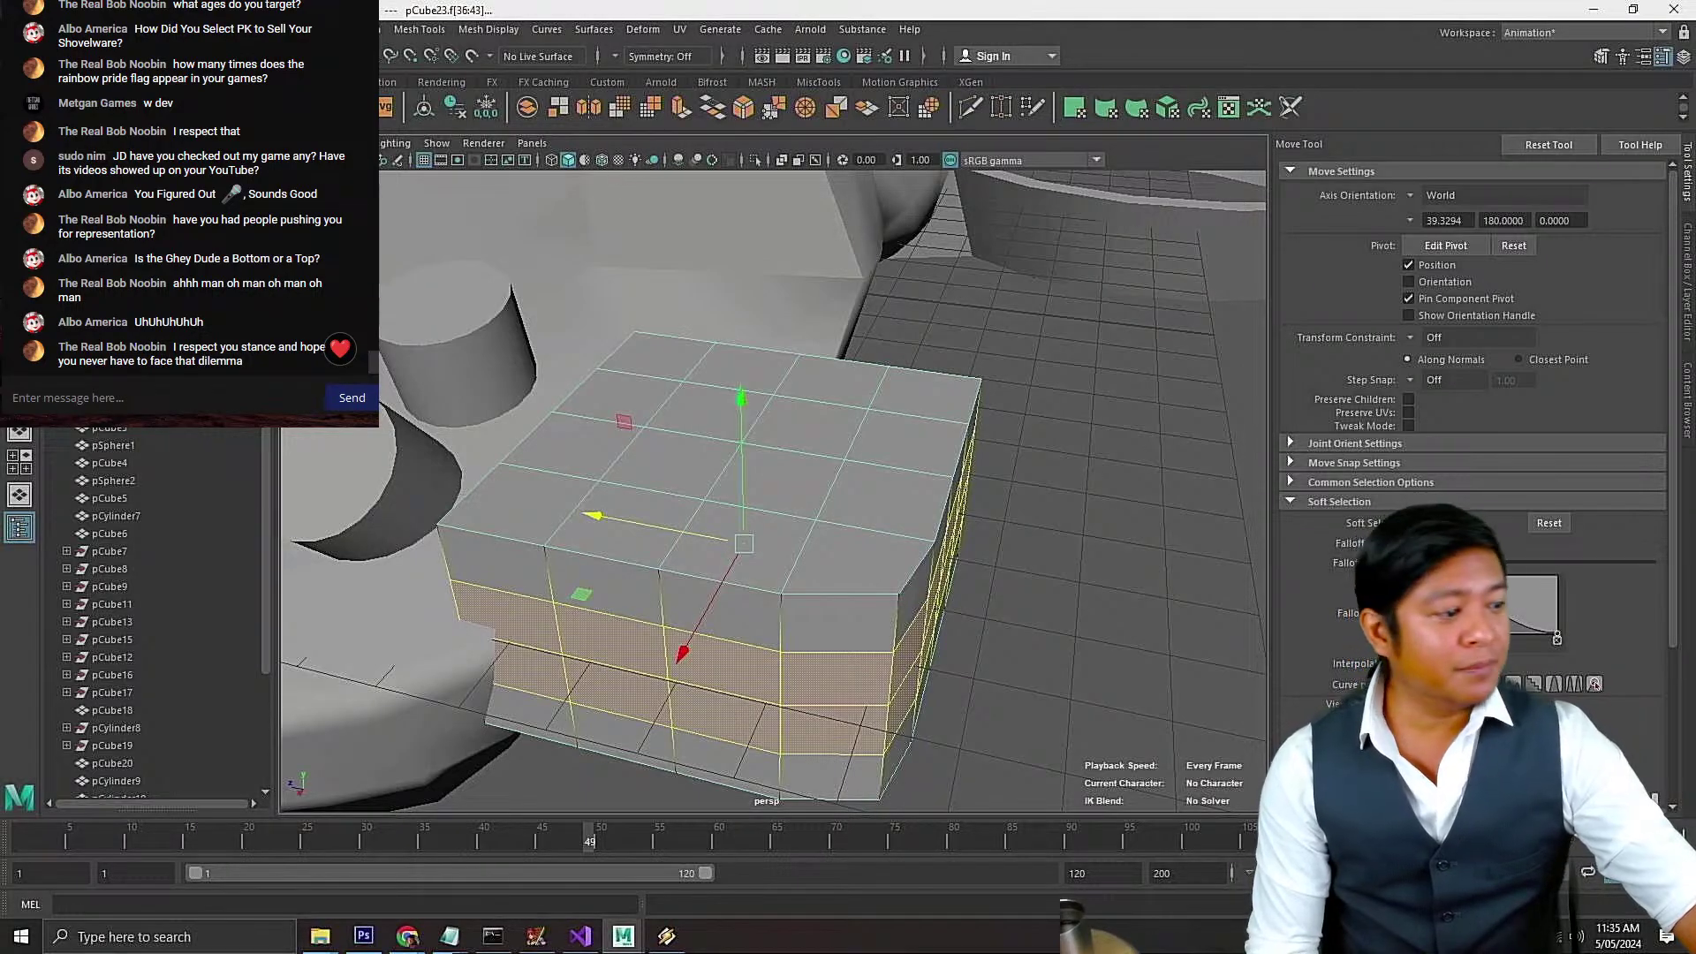
Run Edit Mesh > Extrude on the lower faces and scale the extrusion inward from the centre handle
{"action": "left_click", "coordinate": [307, 29]}
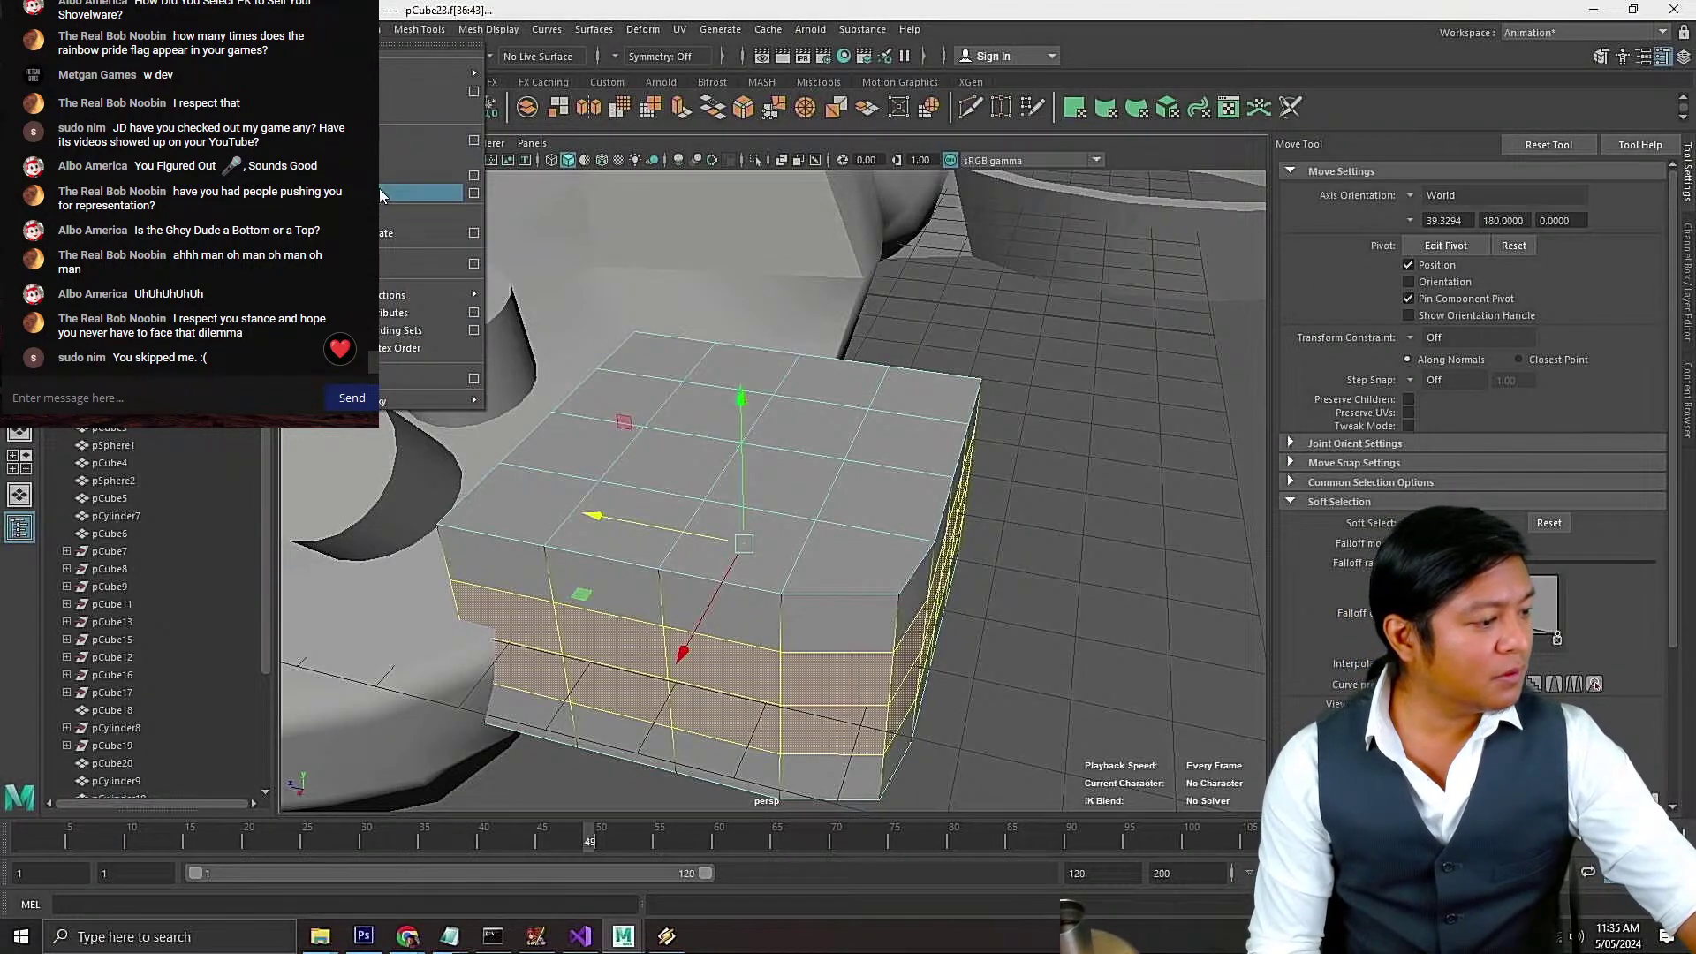
{"action": "mouse_move", "coordinate": [359, 29]}
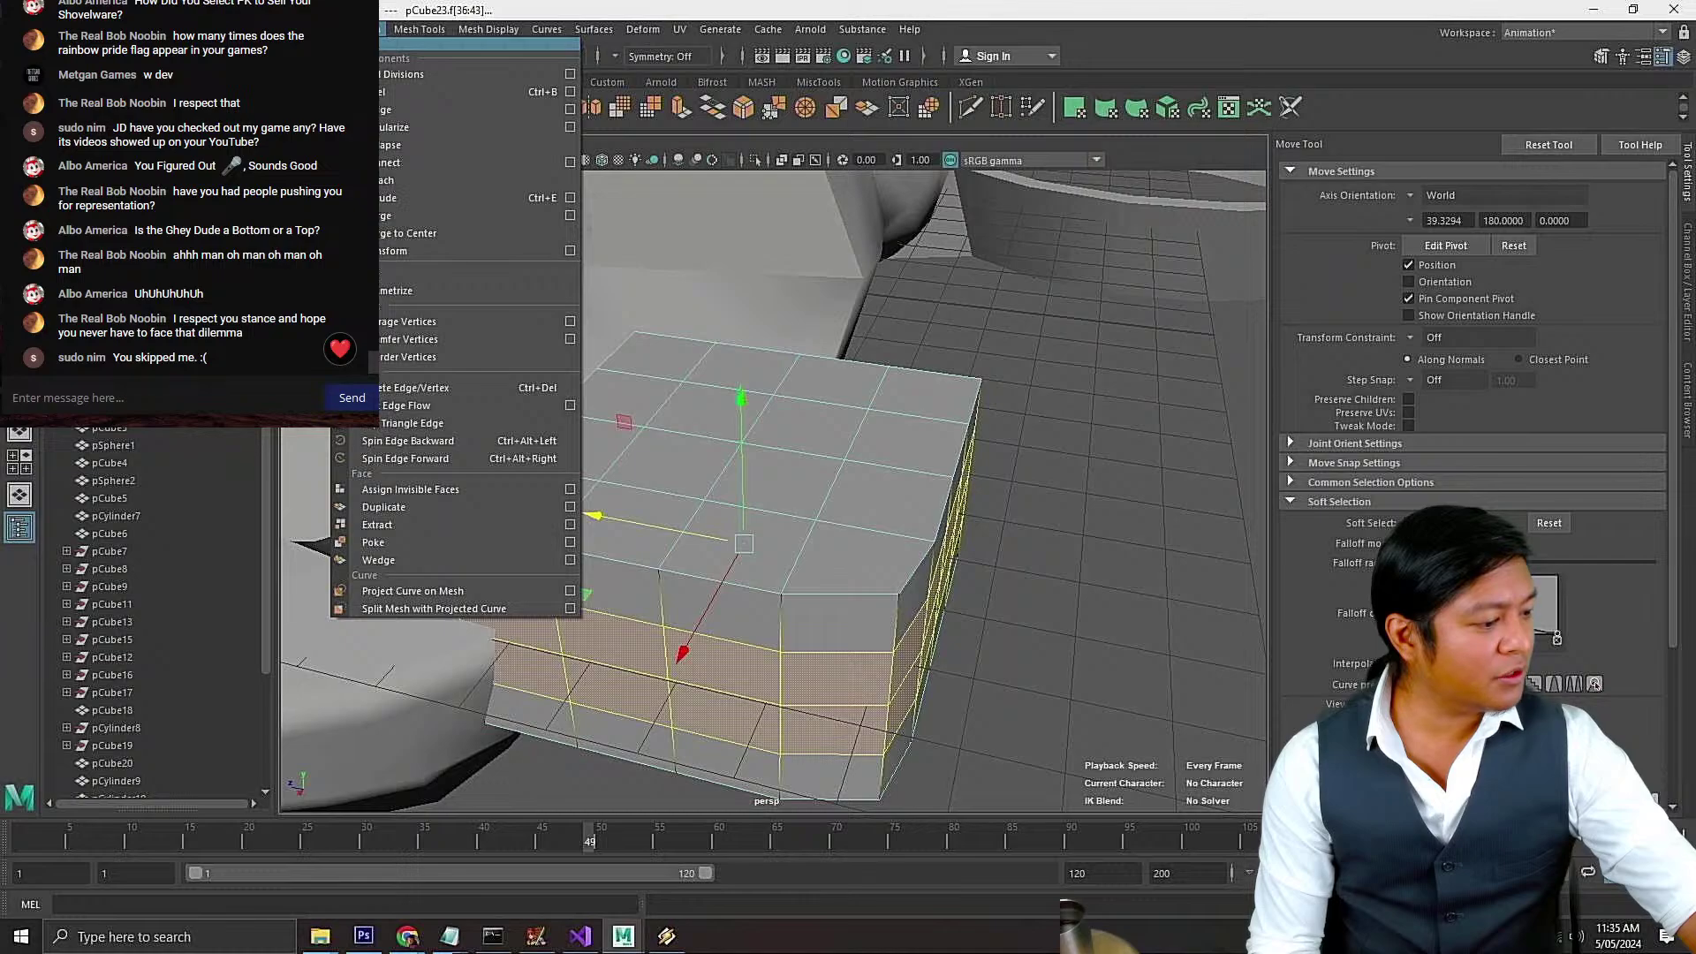
{"action": "mouse_move", "coordinate": [263, 29]}
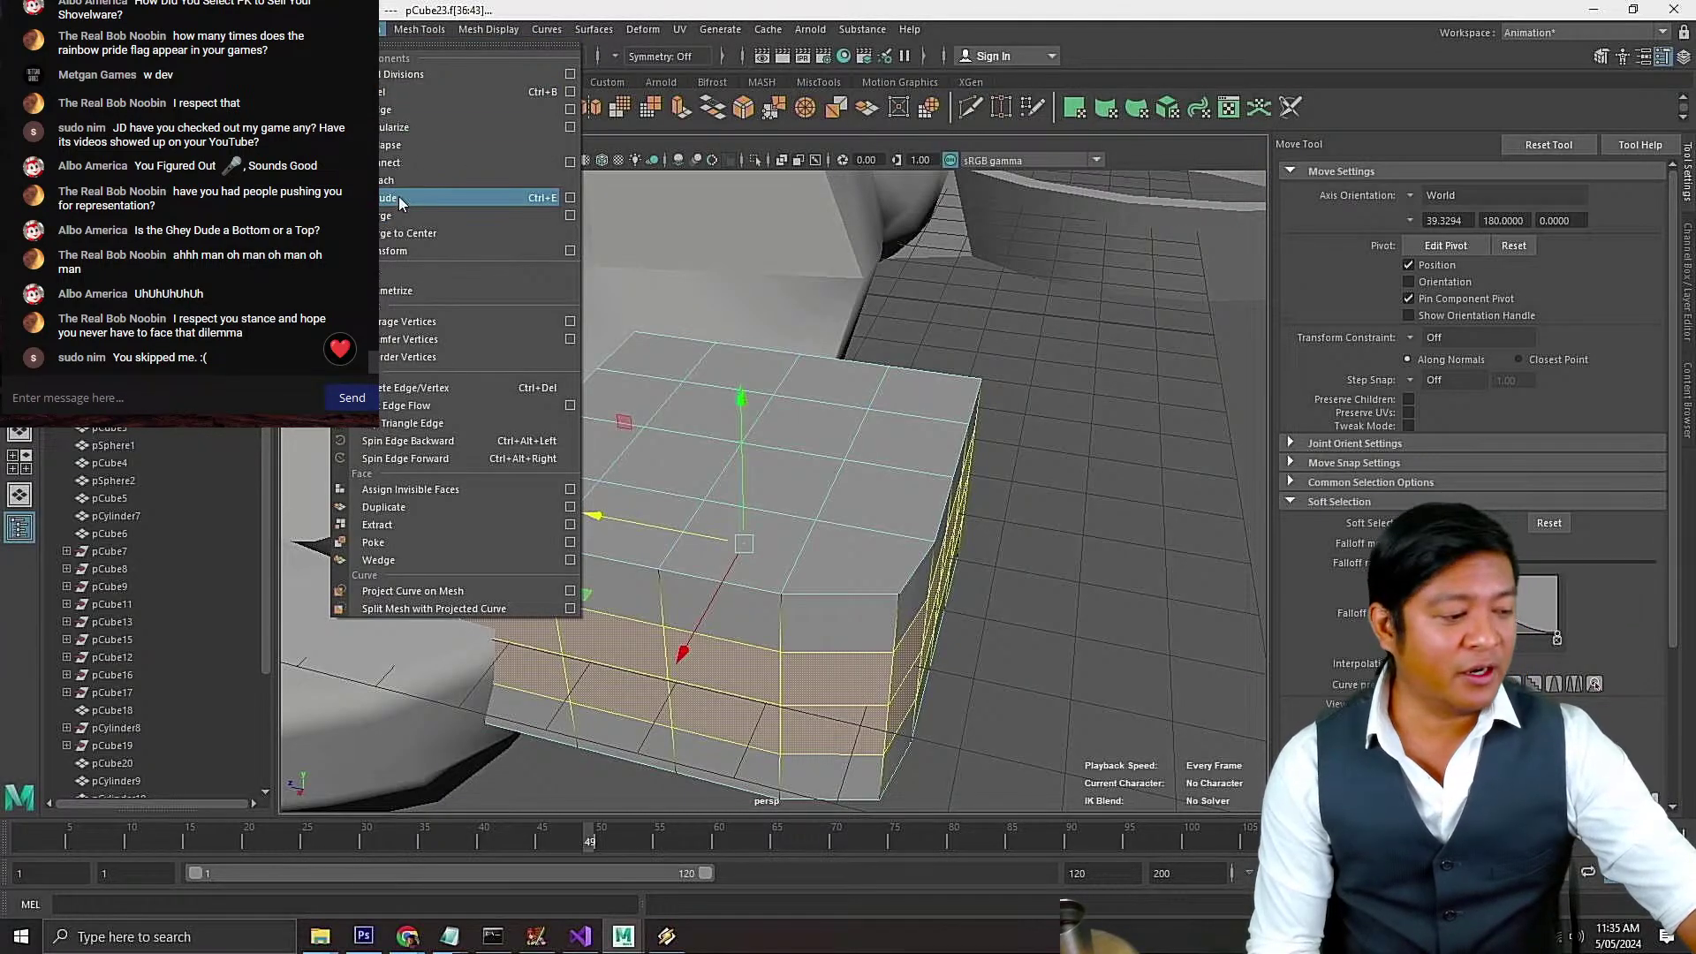
{"action": "left_click", "coordinate": [399, 202]}
{"action": "left_click_drag", "start_coordinate": [1025, 530], "coordinate": [965, 508], "text": "alt"}
{"action": "key", "text": "r"}
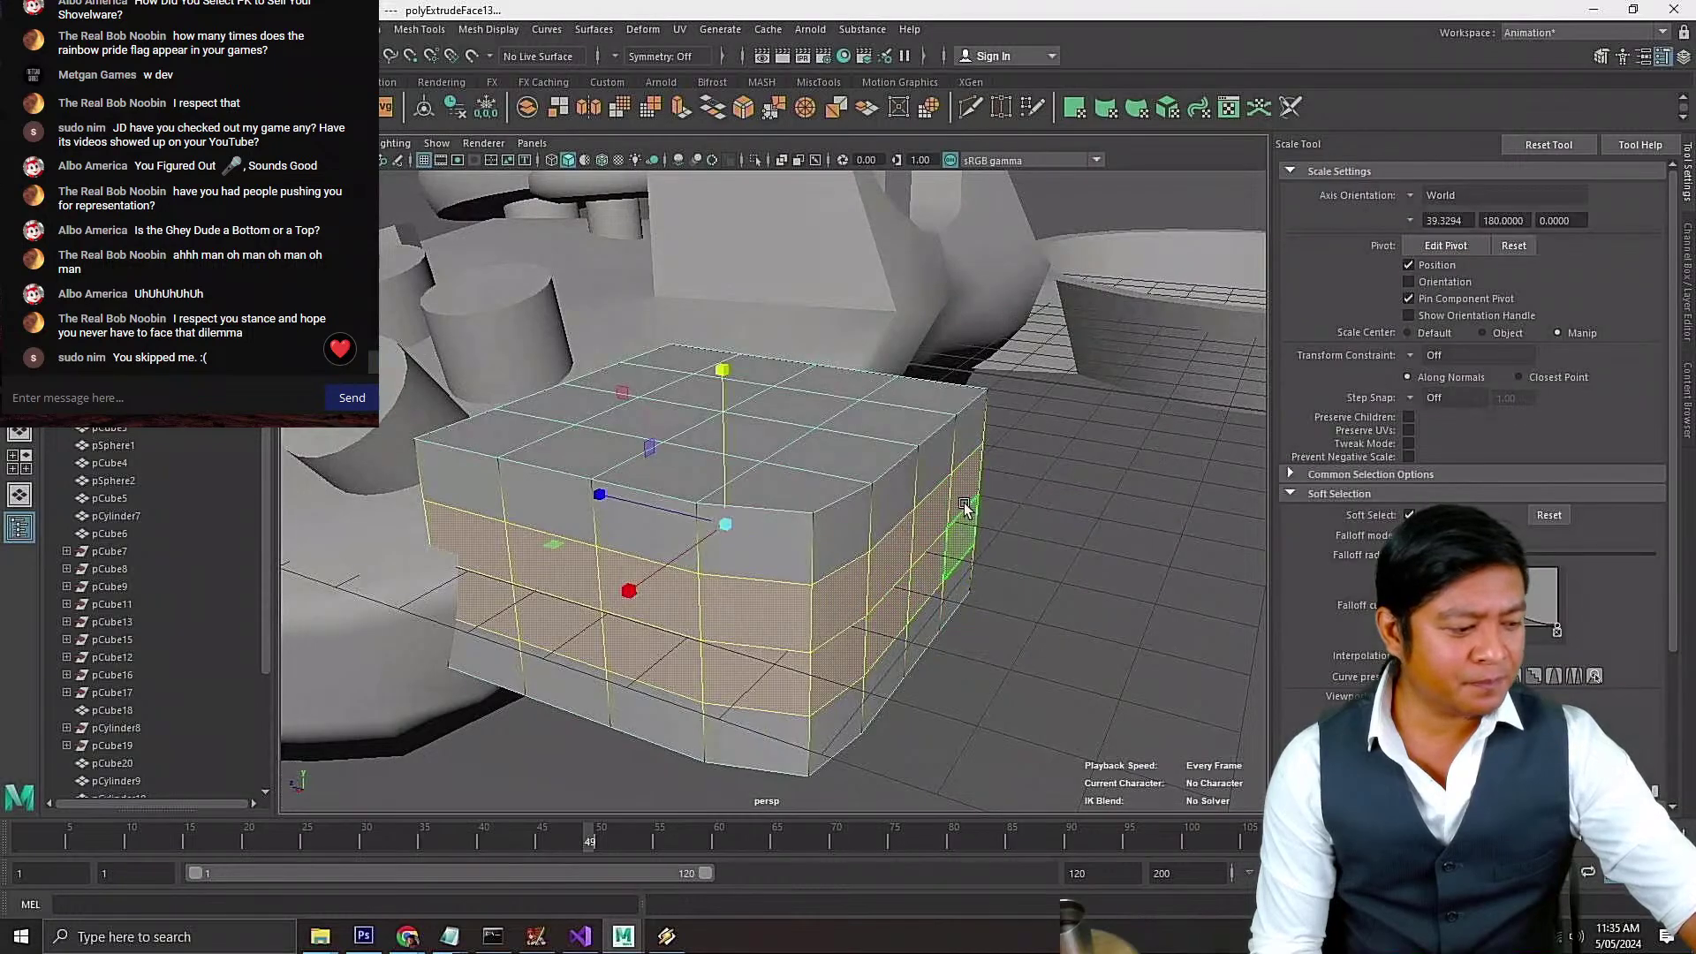
{"action": "left_click_drag", "start_coordinate": [725, 525], "coordinate": [863, 587]}
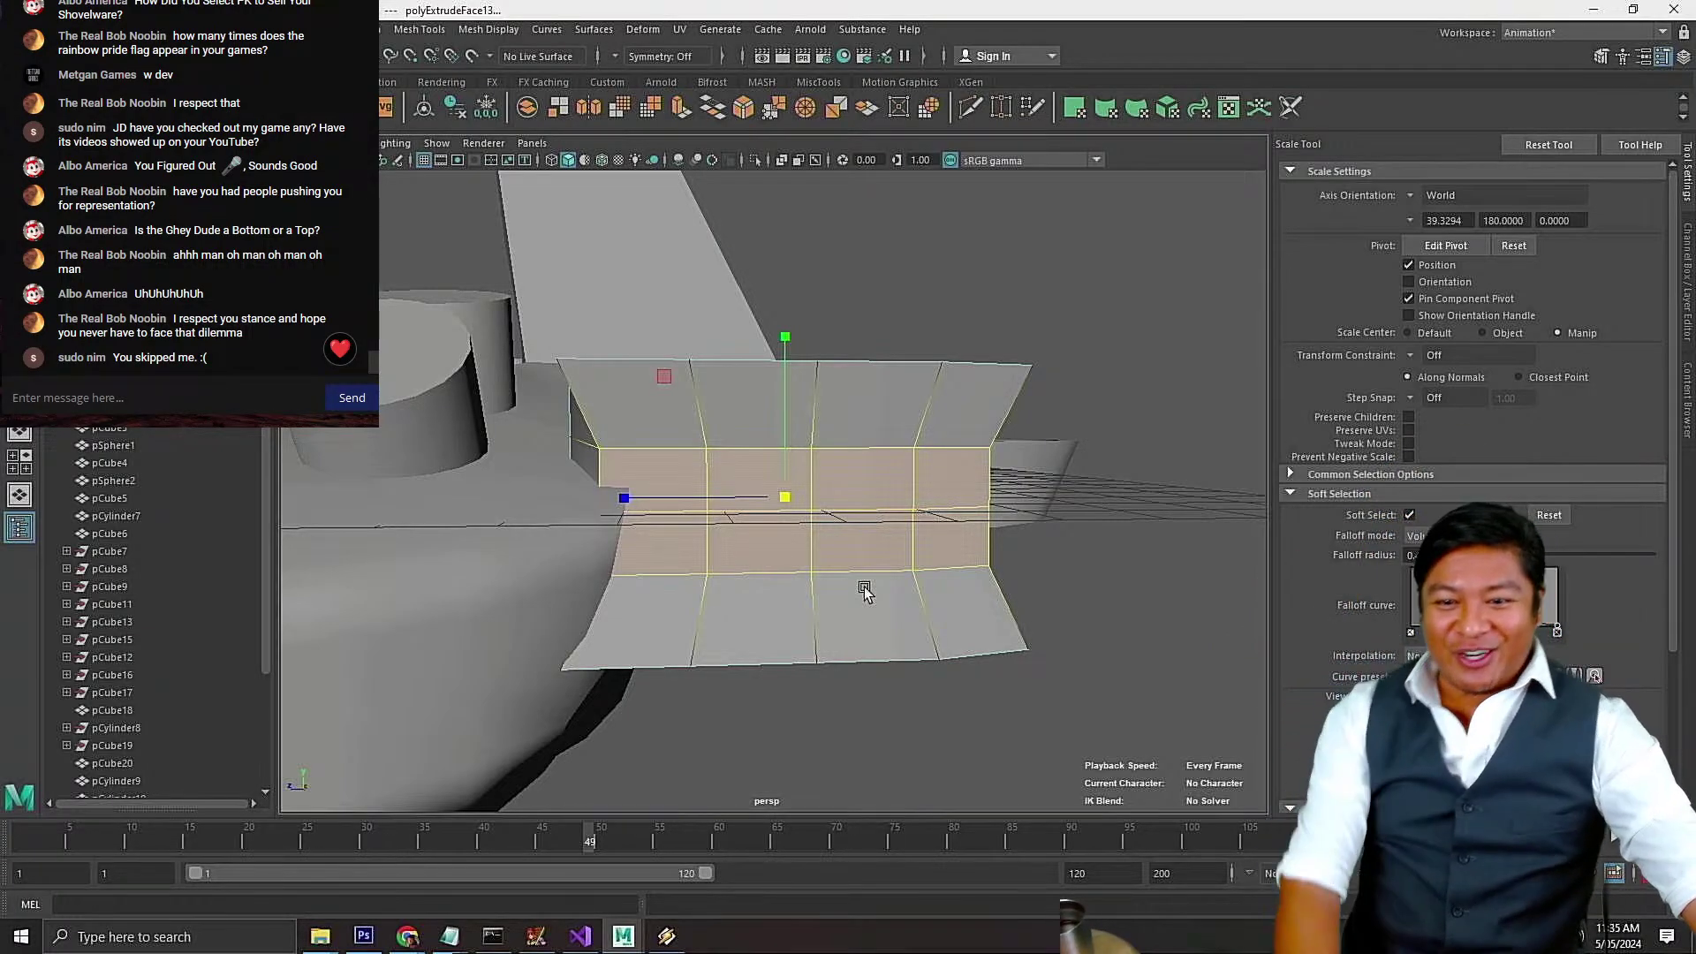
{"action": "left_click_drag", "start_coordinate": [863, 590], "coordinate": [744, 539], "text": "alt"}
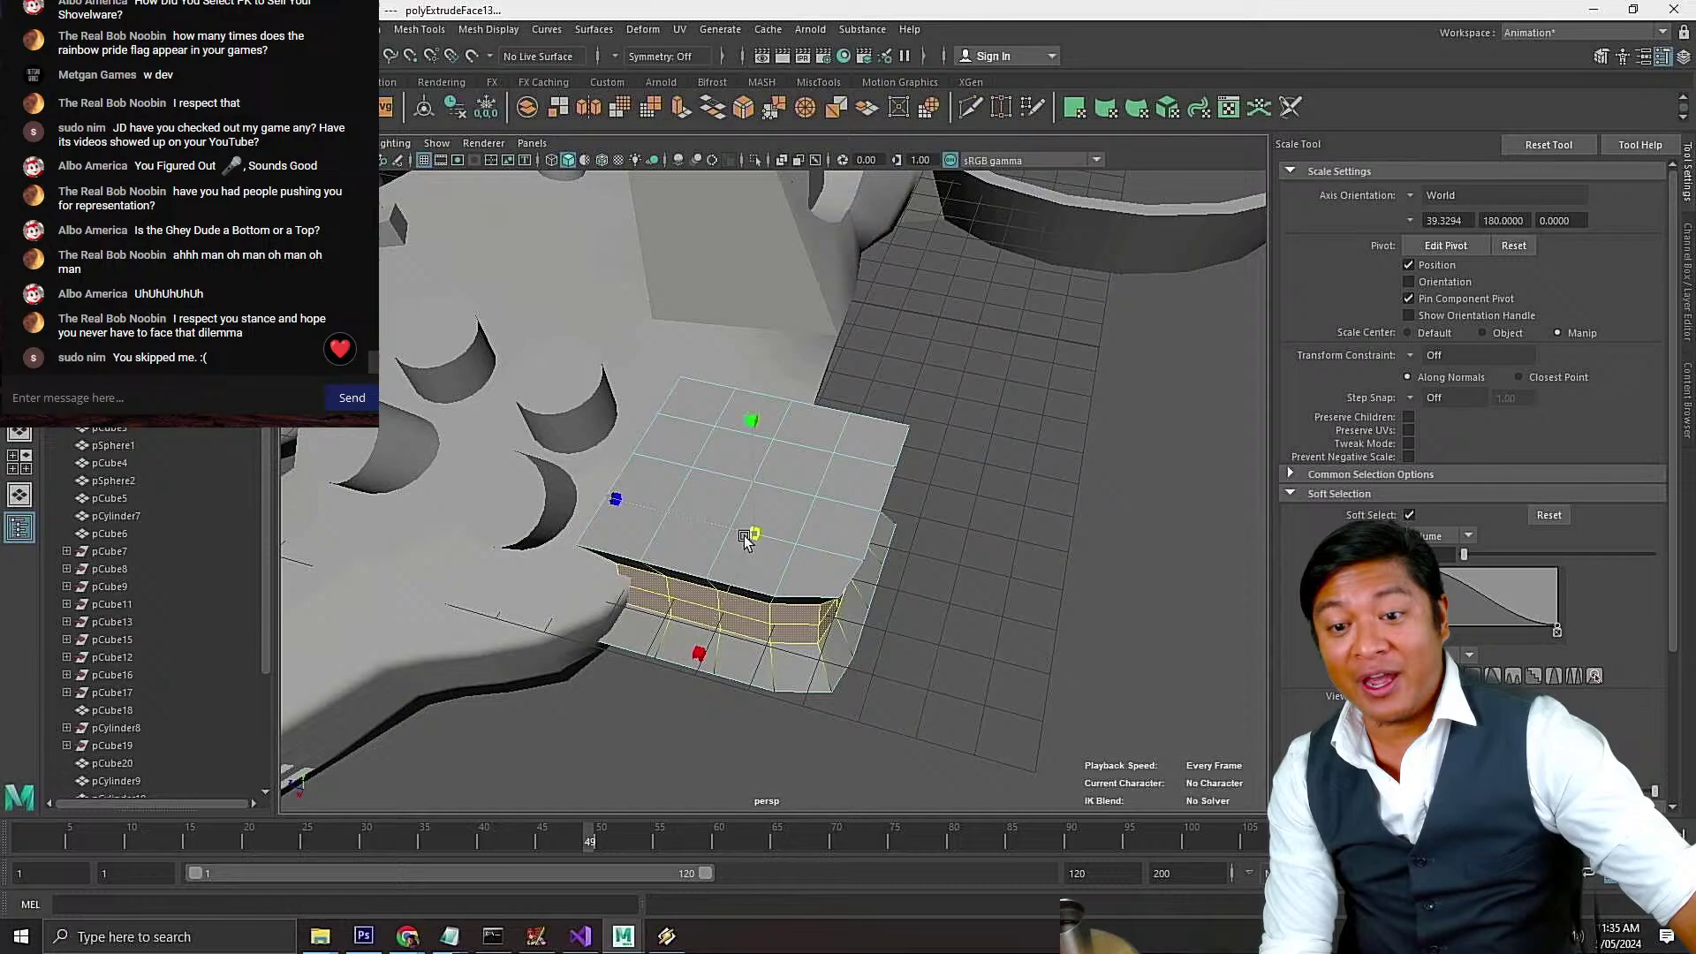
In vertex mode, select the box's bottom corner vertices with the Move Tool active
{"action": "right_click", "coordinate": [802, 555]}
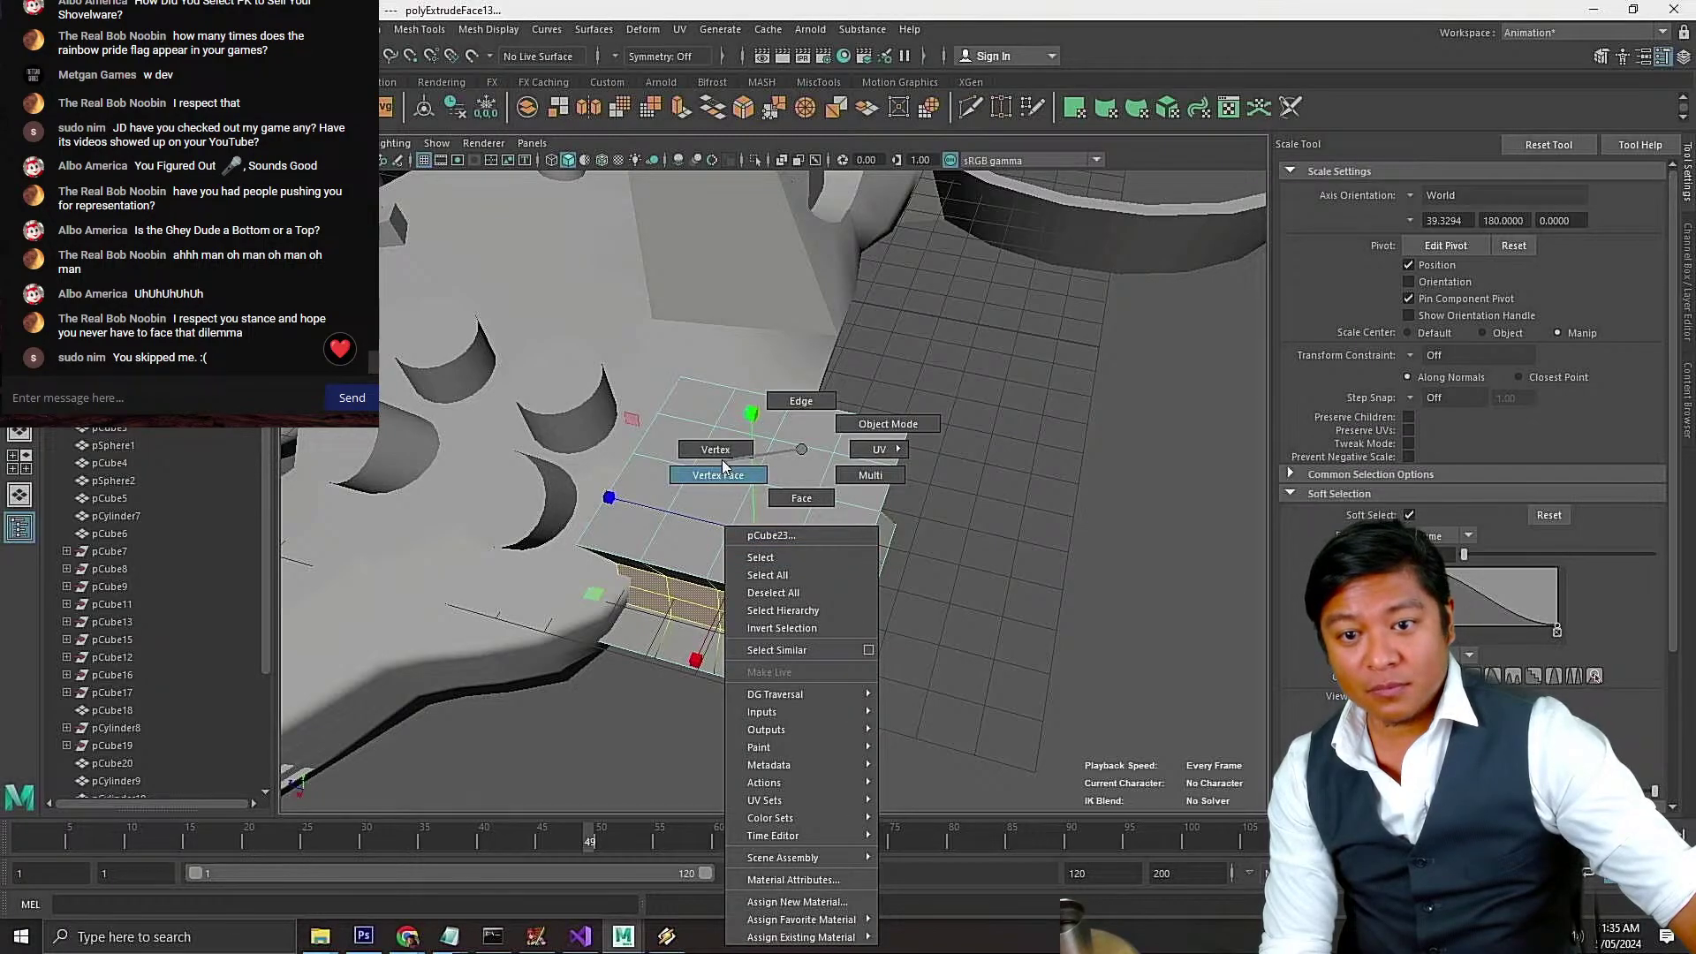
{"action": "right_click_drag", "start_coordinate": [722, 459], "coordinate": [718, 455]}
{"action": "left_click_drag", "start_coordinate": [825, 571], "coordinate": [751, 619], "text": "alt"}
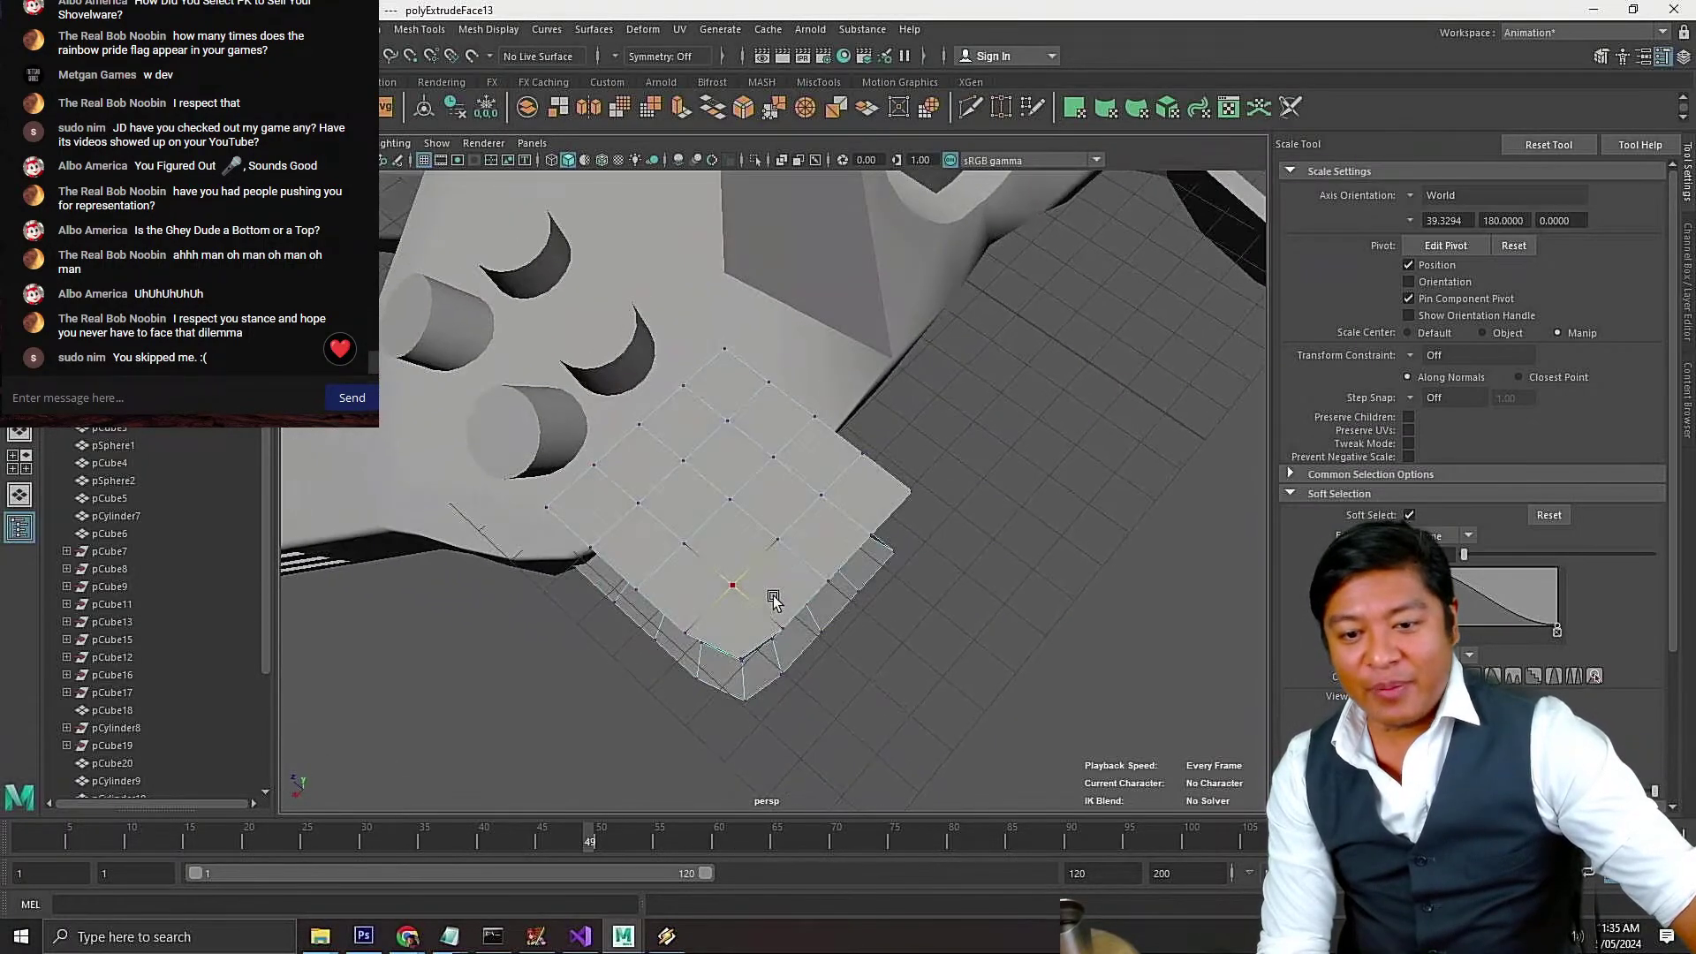
{"action": "left_click_drag", "start_coordinate": [735, 753], "coordinate": [758, 634]}
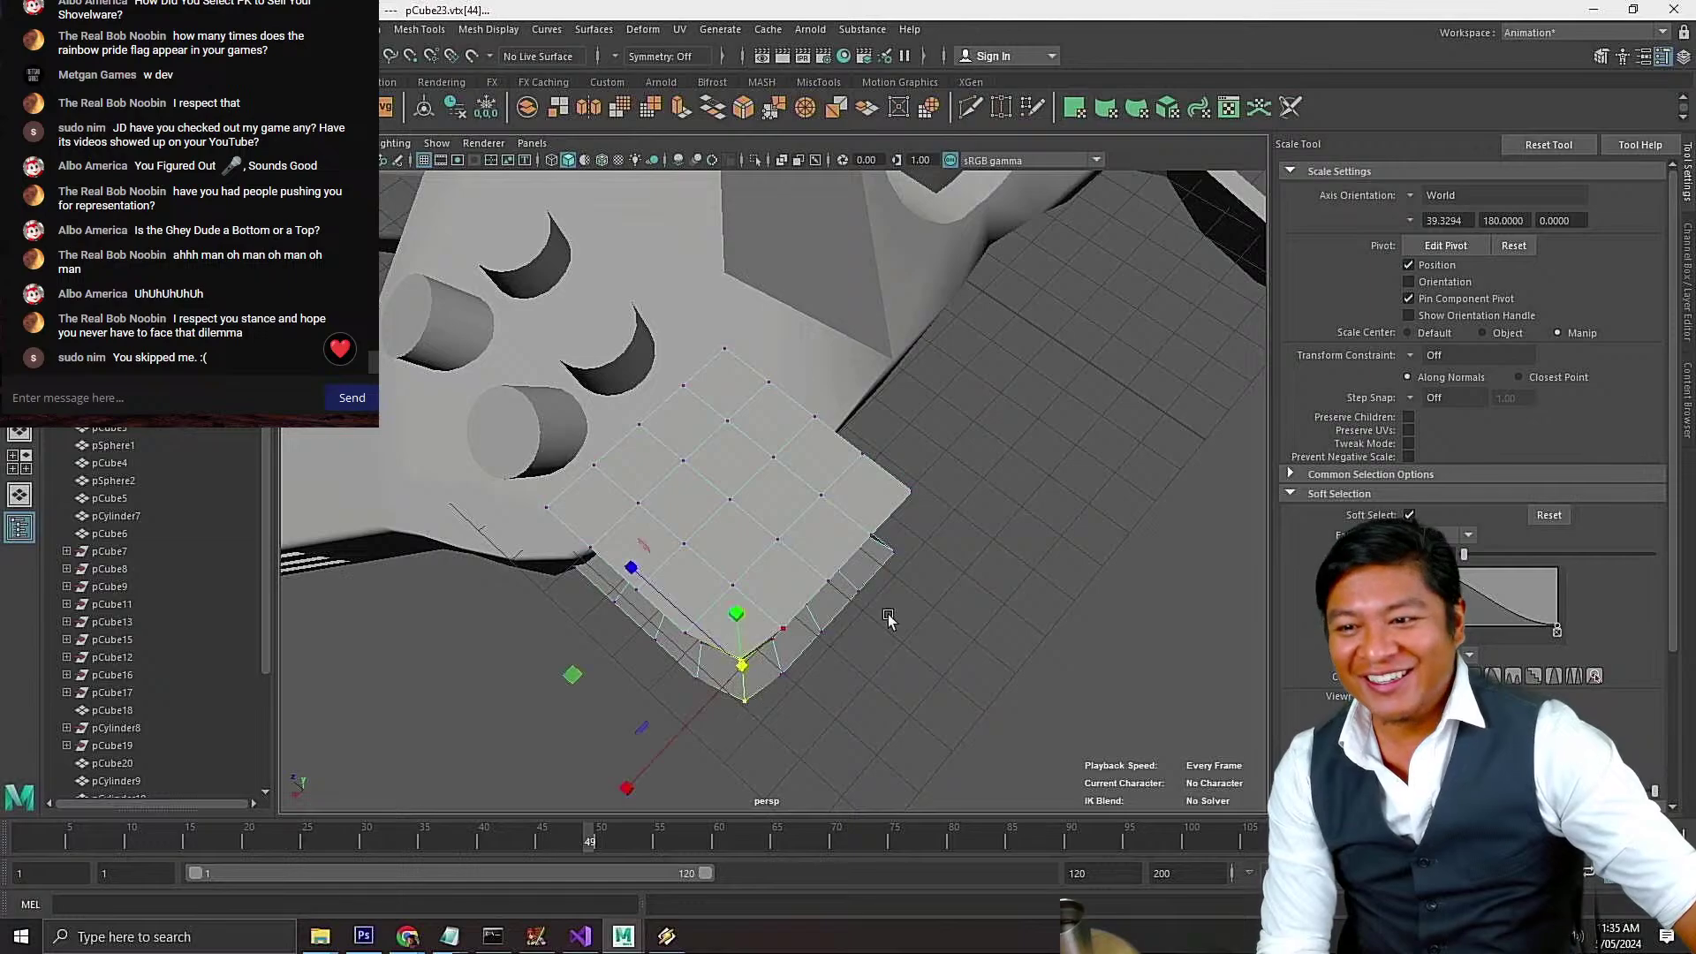
{"action": "scroll", "coordinate": [1440, 483], "scroll_direction": "down", "scroll_amount": 5}
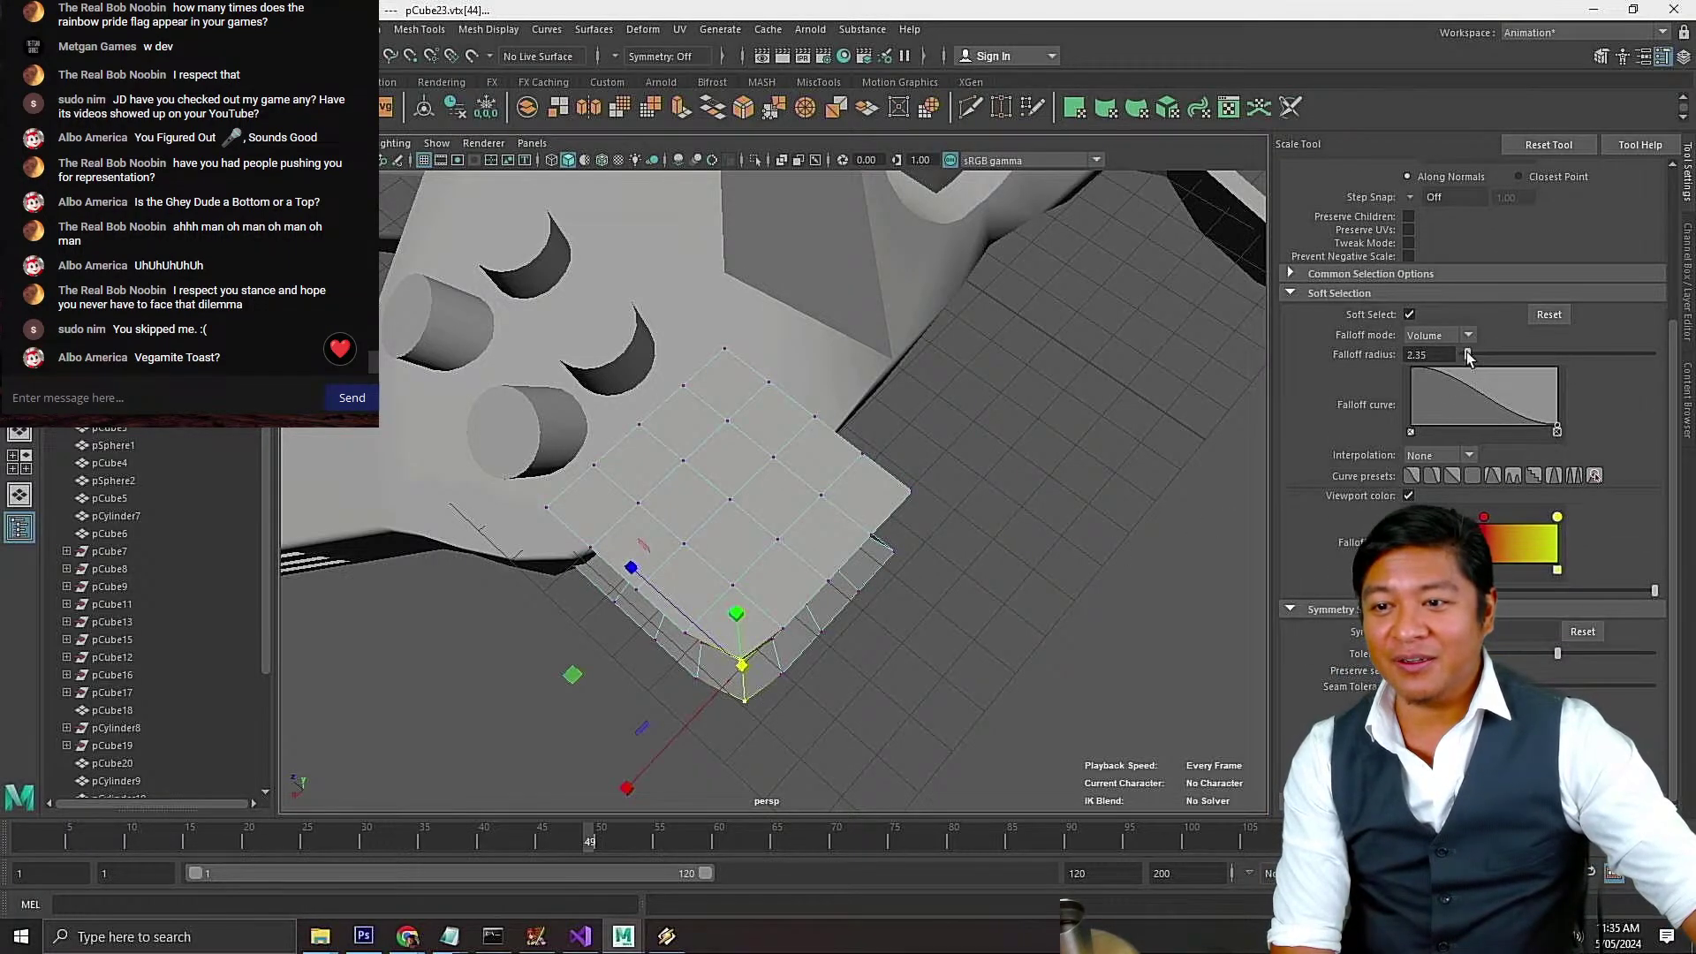
{"action": "left_click_drag", "start_coordinate": [787, 594], "coordinate": [840, 609], "text": "alt"}
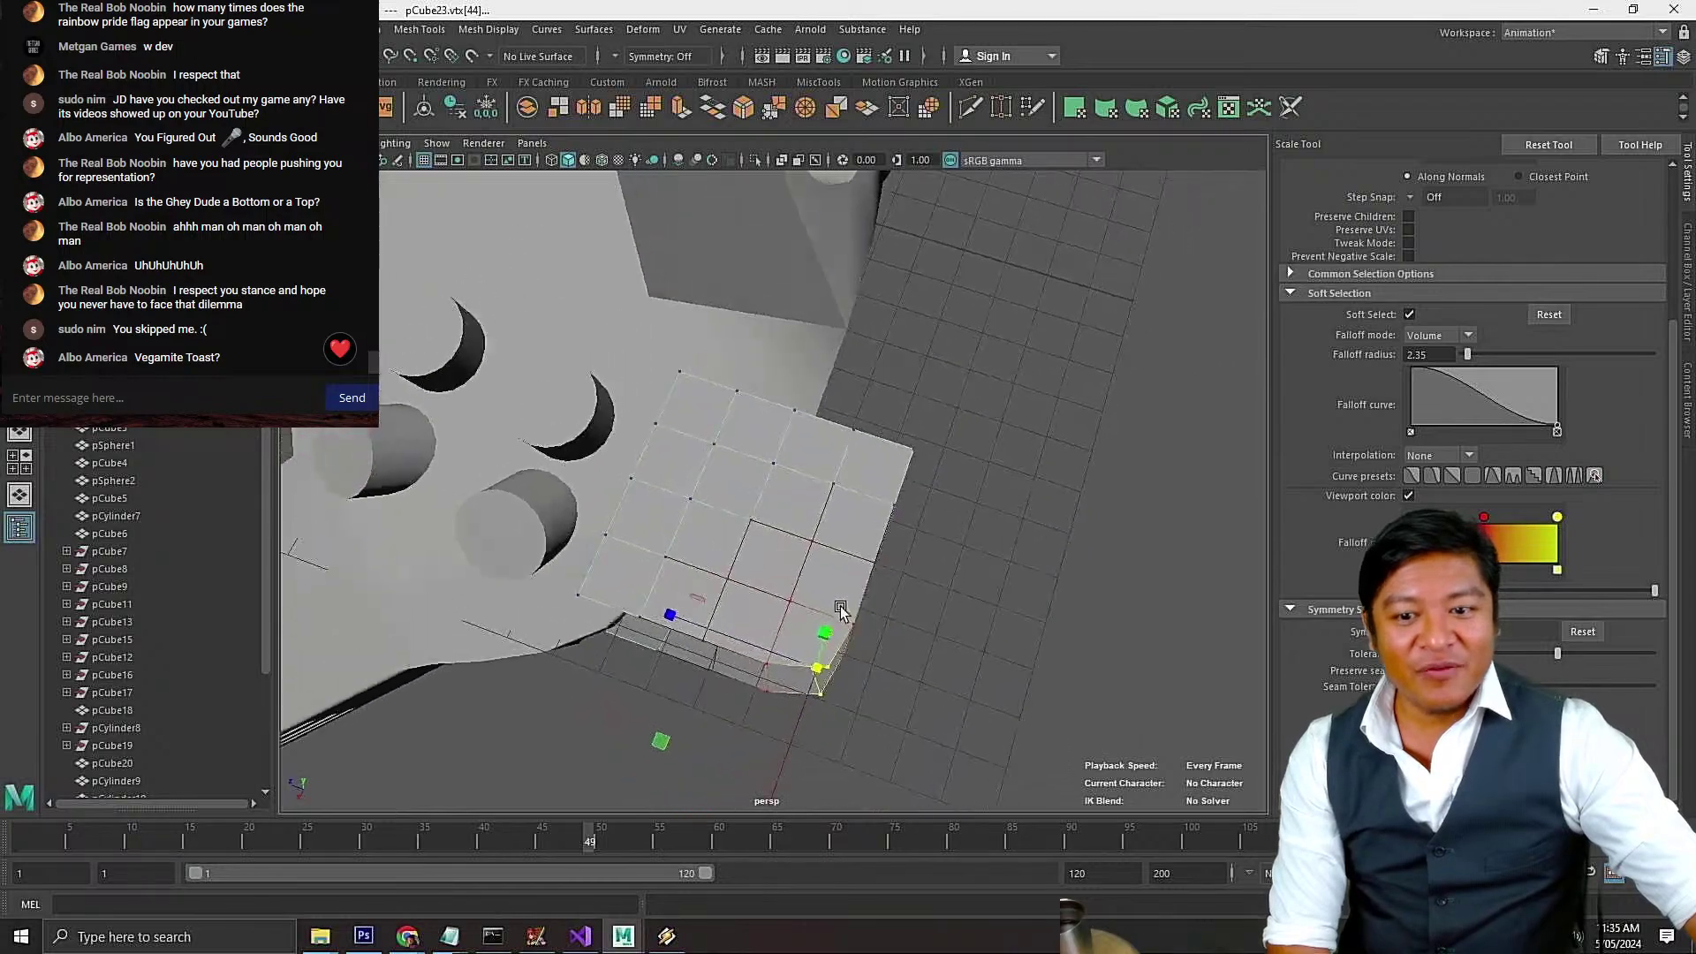
{"action": "key", "text": "w"}
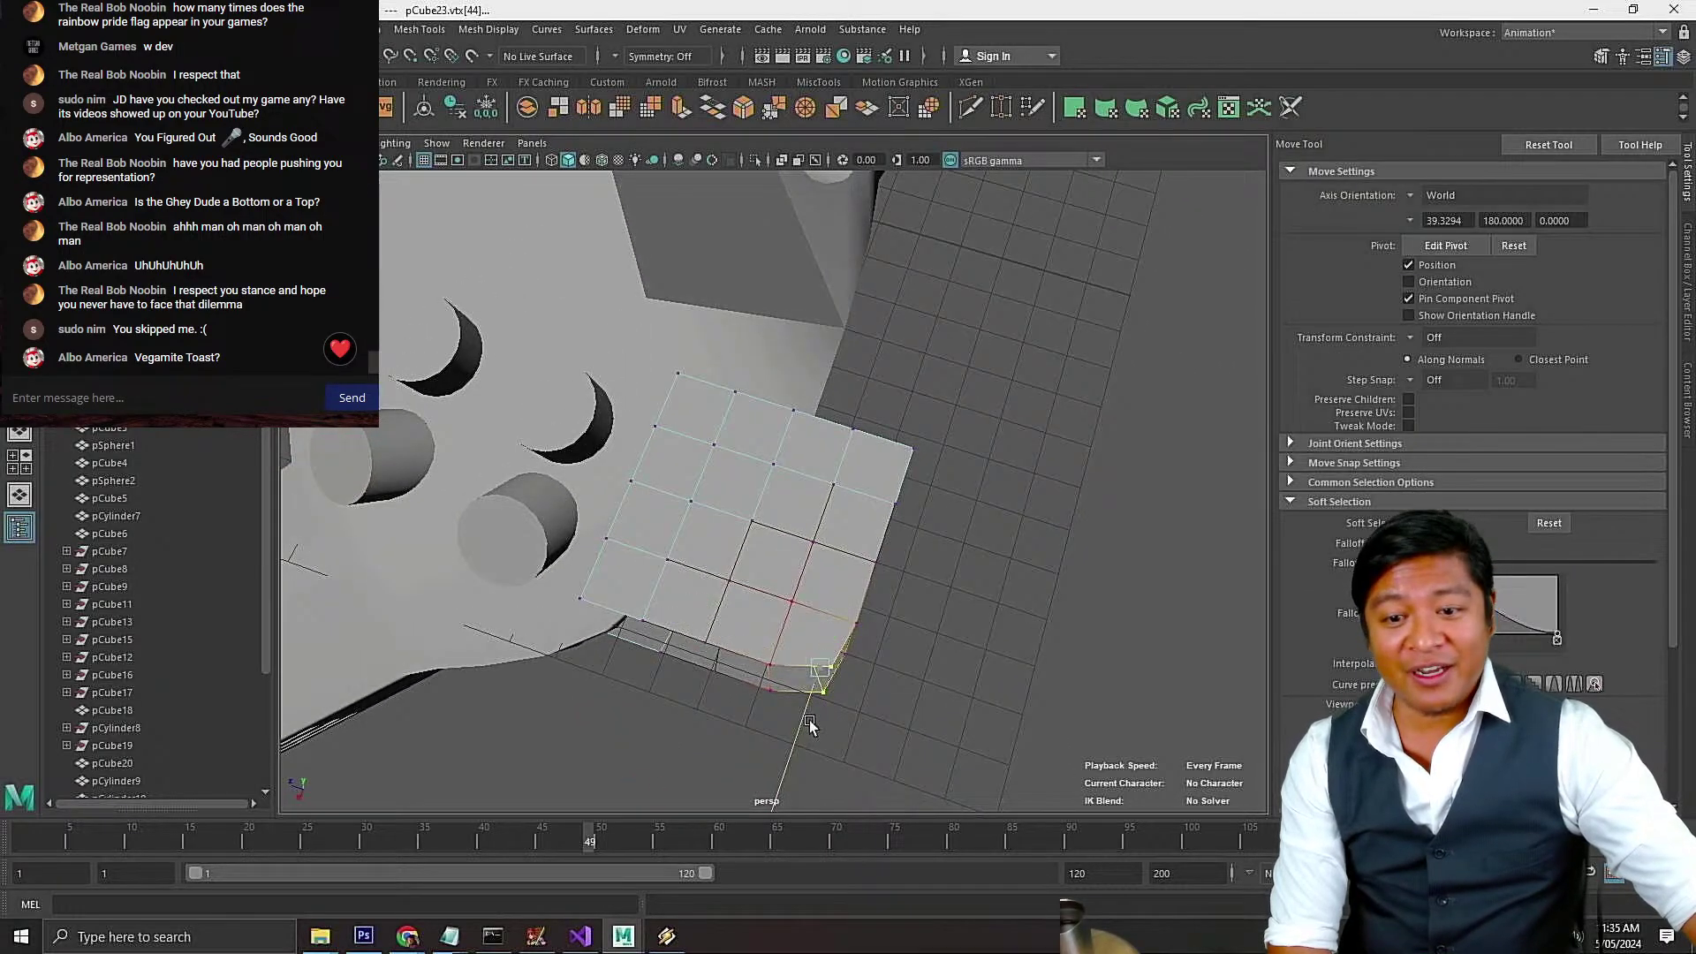
{"action": "scroll", "coordinate": [1442, 415], "scroll_direction": "down", "scroll_amount": 3}
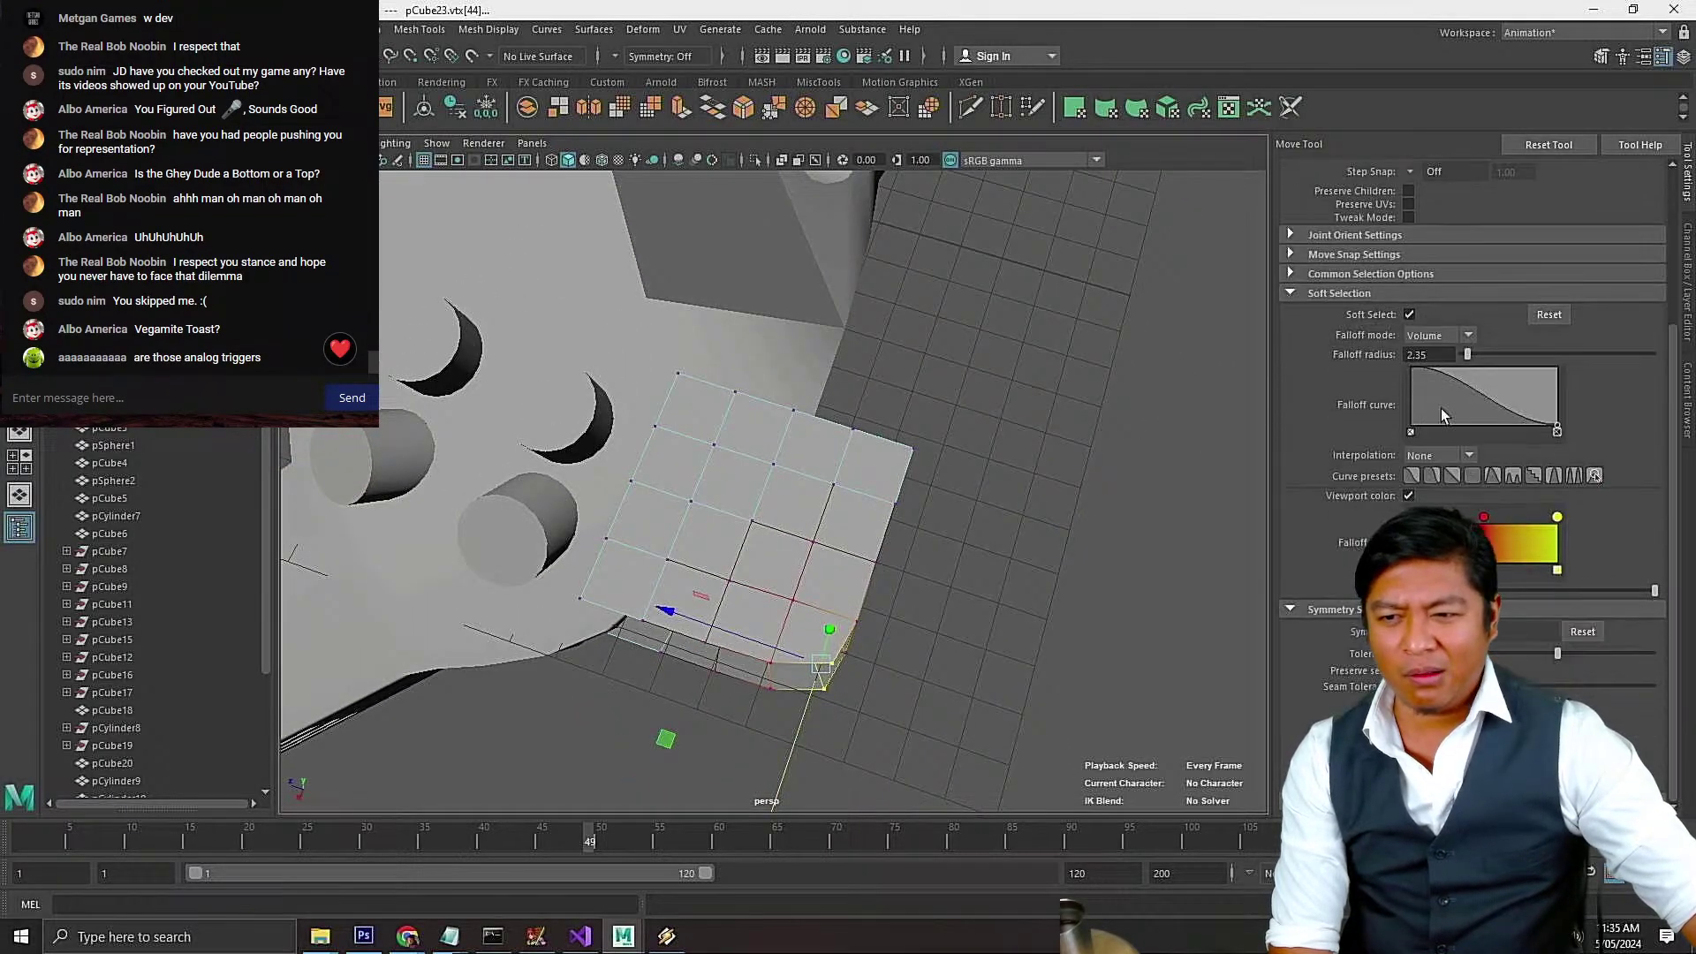
With a 3.76 soft-selection falloff, pull the lower edge vertices outward and up
{"action": "left_click_drag", "start_coordinate": [1473, 353], "coordinate": [1475, 354]}
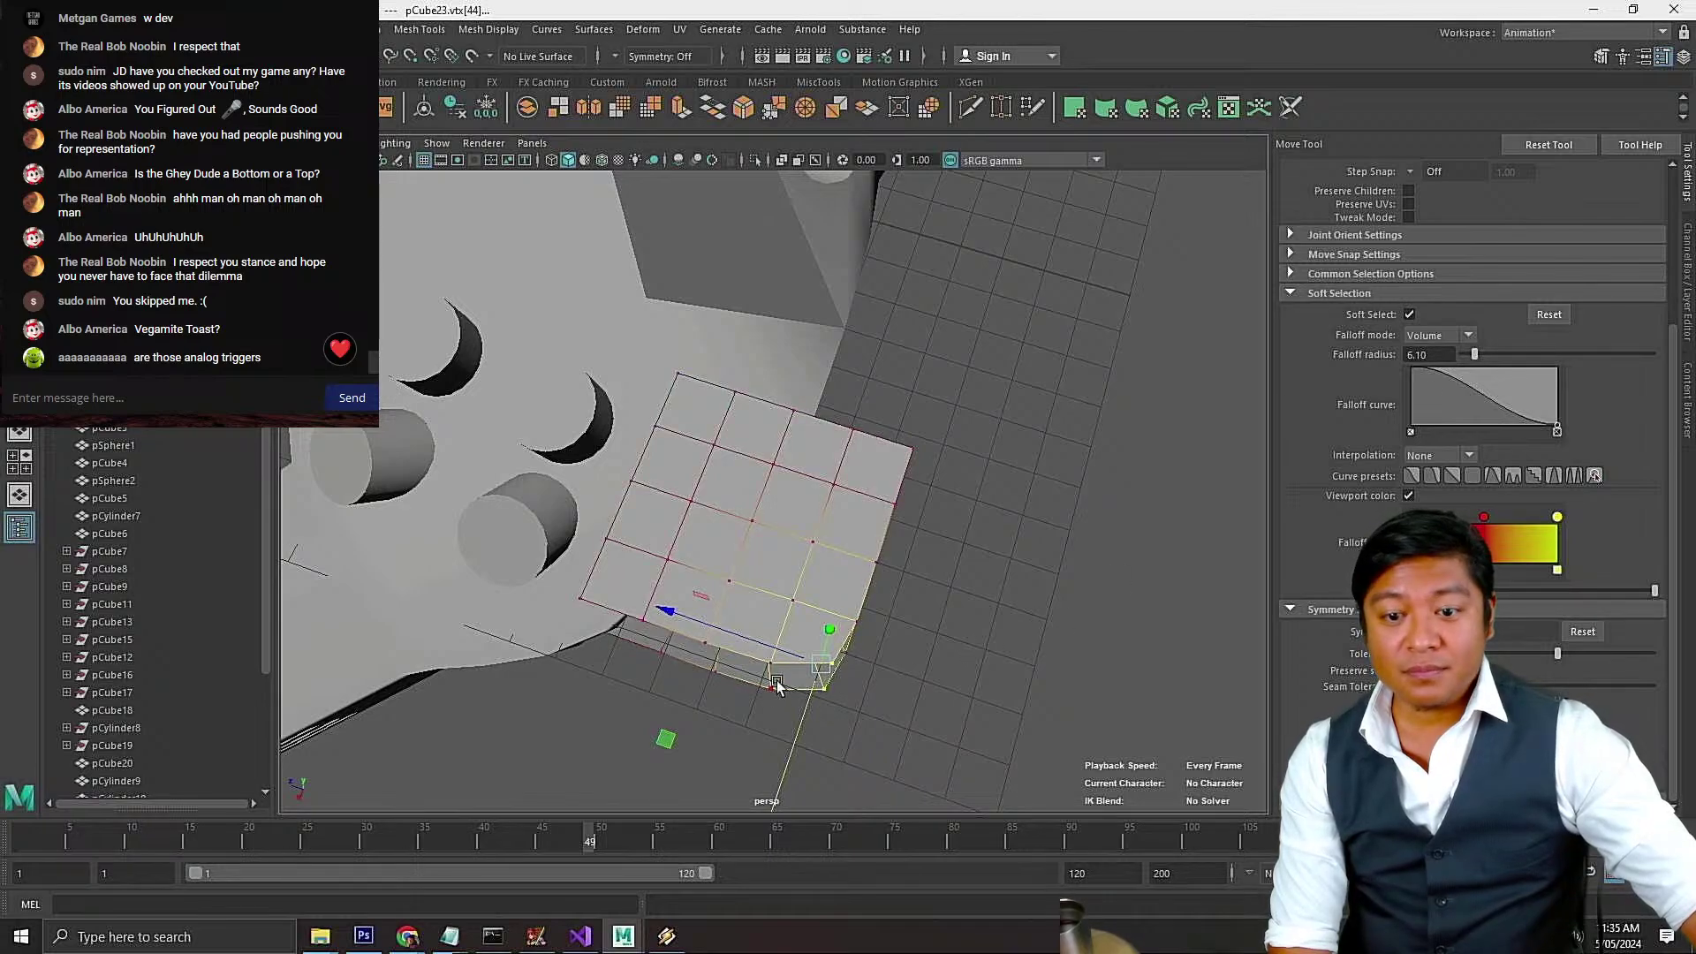
{"action": "key", "text": "ctrl+z"}
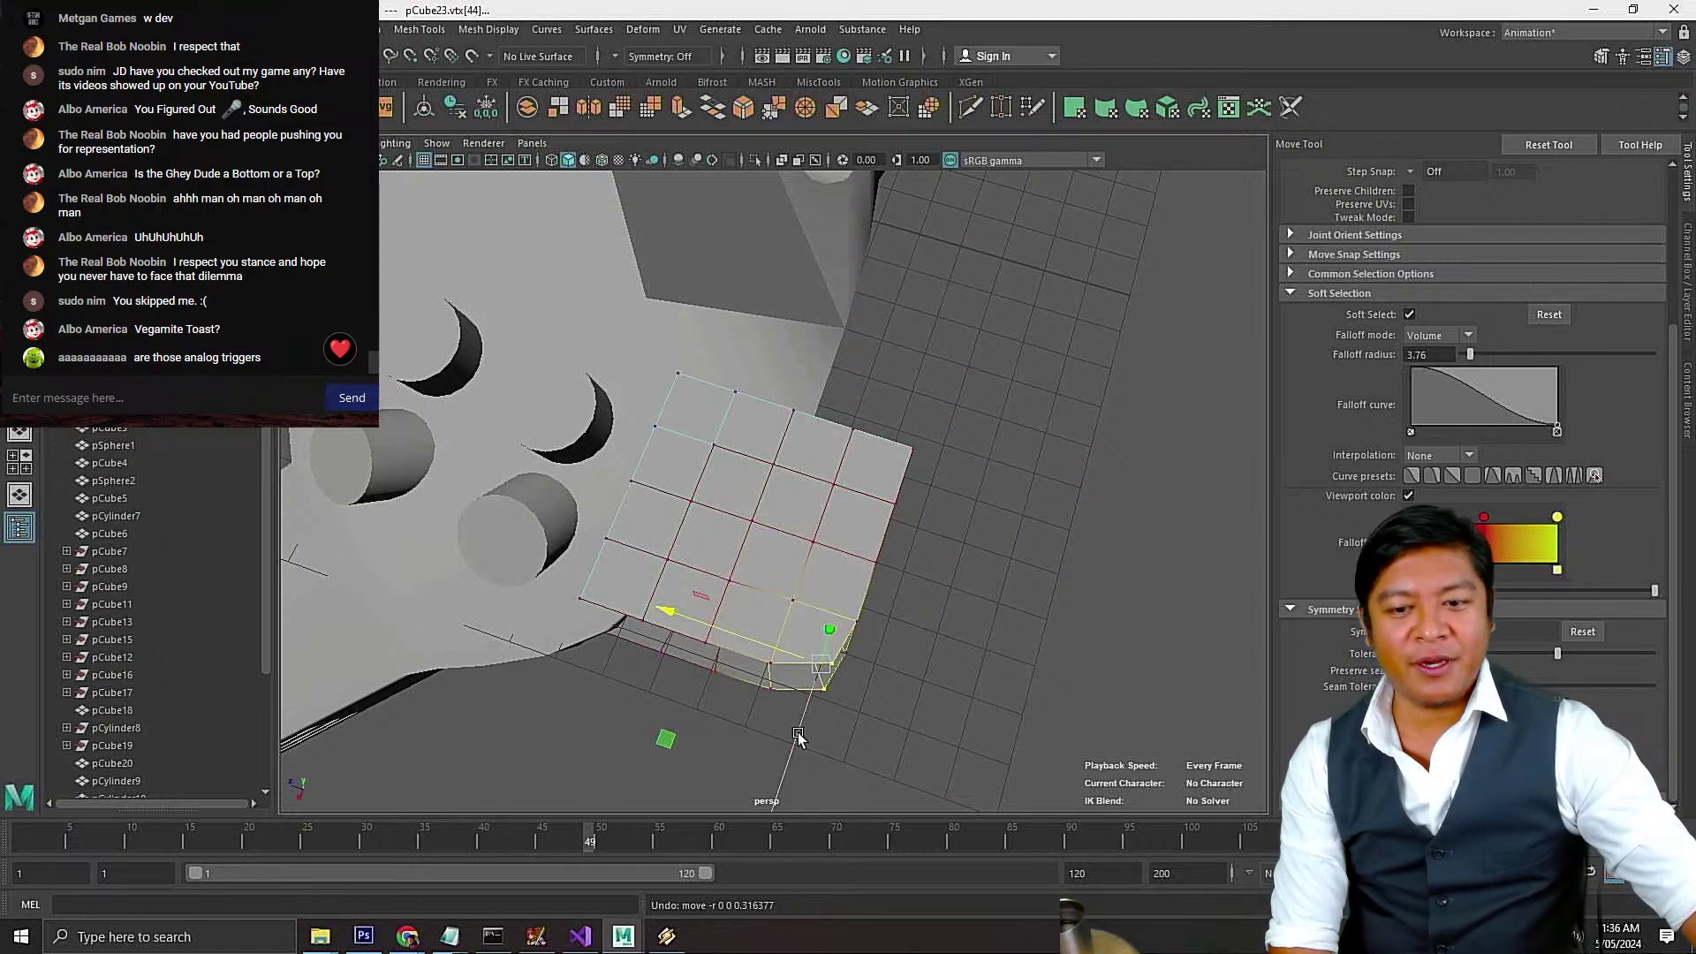
{"action": "left_click_drag", "start_coordinate": [797, 736], "coordinate": [810, 730]}
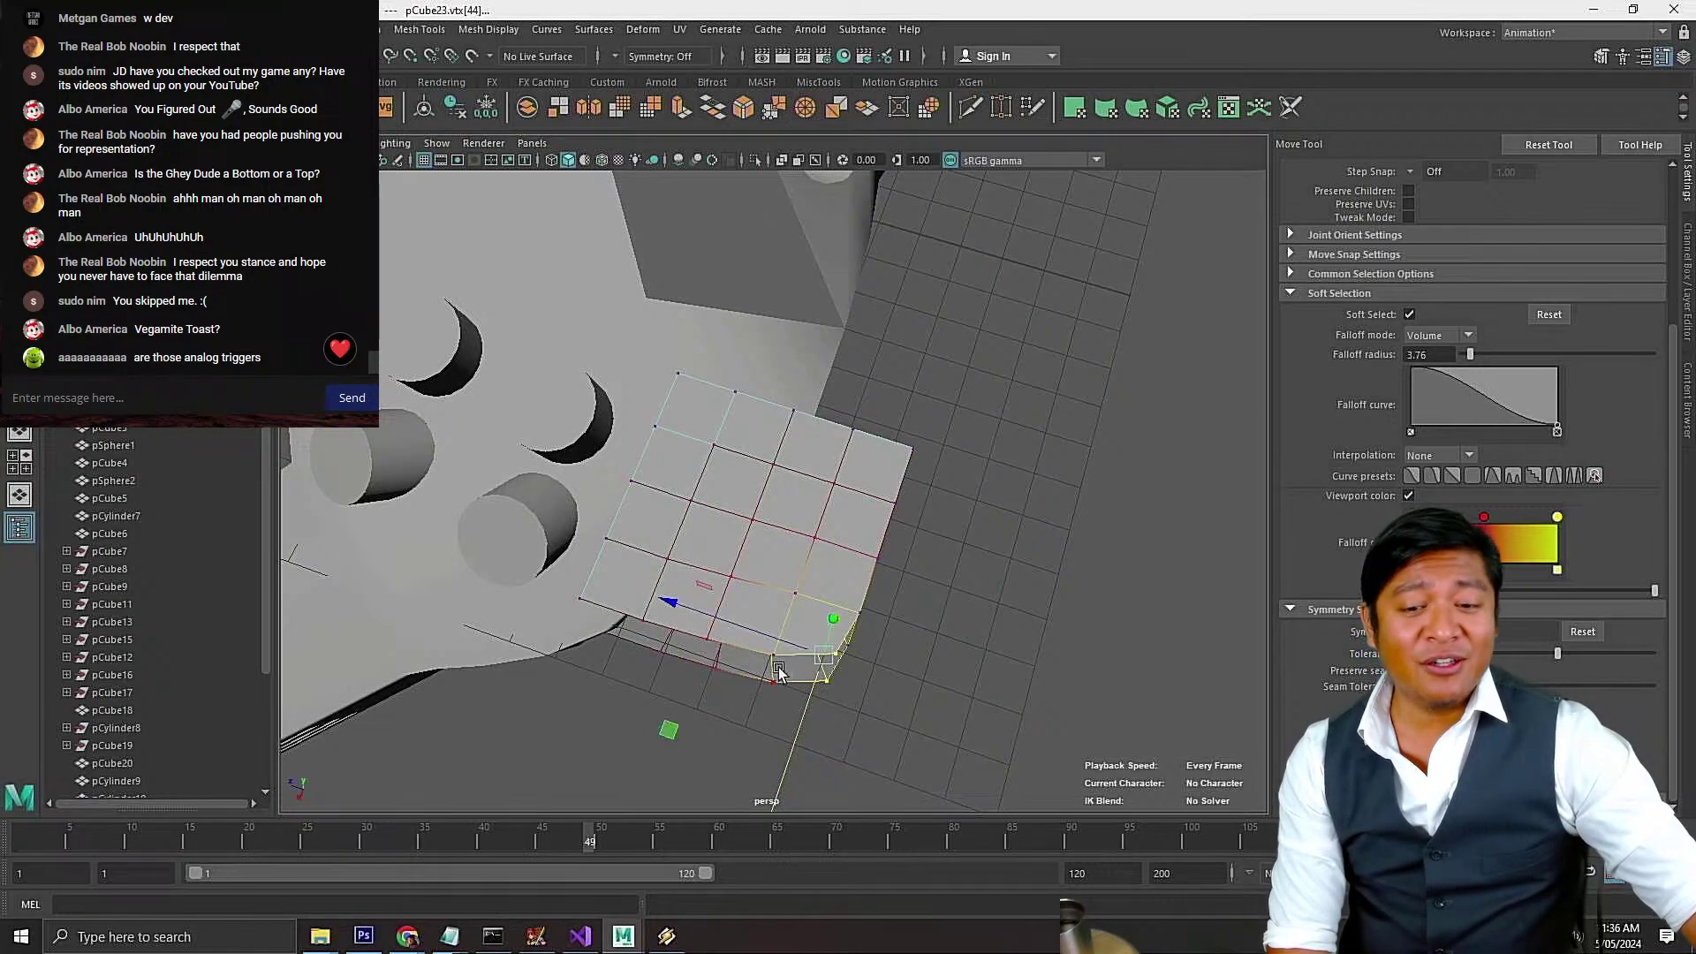
{"action": "left_click_drag", "start_coordinate": [781, 640], "coordinate": [780, 527]}
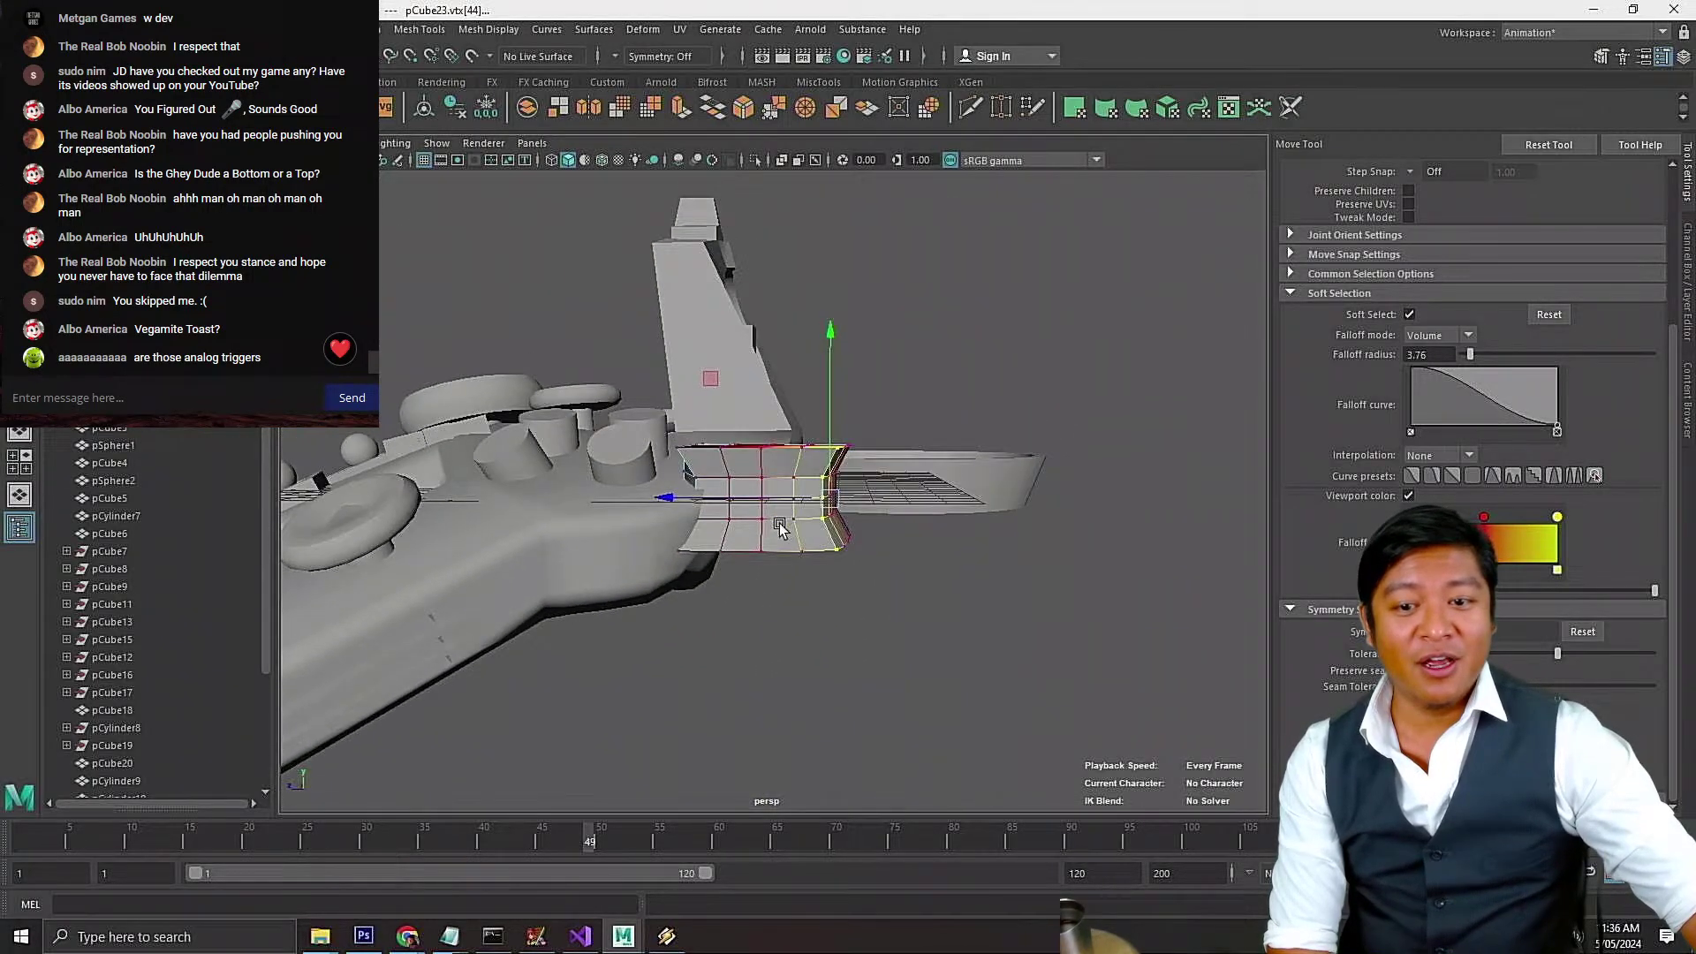
Clear the selection, save the scene, and return the box to object mode
{"action": "left_click", "coordinate": [925, 669]}
{"action": "key", "text": "ctrl+s"}
{"action": "scroll", "coordinate": [777, 468], "scroll_direction": "up", "scroll_amount": 3}
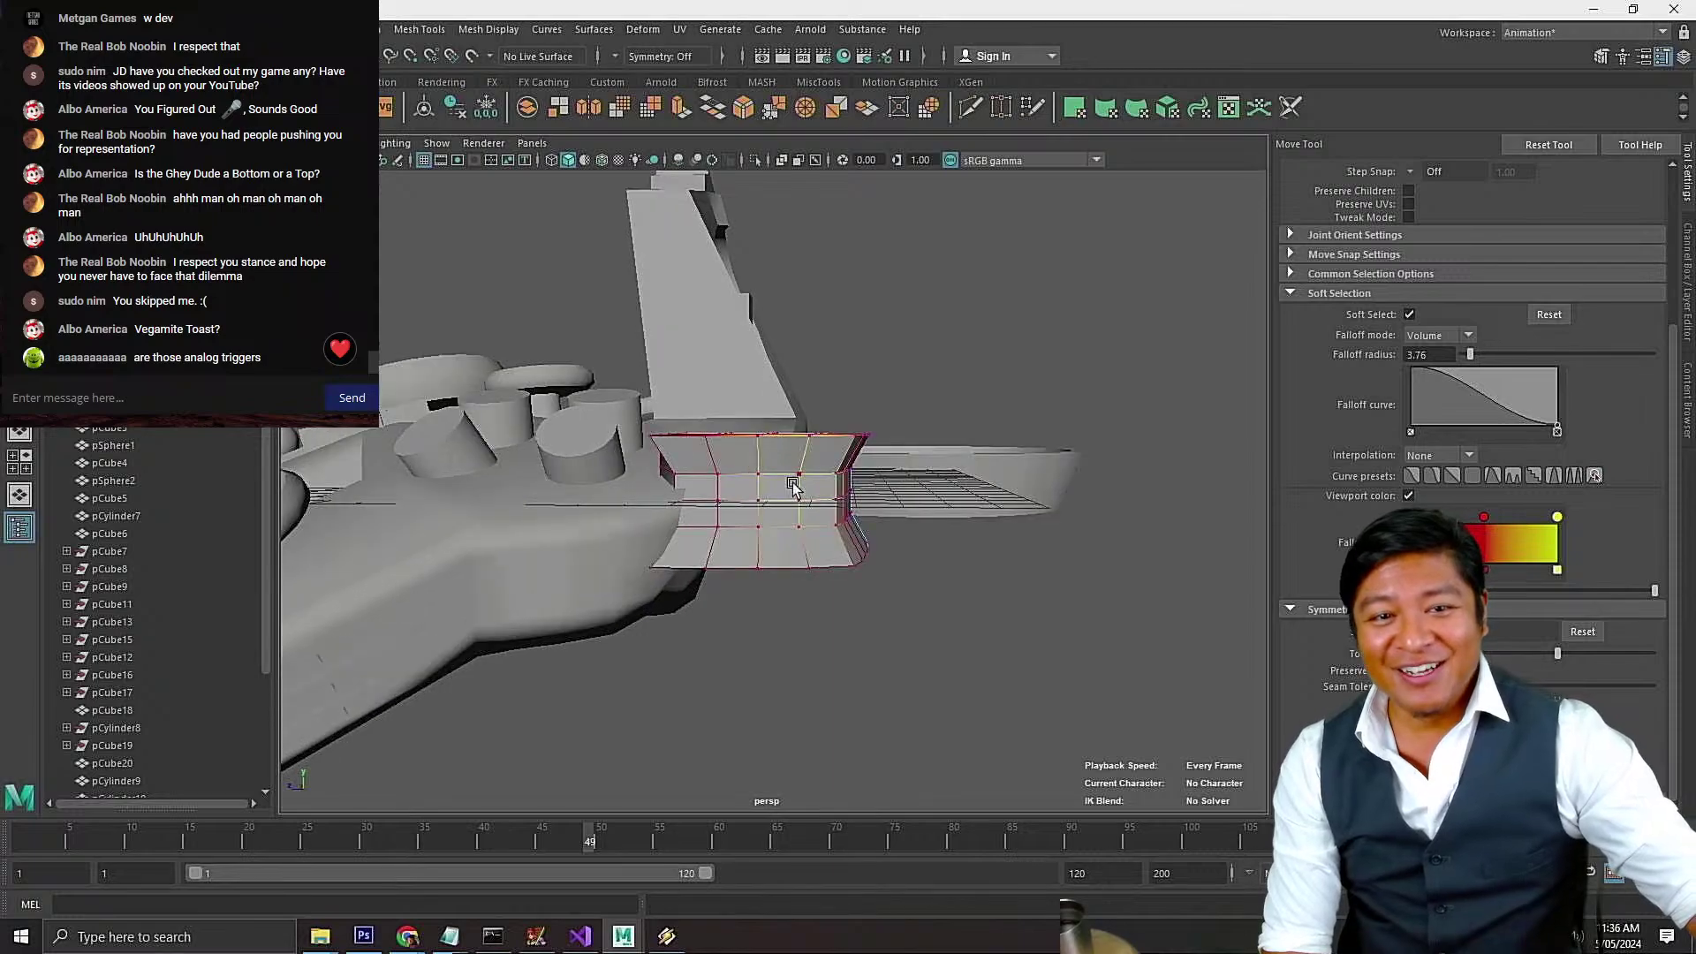
{"action": "right_click_drag", "start_coordinate": [911, 448], "coordinate": [983, 426]}
{"action": "left_click_drag", "start_coordinate": [982, 426], "coordinate": [846, 590], "text": "alt"}
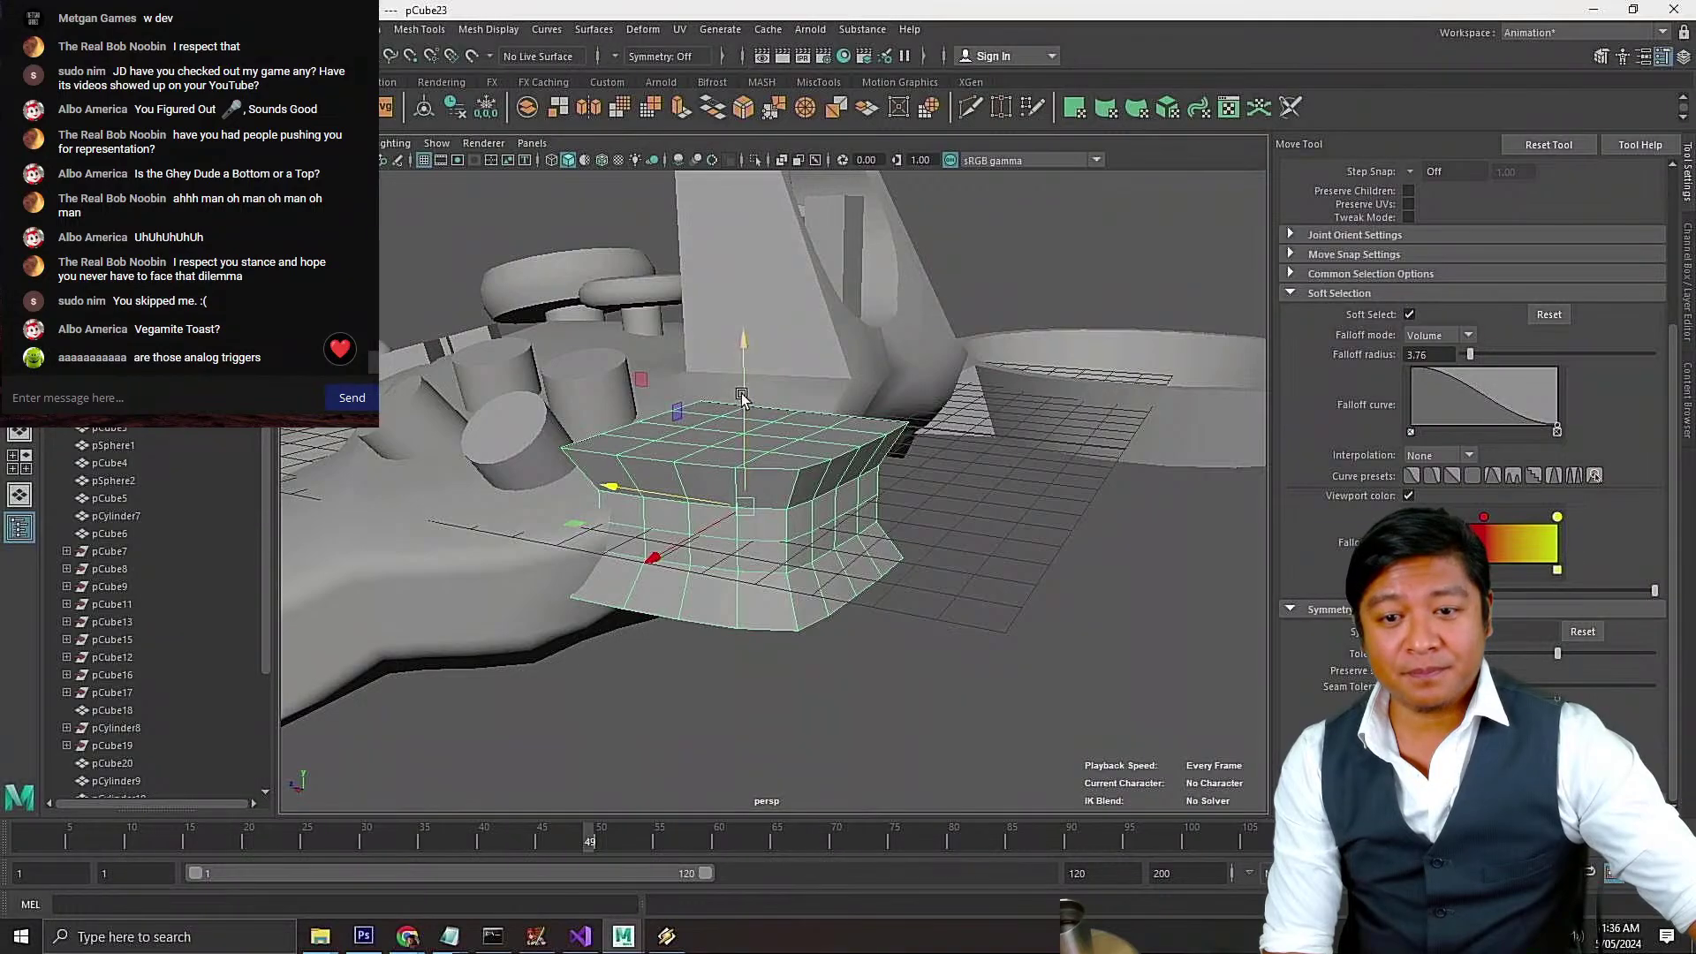
Move pCube23 down and left beneath the grip, undoing the trial rotation
{"action": "left_click_drag", "start_coordinate": [742, 399], "coordinate": [744, 574], "text": "alt"}
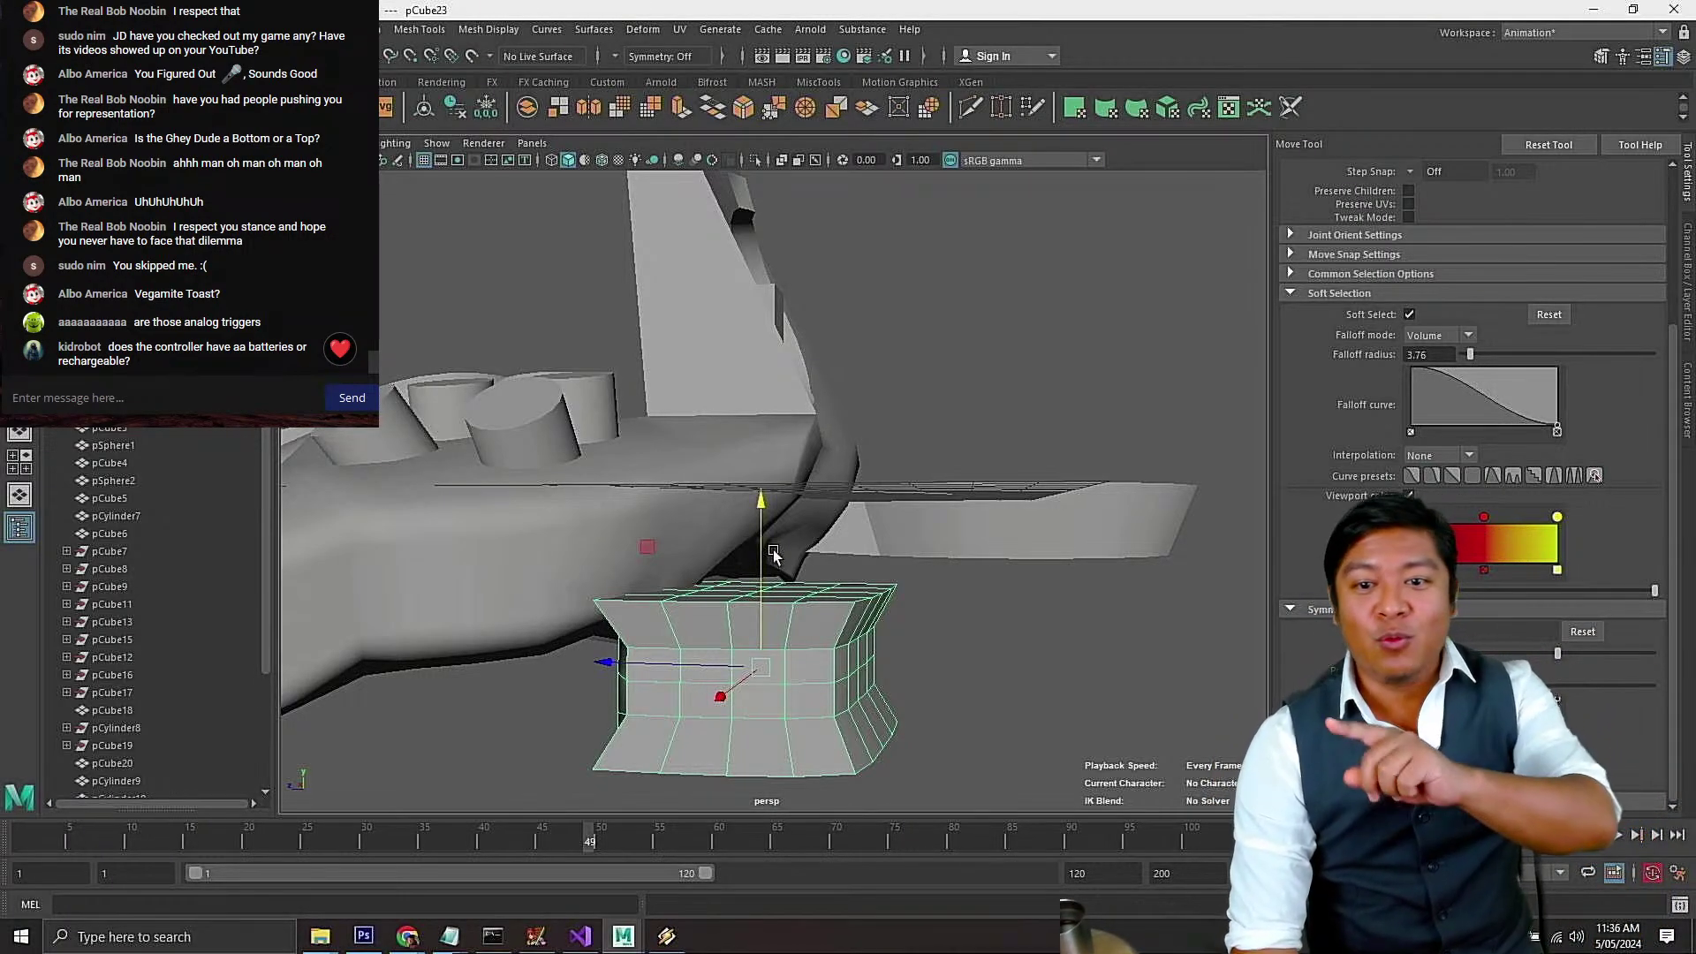
{"action": "left_click_drag", "start_coordinate": [764, 541], "coordinate": [765, 547]}
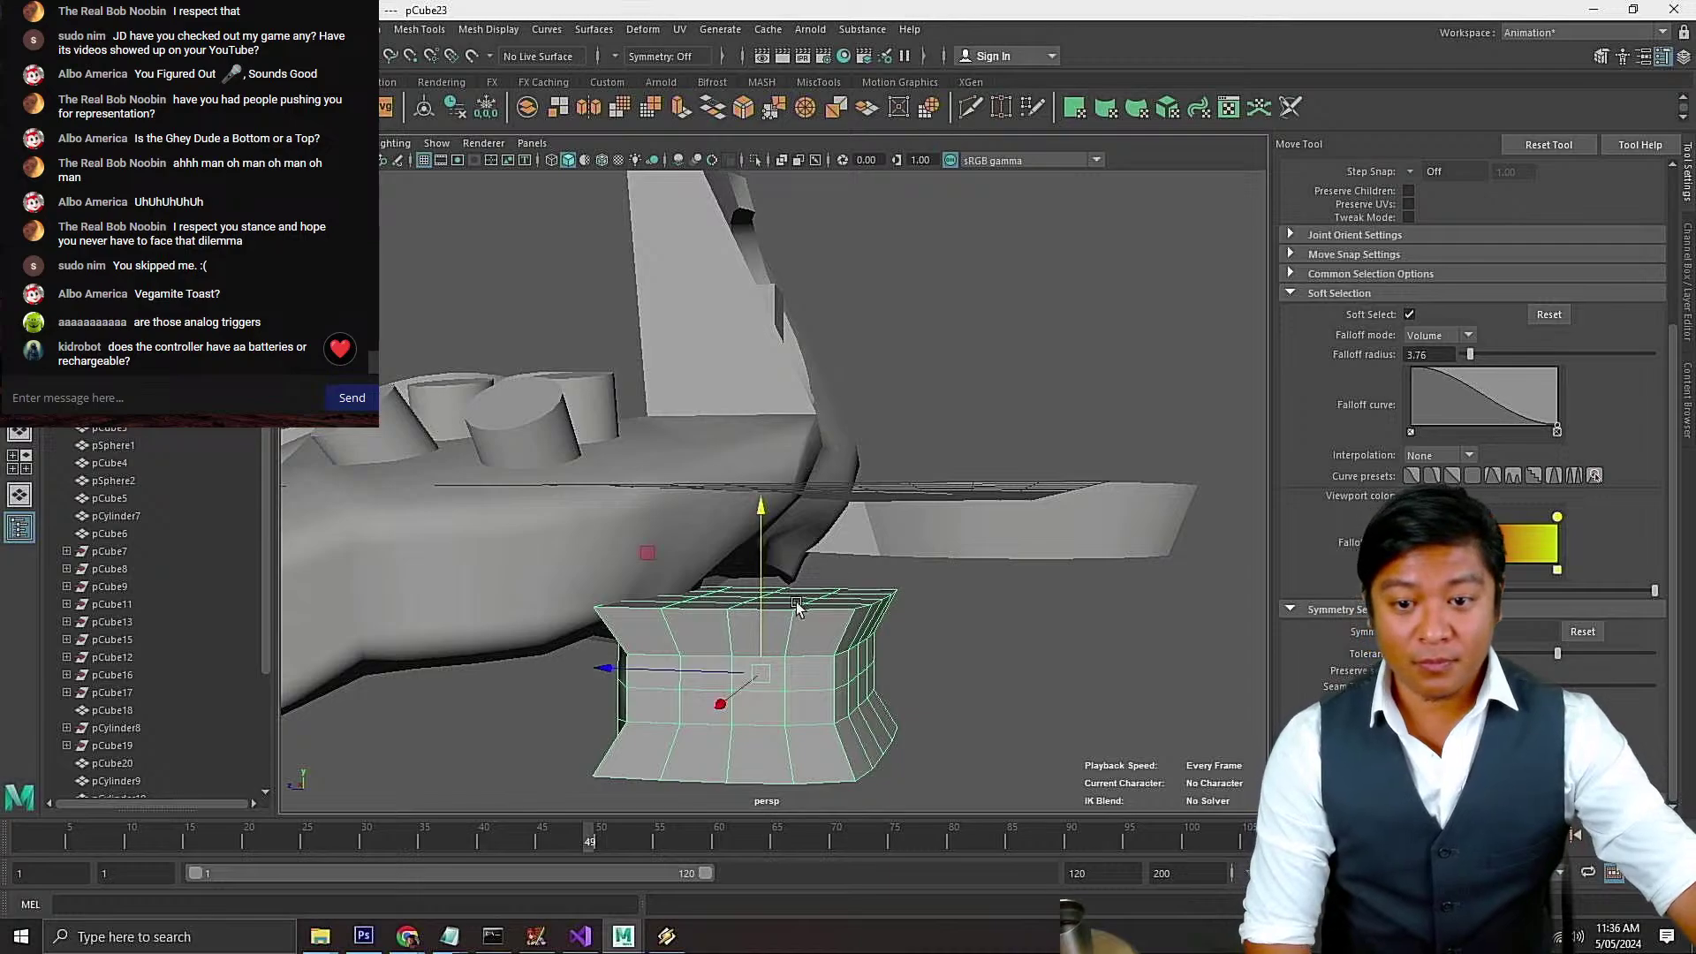
{"action": "mouse_move", "coordinate": [798, 608]}
{"action": "left_mouse_down", "text": "alt"}
{"action": "mouse_move", "coordinate": [786, 618]}
{"action": "mouse_move", "coordinate": [793, 593]}
{"action": "left_mouse_up", "text": "alt"}
{"action": "key", "text": "e"}
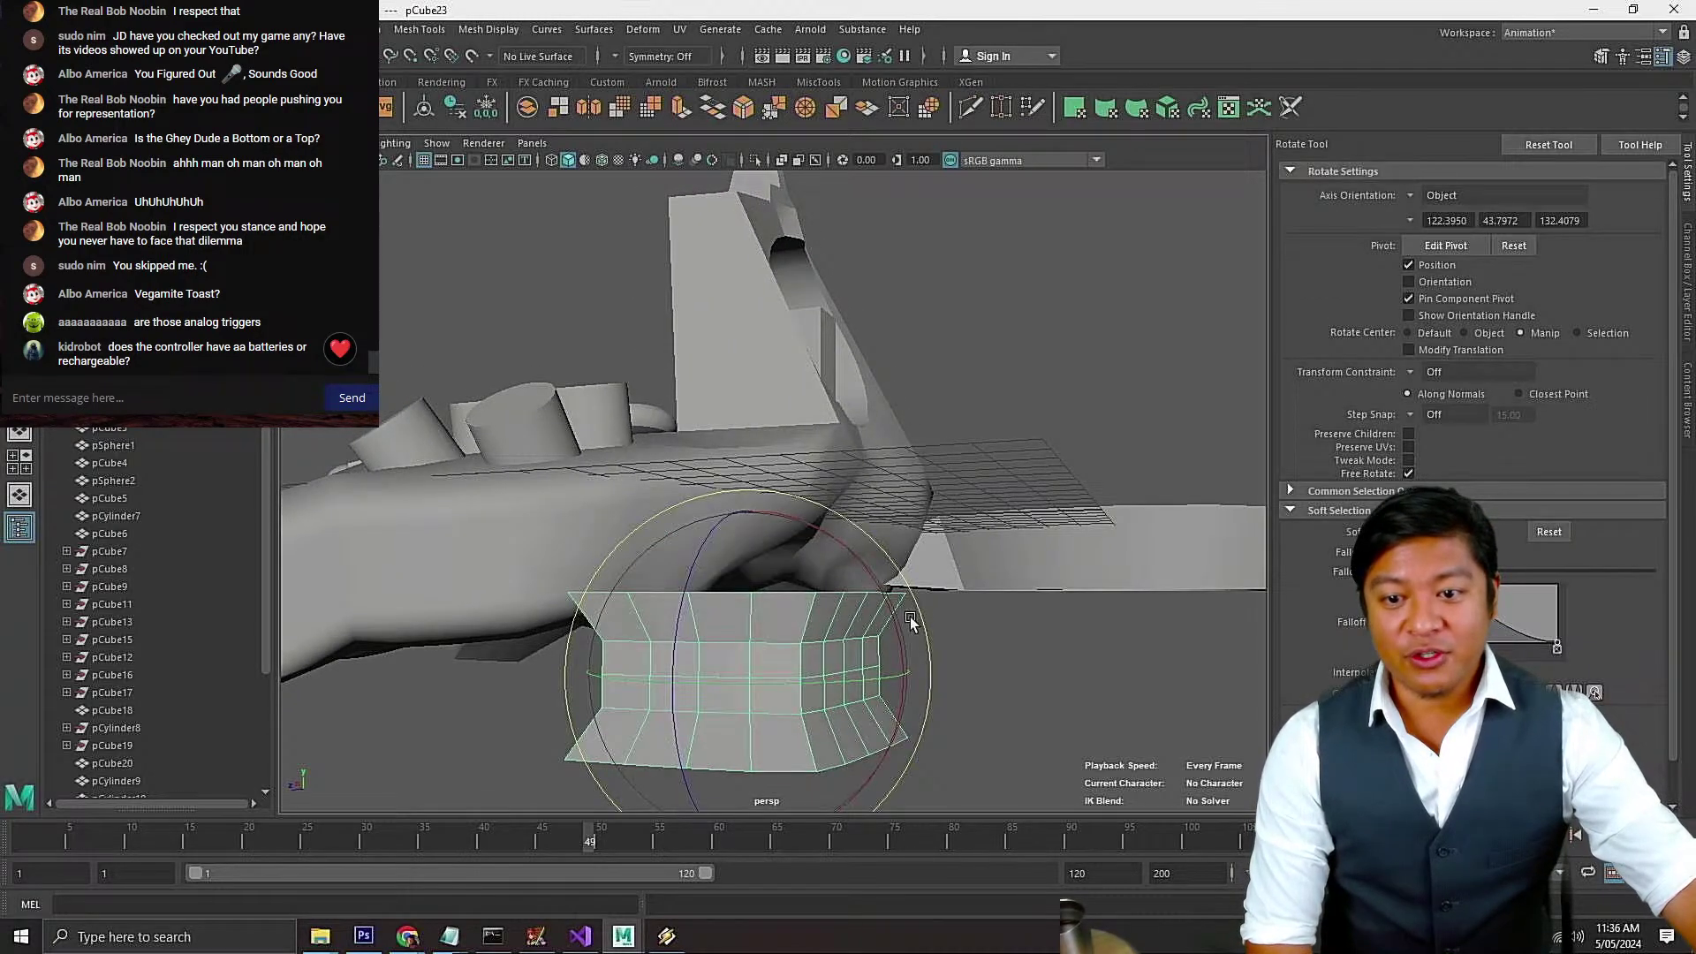
{"action": "left_click_drag", "start_coordinate": [909, 636], "coordinate": [888, 728]}
{"action": "key", "text": "w"}
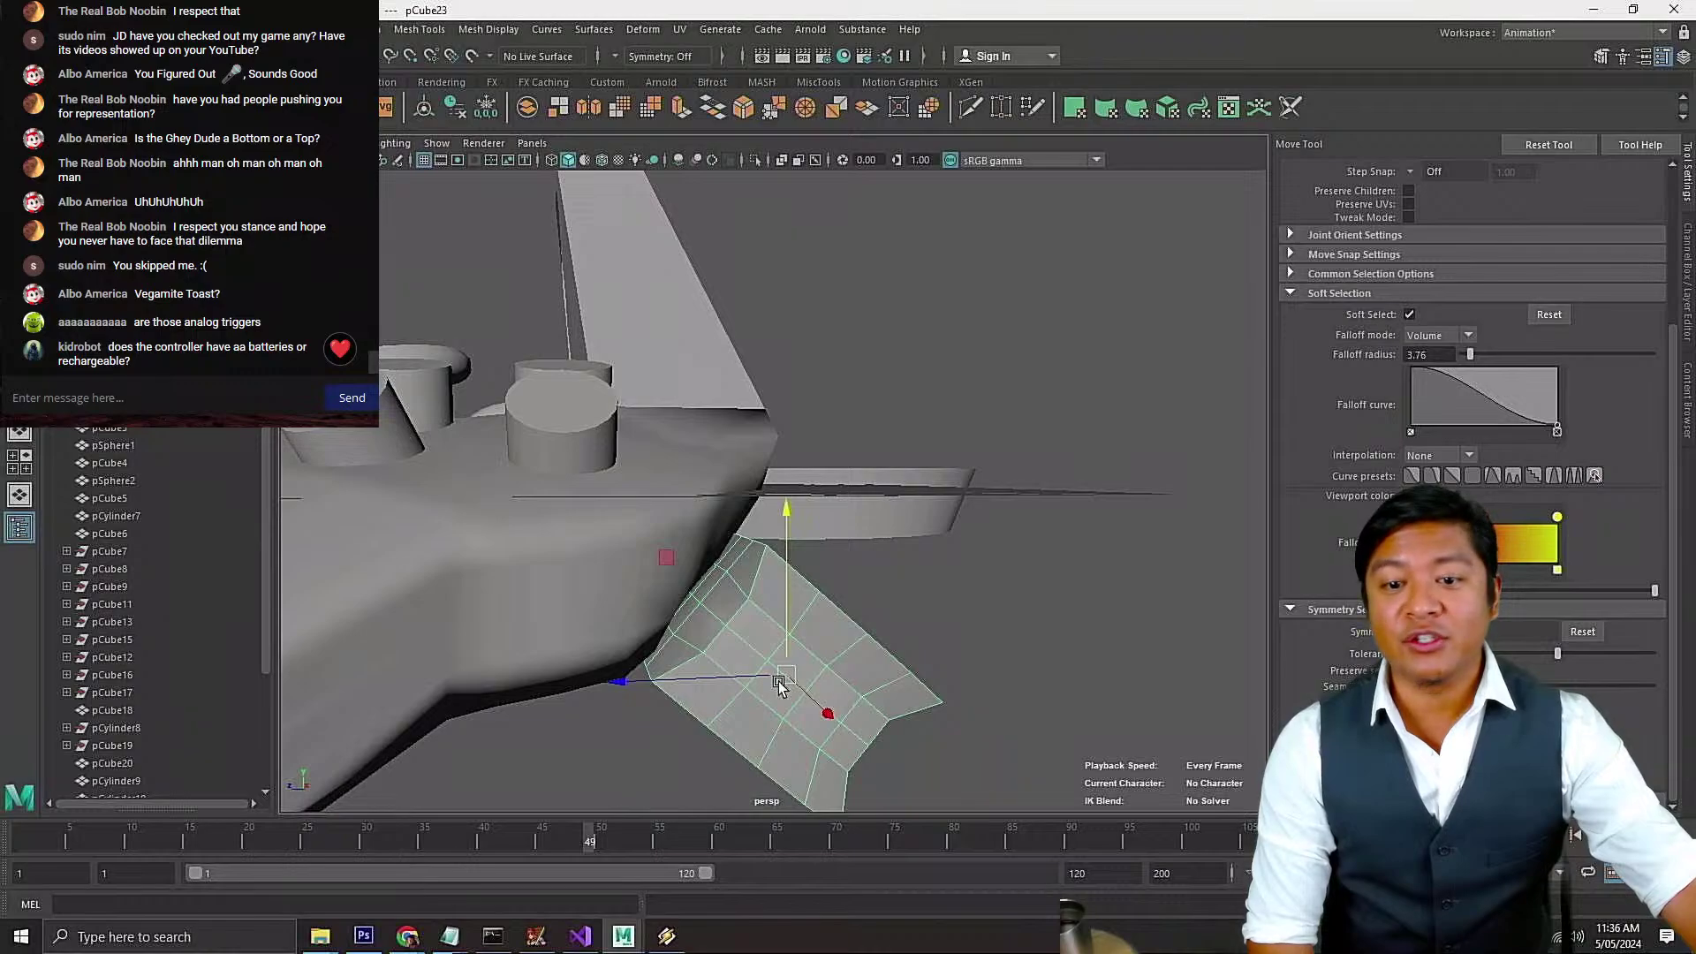
{"action": "left_click_drag", "start_coordinate": [731, 682], "coordinate": [653, 689]}
{"action": "left_click_drag", "start_coordinate": [881, 706], "coordinate": [590, 835], "text": "alt"}
{"action": "key", "text": "e"}
{"action": "key", "text": "ctrl+z"}
Switch pCube23 into vertex editing mode
{"action": "left_click_drag", "start_coordinate": [807, 622], "coordinate": [729, 667], "text": "alt"}
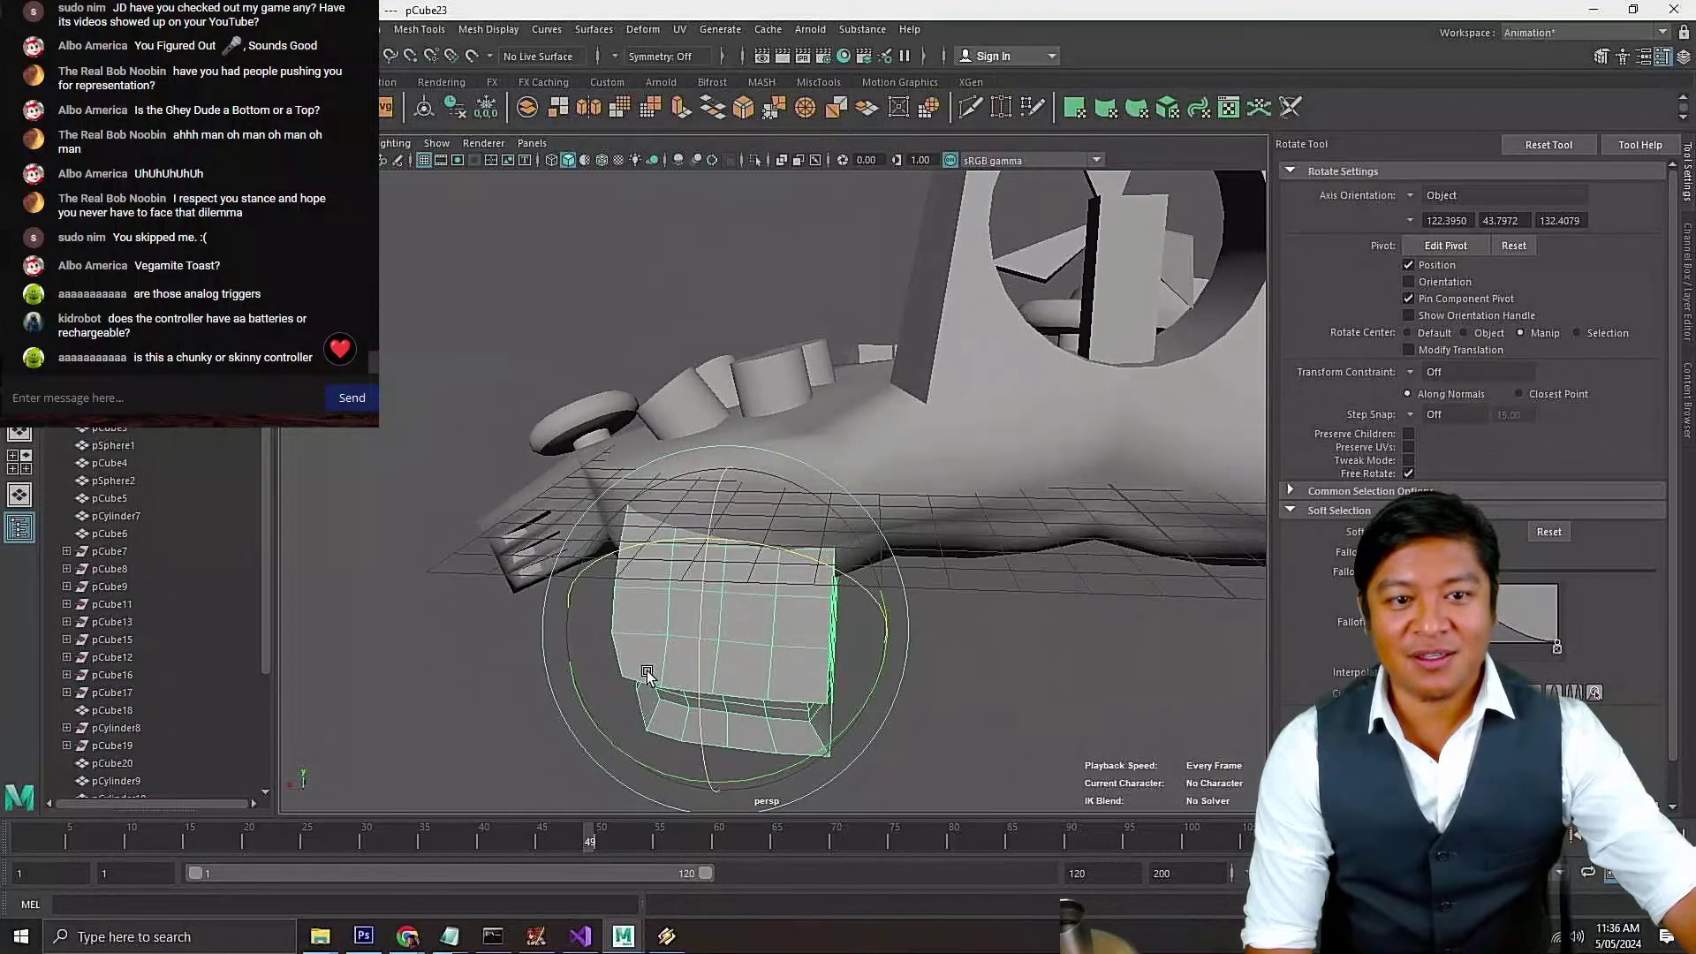
{"action": "key", "text": "w"}
{"action": "left_click", "coordinate": [912, 701]}
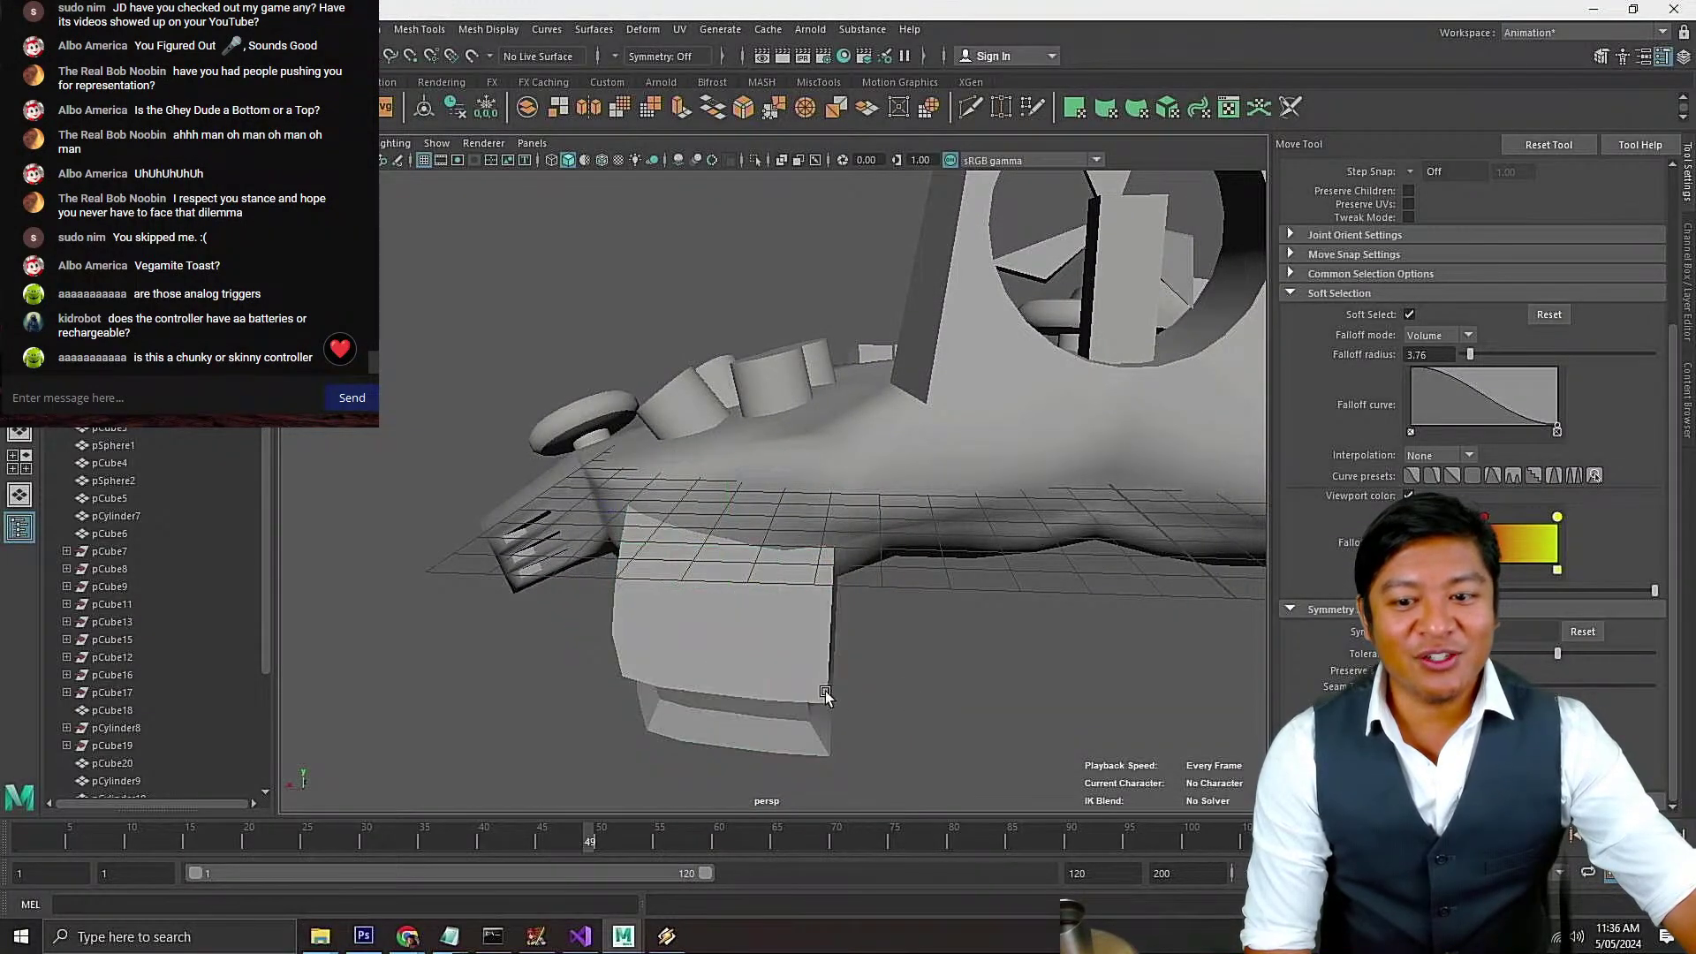
{"action": "right_click_drag", "start_coordinate": [823, 691], "coordinate": [761, 456]}
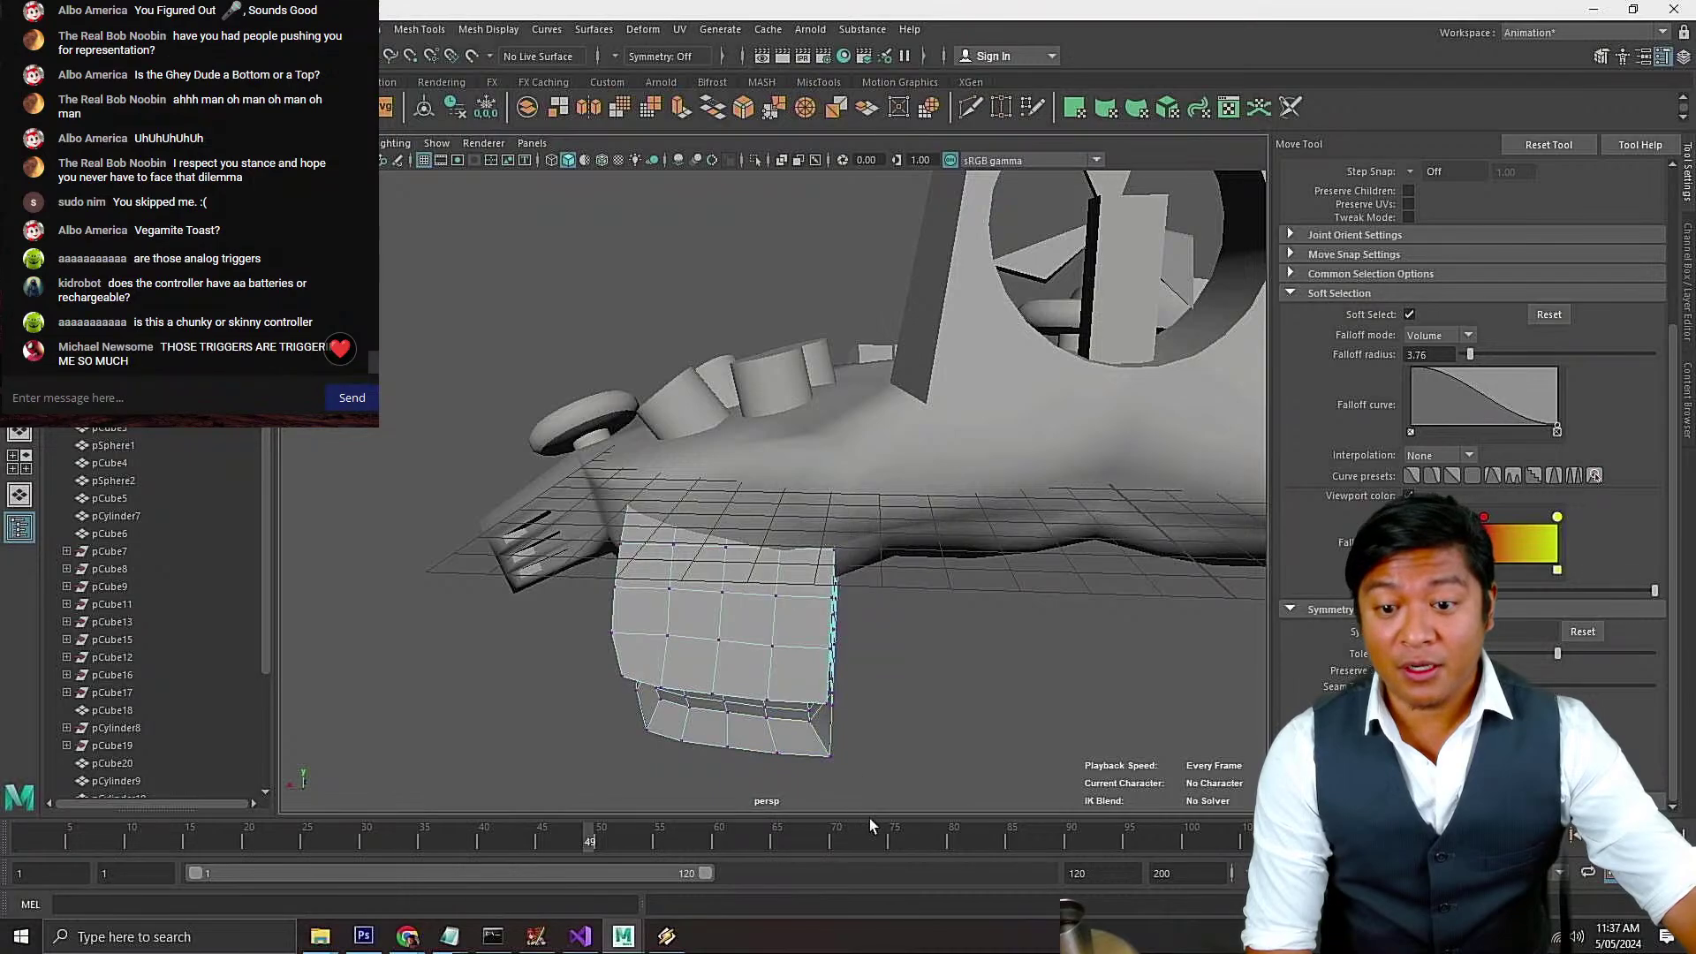
{"action": "left_click_drag", "start_coordinate": [884, 772], "coordinate": [748, 699], "text": "alt"}
Shrink the soft-selection falloff to 1.41, then raise the bottom vertices and narrow the right end
{"action": "key", "text": "ctrl+z"}
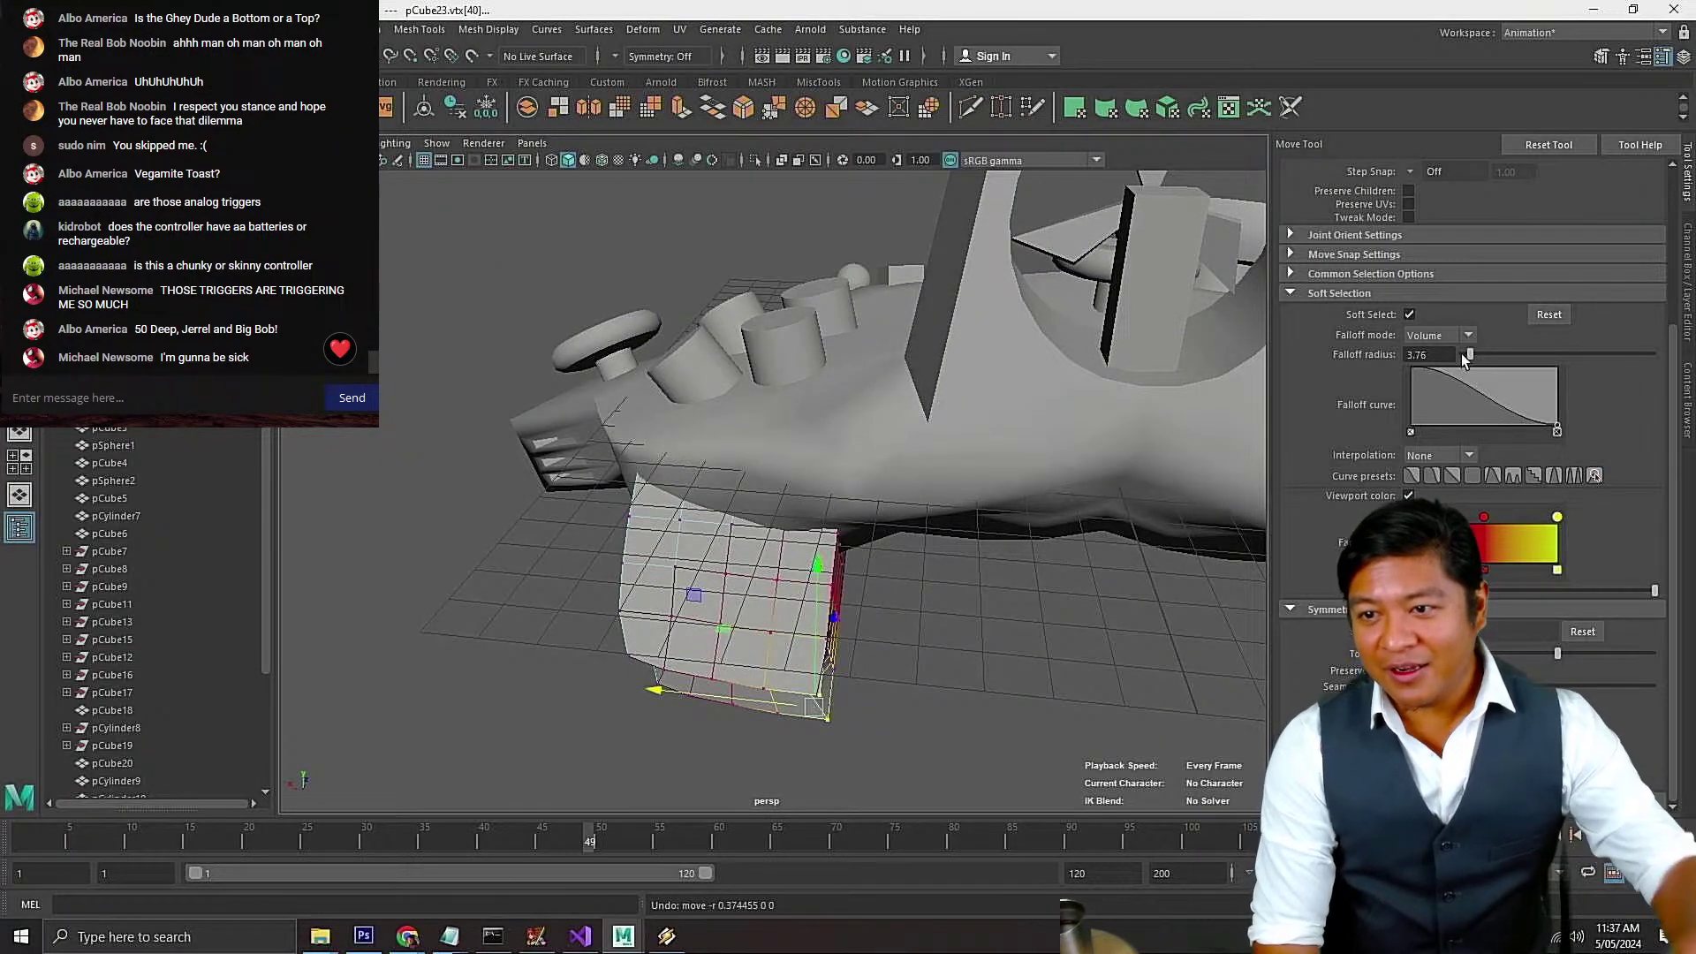
{"action": "left_click_drag", "start_coordinate": [1469, 352], "coordinate": [1464, 353]}
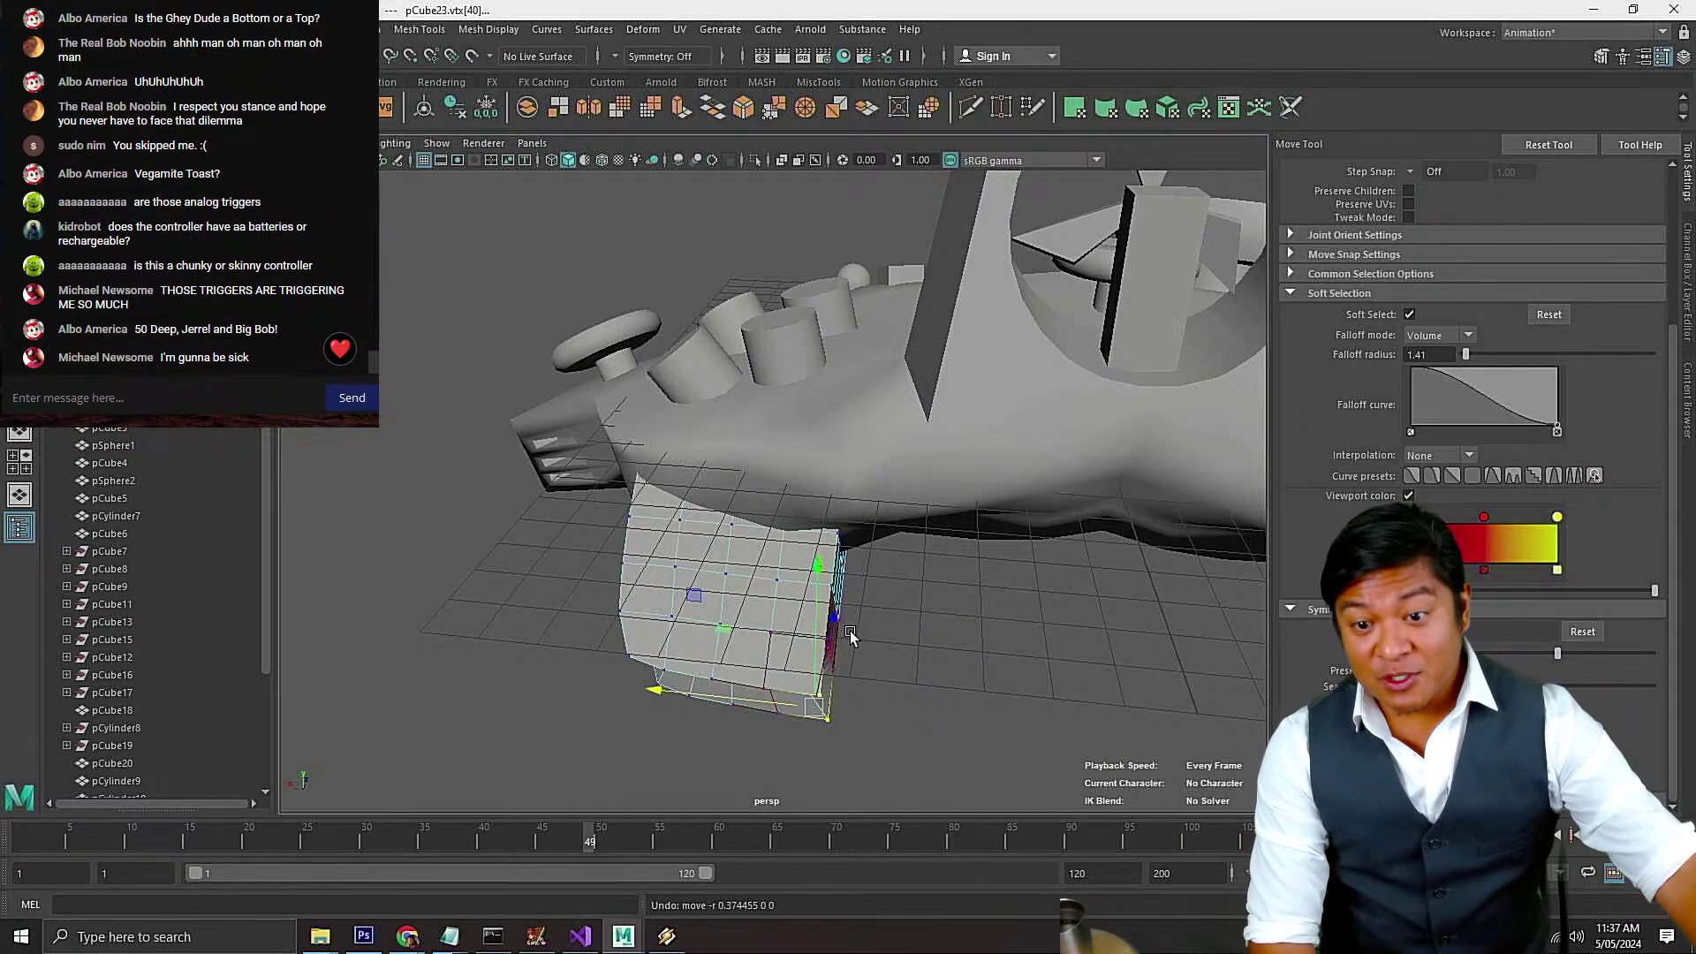
{"action": "left_click_drag", "start_coordinate": [840, 629], "coordinate": [838, 616]}
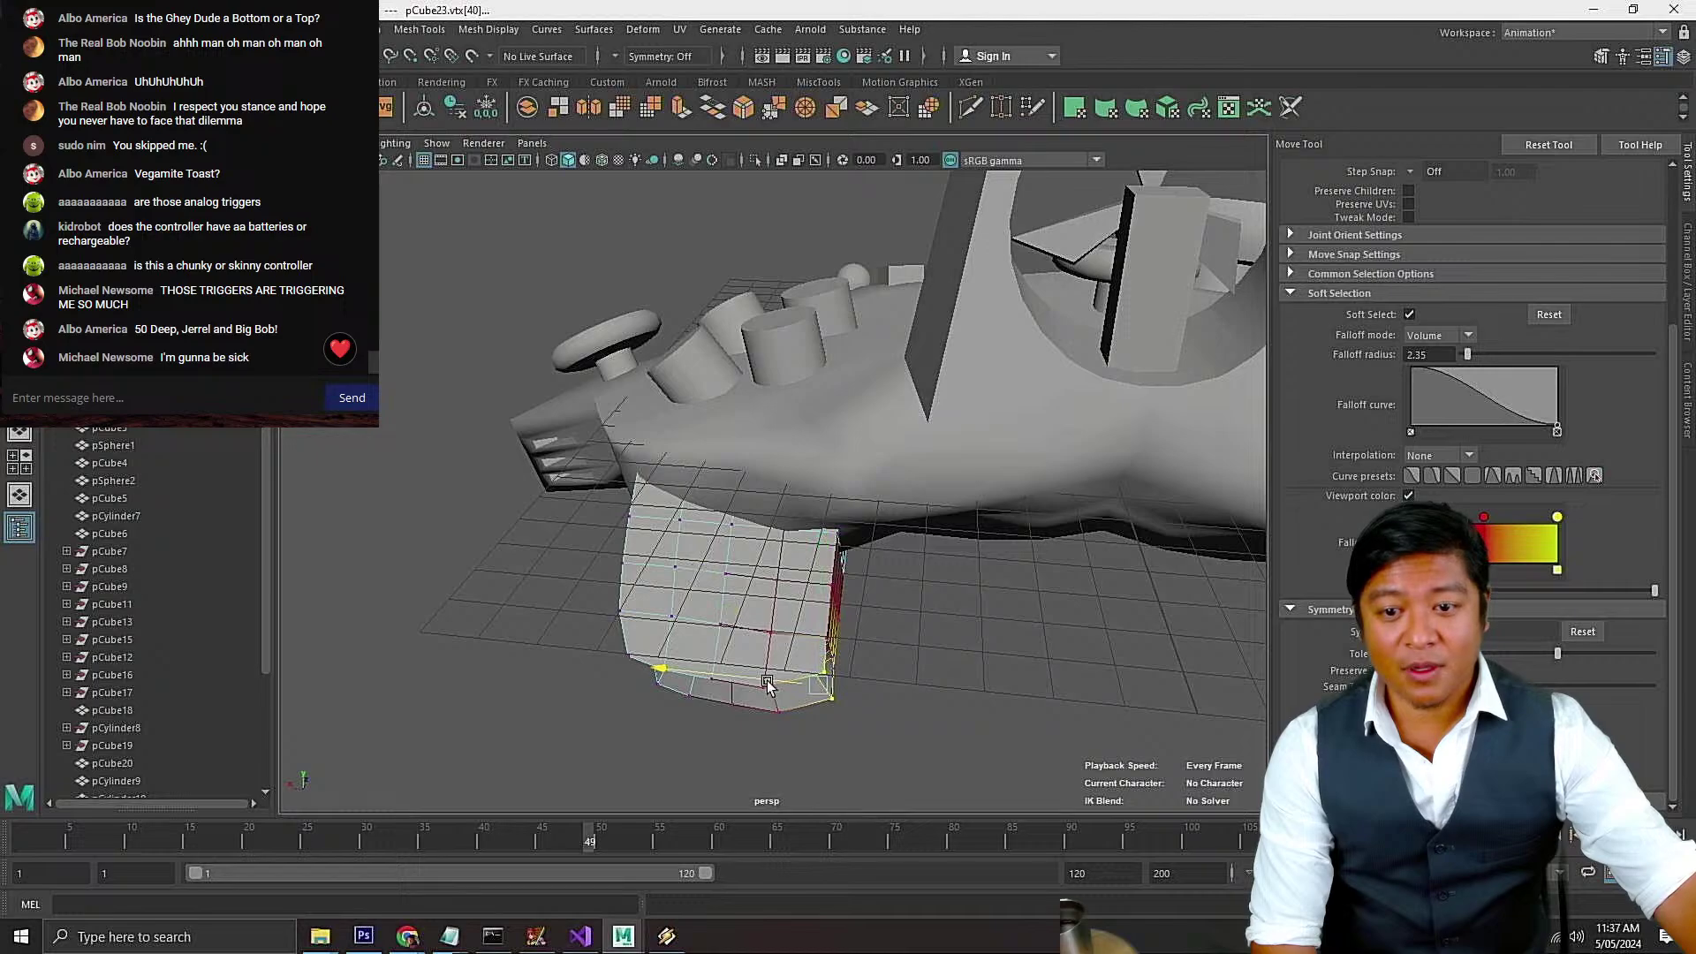
{"action": "left_click_drag", "start_coordinate": [767, 685], "coordinate": [976, 682]}
{"action": "key", "text": "ctrl+z"}
{"action": "key", "text": "ctrl+z"}
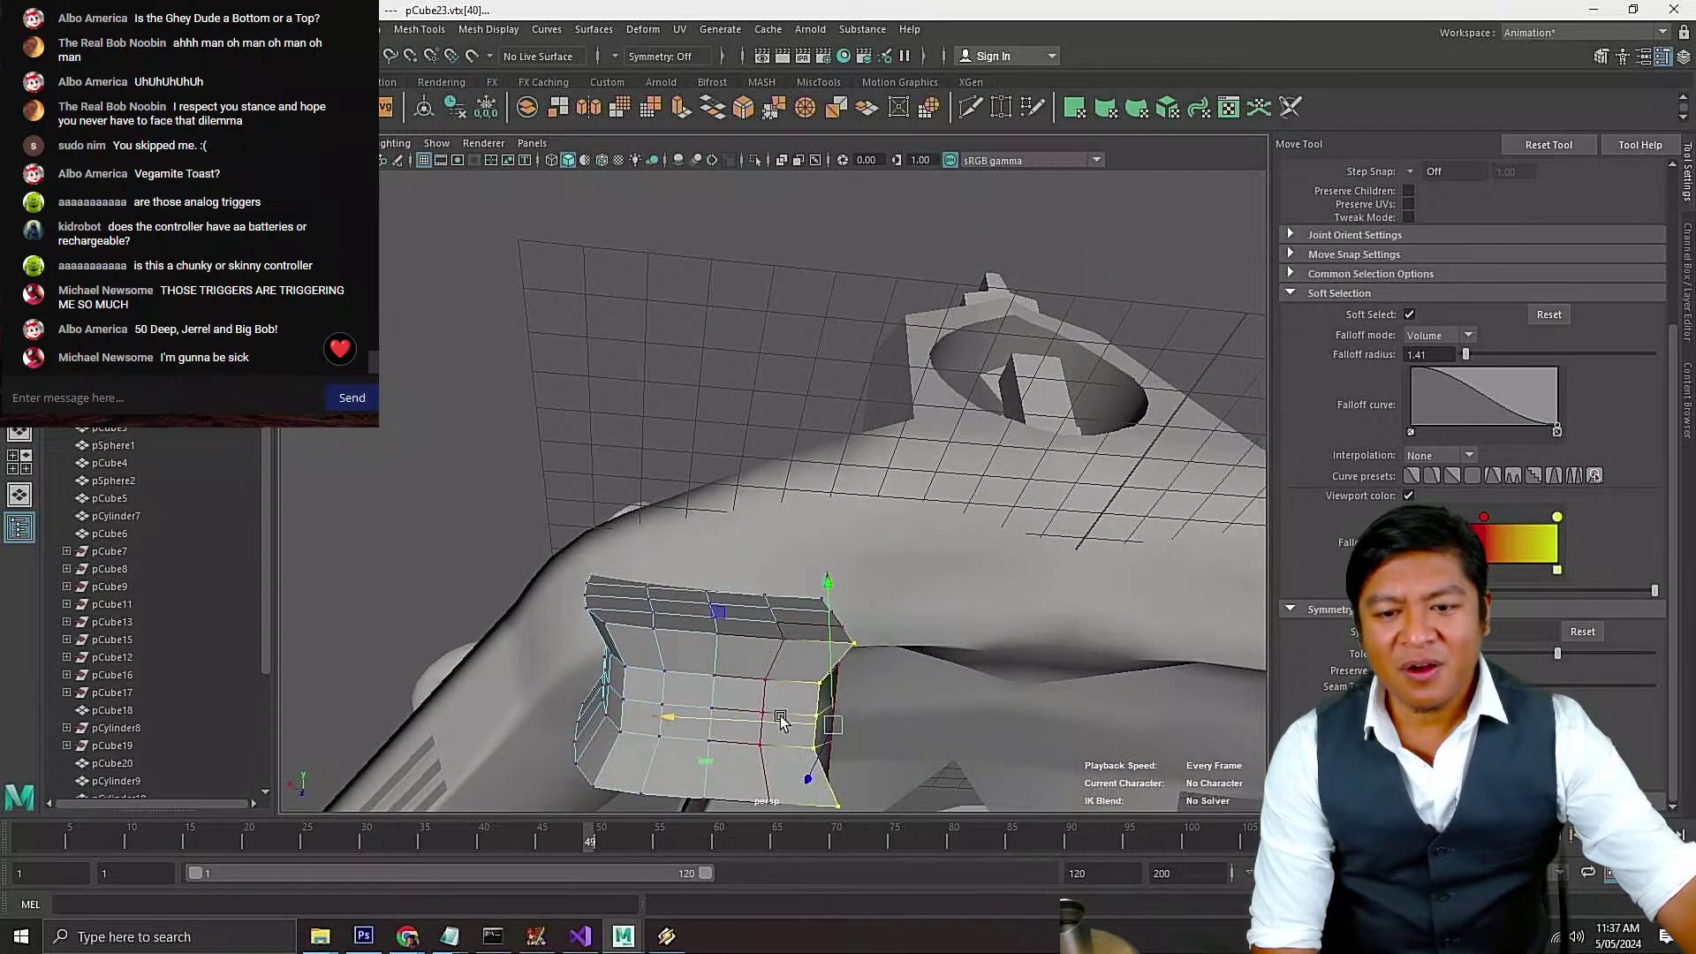
{"action": "left_click_drag", "start_coordinate": [780, 722], "coordinate": [819, 799]}
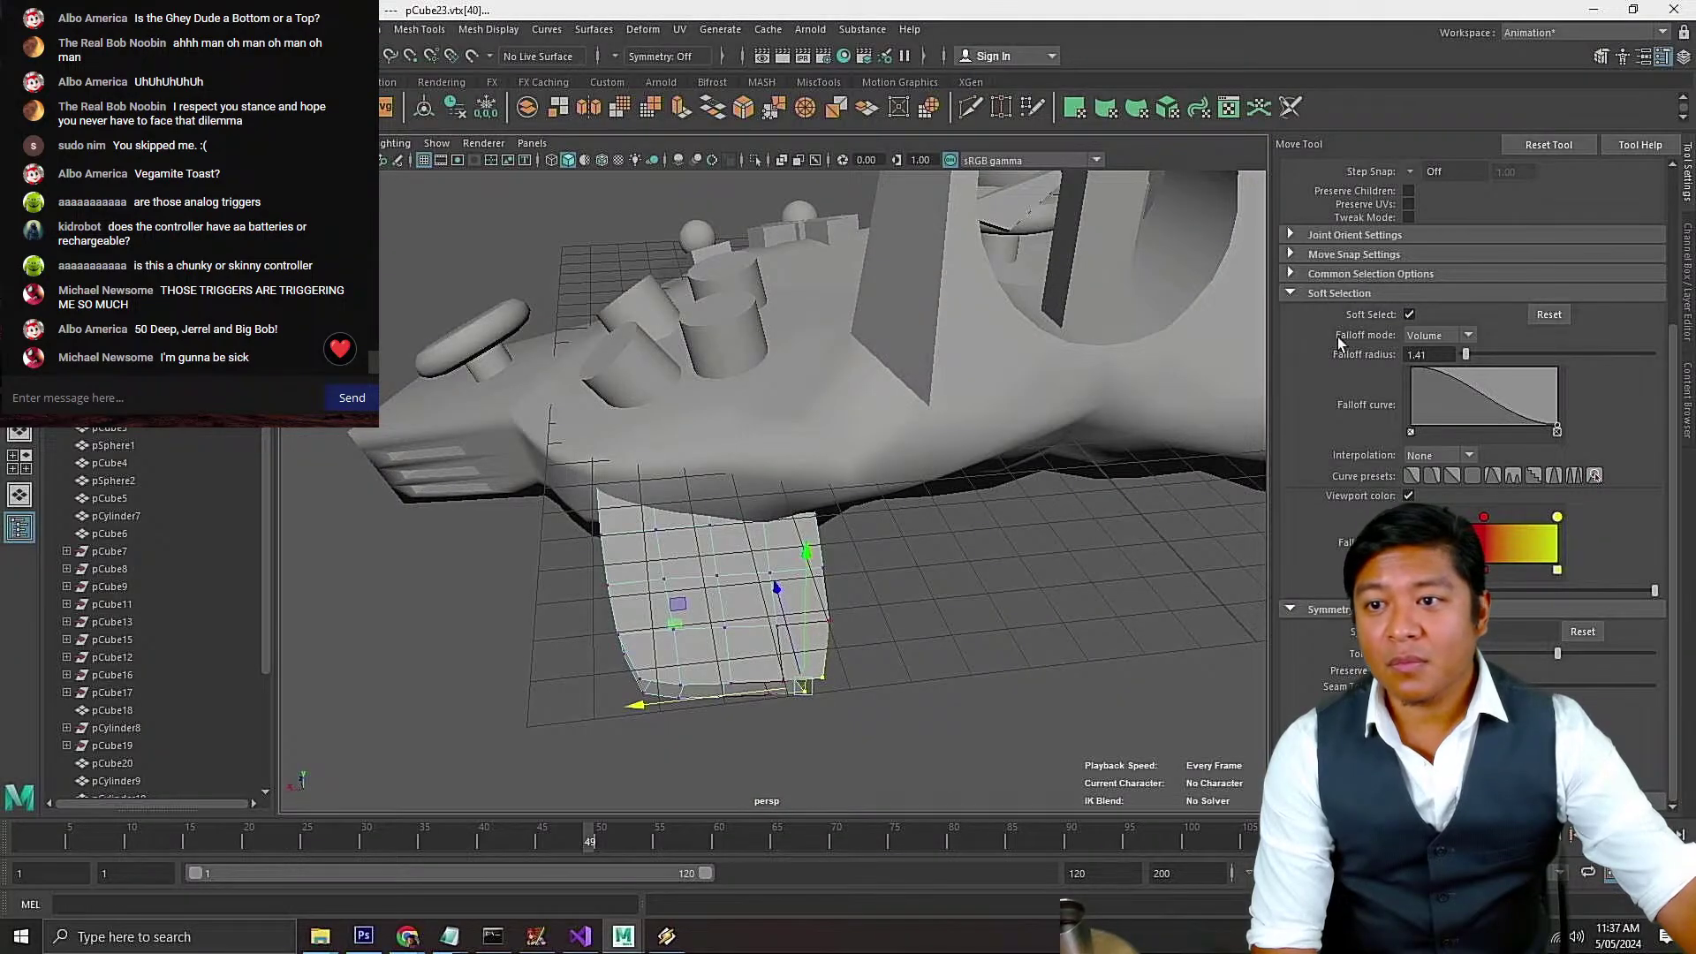
Set Axis Orientation to Component, nudge the lower corner vertices up and right, and save
{"action": "scroll", "coordinate": [1343, 327], "scroll_direction": "up", "scroll_amount": 3}
{"action": "left_click", "coordinate": [1409, 195]}
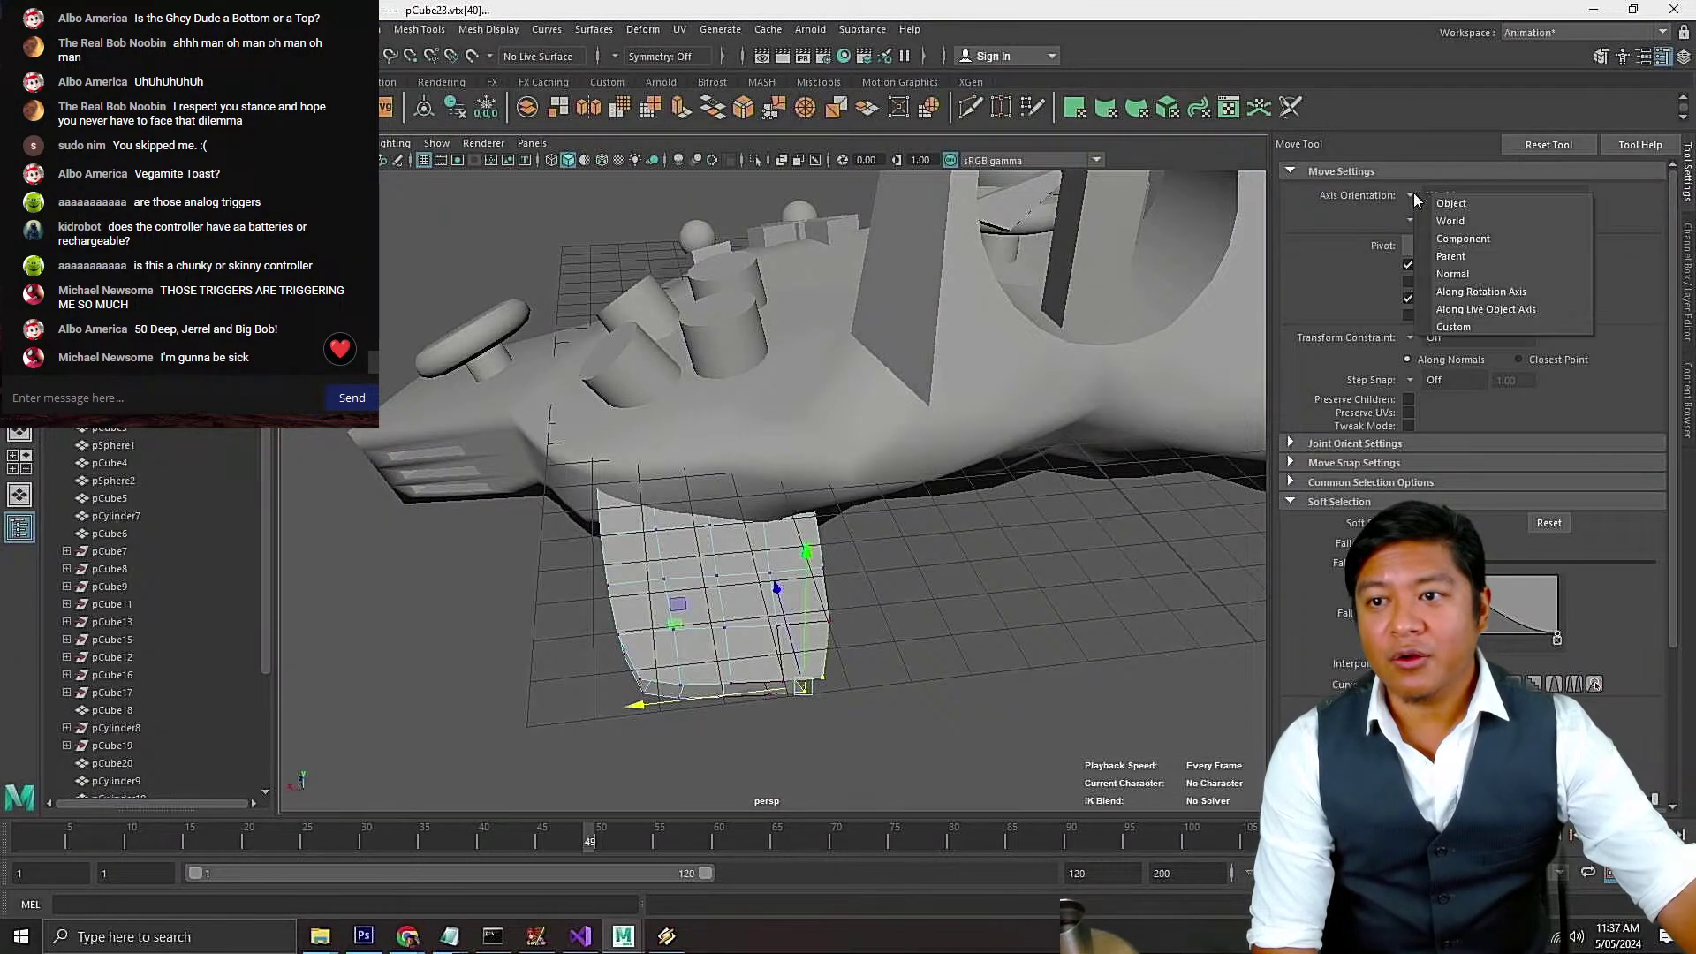
{"action": "left_click", "coordinate": [1424, 233]}
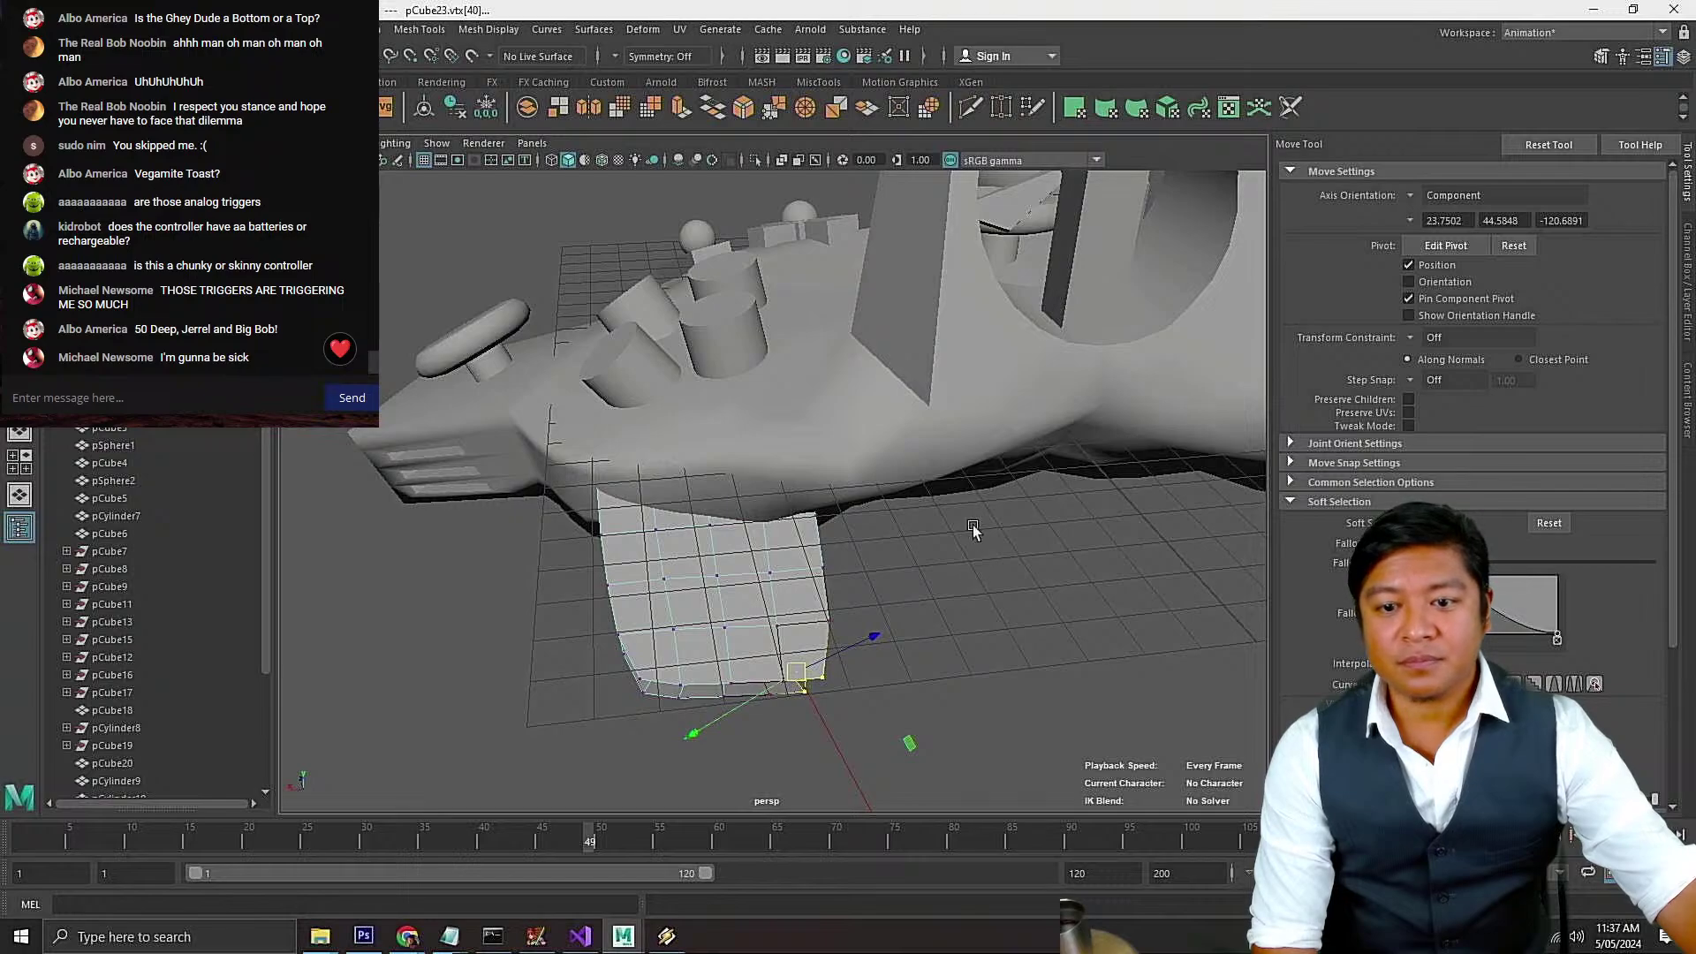
{"action": "left_click_drag", "start_coordinate": [972, 528], "coordinate": [893, 538], "text": "alt"}
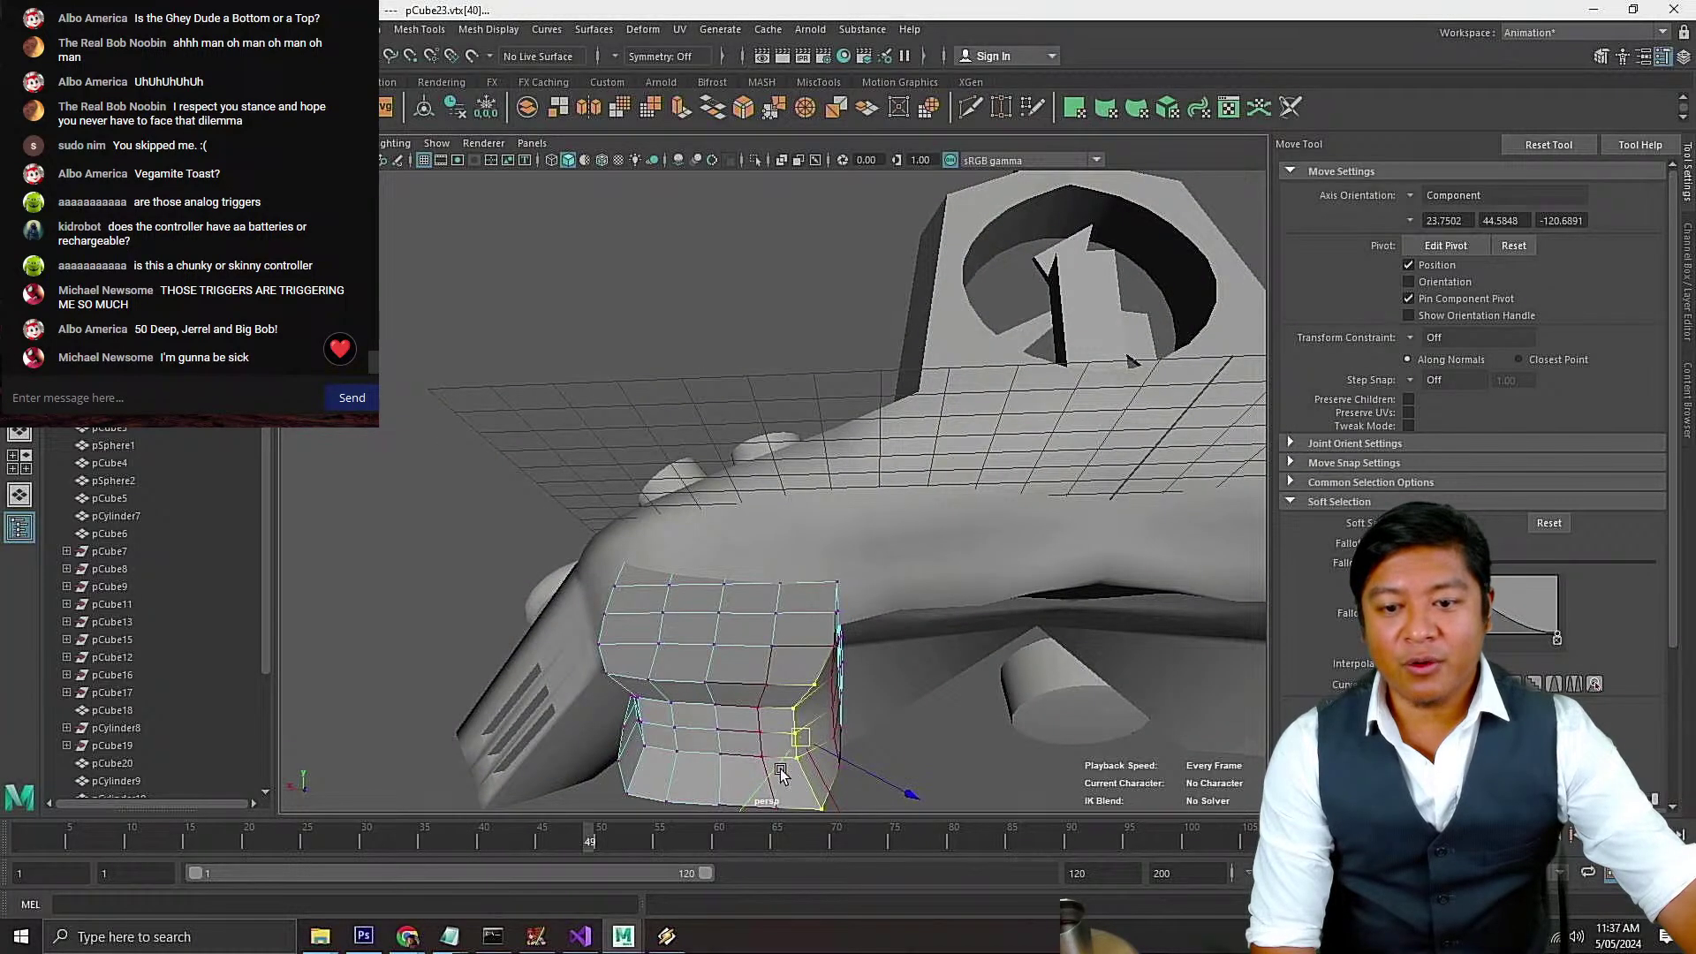
{"action": "middle_click_drag", "start_coordinate": [773, 782], "coordinate": [778, 777]}
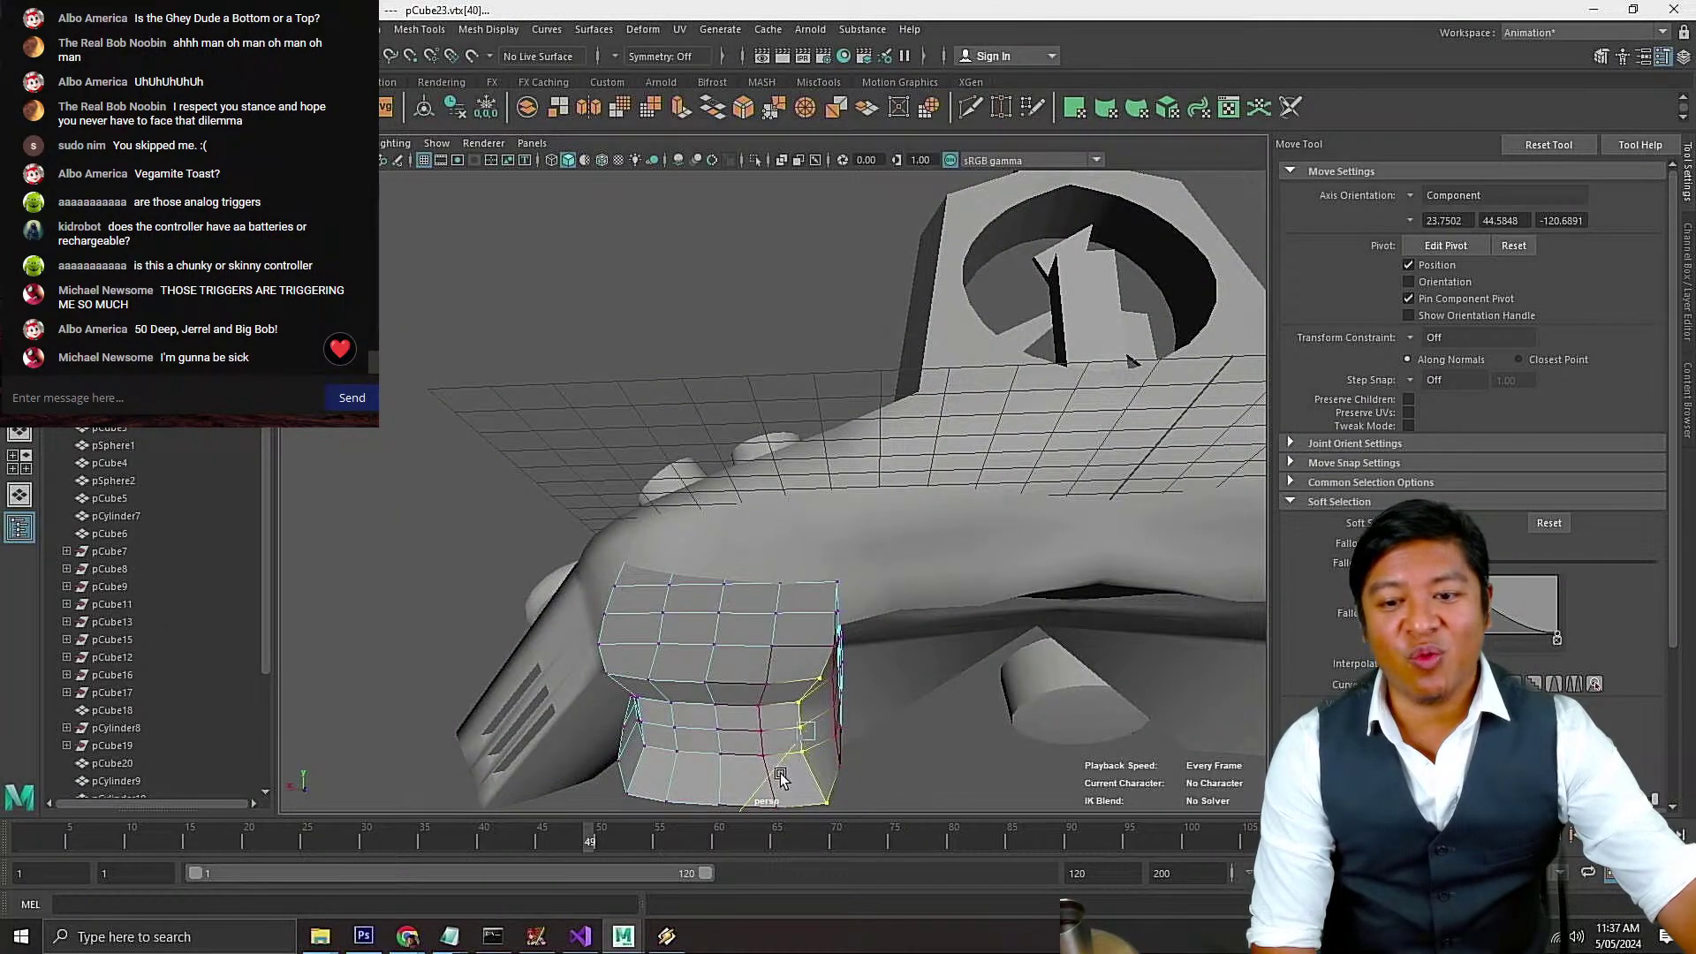
{"action": "left_click_drag", "start_coordinate": [748, 674], "coordinate": [920, 686], "text": "alt"}
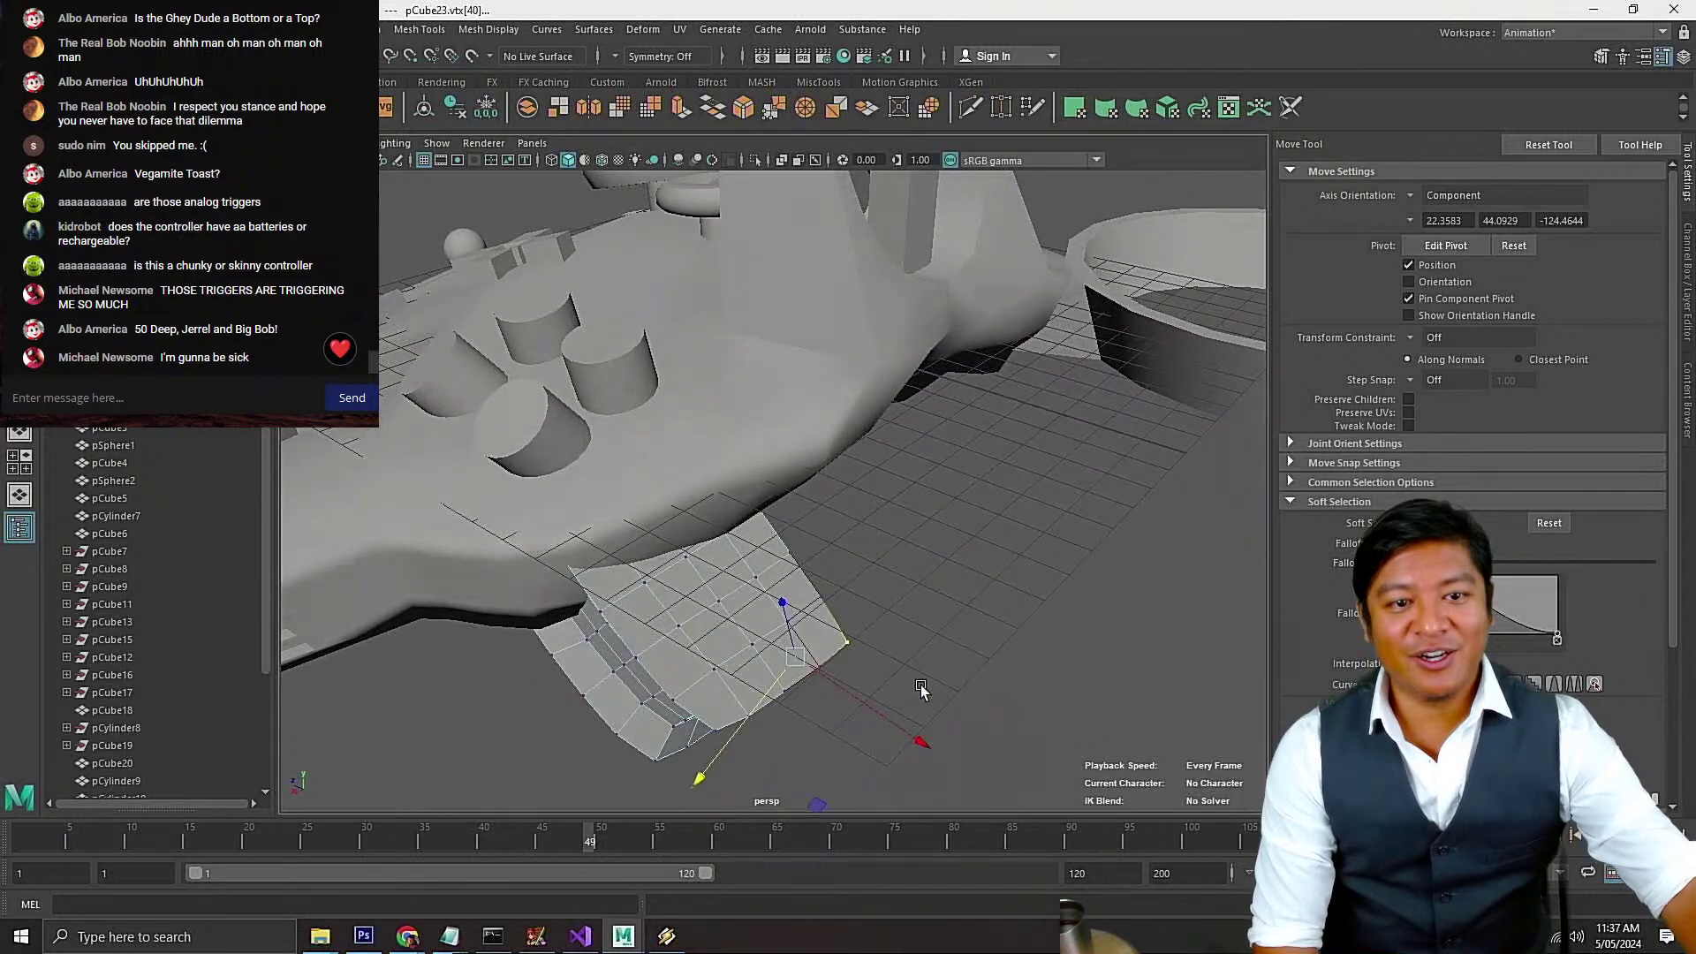
{"action": "key", "text": "ctrl+s"}
Return to object mode and select the grip piece
{"action": "right_click_drag", "start_coordinate": [886, 579], "coordinate": [972, 425]}
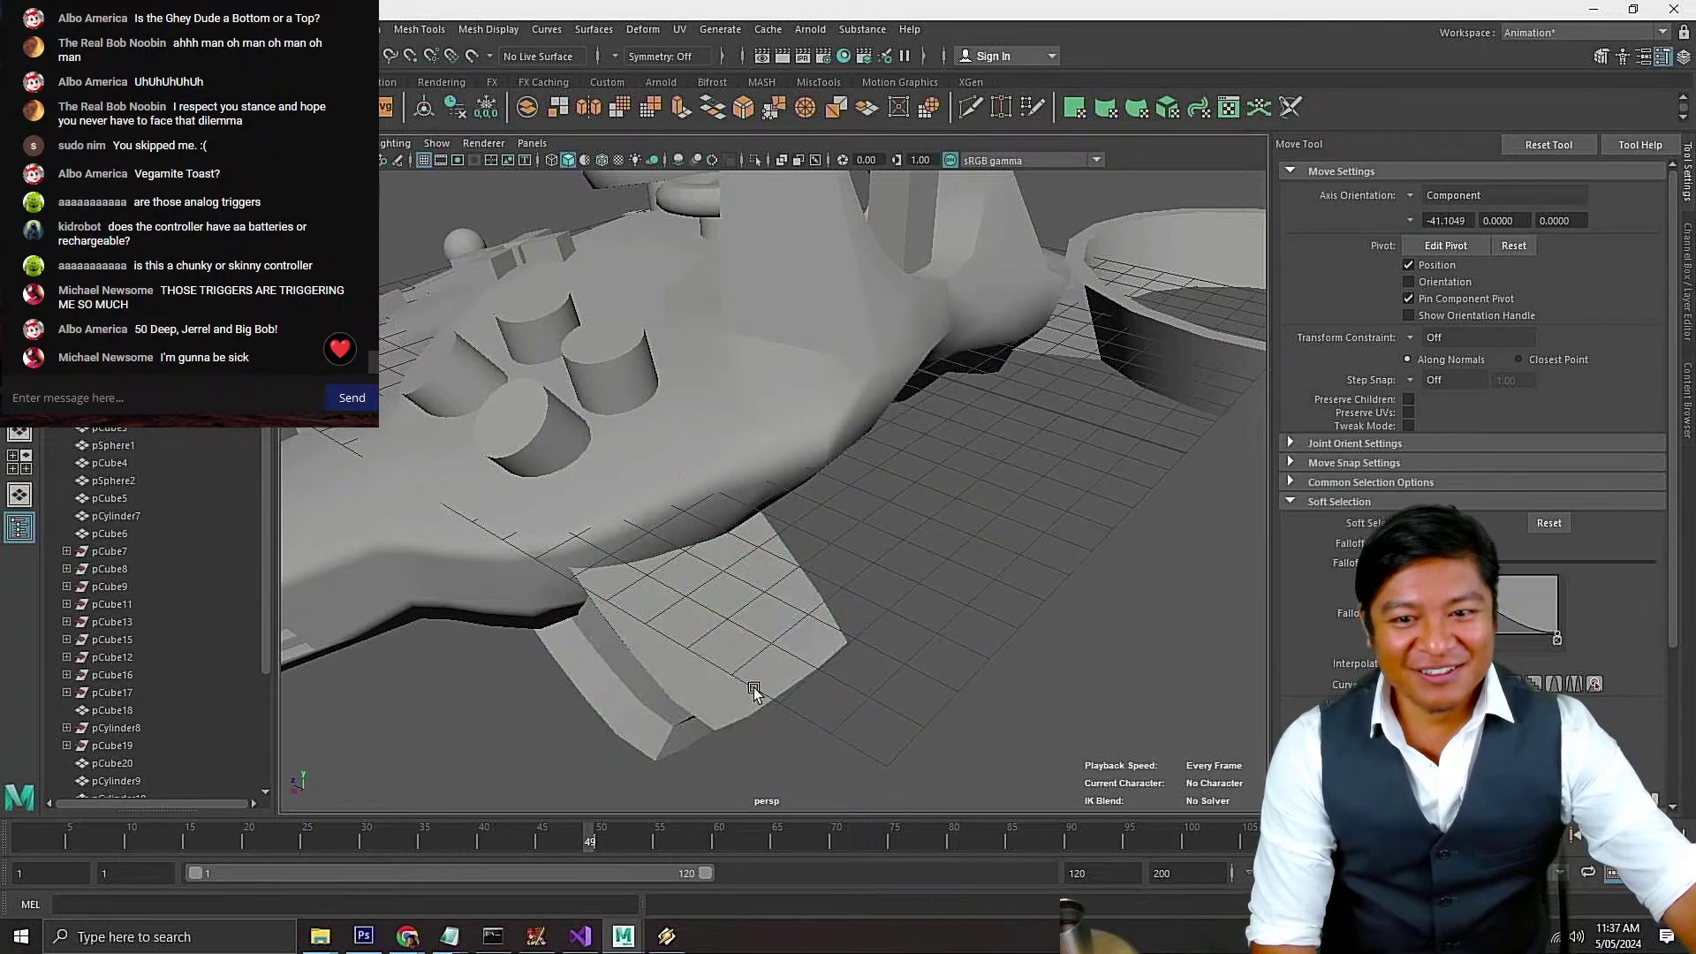
{"action": "left_click", "coordinate": [655, 685]}
{"action": "left_click_drag", "start_coordinate": [672, 678], "coordinate": [753, 620], "text": "alt"}
Tilt pCube23 with a free rotation and move it into place under the controller
{"action": "key", "text": "e"}
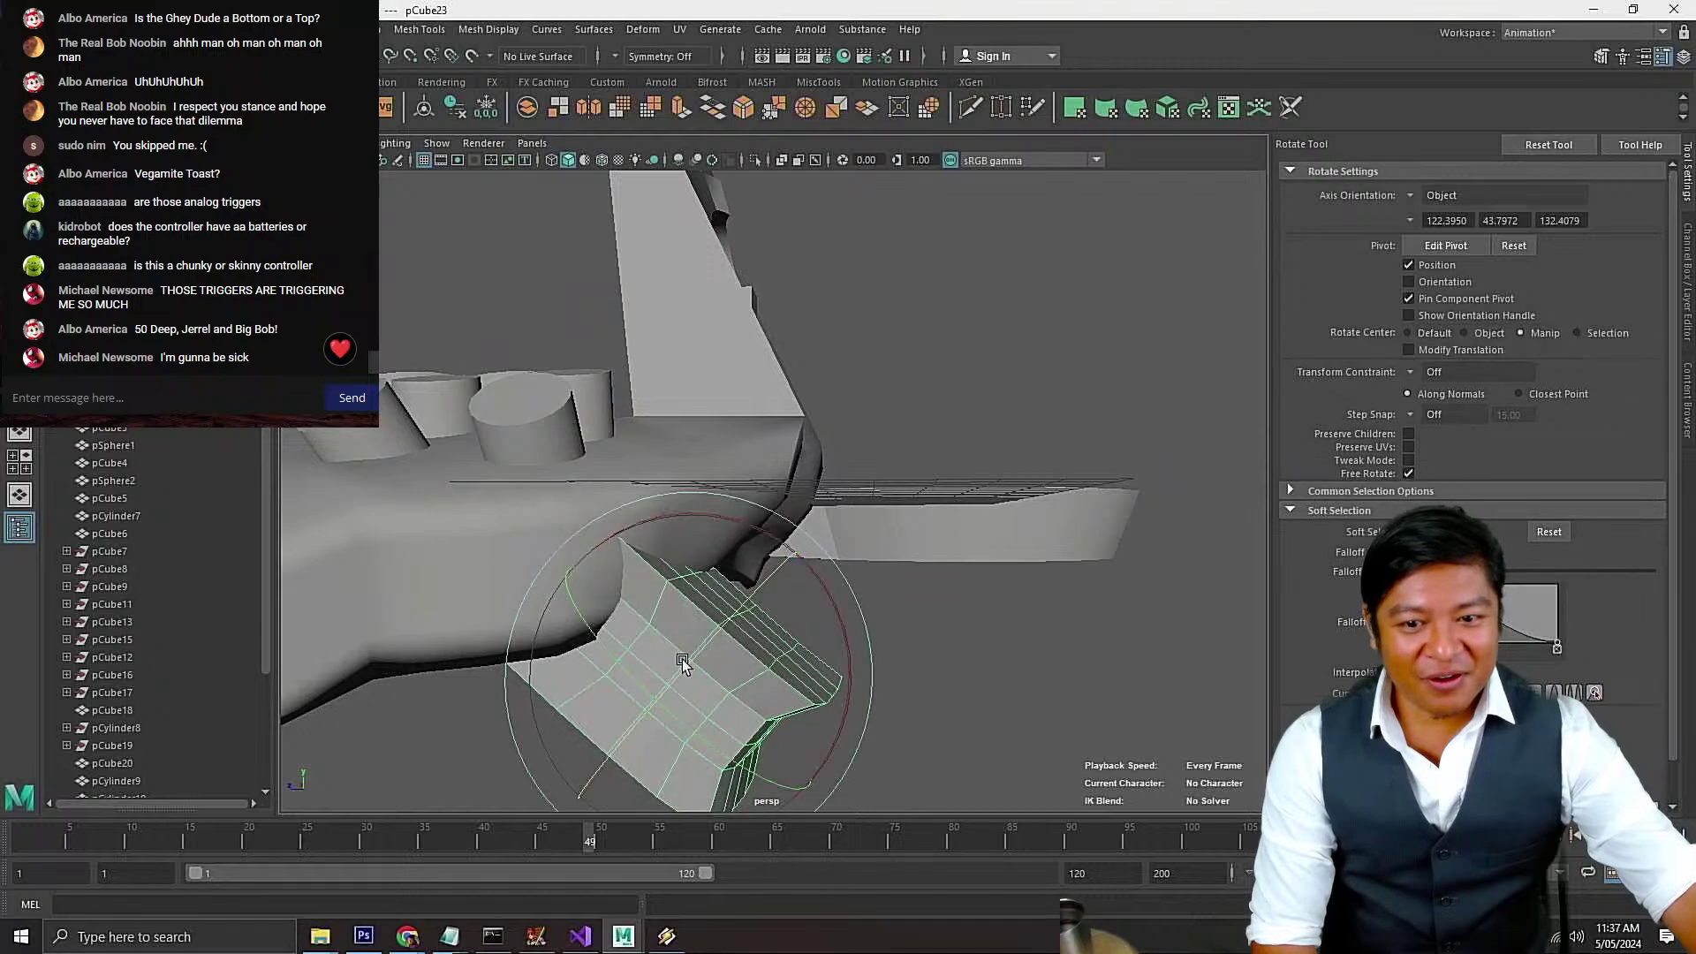
{"action": "left_click_drag", "start_coordinate": [682, 663], "coordinate": [628, 602]}
{"action": "key", "text": "r"}
{"action": "key", "text": "w"}
{"action": "mouse_move", "coordinate": [740, 652]}
{"action": "left_mouse_down", "text": "alt"}
{"action": "mouse_move", "coordinate": [743, 670]}
{"action": "mouse_move", "coordinate": [740, 624]}
{"action": "left_mouse_up", "text": "alt"}
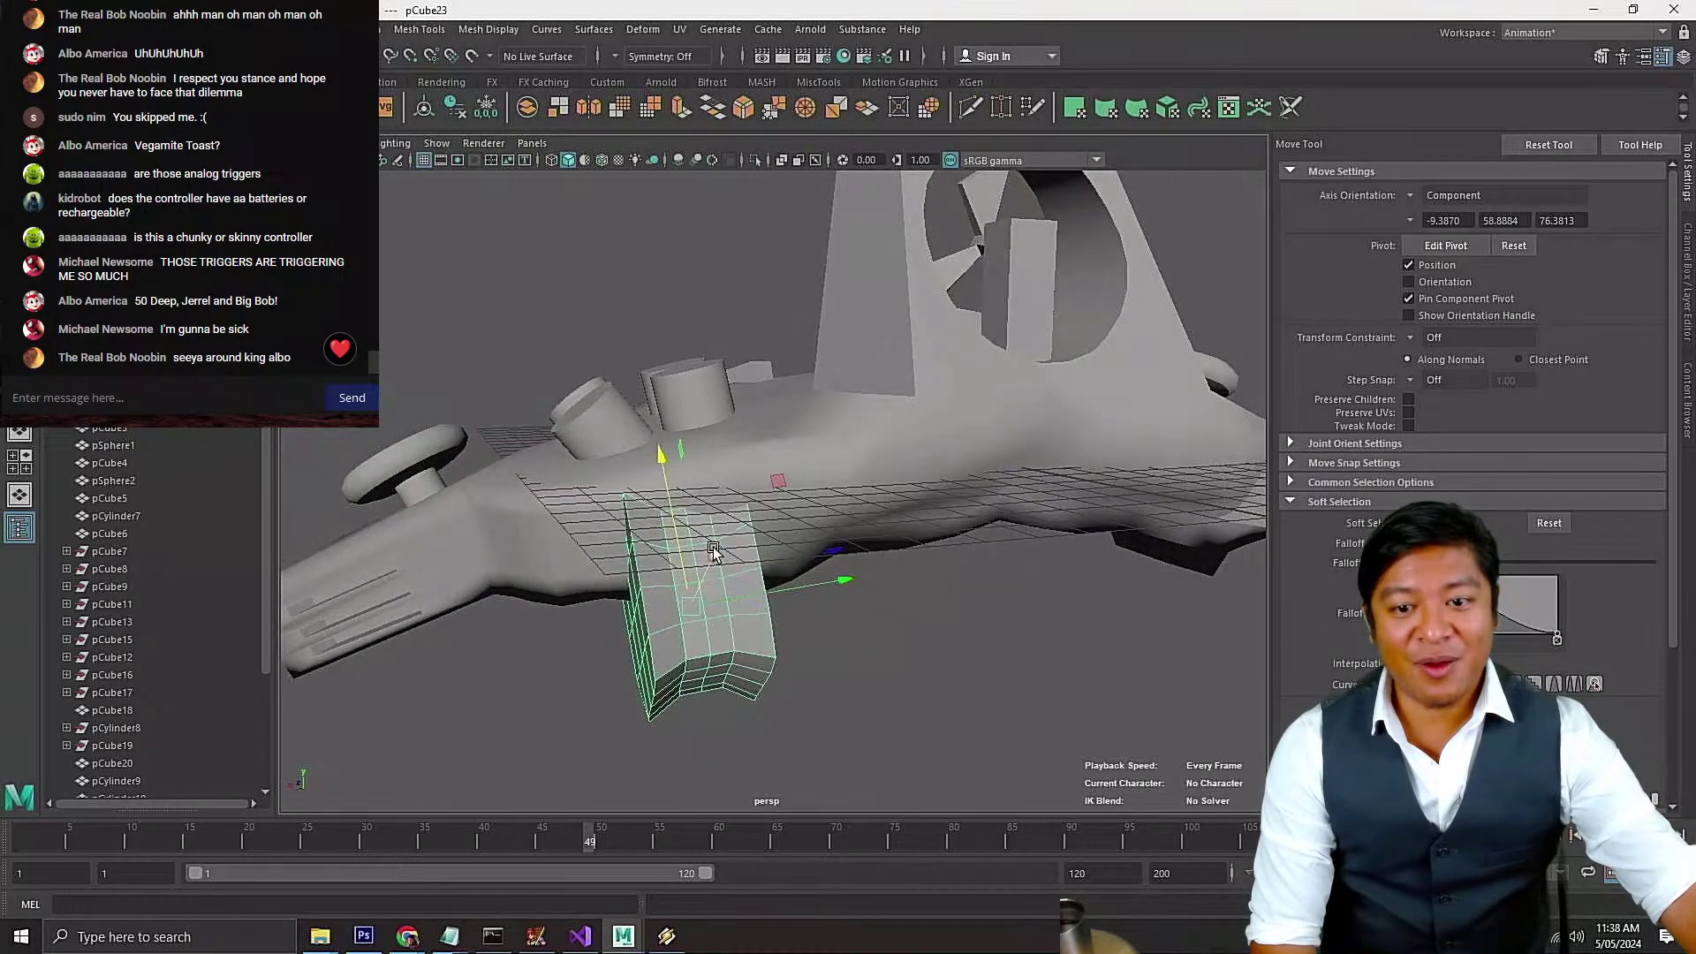
{"action": "left_click_drag", "start_coordinate": [714, 551], "coordinate": [718, 572]}
{"action": "left_click_drag", "start_coordinate": [802, 632], "coordinate": [765, 627], "text": "alt"}
Duplicate the grip piece, slide the copy right, and narrow both pieces along X
{"action": "key", "text": "ctrl+d"}
{"action": "left_click_drag", "start_coordinate": [854, 578], "coordinate": [1007, 572]}
{"action": "key", "text": "r"}
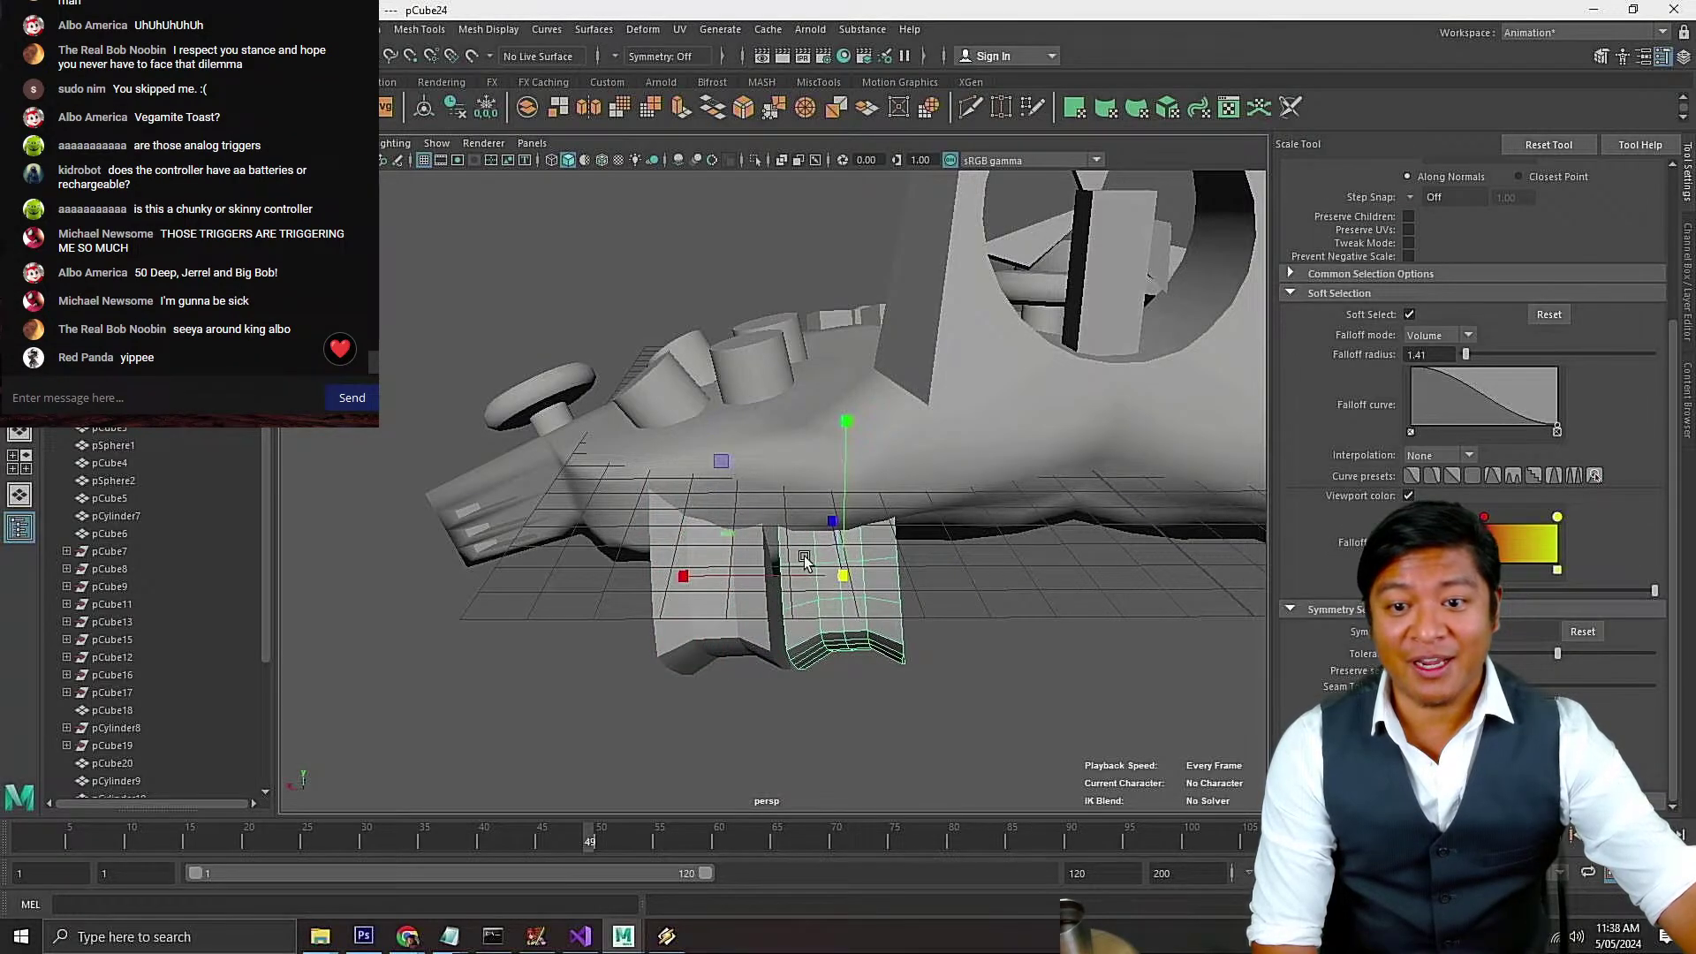
{"action": "left_click_drag", "start_coordinate": [674, 576], "coordinate": [717, 581]}
{"action": "left_click", "coordinate": [669, 613]}
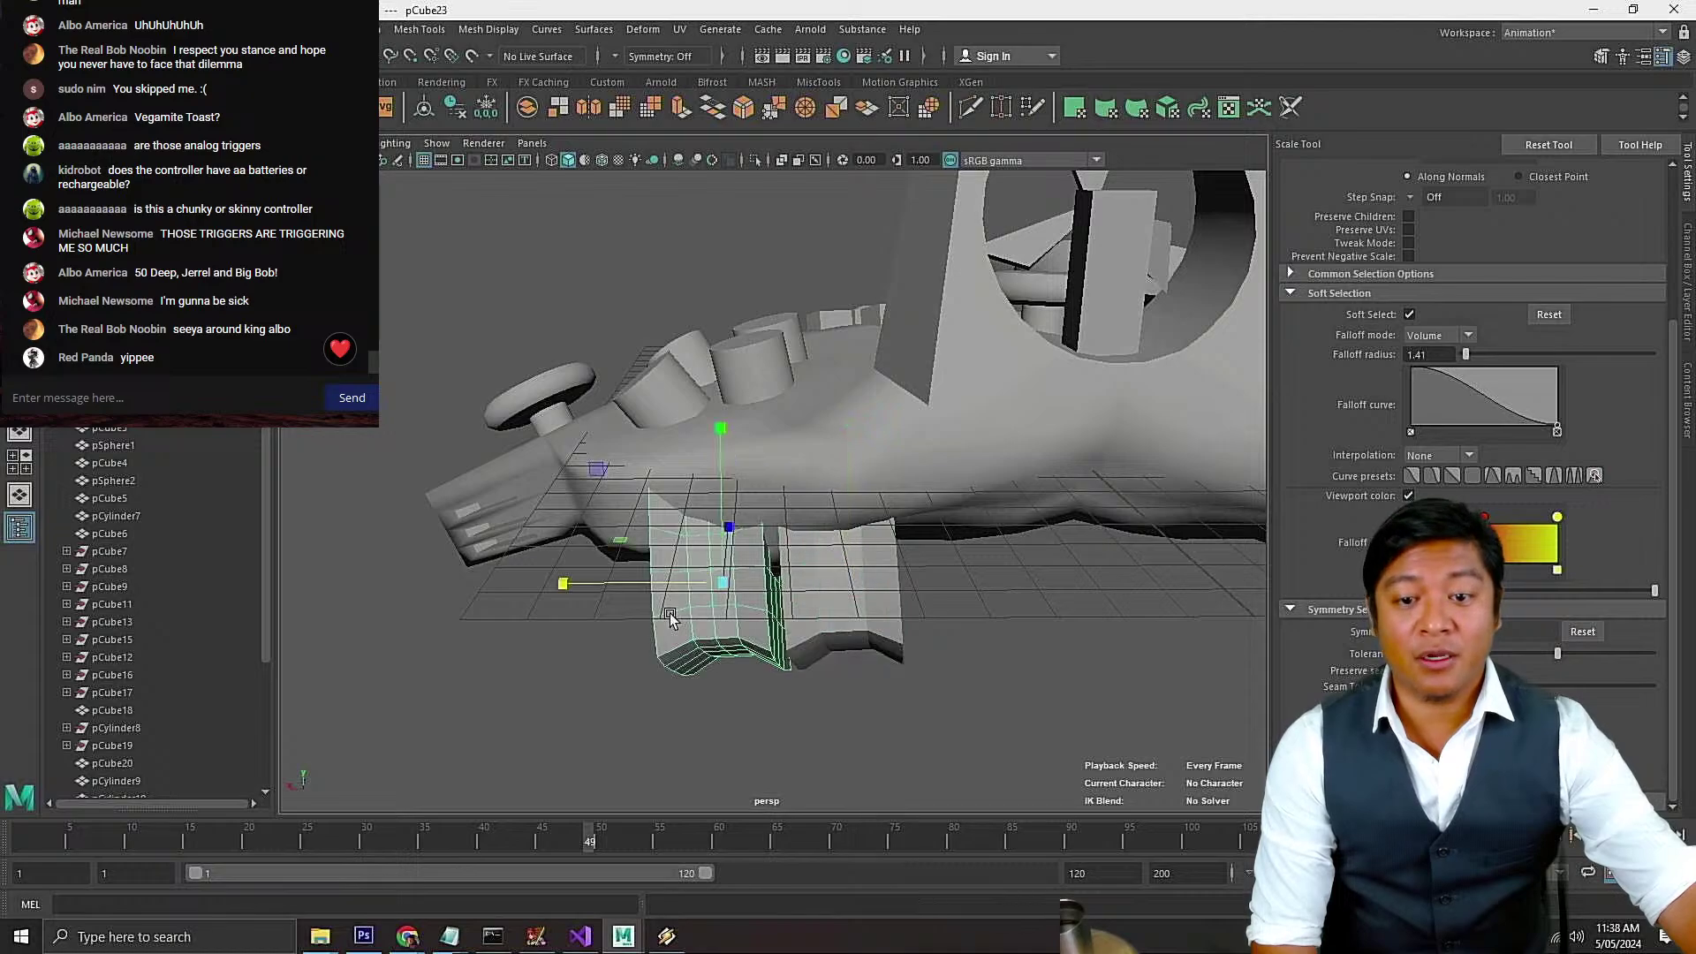
{"action": "left_click", "coordinate": [853, 620]}
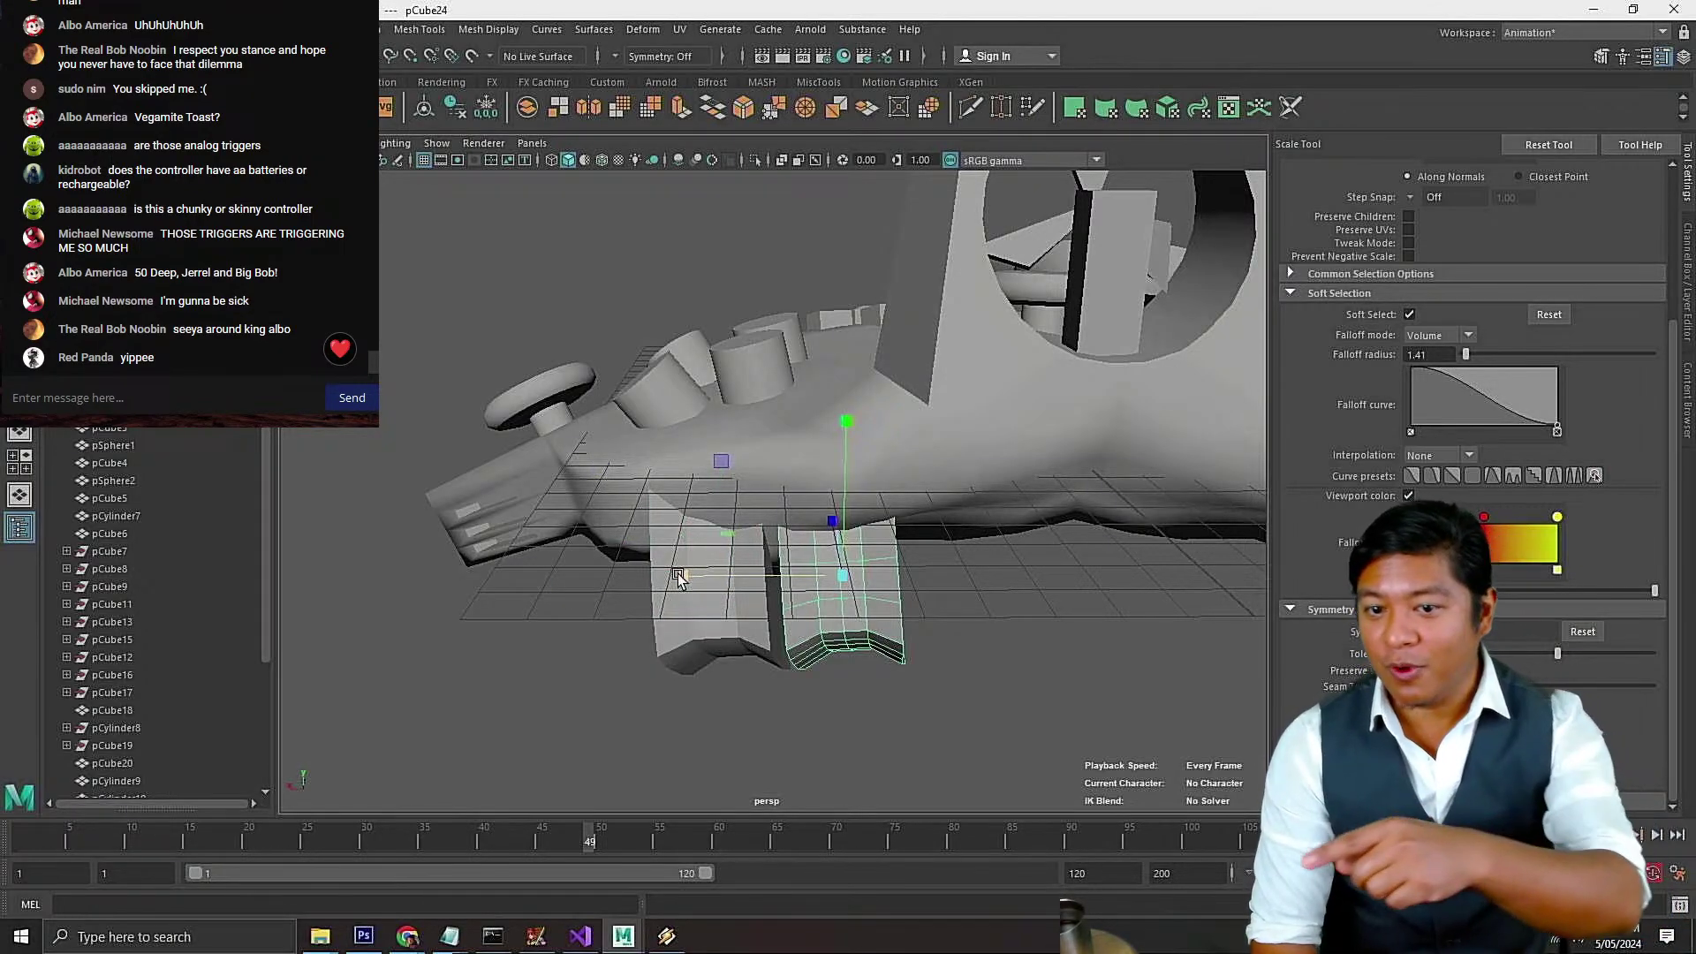
{"action": "left_click_drag", "start_coordinate": [678, 575], "coordinate": [731, 585]}
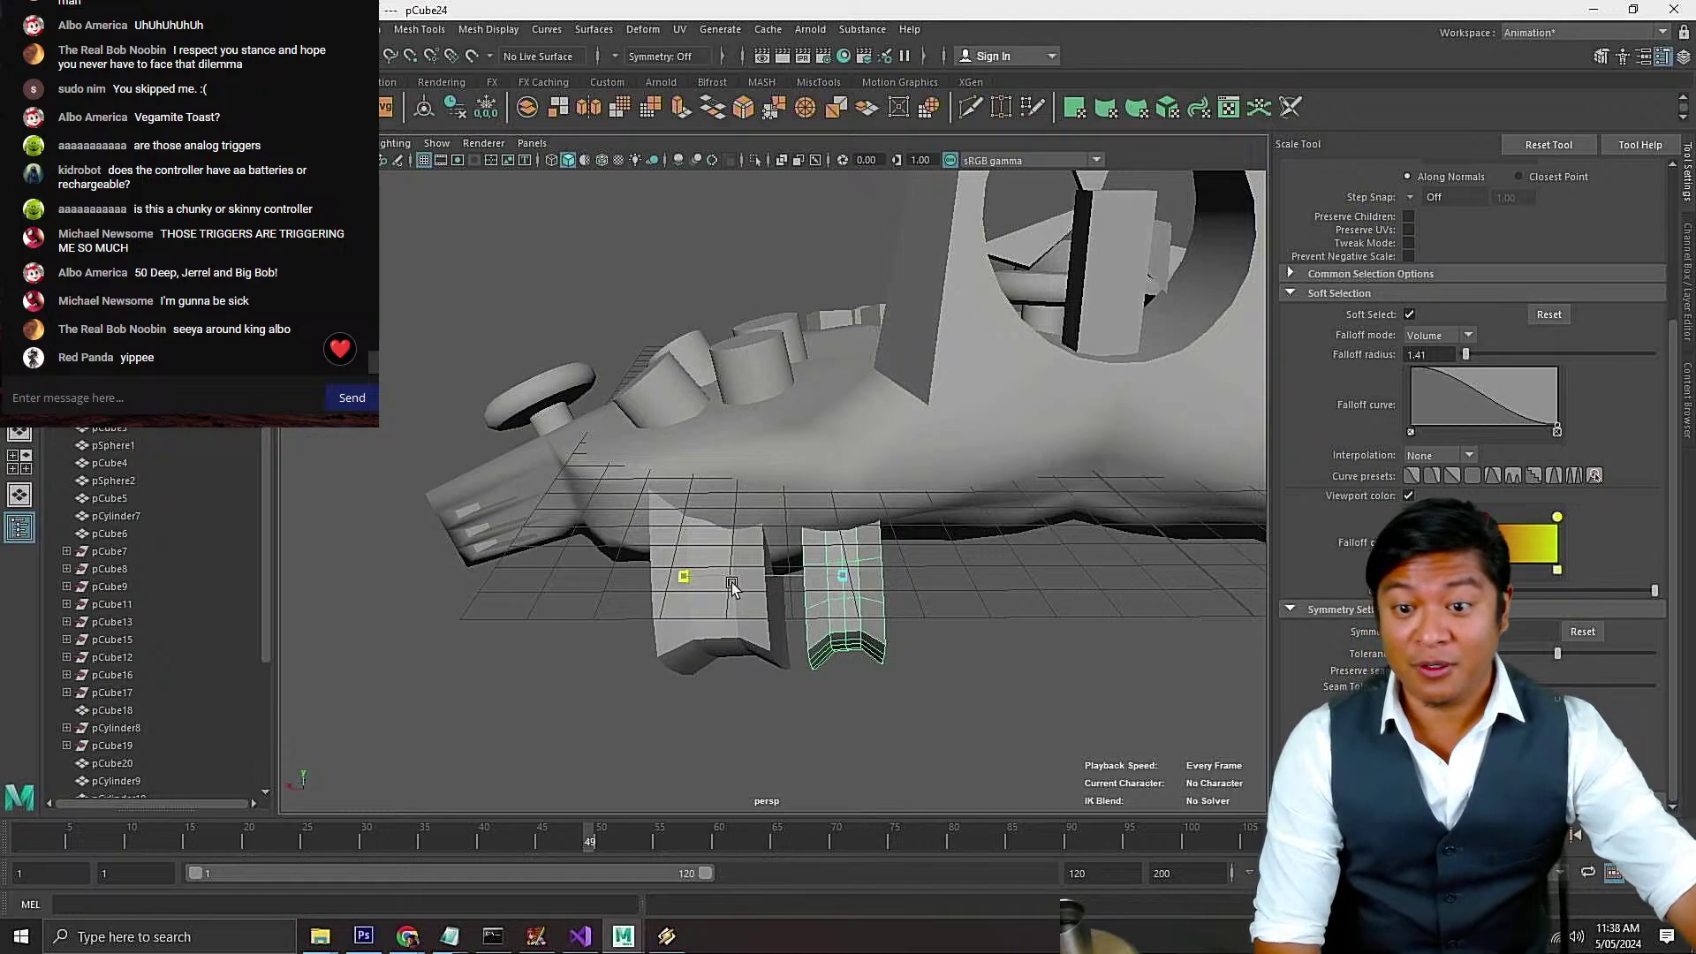
Raise the left grip piece and select both grip pieces
{"action": "left_click_drag", "start_coordinate": [834, 601], "coordinate": [867, 561], "text": "alt"}
{"action": "key", "text": "w"}
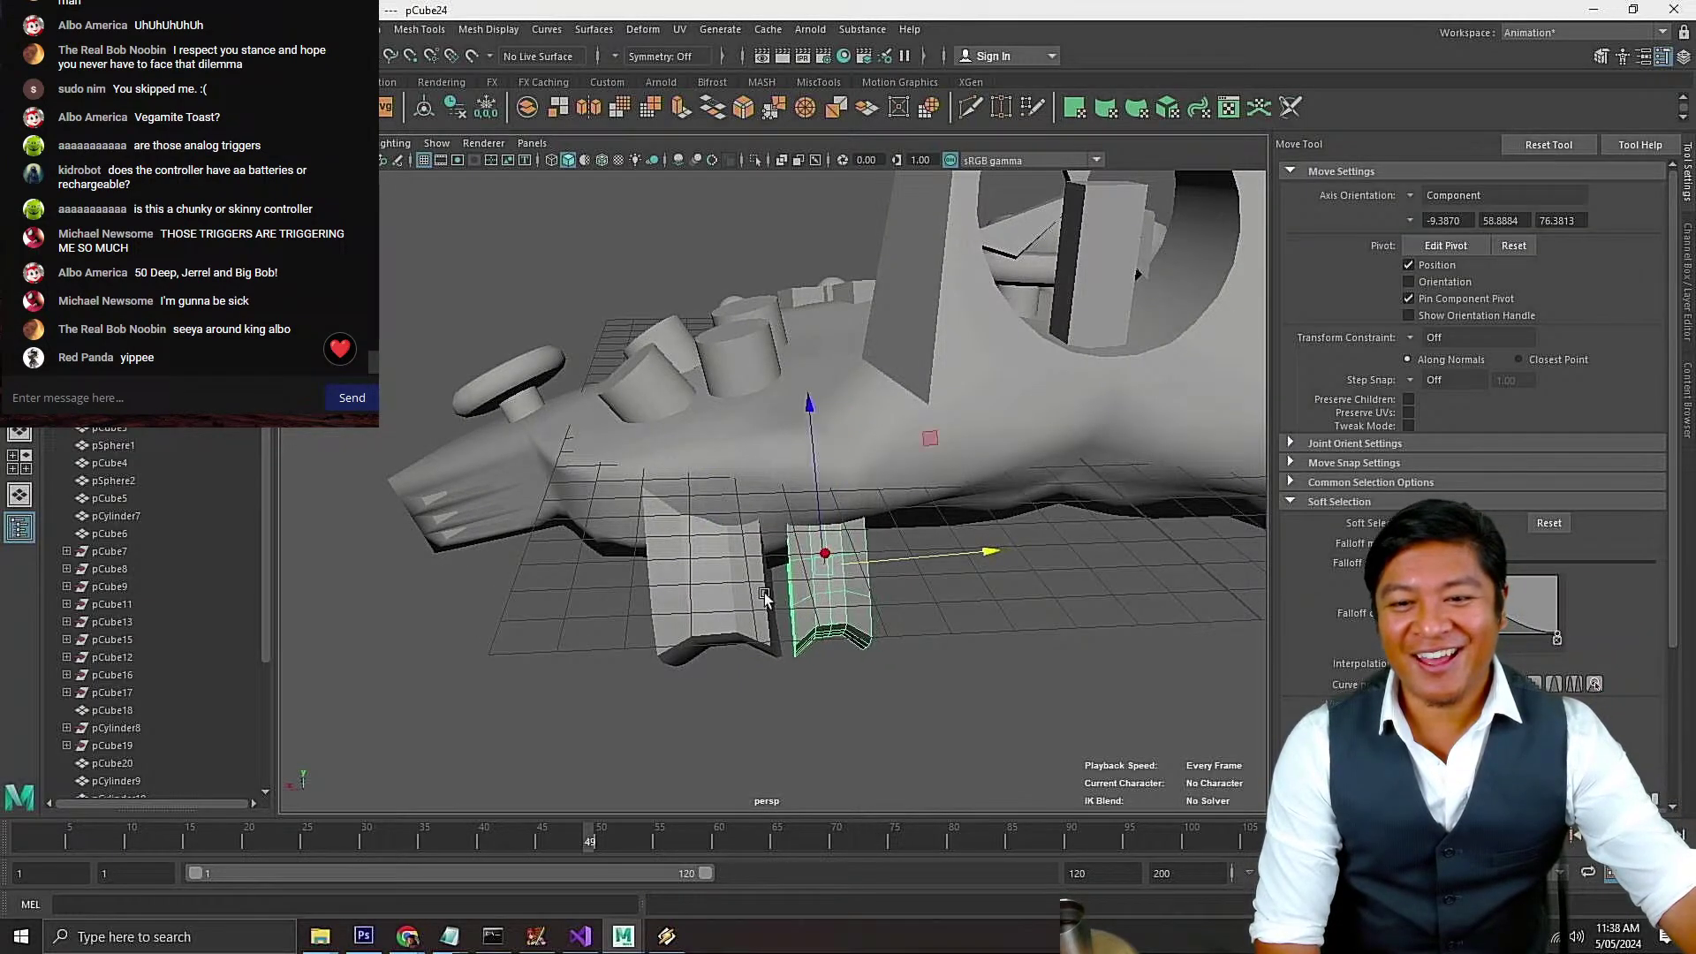
{"action": "left_click", "coordinate": [687, 612]}
{"action": "left_click_drag", "start_coordinate": [707, 530], "coordinate": [707, 489]}
{"action": "left_click_drag", "start_coordinate": [703, 594], "coordinate": [765, 616], "text": "alt"}
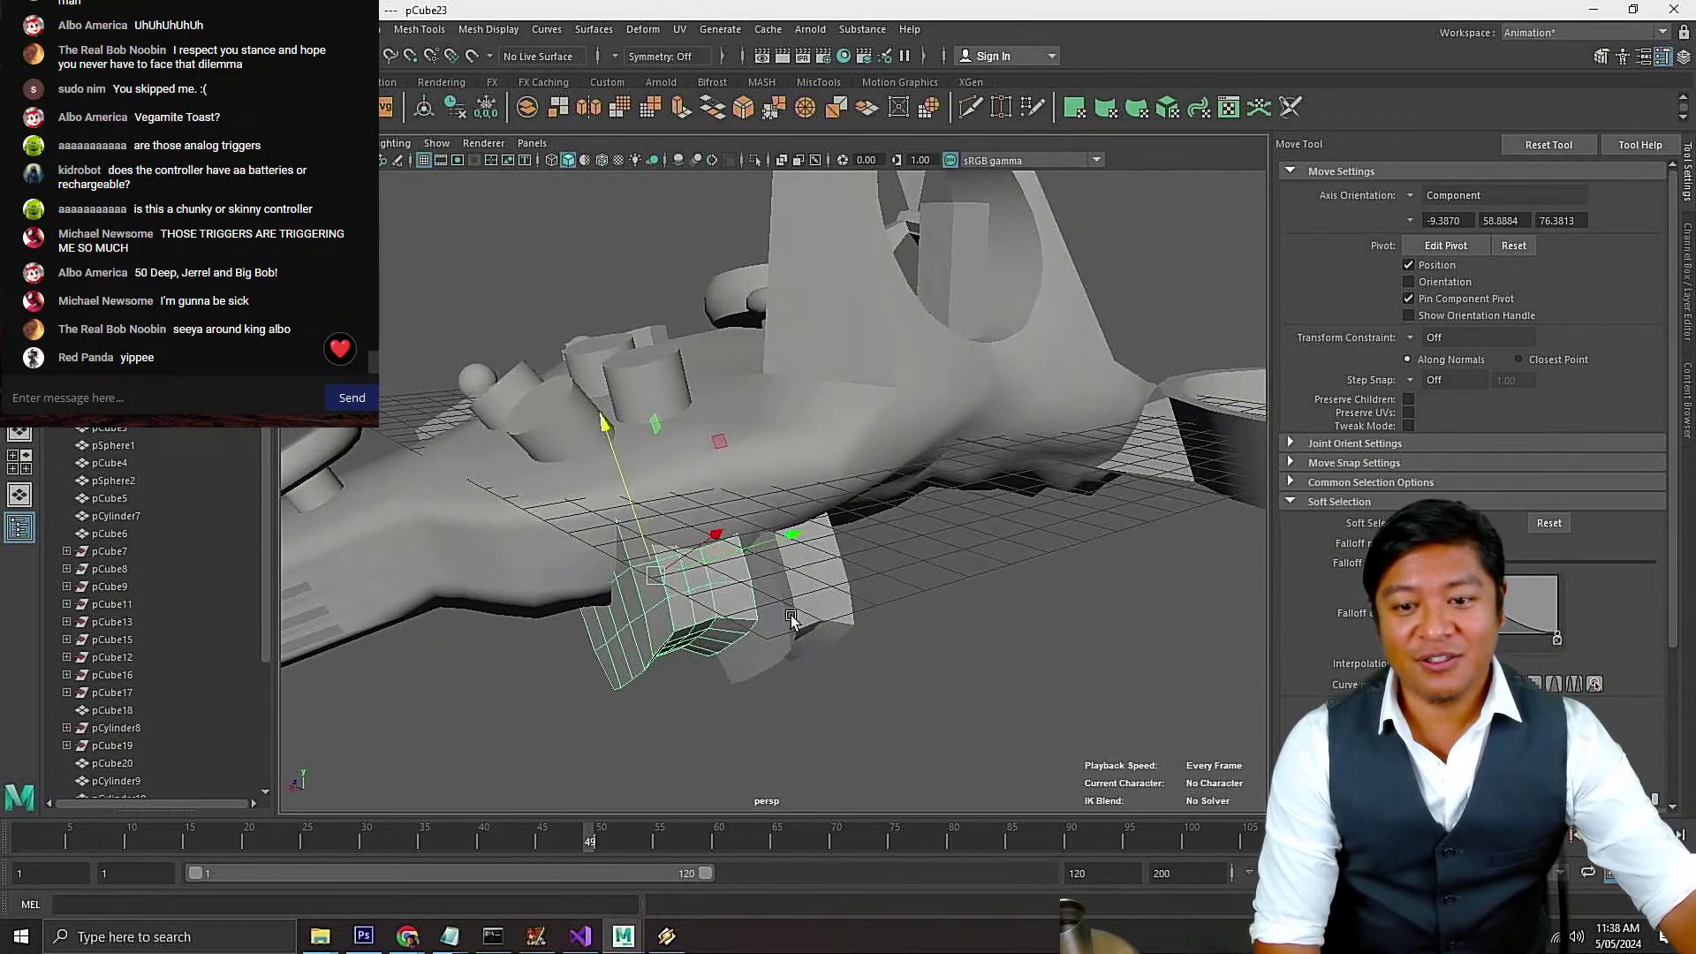
{"action": "left_click", "coordinate": [798, 619], "text": "shift"}
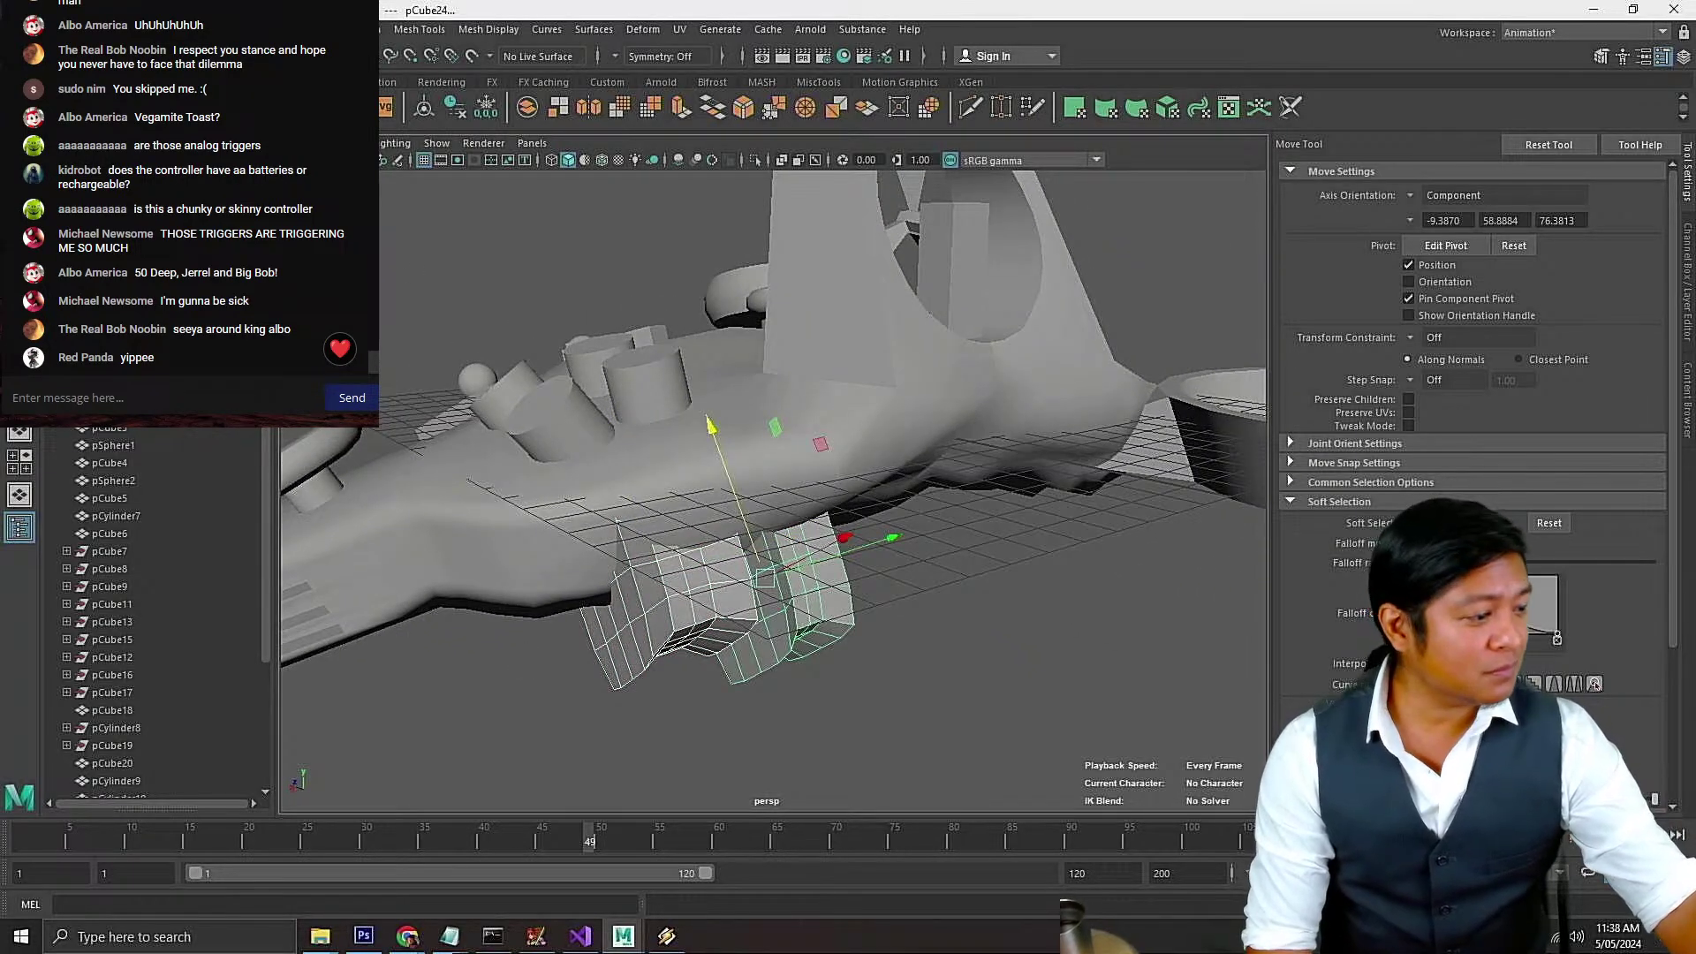
Open the Mesh menu with both grip pieces selected
{"action": "left_click", "coordinate": [314, 29]}
{"action": "mouse_move", "coordinate": [358, 29]}
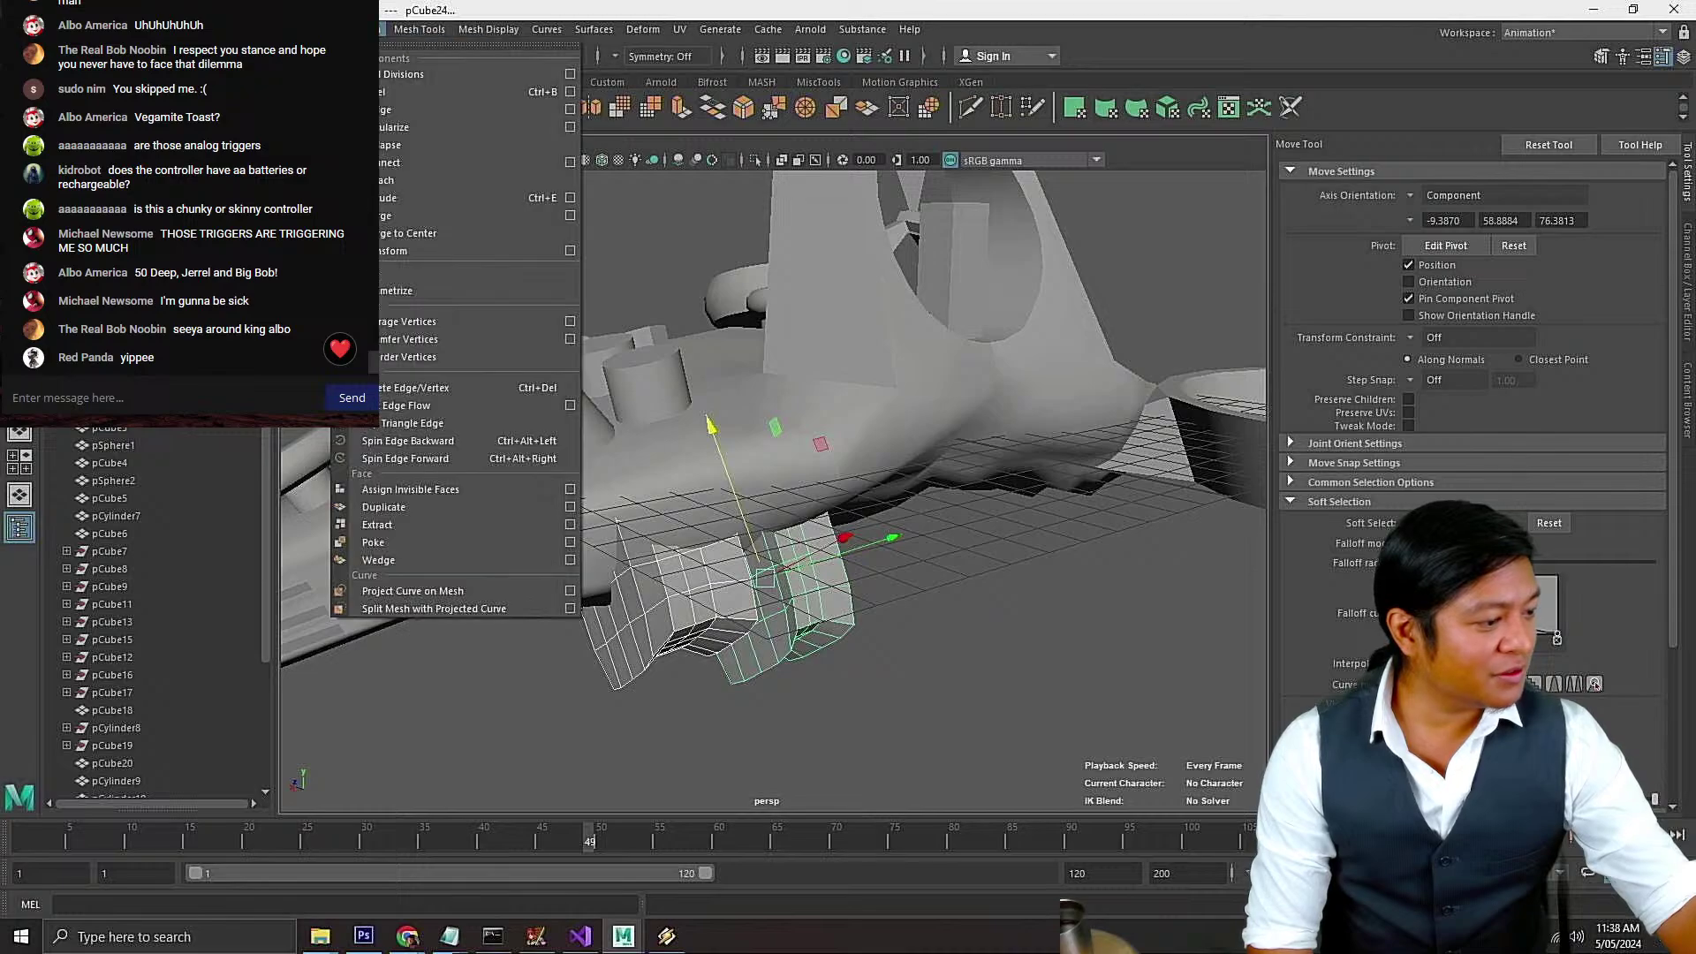
{"action": "mouse_move", "coordinate": [431, 29]}
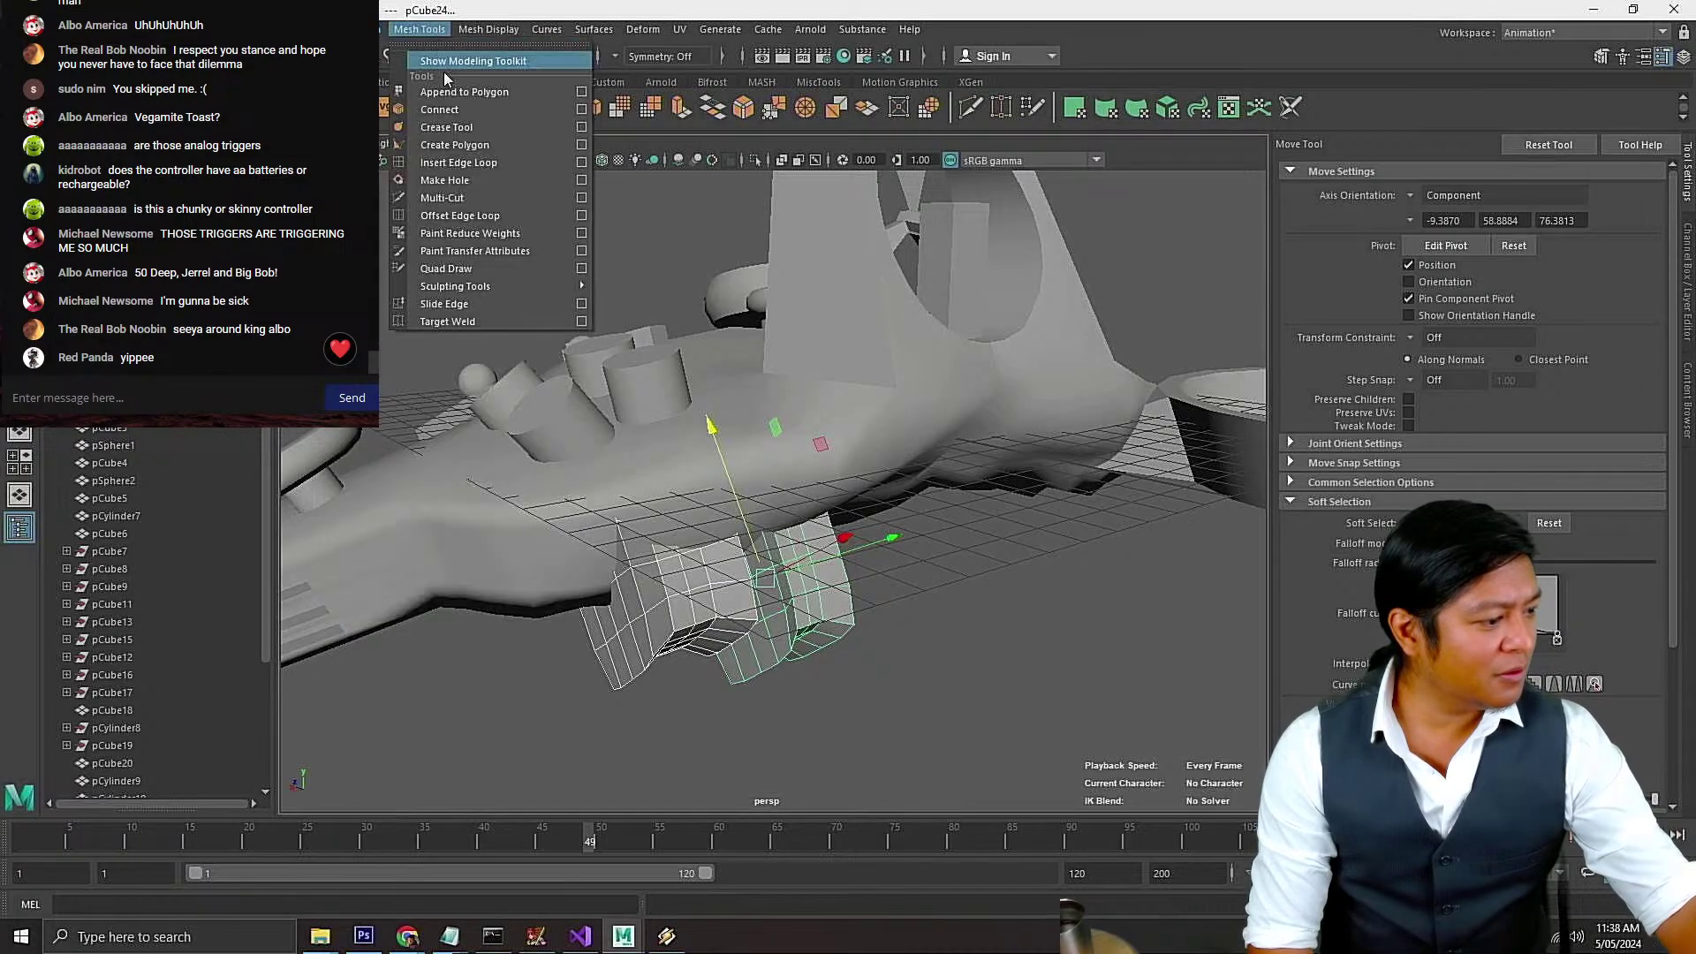
{"action": "mouse_move", "coordinate": [508, 32]}
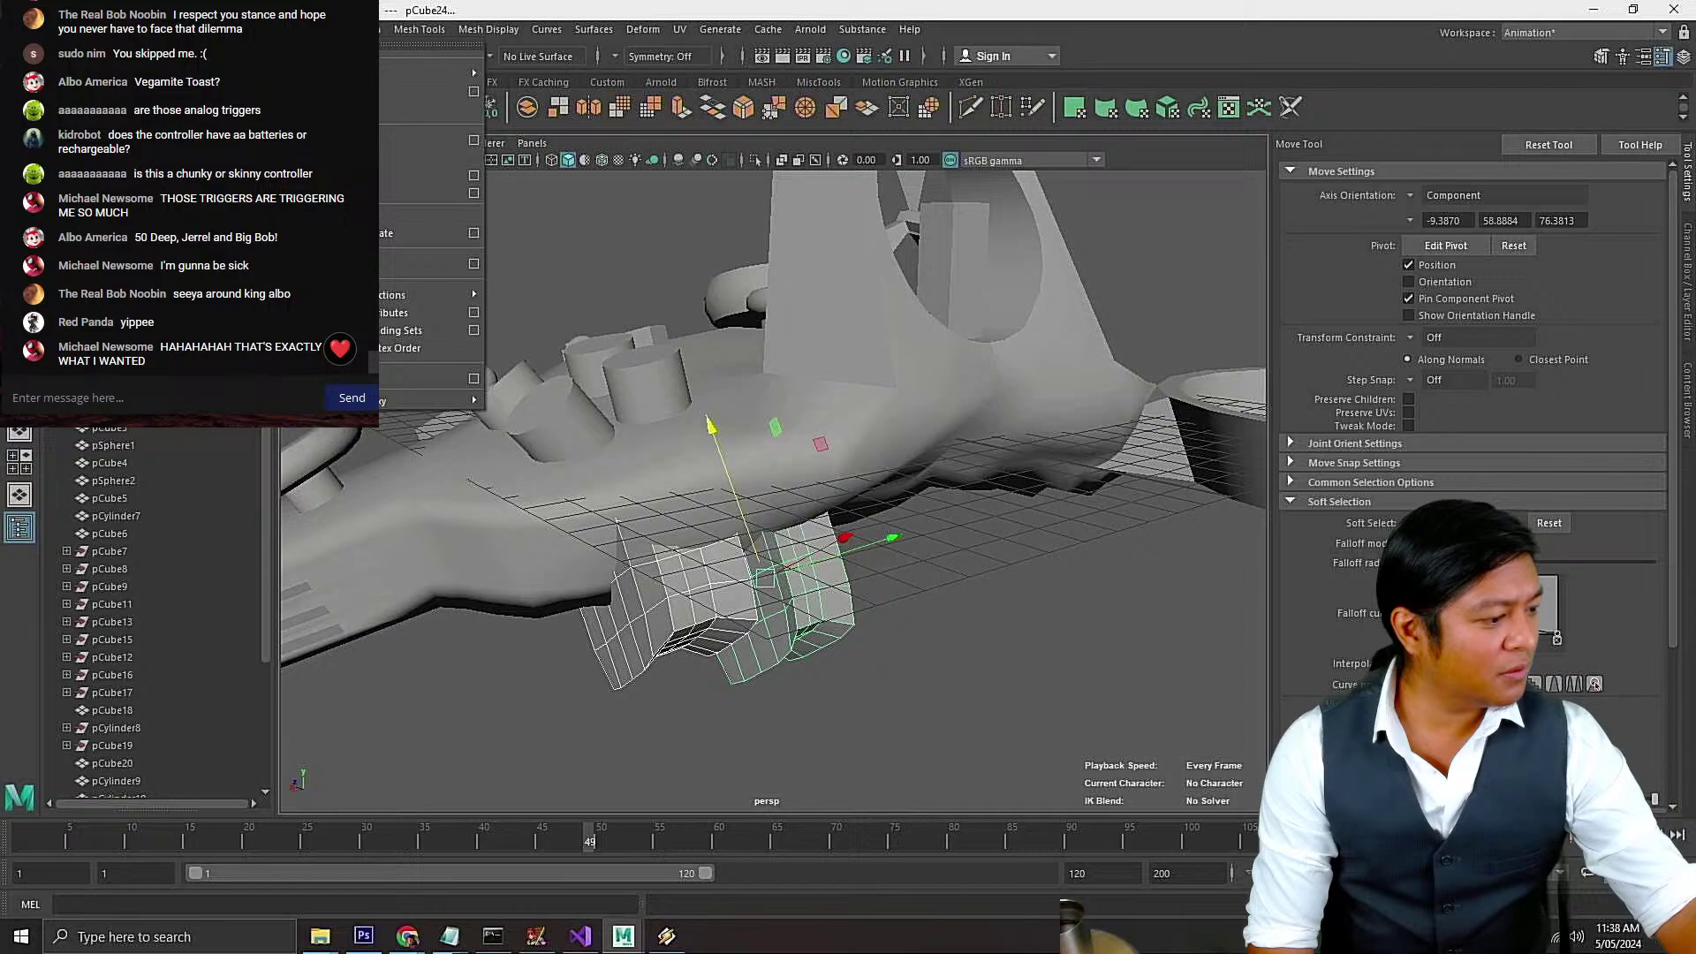
Mirror both grip pieces across the controller with Mesh > Mirror
{"action": "left_click", "coordinate": [383, 266]}
{"action": "right_click_drag", "start_coordinate": [879, 592], "coordinate": [765, 685], "text": "alt"}
{"action": "left_click_drag", "start_coordinate": [765, 685], "coordinate": [914, 566], "text": "alt"}
{"action": "scroll", "coordinate": [853, 584], "scroll_direction": "down", "scroll_amount": 5}
{"action": "left_click", "coordinate": [928, 503]}
{"action": "scroll", "coordinate": [814, 579], "scroll_direction": "up", "scroll_amount": 5}
Move two small button cylinders left and forward and shrink them evenly
{"action": "left_click", "coordinate": [777, 613]}
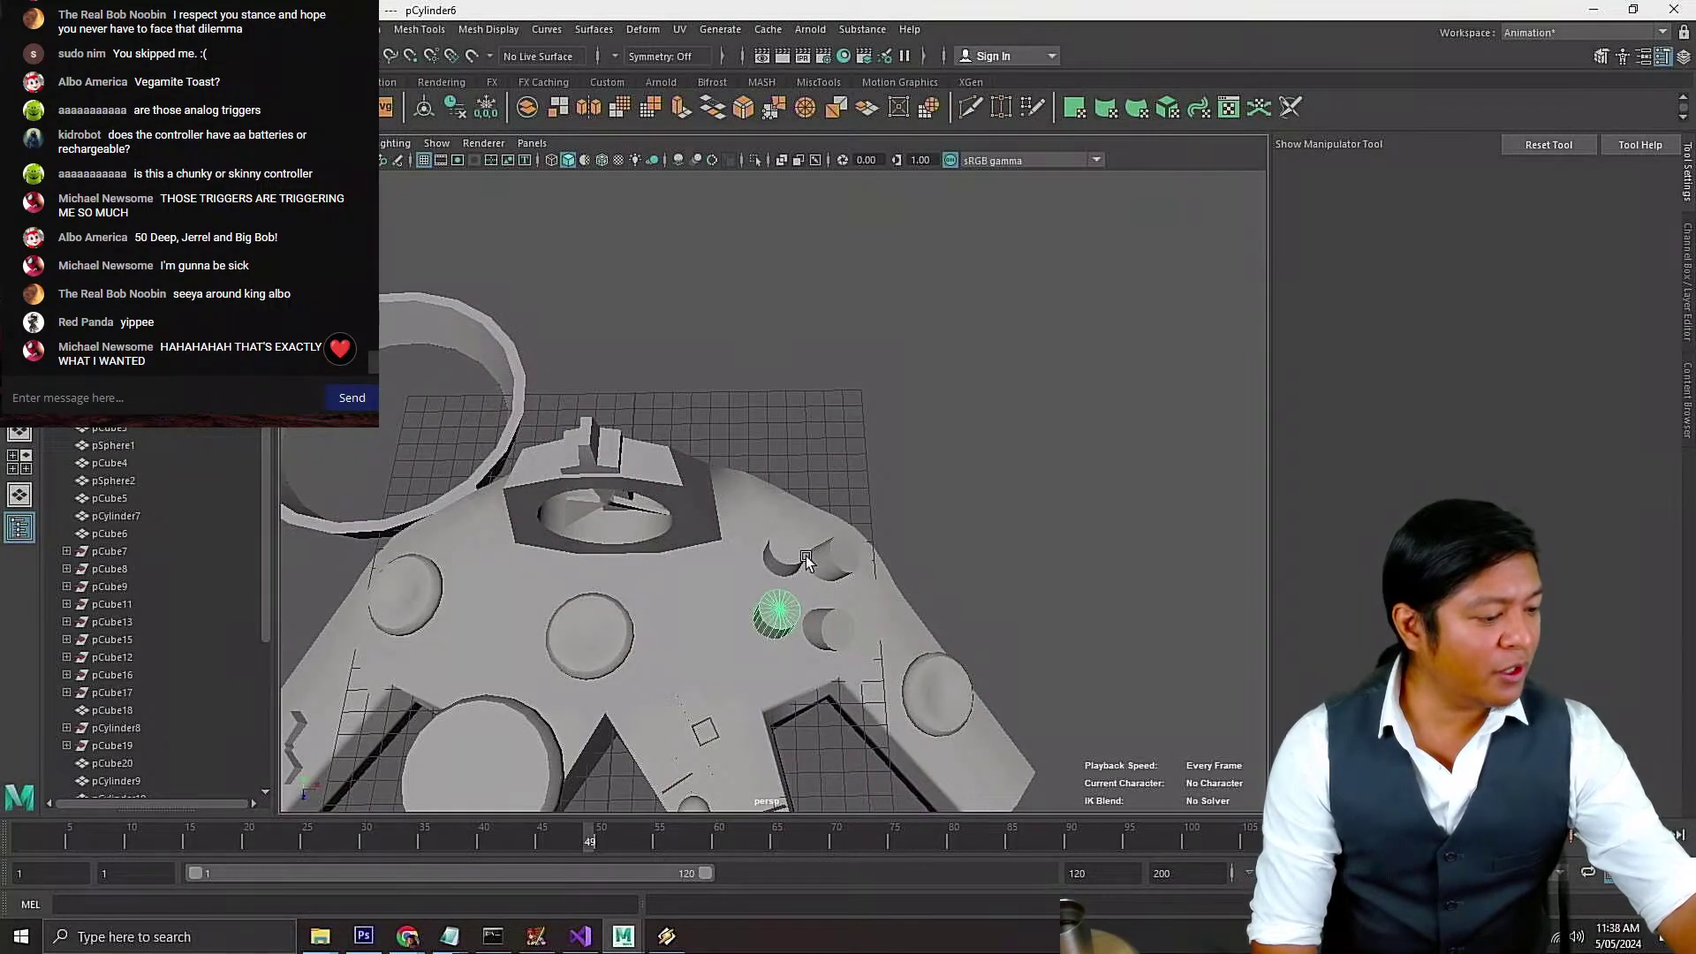
{"action": "left_click", "coordinate": [792, 547], "text": "shift"}
{"action": "key", "text": "w"}
{"action": "left_click_drag", "start_coordinate": [856, 579], "coordinate": [807, 605], "text": "alt"}
{"action": "left_click_drag", "start_coordinate": [702, 660], "coordinate": [703, 686]}
{"action": "key", "text": "r"}
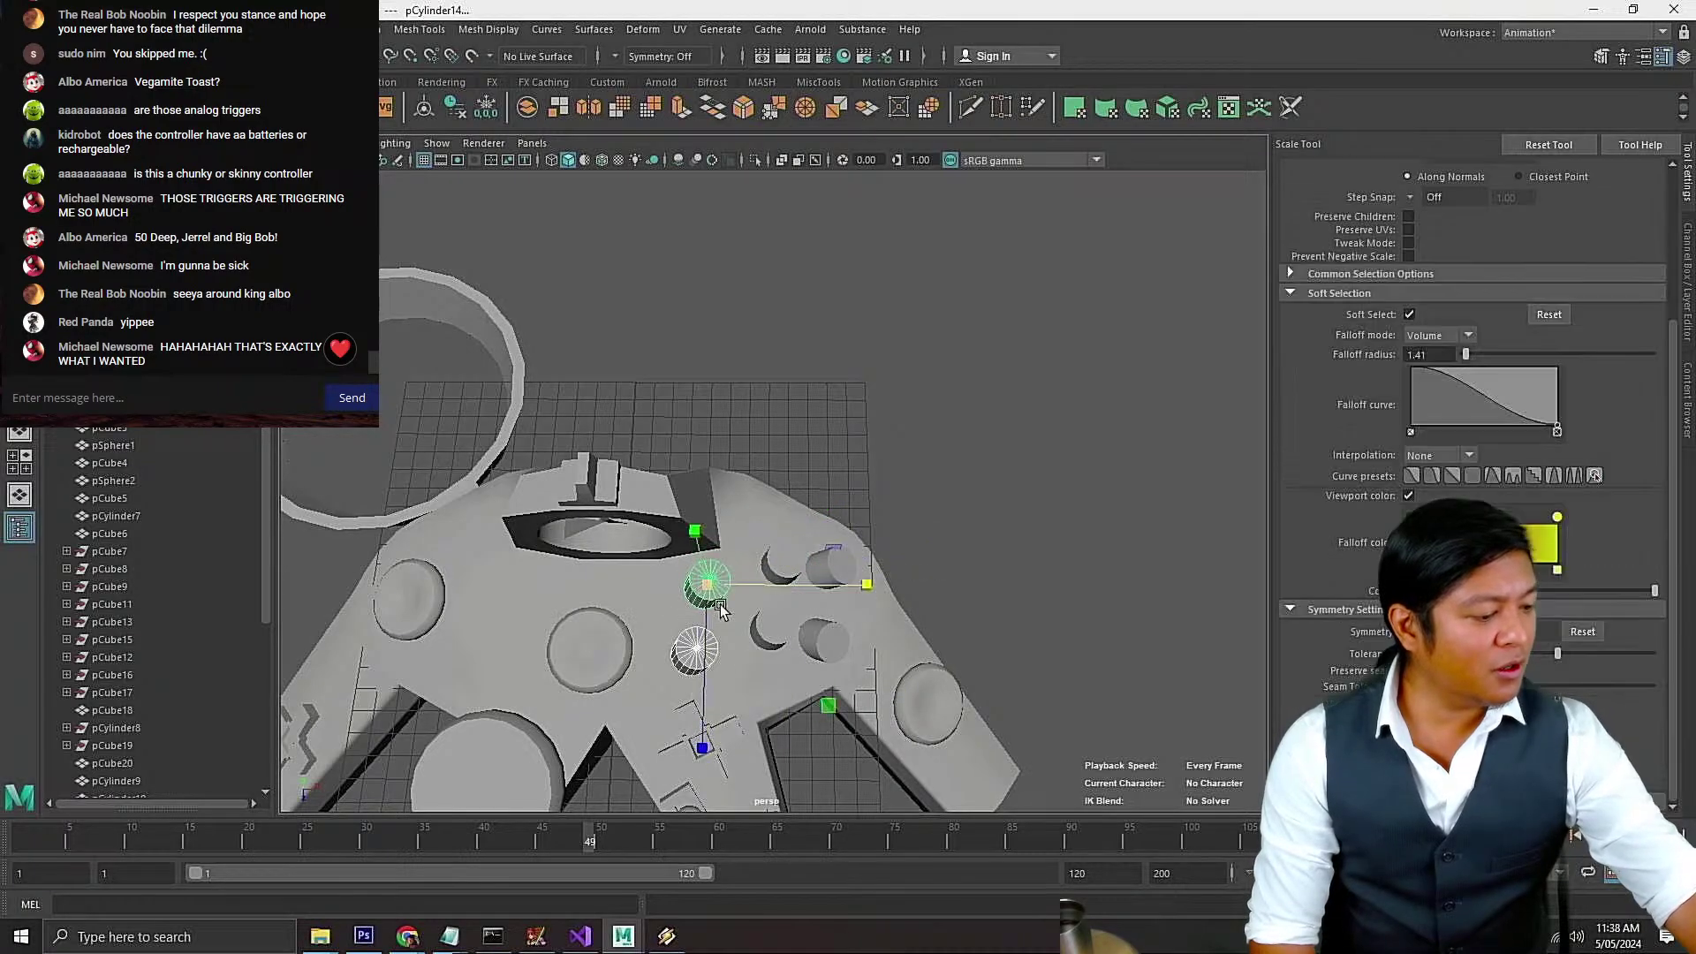
{"action": "left_click_drag", "start_coordinate": [711, 588], "coordinate": [705, 674]}
{"action": "key", "text": "w"}
Duplicate the two cylinders downward into a cluster of four and select all four
{"action": "key", "text": "ctrl+d"}
{"action": "left_click_drag", "start_coordinate": [778, 614], "coordinate": [806, 618], "text": "alt"}
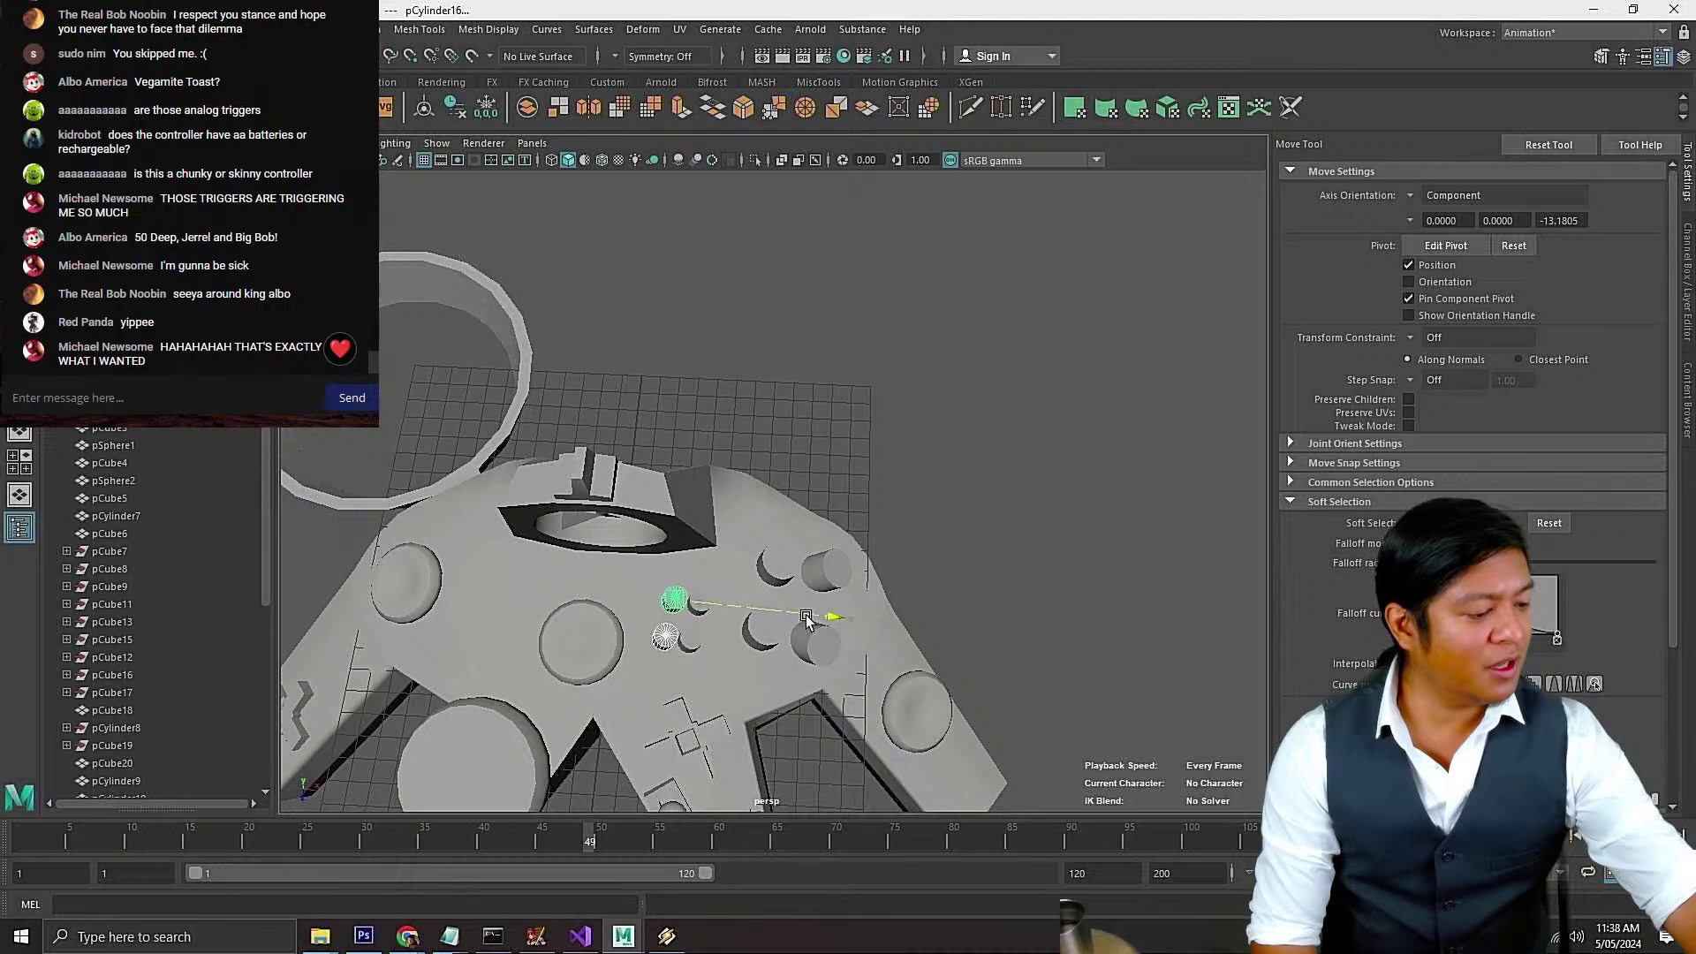
{"action": "scroll", "coordinate": [751, 632], "scroll_direction": "up", "scroll_amount": 3}
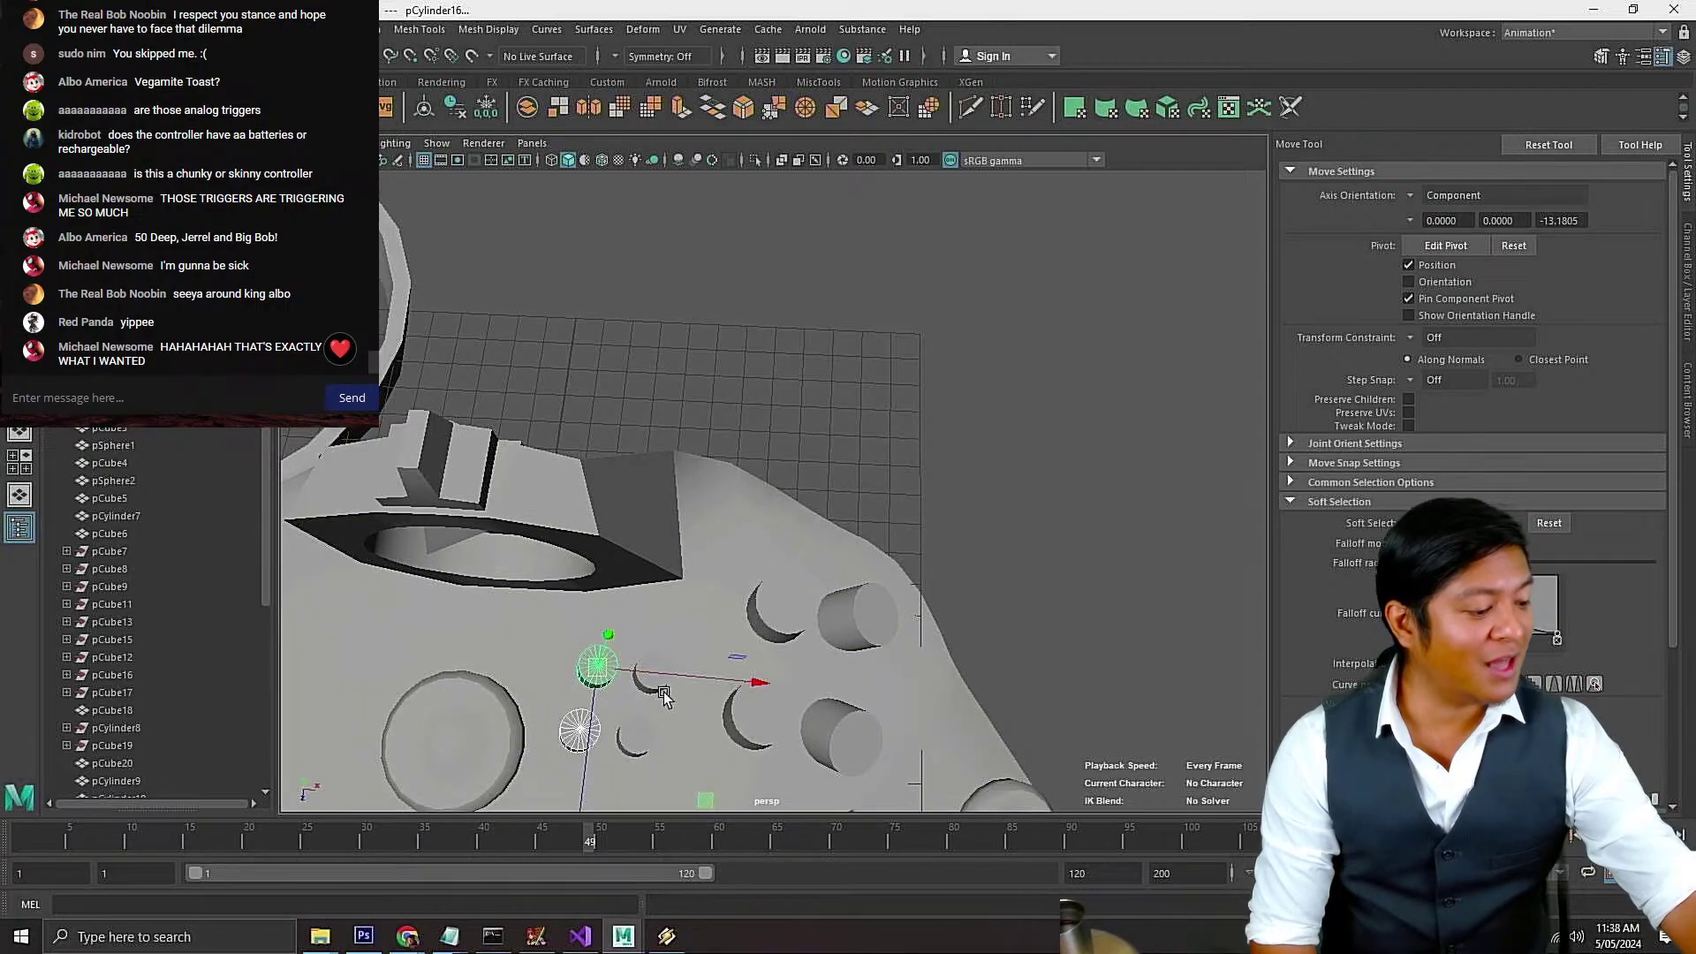
{"action": "key", "text": "q"}
{"action": "left_click", "coordinate": [651, 683], "text": "shift"}
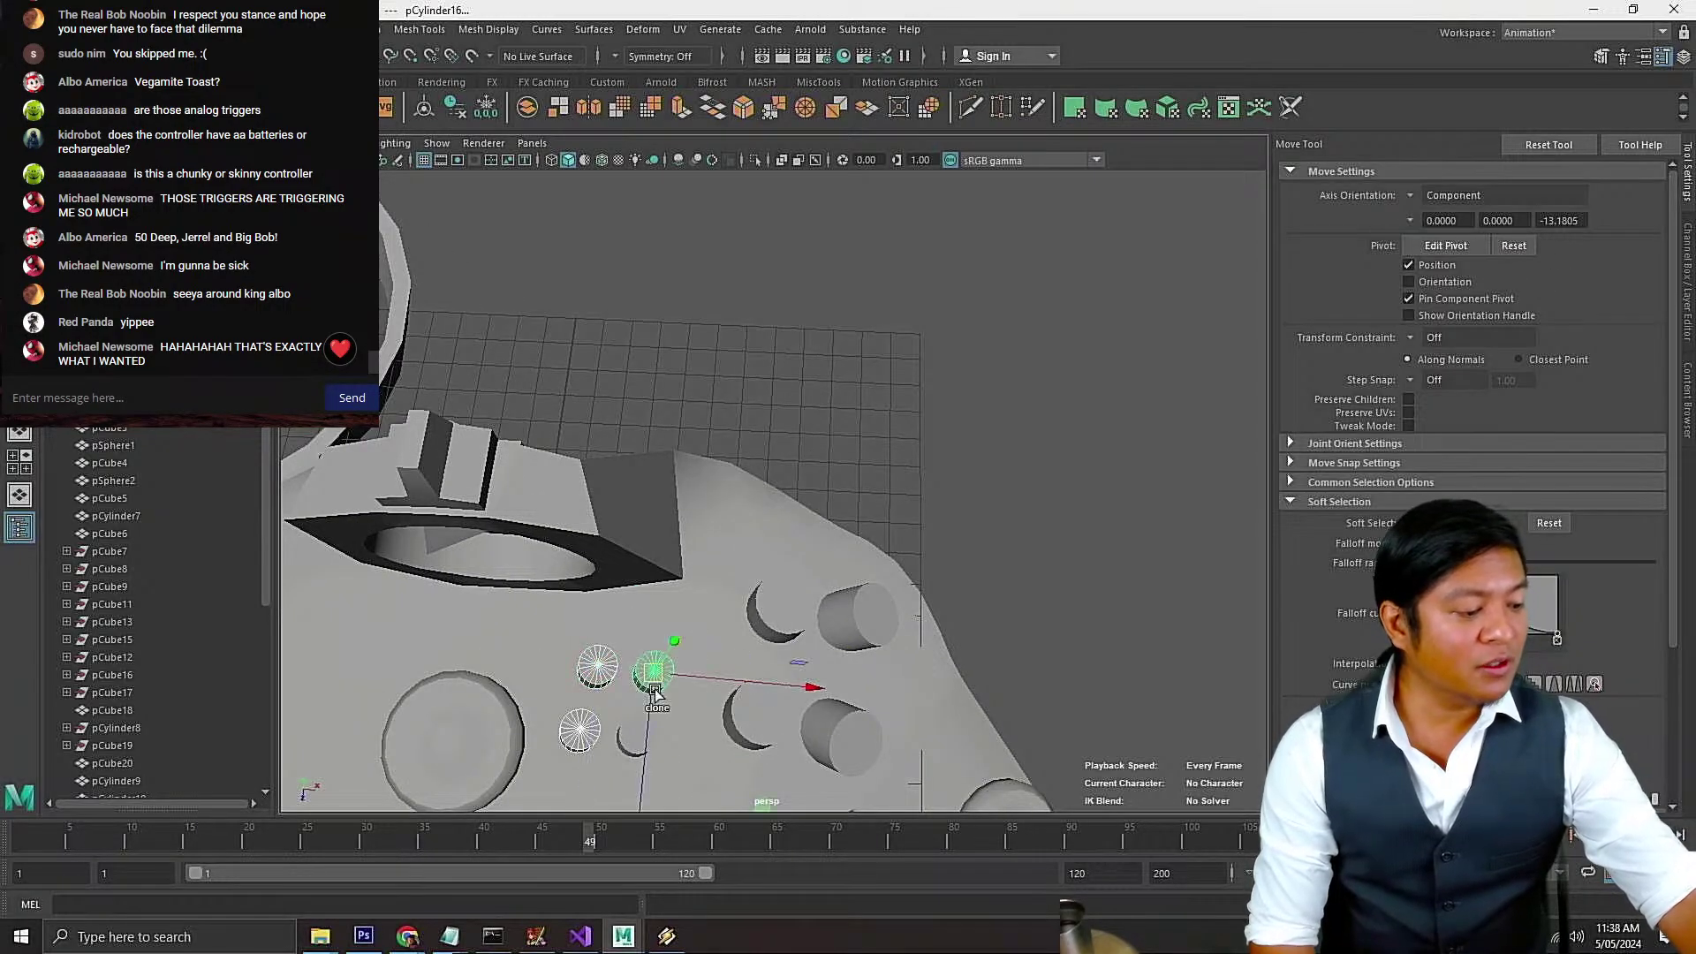
{"action": "left_click", "coordinate": [629, 729], "text": "shift"}
{"action": "scroll", "coordinate": [661, 708], "scroll_direction": "down", "scroll_amount": 5}
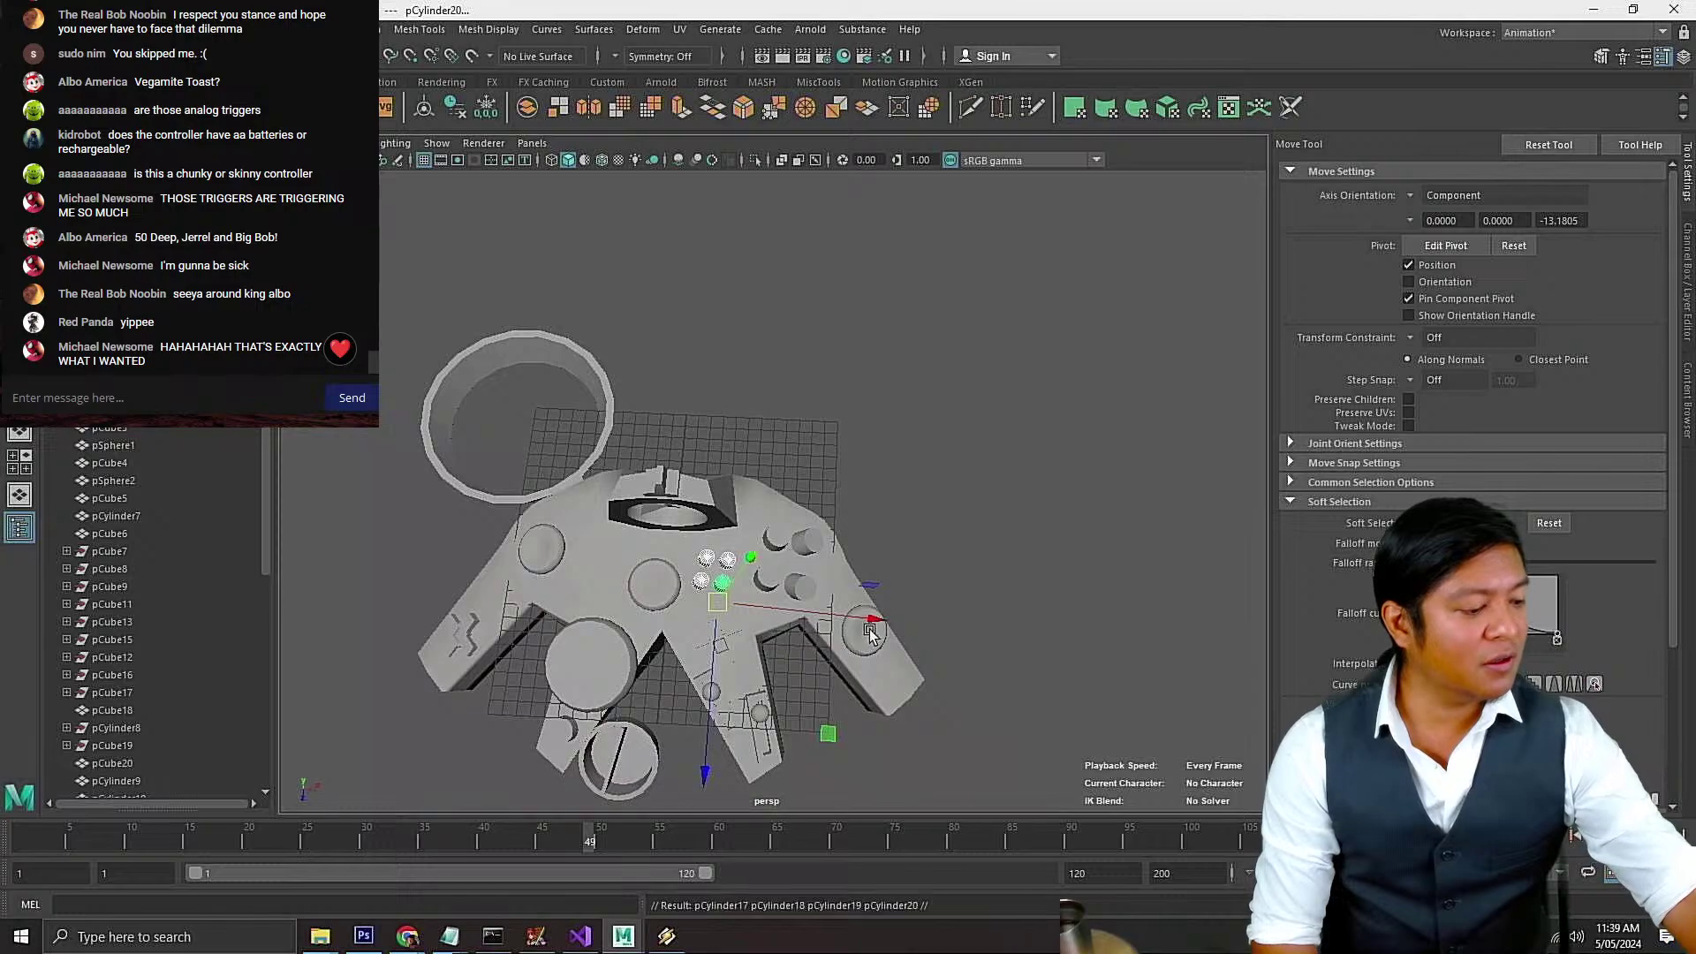
{"action": "key", "text": "f"}
{"action": "scroll", "coordinate": [790, 581], "scroll_direction": "down", "scroll_amount": 5}
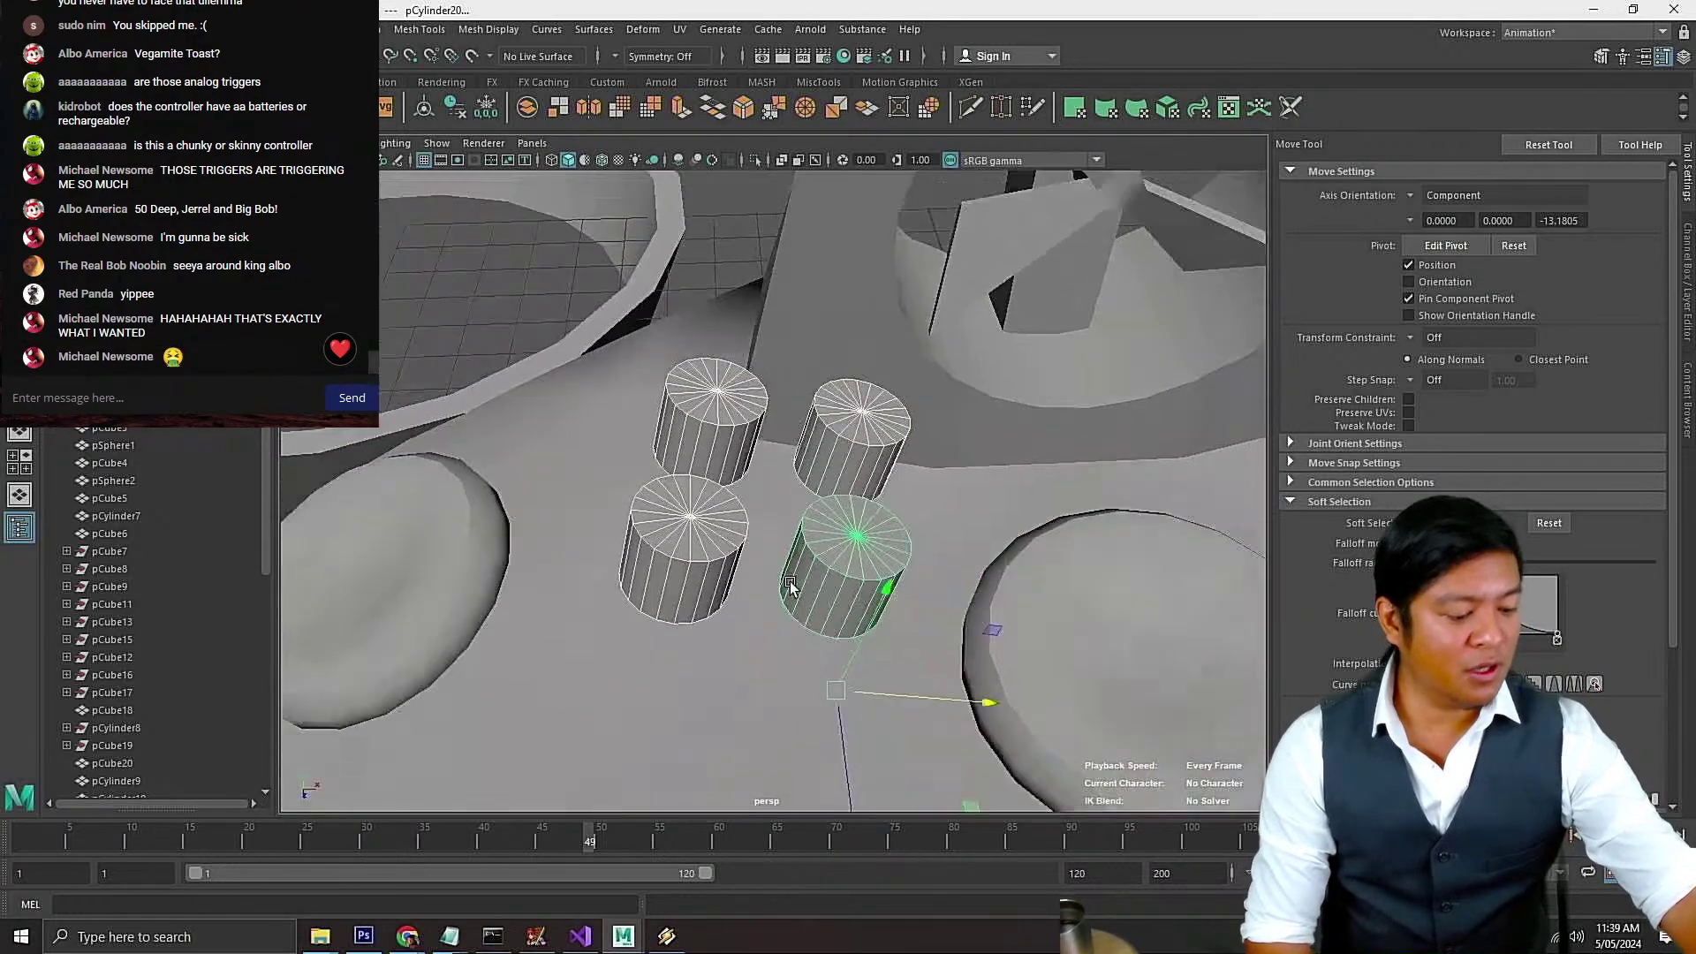
{"action": "key", "text": "Delete"}
{"action": "scroll", "coordinate": [882, 530], "scroll_direction": "down", "scroll_amount": 4}
{"action": "key", "text": "ctrl+z"}
{"action": "key", "text": "ctrl+z"}
{"action": "key", "text": "ctrl+z"}
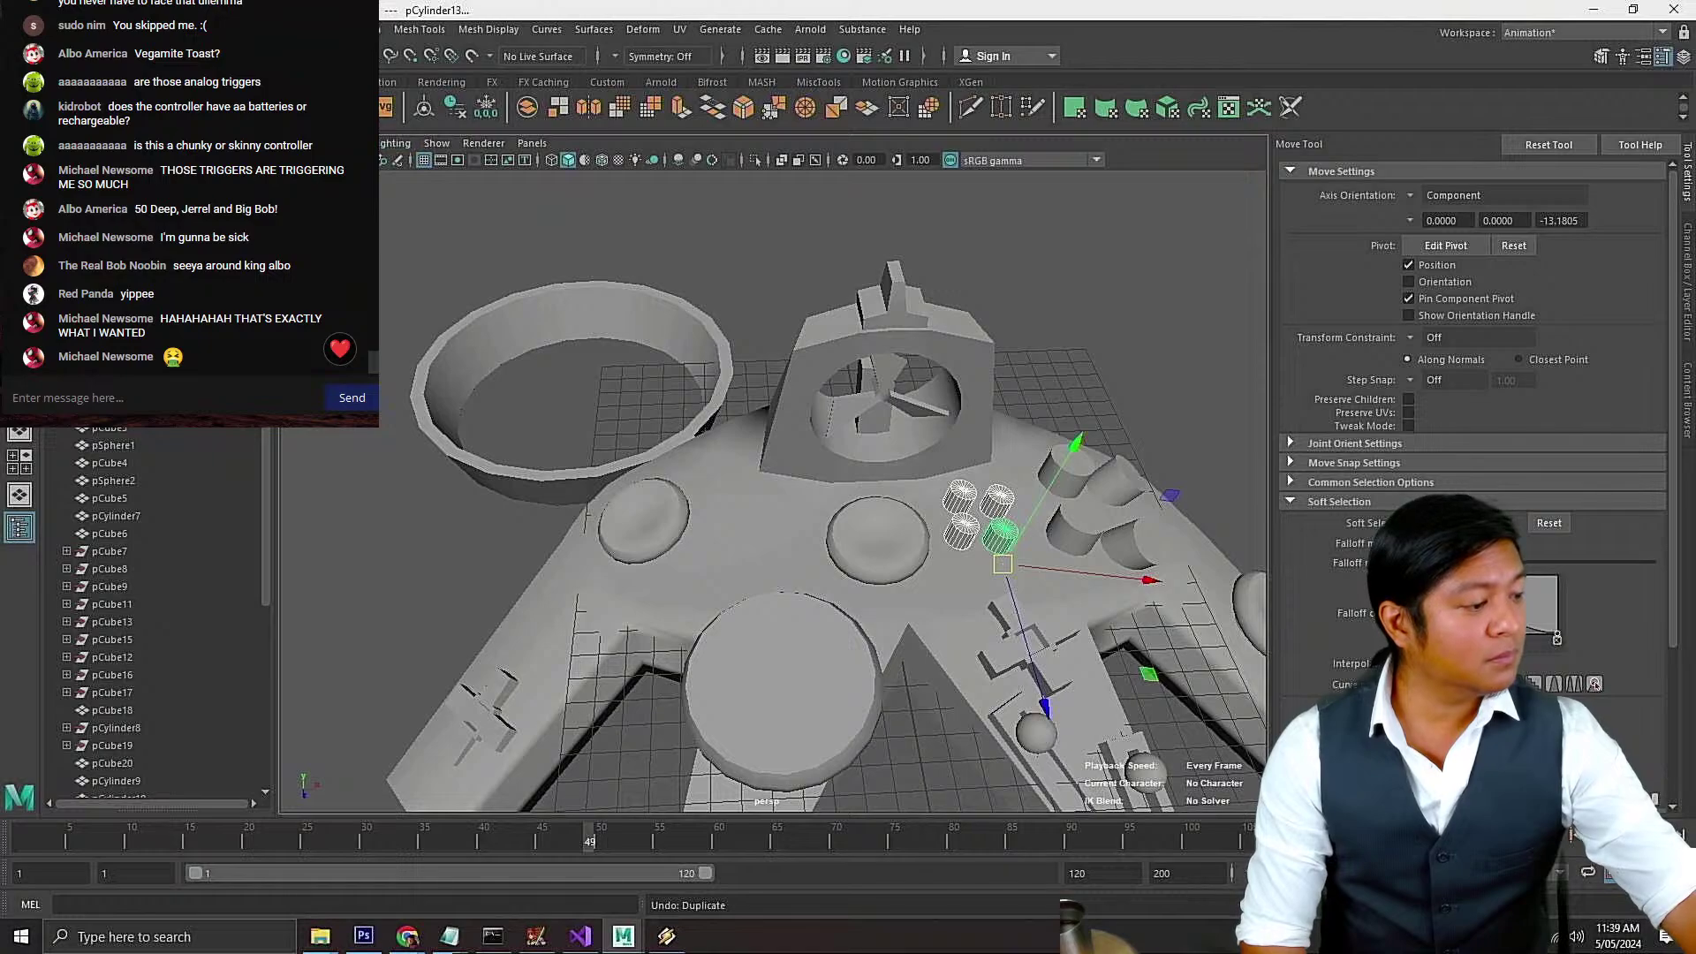
Mirror the four button cylinders to the controller's left side and save
{"action": "left_click", "coordinate": [311, 29]}
{"action": "left_click", "coordinate": [353, 264]}
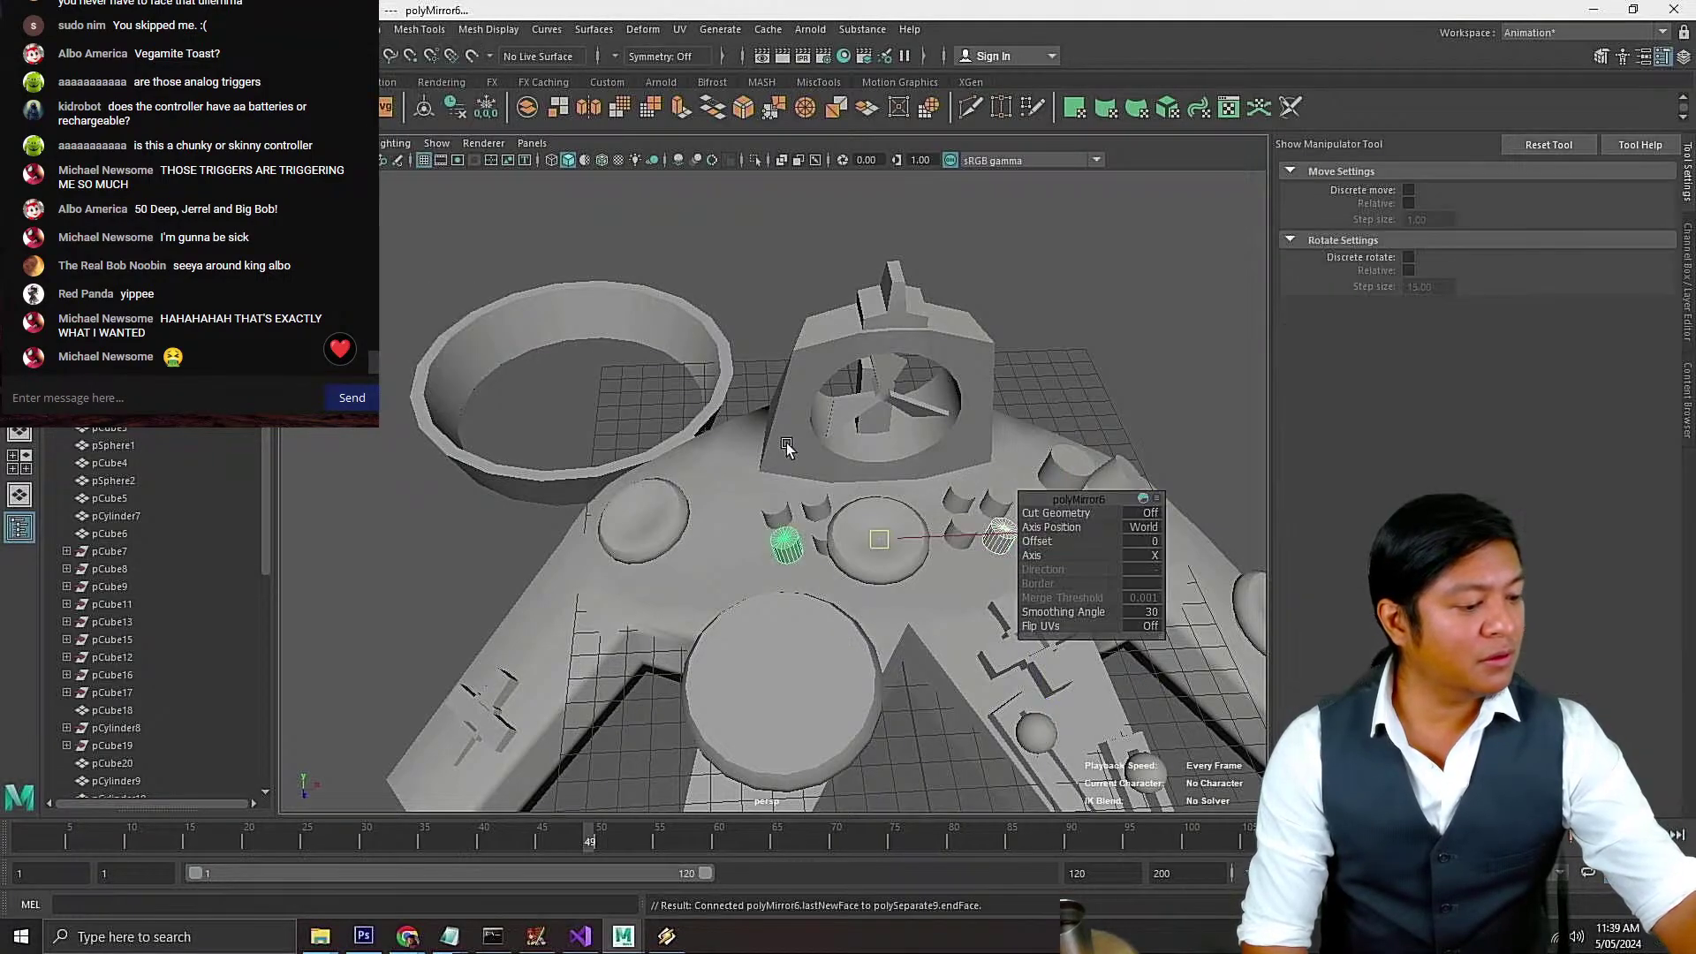
{"action": "key", "text": "ctrl+s"}
{"action": "scroll", "coordinate": [809, 561], "scroll_direction": "up", "scroll_amount": 3}
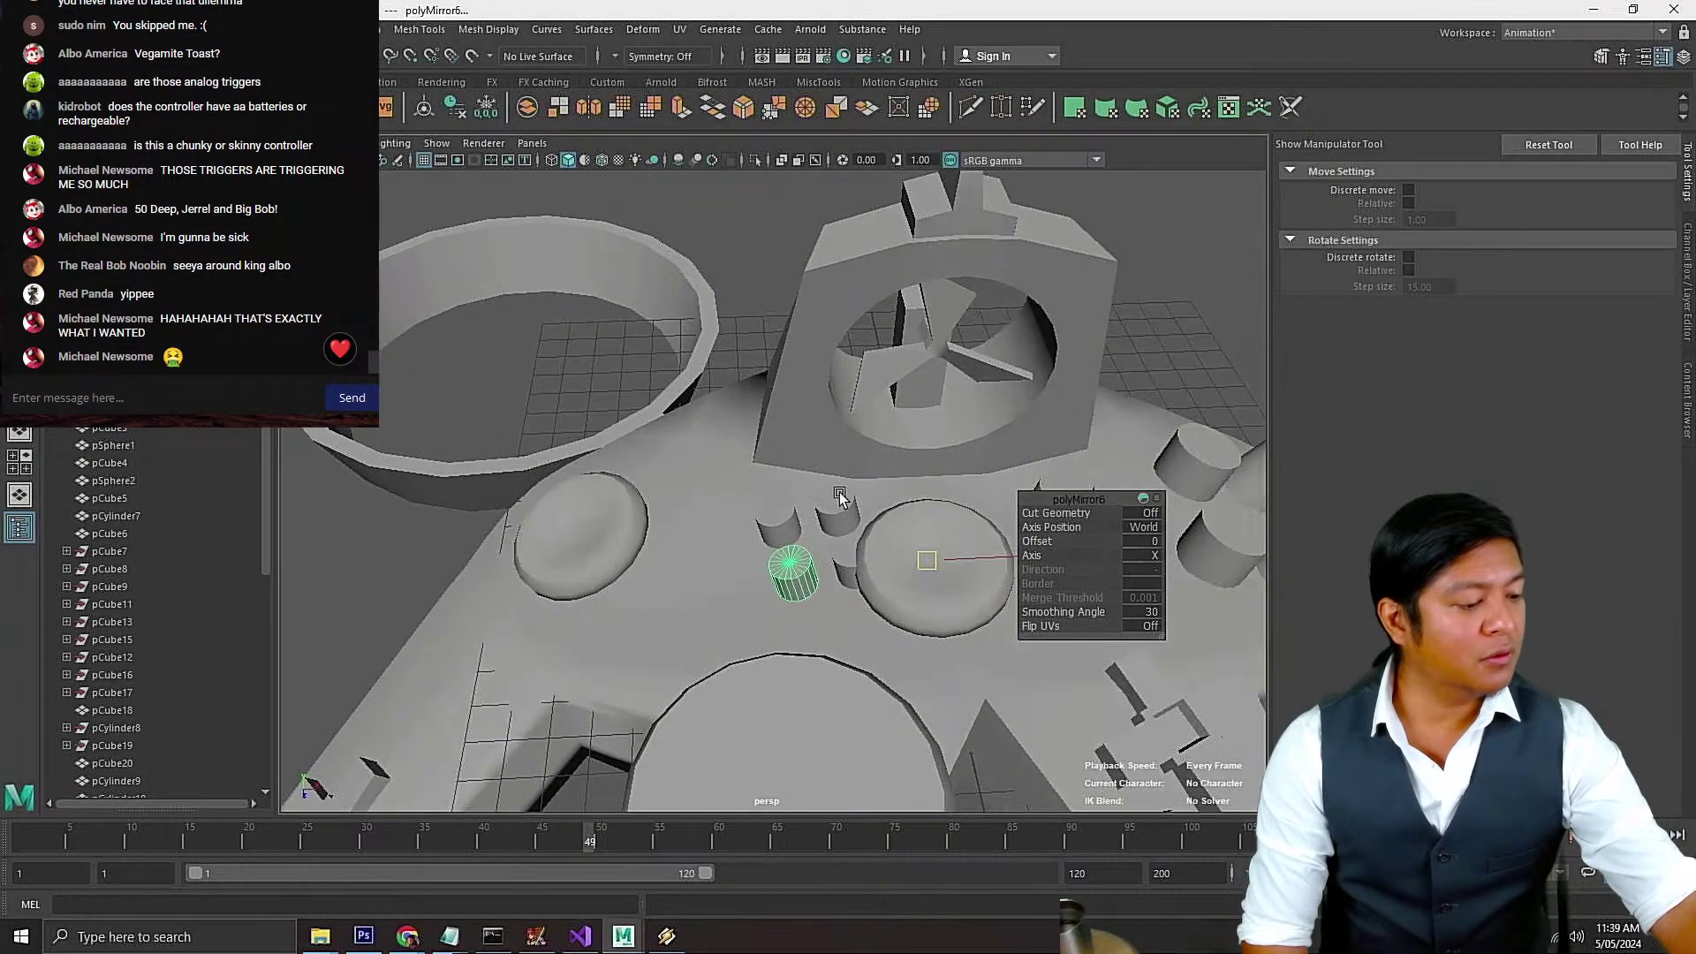
Select the four mirrored button cylinders and sink them deeper into the body
{"action": "left_click", "coordinate": [837, 499]}
{"action": "left_click", "coordinate": [842, 563], "text": "shift"}
{"action": "left_click", "coordinate": [798, 583], "text": "shift"}
{"action": "left_click", "coordinate": [782, 525], "text": "shift"}
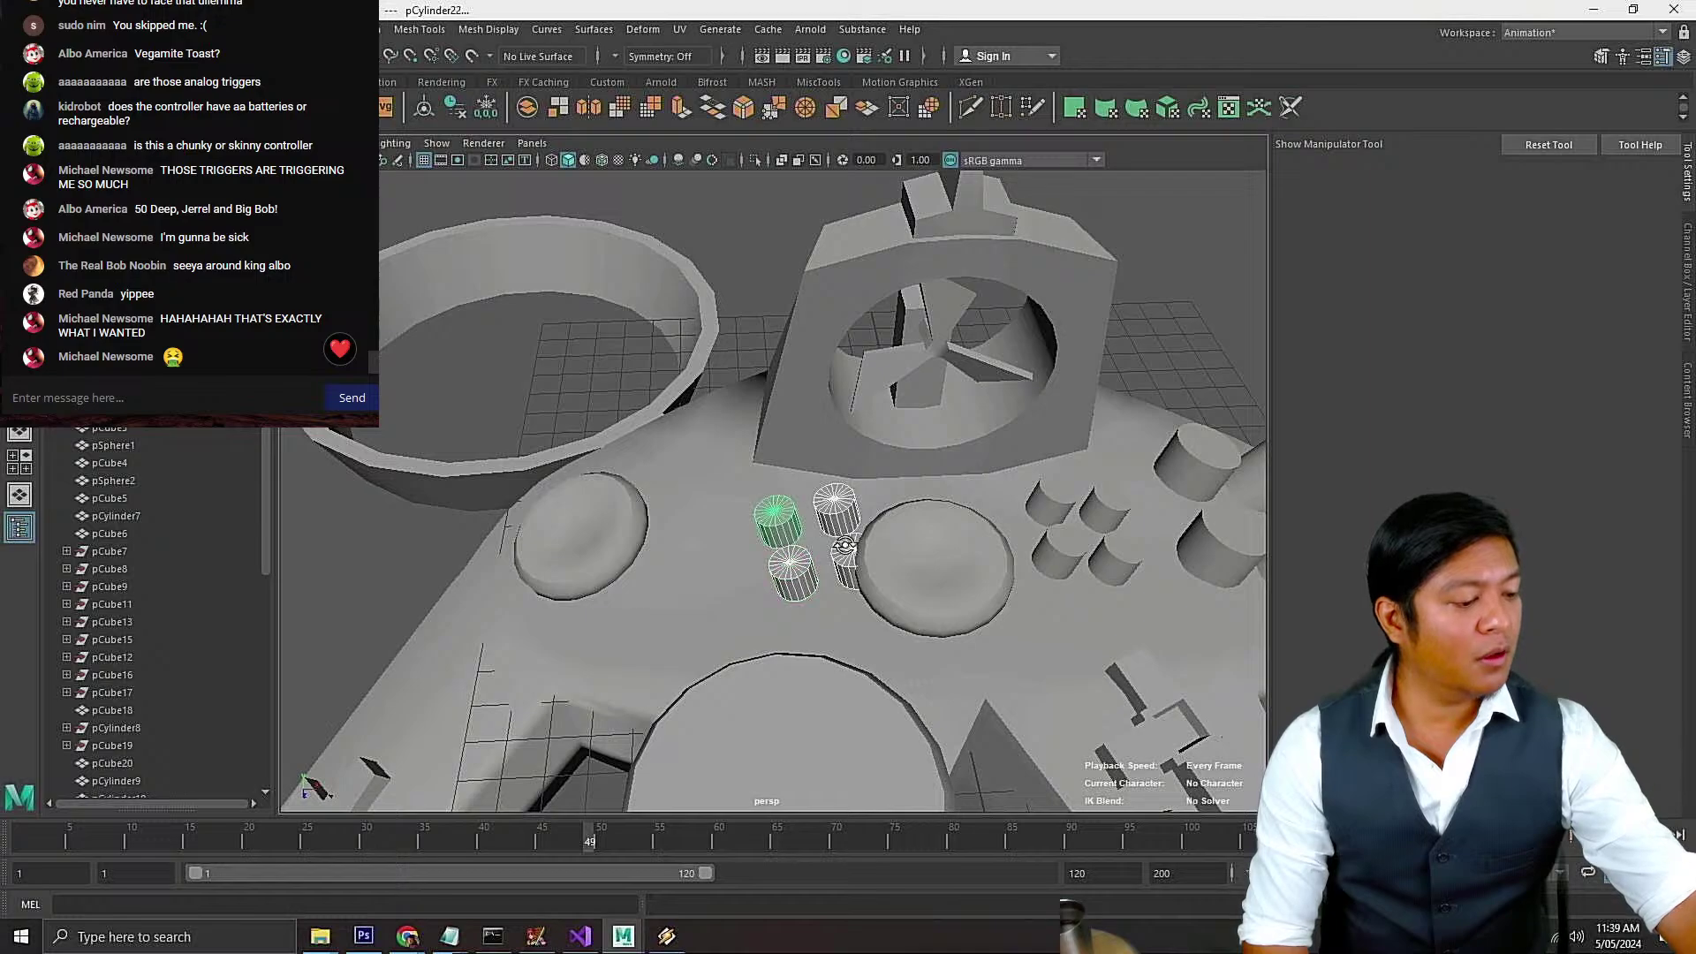
{"action": "key", "text": "w"}
{"action": "left_click_drag", "start_coordinate": [942, 541], "coordinate": [1094, 409], "text": "alt"}
{"action": "scroll", "coordinate": [1086, 405], "scroll_direction": "down", "scroll_amount": 5}
Deselect the buttons and save the scene as worst switch controller 1.mb
{"action": "left_click", "coordinate": [1133, 363]}
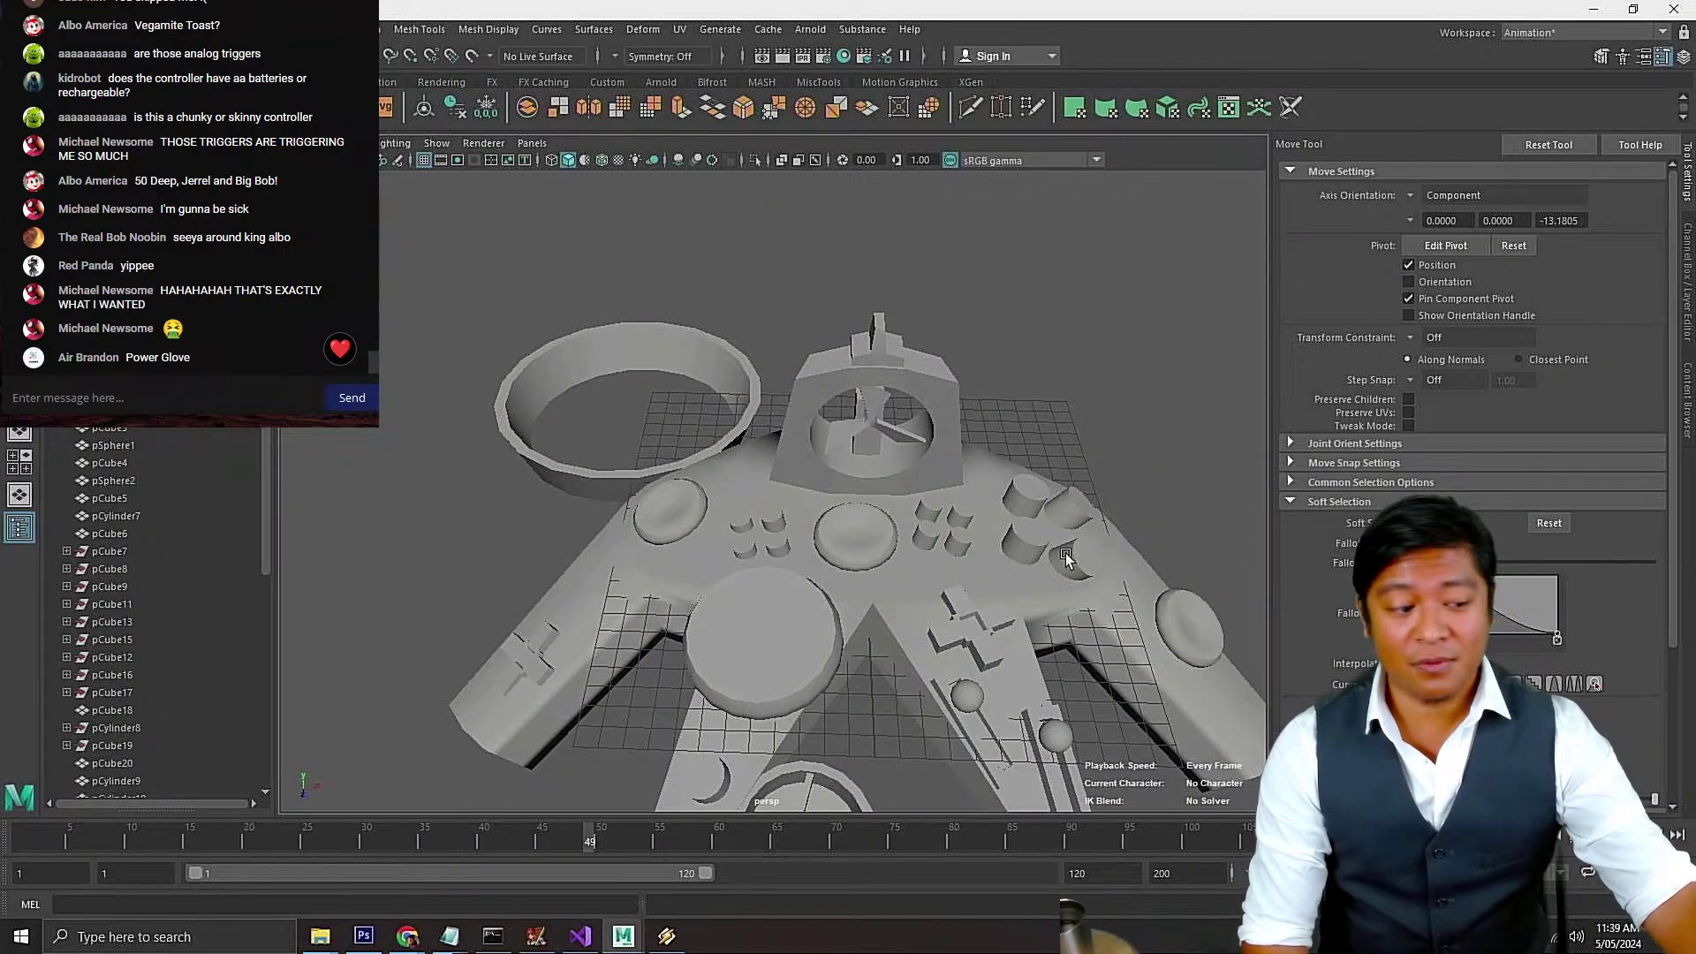
{"action": "scroll", "coordinate": [961, 530], "scroll_direction": "down", "scroll_amount": 5}
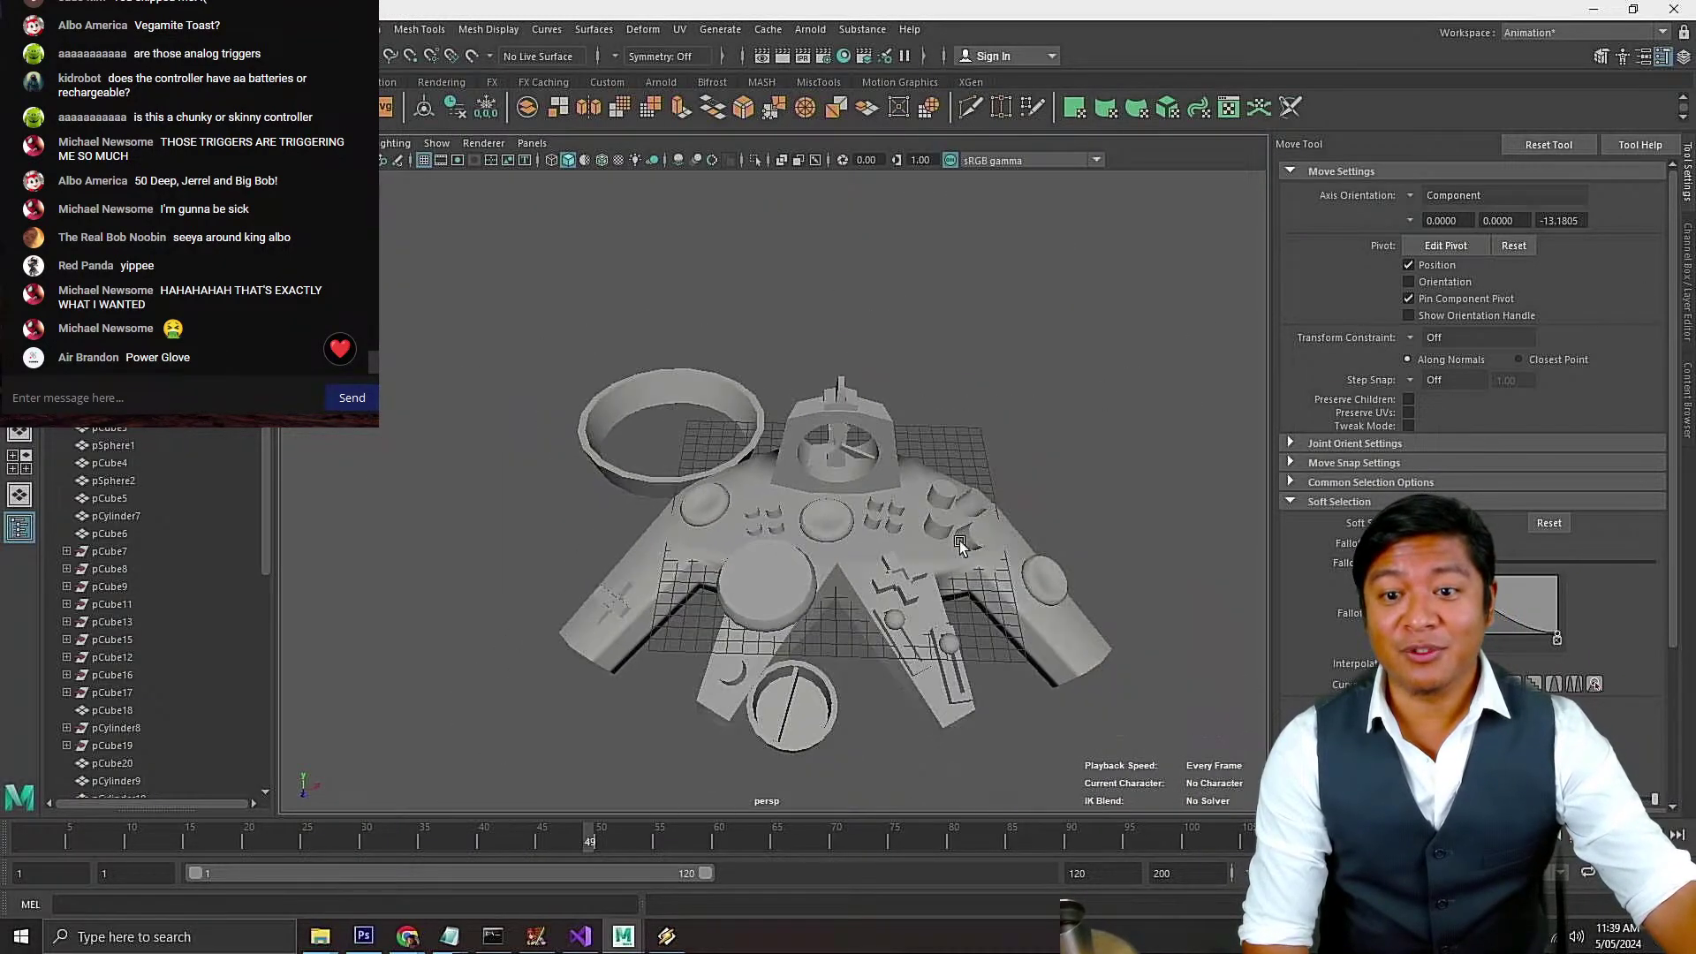
{"action": "mouse_move", "coordinate": [981, 530]}
{"action": "left_mouse_down", "text": "alt"}
{"action": "mouse_move", "coordinate": [1006, 513]}
{"action": "mouse_move", "coordinate": [988, 527]}
{"action": "left_mouse_up", "text": "alt"}
{"action": "scroll", "coordinate": [988, 525], "scroll_direction": "up", "scroll_amount": 3}
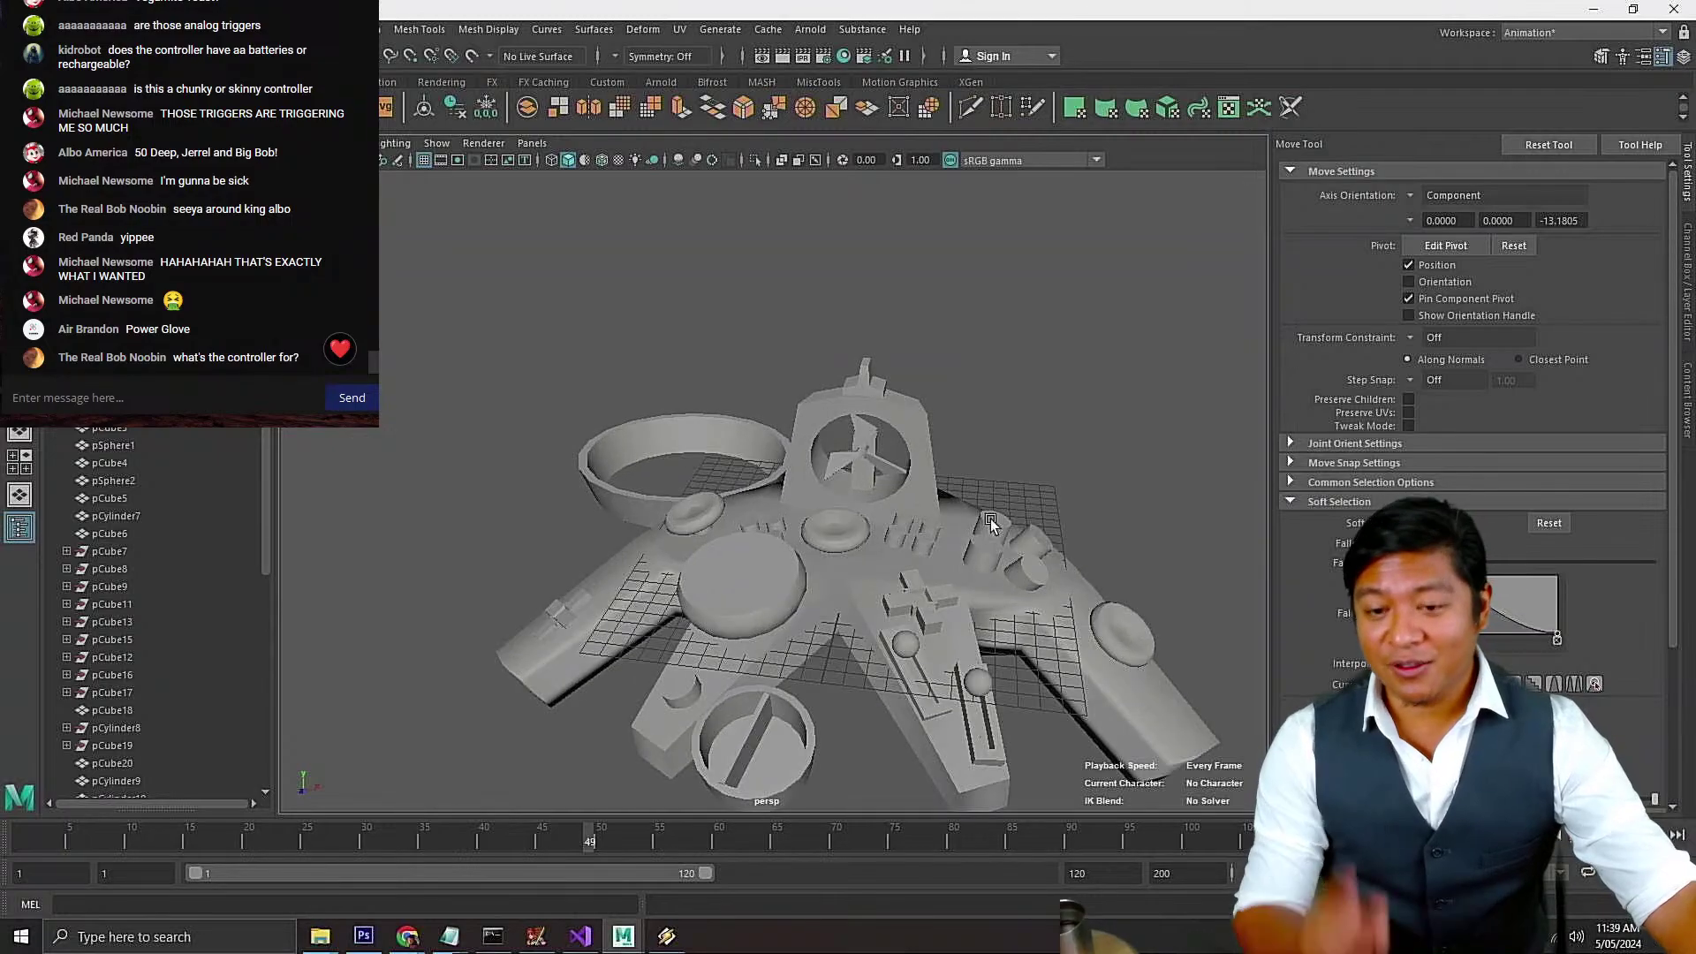
{"action": "key", "text": "ctrl+s"}
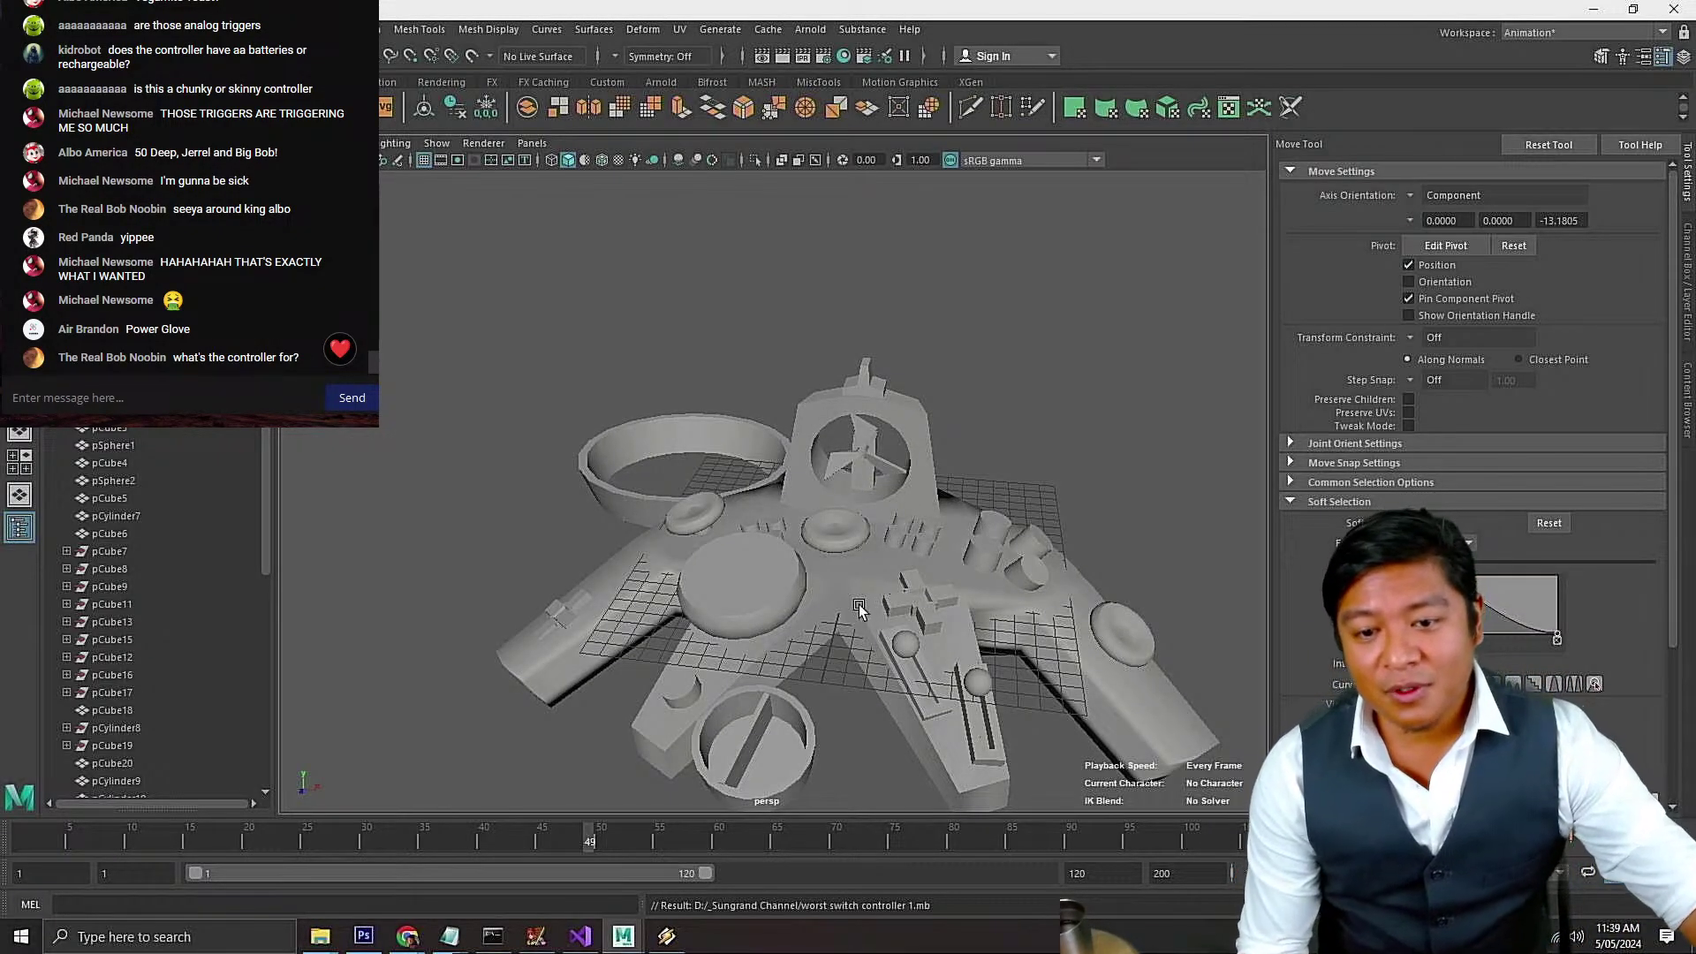
Orbit the camera around to look at the controller's underside
{"action": "left_click", "coordinate": [793, 623]}
{"action": "scroll", "coordinate": [793, 624], "scroll_direction": "down", "scroll_amount": 2}
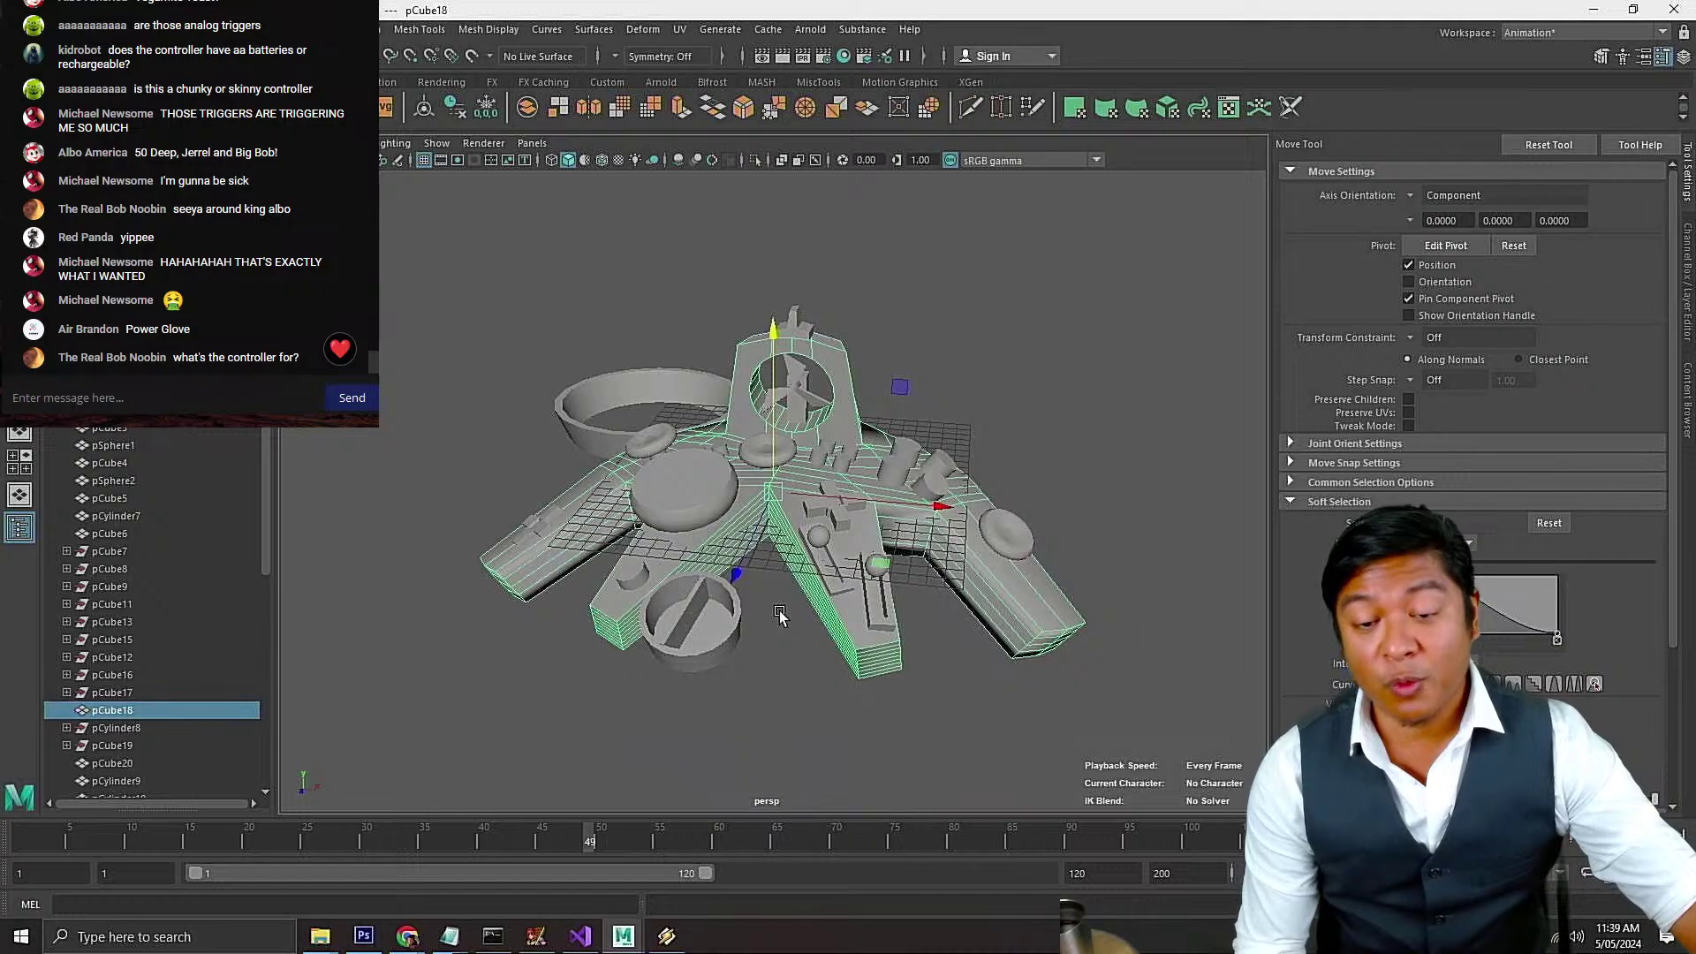
{"action": "left_click", "coordinate": [806, 652]}
{"action": "scroll", "coordinate": [806, 652], "scroll_direction": "up", "scroll_amount": 3}
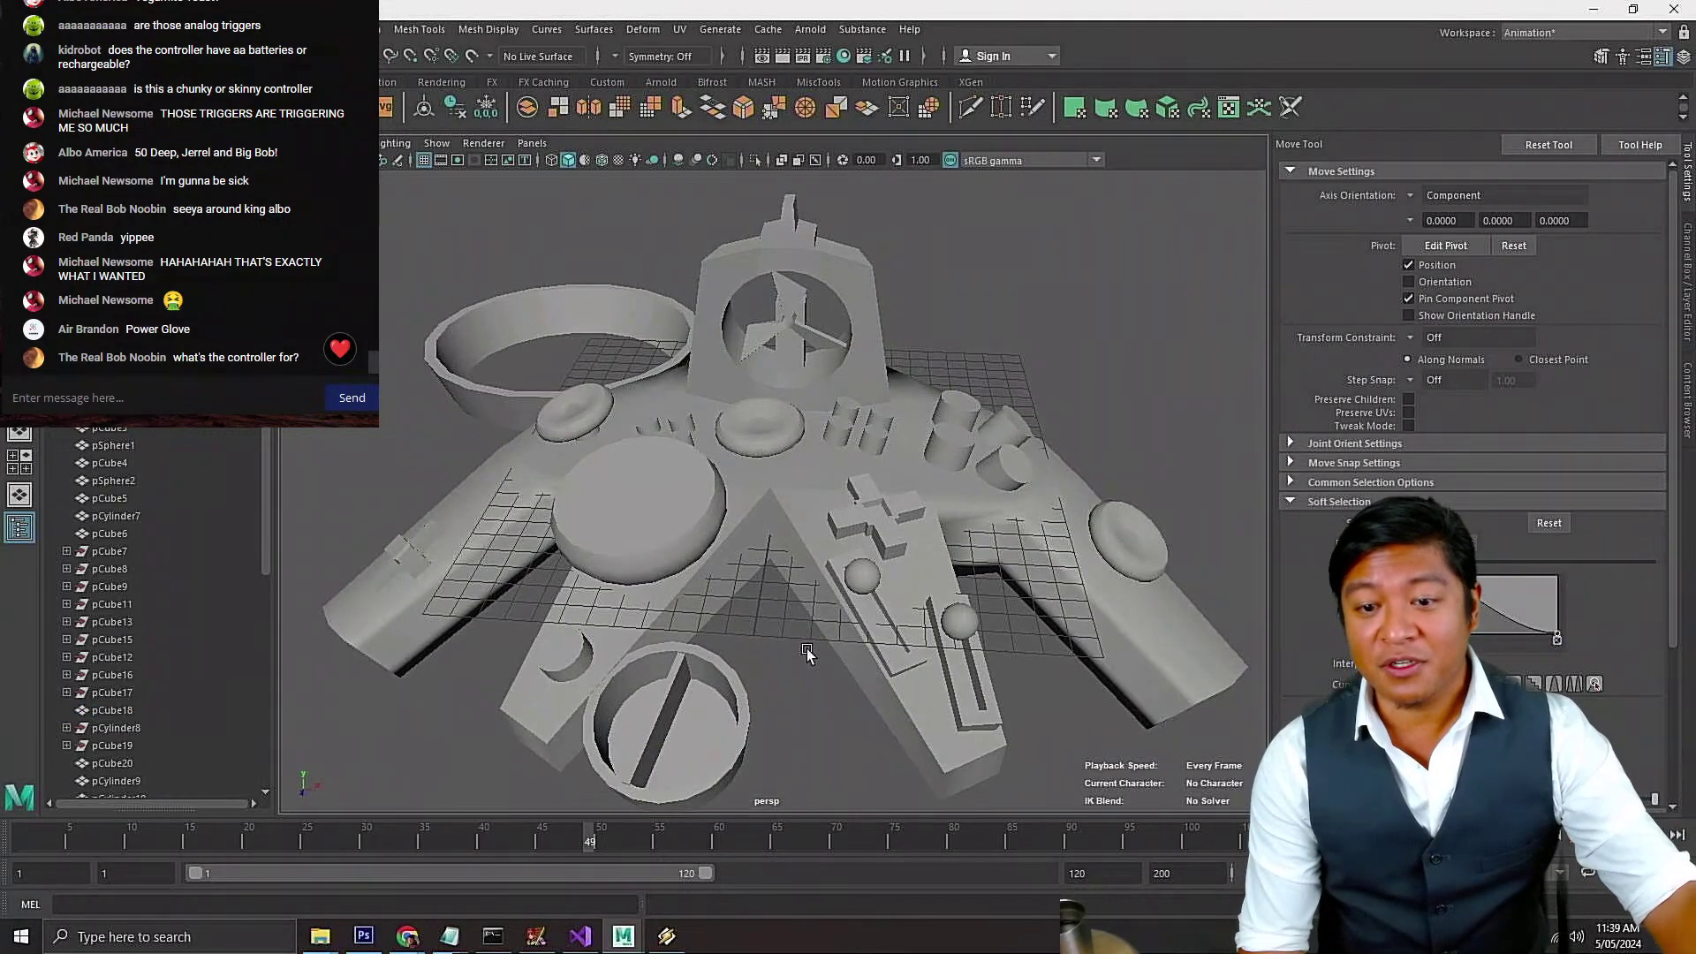
{"action": "left_click_drag", "start_coordinate": [798, 660], "coordinate": [878, 643], "text": "alt"}
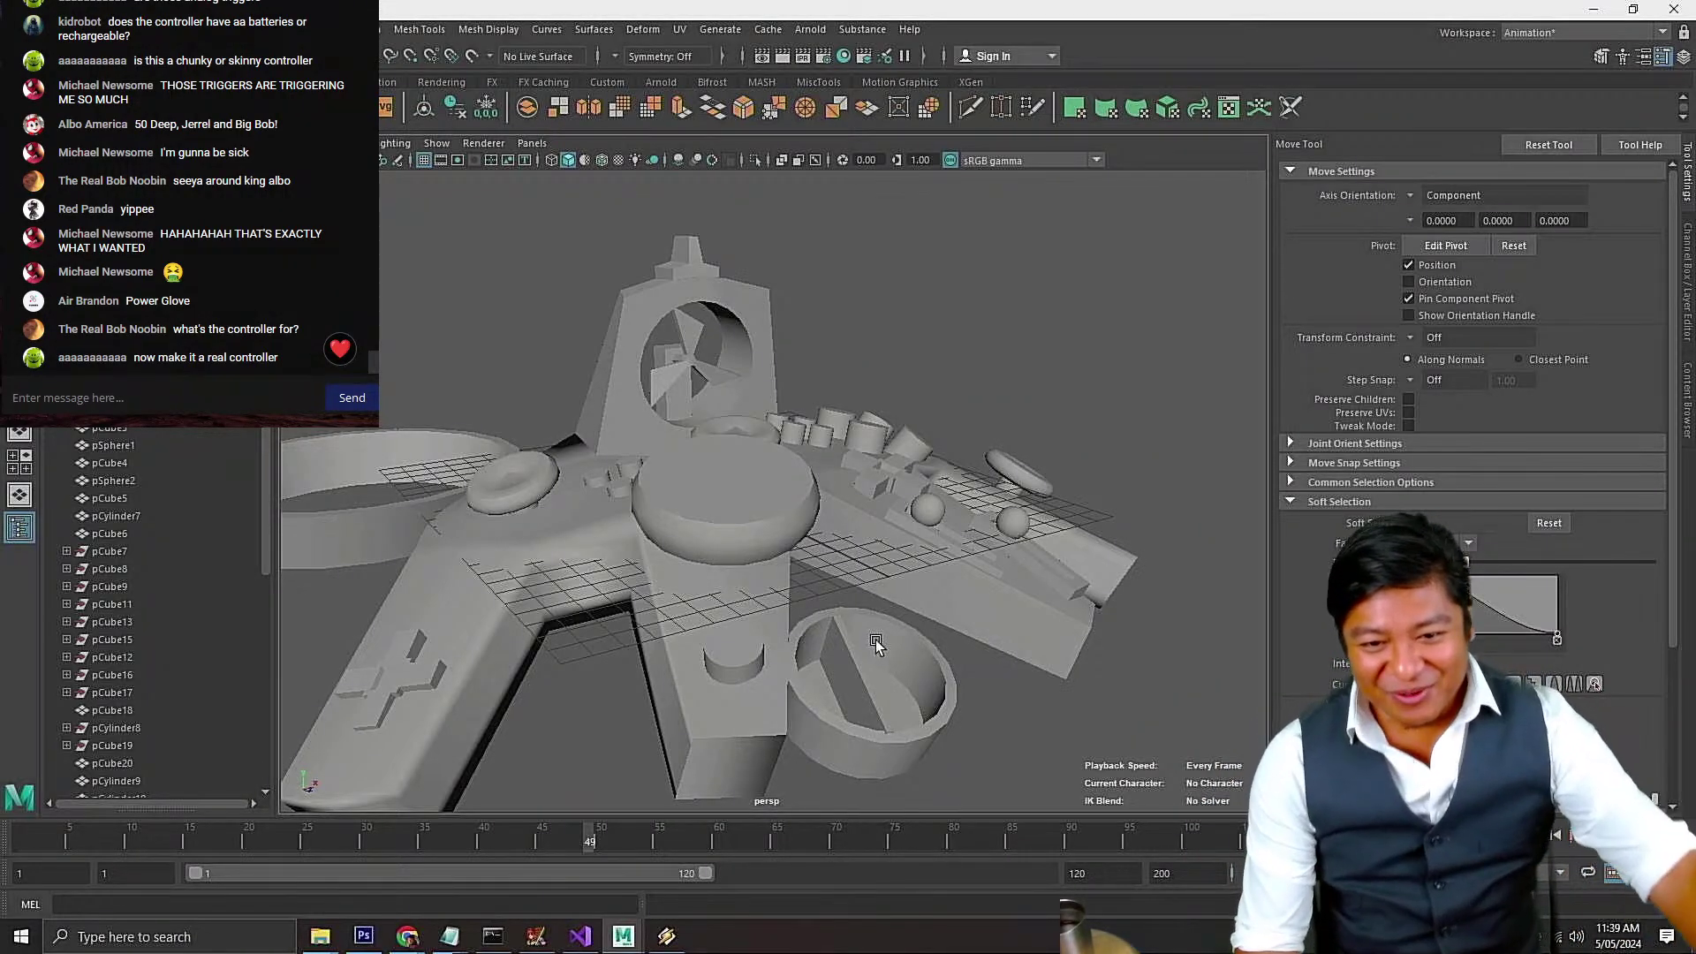
{"action": "scroll", "coordinate": [876, 641], "scroll_direction": "down", "scroll_amount": 2}
{"action": "scroll", "coordinate": [808, 627], "scroll_direction": "up", "scroll_amount": 3}
{"action": "mouse_move", "coordinate": [811, 634]}
{"action": "left_mouse_down", "text": "alt"}
{"action": "mouse_move", "coordinate": [817, 655]}
{"action": "mouse_move", "coordinate": [792, 654]}
{"action": "left_mouse_up", "text": "alt"}
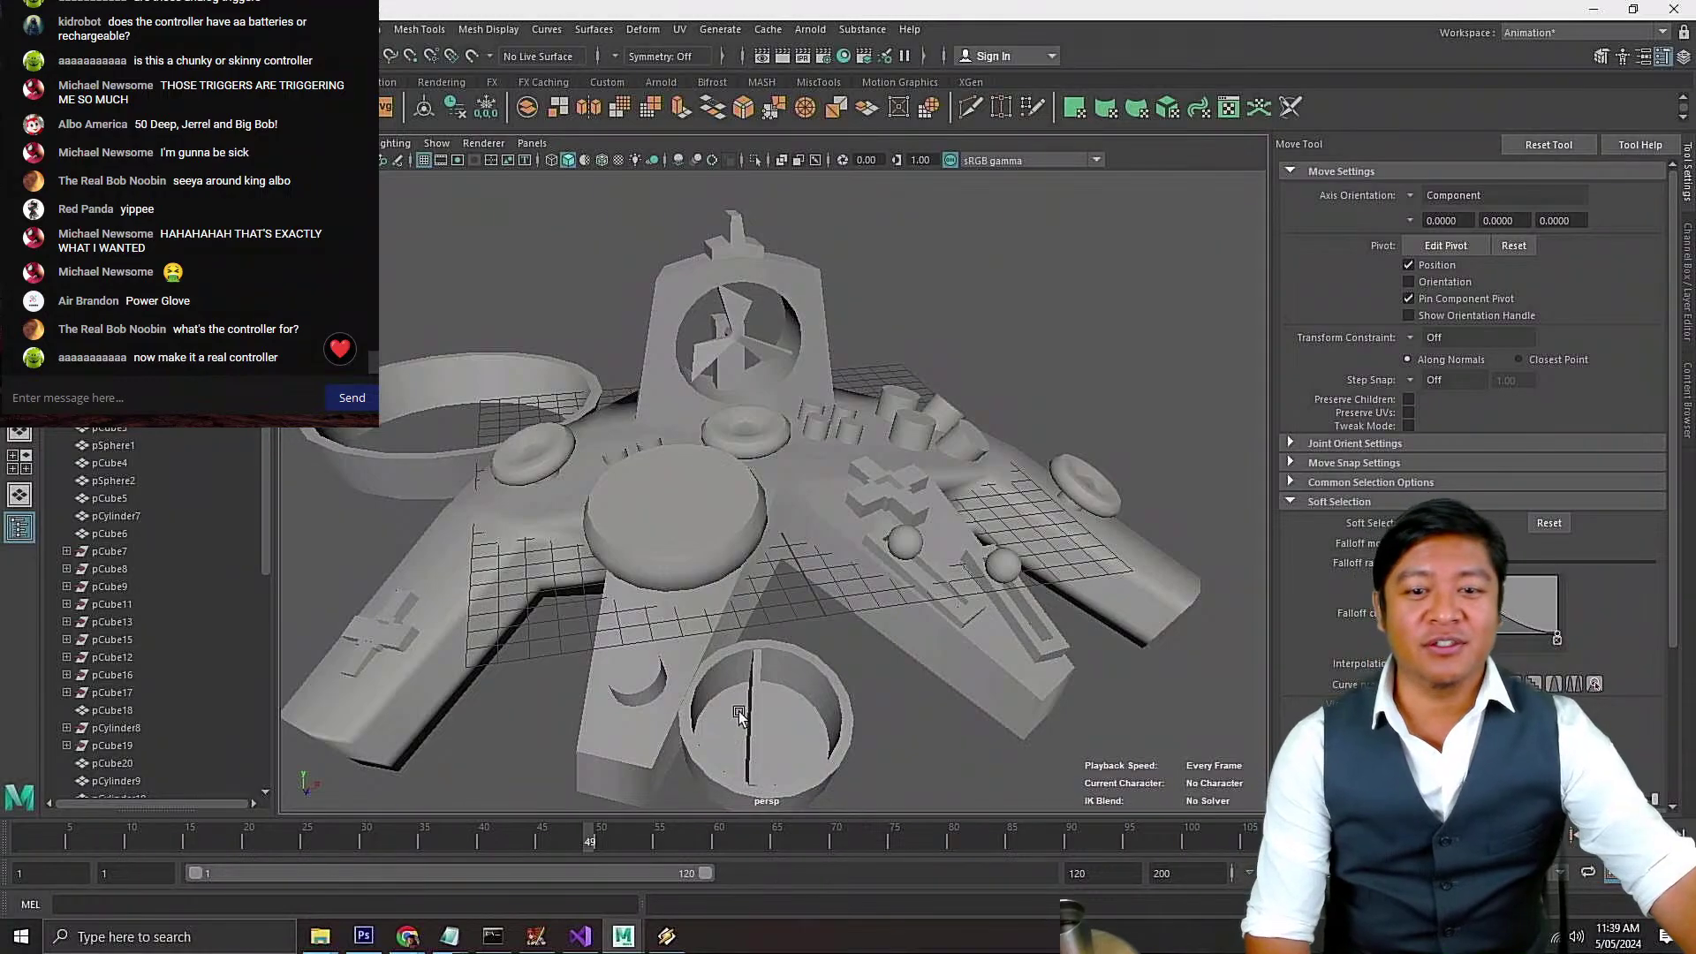
{"action": "left_click_drag", "start_coordinate": [765, 565], "coordinate": [1057, 406], "text": "alt"}
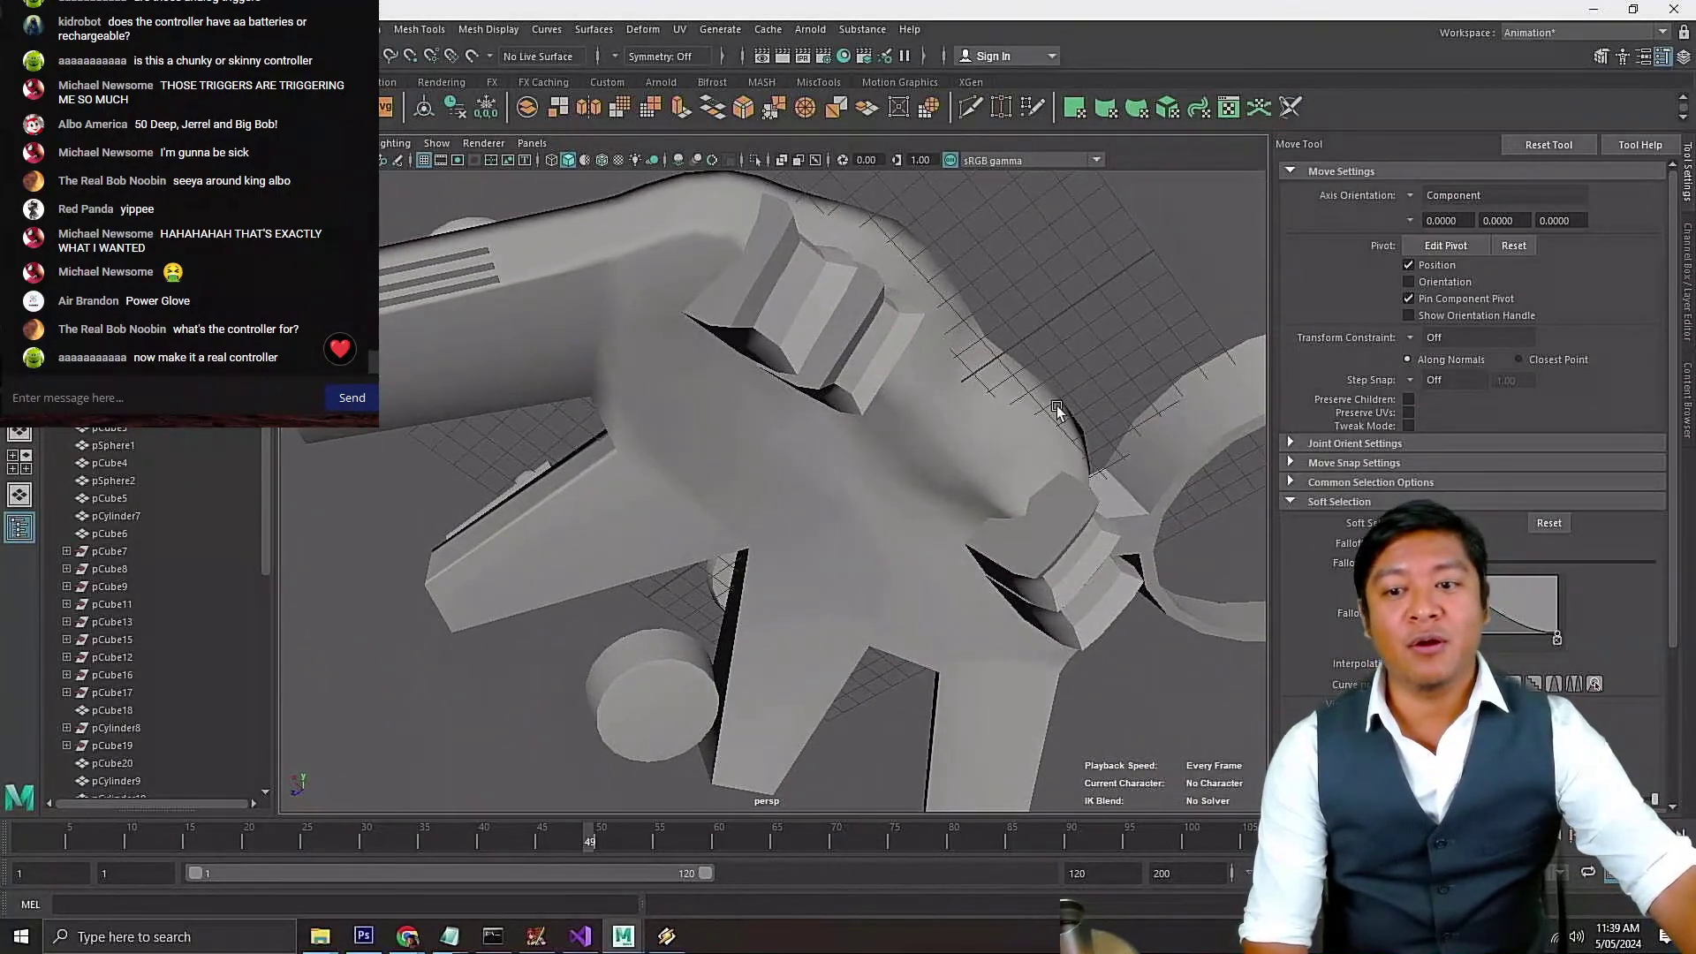
Select both finger grip cubes under the handle and duplicate them
{"action": "left_click", "coordinate": [871, 389]}
{"action": "left_click", "coordinate": [843, 397]}
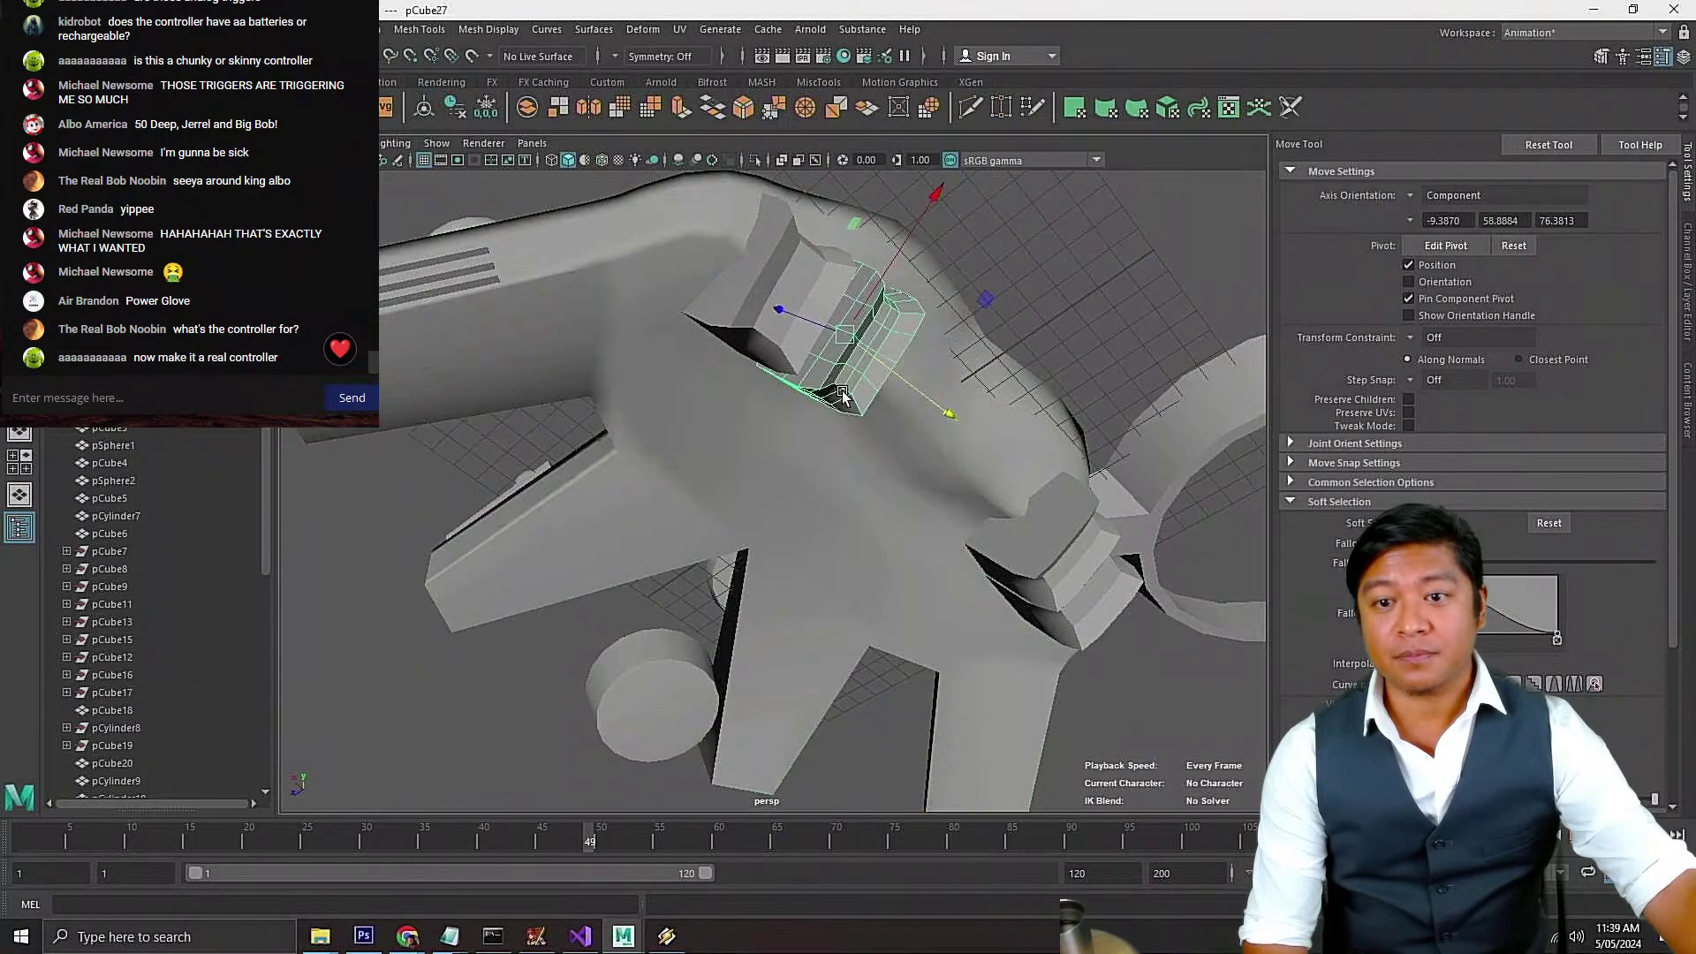
{"action": "left_click", "coordinate": [1025, 533], "text": "shift"}
{"action": "key", "text": "ctrl+d"}
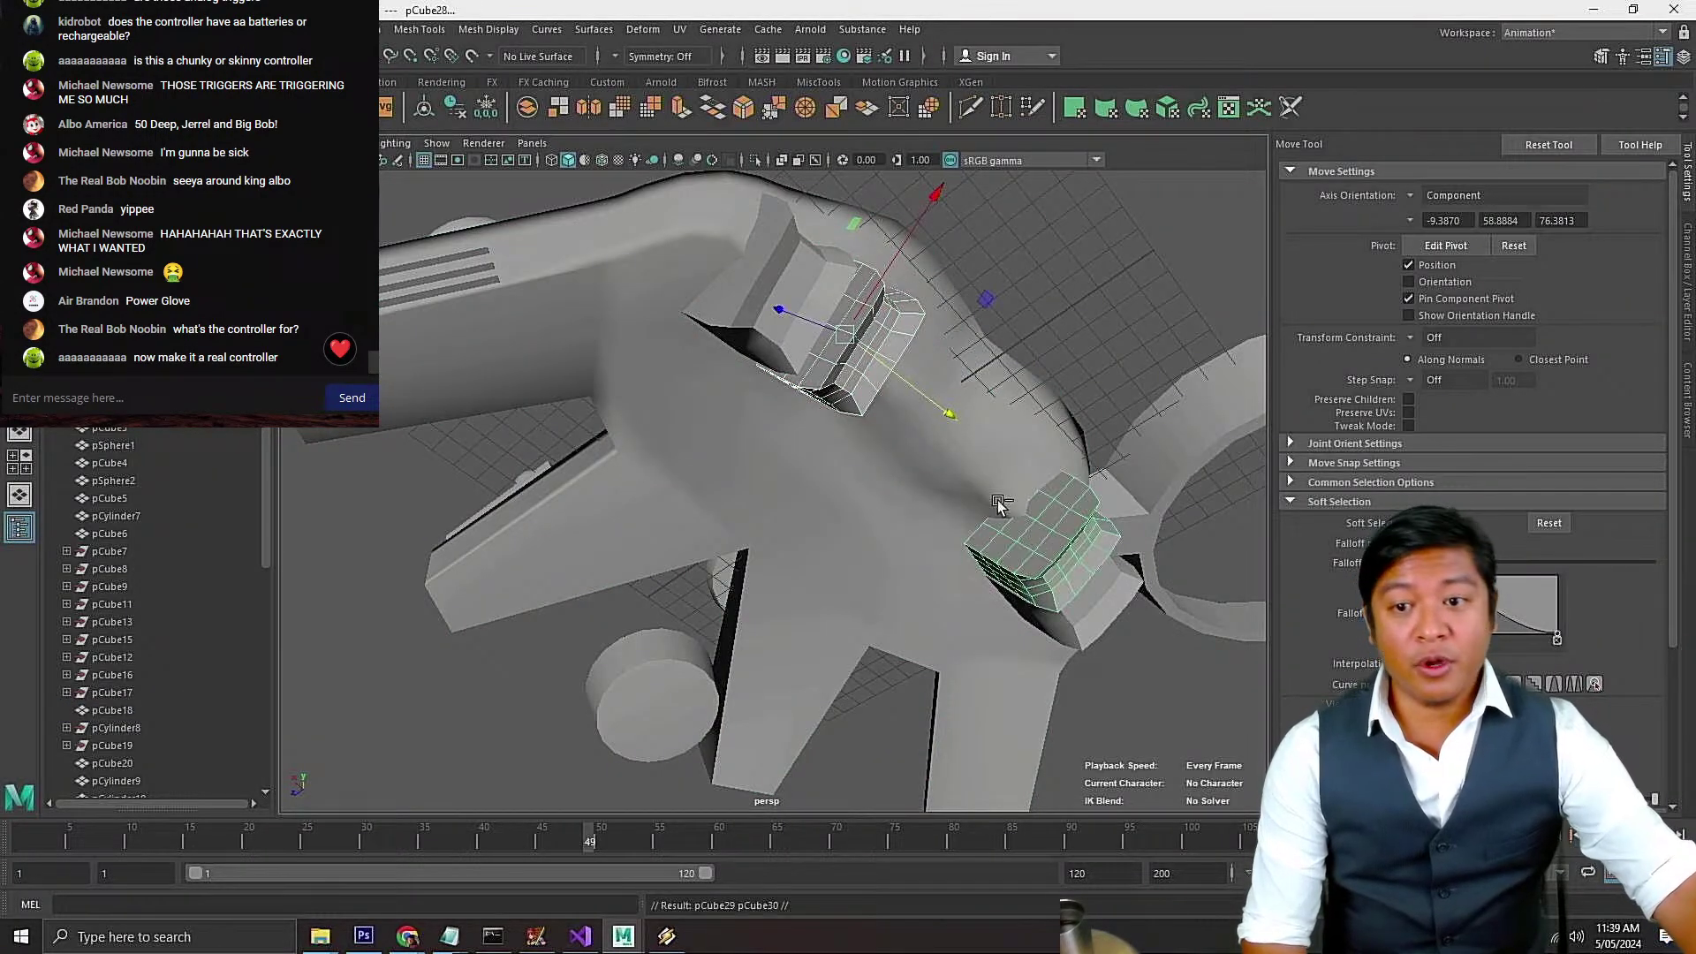
{"action": "key", "text": "r"}
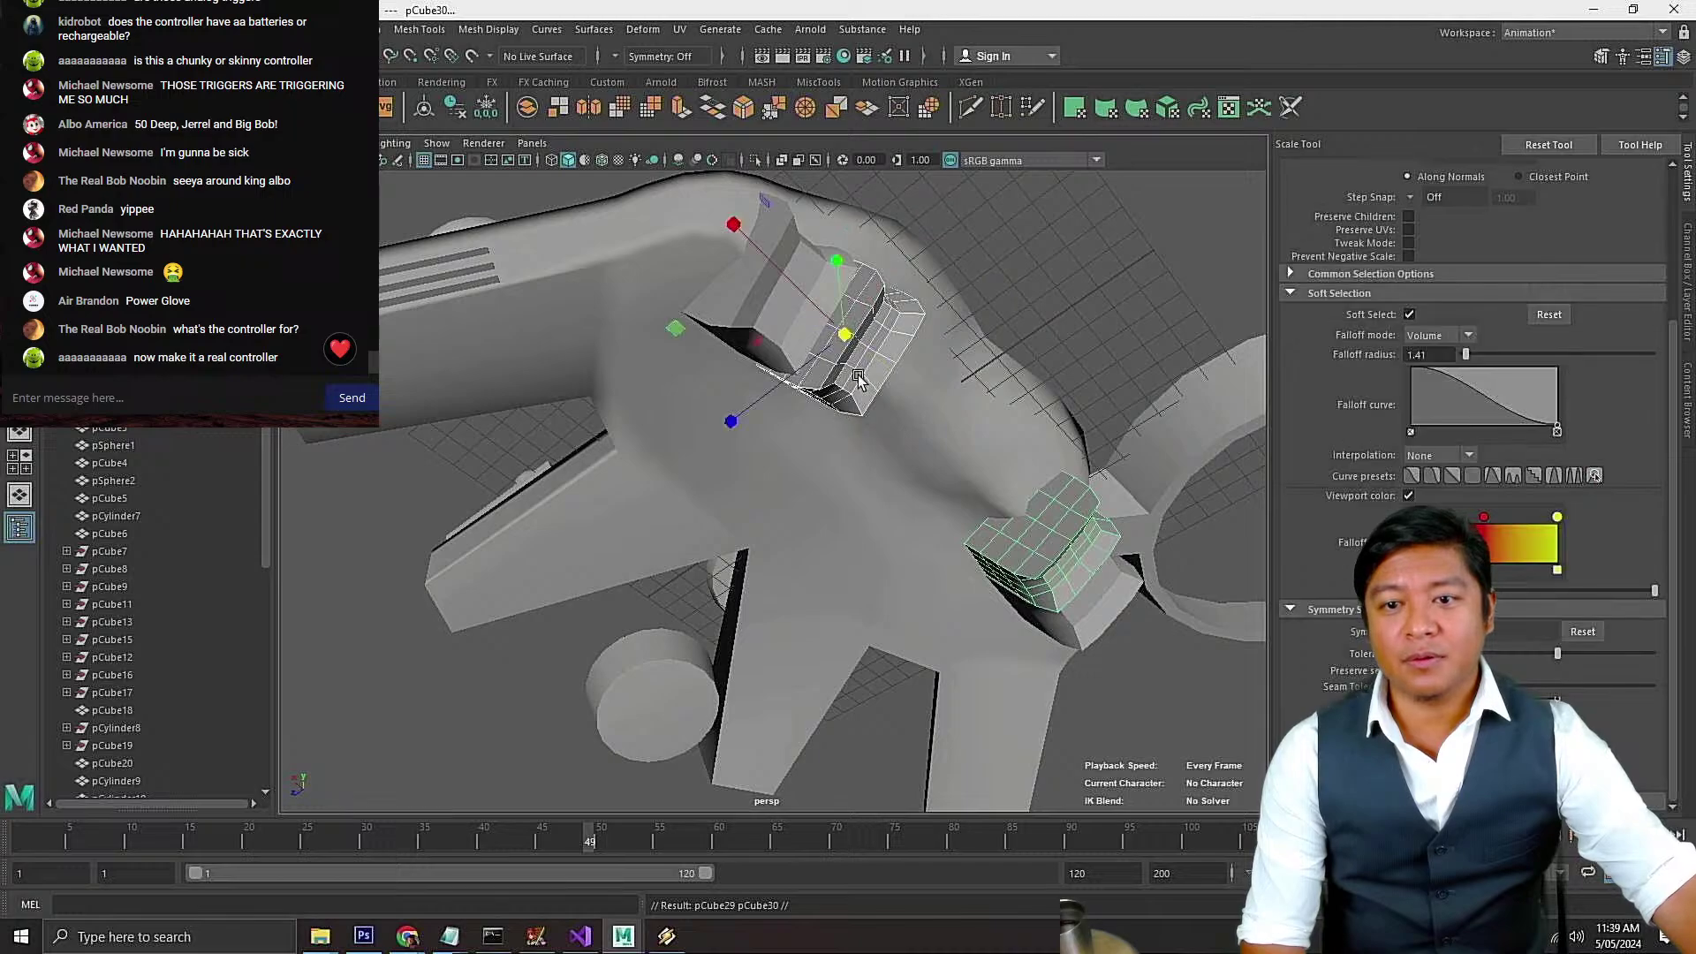
{"action": "key", "text": "w"}
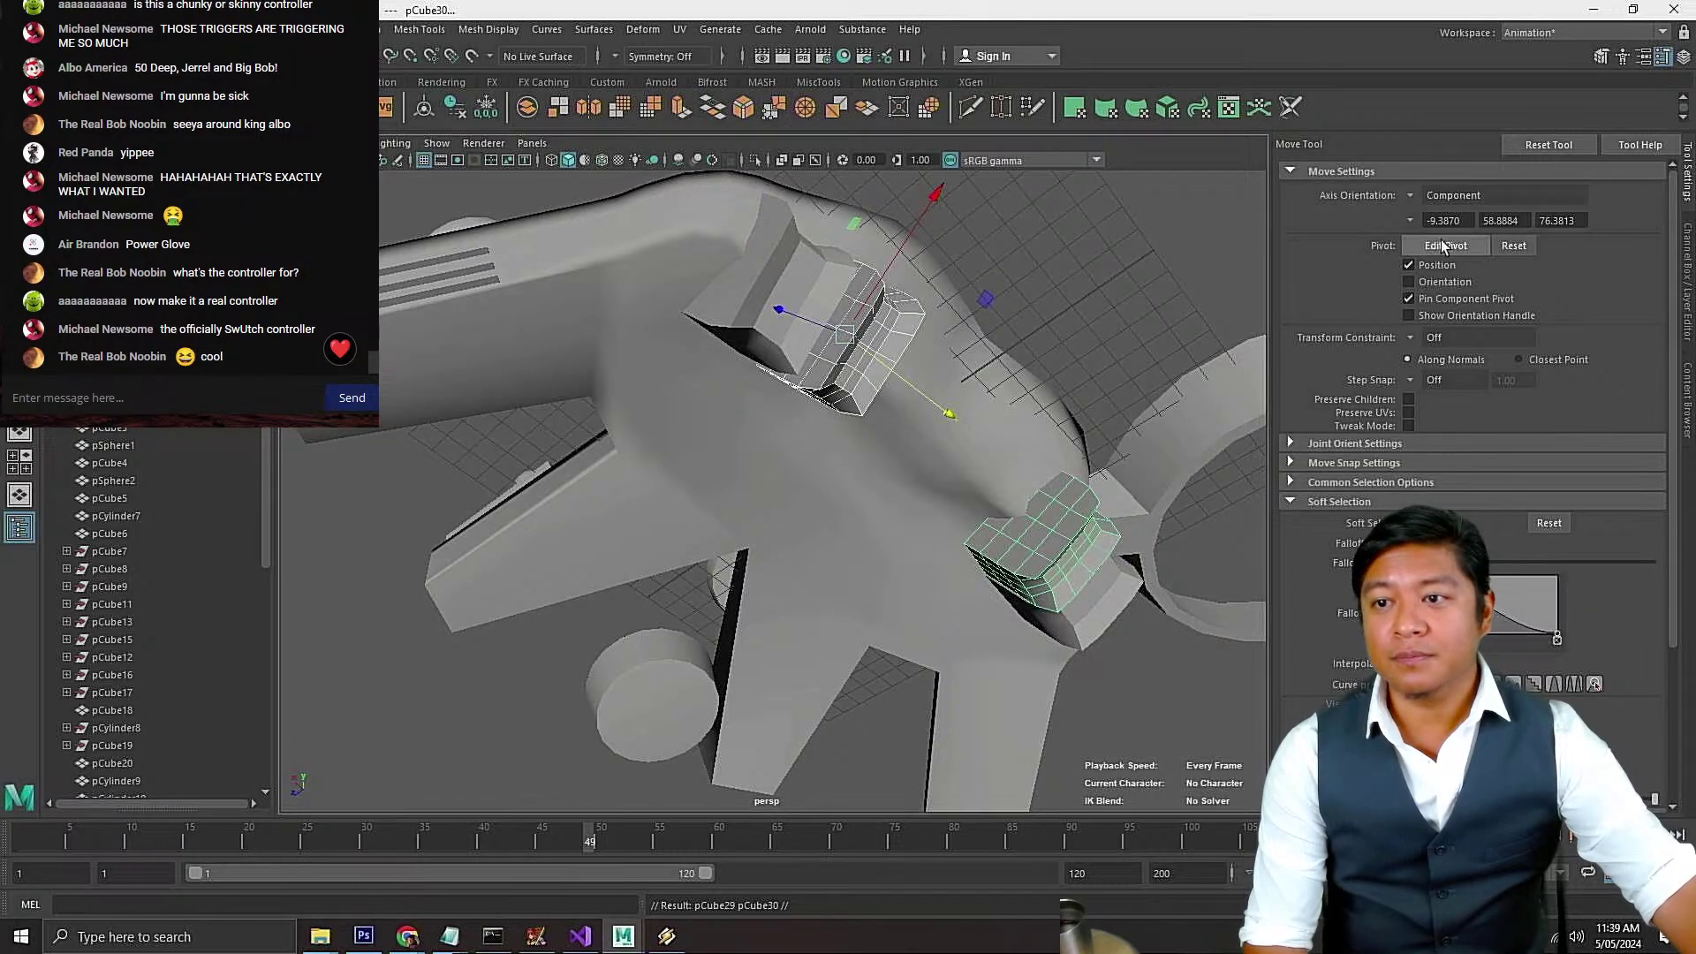
Reset the pivot, set move Axis Orientation to World, and slide the copies along the handle
{"action": "left_click", "coordinate": [1513, 246]}
{"action": "left_click", "coordinate": [1404, 198]}
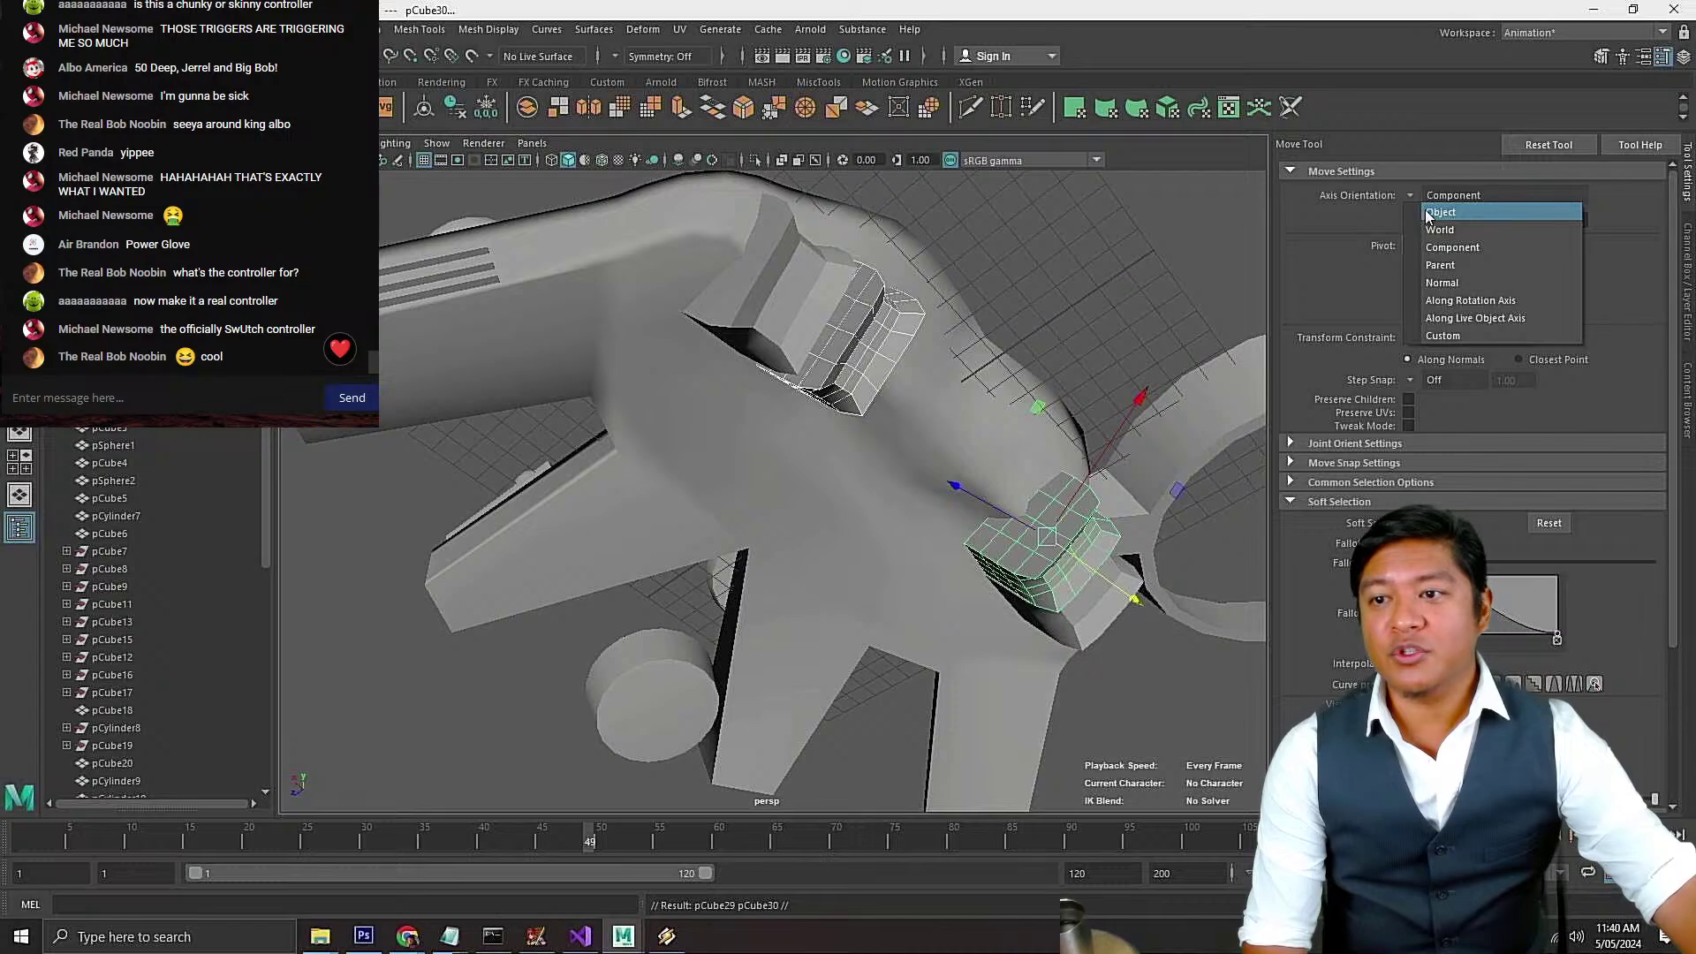
{"action": "left_click", "coordinate": [1428, 213]}
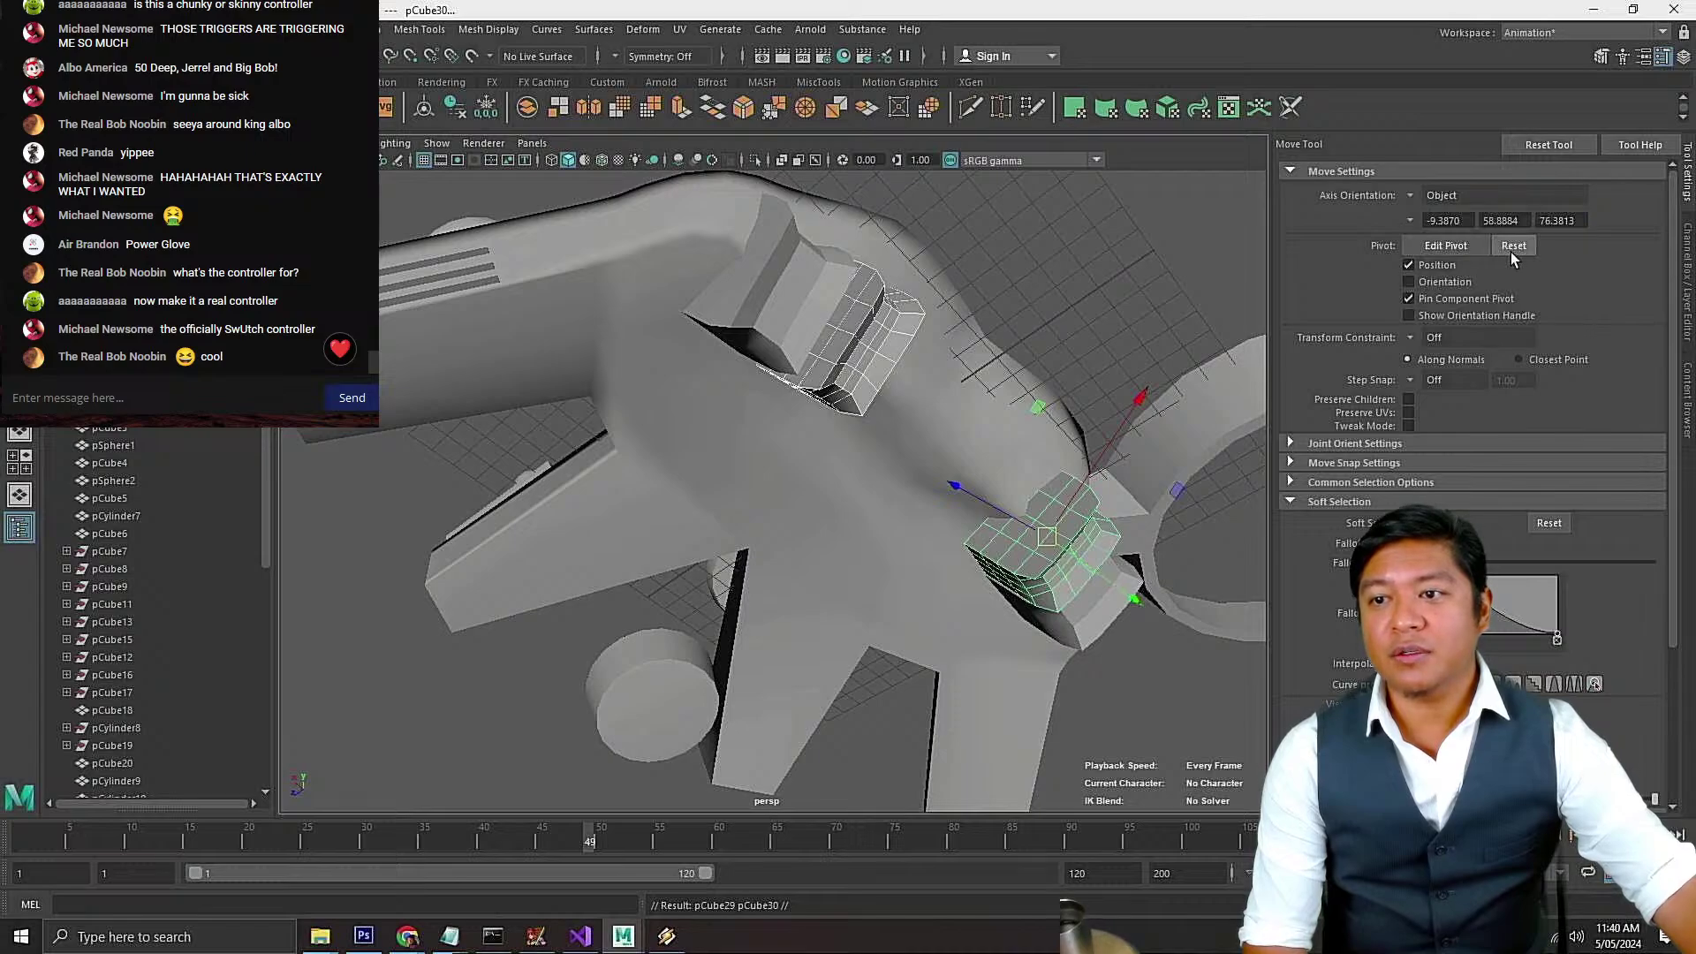
{"action": "left_click", "coordinate": [1398, 188]}
{"action": "left_click", "coordinate": [1418, 222]}
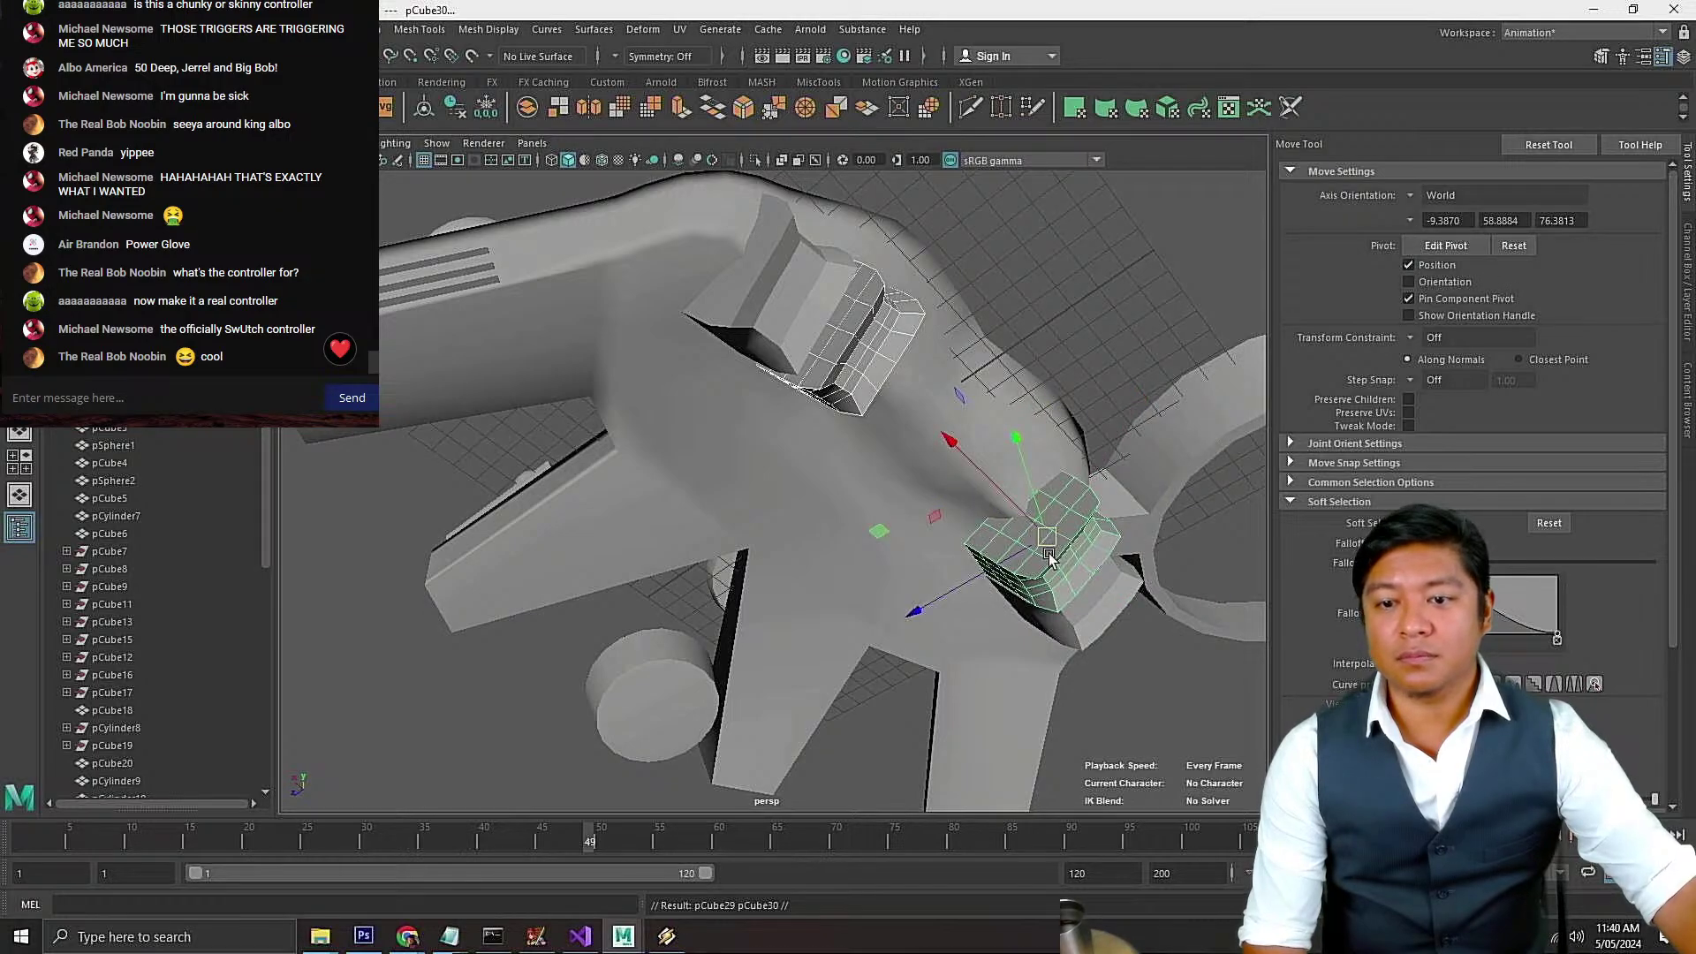
{"action": "left_click_drag", "start_coordinate": [984, 581], "coordinate": [1071, 666]}
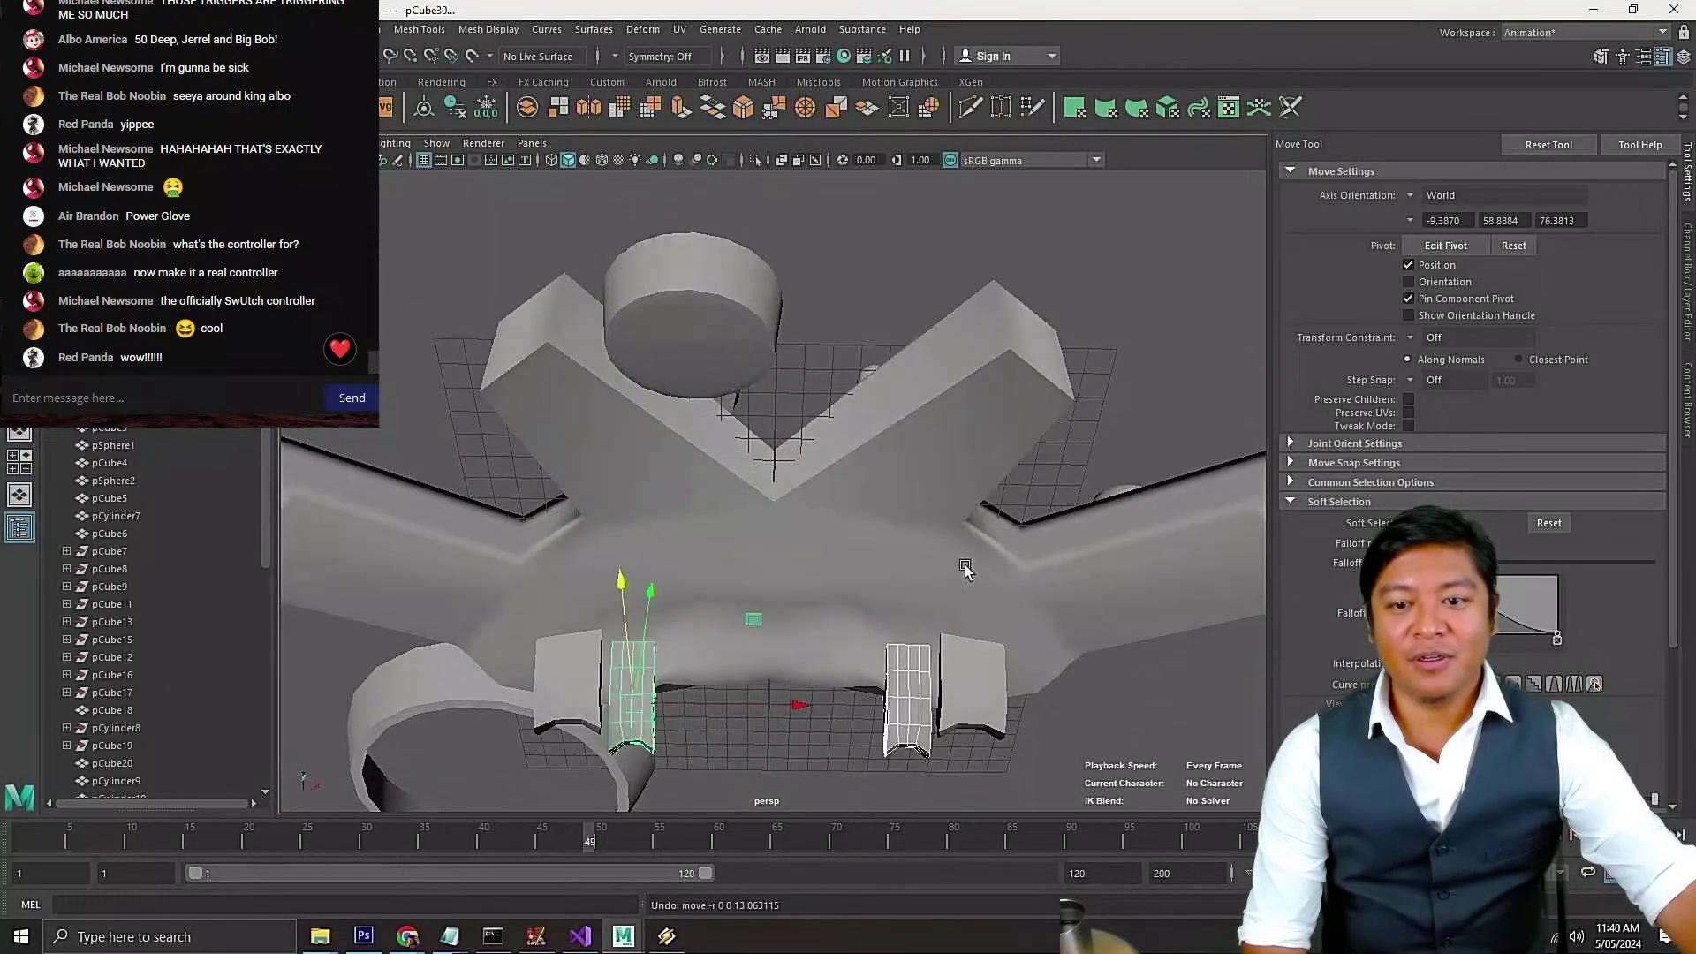
Raise the copied grip pieces and rotate them to a tilt
{"action": "left_click_drag", "start_coordinate": [618, 596], "coordinate": [680, 406]}
{"action": "left_click_drag", "start_coordinate": [821, 486], "coordinate": [1016, 539], "text": "alt"}
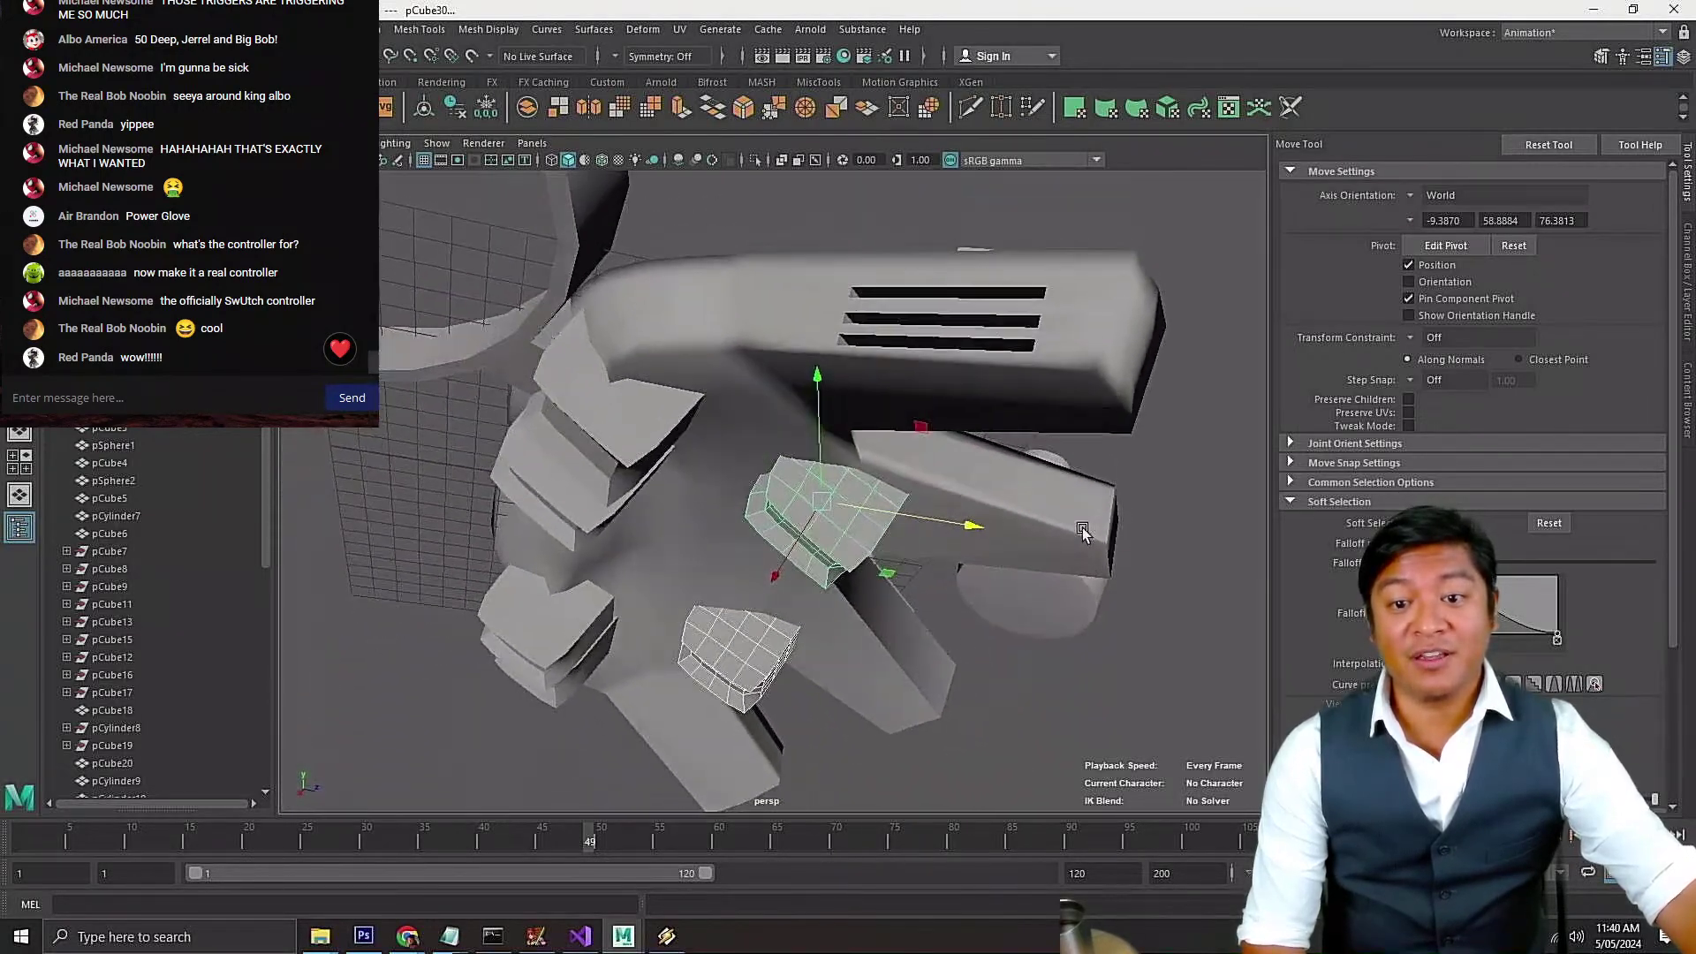
{"action": "left_click_drag", "start_coordinate": [875, 541], "coordinate": [848, 618], "text": "alt"}
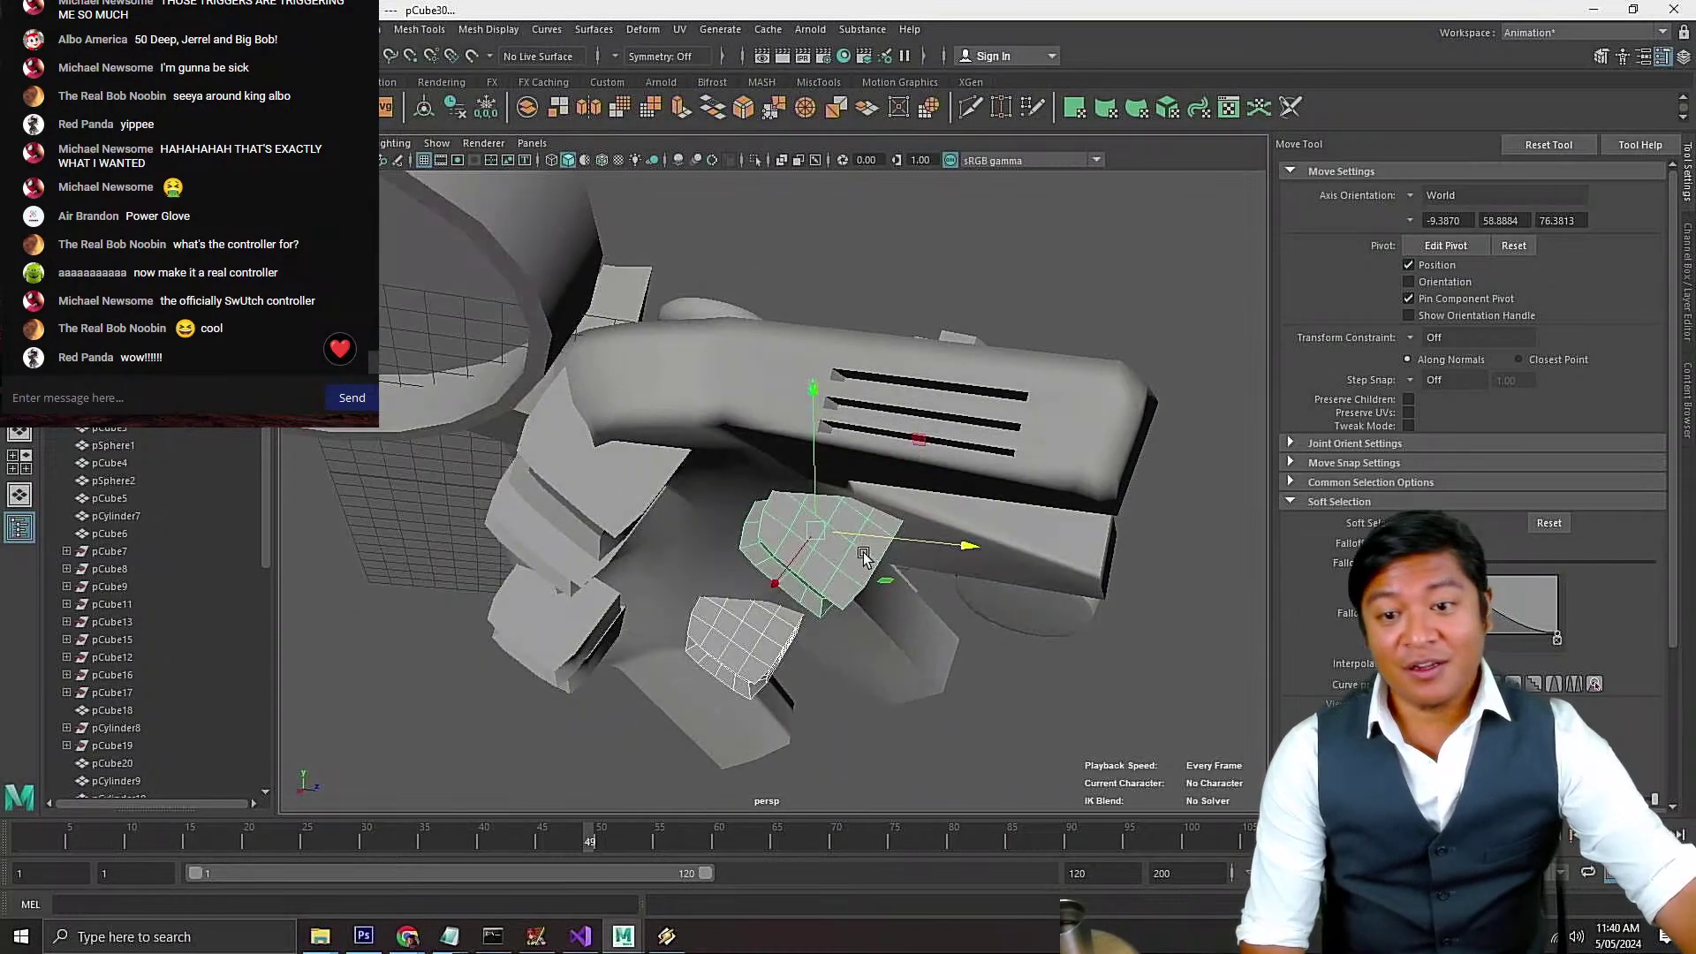
{"action": "key", "text": "e"}
{"action": "left_click_drag", "start_coordinate": [825, 689], "coordinate": [851, 684]}
Lift the grip pieces up against the handle and save worst switch controller 1.mb
{"action": "key", "text": "w"}
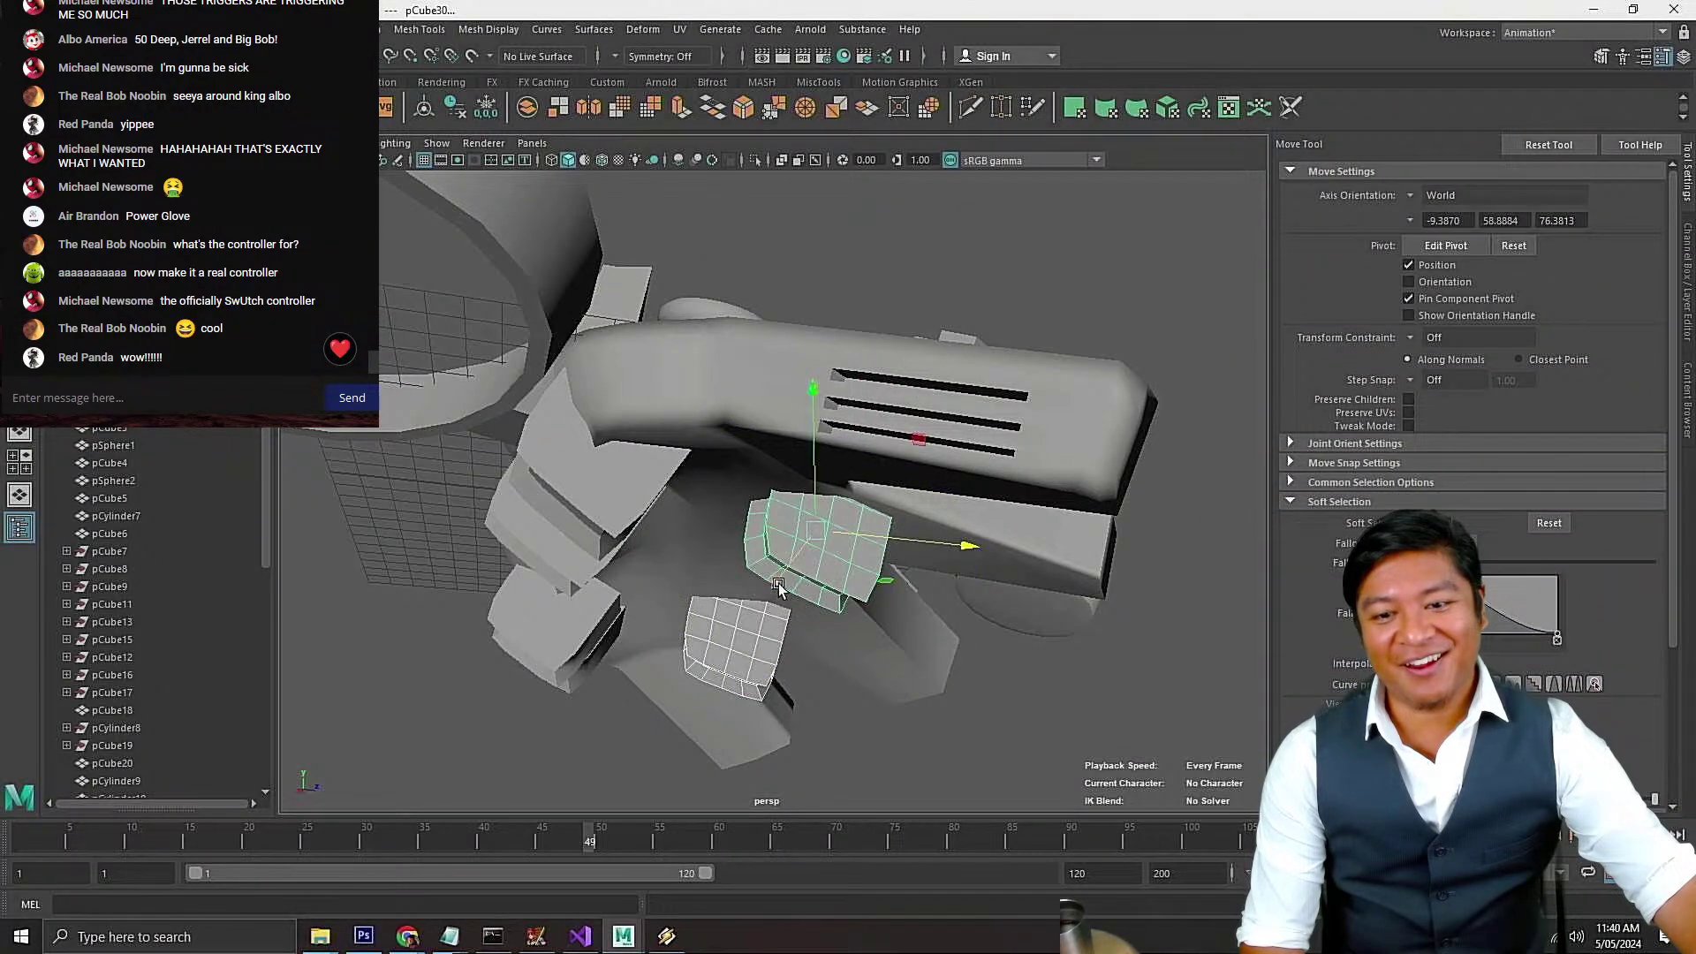
{"action": "left_click_drag", "start_coordinate": [778, 584], "coordinate": [792, 574]}
{"action": "key", "text": "ctrl+z"}
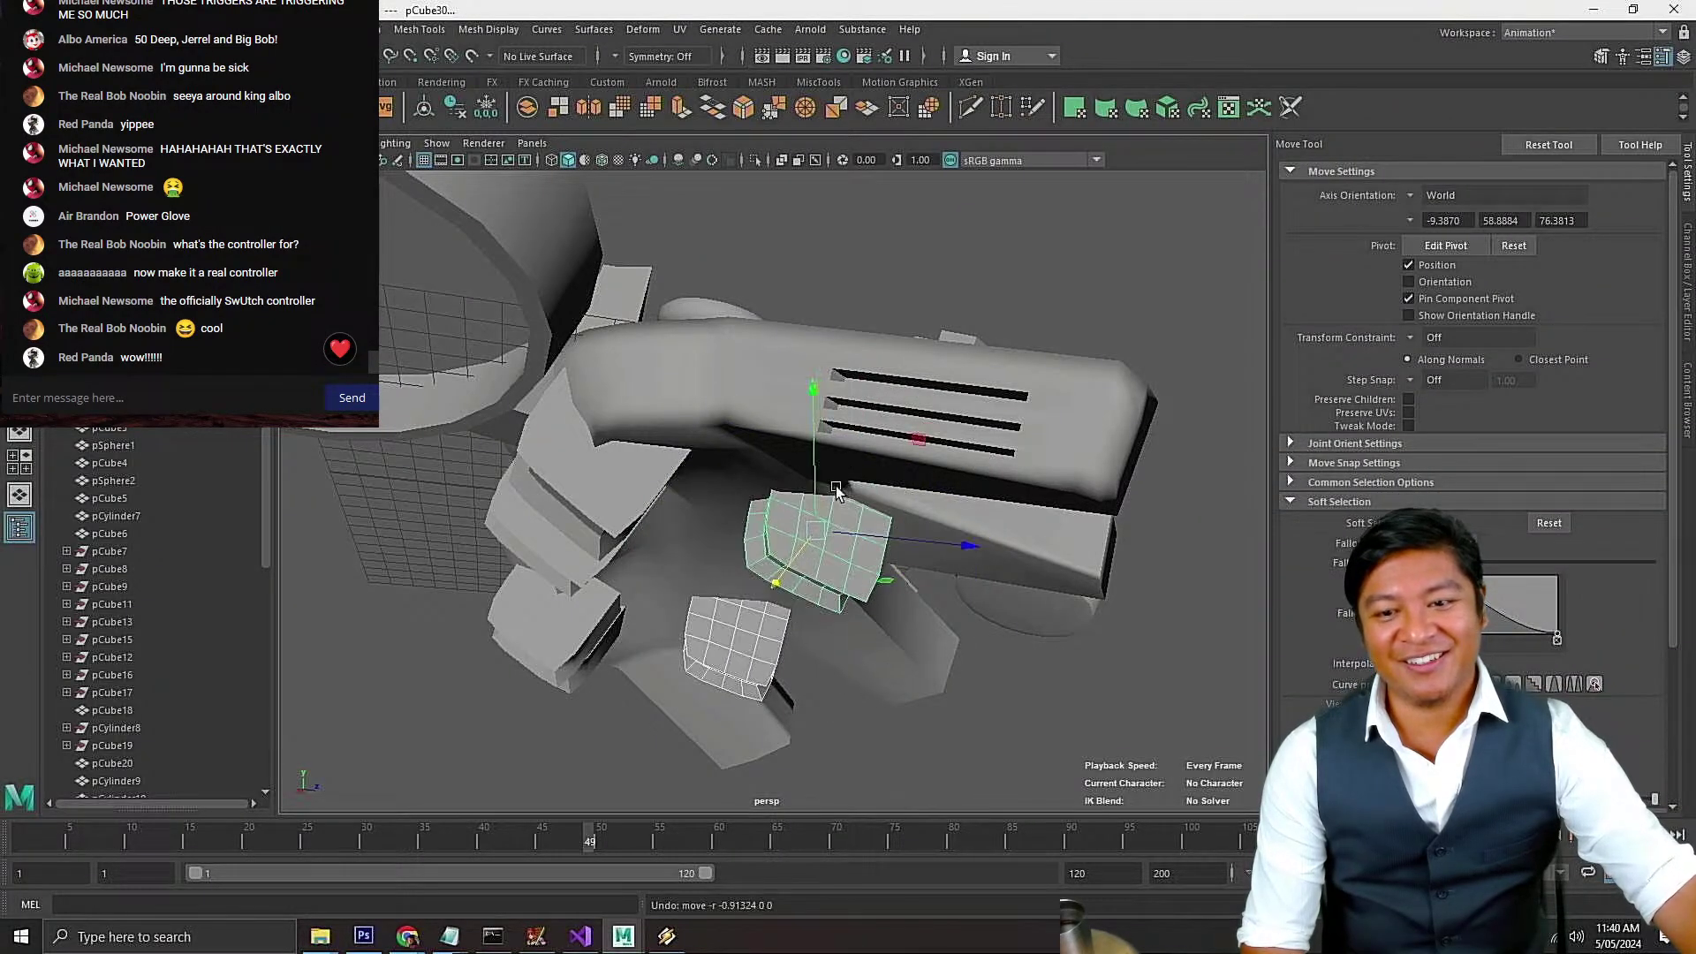
{"action": "left_click_drag", "start_coordinate": [817, 482], "coordinate": [815, 464]}
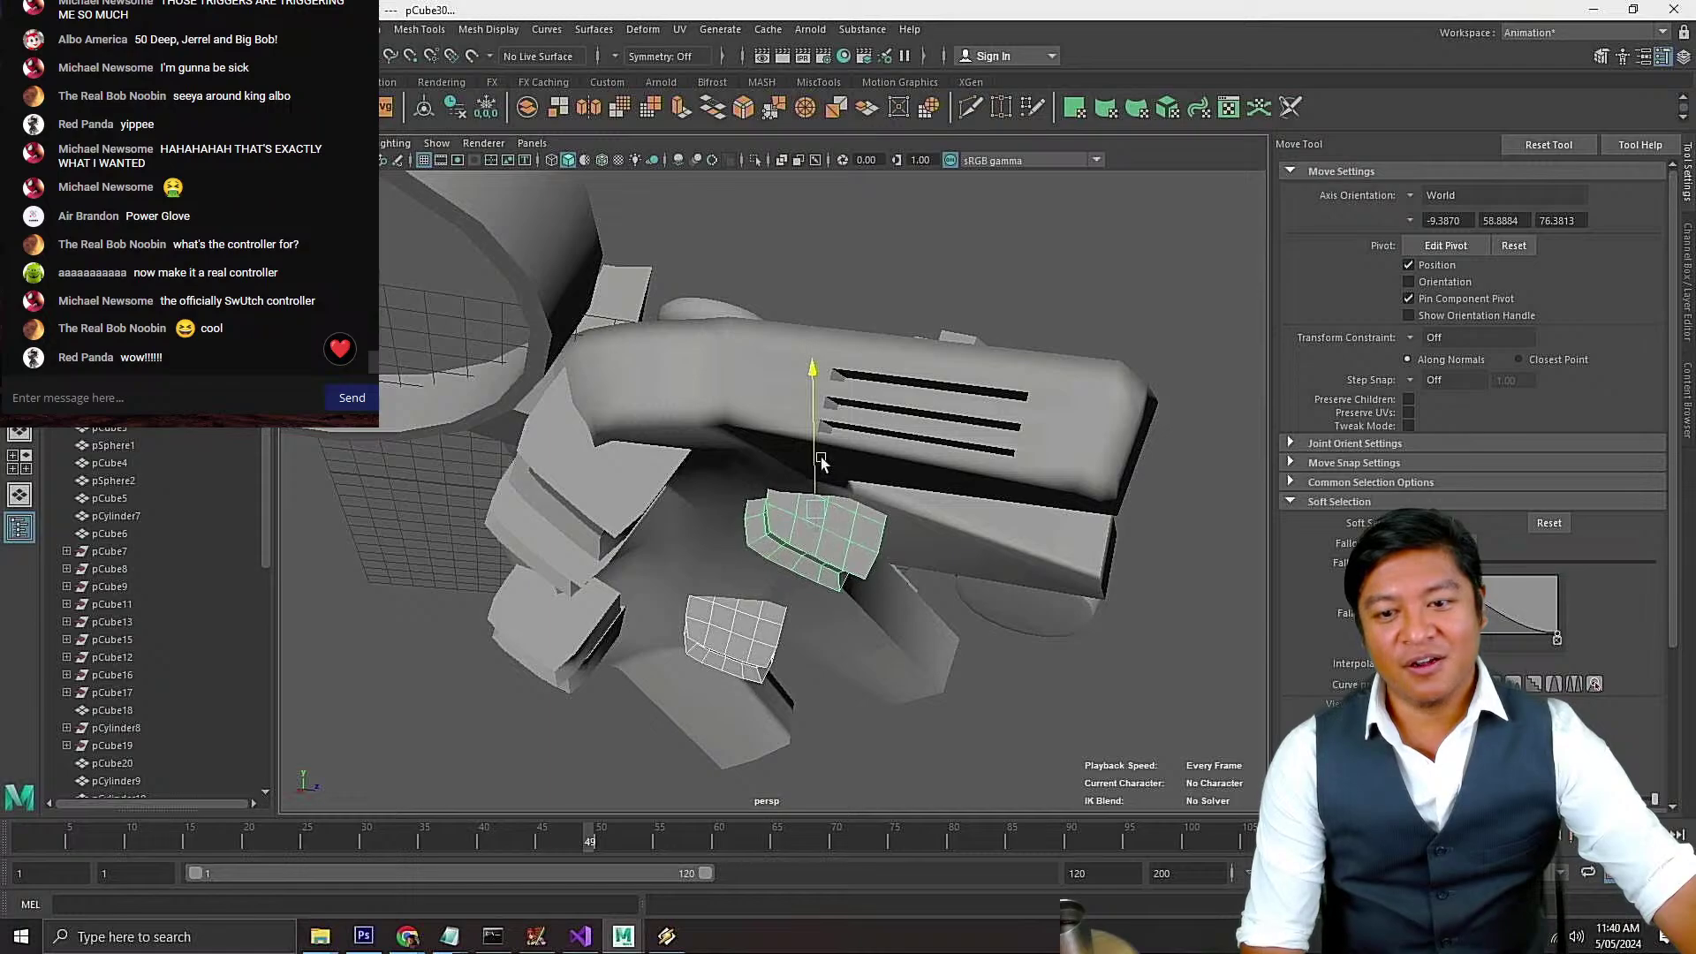
{"action": "right_click_drag", "start_coordinate": [957, 558], "coordinate": [821, 614], "text": "alt"}
{"action": "left_click_drag", "start_coordinate": [822, 613], "coordinate": [719, 628], "text": "alt"}
{"action": "key", "text": "ctrl+s"}
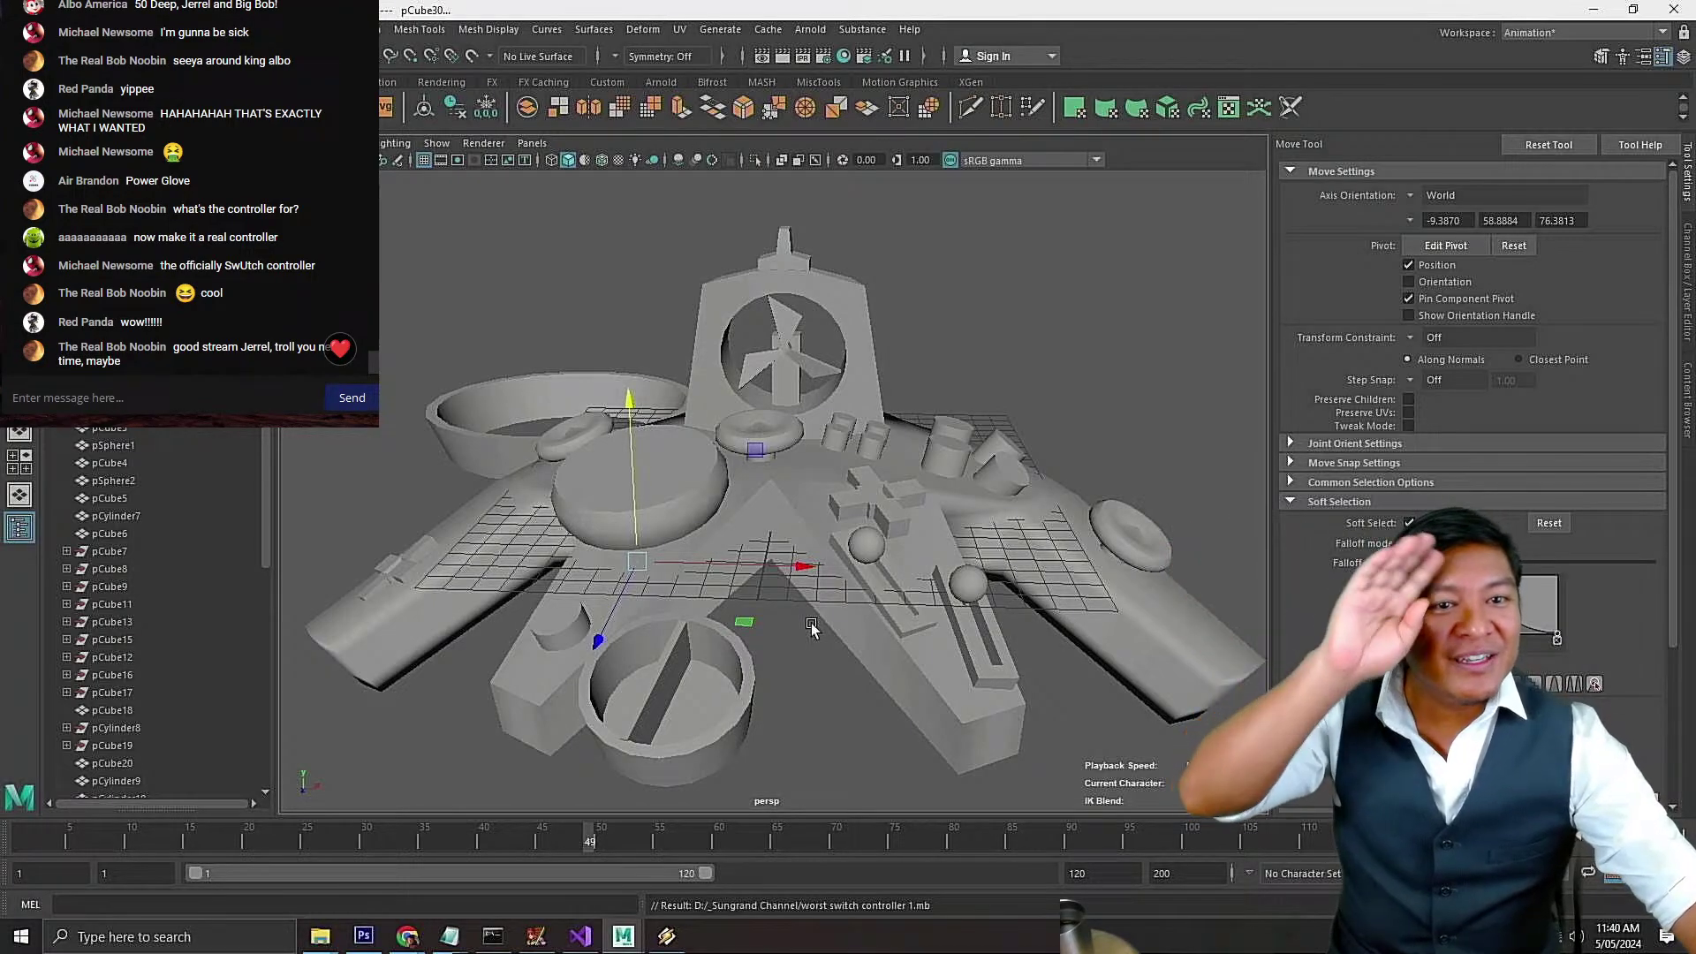
{"action": "scroll", "coordinate": [835, 600], "scroll_direction": "up", "scroll_amount": 5}
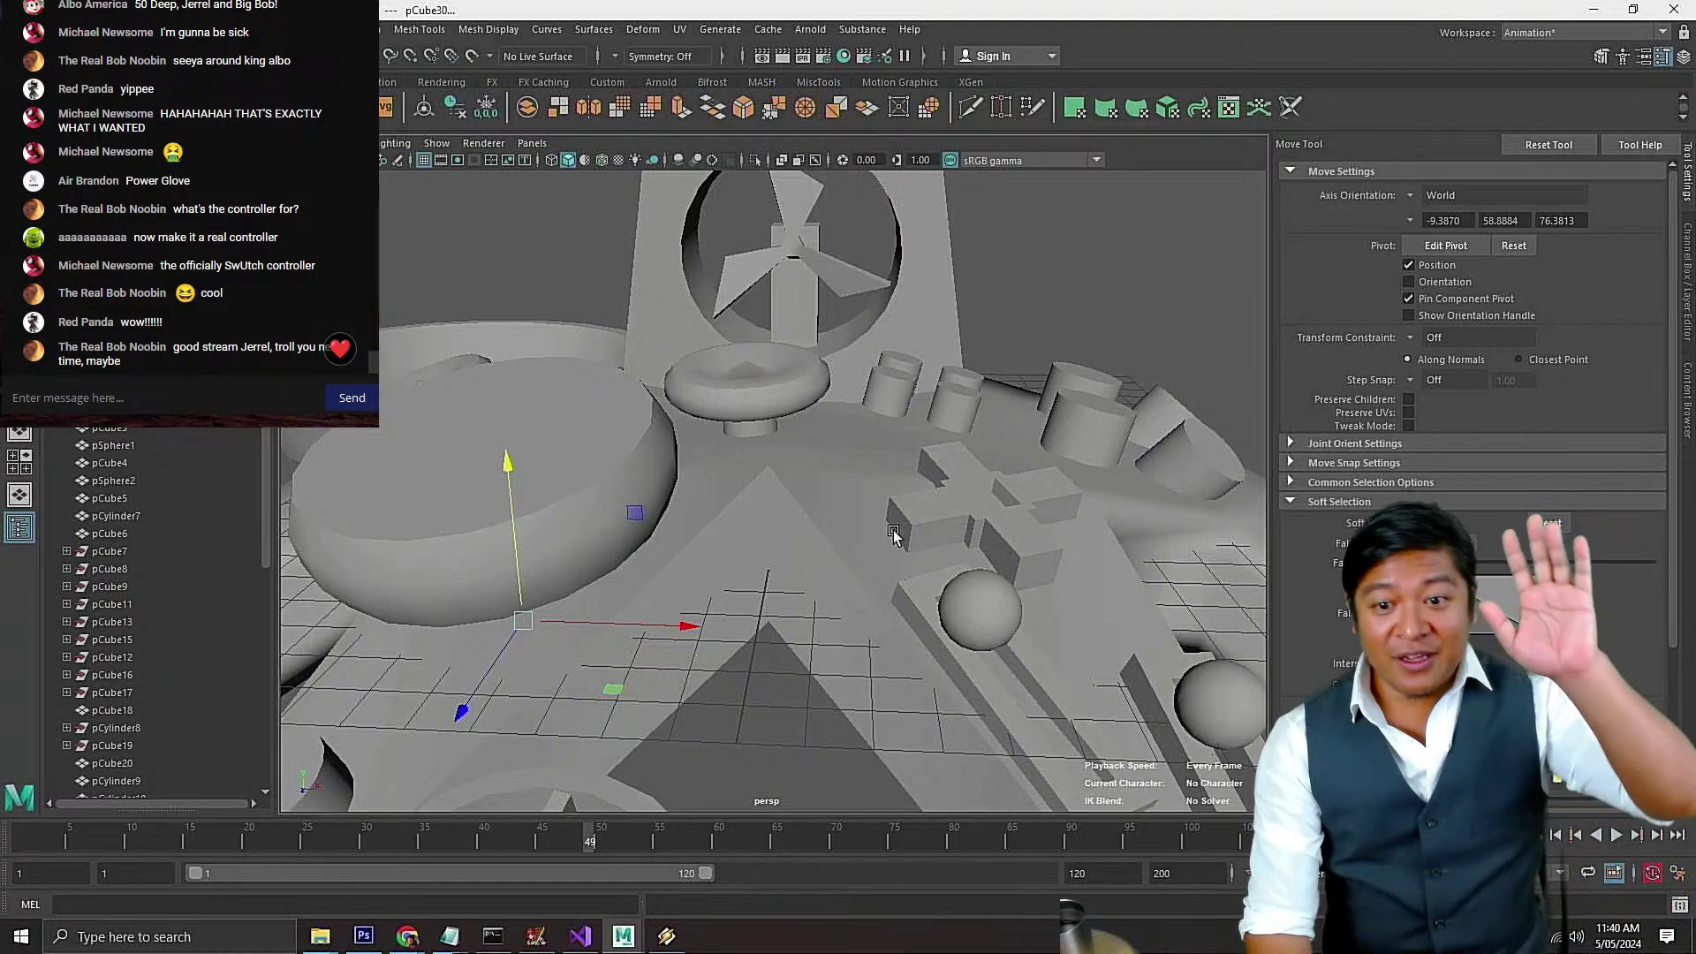
{"action": "scroll", "coordinate": [821, 468], "scroll_direction": "down", "scroll_amount": 6}
{"action": "left_click", "coordinate": [861, 664]}
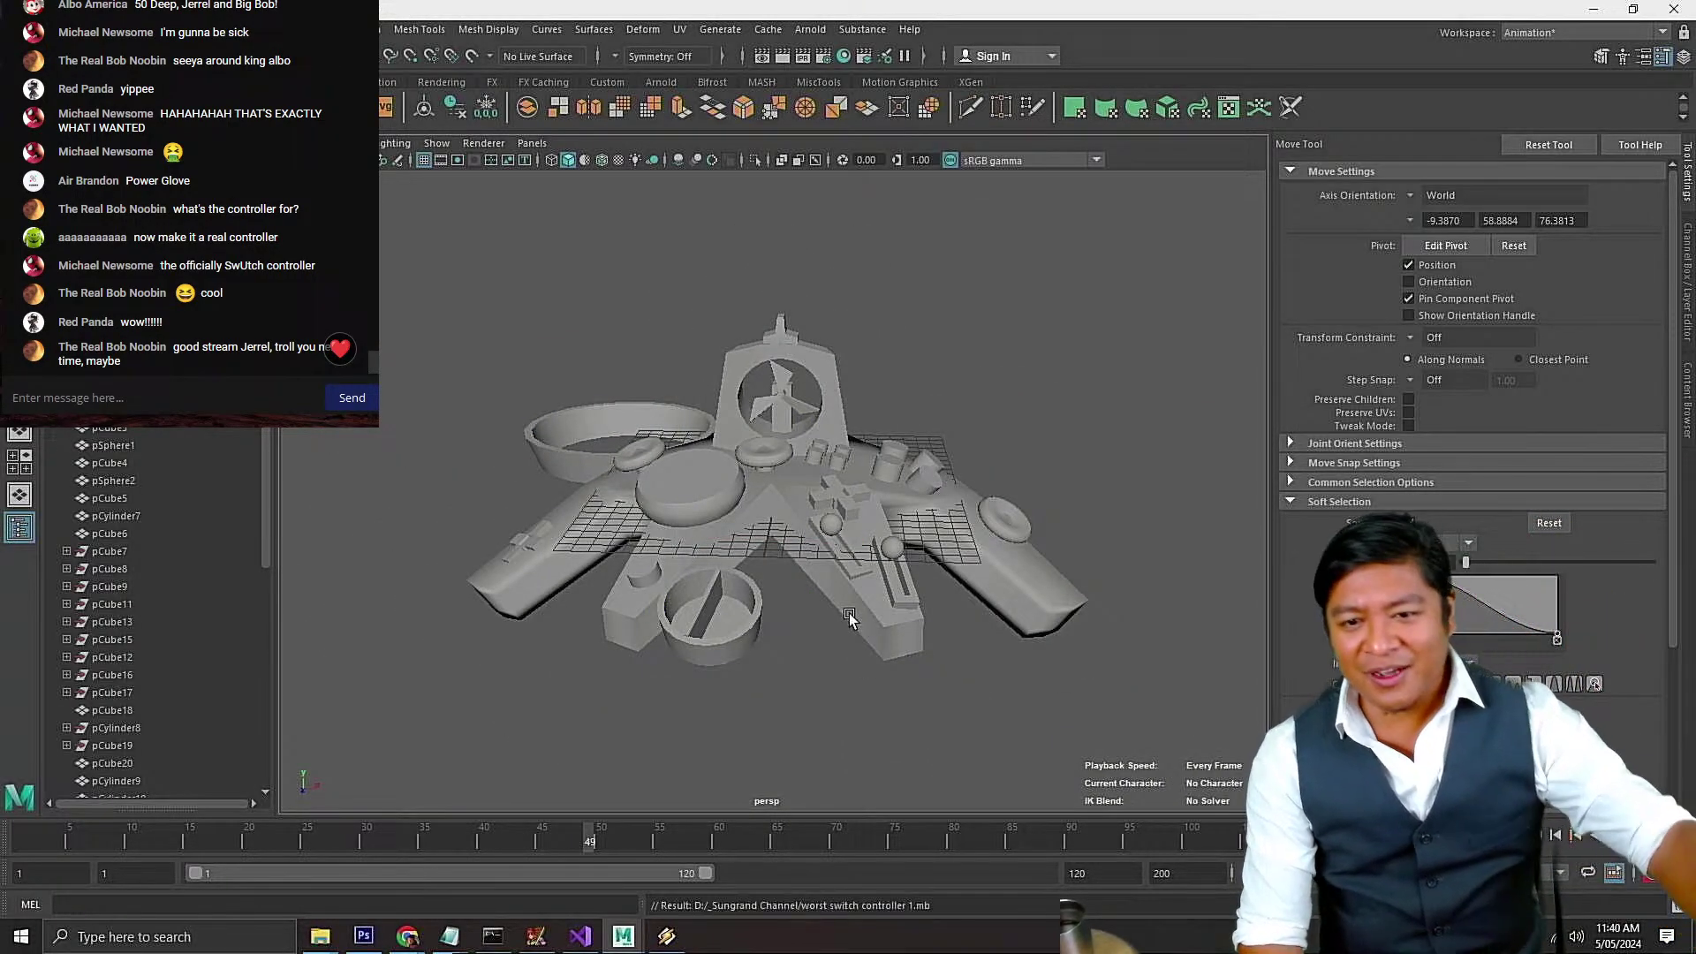
{"action": "scroll", "coordinate": [848, 614], "scroll_direction": "up", "scroll_amount": 5}
{"action": "scroll", "coordinate": [844, 618], "scroll_direction": "down", "scroll_amount": 5}
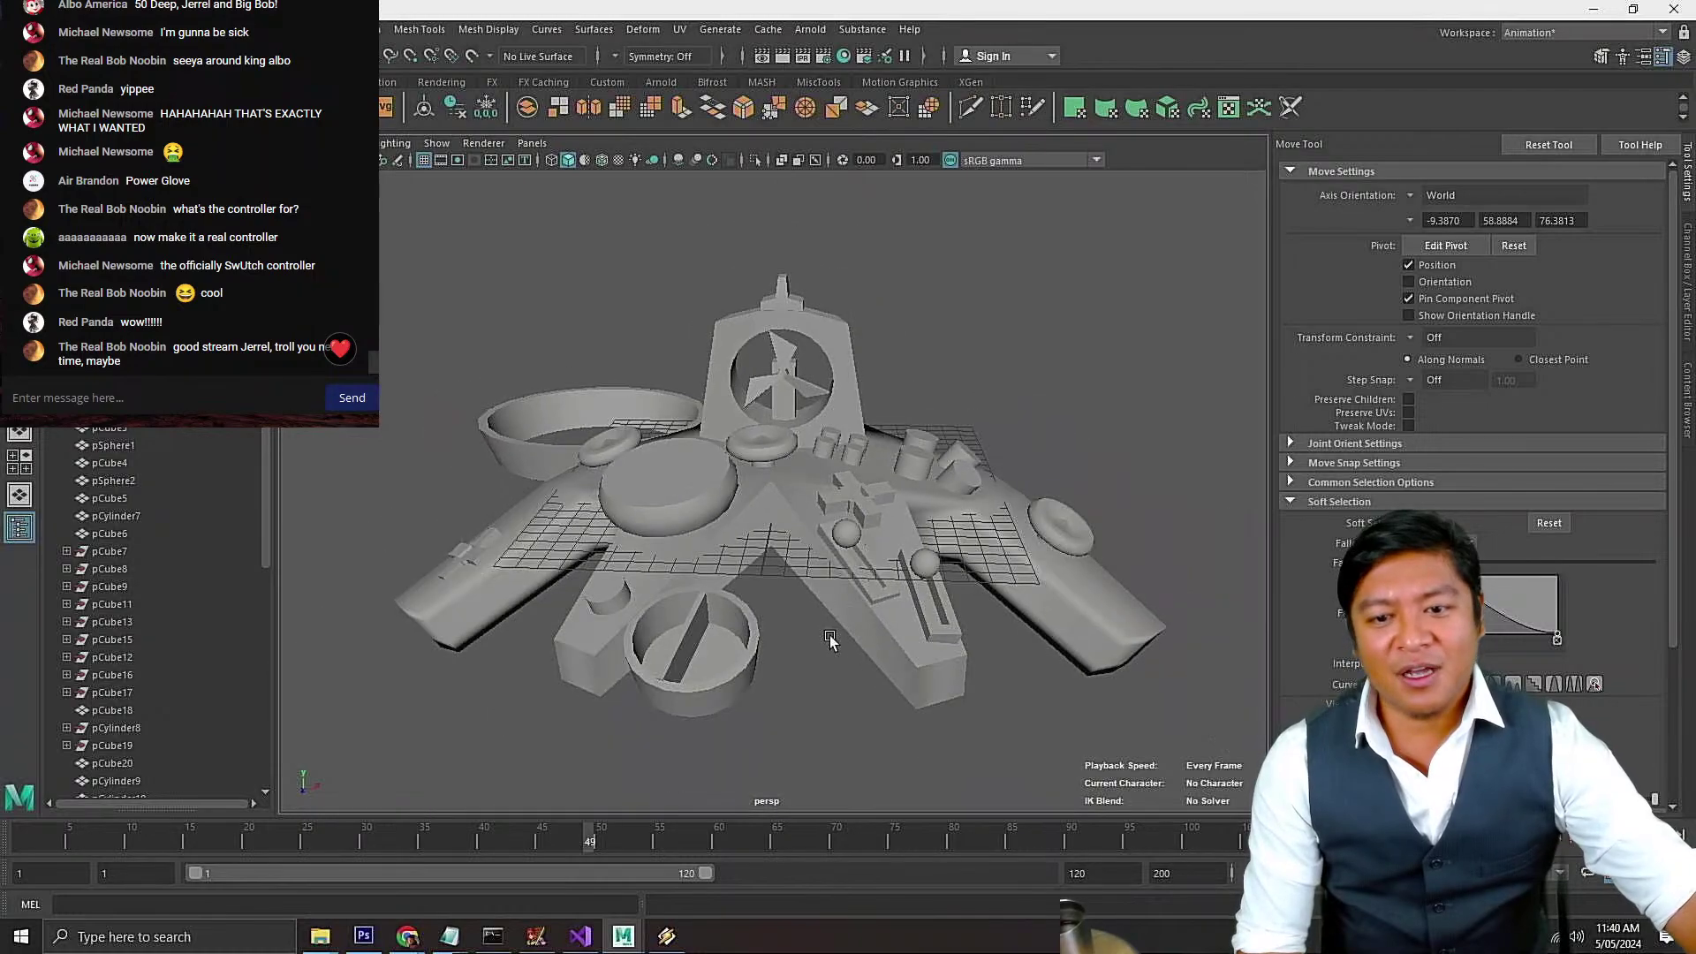
{"action": "left_click_drag", "start_coordinate": [830, 640], "coordinate": [695, 399], "text": "alt"}
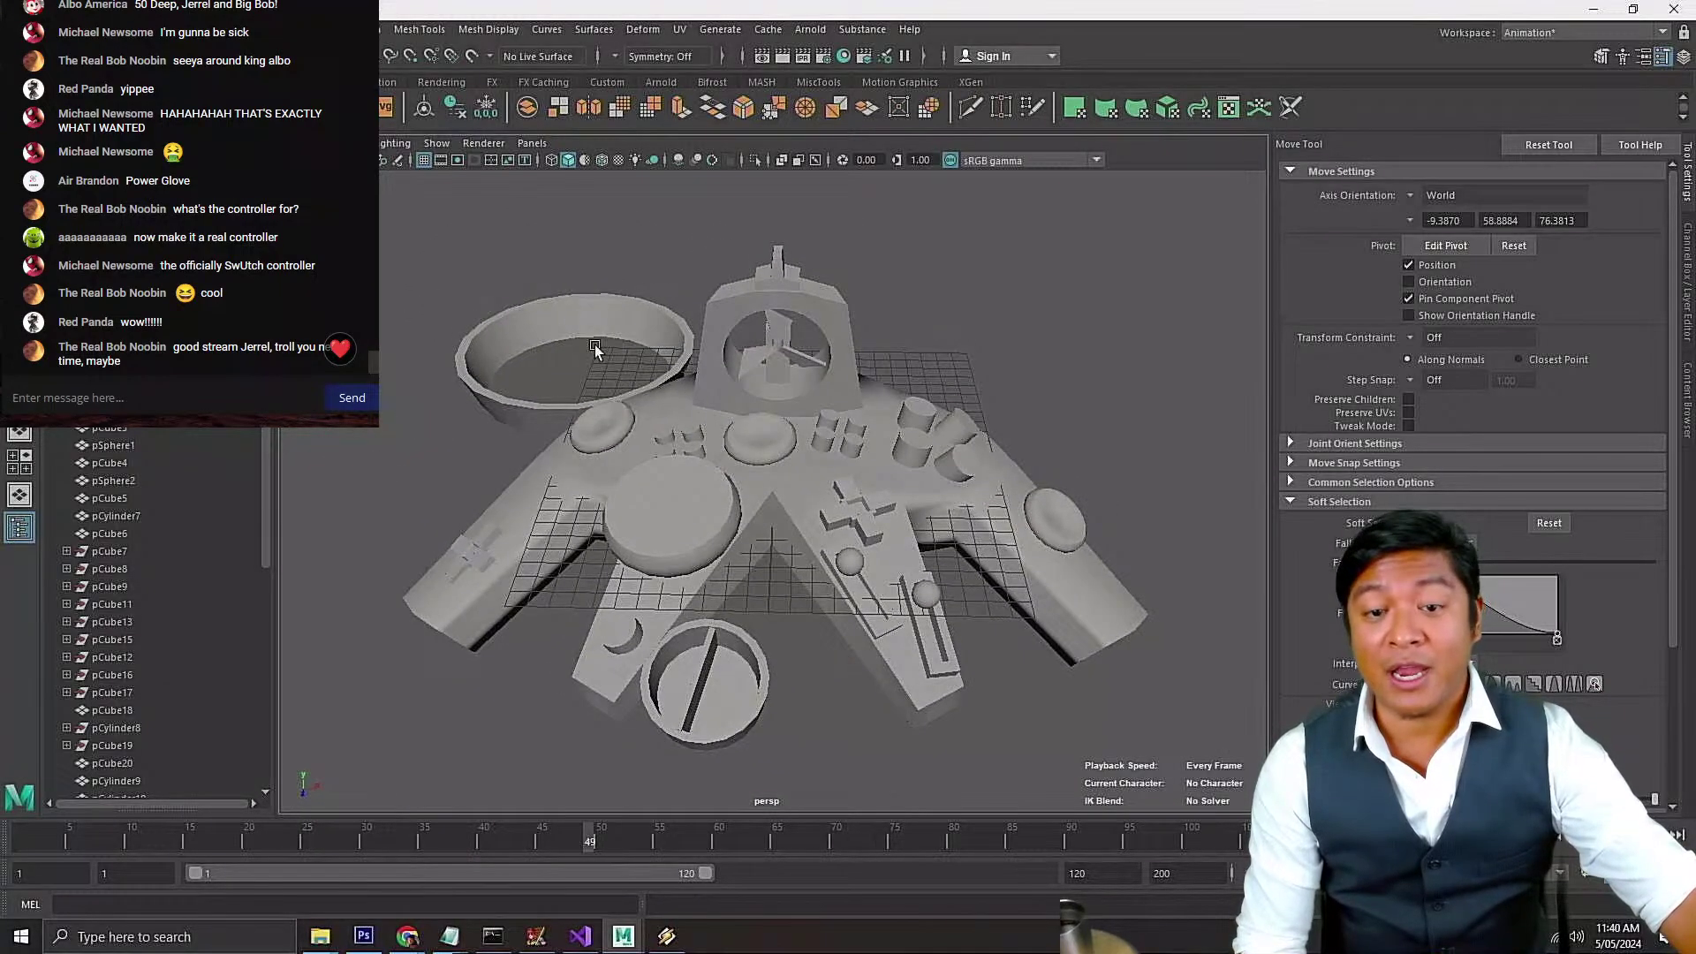
{"action": "scroll", "coordinate": [770, 487], "scroll_direction": "down", "scroll_amount": 3}
{"action": "scroll", "coordinate": [792, 512], "scroll_direction": "up", "scroll_amount": 2}
{"action": "key", "text": "ctrl+s"}
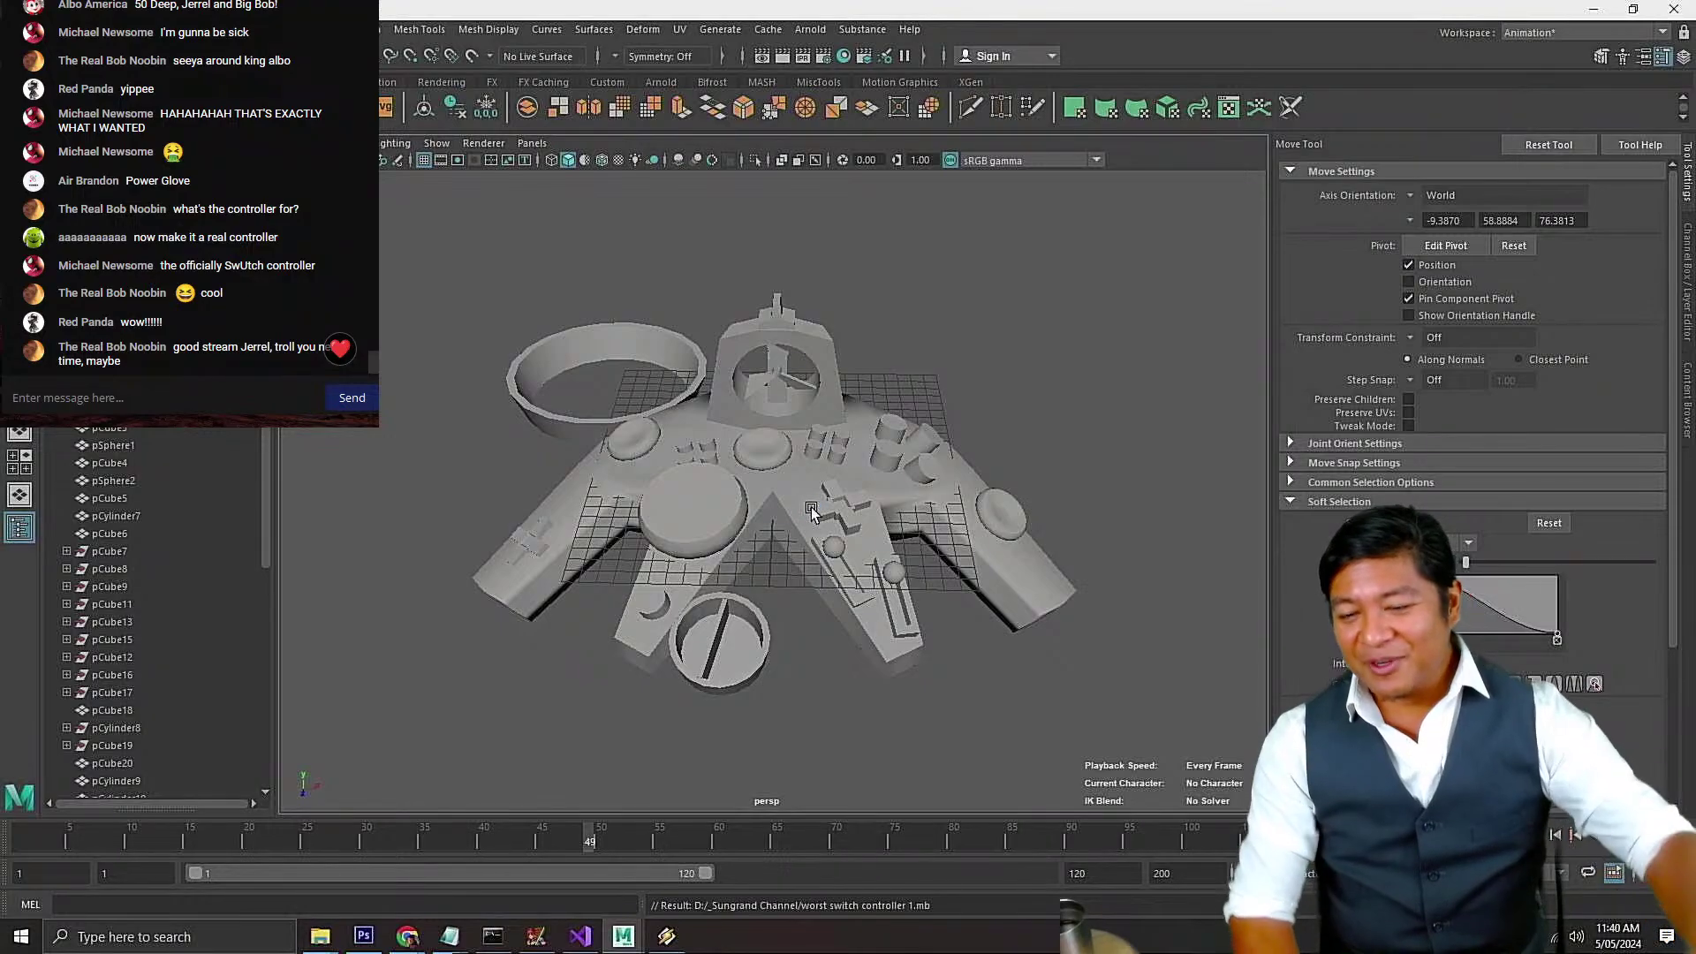